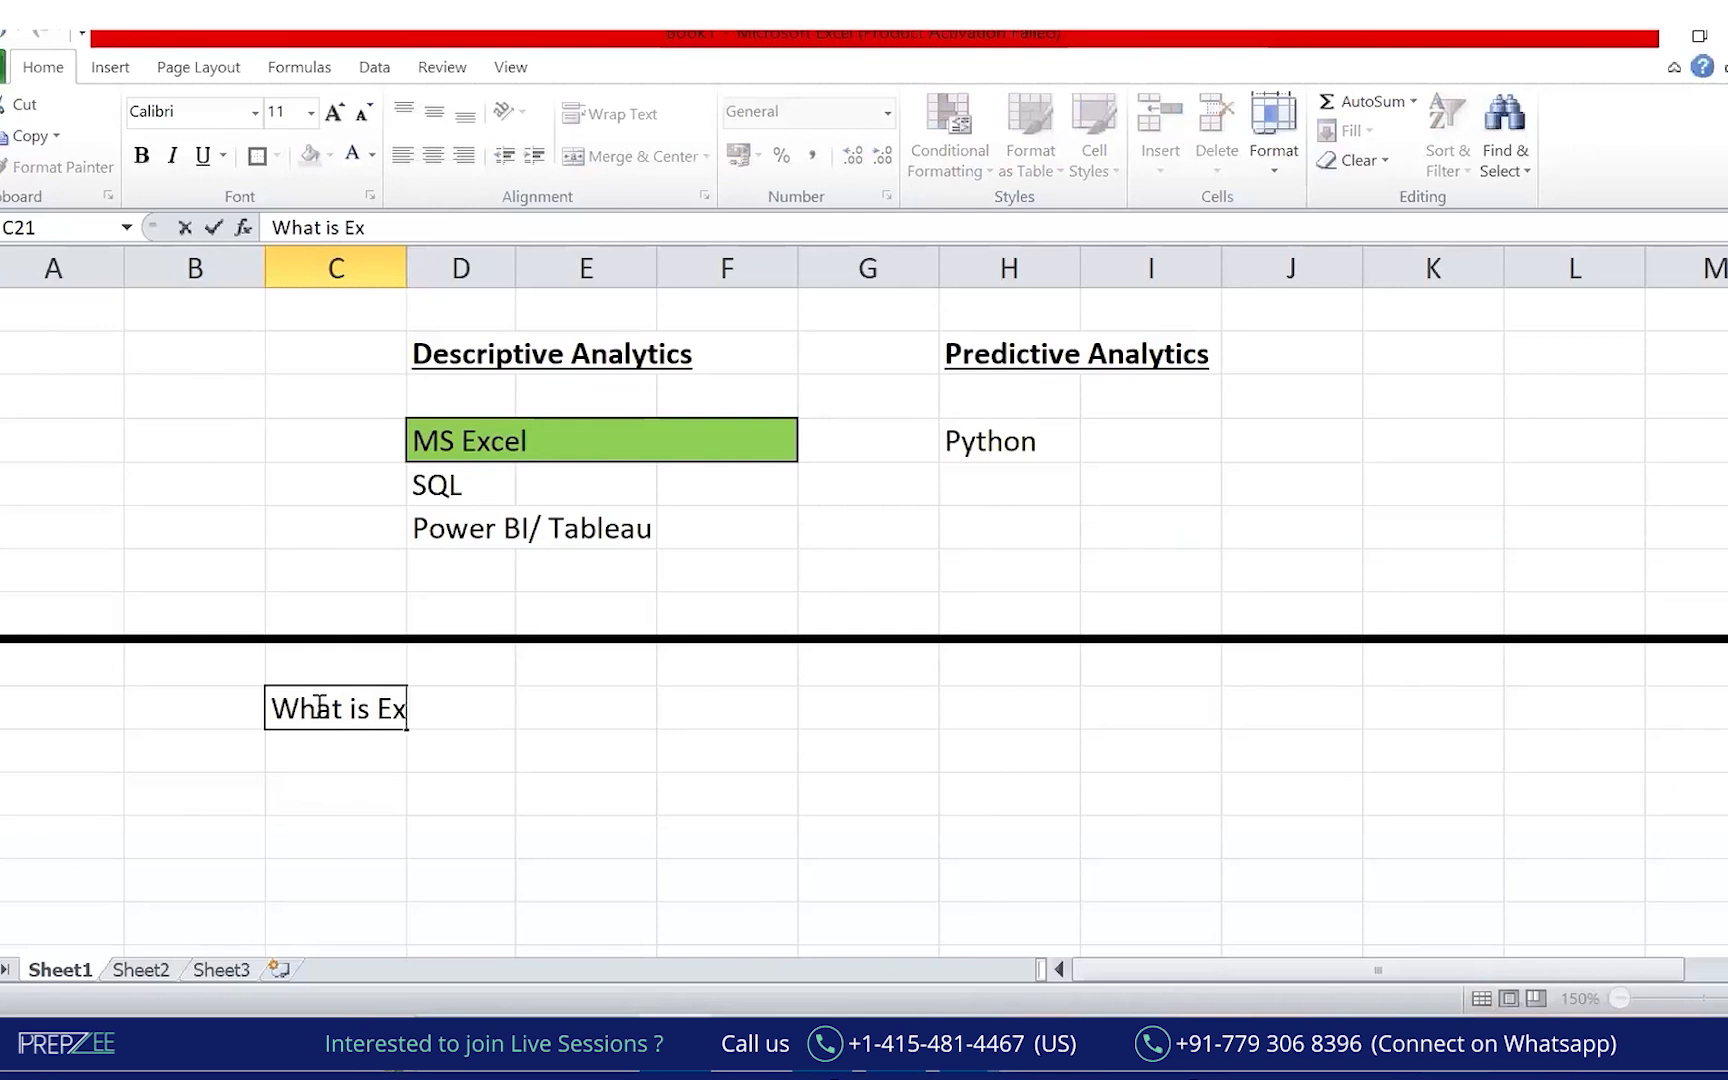
Finish typing the heading 'What is Excel (MS Excel)' in the merged green title box.
{"action": "type", "text": "(M"}
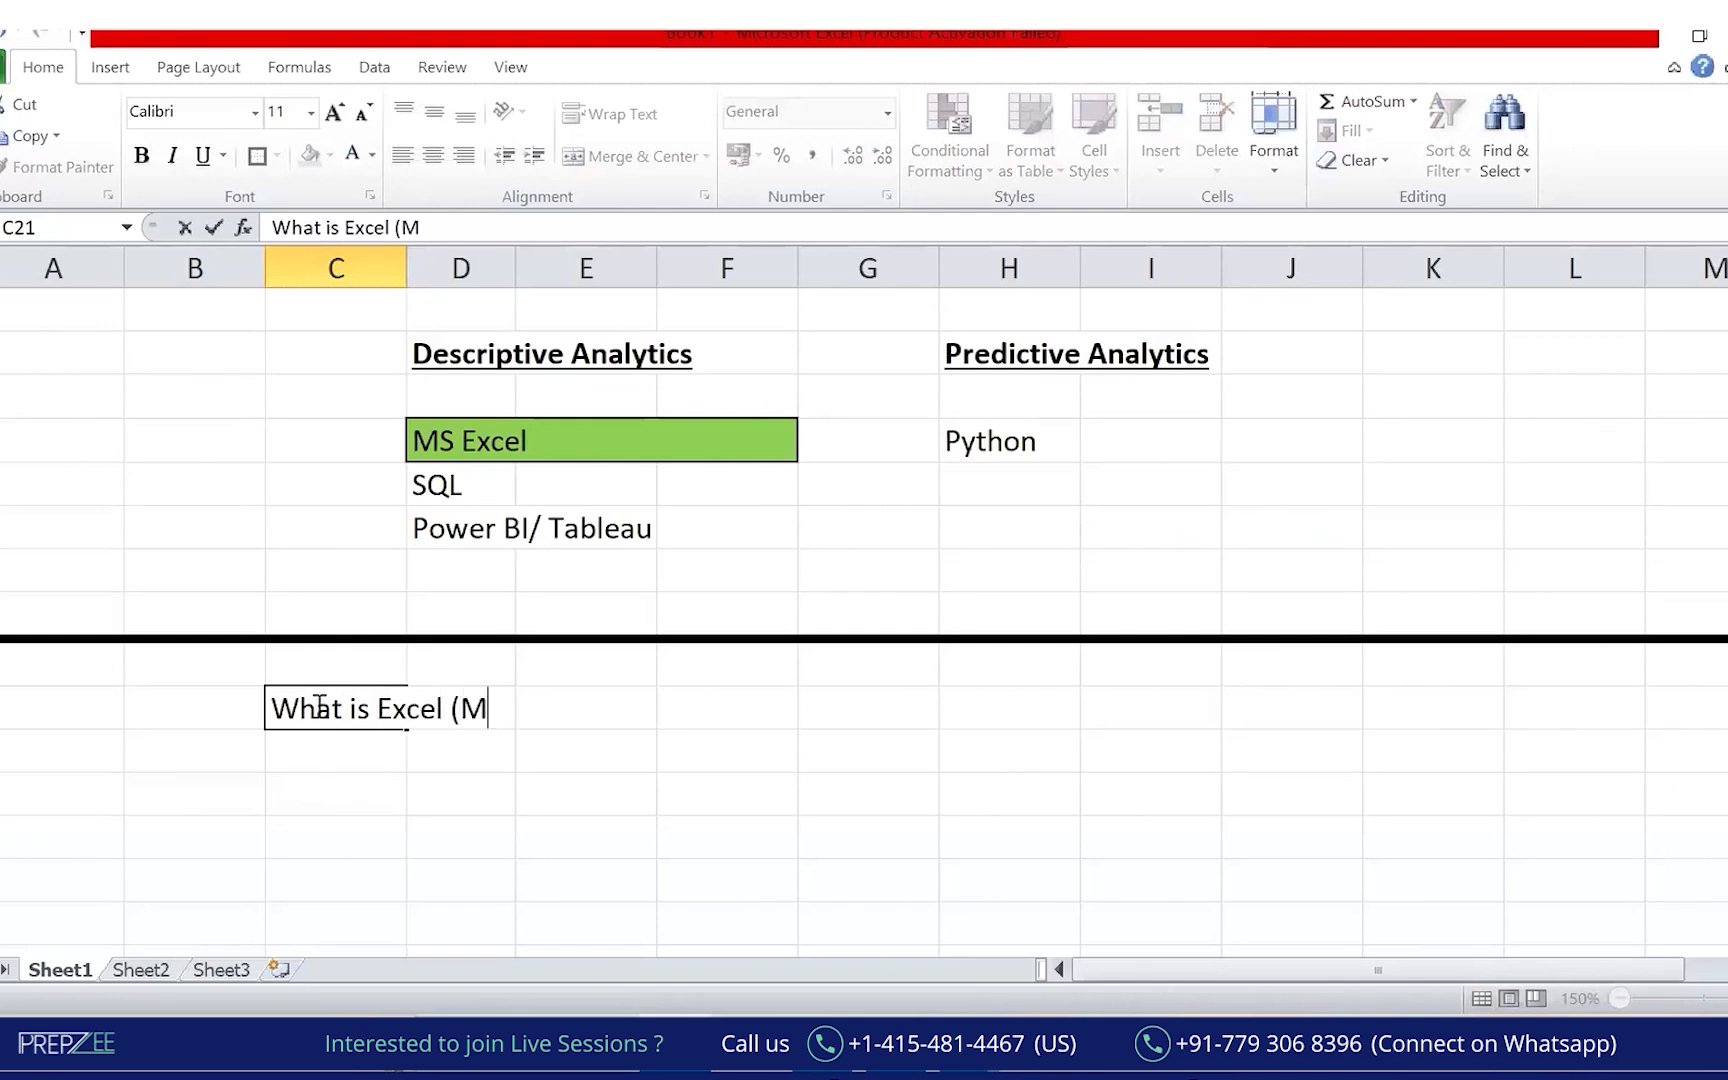
{"action": "type", "text": "S Excel"}
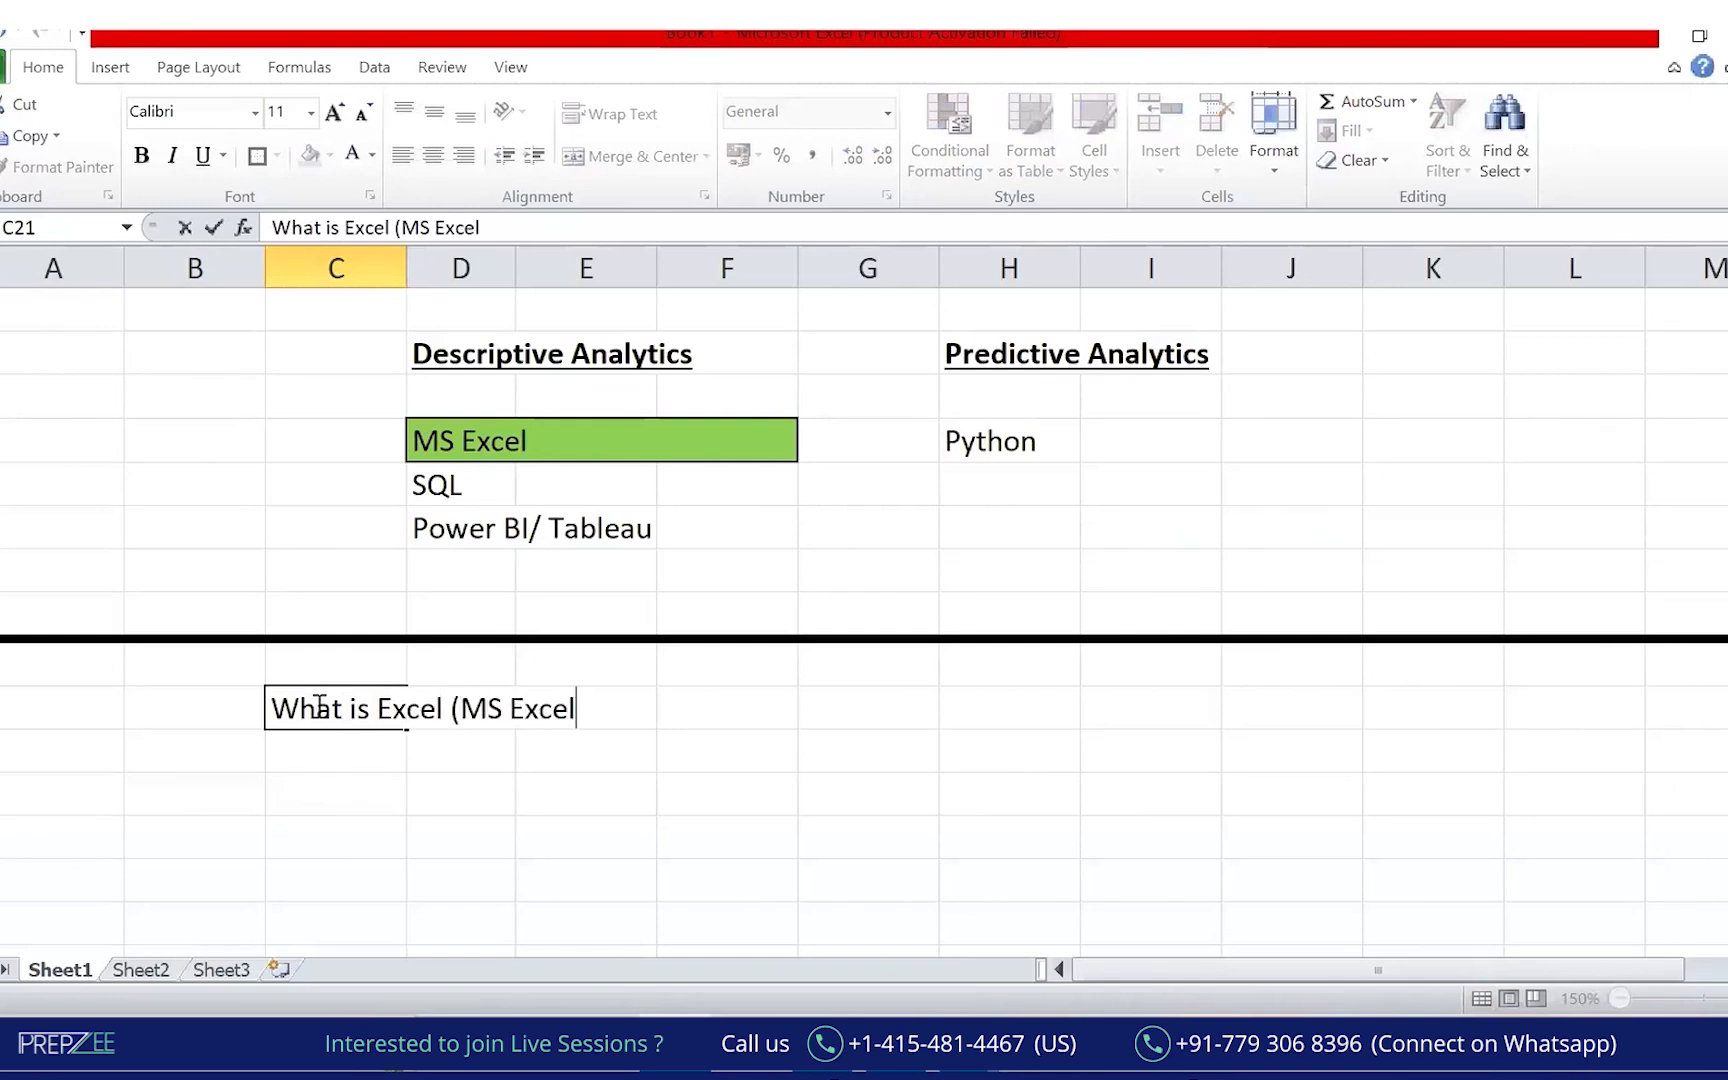
{"action": "type", "text": ")"}
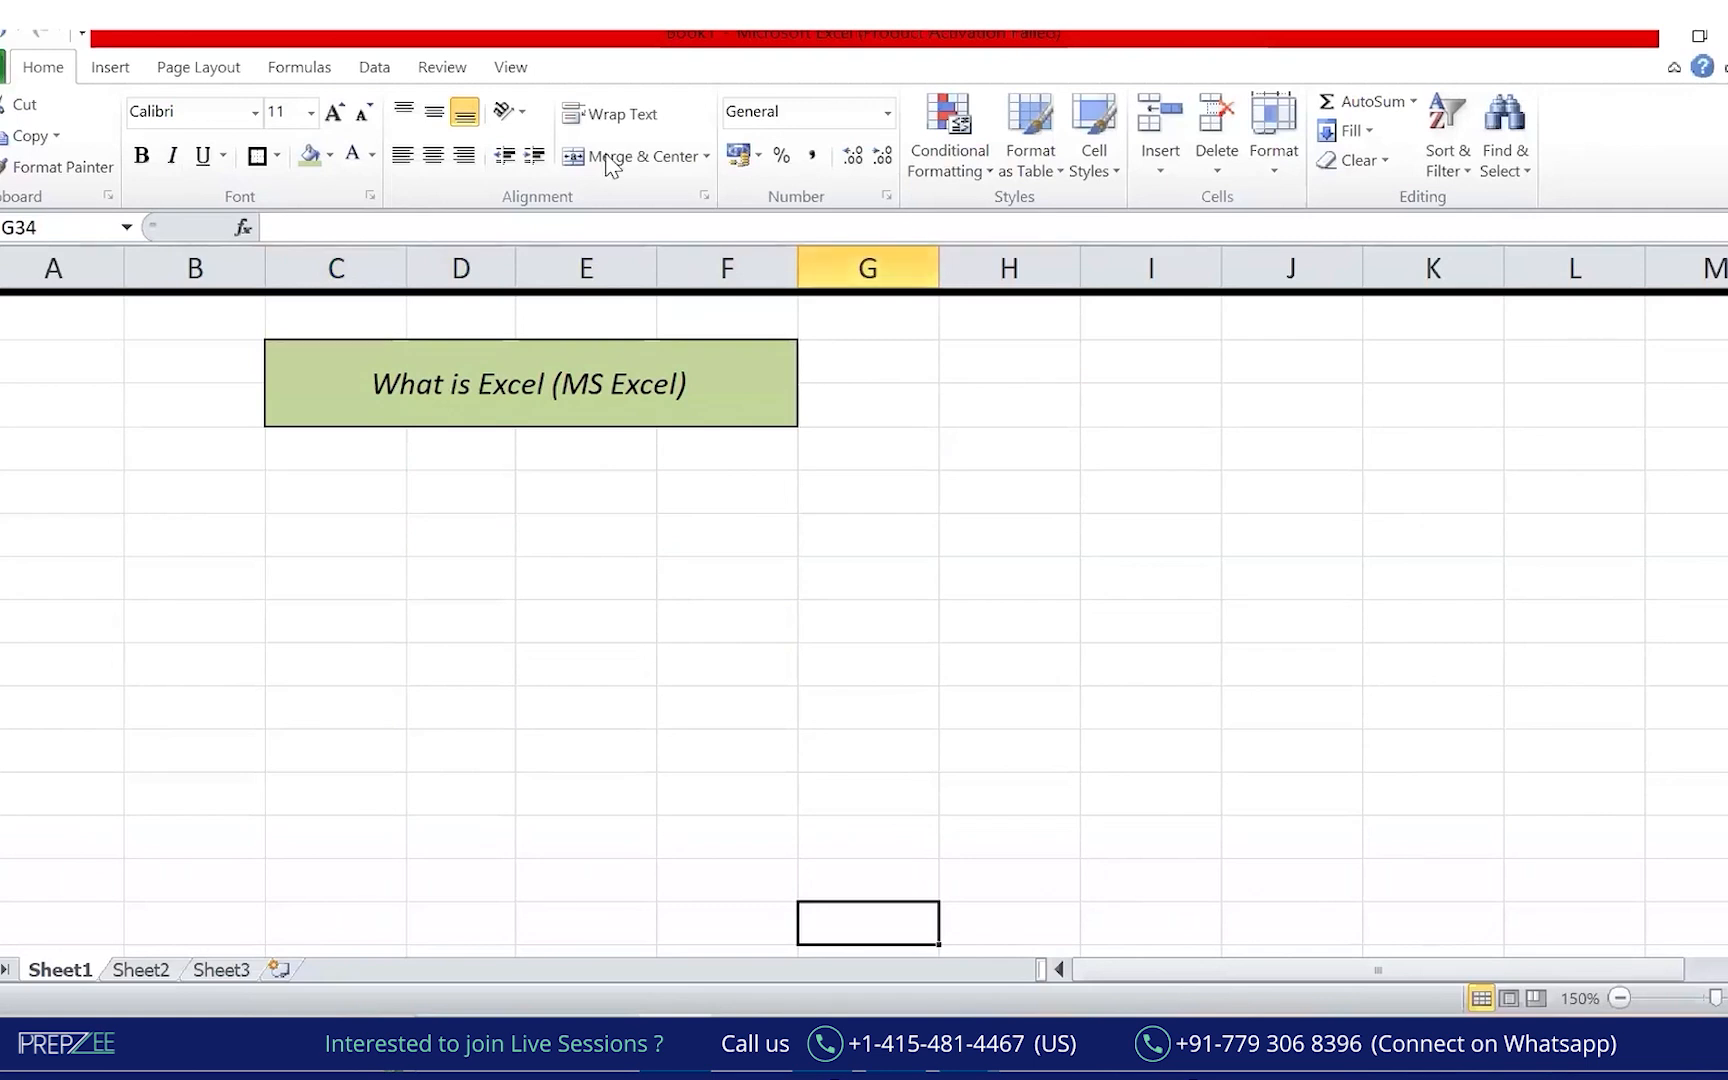
Handwrite red notes 'Sought after', 'widely used', 'Excel + (SQL / Power BI)' and an underlined 90%.
{"action": "mouse_move", "coordinate": [950, 460]}
{"action": "left_mouse_down"}
{"action": "mouse_move", "coordinate": [983, 447]}
{"action": "mouse_move", "coordinate": [1010, 463]}
{"action": "mouse_move", "coordinate": [1037, 440]}
{"action": "left_mouse_up"}
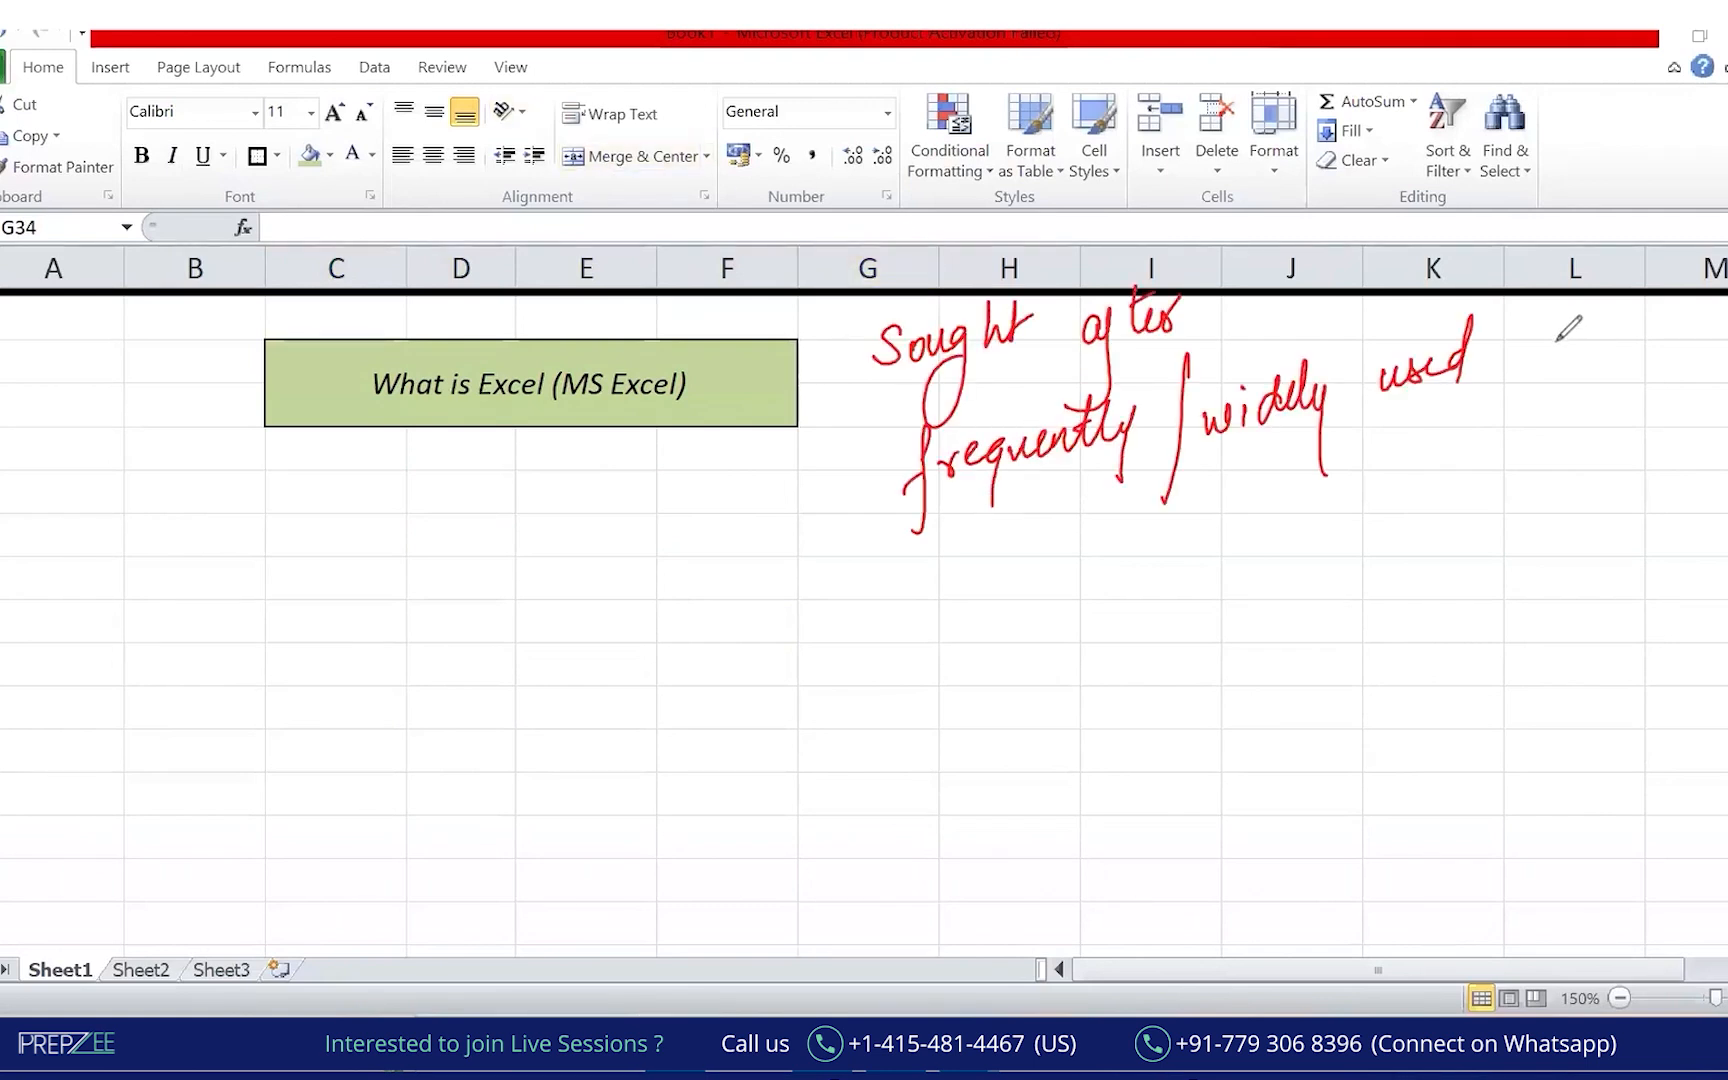
{"action": "mouse_move", "coordinate": [1566, 333]}
{"action": "left_mouse_down"}
{"action": "mouse_move", "coordinate": [1552, 370]}
{"action": "mouse_move", "coordinate": [1589, 312]}
{"action": "mouse_move", "coordinate": [1607, 318]}
{"action": "left_mouse_up"}
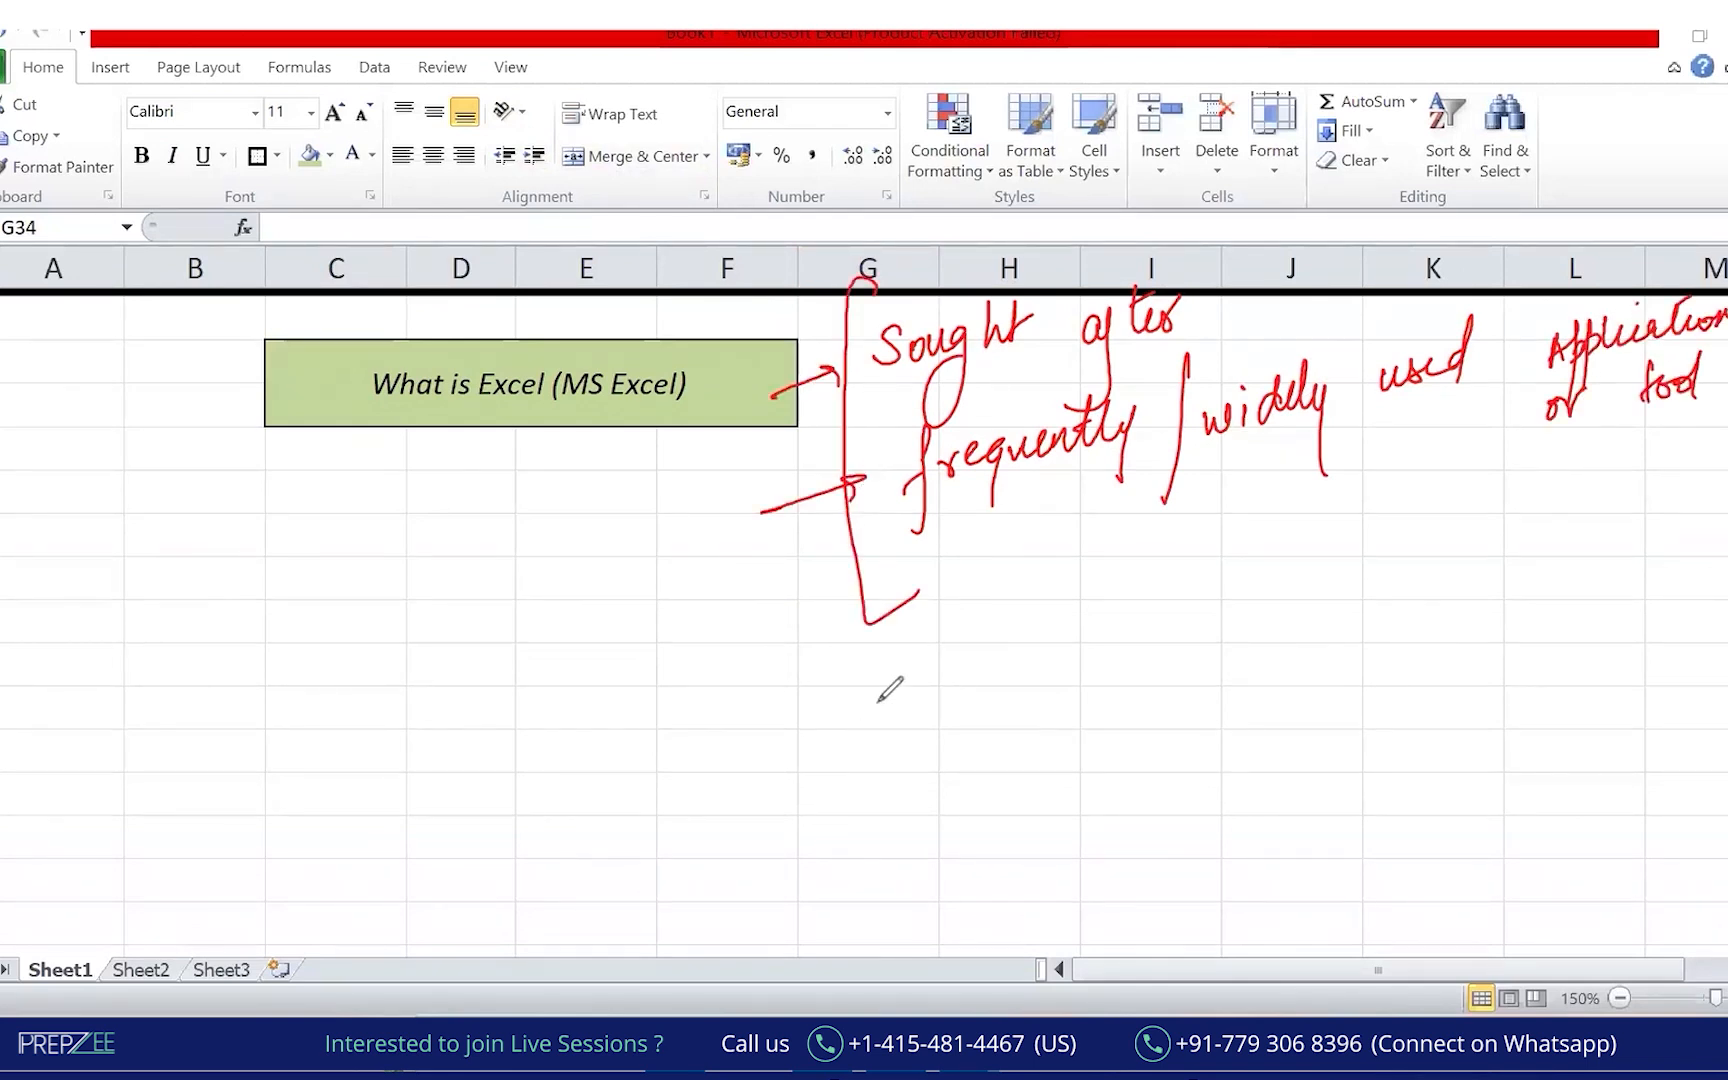
{"action": "mouse_move", "coordinate": [889, 697]}
{"action": "left_mouse_down"}
{"action": "mouse_move", "coordinate": [878, 714]}
{"action": "mouse_move", "coordinate": [910, 690]}
{"action": "mouse_move", "coordinate": [1006, 678]}
{"action": "mouse_move", "coordinate": [1140, 603]}
{"action": "mouse_move", "coordinate": [1187, 640]}
{"action": "mouse_move", "coordinate": [1225, 612]}
{"action": "mouse_move", "coordinate": [1287, 628]}
{"action": "mouse_move", "coordinate": [1377, 563]}
{"action": "mouse_move", "coordinate": [1390, 630]}
{"action": "left_mouse_up"}
{"action": "left_click_drag", "start_coordinate": [1047, 600], "coordinate": [1120, 733]}
{"action": "left_click_drag", "start_coordinate": [1428, 548], "coordinate": [1410, 672]}
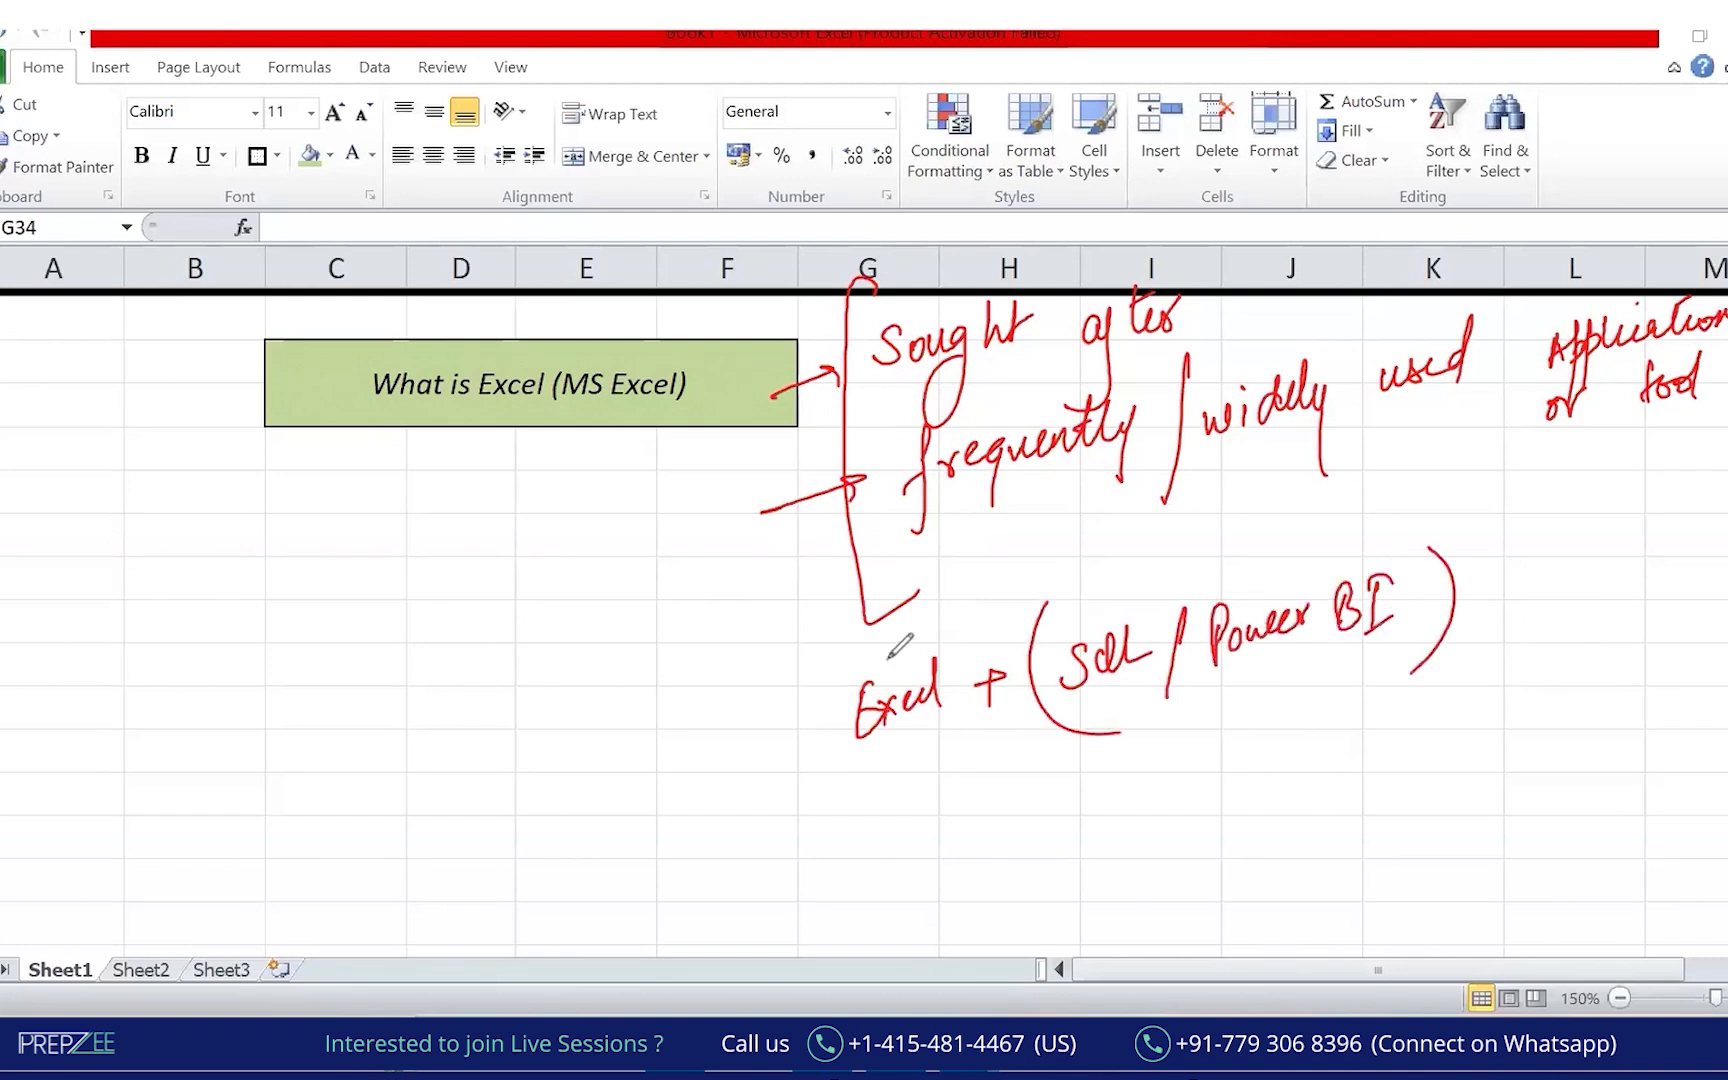
{"action": "mouse_move", "coordinate": [838, 642]}
{"action": "left_mouse_down"}
{"action": "mouse_move", "coordinate": [820, 838]}
{"action": "mouse_move", "coordinate": [903, 882]}
{"action": "mouse_move", "coordinate": [927, 823]}
{"action": "mouse_move", "coordinate": [964, 846]}
{"action": "left_mouse_up"}
{"action": "left_click", "coordinate": [959, 830]}
{"action": "left_click", "coordinate": [982, 850]}
{"action": "left_click_drag", "start_coordinate": [864, 908], "coordinate": [1000, 860]}
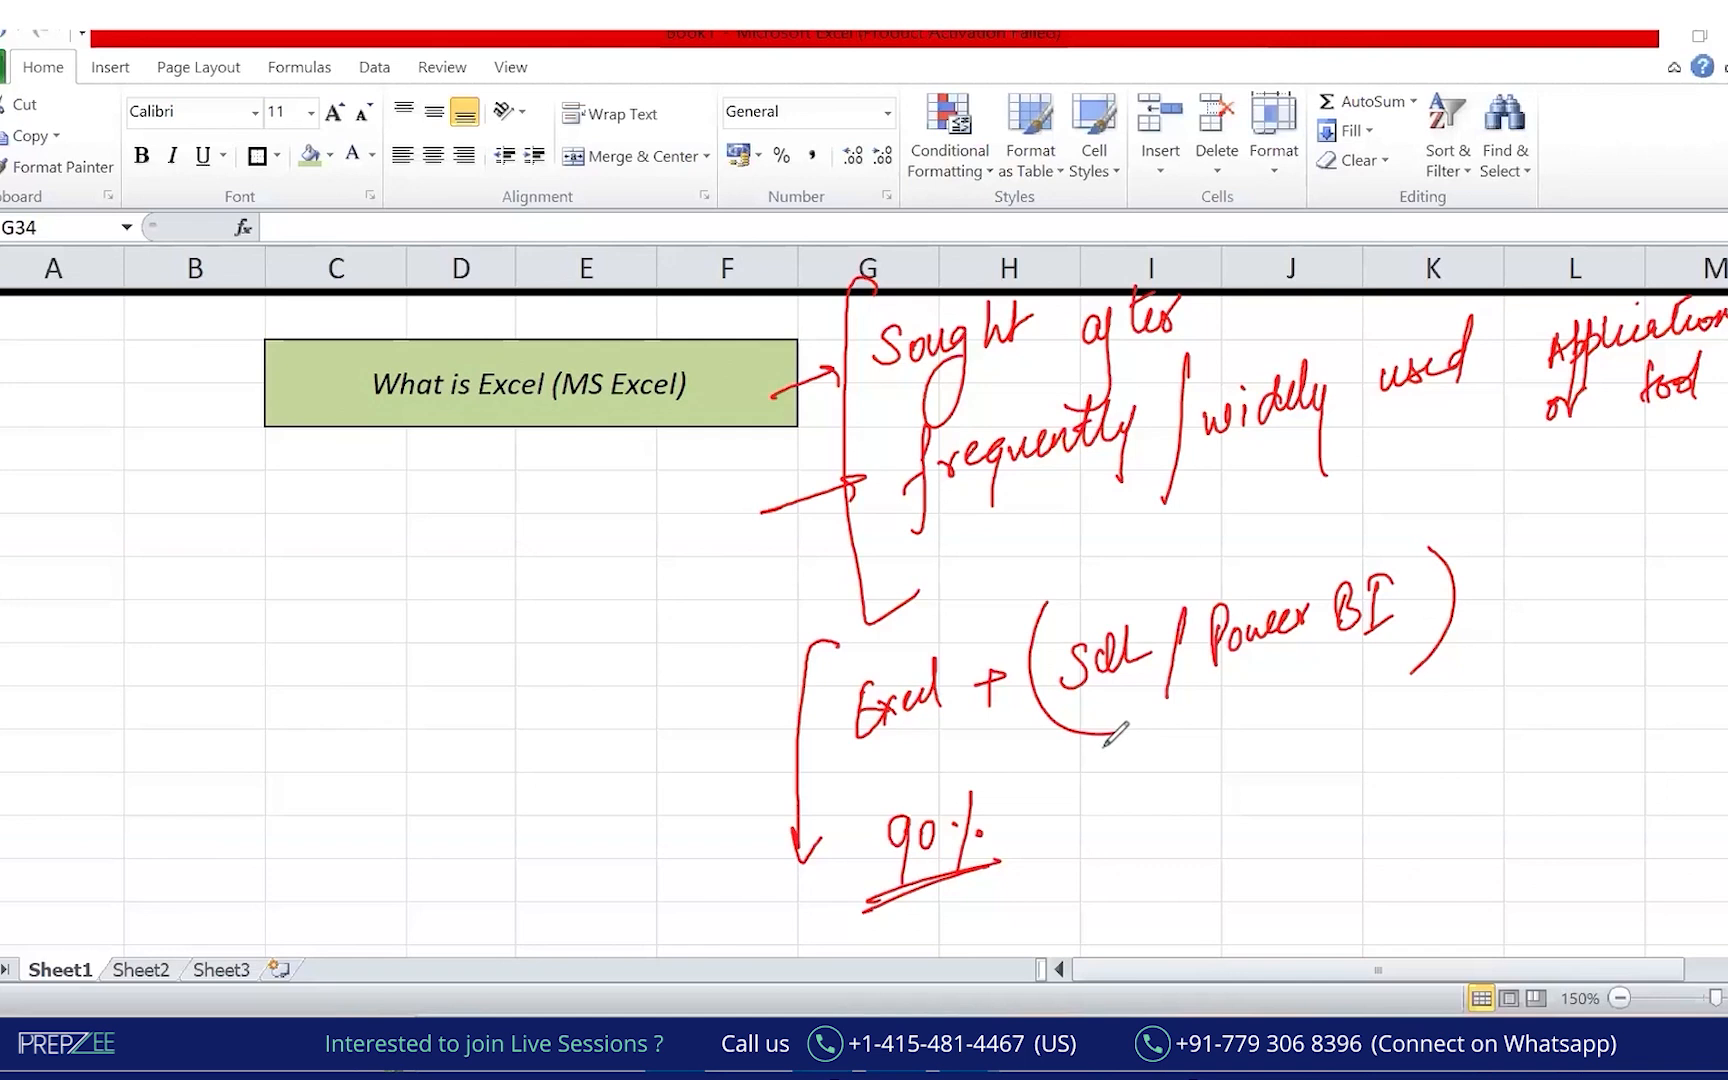
{"action": "left_click_drag", "start_coordinate": [658, 787], "coordinate": [752, 765]}
Handwrite 'MIS Reporting' in green below the title, with a bracket, circle and arrows.
{"action": "left_click_drag", "start_coordinate": [234, 808], "coordinate": [308, 790]}
{"action": "mouse_move", "coordinate": [280, 866]}
{"action": "left_mouse_down"}
{"action": "mouse_move", "coordinate": [281, 903]}
{"action": "mouse_move", "coordinate": [301, 872]}
{"action": "mouse_move", "coordinate": [359, 864]}
{"action": "mouse_move", "coordinate": [387, 818]}
{"action": "mouse_move", "coordinate": [455, 815]}
{"action": "mouse_move", "coordinate": [300, 948]}
{"action": "left_mouse_up"}
{"action": "mouse_move", "coordinate": [193, 700]}
{"action": "left_mouse_down"}
{"action": "mouse_move", "coordinate": [154, 722]}
{"action": "mouse_move", "coordinate": [330, 940]}
{"action": "left_mouse_up"}
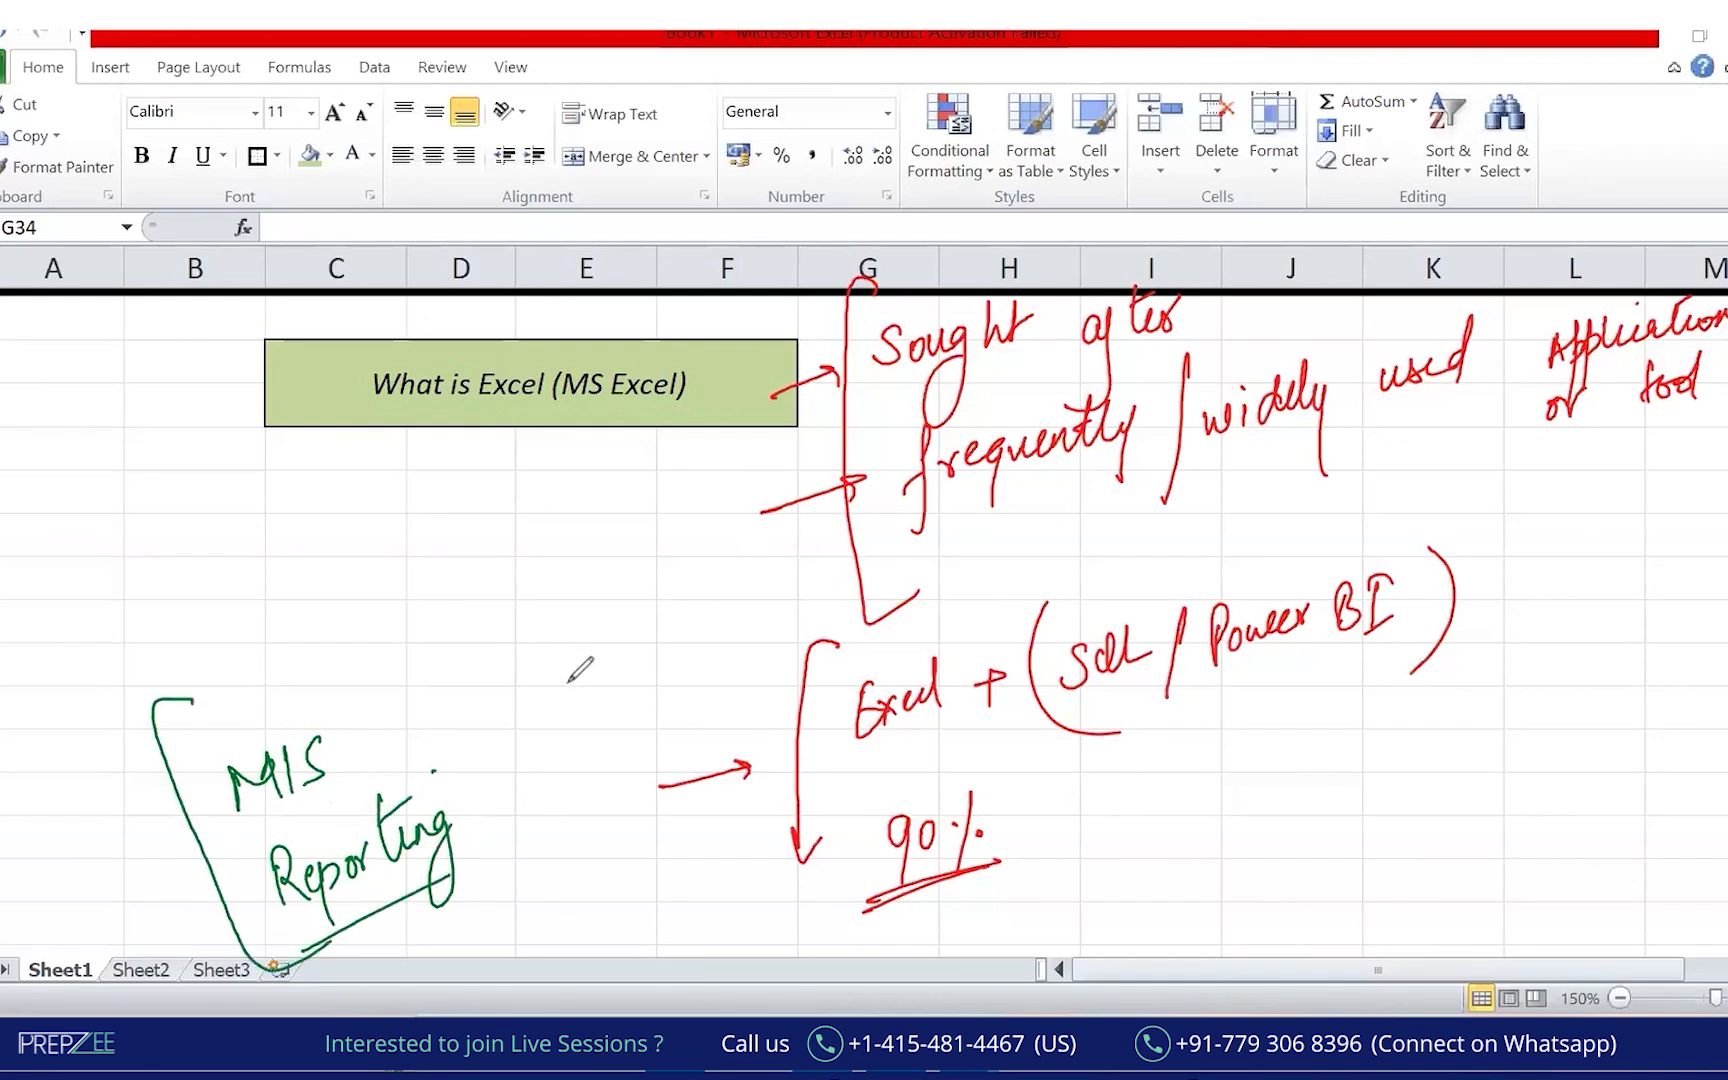
{"action": "mouse_move", "coordinate": [317, 660]}
{"action": "left_mouse_down"}
{"action": "mouse_move", "coordinate": [136, 758]}
{"action": "mouse_move", "coordinate": [230, 688]}
{"action": "left_mouse_up"}
{"action": "left_click_drag", "start_coordinate": [236, 548], "coordinate": [252, 705]}
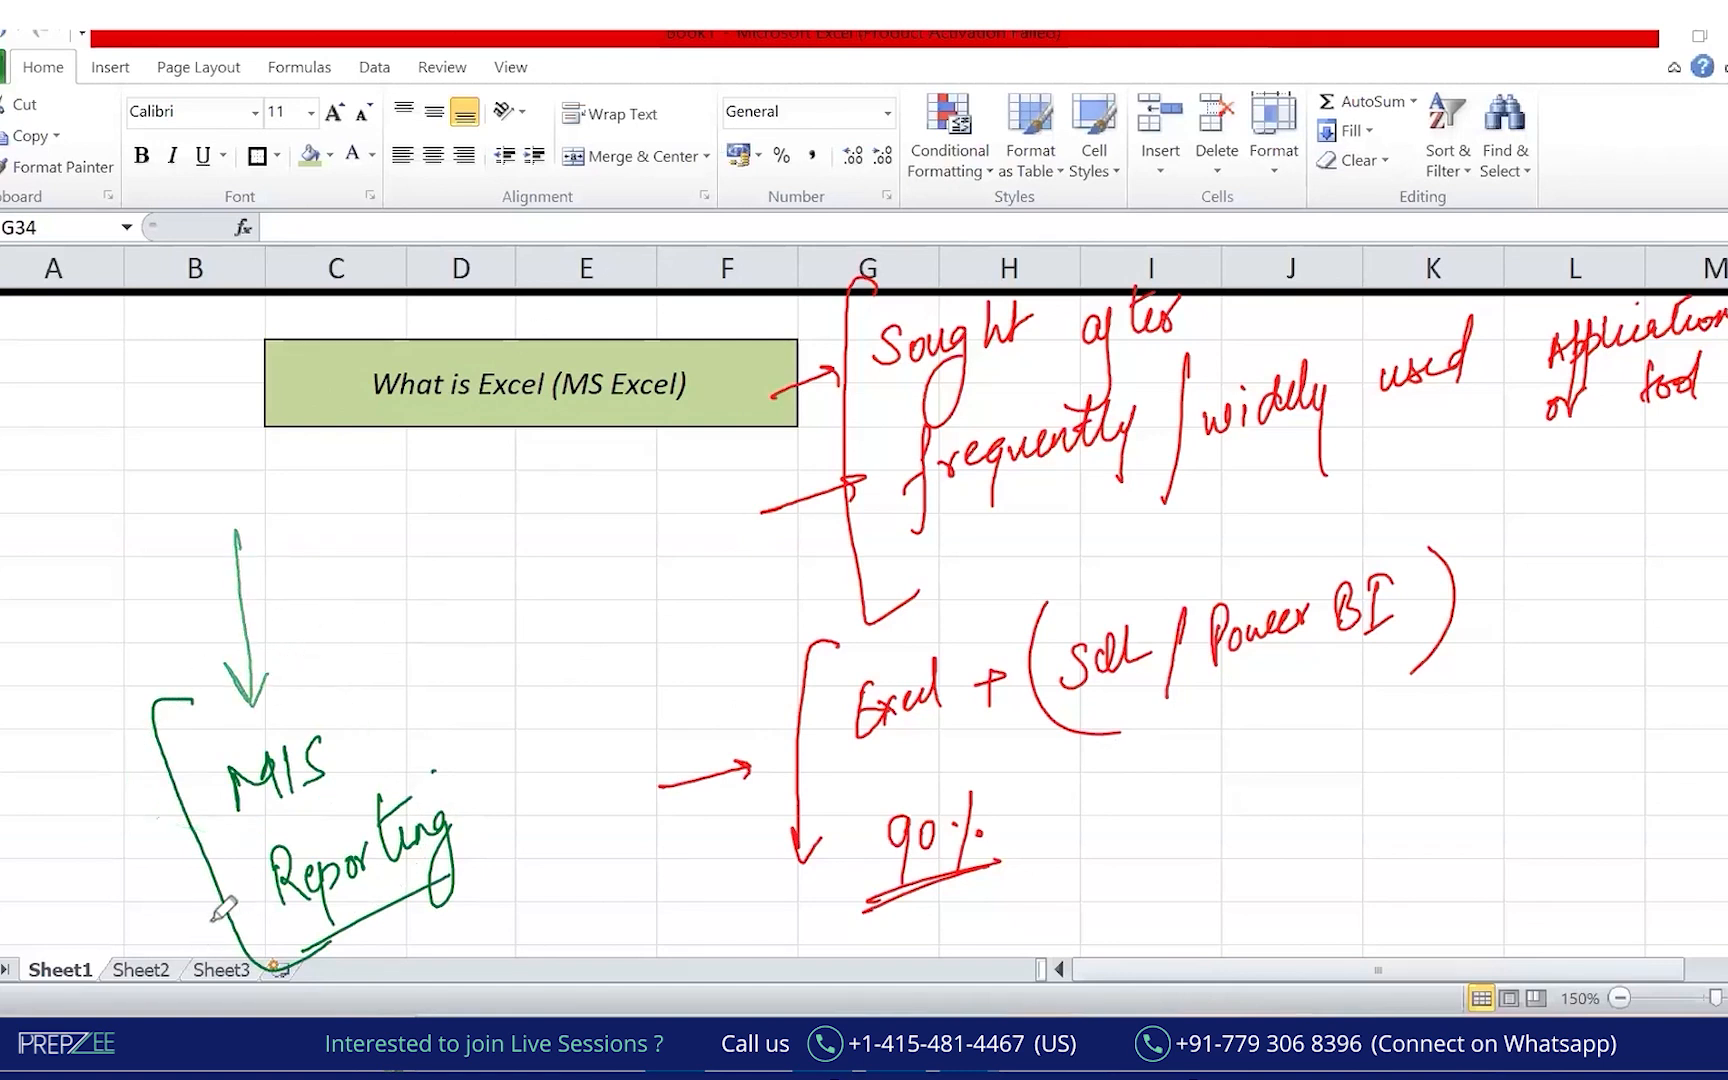
{"action": "left_click_drag", "start_coordinate": [159, 953], "coordinate": [268, 903]}
{"action": "mouse_move", "coordinate": [242, 897]}
{"action": "left_mouse_down"}
{"action": "mouse_move", "coordinate": [250, 930]}
{"action": "mouse_move", "coordinate": [450, 868]}
{"action": "left_mouse_up"}
{"action": "left_click", "coordinate": [358, 750]}
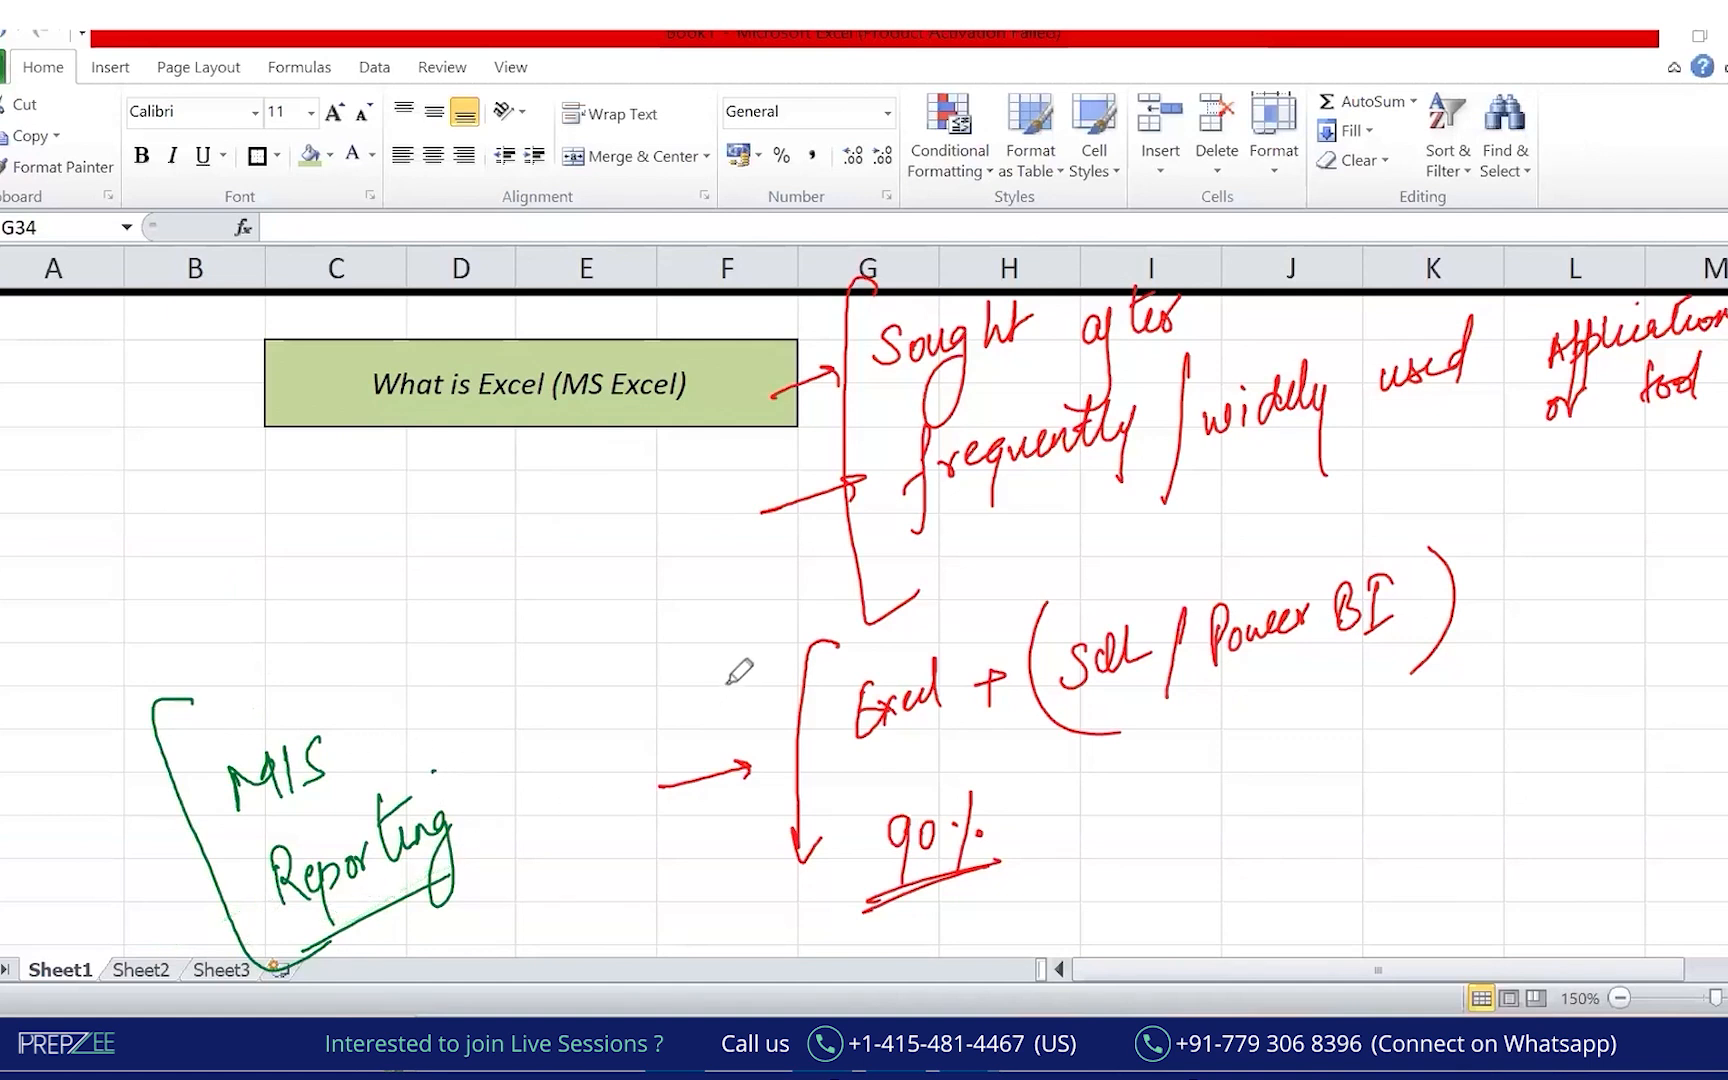
Loop a curve linking 'MIS Reporting' with the 90% and Excel notes.
{"action": "mouse_move", "coordinate": [435, 690]}
{"action": "left_mouse_down"}
{"action": "mouse_move", "coordinate": [243, 655]}
{"action": "mouse_move", "coordinate": [342, 970]}
{"action": "mouse_move", "coordinate": [898, 967]}
{"action": "left_mouse_up"}
{"action": "mouse_move", "coordinate": [1145, 853]}
{"action": "left_mouse_down"}
{"action": "mouse_move", "coordinate": [533, 703]}
{"action": "mouse_move", "coordinate": [262, 722]}
{"action": "left_mouse_up"}
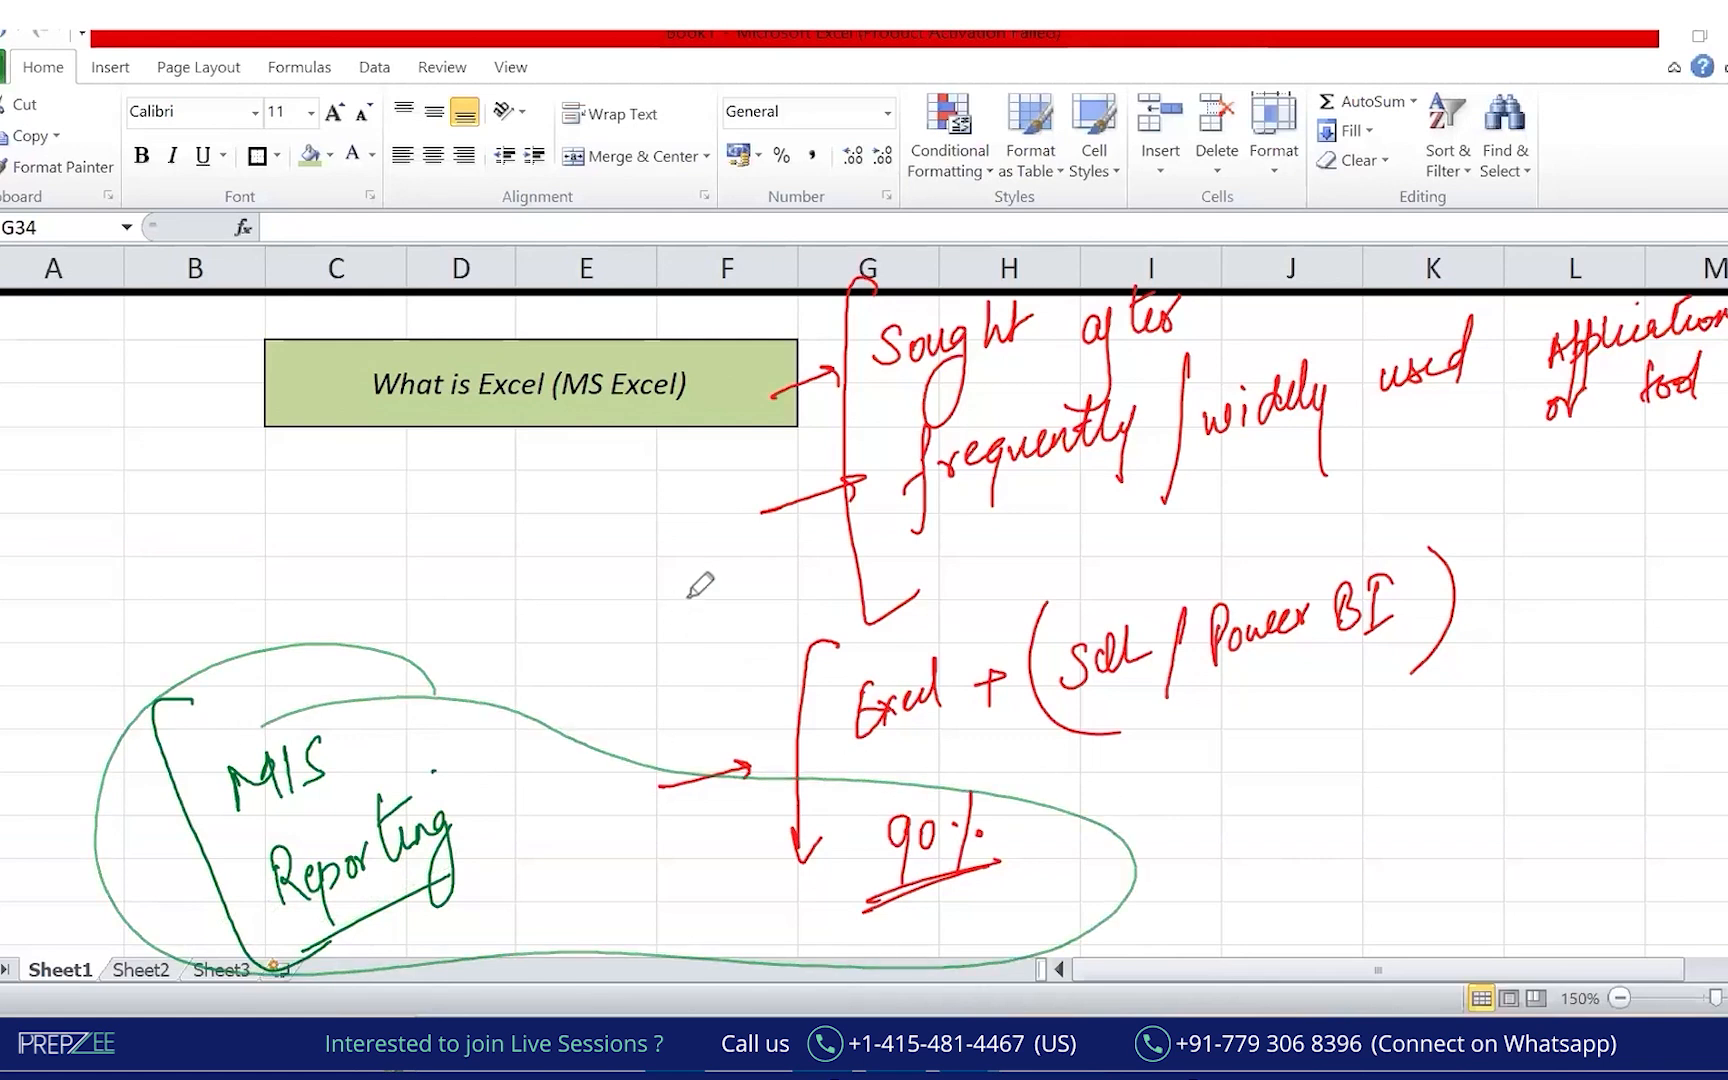
{"action": "mouse_move", "coordinate": [963, 778]}
{"action": "left_mouse_down"}
{"action": "mouse_move", "coordinate": [130, 864]}
{"action": "mouse_move", "coordinate": [678, 941]}
{"action": "mouse_move", "coordinate": [1131, 850]}
{"action": "mouse_move", "coordinate": [926, 757]}
{"action": "left_mouse_up"}
{"action": "left_click_drag", "start_coordinate": [943, 867], "coordinate": [982, 853]}
{"action": "mouse_move", "coordinate": [257, 672]}
{"action": "left_mouse_down"}
{"action": "mouse_move", "coordinate": [441, 930]}
{"action": "mouse_move", "coordinate": [1188, 878]}
{"action": "mouse_move", "coordinate": [857, 750]}
{"action": "mouse_move", "coordinate": [900, 742]}
{"action": "mouse_move", "coordinate": [845, 766]}
{"action": "mouse_move", "coordinate": [945, 734]}
{"action": "left_mouse_up"}
{"action": "left_click_drag", "start_coordinate": [868, 780], "coordinate": [976, 719]}
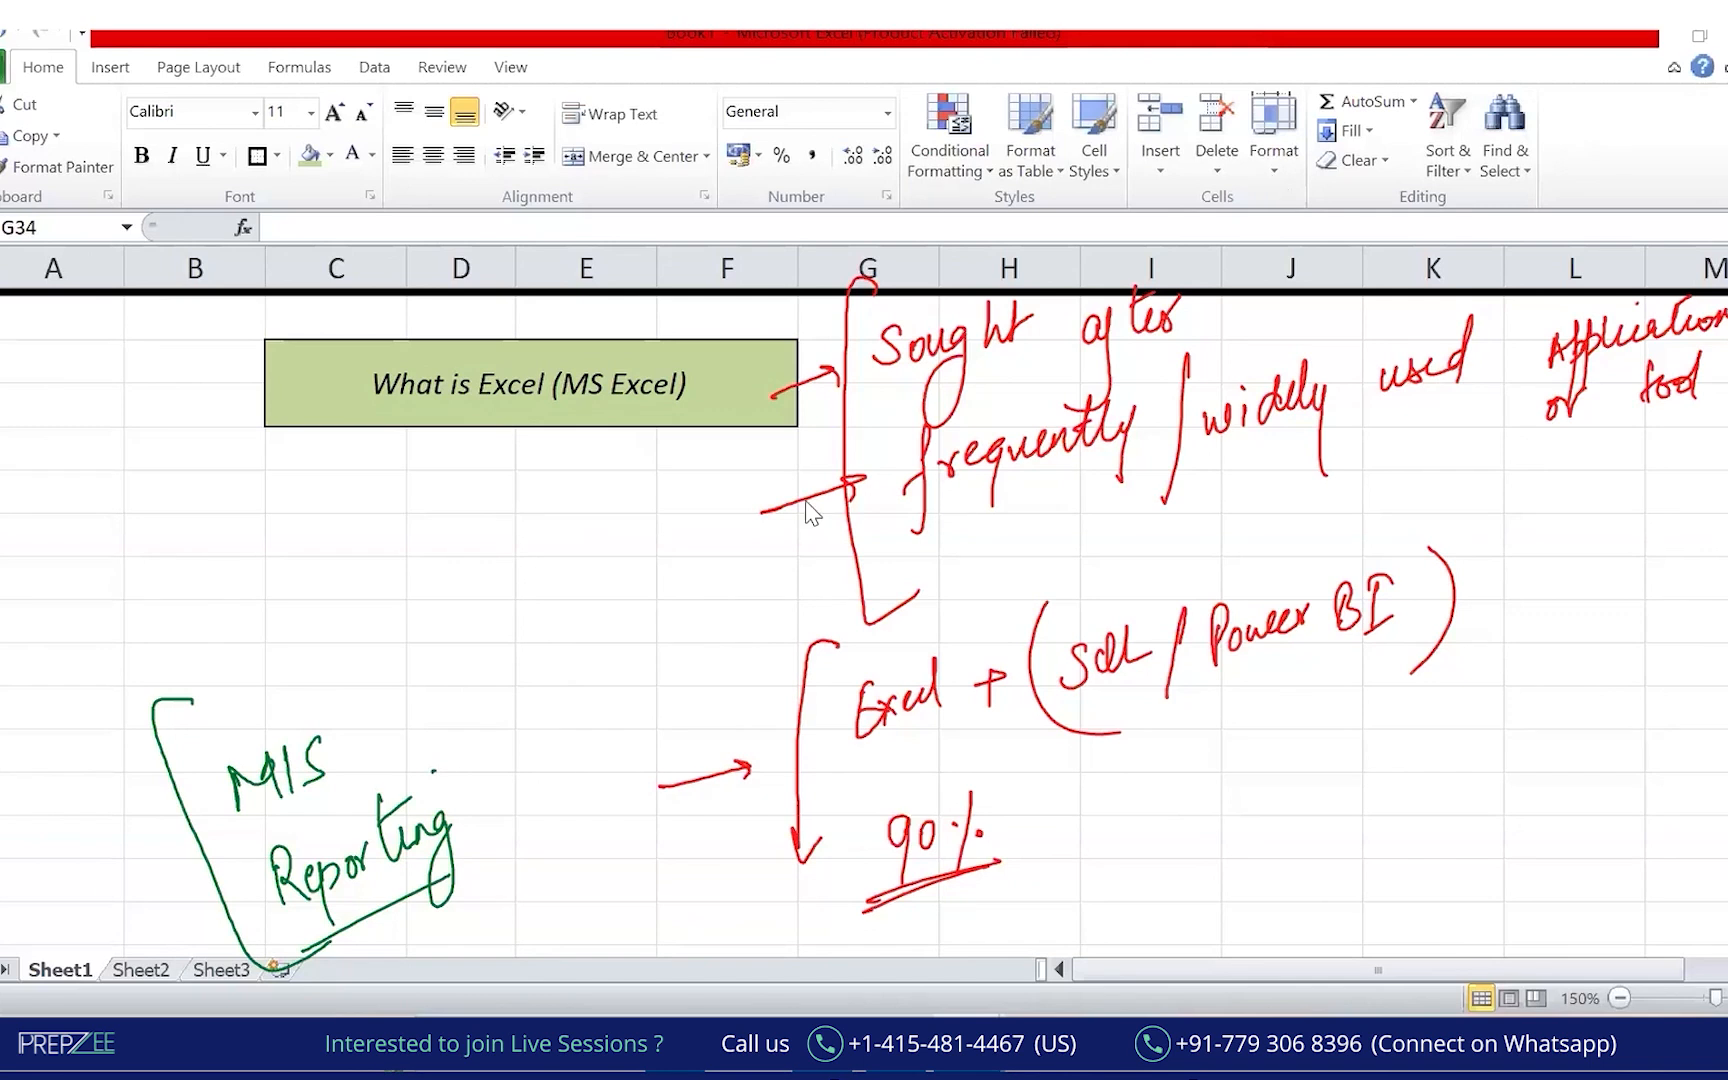
Enter 'Excel is a Microsoft Product (MS Office Product)' in D24.
{"action": "key", "text": "Escape"}
{"action": "left_click", "coordinate": [494, 477]}
{"action": "type", "text": "Excel "}
{"action": "type", "text": "is a Microsoft Pr"}
{"action": "type", "text": "odt"}
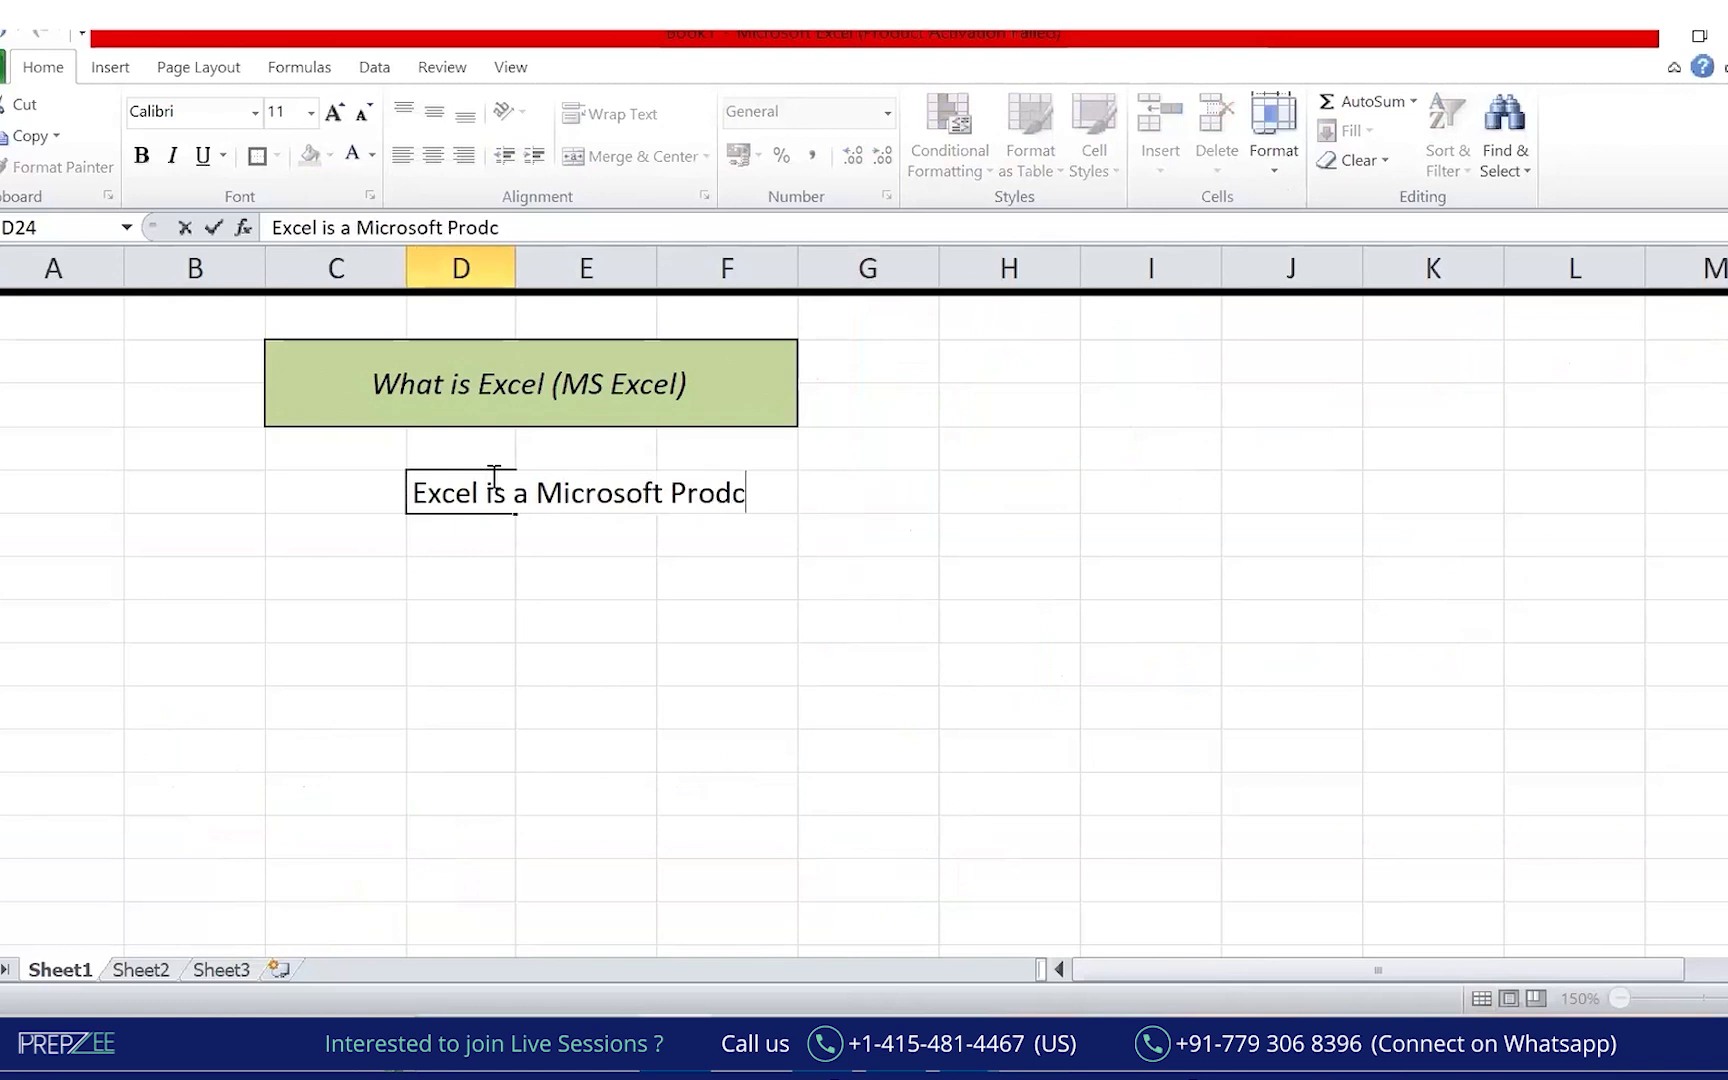
{"action": "type", "text": "uct MS Office Product"}
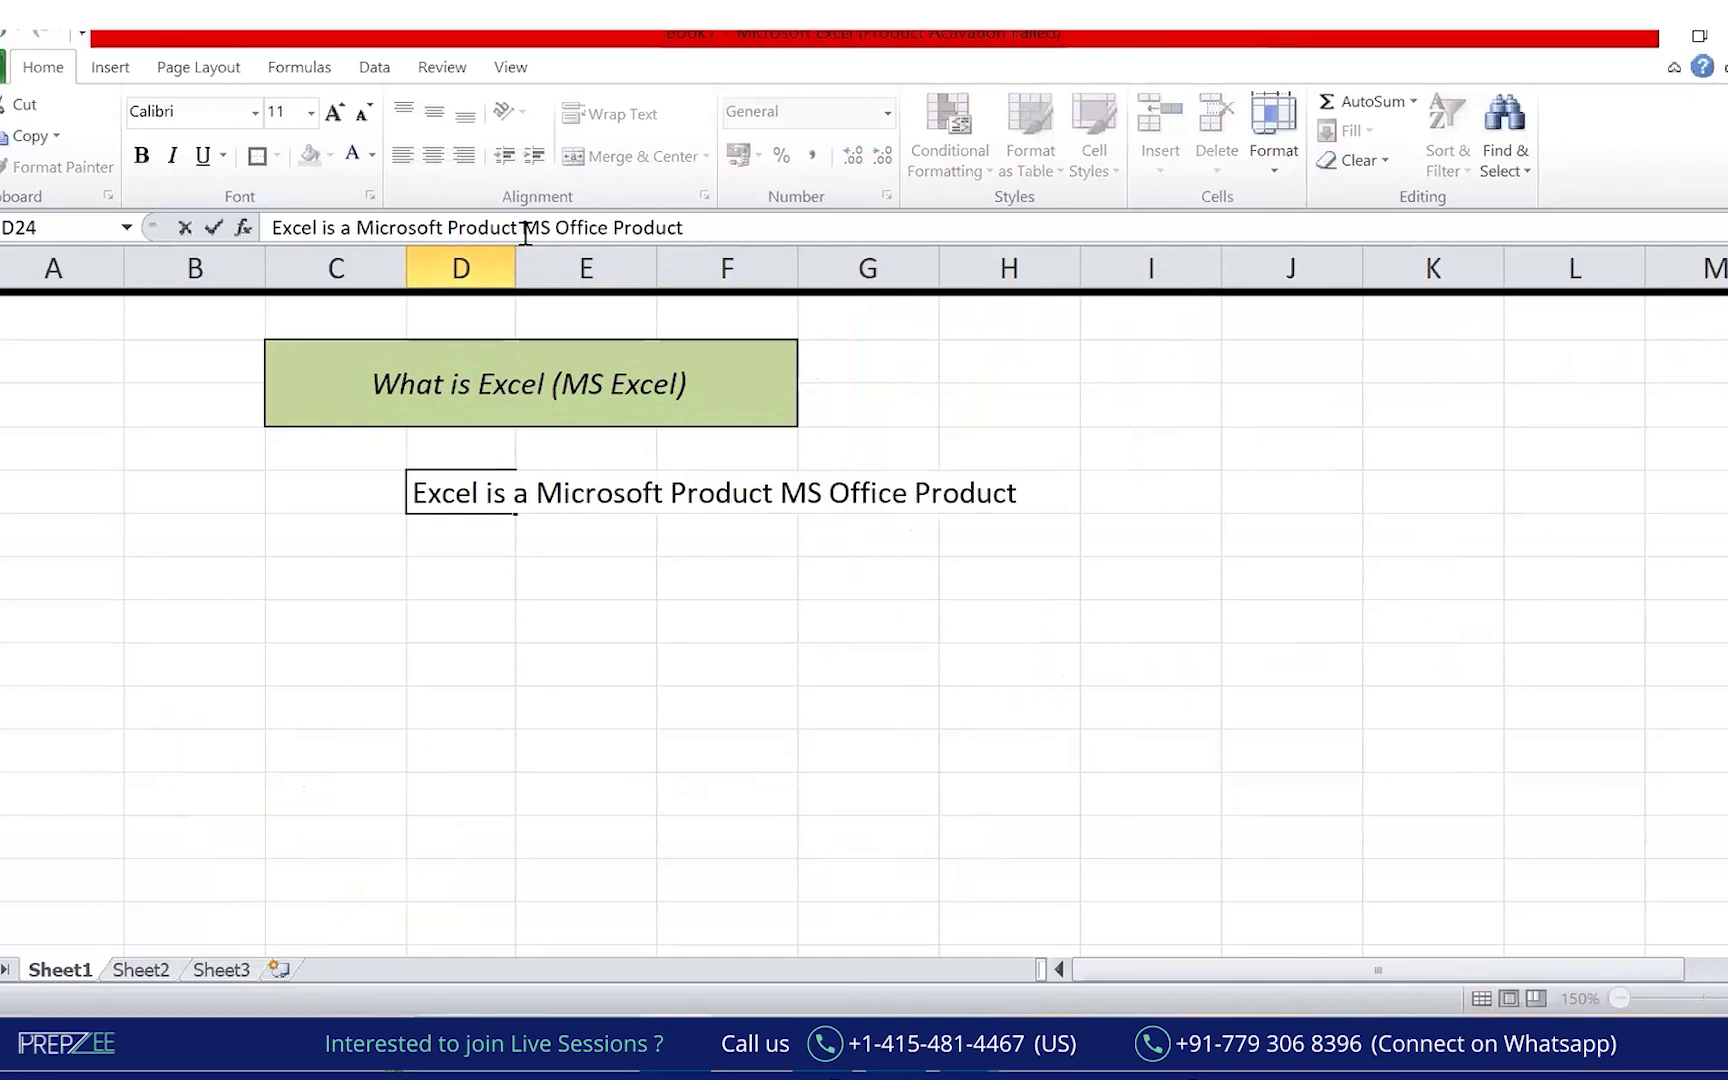
{"action": "type", "text": "("}
{"action": "key", "text": "End"}
{"action": "type", "text": ")"}
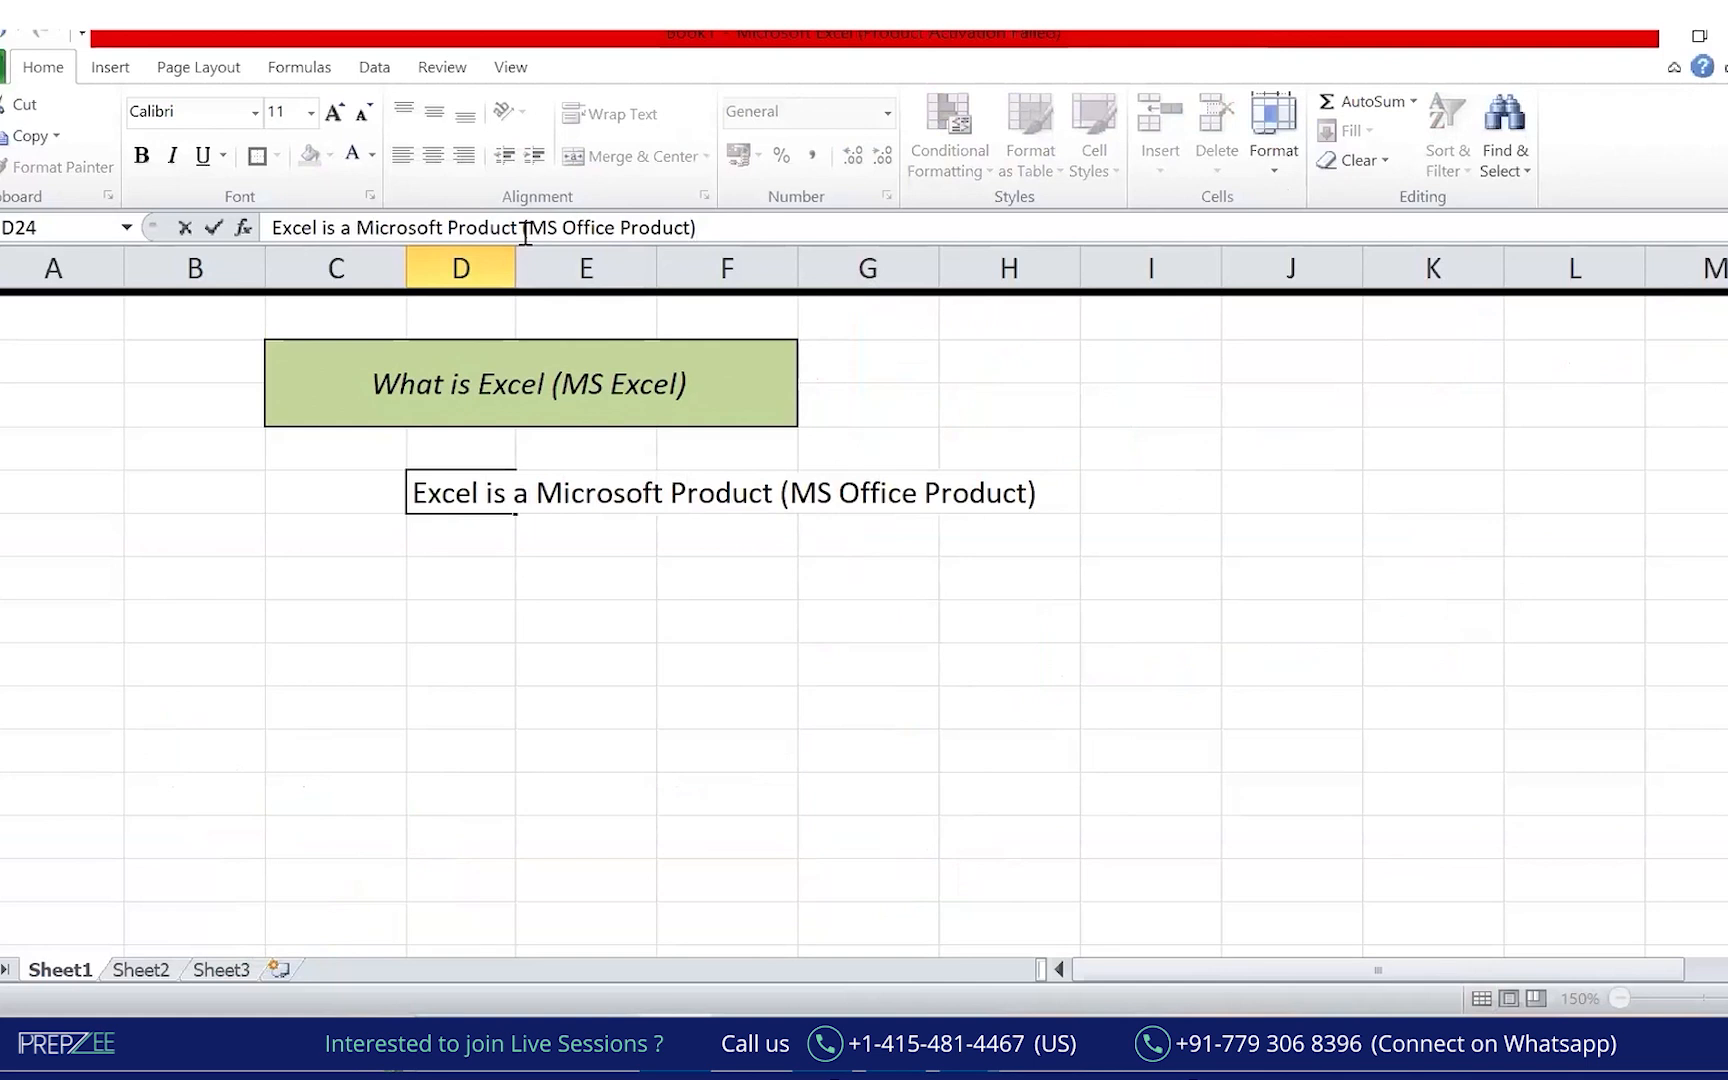
{"action": "key", "text": "Return"}
{"action": "type", "text": "\""}
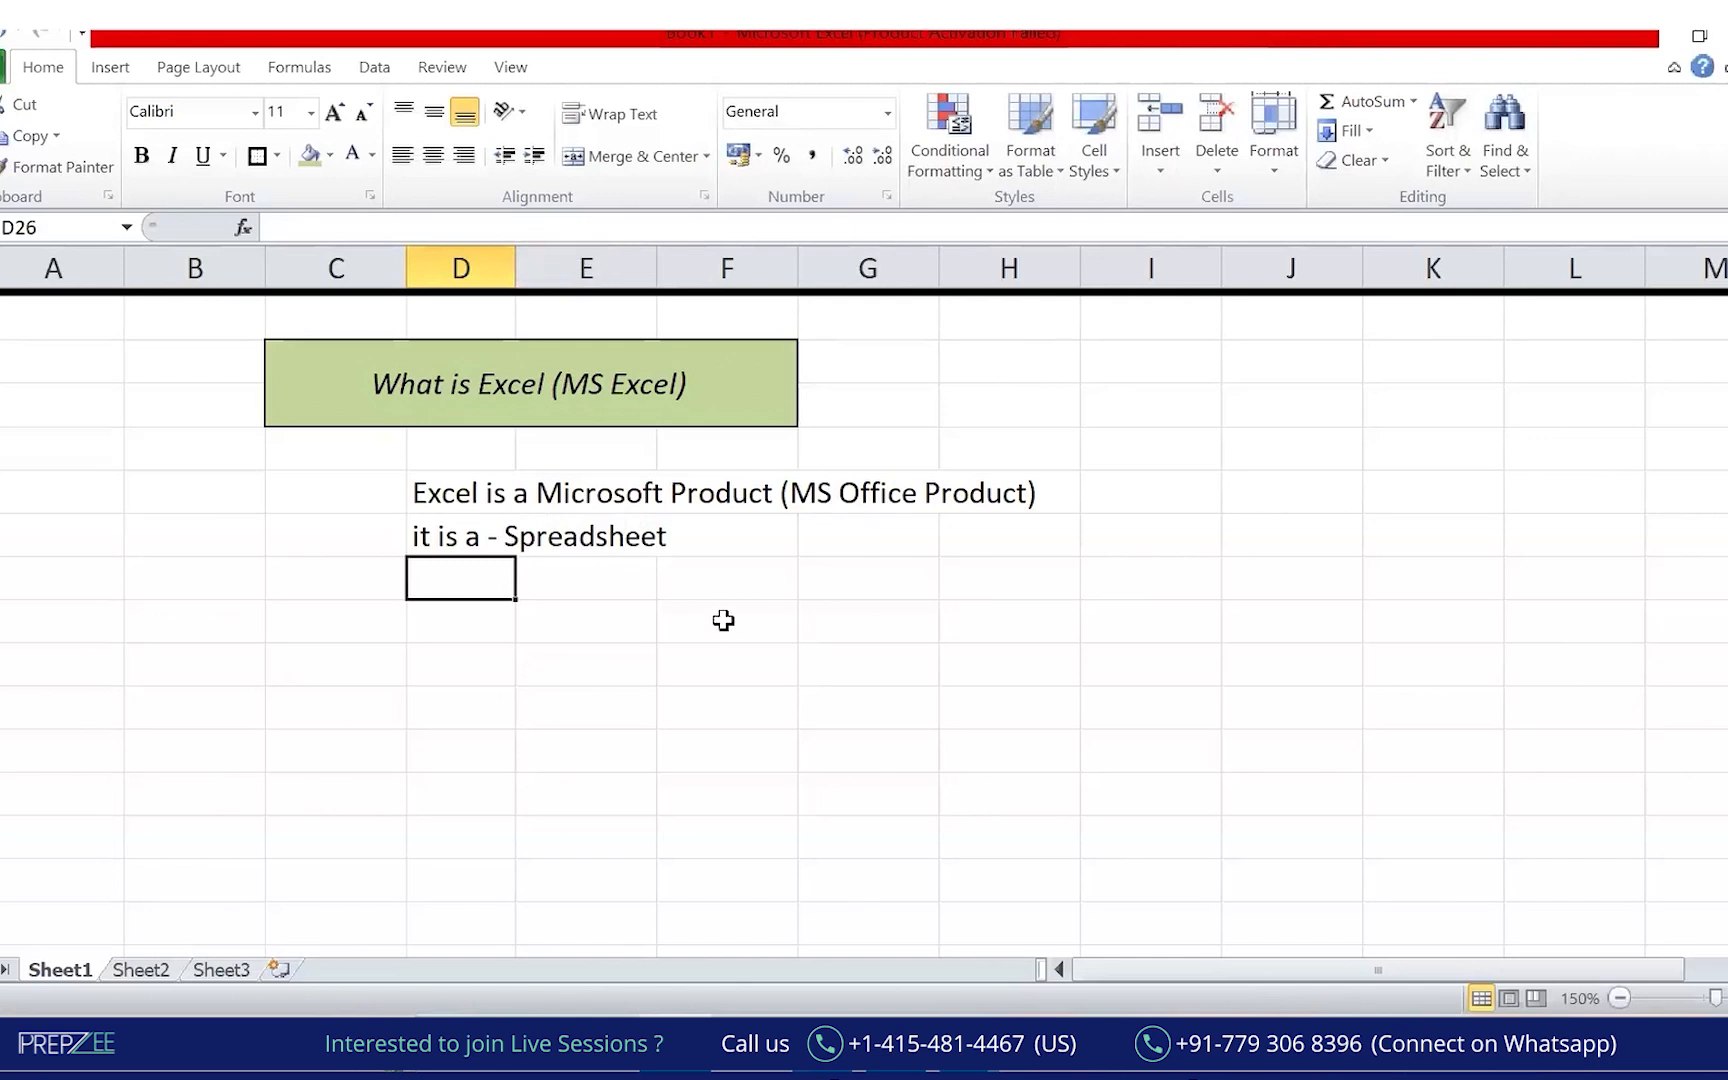
Make the word 'Spreadsheet' in D25 red, italic and bold.
{"action": "key", "text": "Up"}
{"action": "left_click_drag", "start_coordinate": [337, 227], "coordinate": [455, 226]}
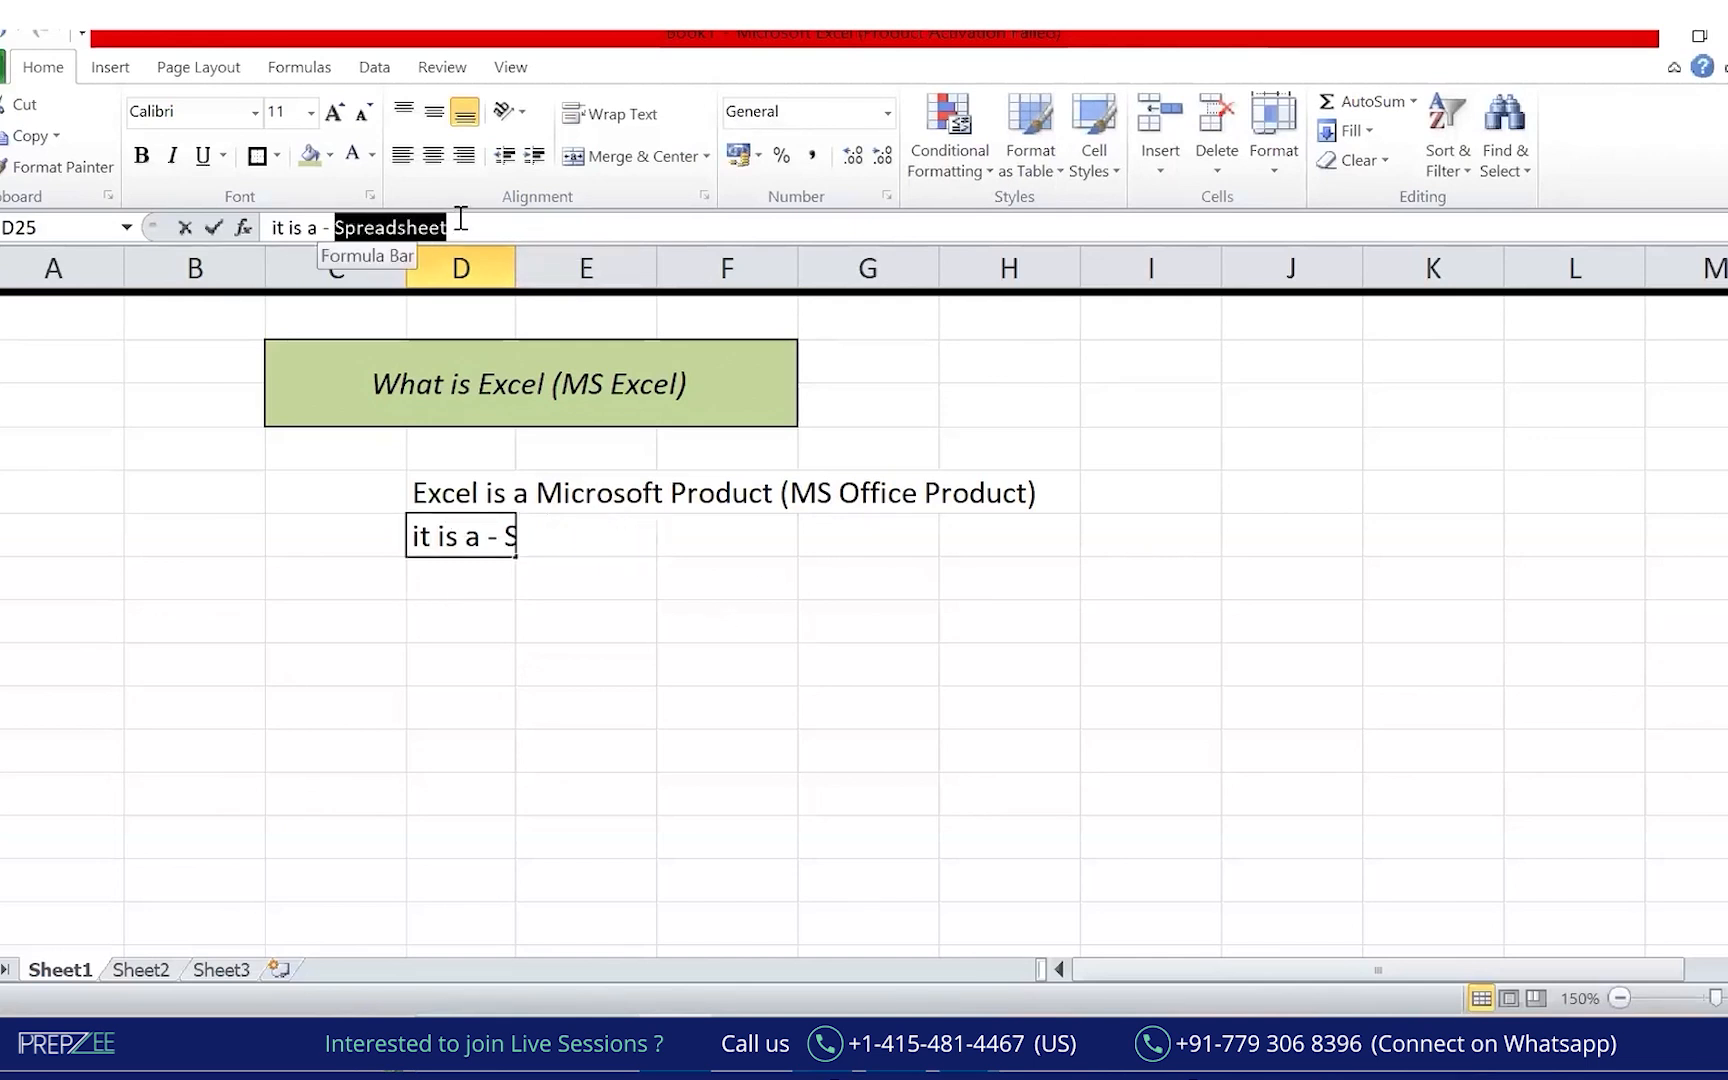
{"action": "left_click", "coordinate": [372, 155]}
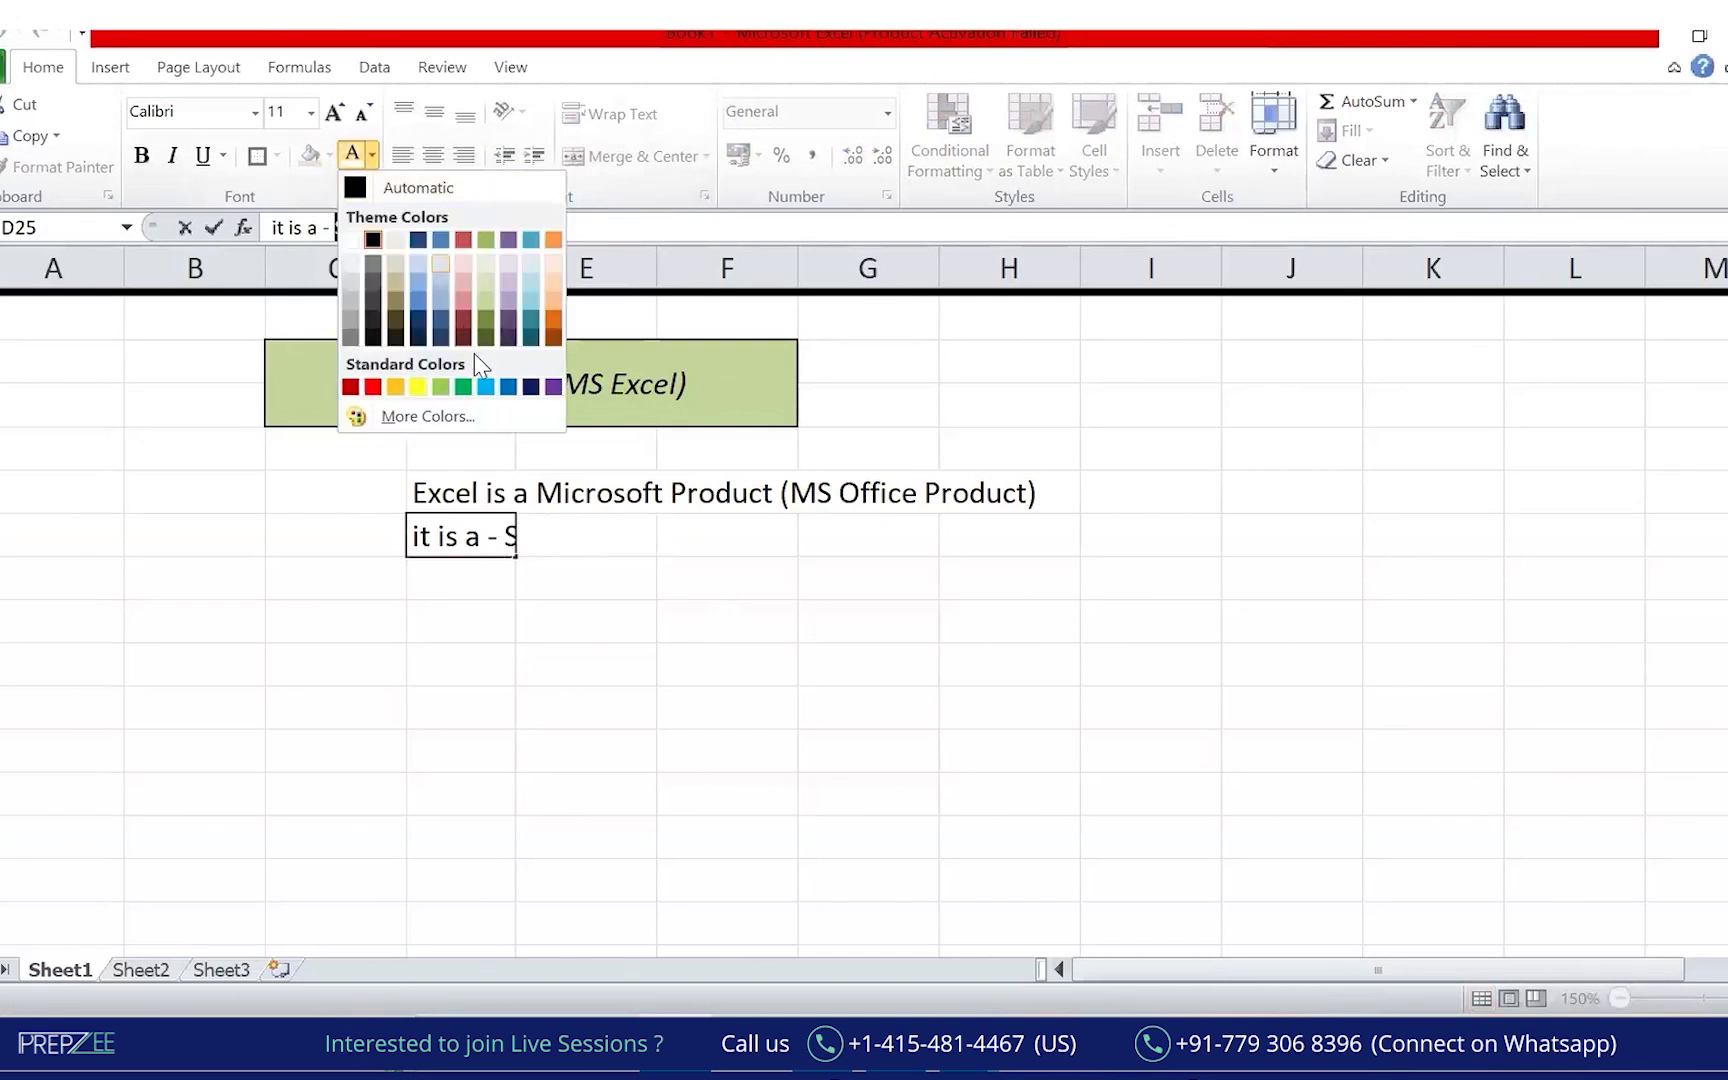
{"action": "left_click", "coordinate": [373, 387]}
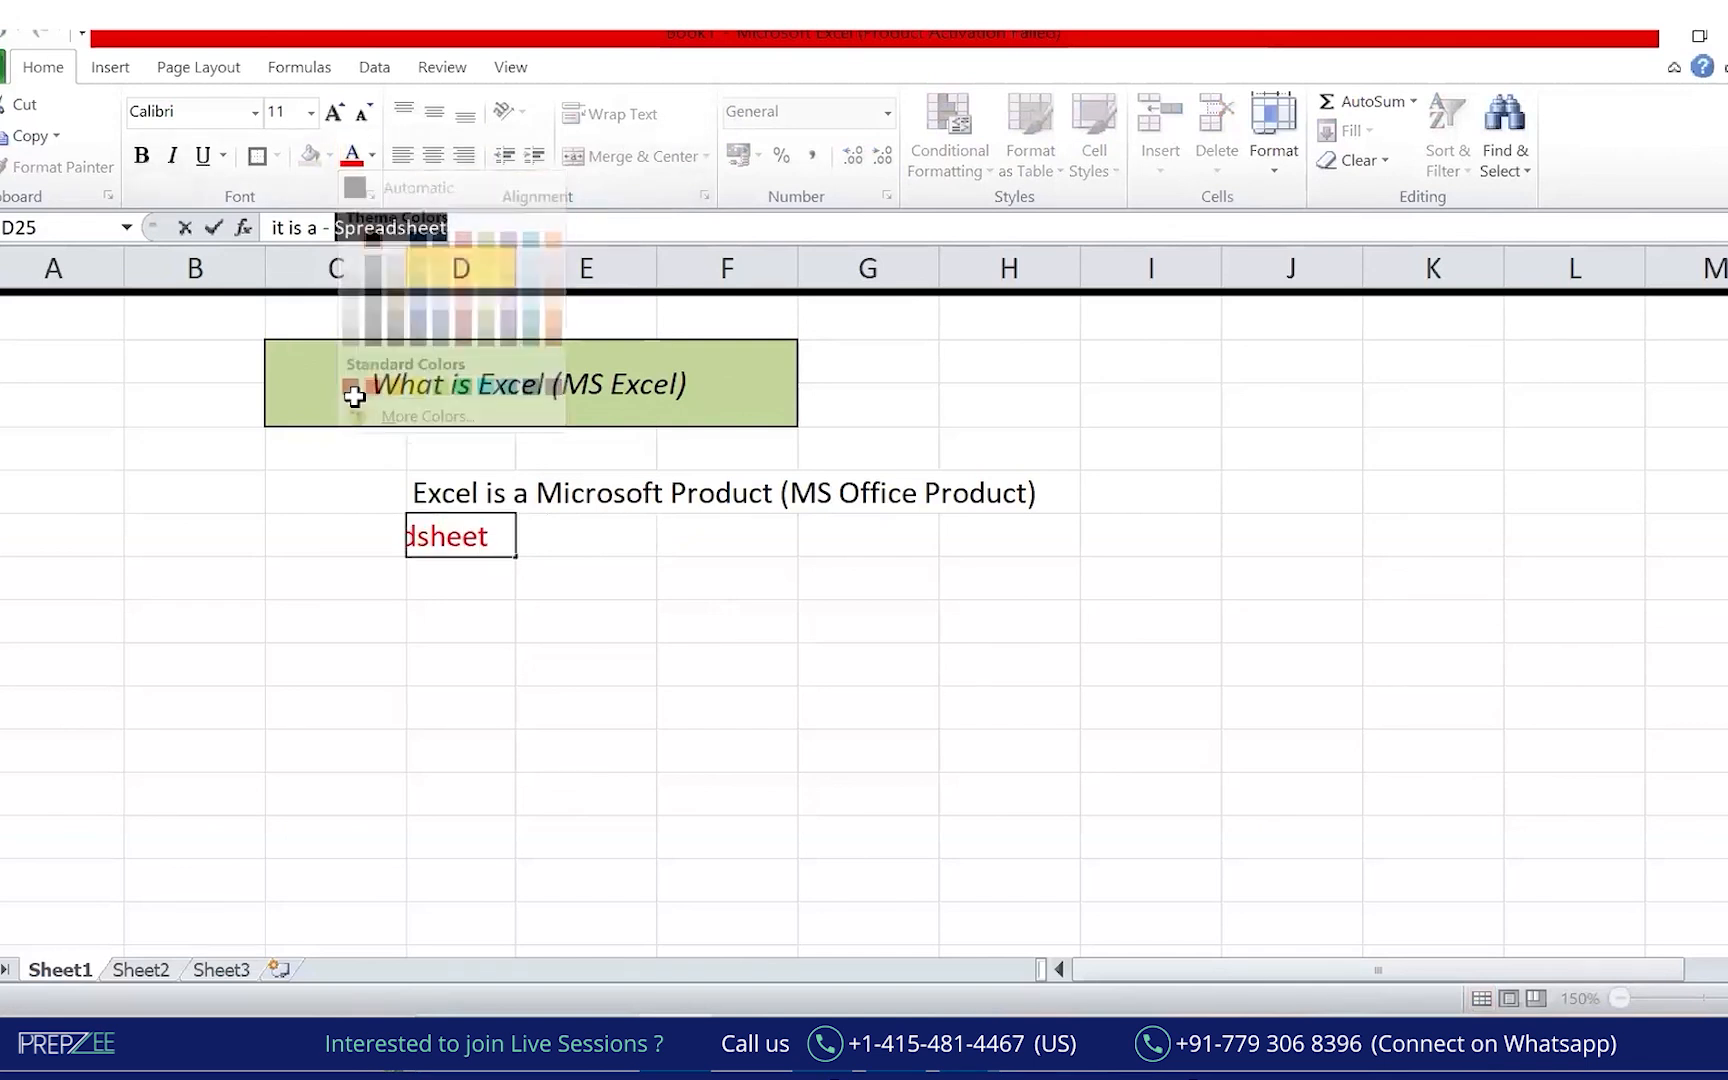
{"action": "left_click", "coordinate": [170, 162]}
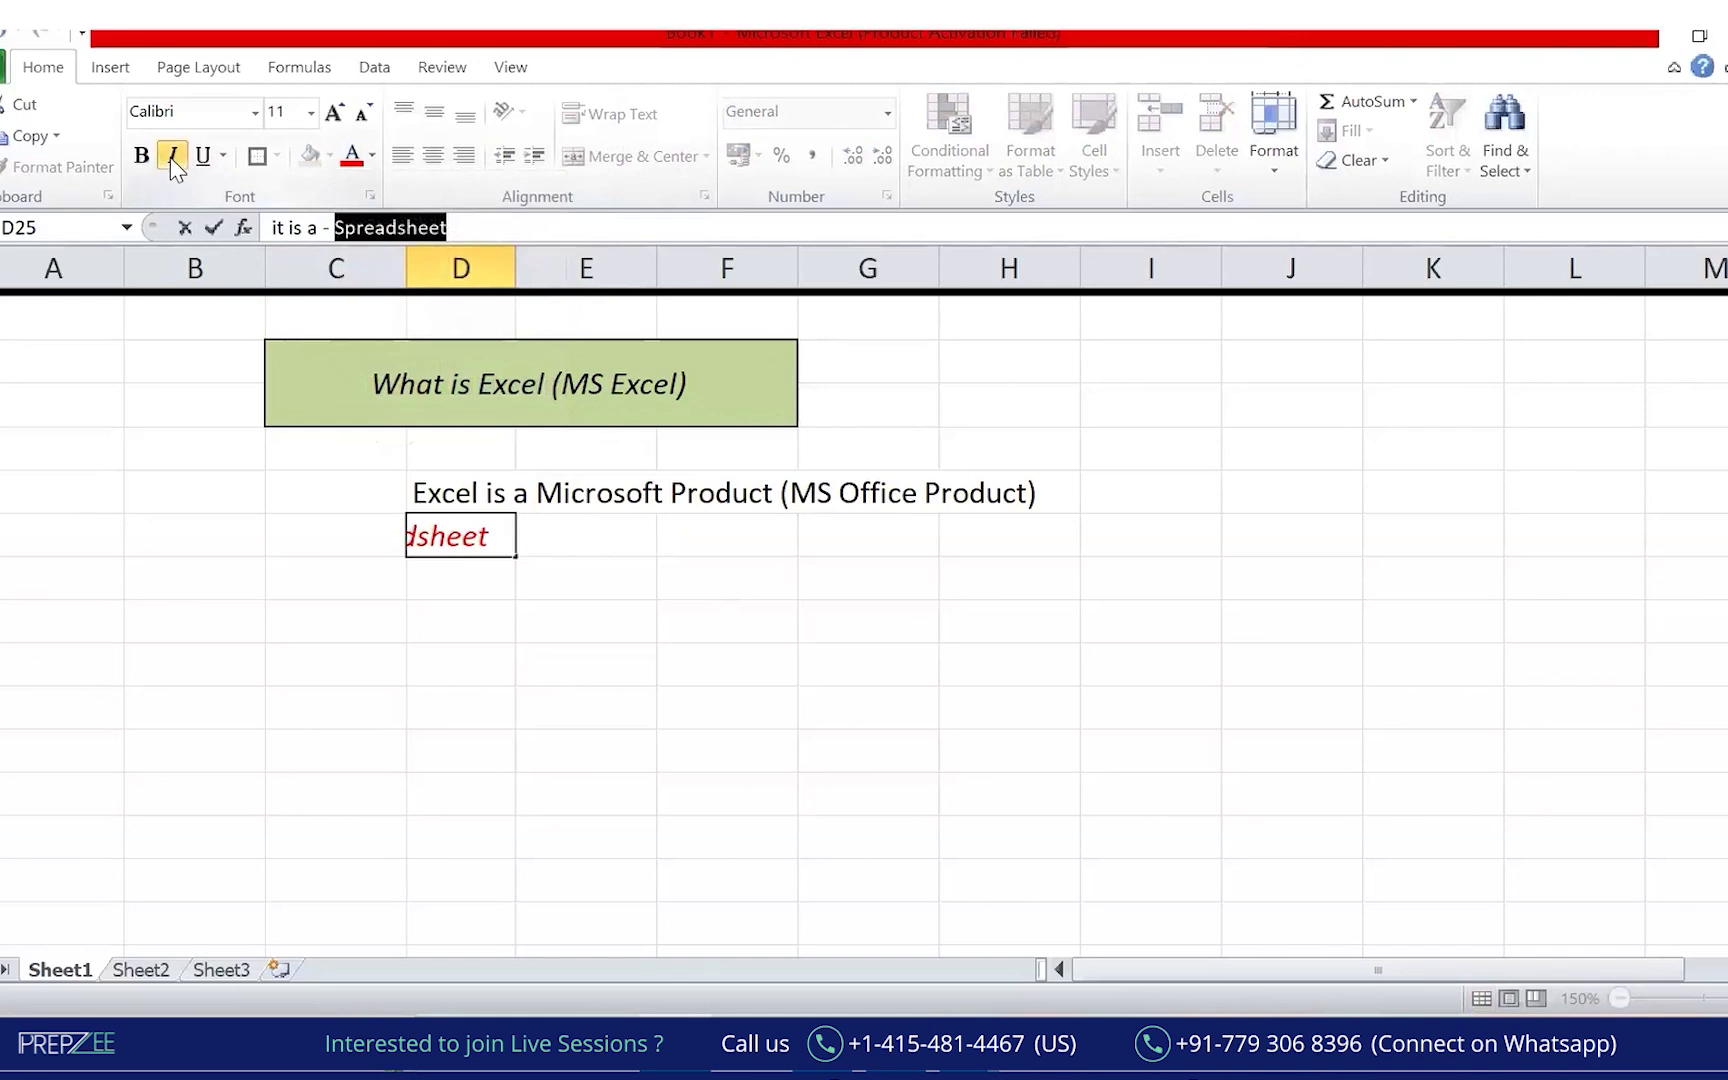
{"action": "left_click", "coordinate": [141, 156]}
{"action": "left_click", "coordinate": [508, 716]}
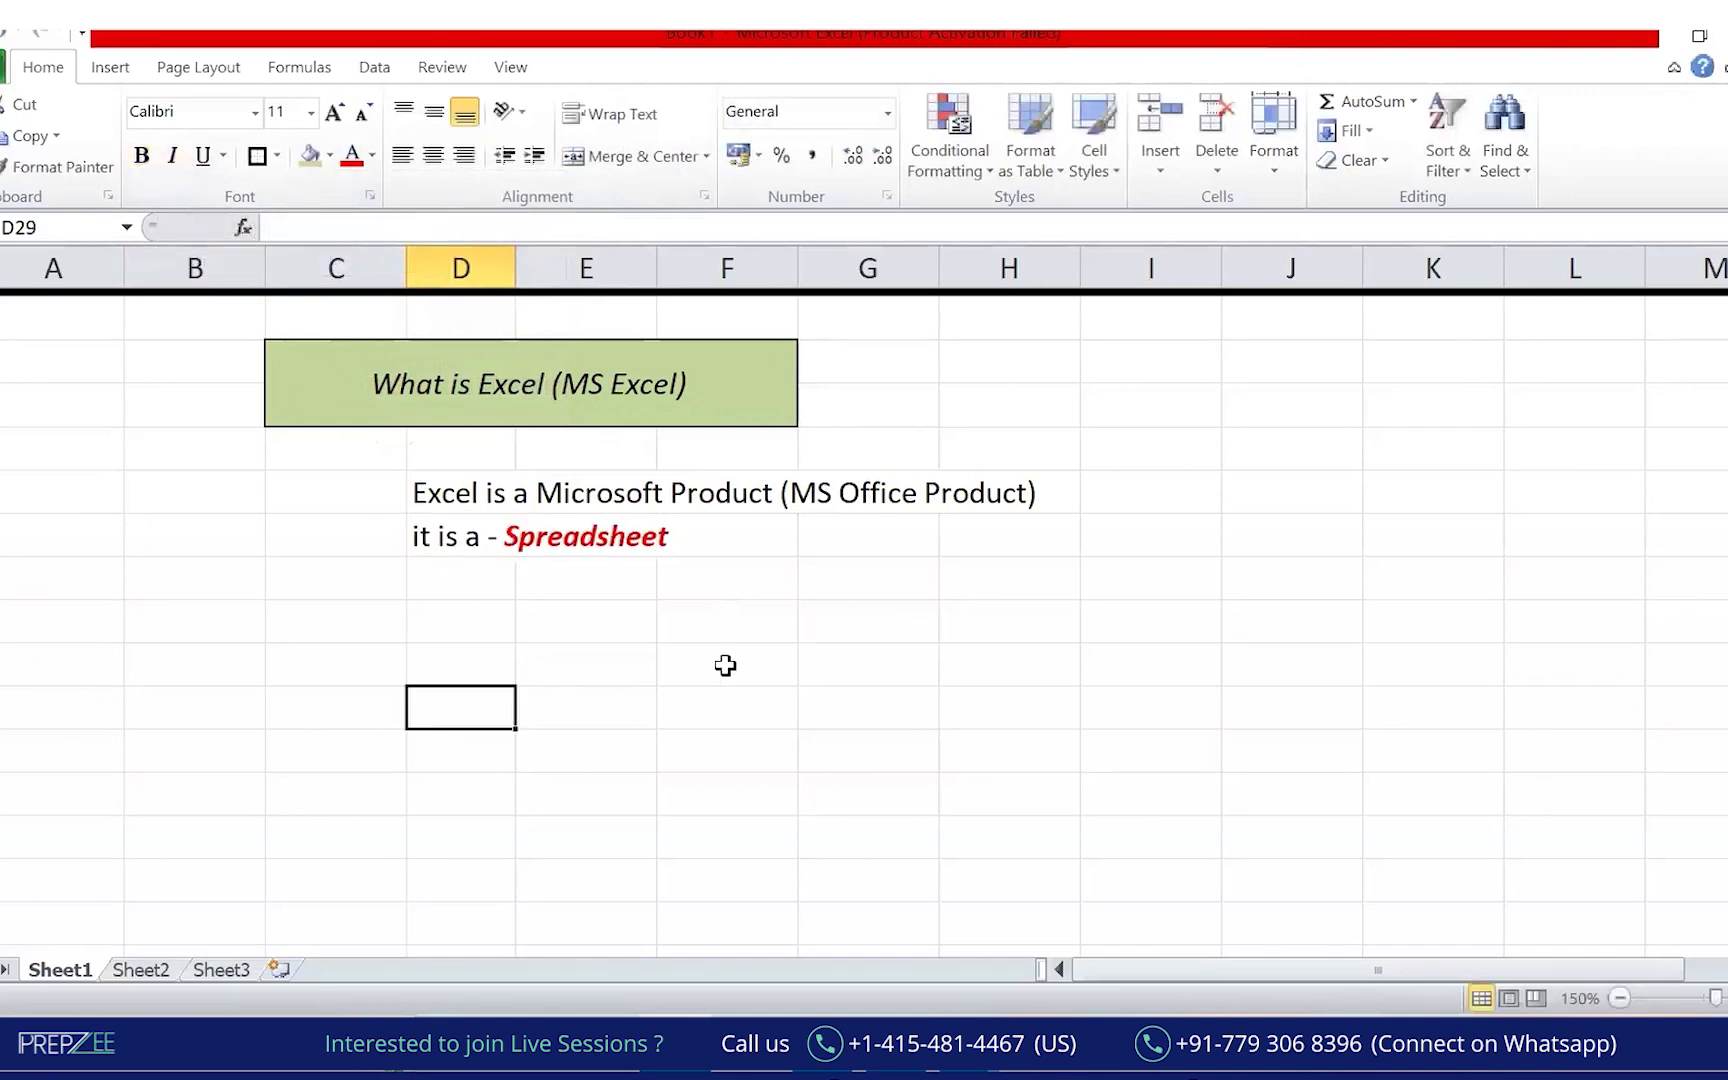
{"action": "left_click", "coordinate": [1153, 165]}
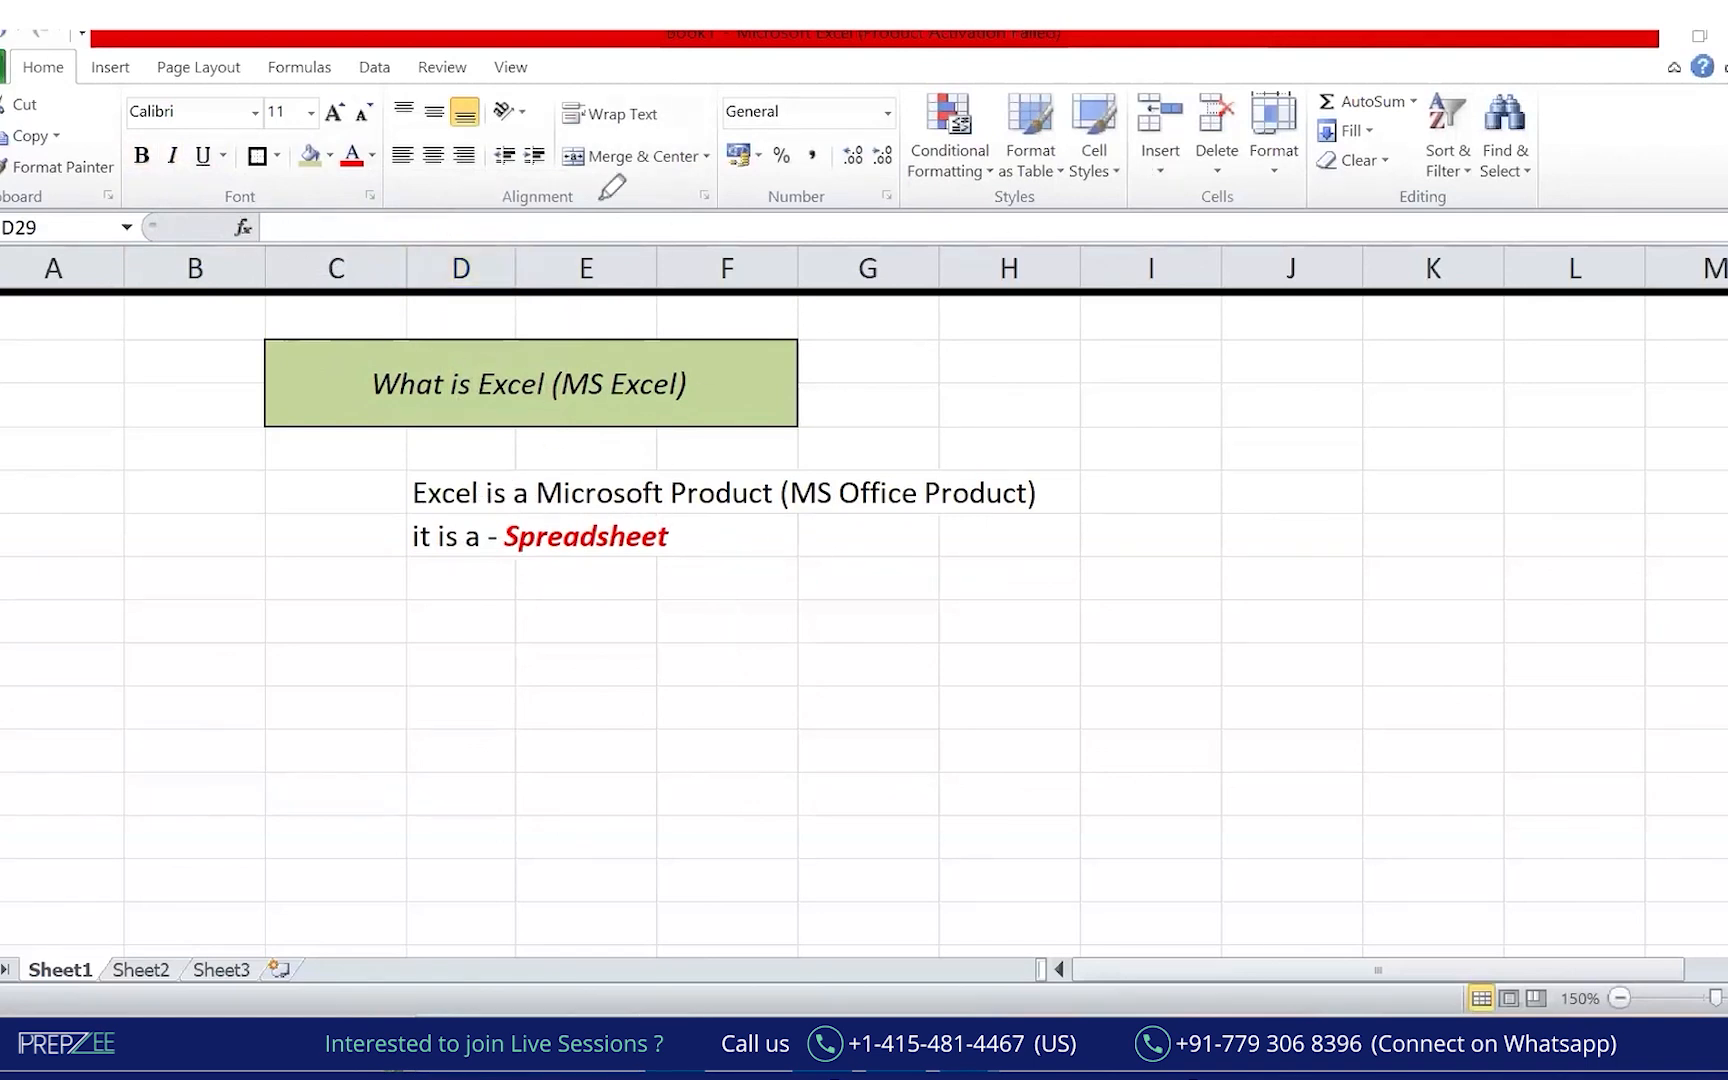
Underline 'Spreadsheet' in green and draw green curves beside the title.
{"action": "mouse_move", "coordinate": [399, 567]}
{"action": "left_mouse_down"}
{"action": "mouse_move", "coordinate": [732, 526]}
{"action": "mouse_move", "coordinate": [740, 572]}
{"action": "left_mouse_up"}
{"action": "left_click", "coordinate": [740, 618]}
{"action": "left_click_drag", "start_coordinate": [221, 104], "coordinate": [414, 95]}
{"action": "left_click_drag", "start_coordinate": [3, 116], "coordinate": [49, 96]}
{"action": "mouse_move", "coordinate": [150, 321]}
{"action": "left_mouse_down"}
{"action": "mouse_move", "coordinate": [152, 428]}
{"action": "mouse_move", "coordinate": [212, 562]}
{"action": "mouse_move", "coordinate": [360, 739]}
{"action": "left_mouse_up"}
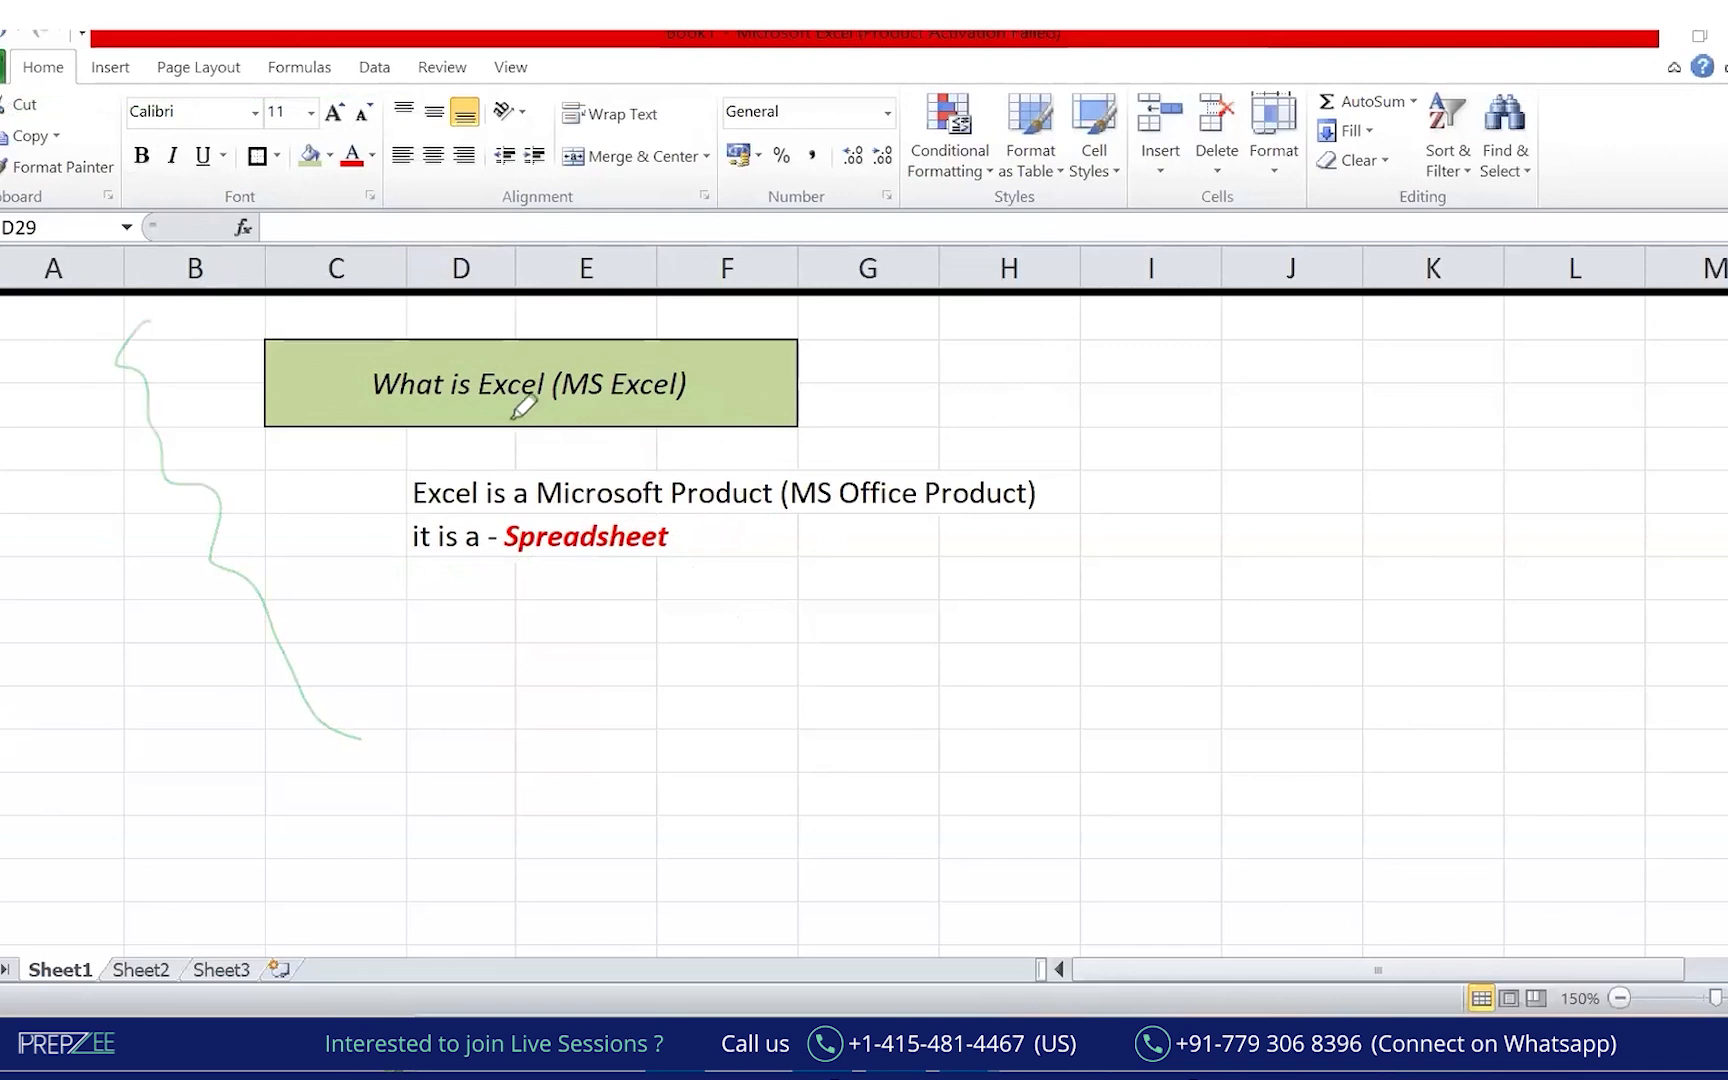
{"action": "left_click_drag", "start_coordinate": [455, 424], "coordinate": [520, 432]}
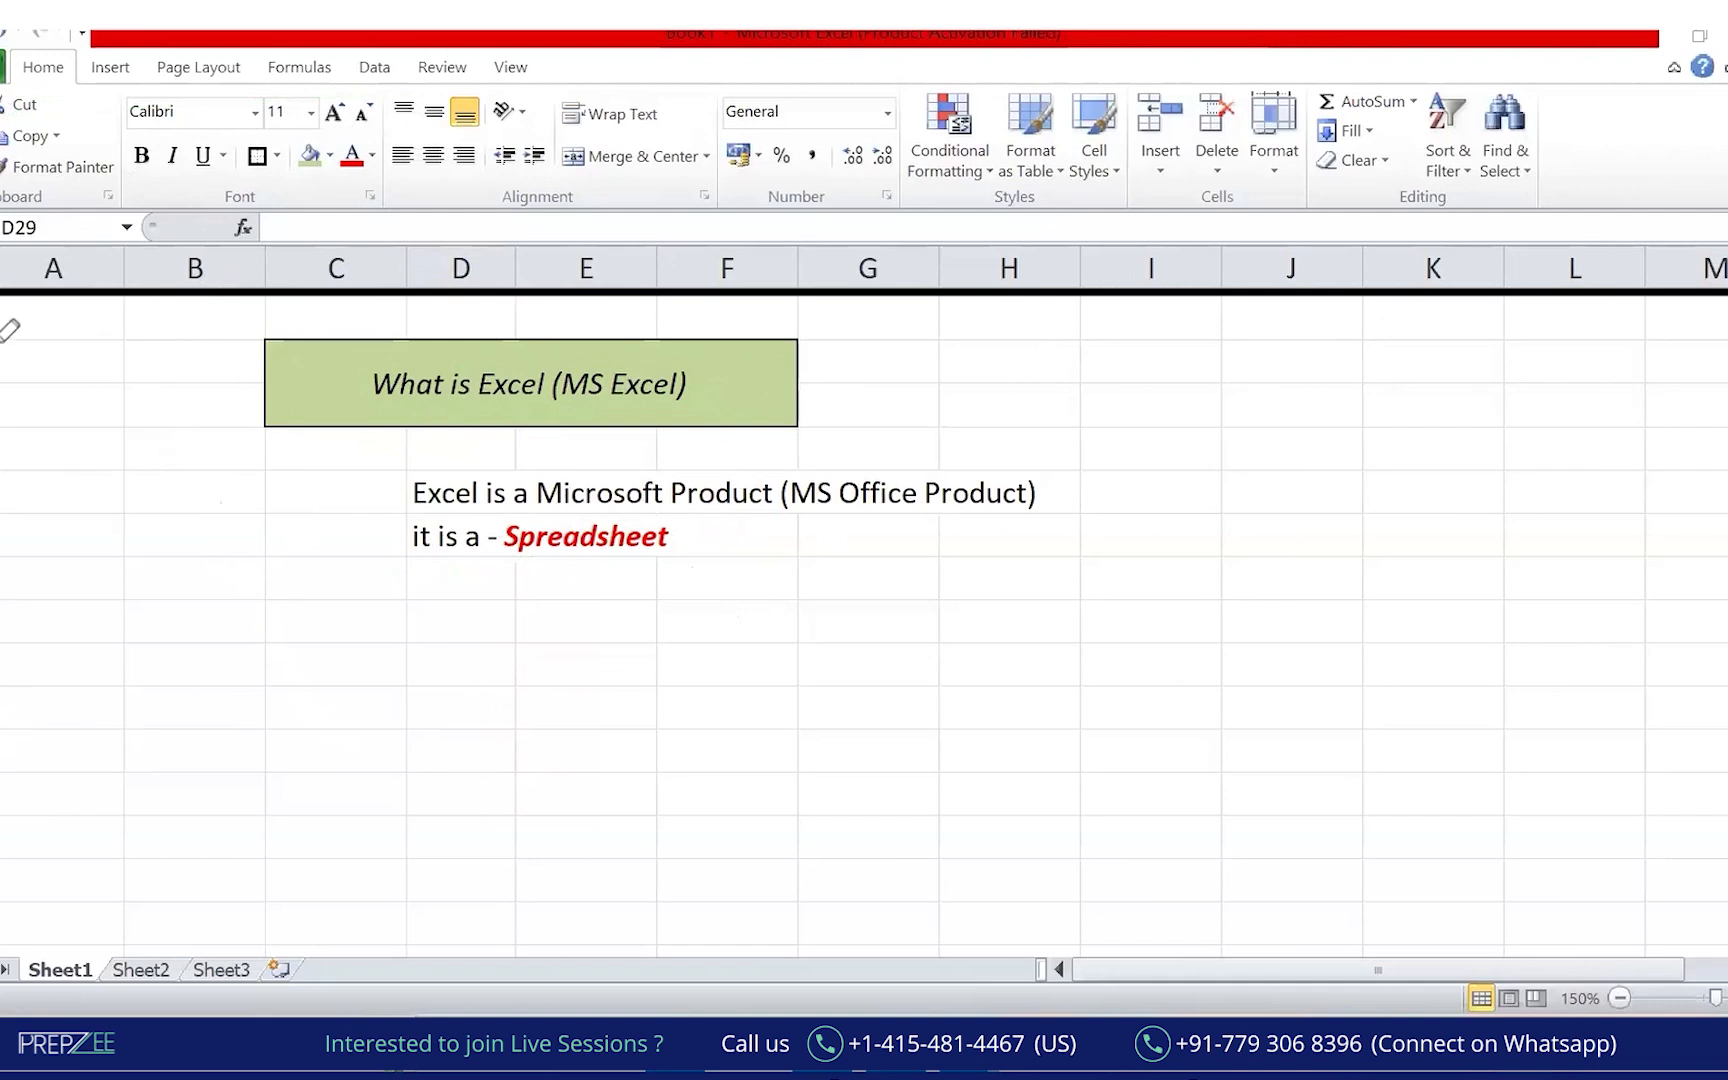
Draw a green arrow sweeping across the column headers A to G.
{"action": "left_click_drag", "start_coordinate": [2, 618], "coordinate": [23, 737]}
{"action": "mouse_move", "coordinate": [45, 270]}
{"action": "left_mouse_down"}
{"action": "mouse_move", "coordinate": [328, 240]}
{"action": "mouse_move", "coordinate": [855, 252]}
{"action": "left_mouse_up"}
{"action": "left_click_drag", "start_coordinate": [5, 665], "coordinate": [8, 788]}
{"action": "mouse_move", "coordinate": [45, 268]}
{"action": "left_mouse_down"}
{"action": "mouse_move", "coordinate": [440, 246]}
{"action": "mouse_move", "coordinate": [932, 256]}
{"action": "left_mouse_up"}
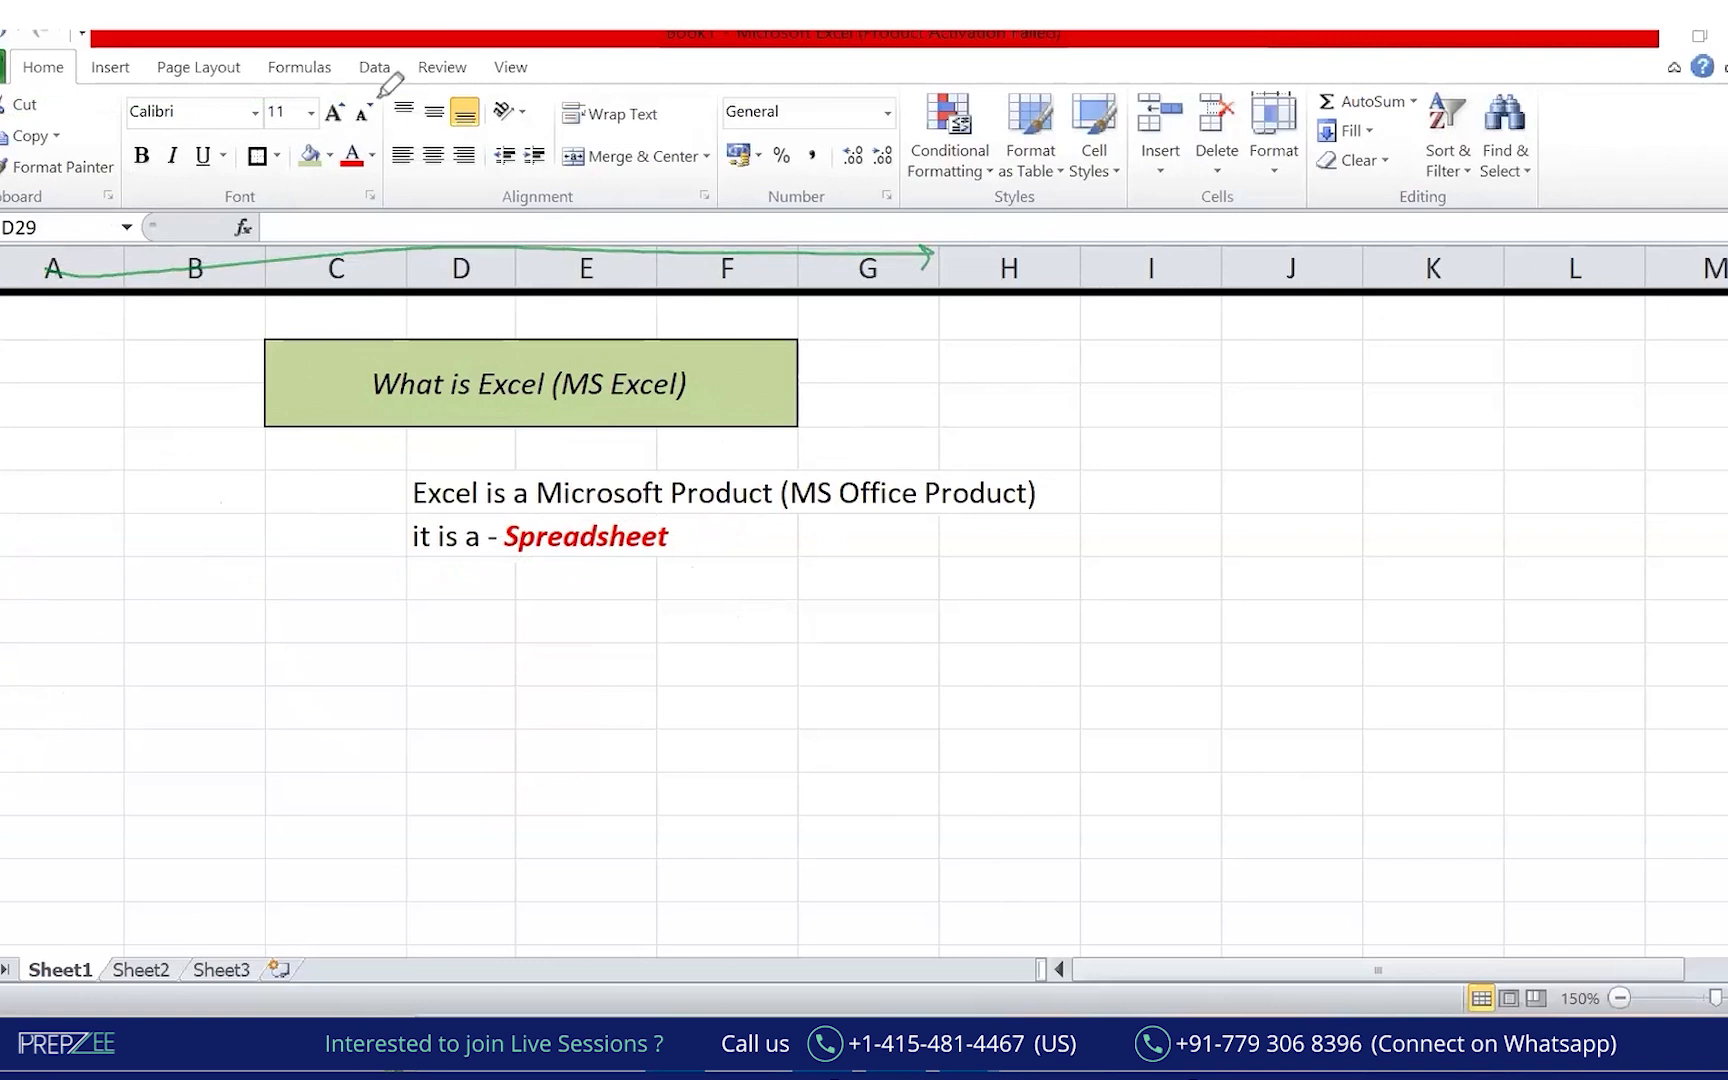
Enter 'Game Changer for all the regular MIS (Management Information System) and Reporting activities' in E26.
{"action": "left_click", "coordinate": [643, 590]}
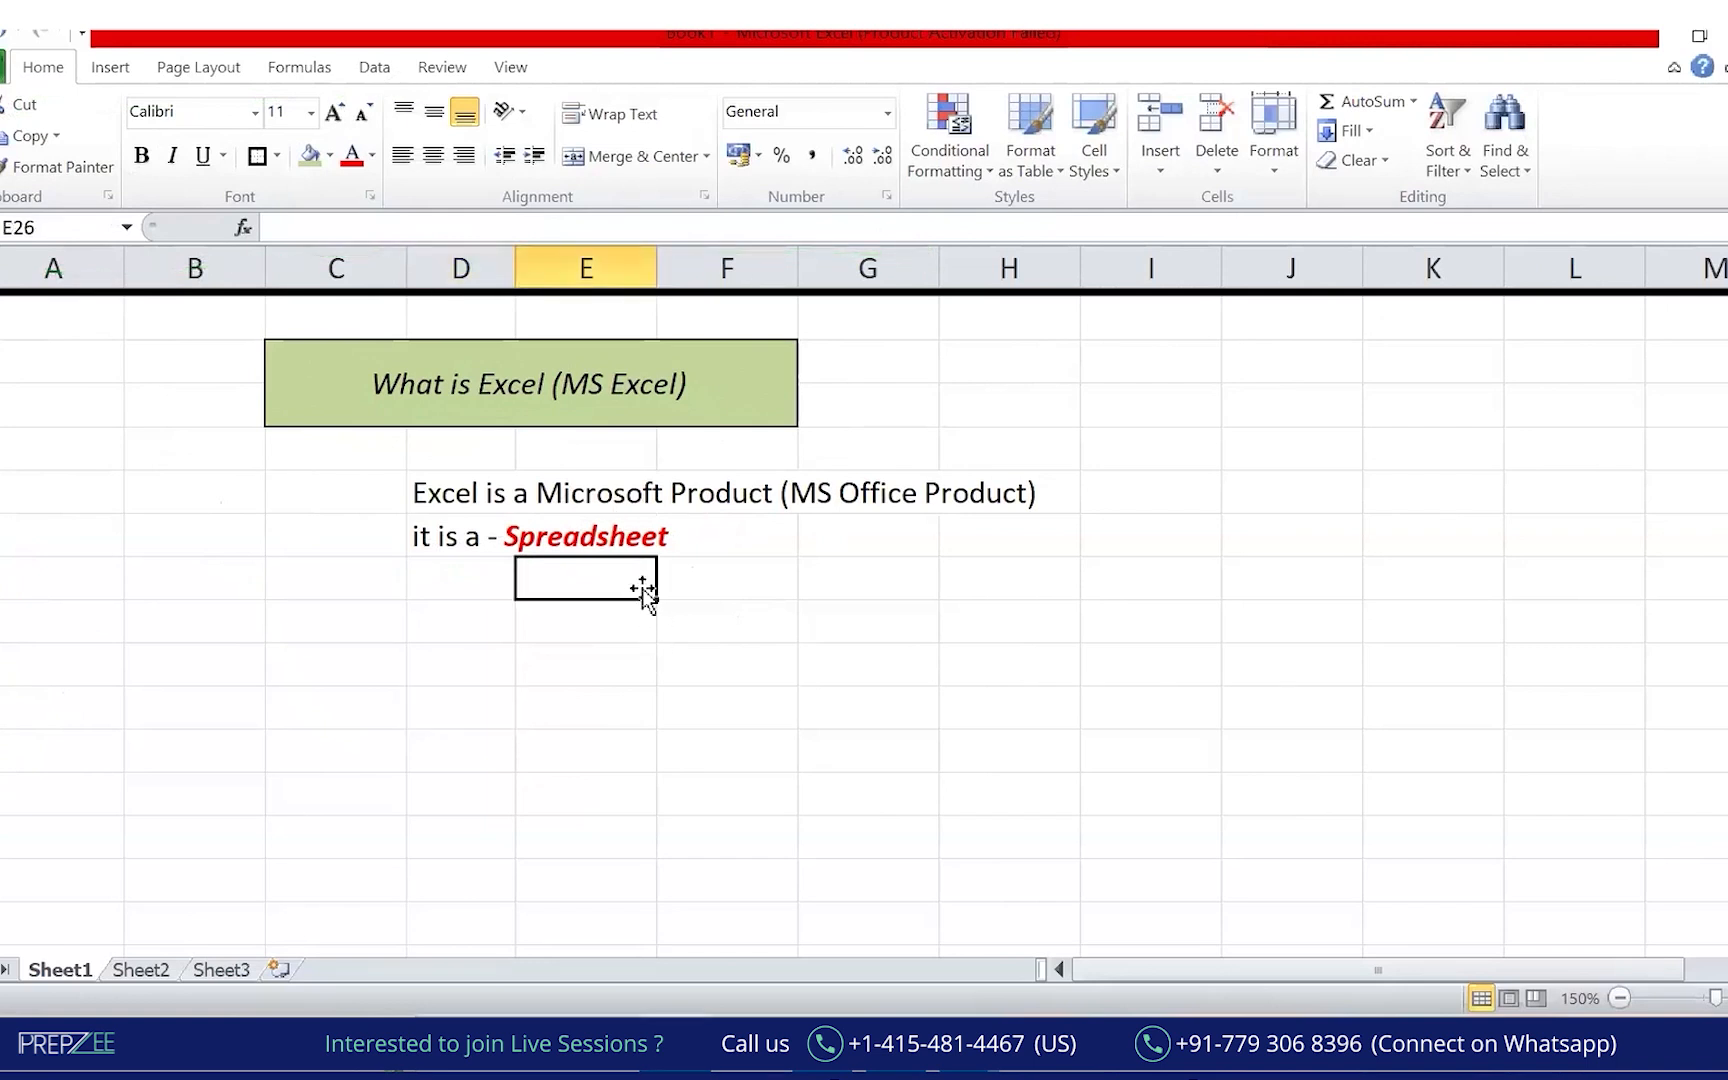
{"action": "type", "text": "Game "}
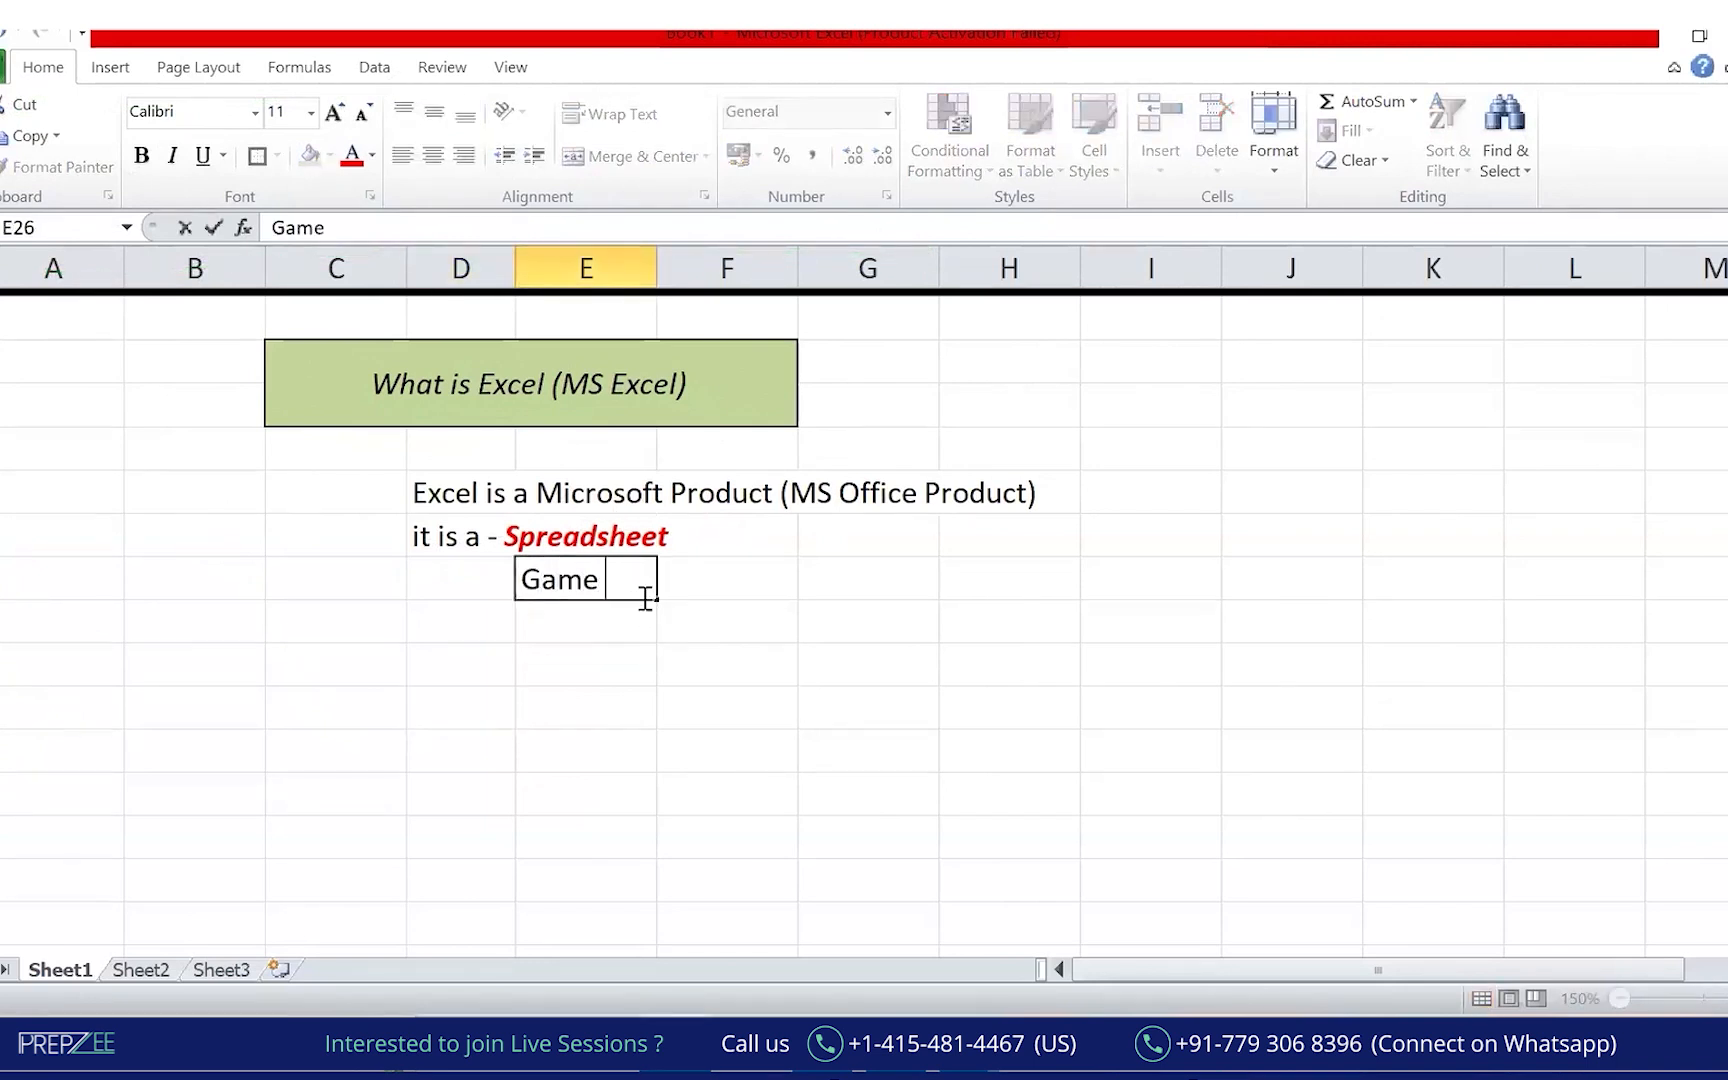
{"action": "type", "text": "Changer for all"}
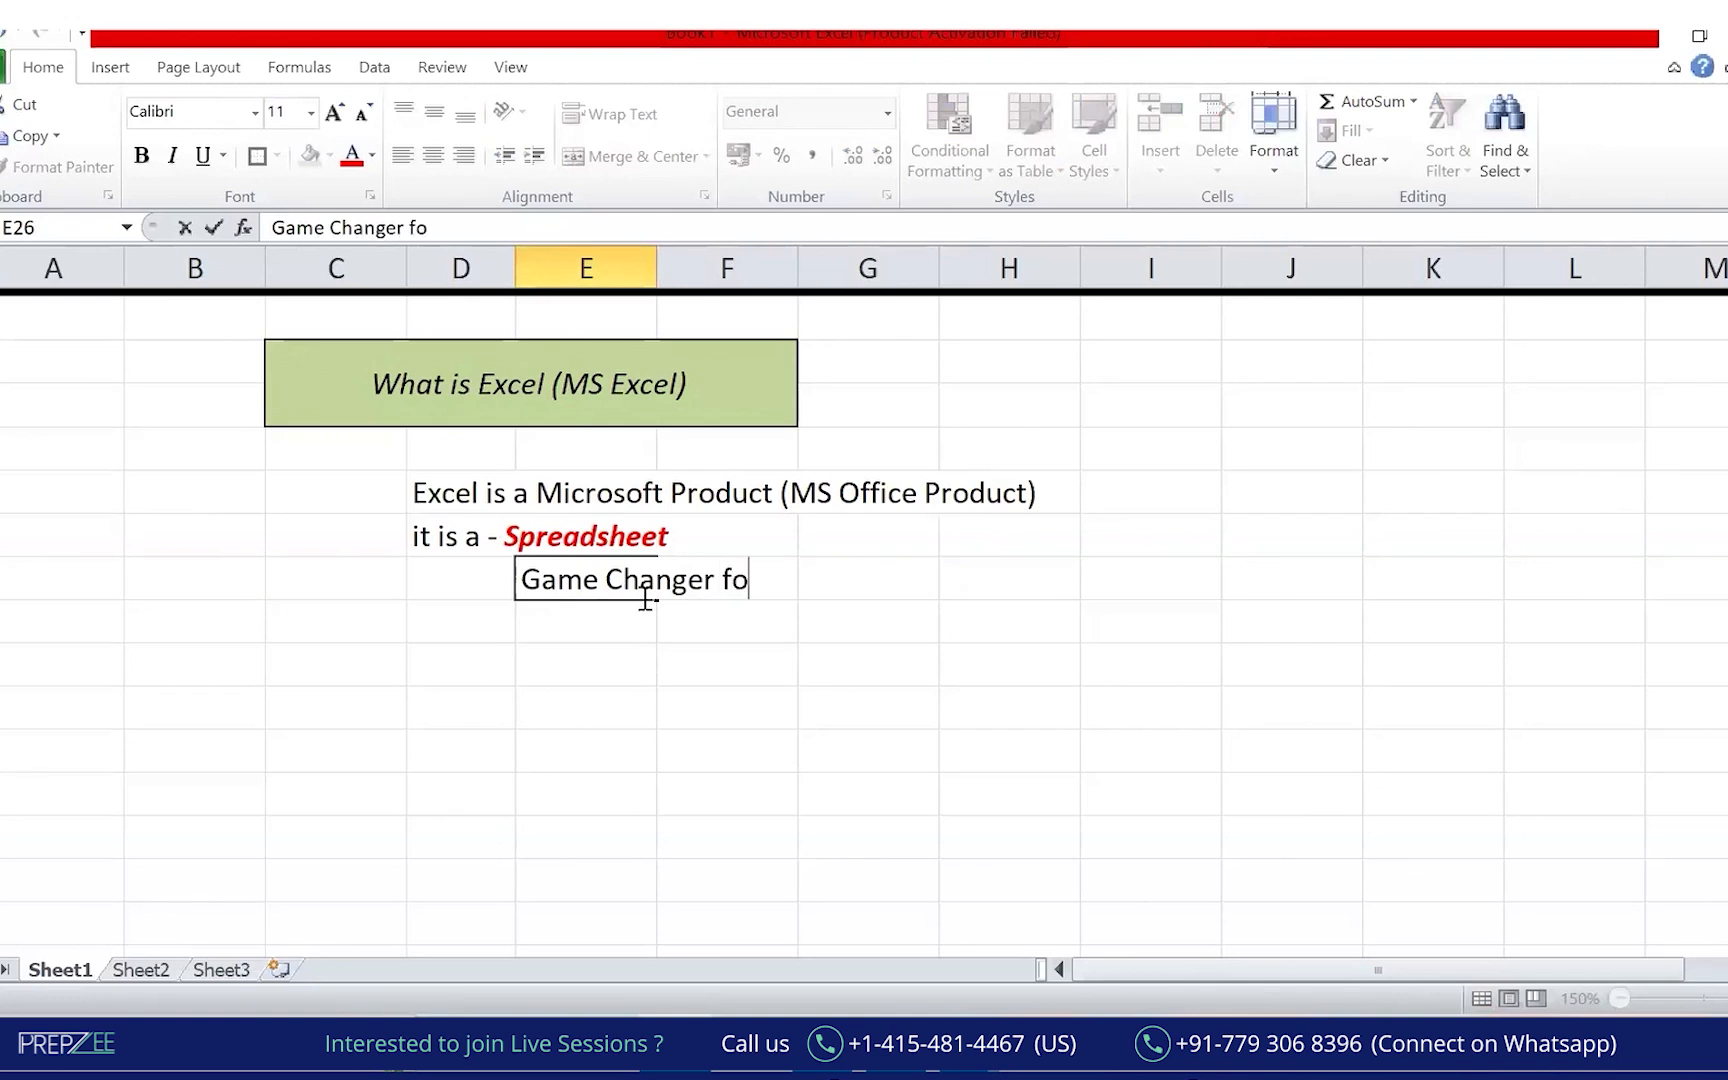
{"action": "key", "text": "BackSpace"}
{"action": "type", "text": "l the regular "}
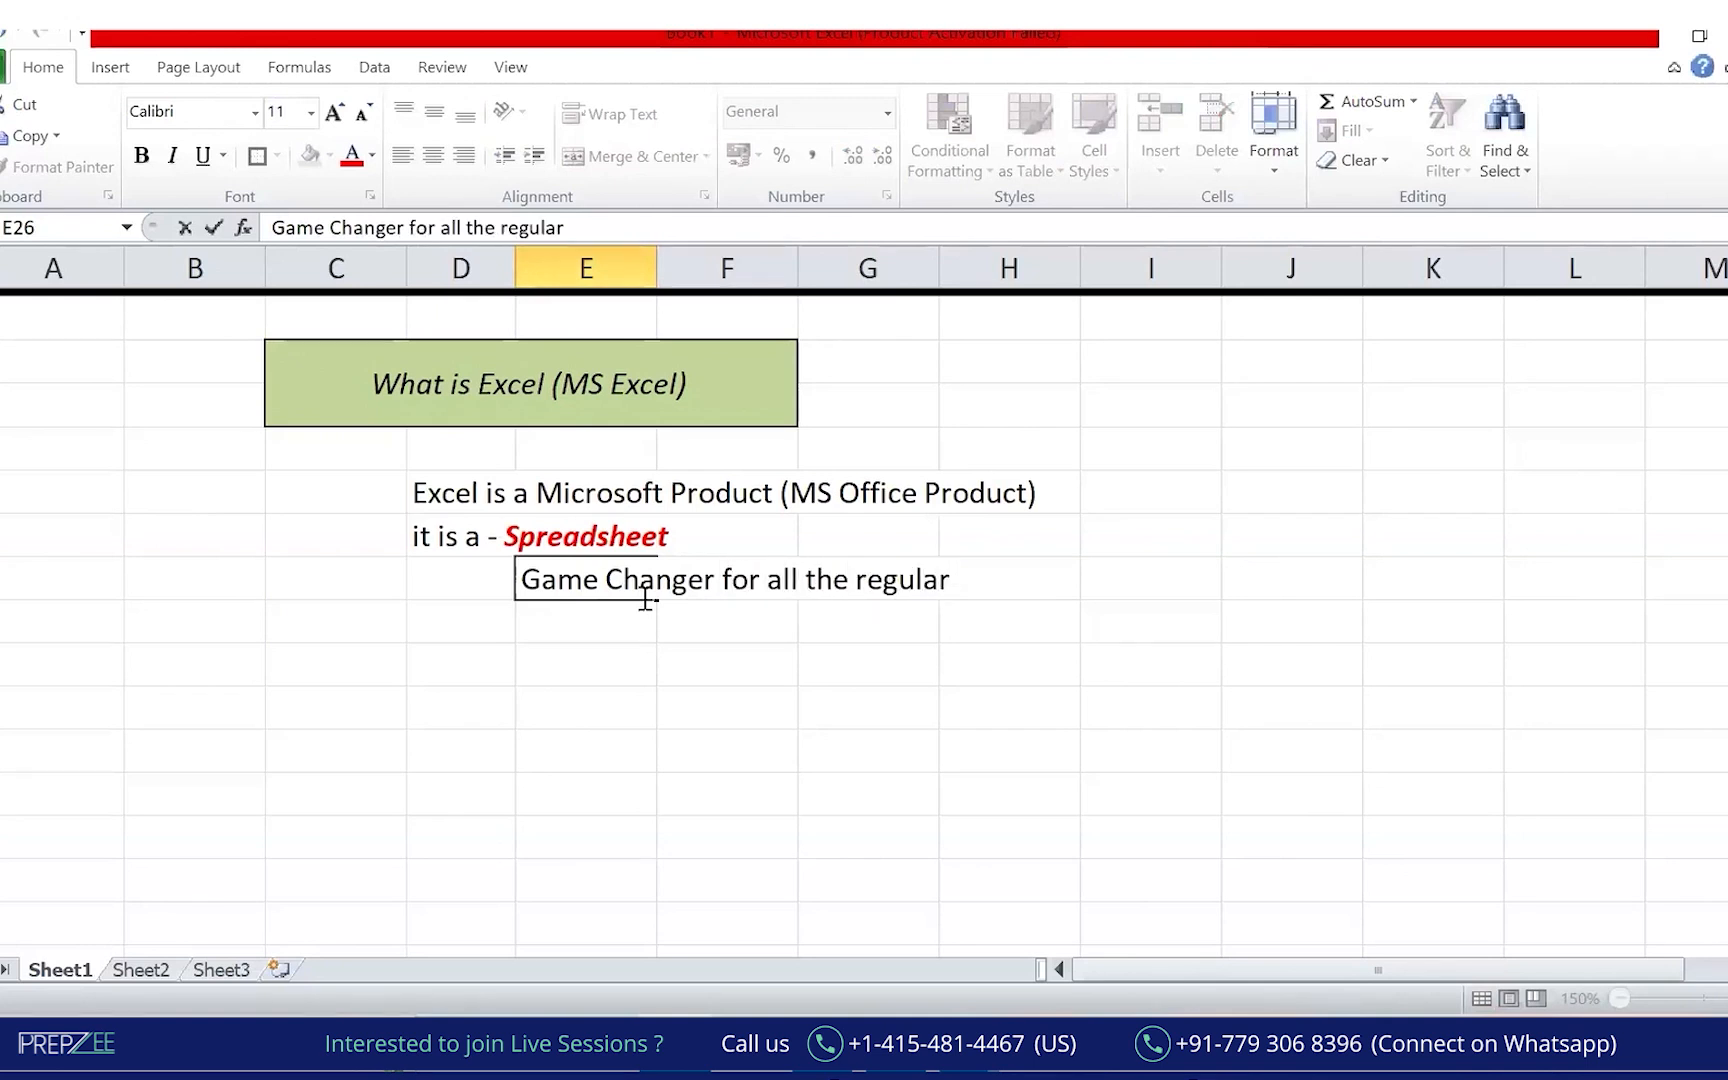
{"action": "type", "text": "MIS and"}
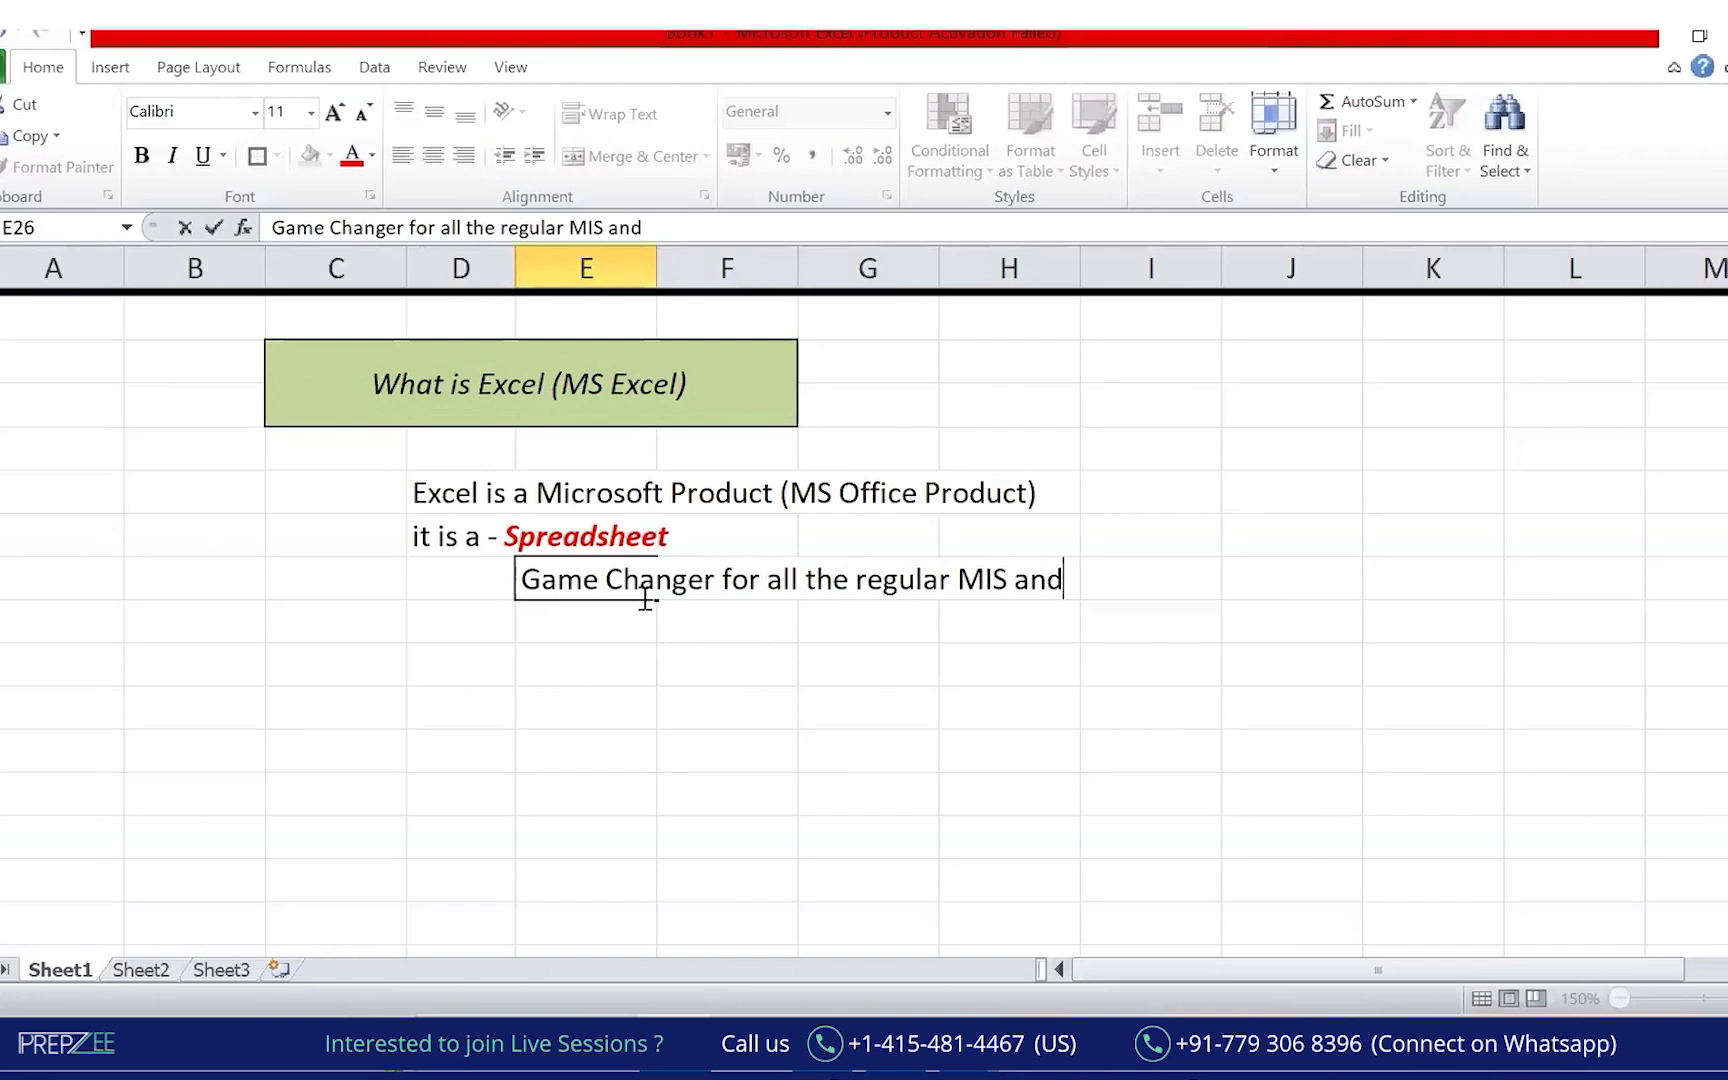
{"action": "type", "text": " Reporting a"}
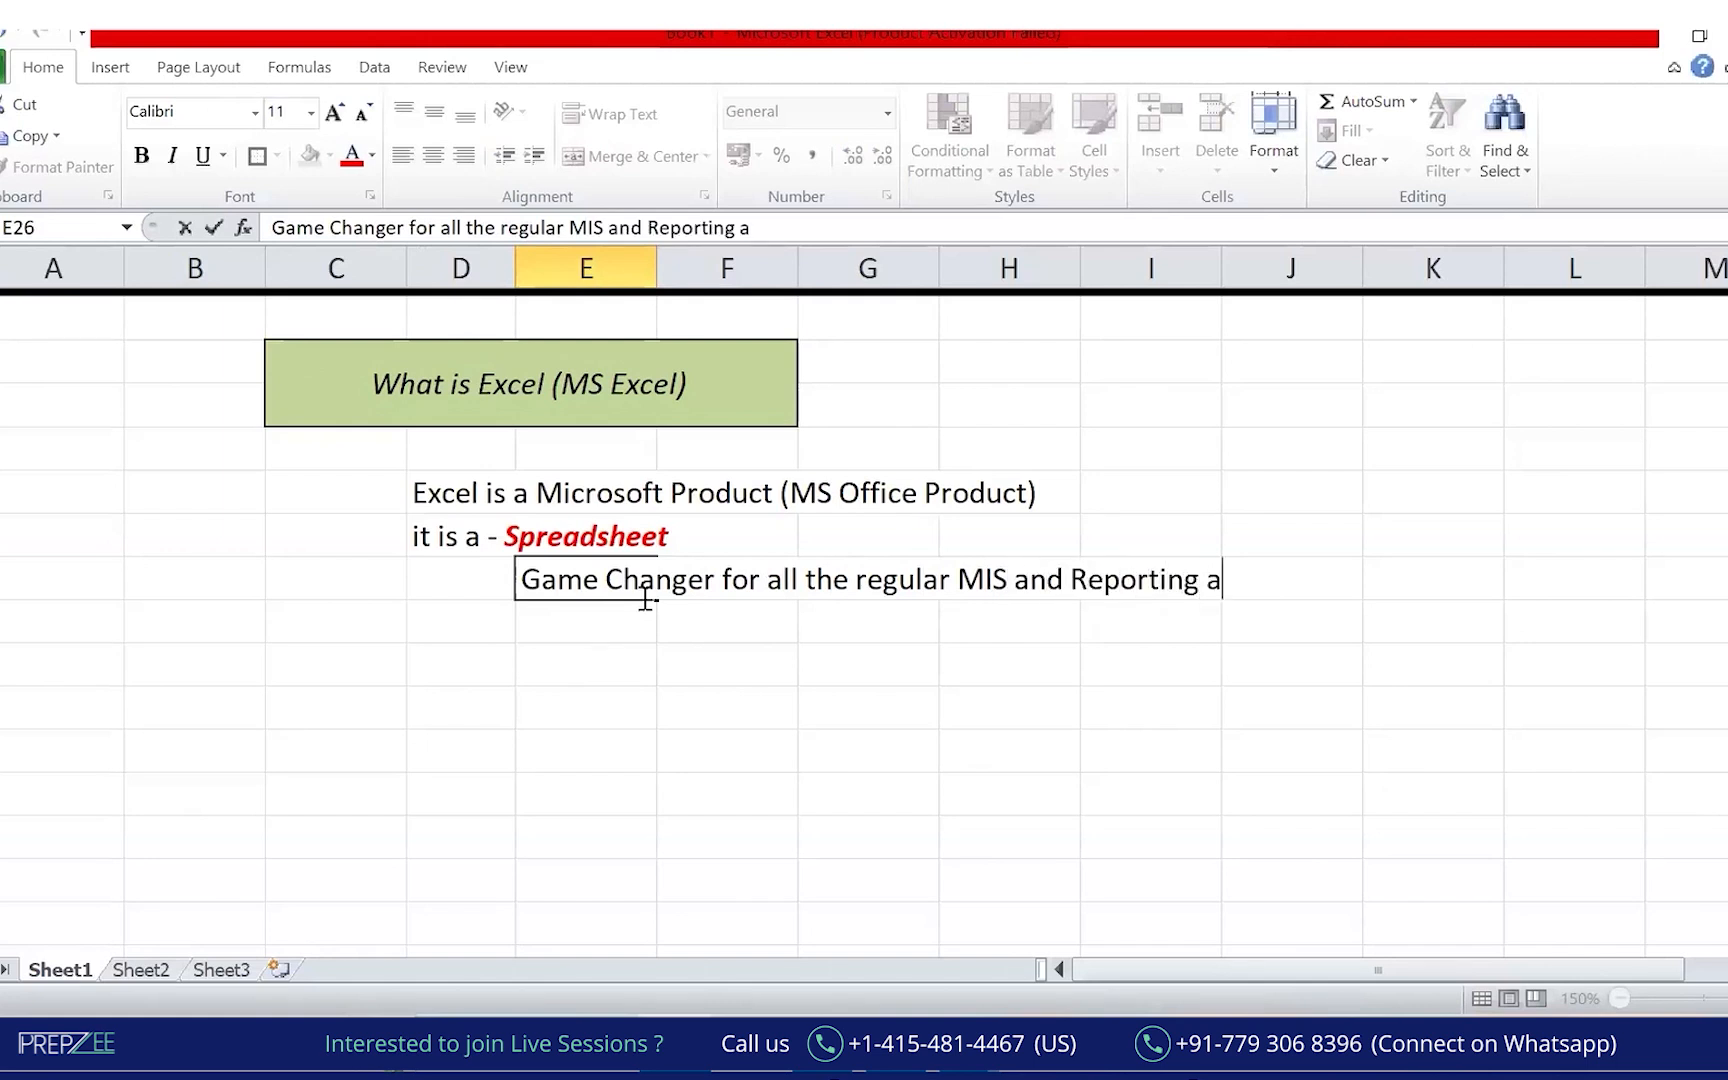
{"action": "type", "text": "ctivities"}
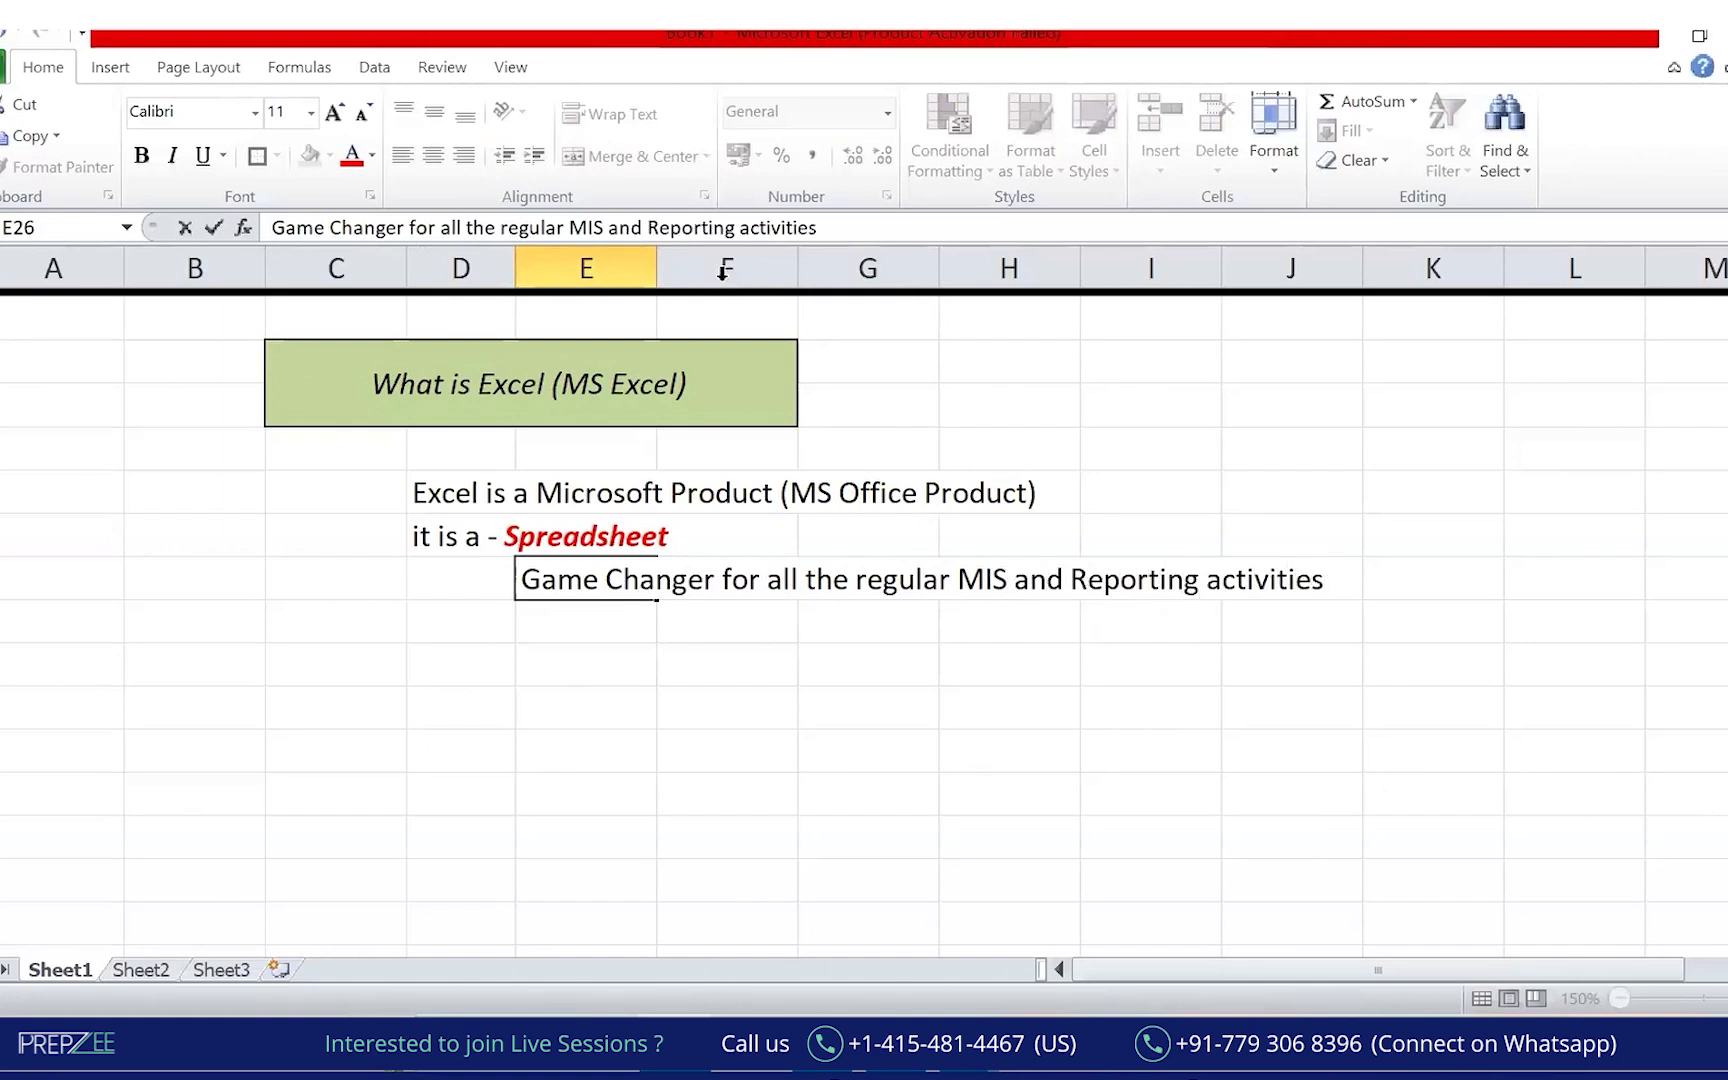
{"action": "left_click", "coordinate": [614, 228]}
{"action": "type", "text": "("}
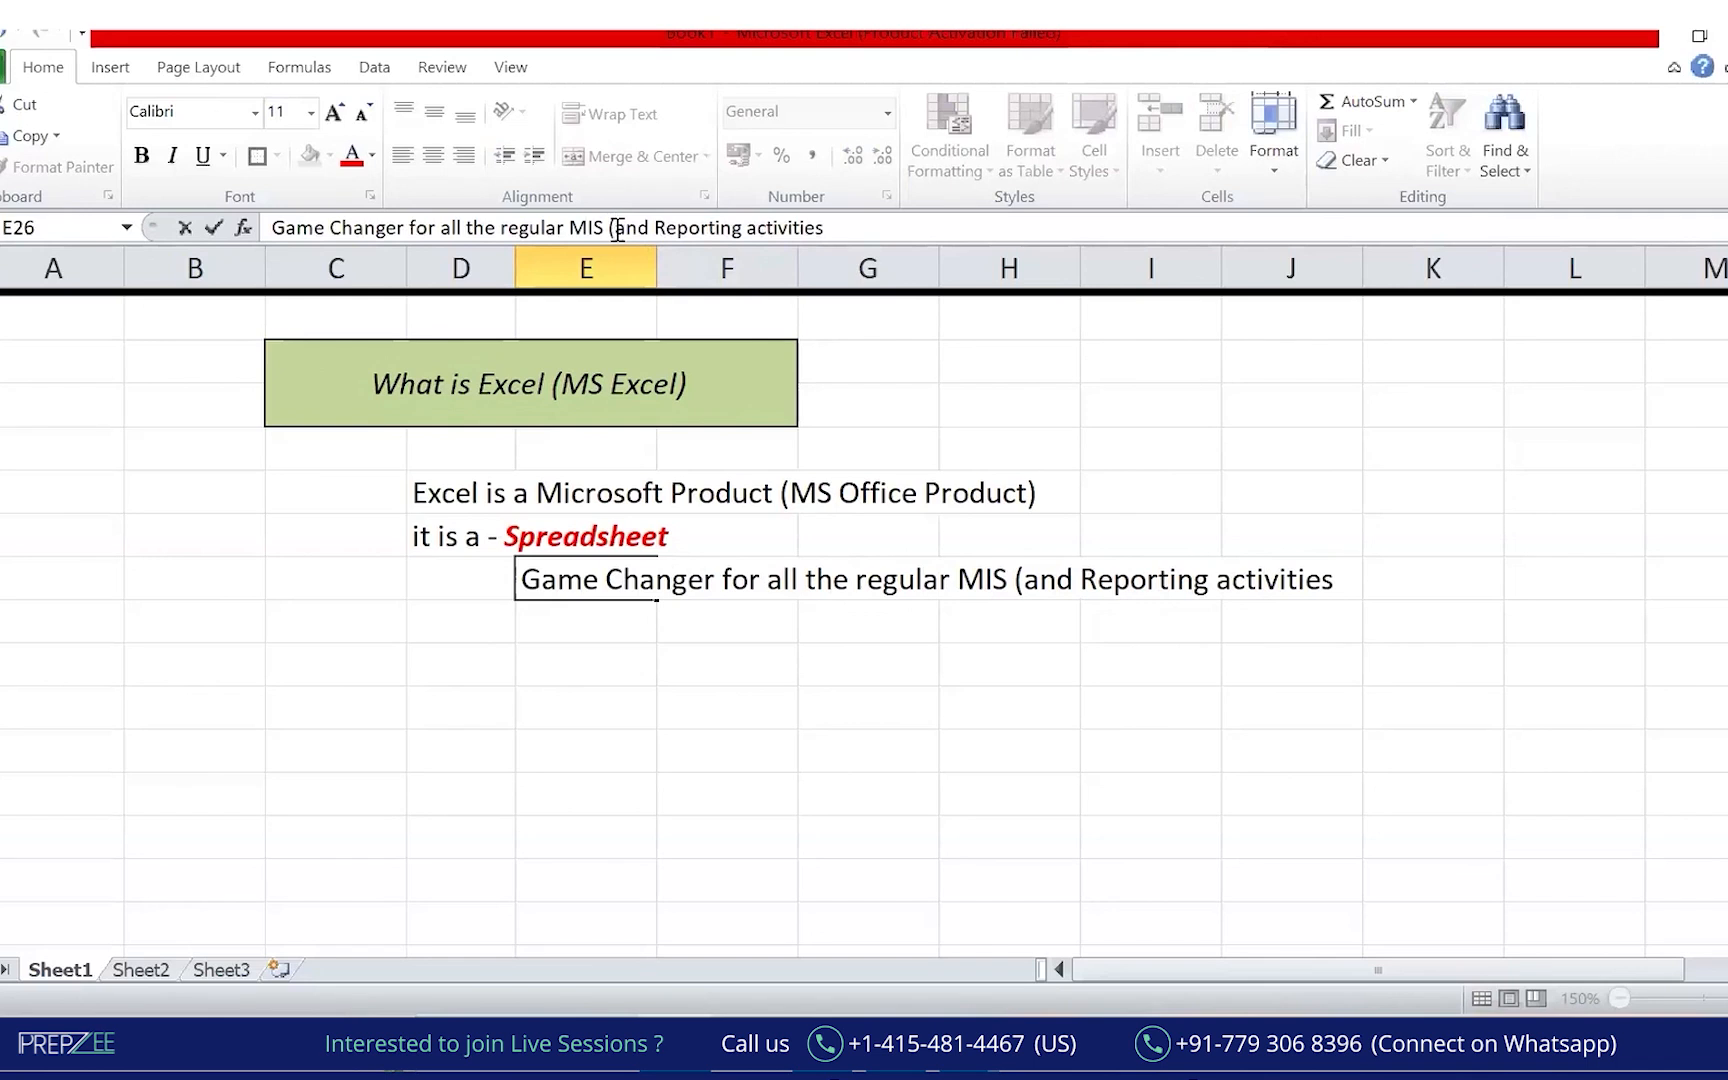
{"action": "type", "text": "Manag"}
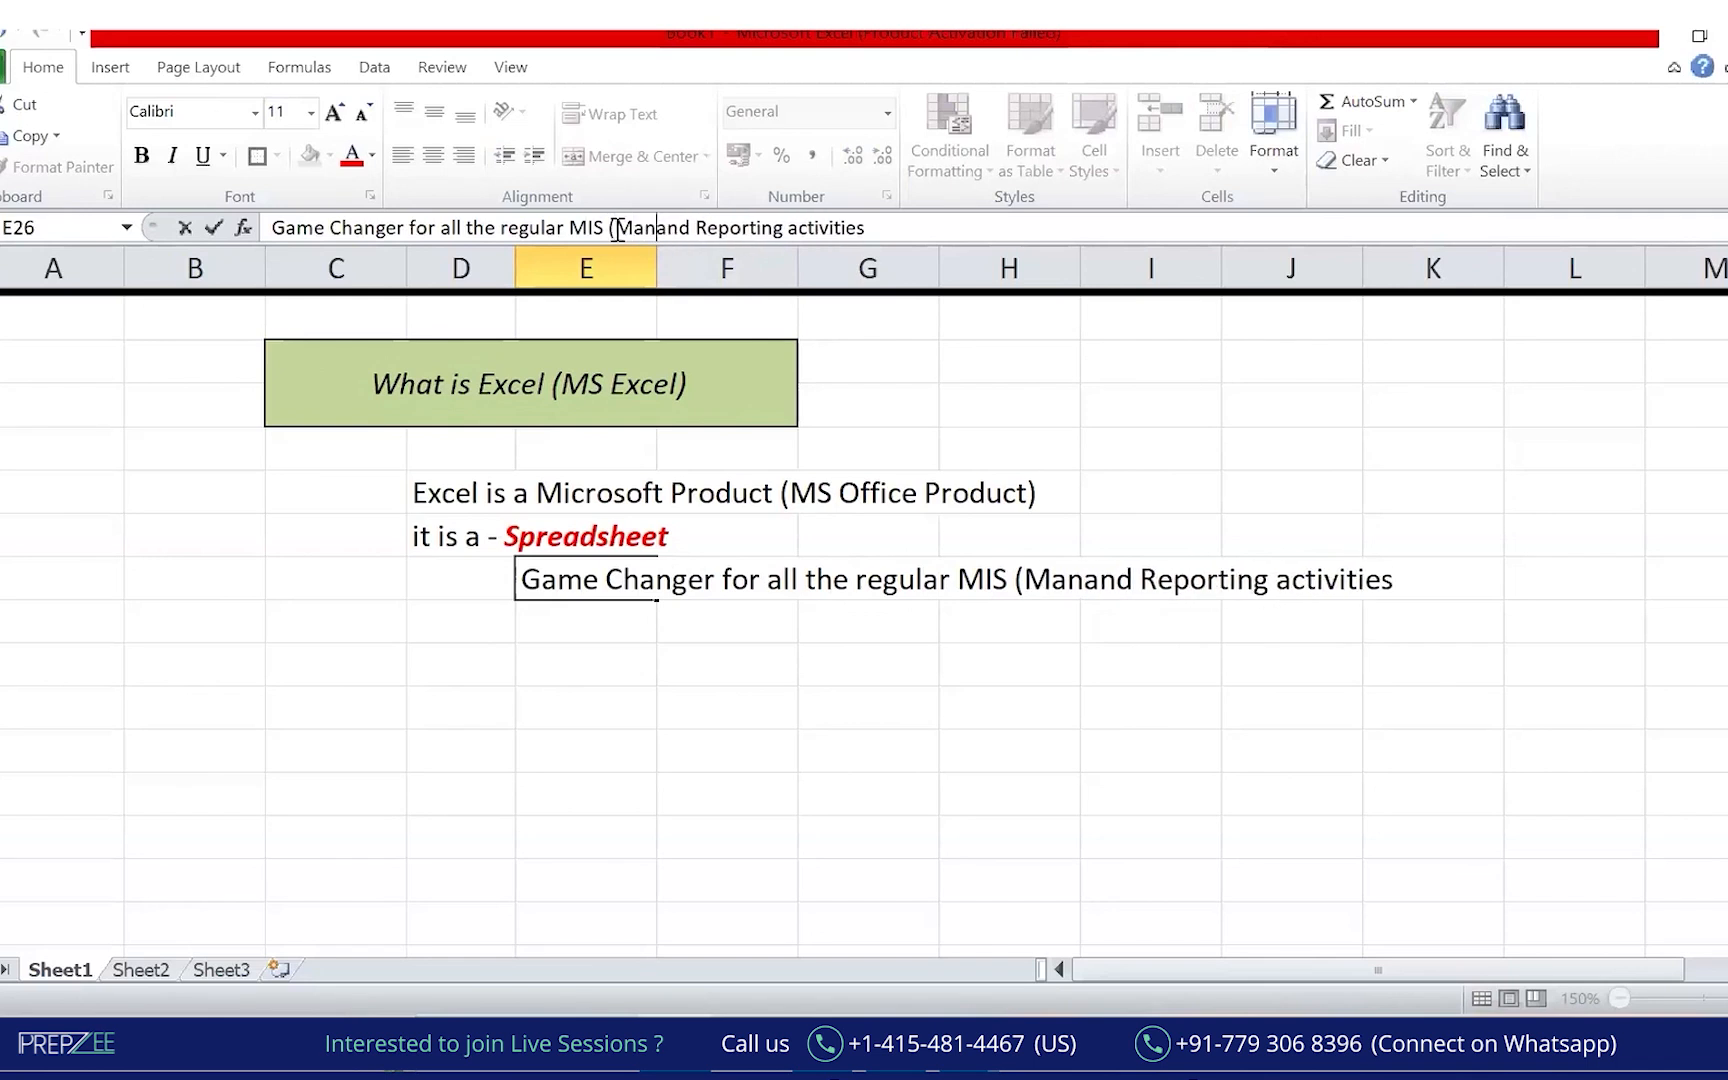
{"action": "type", "text": "ement Information System)"}
Confirm the E26 edit and zoom the sheet out to 120%.
{"action": "left_click", "coordinate": [1434, 879]}
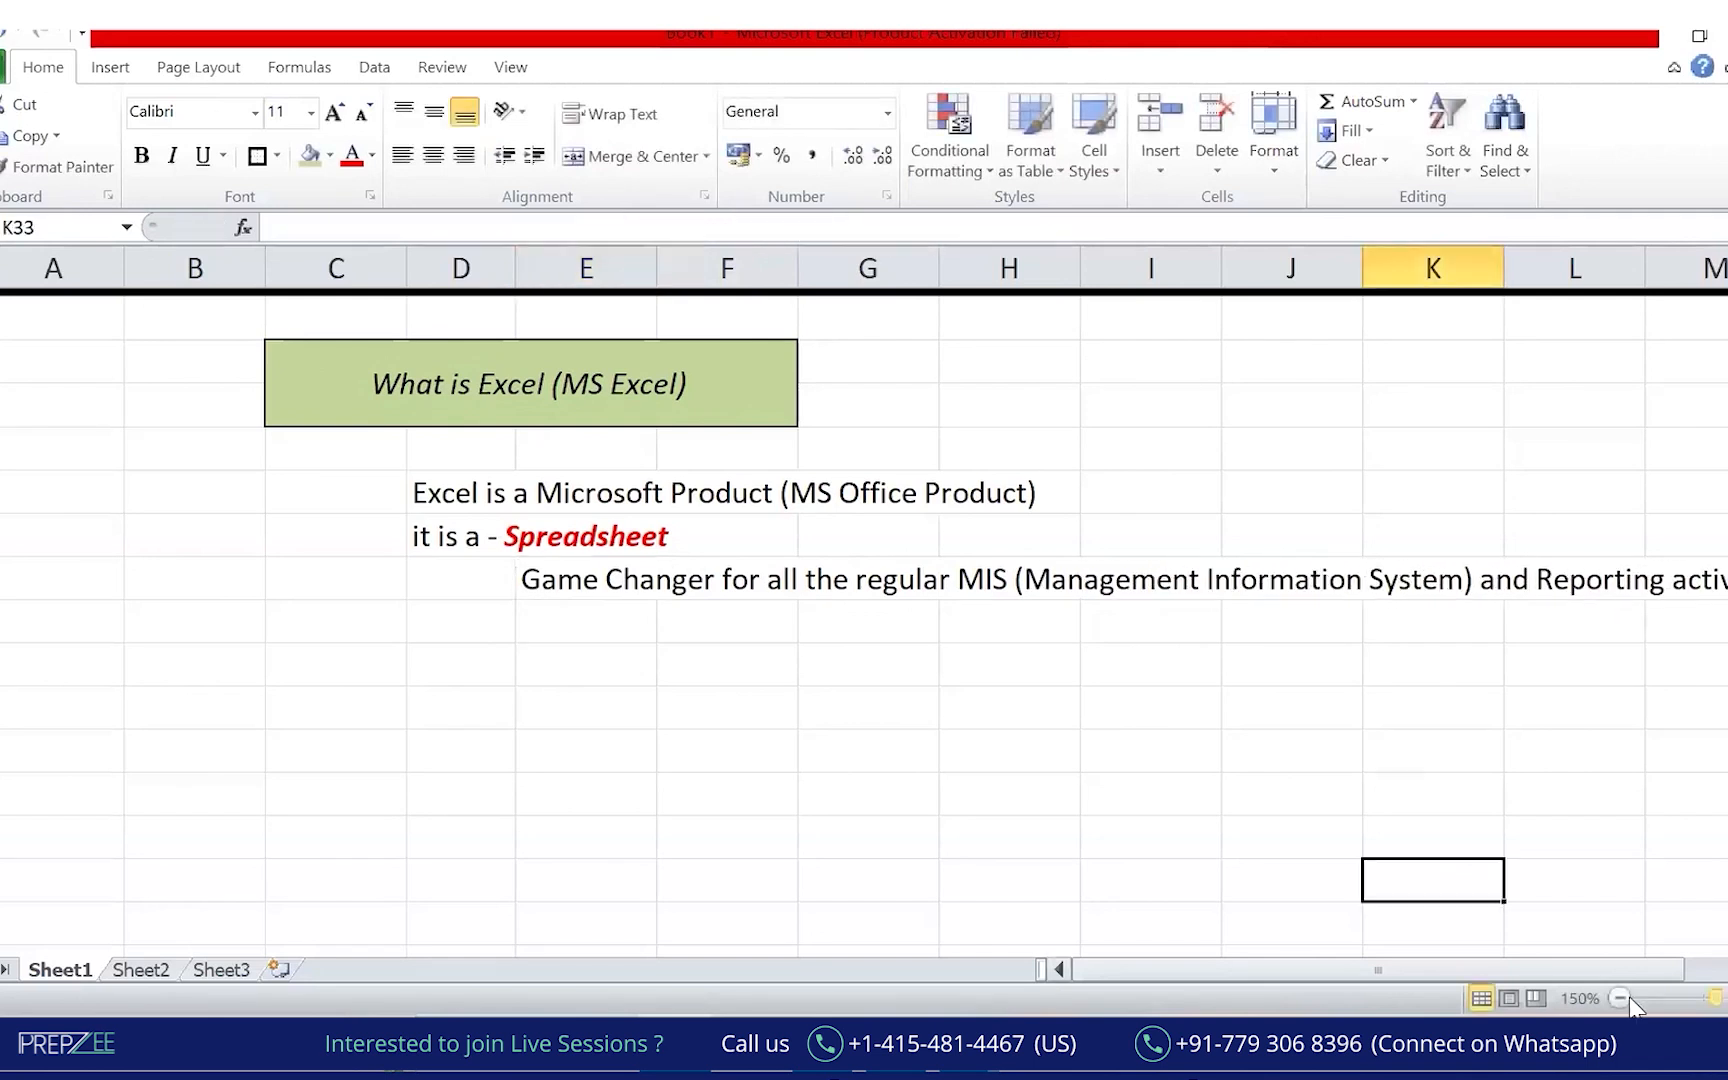
{"action": "left_click", "coordinate": [1621, 999]}
{"action": "left_click", "coordinate": [1621, 999]}
{"action": "left_click", "coordinate": [1621, 999]}
{"action": "left_click", "coordinate": [940, 815]}
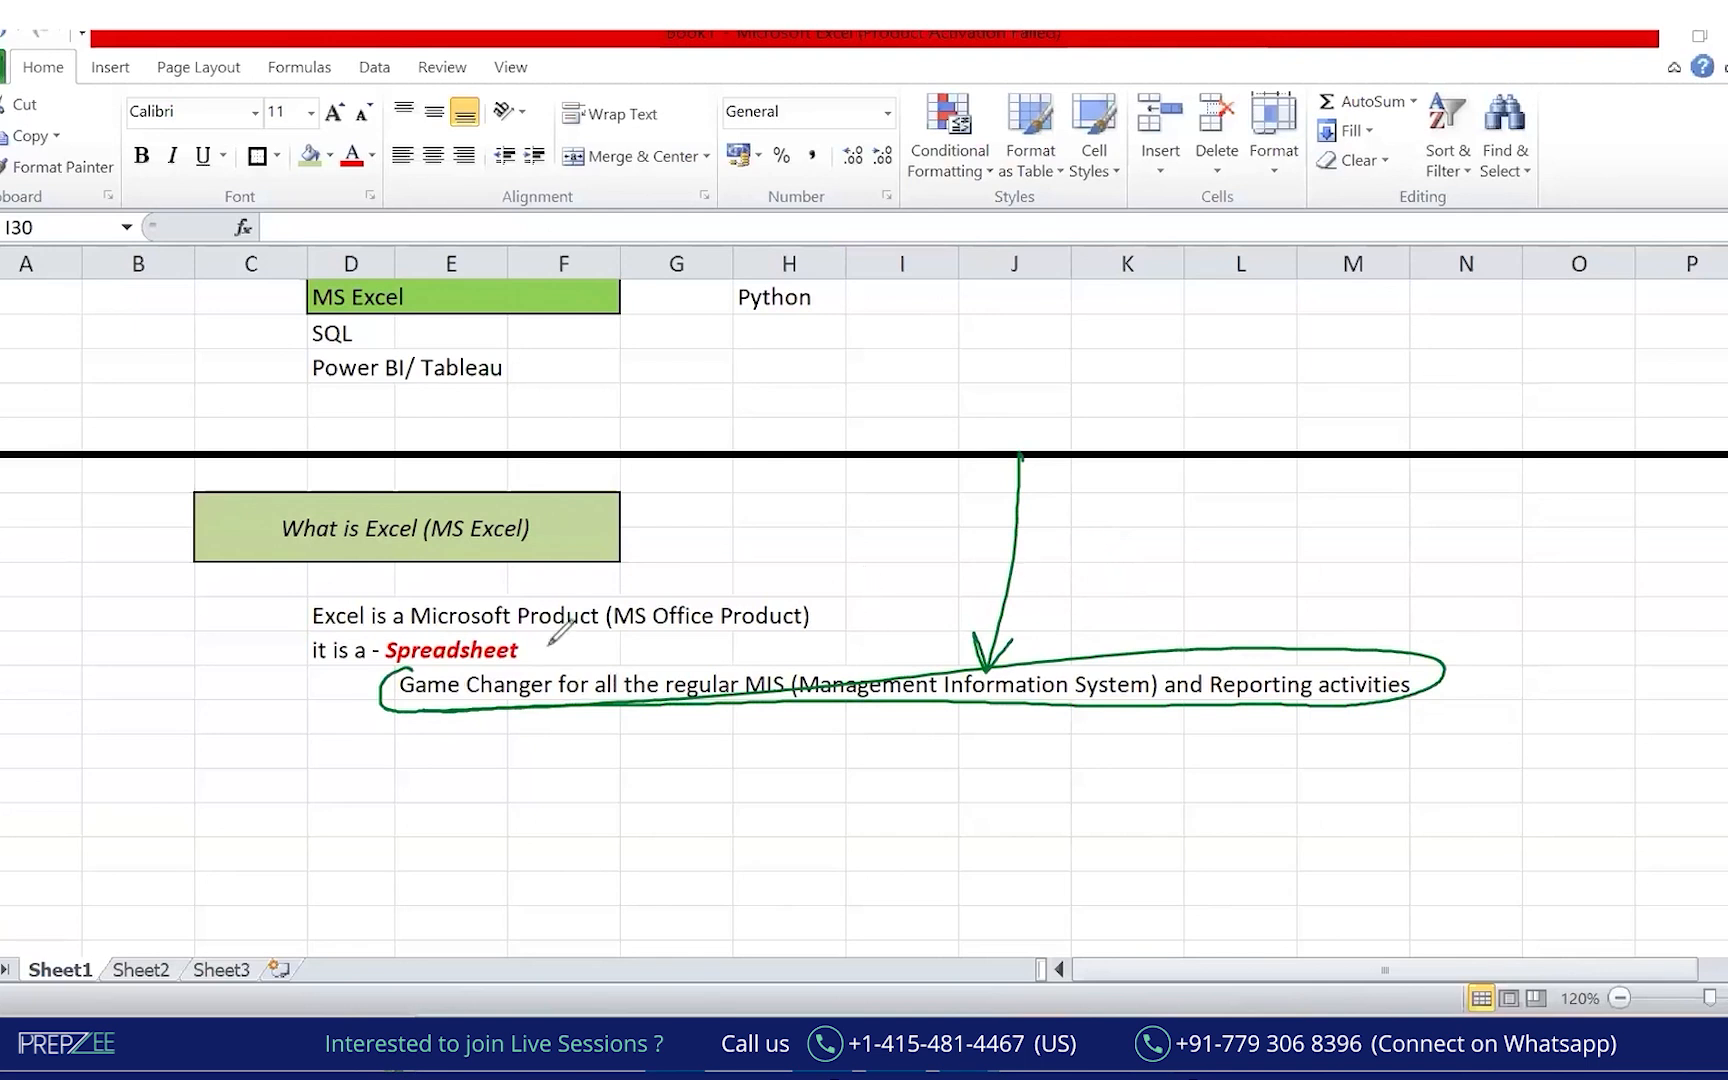
Sketch green strokes over the heading and column B, then erase them.
{"action": "mouse_move", "coordinate": [435, 478]}
{"action": "left_mouse_down"}
{"action": "mouse_move", "coordinate": [315, 472]}
{"action": "mouse_move", "coordinate": [355, 590]}
{"action": "mouse_move", "coordinate": [600, 540]}
{"action": "mouse_move", "coordinate": [548, 505]}
{"action": "left_mouse_up"}
{"action": "left_click_drag", "start_coordinate": [228, 597], "coordinate": [390, 576]}
{"action": "left_click_drag", "start_coordinate": [598, 535], "coordinate": [340, 697]}
{"action": "mouse_move", "coordinate": [88, 205]}
{"action": "left_mouse_down"}
{"action": "mouse_move", "coordinate": [123, 750]}
{"action": "mouse_move", "coordinate": [170, 762]}
{"action": "left_mouse_up"}
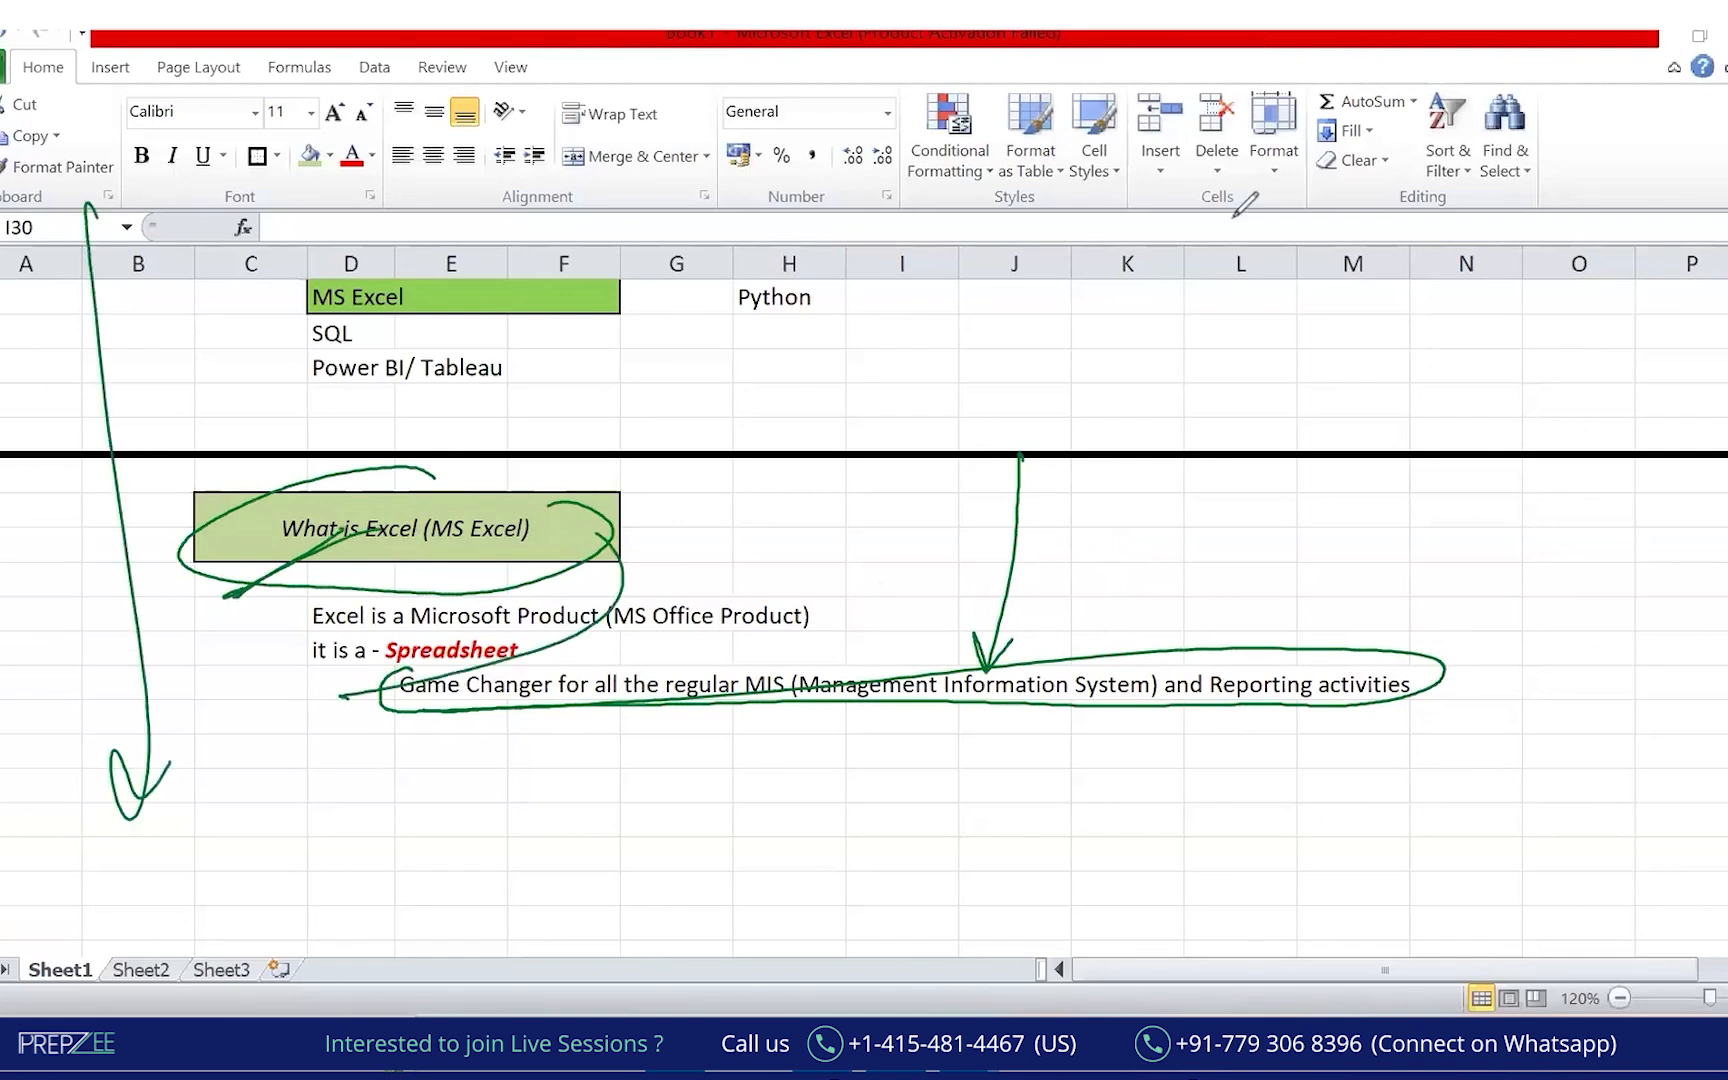
{"action": "left_click", "coordinate": [909, 162]}
Circle 'Spreadsheet' and handwrite 'Database' and 'Table' in green, each marked with an X.
{"action": "mouse_move", "coordinate": [443, 614]}
{"action": "left_mouse_down"}
{"action": "mouse_move", "coordinate": [522, 671]}
{"action": "mouse_move", "coordinate": [450, 626]}
{"action": "mouse_move", "coordinate": [396, 620]}
{"action": "mouse_move", "coordinate": [313, 744]}
{"action": "left_mouse_up"}
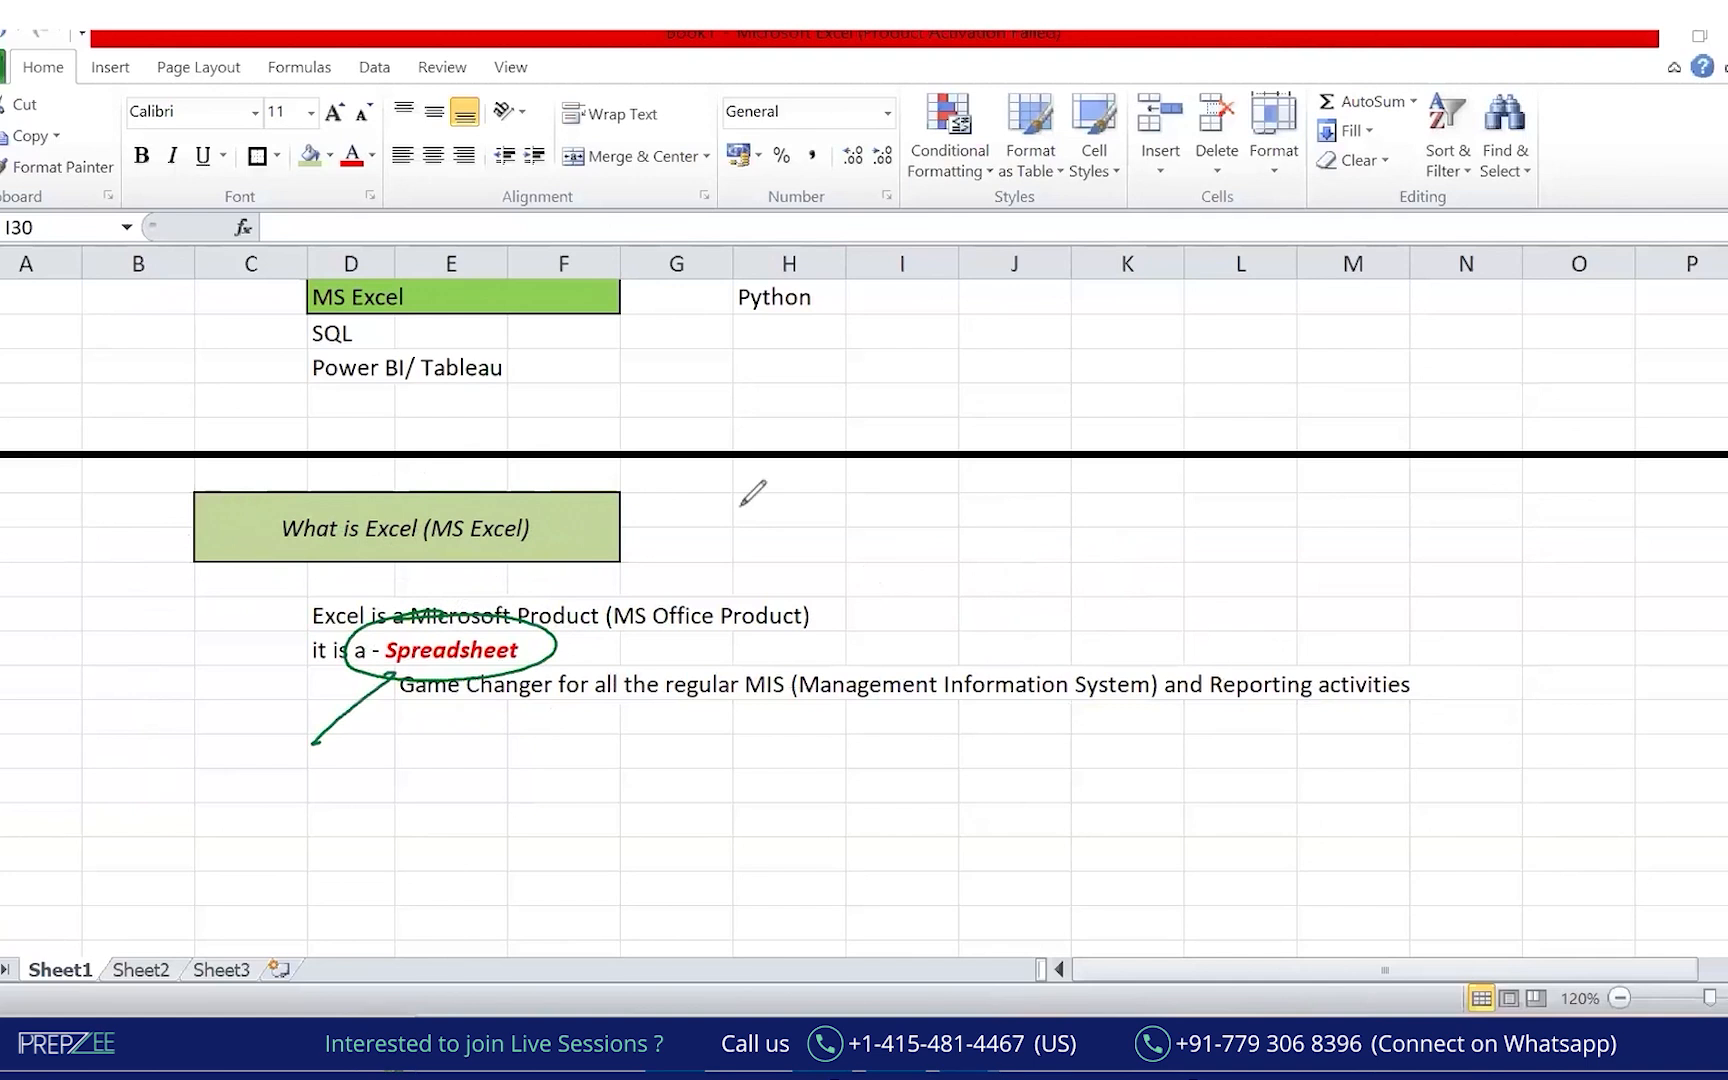
{"action": "mouse_move", "coordinate": [968, 508]}
{"action": "left_mouse_down"}
{"action": "mouse_move", "coordinate": [1011, 517]}
{"action": "mouse_move", "coordinate": [1232, 437]}
{"action": "left_mouse_up"}
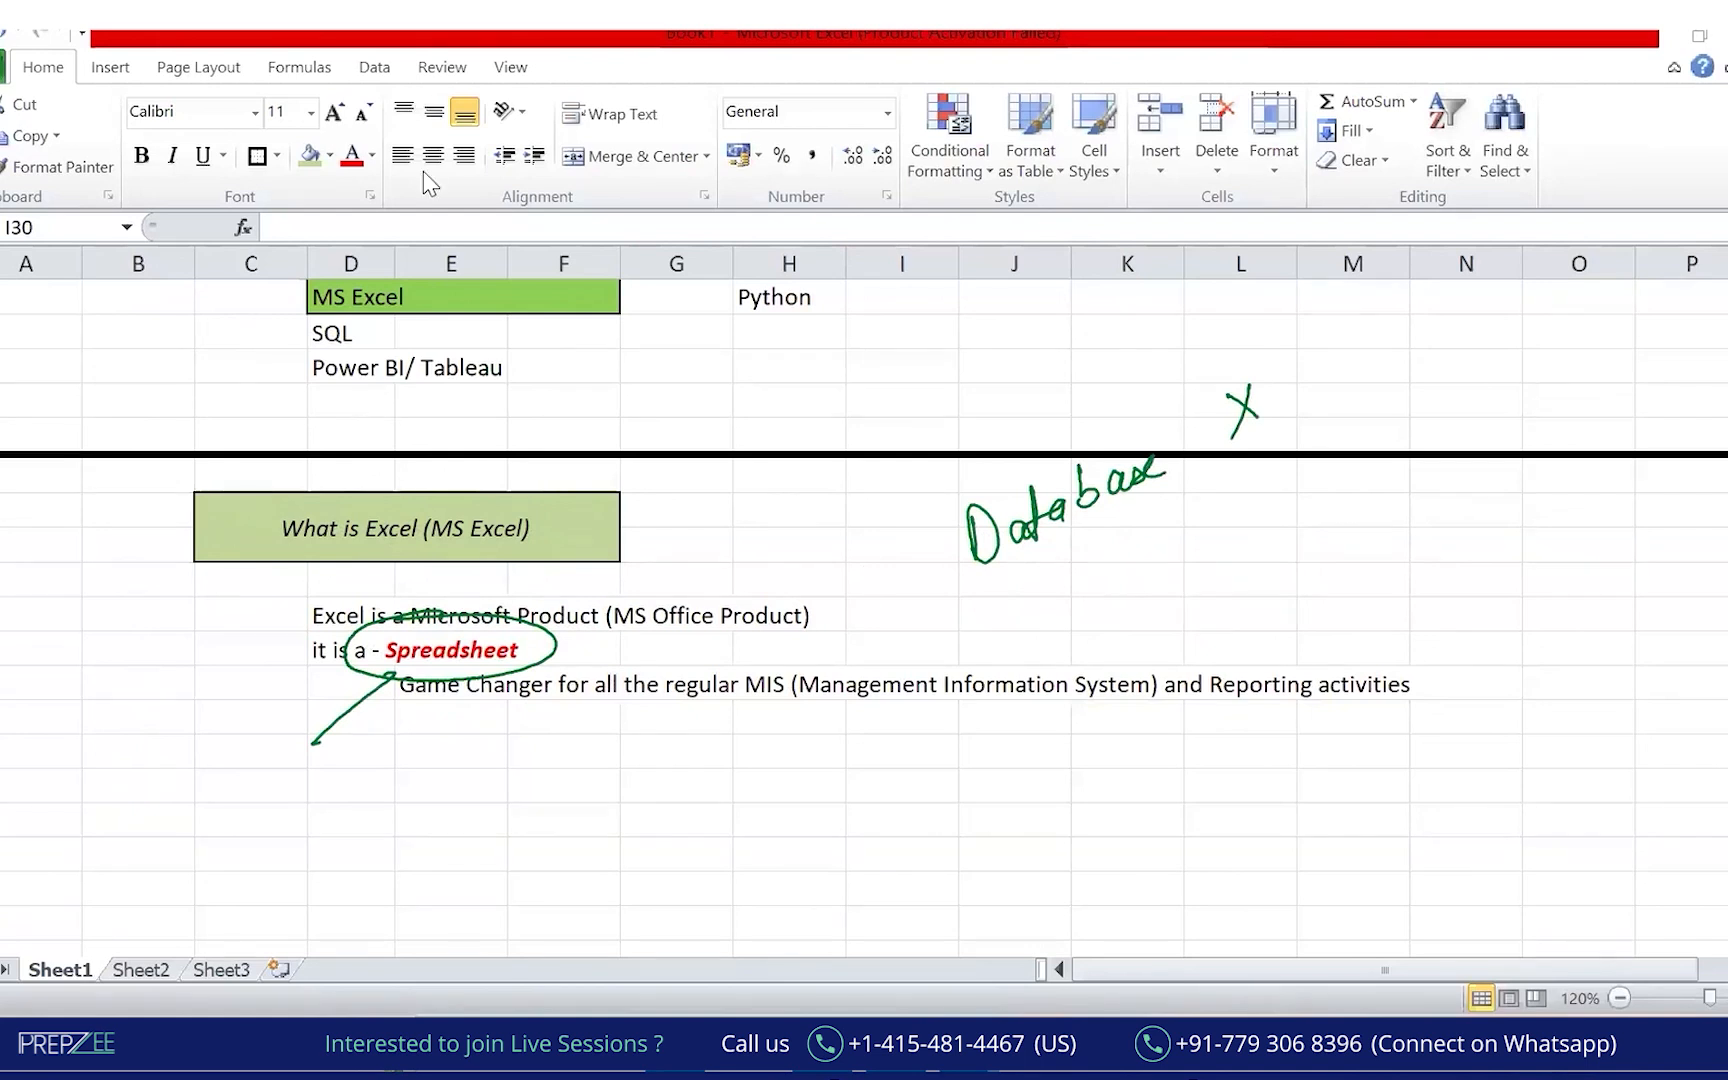
{"action": "left_click_drag", "start_coordinate": [1036, 602], "coordinate": [1086, 570]}
{"action": "left_click_drag", "start_coordinate": [1066, 580], "coordinate": [1077, 648]}
{"action": "mouse_move", "coordinate": [1128, 580]}
{"action": "left_mouse_down"}
{"action": "mouse_move", "coordinate": [1133, 605]}
{"action": "mouse_move", "coordinate": [1150, 600]}
{"action": "left_mouse_up"}
{"action": "left_click_drag", "start_coordinate": [1155, 537], "coordinate": [1193, 567]}
{"action": "left_click_drag", "start_coordinate": [1272, 490], "coordinate": [1332, 521]}
{"action": "left_click_drag", "start_coordinate": [1305, 478], "coordinate": [1288, 542]}
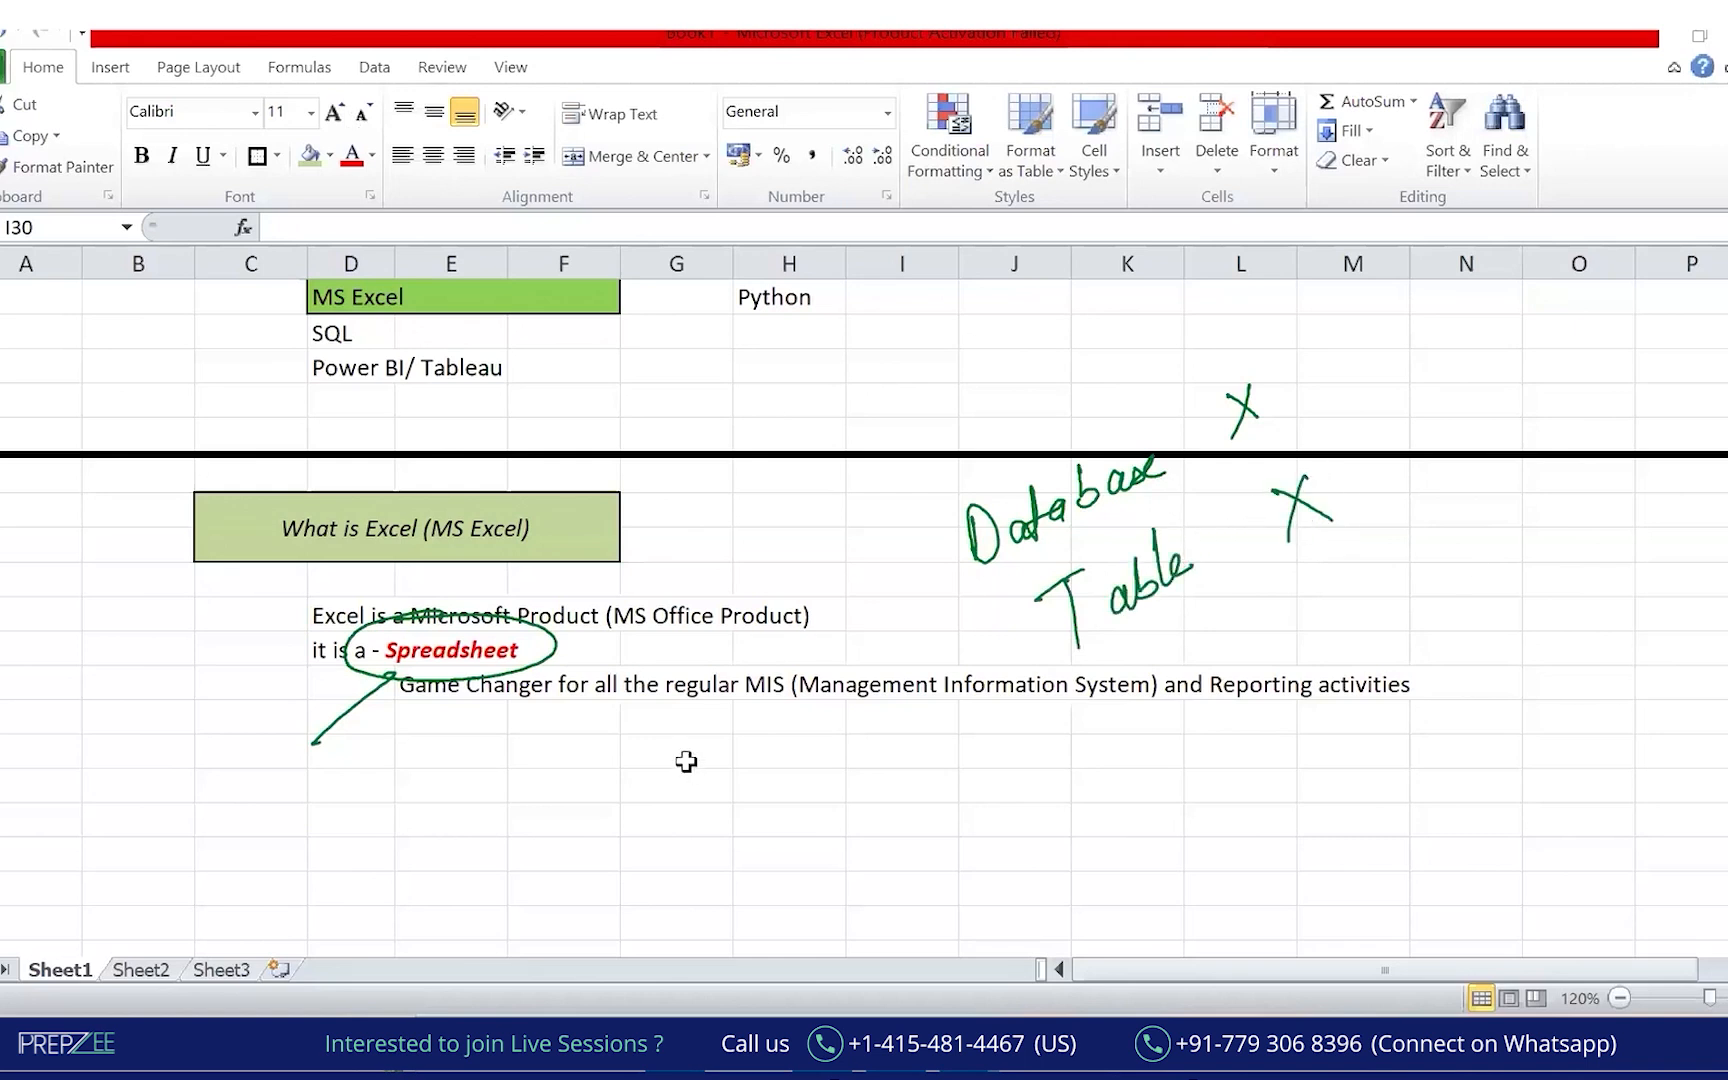
Type the headers Name, Age, Income and Location across E30:H30.
{"action": "key", "text": "Left"}
{"action": "key", "text": "Left"}
{"action": "key", "text": "Left"}
{"action": "key", "text": "Left"}
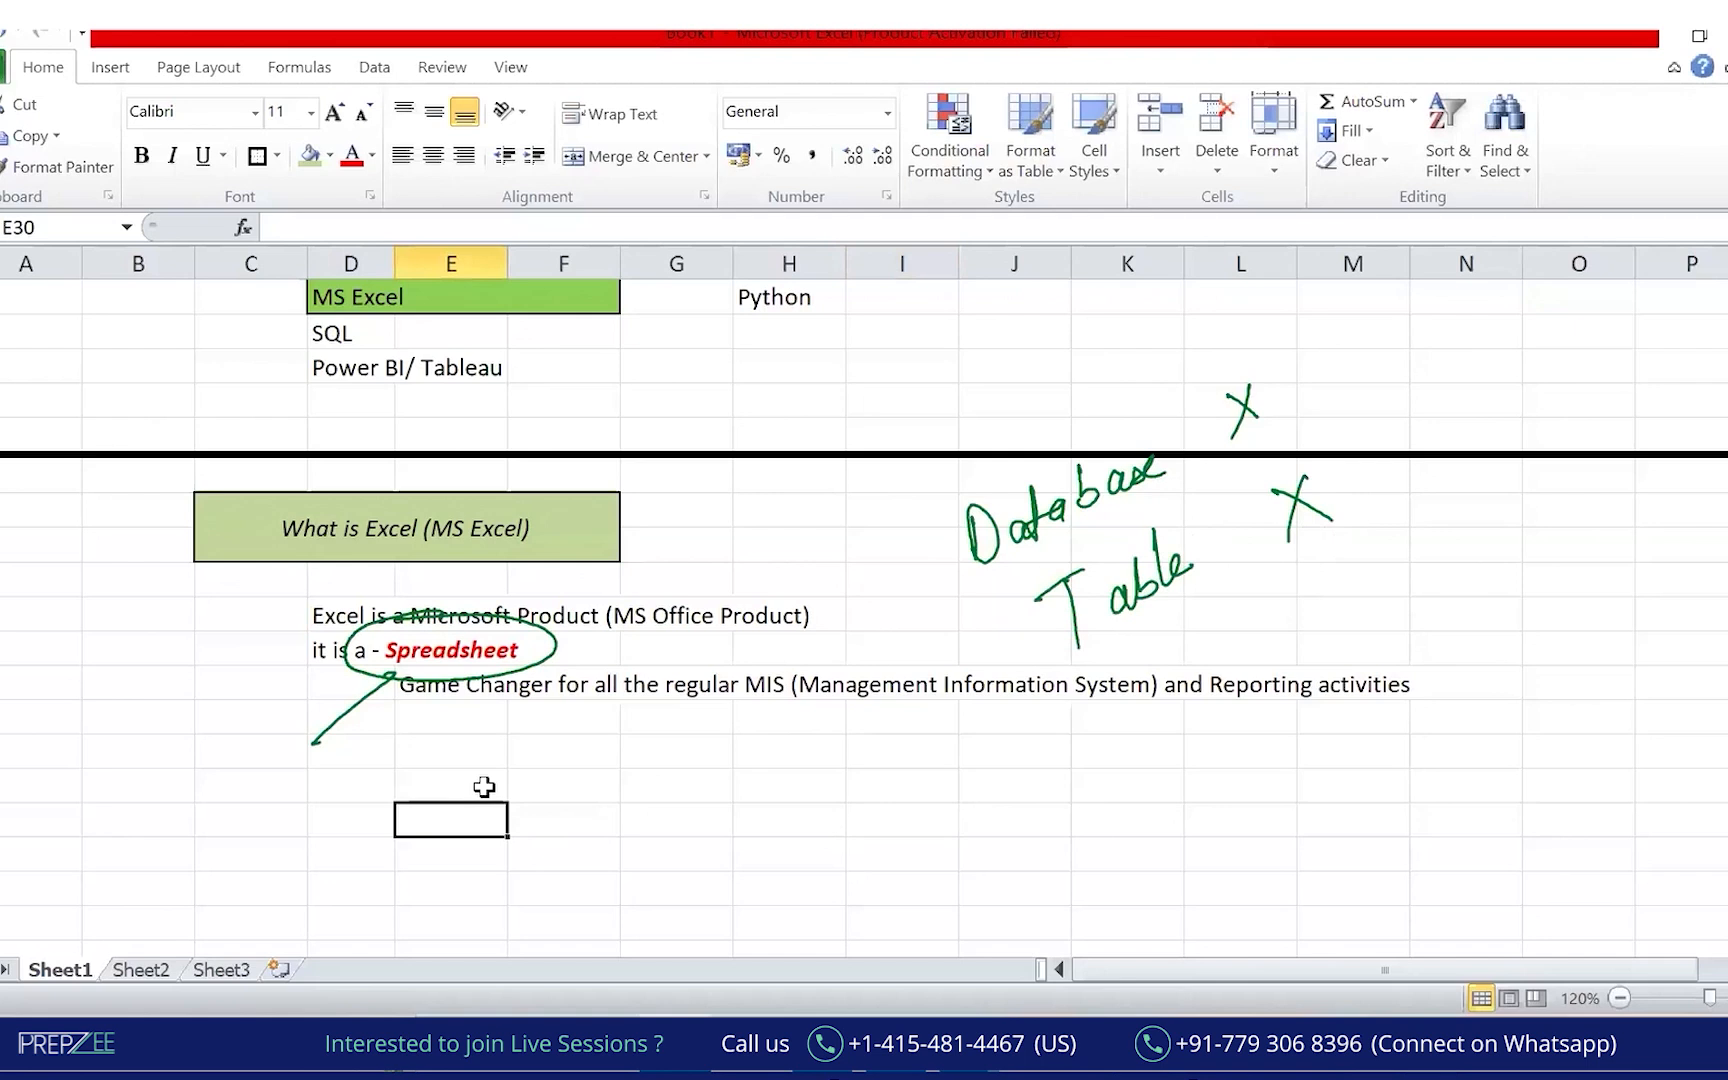
{"action": "type", "text": "Name"}
{"action": "key", "text": "Tab"}
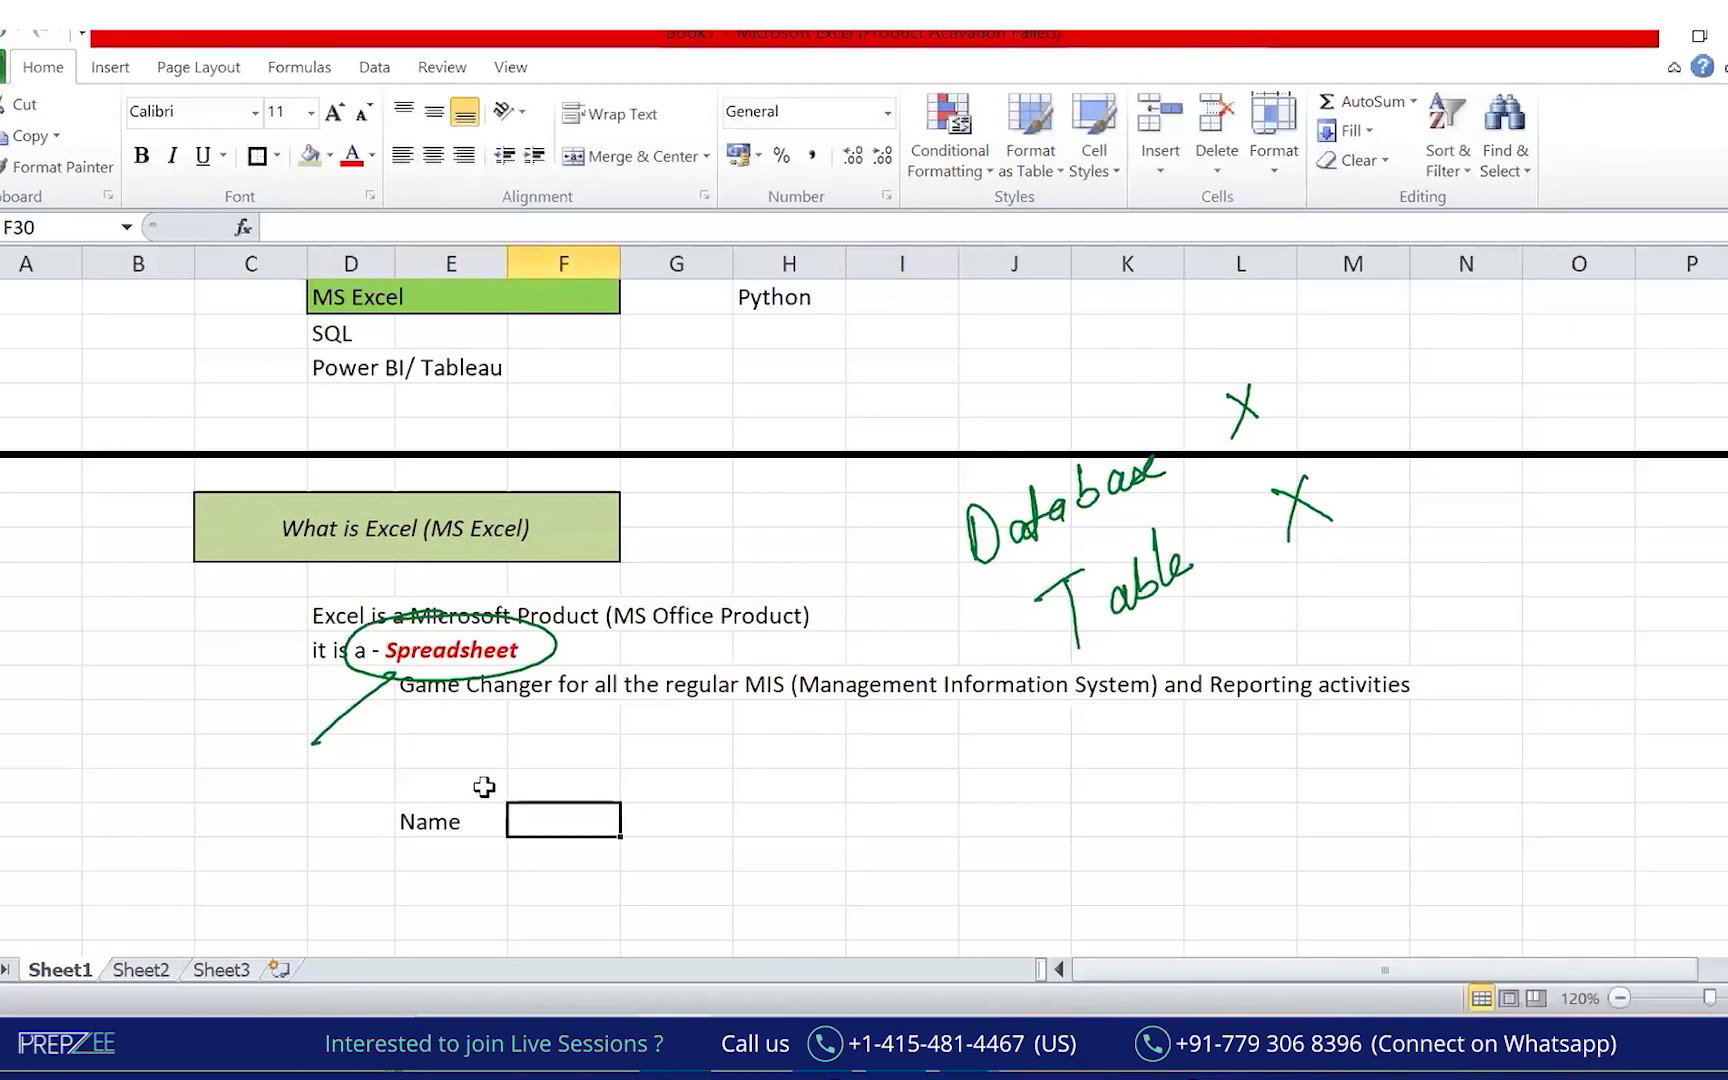
{"action": "type", "text": "Age"}
{"action": "key", "text": "Tab"}
{"action": "type", "text": "Income"}
{"action": "key", "text": "Tab"}
{"action": "type", "text": "Location"}
{"action": "key", "text": "shift+Left"}
{"action": "key", "text": "shift+Left"}
{"action": "key", "text": "shift+Left"}
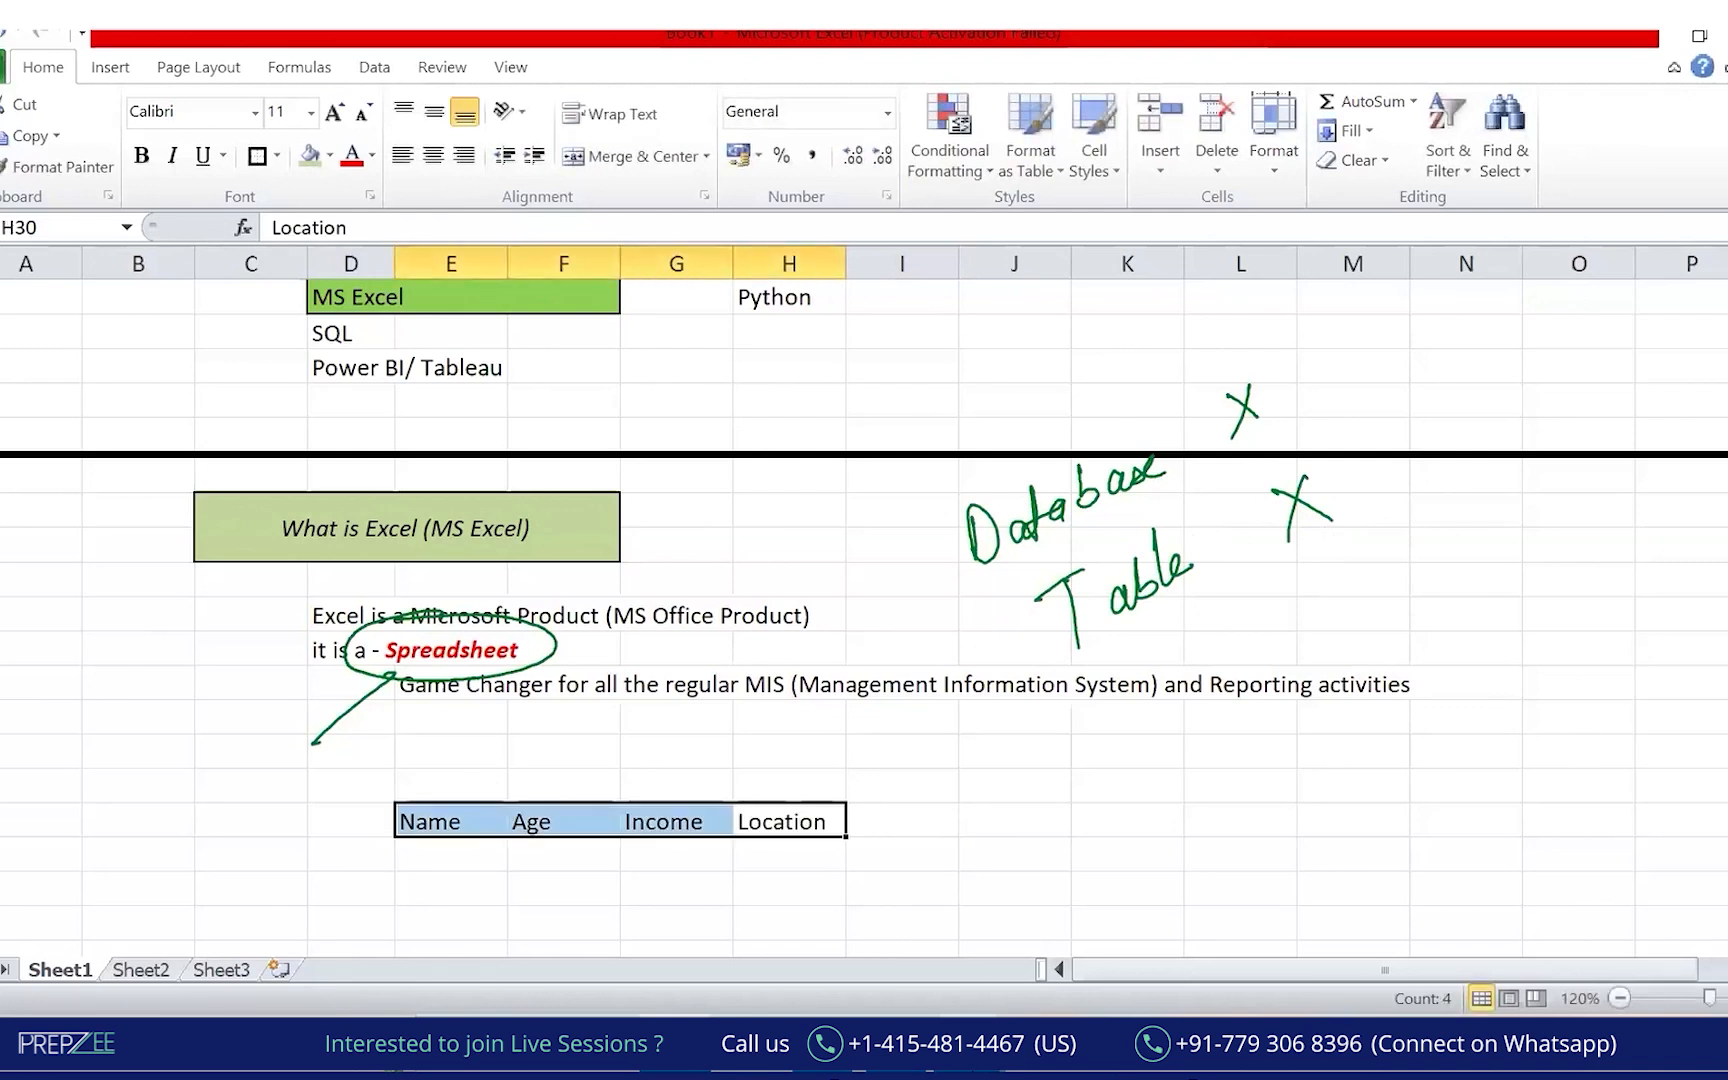
Give the header row a dark blue fill with white text.
{"action": "left_click", "coordinate": [329, 155]}
{"action": "left_click", "coordinate": [397, 305]}
{"action": "left_click", "coordinate": [371, 155]}
{"action": "left_click", "coordinate": [354, 258]}
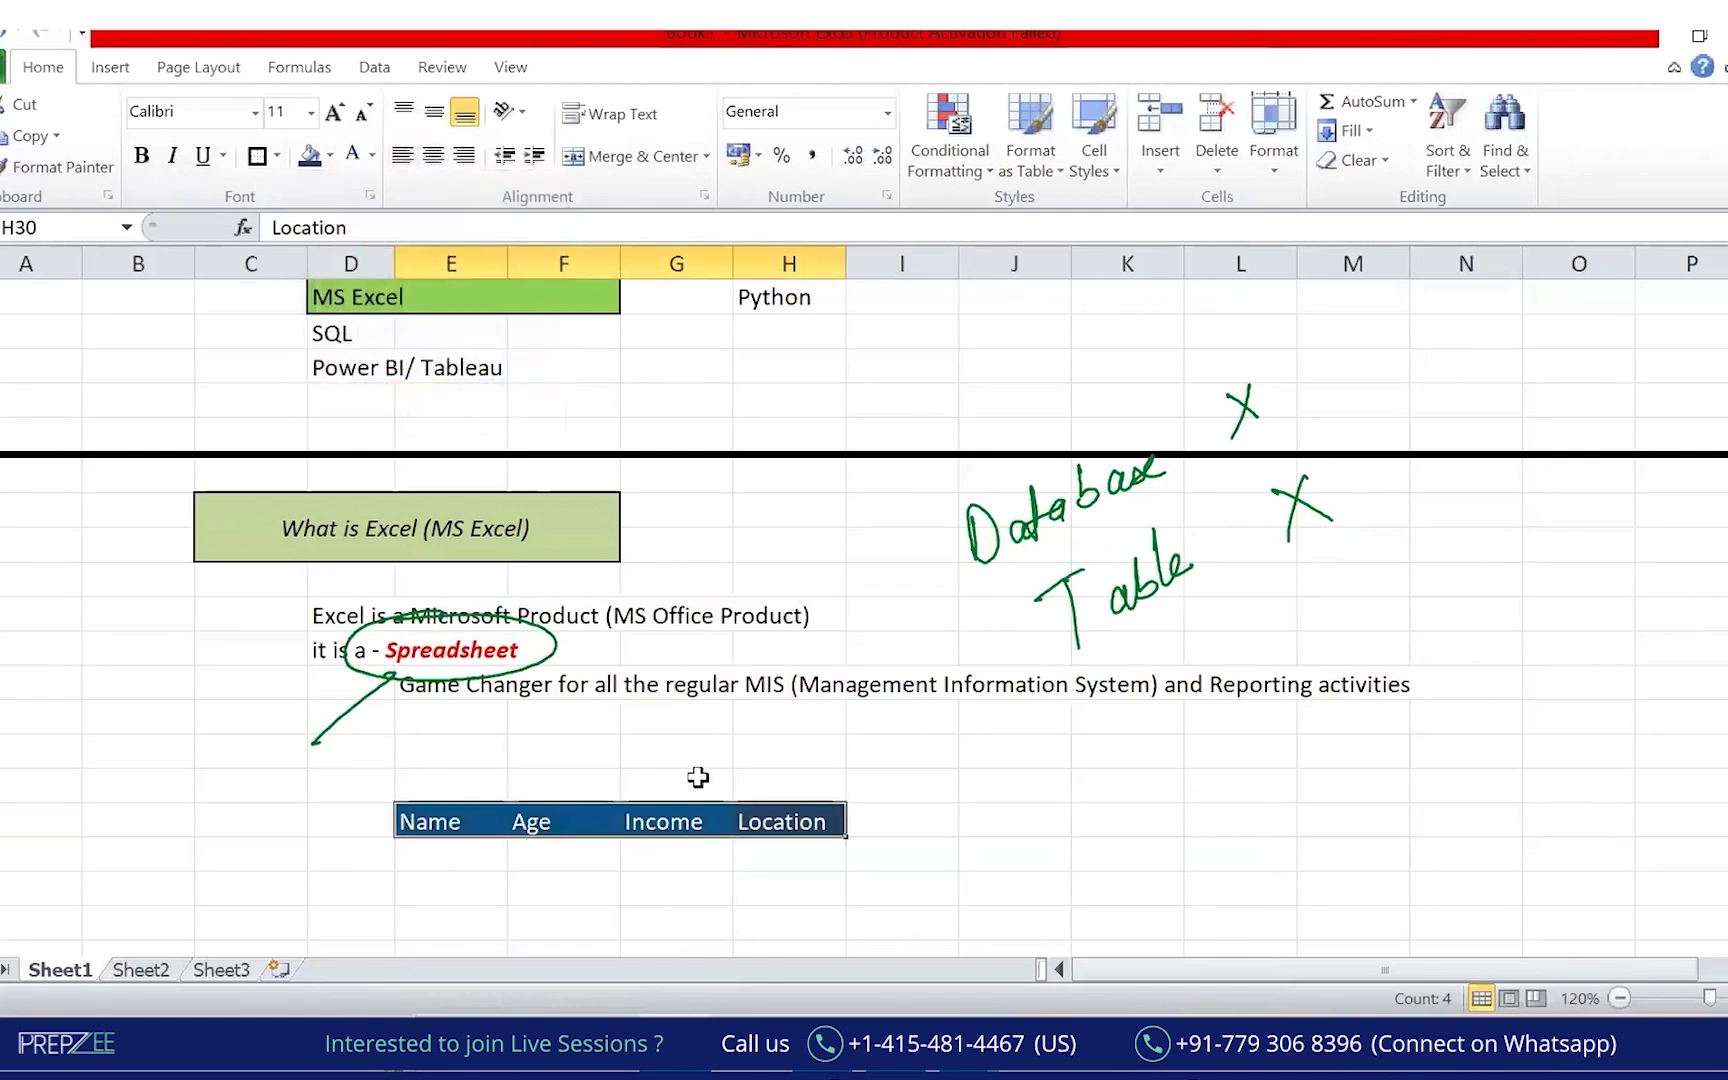
Enter a sample name in the first data row of the table.
{"action": "left_click", "coordinate": [458, 883]}
{"action": "key", "text": "Up"}
{"action": "type", "text": "Hieren"}
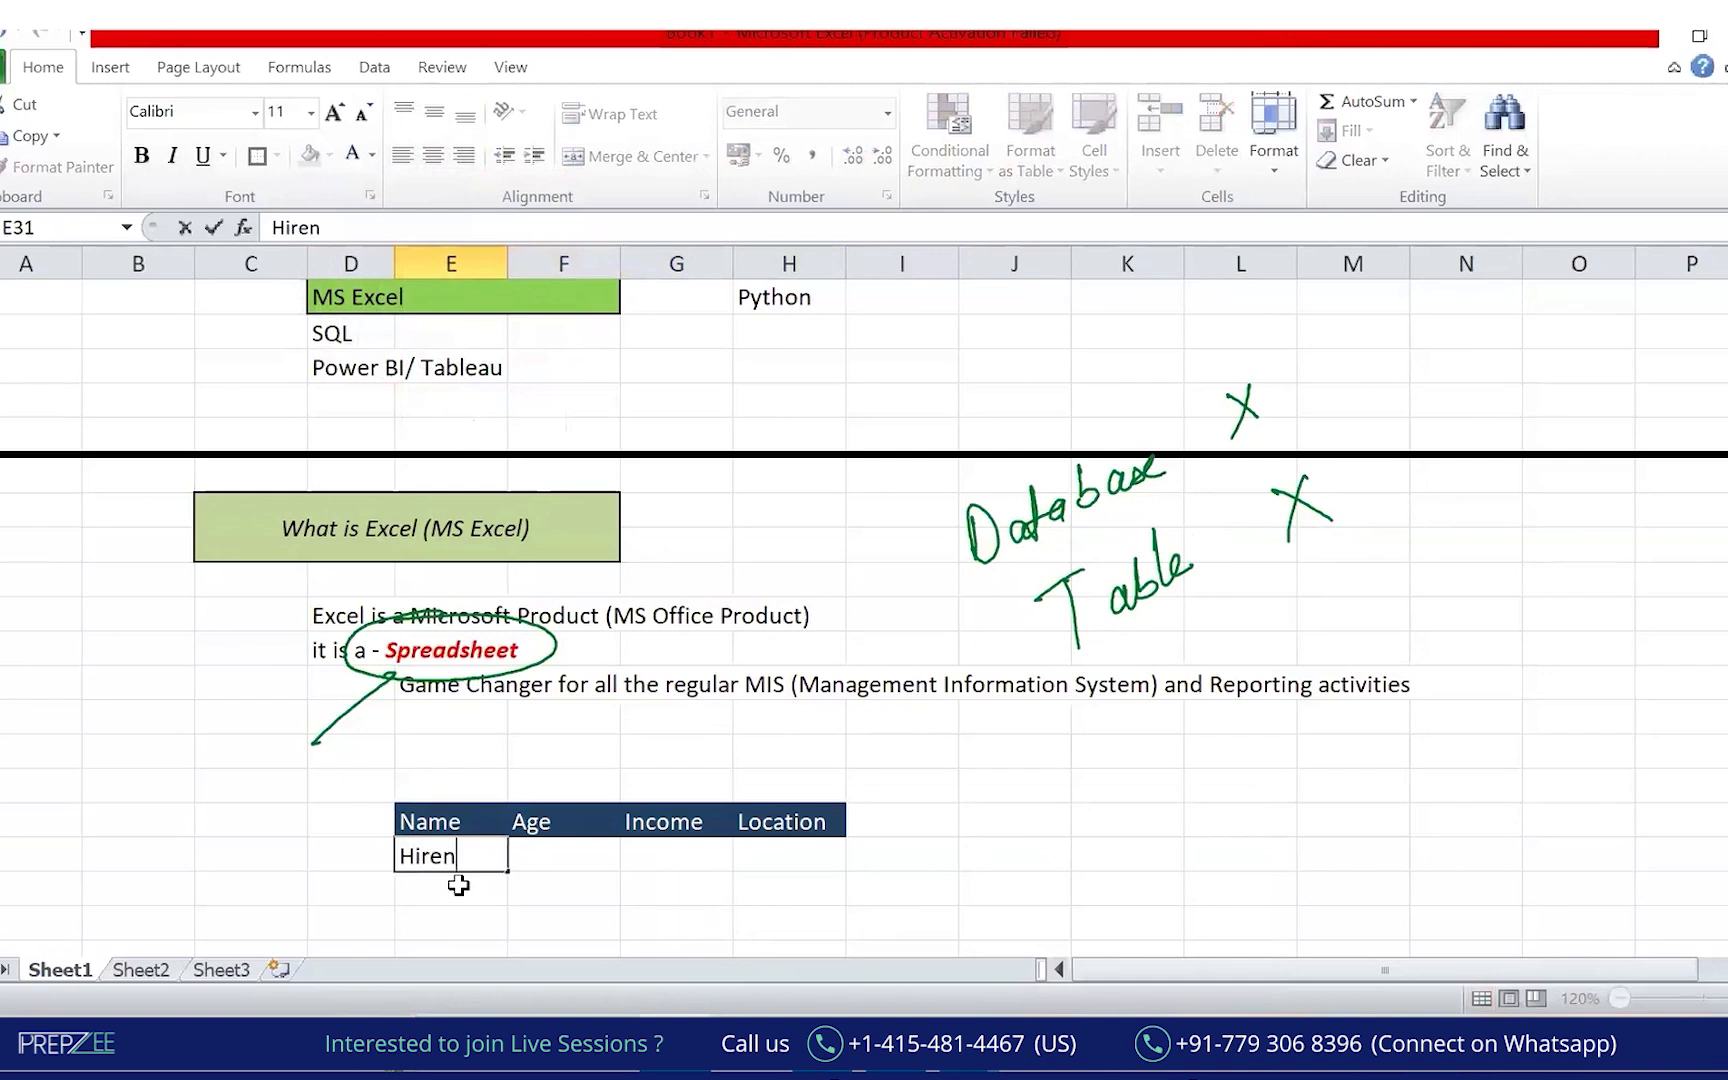
{"action": "key", "text": "Return"}
{"action": "left_click", "coordinate": [566, 955]}
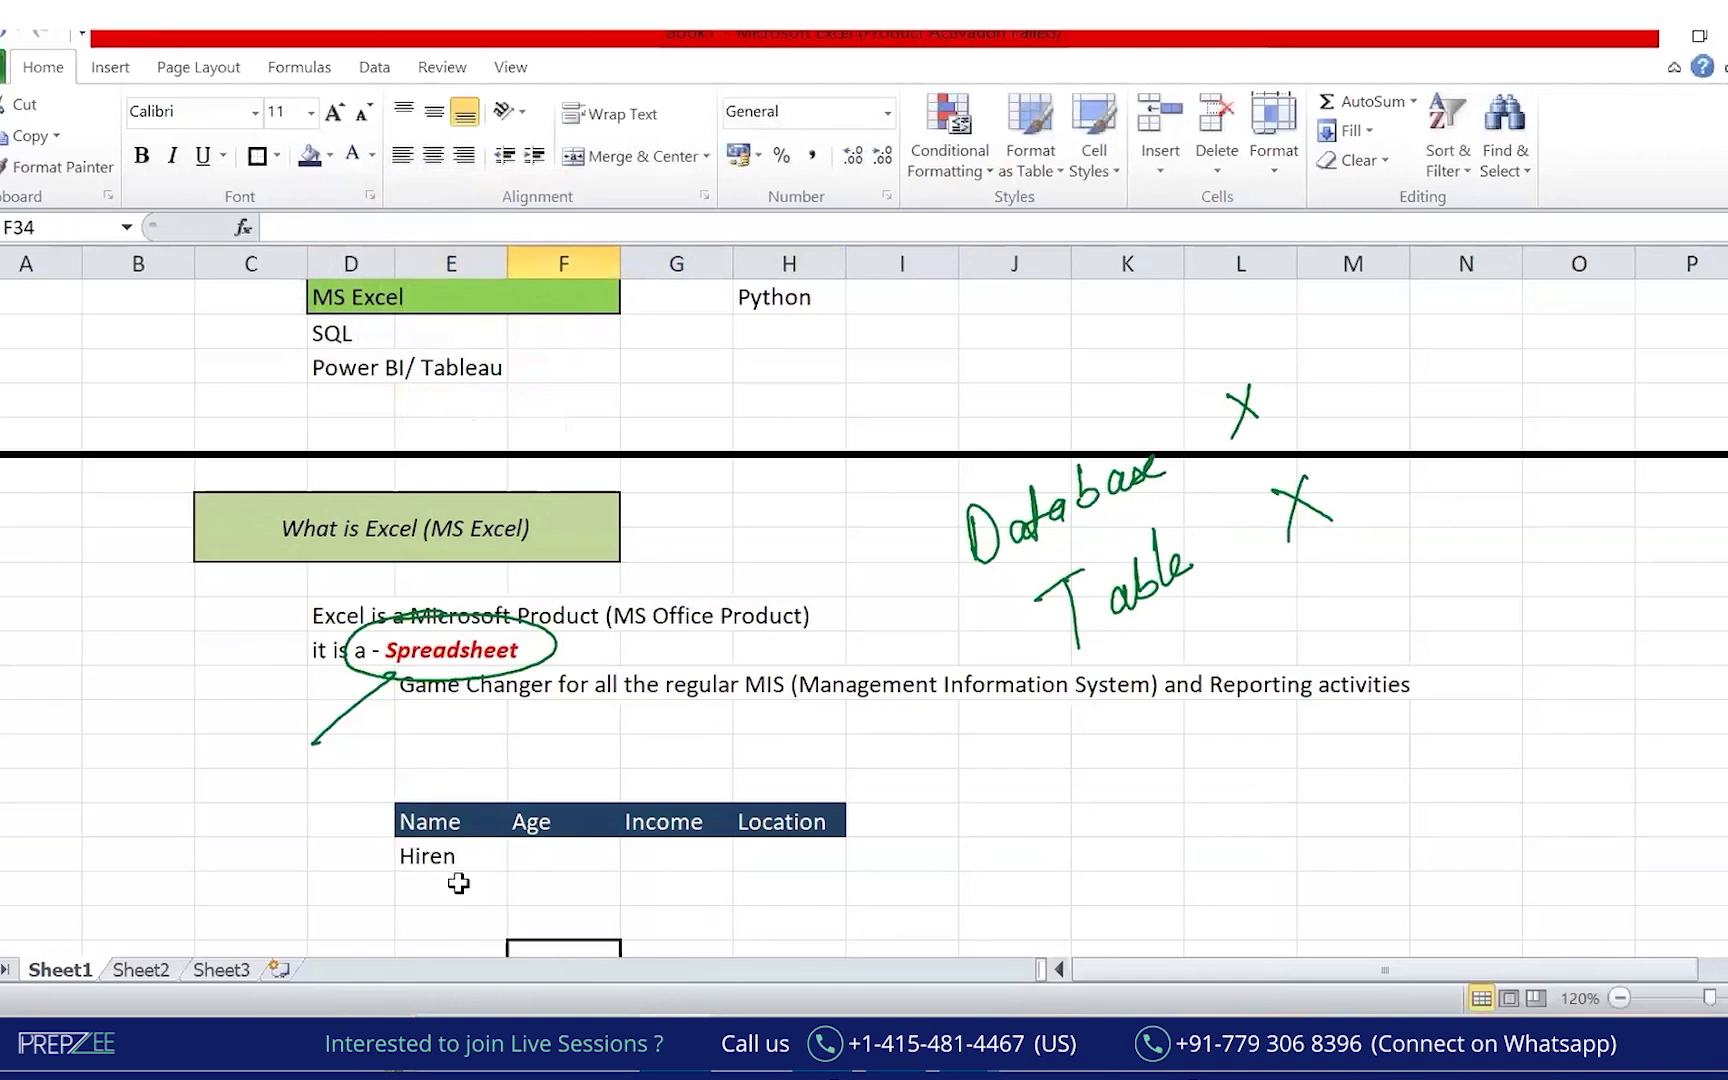
{"action": "left_click", "coordinate": [1236, 416]}
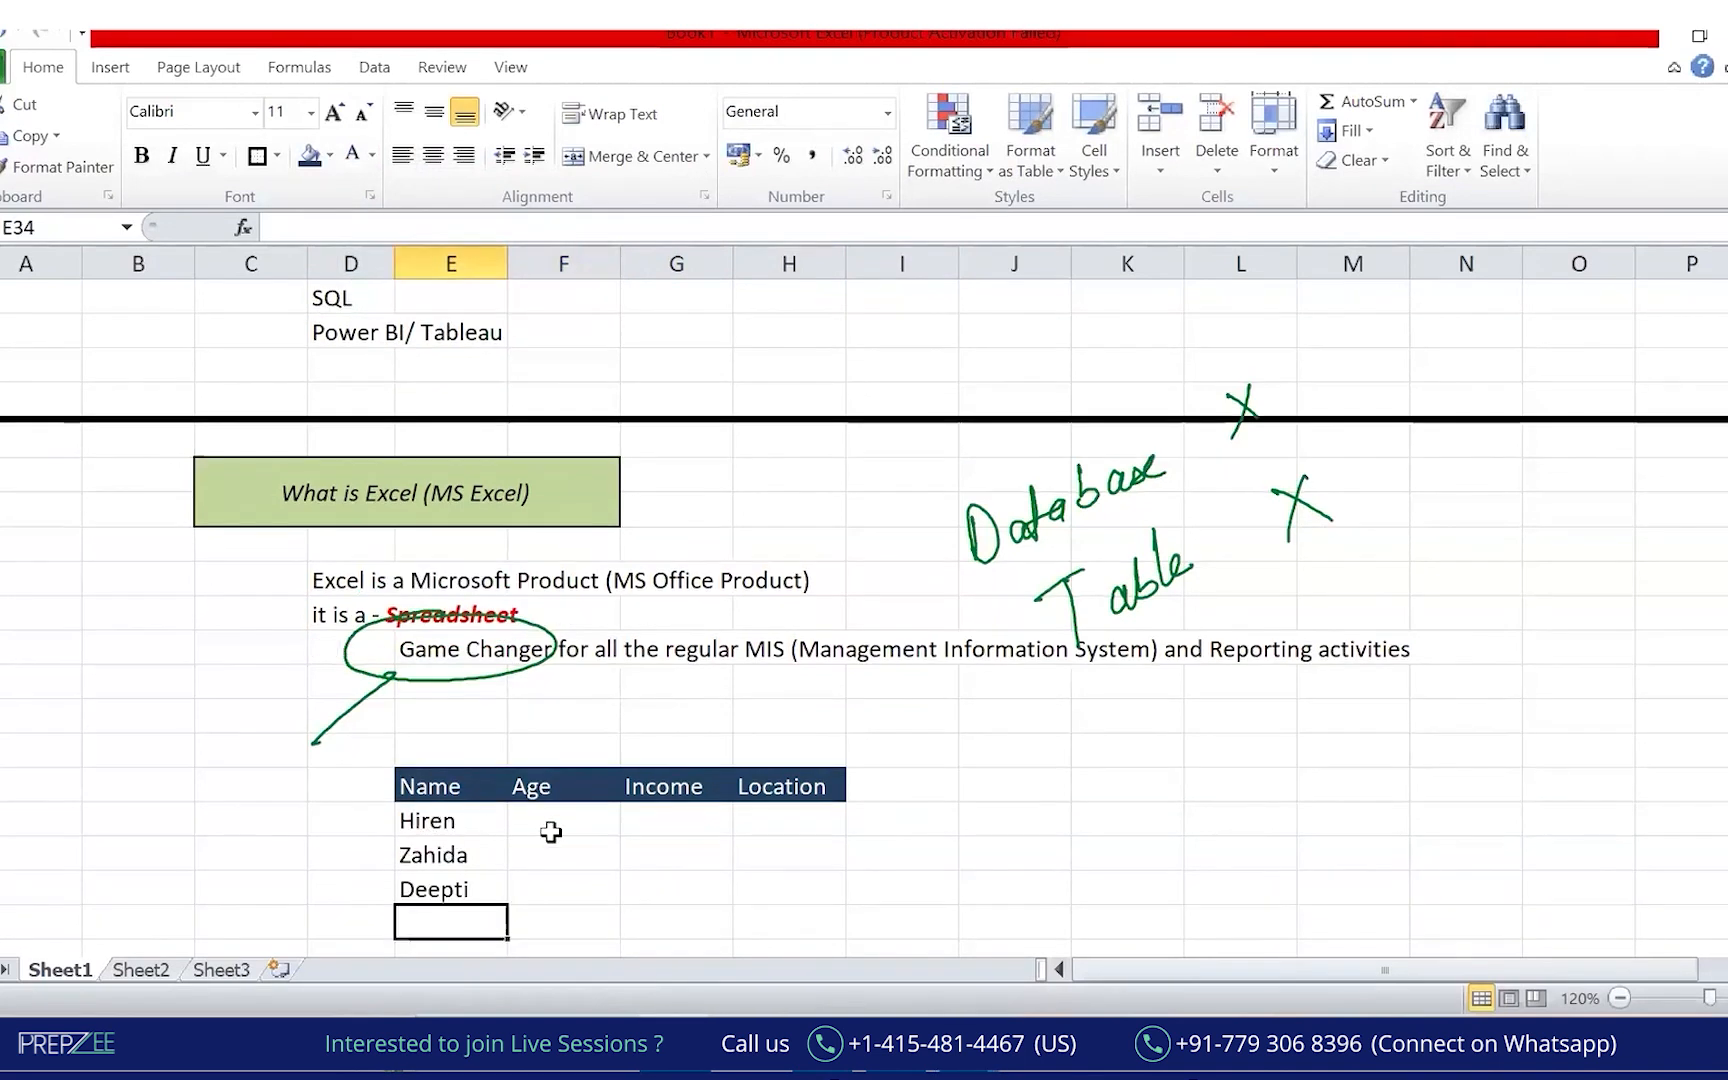
Fill the three data rows yellow and enter A1 and Inc1 in the first row.
{"action": "left_click_drag", "start_coordinate": [450, 820], "coordinate": [741, 855]}
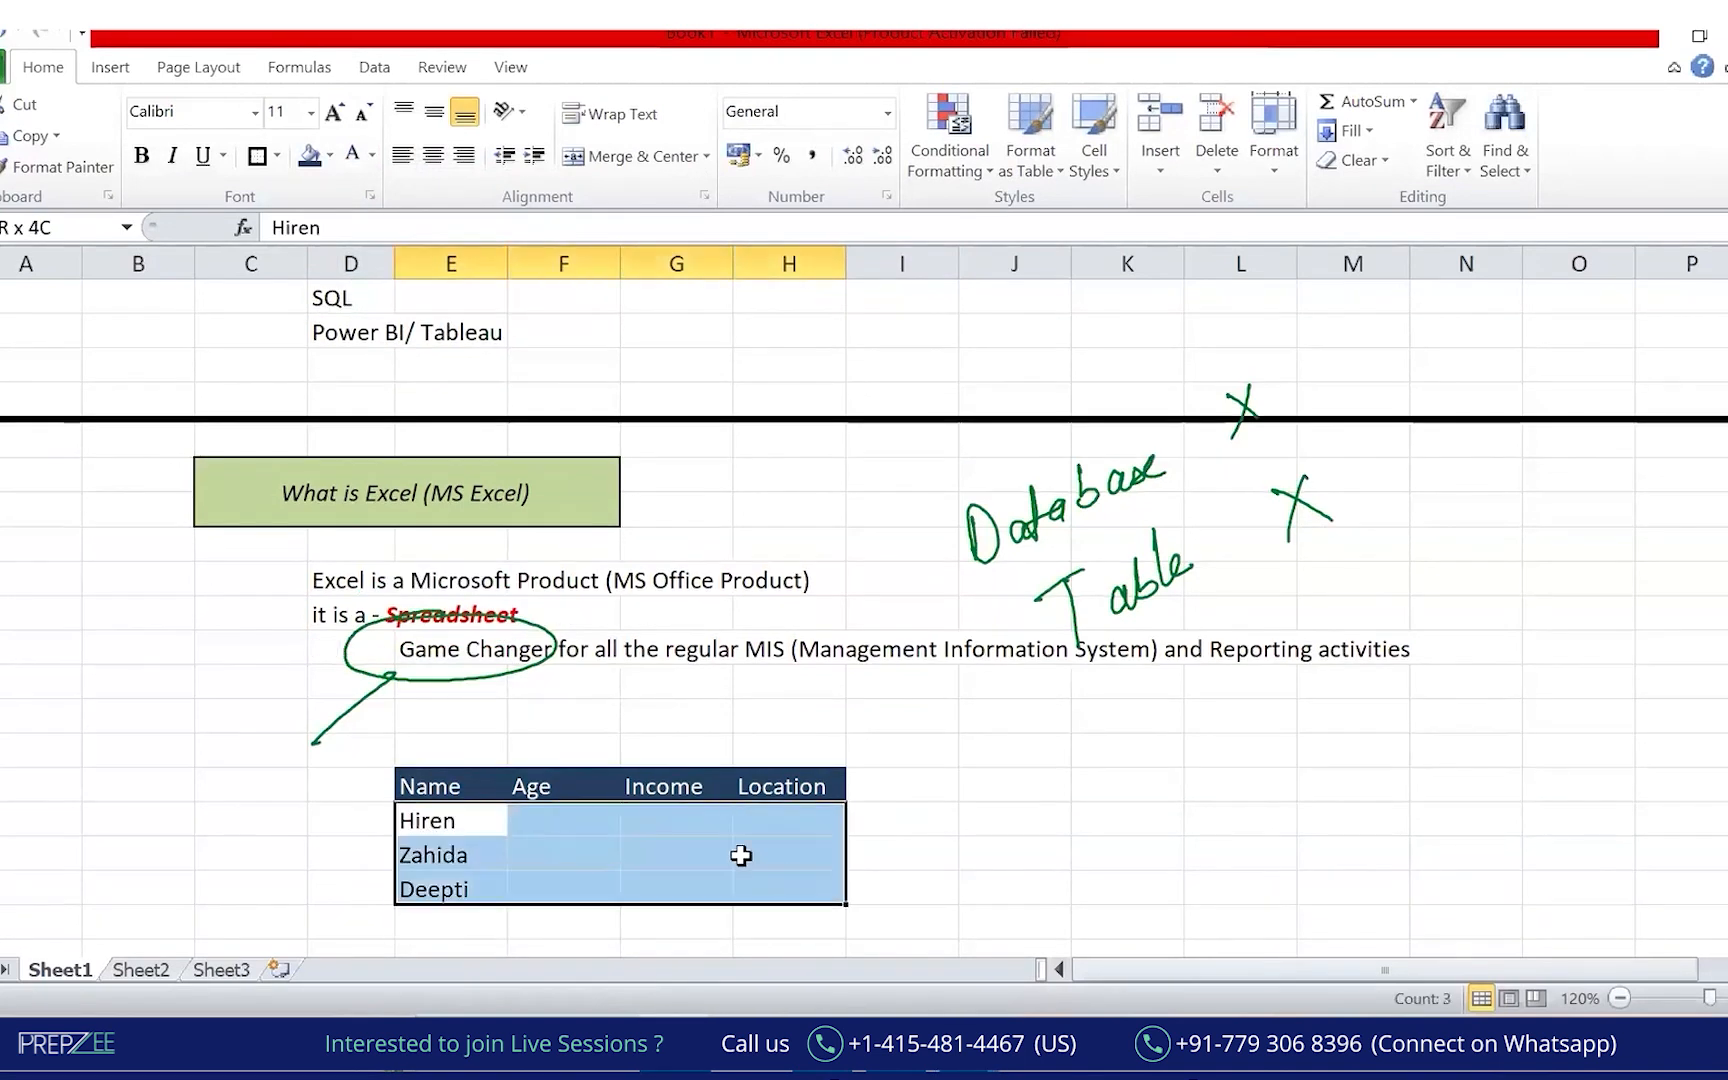
{"action": "left_click", "coordinate": [329, 155]}
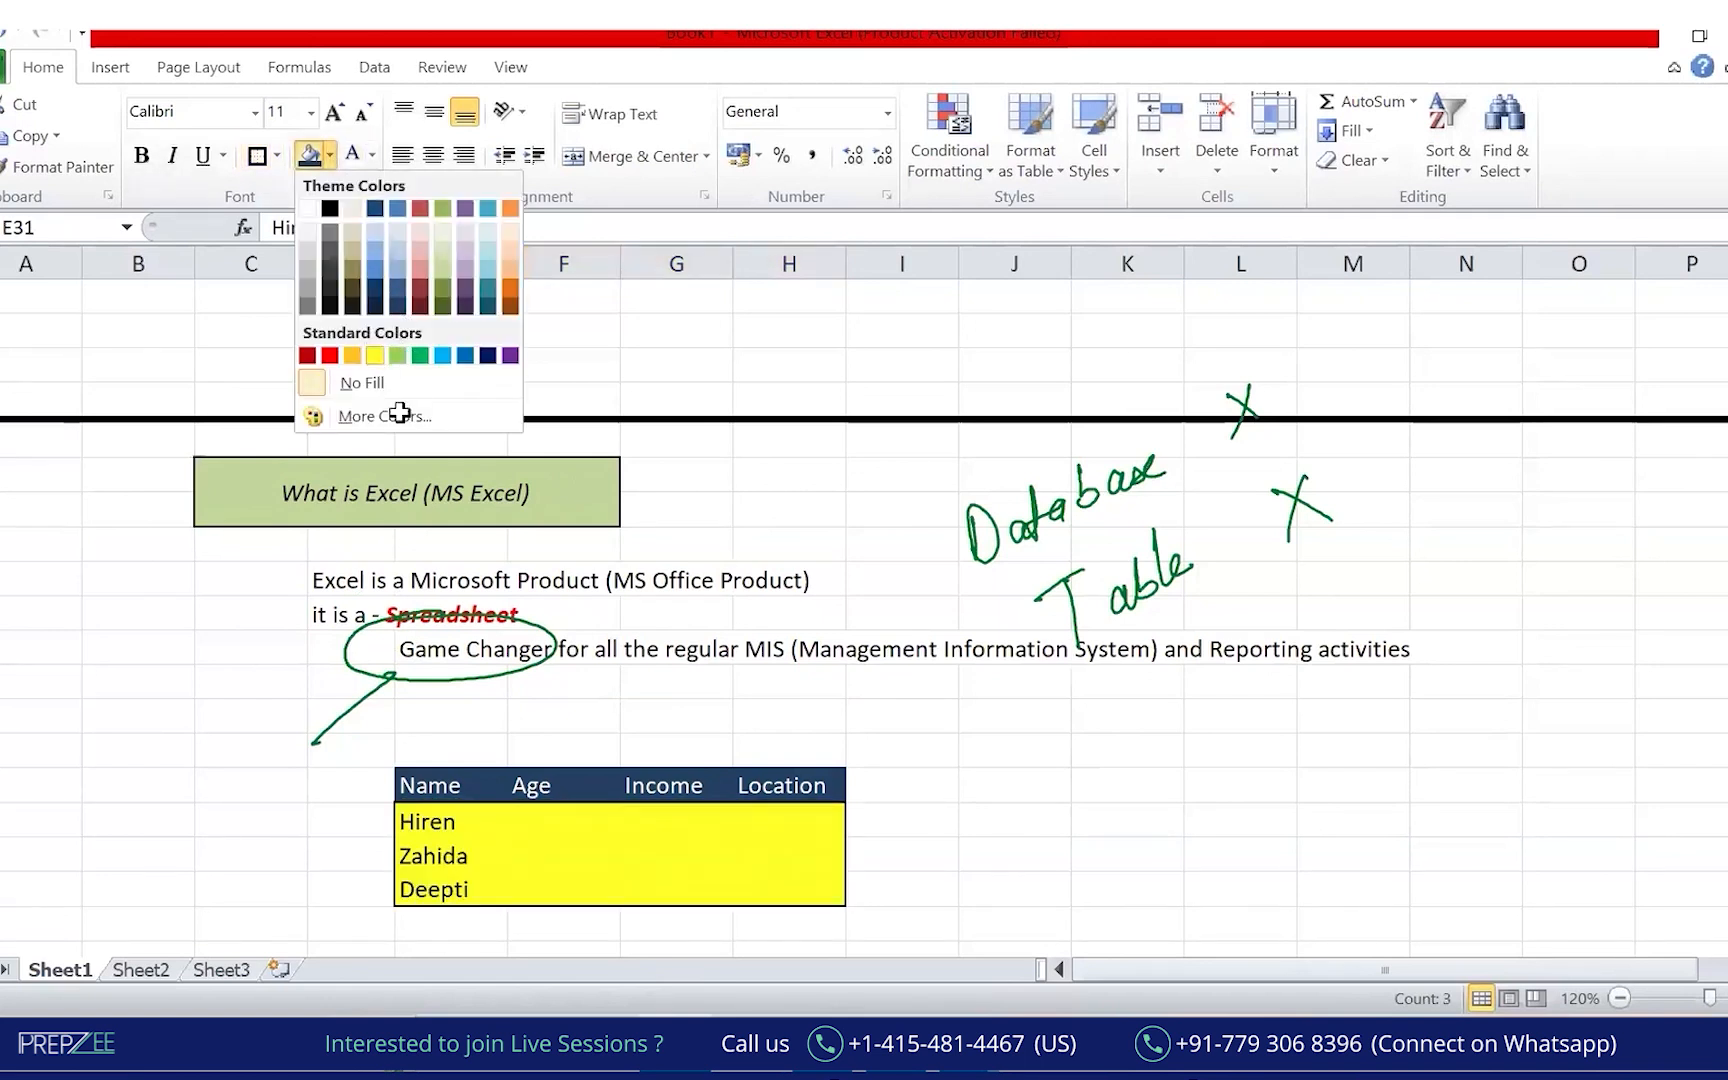
{"action": "left_click", "coordinate": [368, 357]}
{"action": "left_click", "coordinate": [573, 815]}
{"action": "type", "text": "A1"}
{"action": "key", "text": "Tab"}
{"action": "type", "text": "Inc1"}
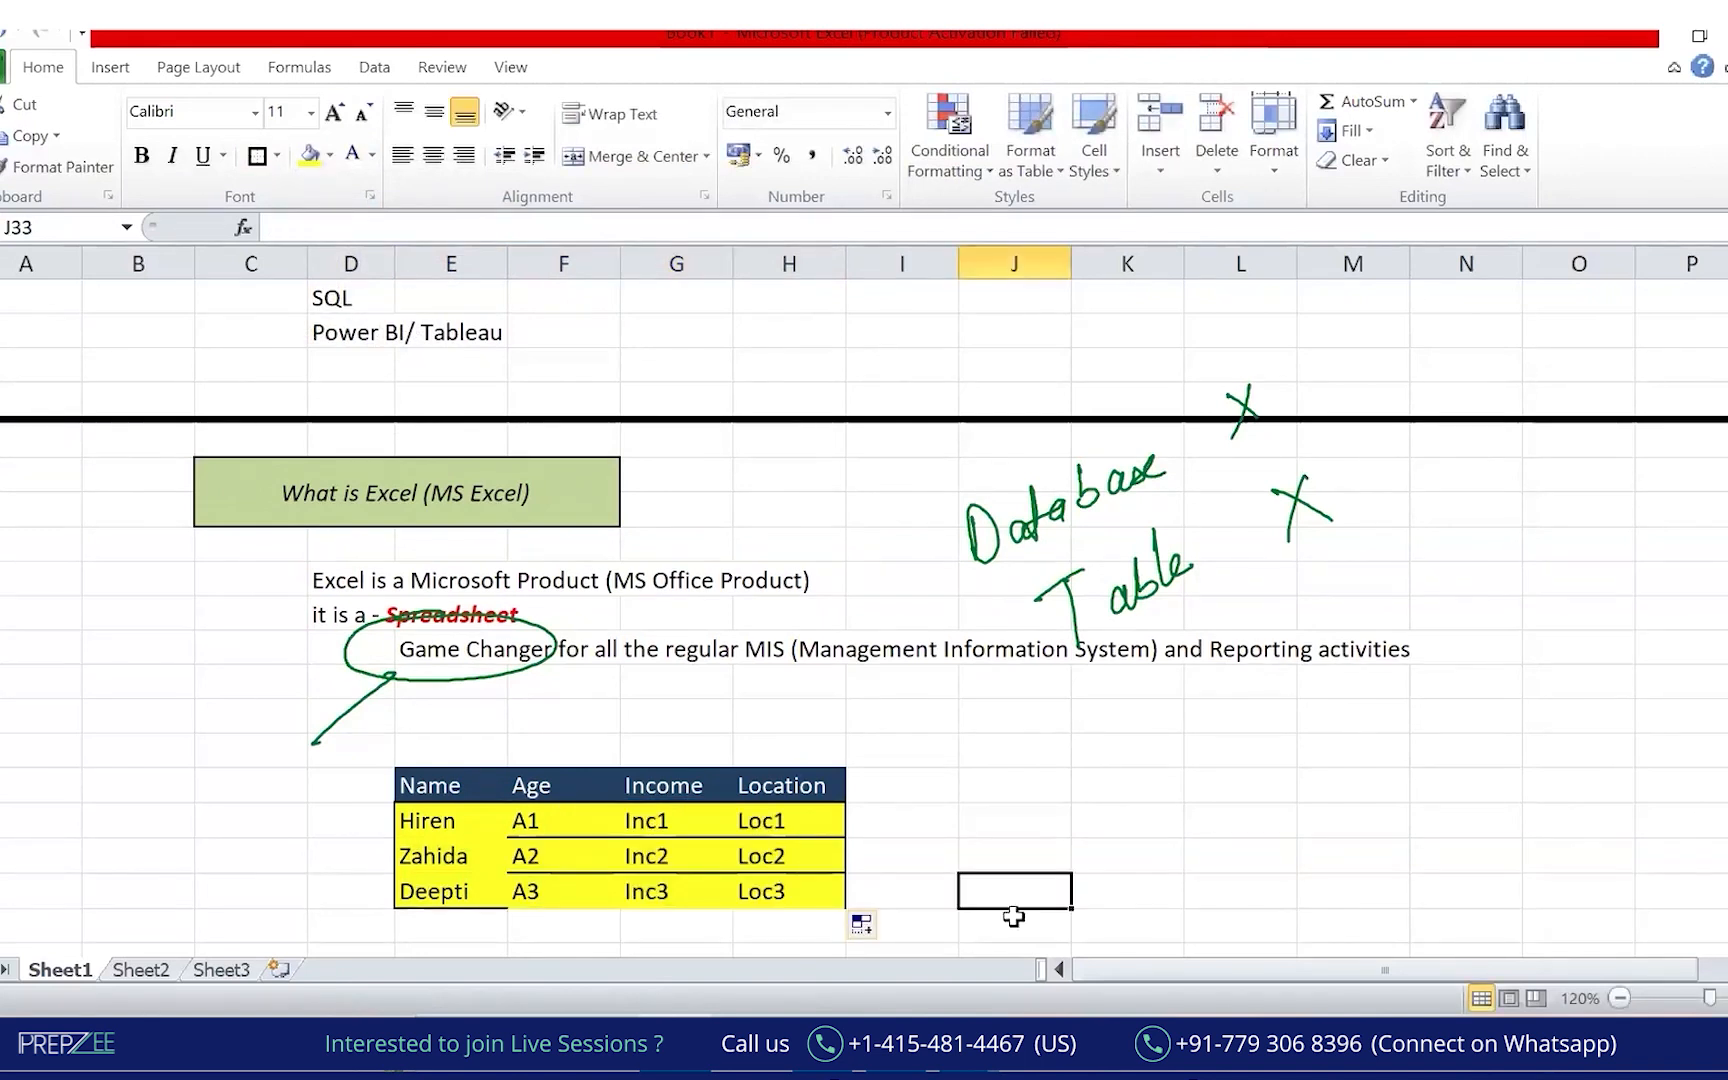
{"action": "key", "text": "Right"}
{"action": "key", "text": "Right"}
{"action": "key", "text": "Down"}
{"action": "key", "text": "Down"}
{"action": "key", "text": "Down"}
{"action": "key", "text": "Down"}
{"action": "key", "text": "Down"}
{"action": "key", "text": "Down"}
{"action": "key", "text": "Down"}
{"action": "key", "text": "Down"}
{"action": "key", "text": "Down"}
{"action": "key", "text": "Down"}
{"action": "key", "text": "Down"}
{"action": "key", "text": "Down"}
{"action": "key", "text": "Down"}
{"action": "key", "text": "Down"}
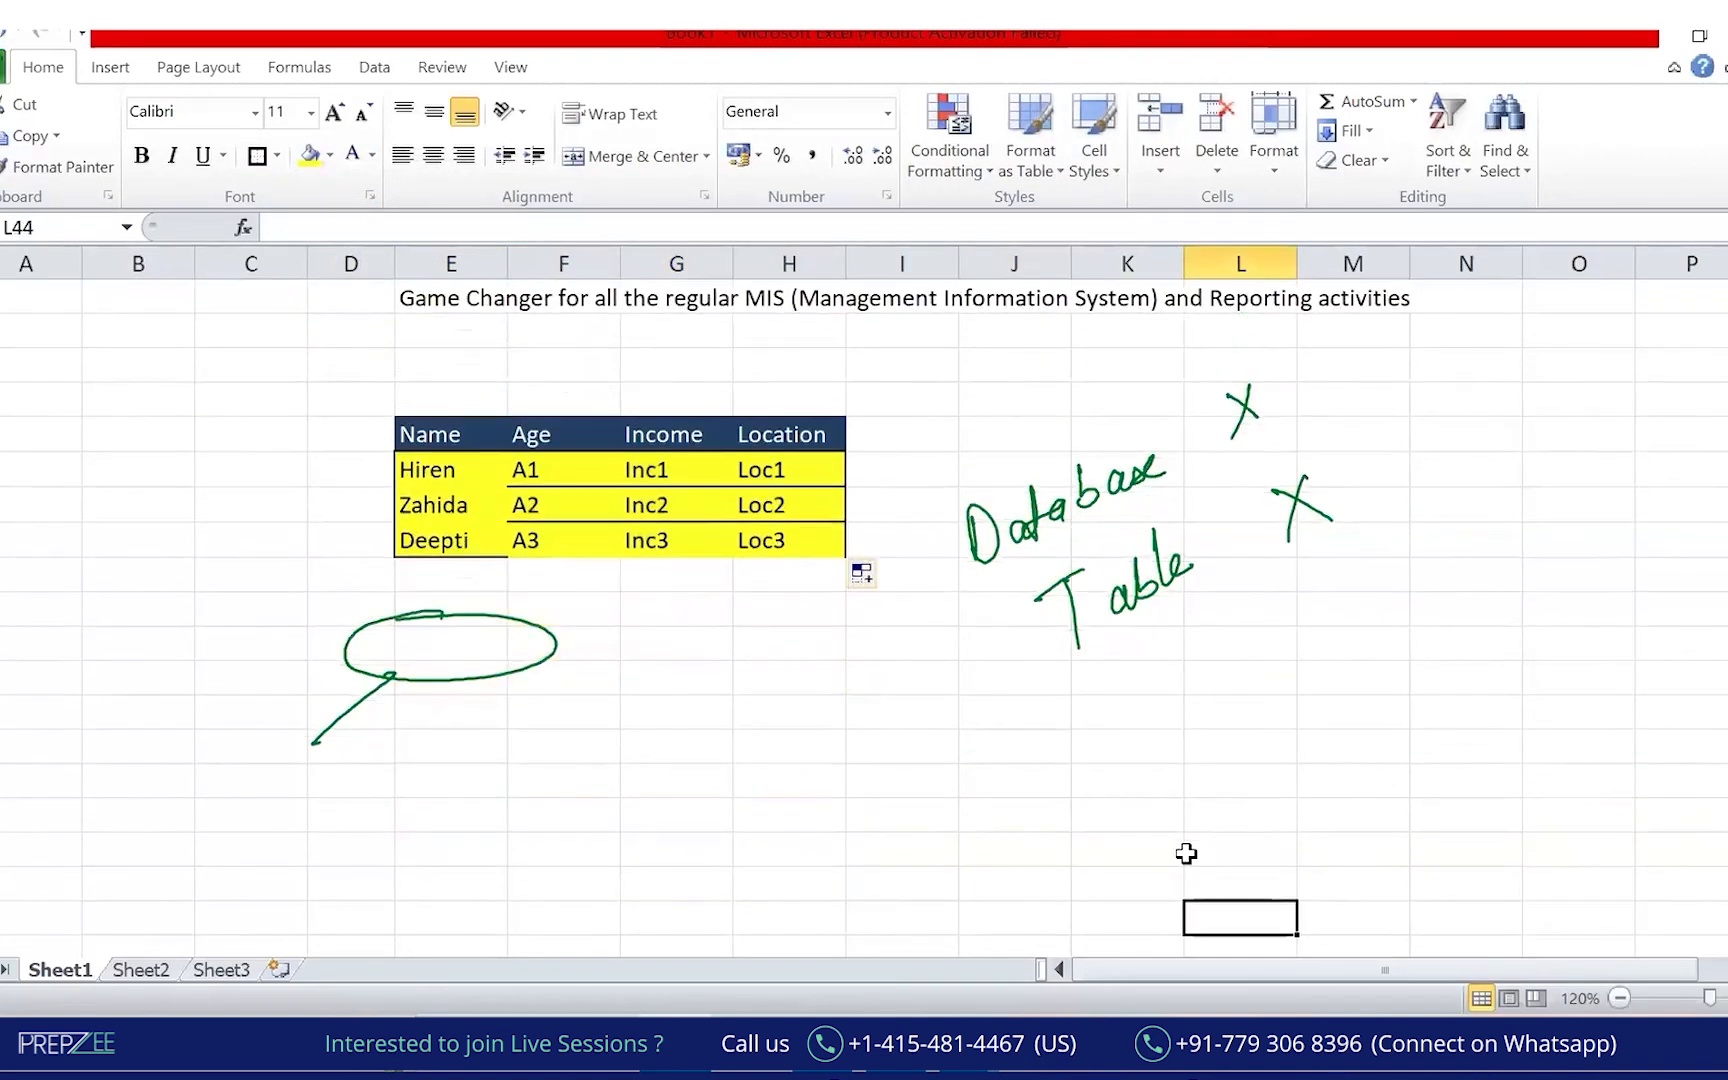
Mark up the table in green ink with a bracket, circles and arrows onto each header column.
{"action": "left_click", "coordinate": [1187, 854]}
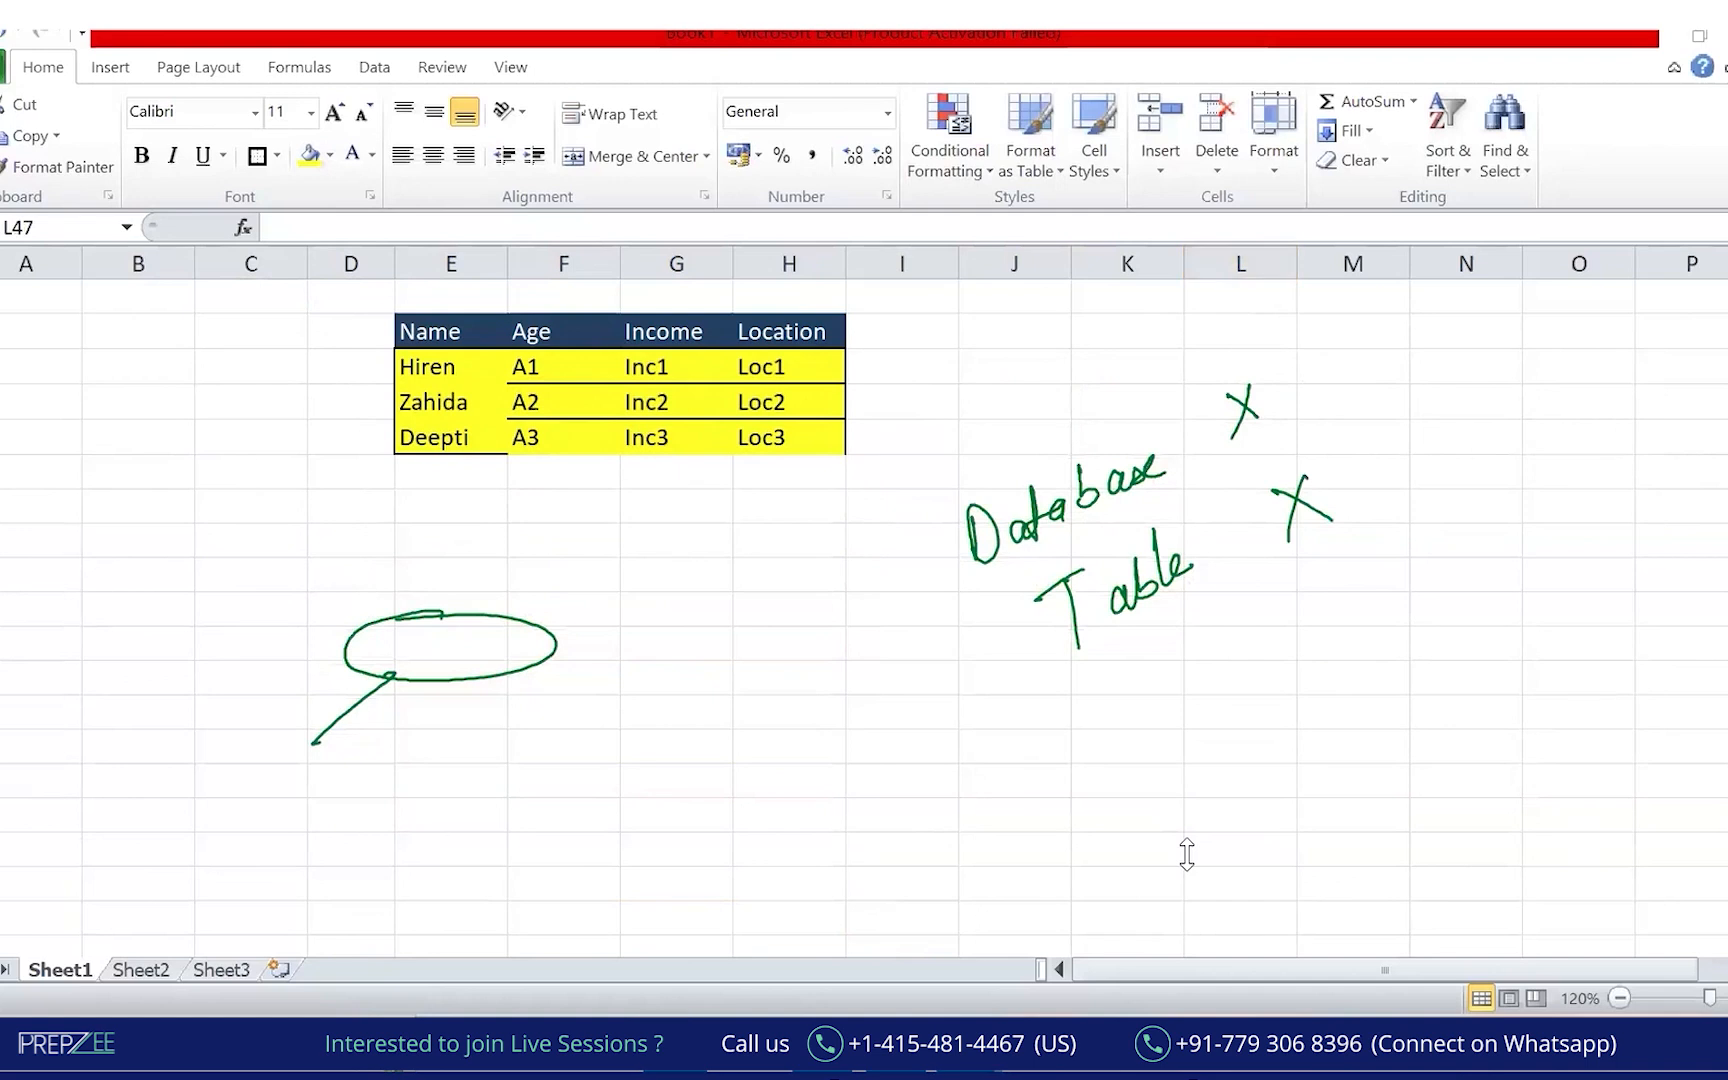
{"action": "left_click", "coordinate": [882, 177]}
{"action": "left_click", "coordinate": [286, 536]}
{"action": "mouse_move", "coordinate": [377, 346]}
{"action": "left_mouse_down"}
{"action": "mouse_move", "coordinate": [382, 472]}
{"action": "mouse_move", "coordinate": [408, 455]}
{"action": "left_mouse_up"}
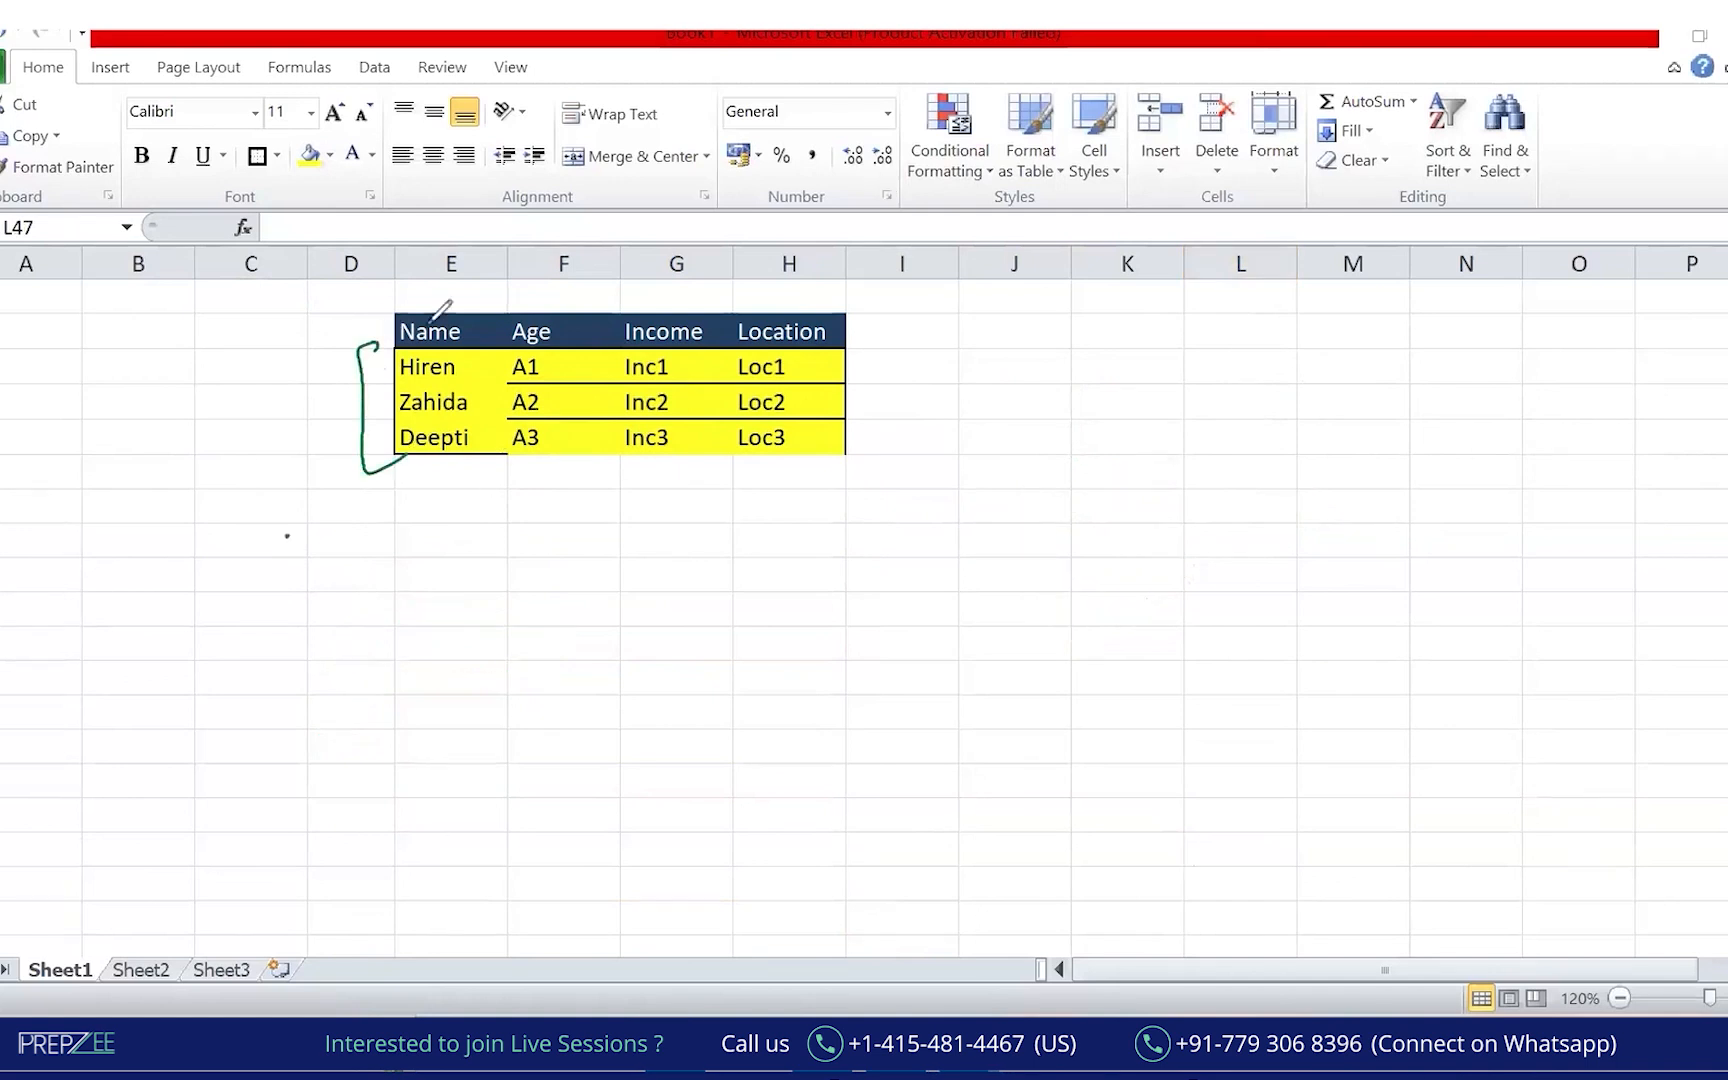
{"action": "mouse_move", "coordinate": [410, 295]}
{"action": "left_mouse_down"}
{"action": "mouse_move", "coordinate": [456, 362]}
{"action": "mouse_move", "coordinate": [845, 348]}
{"action": "mouse_move", "coordinate": [490, 280]}
{"action": "left_mouse_up"}
{"action": "left_click_drag", "start_coordinate": [437, 222], "coordinate": [432, 305]}
{"action": "left_click_drag", "start_coordinate": [565, 190], "coordinate": [561, 290]}
{"action": "left_click_drag", "start_coordinate": [661, 197], "coordinate": [651, 291]}
{"action": "left_click_drag", "start_coordinate": [780, 188], "coordinate": [776, 304]}
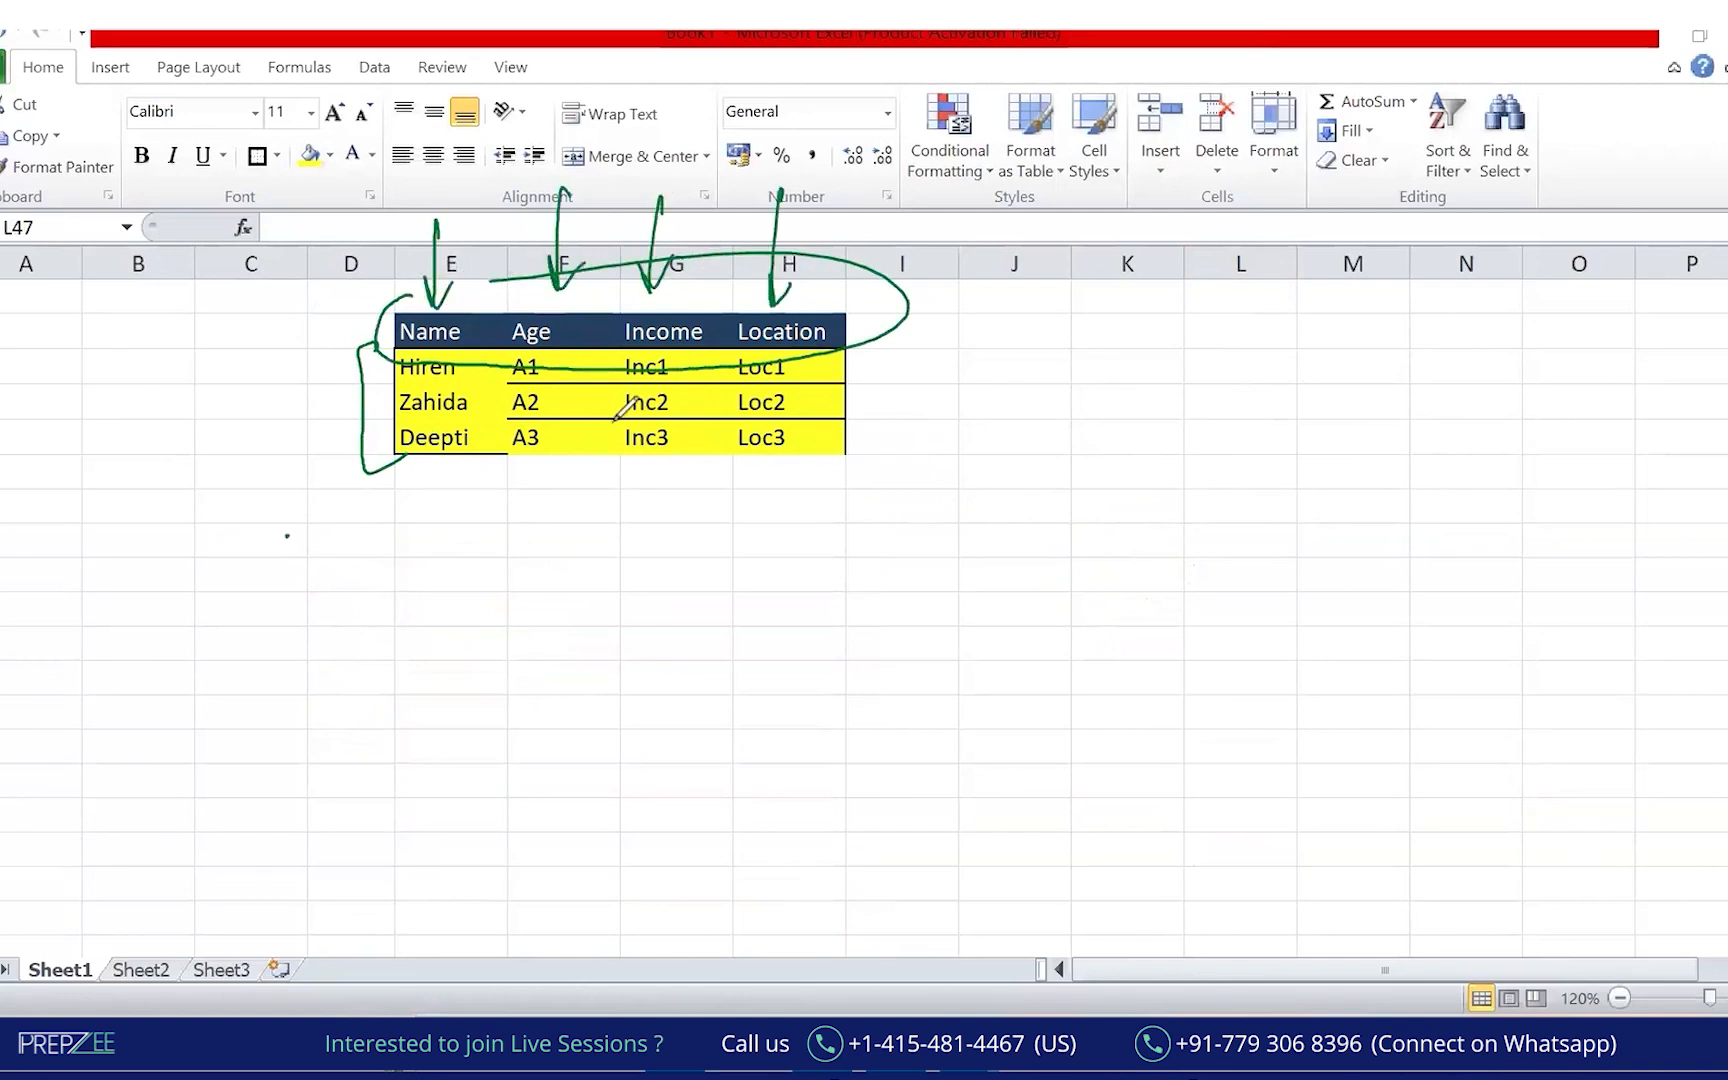
{"action": "mouse_move", "coordinate": [490, 207]}
{"action": "left_mouse_down"}
{"action": "mouse_move", "coordinate": [339, 565]}
{"action": "mouse_move", "coordinate": [849, 580]}
{"action": "mouse_move", "coordinate": [520, 248]}
{"action": "left_mouse_up"}
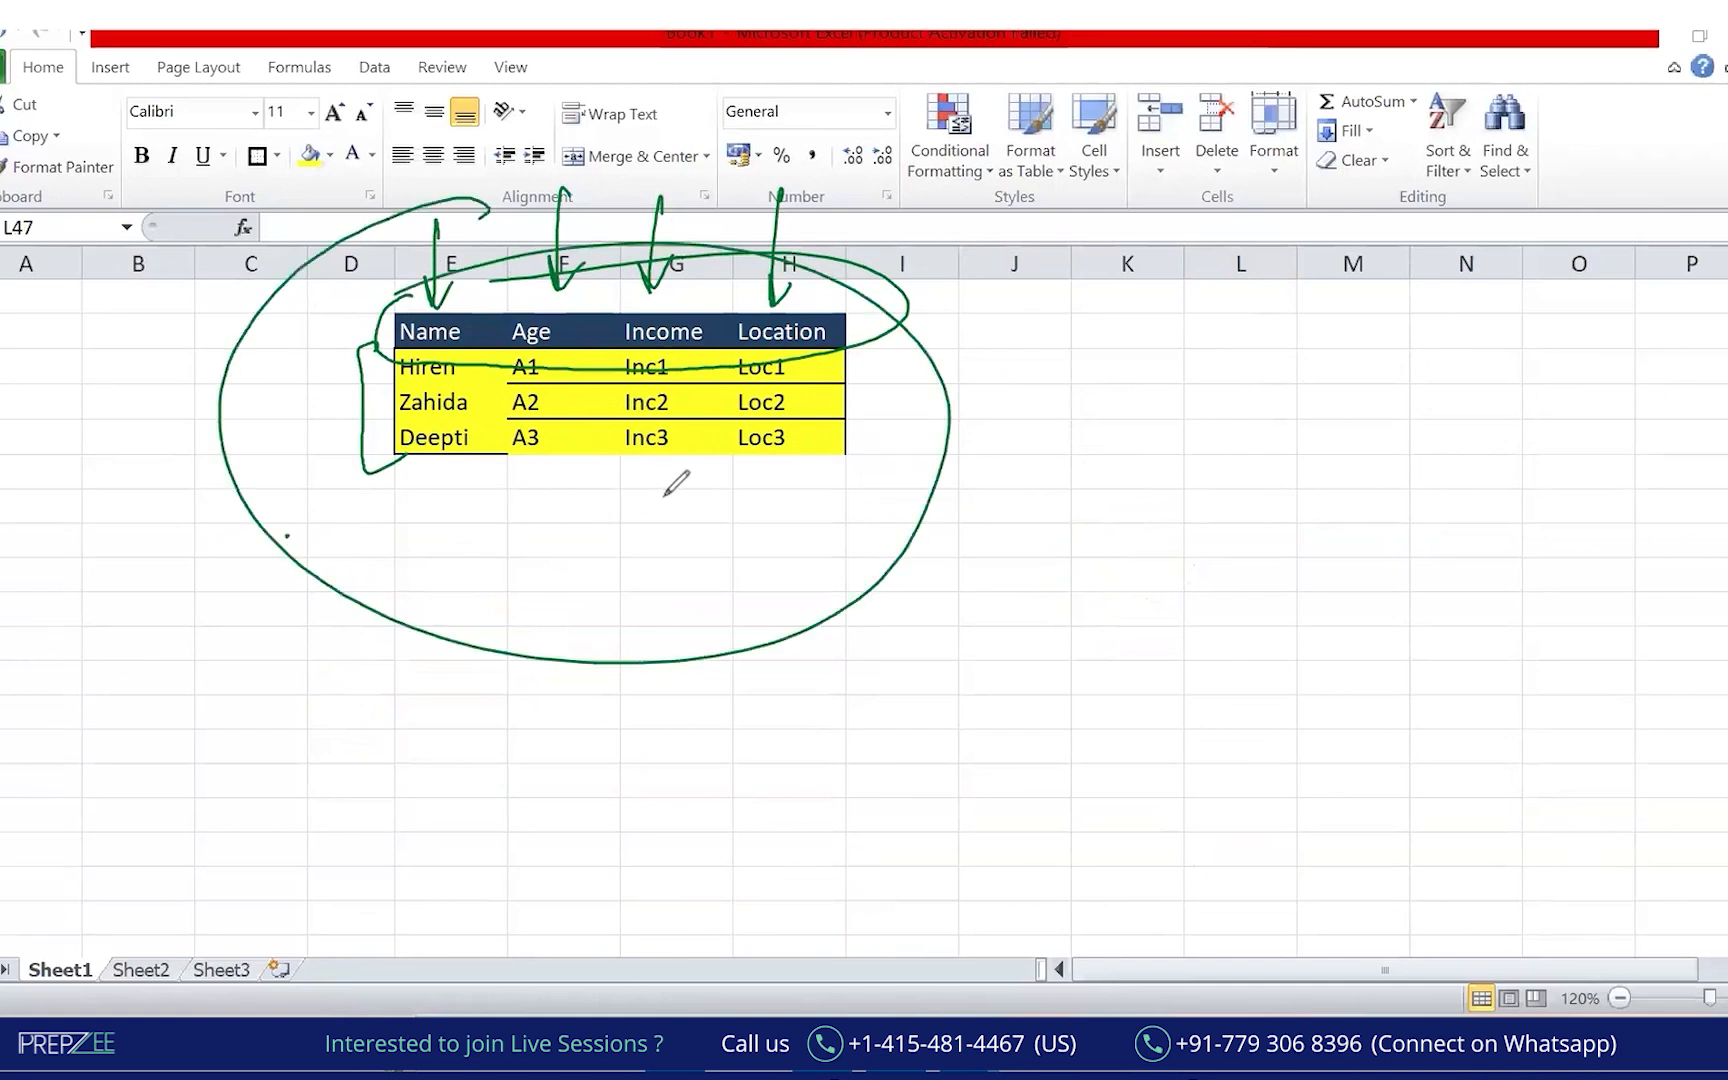
Draw strokes pointing at the three data rows and across the columns, then erase all ink.
{"action": "left_click_drag", "start_coordinate": [387, 366], "coordinate": [277, 430]}
{"action": "left_click_drag", "start_coordinate": [383, 436], "coordinate": [271, 508]}
{"action": "left_click_drag", "start_coordinate": [379, 514], "coordinate": [277, 598]}
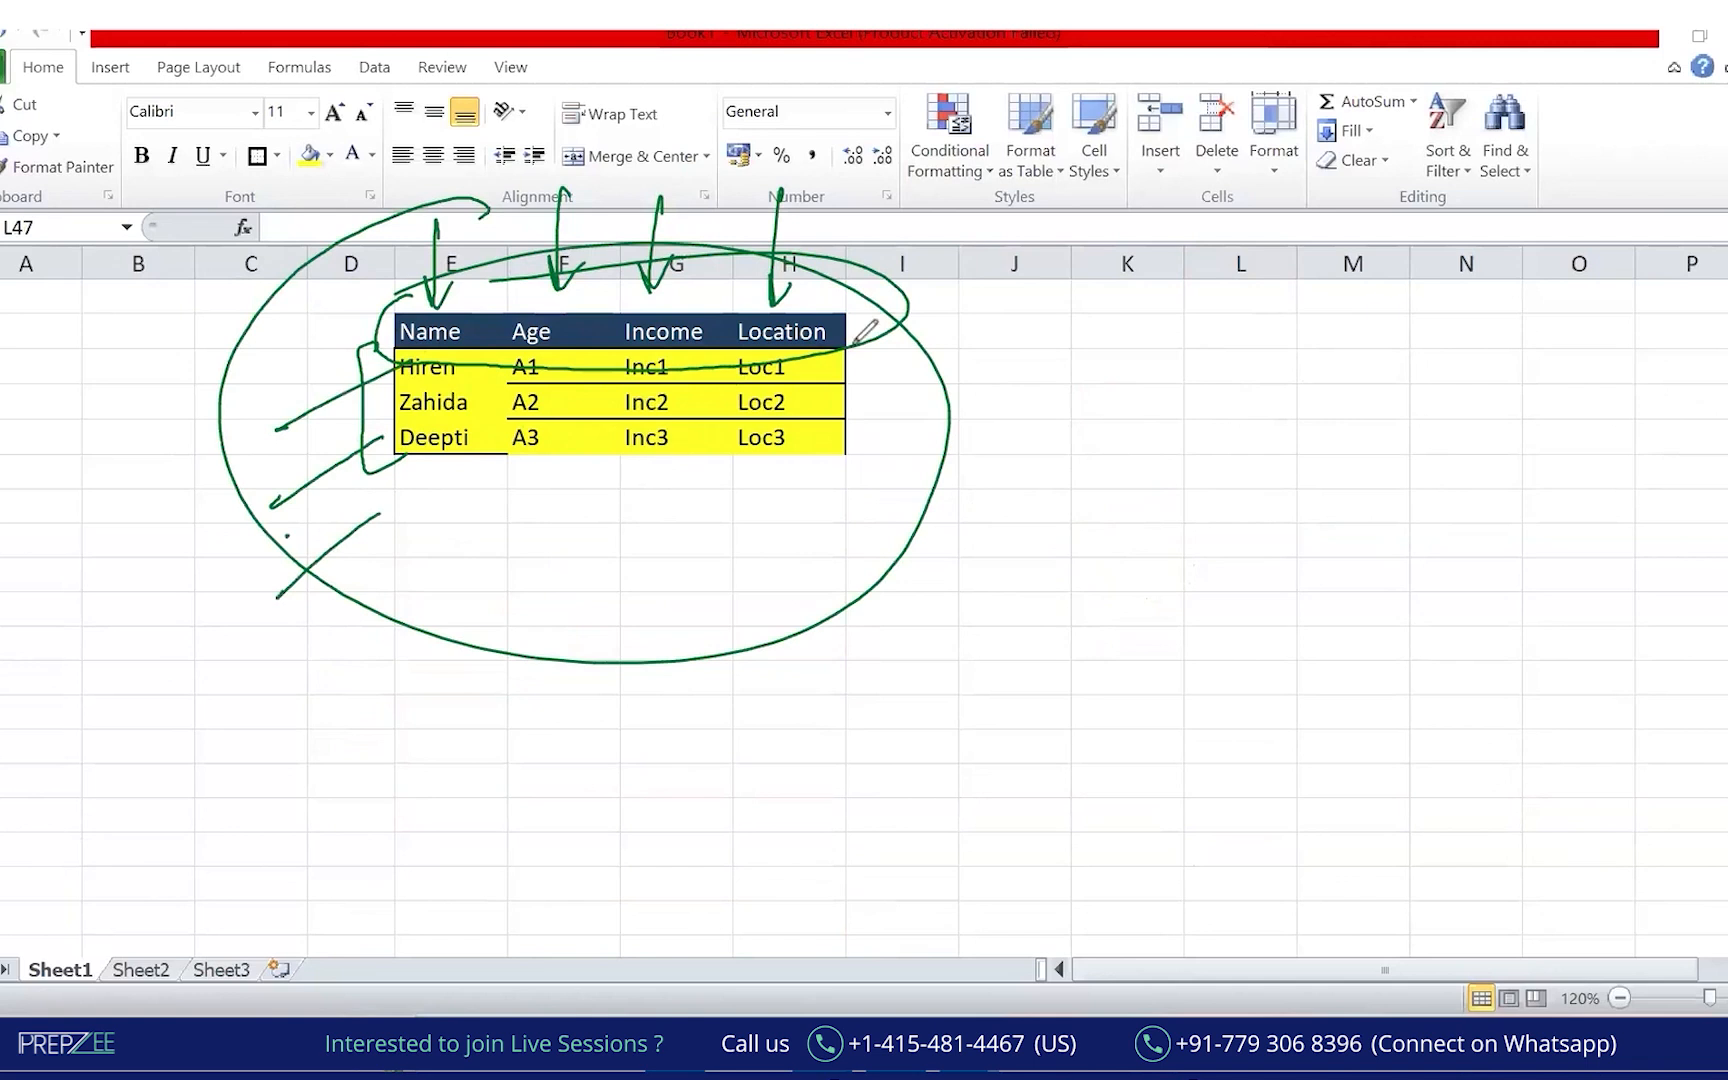
{"action": "left_click_drag", "start_coordinate": [0, 358], "coordinate": [268, 323]}
{"action": "left_click_drag", "start_coordinate": [0, 467], "coordinate": [322, 420]}
{"action": "left_click_drag", "start_coordinate": [521, 158], "coordinate": [544, 370]}
{"action": "mouse_move", "coordinate": [594, 205]}
{"action": "left_mouse_down"}
{"action": "mouse_move", "coordinate": [614, 337]}
{"action": "mouse_move", "coordinate": [959, 343]}
{"action": "left_mouse_up"}
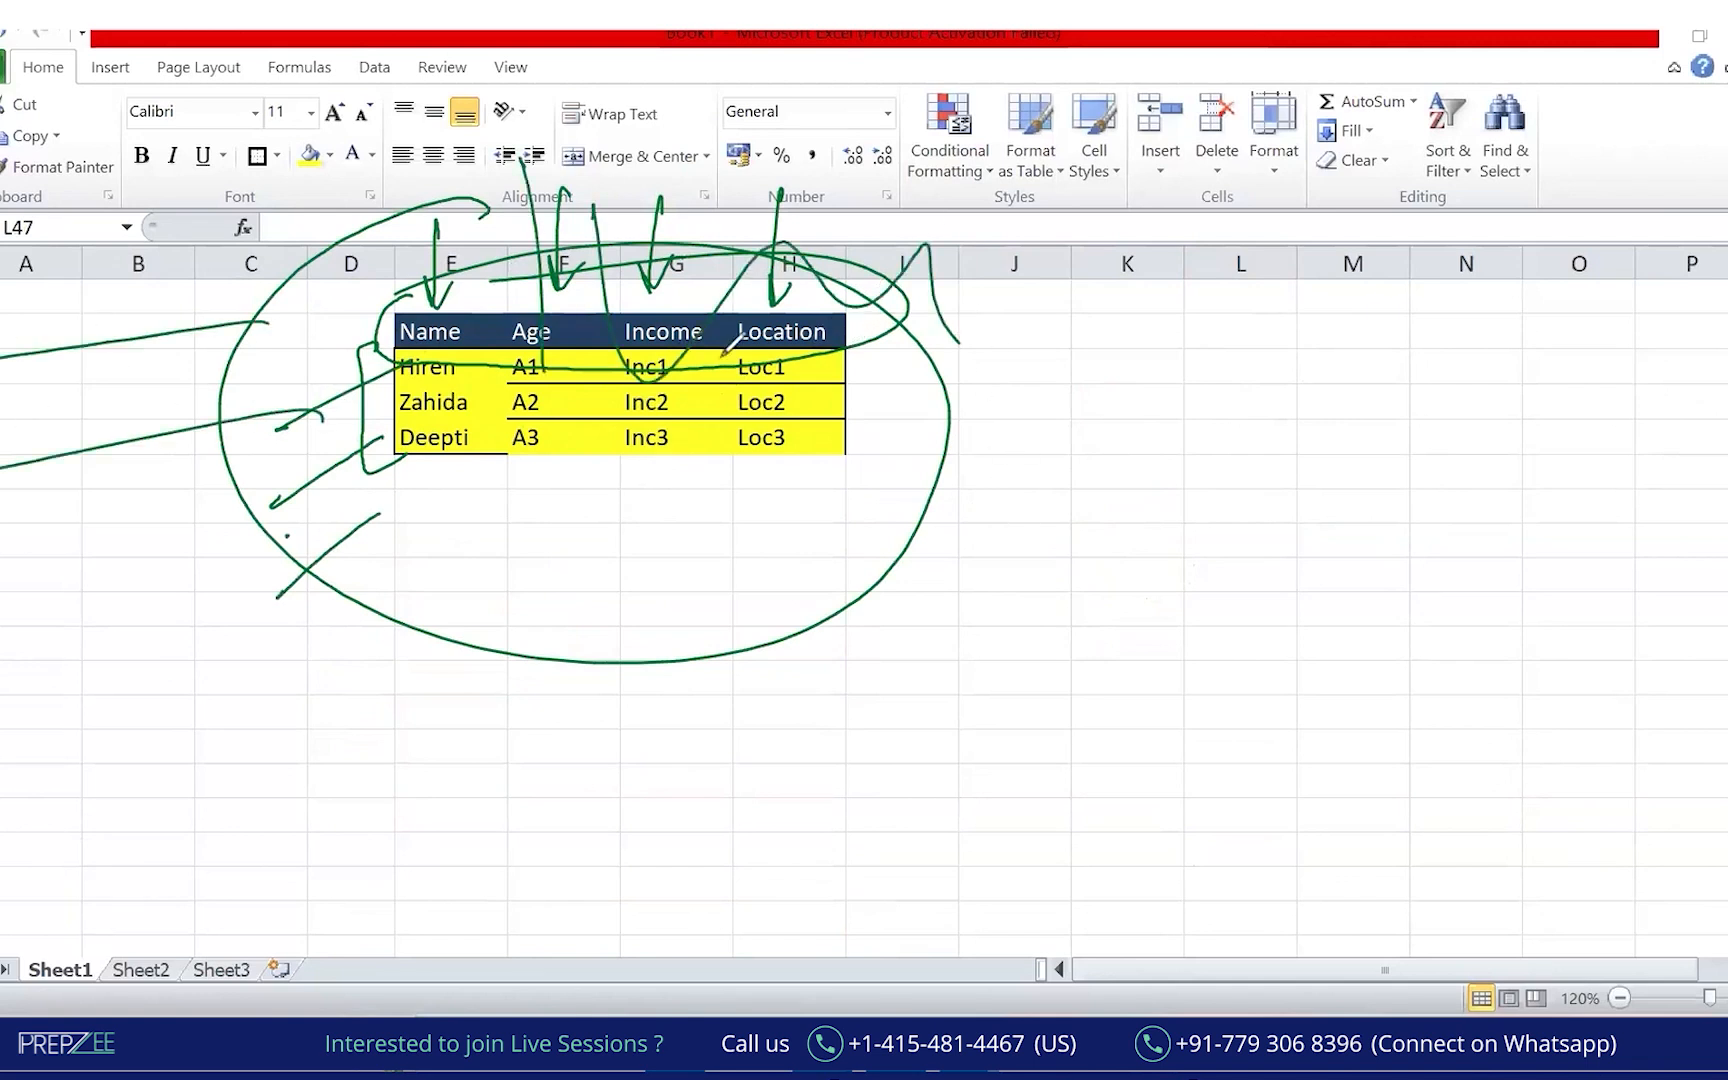
{"action": "mouse_move", "coordinate": [40, 226]}
{"action": "left_mouse_down"}
{"action": "mouse_move", "coordinate": [25, 330]}
{"action": "mouse_move", "coordinate": [72, 220]}
{"action": "left_mouse_up"}
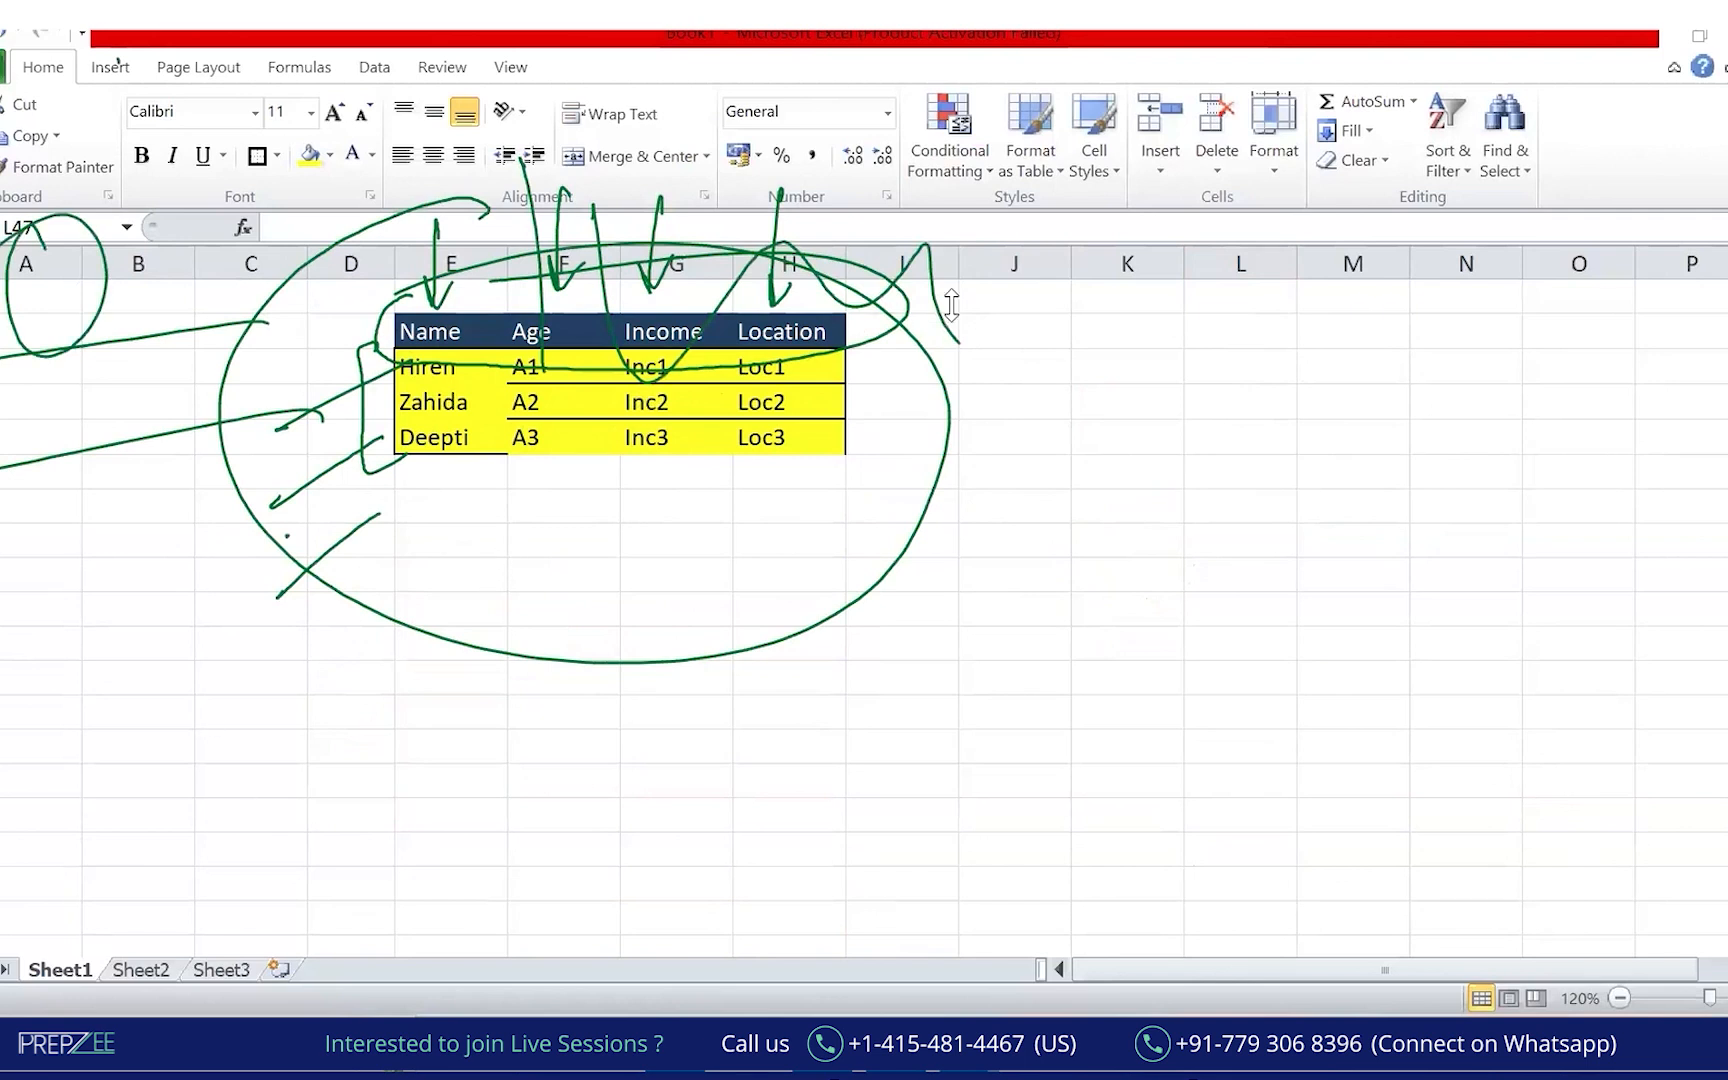
{"action": "left_click", "coordinate": [1204, 158]}
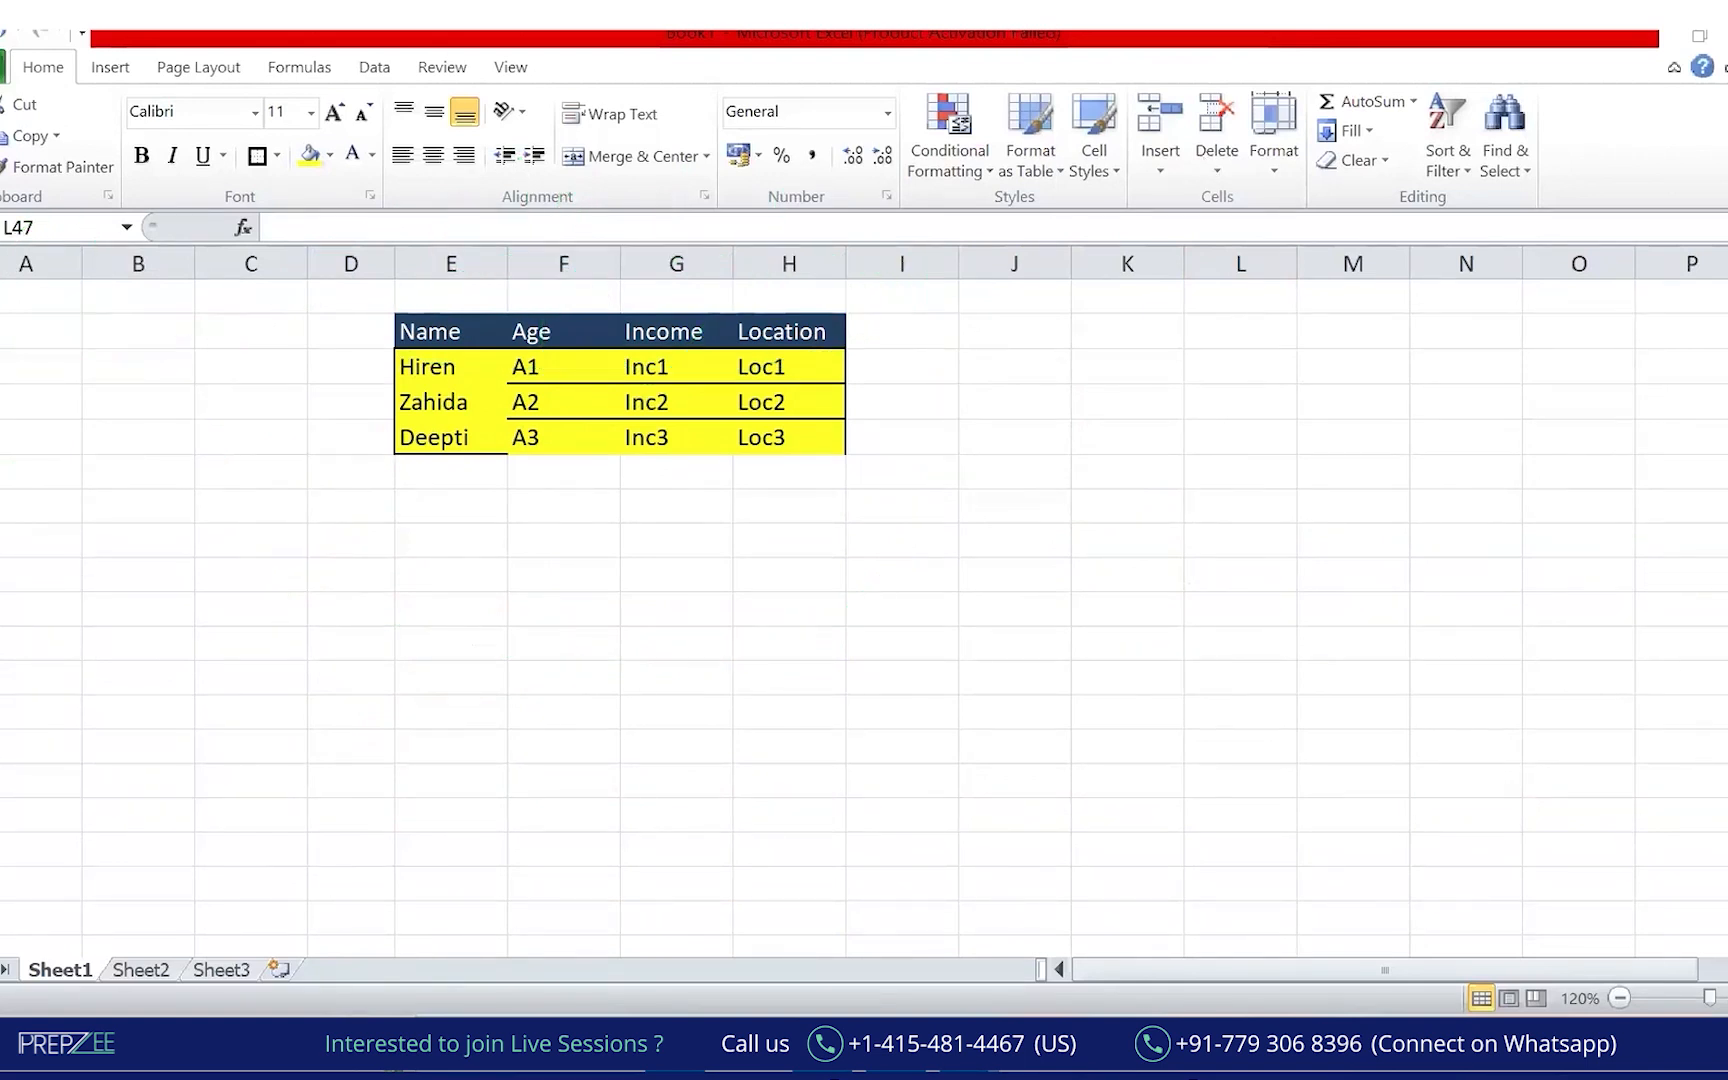
Enter Calculations and Visualization in E27 and E28 under the Game Changer line.
{"action": "scroll", "coordinate": [864, 640], "scroll_direction": "up", "scroll_amount": 7}
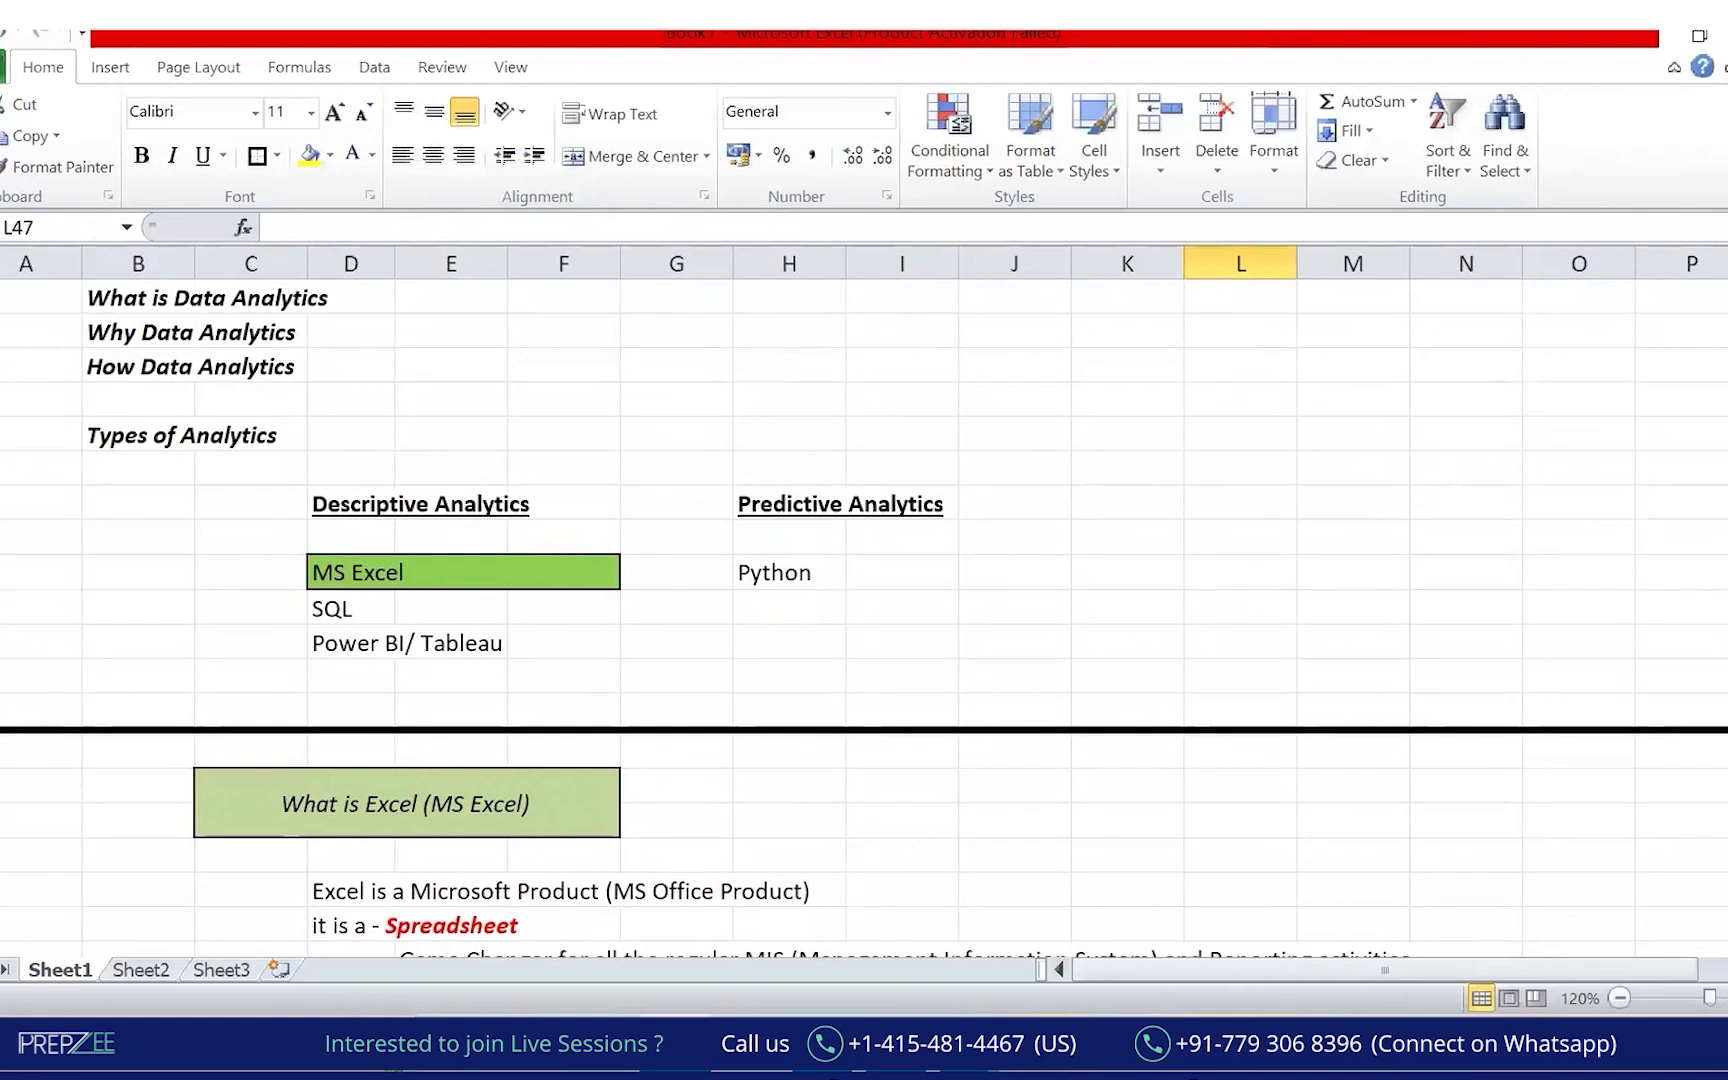
{"action": "scroll", "coordinate": [864, 600], "scroll_direction": "down", "scroll_amount": 3}
{"action": "left_click", "coordinate": [585, 712]}
{"action": "left_click", "coordinate": [454, 712]}
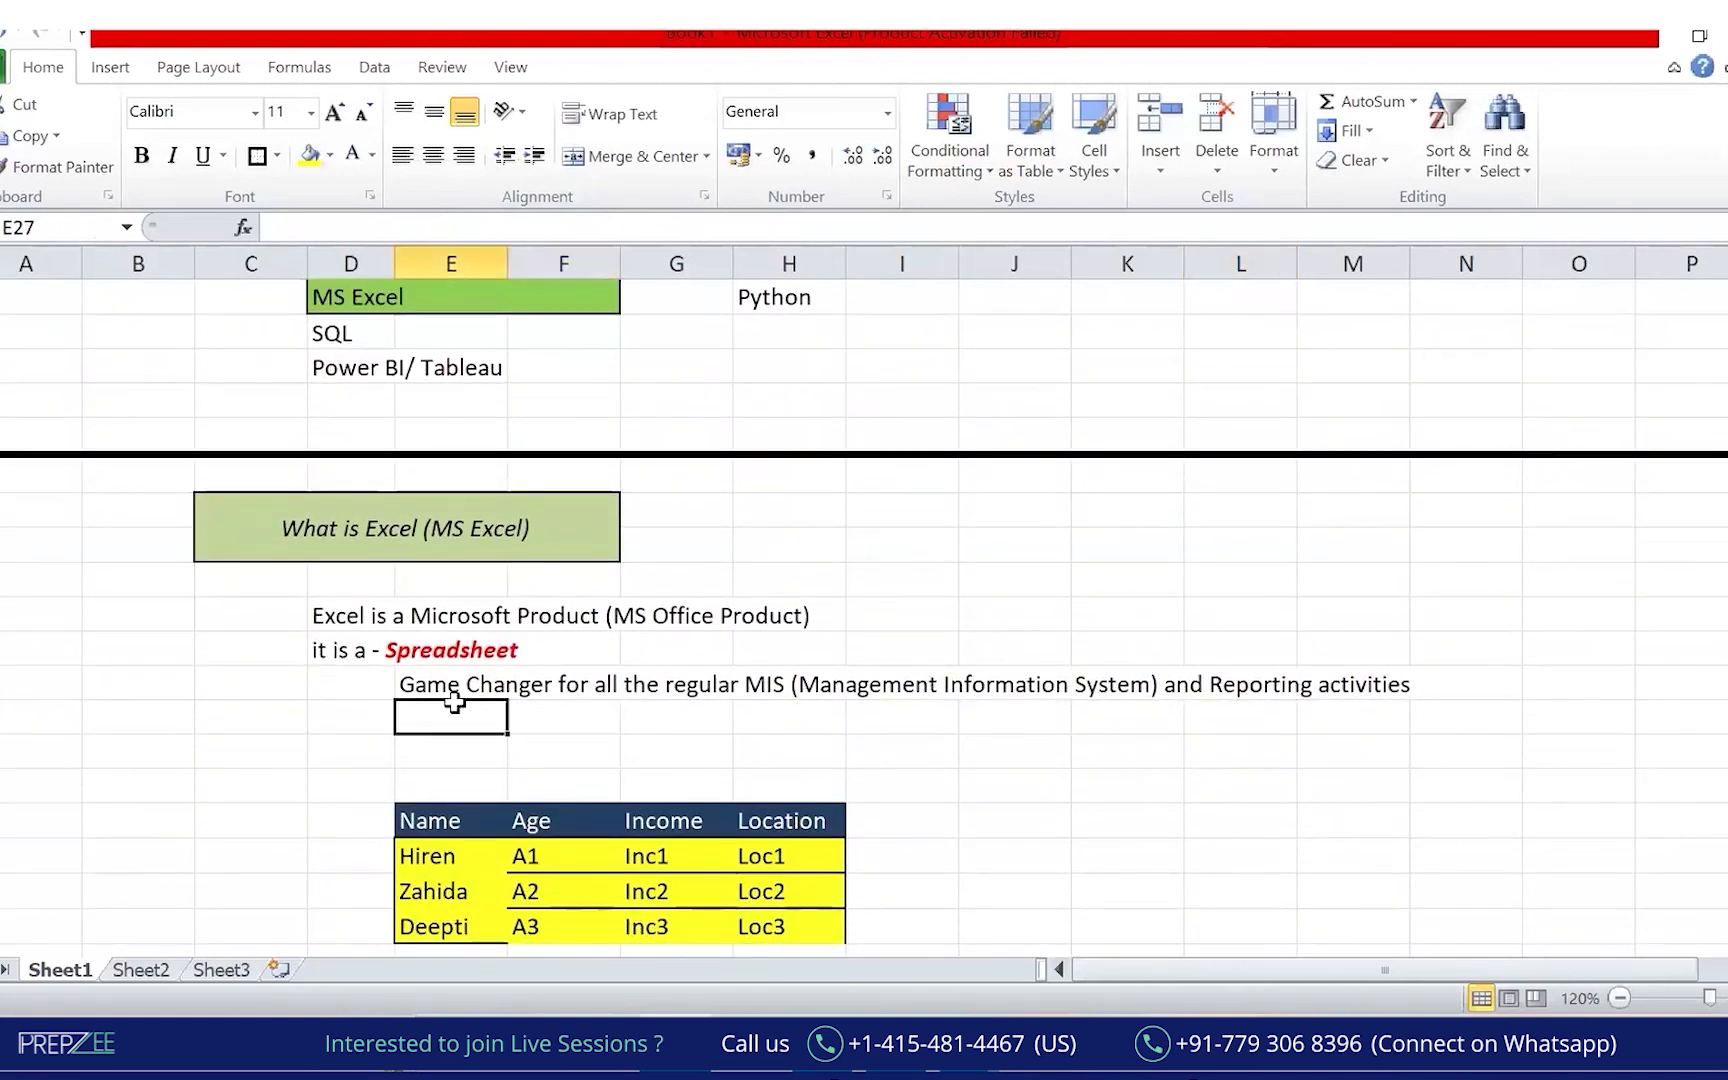
{"action": "type", "text": "Ca"}
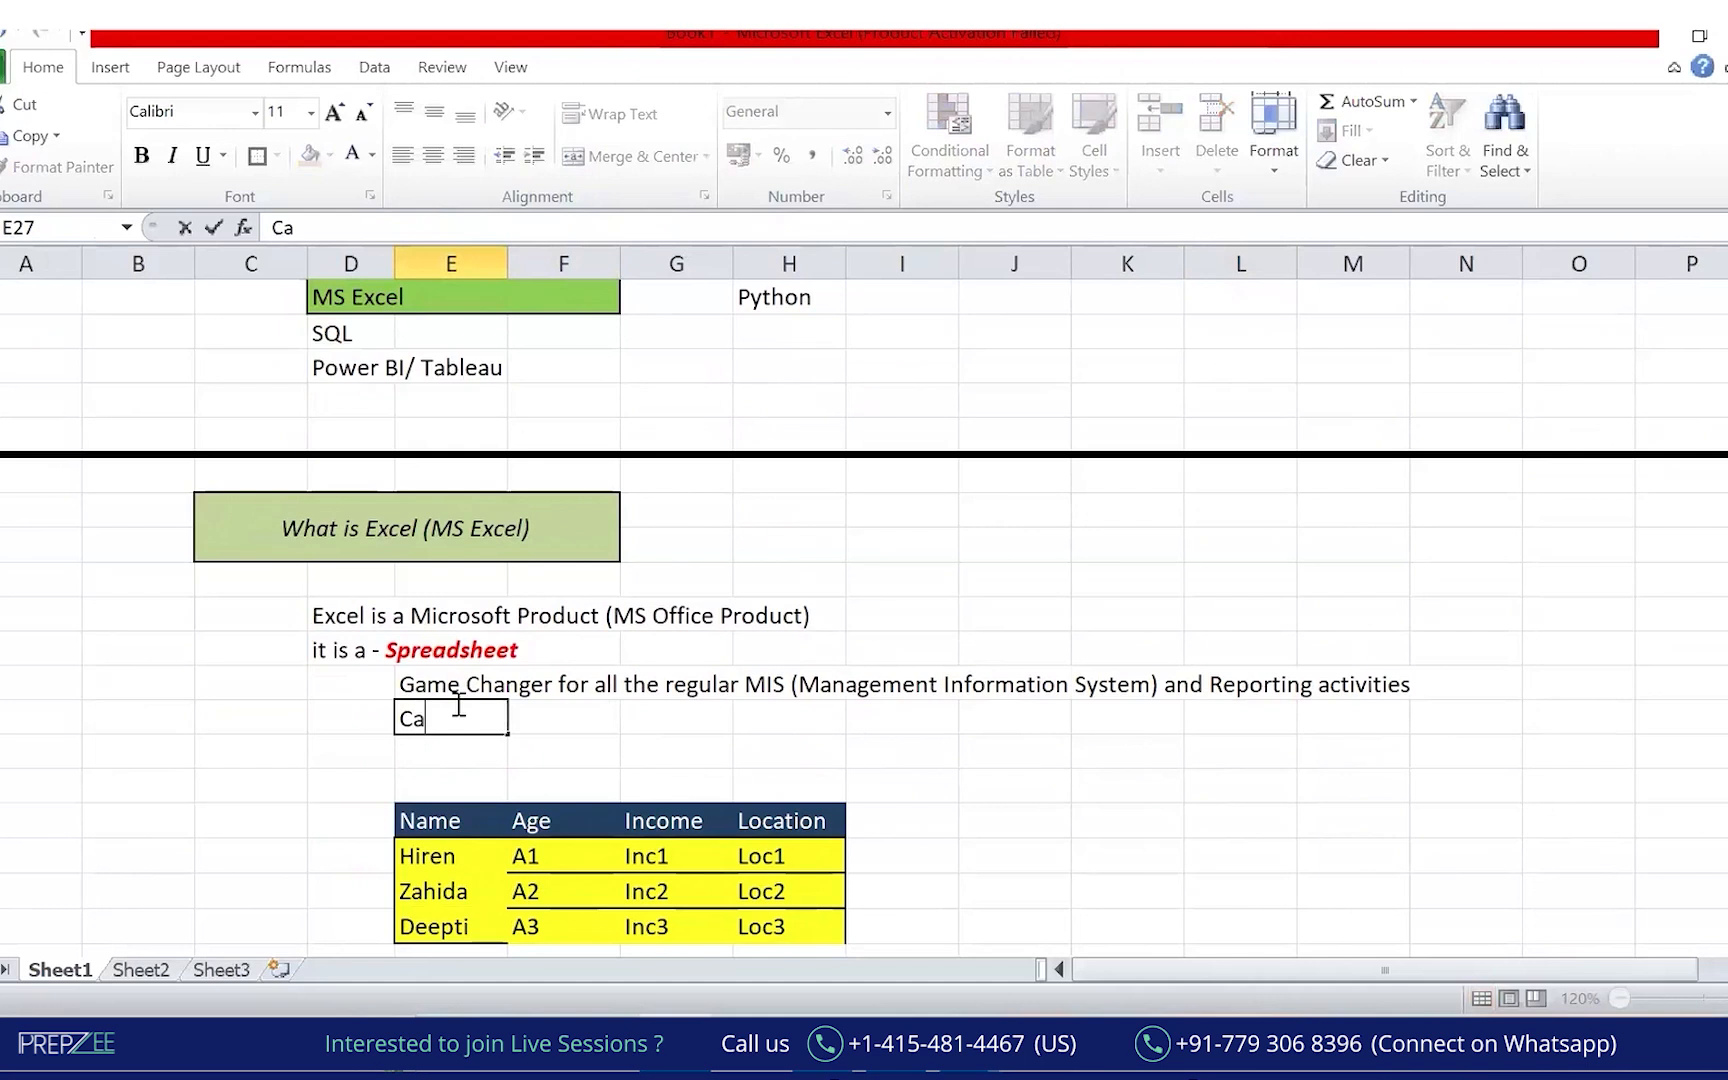
{"action": "type", "text": "lculations"}
{"action": "key", "text": "Return"}
{"action": "type", "text": "Visualization"}
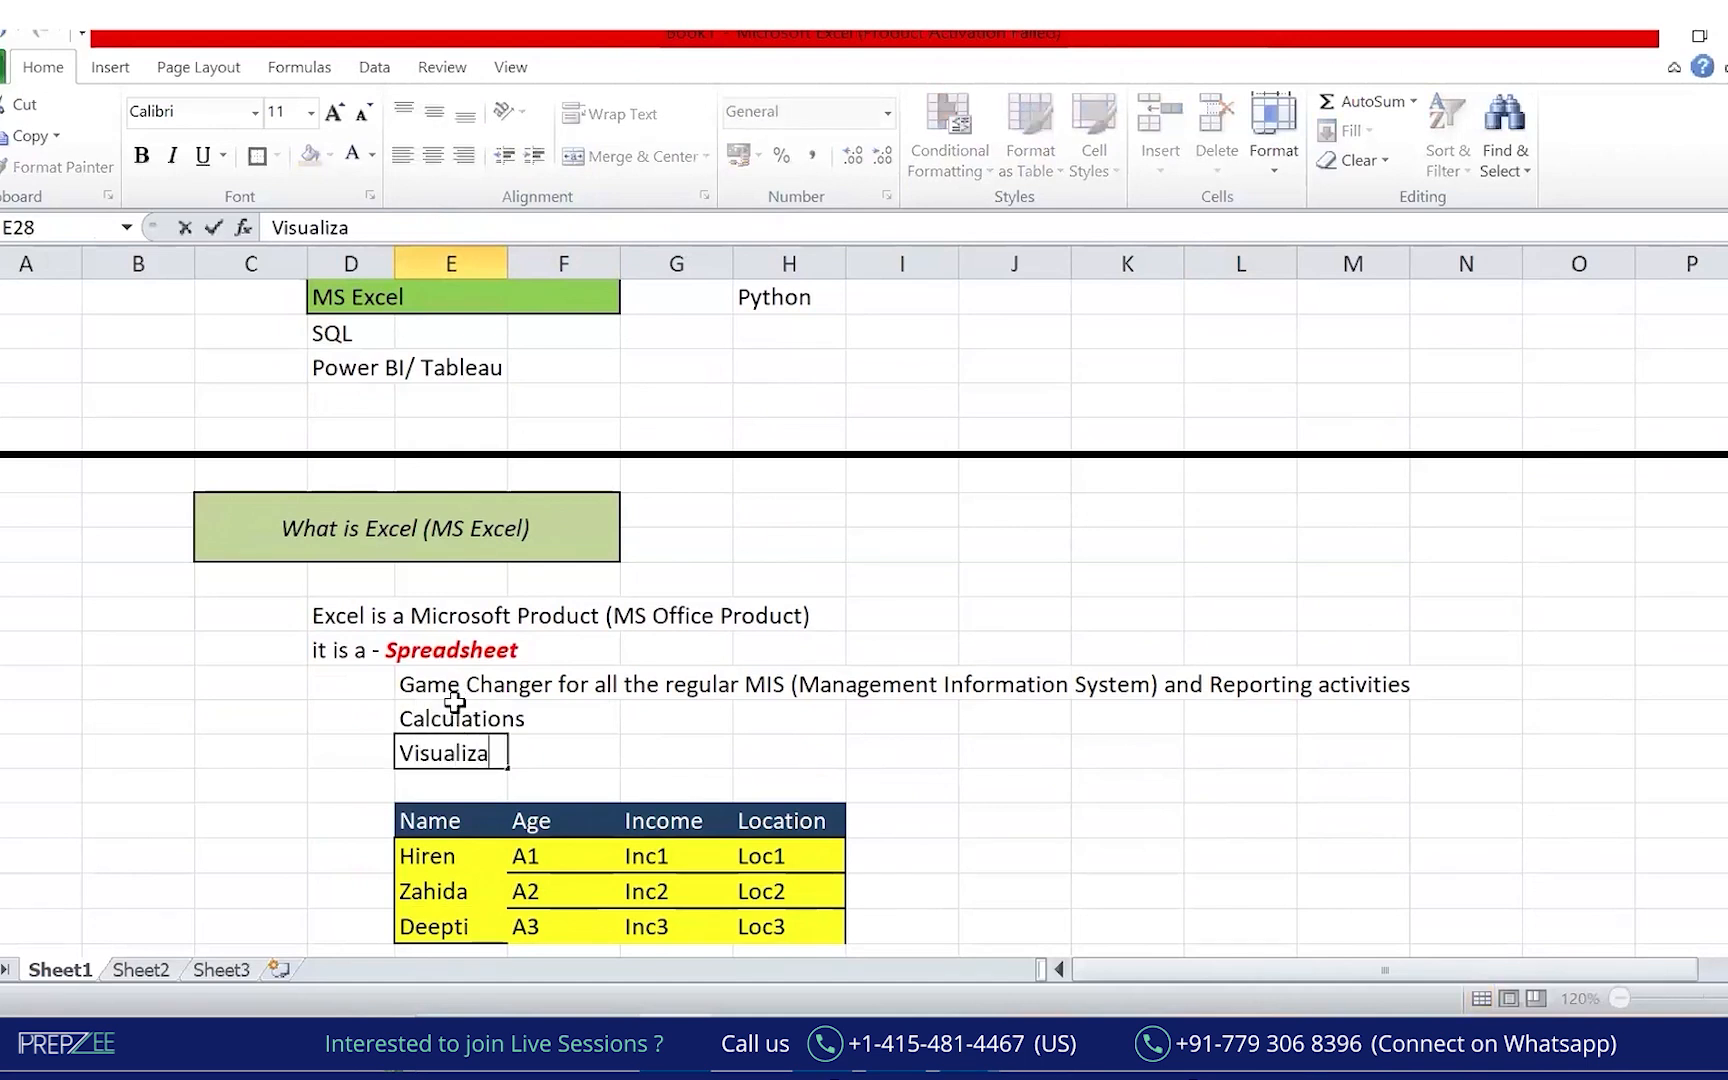
{"action": "key", "text": "Return"}
{"action": "key", "text": "Down"}
{"action": "key", "text": "Down"}
{"action": "key", "text": "Down"}
{"action": "key", "text": "Down"}
{"action": "key", "text": "Down"}
{"action": "key", "text": "Down"}
{"action": "key", "text": "Down"}
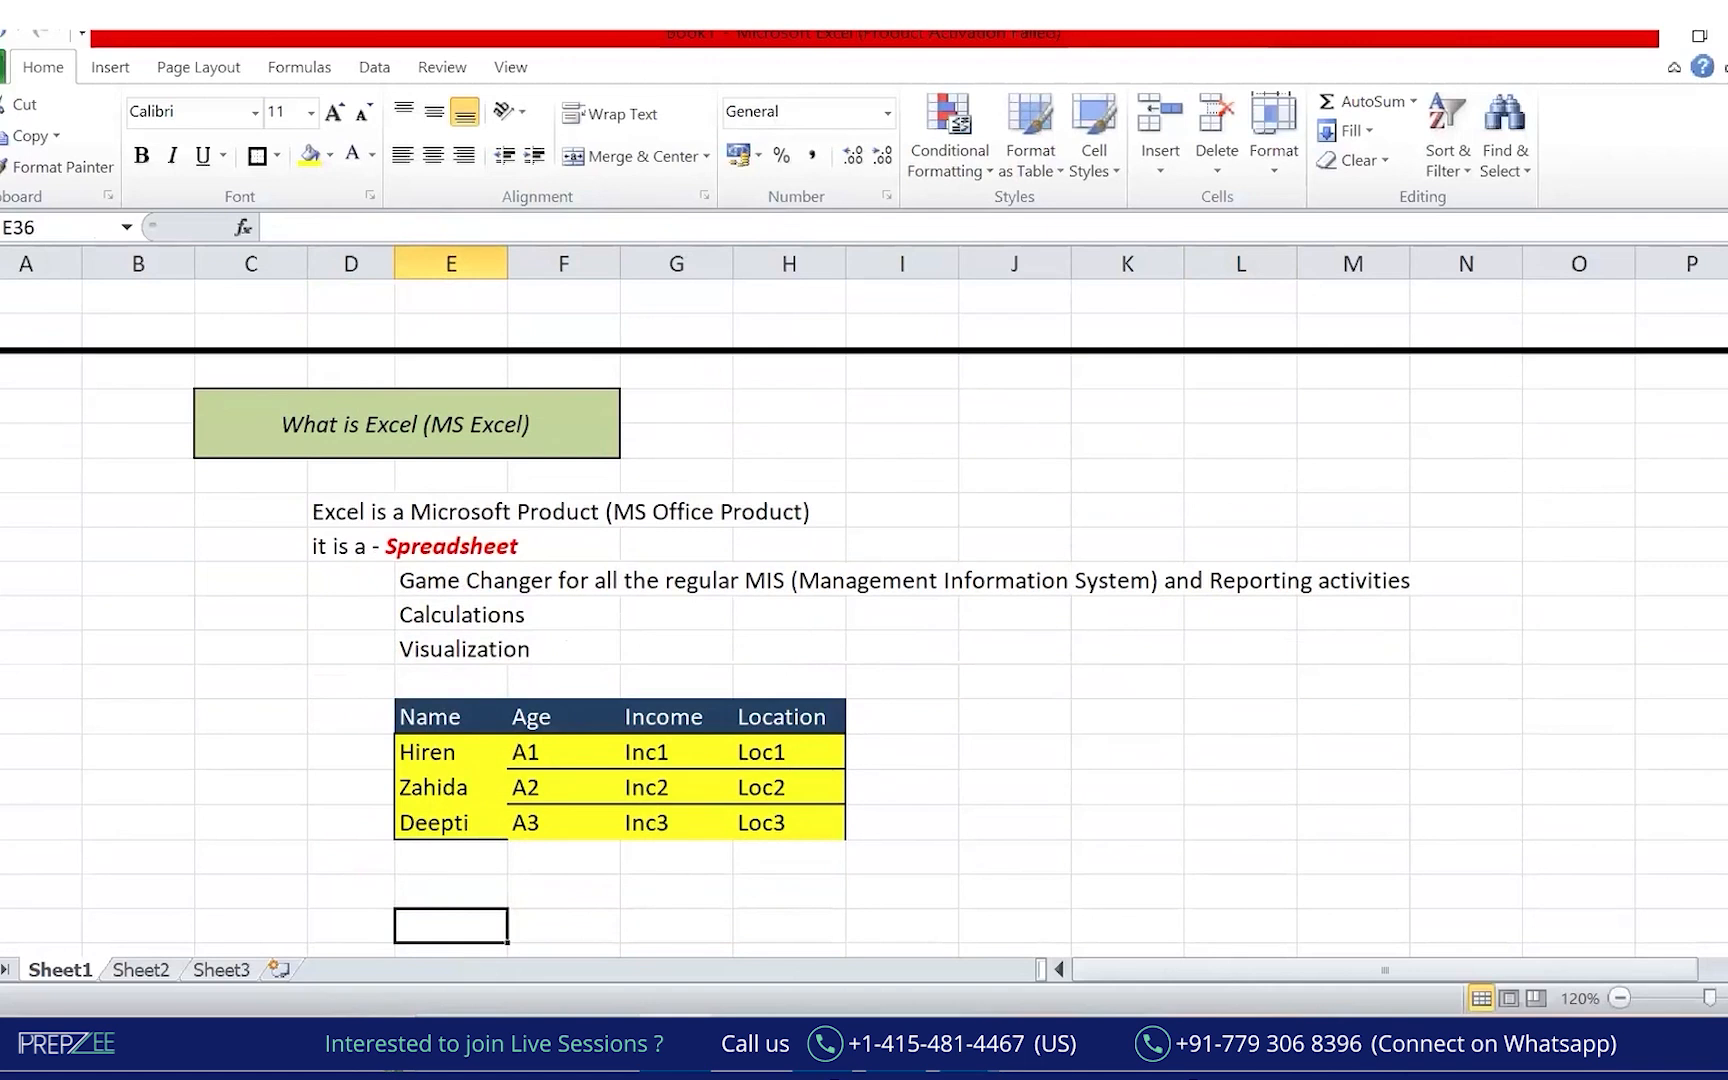
Insert blank rows above the table and add Analysis and Reporting below Visualization.
{"action": "left_click", "coordinate": [2, 682]}
{"action": "key", "text": "ctrl+plus"}
{"action": "key", "text": "ctrl+plus"}
{"action": "key", "text": "ctrl+plus"}
{"action": "key", "text": "ctrl+plus"}
{"action": "key", "text": "ctrl+plus"}
{"action": "key", "text": "ctrl+plus"}
{"action": "key", "text": "ctrl+plus"}
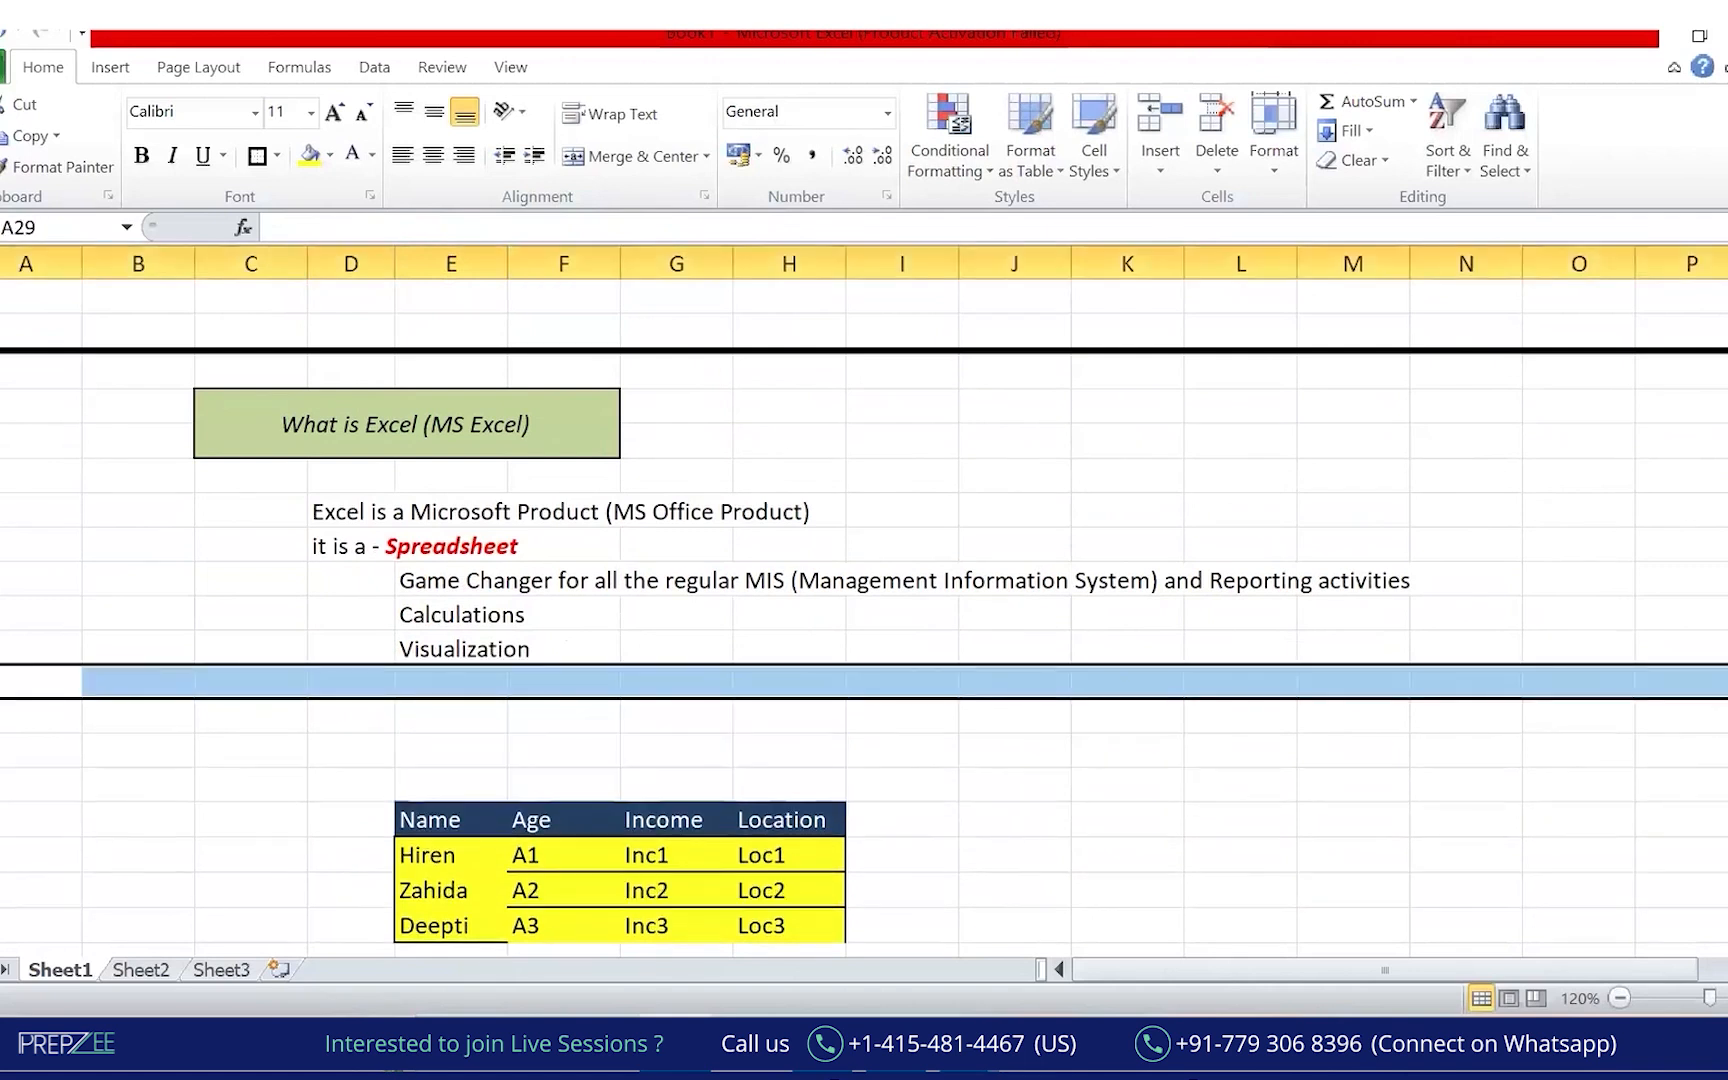
{"action": "left_click", "coordinate": [451, 680]}
{"action": "type", "text": "Analysis"}
{"action": "key", "text": "Return"}
{"action": "type", "text": "Reporting"}
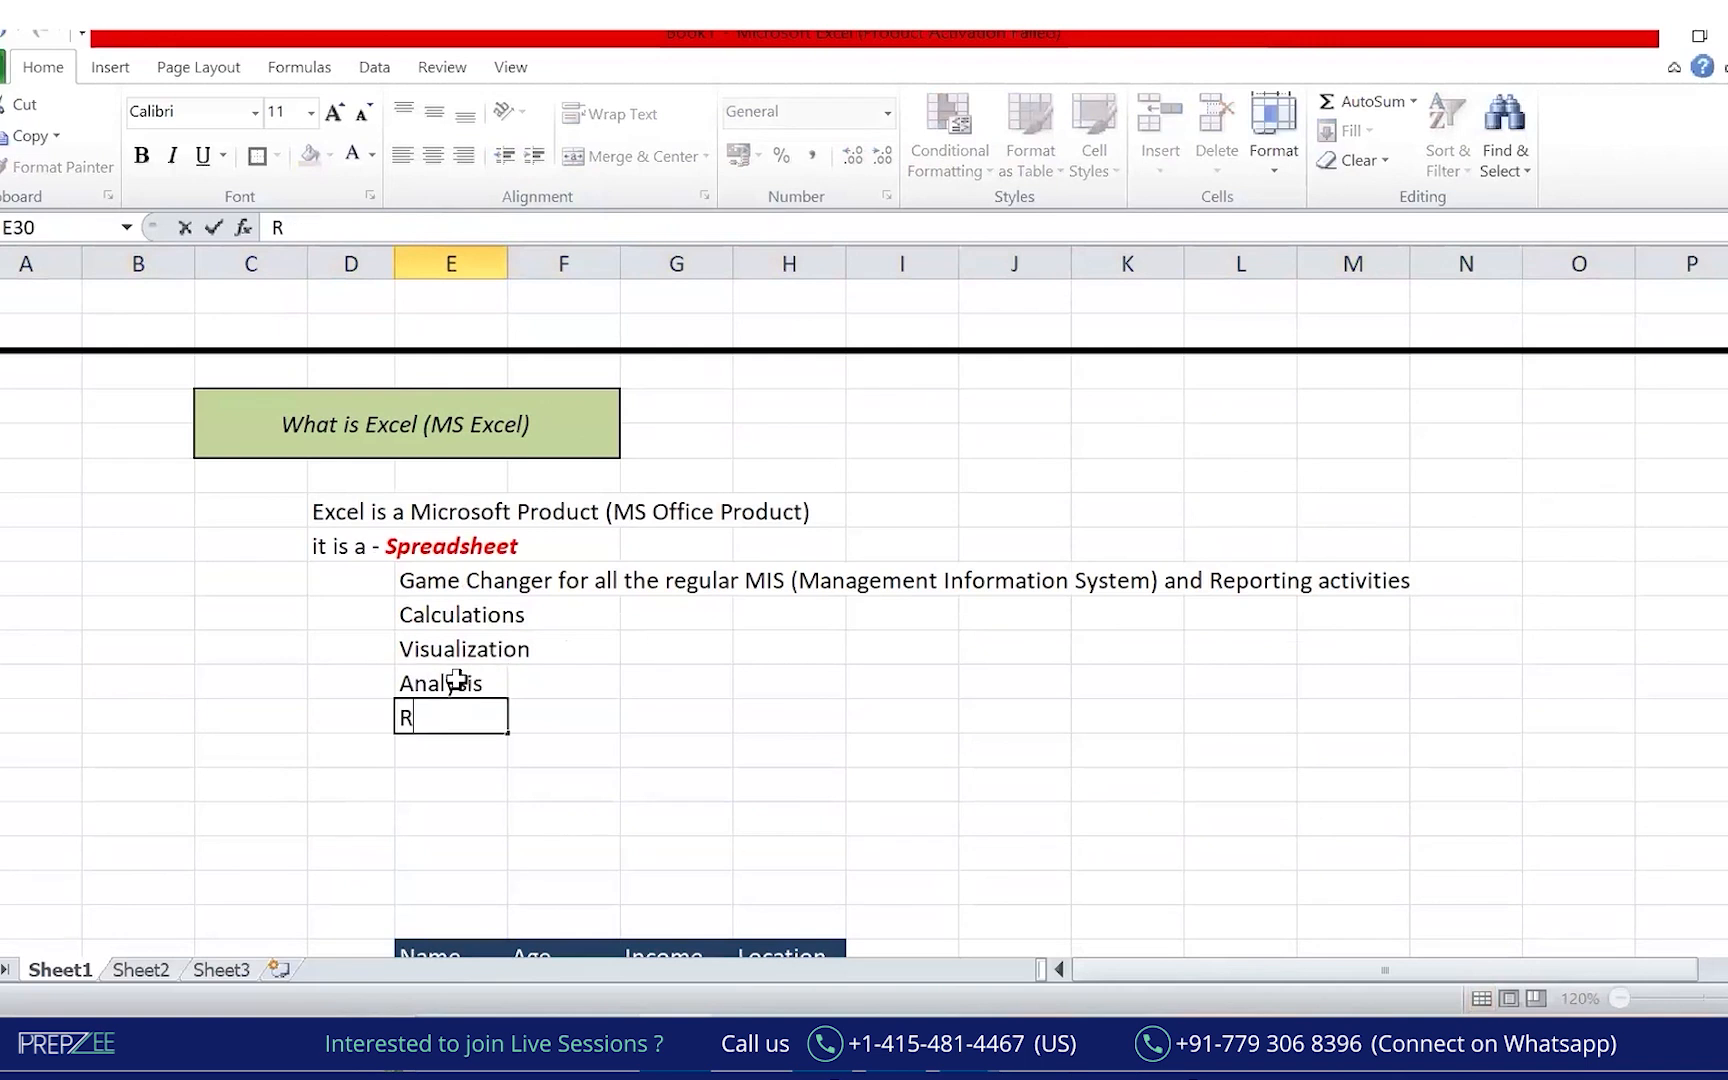
{"action": "key", "text": "Return"}
Move the four entries, Calculations through Reporting, one column right into F27.
{"action": "key", "text": "Up"}
{"action": "key", "text": "Up"}
{"action": "key", "text": "Up"}
{"action": "key", "text": "Up"}
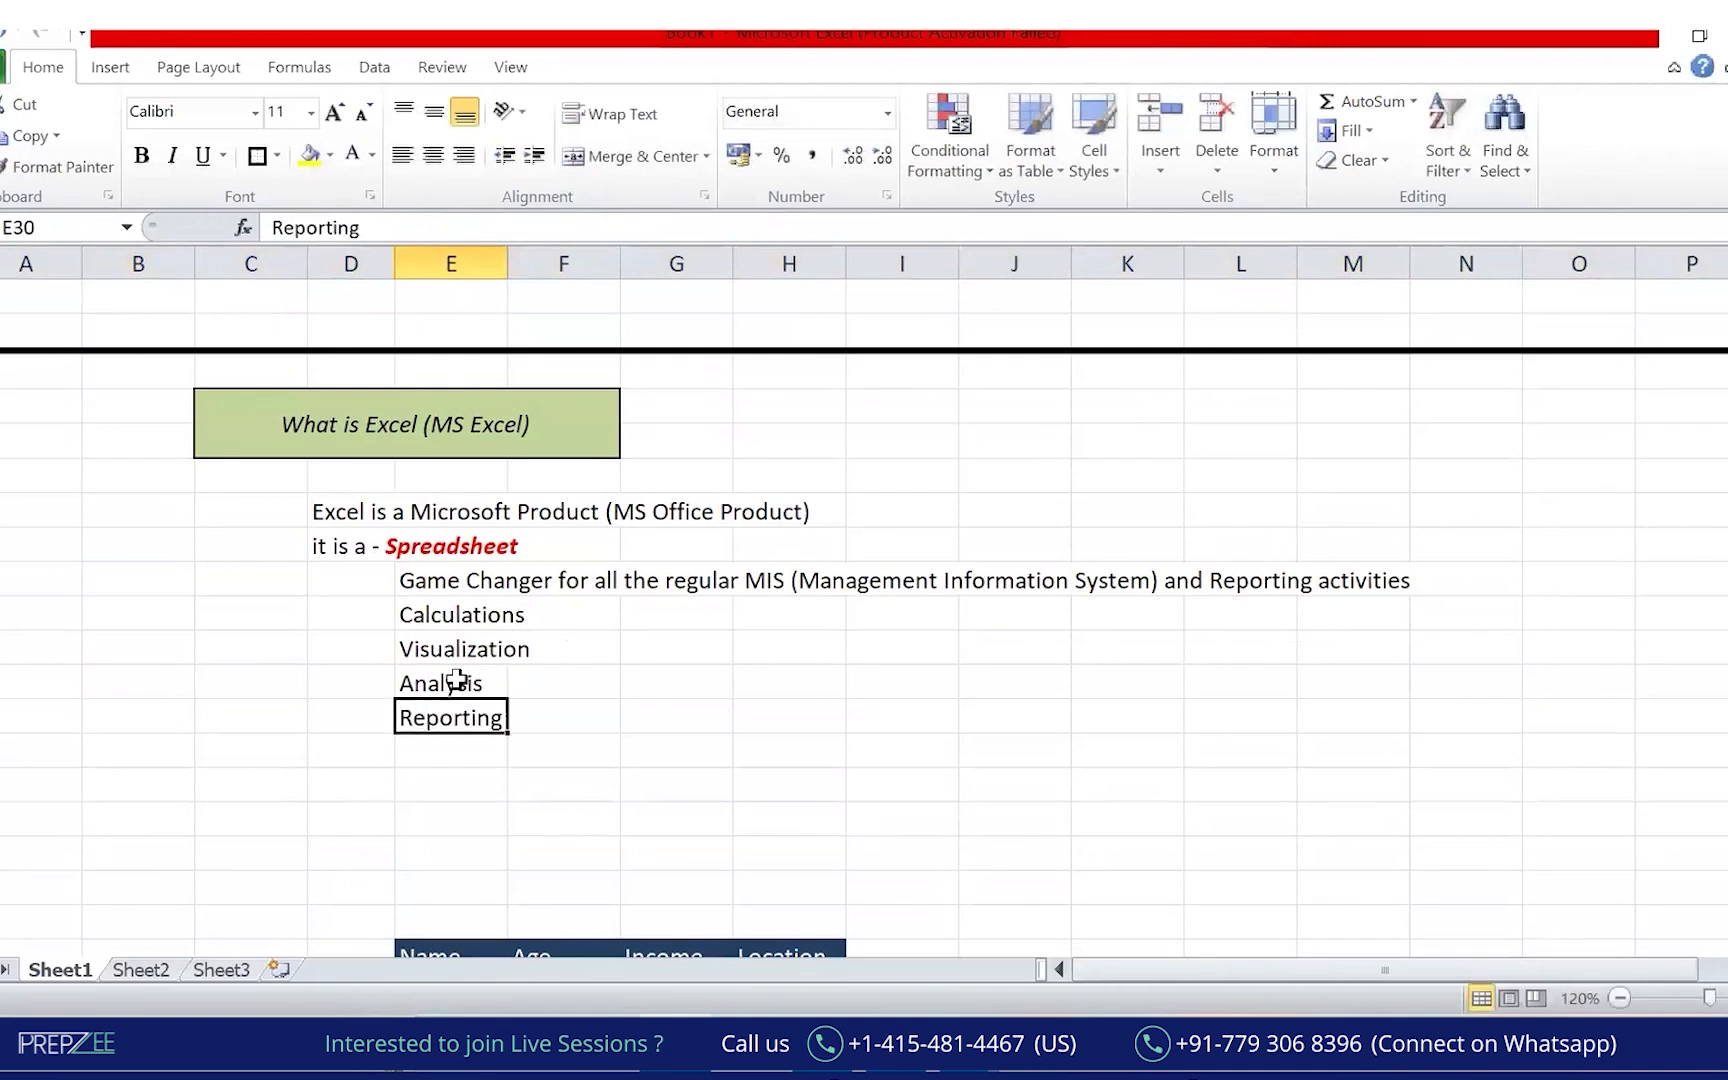
{"action": "key", "text": "shift+Down"}
{"action": "key", "text": "shift+Down"}
{"action": "key", "text": "shift+Down"}
{"action": "key", "text": "ctrl+c"}
{"action": "key", "text": "Right"}
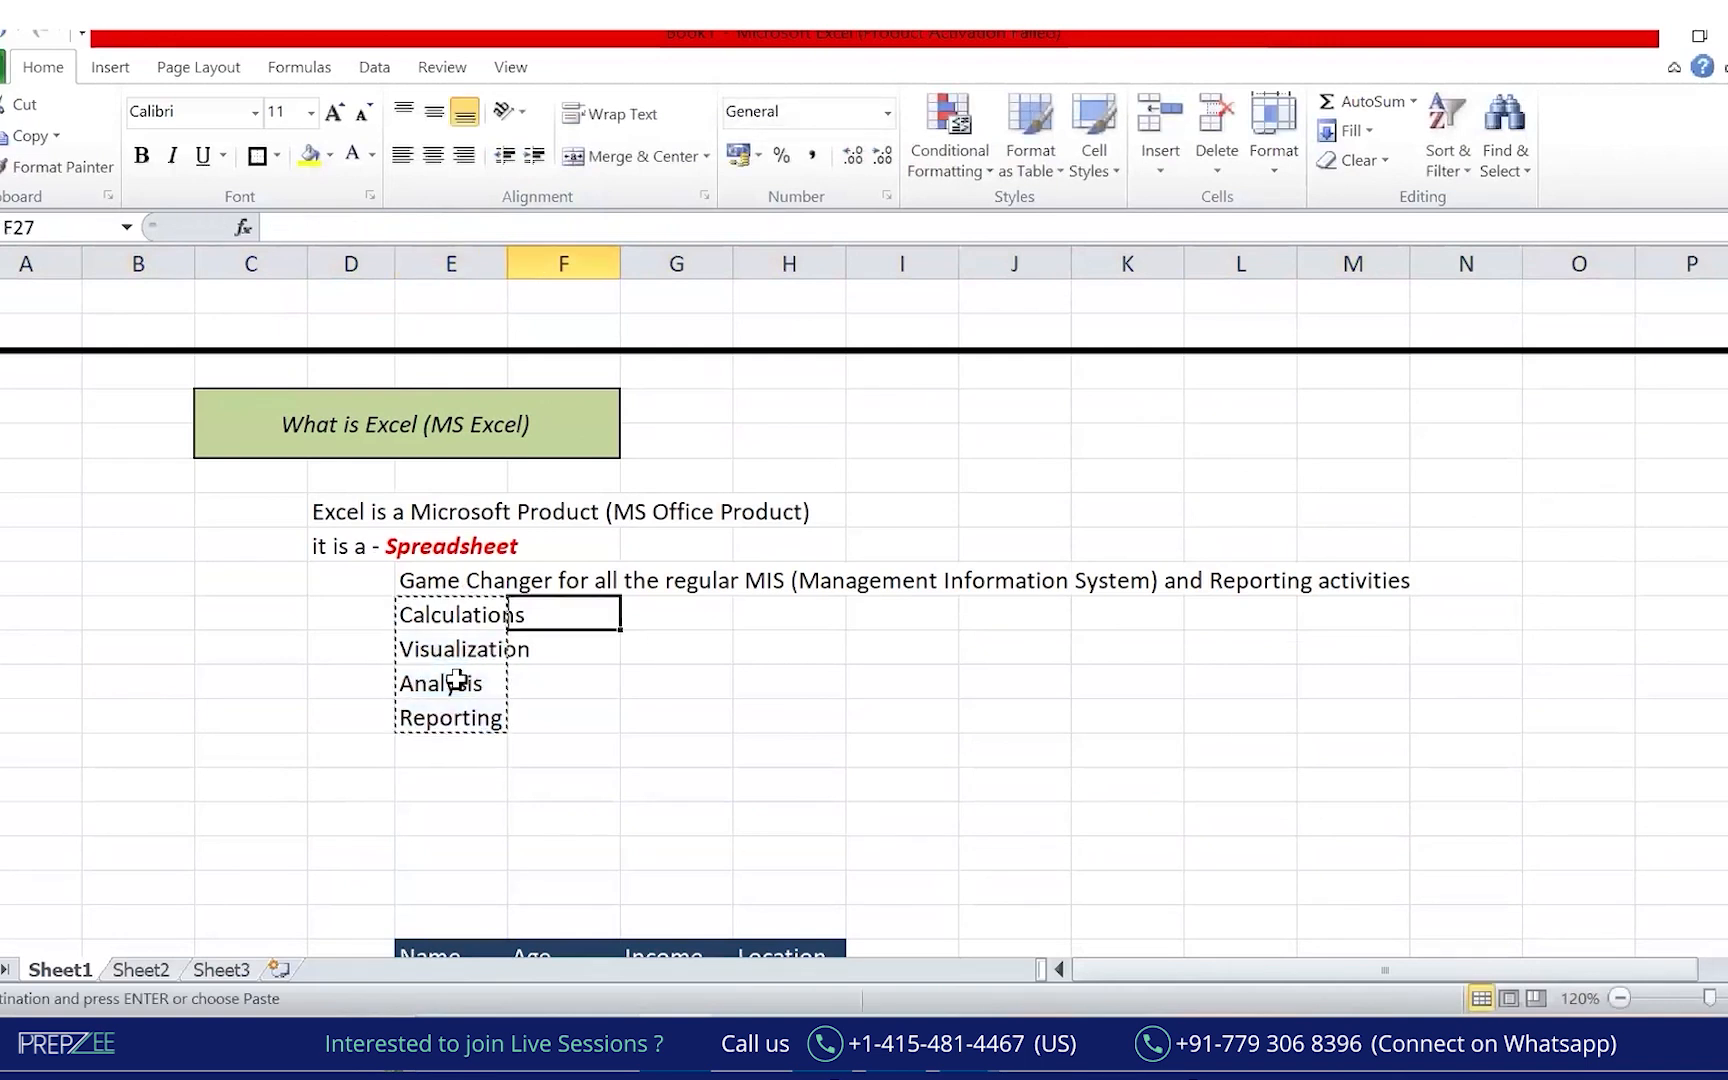
{"action": "key", "text": "ctrl+v"}
{"action": "key", "text": "Down"}
{"action": "key", "text": "Down"}
{"action": "key", "text": "Down"}
{"action": "key", "text": "Down"}
{"action": "key", "text": "Down"}
{"action": "key", "text": "Left"}
{"action": "key", "text": "Left"}
{"action": "key", "text": "Up"}
{"action": "key", "text": "Up"}
{"action": "key", "text": "Up"}
{"action": "key", "text": "Up"}
{"action": "key", "text": "Up"}
{"action": "key", "text": "Up"}
{"action": "key", "text": "Up"}
Enter 'Core application used almost Everywhere for - MIS Reporting / Dashbaording' in H34.
{"action": "left_click", "coordinate": [457, 679]}
{"action": "key", "text": "Up"}
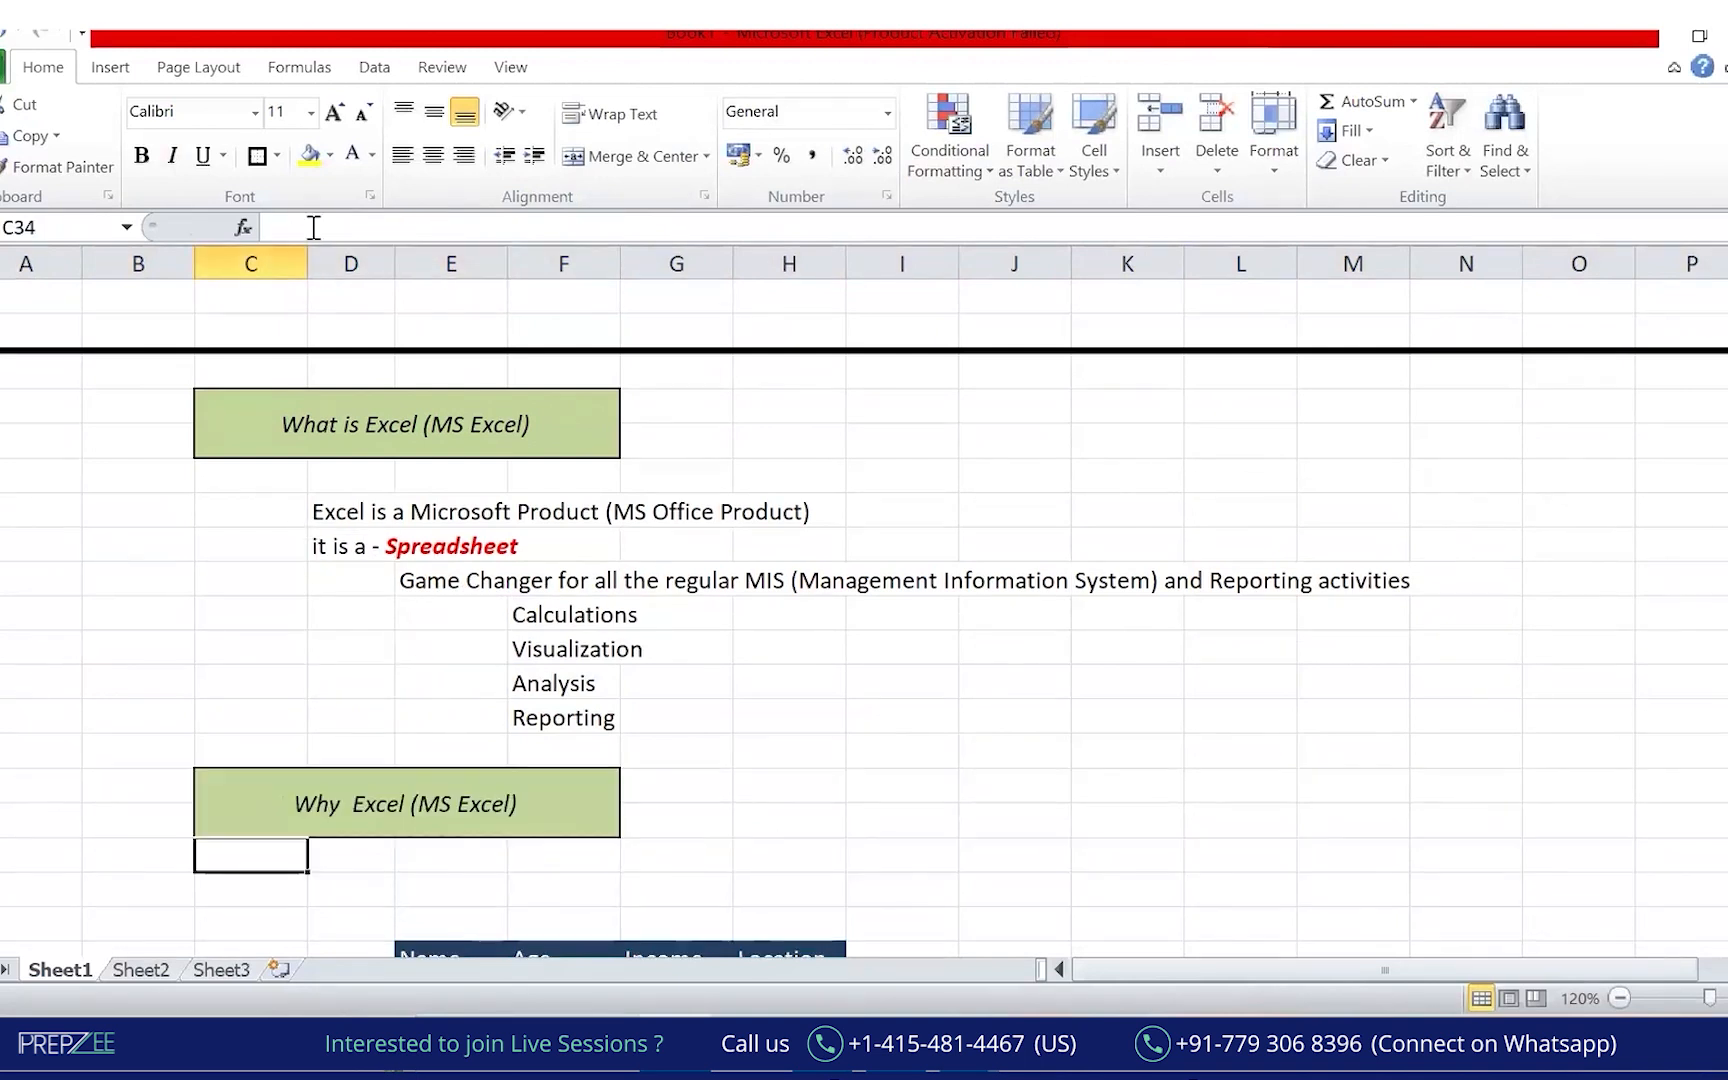
{"action": "key", "text": "Right"}
{"action": "key", "text": "Right"}
{"action": "key", "text": "Right"}
{"action": "key", "text": "Right"}
{"action": "key", "text": "Right"}
{"action": "type", "text": "Co"}
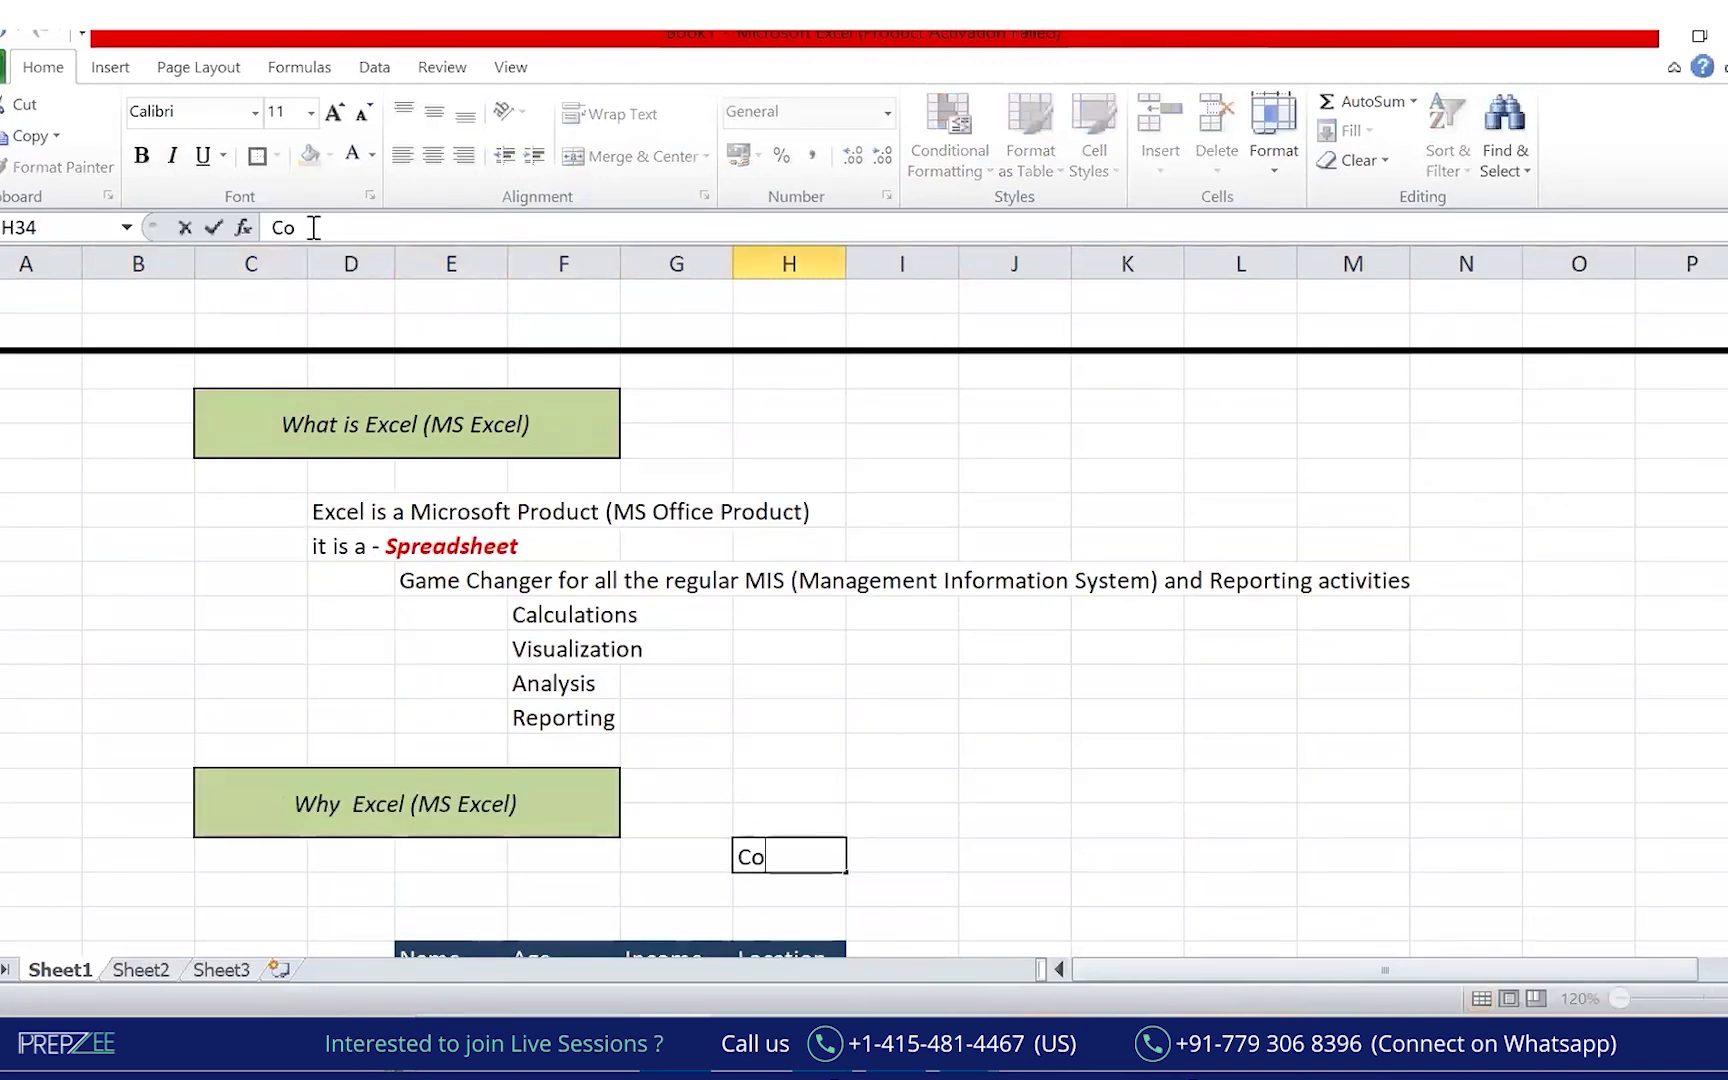
{"action": "type", "text": "re application us"}
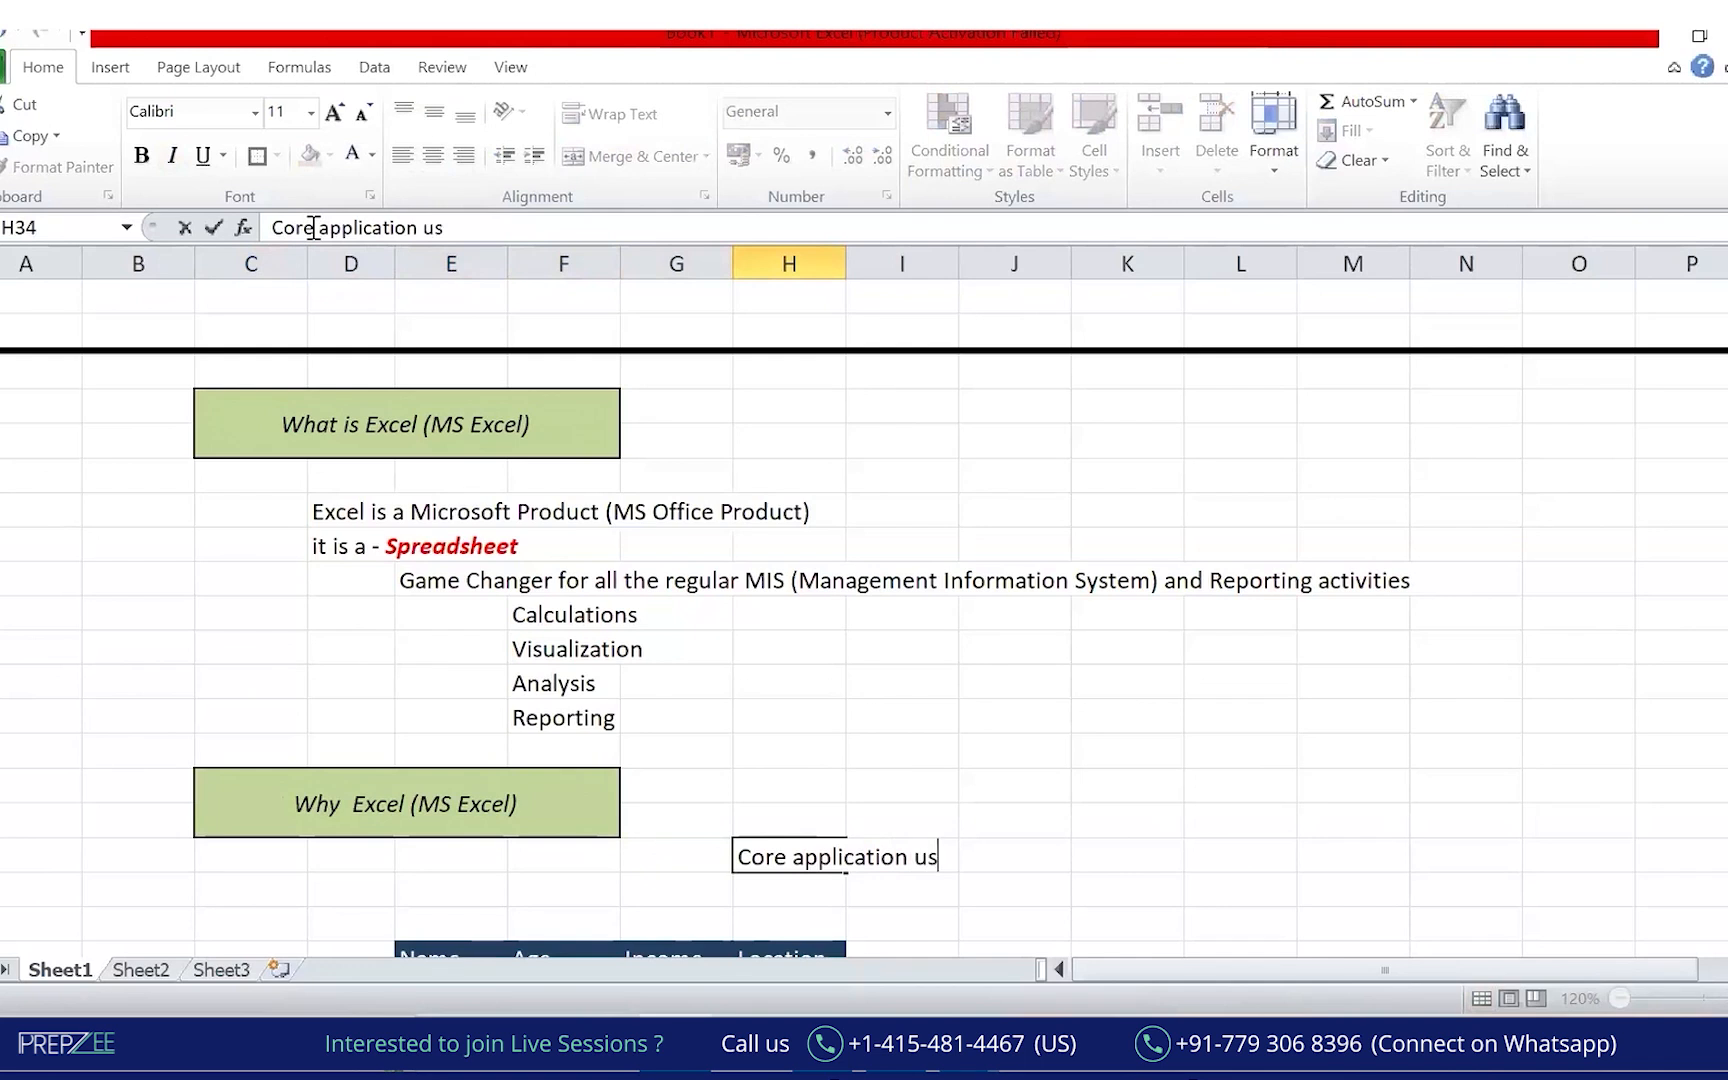
{"action": "type", "text": "ed almist"}
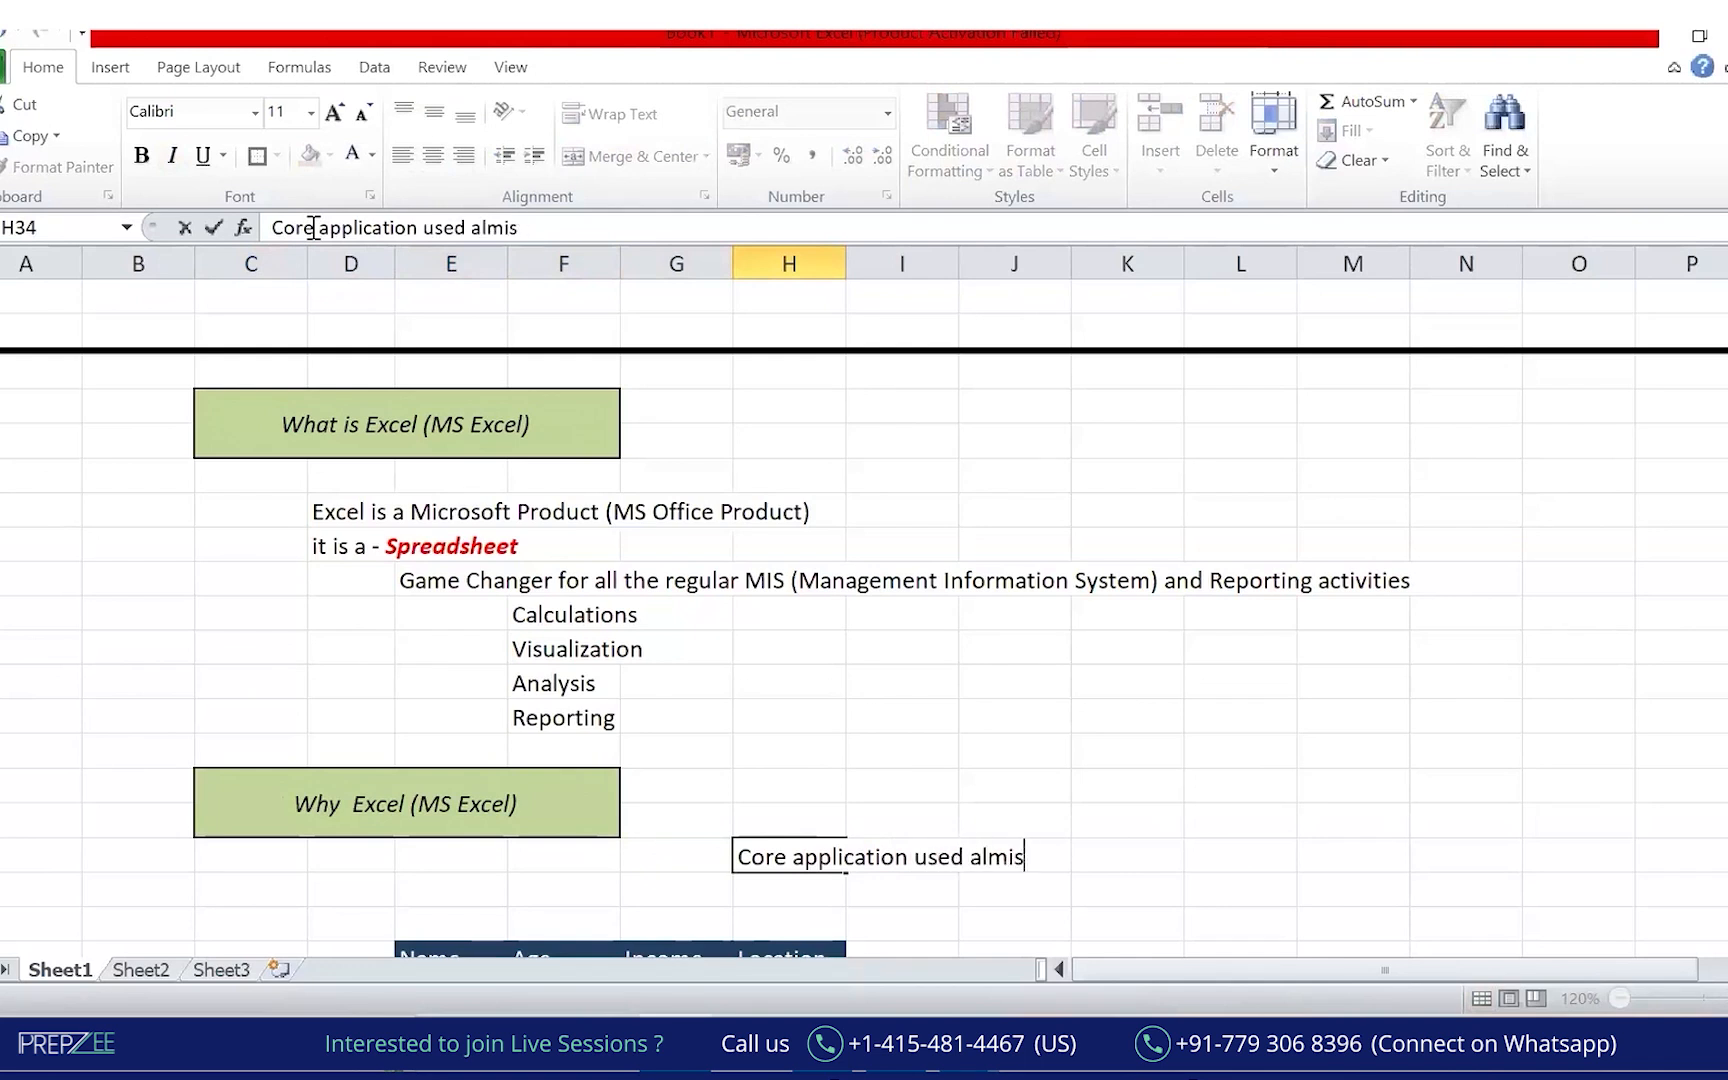
{"action": "key", "text": "BackSpace"}
{"action": "key", "text": "BackSpace"}
{"action": "type", "text": "ost Everywhere for  - MIS"}
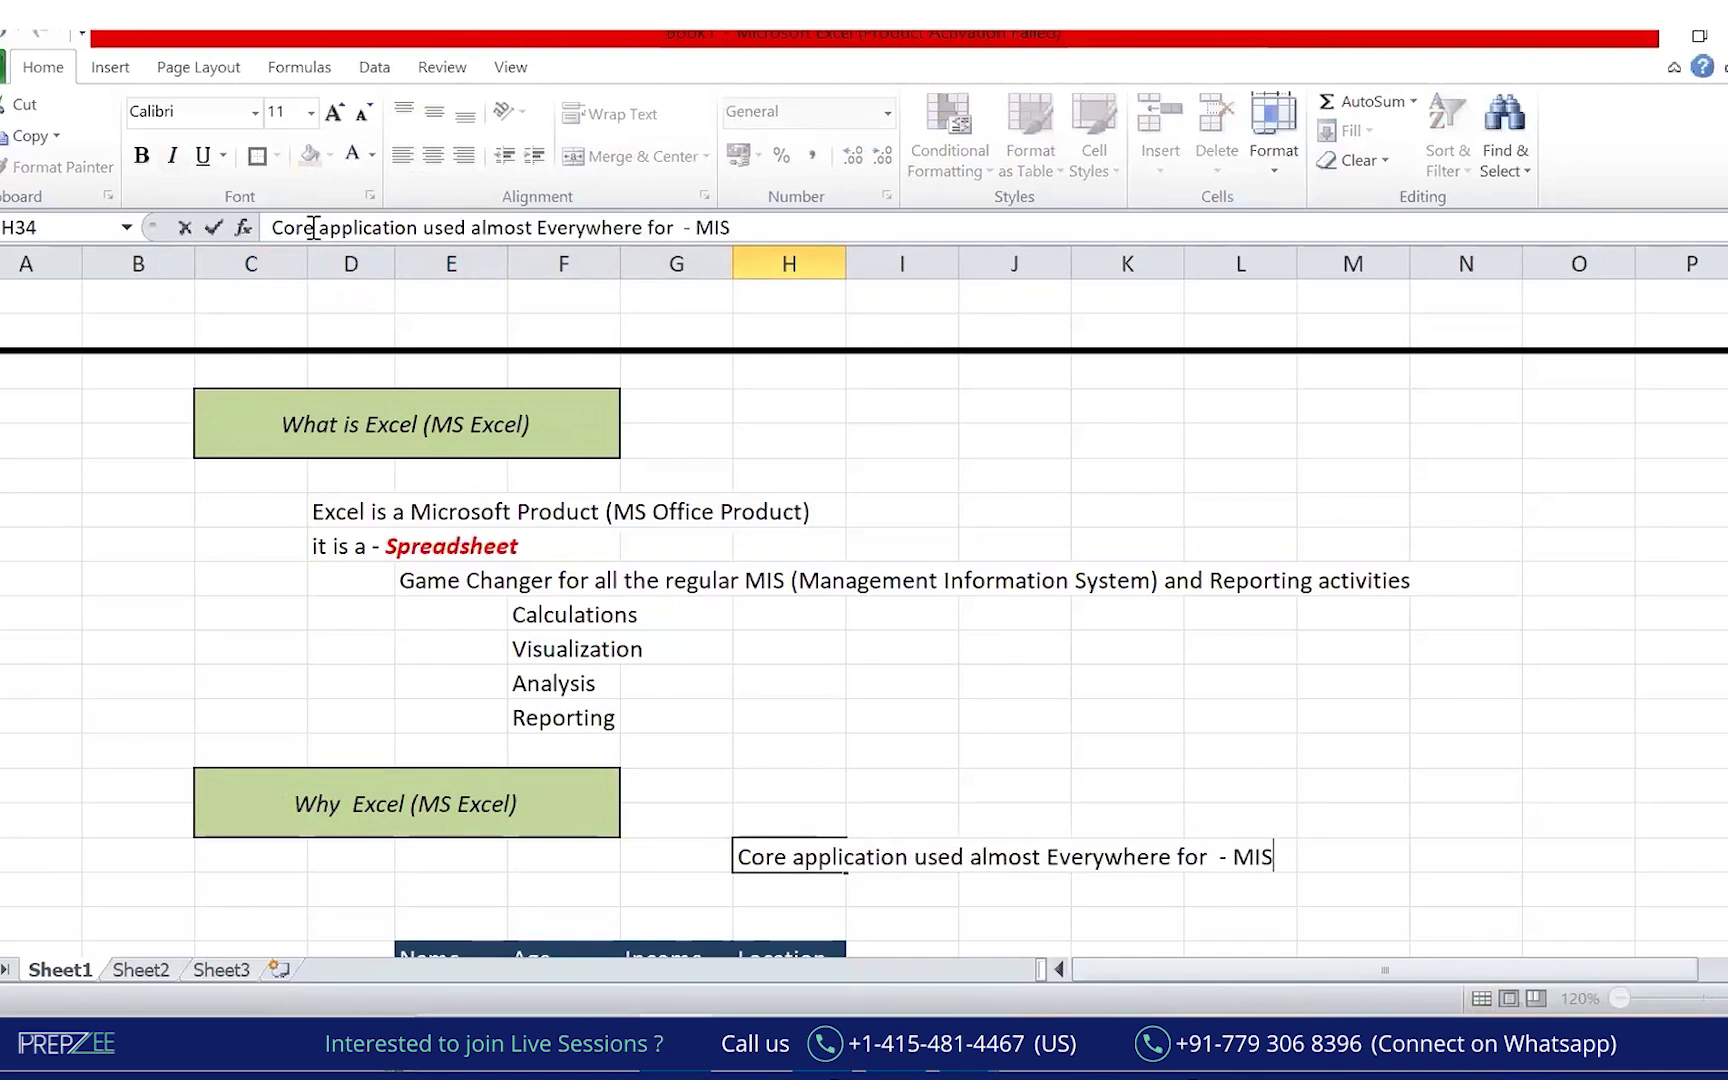
{"action": "type", "text": " Reporting"}
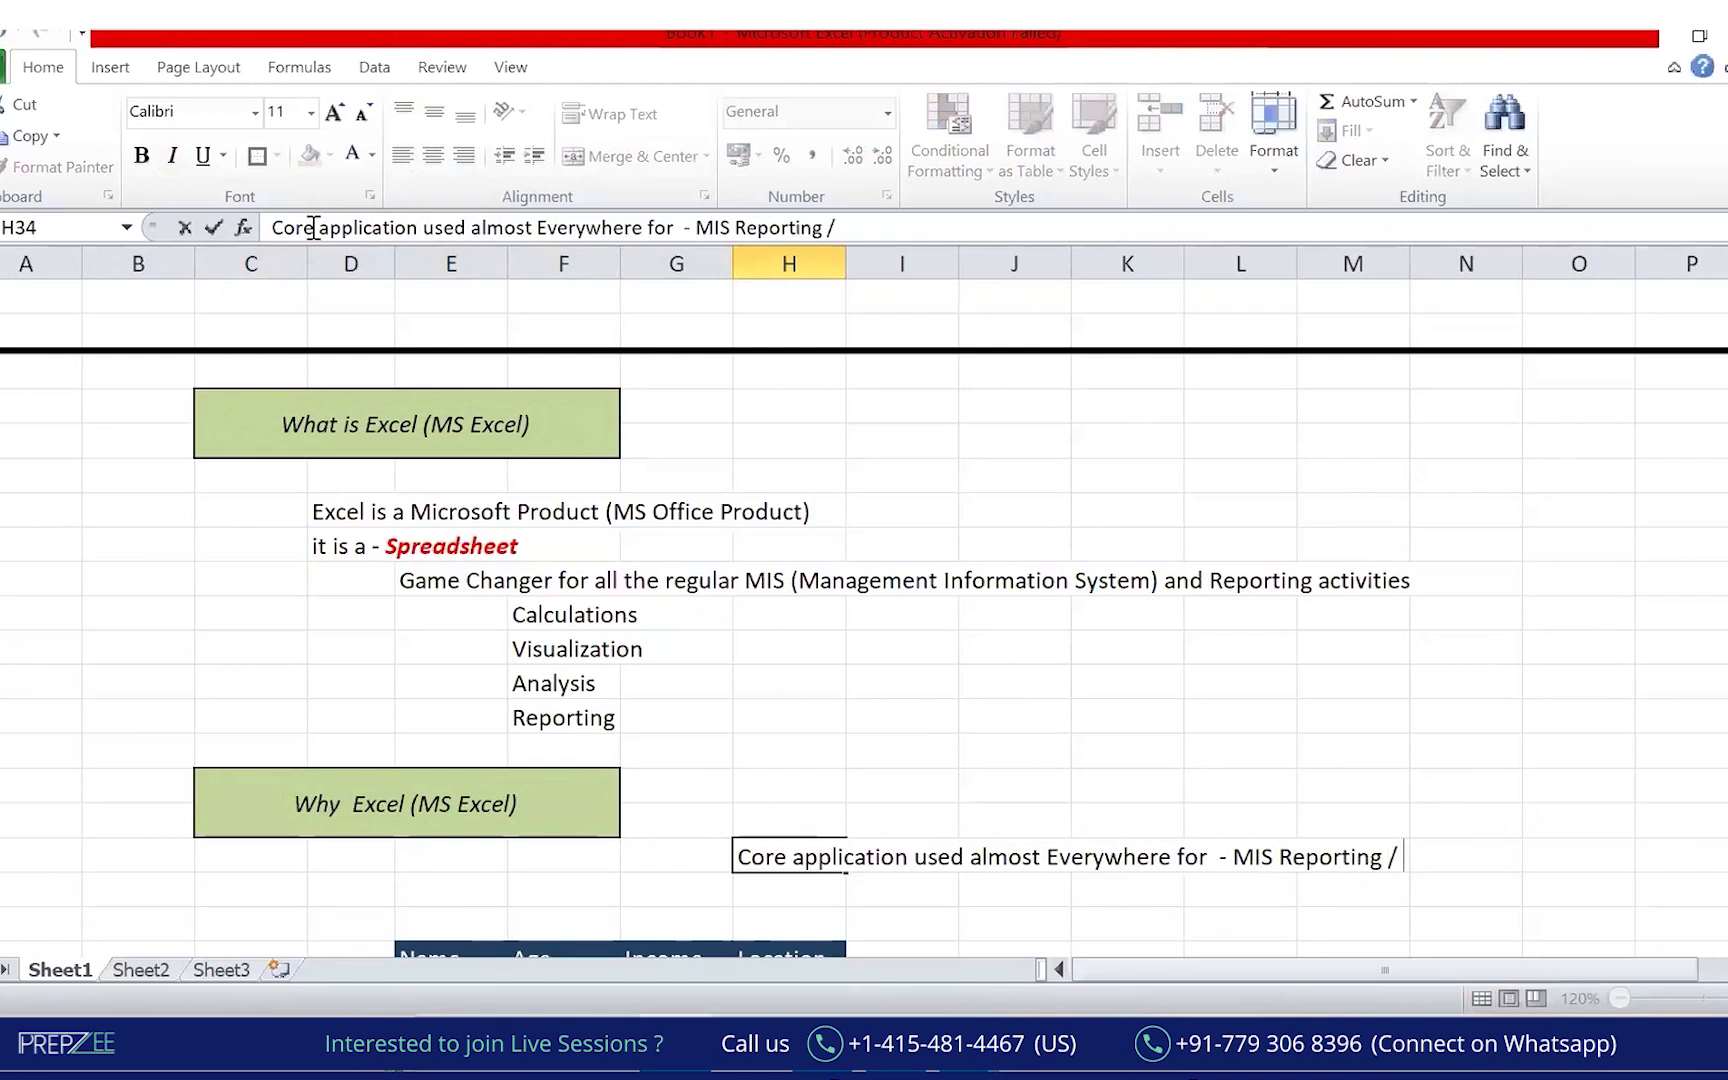
{"action": "type", "text": " /Dashbo"}
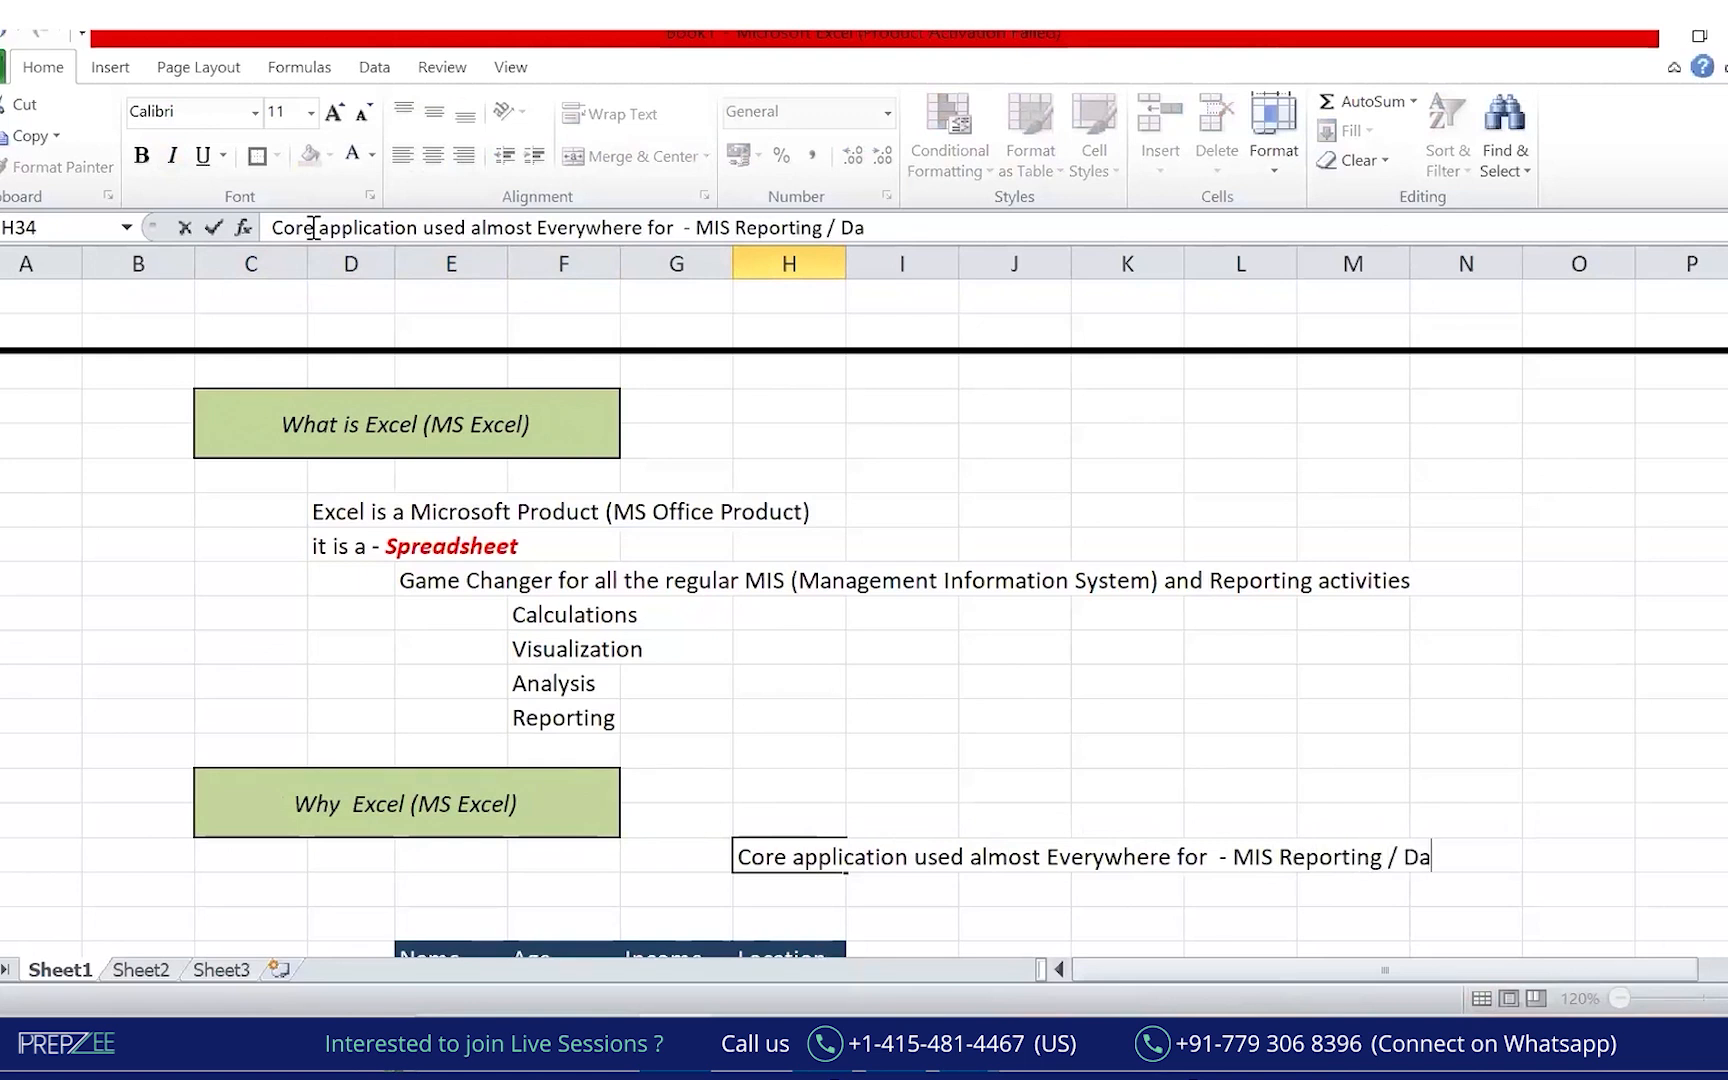
{"action": "key", "text": "BackSpace"}
{"action": "key", "text": "BackSpace"}
{"action": "type", "text": "vao"}
{"action": "key", "text": "BackSpace"}
{"action": "key", "text": "BackSpace"}
{"action": "type", "text": "boarding"}
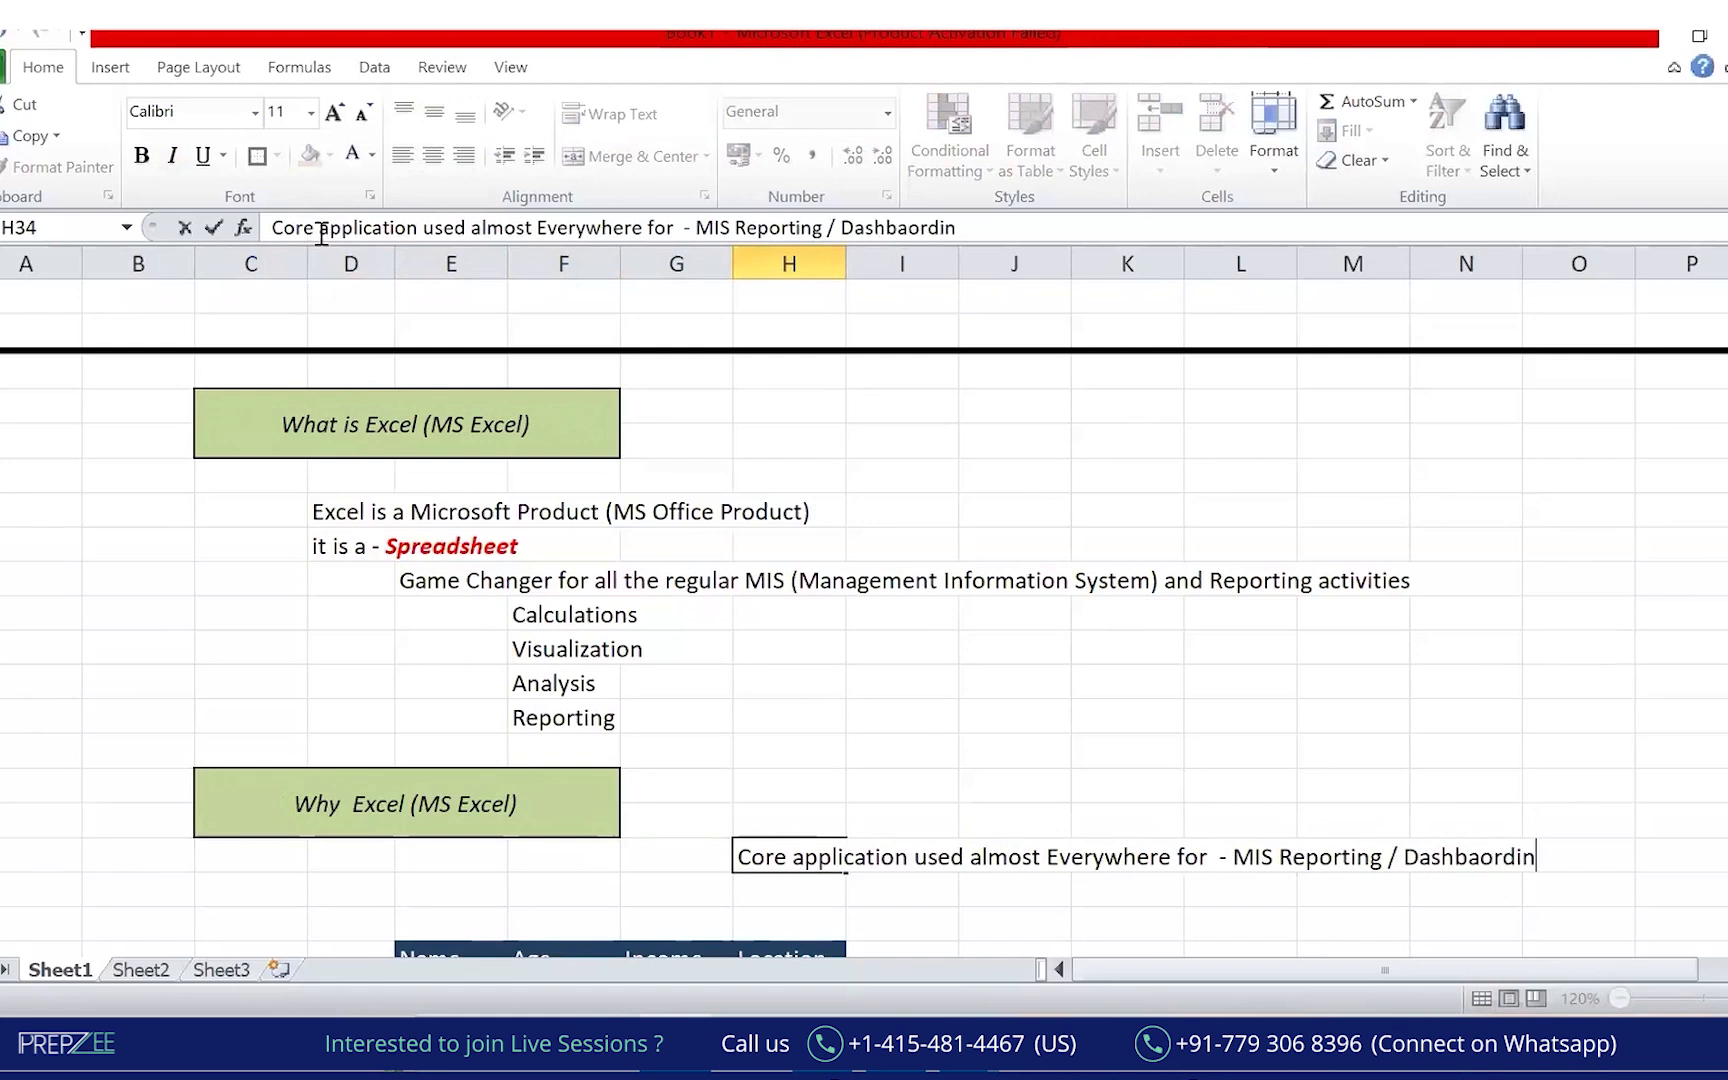
{"action": "key", "text": "Return"}
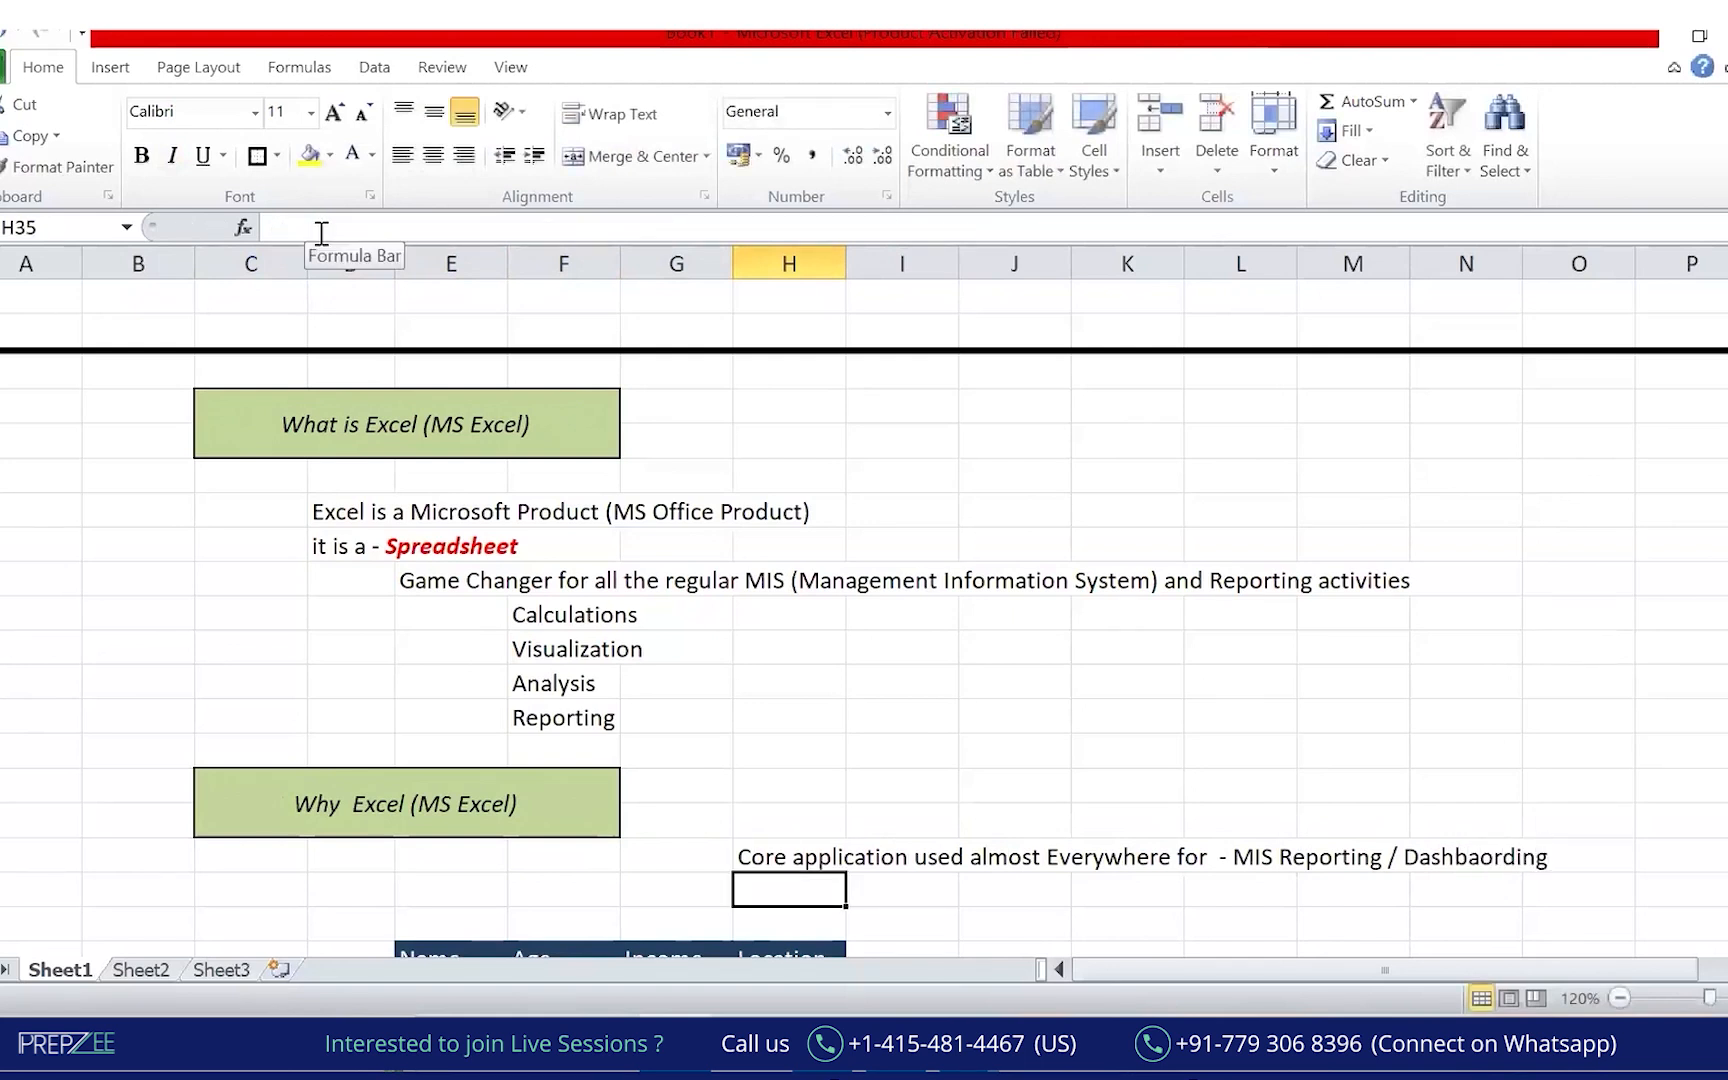
{"action": "left_click", "coordinate": [1423, 158]}
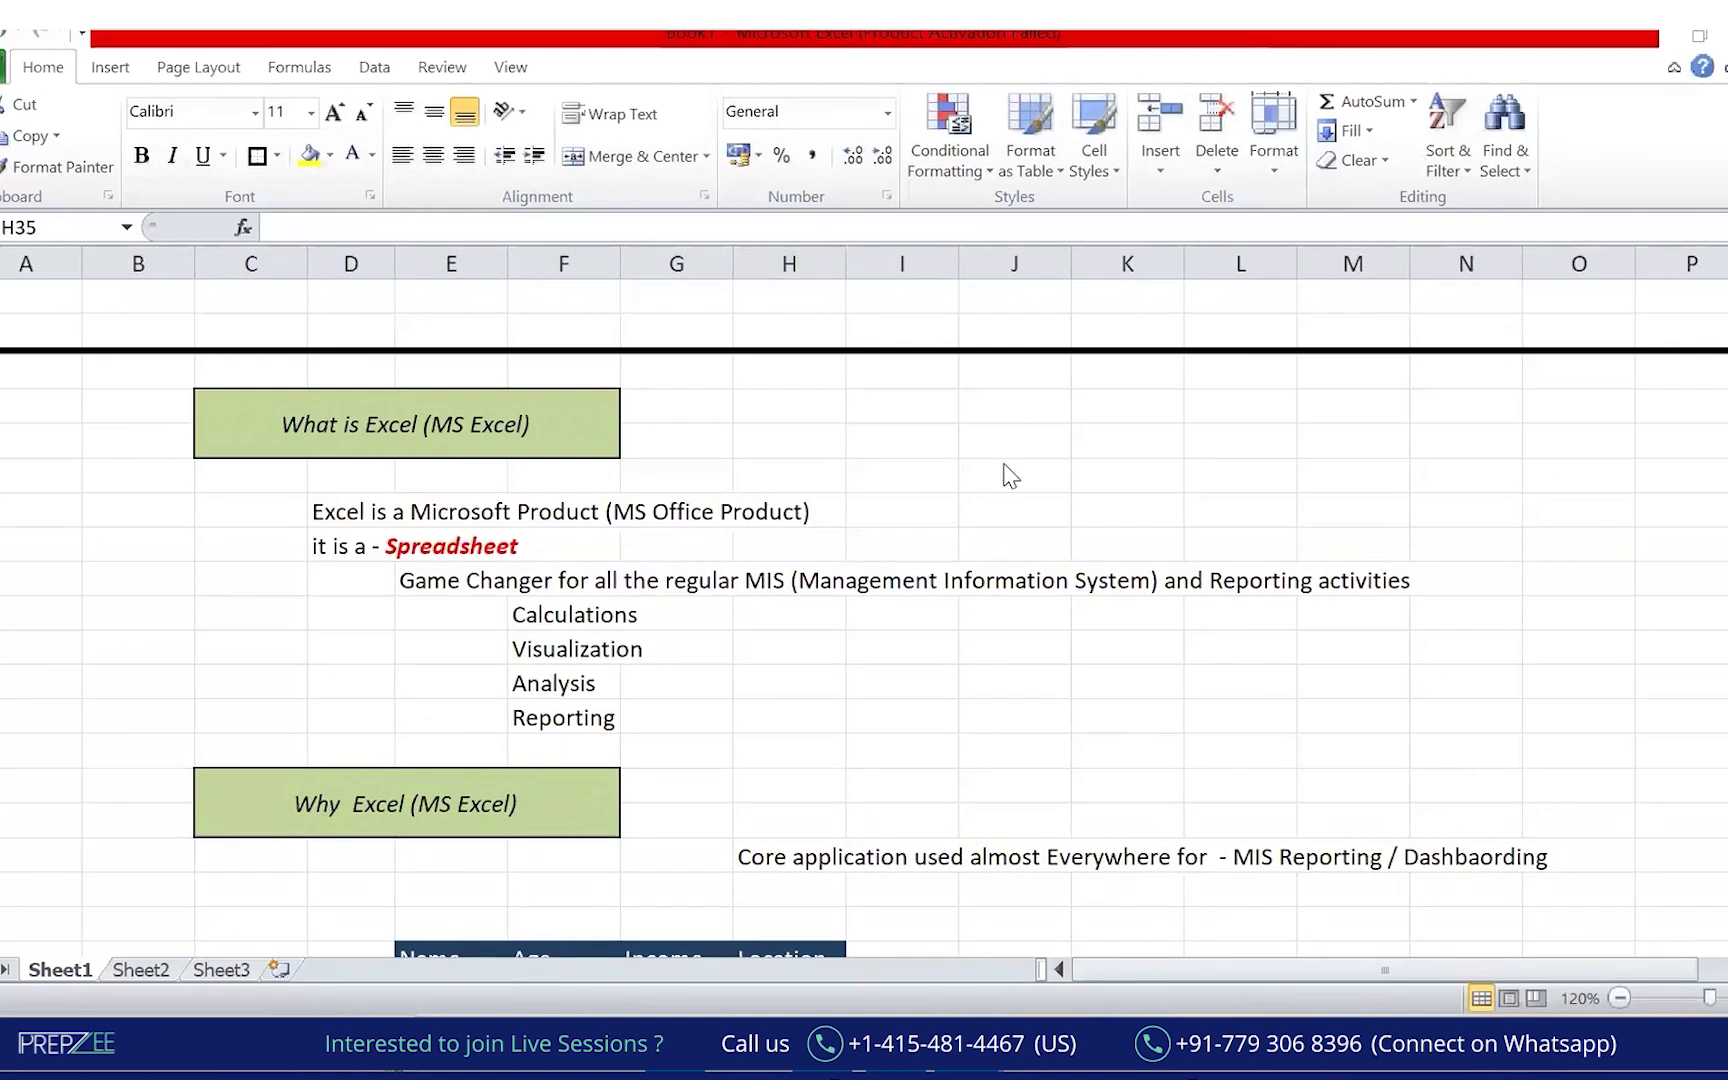
Handwrite underlined POC, Proposol and MNC in green beside the list, with an arrow.
{"action": "mouse_move", "coordinate": [1112, 750]}
{"action": "left_mouse_down"}
{"action": "mouse_move", "coordinate": [1143, 690]}
{"action": "mouse_move", "coordinate": [1113, 708]}
{"action": "mouse_move", "coordinate": [1140, 688]}
{"action": "left_mouse_up"}
{"action": "left_click", "coordinate": [1150, 688]}
{"action": "mouse_move", "coordinate": [1212, 664]}
{"action": "left_mouse_down"}
{"action": "mouse_move", "coordinate": [1195, 705]}
{"action": "mouse_move", "coordinate": [1247, 697]}
{"action": "left_mouse_up"}
{"action": "left_click_drag", "start_coordinate": [1075, 805], "coordinate": [1066, 828]}
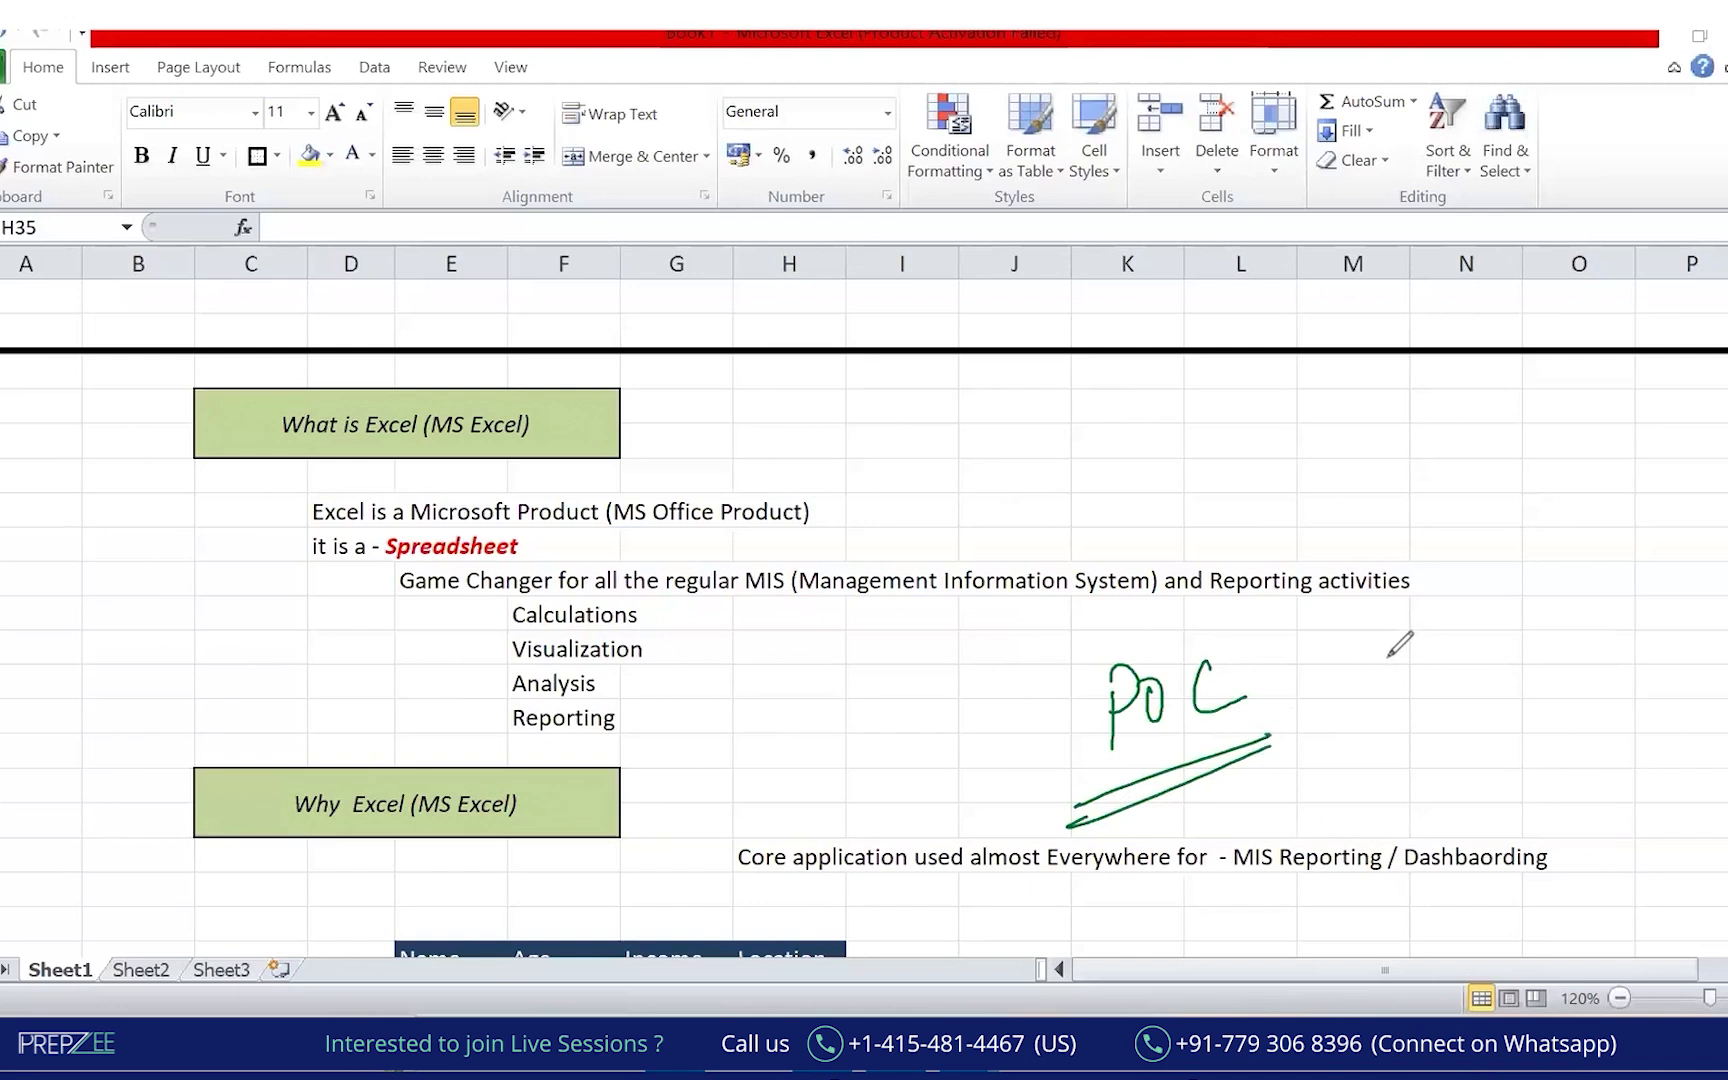
{"action": "mouse_move", "coordinate": [1113, 648]}
{"action": "left_mouse_down"}
{"action": "mouse_move", "coordinate": [1271, 497]}
{"action": "mouse_move", "coordinate": [1277, 512]}
{"action": "mouse_move", "coordinate": [1327, 474]}
{"action": "mouse_move", "coordinate": [1458, 451]}
{"action": "mouse_move", "coordinate": [1437, 476]}
{"action": "left_mouse_up"}
{"action": "mouse_move", "coordinate": [1270, 552]}
{"action": "left_mouse_down"}
{"action": "mouse_move", "coordinate": [1473, 450]}
{"action": "mouse_move", "coordinate": [1443, 466]}
{"action": "left_mouse_up"}
{"action": "mouse_move", "coordinate": [1449, 548]}
{"action": "left_mouse_down"}
{"action": "mouse_move", "coordinate": [1443, 596]}
{"action": "mouse_move", "coordinate": [1481, 592]}
{"action": "mouse_move", "coordinate": [1520, 537]}
{"action": "mouse_move", "coordinate": [1590, 566]}
{"action": "left_mouse_up"}
{"action": "left_click_drag", "start_coordinate": [1422, 644], "coordinate": [1585, 594]}
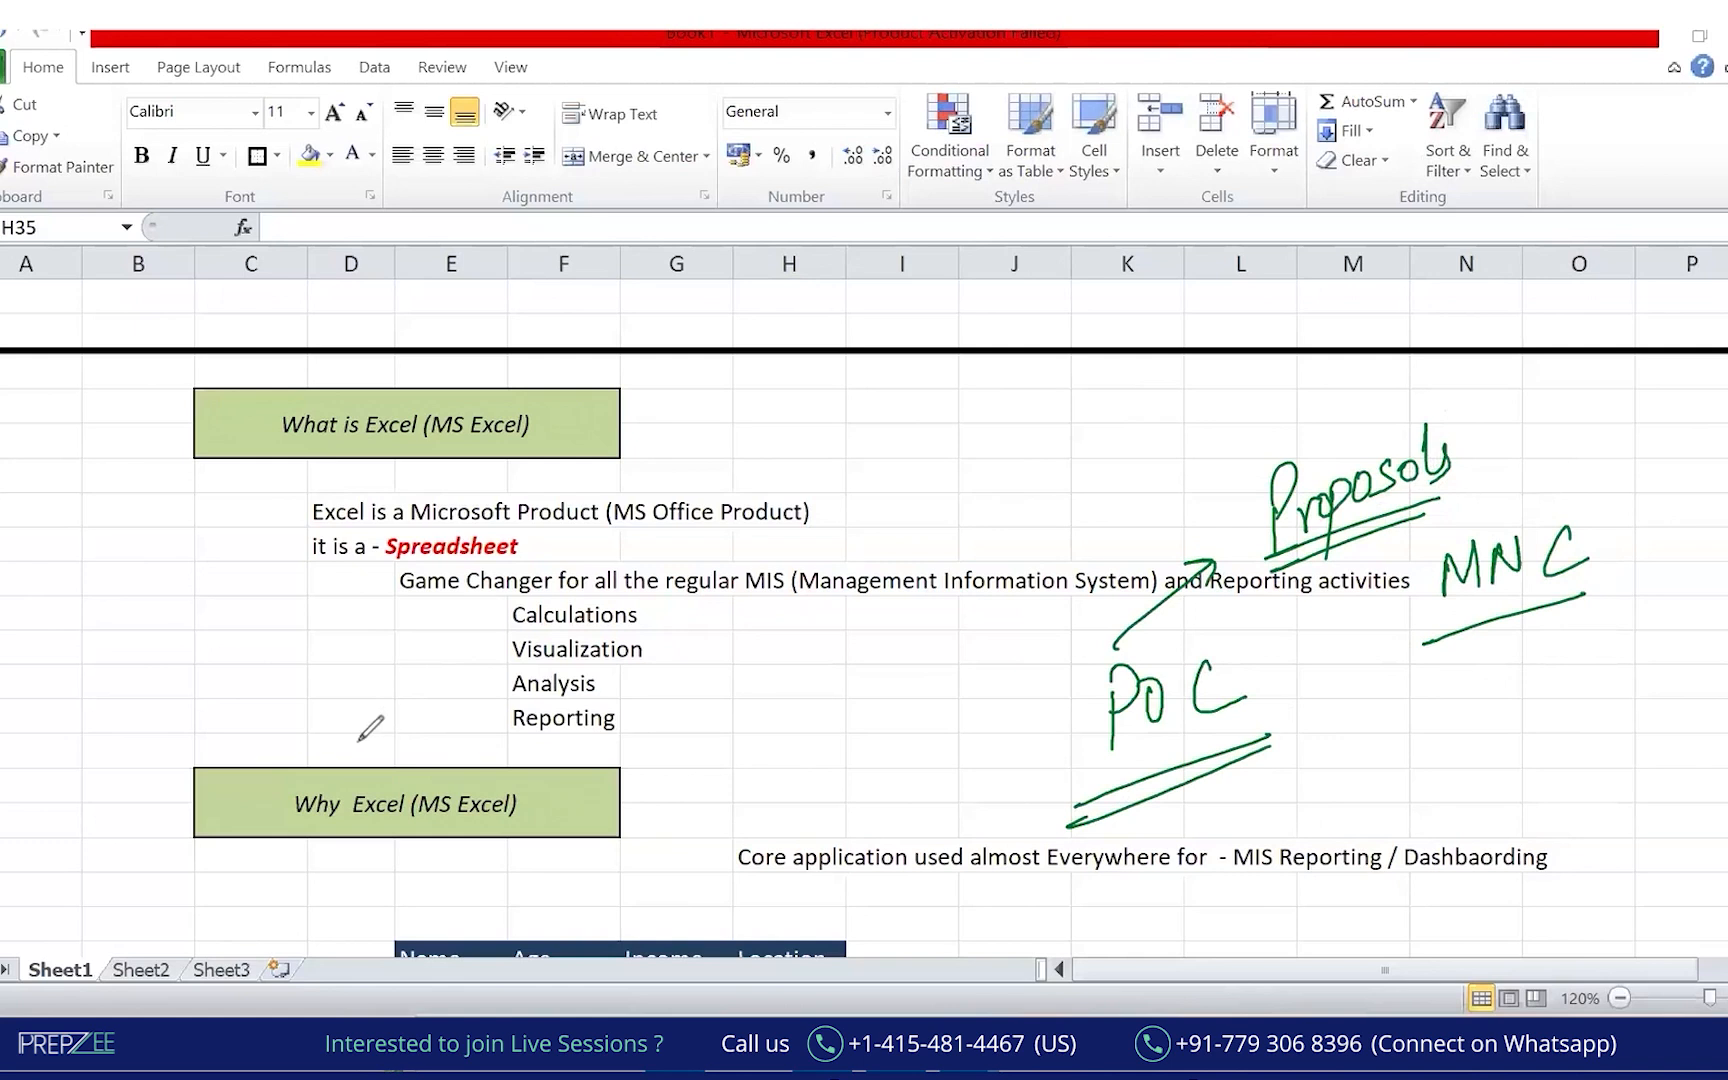
Circle the Why Excel box, arrow it to a handwritten Reporting, then wipe the ink.
{"action": "mouse_move", "coordinate": [370, 722]}
{"action": "left_mouse_down"}
{"action": "mouse_move", "coordinate": [282, 725]}
{"action": "mouse_move", "coordinate": [368, 870]}
{"action": "mouse_move", "coordinate": [640, 815]}
{"action": "mouse_move", "coordinate": [330, 722]}
{"action": "left_mouse_up"}
{"action": "mouse_move", "coordinate": [663, 799]}
{"action": "left_mouse_down"}
{"action": "mouse_move", "coordinate": [805, 745]}
{"action": "mouse_move", "coordinate": [795, 775]}
{"action": "left_mouse_up"}
{"action": "mouse_move", "coordinate": [729, 703]}
{"action": "left_mouse_down"}
{"action": "mouse_move", "coordinate": [740, 663]}
{"action": "mouse_move", "coordinate": [800, 660]}
{"action": "left_mouse_up"}
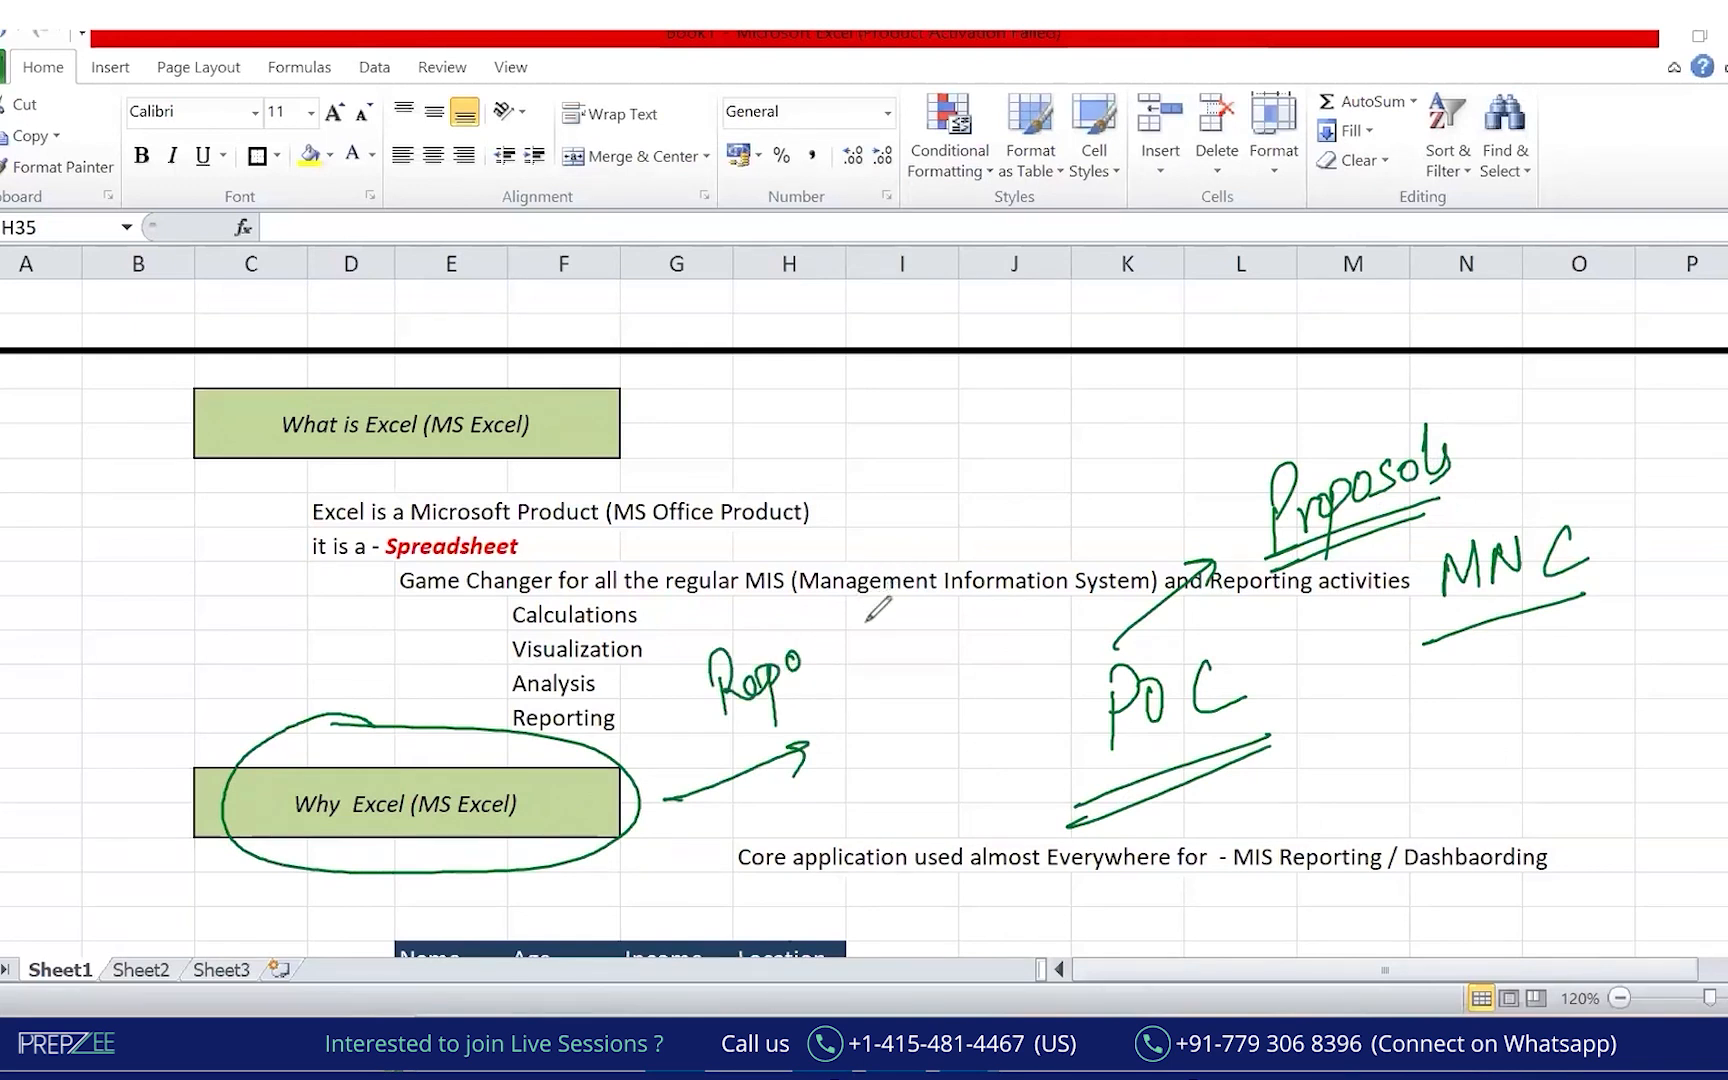
{"action": "mouse_move", "coordinate": [833, 617]}
{"action": "left_mouse_down"}
{"action": "mouse_move", "coordinate": [887, 612]}
{"action": "mouse_move", "coordinate": [878, 680]}
{"action": "mouse_move", "coordinate": [727, 757]}
{"action": "left_mouse_up"}
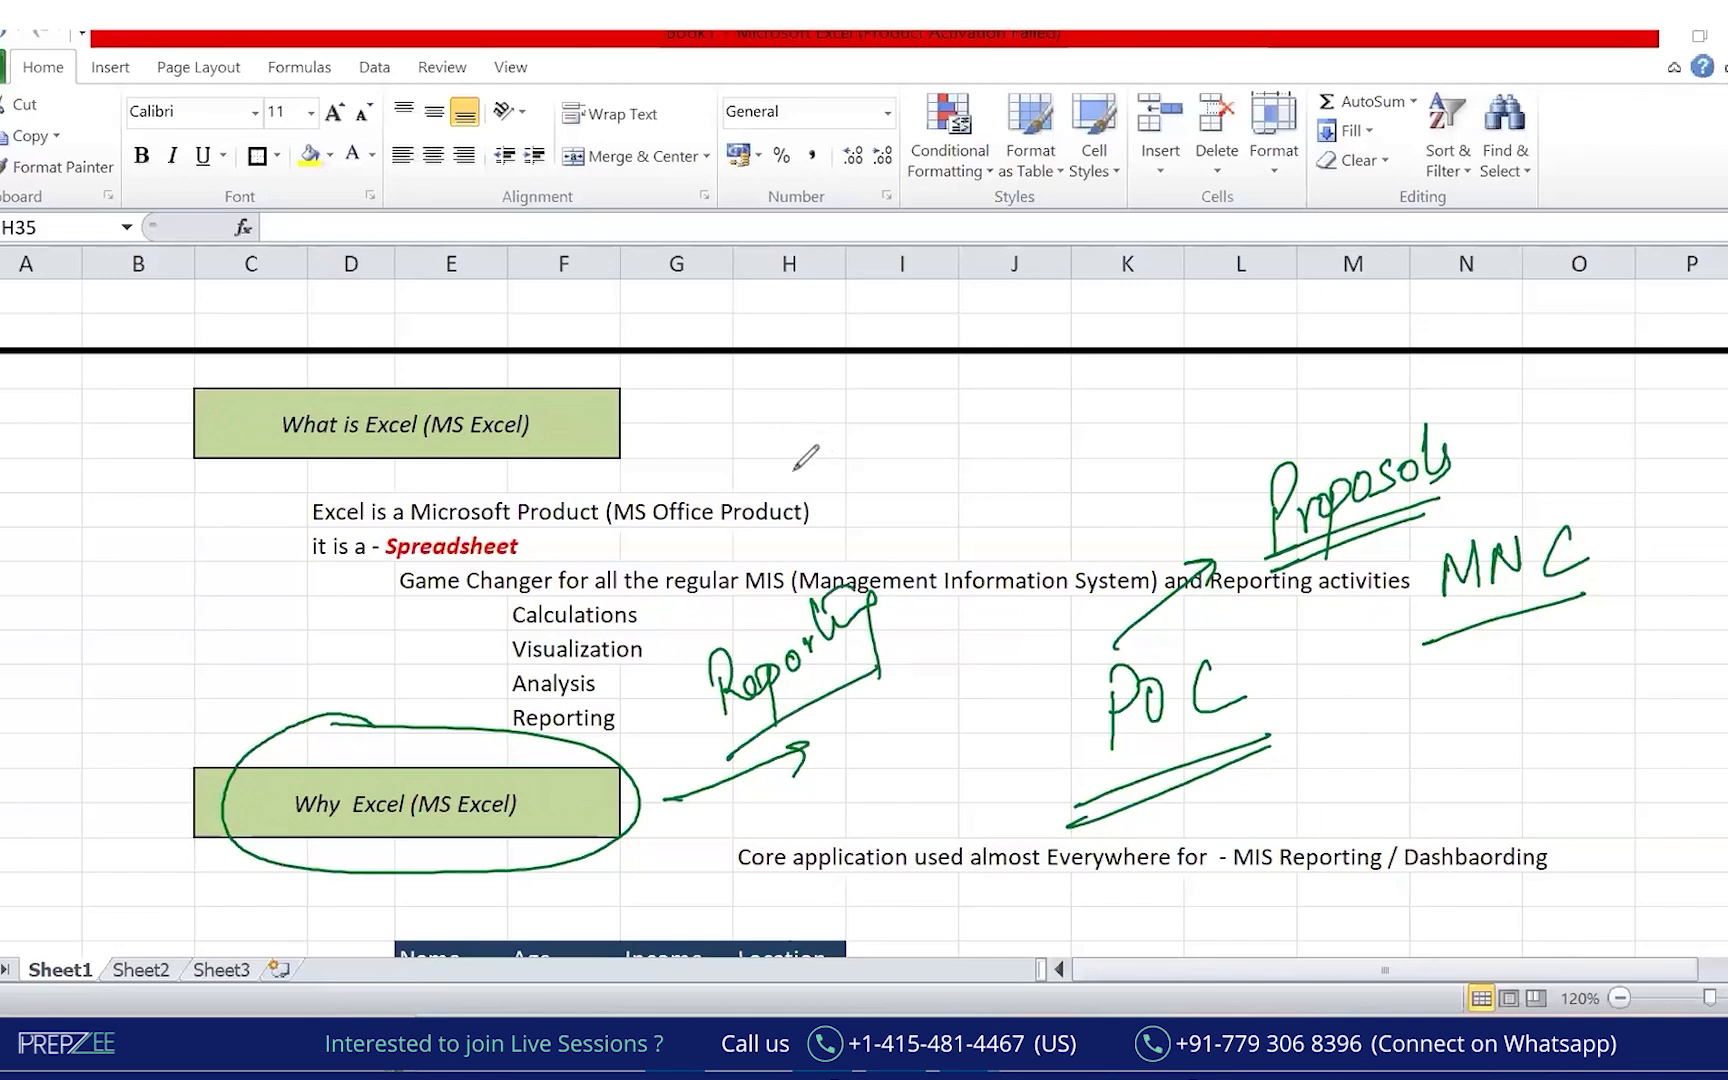
{"action": "left_click", "coordinate": [1245, 259]}
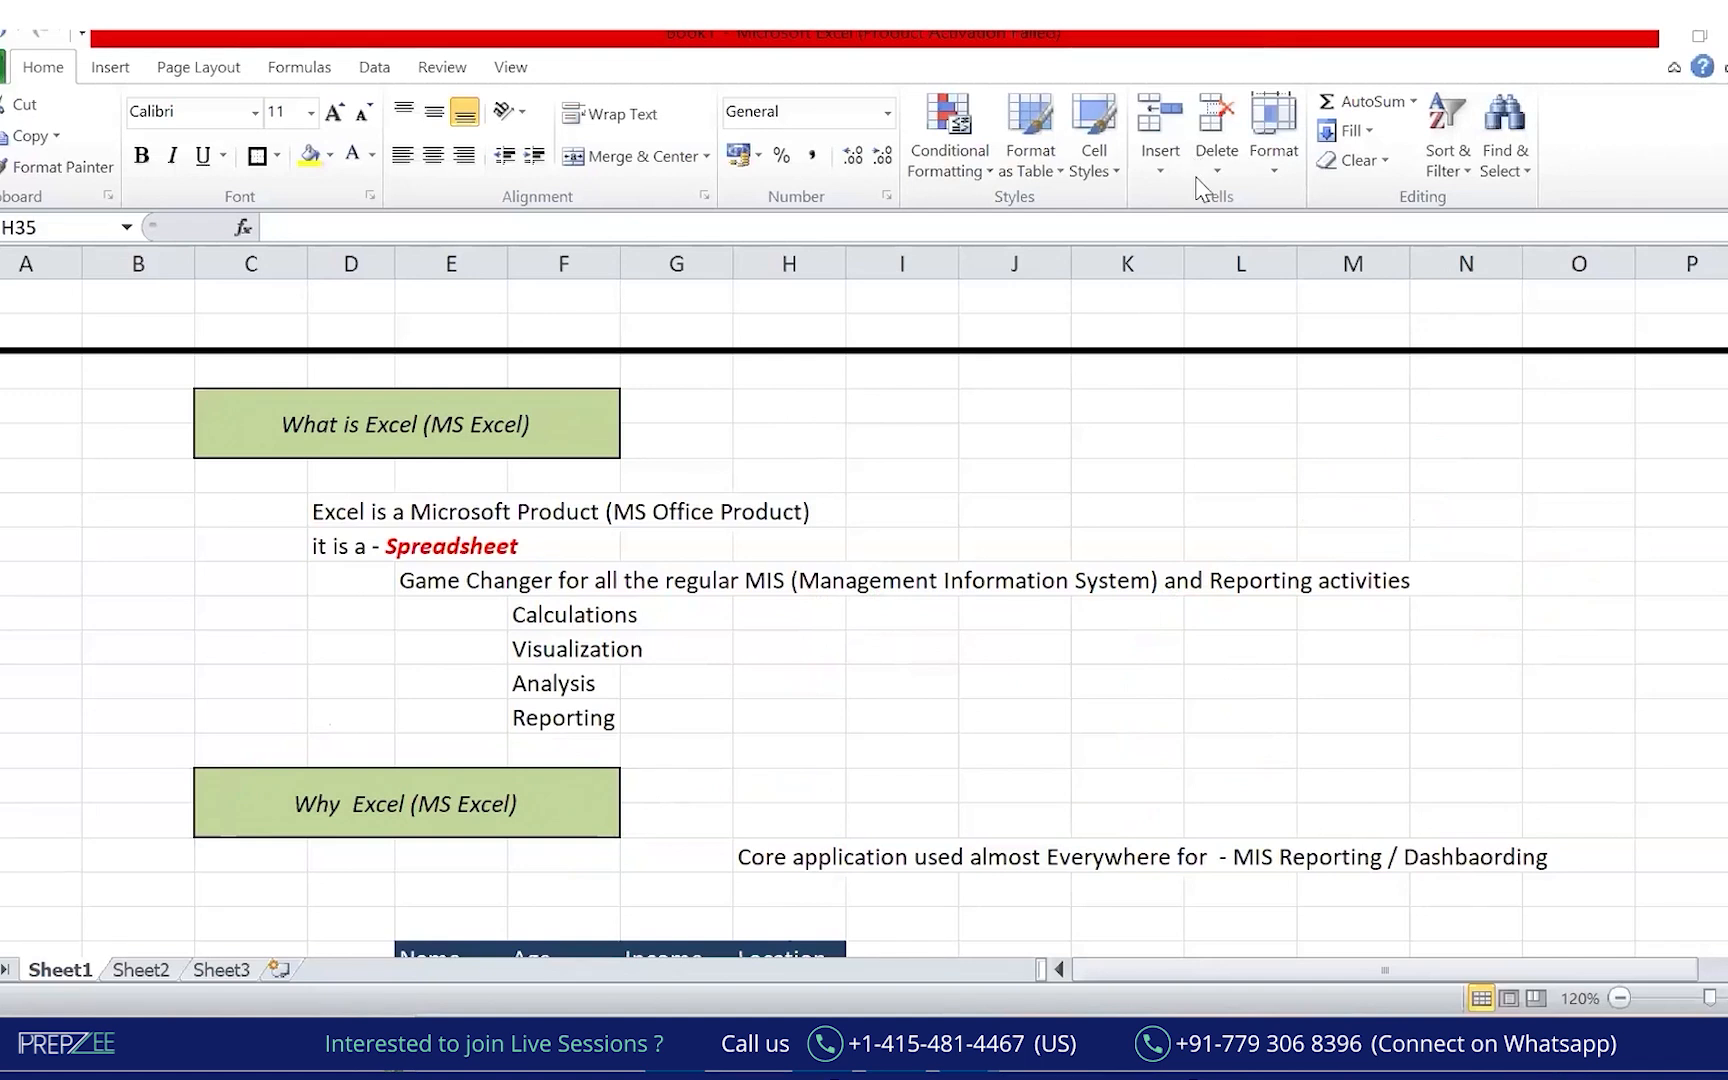
Circle the Why Excel and What is Excel boxes in green and underline the description.
{"action": "left_click_drag", "start_coordinate": [353, 732], "coordinate": [236, 767]}
{"action": "mouse_move", "coordinate": [312, 852]}
{"action": "left_mouse_down"}
{"action": "mouse_move", "coordinate": [643, 740]}
{"action": "mouse_move", "coordinate": [405, 705]}
{"action": "mouse_move", "coordinate": [280, 738]}
{"action": "left_mouse_up"}
{"action": "left_click_drag", "start_coordinate": [638, 828], "coordinate": [735, 801]}
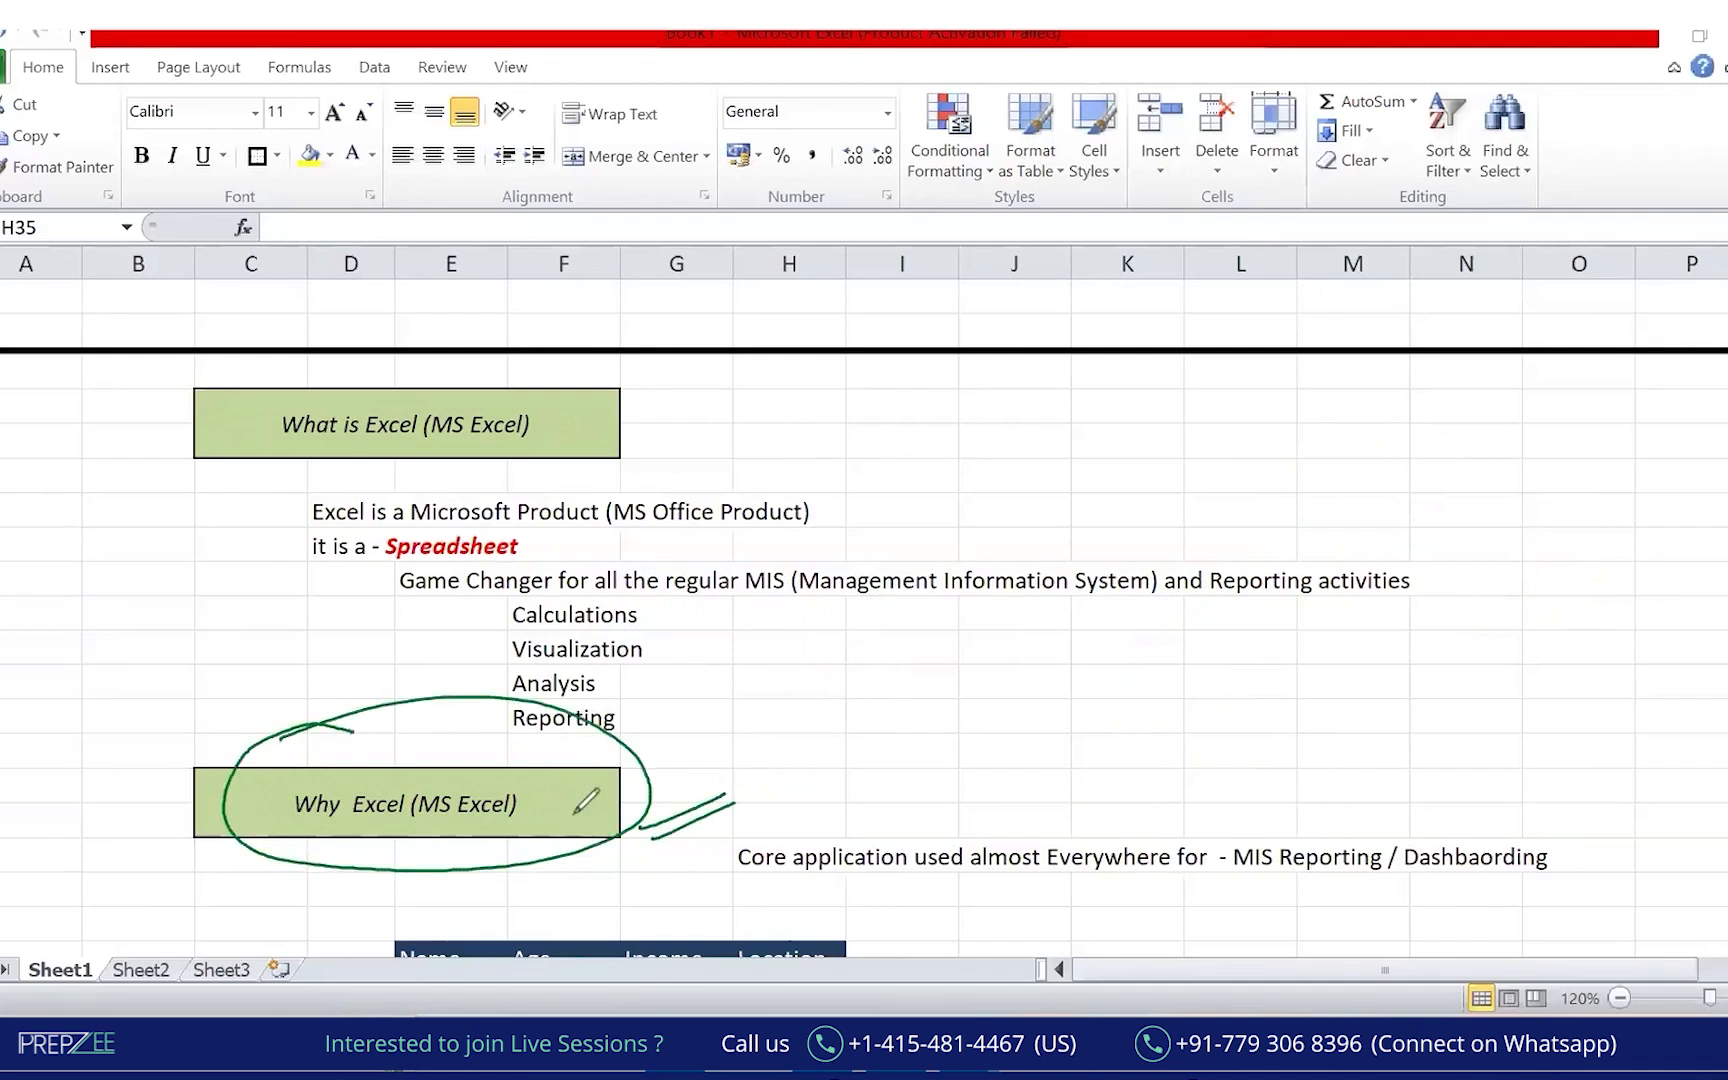
{"action": "mouse_move", "coordinate": [397, 720]}
{"action": "left_mouse_down"}
{"action": "mouse_move", "coordinate": [403, 778]}
{"action": "mouse_move", "coordinate": [388, 757]}
{"action": "left_mouse_up"}
{"action": "mouse_move", "coordinate": [340, 377]}
{"action": "left_mouse_down"}
{"action": "mouse_move", "coordinate": [212, 425]}
{"action": "mouse_move", "coordinate": [638, 405]}
{"action": "mouse_move", "coordinate": [400, 387]}
{"action": "left_mouse_up"}
{"action": "mouse_move", "coordinate": [318, 535]}
{"action": "left_mouse_down"}
{"action": "mouse_move", "coordinate": [705, 528]}
{"action": "mouse_move", "coordinate": [898, 497]}
{"action": "mouse_move", "coordinate": [300, 505]}
{"action": "mouse_move", "coordinate": [372, 545]}
{"action": "left_mouse_up"}
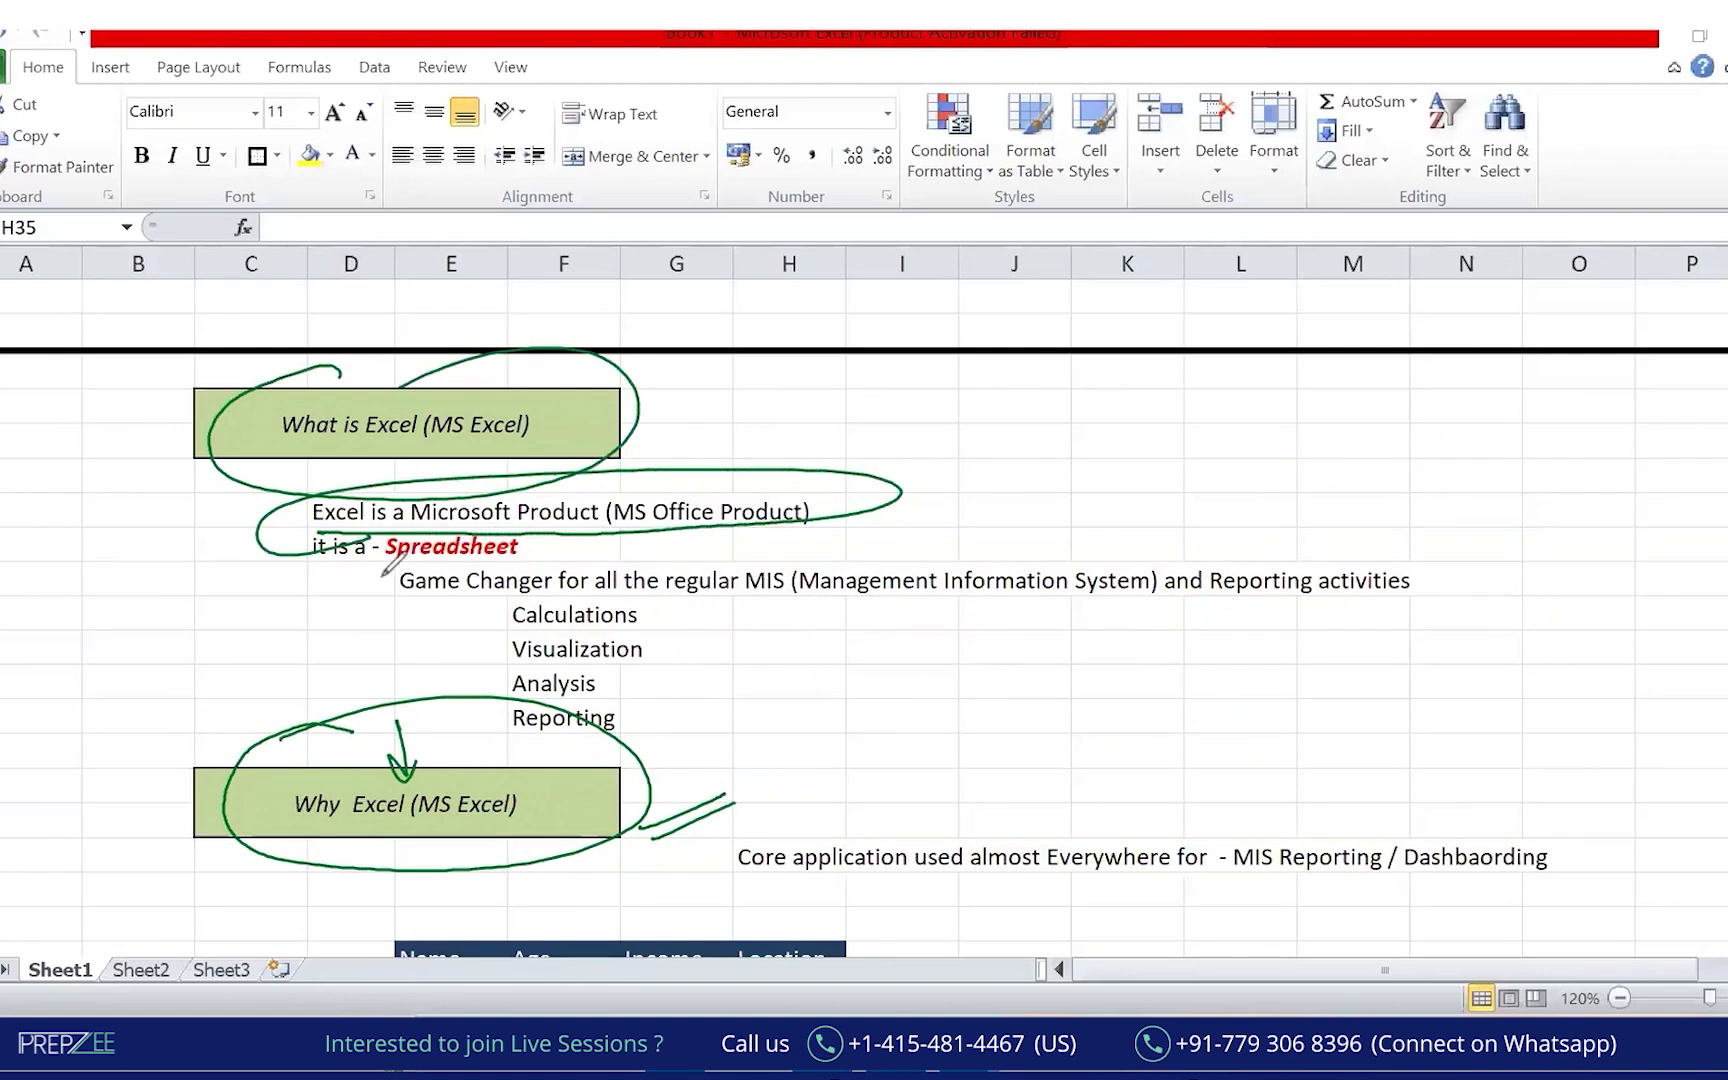
Bracket the four uses, strike through the Game Changer line, and arrow to Why Excel.
{"action": "left_click_drag", "start_coordinate": [126, 101], "coordinate": [122, 191]}
{"action": "left_click_drag", "start_coordinate": [78, 437], "coordinate": [171, 524]}
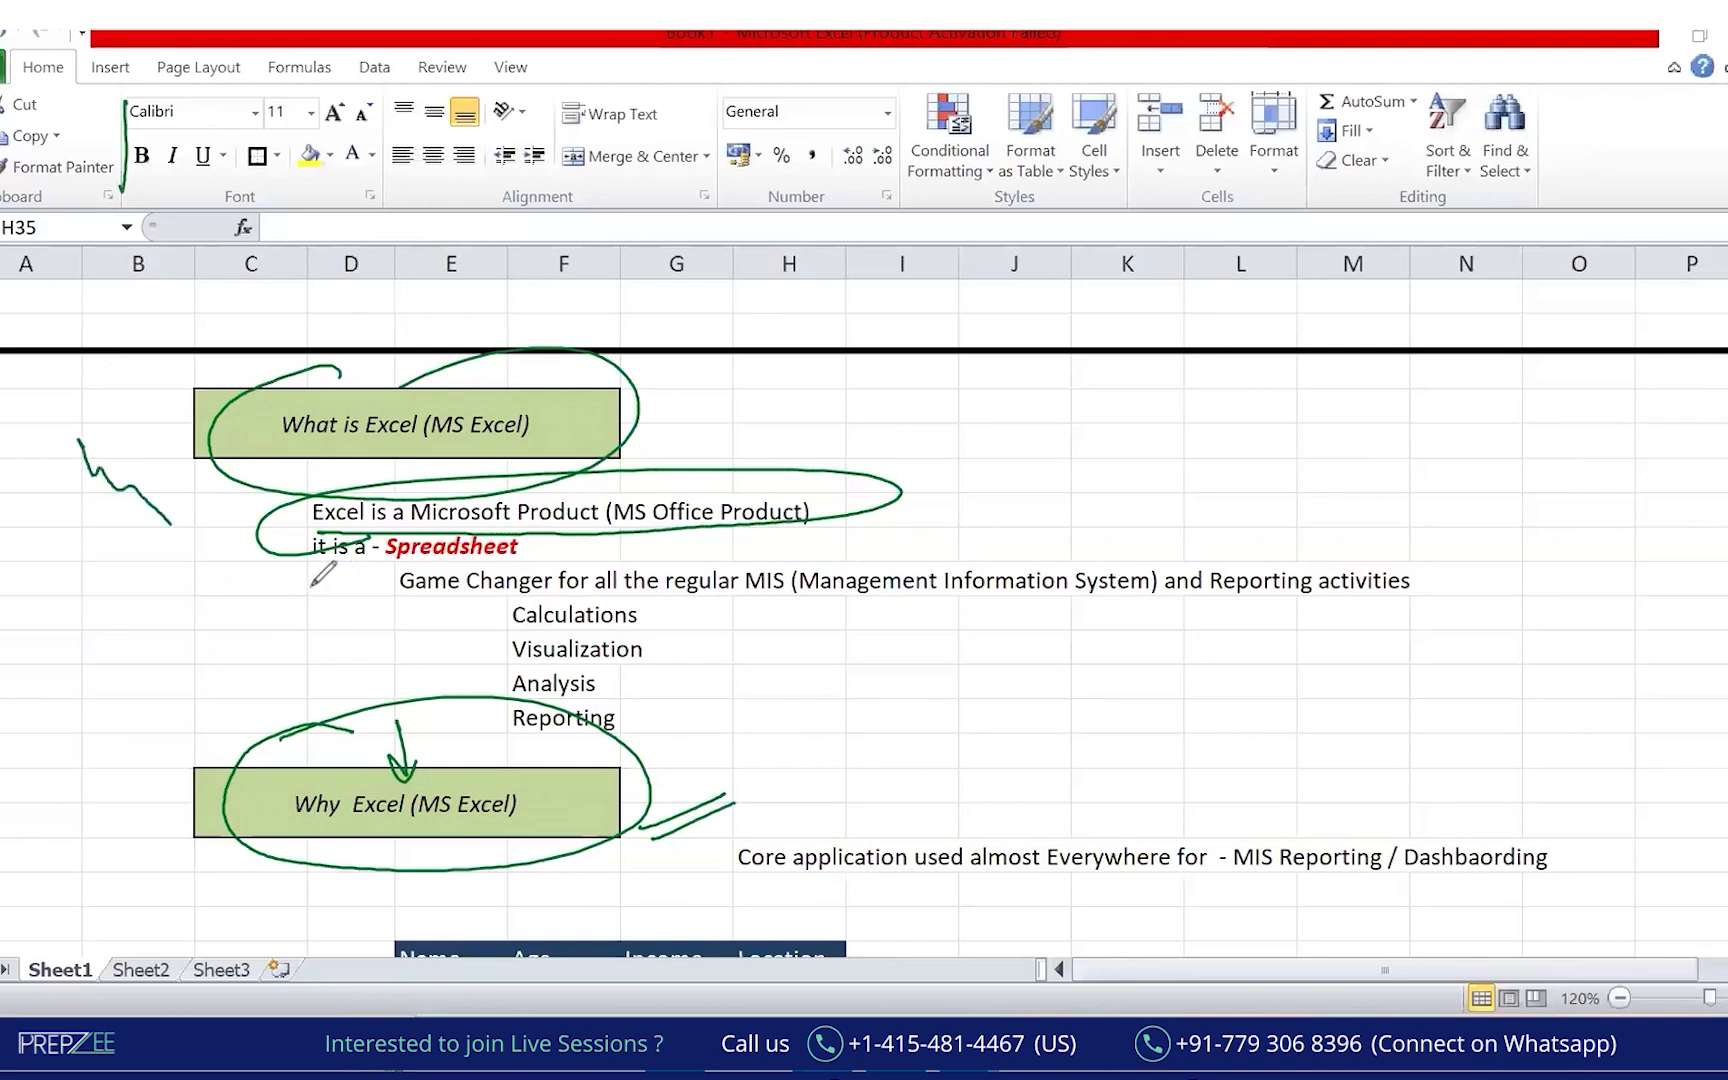
{"action": "left_click_drag", "start_coordinate": [166, 638], "coordinate": [228, 676]}
{"action": "mouse_move", "coordinate": [512, 588]}
{"action": "left_mouse_down"}
{"action": "mouse_move", "coordinate": [472, 640]}
{"action": "mouse_move", "coordinate": [515, 738]}
{"action": "left_mouse_up"}
{"action": "left_click_drag", "start_coordinate": [648, 604], "coordinate": [638, 752]}
{"action": "left_click_drag", "start_coordinate": [605, 572], "coordinate": [632, 756]}
{"action": "left_click_drag", "start_coordinate": [462, 588], "coordinate": [1048, 570]}
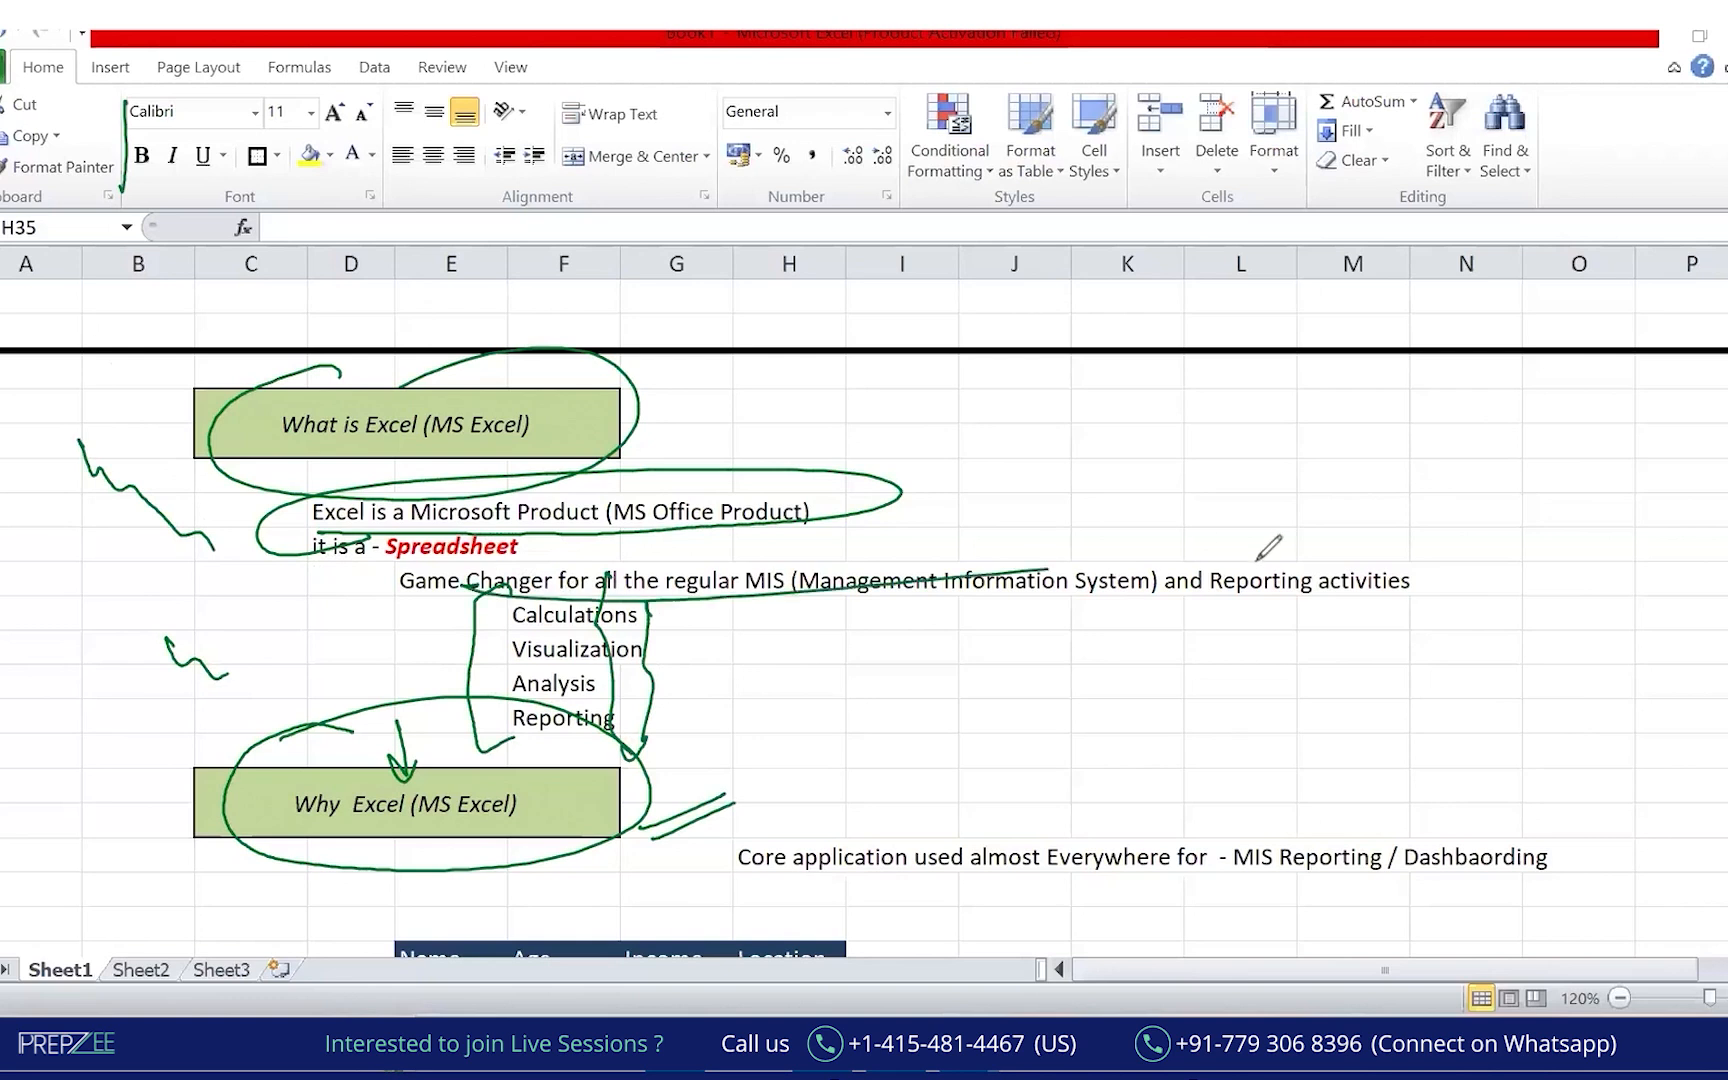
{"action": "left_click_drag", "start_coordinate": [229, 672], "coordinate": [500, 788]}
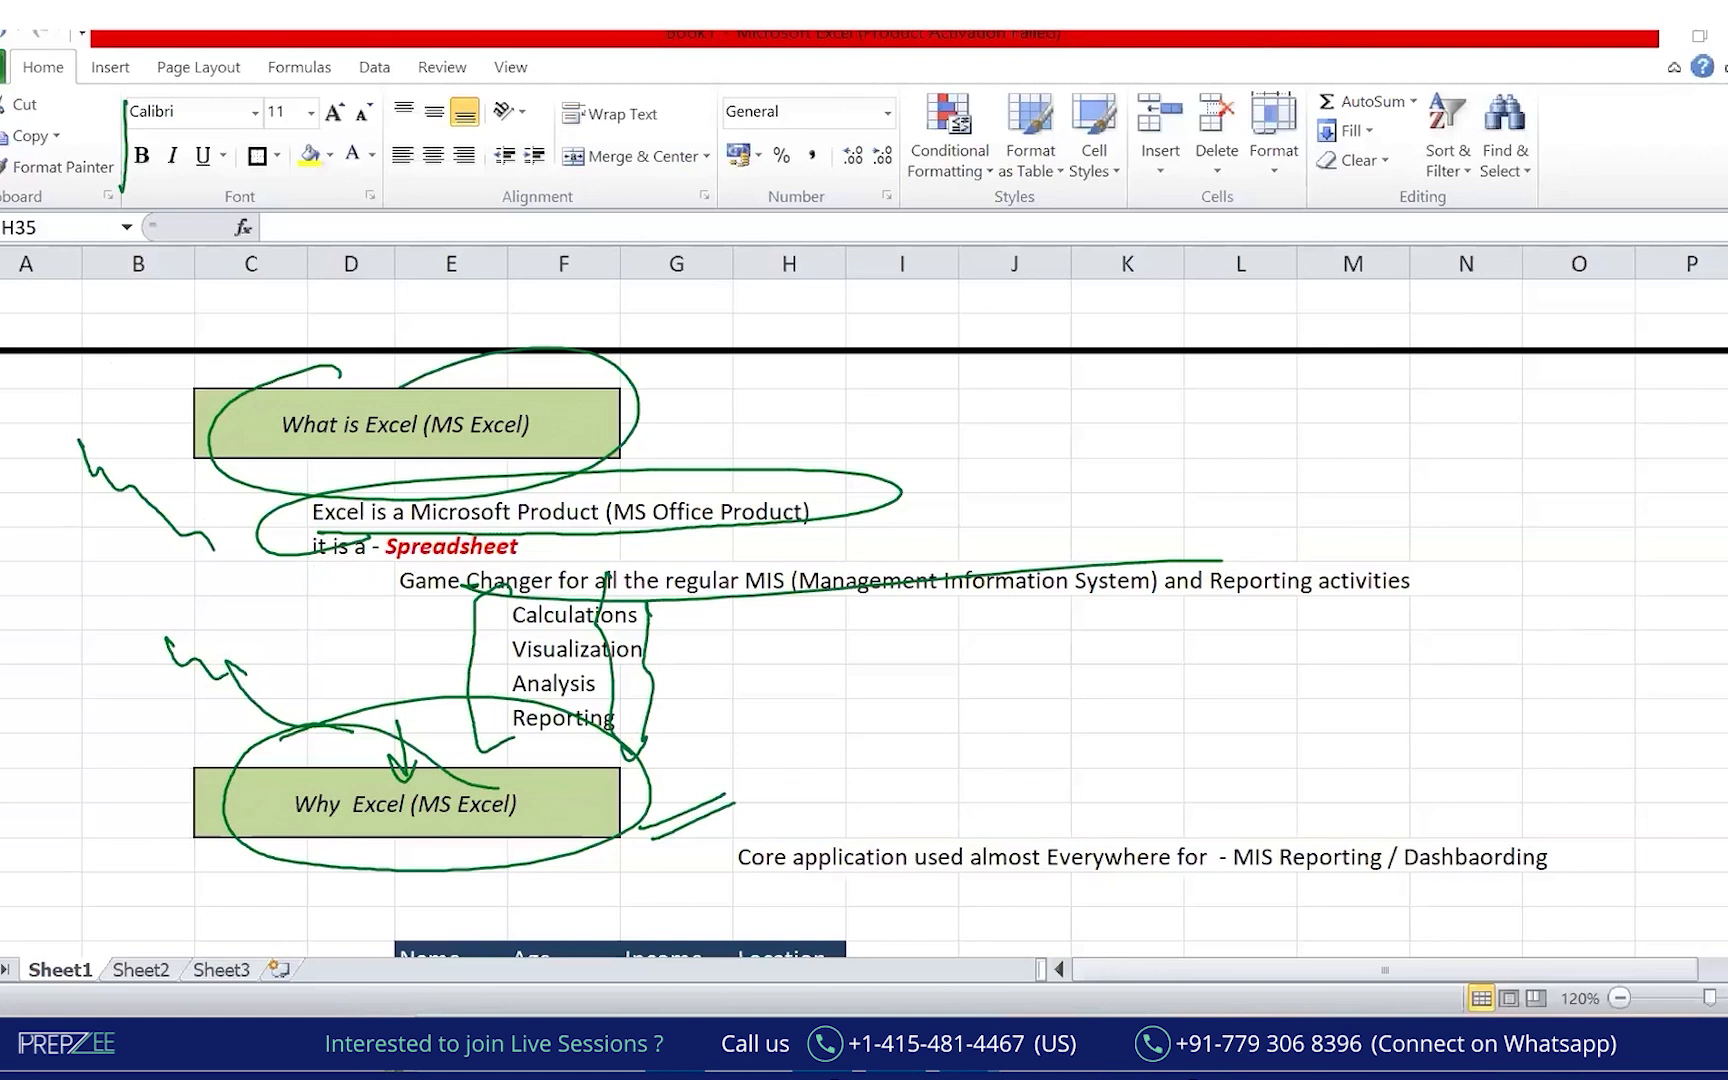
Apply borders to the Name/Age/Income/Location table in E37:H40.
{"action": "scroll", "coordinate": [600, 700], "scroll_direction": "down", "scroll_amount": 1}
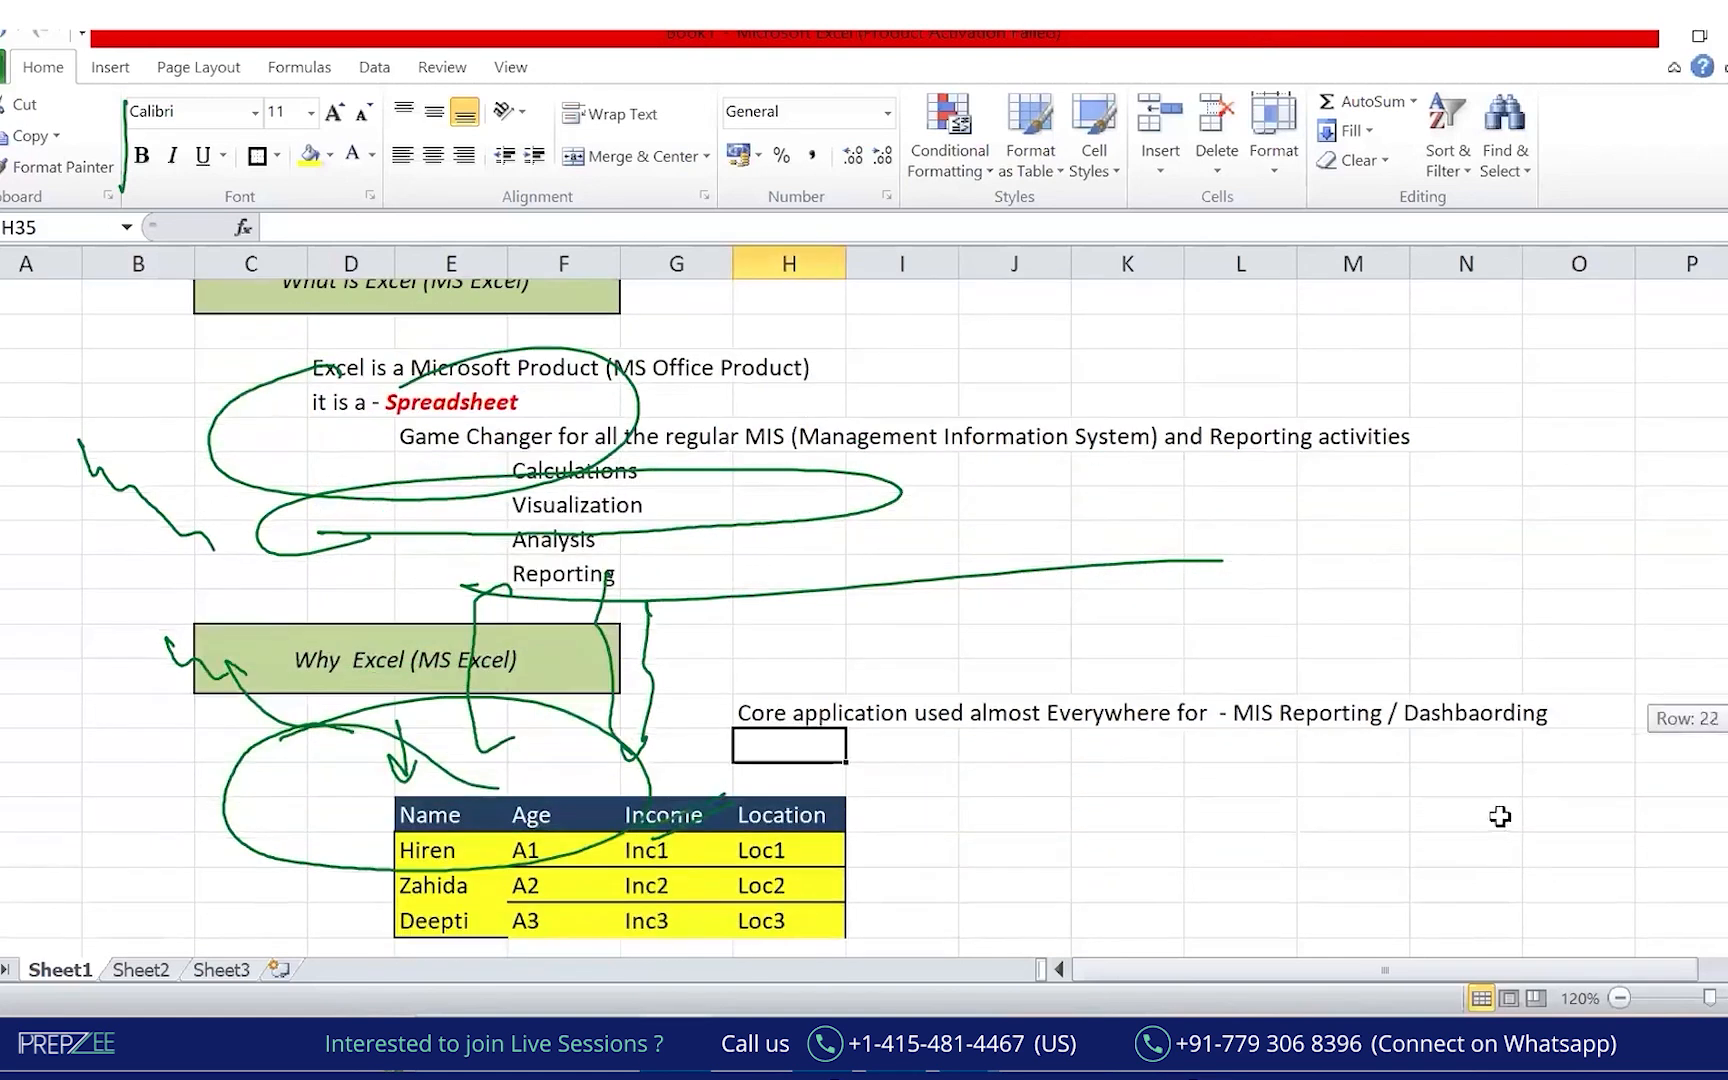
{"action": "left_click", "coordinate": [595, 882]}
{"action": "left_click_drag", "start_coordinate": [430, 815], "coordinate": [790, 920]}
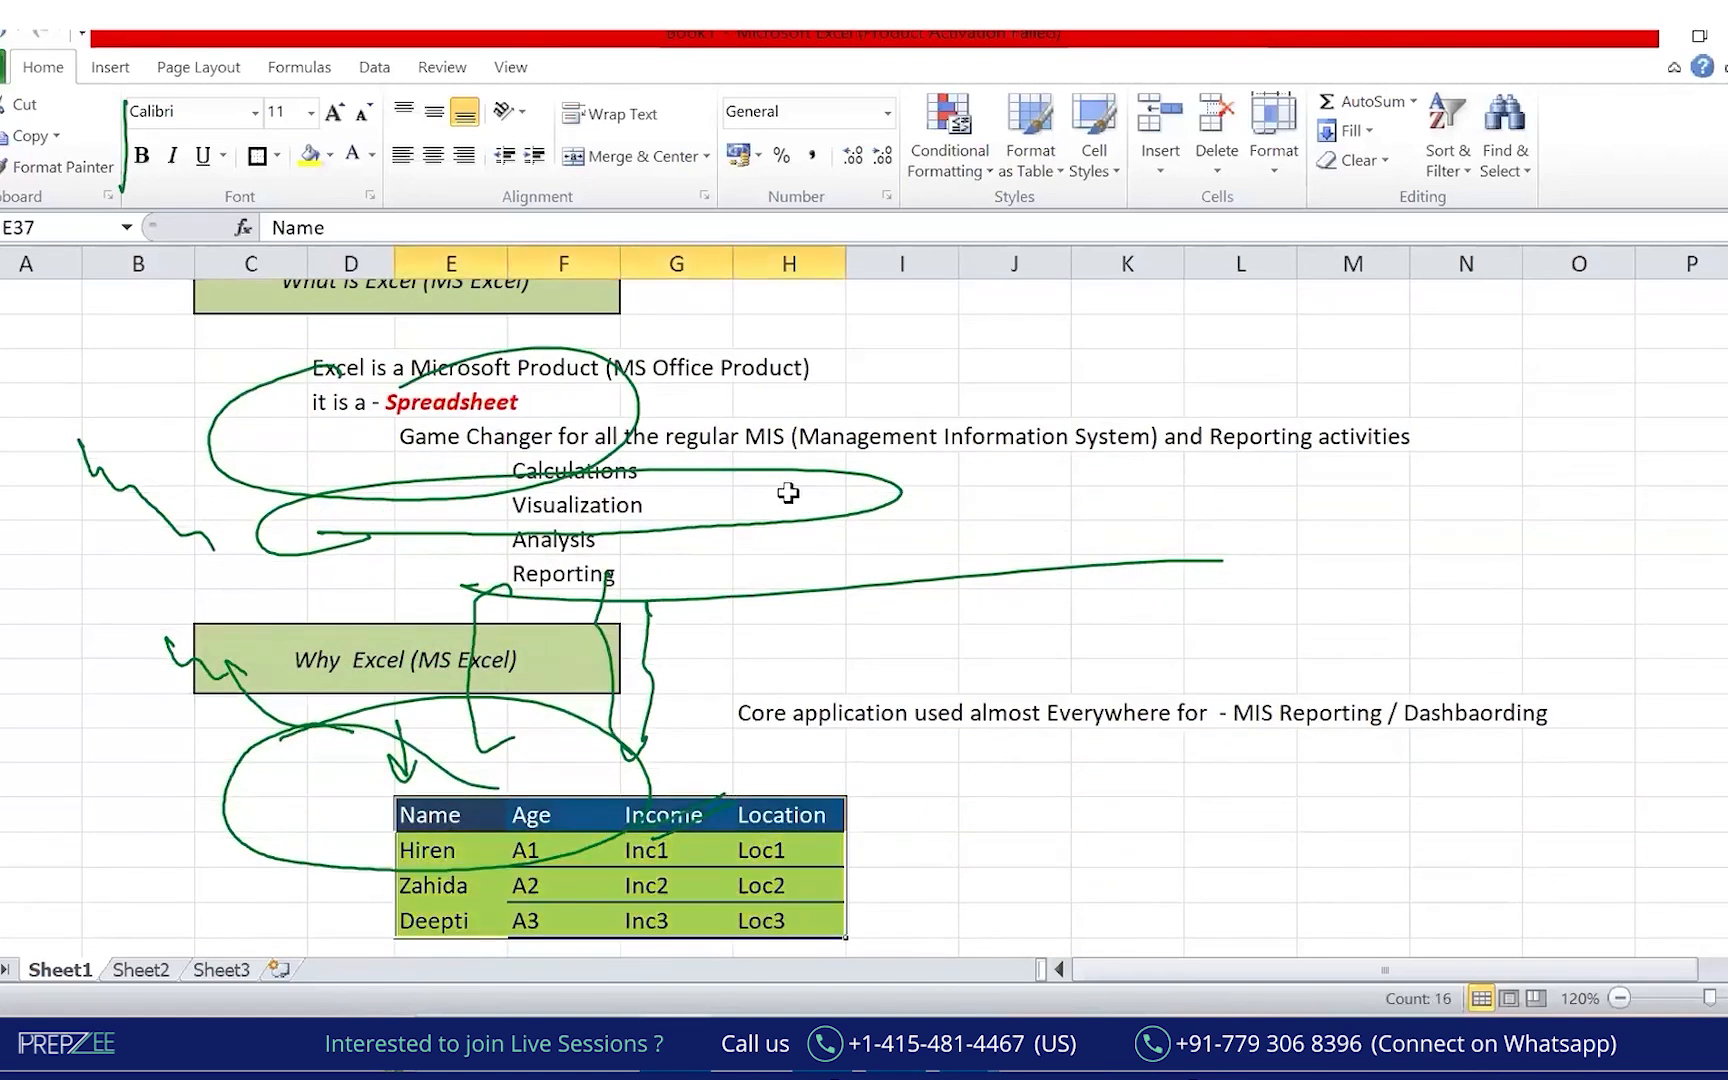
{"action": "left_click", "coordinate": [260, 158]}
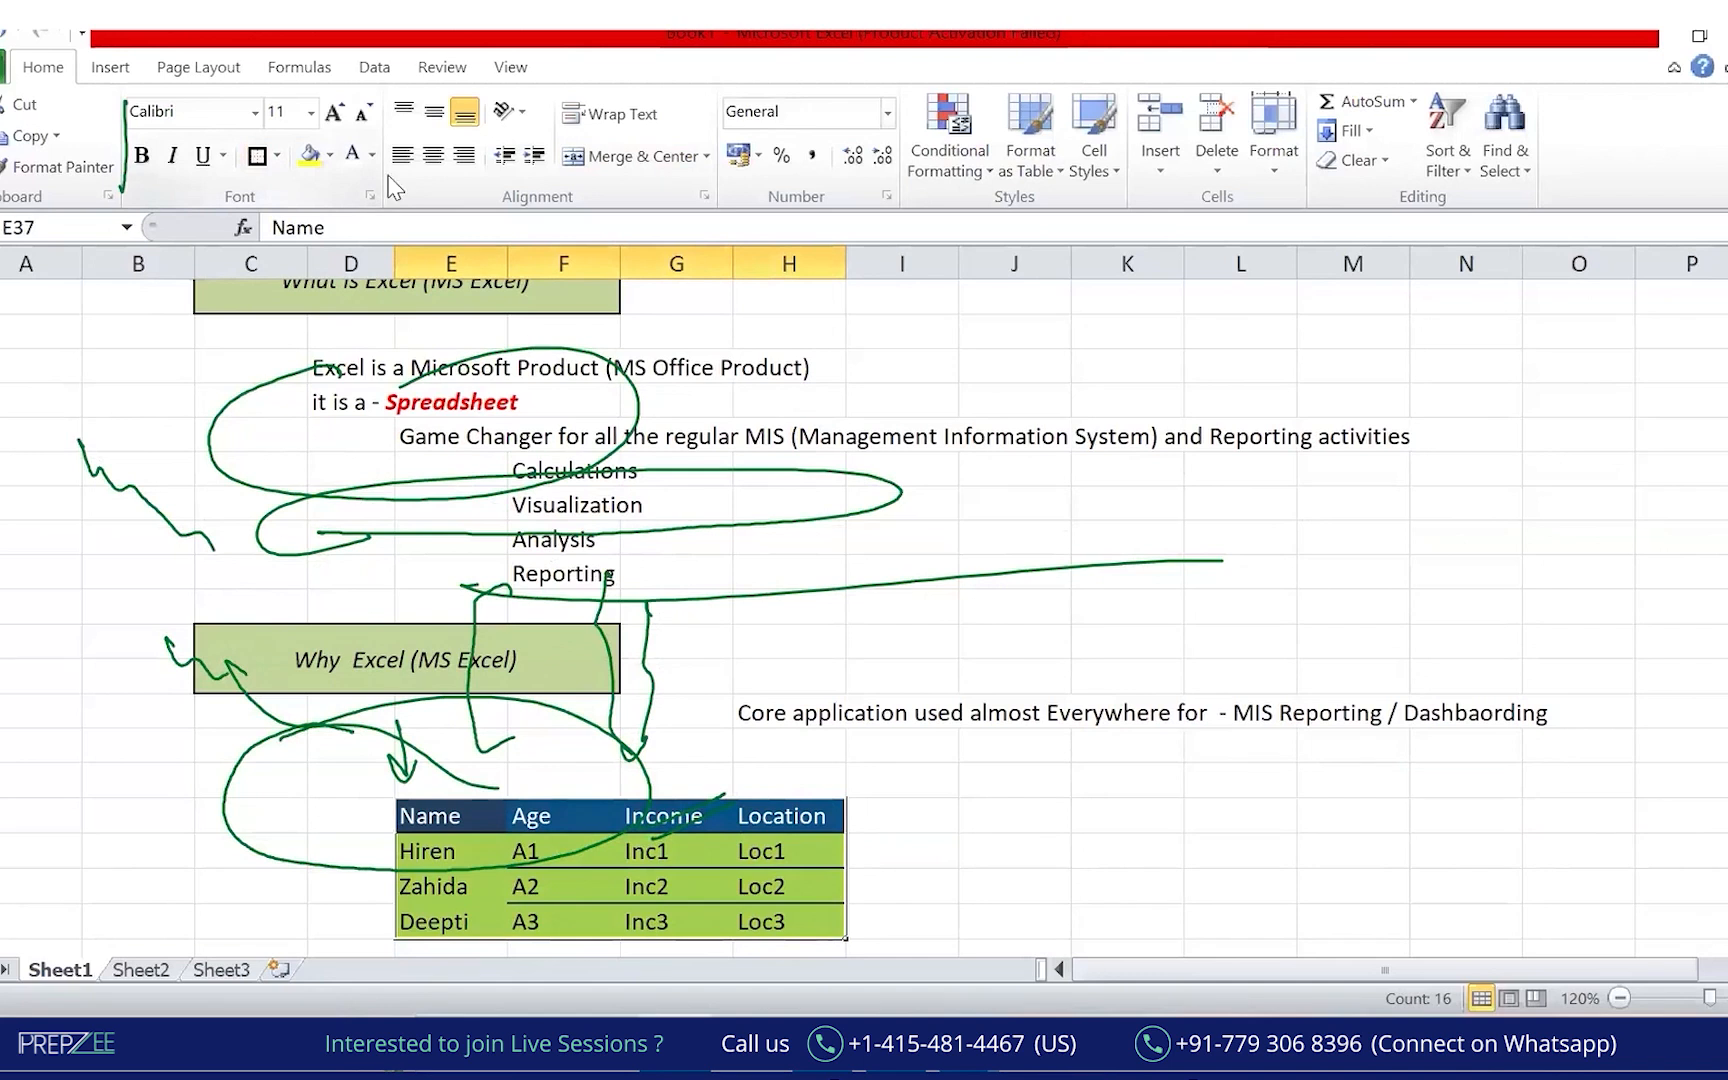
Clear the old ink and circle the word Spreadsheet in green.
{"action": "left_click", "coordinate": [276, 675]}
{"action": "left_click", "coordinate": [621, 539]}
{"action": "mouse_move", "coordinate": [460, 404]}
{"action": "left_mouse_down"}
{"action": "mouse_move", "coordinate": [430, 410]}
{"action": "mouse_move", "coordinate": [560, 380]}
{"action": "mouse_move", "coordinate": [360, 400]}
{"action": "left_mouse_up"}
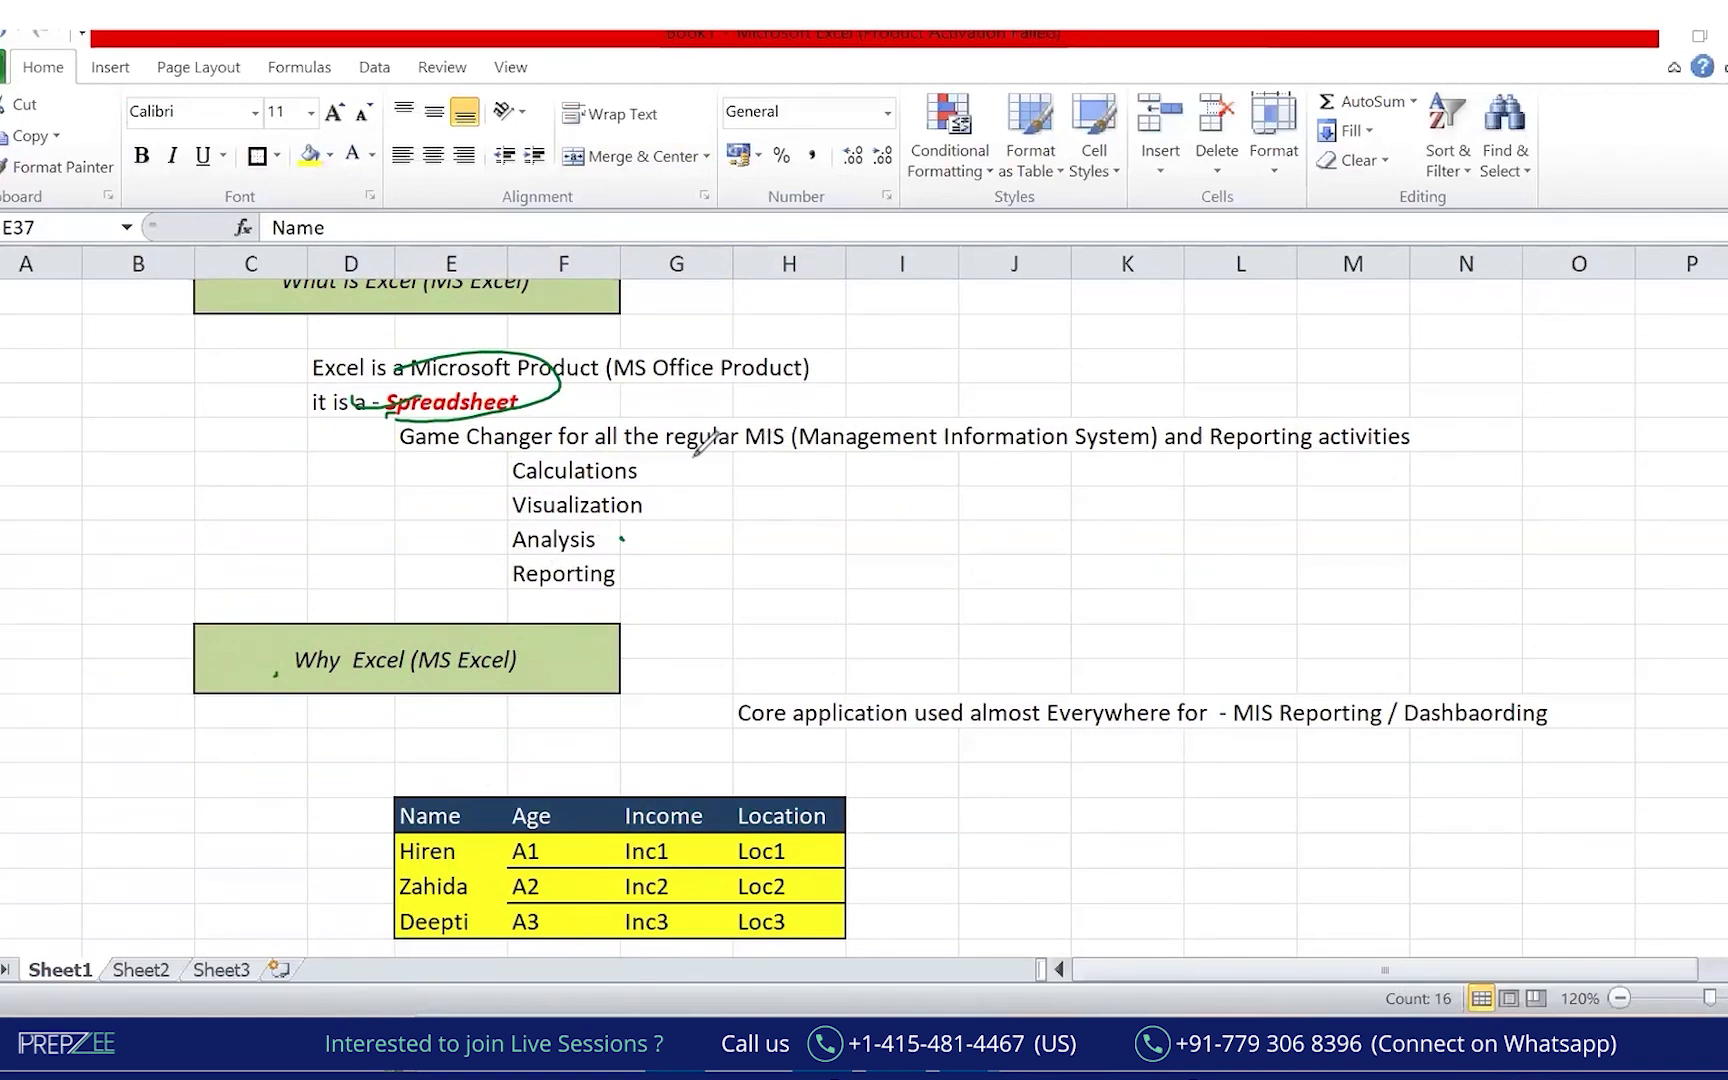
Mark the MIS text with an arc and an arrow, then erase all green ink.
{"action": "mouse_move", "coordinate": [733, 397]}
{"action": "left_mouse_down"}
{"action": "mouse_move", "coordinate": [1152, 382]}
{"action": "mouse_move", "coordinate": [760, 400]}
{"action": "left_mouse_up"}
{"action": "left_click_drag", "start_coordinate": [1096, 268], "coordinate": [1070, 355]}
{"action": "left_click_drag", "start_coordinate": [1064, 320], "coordinate": [1098, 330]}
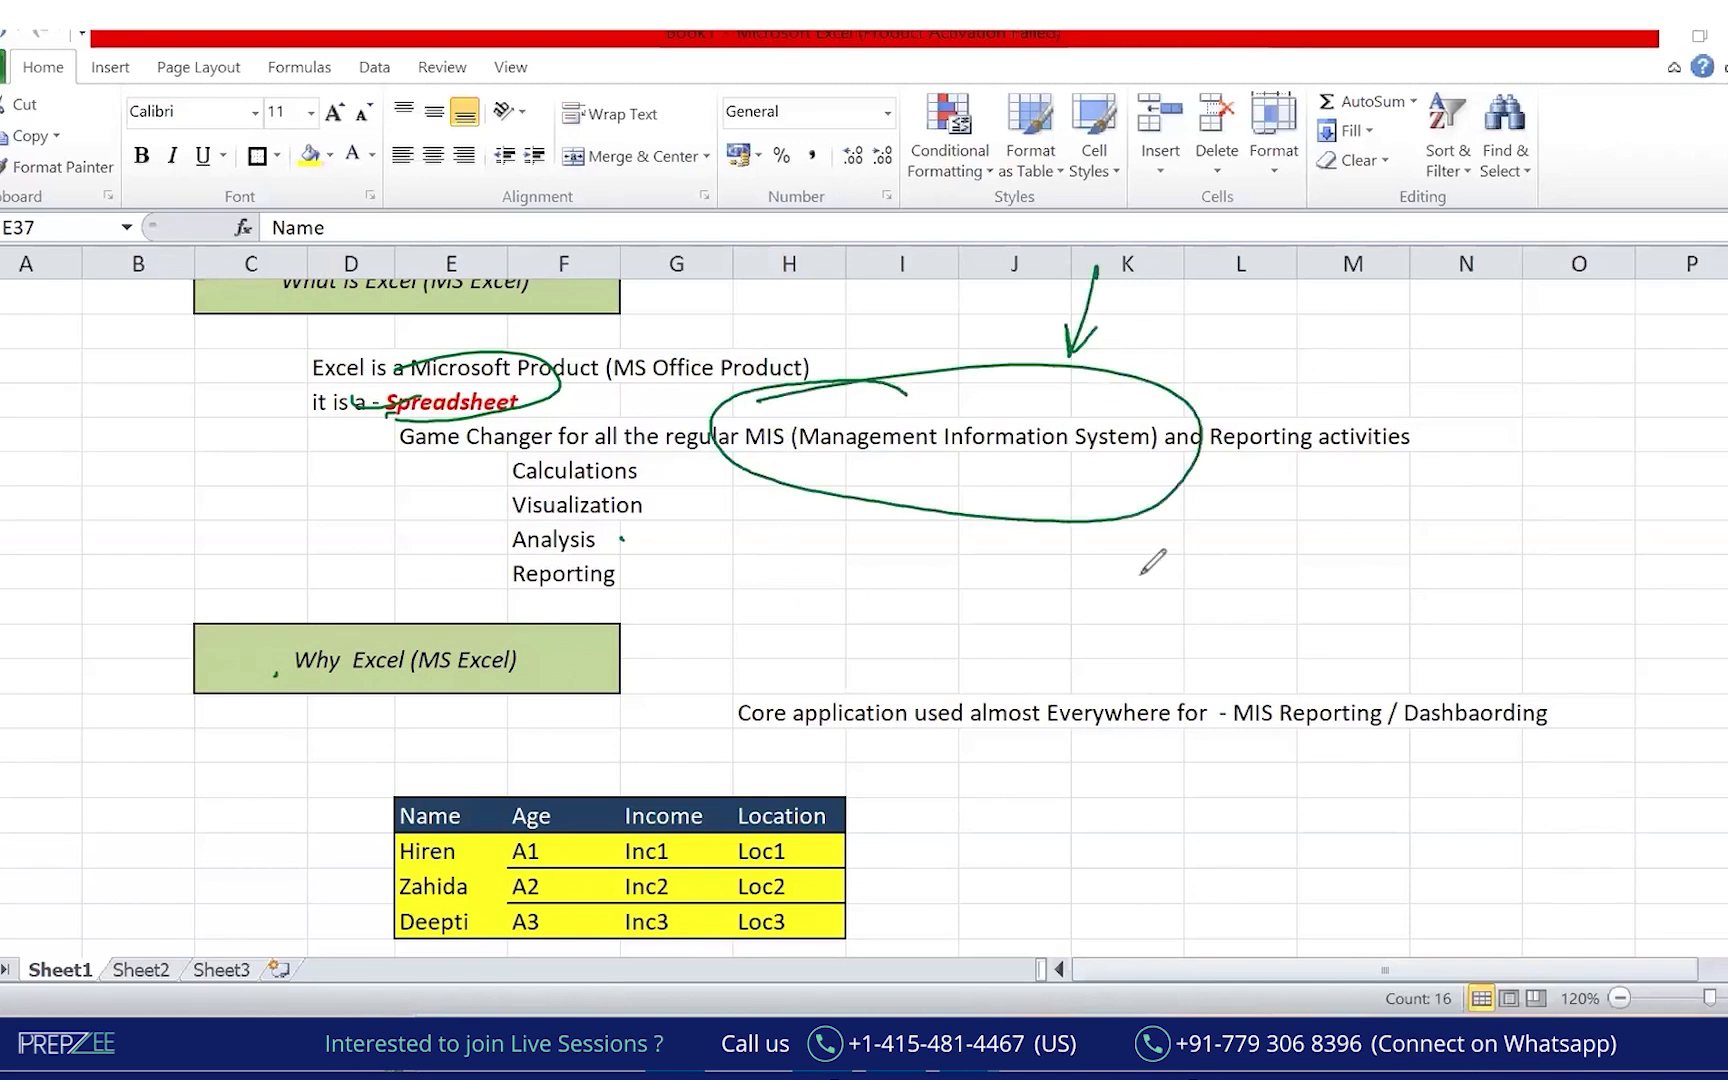
{"action": "left_click", "coordinate": [940, 333]}
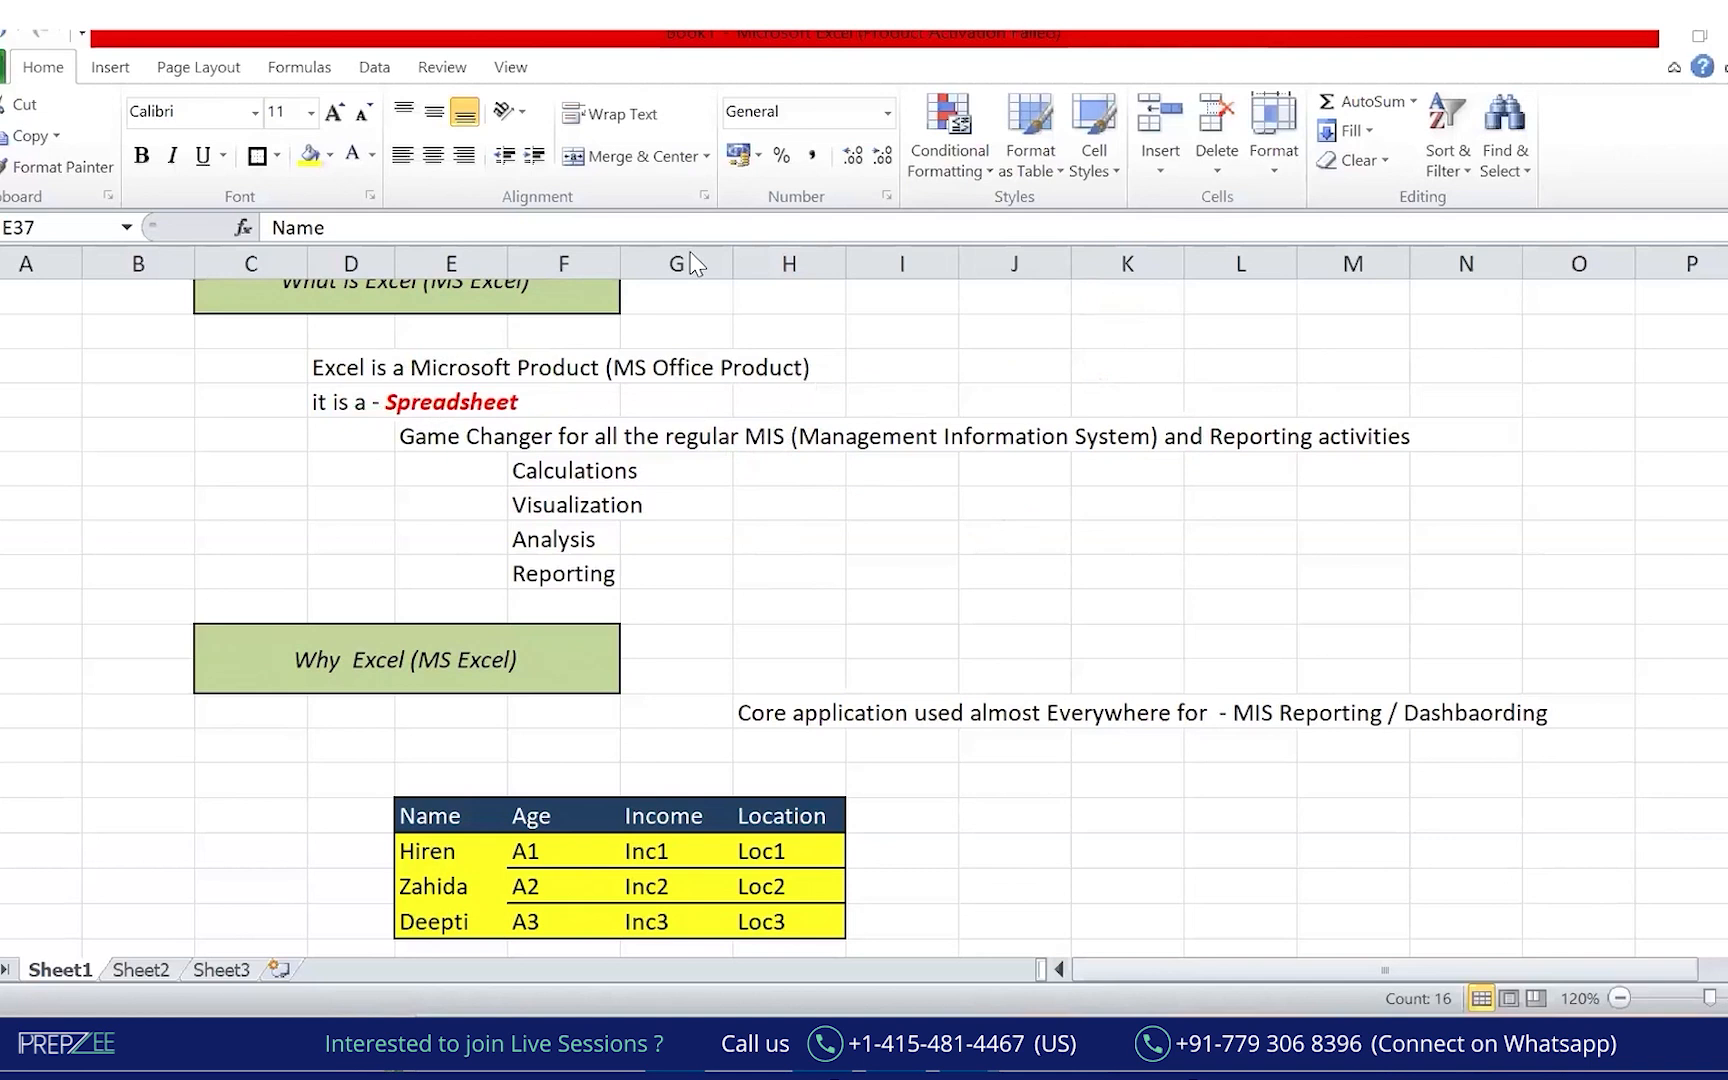
Lay a black board over the sheet and handwrite 'MIS :- Management Information System'.
{"action": "left_click_drag", "start_coordinate": [2, 166], "coordinate": [1252, 625]}
{"action": "left_click_drag", "start_coordinate": [1252, 625], "coordinate": [1609, 773]}
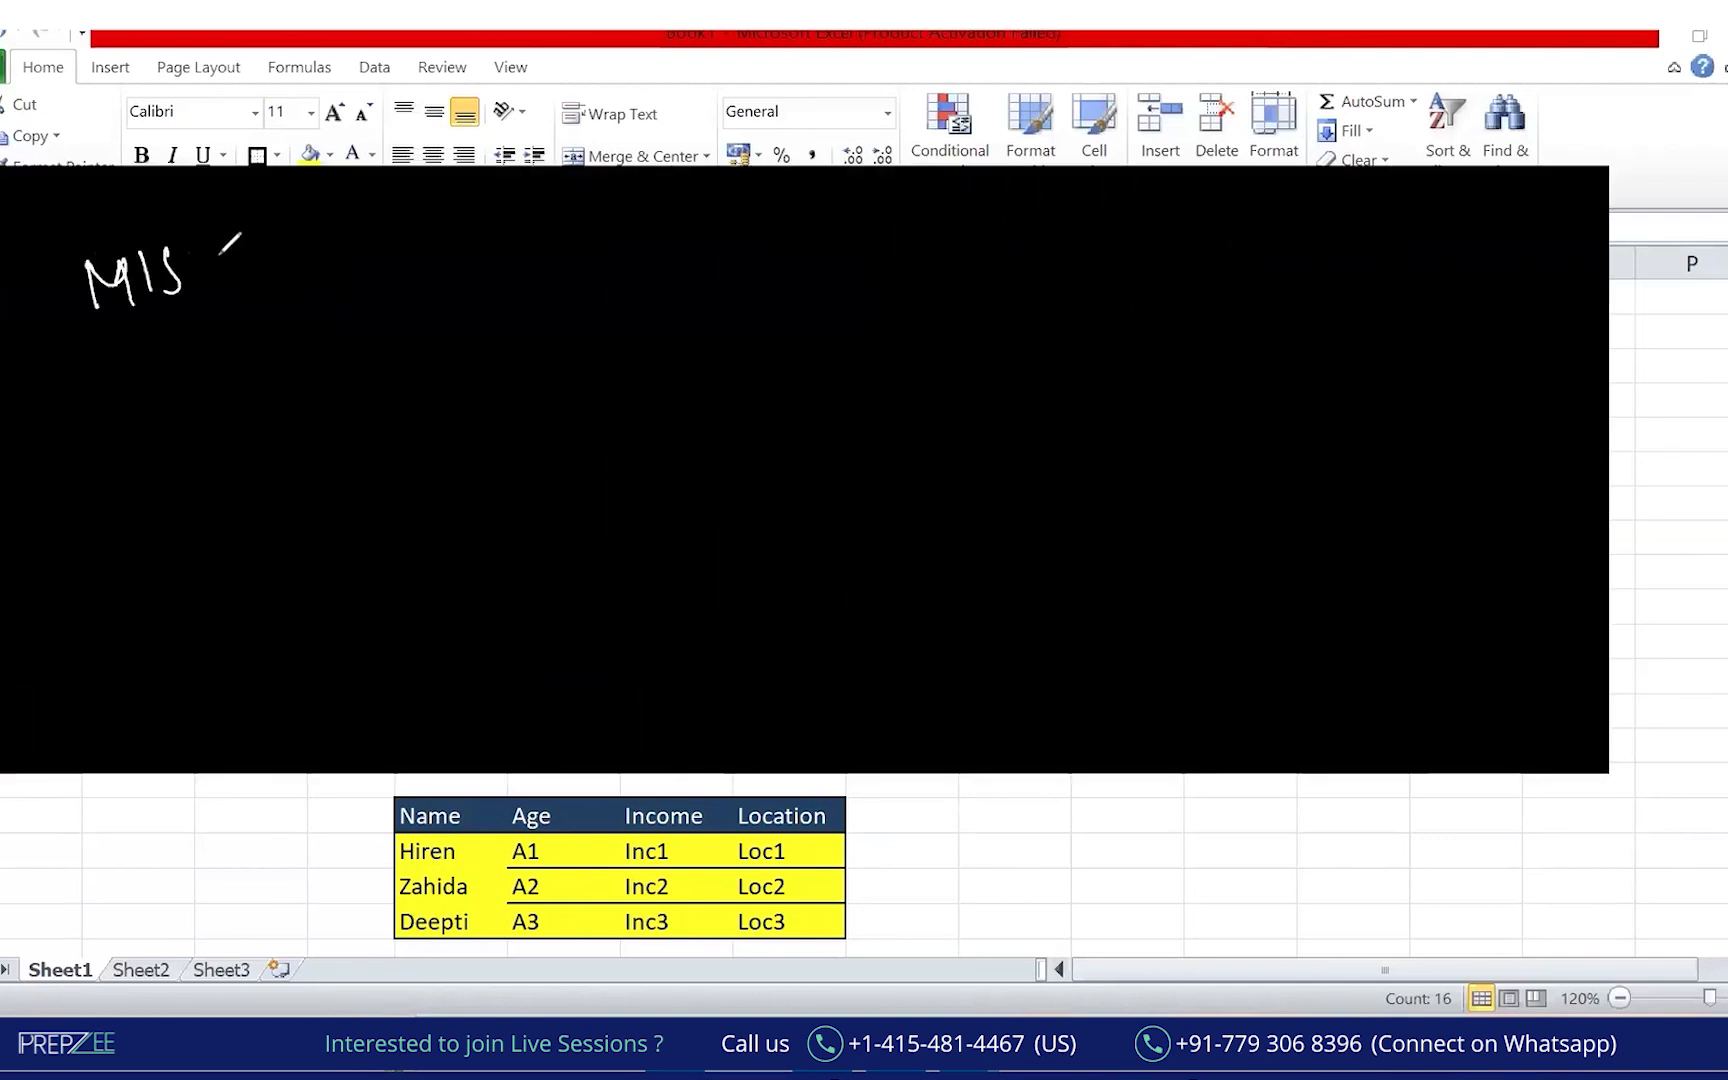
{"action": "left_click_drag", "start_coordinate": [221, 251], "coordinate": [232, 287]}
{"action": "mouse_move", "coordinate": [250, 271]}
{"action": "left_mouse_down"}
{"action": "mouse_move", "coordinate": [463, 226]}
{"action": "mouse_move", "coordinate": [471, 265]}
{"action": "mouse_move", "coordinate": [510, 225]}
{"action": "mouse_move", "coordinate": [552, 218]}
{"action": "left_mouse_up"}
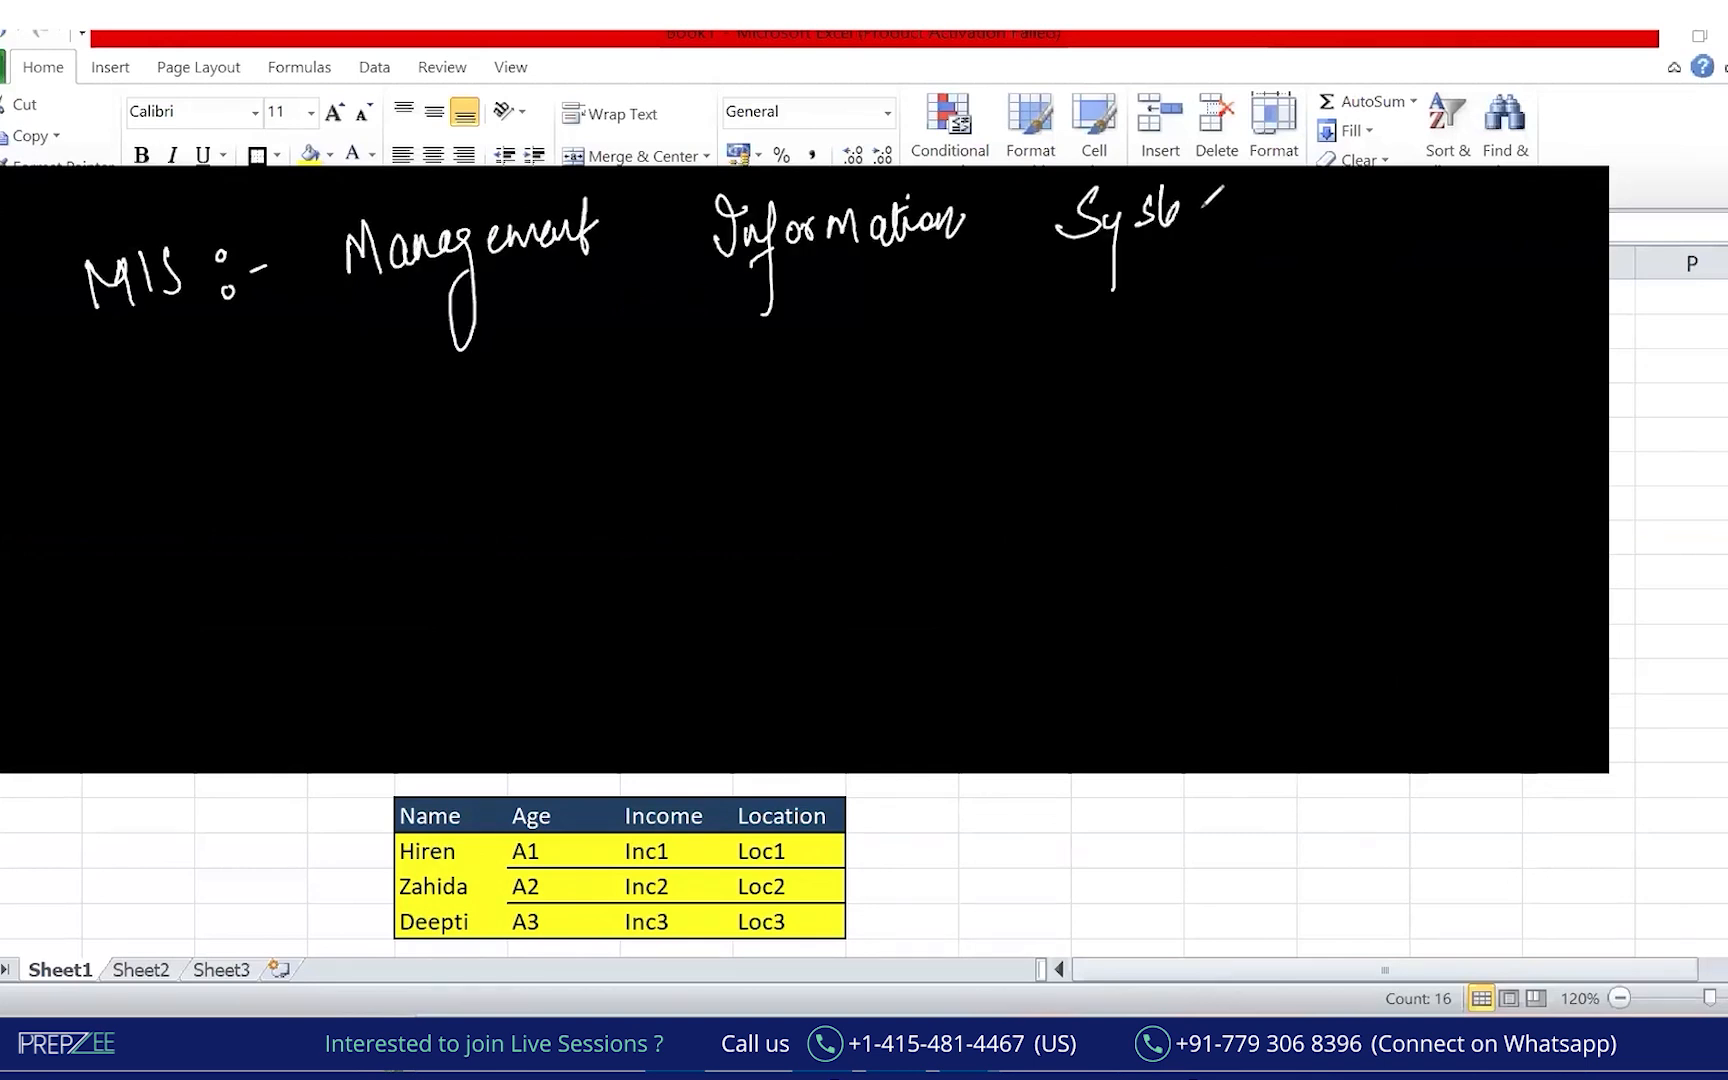
{"action": "mouse_move", "coordinate": [1160, 210]}
{"action": "left_mouse_down"}
{"action": "mouse_move", "coordinate": [1196, 175]}
{"action": "mouse_move", "coordinate": [1236, 196]}
{"action": "left_mouse_up"}
{"action": "left_click_drag", "start_coordinate": [1163, 199], "coordinate": [1196, 184]}
Underline the MIS definition and draw the first side of a yellow triangle.
{"action": "left_click_drag", "start_coordinate": [362, 302], "coordinate": [293, 320]}
{"action": "left_click_drag", "start_coordinate": [597, 284], "coordinate": [510, 292]}
{"action": "left_click_drag", "start_coordinate": [1224, 252], "coordinate": [830, 284]}
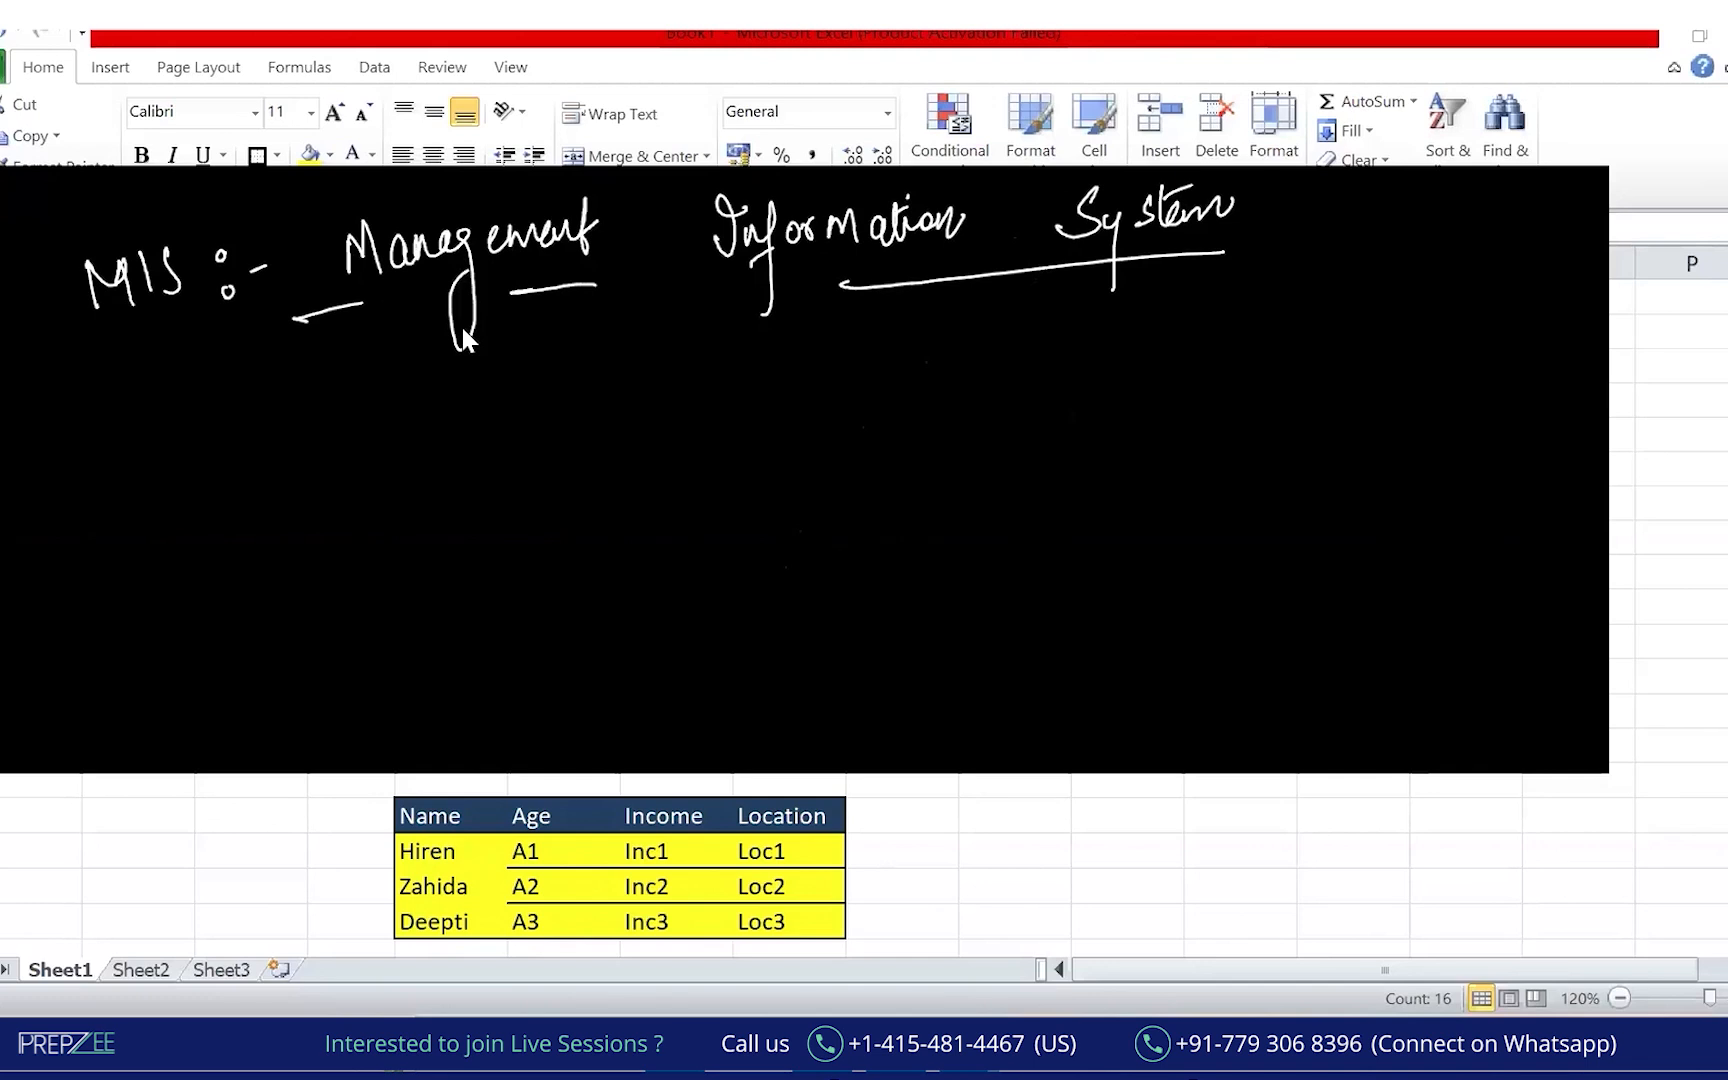
{"action": "mouse_move", "coordinate": [761, 420]}
{"action": "left_mouse_down"}
{"action": "mouse_move", "coordinate": [591, 677]}
{"action": "mouse_move", "coordinate": [935, 640]}
{"action": "left_mouse_up"}
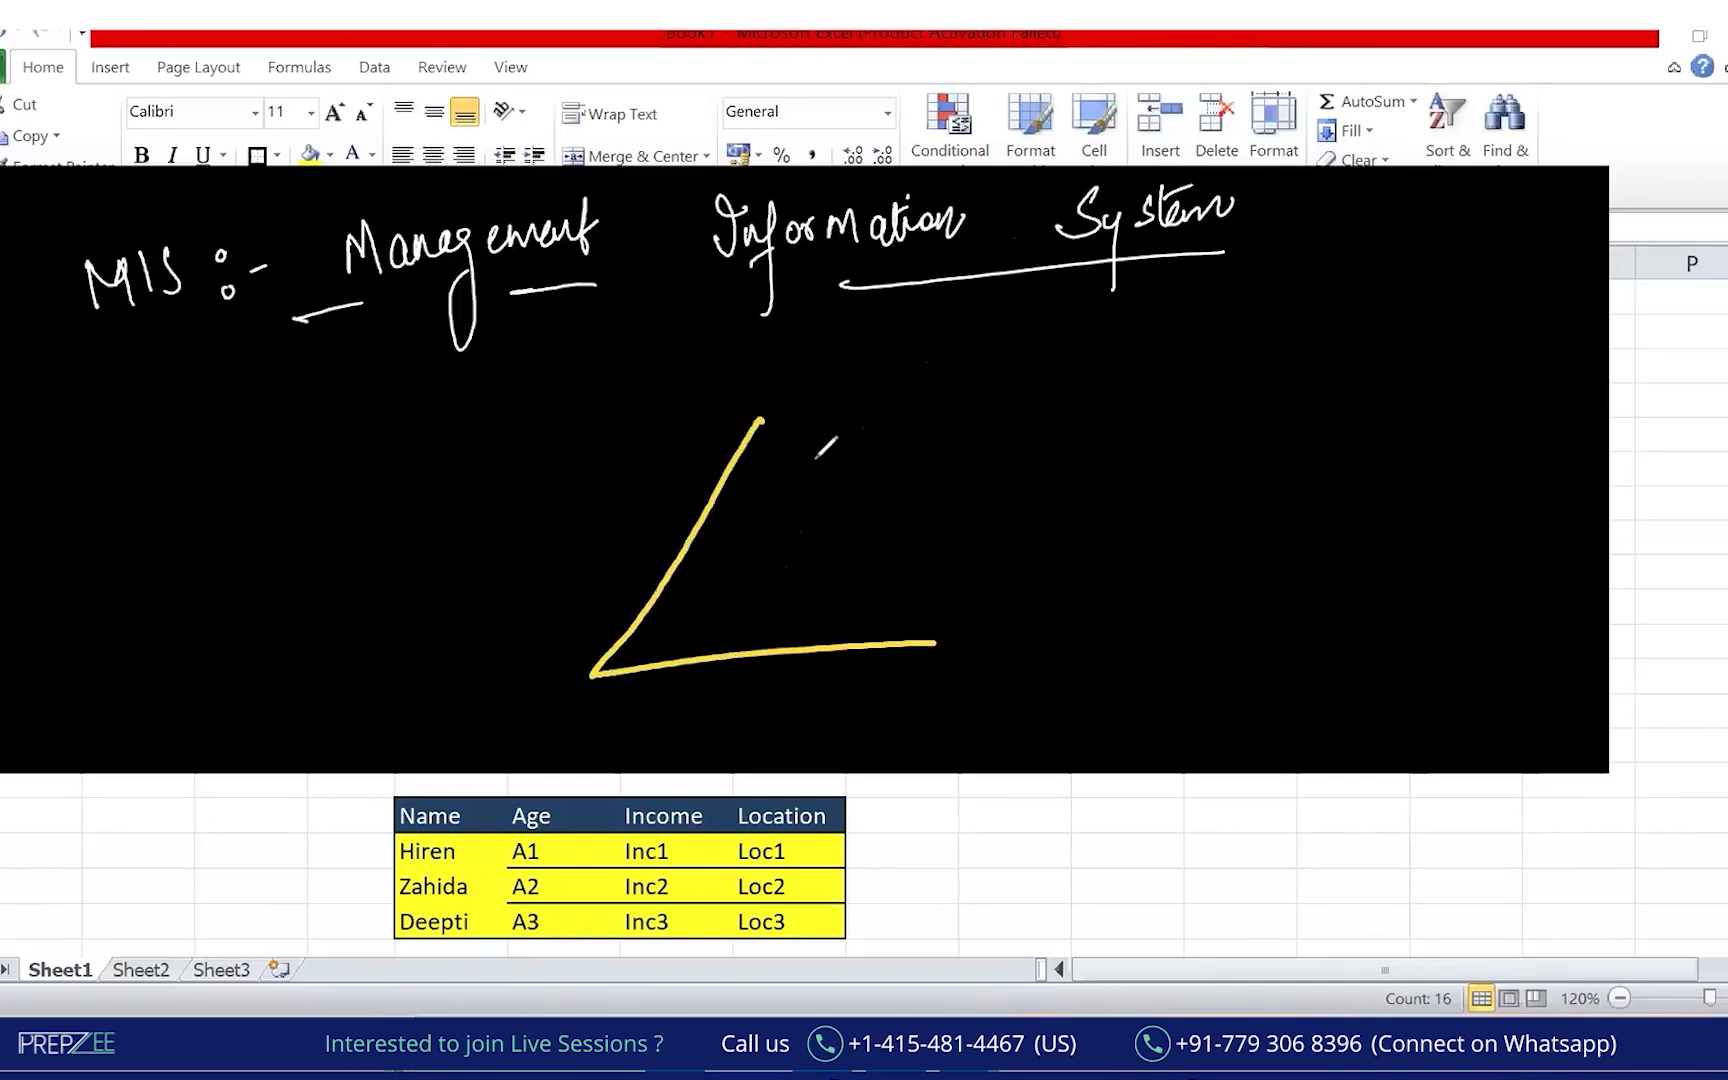
Complete the triangle with red volume/flow and green relevance/Importance arrows, and write 45 in yellow.
{"action": "left_click_drag", "start_coordinate": [767, 425], "coordinate": [990, 640]}
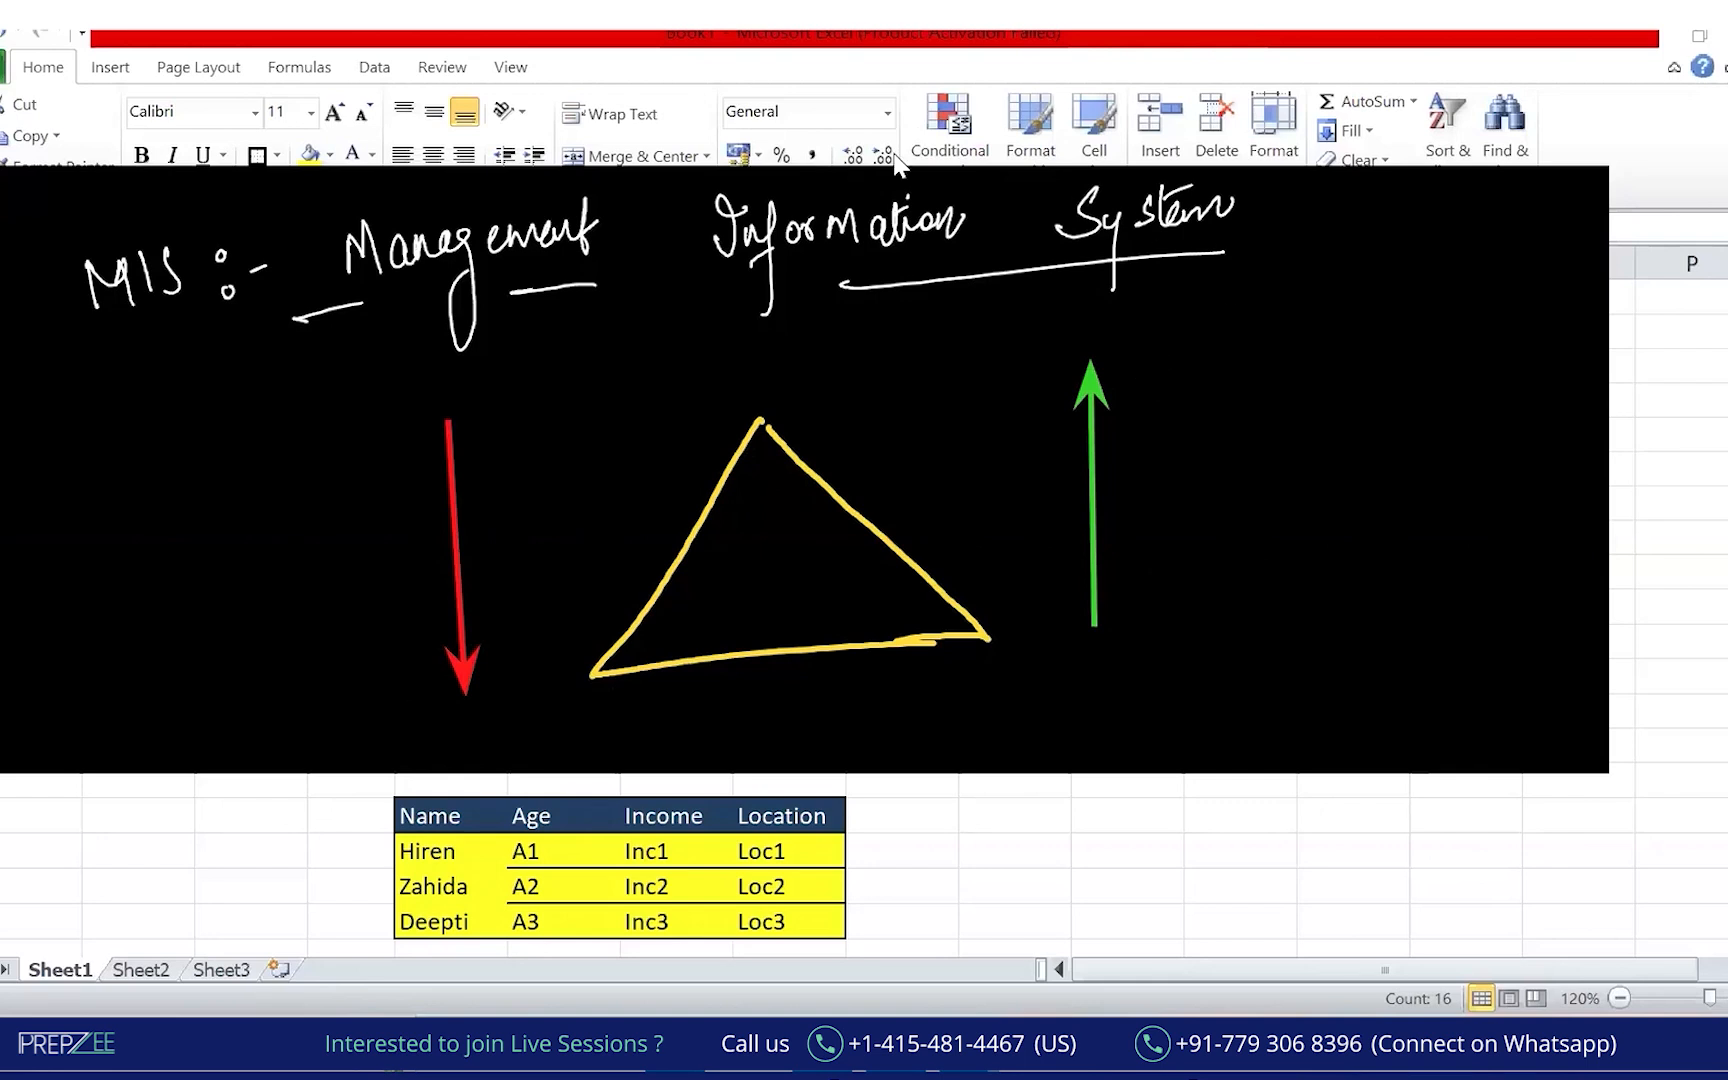
{"action": "left_click_drag", "start_coordinate": [1148, 370], "coordinate": [1170, 367]}
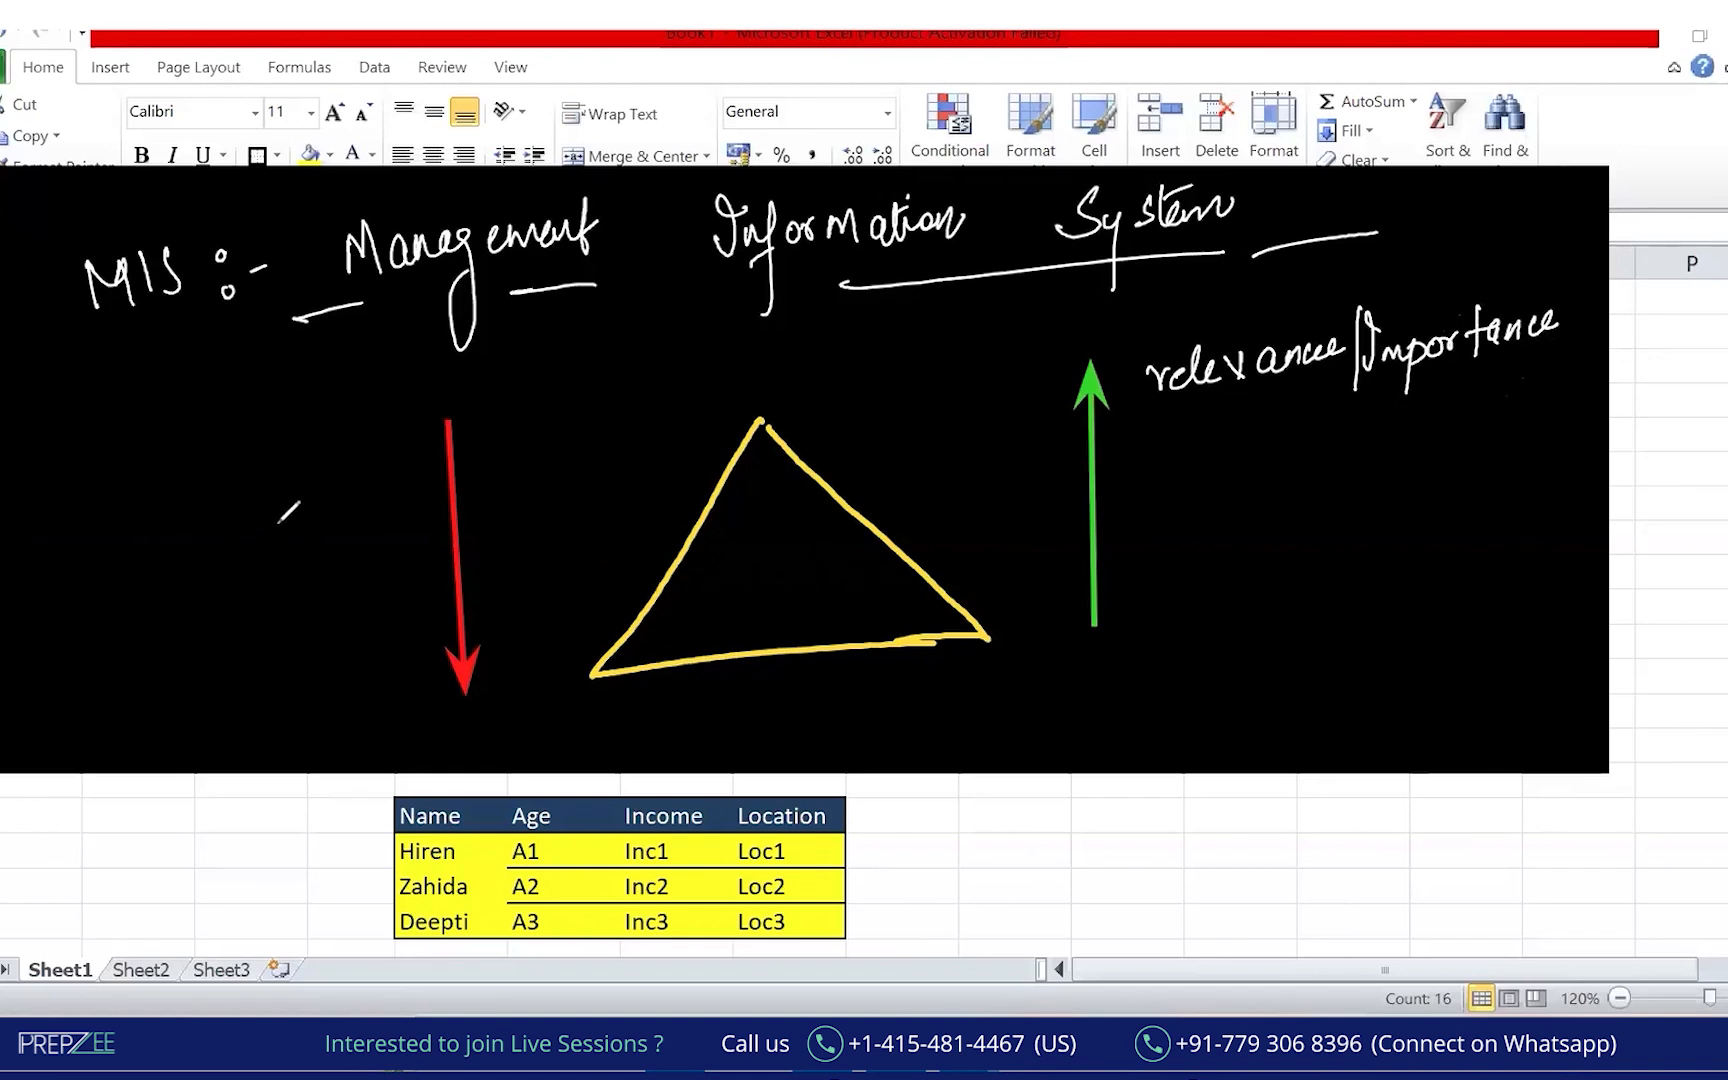
{"action": "left_click_drag", "start_coordinate": [86, 497], "coordinate": [121, 500]}
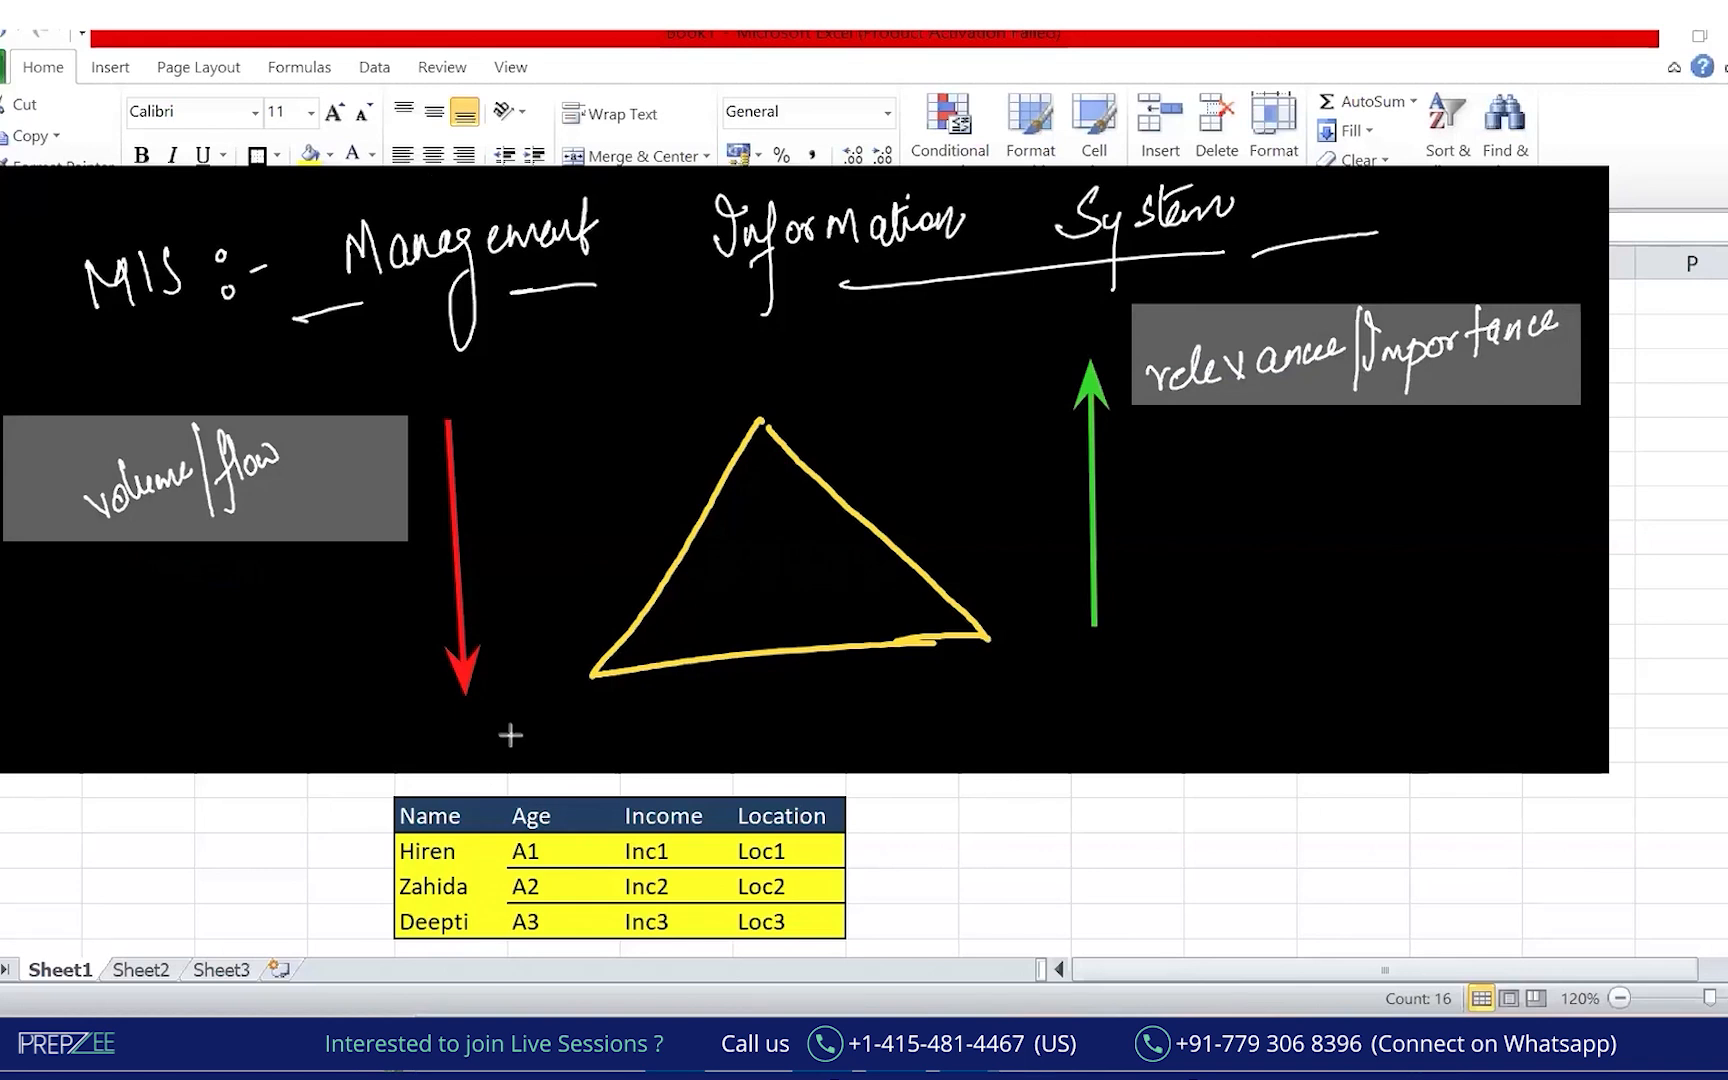
{"action": "left_click_drag", "start_coordinate": [1410, 690], "coordinate": [1424, 726]}
{"action": "mouse_move", "coordinate": [1442, 692]}
{"action": "left_mouse_down"}
{"action": "mouse_move", "coordinate": [1436, 722]}
{"action": "mouse_move", "coordinate": [1460, 686]}
{"action": "left_mouse_up"}
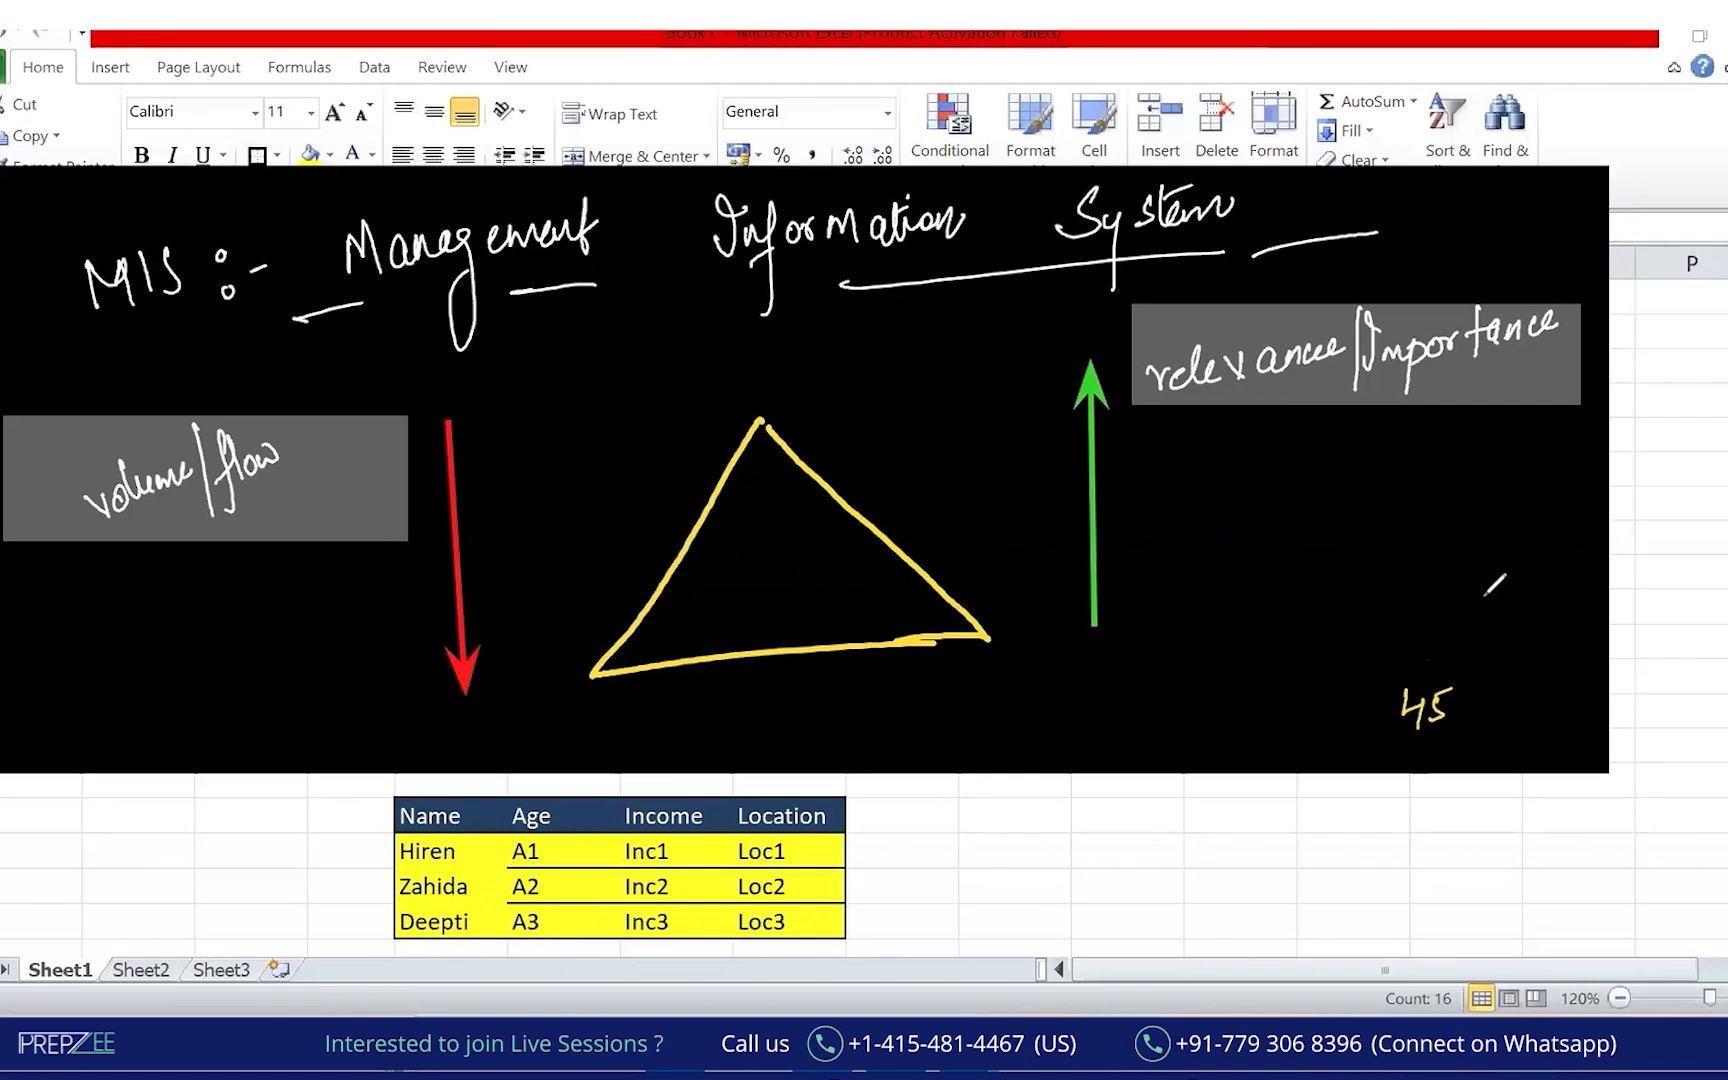
Write a double-underlined Excel above the yellow 45 and circle the 45.
{"action": "mouse_move", "coordinate": [1461, 585]}
{"action": "left_mouse_down"}
{"action": "mouse_move", "coordinate": [1474, 620]}
{"action": "mouse_move", "coordinate": [1483, 578]}
{"action": "left_mouse_up"}
{"action": "left_click_drag", "start_coordinate": [1468, 600], "coordinate": [1503, 609]}
{"action": "mouse_move", "coordinate": [1503, 594]}
{"action": "left_mouse_down"}
{"action": "mouse_move", "coordinate": [1488, 610]}
{"action": "mouse_move", "coordinate": [1545, 604]}
{"action": "left_mouse_up"}
{"action": "left_click_drag", "start_coordinate": [1455, 644], "coordinate": [1544, 634]}
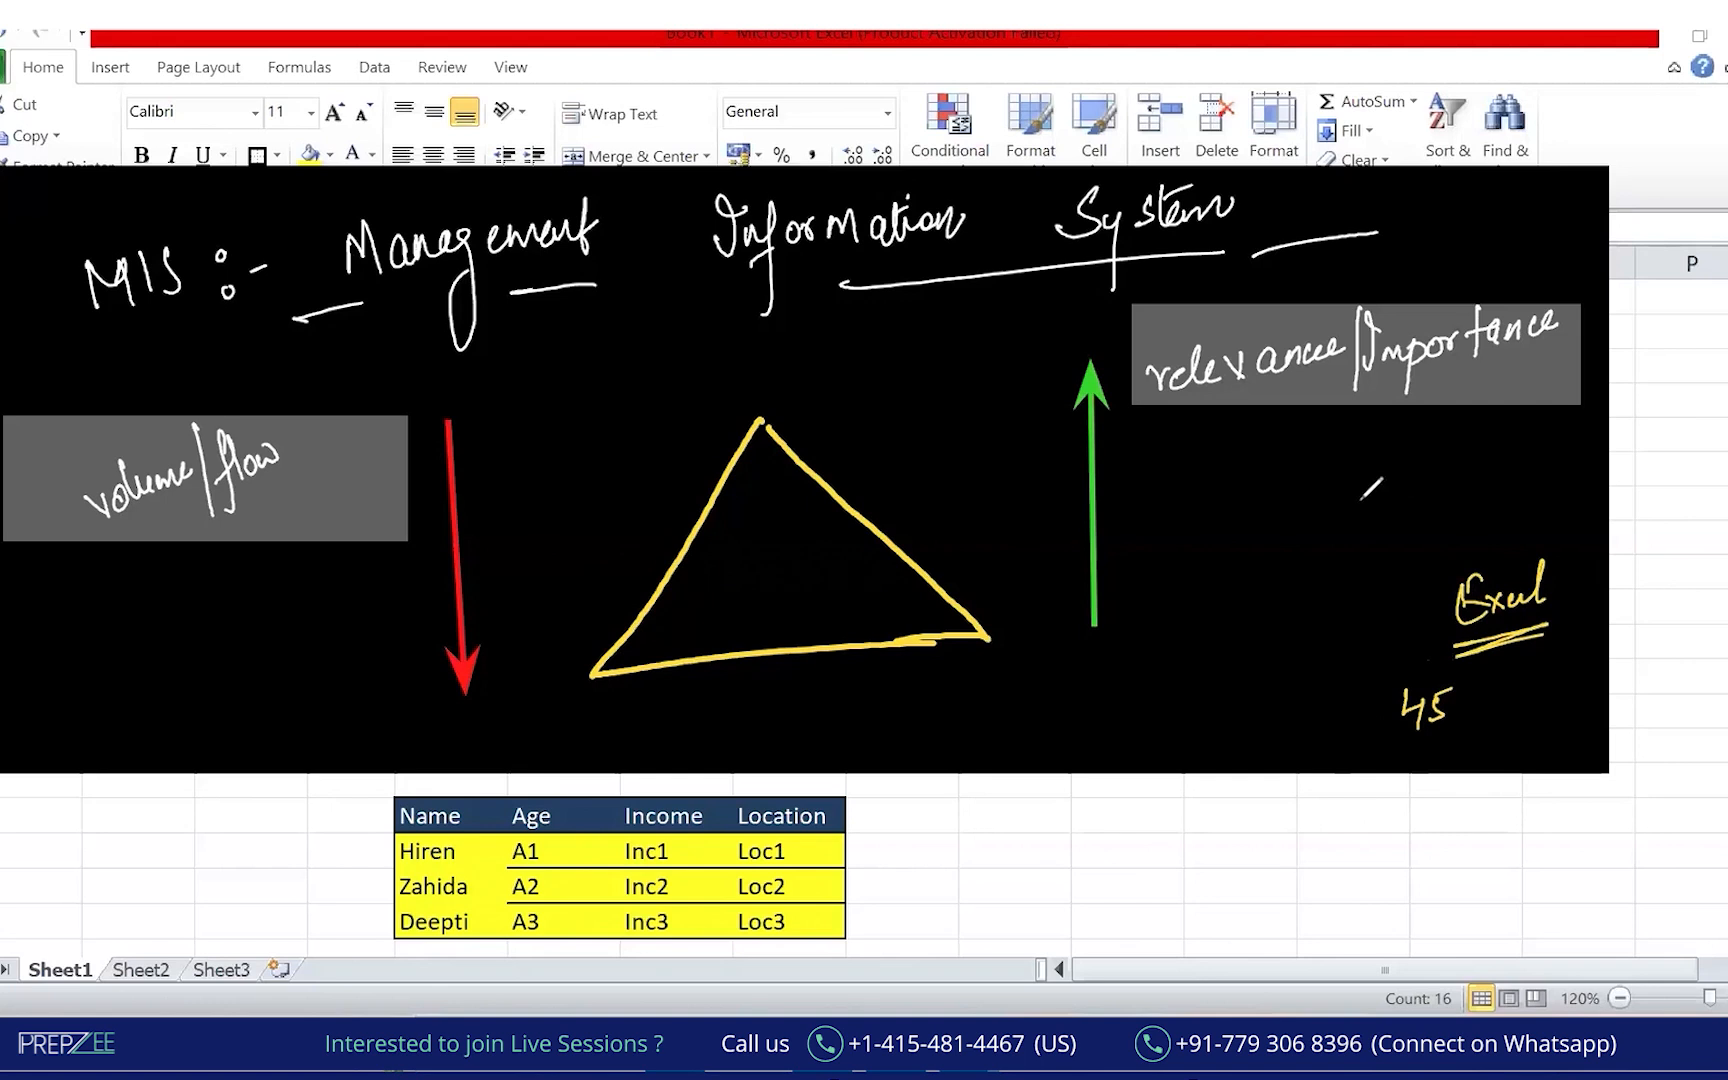
{"action": "mouse_move", "coordinate": [1408, 660]}
{"action": "left_mouse_down"}
{"action": "mouse_move", "coordinate": [1388, 744]}
{"action": "mouse_move", "coordinate": [1370, 660]}
{"action": "left_mouse_up"}
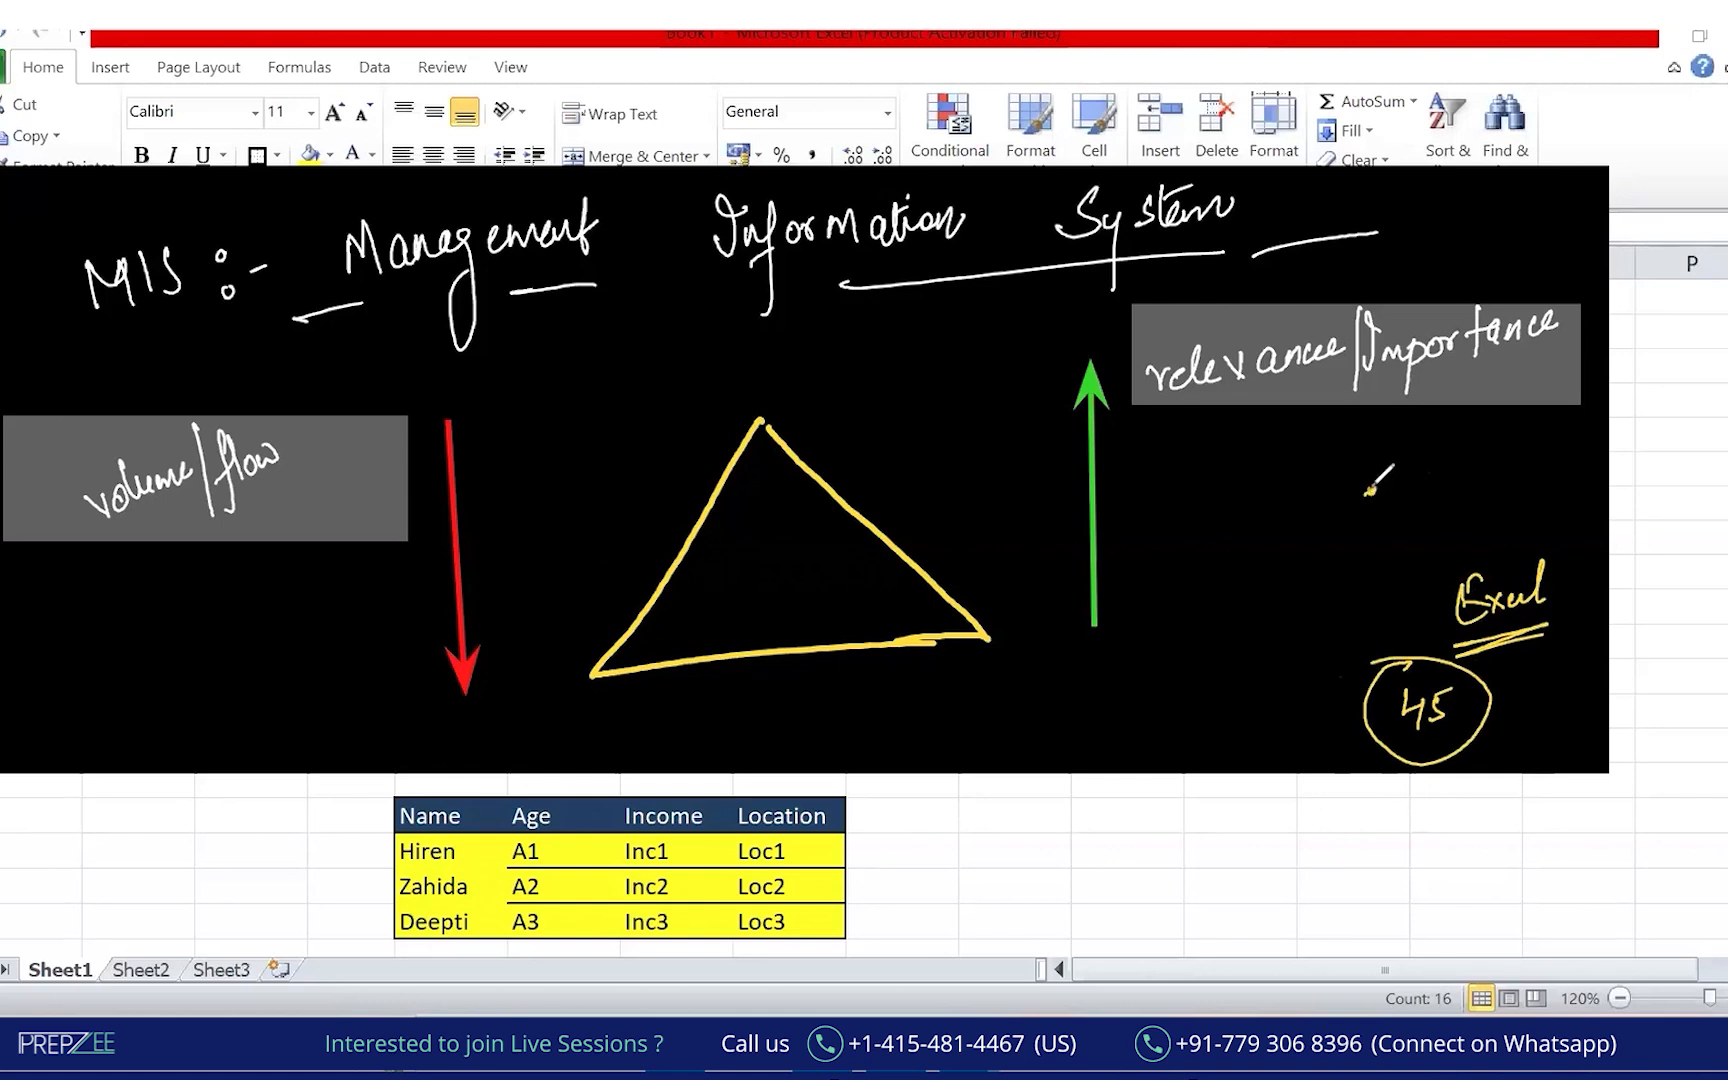
Sketch two bracketed stacks of yellow lines labelled 03/11 and 04/11.
{"action": "left_click_drag", "start_coordinate": [1367, 494], "coordinate": [1395, 482]}
{"action": "mouse_move", "coordinate": [1255, 505]}
{"action": "left_mouse_down"}
{"action": "mouse_move", "coordinate": [1310, 501]}
{"action": "mouse_move", "coordinate": [1300, 550]}
{"action": "left_mouse_up"}
{"action": "mouse_move", "coordinate": [1252, 571]}
{"action": "left_mouse_down"}
{"action": "mouse_move", "coordinate": [1296, 568]}
{"action": "mouse_move", "coordinate": [1291, 627]}
{"action": "left_mouse_up"}
{"action": "left_click", "coordinate": [1256, 632]}
{"action": "mouse_move", "coordinate": [1250, 478]}
{"action": "left_mouse_down"}
{"action": "mouse_move", "coordinate": [1214, 612]}
{"action": "mouse_move", "coordinate": [1270, 668]}
{"action": "left_mouse_up"}
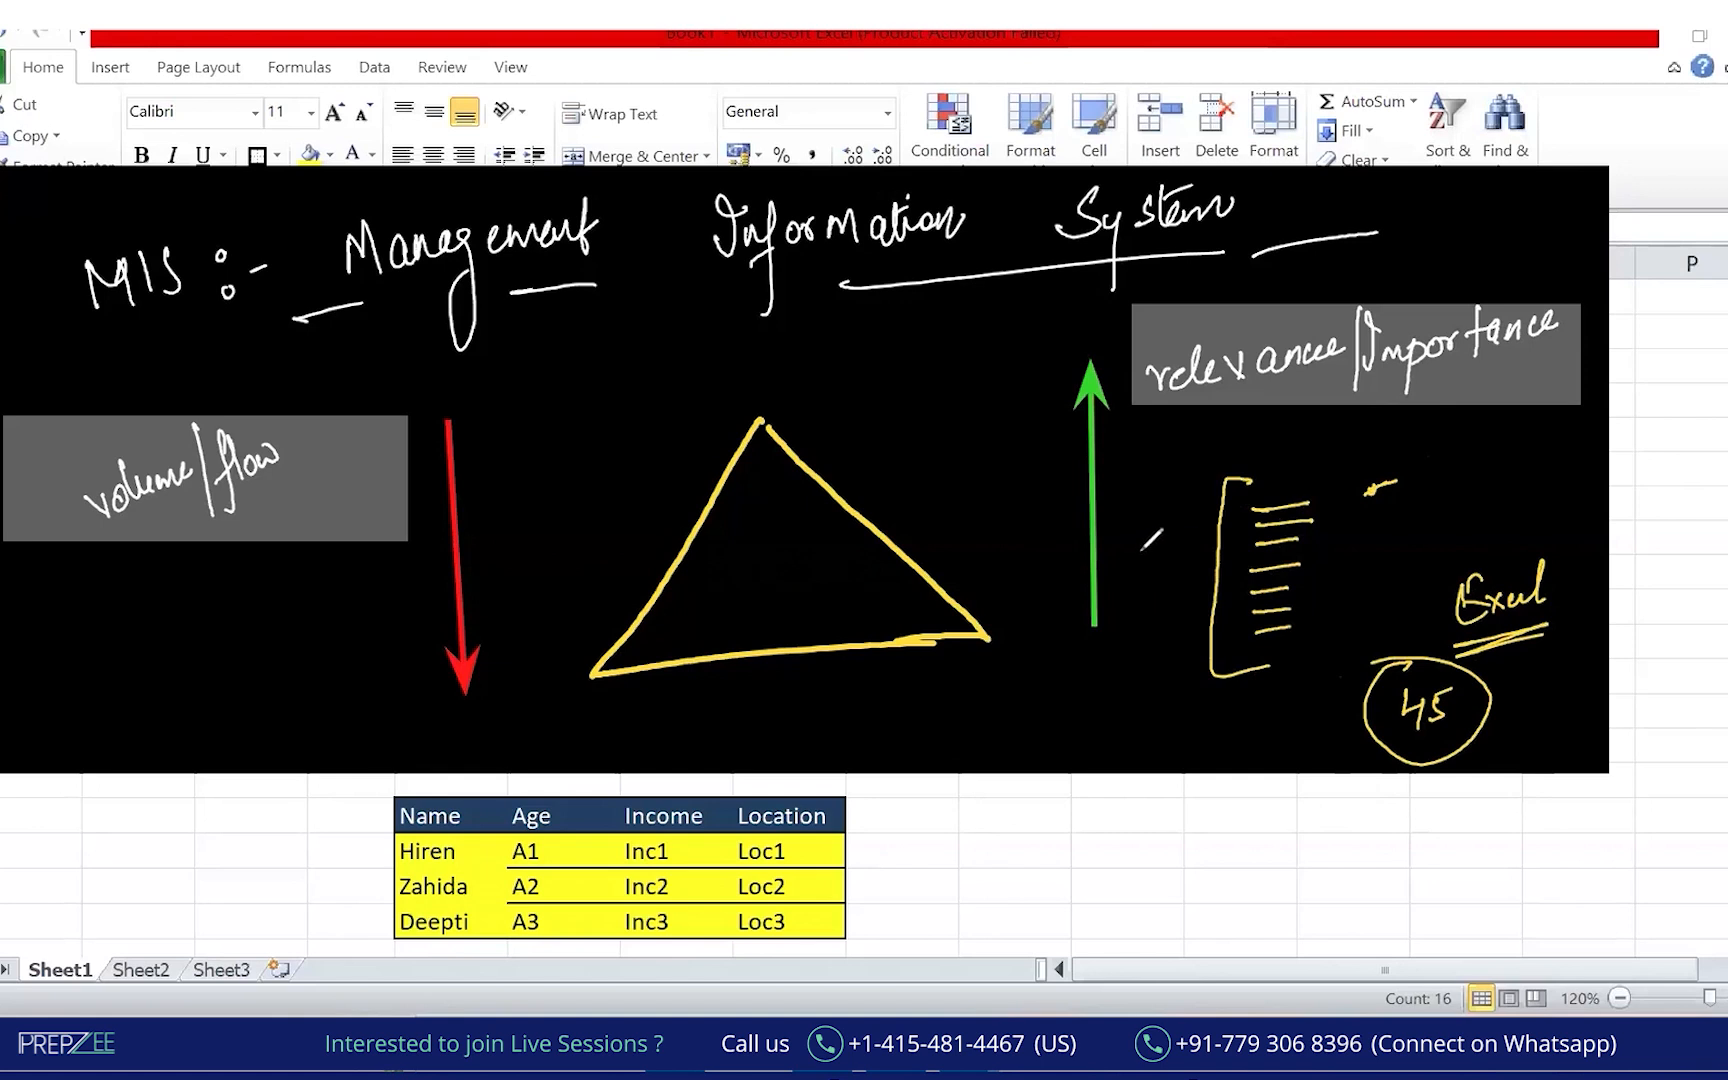
{"action": "left_click_drag", "start_coordinate": [1141, 541], "coordinate": [1170, 556]}
{"action": "left_click_drag", "start_coordinate": [1179, 530], "coordinate": [1179, 555]}
{"action": "left_click_drag", "start_coordinate": [1235, 682], "coordinate": [1252, 782]}
{"action": "left_click_drag", "start_coordinate": [1150, 722], "coordinate": [1162, 744]}
{"action": "mouse_move", "coordinate": [1176, 720]}
{"action": "left_mouse_down"}
{"action": "mouse_move", "coordinate": [1170, 742]}
{"action": "mouse_move", "coordinate": [1185, 742]}
{"action": "left_mouse_up"}
{"action": "left_click_drag", "start_coordinate": [1196, 720], "coordinate": [1271, 719]}
Draw a short yellow line inside the lower 04/11 bracket.
{"action": "mouse_move", "coordinate": [1237, 740]}
{"action": "left_mouse_down"}
{"action": "mouse_move", "coordinate": [1265, 734]}
{"action": "mouse_move", "coordinate": [1260, 763]}
{"action": "left_mouse_up"}
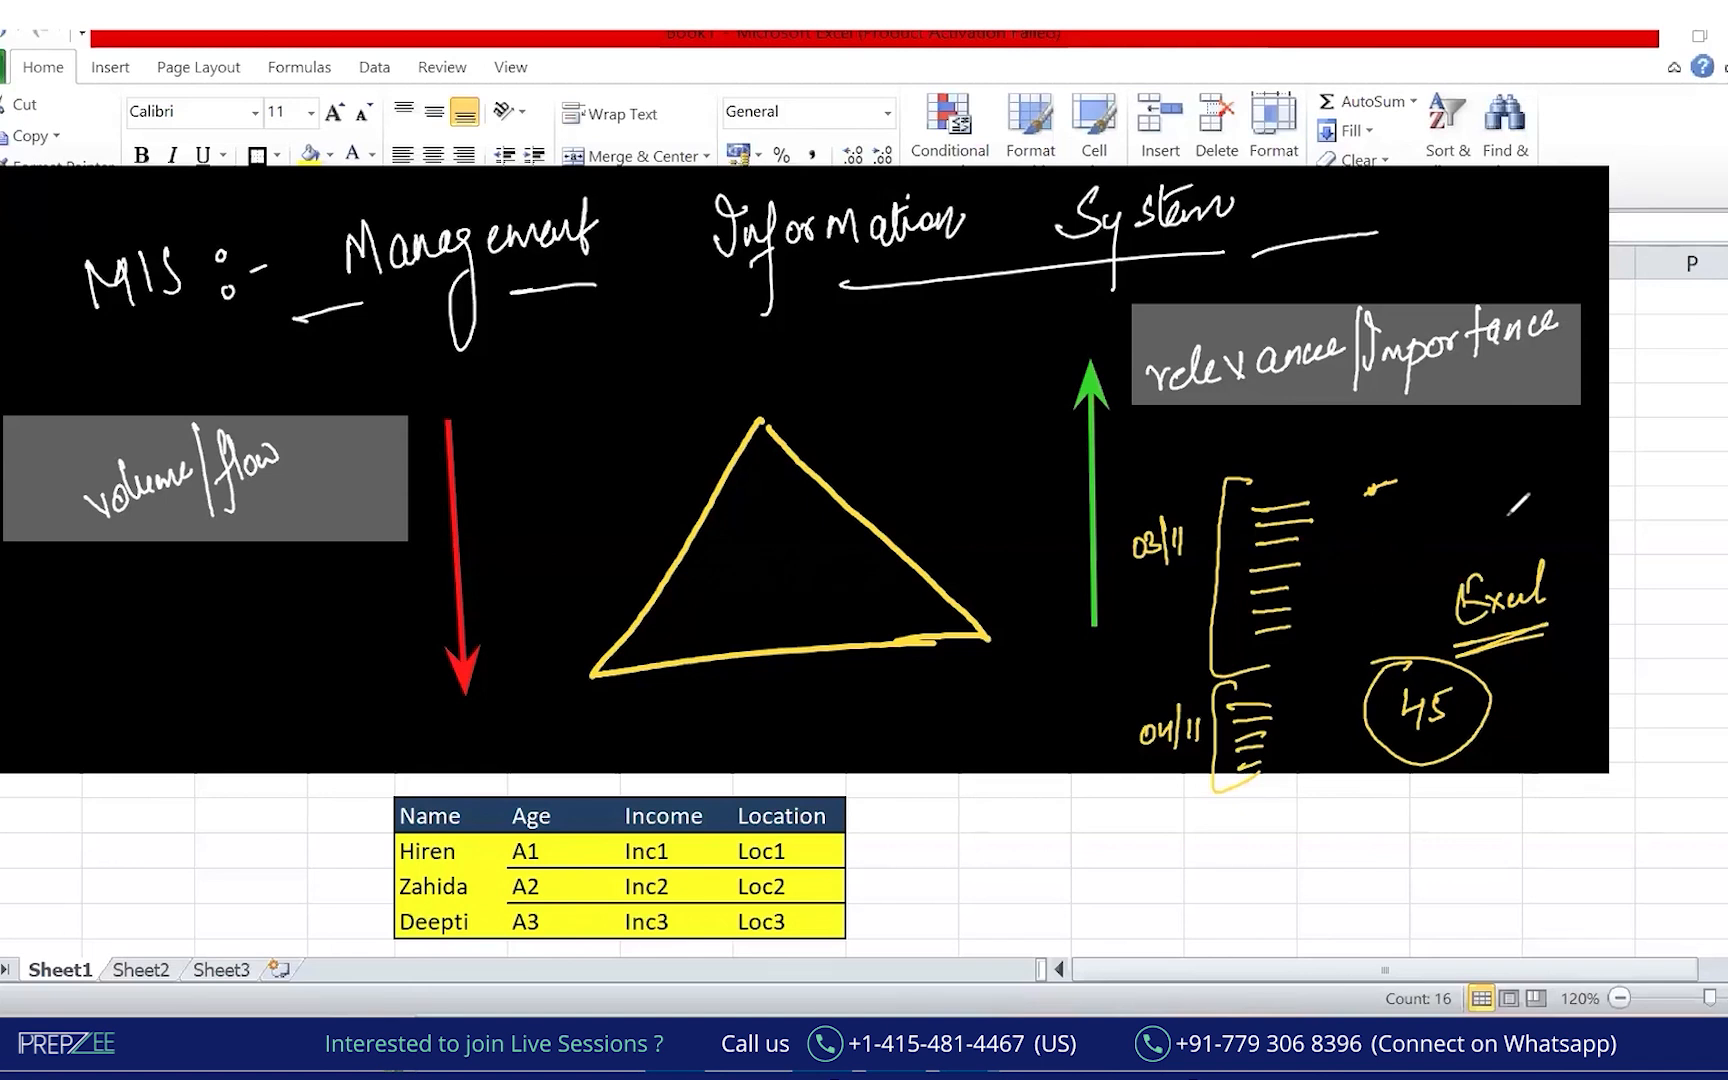
Circle and underline the handwritten Excel, then write 'year → charts' in red below it.
{"action": "mouse_move", "coordinate": [1520, 518]}
{"action": "left_mouse_down"}
{"action": "mouse_move", "coordinate": [1418, 538]}
{"action": "mouse_move", "coordinate": [1575, 665]}
{"action": "mouse_move", "coordinate": [1510, 522]}
{"action": "left_mouse_up"}
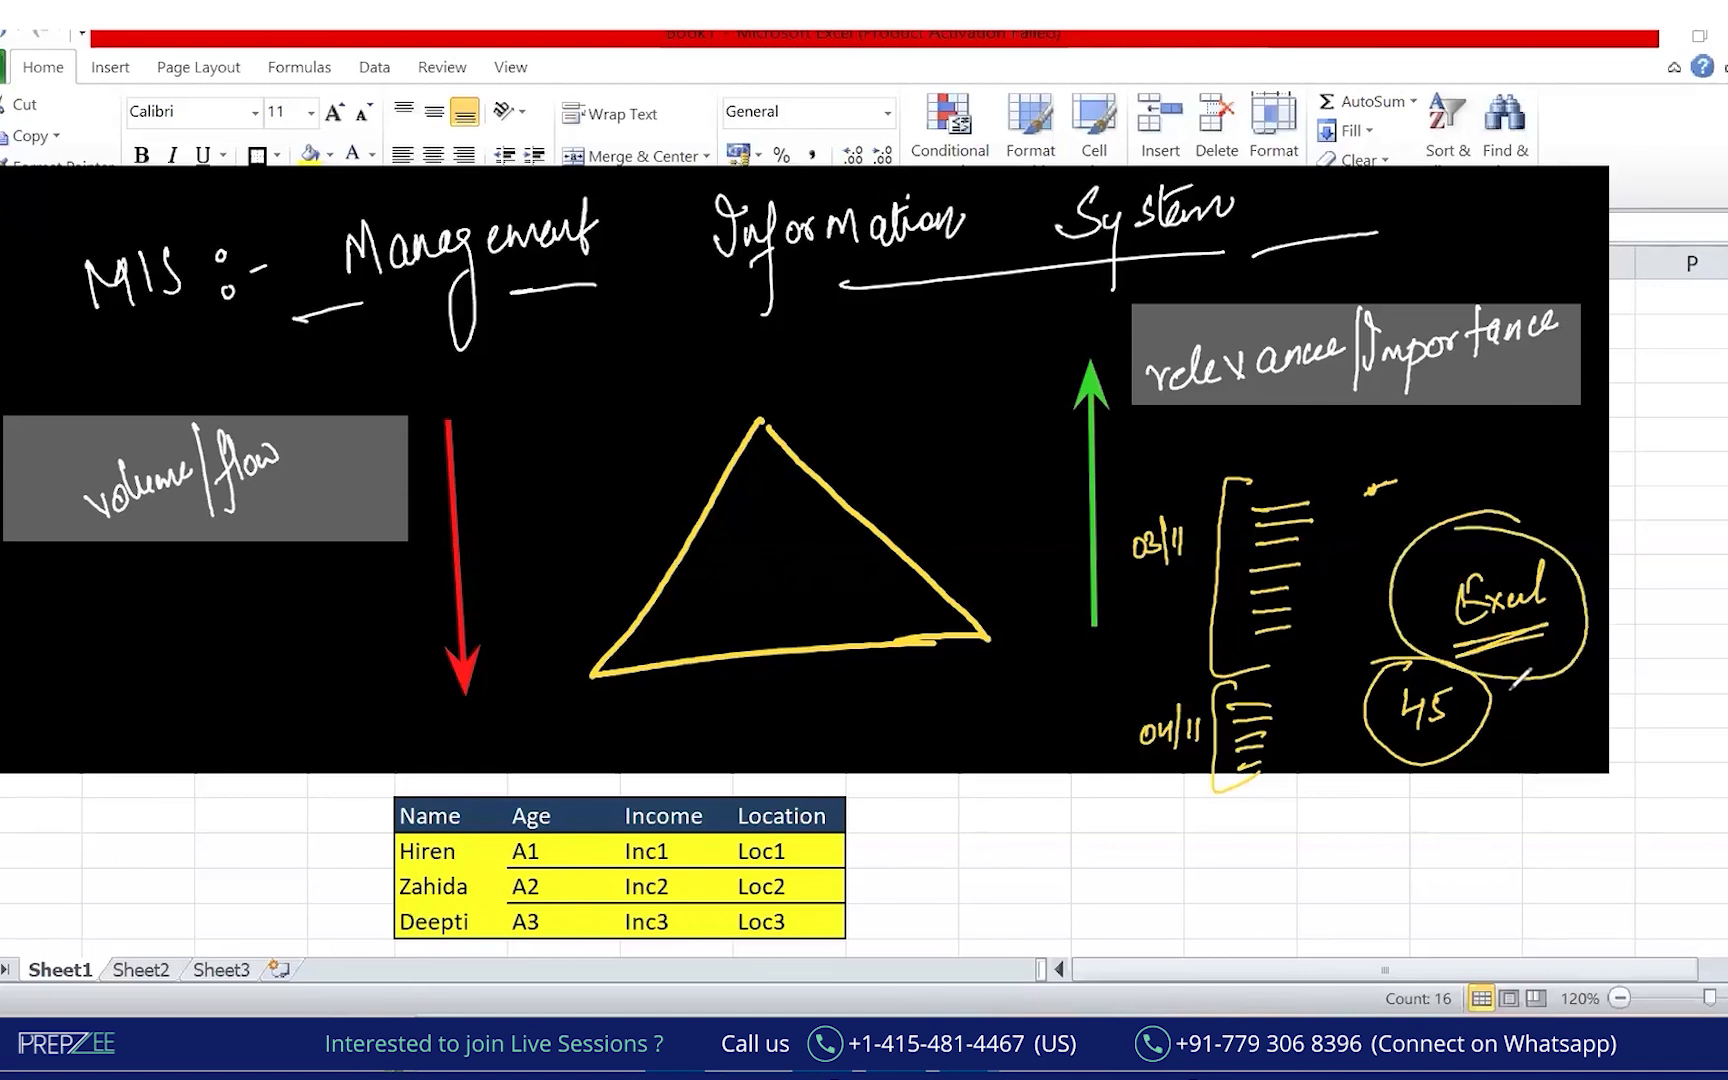
{"action": "left_click_drag", "start_coordinate": [1503, 668], "coordinate": [1534, 658]}
{"action": "left_click_drag", "start_coordinate": [1417, 840], "coordinate": [1424, 860]}
{"action": "left_click_drag", "start_coordinate": [1433, 836], "coordinate": [1430, 888]}
{"action": "left_click_drag", "start_coordinate": [1446, 854], "coordinate": [1578, 833]}
{"action": "mouse_move", "coordinate": [1562, 826]}
{"action": "left_mouse_down"}
{"action": "mouse_move", "coordinate": [1566, 843]}
{"action": "mouse_move", "coordinate": [1600, 830]}
{"action": "left_mouse_up"}
{"action": "mouse_move", "coordinate": [1621, 791]}
{"action": "left_mouse_down"}
{"action": "mouse_move", "coordinate": [1612, 836]}
{"action": "mouse_move", "coordinate": [1660, 810]}
{"action": "mouse_move", "coordinate": [1688, 822]}
{"action": "left_mouse_up"}
{"action": "left_click_drag", "start_coordinate": [1578, 862], "coordinate": [1684, 845]}
Sketch a red pie chart with a slice labelled 65%.
{"action": "mouse_move", "coordinate": [1566, 888]}
{"action": "left_mouse_down"}
{"action": "mouse_move", "coordinate": [1614, 948]}
{"action": "mouse_move", "coordinate": [1500, 910]}
{"action": "mouse_move", "coordinate": [1560, 886]}
{"action": "left_mouse_up"}
{"action": "mouse_move", "coordinate": [1530, 1000]}
{"action": "left_mouse_down"}
{"action": "mouse_move", "coordinate": [1555, 932]}
{"action": "mouse_move", "coordinate": [1622, 966]}
{"action": "mouse_move", "coordinate": [1567, 940]}
{"action": "left_mouse_up"}
{"action": "left_click", "coordinate": [1602, 921]}
{"action": "mouse_move", "coordinate": [1573, 916]}
{"action": "left_mouse_down"}
{"action": "mouse_move", "coordinate": [1616, 926]}
{"action": "mouse_move", "coordinate": [1557, 996]}
{"action": "mouse_move", "coordinate": [1580, 985]}
{"action": "mouse_move", "coordinate": [1481, 1016]}
{"action": "left_mouse_up"}
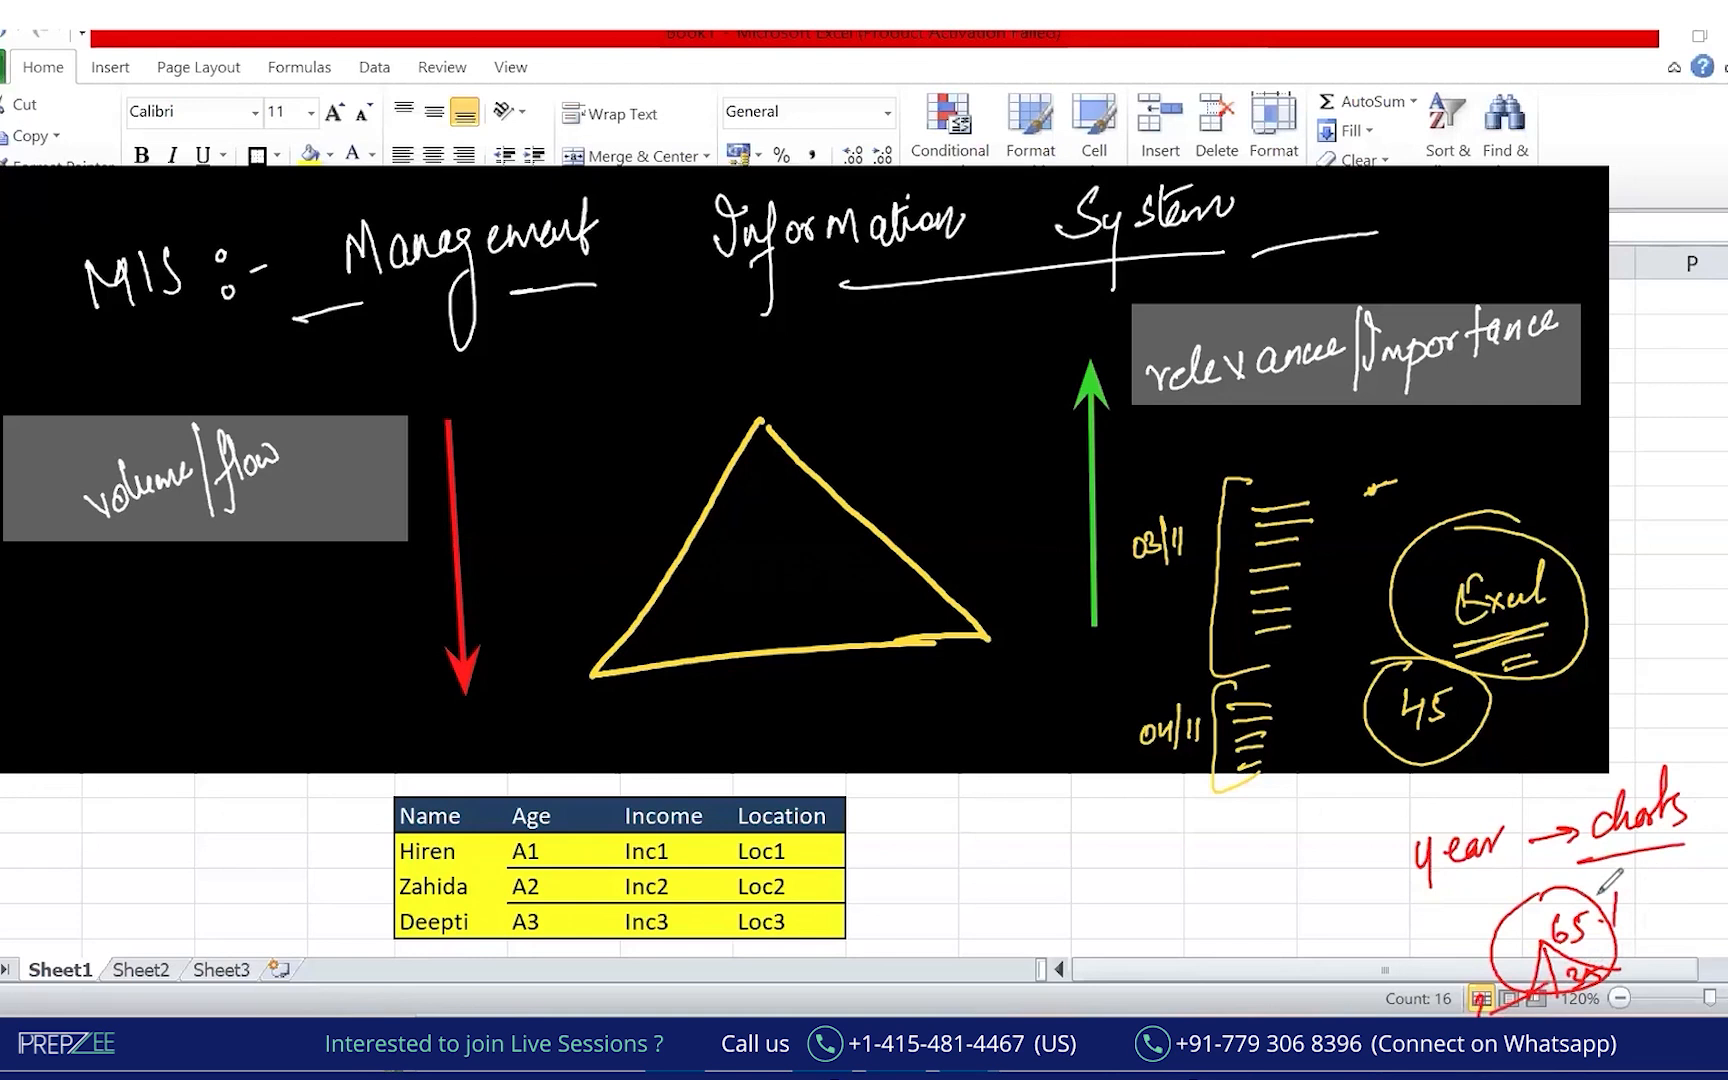
Re-circle the 65% pie, add an arrow to it, strike the 03/11 lines, and arrow toward Excel.
{"action": "mouse_move", "coordinate": [1585, 876]}
{"action": "left_mouse_down"}
{"action": "mouse_move", "coordinate": [1560, 966]}
{"action": "mouse_move", "coordinate": [1630, 900]}
{"action": "left_mouse_up"}
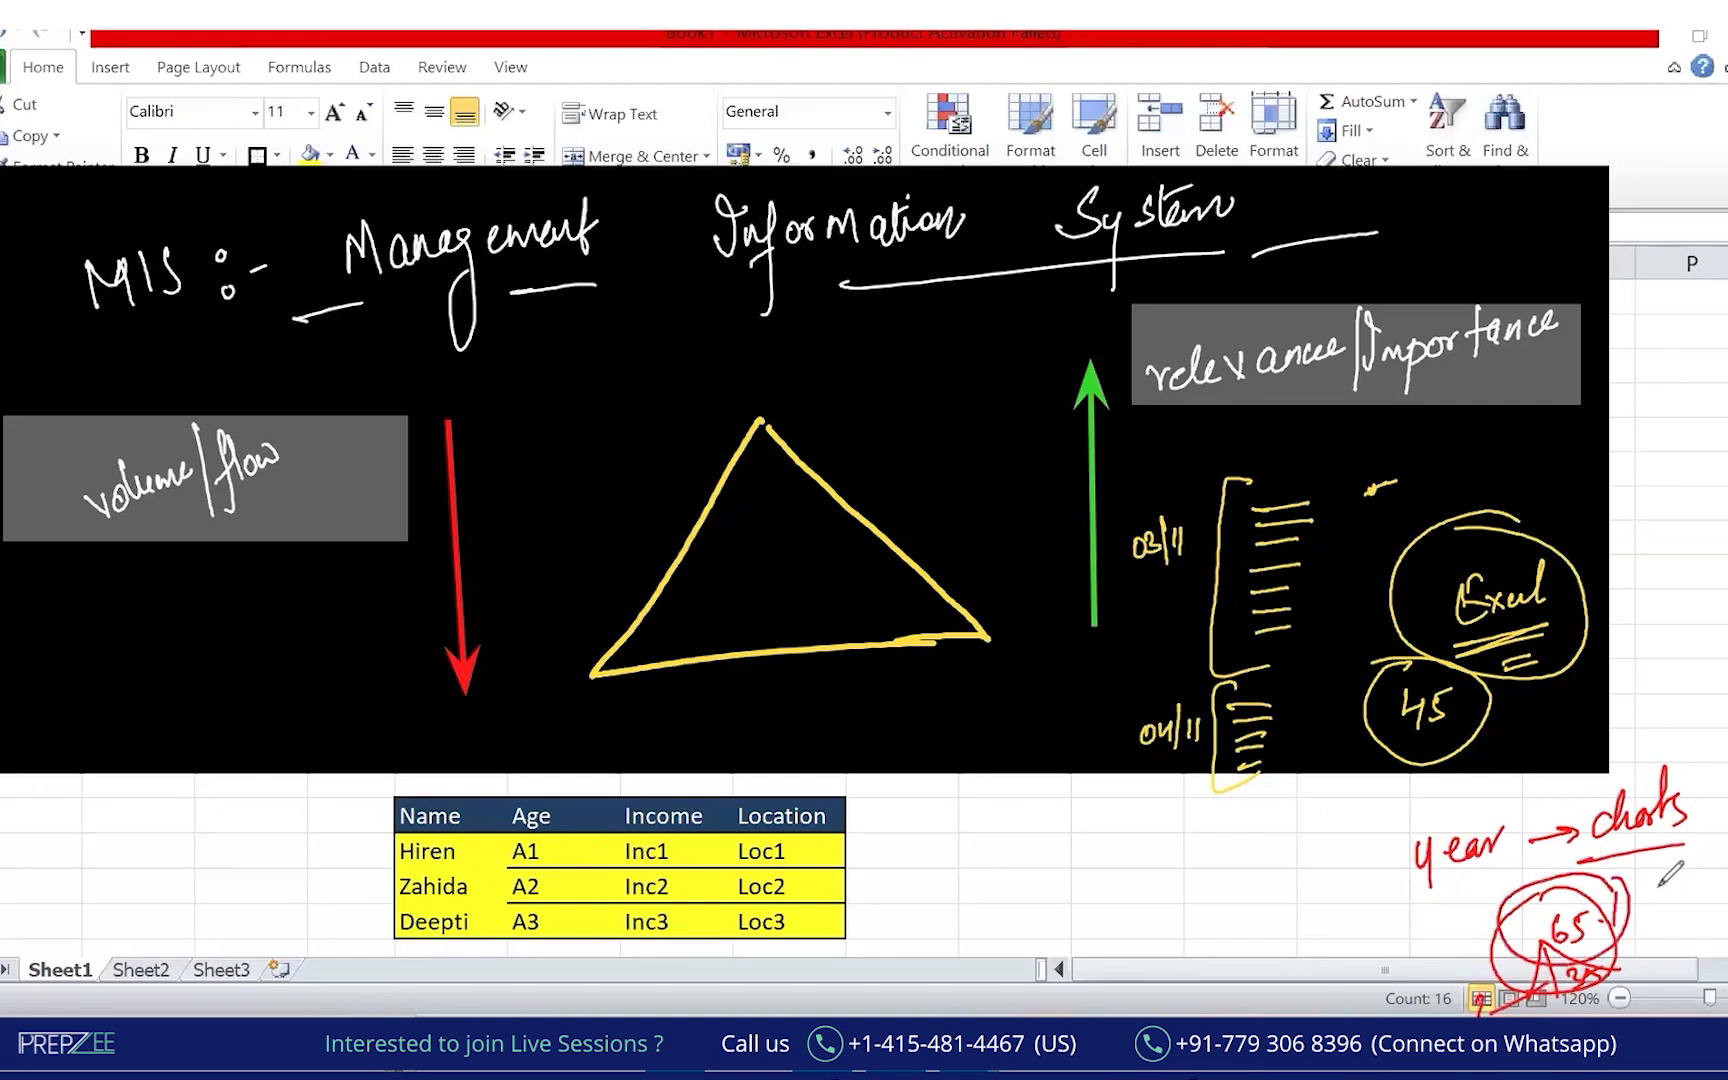
{"action": "left_click_drag", "start_coordinate": [1497, 921], "coordinate": [1450, 946]}
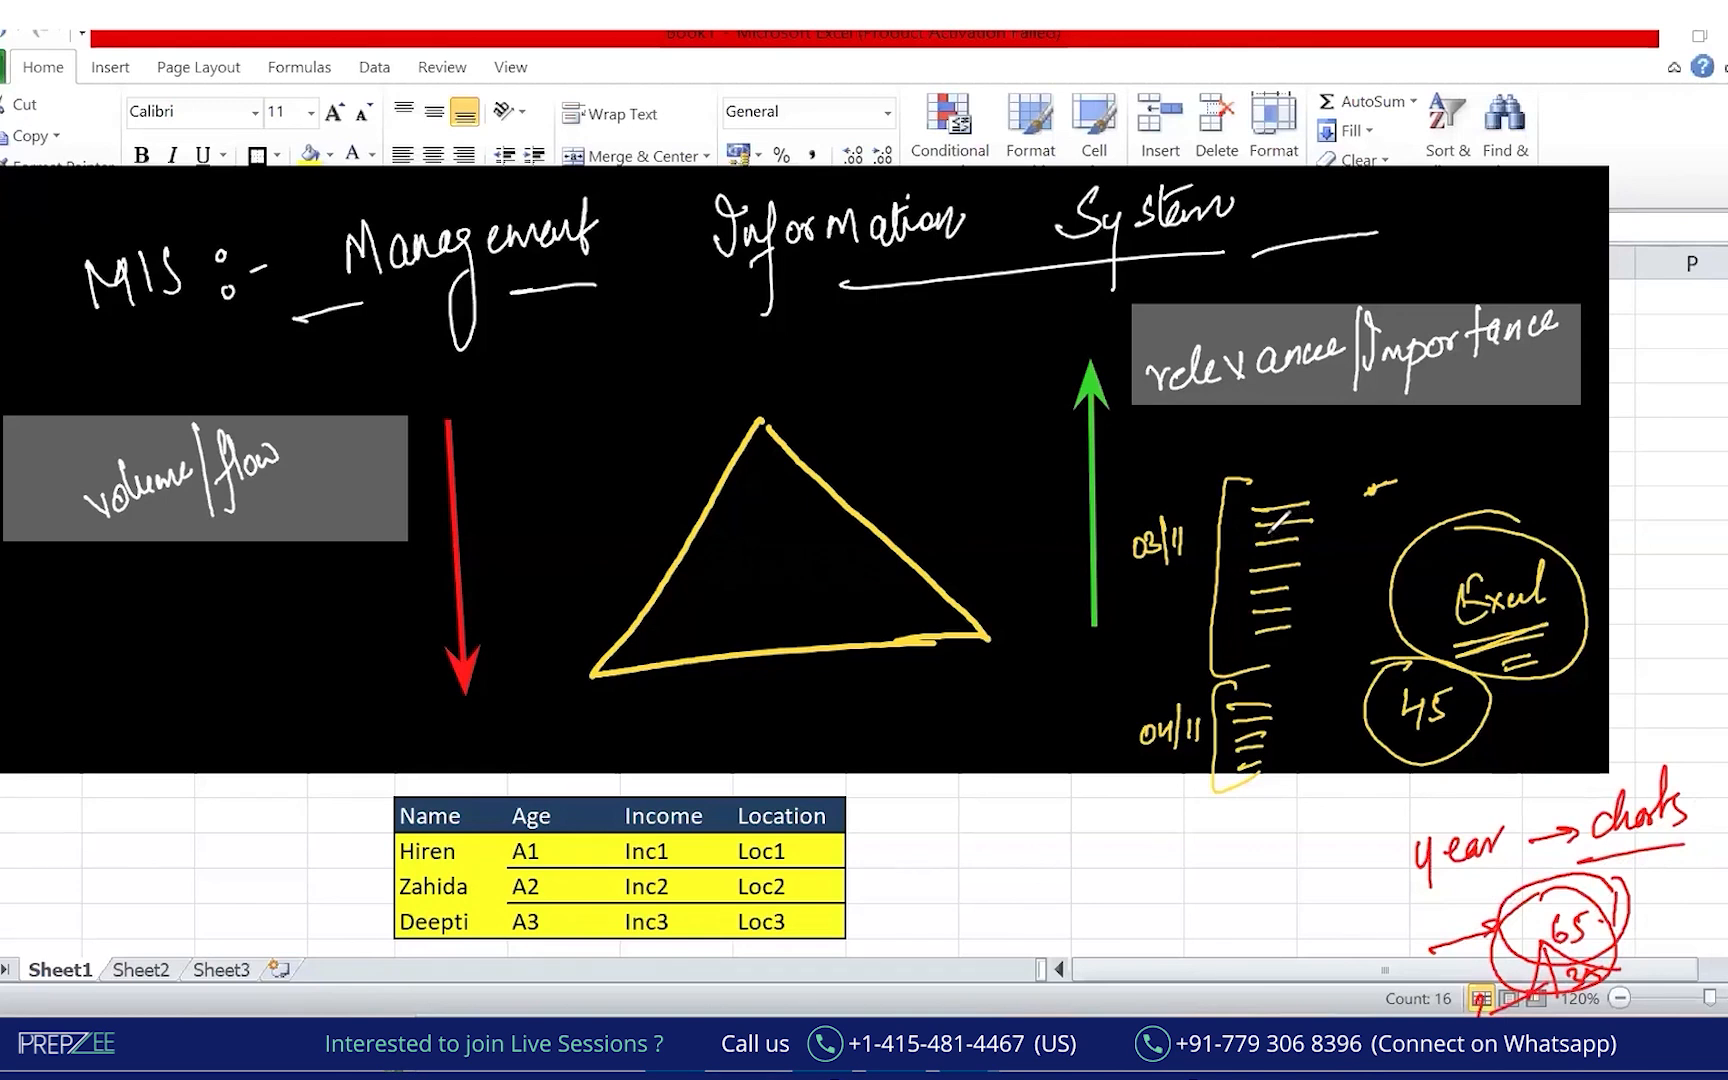
{"action": "left_click_drag", "start_coordinate": [1272, 522], "coordinate": [1262, 540]}
{"action": "left_click_drag", "start_coordinate": [1705, 423], "coordinate": [1609, 530]}
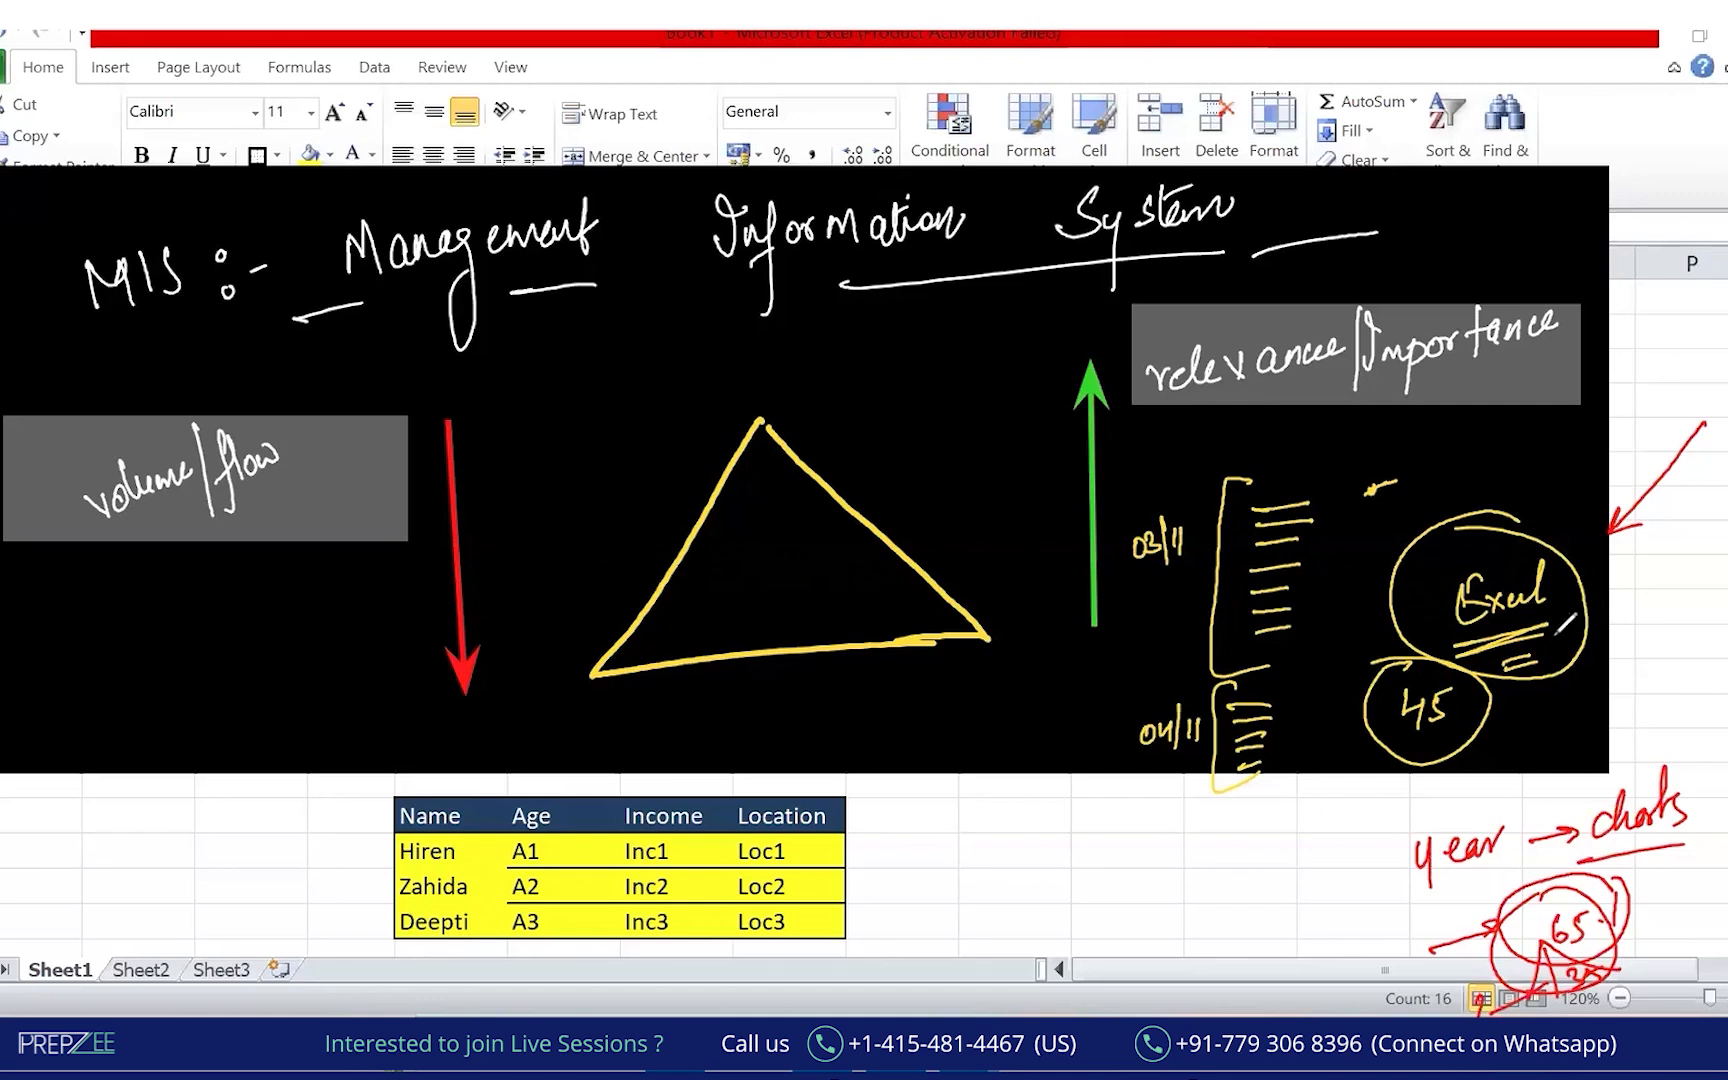
Write SQL, Python and Power BI in red to the right of Excel.
{"action": "mouse_move", "coordinate": [1662, 538]}
{"action": "left_mouse_down"}
{"action": "mouse_move", "coordinate": [1643, 562]}
{"action": "mouse_move", "coordinate": [1714, 560]}
{"action": "left_mouse_up"}
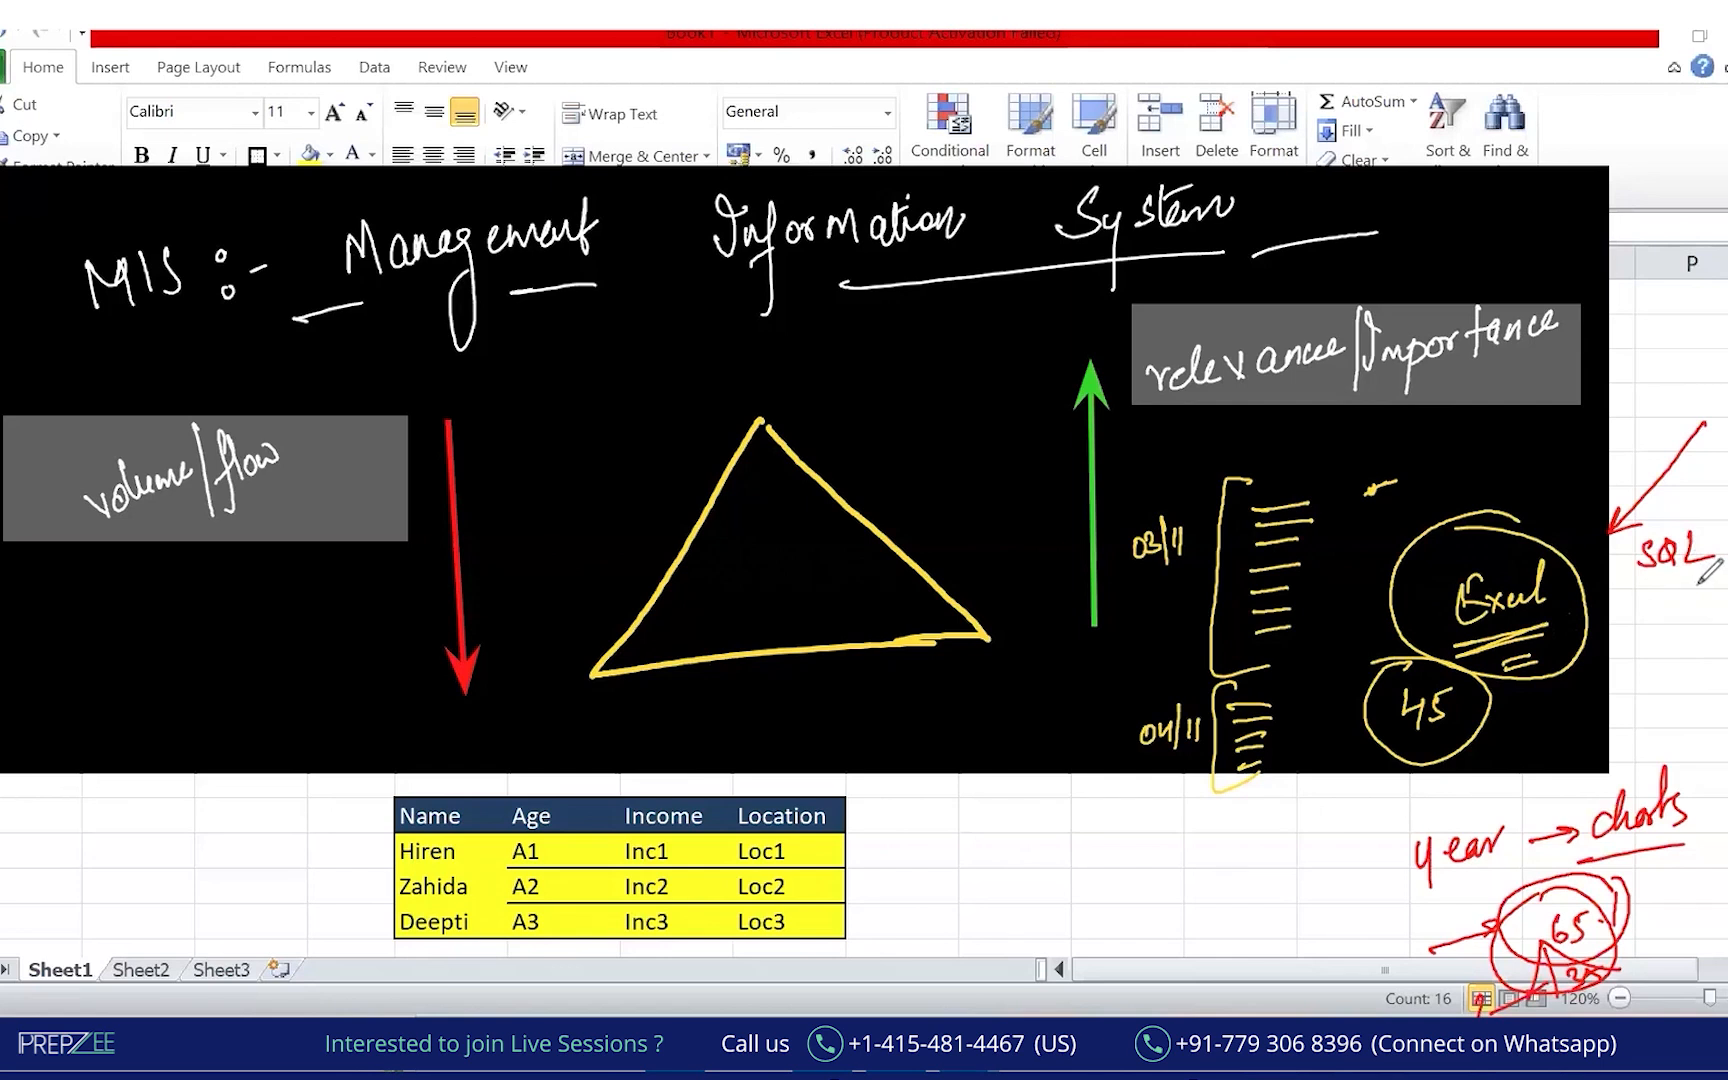
{"action": "mouse_move", "coordinate": [1638, 636]}
{"action": "left_mouse_down"}
{"action": "mouse_move", "coordinate": [1650, 600]}
{"action": "mouse_move", "coordinate": [1636, 655]}
{"action": "mouse_move", "coordinate": [1690, 610]}
{"action": "mouse_move", "coordinate": [1712, 615]}
{"action": "mouse_move", "coordinate": [1705, 590]}
{"action": "left_mouse_up"}
{"action": "mouse_move", "coordinate": [1634, 660]}
{"action": "left_mouse_down"}
{"action": "mouse_move", "coordinate": [1648, 700]}
{"action": "mouse_move", "coordinate": [1727, 678]}
{"action": "left_mouse_up"}
{"action": "left_click_drag", "start_coordinate": [1636, 732], "coordinate": [1727, 706]}
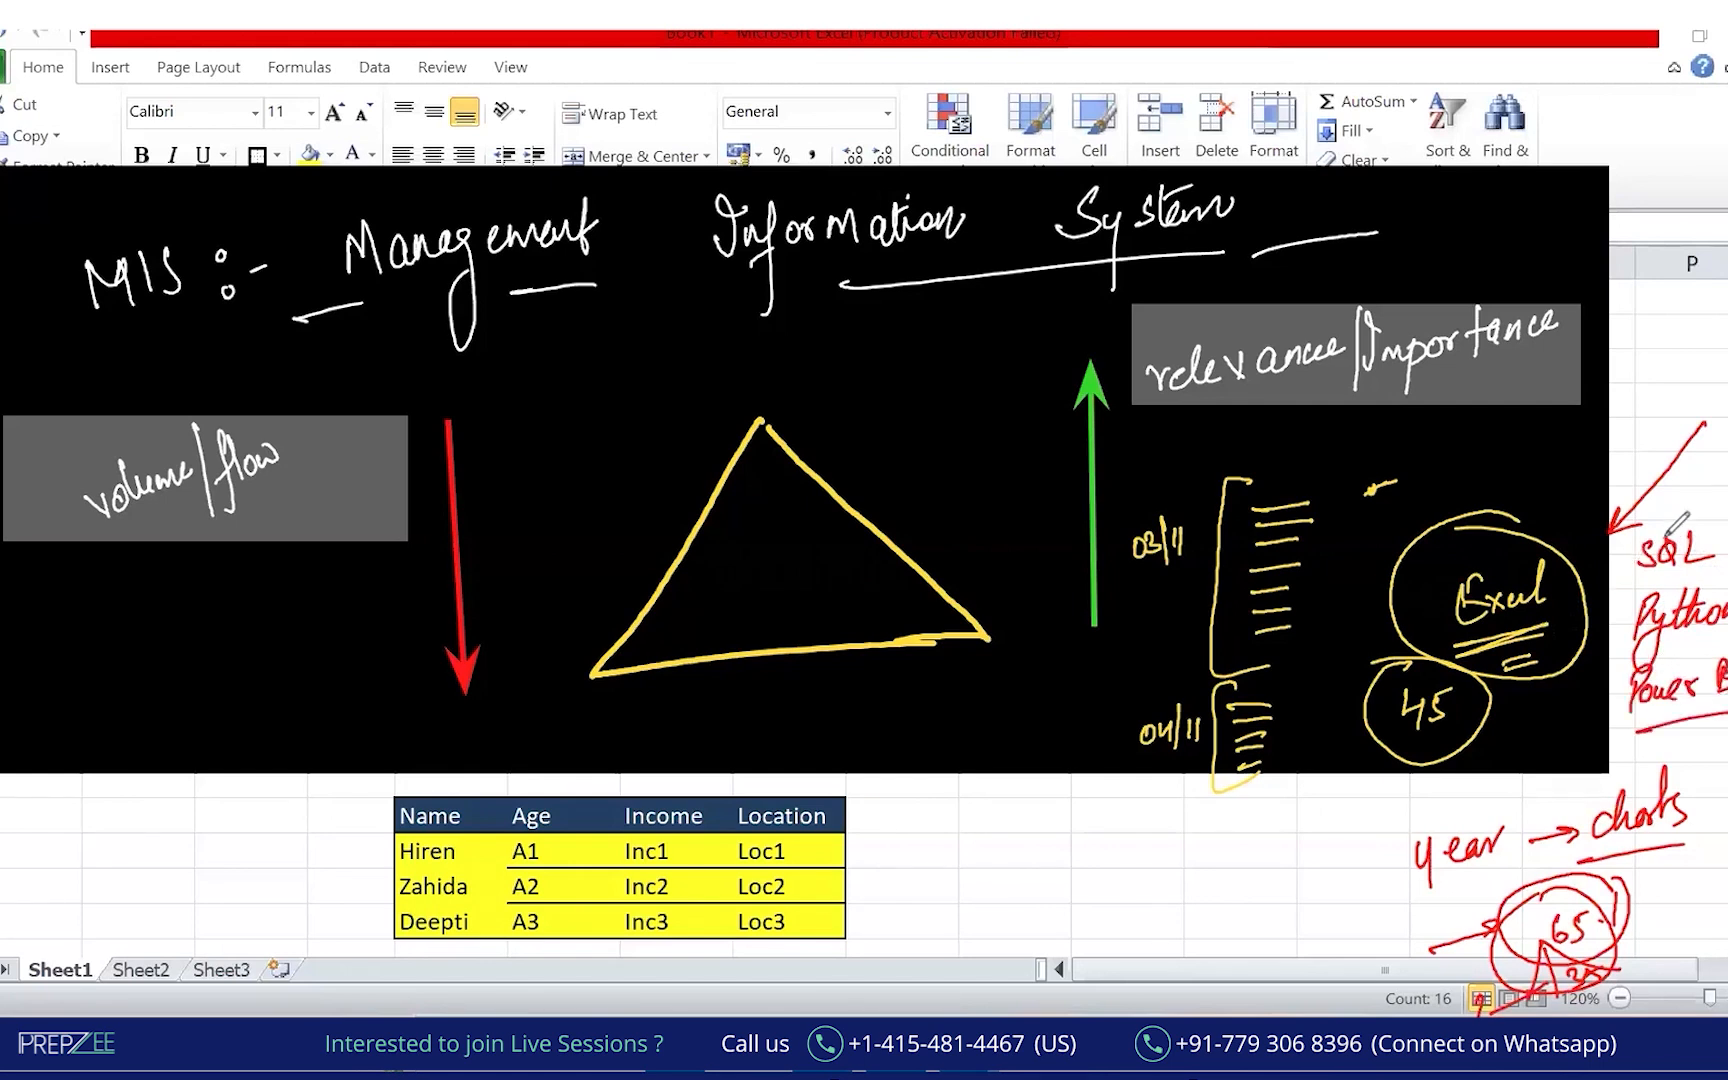
Draw red arrows from the Excel circle to SQL, Python and Power BI.
{"action": "left_click_drag", "start_coordinate": [1565, 580], "coordinate": [1625, 558]}
{"action": "left_click_drag", "start_coordinate": [1558, 630], "coordinate": [1612, 620]}
{"action": "left_click_drag", "start_coordinate": [1548, 680], "coordinate": [1612, 700]}
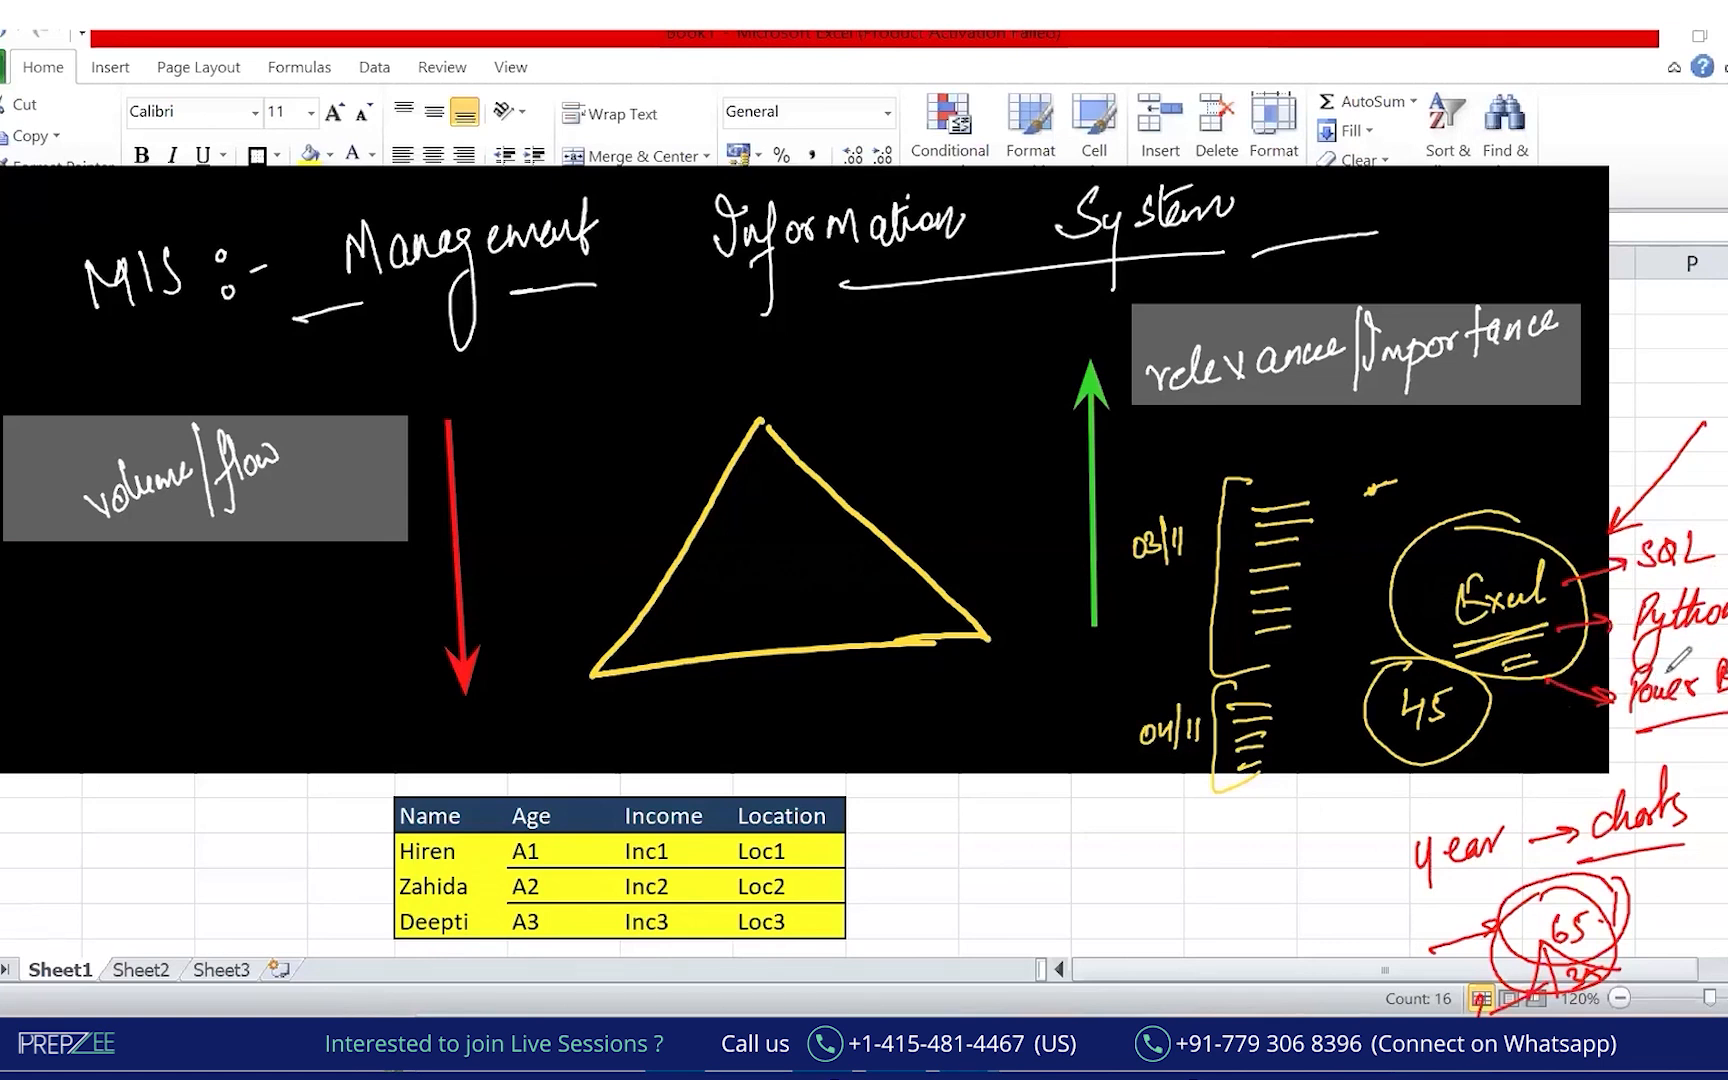
{"action": "left_click_drag", "start_coordinate": [1572, 577], "coordinate": [1561, 591]}
Write CEO at the apex, underlined 'workers' at the base, and role abbreviations beside workers.
{"action": "mouse_move", "coordinate": [787, 377]}
{"action": "left_mouse_down"}
{"action": "mouse_move", "coordinate": [786, 399]}
{"action": "mouse_move", "coordinate": [822, 395]}
{"action": "mouse_move", "coordinate": [831, 368]}
{"action": "left_mouse_up"}
{"action": "left_click_drag", "start_coordinate": [636, 656], "coordinate": [680, 655]}
{"action": "left_click_drag", "start_coordinate": [820, 649], "coordinate": [902, 634]}
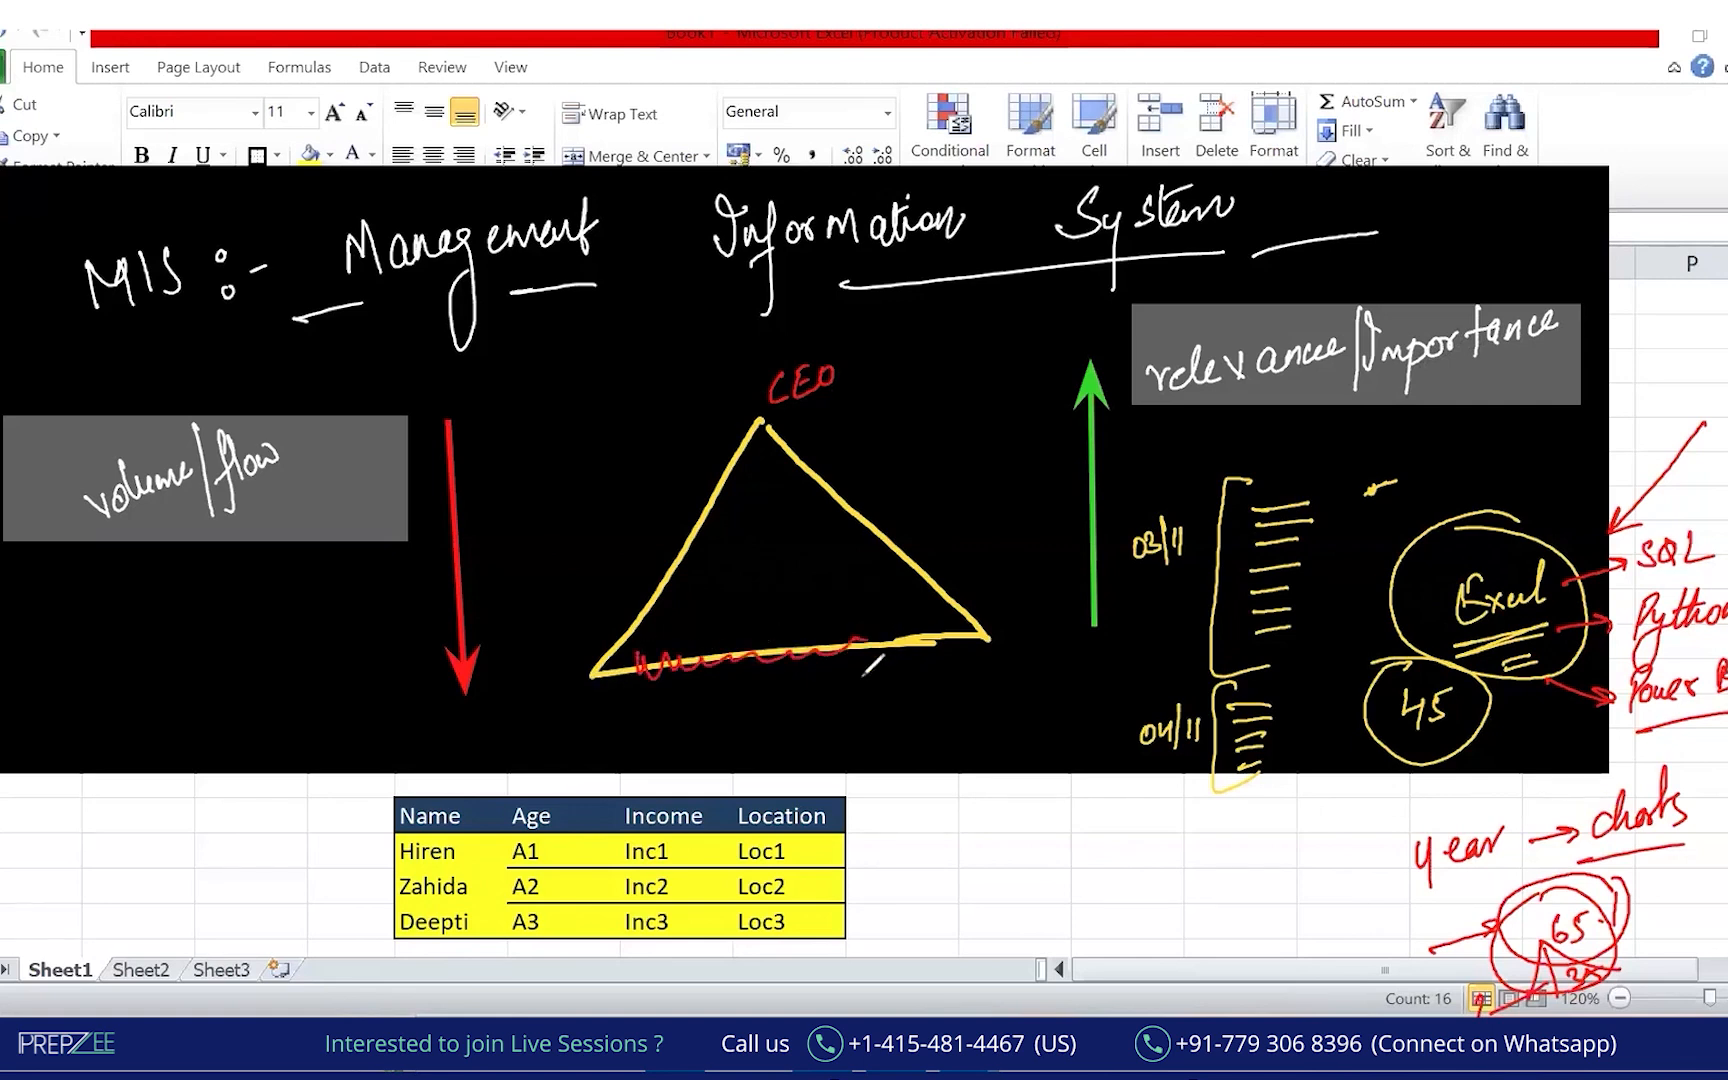
{"action": "left_click_drag", "start_coordinate": [726, 702], "coordinate": [816, 700]}
{"action": "left_click_drag", "start_coordinate": [732, 740], "coordinate": [824, 722]}
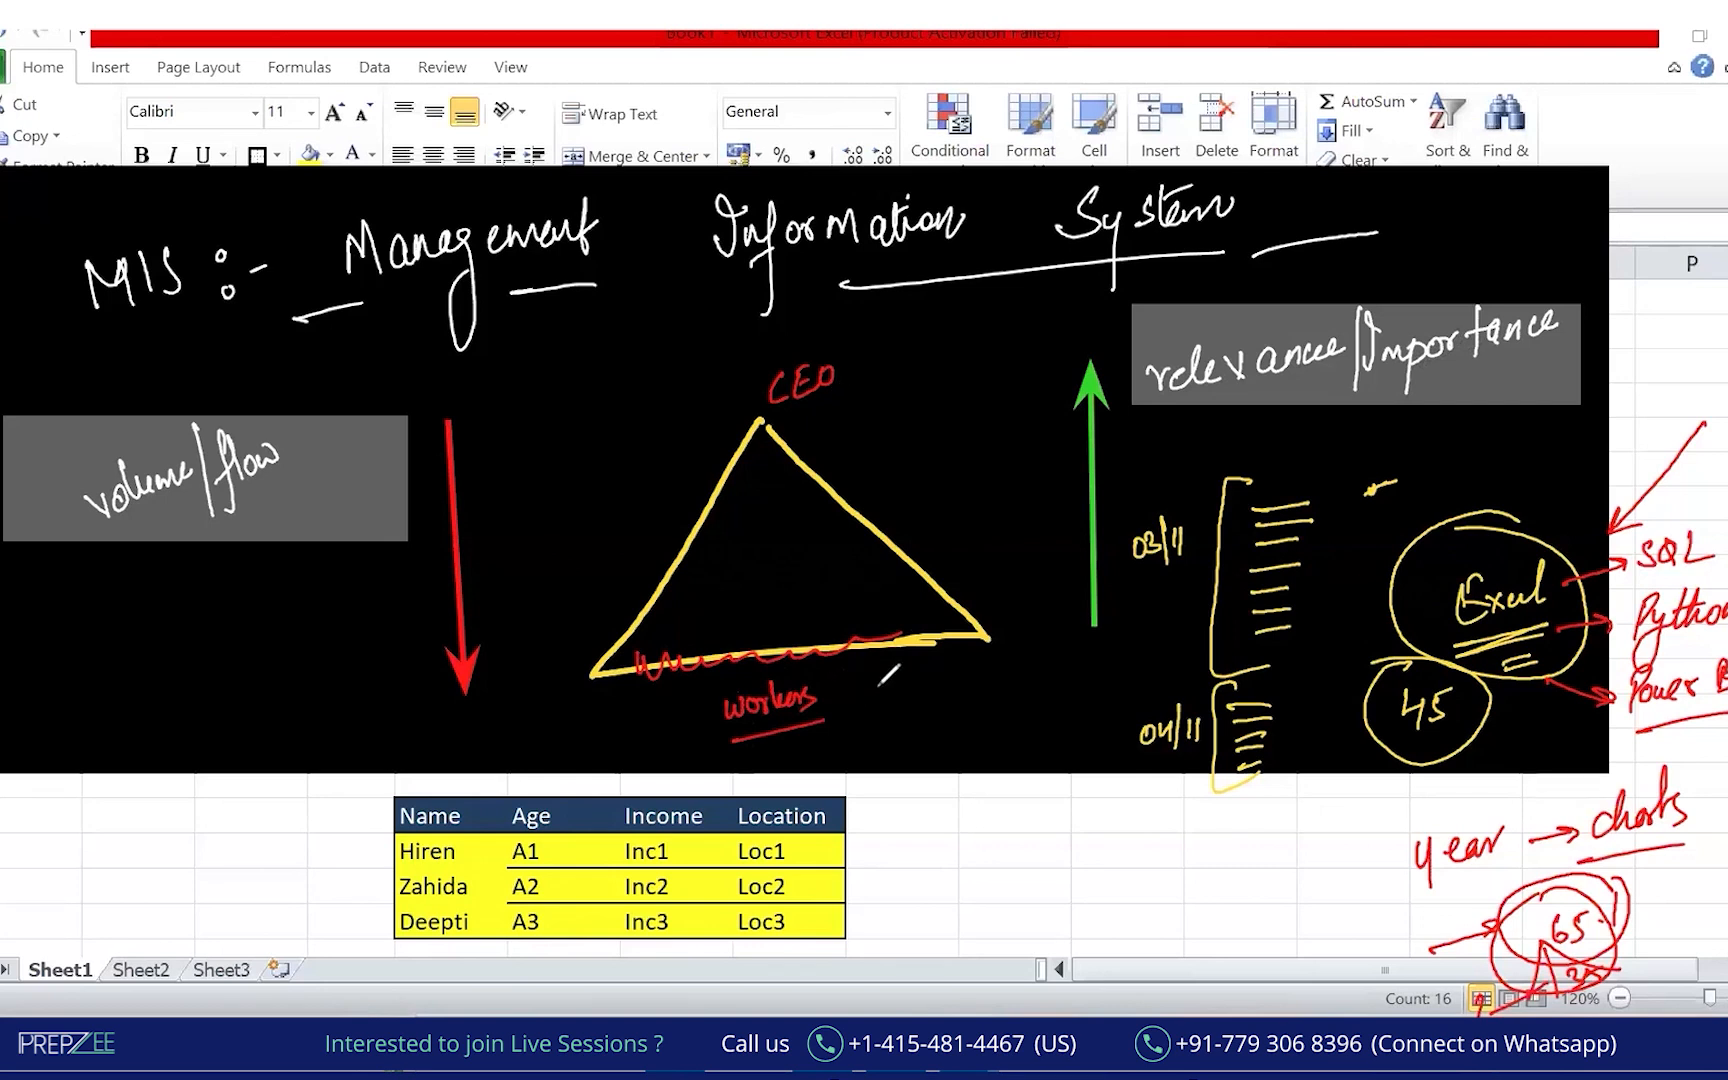
{"action": "mouse_move", "coordinate": [877, 683]}
{"action": "left_mouse_down"}
{"action": "mouse_move", "coordinate": [898, 665]}
{"action": "mouse_move", "coordinate": [978, 688]}
{"action": "mouse_move", "coordinate": [1030, 662]}
{"action": "mouse_move", "coordinate": [1049, 684]}
{"action": "mouse_move", "coordinate": [1028, 700]}
{"action": "left_mouse_up"}
Draw red horizontal bands across the triangle from base to just below CEO.
{"action": "mouse_move", "coordinate": [612, 645]}
{"action": "left_mouse_down"}
{"action": "mouse_move", "coordinate": [712, 600]}
{"action": "mouse_move", "coordinate": [935, 568]}
{"action": "mouse_move", "coordinate": [850, 605]}
{"action": "mouse_move", "coordinate": [908, 590]}
{"action": "left_mouse_up"}
{"action": "left_click_drag", "start_coordinate": [640, 627], "coordinate": [914, 562]}
{"action": "mouse_move", "coordinate": [661, 590]}
{"action": "left_mouse_down"}
{"action": "mouse_move", "coordinate": [743, 531]}
{"action": "mouse_move", "coordinate": [879, 532]}
{"action": "left_mouse_up"}
{"action": "left_click_drag", "start_coordinate": [758, 550], "coordinate": [857, 538]}
{"action": "left_click_drag", "start_coordinate": [672, 442], "coordinate": [908, 400]}
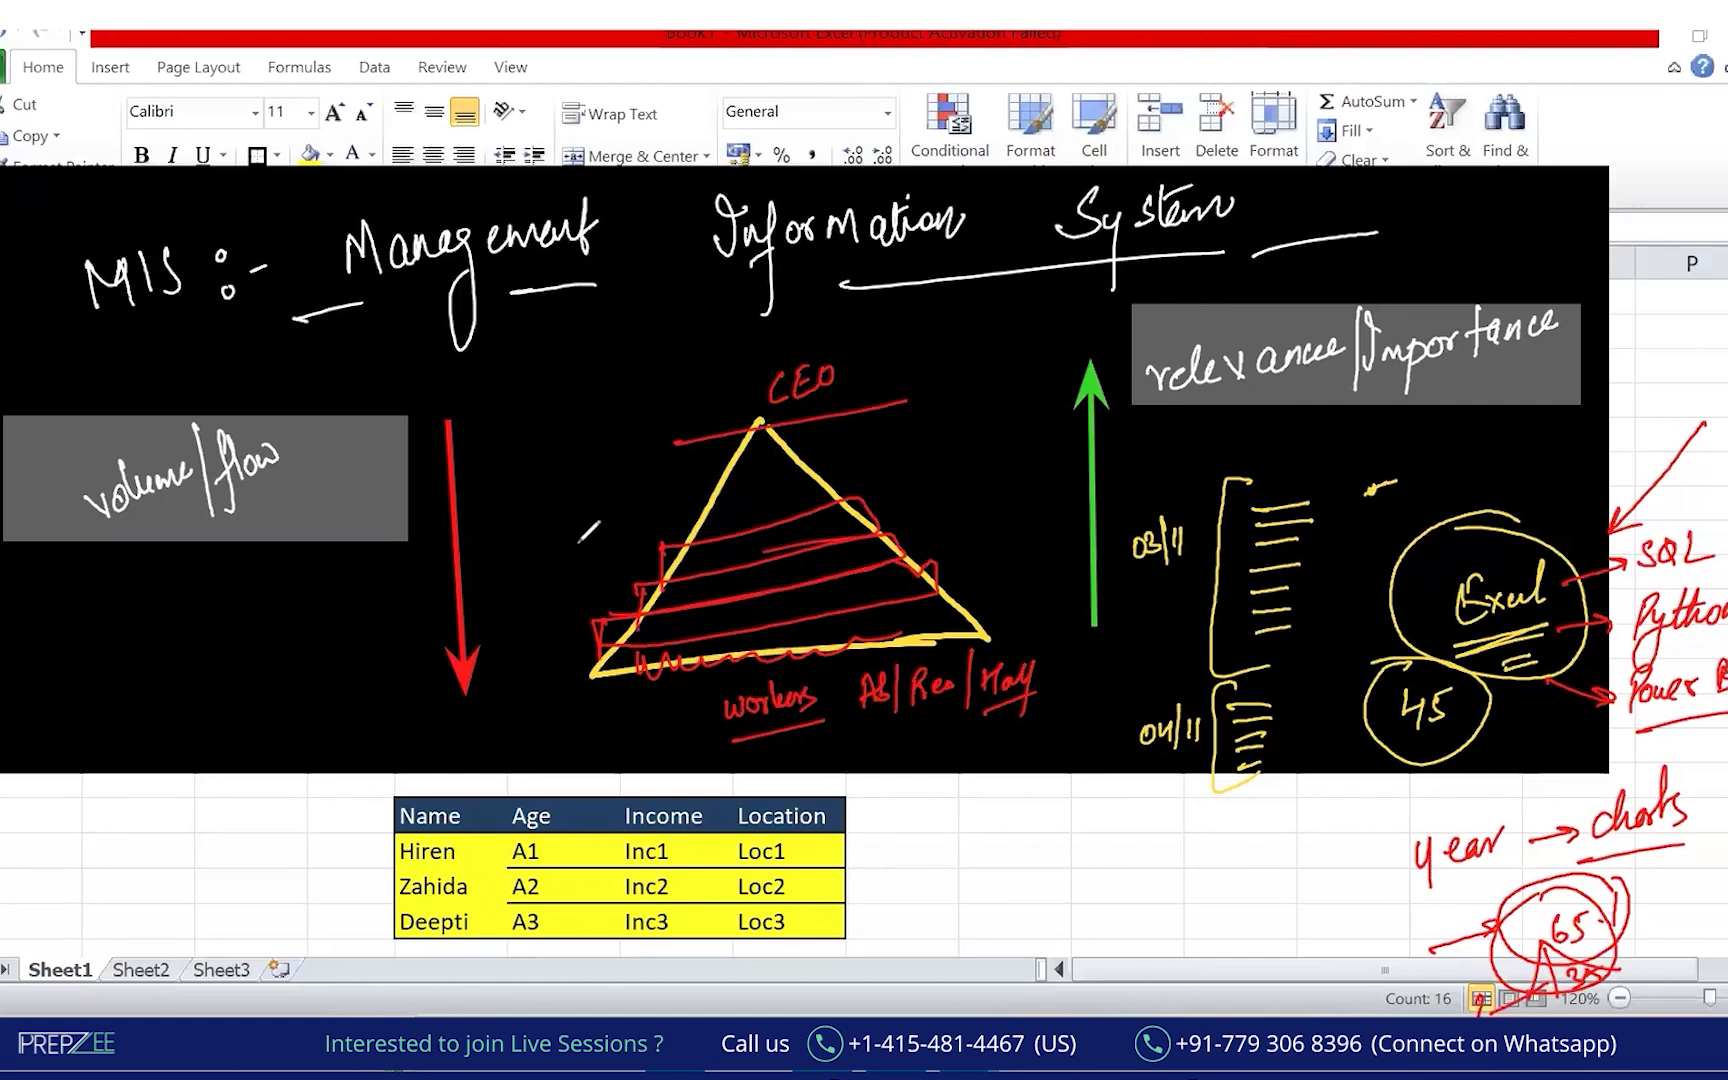
Label each triangle level with management level names on the left.
{"action": "left_click_drag", "start_coordinate": [527, 702], "coordinate": [599, 682]}
{"action": "mouse_move", "coordinate": [499, 641]}
{"action": "left_mouse_down"}
{"action": "mouse_move", "coordinate": [522, 618]}
{"action": "mouse_move", "coordinate": [575, 661]}
{"action": "left_mouse_up"}
{"action": "mouse_move", "coordinate": [515, 571]}
{"action": "left_mouse_down"}
{"action": "mouse_move", "coordinate": [601, 557]}
{"action": "mouse_move", "coordinate": [483, 579]}
{"action": "left_mouse_up"}
{"action": "mouse_move", "coordinate": [509, 574]}
{"action": "left_mouse_down"}
{"action": "mouse_move", "coordinate": [540, 560]}
{"action": "mouse_move", "coordinate": [556, 580]}
{"action": "mouse_move", "coordinate": [715, 500]}
{"action": "left_mouse_up"}
{"action": "left_click_drag", "start_coordinate": [517, 530], "coordinate": [540, 514]}
{"action": "left_click_drag", "start_coordinate": [546, 522], "coordinate": [576, 518]}
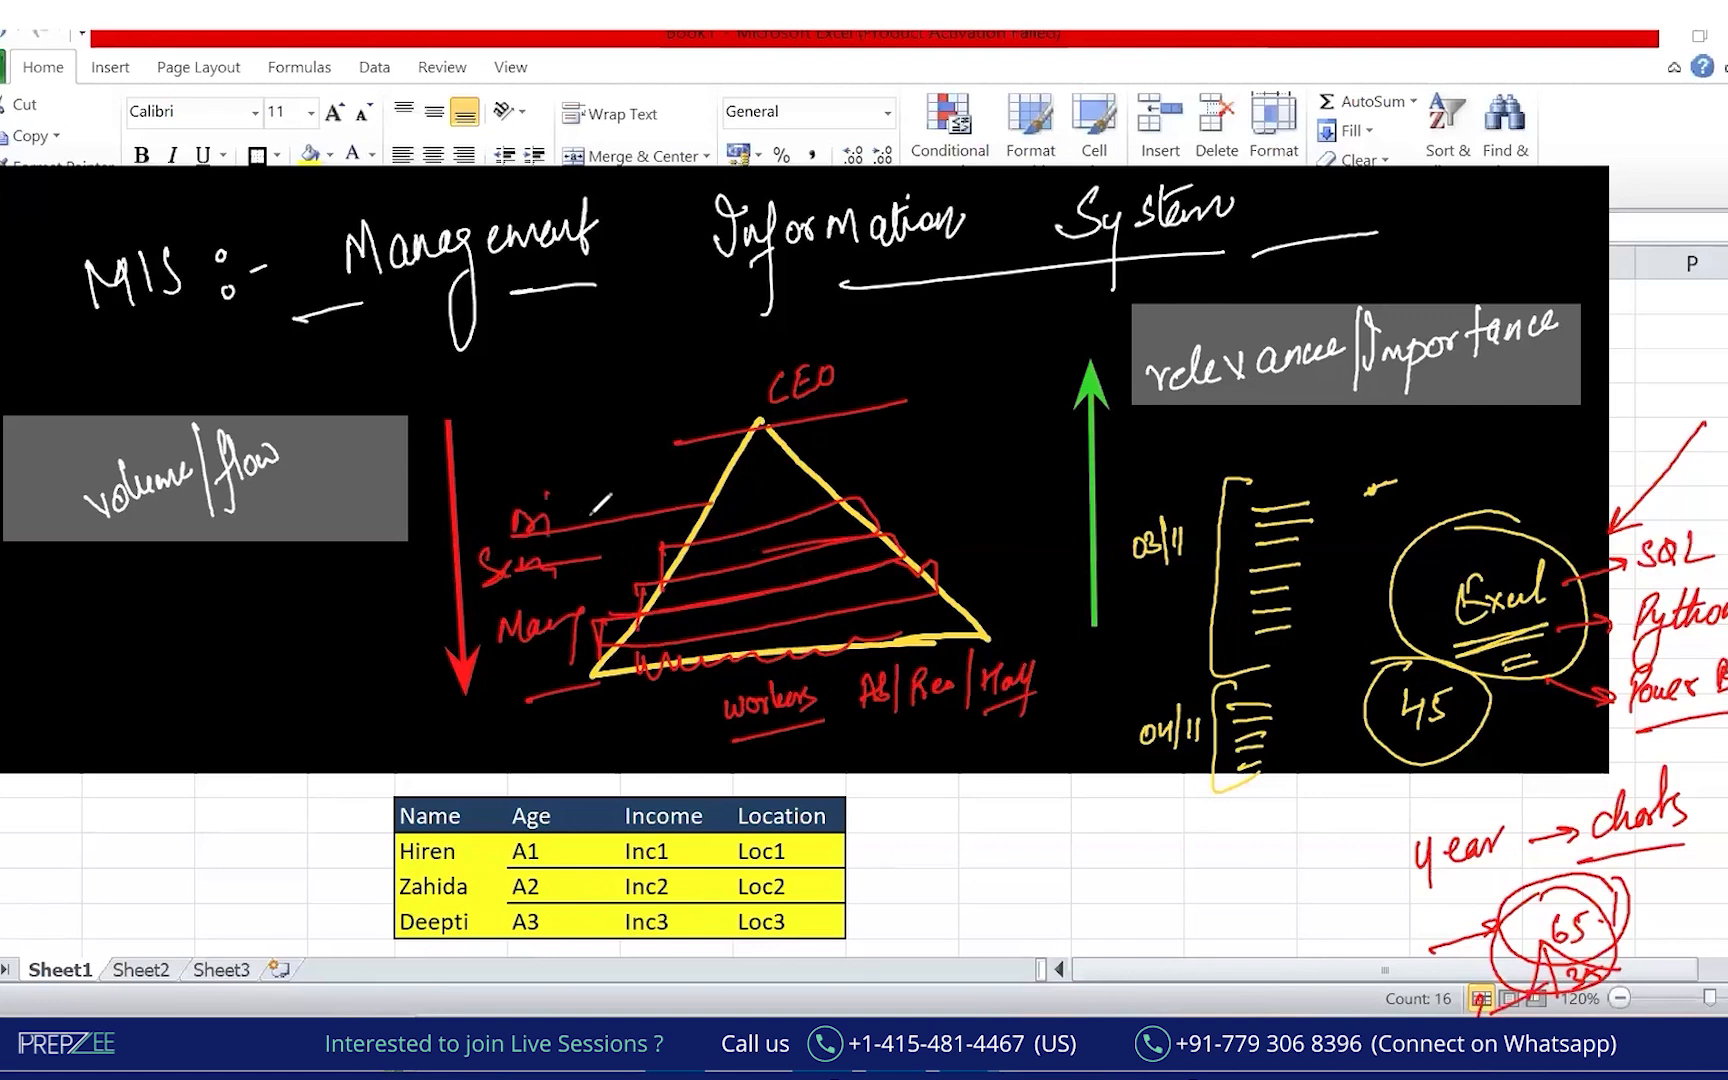
Draw a red upward arrow beside the triangle and circle the workers and CEO labels.
{"action": "mouse_move", "coordinate": [933, 620]}
{"action": "left_mouse_down"}
{"action": "mouse_move", "coordinate": [918, 410]}
{"action": "mouse_move", "coordinate": [948, 472]}
{"action": "left_mouse_up"}
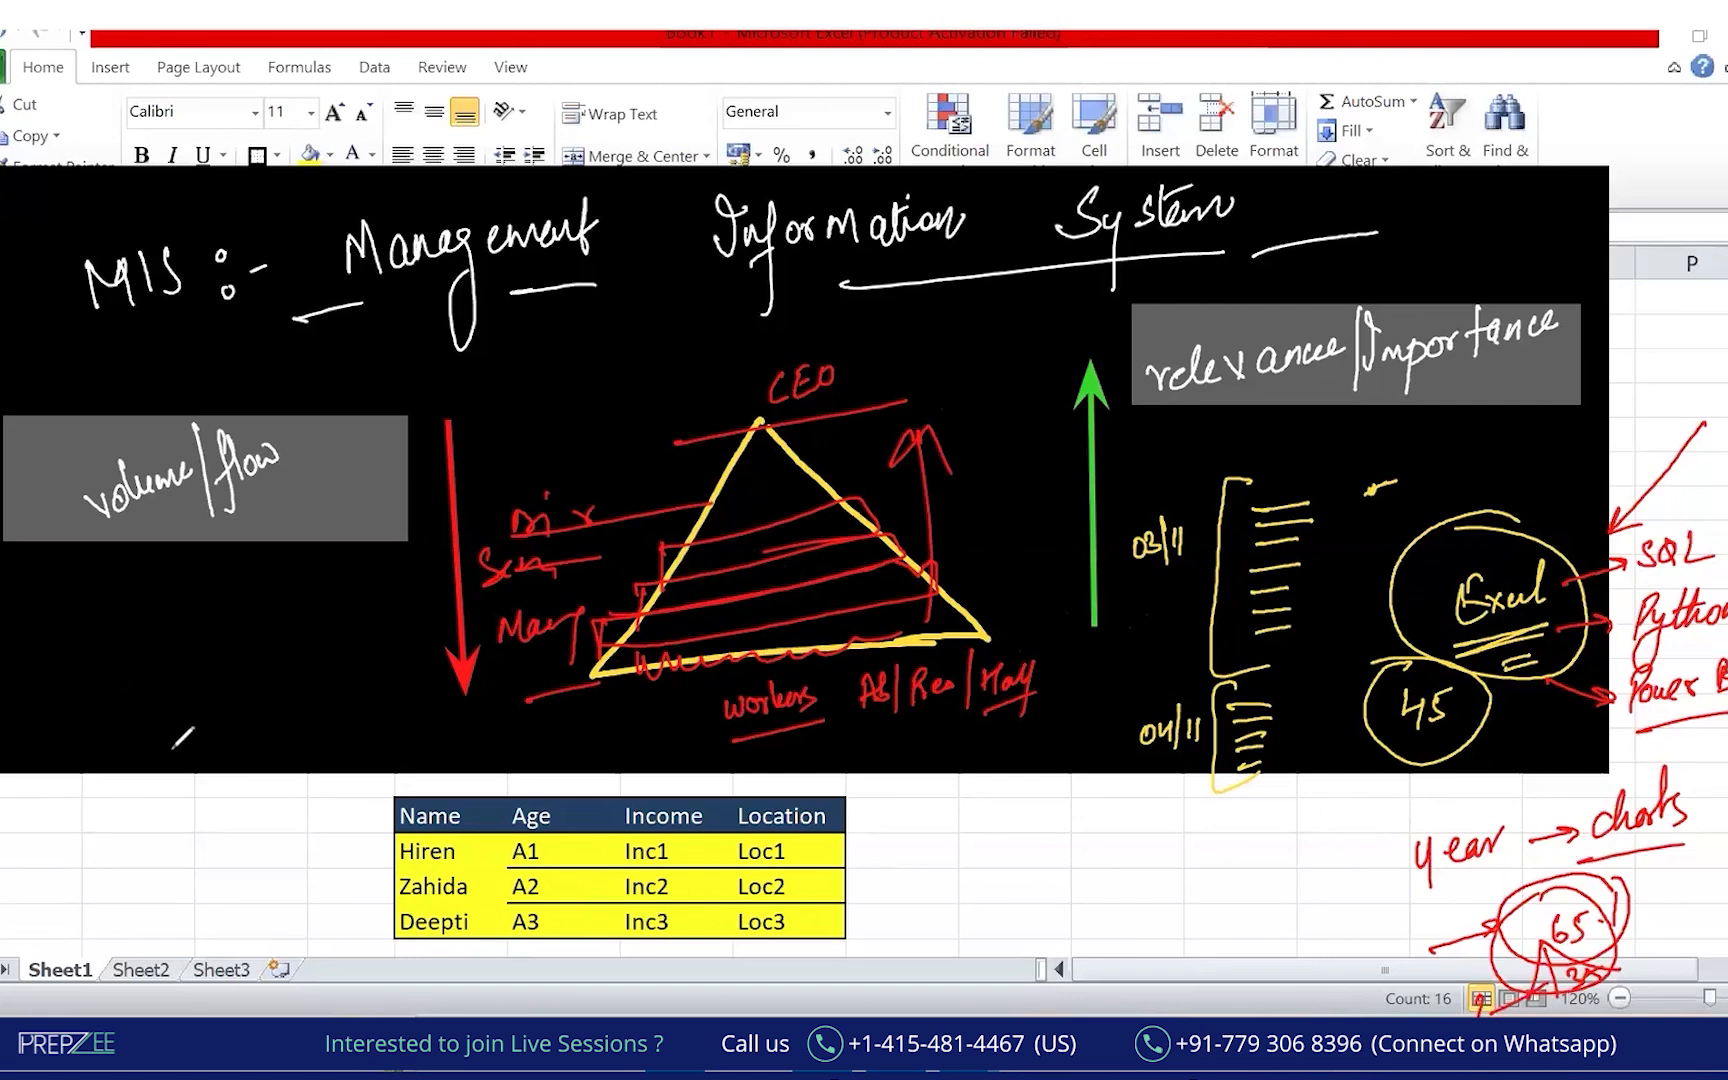
{"action": "mouse_move", "coordinate": [810, 590]}
{"action": "left_mouse_down"}
{"action": "mouse_move", "coordinate": [656, 740]}
{"action": "mouse_move", "coordinate": [660, 772]}
{"action": "left_mouse_up"}
{"action": "mouse_move", "coordinate": [858, 360]}
{"action": "left_mouse_down"}
{"action": "mouse_move", "coordinate": [790, 338]}
{"action": "mouse_move", "coordinate": [930, 385]}
{"action": "mouse_move", "coordinate": [865, 355]}
{"action": "left_mouse_up"}
Add an equals sign beside CEO, clear all ink, and zoom the sheet to 110%.
{"action": "mouse_move", "coordinate": [883, 350]}
{"action": "left_mouse_down"}
{"action": "mouse_move", "coordinate": [1015, 307]}
{"action": "mouse_move", "coordinate": [975, 362]}
{"action": "mouse_move", "coordinate": [1028, 366]}
{"action": "left_mouse_up"}
{"action": "left_click", "coordinate": [837, 524]}
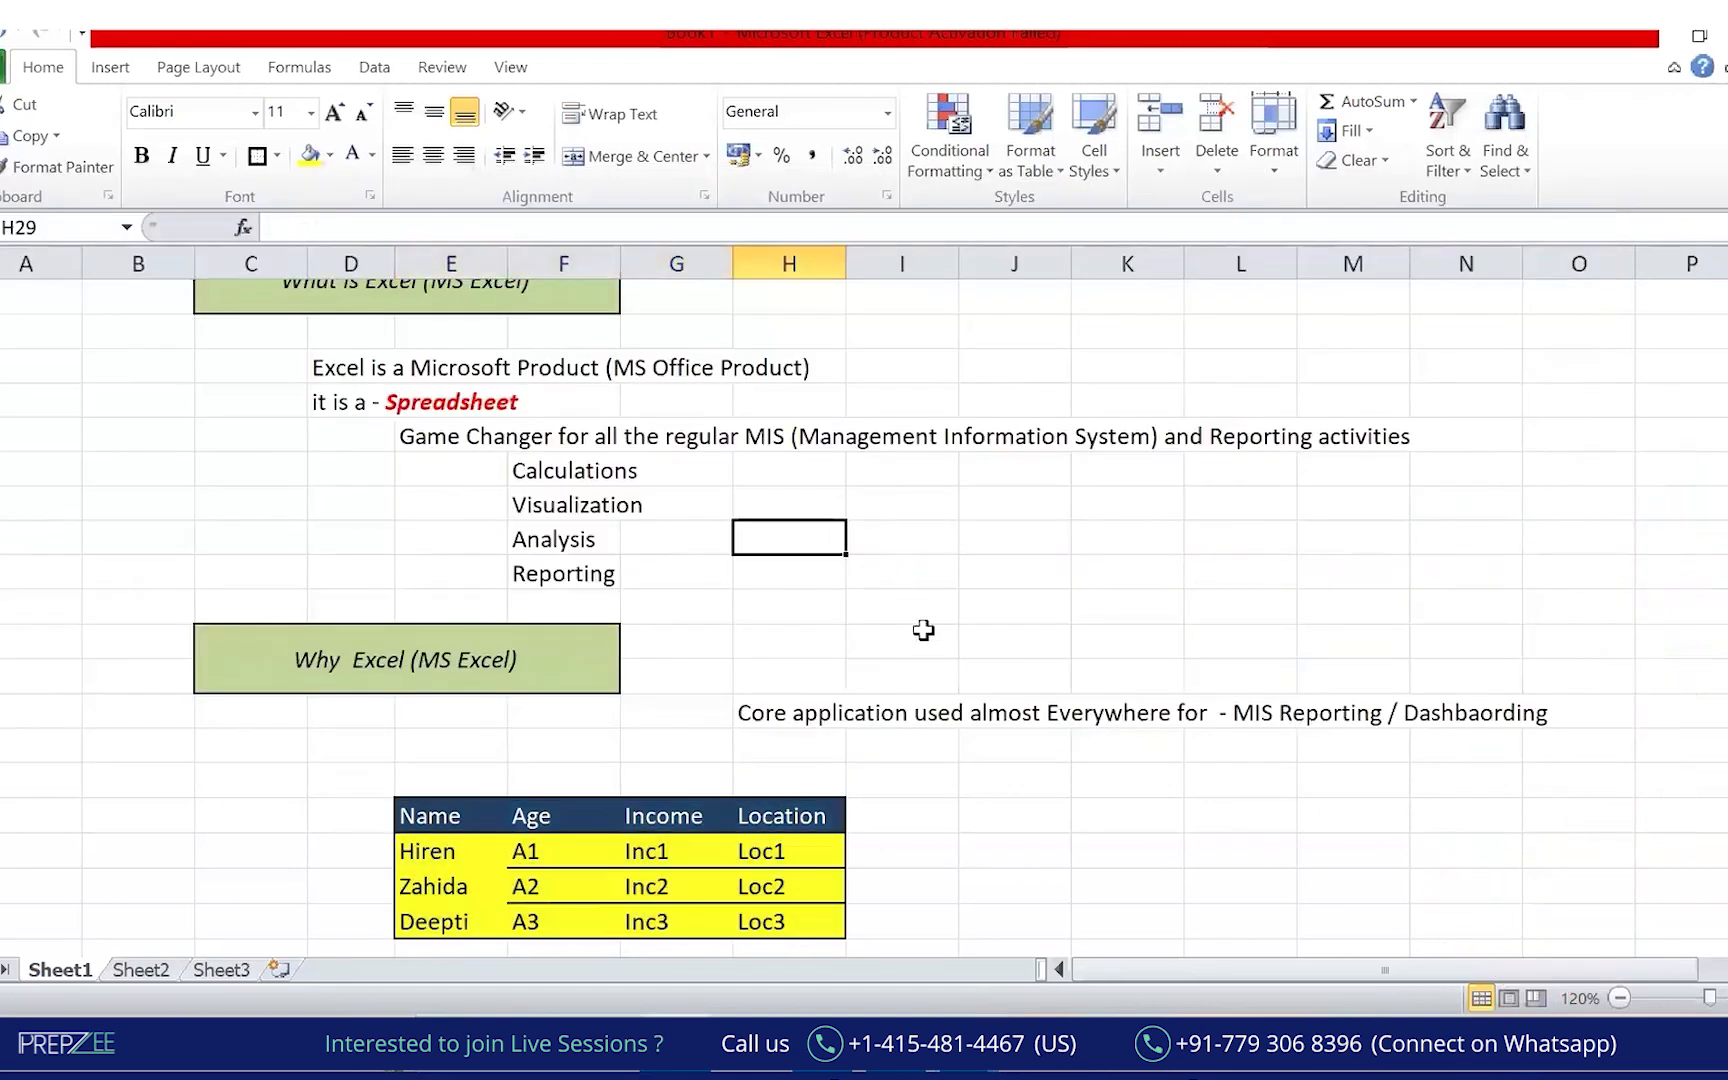
{"action": "left_click", "coordinate": [1619, 998]}
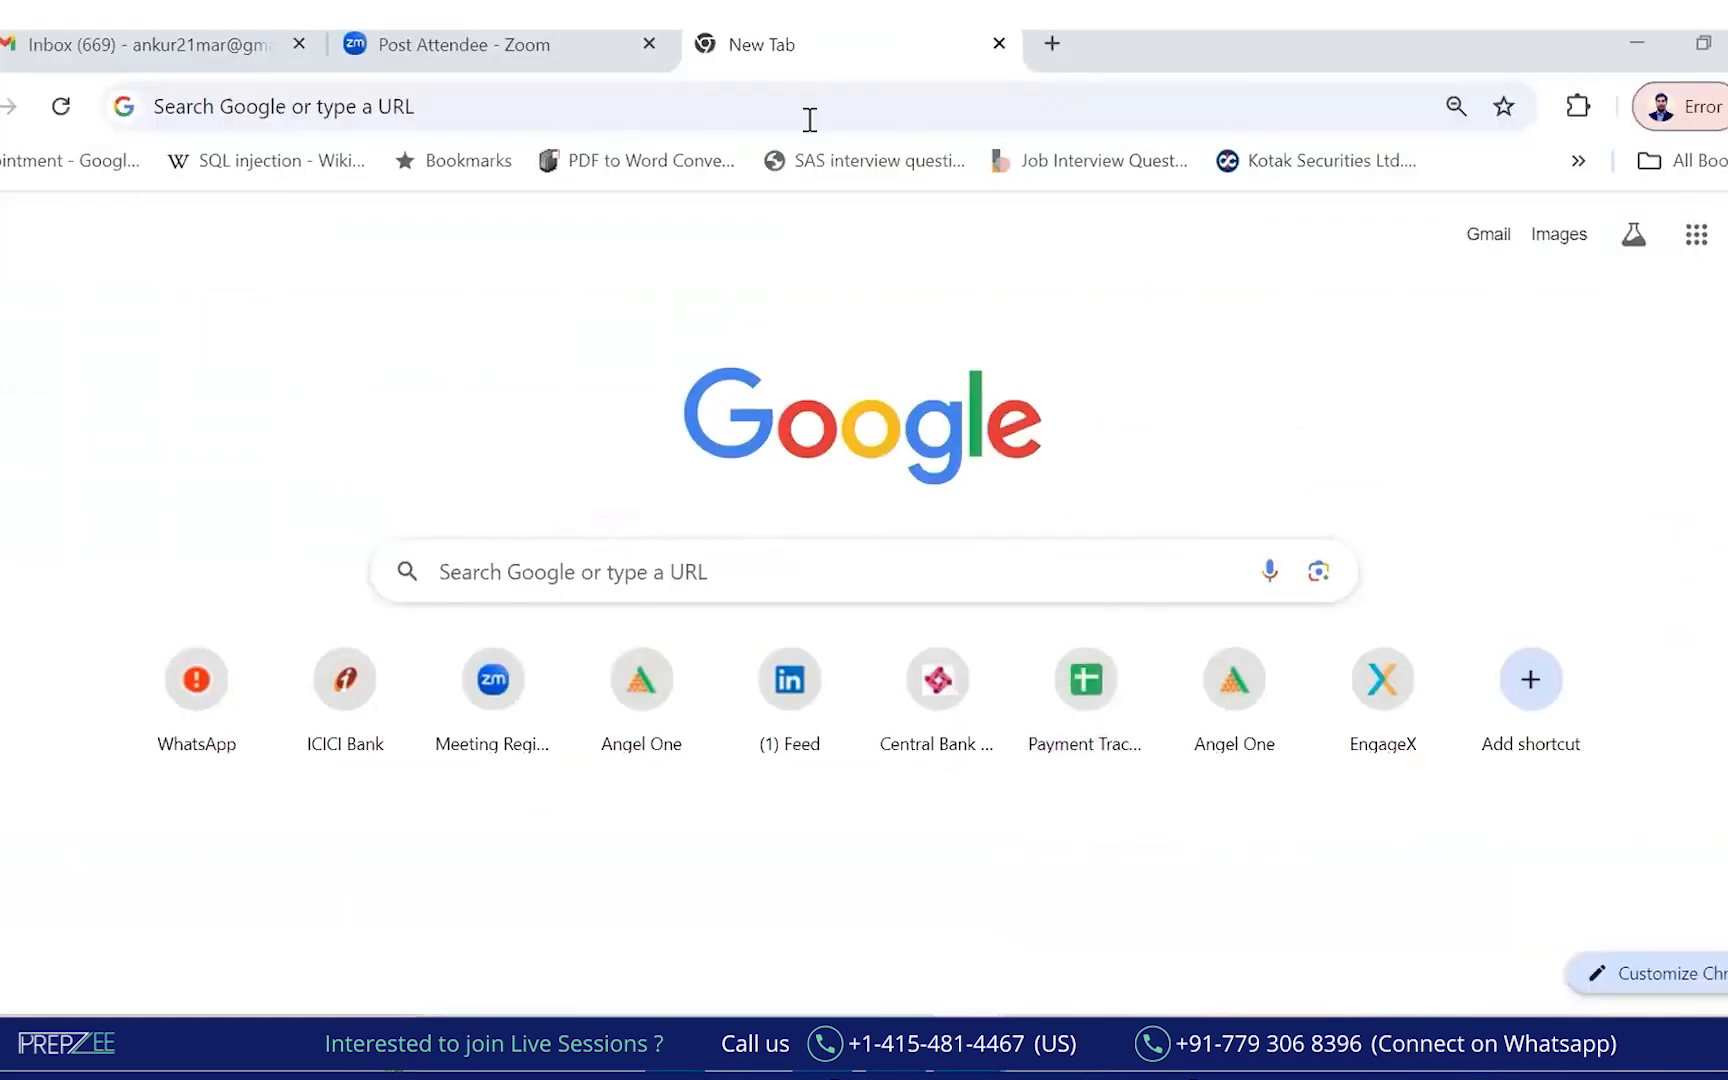
Run a Google search for 'MS excel wikipedia' from Chrome's address bar.
{"action": "left_click", "coordinate": [778, 124]}
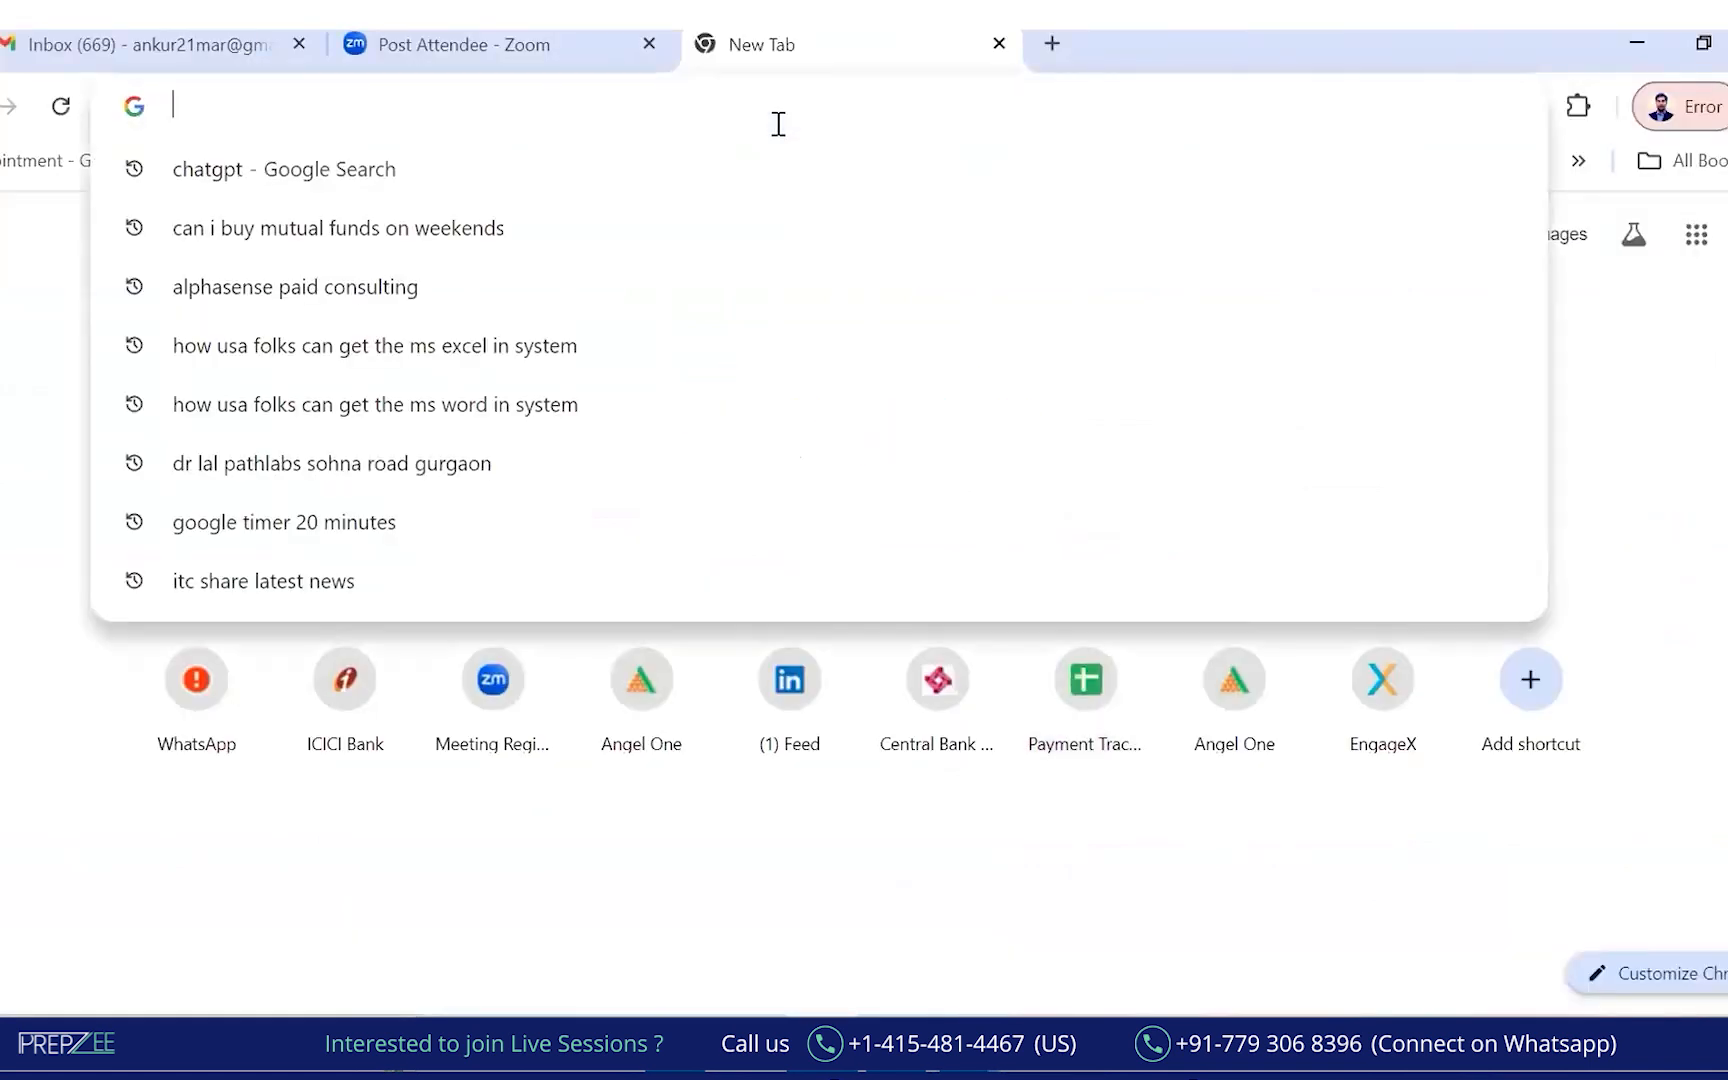
{"action": "type", "text": "MS excel "}
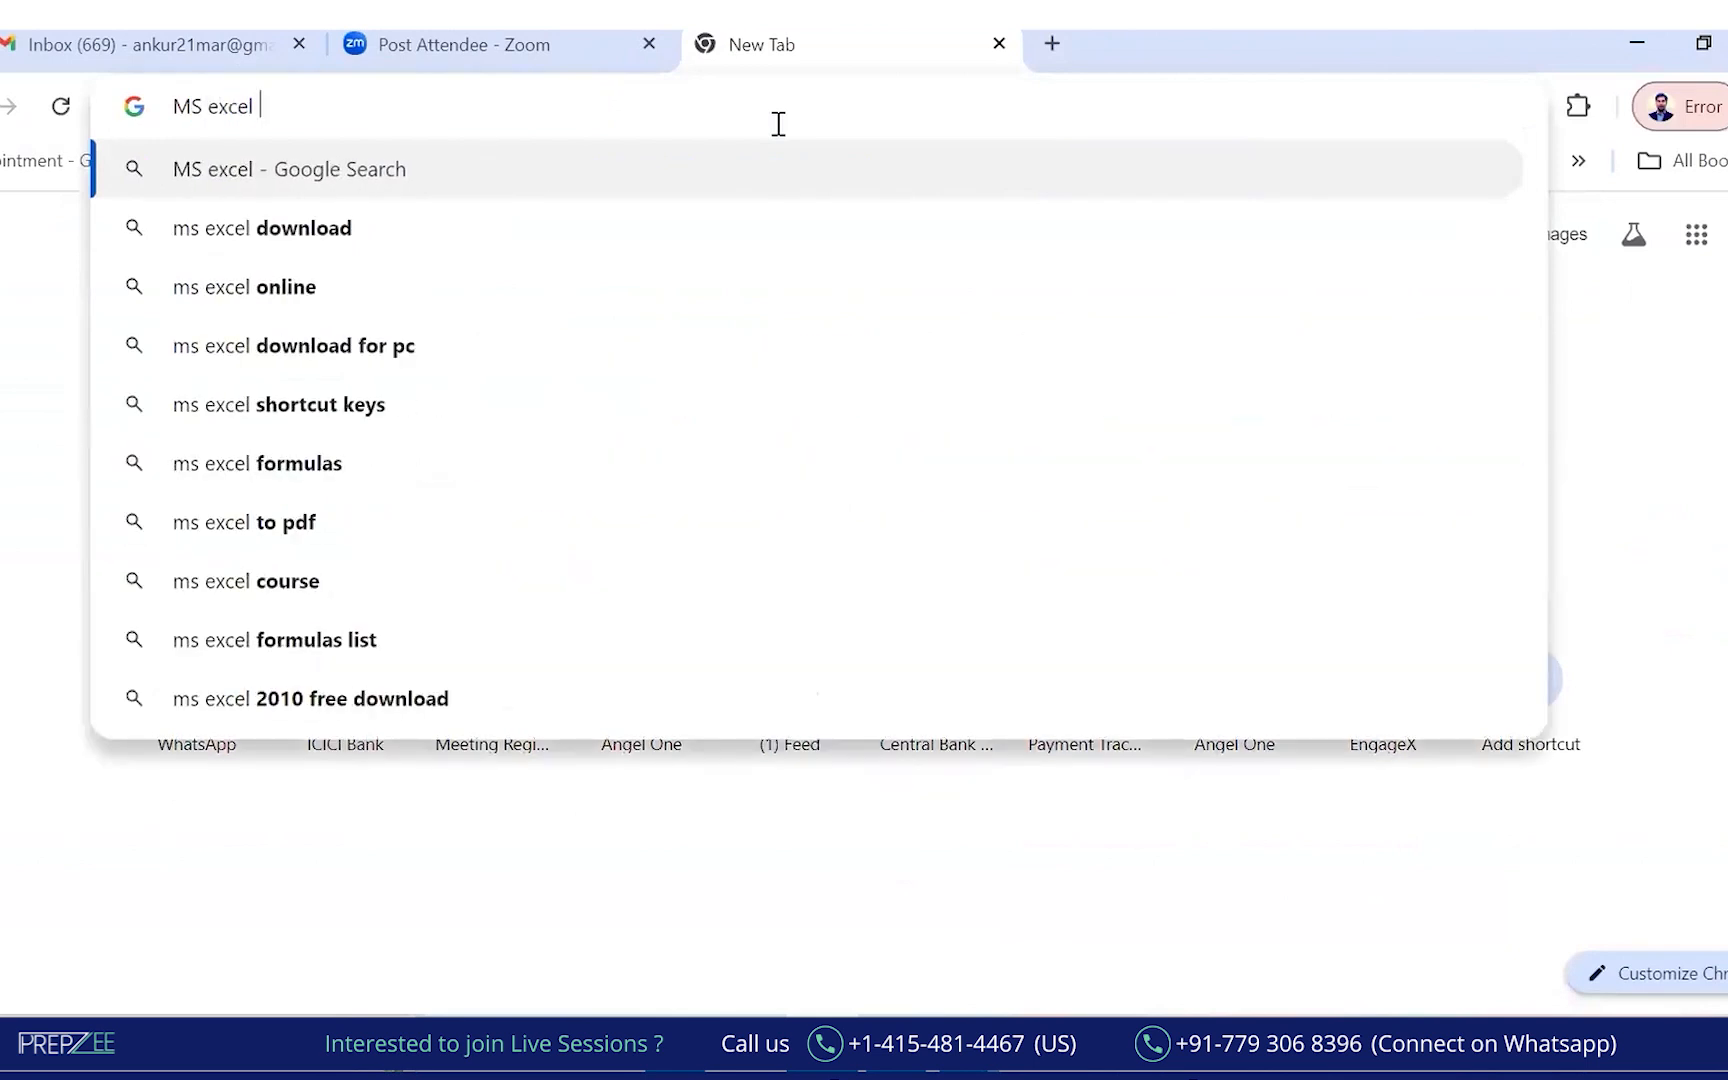
{"action": "type", "text": "wiki"}
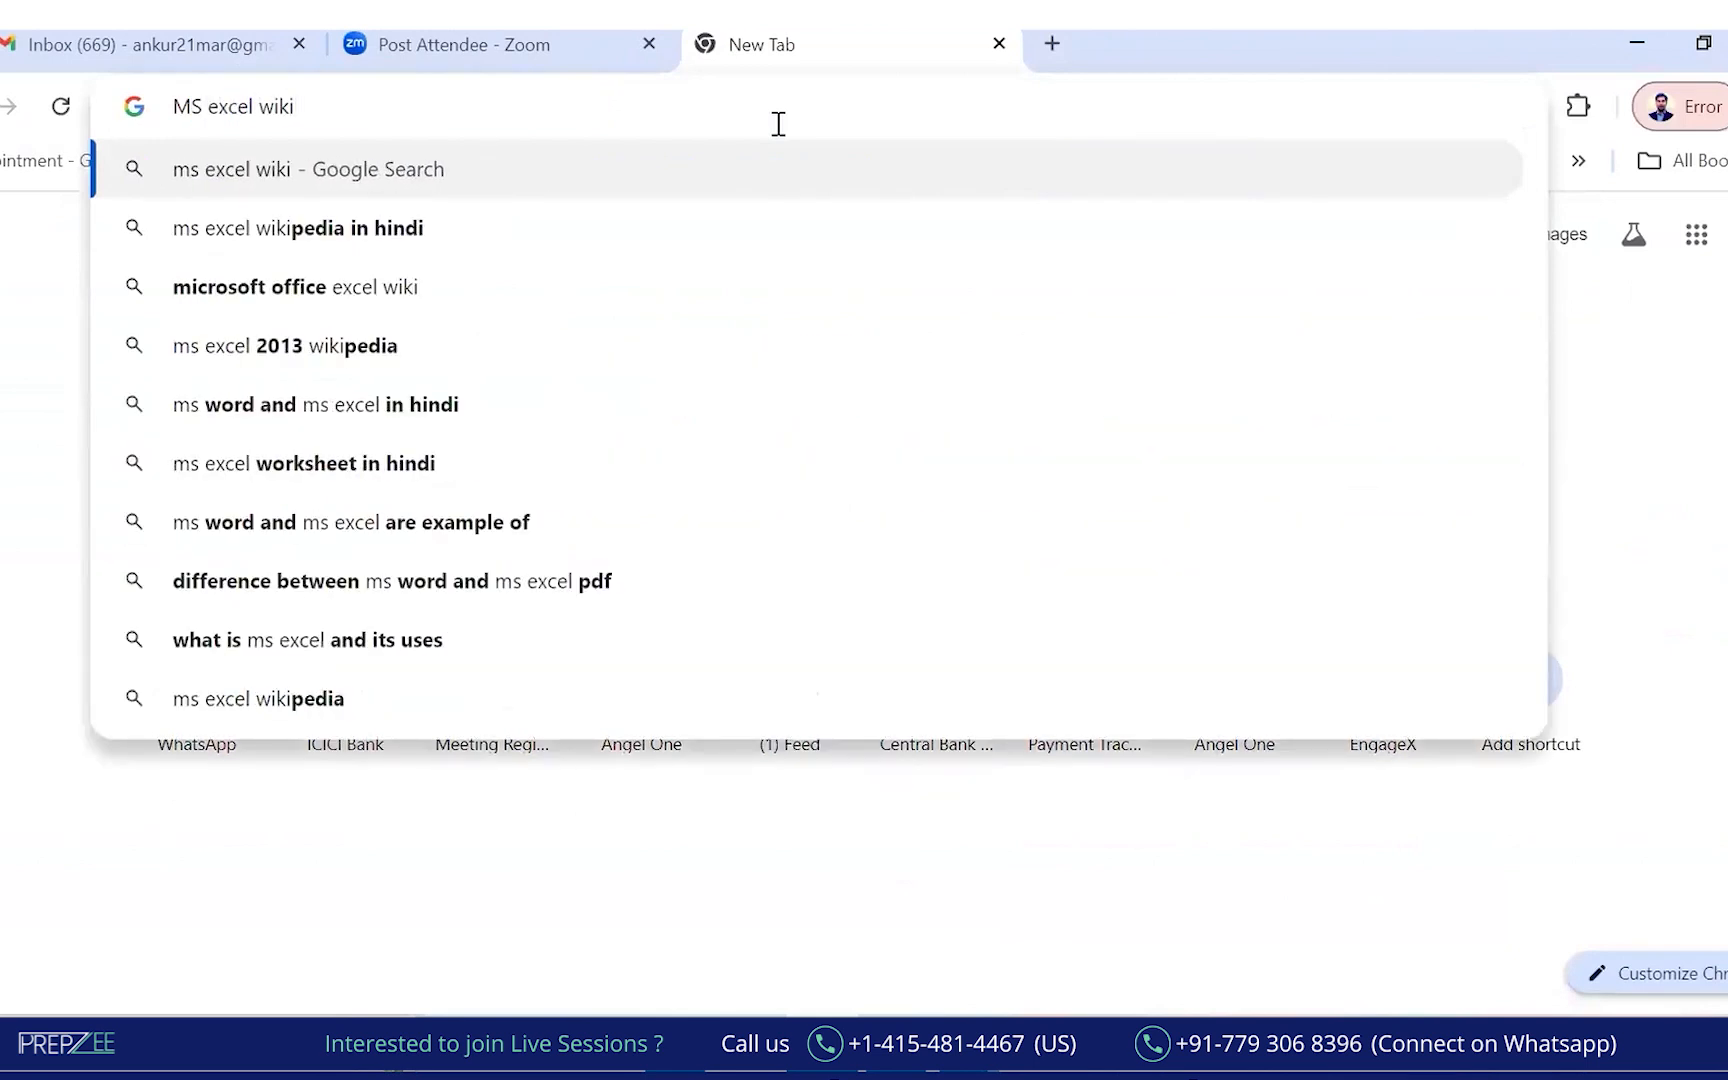
{"action": "type", "text": "pedia"}
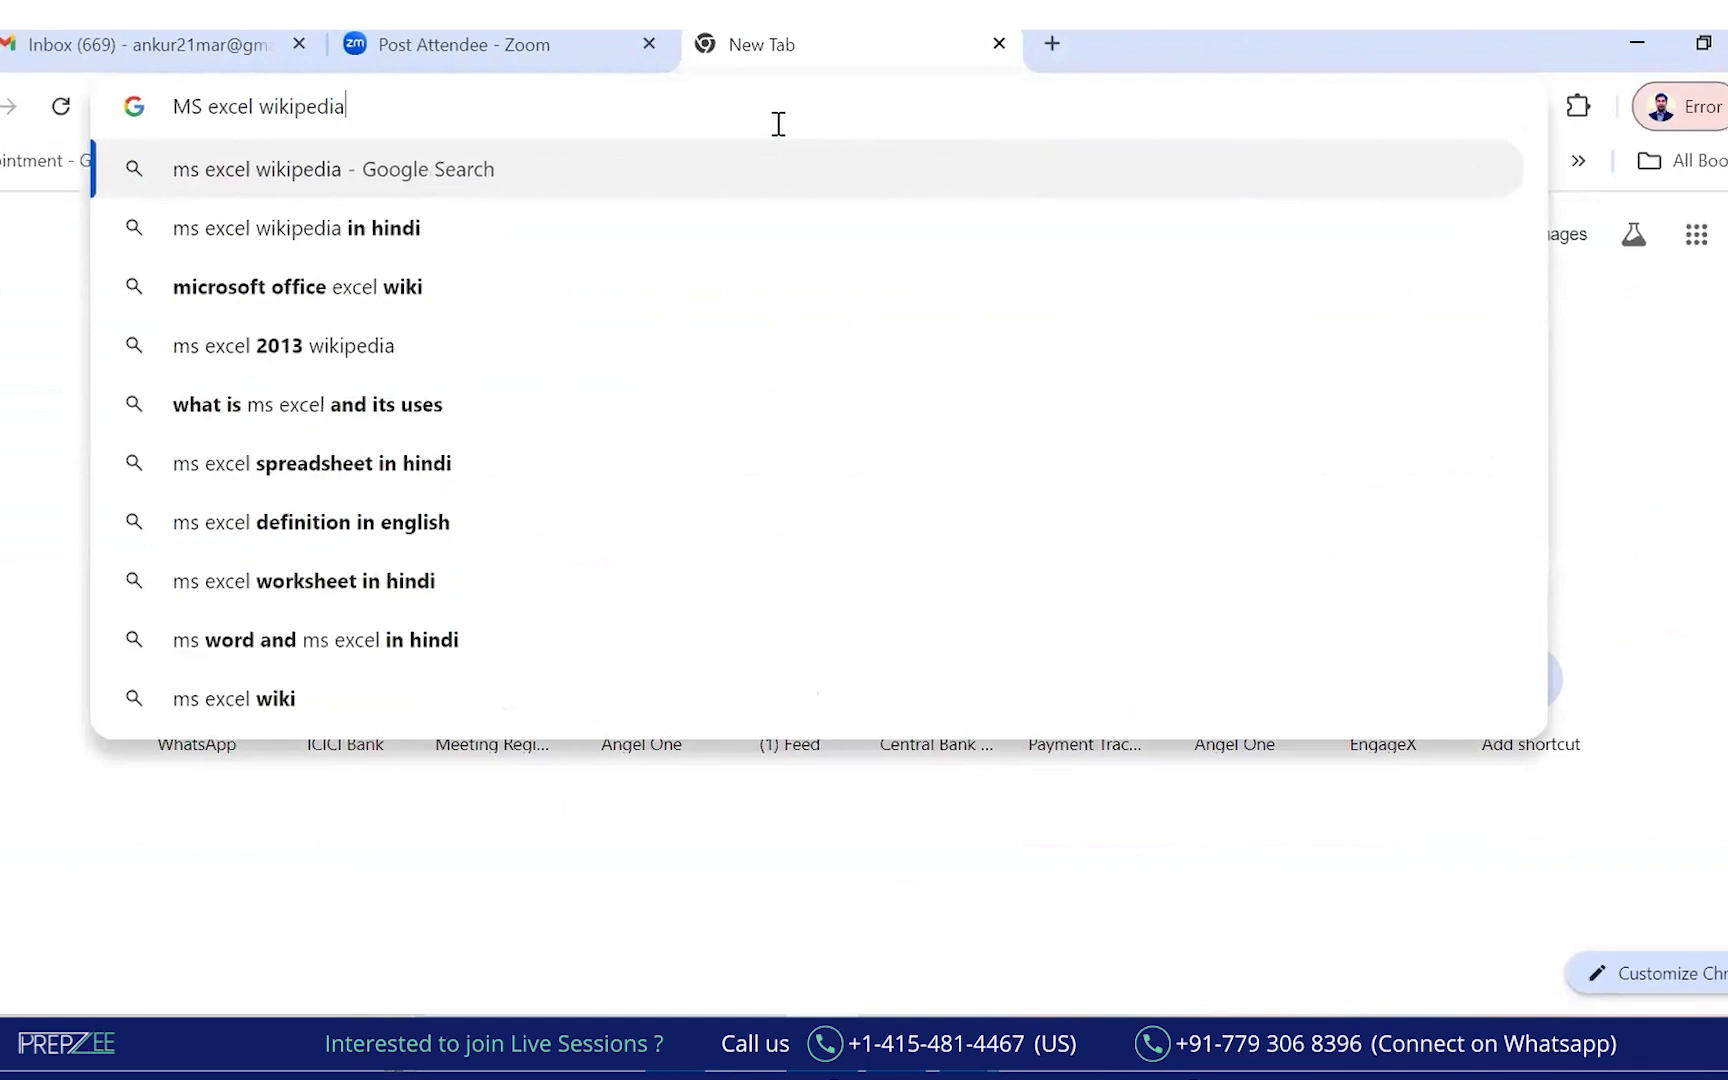
{"action": "key", "text": "Return"}
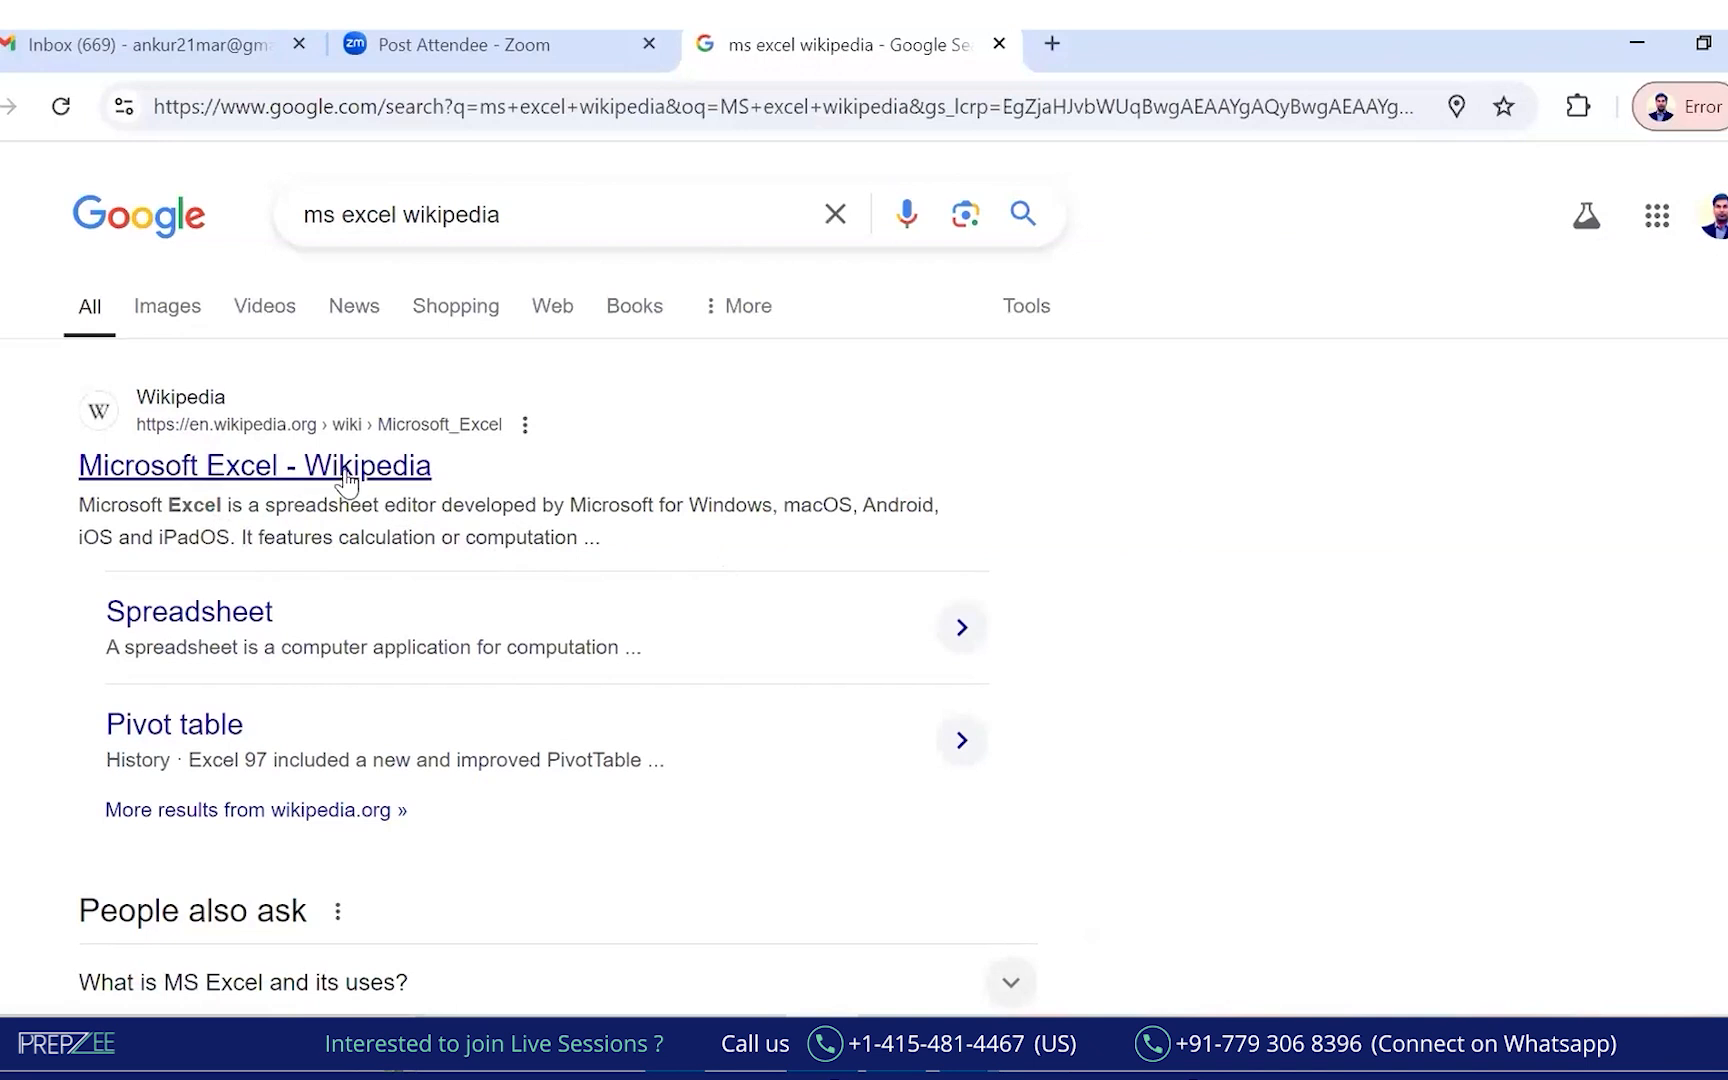
Open the Microsoft Excel Wikipedia article and mark spreadsheet, calculation, graphing tools and macro in red.
{"action": "left_click", "coordinate": [252, 468]}
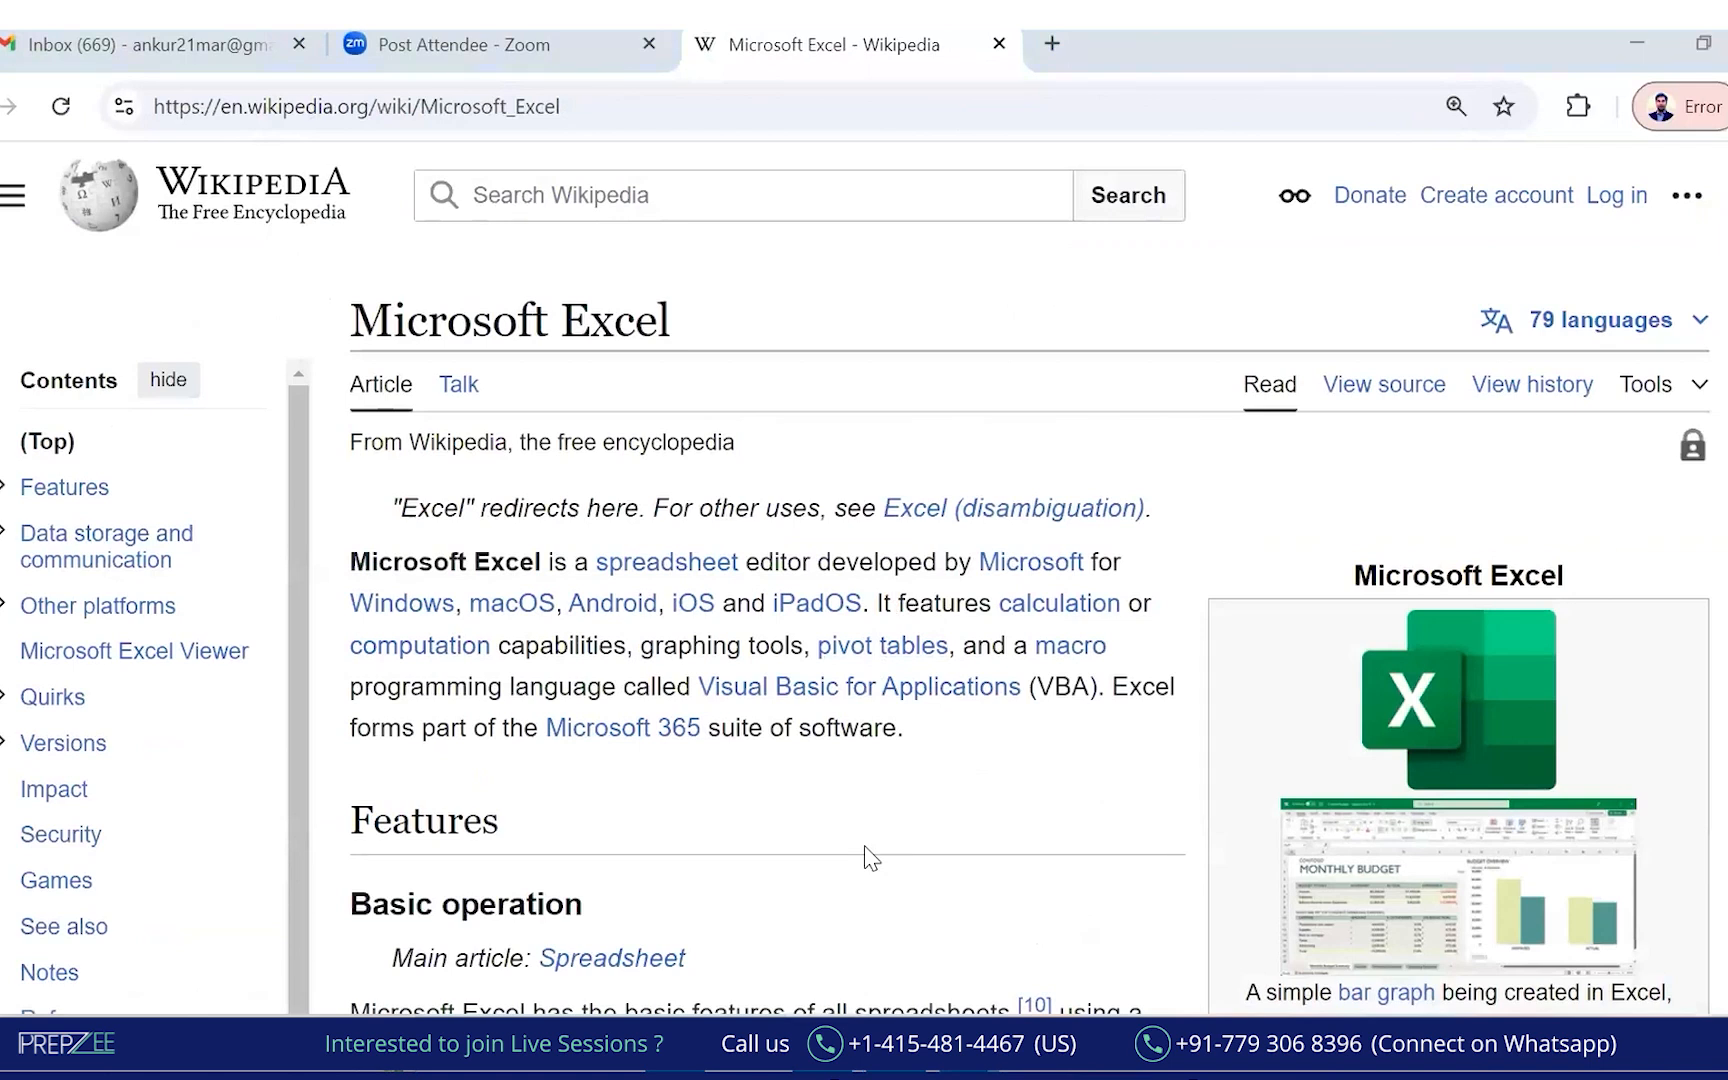
{"action": "mouse_move", "coordinate": [352, 356]}
{"action": "left_mouse_down"}
{"action": "mouse_move", "coordinate": [634, 369]}
{"action": "mouse_move", "coordinate": [330, 305]}
{"action": "mouse_move", "coordinate": [382, 346]}
{"action": "left_mouse_up"}
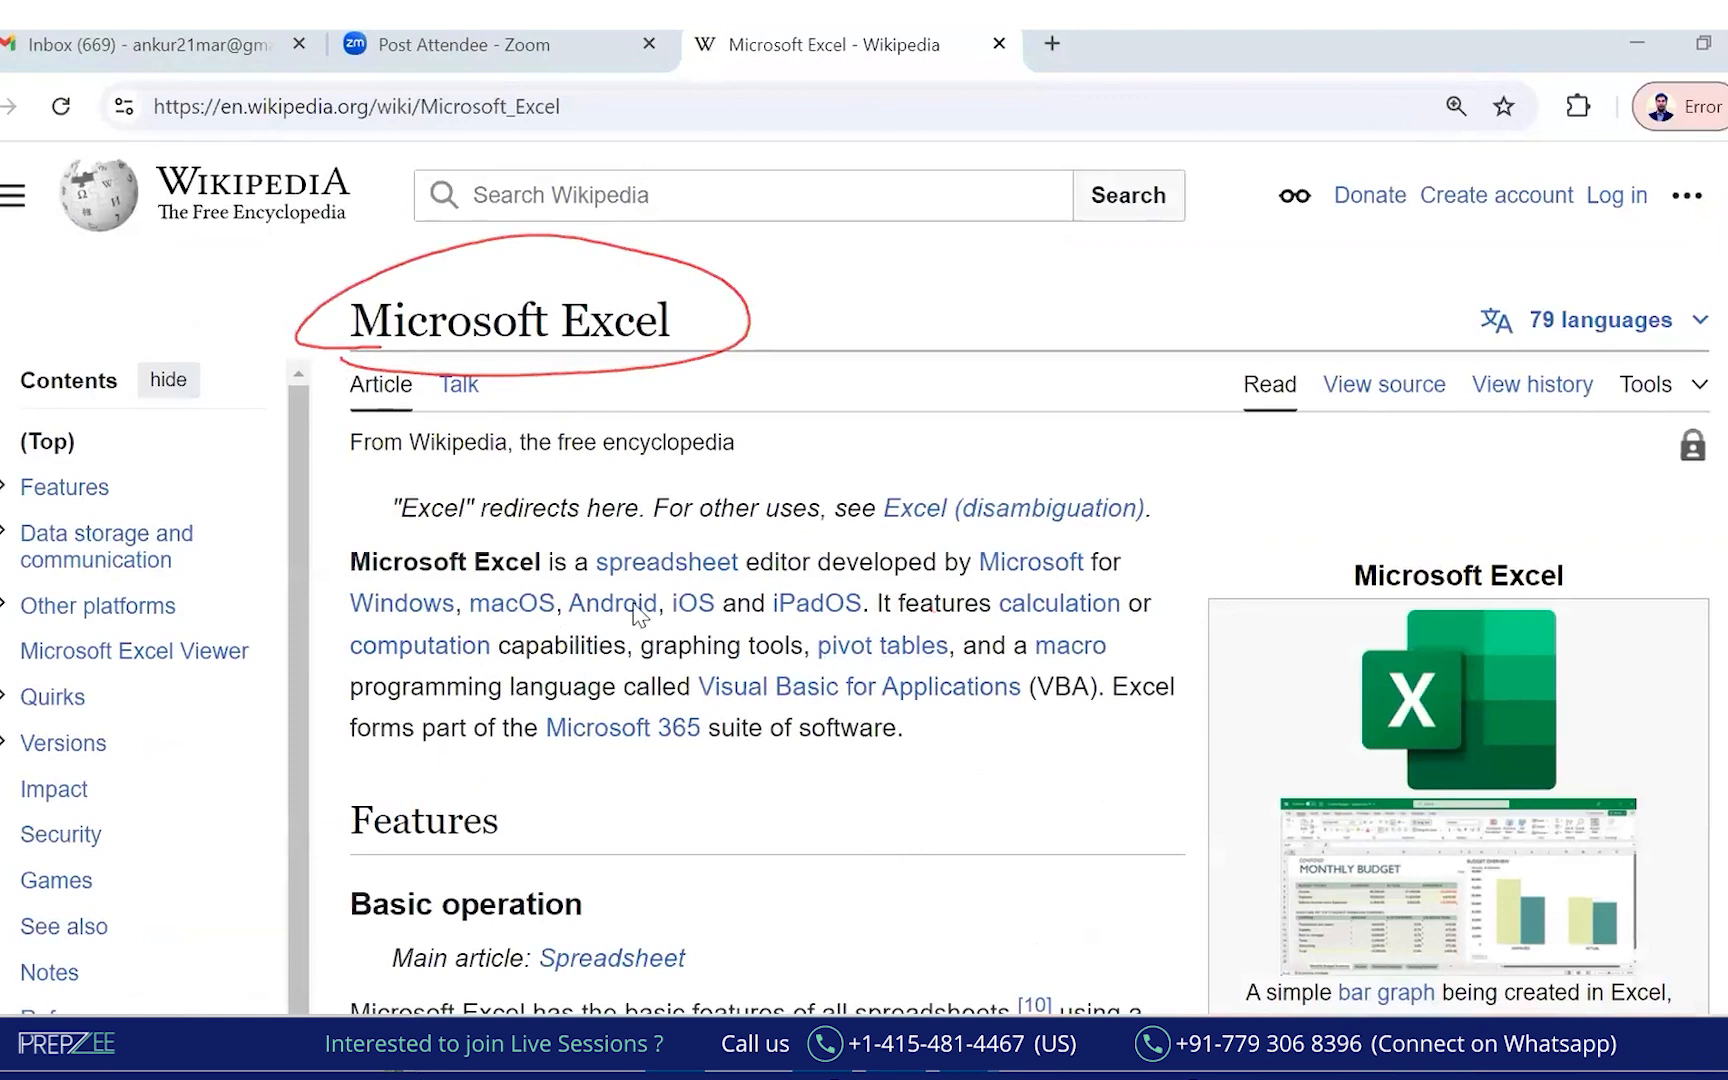
{"action": "left_click_drag", "start_coordinate": [598, 590], "coordinate": [770, 588]}
{"action": "left_click_drag", "start_coordinate": [980, 584], "coordinate": [1107, 584]}
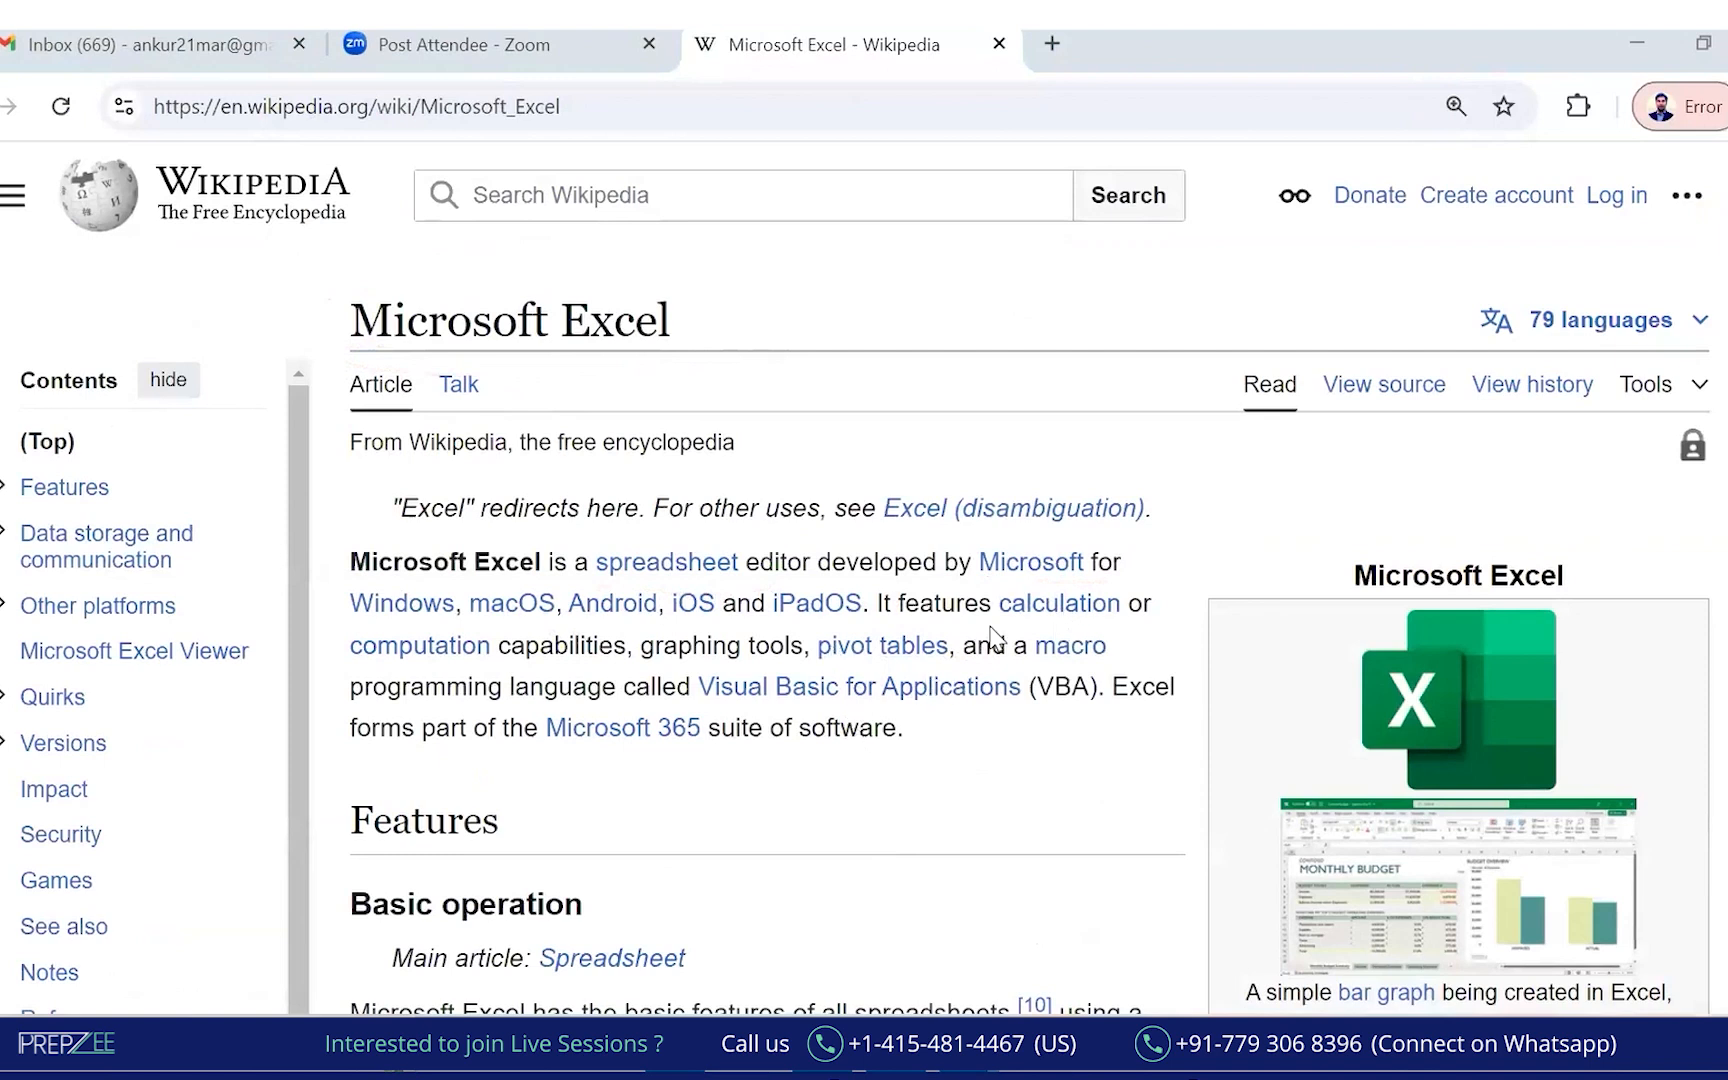
{"action": "left_click_drag", "start_coordinate": [1002, 621], "coordinate": [1122, 605]}
{"action": "mouse_move", "coordinate": [352, 662]}
{"action": "left_mouse_down"}
{"action": "mouse_move", "coordinate": [507, 625]}
{"action": "mouse_move", "coordinate": [804, 650]}
{"action": "left_mouse_up"}
{"action": "left_click_drag", "start_coordinate": [640, 667], "coordinate": [822, 628]}
{"action": "mouse_move", "coordinate": [623, 670]}
{"action": "left_mouse_down"}
{"action": "mouse_move", "coordinate": [830, 617]}
{"action": "mouse_move", "coordinate": [965, 640]}
{"action": "mouse_move", "coordinate": [800, 628]}
{"action": "left_mouse_up"}
{"action": "mouse_move", "coordinate": [1028, 667]}
{"action": "left_mouse_down"}
{"action": "mouse_move", "coordinate": [1113, 628]}
{"action": "mouse_move", "coordinate": [1026, 637]}
{"action": "left_mouse_up"}
Underline and circle Visual Basic for Applications, programming, and the intro's Microsoft Excel name.
{"action": "left_click_drag", "start_coordinate": [690, 700], "coordinate": [988, 702]}
{"action": "left_click_drag", "start_coordinate": [720, 698], "coordinate": [1005, 687]}
{"action": "left_click_drag", "start_coordinate": [466, 519], "coordinate": [475, 535]}
{"action": "left_click_drag", "start_coordinate": [297, 545], "coordinate": [522, 572]}
{"action": "left_click_drag", "start_coordinate": [347, 706], "coordinate": [468, 711]}
{"action": "mouse_move", "coordinate": [653, 720]}
{"action": "left_mouse_down"}
{"action": "mouse_move", "coordinate": [1050, 728]}
{"action": "mouse_move", "coordinate": [1088, 668]}
{"action": "mouse_move", "coordinate": [358, 655]}
{"action": "mouse_move", "coordinate": [338, 719]}
{"action": "left_mouse_up"}
{"action": "left_click_drag", "start_coordinate": [704, 713], "coordinate": [880, 680]}
{"action": "left_click_drag", "start_coordinate": [920, 718], "coordinate": [1040, 683]}
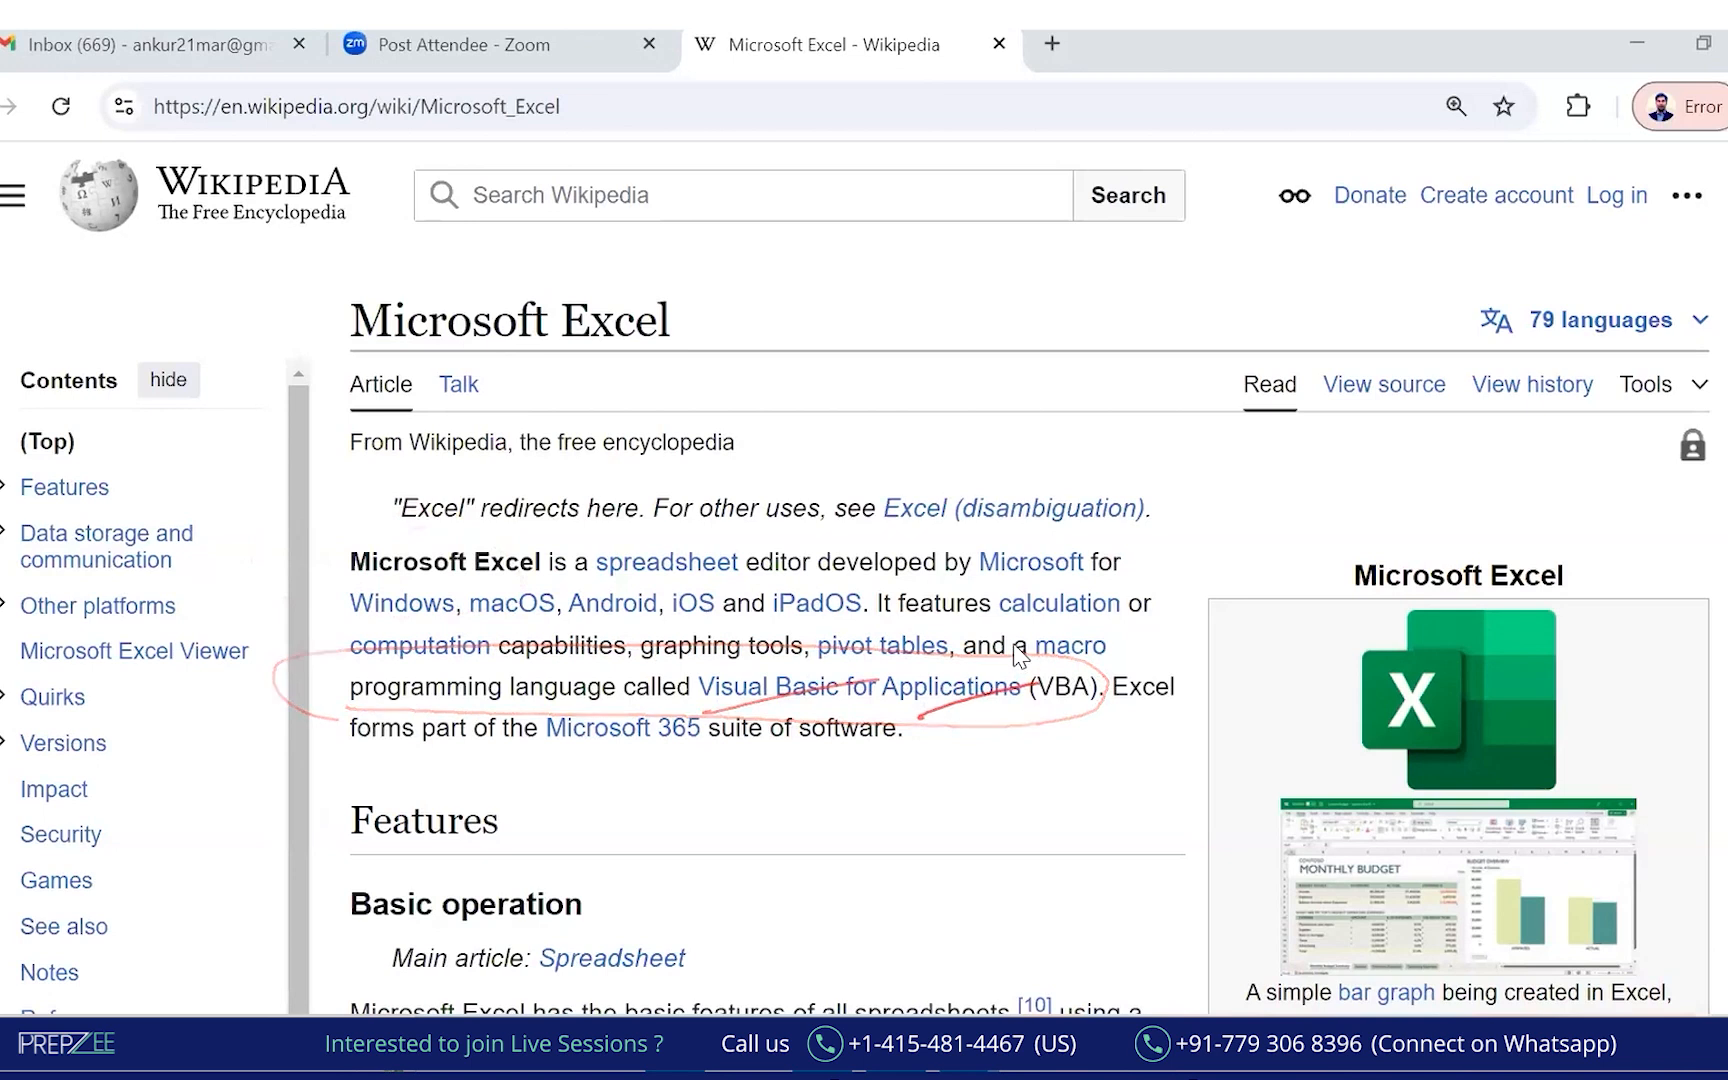
{"action": "mouse_move", "coordinate": [428, 515]}
{"action": "left_mouse_down"}
{"action": "mouse_move", "coordinate": [292, 565]}
{"action": "mouse_move", "coordinate": [525, 518]}
{"action": "left_mouse_up"}
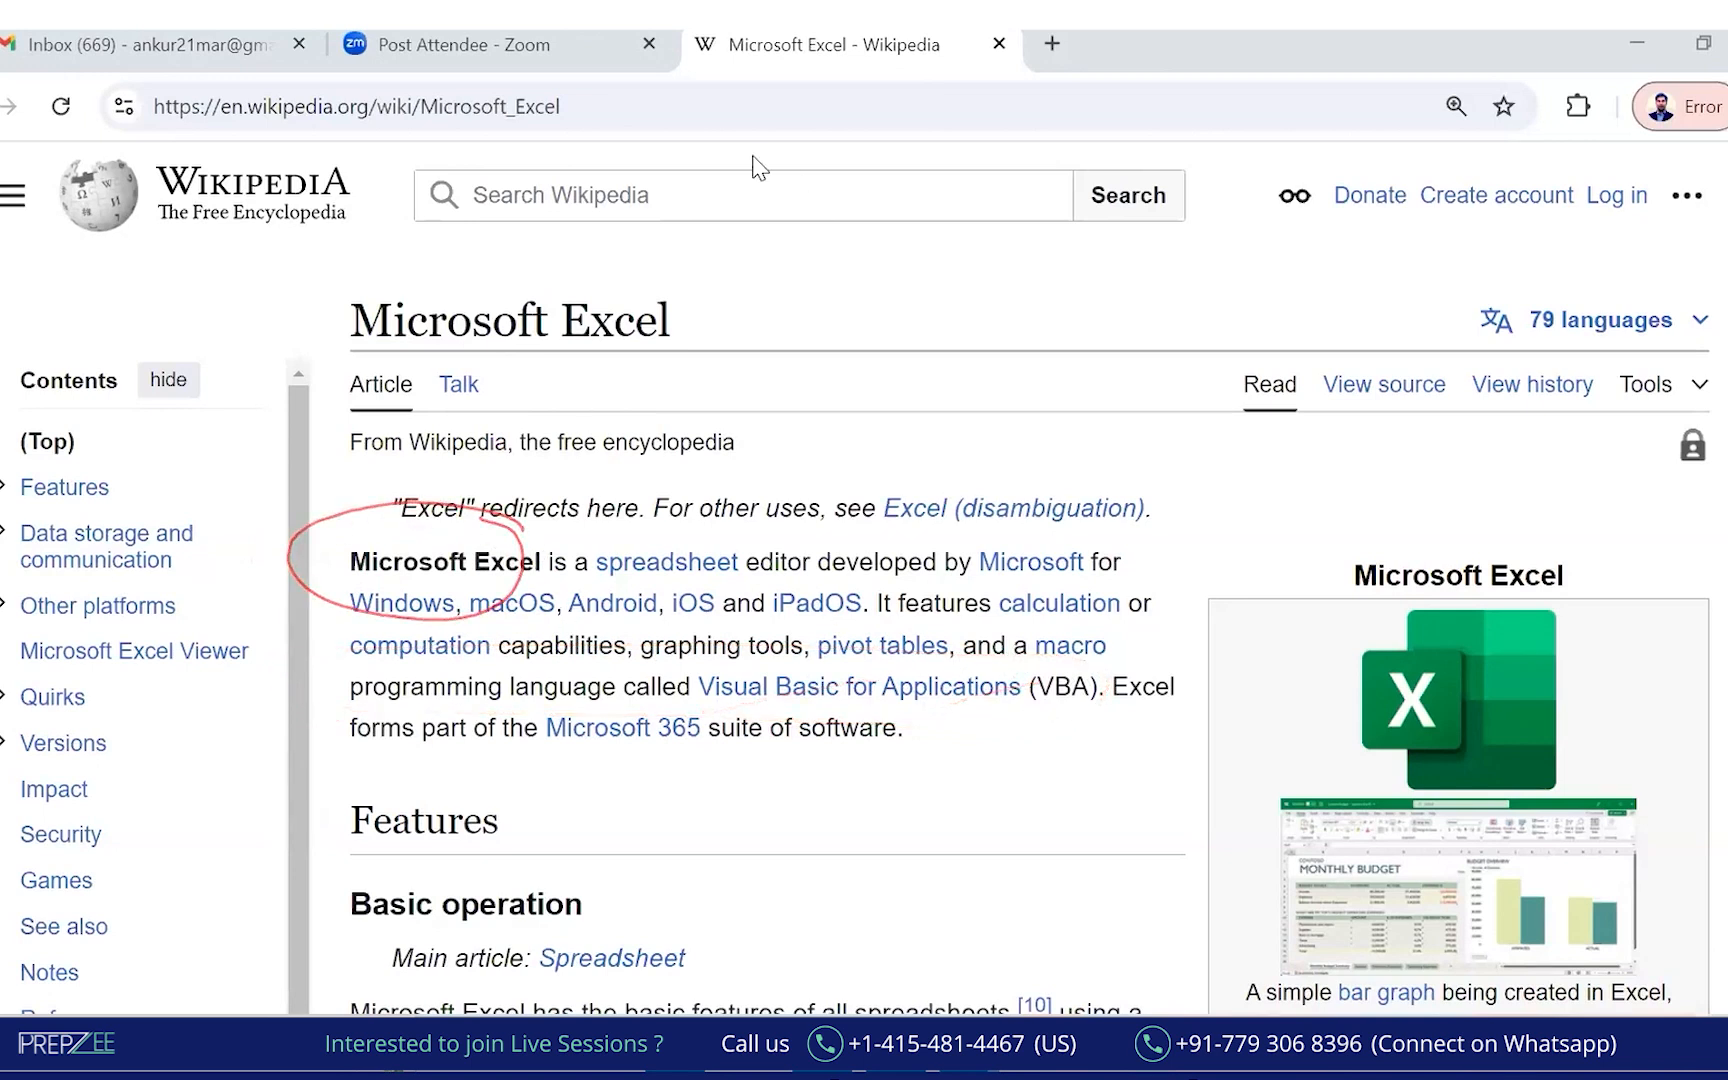
Handwrite 'Automation scripts' below the paragraph and underline (VBA) in red.
{"action": "mouse_move", "coordinate": [630, 832]}
{"action": "left_mouse_down"}
{"action": "mouse_move", "coordinate": [682, 790]}
{"action": "mouse_move", "coordinate": [688, 758]}
{"action": "mouse_move", "coordinate": [745, 770]}
{"action": "mouse_move", "coordinate": [836, 724]}
{"action": "left_mouse_up"}
{"action": "mouse_move", "coordinate": [724, 826]}
{"action": "left_mouse_down"}
{"action": "mouse_move", "coordinate": [706, 864]}
{"action": "mouse_move", "coordinate": [815, 790]}
{"action": "mouse_move", "coordinate": [722, 896]}
{"action": "mouse_move", "coordinate": [790, 858]}
{"action": "left_mouse_up"}
{"action": "mouse_move", "coordinate": [1090, 709]}
{"action": "left_mouse_down"}
{"action": "mouse_move", "coordinate": [1022, 717]}
{"action": "mouse_move", "coordinate": [1065, 712]}
{"action": "left_mouse_up"}
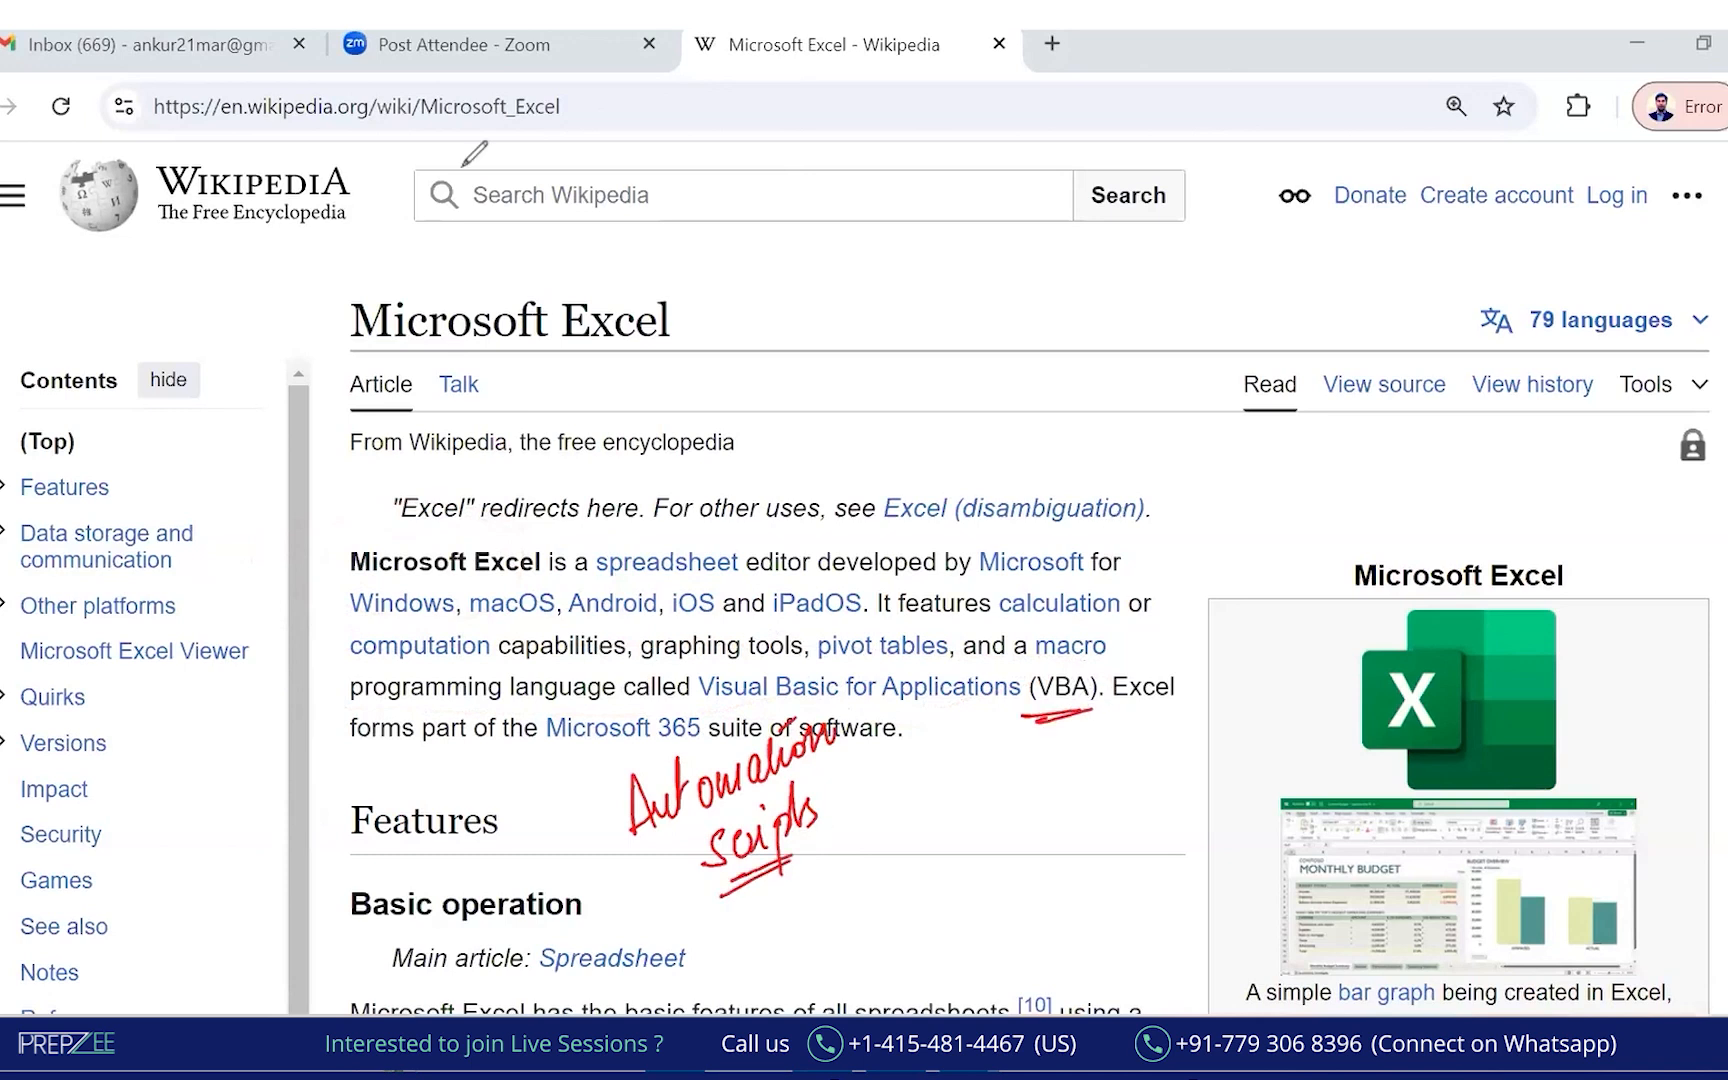
{"action": "key", "text": "alt+Tab"}
{"action": "key", "text": "alt+Tab"}
Insert rows at row 31 and add the entry 'Charts/ Graphs // Plots' to the feature list.
{"action": "left_click", "coordinate": [637, 520]}
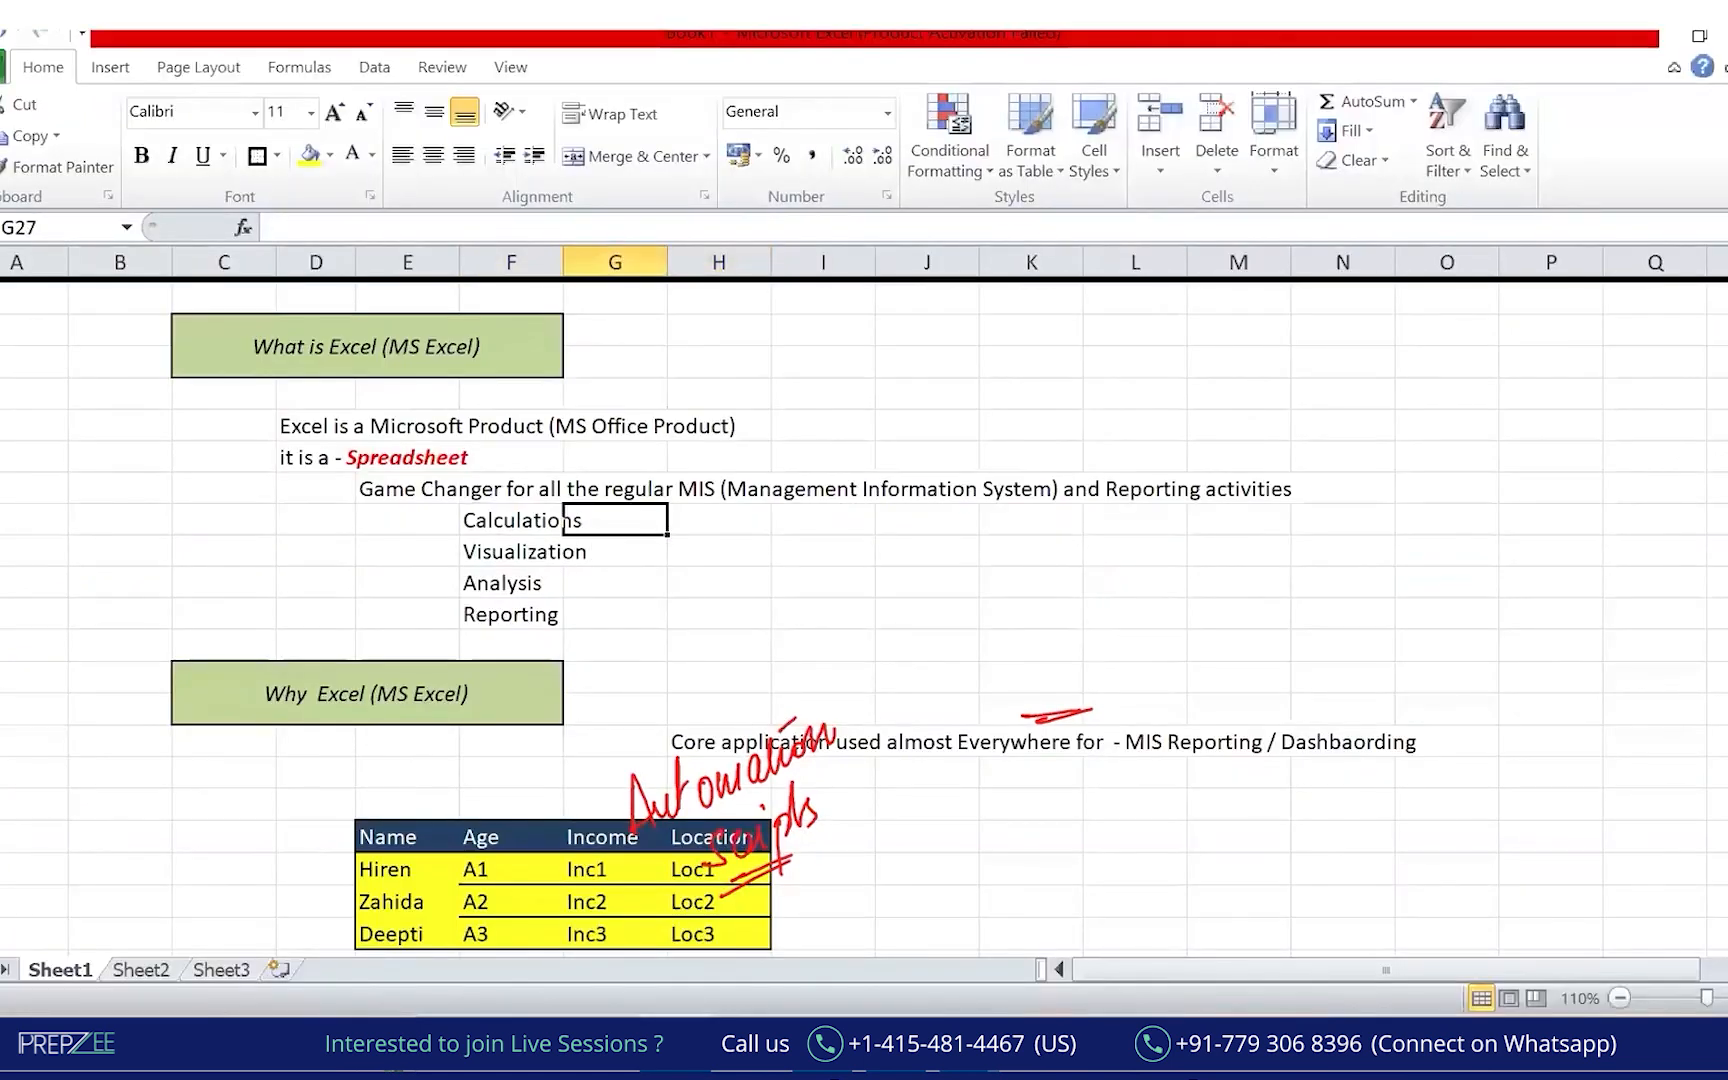
{"action": "left_click", "coordinate": [2, 645]}
{"action": "key", "text": "ctrl+shift+plus"}
{"action": "key", "text": "ctrl+shift+plus"}
{"action": "key", "text": "ctrl+shift+plus"}
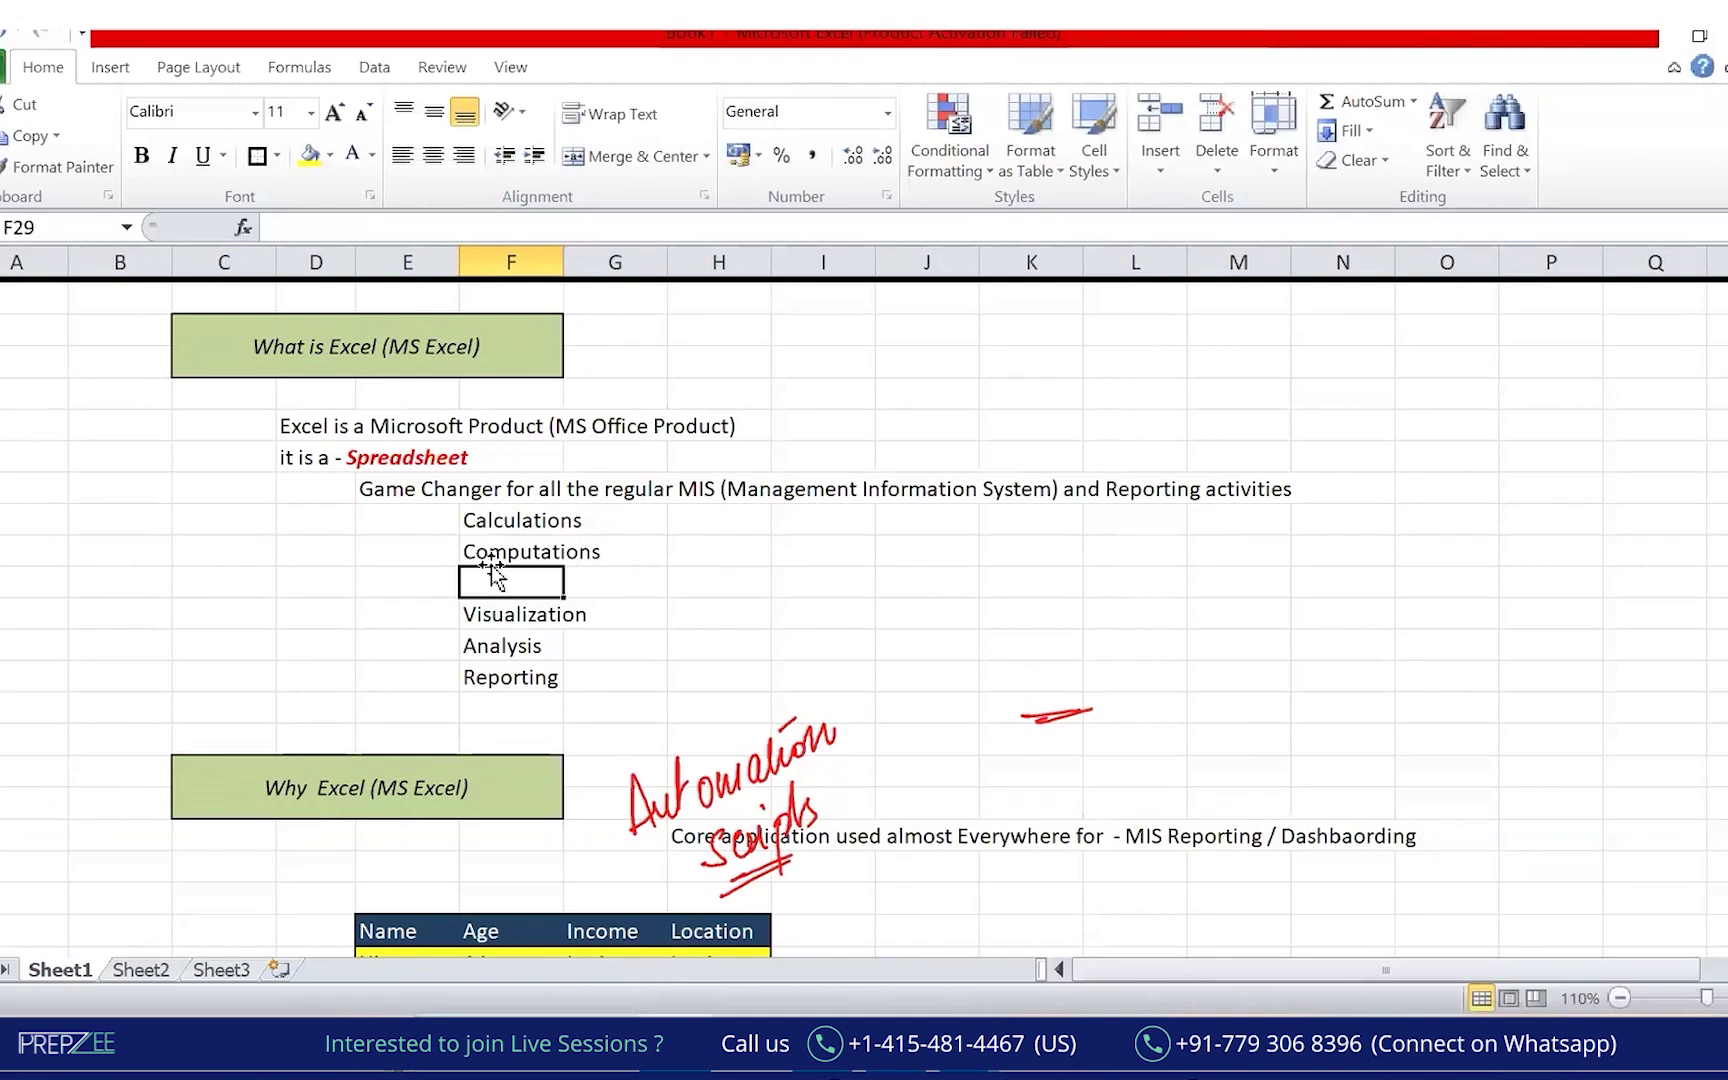
{"action": "type", "text": "Charts/ Graphs /"}
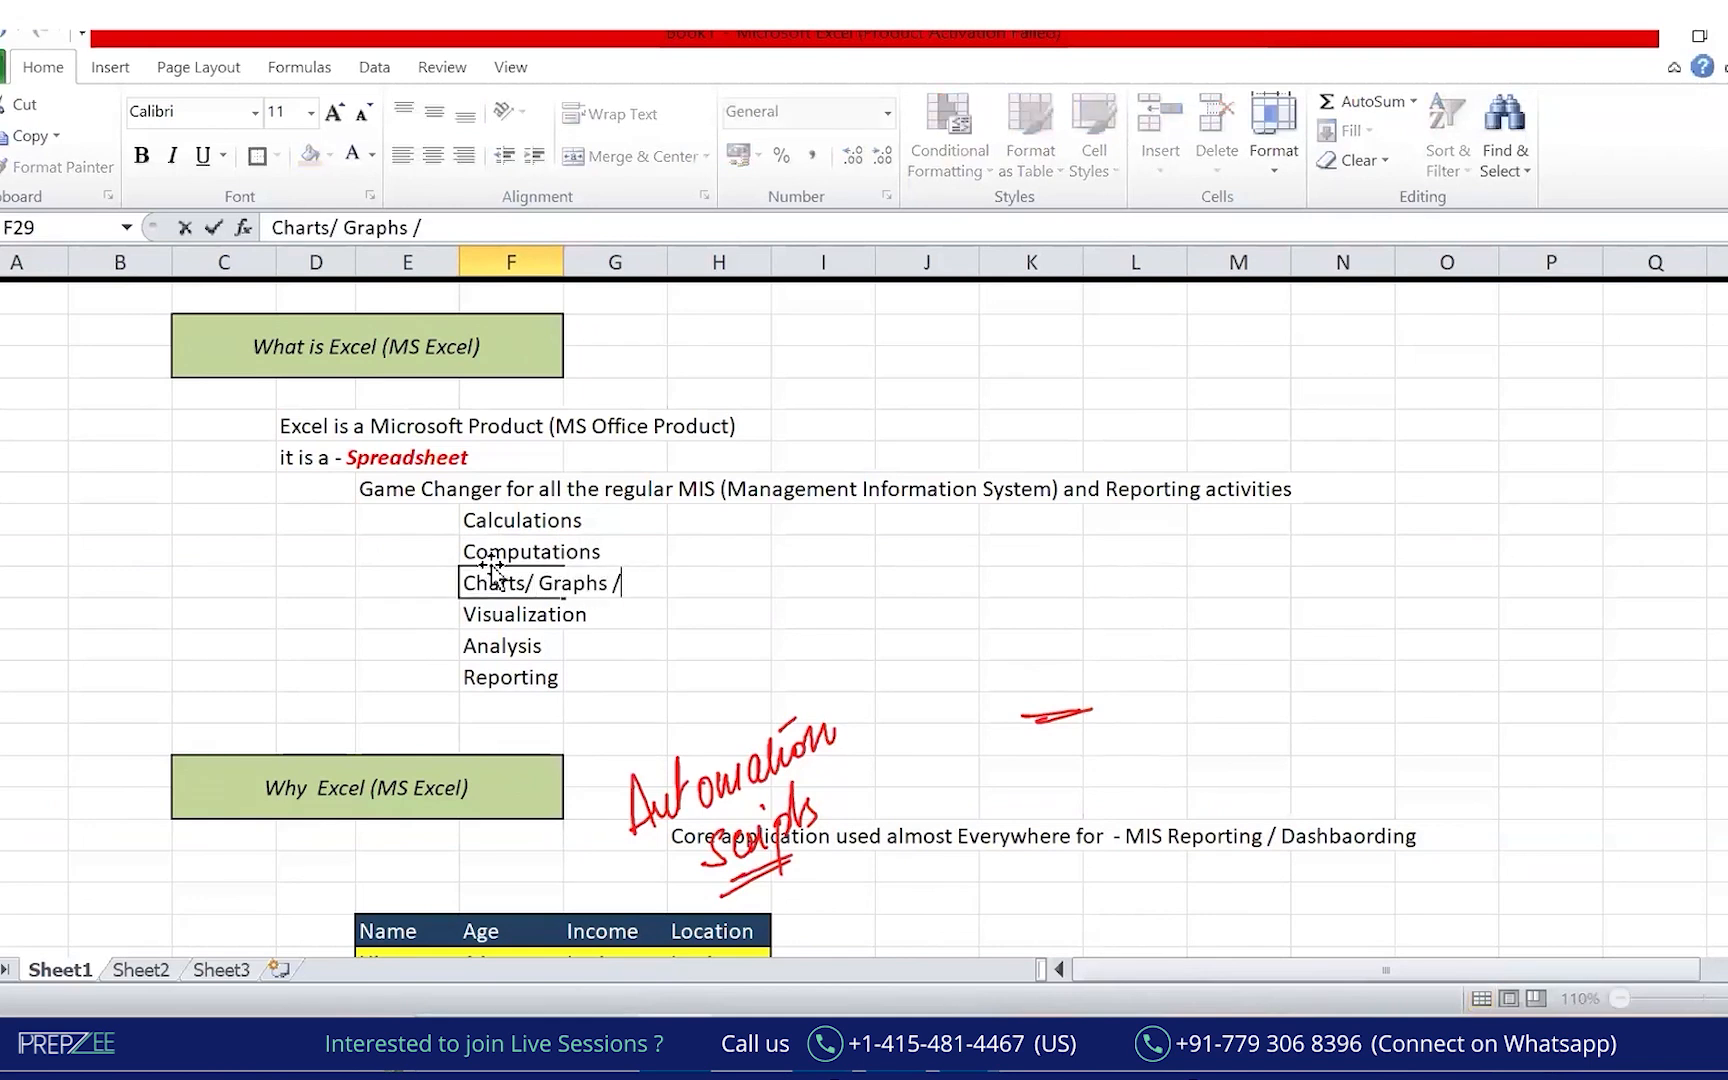
{"action": "type", "text": "/ Plots"}
{"action": "key", "text": "Return"}
Add the note '>>> MIS' in the cell beside Reporting.
{"action": "key", "text": "Down"}
{"action": "key", "text": "Down"}
{"action": "key", "text": "Down"}
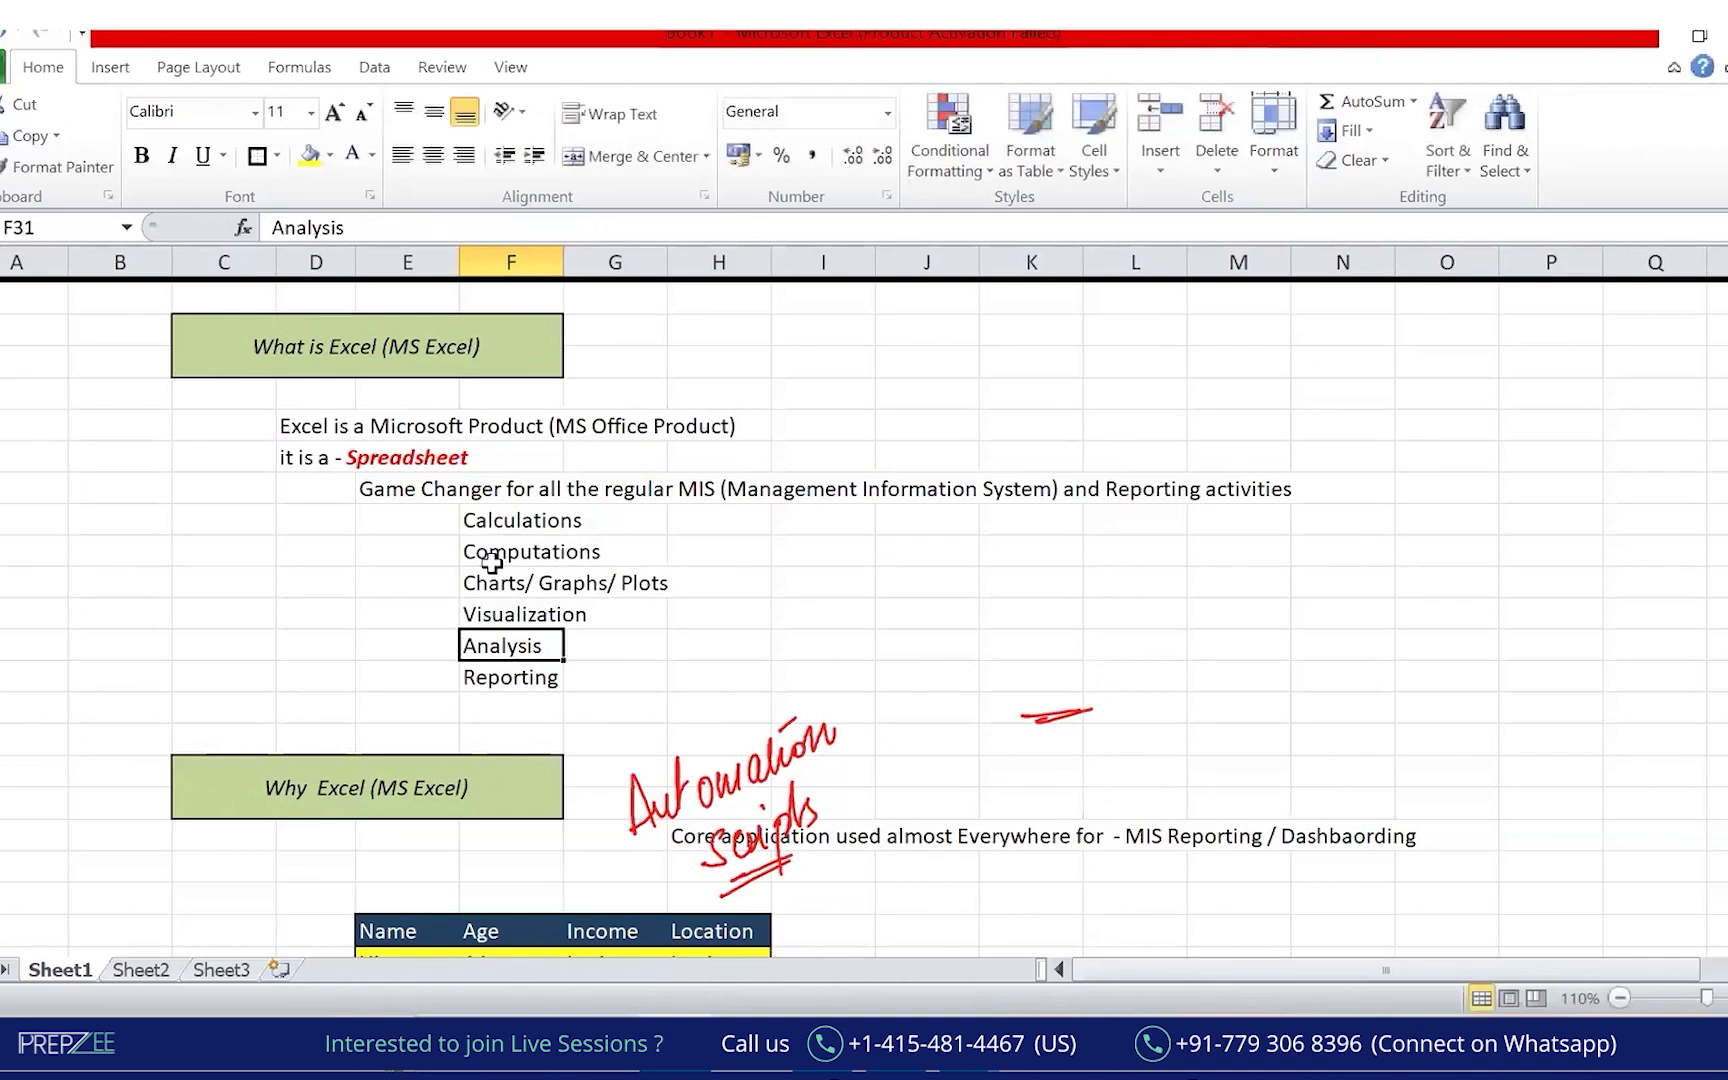
{"action": "key", "text": "Up"}
{"action": "key", "text": "Up"}
{"action": "key", "text": "Up"}
{"action": "key", "text": "Up"}
{"action": "key", "text": "Up"}
{"action": "key", "text": "Down"}
{"action": "key", "text": "Down"}
{"action": "key", "text": "Down"}
{"action": "key", "text": "Right"}
{"action": "key", "text": "Down"}
{"action": "type", "text": ">>> MIS"}
{"action": "key", "text": "Return"}
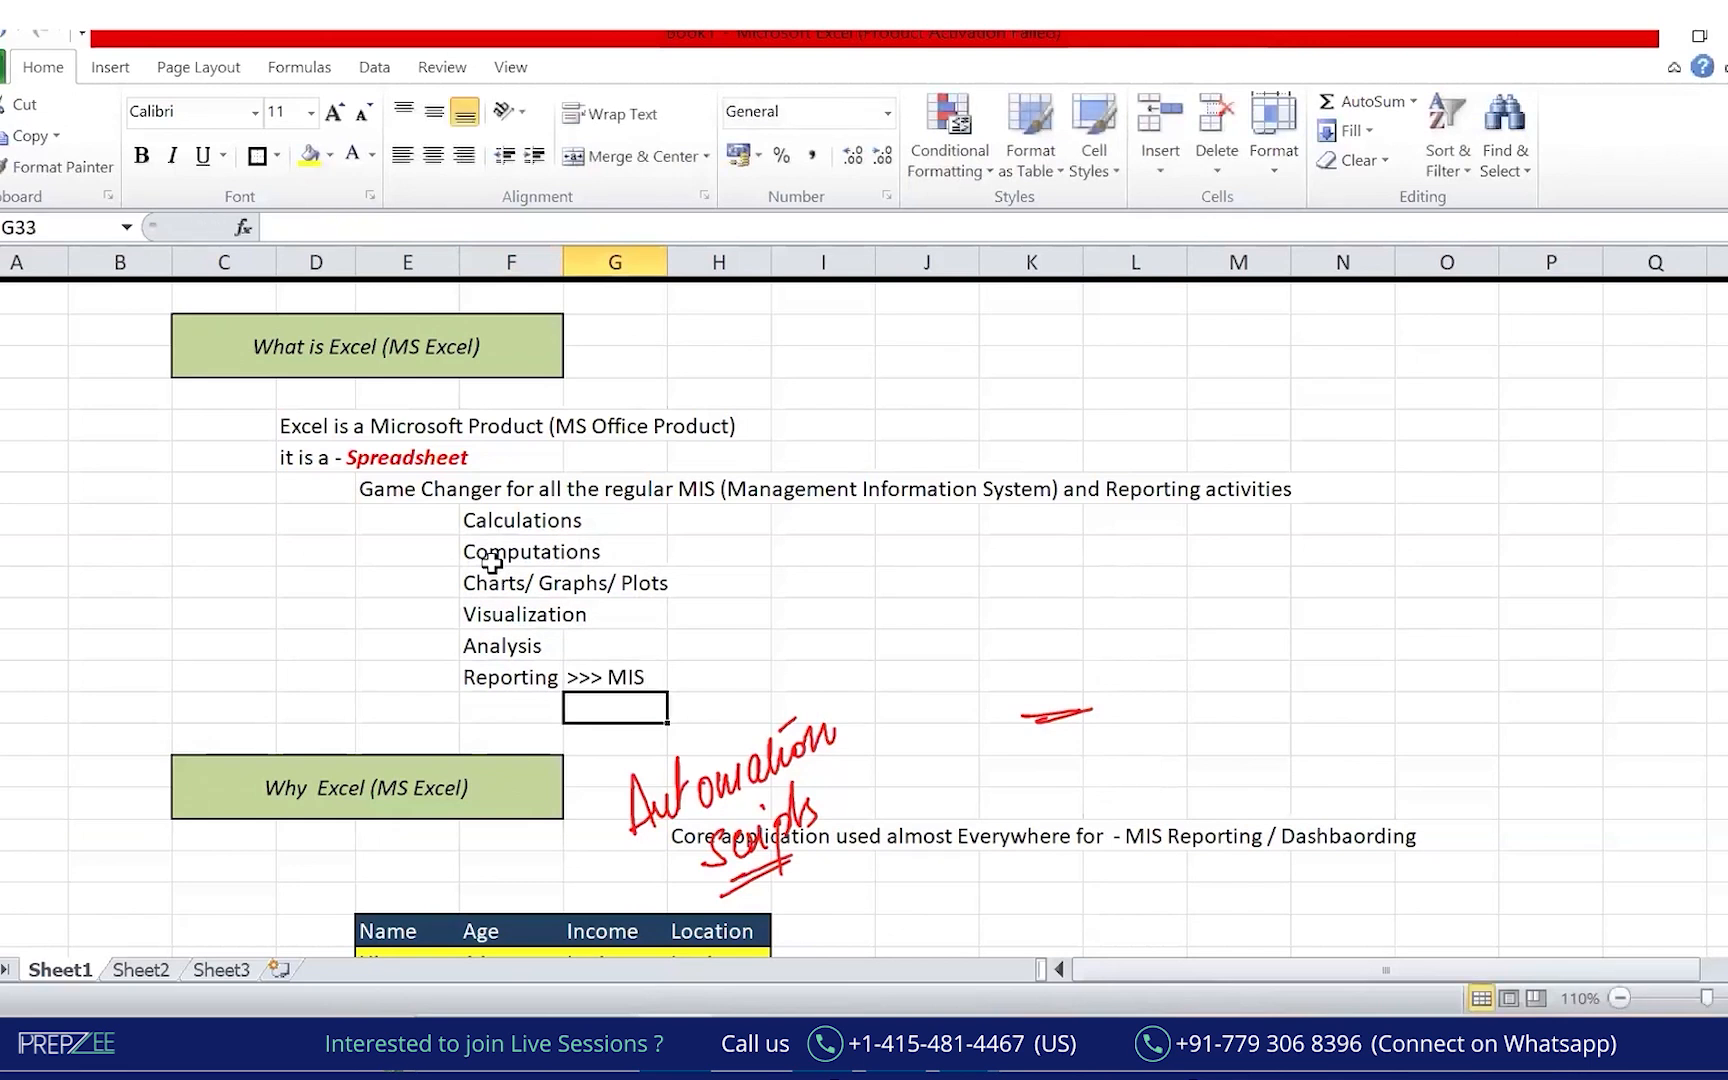
Add 'Automations/ VBA Scripts' below Reporting in column F.
{"action": "key", "text": "Left"}
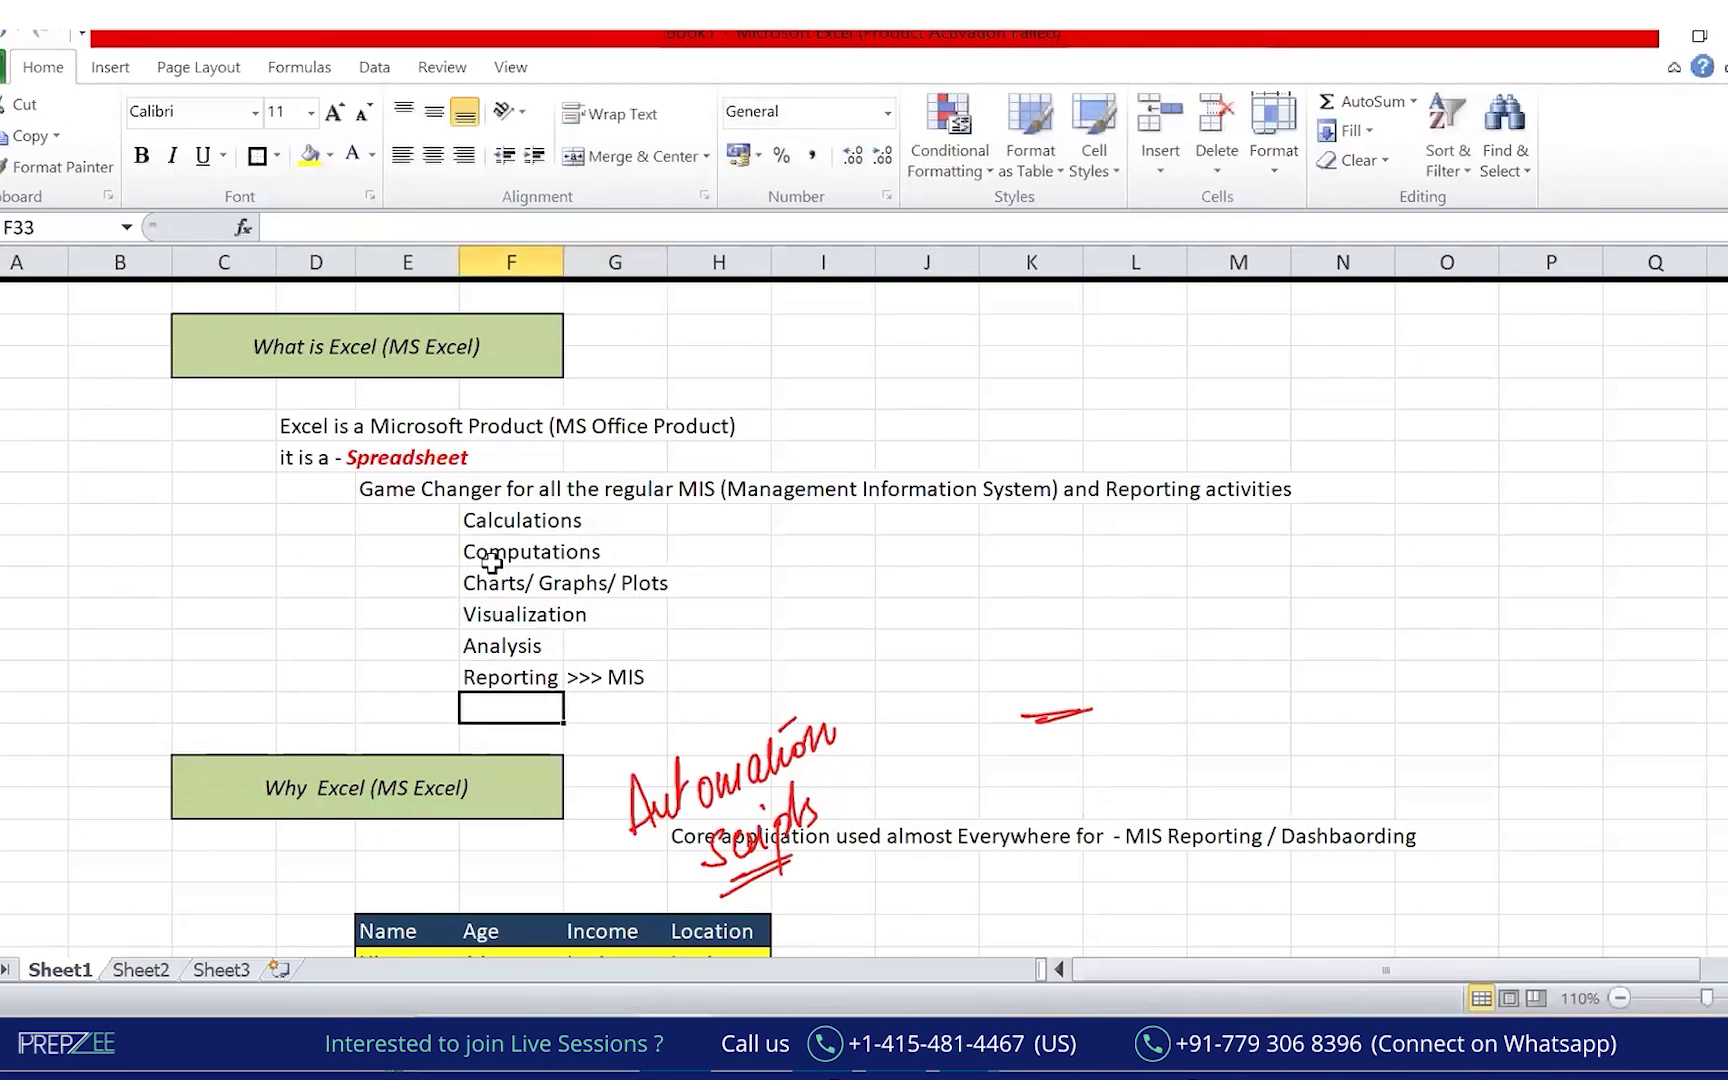
{"action": "type", "text": "Automations"}
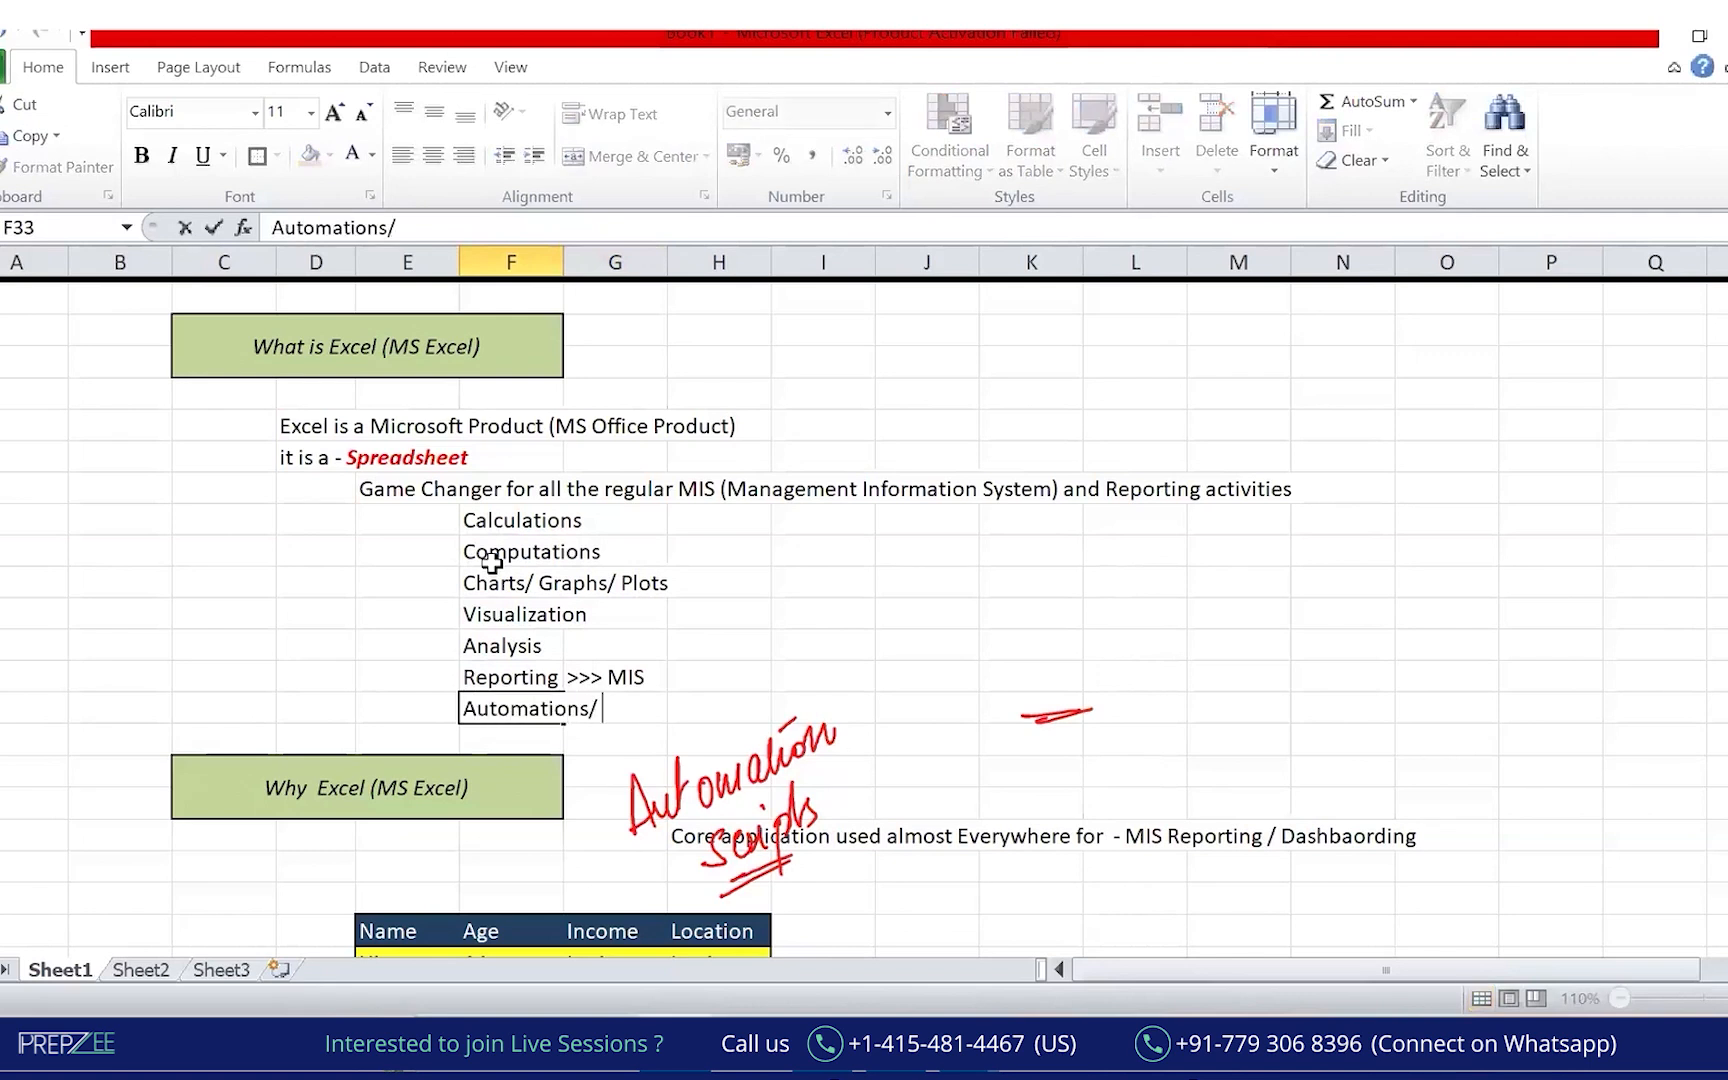
{"action": "type", "text": "/ VBA Scritp"}
{"action": "key", "text": "BackSpace"}
{"action": "key", "text": "BackSpace"}
{"action": "type", "text": "pts"}
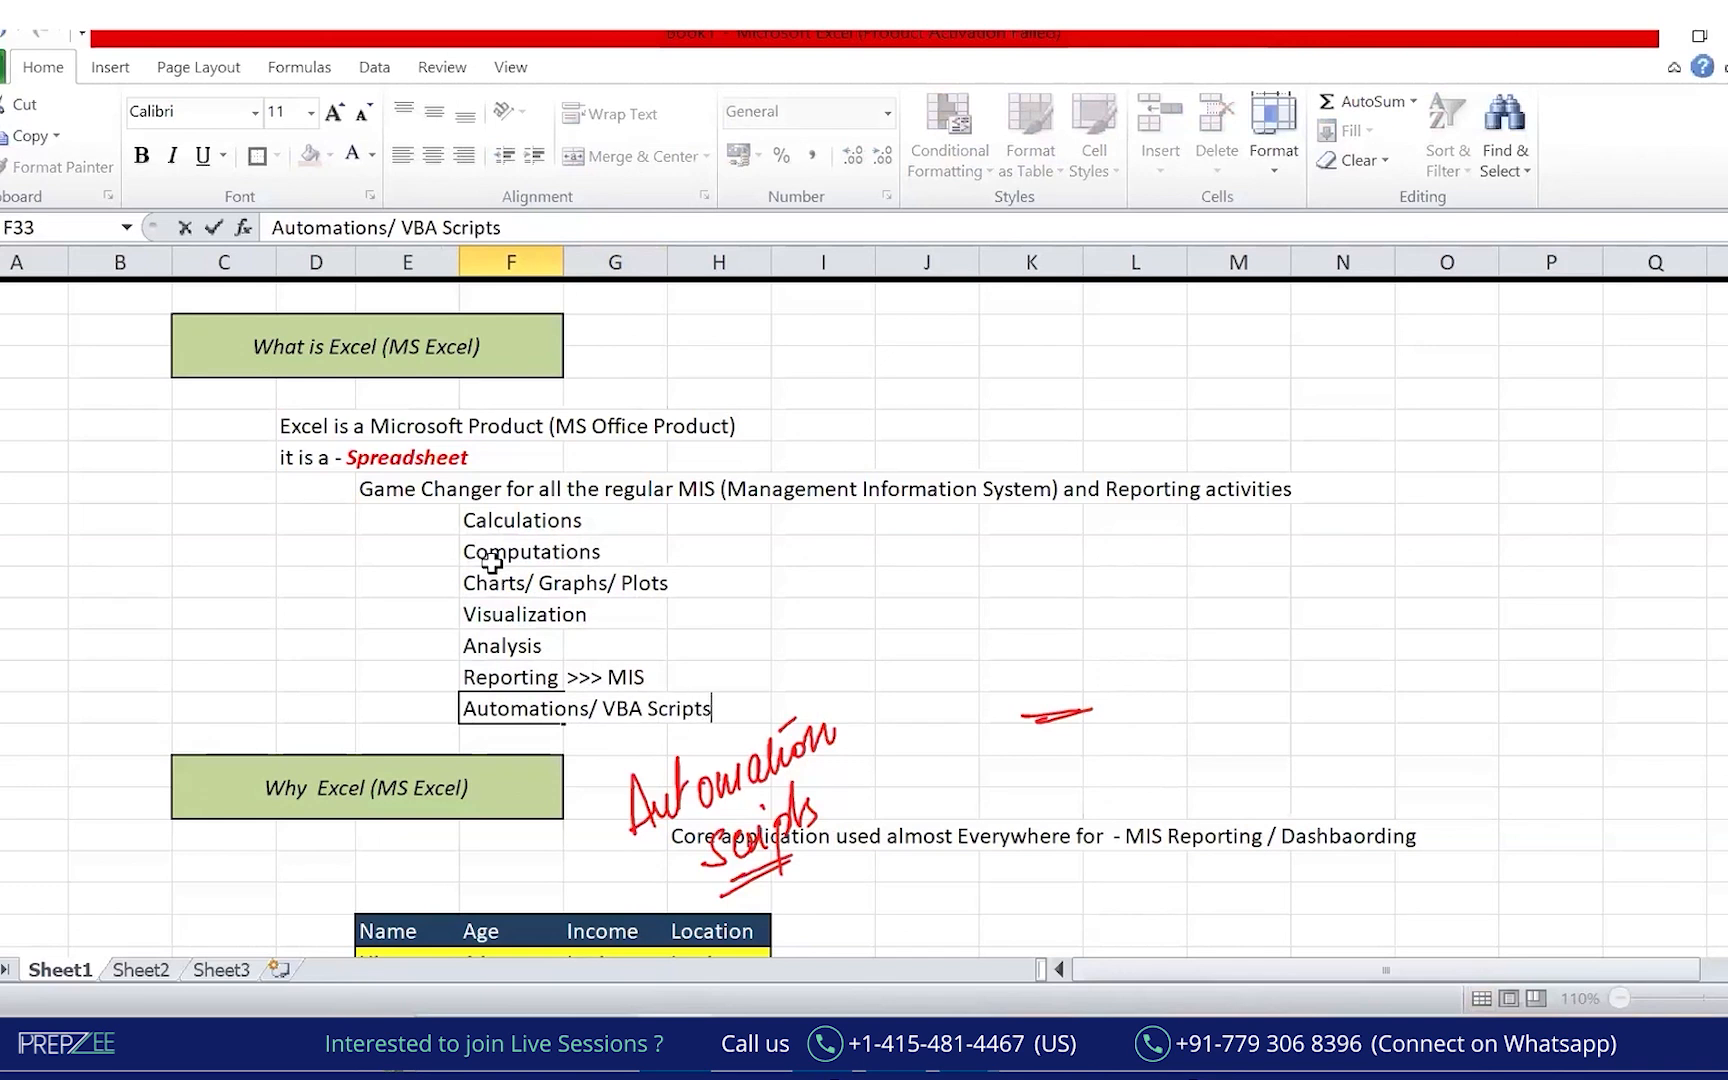
{"action": "key", "text": "Return"}
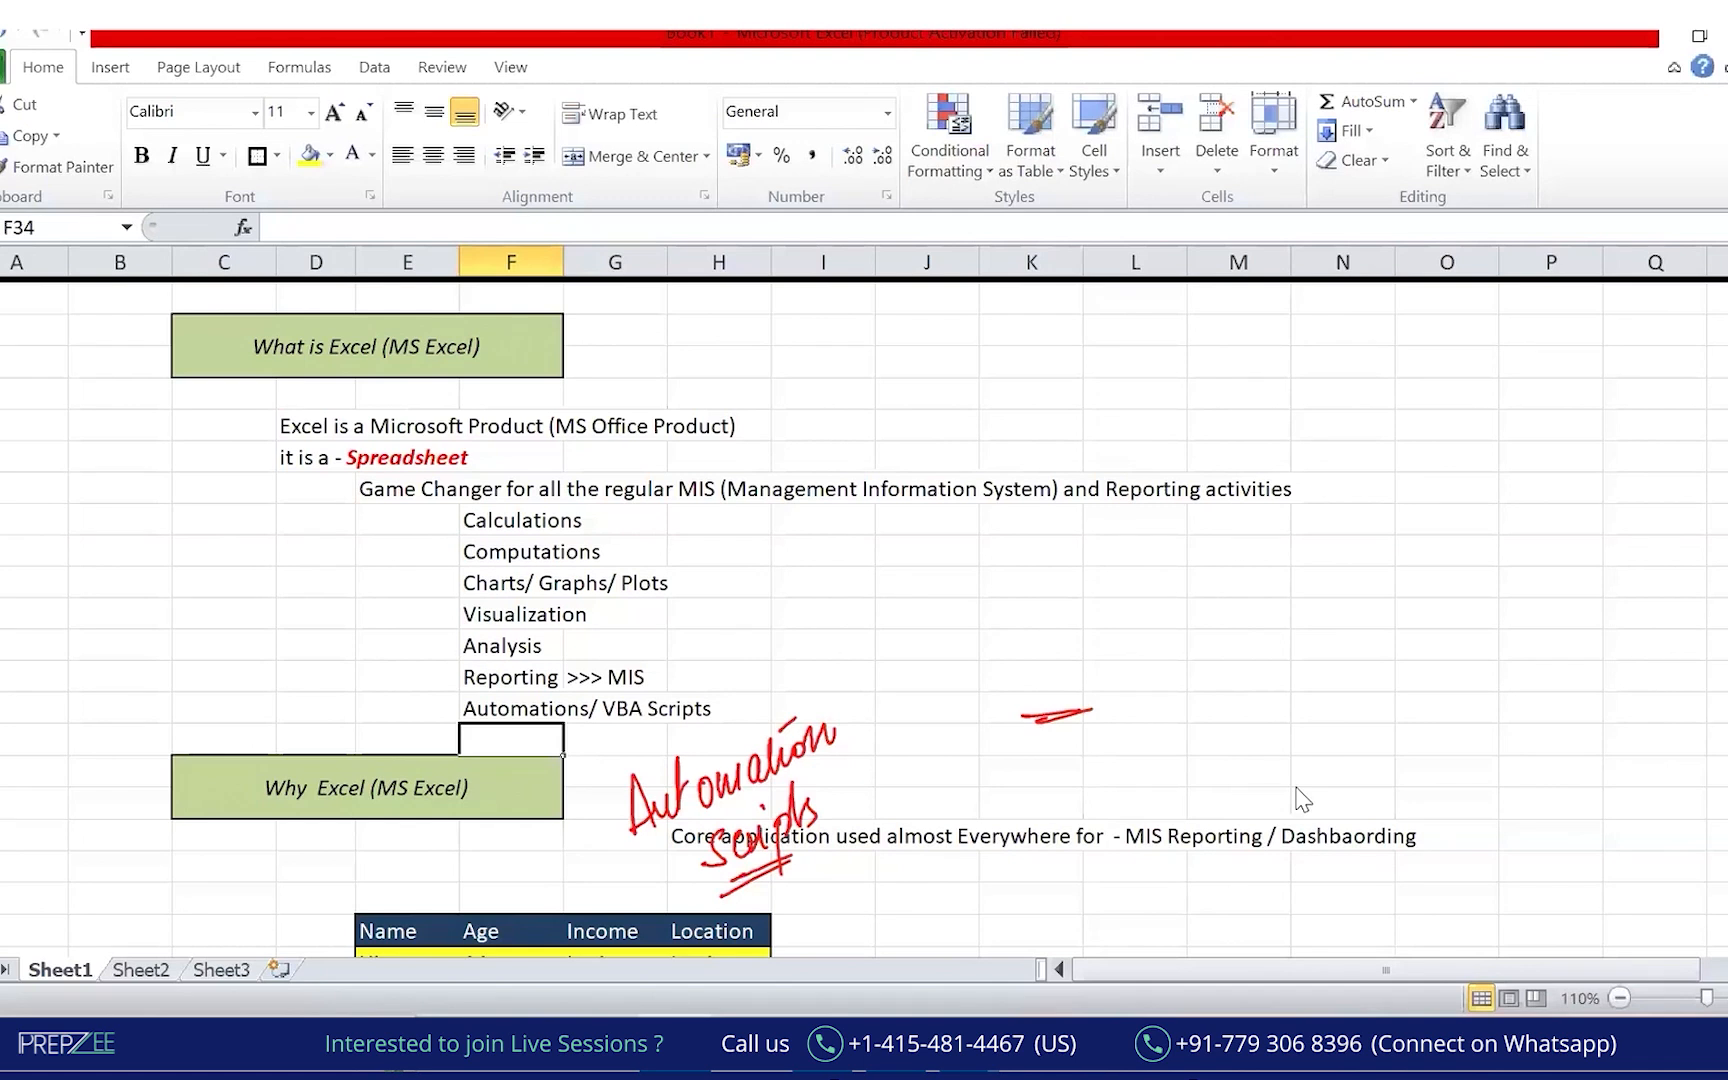
Clear the red ink and collapse the ribbon with Ctrl+F1.
{"action": "left_click", "coordinate": [1072, 148]}
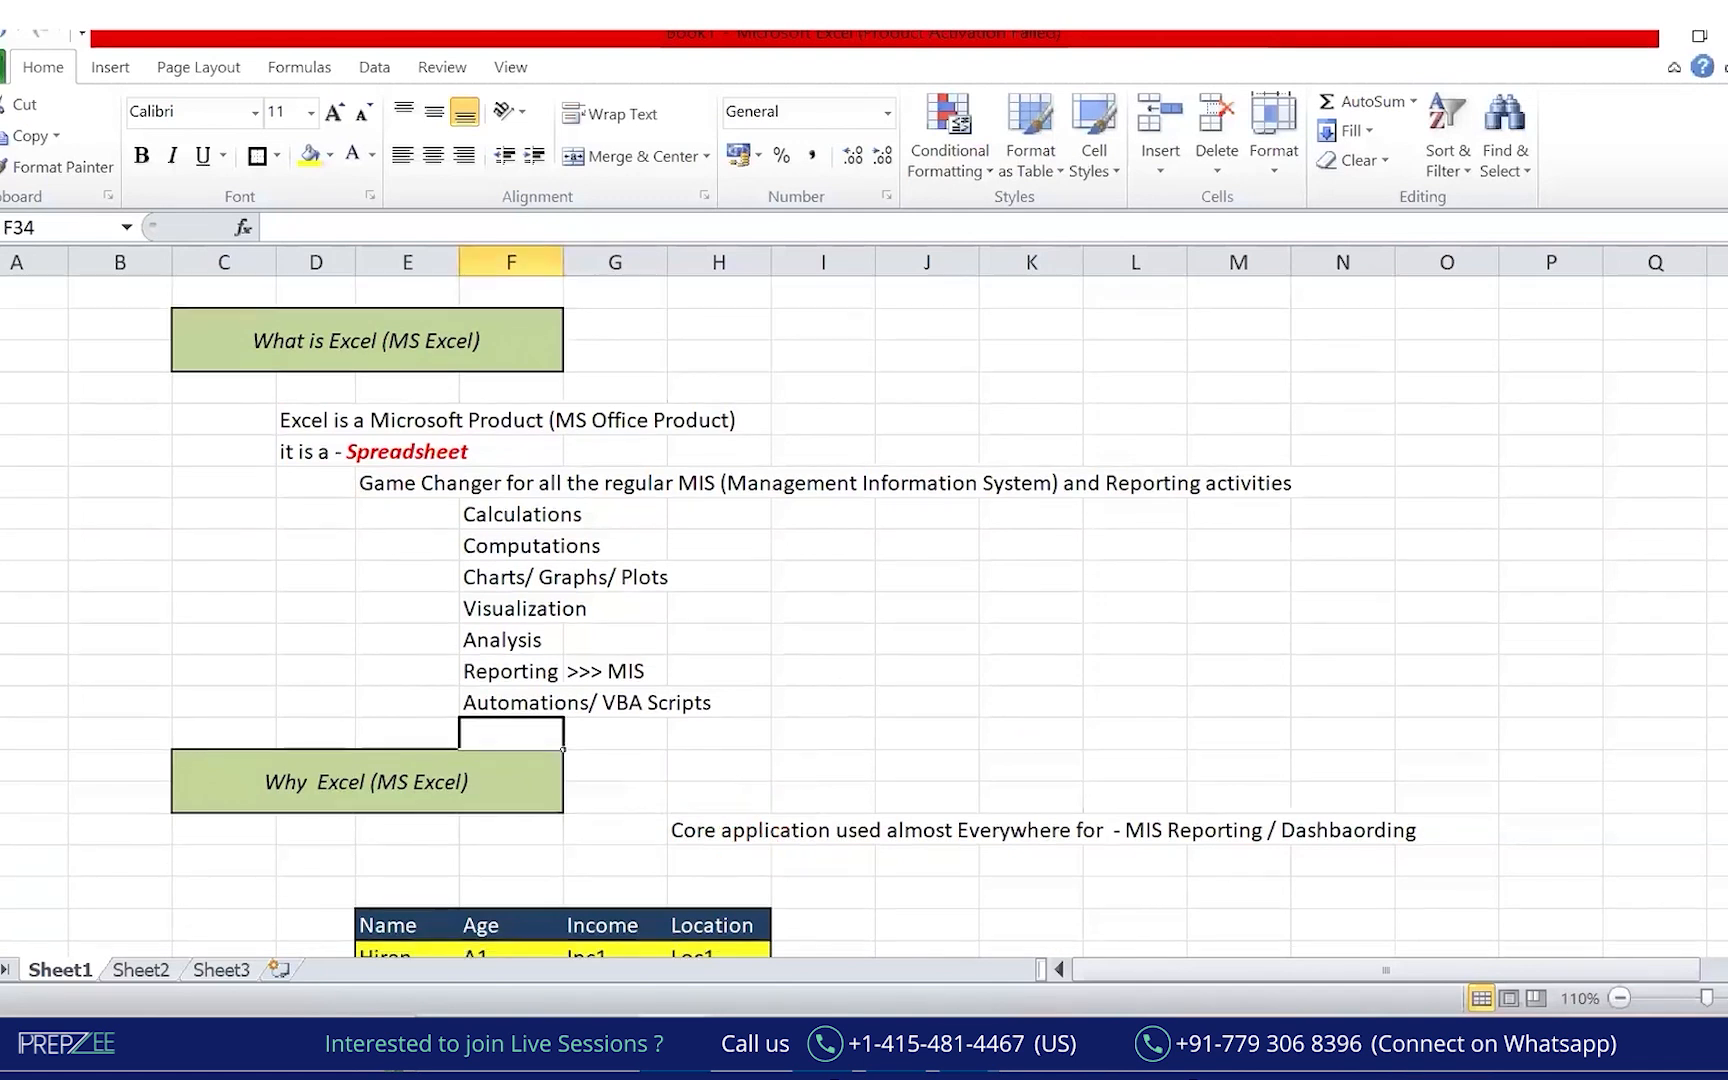
{"action": "scroll", "coordinate": [864, 617], "scroll_direction": "down", "scroll_amount": 1}
{"action": "scroll", "coordinate": [864, 617], "scroll_direction": "up", "scroll_amount": 1}
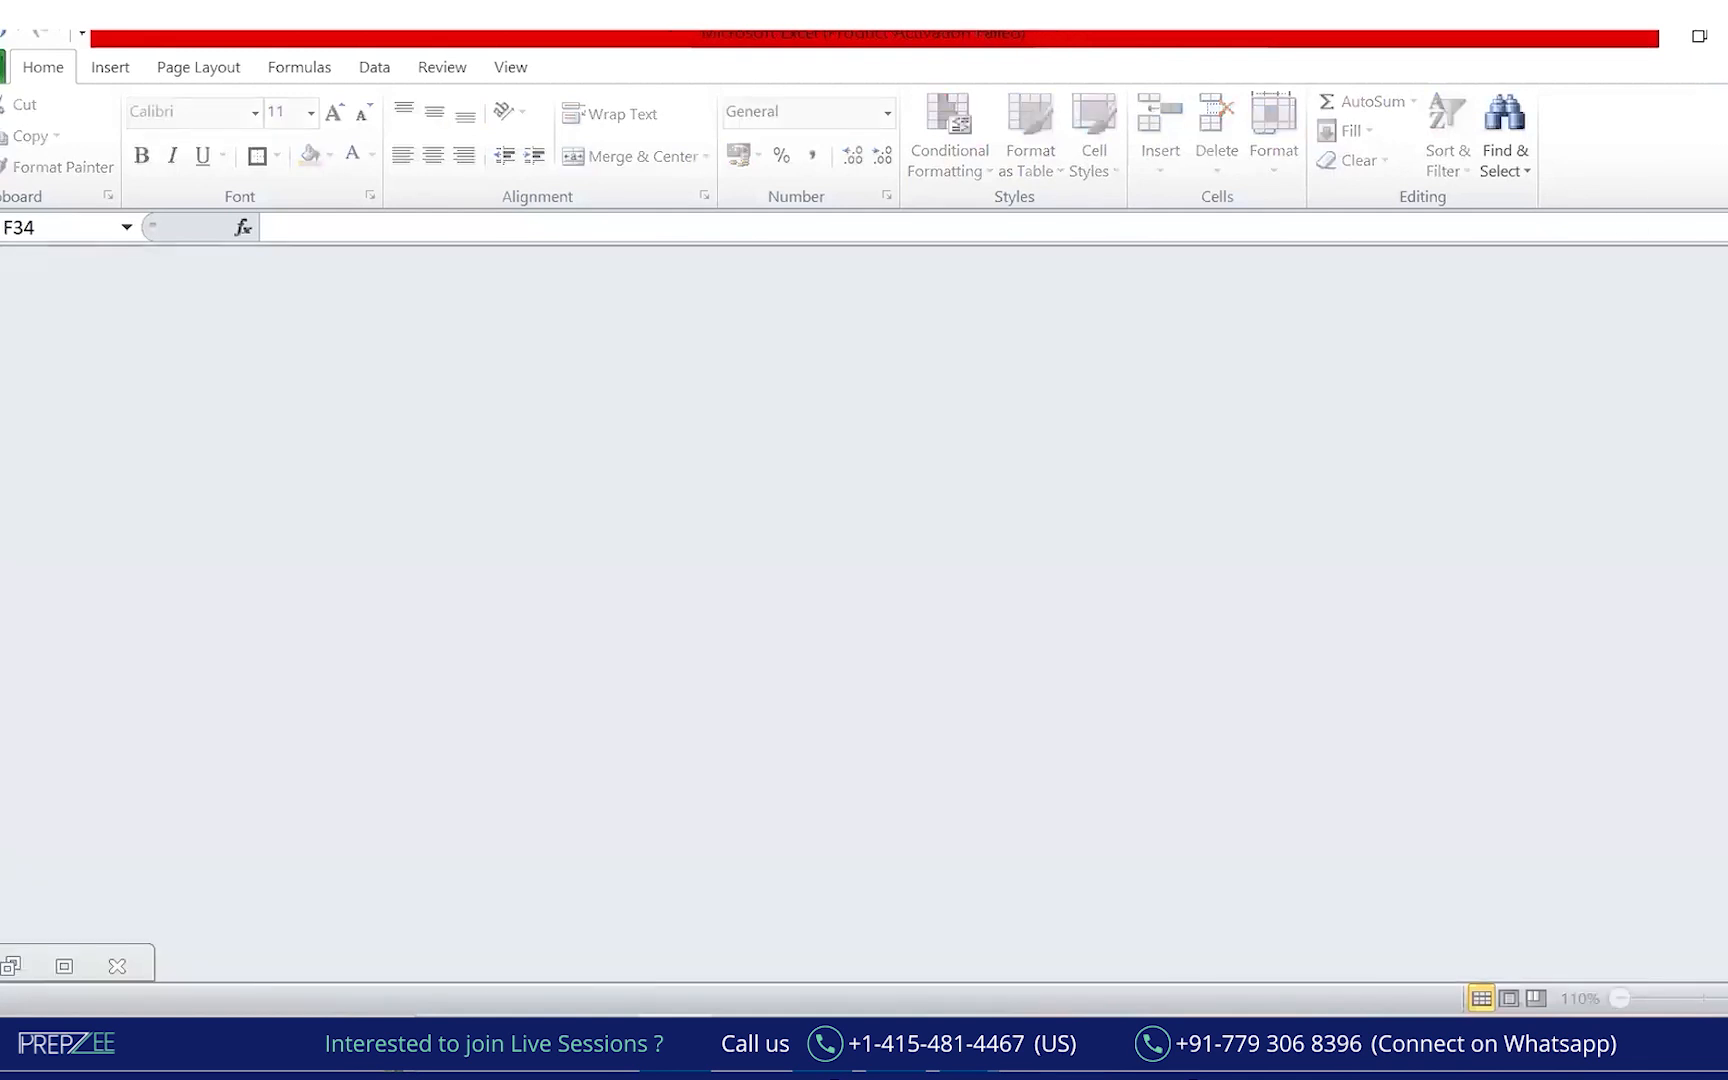
{"action": "key", "text": "ctrl+F1"}
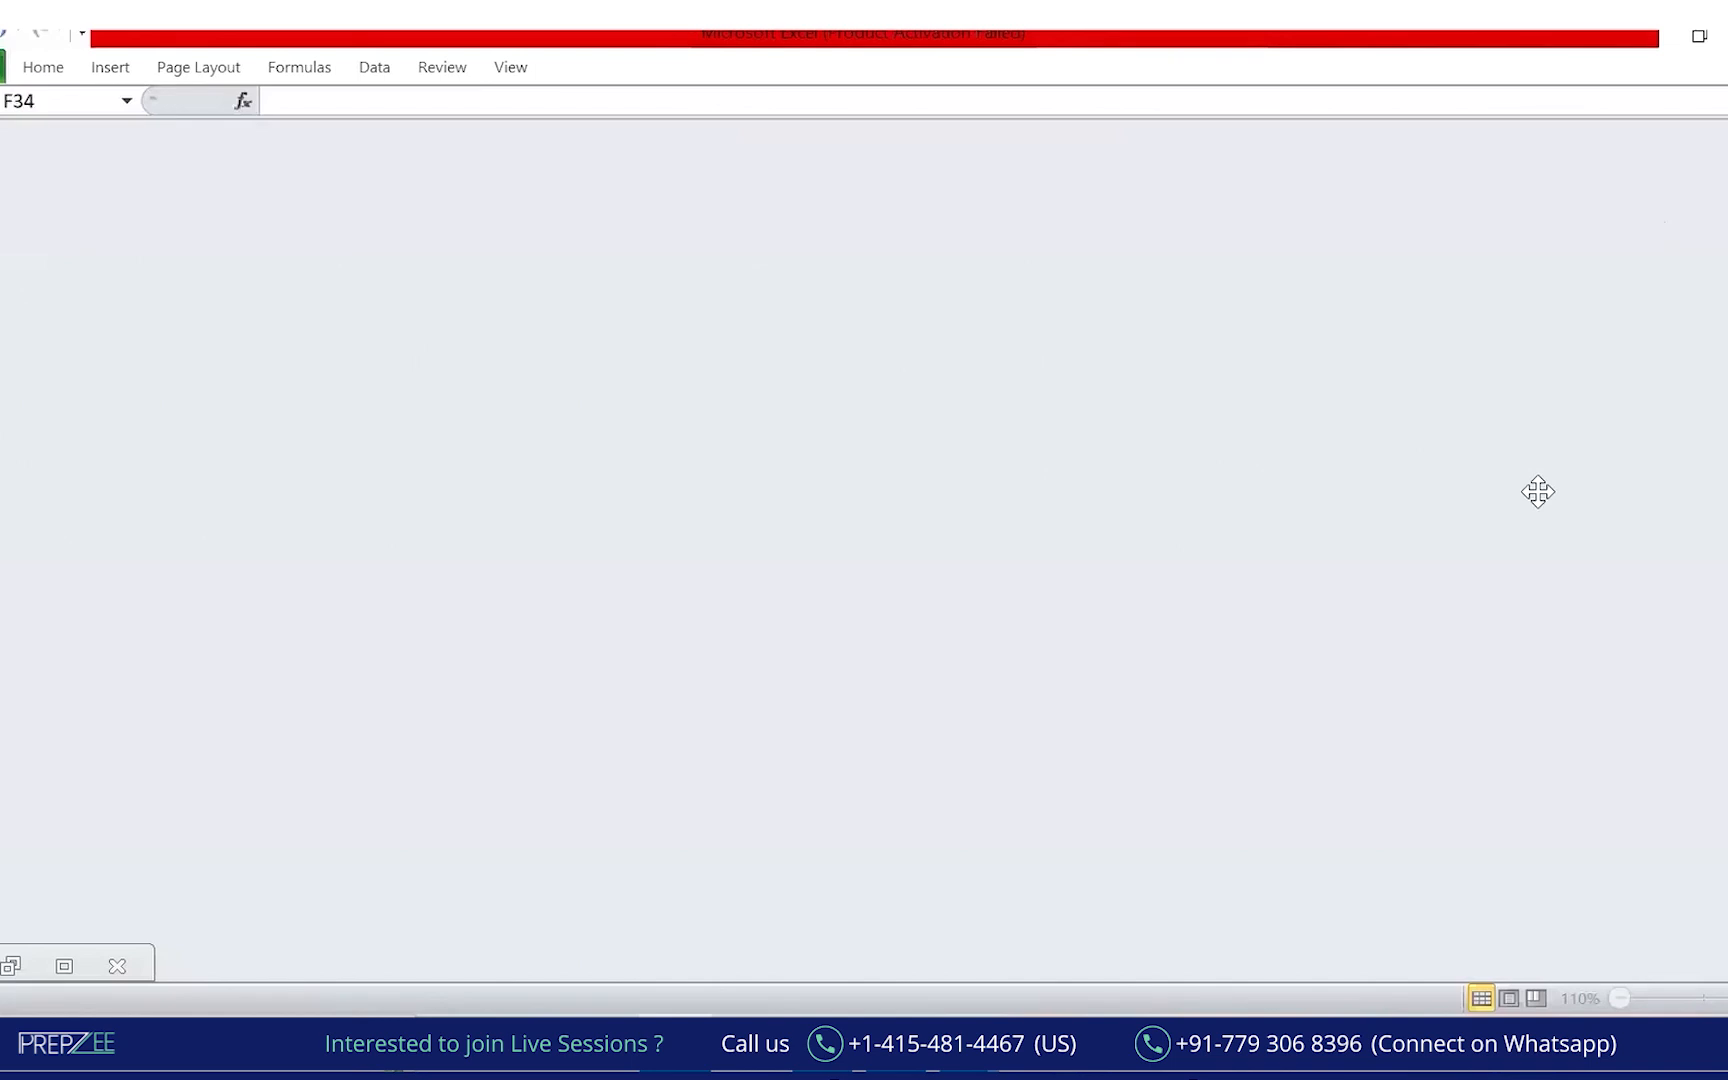
Strike through the What is Excel and Why Excel headings and circle the Core application line.
{"action": "left_click", "coordinate": [84, 962]}
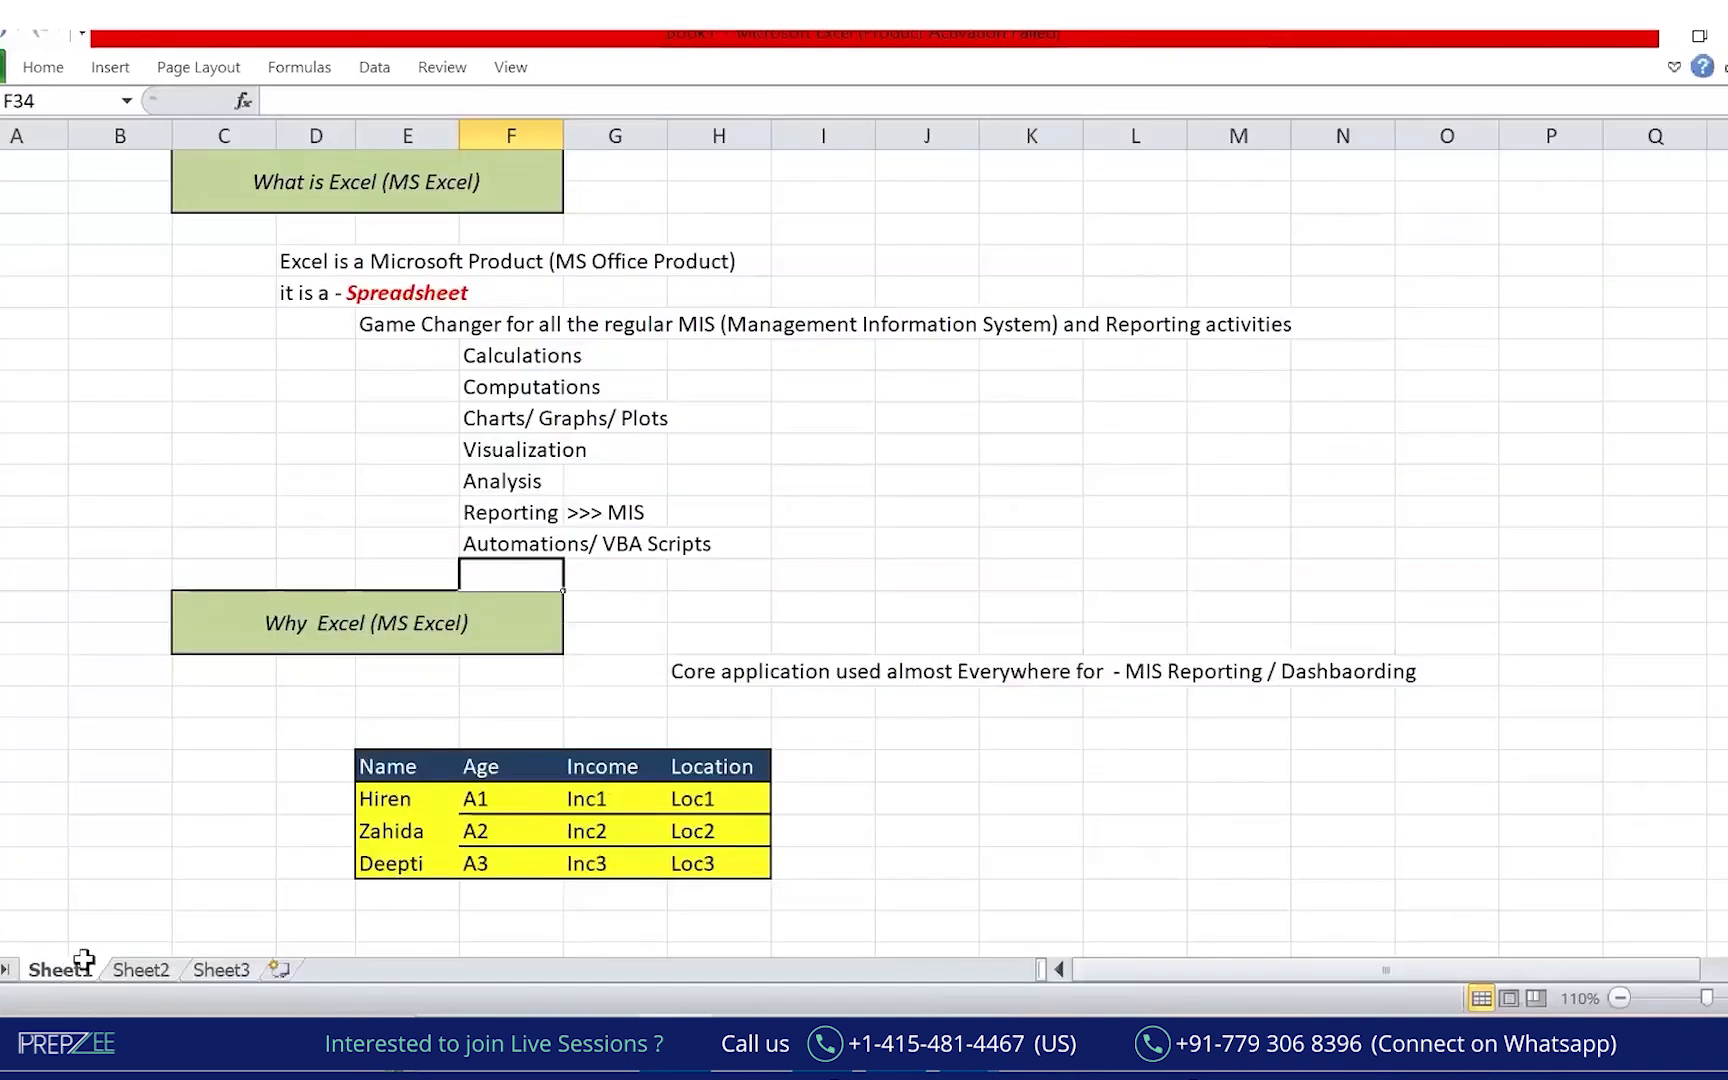
{"action": "left_click", "coordinate": [1238, 606]}
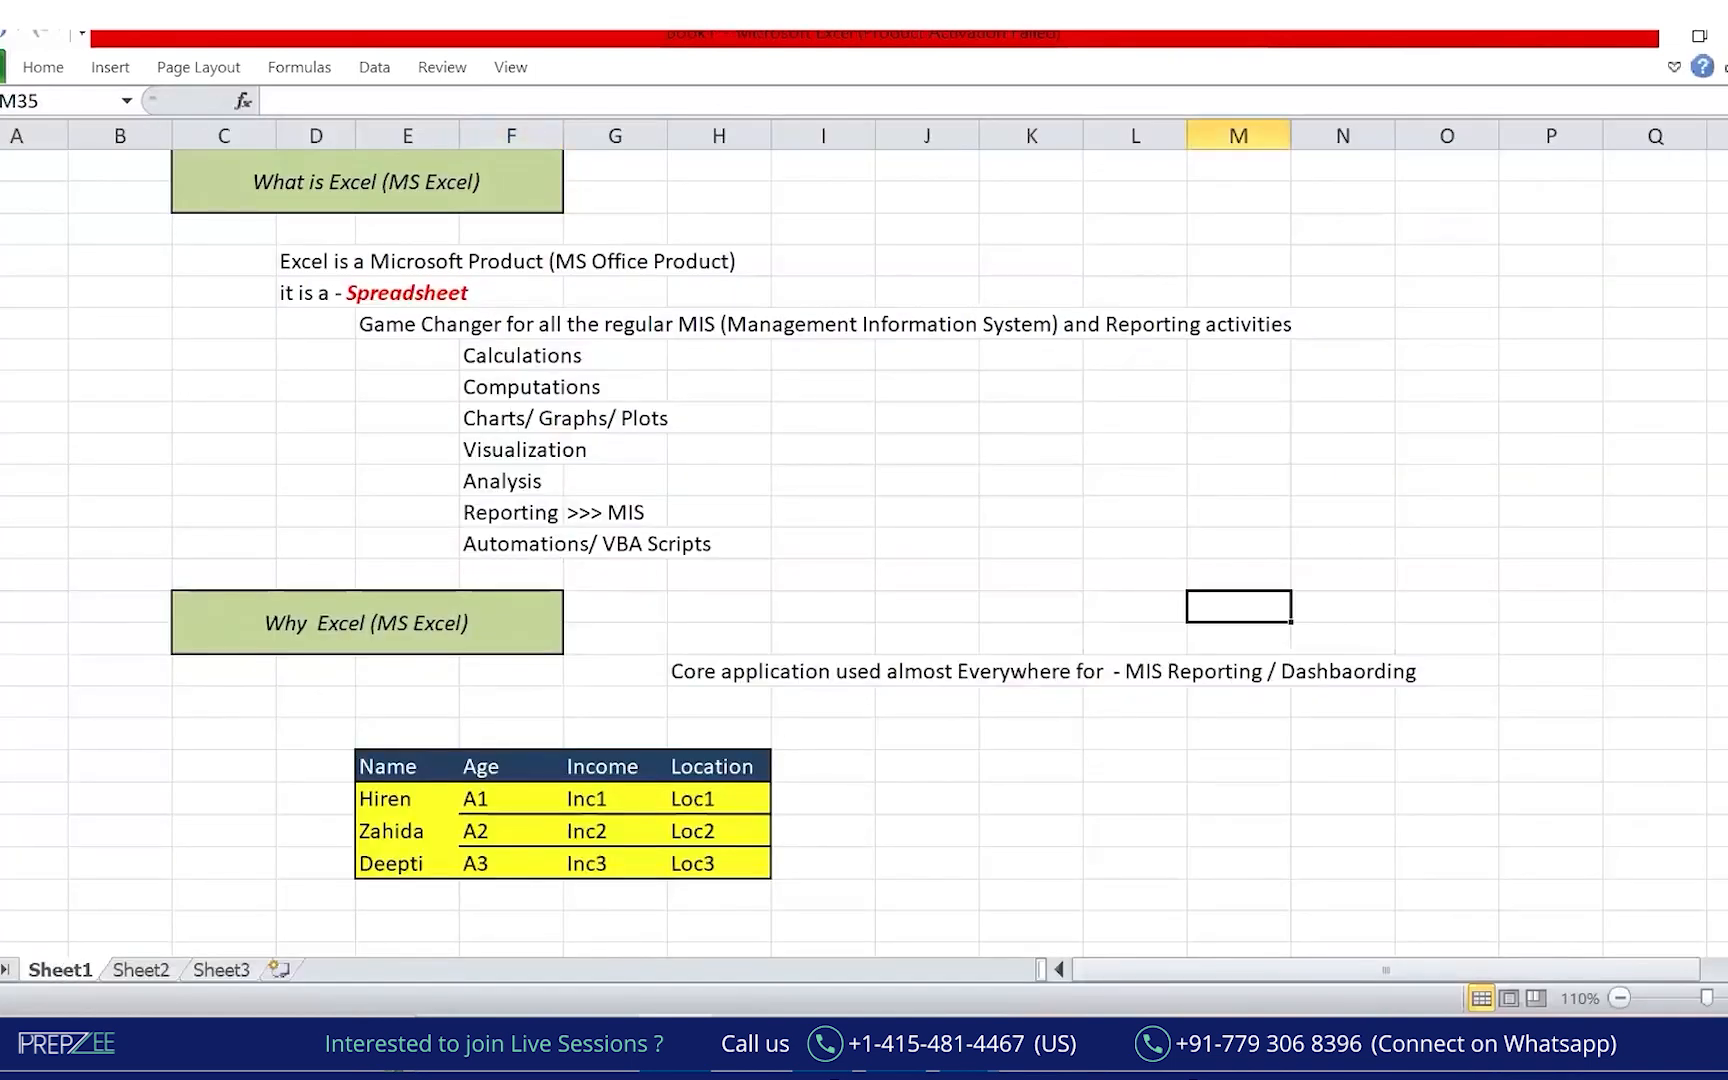
{"action": "scroll", "coordinate": [1103, 166], "scroll_direction": "up", "scroll_amount": 1}
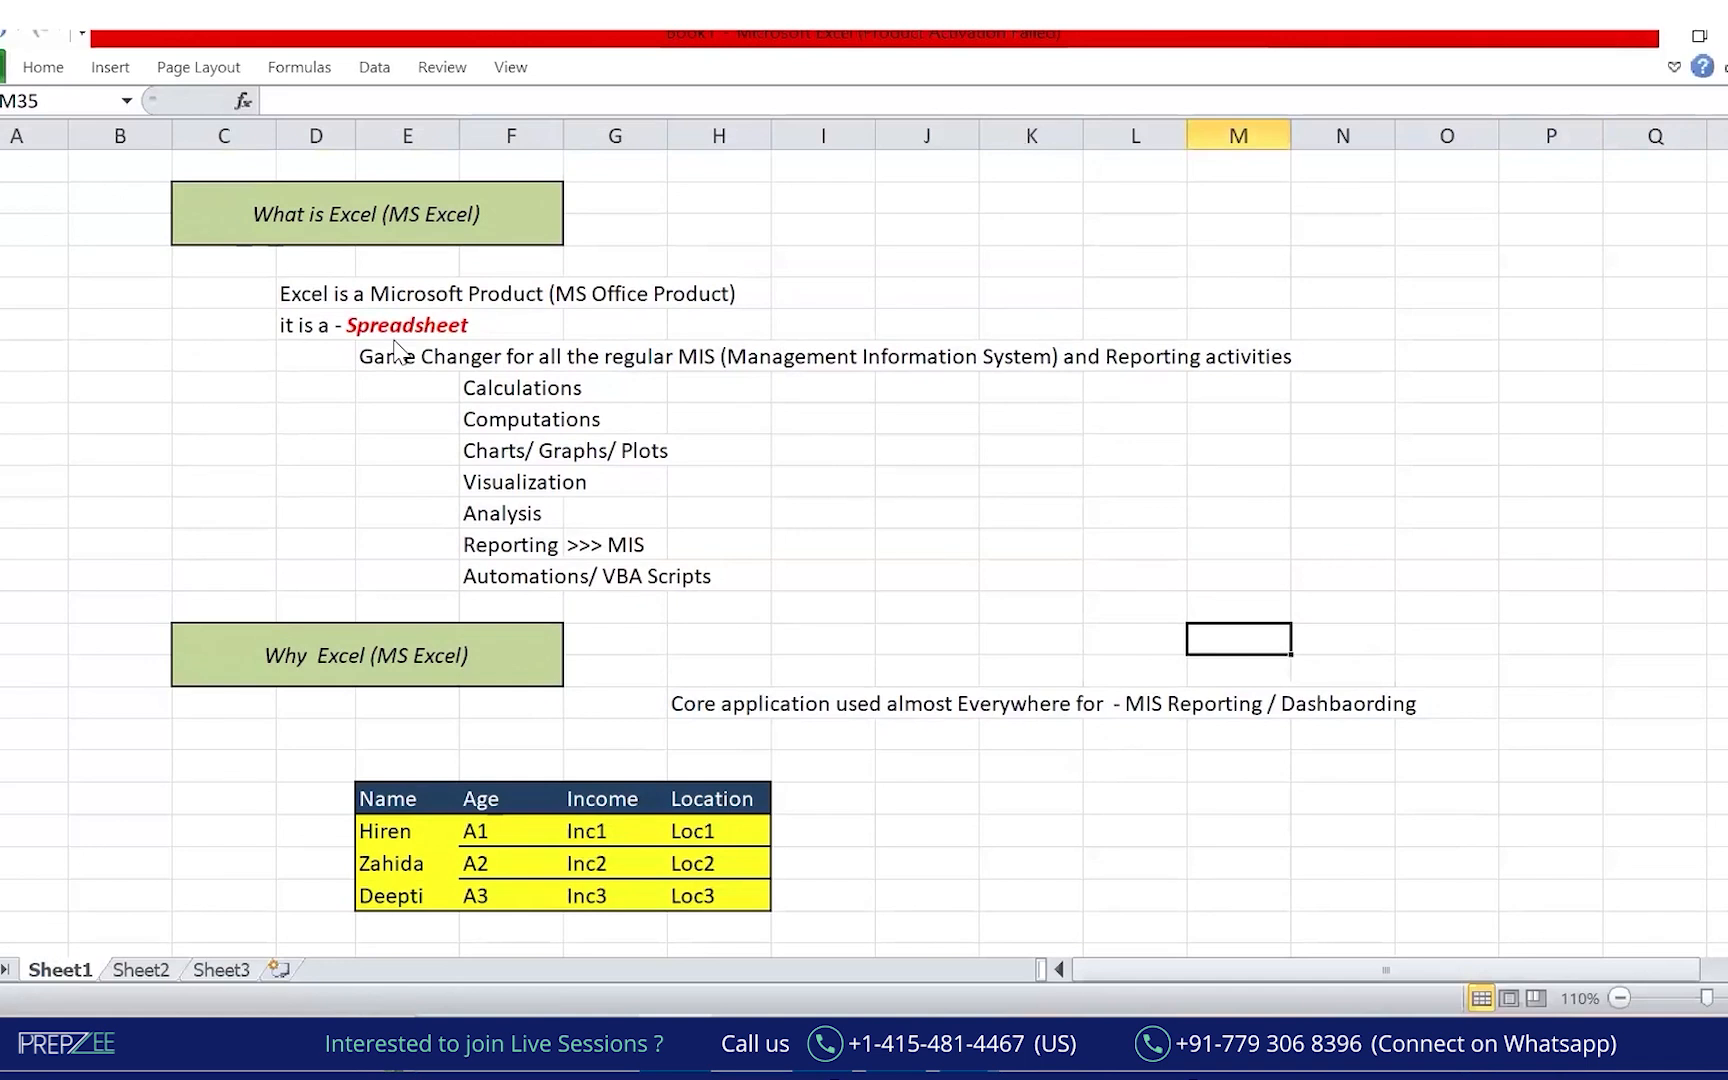
{"action": "left_click_drag", "start_coordinate": [125, 276], "coordinate": [360, 188]}
{"action": "left_click_drag", "start_coordinate": [90, 686], "coordinate": [316, 628]}
{"action": "mouse_move", "coordinate": [597, 690]}
{"action": "left_mouse_down"}
{"action": "mouse_move", "coordinate": [745, 653]}
{"action": "mouse_move", "coordinate": [755, 582]}
{"action": "left_mouse_up"}
{"action": "left_click_drag", "start_coordinate": [447, 378], "coordinate": [403, 622]}
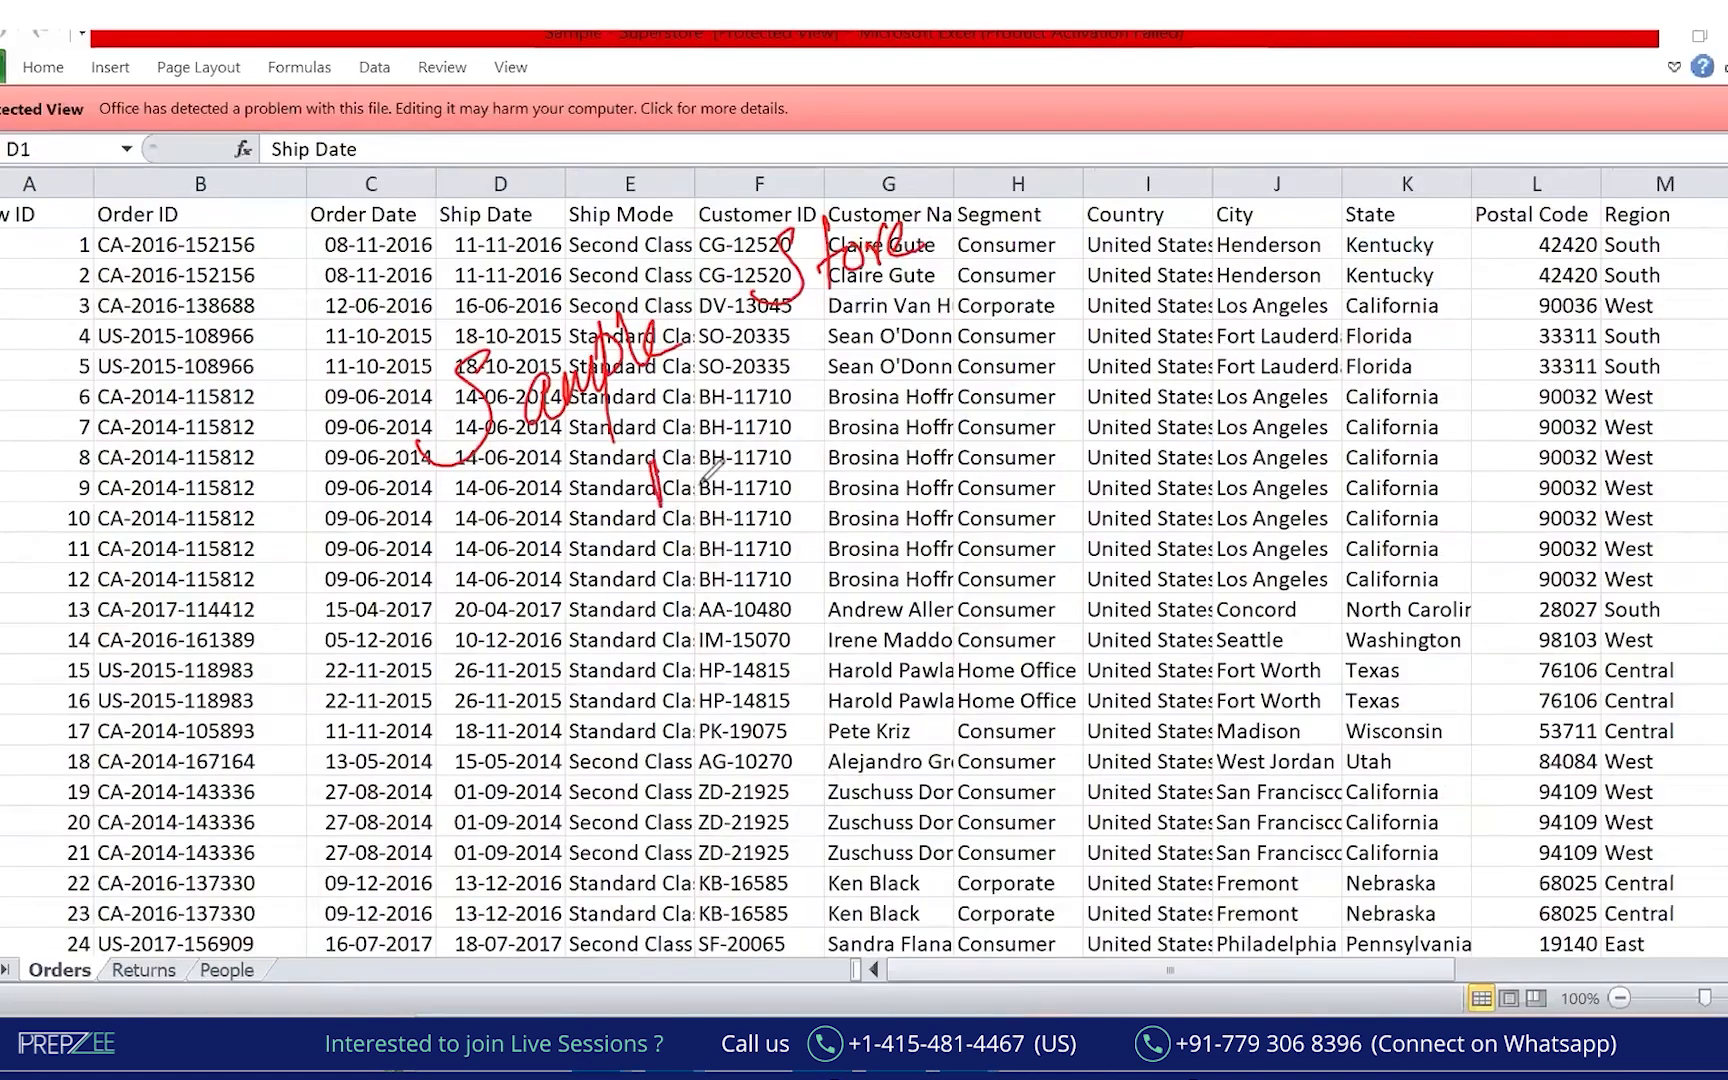
Handwrite and underline 'Data' and begin 'Retail' over the Superstore Orders sheet.
{"action": "mouse_move", "coordinate": [650, 455]}
{"action": "left_mouse_down"}
{"action": "mouse_move", "coordinate": [725, 470]}
{"action": "mouse_move", "coordinate": [780, 440]}
{"action": "mouse_move", "coordinate": [680, 590]}
{"action": "mouse_move", "coordinate": [792, 467]}
{"action": "left_mouse_up"}
{"action": "left_click_drag", "start_coordinate": [614, 606], "coordinate": [621, 696]}
{"action": "mouse_move", "coordinate": [610, 614]}
{"action": "left_mouse_down"}
{"action": "mouse_move", "coordinate": [653, 690]}
{"action": "mouse_move", "coordinate": [682, 682]}
{"action": "left_mouse_up"}
Finish writing 'Retail', draw a vertical divider, write 'Transactional level' and loop around the notes in red.
{"action": "left_click_drag", "start_coordinate": [684, 593], "coordinate": [690, 672]}
{"action": "left_click_drag", "start_coordinate": [680, 648], "coordinate": [721, 652]}
{"action": "mouse_move", "coordinate": [763, 562]}
{"action": "left_mouse_down"}
{"action": "mouse_move", "coordinate": [748, 600]}
{"action": "mouse_move", "coordinate": [785, 625]}
{"action": "left_mouse_up"}
{"action": "left_click_drag", "start_coordinate": [832, 475], "coordinate": [832, 672]}
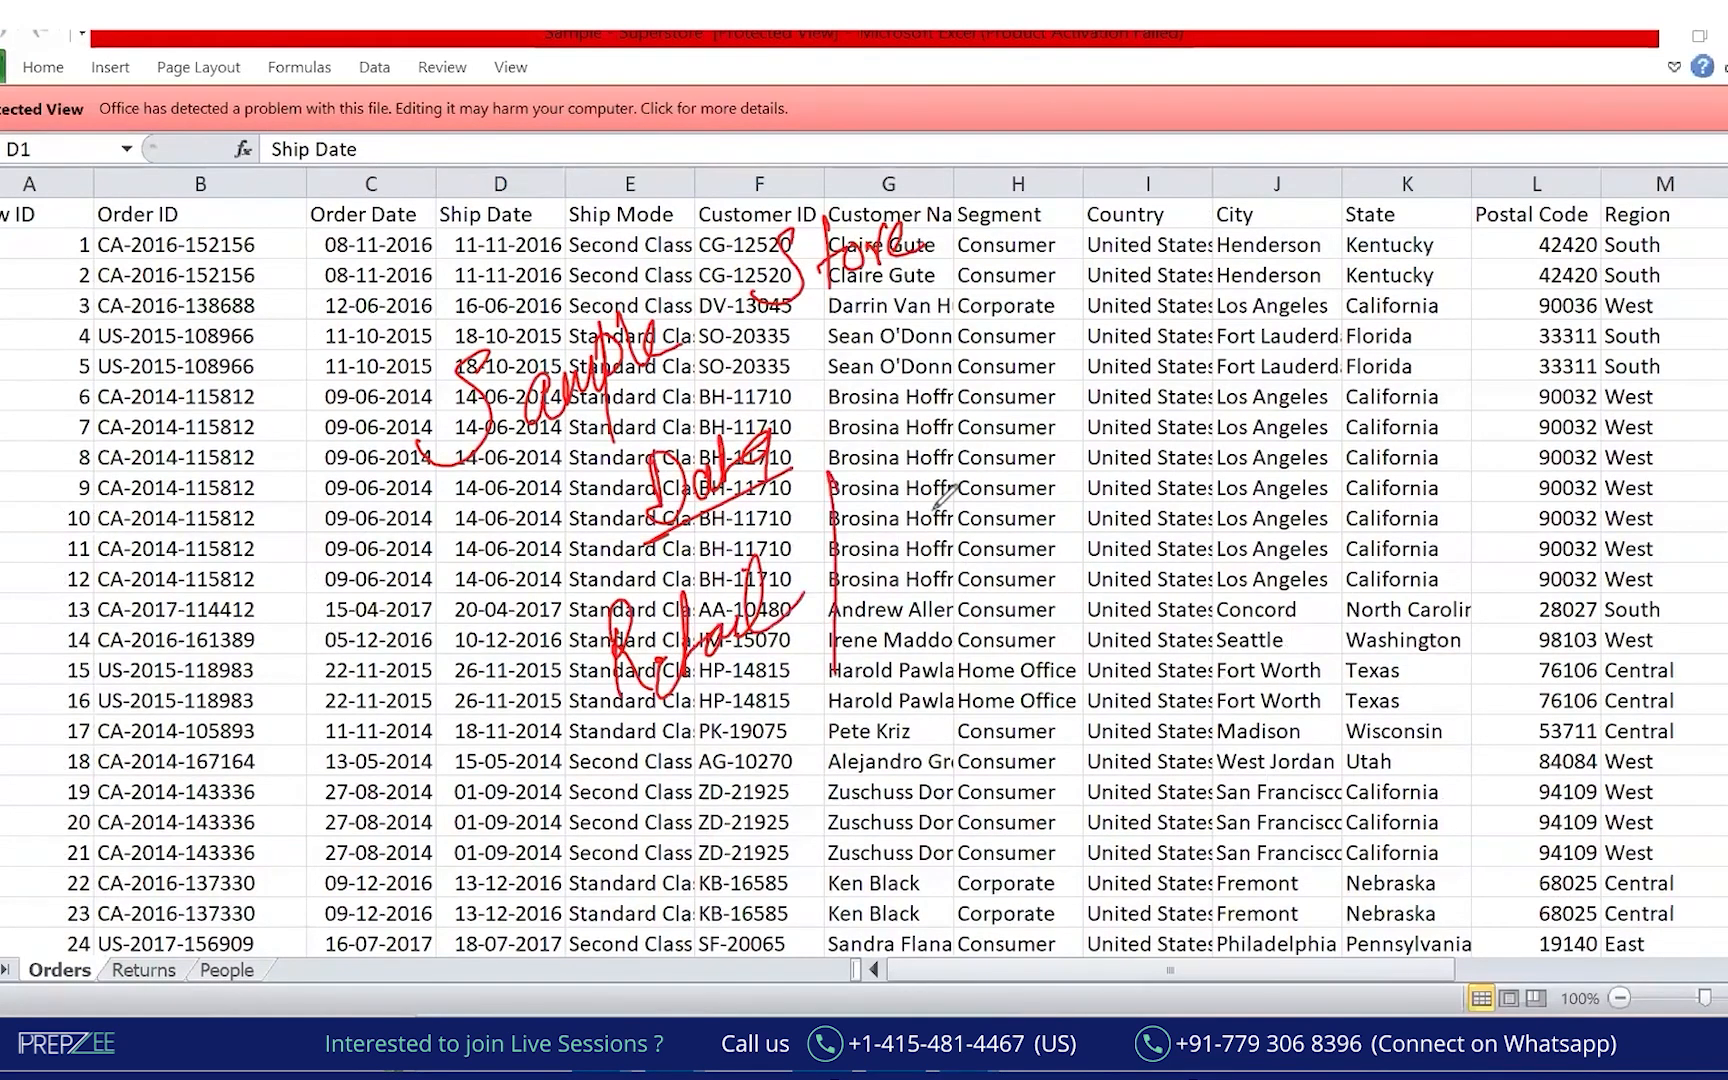
{"action": "mouse_move", "coordinate": [908, 478]}
{"action": "left_mouse_down"}
{"action": "mouse_move", "coordinate": [902, 555]}
{"action": "mouse_move", "coordinate": [938, 470]}
{"action": "mouse_move", "coordinate": [975, 482]}
{"action": "mouse_move", "coordinate": [1178, 335]}
{"action": "mouse_move", "coordinate": [1168, 285]}
{"action": "mouse_move", "coordinate": [1160, 372]}
{"action": "left_mouse_up"}
{"action": "mouse_move", "coordinate": [852, 712]}
{"action": "left_mouse_down"}
{"action": "mouse_move", "coordinate": [838, 730]}
{"action": "mouse_move", "coordinate": [948, 622]}
{"action": "left_mouse_up"}
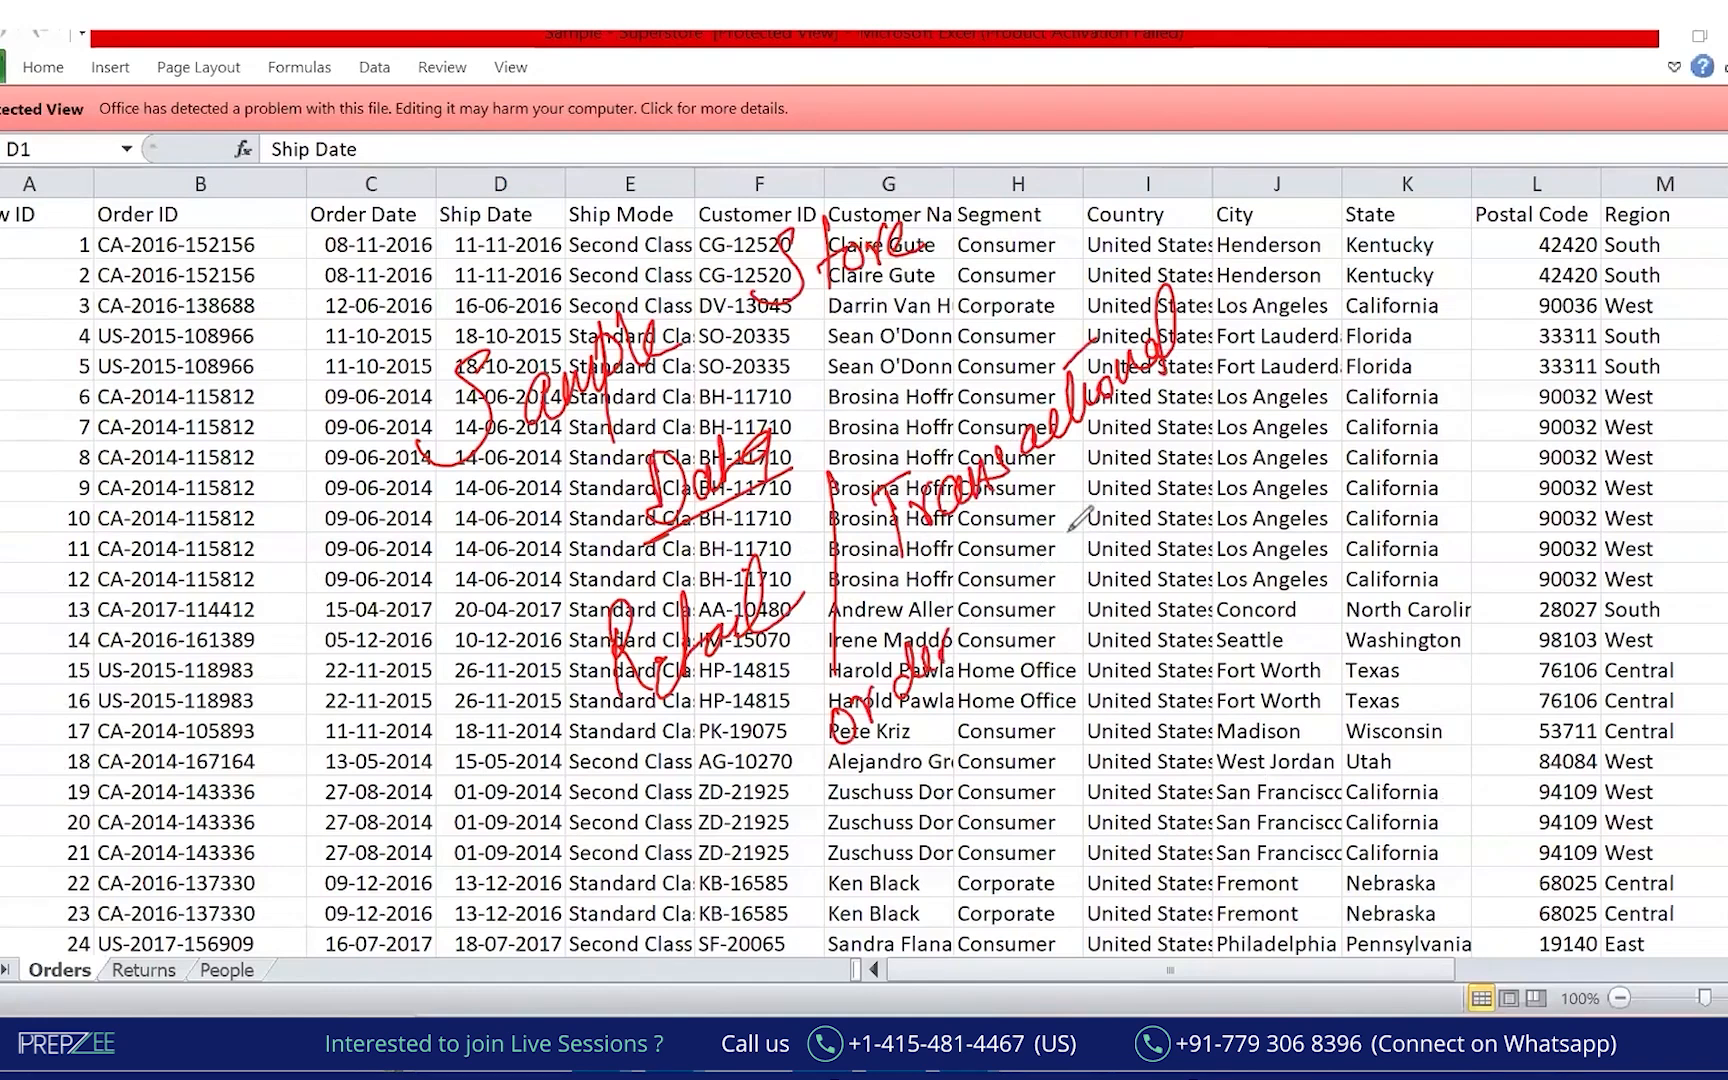
{"action": "mouse_move", "coordinate": [1038, 575]}
{"action": "left_mouse_down"}
{"action": "mouse_move", "coordinate": [1102, 512]}
{"action": "mouse_move", "coordinate": [835, 800]}
{"action": "left_mouse_up"}
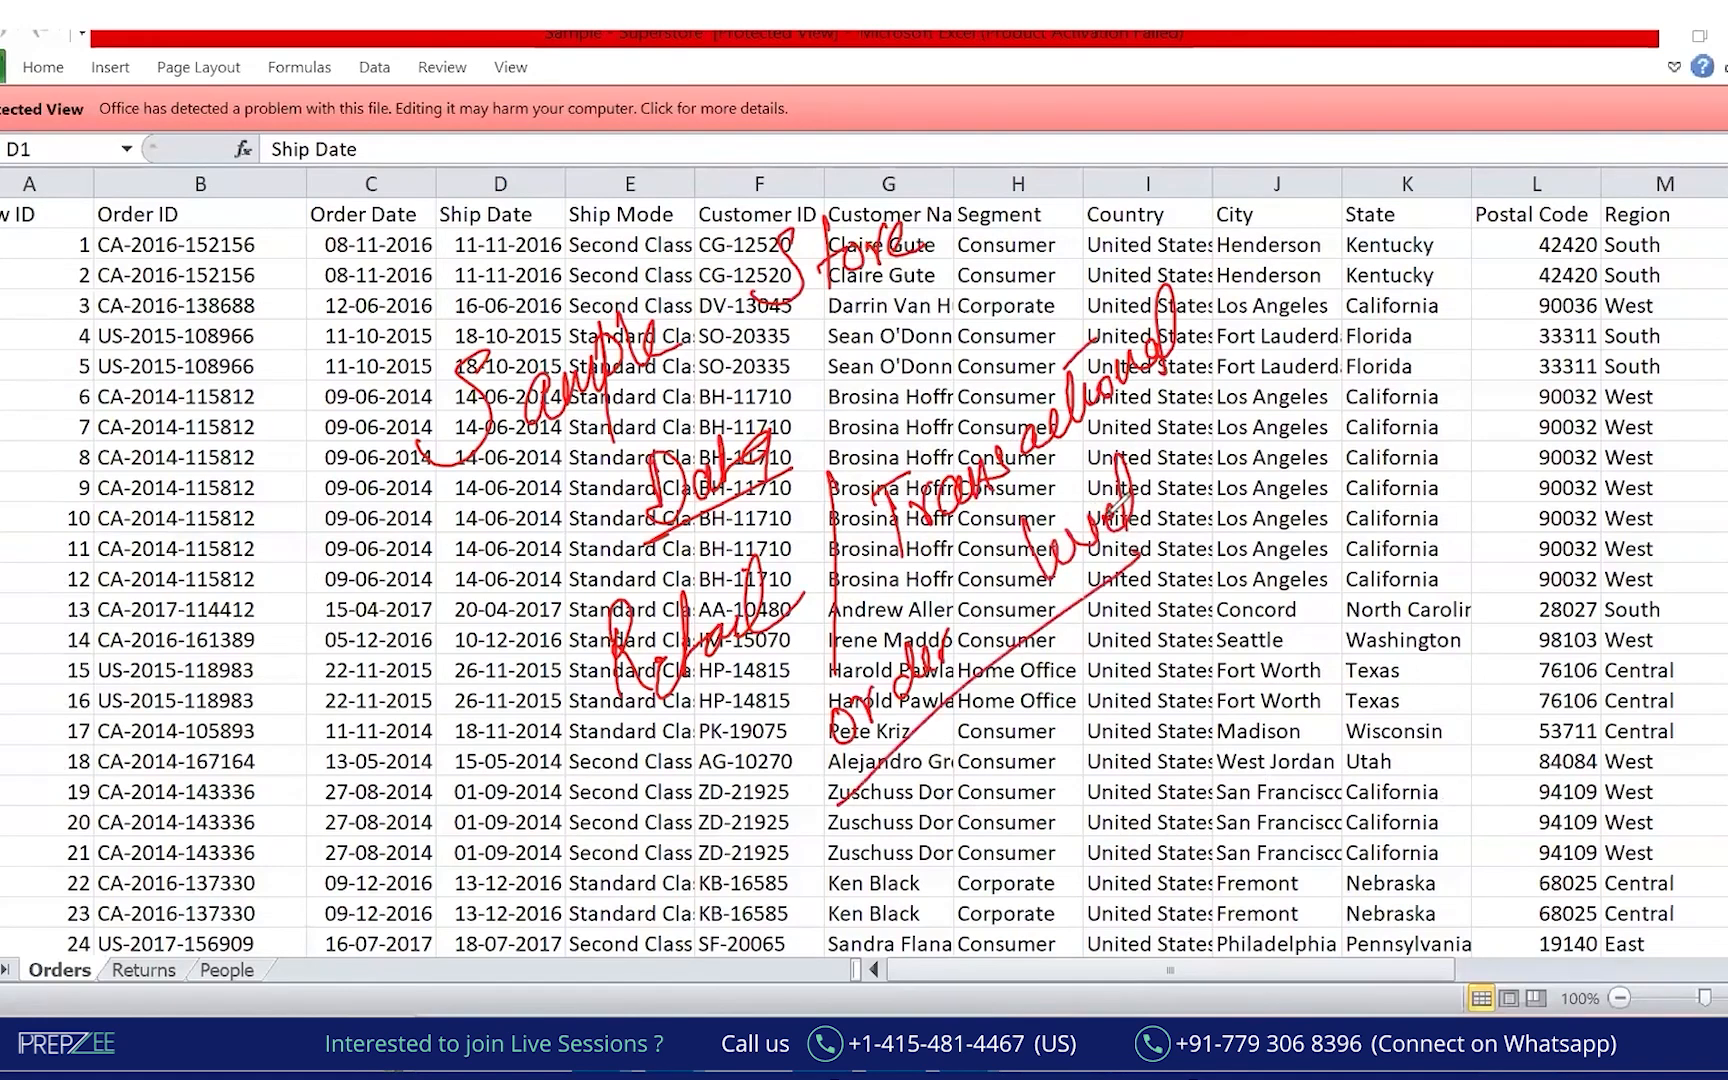
{"action": "left_click_drag", "start_coordinate": [612, 518], "coordinate": [886, 805]}
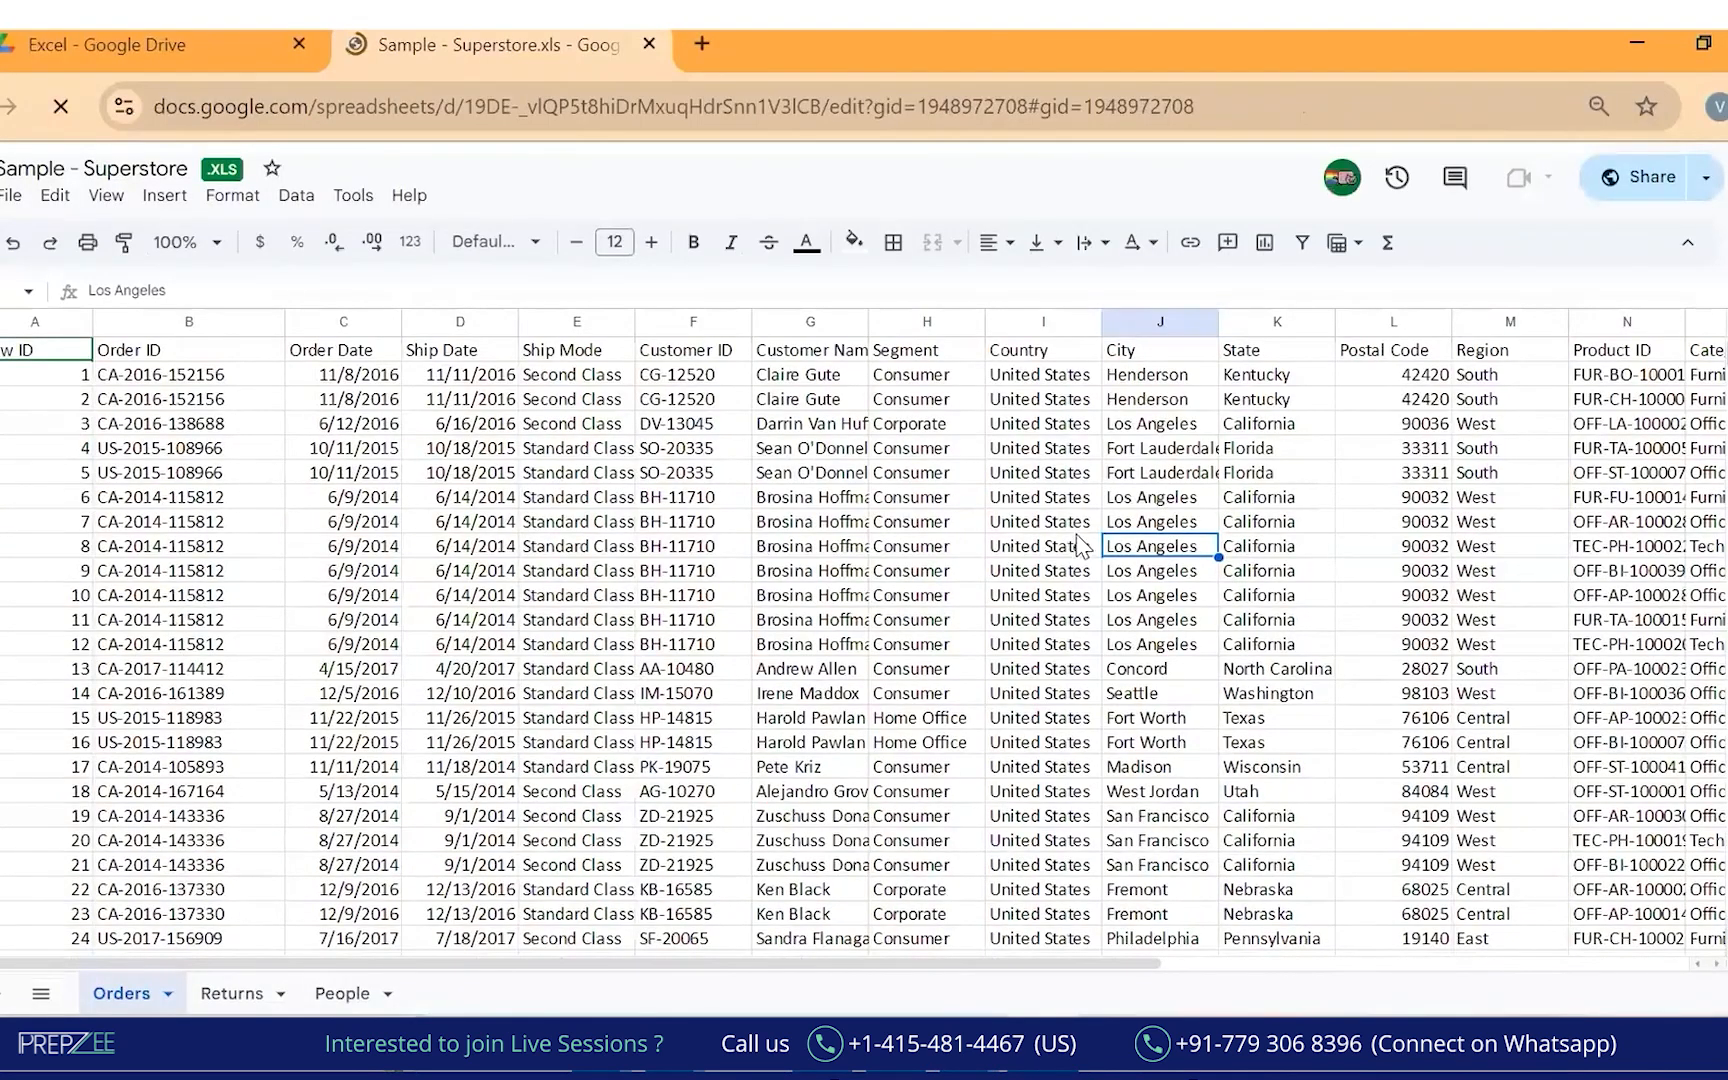
On the Superstore data in Google Sheets, circle the file title and write 'Order Transactions Level' in red.
{"action": "key", "text": "Left"}
{"action": "key", "text": "Left"}
{"action": "key", "text": "Left"}
{"action": "key", "text": "Up"}
{"action": "key", "text": "Up"}
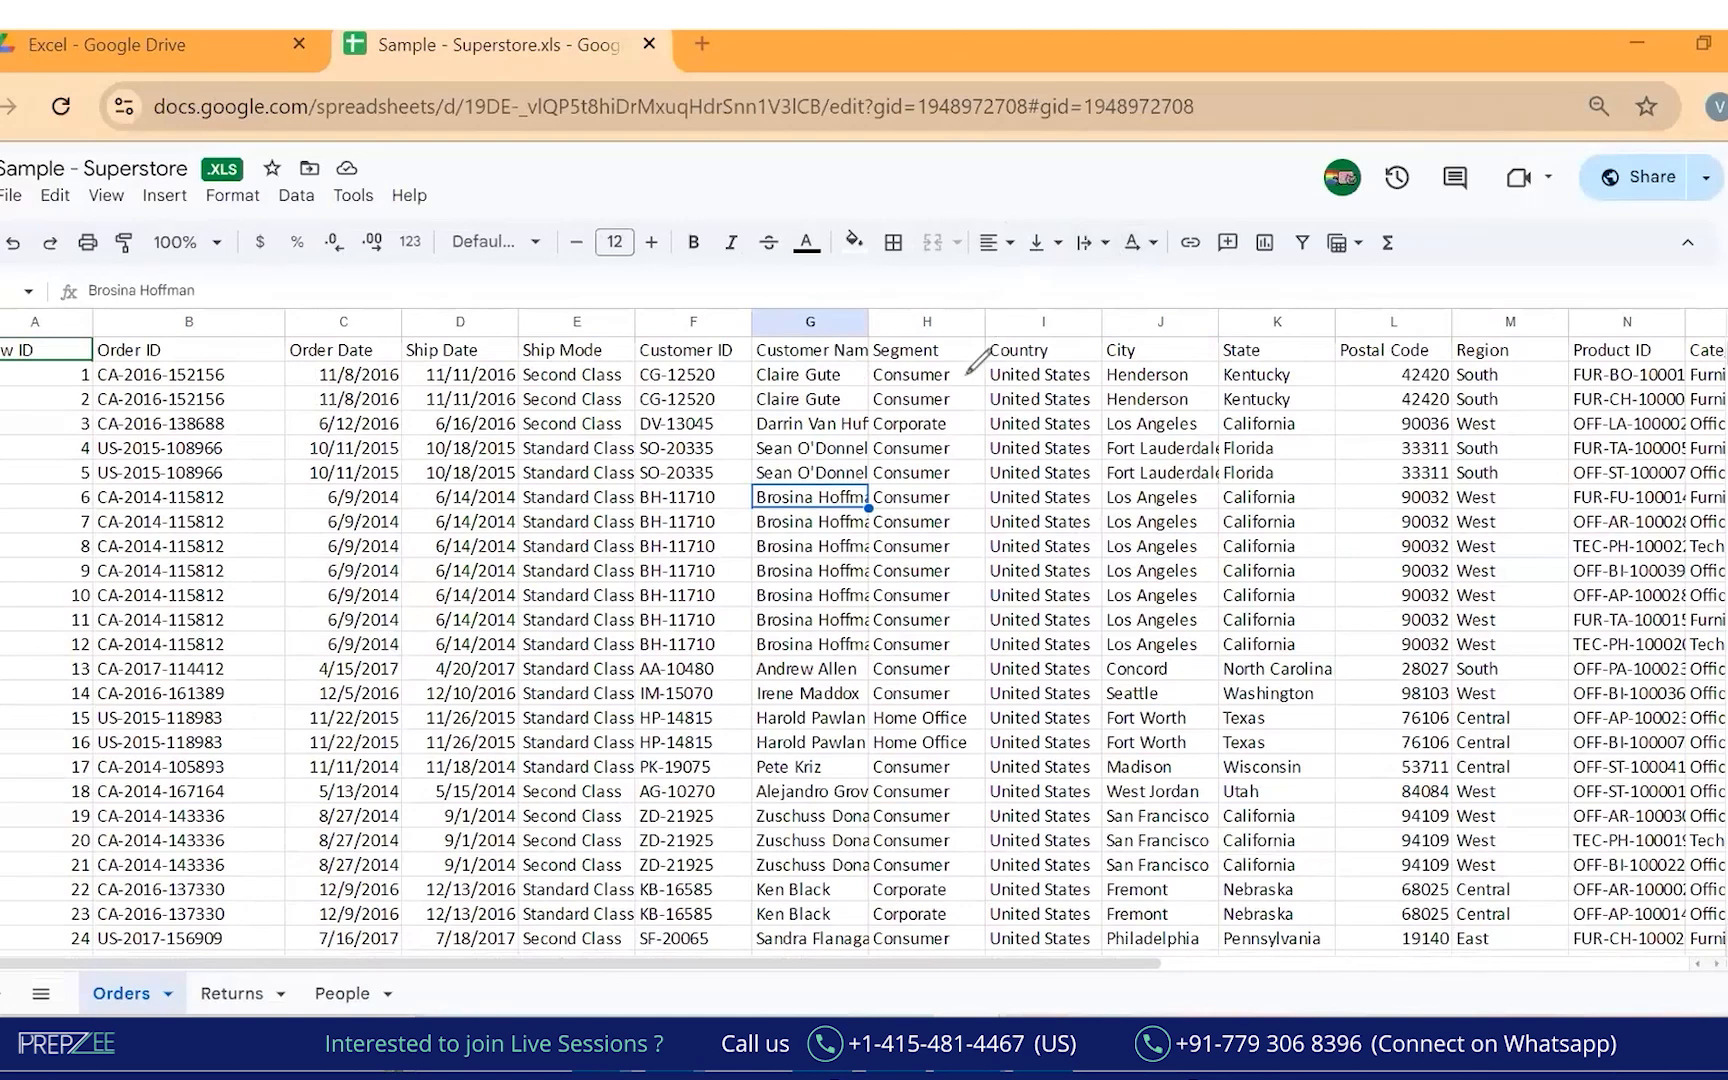
{"action": "mouse_move", "coordinate": [60, 140]}
{"action": "left_mouse_down"}
{"action": "mouse_move", "coordinate": [0, 139]}
{"action": "mouse_move", "coordinate": [223, 218]}
{"action": "mouse_move", "coordinate": [58, 152]}
{"action": "mouse_move", "coordinate": [0, 228]}
{"action": "mouse_move", "coordinate": [92, 156]}
{"action": "left_mouse_up"}
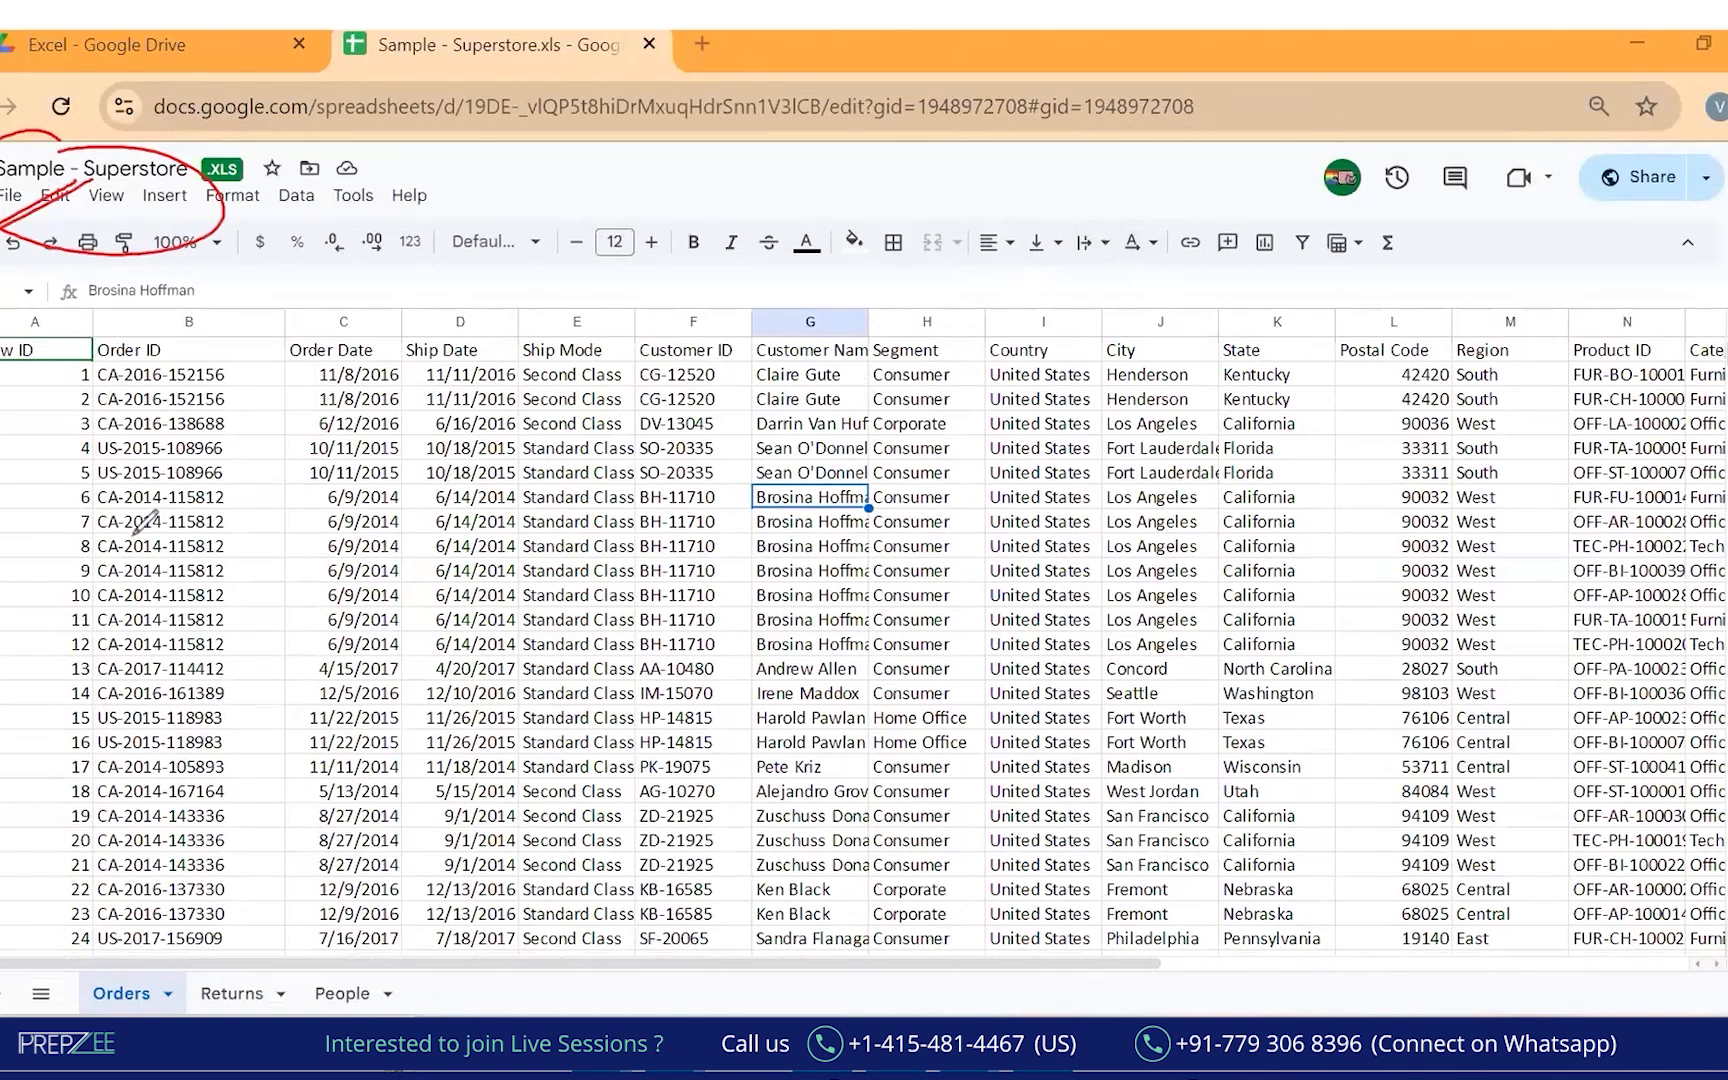
{"action": "mouse_move", "coordinate": [68, 522]}
{"action": "left_mouse_down"}
{"action": "mouse_move", "coordinate": [60, 592]}
{"action": "mouse_move", "coordinate": [102, 560]}
{"action": "left_mouse_up"}
{"action": "left_click_drag", "start_coordinate": [48, 632], "coordinate": [128, 597]}
{"action": "mouse_move", "coordinate": [5, 378]}
{"action": "left_mouse_down"}
{"action": "mouse_move", "coordinate": [1170, 433]}
{"action": "mouse_move", "coordinate": [1640, 305]}
{"action": "mouse_move", "coordinate": [1055, 237]}
{"action": "mouse_move", "coordinate": [45, 320]}
{"action": "left_mouse_up"}
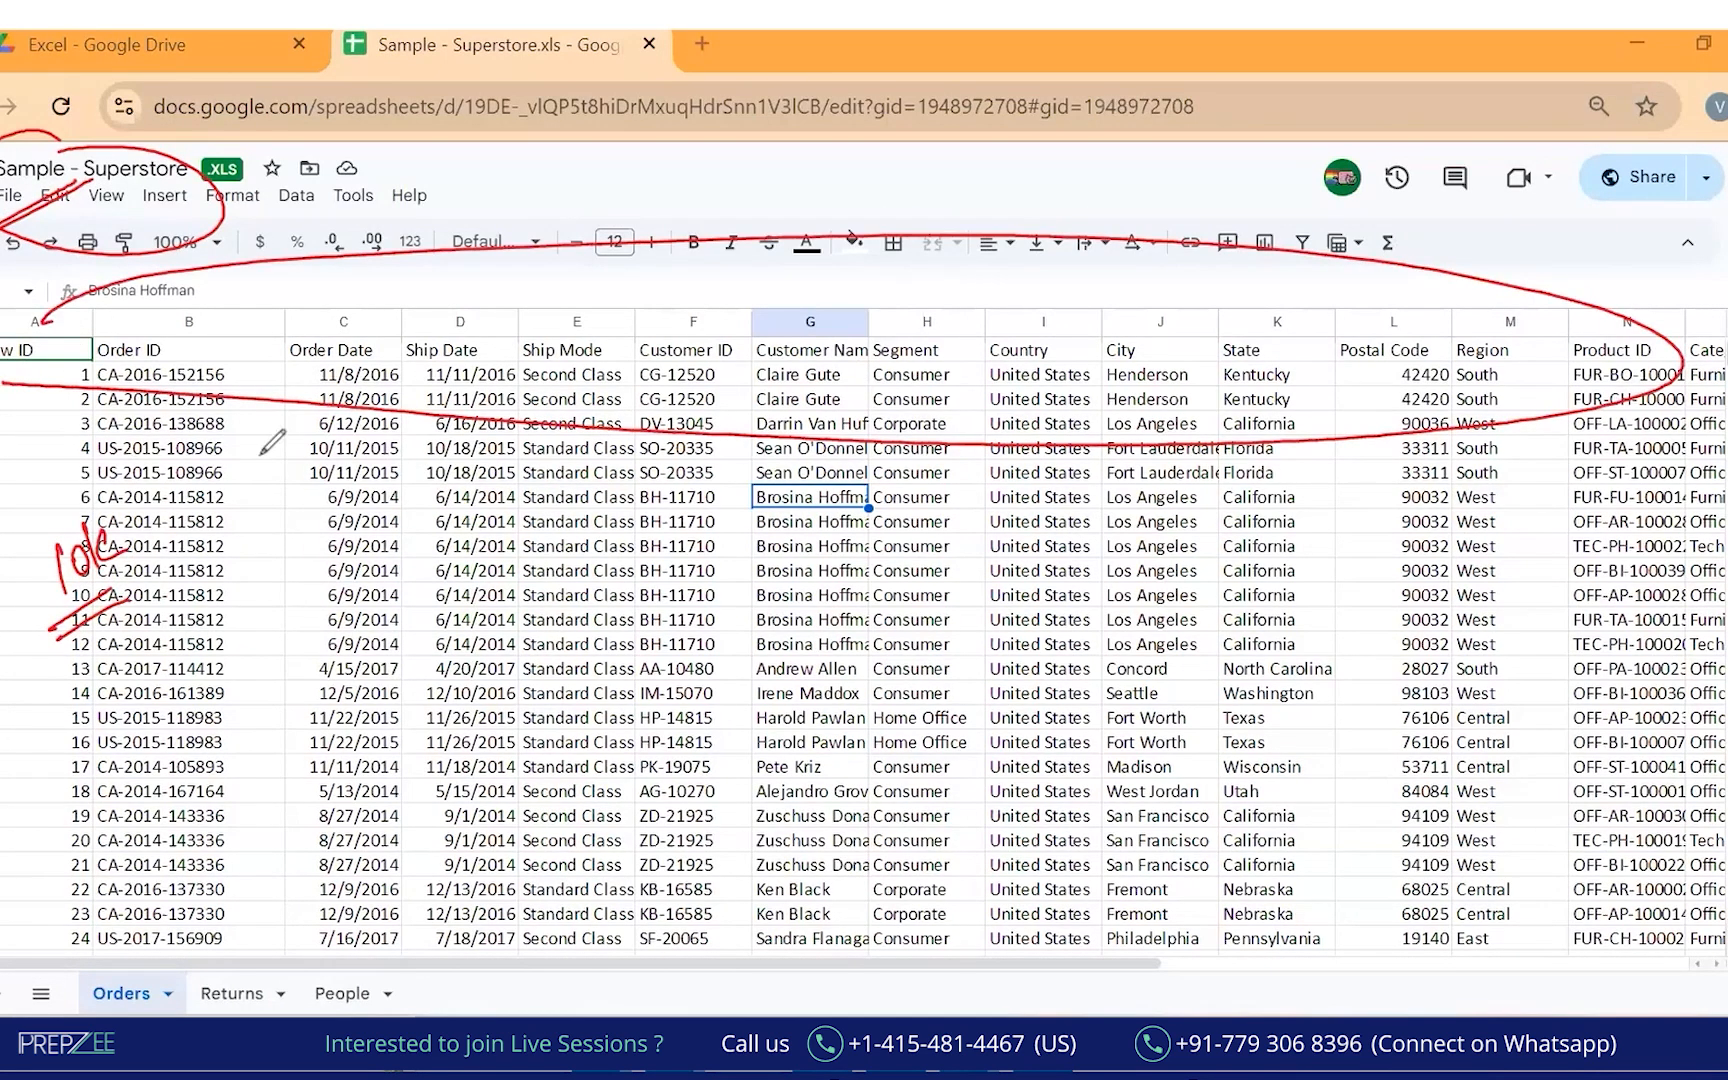
{"action": "mouse_move", "coordinate": [288, 603]}
{"action": "left_mouse_down"}
{"action": "mouse_move", "coordinate": [345, 585]}
{"action": "mouse_move", "coordinate": [358, 545]}
{"action": "left_mouse_up"}
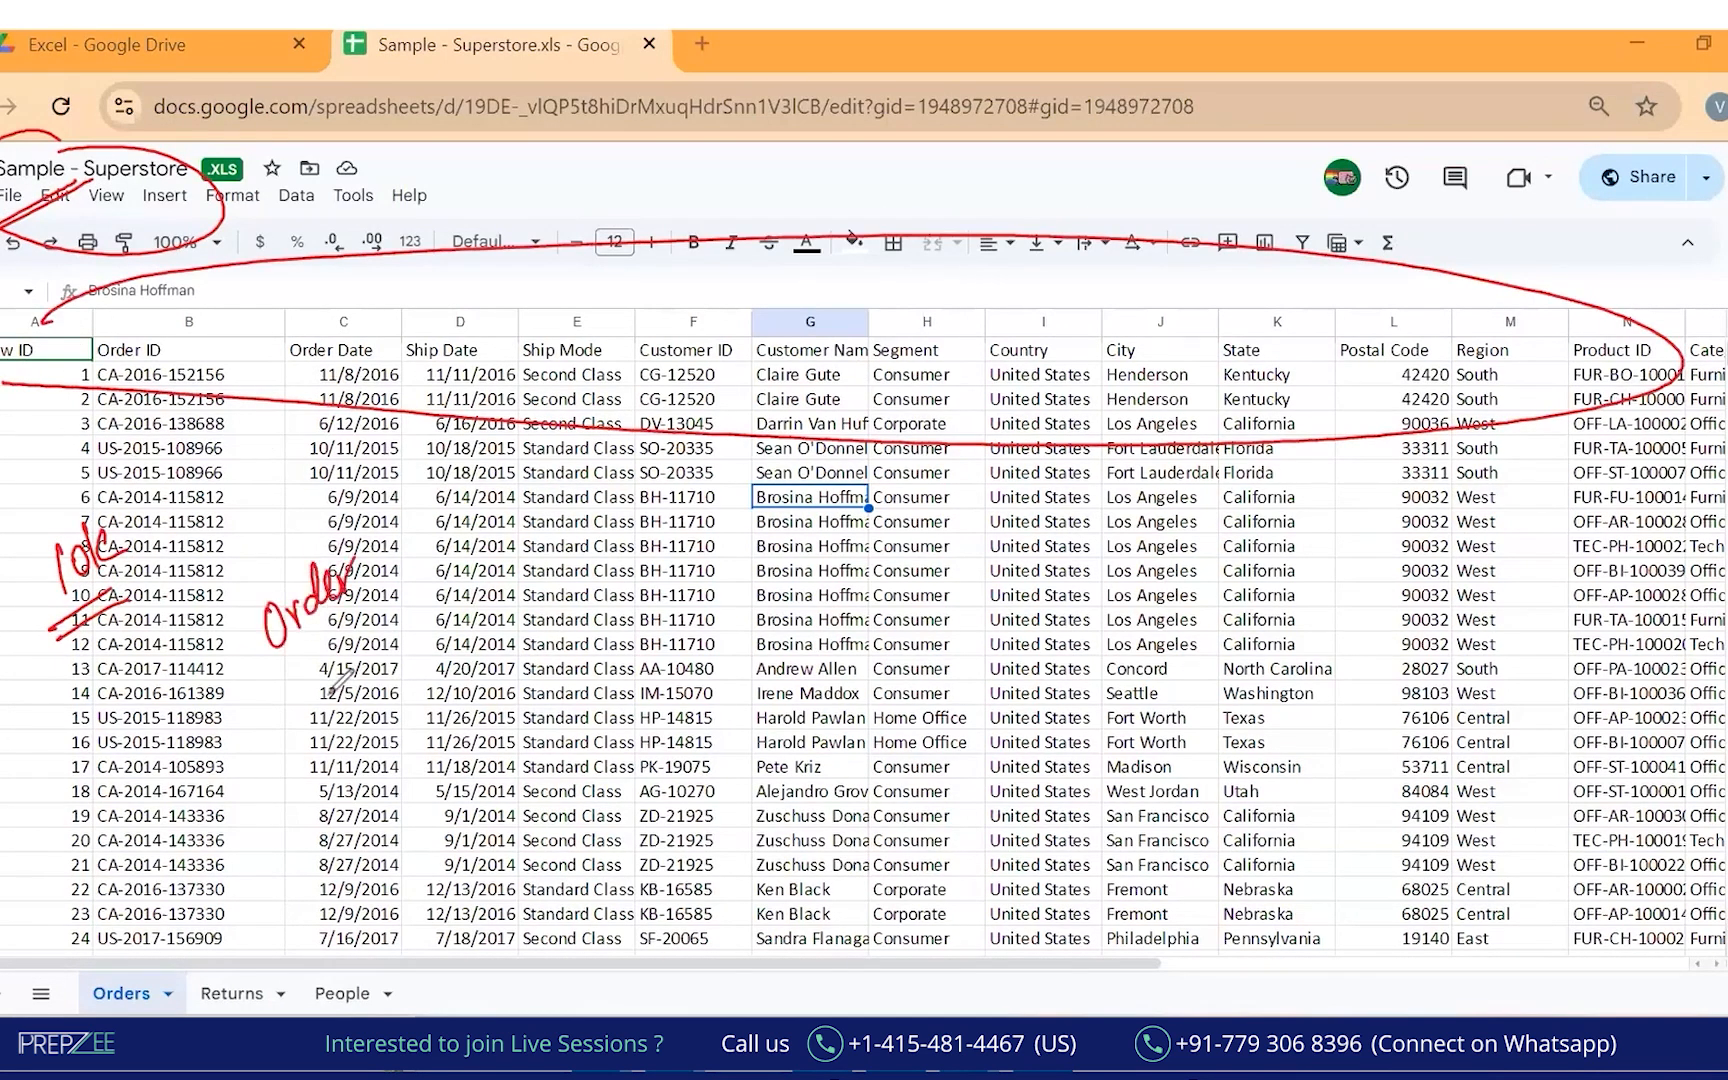
{"action": "mouse_move", "coordinate": [288, 694]}
{"action": "left_mouse_down"}
{"action": "mouse_move", "coordinate": [330, 700]}
{"action": "mouse_move", "coordinate": [440, 625]}
{"action": "mouse_move", "coordinate": [505, 560]}
{"action": "mouse_move", "coordinate": [510, 528]}
{"action": "left_mouse_up"}
{"action": "left_click_drag", "start_coordinate": [556, 604], "coordinate": [293, 750]}
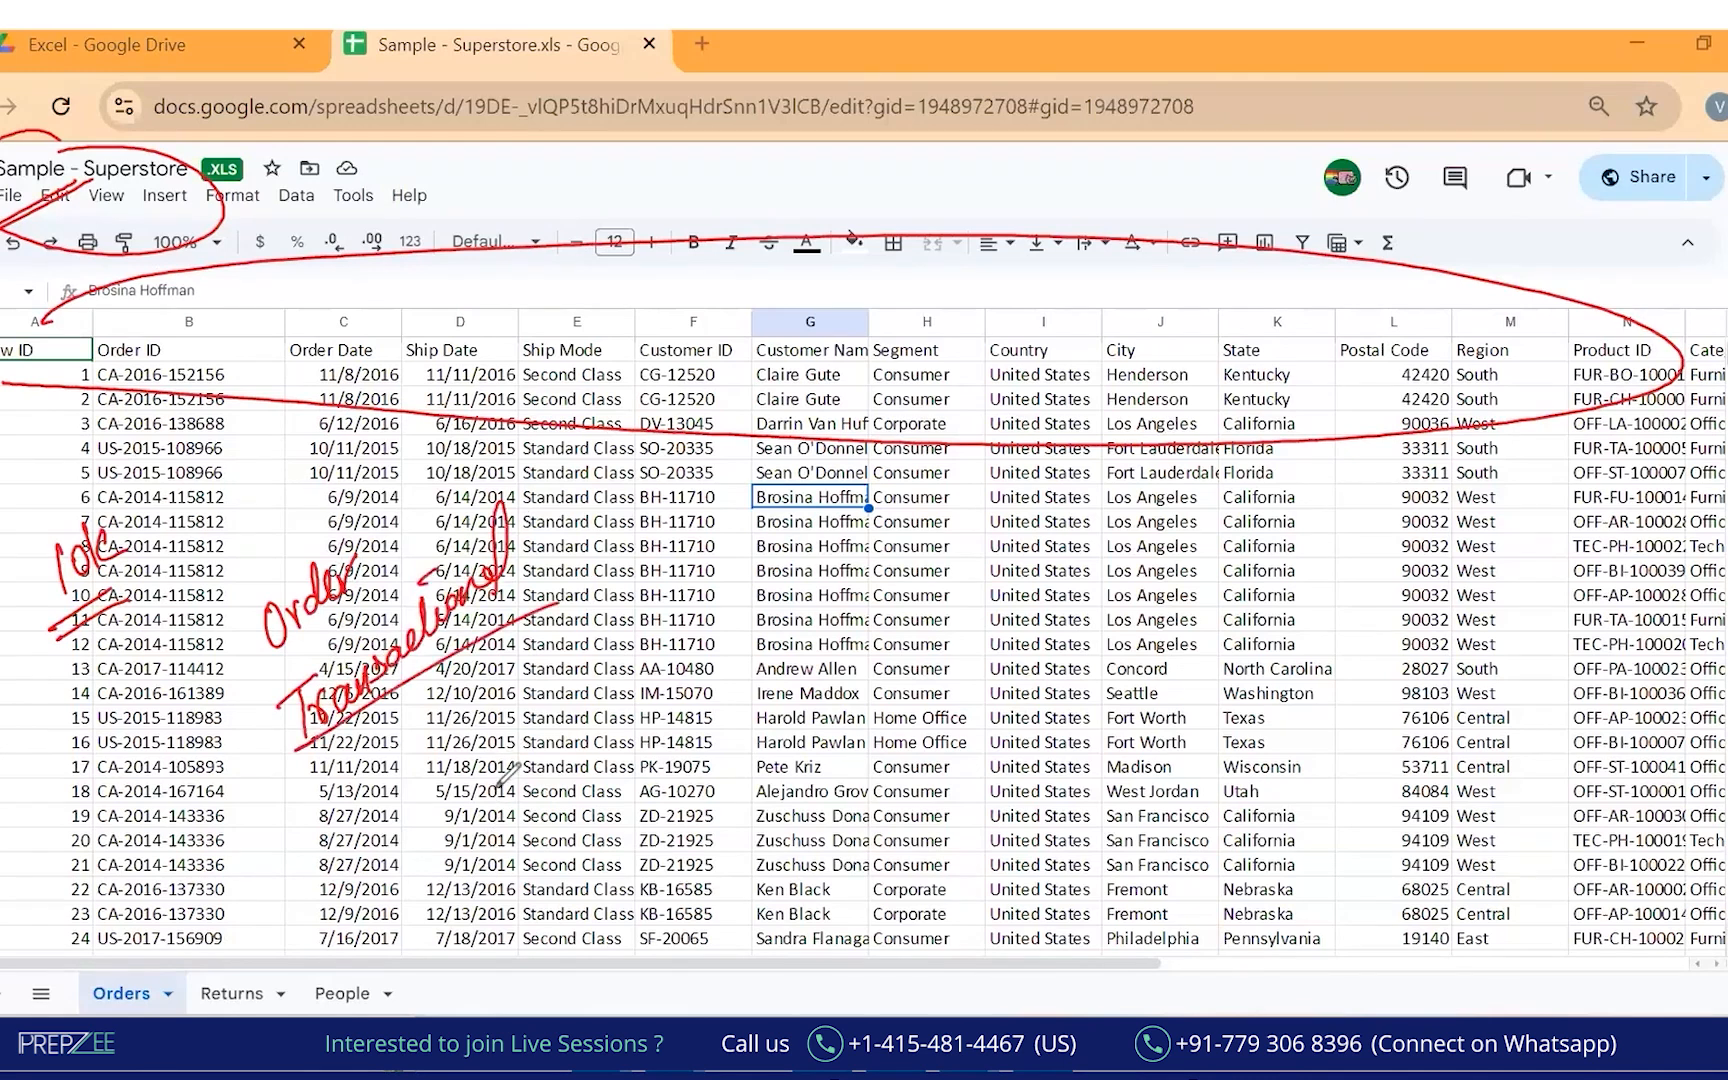
{"action": "mouse_move", "coordinate": [400, 722]}
{"action": "left_mouse_down"}
{"action": "mouse_move", "coordinate": [445, 700]}
{"action": "mouse_move", "coordinate": [468, 648]}
{"action": "mouse_move", "coordinate": [462, 700]}
{"action": "left_mouse_up"}
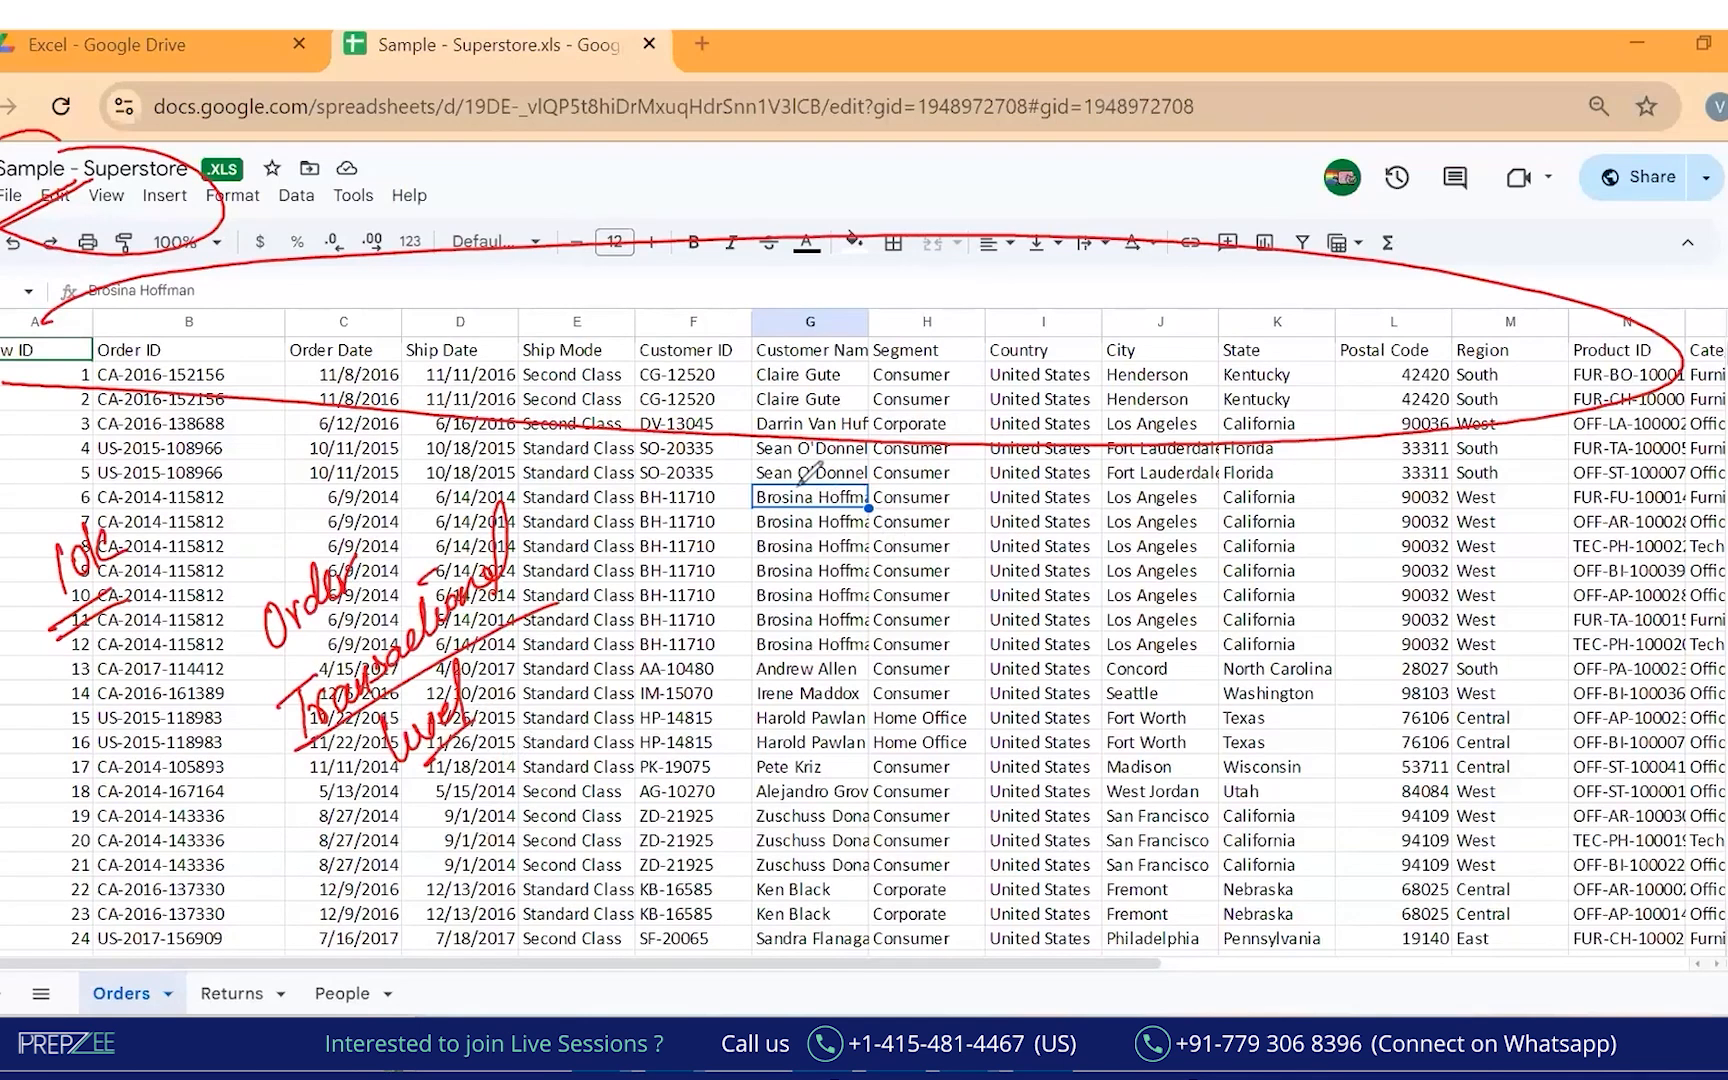
Bracket one customer's order rows, circle another customer's cells, and arrow down to the Orders tab.
{"action": "left_click_drag", "start_coordinate": [767, 470], "coordinate": [737, 478]}
{"action": "mouse_move", "coordinate": [720, 582]}
{"action": "left_mouse_down"}
{"action": "mouse_move", "coordinate": [745, 650]}
{"action": "mouse_move", "coordinate": [880, 629]}
{"action": "left_mouse_up"}
{"action": "mouse_move", "coordinate": [625, 507]}
{"action": "left_mouse_down"}
{"action": "mouse_move", "coordinate": [701, 563]}
{"action": "mouse_move", "coordinate": [690, 620]}
{"action": "left_mouse_up"}
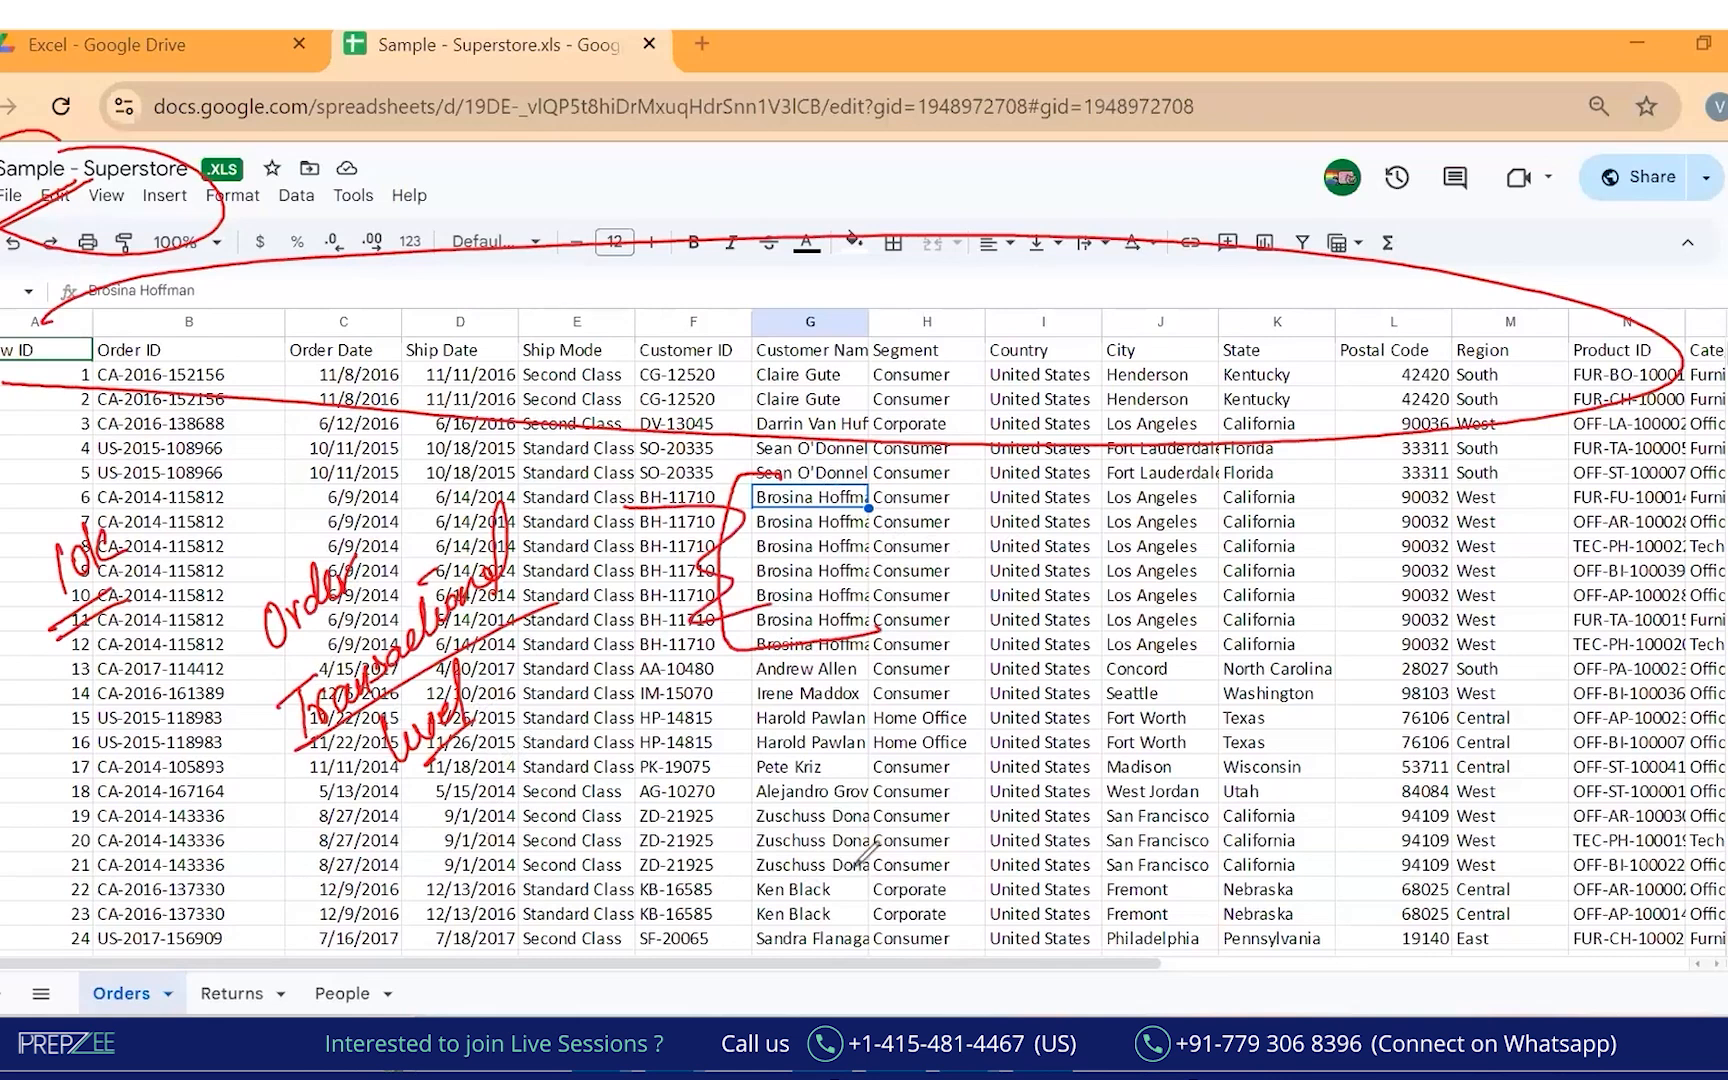
{"action": "left_click_drag", "start_coordinate": [800, 868], "coordinate": [762, 940]}
{"action": "left_click_drag", "start_coordinate": [853, 862], "coordinate": [790, 938]}
{"action": "mouse_move", "coordinate": [615, 890]}
{"action": "left_mouse_down"}
{"action": "mouse_move", "coordinate": [700, 930]}
{"action": "mouse_move", "coordinate": [842, 913]}
{"action": "left_mouse_up"}
{"action": "mouse_move", "coordinate": [12, 768]}
{"action": "left_mouse_down"}
{"action": "mouse_move", "coordinate": [90, 800]}
{"action": "mouse_move", "coordinate": [250, 690]}
{"action": "left_mouse_up"}
{"action": "left_click_drag", "start_coordinate": [125, 902], "coordinate": [125, 988]}
{"action": "left_click_drag", "start_coordinate": [111, 955], "coordinate": [137, 958]}
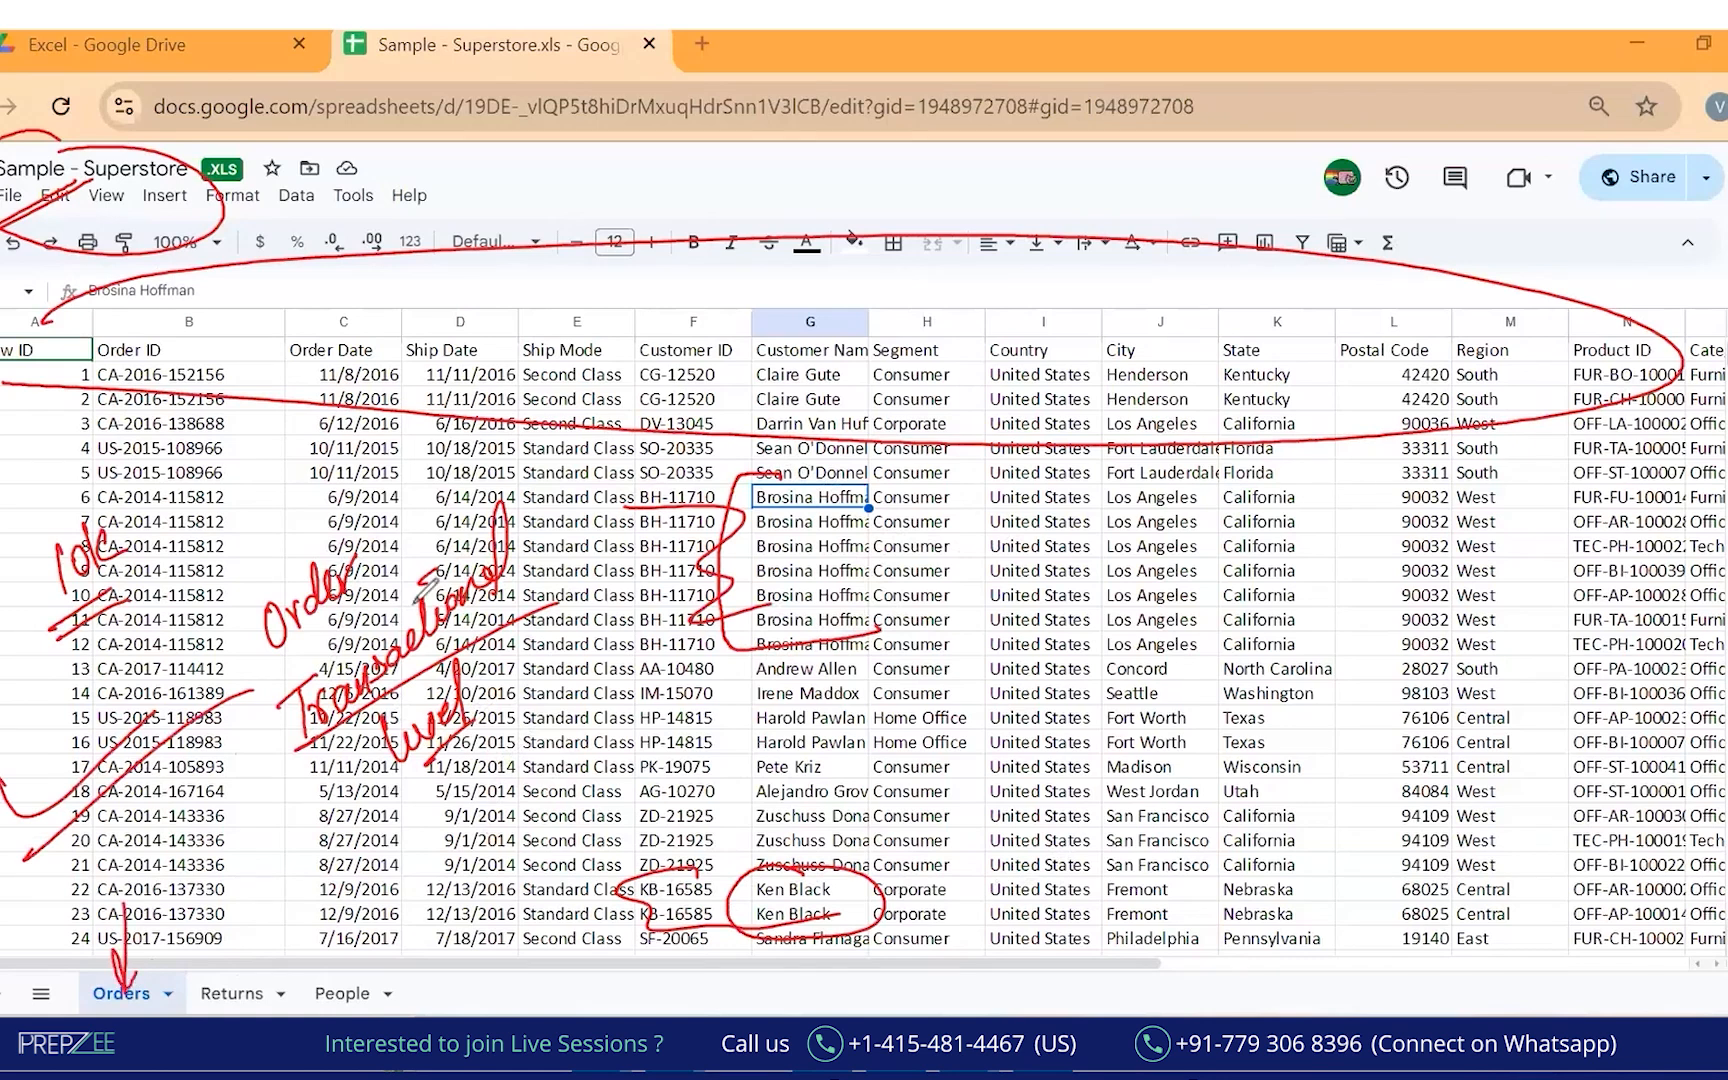
Clear all ink, then circle the Orders and Returns tabs and label each 'Sheet'.
{"action": "key", "text": "e"}
{"action": "left_click_drag", "start_coordinate": [122, 952], "coordinate": [113, 958]}
{"action": "mouse_move", "coordinate": [86, 877]}
{"action": "left_mouse_down"}
{"action": "mouse_move", "coordinate": [125, 895]}
{"action": "mouse_move", "coordinate": [155, 880]}
{"action": "mouse_move", "coordinate": [195, 790]}
{"action": "left_mouse_up"}
{"action": "left_click_drag", "start_coordinate": [250, 956], "coordinate": [402, 850]}
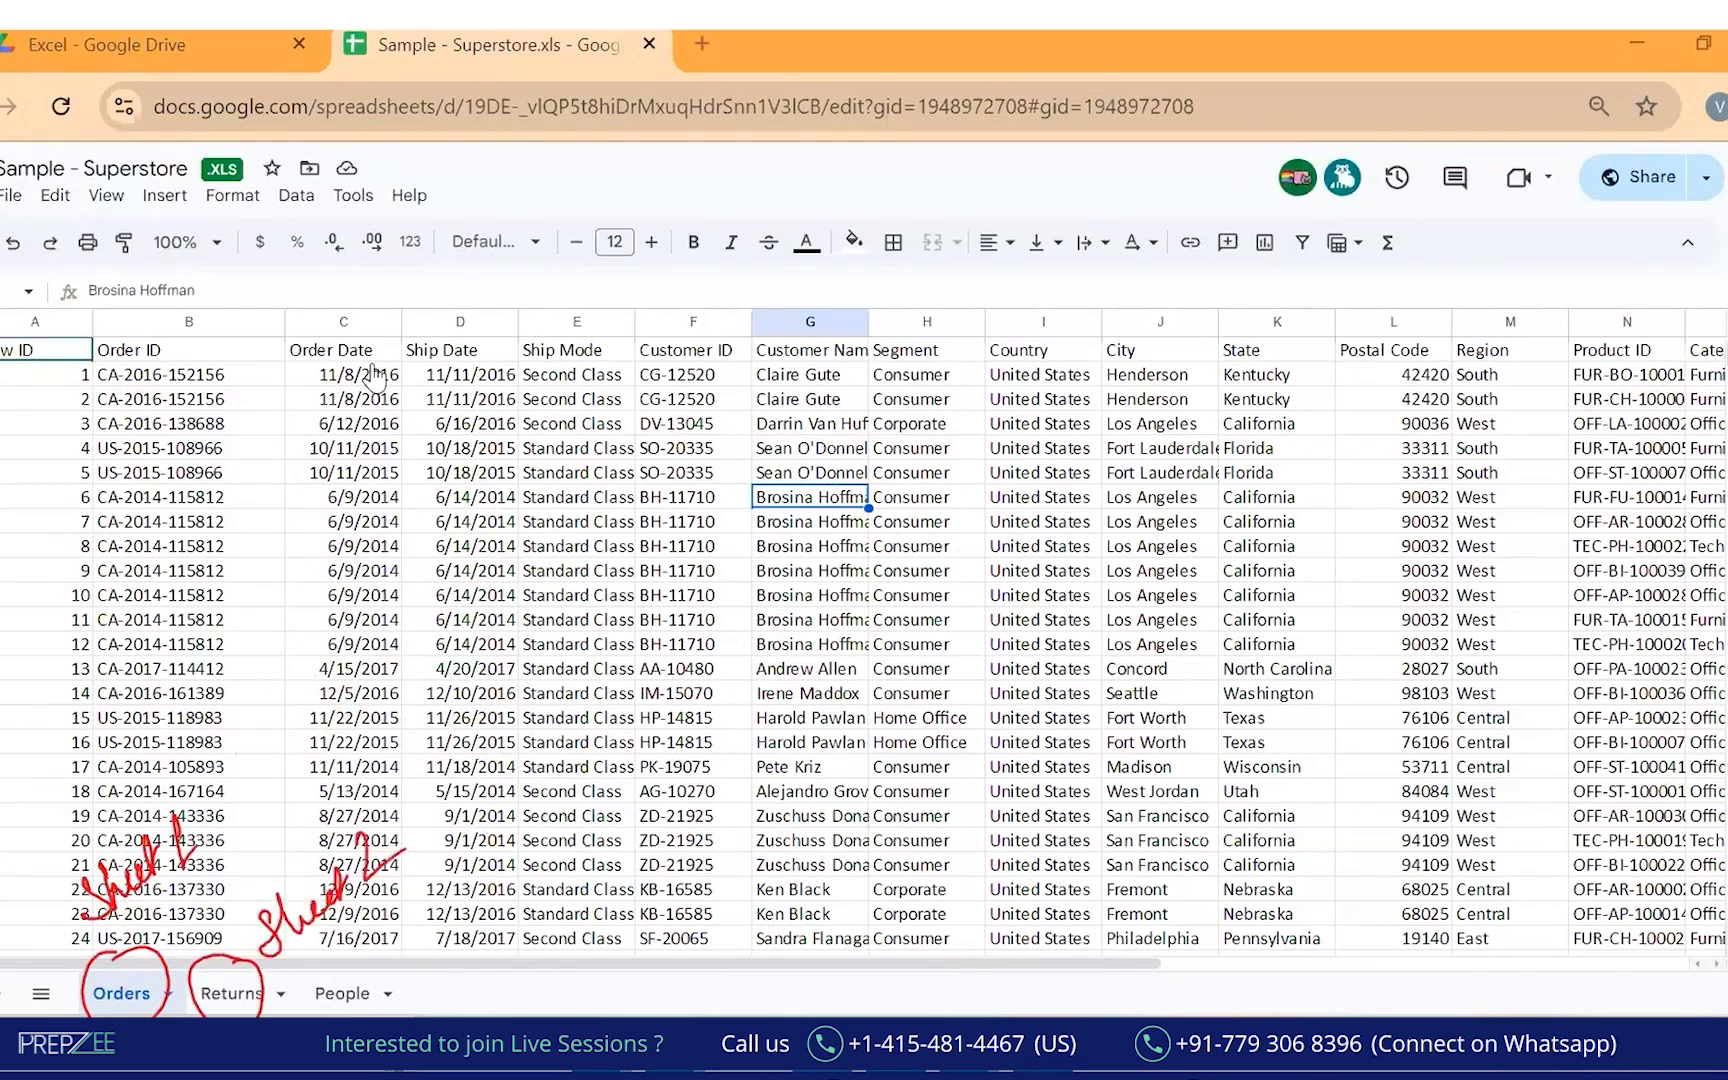
In Excel's Book1, circle the Sheet1, Sheet2 and Sheet3 tabs with the pen.
{"action": "mouse_move", "coordinate": [676, 1062]}
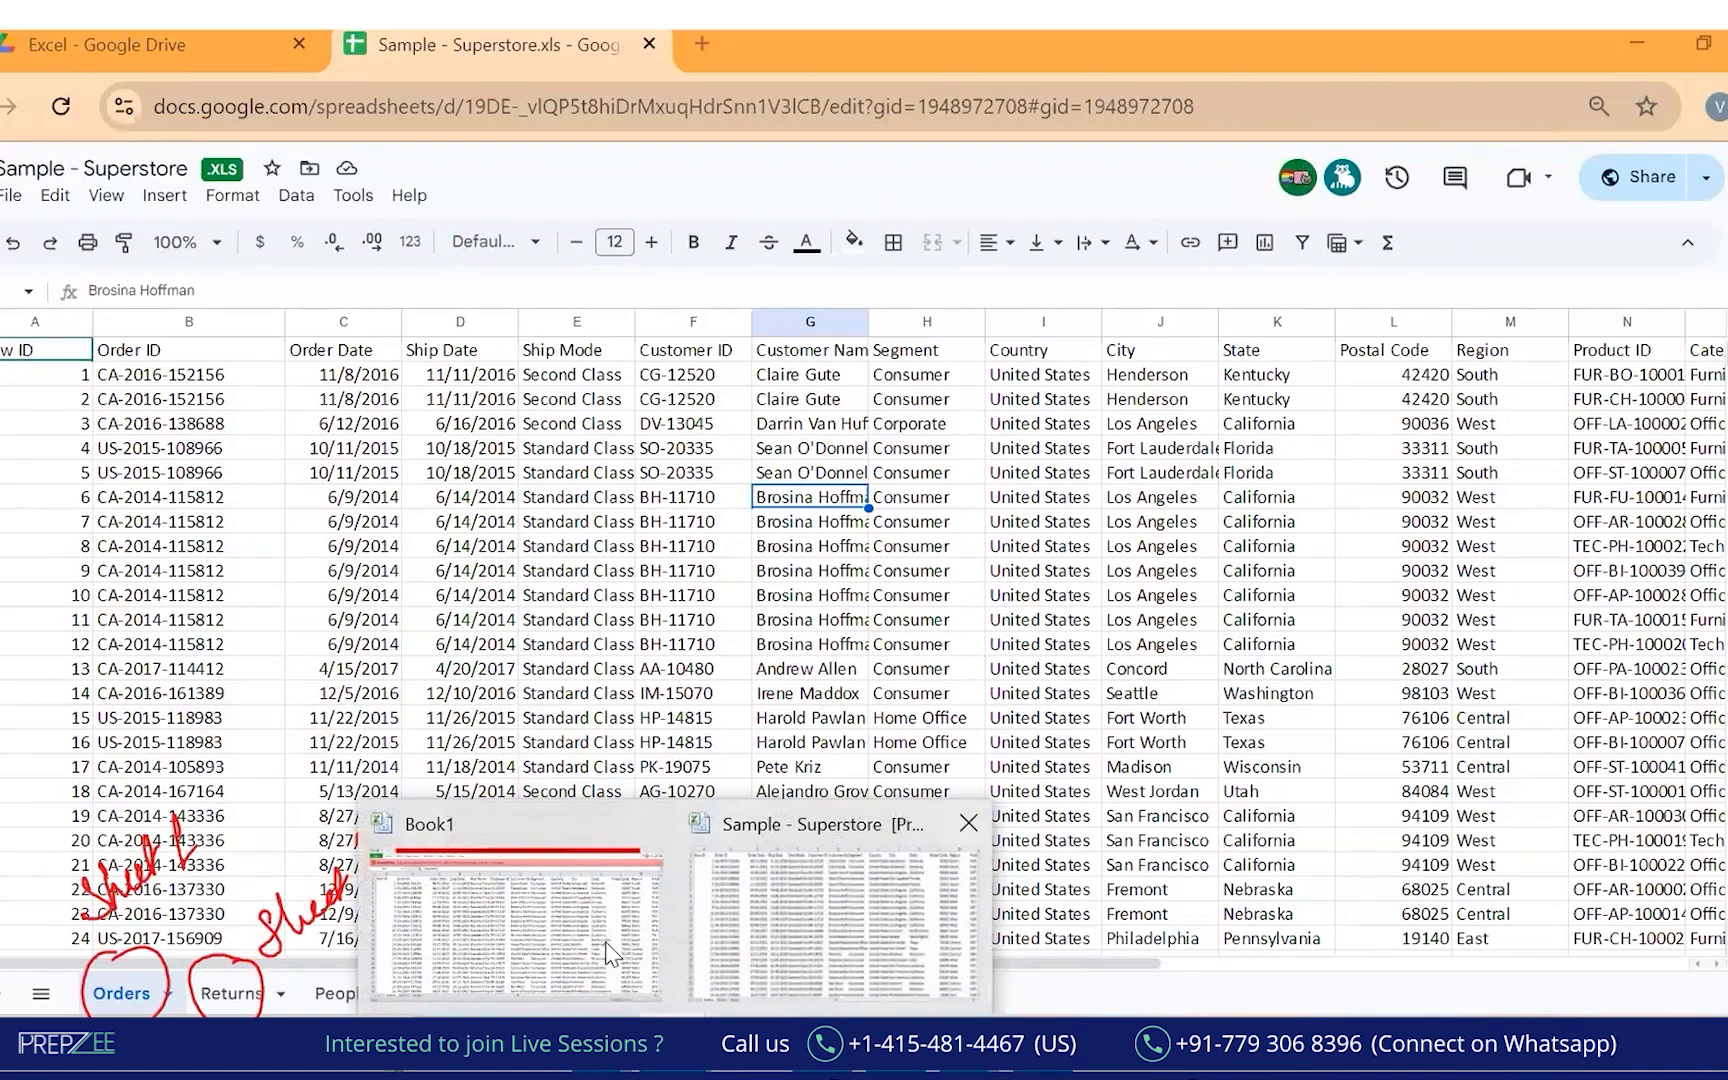
{"action": "left_click", "coordinate": [627, 922]}
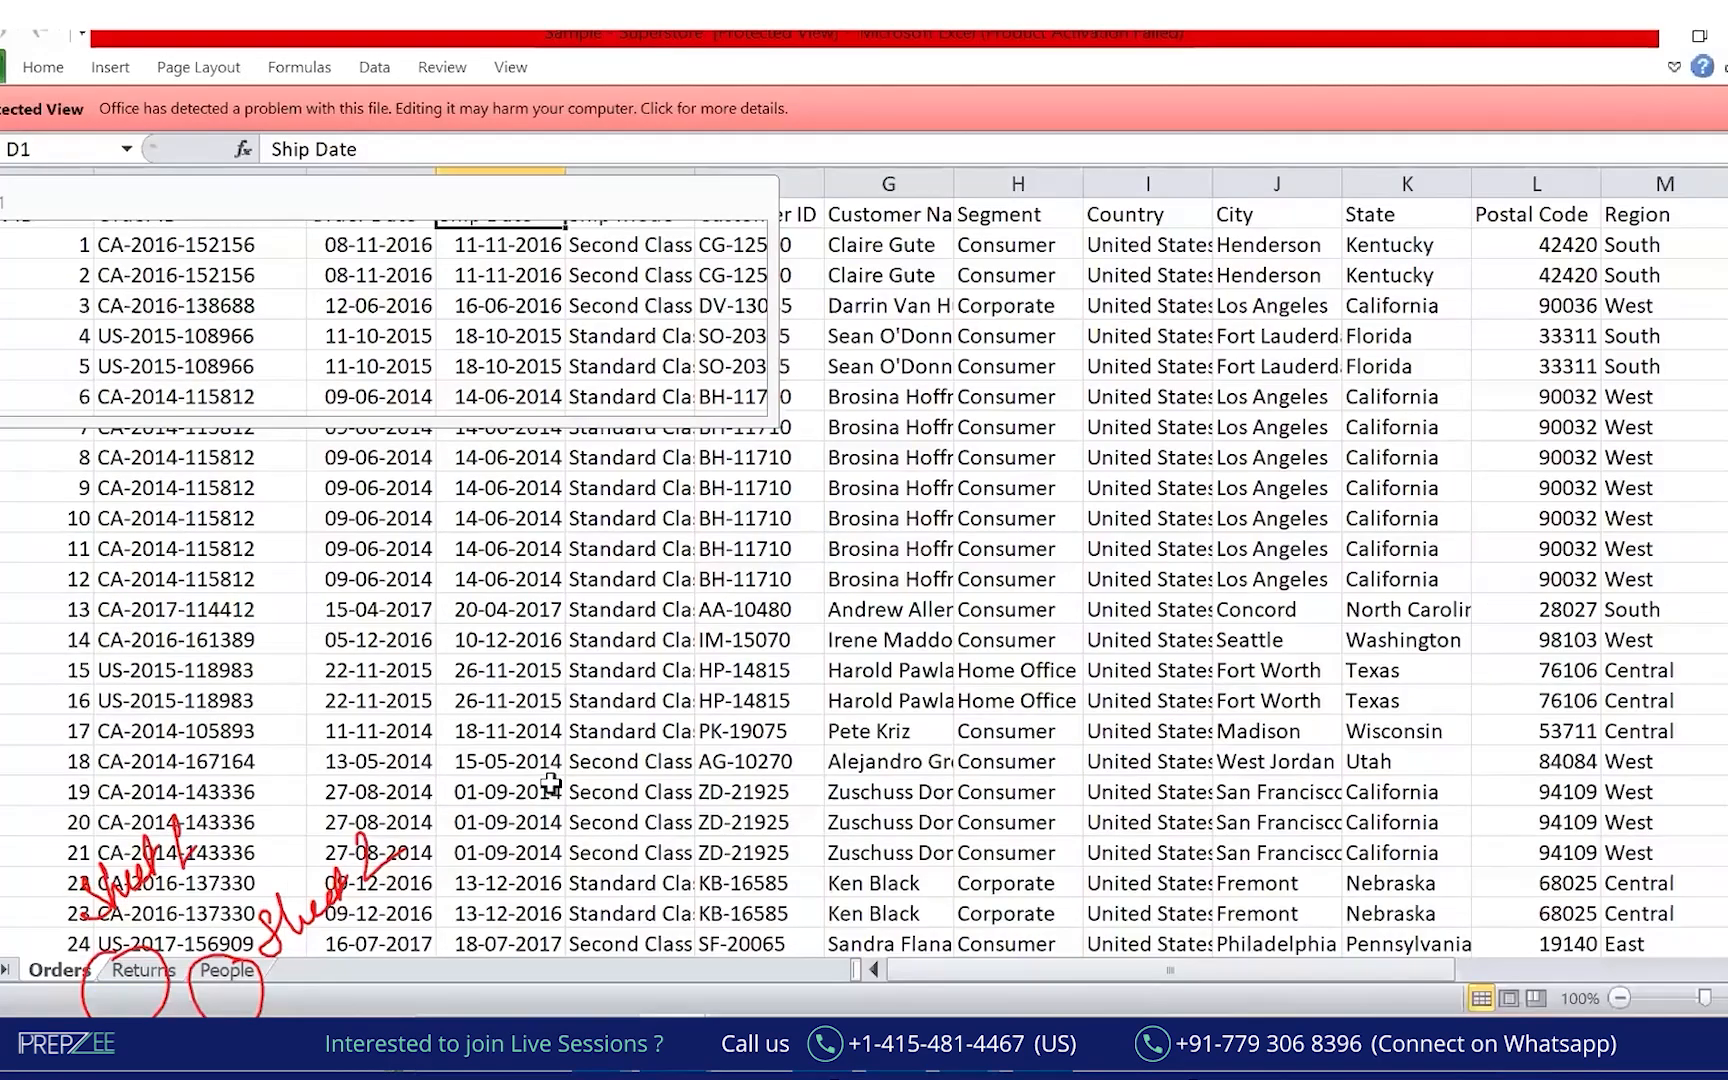
{"action": "mouse_move", "coordinate": [80, 933]}
{"action": "left_mouse_down"}
{"action": "mouse_move", "coordinate": [19, 956]}
{"action": "mouse_move", "coordinate": [52, 945]}
{"action": "left_mouse_up"}
{"action": "mouse_move", "coordinate": [172, 978]}
{"action": "left_mouse_down"}
{"action": "mouse_move", "coordinate": [174, 923]}
{"action": "mouse_move", "coordinate": [245, 952]}
{"action": "mouse_move", "coordinate": [830, 967]}
{"action": "mouse_move", "coordinate": [780, 1012]}
{"action": "left_mouse_up"}
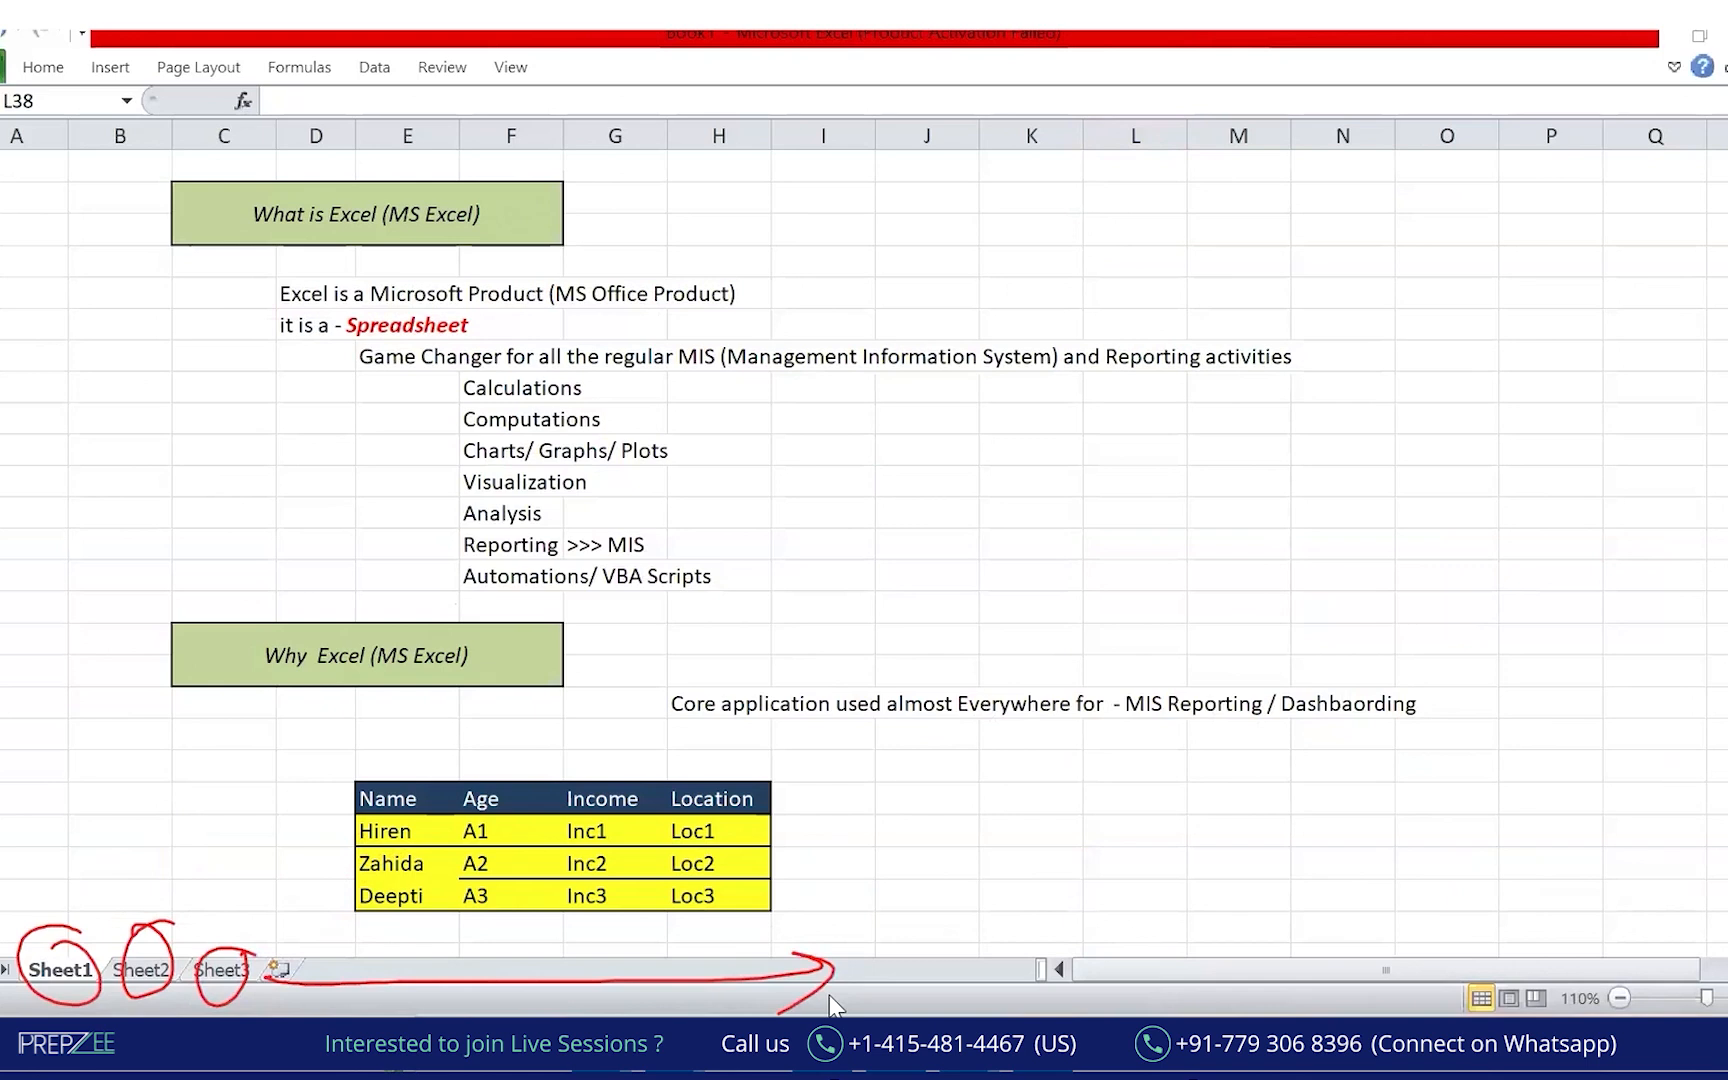
Back in Chrome, cover the whole Superstore data grid with a translucent red rectangle.
{"action": "left_click", "coordinate": [1068, 1040]}
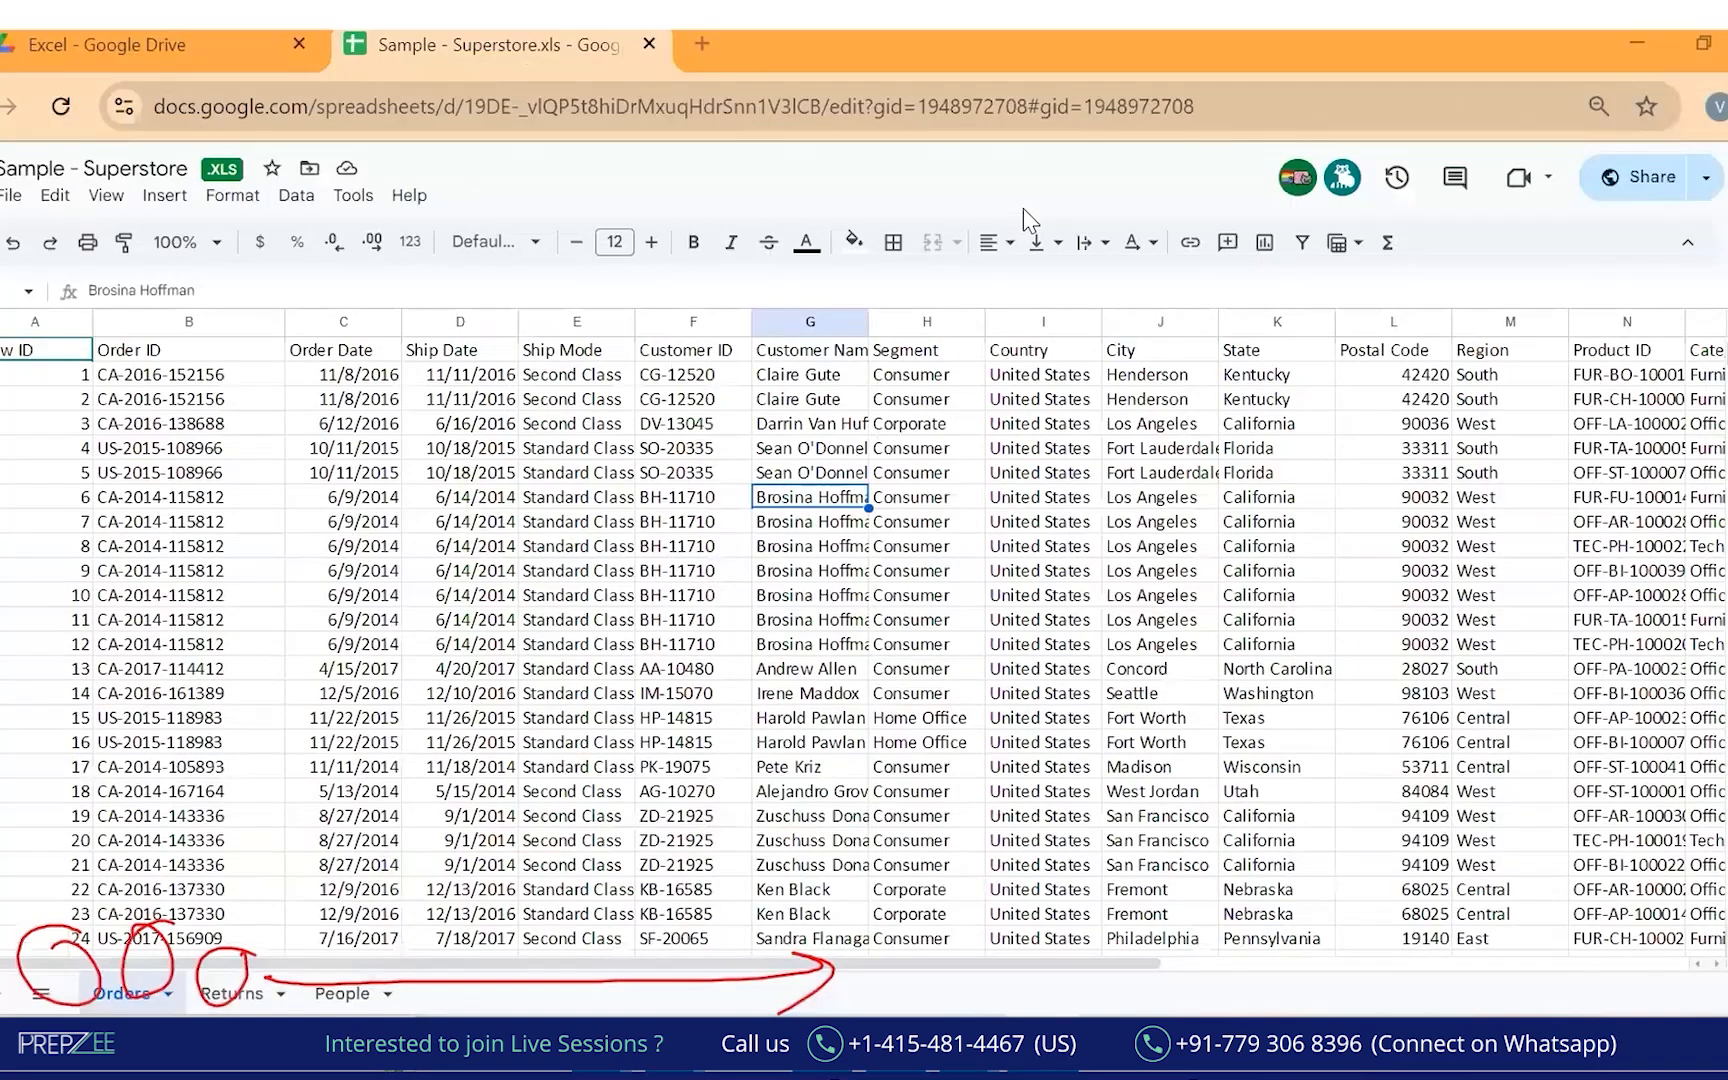
{"action": "left_click", "coordinate": [1023, 208]}
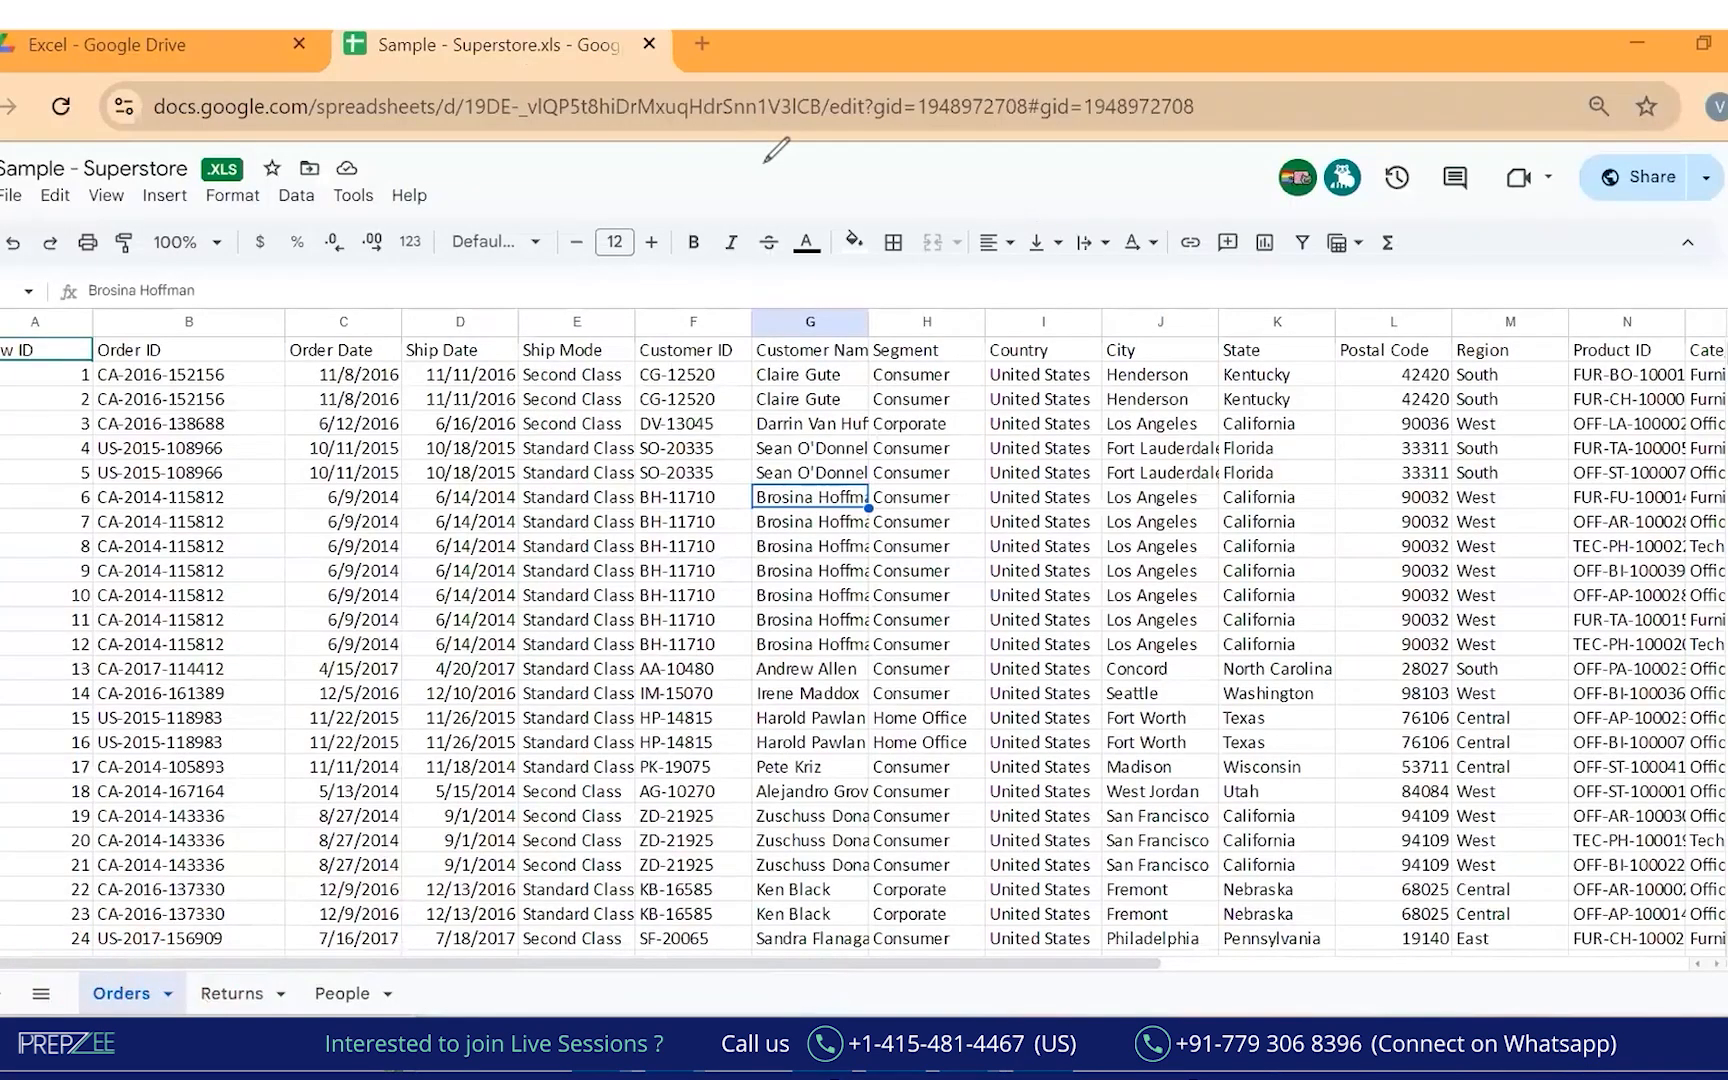
{"action": "mouse_move", "coordinate": [2, 321]}
{"action": "left_mouse_down"}
{"action": "mouse_move", "coordinate": [994, 780]}
{"action": "mouse_move", "coordinate": [1721, 968]}
{"action": "left_mouse_up"}
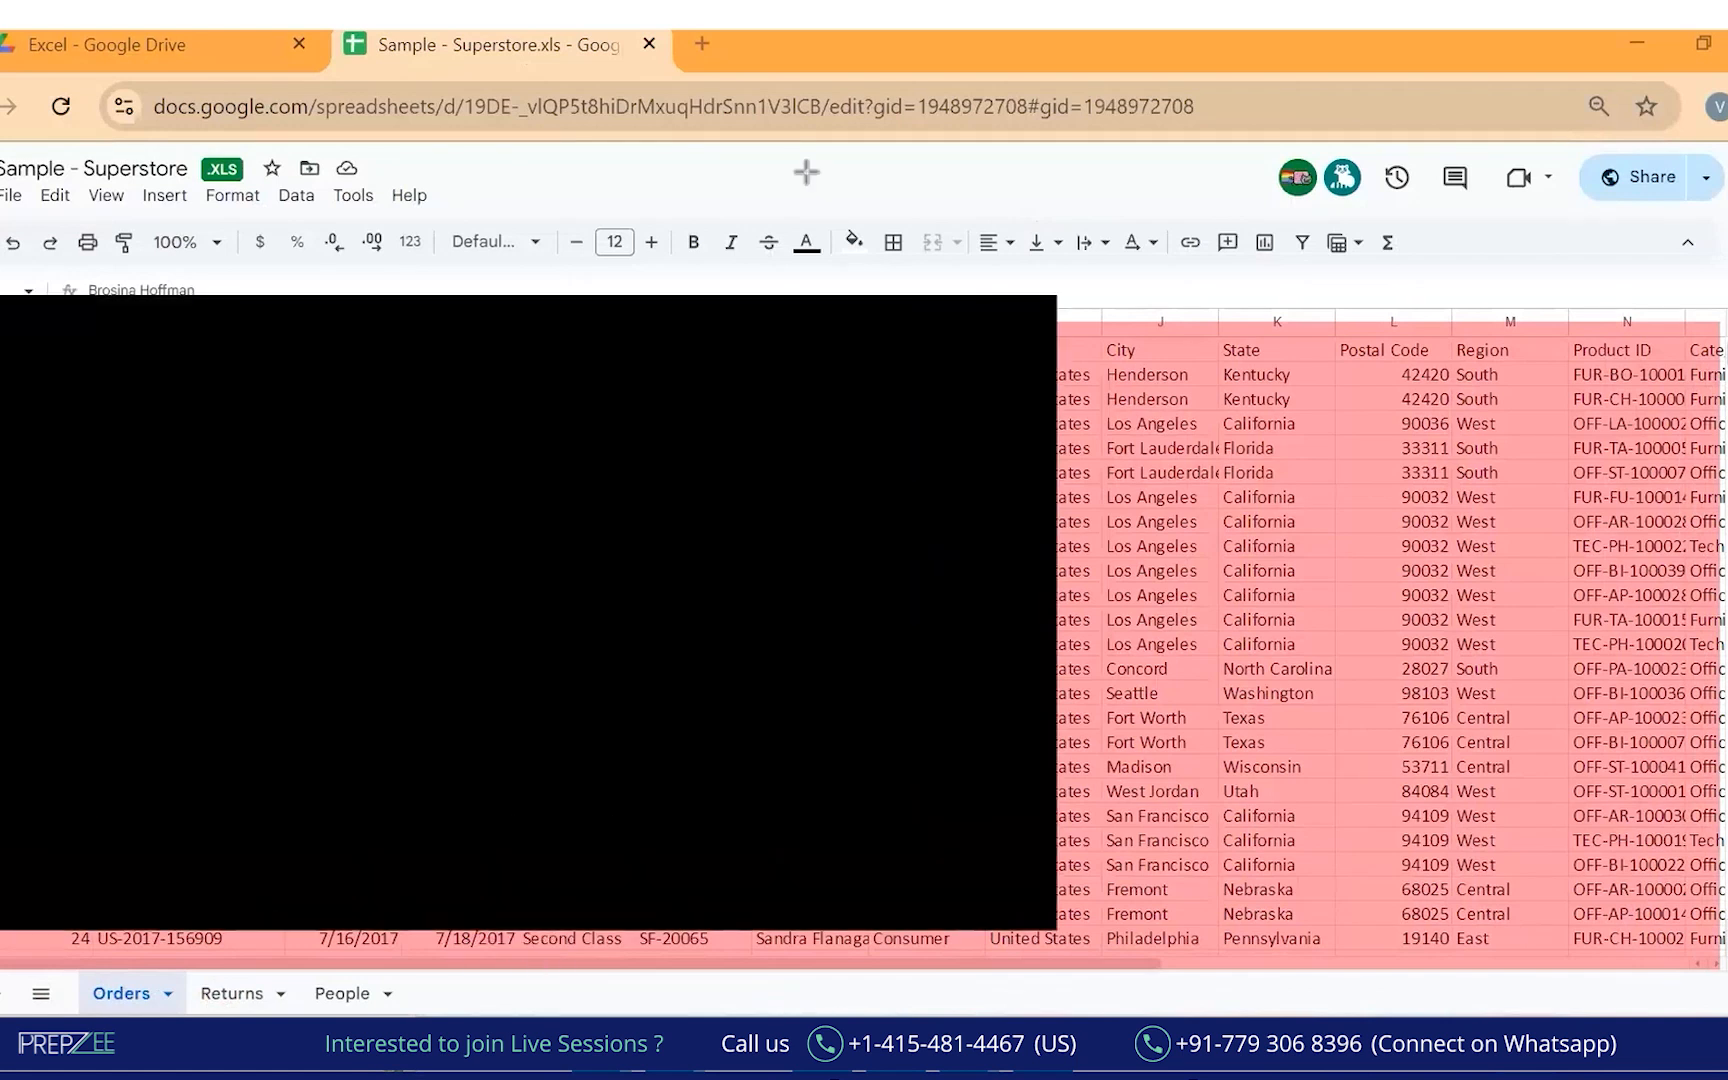
On the black board, write 'Calculations, Computations, Manipulations, Analysis, Visualization etc' and bracket the list.
{"action": "mouse_move", "coordinate": [134, 357]}
{"action": "left_mouse_down"}
{"action": "mouse_move", "coordinate": [130, 404]}
{"action": "mouse_move", "coordinate": [276, 346]}
{"action": "mouse_move", "coordinate": [340, 336]}
{"action": "mouse_move", "coordinate": [337, 352]}
{"action": "left_mouse_up"}
{"action": "left_click_drag", "start_coordinate": [298, 338], "coordinate": [322, 331]}
{"action": "mouse_move", "coordinate": [155, 447]}
{"action": "left_mouse_down"}
{"action": "mouse_move", "coordinate": [168, 478]}
{"action": "mouse_move", "coordinate": [282, 400]}
{"action": "mouse_move", "coordinate": [358, 402]}
{"action": "left_mouse_up"}
{"action": "mouse_move", "coordinate": [187, 545]}
{"action": "left_mouse_down"}
{"action": "mouse_move", "coordinate": [239, 503]}
{"action": "mouse_move", "coordinate": [301, 492]}
{"action": "left_mouse_up"}
{"action": "left_click_drag", "start_coordinate": [345, 487], "coordinate": [452, 452]}
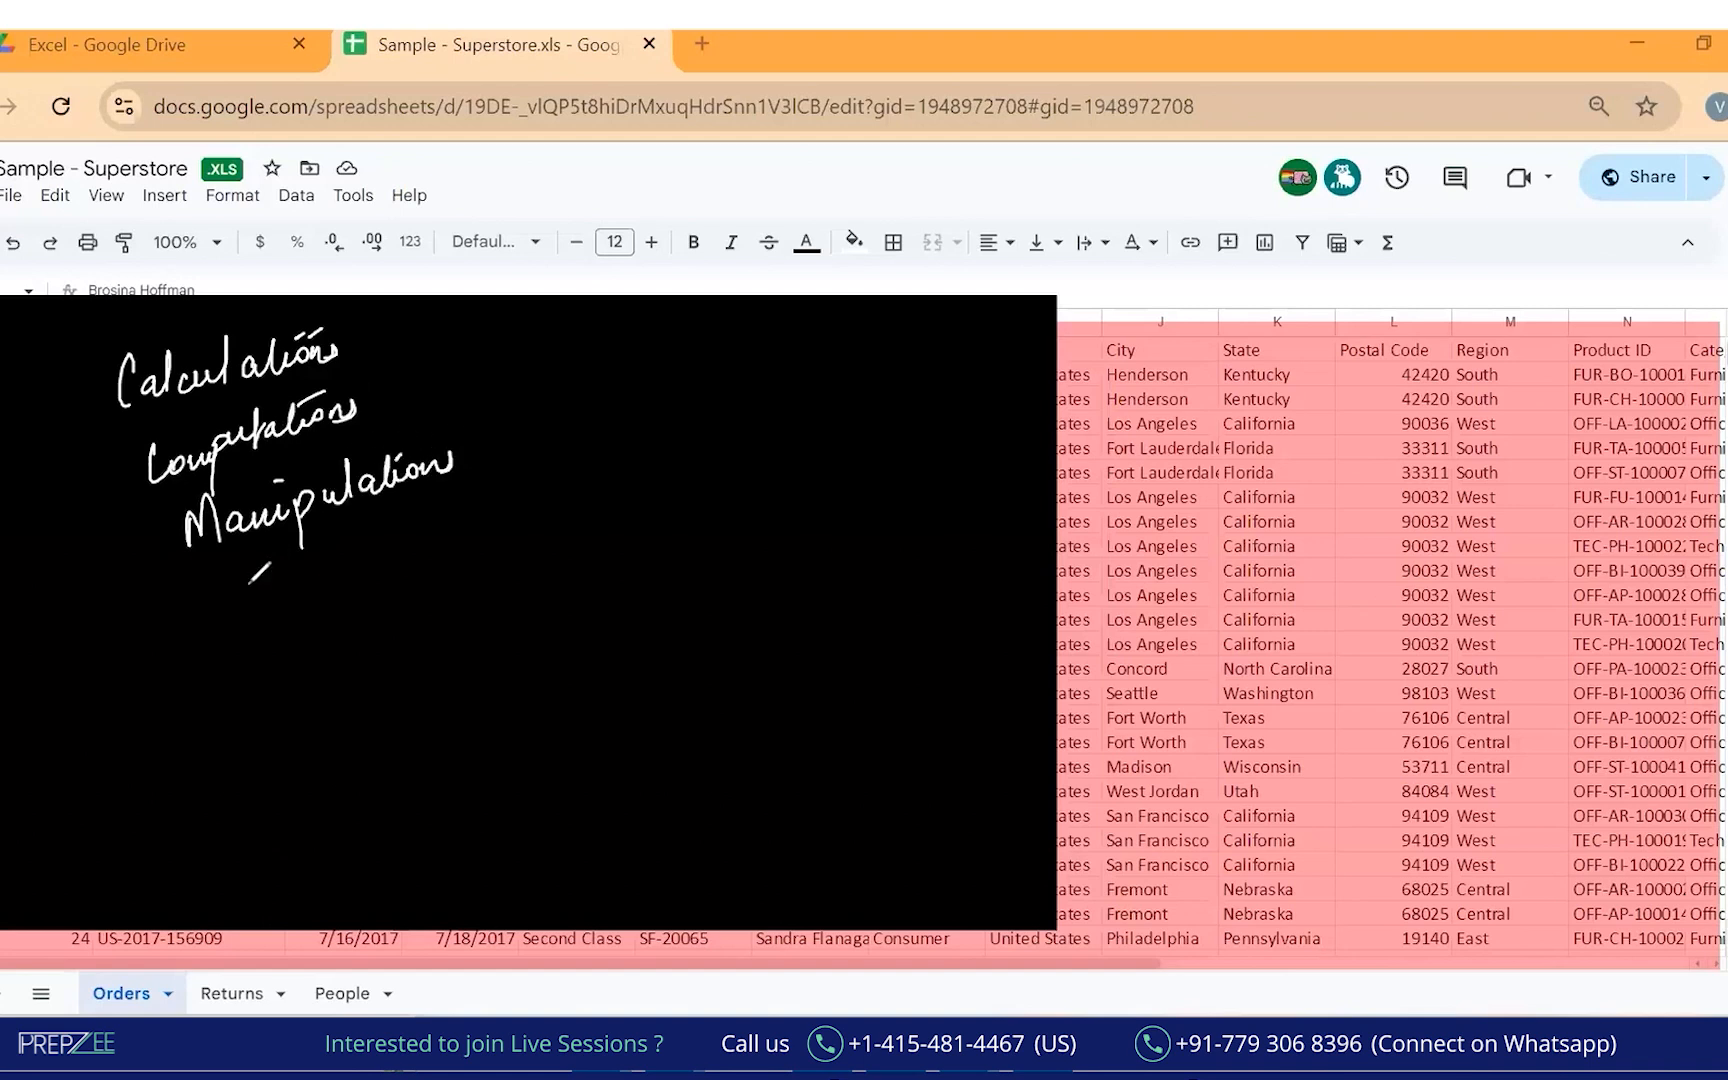
{"action": "left_click_drag", "start_coordinate": [241, 603], "coordinate": [378, 556]}
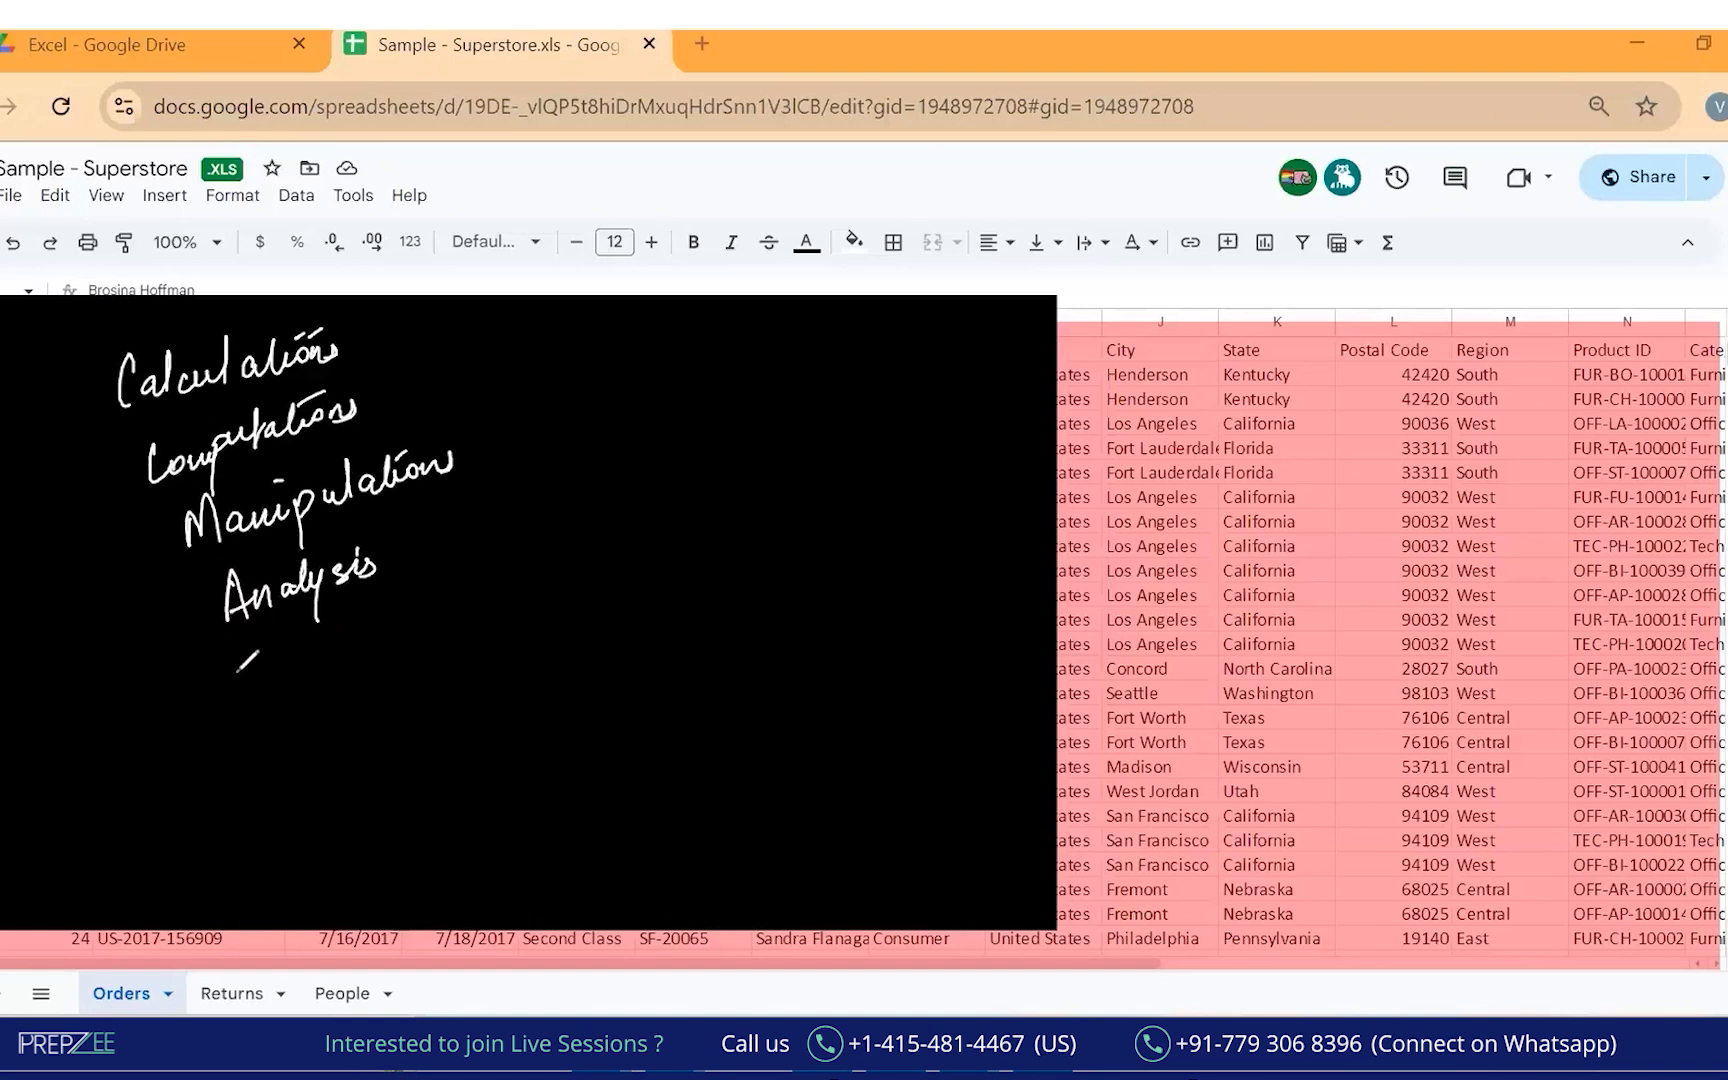
{"action": "mouse_move", "coordinate": [228, 665]}
{"action": "left_mouse_down"}
{"action": "mouse_move", "coordinate": [289, 675]}
{"action": "mouse_move", "coordinate": [358, 624]}
{"action": "mouse_move", "coordinate": [388, 655]}
{"action": "mouse_move", "coordinate": [402, 619]}
{"action": "mouse_move", "coordinate": [482, 617]}
{"action": "mouse_move", "coordinate": [478, 634]}
{"action": "left_mouse_up"}
{"action": "mouse_move", "coordinate": [302, 742]}
{"action": "left_mouse_down"}
{"action": "mouse_move", "coordinate": [318, 768]}
{"action": "mouse_move", "coordinate": [330, 745]}
{"action": "left_mouse_up"}
{"action": "mouse_move", "coordinate": [95, 342]}
{"action": "left_mouse_down"}
{"action": "mouse_move", "coordinate": [82, 480]}
{"action": "mouse_move", "coordinate": [140, 860]}
{"action": "mouse_move", "coordinate": [218, 860]}
{"action": "left_mouse_up"}
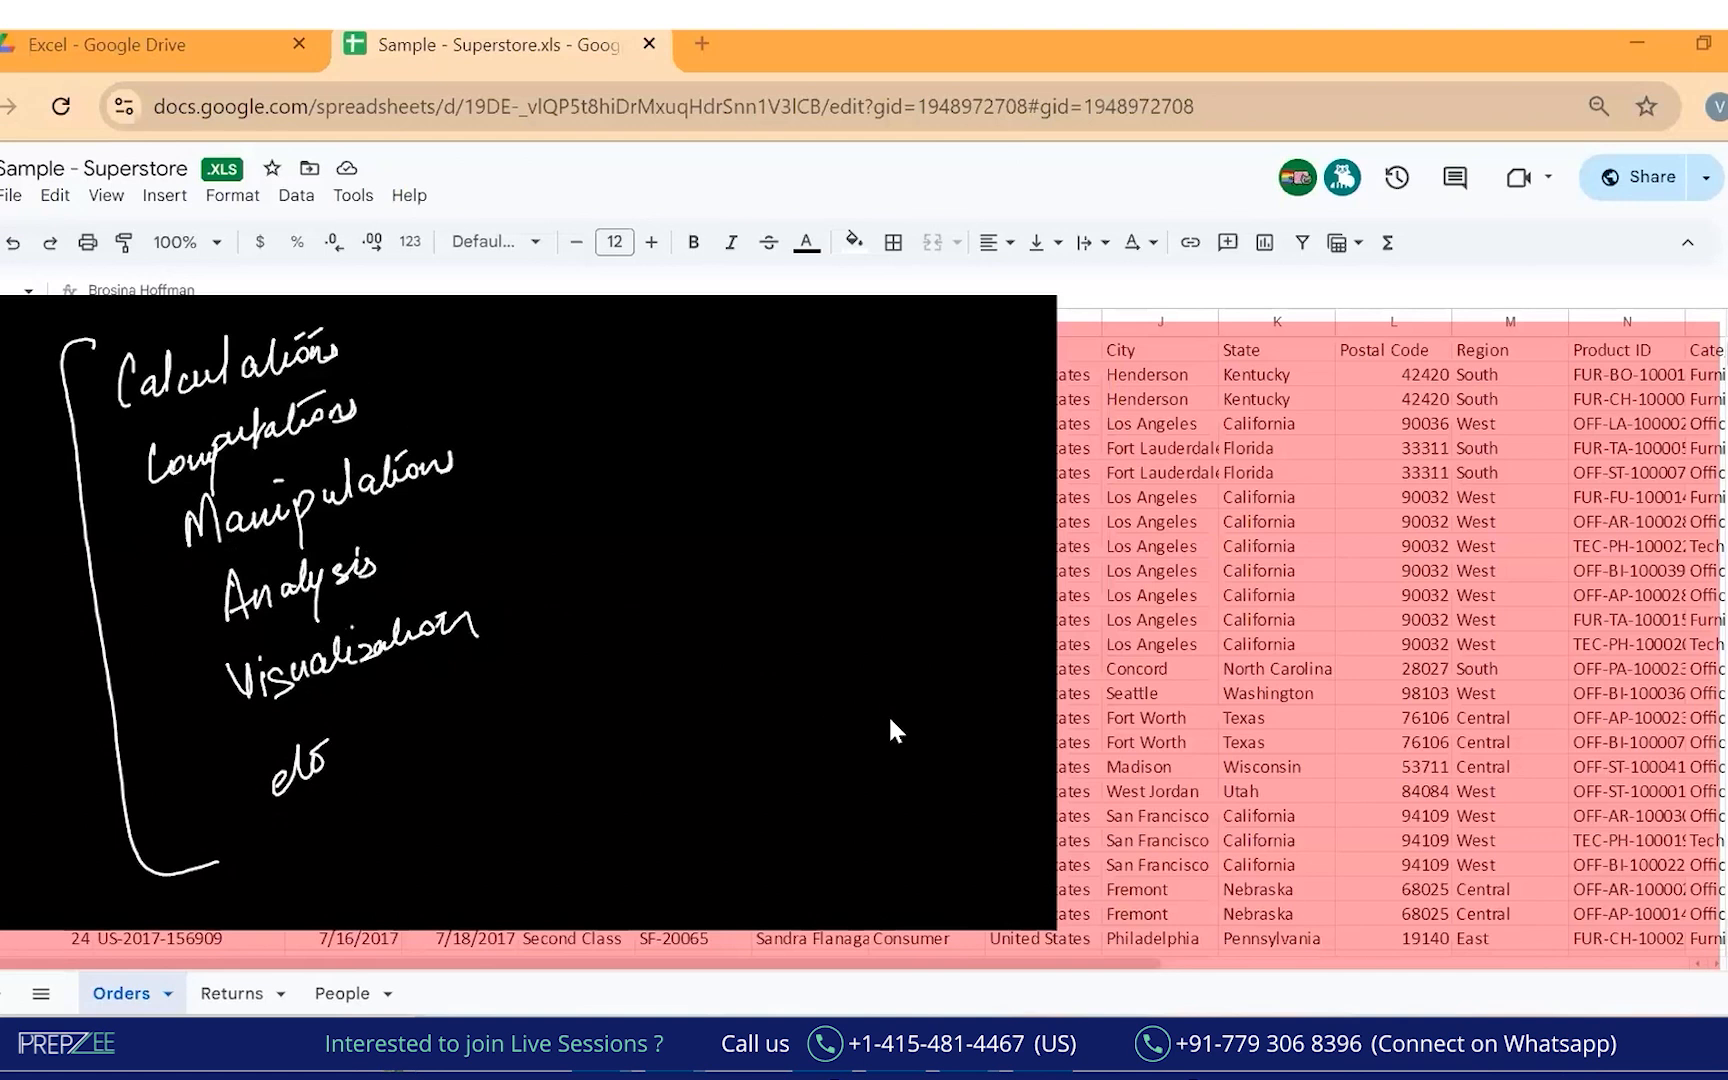
Clear the board, then open 1- Work_File_Daily_DS from the Downloads folder.
{"action": "key", "text": "Escape"}
{"action": "left_click", "coordinate": [926, 718]}
{"action": "mouse_move", "coordinate": [770, 935]}
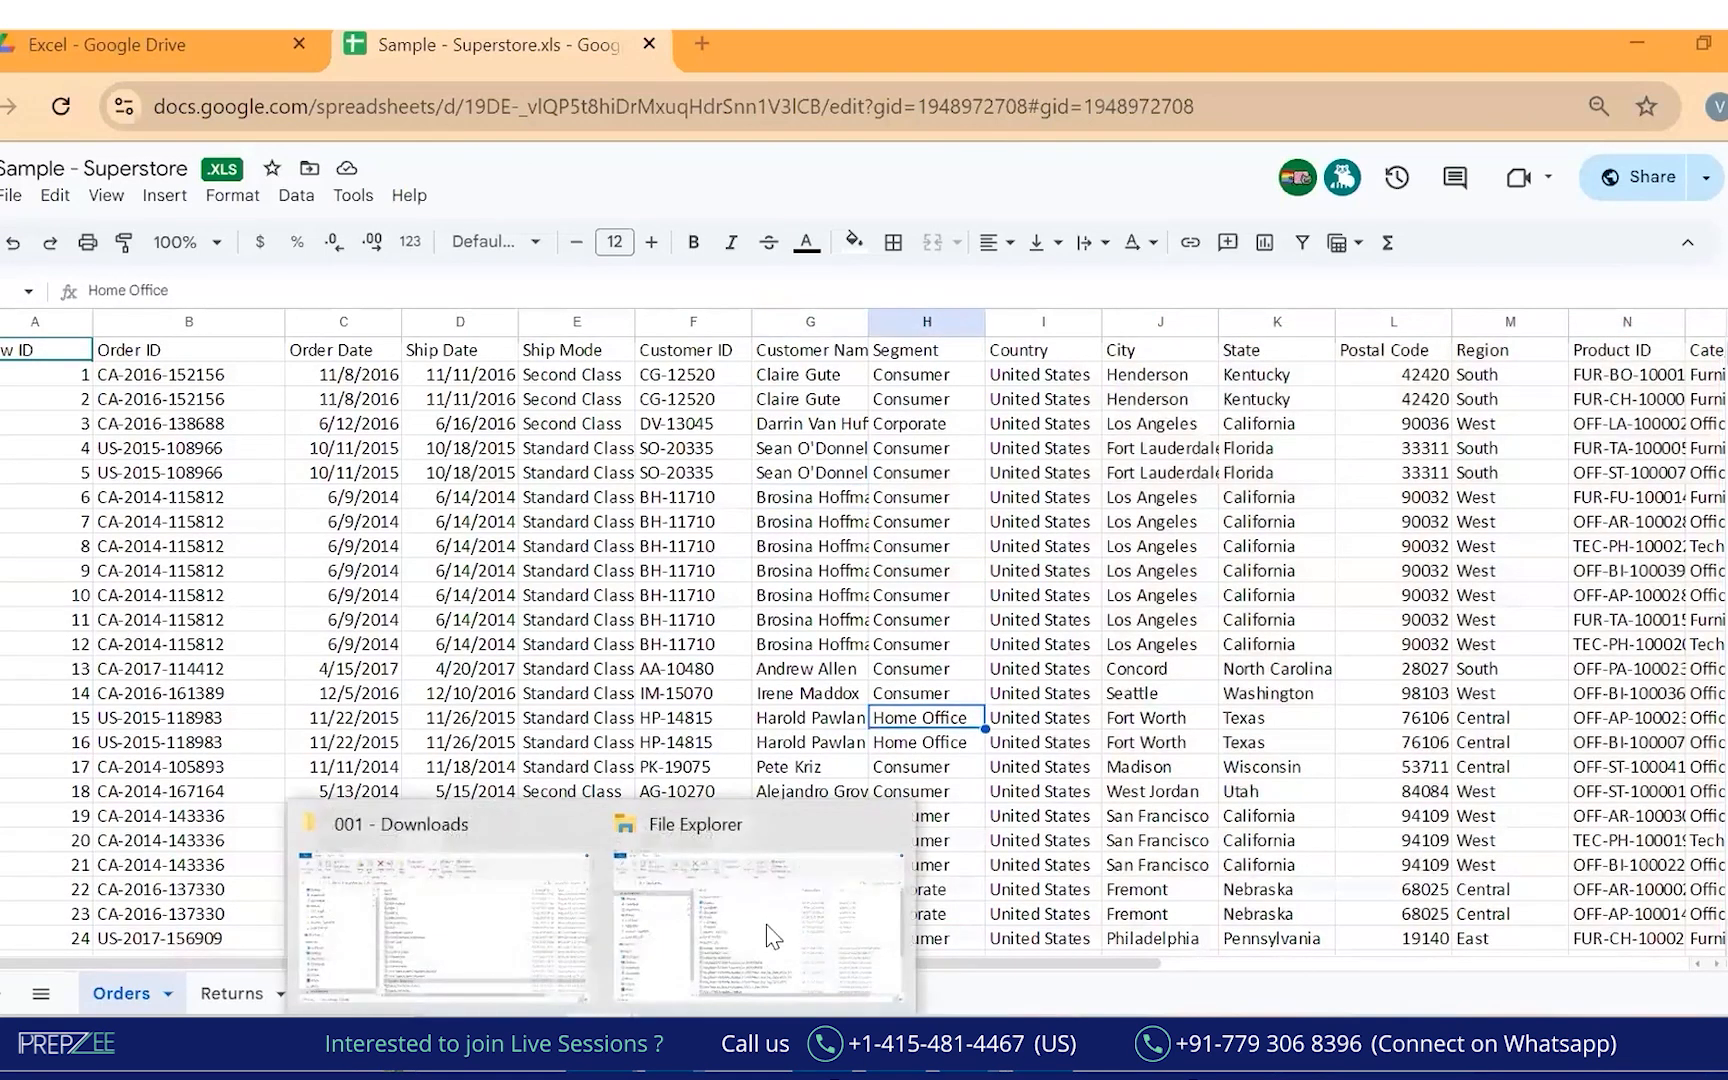
{"action": "left_click", "coordinate": [540, 932]}
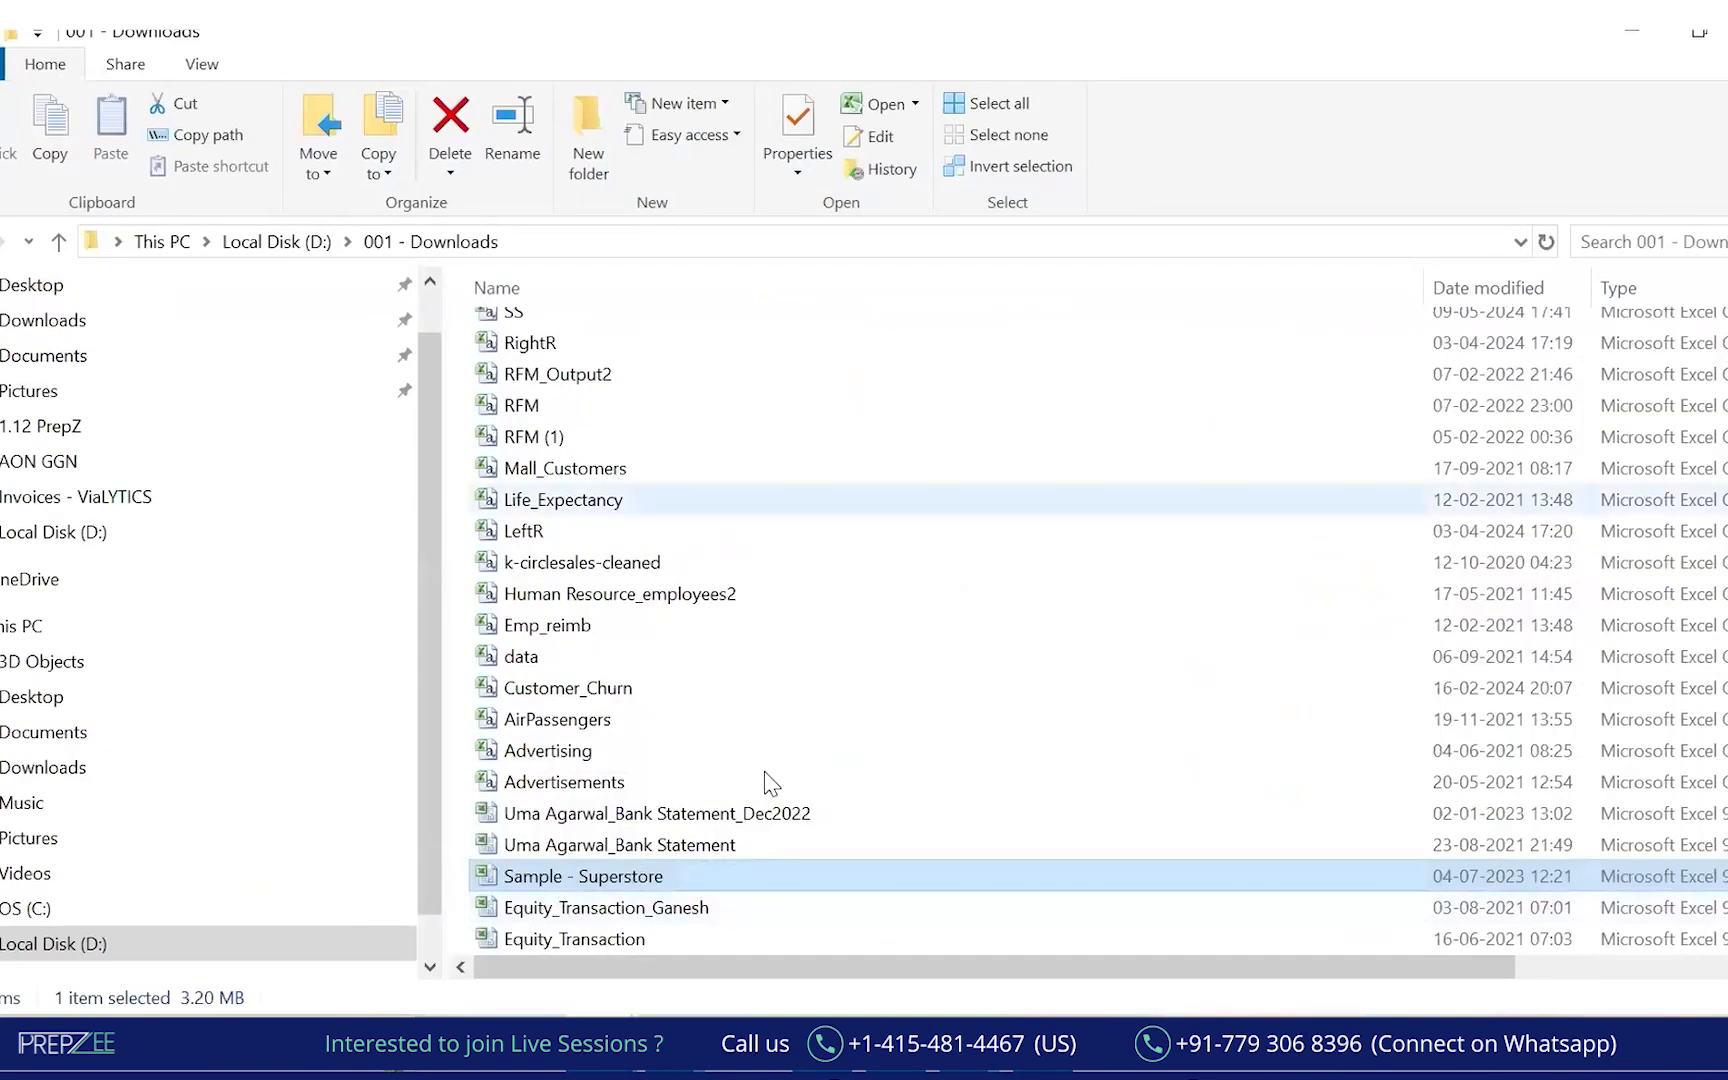
{"action": "scroll", "coordinate": [670, 750], "scroll_direction": "up", "scroll_amount": 4}
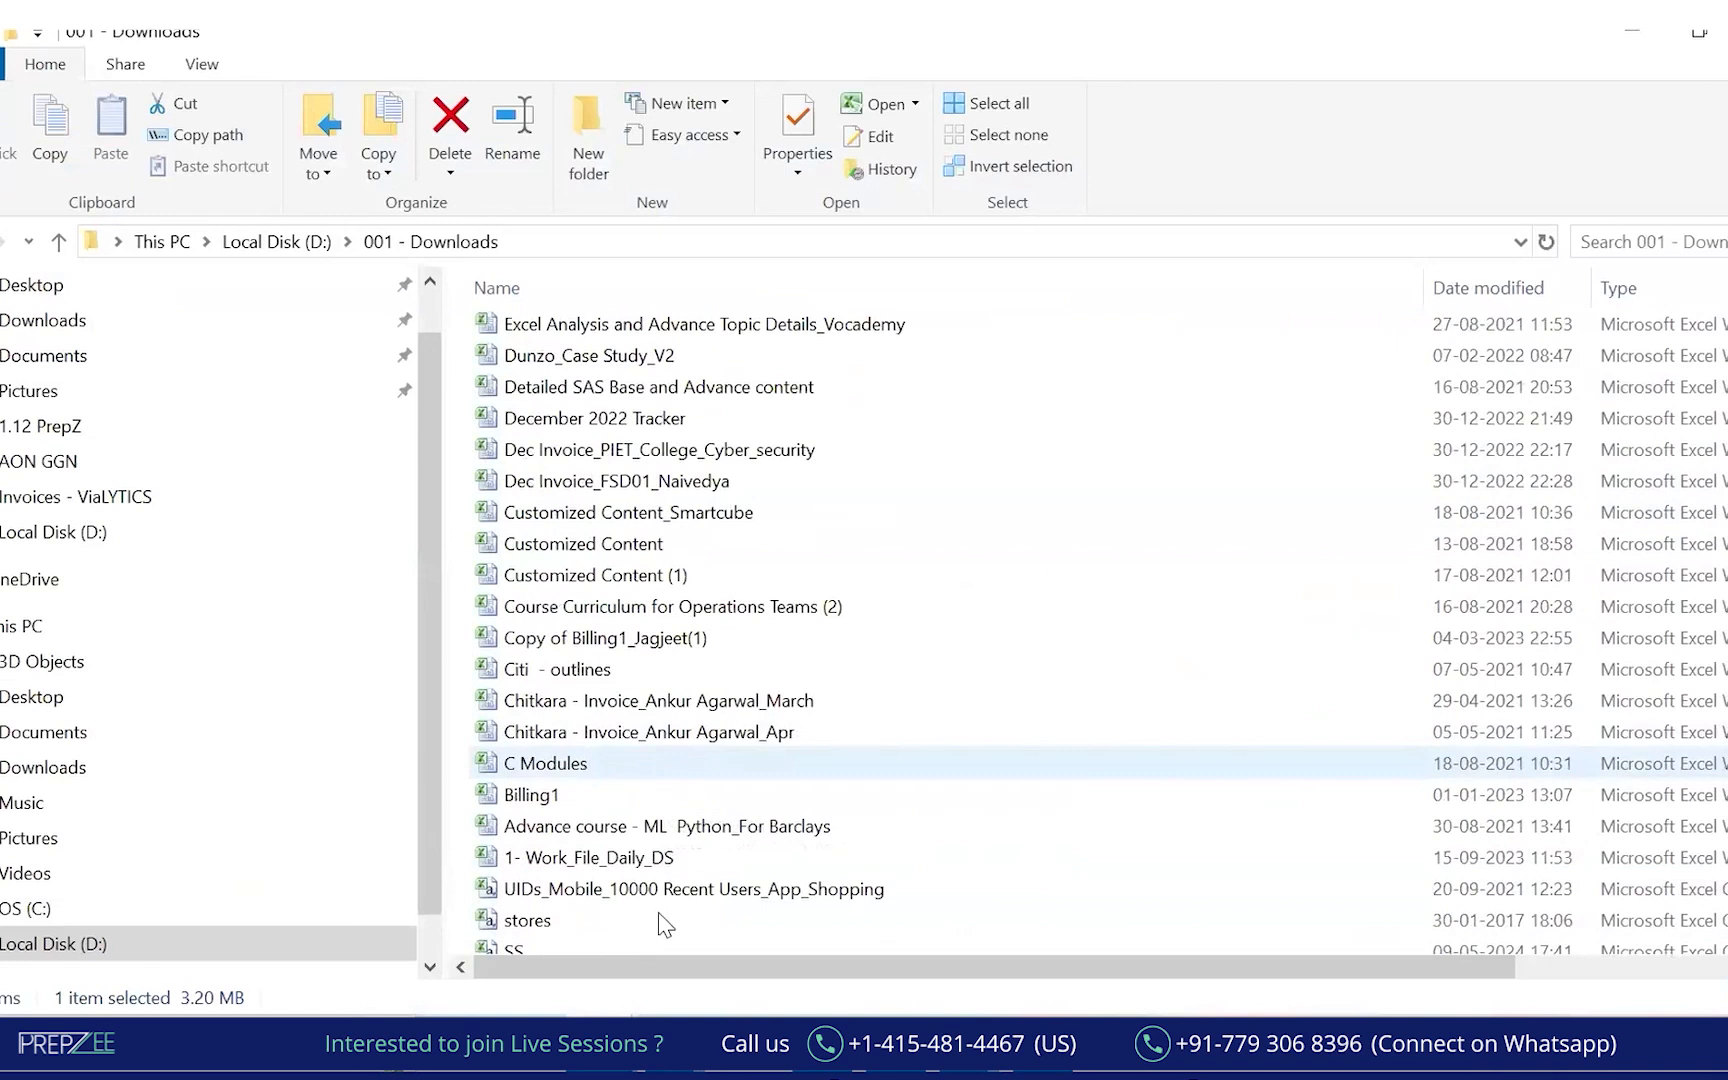
{"action": "double_click", "coordinate": [657, 859]}
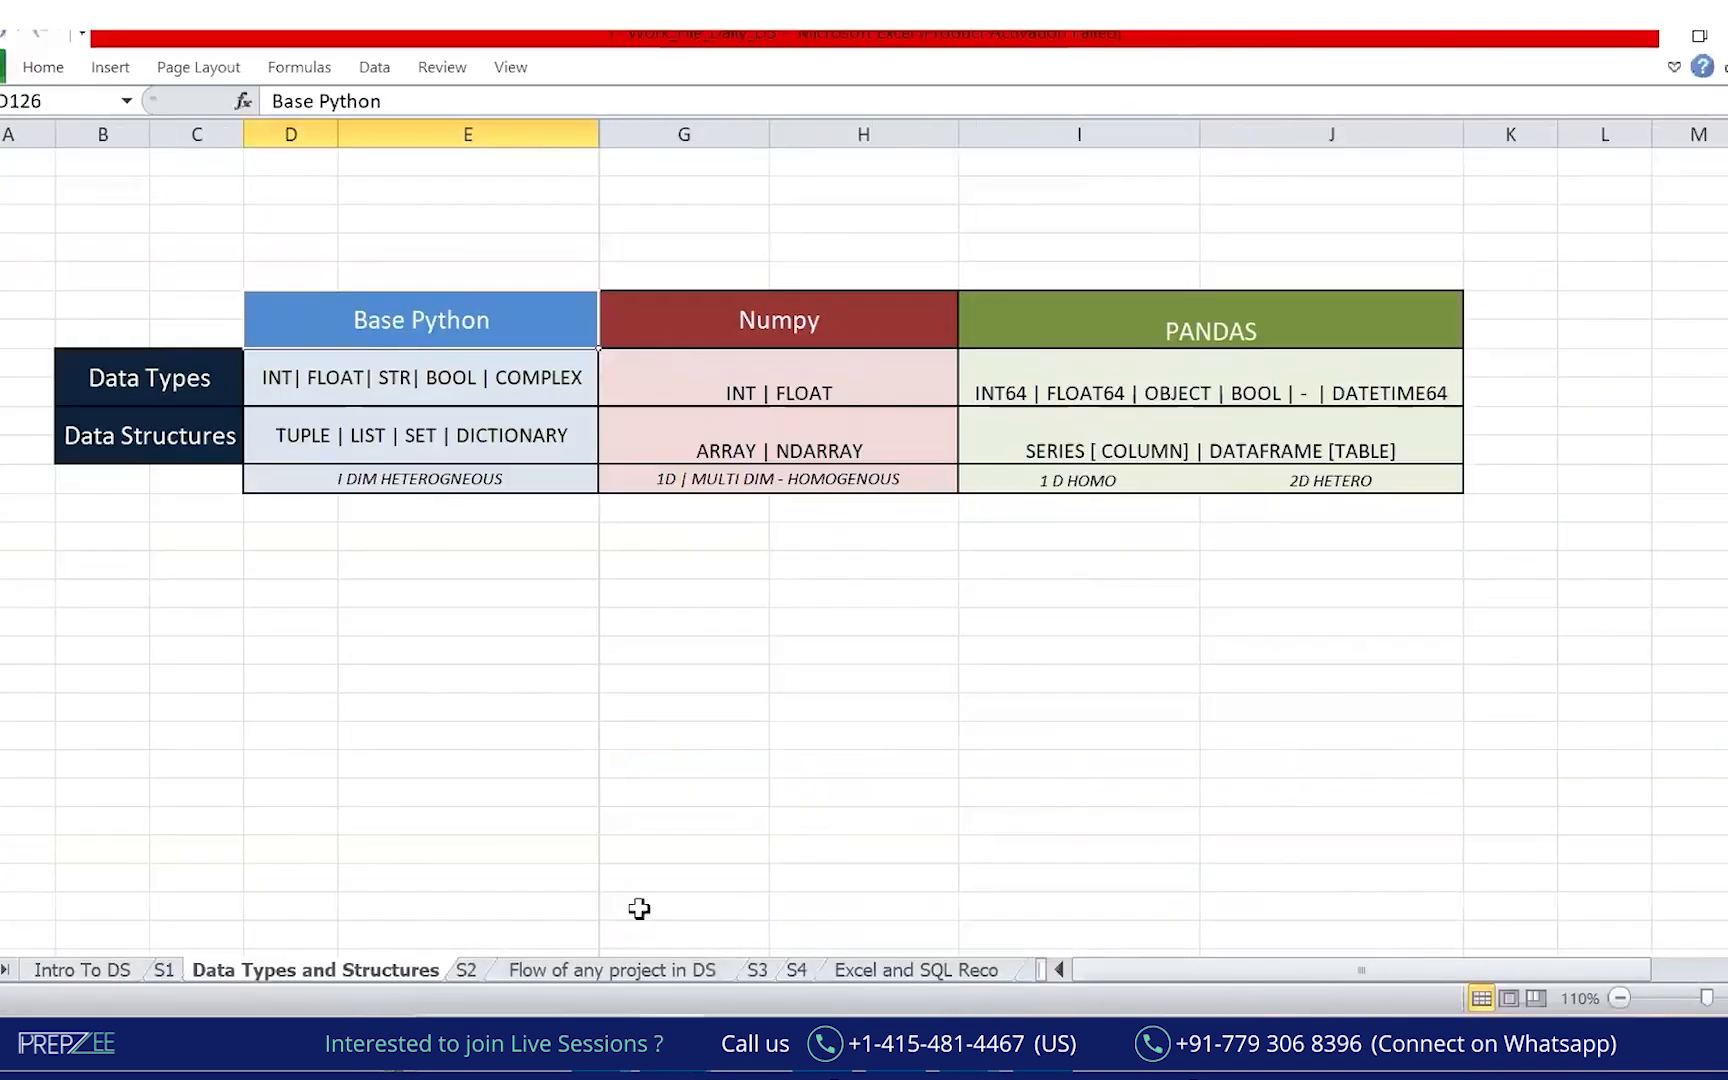
Open the 'Excel and SQL Reco' sheet and select empty cell J48.
{"action": "scroll", "coordinate": [520, 975], "scroll_direction": "down", "scroll_amount": 4}
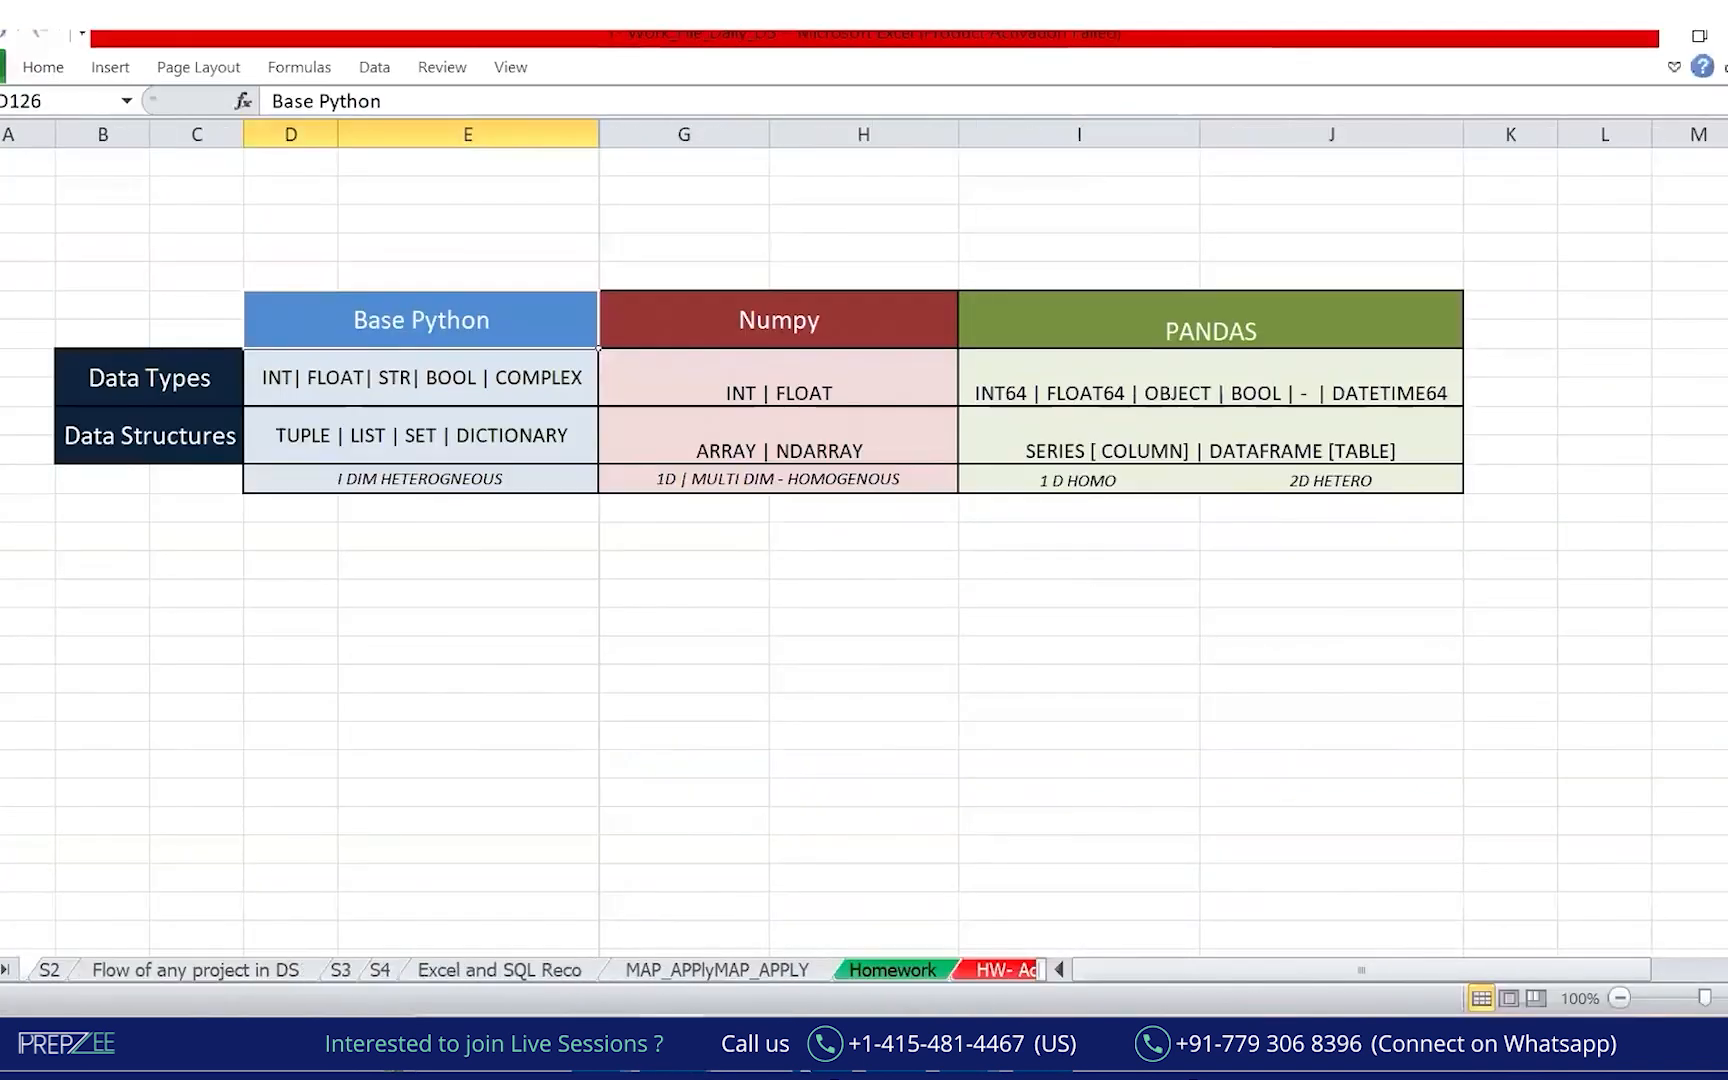
{"action": "left_click", "coordinate": [500, 970]}
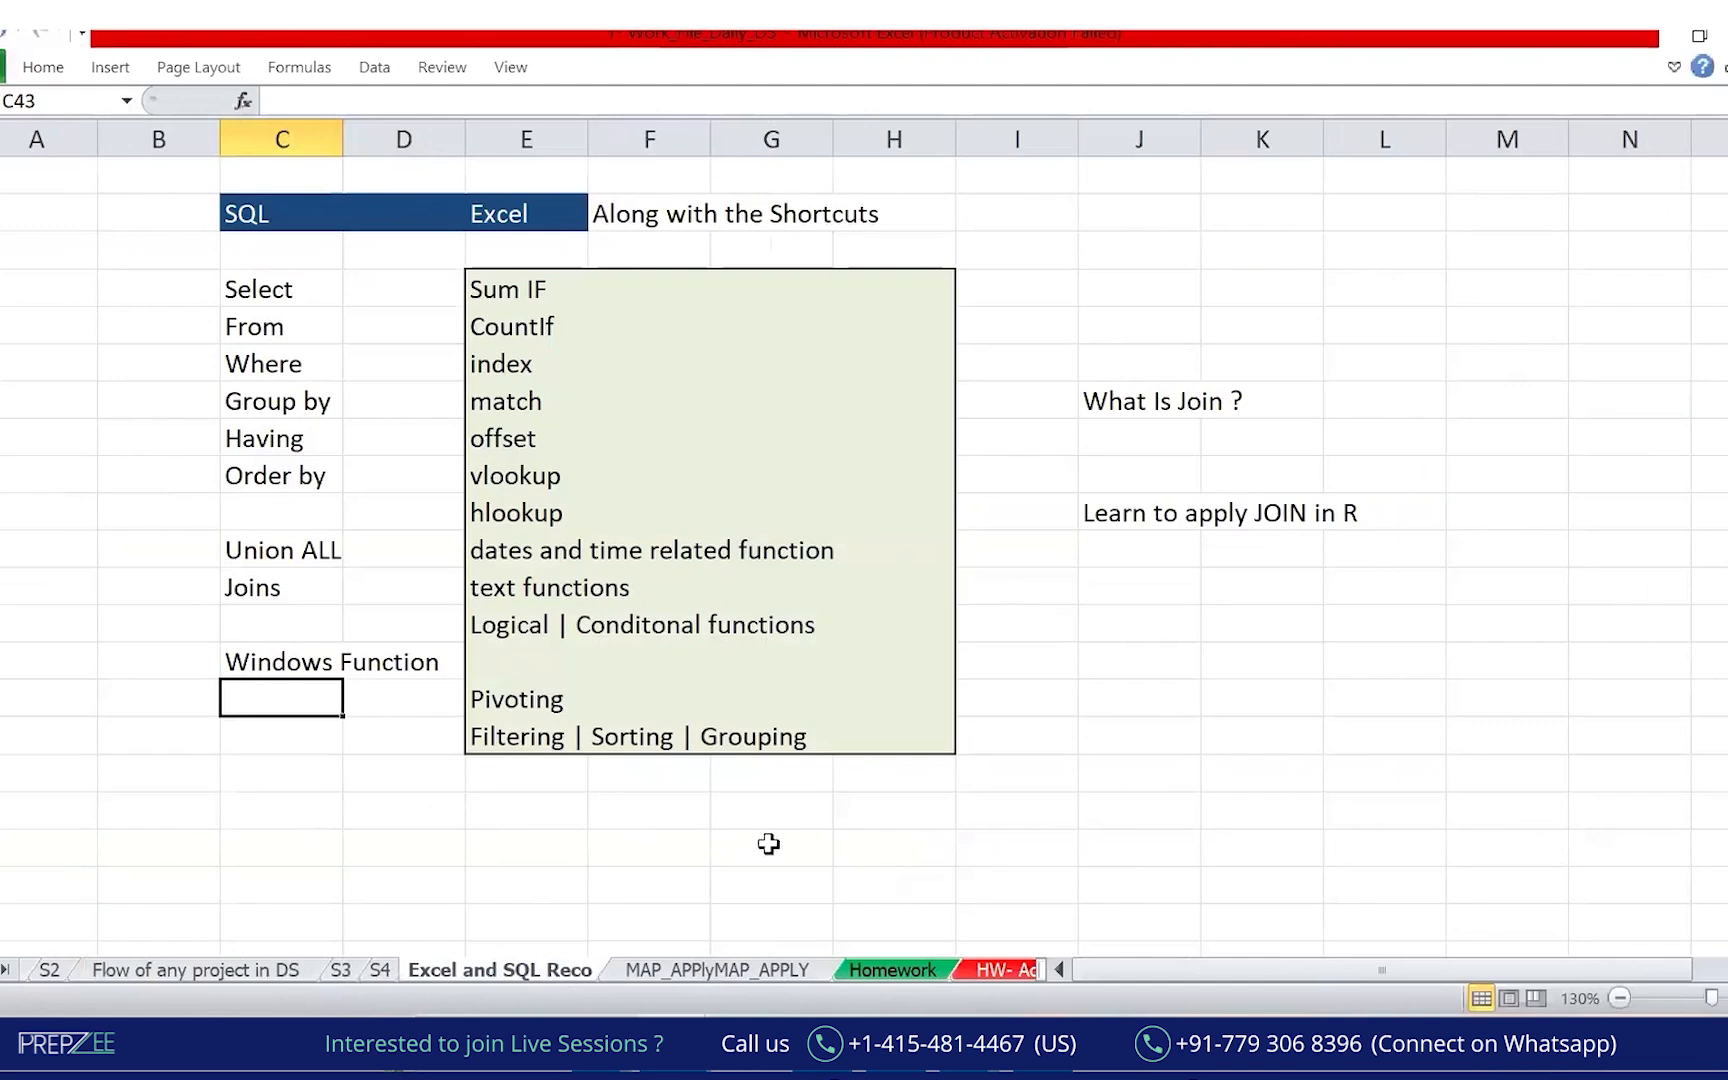
{"action": "left_click", "coordinate": [1161, 891]}
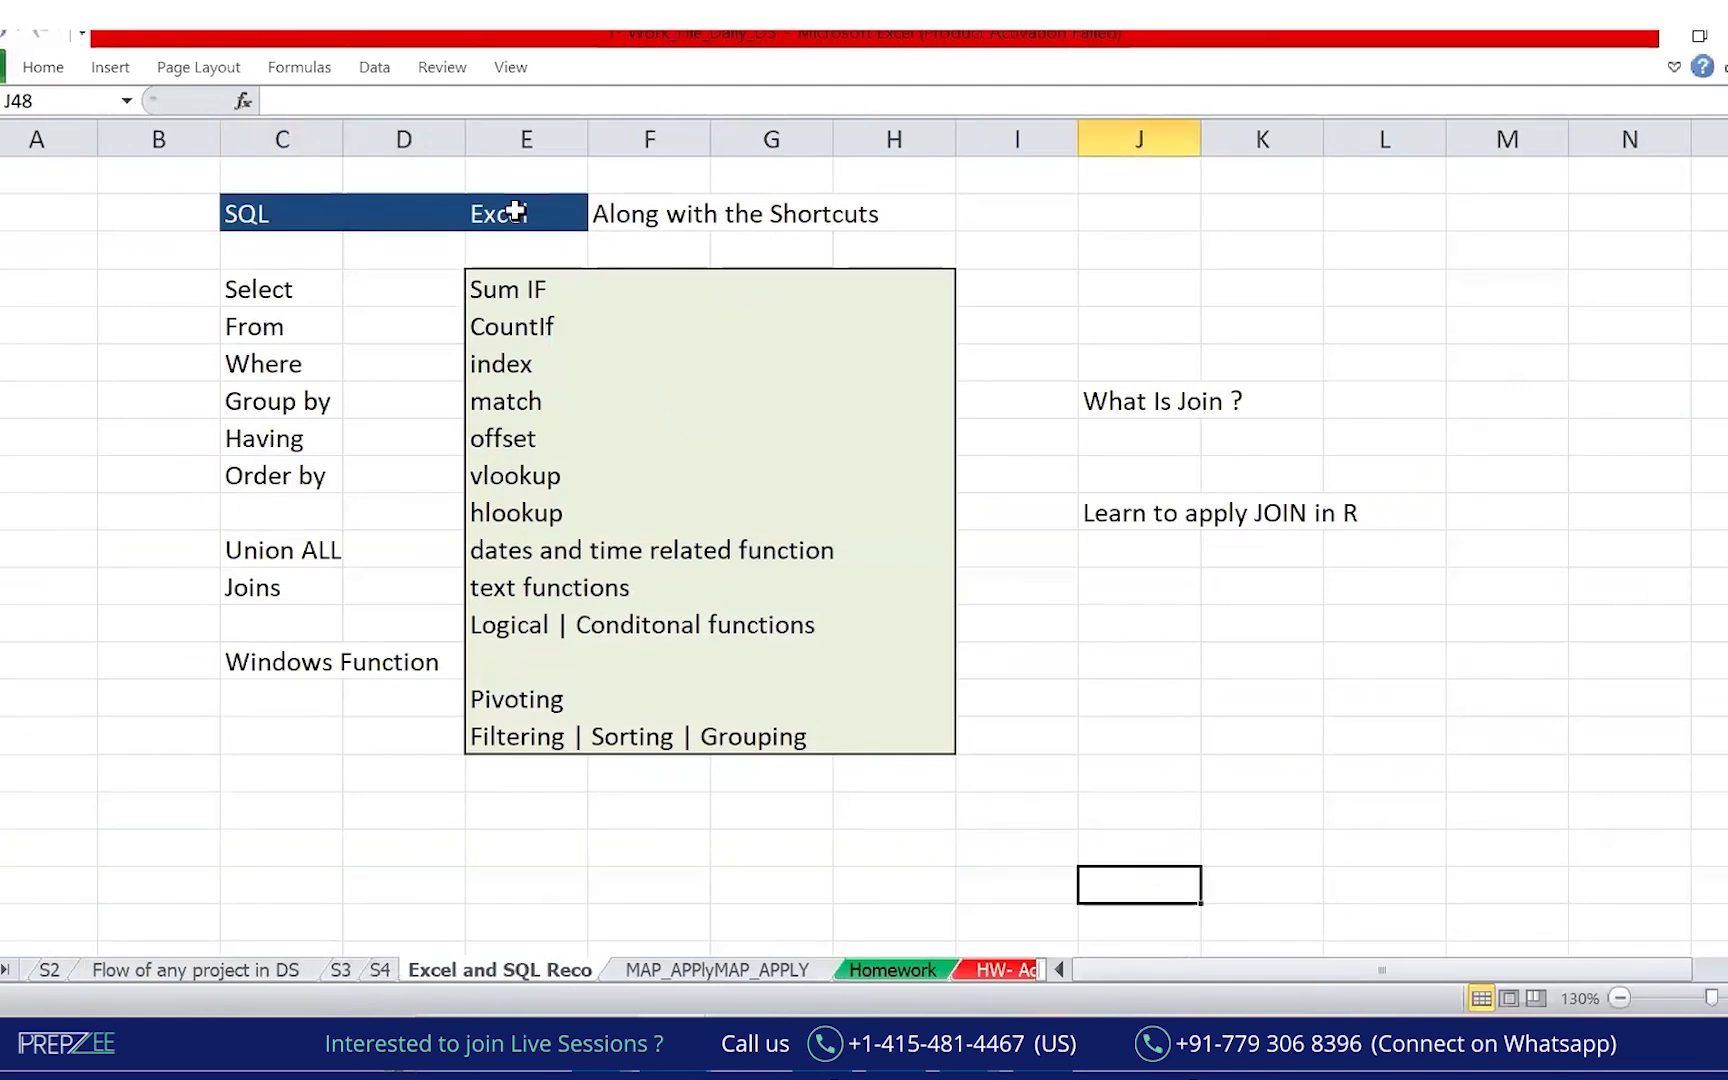
Box the Excel function list in orange, add a brace labelled 'Topics you should be handy with', and mark it red.
{"action": "key", "text": "alt+Tab"}
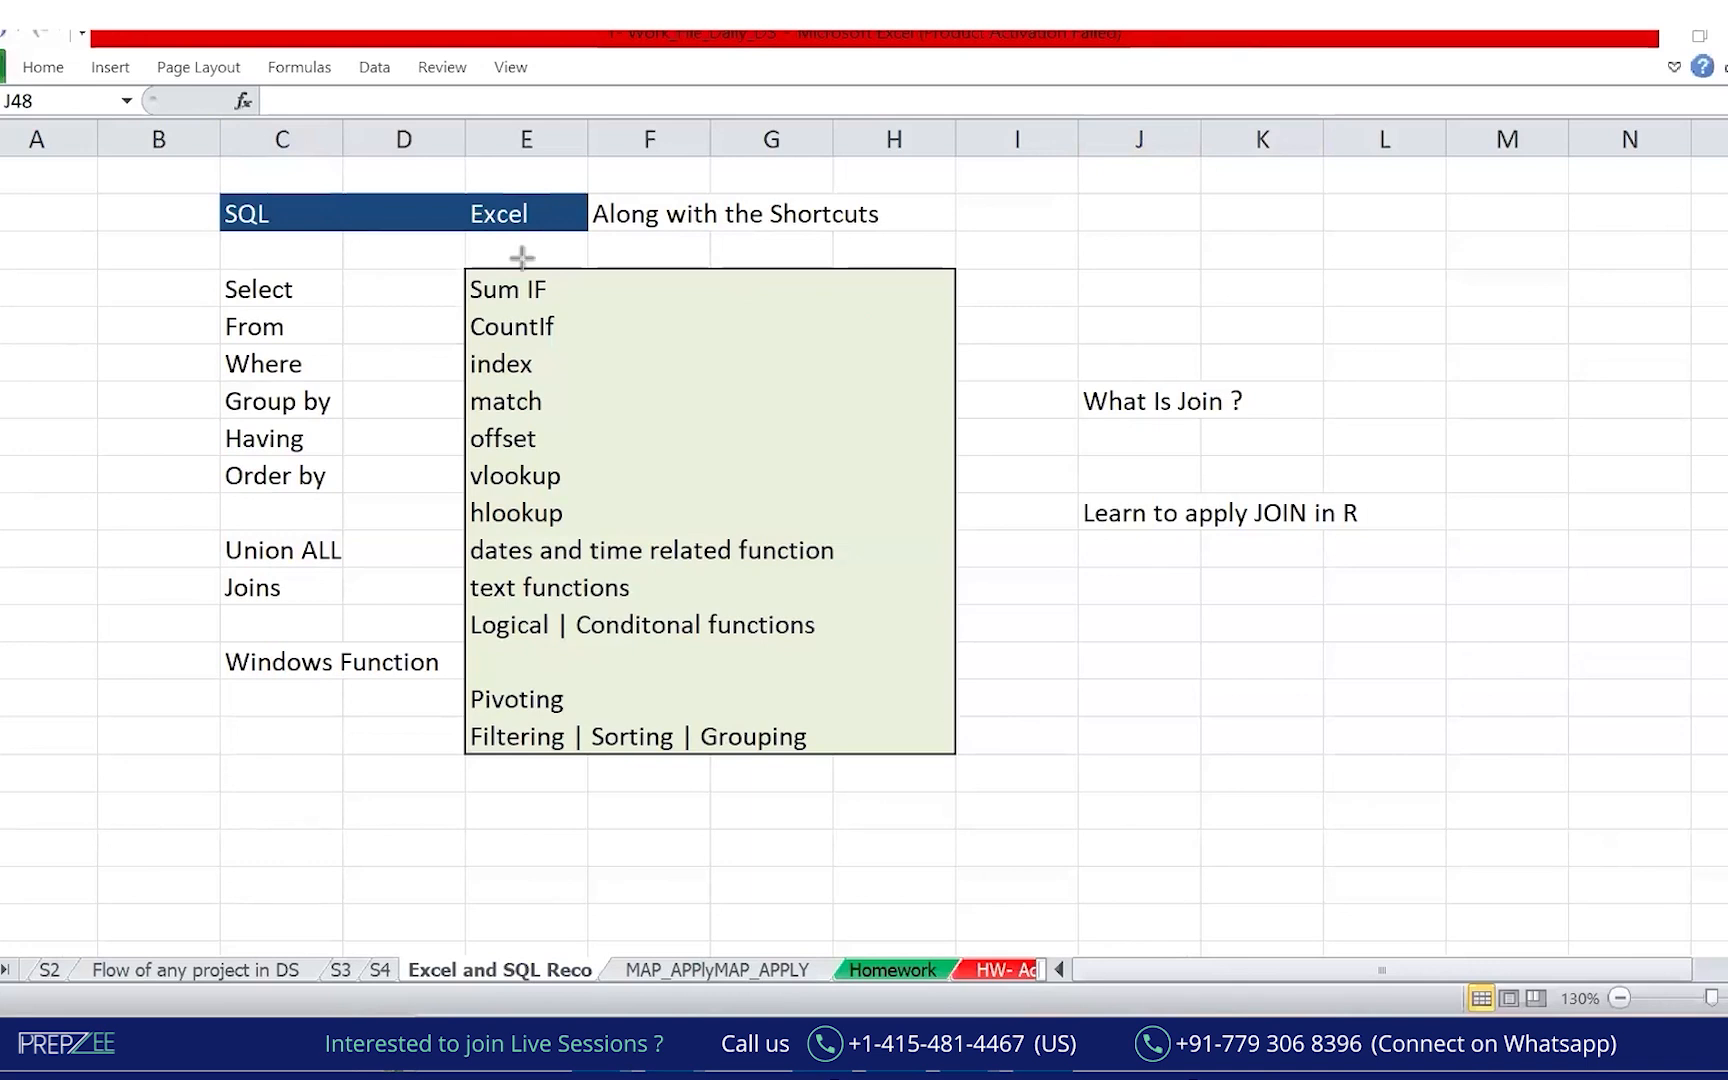
{"action": "mouse_move", "coordinate": [447, 167]}
{"action": "left_mouse_down"}
{"action": "mouse_move", "coordinate": [572, 248]}
{"action": "mouse_move", "coordinate": [1031, 821]}
{"action": "left_mouse_up"}
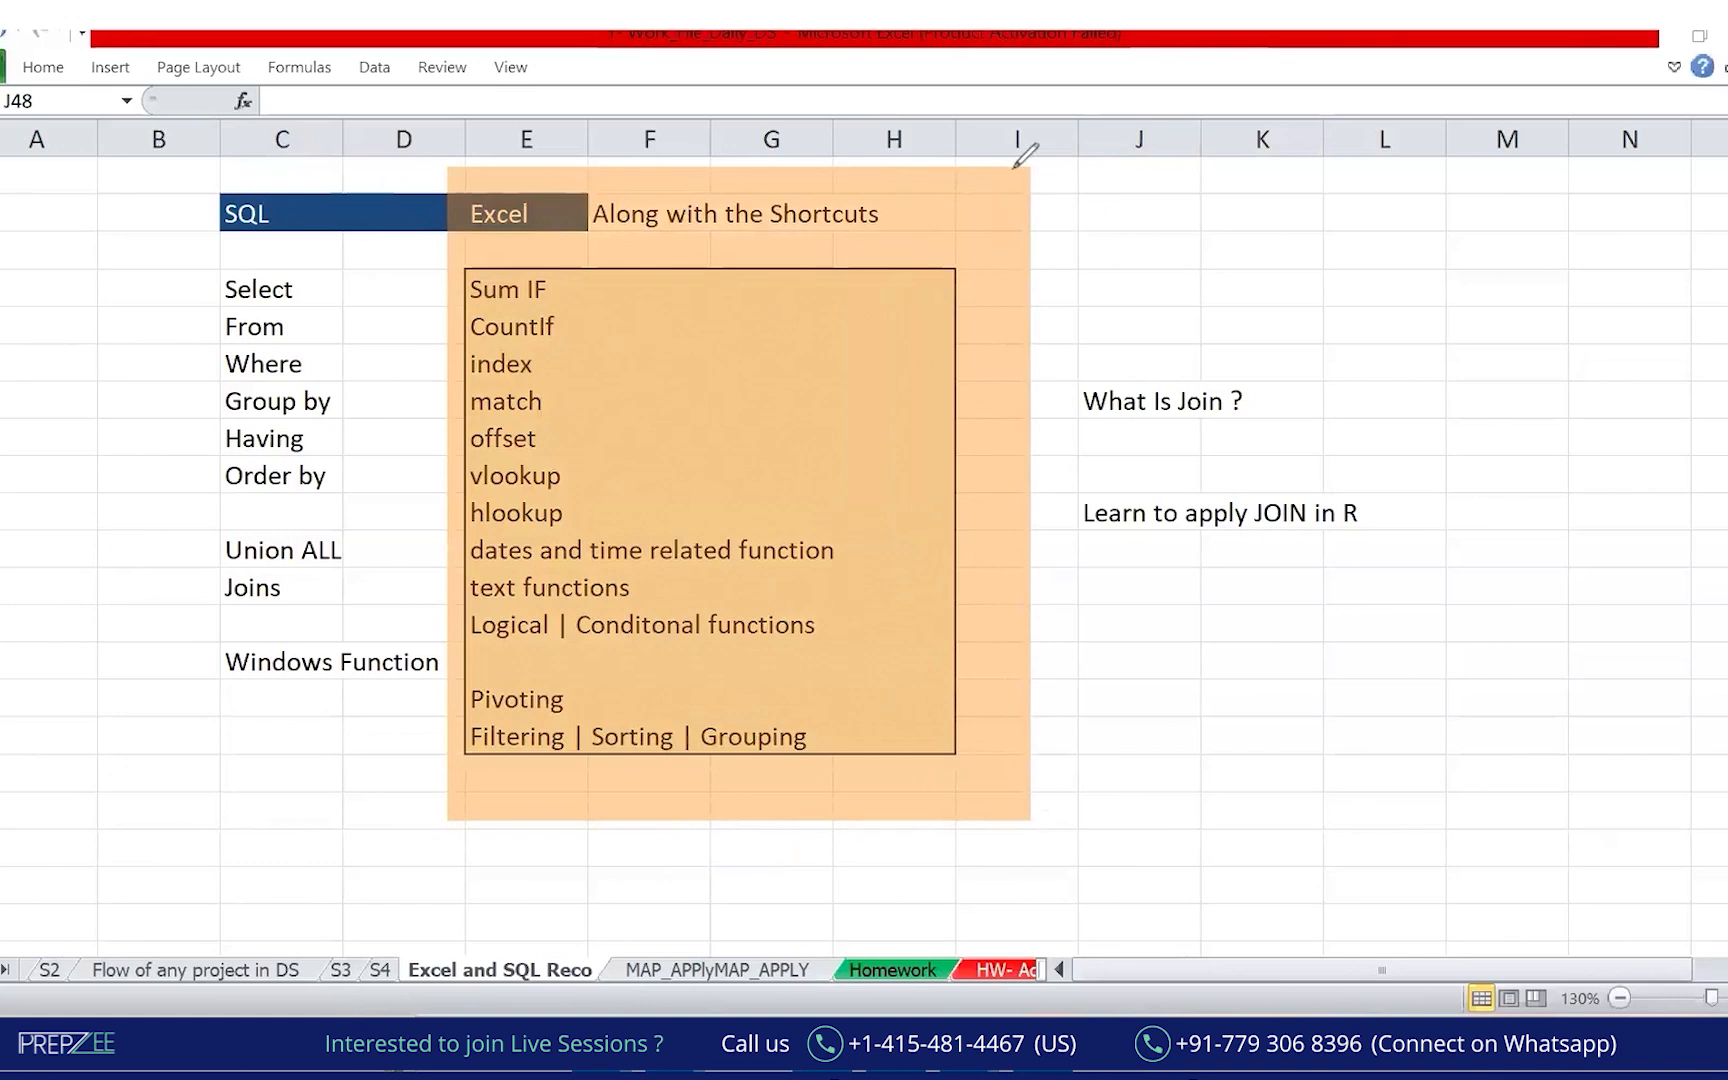
{"action": "mouse_move", "coordinate": [985, 160]}
{"action": "left_mouse_down"}
{"action": "mouse_move", "coordinate": [991, 500]}
{"action": "mouse_move", "coordinate": [925, 808]}
{"action": "left_mouse_up"}
{"action": "mouse_move", "coordinate": [1039, 252]}
{"action": "left_mouse_down"}
{"action": "mouse_move", "coordinate": [1064, 246]}
{"action": "mouse_move", "coordinate": [1095, 276]}
{"action": "mouse_move", "coordinate": [1162, 241]}
{"action": "mouse_move", "coordinate": [1151, 268]}
{"action": "left_mouse_up"}
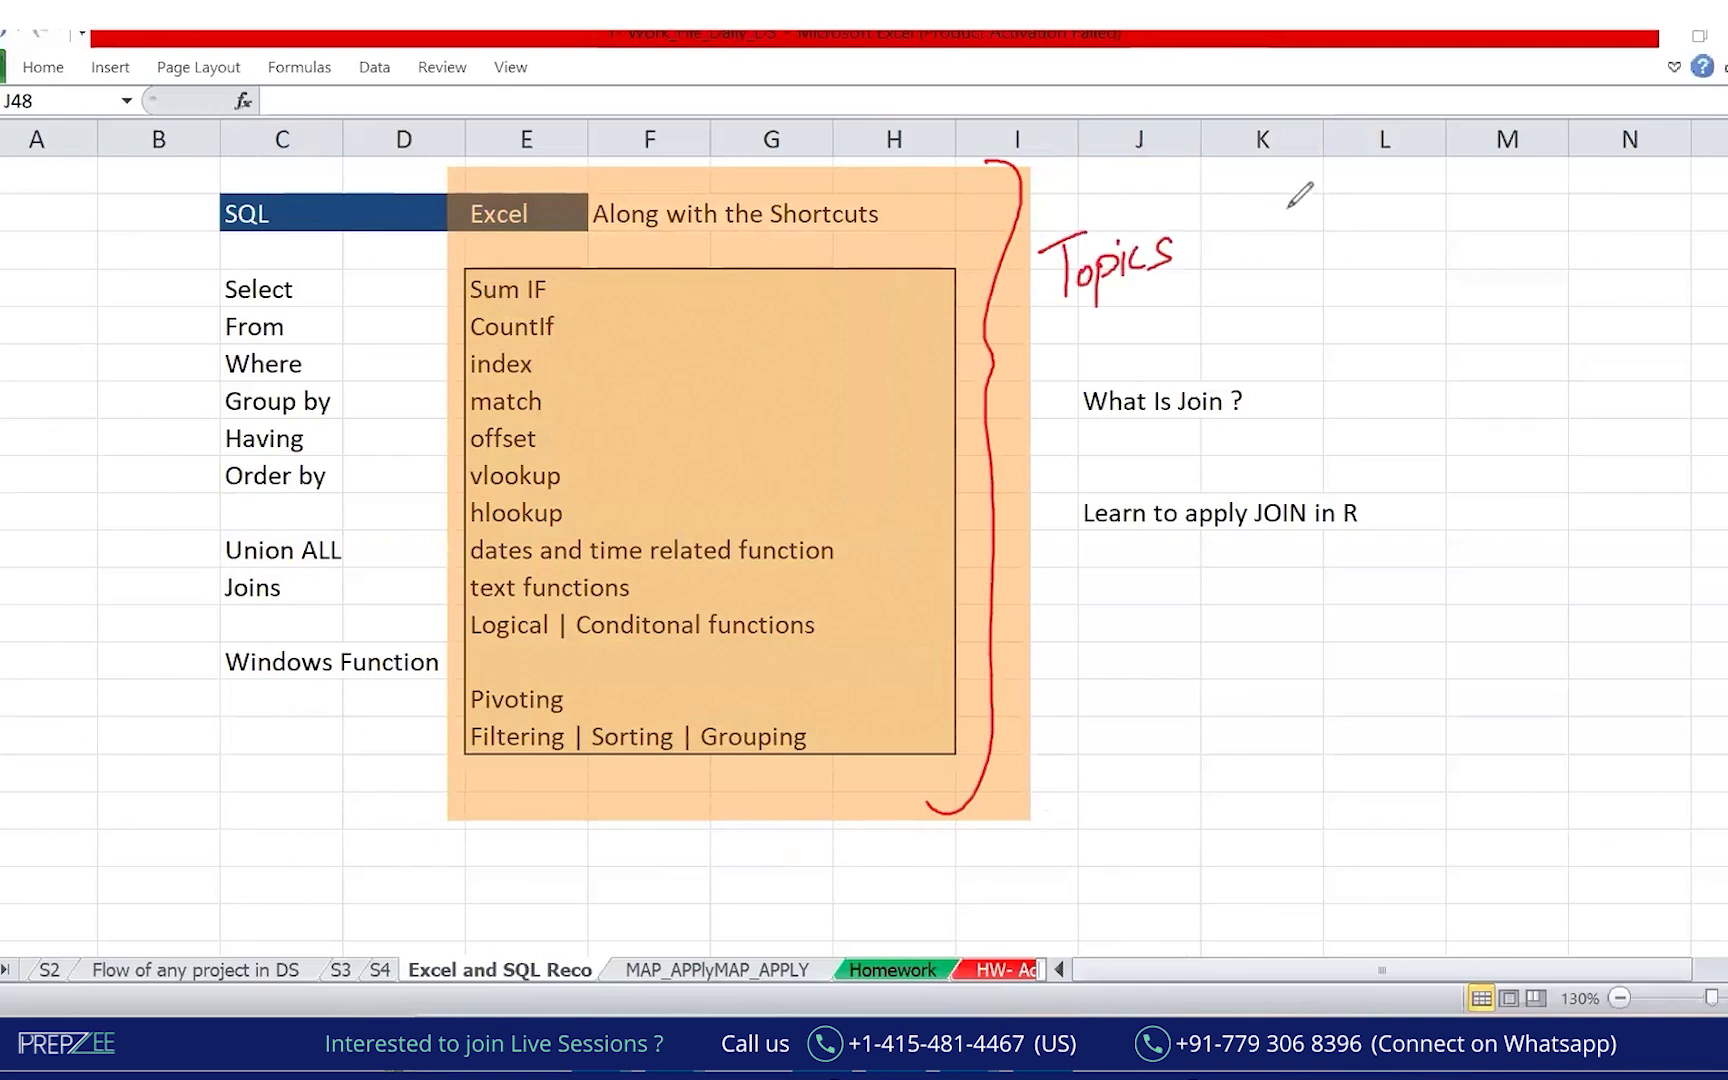
{"action": "mouse_move", "coordinate": [1262, 206]}
{"action": "left_mouse_down"}
{"action": "mouse_move", "coordinate": [1277, 207]}
{"action": "mouse_move", "coordinate": [1244, 258]}
{"action": "left_mouse_up"}
{"action": "mouse_move", "coordinate": [1297, 199]}
{"action": "left_mouse_down"}
{"action": "mouse_move", "coordinate": [1386, 195]}
{"action": "mouse_move", "coordinate": [1543, 85]}
{"action": "mouse_move", "coordinate": [1581, 116]}
{"action": "left_mouse_up"}
{"action": "mouse_move", "coordinate": [1340, 240]}
{"action": "left_mouse_down"}
{"action": "mouse_move", "coordinate": [1370, 272]}
{"action": "mouse_move", "coordinate": [1585, 195]}
{"action": "mouse_move", "coordinate": [1612, 212]}
{"action": "left_mouse_up"}
{"action": "left_click_drag", "start_coordinate": [1392, 311], "coordinate": [1613, 237]}
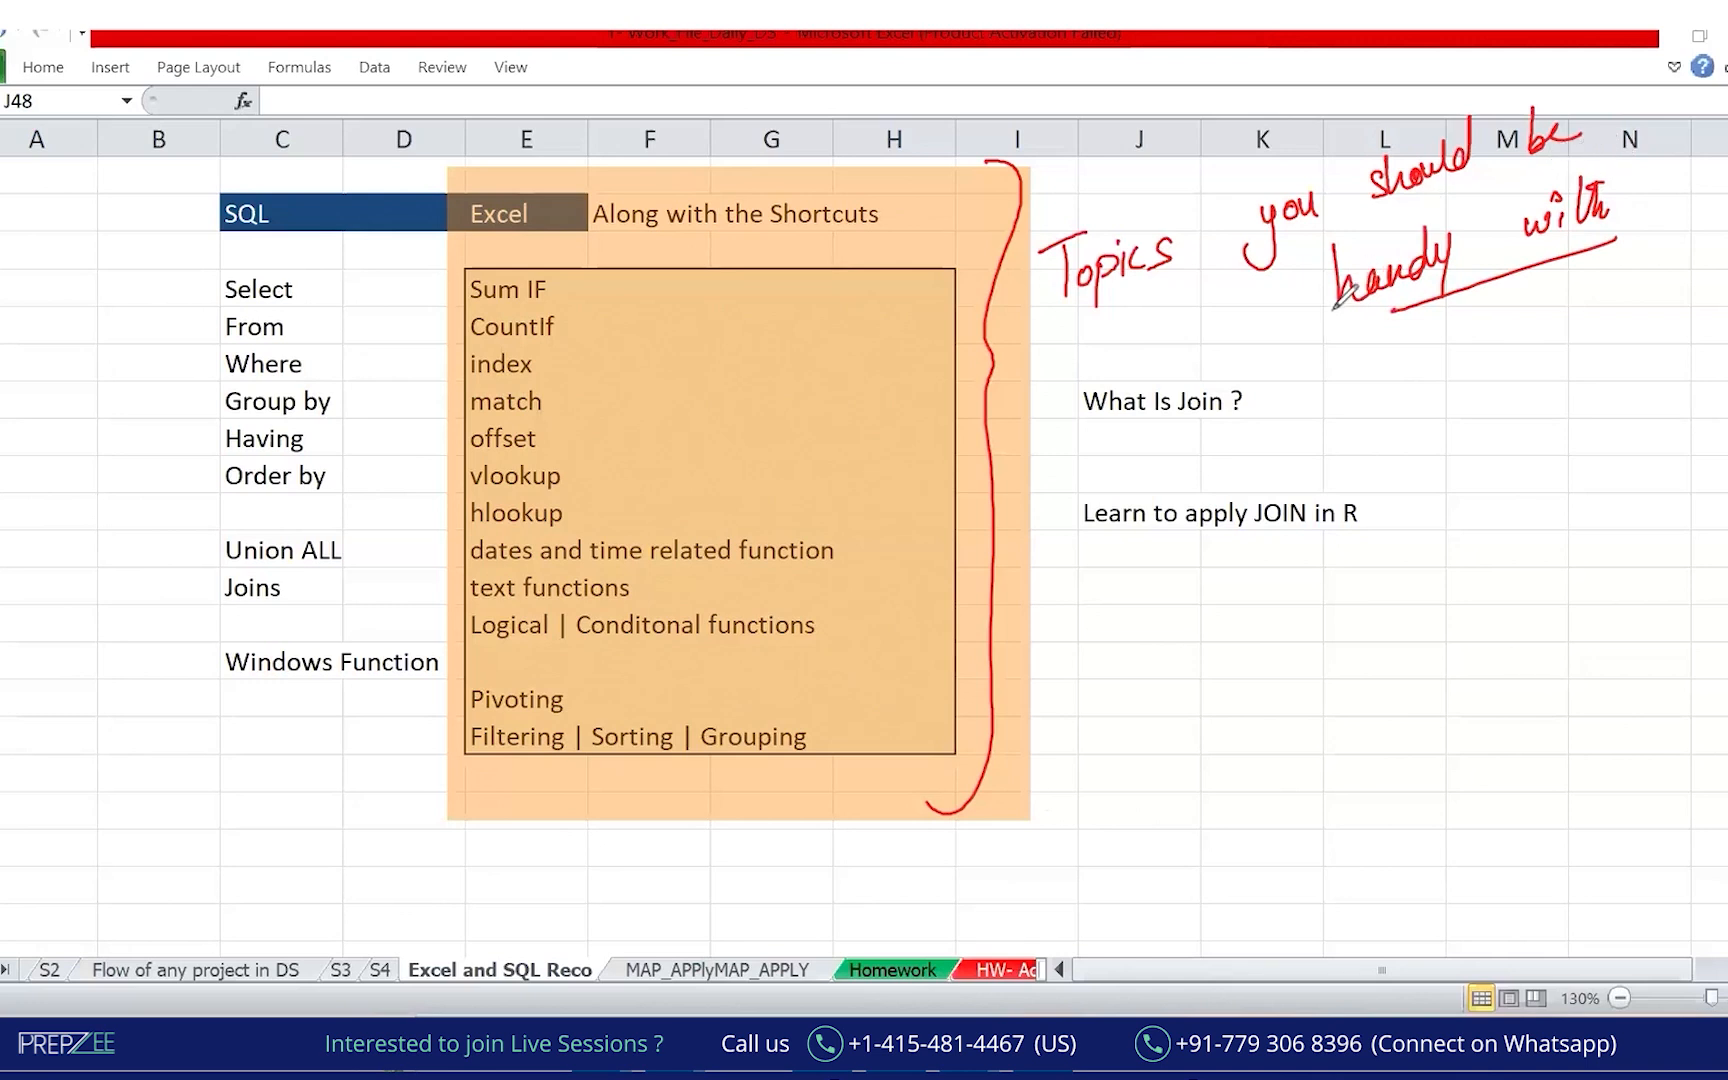
{"action": "mouse_move", "coordinate": [476, 245]}
{"action": "left_mouse_down"}
{"action": "mouse_move", "coordinate": [405, 401]}
{"action": "mouse_move", "coordinate": [438, 500]}
{"action": "mouse_move", "coordinate": [620, 810]}
{"action": "mouse_move", "coordinate": [752, 806]}
{"action": "left_mouse_up"}
{"action": "left_click_drag", "start_coordinate": [1021, 520], "coordinate": [523, 248]}
{"action": "mouse_move", "coordinate": [578, 512]}
{"action": "left_mouse_down"}
{"action": "mouse_move", "coordinate": [612, 500]}
{"action": "mouse_move", "coordinate": [826, 690]}
{"action": "left_mouse_up"}
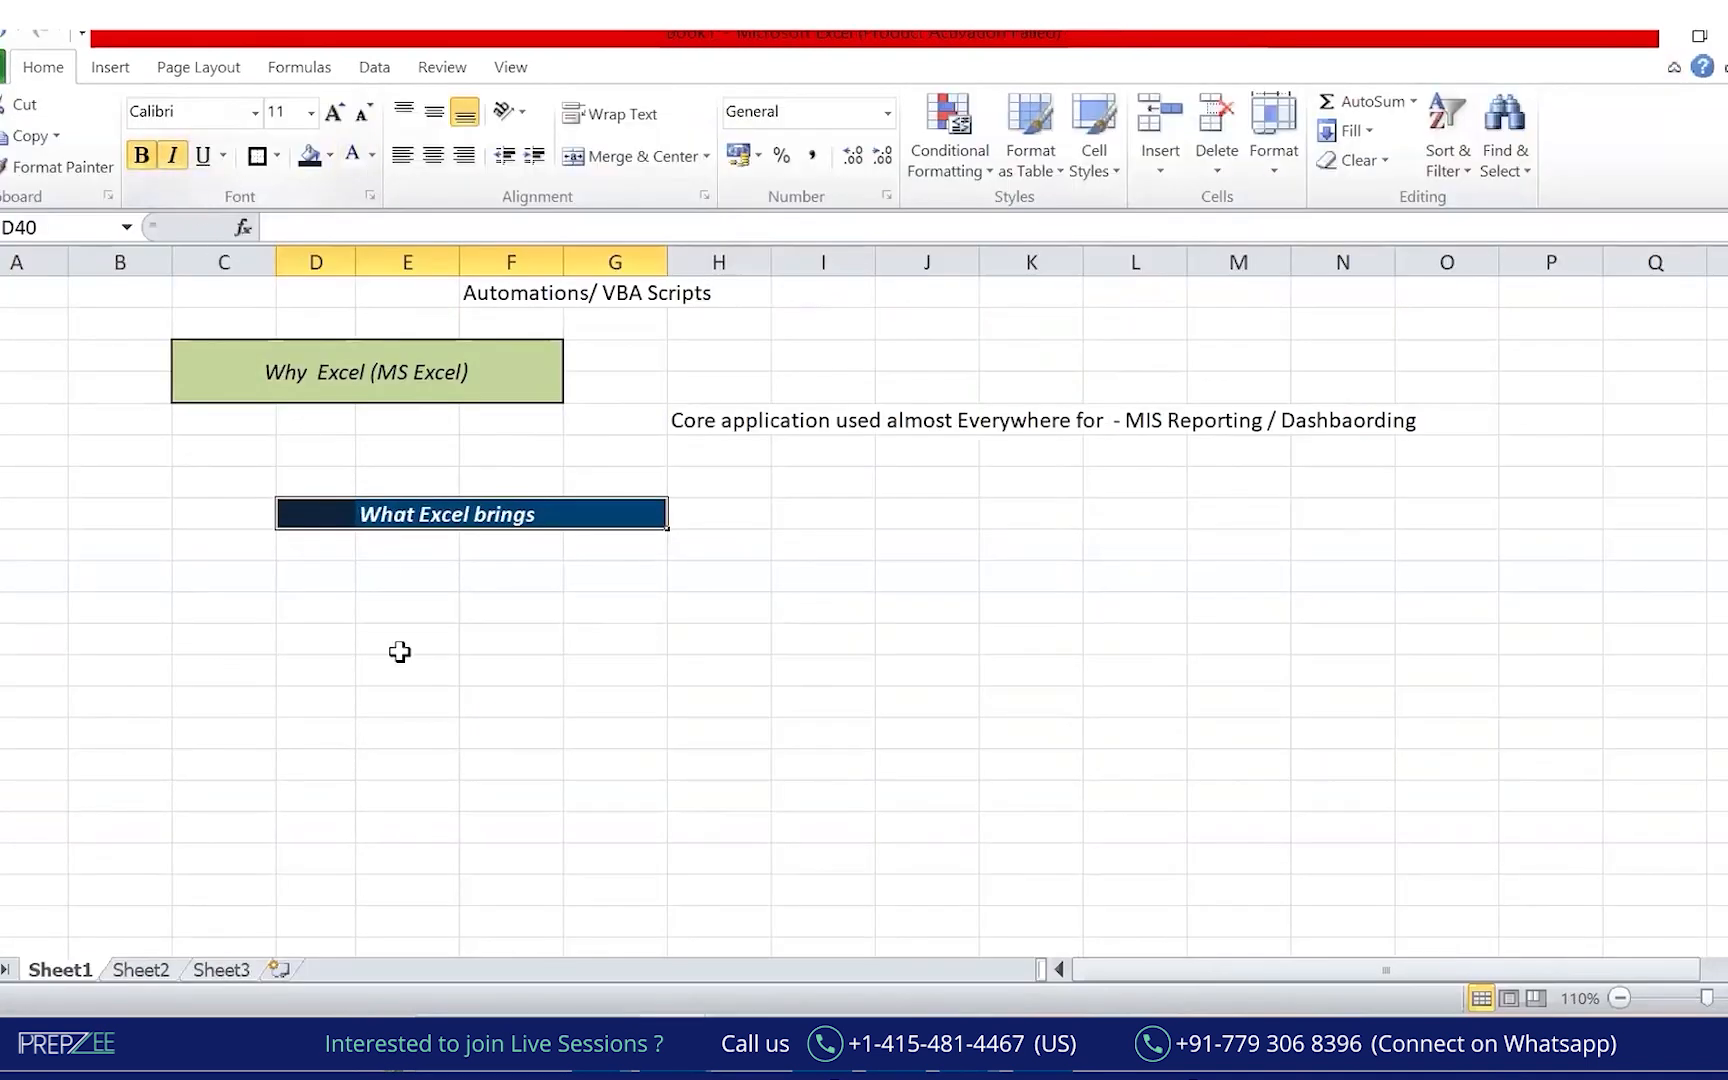
Enter 'Pre loaded Functions - Life line for all of us' in cell E42 under the heading.
{"action": "left_click", "coordinate": [405, 645]}
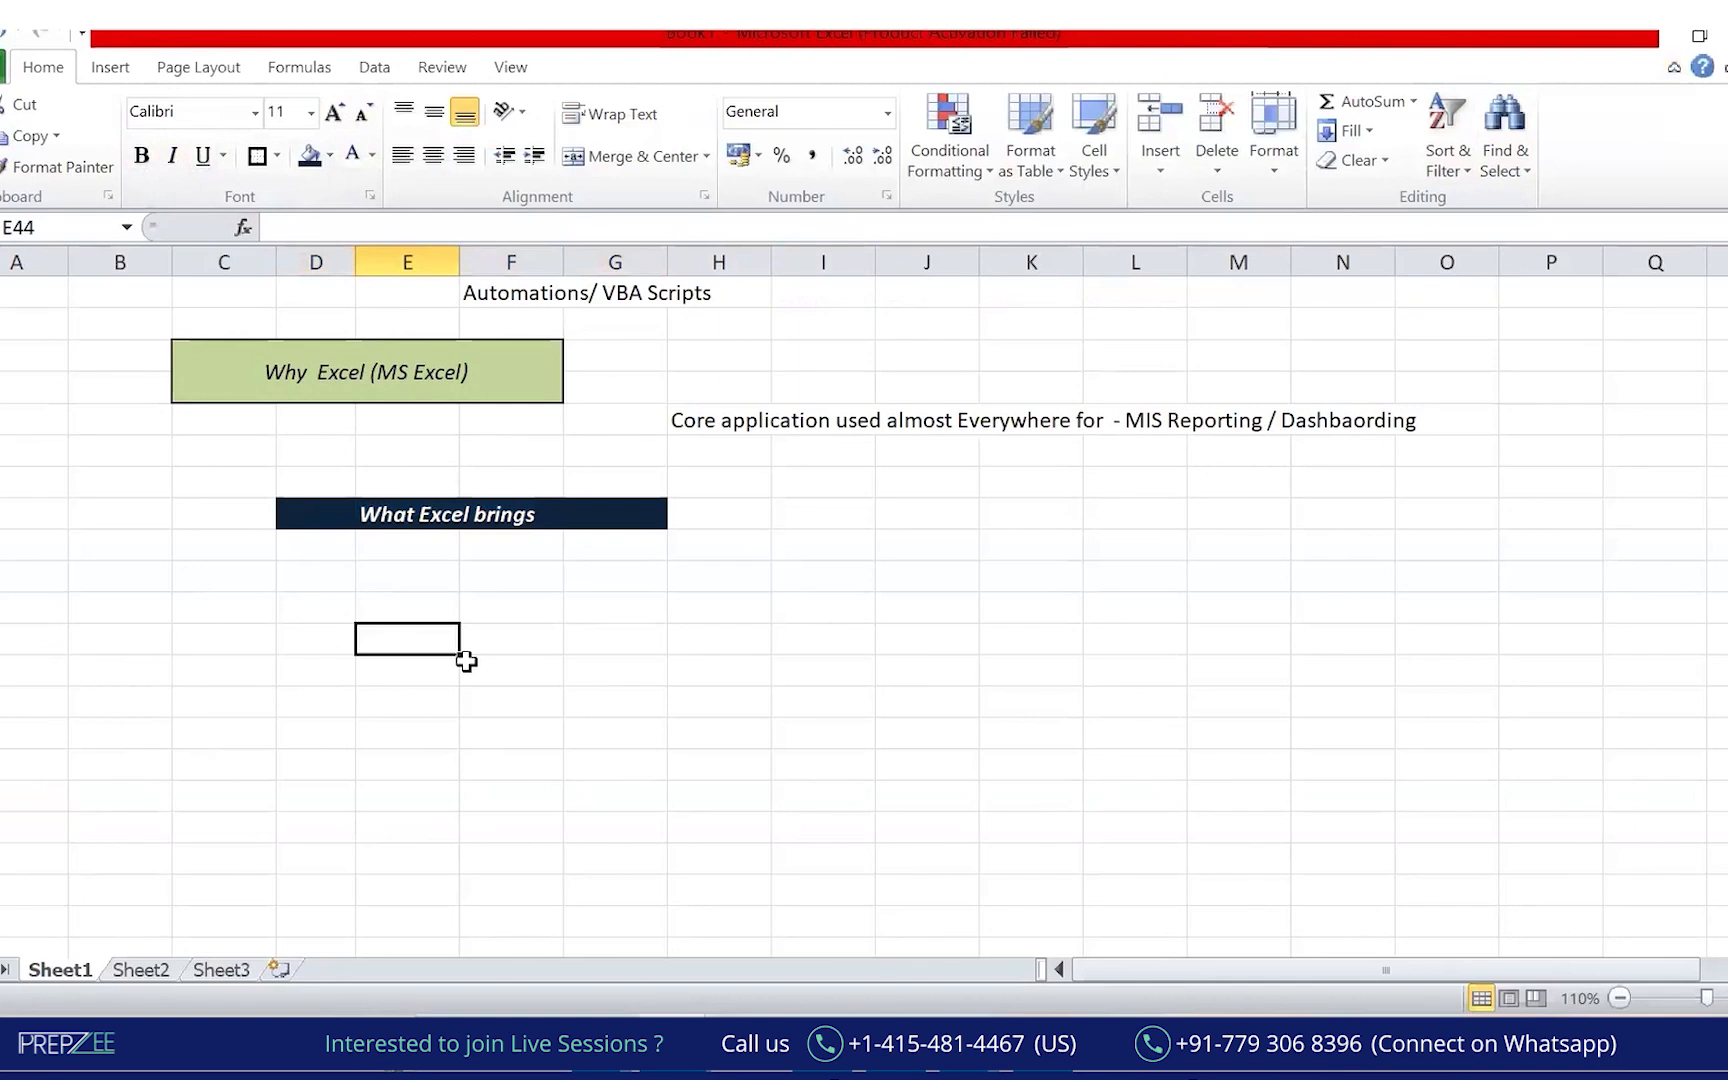
{"action": "key", "text": "Up"}
{"action": "key", "text": "Up"}
{"action": "key", "text": "Up"}
{"action": "key", "text": "Down"}
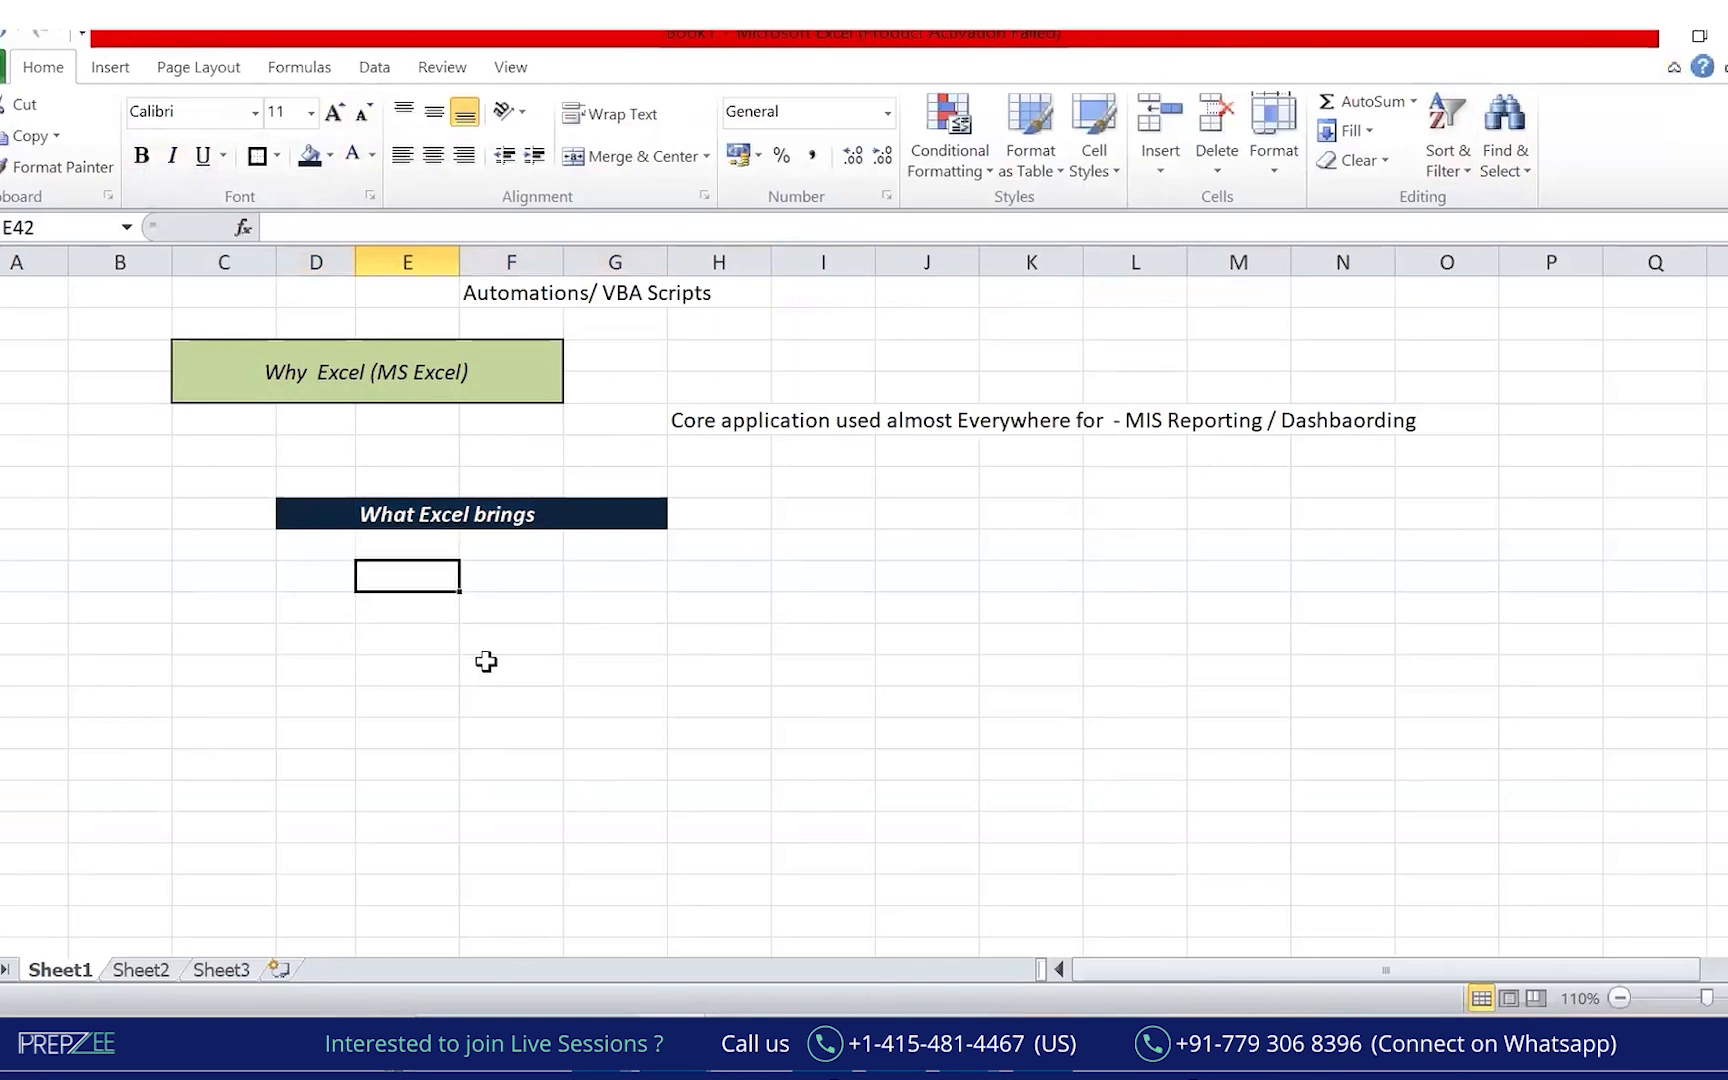
{"action": "type", "text": "Pre laod"}
{"action": "type", "text": "oaded Functiosn"}
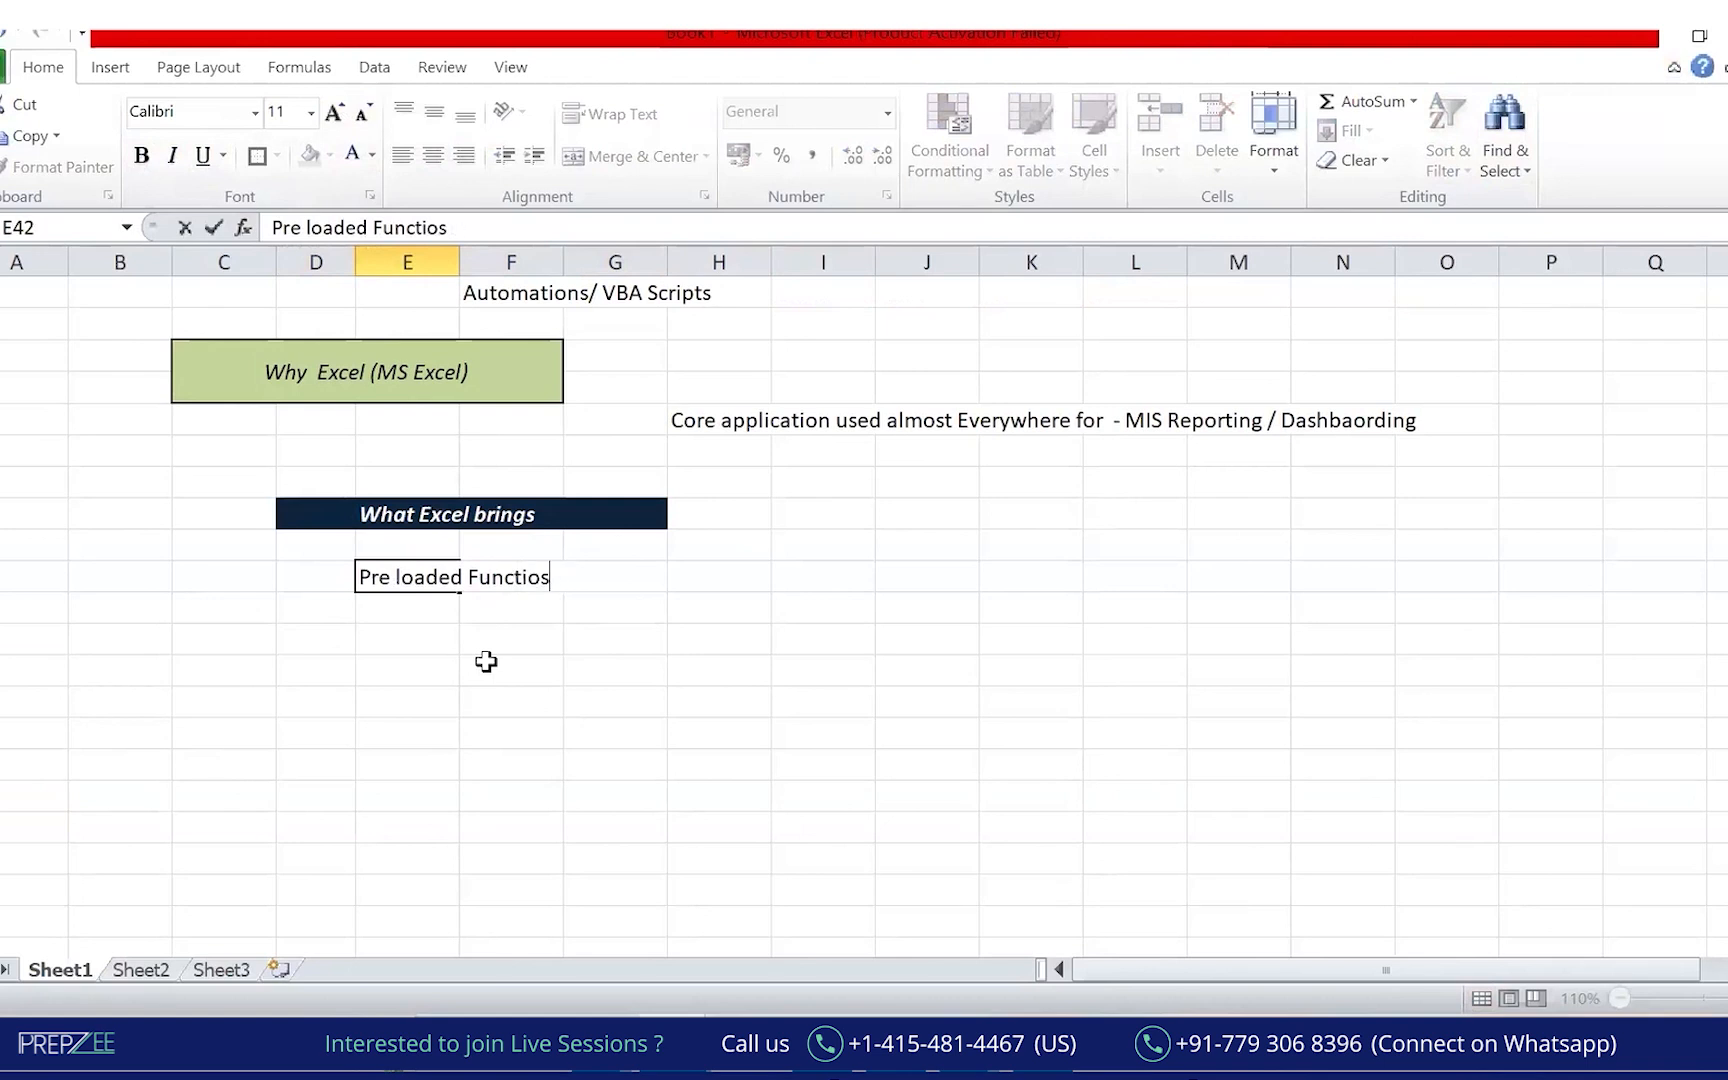
{"action": "type", "text": "- Life line for all of us"}
{"action": "key", "text": "Return"}
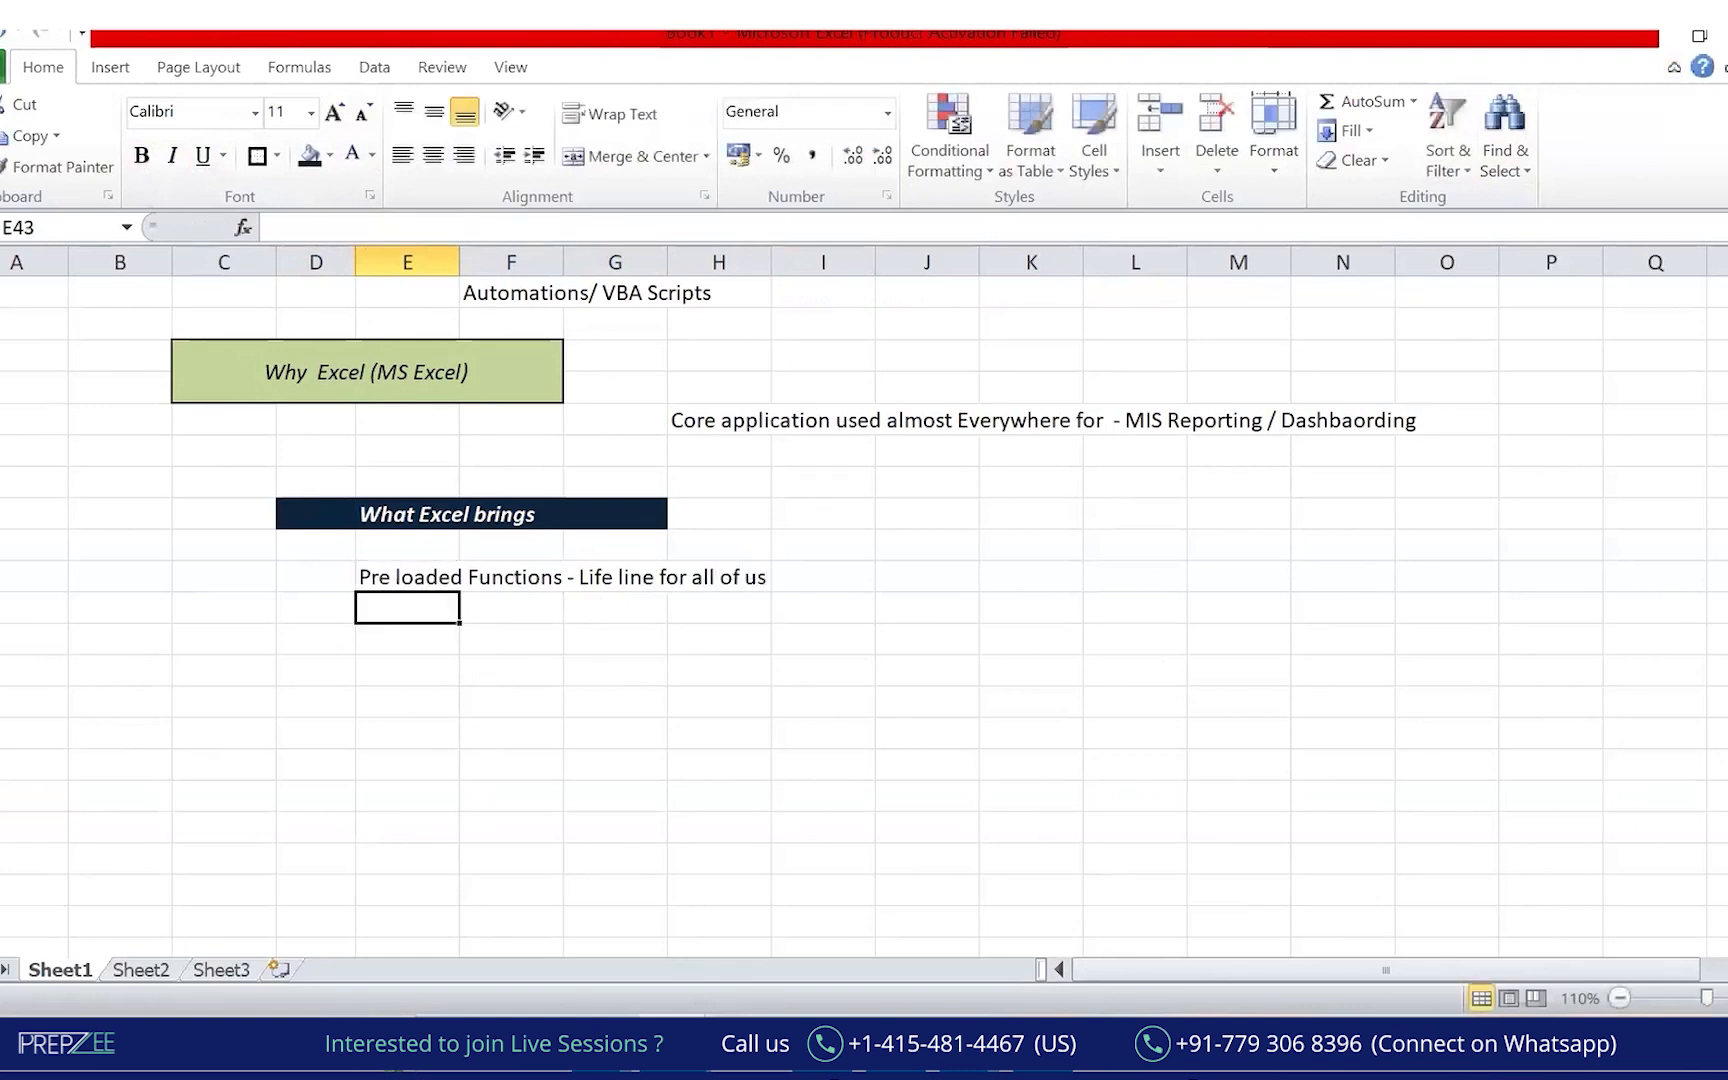
Zoom the sheet to 150%, handwrite 'pre written module' below the line, then clear the ink.
{"action": "left_click", "coordinate": [1727, 998]}
{"action": "left_click", "coordinate": [1727, 998]}
{"action": "left_click", "coordinate": [1727, 998]}
{"action": "left_click", "coordinate": [1727, 998]}
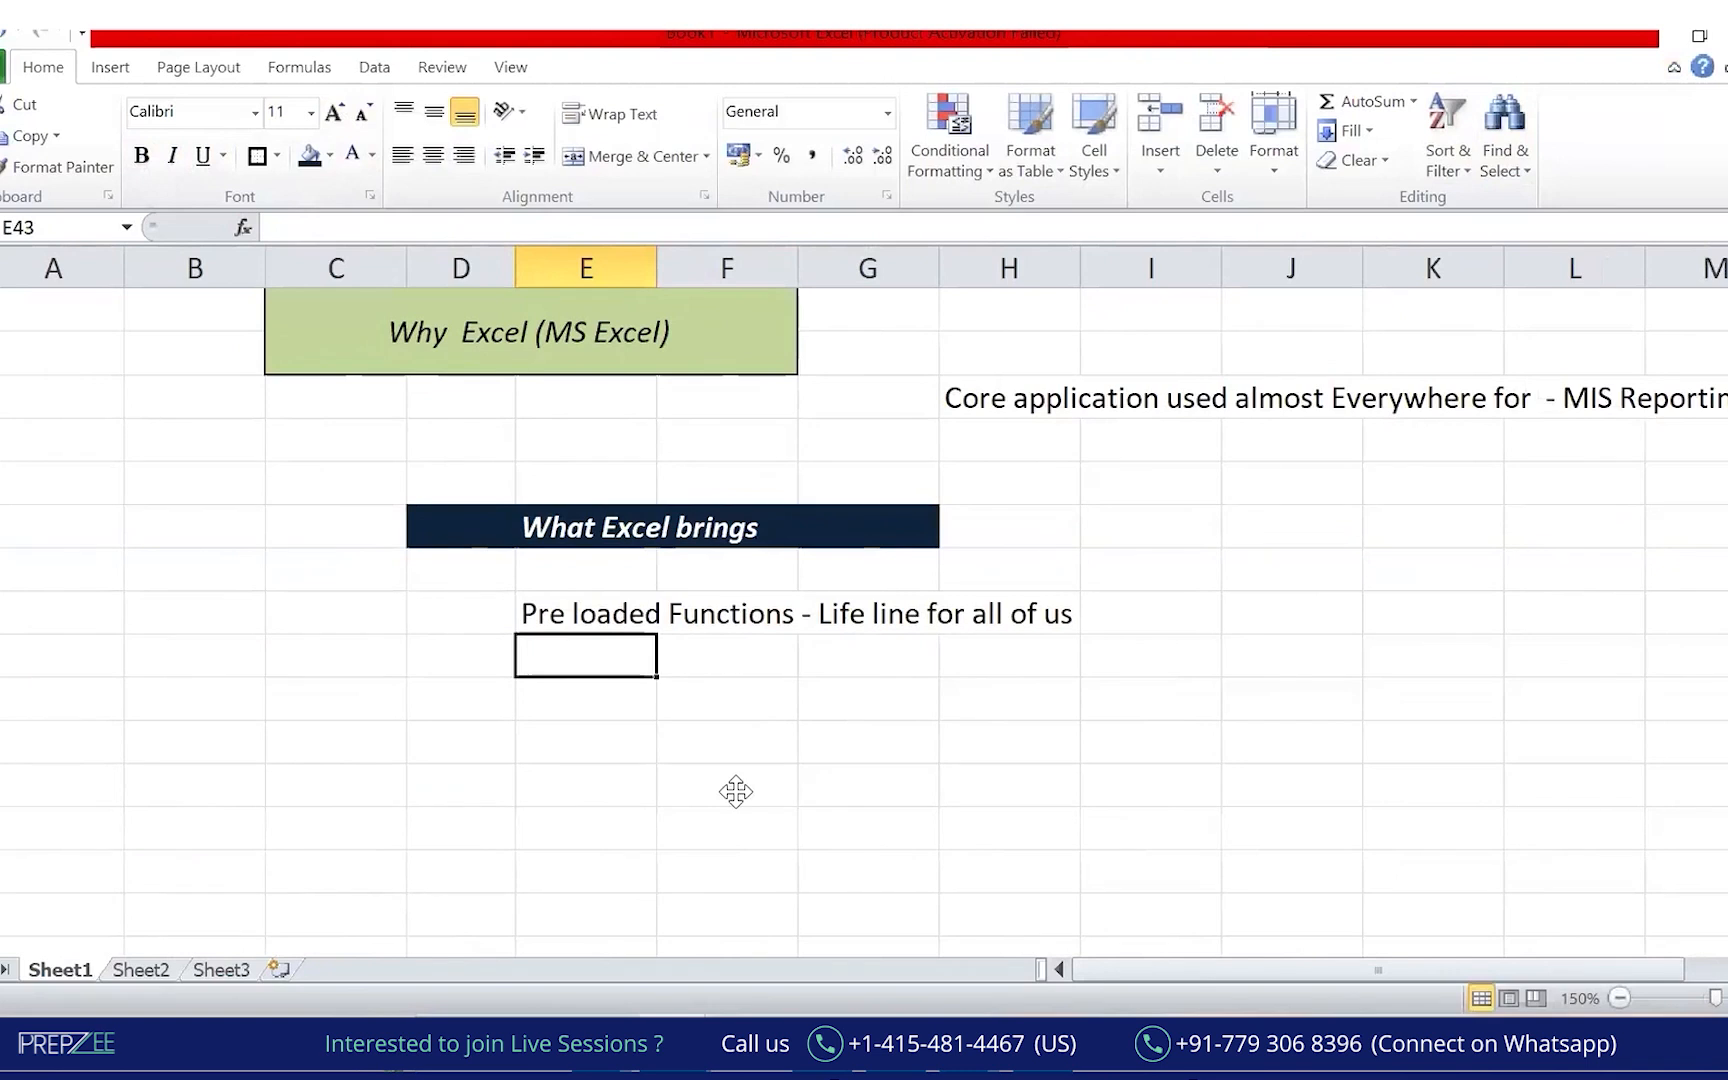
{"action": "key", "text": "ctrl+shift+4"}
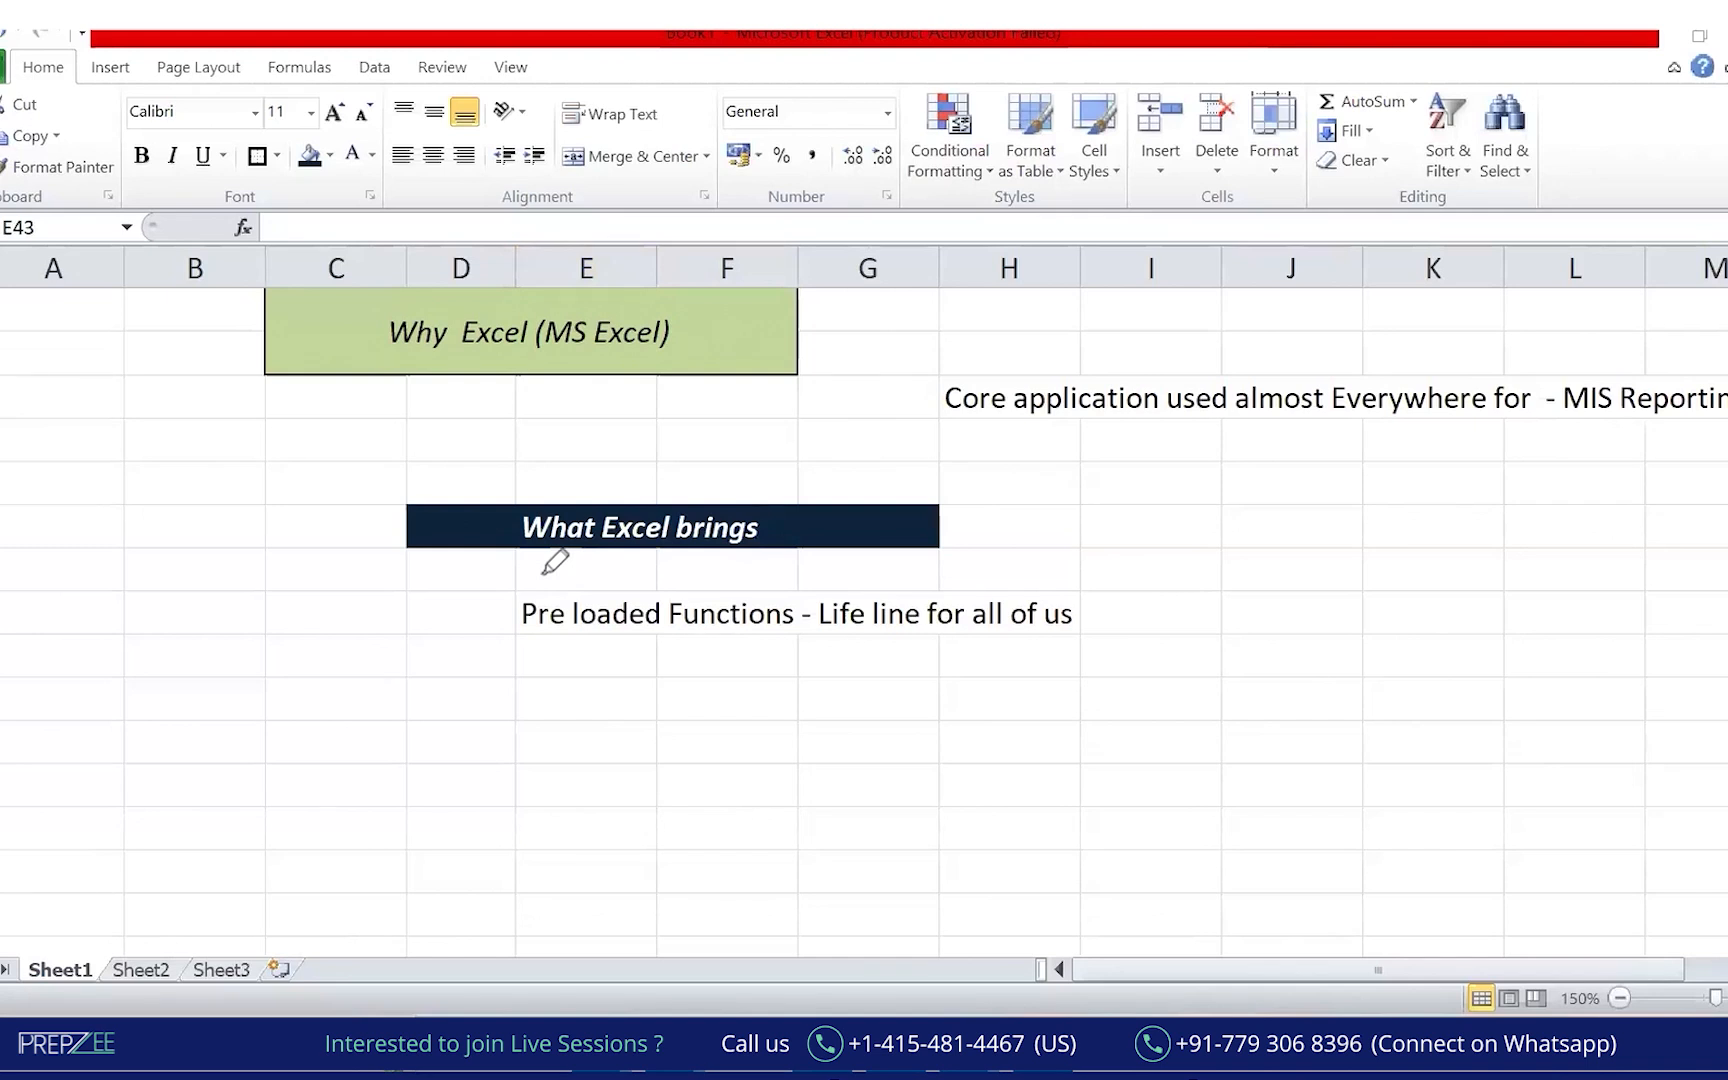
{"action": "mouse_move", "coordinate": [697, 684]}
{"action": "left_mouse_down"}
{"action": "mouse_move", "coordinate": [699, 706]}
{"action": "mouse_move", "coordinate": [818, 670]}
{"action": "mouse_move", "coordinate": [842, 690]}
{"action": "mouse_move", "coordinate": [916, 652]}
{"action": "left_mouse_up"}
{"action": "left_click", "coordinate": [842, 664]}
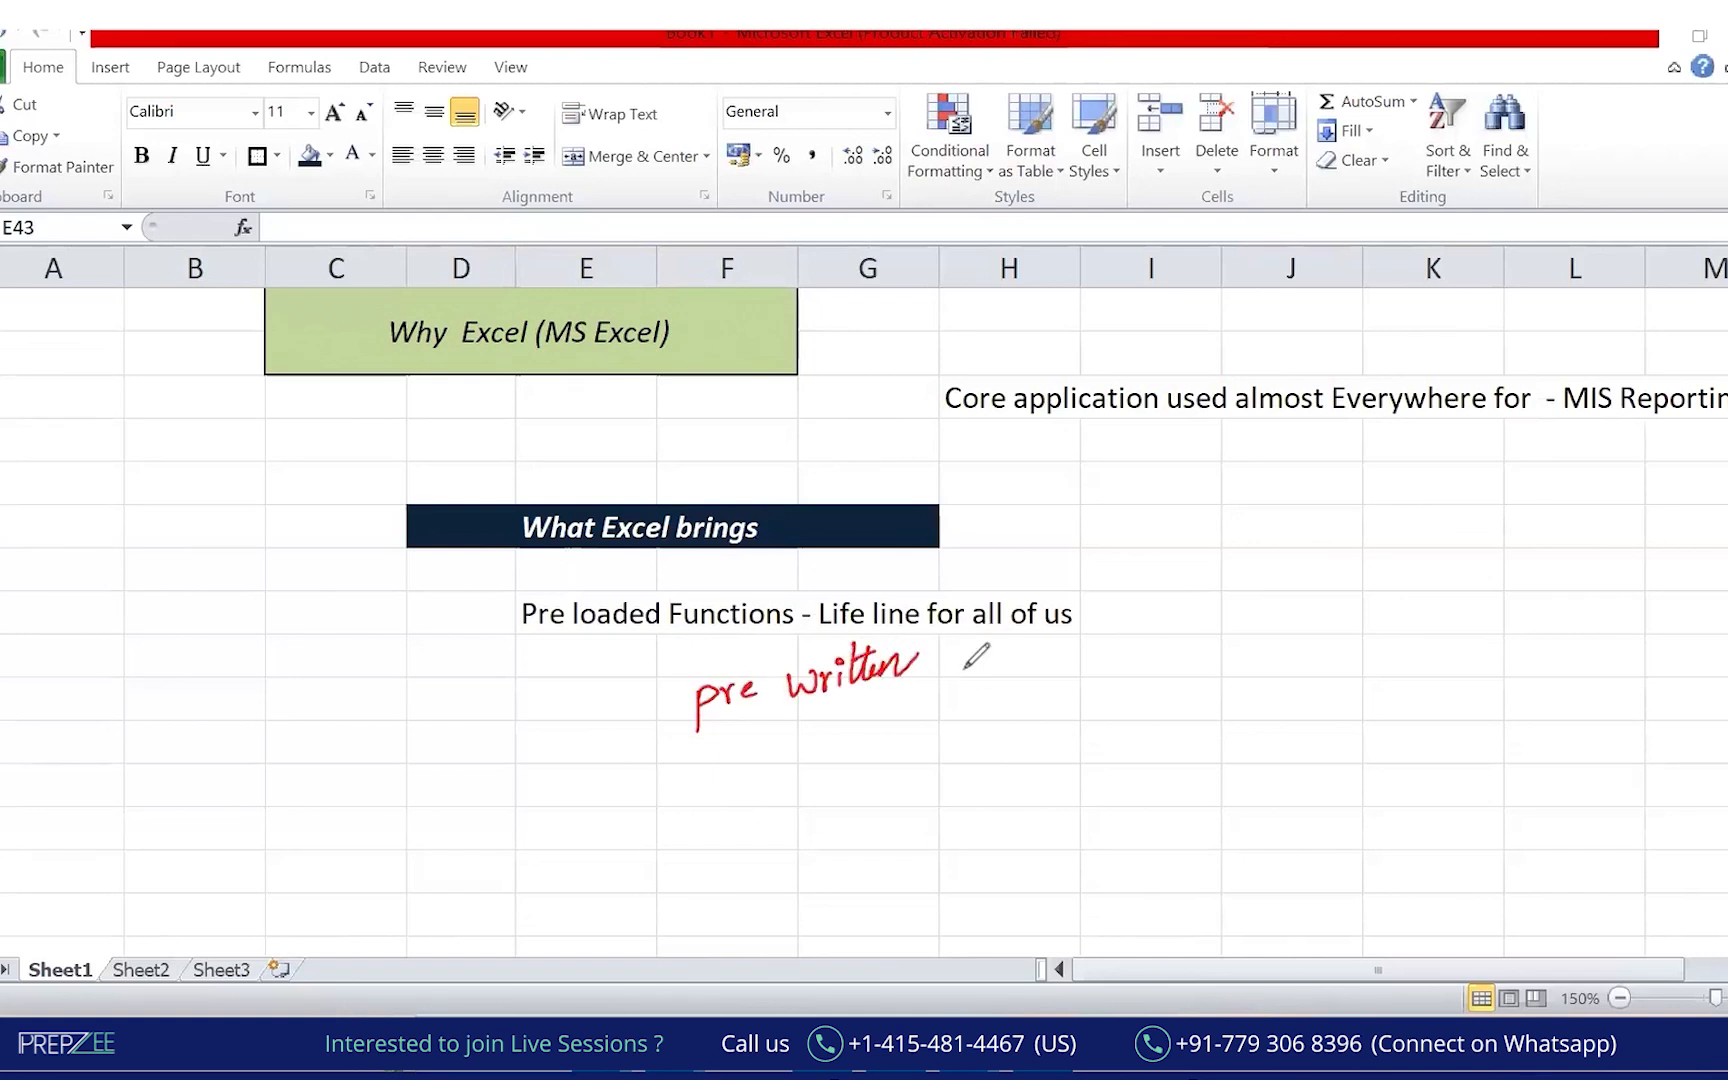
{"action": "mouse_move", "coordinate": [966, 664]}
{"action": "left_mouse_down"}
{"action": "mouse_move", "coordinate": [1166, 606]}
{"action": "mouse_move", "coordinate": [1157, 618]}
{"action": "left_mouse_up"}
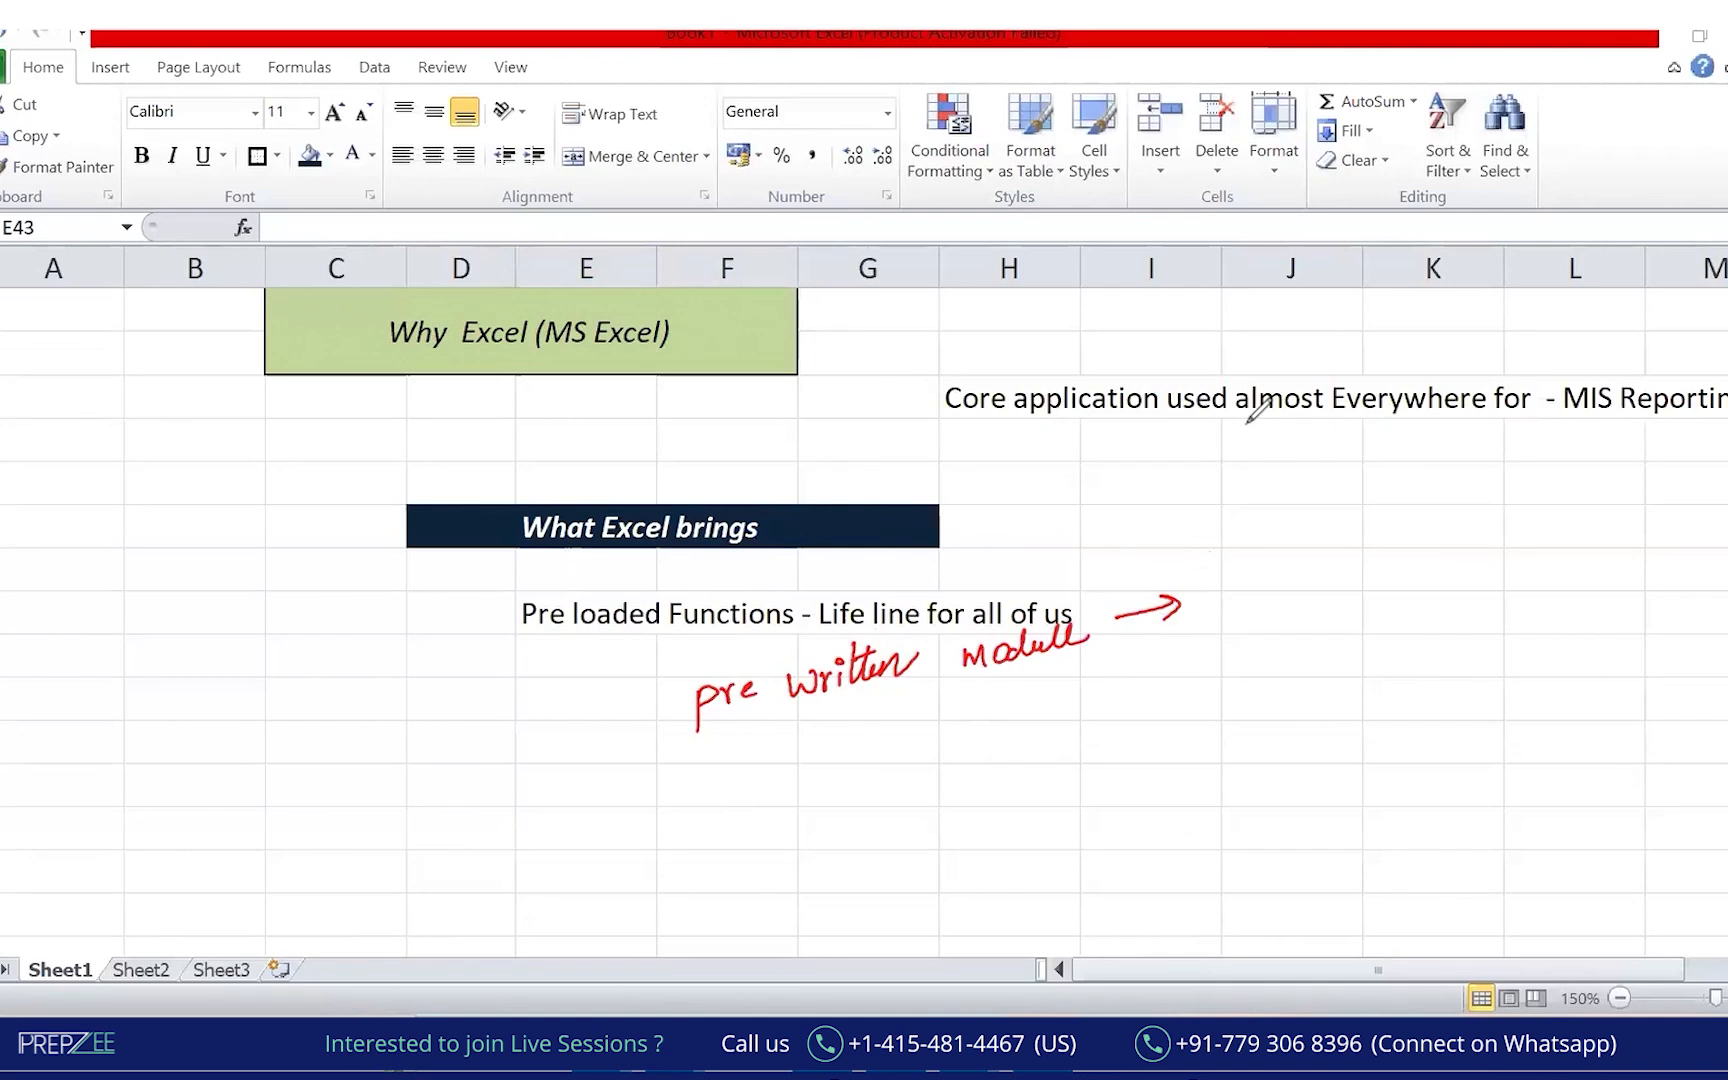
{"action": "key", "text": "Escape"}
Enter 23 in F44 and 45 in G44.
{"action": "left_click", "coordinate": [719, 707]}
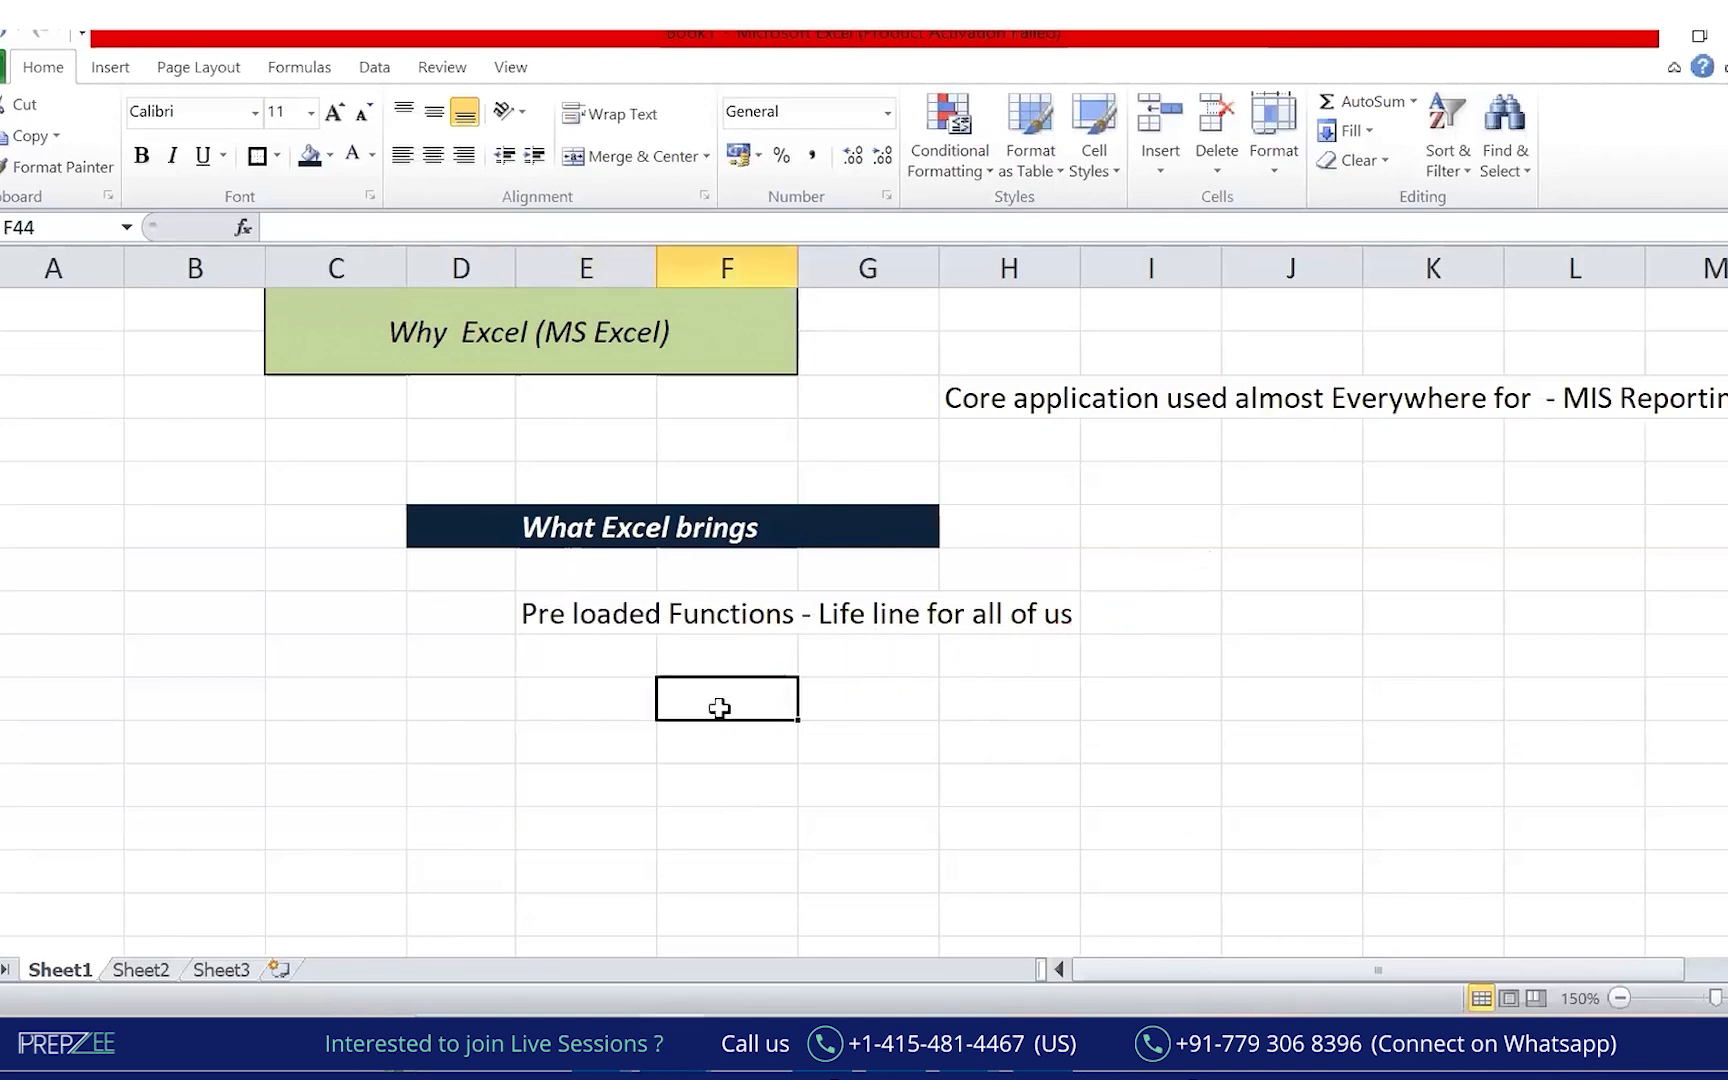
{"action": "type", "text": "23"}
{"action": "key", "text": "Tab"}
{"action": "type", "text": "23"}
{"action": "key", "text": "BackSpace"}
{"action": "key", "text": "BackSpace"}
{"action": "type", "text": "45"}
{"action": "key", "text": "Return"}
{"action": "key", "text": "Right"}
{"action": "key", "text": "Up"}
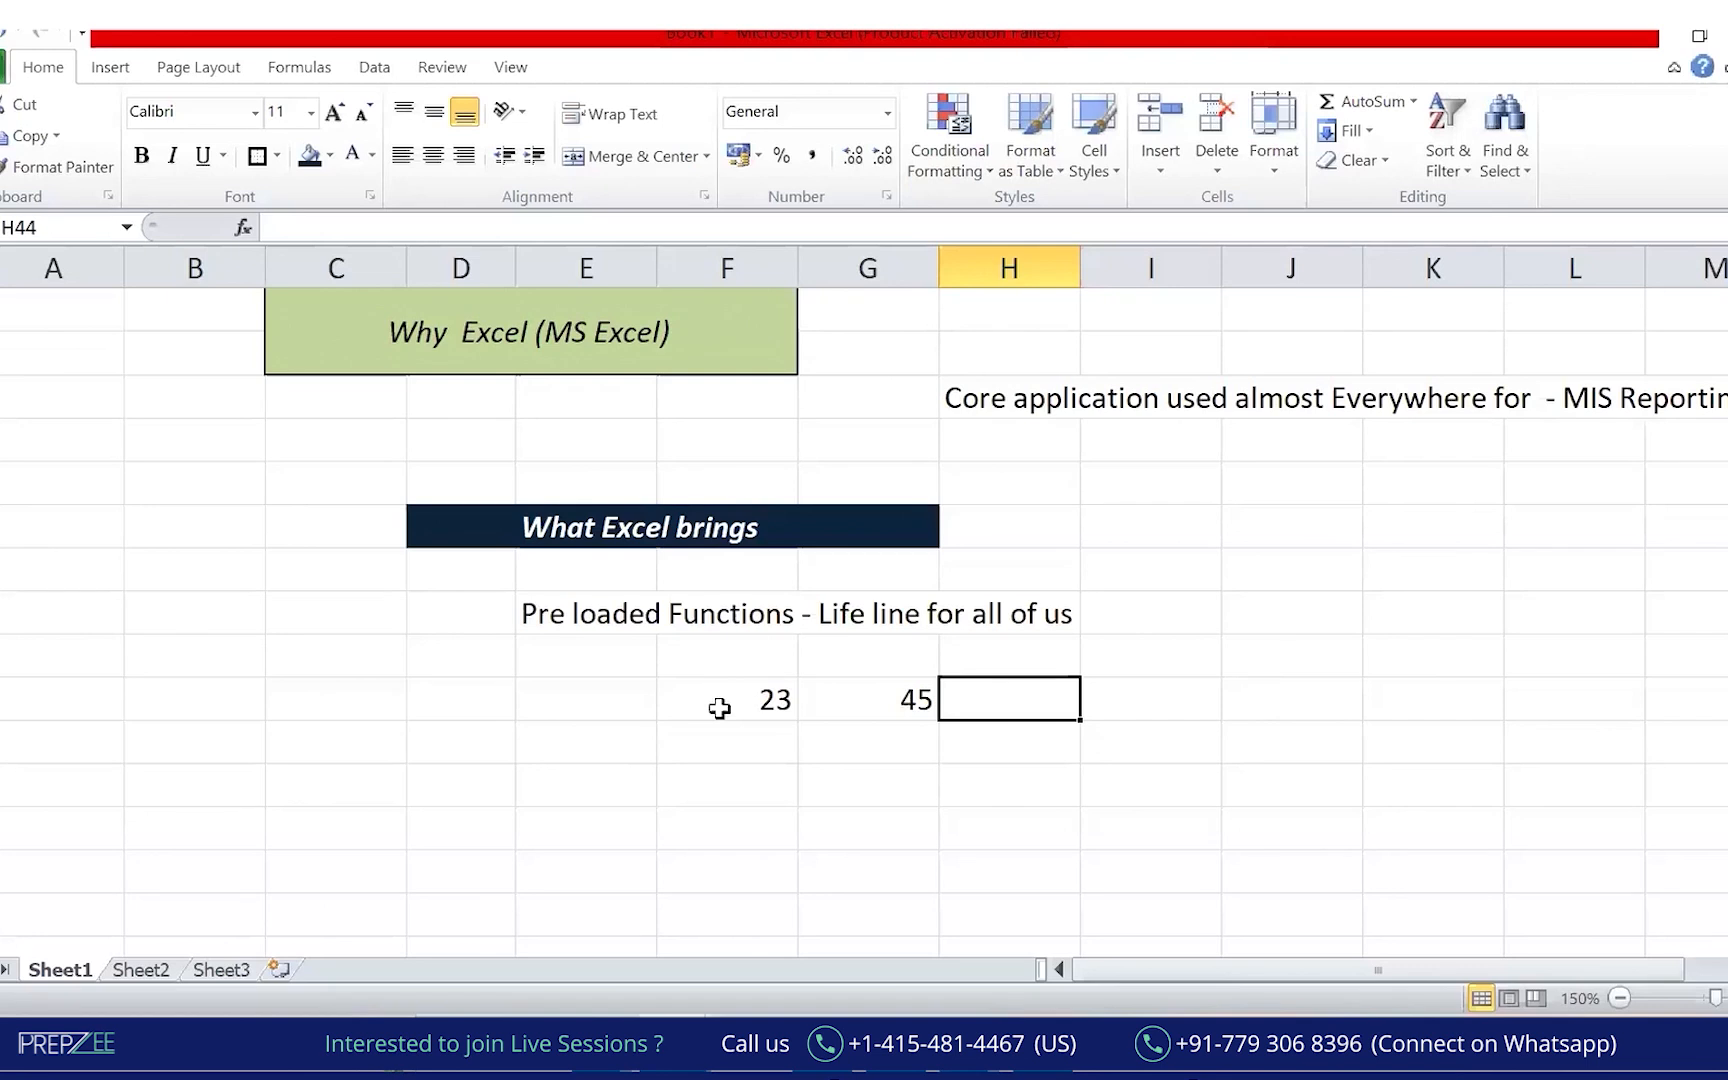
Enter =SUM(F44:G44) in H44 so it returns 68.
{"action": "type", "text": "=sum"}
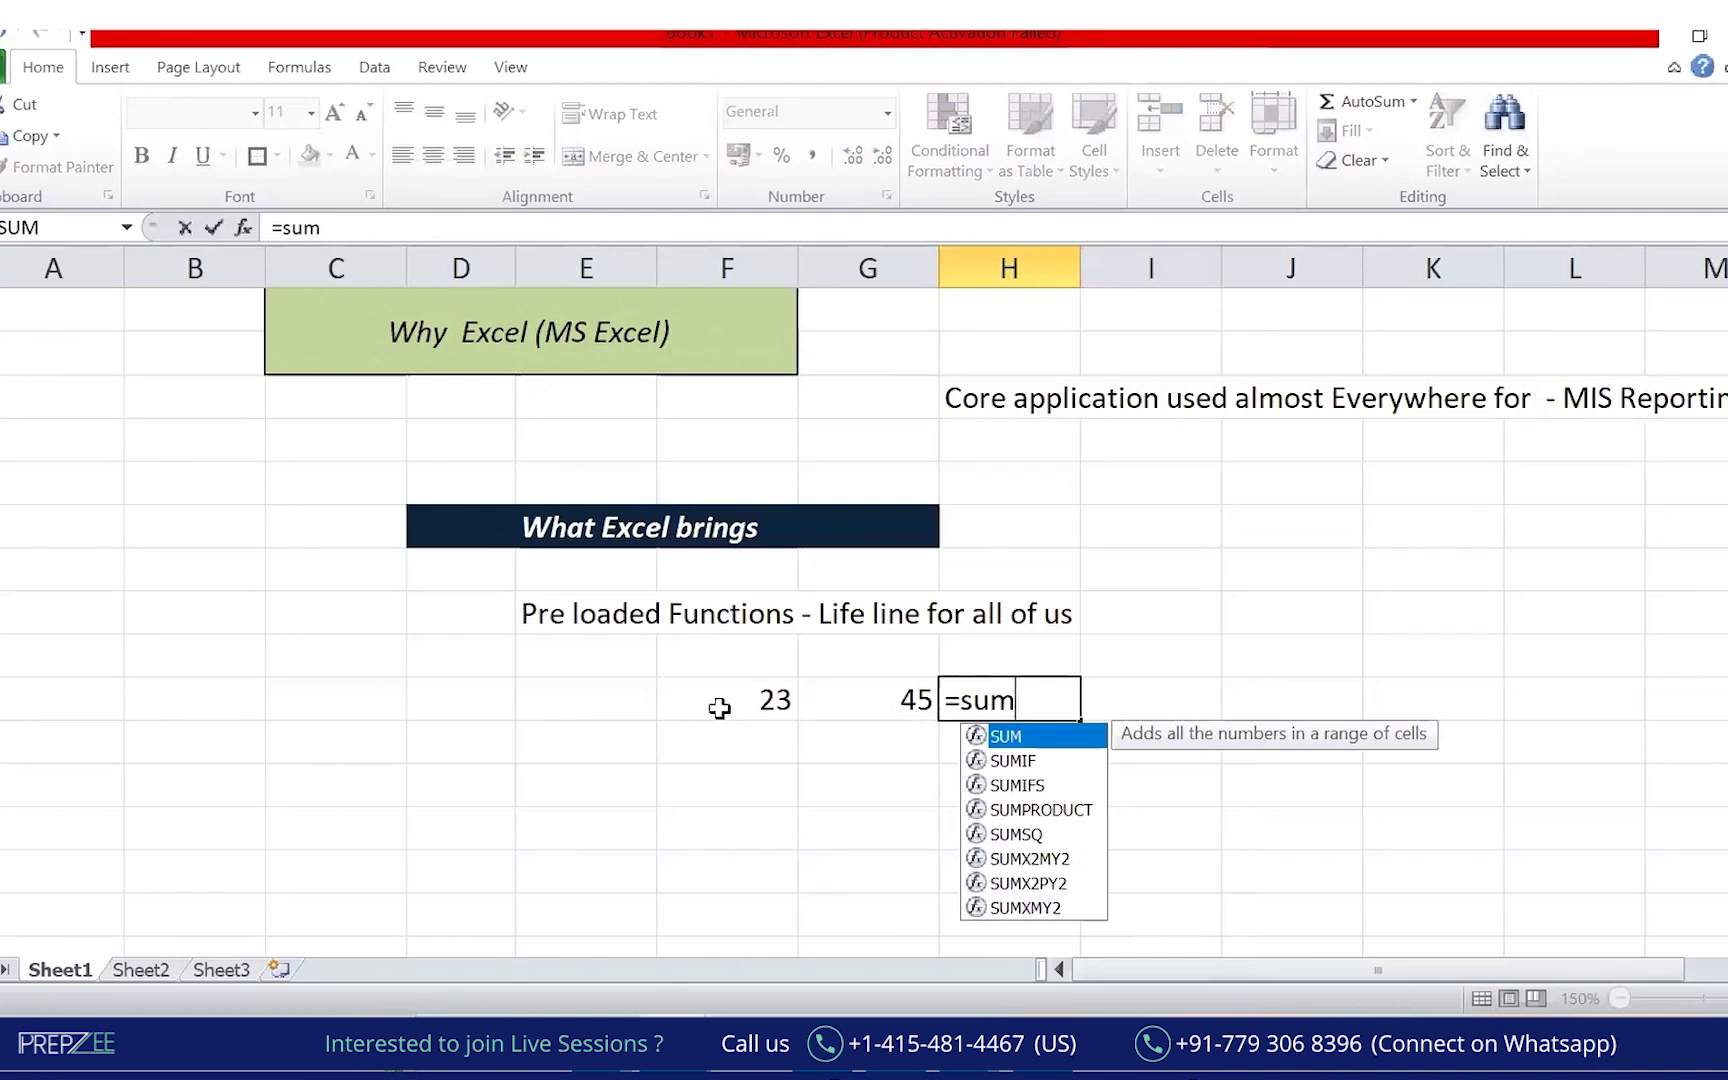
{"action": "left_click", "coordinate": [719, 708]}
{"action": "key", "text": "Right"}
{"action": "key", "text": "Right"}
{"action": "type", "text": "=sum"}
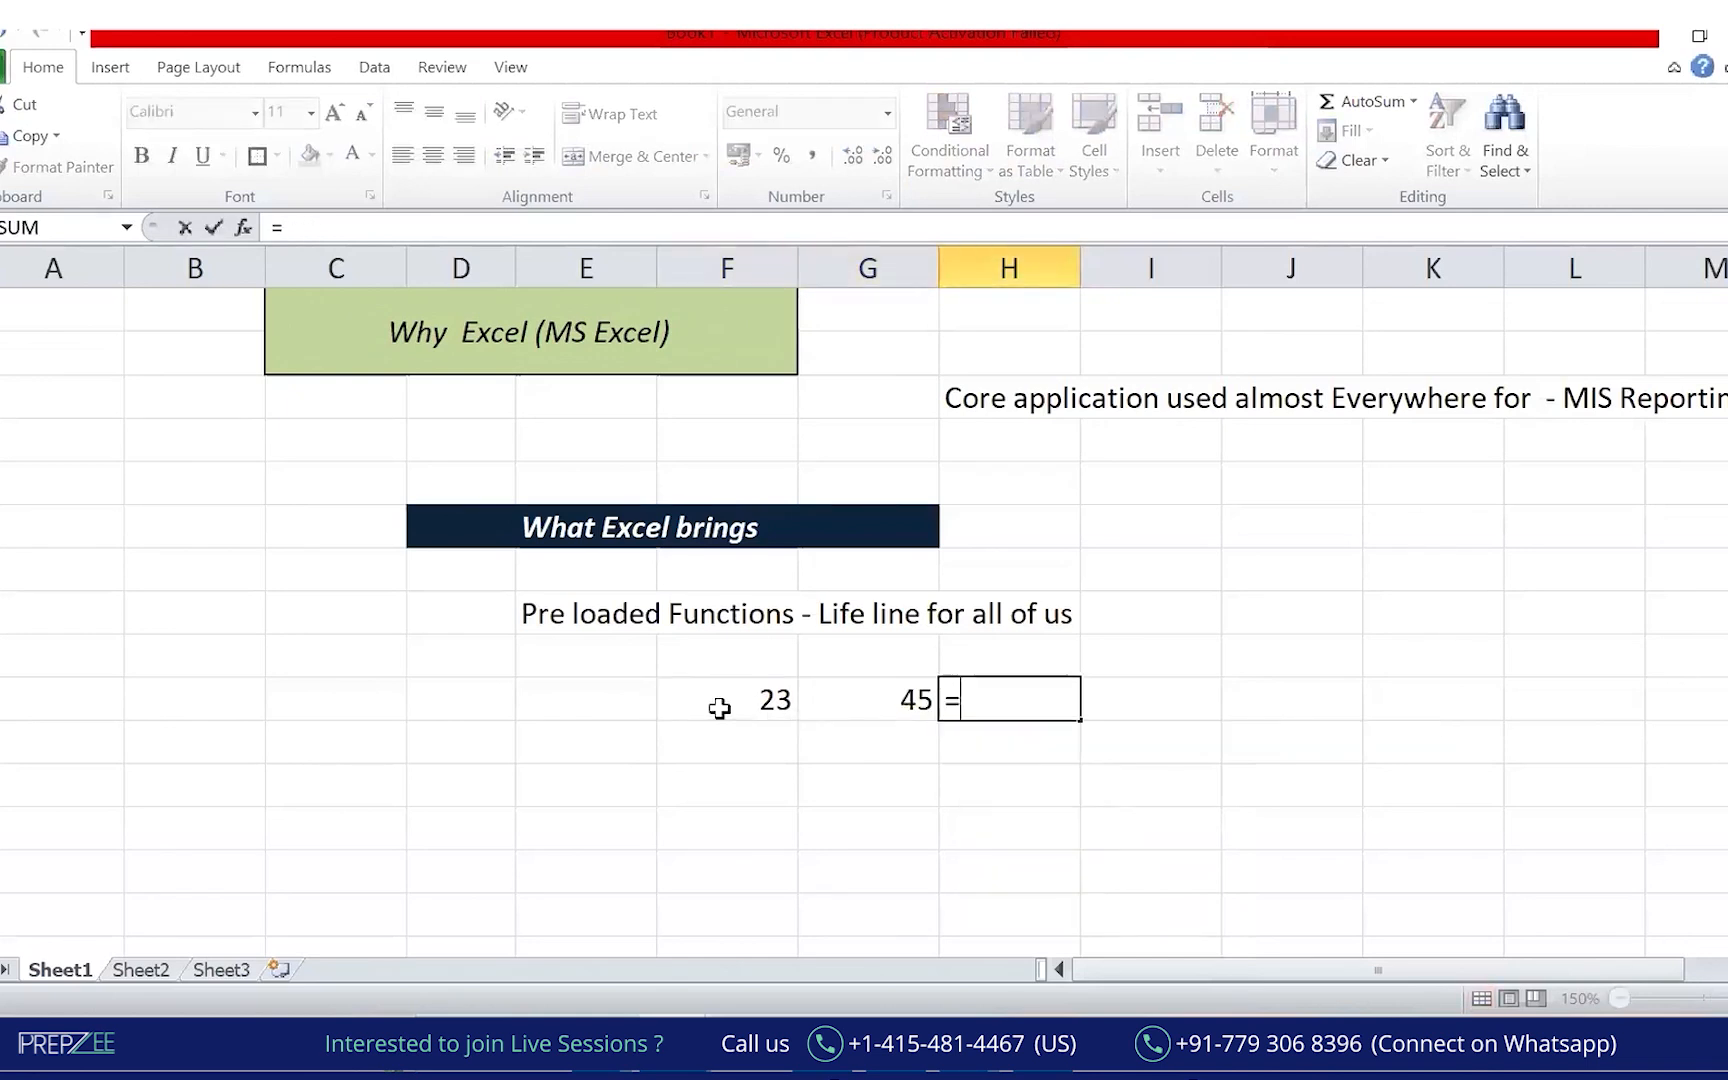
{"action": "key", "text": "Tab"}
{"action": "key", "text": "Left"}
{"action": "key", "text": "Left"}
{"action": "key", "text": "Right"}
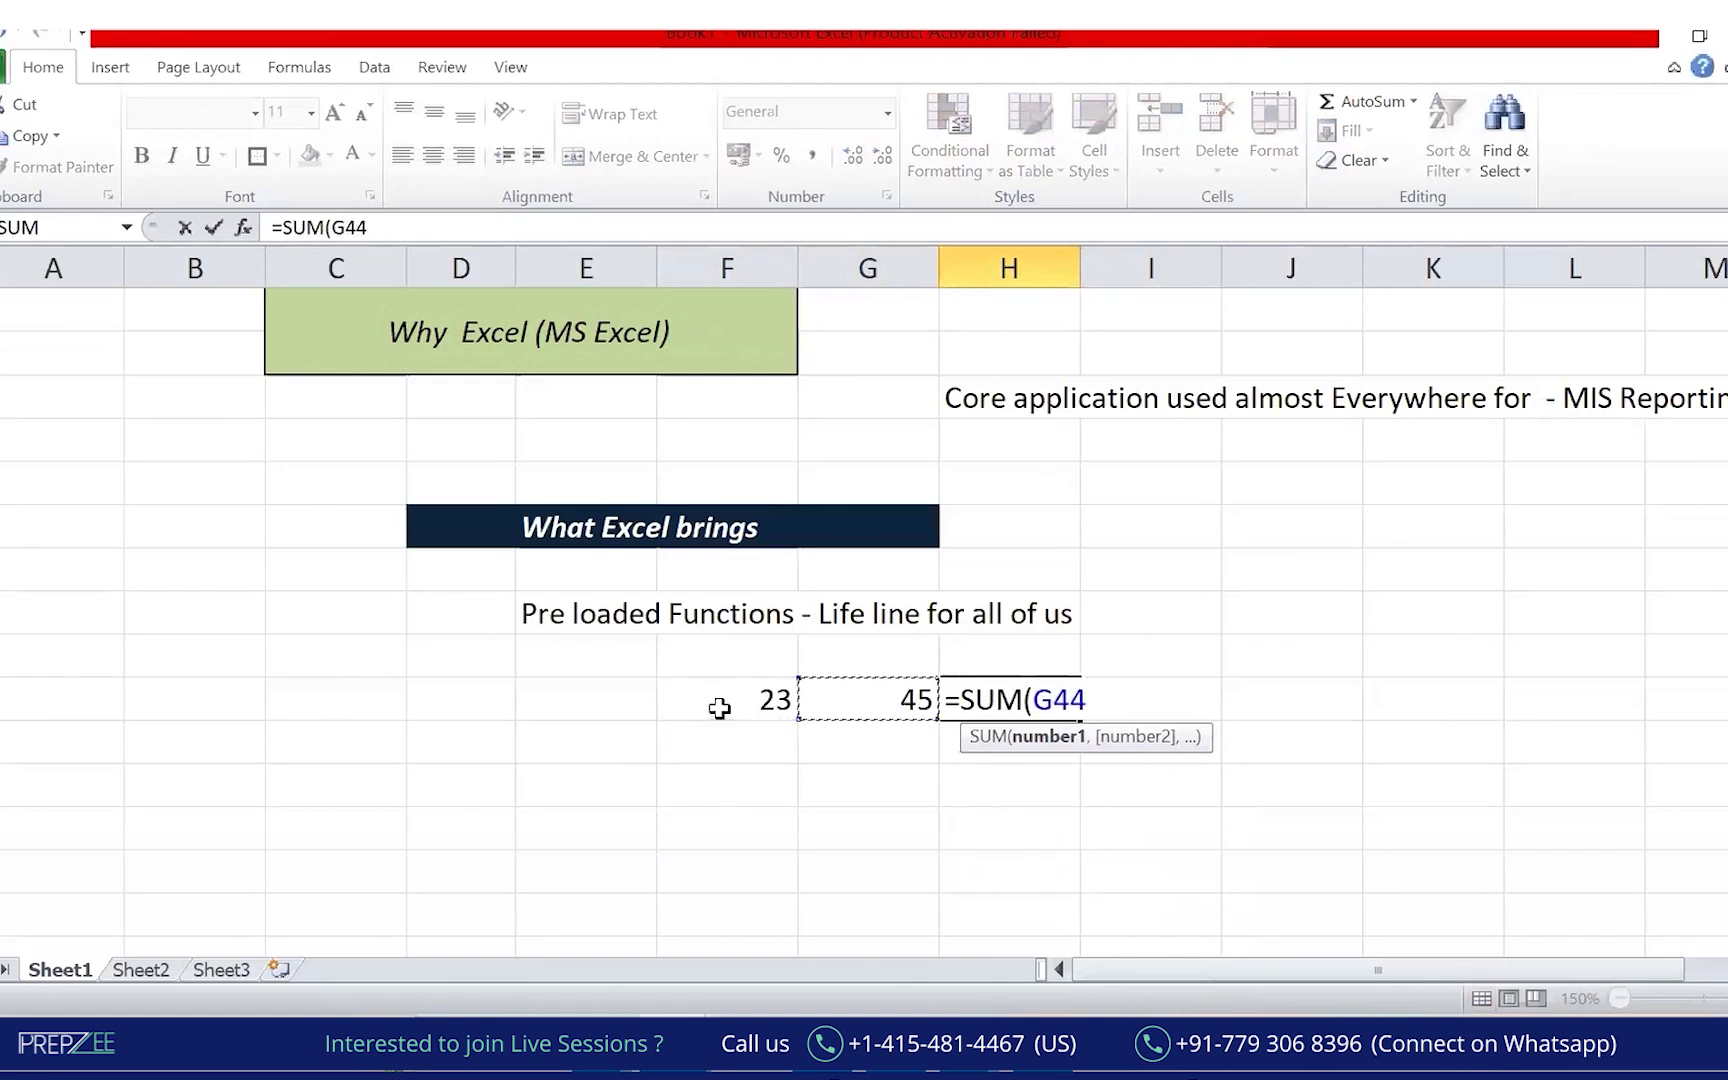
{"action": "key", "text": "Left"}
{"action": "key", "text": "shift+Right"}
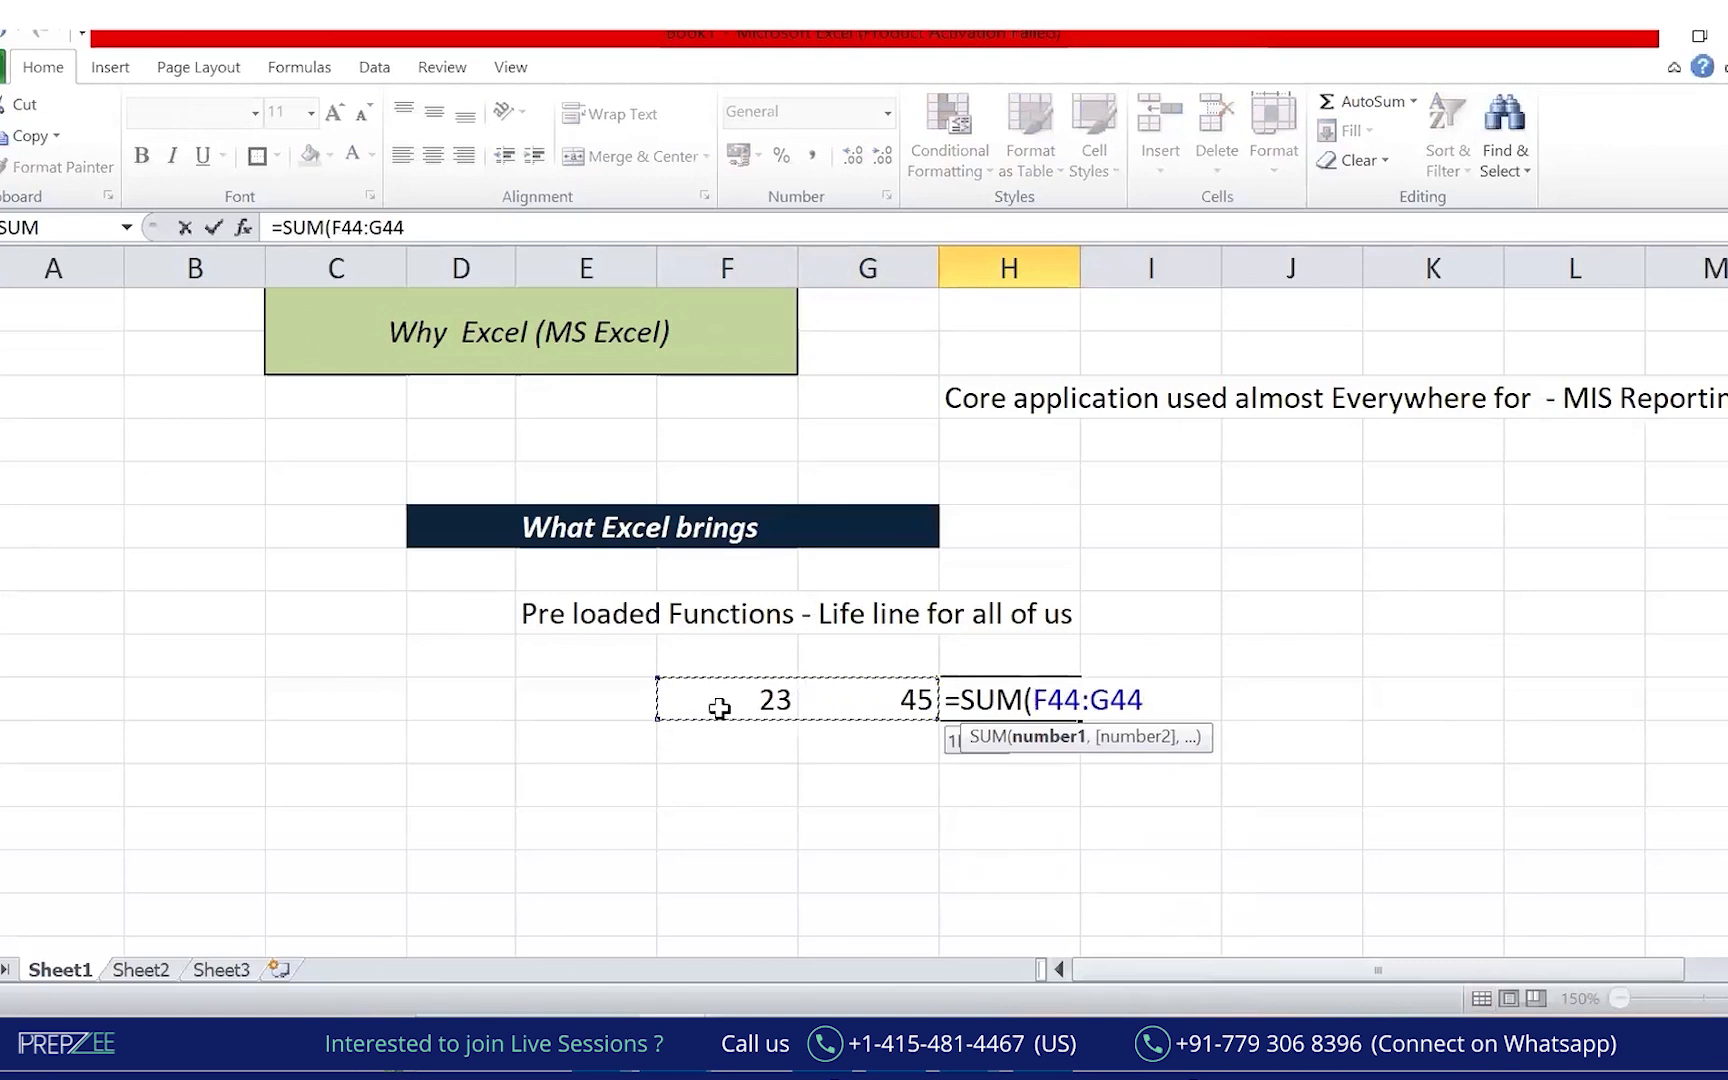
{"action": "type", "text": ")"}
{"action": "key", "text": "Return"}
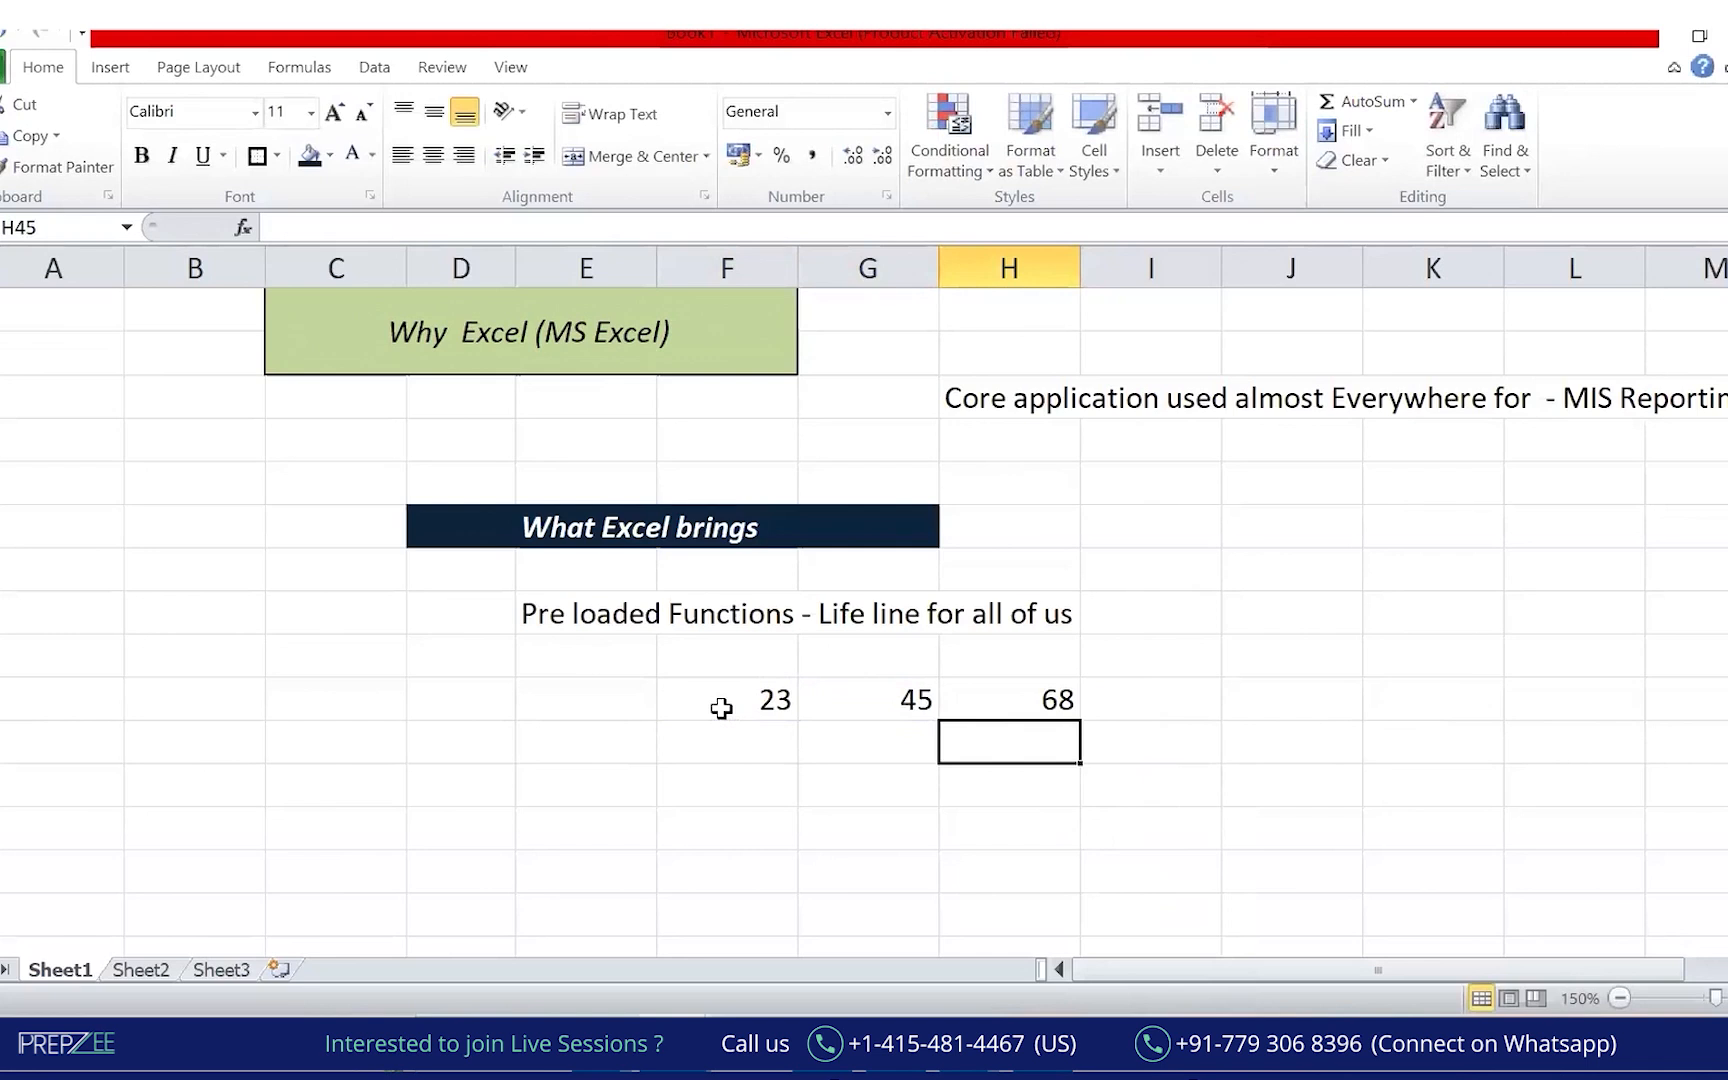
Give the 68 cell an orange fill and centre alignment.
{"action": "key", "text": "Up"}
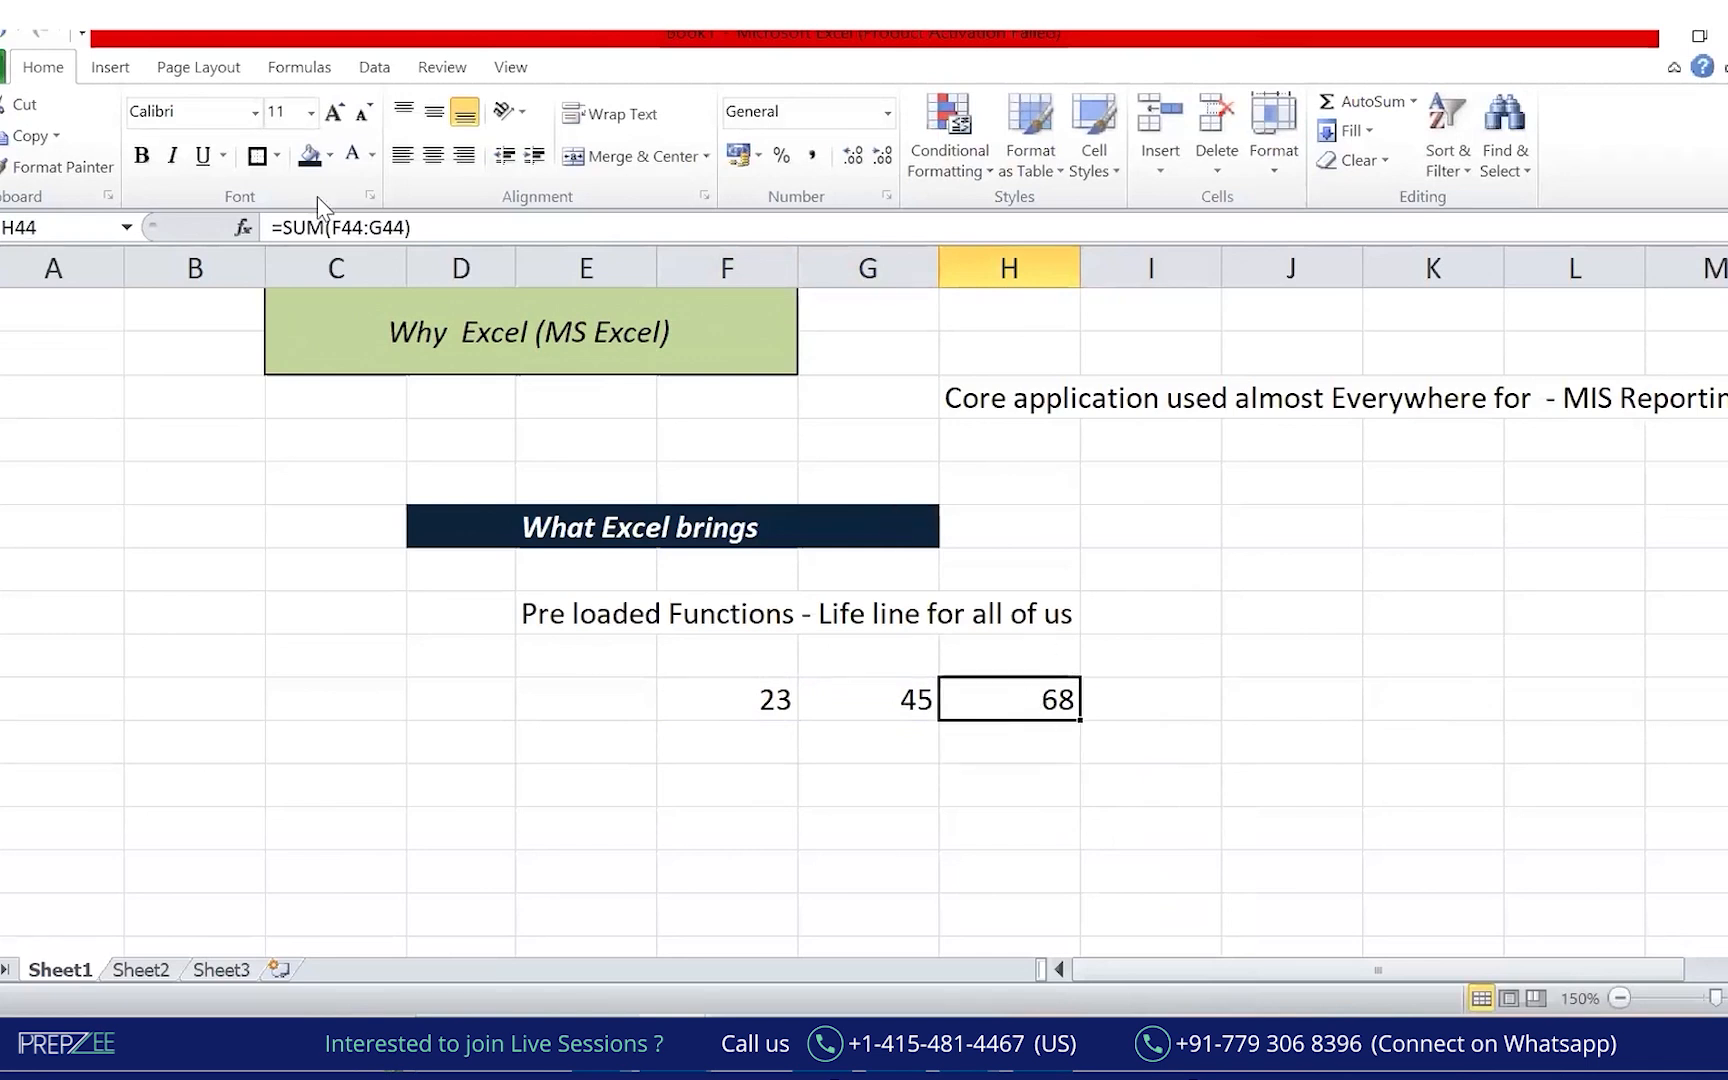
{"action": "left_click", "coordinate": [330, 156]}
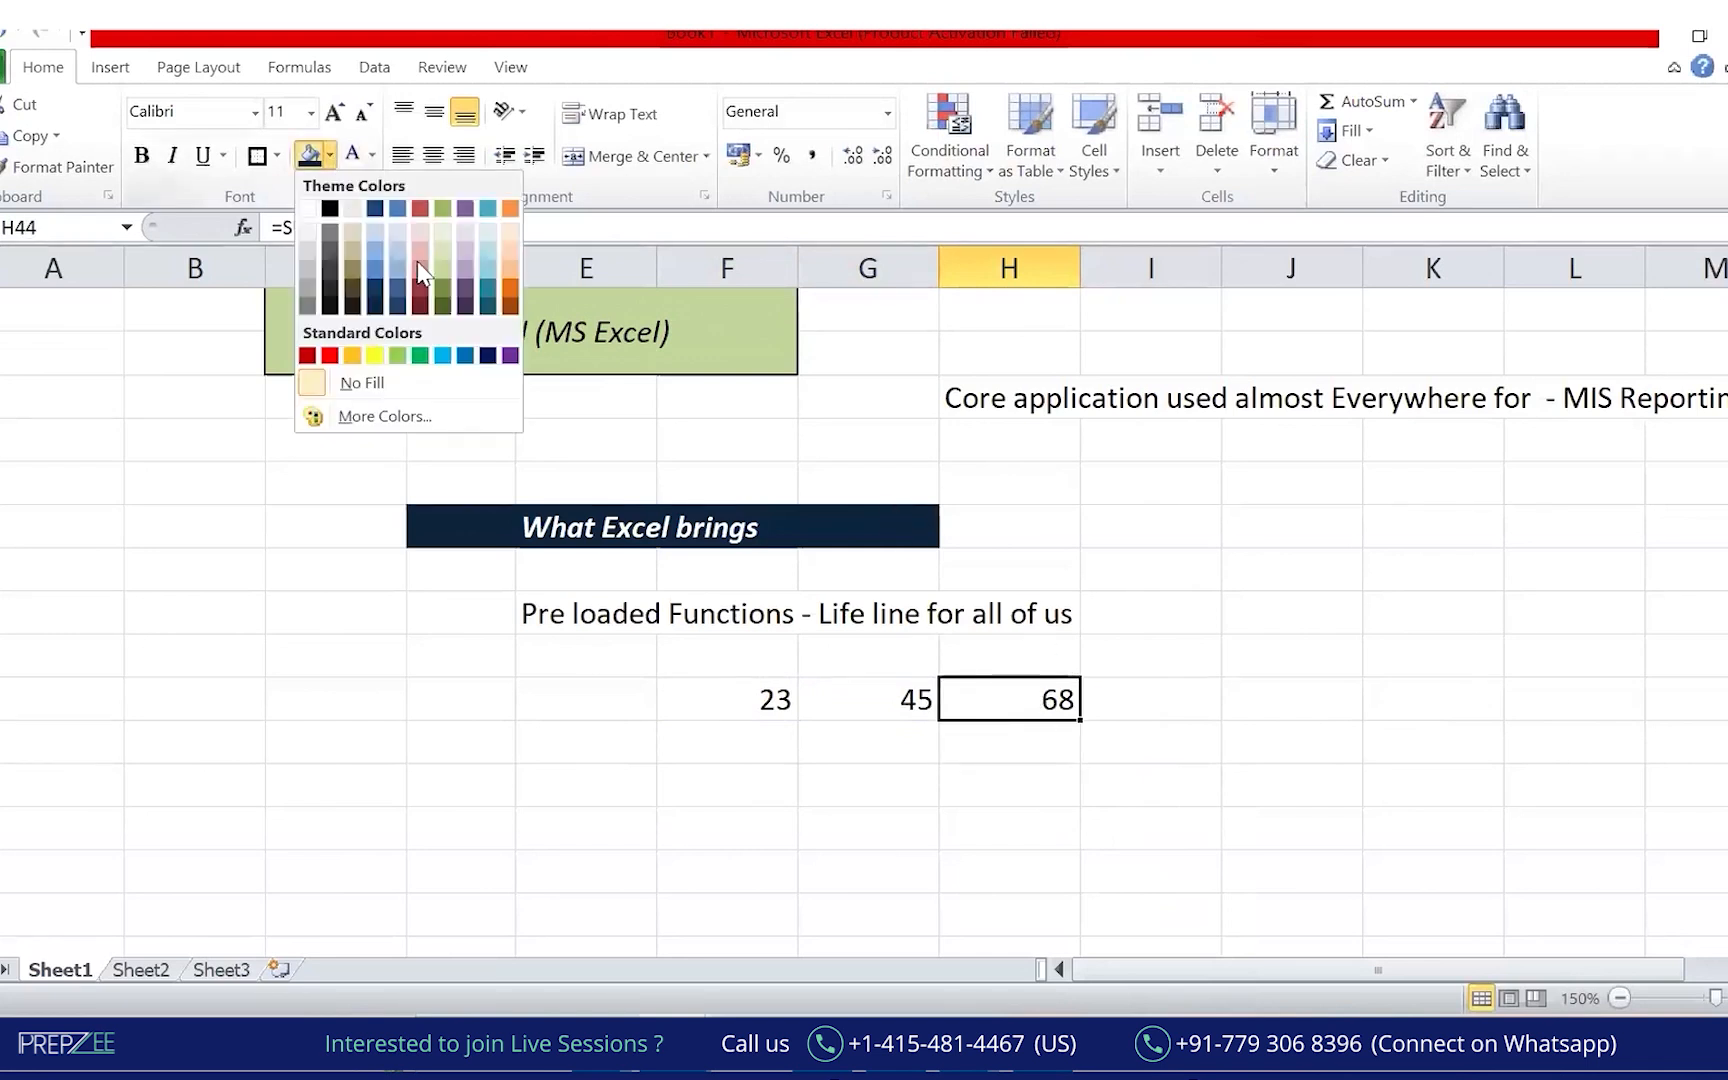
{"action": "left_click", "coordinate": [355, 353]}
{"action": "left_click", "coordinate": [433, 155]}
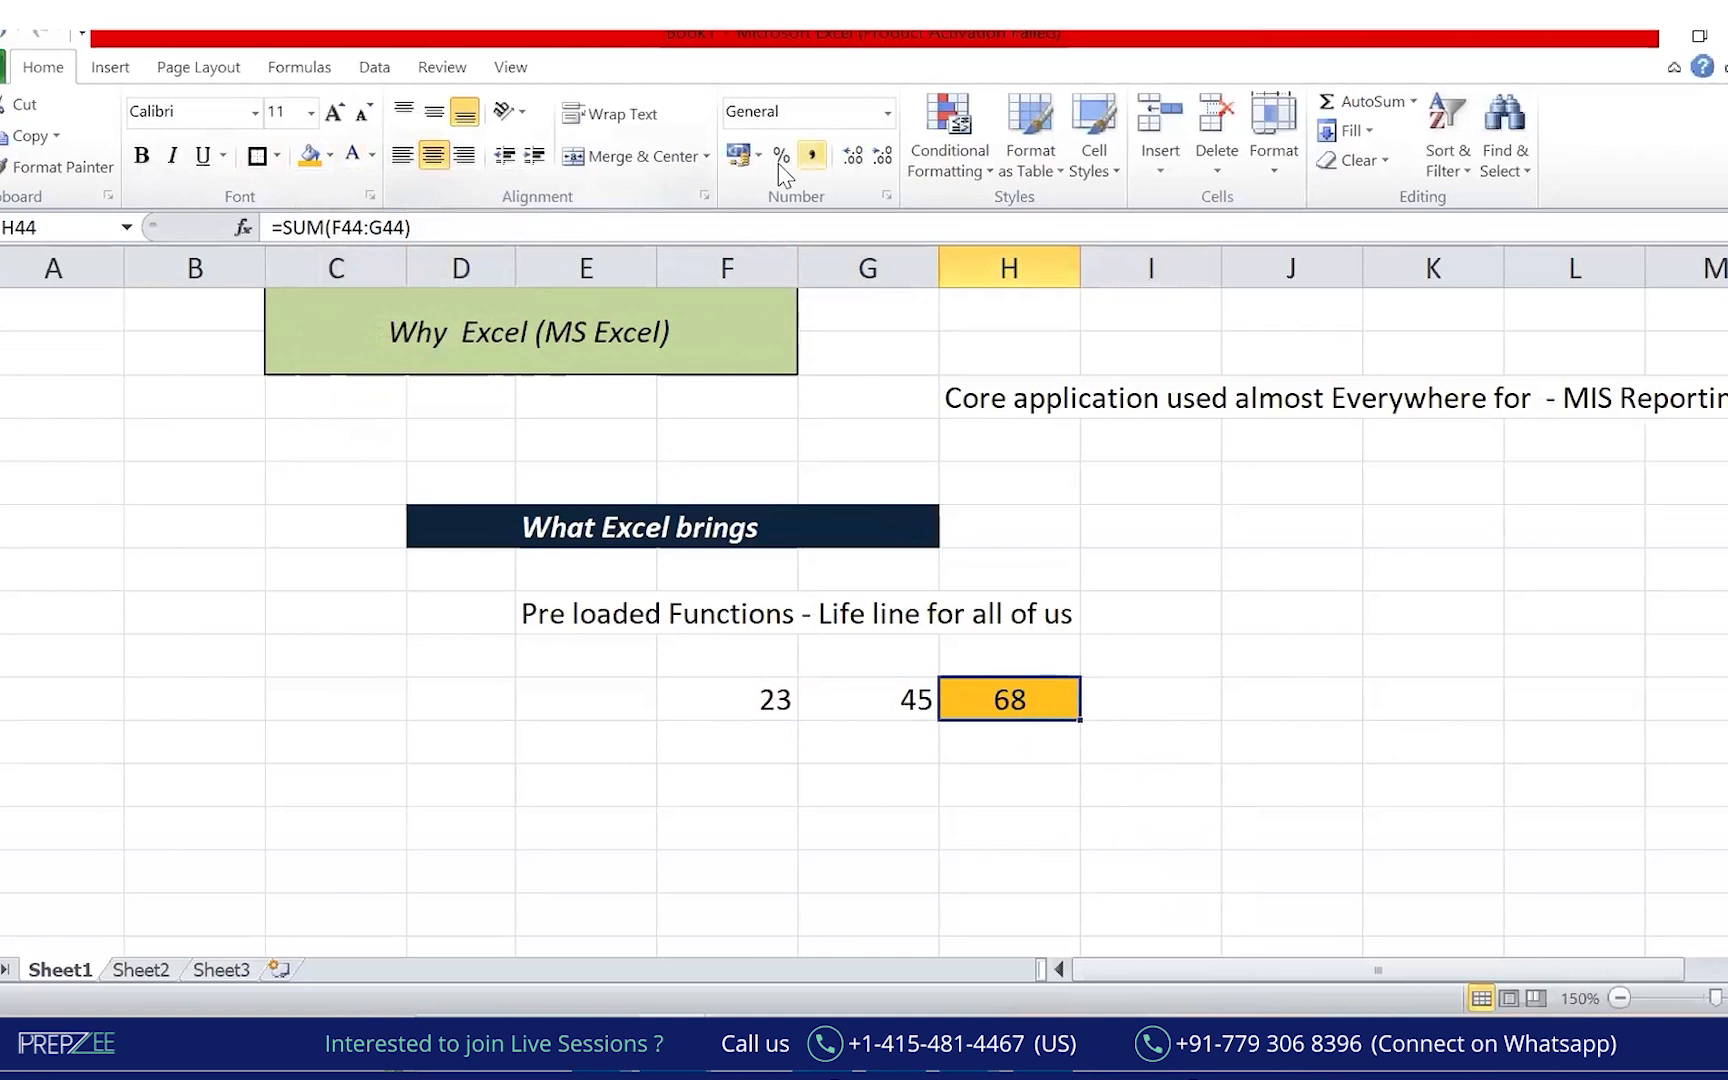
{"action": "key", "text": "ctrl+2"}
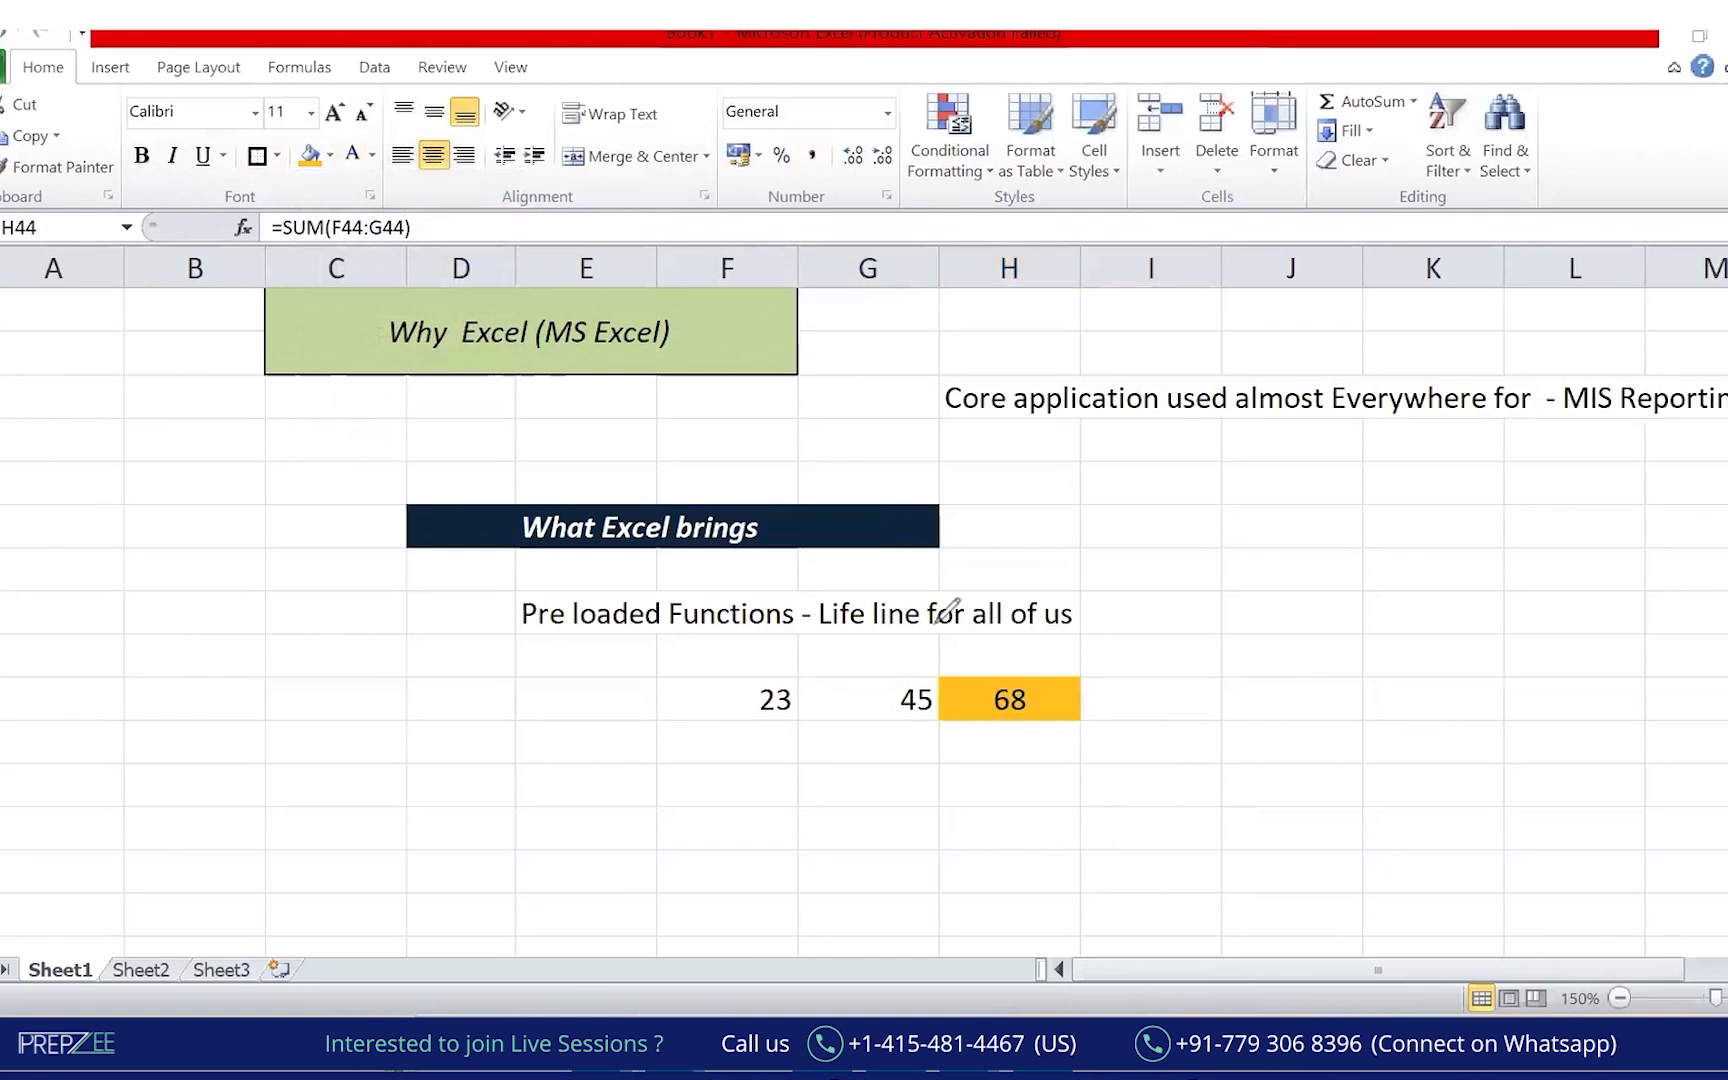
Handwrite 'Sum function' by 68 and '1000s of the functions available' below, underlining key words.
{"action": "mouse_move", "coordinate": [1000, 638]}
{"action": "left_mouse_down"}
{"action": "mouse_move", "coordinate": [965, 668]}
{"action": "mouse_move", "coordinate": [1048, 650]}
{"action": "mouse_move", "coordinate": [1040, 705]}
{"action": "mouse_move", "coordinate": [1150, 618]}
{"action": "mouse_move", "coordinate": [1127, 628]}
{"action": "left_mouse_up"}
{"action": "mouse_move", "coordinate": [1021, 784]}
{"action": "left_mouse_down"}
{"action": "mouse_move", "coordinate": [1015, 825]}
{"action": "mouse_move", "coordinate": [1142, 783]}
{"action": "mouse_move", "coordinate": [1135, 840]}
{"action": "left_mouse_up"}
{"action": "mouse_move", "coordinate": [1222, 745]}
{"action": "left_mouse_down"}
{"action": "mouse_move", "coordinate": [1219, 778]}
{"action": "mouse_move", "coordinate": [1262, 778]}
{"action": "mouse_move", "coordinate": [1285, 742]}
{"action": "mouse_move", "coordinate": [1480, 712]}
{"action": "left_mouse_up"}
{"action": "left_click_drag", "start_coordinate": [1555, 702], "coordinate": [1620, 690]}
{"action": "left_click_drag", "start_coordinate": [1655, 700], "coordinate": [1725, 665]}
{"action": "left_click_drag", "start_coordinate": [1566, 734], "coordinate": [1692, 710]}
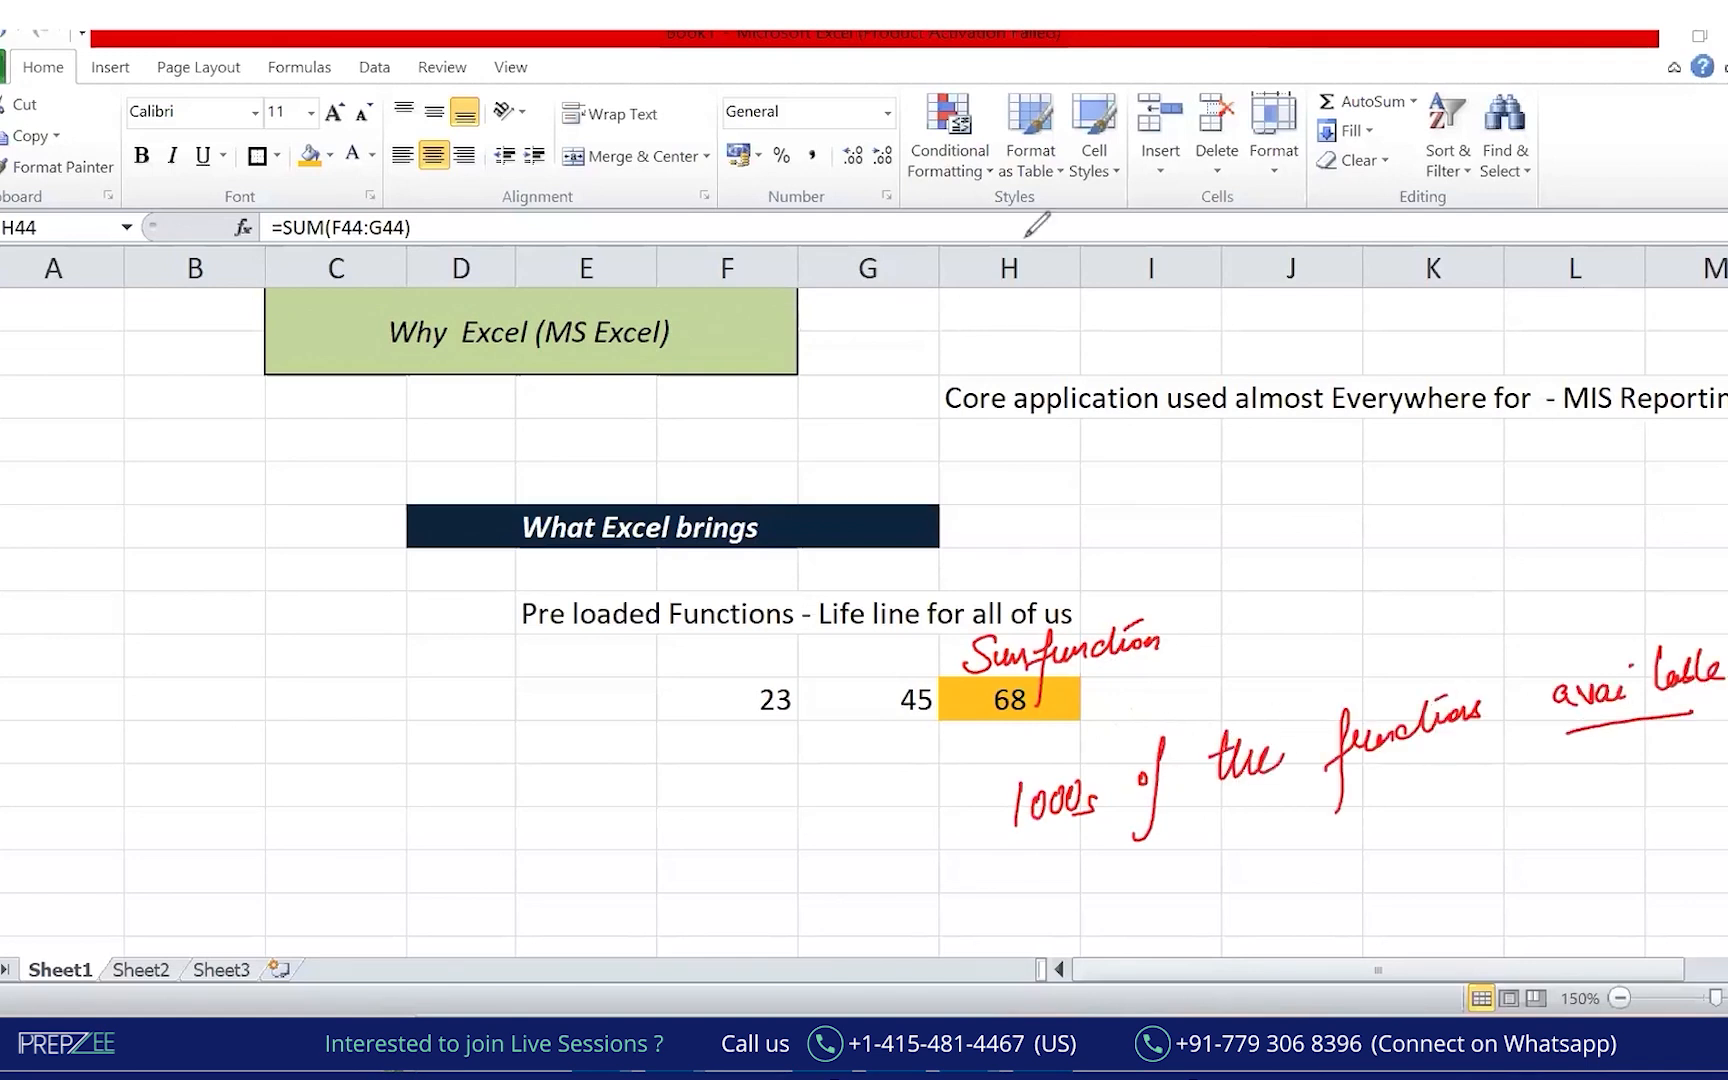
{"action": "left_click_drag", "start_coordinate": [1004, 858], "coordinate": [1114, 851]}
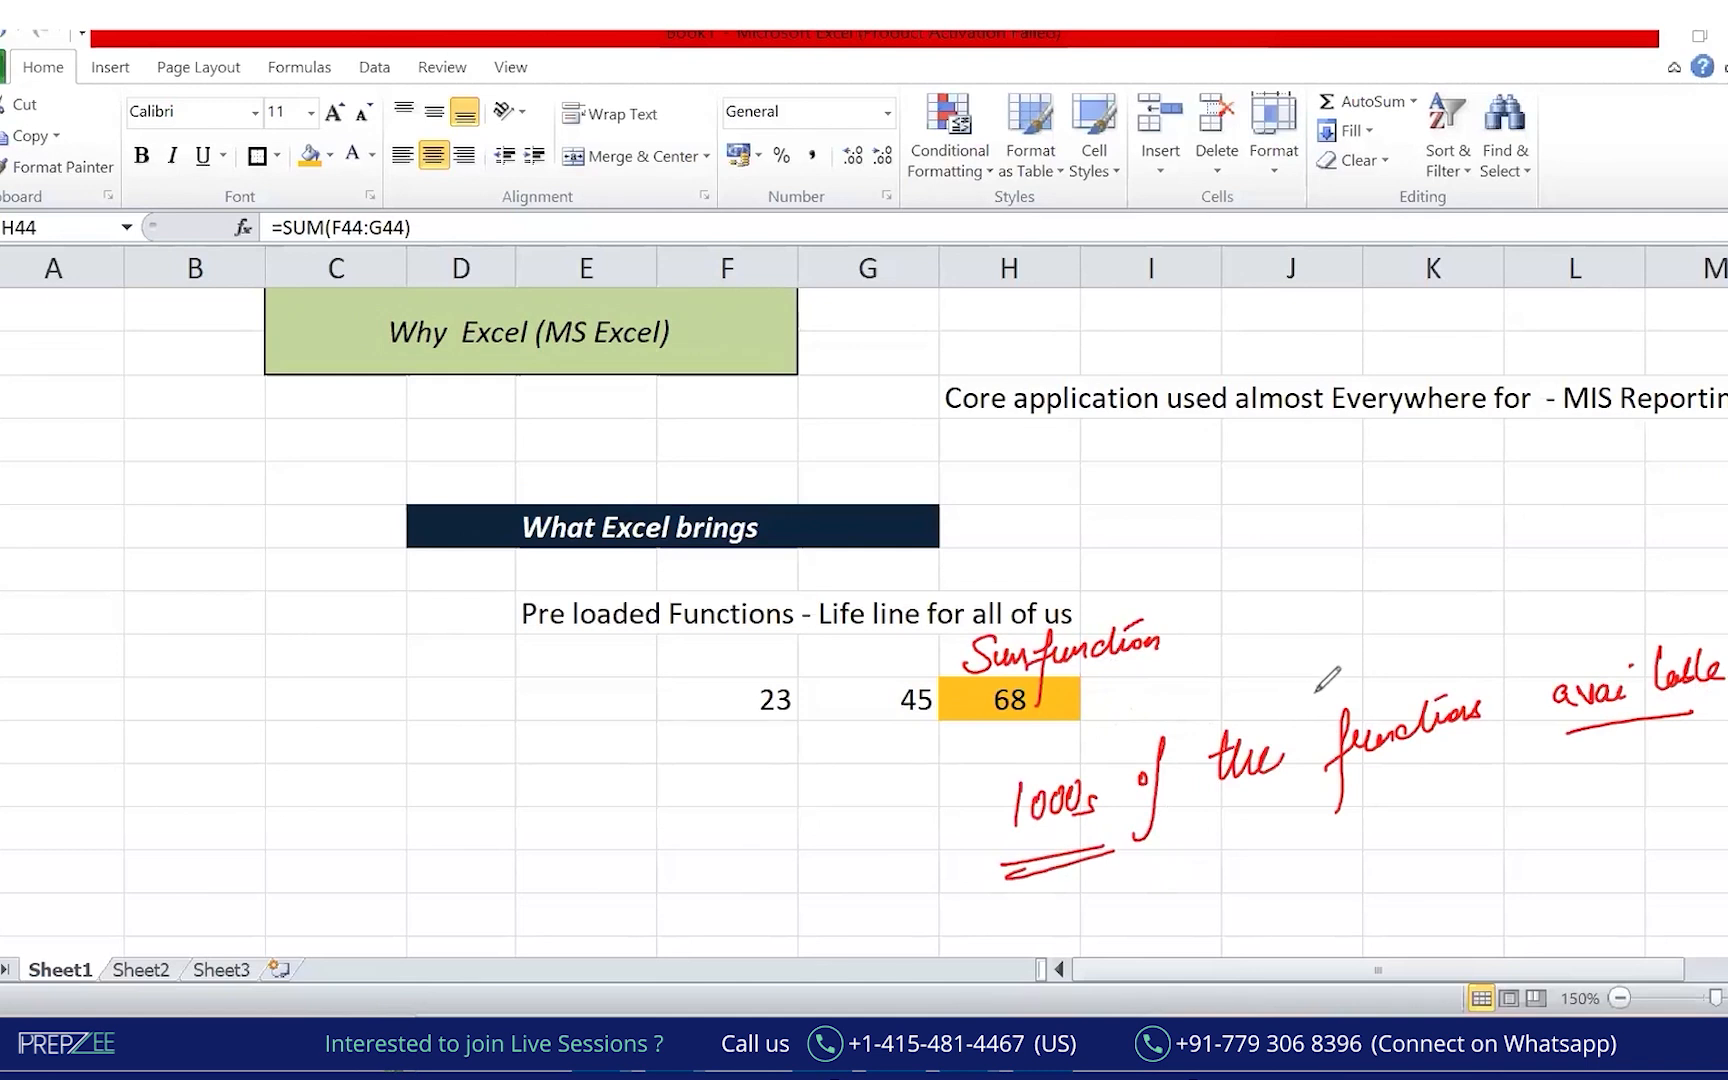
Write a person's name and 'XYZ function' at the left, circle both and arrow between them.
{"action": "left_click_drag", "start_coordinate": [72, 706], "coordinate": [76, 764]}
{"action": "left_click_drag", "start_coordinate": [80, 728], "coordinate": [188, 663]}
{"action": "left_click_drag", "start_coordinate": [124, 766], "coordinate": [231, 703]}
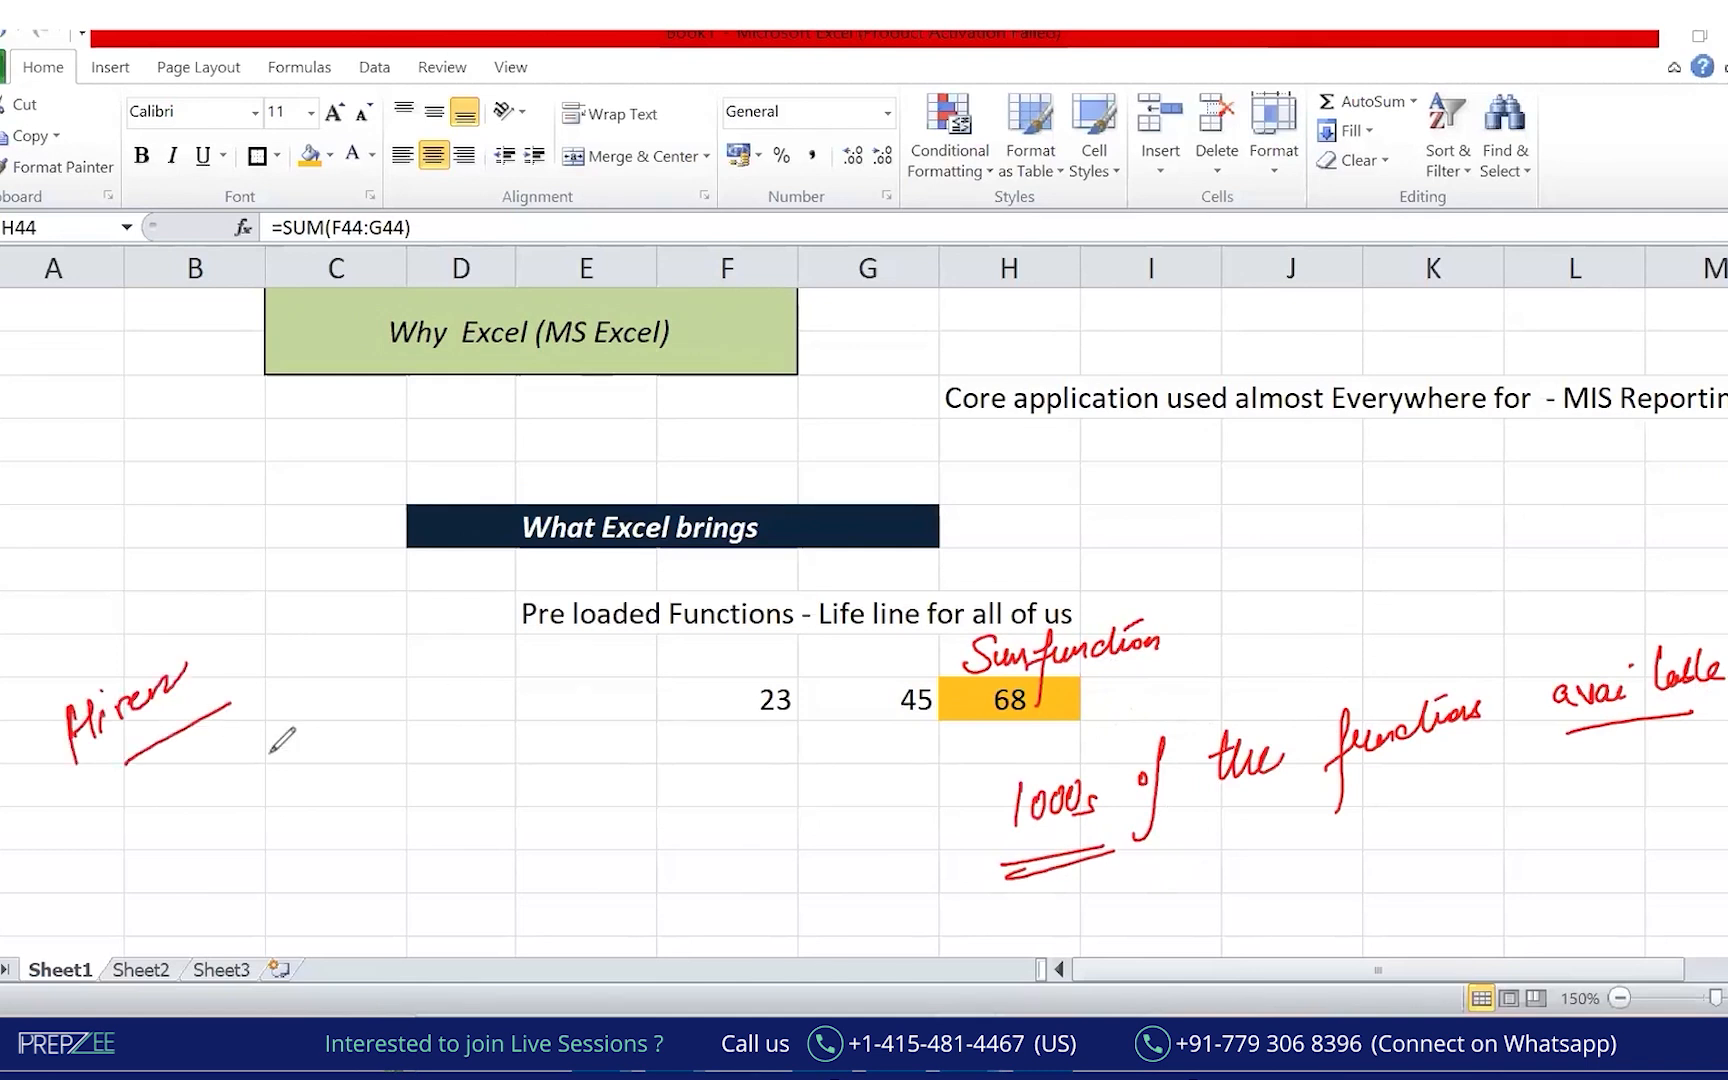
{"action": "mouse_move", "coordinate": [151, 826]}
{"action": "left_mouse_down"}
{"action": "mouse_move", "coordinate": [184, 851]}
{"action": "mouse_move", "coordinate": [160, 858]}
{"action": "mouse_move", "coordinate": [242, 812]}
{"action": "left_mouse_up"}
{"action": "mouse_move", "coordinate": [300, 752]}
{"action": "left_mouse_down"}
{"action": "mouse_move", "coordinate": [290, 832]}
{"action": "mouse_move", "coordinate": [306, 784]}
{"action": "left_mouse_up"}
{"action": "left_click_drag", "start_coordinate": [307, 782], "coordinate": [430, 722]}
{"action": "left_click_drag", "start_coordinate": [140, 917], "coordinate": [384, 810]}
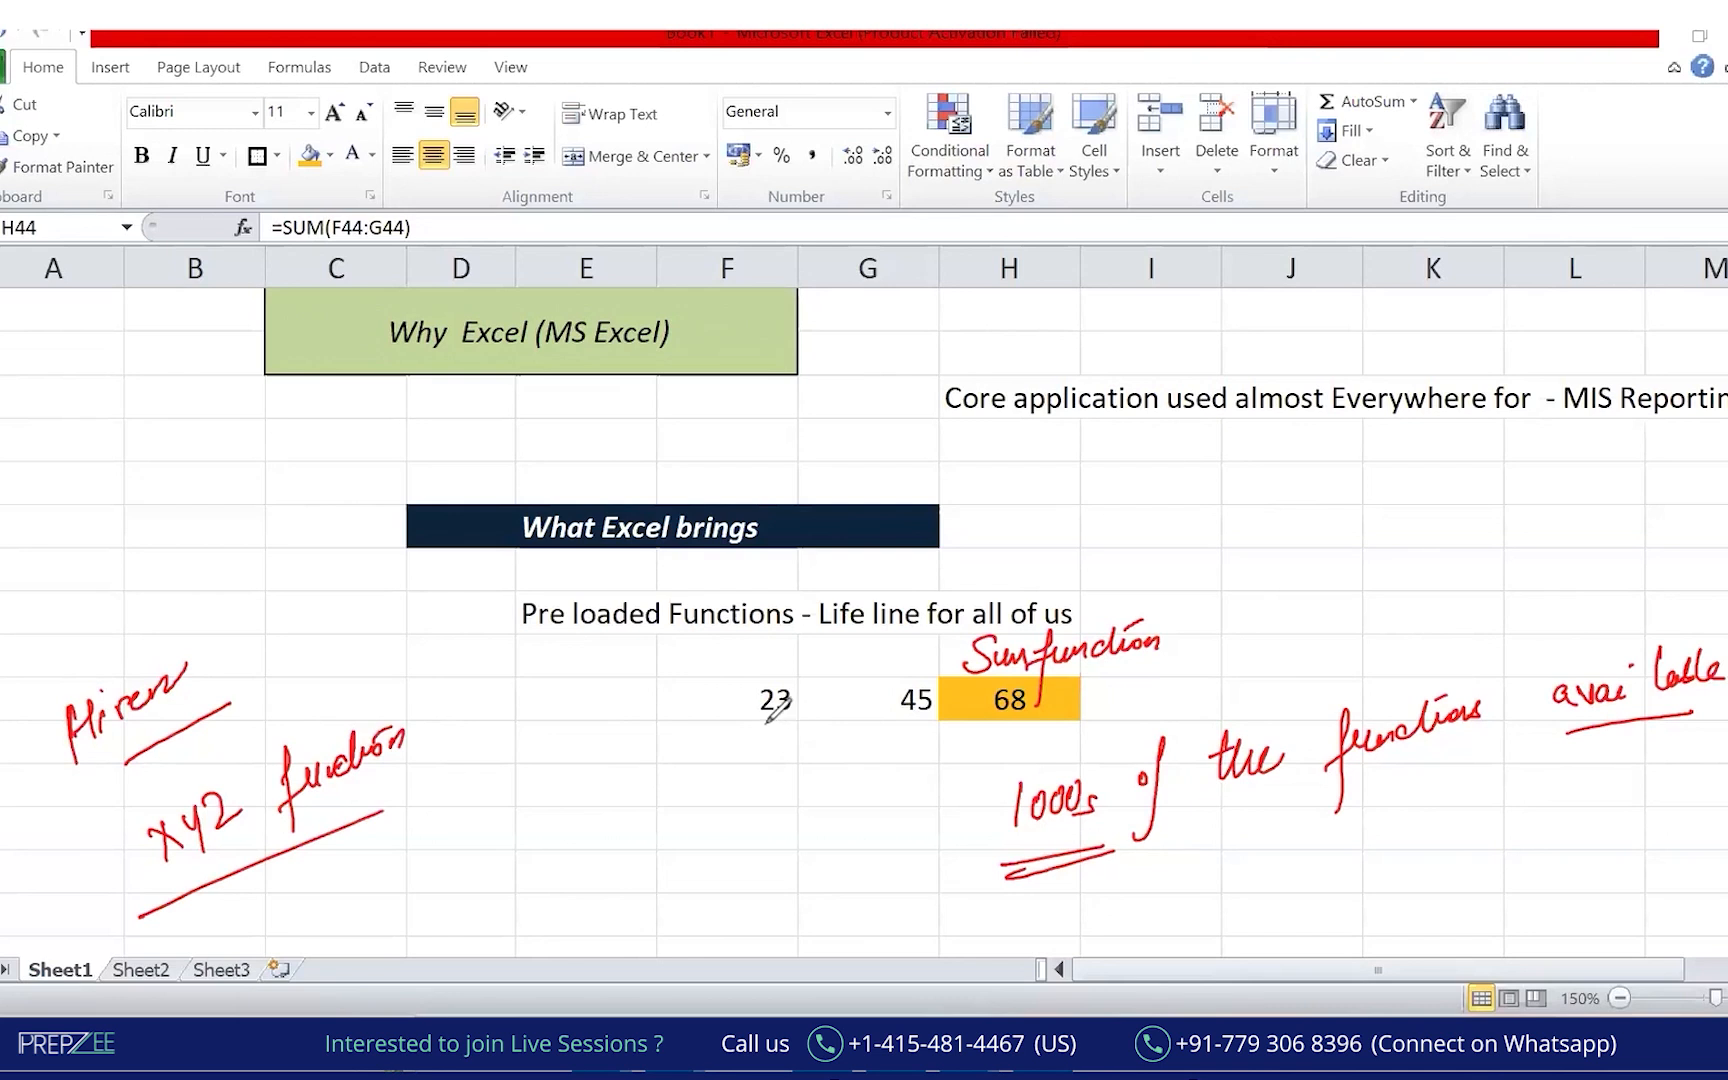
{"action": "mouse_move", "coordinate": [211, 748]}
{"action": "left_mouse_down"}
{"action": "mouse_move", "coordinate": [118, 860]}
{"action": "mouse_move", "coordinate": [462, 800]}
{"action": "mouse_move", "coordinate": [165, 745]}
{"action": "left_mouse_up"}
{"action": "mouse_move", "coordinate": [148, 628]}
{"action": "left_mouse_down"}
{"action": "mouse_move", "coordinate": [12, 735]}
{"action": "mouse_move", "coordinate": [160, 735]}
{"action": "left_mouse_up"}
{"action": "mouse_move", "coordinate": [228, 610]}
{"action": "left_mouse_down"}
{"action": "mouse_move", "coordinate": [310, 690]}
{"action": "mouse_move", "coordinate": [325, 655]}
{"action": "left_mouse_up"}
{"action": "mouse_move", "coordinate": [308, 878]}
{"action": "left_mouse_down"}
{"action": "mouse_move", "coordinate": [276, 916]}
{"action": "mouse_move", "coordinate": [290, 916]}
{"action": "left_mouse_up"}
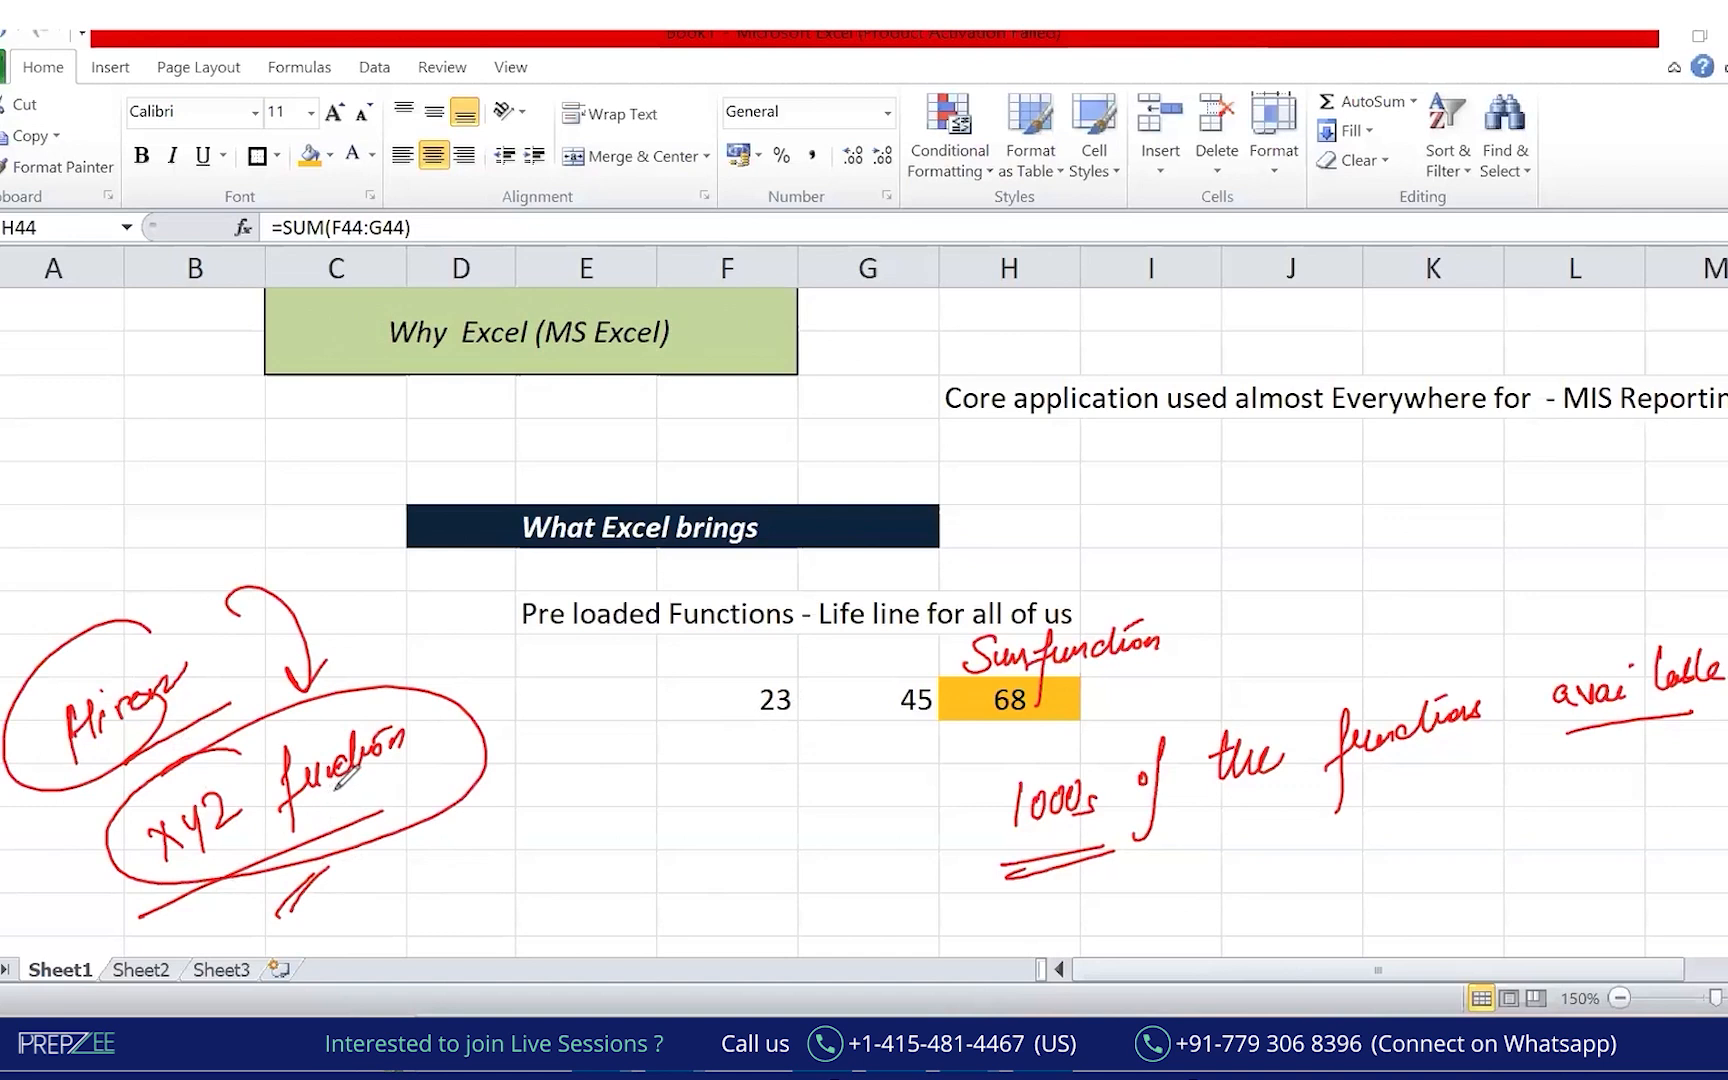
Handwrite 'x.1' and 'x.2' in red ink at the top left, double-underlining x.2.
{"action": "left_click_drag", "start_coordinate": [177, 398], "coordinate": [198, 432]}
{"action": "mouse_move", "coordinate": [197, 398]}
{"action": "left_mouse_down"}
{"action": "mouse_move", "coordinate": [180, 436]}
{"action": "mouse_move", "coordinate": [234, 418]}
{"action": "mouse_move", "coordinate": [221, 476]}
{"action": "left_mouse_up"}
{"action": "left_click", "coordinate": [213, 420]}
{"action": "left_click", "coordinate": [239, 460]}
{"action": "mouse_move", "coordinate": [228, 447]}
{"action": "left_mouse_down"}
{"action": "mouse_move", "coordinate": [209, 479]}
{"action": "mouse_move", "coordinate": [289, 443]}
{"action": "mouse_move", "coordinate": [284, 468]}
{"action": "left_mouse_up"}
{"action": "left_click_drag", "start_coordinate": [240, 493], "coordinate": [286, 471]}
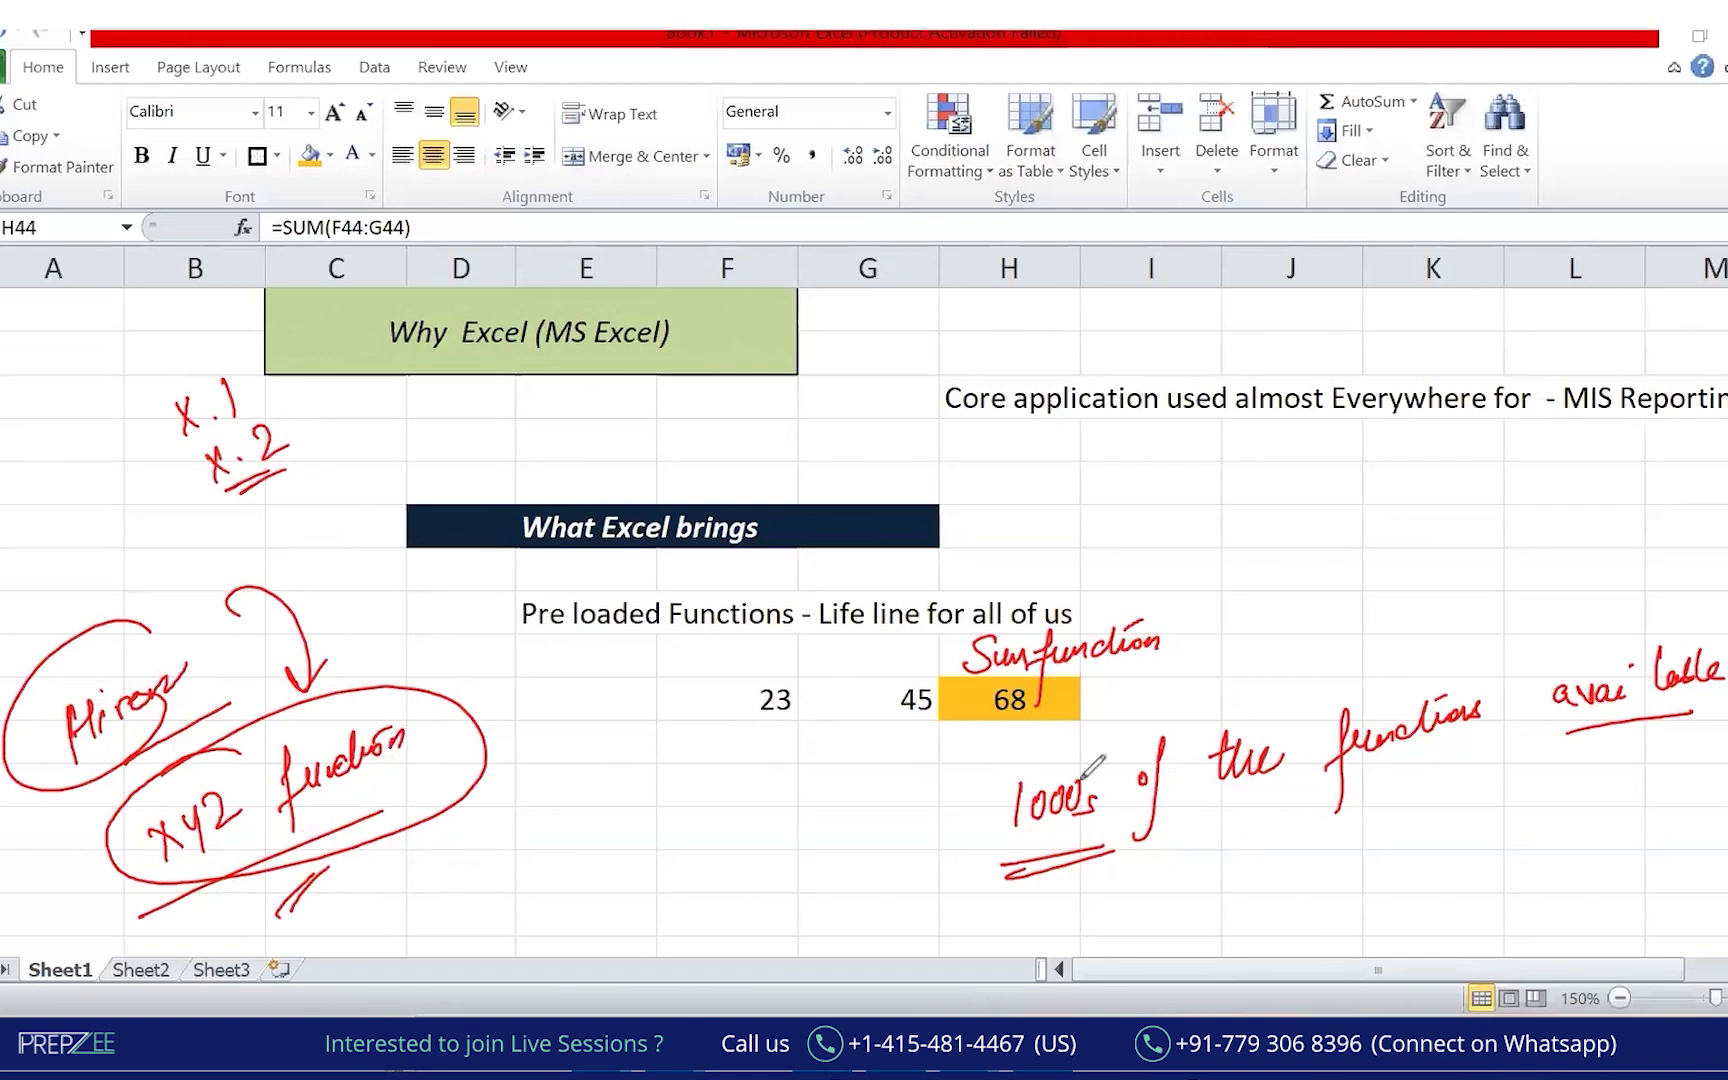
Circle and underline the handwritten 1000s and draw an arc around 'Life line'.
{"action": "mouse_move", "coordinate": [1110, 745]}
{"action": "left_mouse_down"}
{"action": "mouse_move", "coordinate": [990, 752]}
{"action": "mouse_move", "coordinate": [1010, 840]}
{"action": "mouse_move", "coordinate": [1140, 800]}
{"action": "left_mouse_up"}
{"action": "left_click_drag", "start_coordinate": [990, 842], "coordinate": [905, 878]}
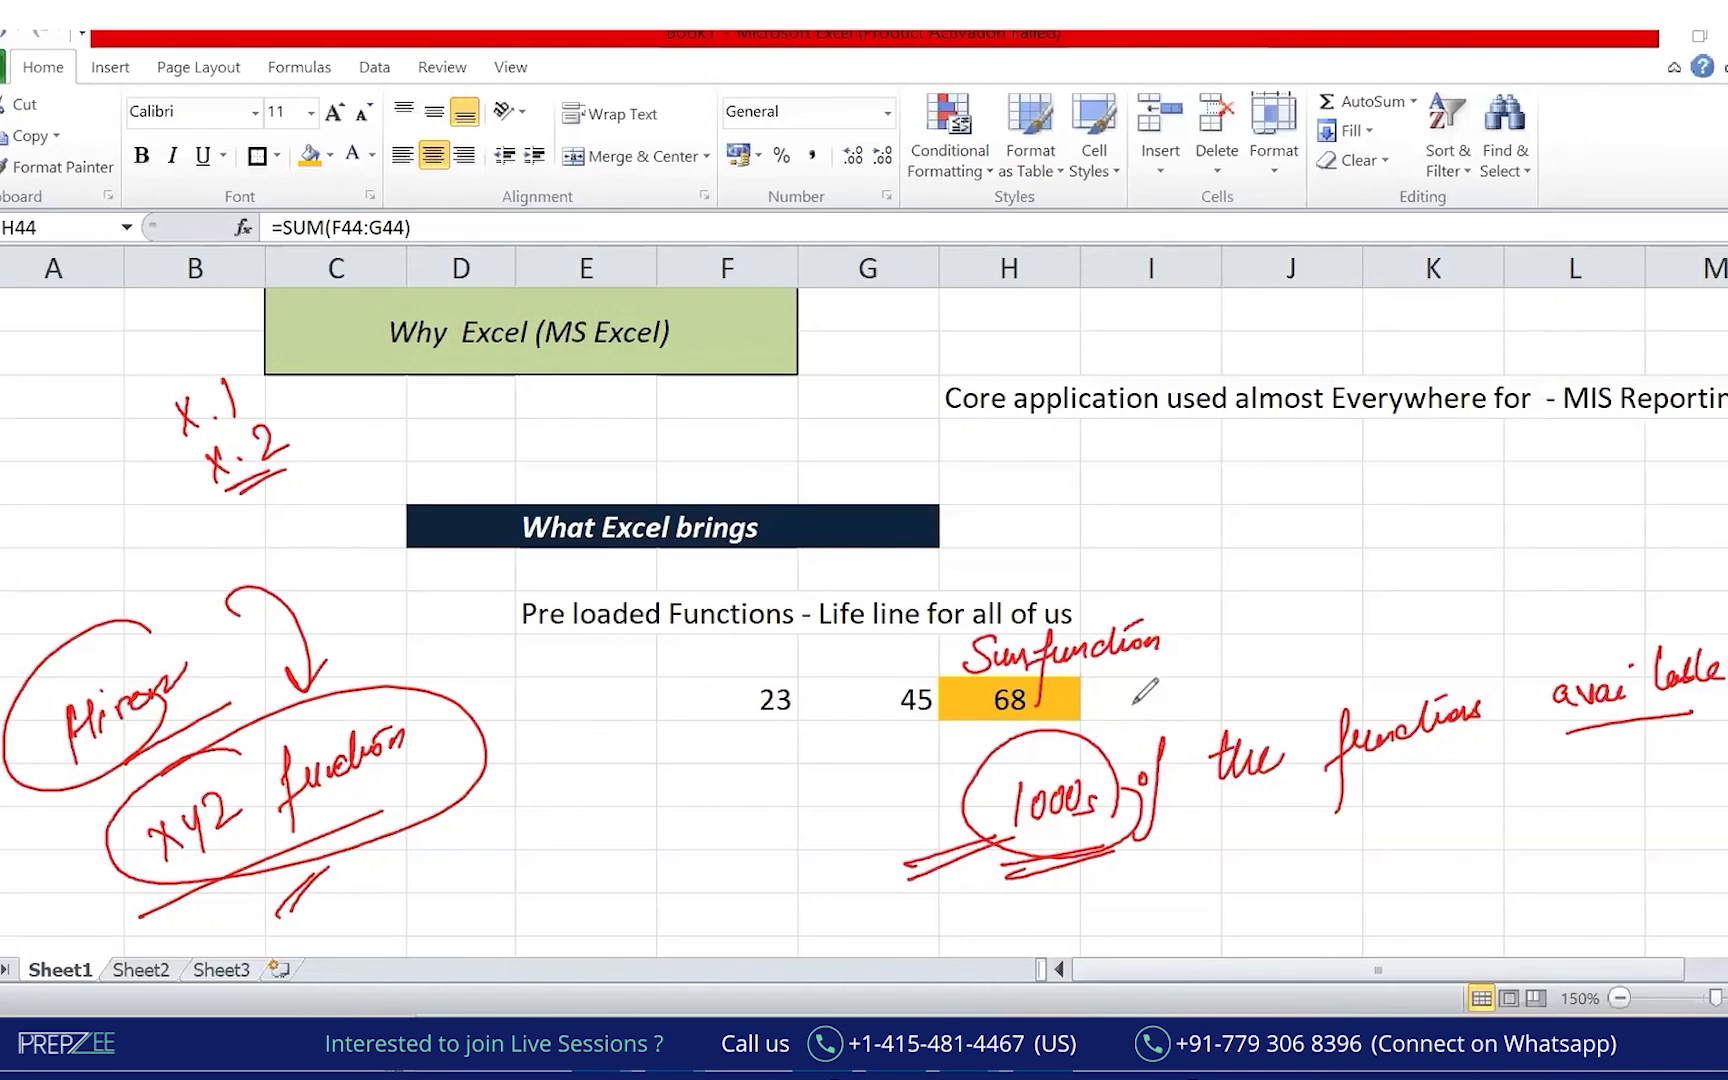
{"action": "mouse_move", "coordinate": [880, 574]}
{"action": "left_mouse_down"}
{"action": "mouse_move", "coordinate": [856, 630]}
{"action": "mouse_move", "coordinate": [905, 636]}
{"action": "left_mouse_up"}
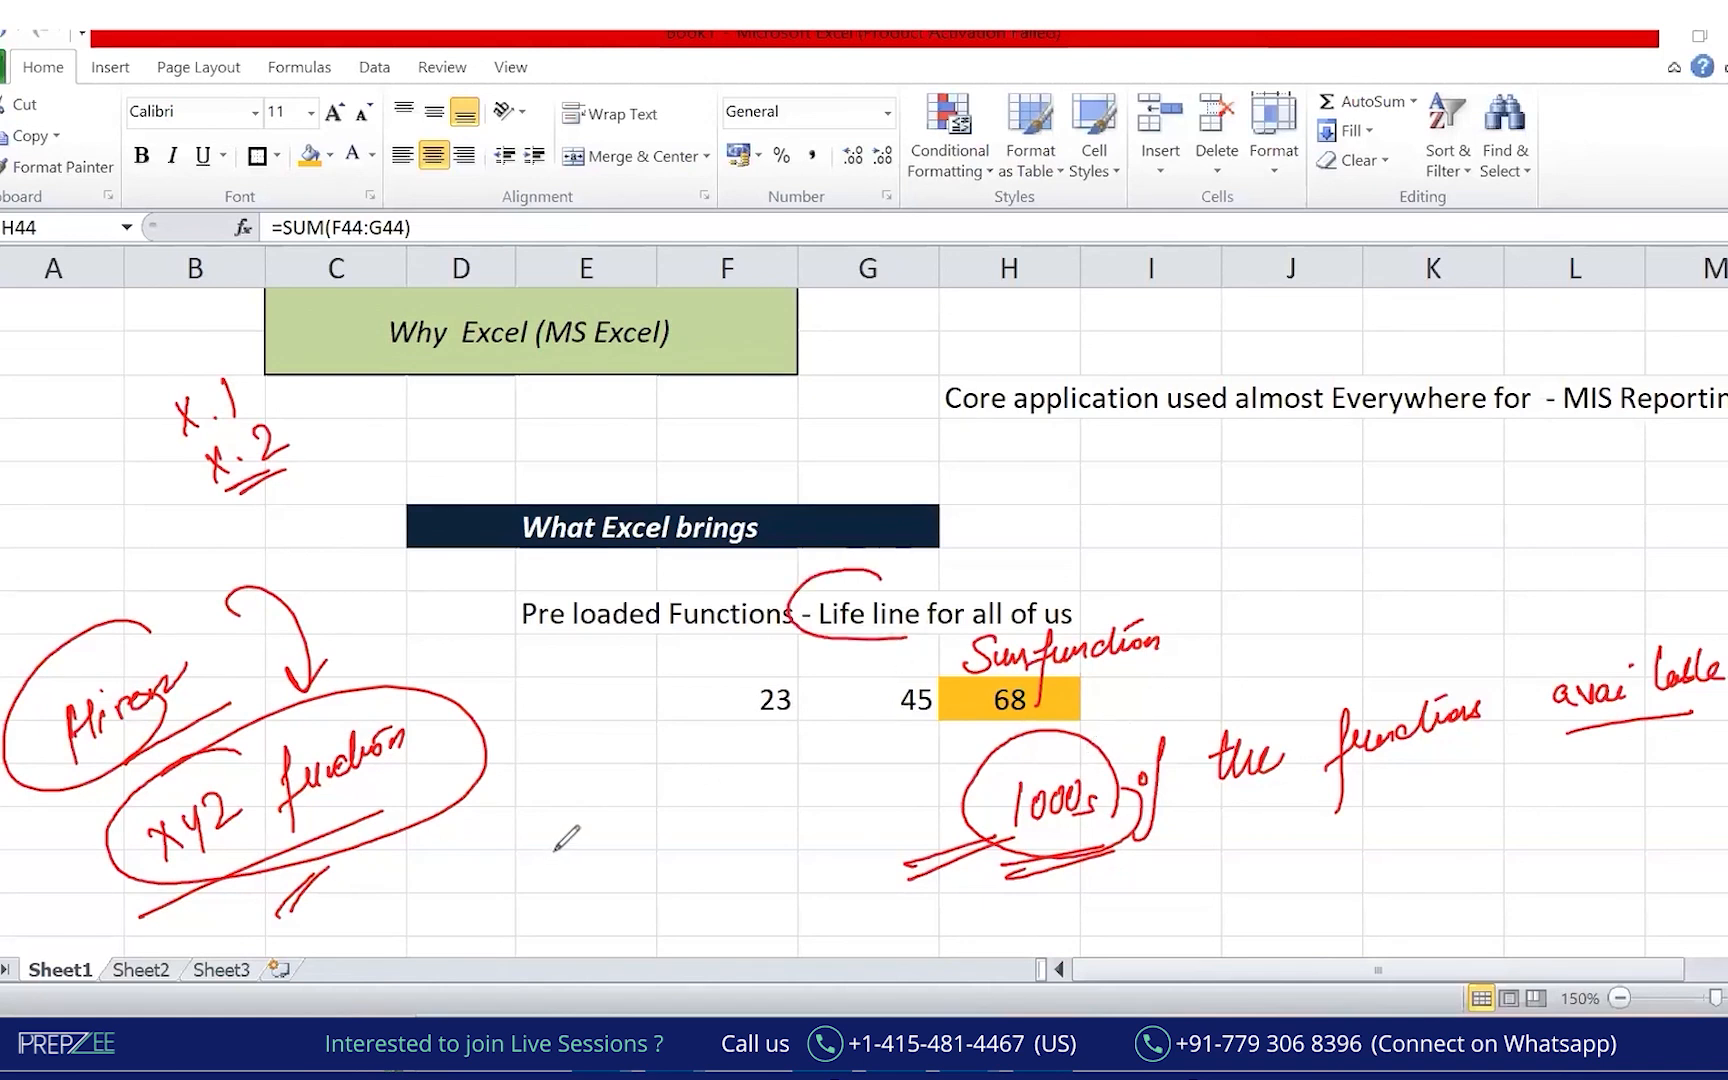
Write 'Would be a functions' below the function note, underline it and circle it.
{"action": "mouse_move", "coordinate": [537, 840]}
{"action": "left_mouse_down"}
{"action": "mouse_move", "coordinate": [571, 812]}
{"action": "mouse_move", "coordinate": [607, 822]}
{"action": "mouse_move", "coordinate": [622, 790]}
{"action": "mouse_move", "coordinate": [637, 834]}
{"action": "mouse_move", "coordinate": [671, 792]}
{"action": "mouse_move", "coordinate": [770, 786]}
{"action": "left_mouse_up"}
{"action": "mouse_move", "coordinate": [668, 838]}
{"action": "left_mouse_down"}
{"action": "mouse_move", "coordinate": [655, 903]}
{"action": "mouse_move", "coordinate": [812, 822]}
{"action": "mouse_move", "coordinate": [768, 842]}
{"action": "left_mouse_up"}
{"action": "left_click_drag", "start_coordinate": [667, 904], "coordinate": [778, 872]}
{"action": "left_click_drag", "start_coordinate": [520, 888], "coordinate": [646, 838]}
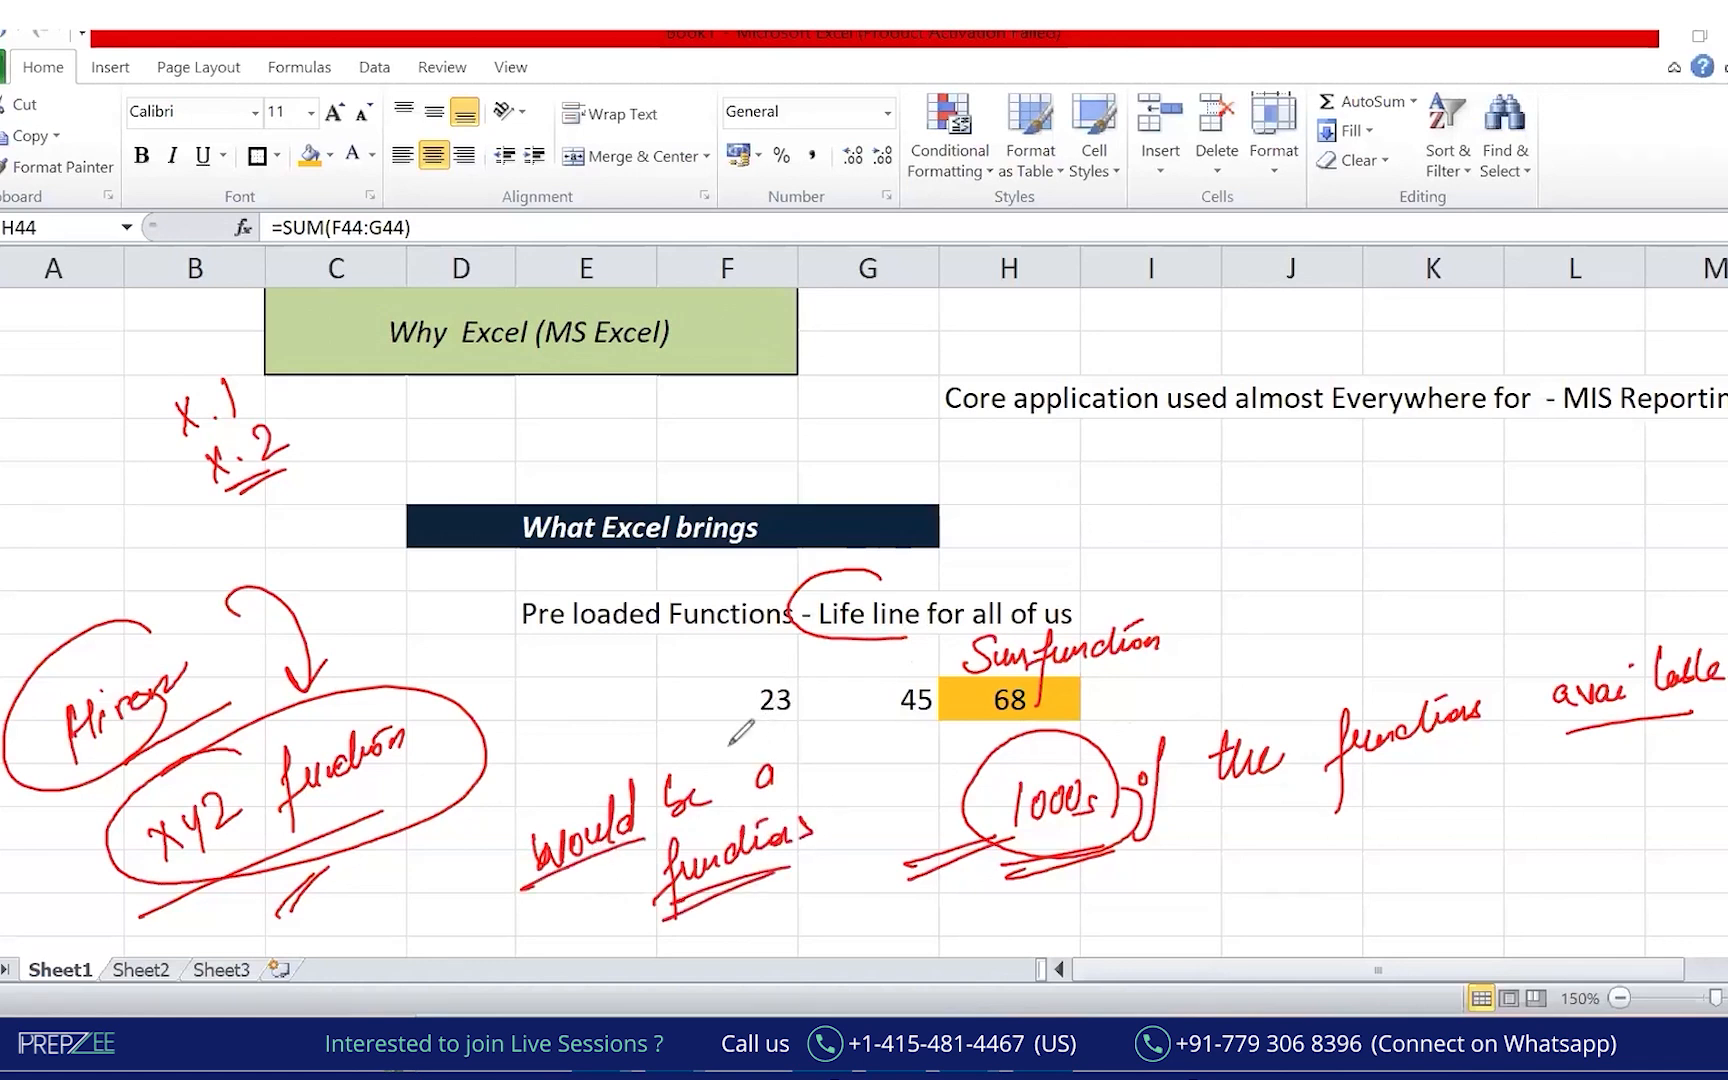
{"action": "mouse_move", "coordinate": [685, 745]}
{"action": "left_mouse_down"}
{"action": "mouse_move", "coordinate": [845, 788]}
{"action": "mouse_move", "coordinate": [692, 700]}
{"action": "left_mouse_up"}
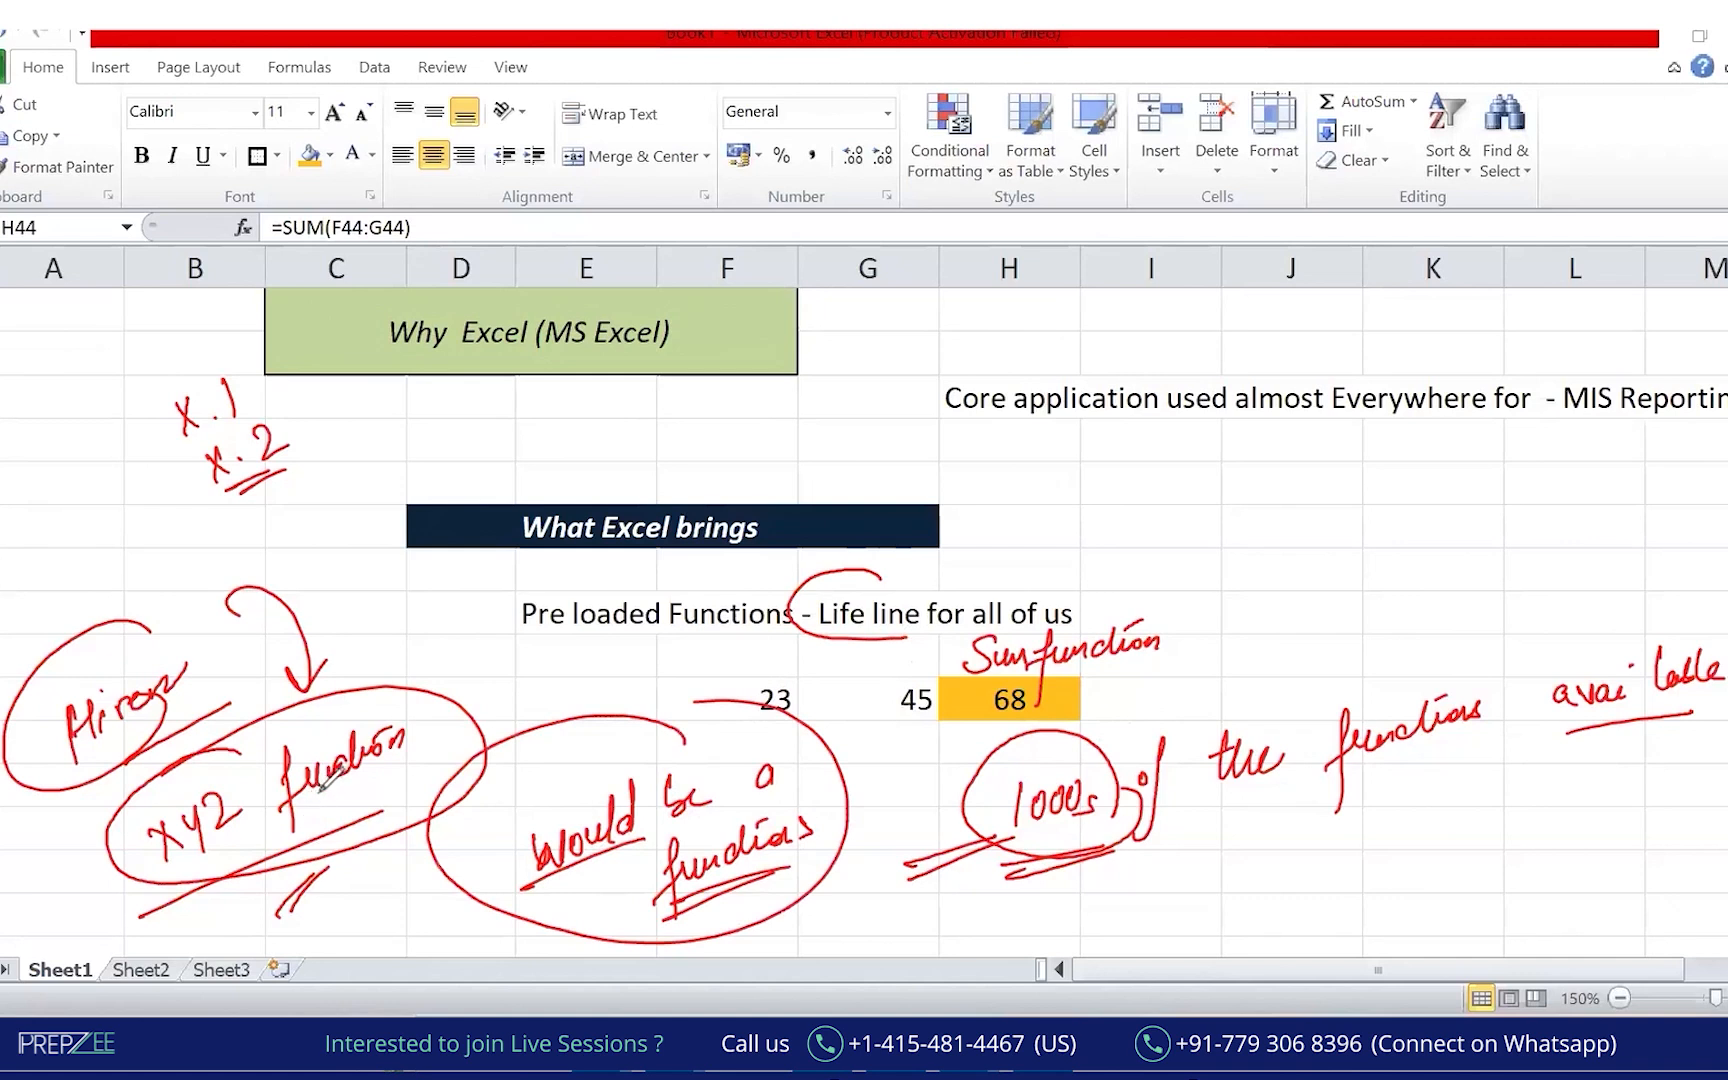
Write and underline 'SQL' below functions, and add underlines beneath 1000s, 'the' and the 68 result.
{"action": "left_click_drag", "start_coordinate": [1005, 876], "coordinate": [1095, 850]}
{"action": "mouse_move", "coordinate": [1210, 872]}
{"action": "left_mouse_down"}
{"action": "mouse_move", "coordinate": [1262, 850]}
{"action": "mouse_move", "coordinate": [1328, 888]}
{"action": "mouse_move", "coordinate": [1314, 916]}
{"action": "left_mouse_up"}
{"action": "mouse_move", "coordinate": [1340, 897]}
{"action": "left_mouse_down"}
{"action": "mouse_move", "coordinate": [1356, 878]}
{"action": "mouse_move", "coordinate": [1398, 882]}
{"action": "left_mouse_up"}
{"action": "left_click_drag", "start_coordinate": [1324, 936], "coordinate": [1380, 916]}
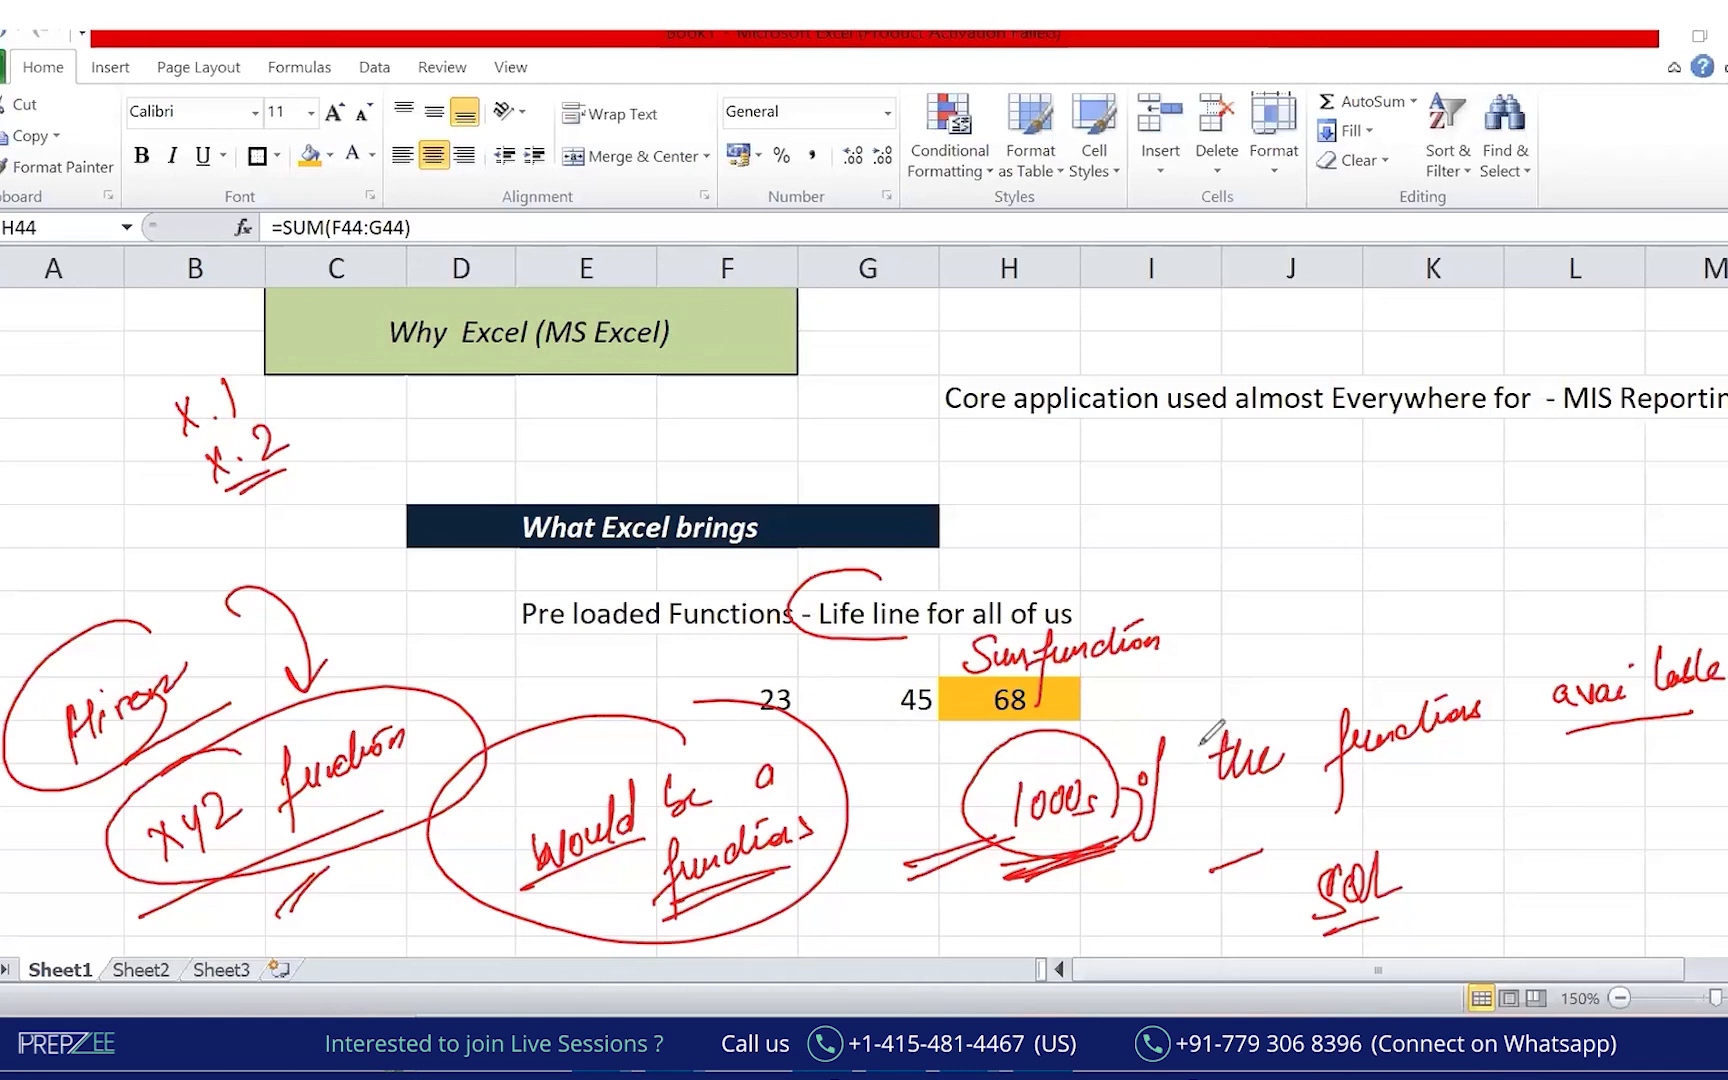
{"action": "left_click_drag", "start_coordinate": [935, 748], "coordinate": [1088, 728]}
{"action": "left_click_drag", "start_coordinate": [1027, 843], "coordinate": [1095, 831]}
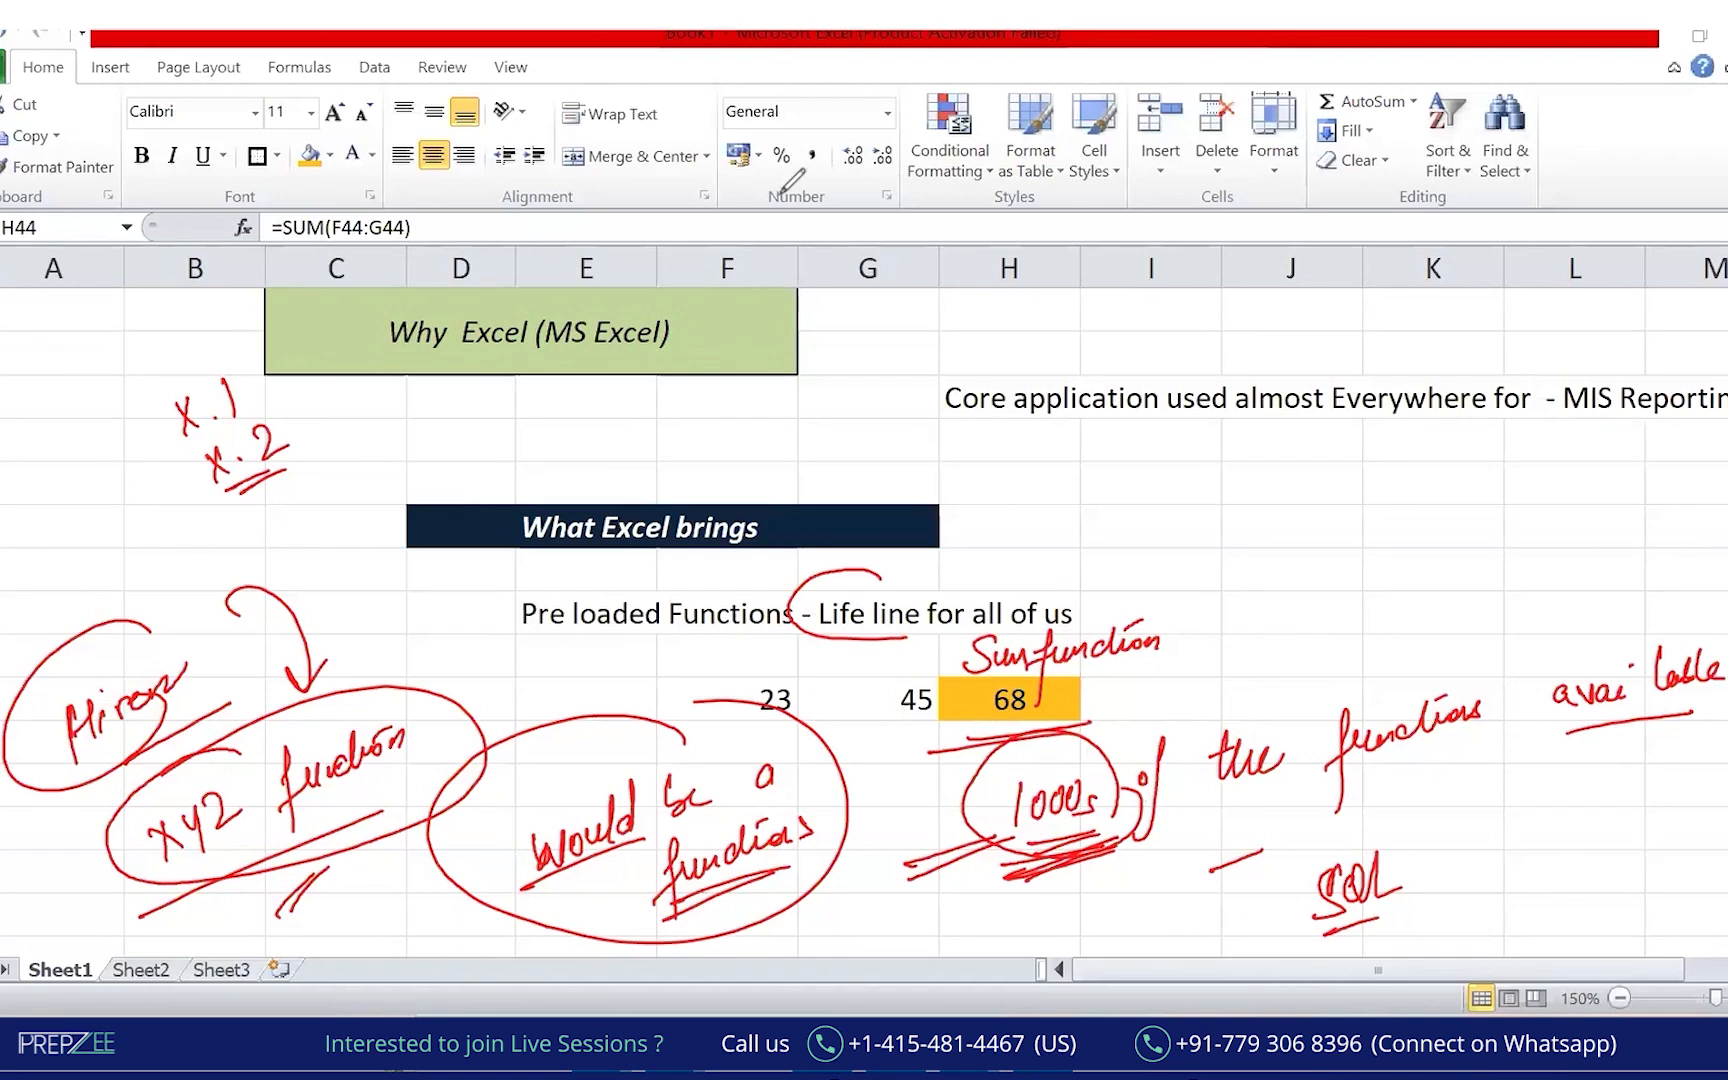
Enter 'Arithmatics Function' in E46 and 'Count | Sum | Mean and blah blah blah.....' in H46.
{"action": "key", "text": "Escape"}
{"action": "left_click", "coordinate": [825, 779]}
{"action": "left_click", "coordinate": [683, 748]}
{"action": "key", "text": "Down"}
{"action": "key", "text": "Left"}
{"action": "type", "text": "aRIT"}
{"action": "key", "text": "BackSpace"}
{"action": "key", "text": "BackSpace"}
{"action": "key", "text": "BackSpace"}
{"action": "key", "text": "BackSpace"}
{"action": "type", "text": "Arit"}
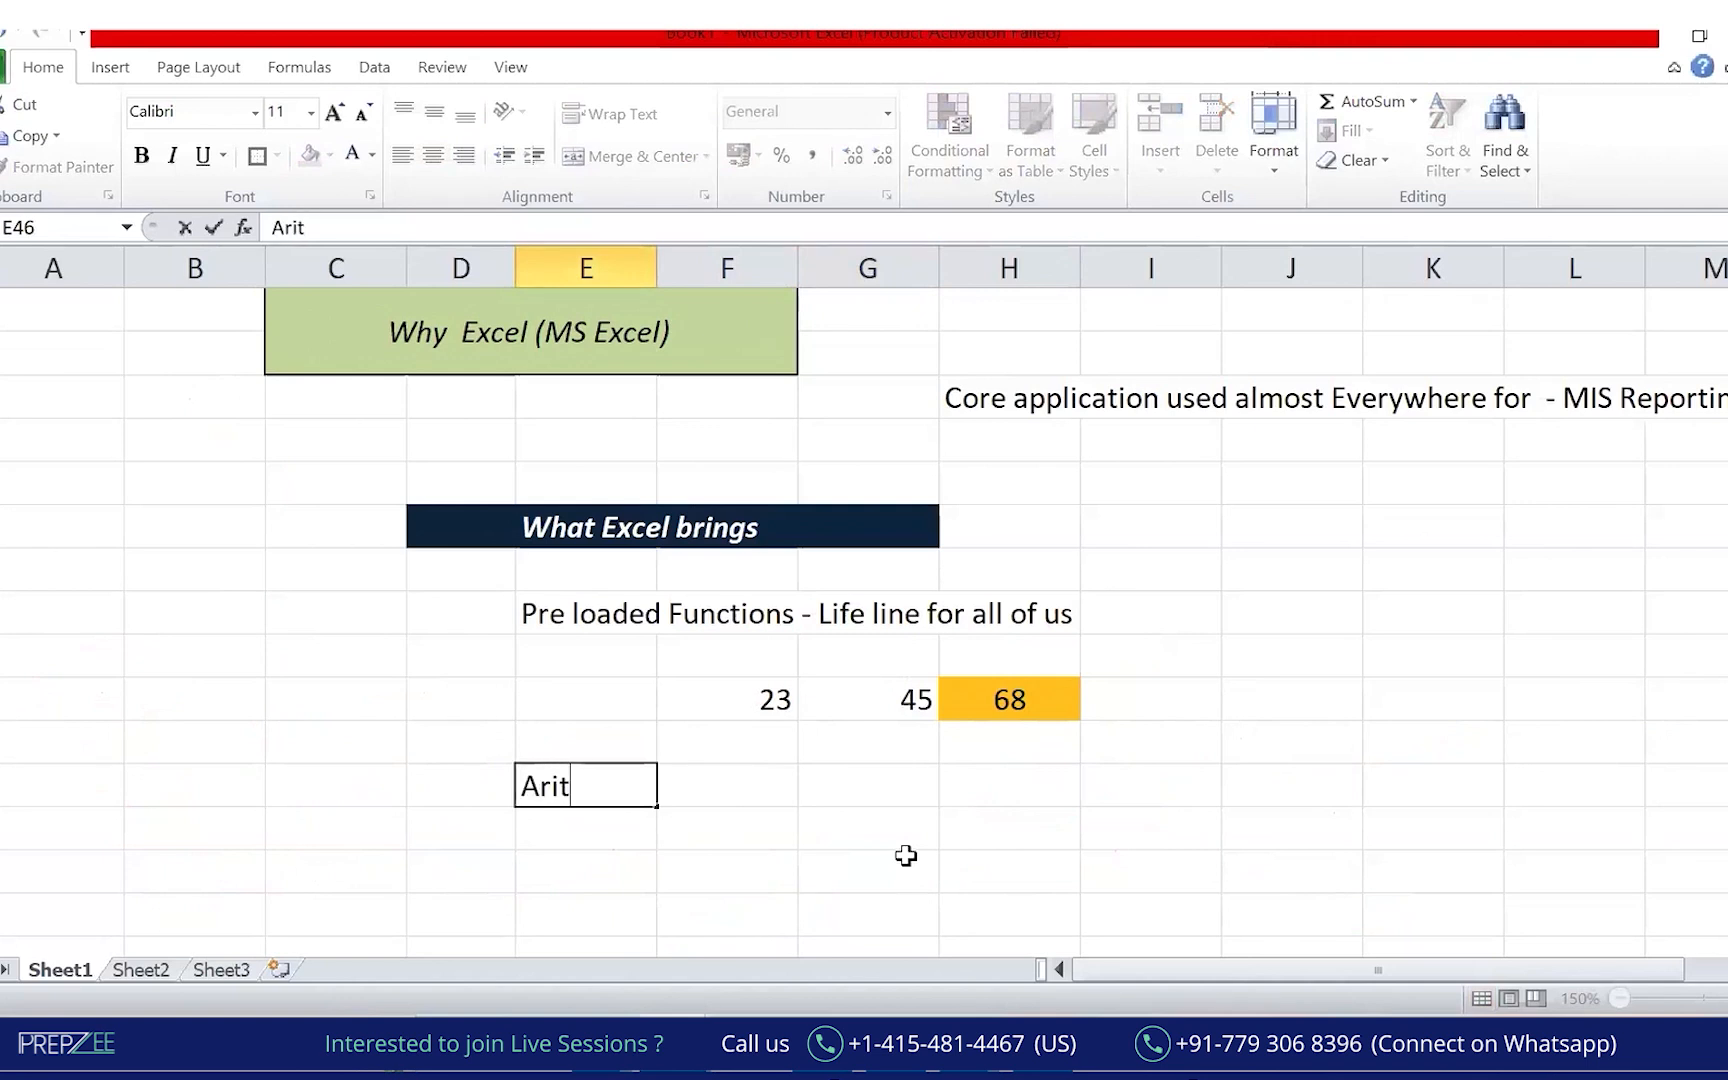
{"action": "type", "text": "hmatics Fucnti"}
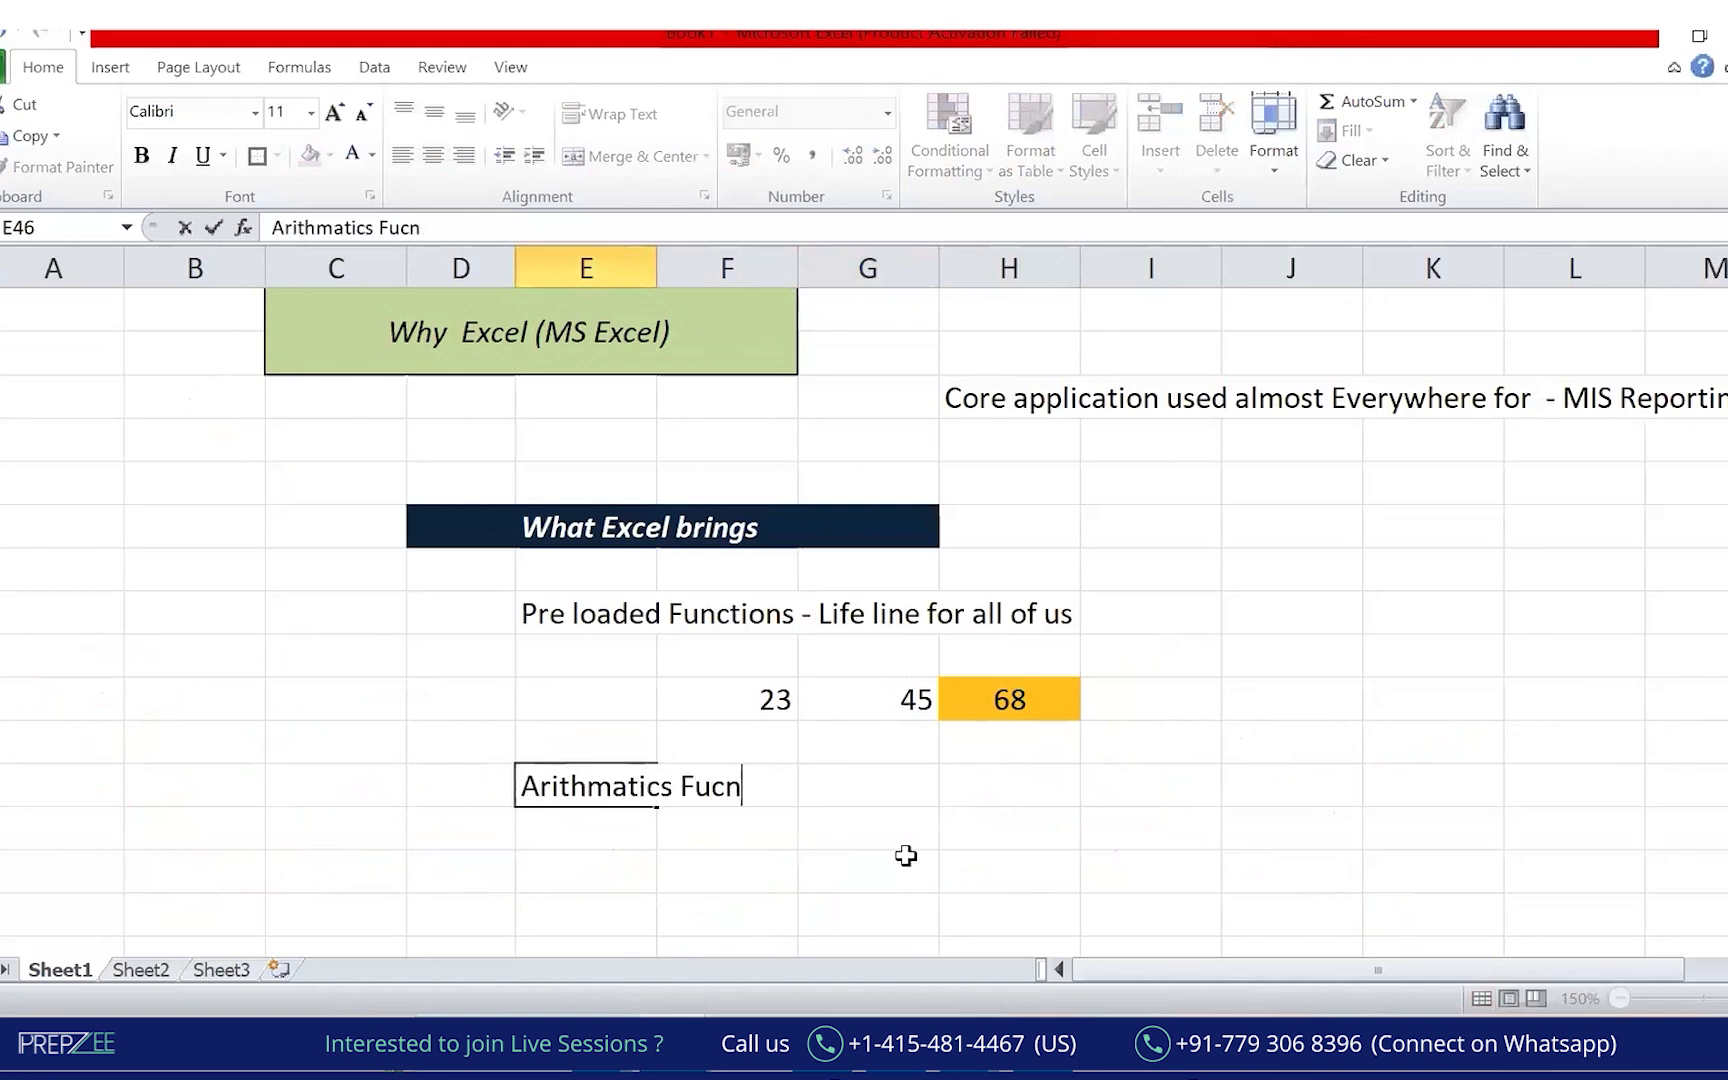
{"action": "key", "text": "BackSpace"}
{"action": "key", "text": "BackSpace"}
{"action": "key", "text": "BackSpace"}
{"action": "type", "text": "nction"}
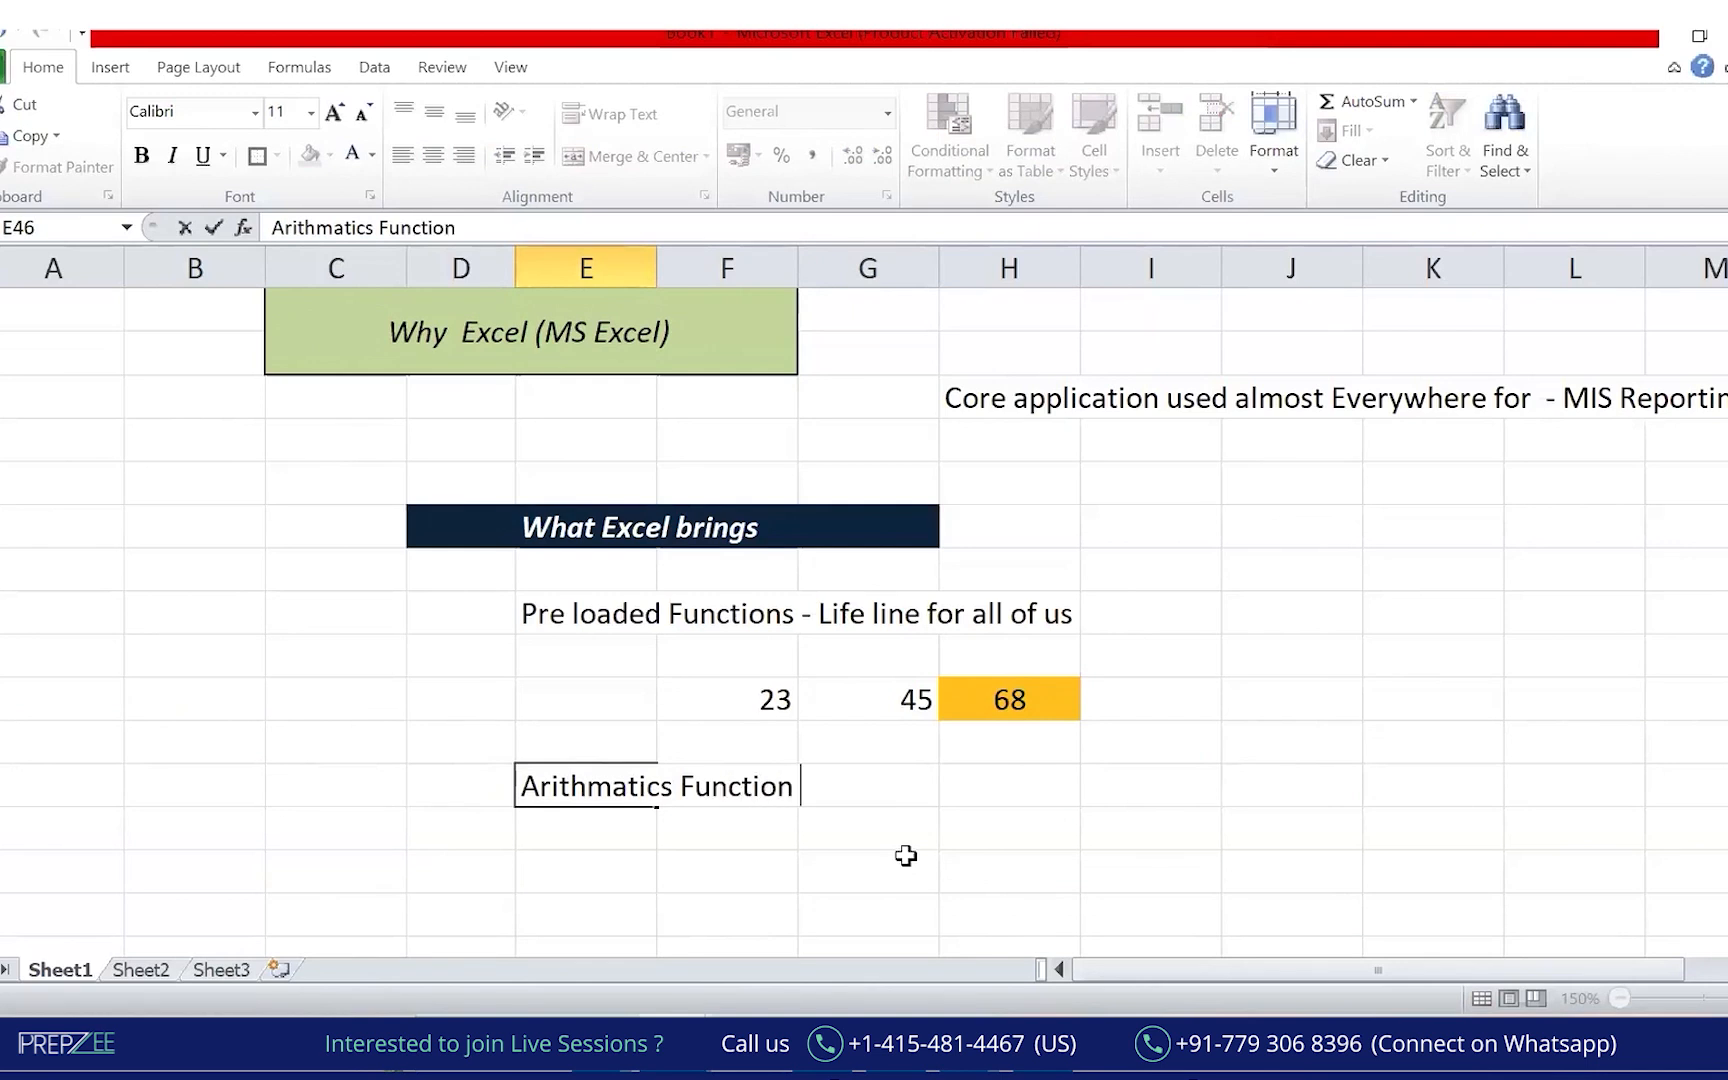
{"action": "key", "text": "Tab"}
{"action": "key", "text": "Tab"}
{"action": "key", "text": "Tab"}
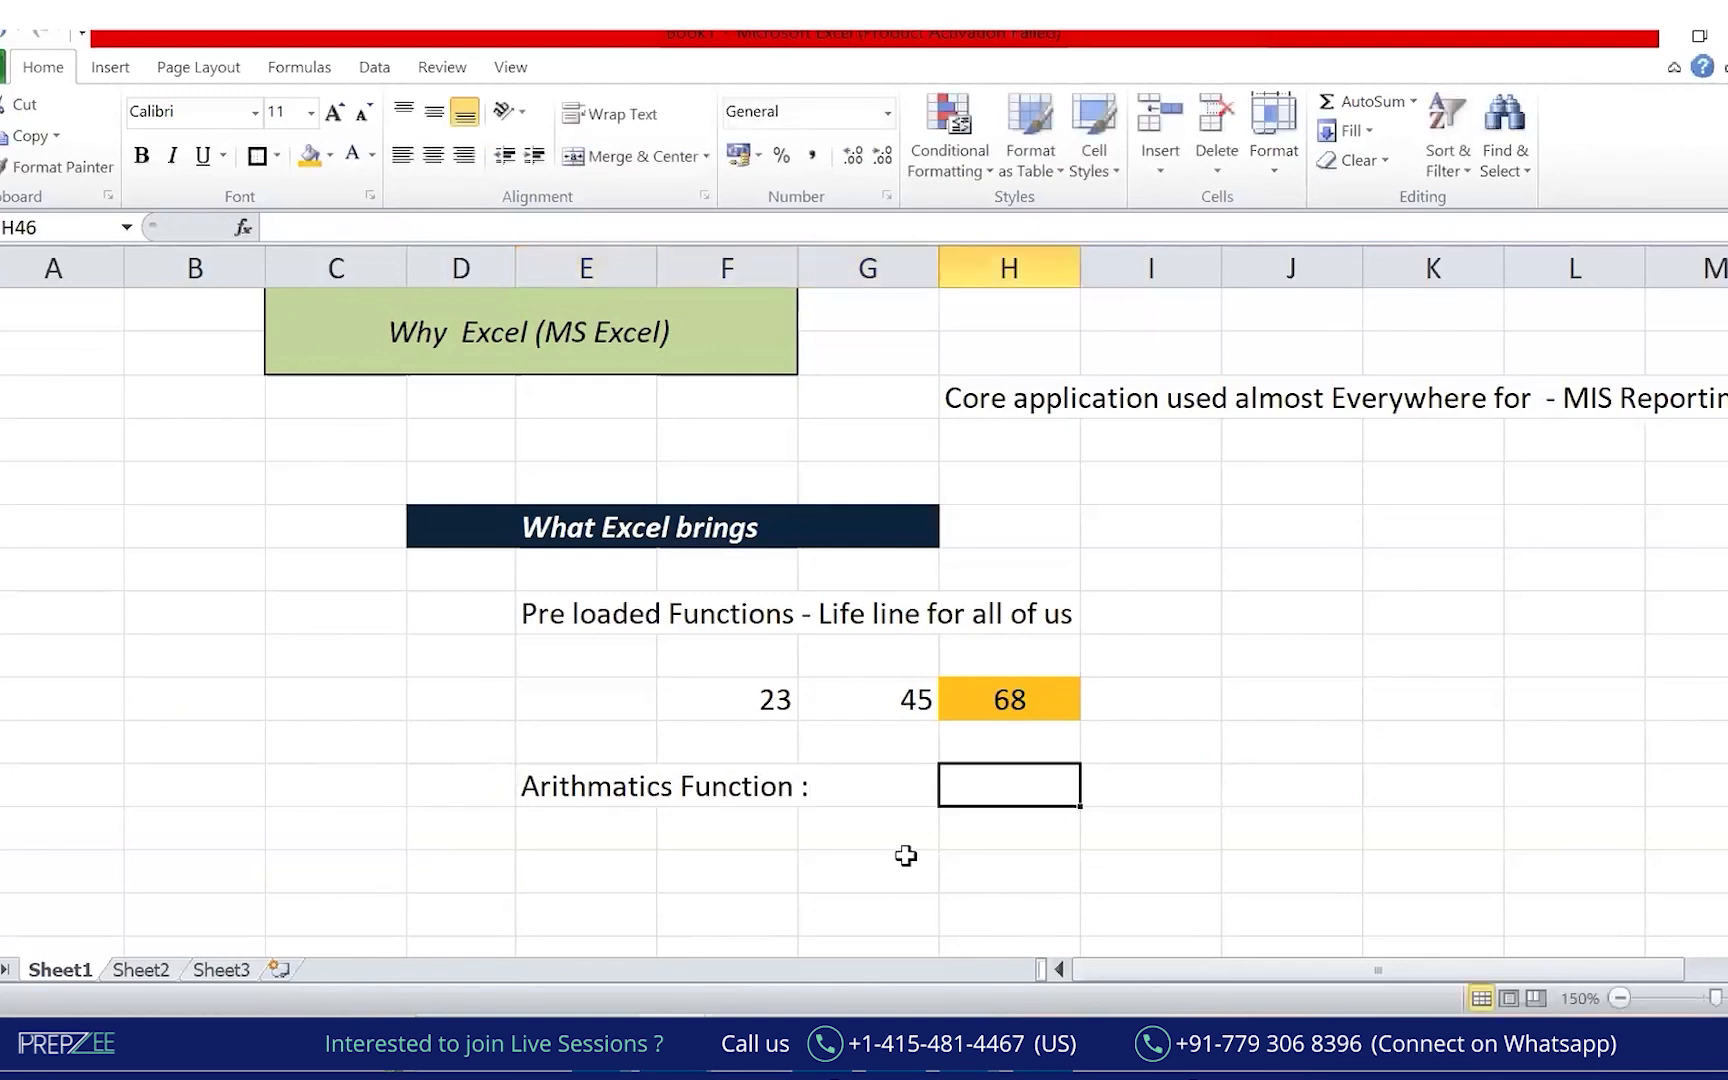
{"action": "type", "text": "Count | Sum | "}
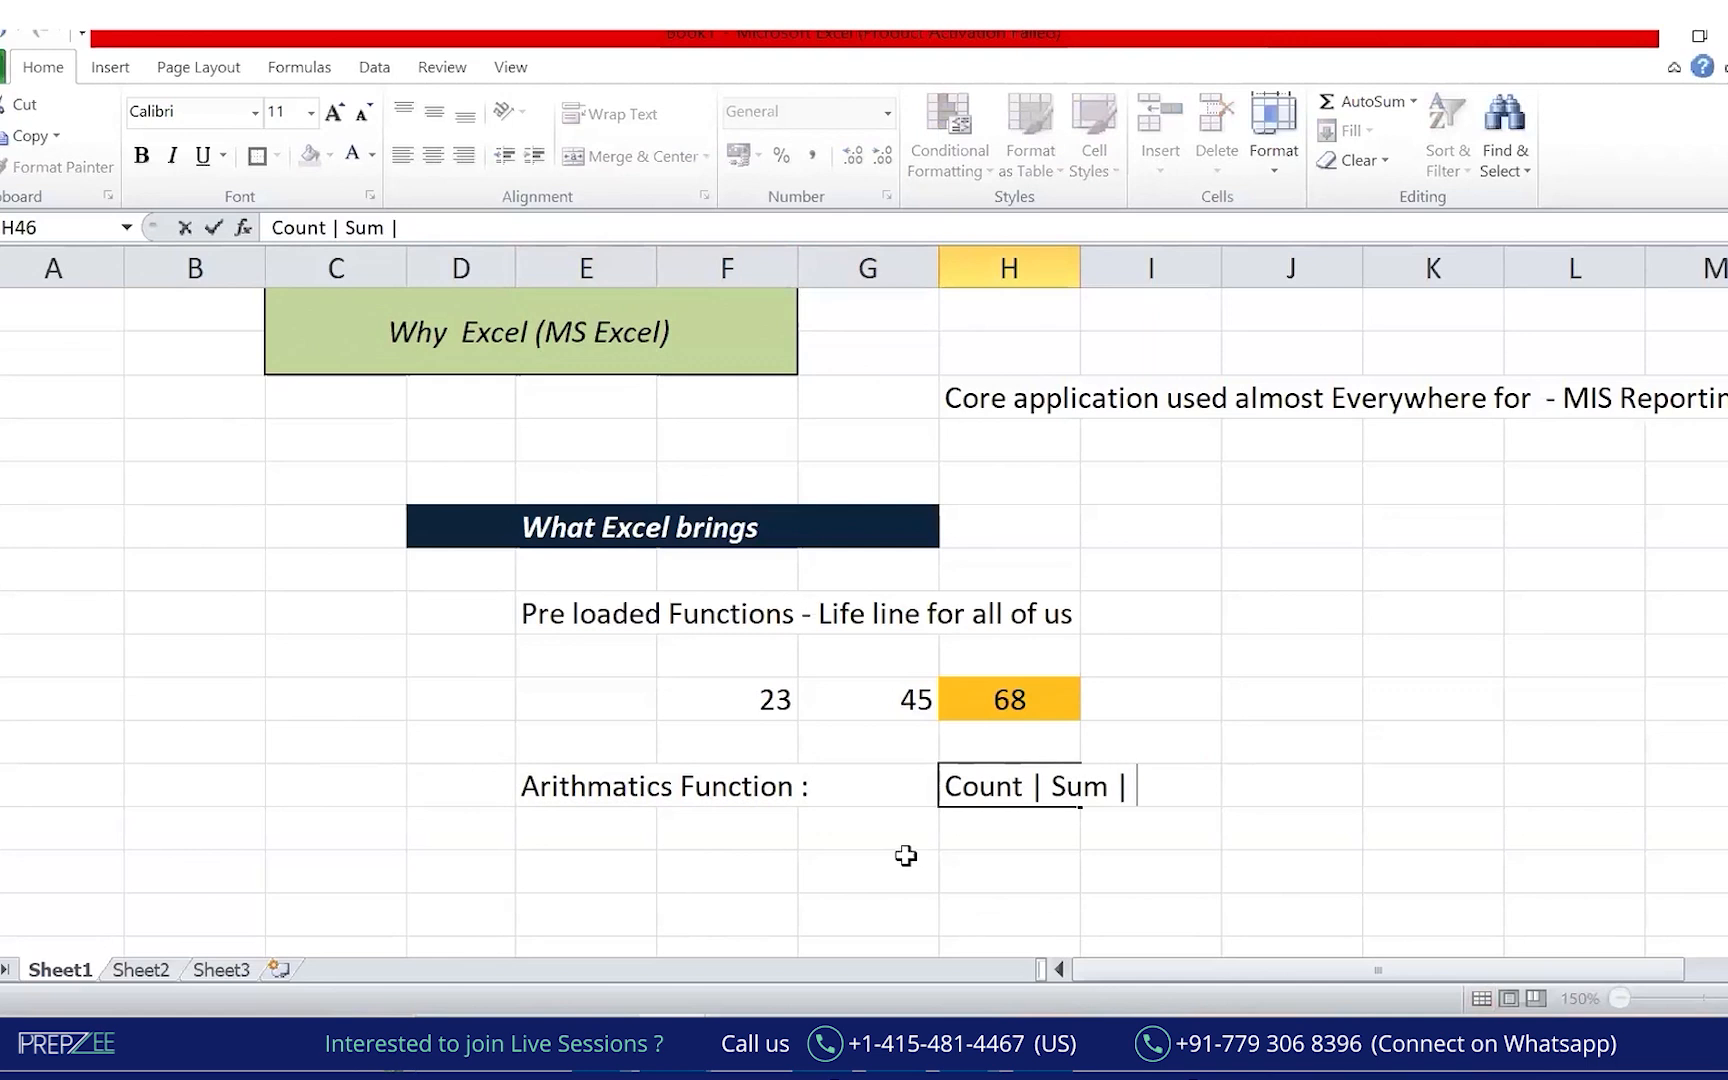
{"action": "type", "text": "Mean and blah blah blah...."}
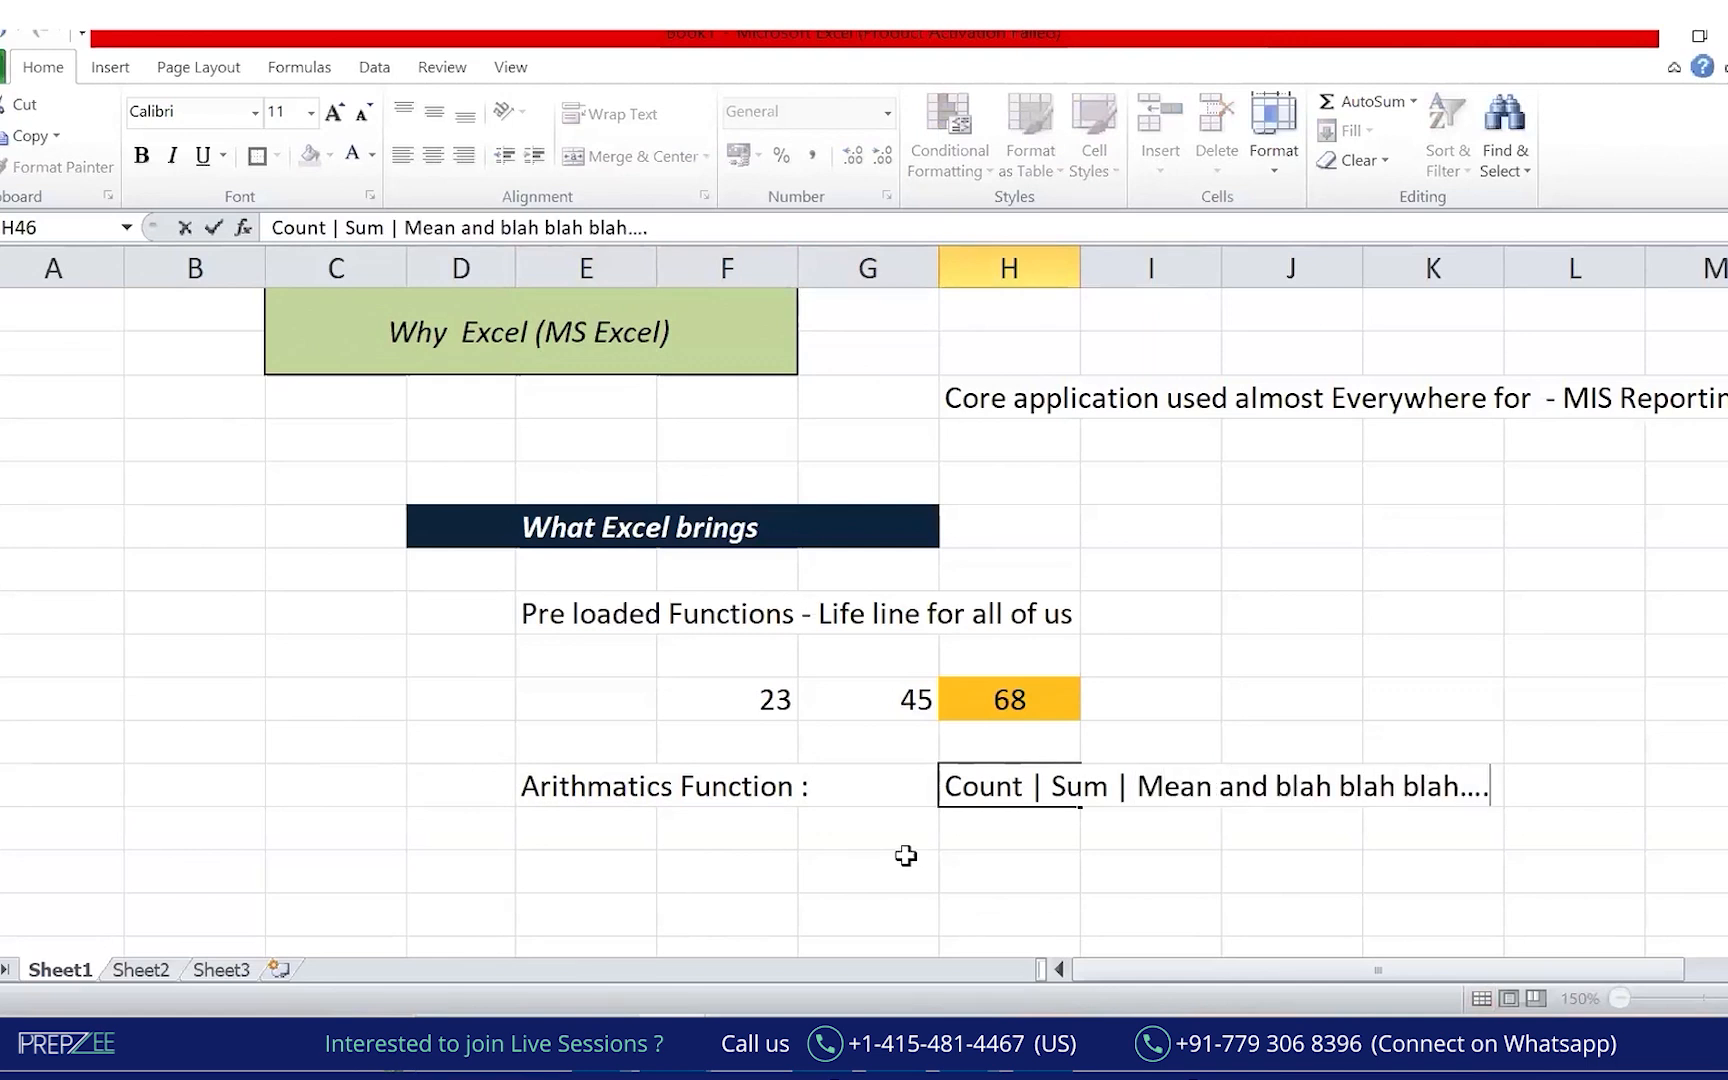
{"action": "type", "text": "."}
{"action": "key", "text": "Return"}
Edit the E46 label to read 'Mathematica/ Arithmatics Function'.
{"action": "key", "text": "Left"}
{"action": "key", "text": "Left"}
{"action": "key", "text": "Left"}
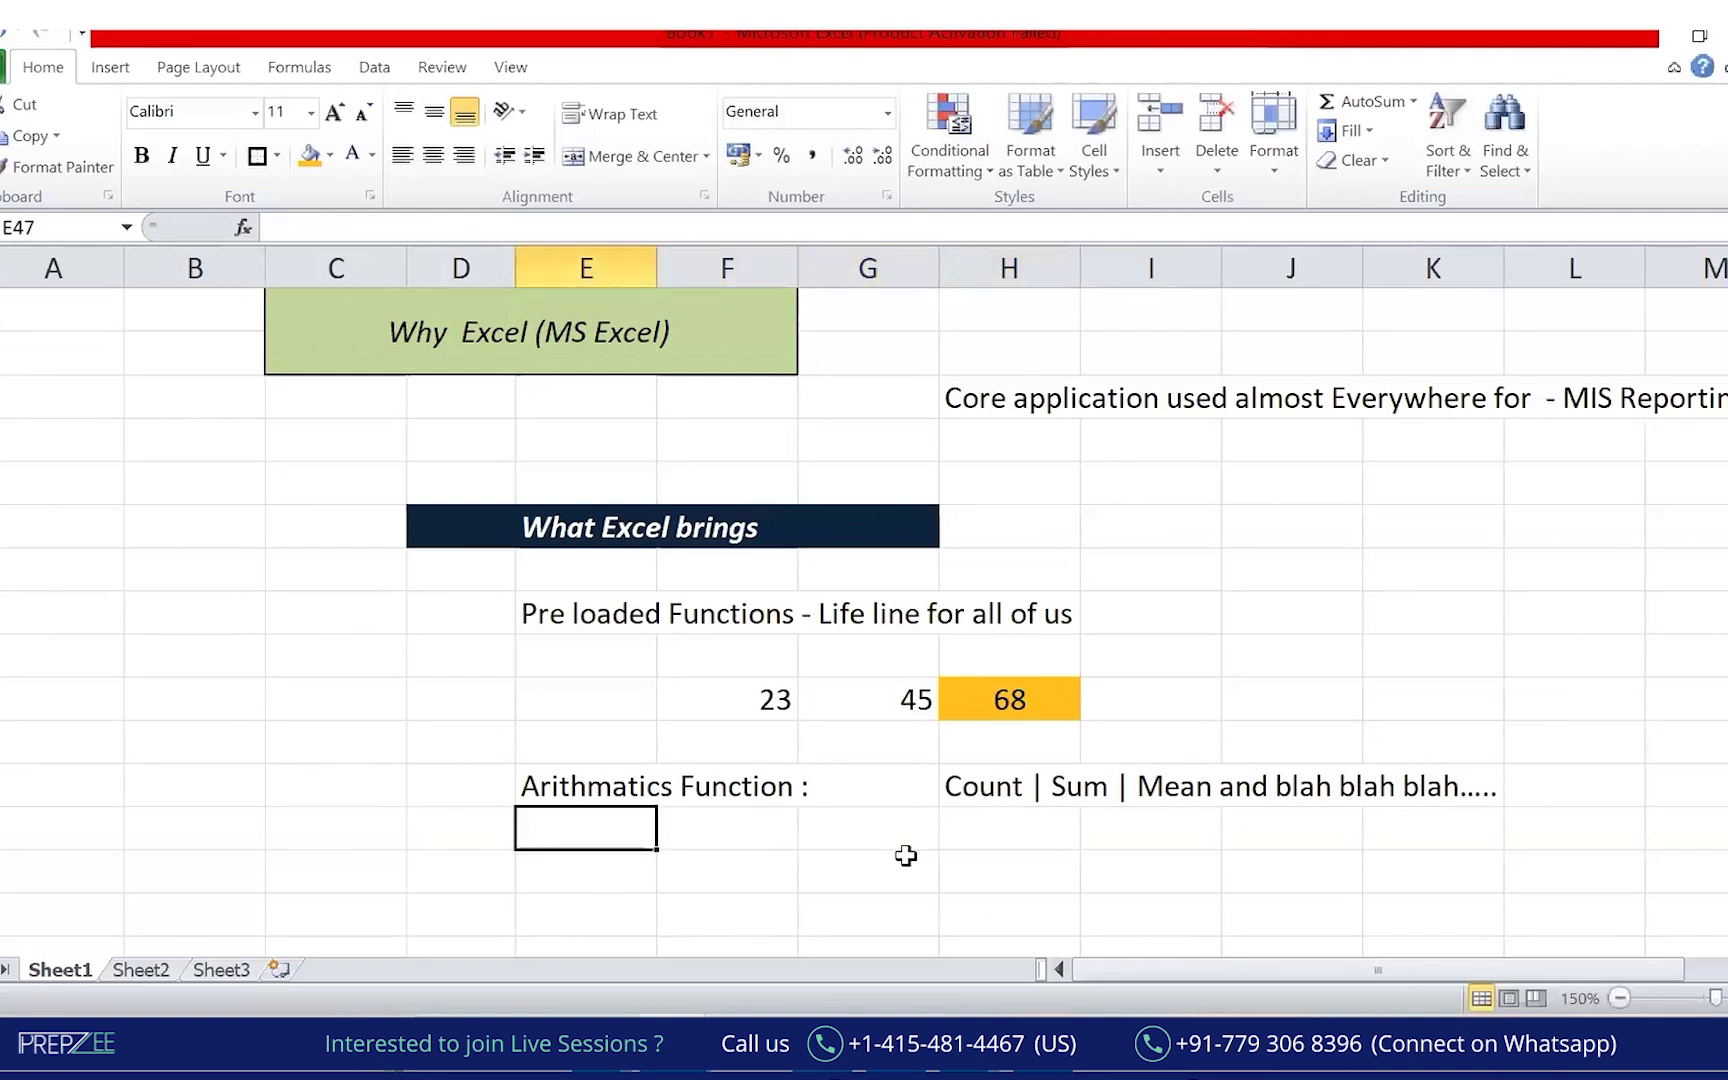
{"action": "key", "text": "Up"}
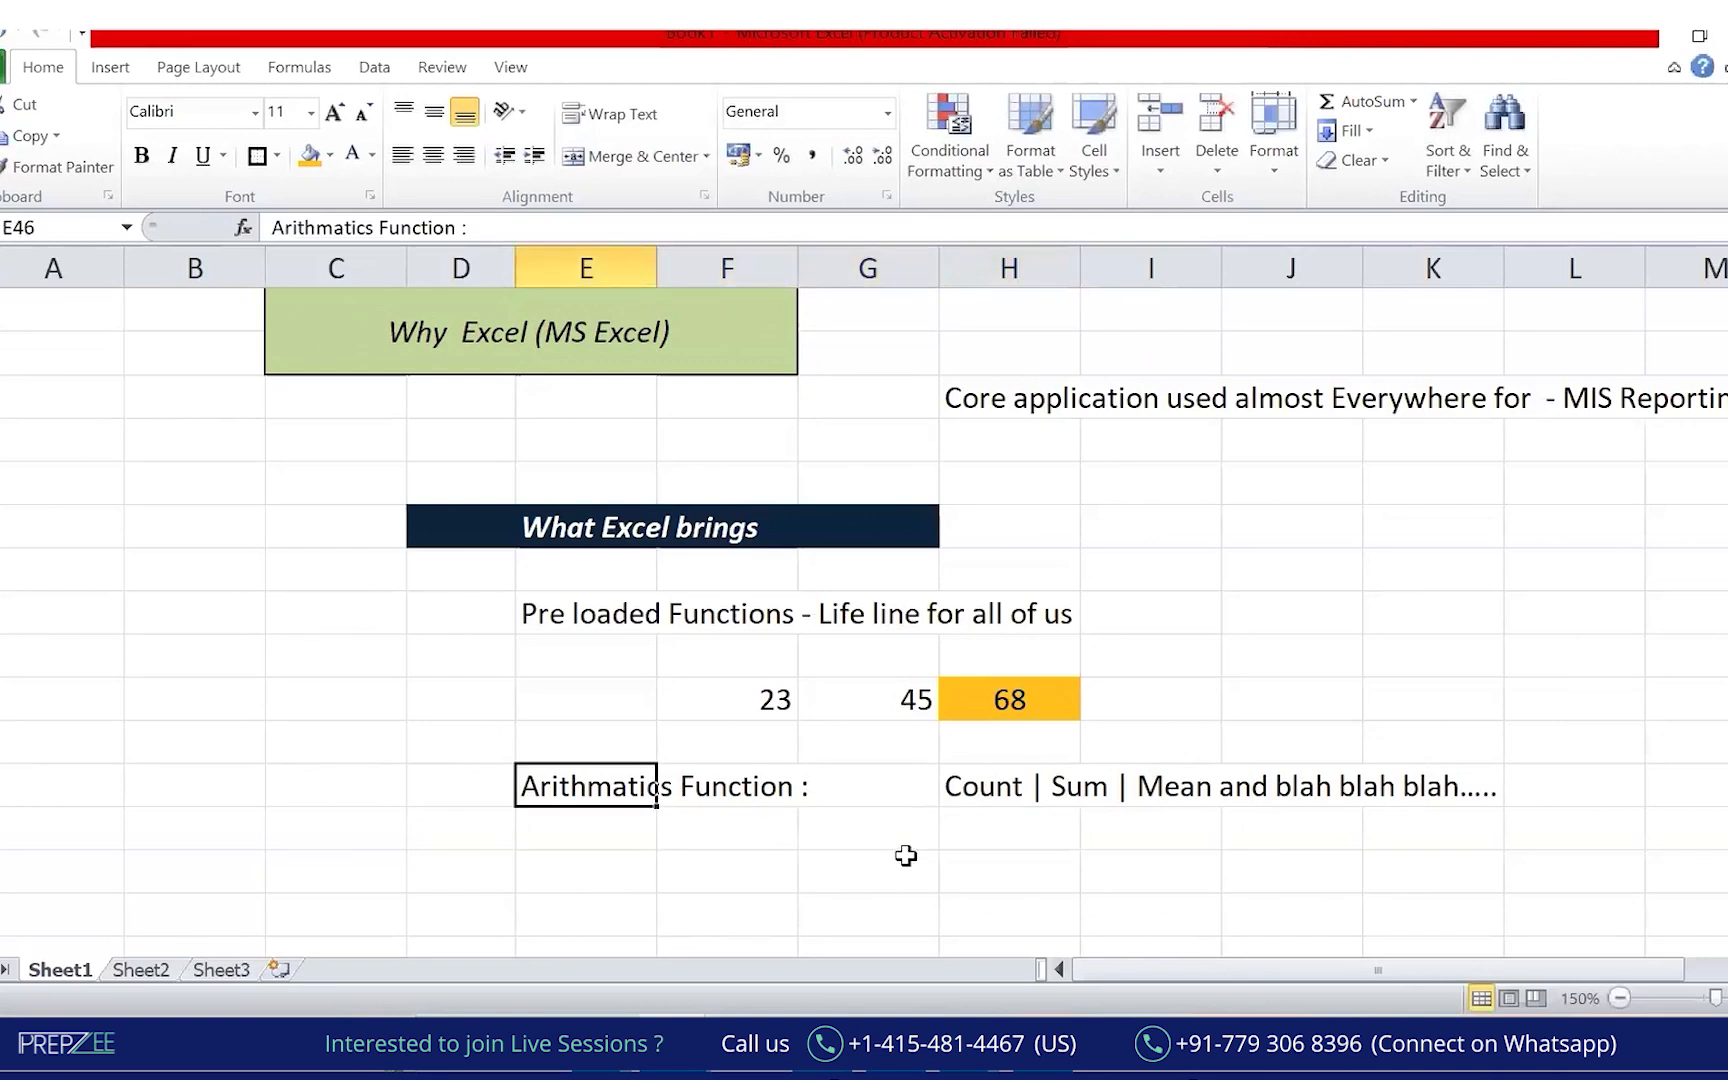
{"action": "left_click", "coordinate": [277, 227]}
{"action": "type", "text": "Mathematica"}
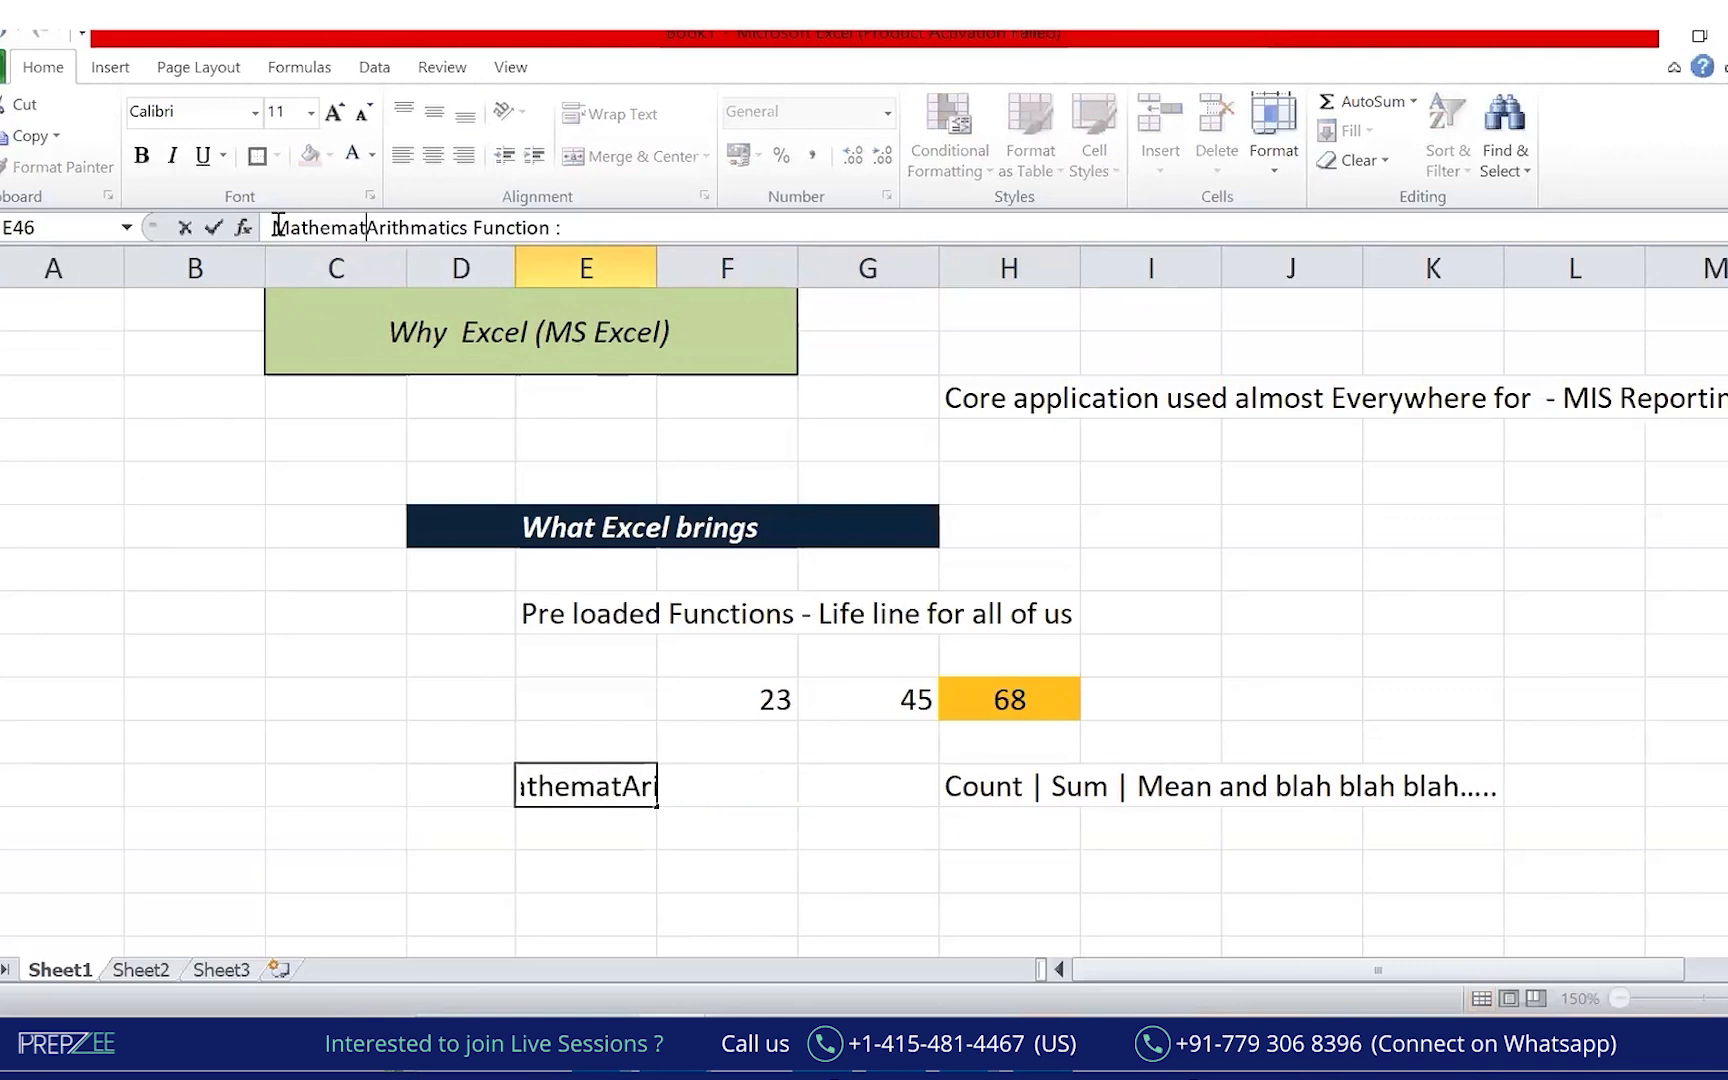
{"action": "type", "text": ";"}
{"action": "key", "text": "BackSpace"}
{"action": "type", "text": "/"}
{"action": "key", "text": "Return"}
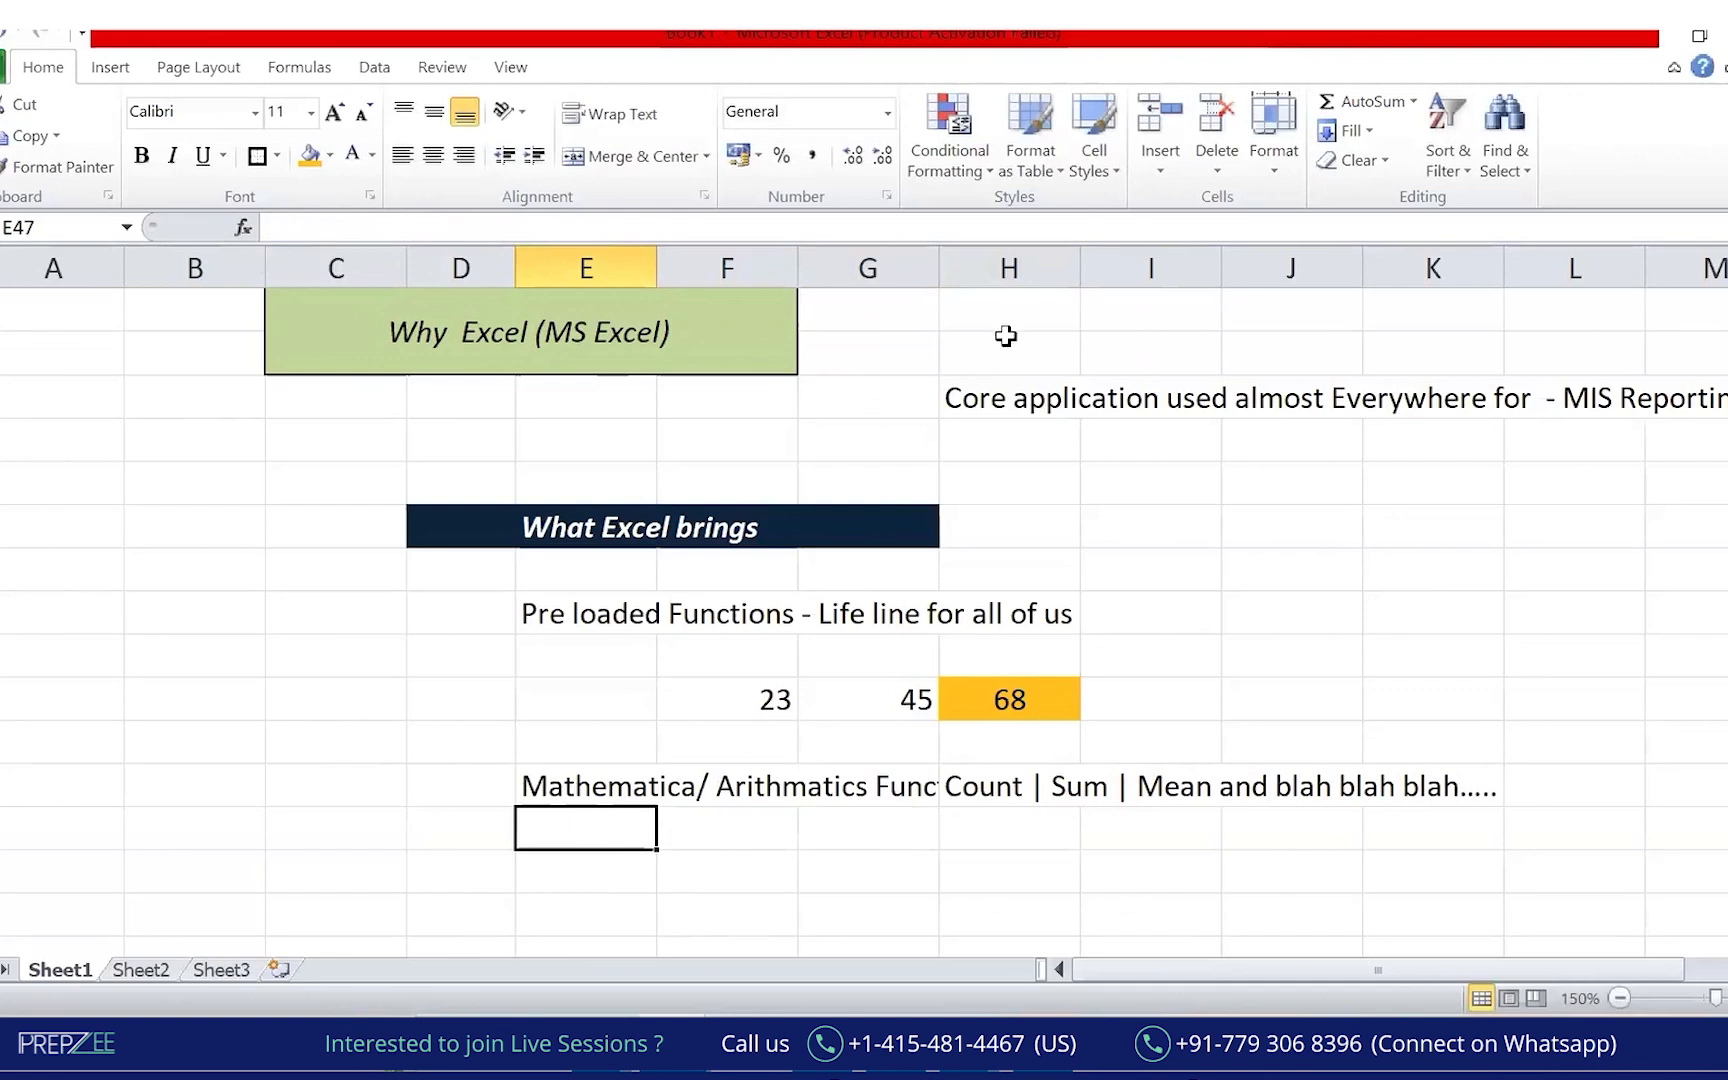
Widen column G and add 'Date and time function', 'Logical function' and 'Advance functions' labels.
{"action": "left_click_drag", "start_coordinate": [939, 268], "coordinate": [1153, 268]}
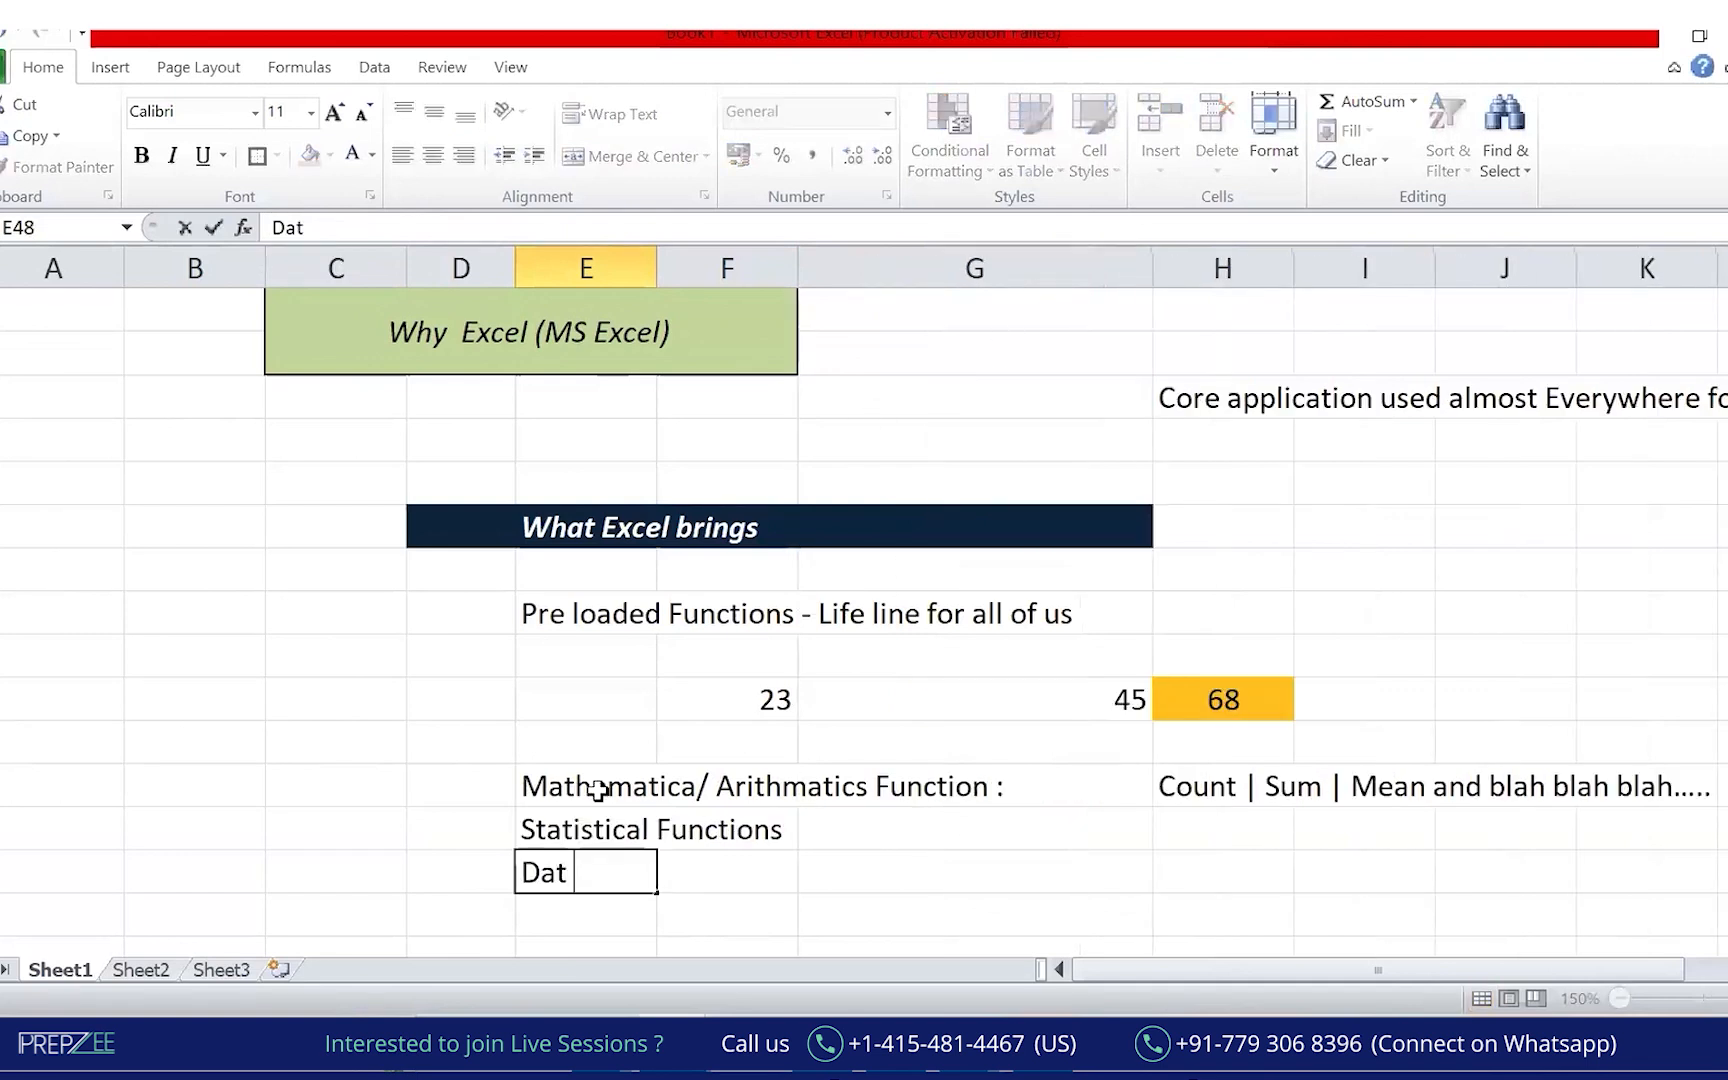
{"action": "type", "text": "e and tim"}
{"action": "key", "text": "BackSpace"}
{"action": "type", "text": "ime related"}
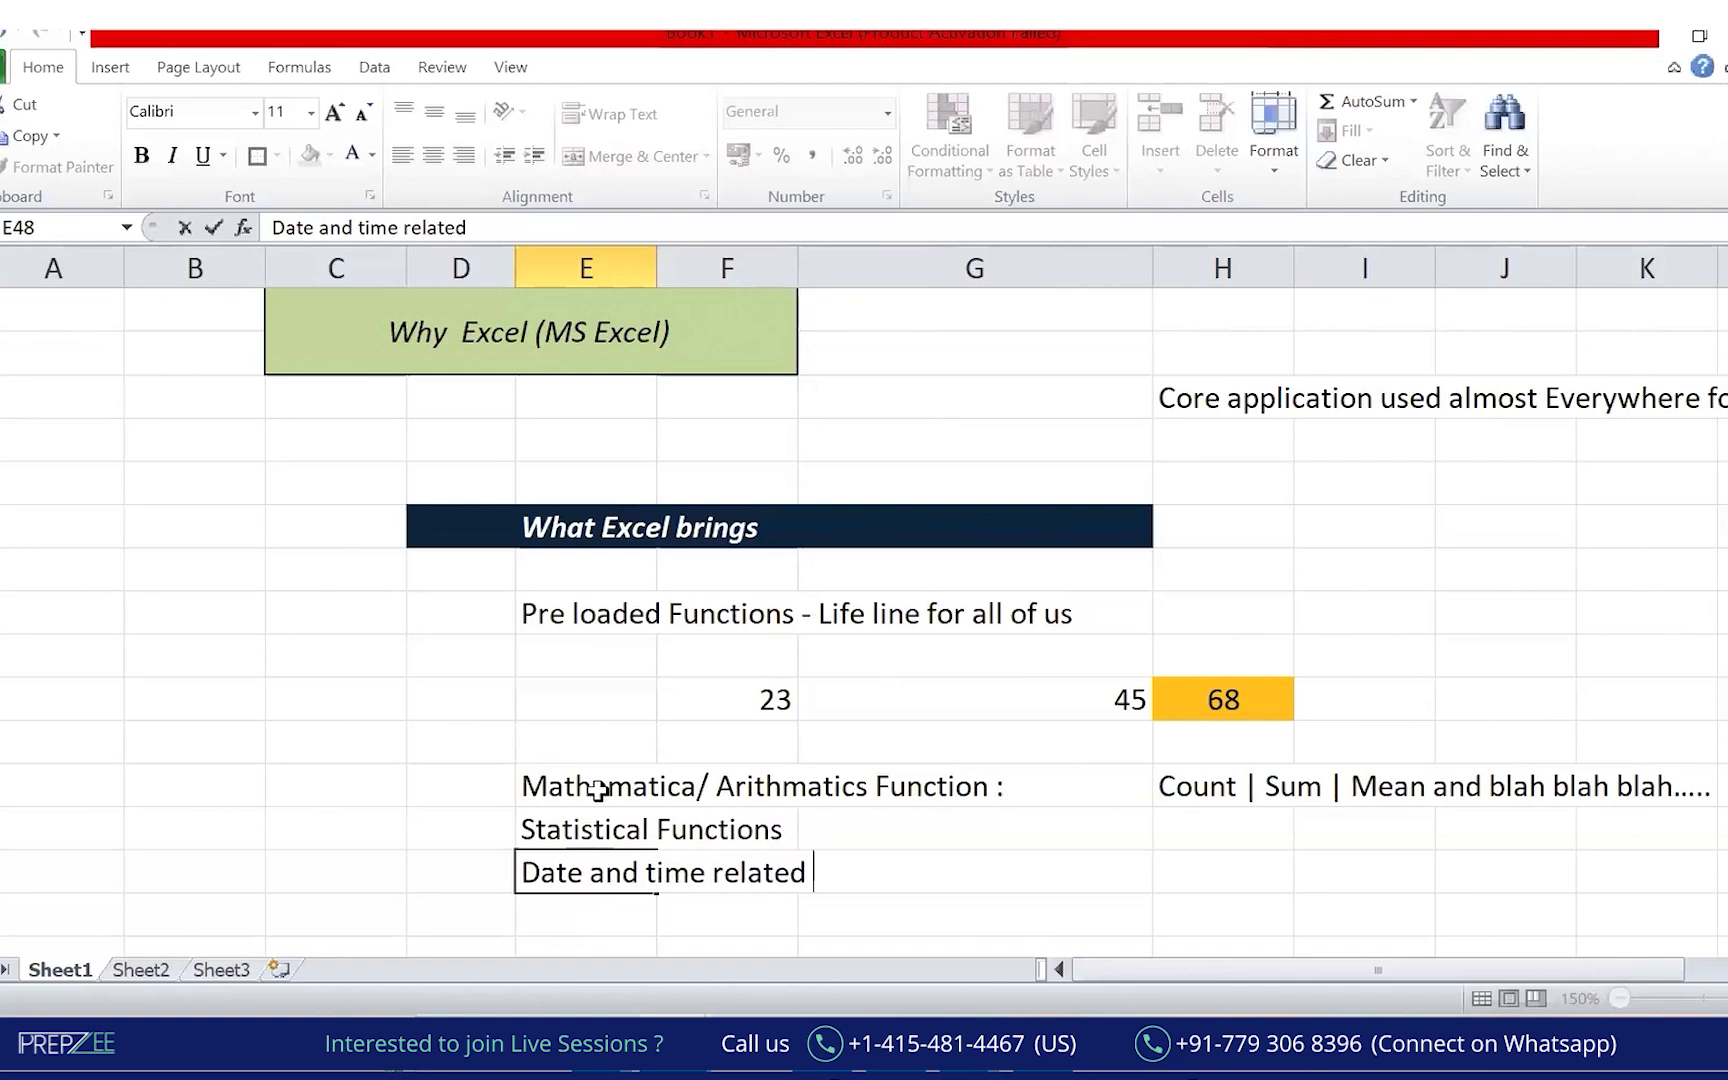
{"action": "key", "text": "BackSpace"}
{"action": "key", "text": "BackSpace"}
{"action": "key", "text": "BackSpace"}
{"action": "key", "text": "BackSpace"}
{"action": "key", "text": "BackSpace"}
{"action": "key", "text": "BackSpace"}
{"action": "key", "text": "BackSpace"}
{"action": "type", "text": "func"}
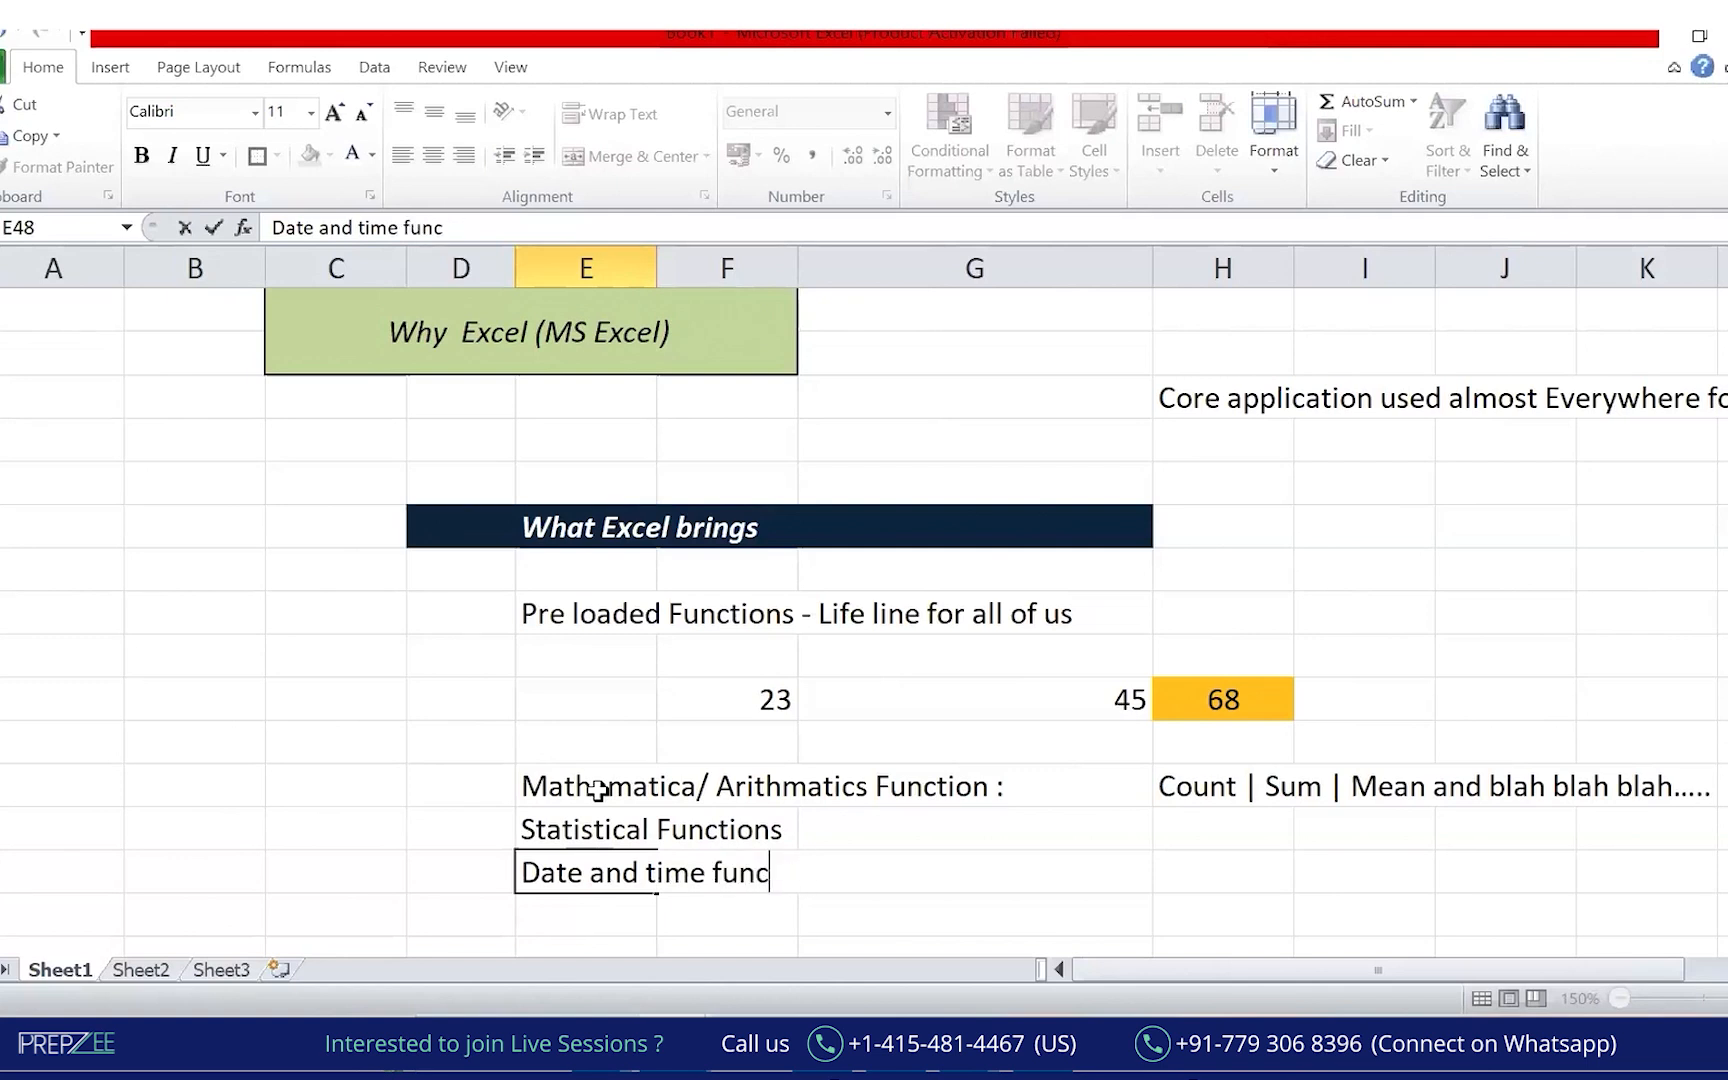
{"action": "type", "text": "tion"}
{"action": "key", "text": "Return"}
{"action": "type", "text": "Logical function"}
{"action": "key", "text": "Return"}
{"action": "type", "text": "Advance functions ....."}
{"action": "key", "text": "Return"}
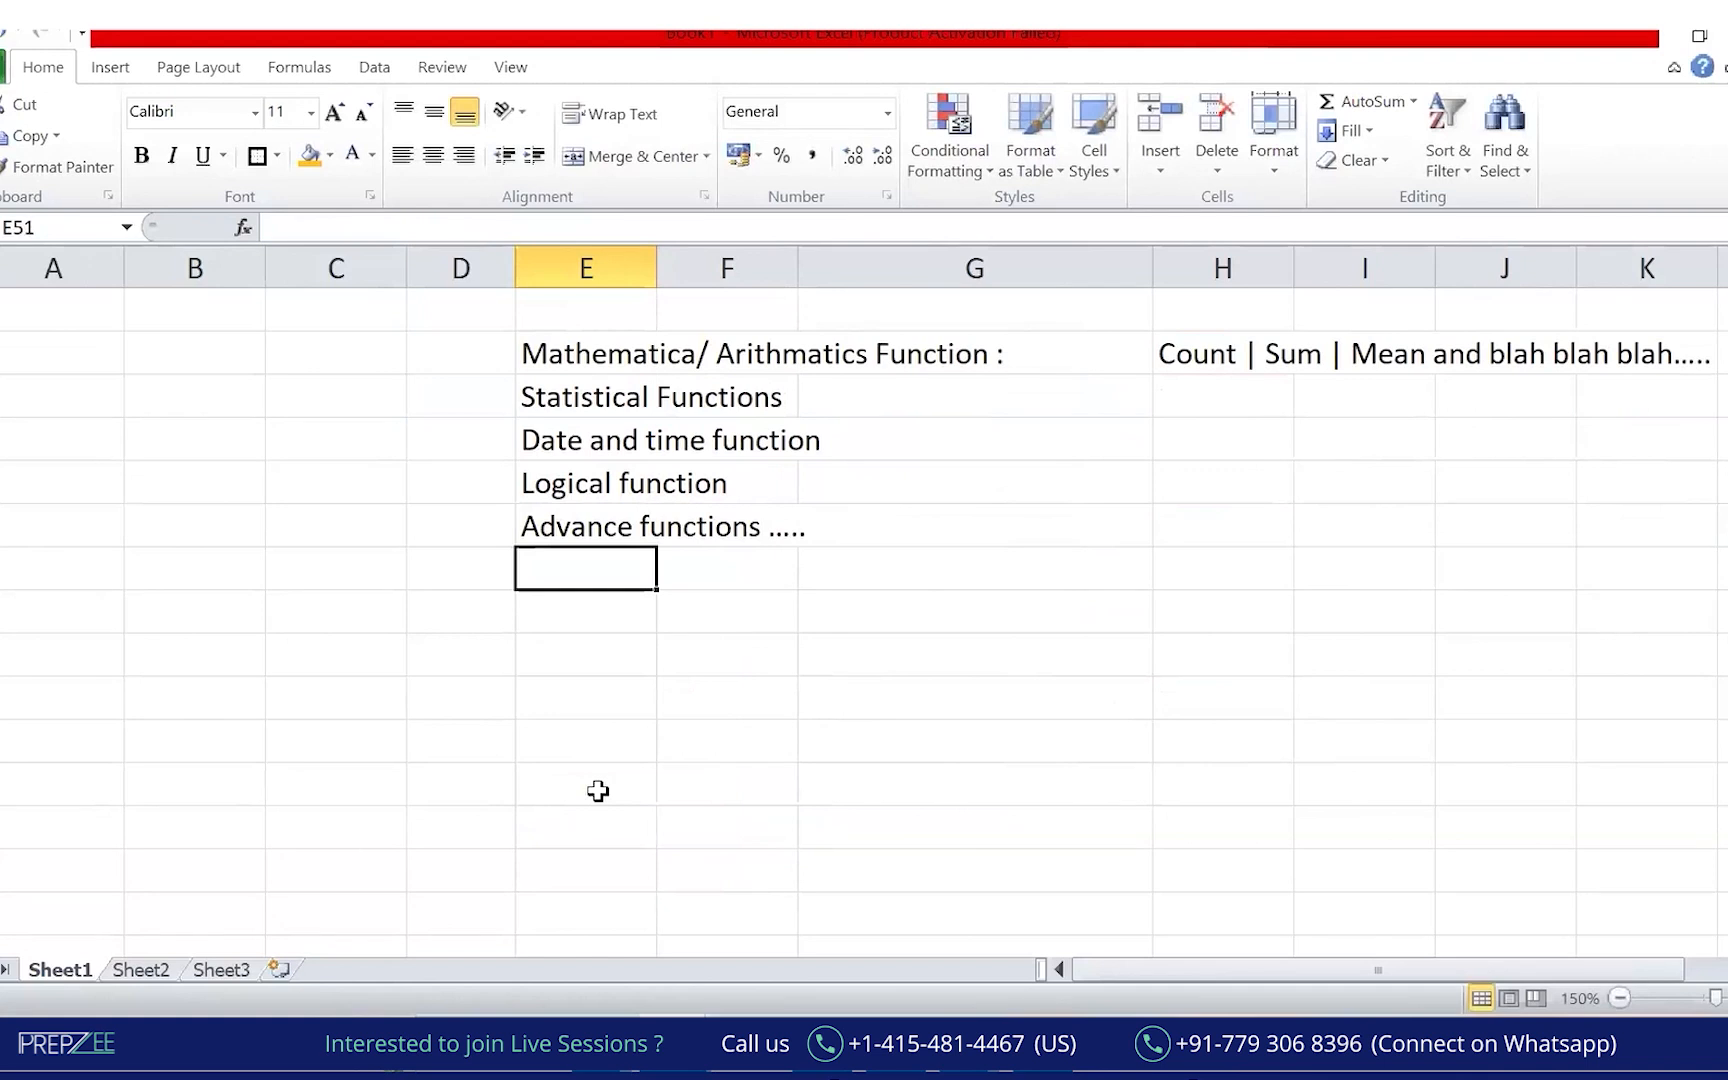
Select the category rows E46:G50 and handwrite a circled '1000s' note beside them.
{"action": "left_click_drag", "start_coordinate": [544, 339], "coordinate": [1030, 528]}
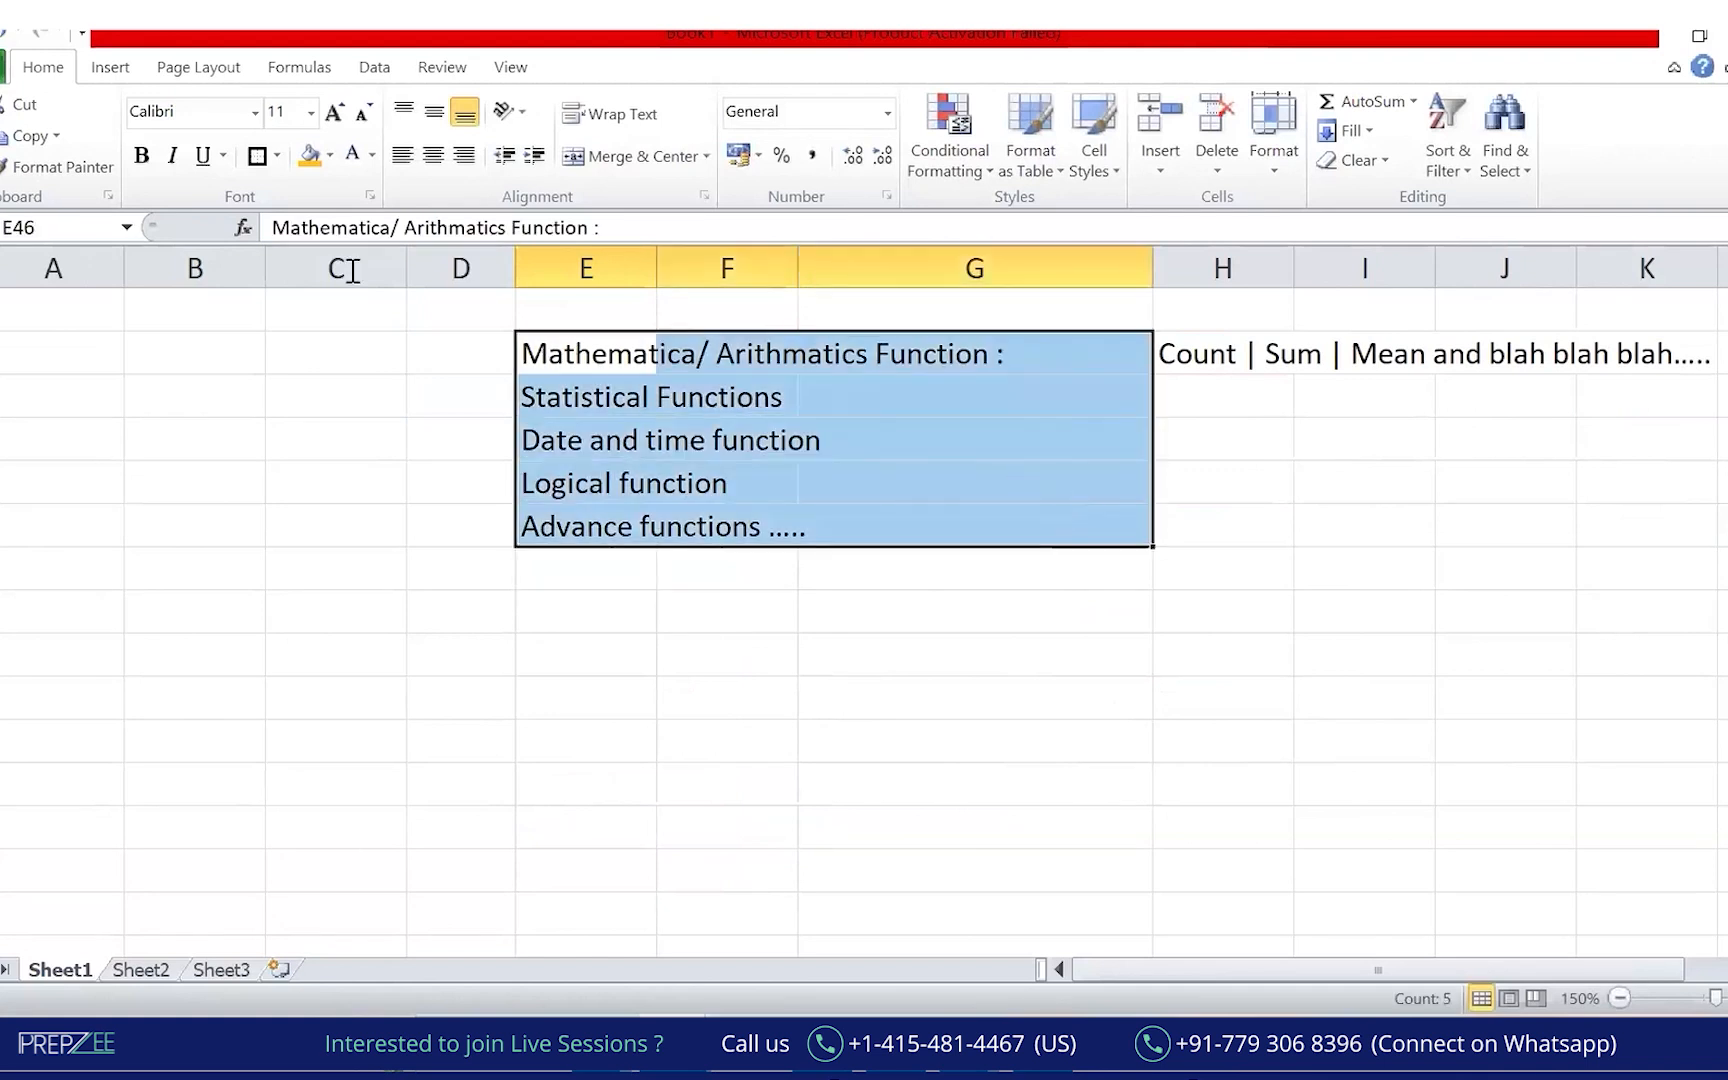
{"action": "left_click", "coordinate": [884, 151]}
{"action": "left_click_drag", "start_coordinate": [120, 388], "coordinate": [132, 455]}
{"action": "left_click_drag", "start_coordinate": [146, 404], "coordinate": [177, 378]}
{"action": "left_click", "coordinate": [177, 384]}
{"action": "left_click_drag", "start_coordinate": [209, 379], "coordinate": [200, 408]}
{"action": "left_click_drag", "start_coordinate": [116, 484], "coordinate": [188, 433]}
{"action": "left_click_drag", "start_coordinate": [113, 498], "coordinate": [202, 433]}
{"action": "mouse_move", "coordinate": [272, 332]}
{"action": "left_mouse_down"}
{"action": "mouse_move", "coordinate": [177, 258]}
{"action": "mouse_move", "coordinate": [184, 330]}
{"action": "left_mouse_up"}
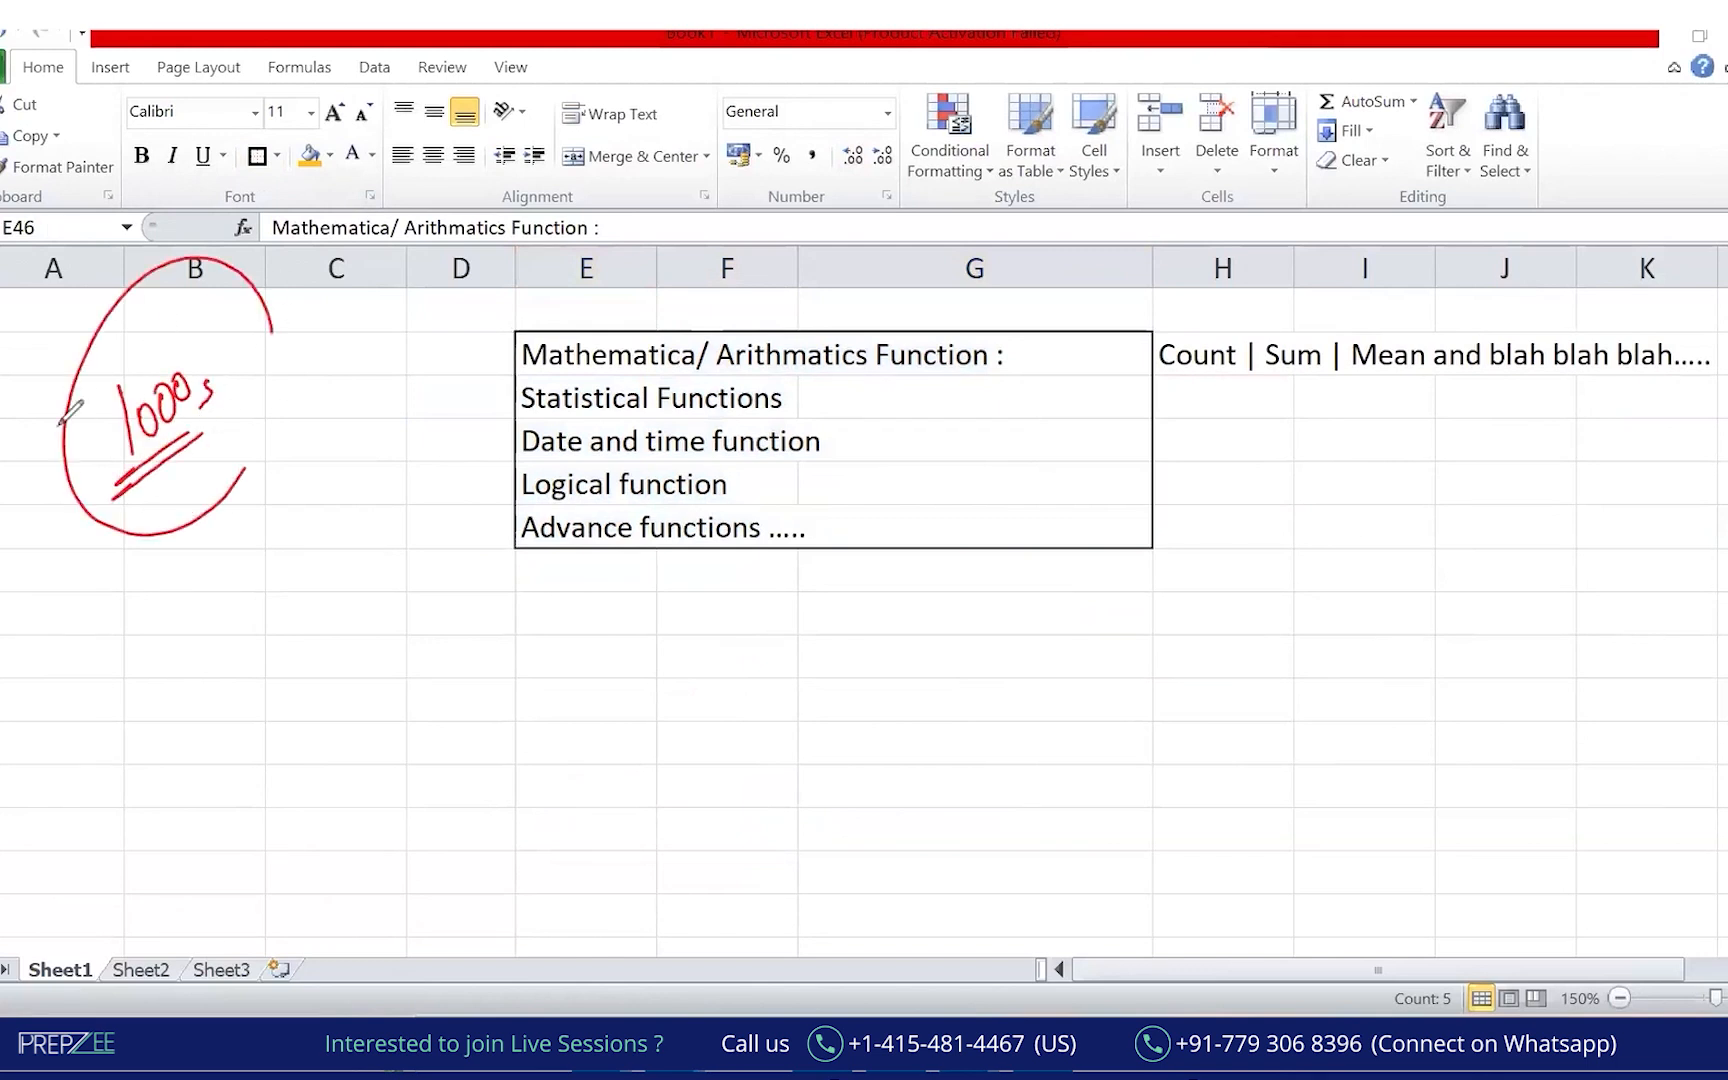
Draw two ink arrows from '1000s' to the list and circle the arithmetic row.
{"action": "left_click_drag", "start_coordinate": [288, 361], "coordinate": [476, 353]}
{"action": "left_click_drag", "start_coordinate": [448, 346], "coordinate": [477, 353]}
{"action": "left_click_drag", "start_coordinate": [477, 354], "coordinate": [421, 379]}
{"action": "left_click_drag", "start_coordinate": [311, 425], "coordinate": [468, 409]}
{"action": "left_click_drag", "start_coordinate": [449, 399], "coordinate": [468, 409]}
{"action": "left_click_drag", "start_coordinate": [468, 411], "coordinate": [456, 421]}
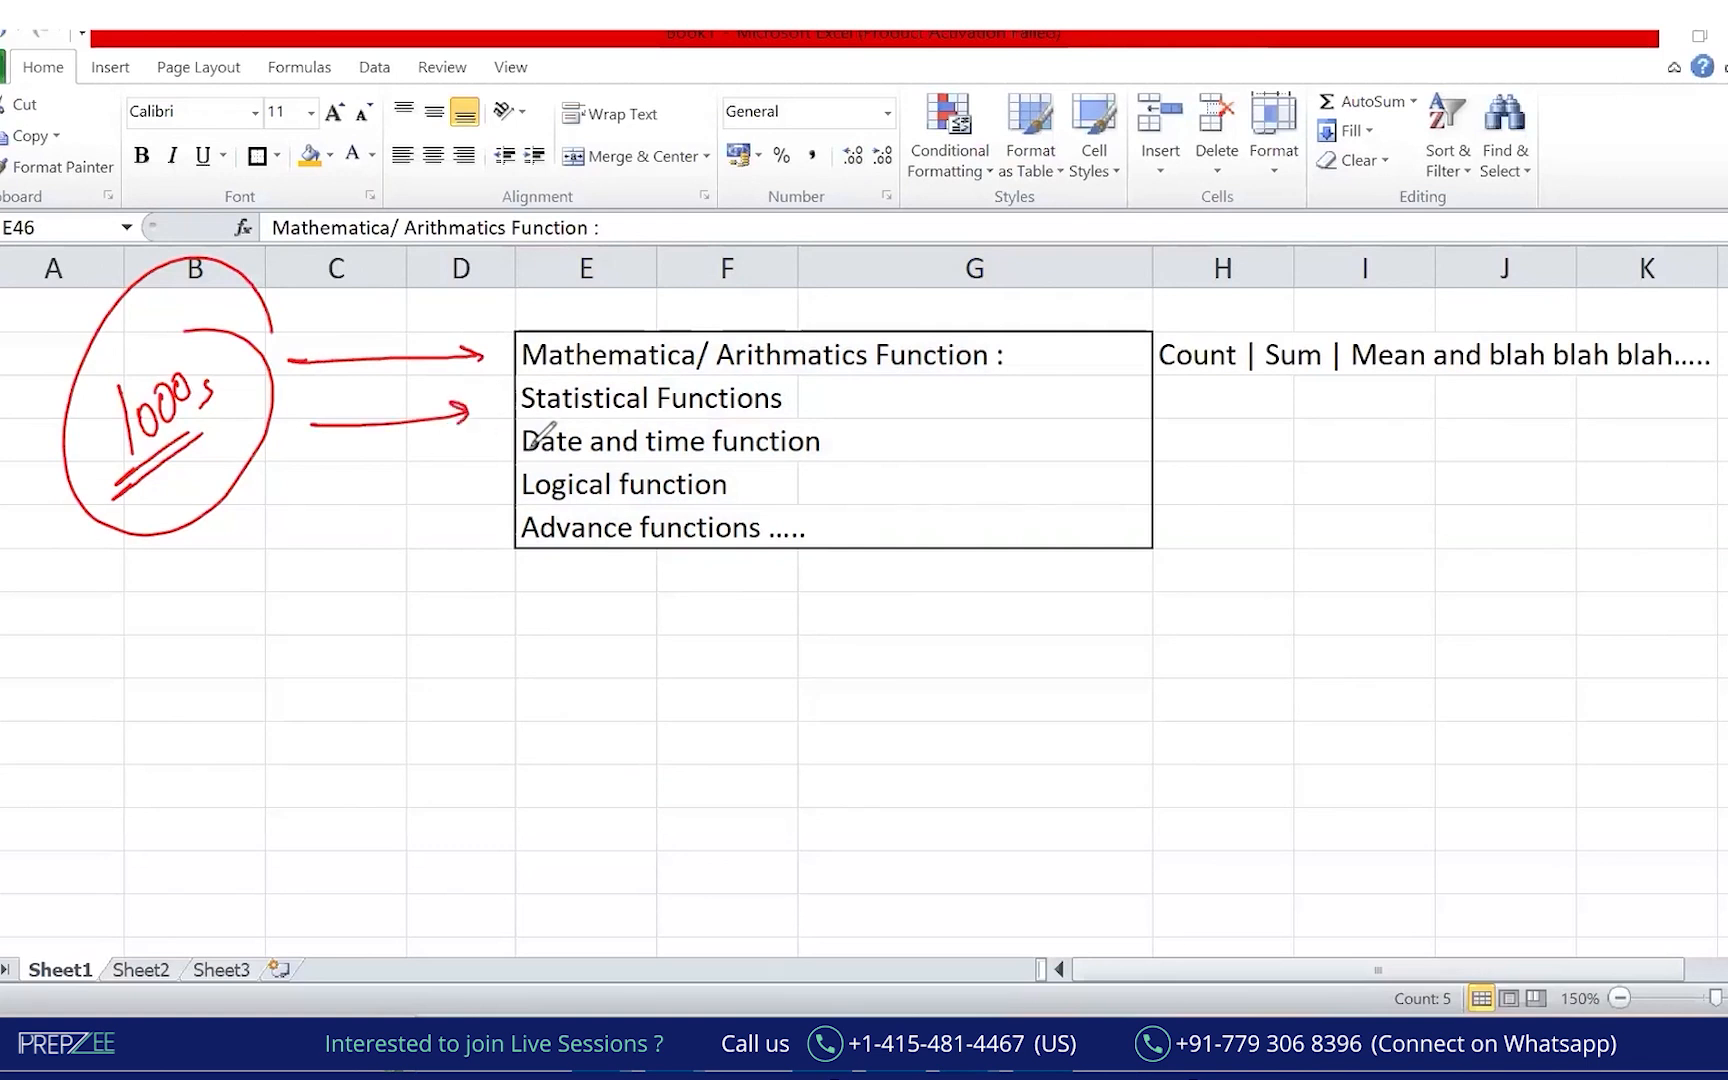
{"action": "mouse_move", "coordinate": [568, 377]}
{"action": "left_mouse_down"}
{"action": "mouse_move", "coordinate": [574, 293]}
{"action": "mouse_move", "coordinate": [395, 345]}
{"action": "left_mouse_up"}
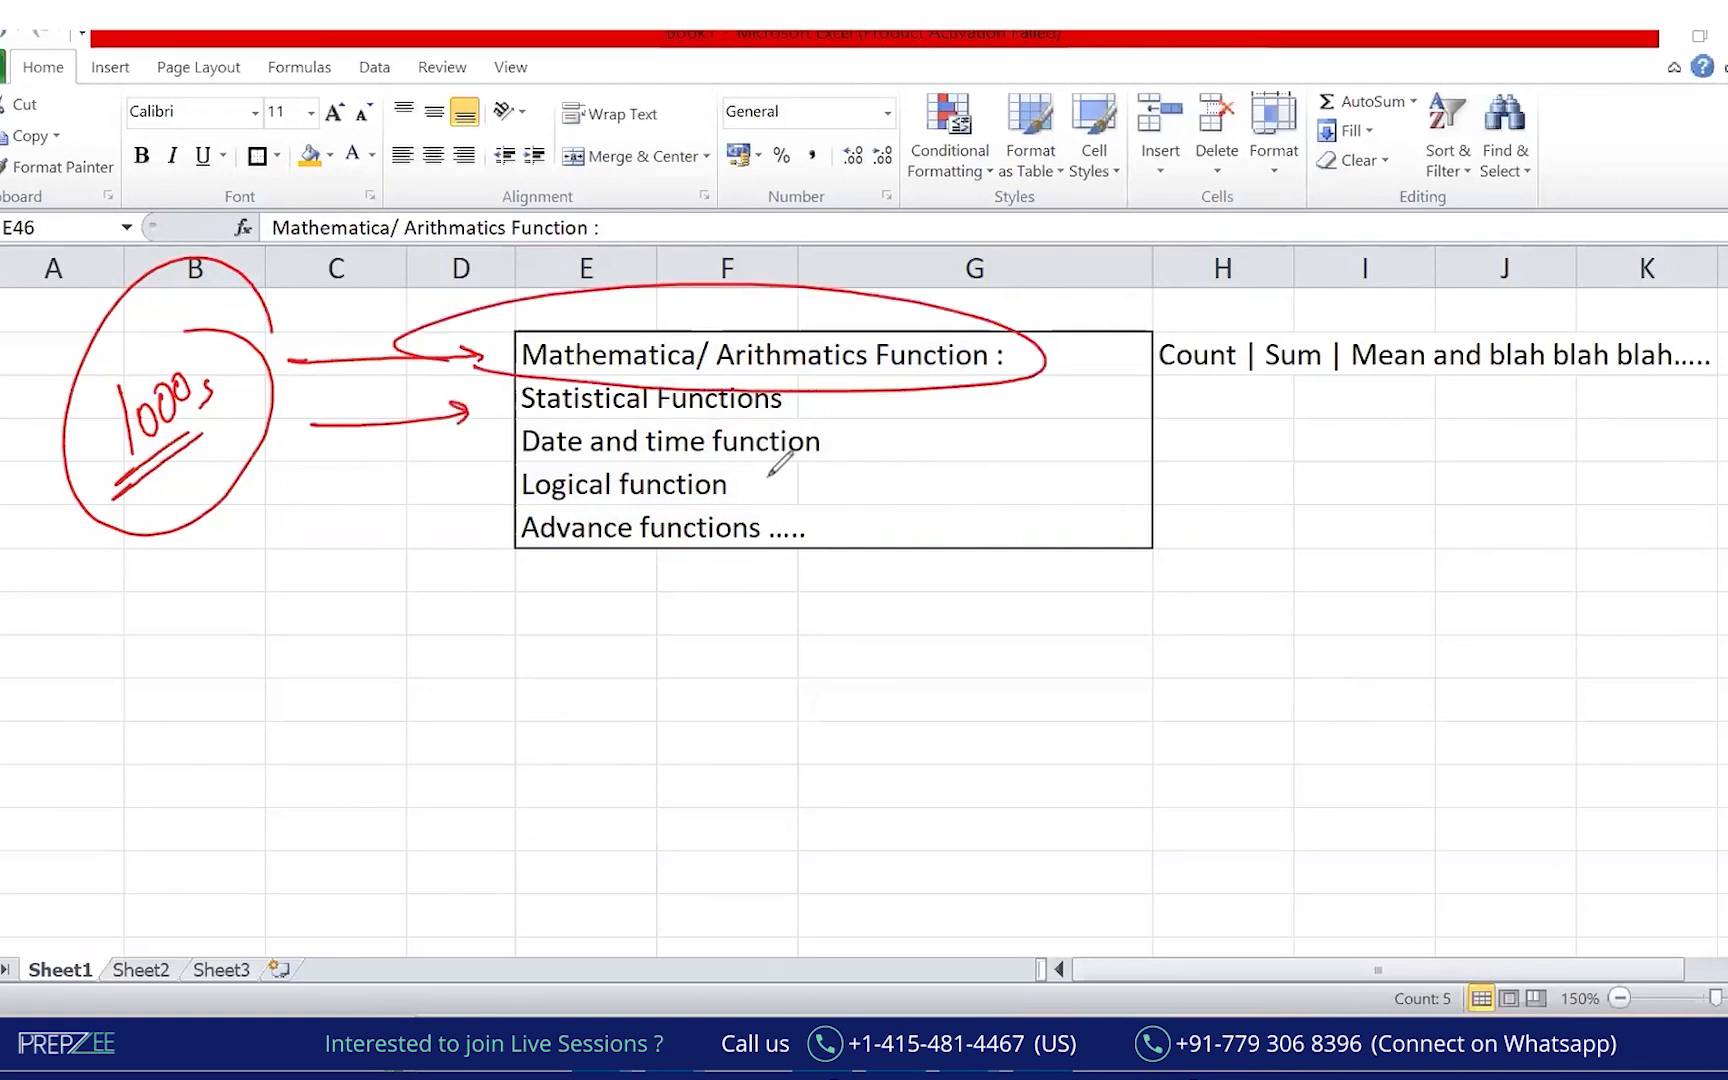
Underline the statistical, date-time, logical and advanced entries and loop around the arithmetic row.
{"action": "left_click_drag", "start_coordinate": [521, 406], "coordinate": [847, 420]}
{"action": "left_click_drag", "start_coordinate": [499, 453], "coordinate": [890, 452]}
{"action": "left_click_drag", "start_coordinate": [490, 496], "coordinate": [797, 488]}
{"action": "left_click_drag", "start_coordinate": [465, 561], "coordinate": [842, 559]}
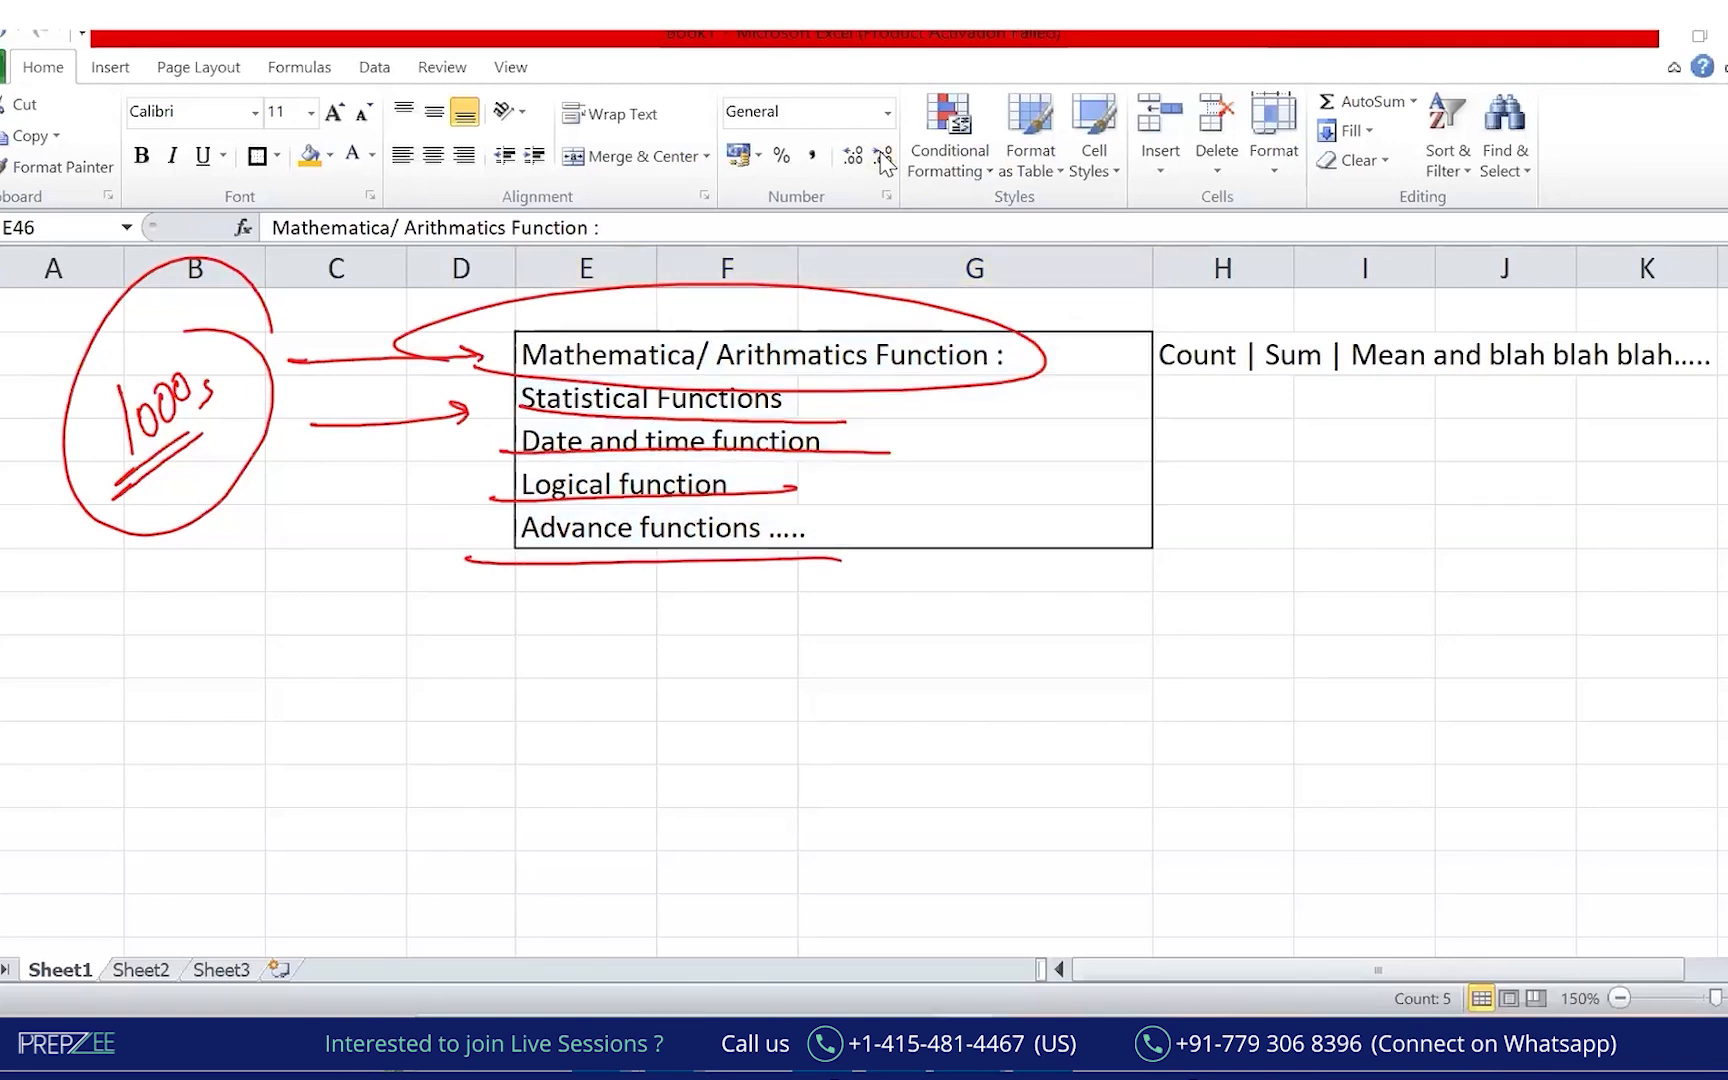
{"action": "mouse_move", "coordinate": [560, 418]}
{"action": "left_mouse_down"}
{"action": "mouse_move", "coordinate": [460, 318]}
{"action": "mouse_move", "coordinate": [590, 322]}
{"action": "left_mouse_up"}
{"action": "mouse_move", "coordinate": [728, 378]}
{"action": "left_mouse_down"}
{"action": "mouse_move", "coordinate": [945, 325]}
{"action": "mouse_move", "coordinate": [650, 302]}
{"action": "left_mouse_up"}
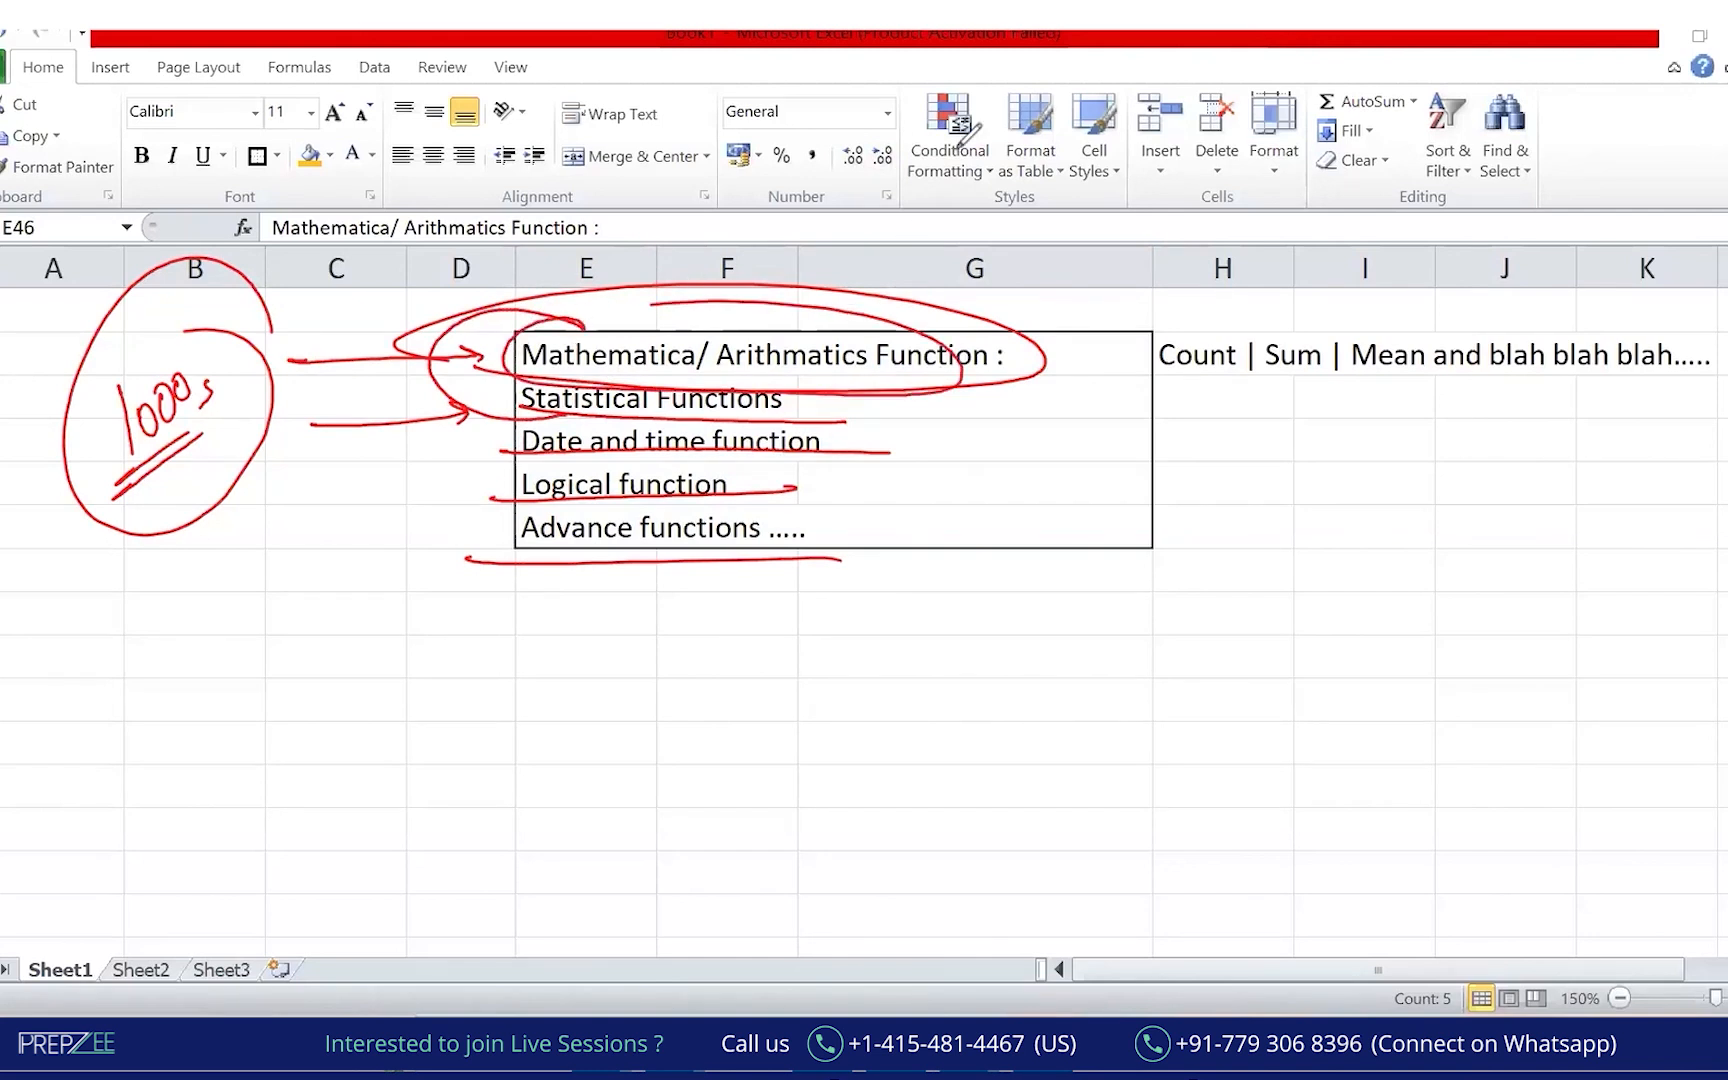
Clear the ink and move the category block E46:G50 down to start at E53.
{"action": "left_click", "coordinate": [958, 149]}
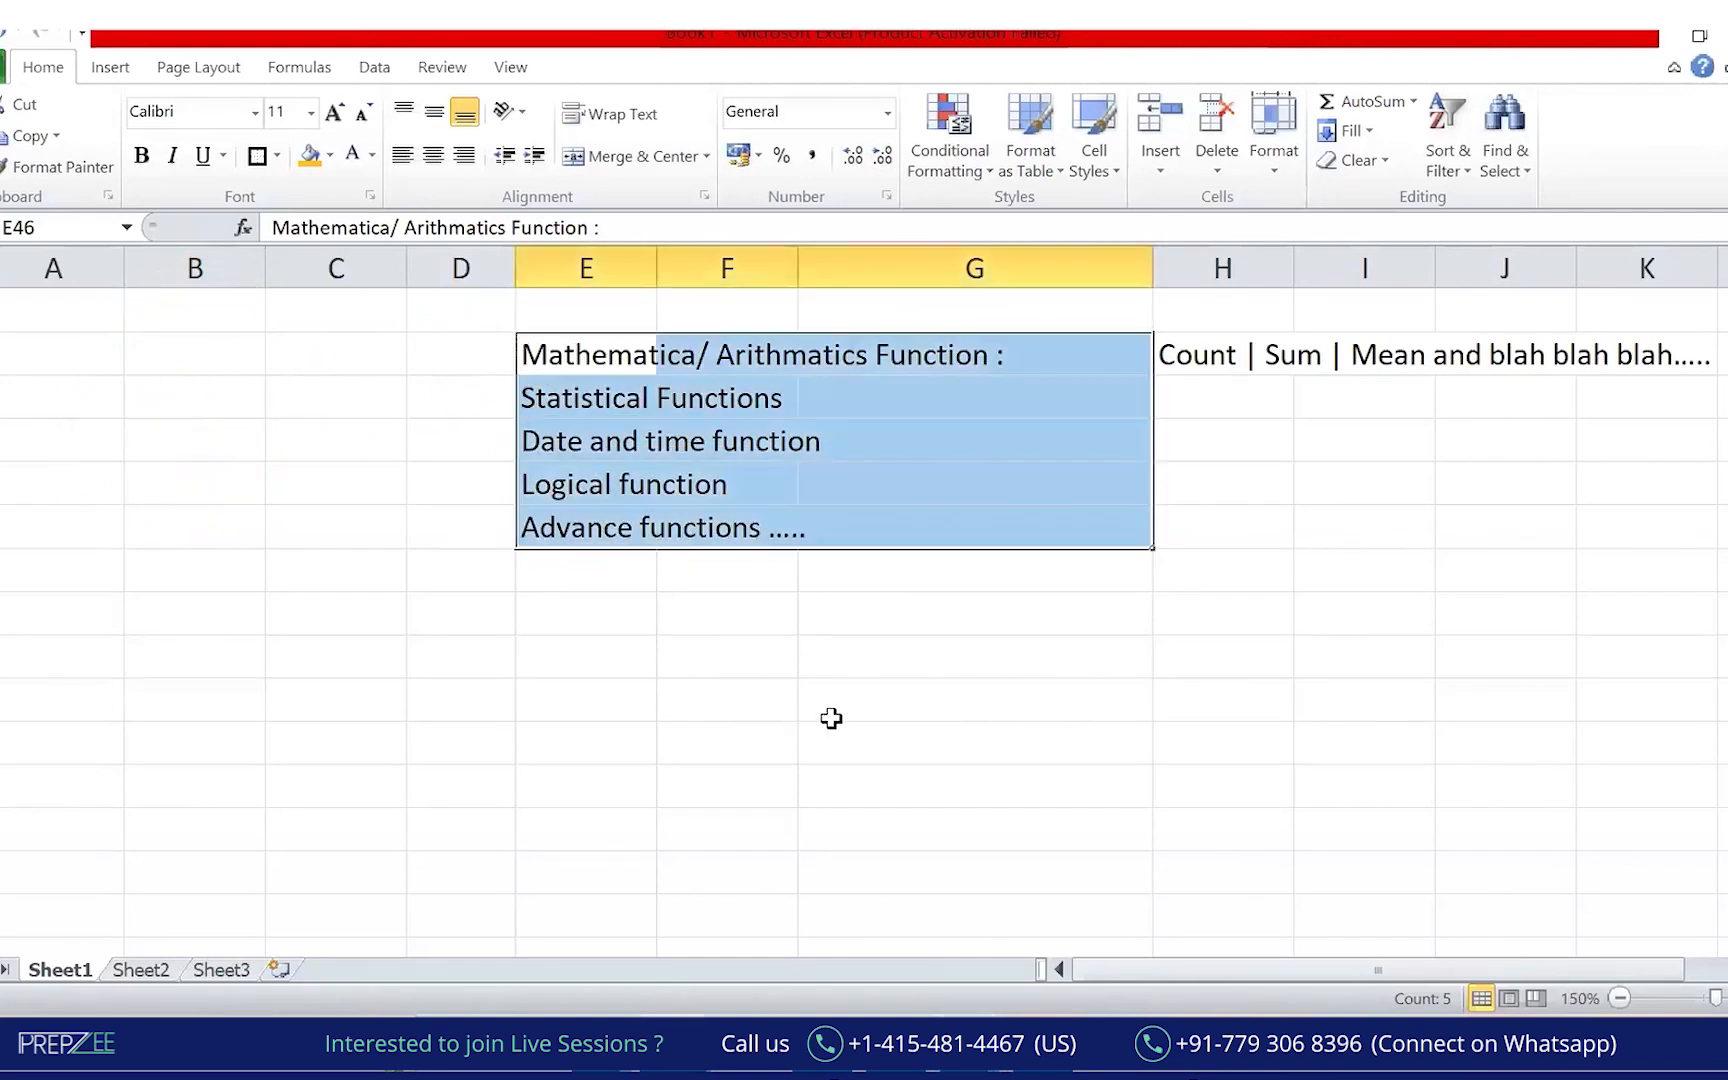
{"action": "left_click", "coordinate": [836, 723]}
{"action": "left_click", "coordinate": [775, 640]}
{"action": "key", "text": "Up"}
{"action": "key", "text": "Up"}
{"action": "key", "text": "Up"}
{"action": "key", "text": "Up"}
{"action": "key", "text": "Up"}
{"action": "key", "text": "Up"}
{"action": "key", "text": "Up"}
{"action": "key", "text": "Up"}
{"action": "key", "text": "Up"}
{"action": "key", "text": "Up"}
{"action": "key", "text": "Up"}
{"action": "key", "text": "Up"}
{"action": "key", "text": "Up"}
{"action": "key", "text": "Down"}
{"action": "key", "text": "Down"}
{"action": "key", "text": "Down"}
{"action": "key", "text": "Down"}
{"action": "key", "text": "Down"}
{"action": "key", "text": "Down"}
{"action": "key", "text": "Left"}
{"action": "key", "text": "shift+Right"}
{"action": "key", "text": "shift+Right"}
{"action": "key", "text": "shift+Right"}
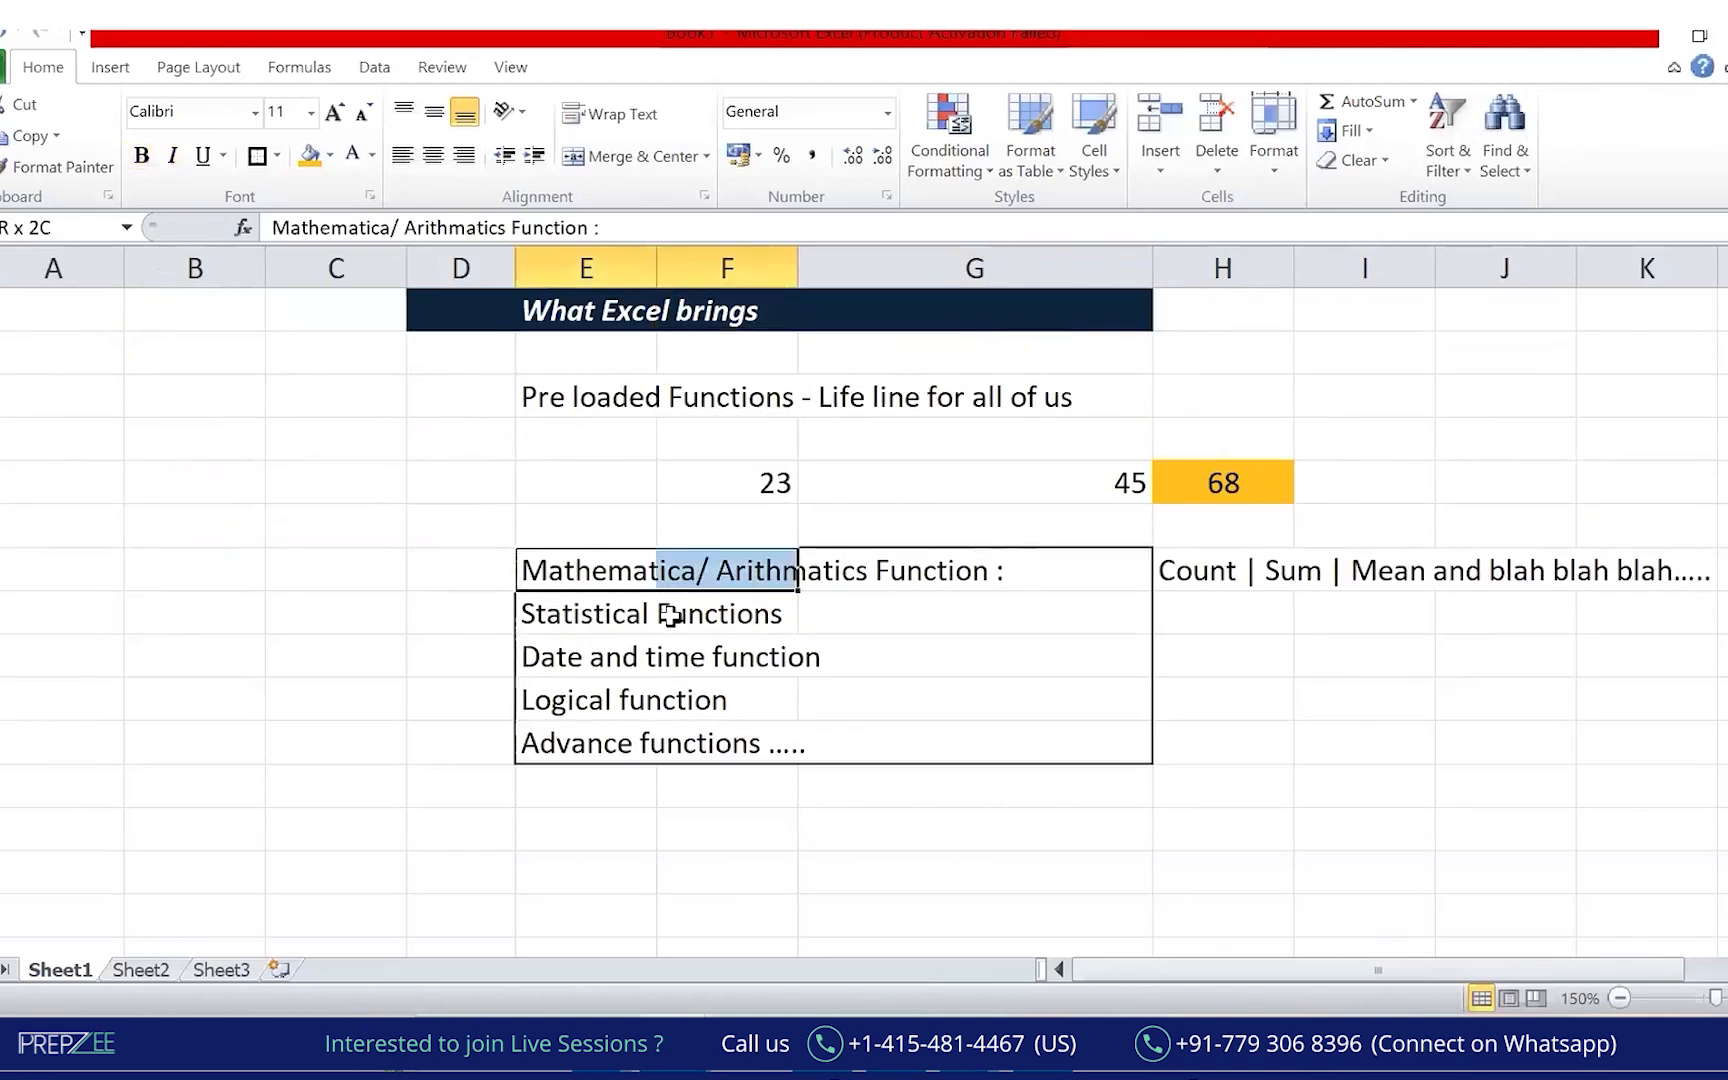
{"action": "key", "text": "shift+Left"}
{"action": "key", "text": "shift+Down"}
{"action": "key", "text": "shift+Down"}
{"action": "key", "text": "shift+Down"}
{"action": "key", "text": "shift+Down"}
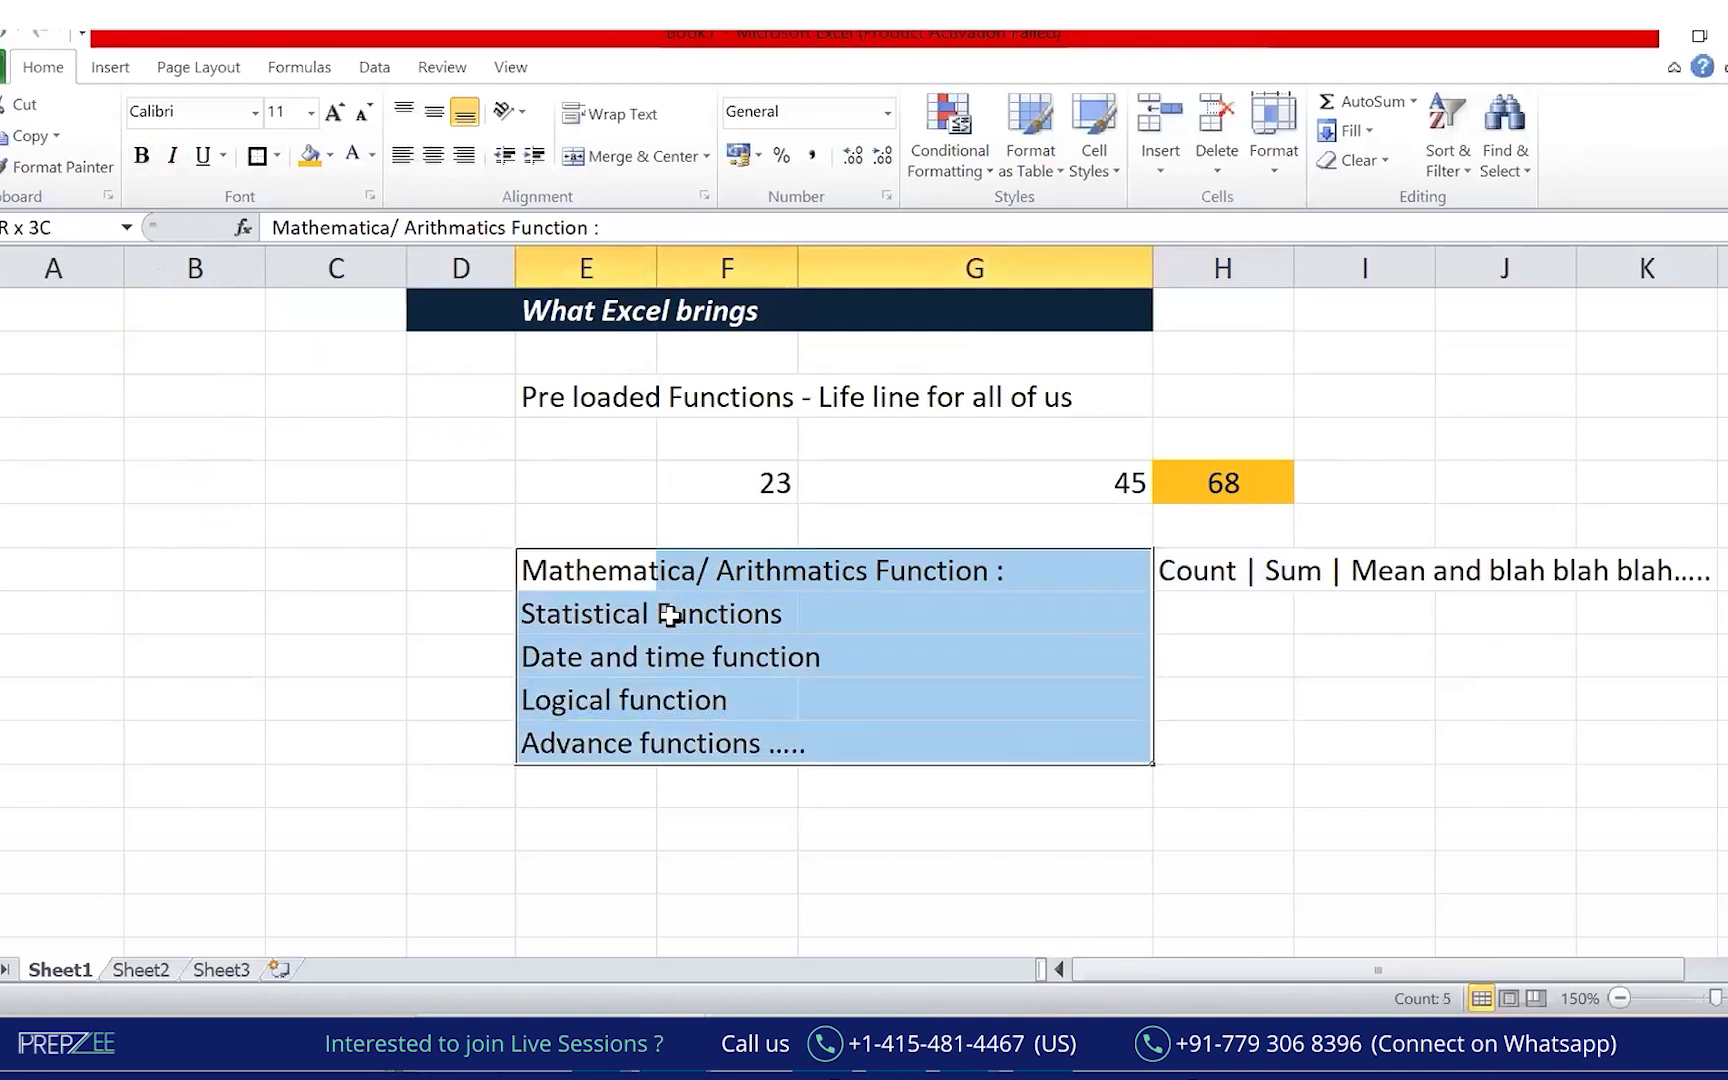
{"action": "key", "text": "ctrl+c"}
{"action": "key", "text": "Down"}
{"action": "key", "text": "Down"}
{"action": "key", "text": "Down"}
{"action": "key", "text": "Down"}
{"action": "key", "text": "Down"}
{"action": "key", "text": "Down"}
{"action": "key", "text": "Down"}
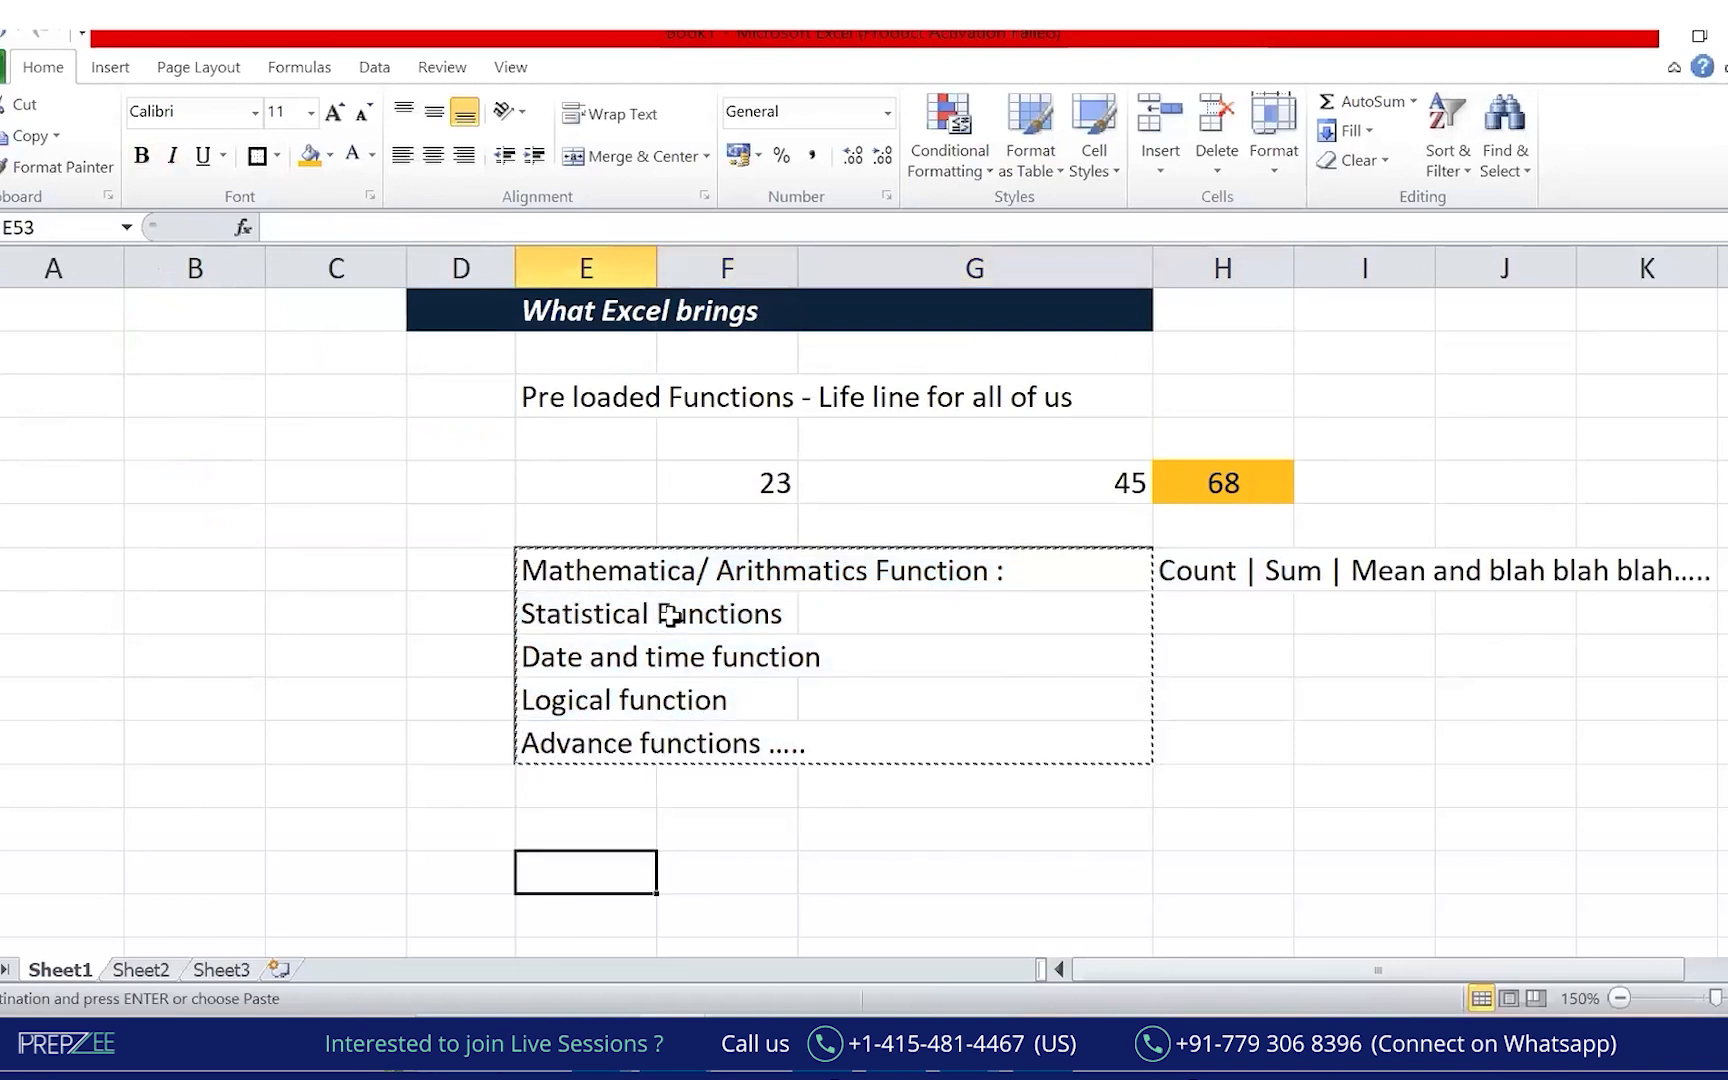
{"action": "key", "text": "Return"}
Type 'Data >> Navigate / Access the data' into cell C49.
{"action": "key", "text": "Up"}
{"action": "key", "text": "Up"}
{"action": "key", "text": "Left"}
{"action": "key", "text": "Left"}
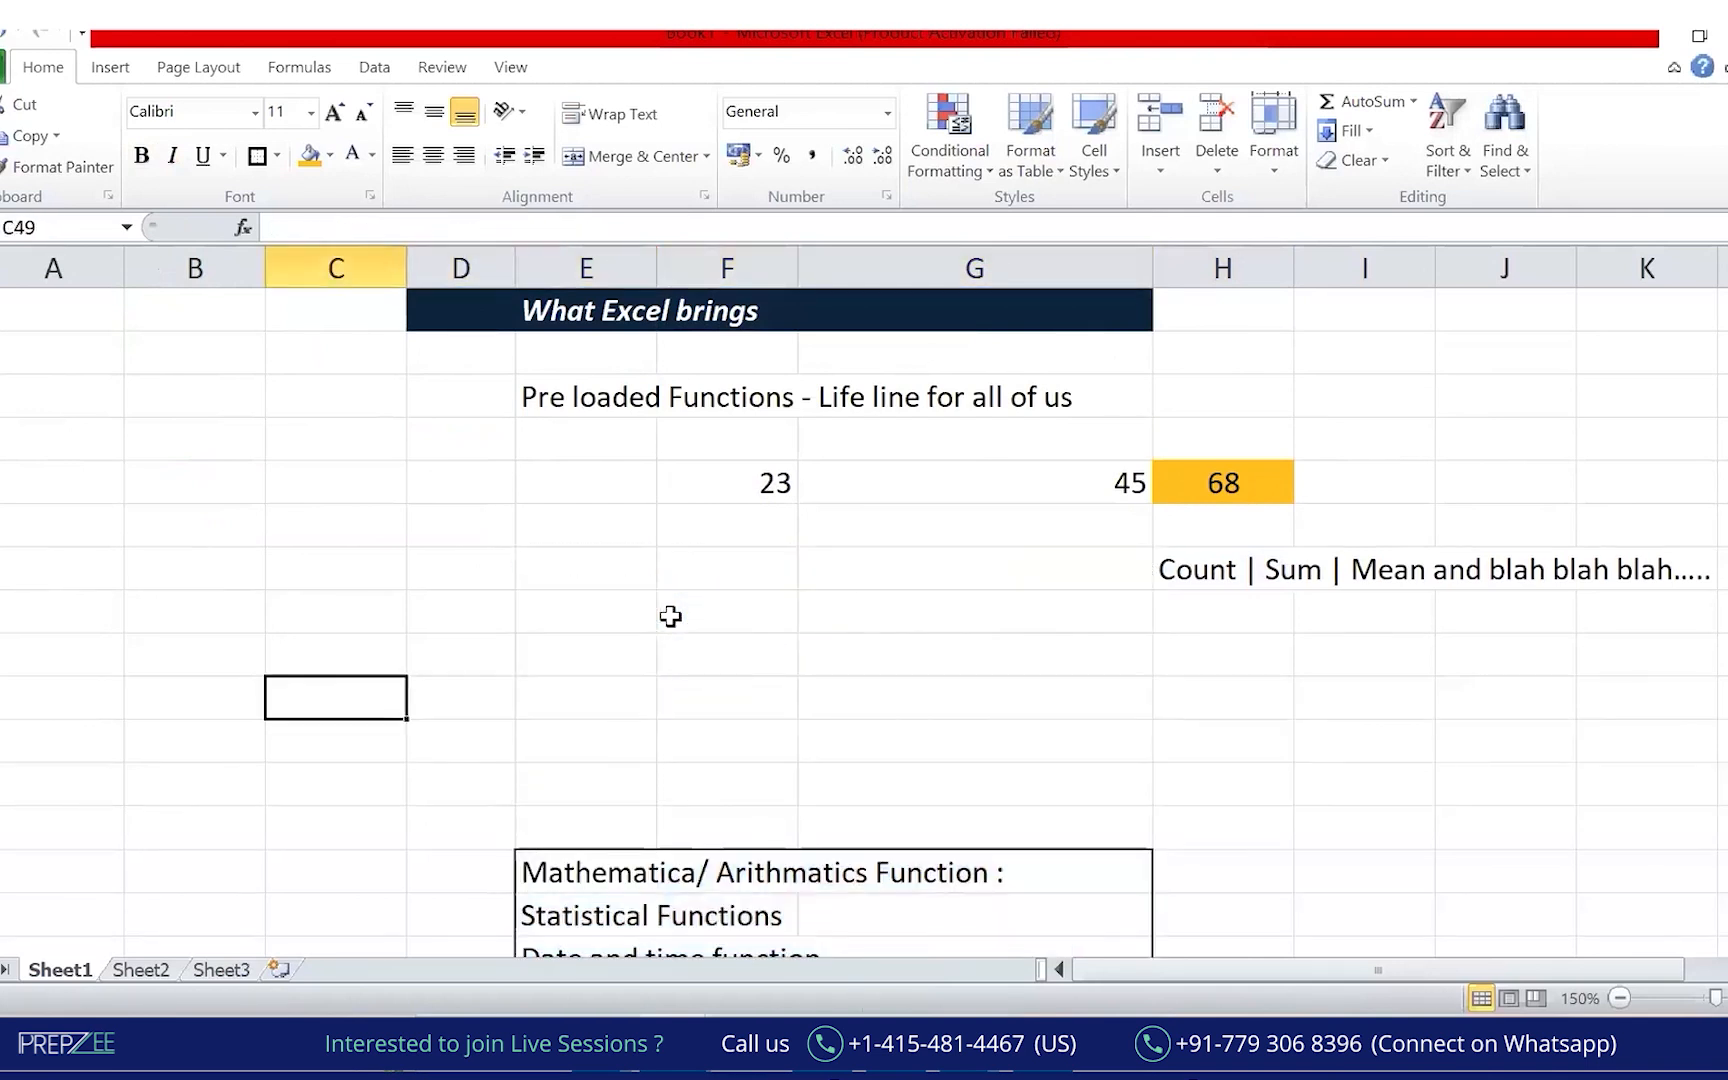
{"action": "type", "text": "Data"}
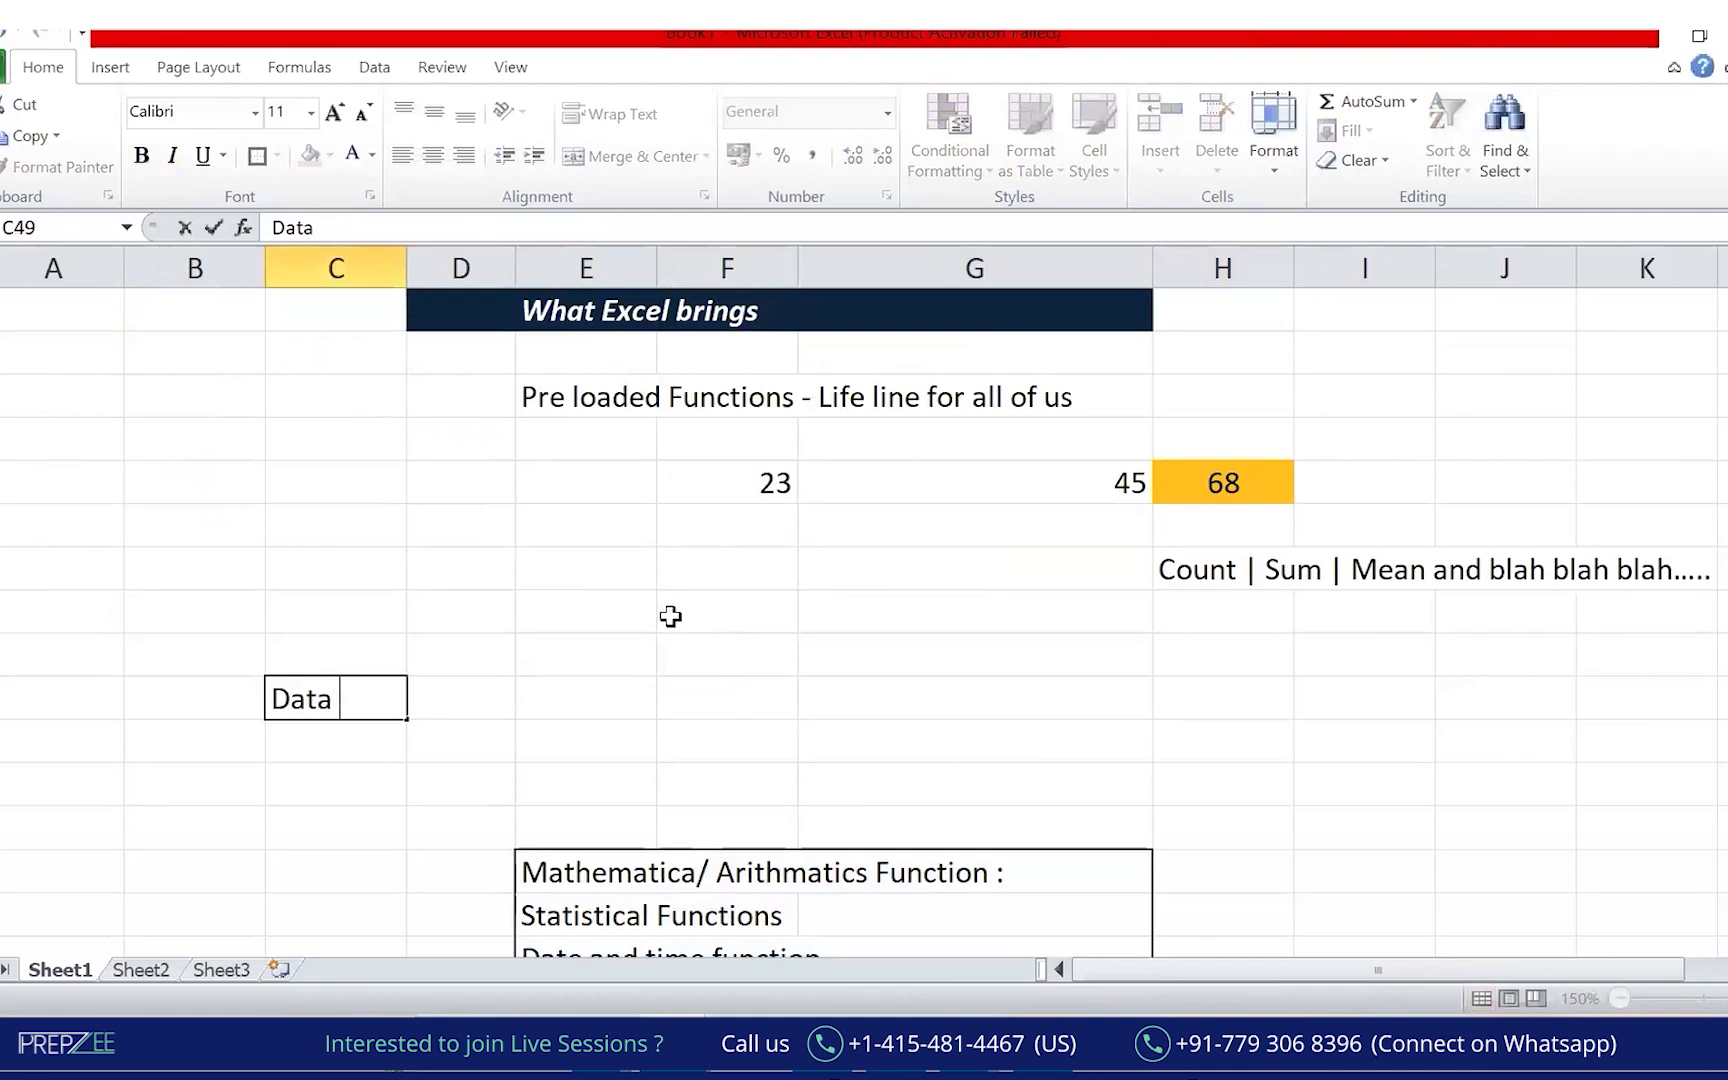
{"action": "type", "text": " >> Navigayte"}
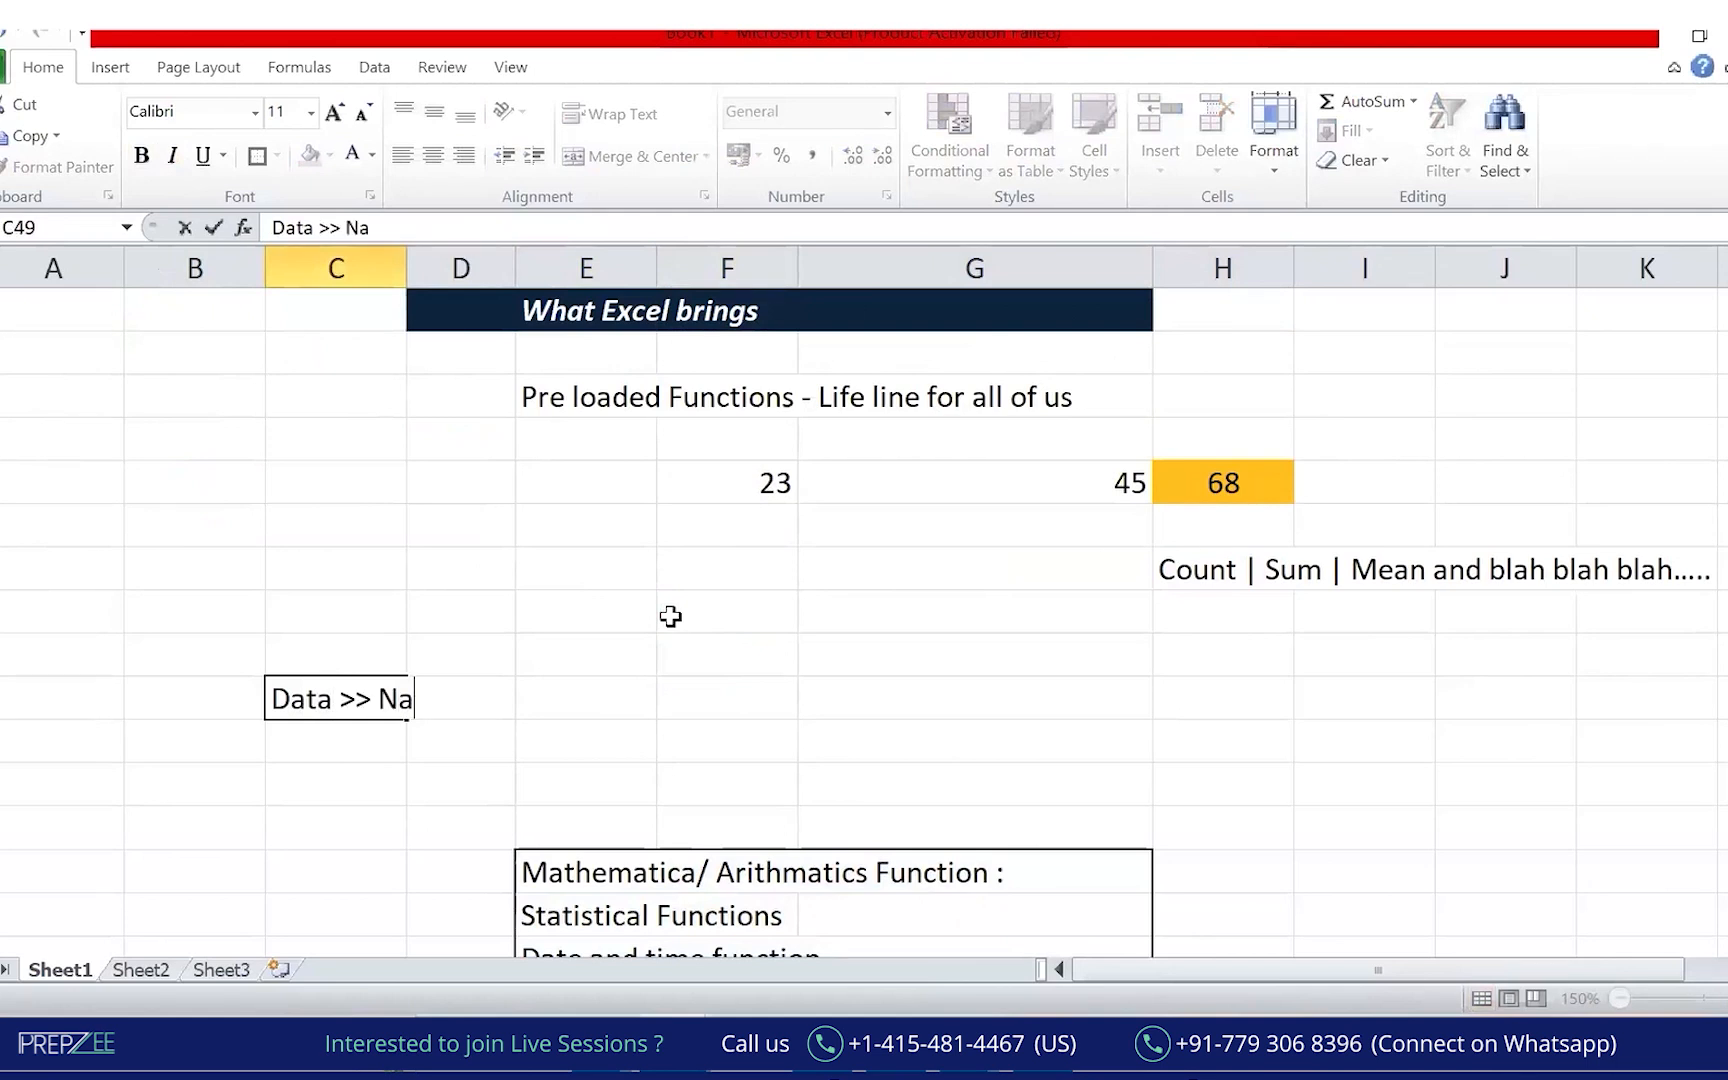
{"action": "key", "text": "BackSpace"}
{"action": "key", "text": "BackSpace"}
{"action": "key", "text": "BackSpace"}
{"action": "key", "text": "BackSpace"}
{"action": "type", "text": "te / Access the data"}
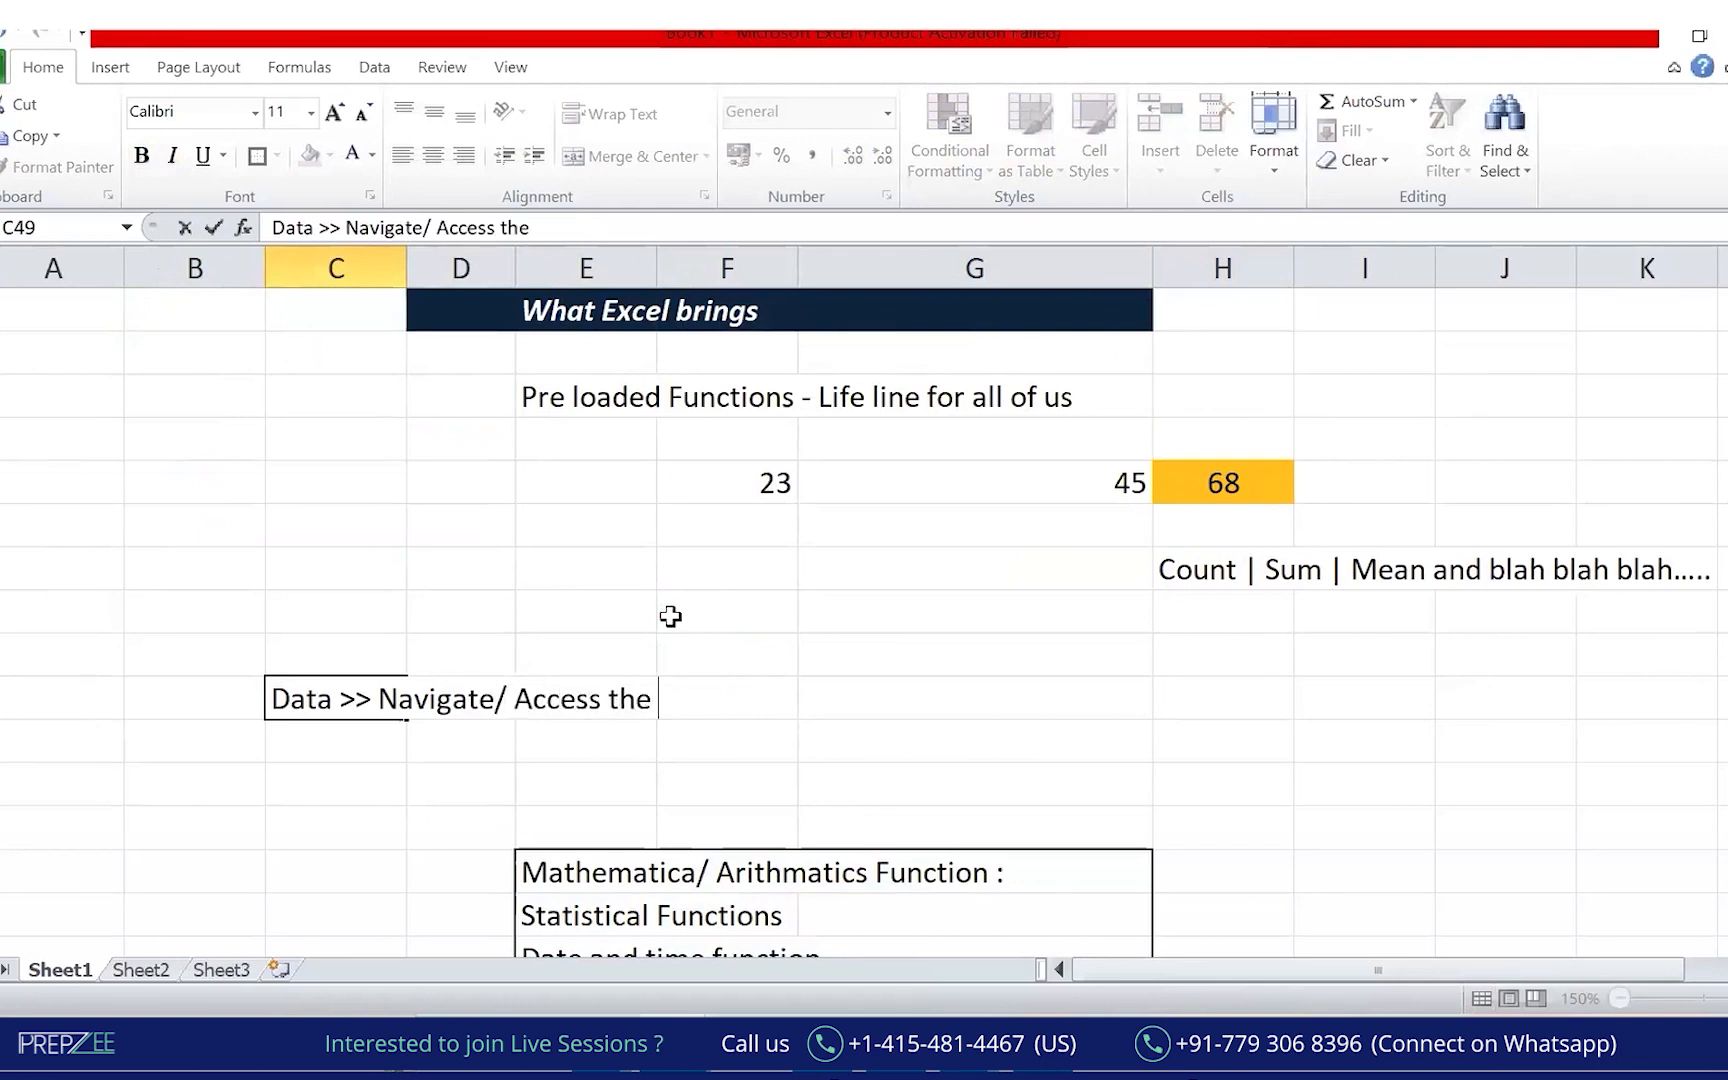
{"action": "key", "text": "Return"}
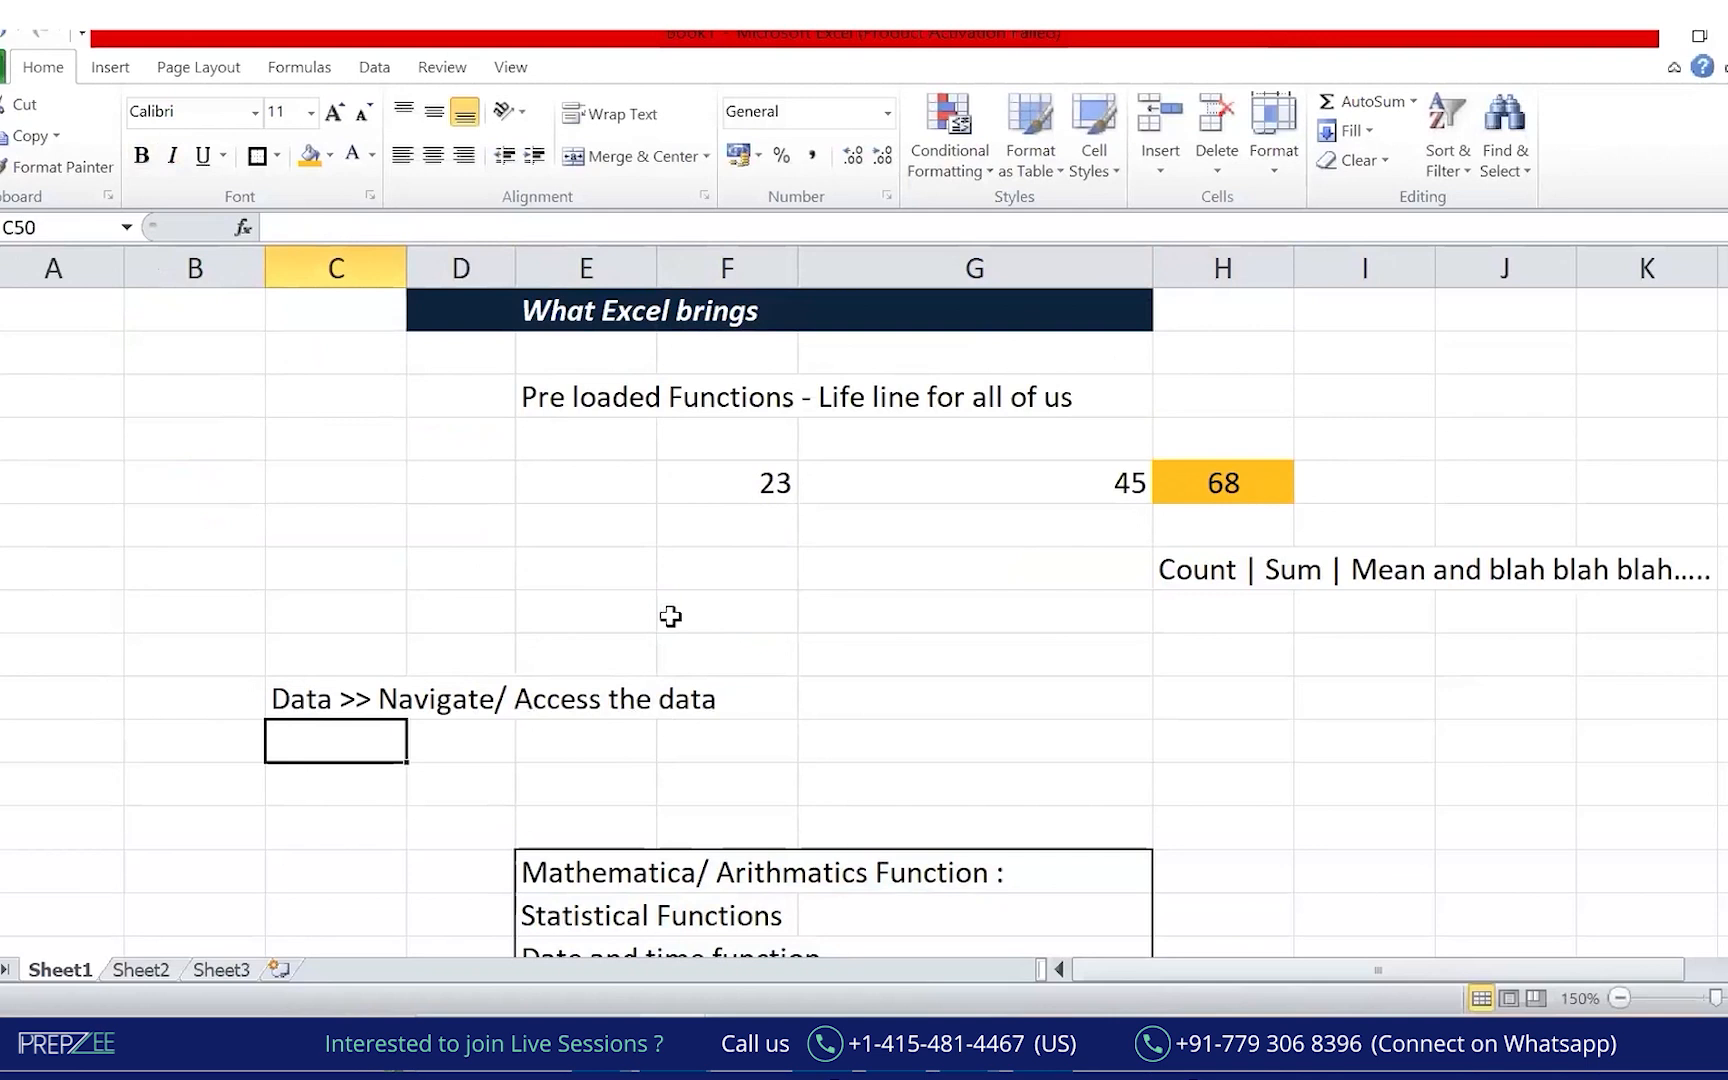
{"action": "mouse_move", "coordinate": [845, 676]}
{"action": "left_mouse_down"}
{"action": "mouse_move", "coordinate": [817, 705]}
{"action": "mouse_move", "coordinate": [868, 706]}
{"action": "mouse_move", "coordinate": [949, 656]}
{"action": "mouse_move", "coordinate": [964, 686]}
{"action": "left_mouse_up"}
{"action": "left_click_drag", "start_coordinate": [794, 720], "coordinate": [820, 720]}
{"action": "left_click_drag", "start_coordinate": [990, 717], "coordinate": [799, 720]}
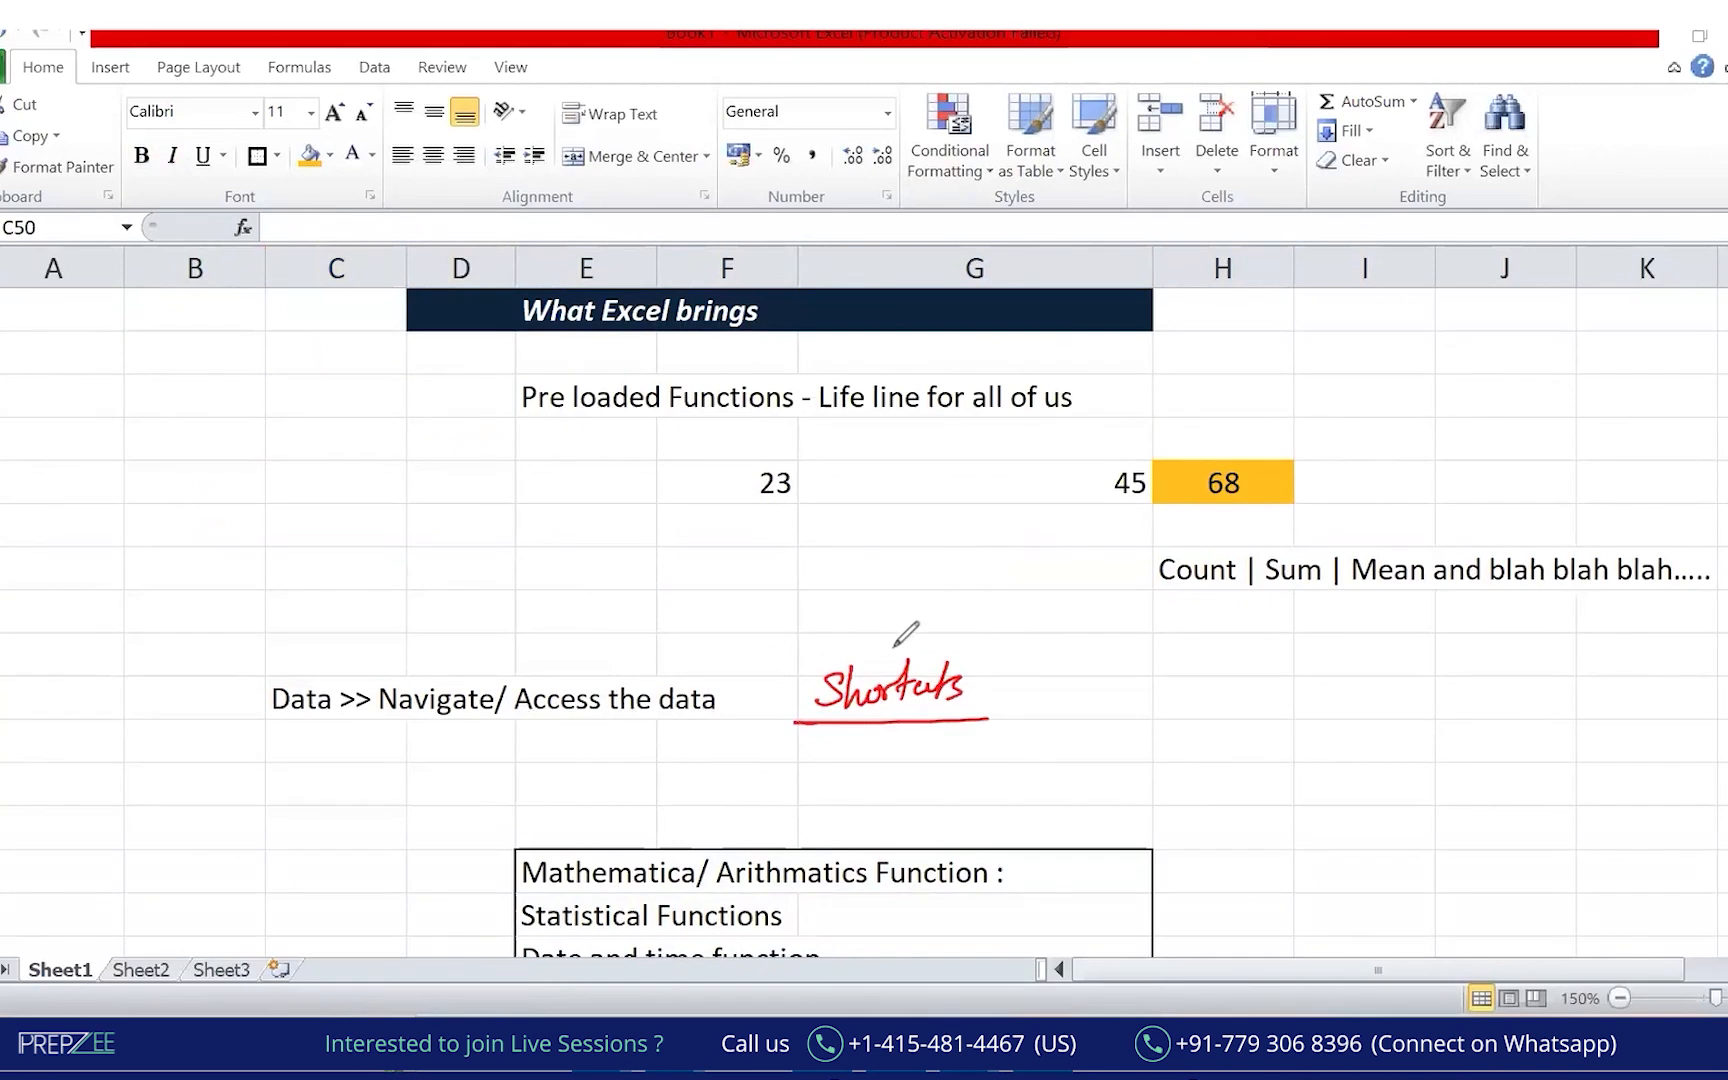
{"action": "left_click_drag", "start_coordinate": [815, 635], "coordinate": [852, 745]}
{"action": "left_click_drag", "start_coordinate": [966, 617], "coordinate": [928, 795]}
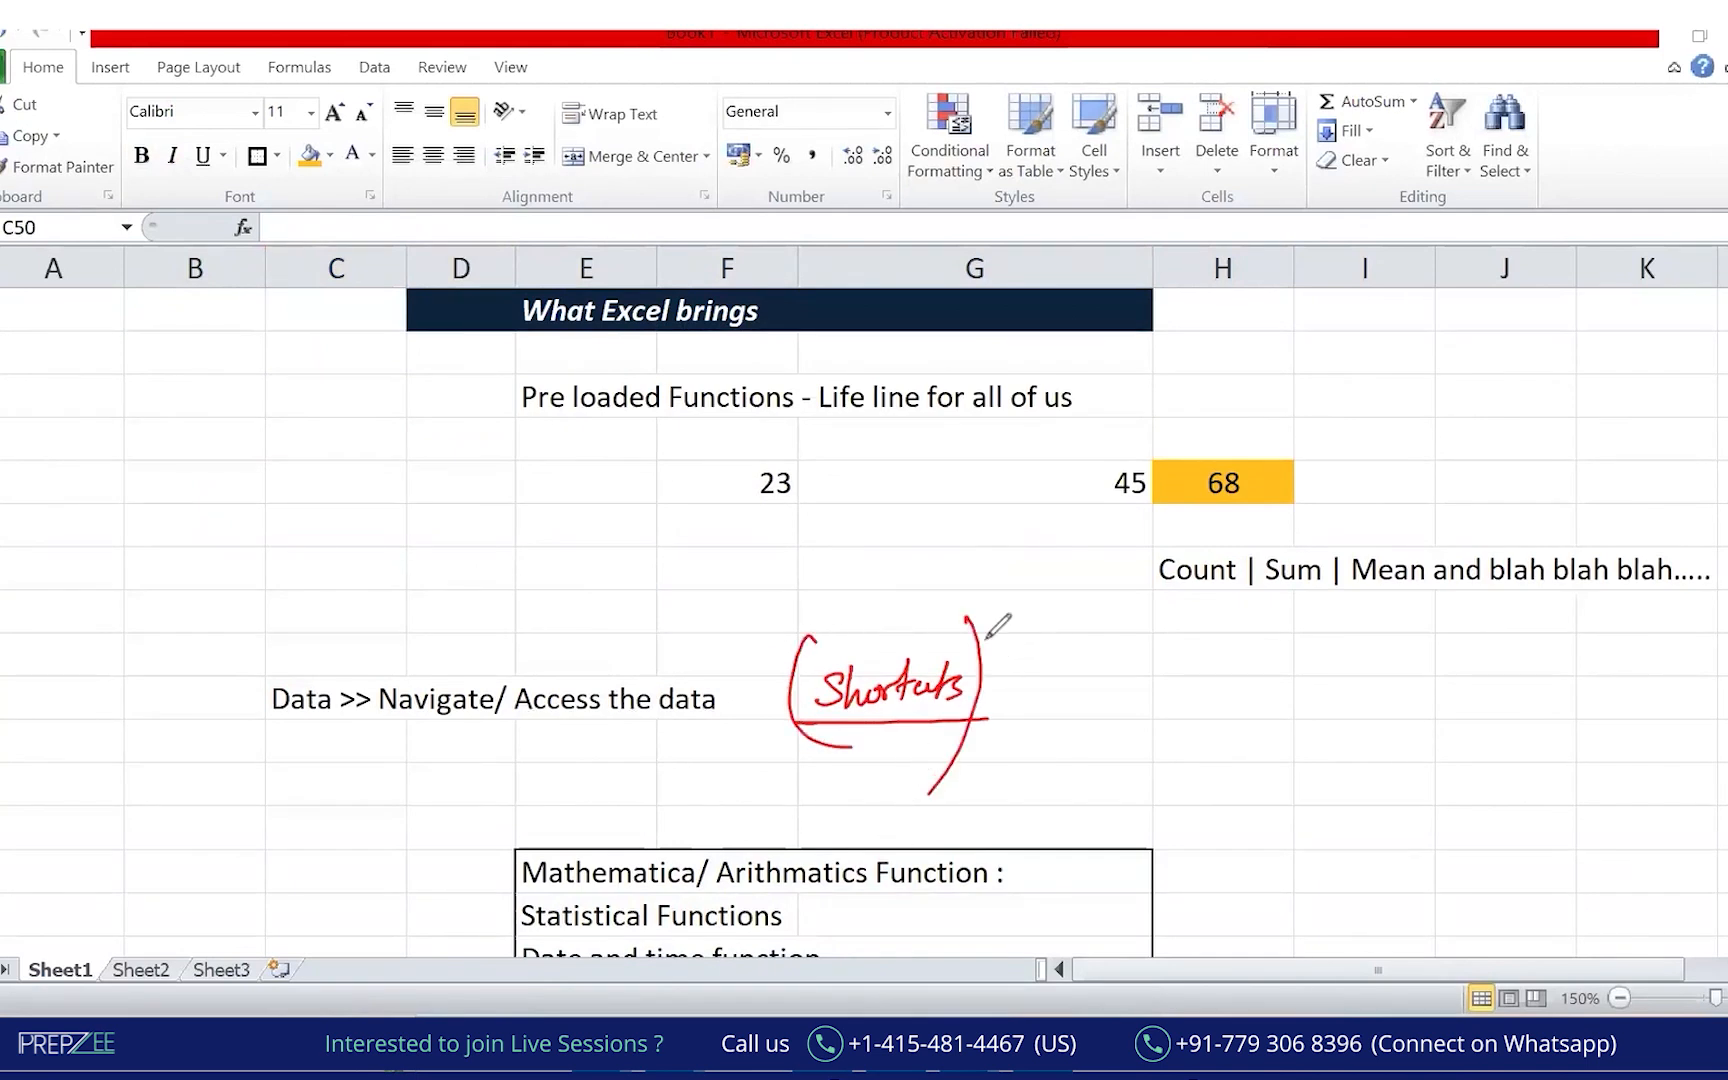
{"action": "mouse_move", "coordinate": [936, 618]}
{"action": "left_mouse_down"}
{"action": "mouse_move", "coordinate": [952, 606]}
{"action": "mouse_move", "coordinate": [932, 628]}
{"action": "left_mouse_up"}
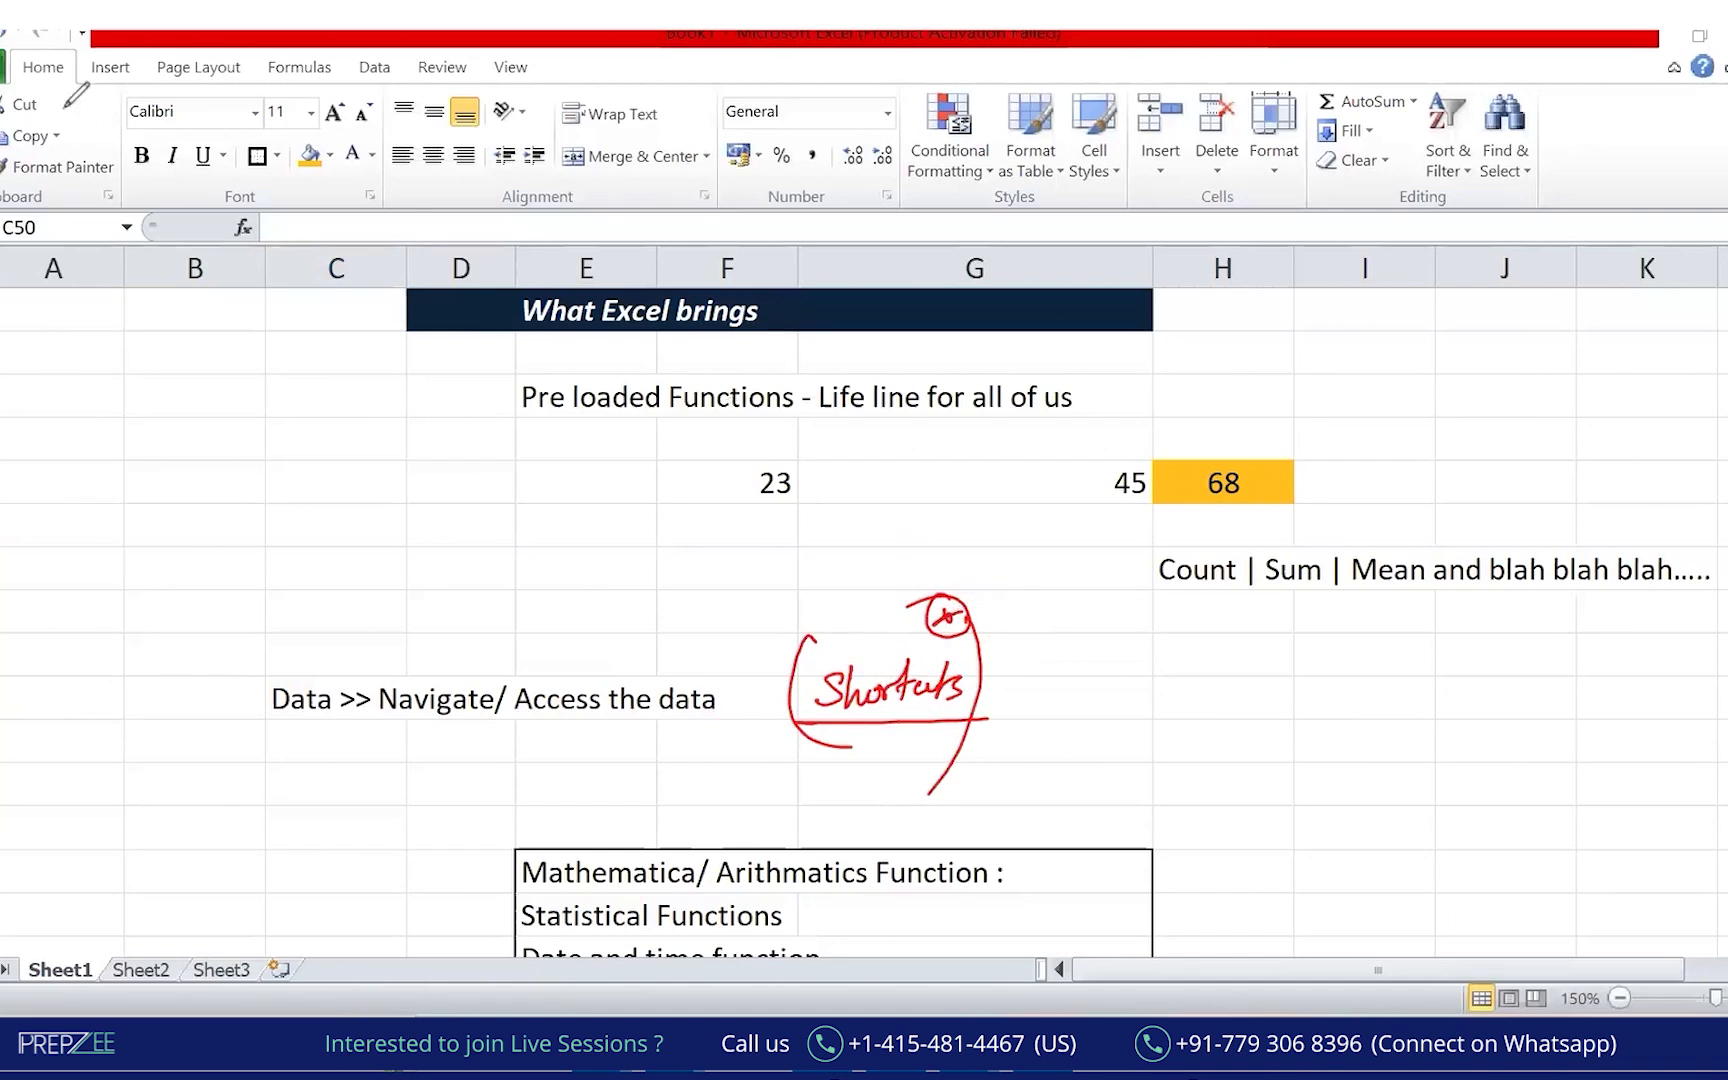
{"action": "mouse_move", "coordinate": [31, 46]}
{"action": "left_mouse_down"}
{"action": "mouse_move", "coordinate": [10, 58]}
{"action": "mouse_move", "coordinate": [1320, 300]}
{"action": "mouse_move", "coordinate": [1420, 155]}
{"action": "mouse_move", "coordinate": [146, 52]}
{"action": "mouse_move", "coordinate": [190, 195]}
{"action": "mouse_move", "coordinate": [1330, 190]}
{"action": "mouse_move", "coordinate": [1450, 208]}
{"action": "left_mouse_up"}
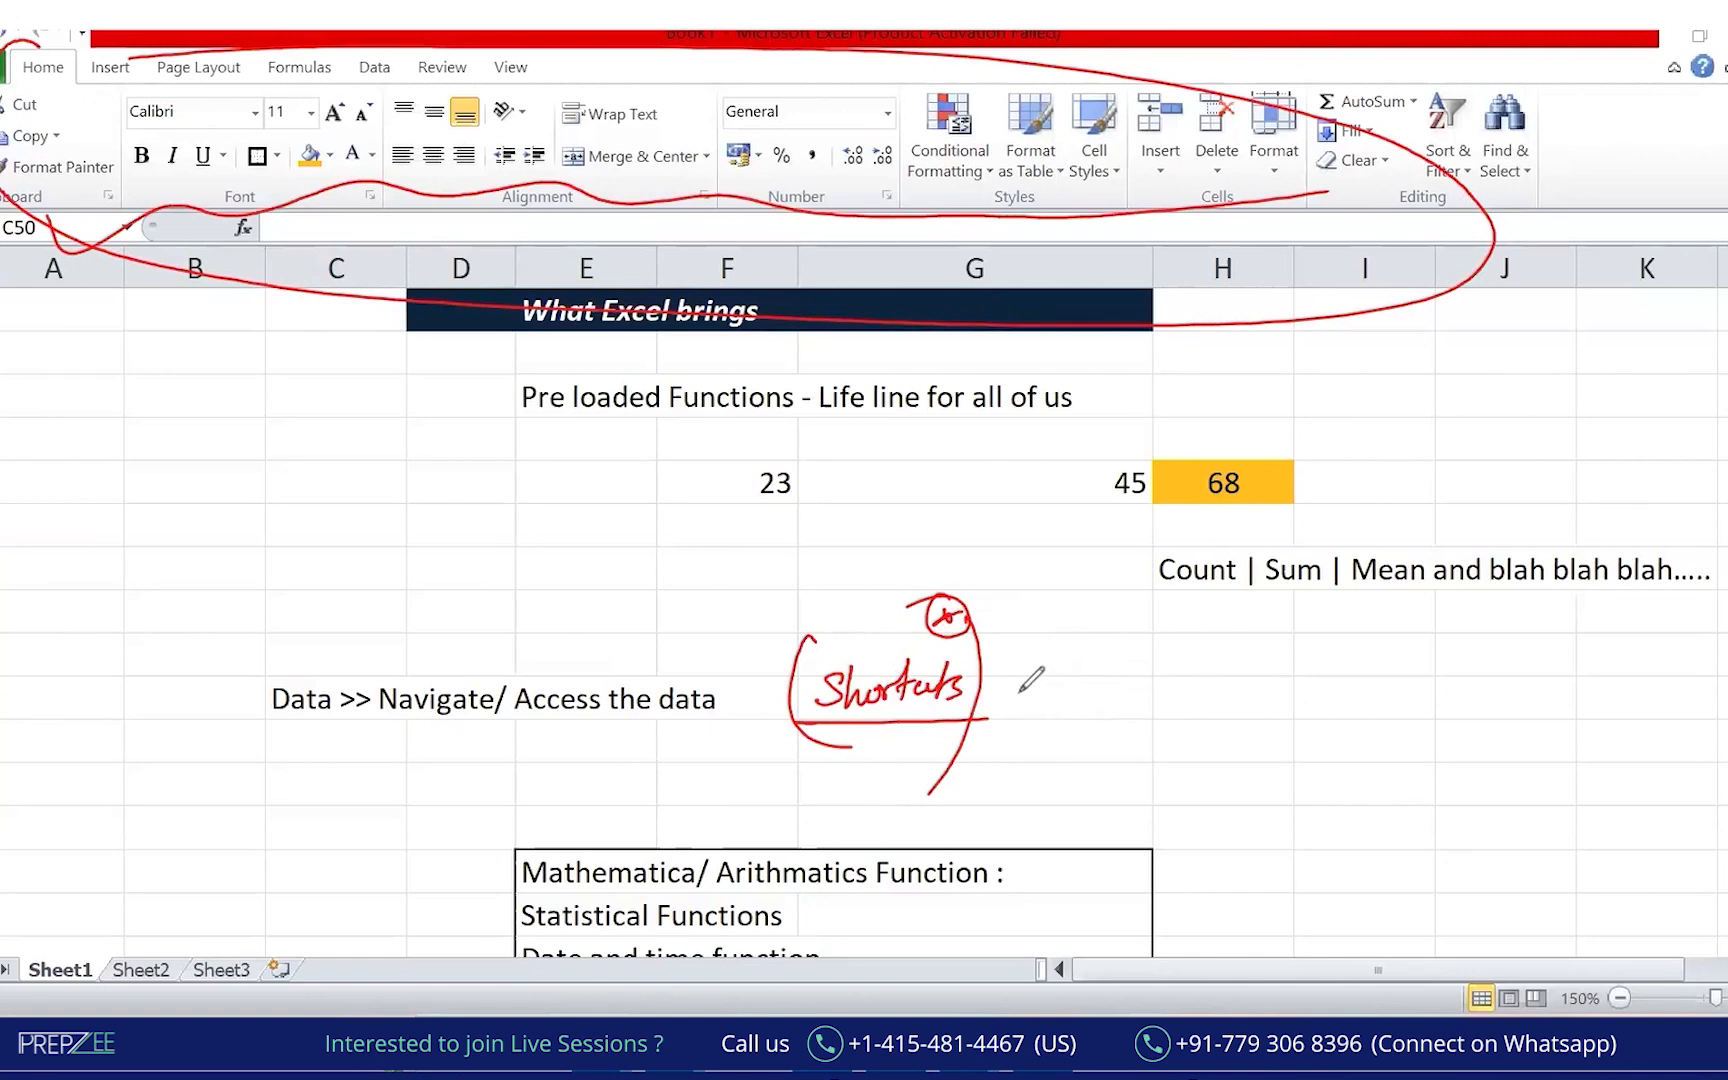
{"action": "left_click_drag", "start_coordinate": [1020, 693], "coordinate": [1021, 676]}
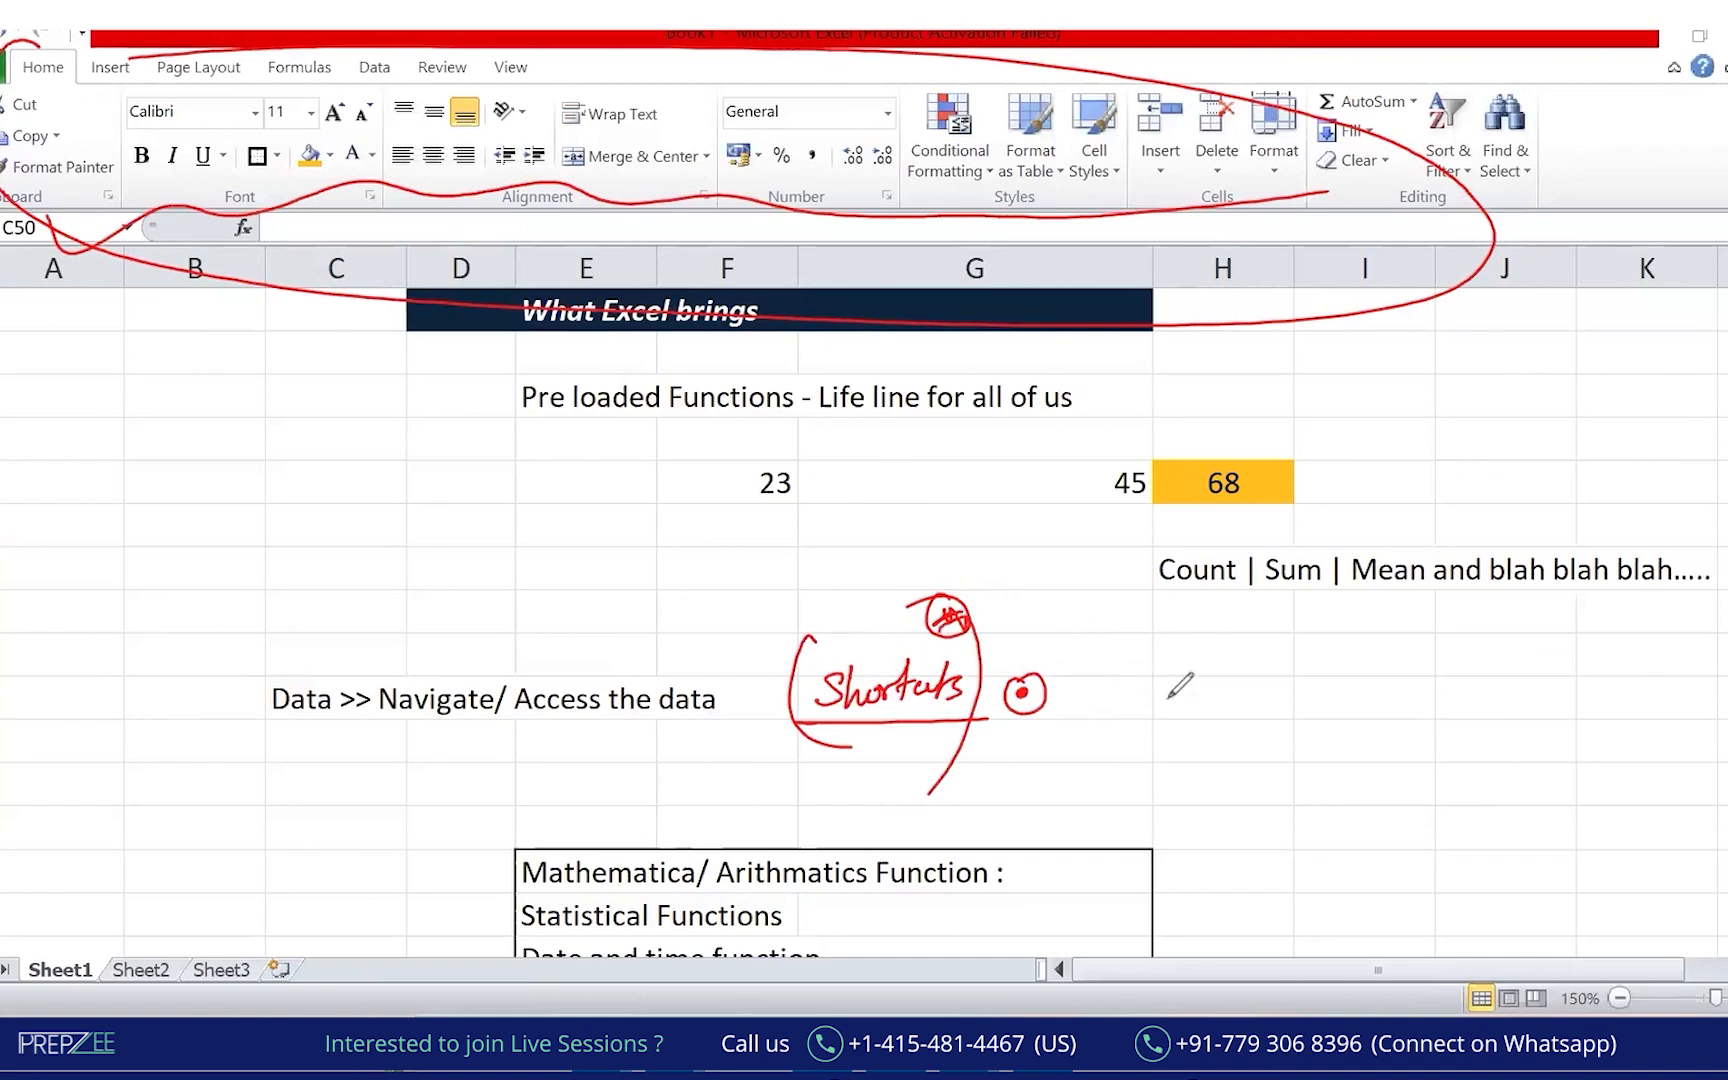
{"action": "mouse_move", "coordinate": [1124, 686]}
{"action": "left_mouse_down"}
{"action": "mouse_move", "coordinate": [1126, 702]}
{"action": "mouse_move", "coordinate": [1228, 688]}
{"action": "mouse_move", "coordinate": [1290, 703]}
{"action": "left_mouse_up"}
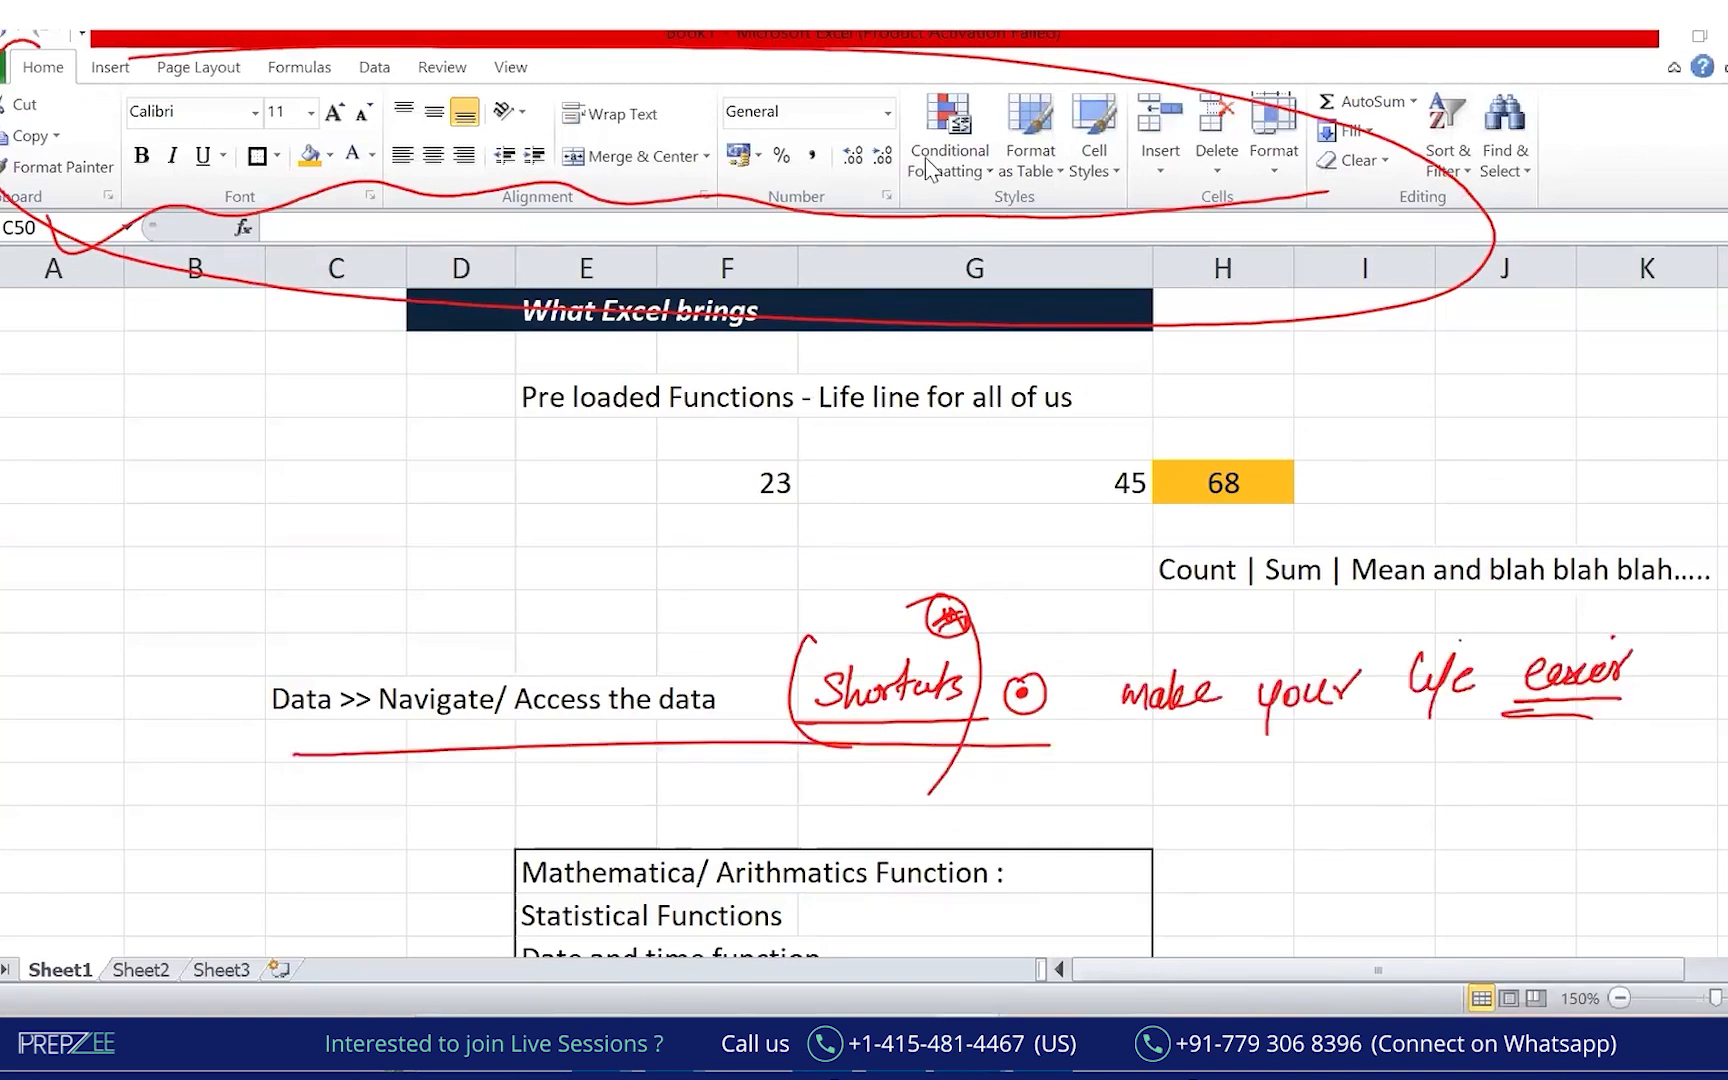
{"action": "key", "text": "Escape"}
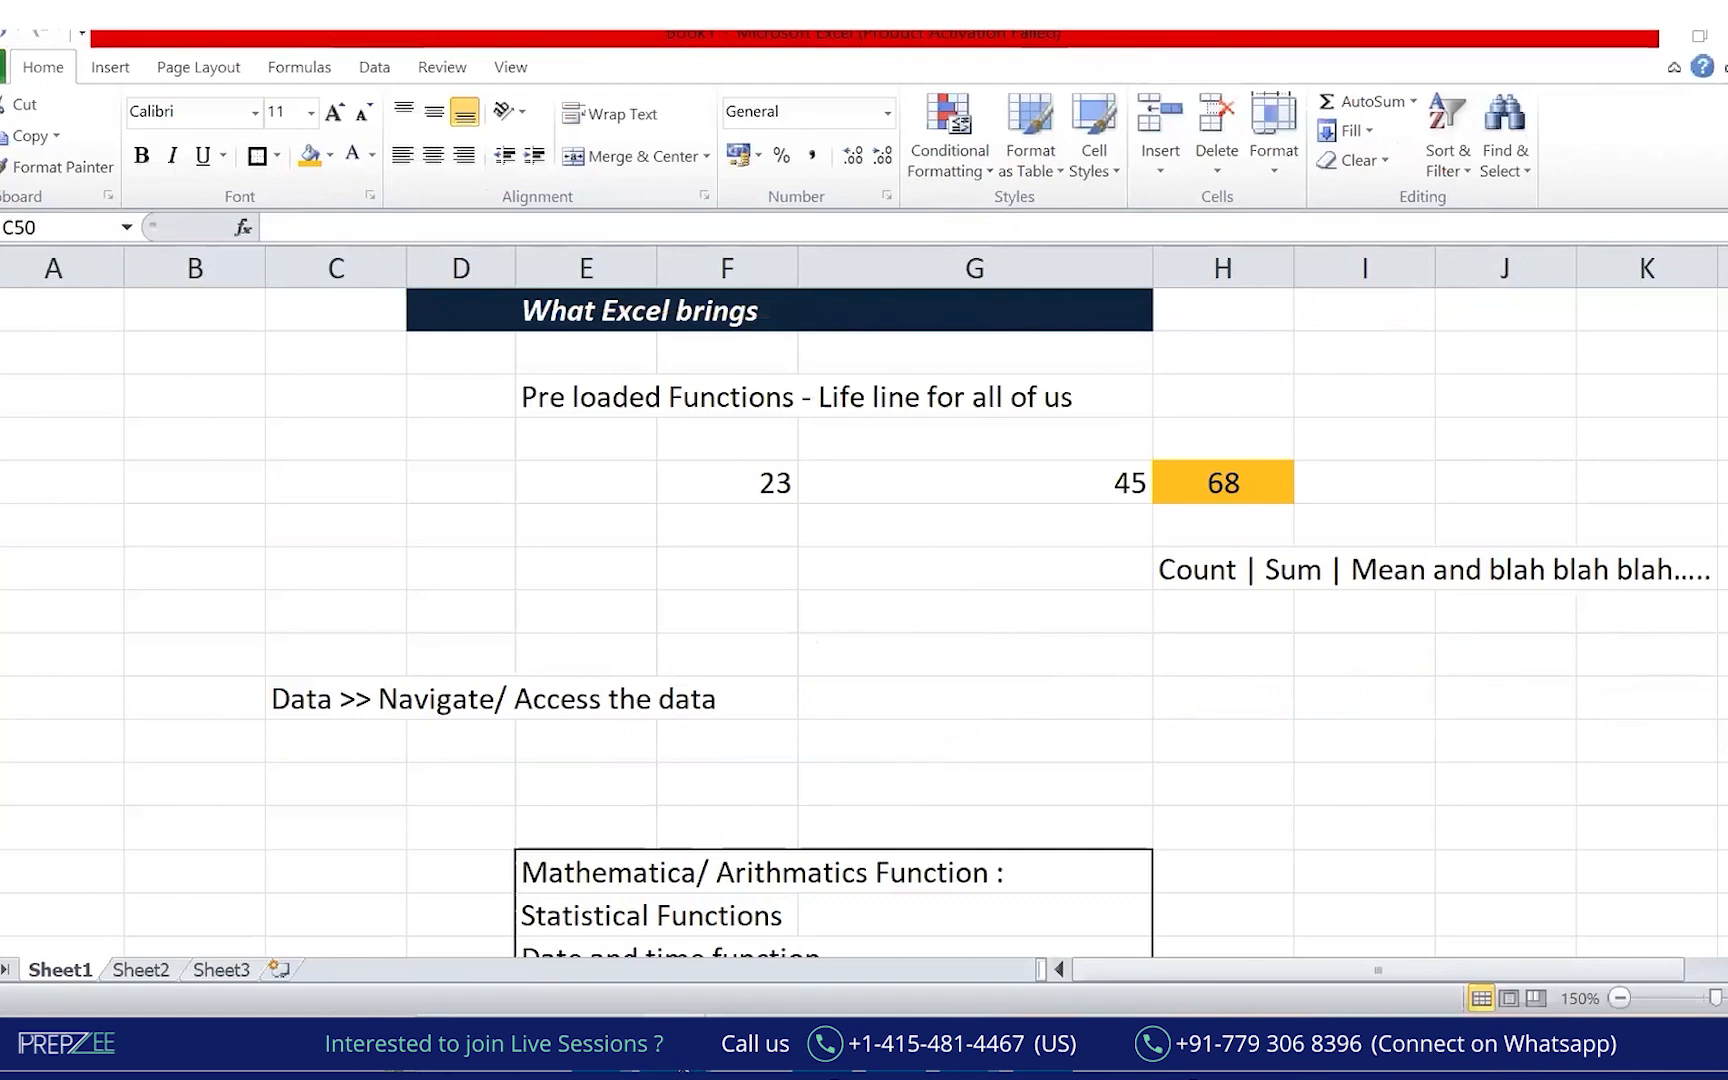
Open the 'Excel Module 1 - new' workbook from File Explorer's recent files.
{"action": "mouse_move", "coordinate": [683, 1071]}
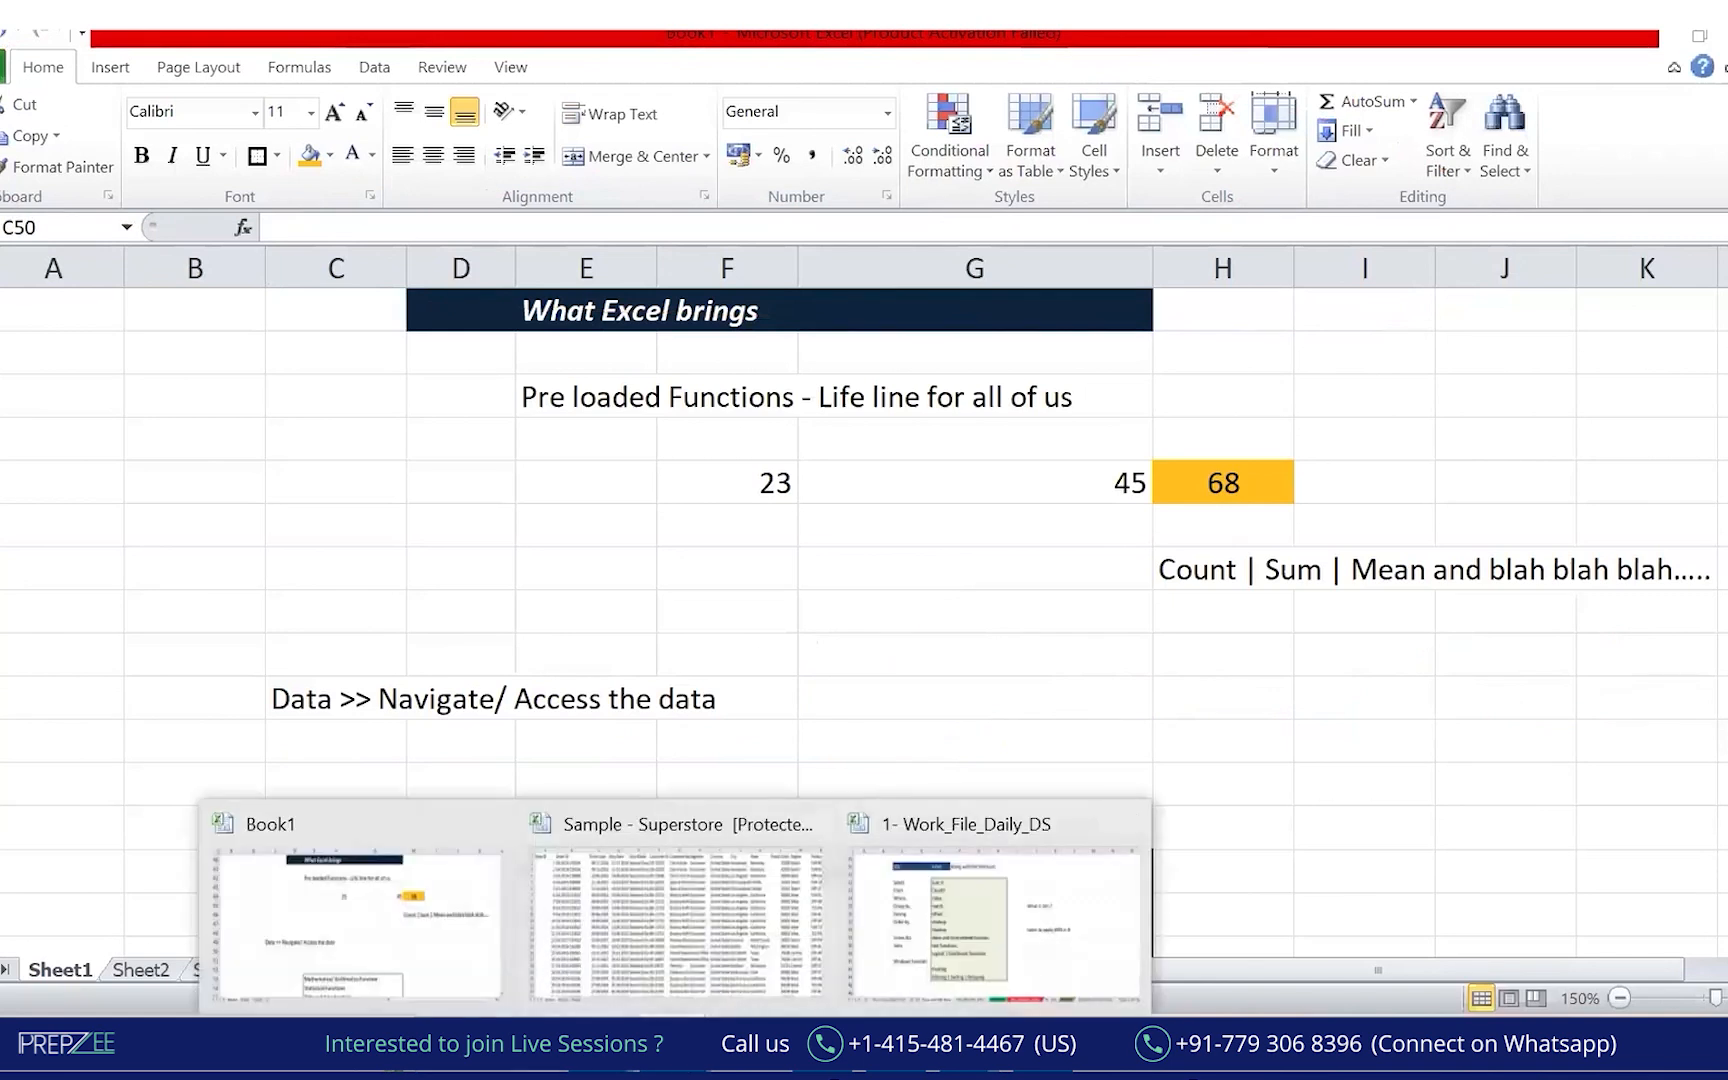
{"action": "left_click", "coordinate": [740, 912]}
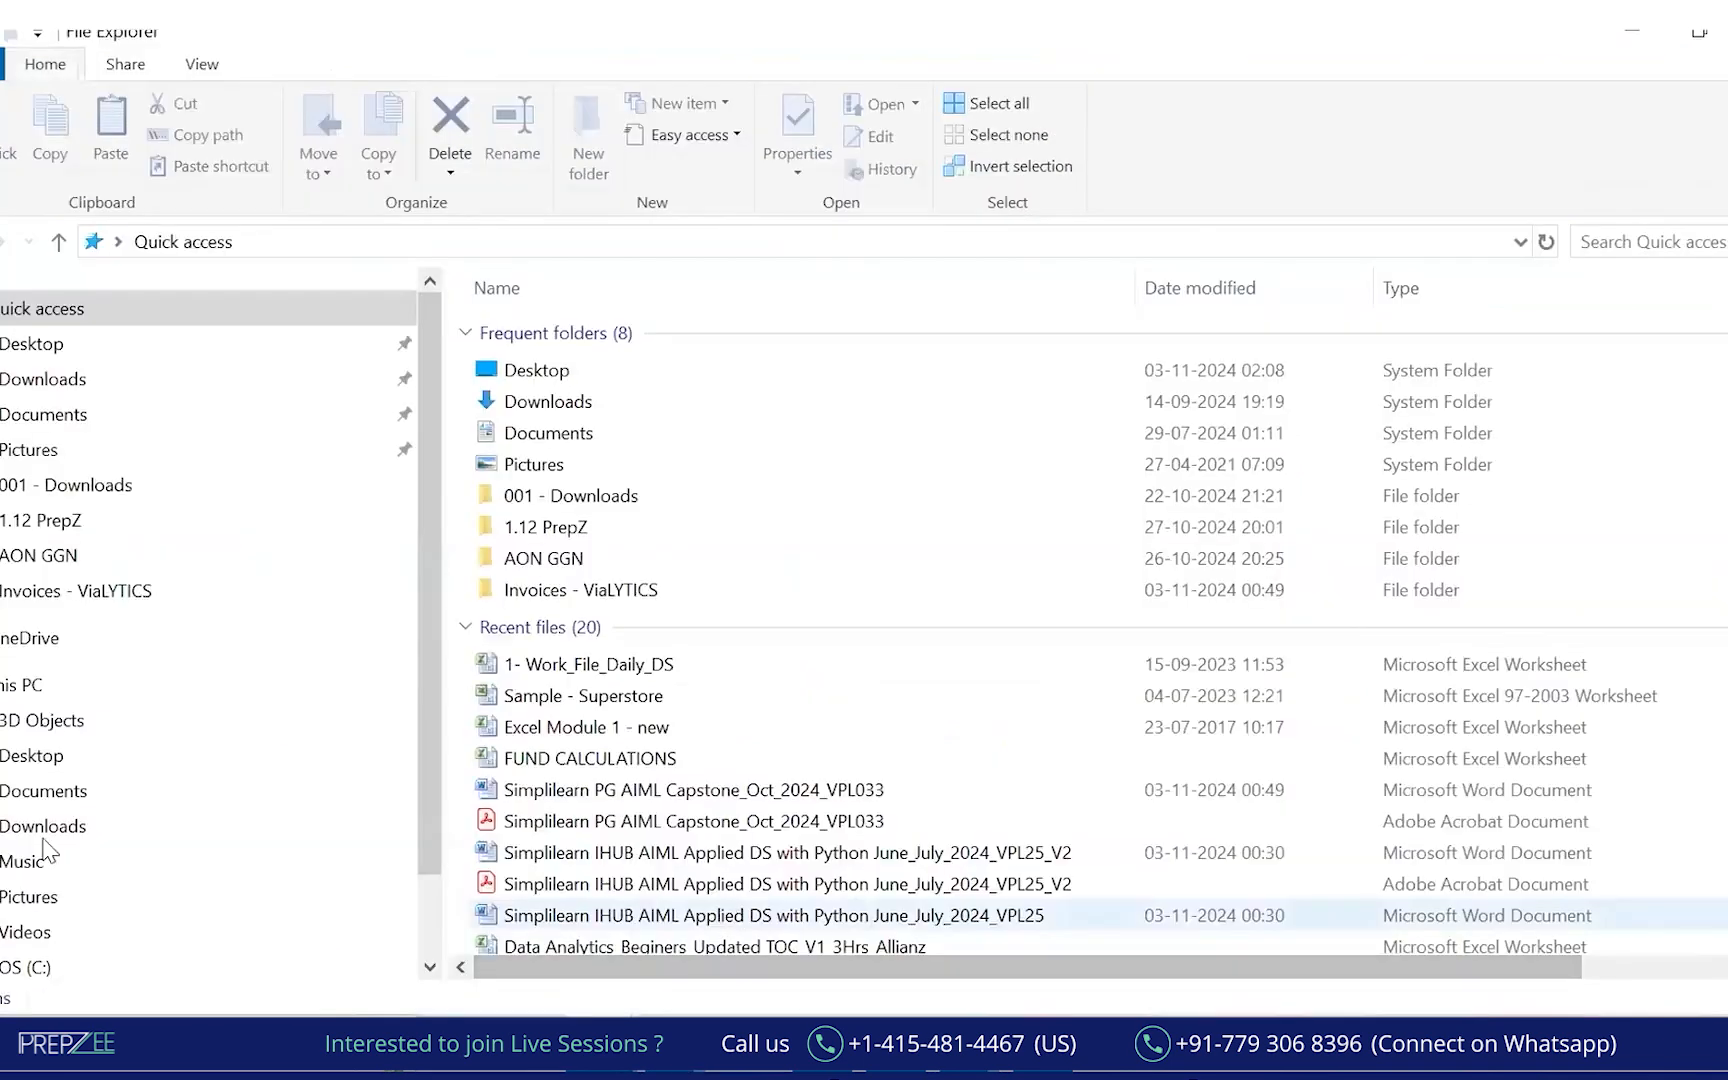
{"action": "double_click", "coordinate": [628, 727]}
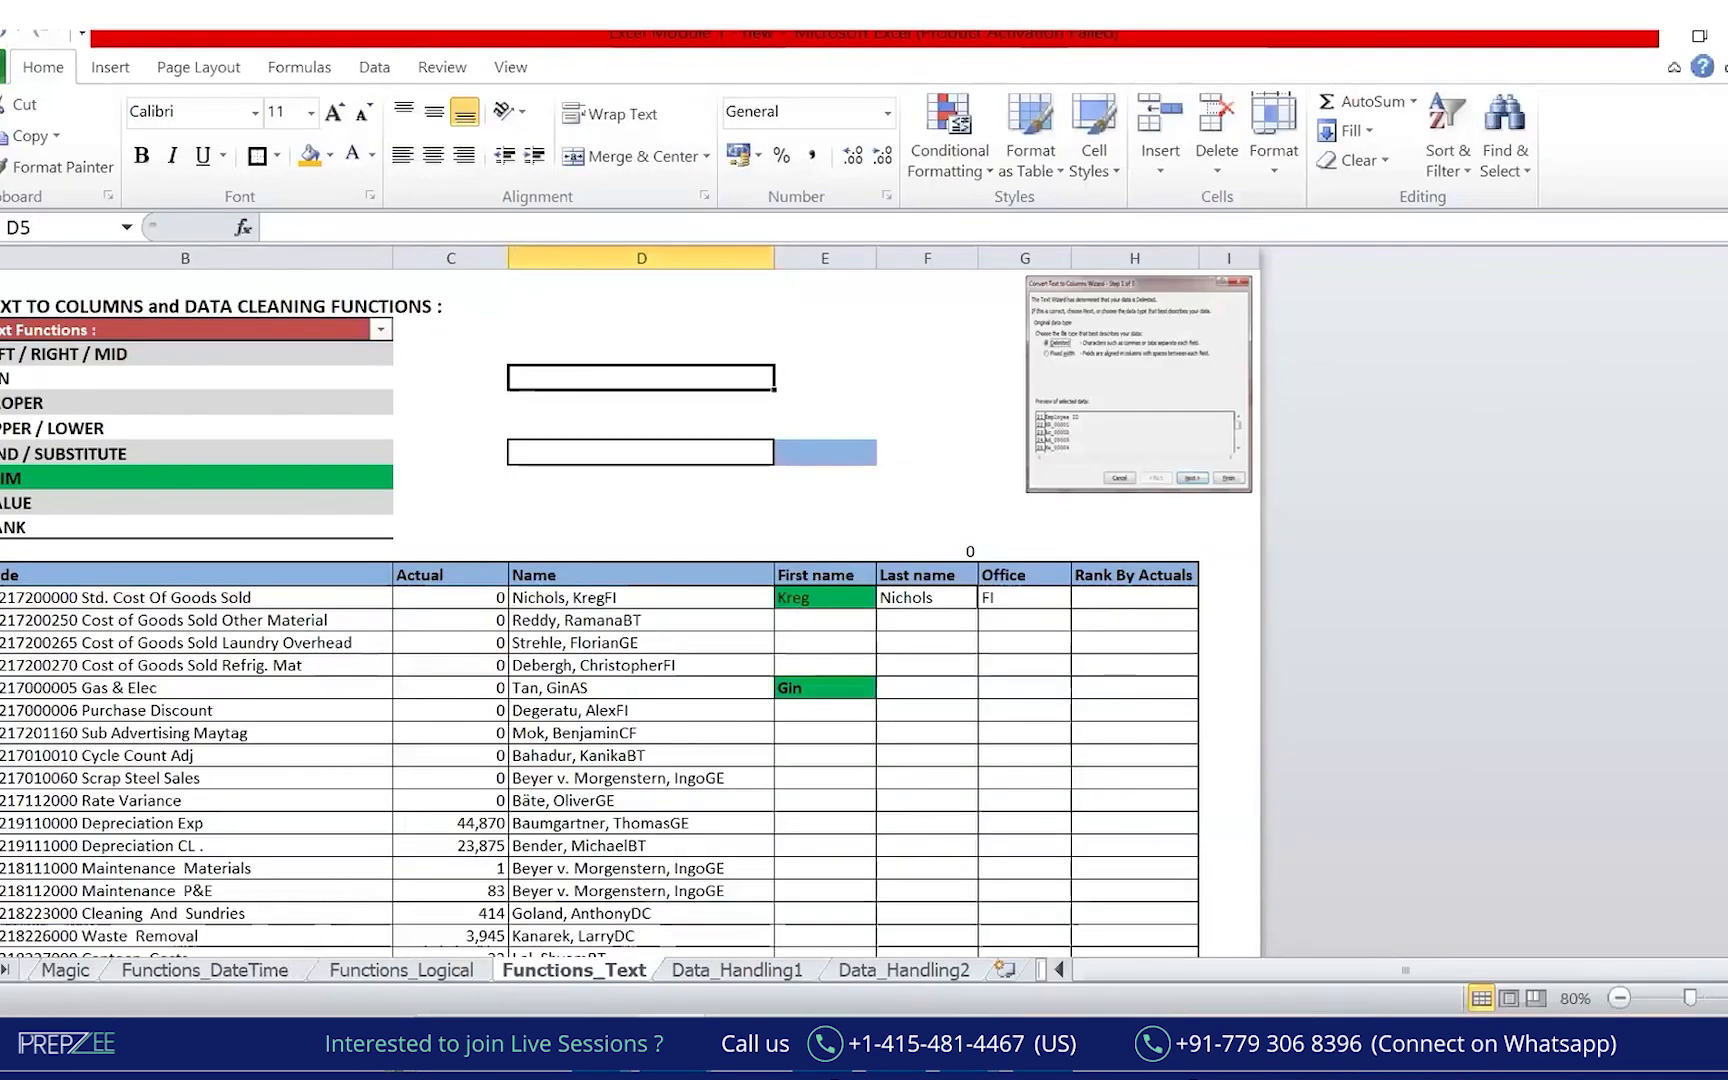
Switch to the Shortcuts sheet and set the zoom to 100%.
{"action": "left_click", "coordinate": [49, 971]}
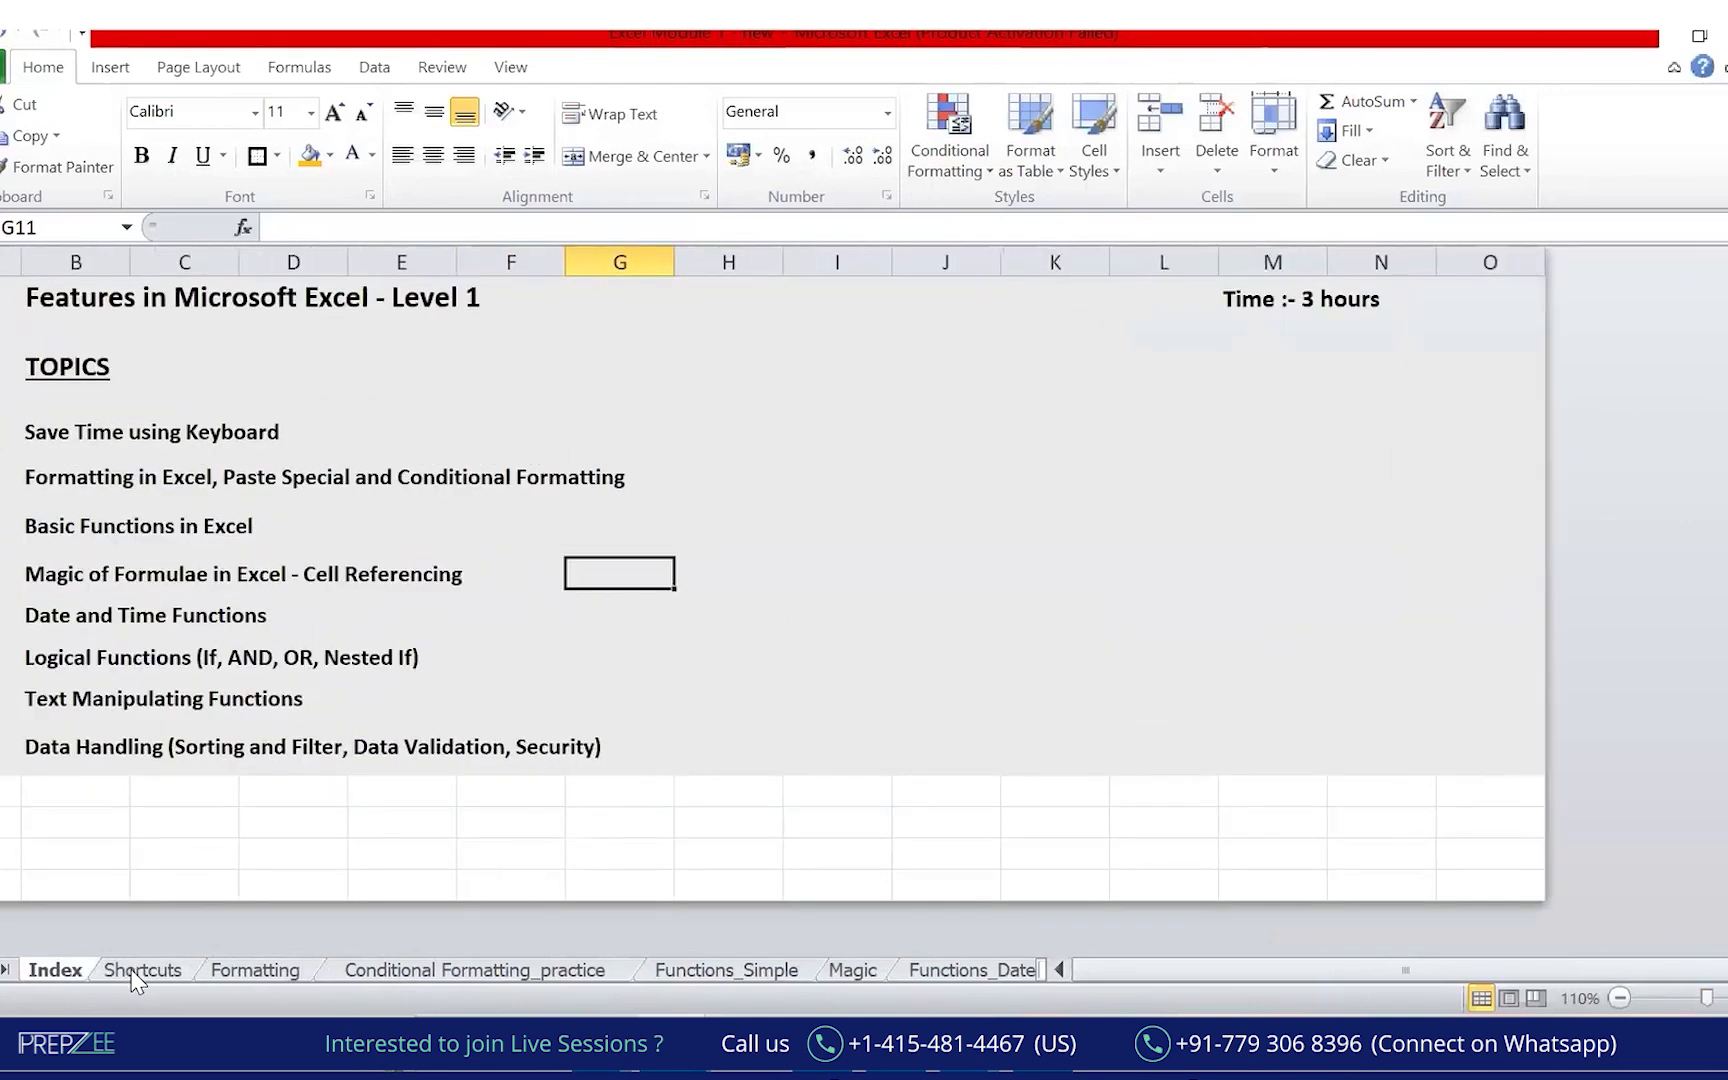
{"action": "left_click", "coordinate": [130, 969]}
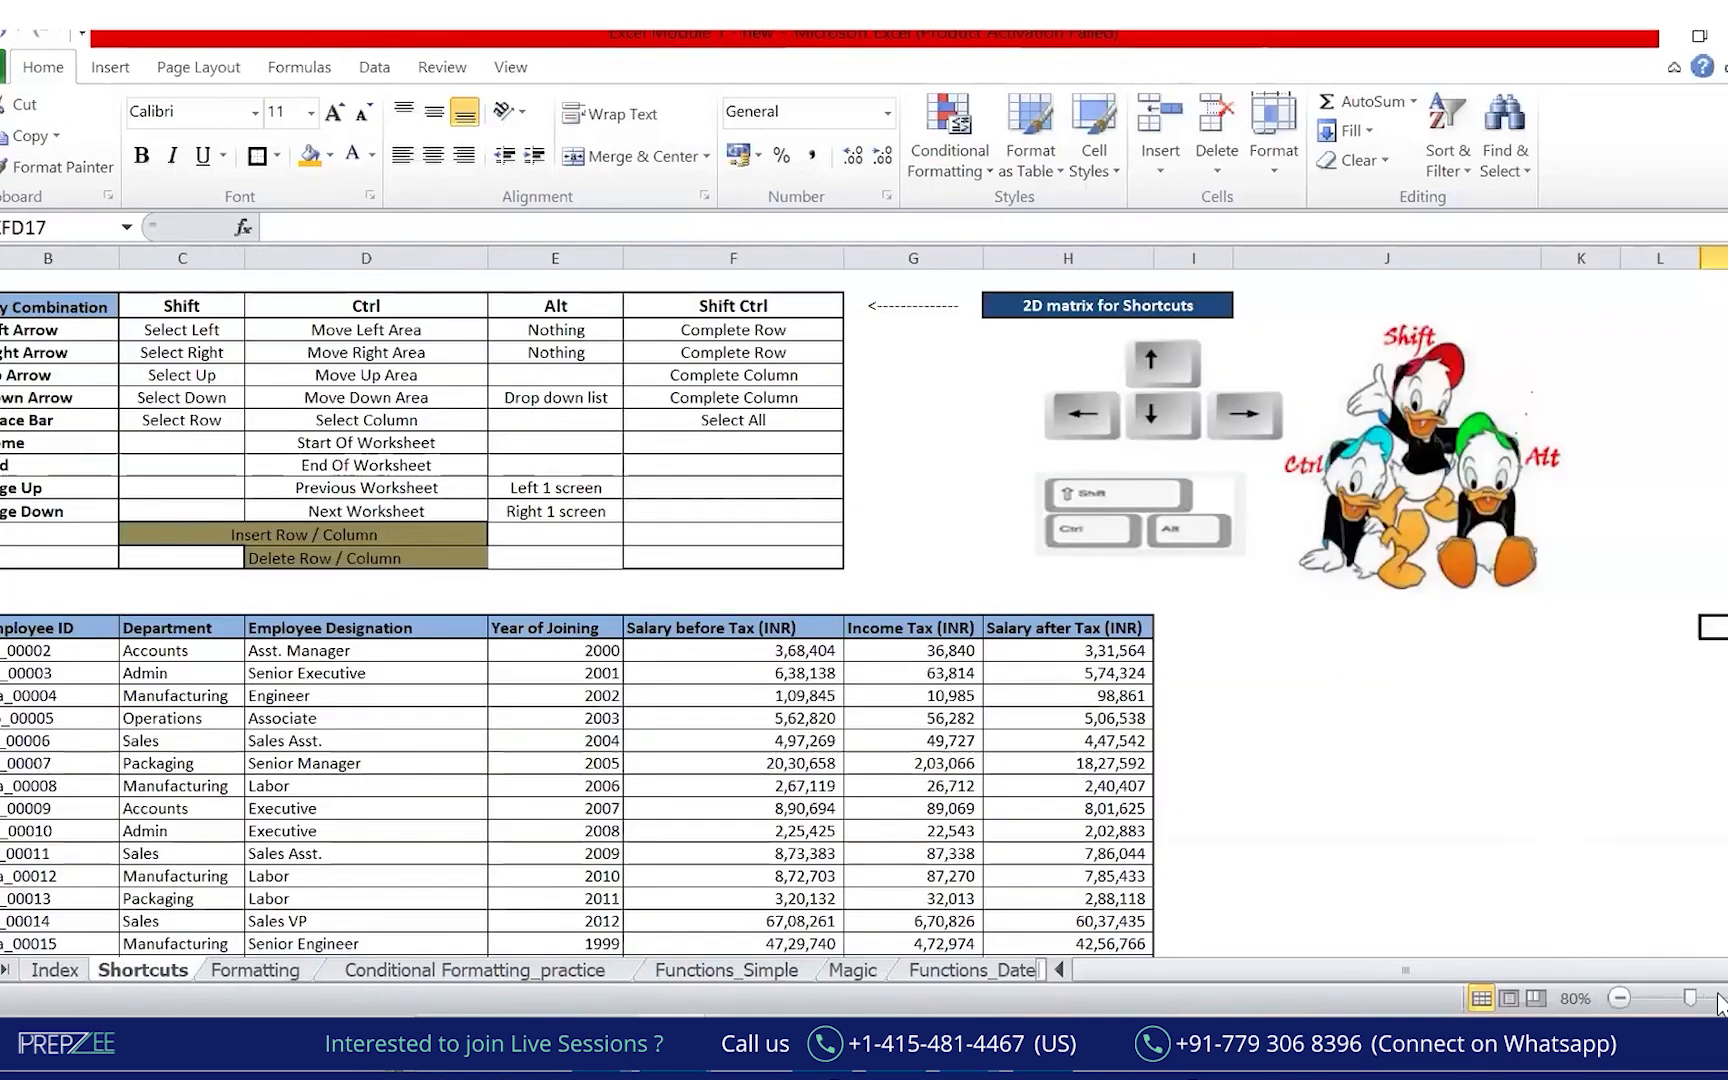
{"action": "left_click", "coordinate": [1727, 998]}
{"action": "left_click", "coordinate": [1727, 998]}
{"action": "left_click_drag", "start_coordinate": [1402, 970], "coordinate": [1375, 970]}
{"action": "scroll", "coordinate": [1125, 740], "scroll_direction": "up", "scroll_amount": 1}
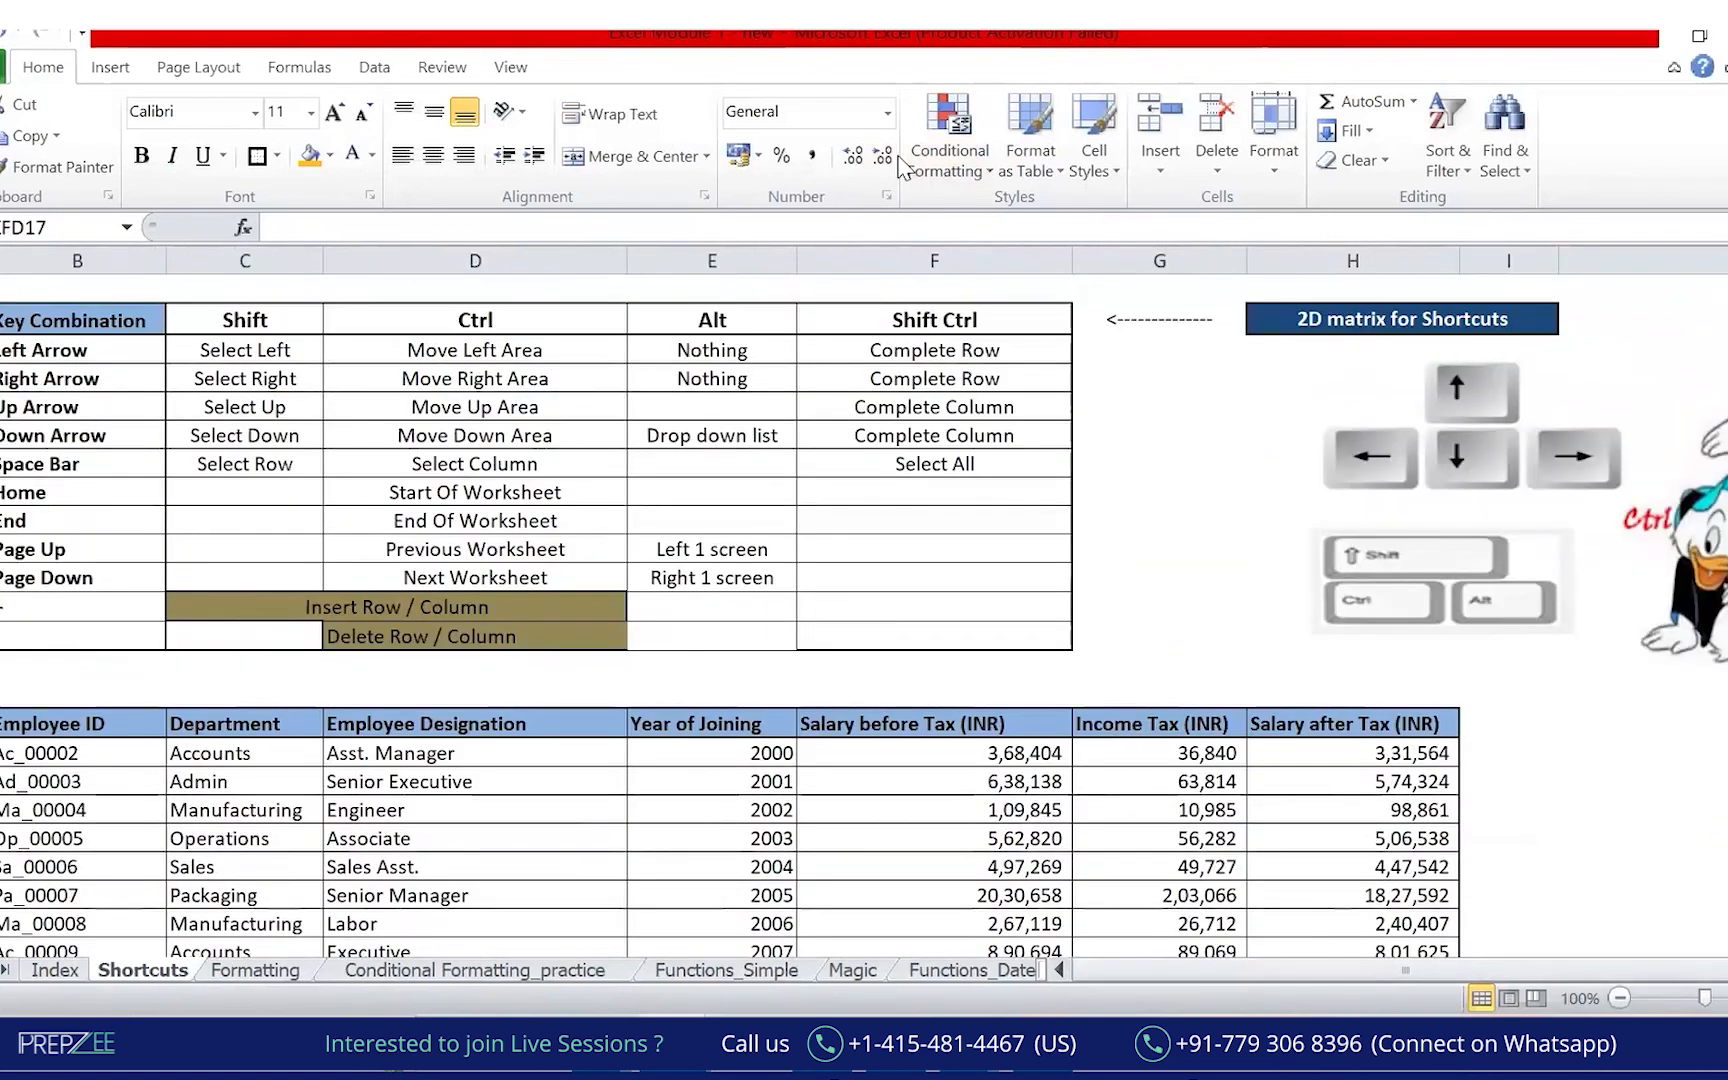
Ink-mark the Shortcuts sheet tab and circle the key-combination table.
{"action": "mouse_move", "coordinate": [150, 940]}
{"action": "left_mouse_down"}
{"action": "mouse_move", "coordinate": [95, 1005]}
{"action": "mouse_move", "coordinate": [238, 918]}
{"action": "left_mouse_up"}
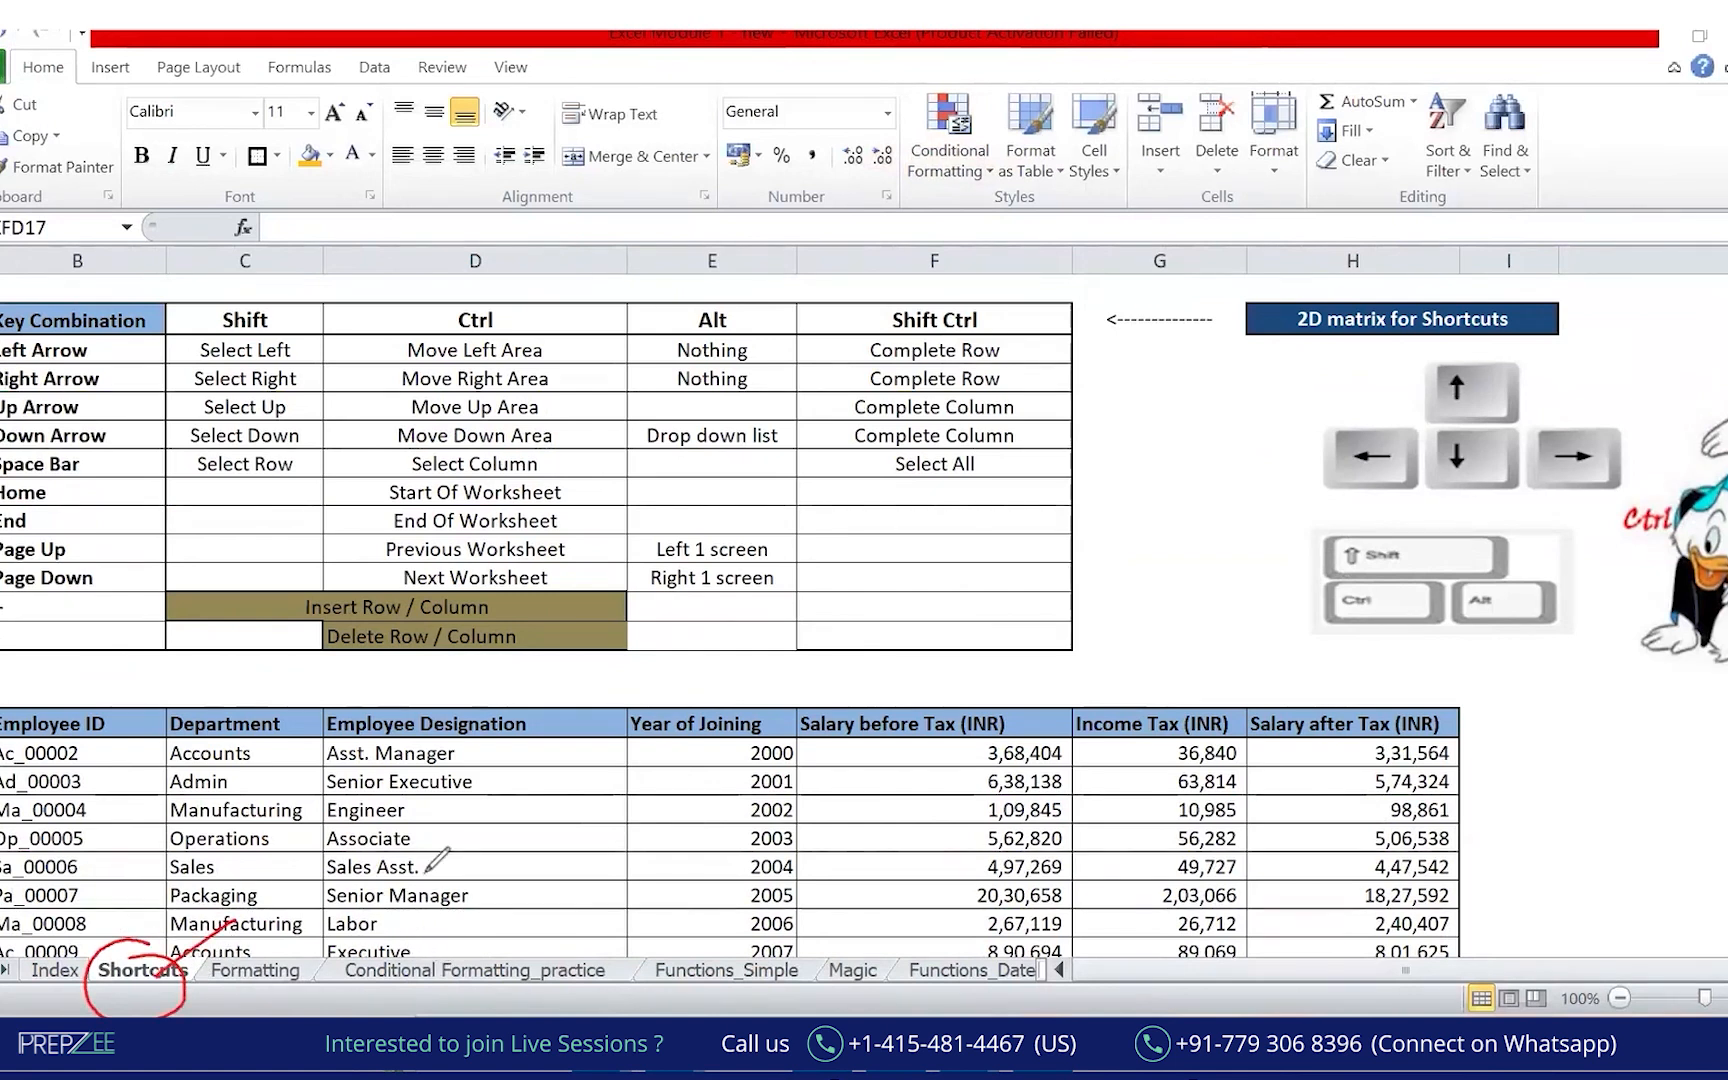
{"action": "mouse_move", "coordinate": [297, 932]}
{"action": "left_mouse_down"}
{"action": "mouse_move", "coordinate": [209, 944]}
{"action": "mouse_move", "coordinate": [439, 992]}
{"action": "mouse_move", "coordinate": [596, 998]}
{"action": "mouse_move", "coordinate": [505, 912]}
{"action": "mouse_move", "coordinate": [245, 940]}
{"action": "left_mouse_up"}
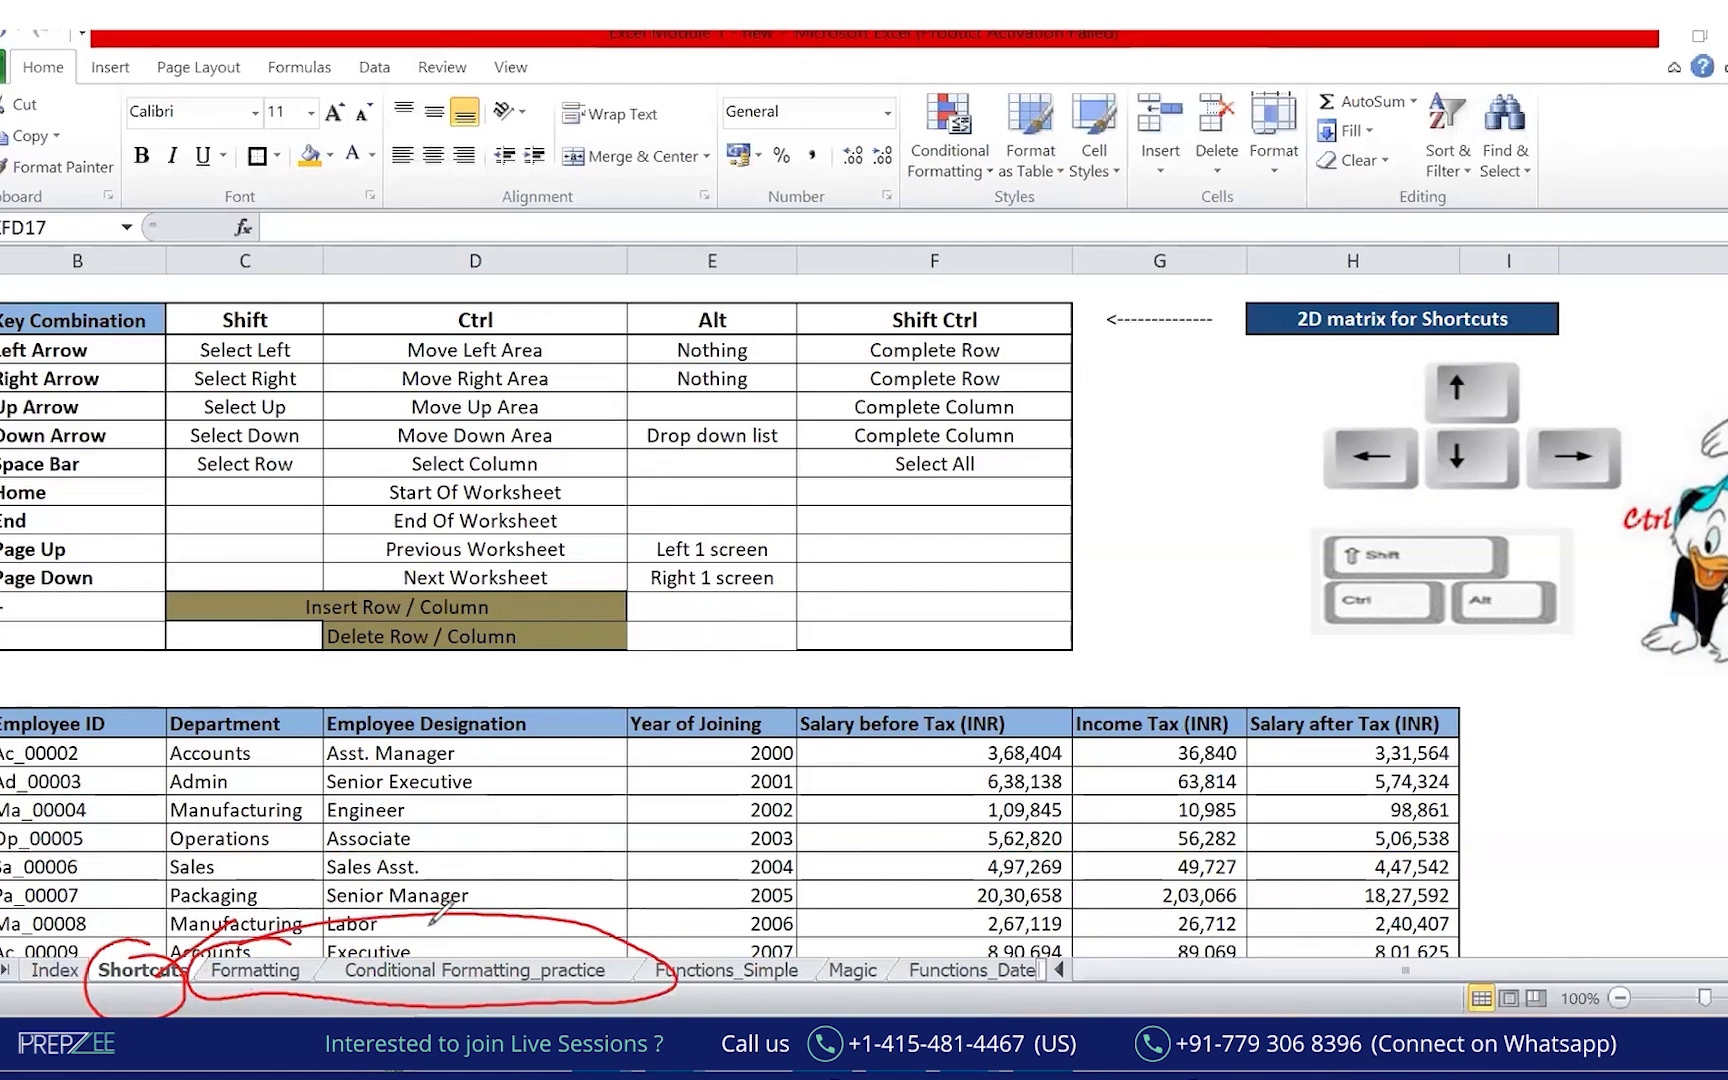
{"action": "left_click_drag", "start_coordinate": [521, 834], "coordinate": [512, 894]}
{"action": "key", "text": "e"}
{"action": "mouse_move", "coordinate": [166, 937]}
{"action": "left_mouse_down"}
{"action": "mouse_move", "coordinate": [85, 971]}
{"action": "mouse_move", "coordinate": [182, 1014]}
{"action": "mouse_move", "coordinate": [166, 935]}
{"action": "mouse_move", "coordinate": [140, 945]}
{"action": "left_mouse_up"}
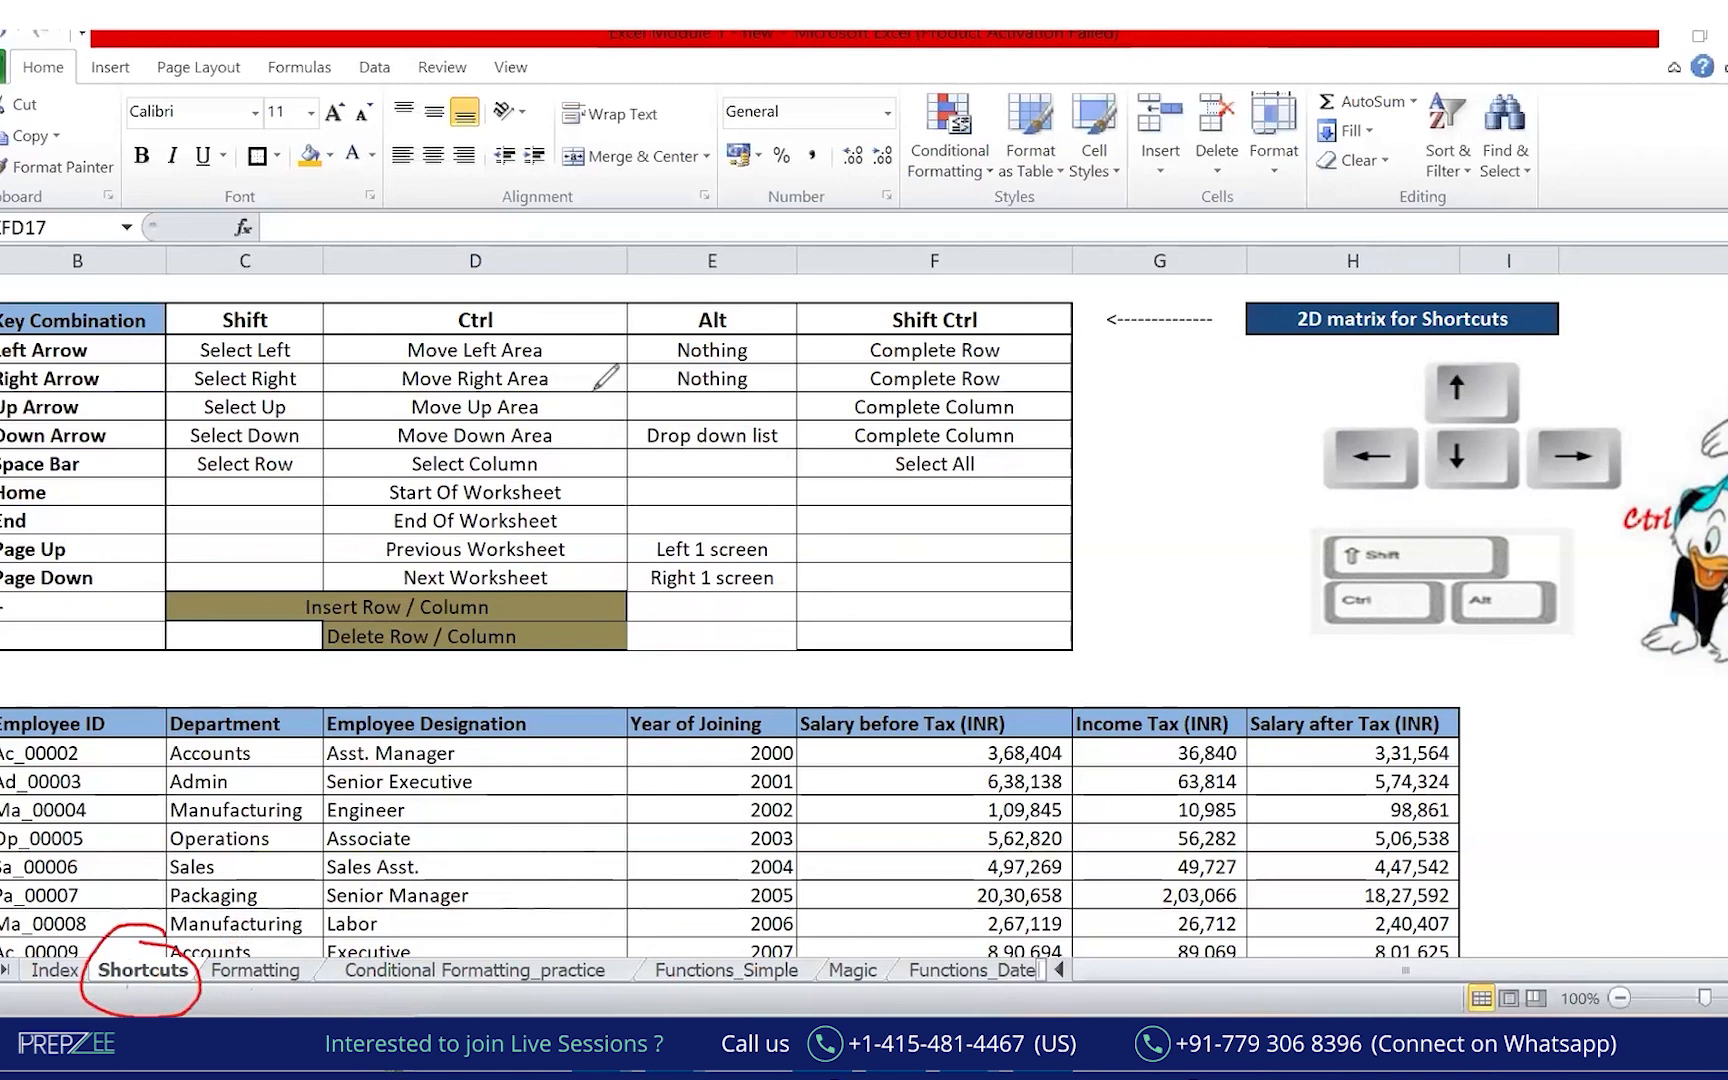
{"action": "mouse_move", "coordinate": [125, 686]}
{"action": "left_mouse_down"}
{"action": "mouse_move", "coordinate": [40, 690]}
{"action": "mouse_move", "coordinate": [1125, 620]}
{"action": "mouse_move", "coordinate": [1015, 200]}
{"action": "mouse_move", "coordinate": [755, 180]}
{"action": "mouse_move", "coordinate": [113, 213]}
{"action": "left_mouse_up"}
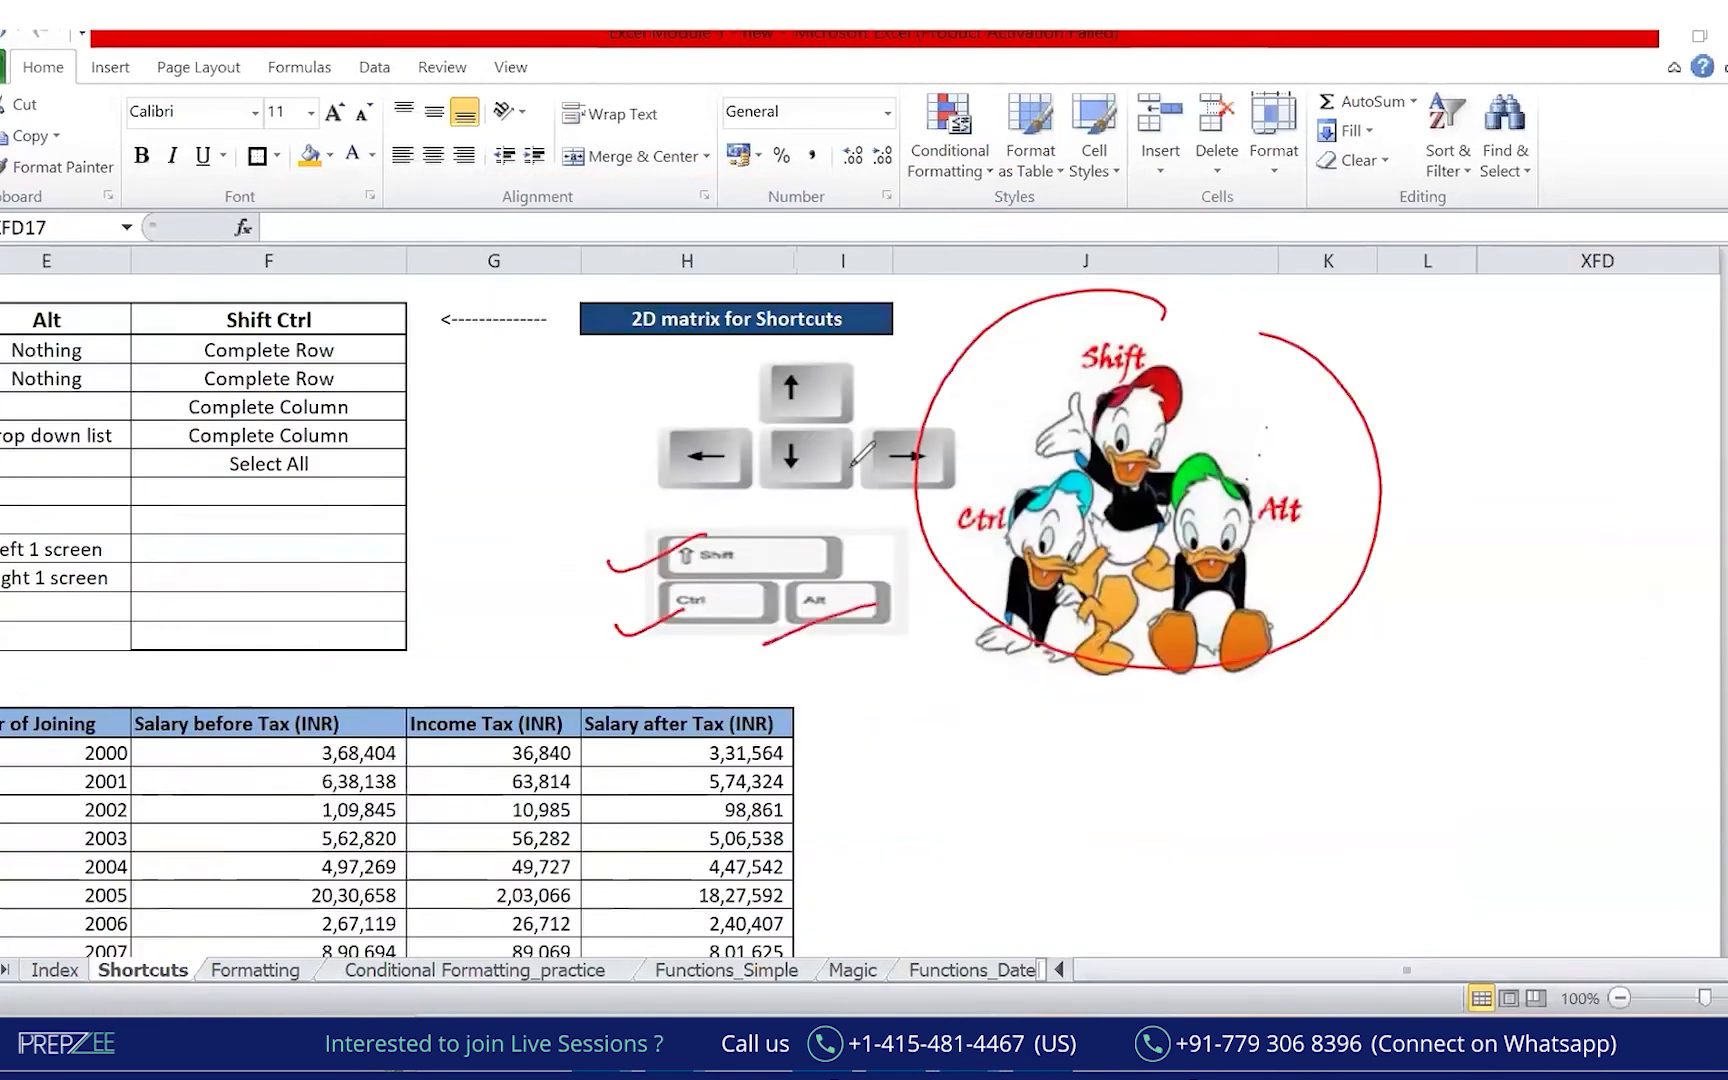
{"action": "mouse_move", "coordinate": [818, 342]}
{"action": "left_mouse_down"}
{"action": "mouse_move", "coordinate": [640, 445]}
{"action": "mouse_move", "coordinate": [990, 485]}
{"action": "mouse_move", "coordinate": [1030, 345]}
{"action": "mouse_move", "coordinate": [680, 330]}
{"action": "left_mouse_up"}
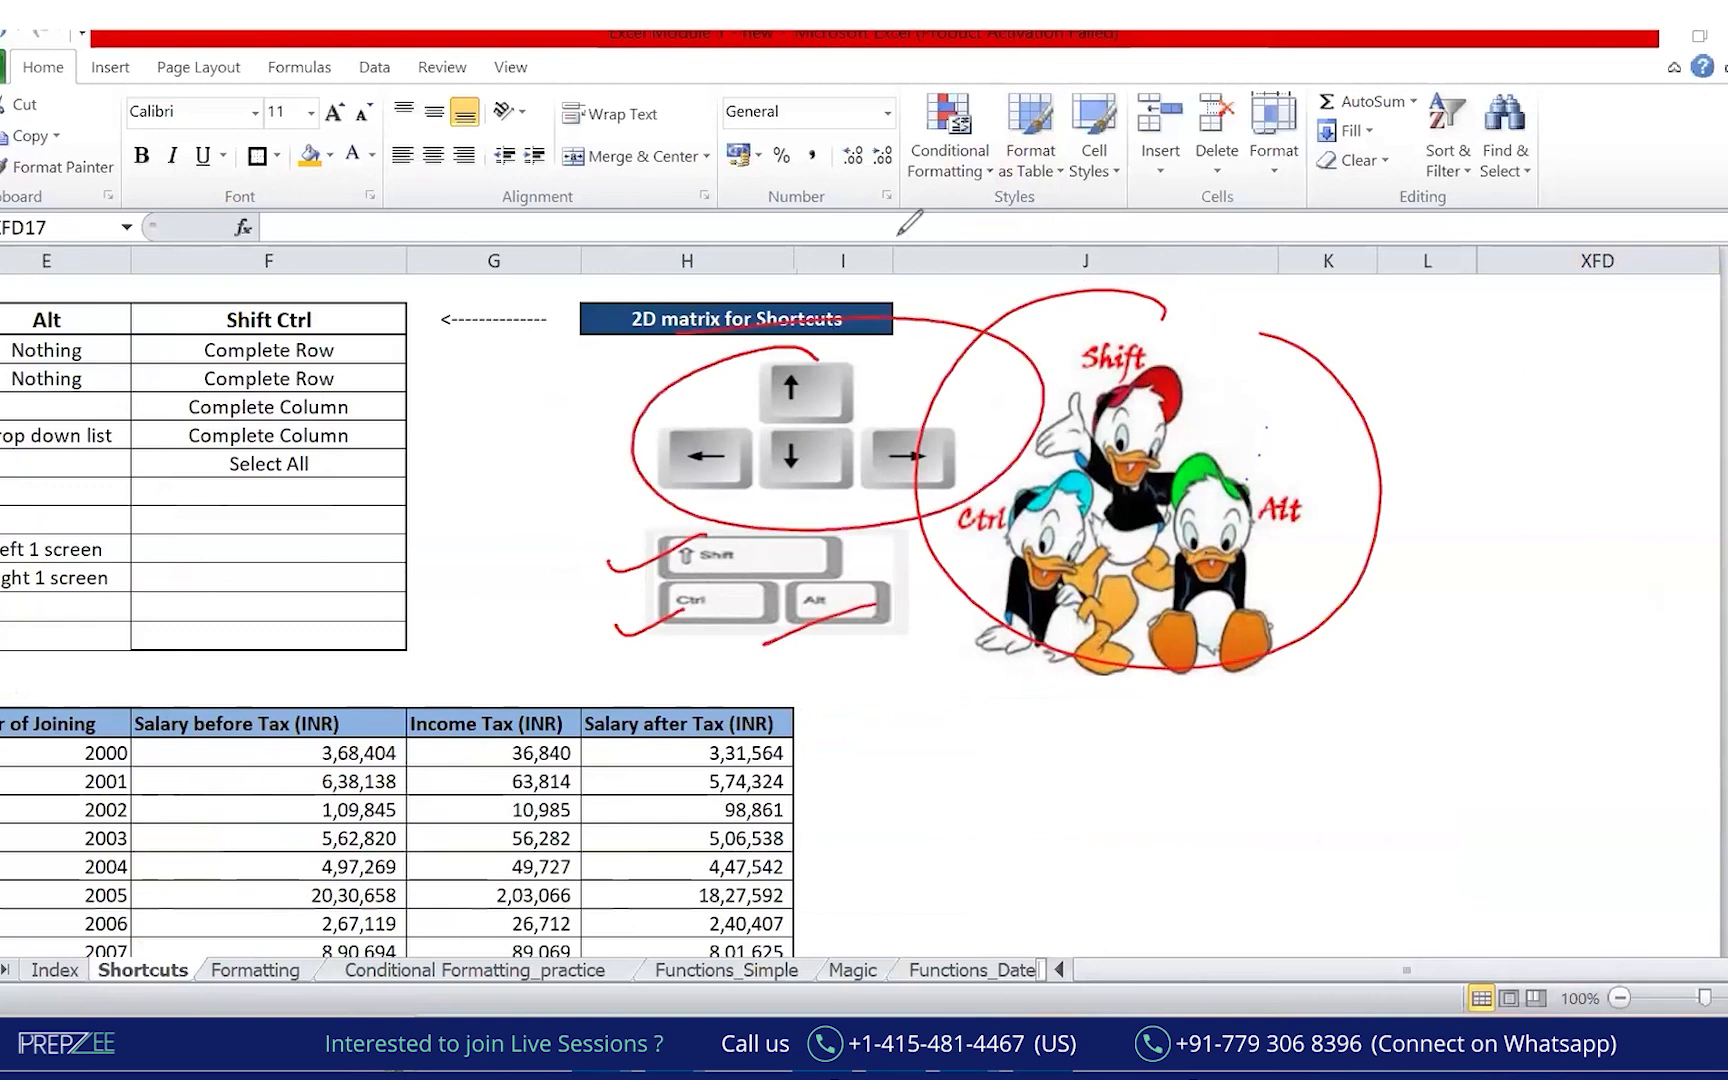
{"action": "left_click", "coordinate": [1021, 207]}
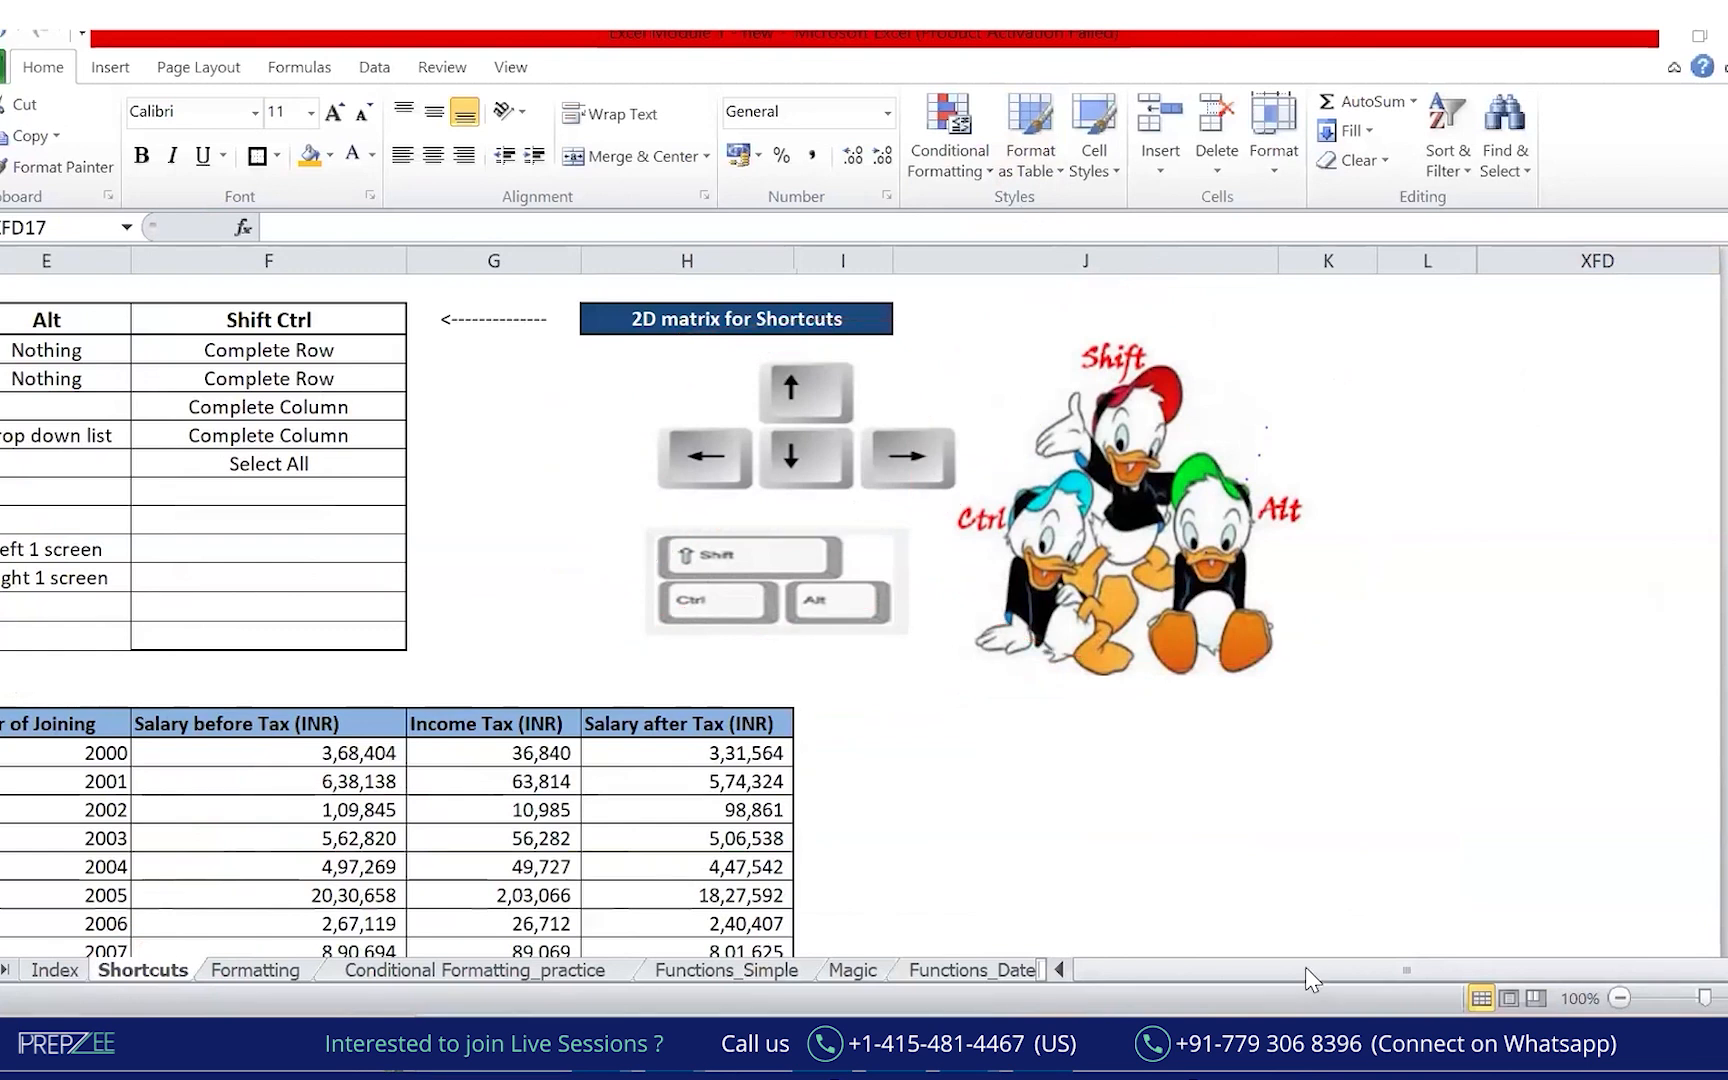
{"action": "left_click", "coordinate": [1140, 862]}
{"action": "key", "text": "Left"}
{"action": "key", "text": "Left"}
{"action": "key", "text": "ctrl+Left"}
{"action": "key", "text": "Home"}
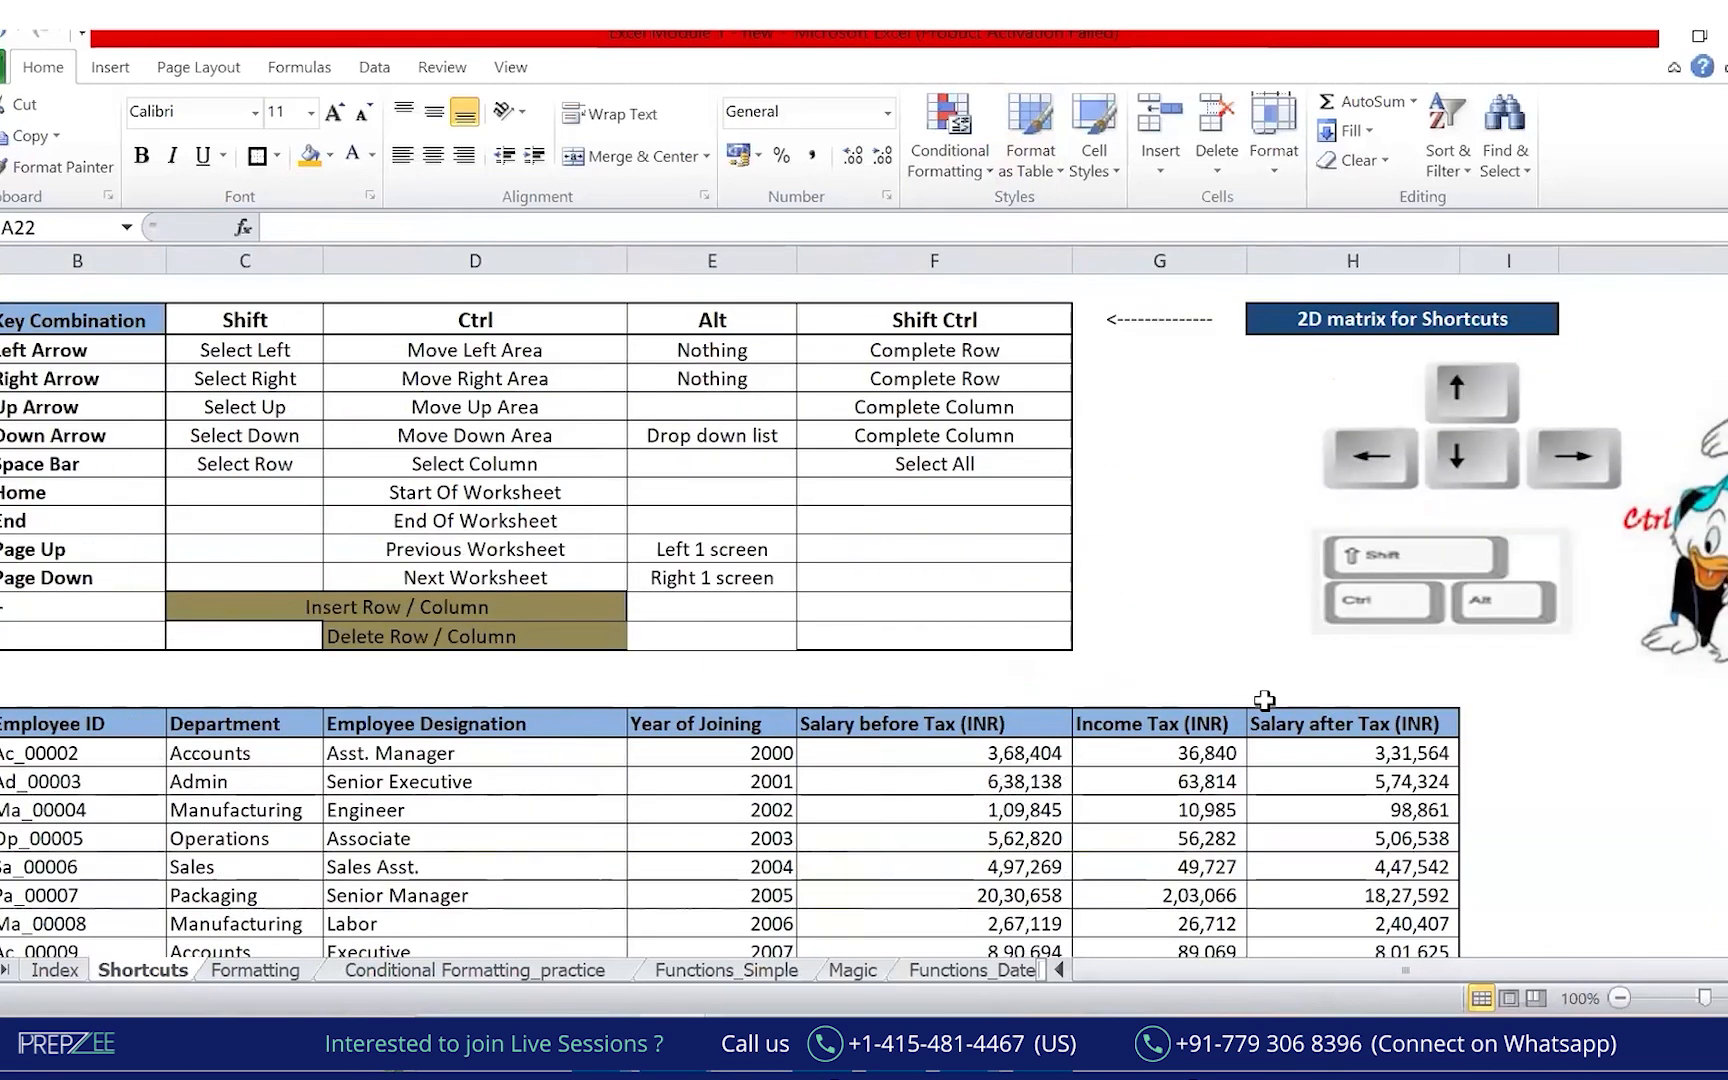
{"action": "key", "text": "Right"}
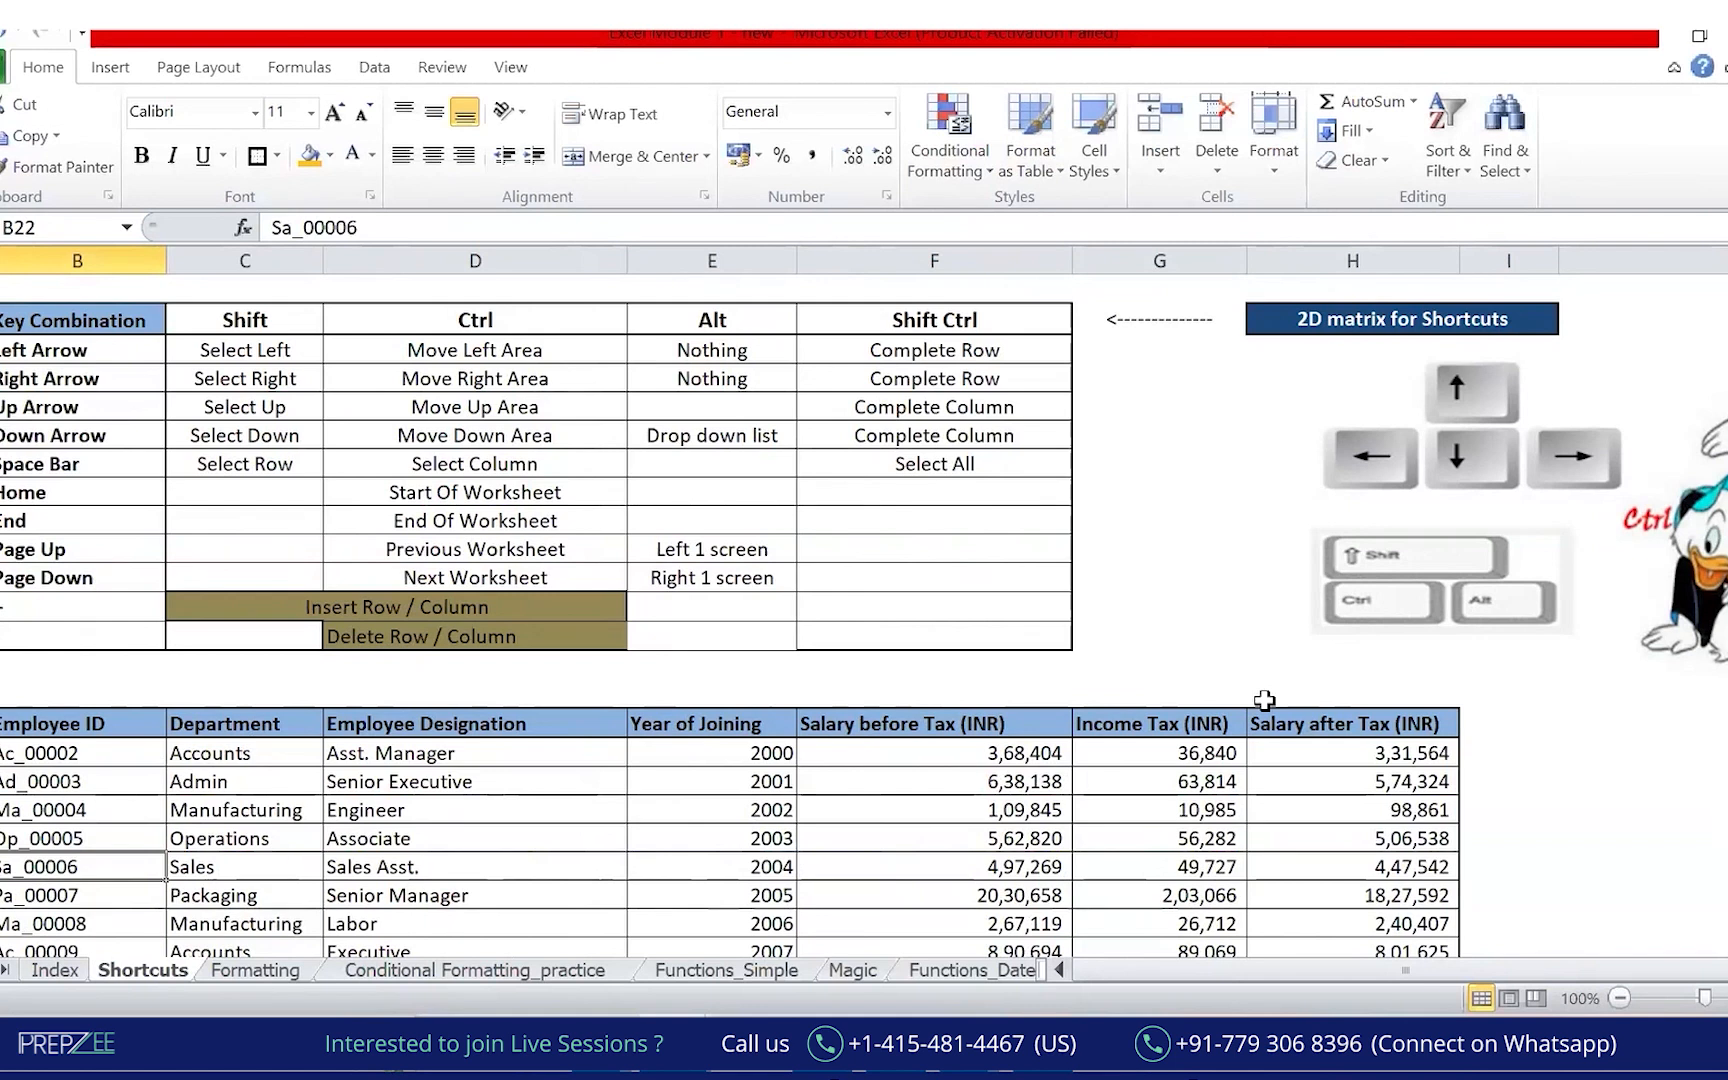
{"action": "key", "text": "Down"}
{"action": "key", "text": "Down"}
{"action": "key", "text": "Down"}
{"action": "key", "text": "Down"}
{"action": "key", "text": "Down"}
{"action": "key", "text": "Down"}
{"action": "key", "text": "Down"}
{"action": "key", "text": "Down"}
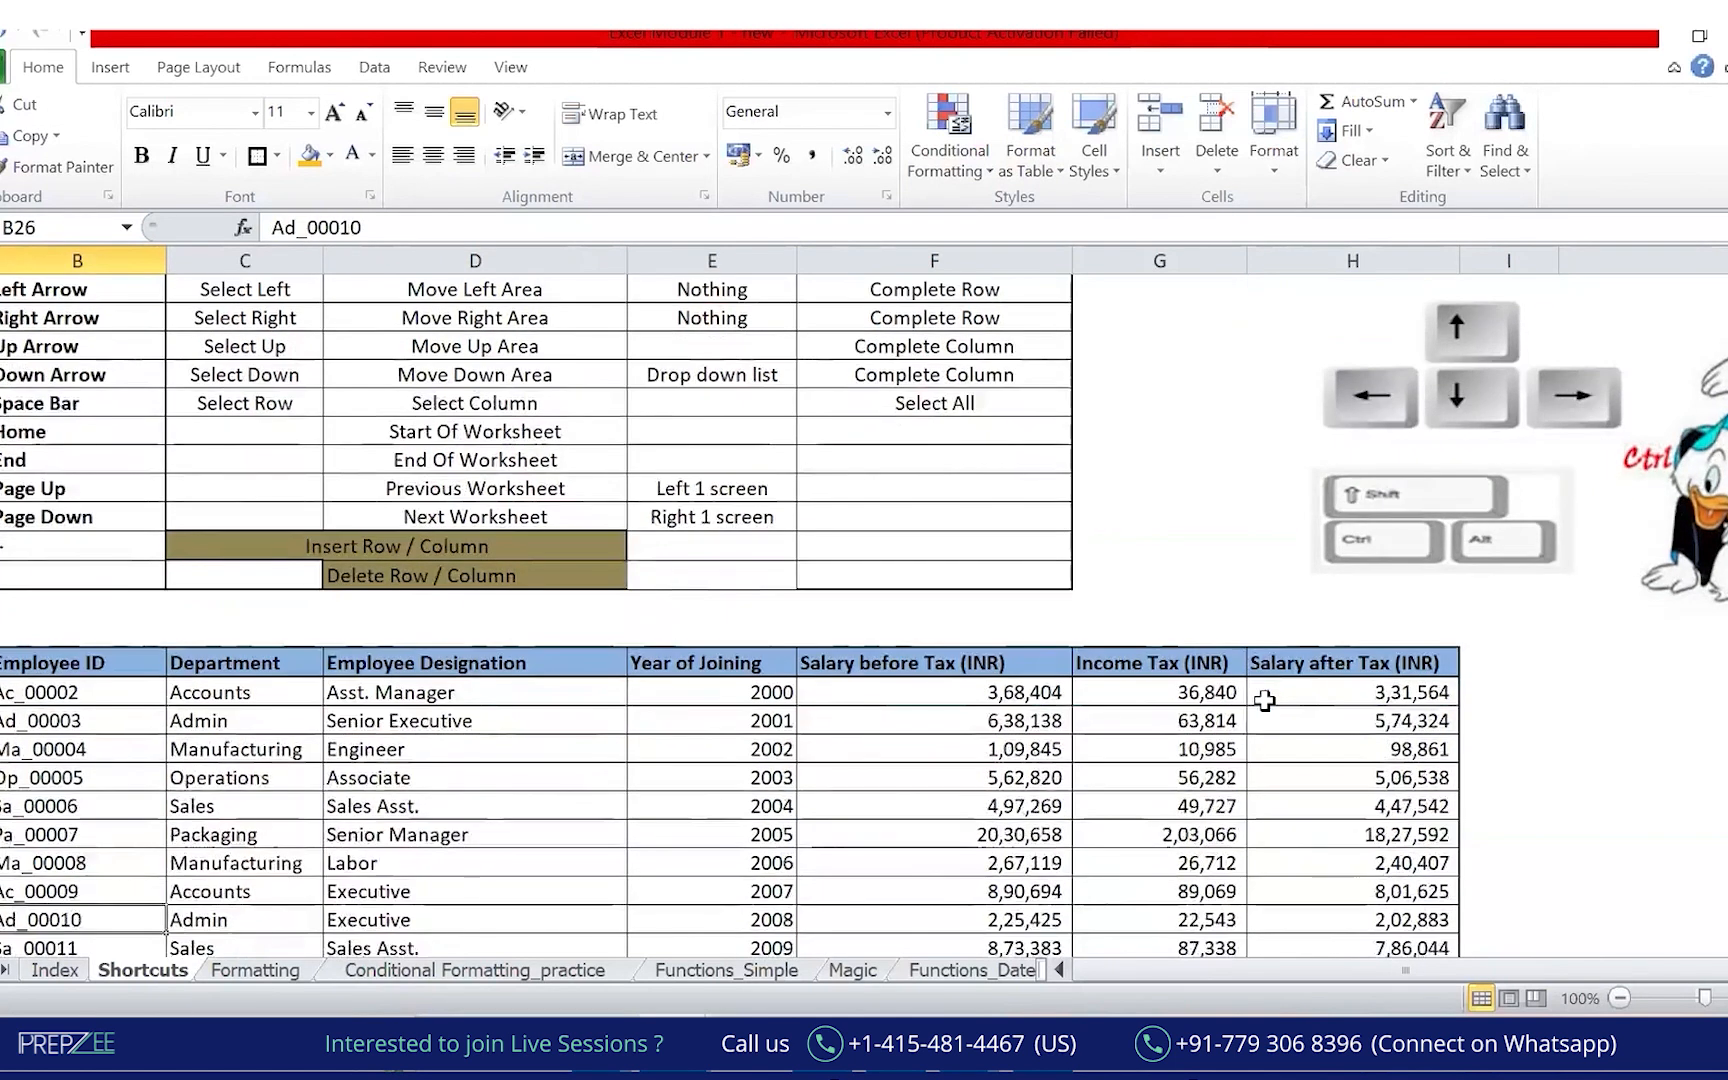
{"action": "key", "text": "Down"}
{"action": "key", "text": "Down"}
{"action": "key", "text": "Down"}
{"action": "key", "text": "Down"}
{"action": "key", "text": "Down"}
{"action": "key", "text": "Down"}
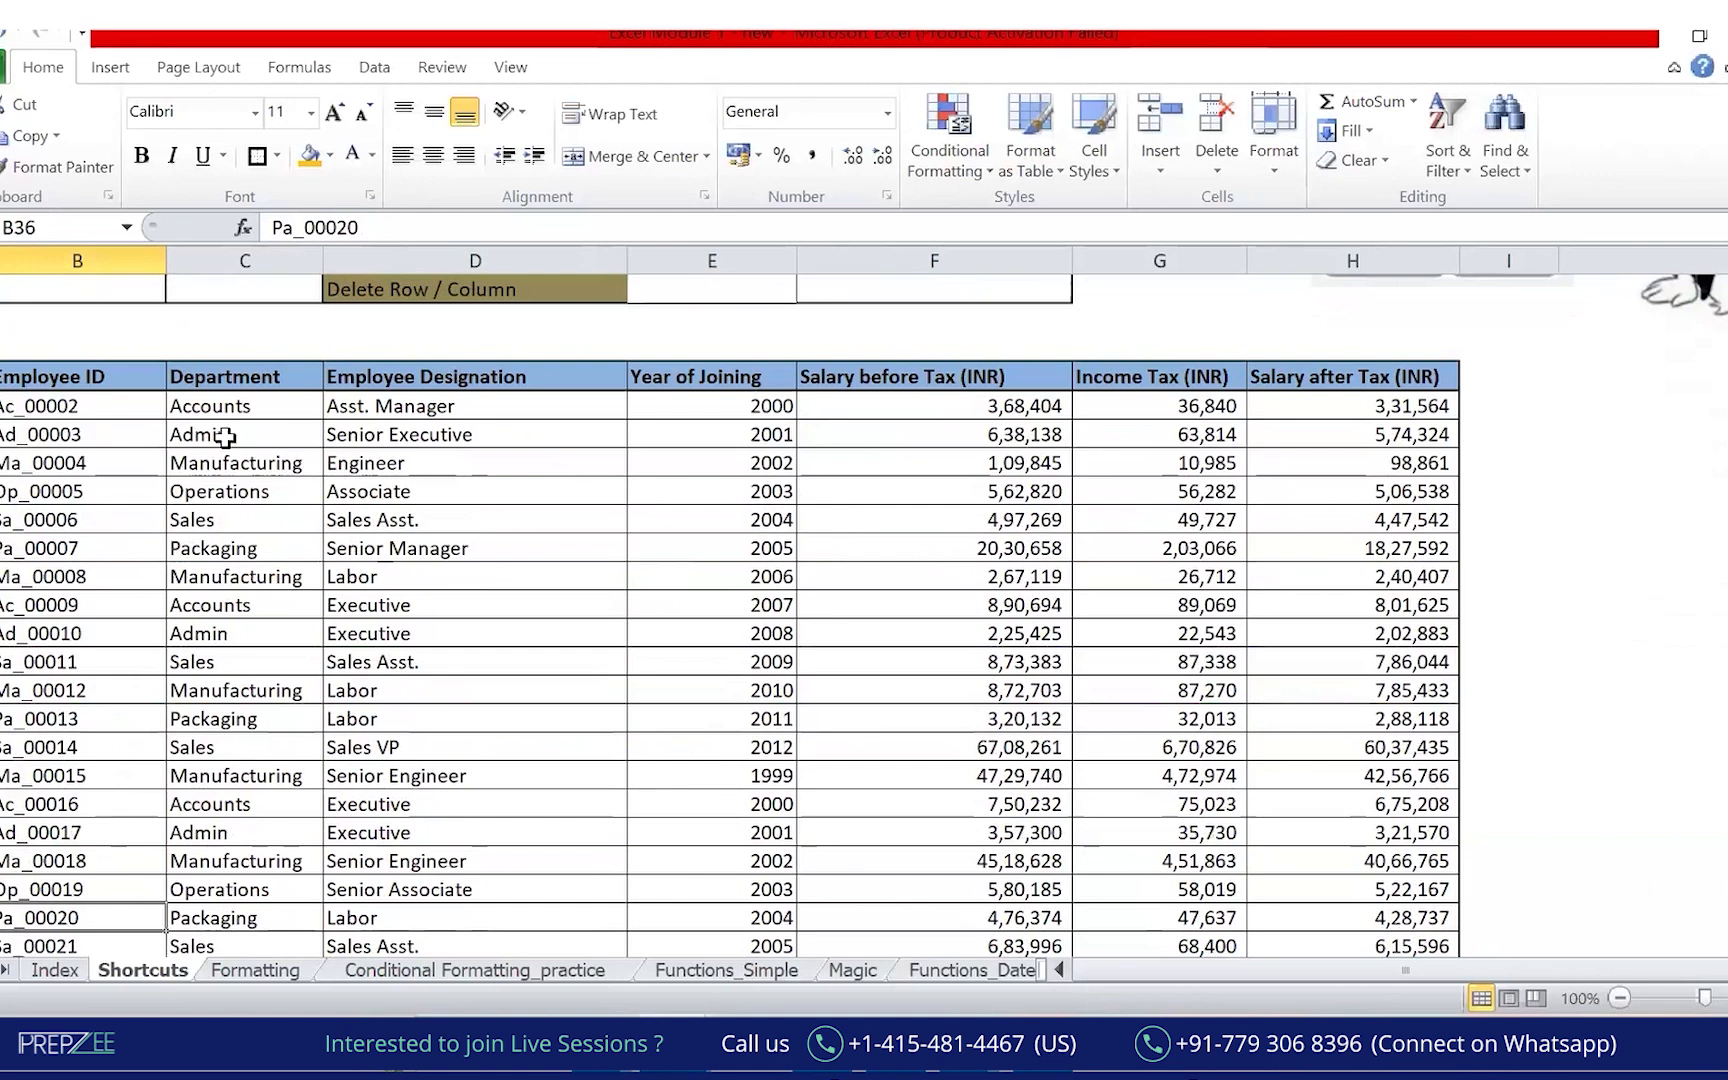
{"action": "left_click_drag", "start_coordinate": [84, 402], "coordinate": [1222, 572]}
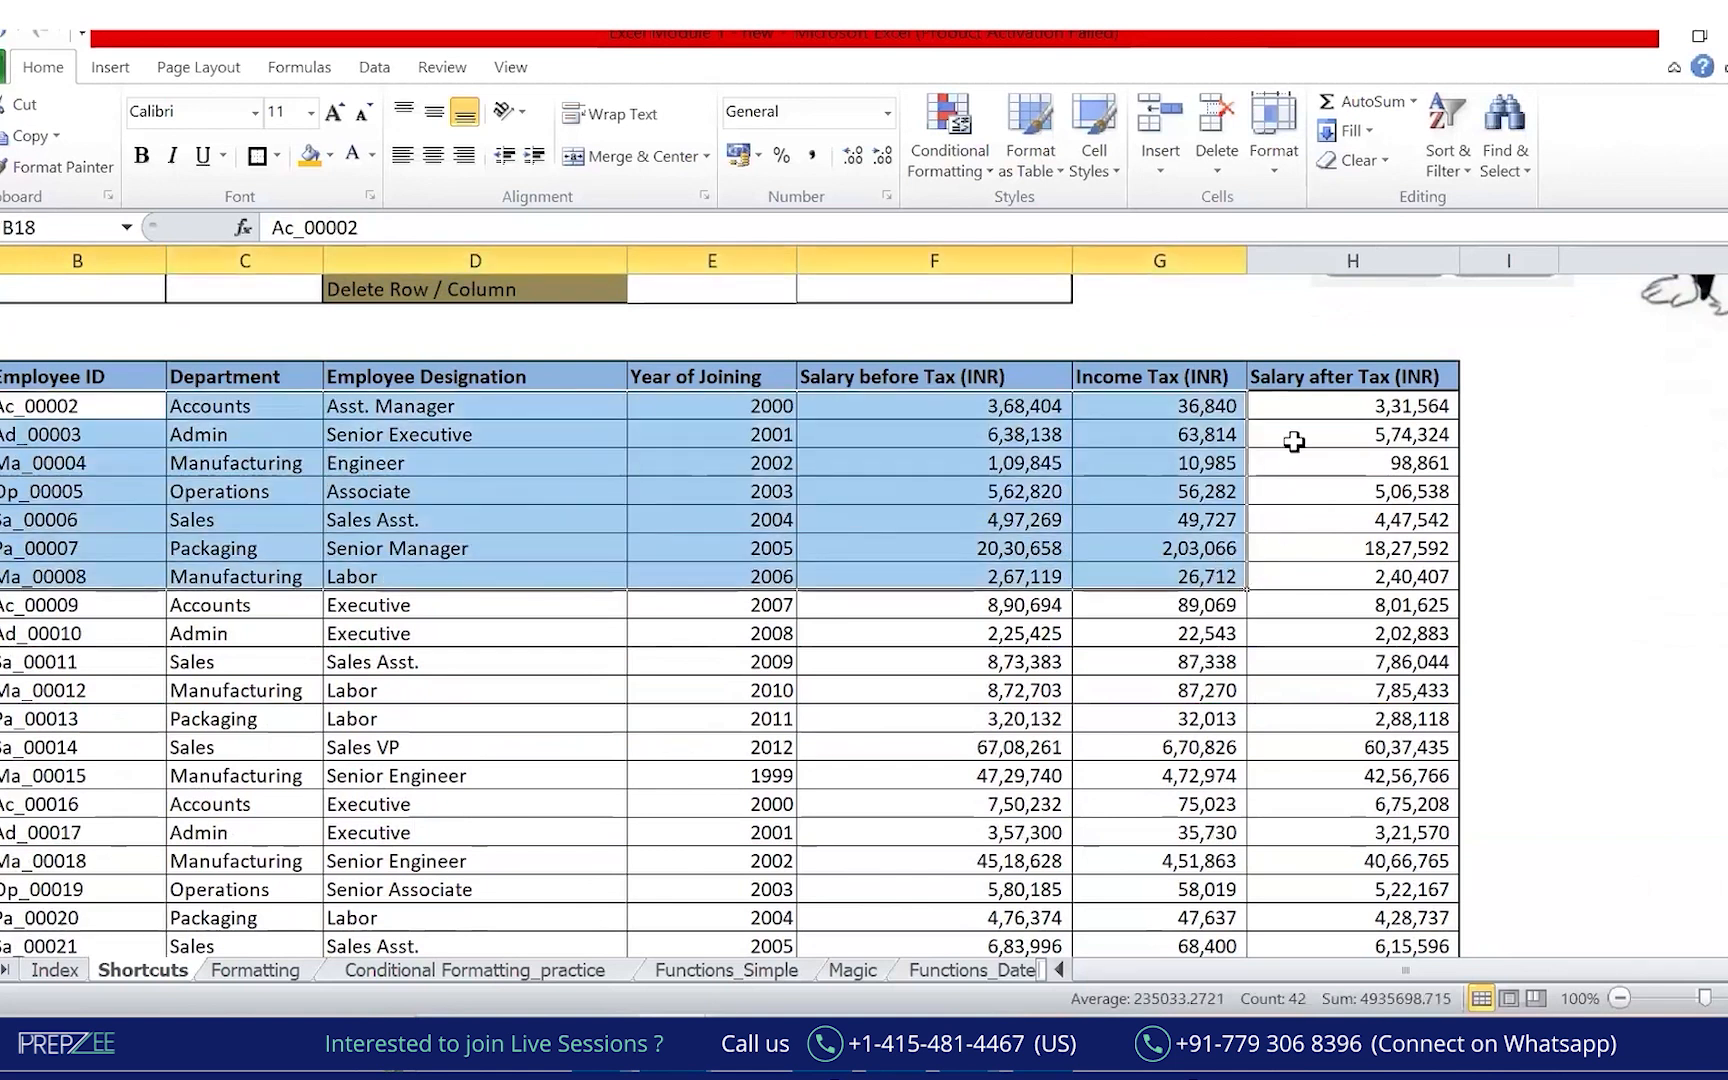
{"action": "key", "text": "Up"}
{"action": "key", "text": "Down"}
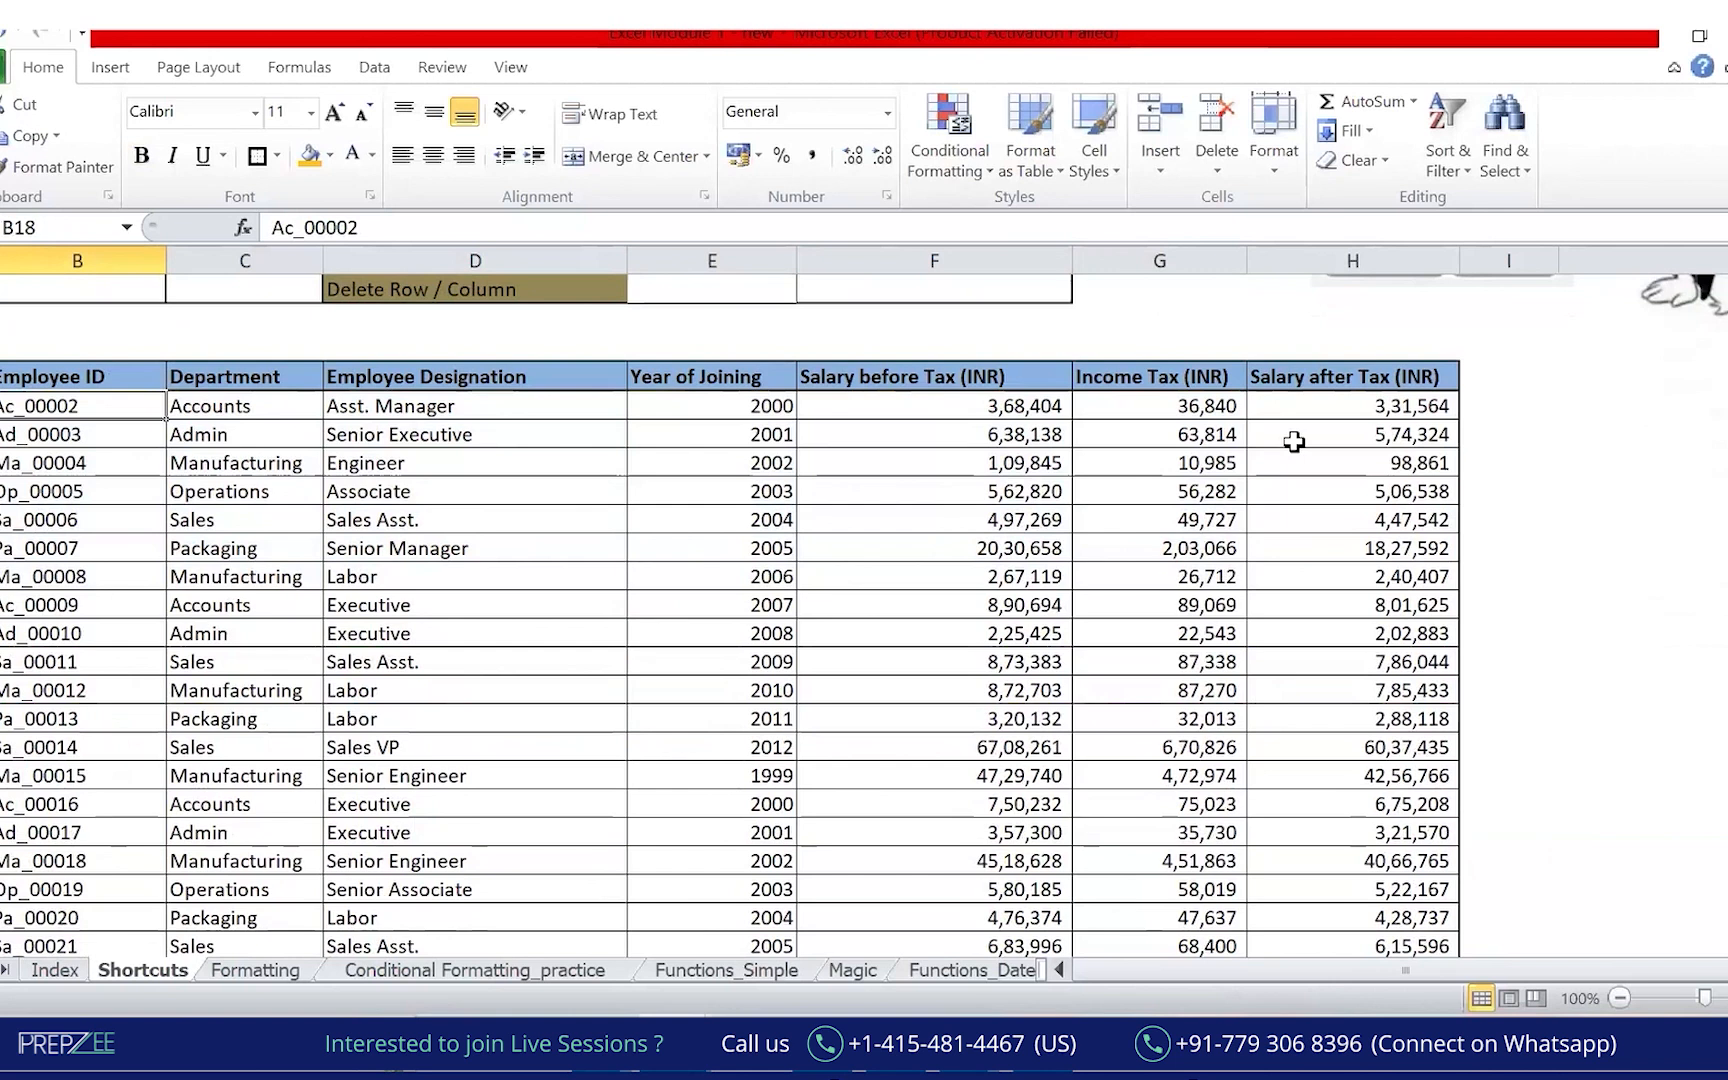
{"action": "key", "text": "Up"}
{"action": "key", "text": "ctrl+Up"}
{"action": "key", "text": "ctrl+Up"}
{"action": "key", "text": "Up"}
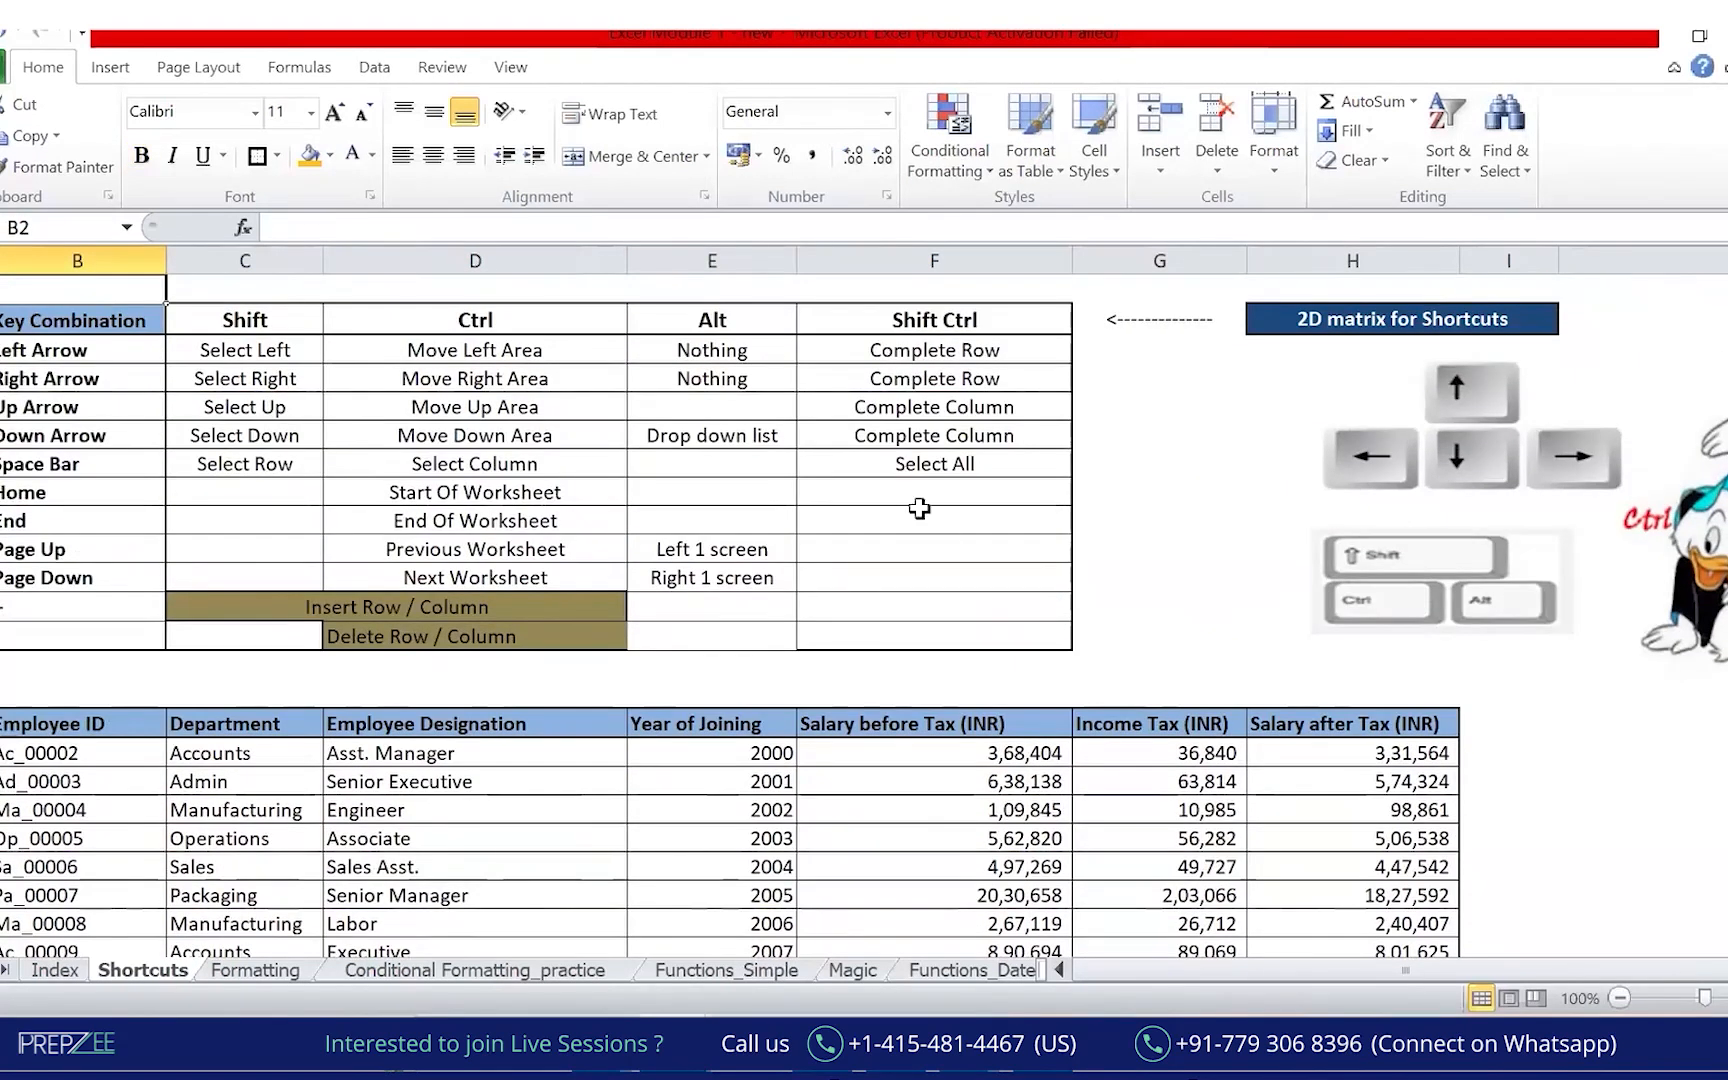
{"action": "left_click", "coordinate": [115, 432]}
{"action": "left_click_drag", "start_coordinate": [80, 320], "coordinate": [1022, 644]}
{"action": "left_click", "coordinate": [1132, 176]}
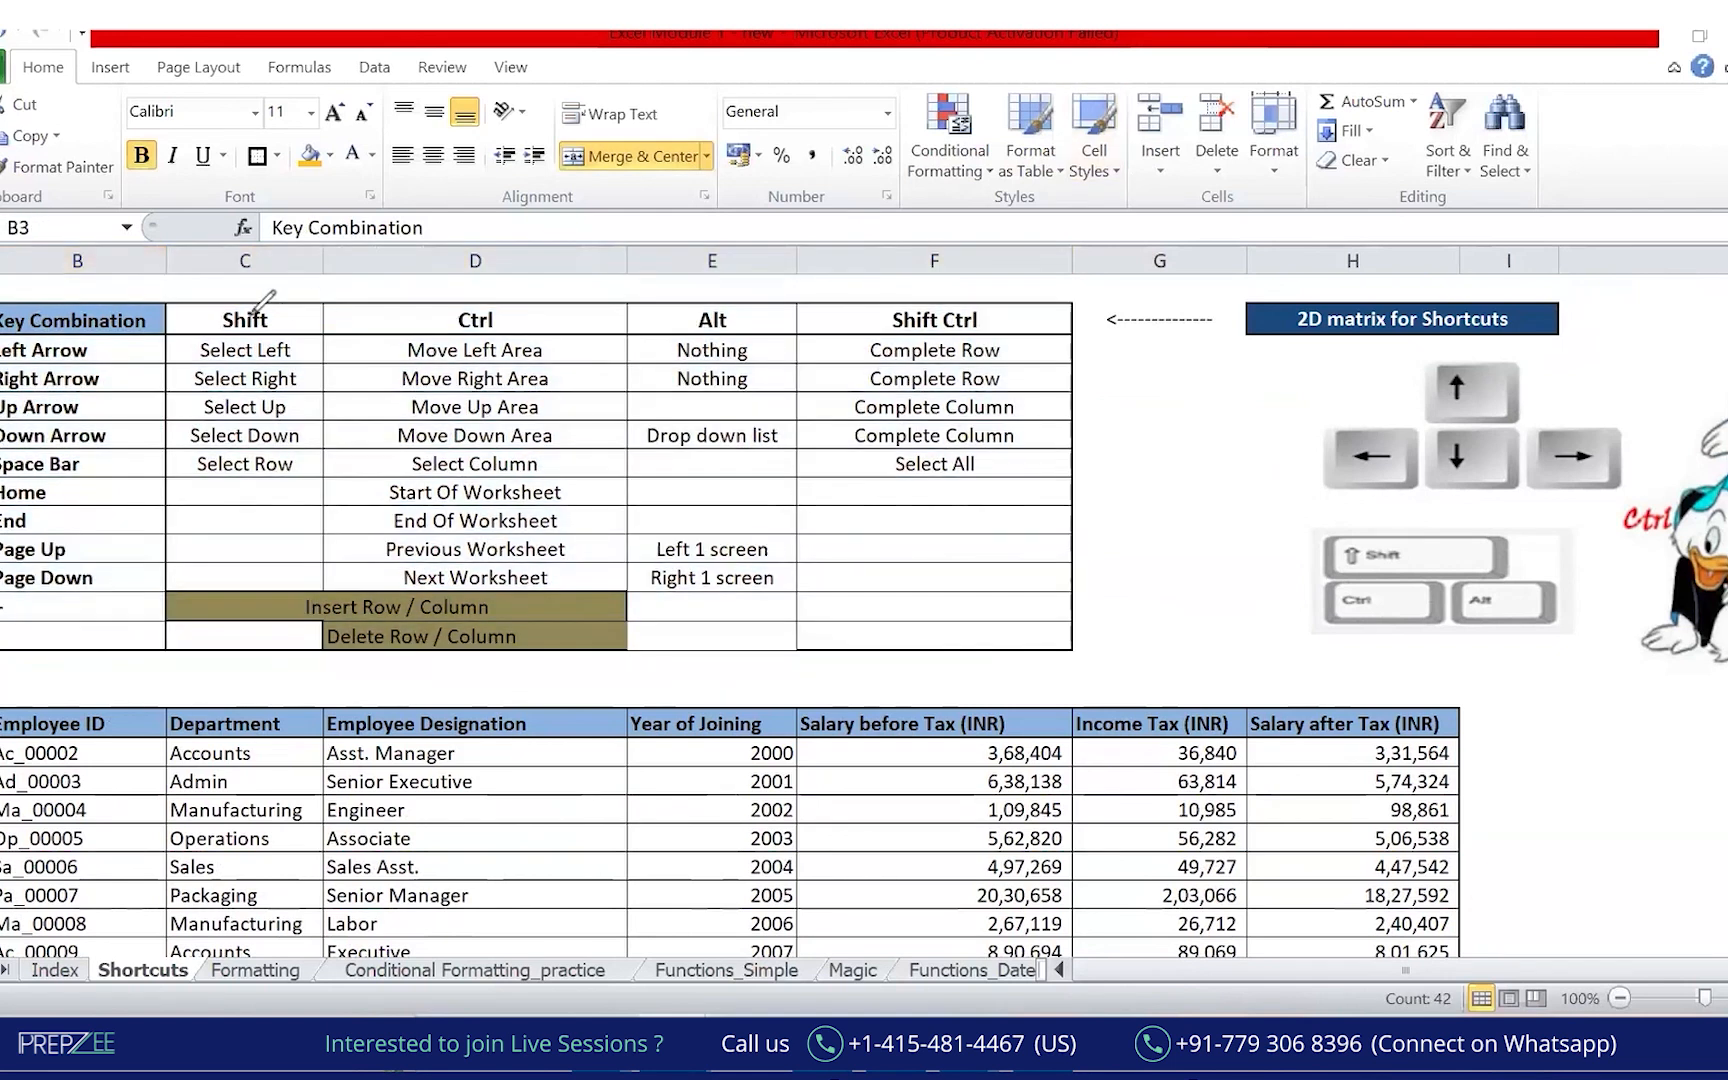
{"action": "mouse_move", "coordinate": [195, 268]}
{"action": "left_mouse_down"}
{"action": "mouse_move", "coordinate": [455, 785]}
{"action": "mouse_move", "coordinate": [1058, 305]}
{"action": "mouse_move", "coordinate": [160, 275]}
{"action": "left_mouse_up"}
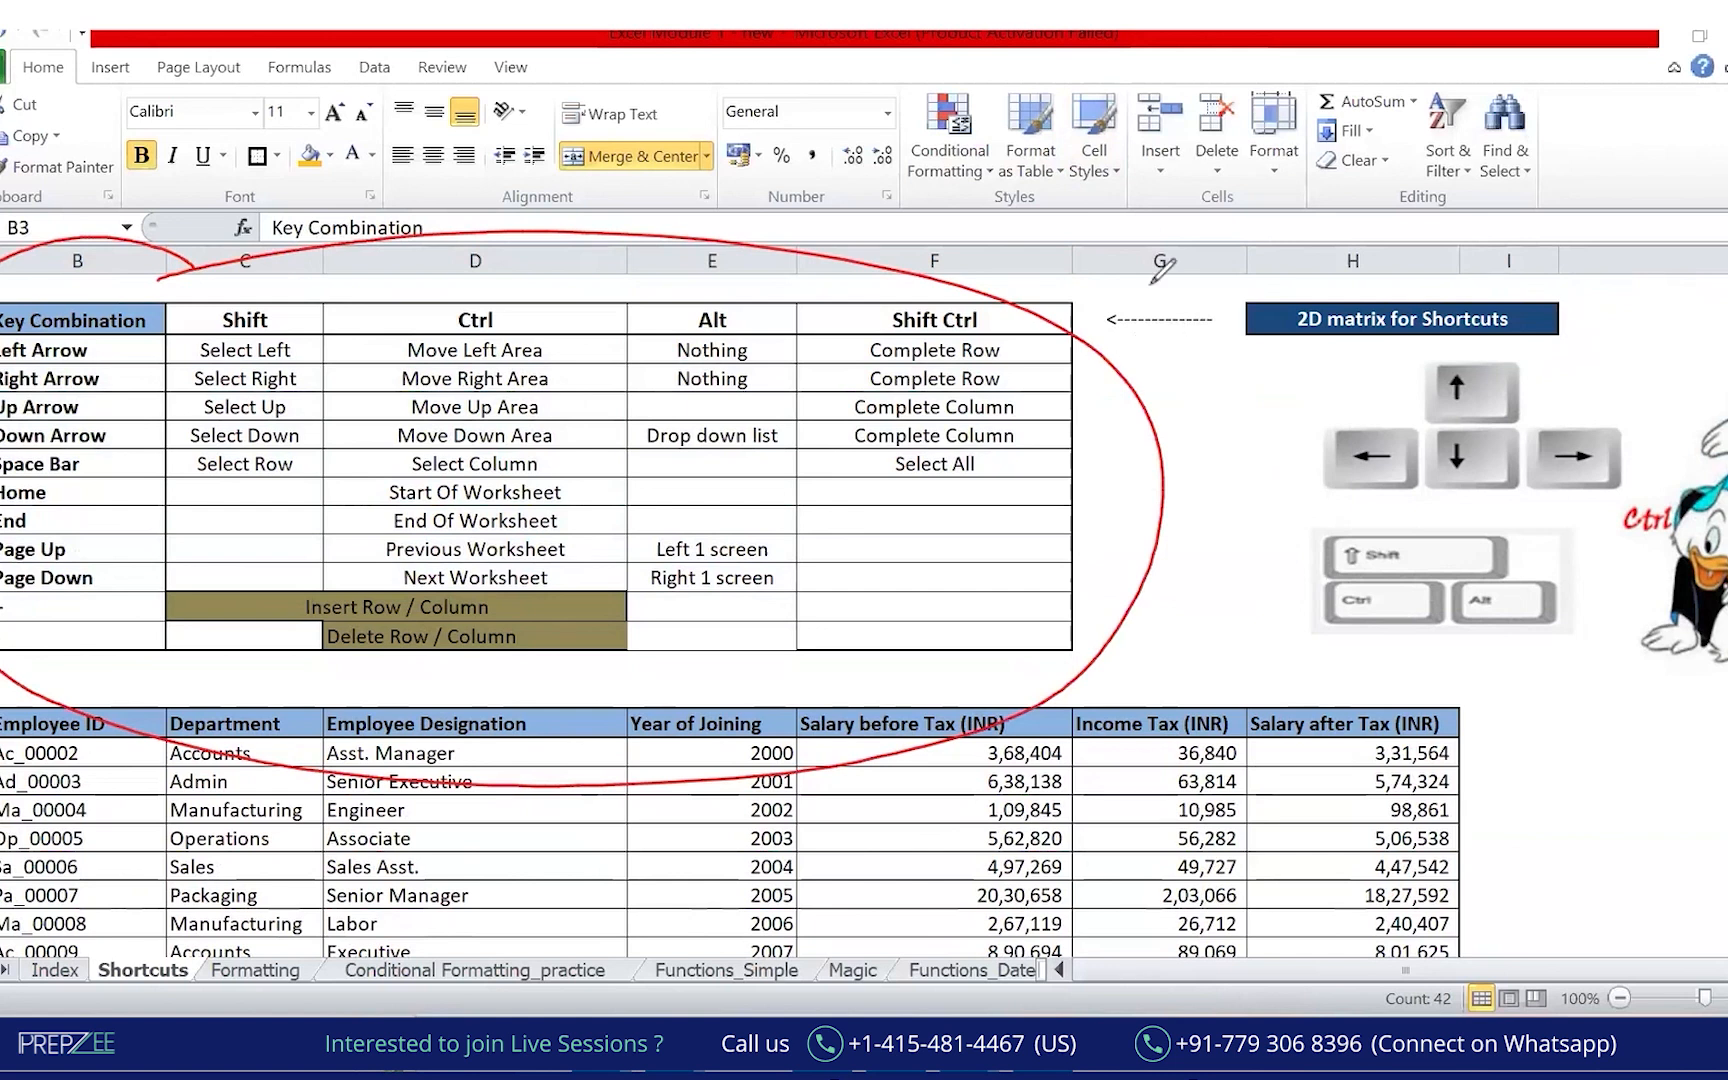
{"action": "left_click", "coordinate": [1028, 197]}
{"action": "left_click", "coordinate": [852, 199]}
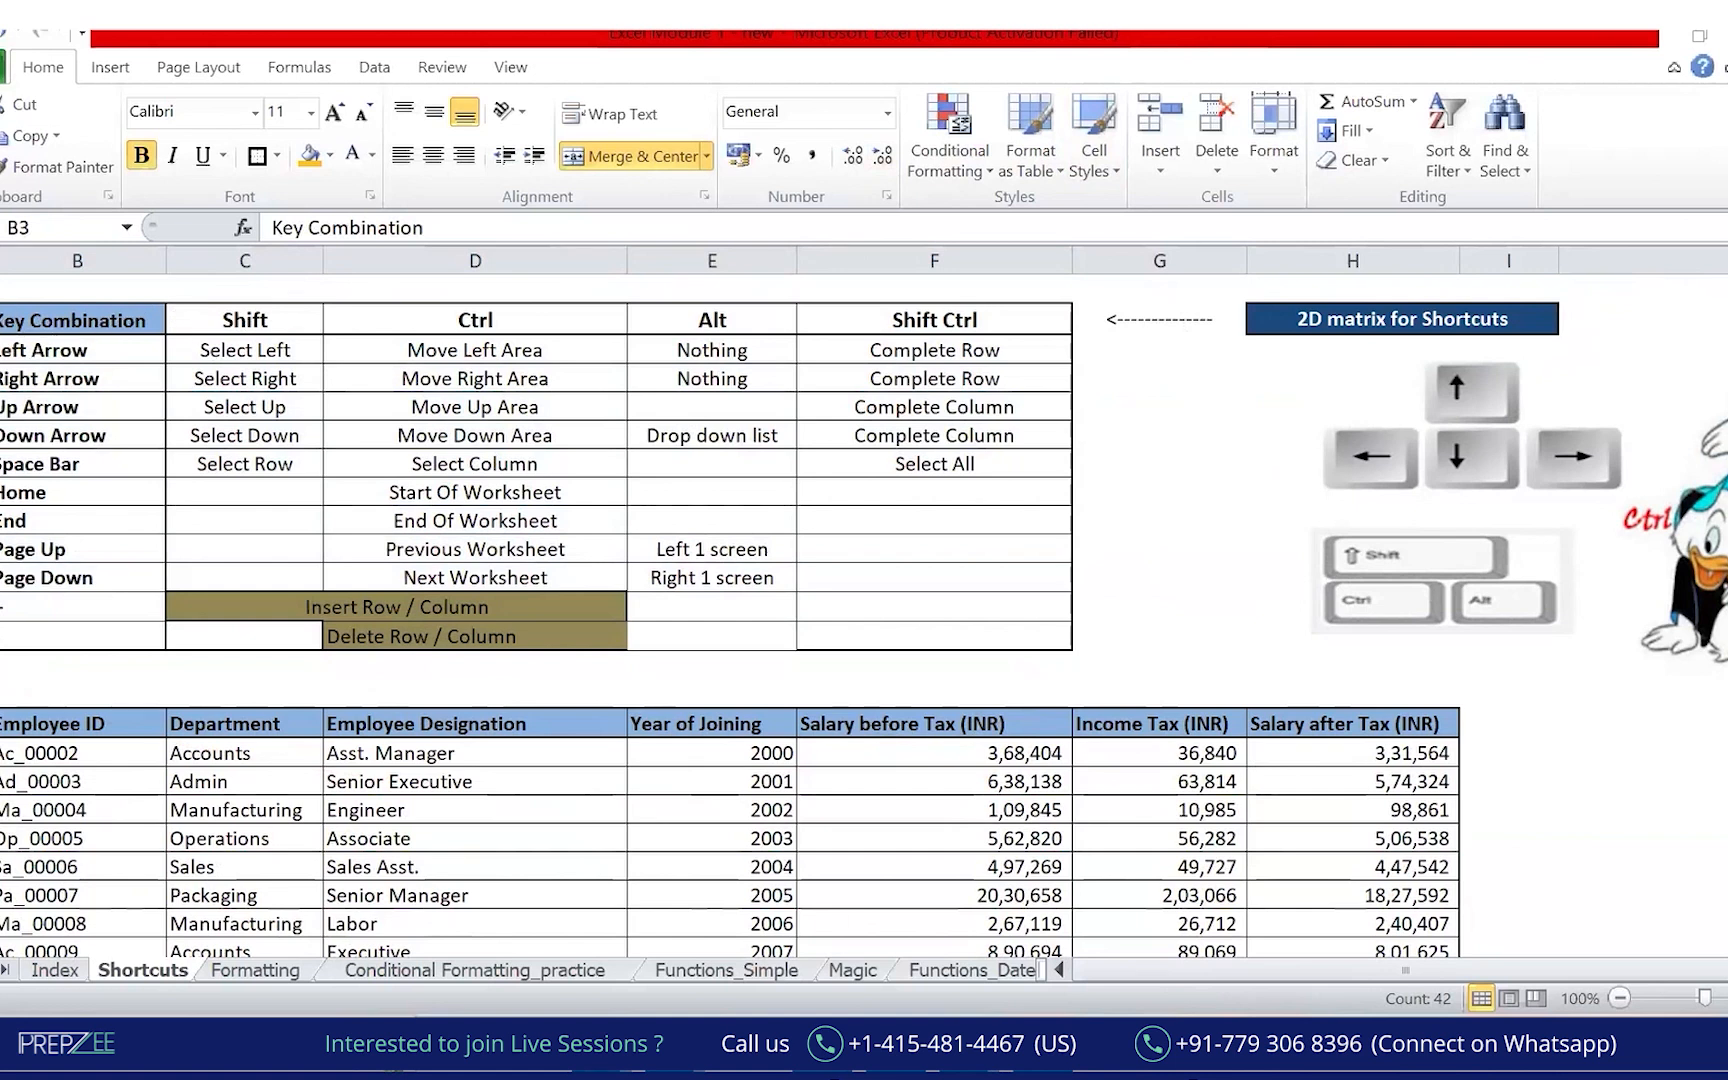
{"action": "left_click_drag", "start_coordinate": [1, 667], "coordinate": [14, 655]}
{"action": "mouse_move", "coordinate": [256, 303]}
{"action": "left_mouse_down"}
{"action": "mouse_move", "coordinate": [258, 268]}
{"action": "mouse_move", "coordinate": [590, 236]}
{"action": "mouse_move", "coordinate": [967, 290]}
{"action": "mouse_move", "coordinate": [967, 335]}
{"action": "mouse_move", "coordinate": [980, 318]}
{"action": "left_mouse_up"}
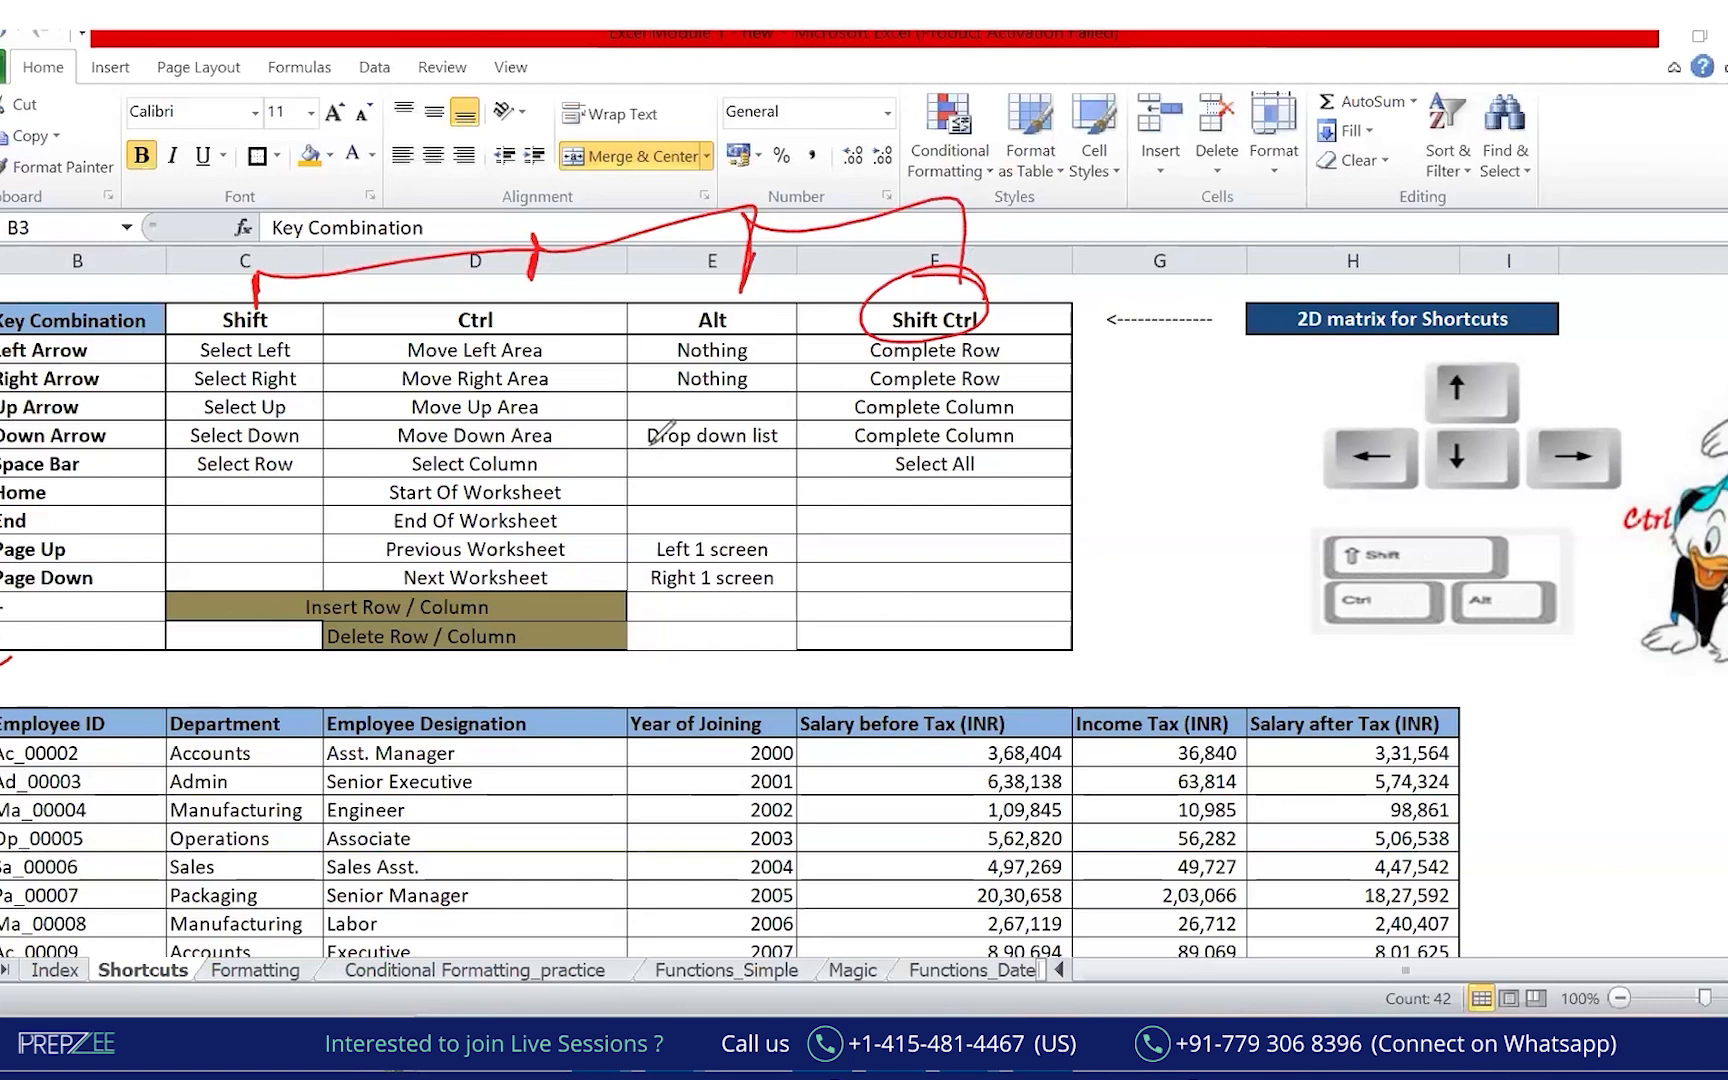
{"action": "key", "text": "e"}
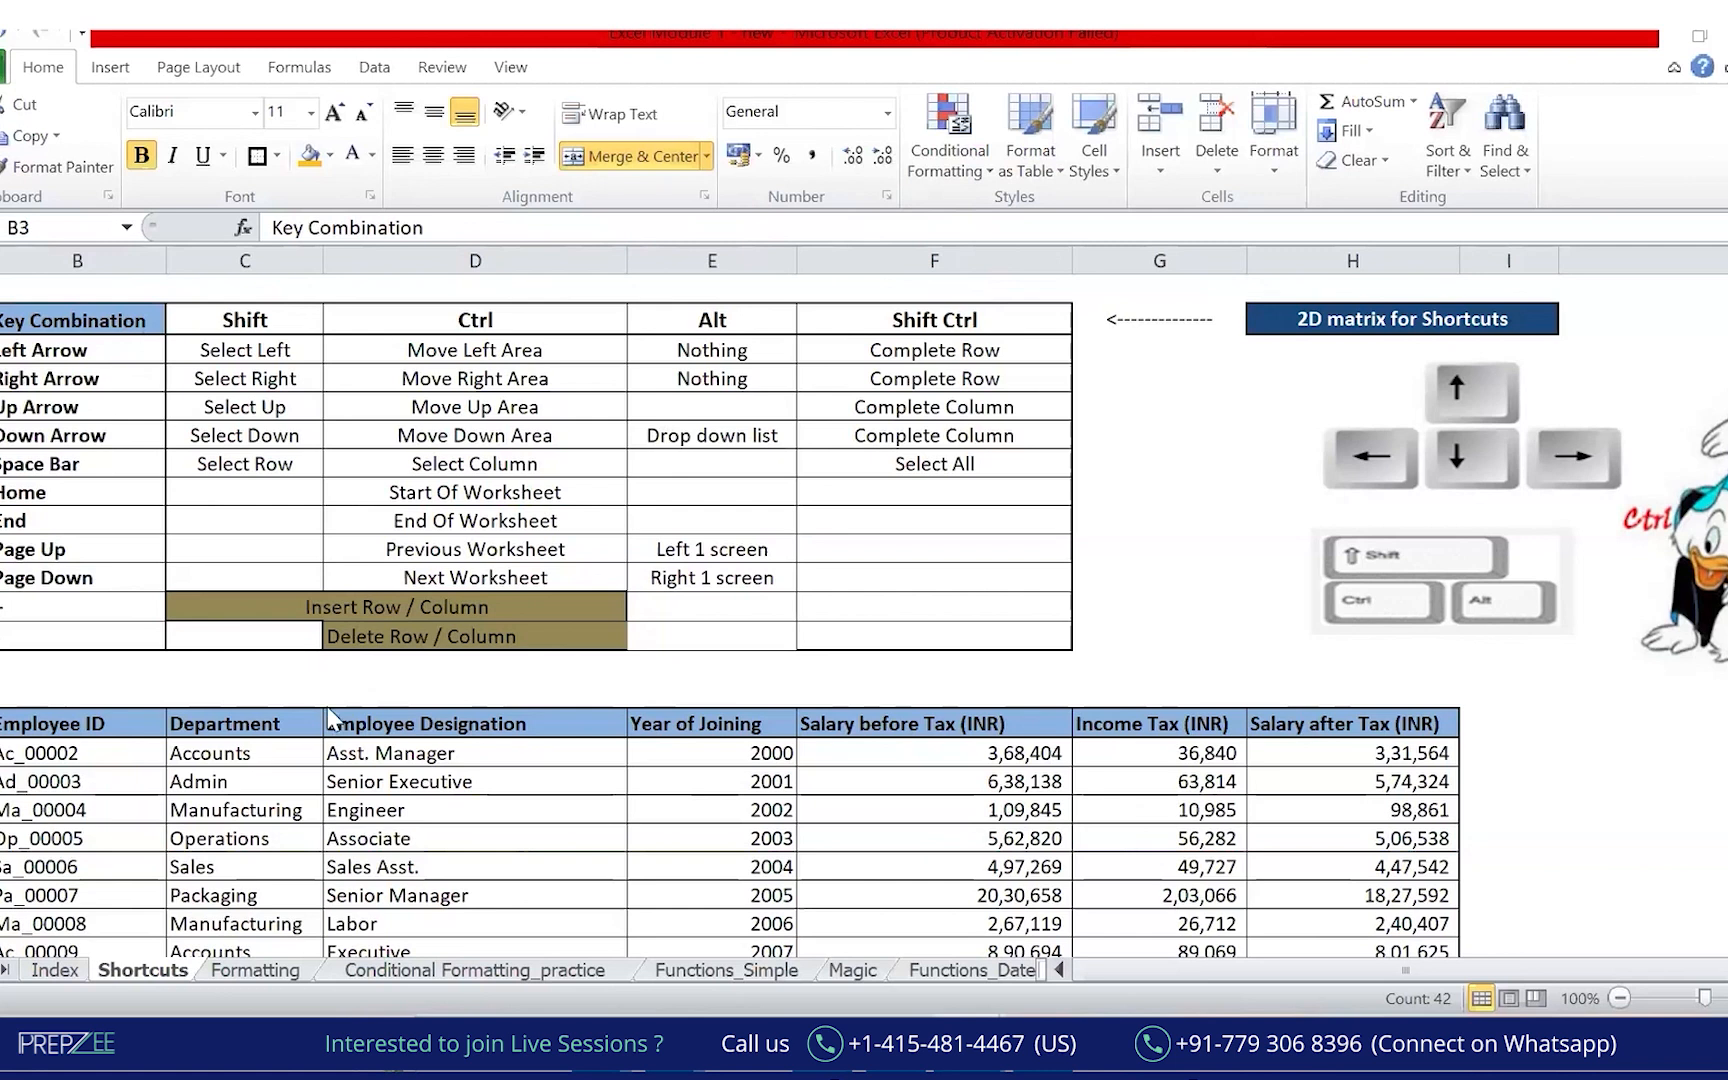
{"action": "mouse_move", "coordinate": [212, 692]}
{"action": "left_mouse_down"}
{"action": "mouse_move", "coordinate": [5, 700]}
{"action": "mouse_move", "coordinate": [800, 968]}
{"action": "left_mouse_up"}
{"action": "left_click_drag", "start_coordinate": [1332, 800], "coordinate": [230, 685]}
{"action": "mouse_move", "coordinate": [352, 840]}
{"action": "left_mouse_down"}
{"action": "mouse_move", "coordinate": [390, 879]}
{"action": "mouse_move", "coordinate": [528, 815]}
{"action": "mouse_move", "coordinate": [558, 828]}
{"action": "left_mouse_up"}
{"action": "left_click_drag", "start_coordinate": [425, 912], "coordinate": [555, 876]}
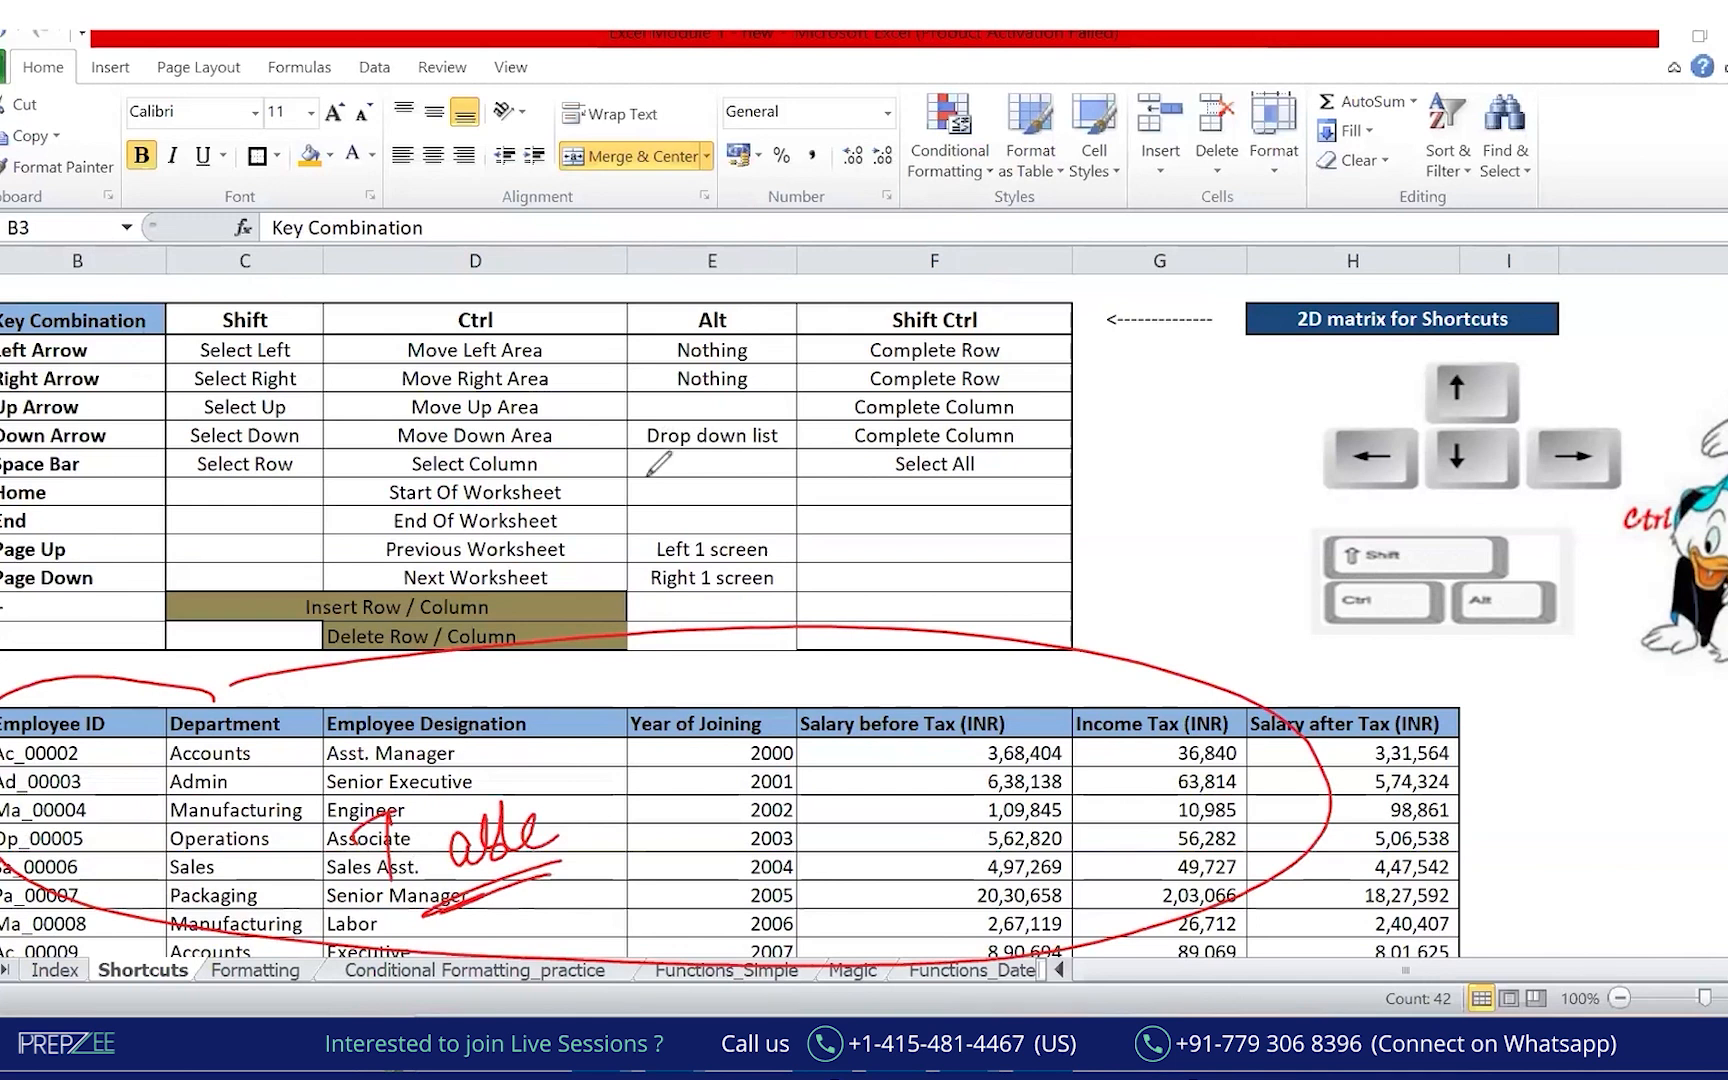
{"action": "mouse_move", "coordinate": [40, 724]}
{"action": "left_mouse_down"}
{"action": "mouse_move", "coordinate": [1353, 745]}
{"action": "mouse_move", "coordinate": [45, 837]}
{"action": "mouse_move", "coordinate": [45, 980]}
{"action": "mouse_move", "coordinate": [386, 732]}
{"action": "left_mouse_up"}
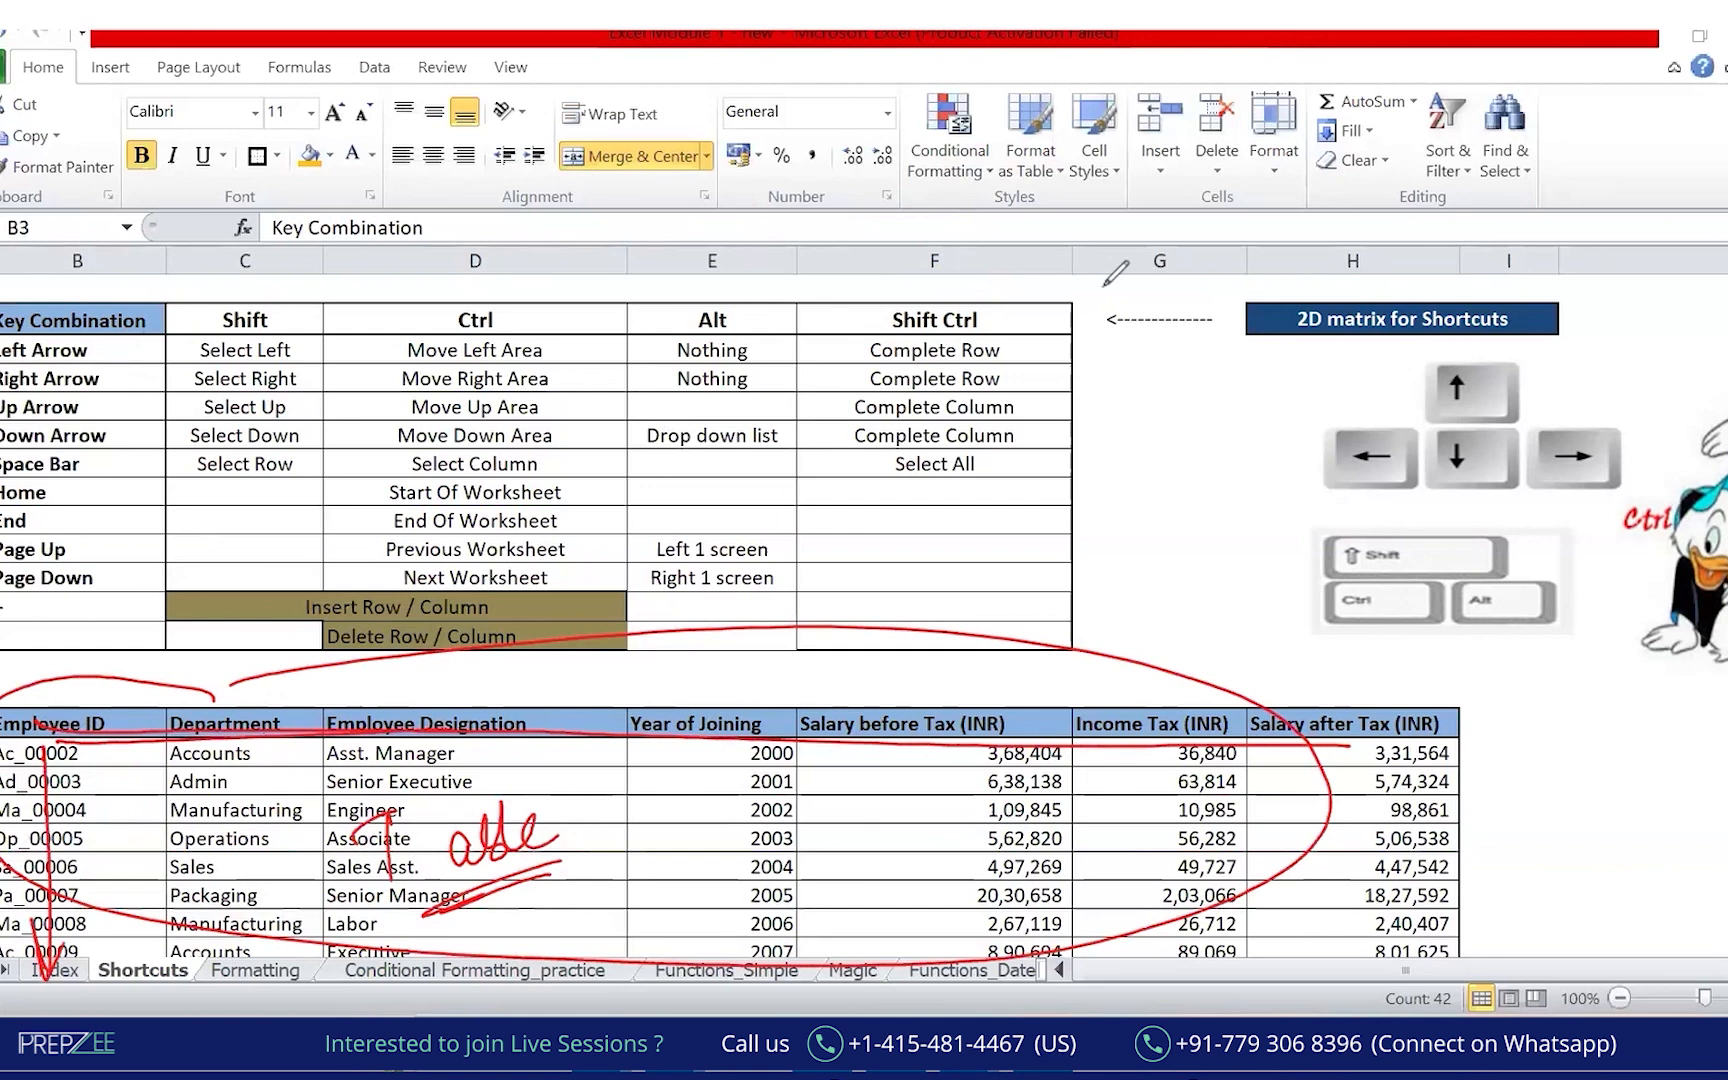
{"action": "key", "text": "e"}
{"action": "mouse_move", "coordinate": [76, 702]}
{"action": "left_mouse_down"}
{"action": "mouse_move", "coordinate": [1, 687]}
{"action": "mouse_move", "coordinate": [5, 702]}
{"action": "left_mouse_up"}
{"action": "left_click_drag", "start_coordinate": [219, 718], "coordinate": [190, 713]}
{"action": "mouse_move", "coordinate": [431, 686]}
{"action": "left_mouse_down"}
{"action": "mouse_move", "coordinate": [380, 682]}
{"action": "mouse_move", "coordinate": [693, 762]}
{"action": "mouse_move", "coordinate": [985, 704]}
{"action": "mouse_move", "coordinate": [657, 765]}
{"action": "left_mouse_up"}
{"action": "left_click_drag", "start_coordinate": [1166, 690], "coordinate": [1030, 715]}
{"action": "left_click_drag", "start_coordinate": [1400, 702], "coordinate": [1104, 730]}
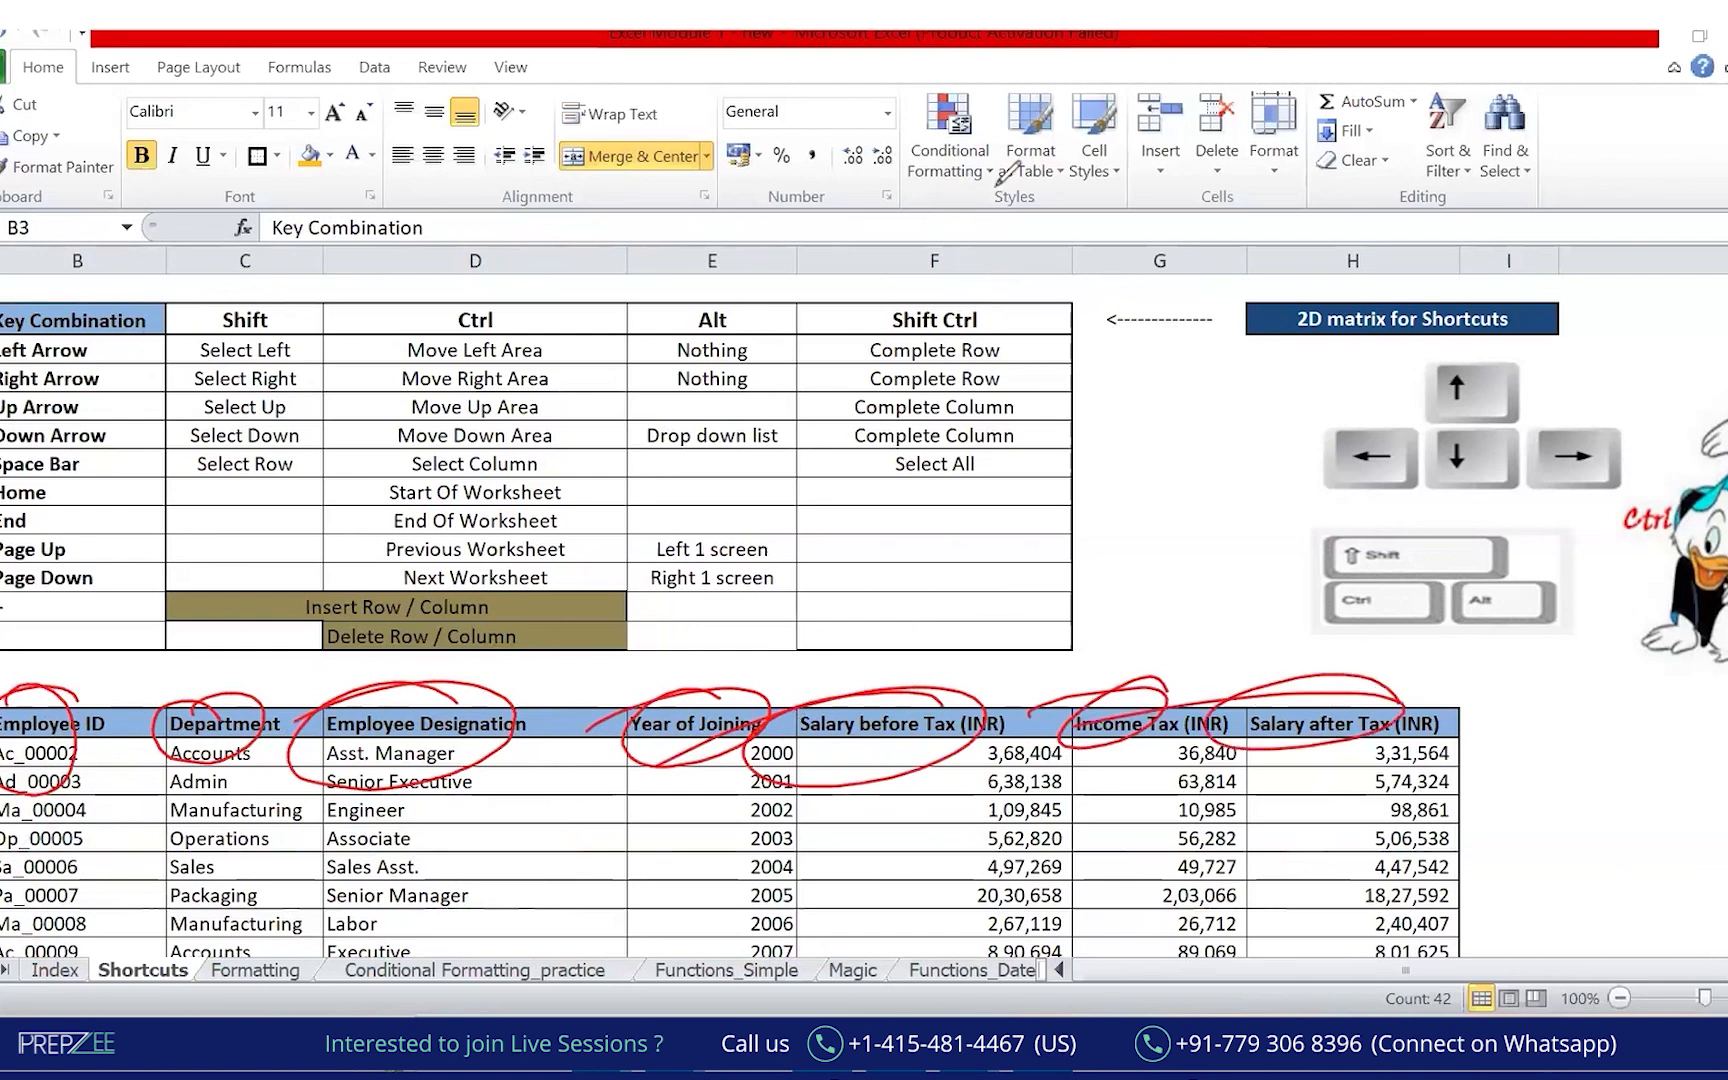
{"action": "key", "text": "Escape"}
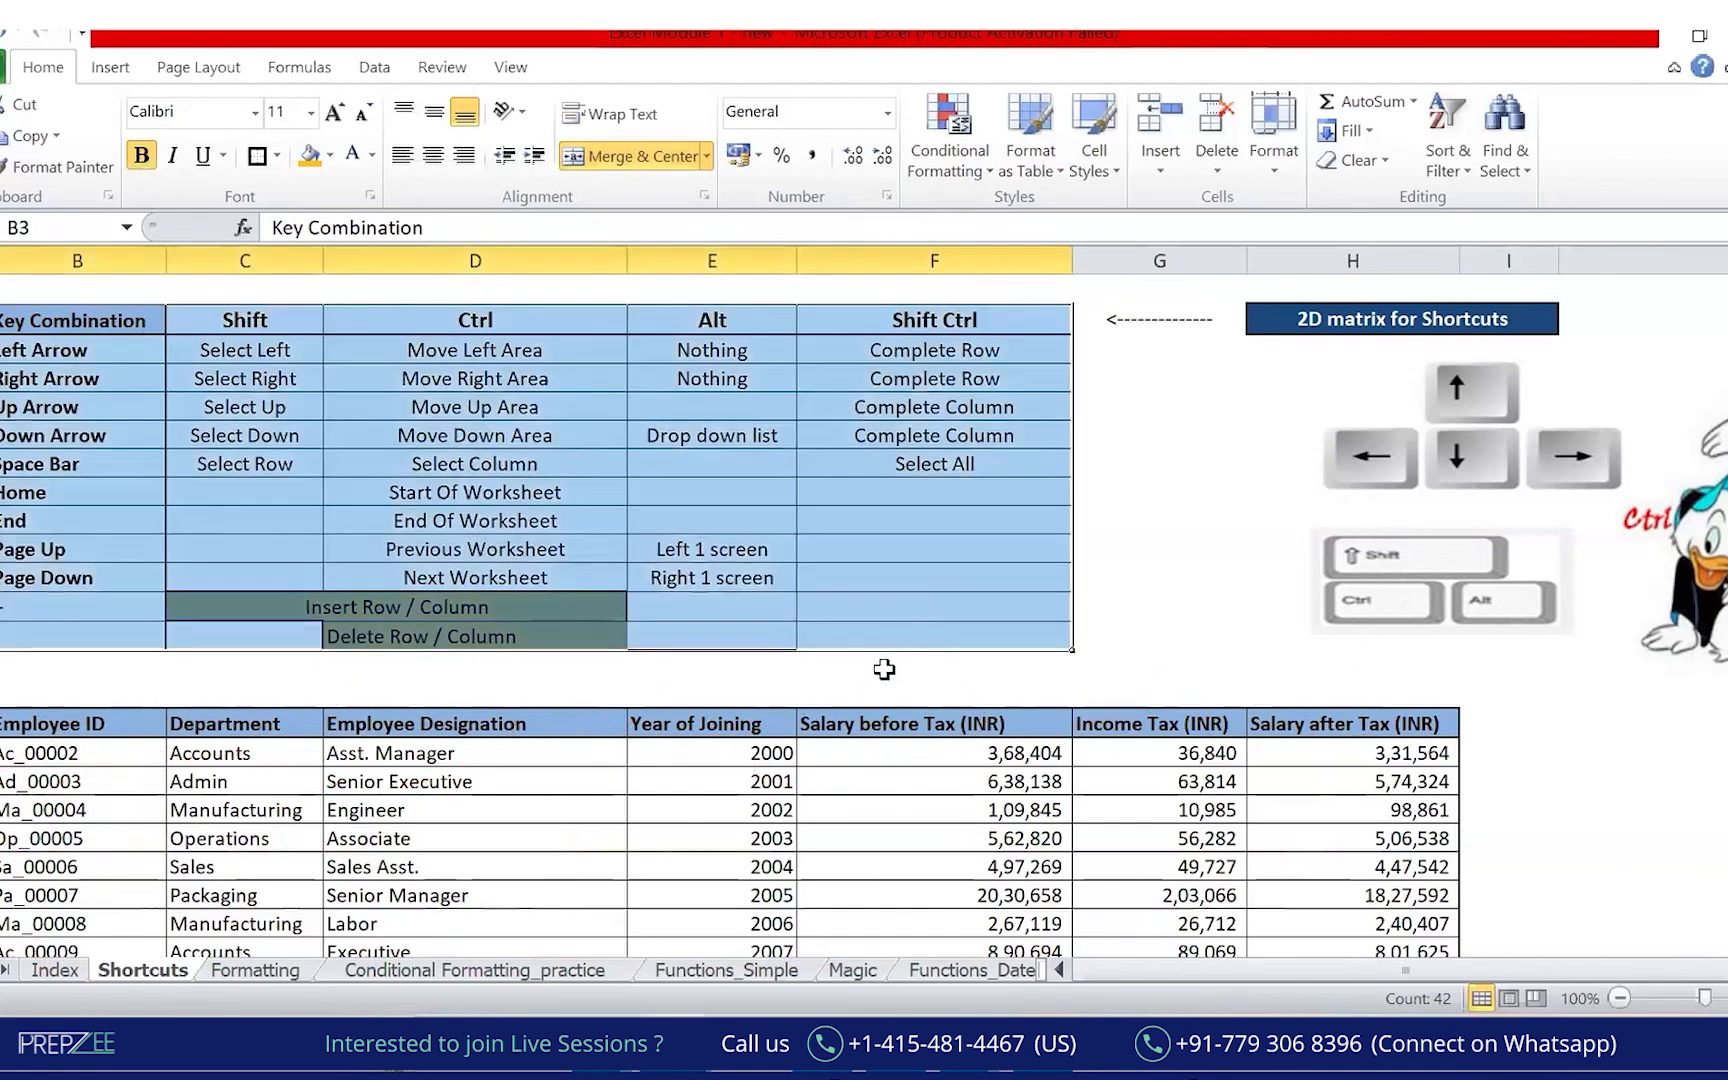
Select E20 and handwrite an underlined 'Cell' note beside the table.
{"action": "left_click", "coordinate": [785, 804]}
{"action": "left_click", "coordinate": [742, 150]}
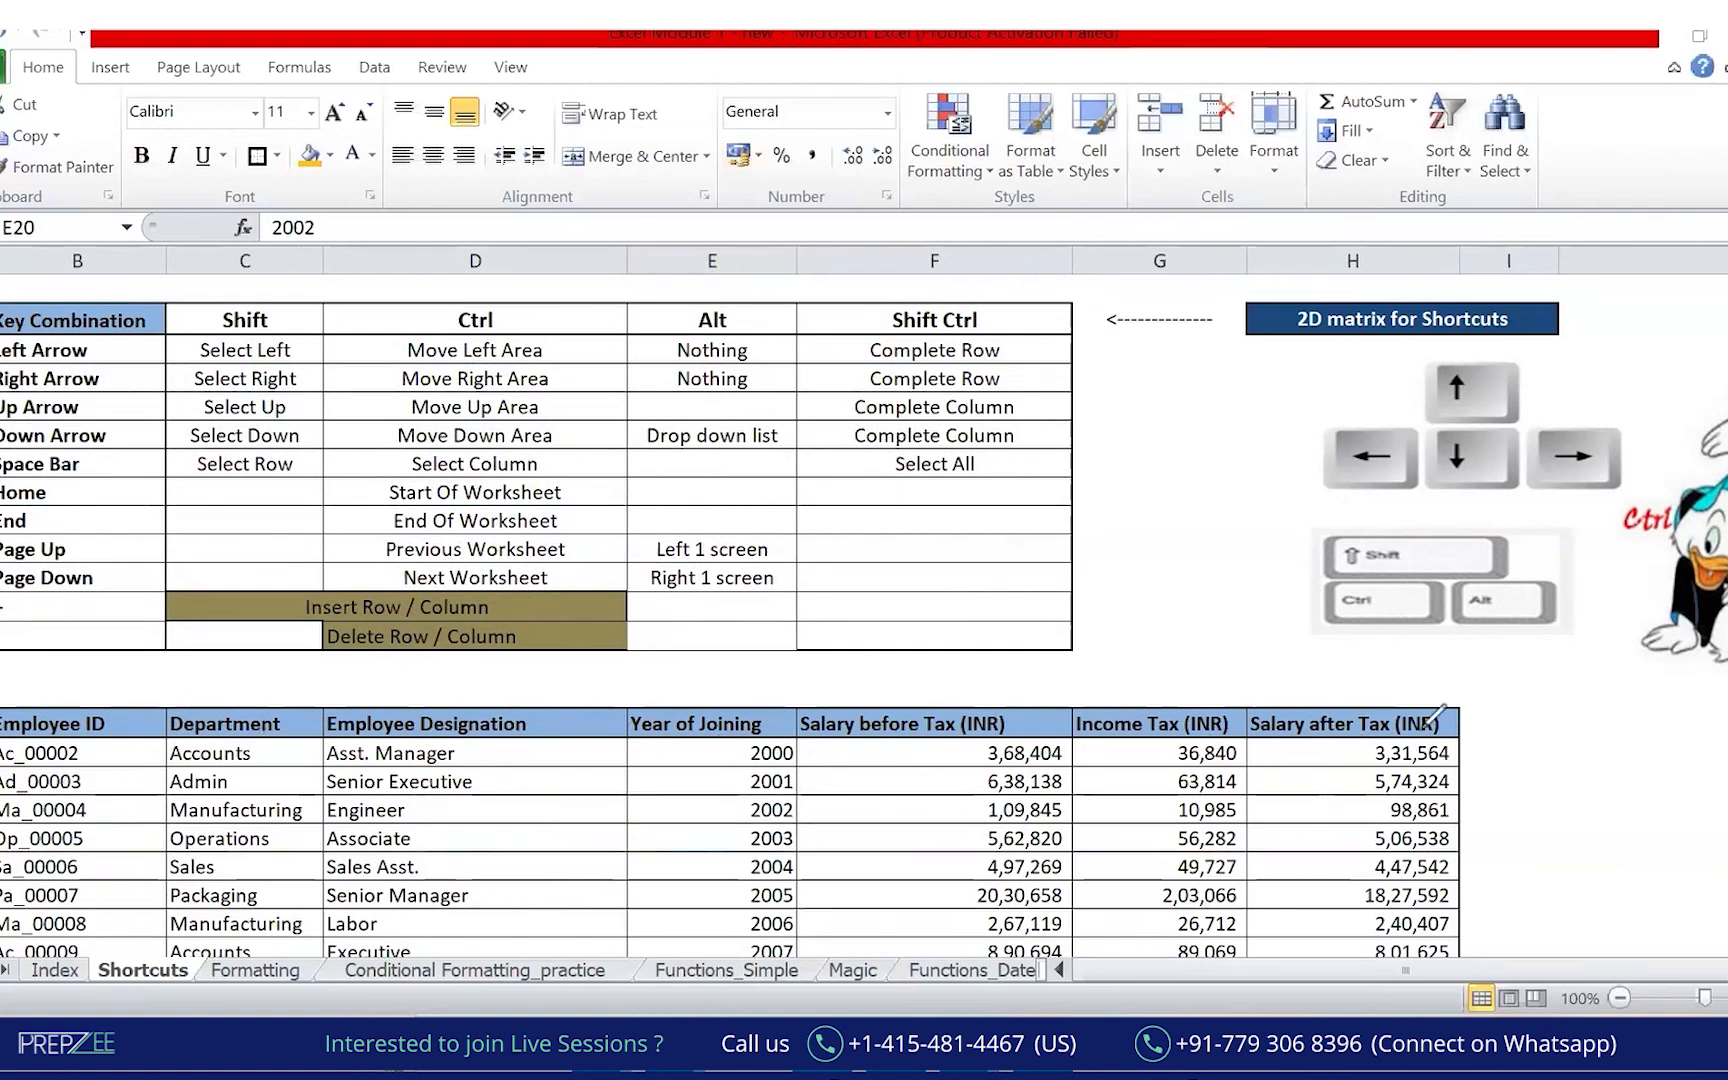
{"action": "mouse_move", "coordinate": [1535, 797]}
{"action": "left_mouse_down"}
{"action": "mouse_move", "coordinate": [1605, 758]}
{"action": "mouse_move", "coordinate": [1600, 800]}
{"action": "left_mouse_up"}
{"action": "left_click_drag", "start_coordinate": [1490, 846], "coordinate": [1638, 830]}
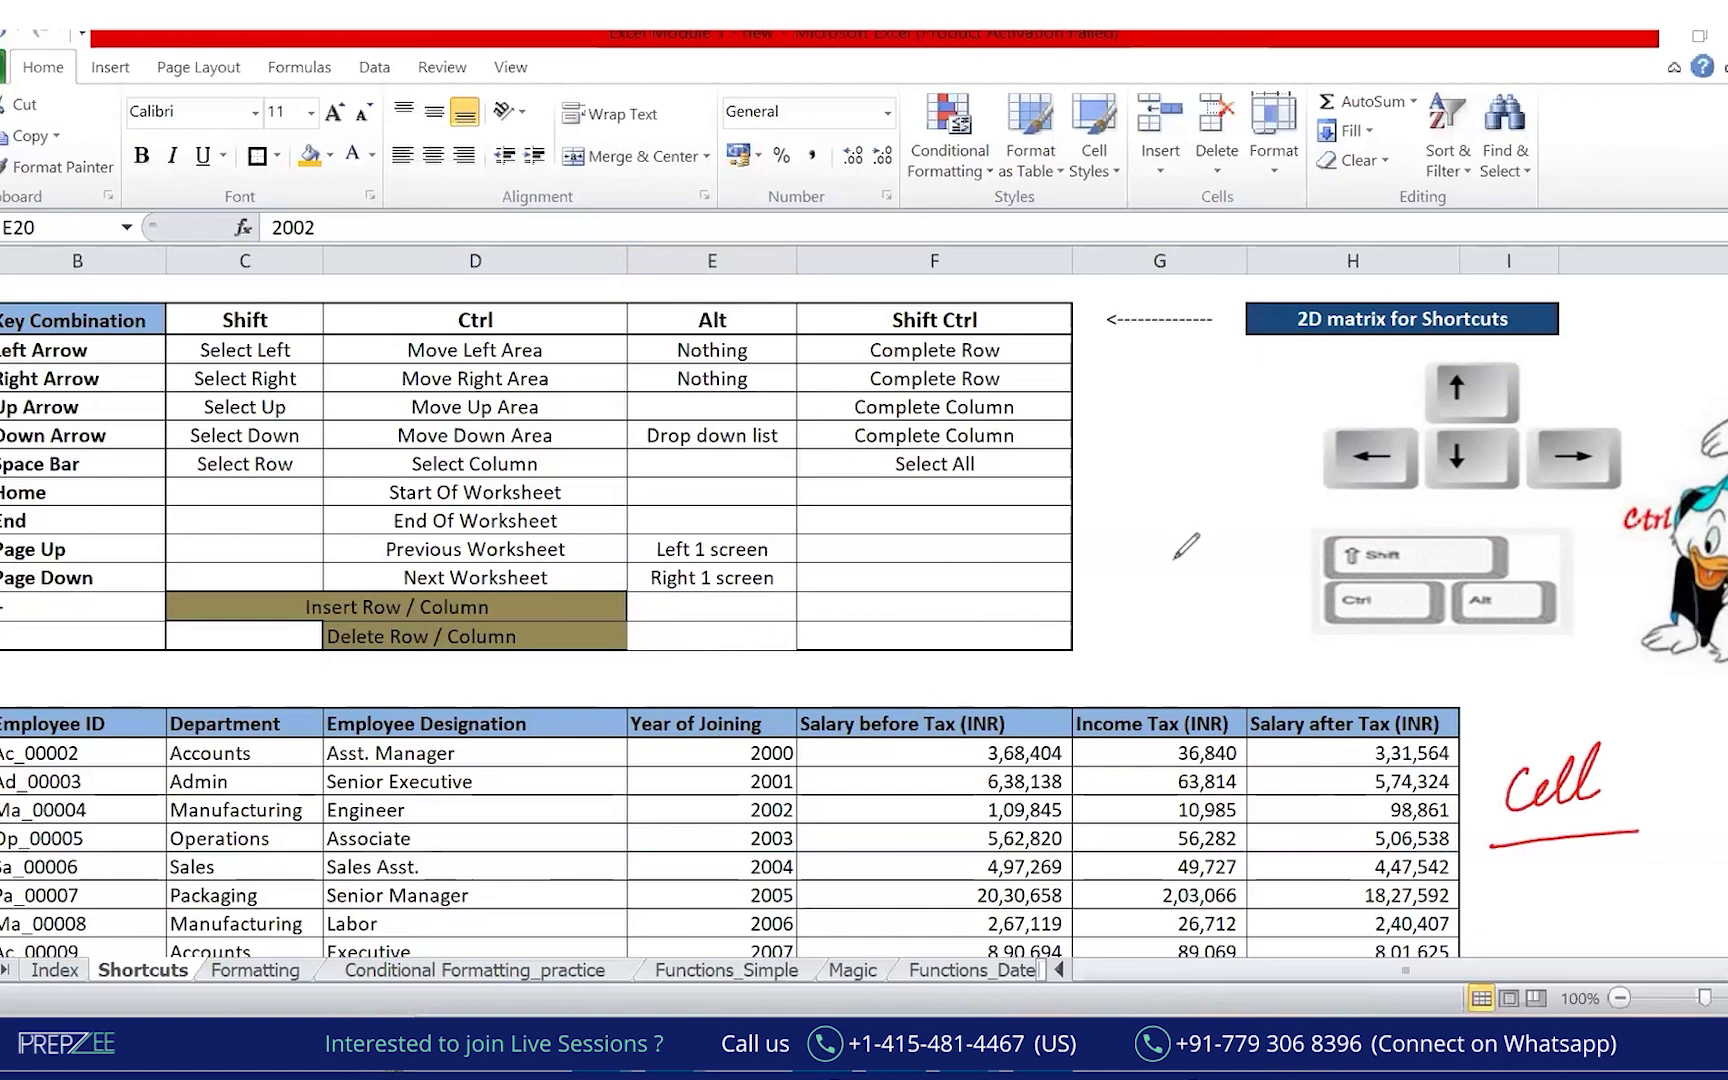
Fill the Engineer cell D20 yellow, after first trying orange.
{"action": "left_click", "coordinate": [740, 810]}
{"action": "left_click", "coordinate": [447, 806]}
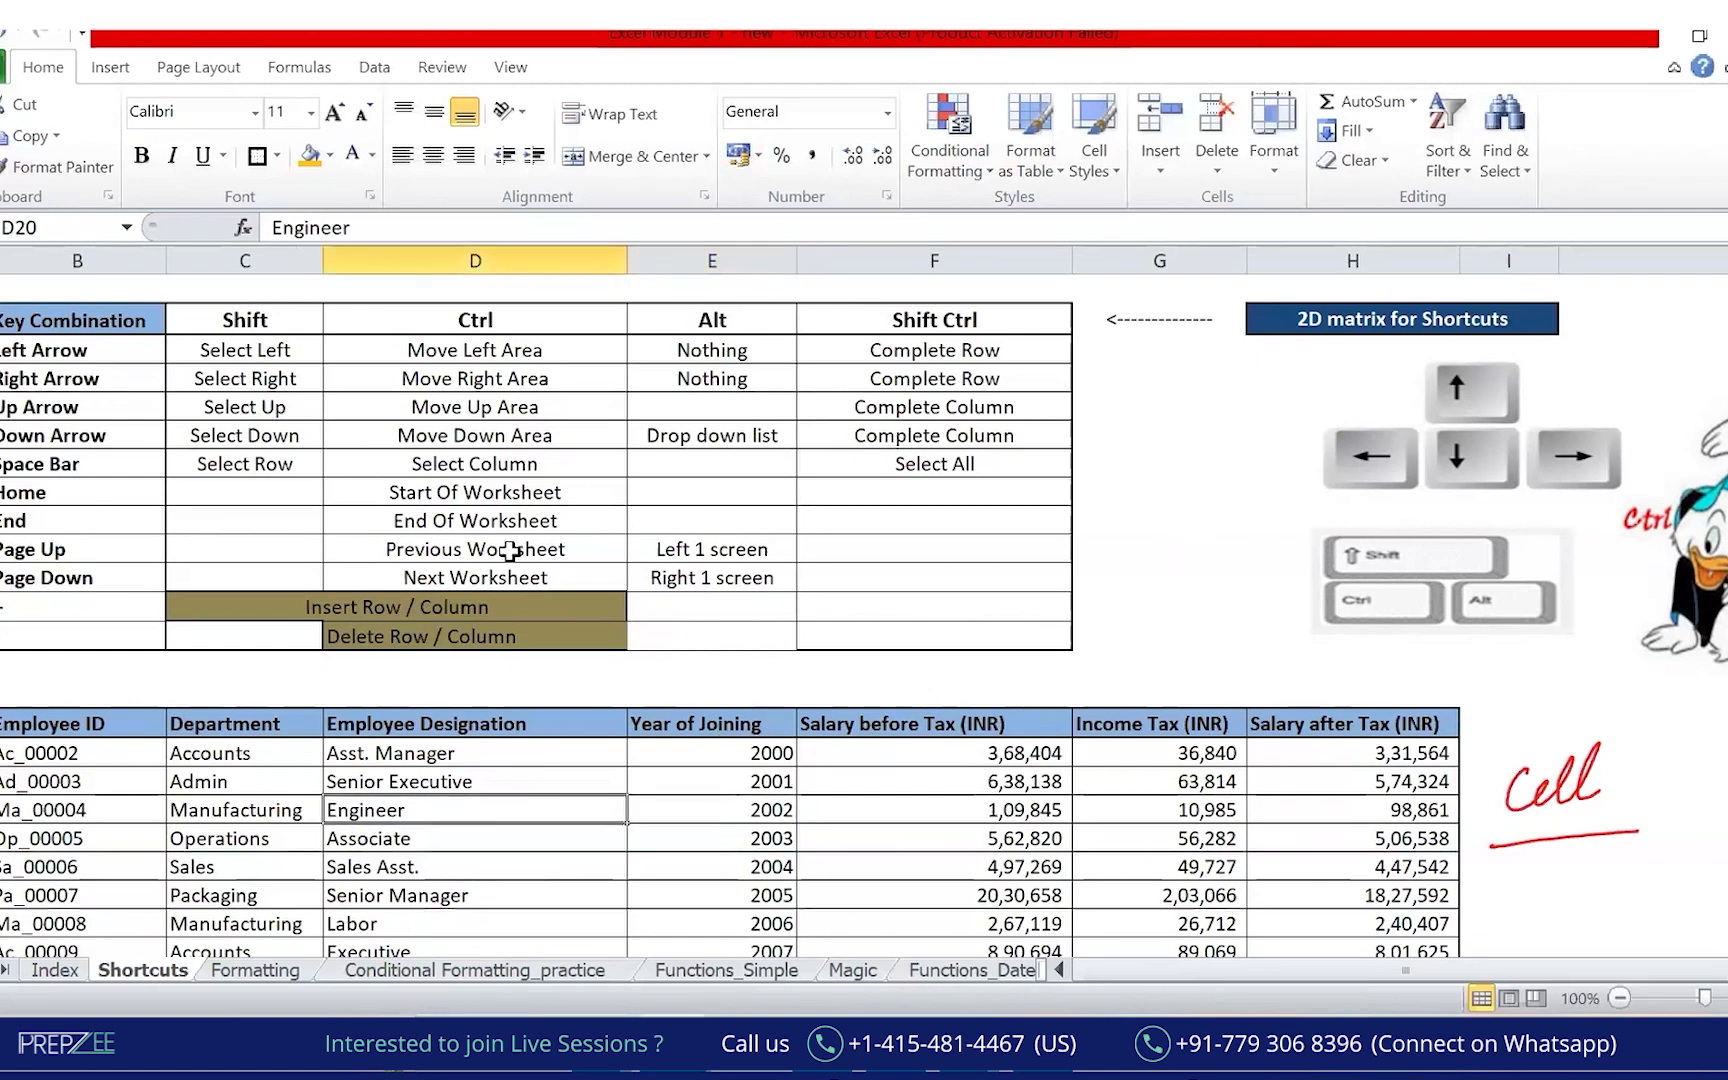
{"action": "left_click", "coordinate": [332, 155]}
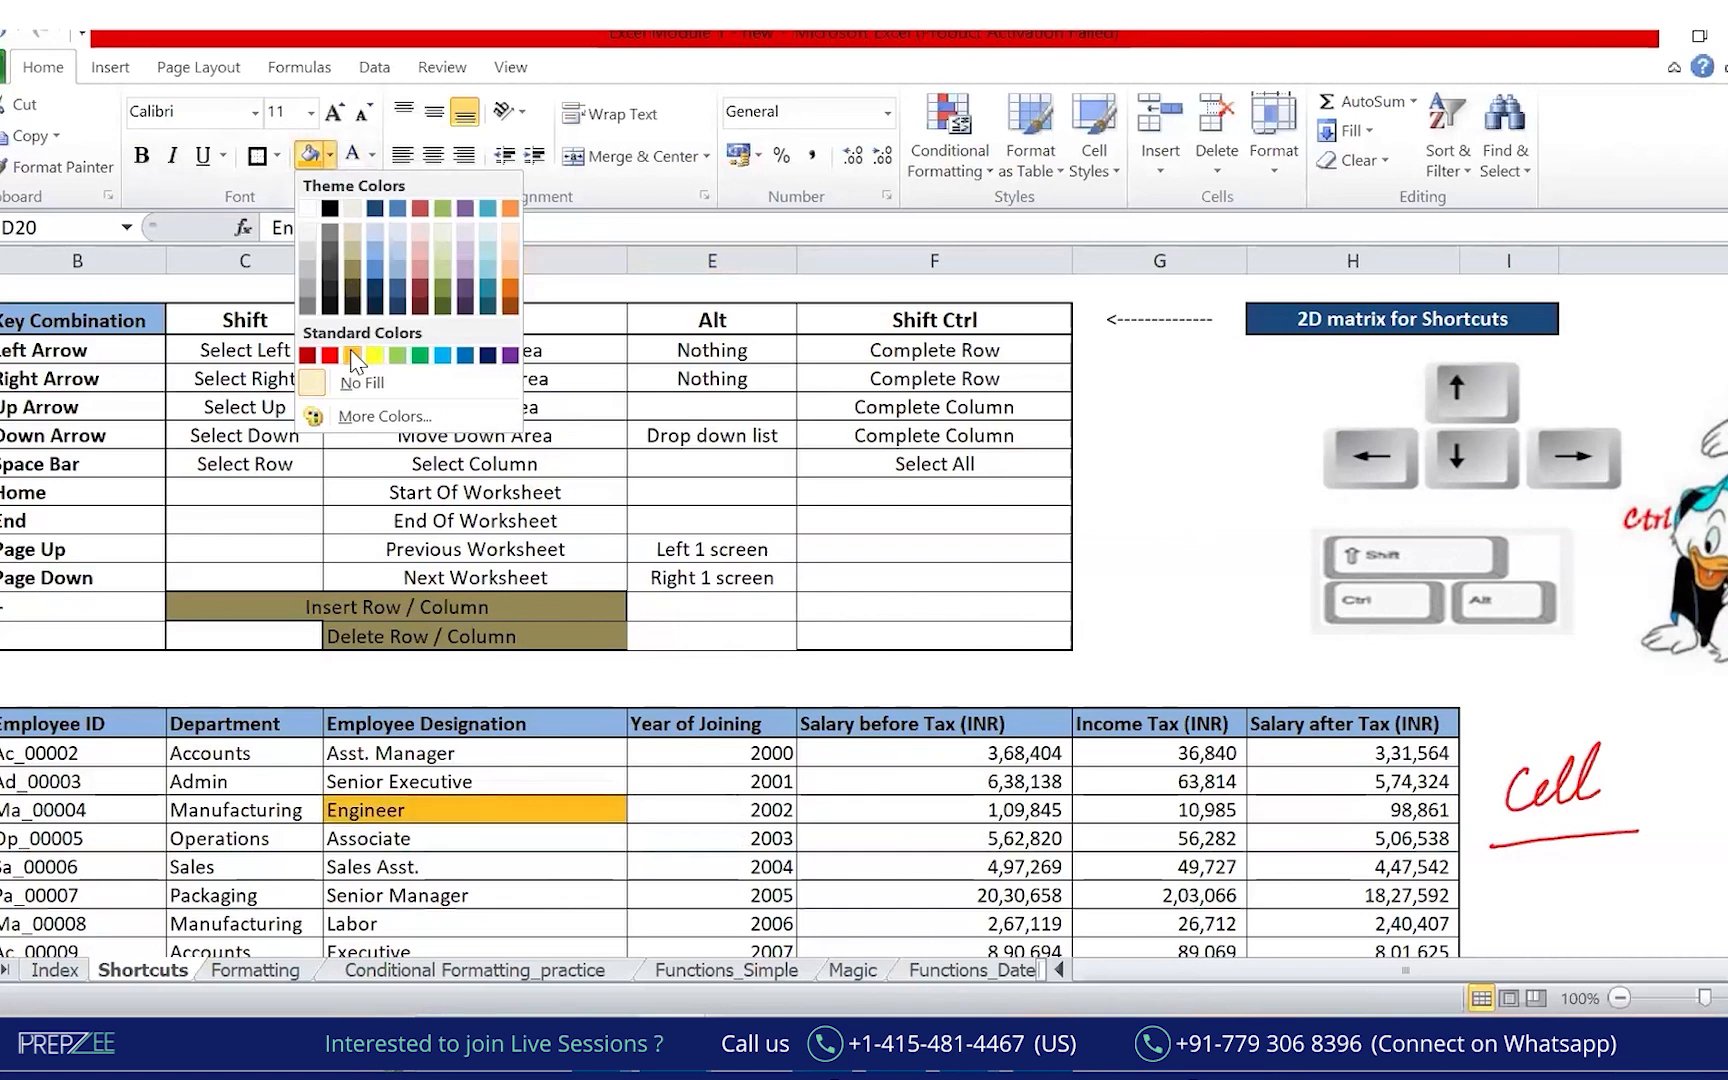
{"action": "left_click", "coordinate": [359, 378]}
{"action": "left_click", "coordinate": [332, 155]}
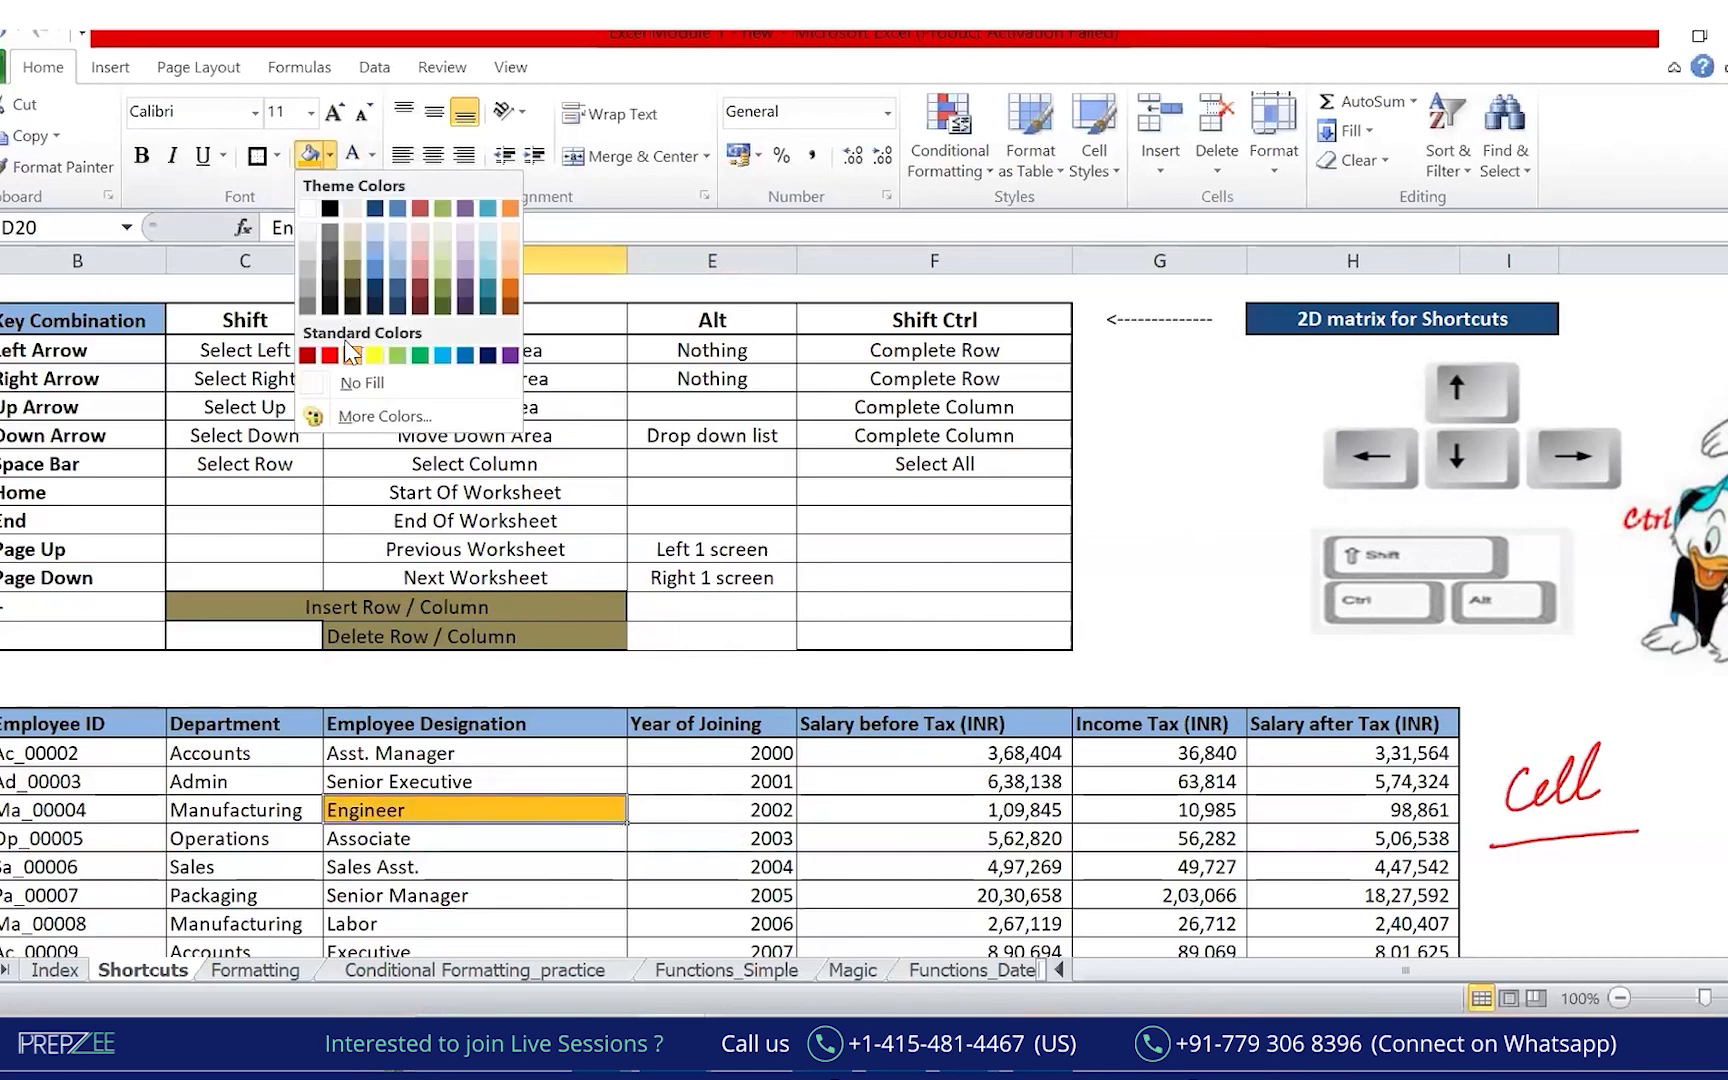
{"action": "left_click", "coordinate": [374, 354]}
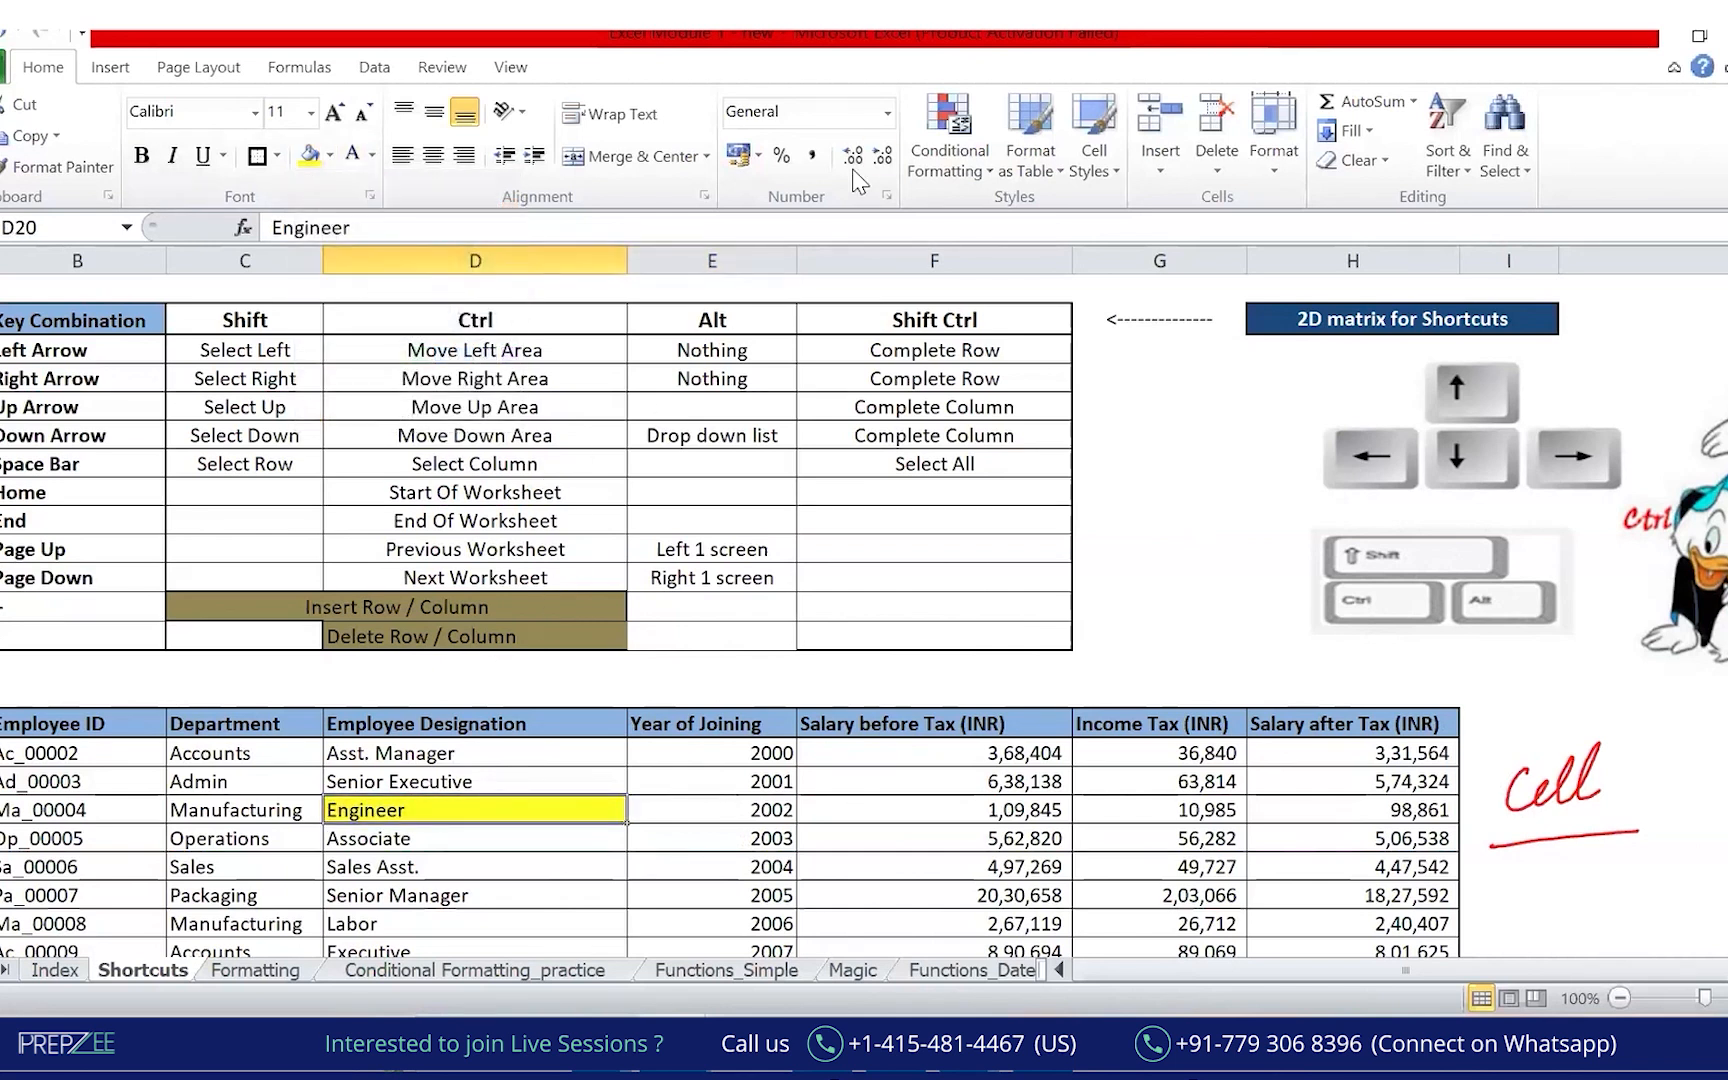
Circle D20 in ink, draw arrows along row 20 and column D, and circle 'Cell'.
{"action": "mouse_move", "coordinate": [597, 812]}
{"action": "left_mouse_down"}
{"action": "mouse_move", "coordinate": [478, 795]}
{"action": "mouse_move", "coordinate": [482, 821]}
{"action": "left_mouse_up"}
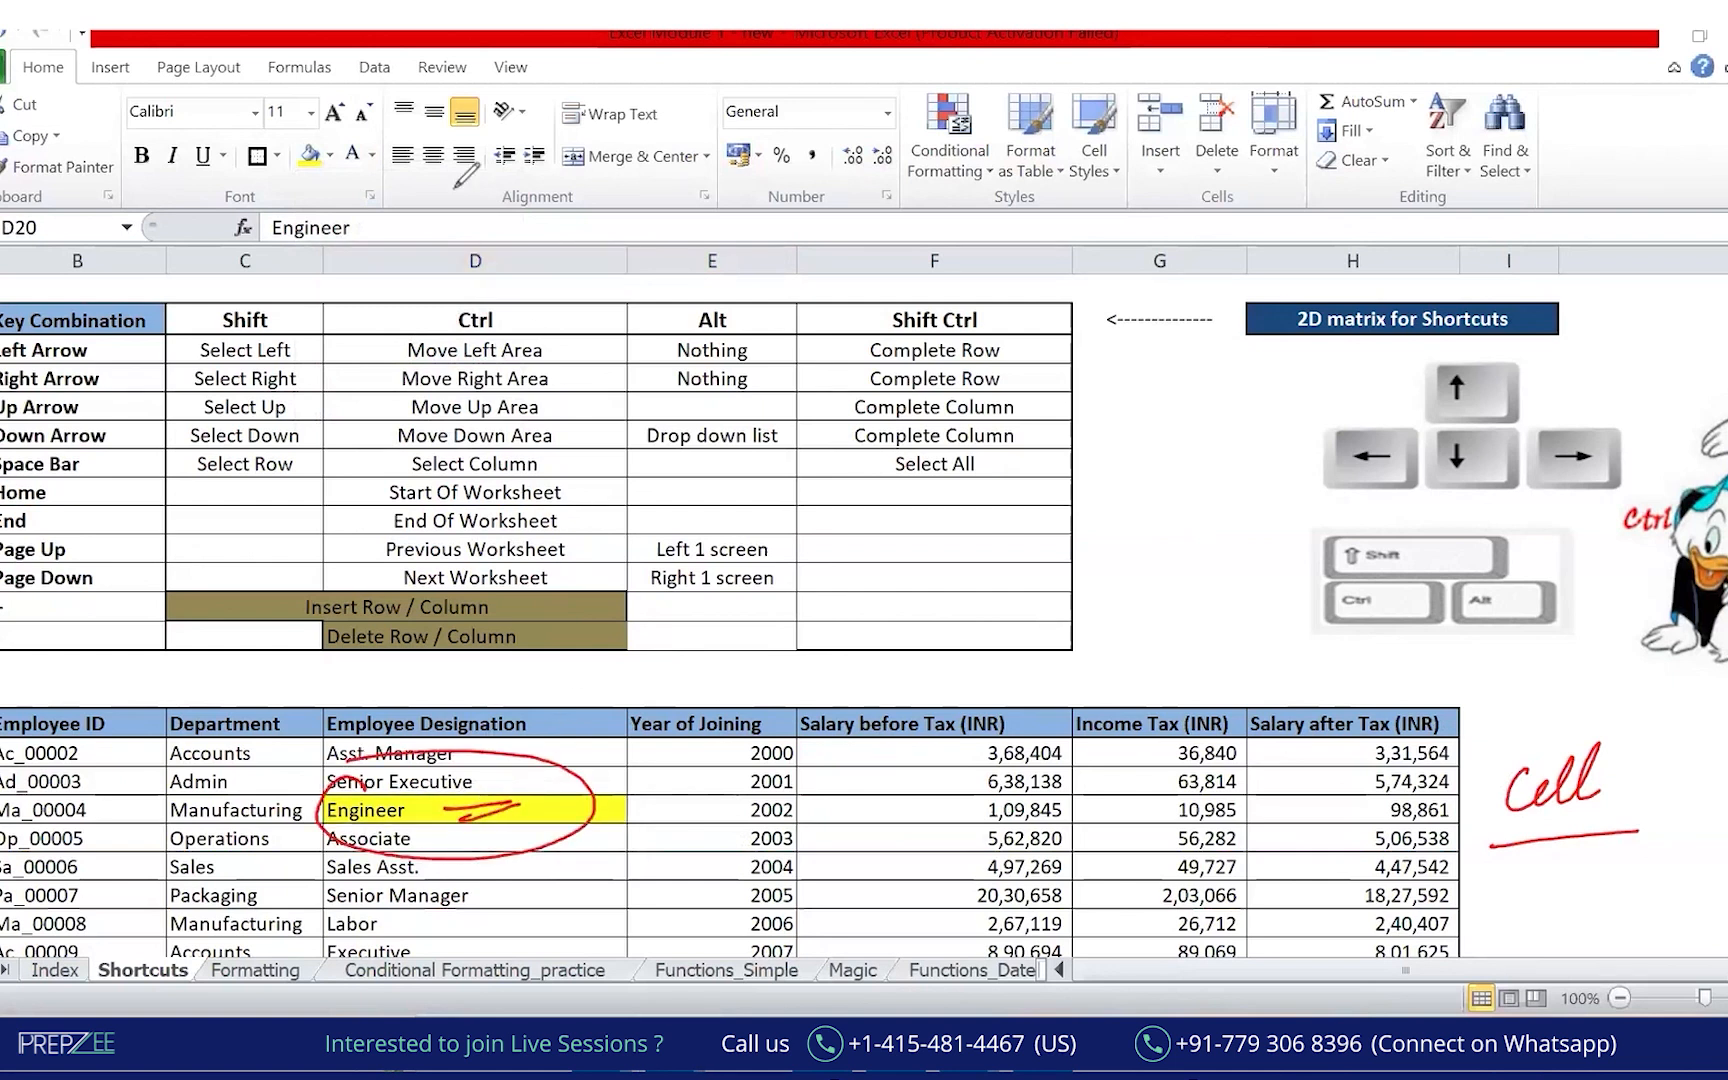
{"action": "left_click", "coordinate": [398, 808]}
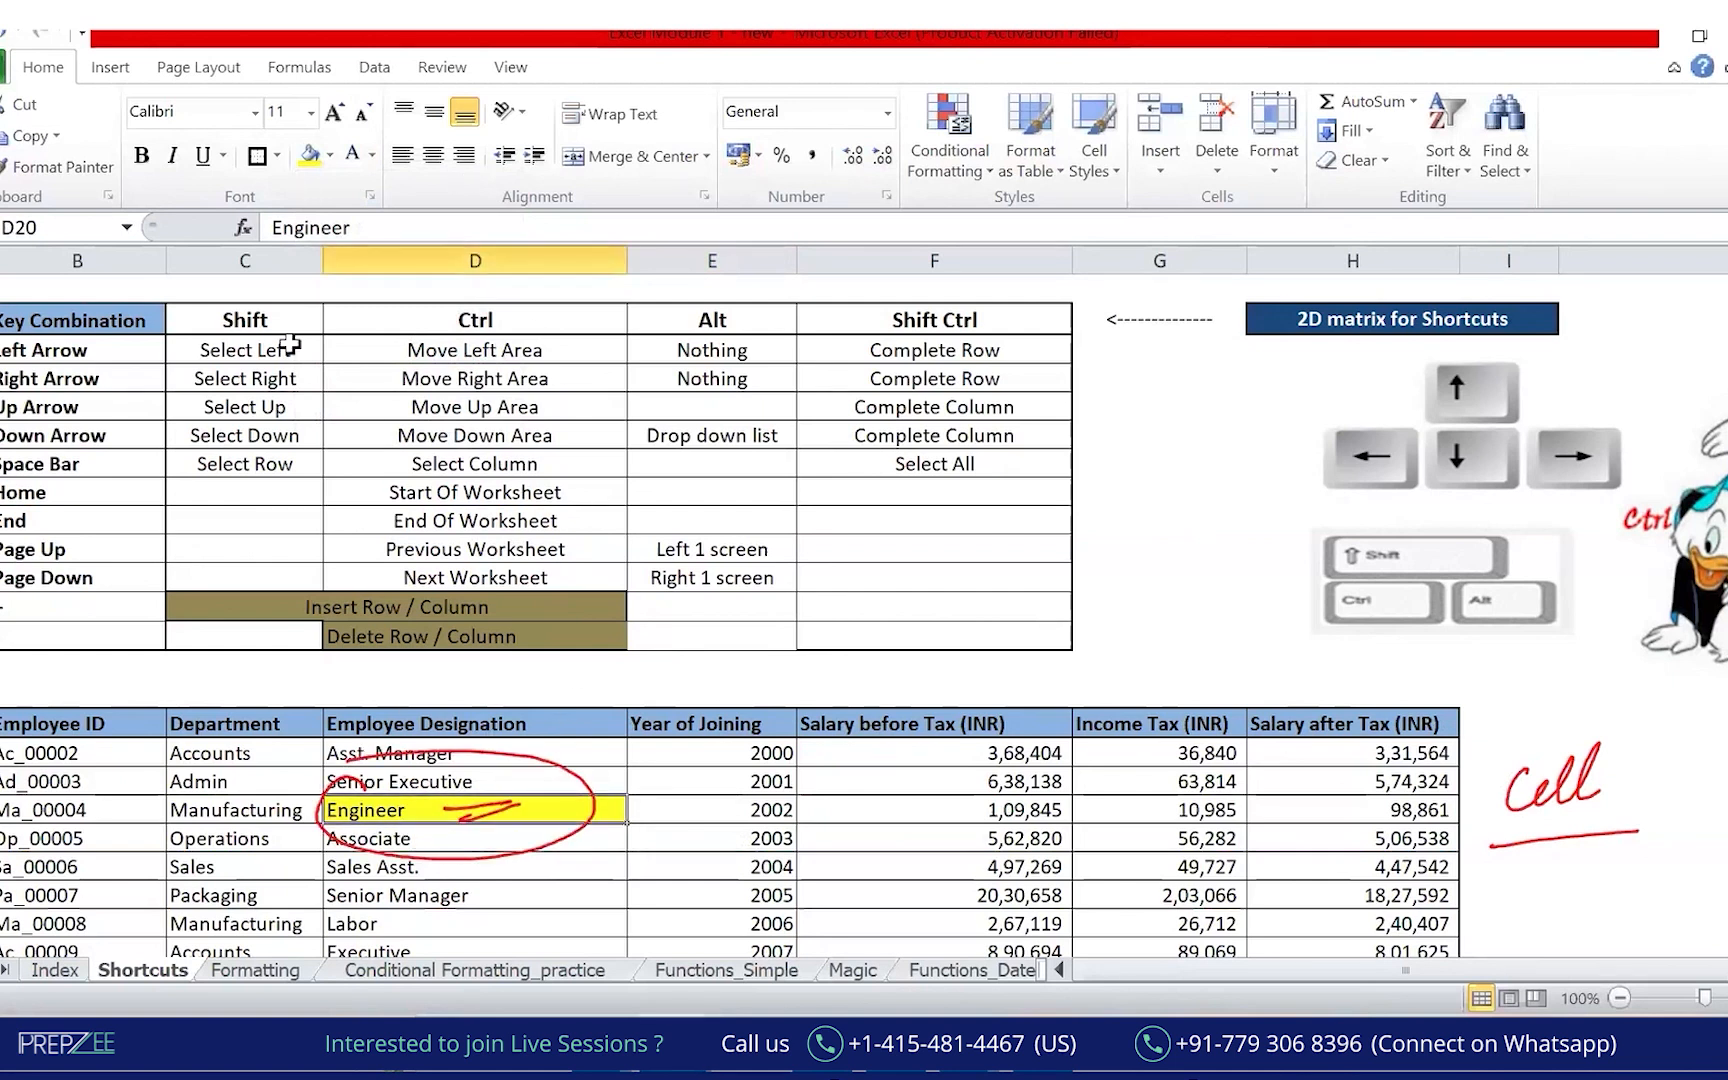
{"action": "left_click", "coordinate": [8, 228]}
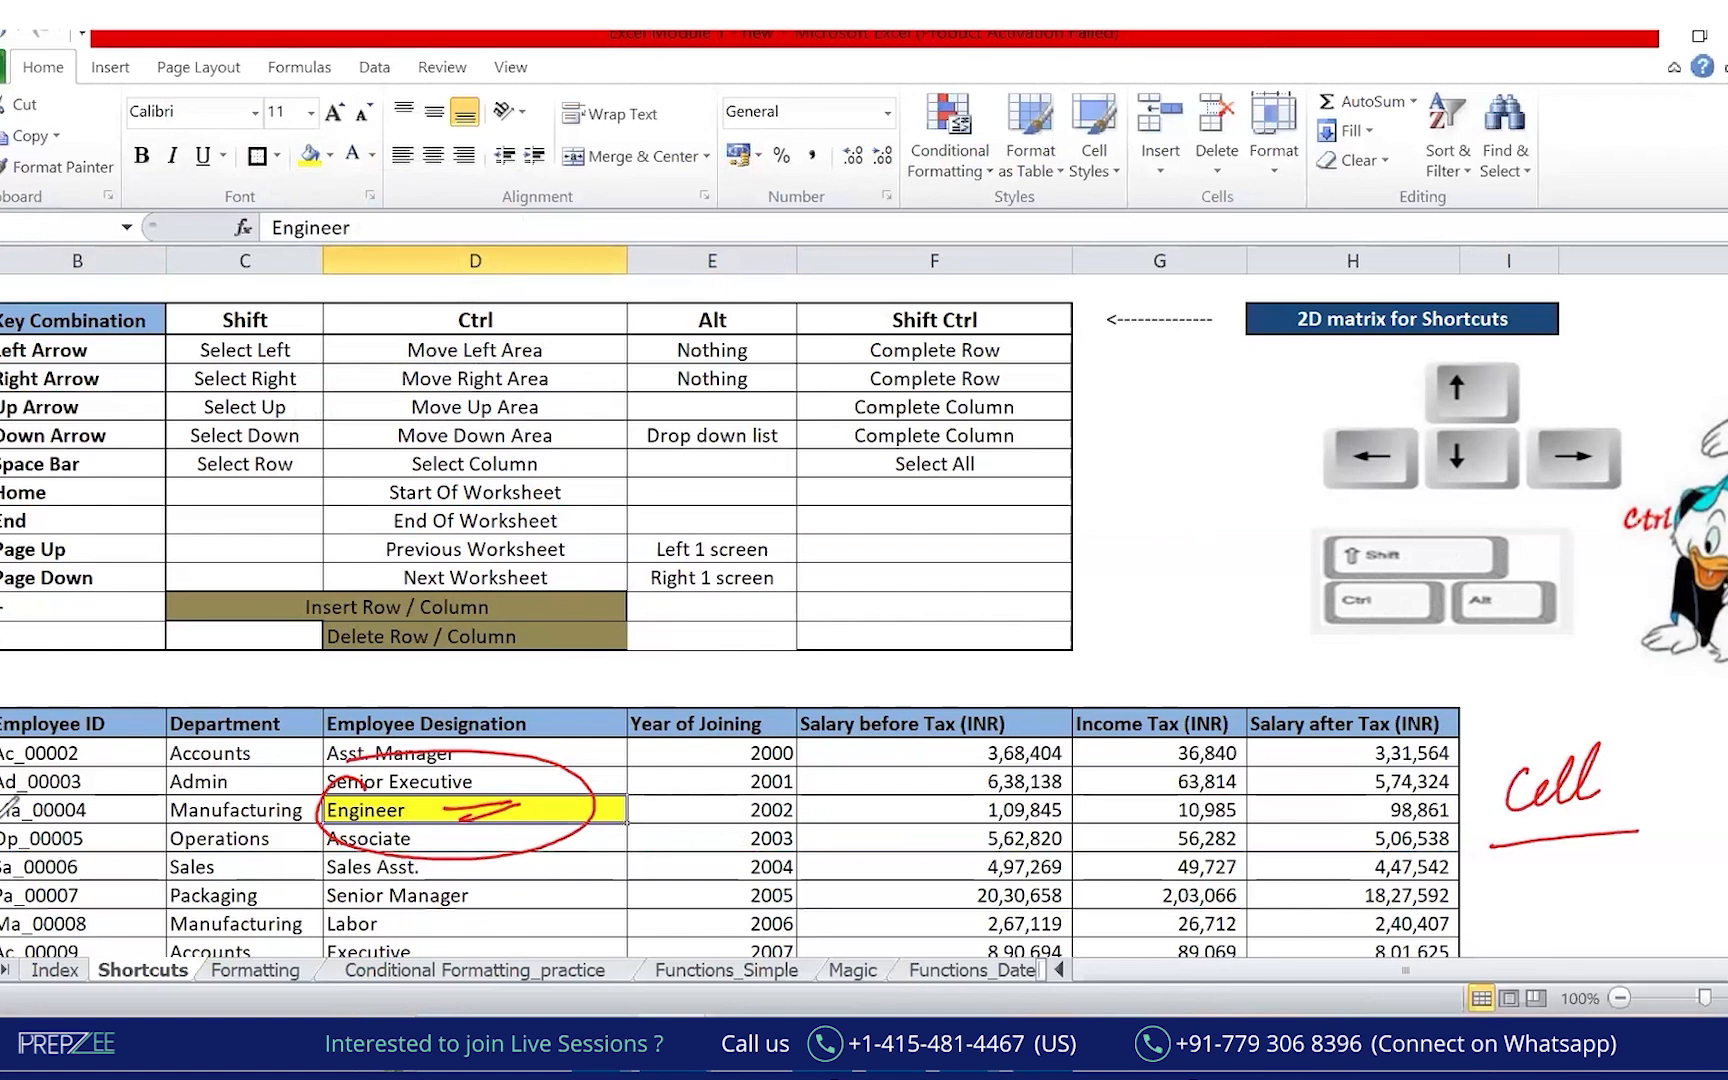
{"action": "mouse_move", "coordinate": [2, 820]}
{"action": "left_mouse_down"}
{"action": "mouse_move", "coordinate": [302, 820]}
{"action": "mouse_move", "coordinate": [303, 848]}
{"action": "left_mouse_up"}
{"action": "mouse_move", "coordinate": [483, 252]}
{"action": "left_mouse_down"}
{"action": "mouse_move", "coordinate": [460, 790]}
{"action": "mouse_move", "coordinate": [440, 770]}
{"action": "mouse_move", "coordinate": [320, 815]}
{"action": "mouse_move", "coordinate": [328, 771]}
{"action": "mouse_move", "coordinate": [630, 795]}
{"action": "mouse_move", "coordinate": [578, 814]}
{"action": "left_mouse_up"}
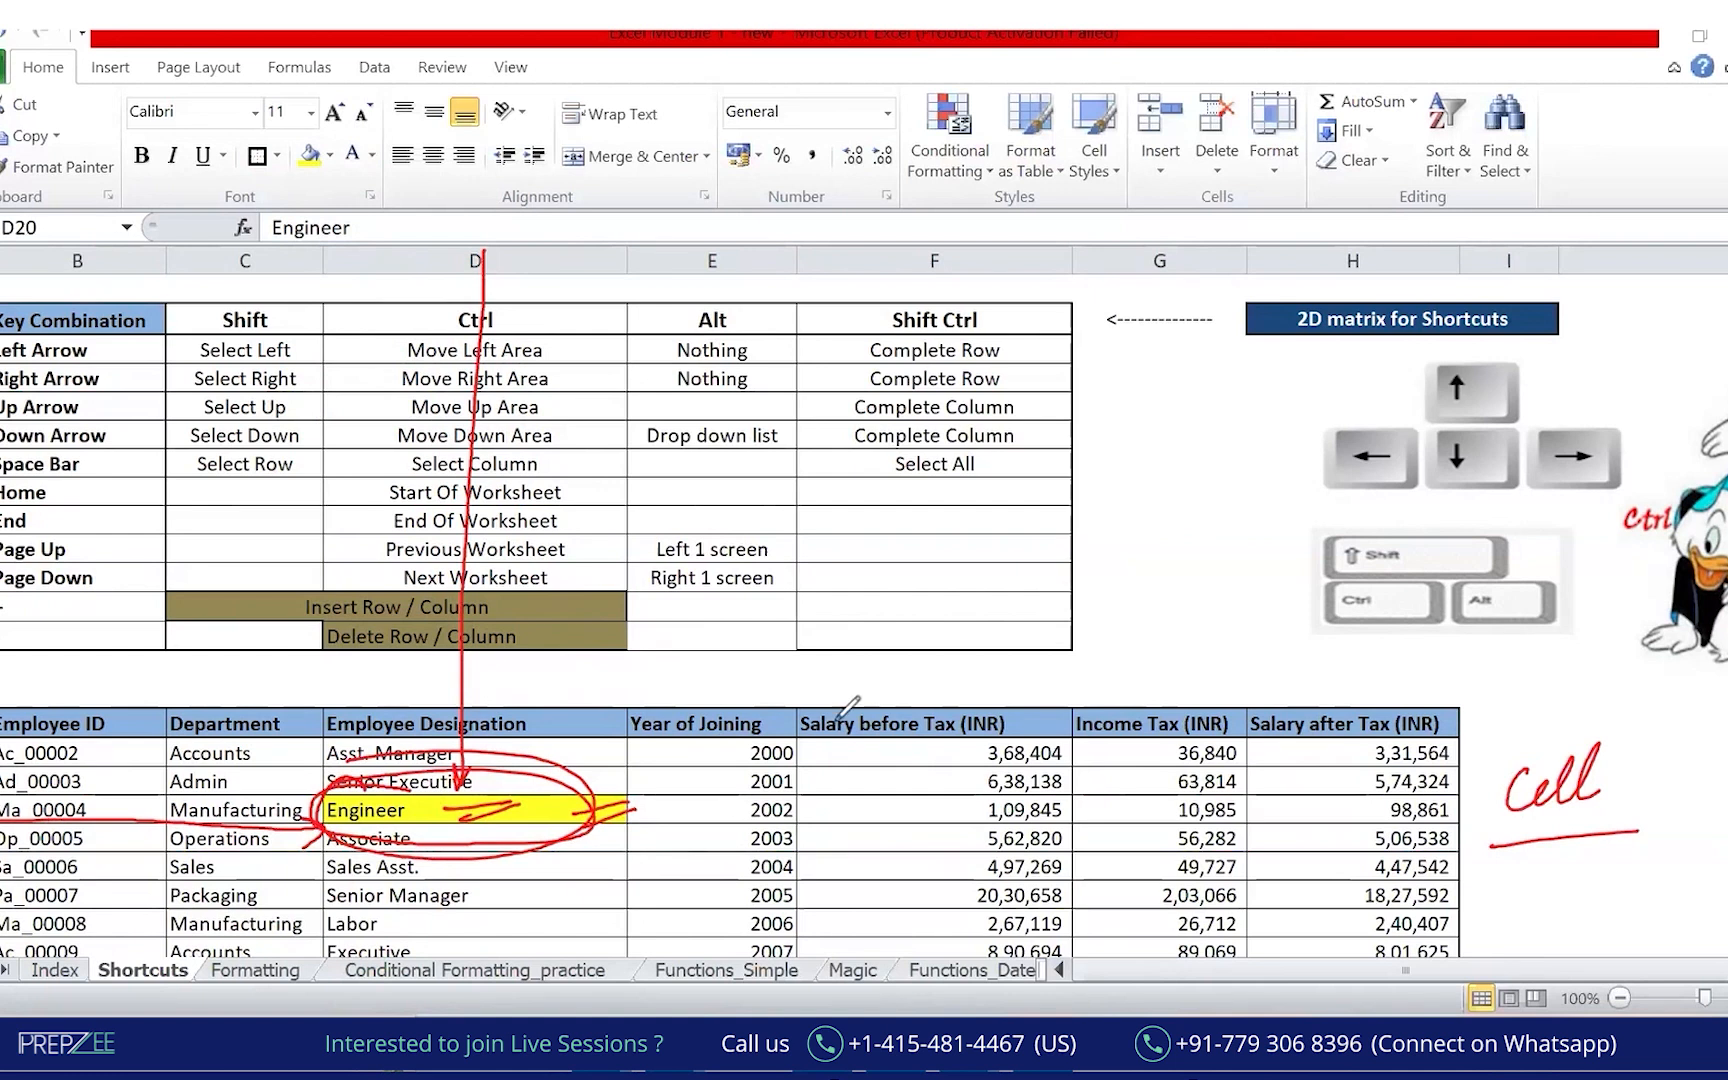
{"action": "mouse_move", "coordinate": [1589, 728]}
{"action": "left_mouse_down"}
{"action": "mouse_move", "coordinate": [1488, 731]}
{"action": "mouse_move", "coordinate": [1600, 712]}
{"action": "left_mouse_up"}
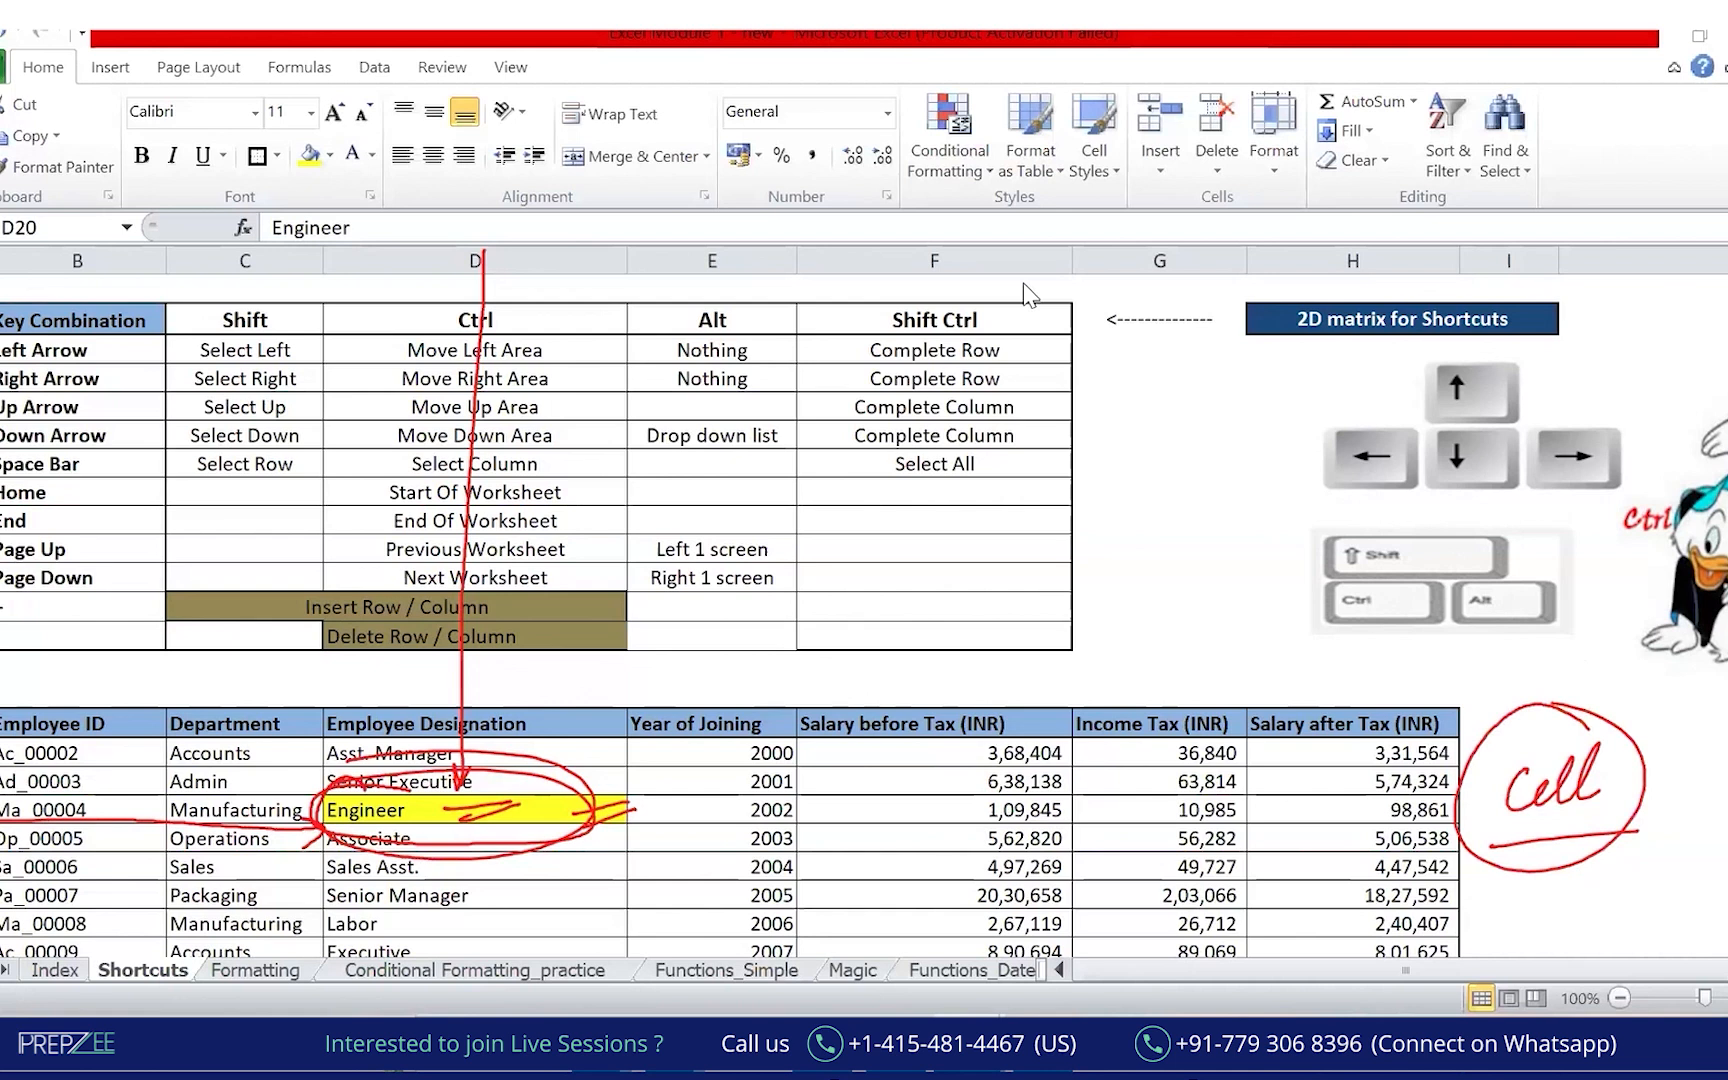
{"action": "left_click", "coordinate": [466, 812]}
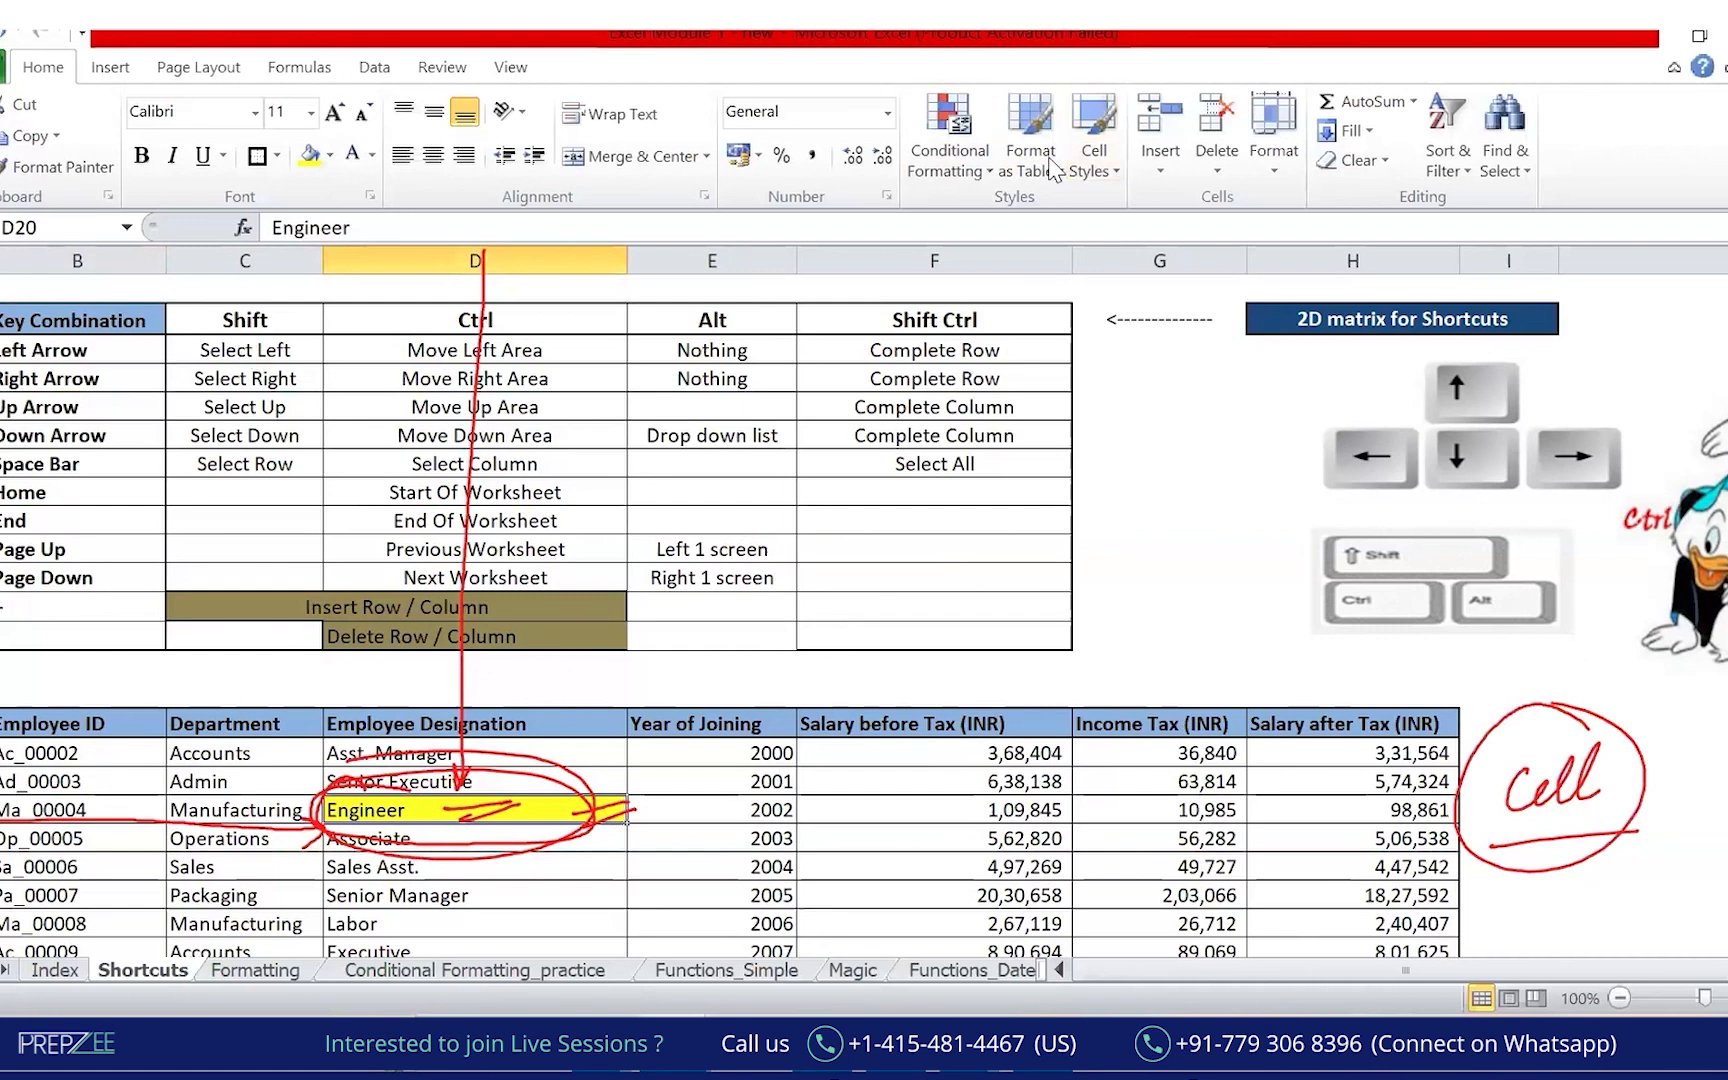
Point out the Shift, Ctrl and Alt header cells, then clear the red ink.
{"action": "left_click", "coordinate": [112, 355]}
{"action": "left_click", "coordinate": [232, 318]}
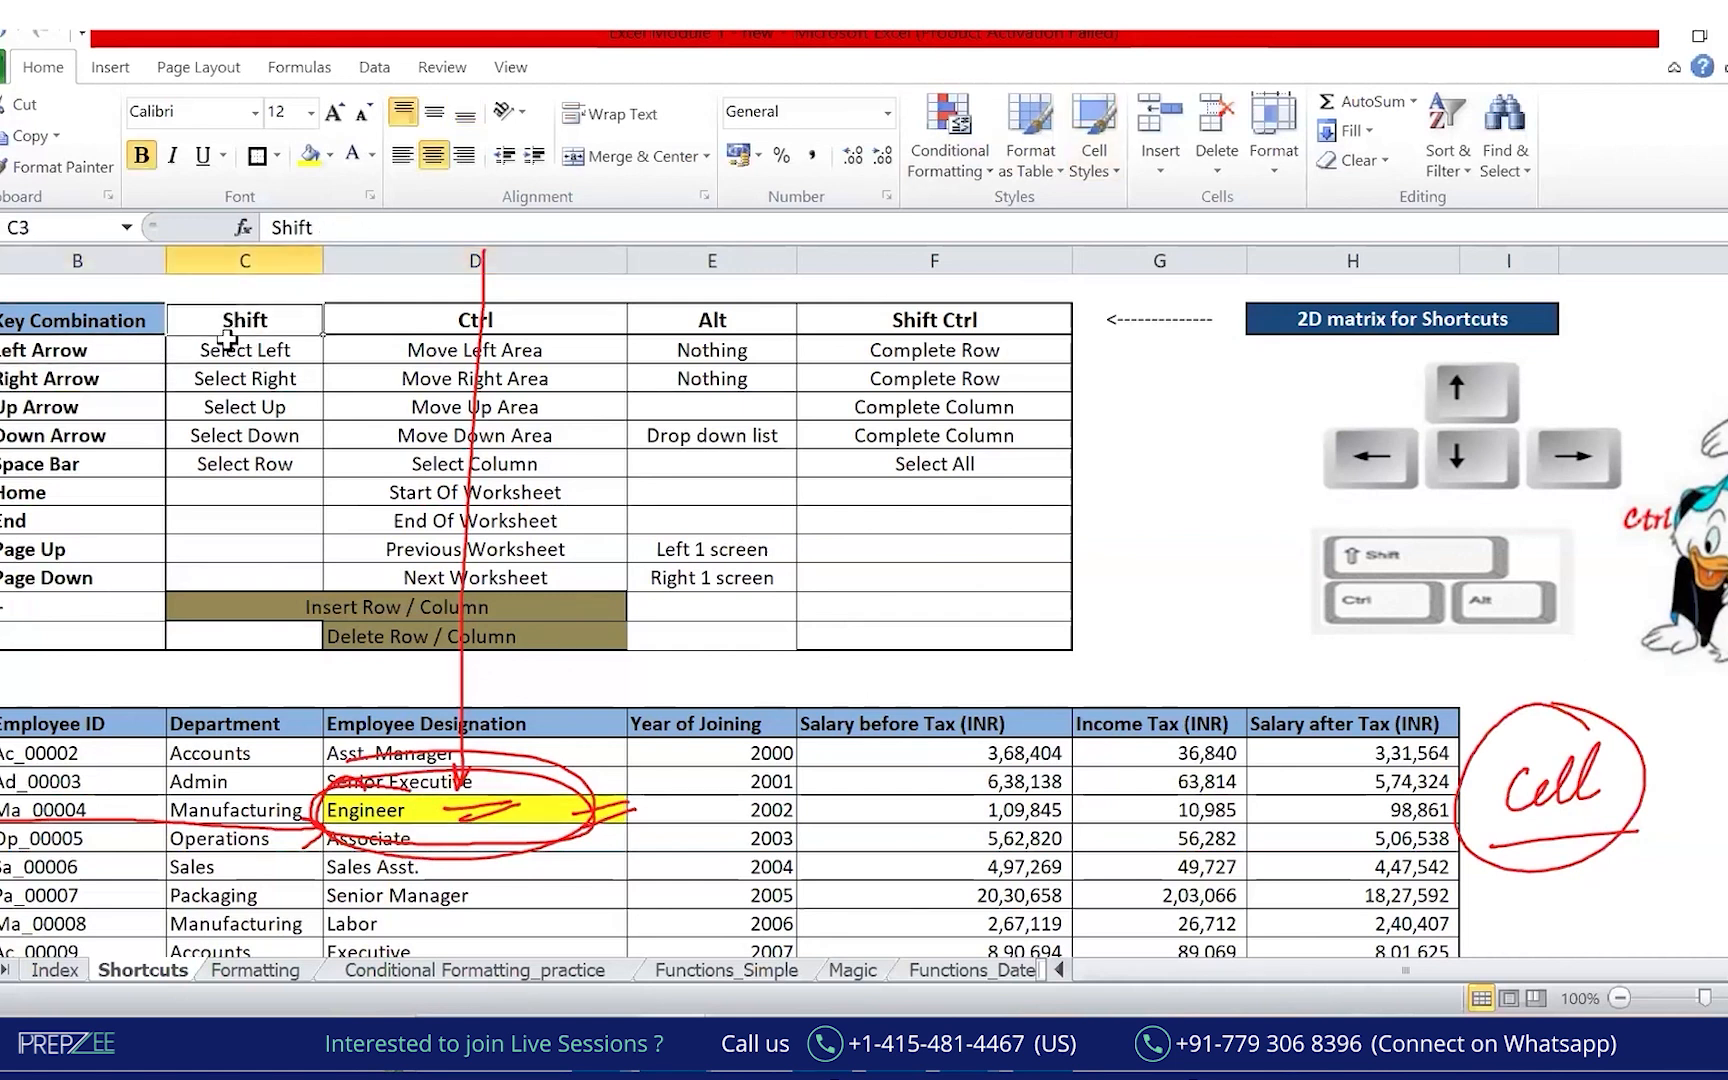
{"action": "left_click", "coordinate": [94, 358]}
{"action": "left_click", "coordinate": [480, 322]}
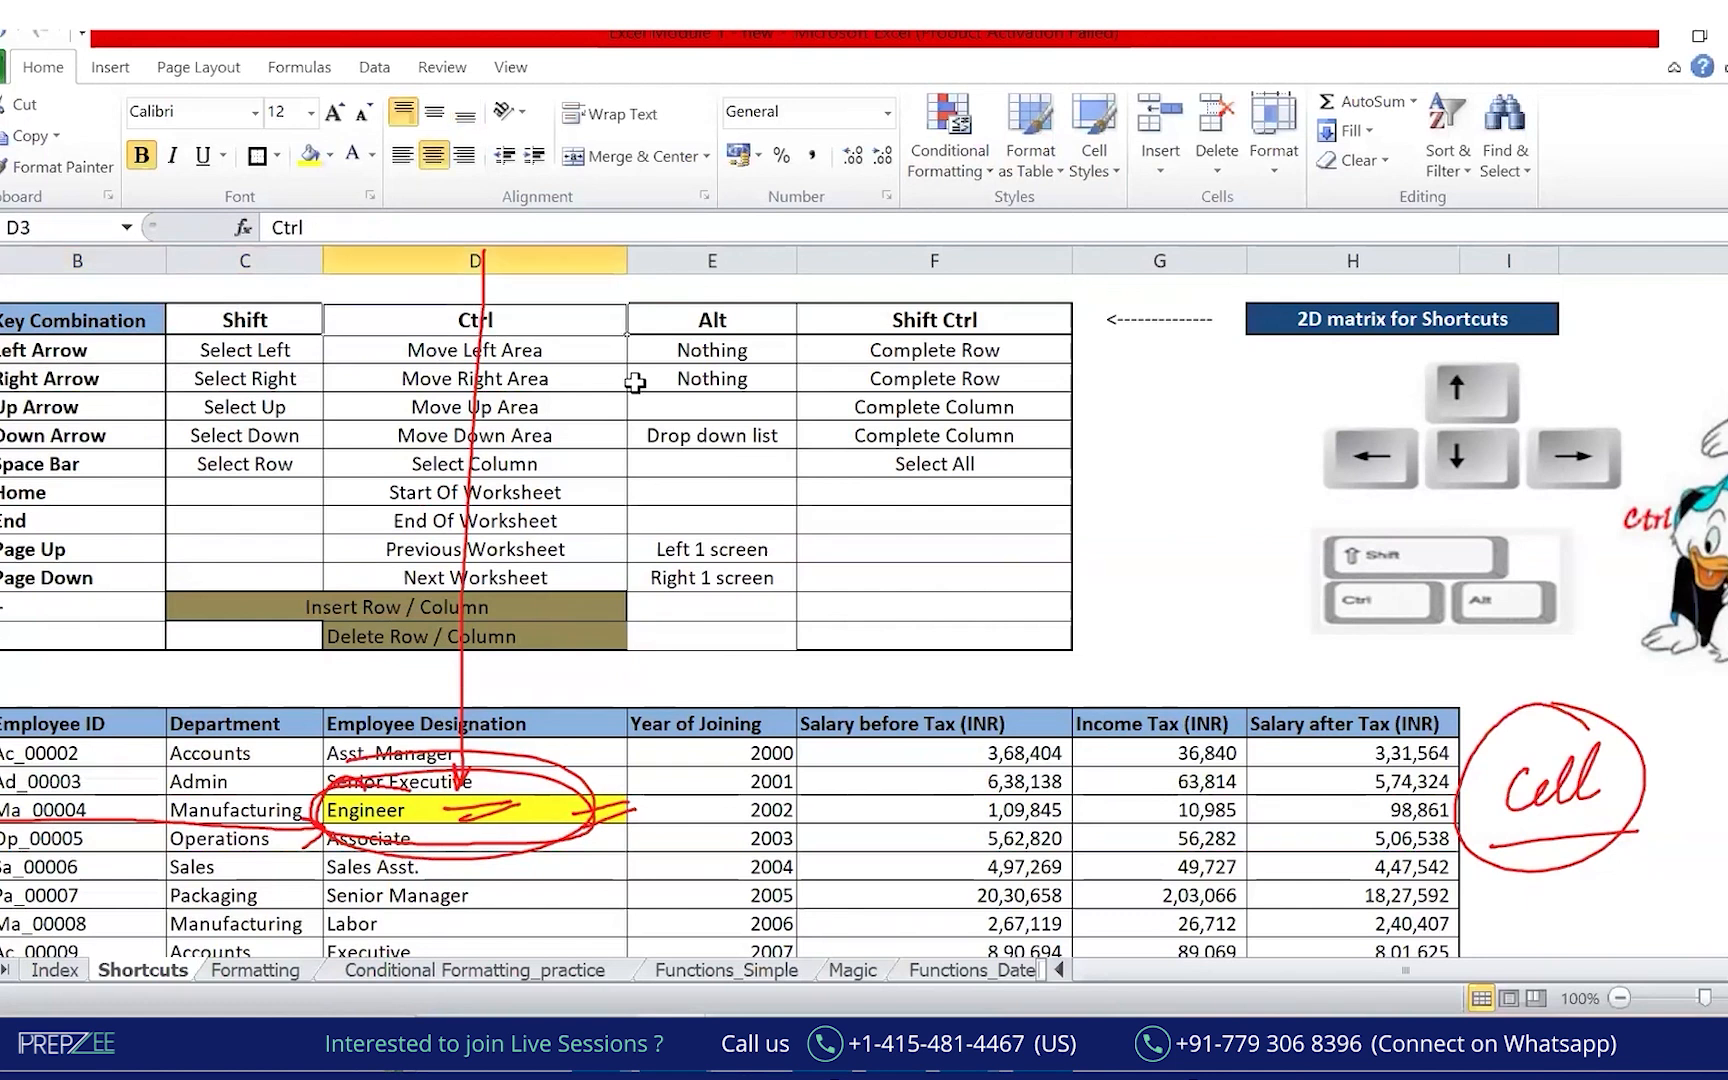
{"action": "left_click", "coordinate": [722, 316]}
{"action": "left_click", "coordinate": [1175, 157]}
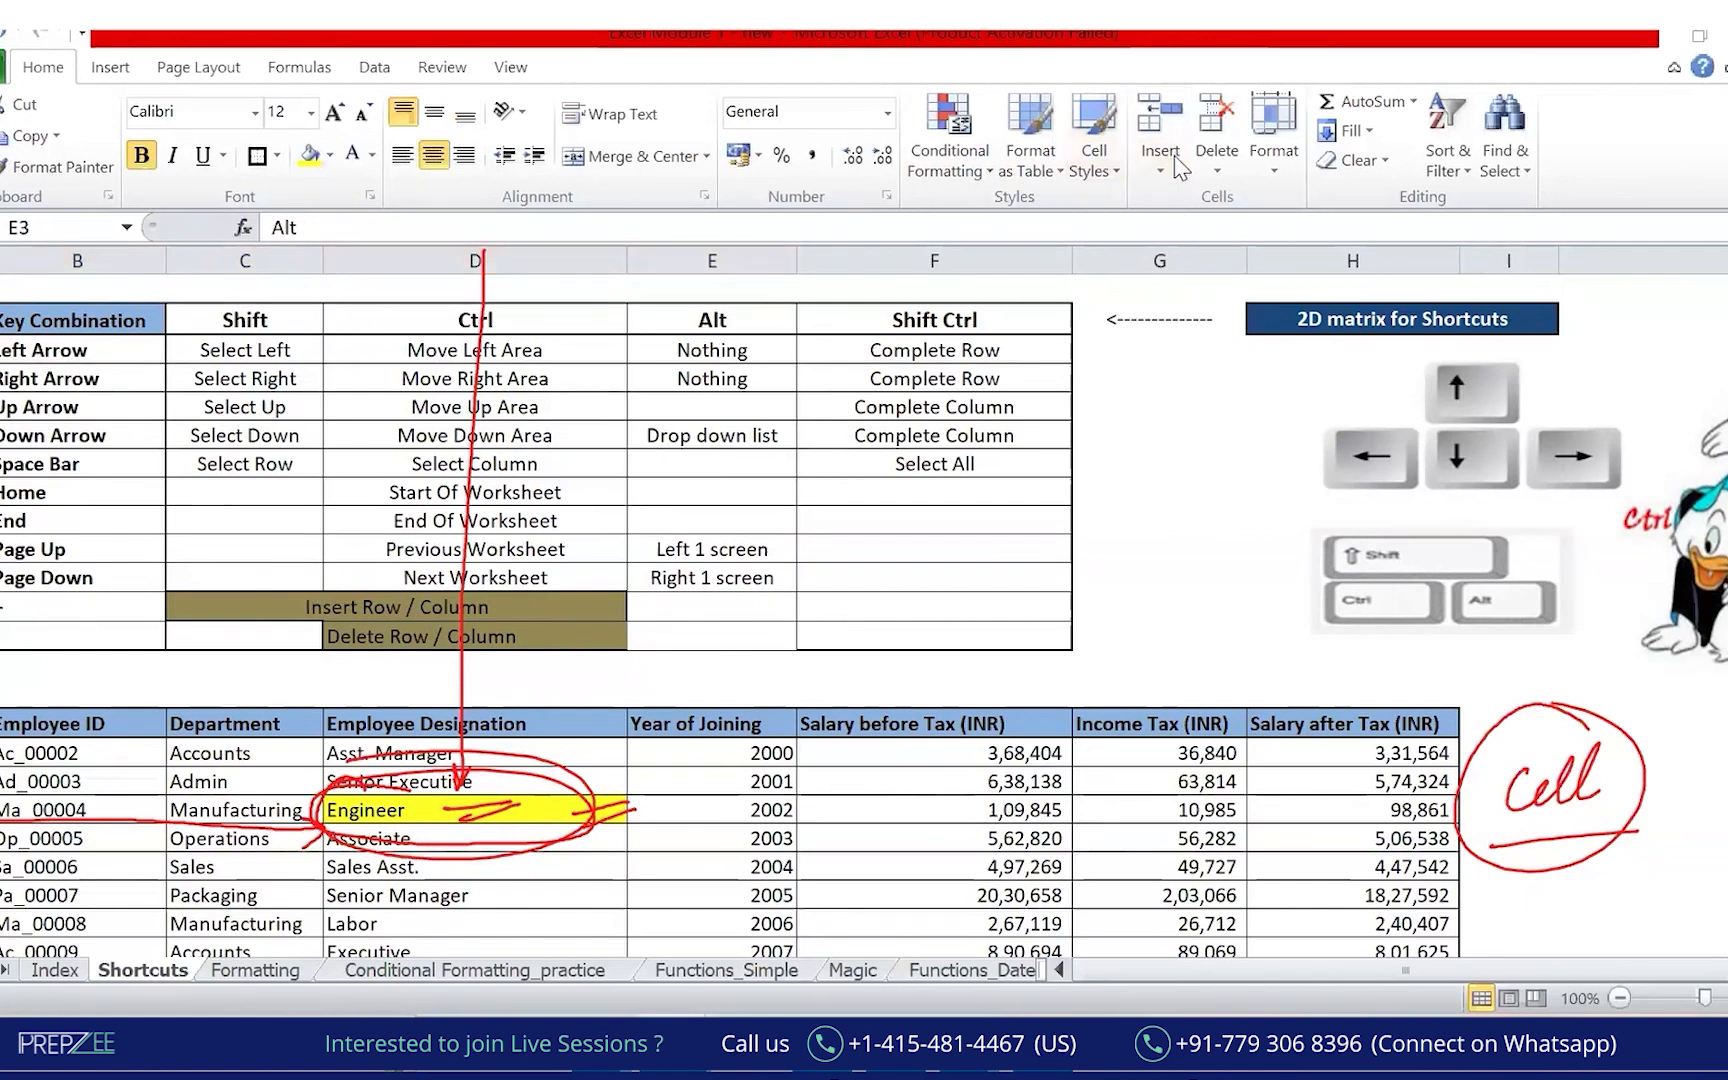
{"action": "left_click", "coordinate": [1175, 157]}
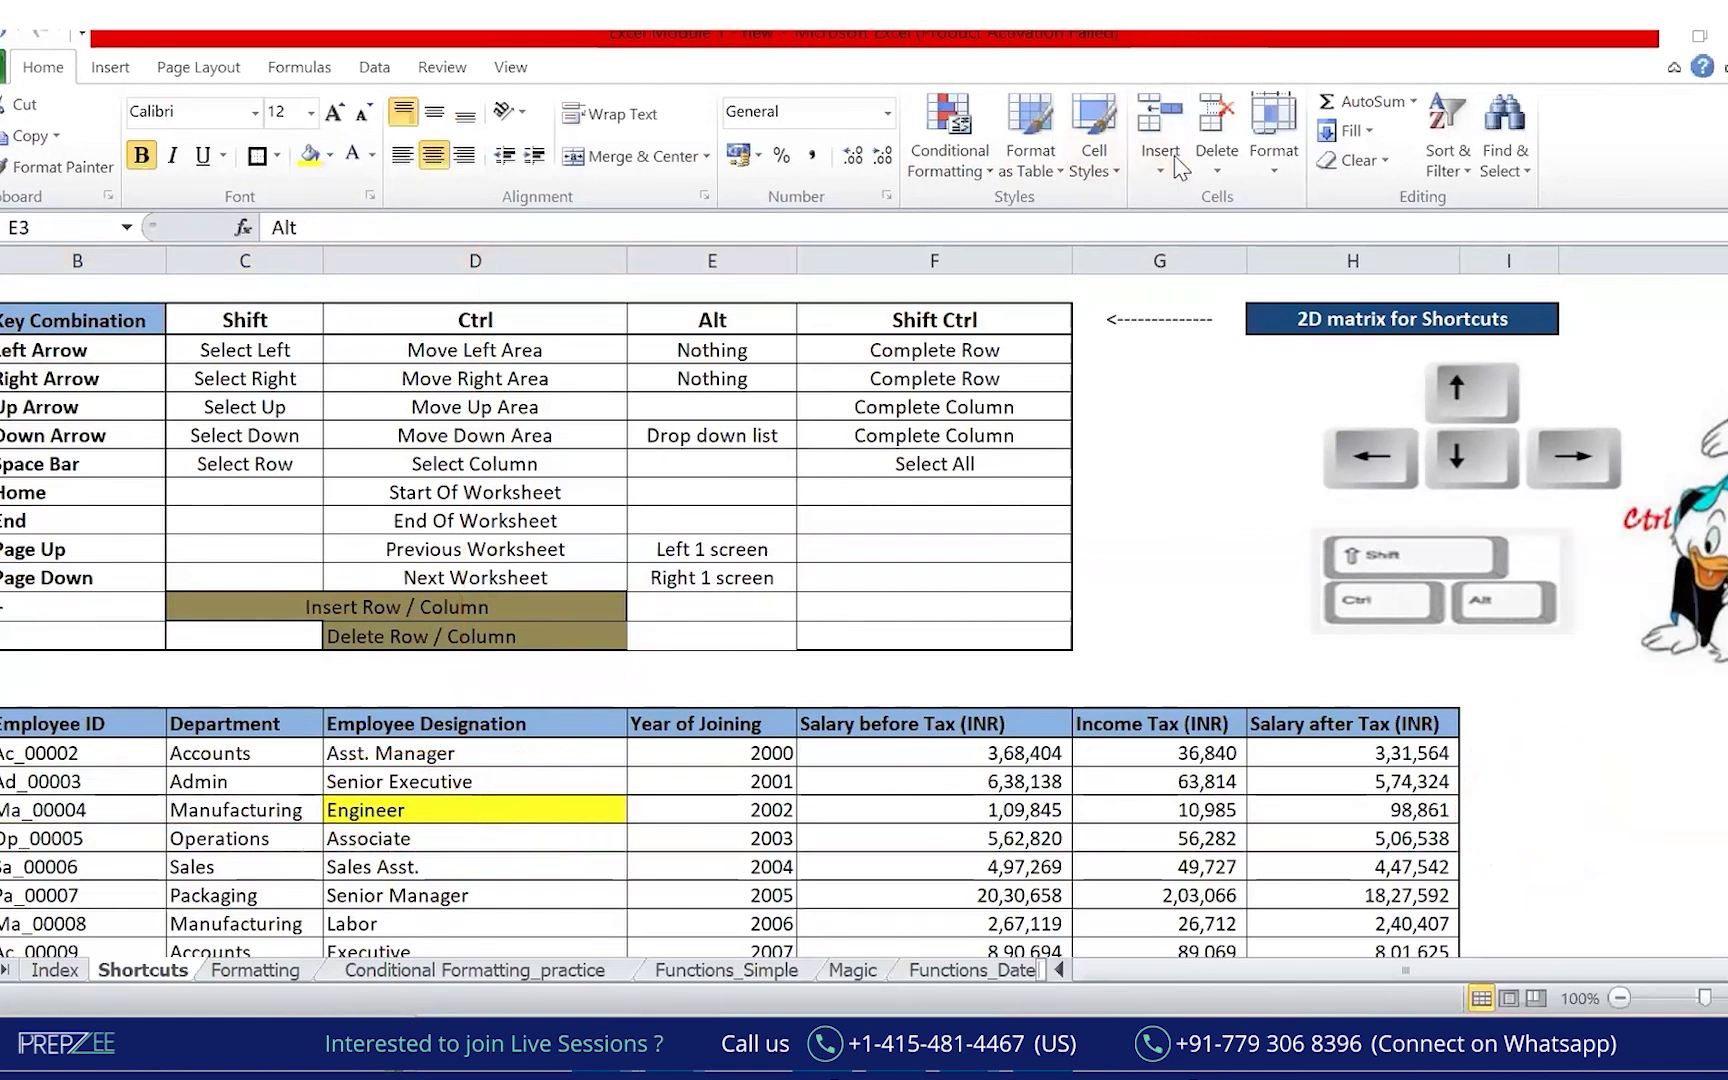
{"action": "left_click_drag", "start_coordinate": [873, 773], "coordinate": [880, 696]}
Select the Ma_00004 row cells B20:D20 and draw a red ink line along row 20.
{"action": "left_click", "coordinate": [470, 810]}
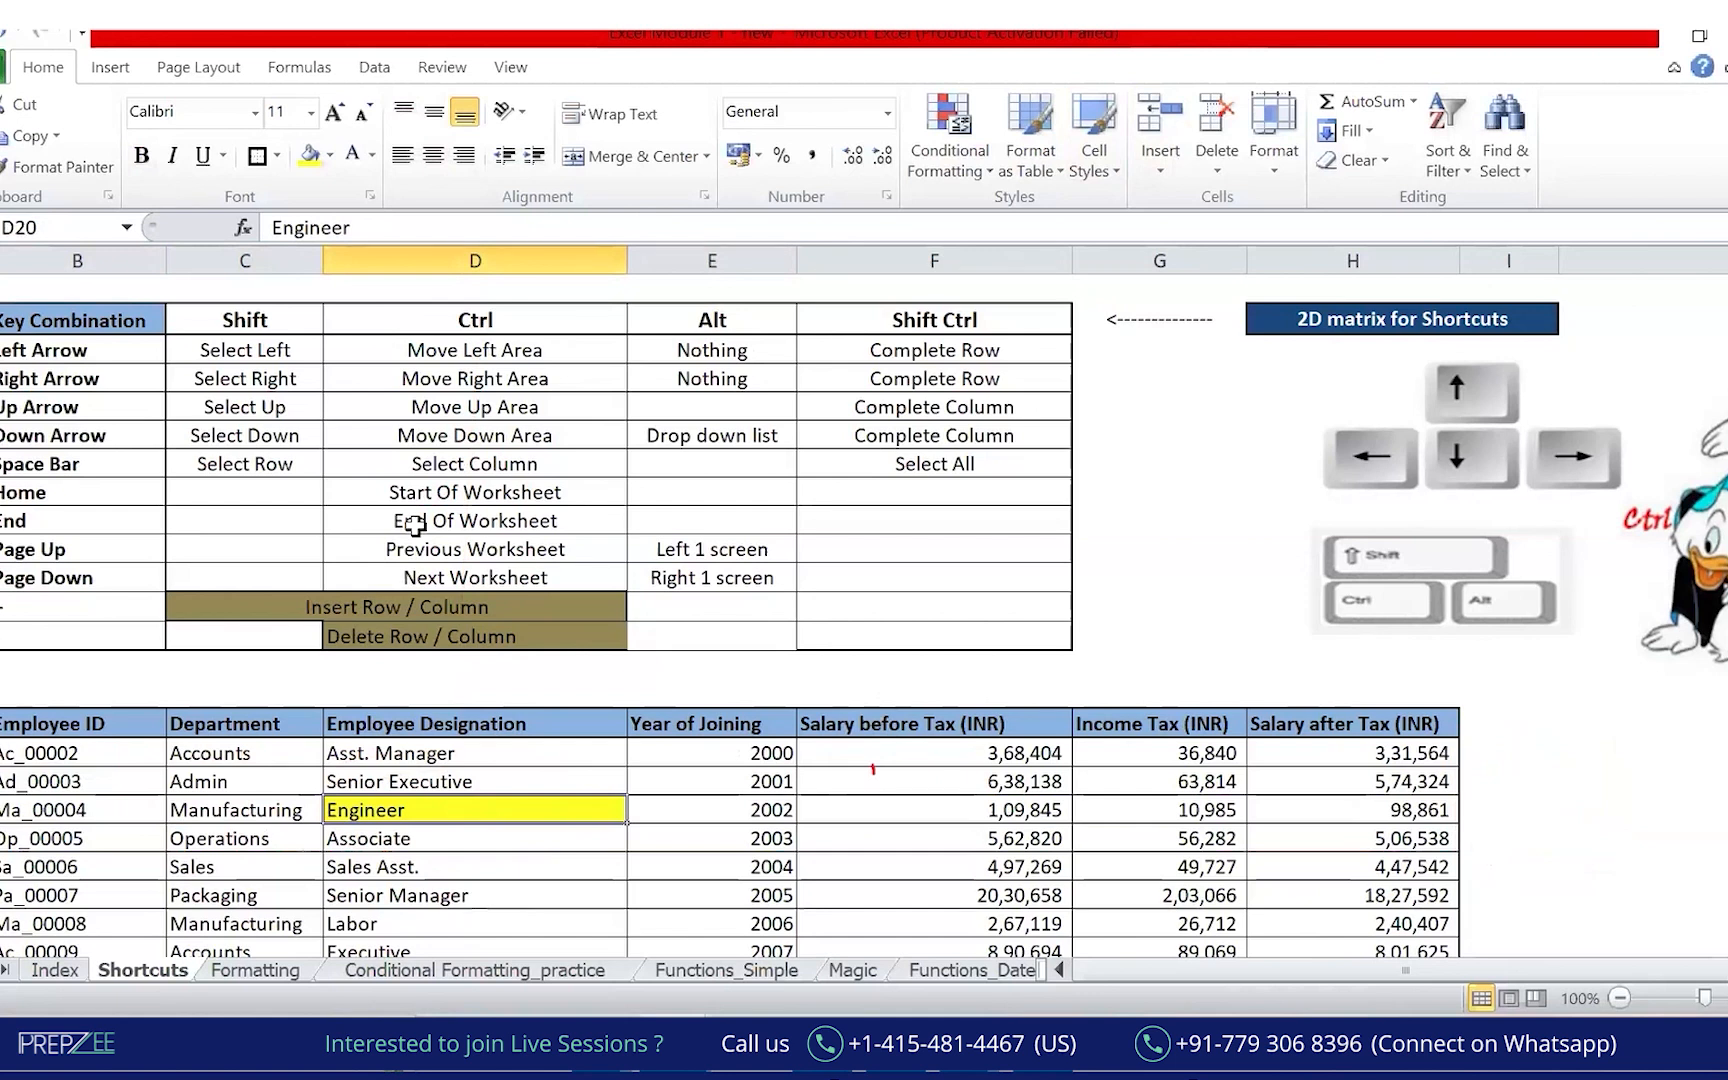
{"action": "key", "text": "shift+Left"}
{"action": "key", "text": "shift+Left"}
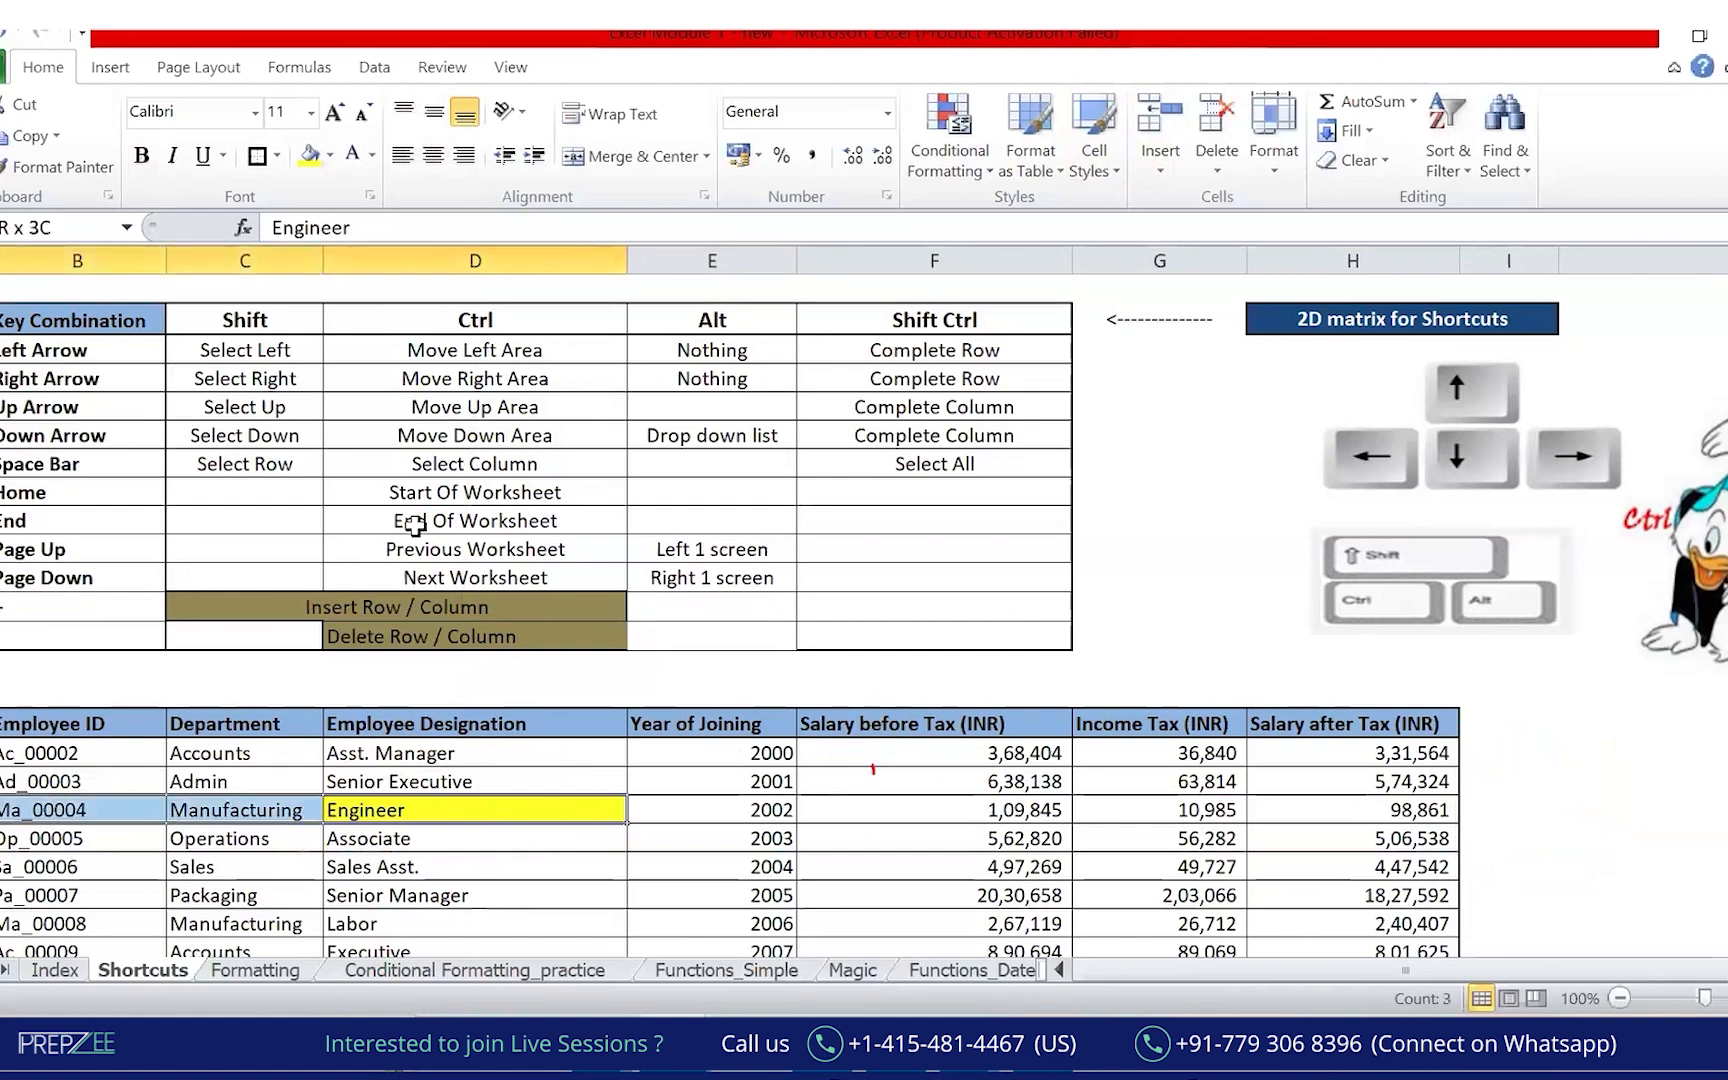
{"action": "key", "text": "Right"}
{"action": "key", "text": "Left"}
{"action": "key", "text": "shift+Left"}
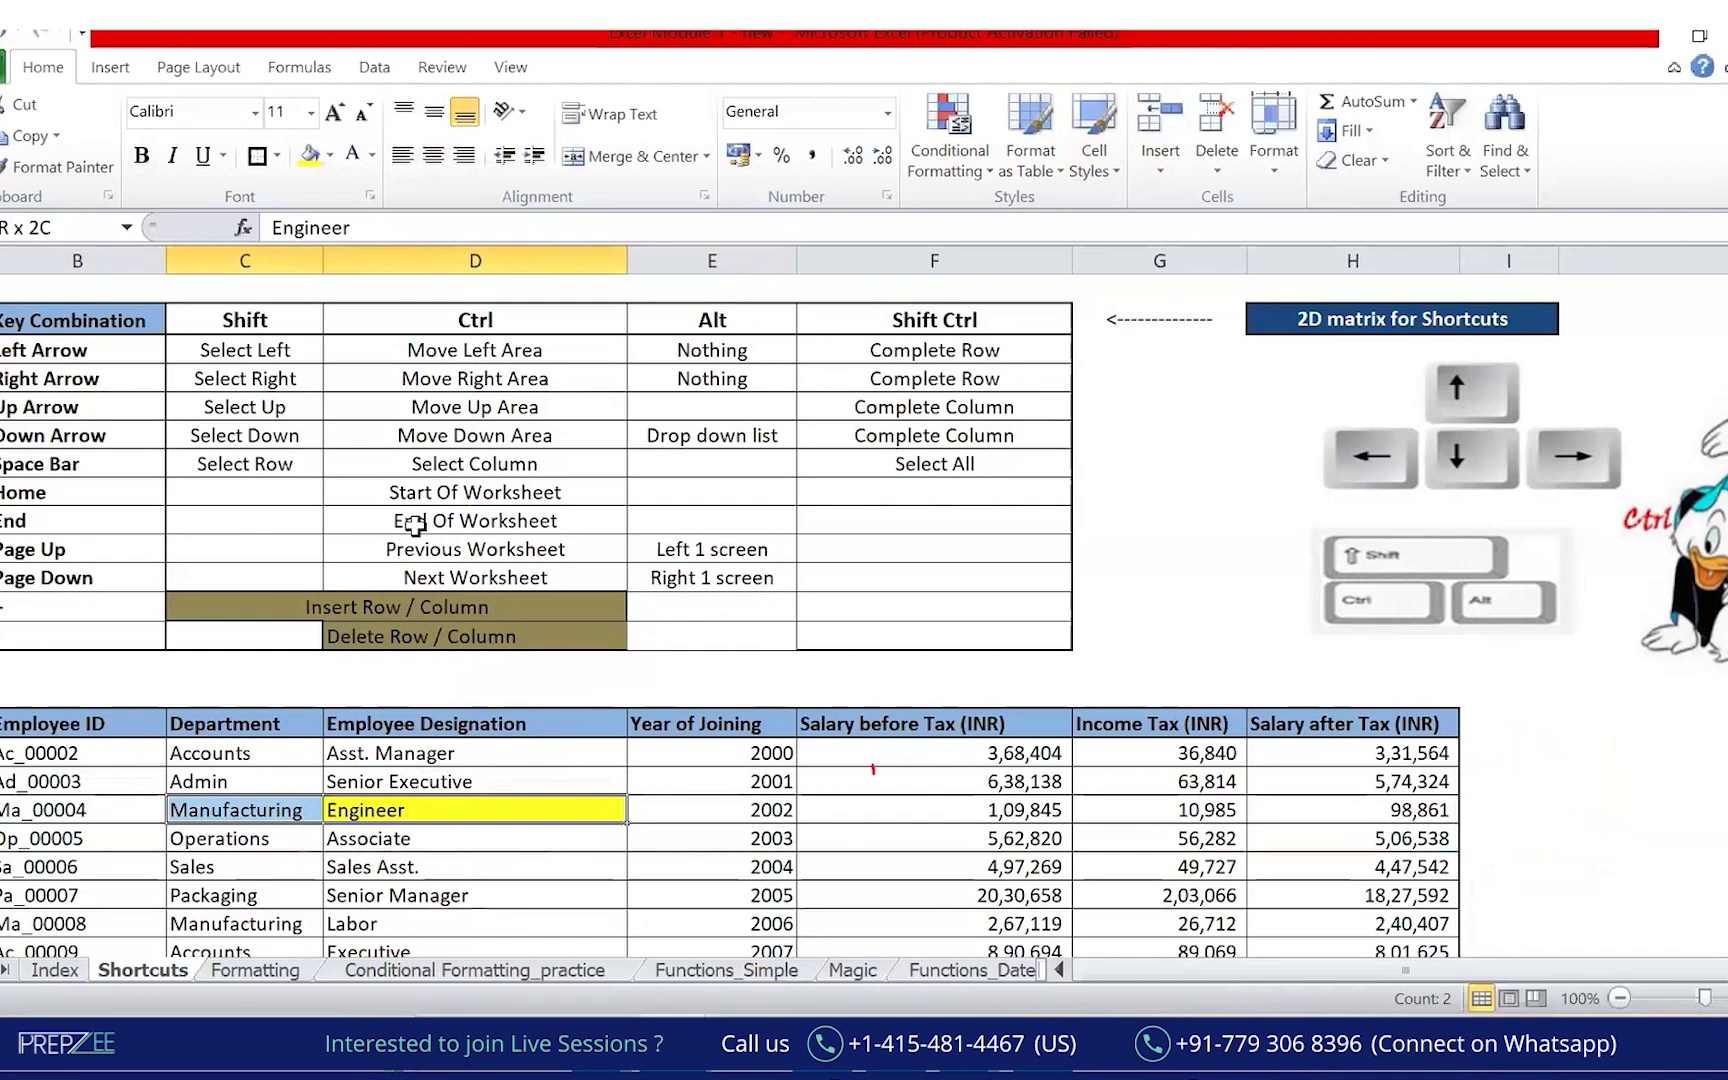
{"action": "key", "text": "shift+Left"}
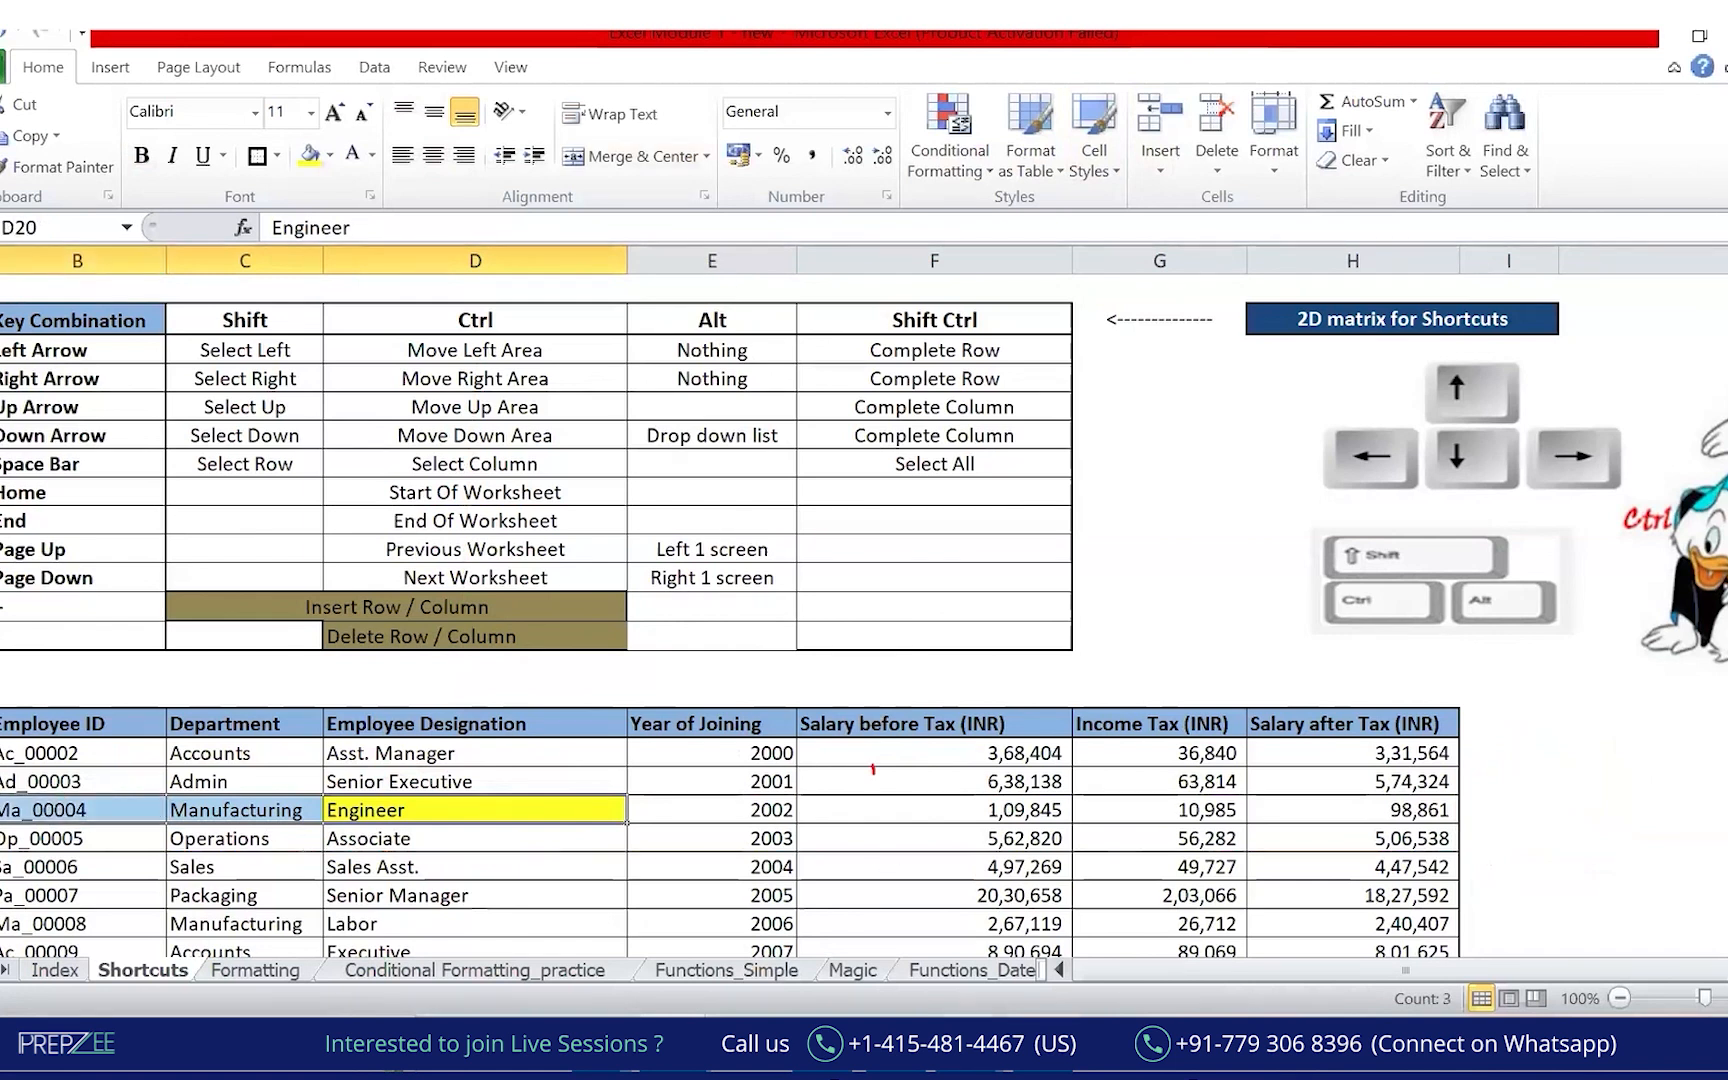
{"action": "left_click", "coordinate": [390, 1066]}
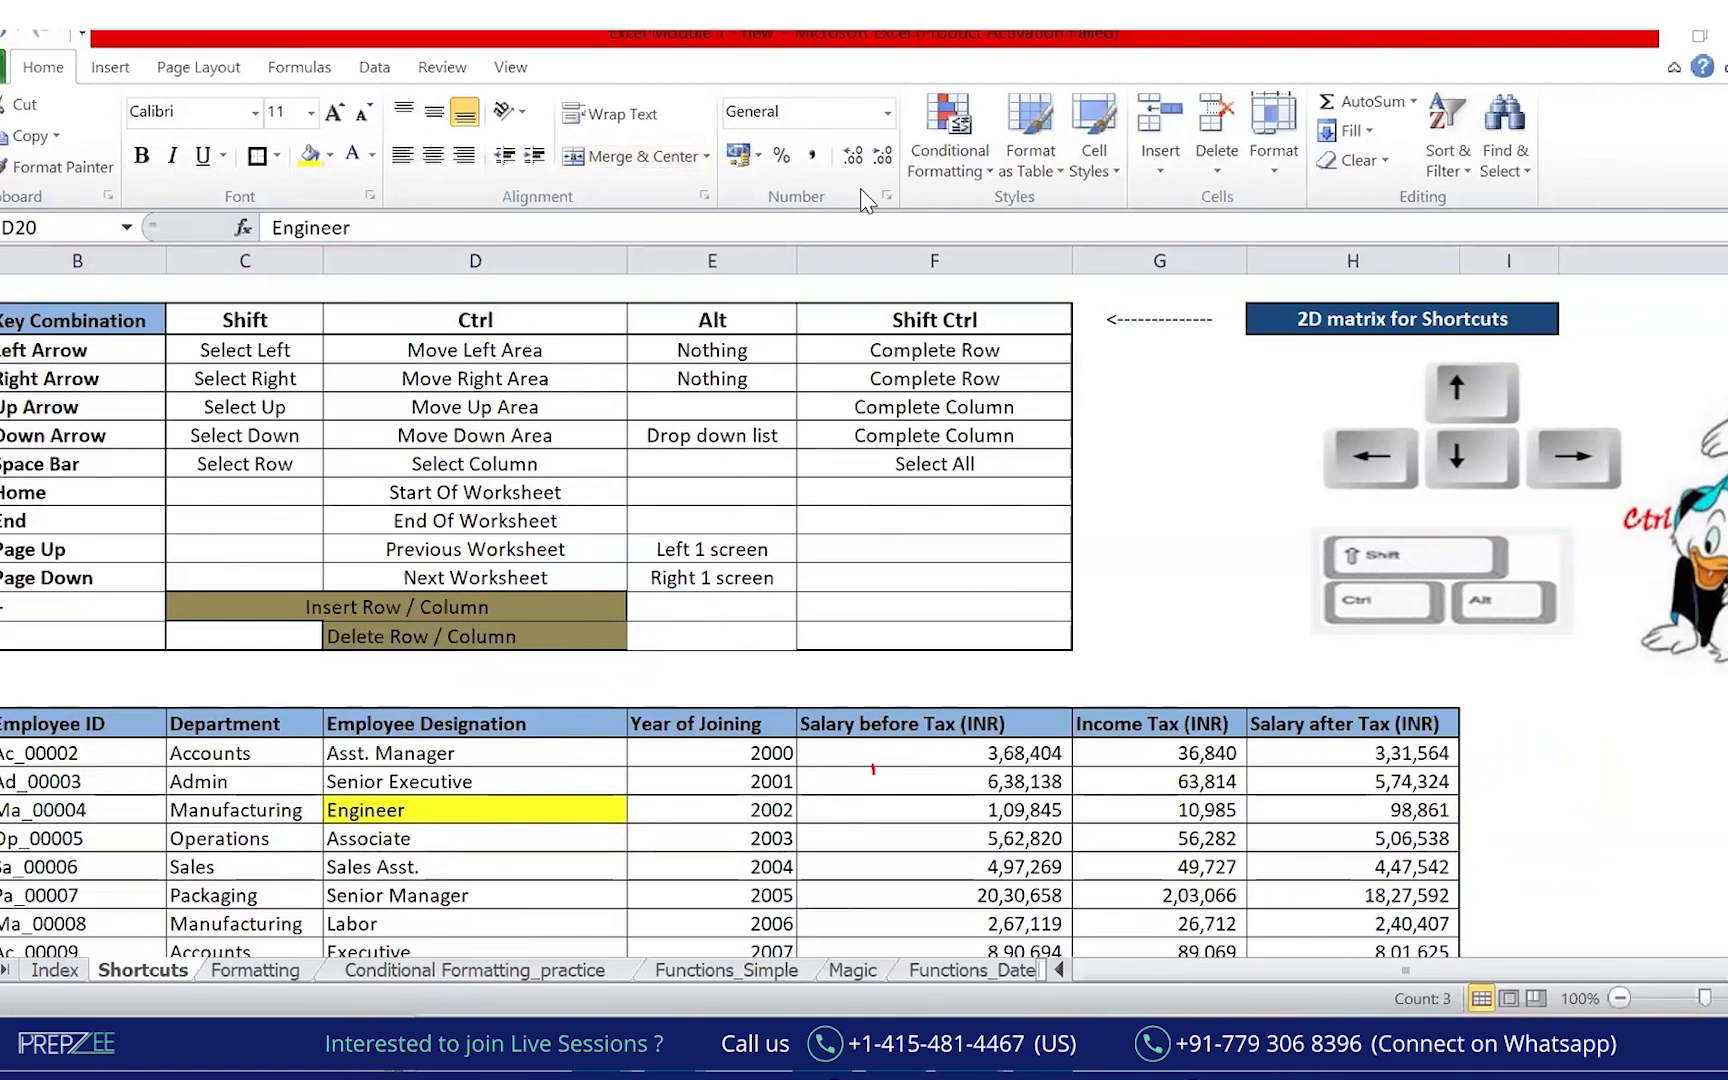
{"action": "left_click_drag", "start_coordinate": [455, 810], "coordinate": [15, 815]}
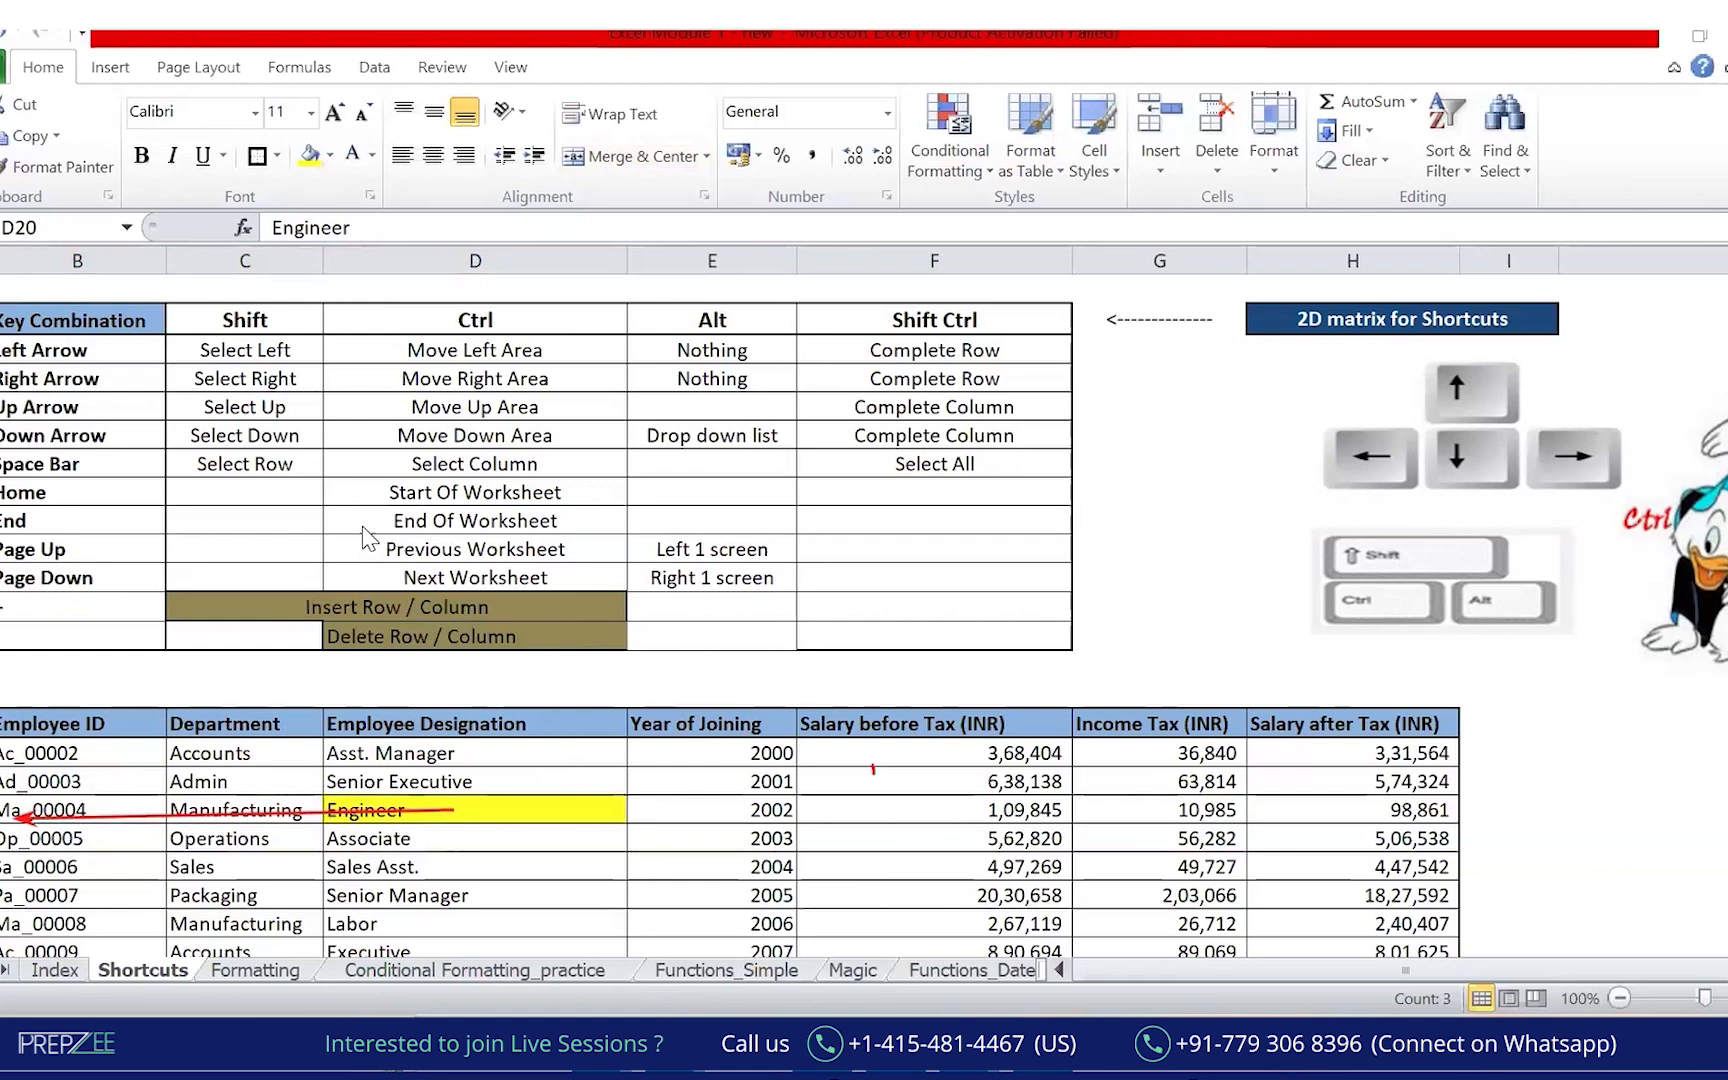
Reselect B20:D20 and copy the ID, Manufacturing and Engineer cells.
{"action": "left_click", "coordinate": [445, 157]}
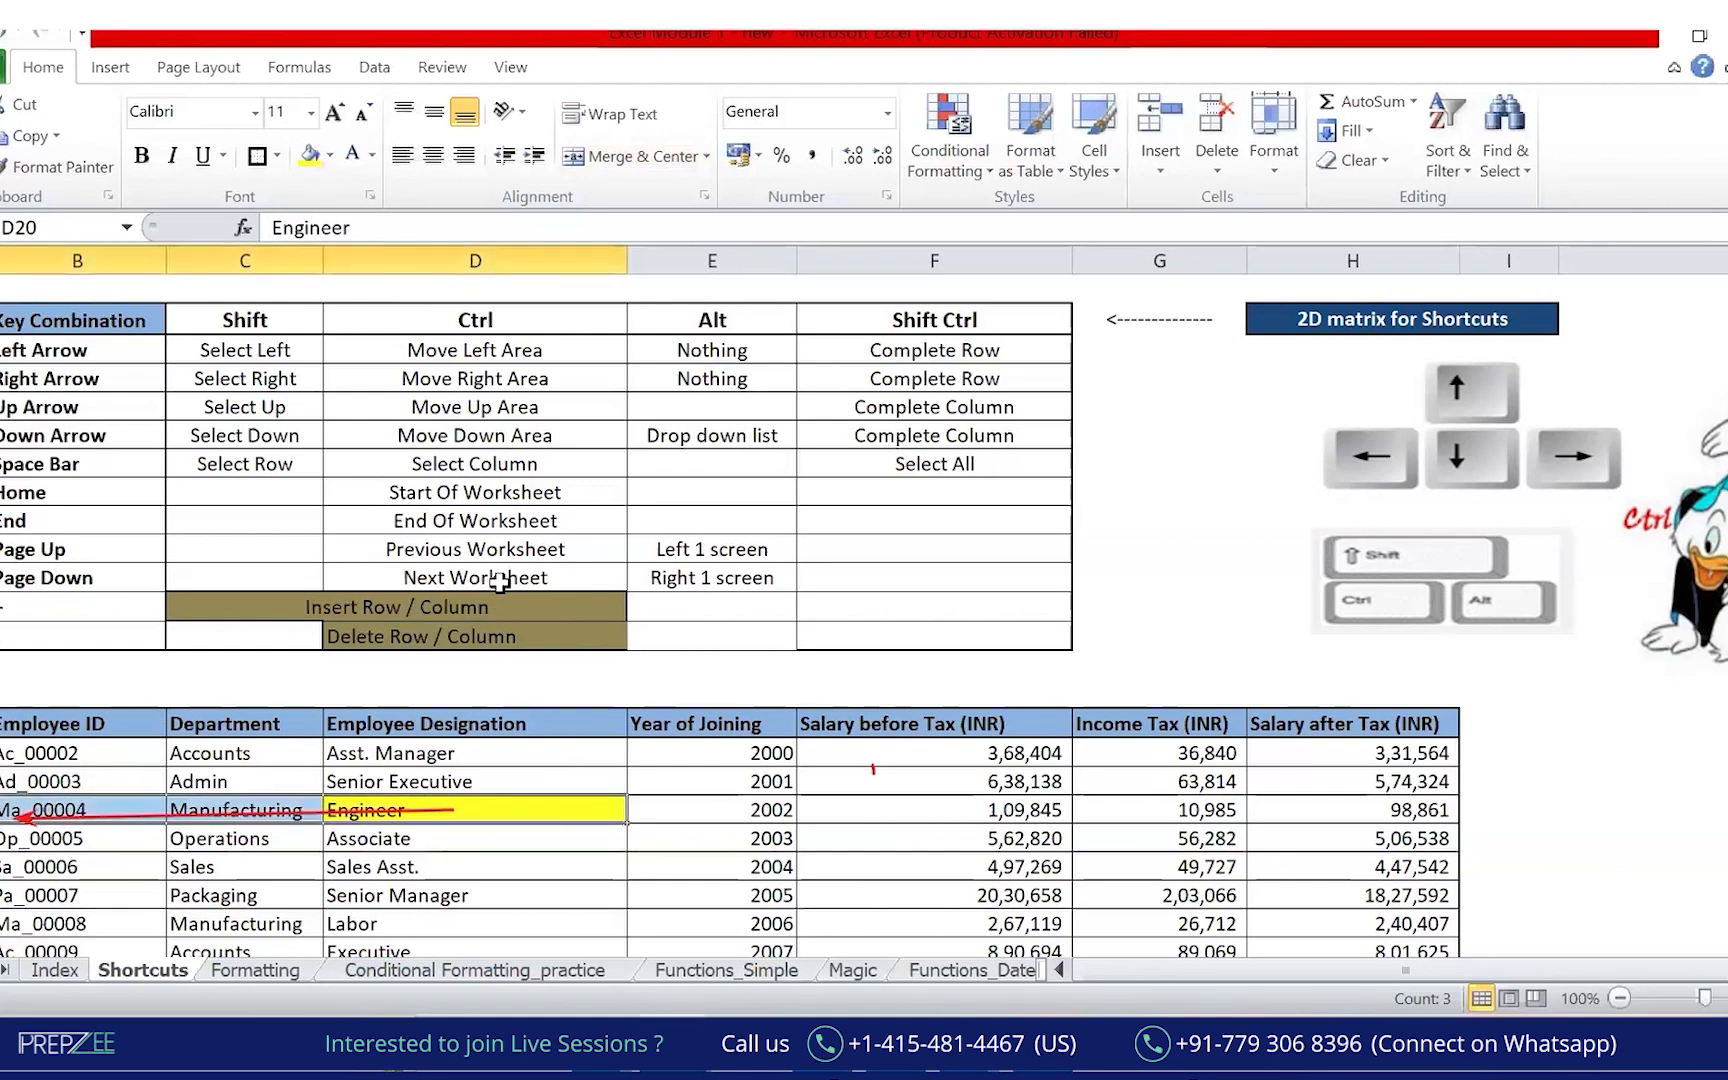
{"action": "left_click", "coordinate": [521, 800]}
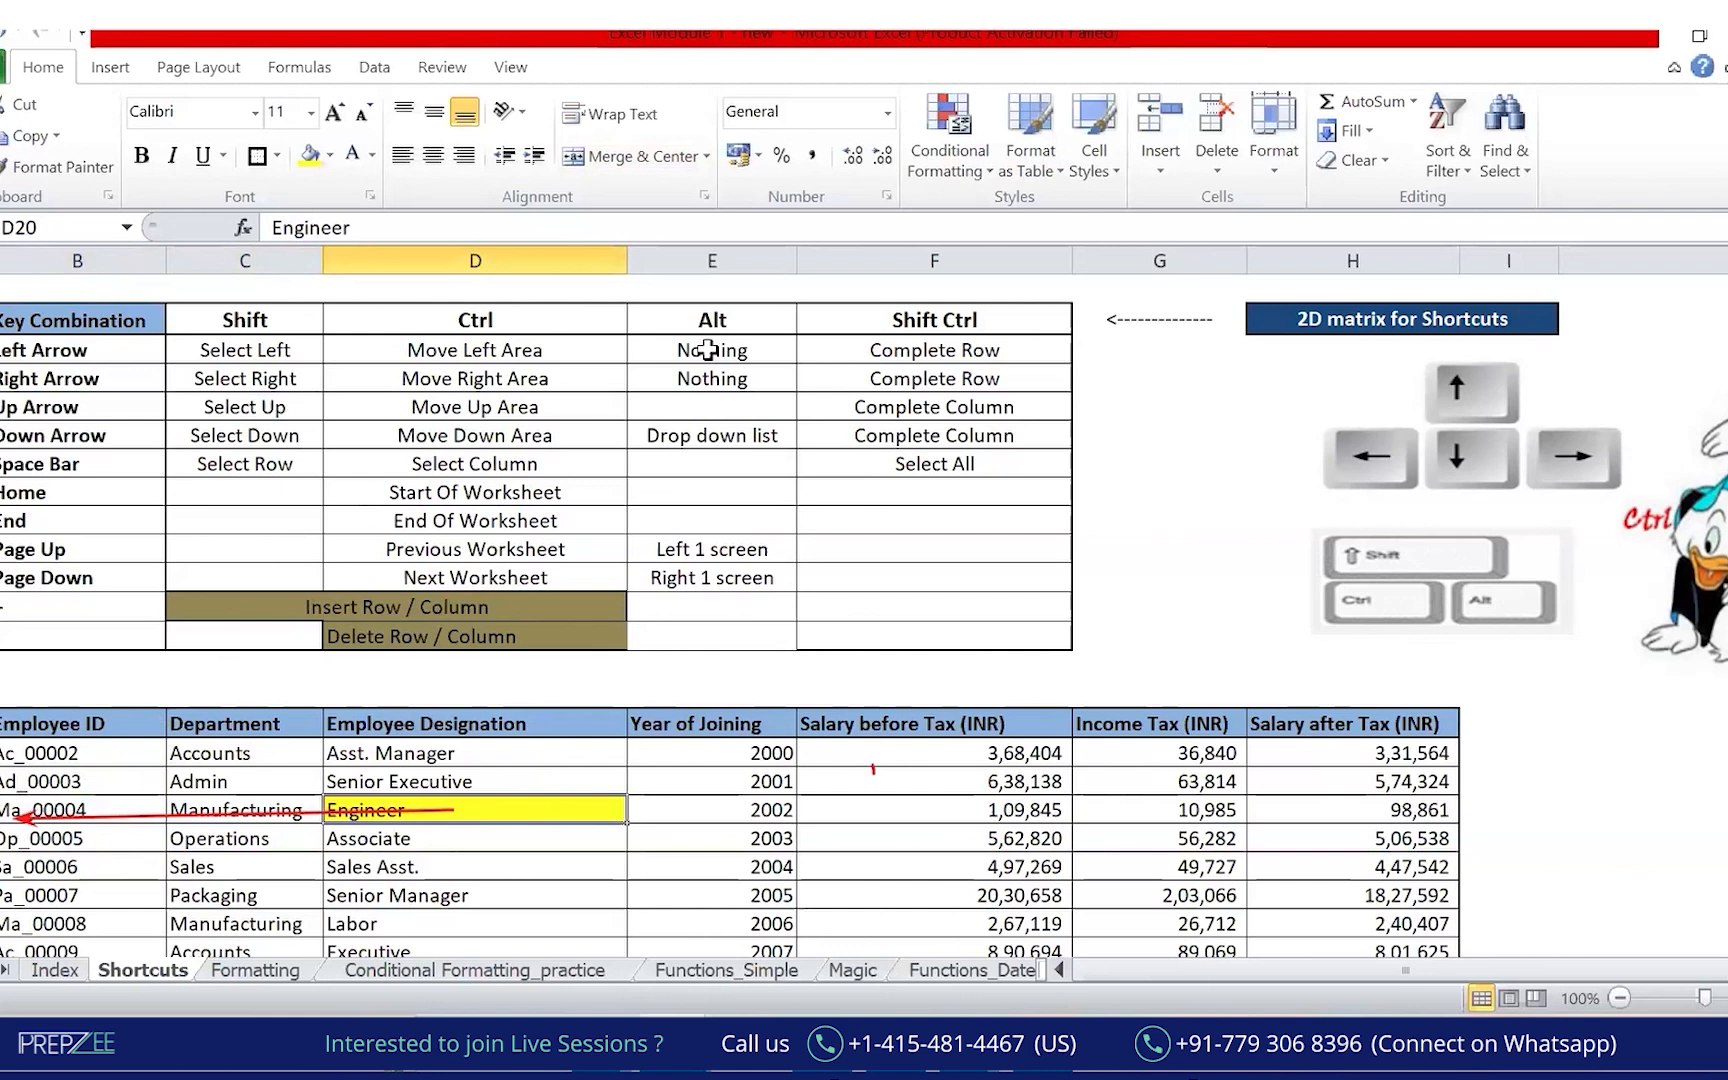
{"action": "key", "text": "shift+Left"}
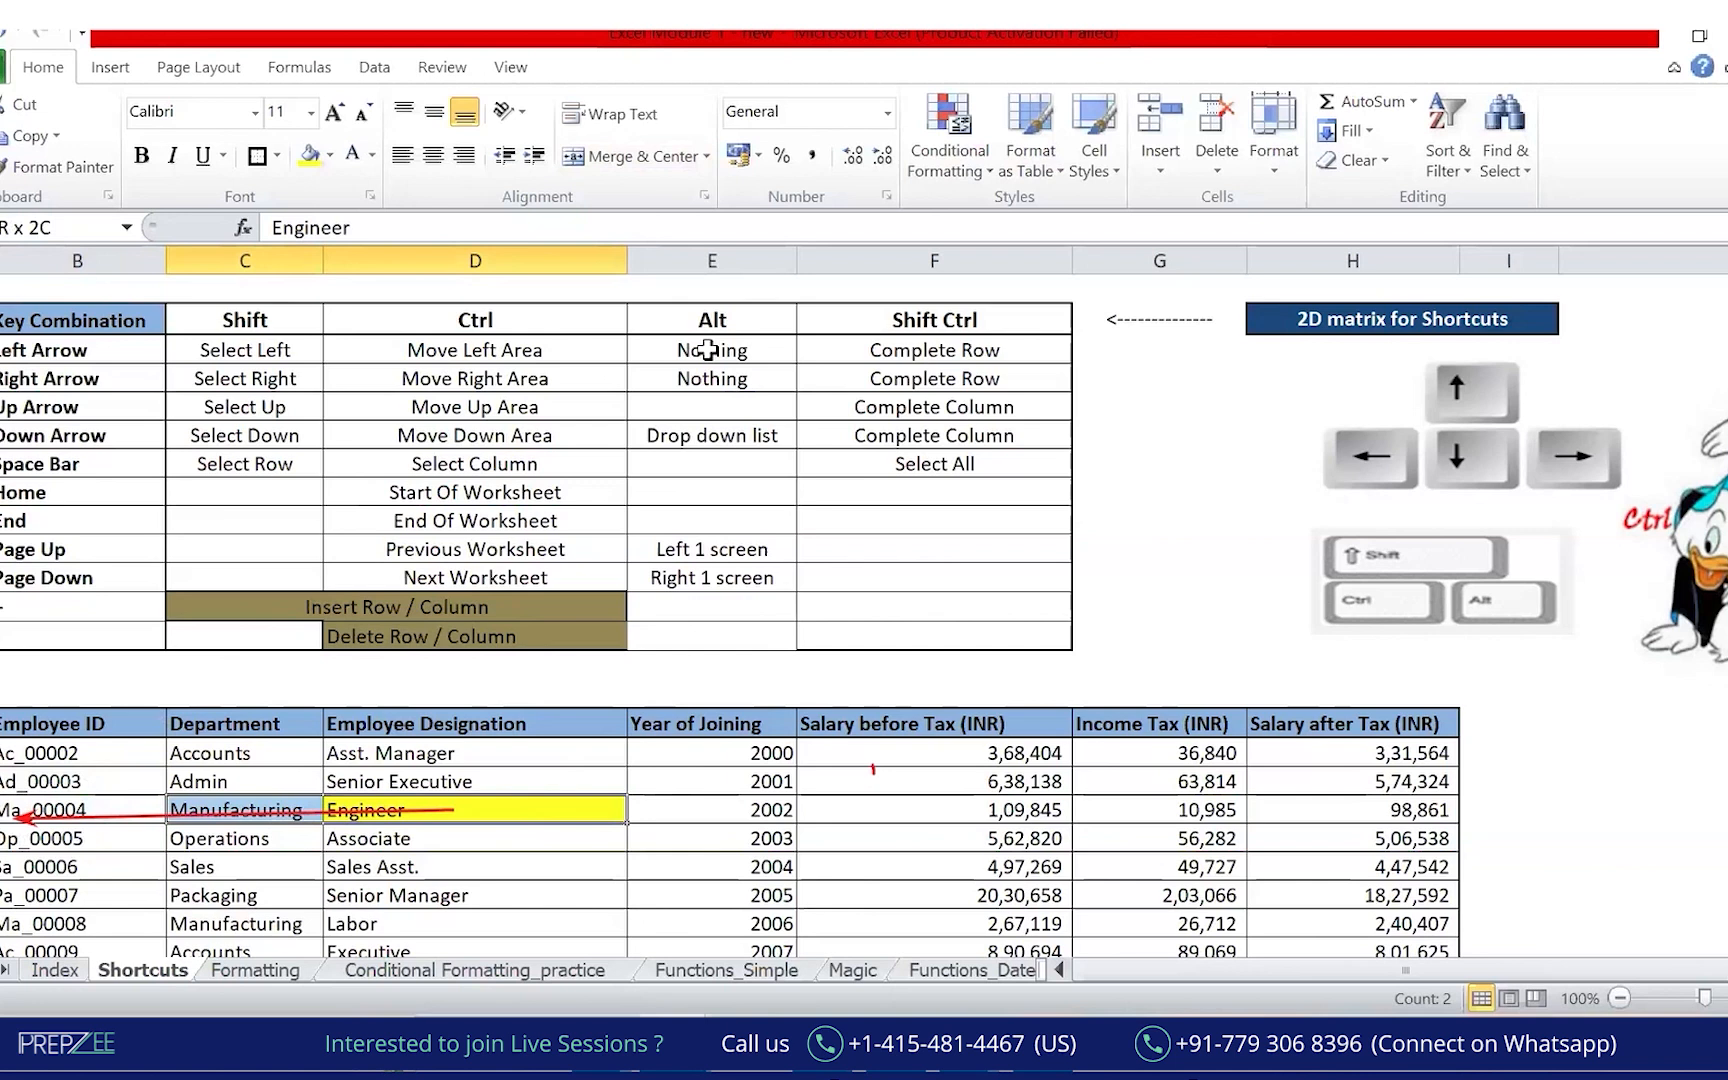
{"action": "key", "text": "shift+Left"}
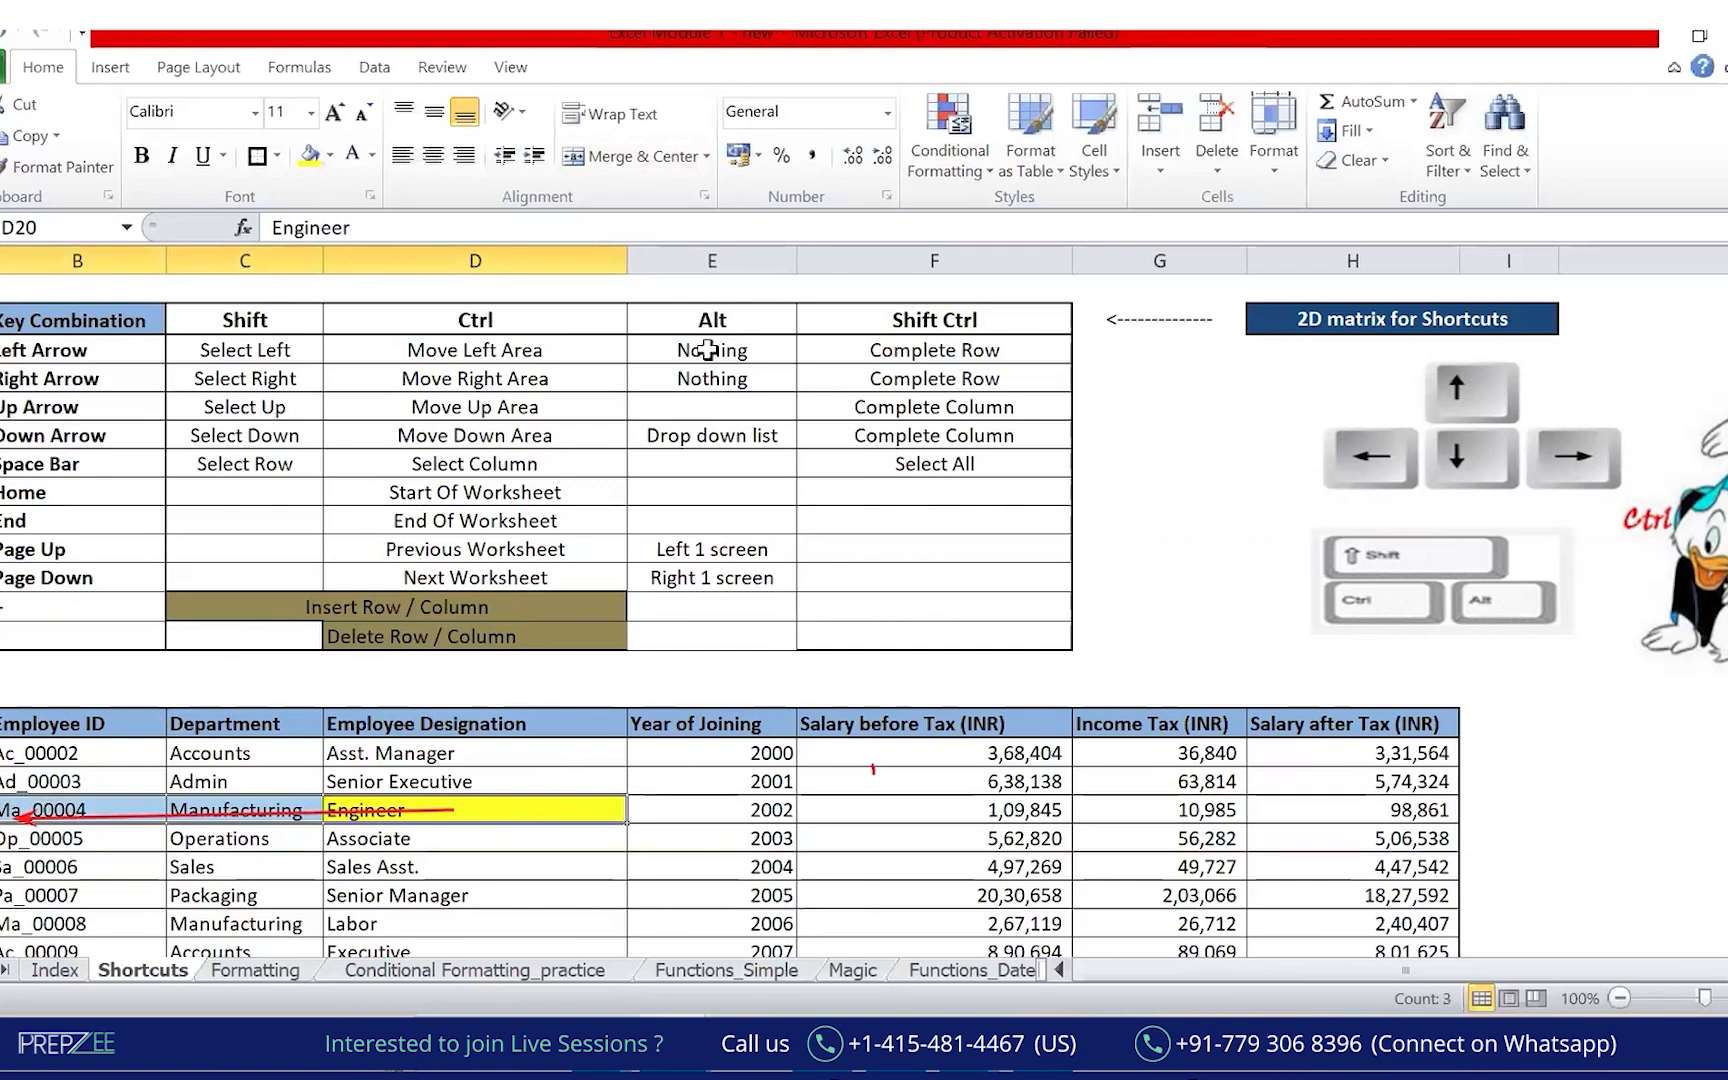
{"action": "key", "text": "ctrl+c"}
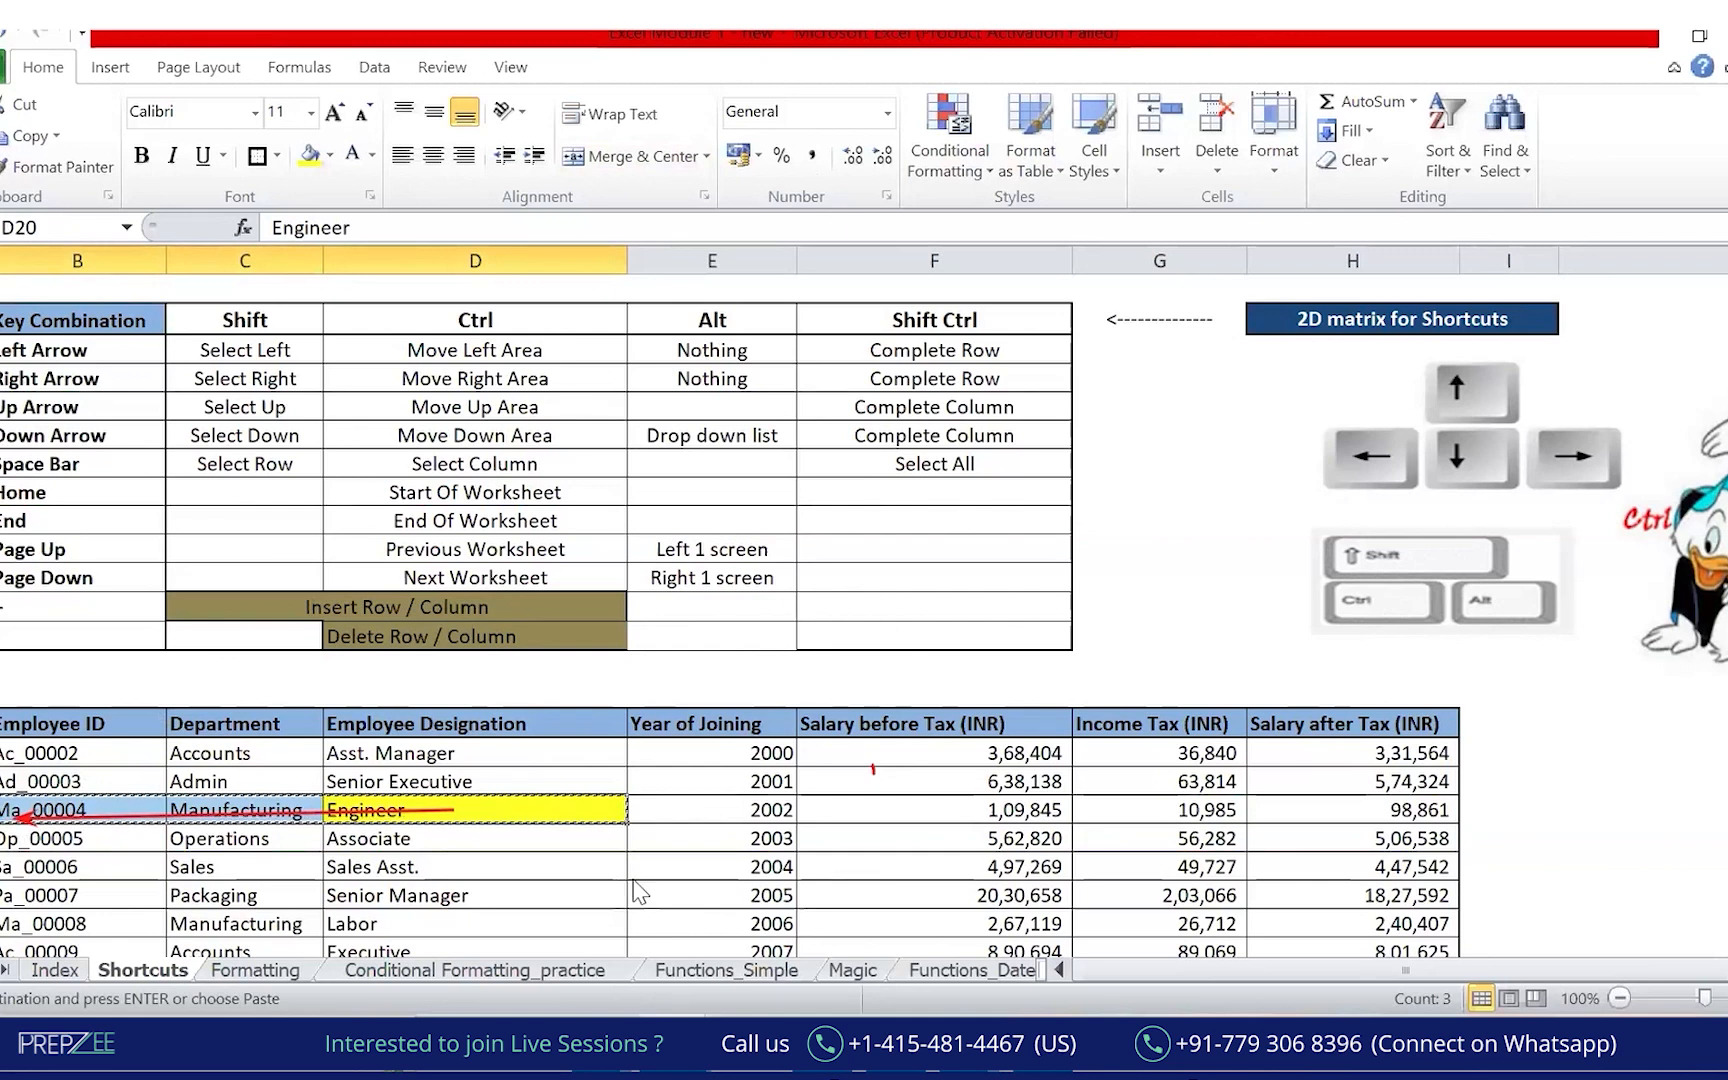
Paste the copied employee cells into Book1 at I53.
{"action": "left_click", "coordinate": [268, 905]}
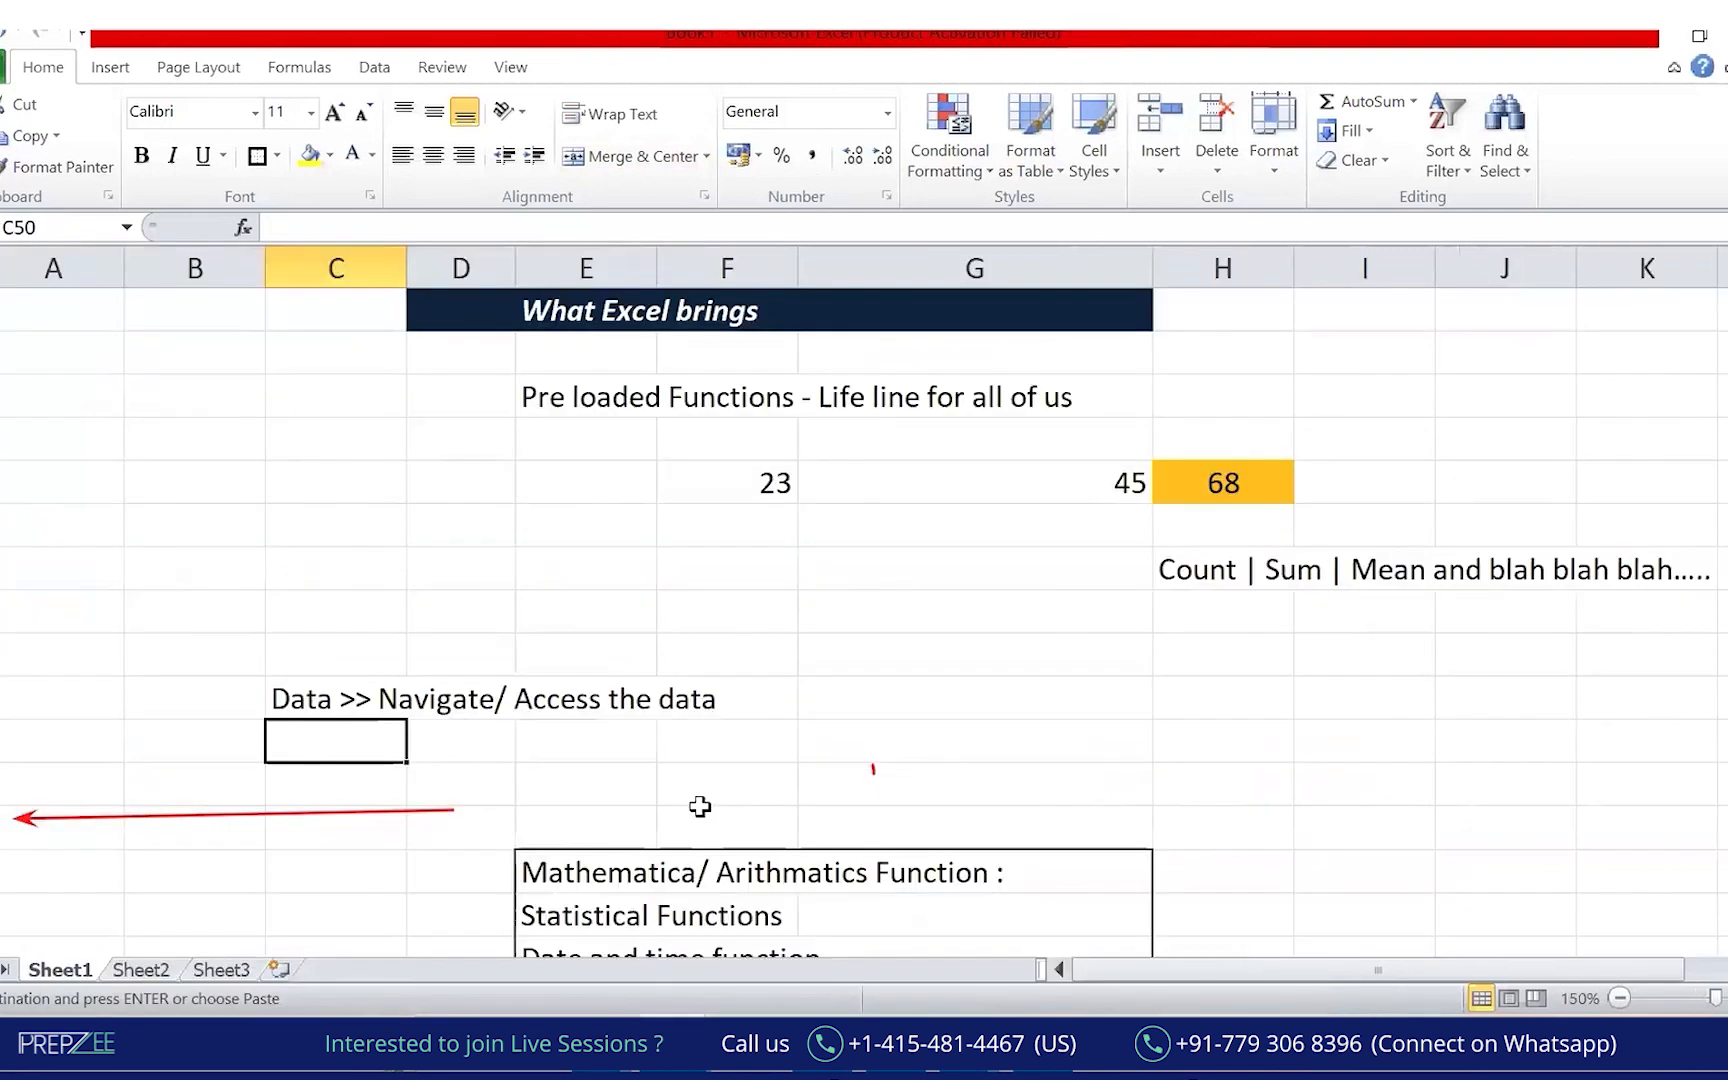
{"action": "left_click", "coordinate": [1398, 873]}
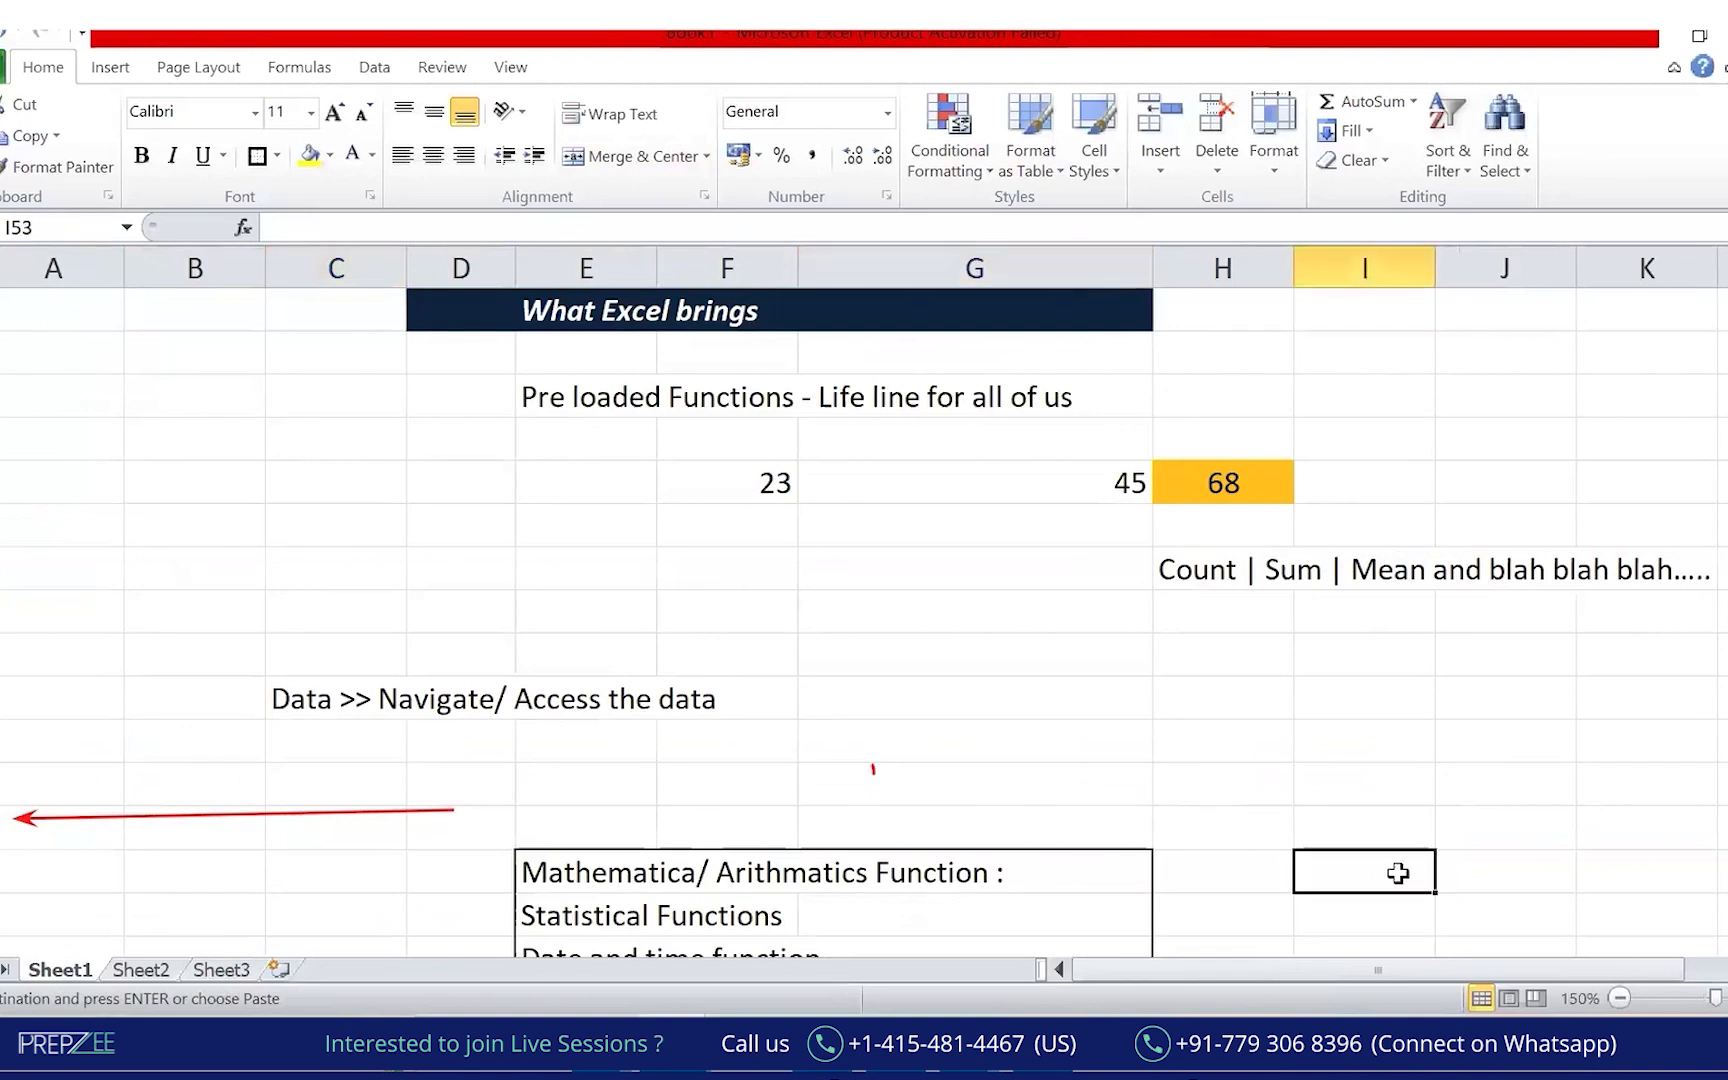
{"action": "key", "text": "ctrl+v"}
{"action": "key", "text": "Right"}
{"action": "key", "text": "Right"}
{"action": "key", "text": "Right"}
{"action": "key", "text": "Right"}
{"action": "key", "text": "Right"}
{"action": "key", "text": "Right"}
{"action": "key", "text": "Right"}
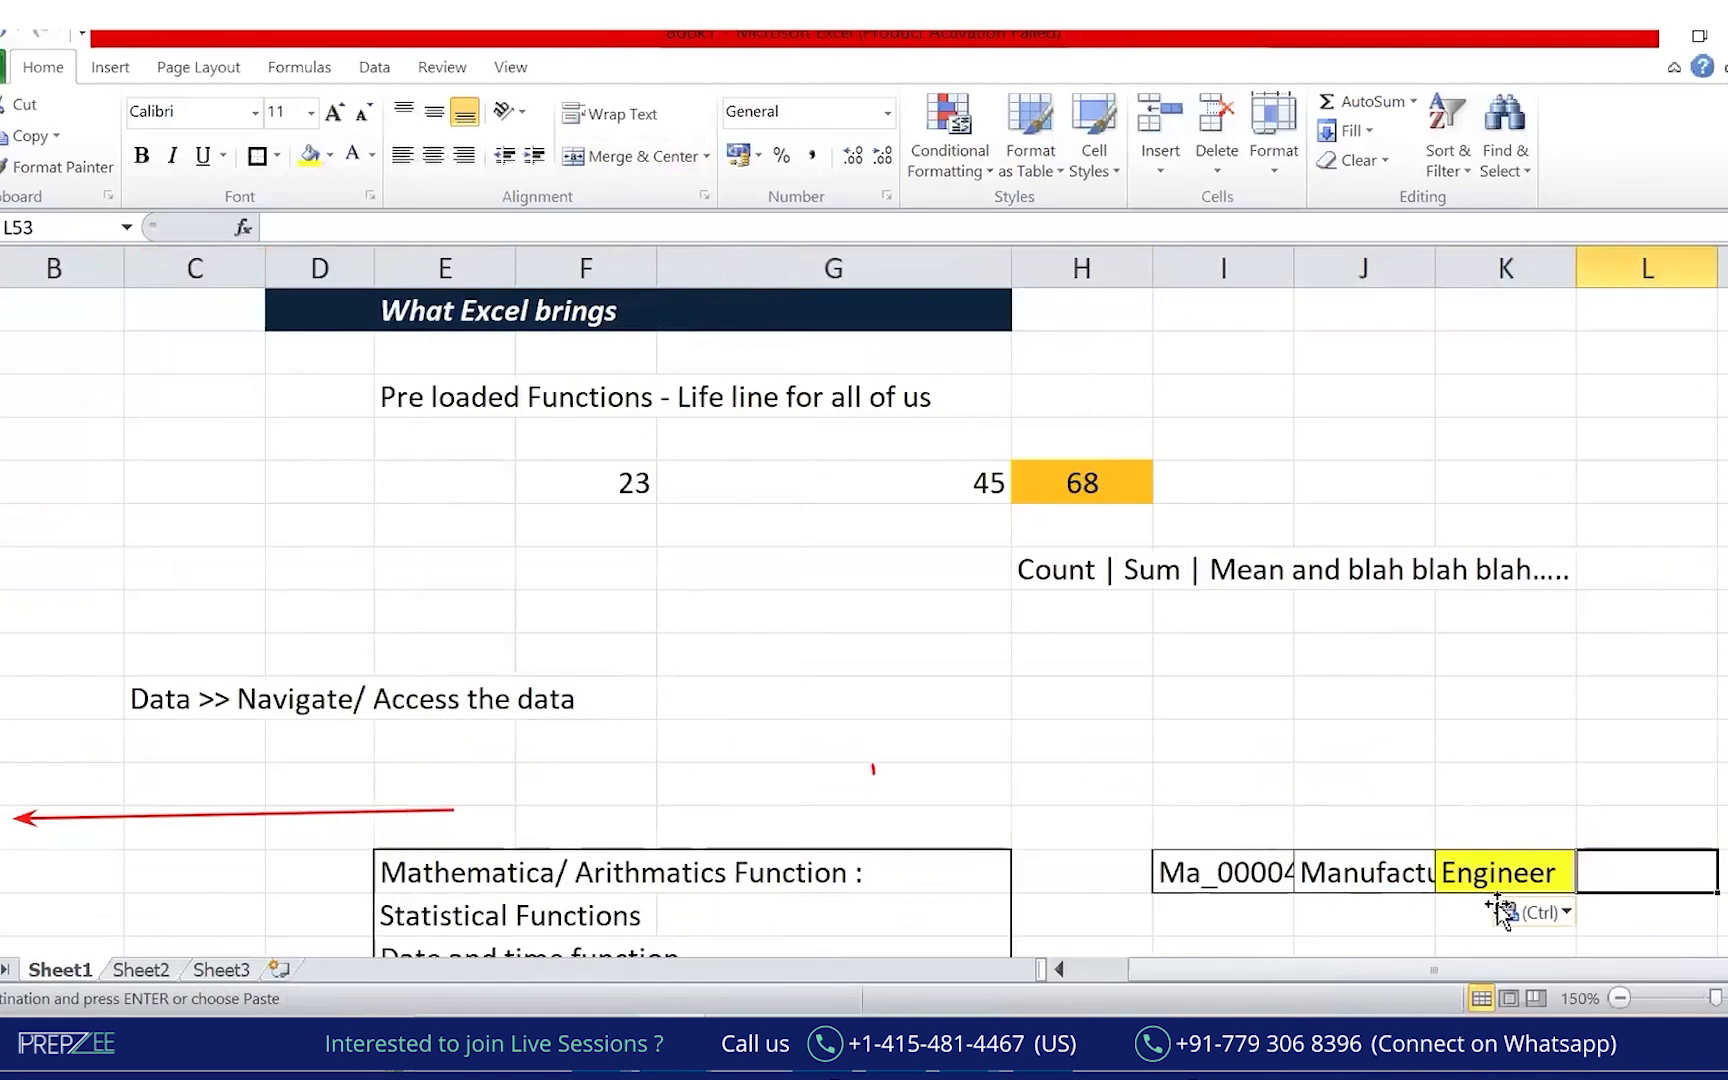
Widen columns I and J to fit, then return to the Excel Module Shortcuts sheet.
{"action": "left_click_drag", "start_coordinate": [762, 270], "coordinate": [852, 270]}
{"action": "left_click_drag", "start_coordinate": [991, 272], "coordinate": [1110, 262]}
{"action": "left_click_drag", "start_coordinate": [1236, 265], "coordinate": [1358, 675]}
{"action": "left_click", "coordinate": [1516, 744]}
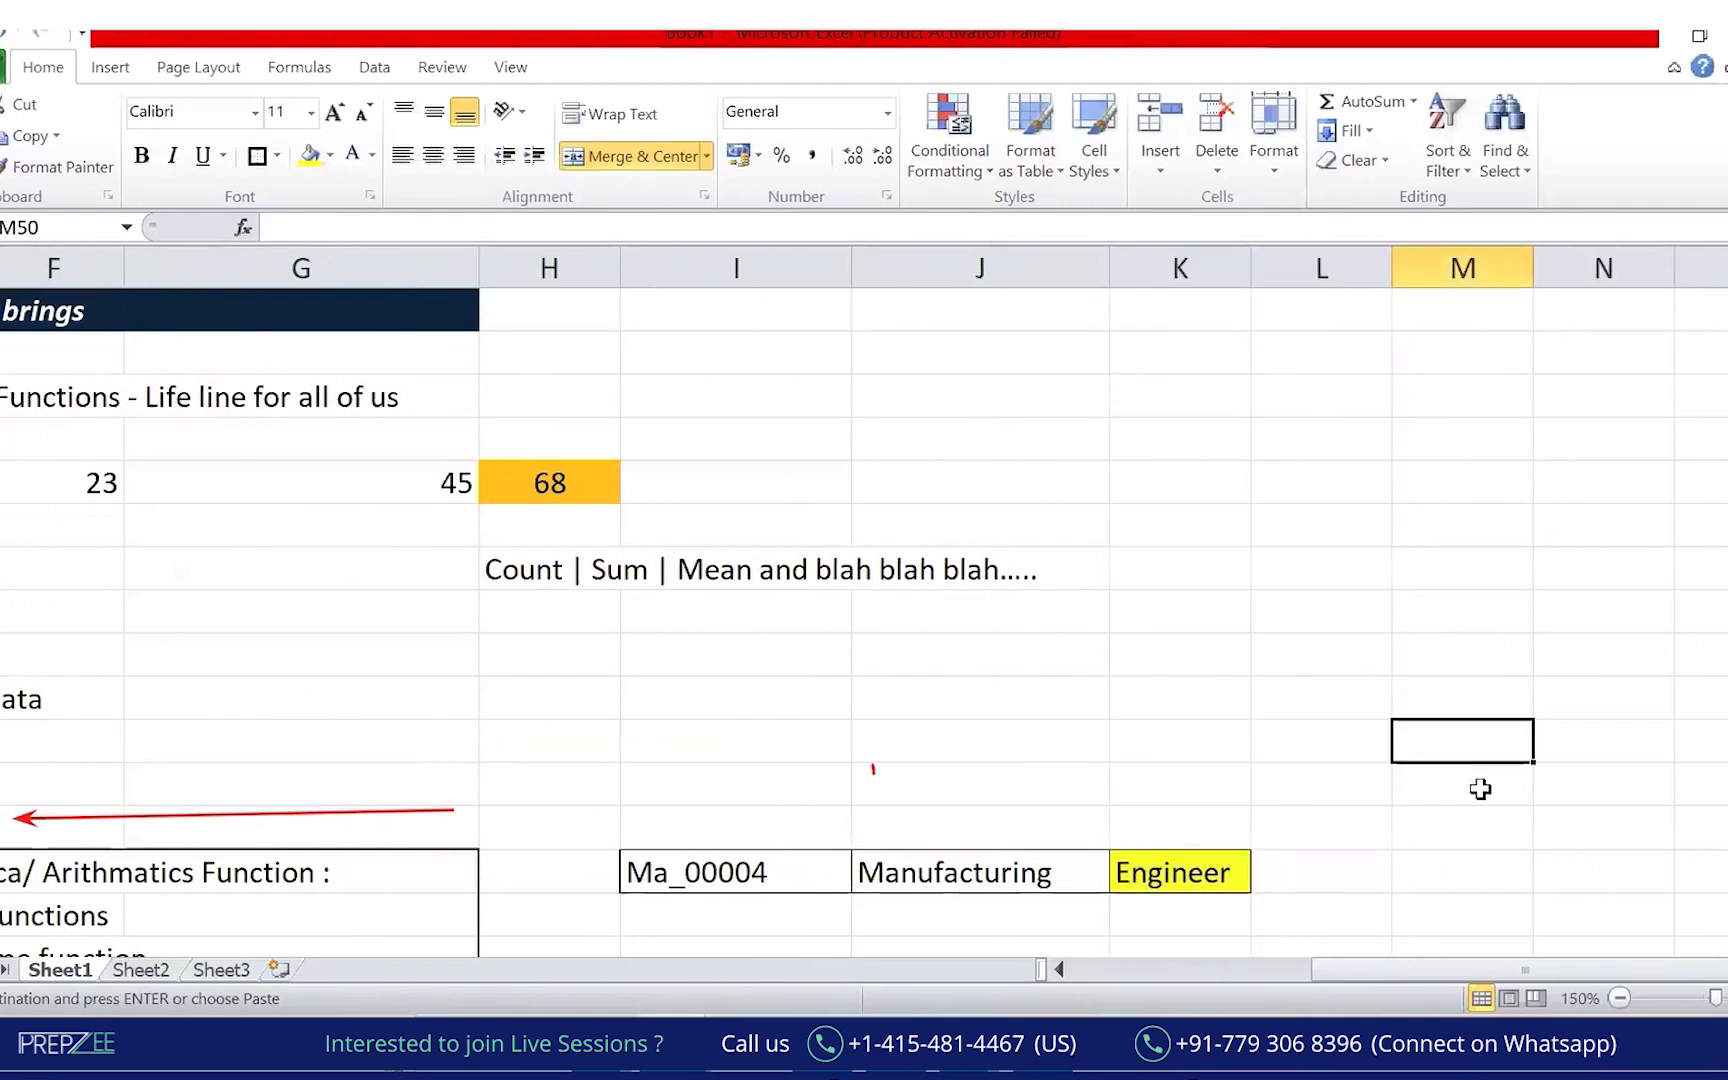
{"action": "left_click", "coordinate": [812, 1044]}
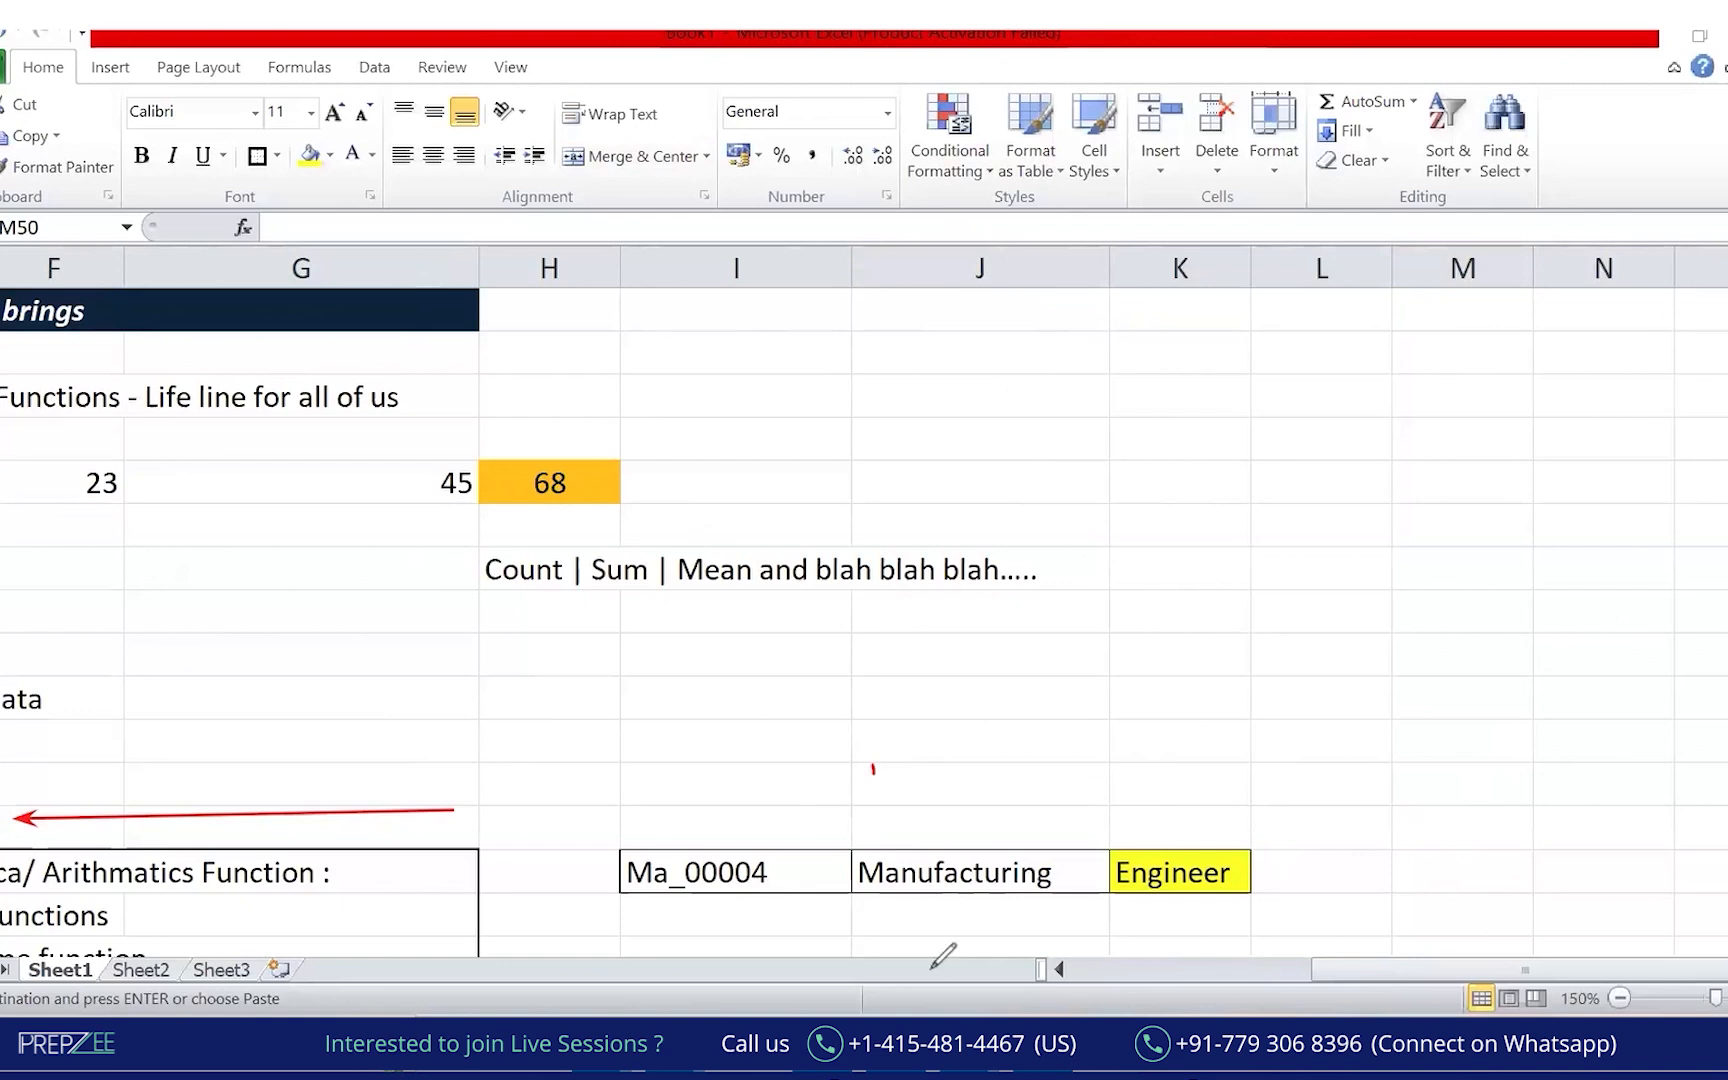
{"action": "key", "text": "alt+Tab"}
{"action": "key", "text": "Tab"}
{"action": "key", "text": "Tab"}
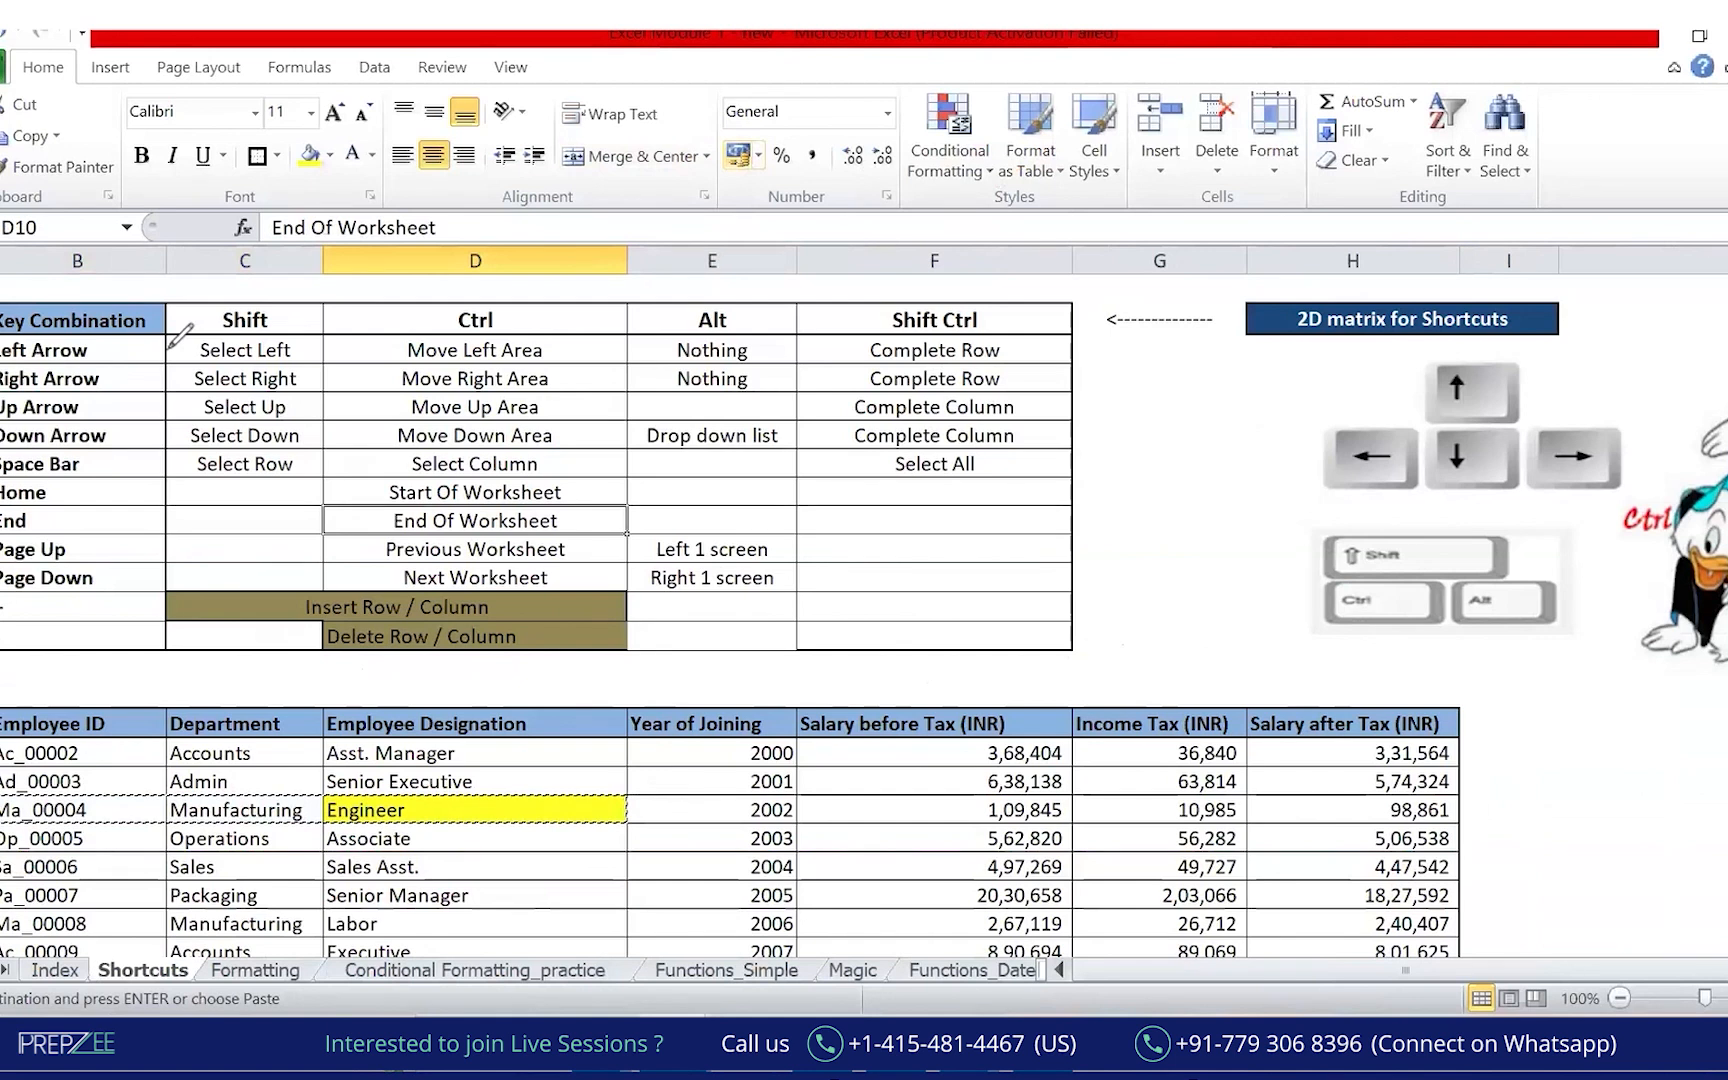
{"action": "key", "text": "alt+Tab"}
{"action": "left_click_drag", "start_coordinate": [16, 305], "coordinate": [327, 452]}
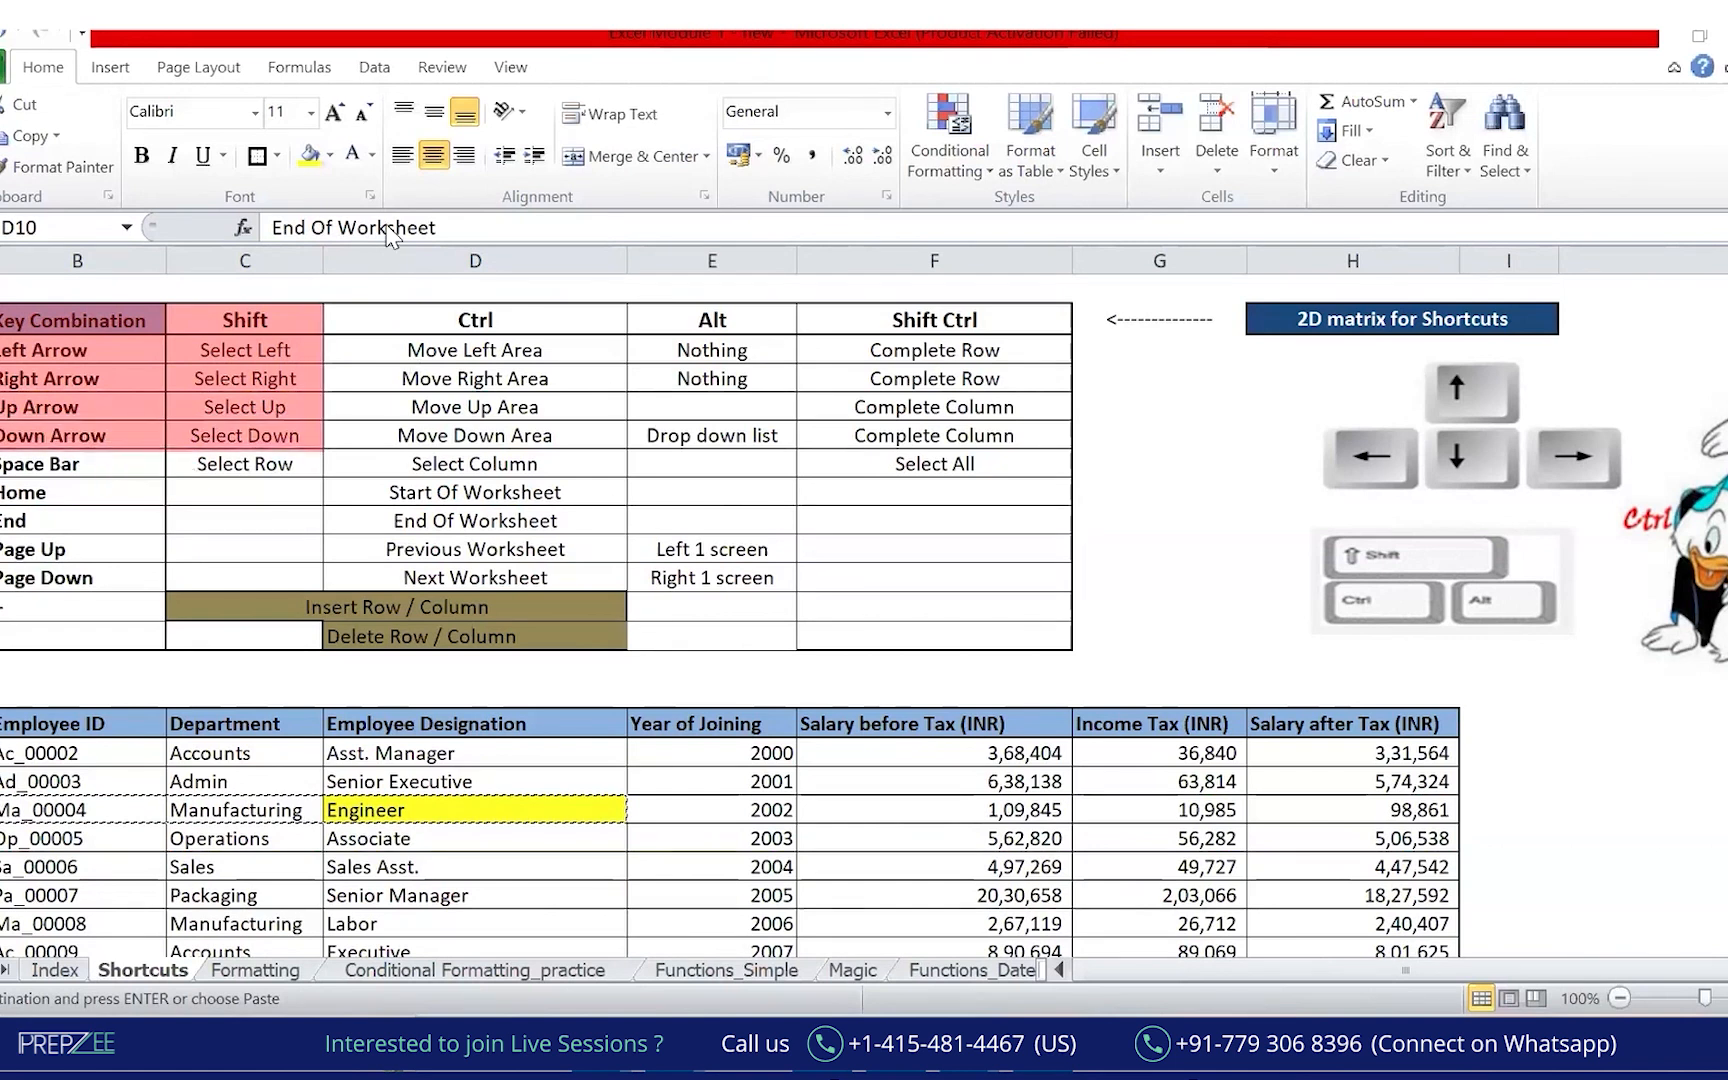
{"action": "mouse_move", "coordinate": [263, 358]}
{"action": "left_mouse_down"}
{"action": "mouse_move", "coordinate": [503, 243]}
{"action": "mouse_move", "coordinate": [508, 263]}
{"action": "left_mouse_up"}
{"action": "left_click", "coordinate": [492, 223]}
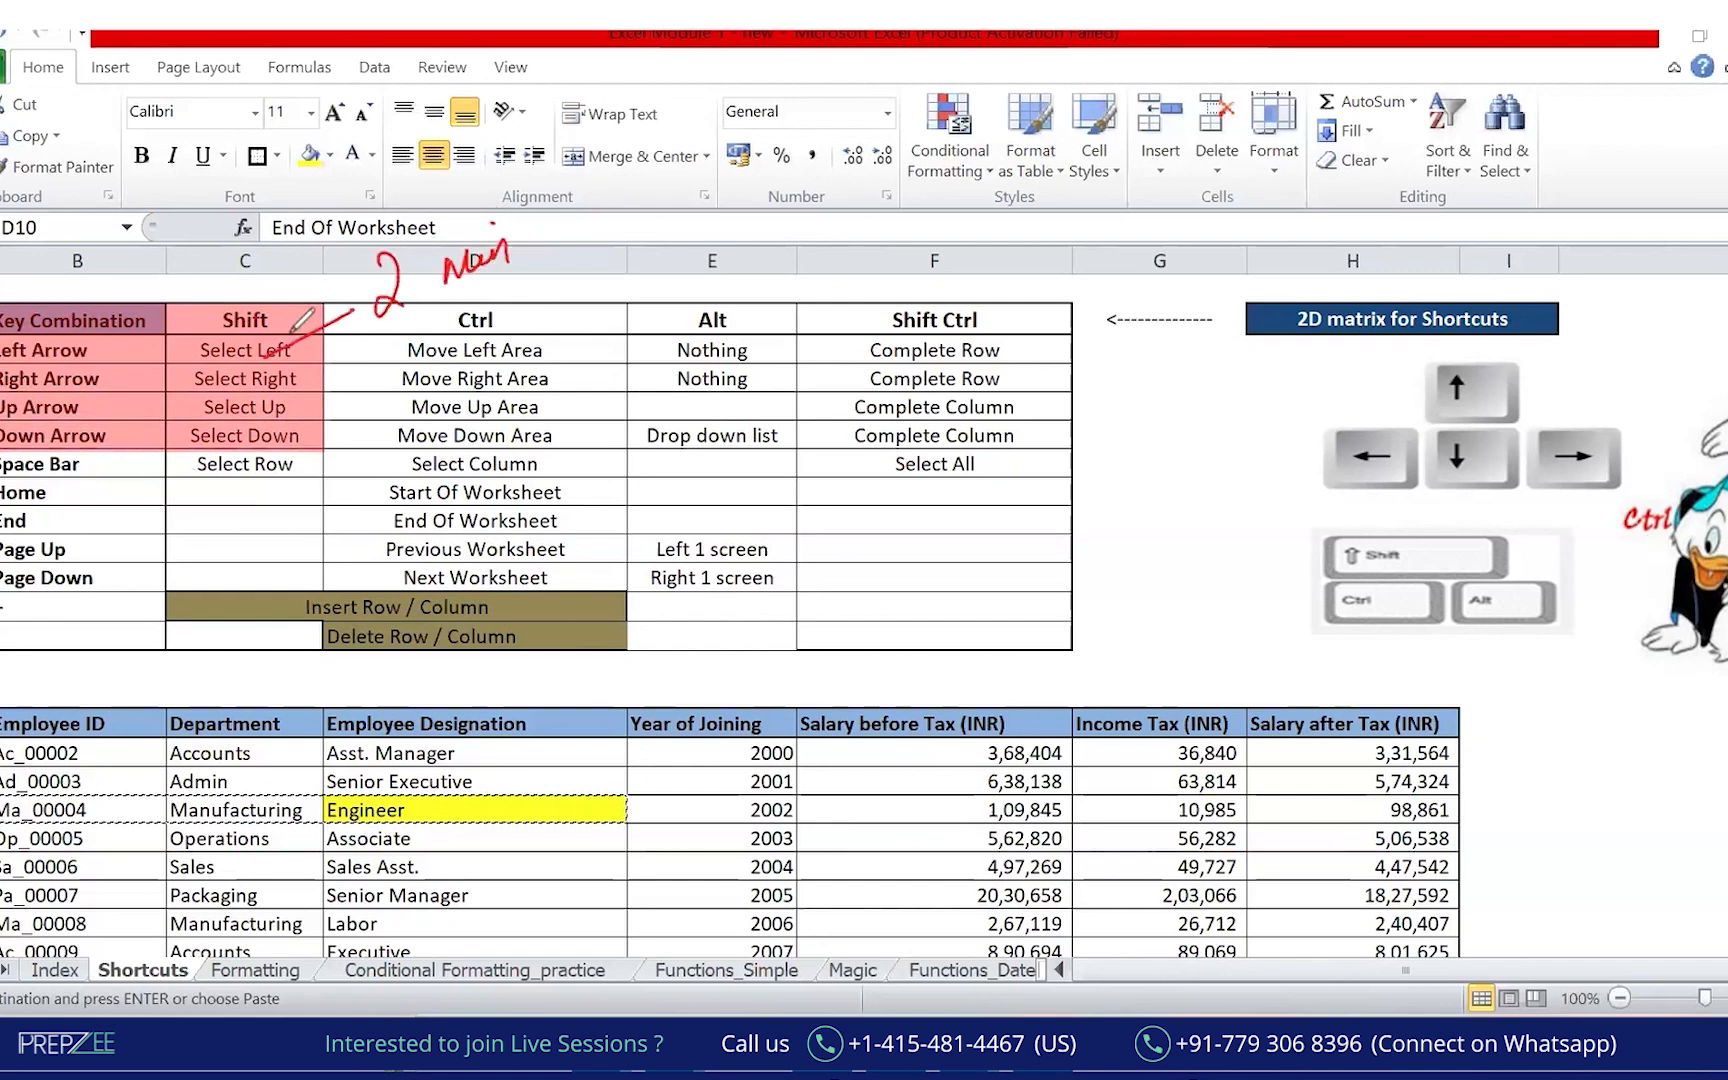
{"action": "mouse_move", "coordinate": [591, 192]}
{"action": "left_mouse_down"}
{"action": "mouse_move", "coordinate": [589, 247]}
{"action": "mouse_move", "coordinate": [626, 238]}
{"action": "left_mouse_up"}
{"action": "mouse_move", "coordinate": [628, 222]}
{"action": "left_mouse_down"}
{"action": "mouse_move", "coordinate": [660, 232]}
{"action": "mouse_move", "coordinate": [800, 190]}
{"action": "mouse_move", "coordinate": [897, 186]}
{"action": "mouse_move", "coordinate": [884, 200]}
{"action": "left_mouse_up"}
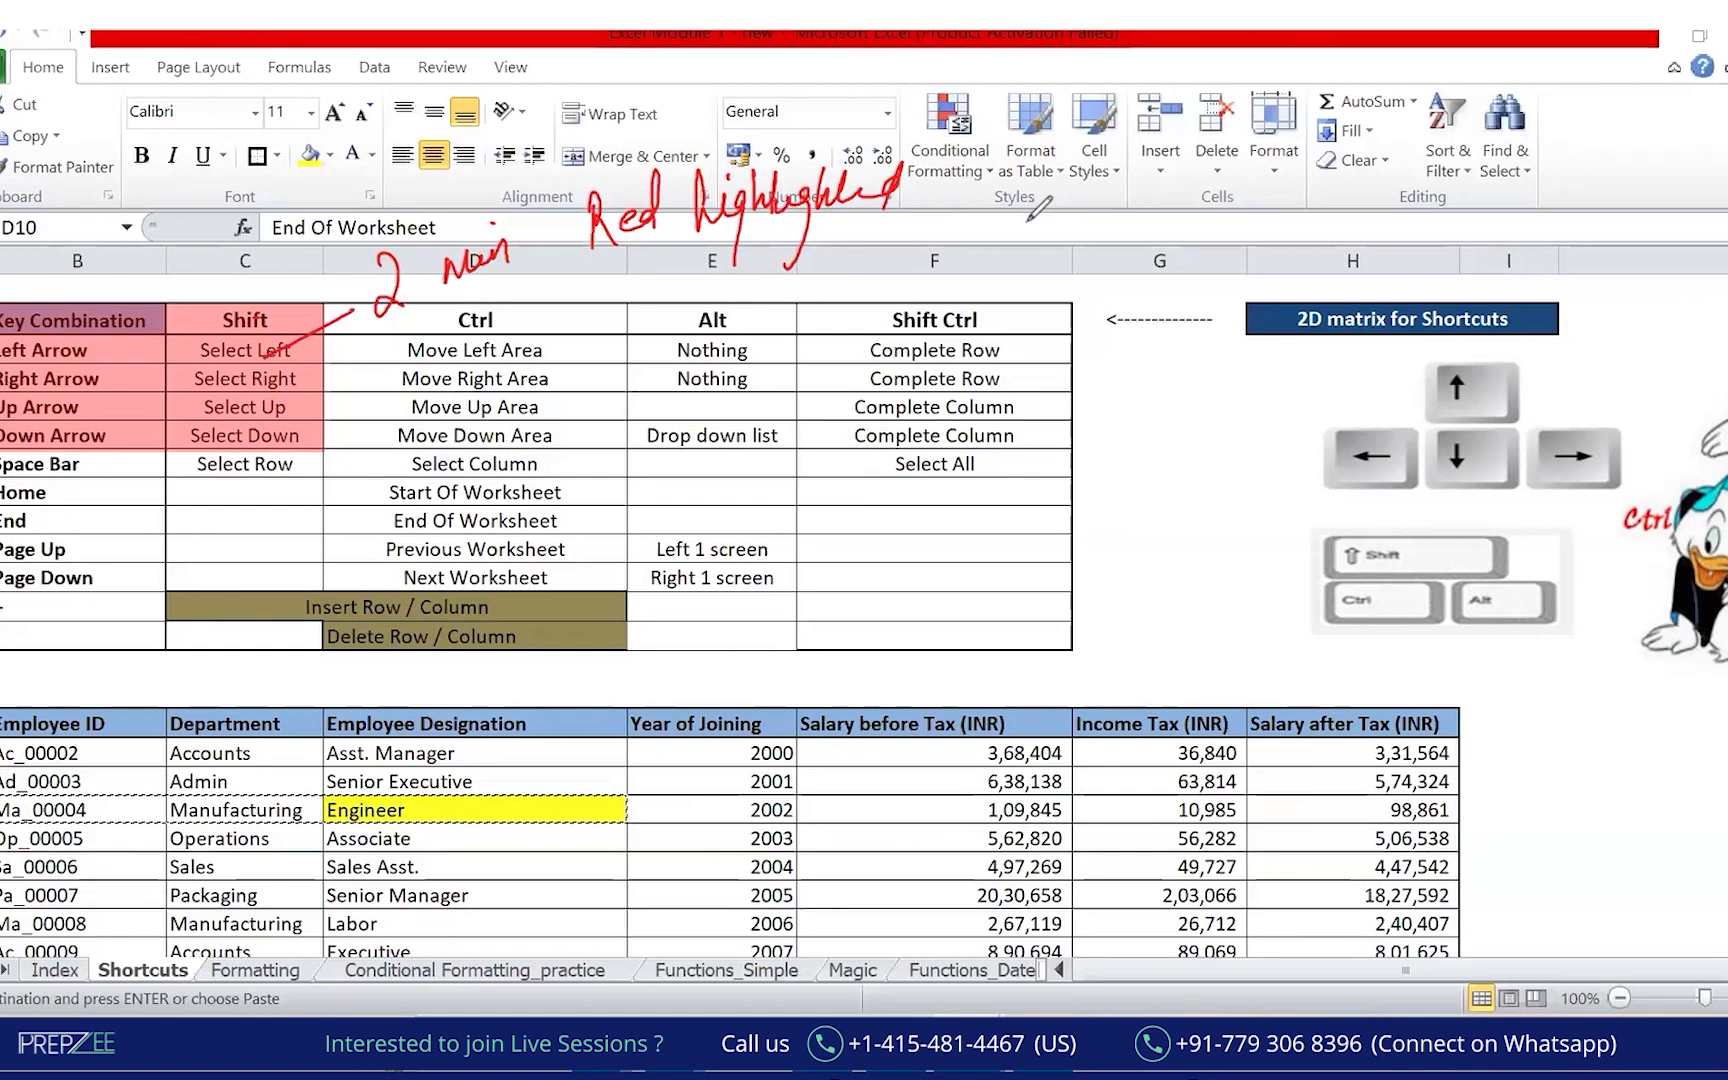
{"action": "key", "text": "ctrl+z"}
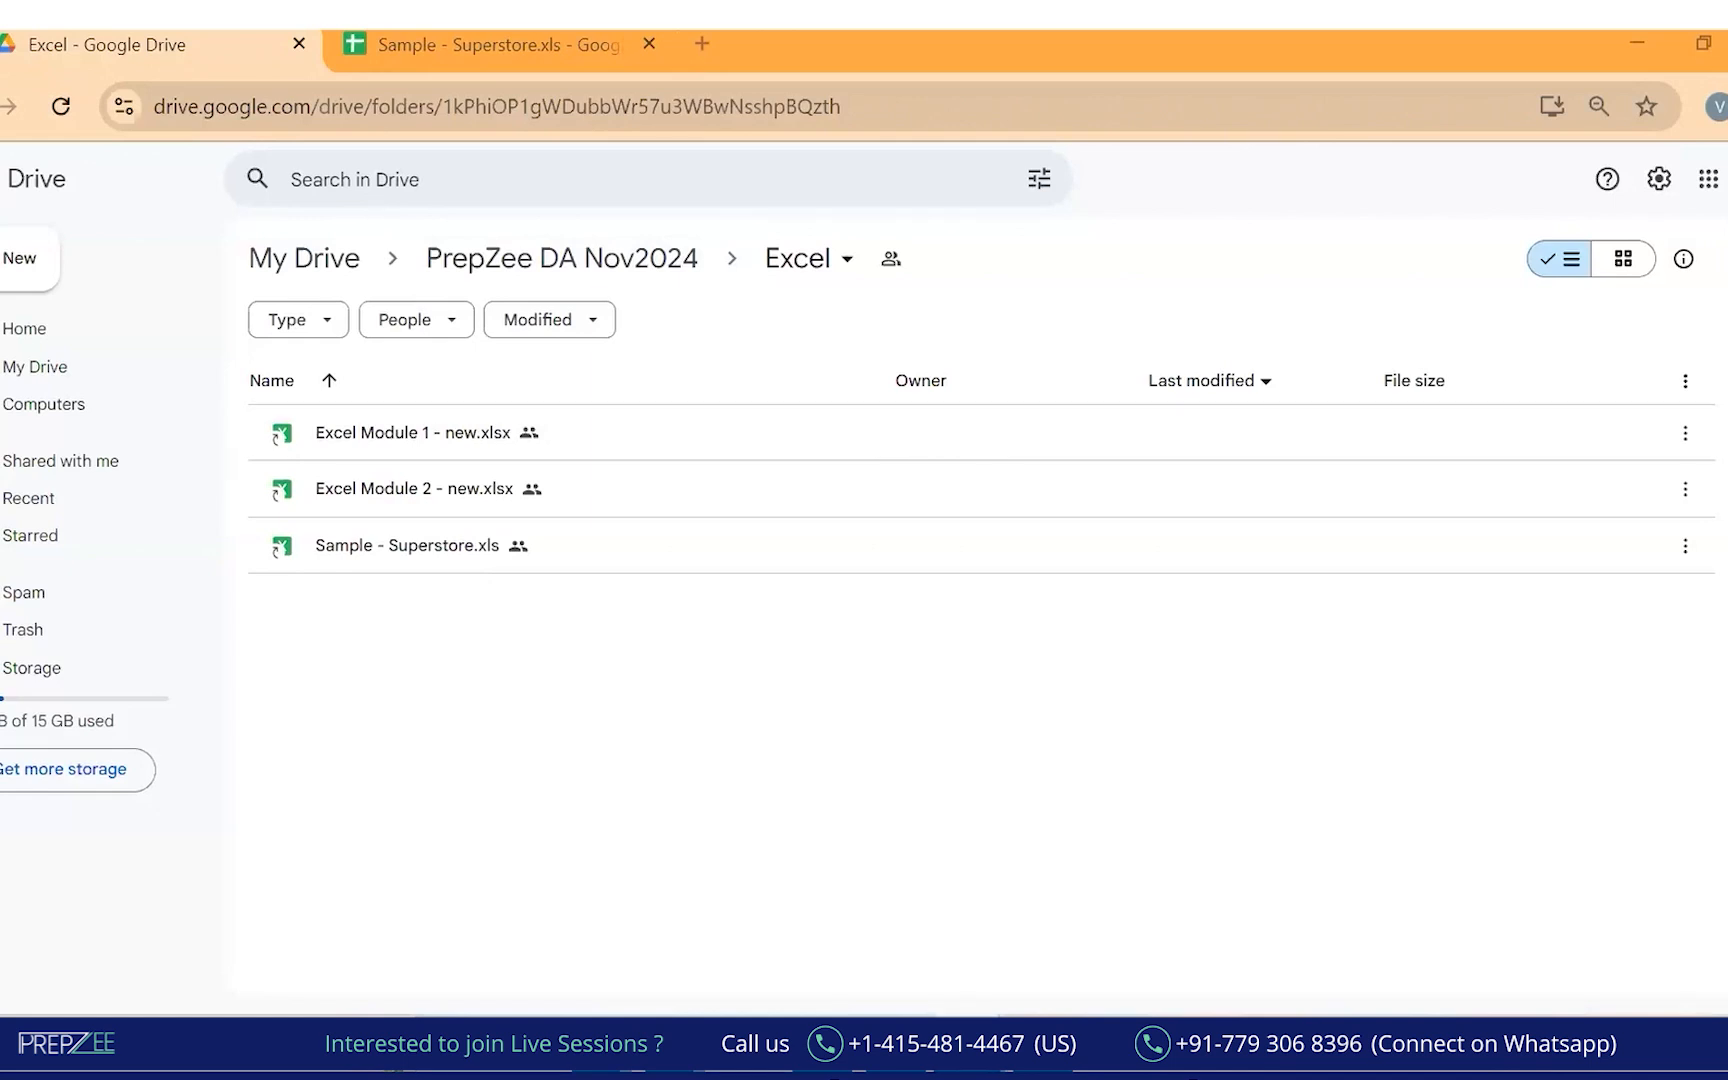
Bring 'Excel Module 1 - new' back to the front from the Excel taskbar preview.
{"action": "mouse_move", "coordinate": [826, 1055]}
{"action": "left_click", "coordinate": [1093, 943]}
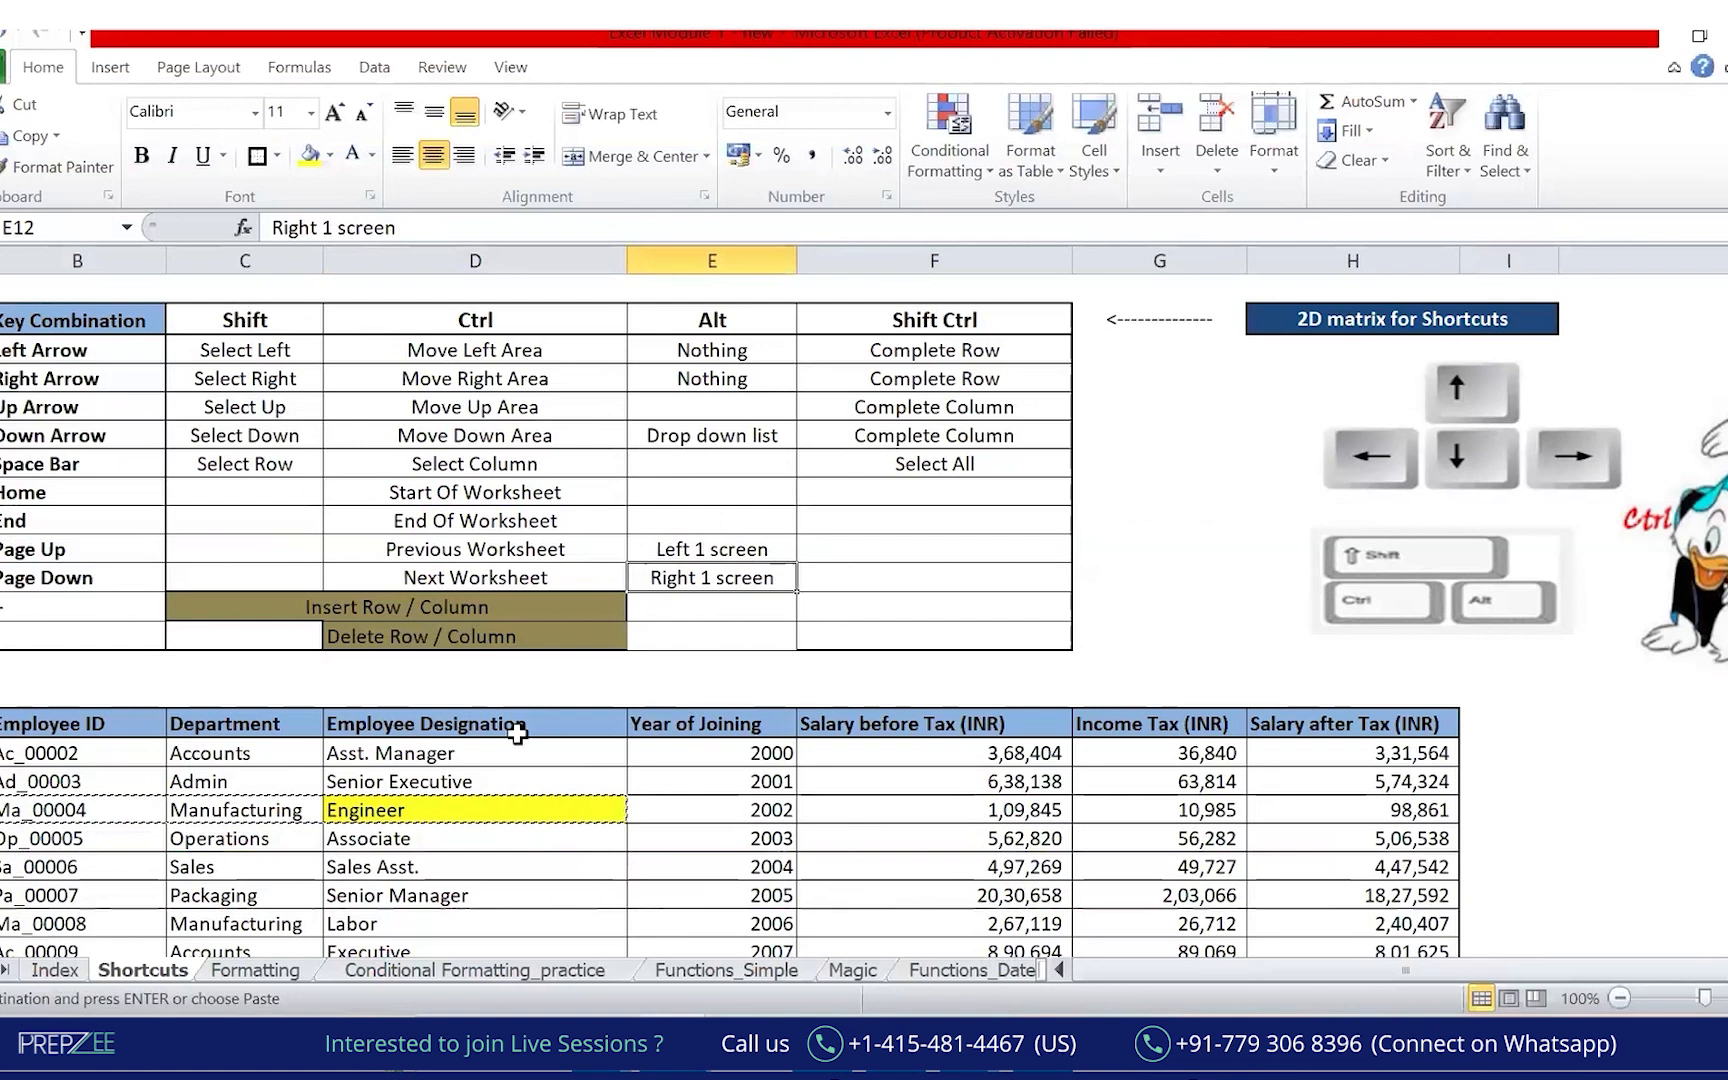
Fill the Left to Down Arrow rows and their Shift actions (B4:C7) yellow.
{"action": "key", "text": "Escape"}
{"action": "left_click_drag", "start_coordinate": [85, 348], "coordinate": [253, 438]}
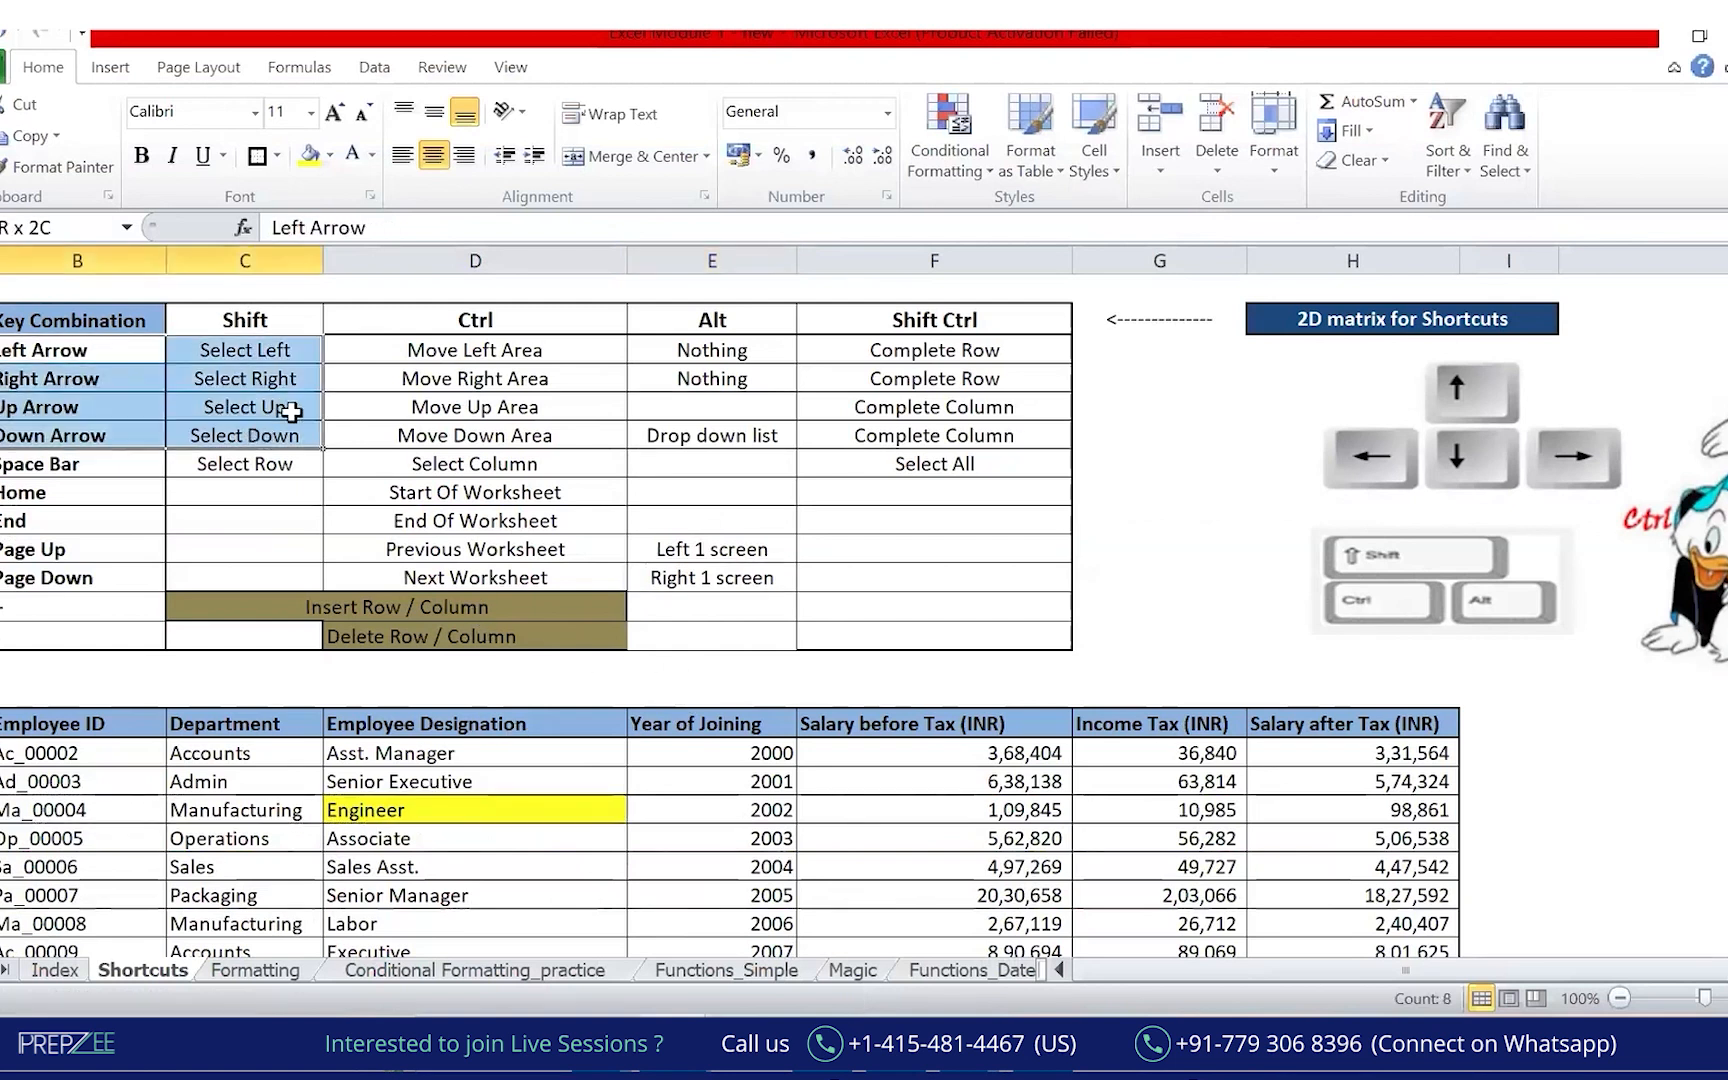
{"action": "left_click", "coordinate": [317, 163]}
{"action": "left_click", "coordinate": [470, 663]}
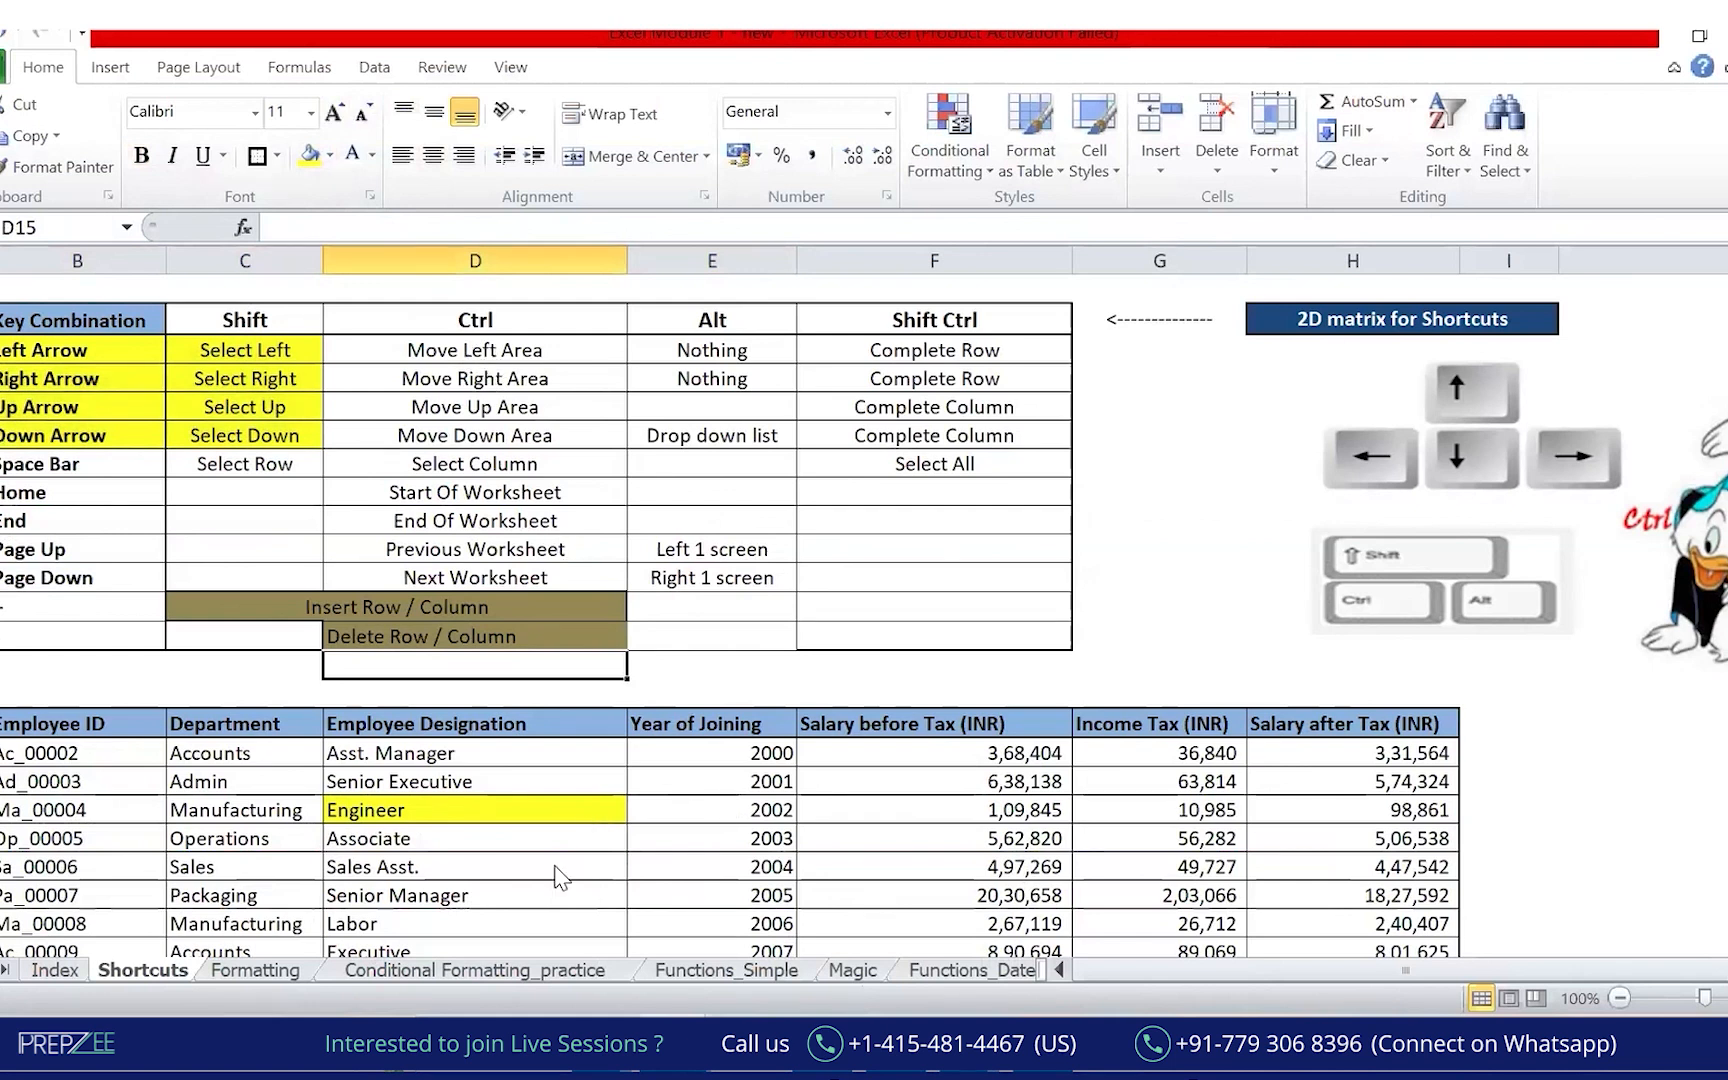
Mark the arrow-key rows and the Ctrl move-area entries in red ink, then clear it.
{"action": "left_click", "coordinate": [568, 351]}
{"action": "key", "text": "ctrl+2"}
{"action": "mouse_move", "coordinate": [98, 347]}
{"action": "left_mouse_down"}
{"action": "mouse_move", "coordinate": [177, 317]}
{"action": "mouse_move", "coordinate": [172, 379]}
{"action": "left_mouse_up"}
{"action": "left_click_drag", "start_coordinate": [100, 437], "coordinate": [170, 416]}
{"action": "mouse_move", "coordinate": [403, 298]}
{"action": "left_mouse_down"}
{"action": "mouse_move", "coordinate": [628, 362]}
{"action": "mouse_move", "coordinate": [458, 290]}
{"action": "left_mouse_up"}
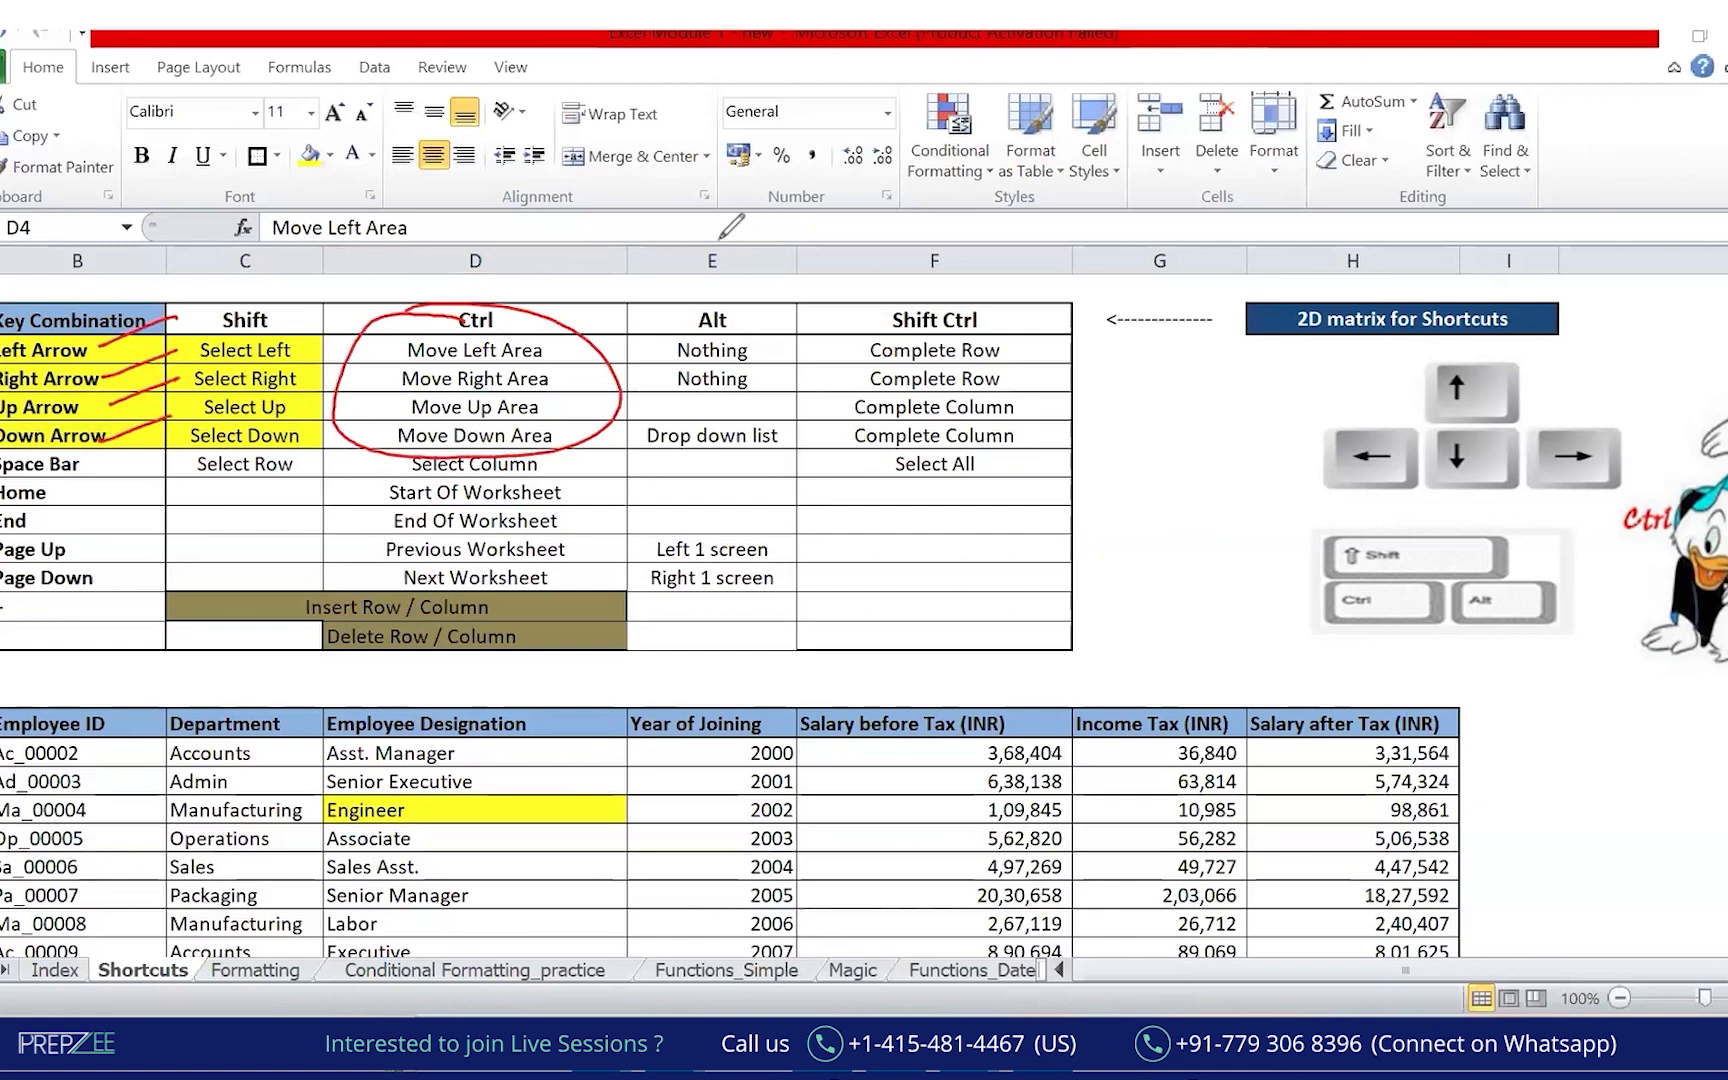
{"action": "key", "text": "e"}
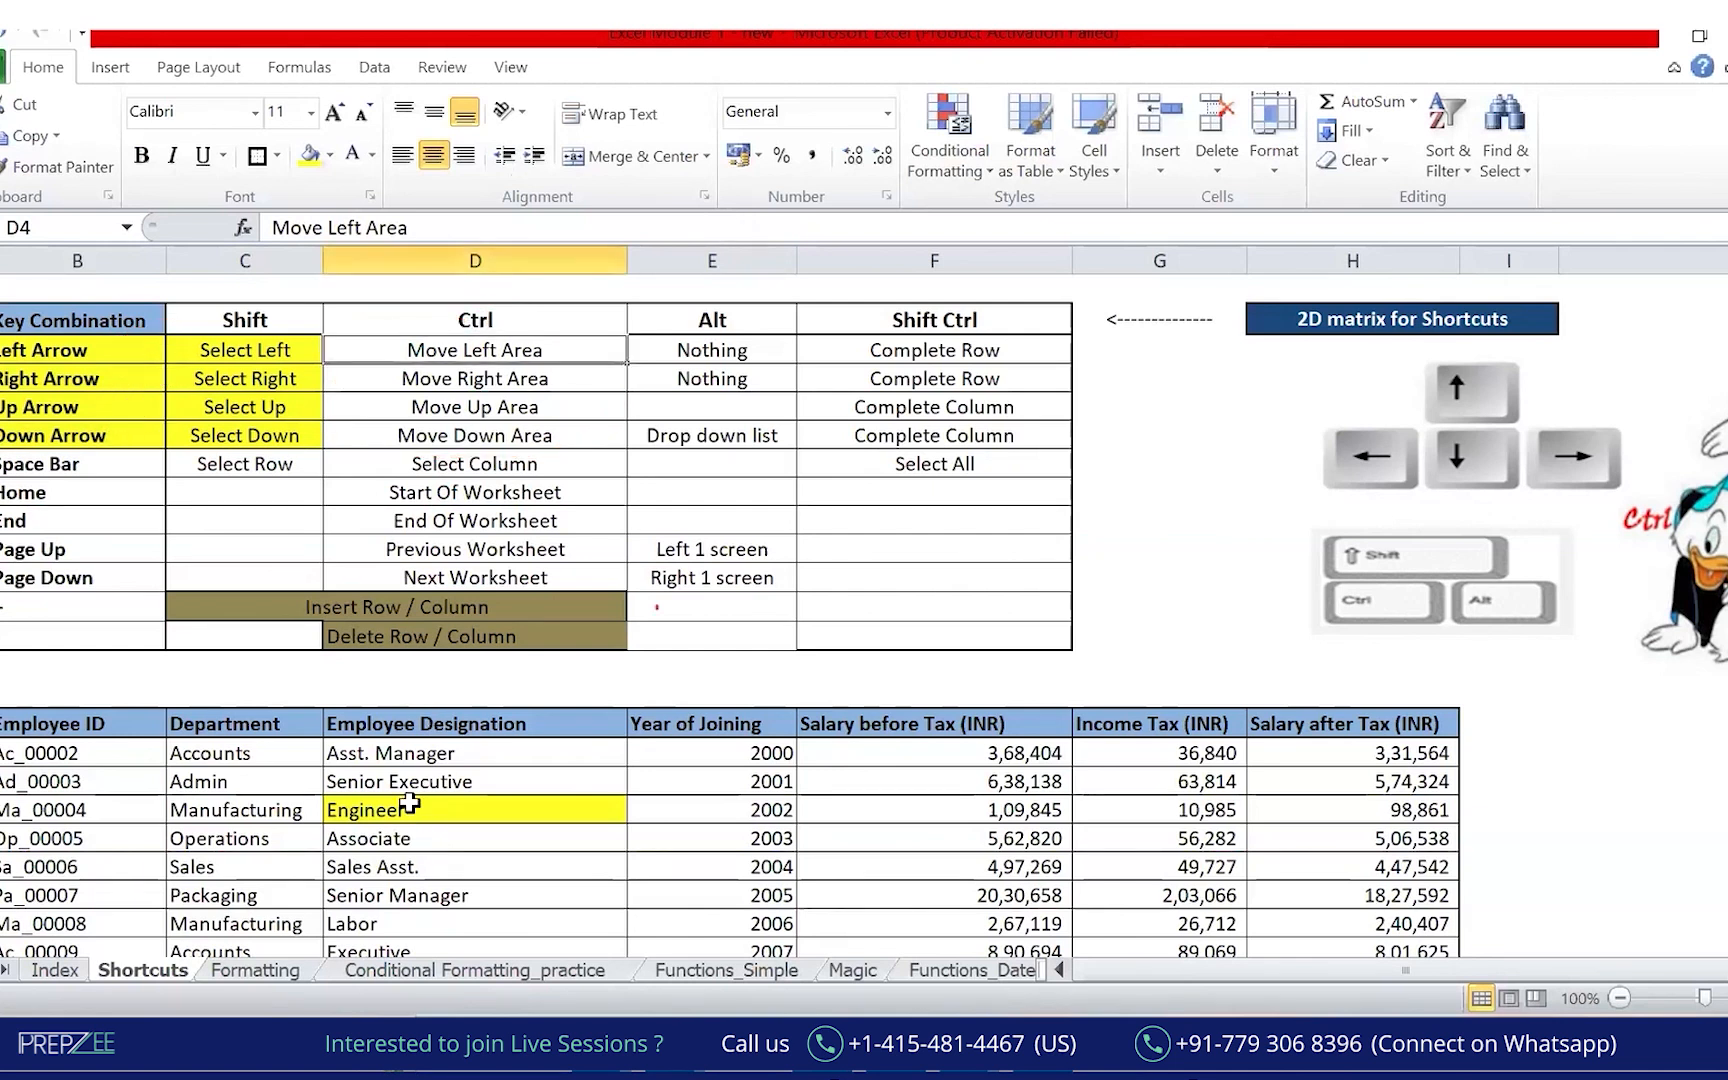
Remove the yellow fill from Engineer cell D20 and move to the 2004 year cell.
{"action": "left_click", "coordinate": [405, 808]}
{"action": "left_click", "coordinate": [330, 155]}
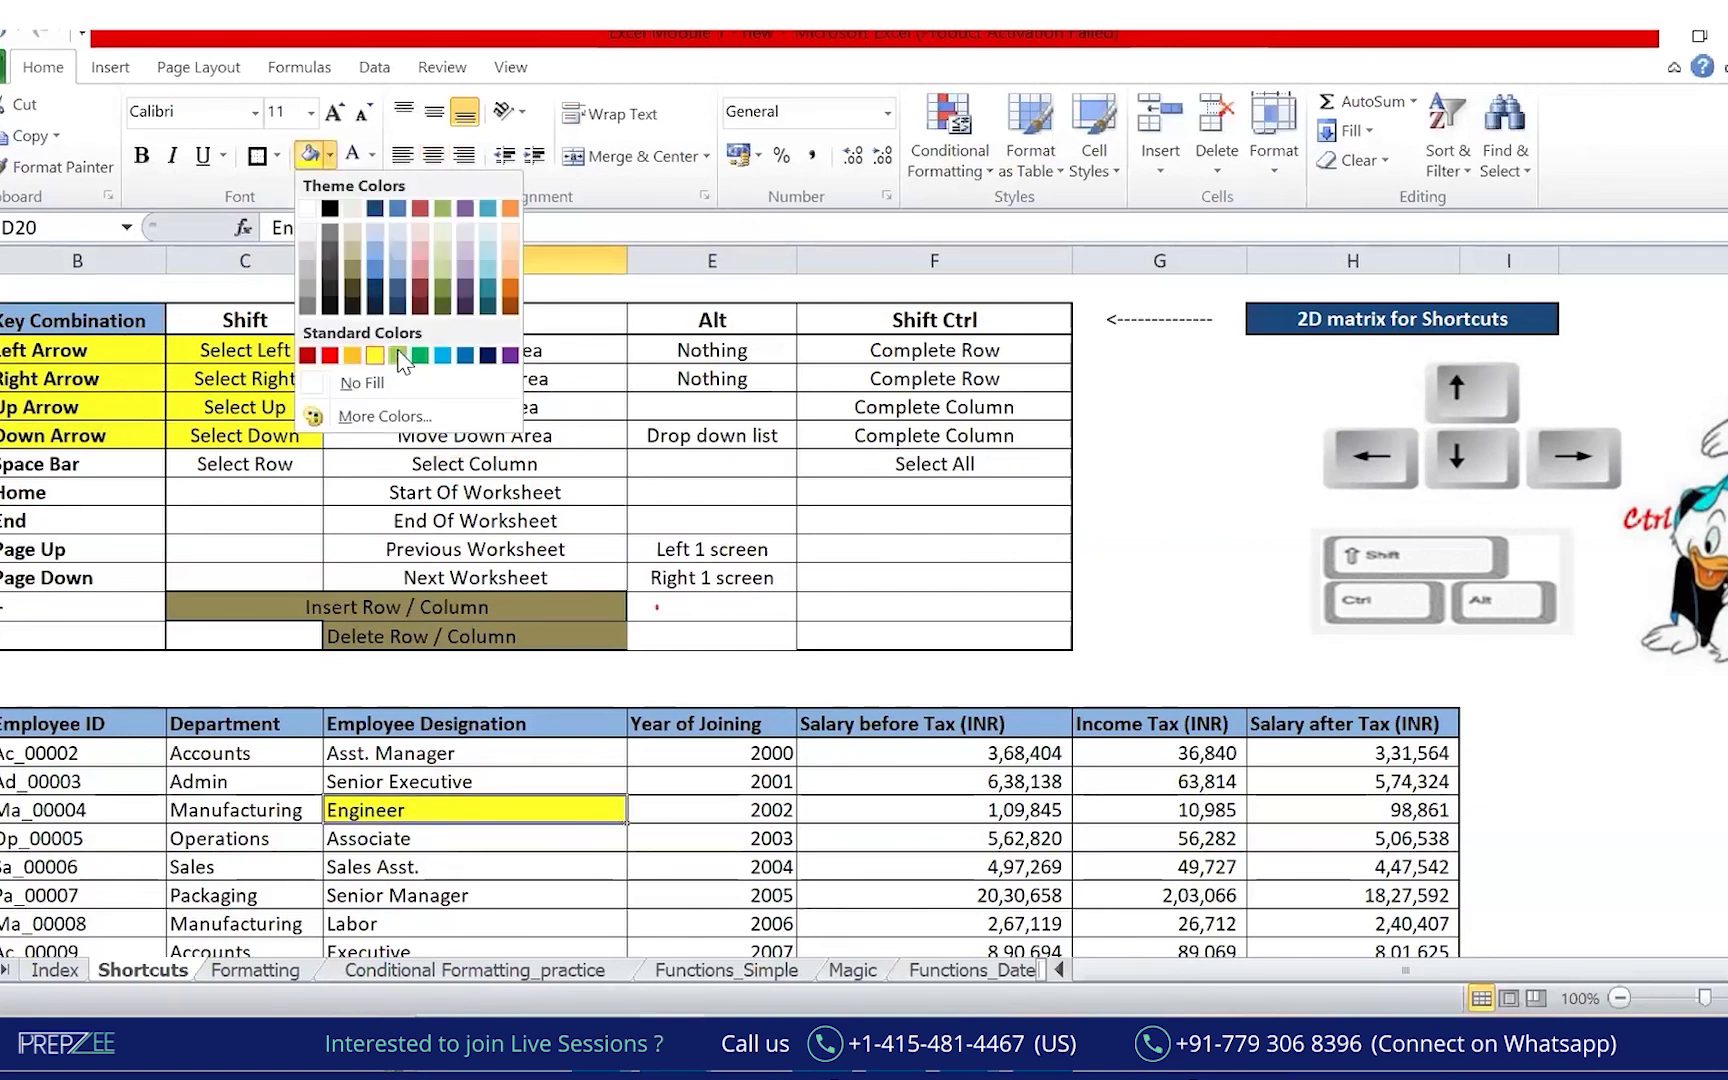
{"action": "left_click", "coordinate": [362, 383]}
{"action": "left_click", "coordinate": [860, 866]}
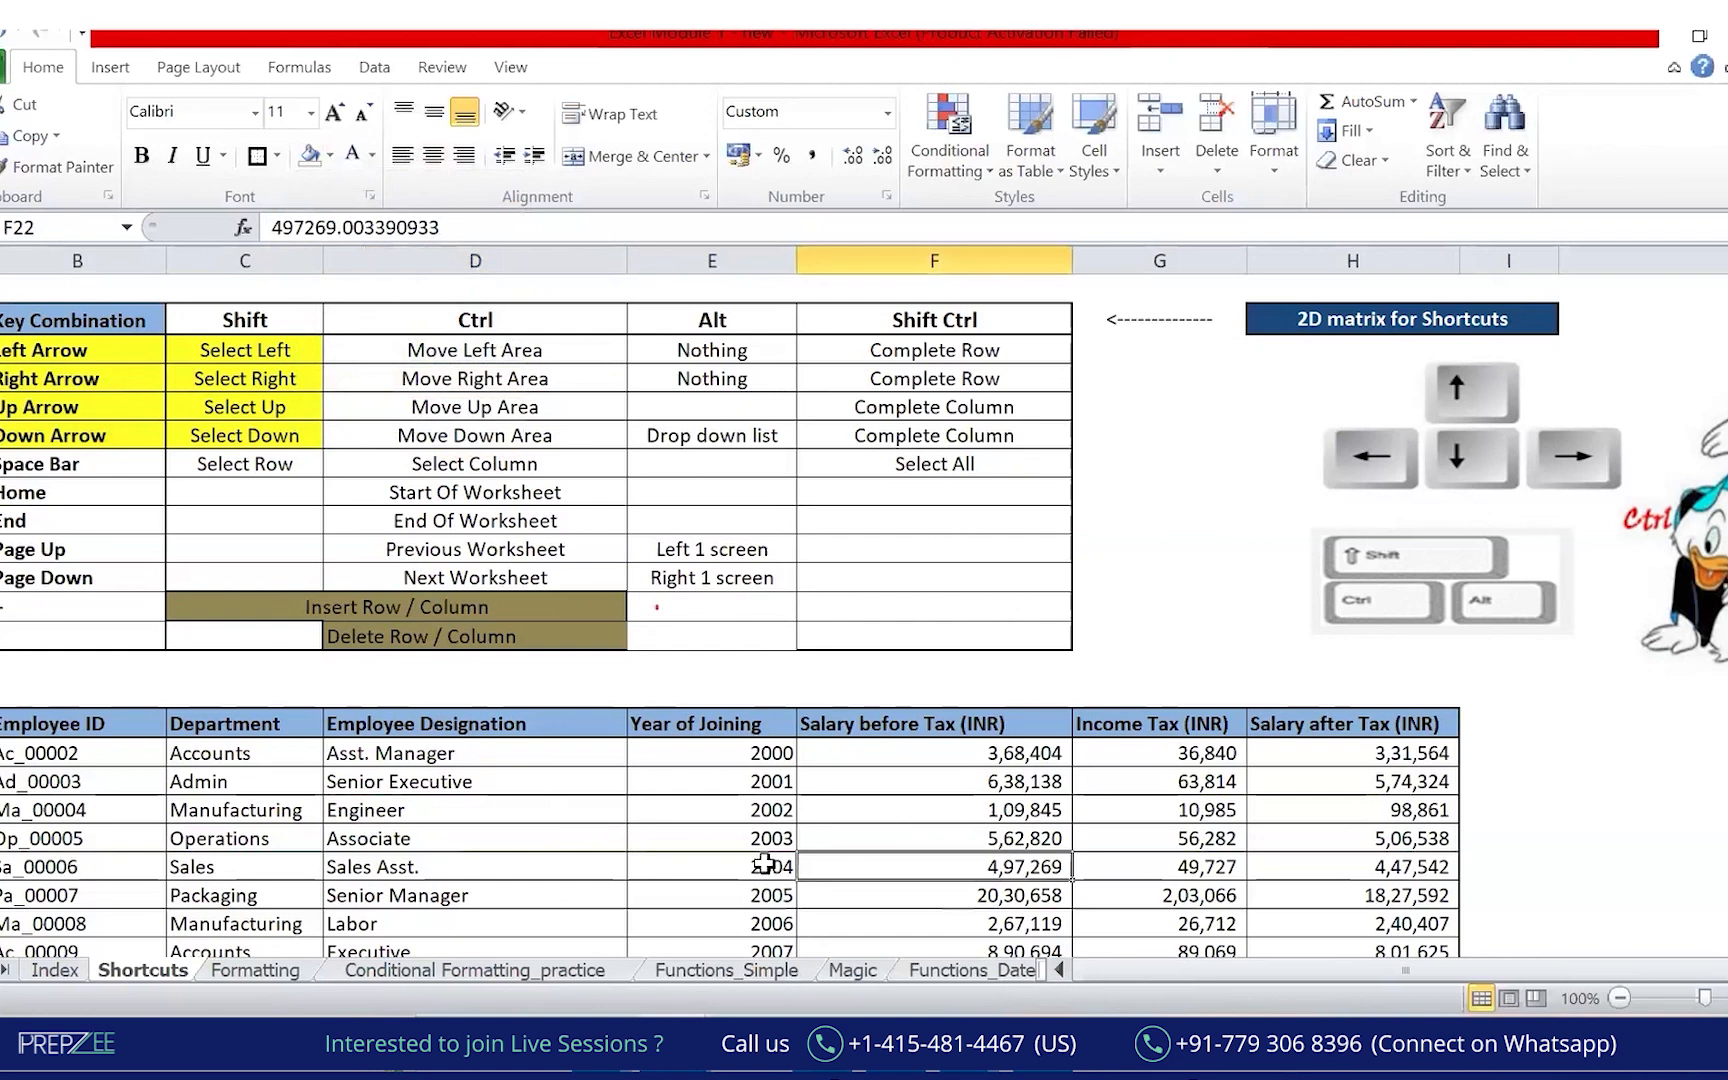
{"action": "key", "text": "Left"}
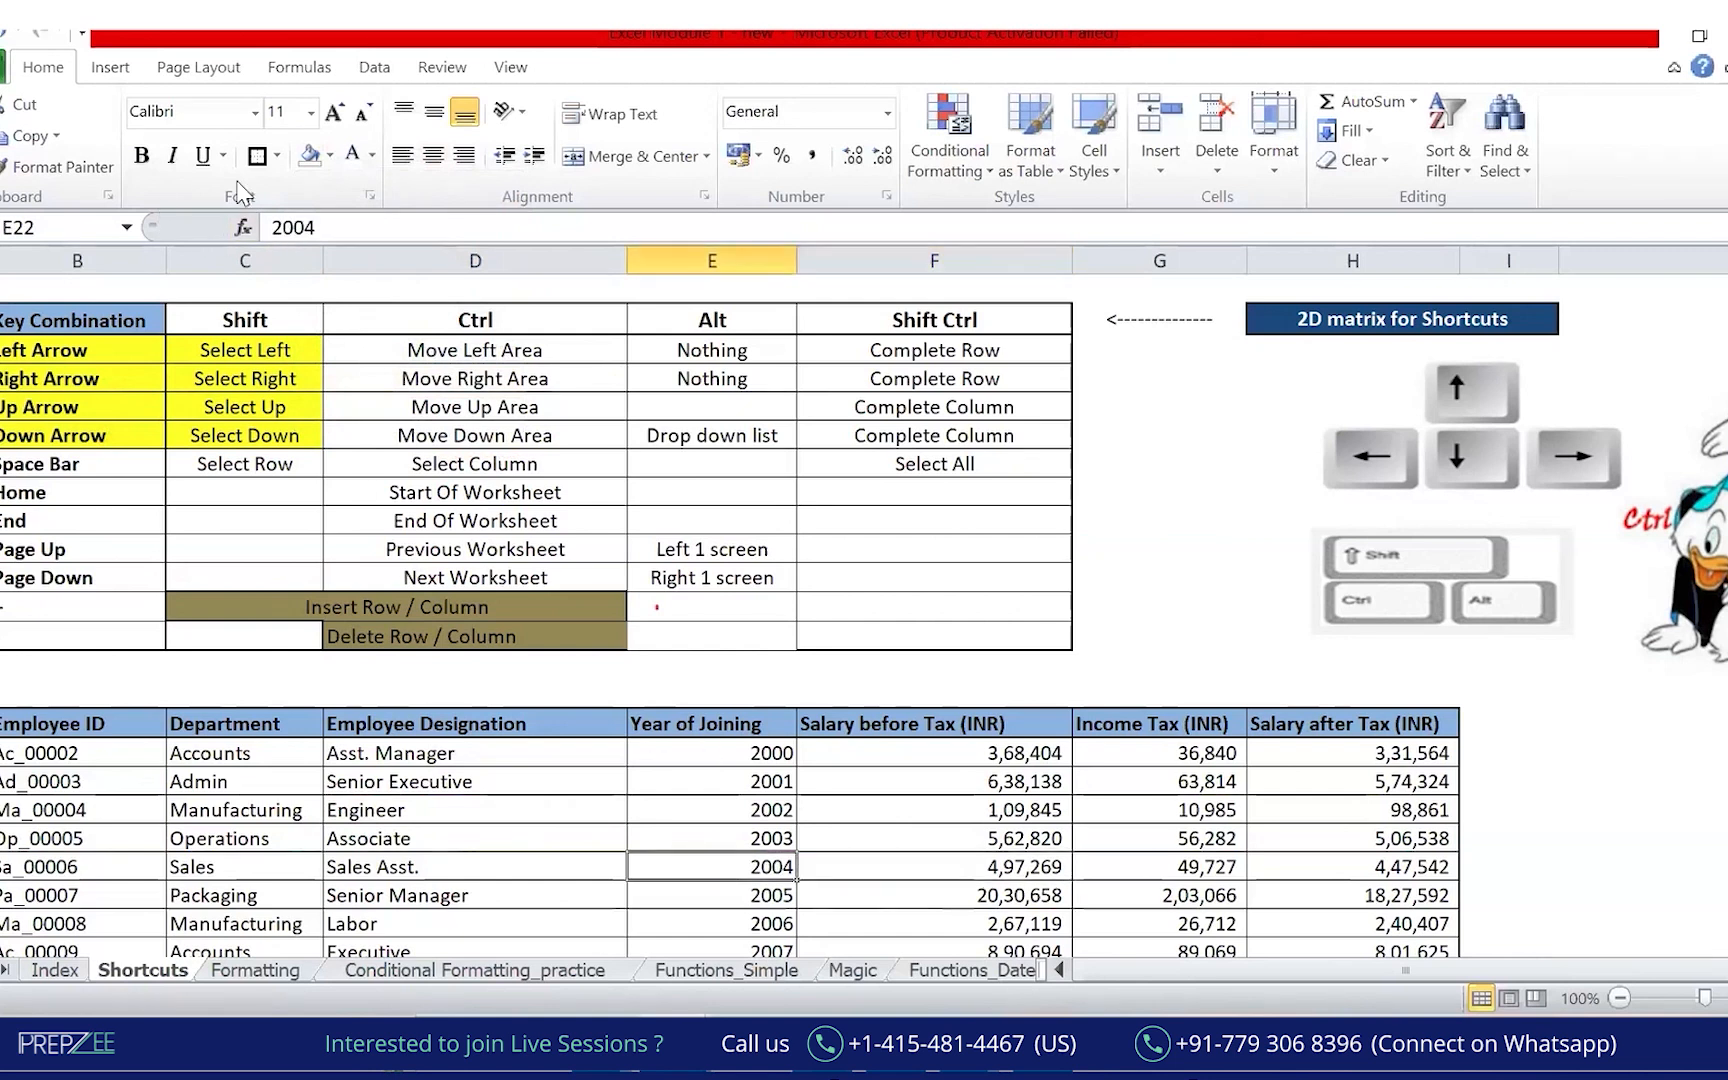
{"action": "left_click", "coordinate": [329, 155]}
Fill the 2004 joining-year cell orange and jump to Sa_00006 at the row start.
{"action": "left_click", "coordinate": [352, 355]}
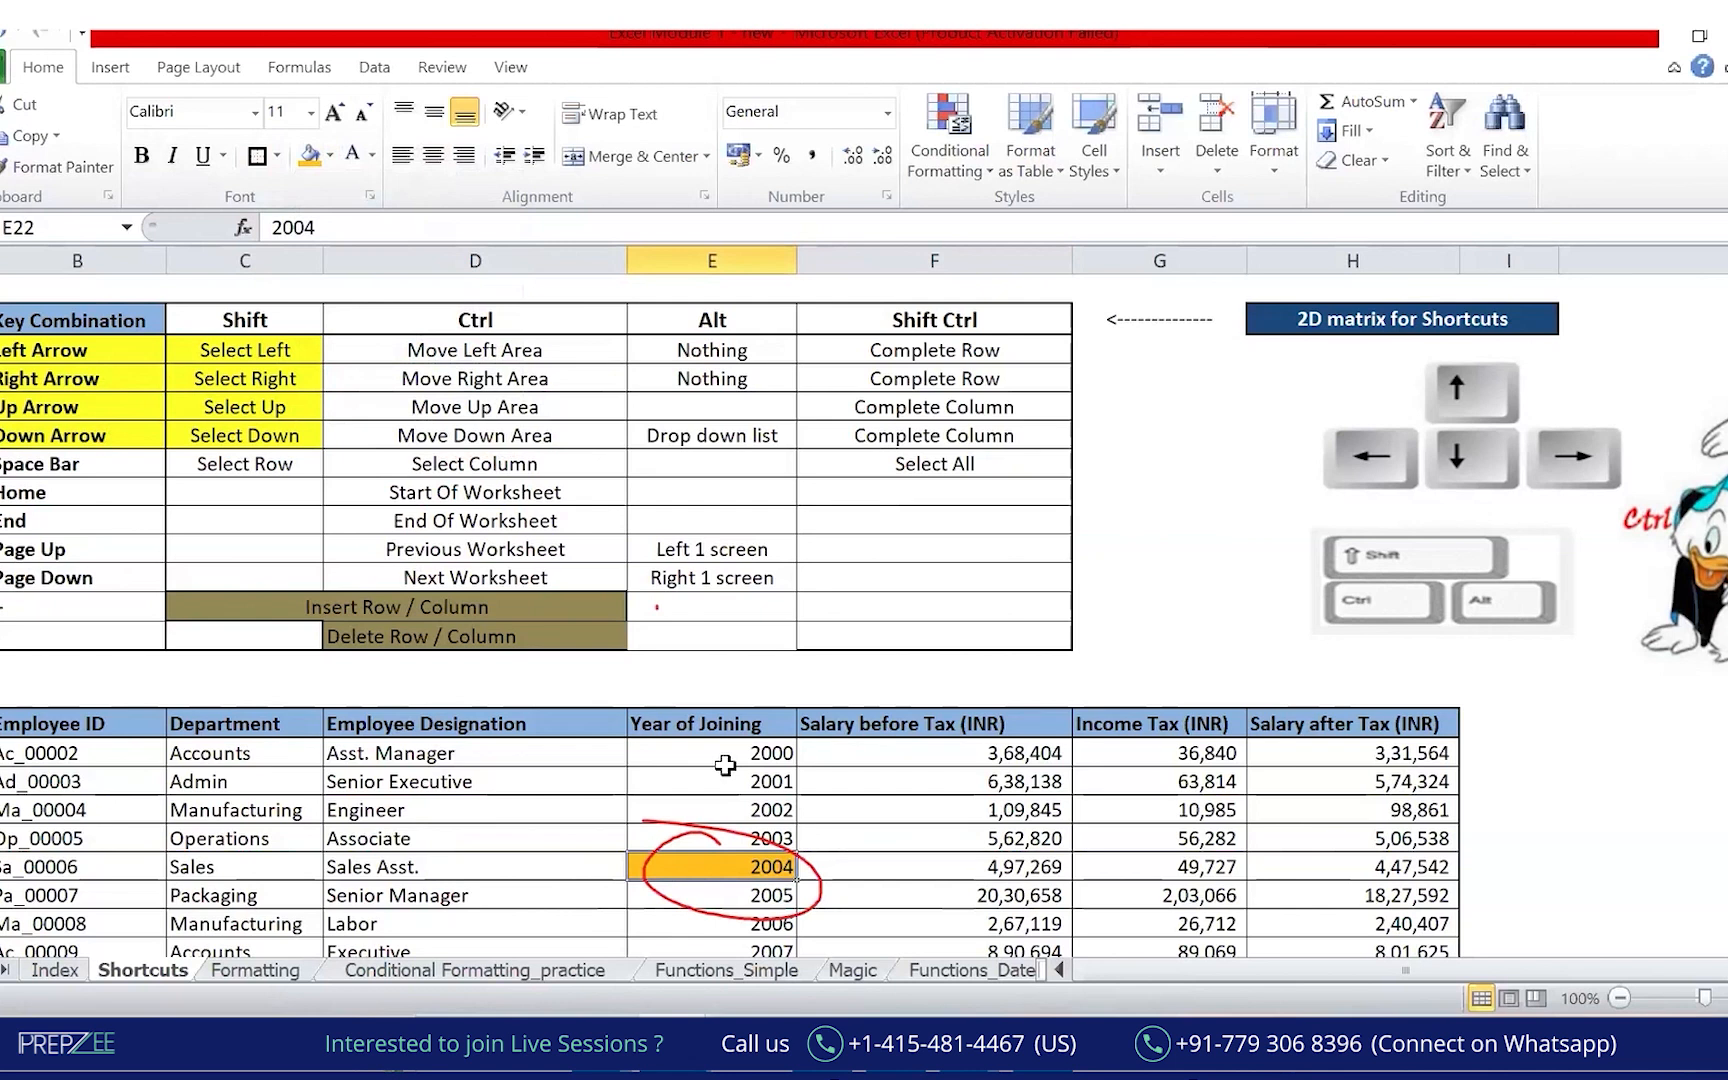
{"action": "key", "text": "ctrl+Left"}
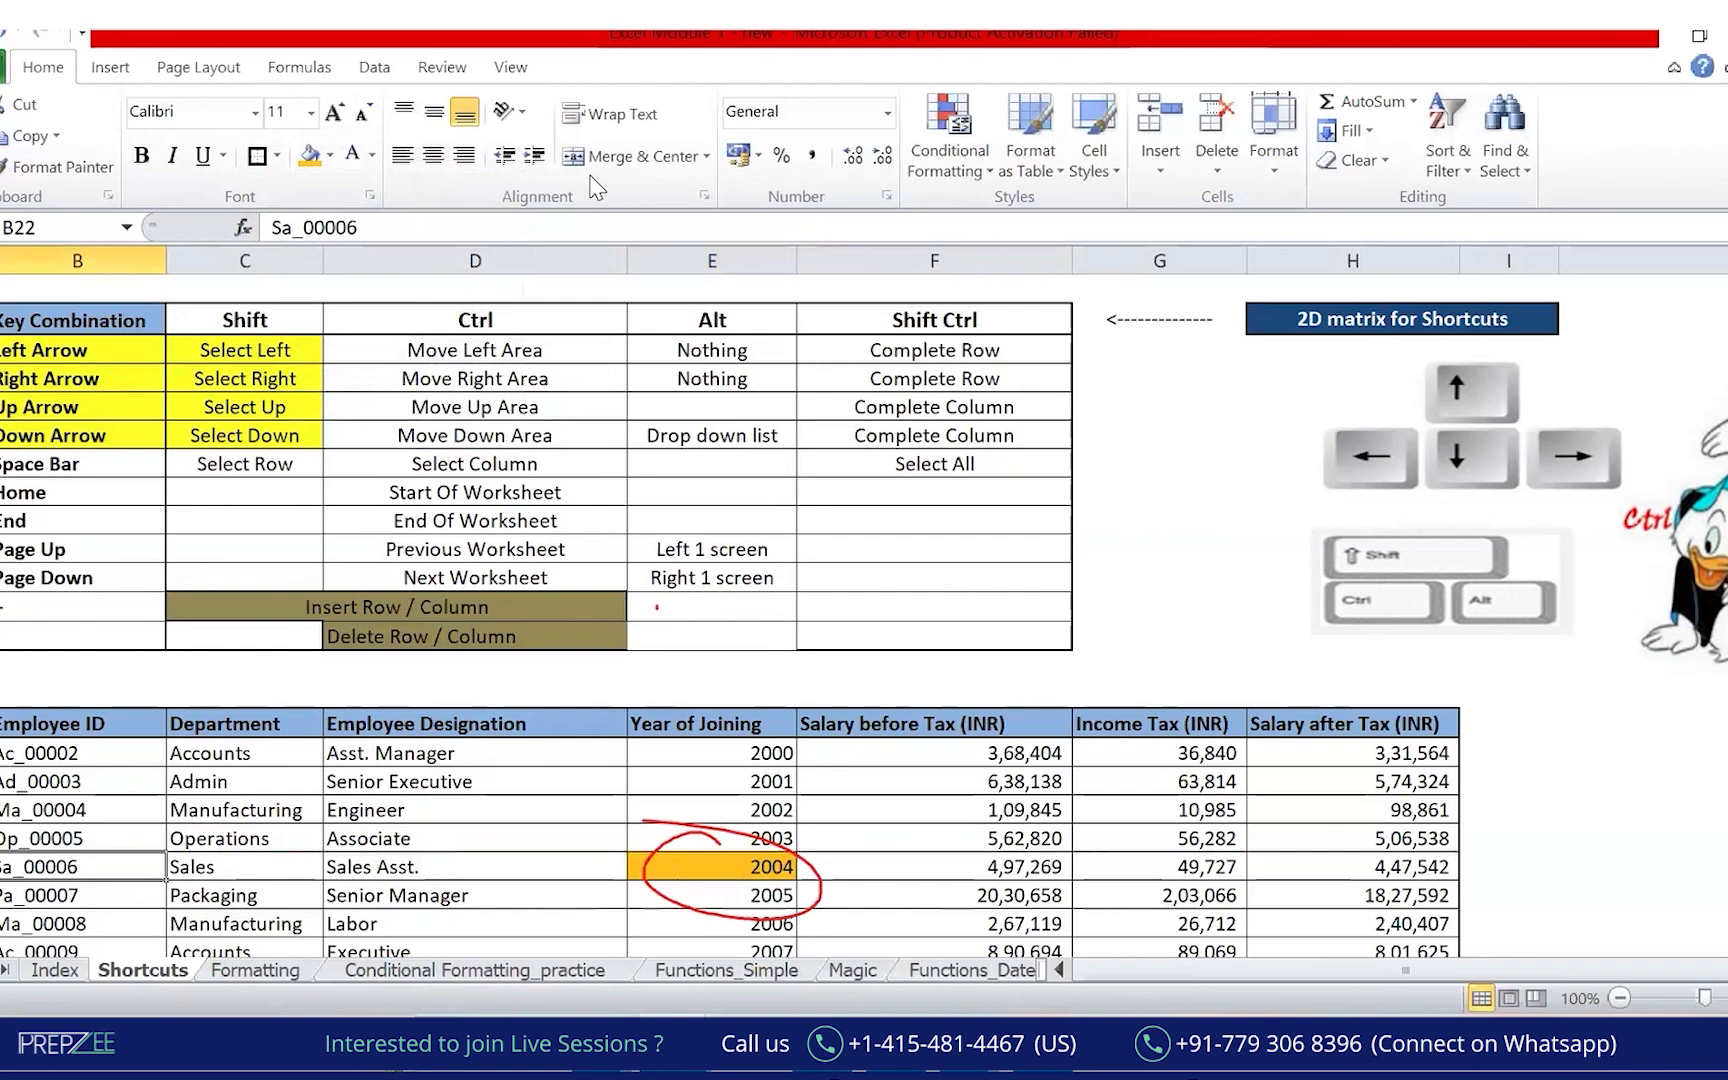
{"action": "mouse_move", "coordinate": [730, 820]}
{"action": "left_mouse_down"}
{"action": "mouse_move", "coordinate": [735, 775]}
{"action": "mouse_move", "coordinate": [110, 745]}
{"action": "mouse_move", "coordinate": [80, 840]}
{"action": "mouse_move", "coordinate": [65, 833]}
{"action": "mouse_move", "coordinate": [1, 898]}
{"action": "left_mouse_up"}
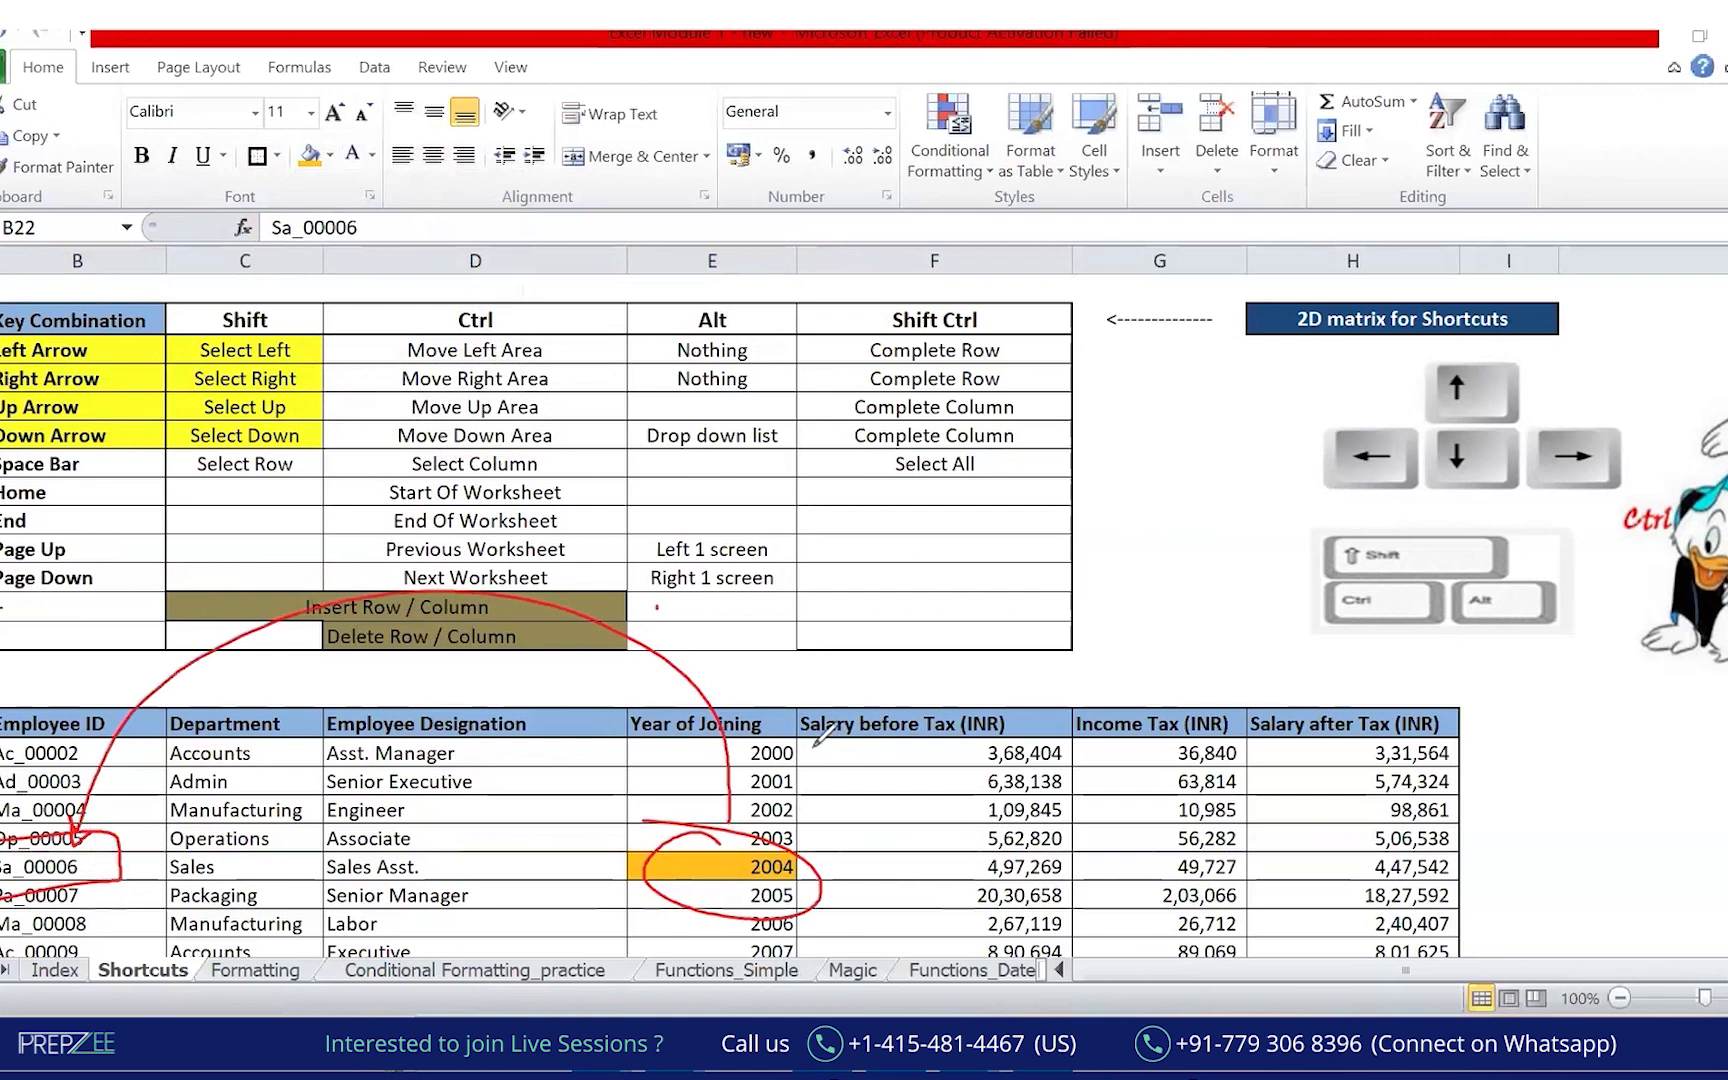
Annotate the Left Arrow, Ctrl and Shift Ctrl columns in red ink, then clear it.
{"action": "left_click_drag", "start_coordinate": [466, 296], "coordinate": [548, 268]}
{"action": "left_click_drag", "start_coordinate": [118, 346], "coordinate": [372, 352]}
{"action": "left_click_drag", "start_coordinate": [379, 285], "coordinate": [396, 325]}
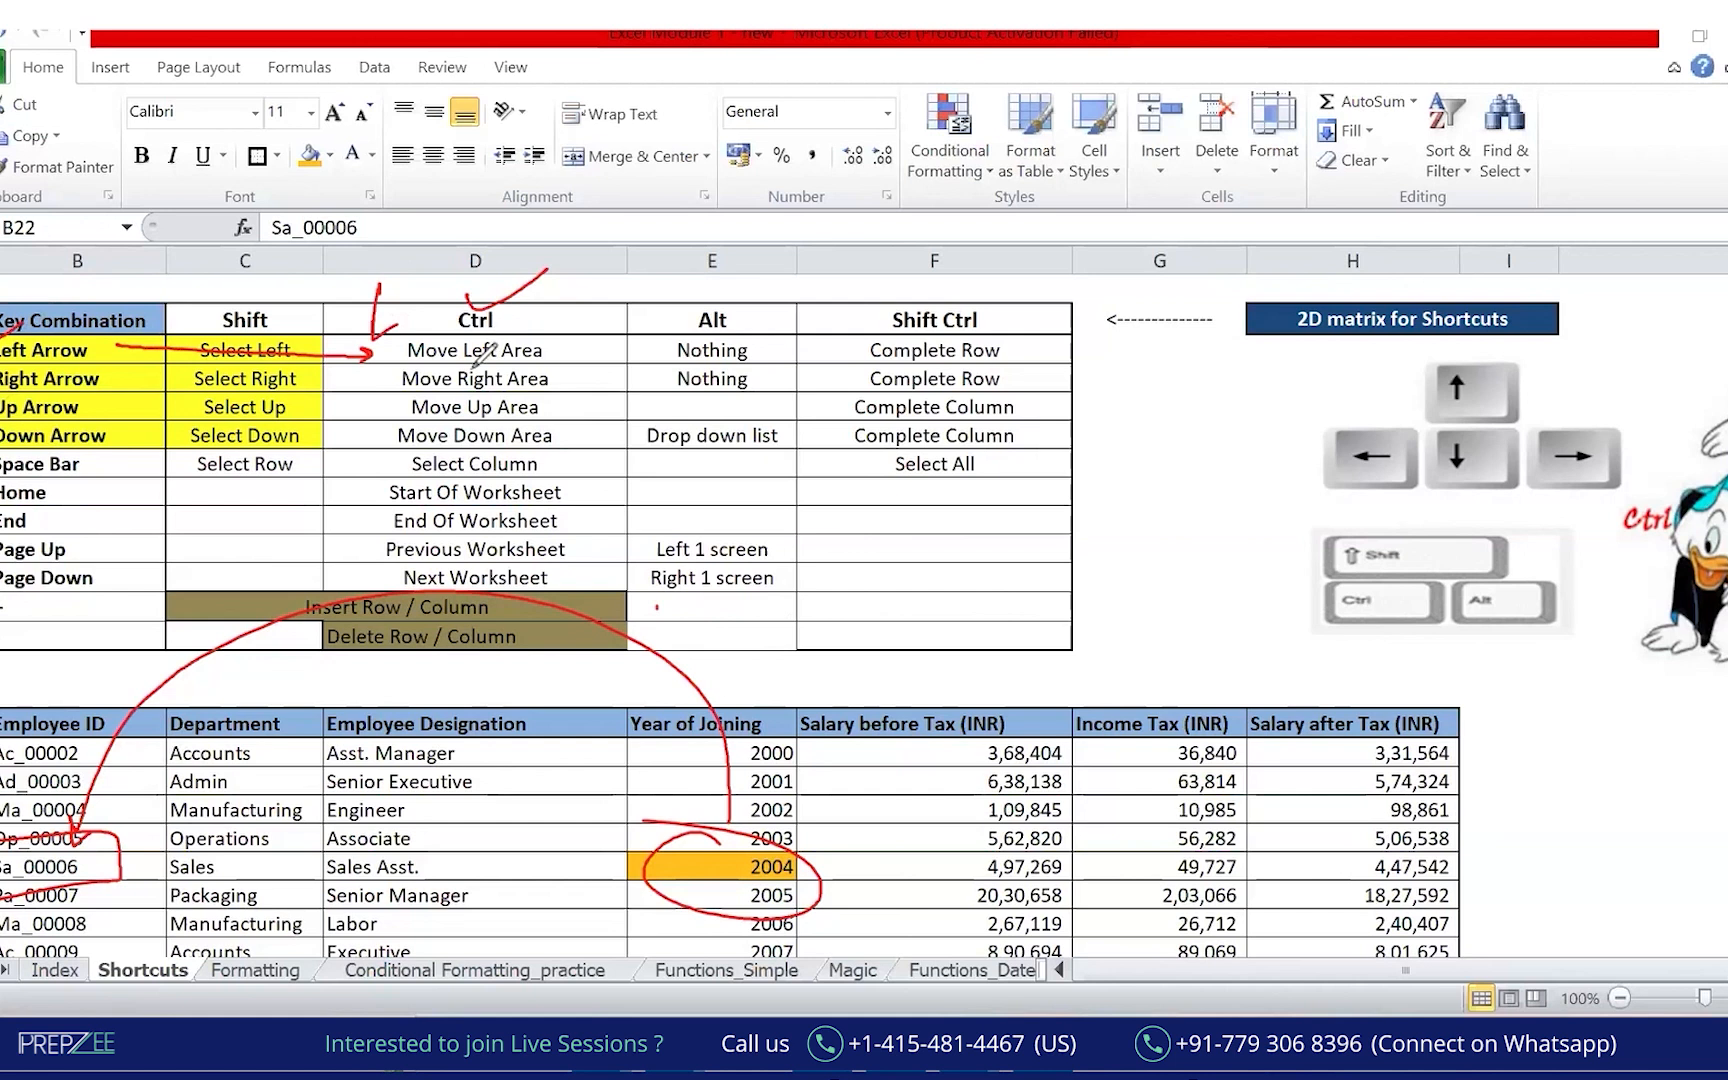
{"action": "mouse_move", "coordinate": [575, 321]}
{"action": "left_mouse_down"}
{"action": "mouse_move", "coordinate": [574, 466]}
{"action": "mouse_move", "coordinate": [591, 447]}
{"action": "left_mouse_up"}
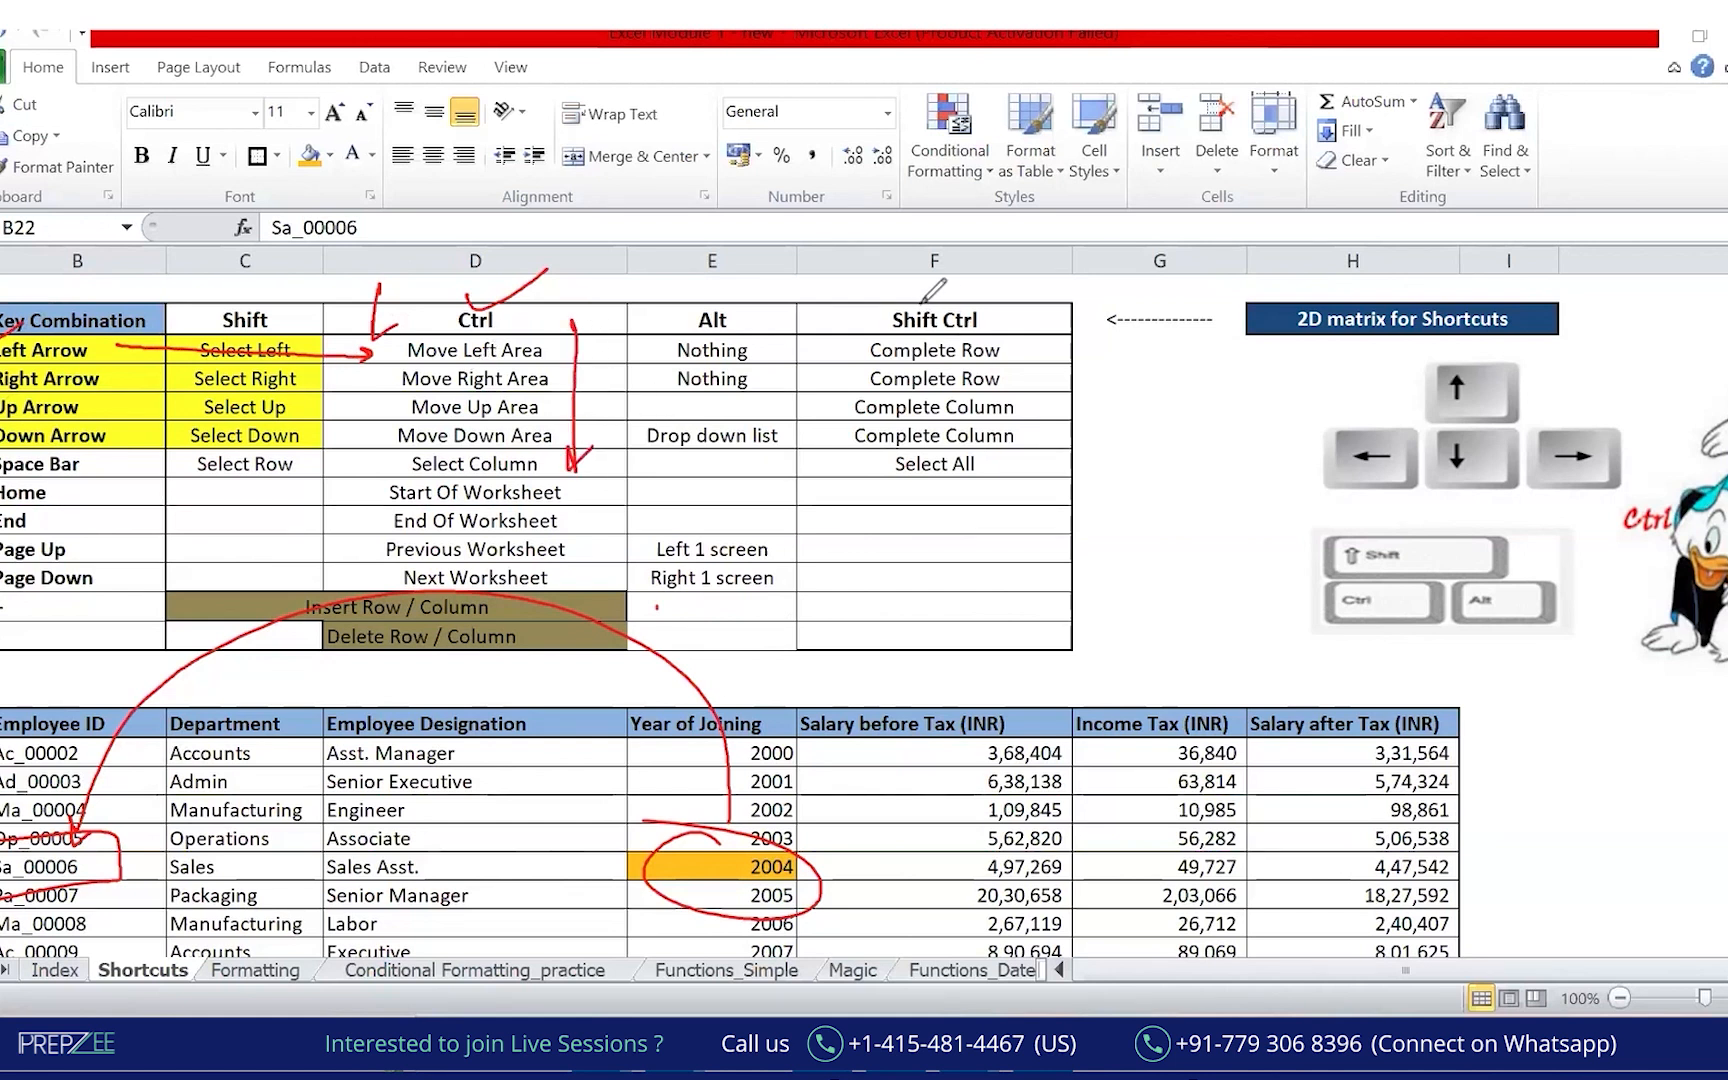
{"action": "mouse_move", "coordinate": [893, 297]}
{"action": "left_mouse_down"}
{"action": "mouse_move", "coordinate": [905, 335]}
{"action": "mouse_move", "coordinate": [945, 263]}
{"action": "left_mouse_up"}
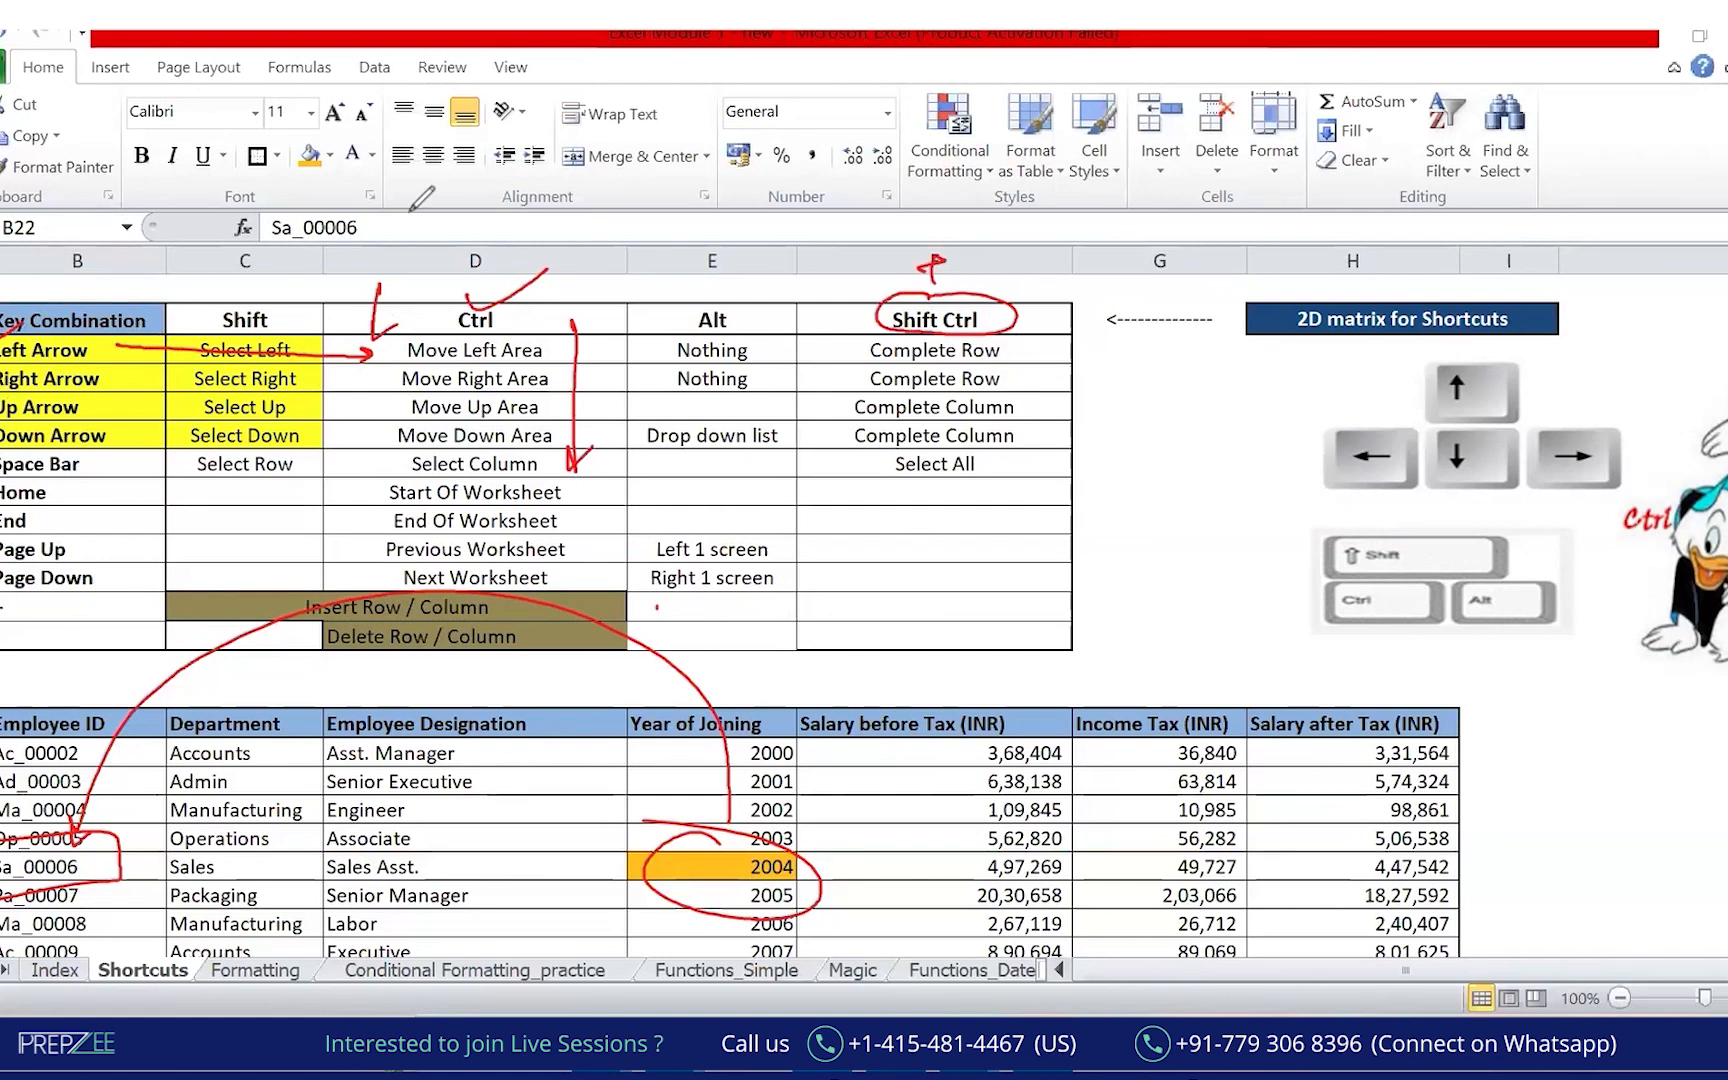
{"action": "key", "text": "Escape"}
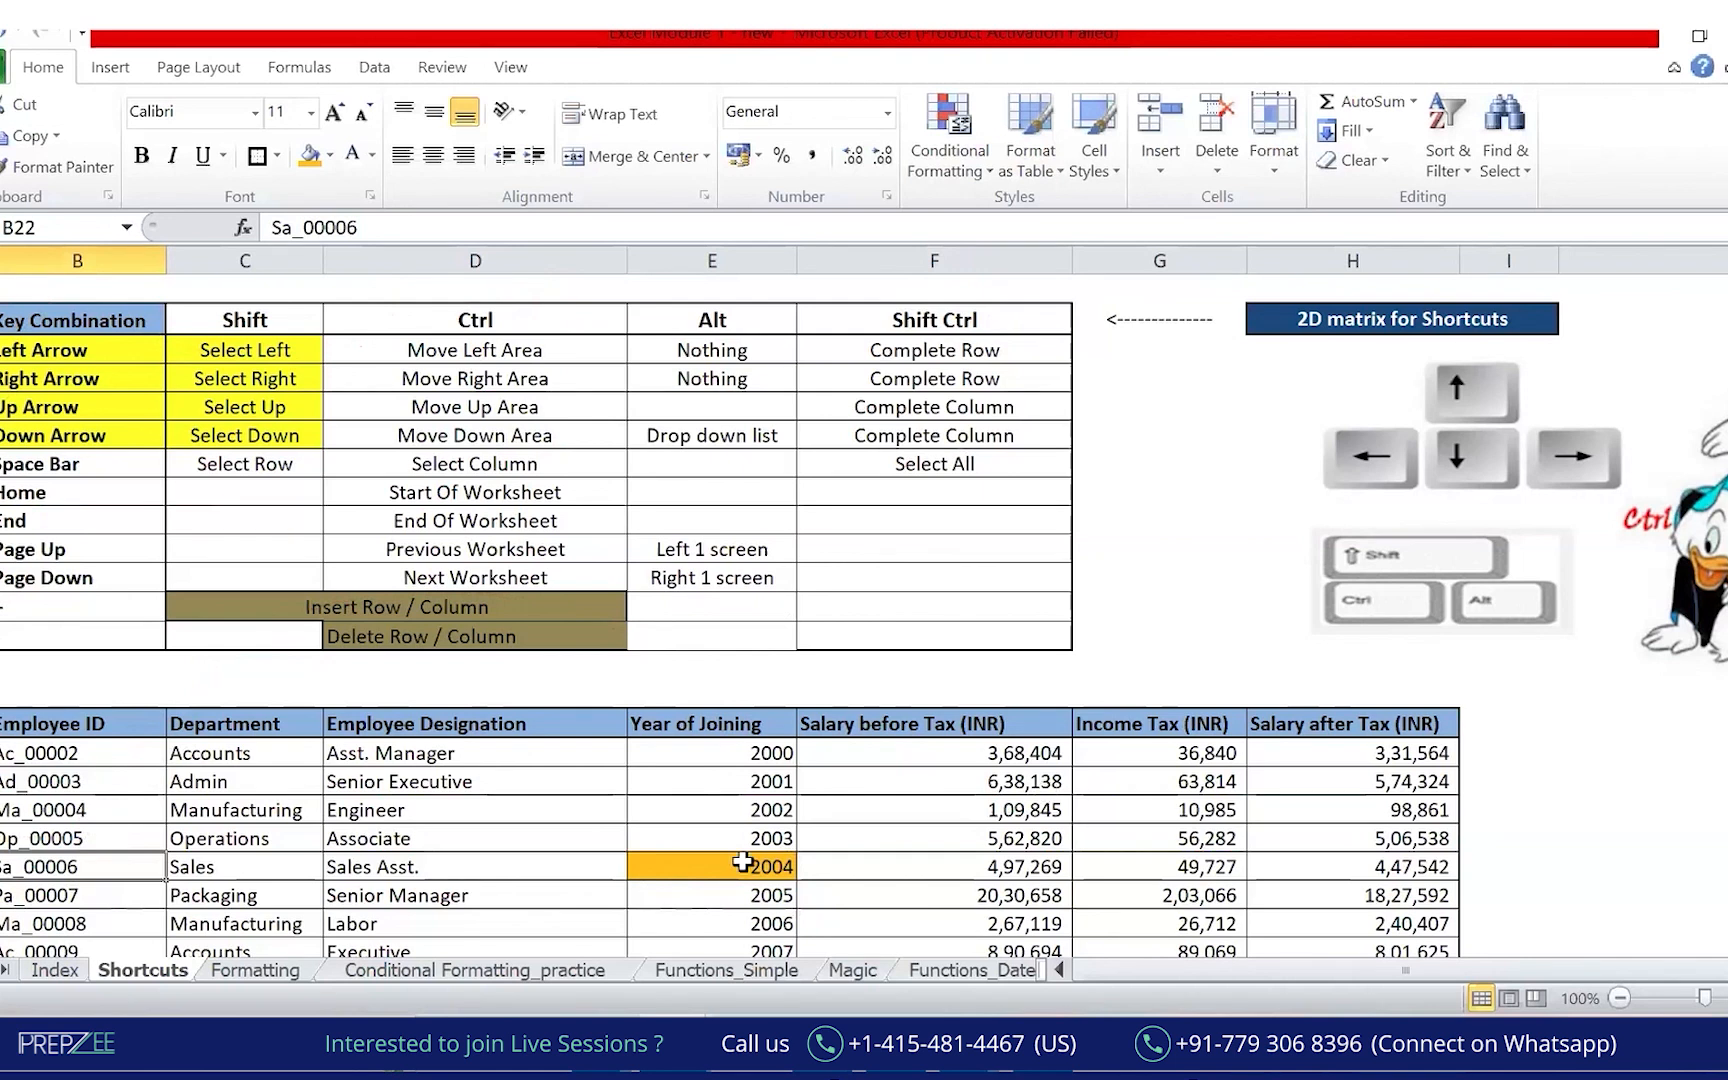
{"action": "left_click", "coordinate": [742, 862]}
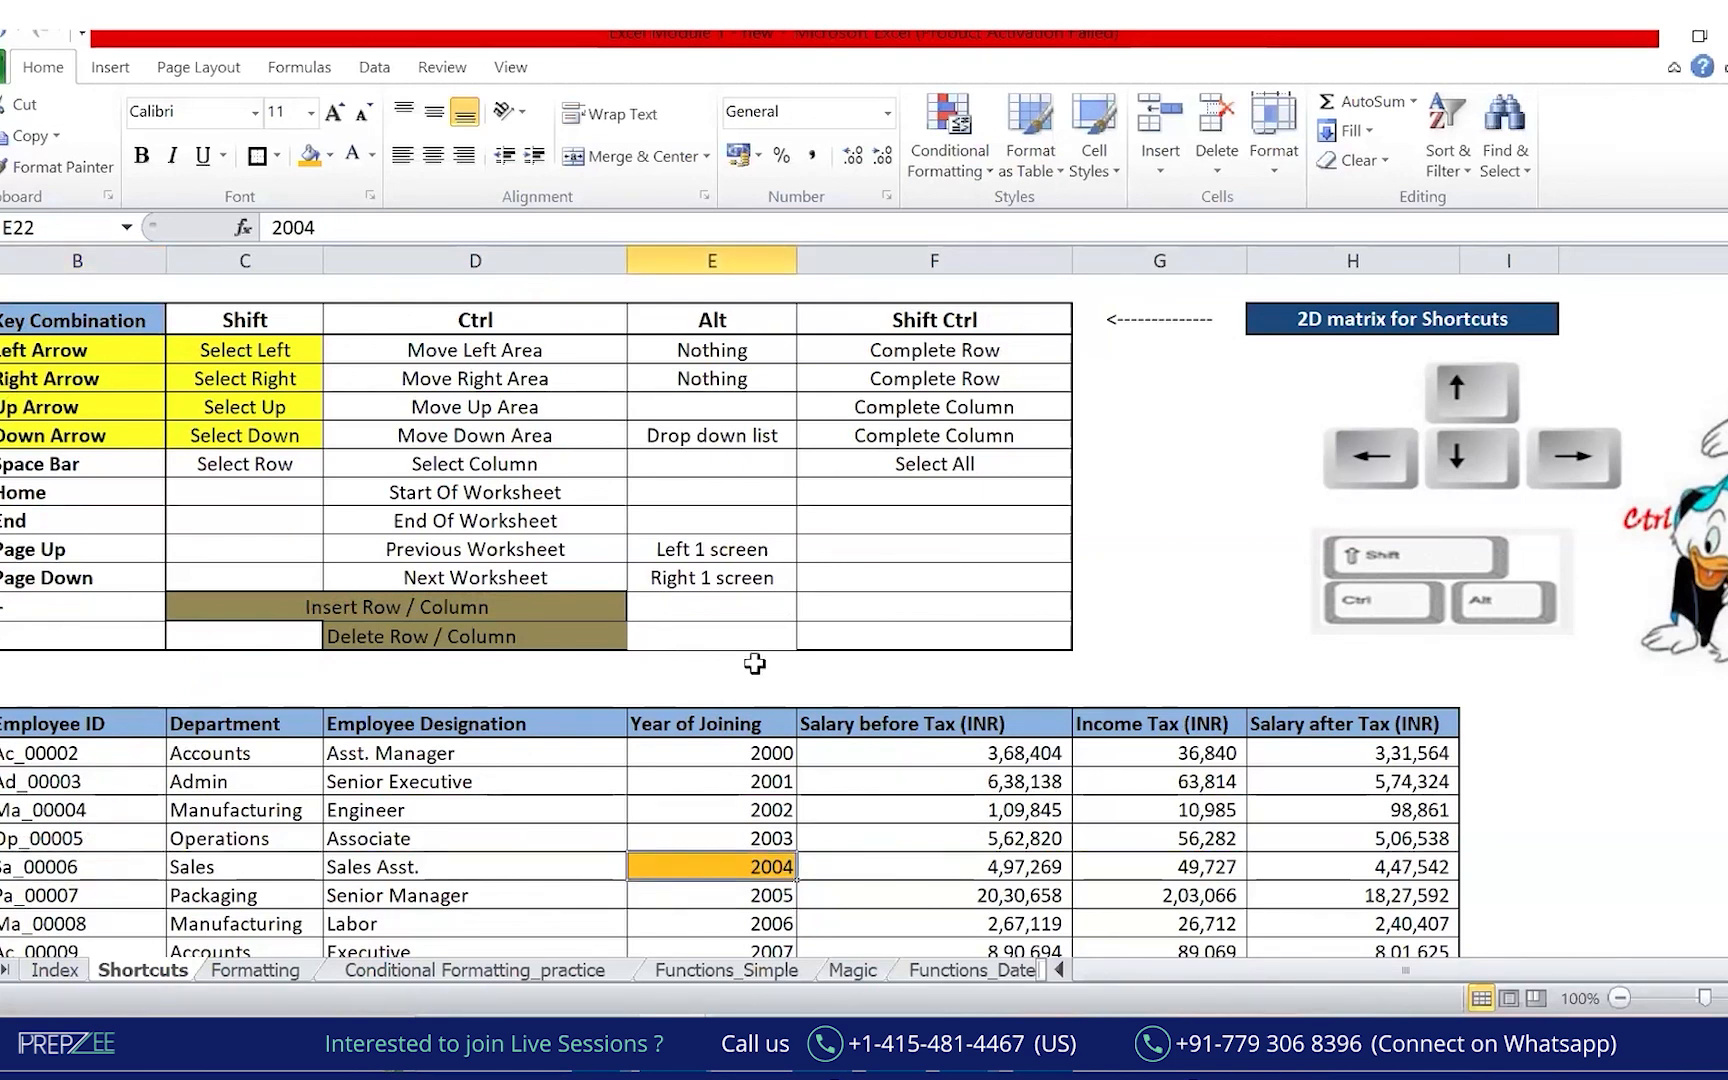
{"action": "key", "text": "ctrl+shift+Left"}
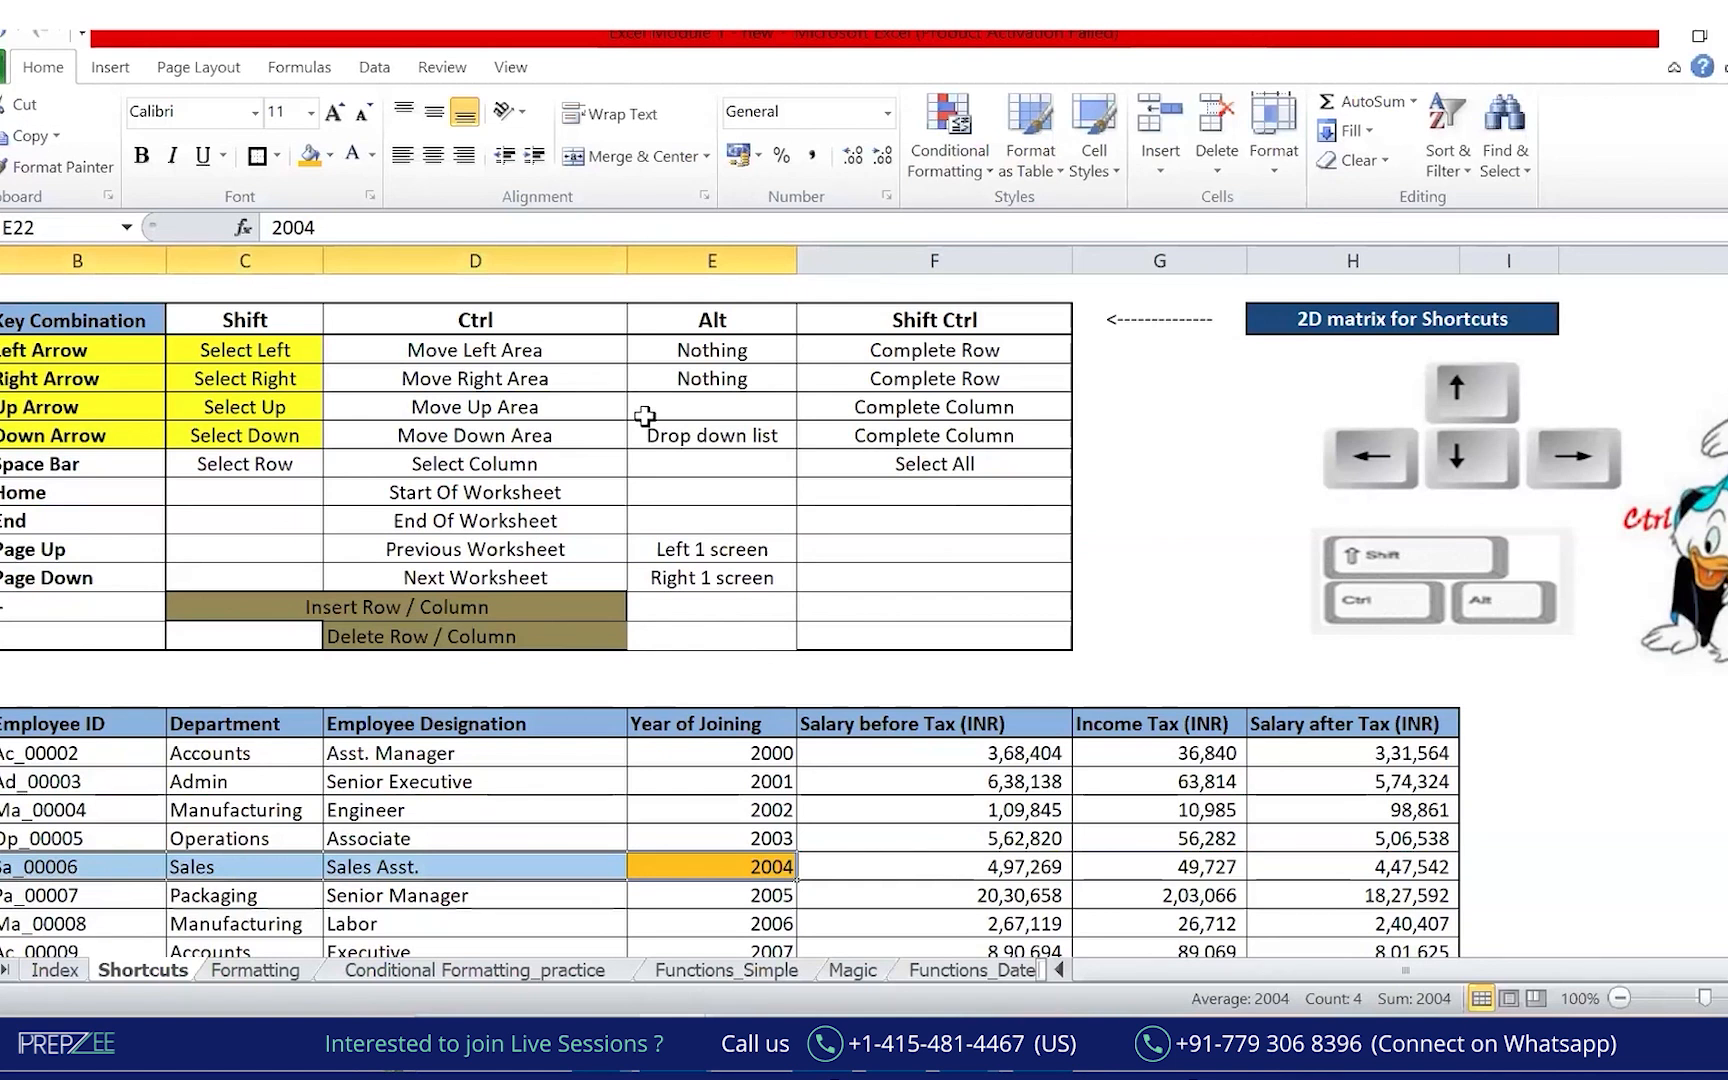
{"action": "key", "text": "ctrl+alt+g"}
{"action": "mouse_move", "coordinate": [649, 861]}
{"action": "left_mouse_down"}
{"action": "mouse_move", "coordinate": [85, 838]}
{"action": "mouse_move", "coordinate": [100, 853]}
{"action": "left_mouse_up"}
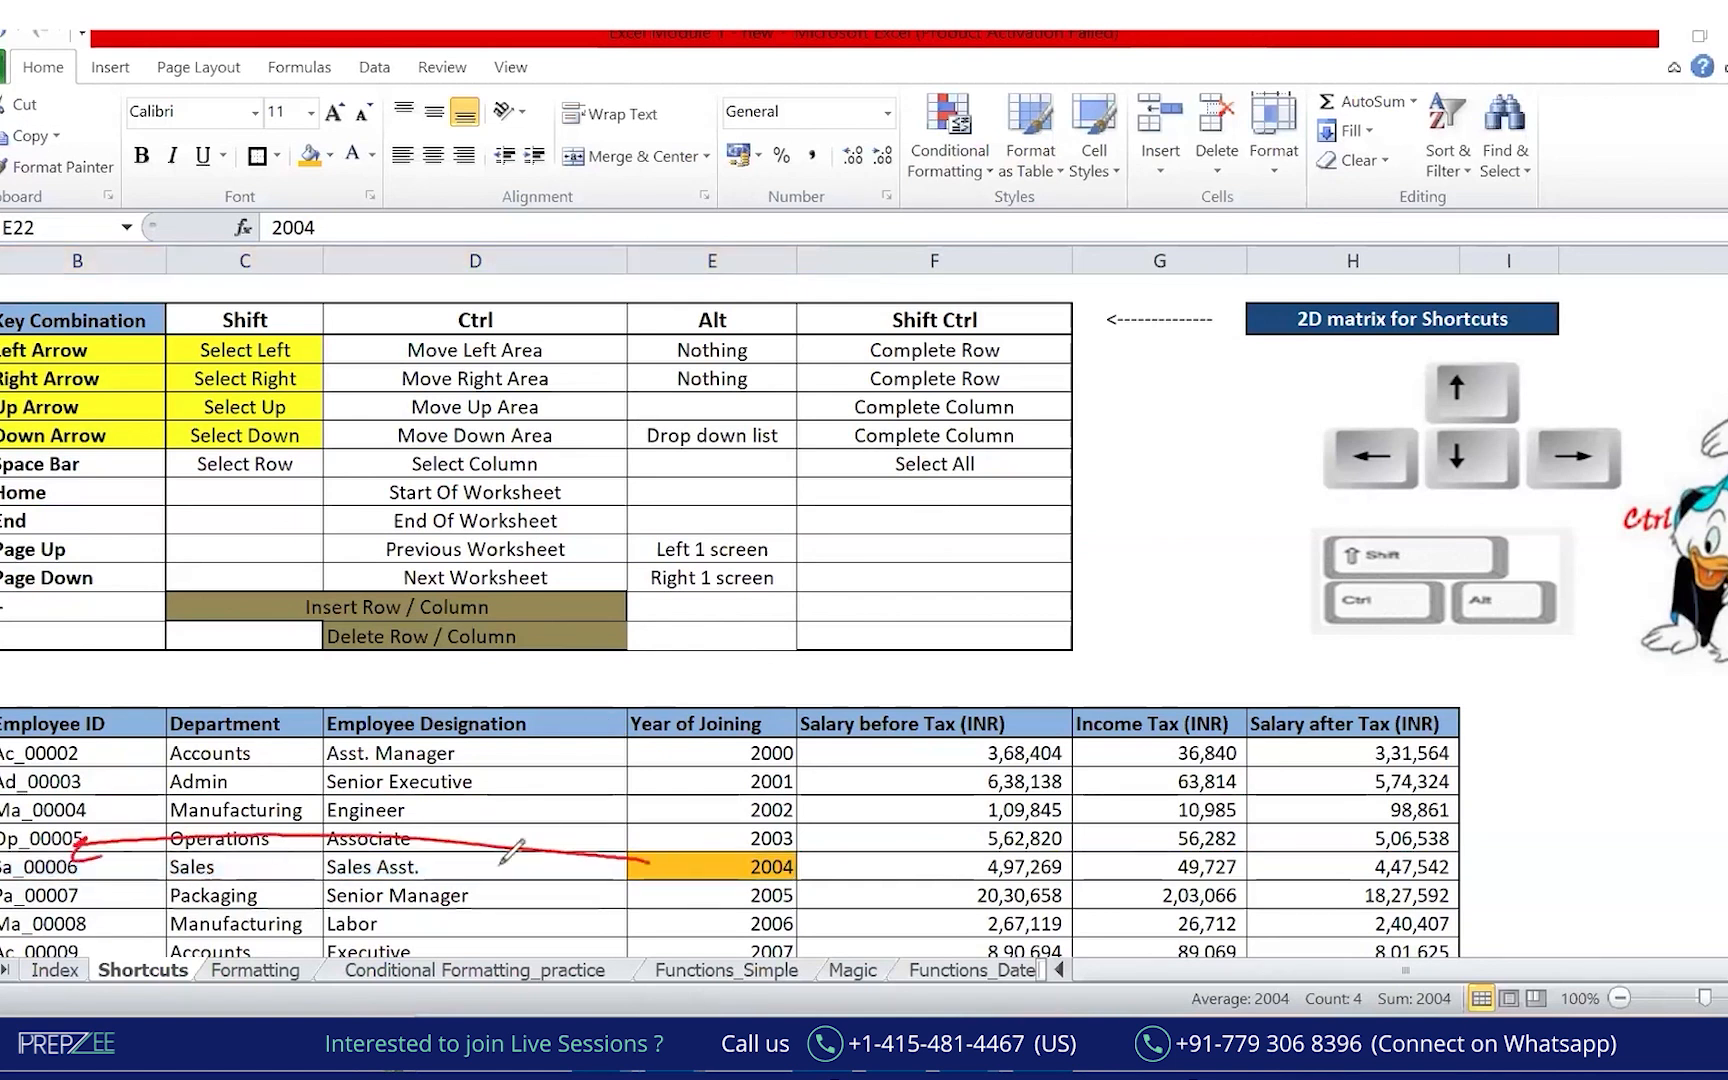
{"action": "left_click_drag", "start_coordinate": [497, 792], "coordinate": [496, 820]}
{"action": "left_click_drag", "start_coordinate": [506, 818], "coordinate": [588, 809]}
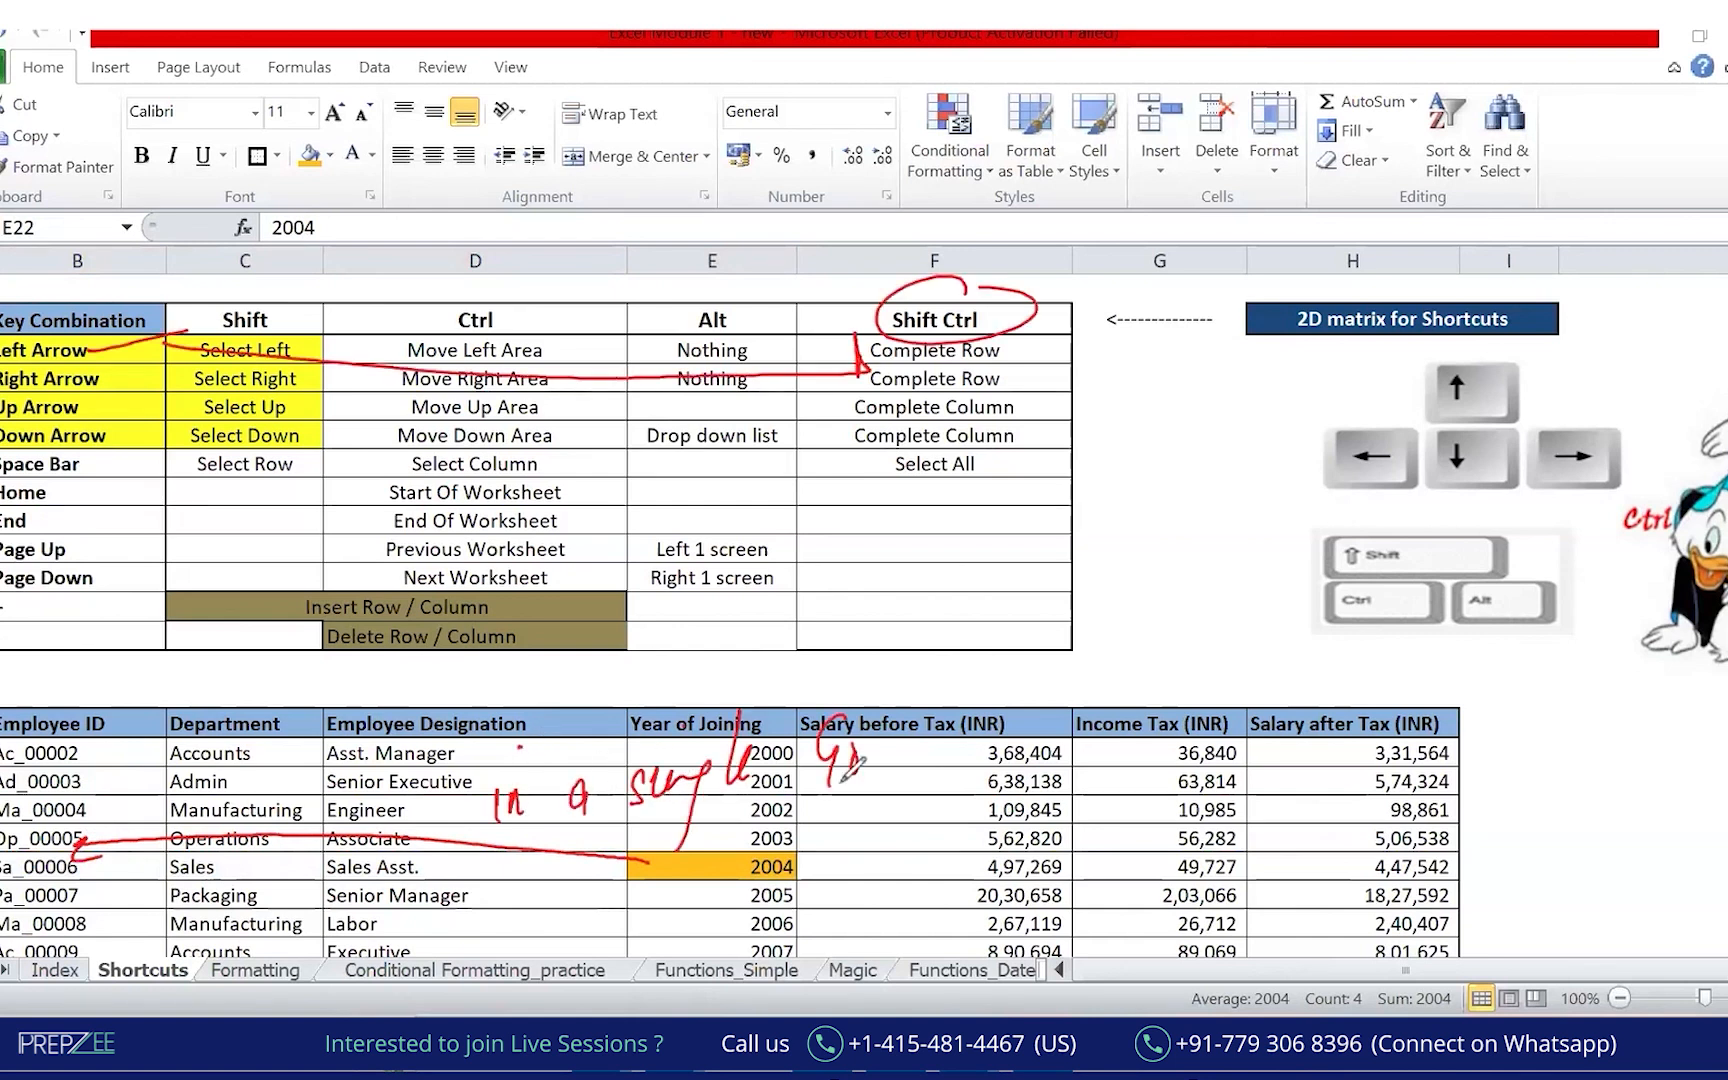
{"action": "mouse_move", "coordinate": [846, 775]}
{"action": "left_mouse_down"}
{"action": "mouse_move", "coordinate": [860, 741]}
{"action": "mouse_move", "coordinate": [852, 776]}
{"action": "left_mouse_up"}
{"action": "left_click_drag", "start_coordinate": [806, 812], "coordinate": [874, 801]}
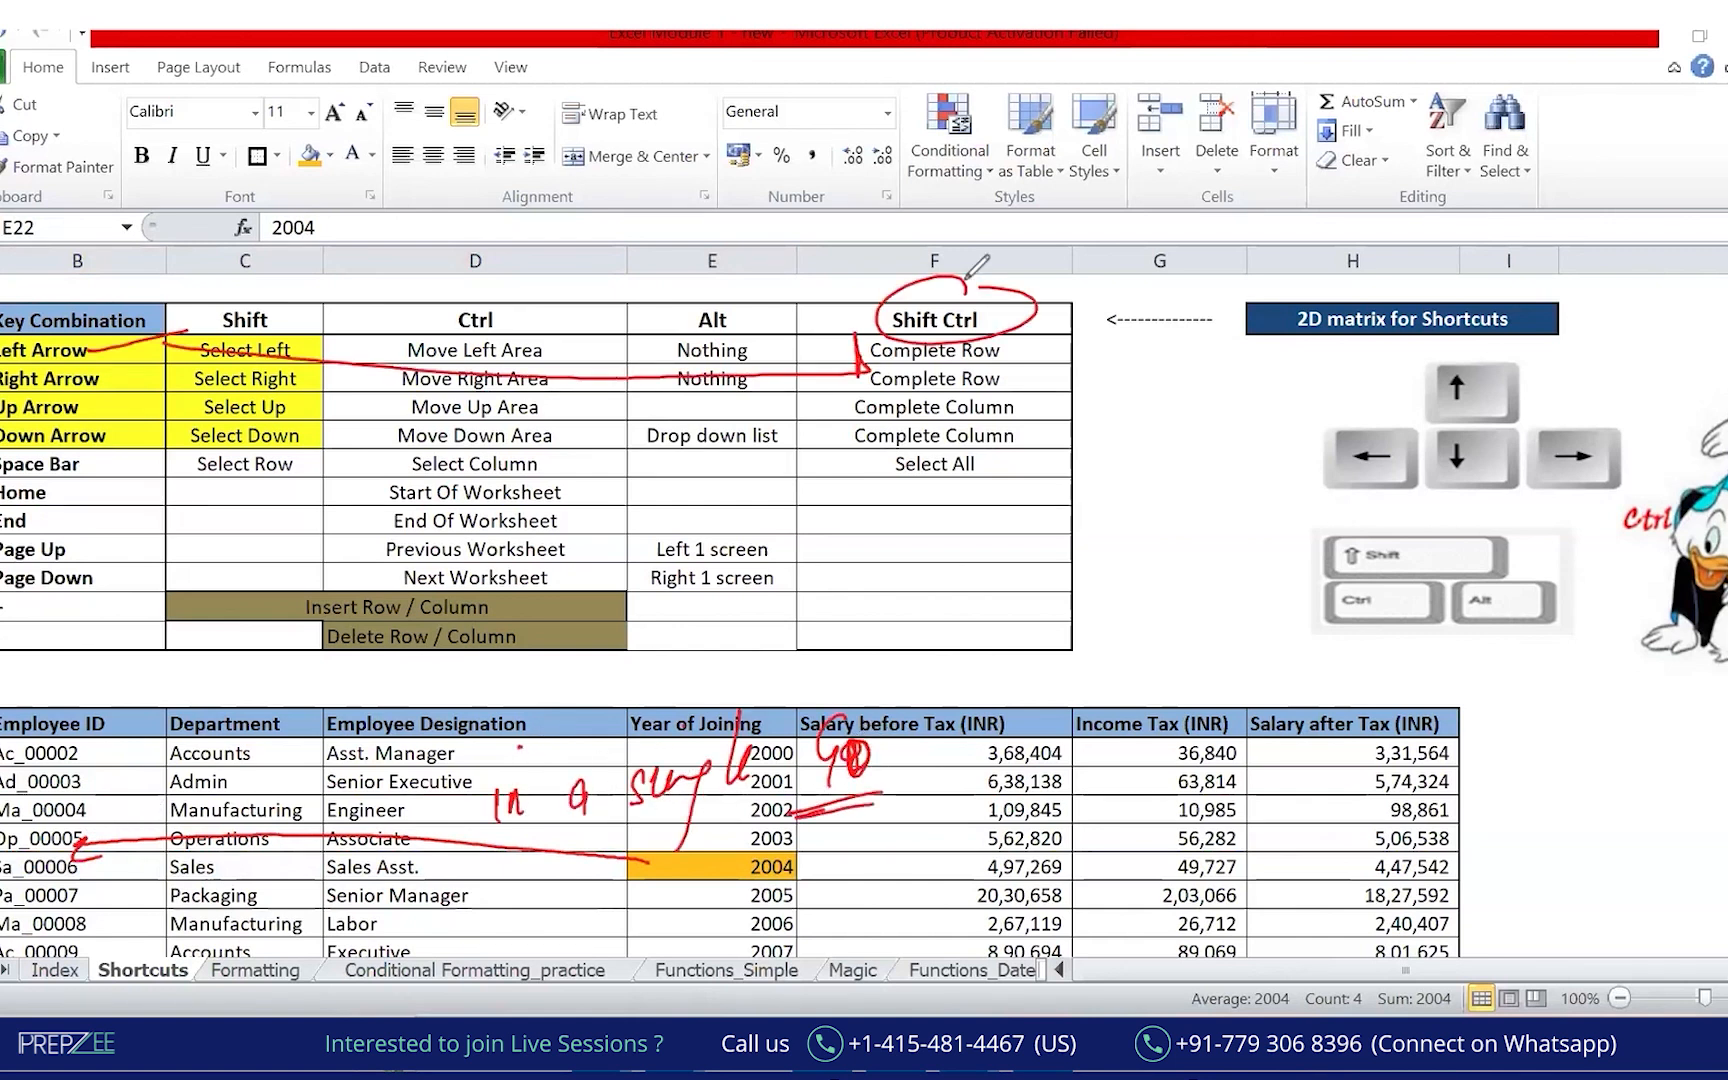
{"action": "left_click", "coordinate": [480, 282]}
{"action": "left_click_drag", "start_coordinate": [797, 854], "coordinate": [60, 892]}
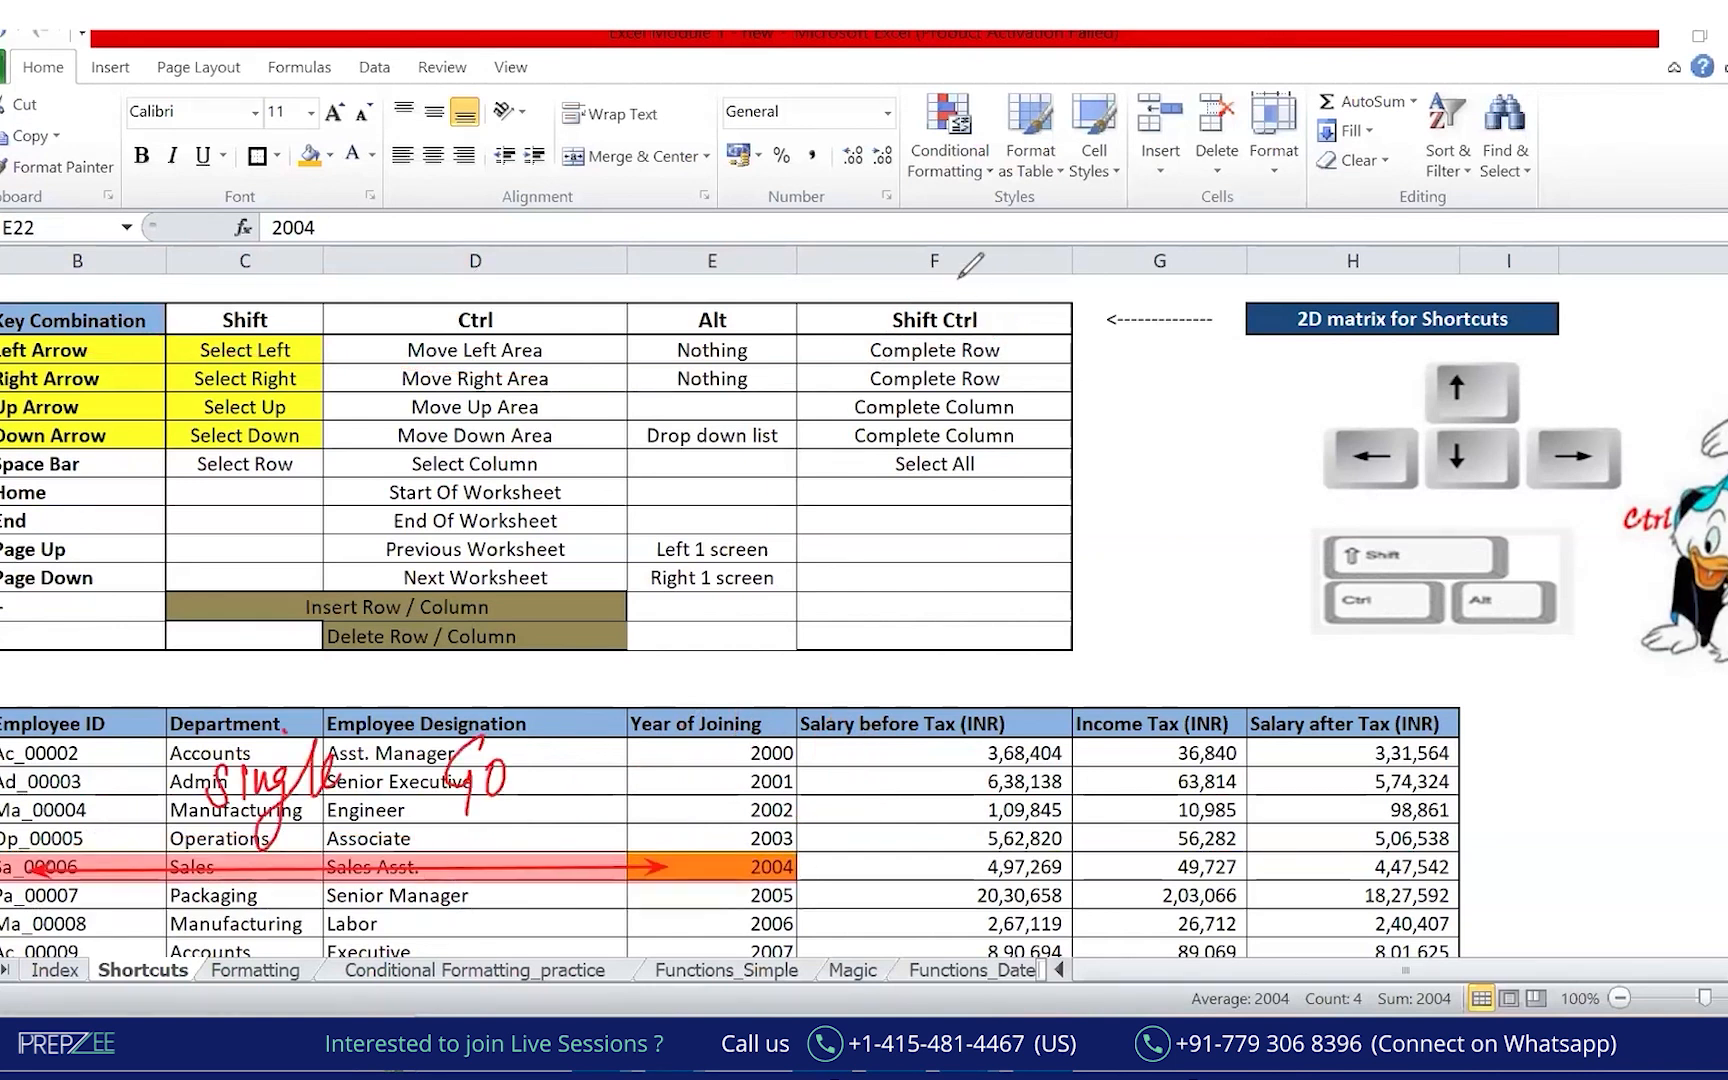
{"action": "mouse_move", "coordinate": [957, 289]}
{"action": "left_mouse_down"}
{"action": "mouse_move", "coordinate": [868, 308]}
{"action": "mouse_move", "coordinate": [927, 291]}
{"action": "left_mouse_up"}
{"action": "left_click_drag", "start_coordinate": [870, 372], "coordinate": [1018, 368]}
{"action": "mouse_move", "coordinate": [62, 328]}
{"action": "left_mouse_down"}
{"action": "mouse_move", "coordinate": [30, 360]}
{"action": "mouse_move", "coordinate": [350, 345]}
{"action": "mouse_move", "coordinate": [868, 371]}
{"action": "left_mouse_up"}
{"action": "left_click_drag", "start_coordinate": [120, 347], "coordinate": [122, 437]}
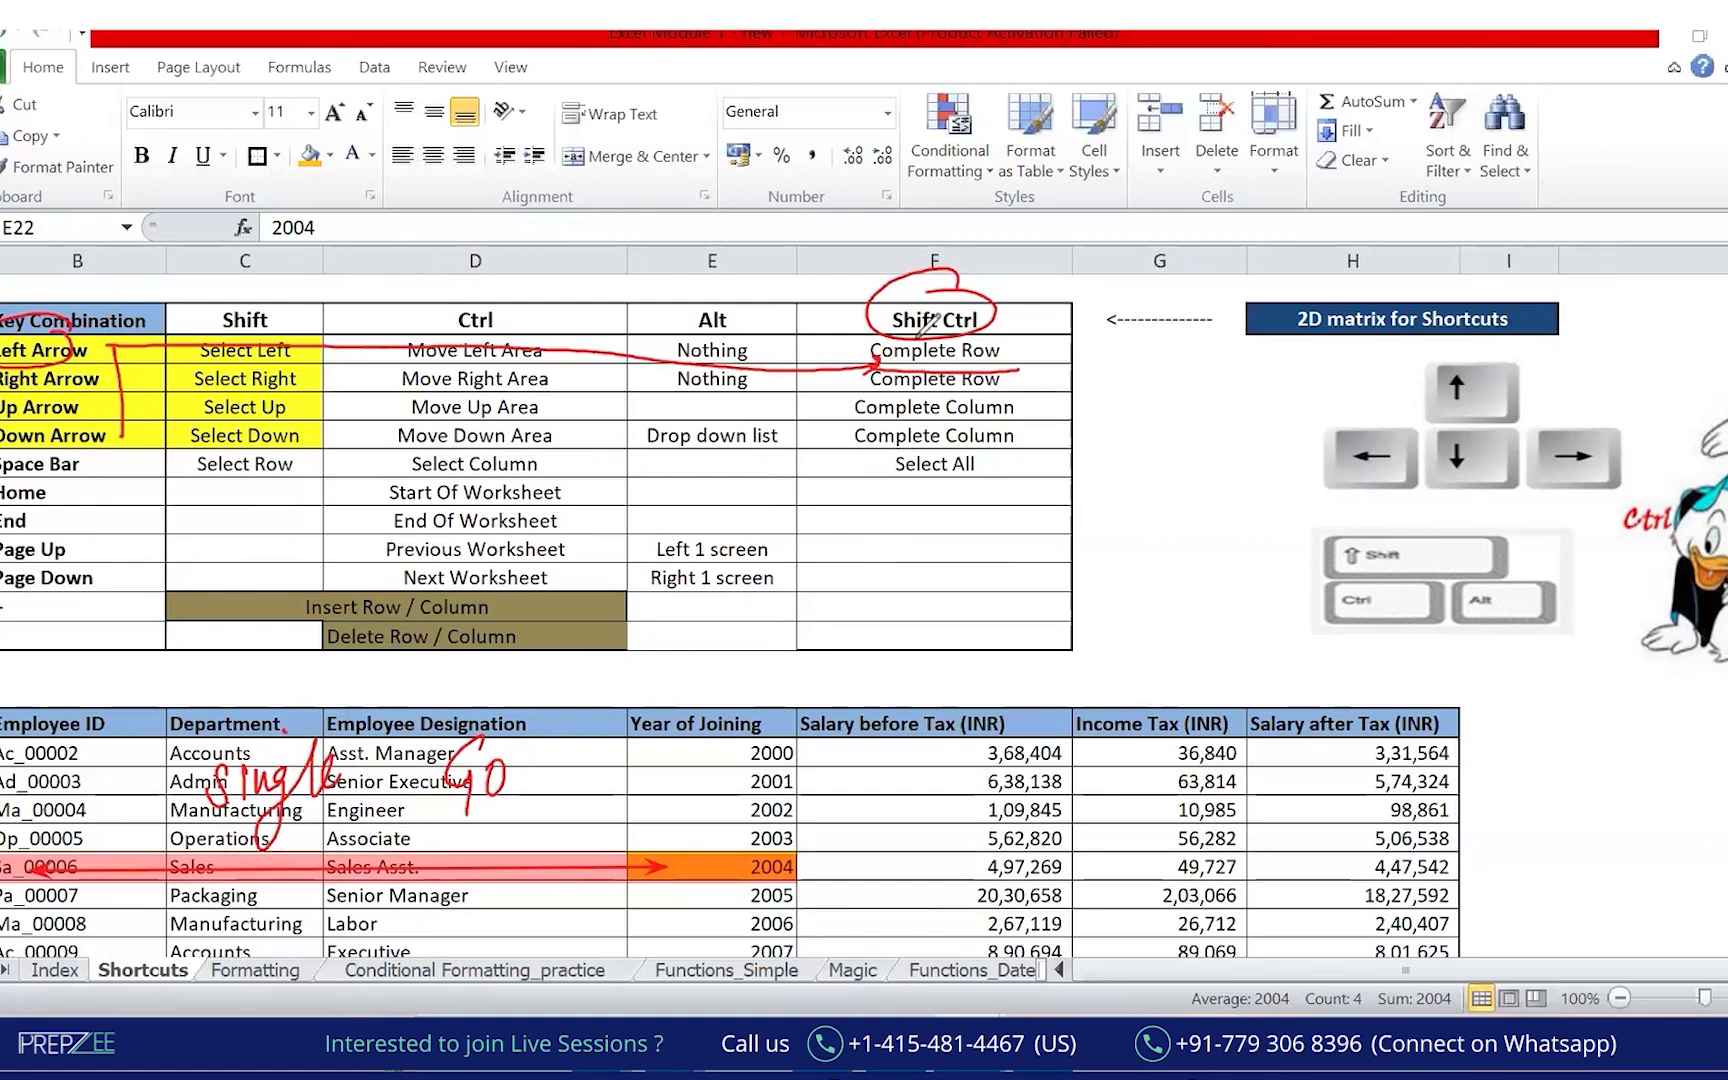
{"action": "mouse_move", "coordinate": [8, 336]}
{"action": "left_mouse_down"}
{"action": "mouse_move", "coordinate": [340, 410]}
{"action": "mouse_move", "coordinate": [849, 467]}
{"action": "mouse_move", "coordinate": [1074, 450]}
{"action": "left_mouse_up"}
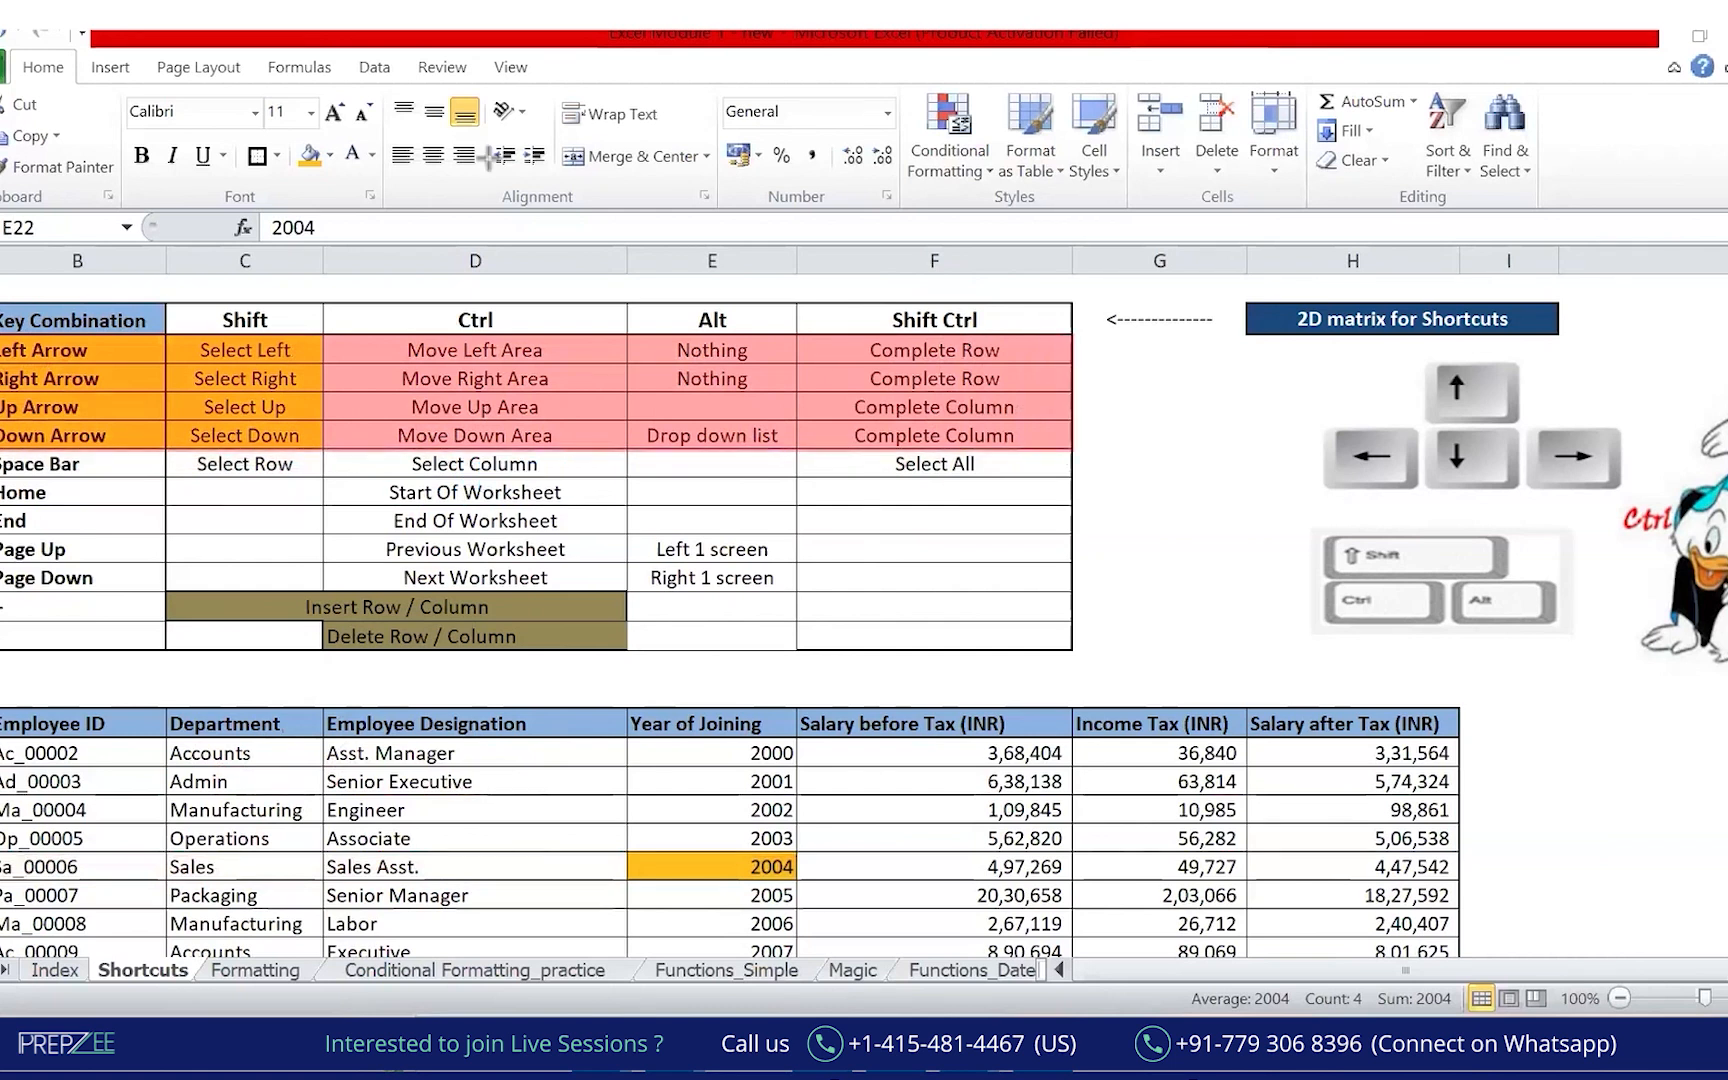
{"action": "mouse_move", "coordinate": [1145, 468]}
{"action": "left_mouse_down"}
{"action": "mouse_move", "coordinate": [1112, 508]}
{"action": "mouse_move", "coordinate": [1258, 478]}
{"action": "left_mouse_up"}
{"action": "left_click", "coordinate": [1263, 455]}
{"action": "left_click_drag", "start_coordinate": [1100, 537], "coordinate": [1275, 520]}
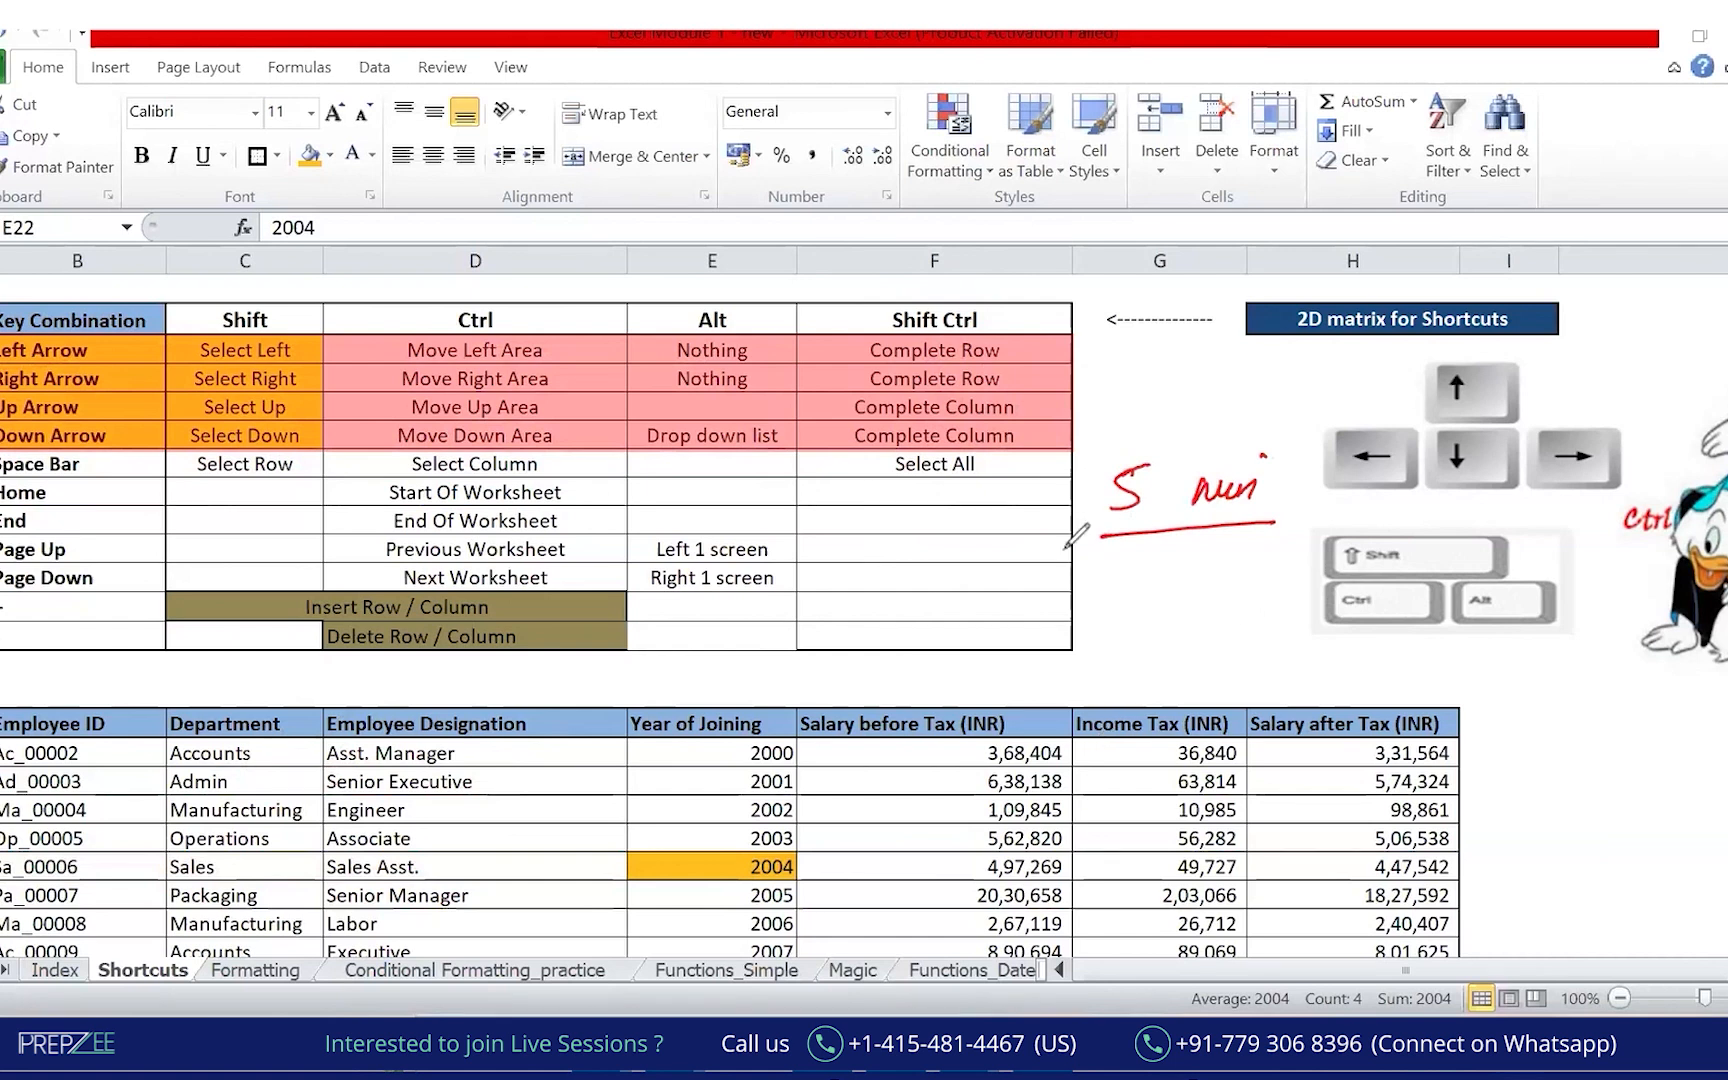
{"action": "left_click_drag", "start_coordinate": [756, 312], "coordinate": [691, 378]}
{"action": "mouse_move", "coordinate": [690, 325]}
{"action": "left_mouse_down"}
{"action": "mouse_move", "coordinate": [743, 402]}
{"action": "mouse_move", "coordinate": [706, 443]}
{"action": "left_mouse_up"}
{"action": "left_click_drag", "start_coordinate": [700, 402], "coordinate": [769, 463]}
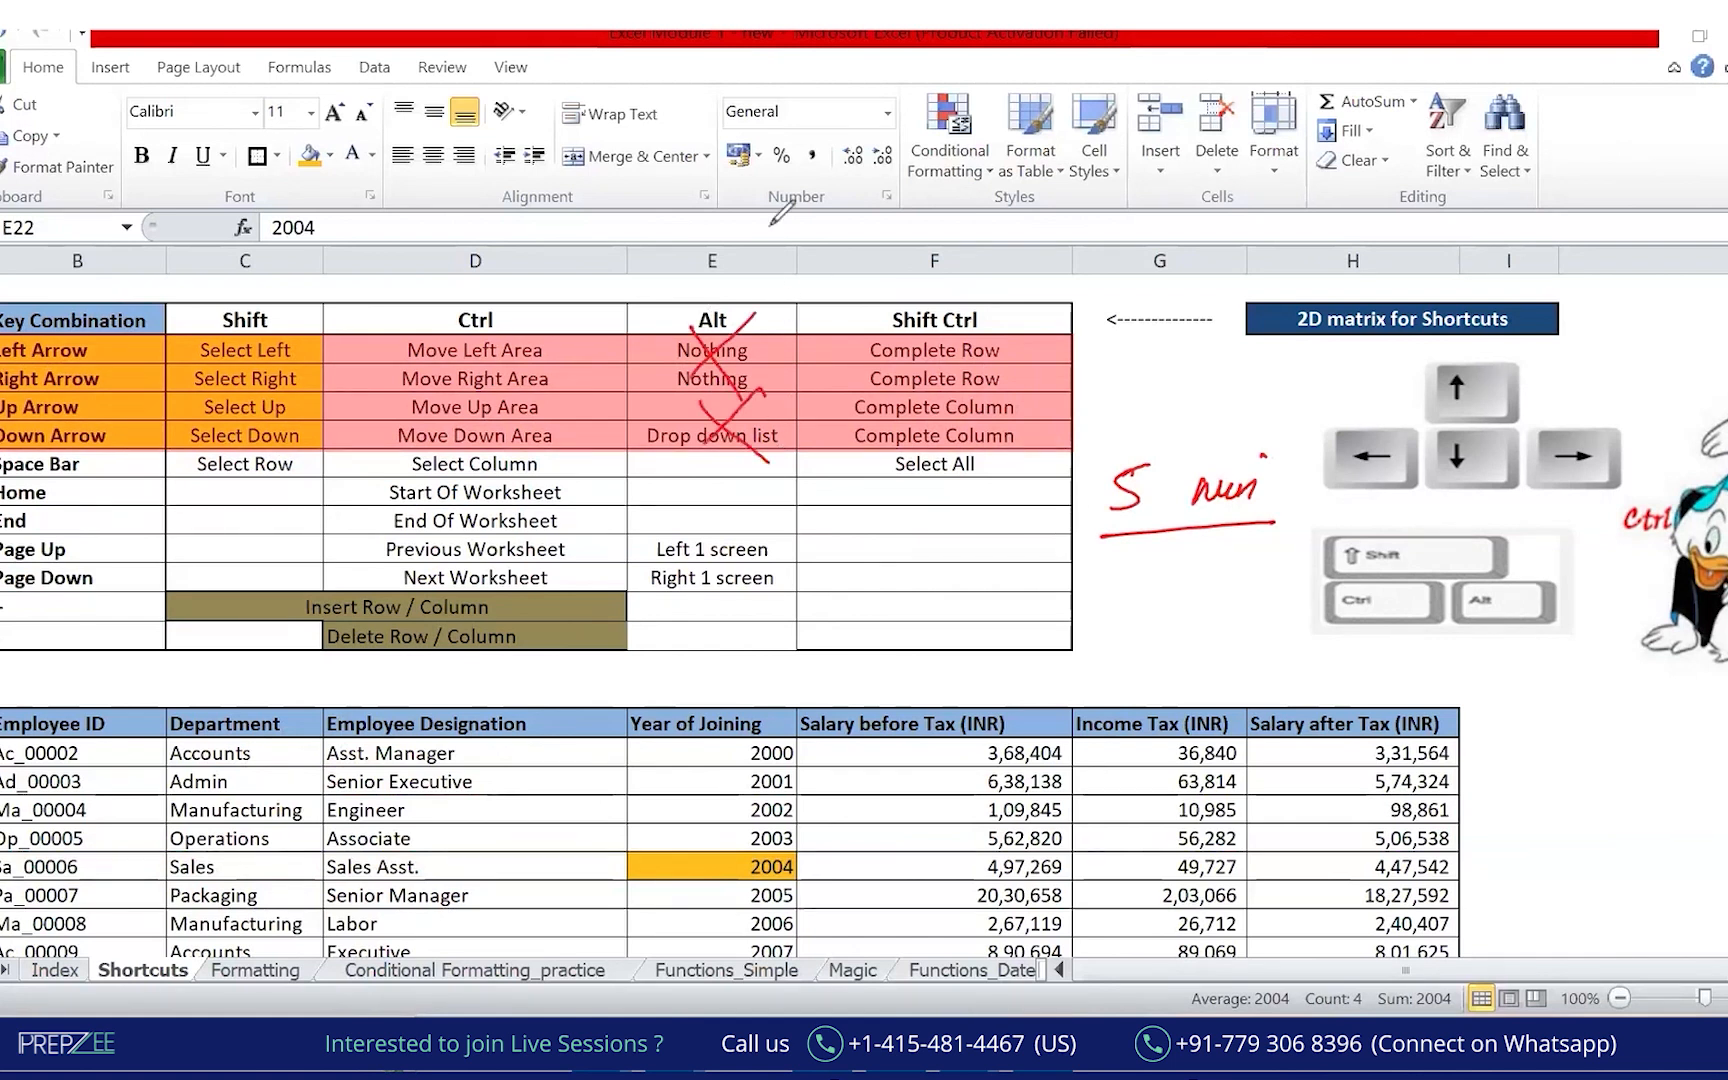
{"action": "mouse_move", "coordinate": [660, 264]}
{"action": "left_mouse_down"}
{"action": "mouse_move", "coordinate": [782, 496]}
{"action": "mouse_move", "coordinate": [797, 446]}
{"action": "left_mouse_up"}
{"action": "left_click", "coordinate": [393, 153]}
{"action": "left_click", "coordinate": [941, 573]}
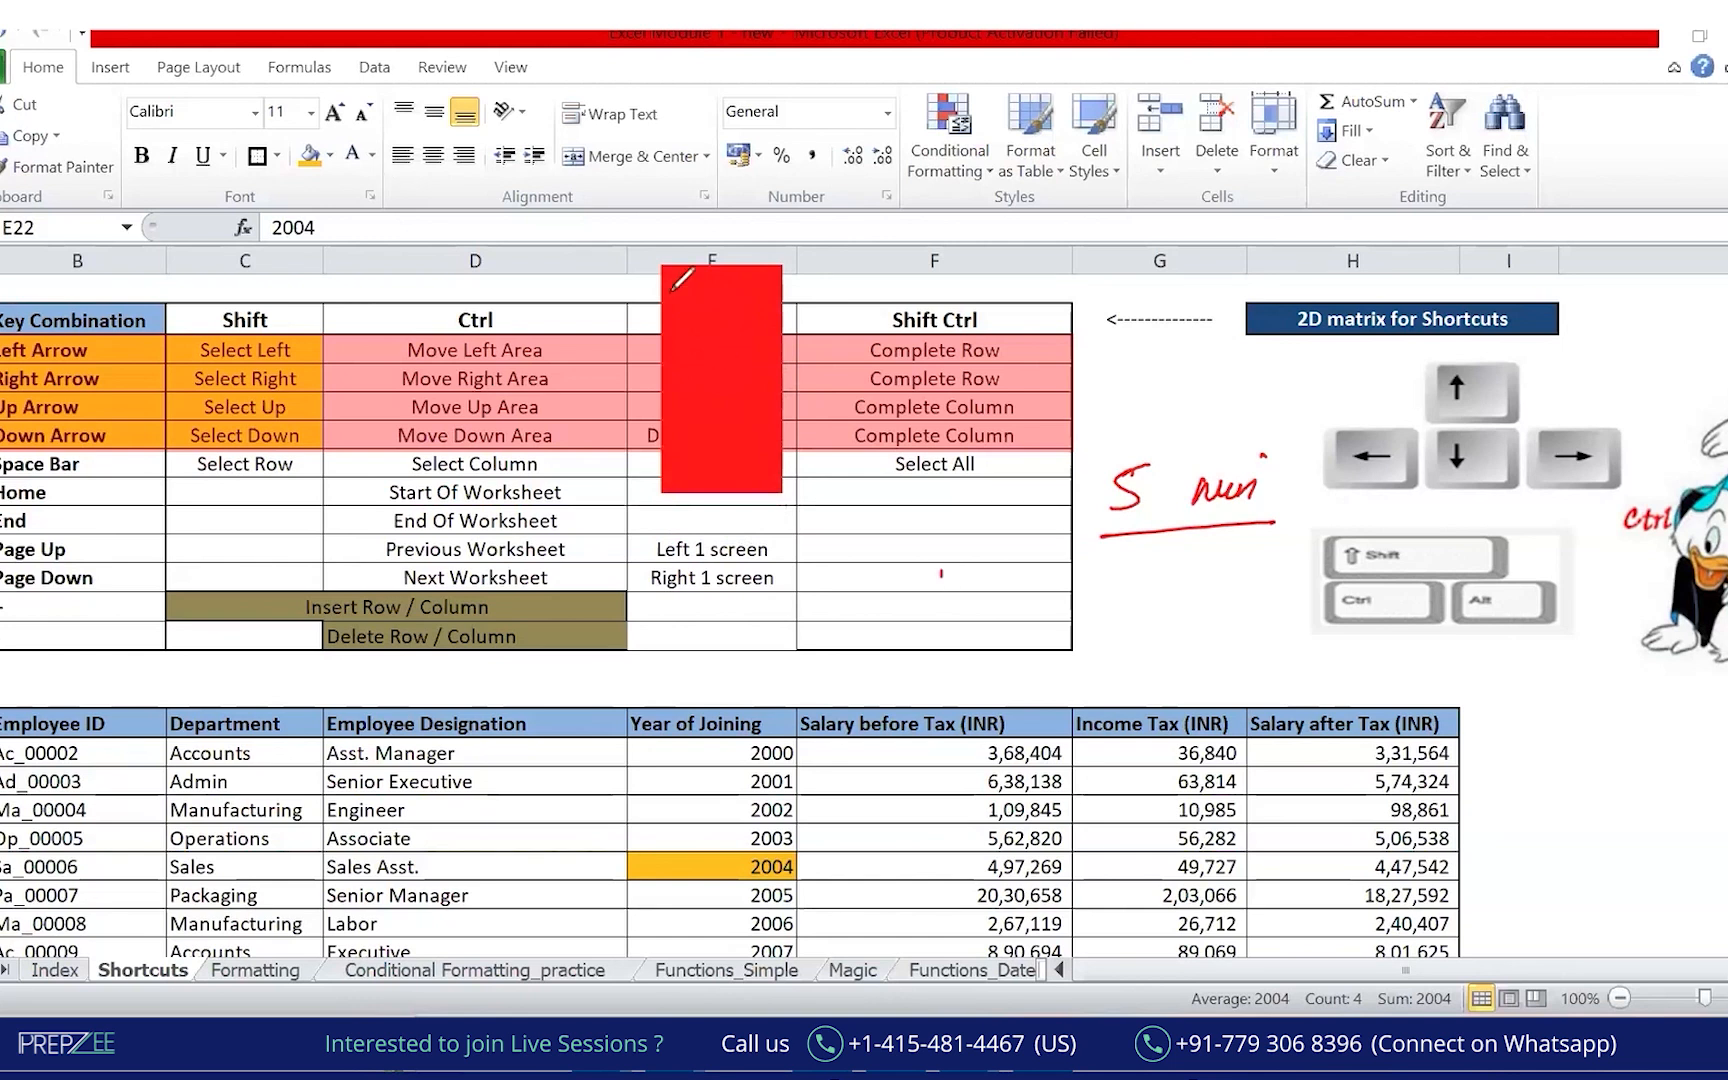
{"action": "left_click_drag", "start_coordinate": [221, 279], "coordinate": [323, 241]}
{"action": "left_click_drag", "start_coordinate": [443, 290], "coordinate": [538, 258]}
{"action": "left_click_drag", "start_coordinate": [933, 282], "coordinate": [1013, 267]}
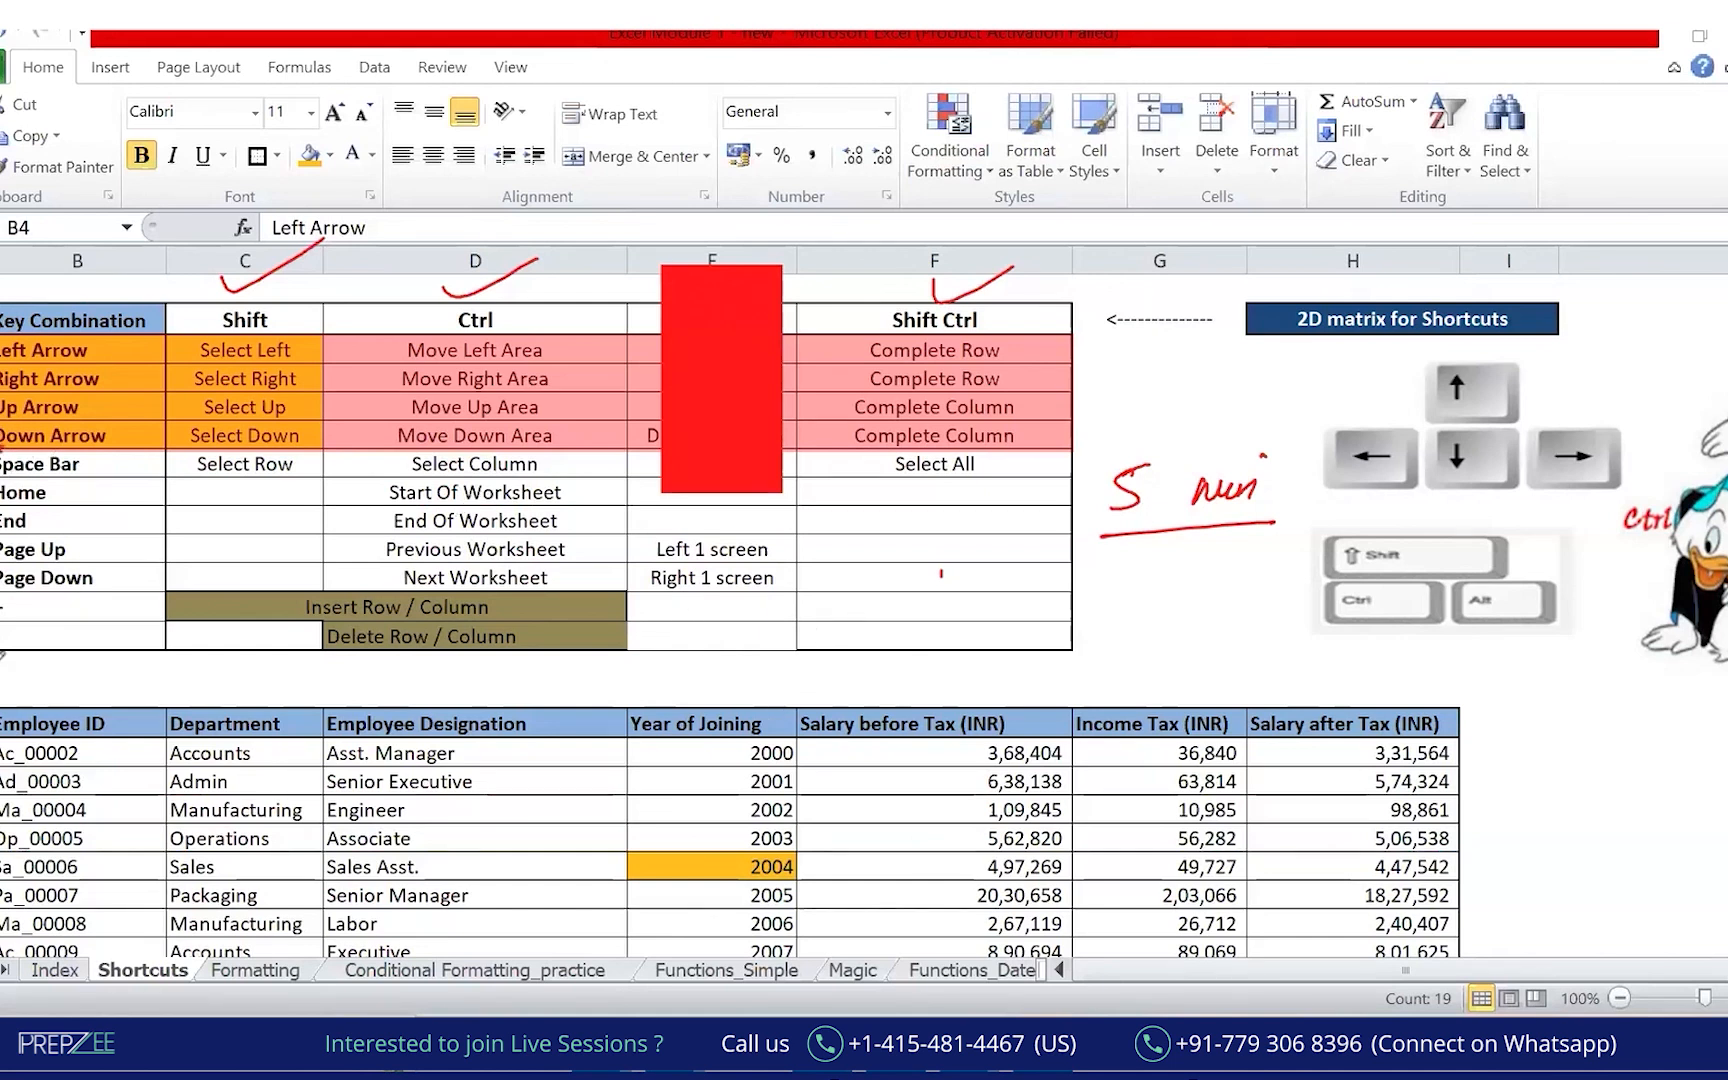
{"action": "left_click_drag", "start_coordinate": [112, 590], "coordinate": [22, 513]}
{"action": "left_click_drag", "start_coordinate": [95, 515], "coordinate": [60, 596]}
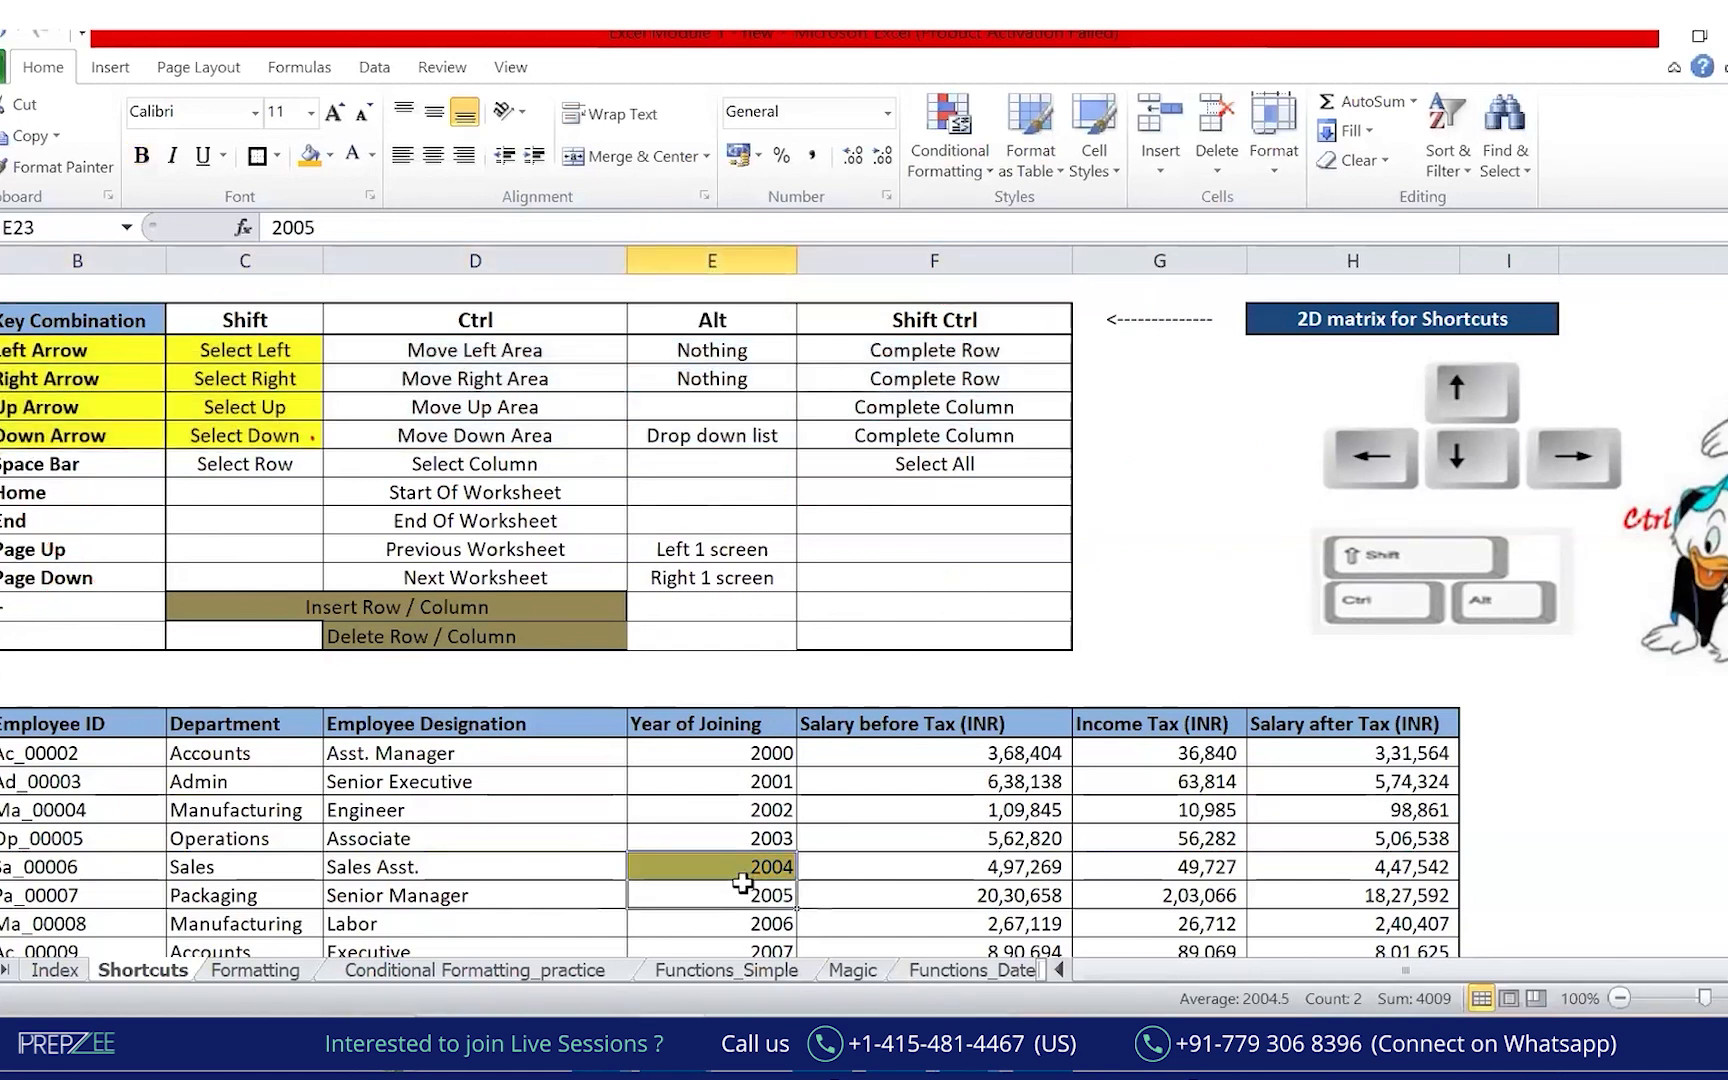
{"action": "left_click", "coordinate": [717, 868]}
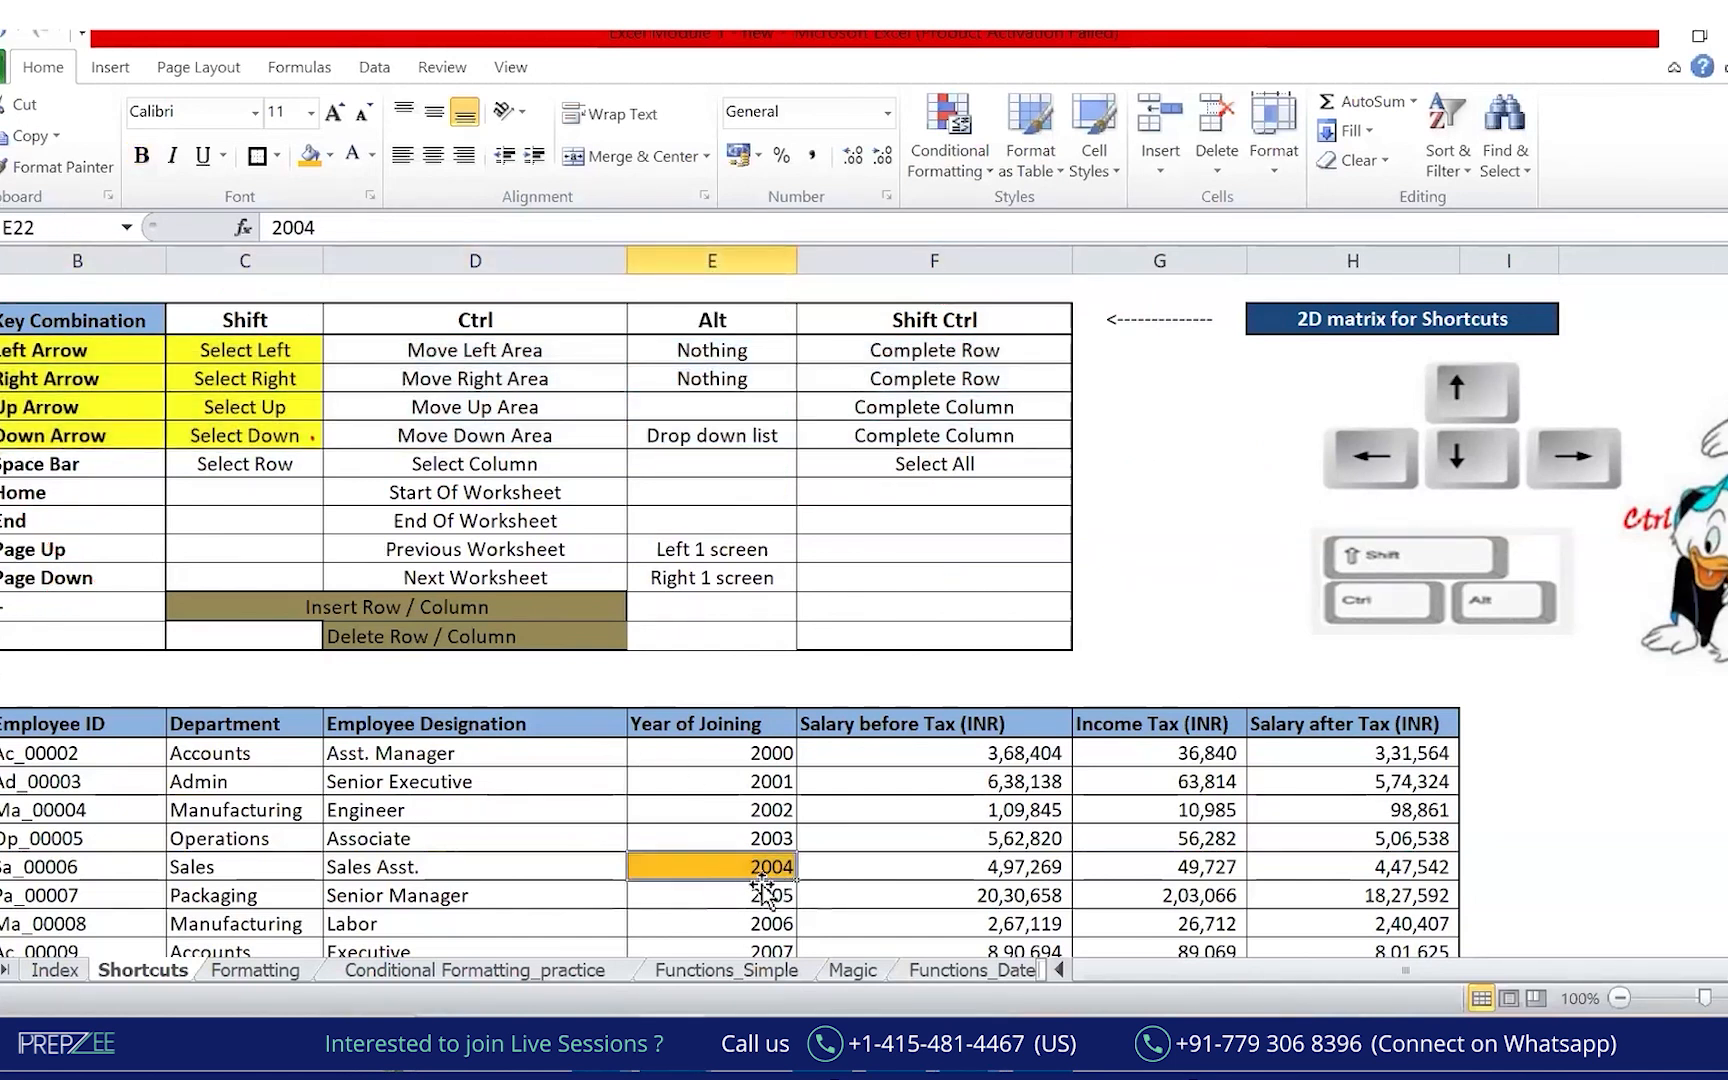
{"action": "left_click", "coordinate": [95, 466]}
{"action": "left_click", "coordinate": [252, 475]}
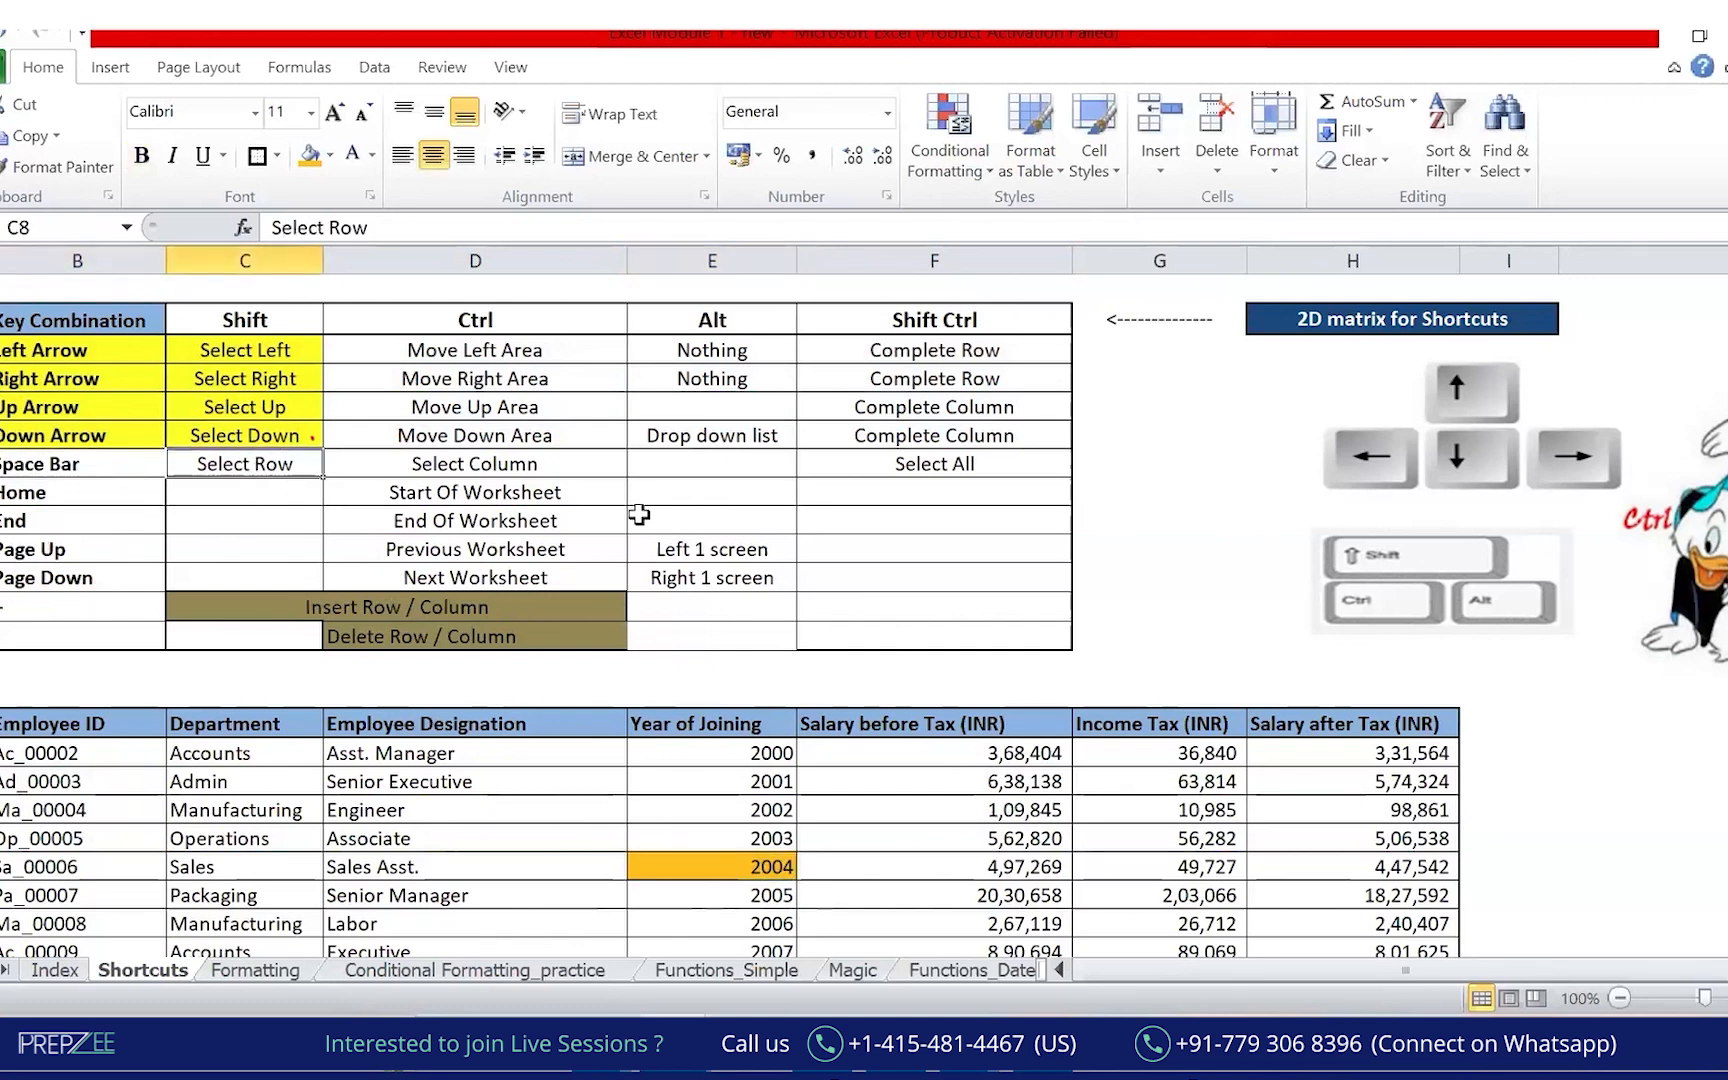
{"action": "left_click", "coordinate": [705, 862]}
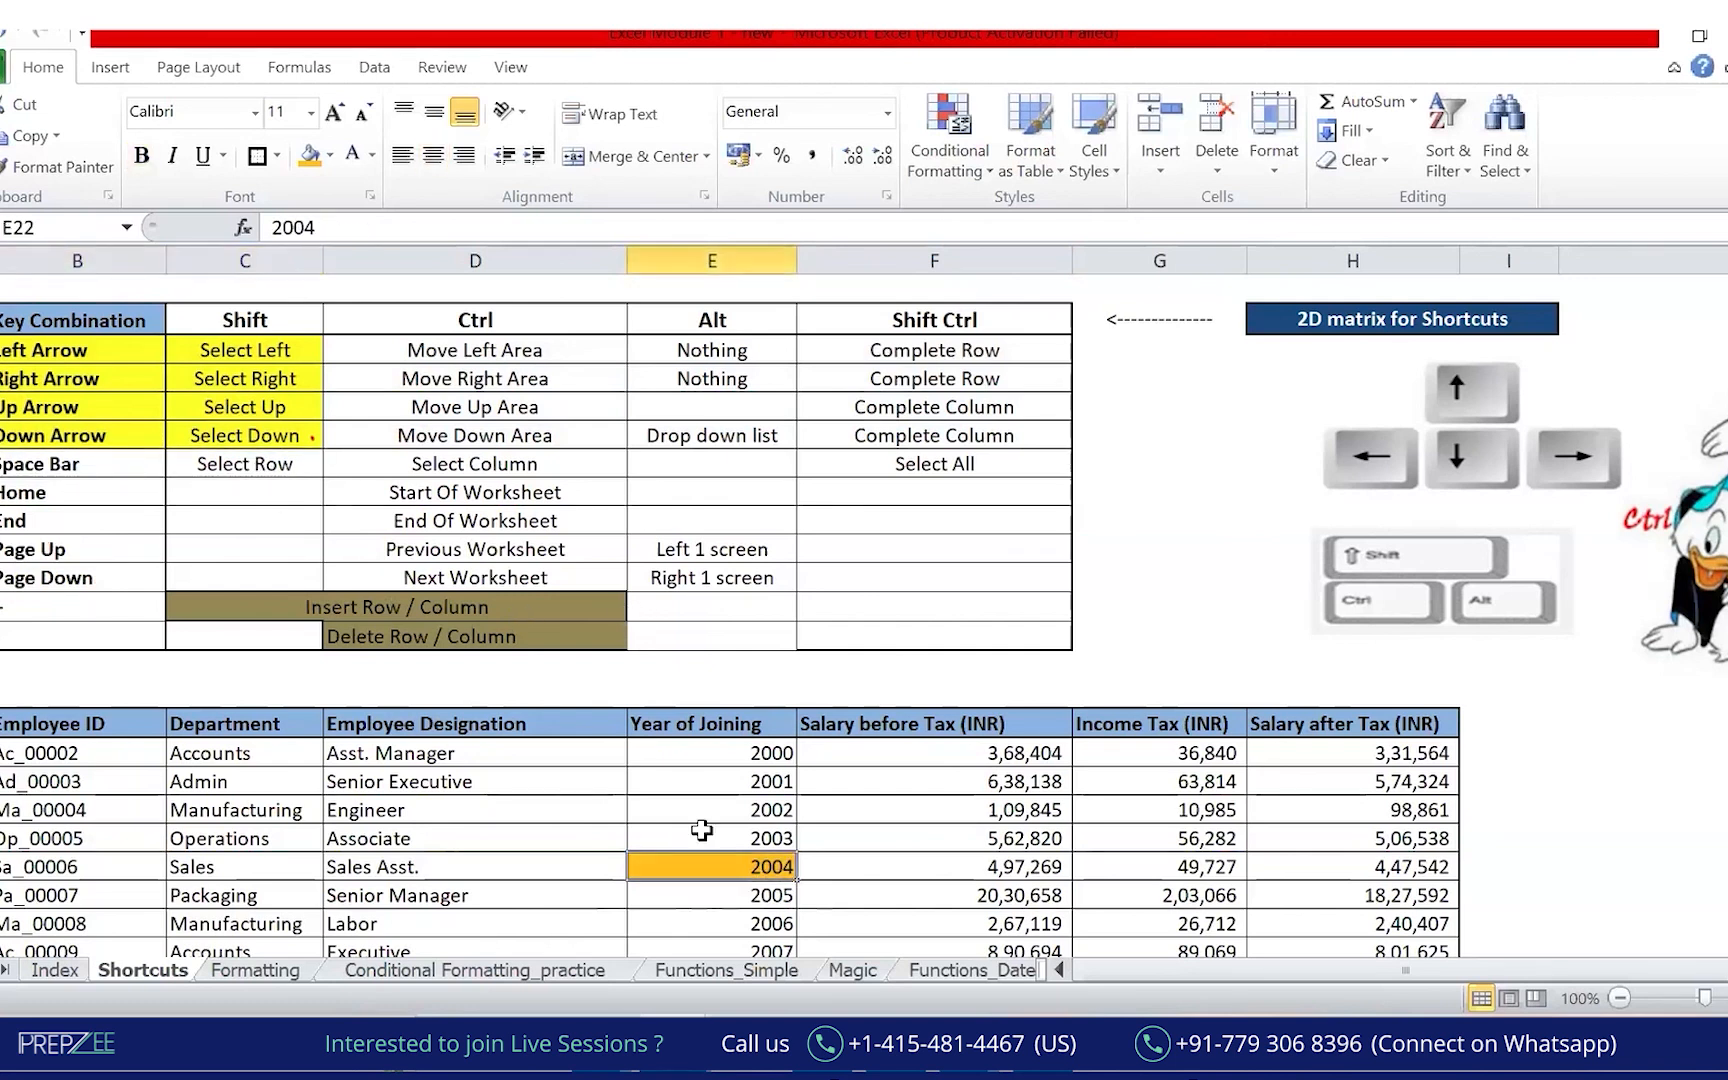
{"action": "key", "text": "shift+space"}
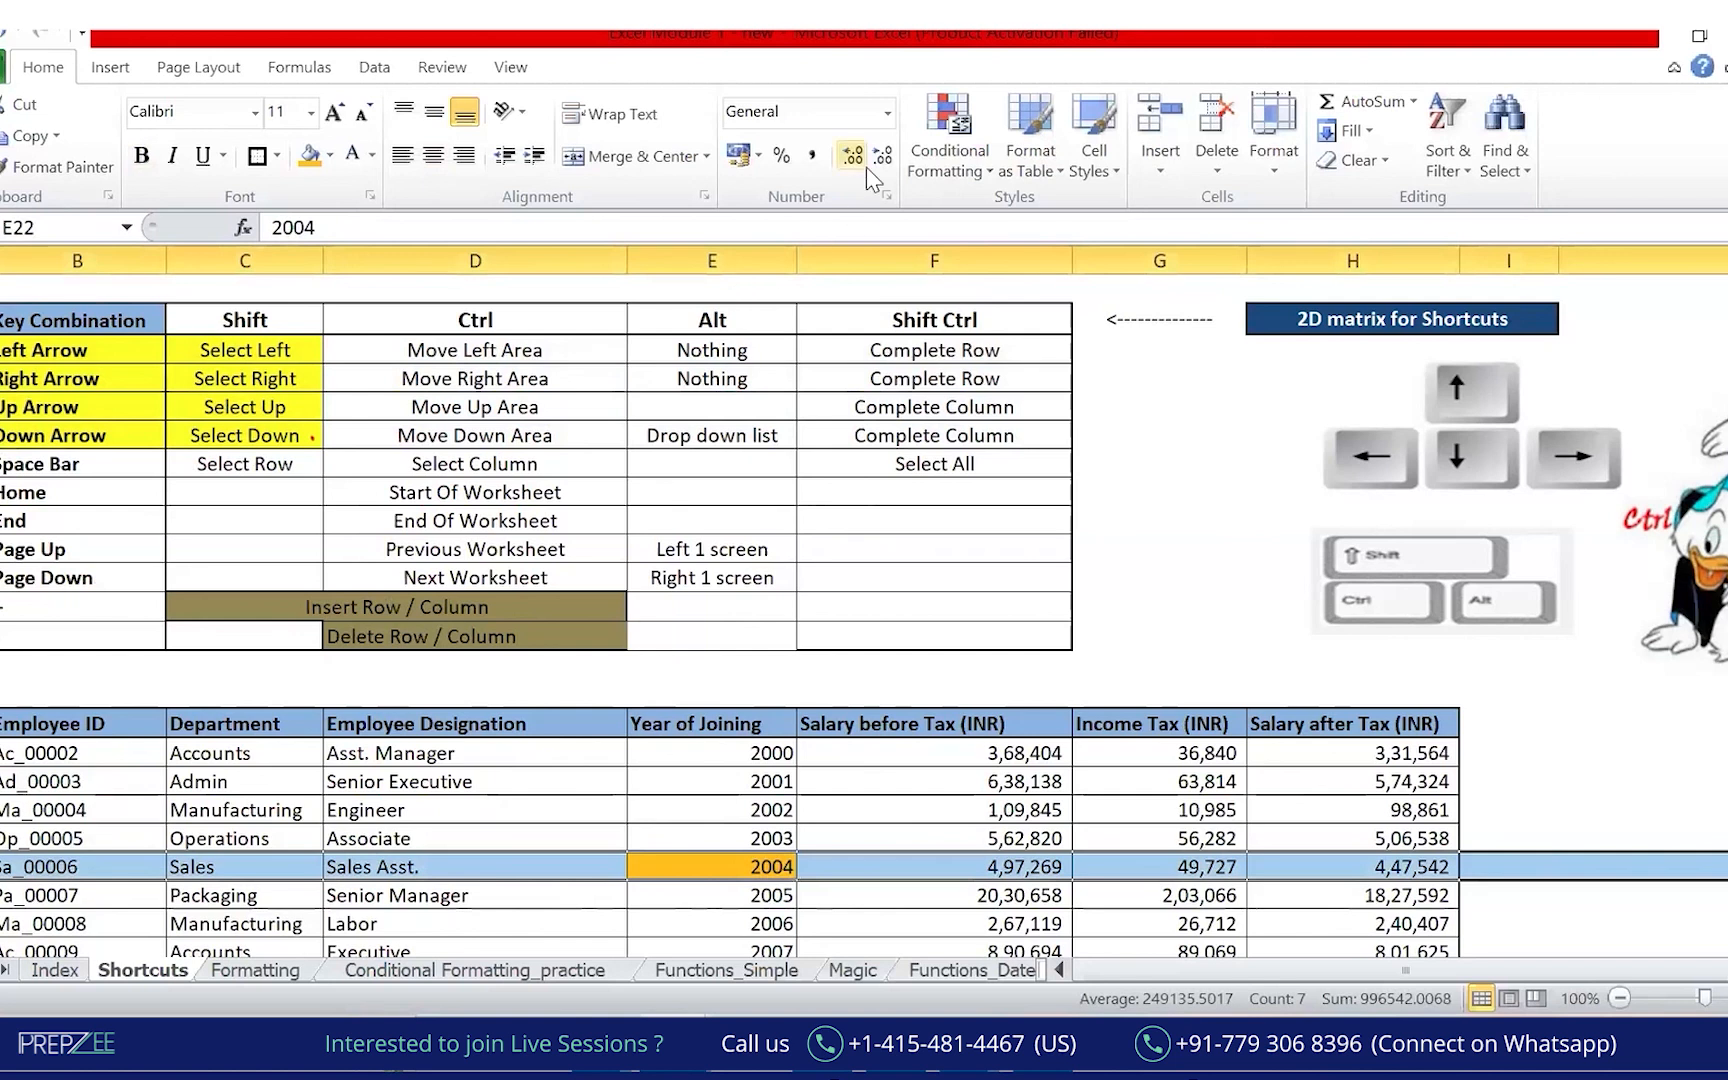
{"action": "left_click", "coordinate": [3, 862]}
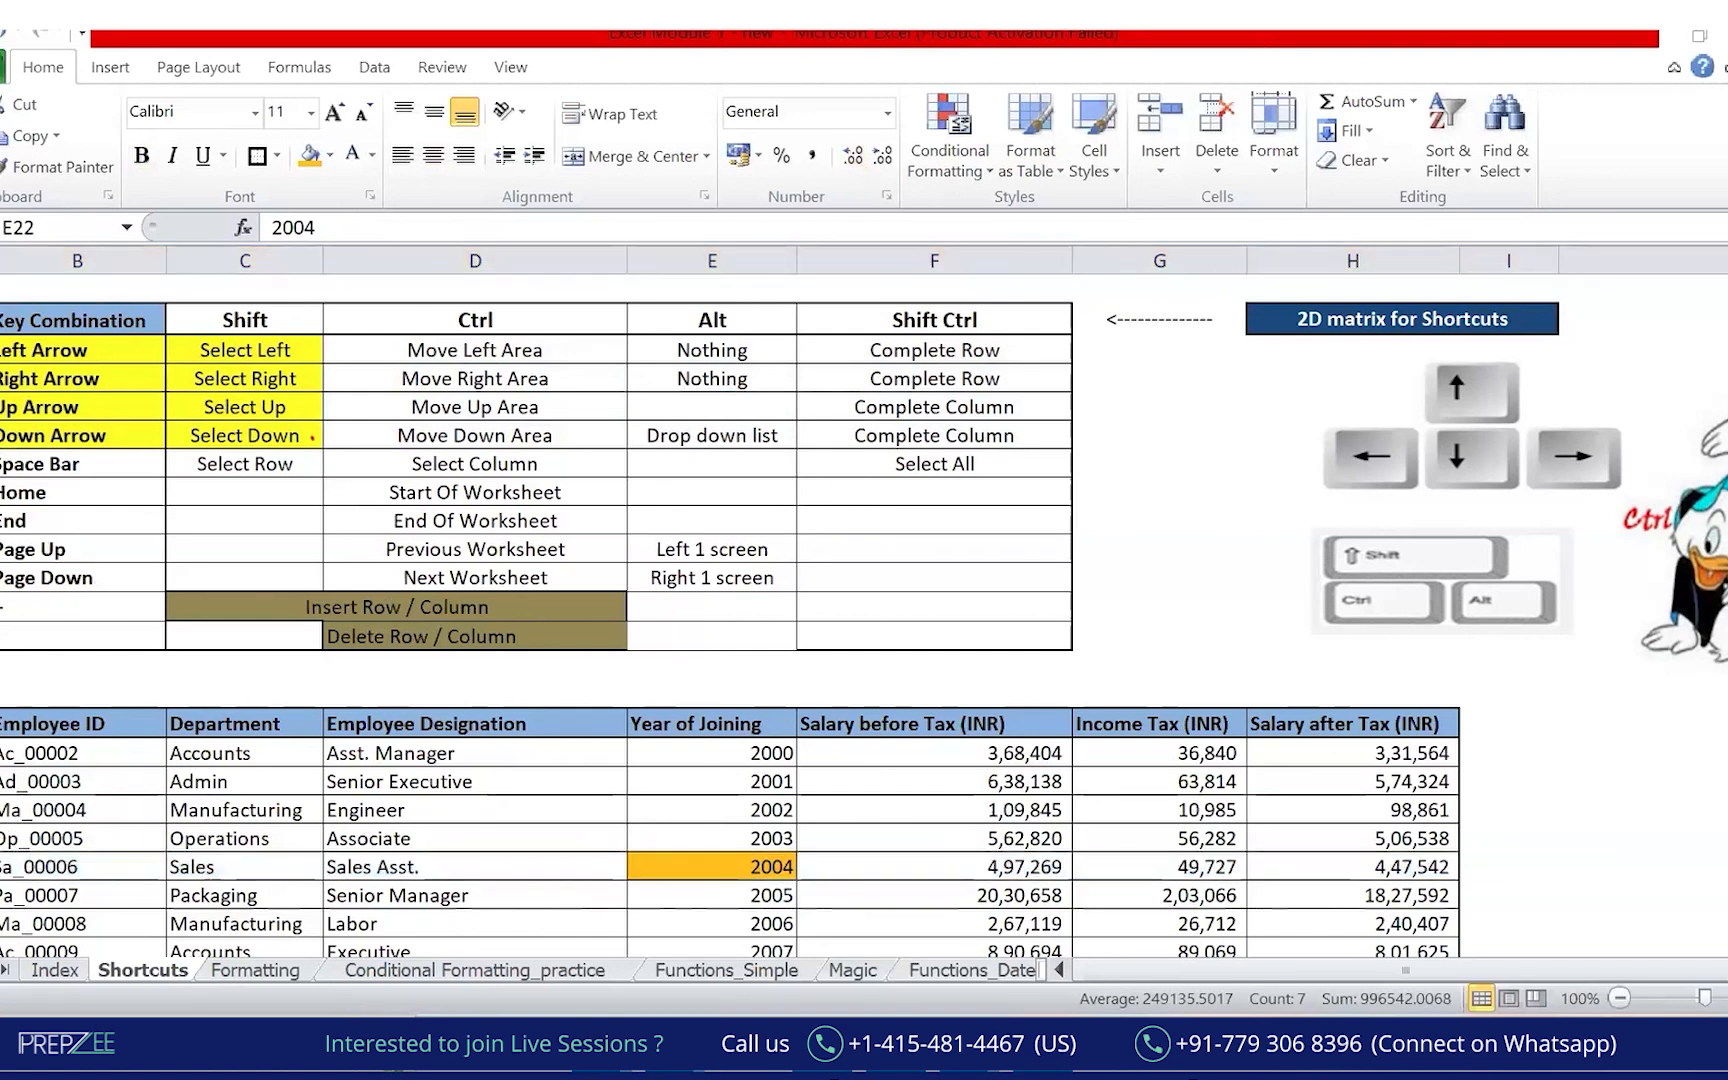
{"action": "left_click_drag", "start_coordinate": [2, 884], "coordinate": [850, 882]}
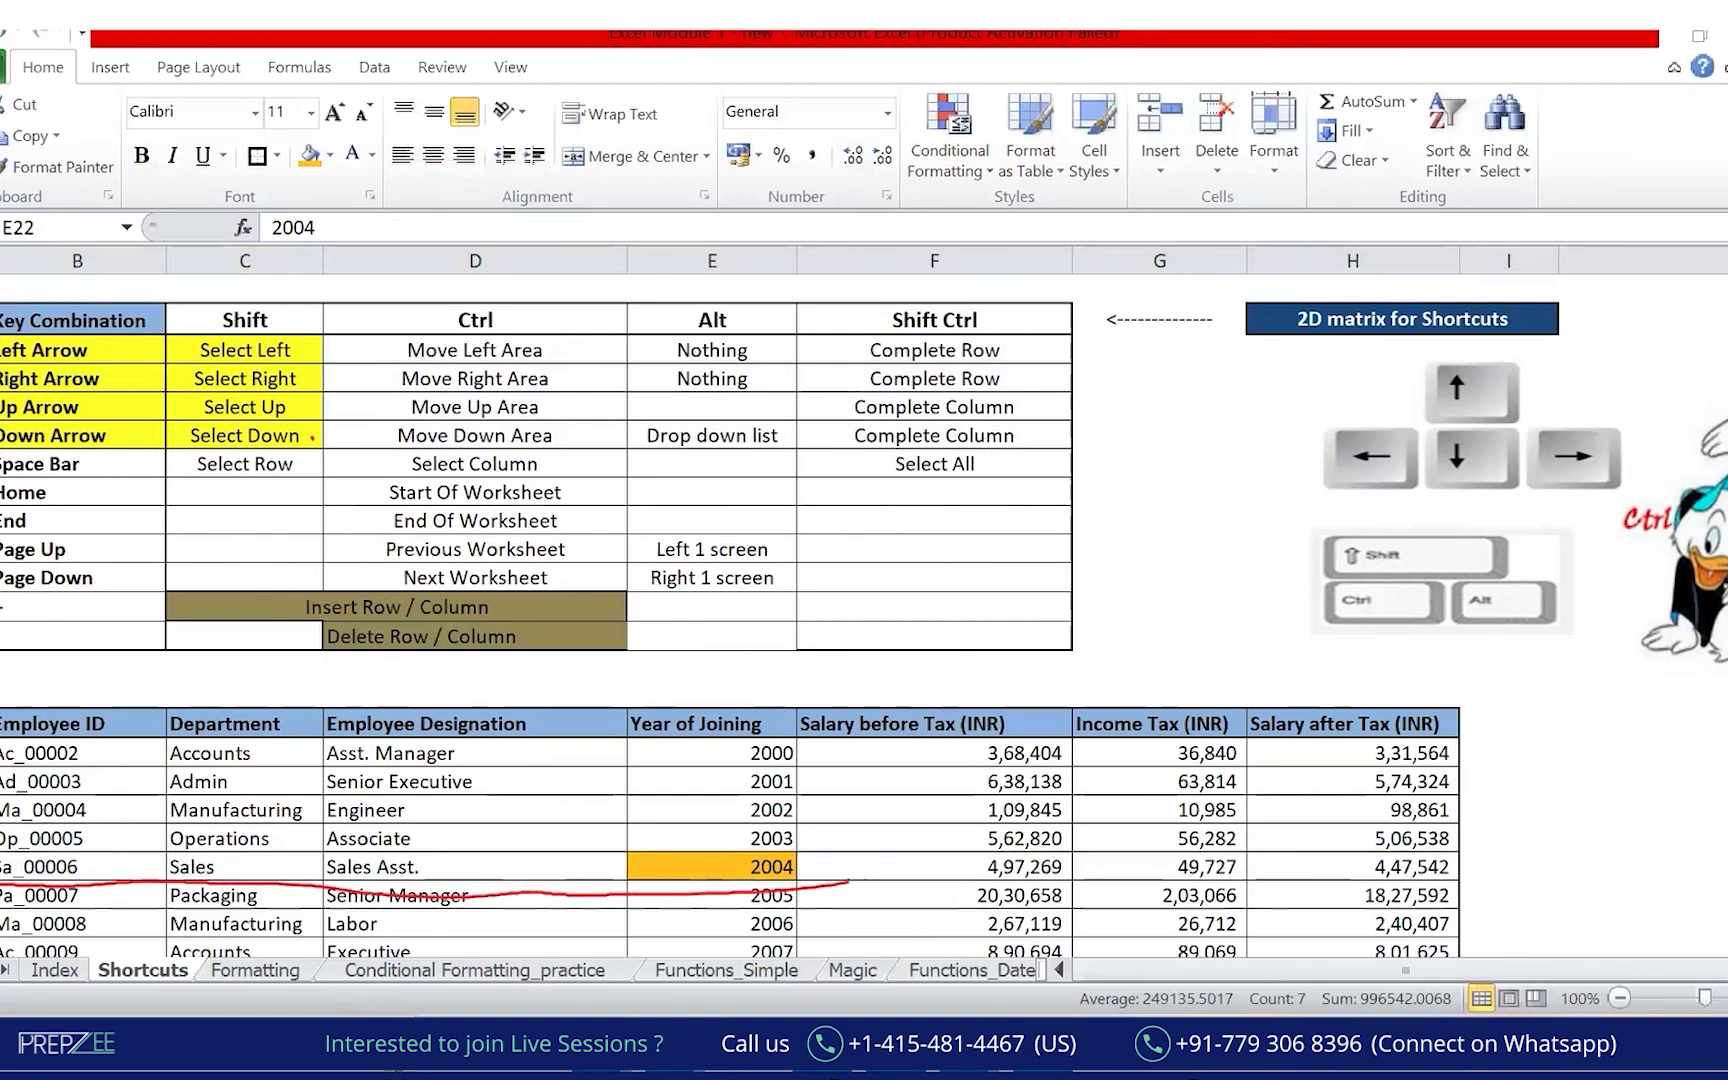
{"action": "left_click_drag", "start_coordinate": [0, 849], "coordinate": [1727, 881]}
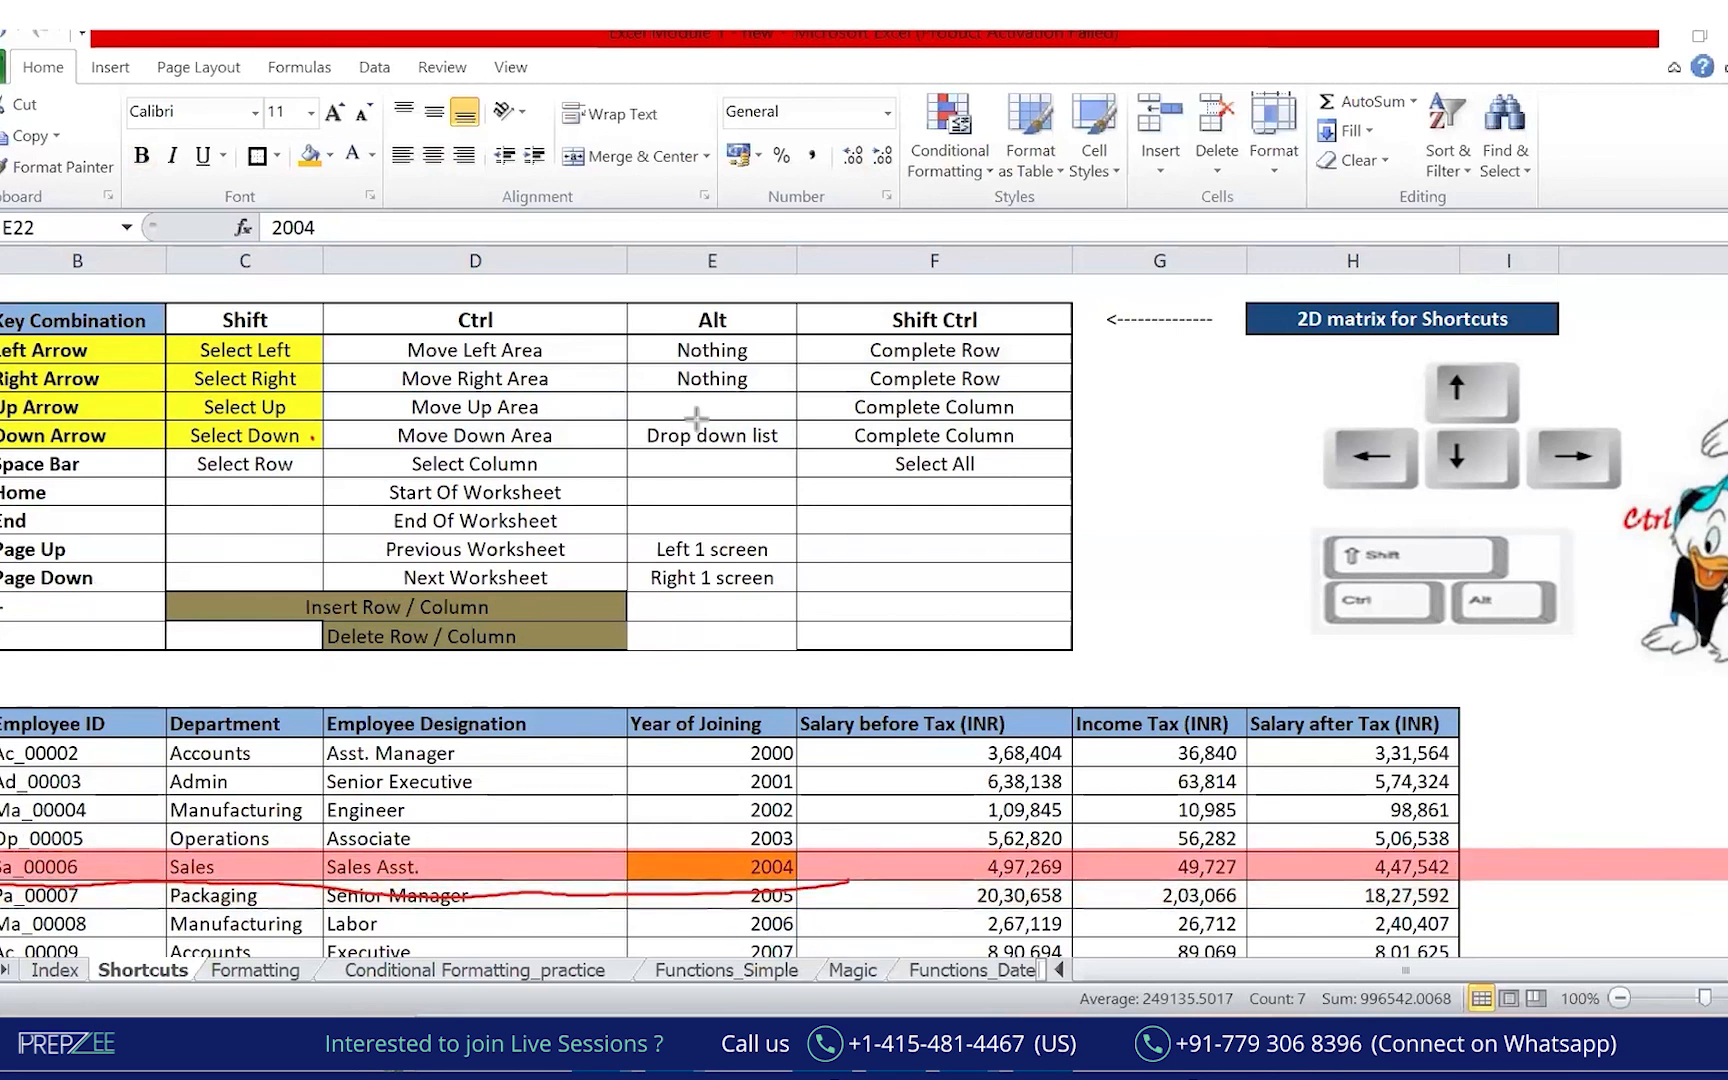
{"action": "left_click", "coordinate": [199, 261]}
{"action": "mouse_move", "coordinate": [27, 453]}
{"action": "left_mouse_down"}
{"action": "mouse_move", "coordinate": [4, 446]}
{"action": "mouse_move", "coordinate": [93, 443]}
{"action": "left_mouse_up"}
{"action": "left_click_drag", "start_coordinate": [272, 279], "coordinate": [280, 300]}
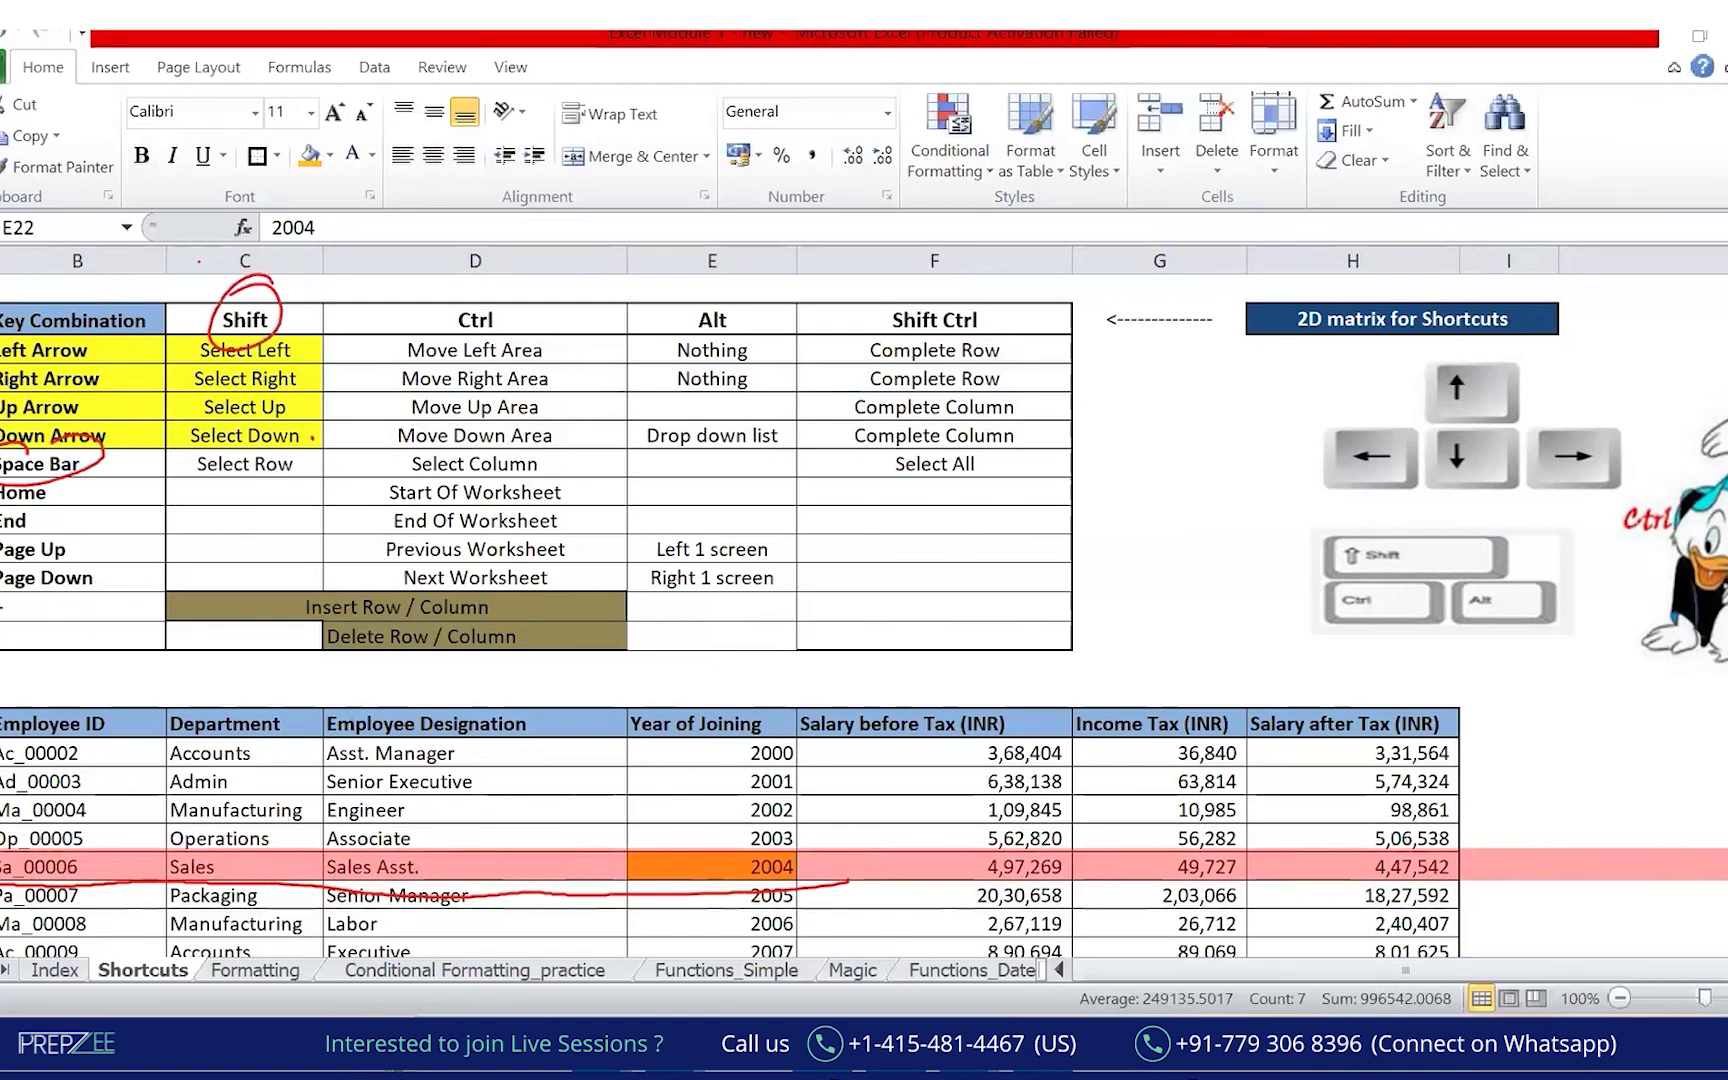
{"action": "left_click_drag", "start_coordinate": [286, 481], "coordinate": [298, 473]}
{"action": "mouse_move", "coordinate": [452, 292]}
{"action": "left_mouse_down"}
{"action": "mouse_move", "coordinate": [485, 340]}
{"action": "mouse_move", "coordinate": [497, 298]}
{"action": "left_mouse_up"}
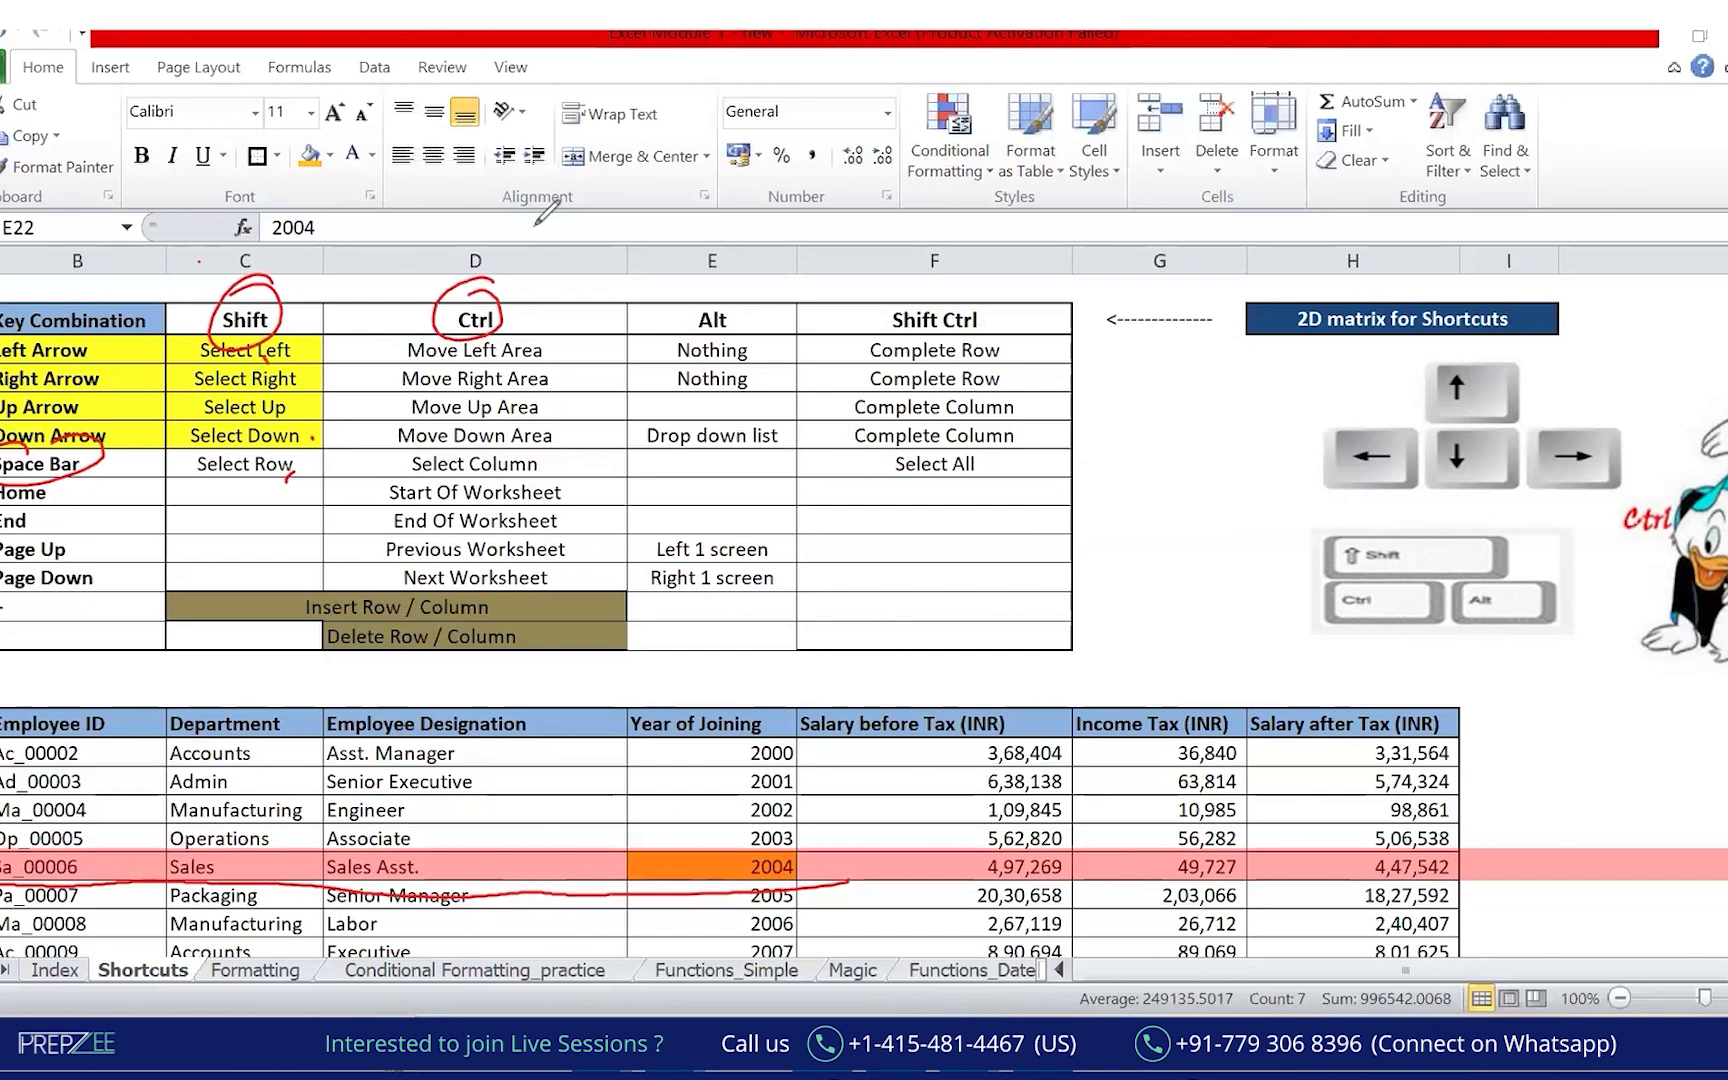
{"action": "left_click_drag", "start_coordinate": [285, 165], "coordinate": [631, 1006]}
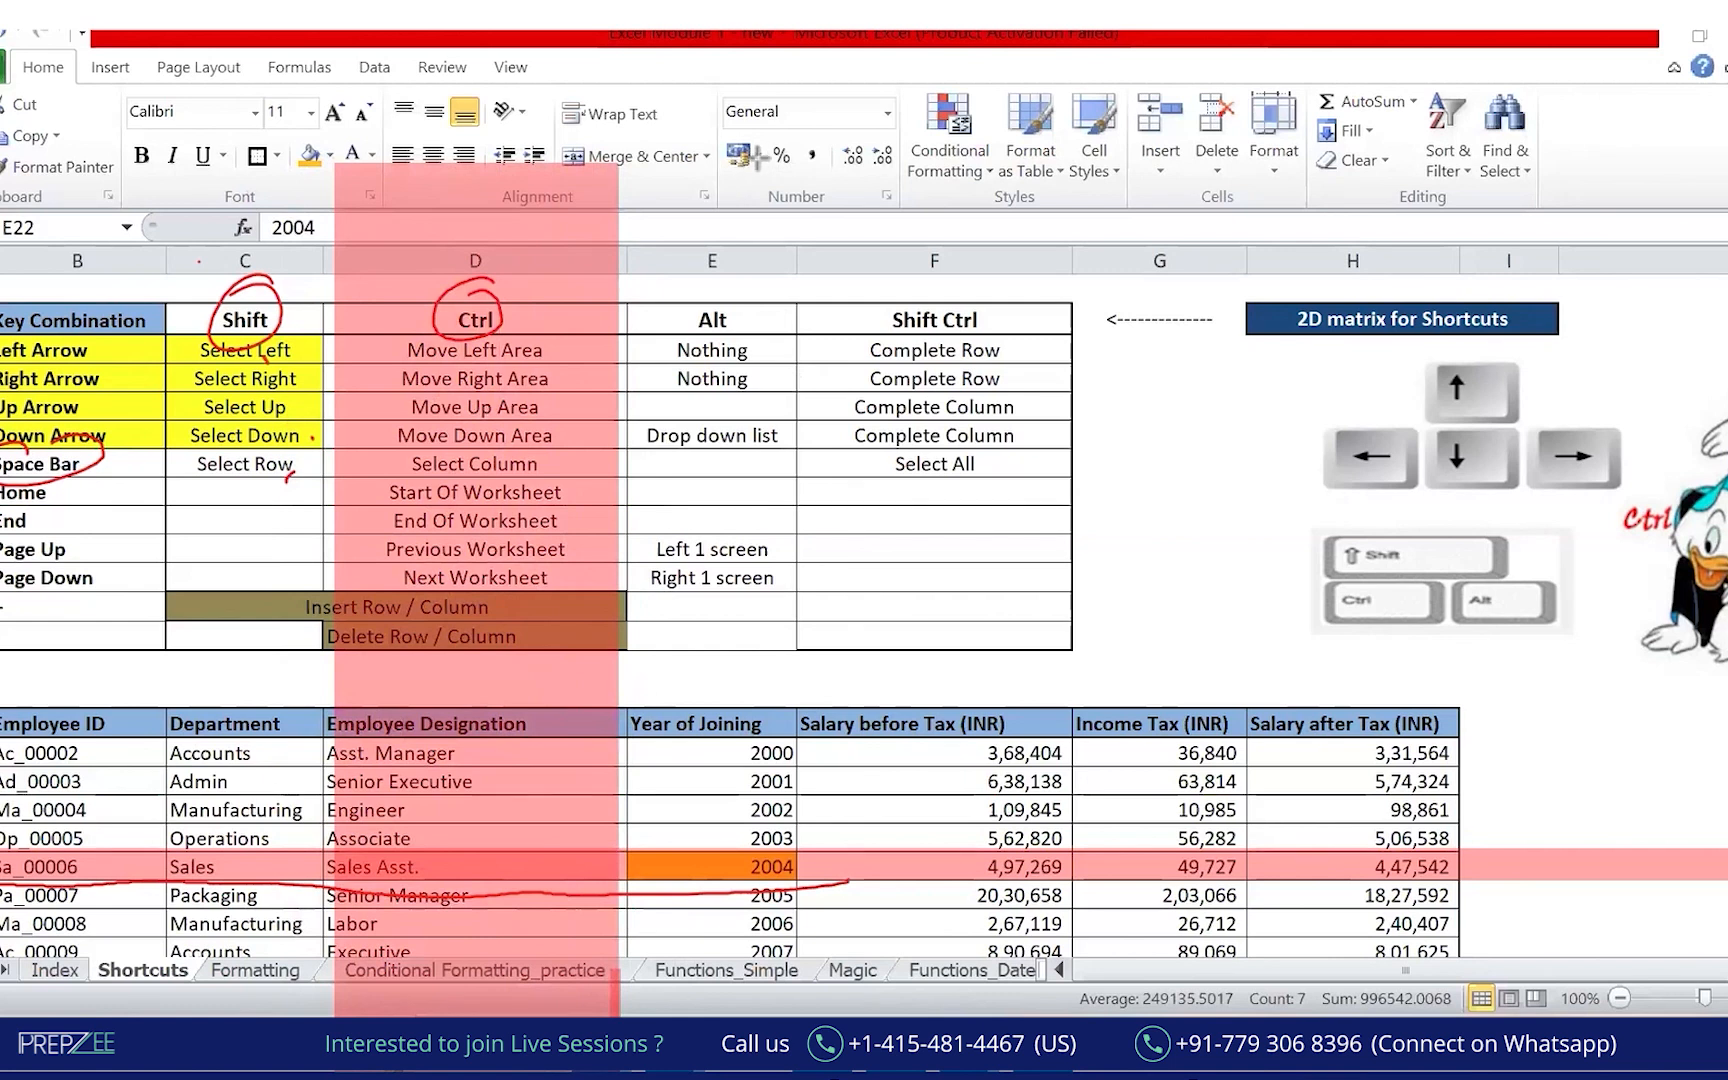
{"action": "key", "text": "Escape"}
{"action": "key", "text": "ctrl+a"}
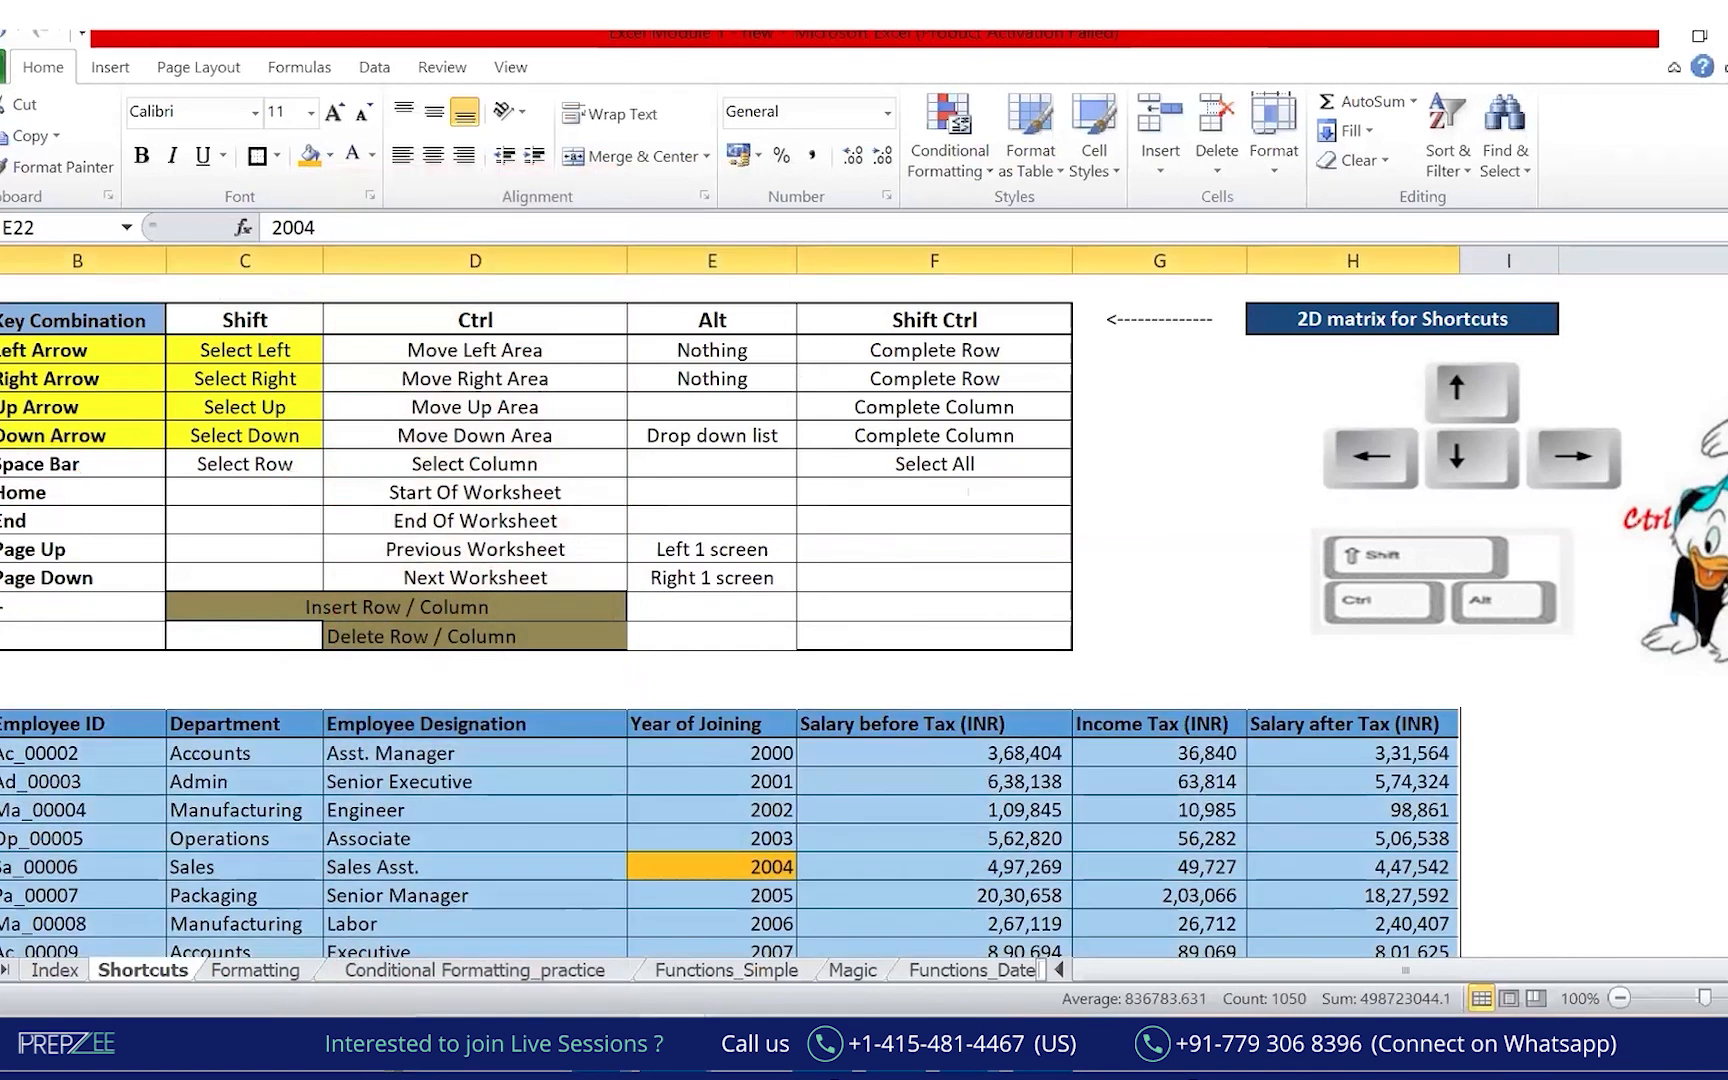
{"action": "scroll", "coordinate": [864, 615], "scroll_direction": "down", "scroll_amount": 5}
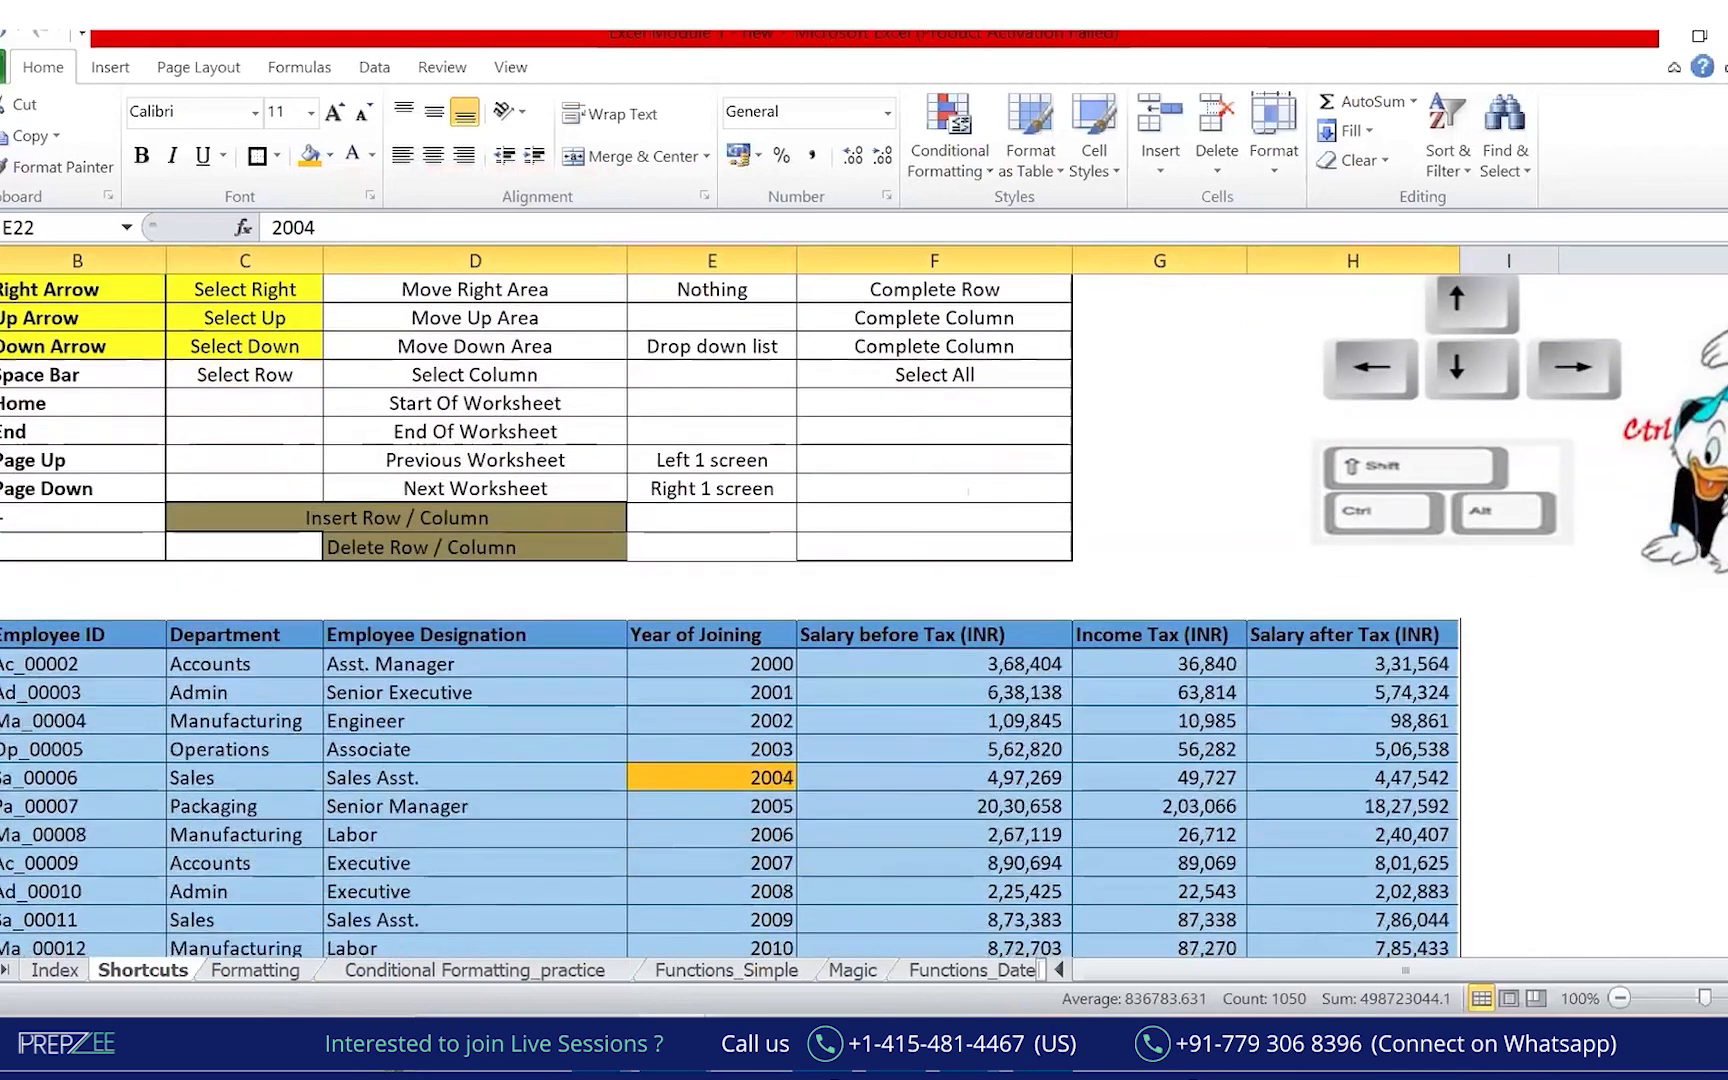
{"action": "scroll", "coordinate": [1156, 799], "scroll_direction": "down", "scroll_amount": 9}
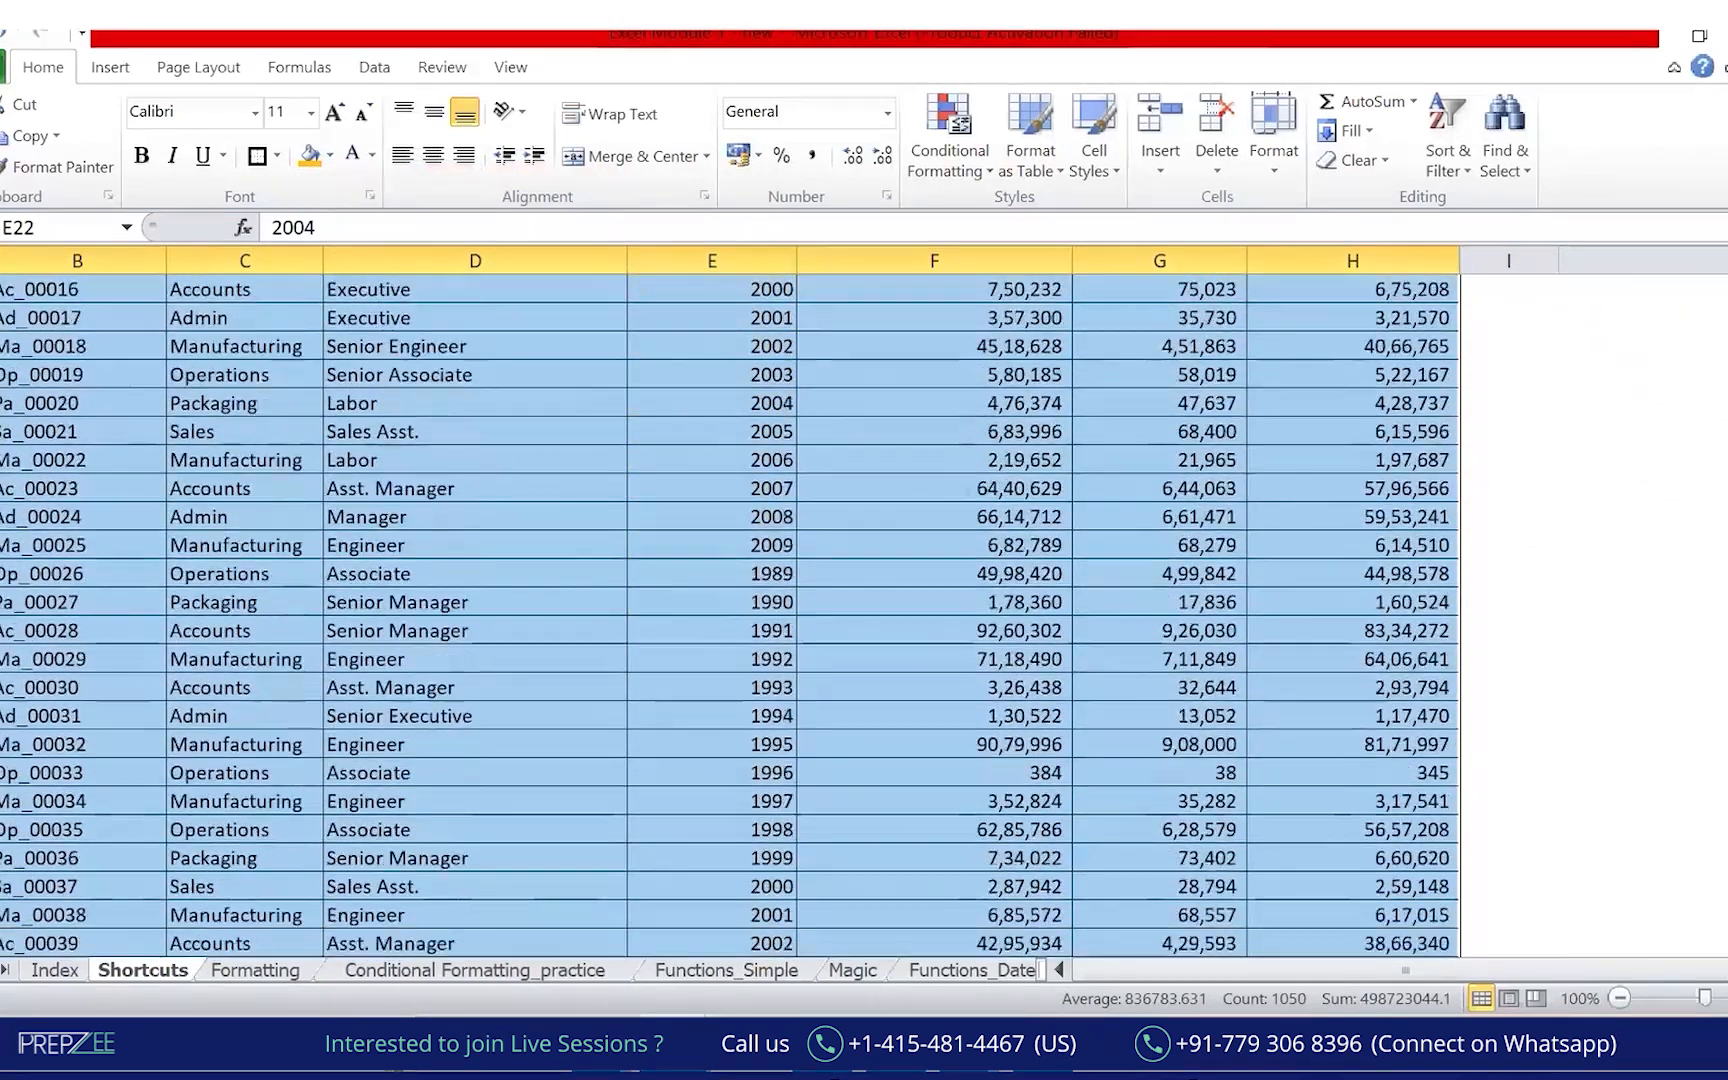
{"action": "left_click", "coordinate": [1156, 800]}
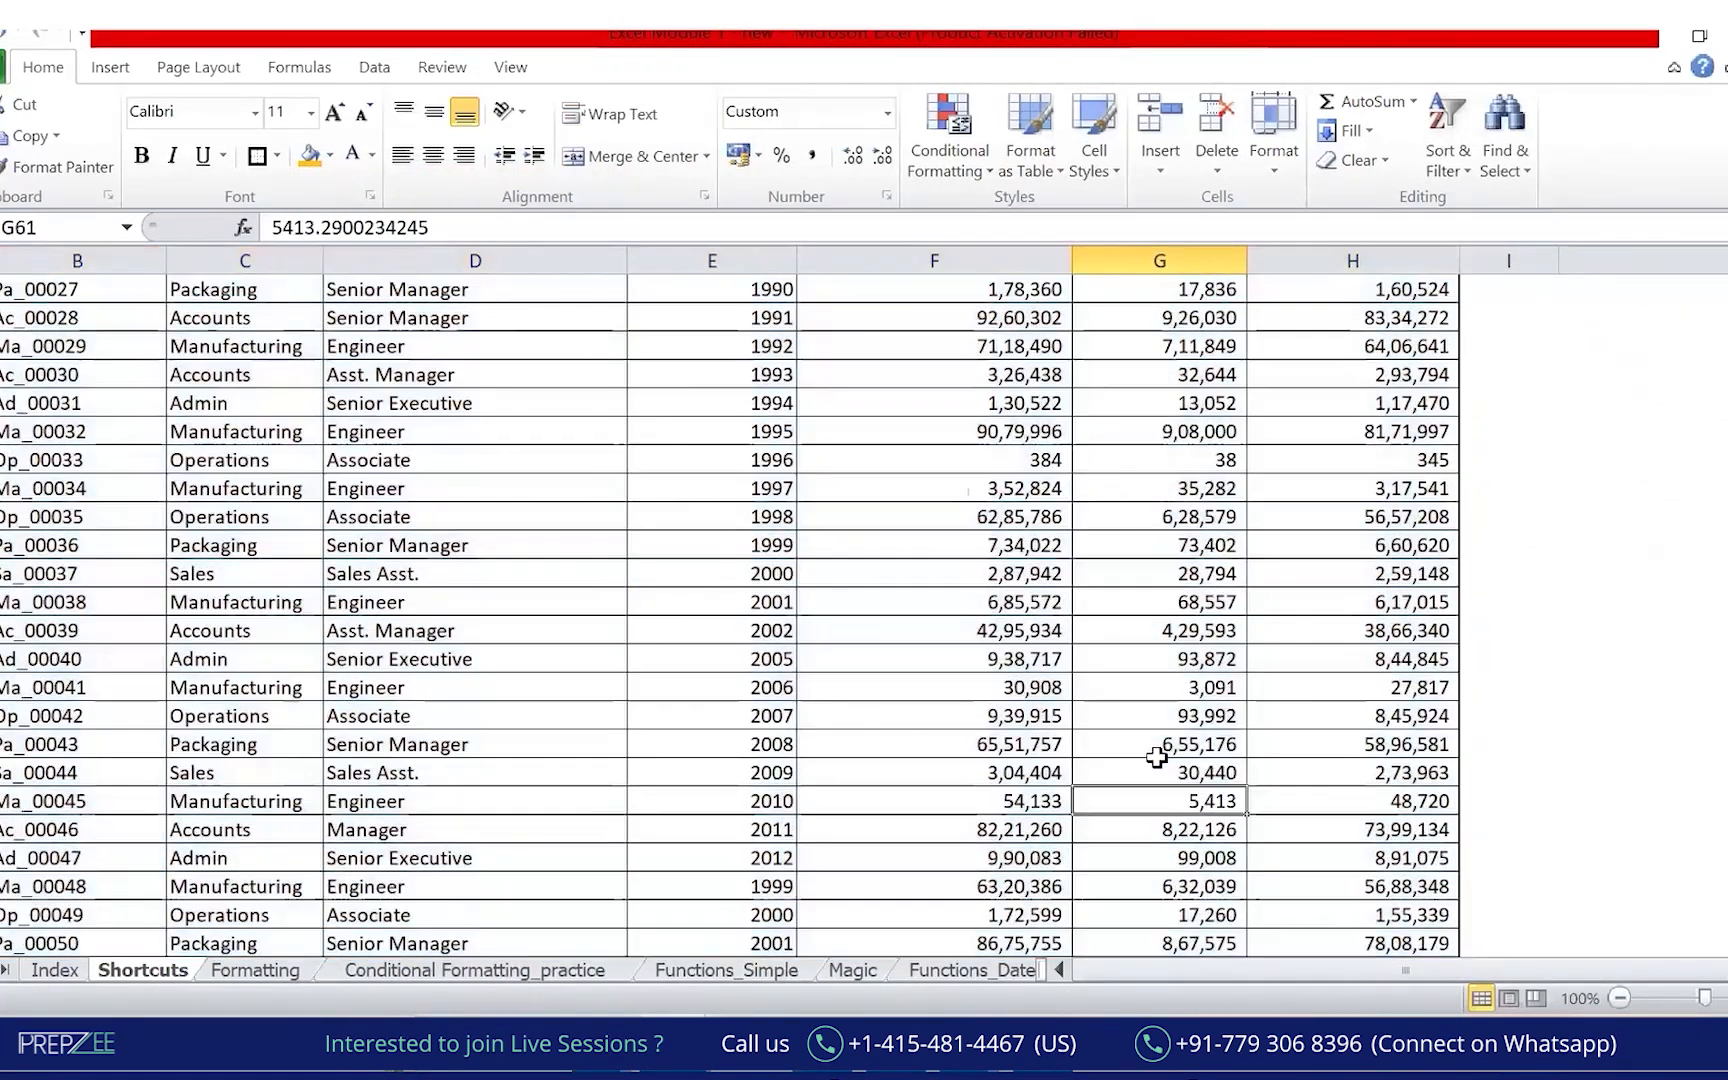
{"action": "key", "text": "ctrl+Up"}
{"action": "key", "text": "ctrl+Up"}
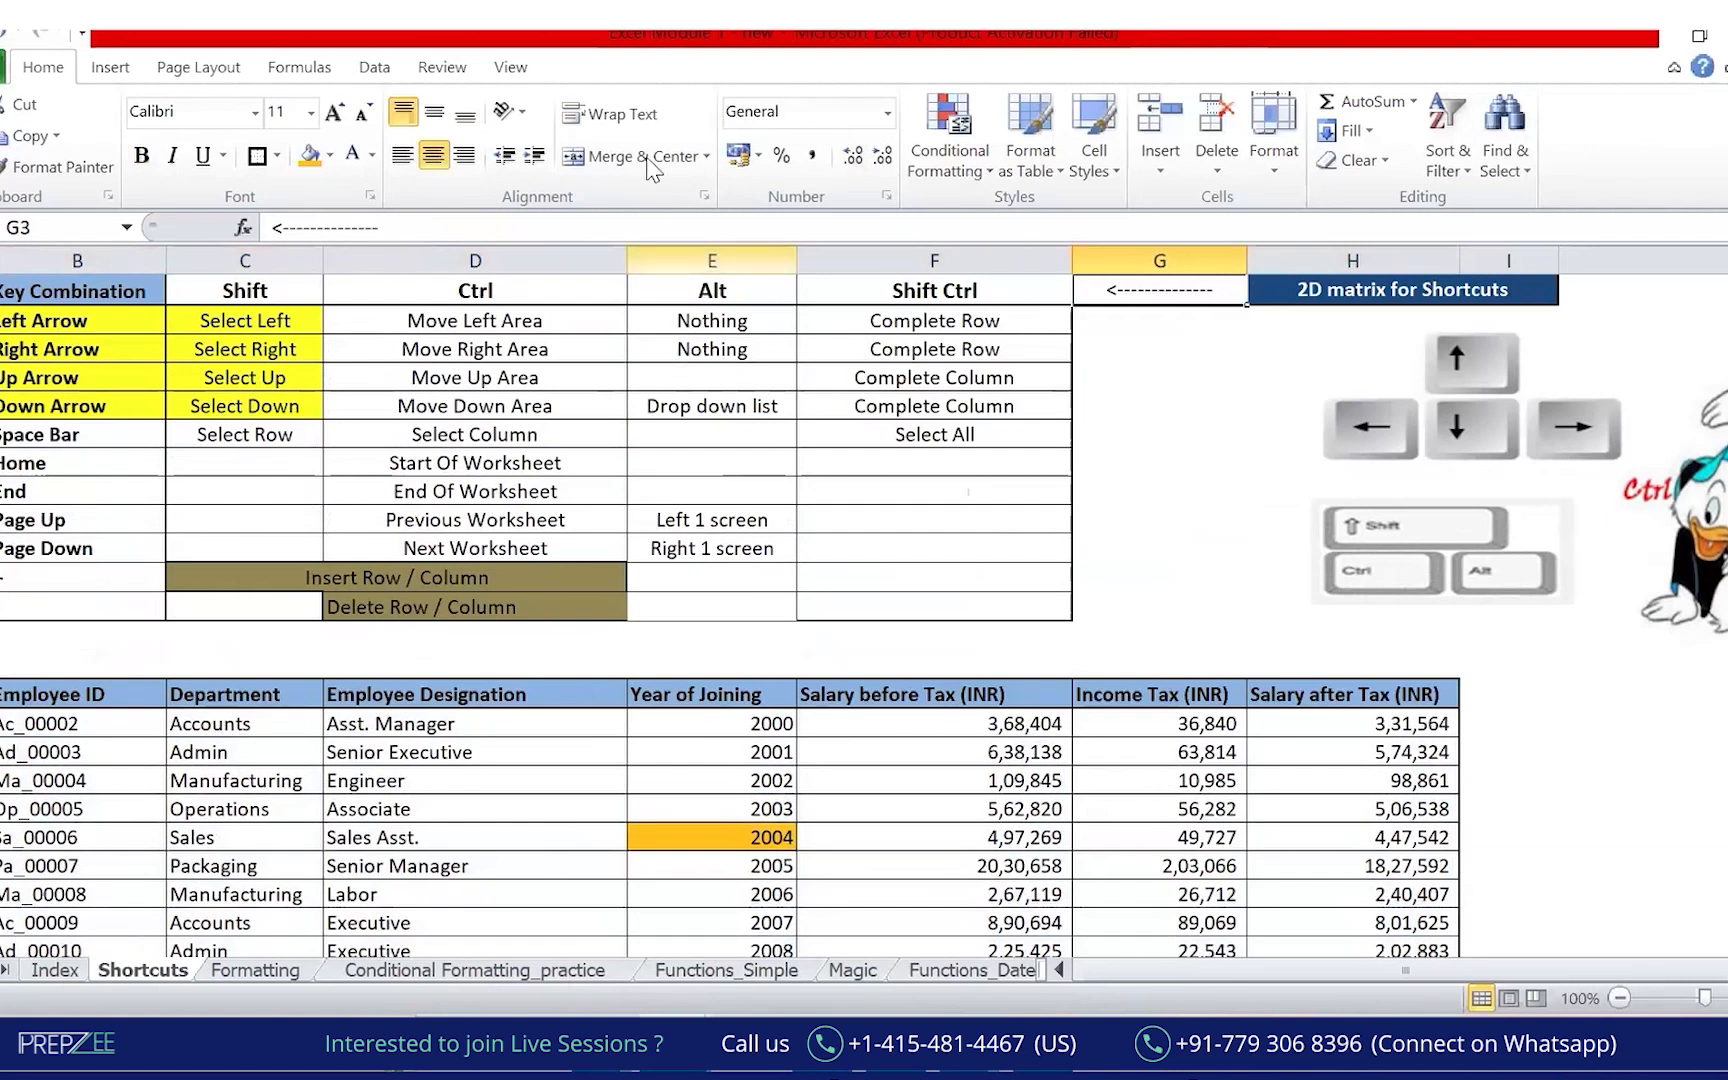
{"action": "left_click", "coordinate": [50, 433]}
{"action": "mouse_move", "coordinate": [18, 425]}
{"action": "left_mouse_down"}
{"action": "mouse_move", "coordinate": [78, 460]}
{"action": "mouse_move", "coordinate": [975, 455]}
{"action": "mouse_move", "coordinate": [15, 382]}
{"action": "left_mouse_up"}
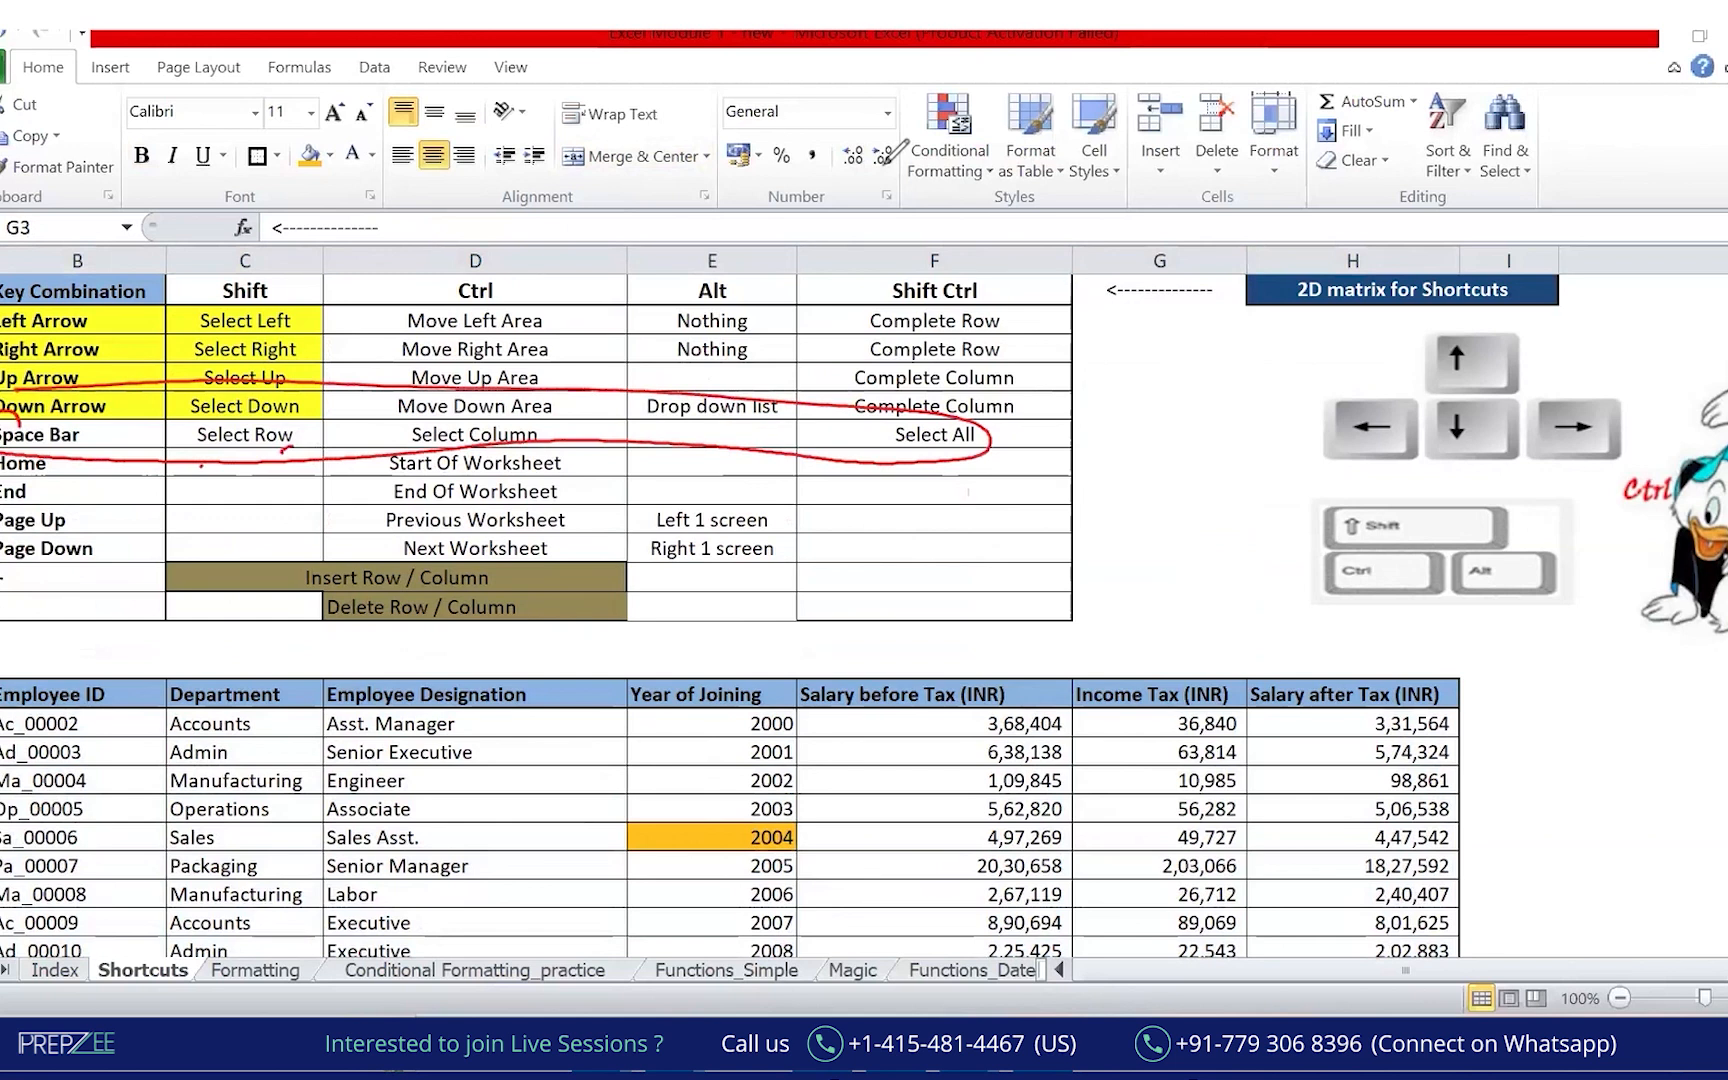
{"action": "key", "text": "e"}
{"action": "left_click_drag", "start_coordinate": [67, 467], "coordinate": [87, 461]}
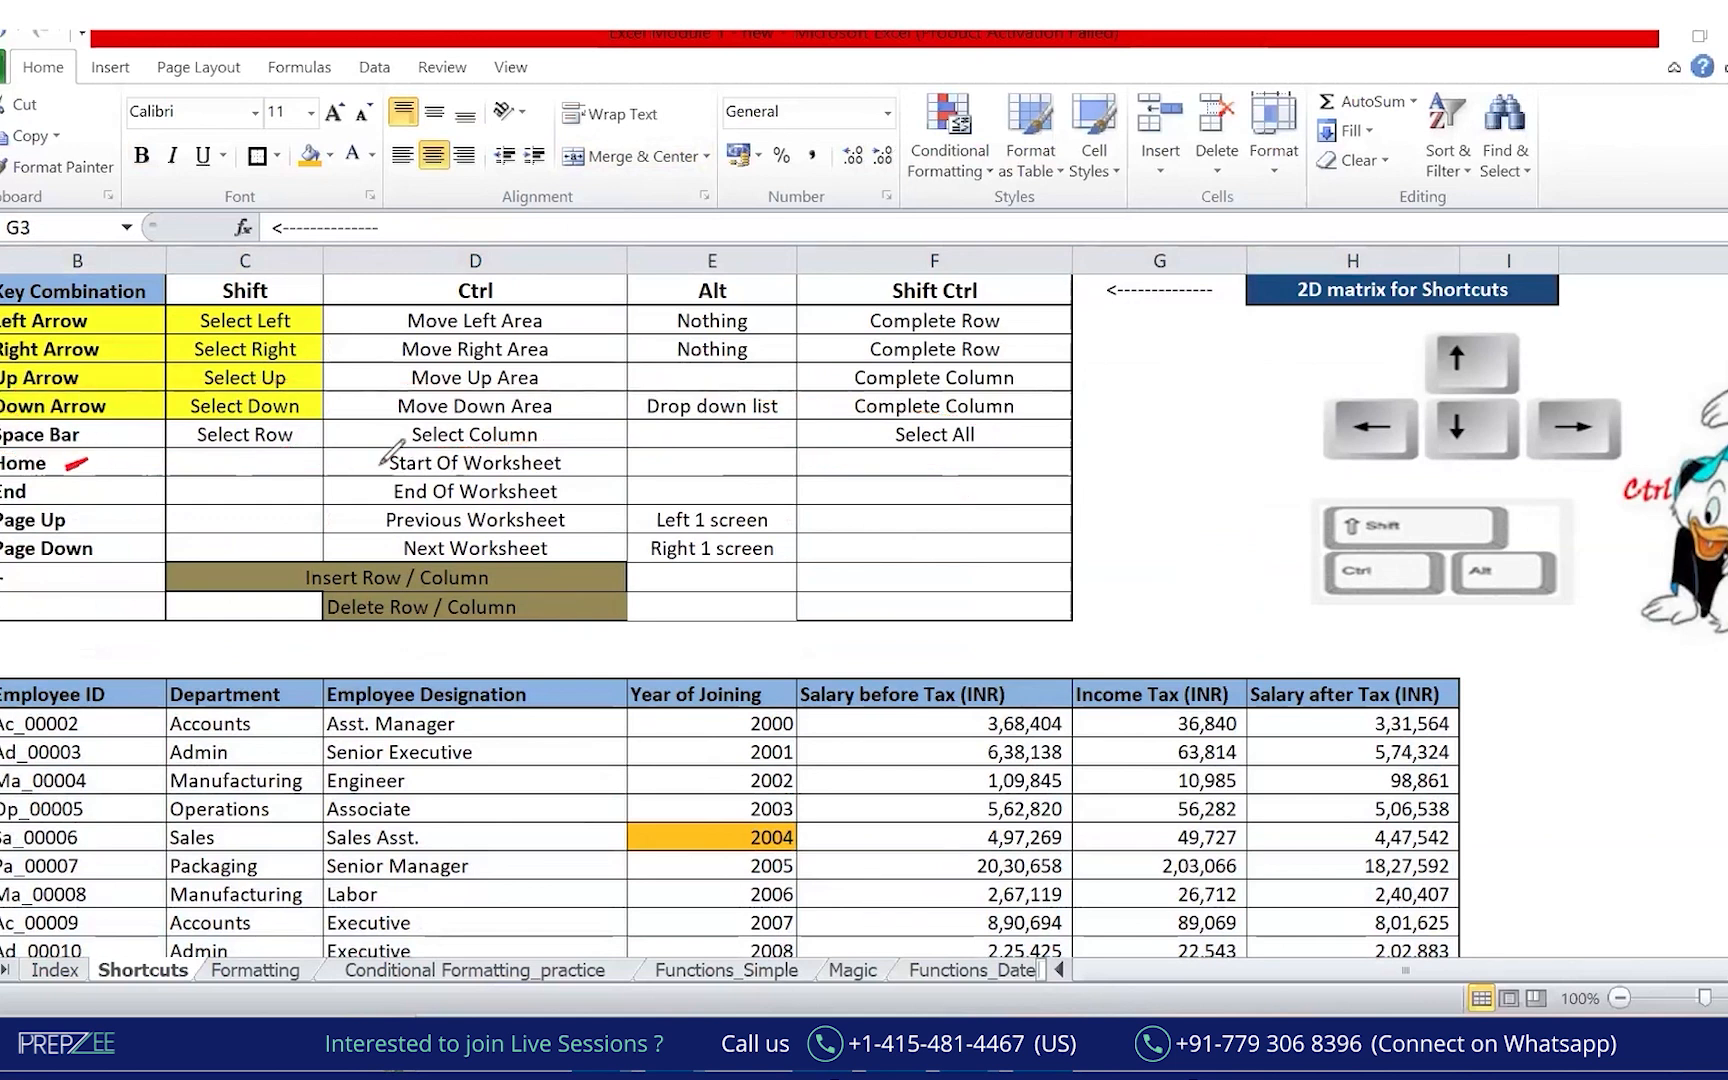
{"action": "left_click", "coordinate": [206, 488]}
{"action": "left_click", "coordinate": [935, 893]}
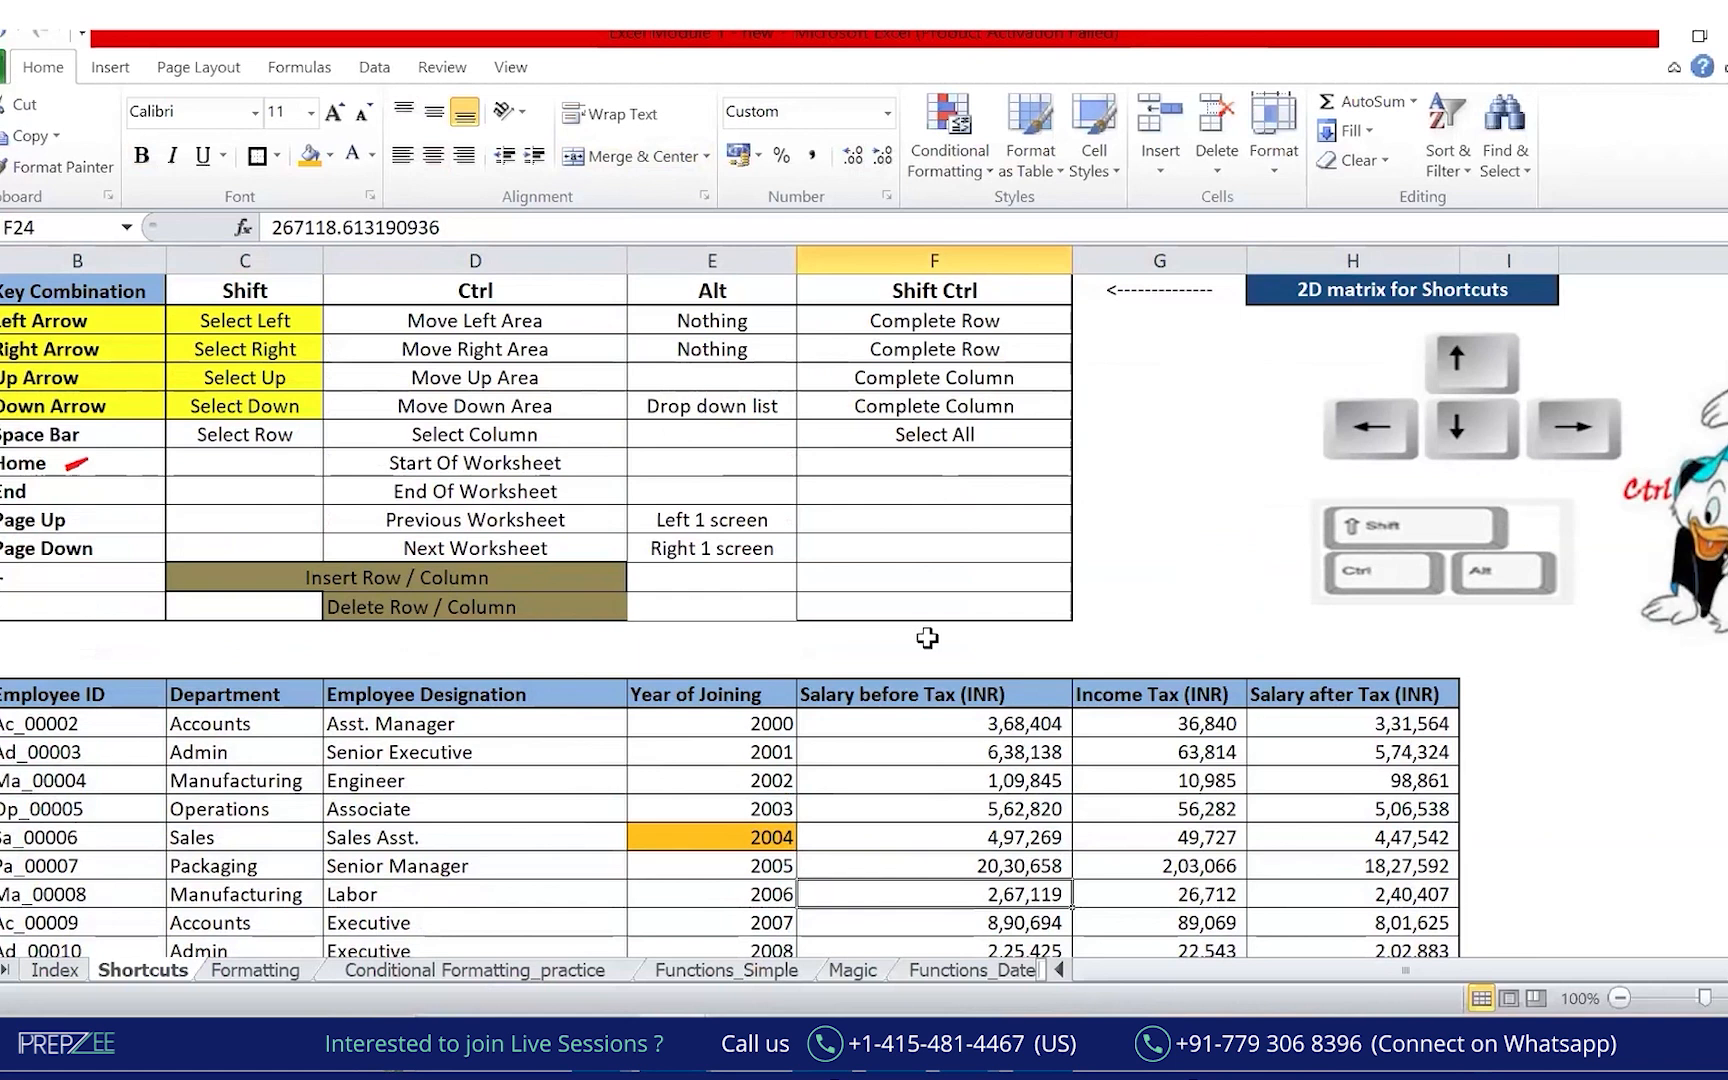
{"action": "left_click", "coordinate": [849, 580]}
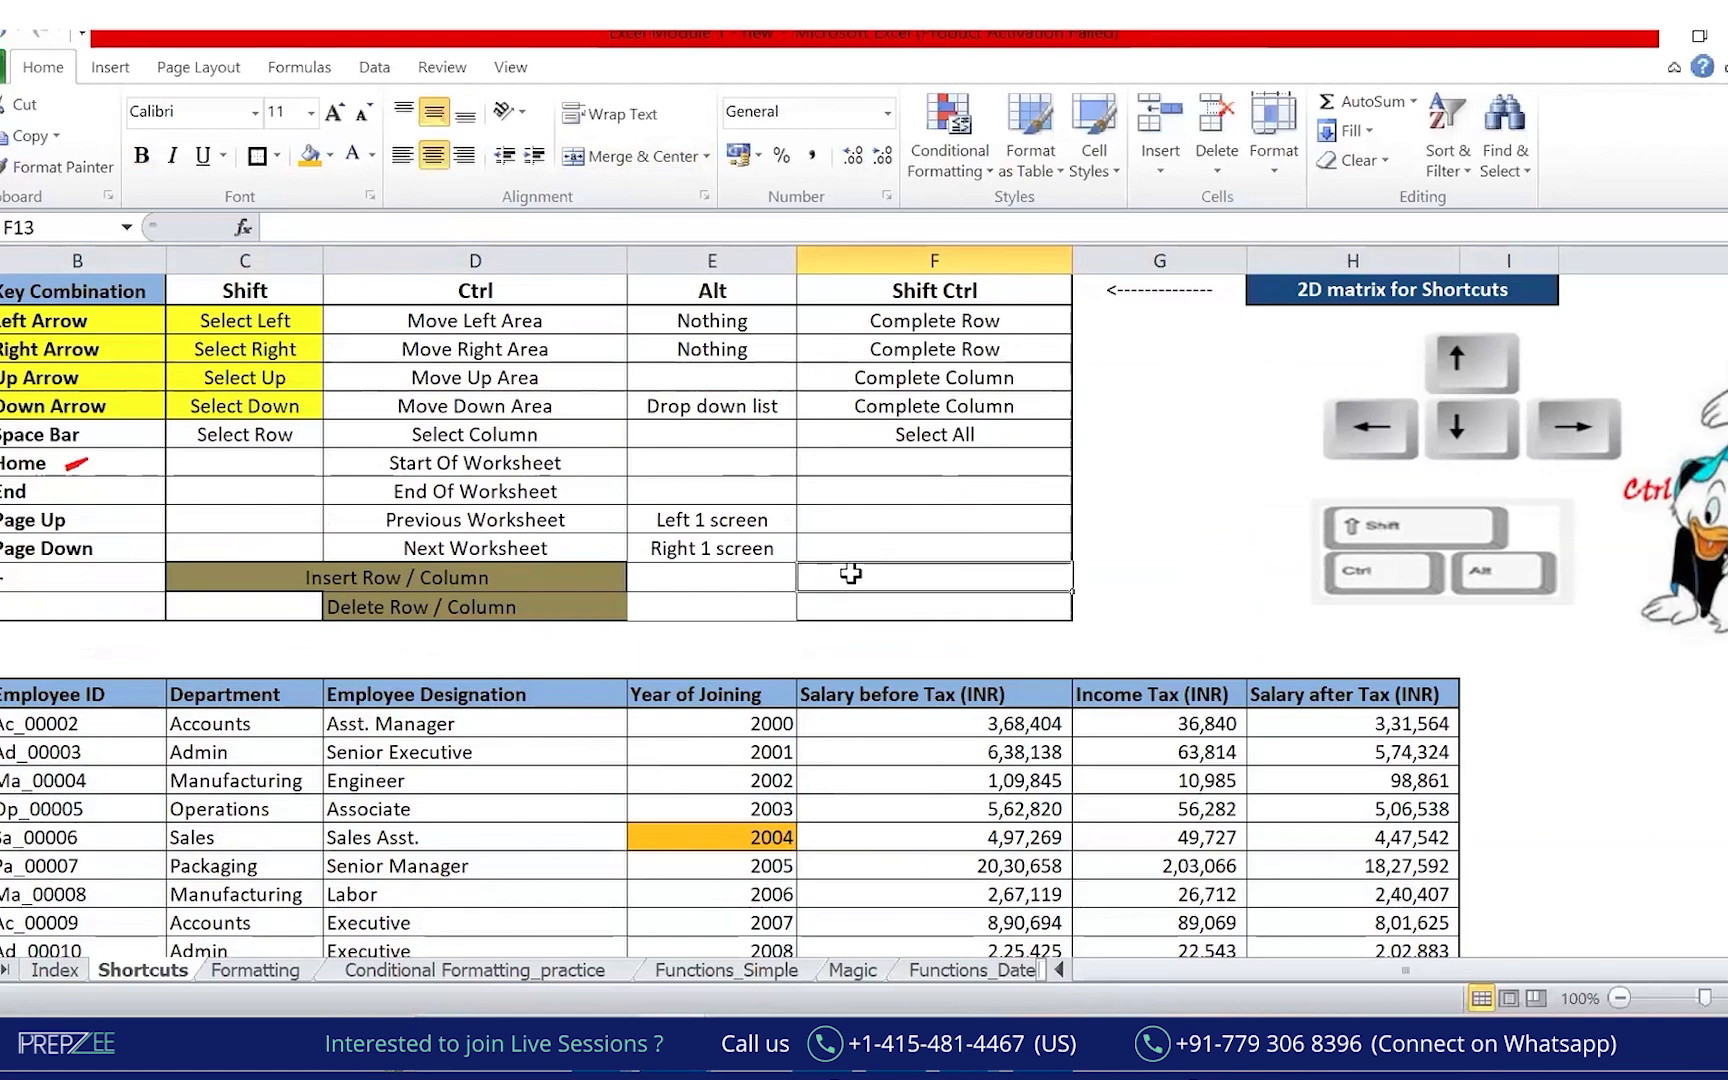
{"action": "key", "text": "ctrl+Home"}
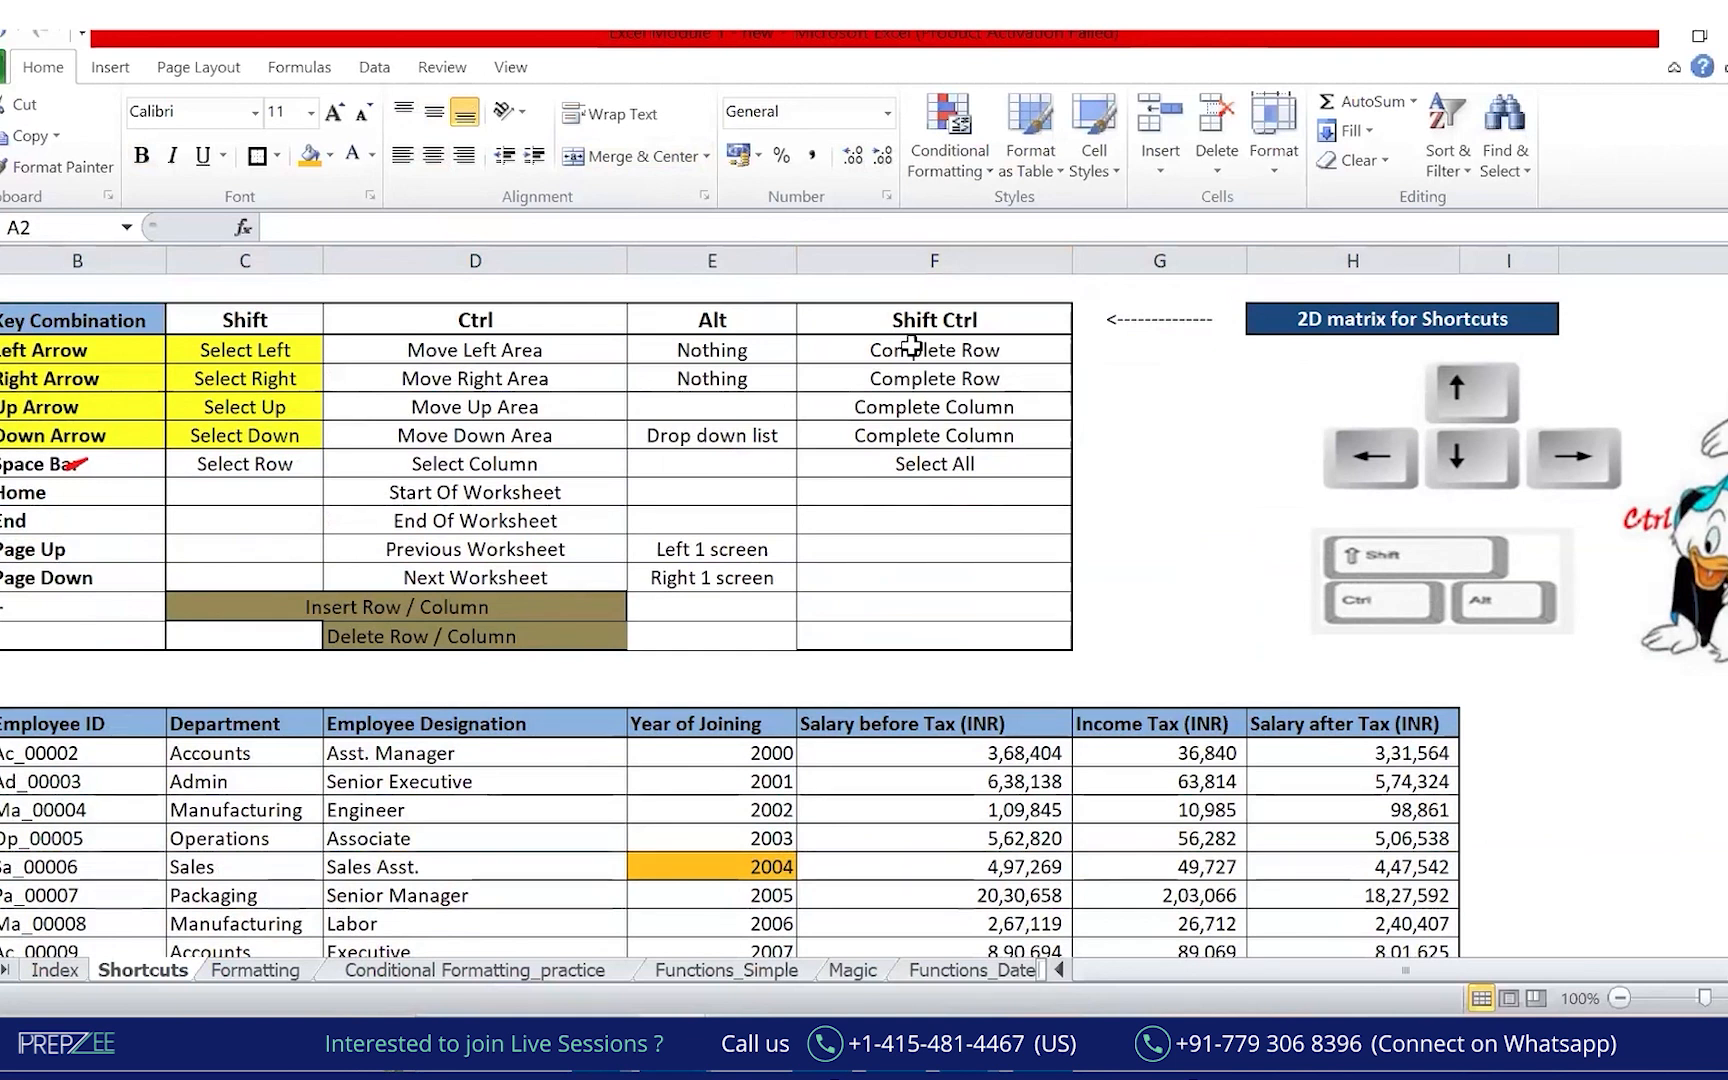
{"action": "left_click", "coordinate": [260, 582]}
{"action": "left_click_drag", "start_coordinate": [480, 290], "coordinate": [455, 289]}
{"action": "mouse_move", "coordinate": [30, 478]}
{"action": "left_mouse_down"}
{"action": "mouse_move", "coordinate": [61, 498]}
{"action": "mouse_move", "coordinate": [30, 474]}
{"action": "left_mouse_up"}
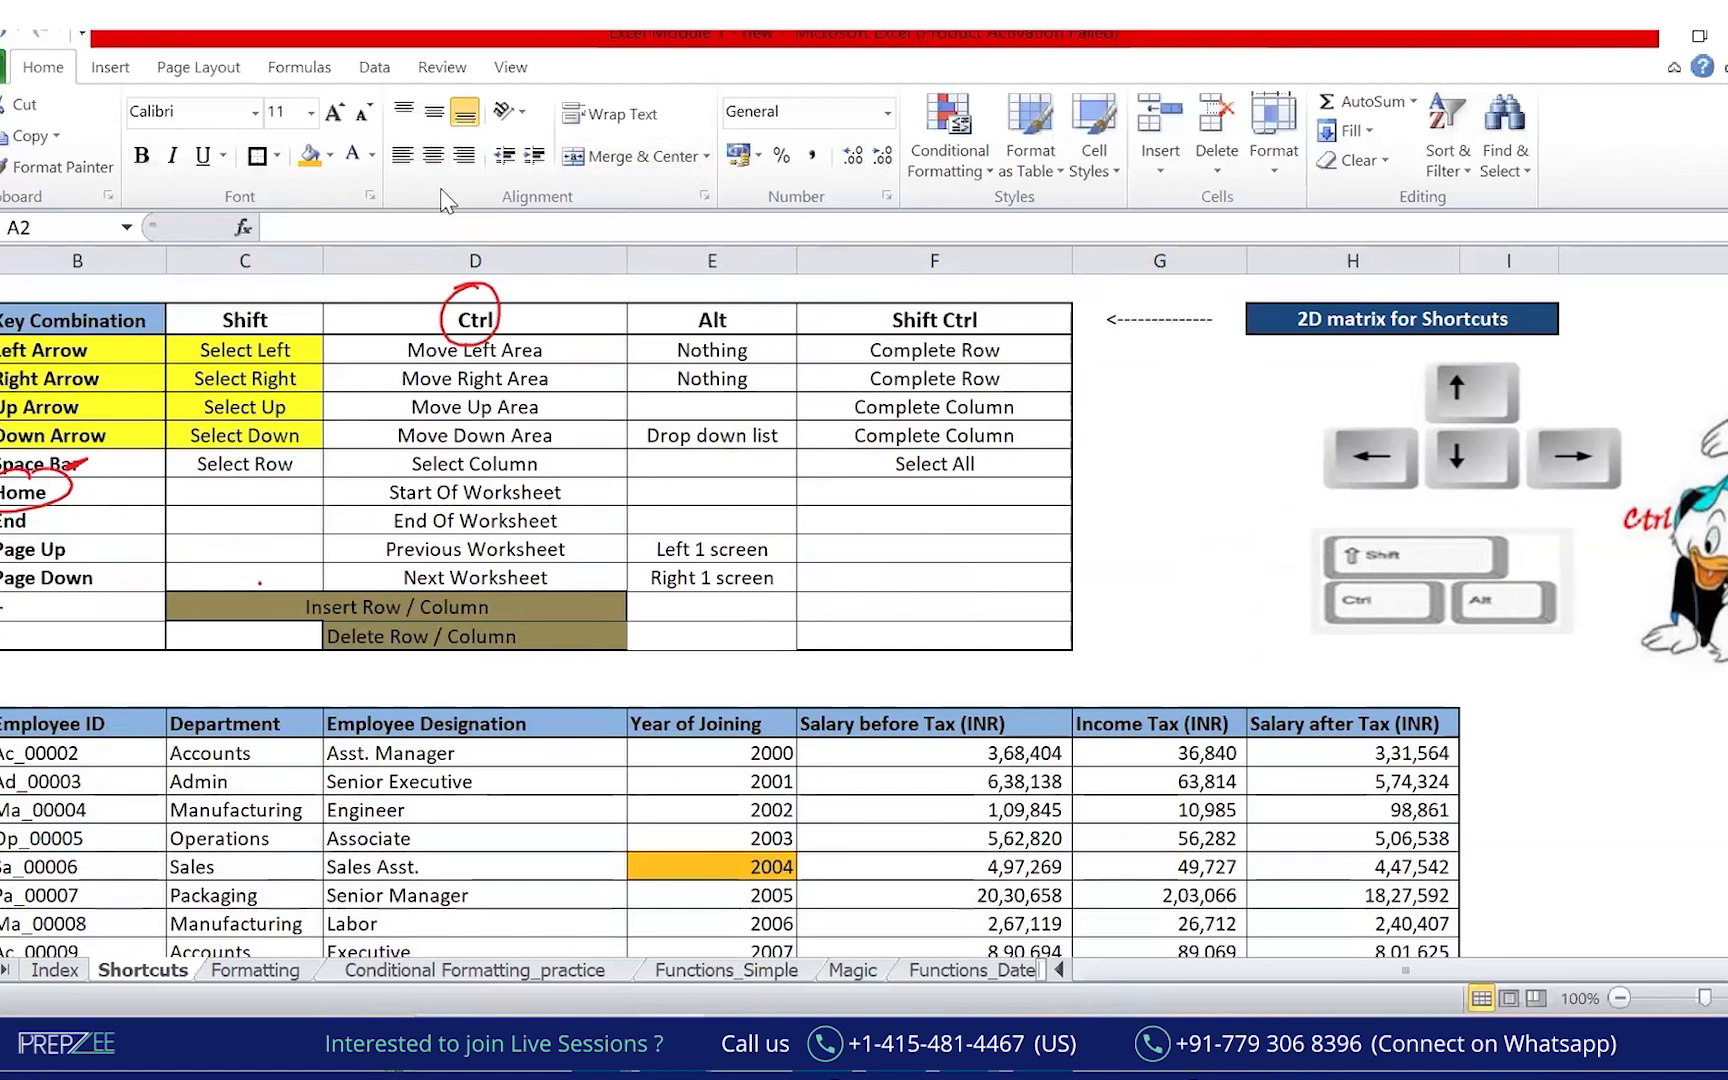
{"action": "mouse_move", "coordinate": [380, 470]}
{"action": "left_mouse_down"}
{"action": "mouse_move", "coordinate": [590, 470]}
{"action": "mouse_move", "coordinate": [515, 458]}
{"action": "left_mouse_up"}
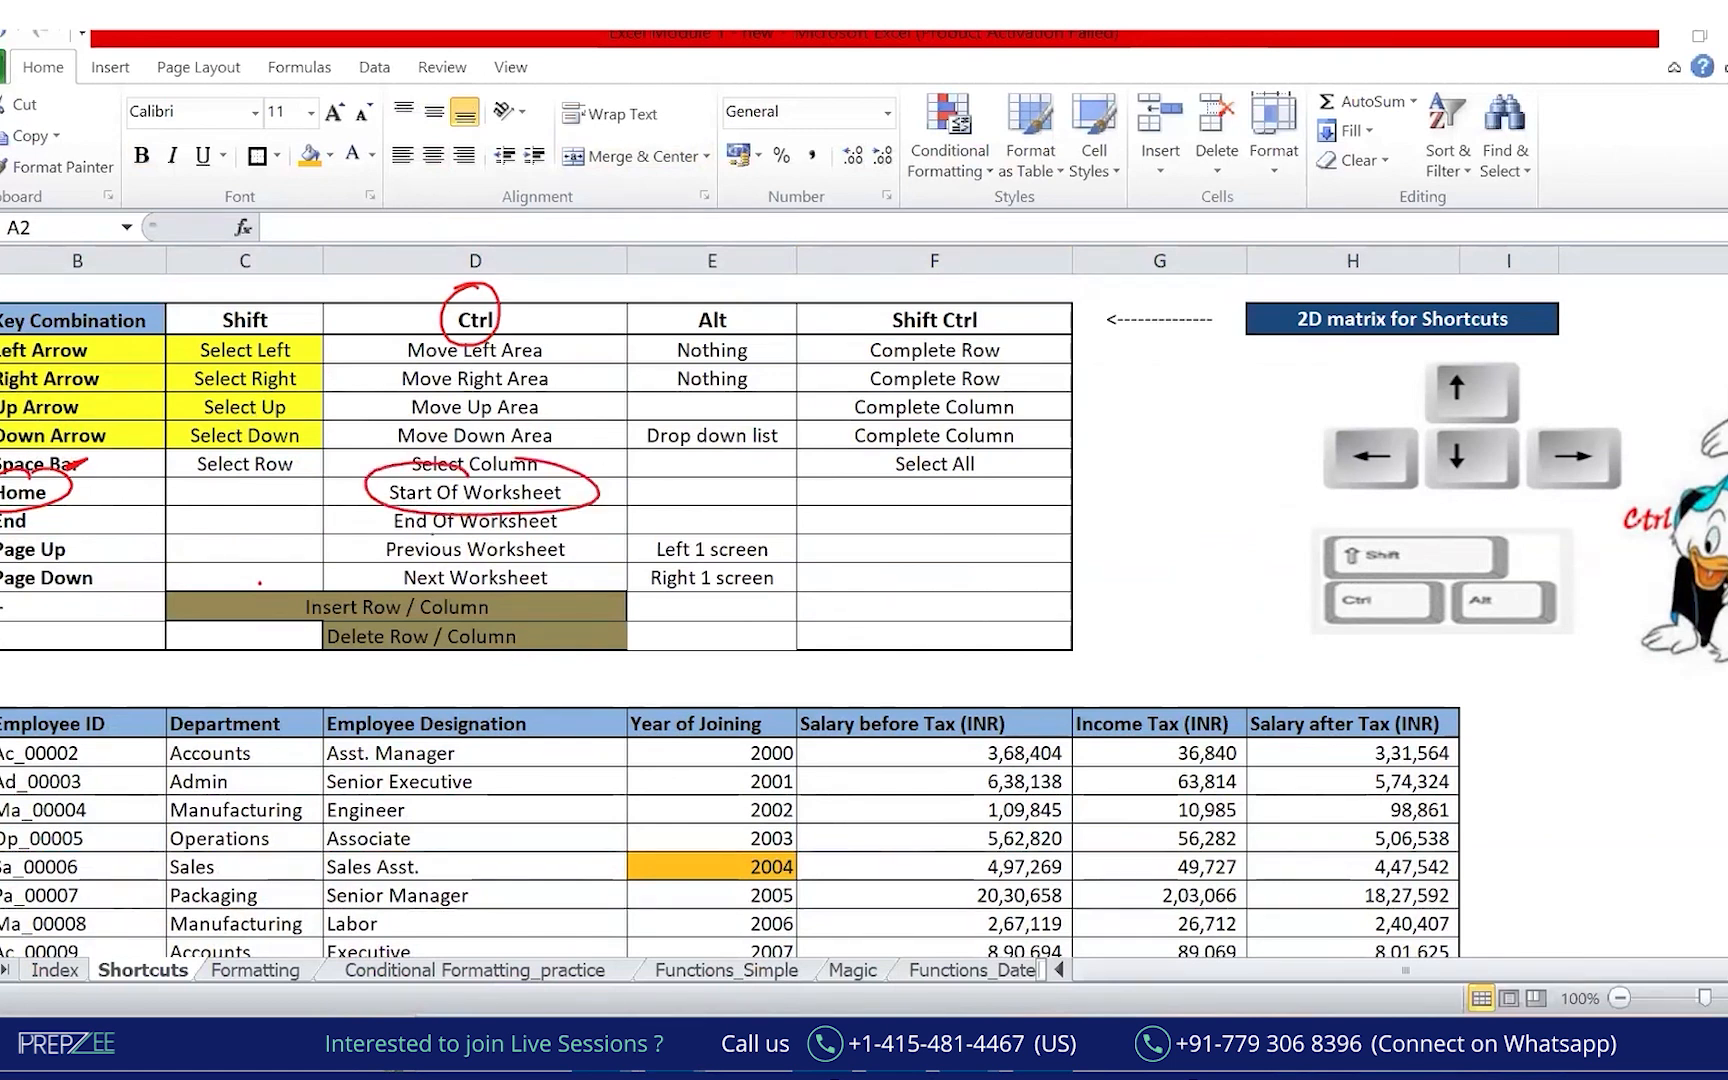
{"action": "mouse_move", "coordinate": [40, 246]}
{"action": "left_mouse_down"}
{"action": "mouse_move", "coordinate": [28, 274]}
{"action": "mouse_move", "coordinate": [46, 273]}
{"action": "left_mouse_up"}
{"action": "left_click_drag", "start_coordinate": [31, 264], "coordinate": [52, 272]}
{"action": "mouse_move", "coordinate": [20, 300]}
{"action": "left_mouse_down"}
{"action": "mouse_move", "coordinate": [4, 263]}
{"action": "mouse_move", "coordinate": [22, 301]}
{"action": "left_mouse_up"}
{"action": "key", "text": "Escape"}
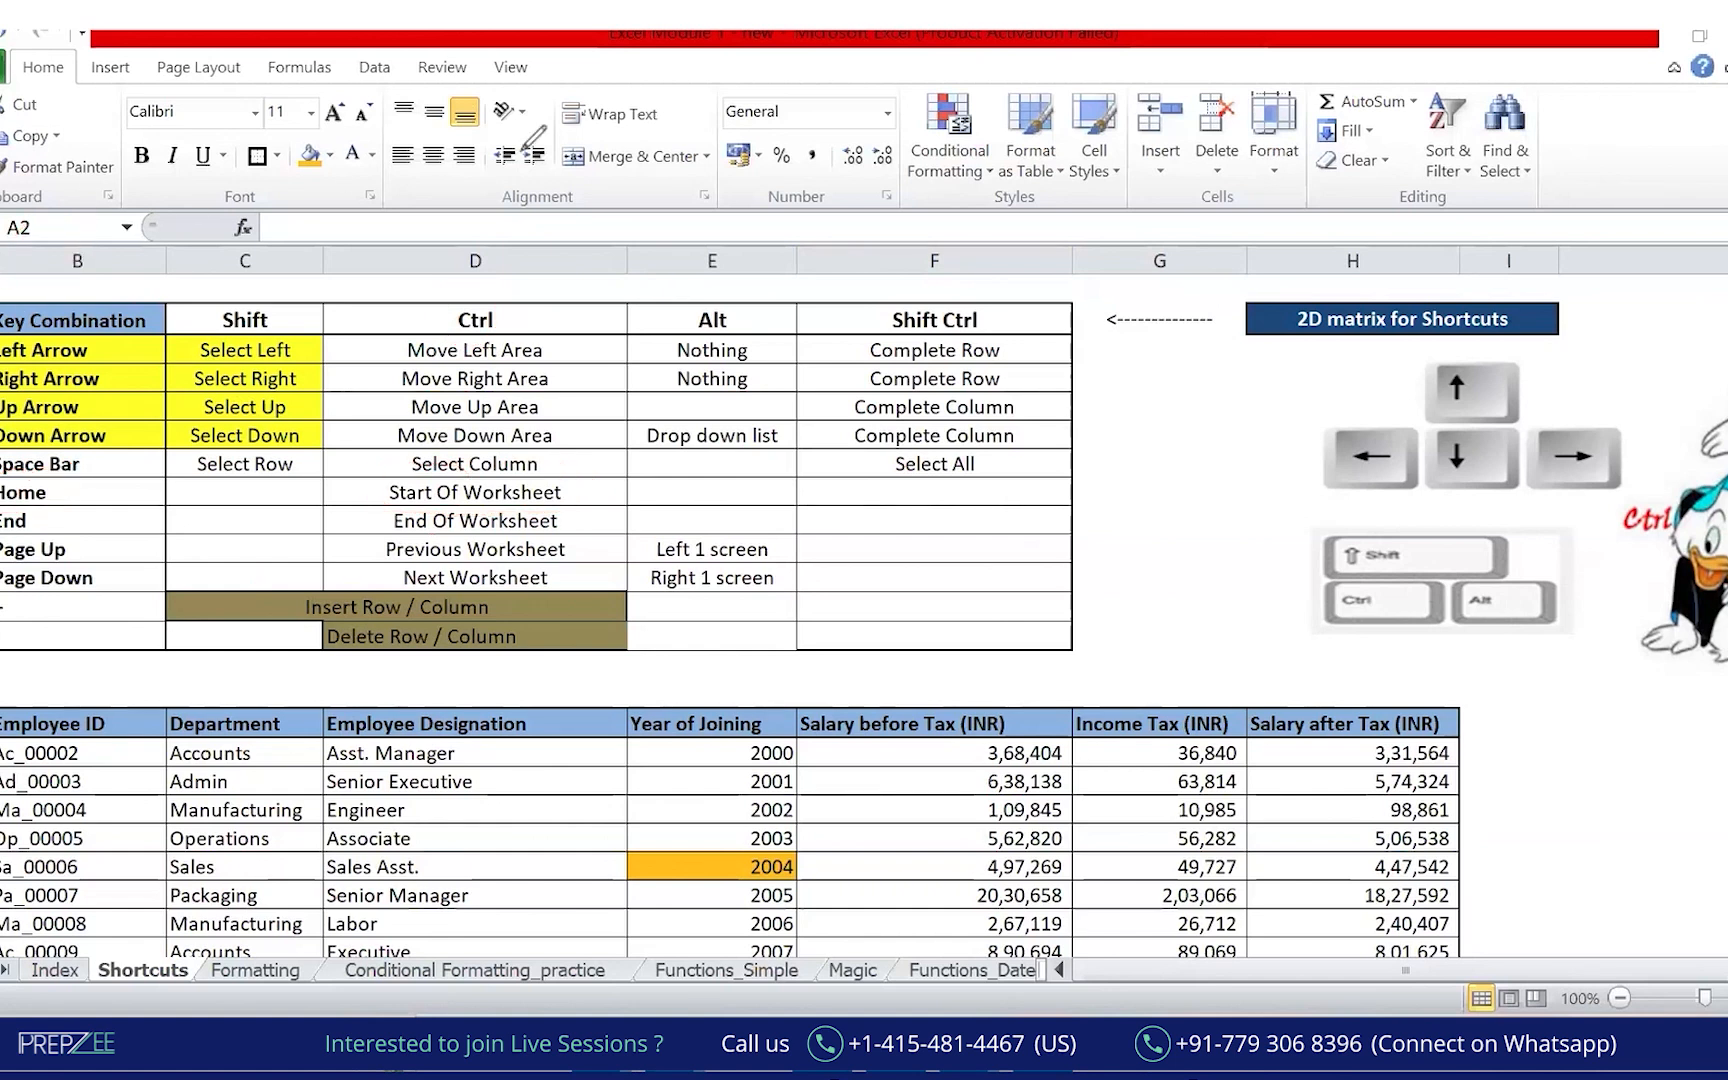
{"action": "left_click", "coordinate": [960, 918]}
{"action": "left_click_drag", "start_coordinate": [1357, 885], "coordinate": [1358, 877]}
{"action": "left_click", "coordinate": [1615, 892]}
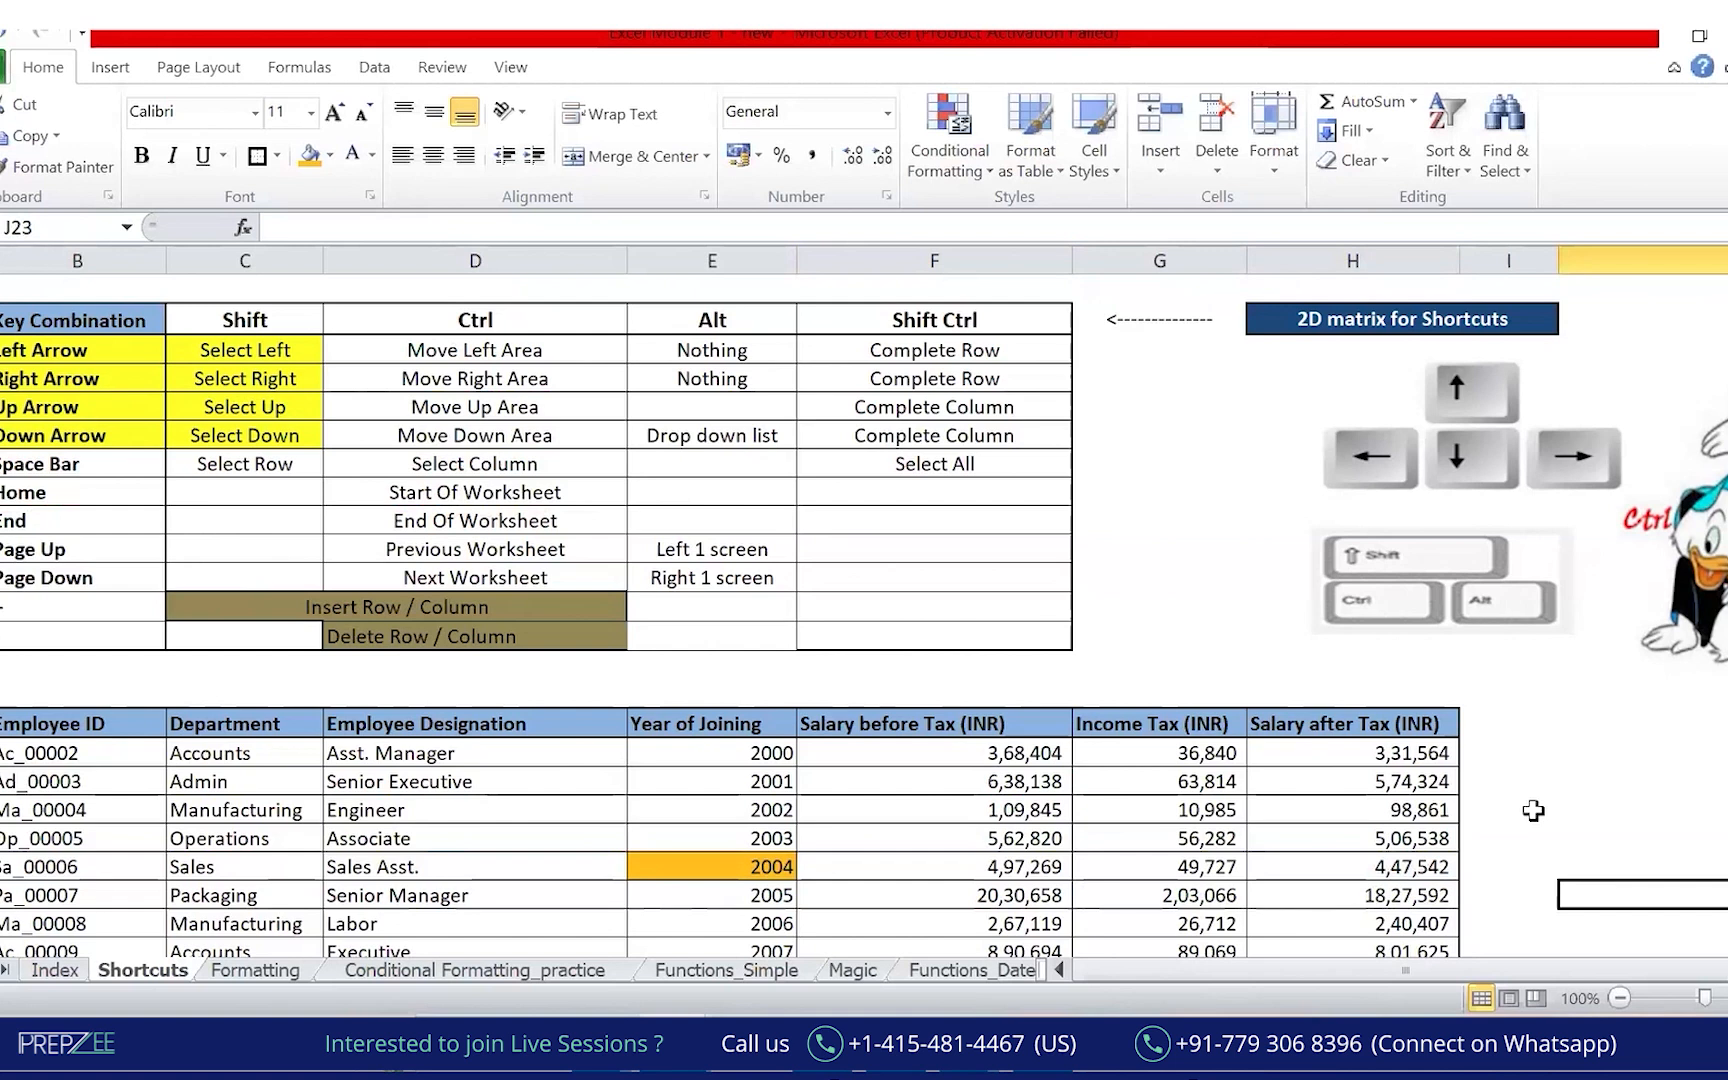
{"action": "key", "text": "ctrl+Home"}
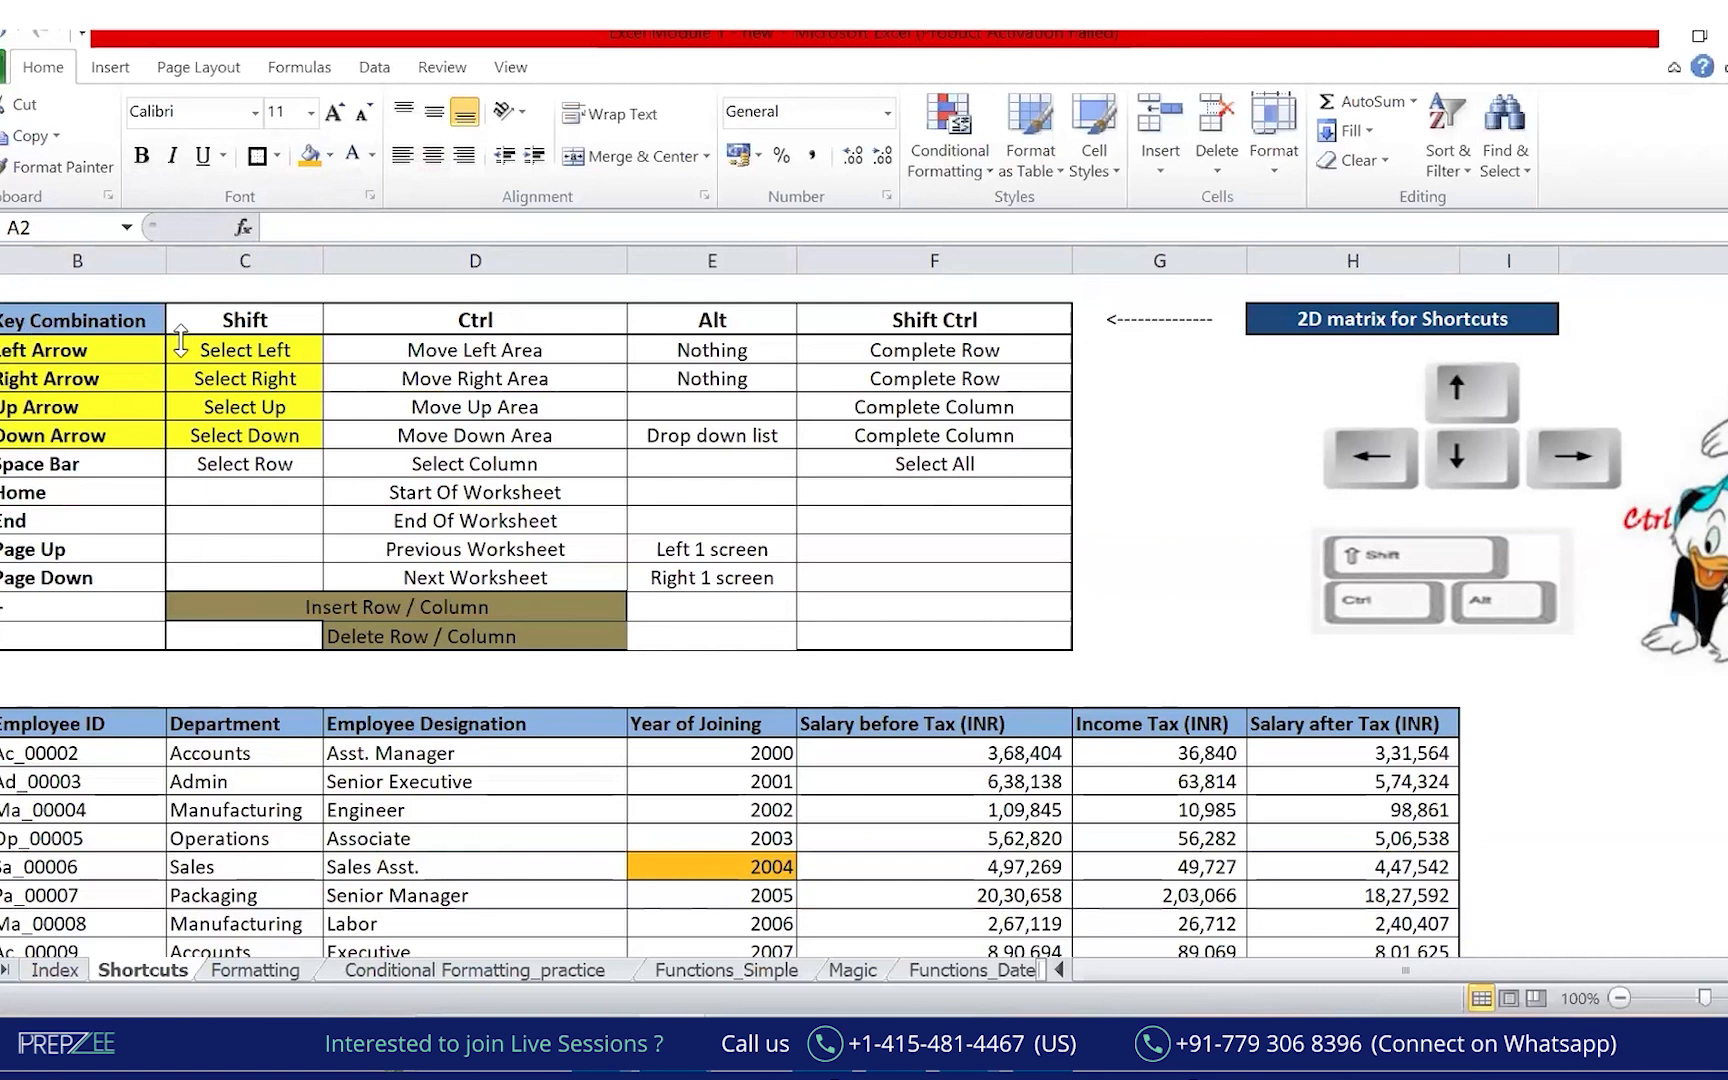
{"action": "key", "text": "Down"}
{"action": "key", "text": "Down"}
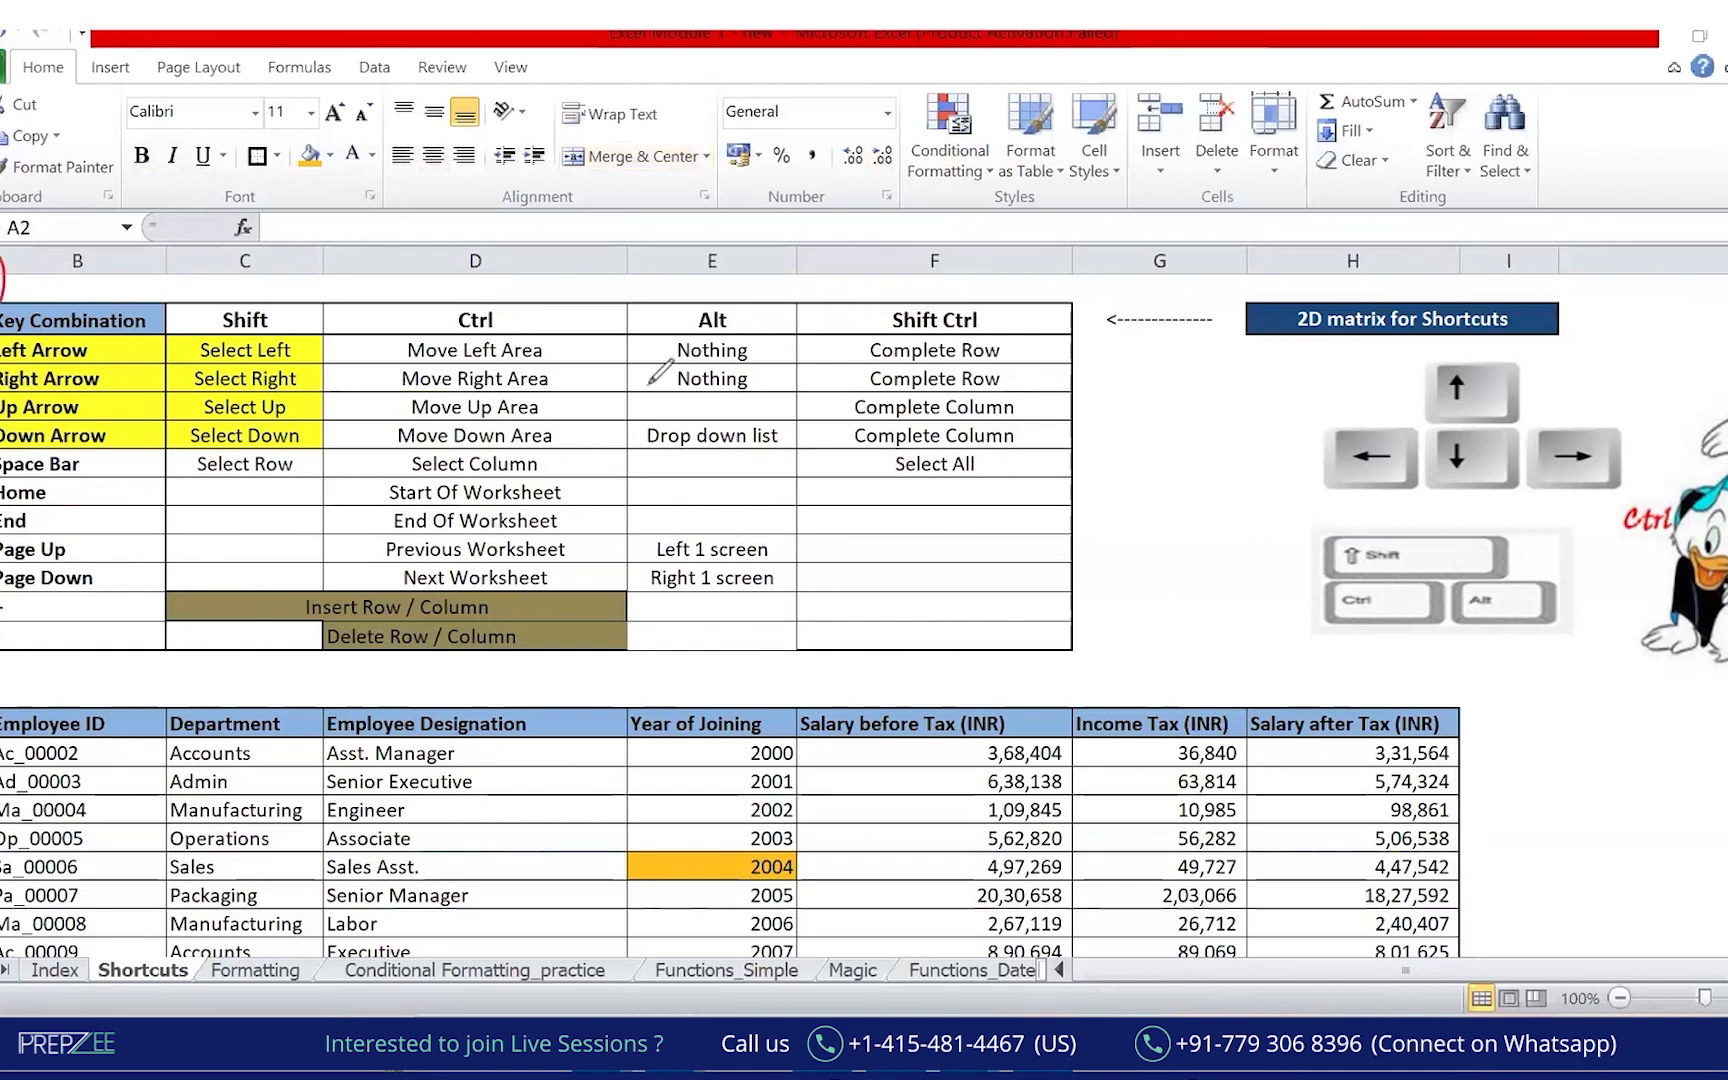
{"action": "left_click", "coordinate": [1155, 895]}
{"action": "left_click", "coordinate": [1474, 940]}
{"action": "key", "text": "Down"}
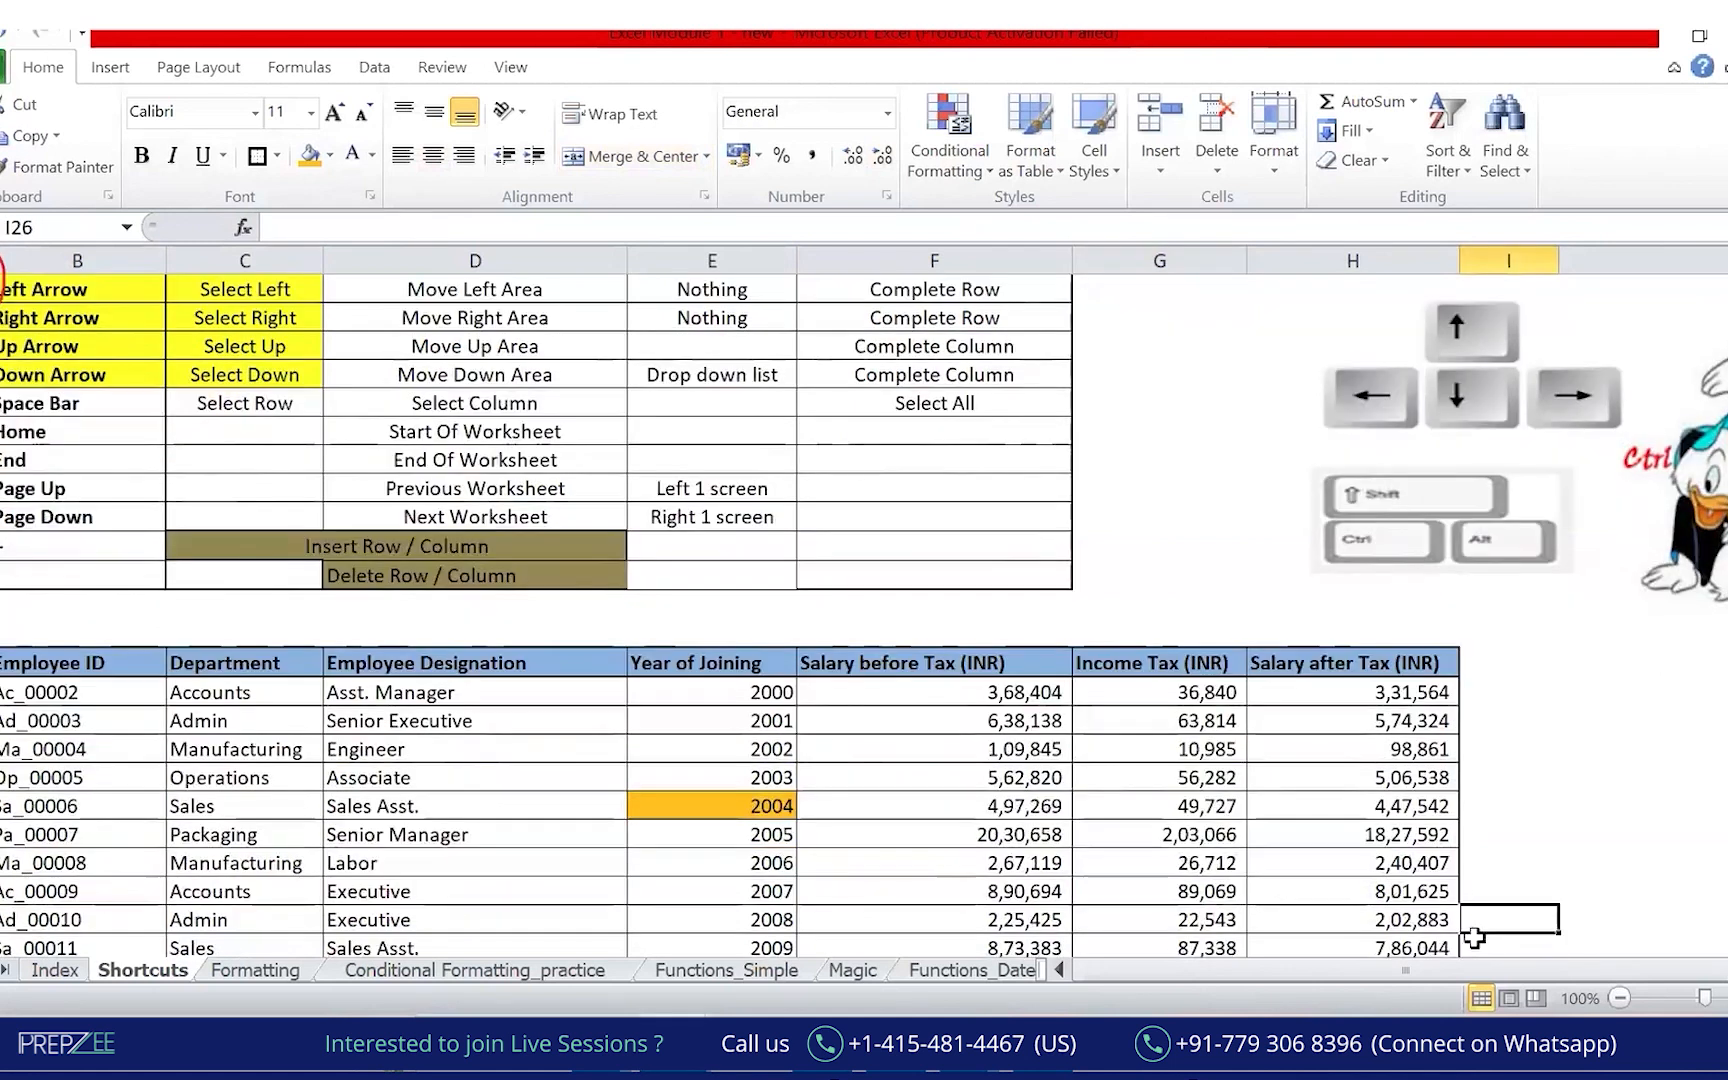
{"action": "key", "text": "ctrl+End"}
{"action": "key", "text": "Right"}
{"action": "key", "text": "ctrl+Right"}
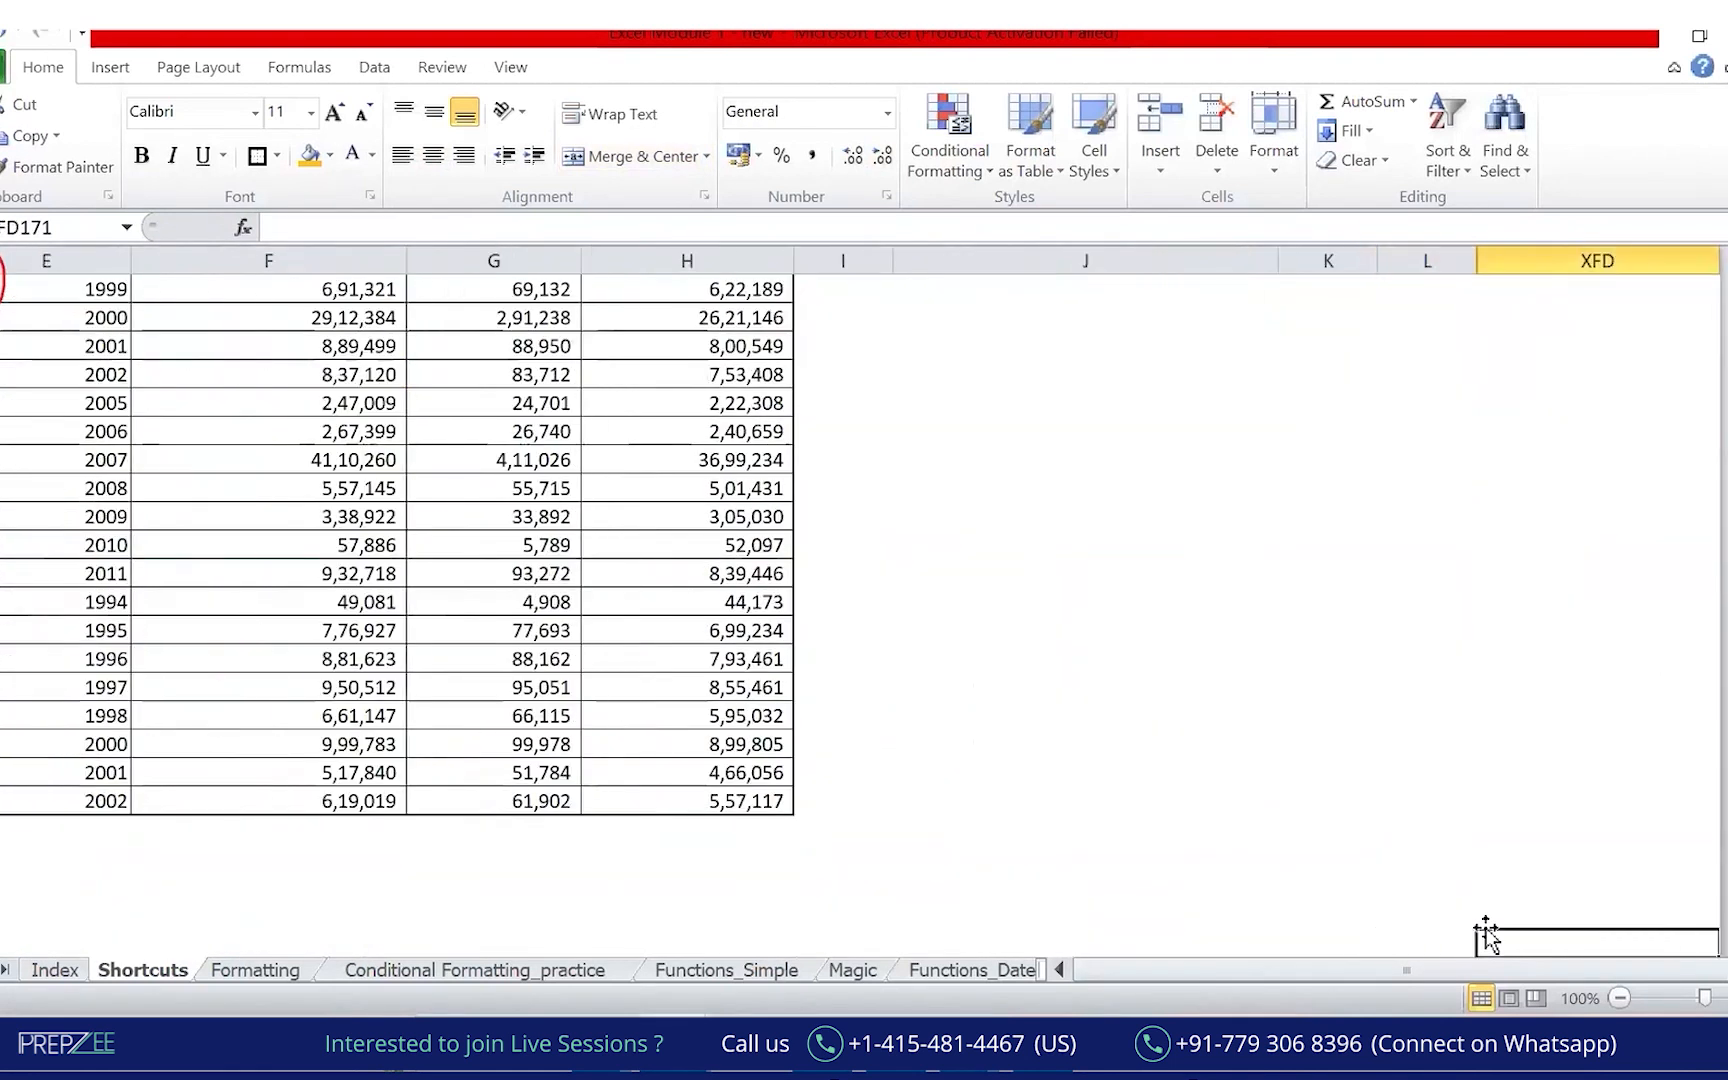
{"action": "key", "text": "ctrl+Left"}
{"action": "key", "text": "Left"}
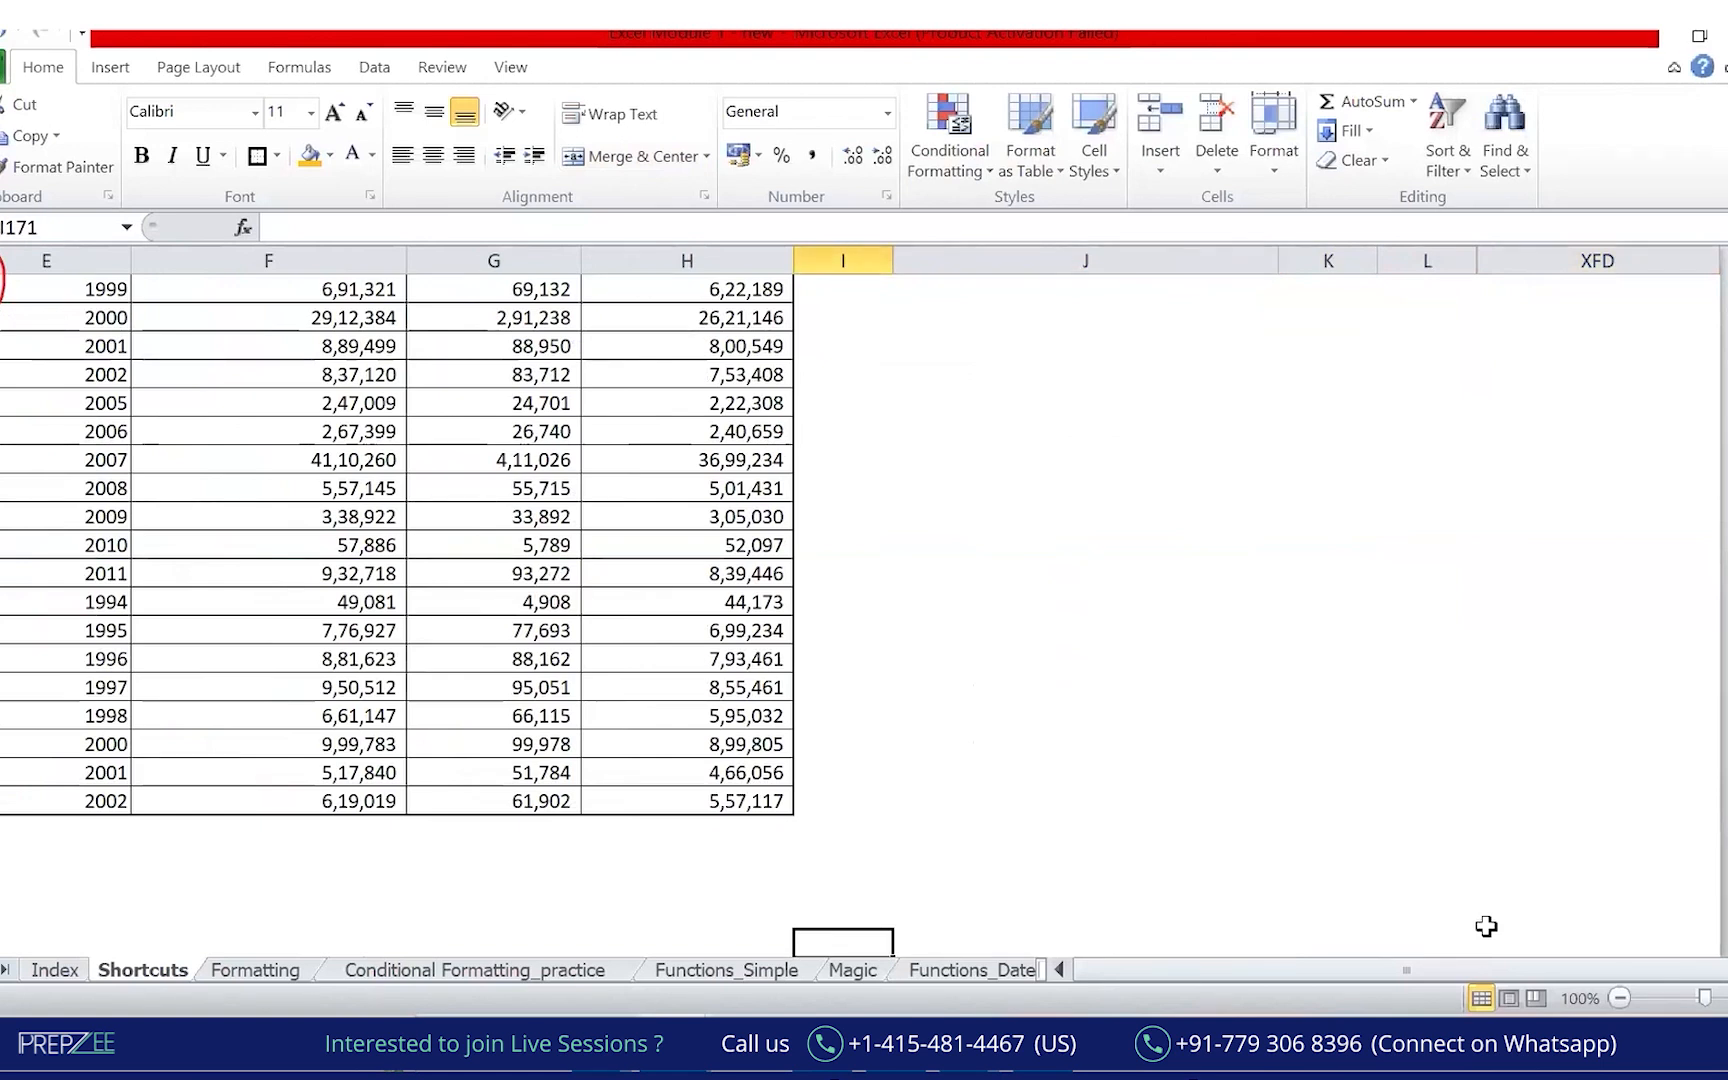
{"action": "key", "text": "ctrl+Home"}
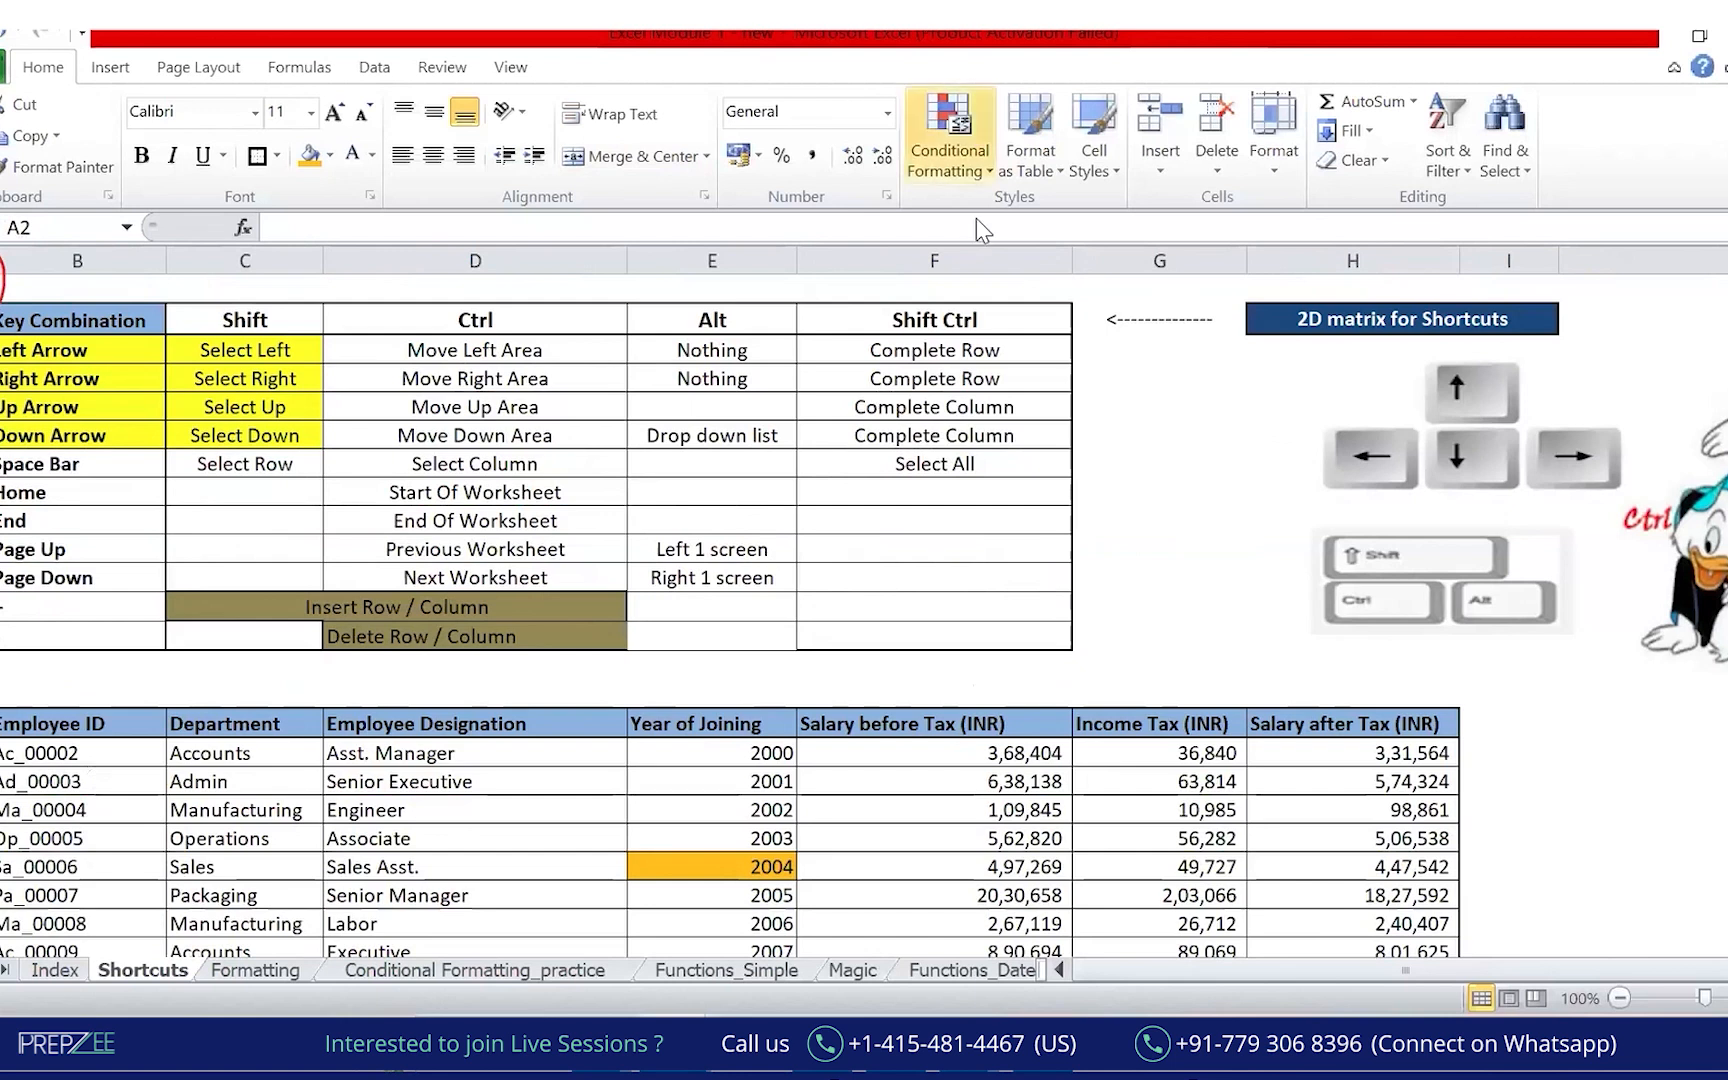
{"action": "mouse_move", "coordinate": [29, 238]}
{"action": "left_mouse_down"}
{"action": "mouse_move", "coordinate": [2, 328]}
{"action": "mouse_move", "coordinate": [160, 263]}
{"action": "left_mouse_up"}
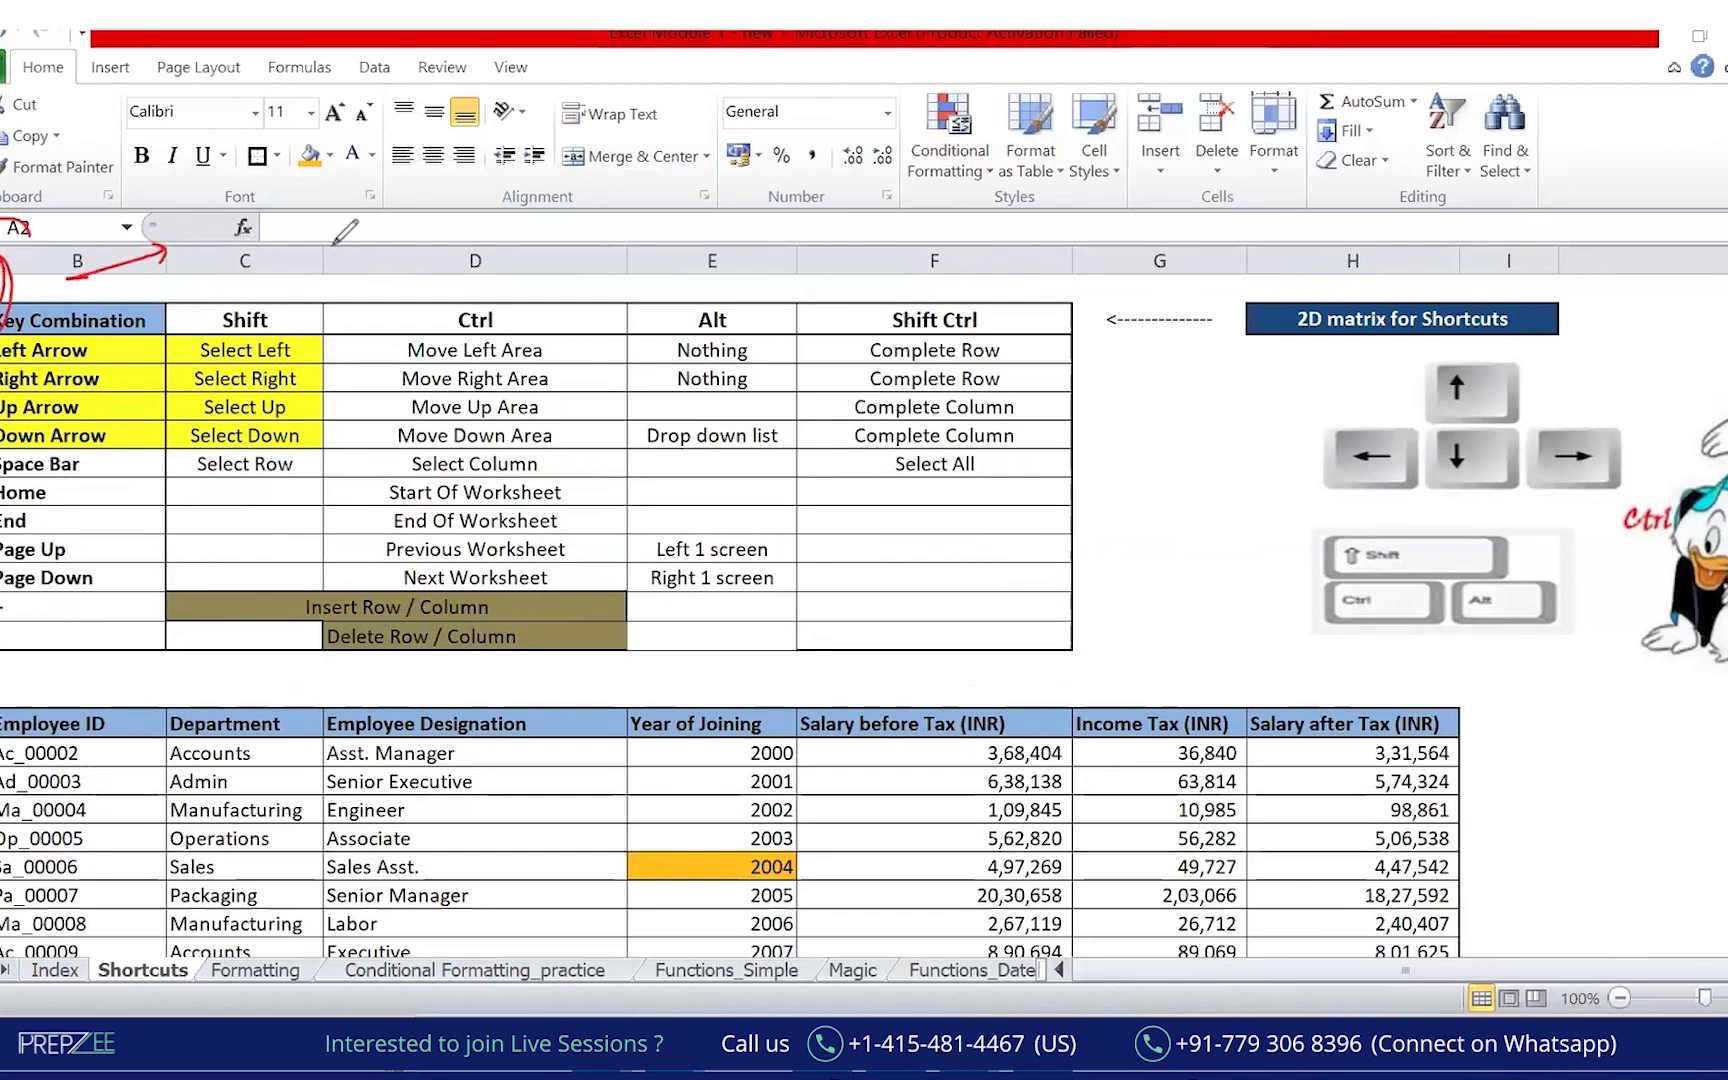
{"action": "mouse_move", "coordinate": [293, 230]}
{"action": "left_mouse_down"}
{"action": "mouse_move", "coordinate": [297, 277]}
{"action": "mouse_move", "coordinate": [347, 234]}
{"action": "mouse_move", "coordinate": [405, 242]}
{"action": "mouse_move", "coordinate": [497, 184]}
{"action": "mouse_move", "coordinate": [489, 212]}
{"action": "left_mouse_up"}
{"action": "left_click_drag", "start_coordinate": [471, 180], "coordinate": [483, 173]}
{"action": "left_click_drag", "start_coordinate": [263, 292], "coordinate": [510, 233]}
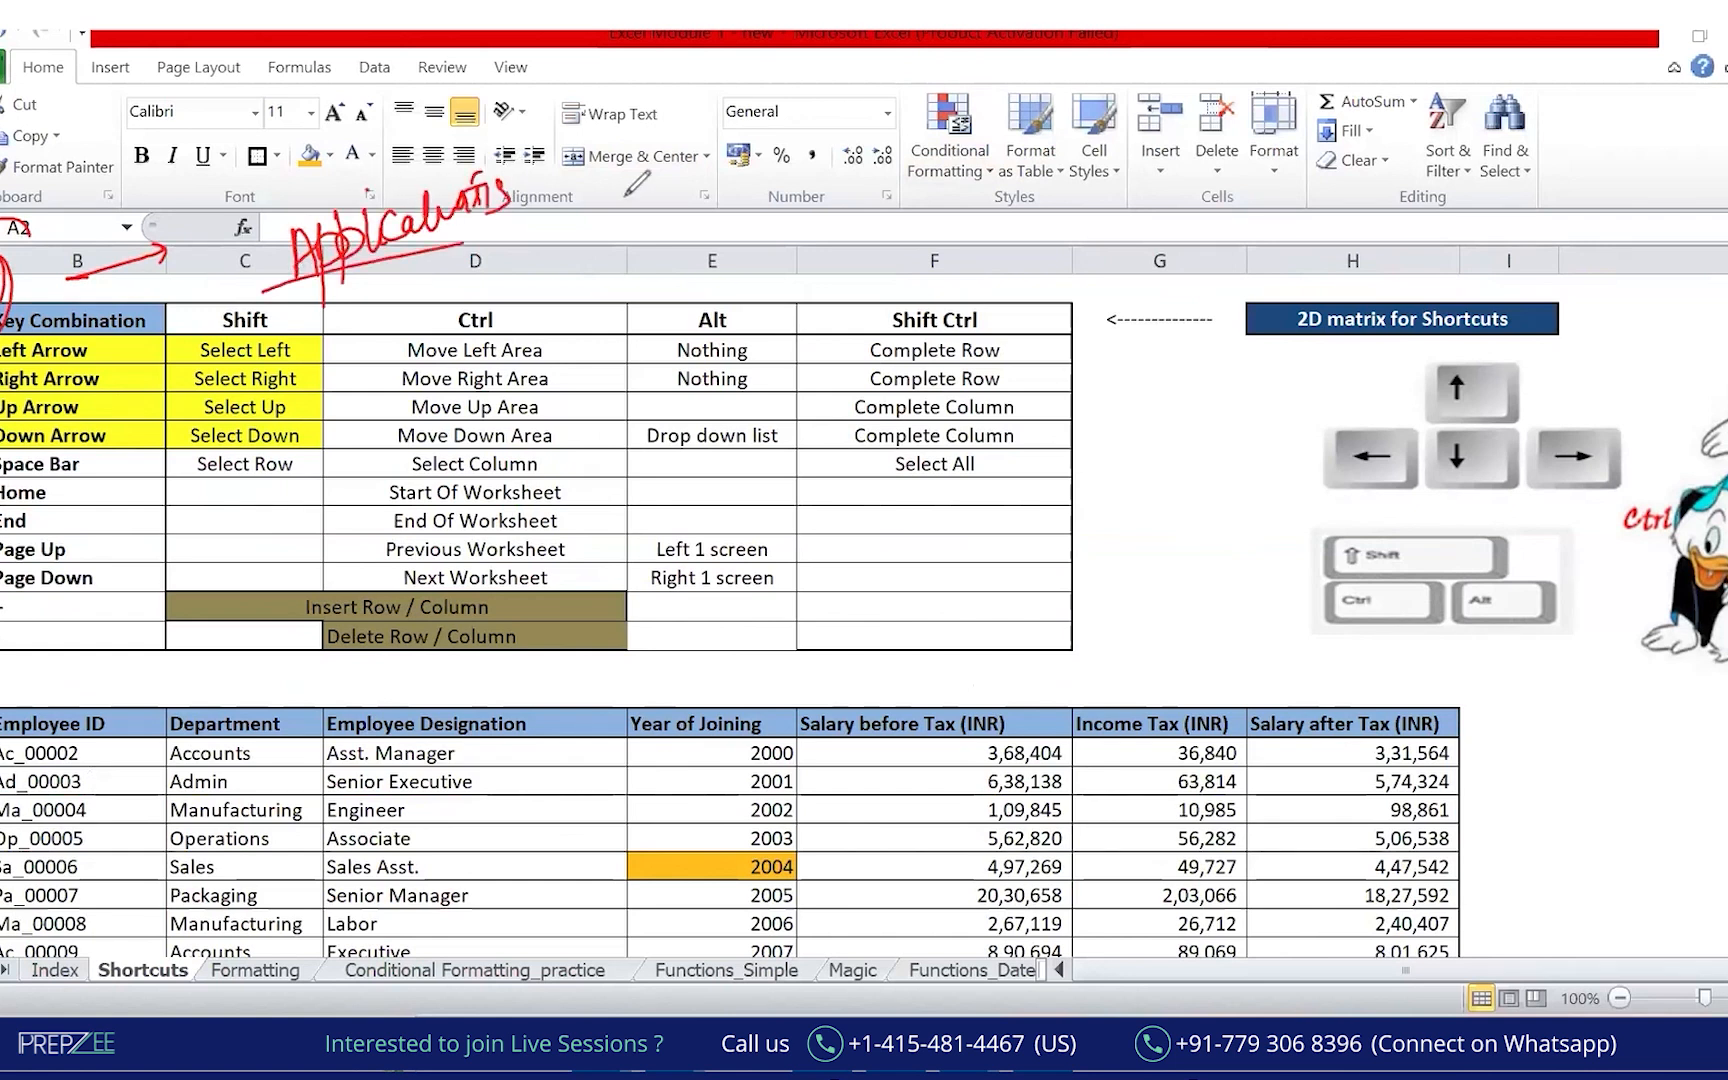
{"action": "left_click_drag", "start_coordinate": [568, 172], "coordinate": [580, 189]}
{"action": "mouse_move", "coordinate": [586, 171]}
{"action": "left_mouse_down"}
{"action": "mouse_move", "coordinate": [605, 202]}
{"action": "mouse_move", "coordinate": [572, 222]}
{"action": "left_mouse_up"}
{"action": "left_click_drag", "start_coordinate": [276, 287], "coordinate": [536, 224]}
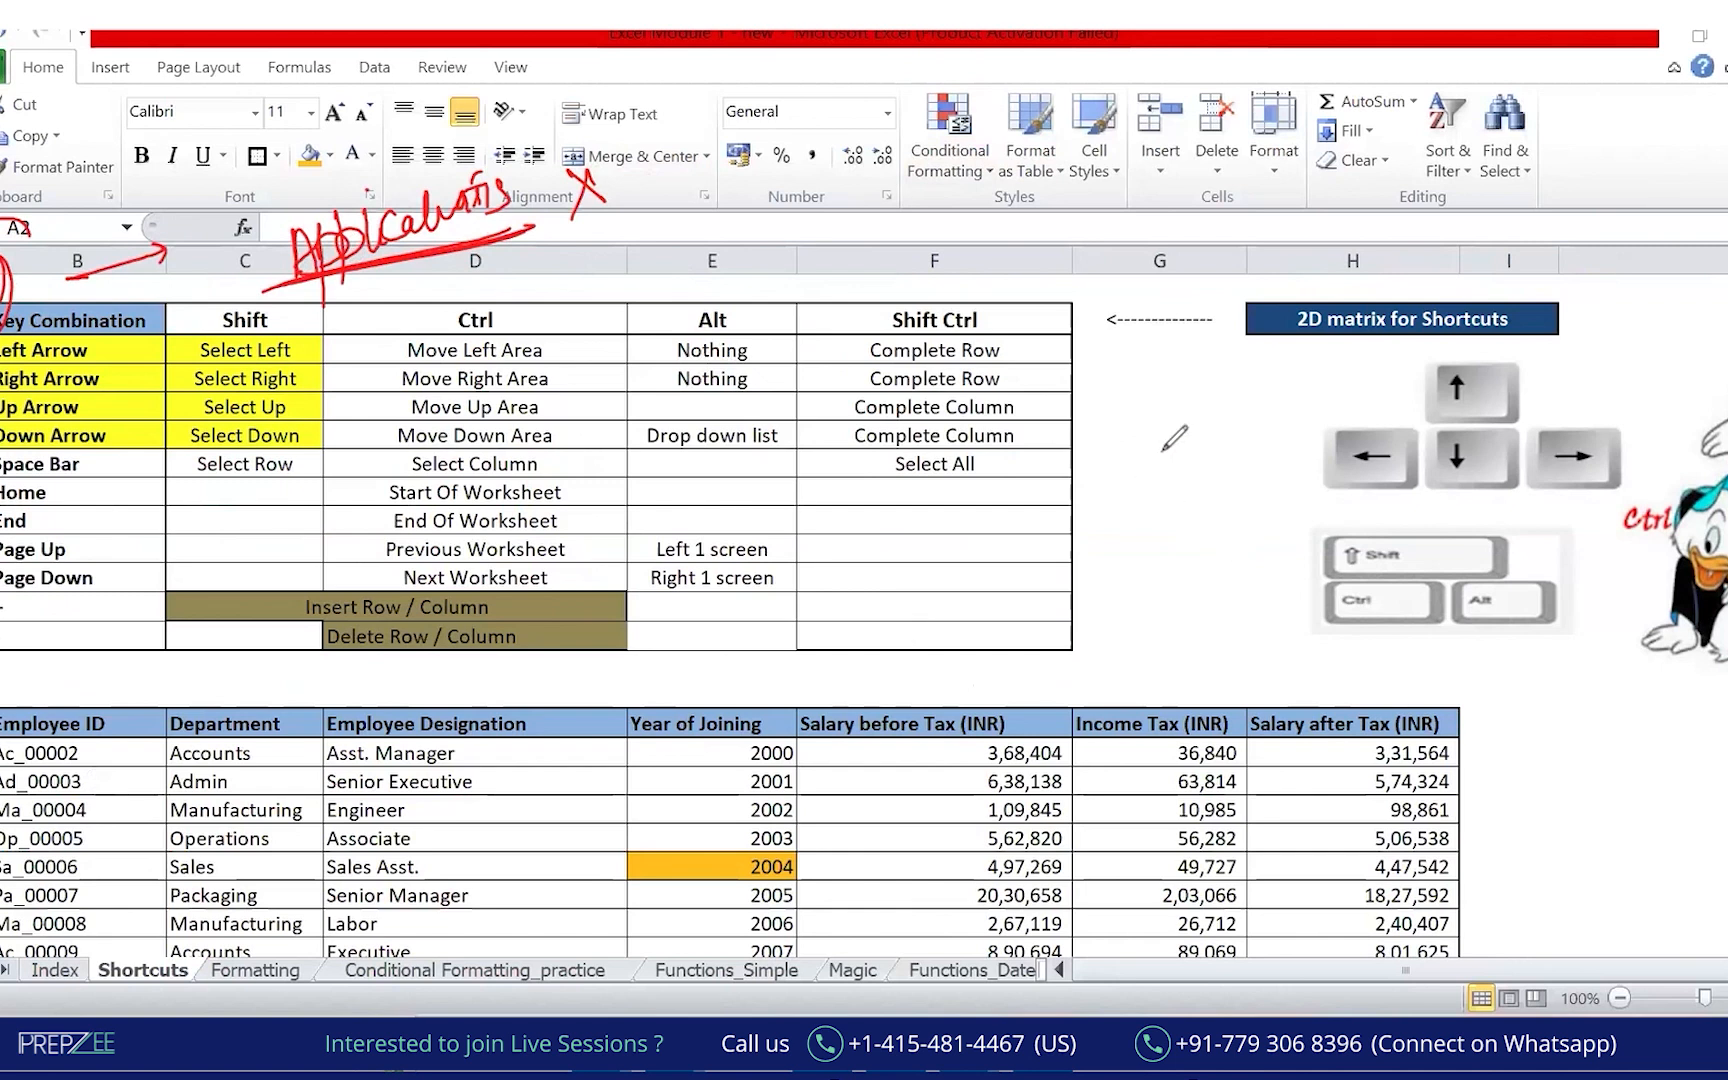
{"action": "left_click", "coordinate": [876, 184]}
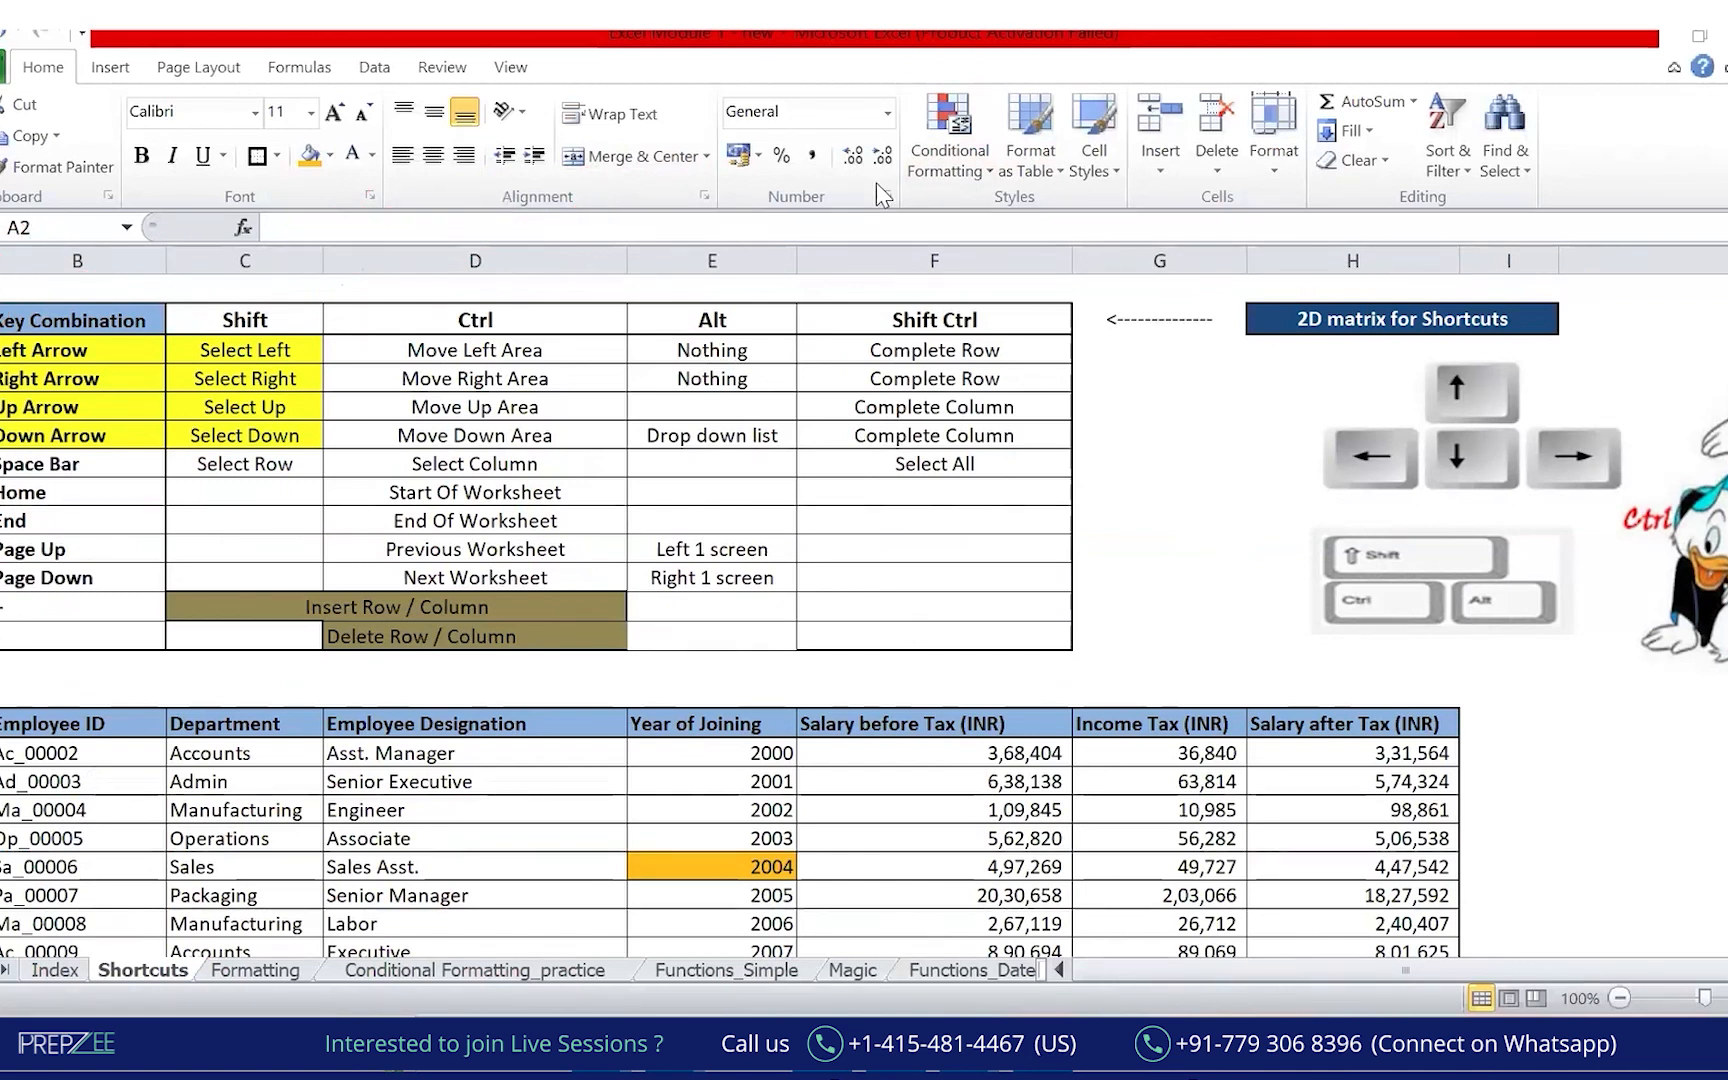
{"action": "left_click_drag", "start_coordinate": [877, 548], "coordinate": [876, 589]}
{"action": "left_click_drag", "start_coordinate": [876, 570], "coordinate": [902, 566]}
{"action": "left_click_drag", "start_coordinate": [900, 545], "coordinate": [907, 588]}
{"action": "mouse_move", "coordinate": [908, 545]}
{"action": "left_mouse_down"}
{"action": "mouse_move", "coordinate": [930, 588]}
{"action": "mouse_move", "coordinate": [912, 614]}
{"action": "mouse_move", "coordinate": [990, 570]}
{"action": "mouse_move", "coordinate": [984, 632]}
{"action": "left_mouse_up"}
{"action": "key", "text": "e"}
{"action": "mouse_move", "coordinate": [1001, 584]}
{"action": "left_mouse_down"}
{"action": "mouse_move", "coordinate": [1041, 614]}
{"action": "mouse_move", "coordinate": [1066, 551]}
{"action": "left_mouse_up"}
{"action": "left_click_drag", "start_coordinate": [930, 668], "coordinate": [1066, 648]}
{"action": "mouse_move", "coordinate": [196, 906]}
{"action": "left_mouse_down"}
{"action": "mouse_move", "coordinate": [125, 958]}
{"action": "mouse_move", "coordinate": [314, 896]}
{"action": "left_mouse_up"}
{"action": "left_click_drag", "start_coordinate": [394, 950], "coordinate": [560, 895]}
{"action": "left_click_drag", "start_coordinate": [556, 1012], "coordinate": [745, 924]}
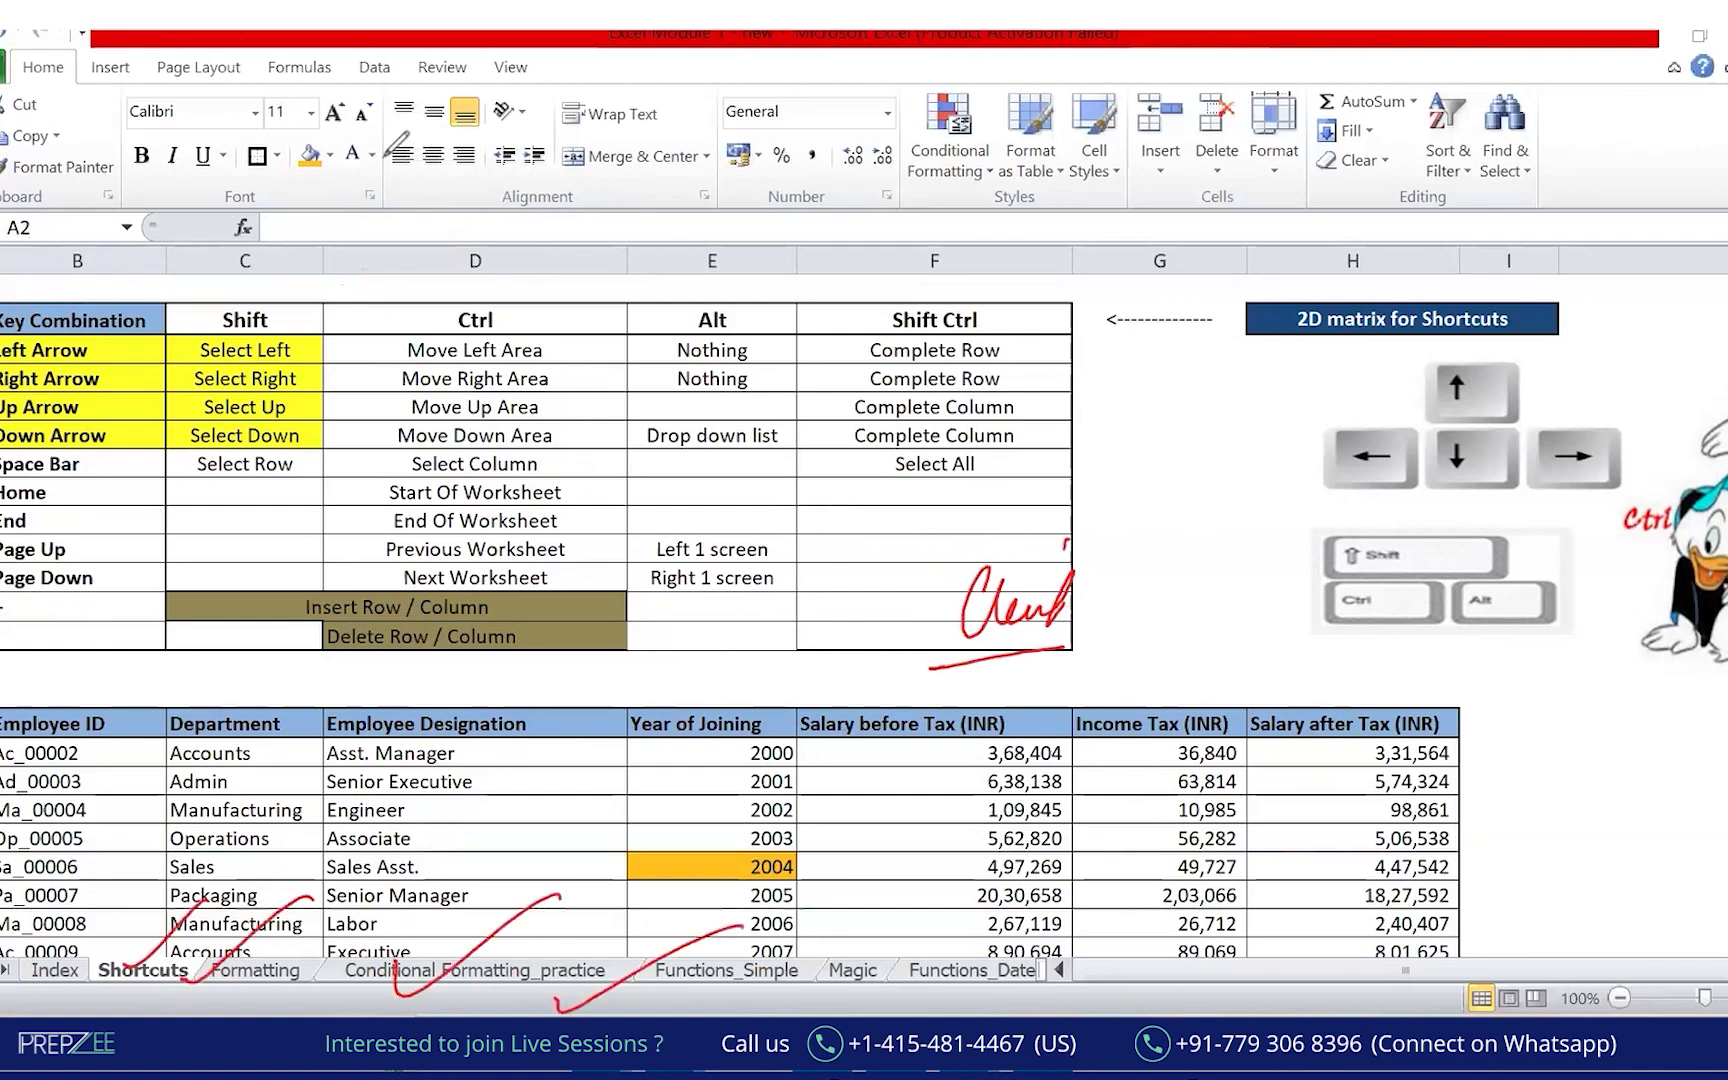
Jump to the end of column D and give Engineer cell D48 an orange fill.
{"action": "left_click", "coordinate": [594, 868]}
{"action": "key", "text": "Down"}
{"action": "key", "text": "Down"}
{"action": "key", "text": "Down"}
{"action": "key", "text": "Down"}
{"action": "key", "text": "Down"}
{"action": "key", "text": "Down"}
{"action": "key", "text": "Down"}
{"action": "key", "text": "Down"}
{"action": "key", "text": "Down"}
{"action": "key", "text": "Down"}
{"action": "key", "text": "Down"}
{"action": "key", "text": "Down"}
{"action": "key", "text": "Down"}
{"action": "key", "text": "Down"}
{"action": "key", "text": "Down"}
{"action": "key", "text": "Down"}
{"action": "key", "text": "Down"}
{"action": "key", "text": "Down"}
{"action": "key", "text": "Down"}
{"action": "key", "text": "Down"}
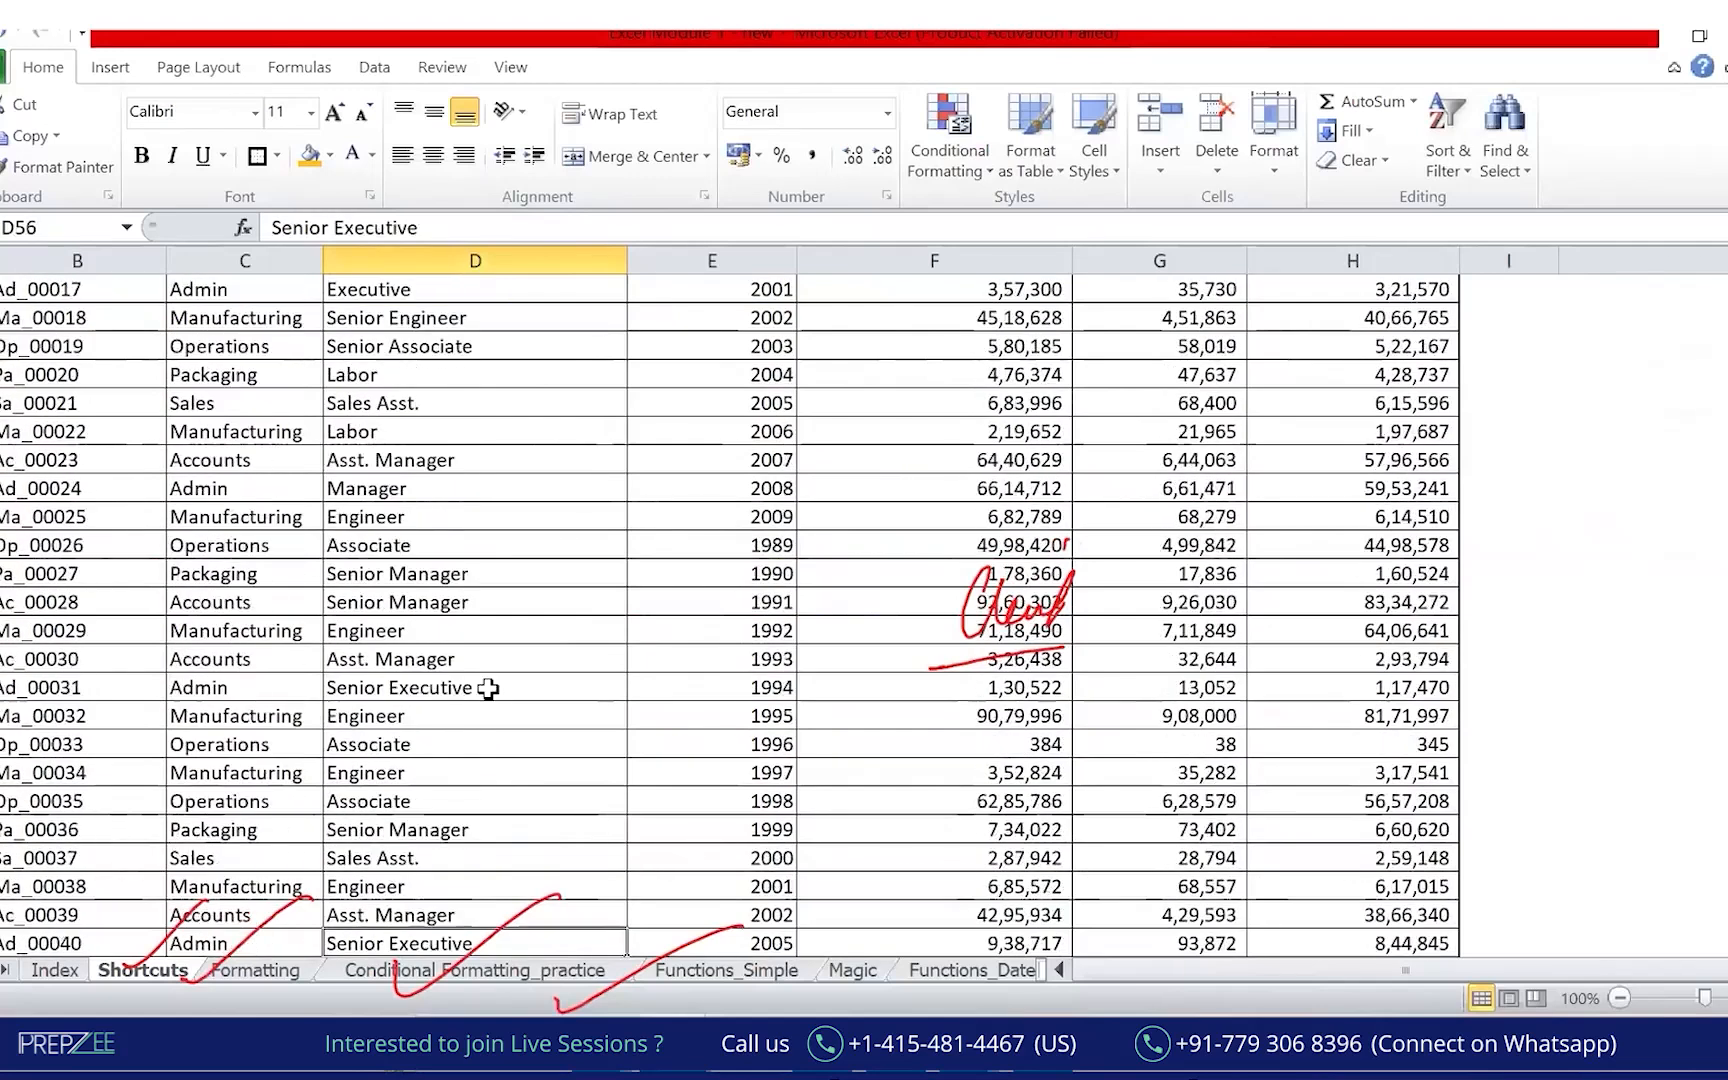
{"action": "left_click", "coordinate": [368, 713]}
{"action": "left_click", "coordinate": [309, 156]}
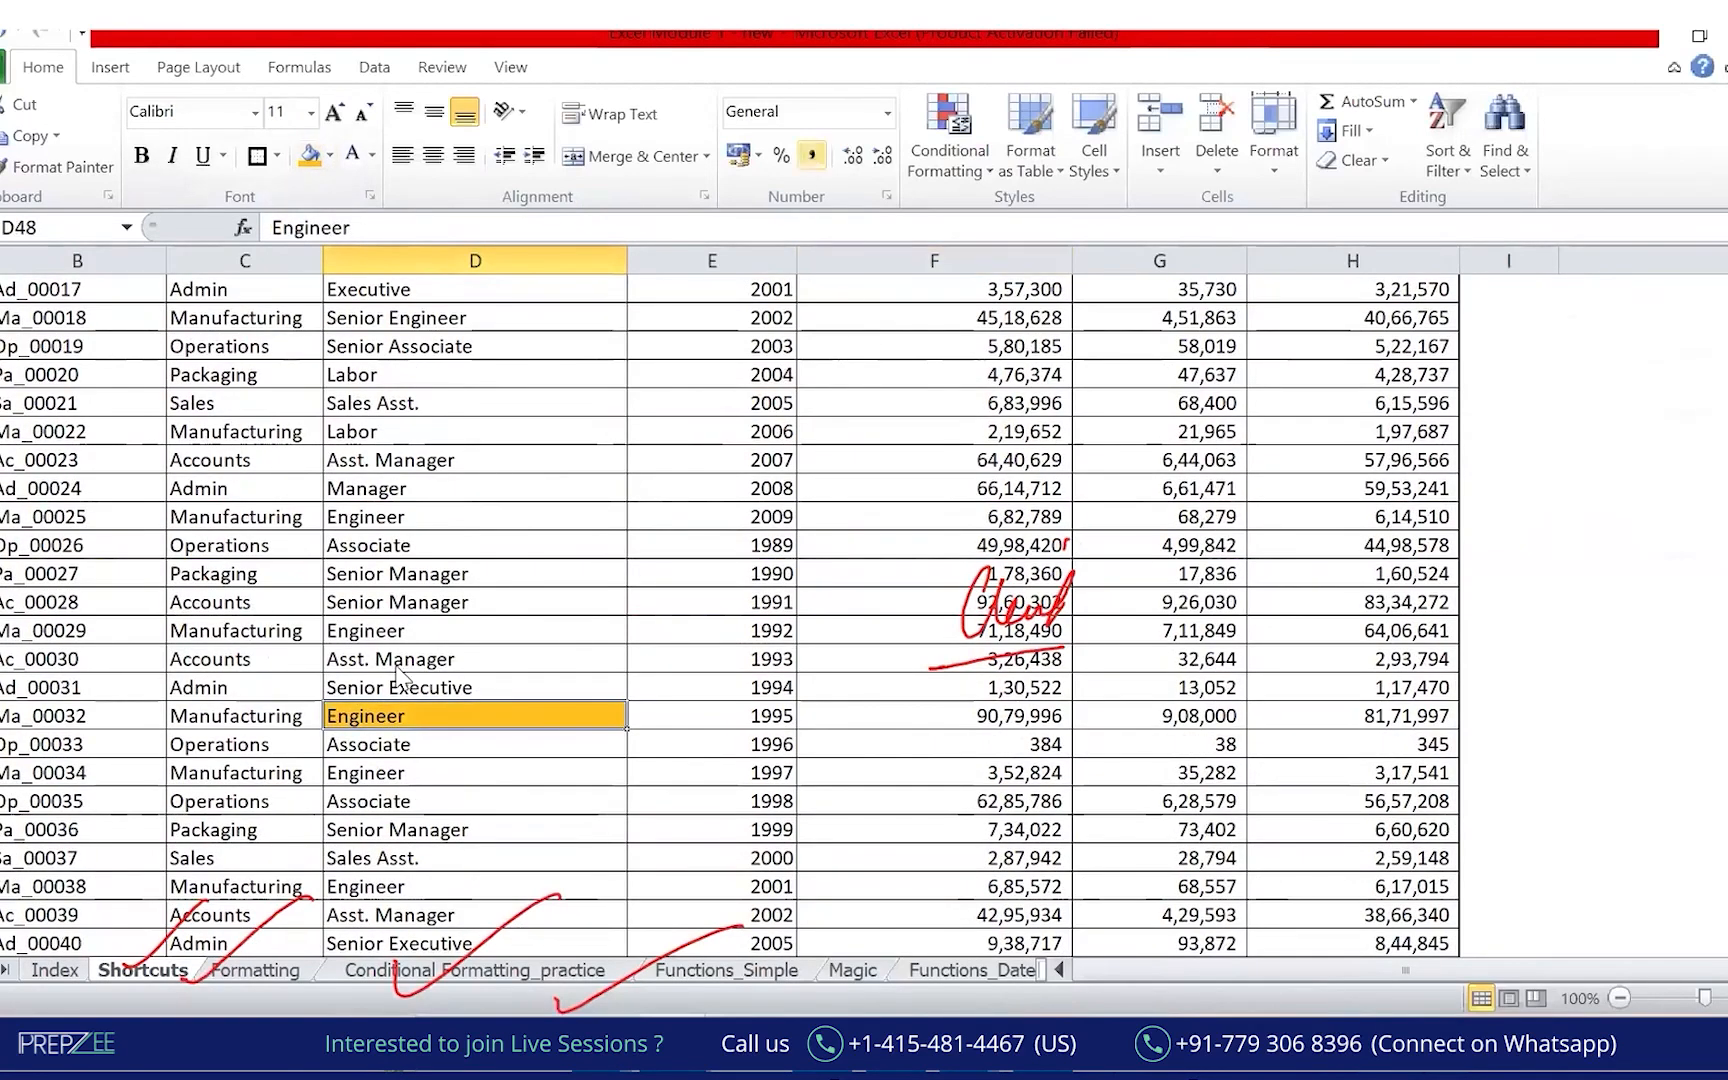
Circle the Engineer cell in ink and write SAVE with an arrow.
{"action": "left_click_drag", "start_coordinate": [378, 682], "coordinate": [455, 648]}
{"action": "mouse_move", "coordinate": [602, 569]}
{"action": "left_mouse_down"}
{"action": "mouse_move", "coordinate": [558, 620]}
{"action": "mouse_move", "coordinate": [621, 611]}
{"action": "left_mouse_up"}
{"action": "left_click_drag", "start_coordinate": [592, 603], "coordinate": [650, 568]}
{"action": "left_click_drag", "start_coordinate": [660, 573], "coordinate": [688, 552]}
{"action": "left_click_drag", "start_coordinate": [664, 580], "coordinate": [692, 572]}
{"action": "left_click_drag", "start_coordinate": [665, 613], "coordinate": [702, 590]}
{"action": "mouse_move", "coordinate": [647, 527]}
{"action": "left_mouse_down"}
{"action": "mouse_move", "coordinate": [737, 457]}
{"action": "mouse_move", "coordinate": [724, 484]}
{"action": "left_mouse_up"}
Handwrite 'Send it to the Client' over the salary columns and underline Client.
{"action": "left_click_drag", "start_coordinate": [870, 378], "coordinate": [826, 432]}
{"action": "mouse_move", "coordinate": [884, 410]}
{"action": "left_mouse_down"}
{"action": "mouse_move", "coordinate": [945, 360]}
{"action": "mouse_move", "coordinate": [940, 408]}
{"action": "left_mouse_up"}
{"action": "left_click_drag", "start_coordinate": [972, 372], "coordinate": [970, 408]}
{"action": "left_click_drag", "start_coordinate": [993, 340], "coordinate": [985, 410]}
{"action": "left_click_drag", "start_coordinate": [1118, 328], "coordinate": [1098, 402]}
{"action": "mouse_move", "coordinate": [1090, 362]}
{"action": "left_mouse_down"}
{"action": "mouse_move", "coordinate": [1140, 354]}
{"action": "mouse_move", "coordinate": [1132, 372]}
{"action": "left_mouse_up"}
{"action": "mouse_move", "coordinate": [1262, 322]}
{"action": "left_mouse_down"}
{"action": "mouse_move", "coordinate": [1246, 392]}
{"action": "mouse_move", "coordinate": [1282, 340]}
{"action": "left_mouse_up"}
{"action": "mouse_move", "coordinate": [1276, 328]}
{"action": "left_mouse_down"}
{"action": "mouse_move", "coordinate": [1292, 376]}
{"action": "mouse_move", "coordinate": [1336, 346]}
{"action": "left_mouse_up"}
{"action": "mouse_move", "coordinate": [1236, 425]}
{"action": "left_mouse_down"}
{"action": "mouse_move", "coordinate": [1212, 470]}
{"action": "mouse_move", "coordinate": [1330, 392]}
{"action": "left_mouse_up"}
{"action": "left_click_drag", "start_coordinate": [1167, 505], "coordinate": [1303, 460]}
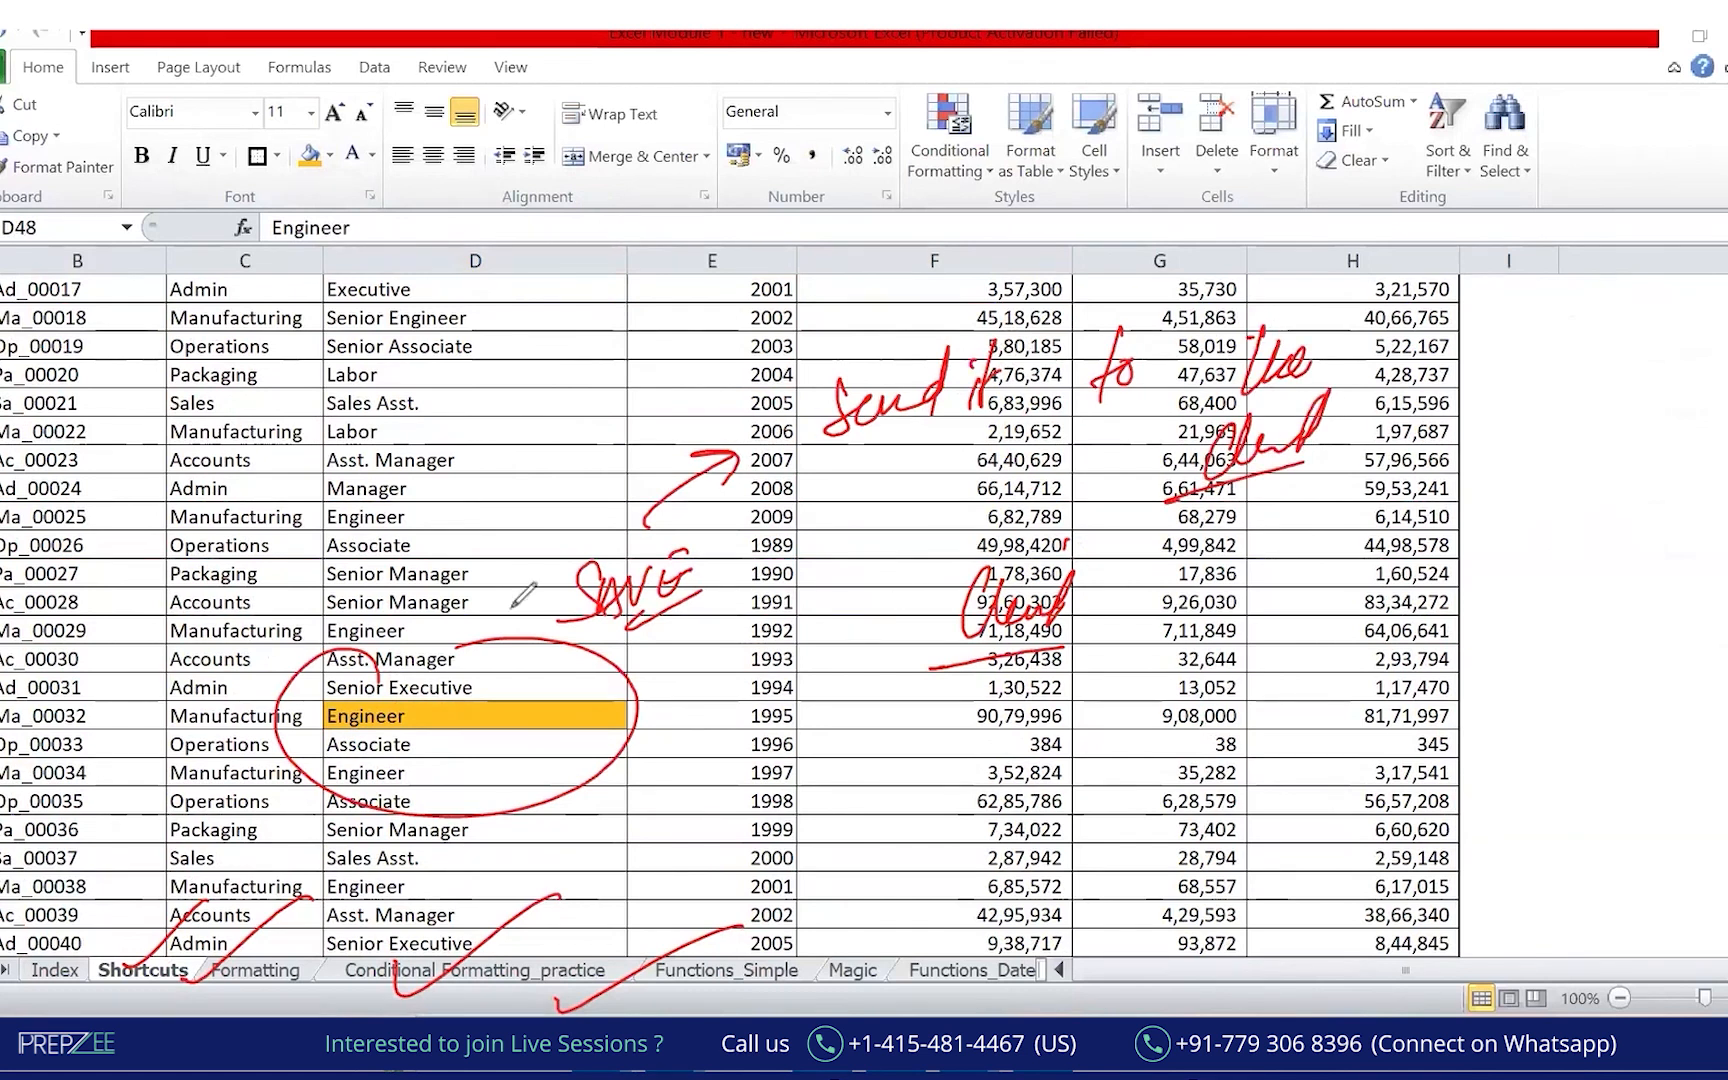
Add ink arrows toward the circled cell, clear all ink, and return to the Employee Designation header.
{"action": "left_click", "coordinate": [452, 716]}
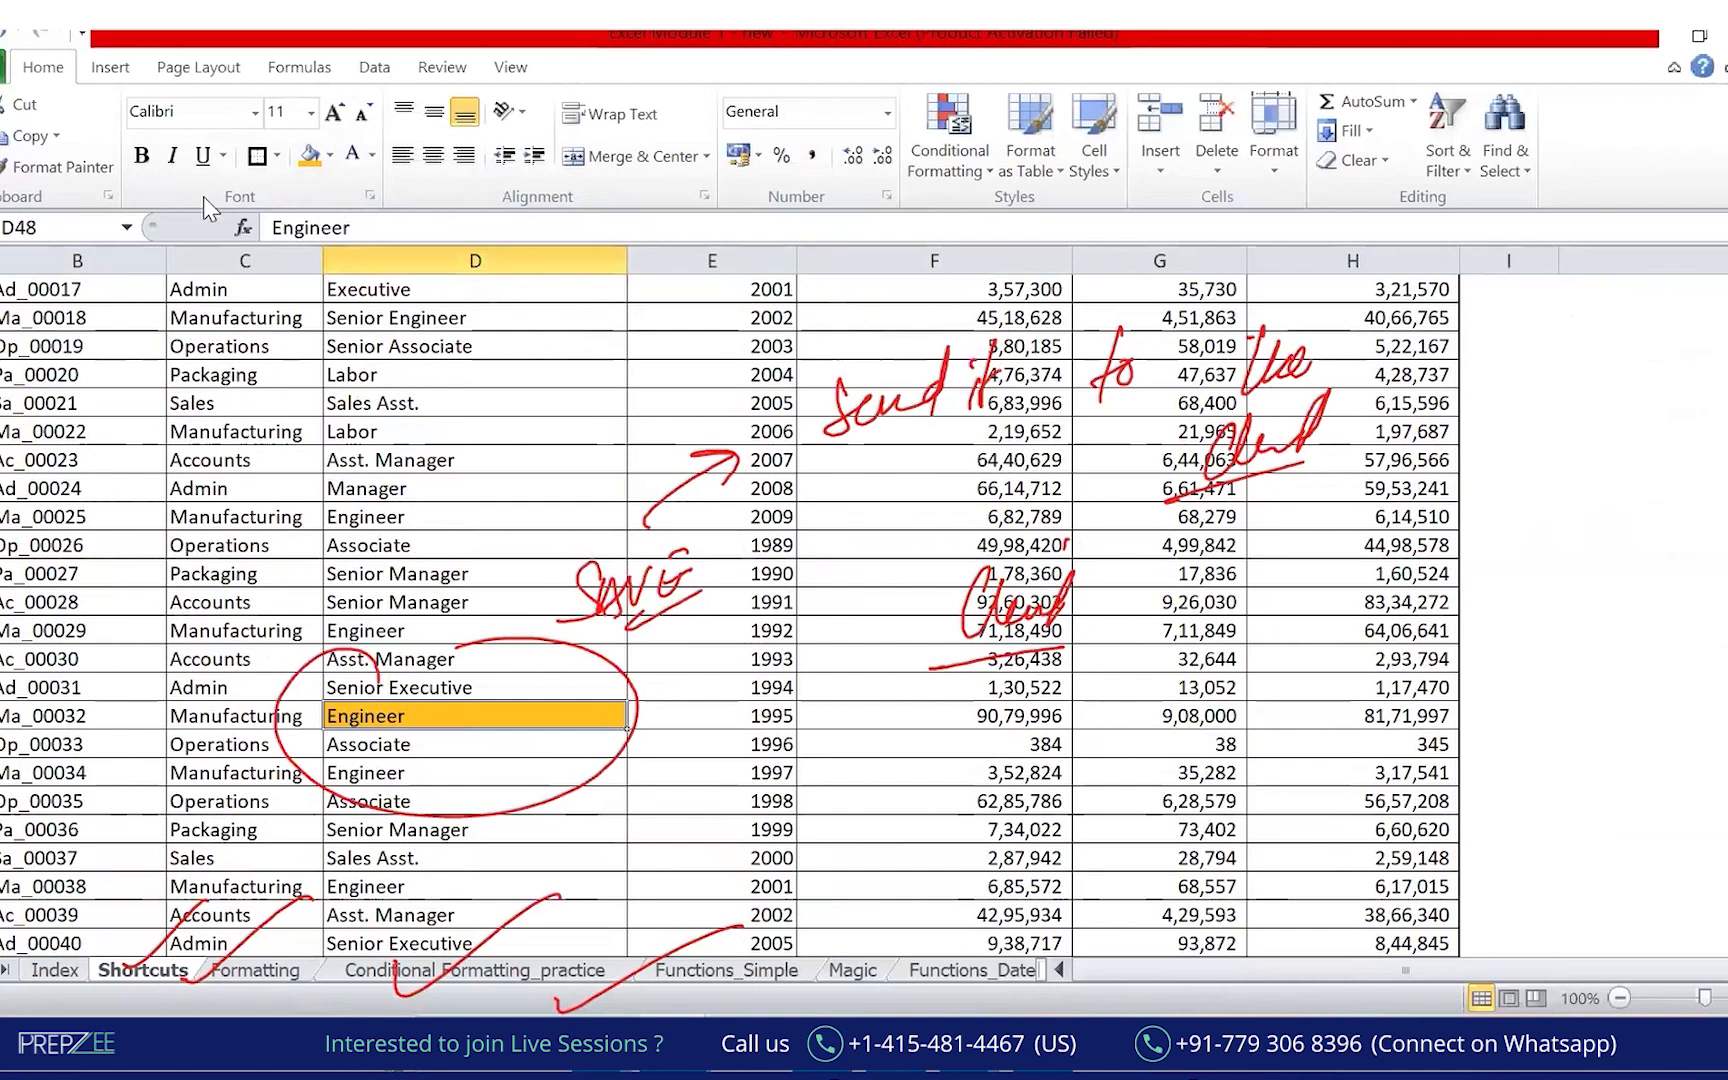
{"action": "left_click_drag", "start_coordinate": [48, 182], "coordinate": [195, 310]}
{"action": "left_click_drag", "start_coordinate": [368, 650], "coordinate": [377, 680]}
{"action": "left_click_drag", "start_coordinate": [347, 618], "coordinate": [413, 656]}
{"action": "left_click_drag", "start_coordinate": [140, 802], "coordinate": [28, 878]}
{"action": "left_click_drag", "start_coordinate": [157, 821], "coordinate": [86, 880]}
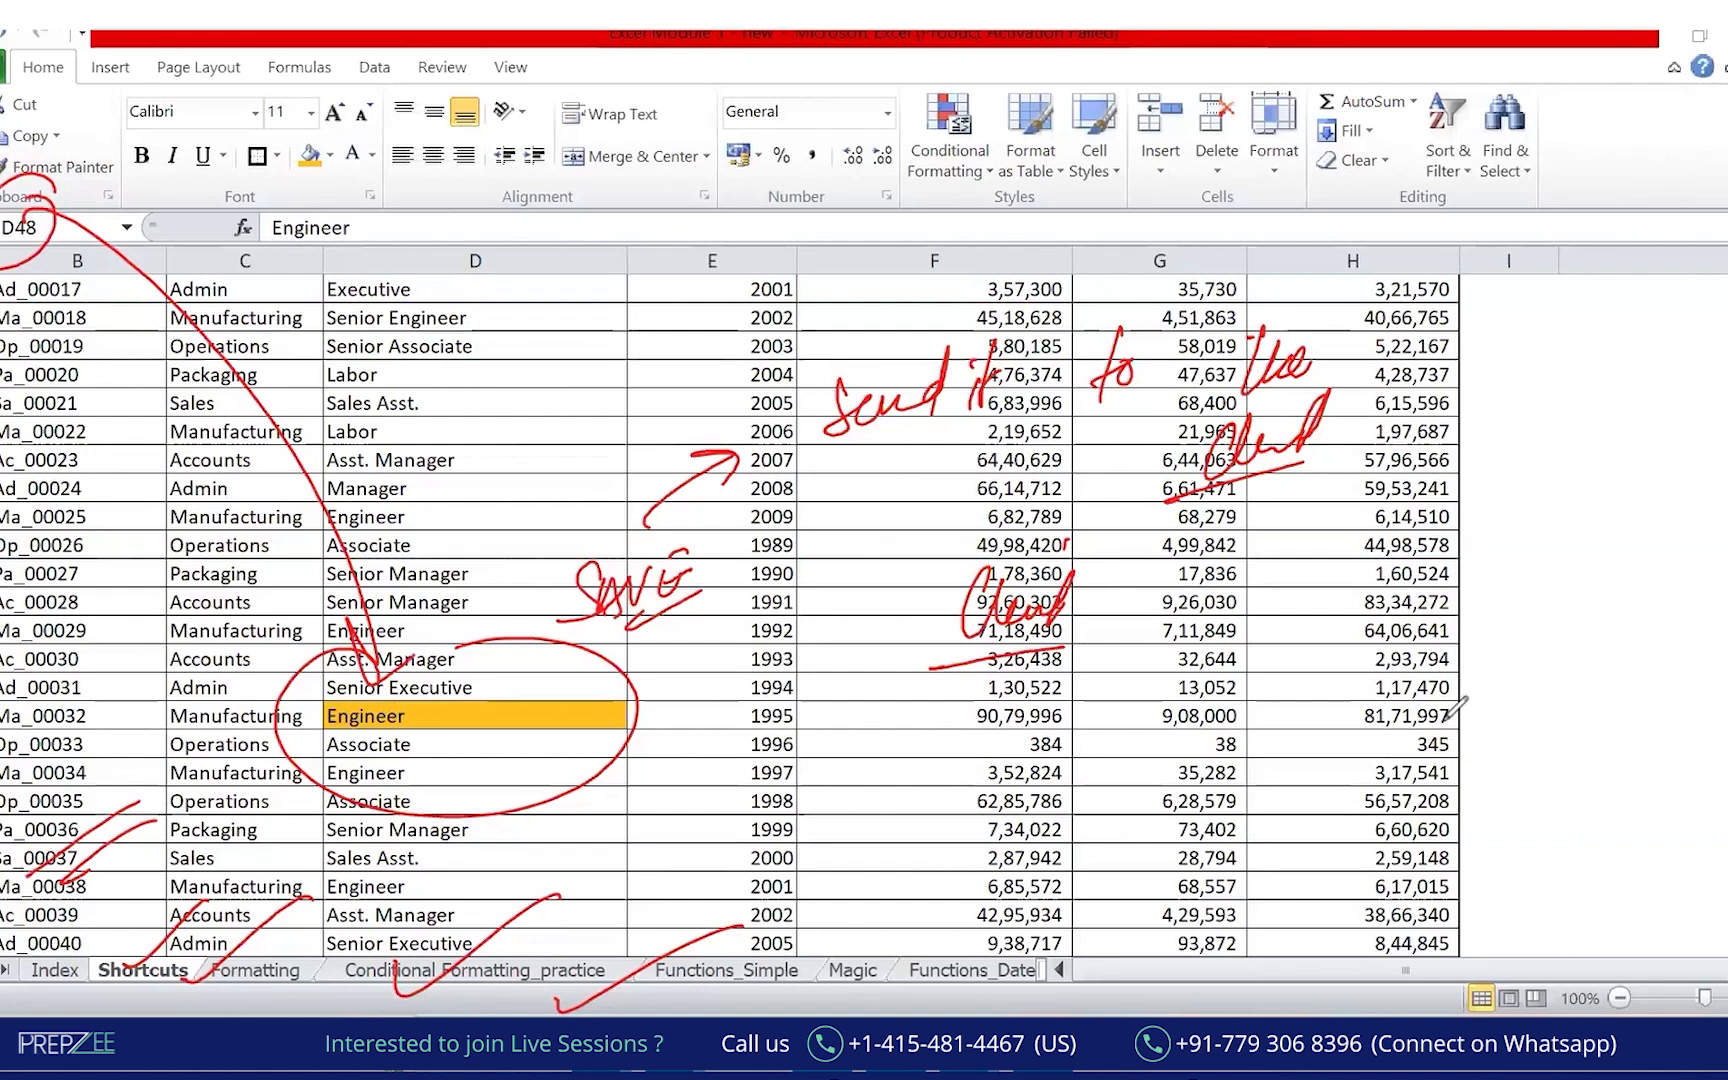
{"action": "left_click_drag", "start_coordinate": [1202, 638], "coordinate": [1191, 628]}
{"action": "key", "text": "Escape"}
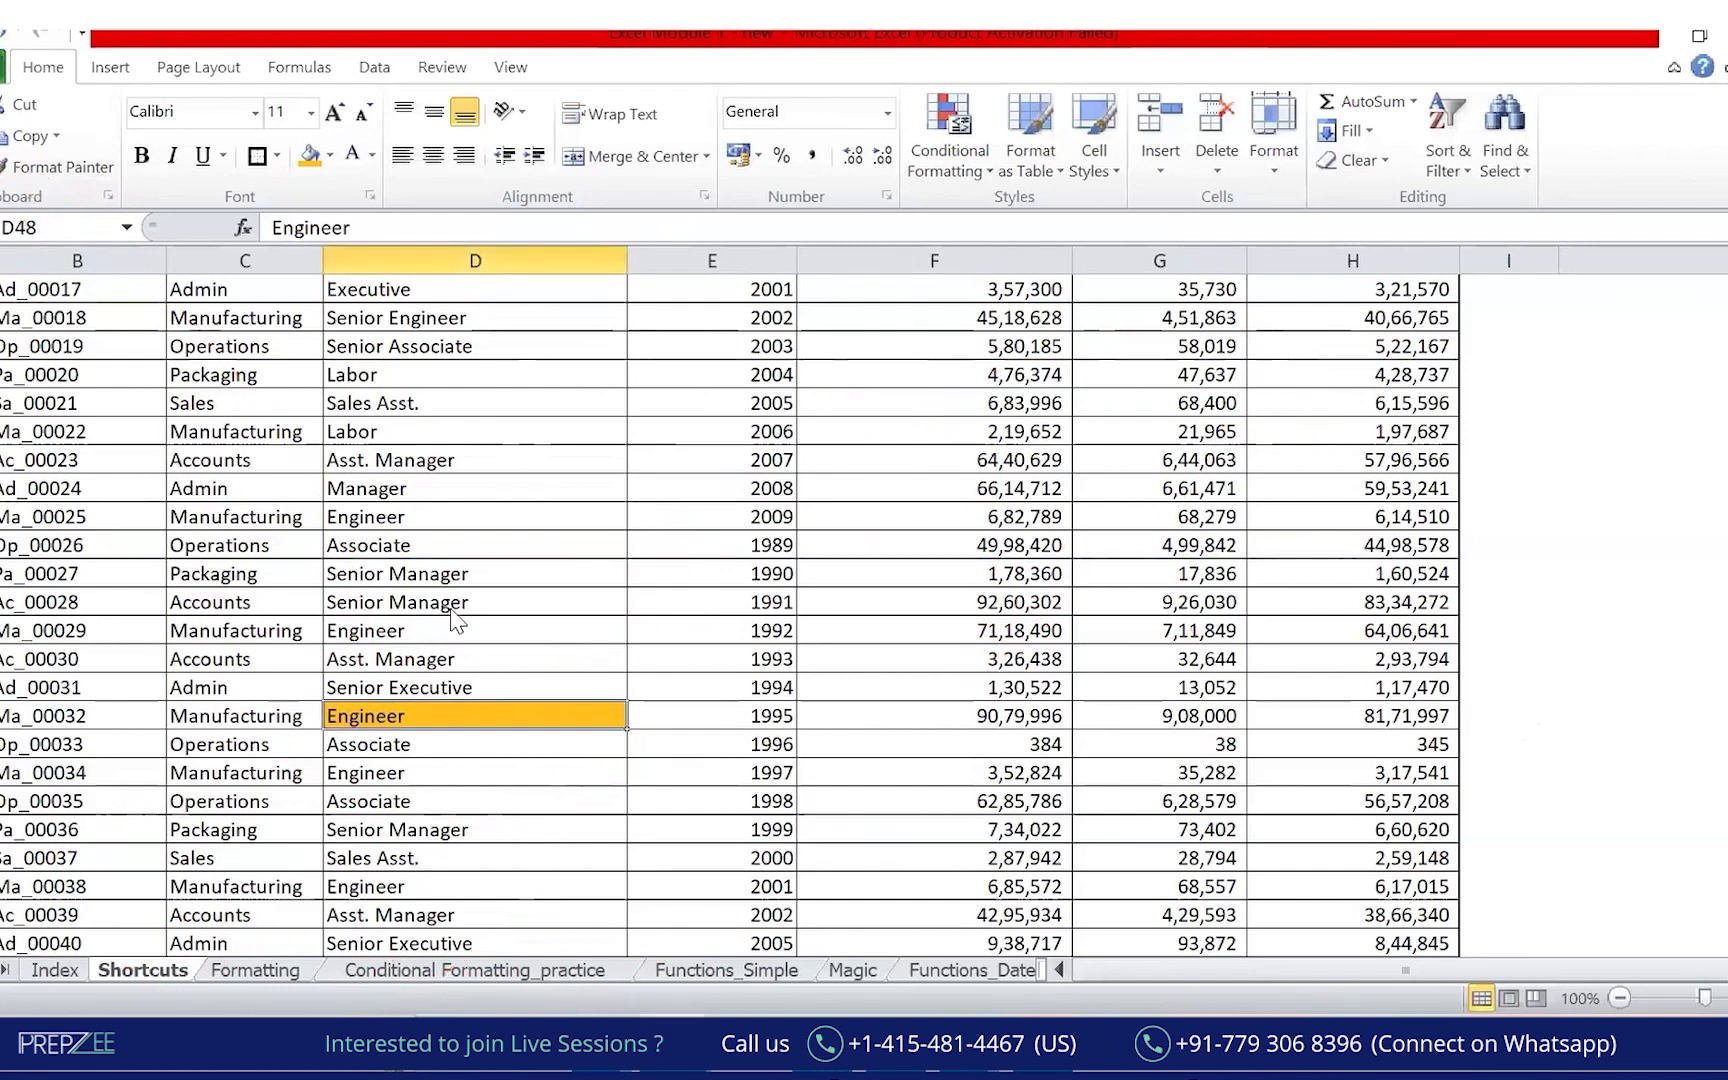
{"action": "key", "text": "ctrl+Up"}
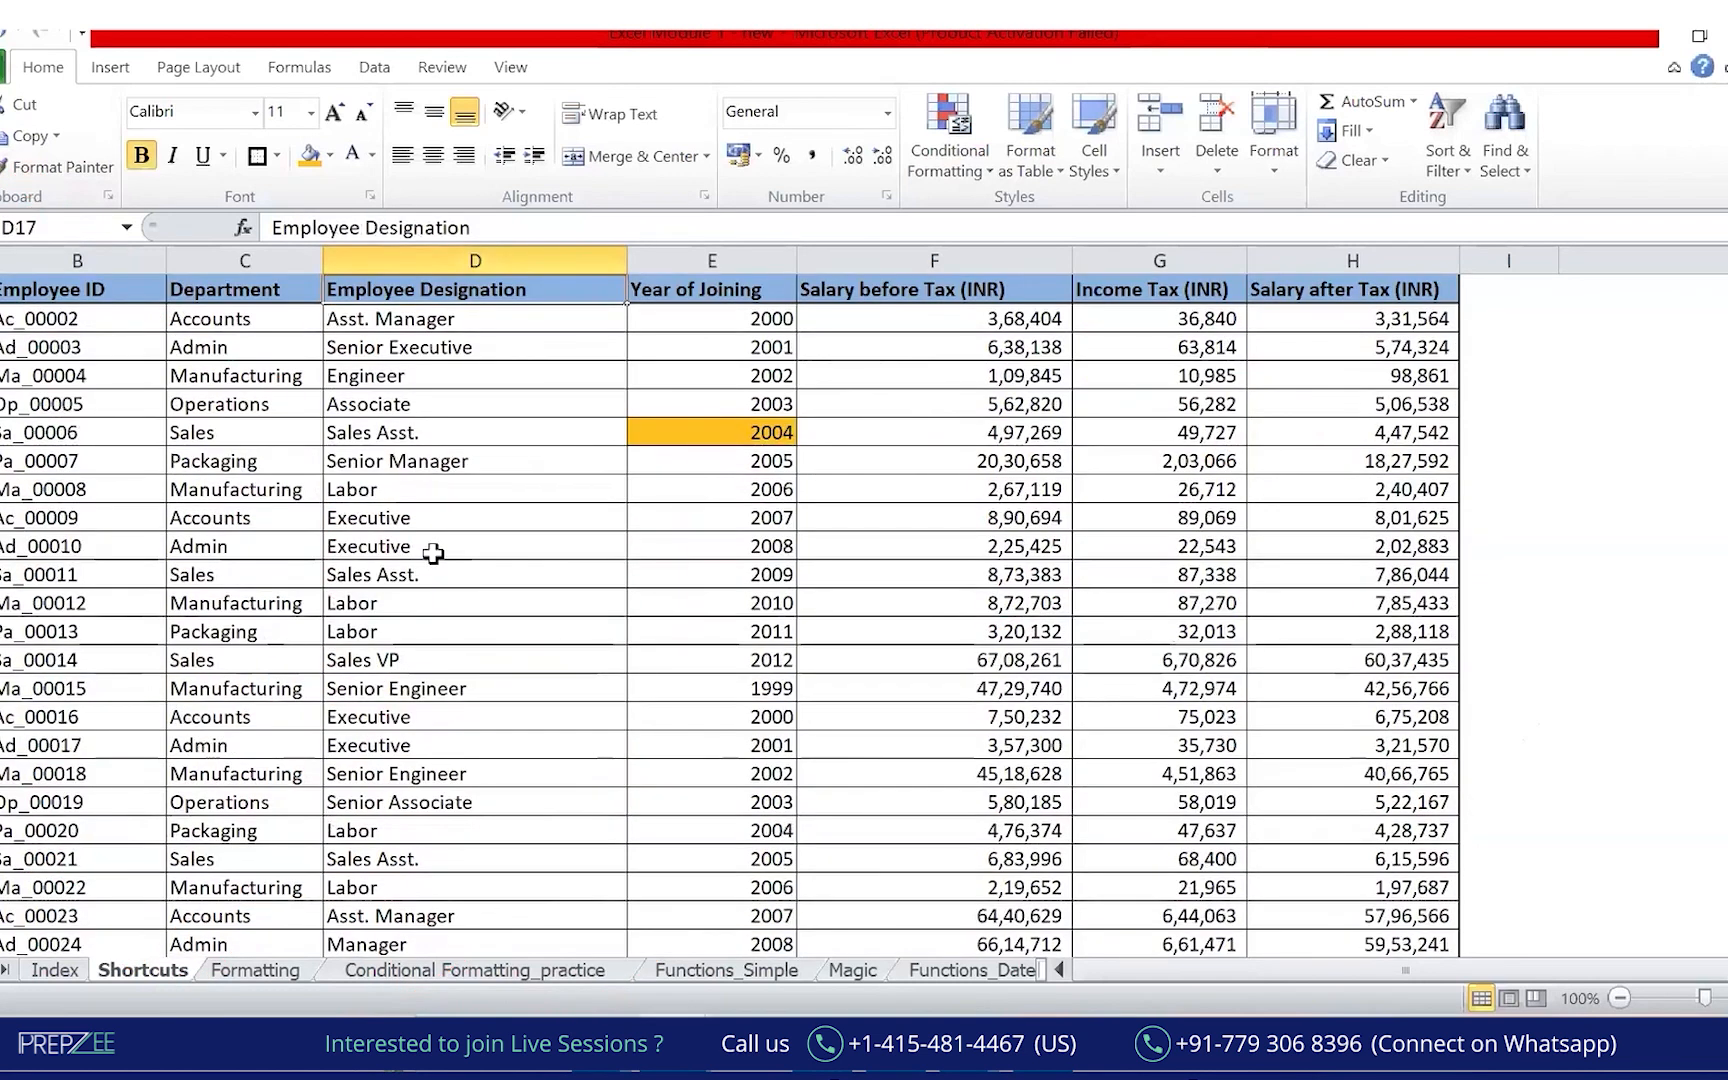
{"action": "key", "text": "ctrl+Up"}
{"action": "key", "text": "ctrl+Up"}
{"action": "key", "text": "Up"}
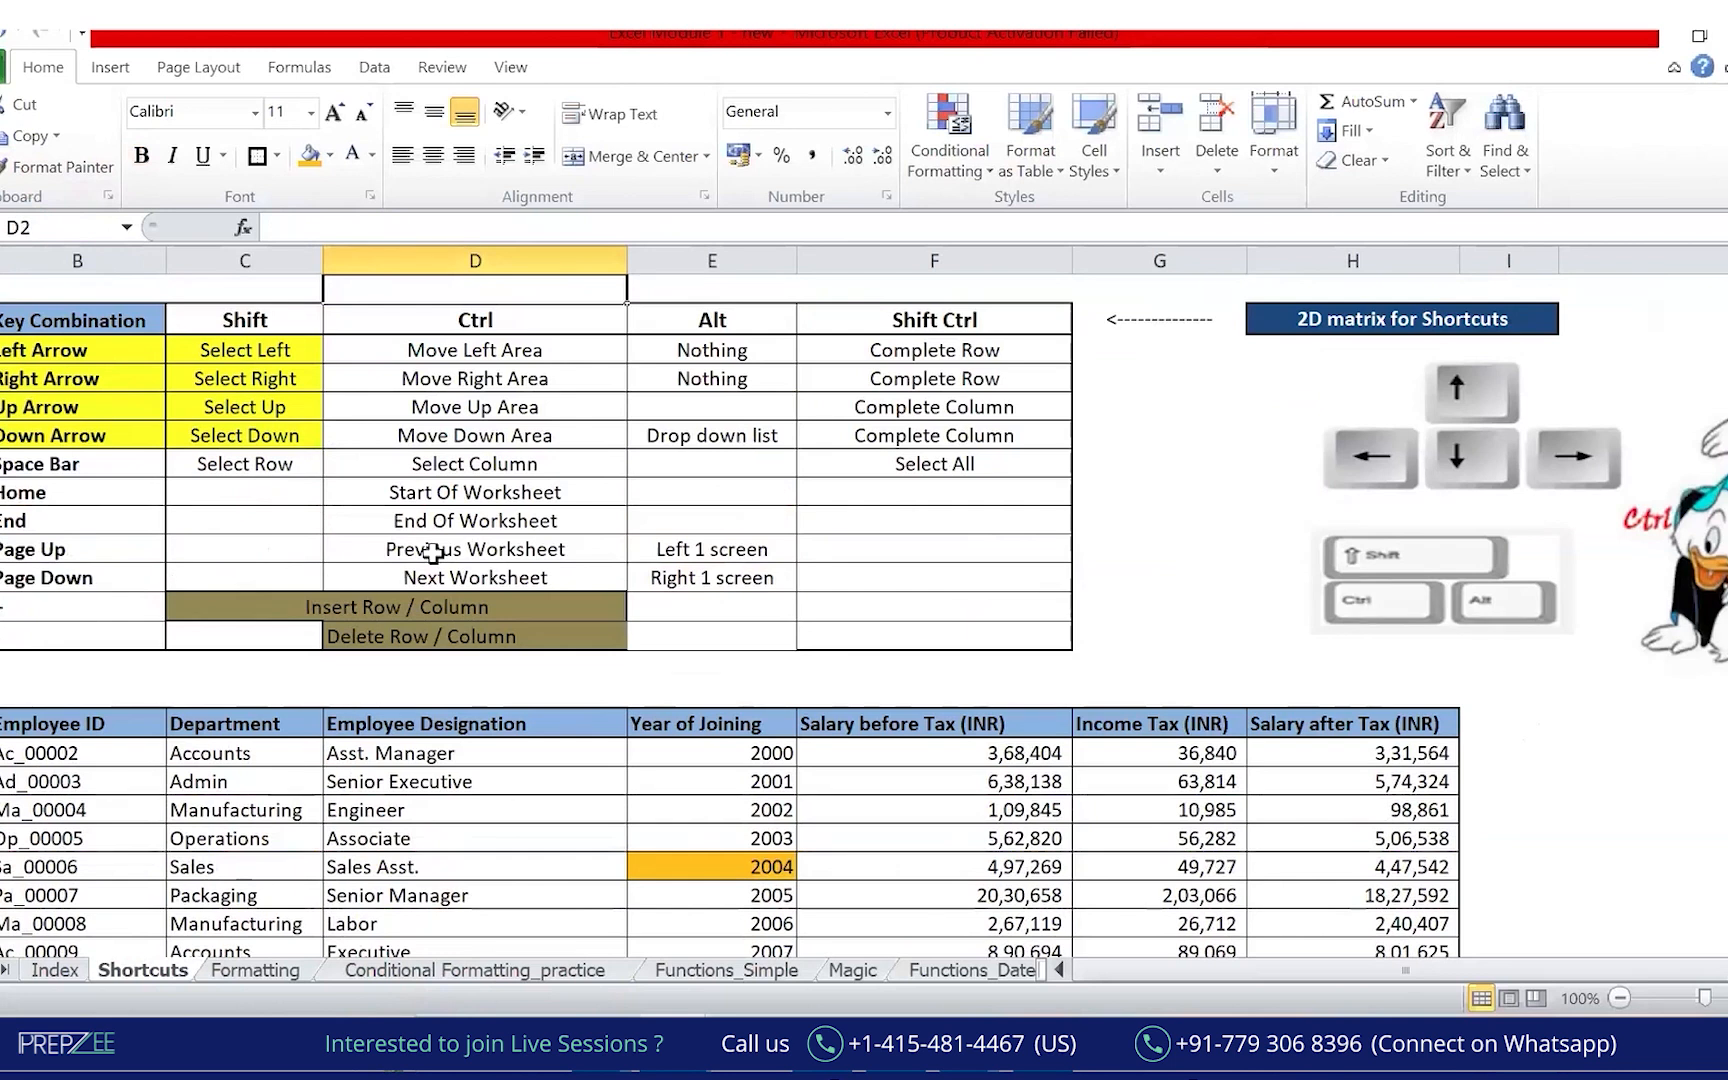
{"action": "left_click", "coordinate": [70, 493]}
{"action": "left_click", "coordinate": [453, 494], "text": "ctrl"}
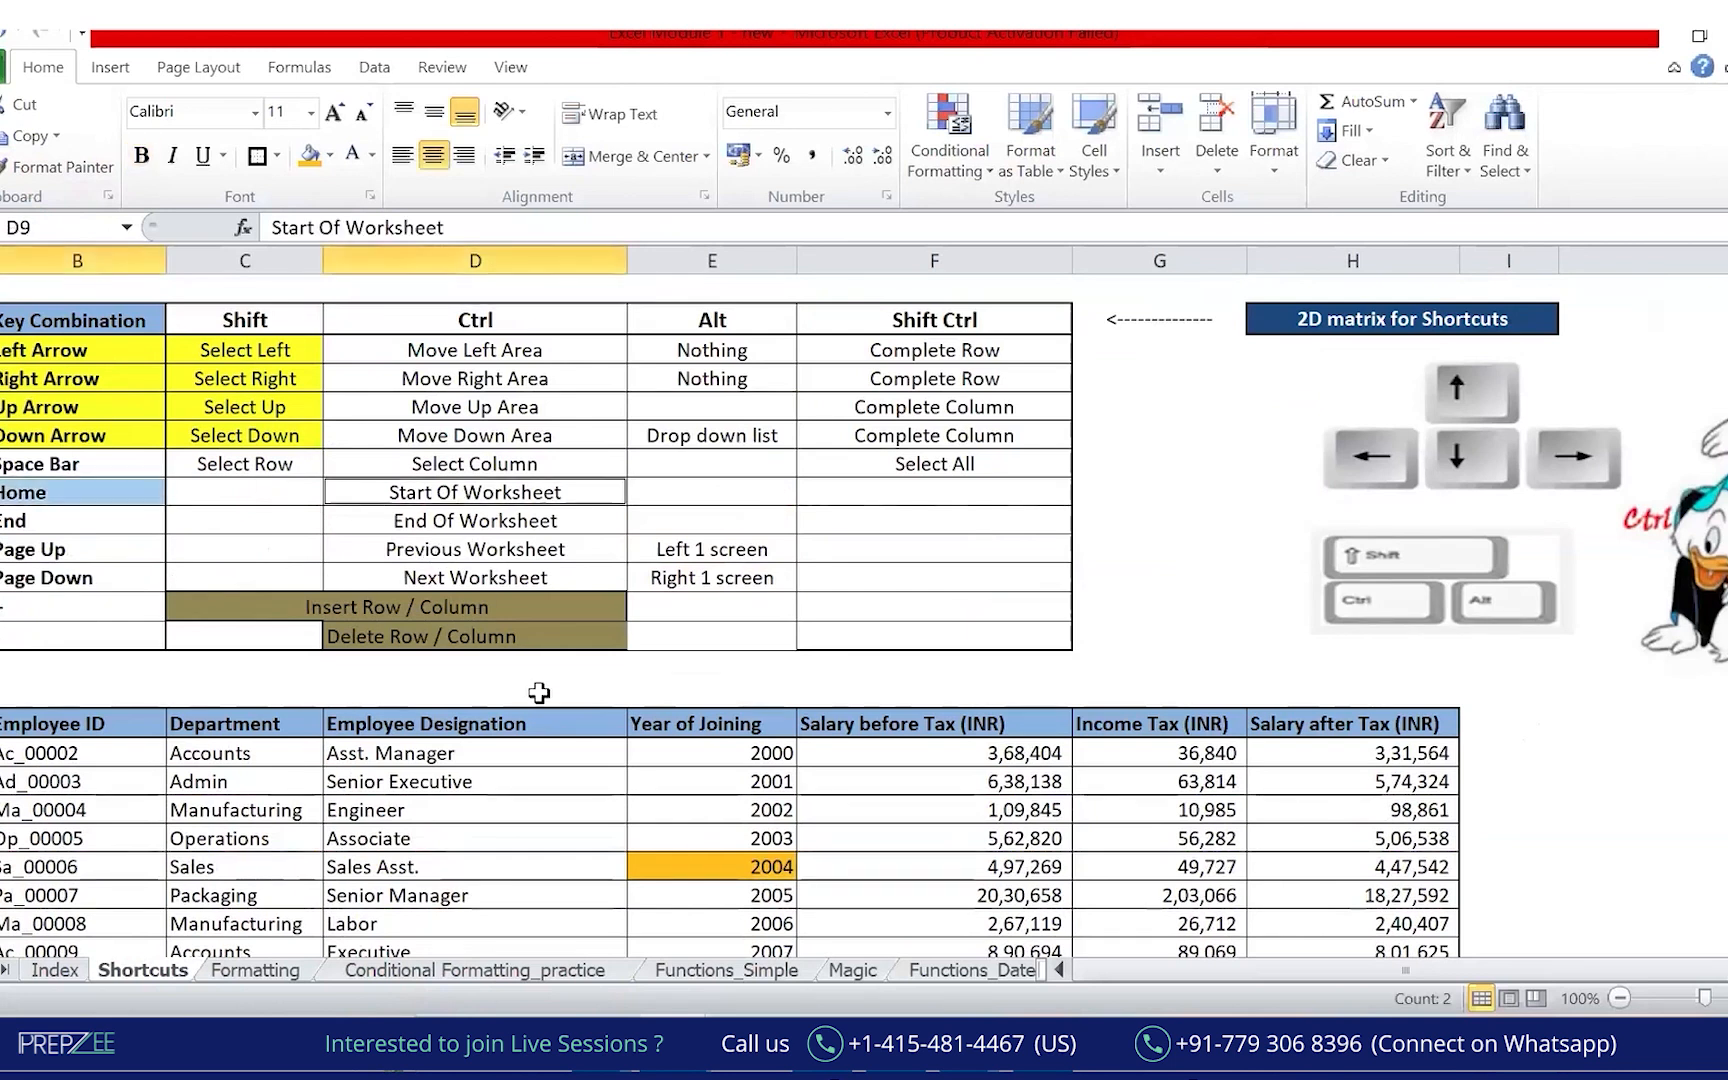
{"action": "left_click", "coordinate": [514, 842]}
{"action": "left_click", "coordinate": [731, 872]}
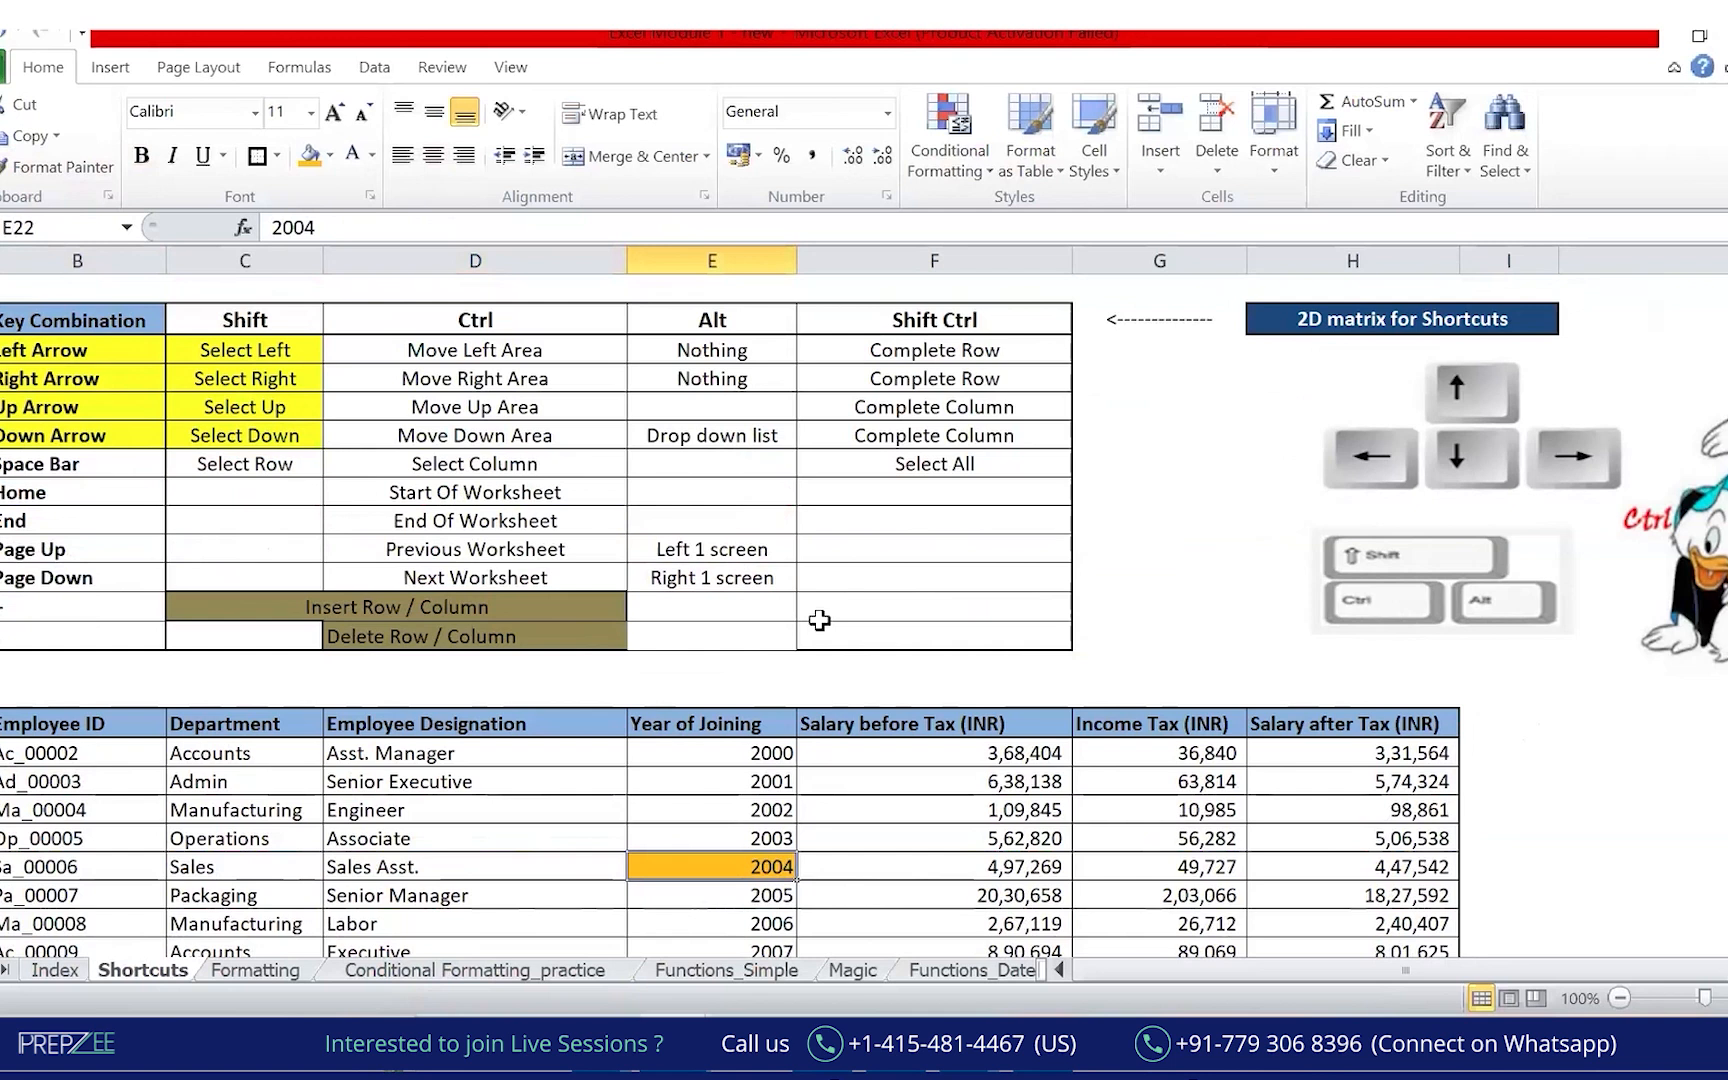
{"action": "key", "text": "ctrl+Home"}
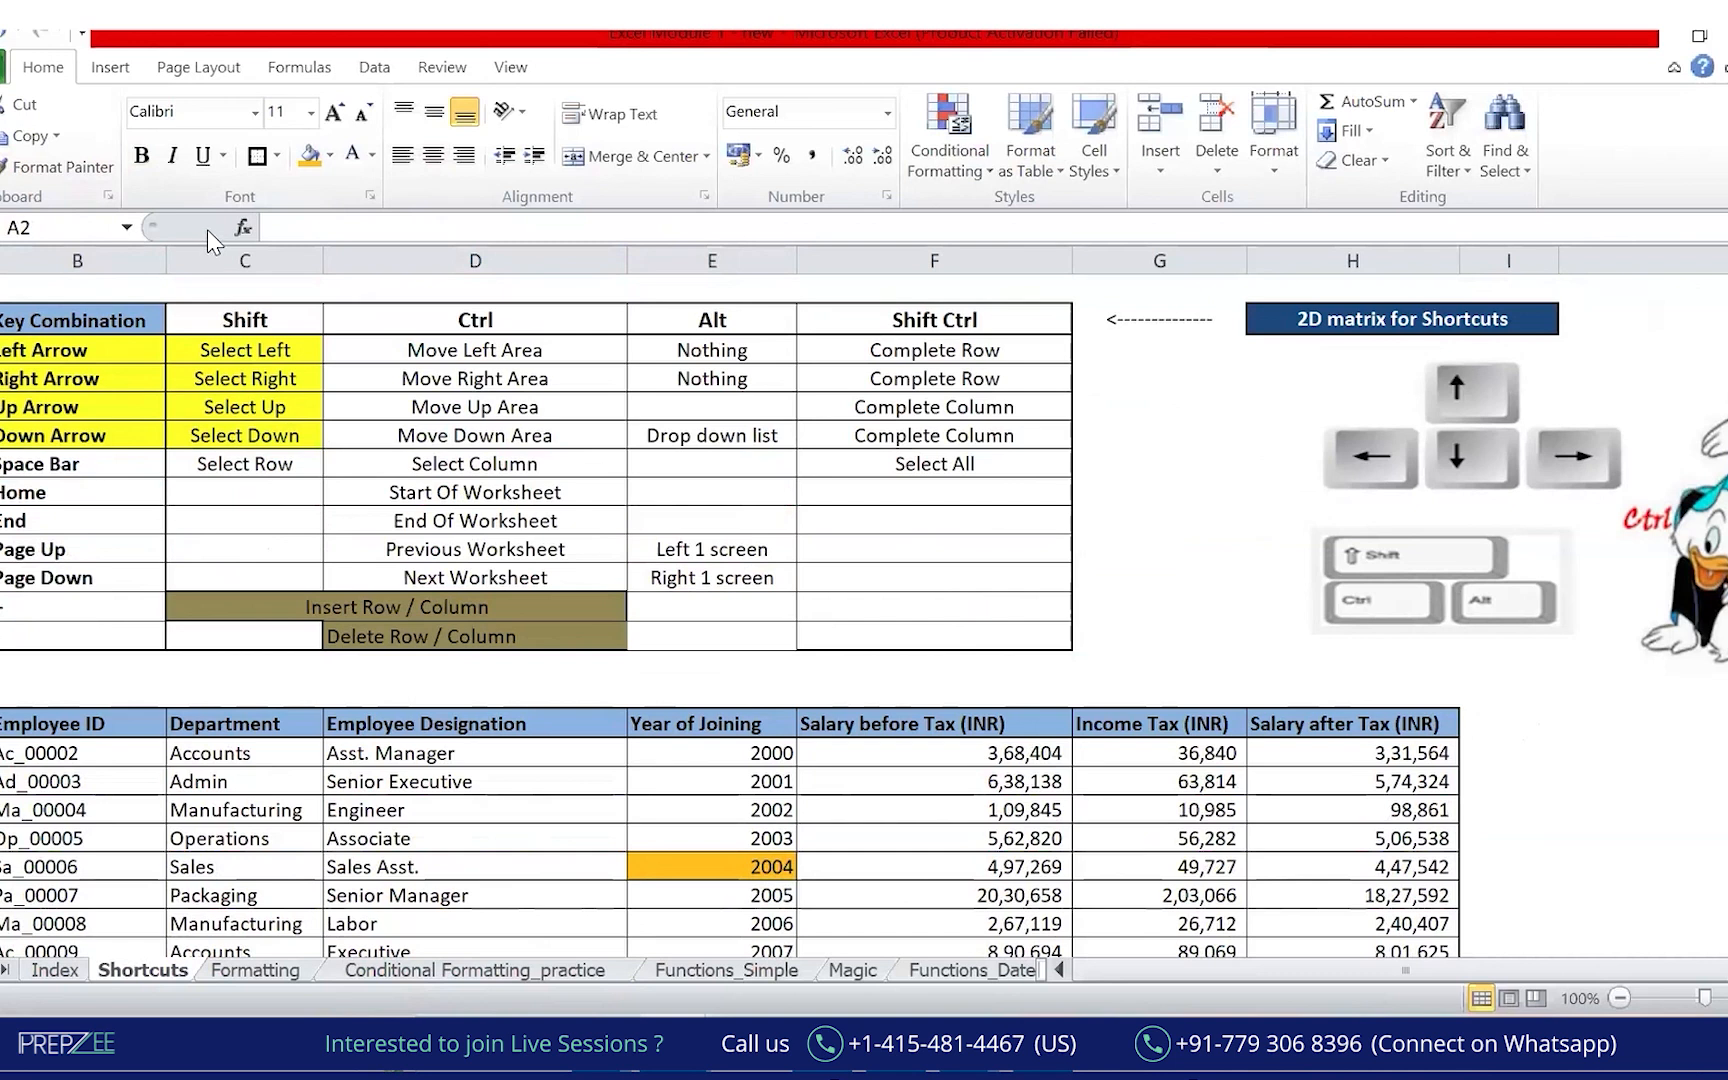
{"action": "left_click", "coordinate": [613, 153]}
{"action": "left_click_drag", "start_coordinate": [3, 232], "coordinate": [12, 227]}
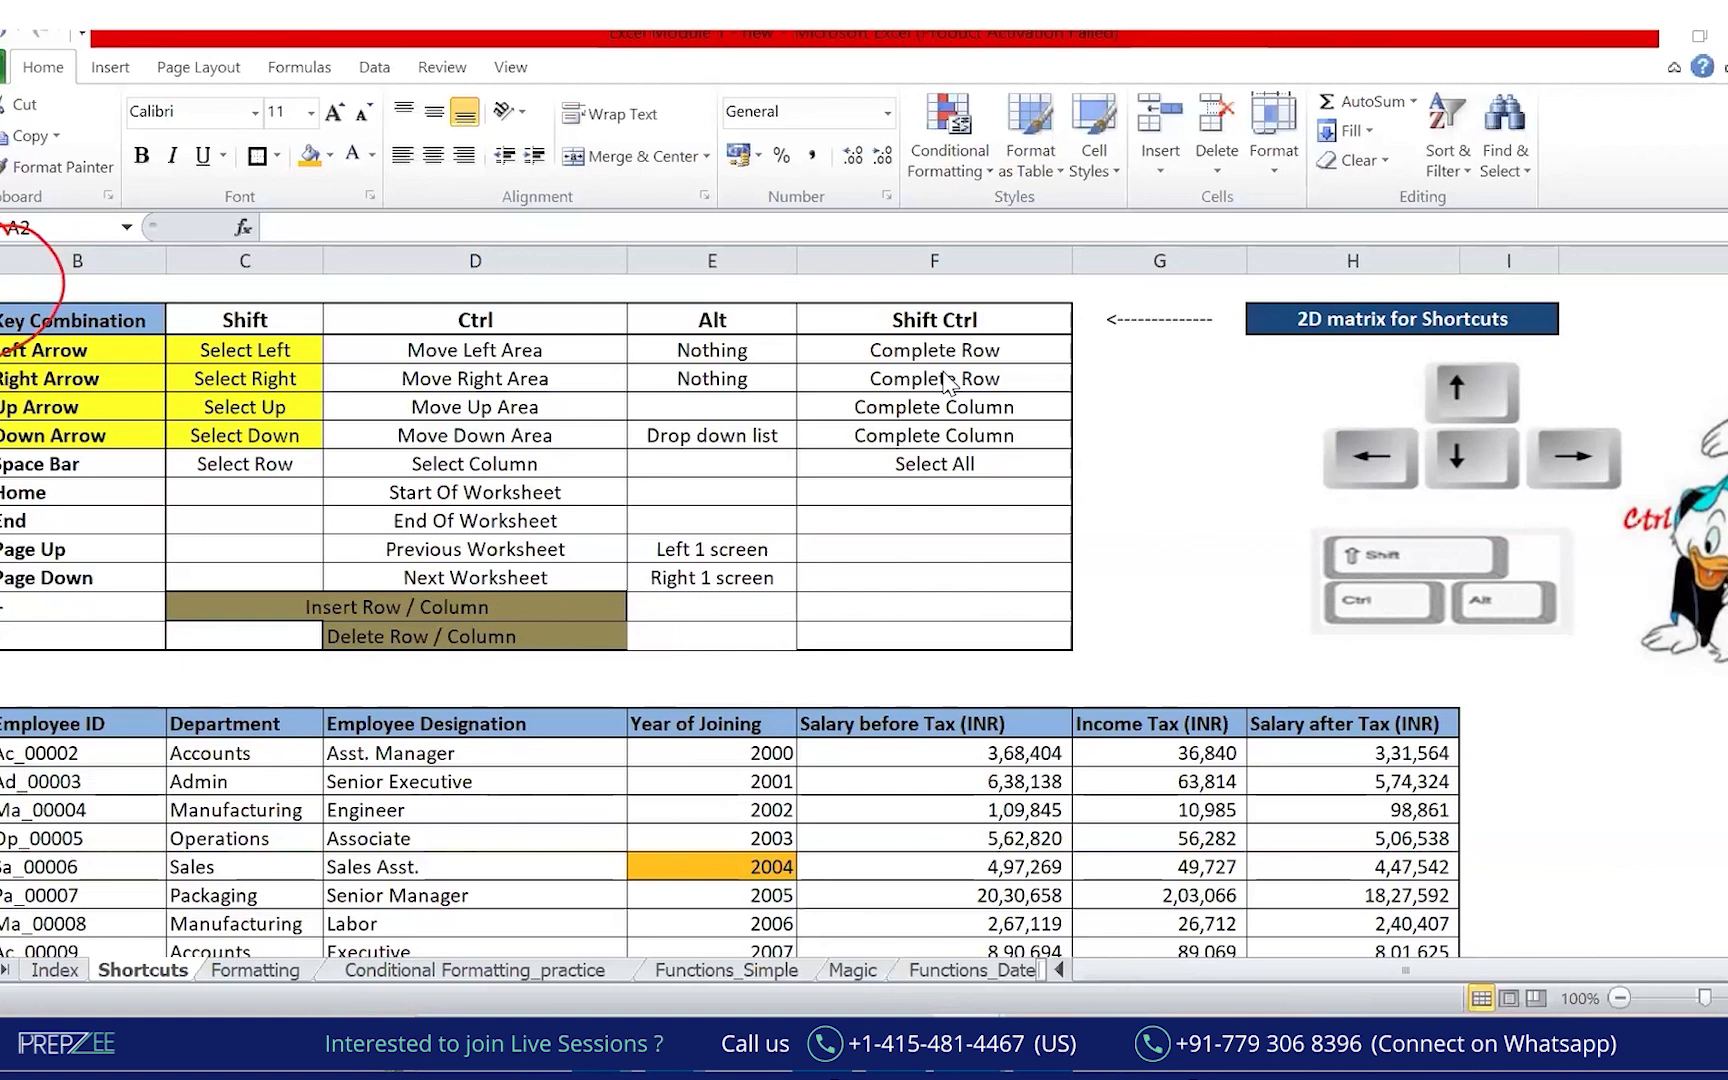
Fill the matrix rows Left Arrow through End, columns B to F, yellow.
{"action": "left_click_drag", "start_coordinate": [80, 350], "coordinate": [934, 520]}
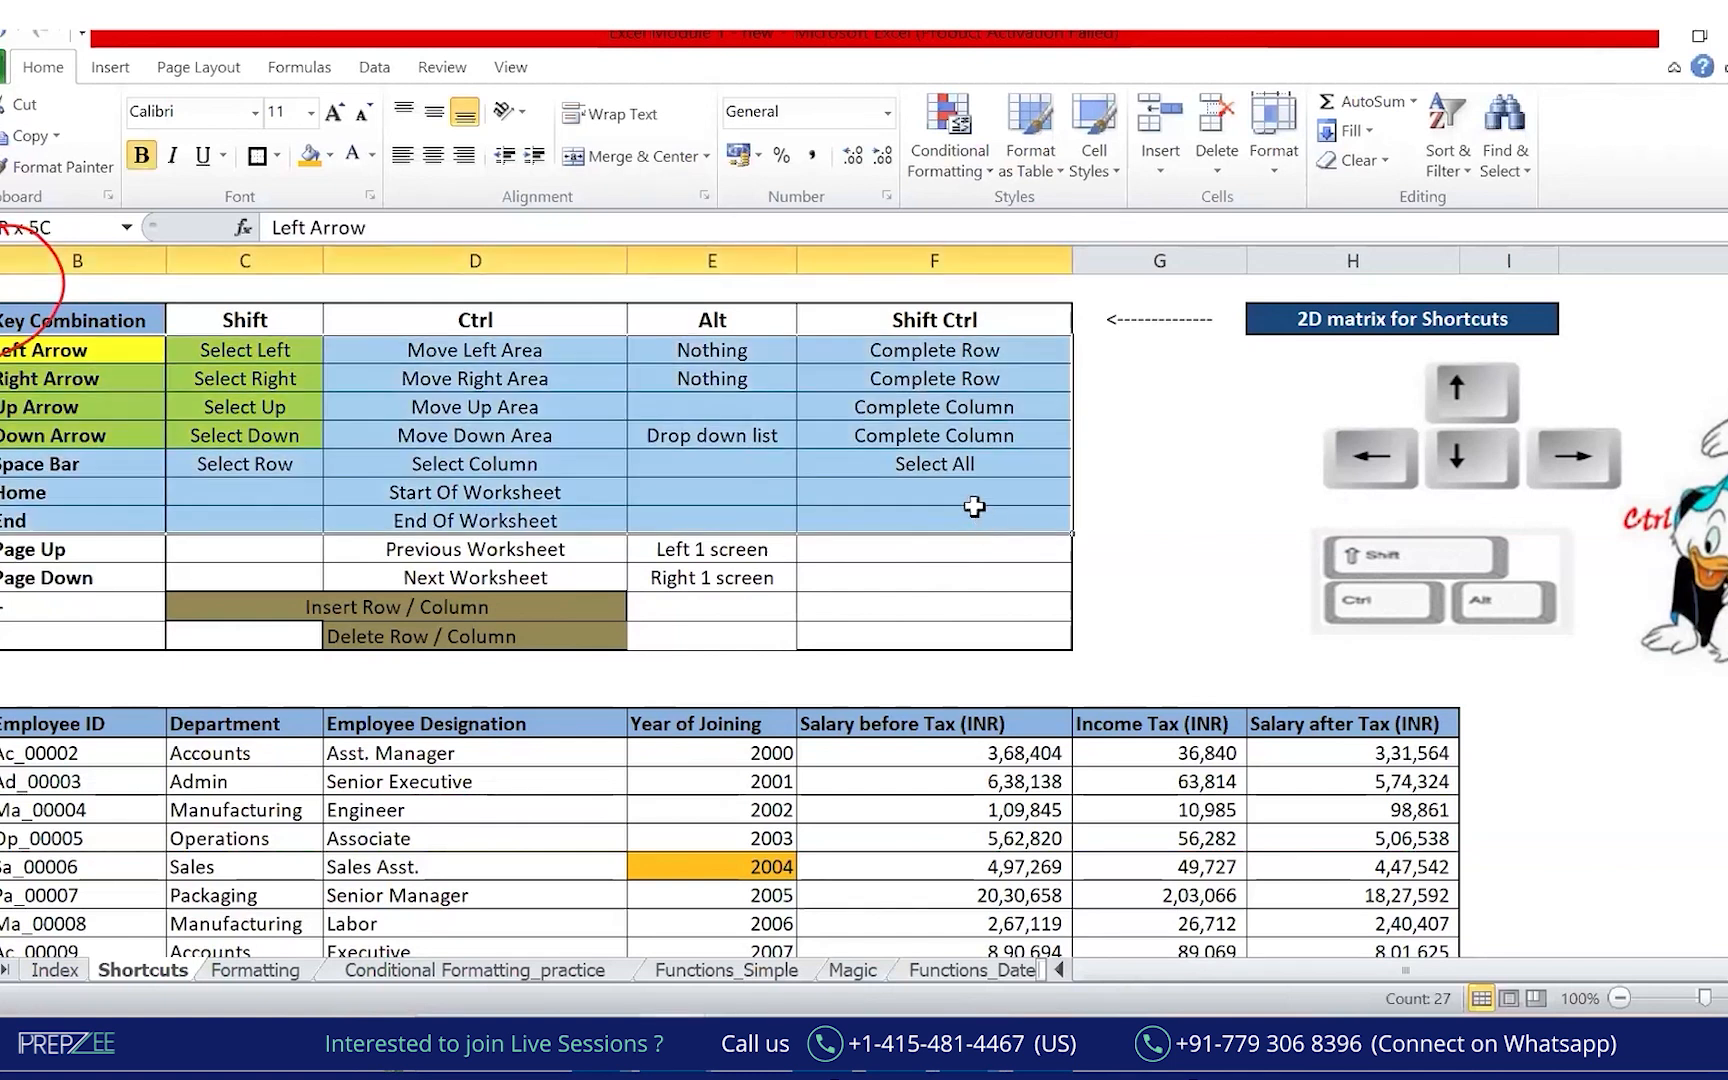
{"action": "left_click", "coordinate": [330, 158]}
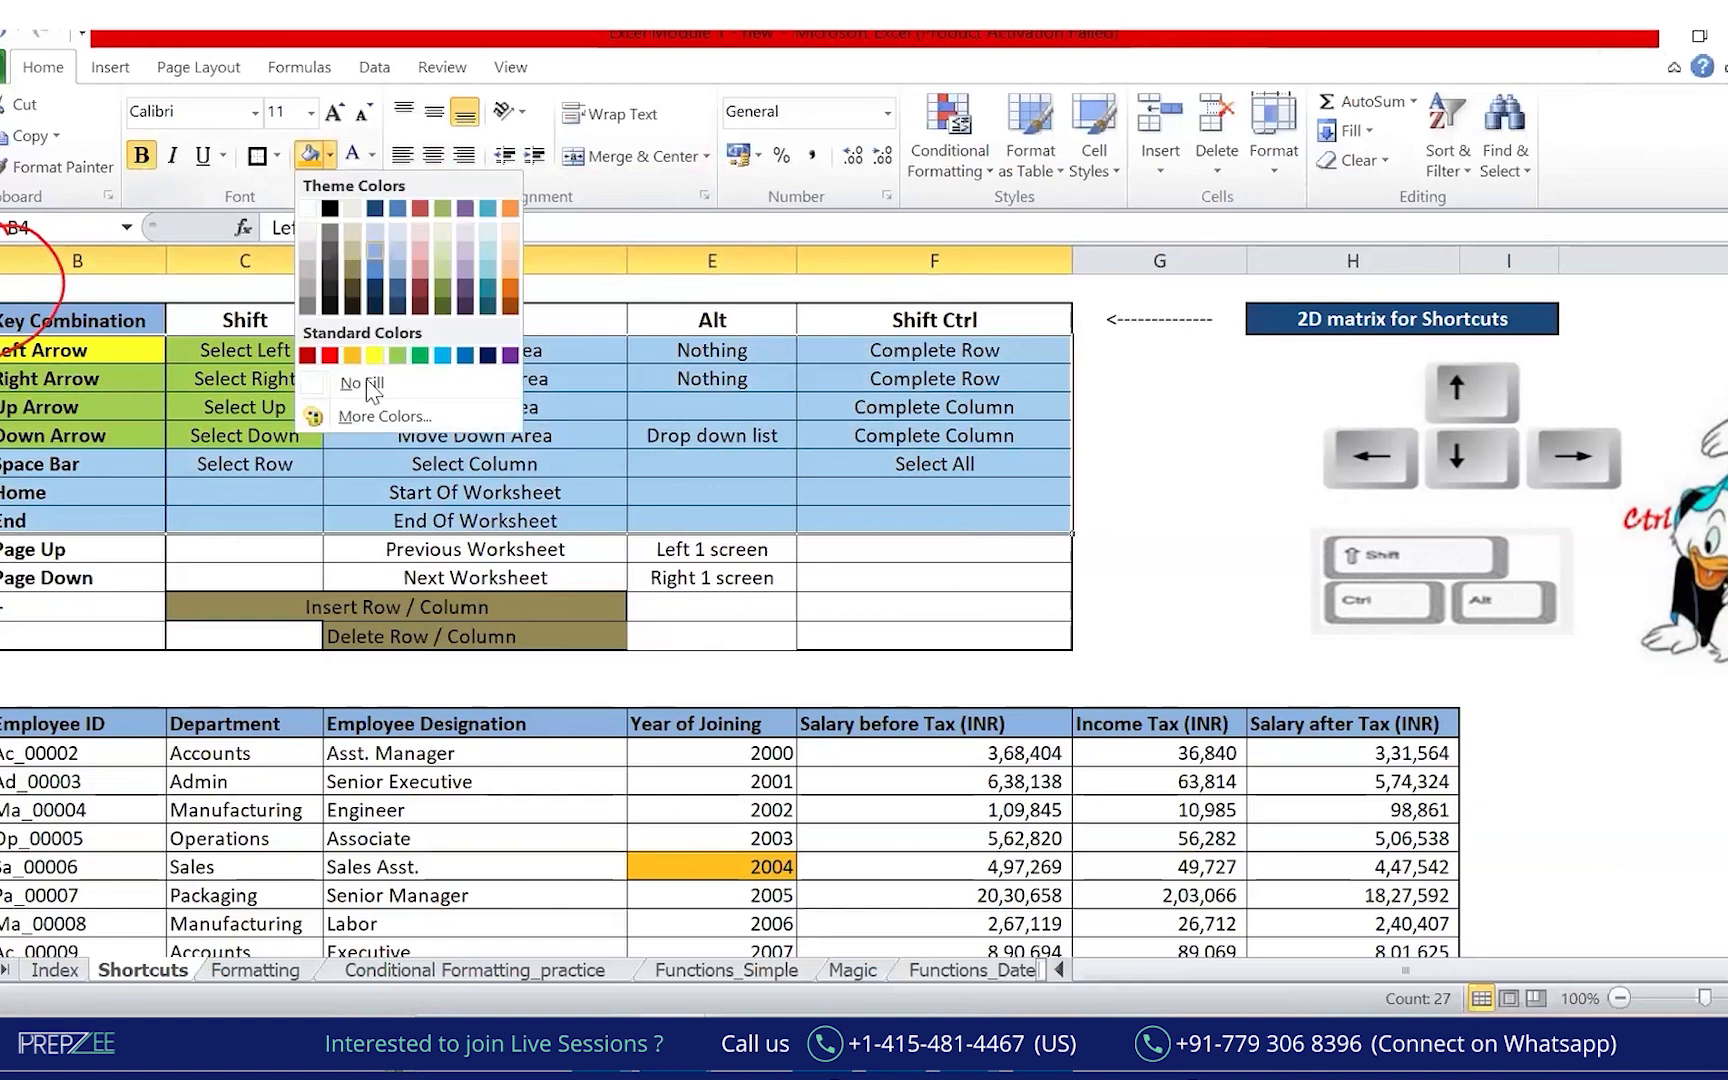
{"action": "left_click", "coordinate": [373, 355]}
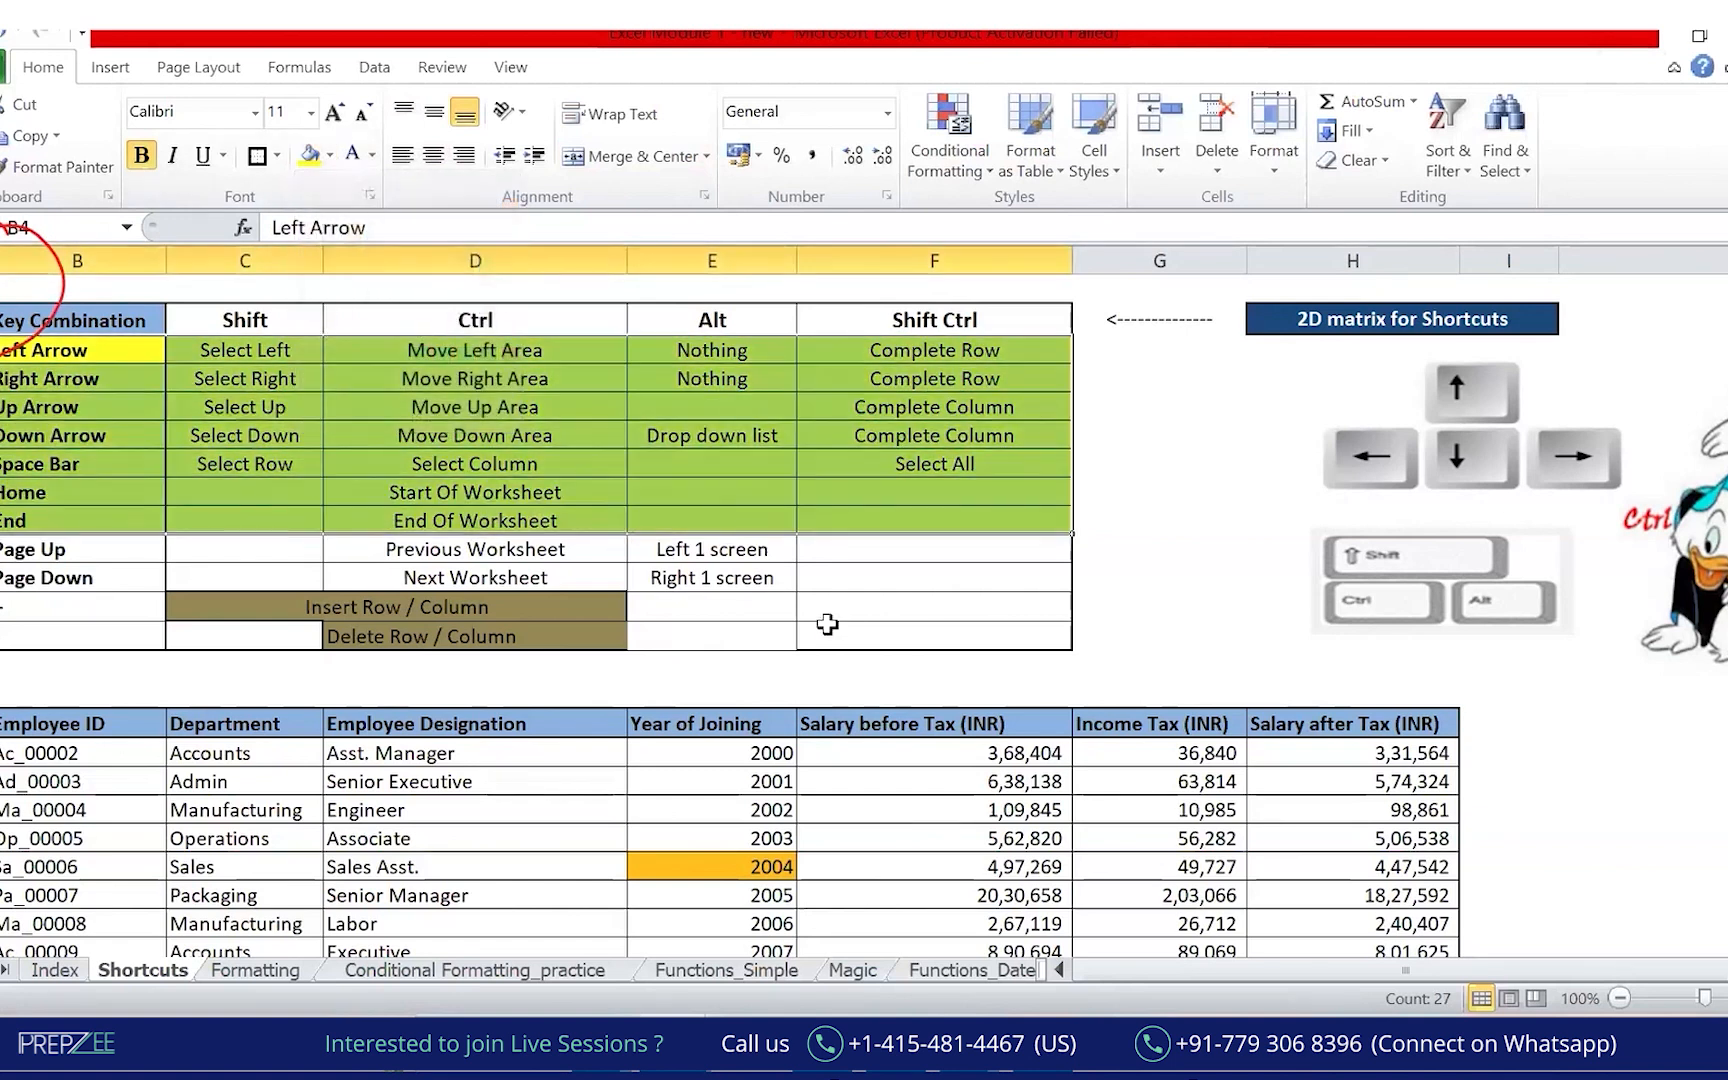
{"action": "left_click", "coordinate": [1295, 726]}
{"action": "left_click", "coordinate": [109, 498]}
{"action": "left_click", "coordinate": [600, 834]}
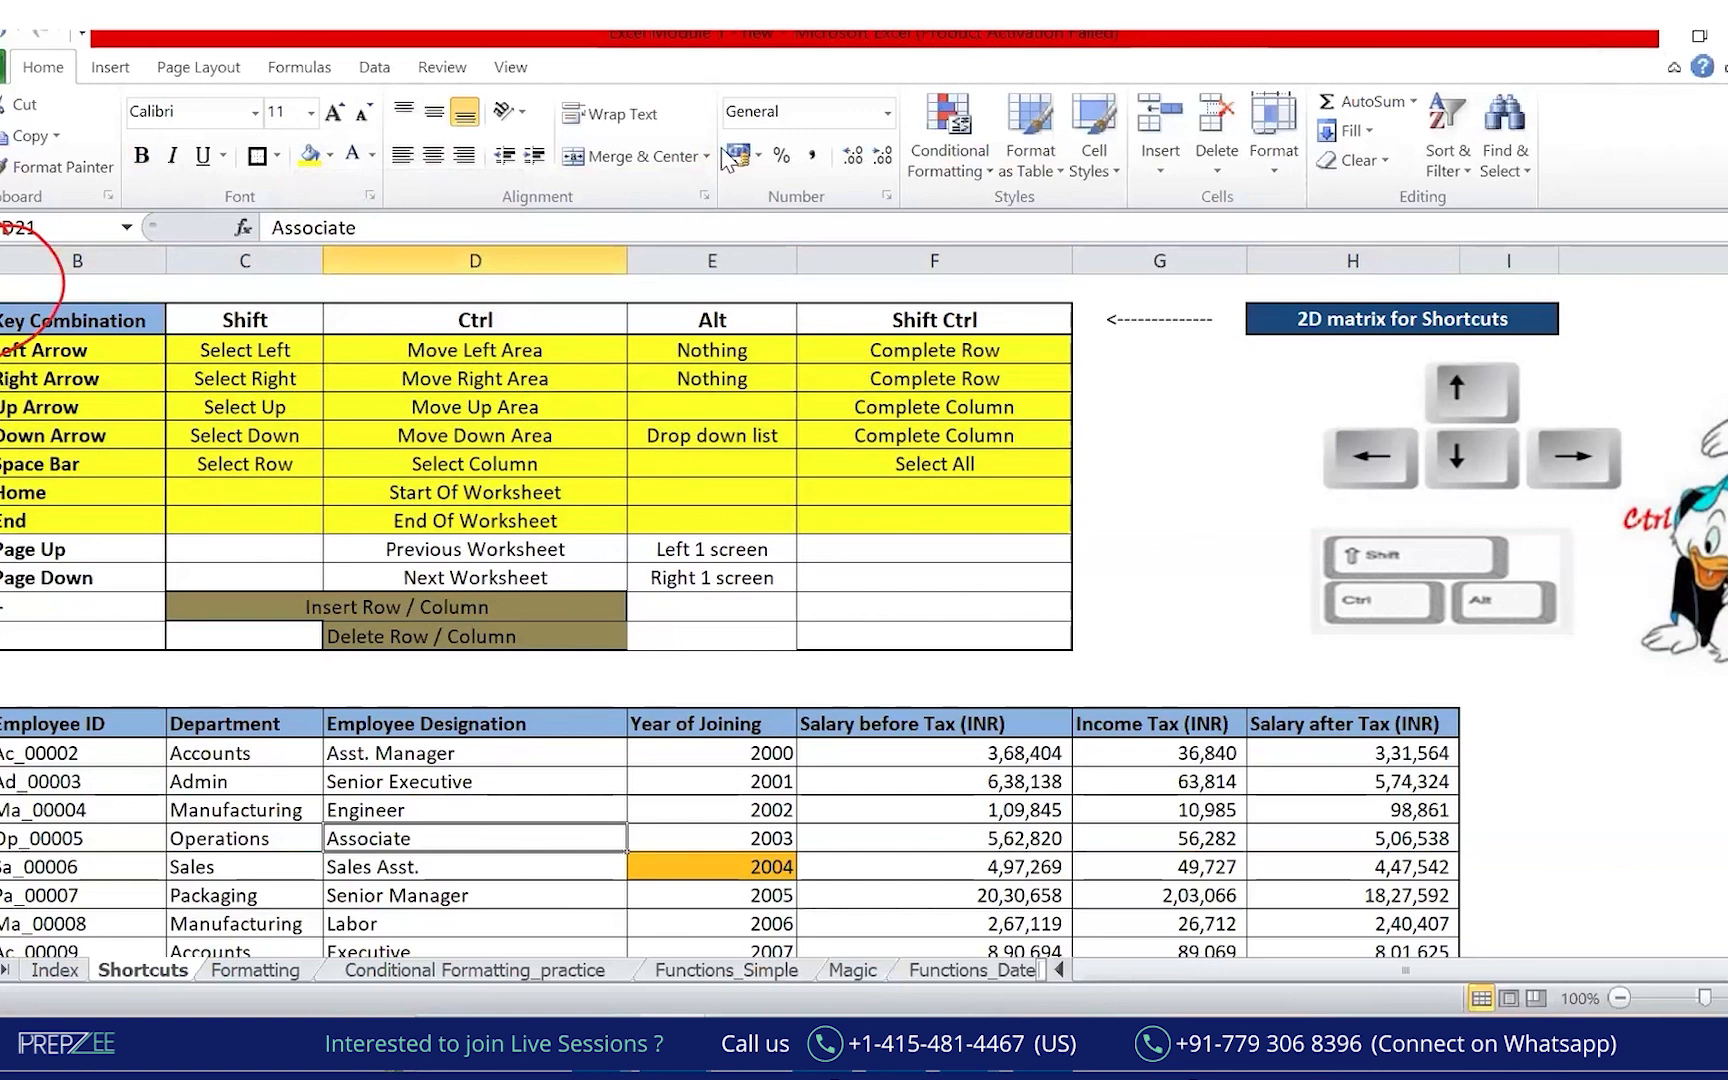
Circle the Shortcuts sheet name, write a circled 3 and draw an arrow in ink.
{"action": "mouse_move", "coordinate": [152, 932]}
{"action": "left_mouse_down"}
{"action": "mouse_move", "coordinate": [128, 955]}
{"action": "mouse_move", "coordinate": [160, 912]}
{"action": "left_mouse_up"}
{"action": "mouse_move", "coordinate": [472, 918]}
{"action": "left_mouse_down"}
{"action": "mouse_move", "coordinate": [445, 945]}
{"action": "mouse_move", "coordinate": [505, 912]}
{"action": "left_mouse_up"}
{"action": "mouse_move", "coordinate": [175, 862]}
{"action": "left_mouse_down"}
{"action": "mouse_move", "coordinate": [522, 876]}
{"action": "mouse_move", "coordinate": [558, 838]}
{"action": "left_mouse_up"}
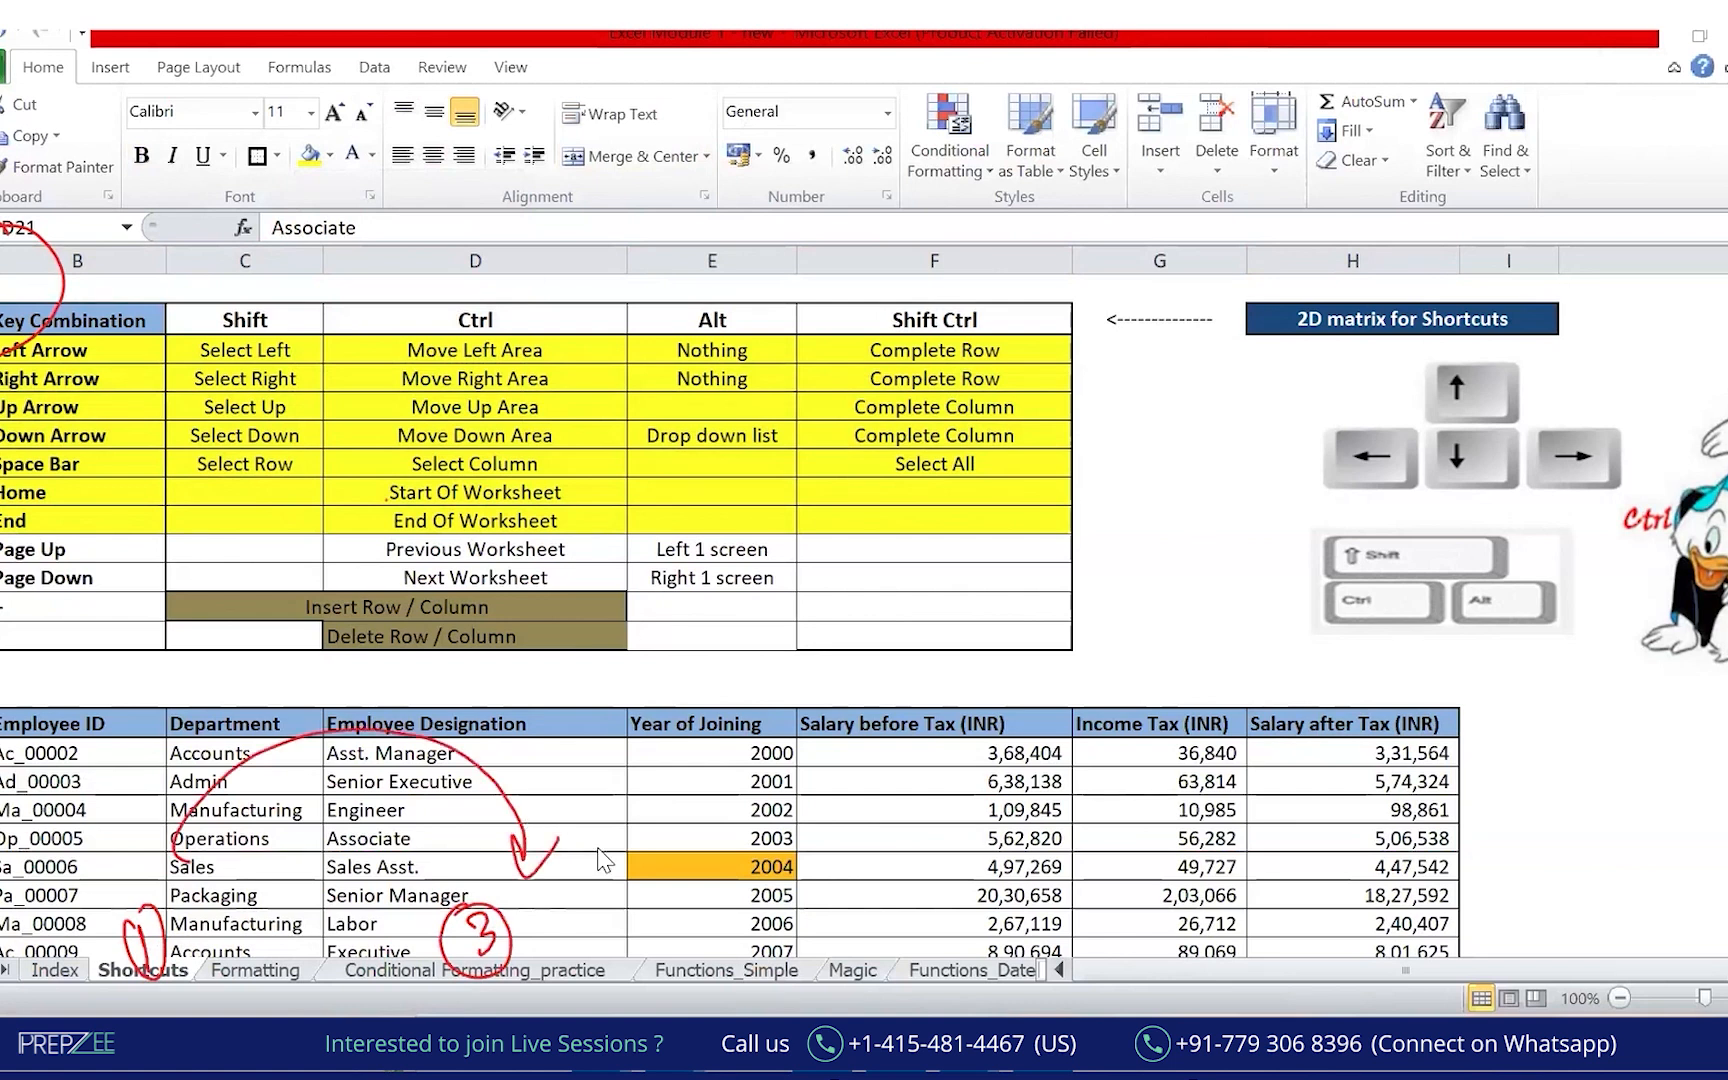
{"action": "left_click", "coordinate": [417, 975]}
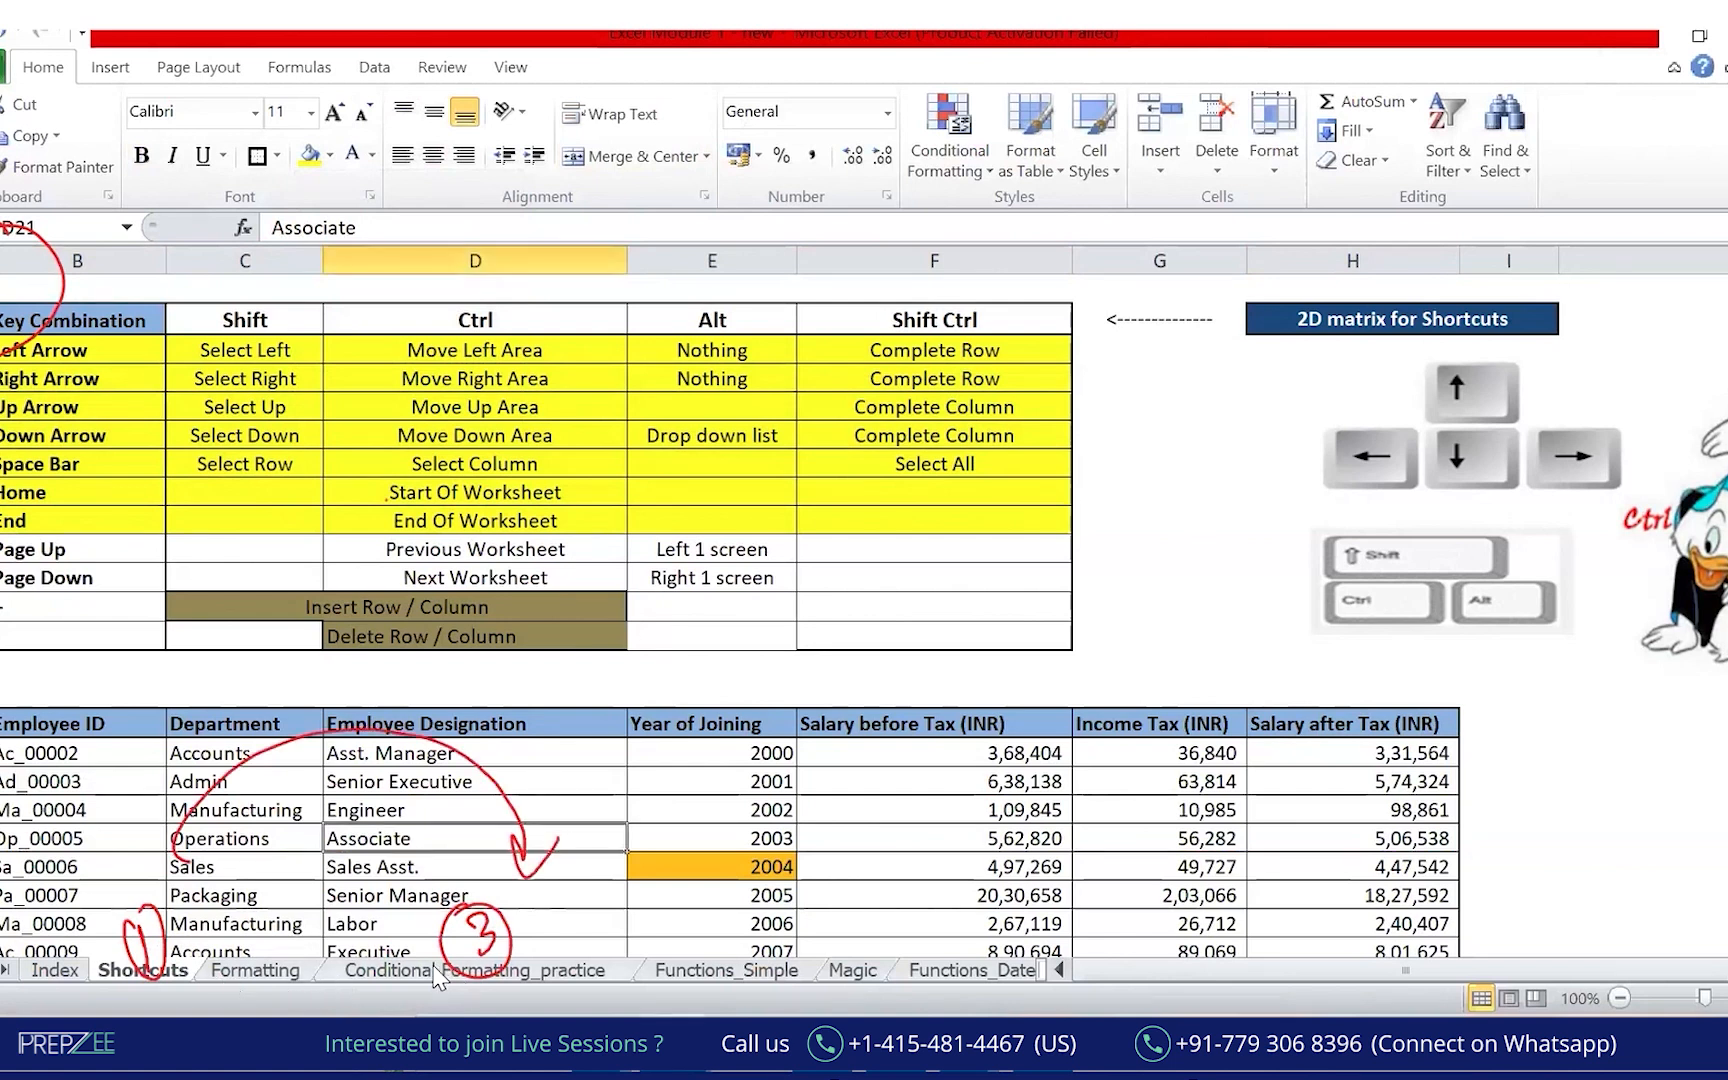
Visit the Conditional Formatting_practice and Formatting sheets, then return to Shortcuts cells B11 and D11.
{"action": "left_click", "coordinate": [435, 972]}
{"action": "left_click", "coordinate": [288, 972]}
{"action": "left_click", "coordinate": [166, 968]}
{"action": "left_click", "coordinate": [74, 550]}
{"action": "left_click", "coordinate": [430, 553]}
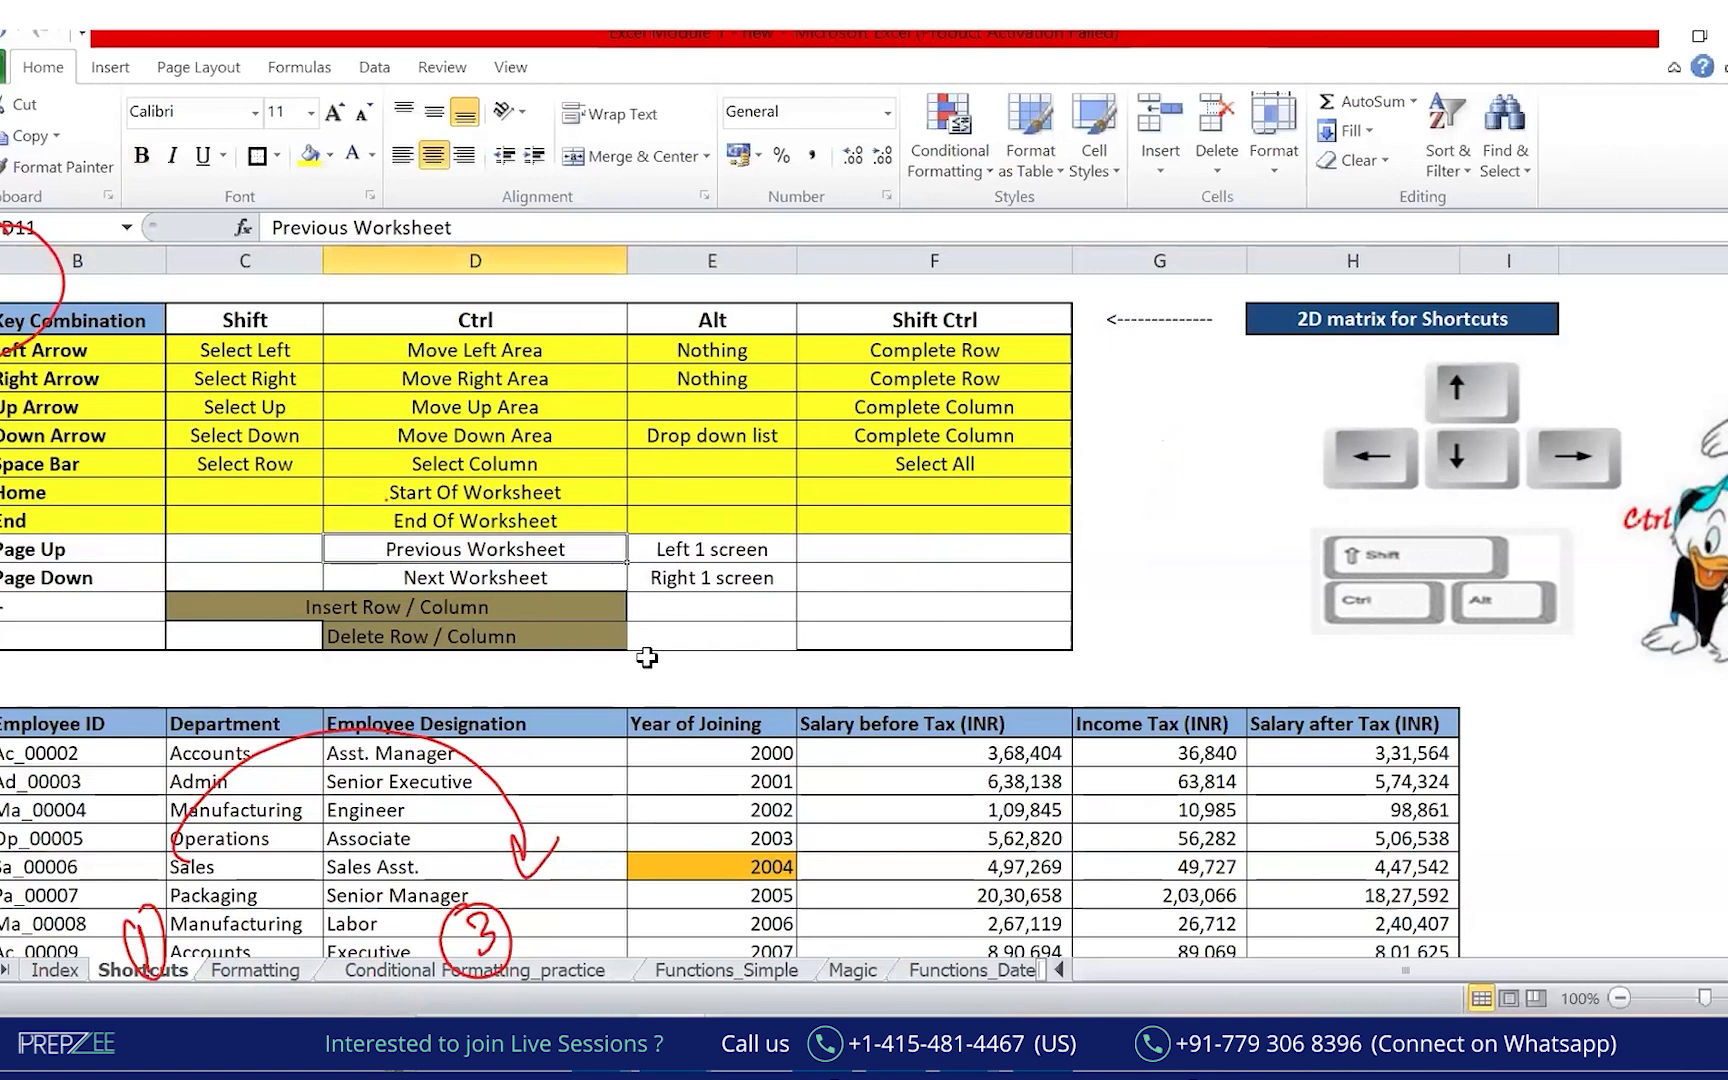
Cycle through the worksheets with Ctrl+PageDown/PageUp, ending on Shortcuts.
{"action": "key", "text": "ctrl+Page_Down"}
{"action": "key", "text": "ctrl+Page_Down"}
{"action": "key", "text": "ctrl+Page_Down"}
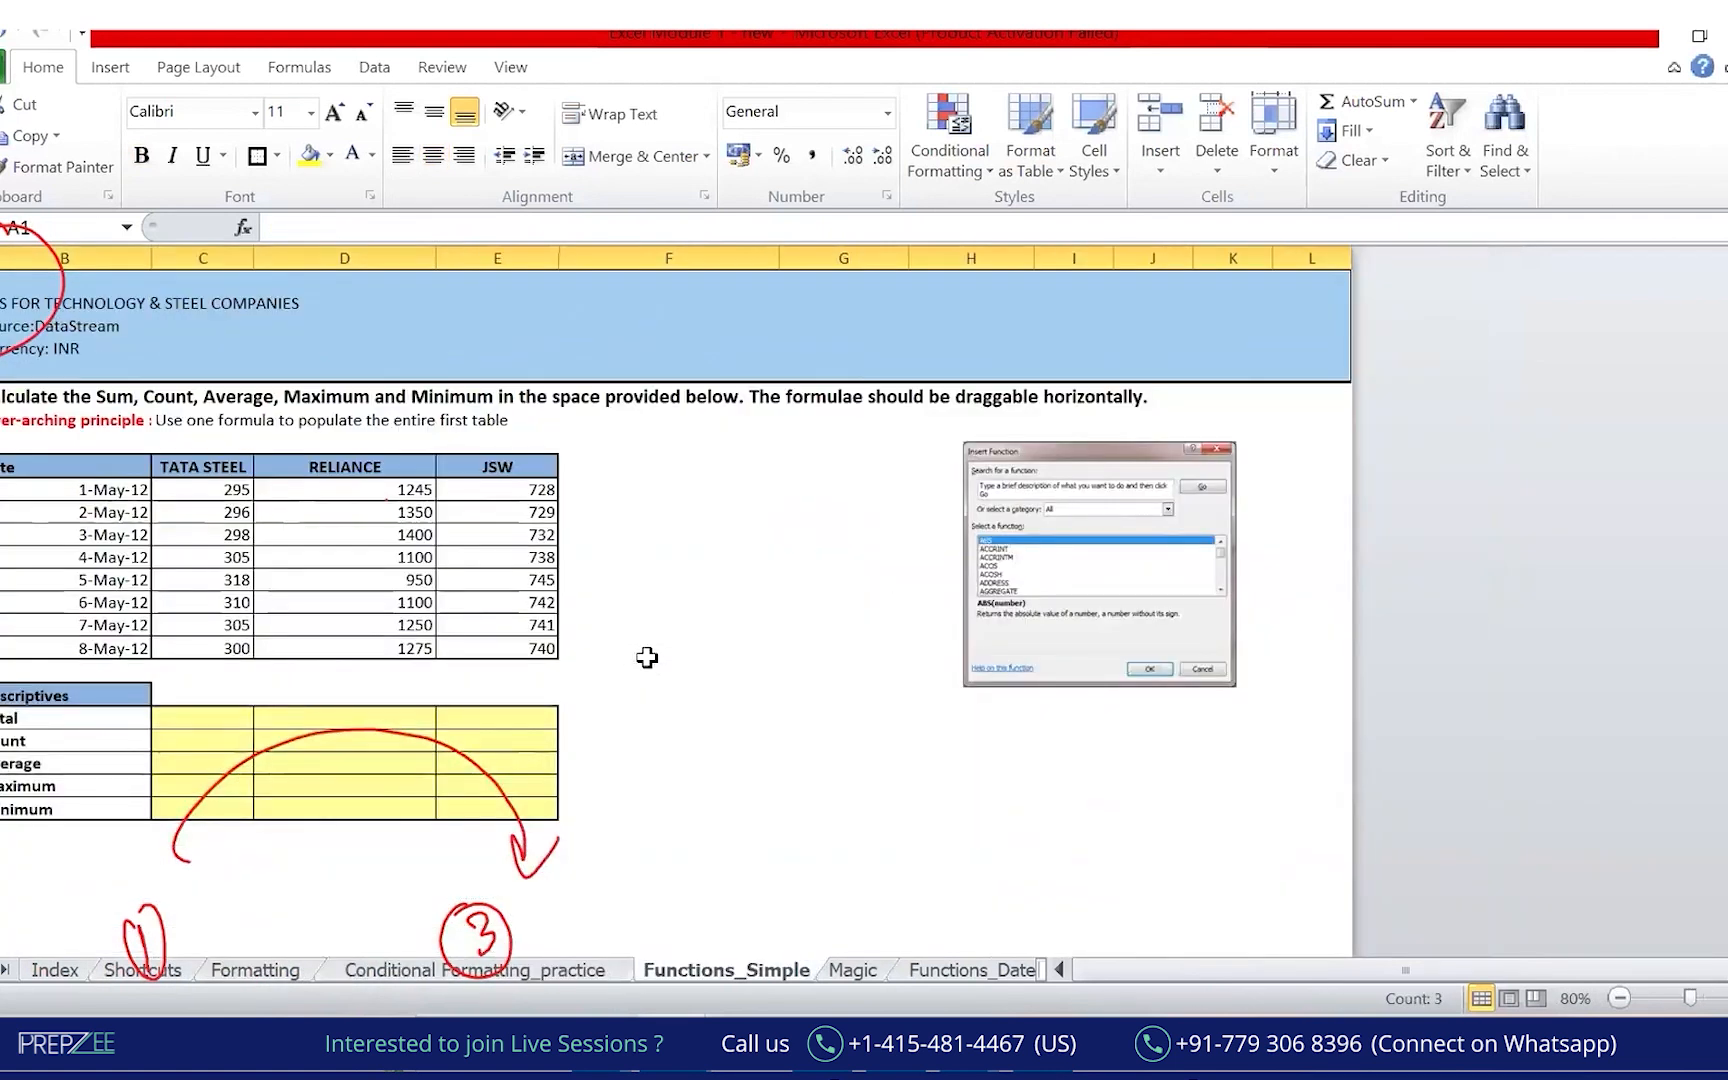
{"action": "key", "text": "ctrl+Page_Down"}
{"action": "key", "text": "ctrl+Page_Down"}
{"action": "key", "text": "ctrl+Page_Up"}
{"action": "key", "text": "ctrl+Page_Up"}
{"action": "key", "text": "ctrl+Page_Up"}
{"action": "key", "text": "ctrl+Page_Up"}
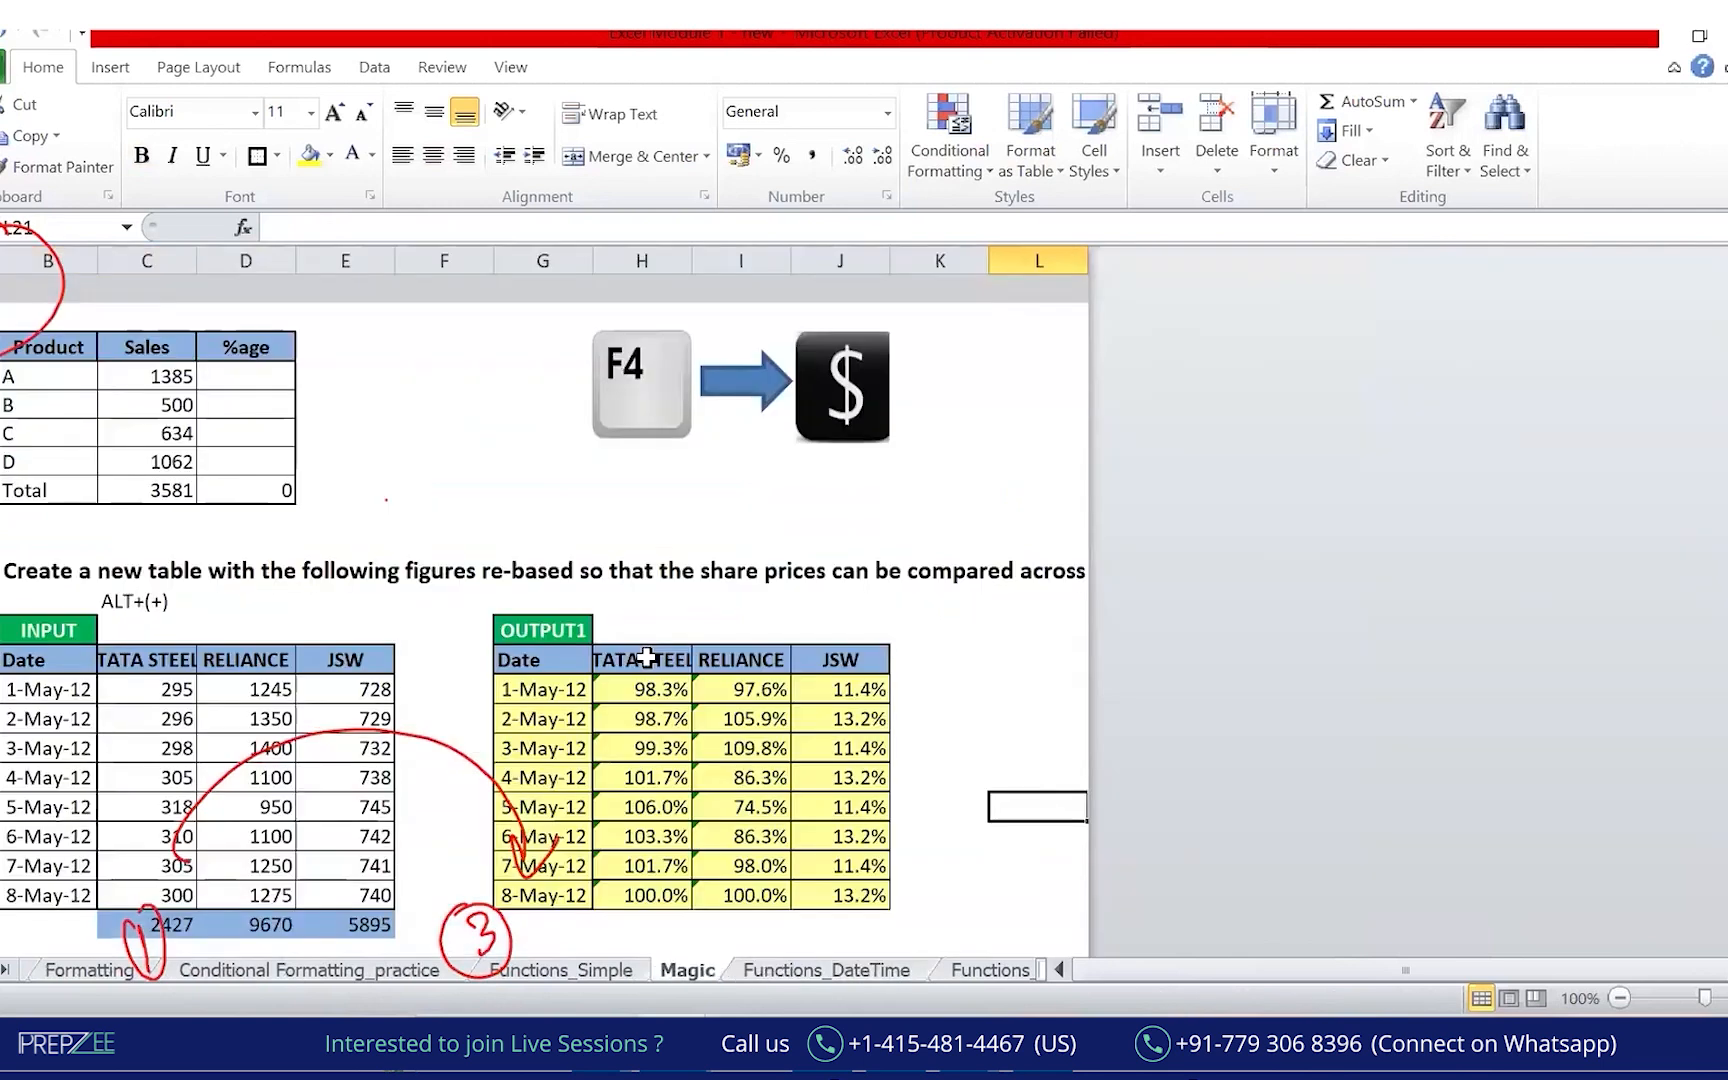
{"action": "key", "text": "ctrl+Page_Up"}
{"action": "key", "text": "ctrl+Page_Up"}
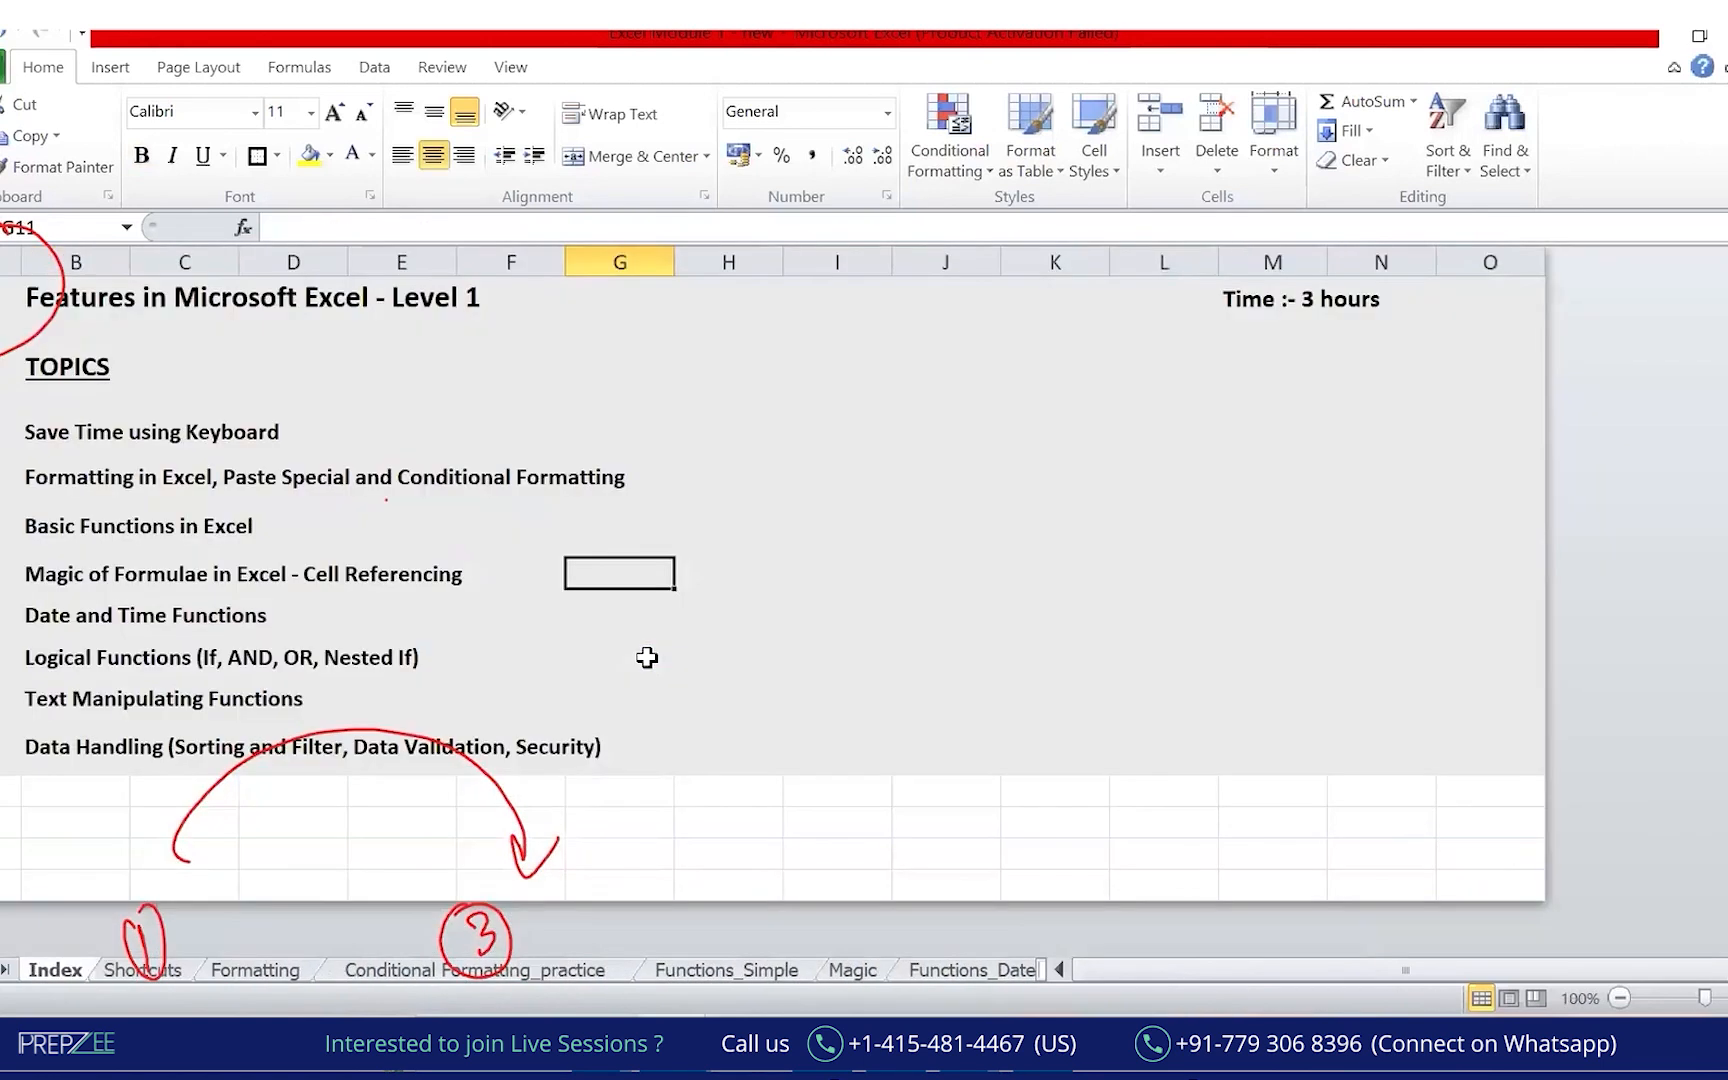
{"action": "key", "text": "ctrl+Page_Down"}
{"action": "key", "text": "ctrl+Page_Down"}
{"action": "key", "text": "ctrl+Page_Down"}
{"action": "key", "text": "ctrl+Page_Down"}
{"action": "key", "text": "ctrl+Page_Down"}
{"action": "key", "text": "ctrl+Page_Down"}
{"action": "key", "text": "ctrl+Page_Down"}
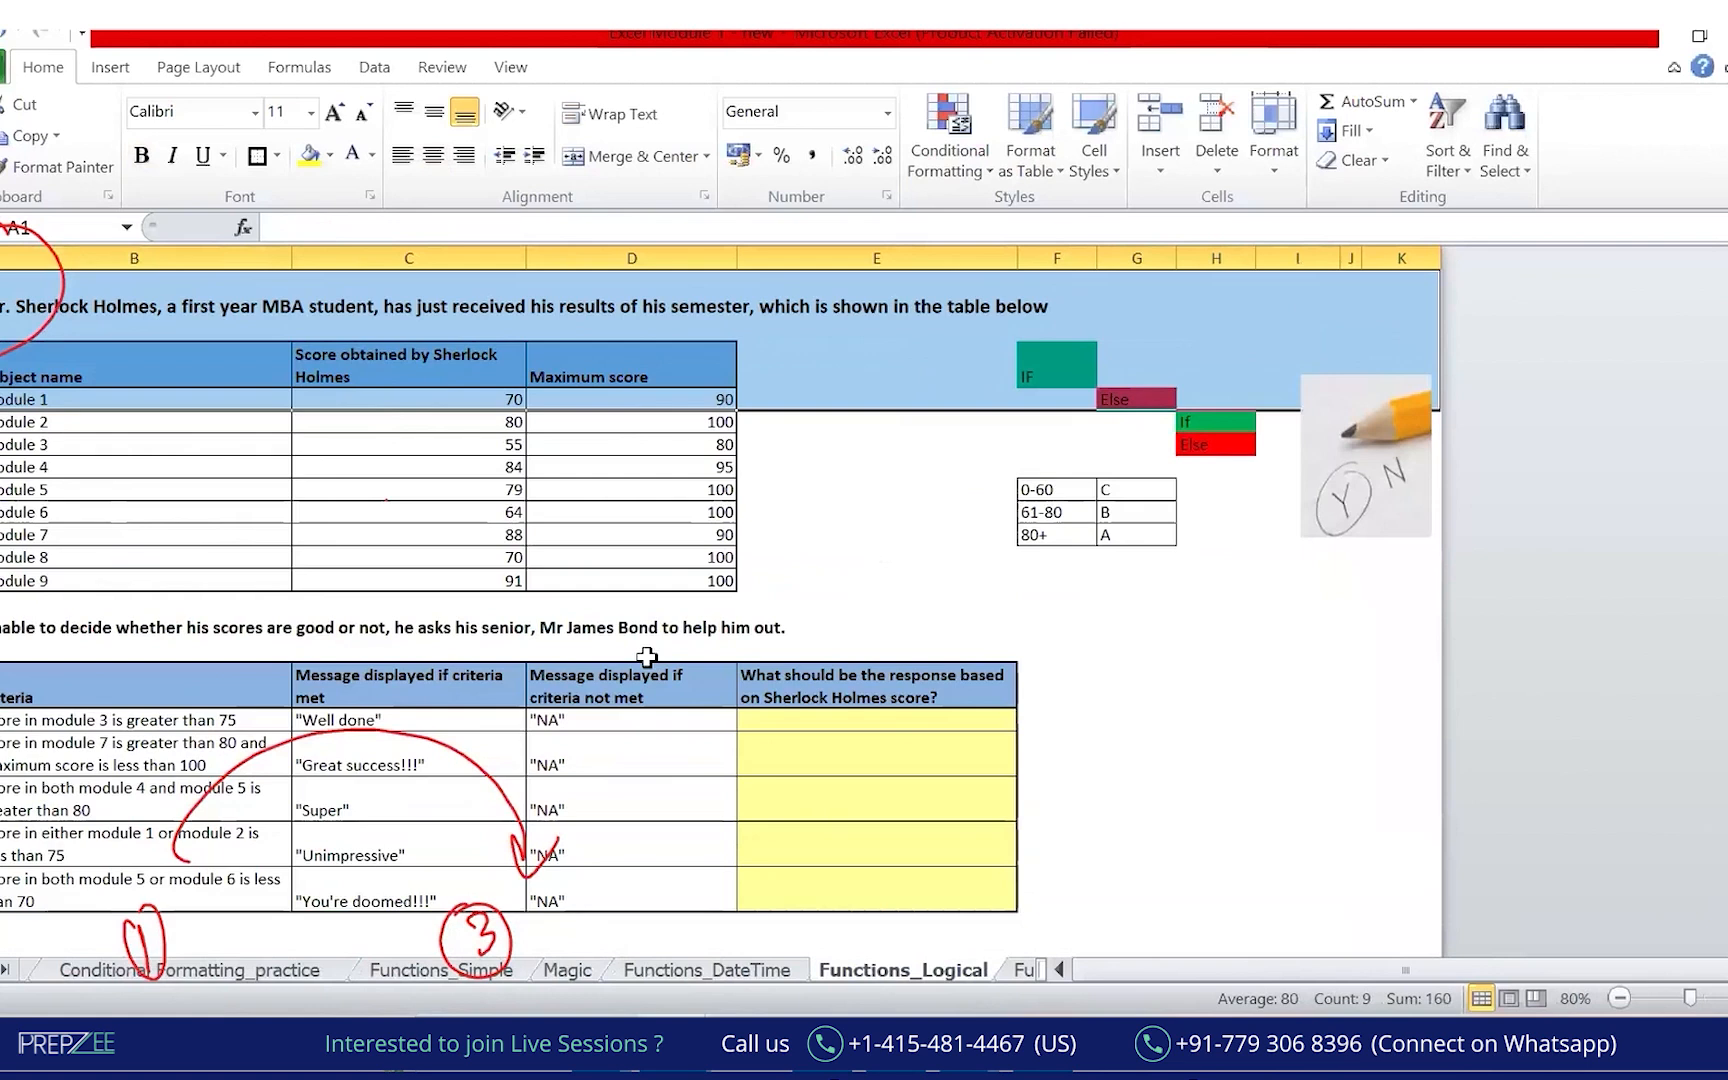
{"action": "key", "text": "ctrl+Page_Up"}
{"action": "key", "text": "ctrl+Page_Up"}
{"action": "key", "text": "ctrl+Page_Up"}
{"action": "key", "text": "ctrl+Page_Up"}
{"action": "key", "text": "ctrl+Page_Up"}
{"action": "key", "text": "ctrl+Page_Up"}
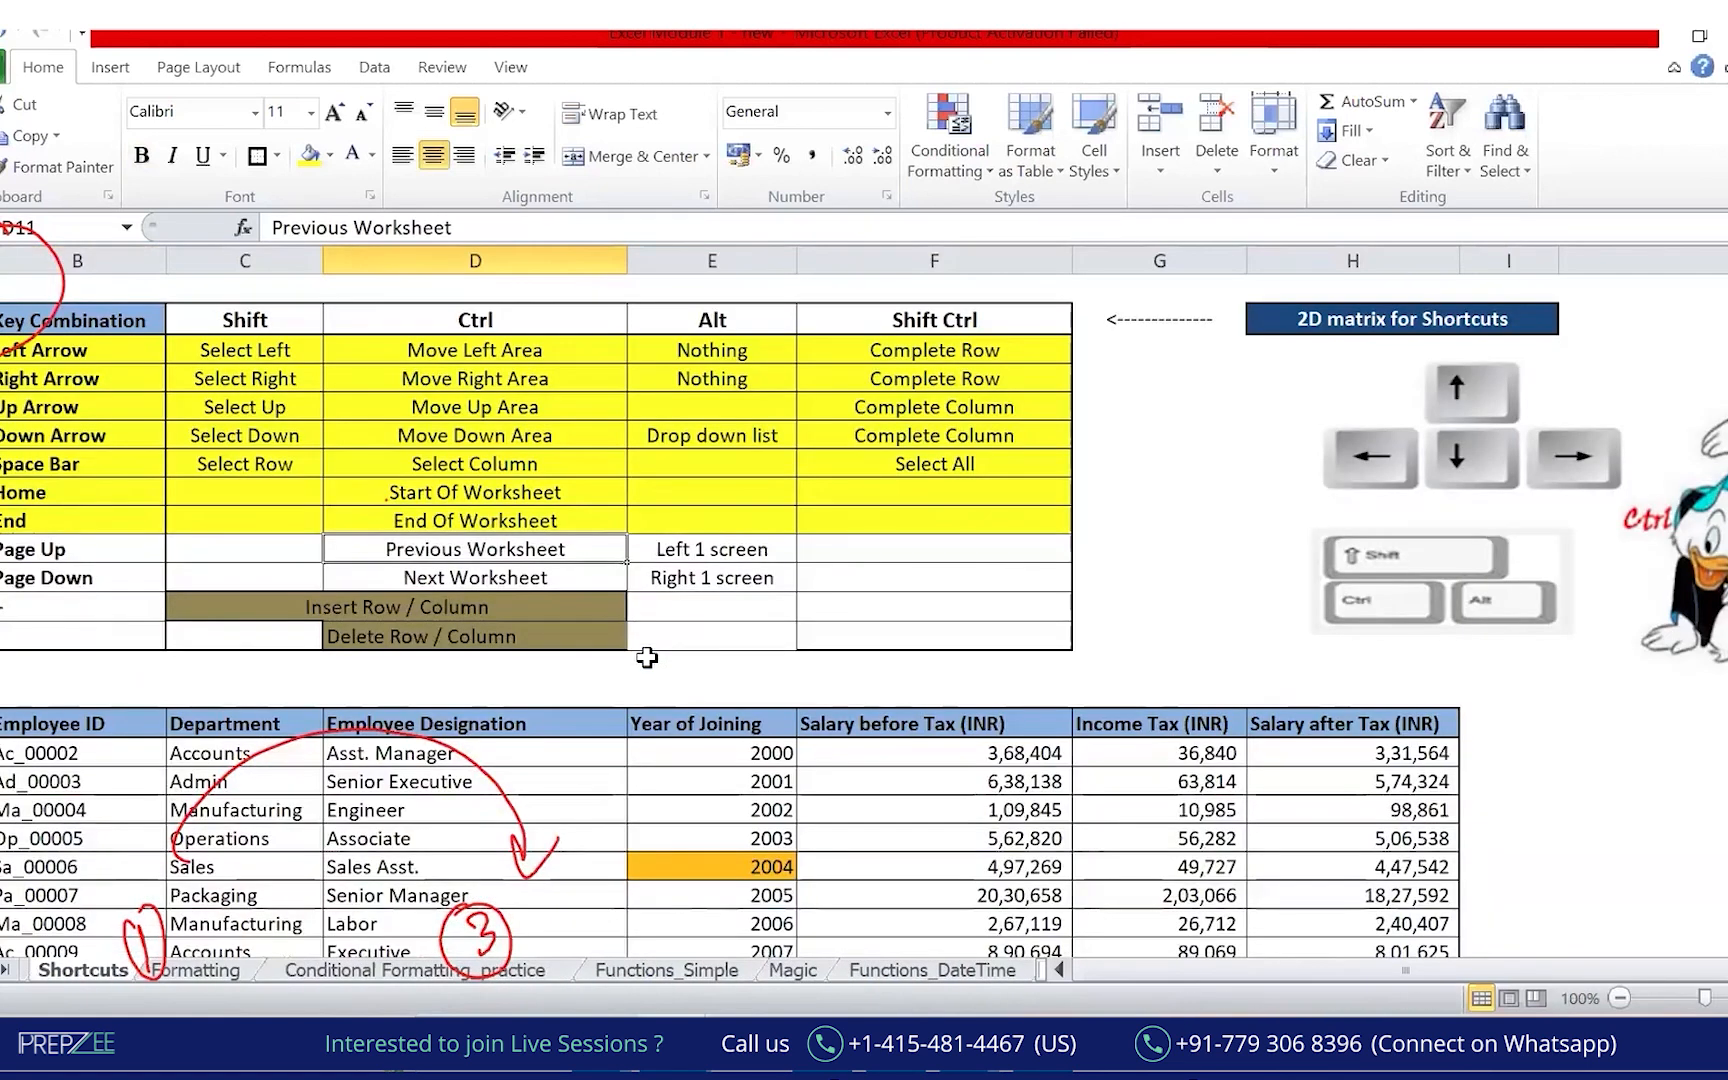
{"action": "key", "text": "ctrl+Page_Up"}
{"action": "key", "text": "ctrl+Page_Down"}
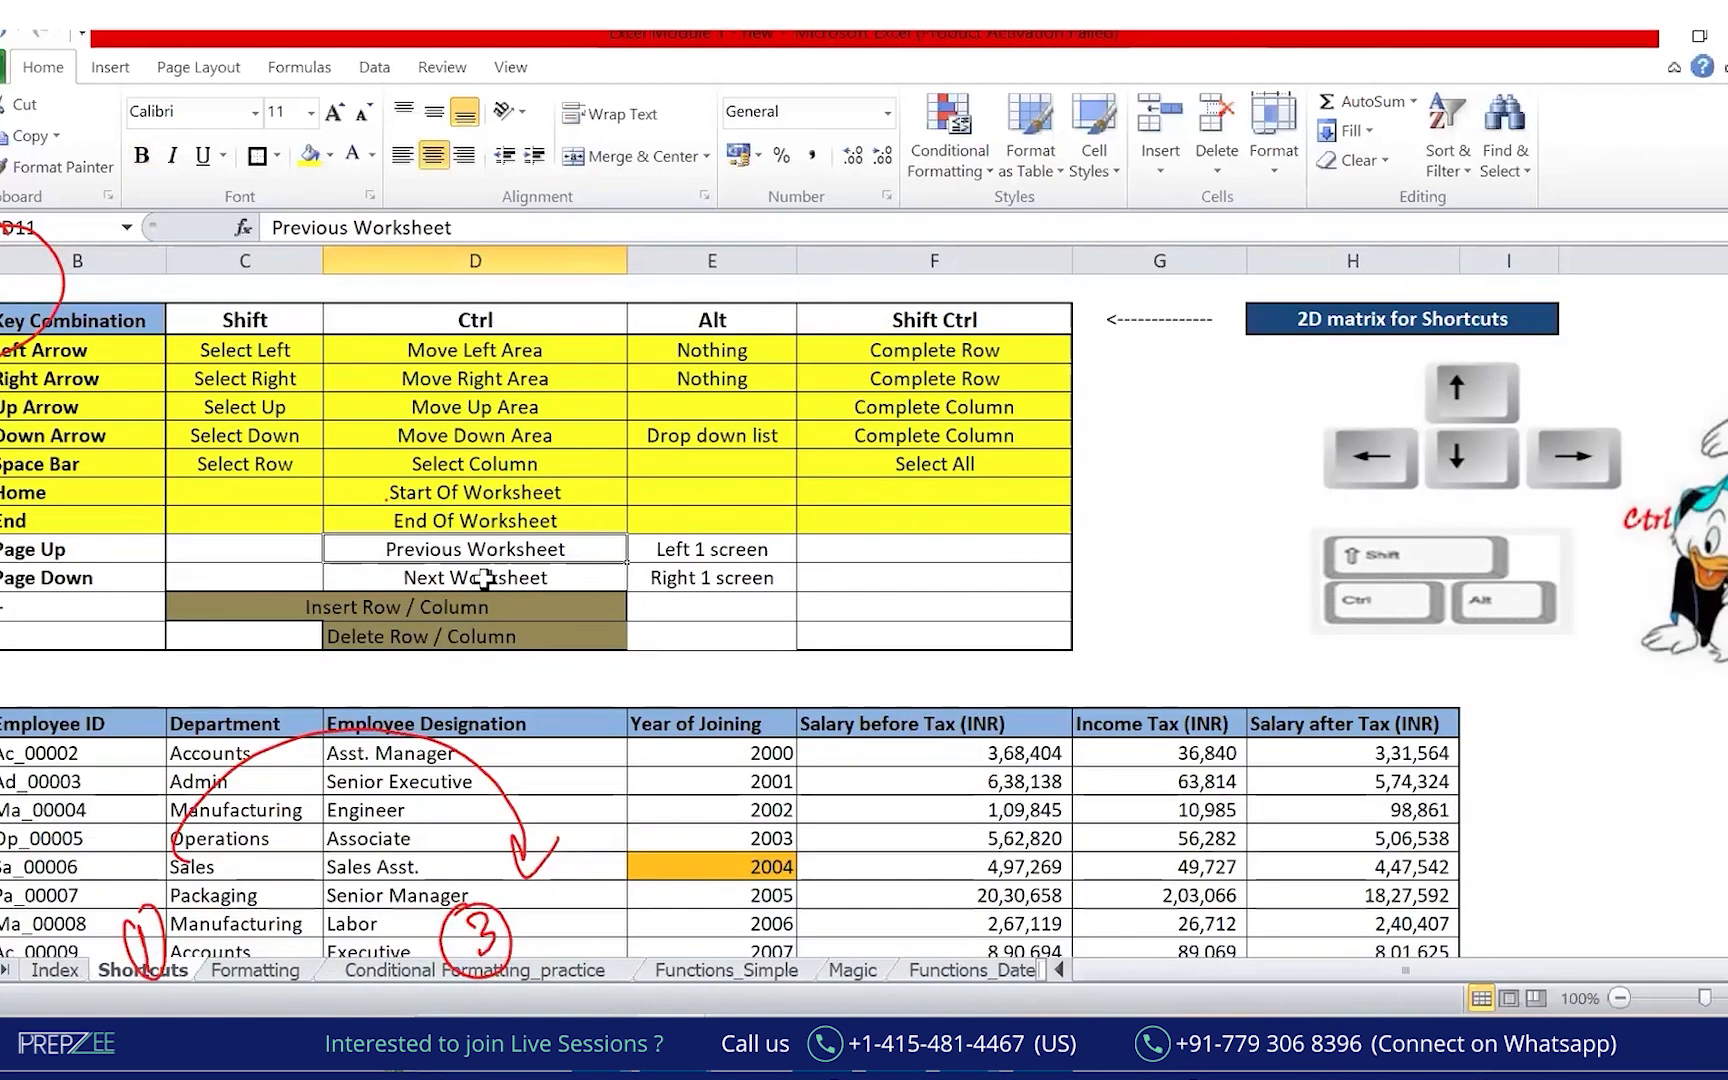
Highlight the Page Up and Page Down rows, then insert a blank row above Sa_00006.
{"action": "left_click", "coordinate": [863, 191]}
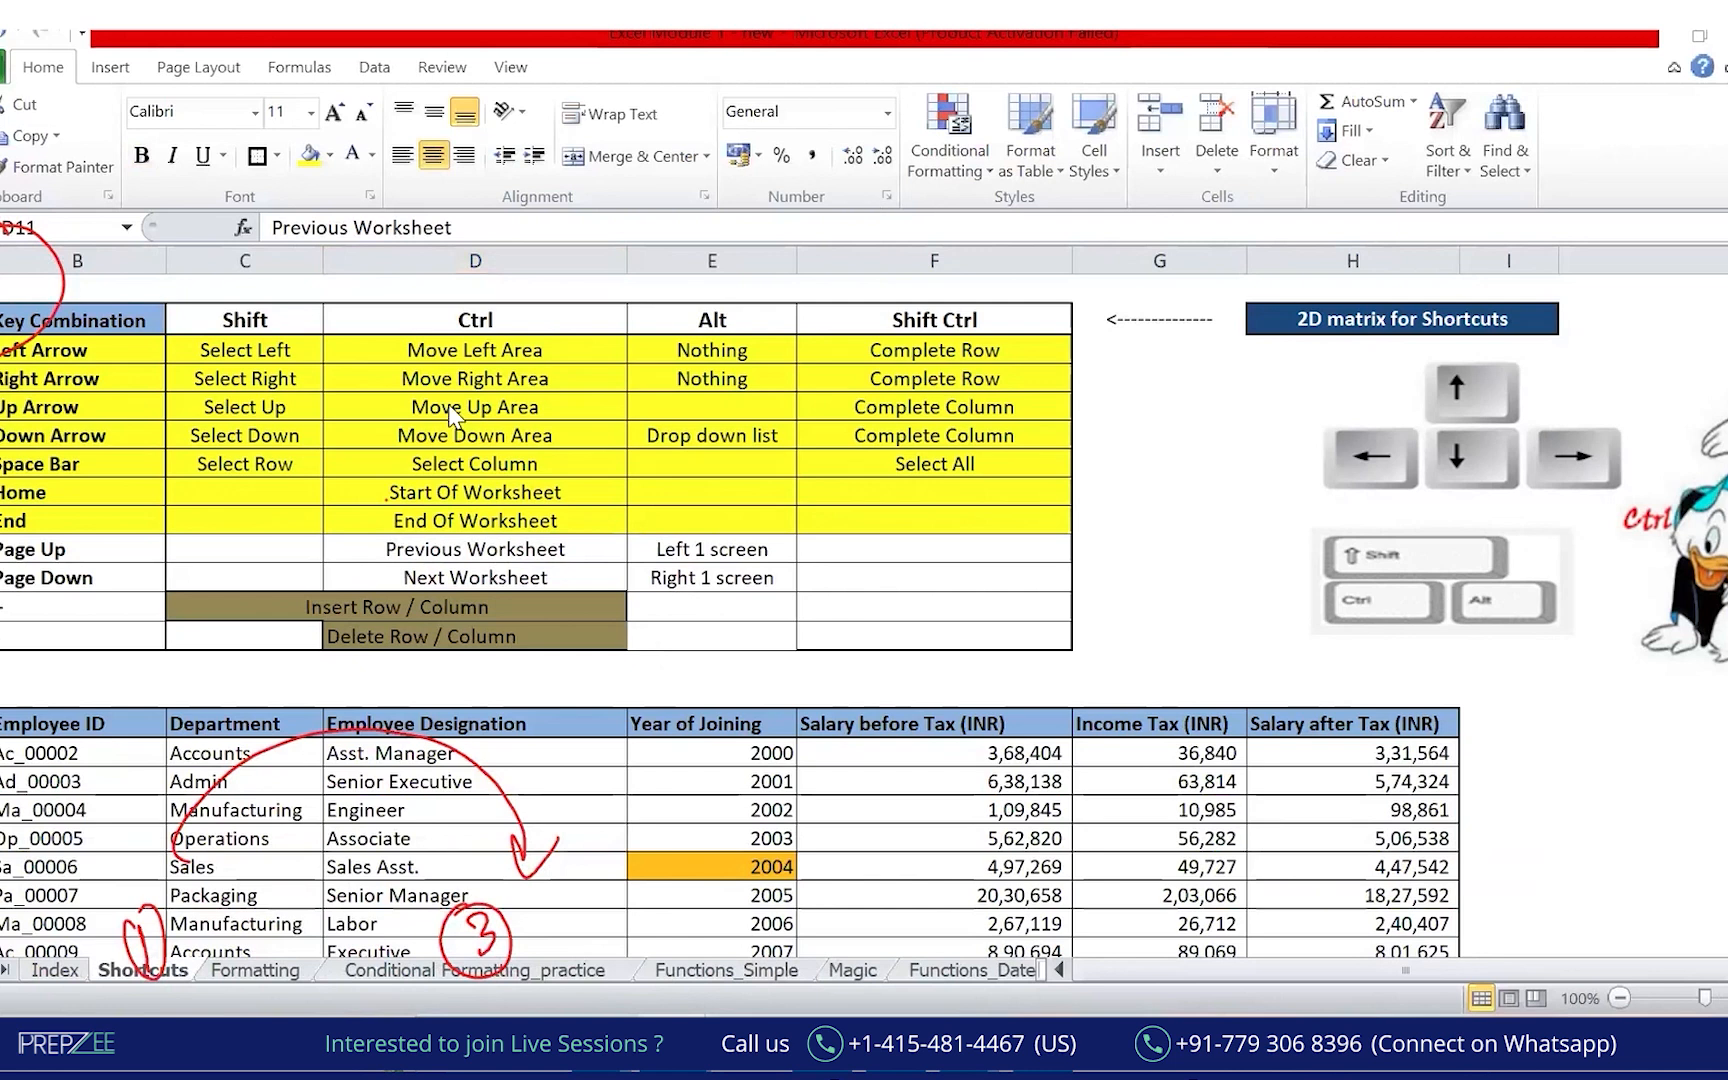
{"action": "left_click_drag", "start_coordinate": [0, 524], "coordinate": [632, 592]}
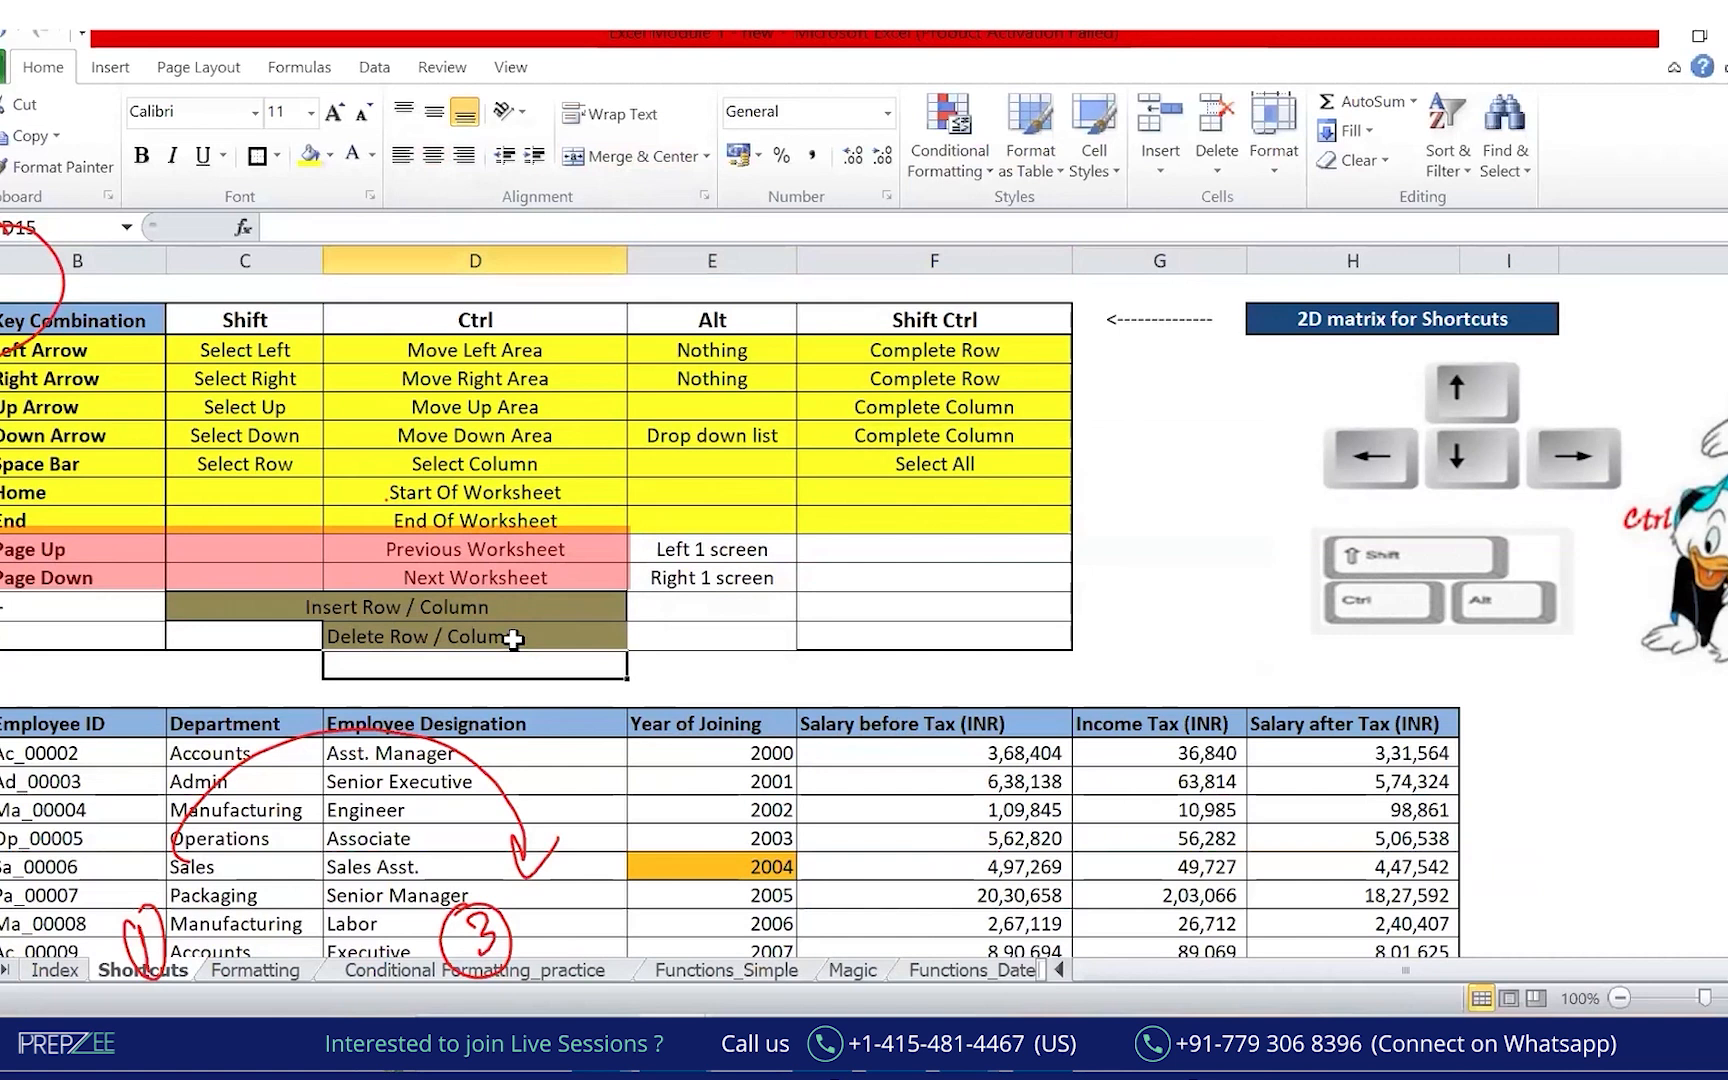
{"action": "left_click", "coordinate": [92, 604]}
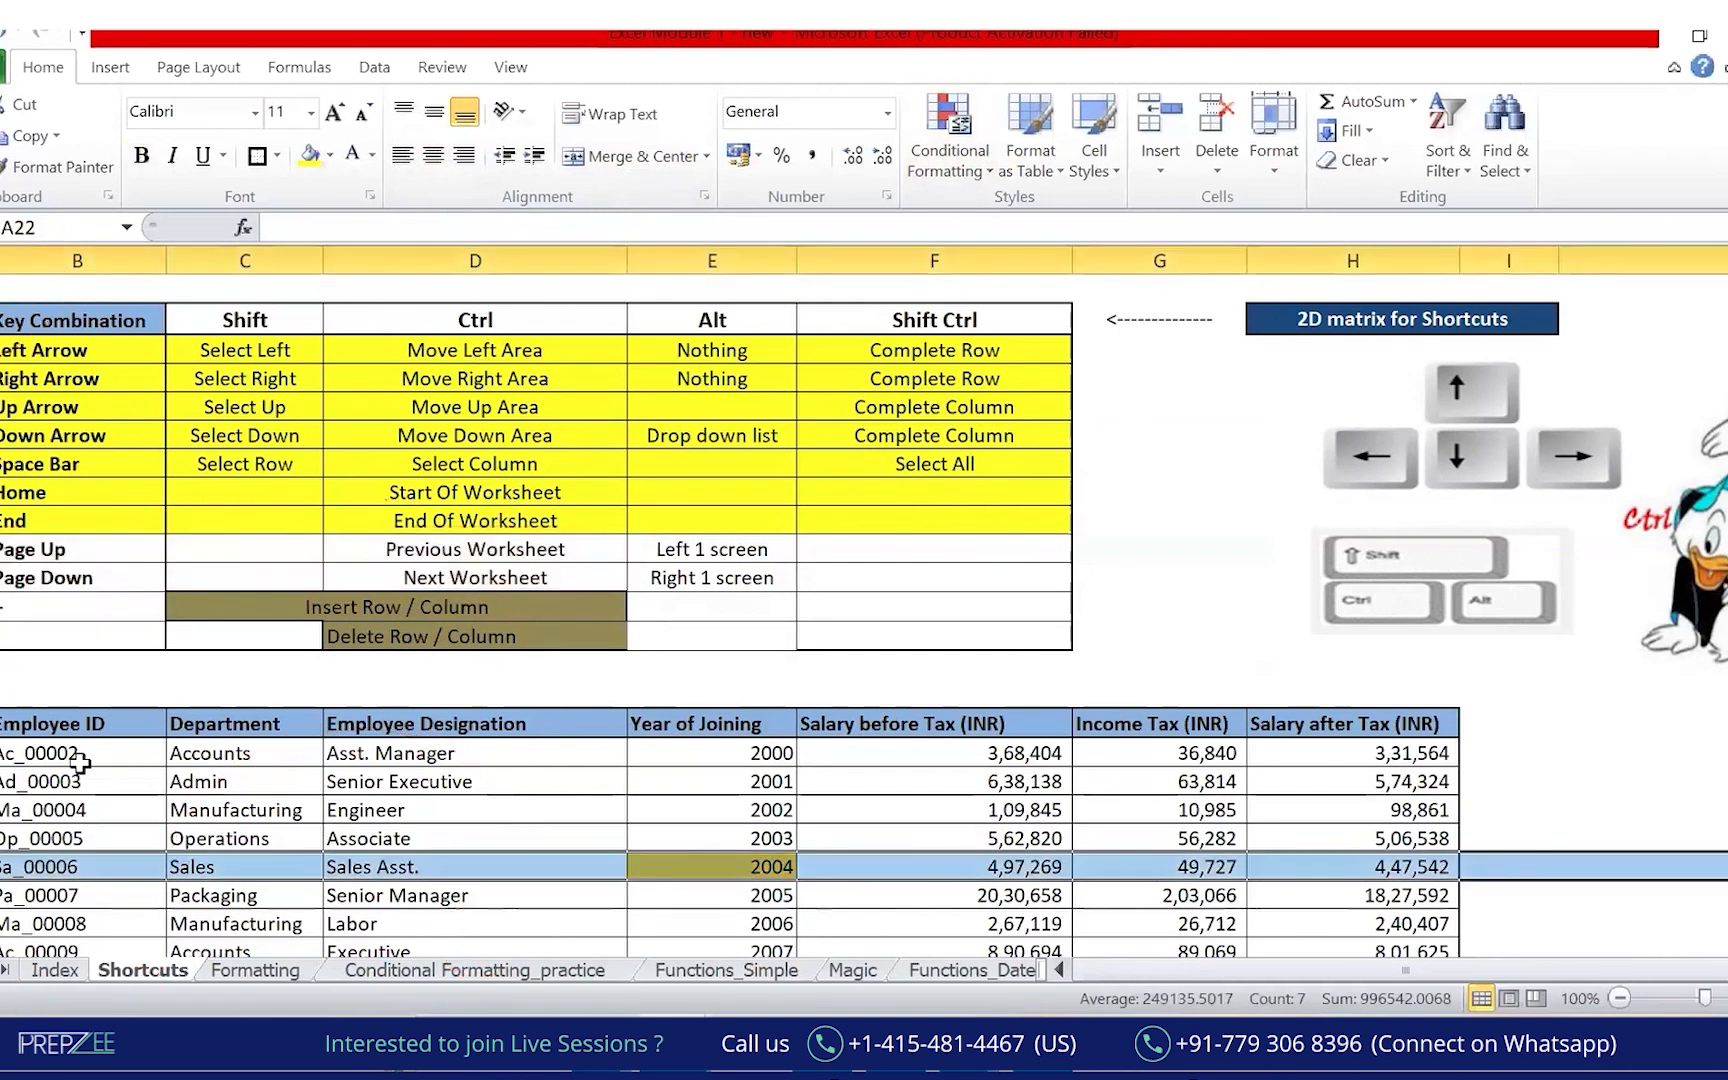
{"action": "key", "text": "ctrl+shift+plus"}
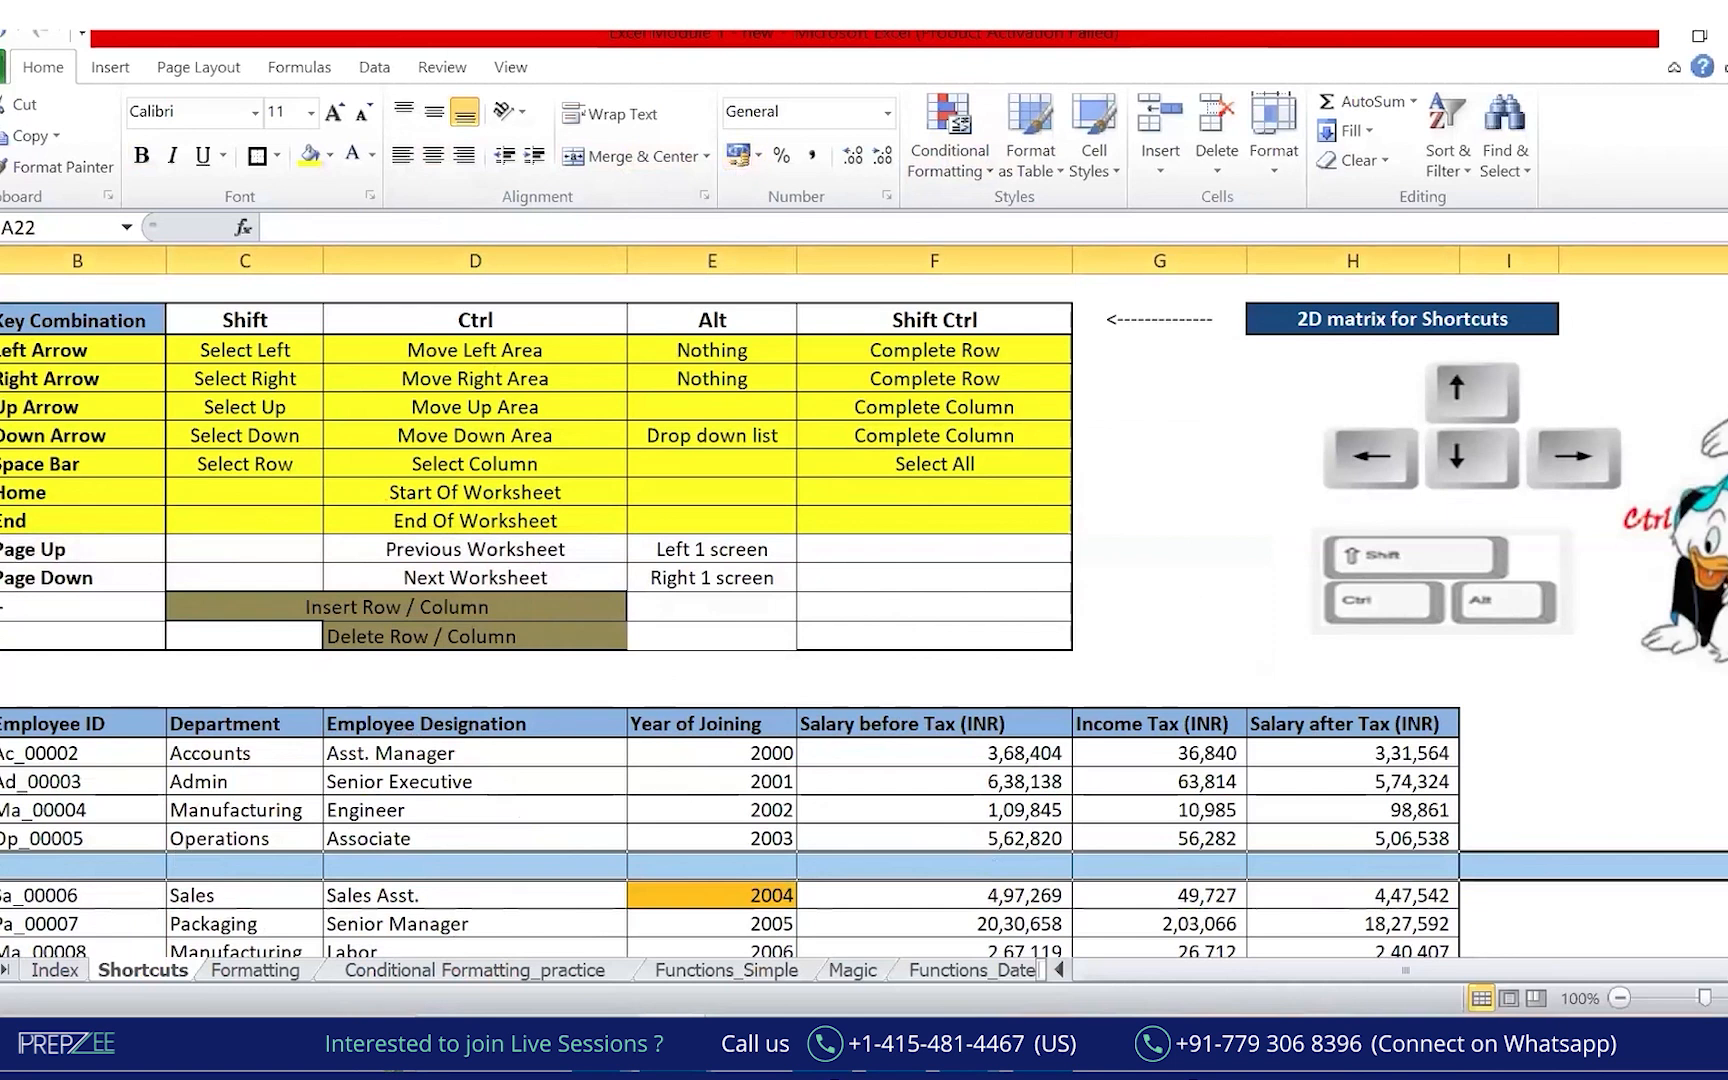
Insert blank rows above the Ad_00003 record and blank columns at column E.
{"action": "left_click", "coordinate": [0, 838]}
{"action": "left_click", "coordinate": [0, 866]}
{"action": "left_click", "coordinate": [2, 782]}
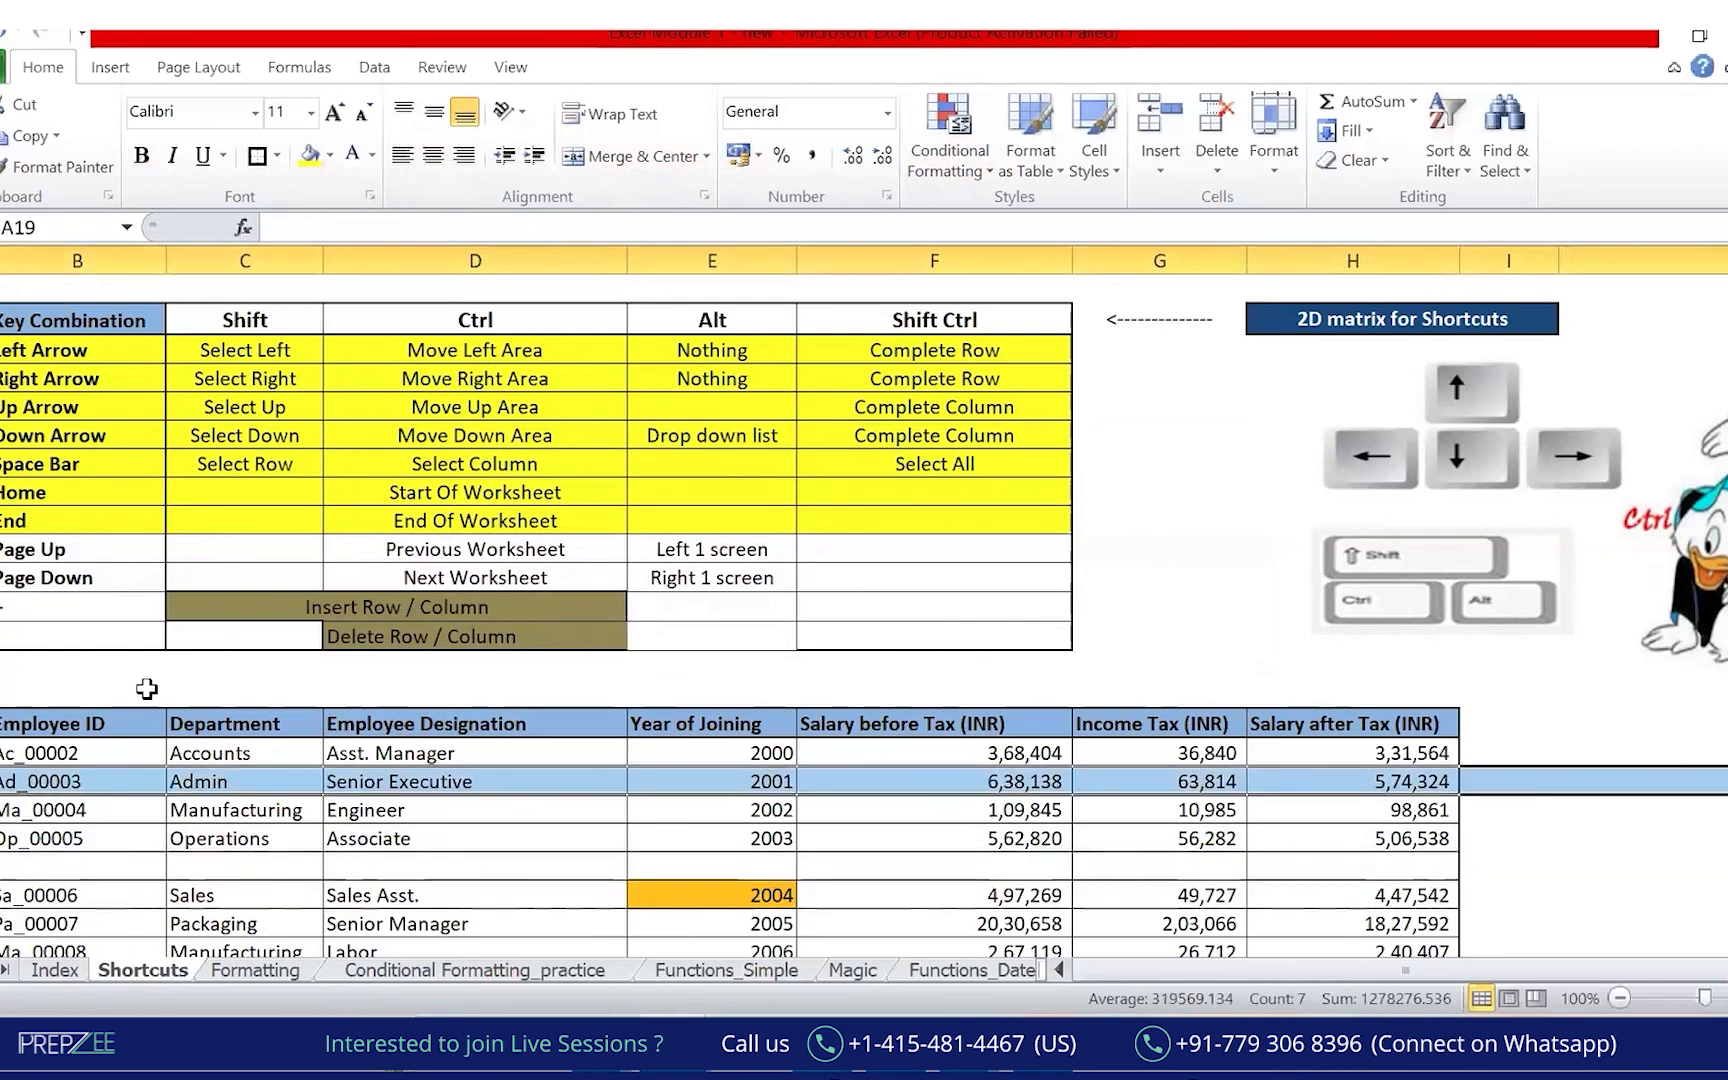
{"action": "key", "text": "ctrl+shift+plus"}
{"action": "key", "text": "ctrl+shift+plus"}
{"action": "key", "text": "ctrl+shift+plus"}
{"action": "key", "text": "ctrl+shift+plus"}
{"action": "key", "text": "ctrl+shift+plus"}
{"action": "key", "text": "ctrl+shift+plus"}
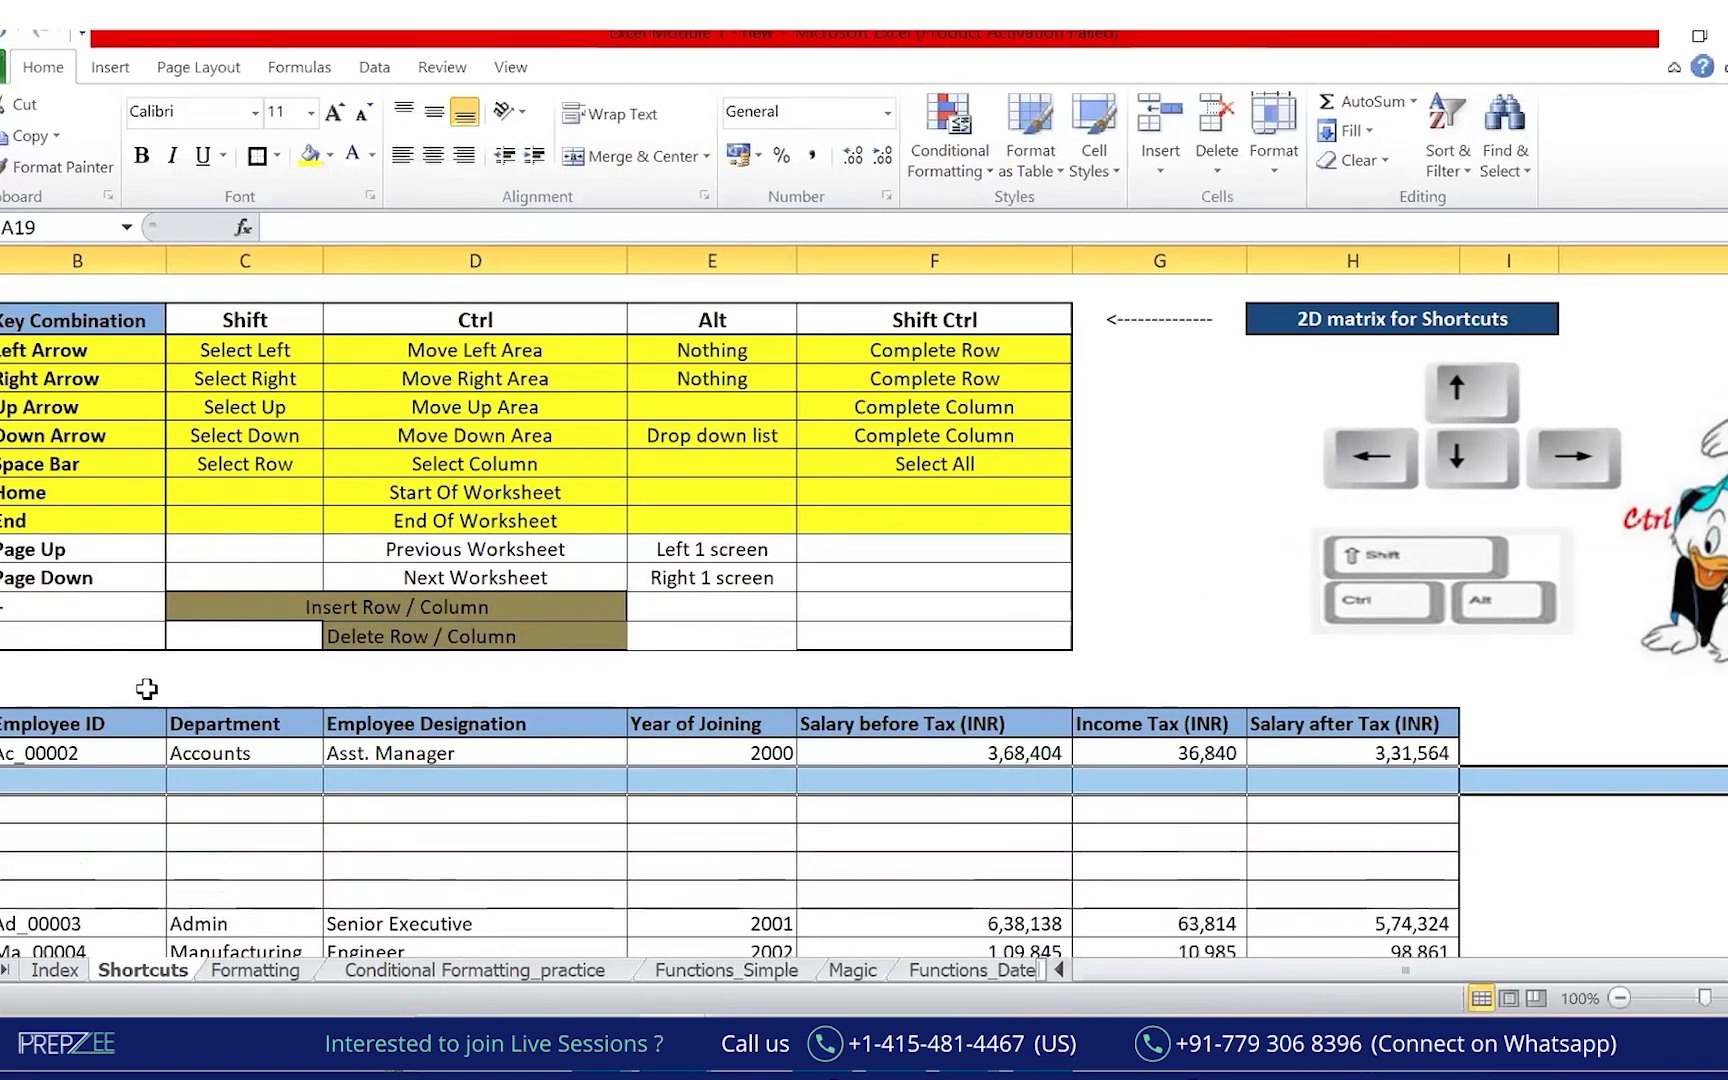
{"action": "left_click", "coordinate": [745, 260]}
{"action": "key", "text": "ctrl+shift+plus"}
{"action": "key", "text": "ctrl+shift+plus"}
{"action": "key", "text": "ctrl+shift+plus"}
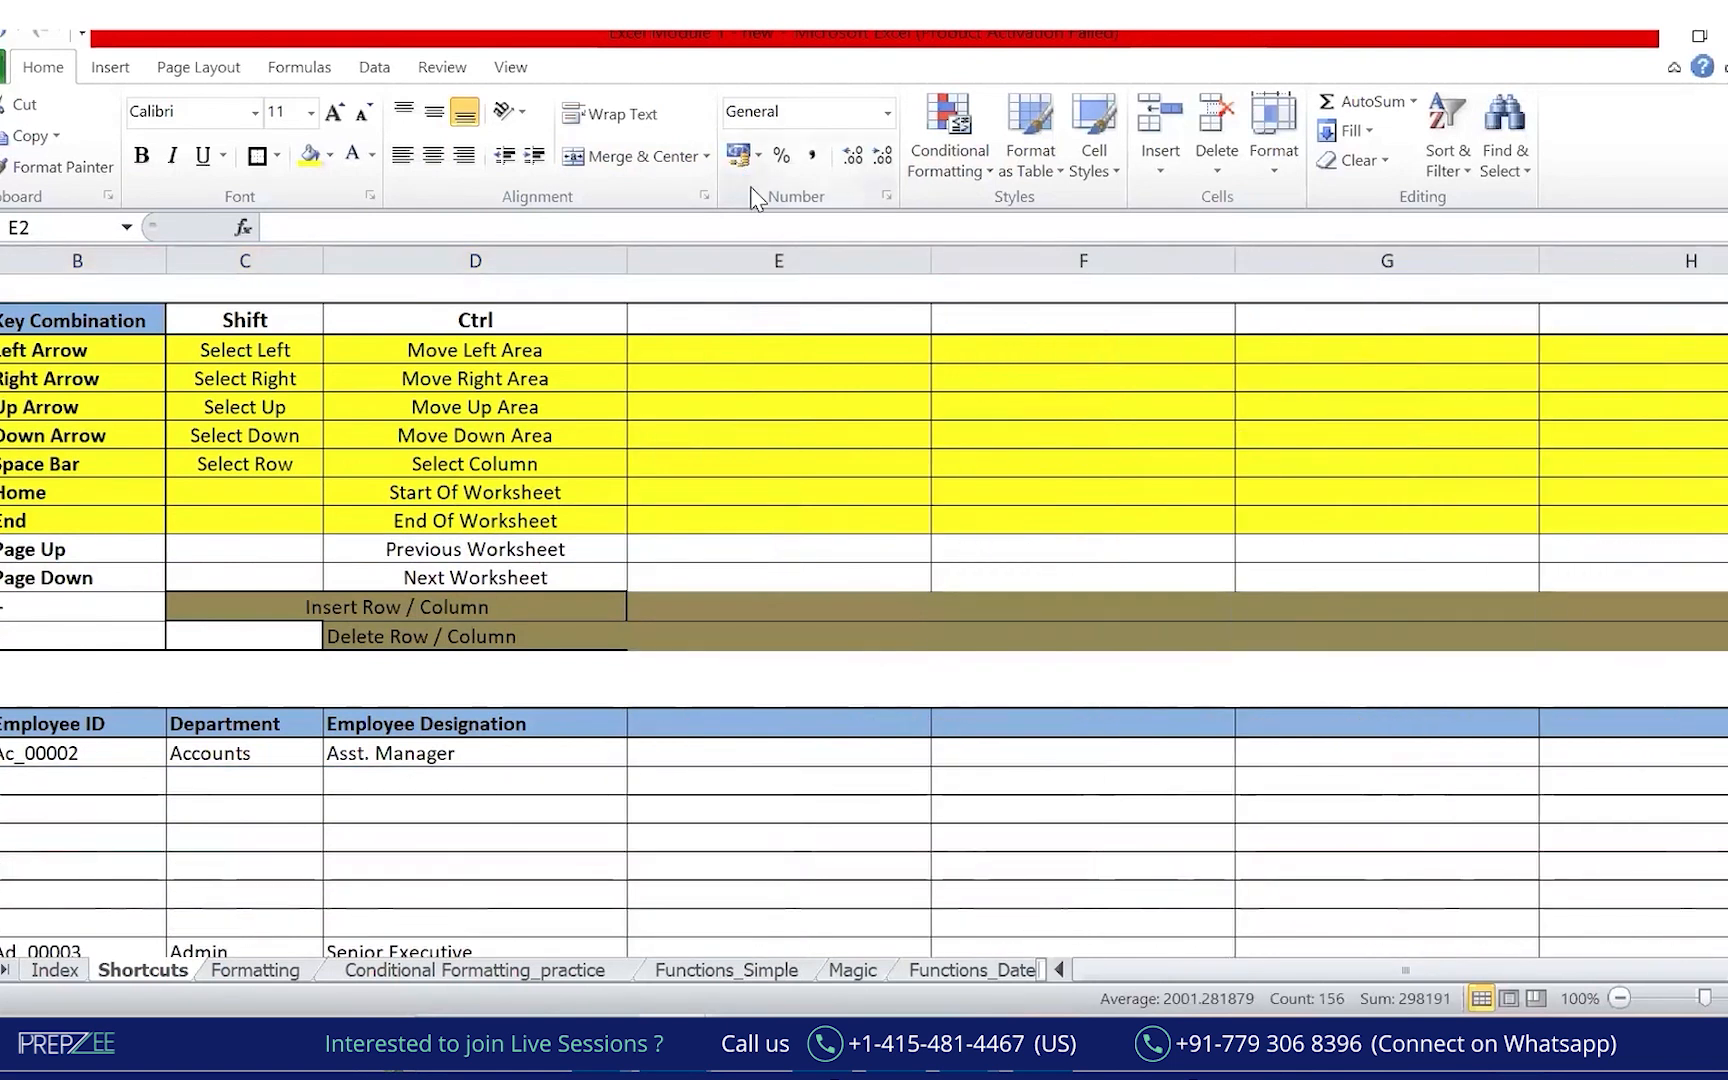
{"action": "left_click", "coordinate": [497, 853]}
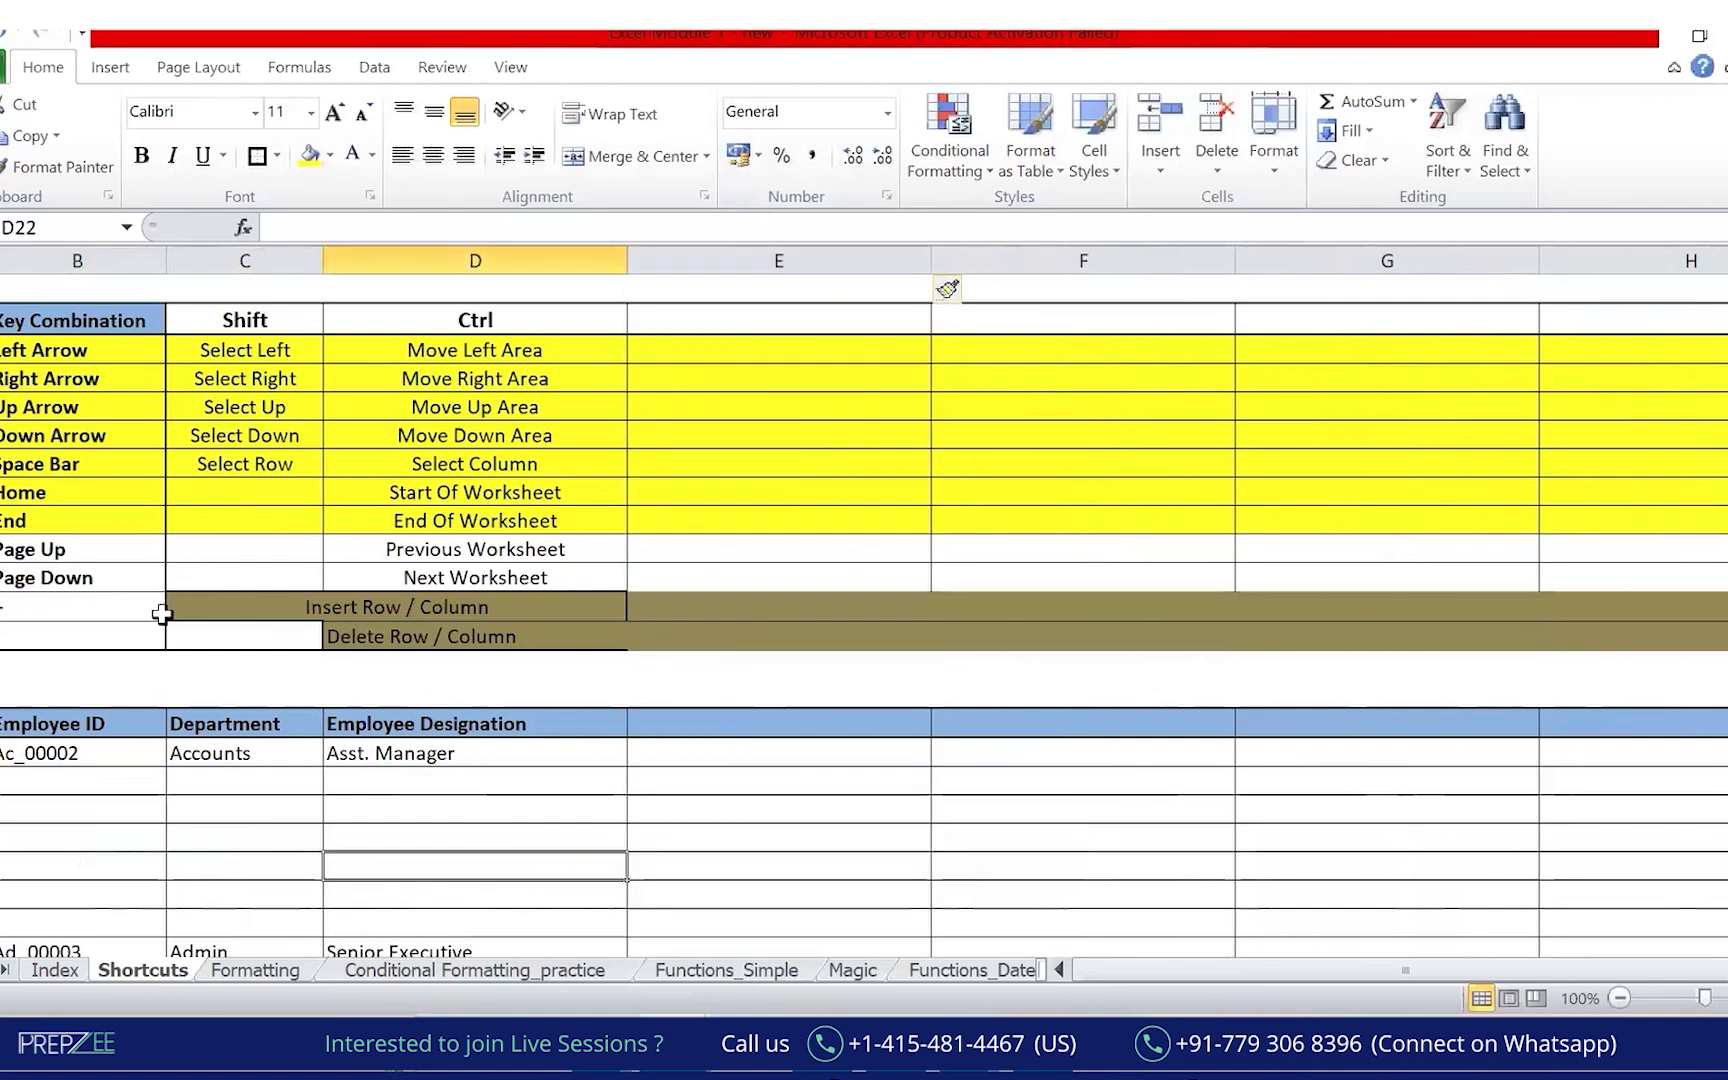
{"action": "left_click", "coordinate": [66, 620]}
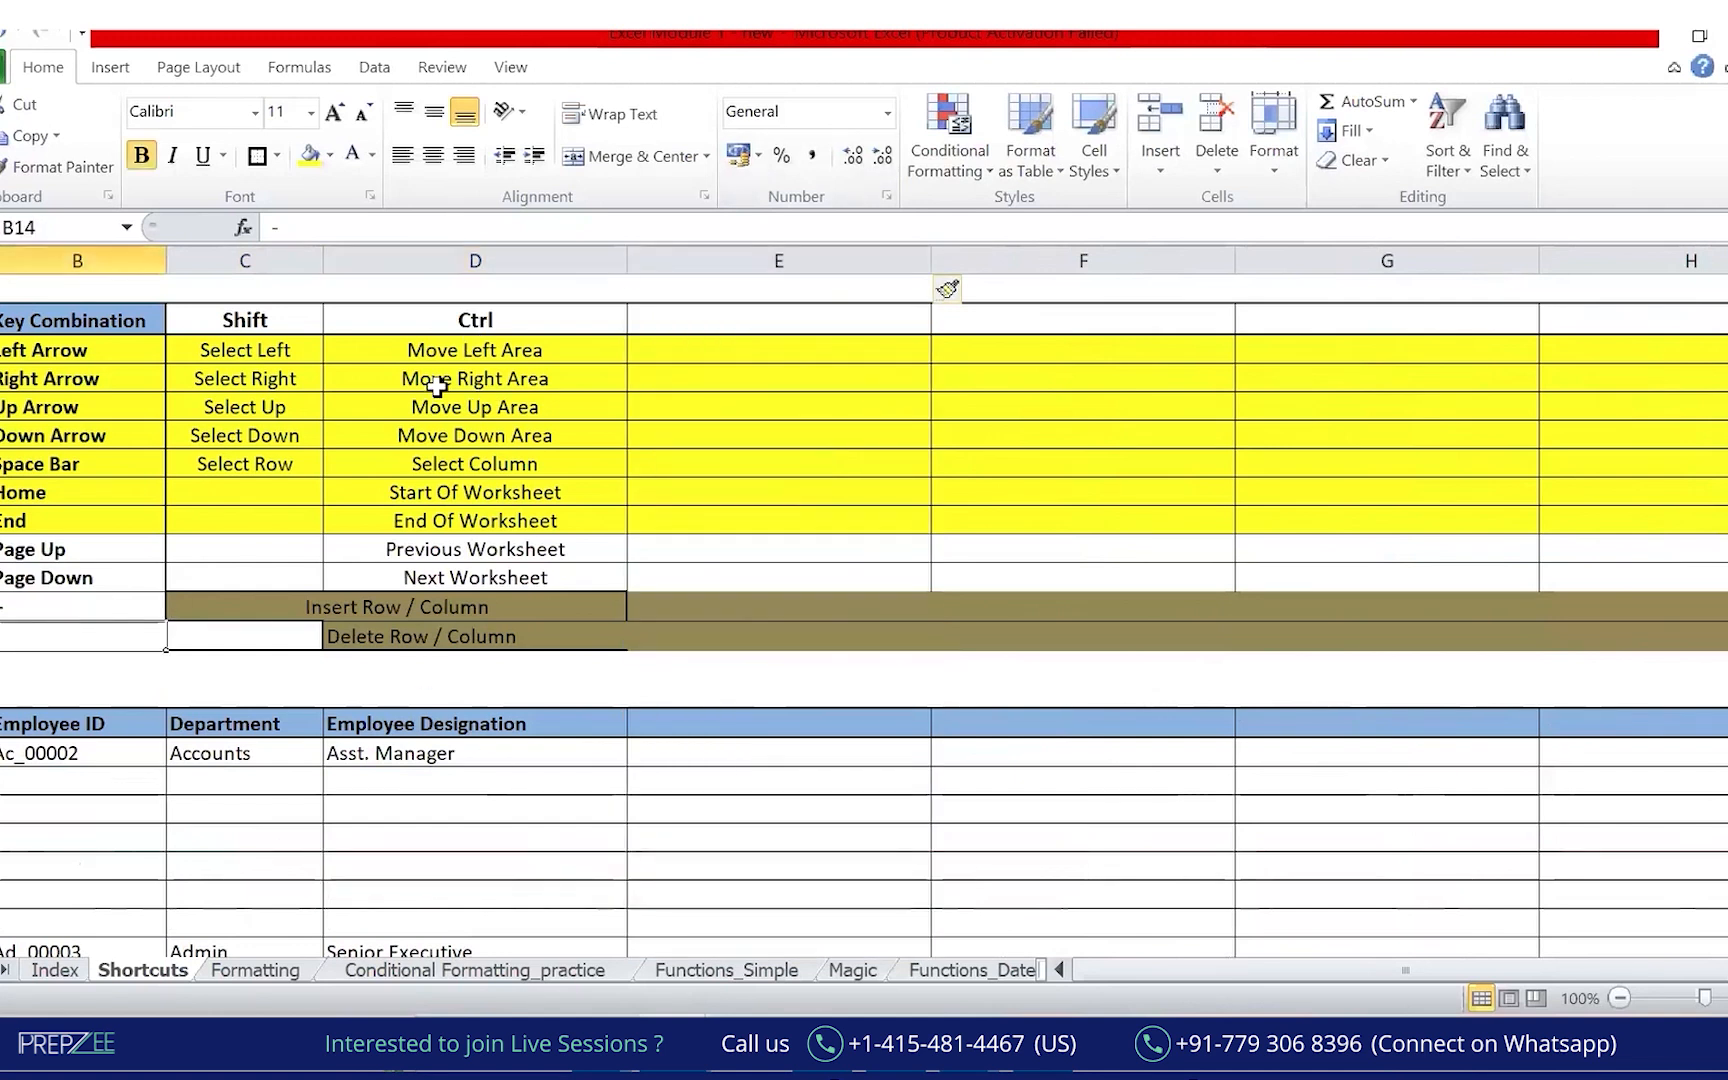
Select the inserted blank rows, extending the selection down to Pa_00013.
{"action": "left_click", "coordinate": [2, 753]}
{"action": "left_click", "coordinate": [2, 781]}
{"action": "left_click_drag", "start_coordinate": [2, 781], "coordinate": [2, 925]}
{"action": "key", "text": "shift+Down"}
{"action": "key", "text": "shift+Down"}
{"action": "key", "text": "shift+Down"}
{"action": "key", "text": "shift+Down"}
{"action": "key", "text": "shift+Down"}
{"action": "key", "text": "shift+Down"}
{"action": "key", "text": "shift+Down"}
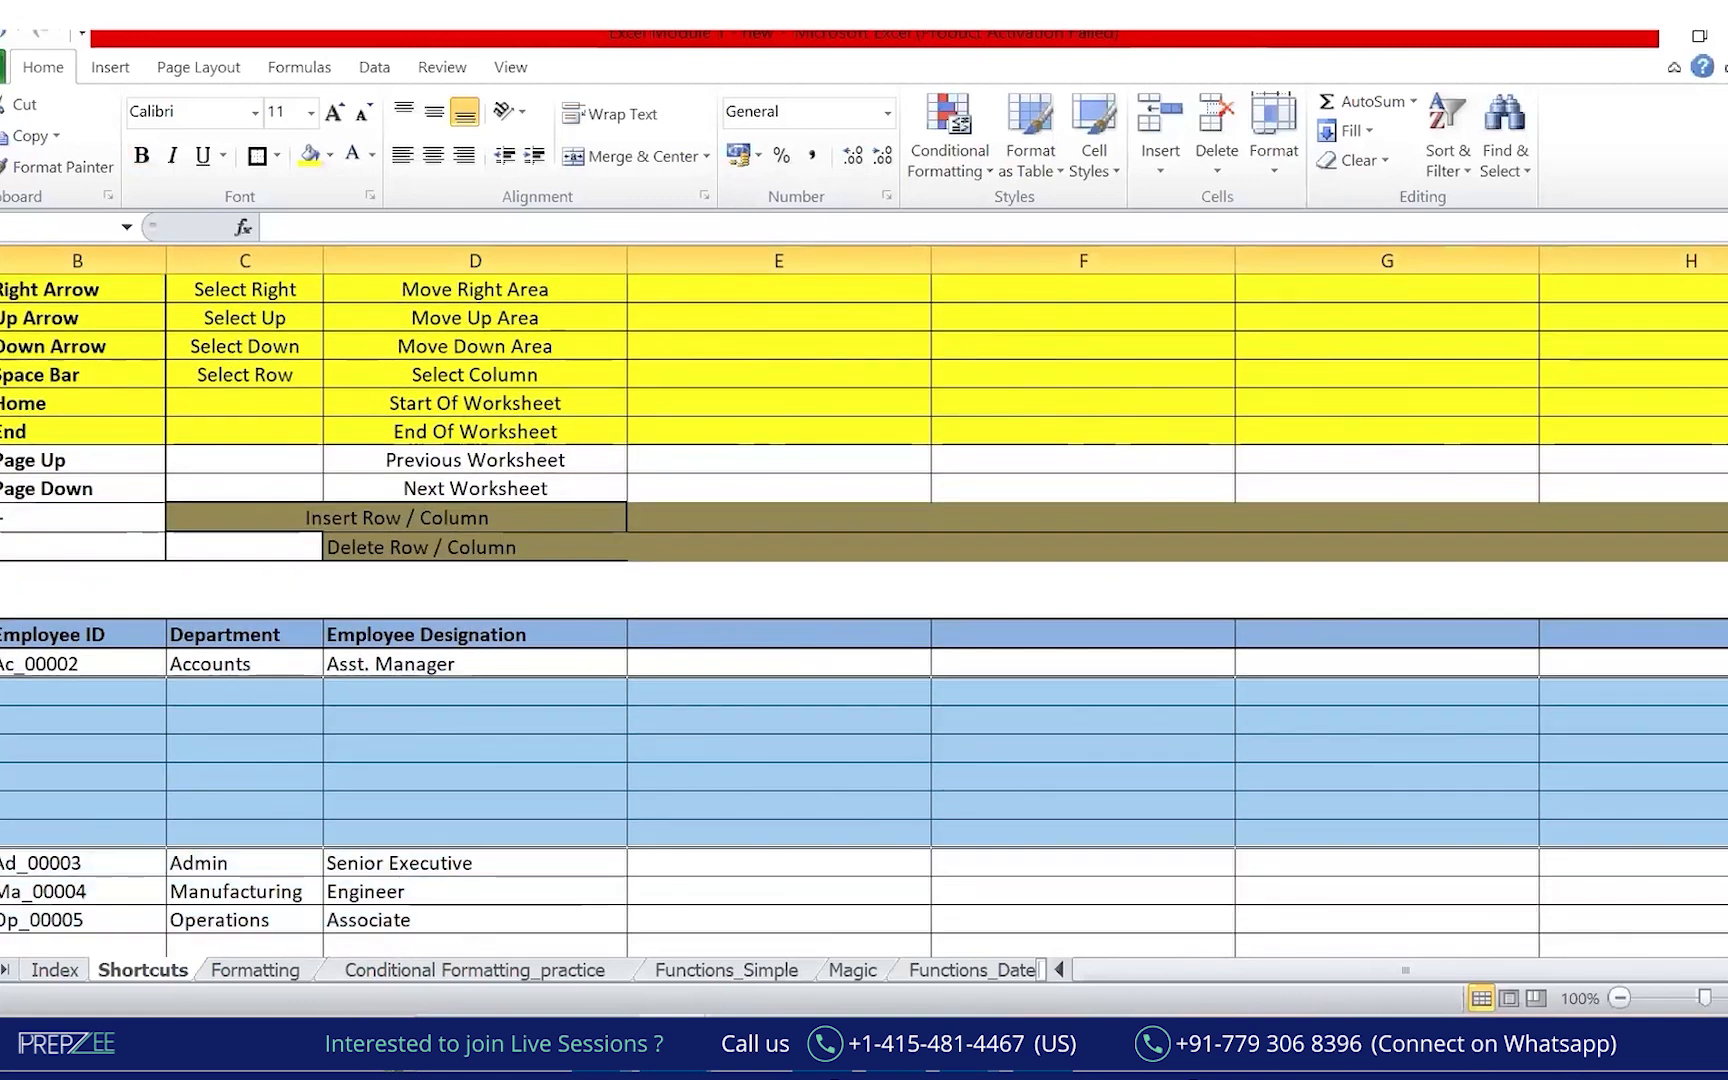
{"action": "key", "text": "shift+Down"}
{"action": "key", "text": "shift+Down"}
{"action": "key", "text": "shift+Down"}
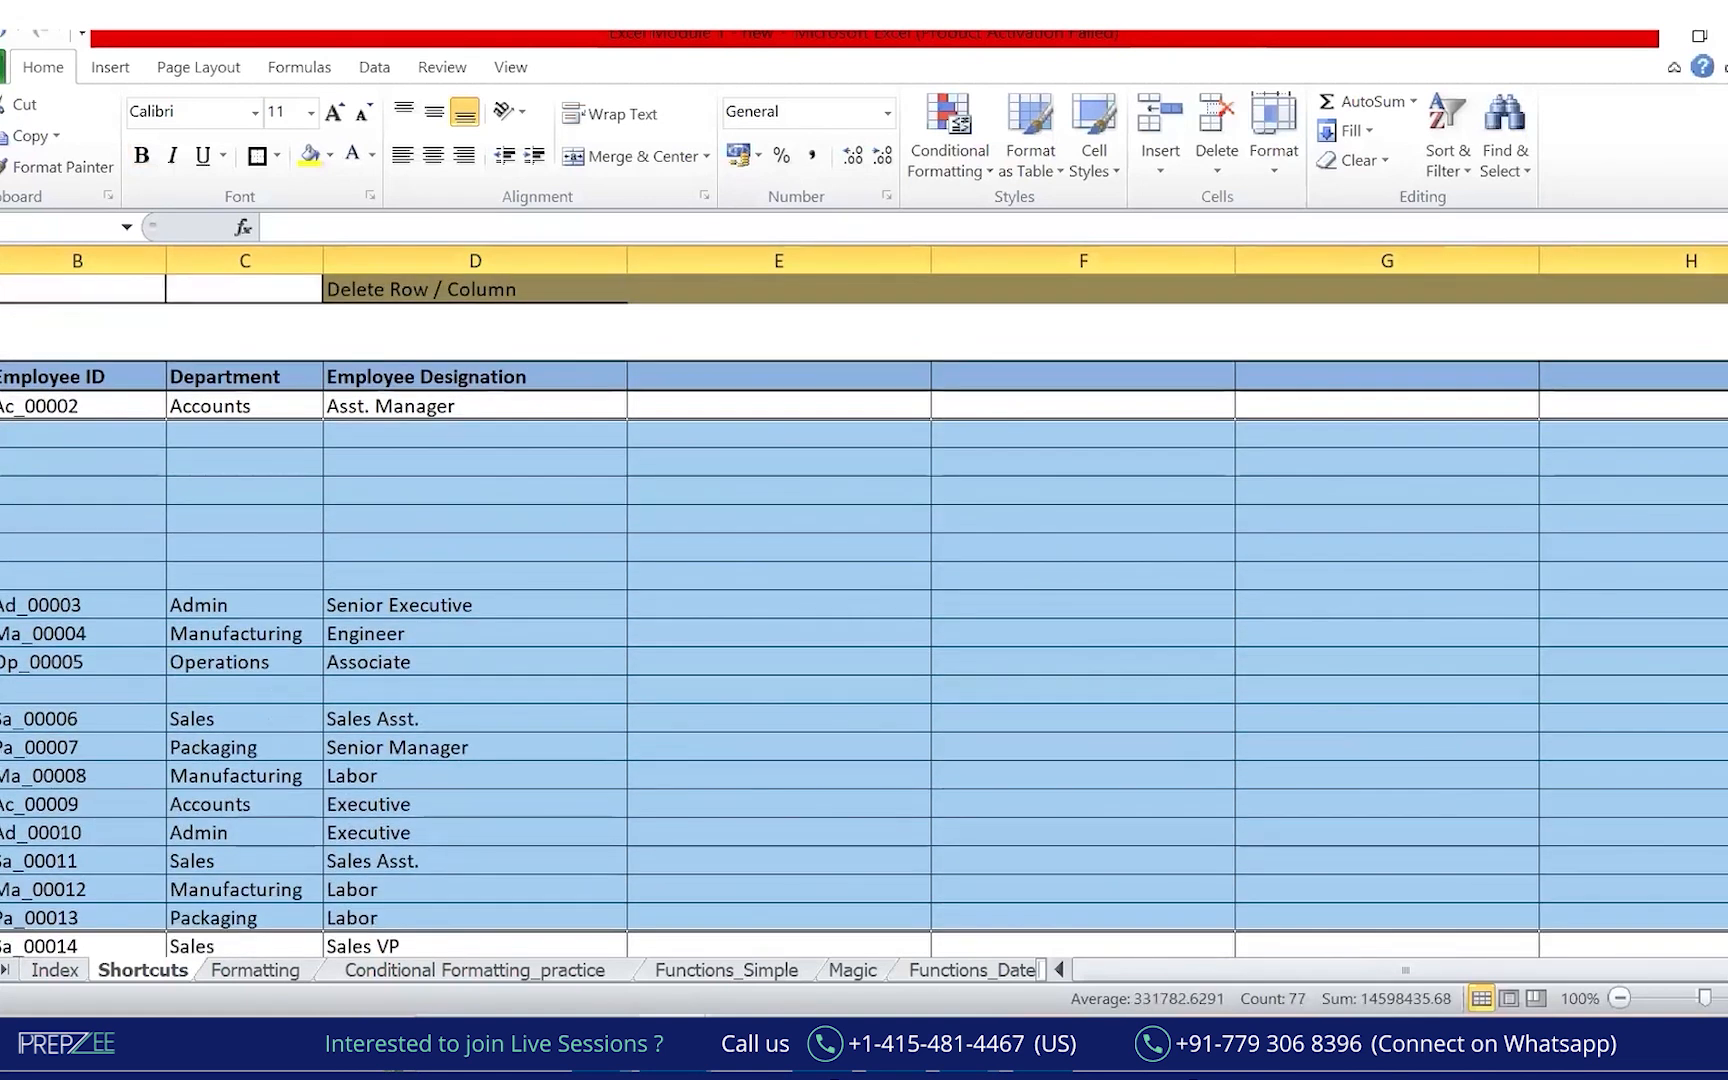
Fill the selected rows green, then delete them.
{"action": "left_click", "coordinate": [313, 159]}
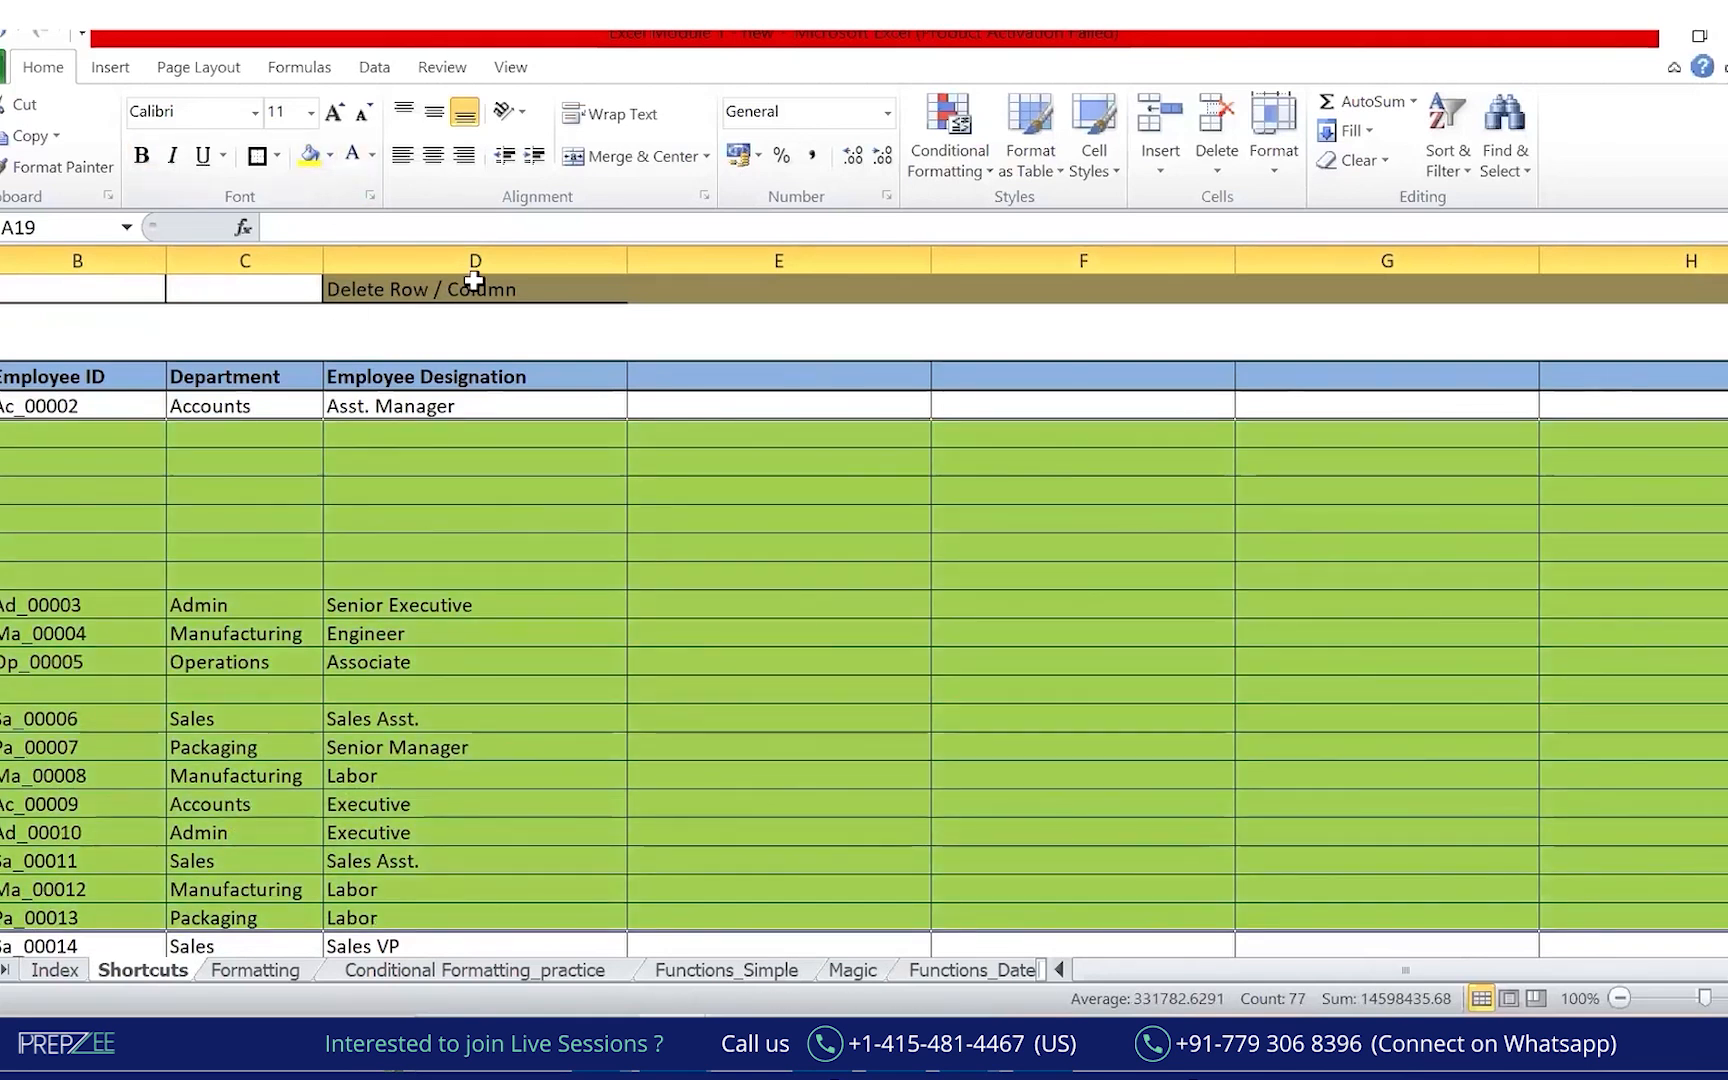
{"action": "key", "text": "ctrl+minus"}
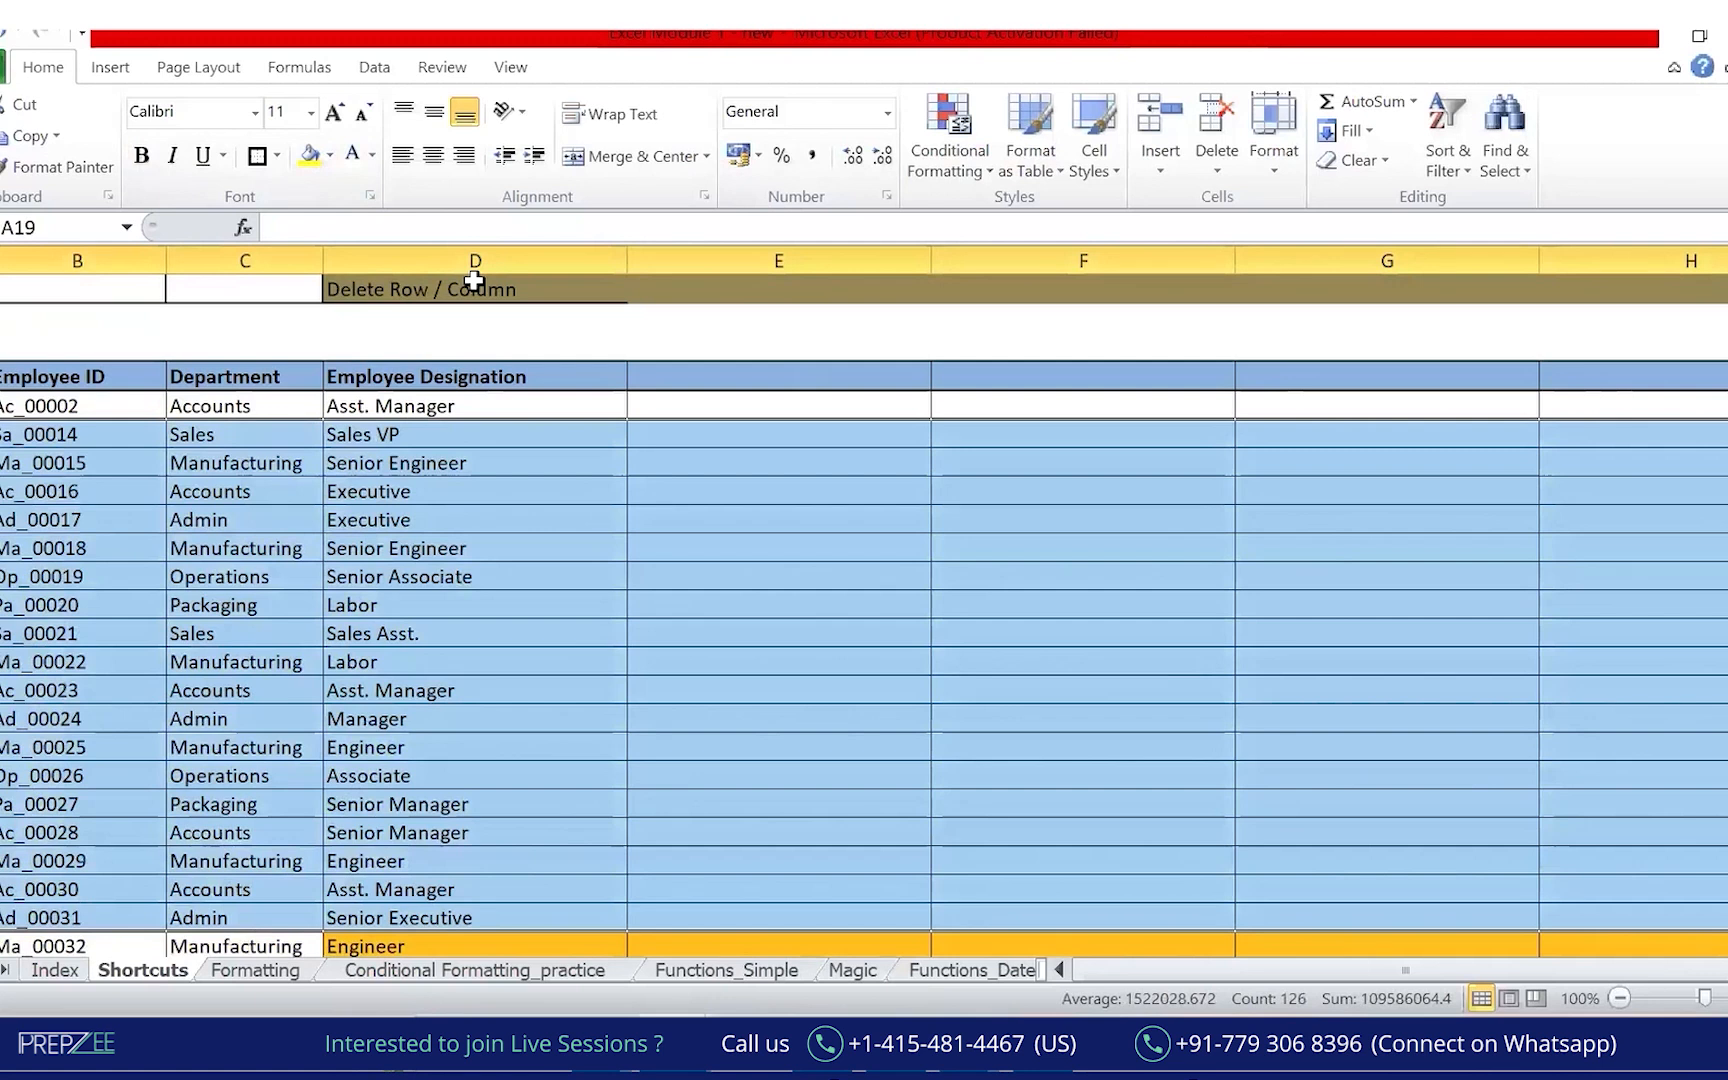
{"action": "left_click", "coordinate": [790, 633]}
{"action": "left_click", "coordinate": [1130, 802]}
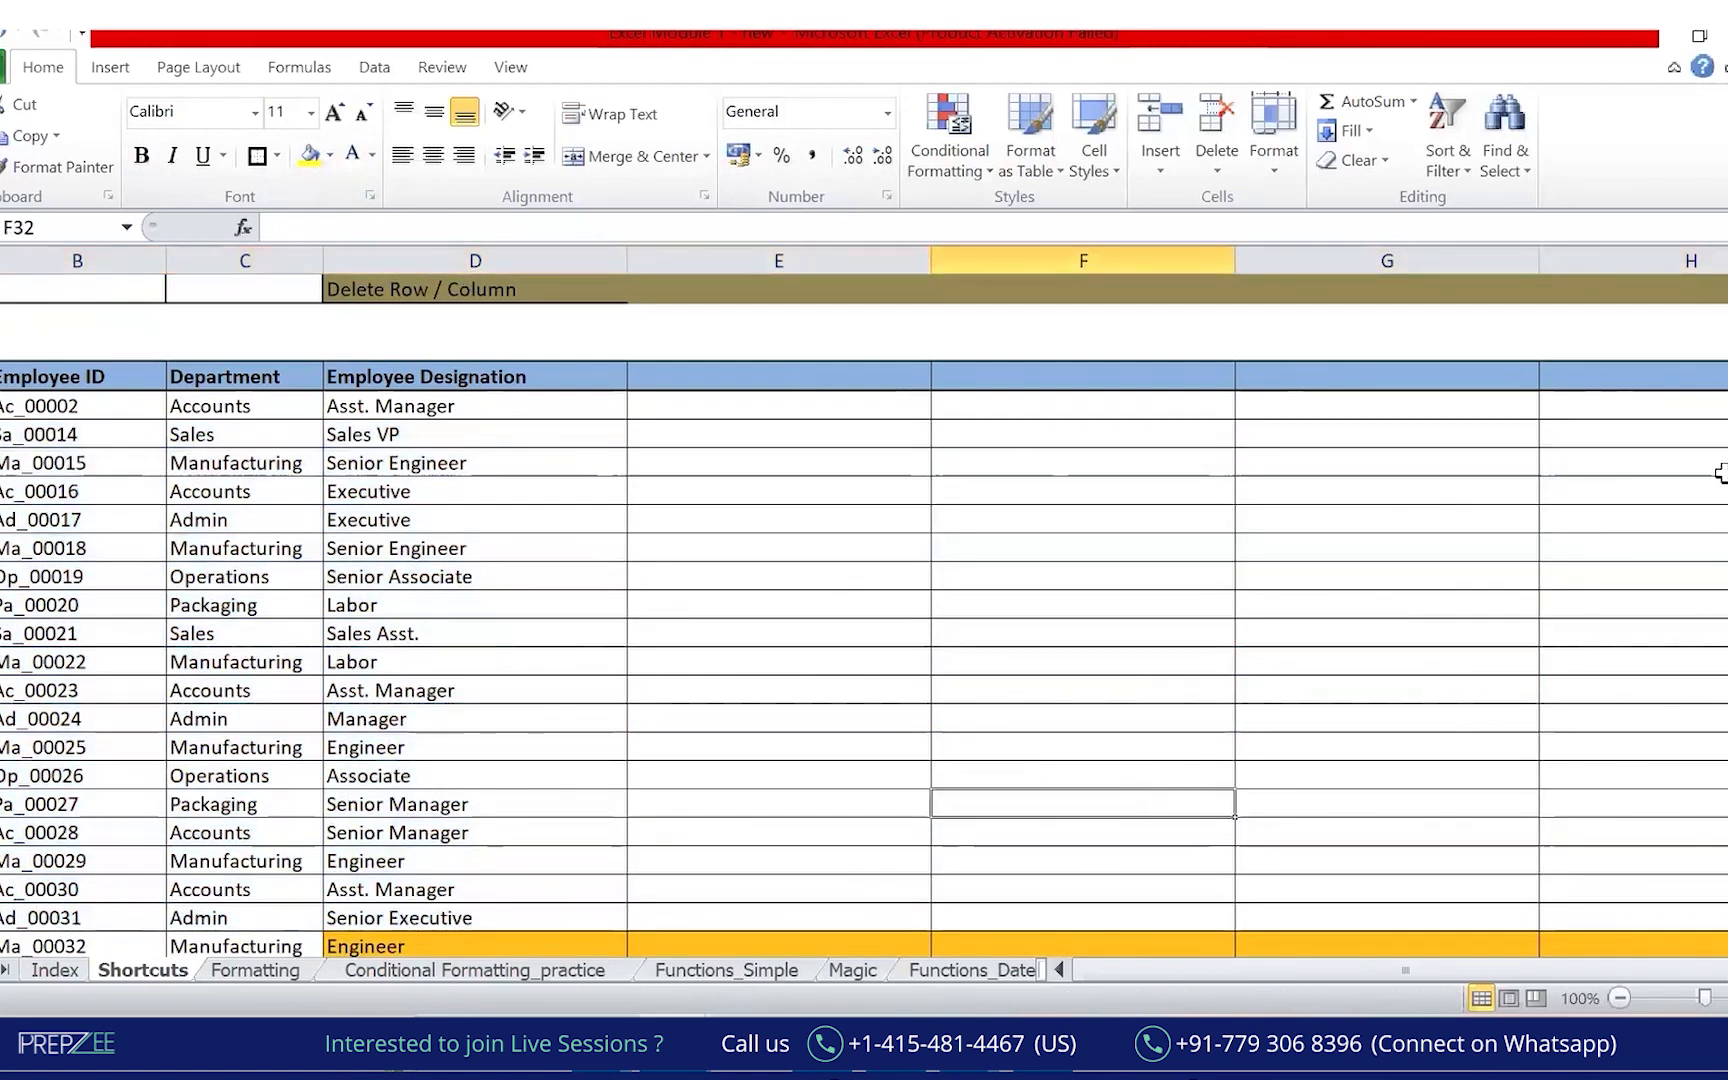
Delete the six blank columns starting at column E with Ctrl+-.
{"action": "left_click", "coordinate": [707, 252]}
{"action": "key", "text": "shift+Right"}
{"action": "key", "text": "shift+Right"}
{"action": "key", "text": "shift+Right"}
{"action": "key", "text": "shift+Right"}
{"action": "key", "text": "shift+Right"}
{"action": "key", "text": "shift+Right"}
{"action": "key", "text": "shift+Right"}
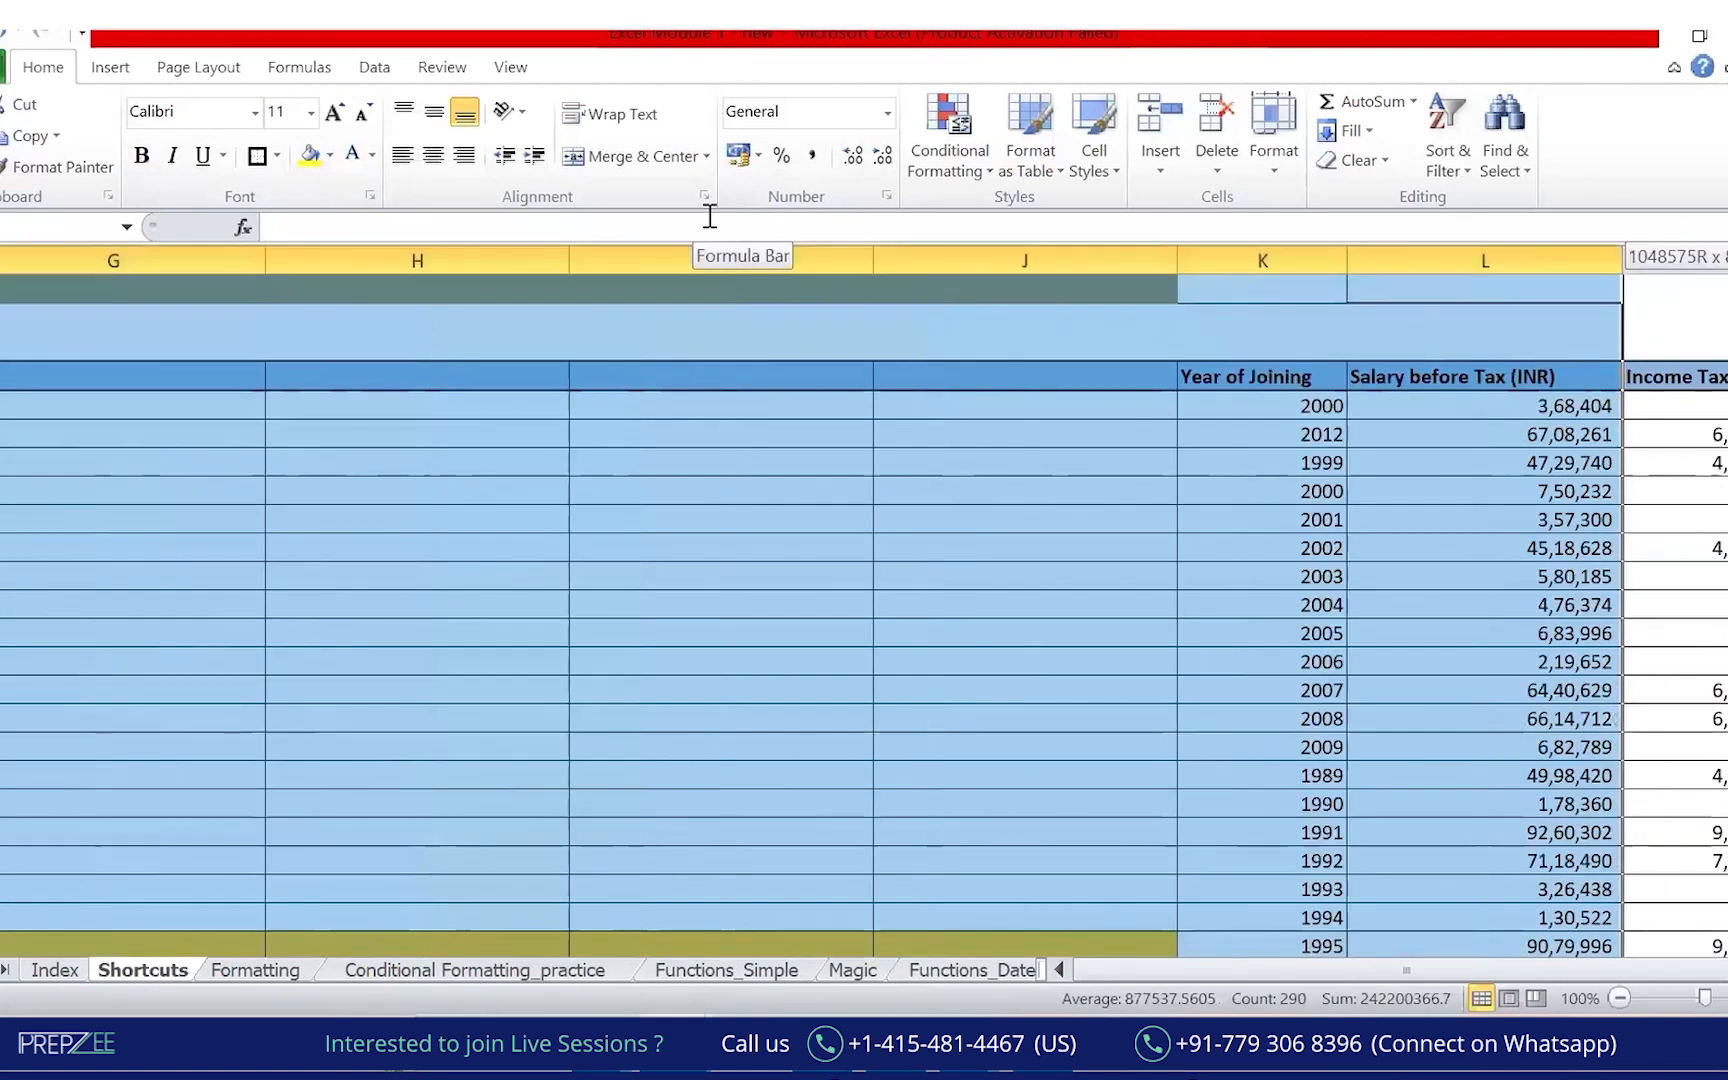
{"action": "key", "text": "shift+Left"}
{"action": "key", "text": "shift+Left"}
{"action": "key", "text": "shift+Left"}
{"action": "key", "text": "shift+Right"}
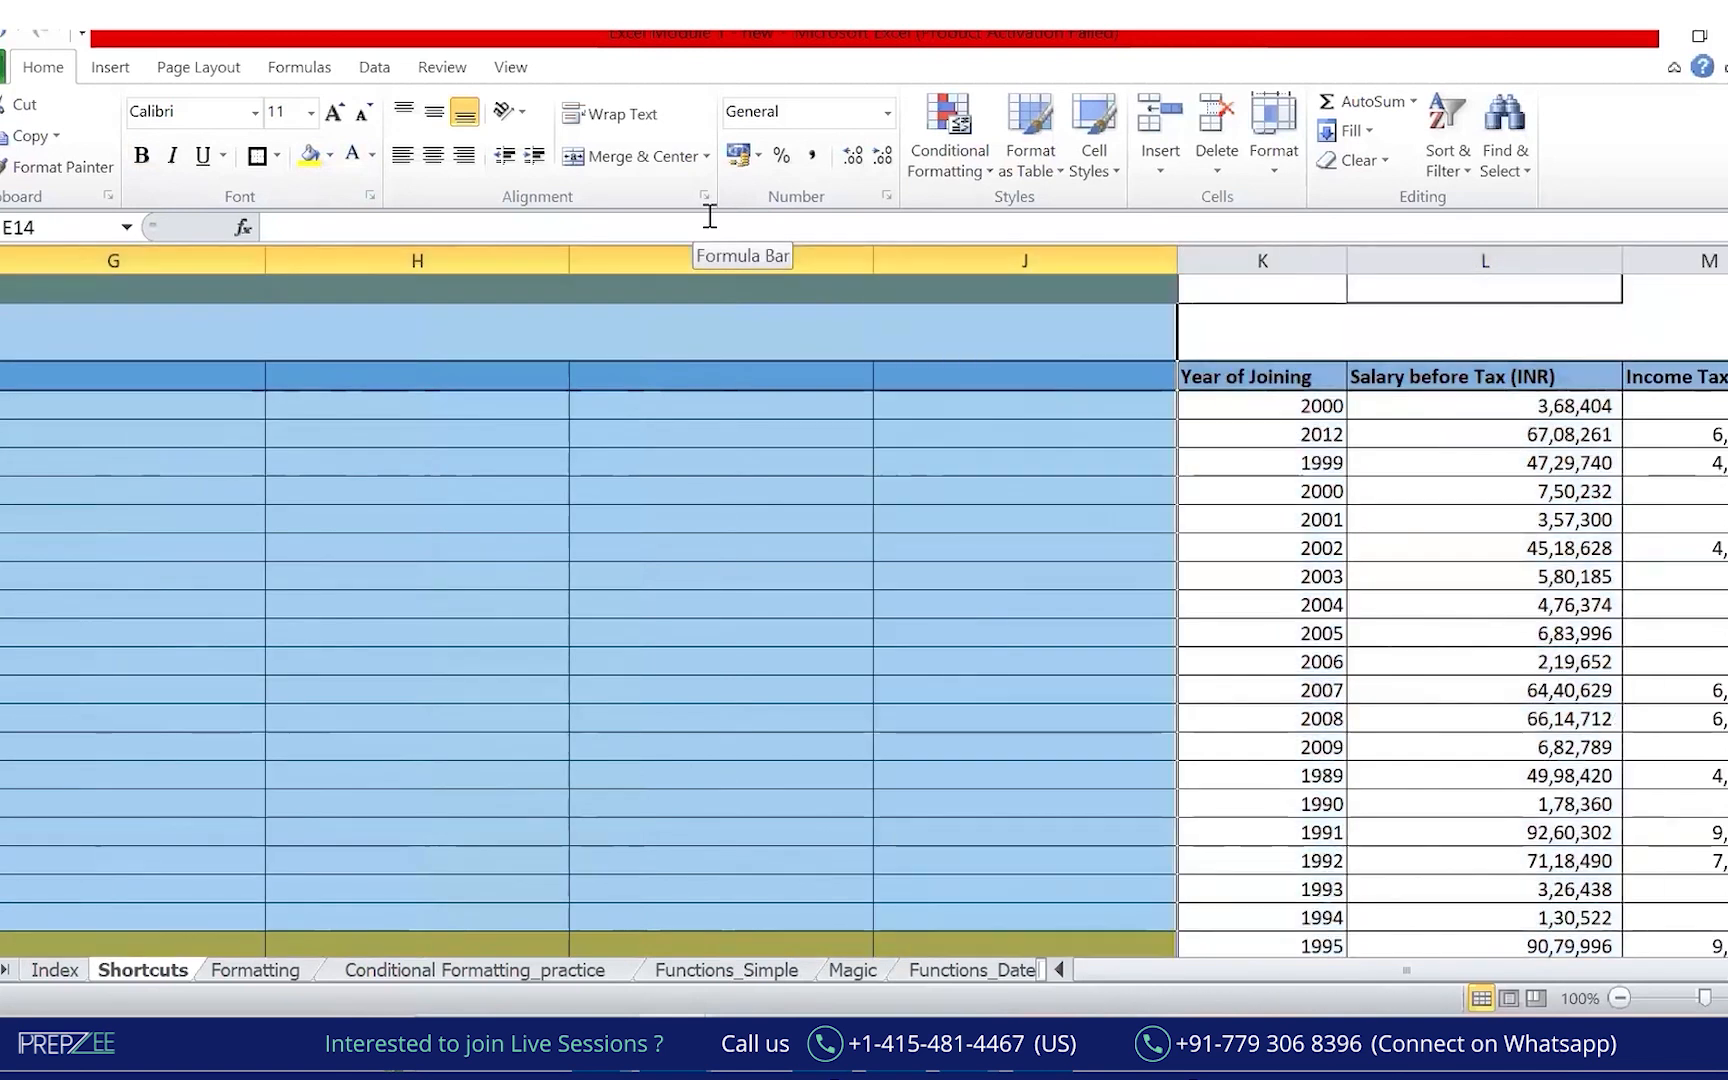
{"action": "key", "text": "ctrl+minus"}
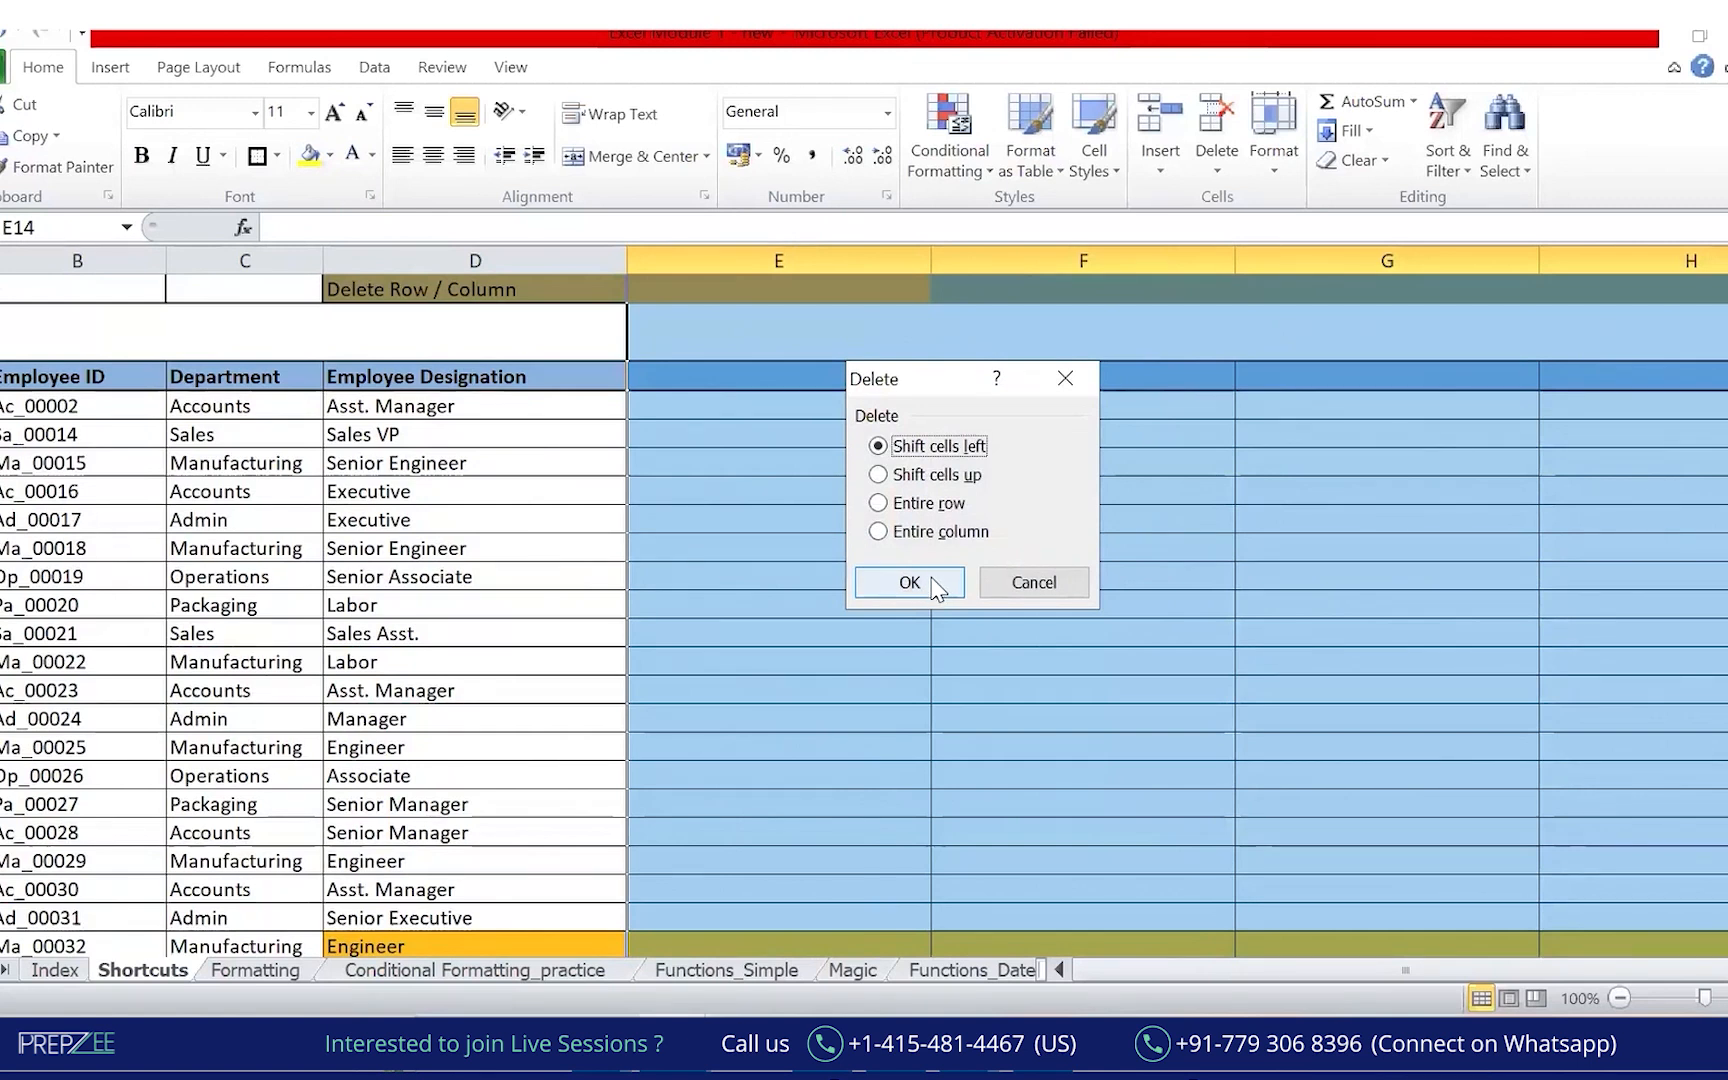
{"action": "left_click", "coordinate": [1030, 585]}
{"action": "left_click", "coordinate": [1086, 634]}
{"action": "key", "text": "ctrl+Up"}
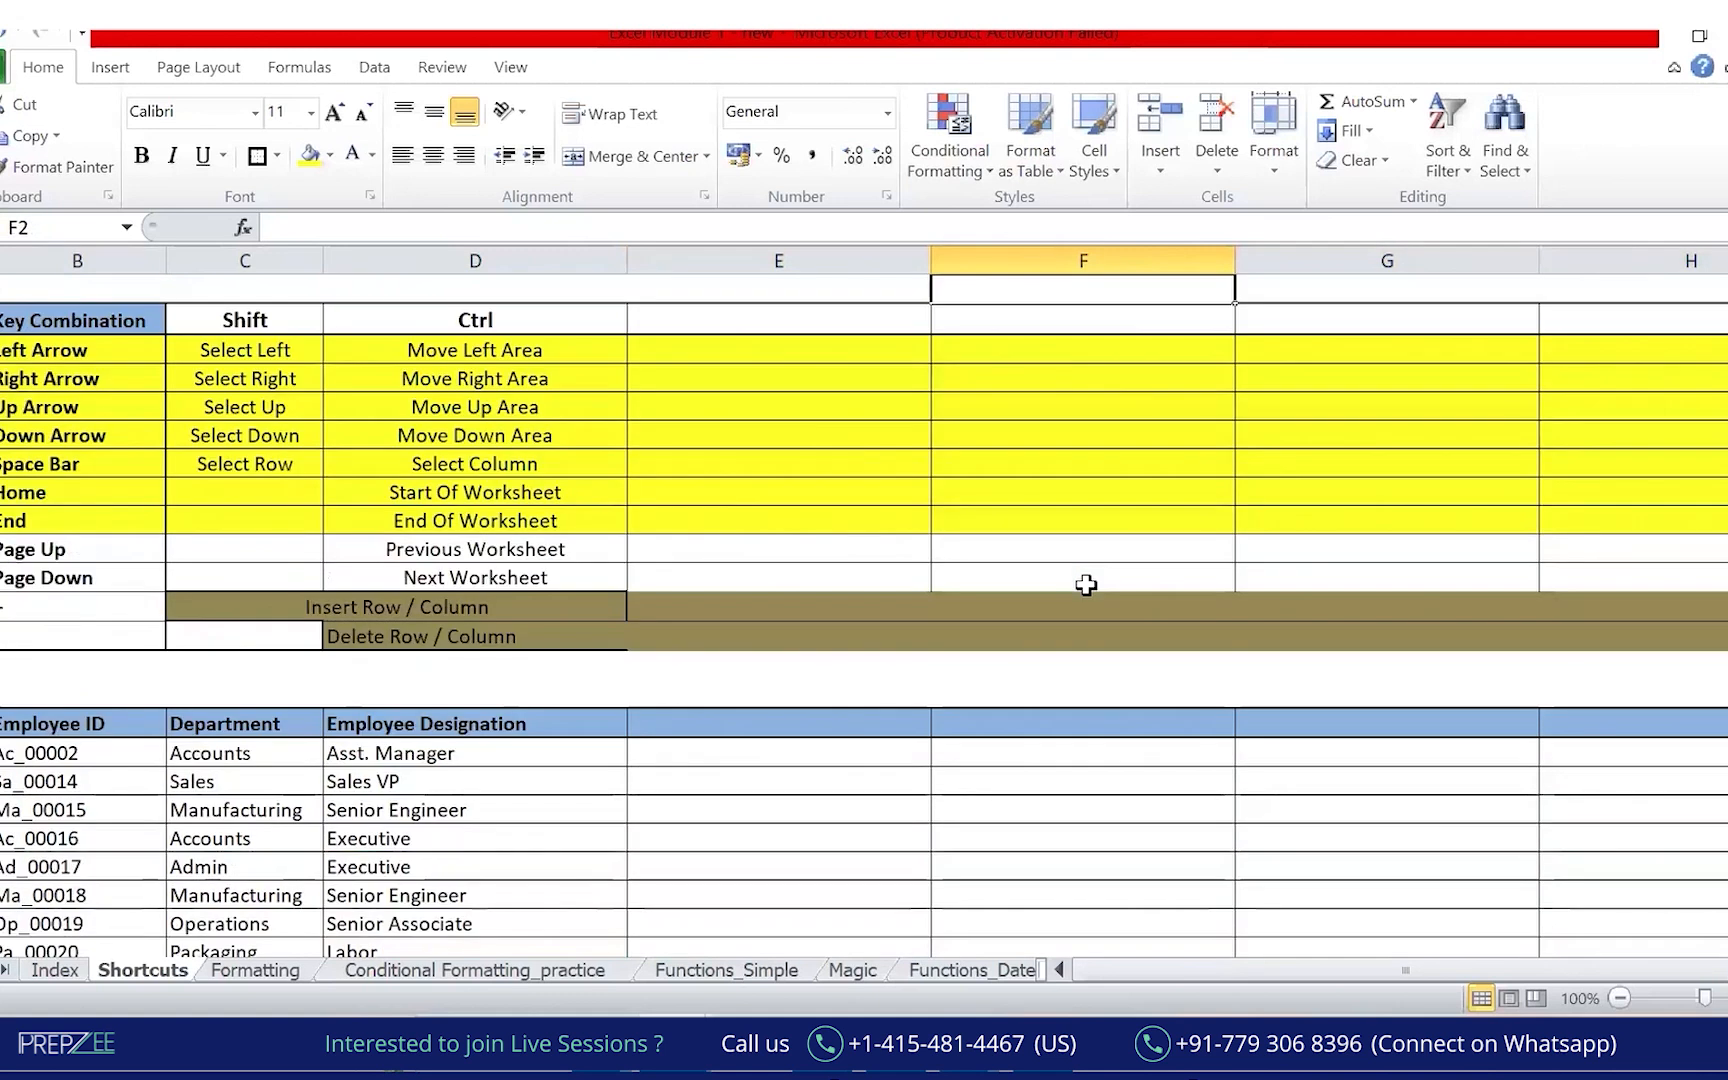
{"action": "left_click_drag", "start_coordinate": [779, 260], "coordinate": [1635, 260]}
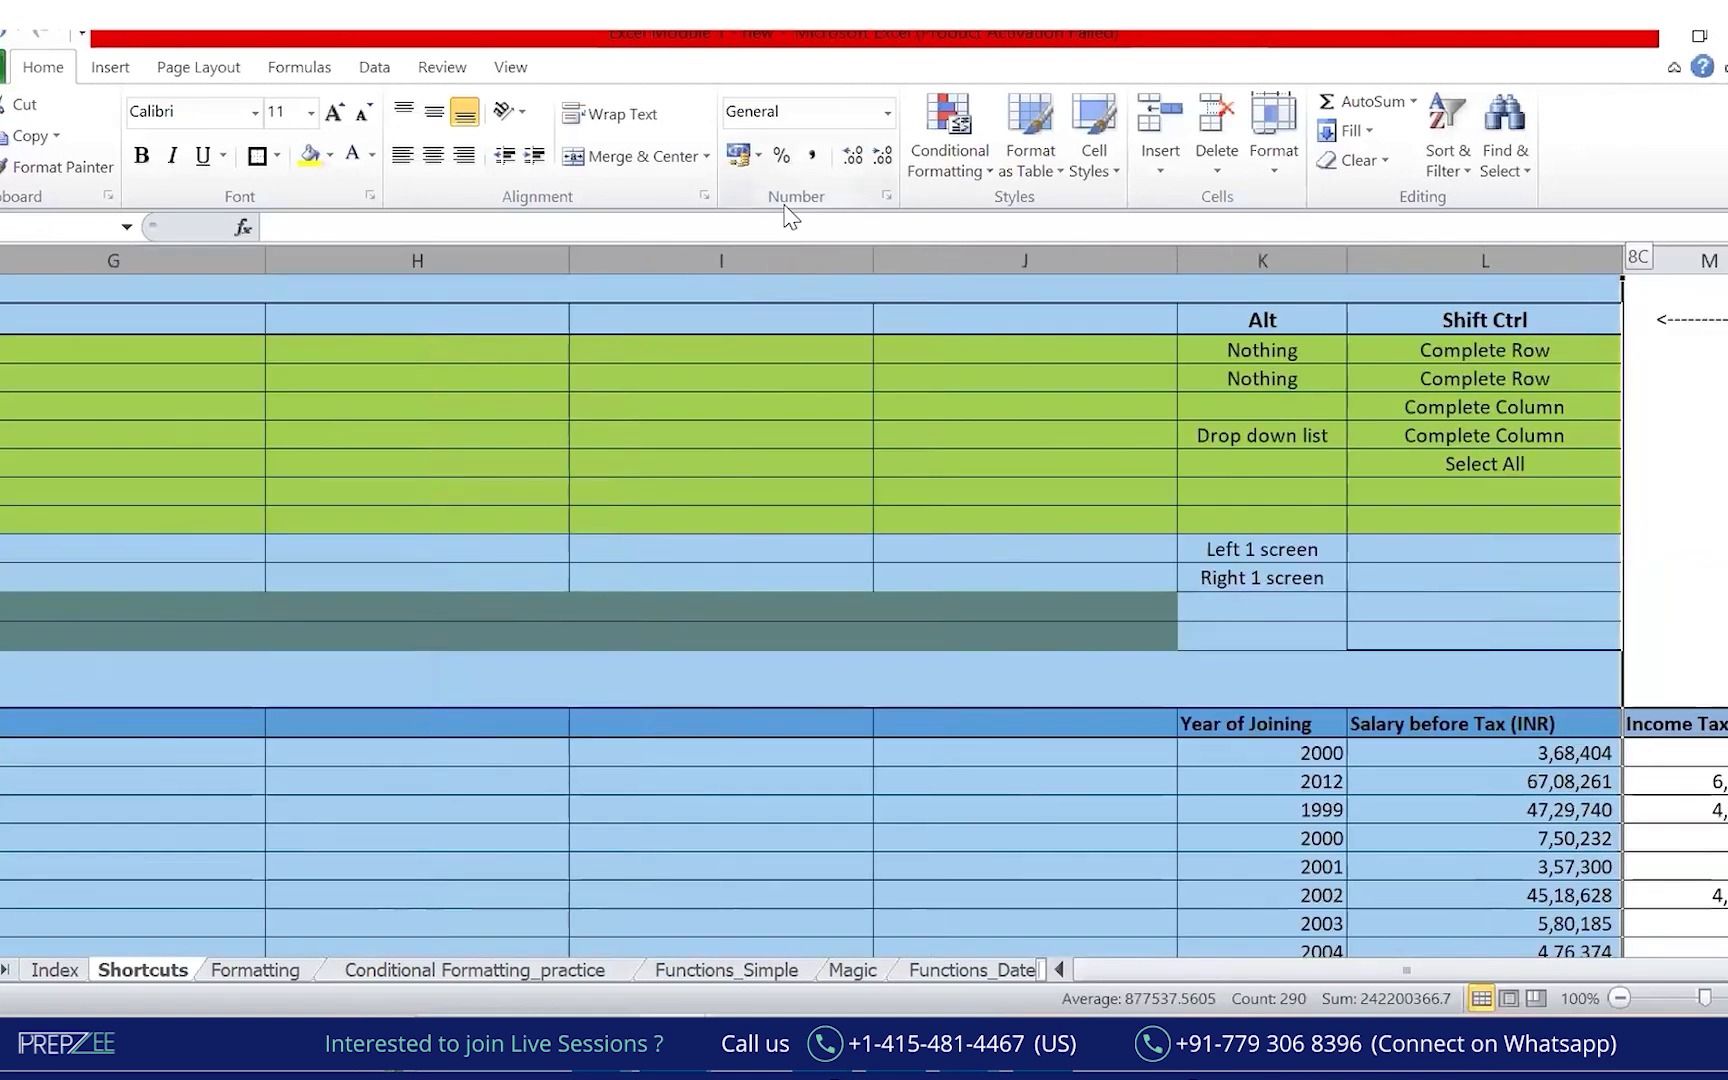
{"action": "key", "text": "shift+Left"}
{"action": "key", "text": "shift+Left"}
{"action": "key", "text": "ctrl+minus"}
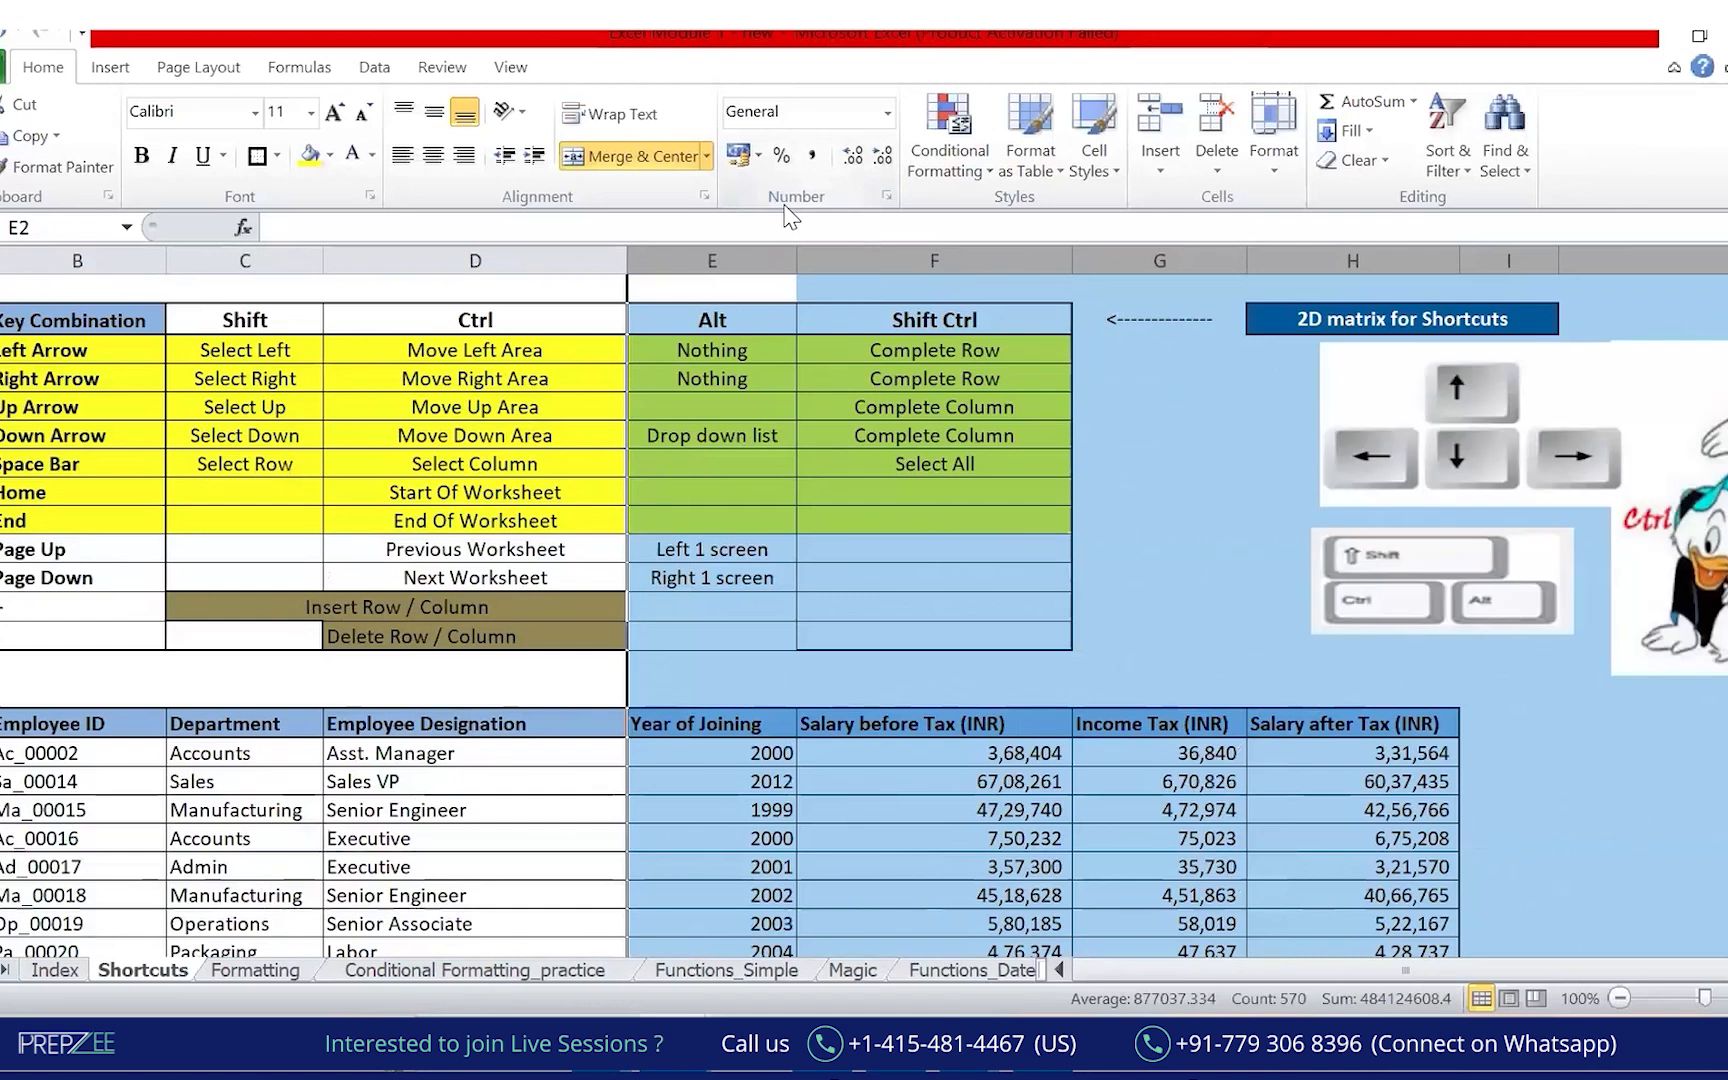
{"action": "left_click", "coordinate": [848, 866]}
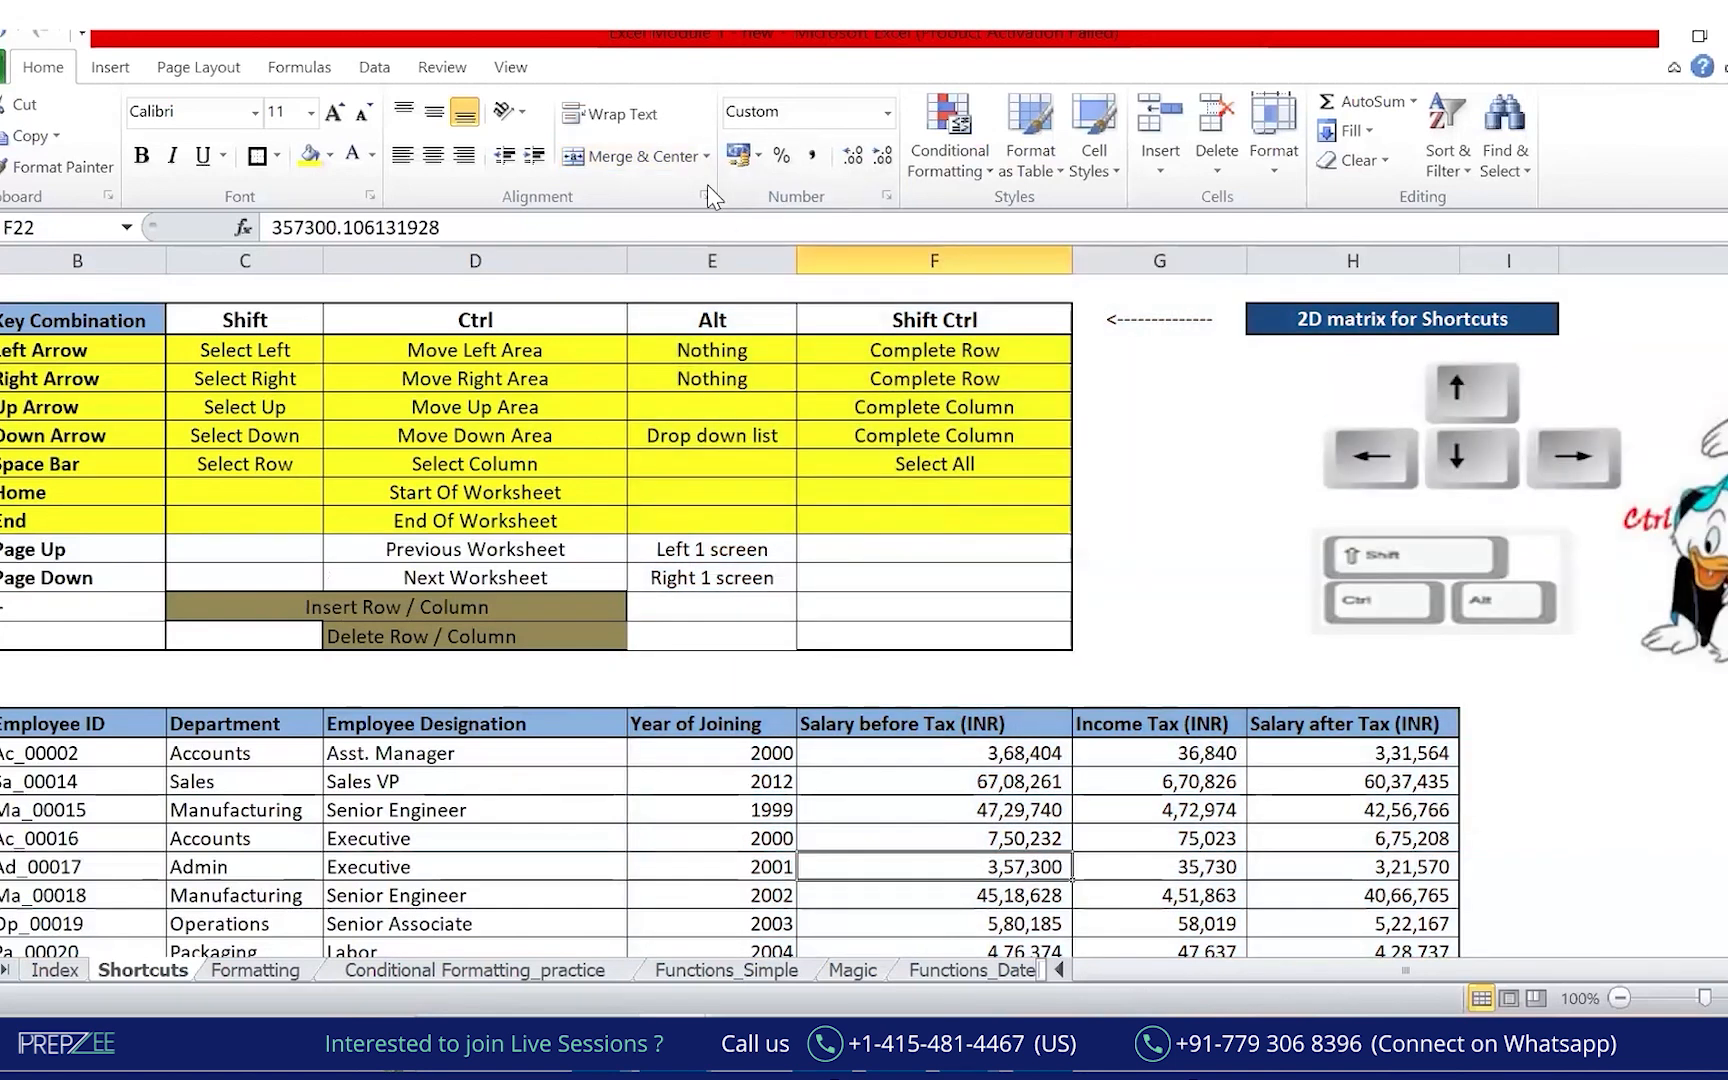
Draw ink marks over the sheet.
{"action": "left_click_drag", "start_coordinate": [8, 576], "coordinate": [6, 578]}
{"action": "mouse_move", "coordinate": [268, 328]}
{"action": "left_mouse_down"}
{"action": "mouse_move", "coordinate": [247, 636]}
{"action": "mouse_move", "coordinate": [635, 364]}
{"action": "mouse_move", "coordinate": [272, 318]}
{"action": "left_mouse_up"}
{"action": "mouse_move", "coordinate": [265, 578]}
{"action": "left_mouse_down"}
{"action": "mouse_move", "coordinate": [437, 622]}
{"action": "mouse_move", "coordinate": [548, 578]}
{"action": "mouse_move", "coordinate": [250, 600]}
{"action": "mouse_move", "coordinate": [390, 628]}
{"action": "left_mouse_up"}
{"action": "left_click_drag", "start_coordinate": [223, 615], "coordinate": [403, 588]}
{"action": "mouse_move", "coordinate": [18, 627]}
{"action": "left_mouse_down"}
{"action": "mouse_move", "coordinate": [0, 625]}
{"action": "mouse_move", "coordinate": [32, 641]}
{"action": "left_mouse_up"}
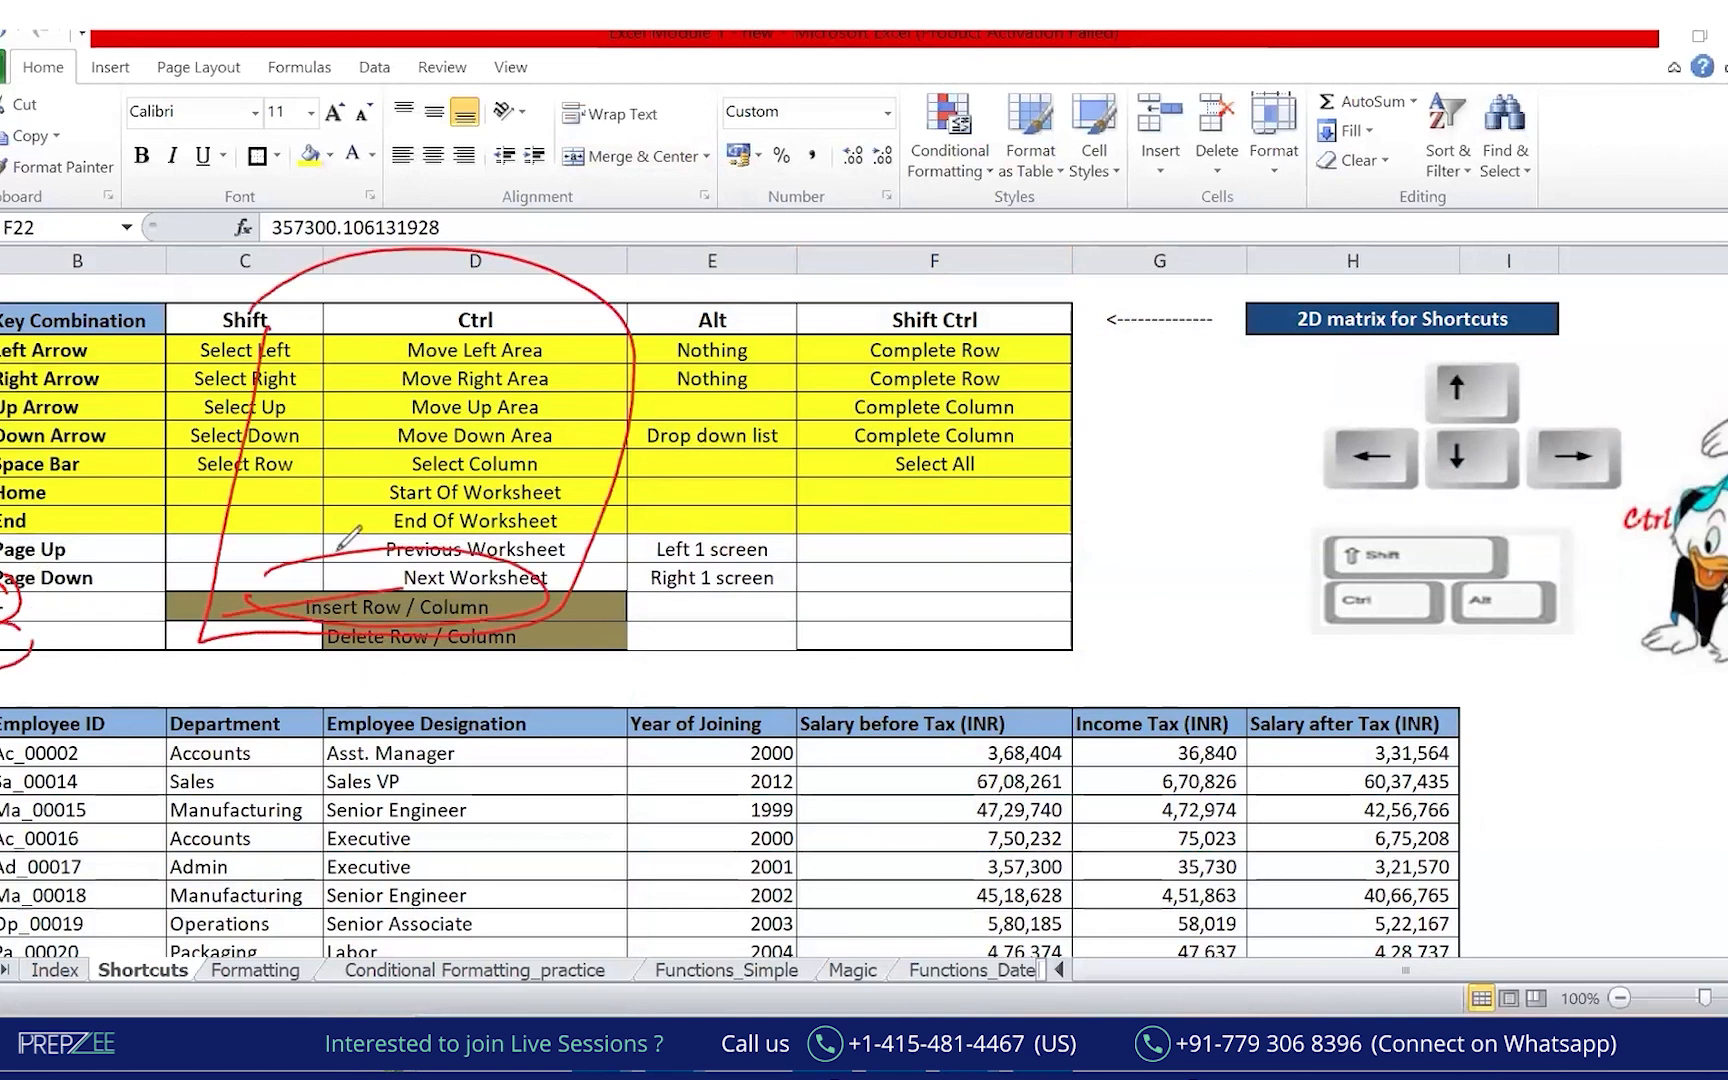
{"action": "left_click_drag", "start_coordinate": [487, 290], "coordinate": [443, 678]}
{"action": "left_click_drag", "start_coordinate": [2, 682], "coordinate": [568, 690]}
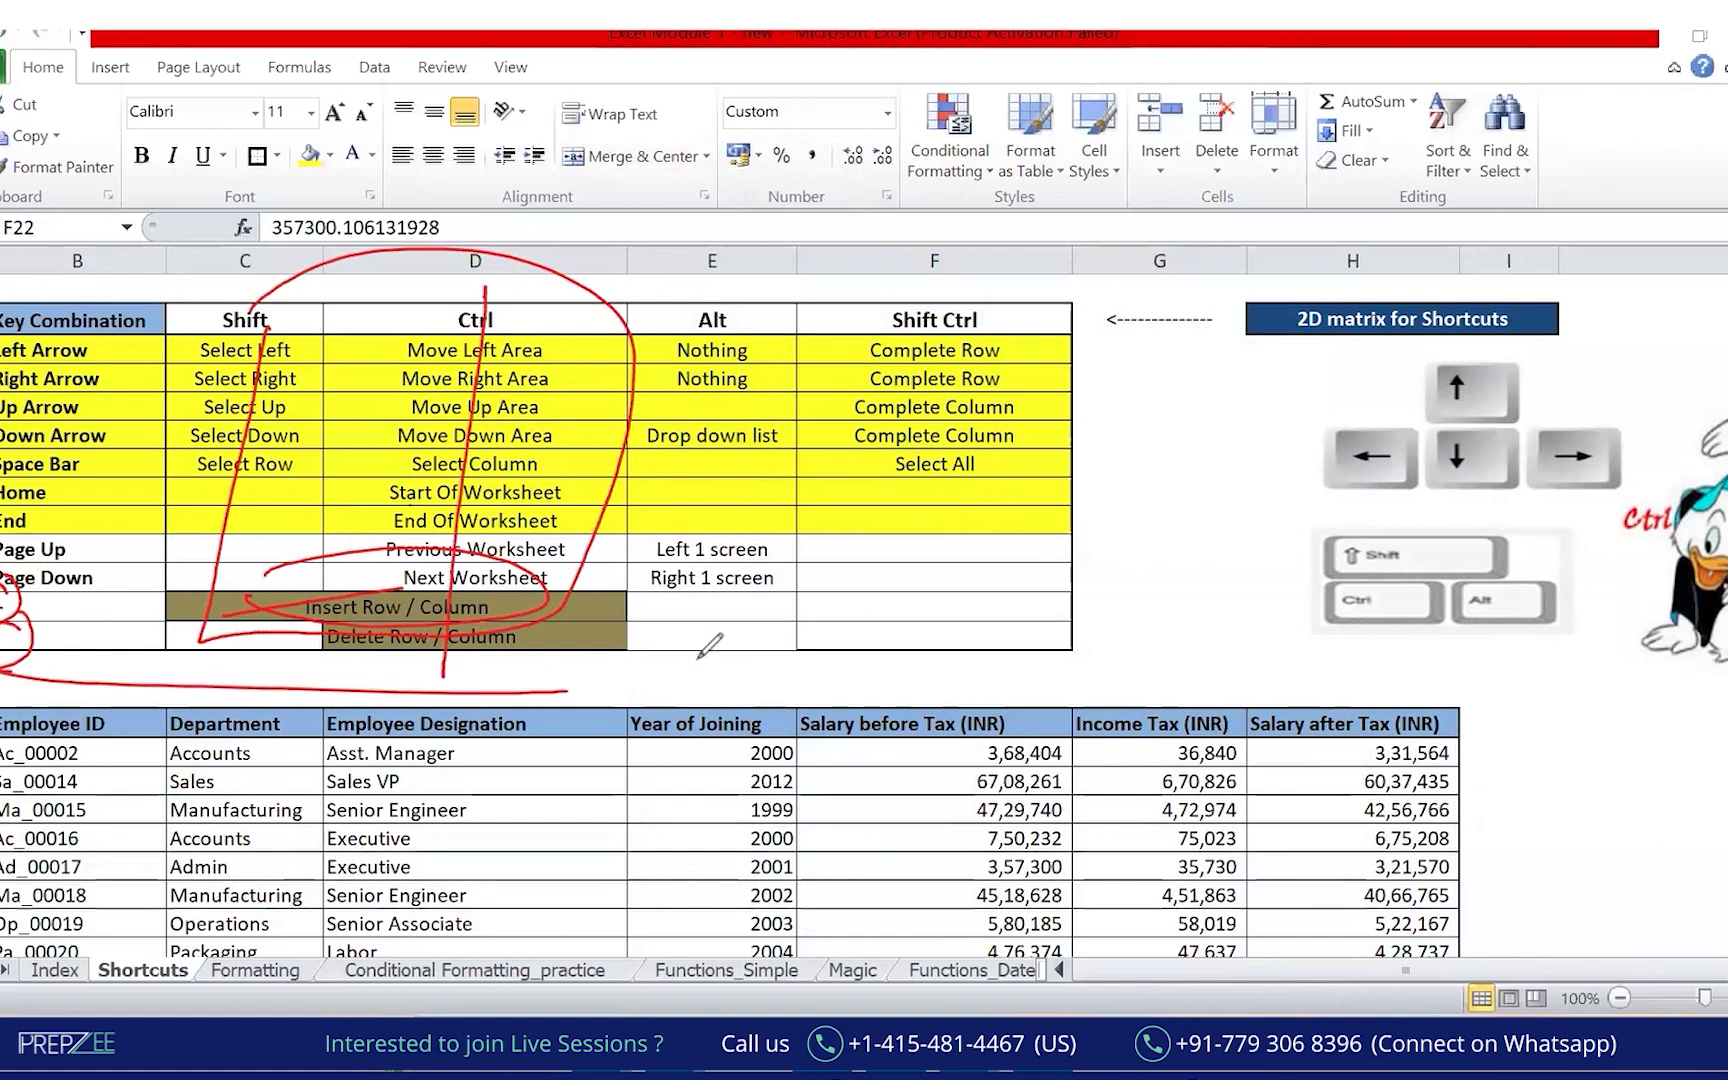
Show Book1's Sheet1 with the '2- Formating' heading and ink What, Why and How beside it.
{"action": "left_click", "coordinate": [739, 194]}
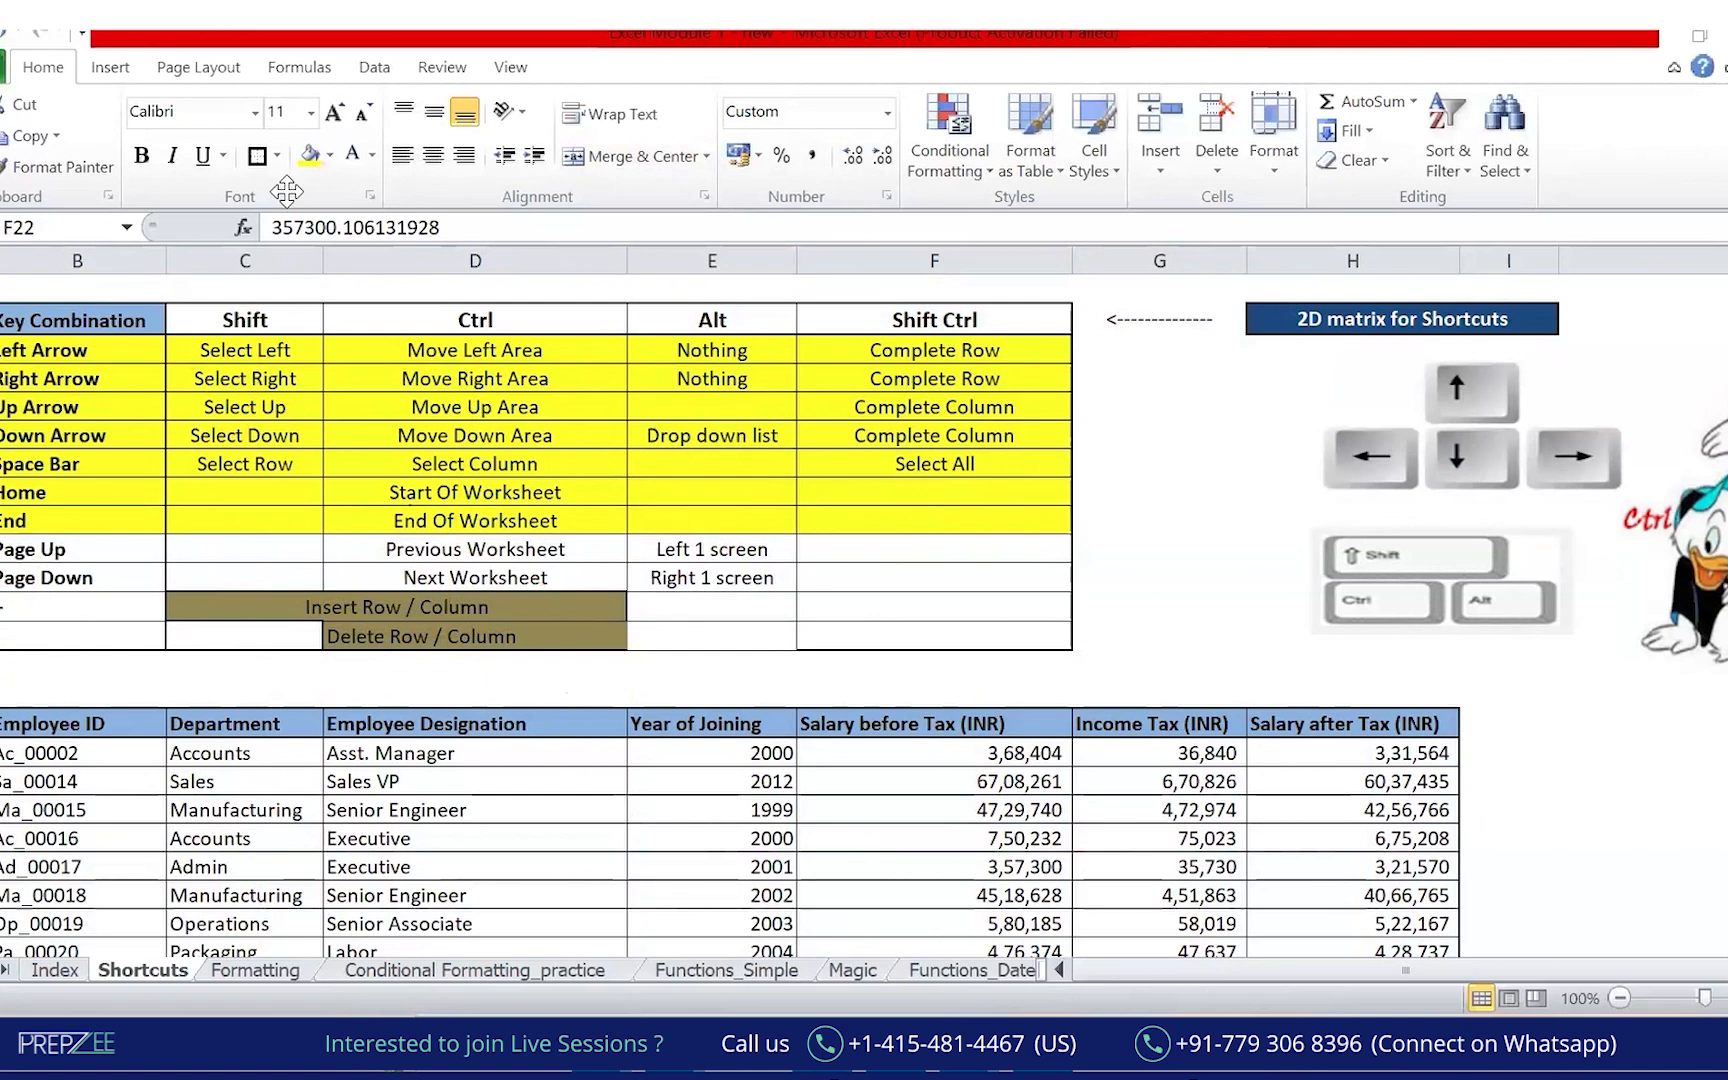
{"action": "left_click_drag", "start_coordinate": [2, 332], "coordinate": [1117, 680]}
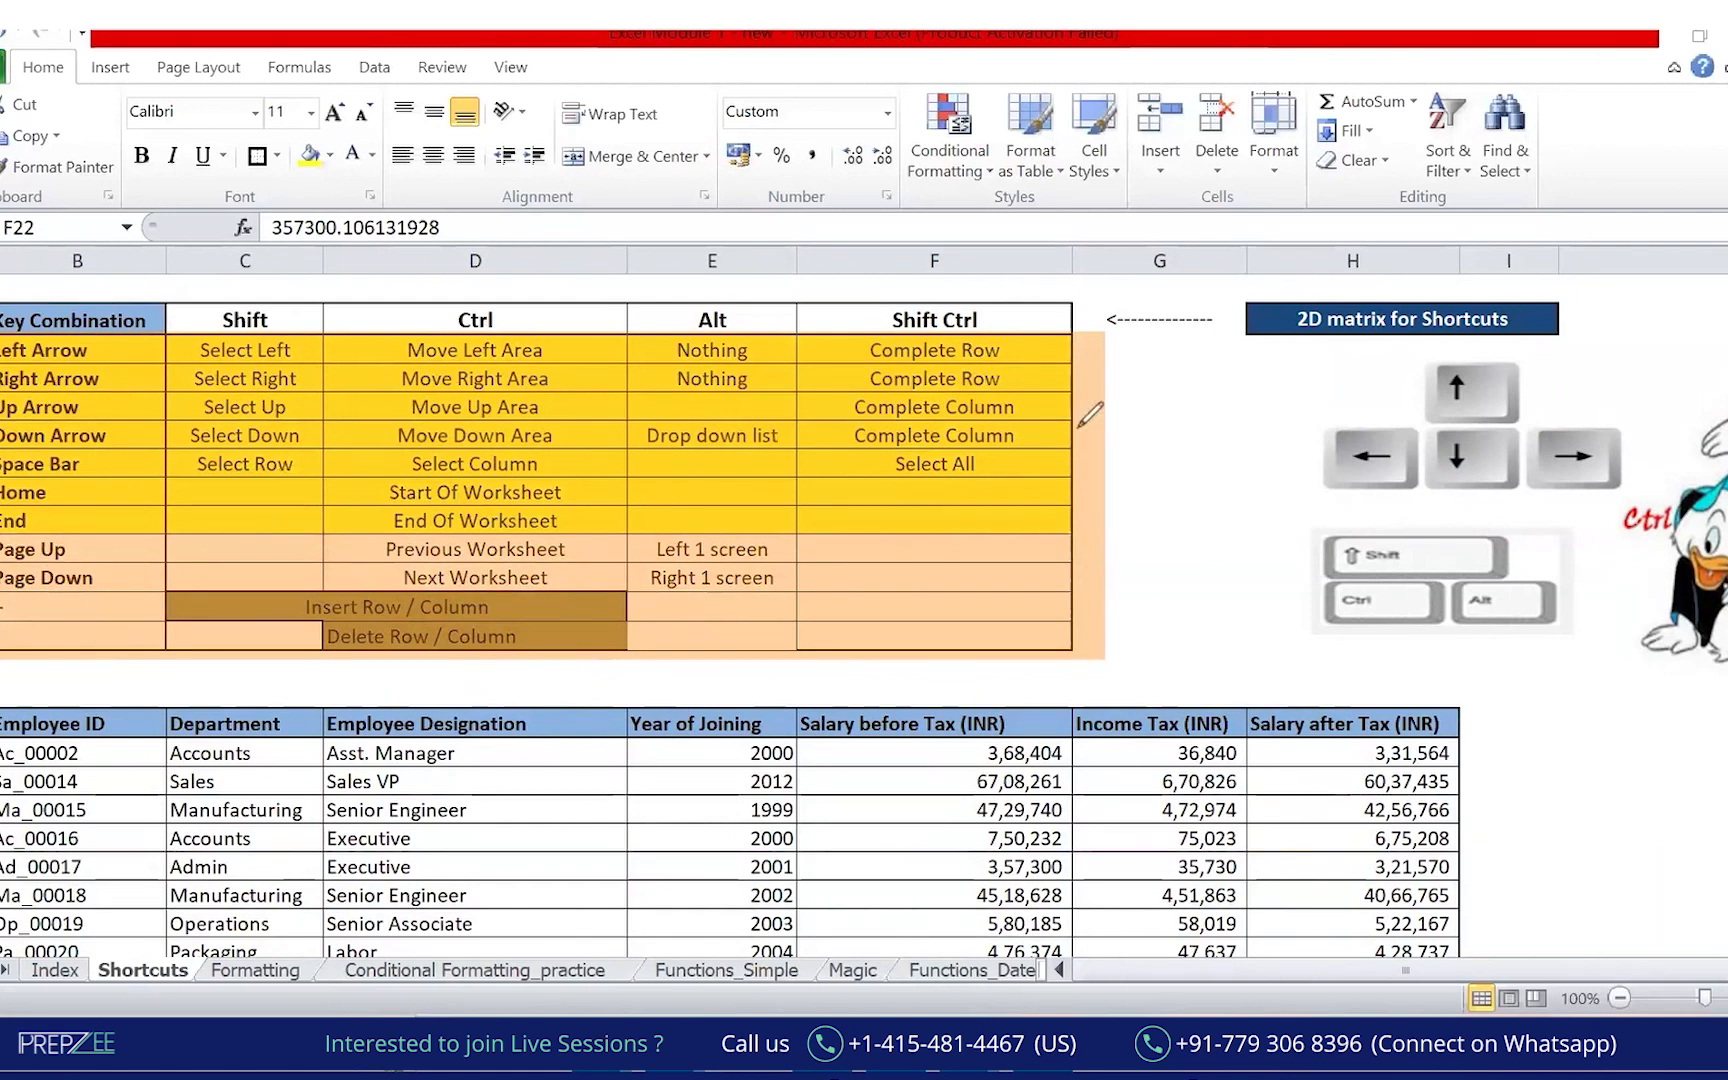
{"action": "mouse_move", "coordinate": [1128, 423]}
{"action": "left_mouse_down"}
{"action": "mouse_move", "coordinate": [1150, 440]}
{"action": "mouse_move", "coordinate": [1310, 358]}
{"action": "left_mouse_up"}
{"action": "mouse_move", "coordinate": [1152, 468]}
{"action": "left_mouse_down"}
{"action": "mouse_move", "coordinate": [1178, 500]}
{"action": "mouse_move", "coordinate": [1186, 488]}
{"action": "left_mouse_up"}
{"action": "left_click_drag", "start_coordinate": [1116, 608], "coordinate": [1312, 545]}
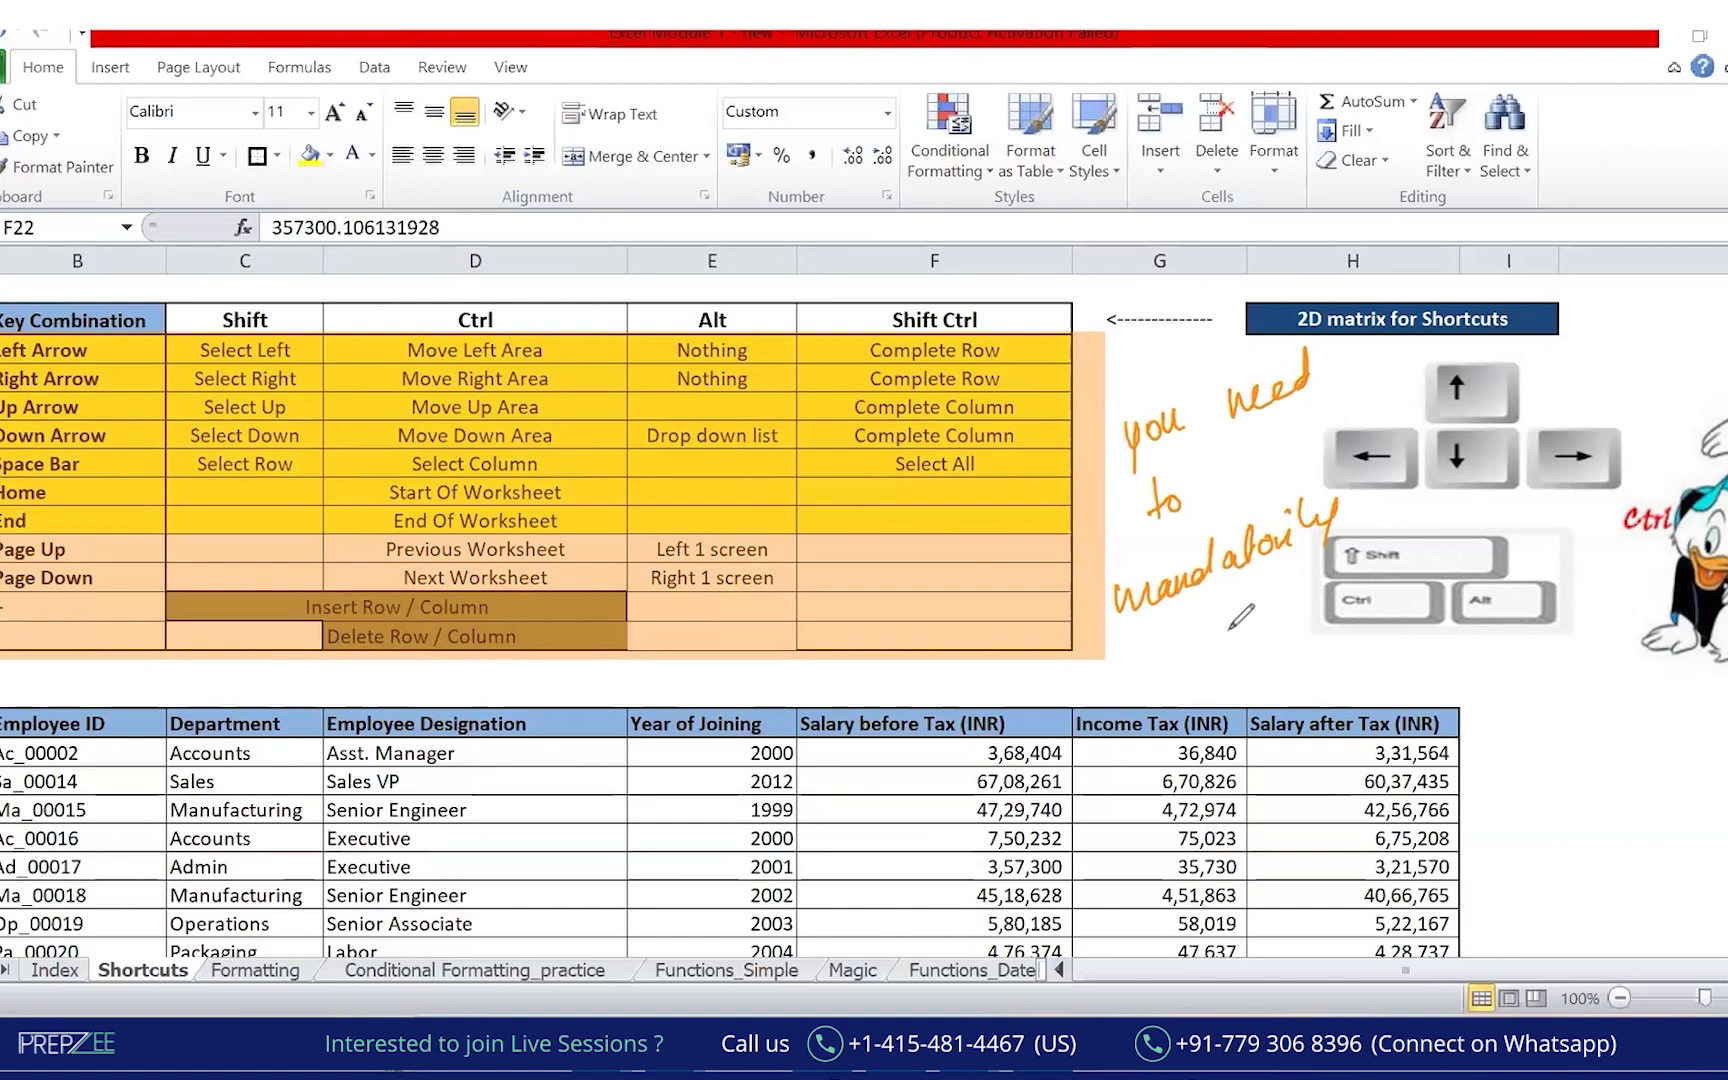
{"action": "left_click_drag", "start_coordinate": [1199, 641], "coordinate": [1201, 656]}
{"action": "left_click_drag", "start_coordinate": [1214, 640], "coordinate": [1352, 630]}
{"action": "left_click_drag", "start_coordinate": [1205, 688], "coordinate": [1338, 640]}
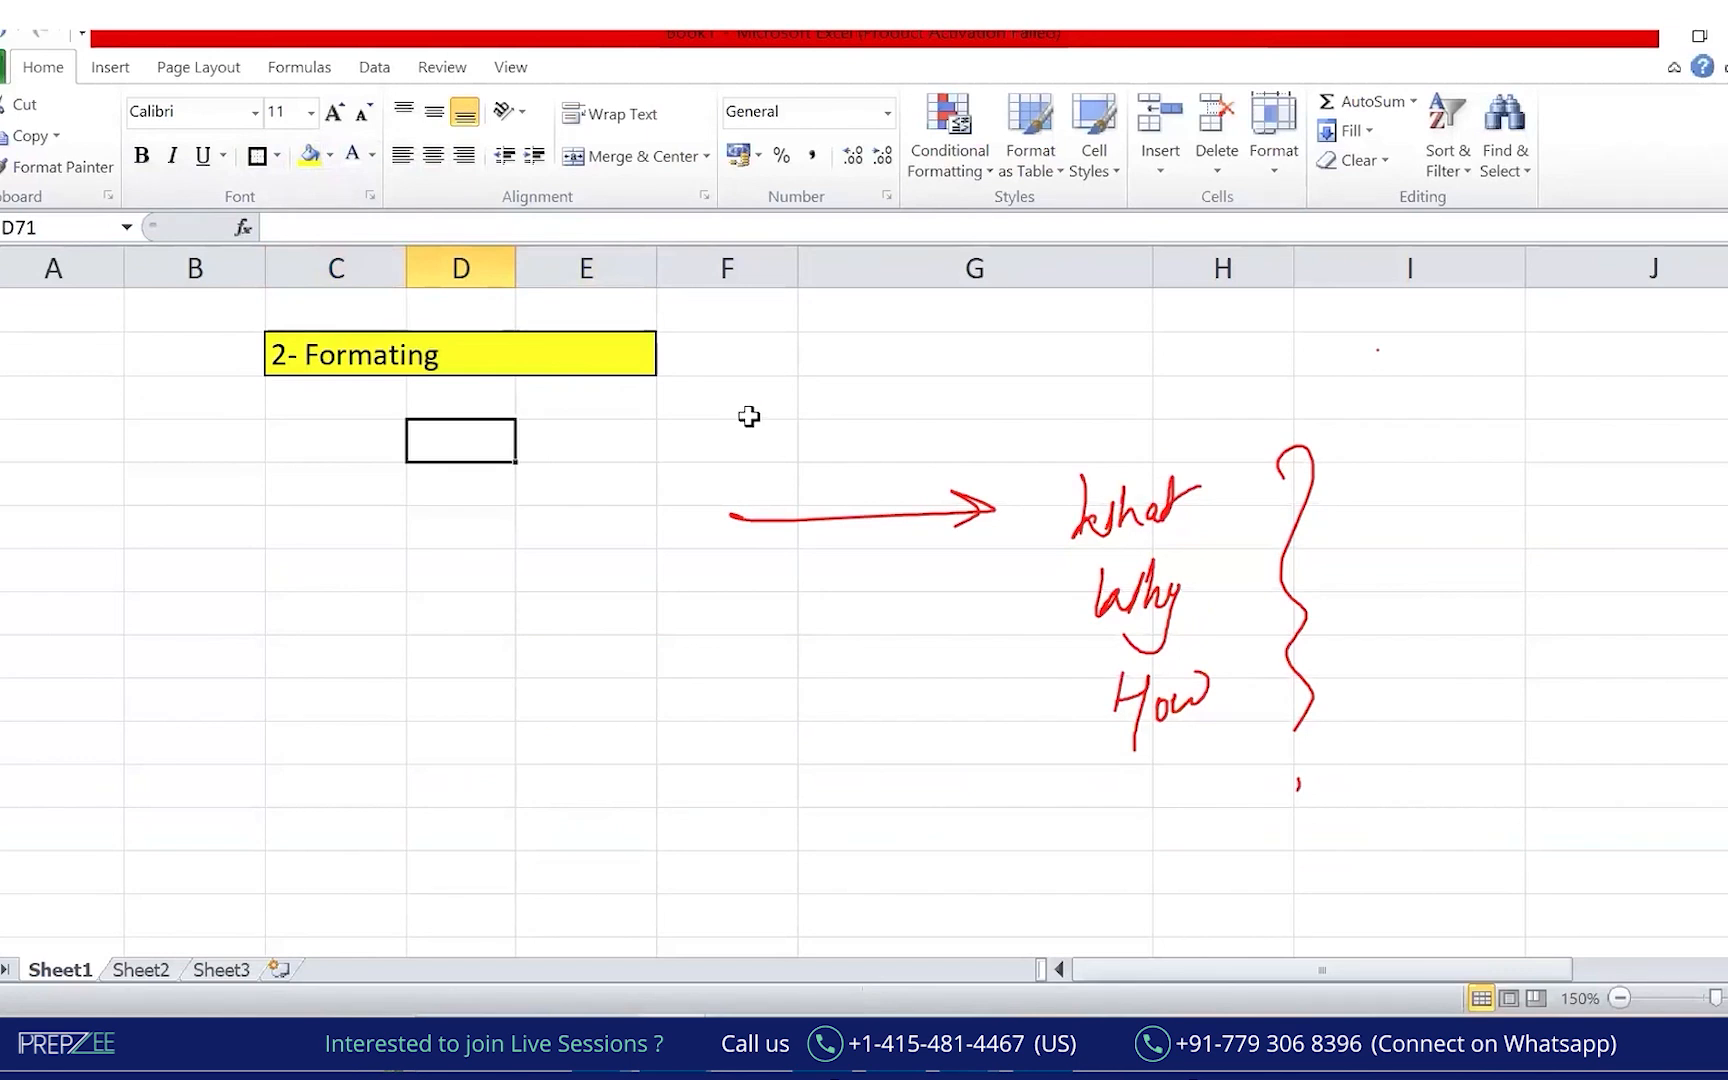
Enter 'Display/ look and Feel/ Aesthetics' in D71, correcting the 'Aesthatics' typo.
{"action": "type", "text": "Displ"}
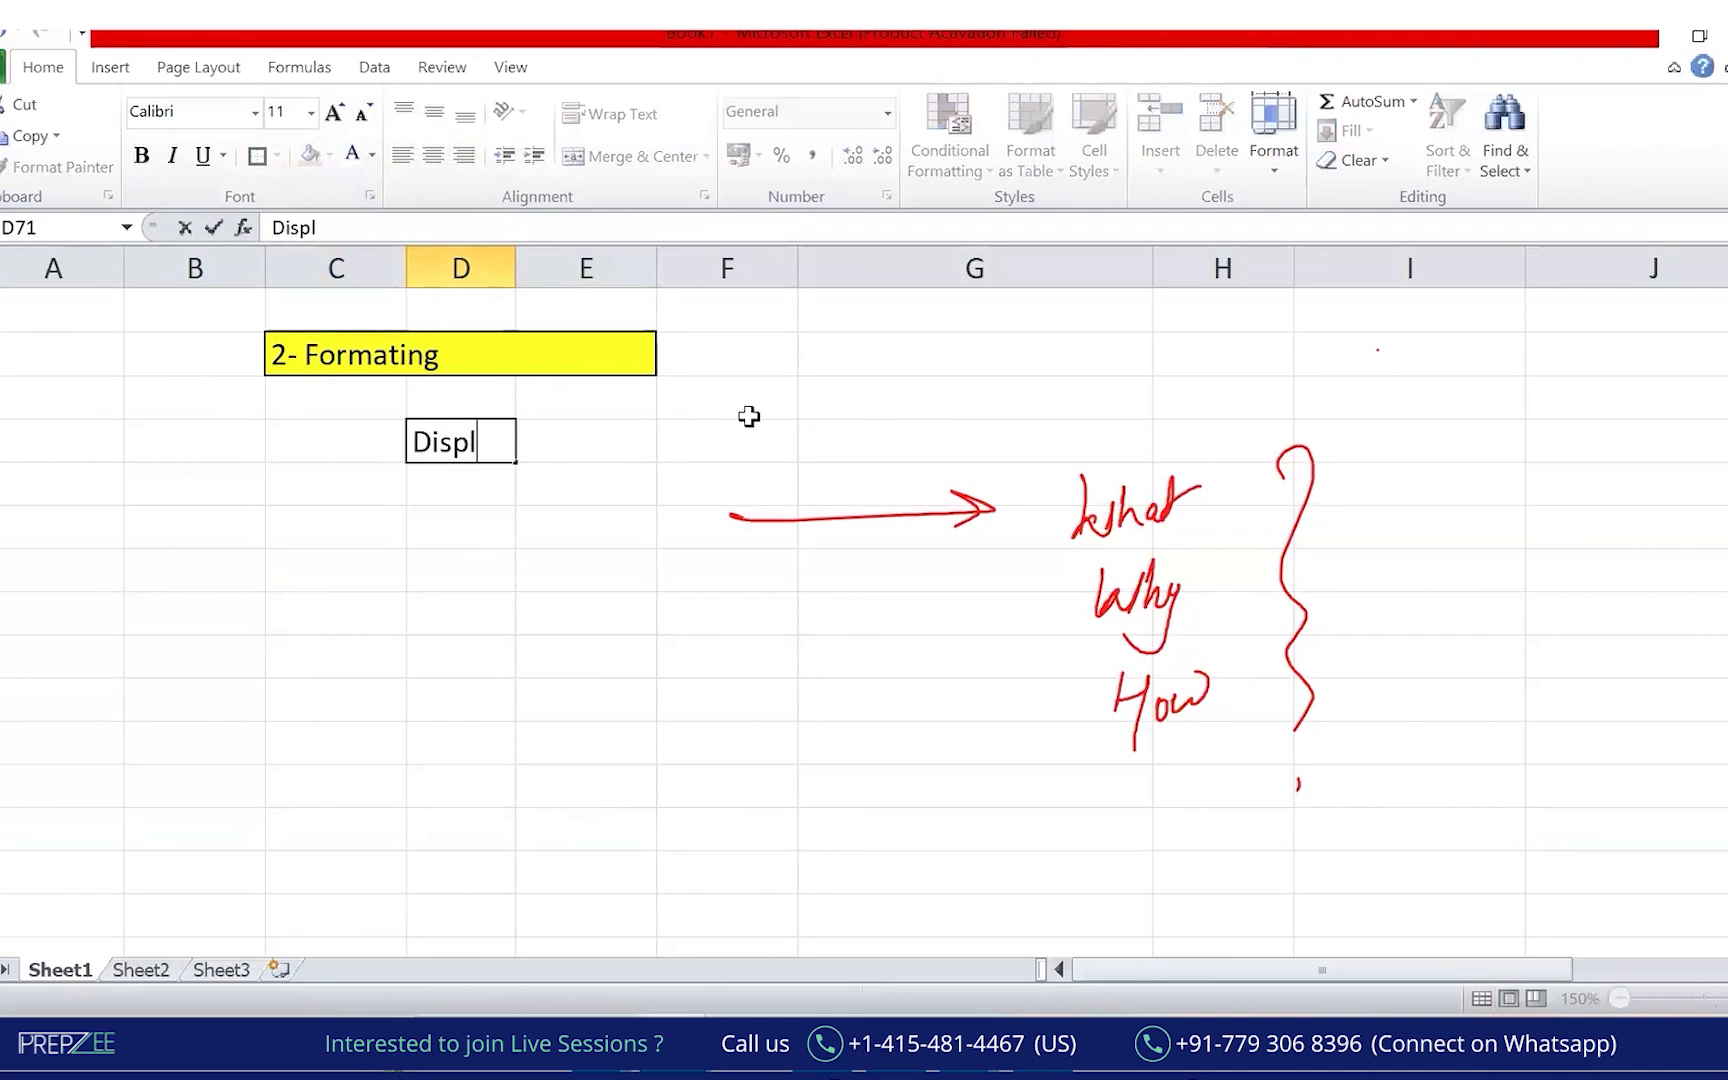
{"action": "type", "text": "ay/ look and Feel/ Aesthati"}
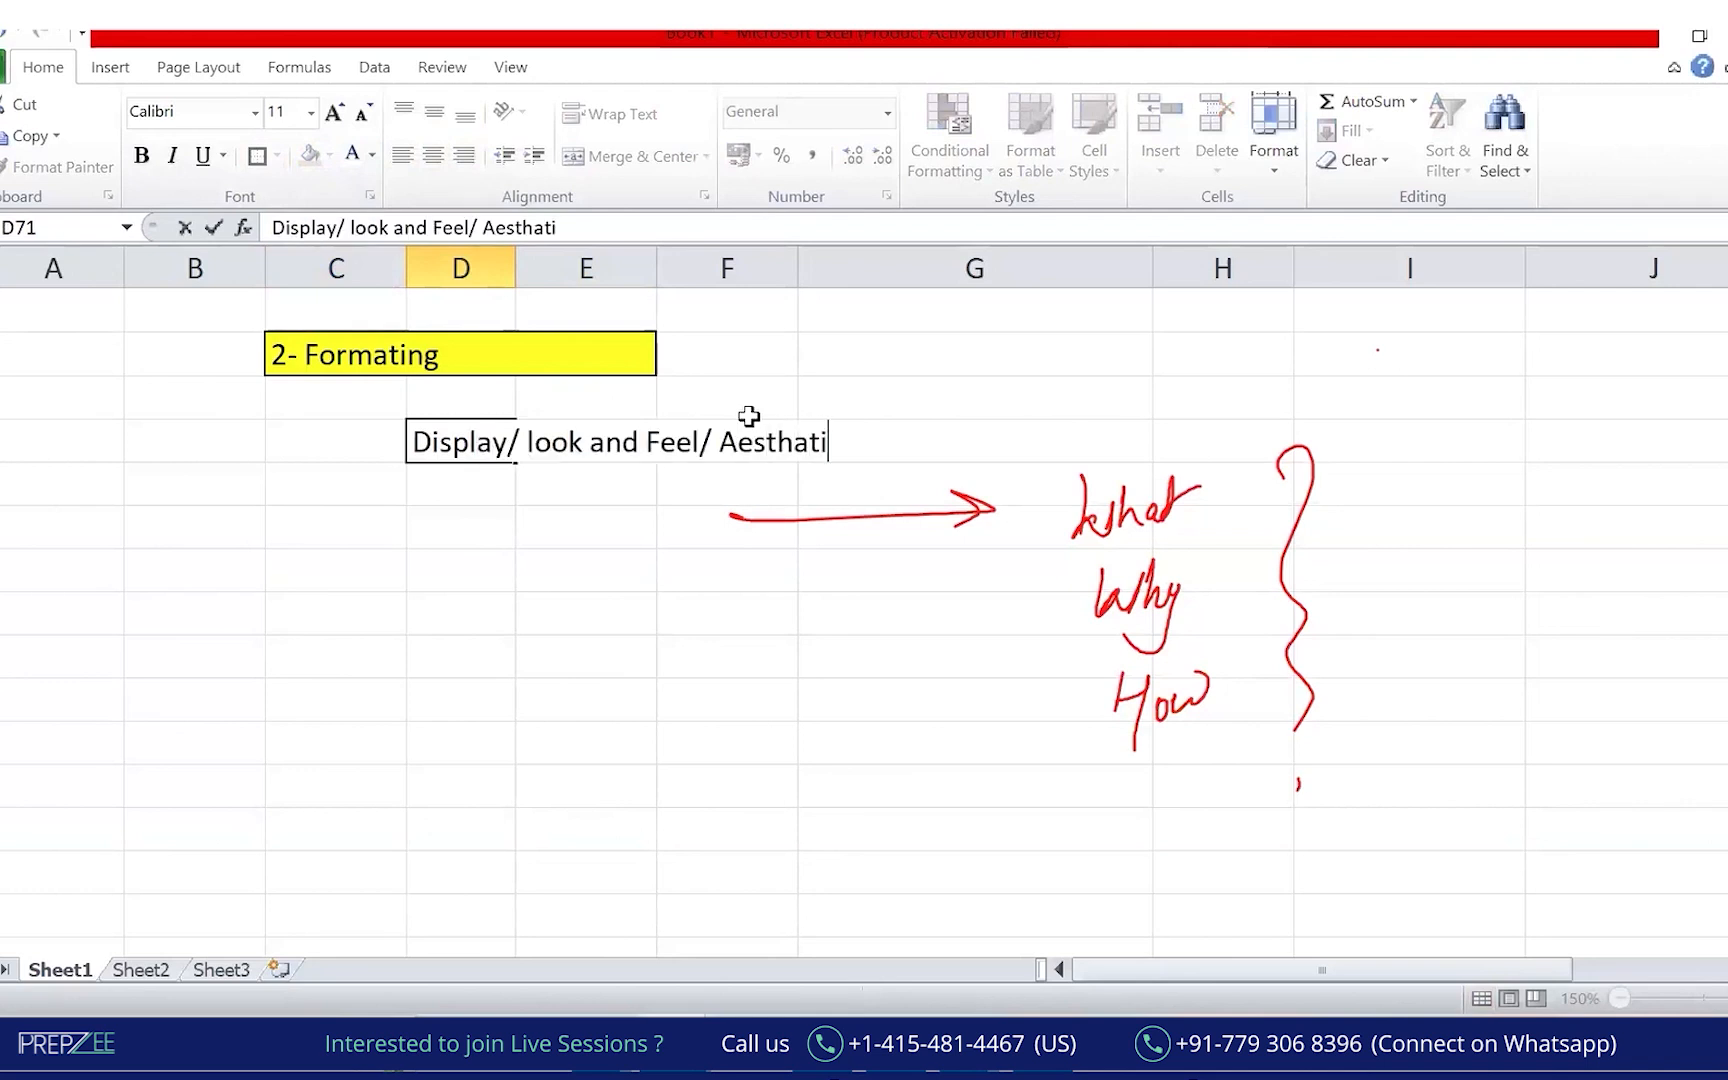
{"action": "type", "text": "cs"}
{"action": "key", "text": "Return"}
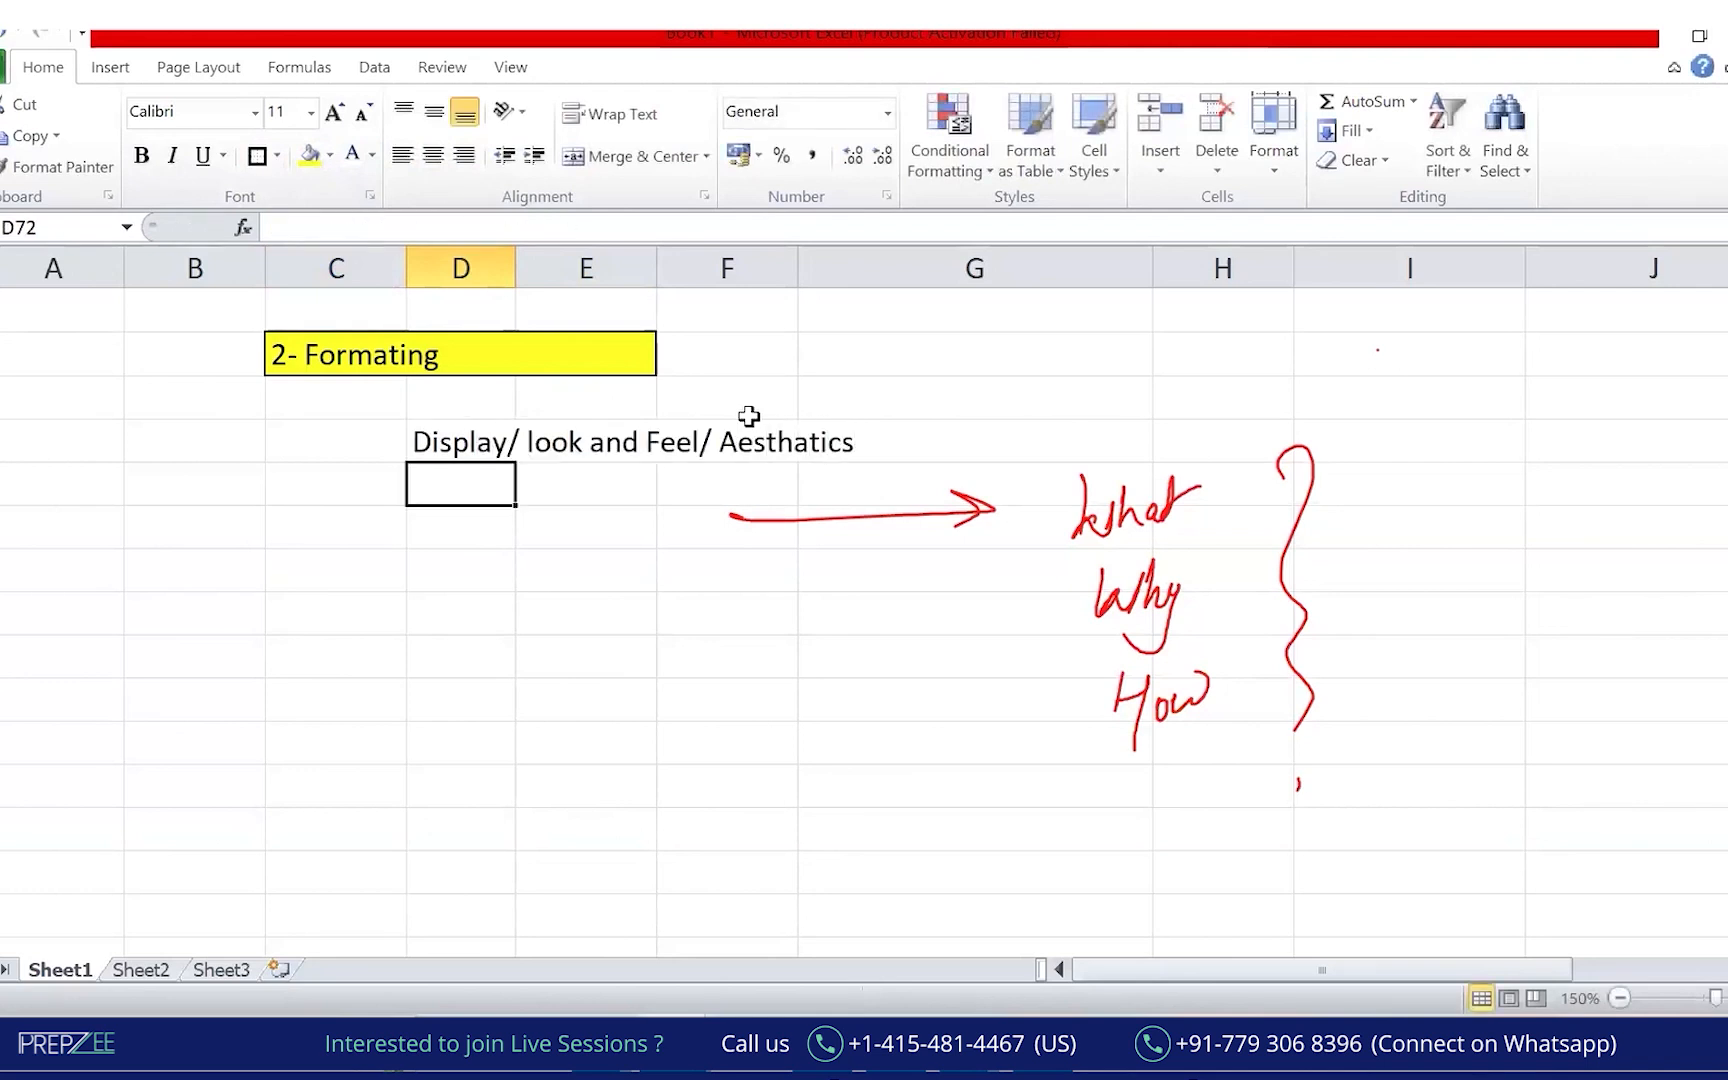
{"action": "left_click", "coordinate": [505, 442]}
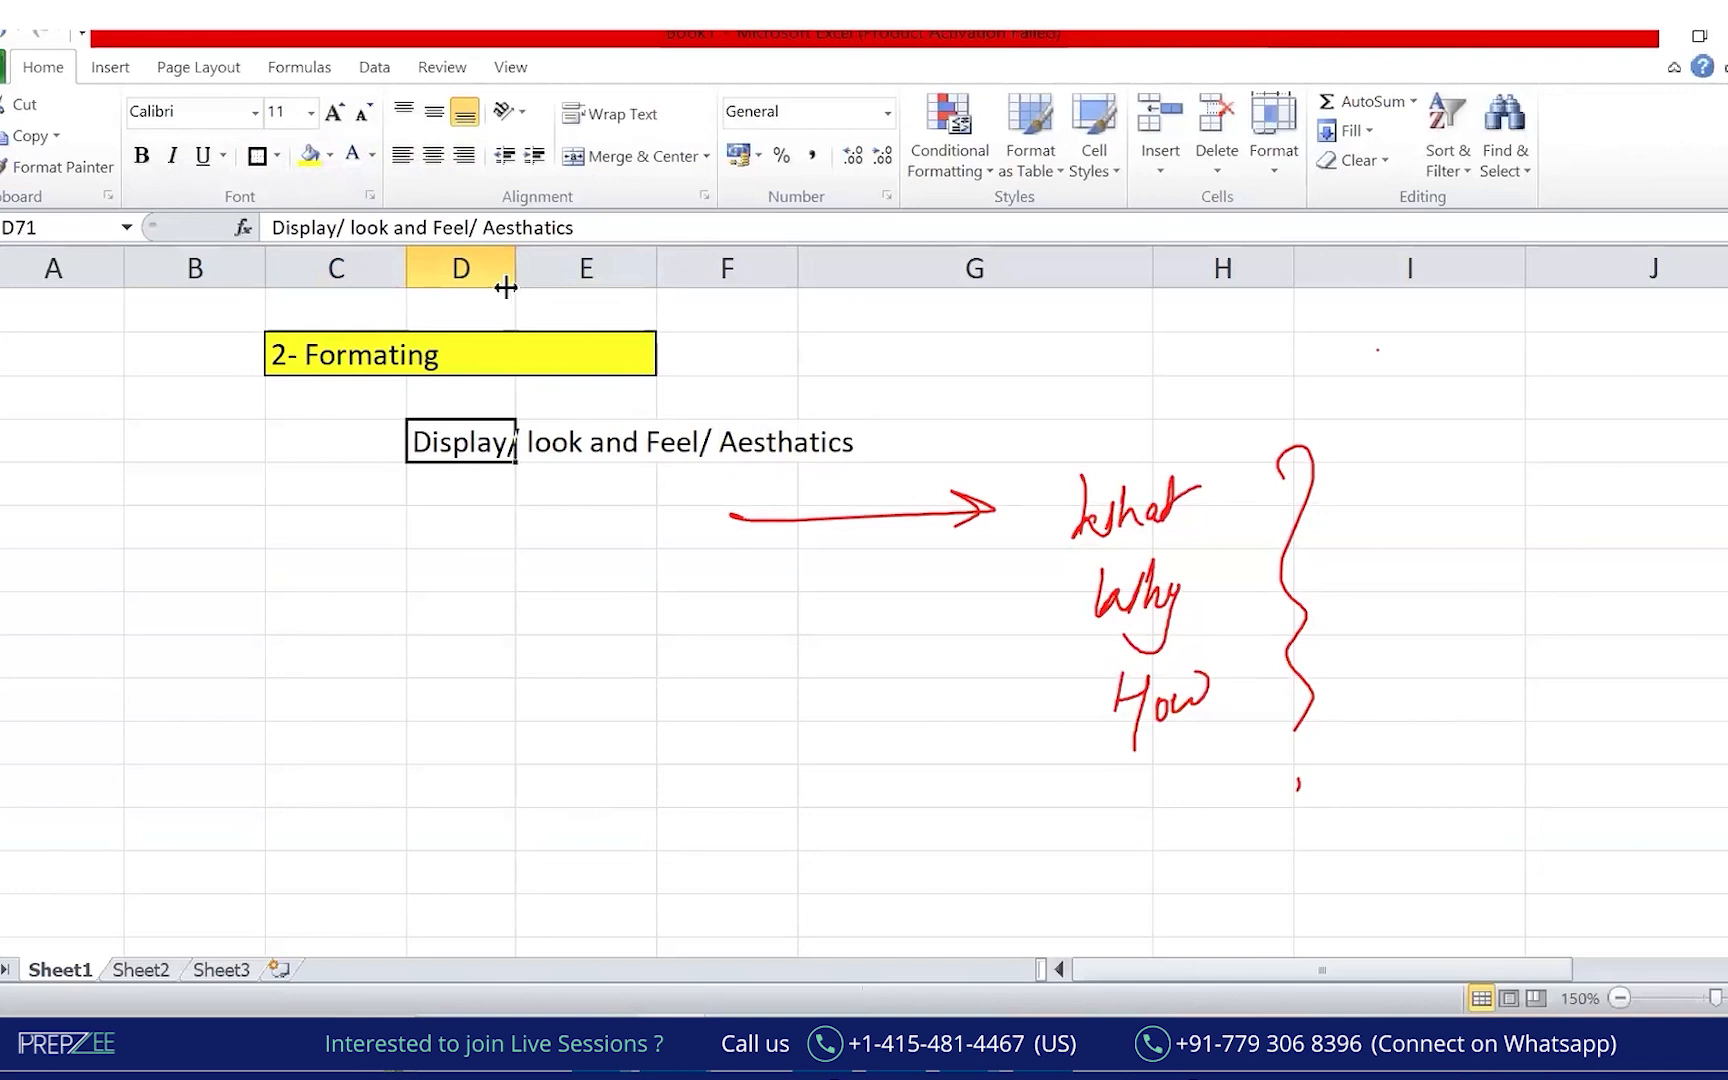
{"action": "left_click", "coordinate": [546, 228]}
{"action": "key", "text": "BackSpace"}
{"action": "type", "text": "e"}
{"action": "key", "text": "Return"}
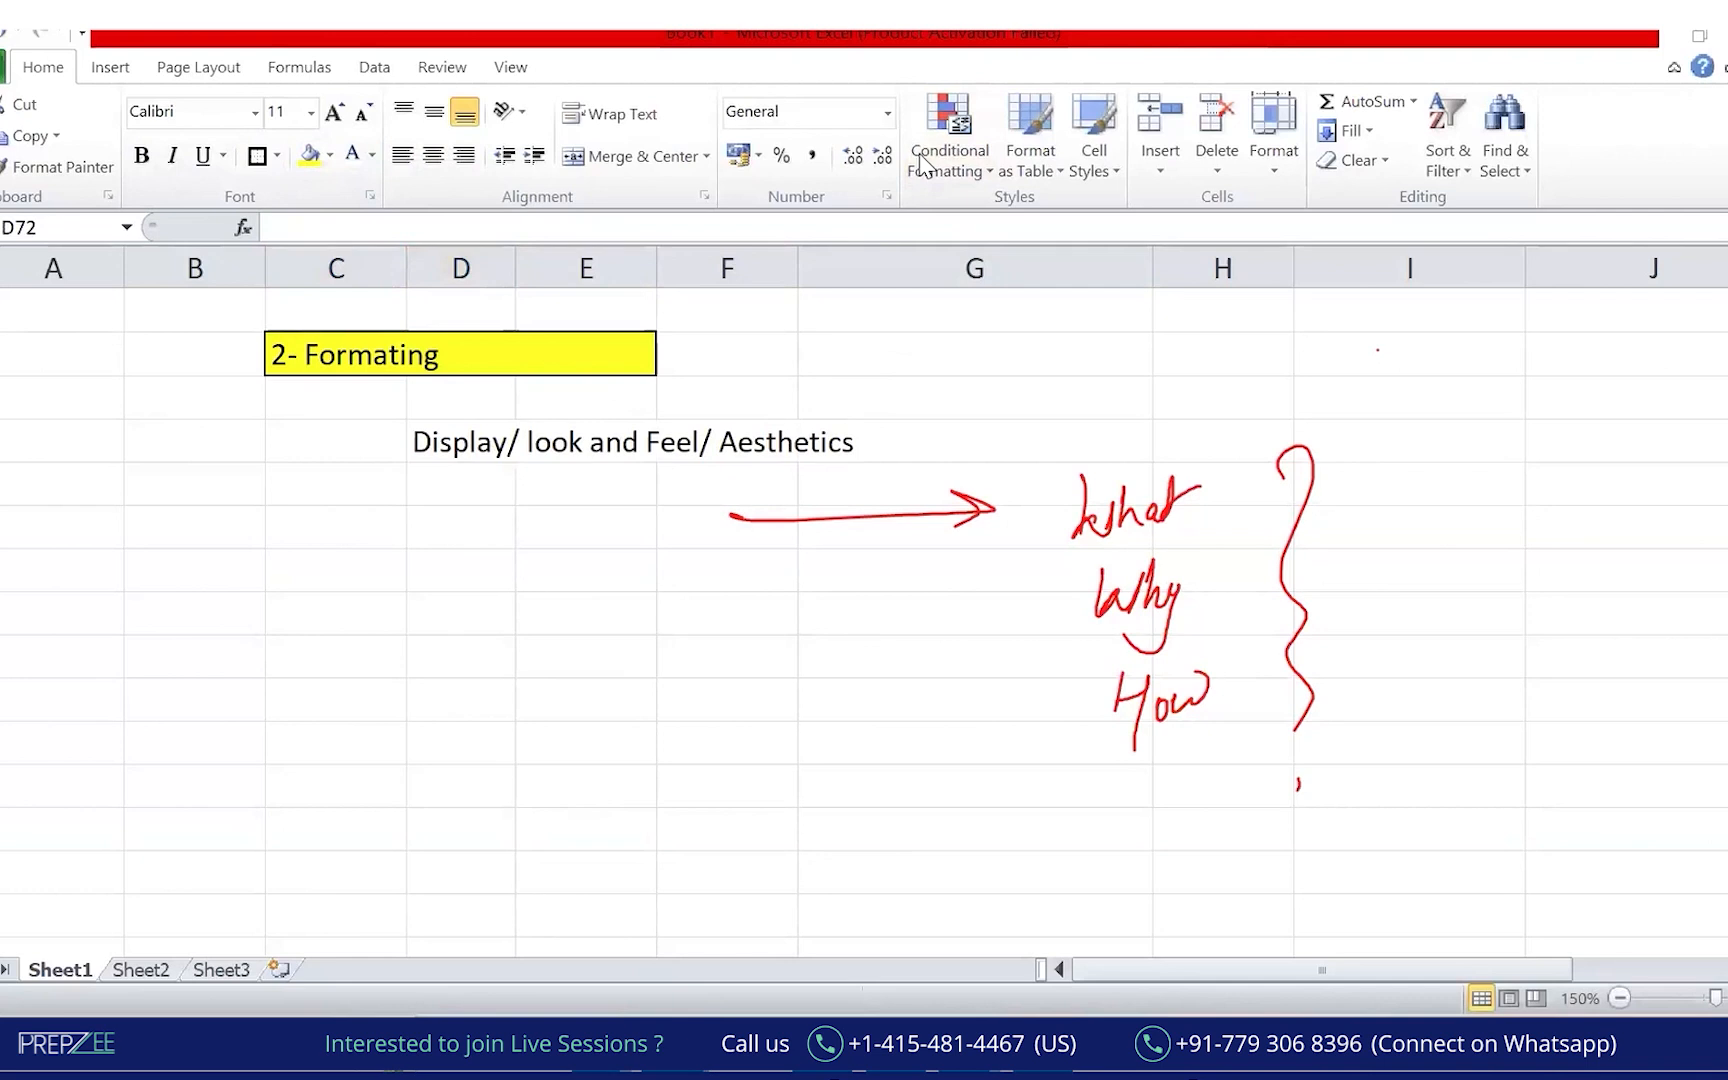
{"action": "key", "text": "Escape"}
Enter 1234 in C75 and paste copies of it into C77, C79 and C81.
{"action": "left_click", "coordinate": [360, 609]}
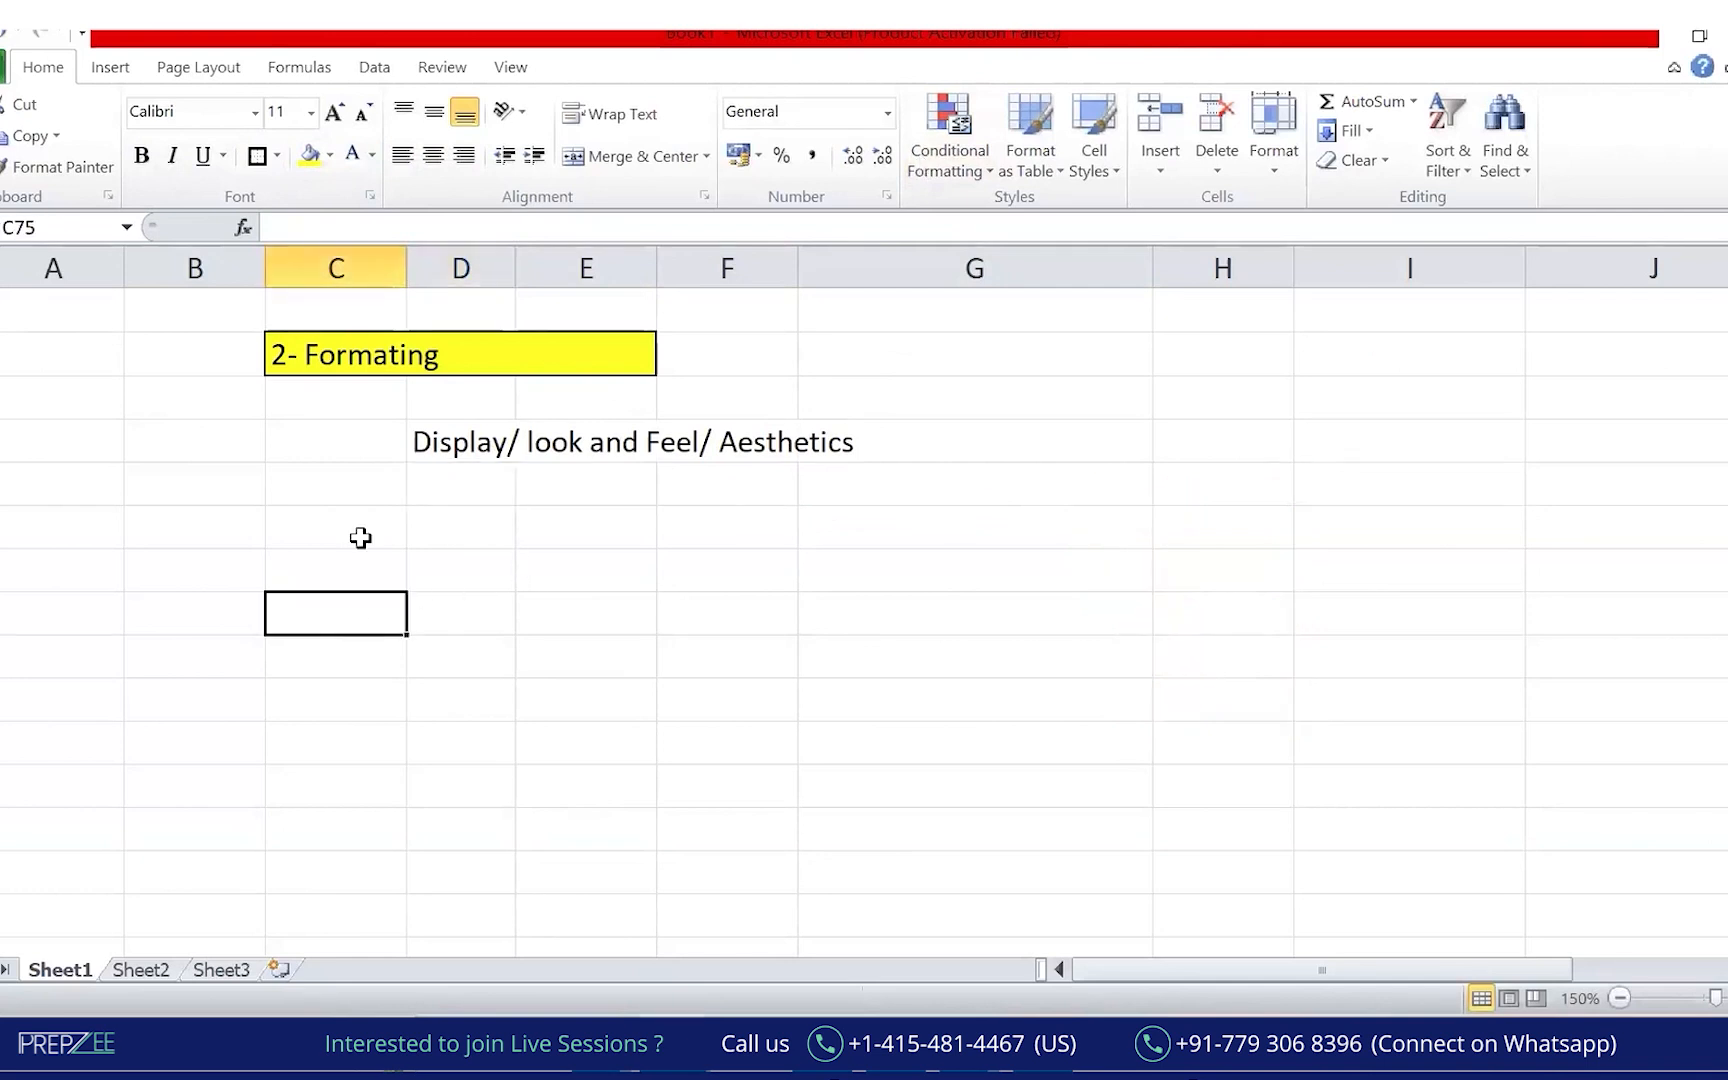
{"action": "type", "text": "1232"}
{"action": "key", "text": "BackSpace"}
{"action": "type", "text": "4"}
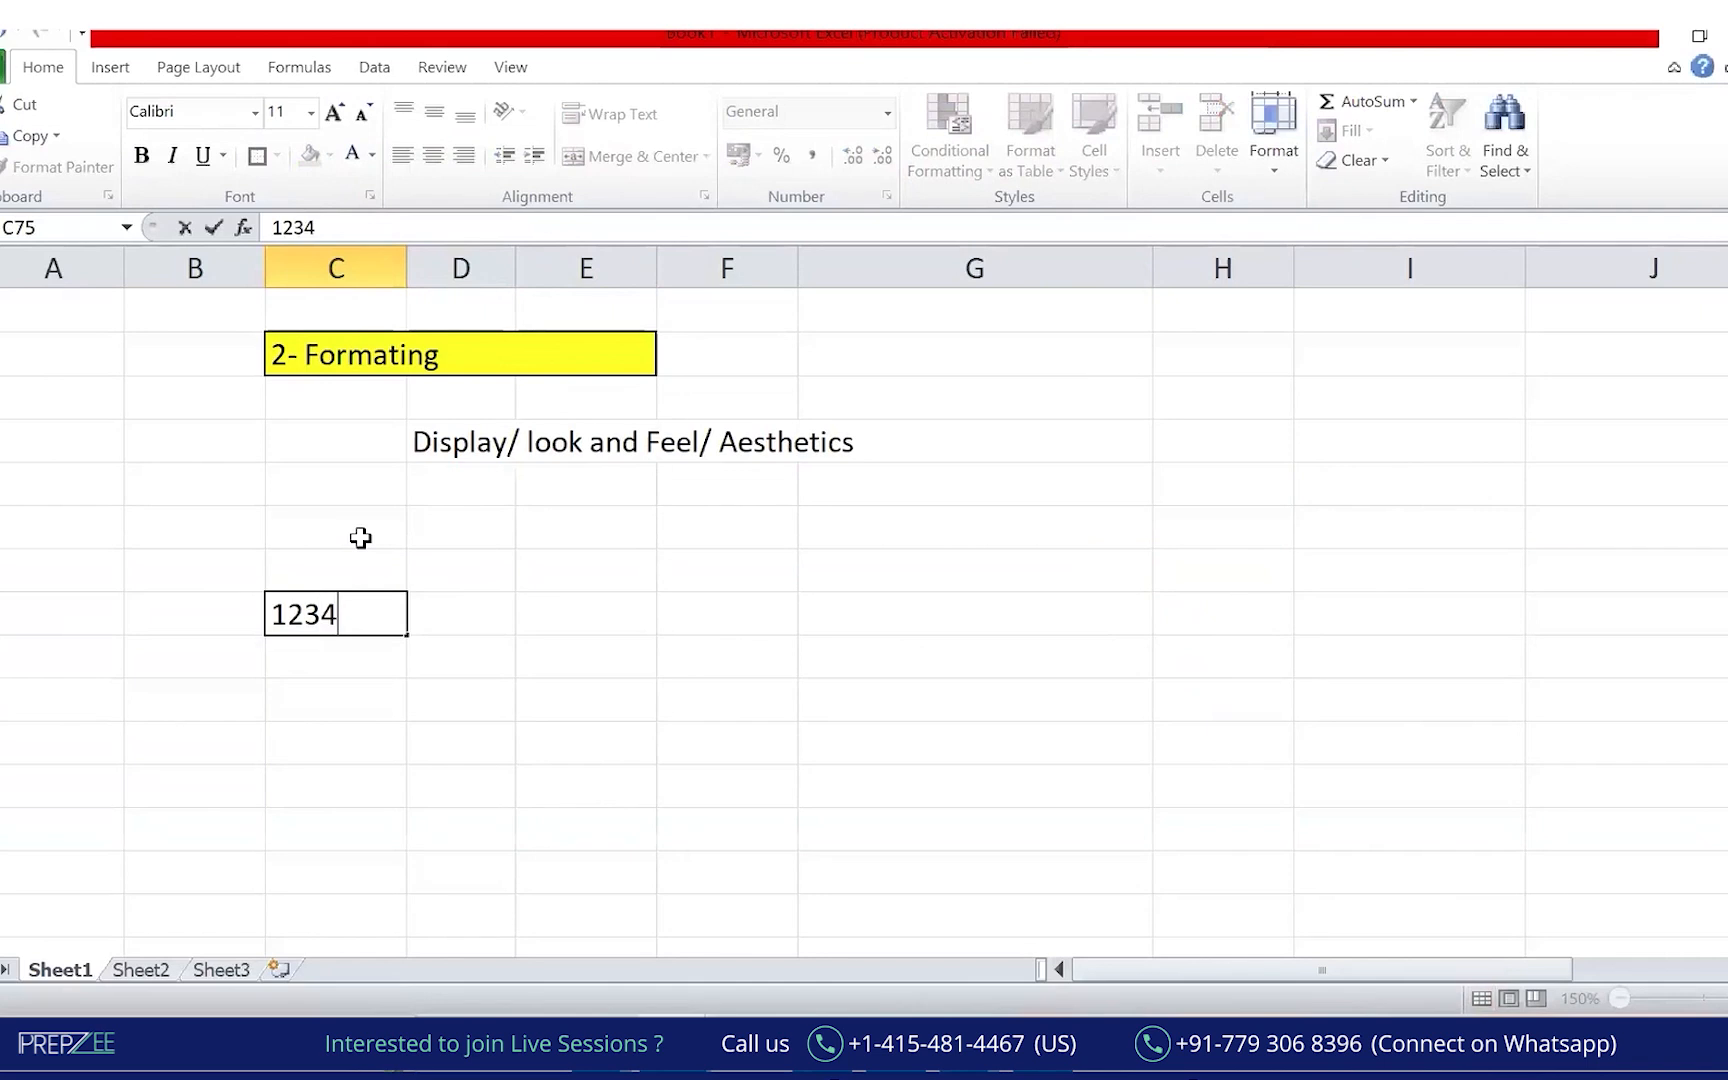
{"action": "key", "text": "Return"}
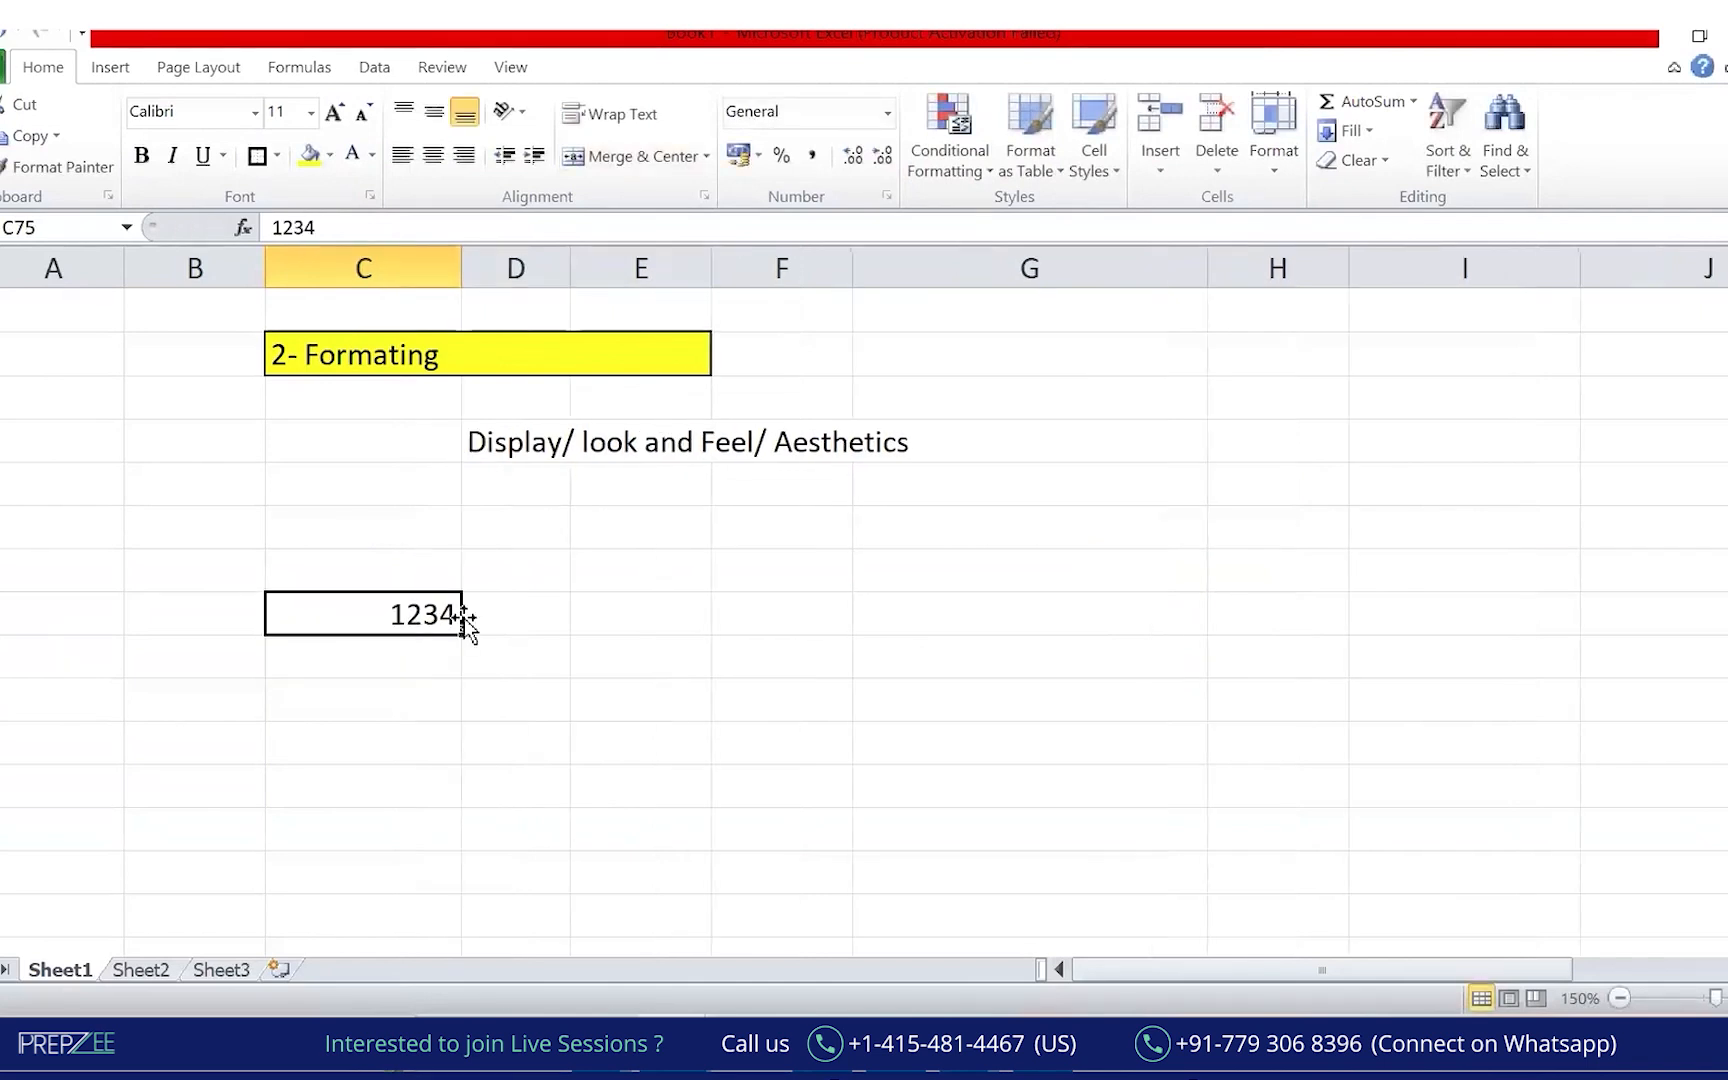
{"action": "key", "text": "ctrl+c"}
{"action": "key", "text": "Down"}
{"action": "key", "text": "Down"}
{"action": "key", "text": "ctrl+v"}
{"action": "key", "text": "Down"}
{"action": "key", "text": "Down"}
{"action": "key", "text": "ctrl+v"}
{"action": "key", "text": "Down"}
{"action": "key", "text": "Down"}
{"action": "key", "text": "ctrl+v"}
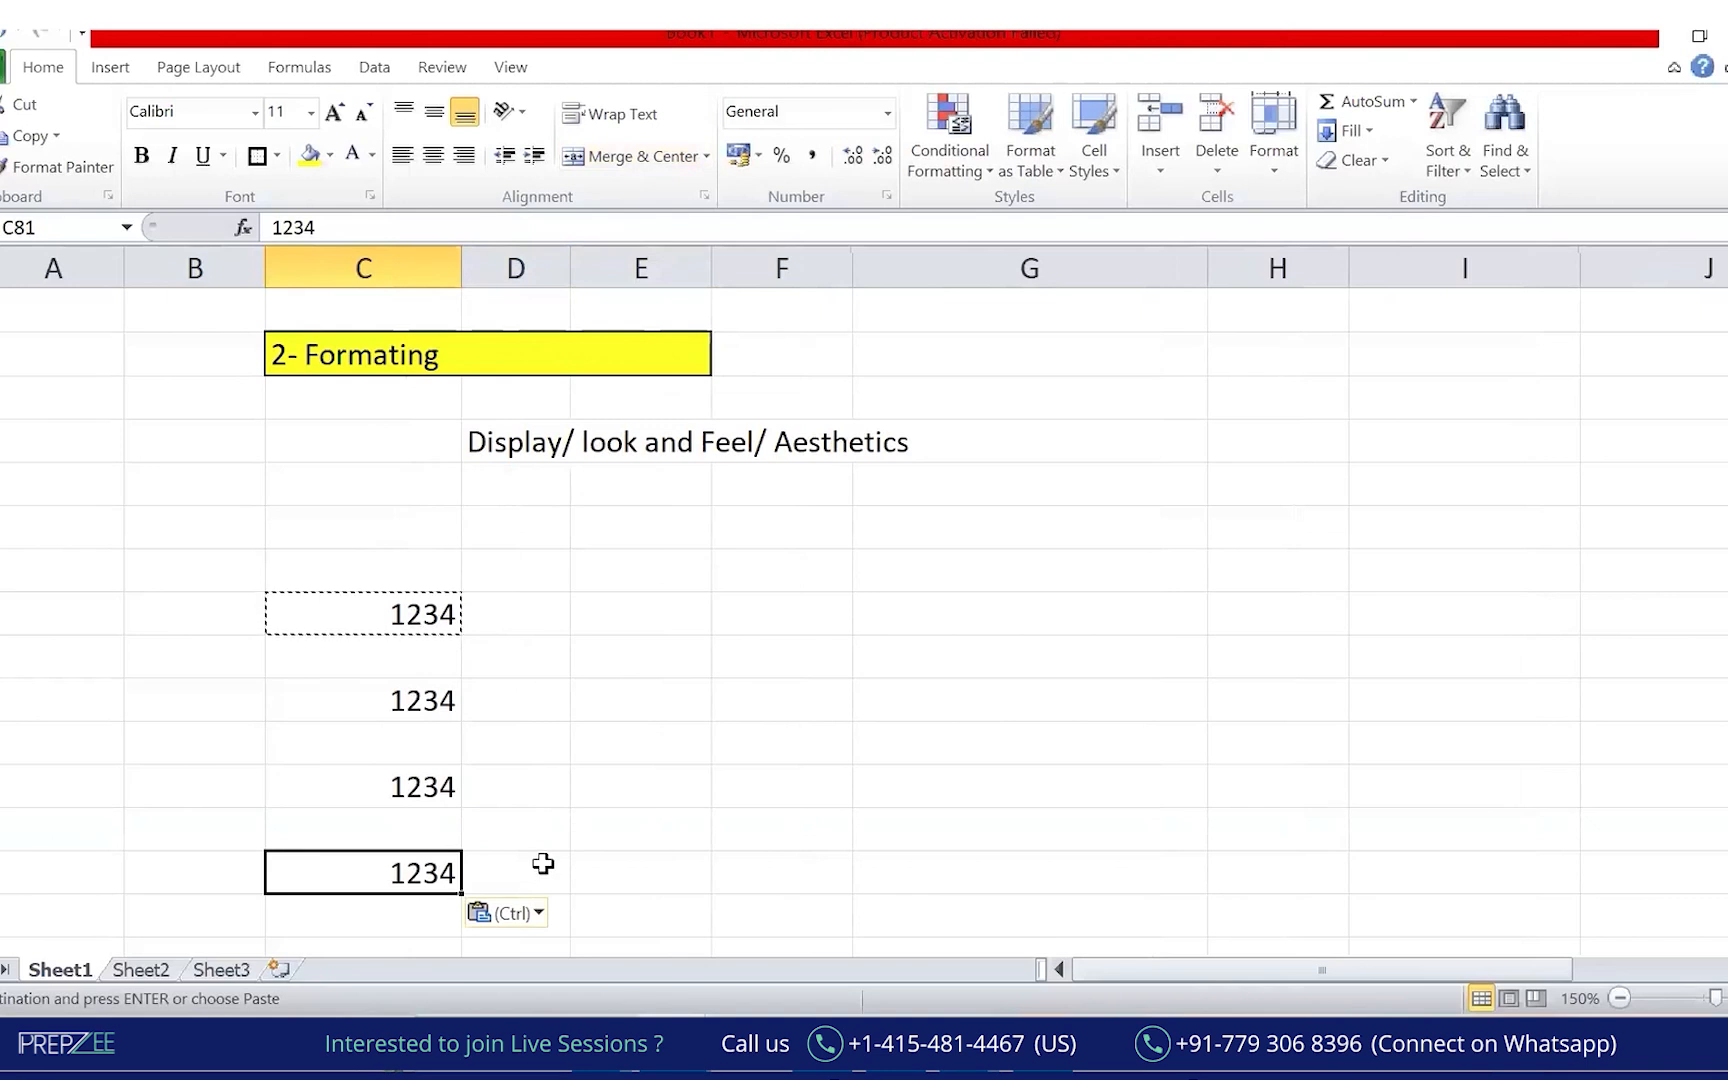
Try Percent Style on C77, undo it, then apply Accounting format showing ₹ 1,234.00.
{"action": "left_click", "coordinate": [383, 707]}
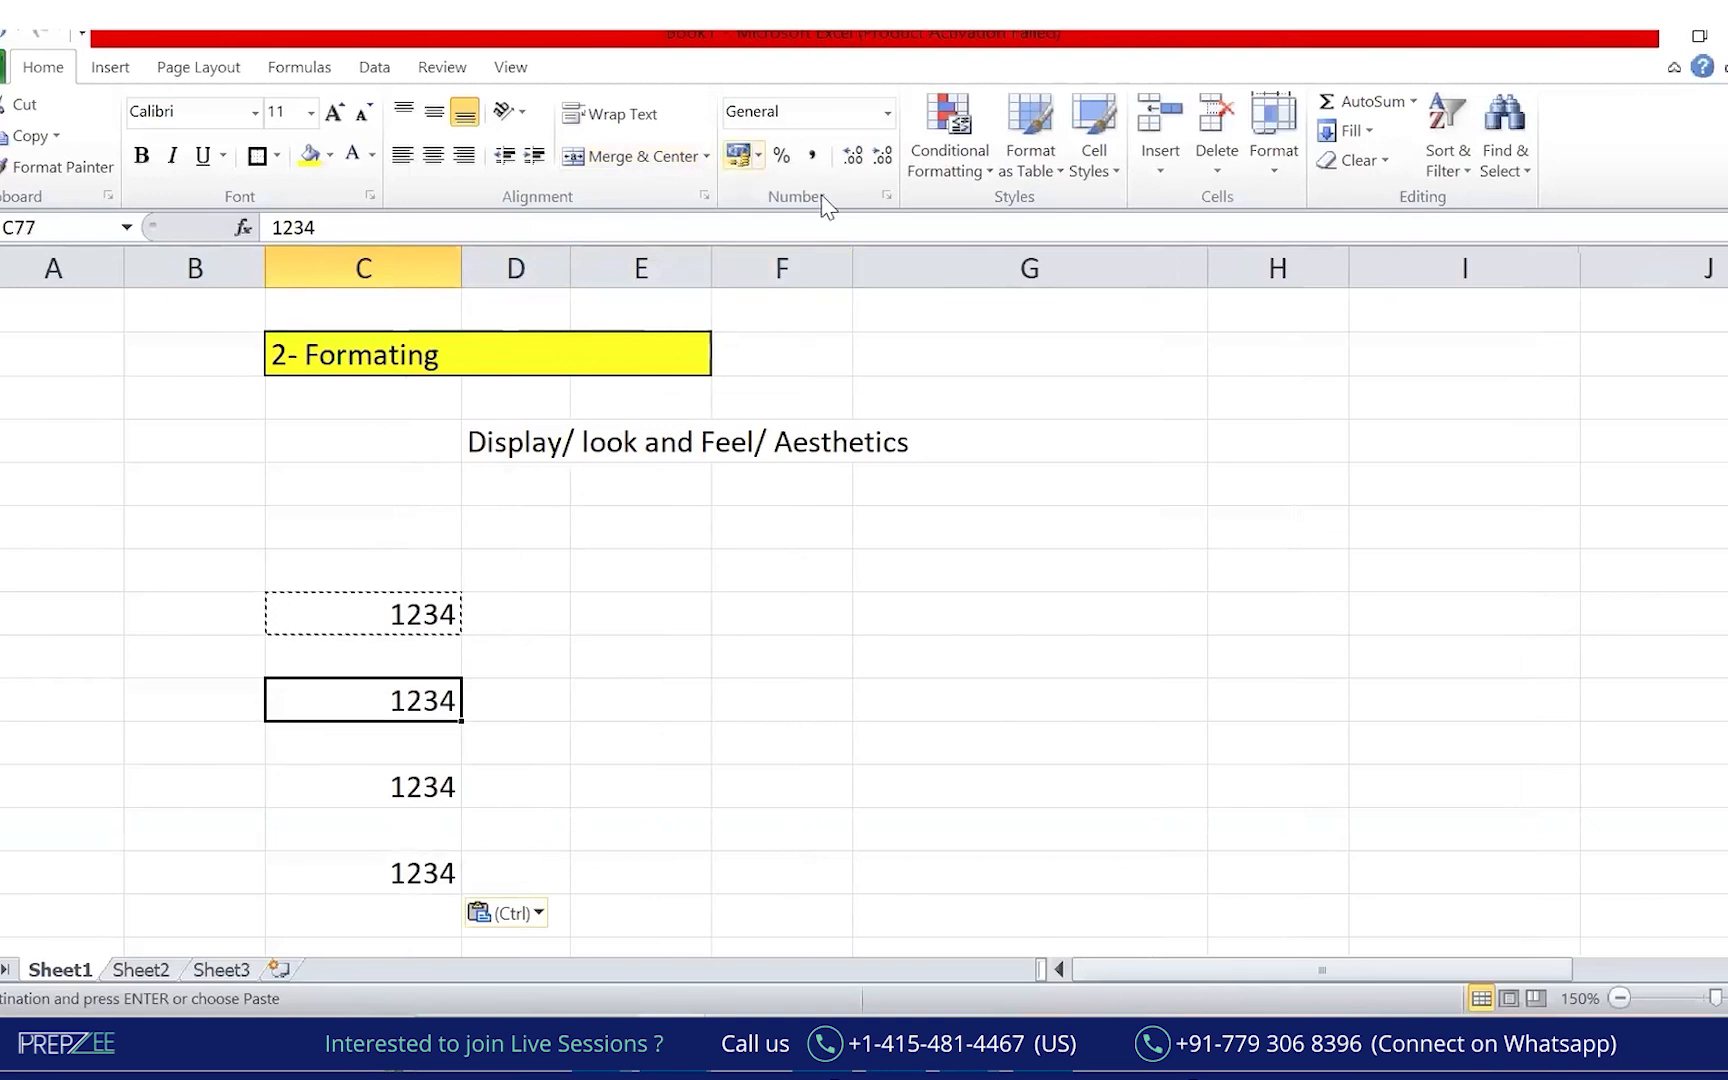
{"action": "left_click", "coordinate": [782, 157]}
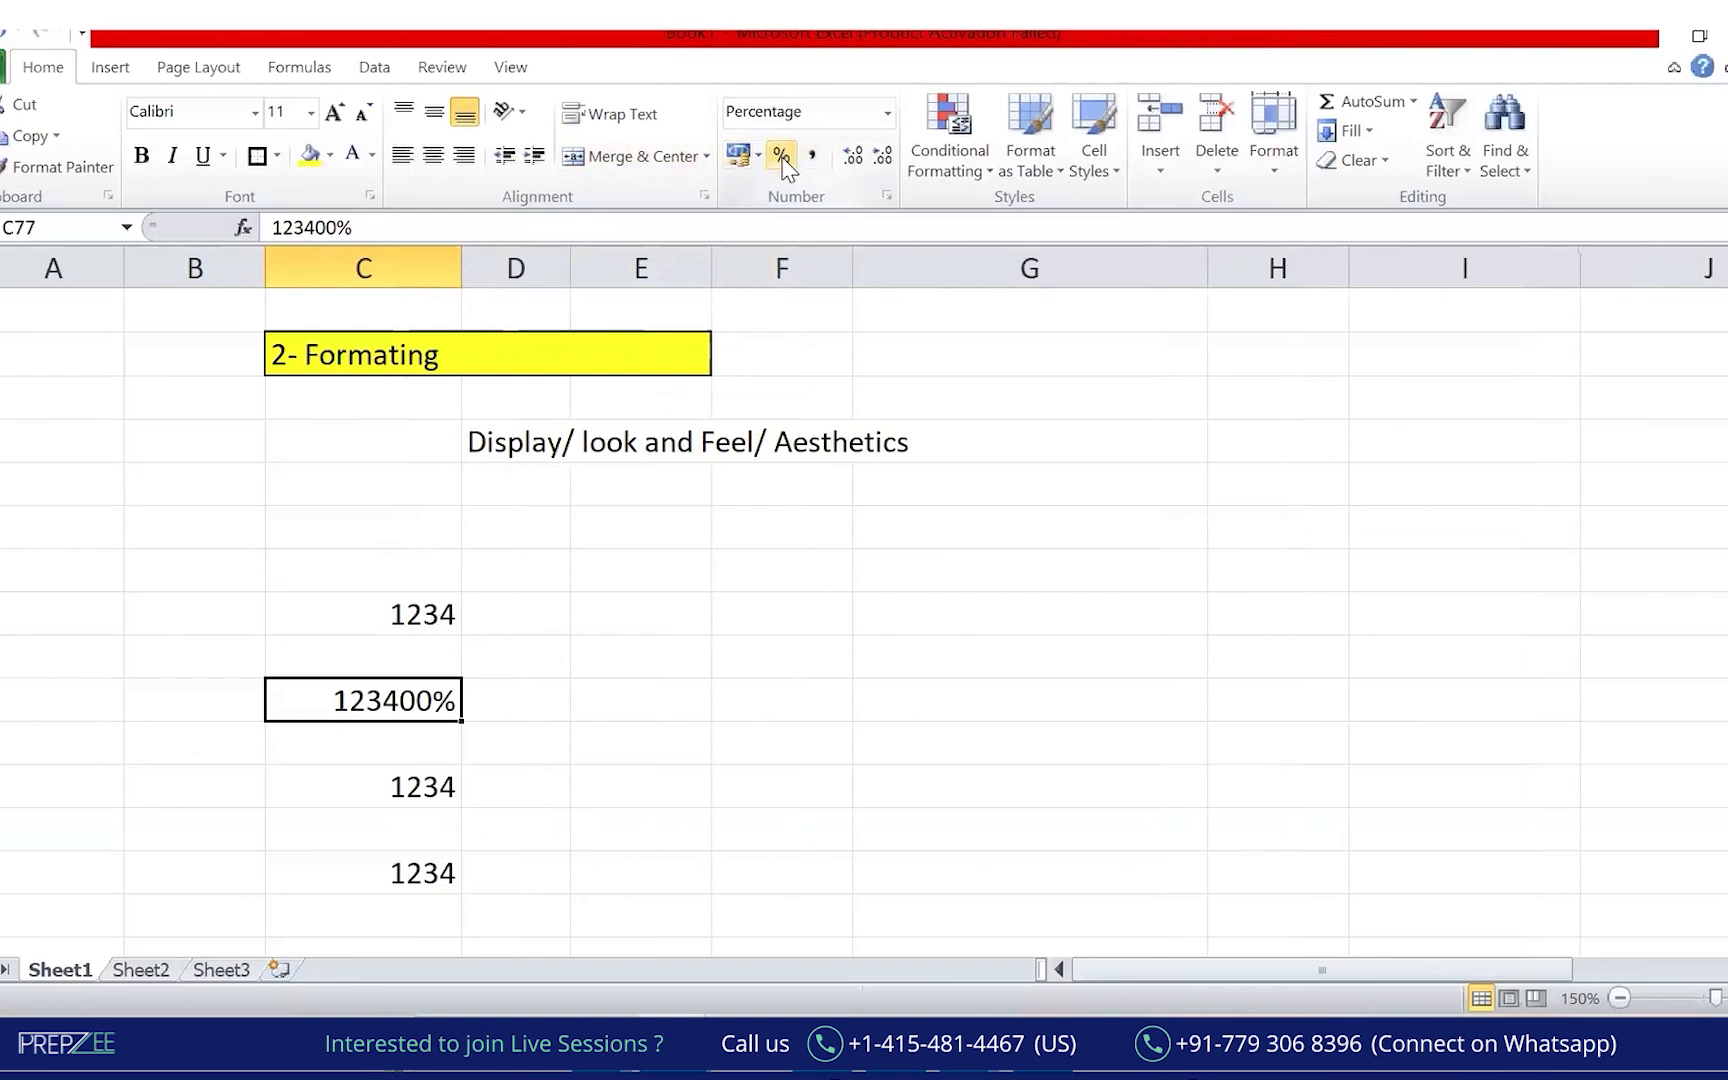
{"action": "type", "text": "Z"}
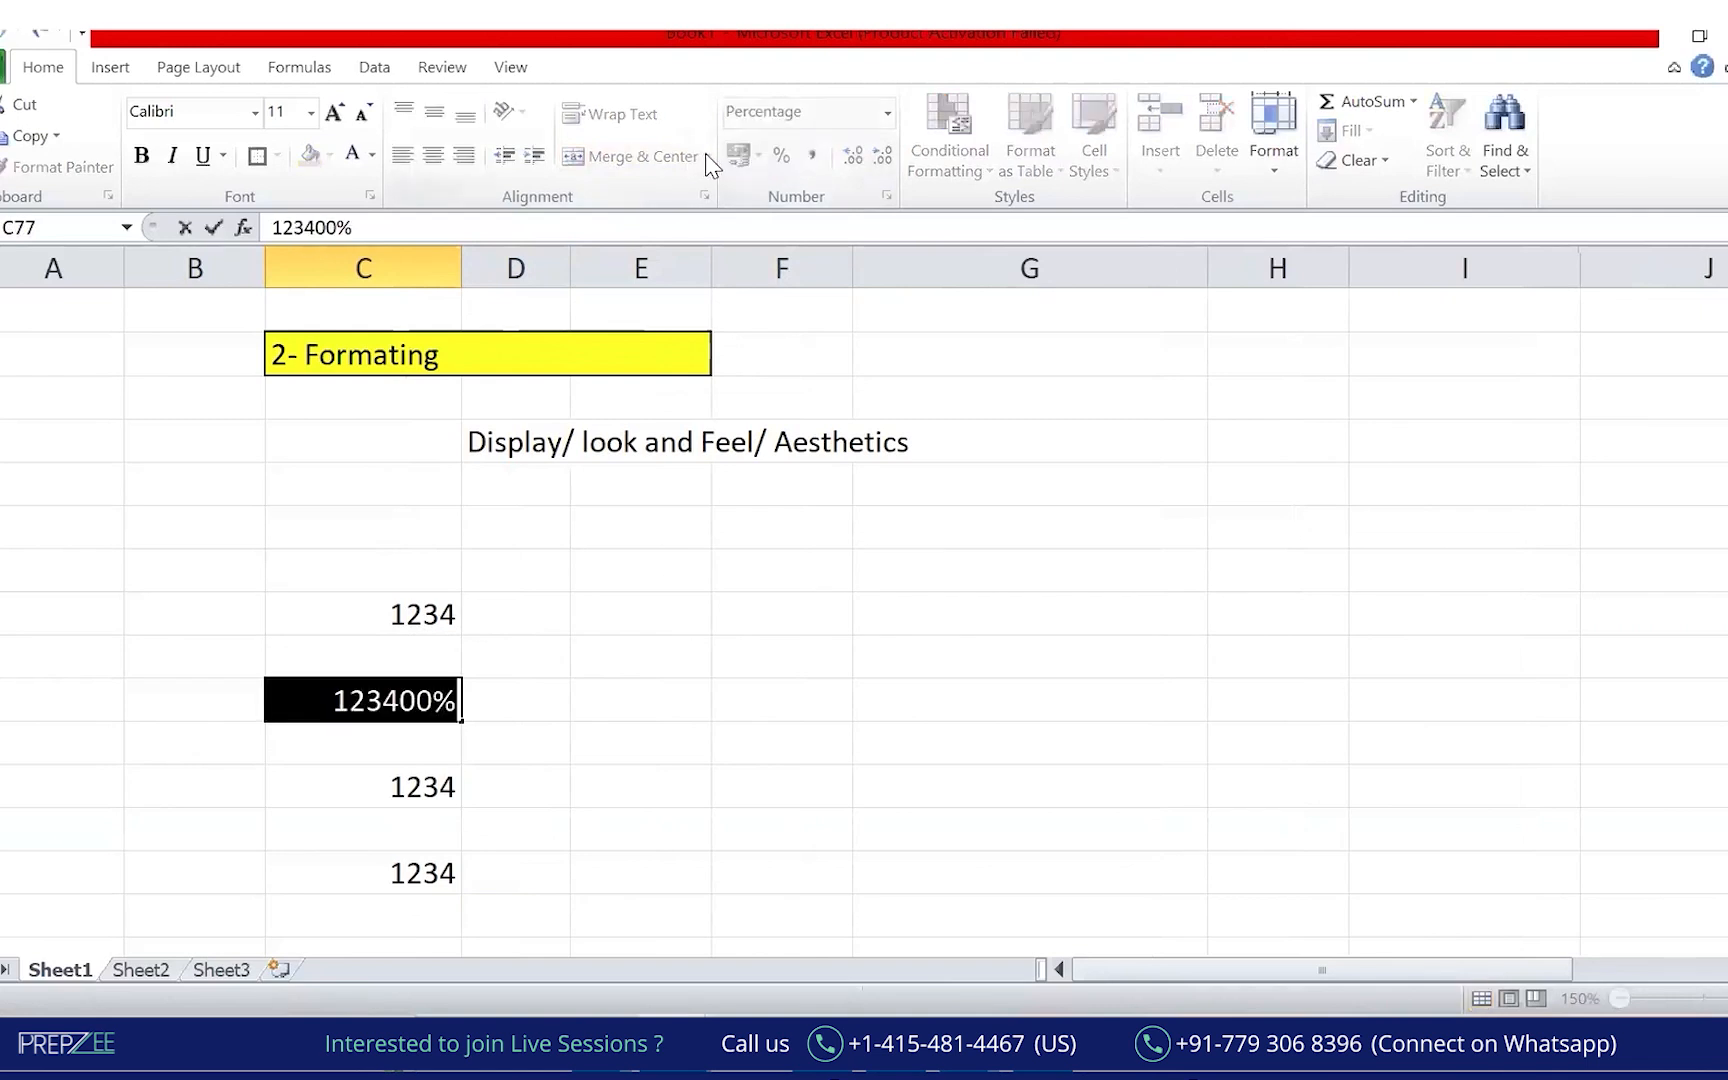
{"action": "key", "text": "Escape"}
{"action": "key", "text": "ctrl+z"}
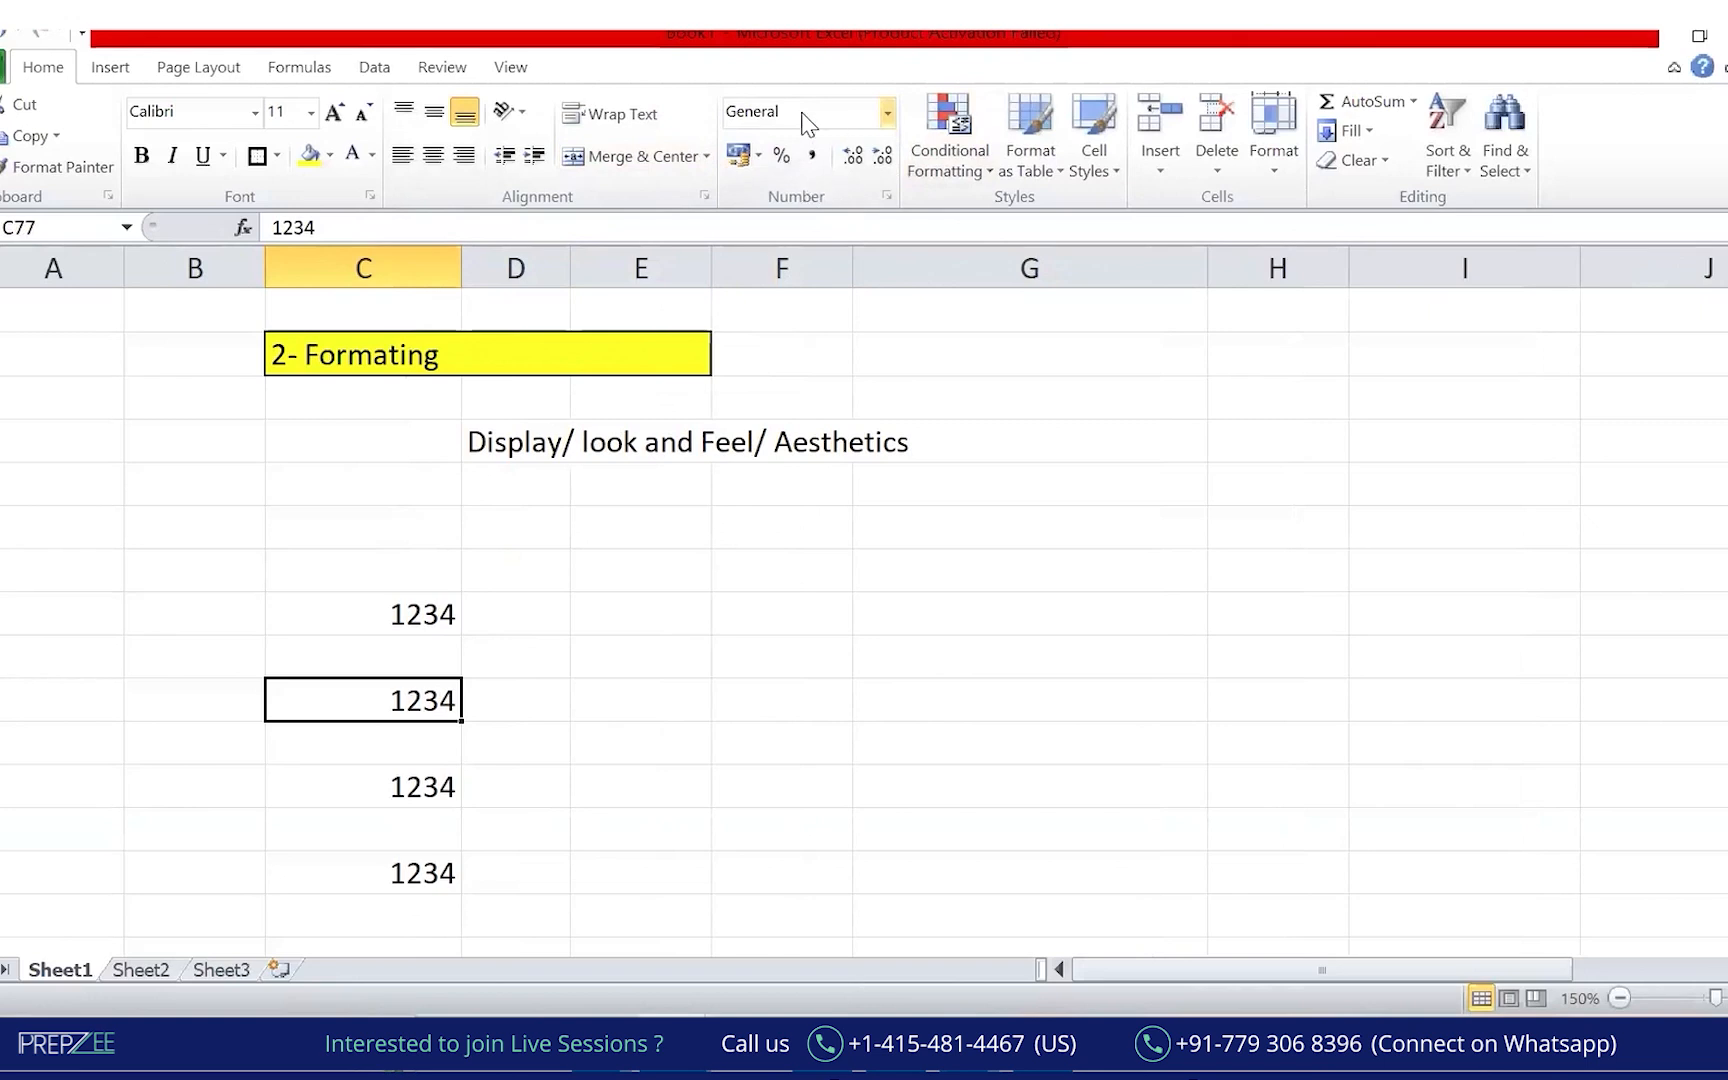
{"action": "left_click", "coordinate": [887, 112]}
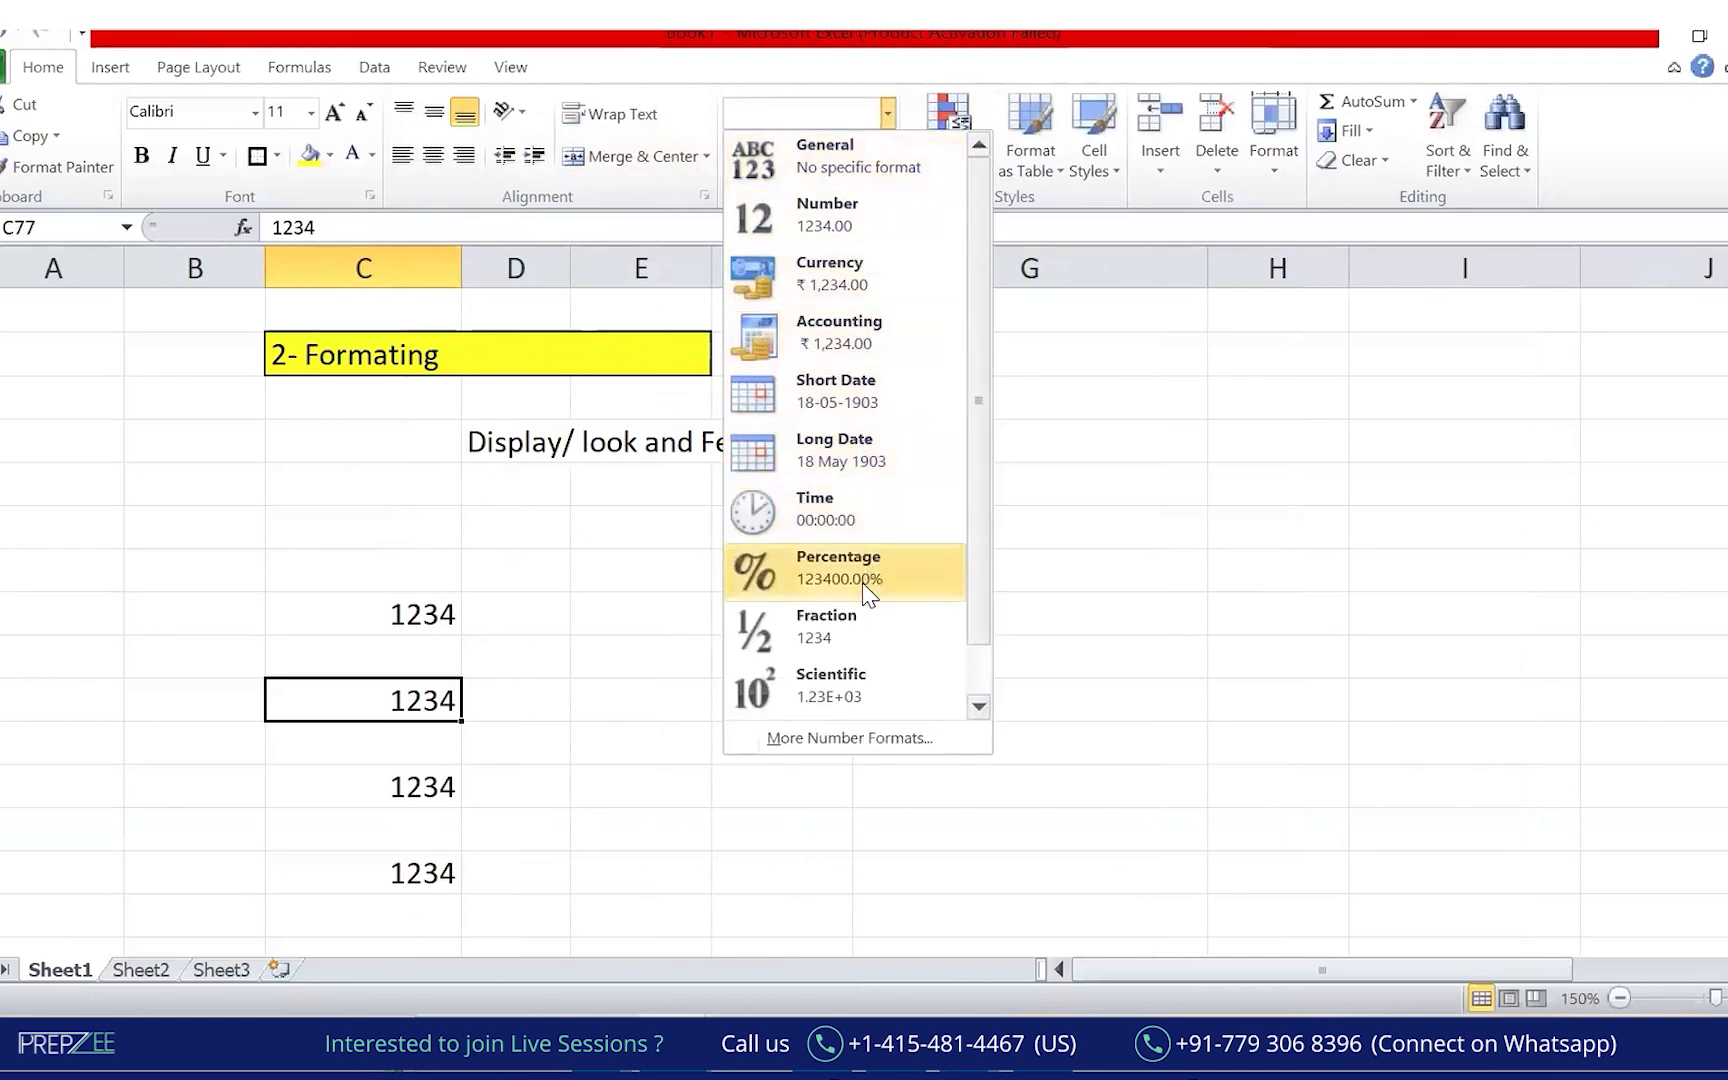
{"action": "left_click", "coordinate": [848, 337]}
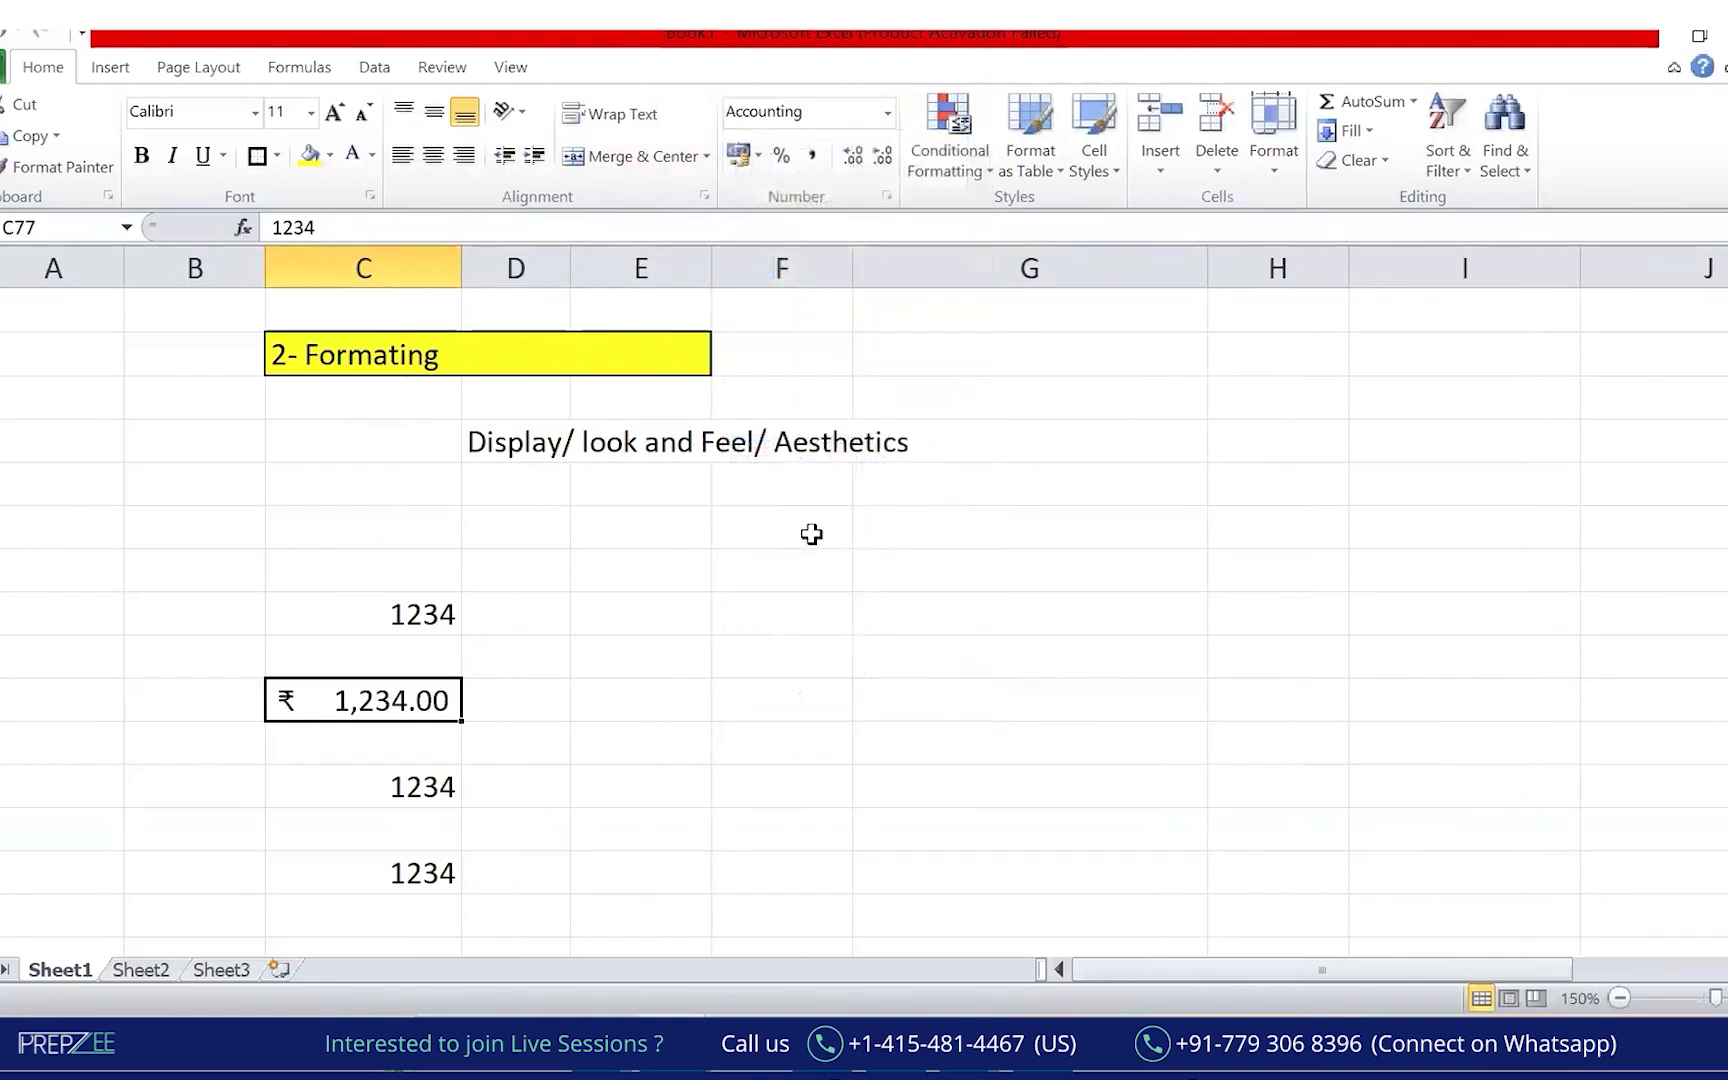
{"action": "left_click", "coordinate": [640, 178]}
{"action": "left_click_drag", "start_coordinate": [257, 645], "coordinate": [236, 668]}
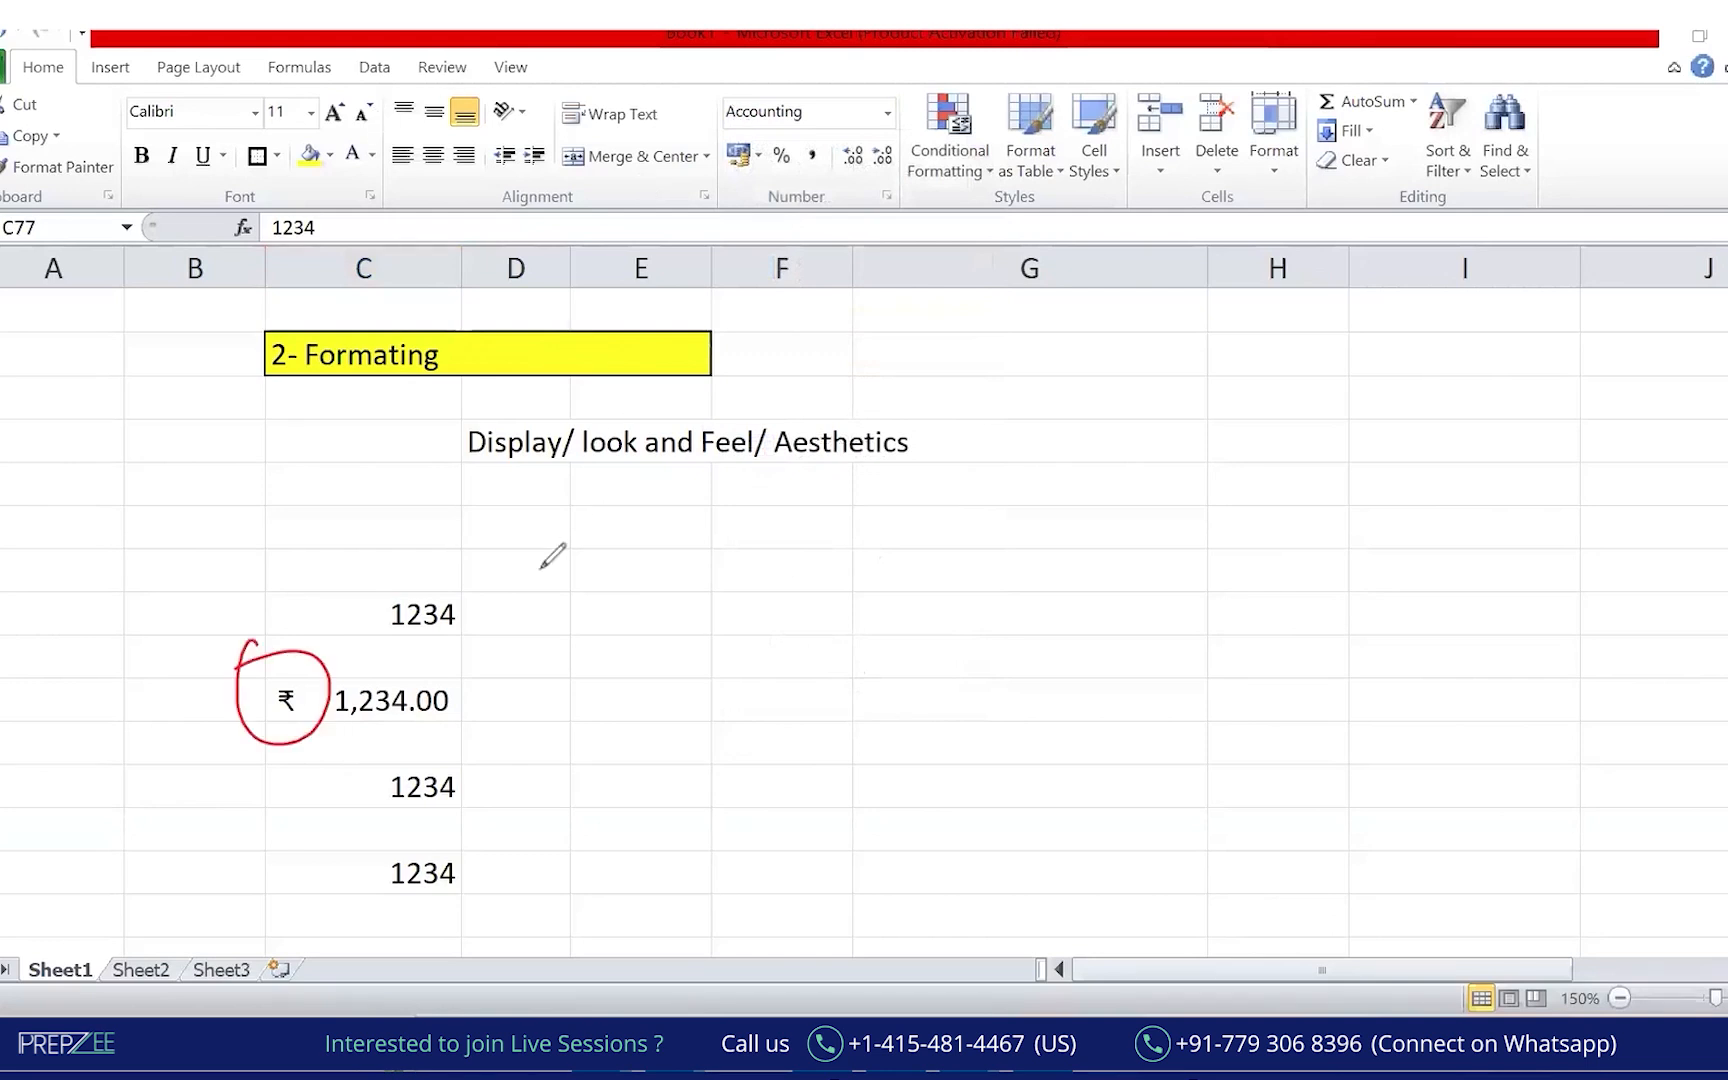
{"action": "left_click", "coordinate": [510, 651]}
{"action": "left_click", "coordinate": [413, 583]}
{"action": "left_click_drag", "start_coordinate": [413, 582], "coordinate": [418, 578]}
{"action": "left_click_drag", "start_coordinate": [540, 595], "coordinate": [569, 612]}
{"action": "left_click_drag", "start_coordinate": [562, 602], "coordinate": [601, 611]}
{"action": "mouse_move", "coordinate": [597, 600]}
{"action": "left_mouse_down"}
{"action": "mouse_move", "coordinate": [620, 593]}
{"action": "mouse_move", "coordinate": [615, 552]}
{"action": "left_mouse_up"}
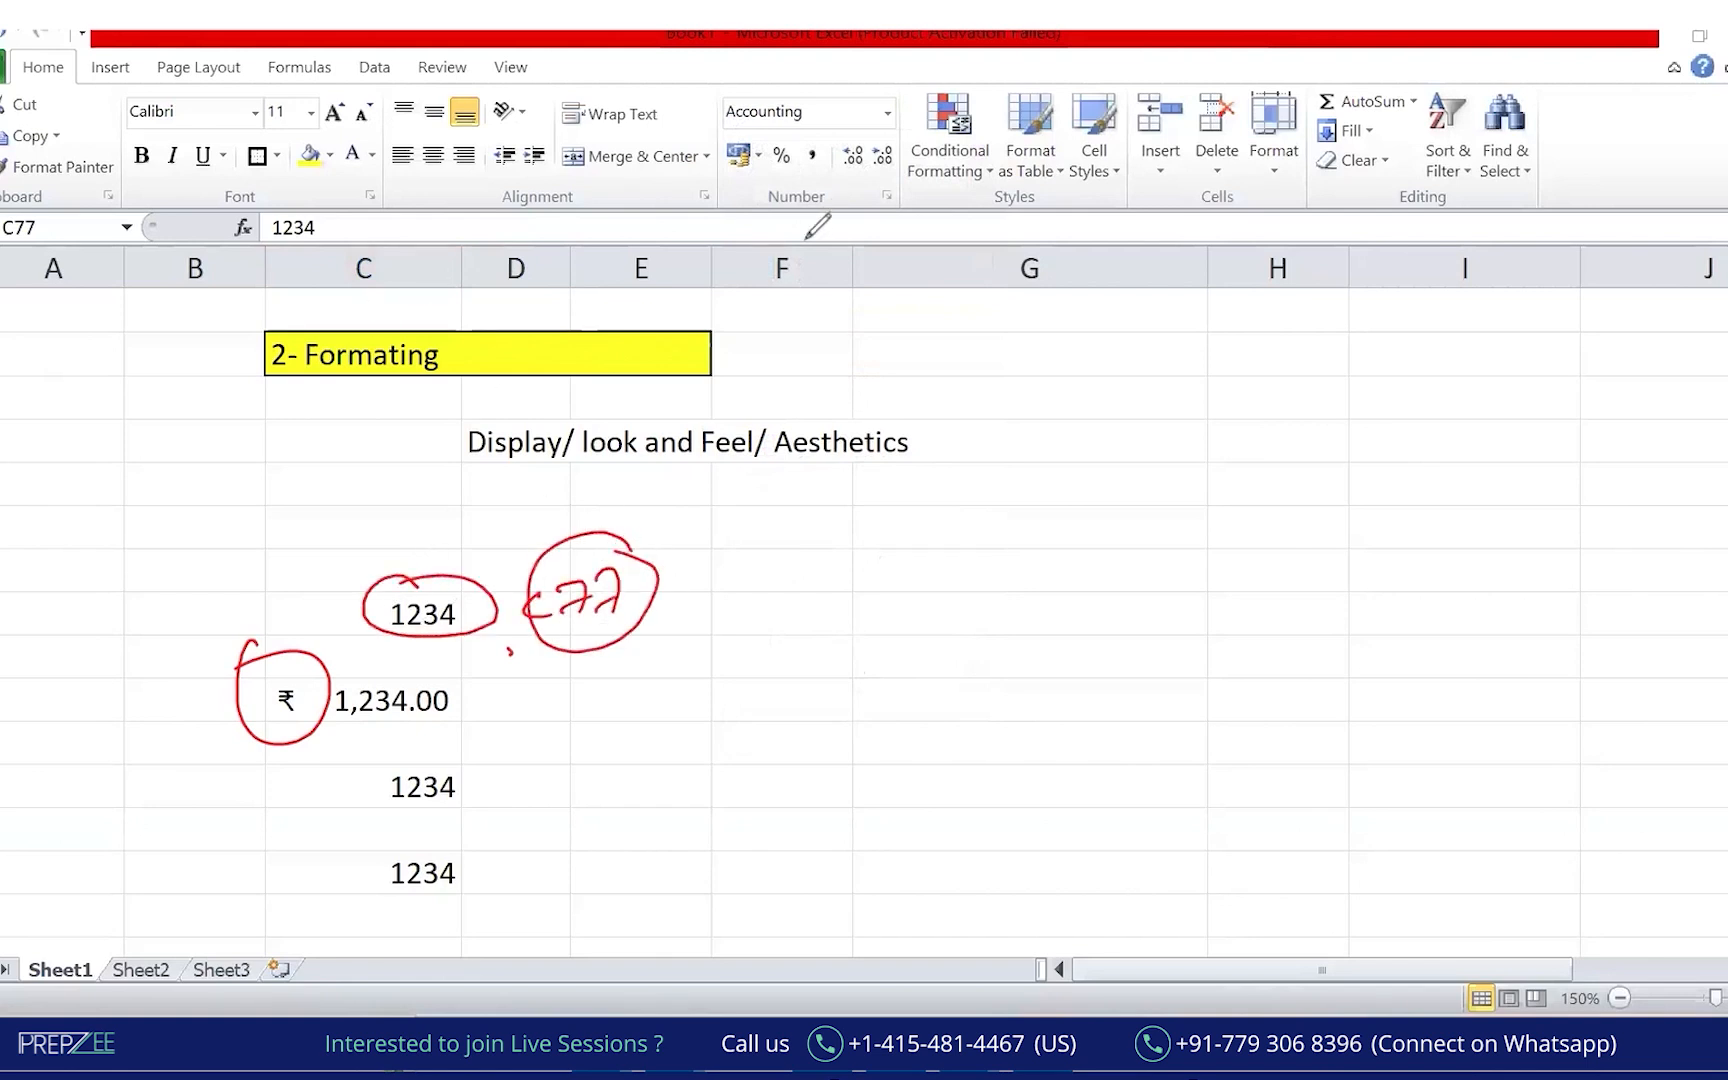
{"action": "key", "text": "ctrl+z"}
{"action": "key", "text": "ctrl+z"}
{"action": "key", "text": "ctrl+z"}
{"action": "key", "text": "ctrl+z"}
{"action": "key", "text": "ctrl+z"}
{"action": "key", "text": "ctrl+z"}
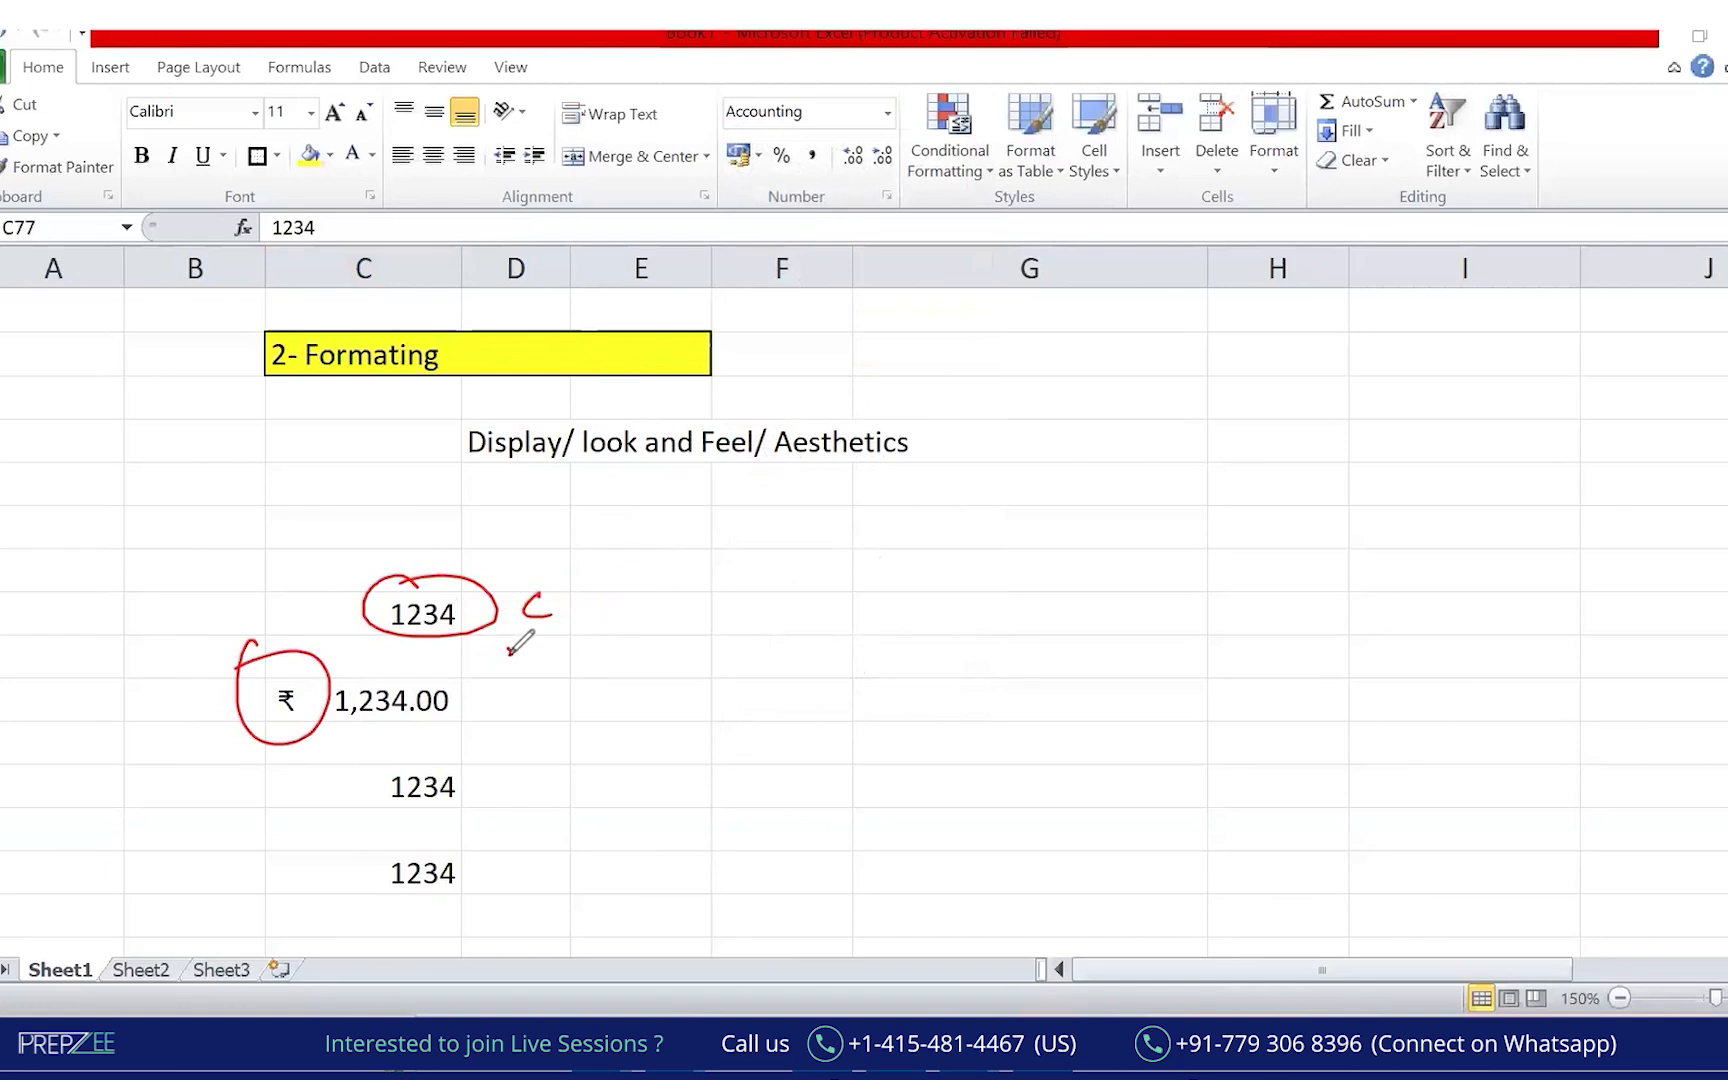
{"action": "left_click_drag", "start_coordinate": [452, 668], "coordinate": [473, 704]}
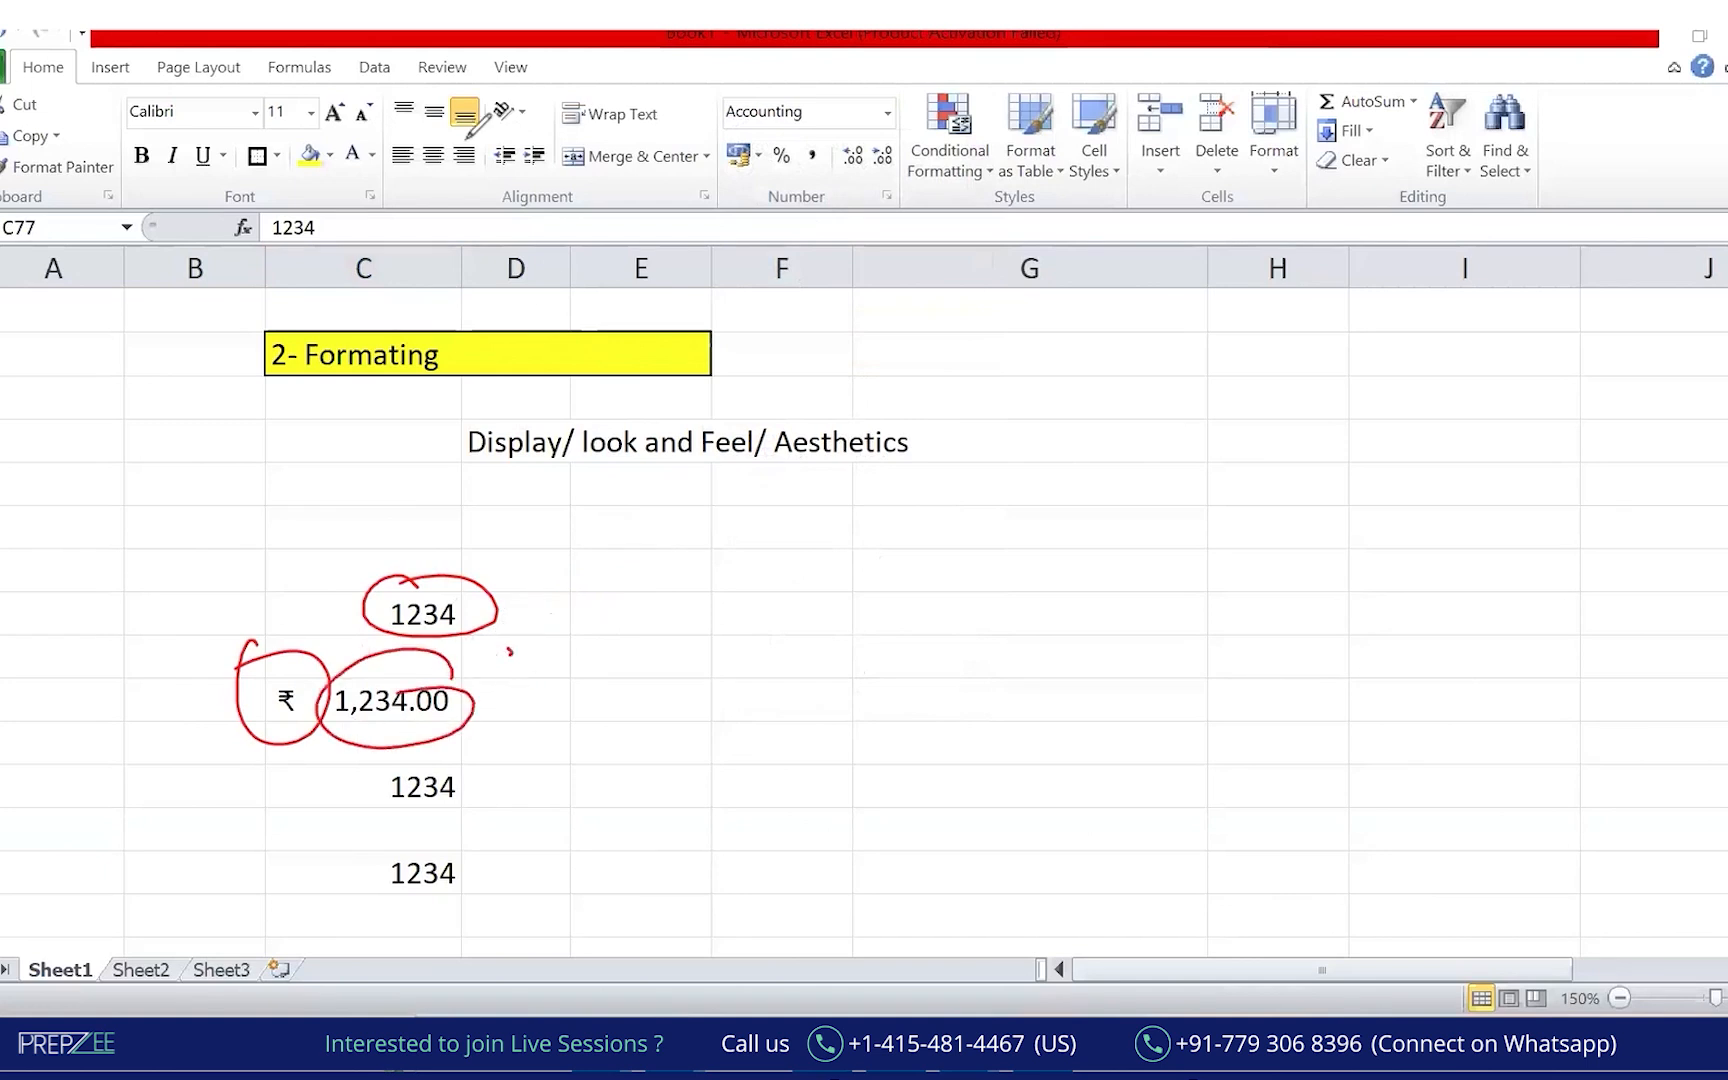
{"action": "left_click", "coordinate": [404, 702]}
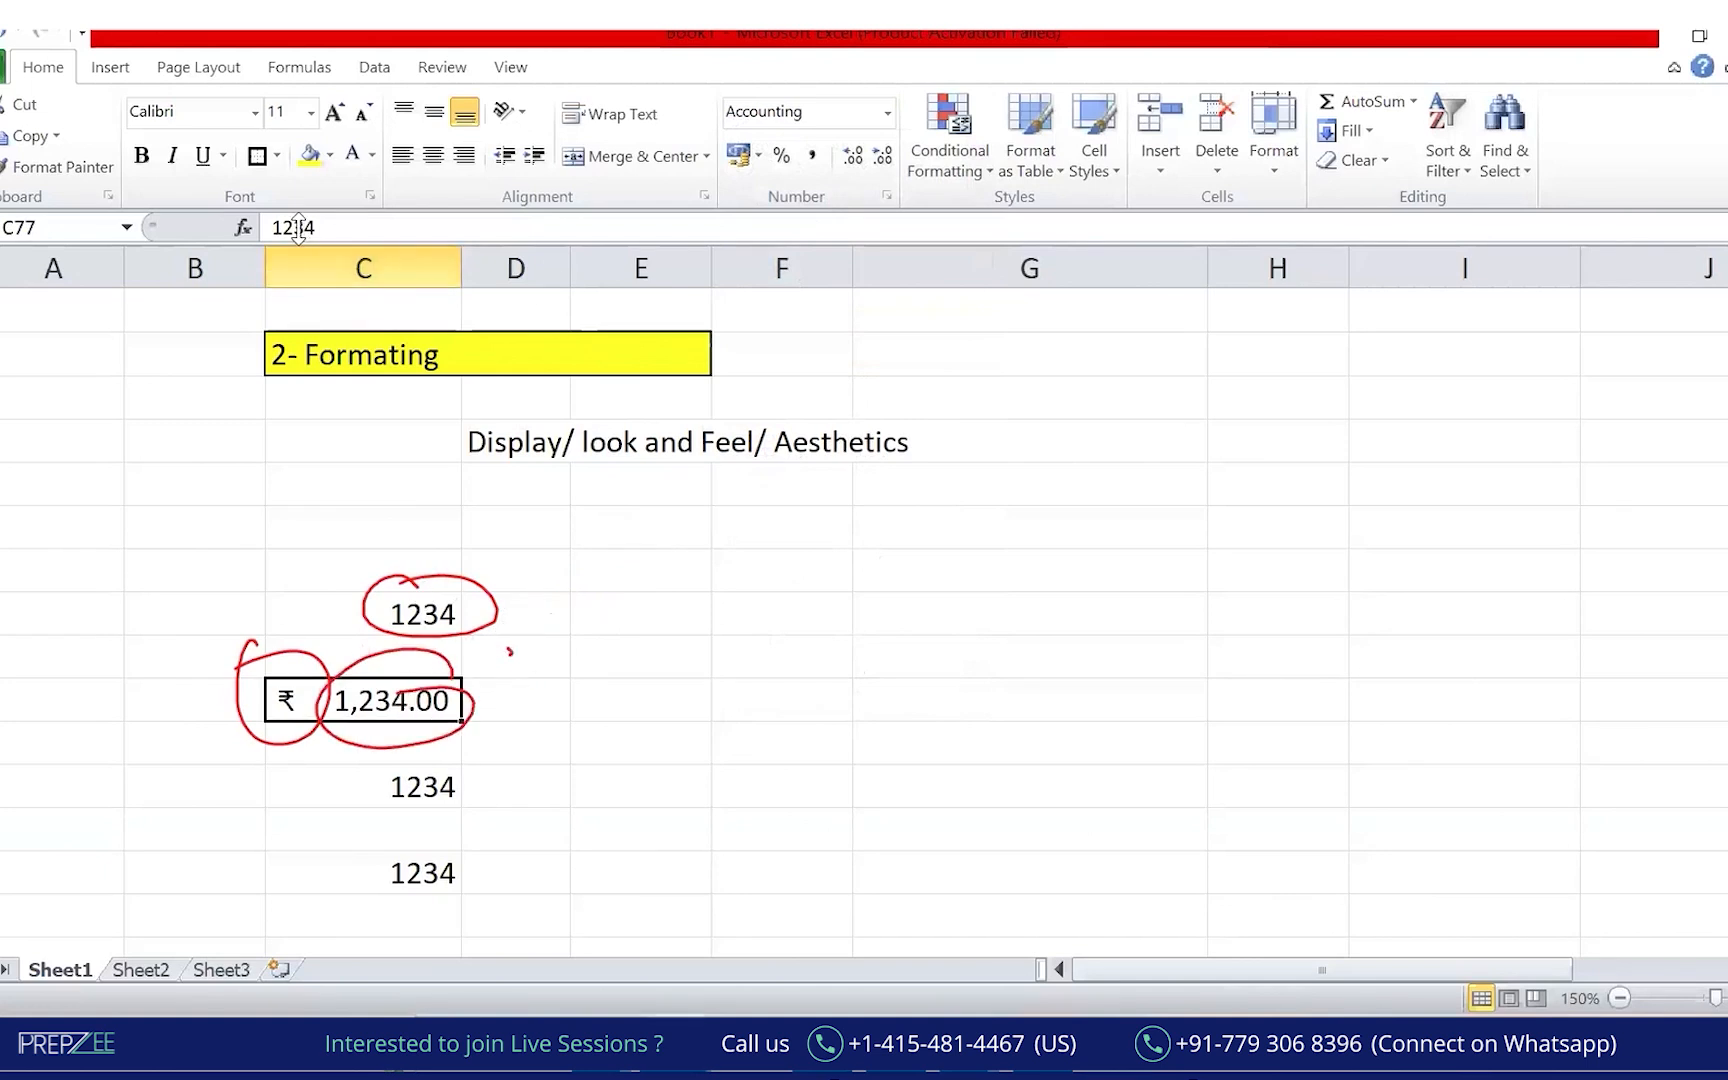
{"action": "left_click", "coordinate": [346, 230]}
{"action": "left_click_drag", "start_coordinate": [346, 230], "coordinate": [266, 228]}
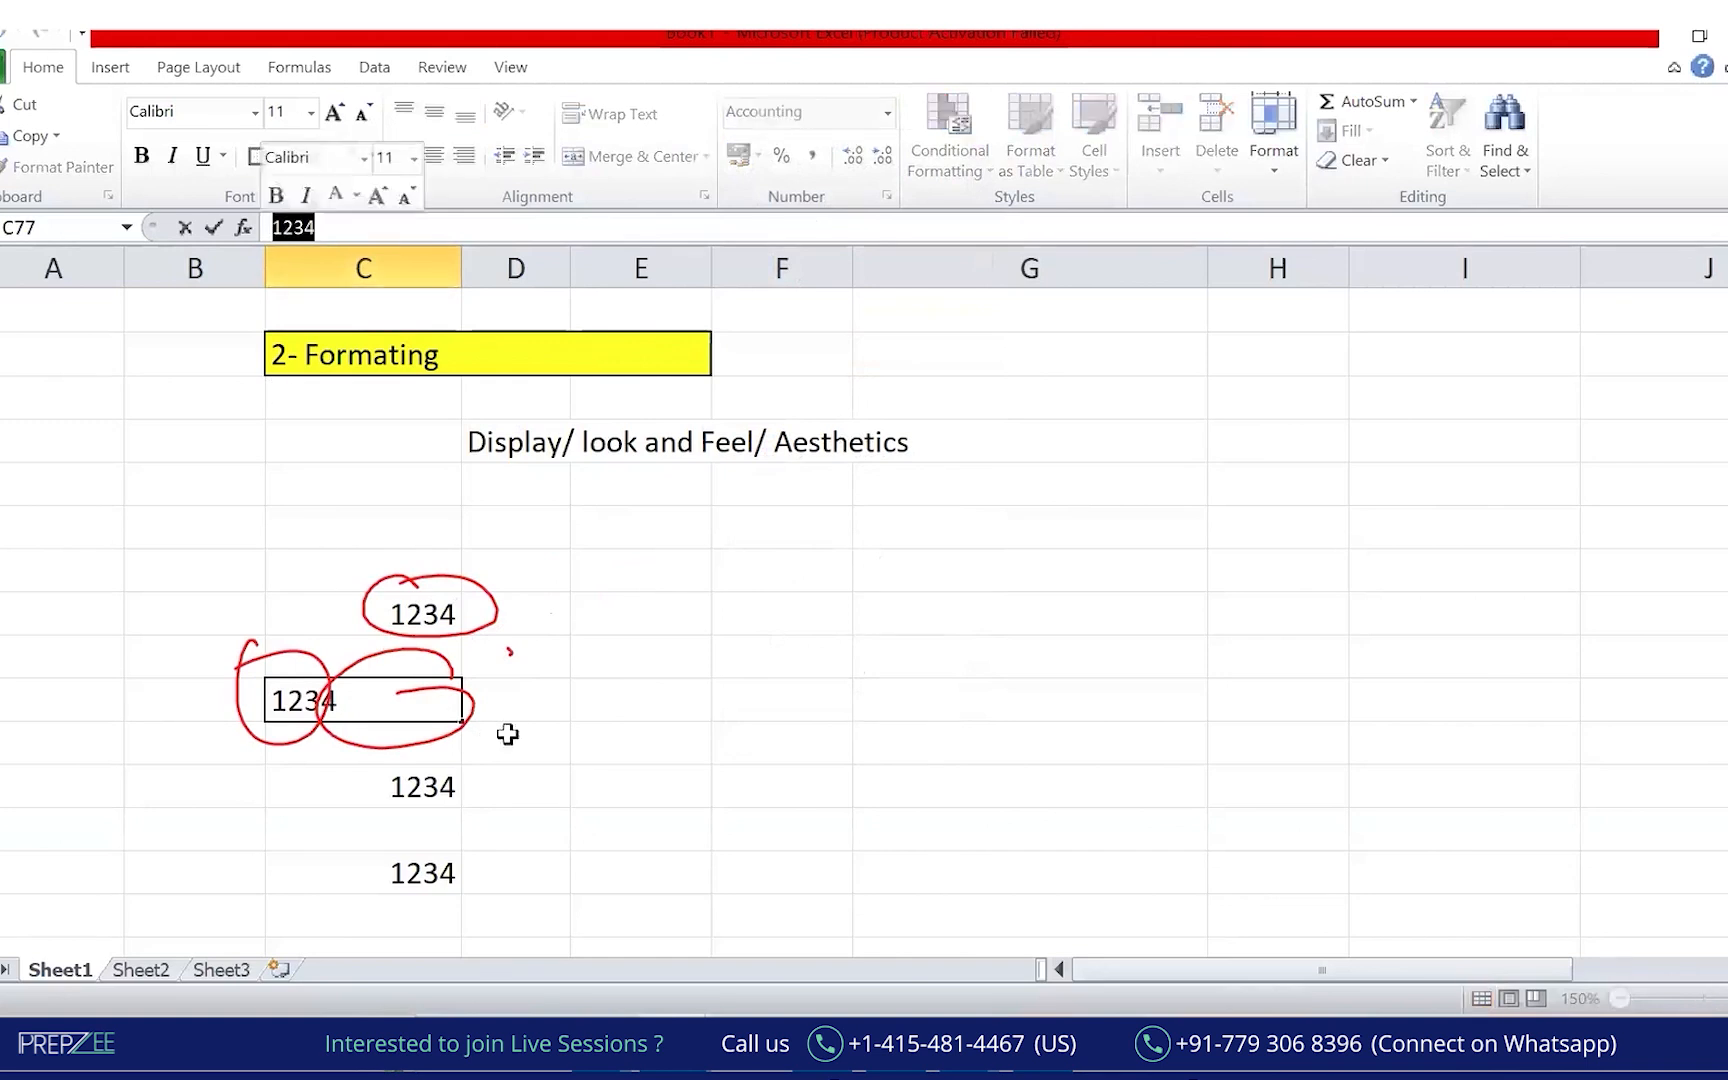
{"action": "left_click", "coordinate": [580, 752]}
{"action": "left_click", "coordinate": [410, 700]}
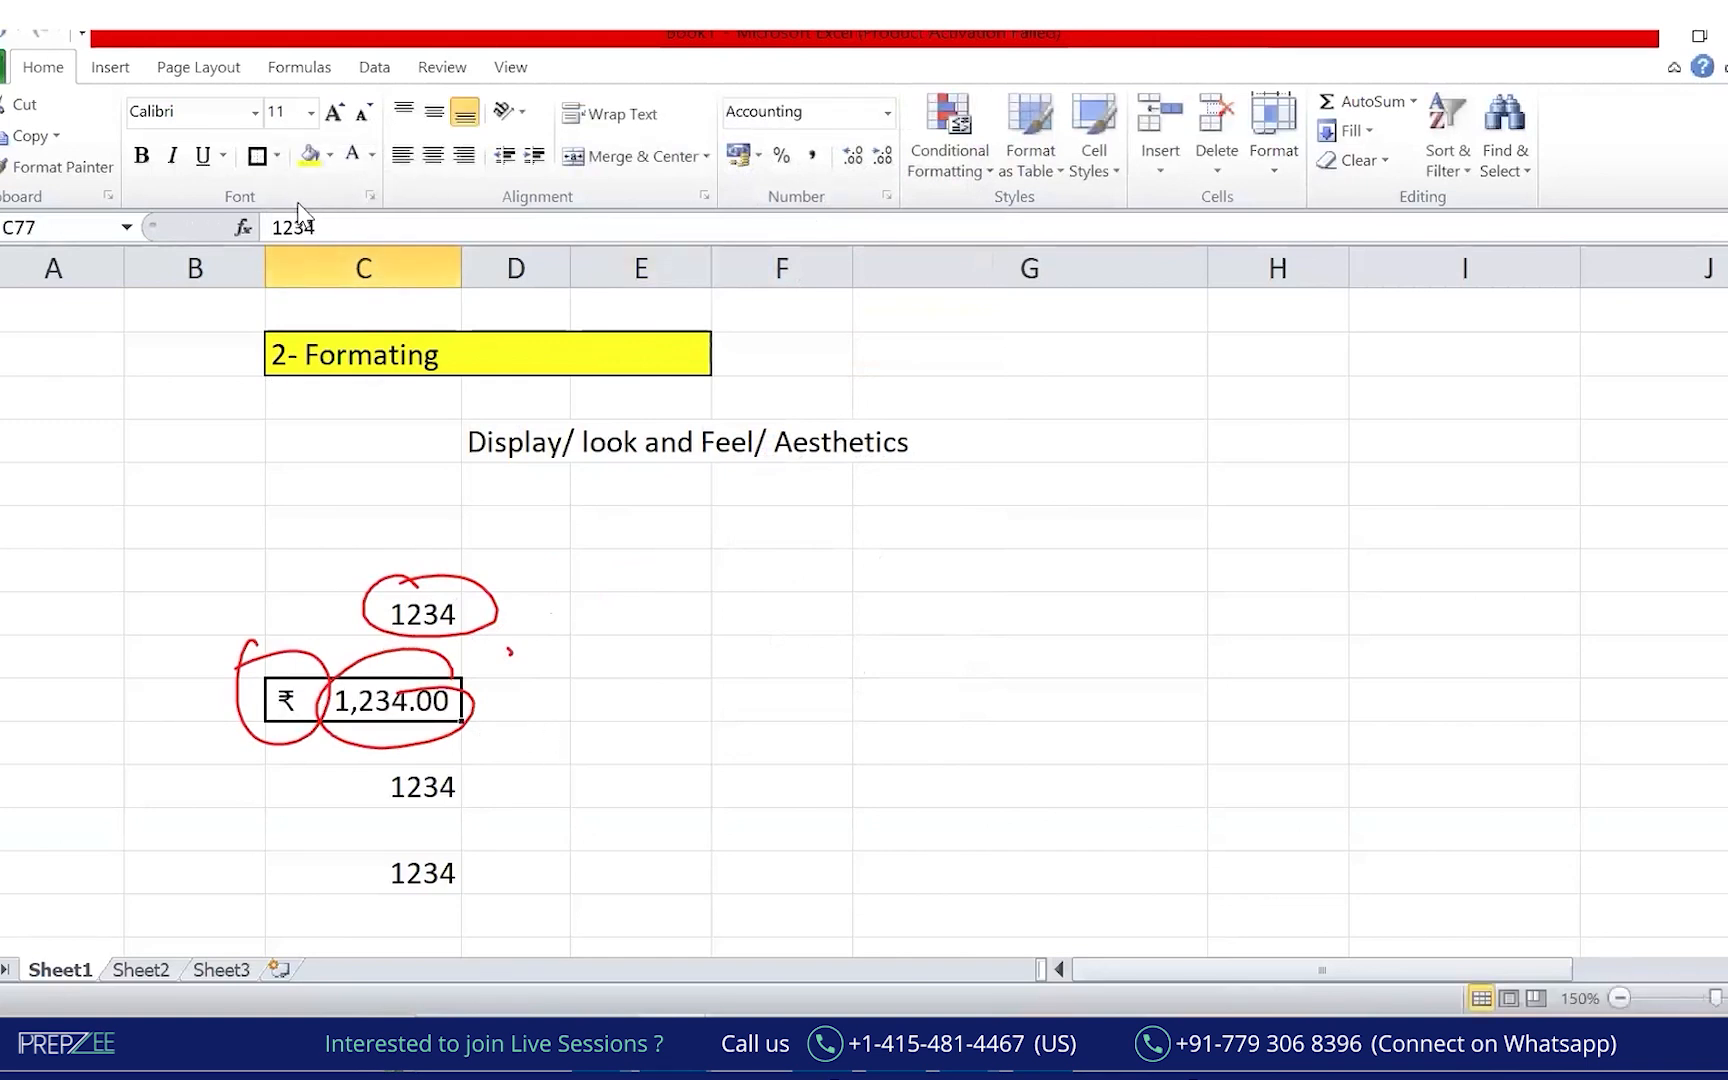
{"action": "left_click", "coordinate": [274, 228]}
{"action": "left_click_drag", "start_coordinate": [274, 228], "coordinate": [316, 228]}
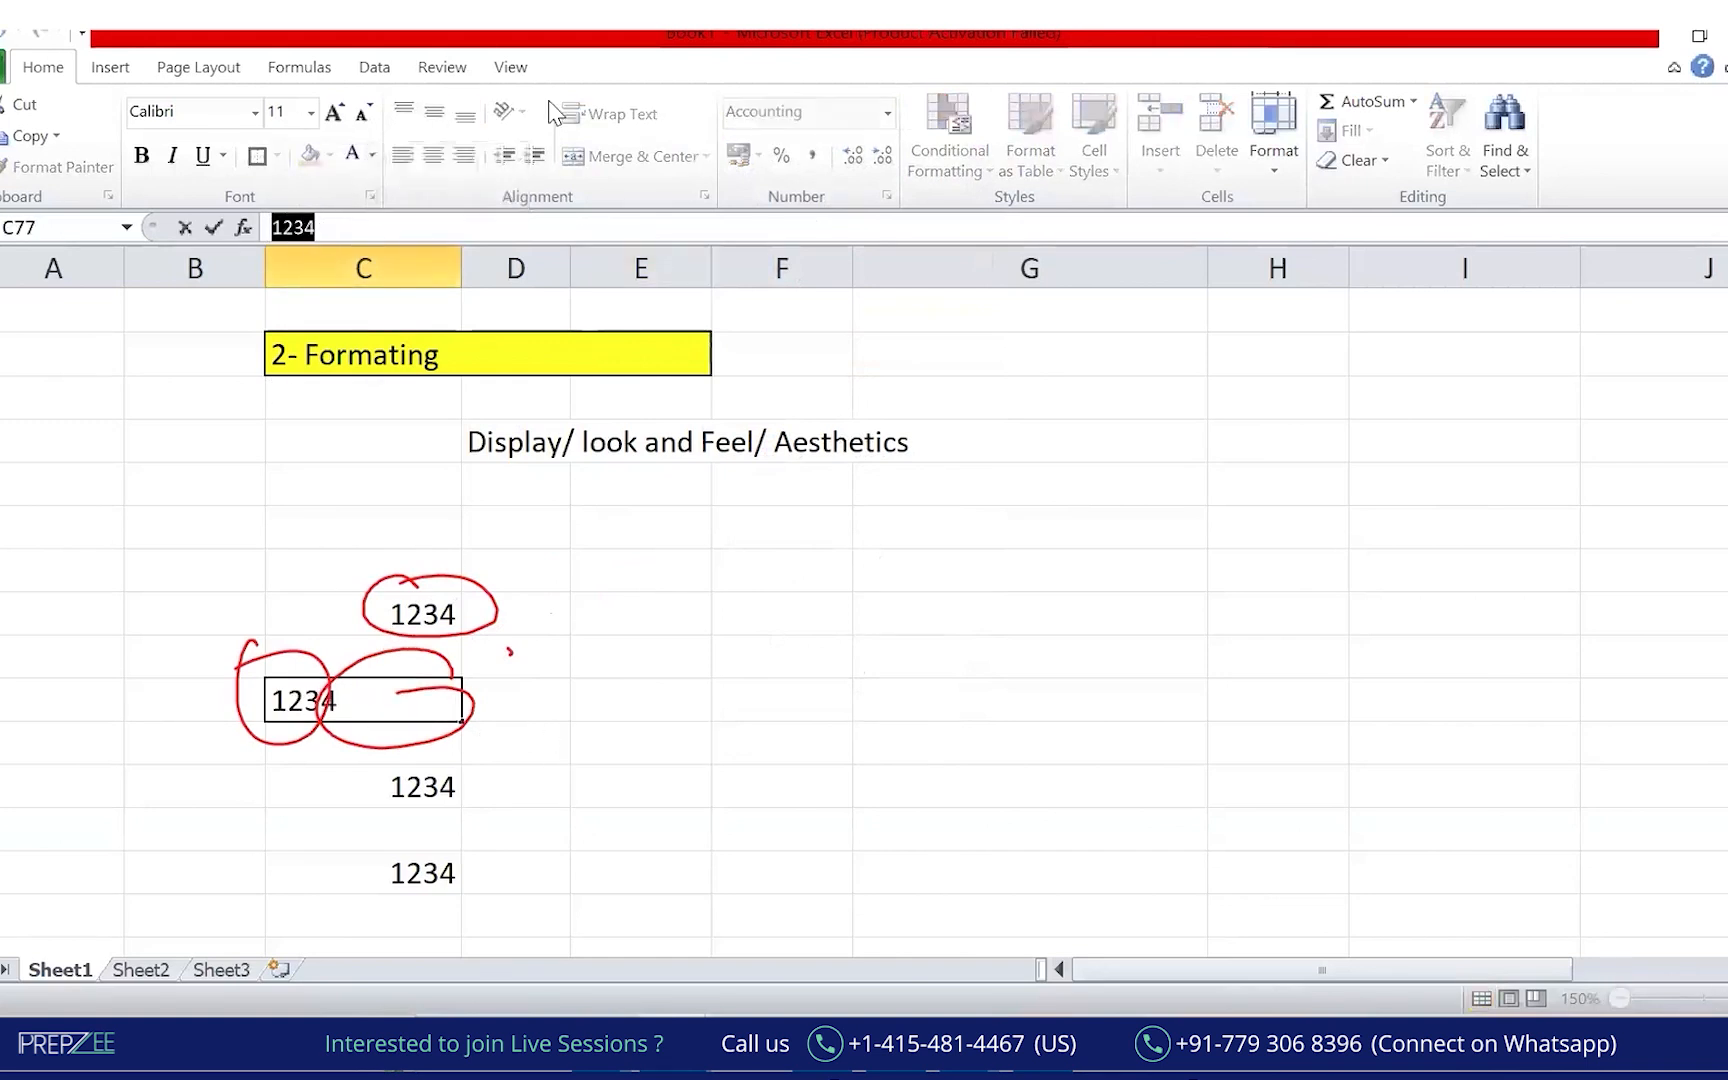
{"action": "mouse_move", "coordinate": [187, 187]}
{"action": "left_mouse_down"}
{"action": "mouse_move", "coordinate": [240, 250]}
{"action": "mouse_move", "coordinate": [417, 185]}
{"action": "mouse_move", "coordinate": [598, 243]}
{"action": "mouse_move", "coordinate": [648, 205]}
{"action": "mouse_move", "coordinate": [706, 200]}
{"action": "mouse_move", "coordinate": [822, 207]}
{"action": "mouse_move", "coordinate": [839, 239]}
{"action": "mouse_move", "coordinate": [710, 262]}
{"action": "left_mouse_up"}
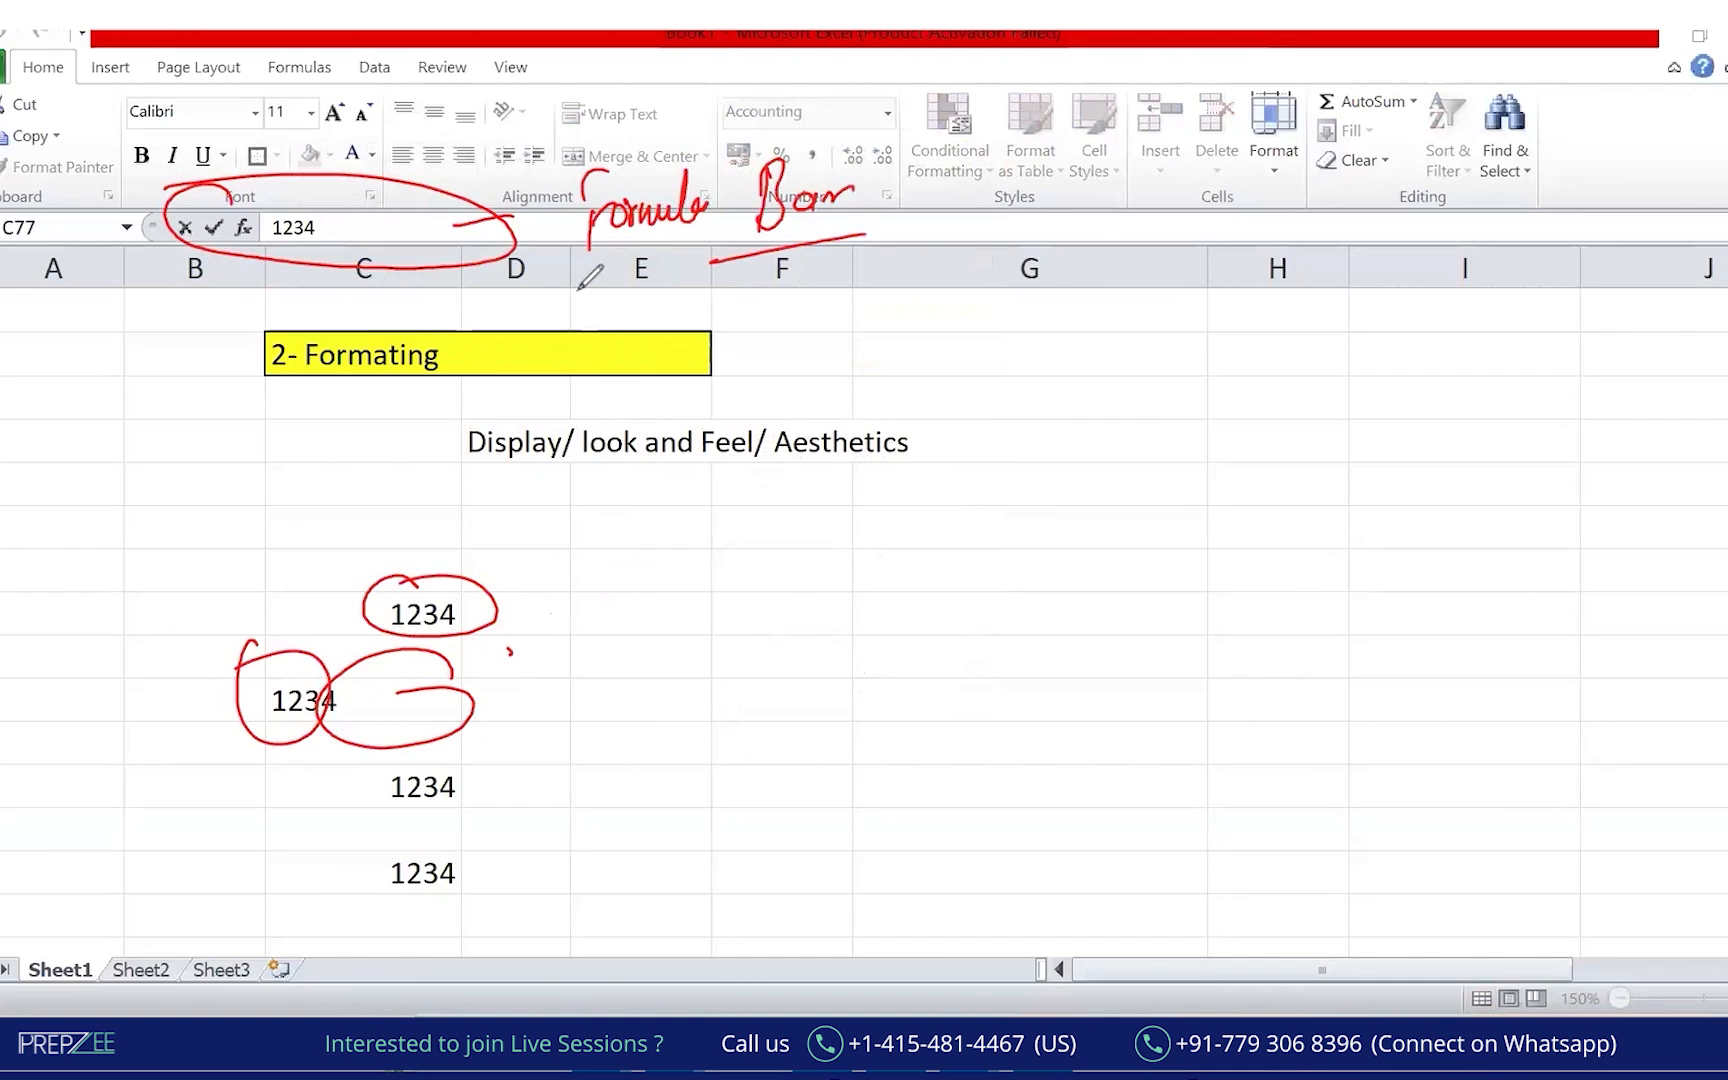
{"action": "left_click", "coordinate": [892, 161]}
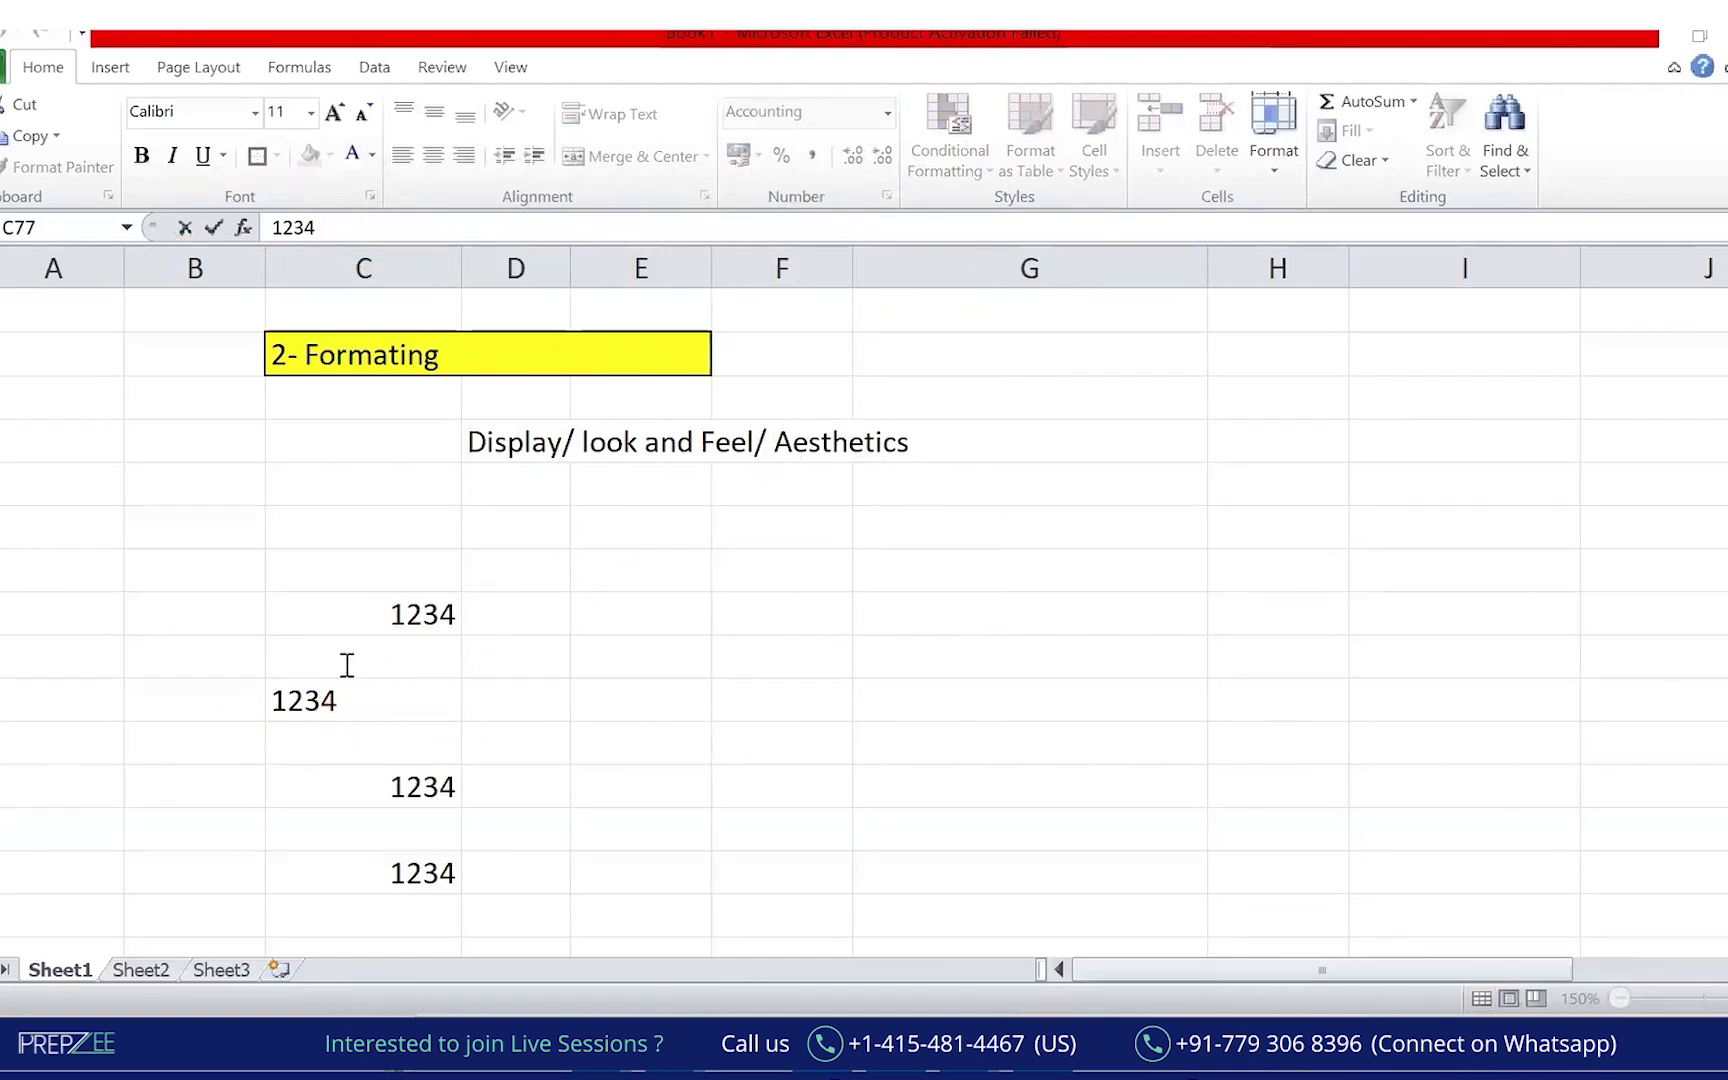
{"action": "key", "text": "ctrl+Return"}
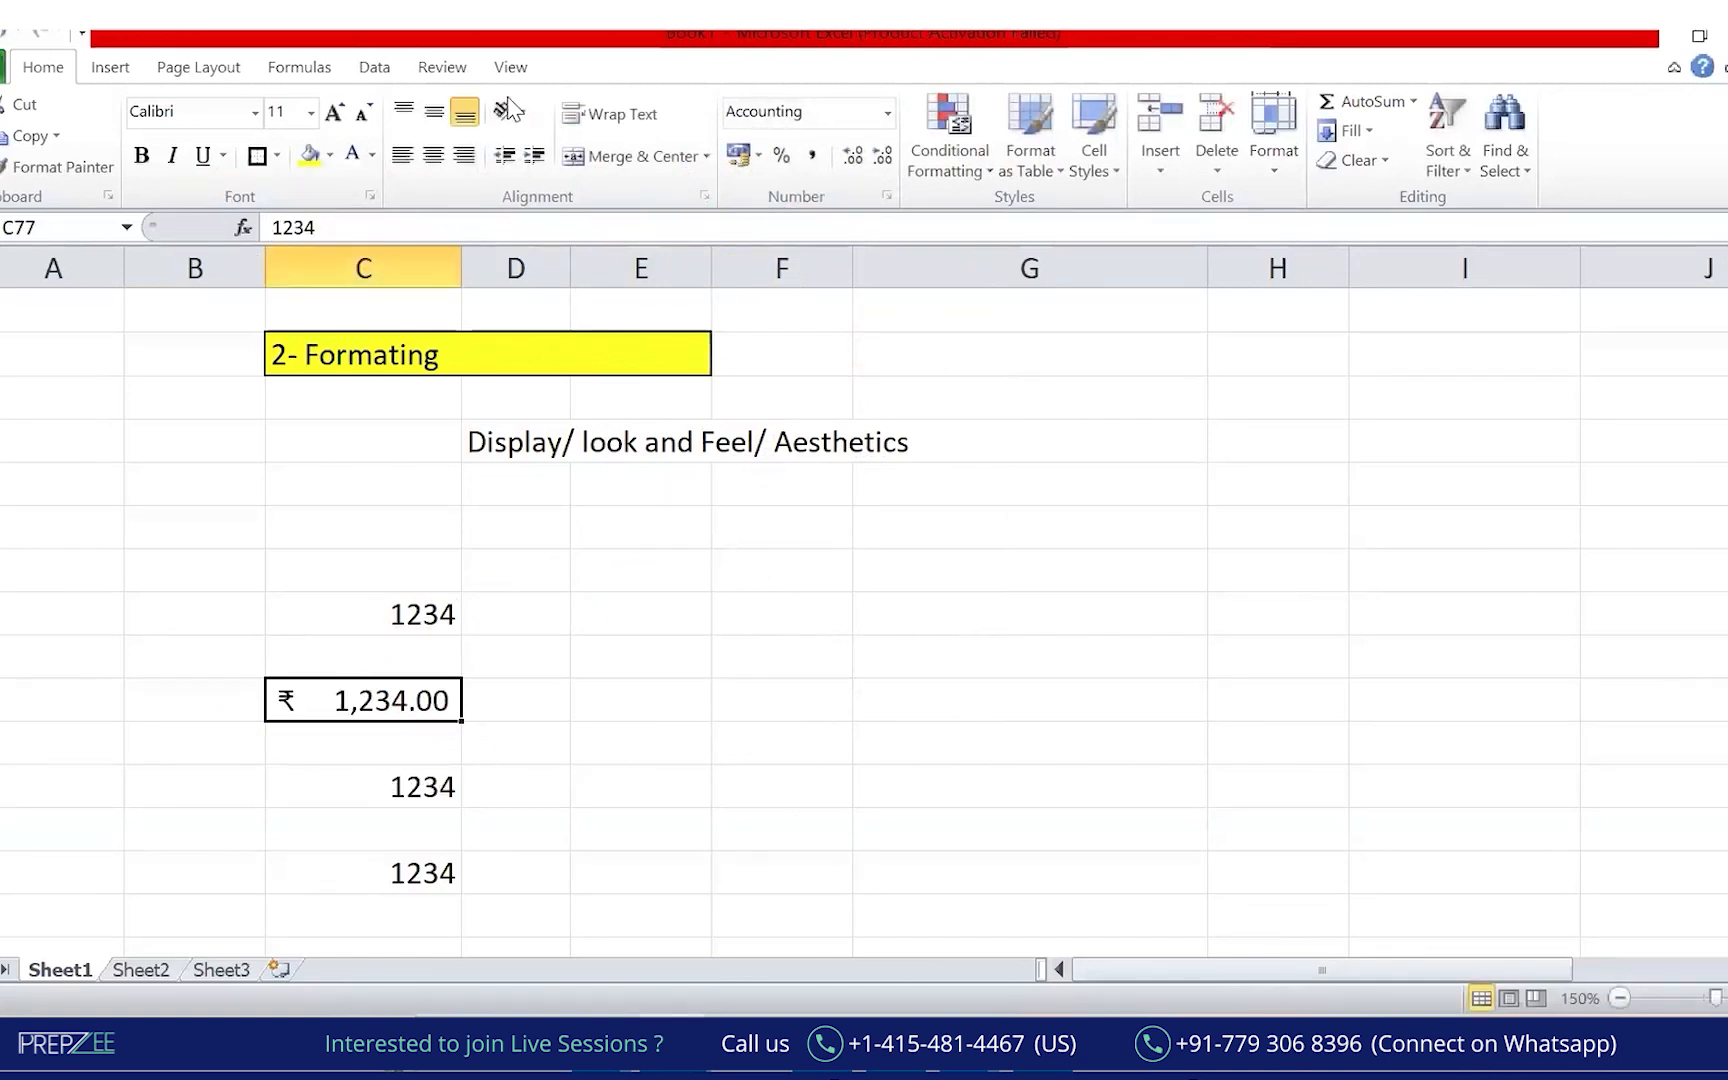
{"action": "mouse_move", "coordinate": [326, 187]}
{"action": "left_mouse_down"}
{"action": "mouse_move", "coordinate": [487, 330]}
{"action": "mouse_move", "coordinate": [449, 684]}
{"action": "mouse_move", "coordinate": [458, 668]}
{"action": "left_mouse_up"}
{"action": "mouse_move", "coordinate": [249, 697]}
{"action": "left_mouse_down"}
{"action": "mouse_move", "coordinate": [448, 683]}
{"action": "mouse_move", "coordinate": [543, 730]}
{"action": "mouse_move", "coordinate": [566, 672]}
{"action": "mouse_move", "coordinate": [600, 695]}
{"action": "mouse_move", "coordinate": [663, 656]}
{"action": "left_mouse_up"}
{"action": "left_click_drag", "start_coordinate": [524, 773], "coordinate": [726, 706]}
{"action": "mouse_move", "coordinate": [256, 748]}
{"action": "left_mouse_down"}
{"action": "mouse_move", "coordinate": [296, 721]}
{"action": "mouse_move", "coordinate": [410, 718]}
{"action": "left_mouse_up"}
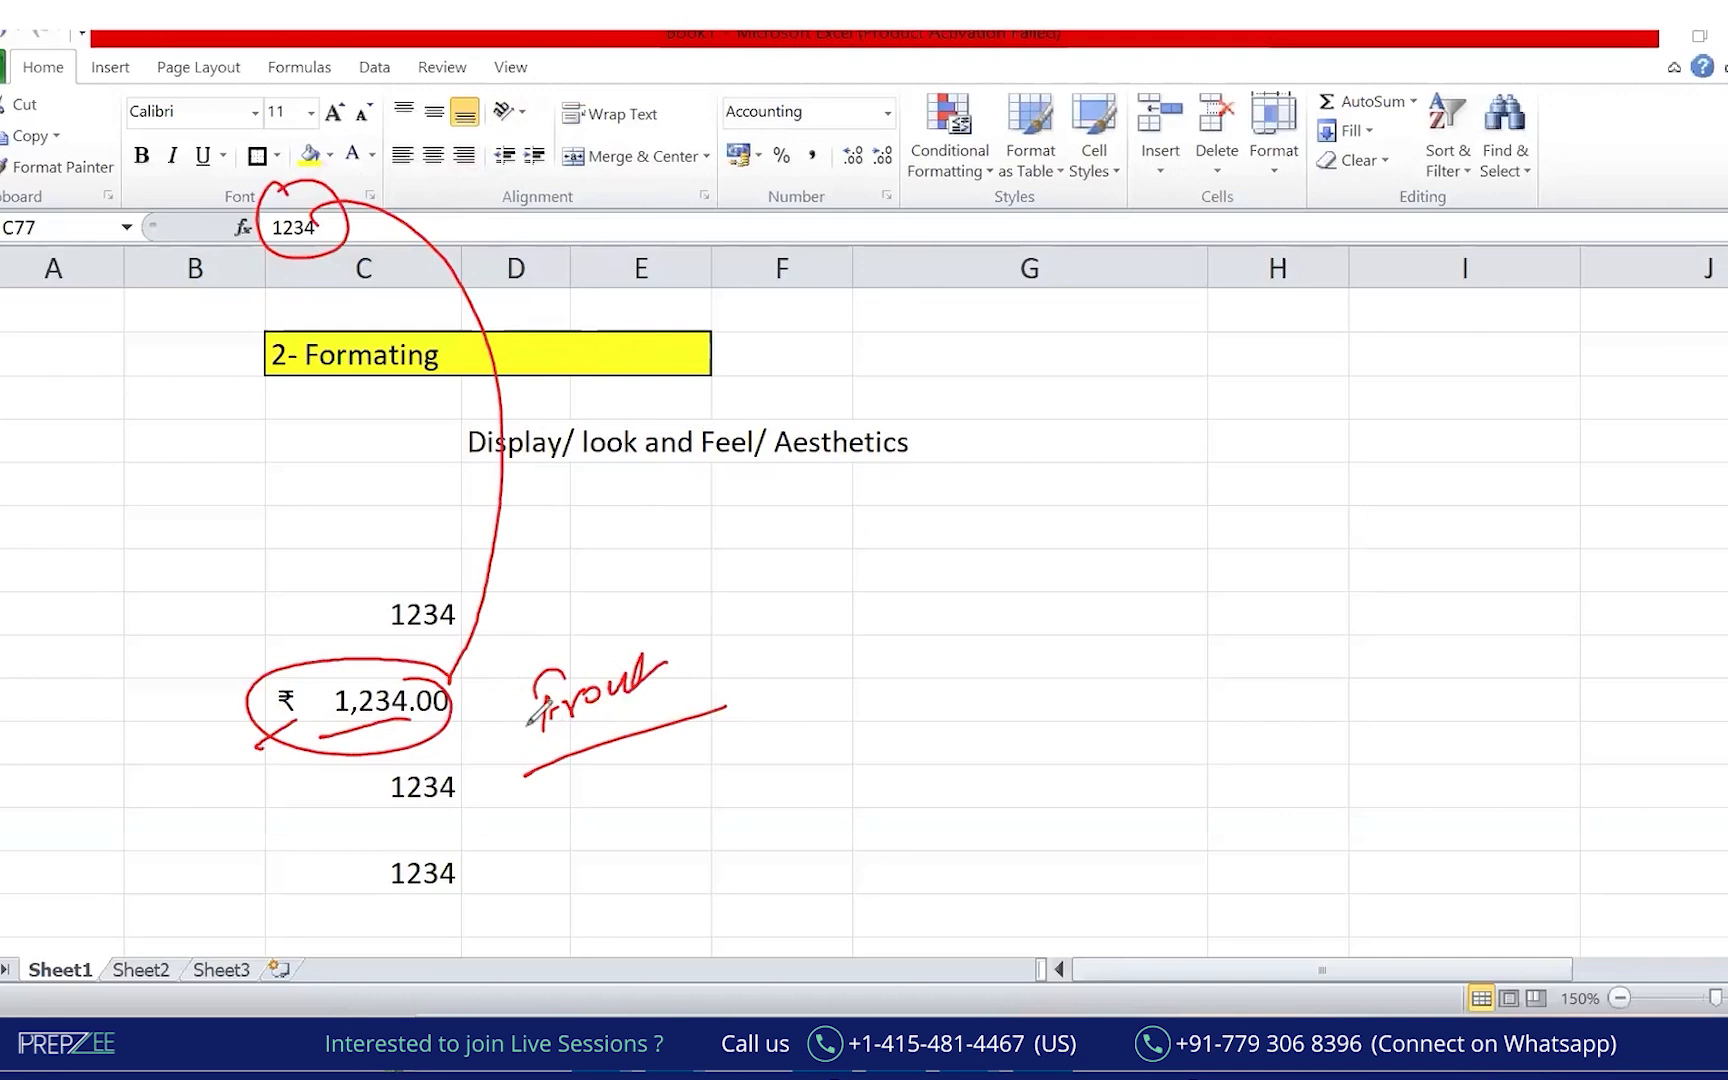
{"action": "mouse_move", "coordinate": [525, 390]}
{"action": "left_mouse_down"}
{"action": "mouse_move", "coordinate": [957, 482]}
{"action": "mouse_move", "coordinate": [579, 378]}
{"action": "mouse_move", "coordinate": [490, 488]}
{"action": "left_mouse_up"}
{"action": "left_click_drag", "start_coordinate": [737, 398], "coordinate": [617, 480]}
{"action": "left_click_drag", "start_coordinate": [866, 437], "coordinate": [795, 487]}
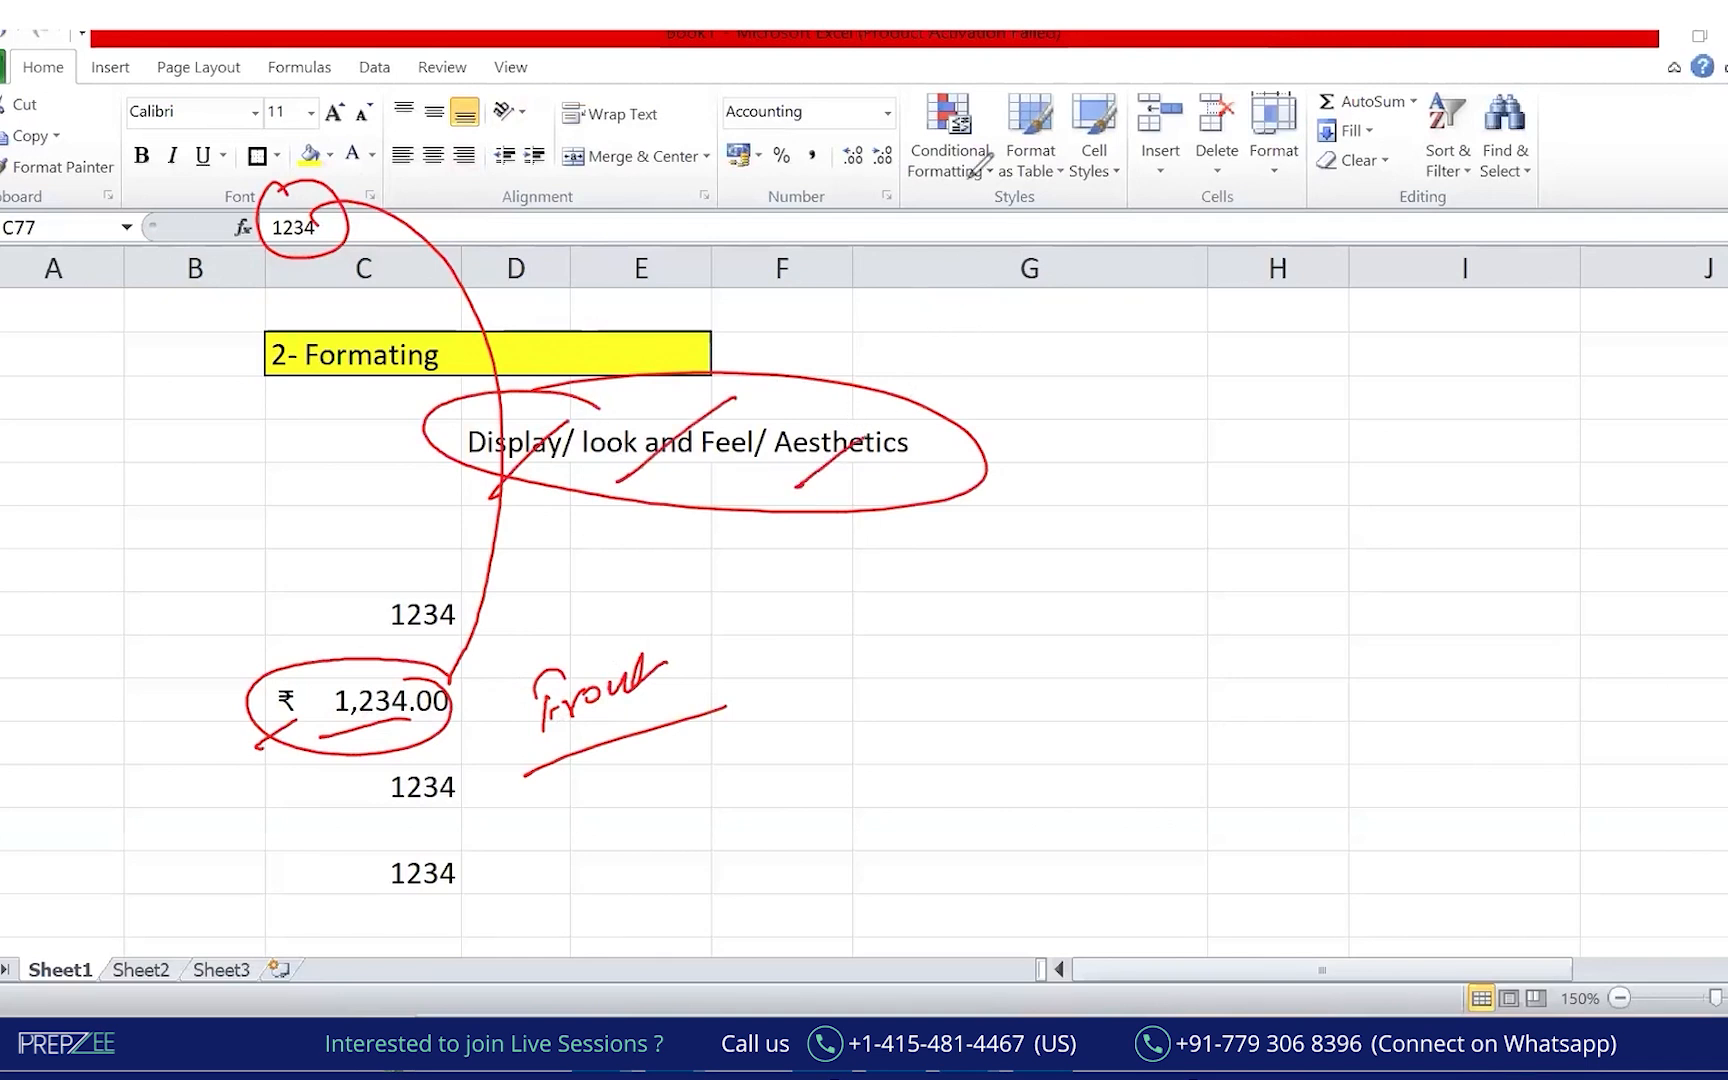
{"action": "key", "text": "Escape"}
{"action": "left_click", "coordinate": [594, 447]}
{"action": "left_click", "coordinate": [504, 450]}
{"action": "left_click_drag", "start_coordinate": [504, 445], "coordinate": [1150, 445]}
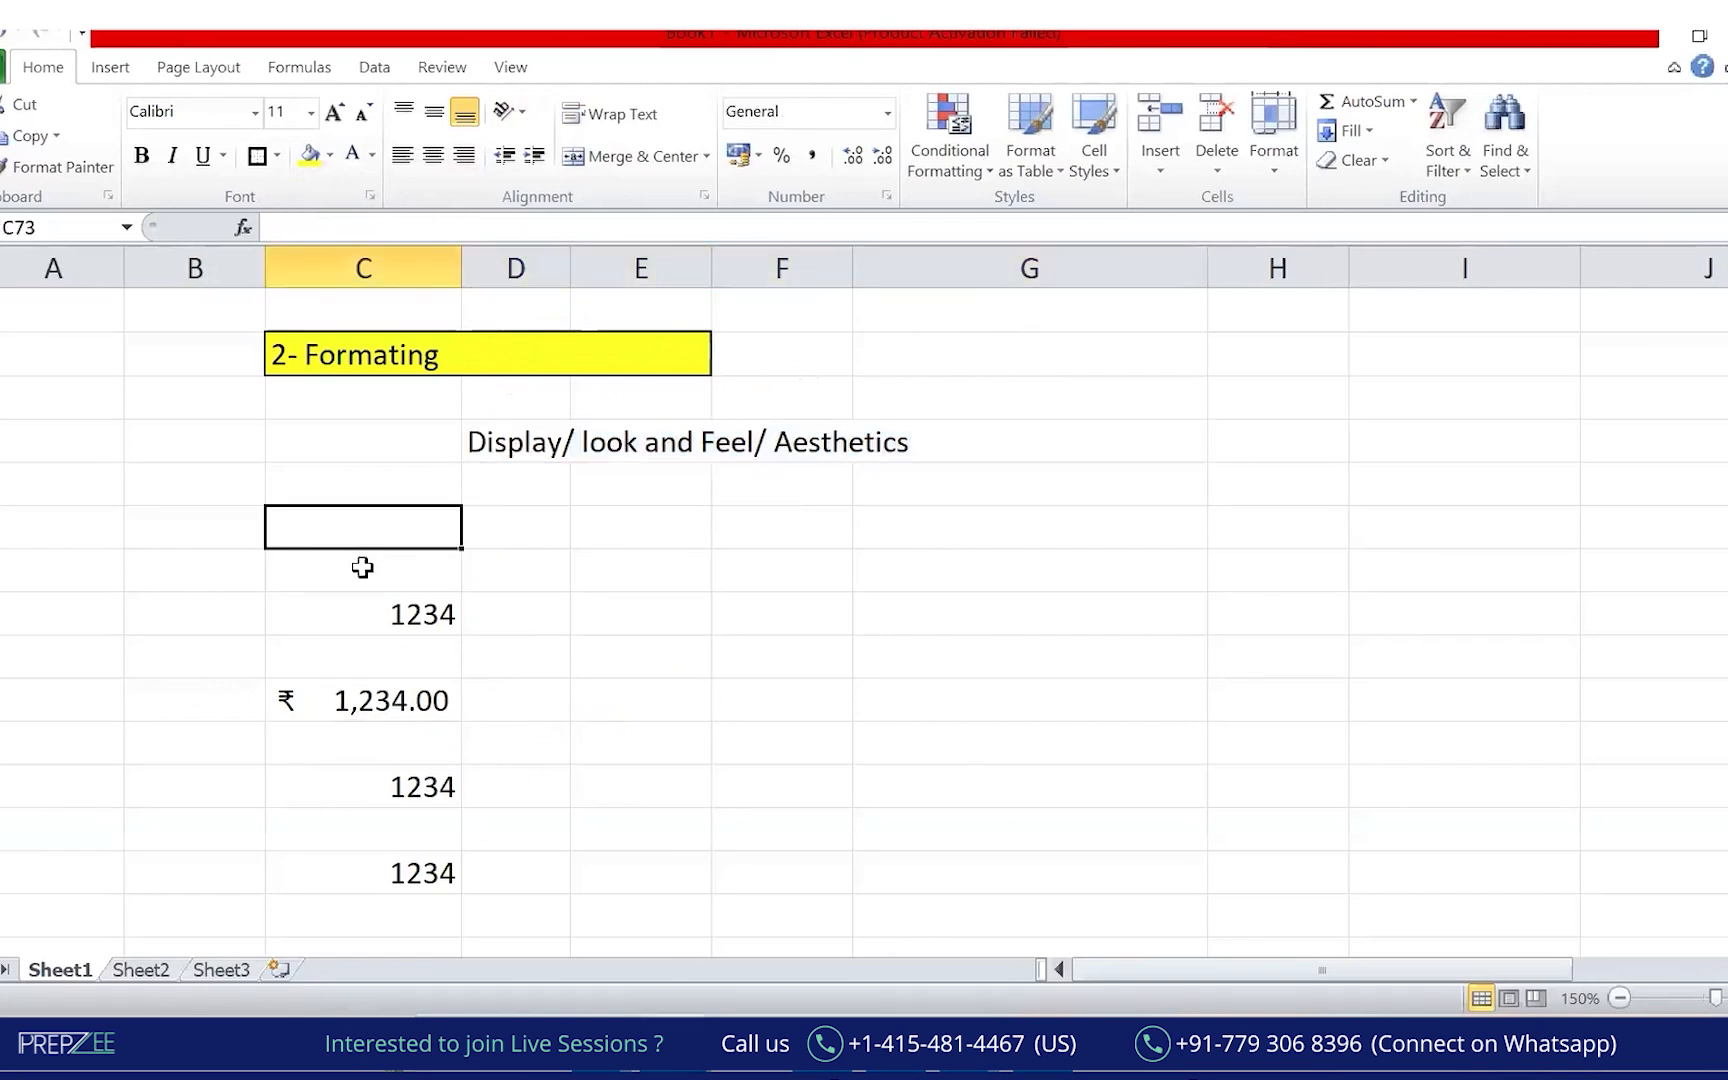
Enter 'General FOrmating' and 'Conditional FOrmating' in C73 and C74, and start 'Customatise' in C75.
{"action": "type", "text": "General "}
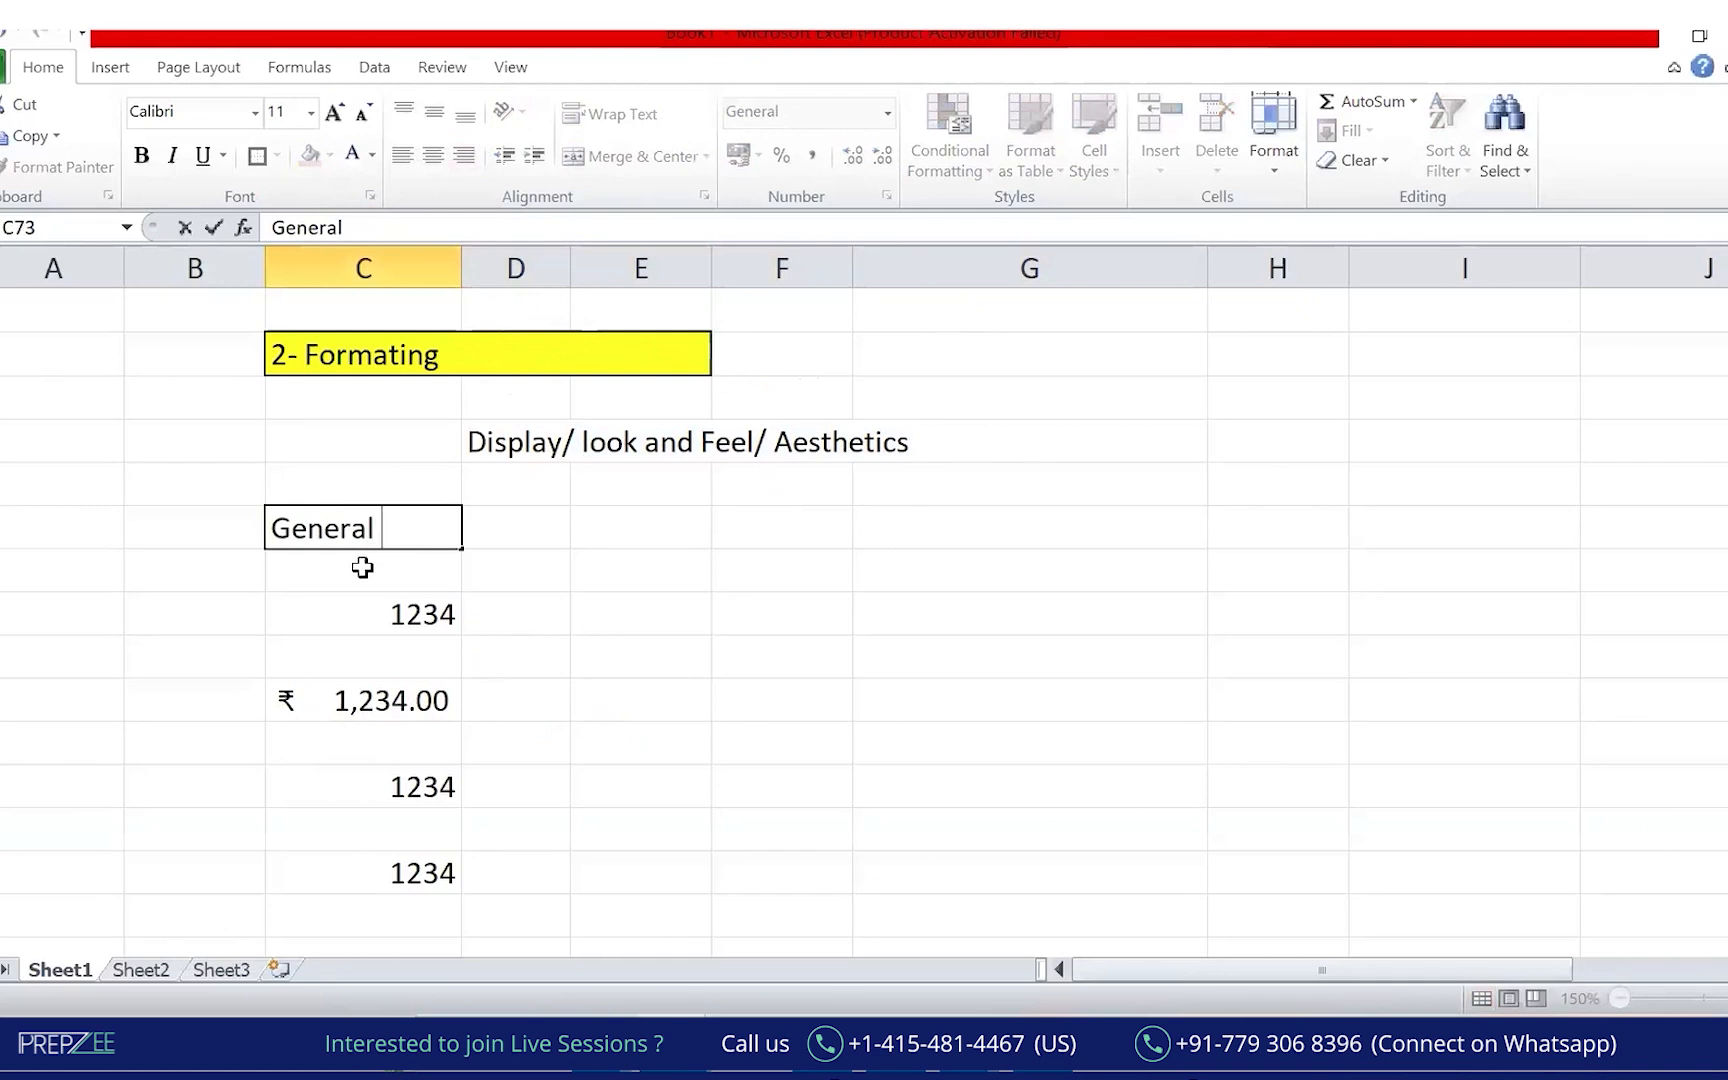
{"action": "type", "text": "FOrmating"}
{"action": "key", "text": "Return"}
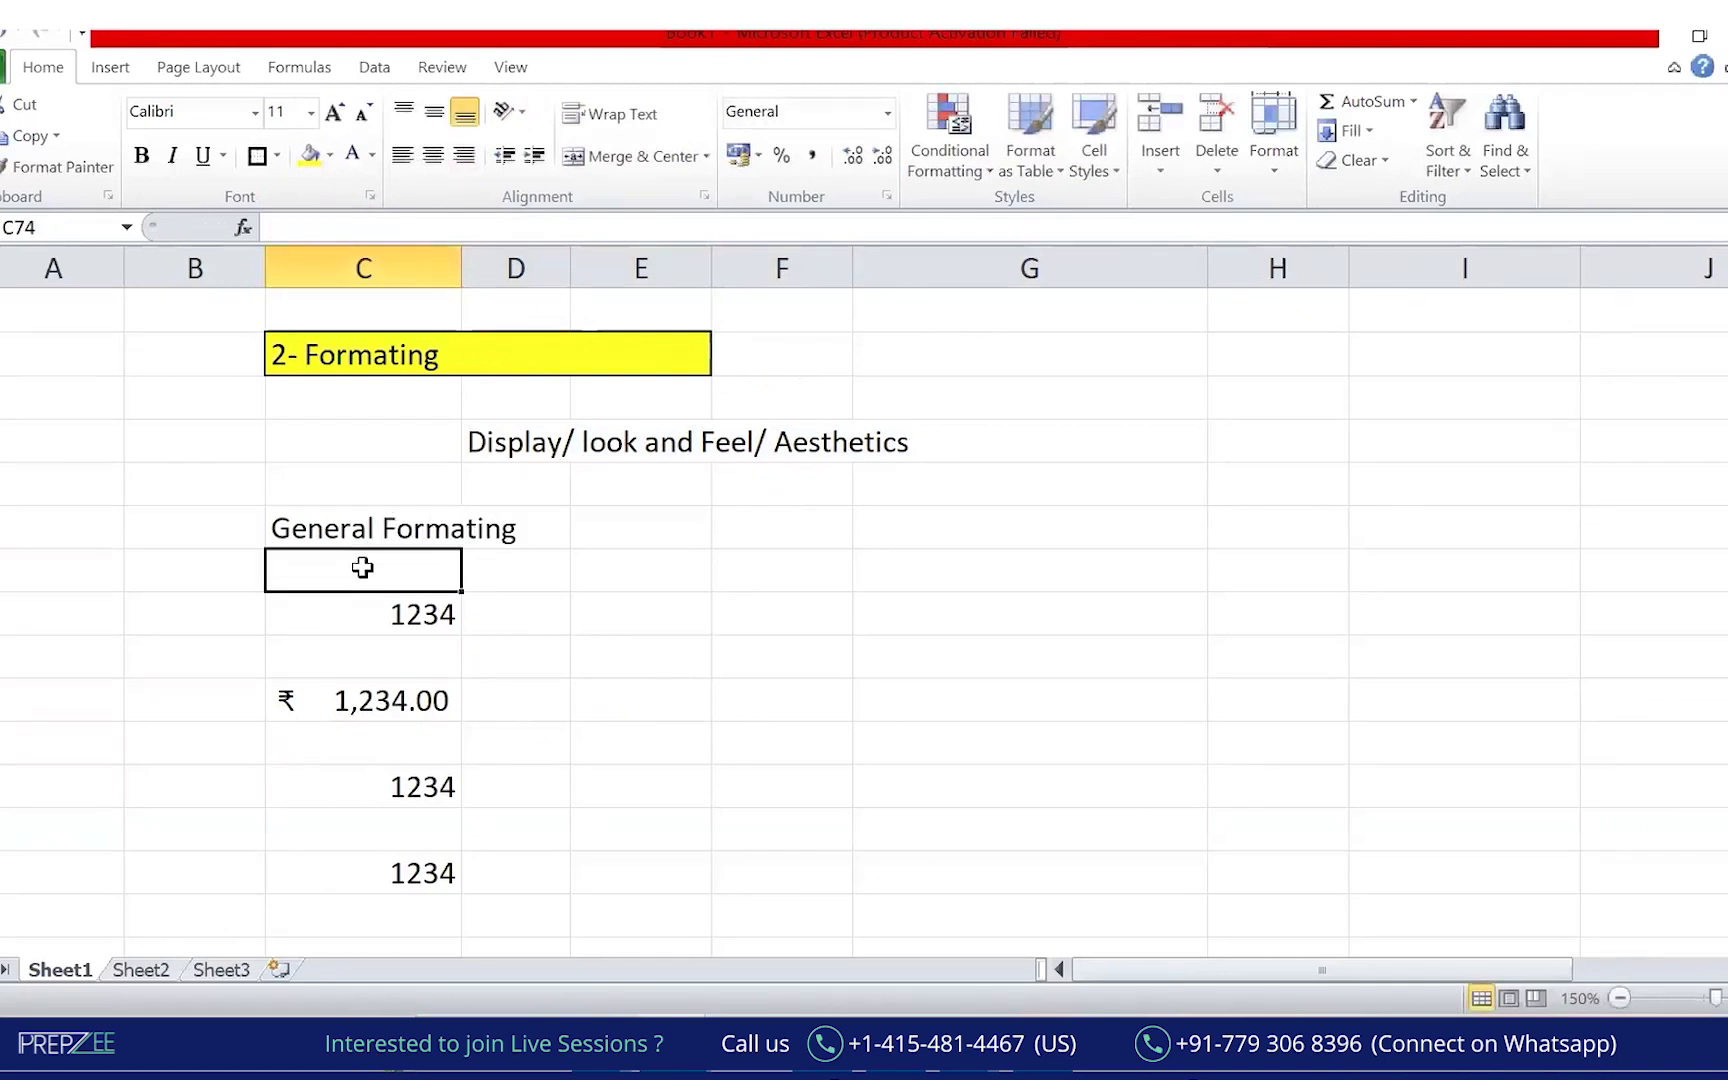
{"action": "type", "text": "Condit"}
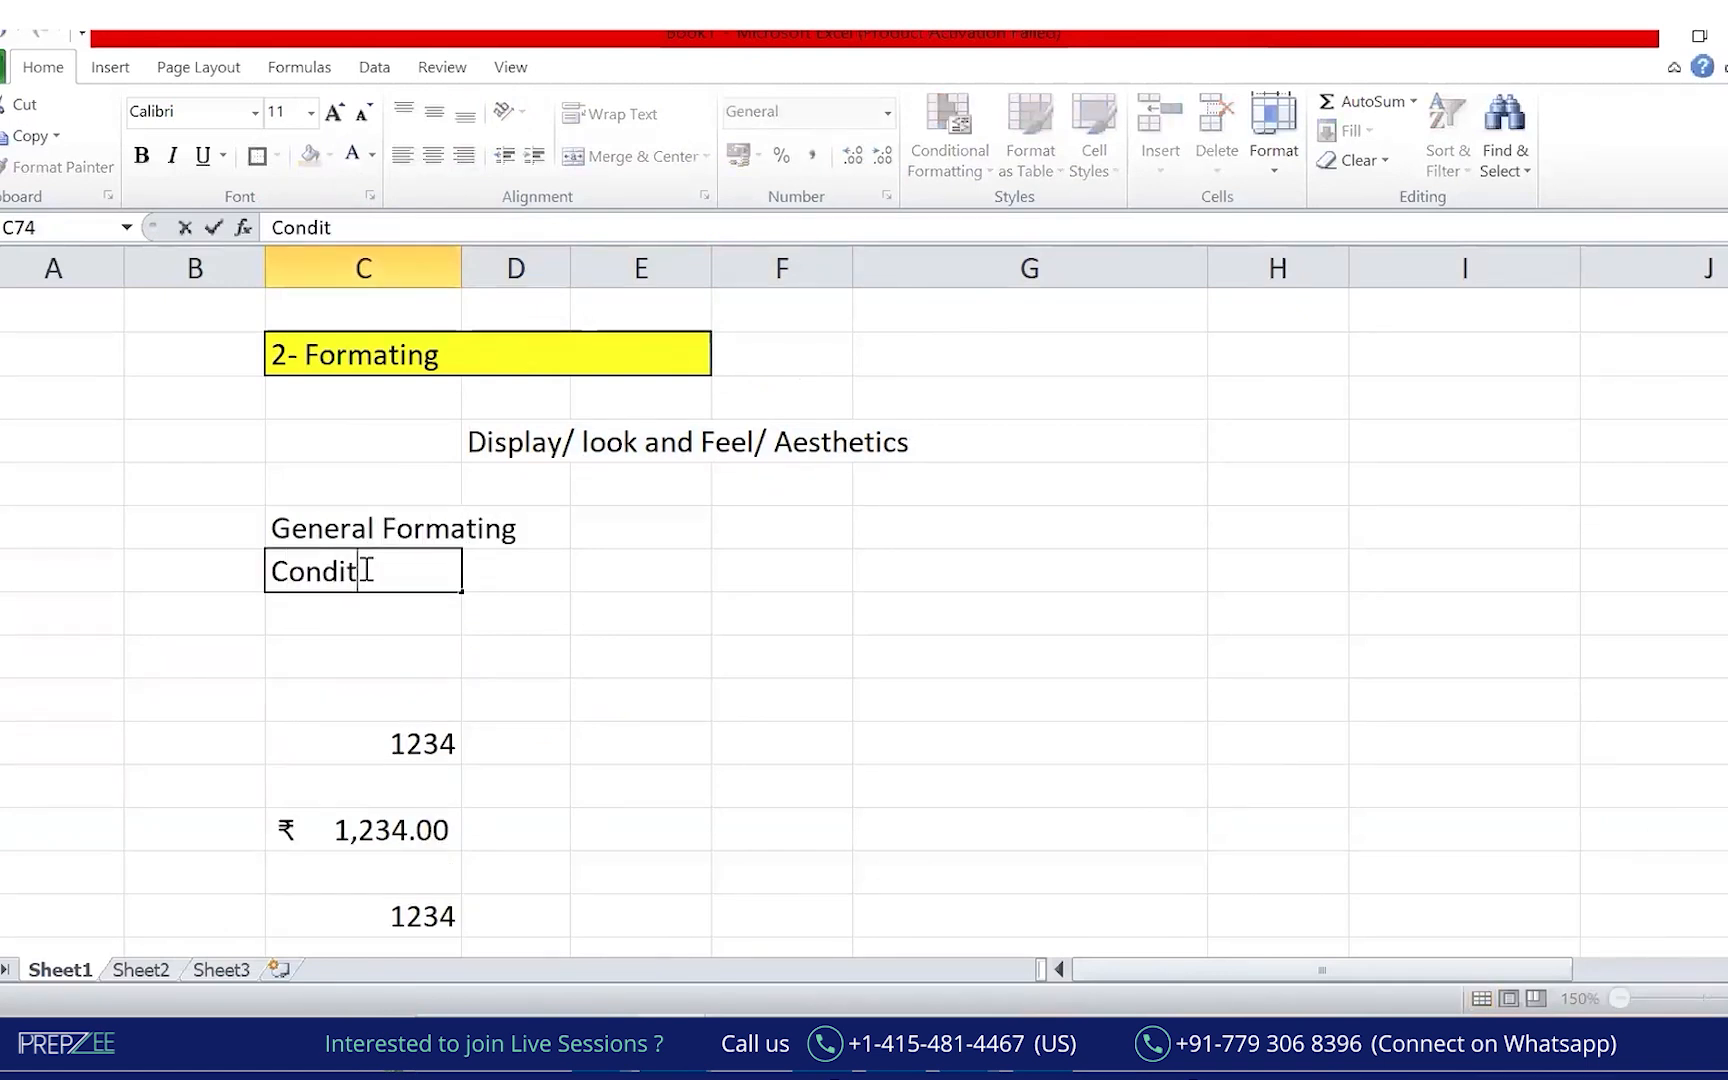
{"action": "type", "text": "ional FOrmating"}
{"action": "key", "text": "Return"}
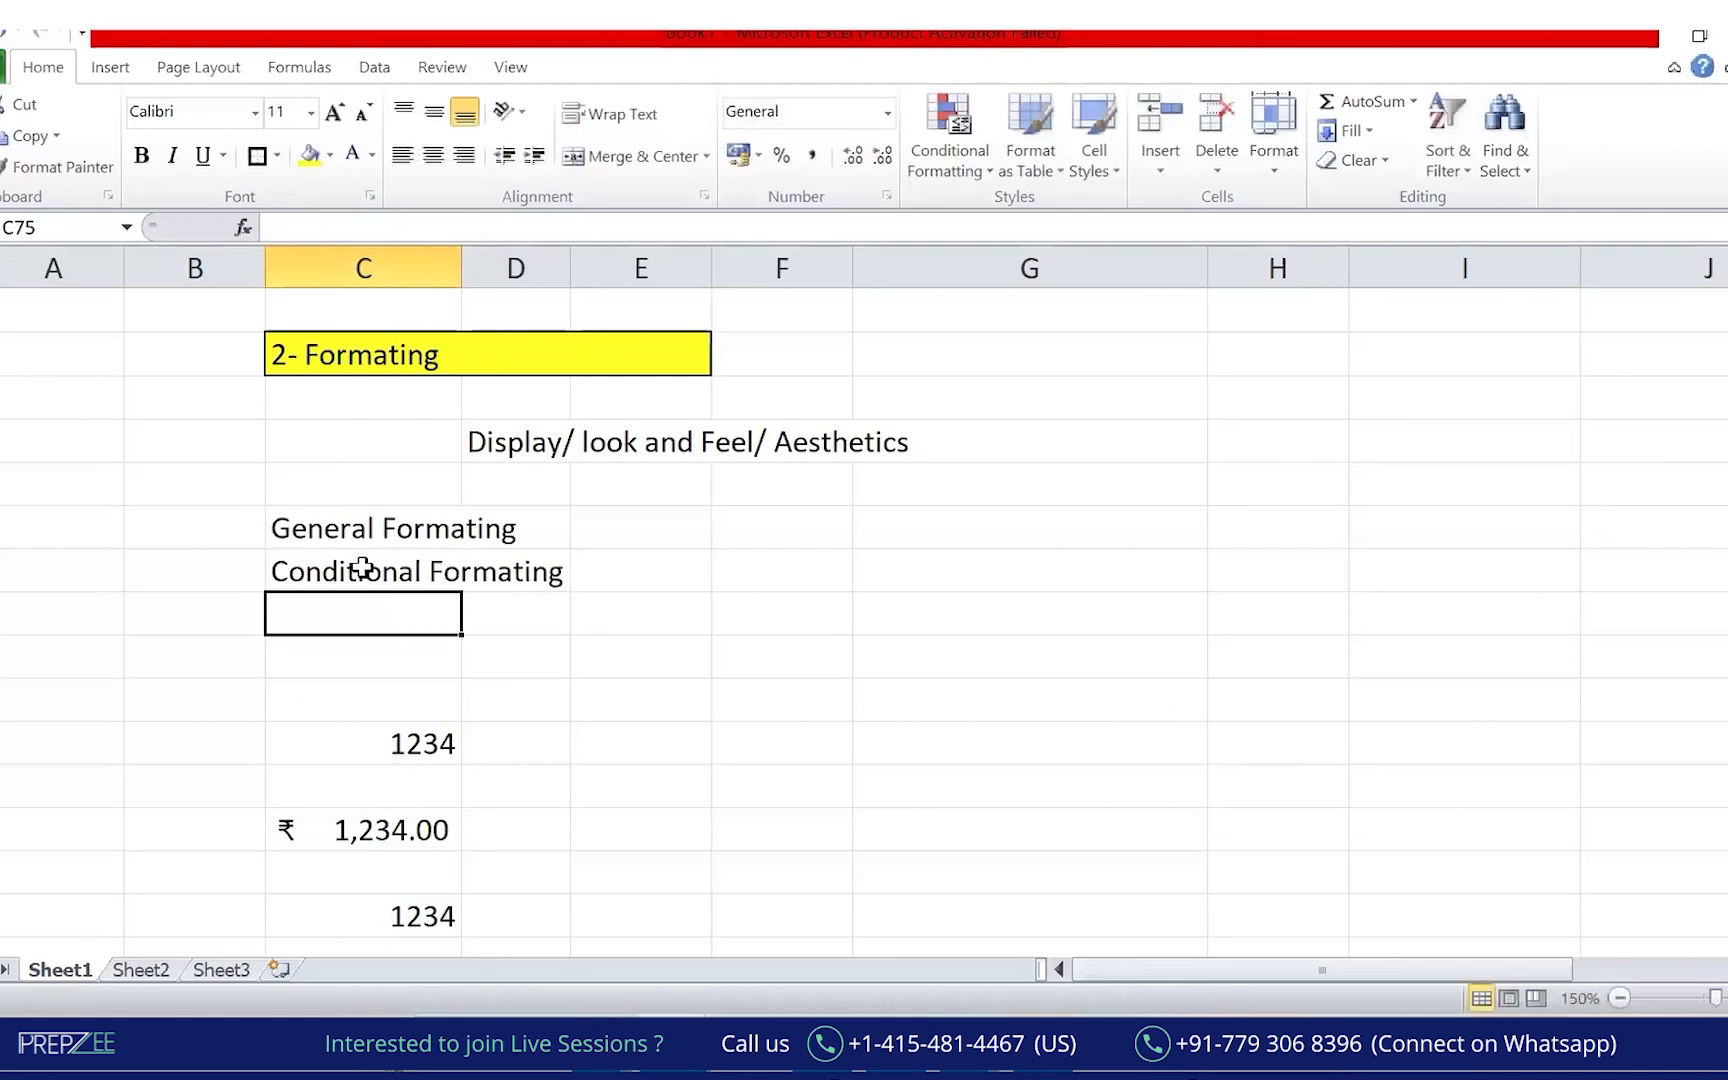
{"action": "type", "text": "Customatised Formating"}
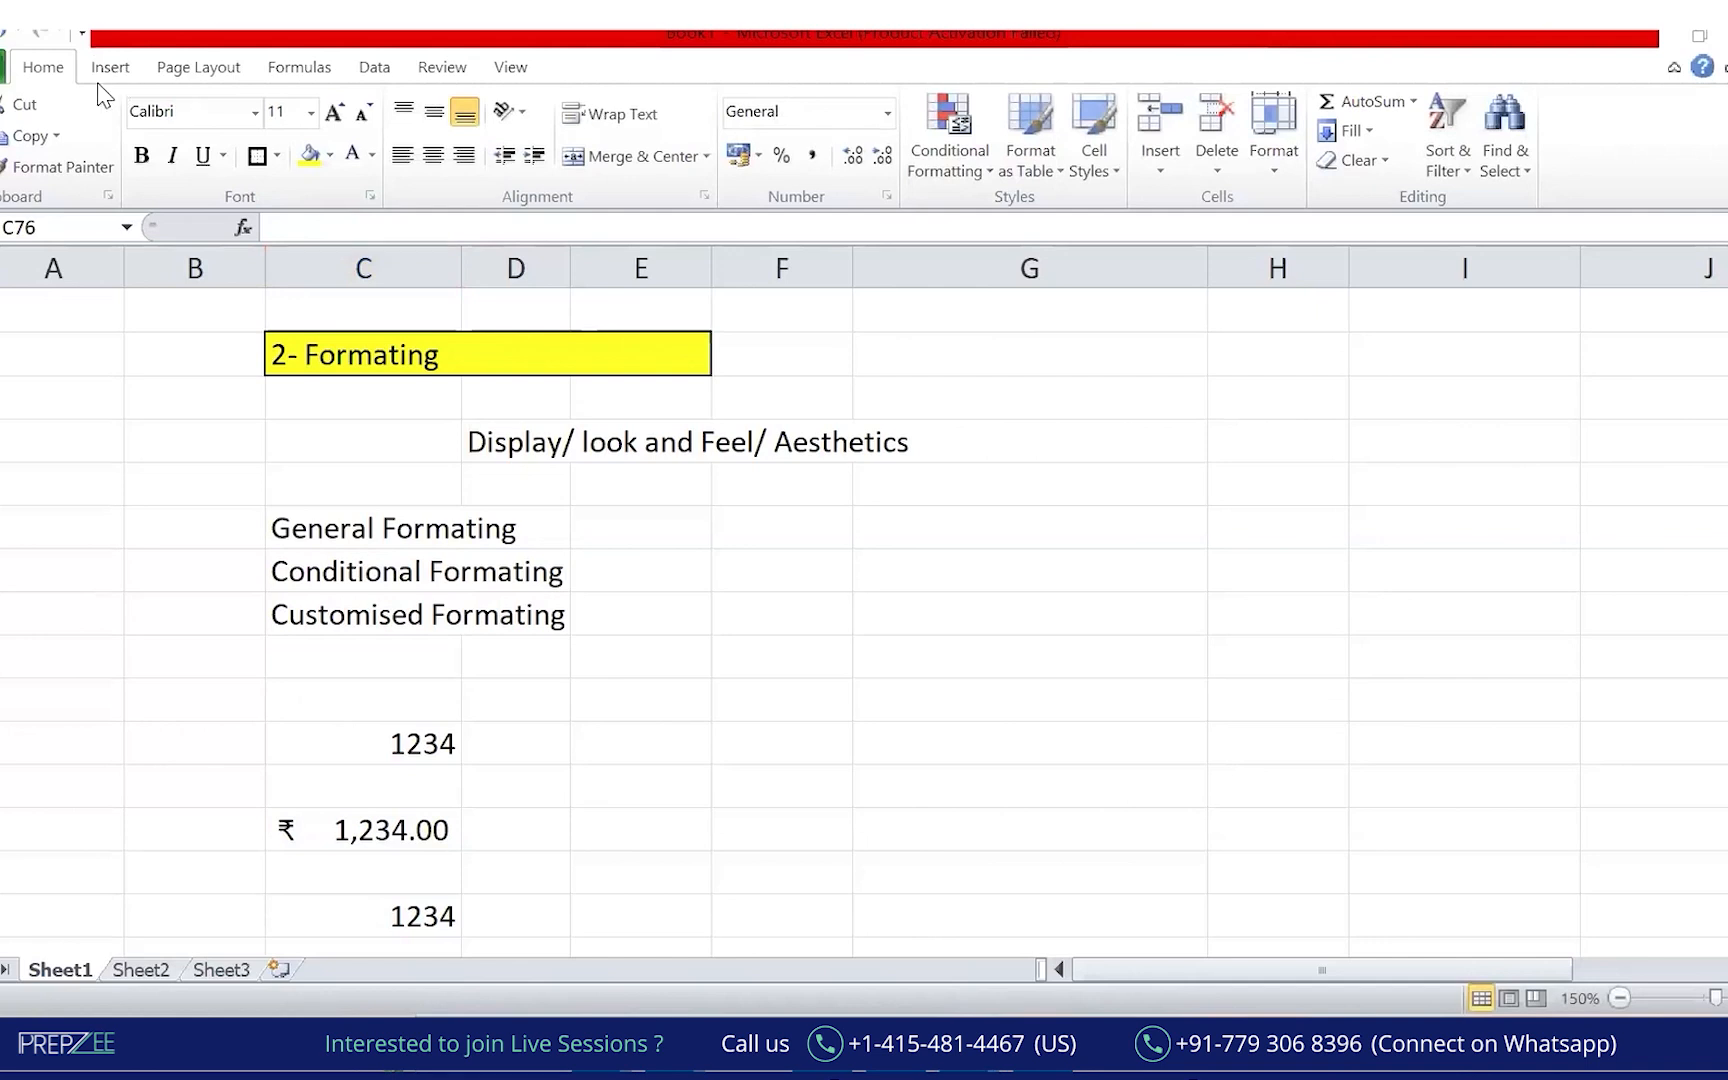
Annotate the screen linking the basic formatting options to General Formating as 'related to cosmetics'.
{"action": "mouse_move", "coordinate": [98, 90]}
{"action": "left_mouse_down"}
{"action": "mouse_move", "coordinate": [687, 224]}
{"action": "mouse_move", "coordinate": [909, 210]}
{"action": "left_mouse_up"}
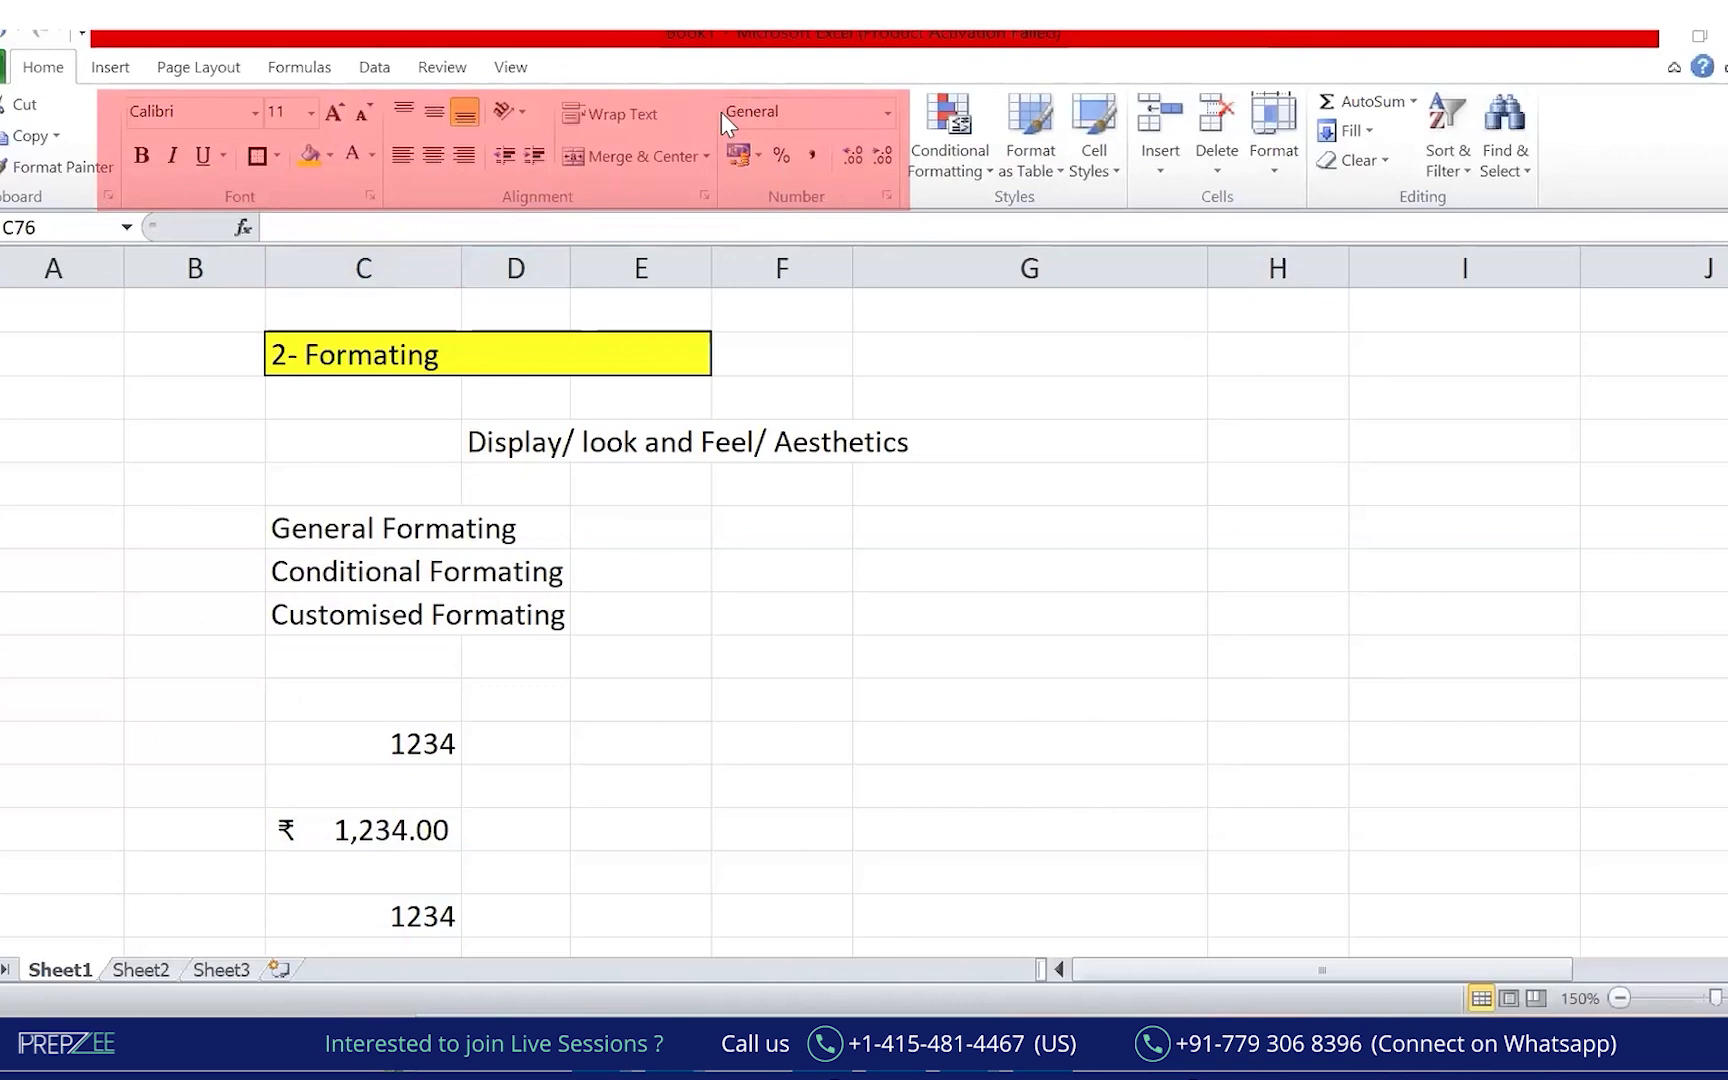
{"action": "mouse_move", "coordinate": [148, 84]}
{"action": "left_mouse_down"}
{"action": "mouse_move", "coordinate": [545, 260]}
{"action": "mouse_move", "coordinate": [801, 117]}
{"action": "mouse_move", "coordinate": [223, 106]}
{"action": "mouse_move", "coordinate": [286, 147]}
{"action": "left_mouse_up"}
{"action": "mouse_move", "coordinate": [93, 368]}
{"action": "left_mouse_down"}
{"action": "mouse_move", "coordinate": [425, 538]}
{"action": "mouse_move", "coordinate": [320, 488]}
{"action": "mouse_move", "coordinate": [550, 528]}
{"action": "left_mouse_up"}
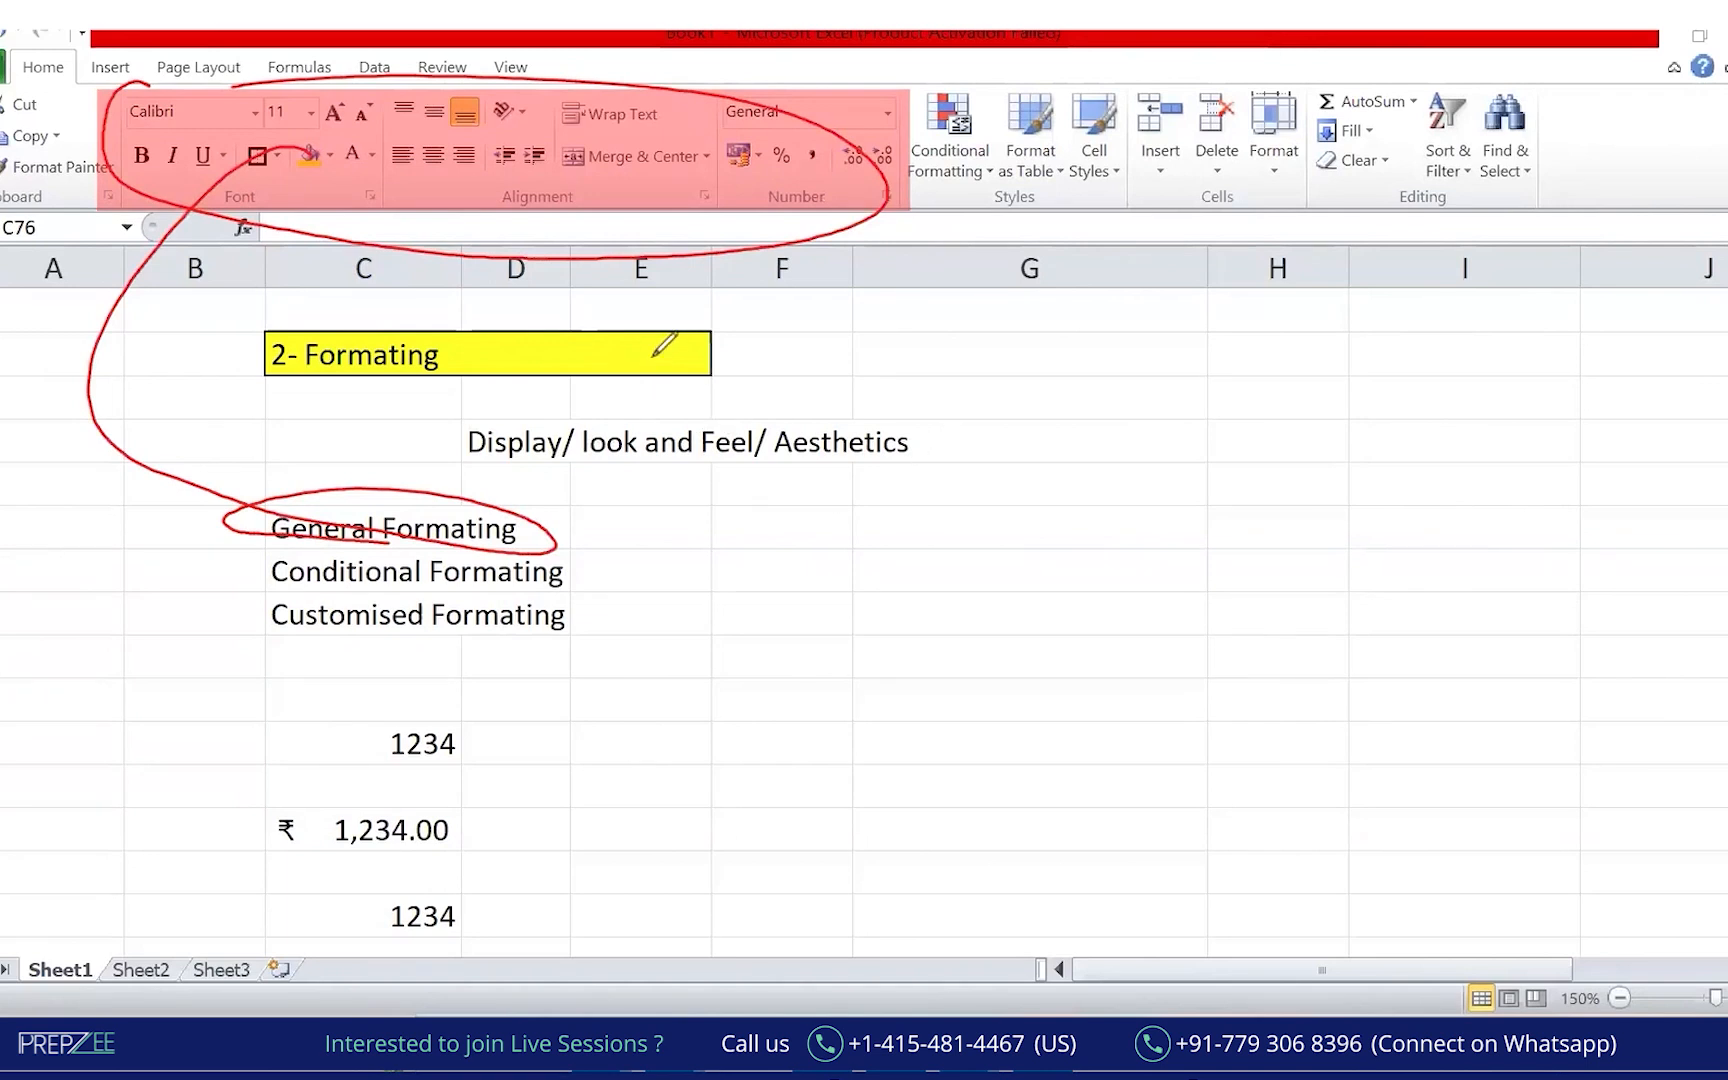
{"action": "left_click_drag", "start_coordinate": [600, 522], "coordinate": [672, 522]}
{"action": "mouse_move", "coordinate": [656, 513]}
{"action": "left_mouse_down"}
{"action": "mouse_move", "coordinate": [658, 535]}
{"action": "mouse_move", "coordinate": [744, 525]}
{"action": "mouse_move", "coordinate": [851, 490]}
{"action": "mouse_move", "coordinate": [926, 532]}
{"action": "mouse_move", "coordinate": [962, 512]}
{"action": "mouse_move", "coordinate": [1215, 505]}
{"action": "left_mouse_up"}
{"action": "left_click_drag", "start_coordinate": [1008, 547], "coordinate": [1290, 547]}
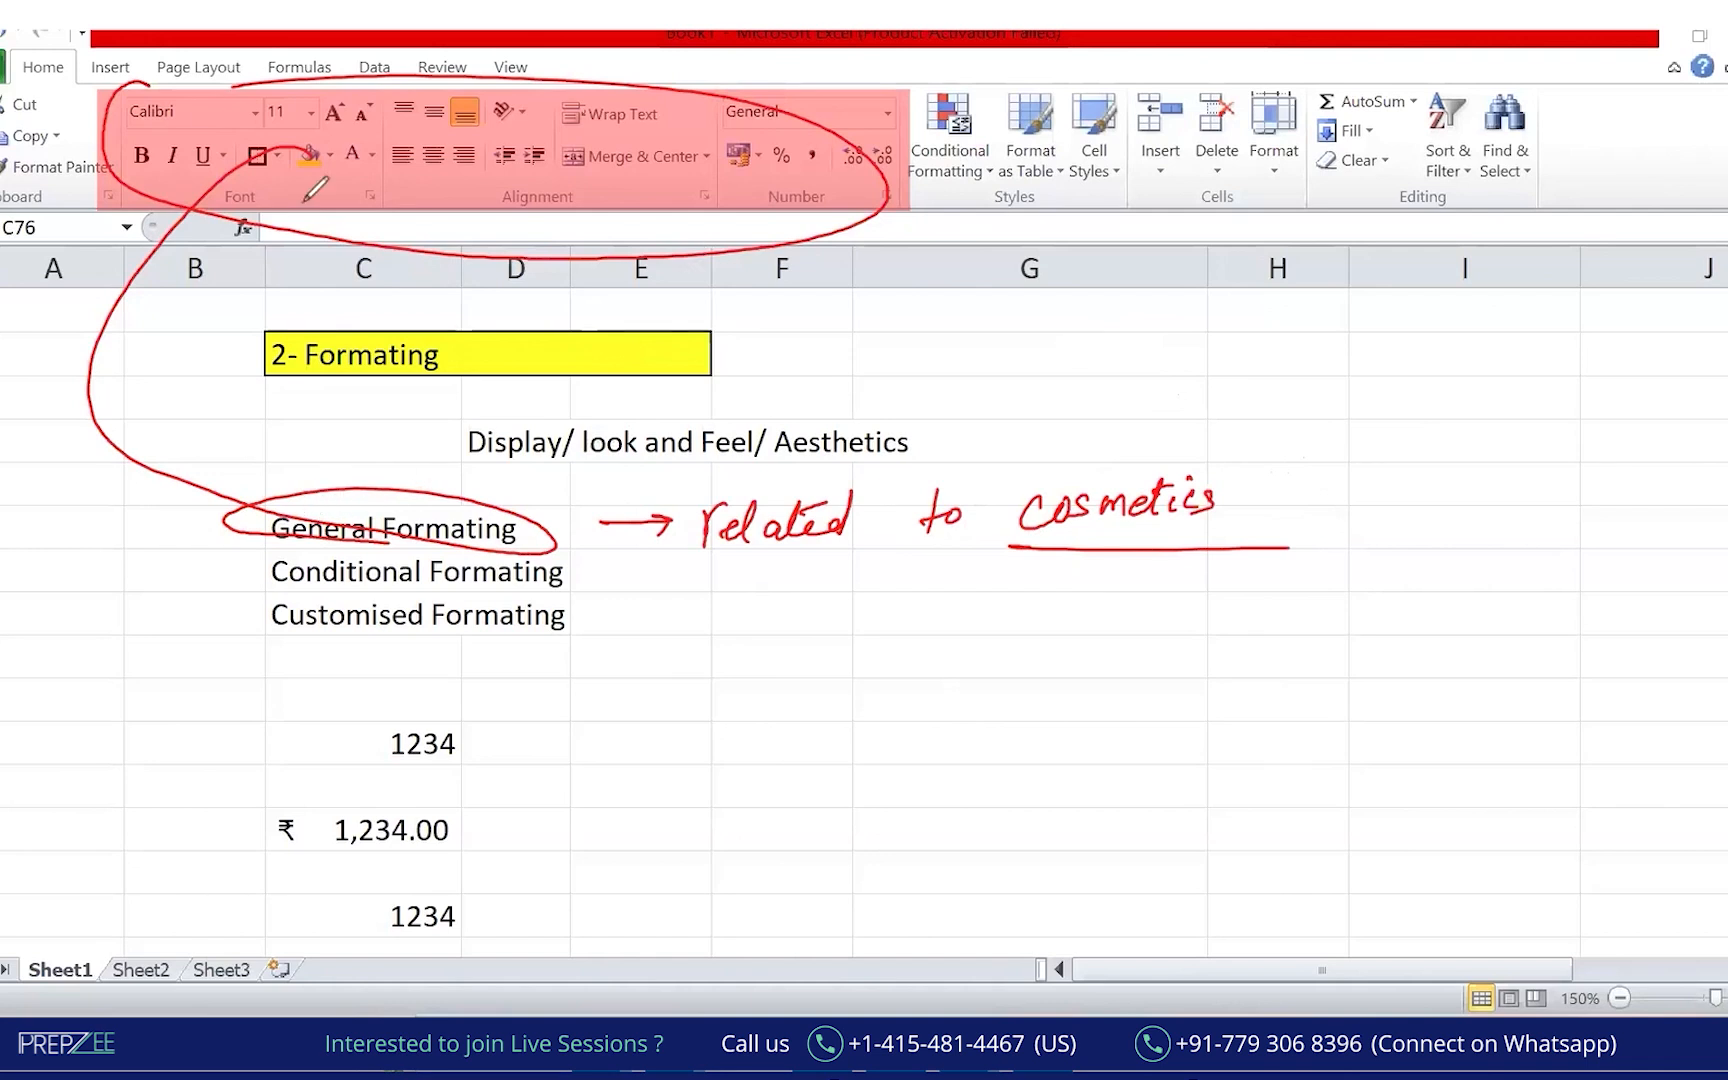
Annotate the basic formatting options and fill colour as belonging to General Formating, applying no fill.
{"action": "mouse_move", "coordinate": [150, 100]}
{"action": "left_mouse_down"}
{"action": "mouse_move", "coordinate": [125, 70]}
{"action": "mouse_move", "coordinate": [280, 215]}
{"action": "mouse_move", "coordinate": [580, 252]}
{"action": "mouse_move", "coordinate": [640, 143]}
{"action": "left_mouse_up"}
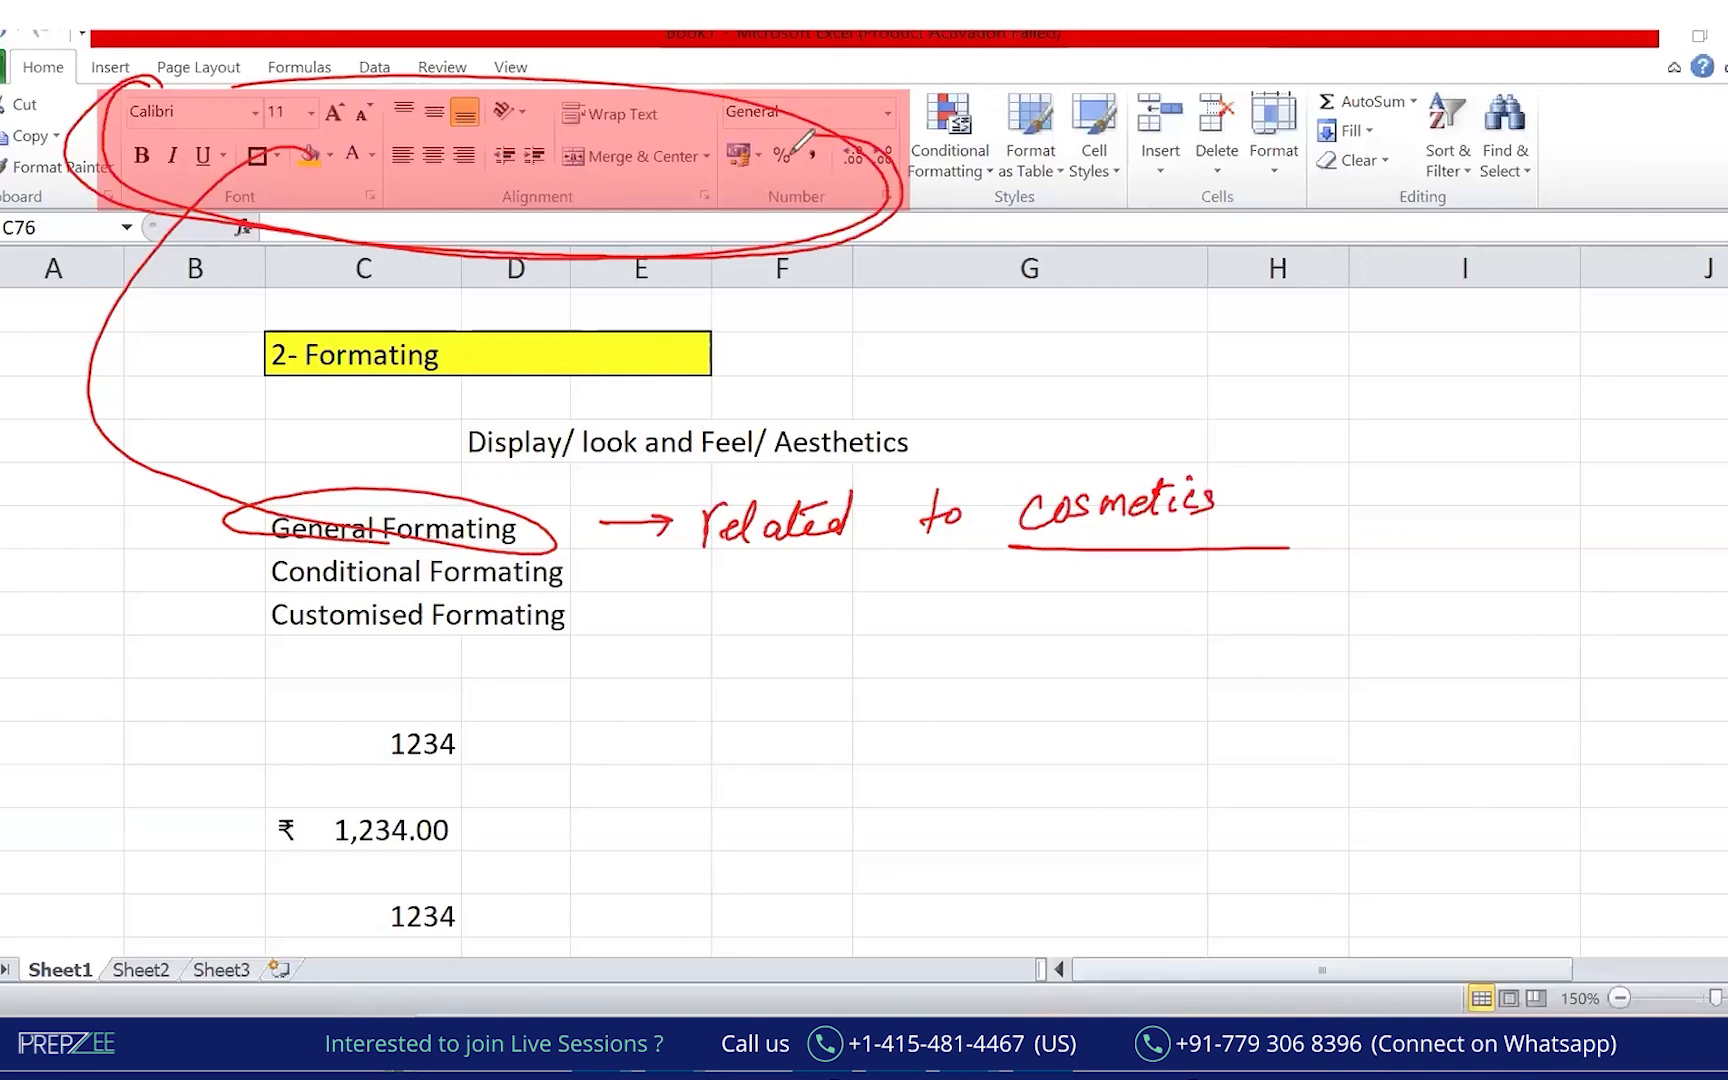
{"action": "key", "text": "e"}
{"action": "mouse_move", "coordinate": [289, 138]}
{"action": "left_mouse_down"}
{"action": "mouse_move", "coordinate": [306, 128]}
{"action": "mouse_move", "coordinate": [110, 400]}
{"action": "mouse_move", "coordinate": [274, 481]}
{"action": "left_mouse_up"}
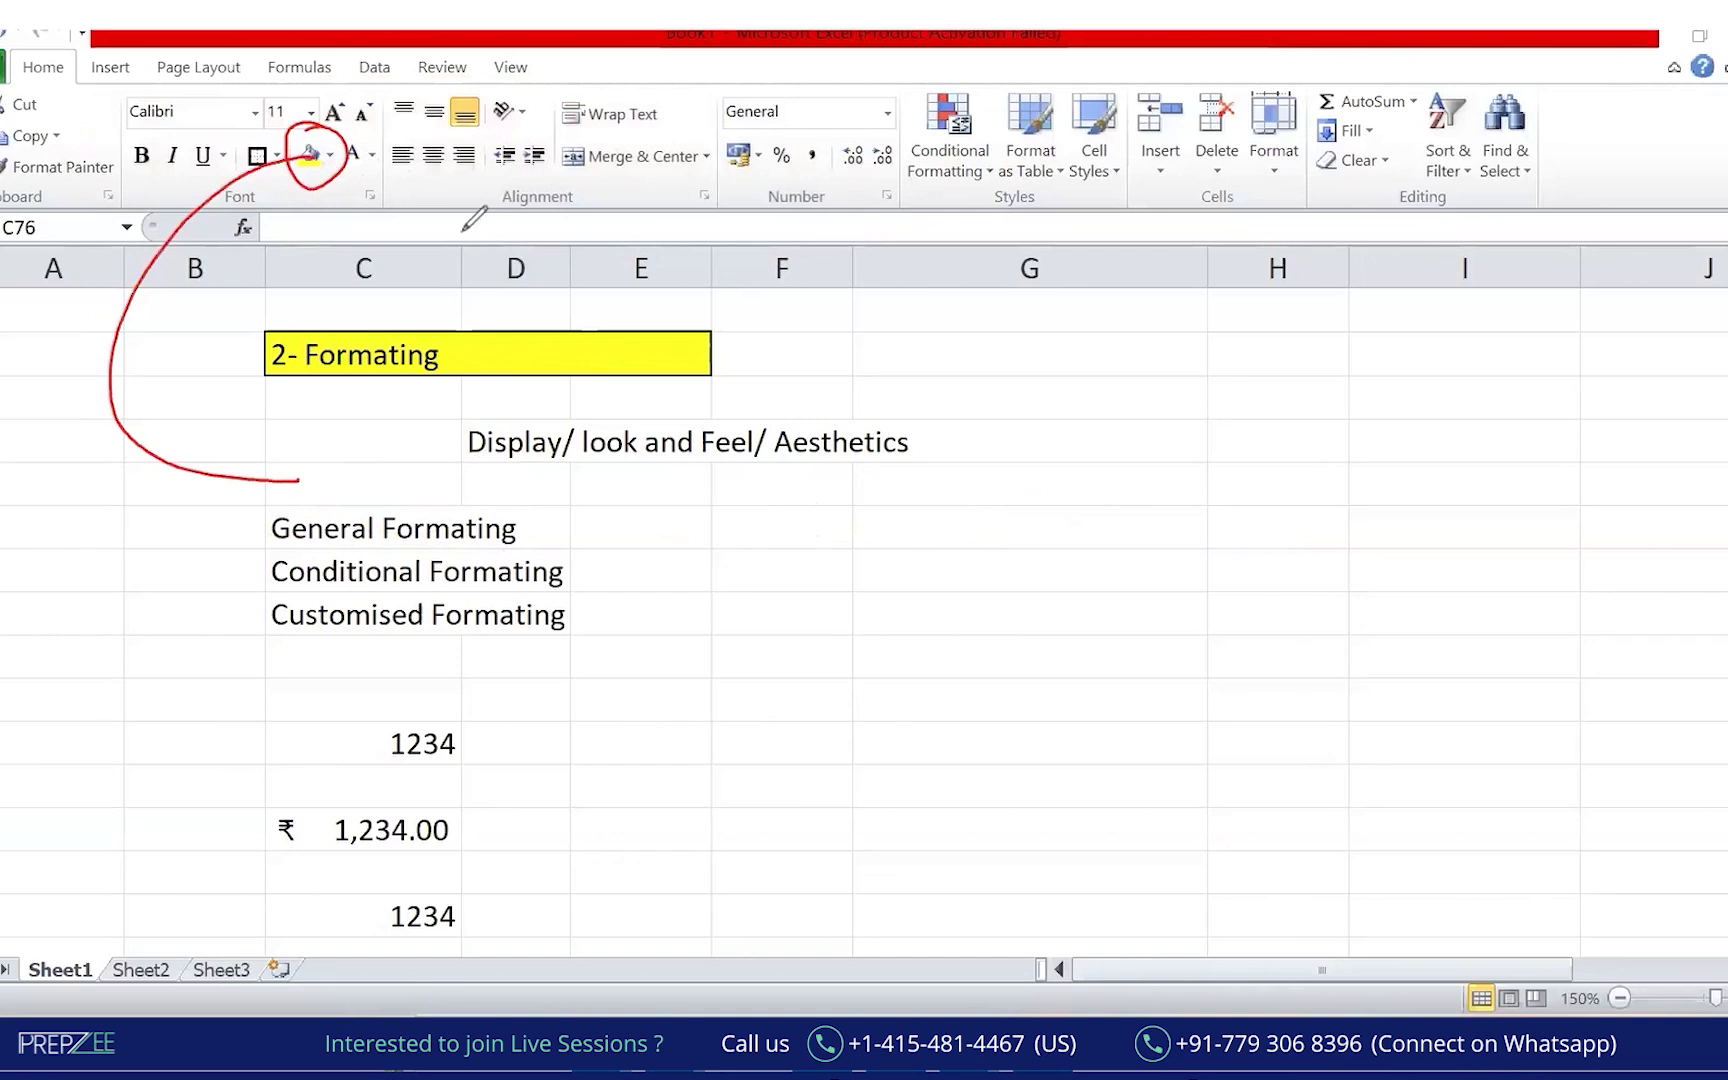
{"action": "left_click", "coordinate": [285, 522]}
{"action": "left_click", "coordinate": [330, 155]}
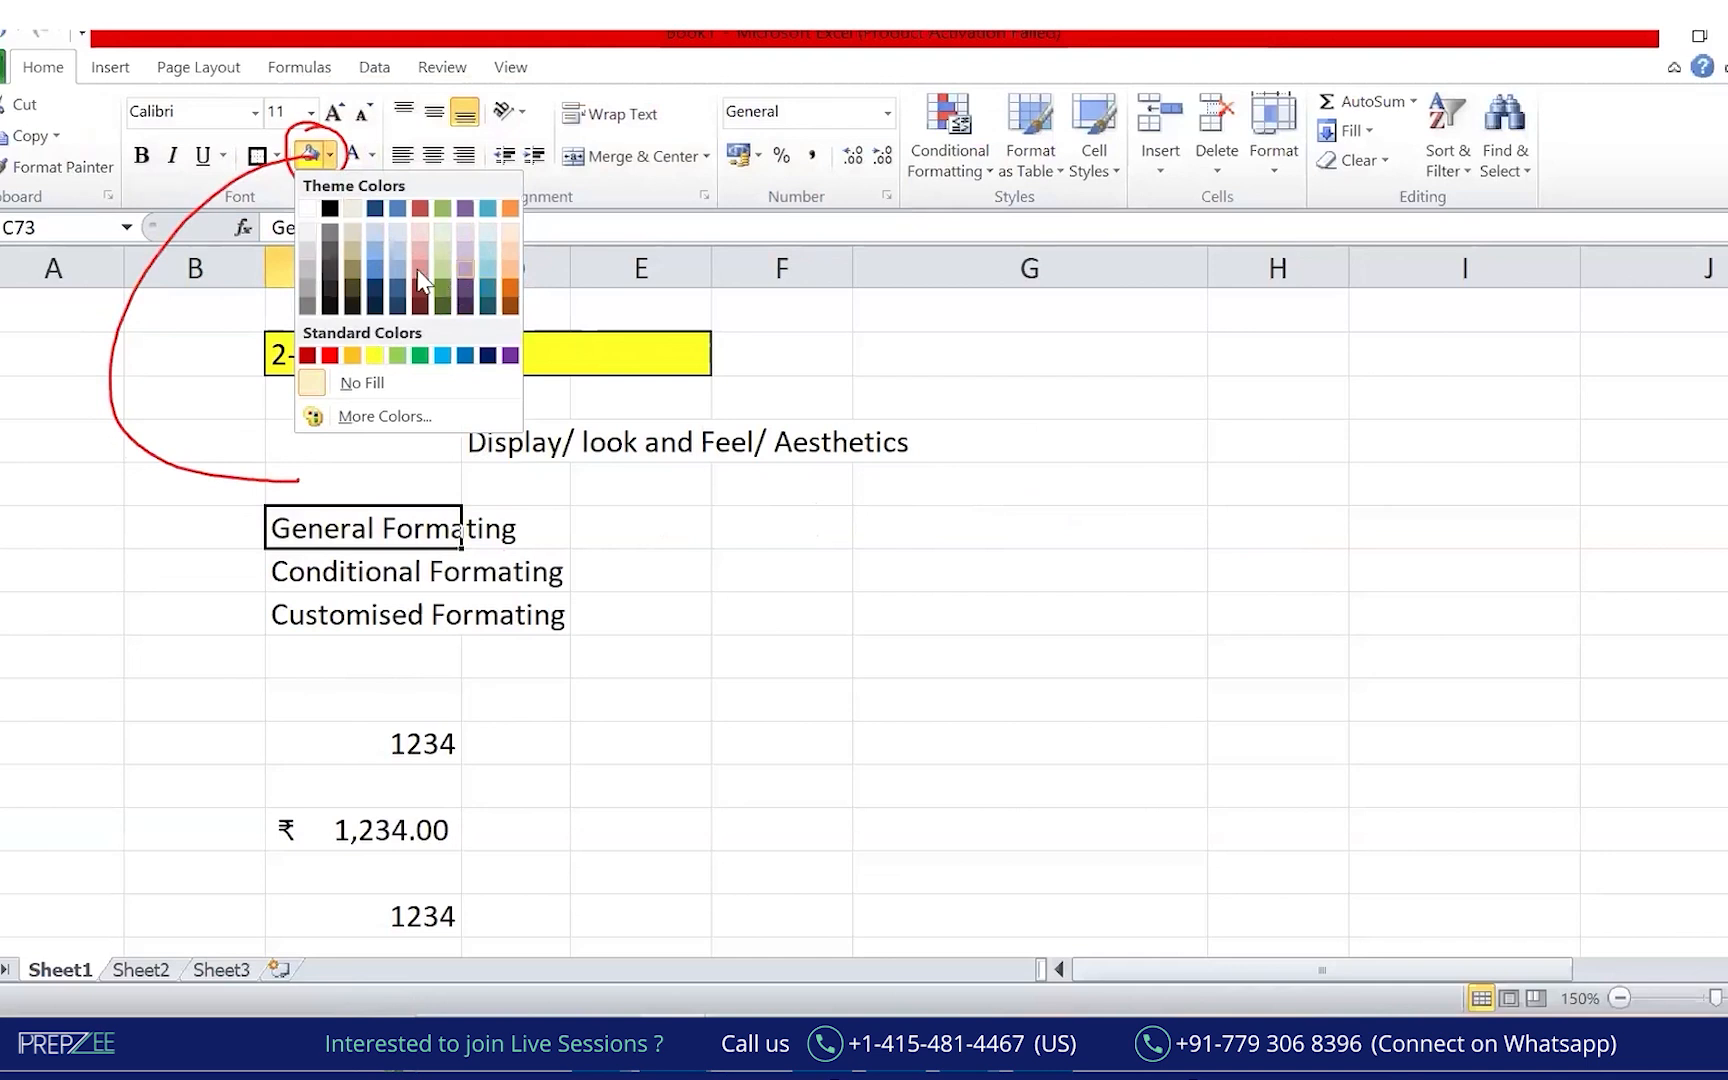
{"action": "left_click", "coordinate": [702, 650]}
Circle General Formating in red ink, clear the marks, and show the open Excel window previews.
{"action": "left_click_drag", "start_coordinate": [703, 686], "coordinate": [706, 668]}
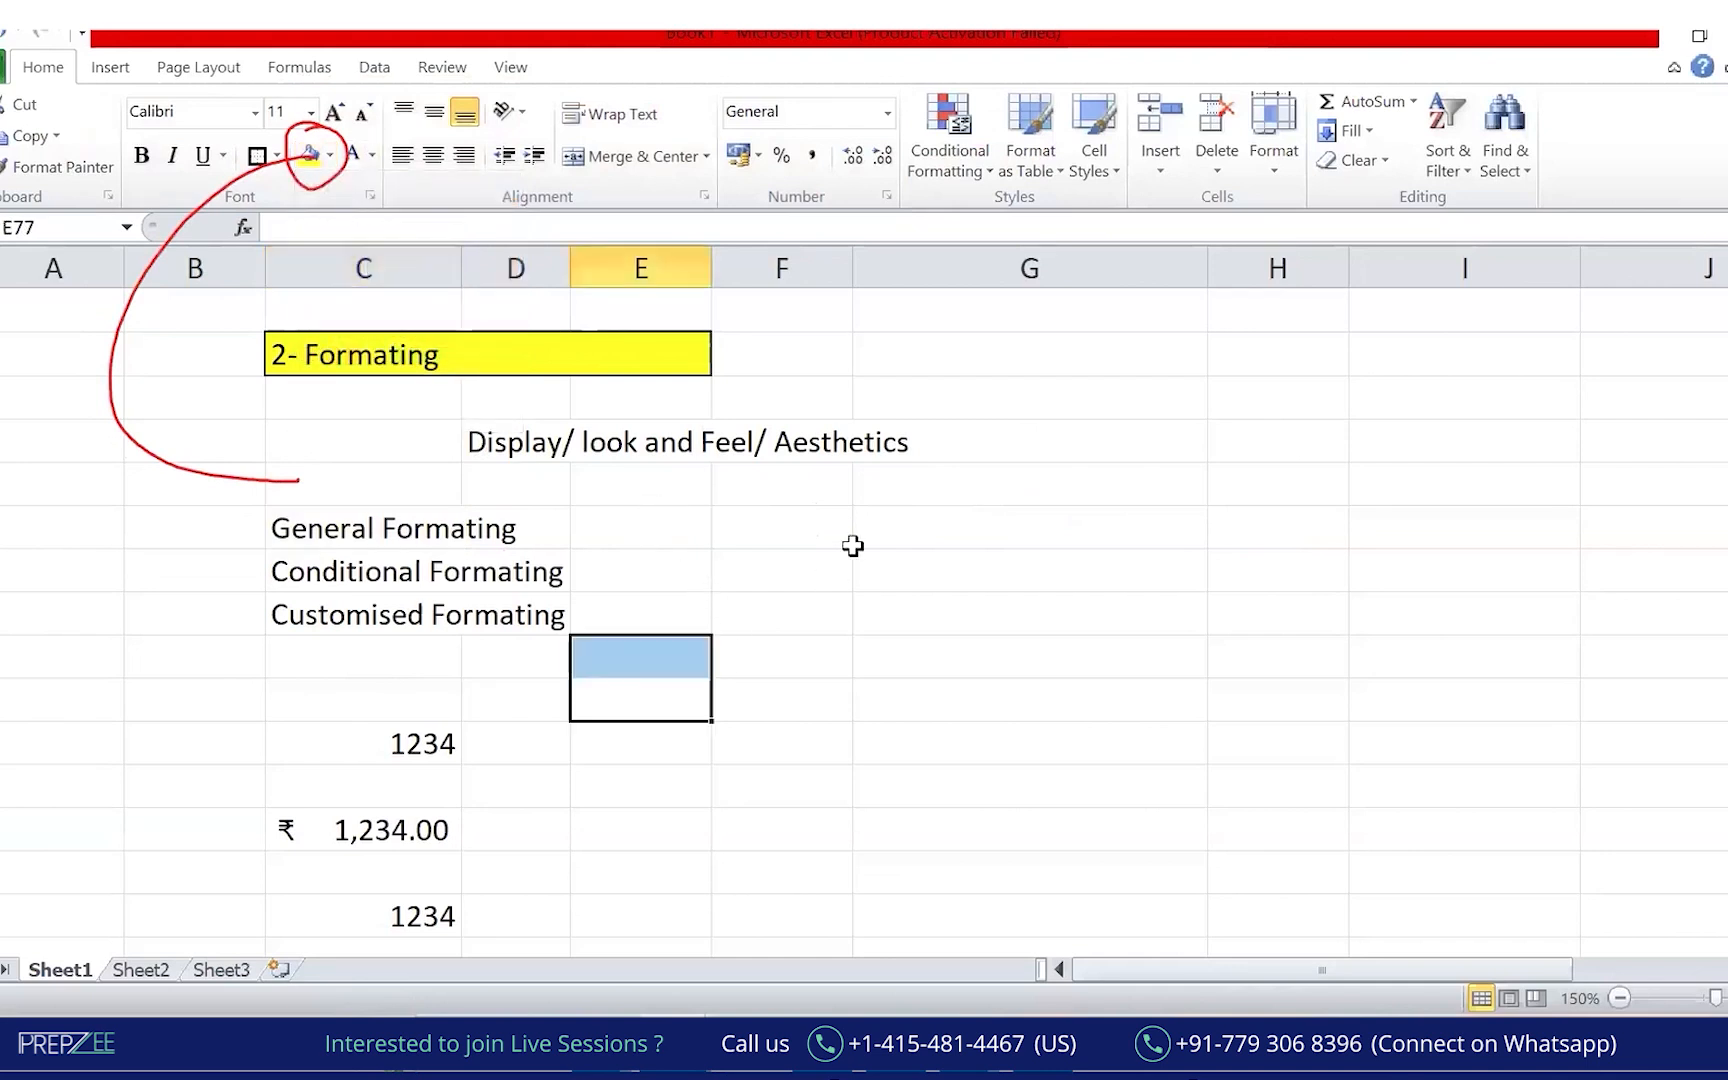
{"action": "left_click", "coordinate": [819, 99]}
{"action": "mouse_move", "coordinate": [296, 492]}
{"action": "left_mouse_down"}
{"action": "mouse_move", "coordinate": [300, 556]}
{"action": "mouse_move", "coordinate": [520, 500]}
{"action": "mouse_move", "coordinate": [623, 521]}
{"action": "left_mouse_up"}
{"action": "left_click_drag", "start_coordinate": [531, 546], "coordinate": [665, 530]}
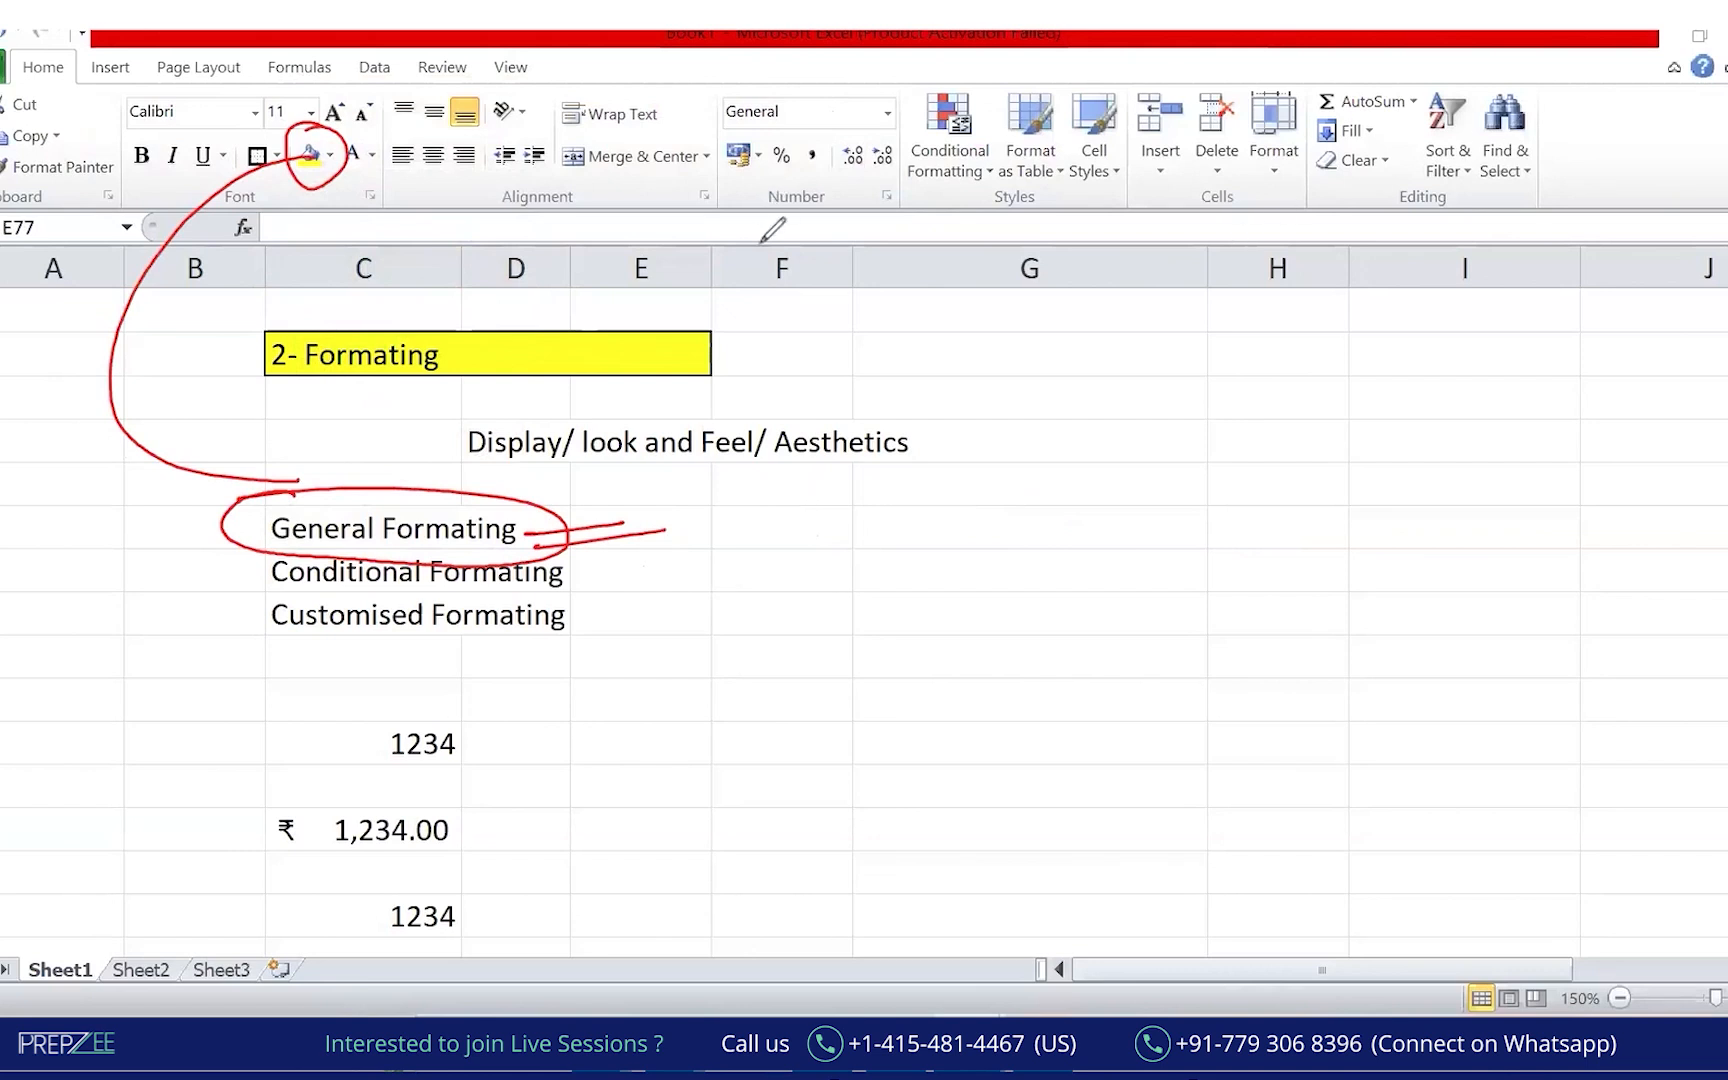
{"action": "key", "text": "e"}
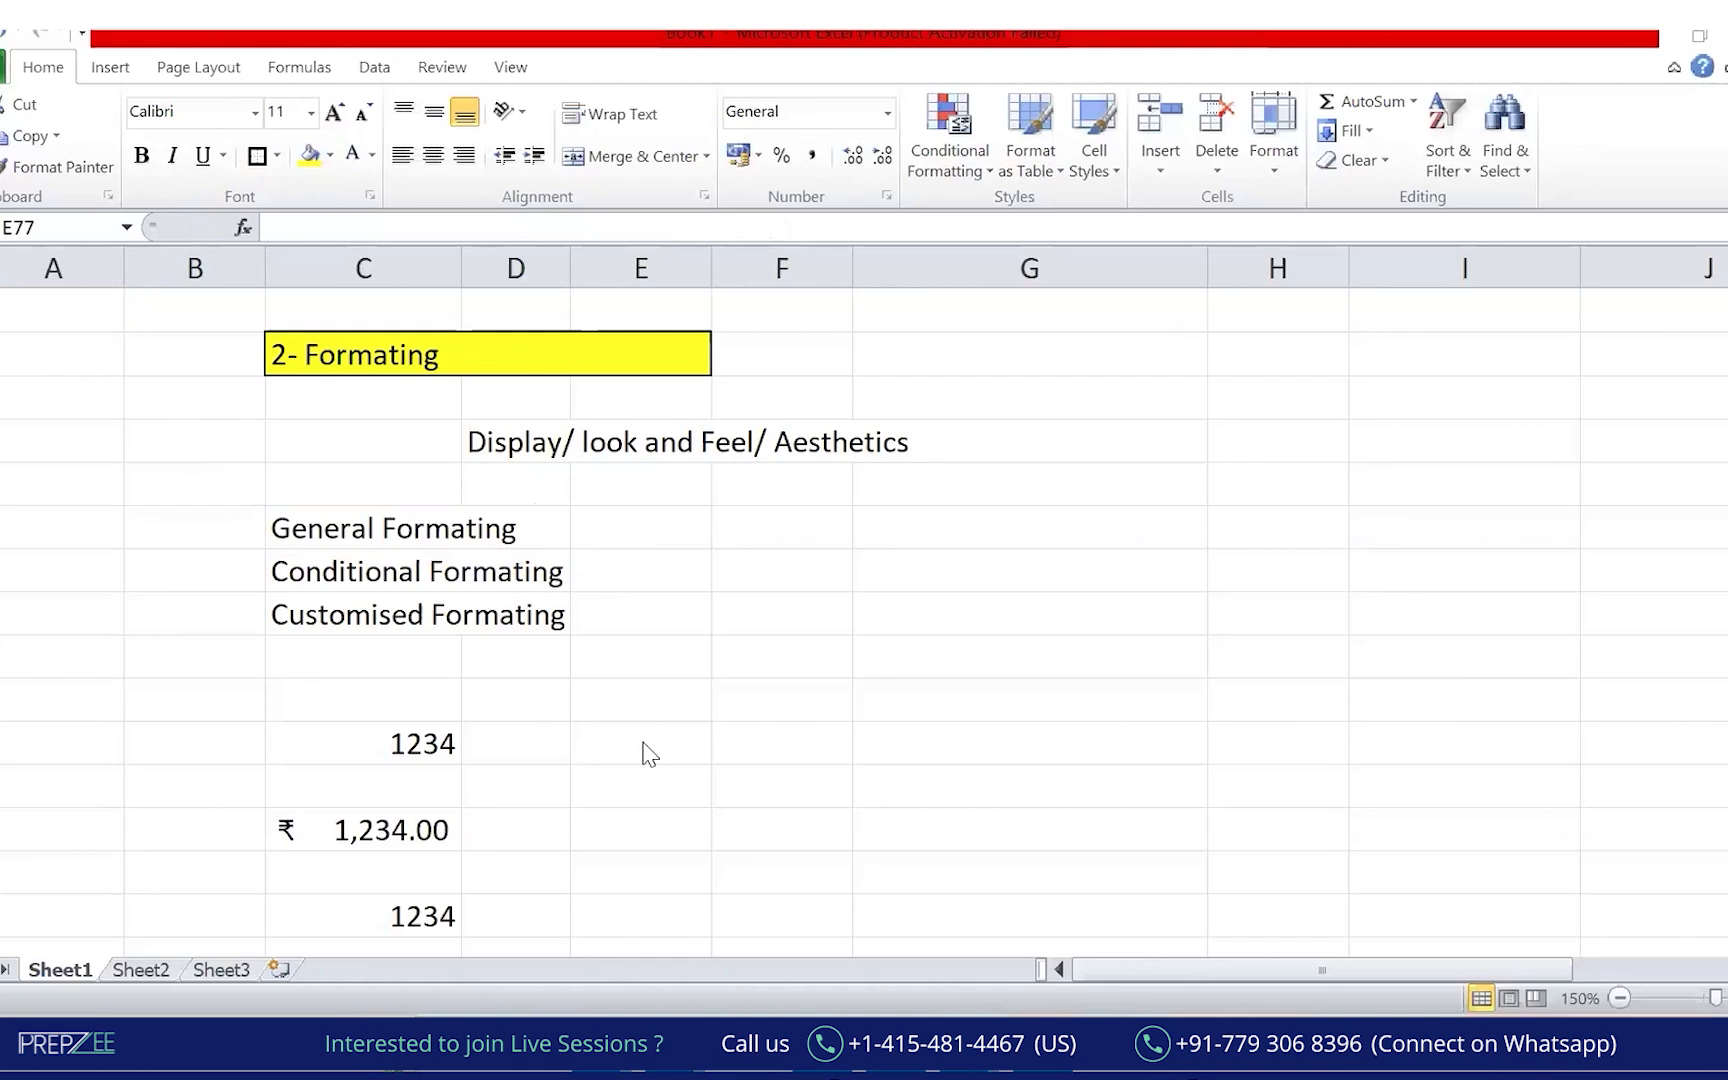
{"action": "left_click_drag", "start_coordinate": [640, 700], "coordinate": [640, 656]}
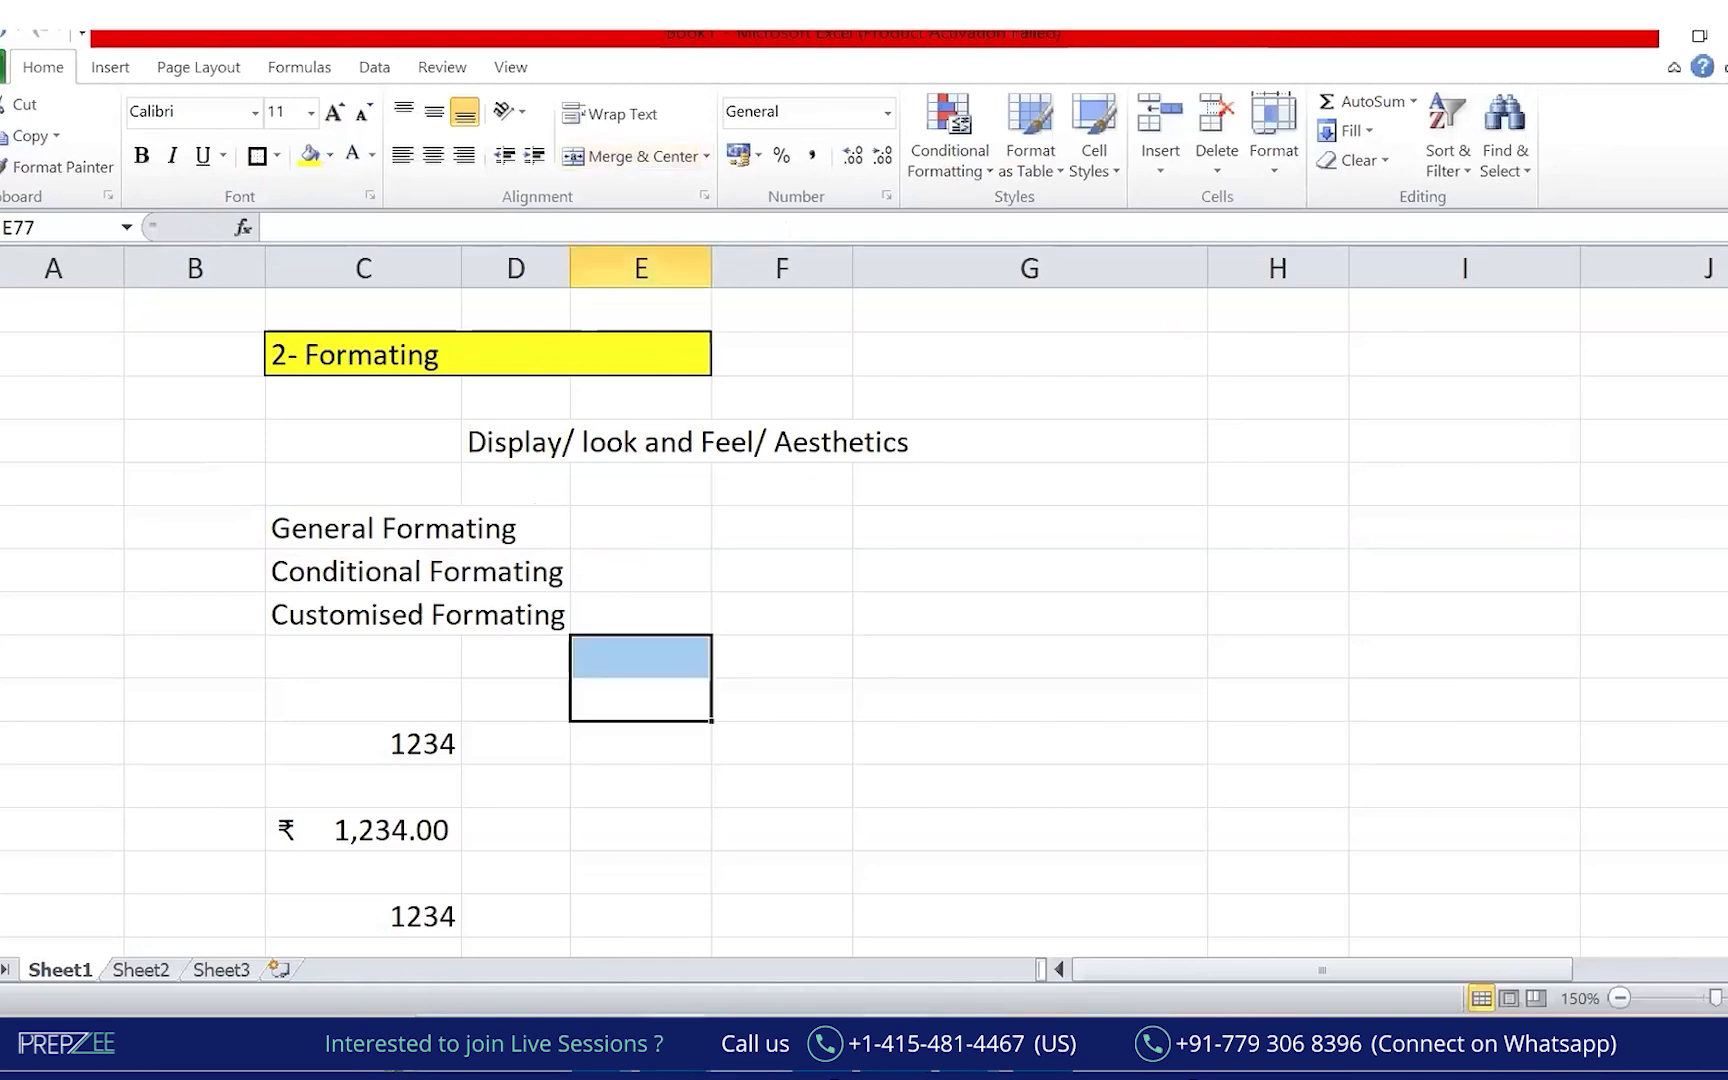
{"action": "left_click", "coordinate": [668, 1046]}
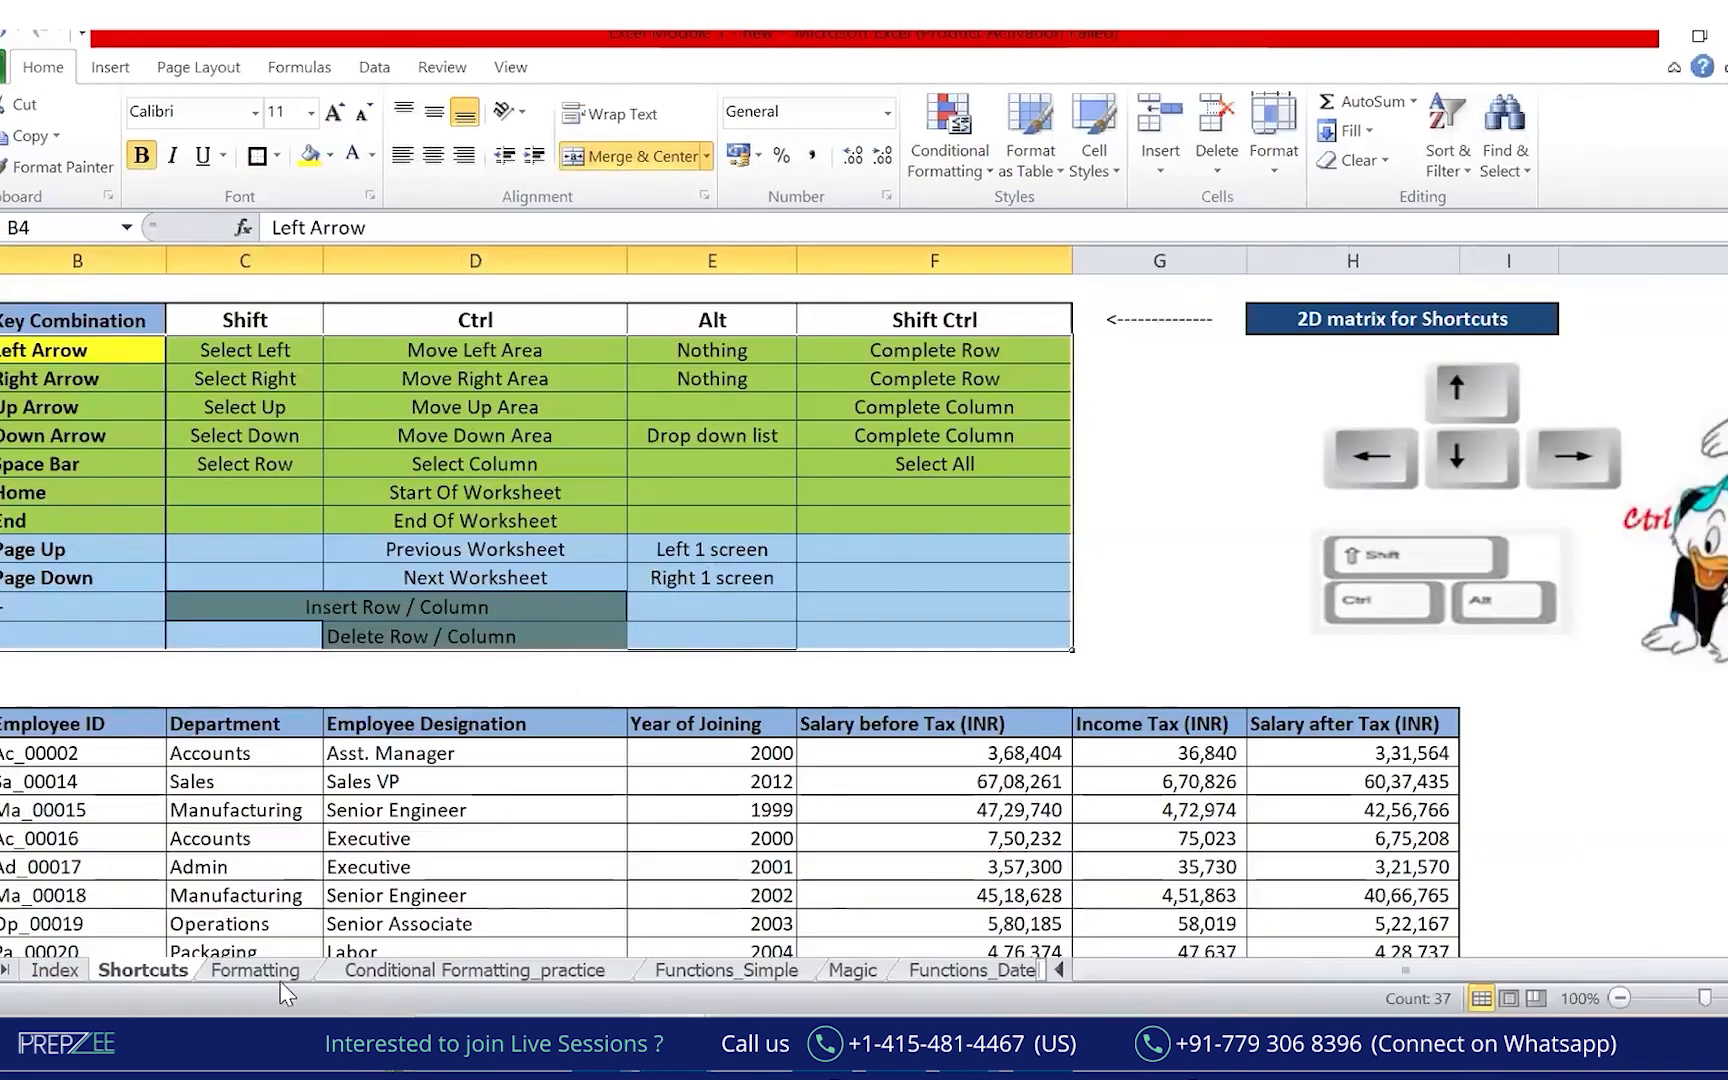
Switch to the Excel Module workbook's Formatting sheet and select its raw employee salary table.
{"action": "left_click", "coordinate": [274, 970]}
{"action": "left_click", "coordinate": [1243, 878]}
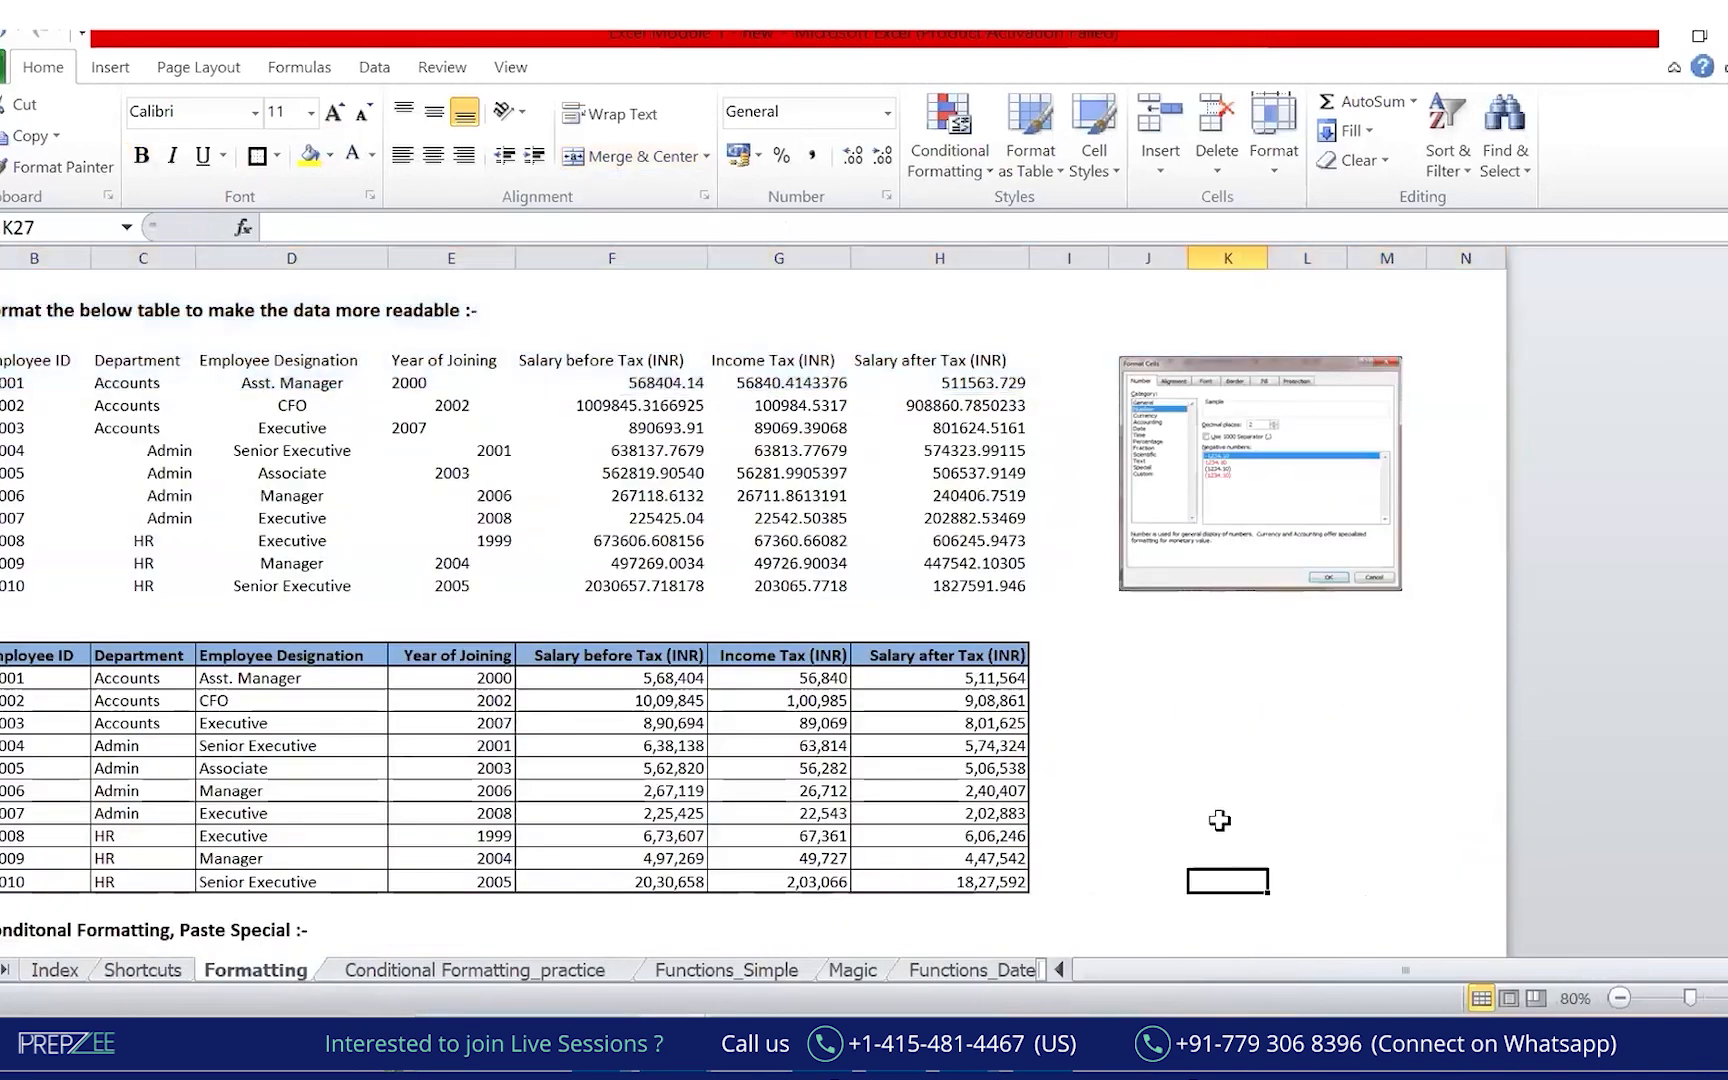
{"action": "key", "text": "alt+Tab"}
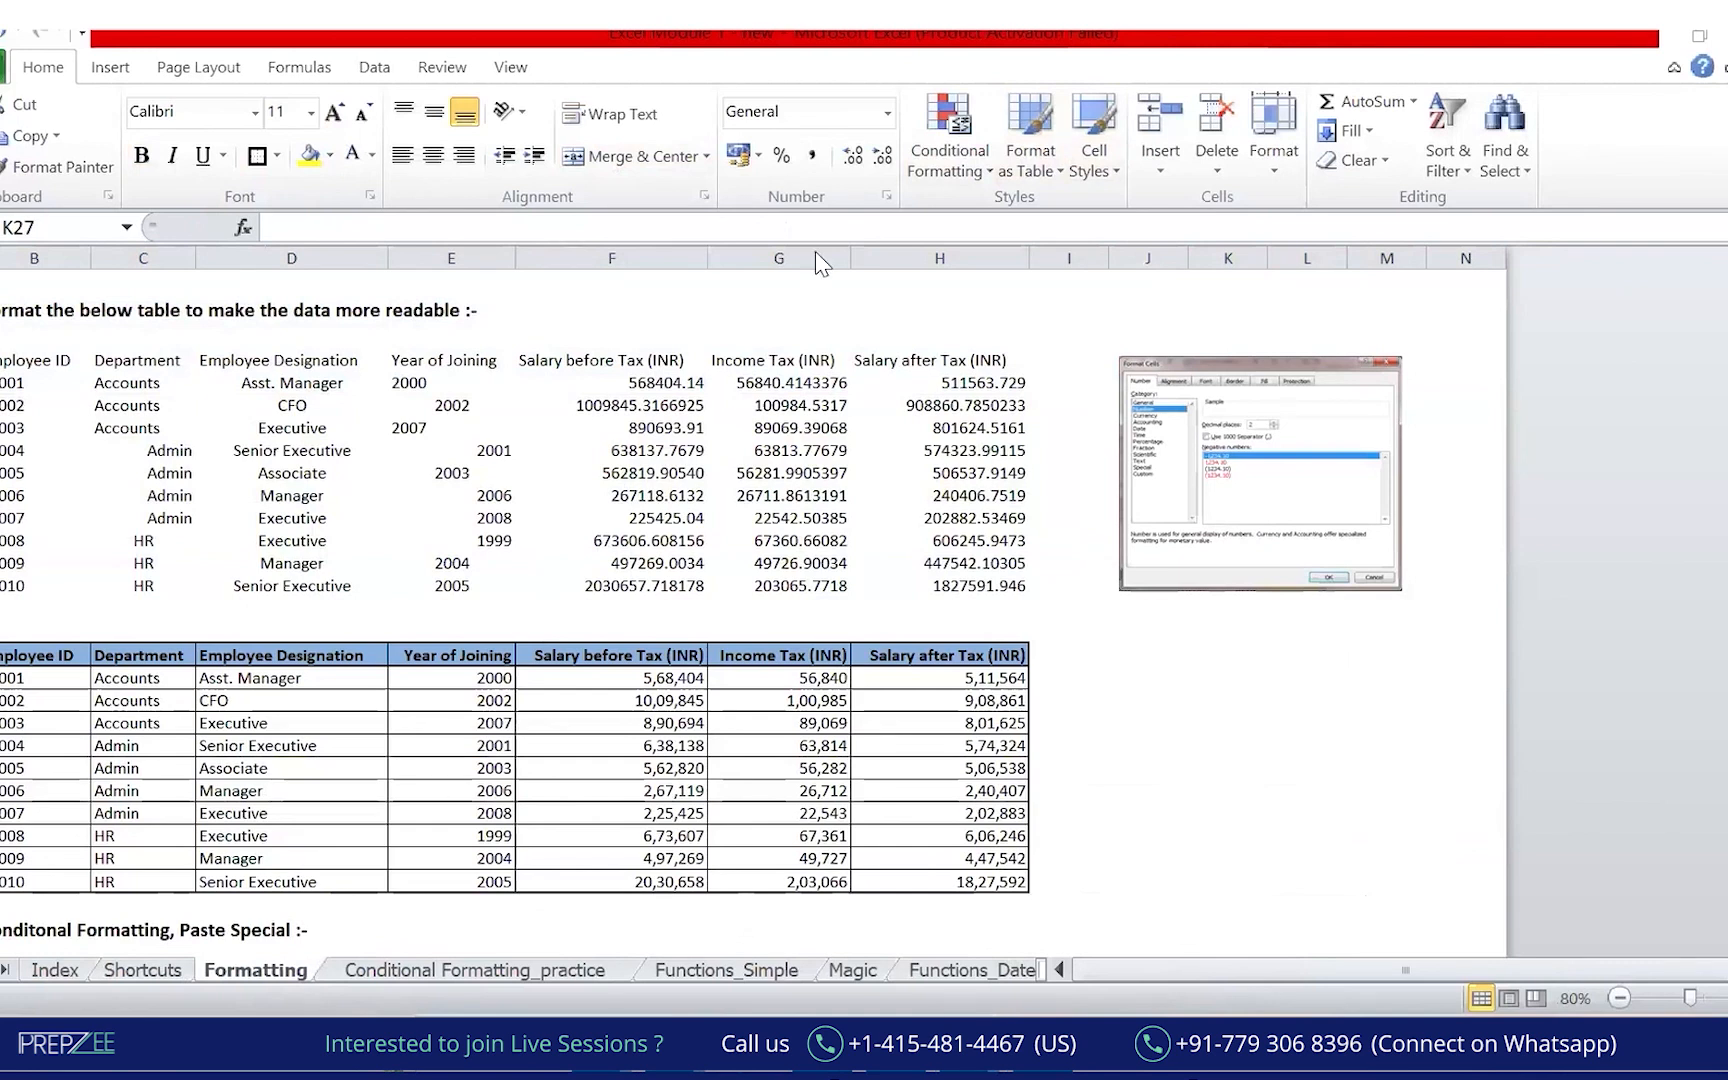
{"action": "mouse_move", "coordinate": [1205, 705]}
{"action": "left_mouse_down"}
{"action": "mouse_move", "coordinate": [1470, 712]}
{"action": "mouse_move", "coordinate": [1510, 676]}
{"action": "left_mouse_up"}
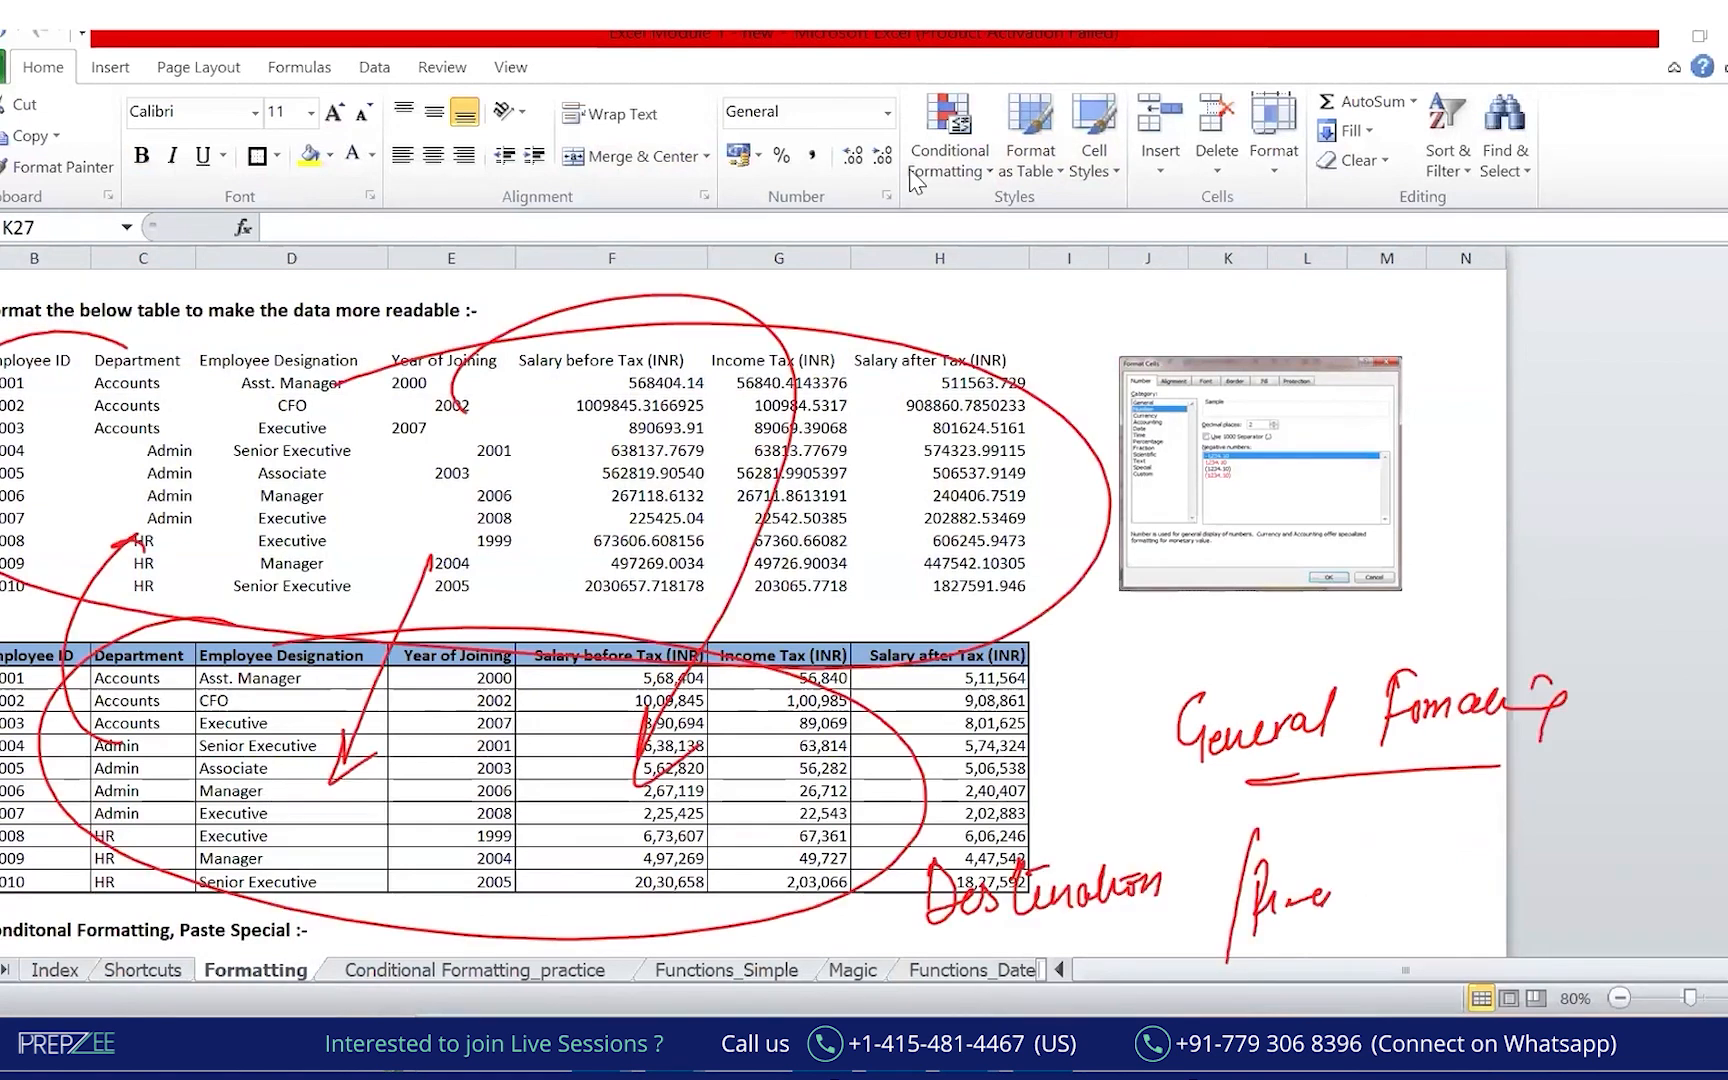
{"action": "left_click", "coordinate": [910, 173]}
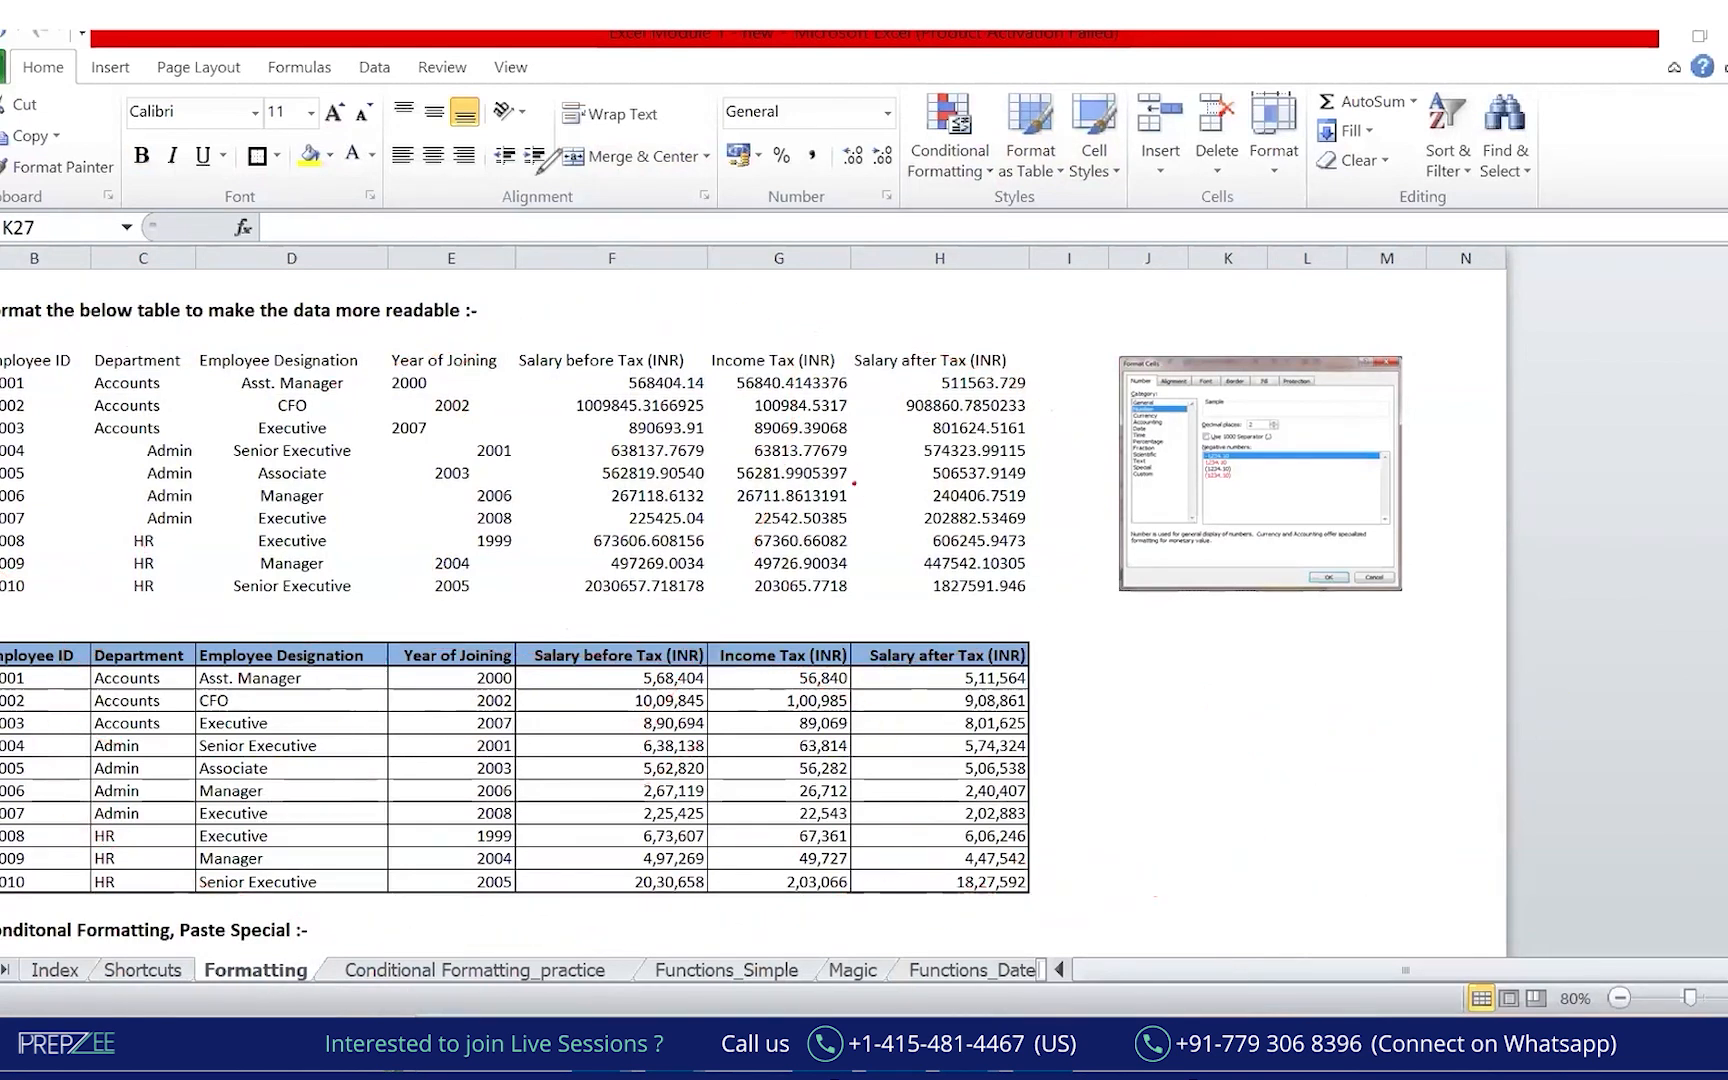
{"action": "left_click_drag", "start_coordinate": [20, 360], "coordinate": [940, 585]}
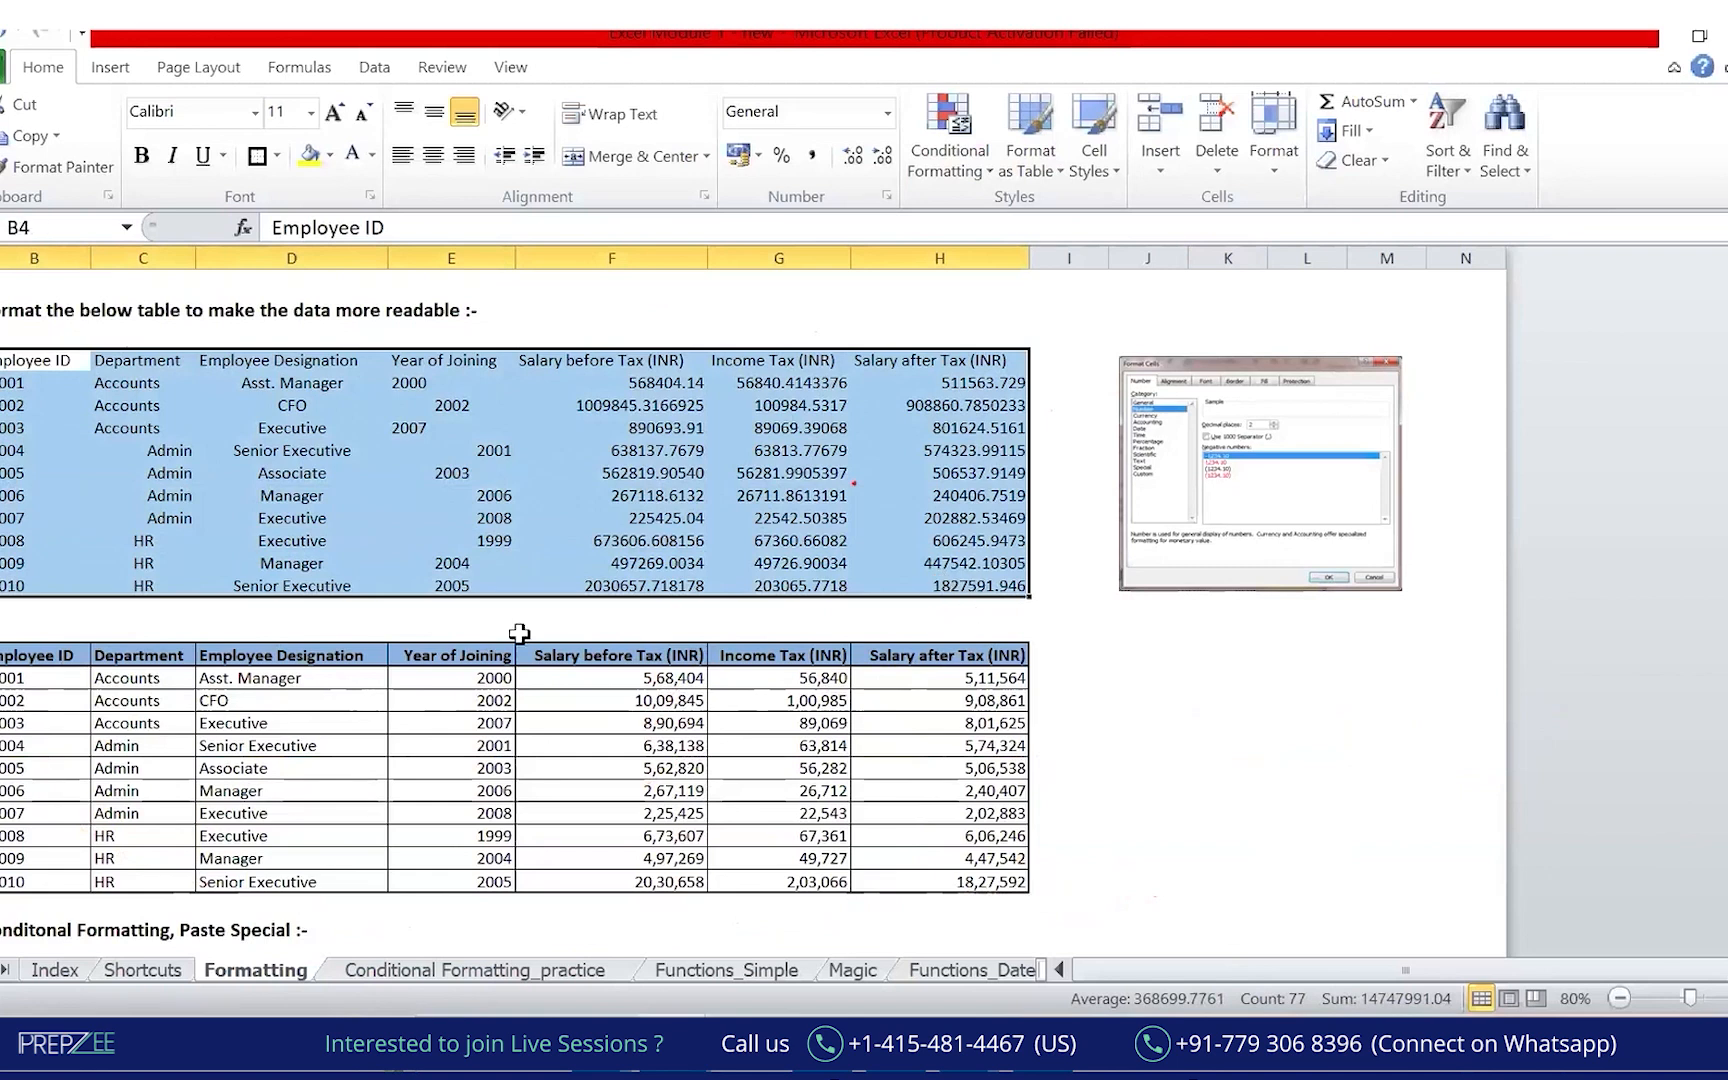
Select the upper table B4:H14 from Employee ID using Ctrl+Shift+Down and Ctrl+Shift+Right.
{"action": "left_click", "coordinate": [505, 630]}
{"action": "left_click", "coordinate": [75, 365]}
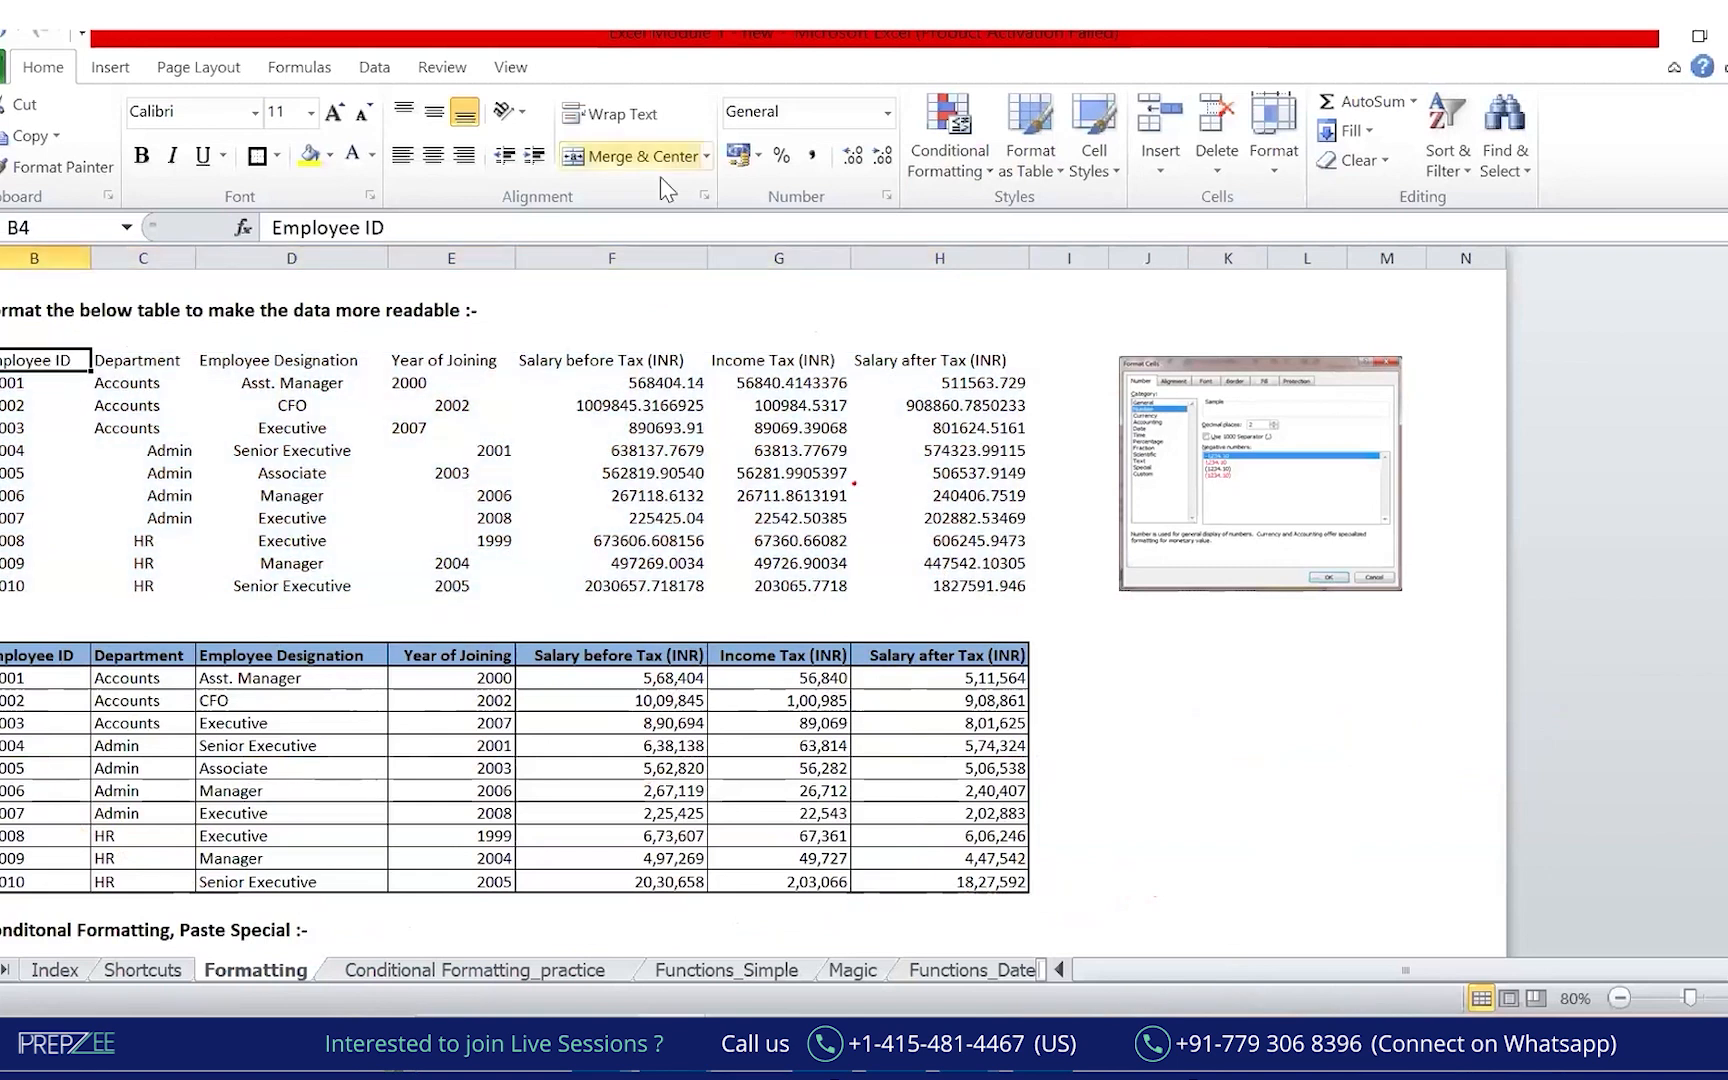
{"action": "left_click", "coordinate": [862, 182]}
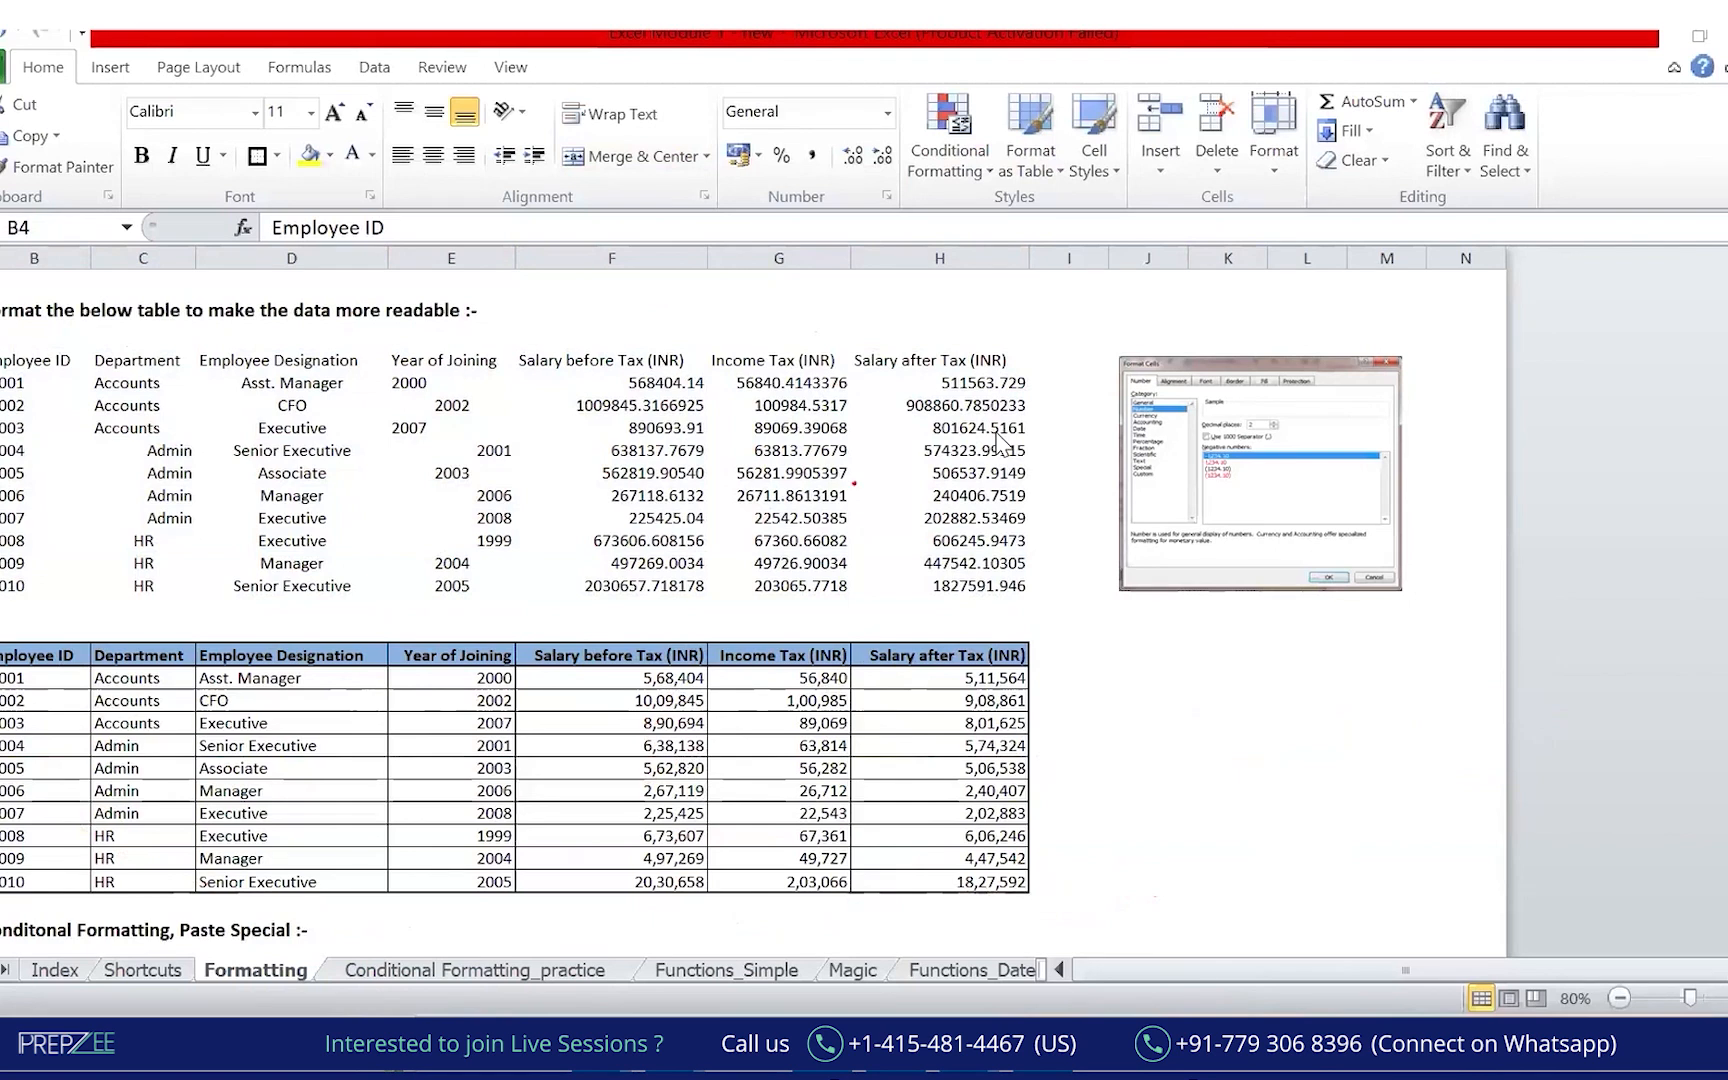
{"action": "key", "text": "Escape"}
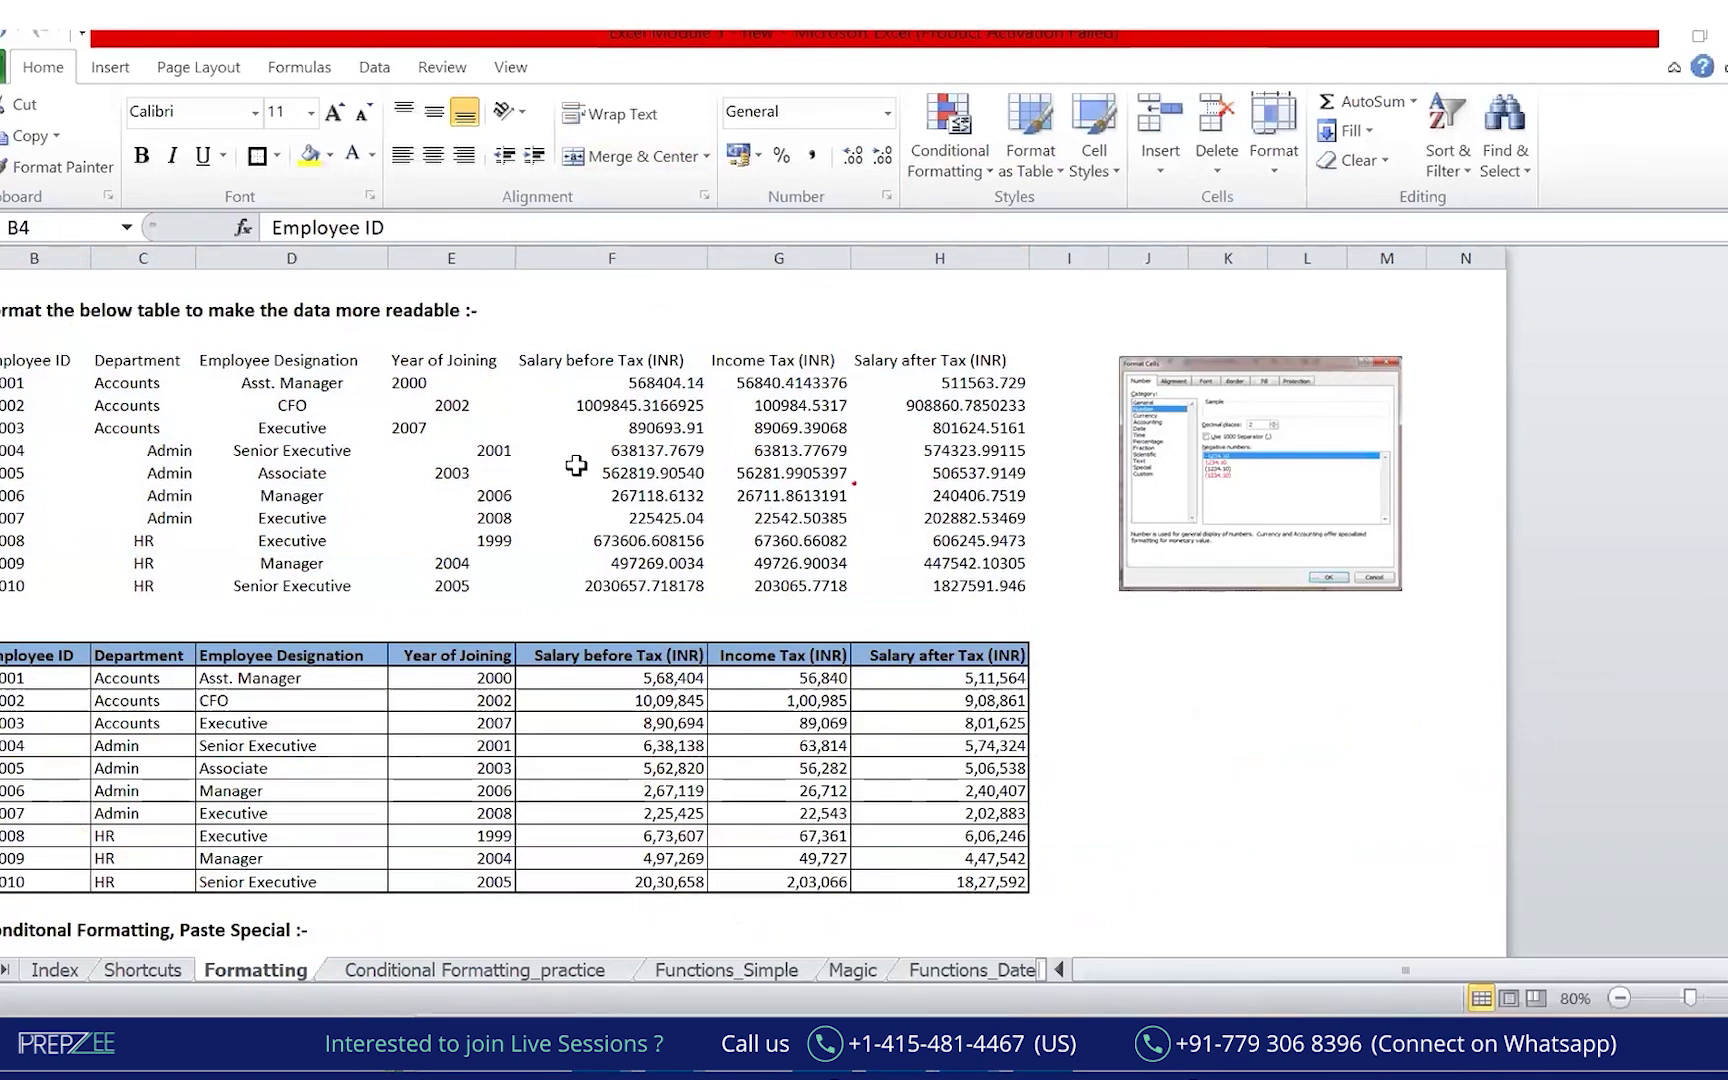
{"action": "key", "text": "shift+Down"}
{"action": "key", "text": "shift+Down"}
{"action": "key", "text": "shift+Down"}
{"action": "key", "text": "shift+Down"}
{"action": "key", "text": "shift+Down"}
{"action": "key", "text": "shift+Down"}
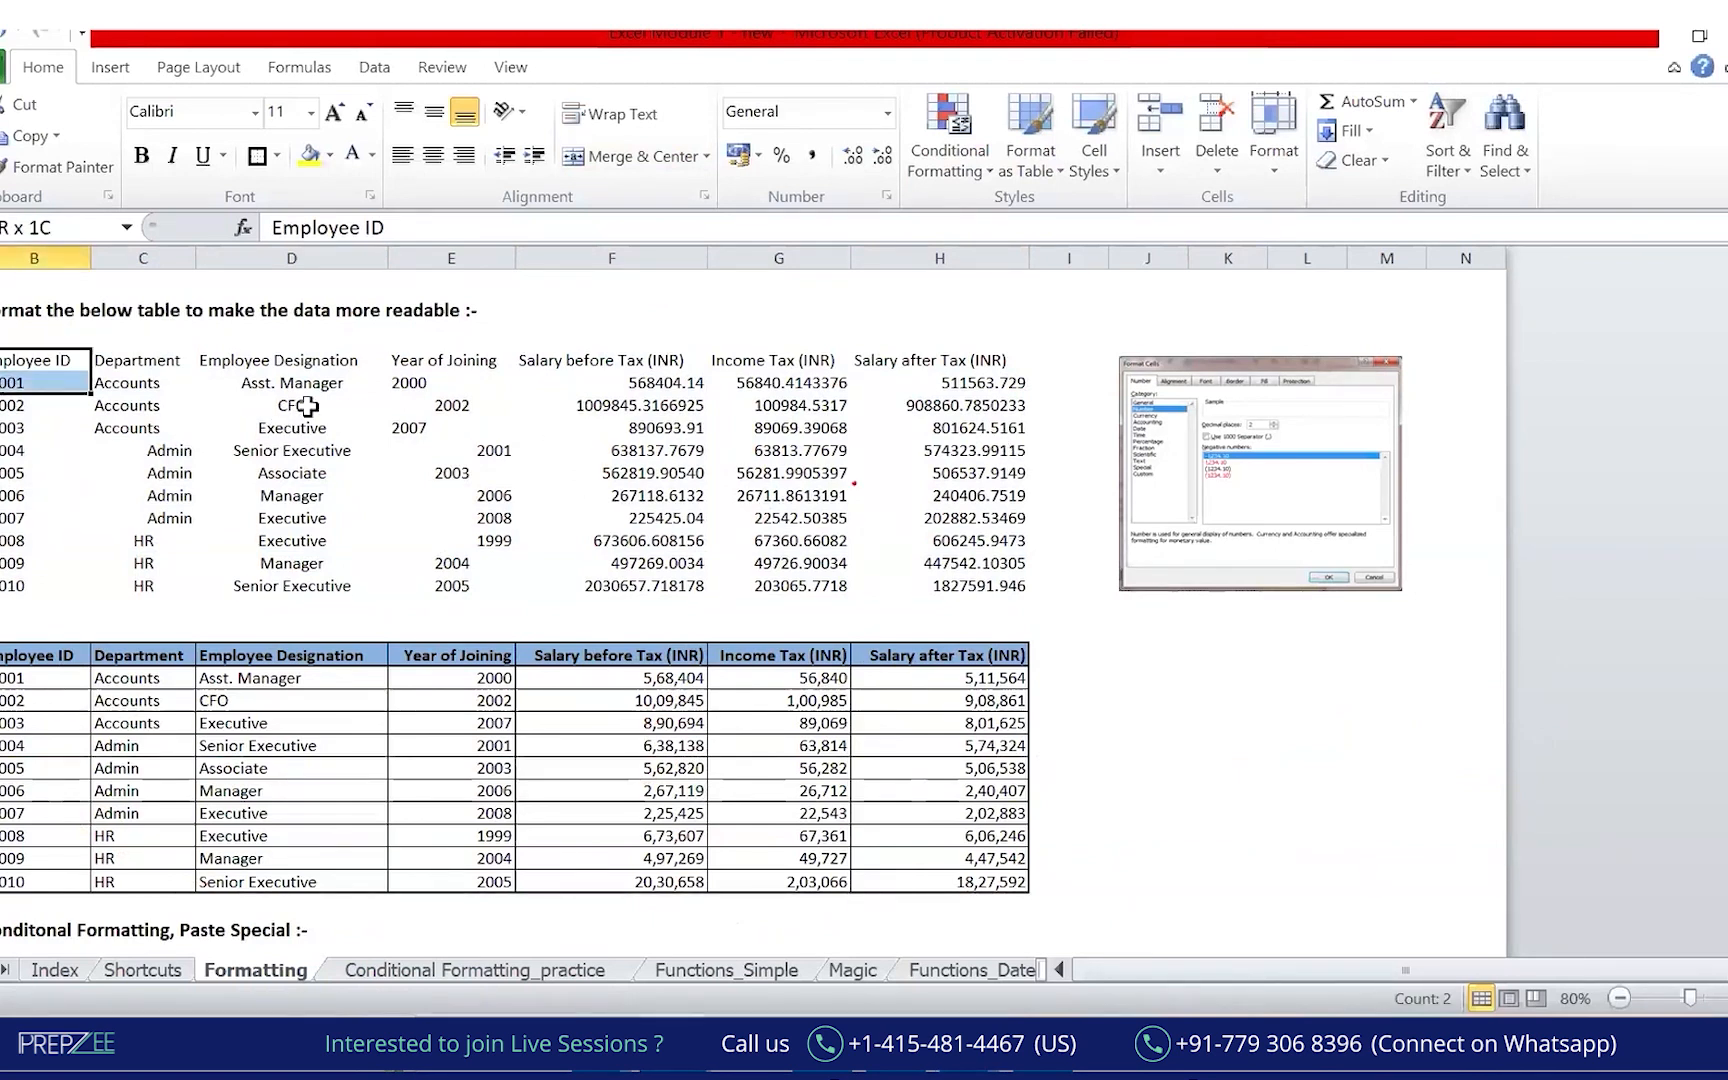
{"action": "key", "text": "Up"}
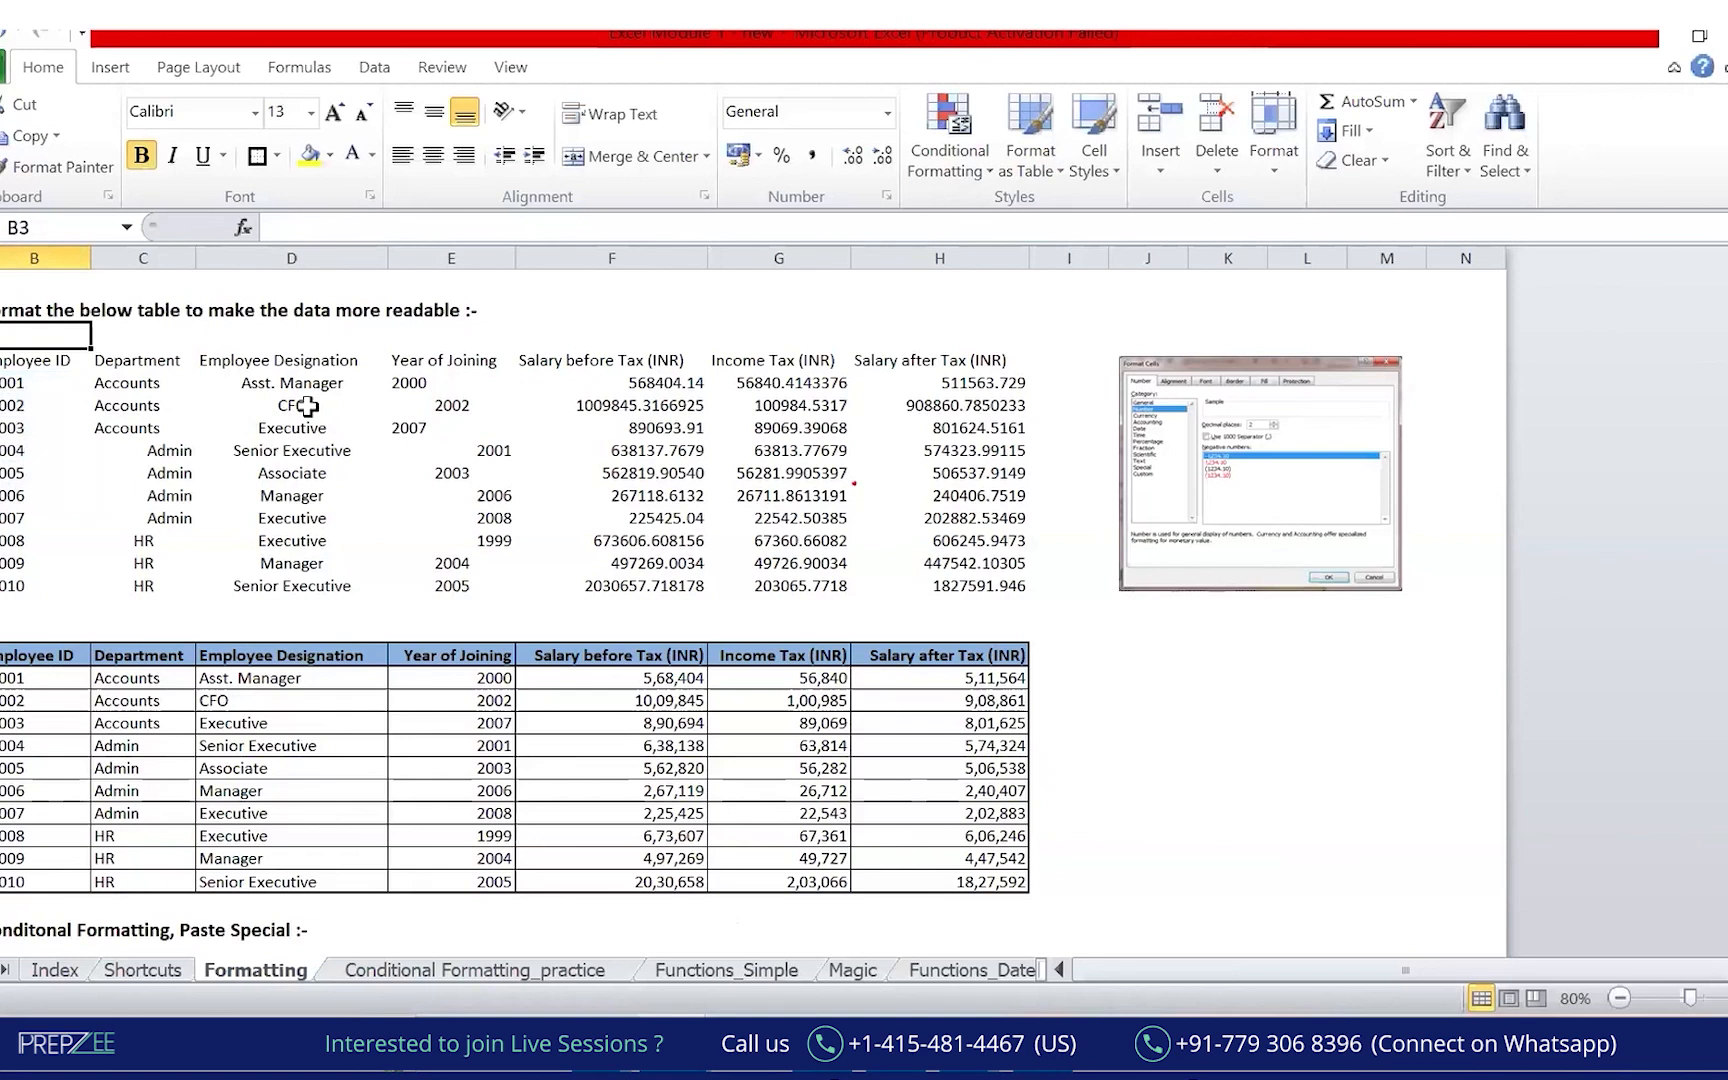
{"action": "key", "text": "Down"}
{"action": "key", "text": "ctrl+shift+Down"}
{"action": "key", "text": "ctrl+shift+Right"}
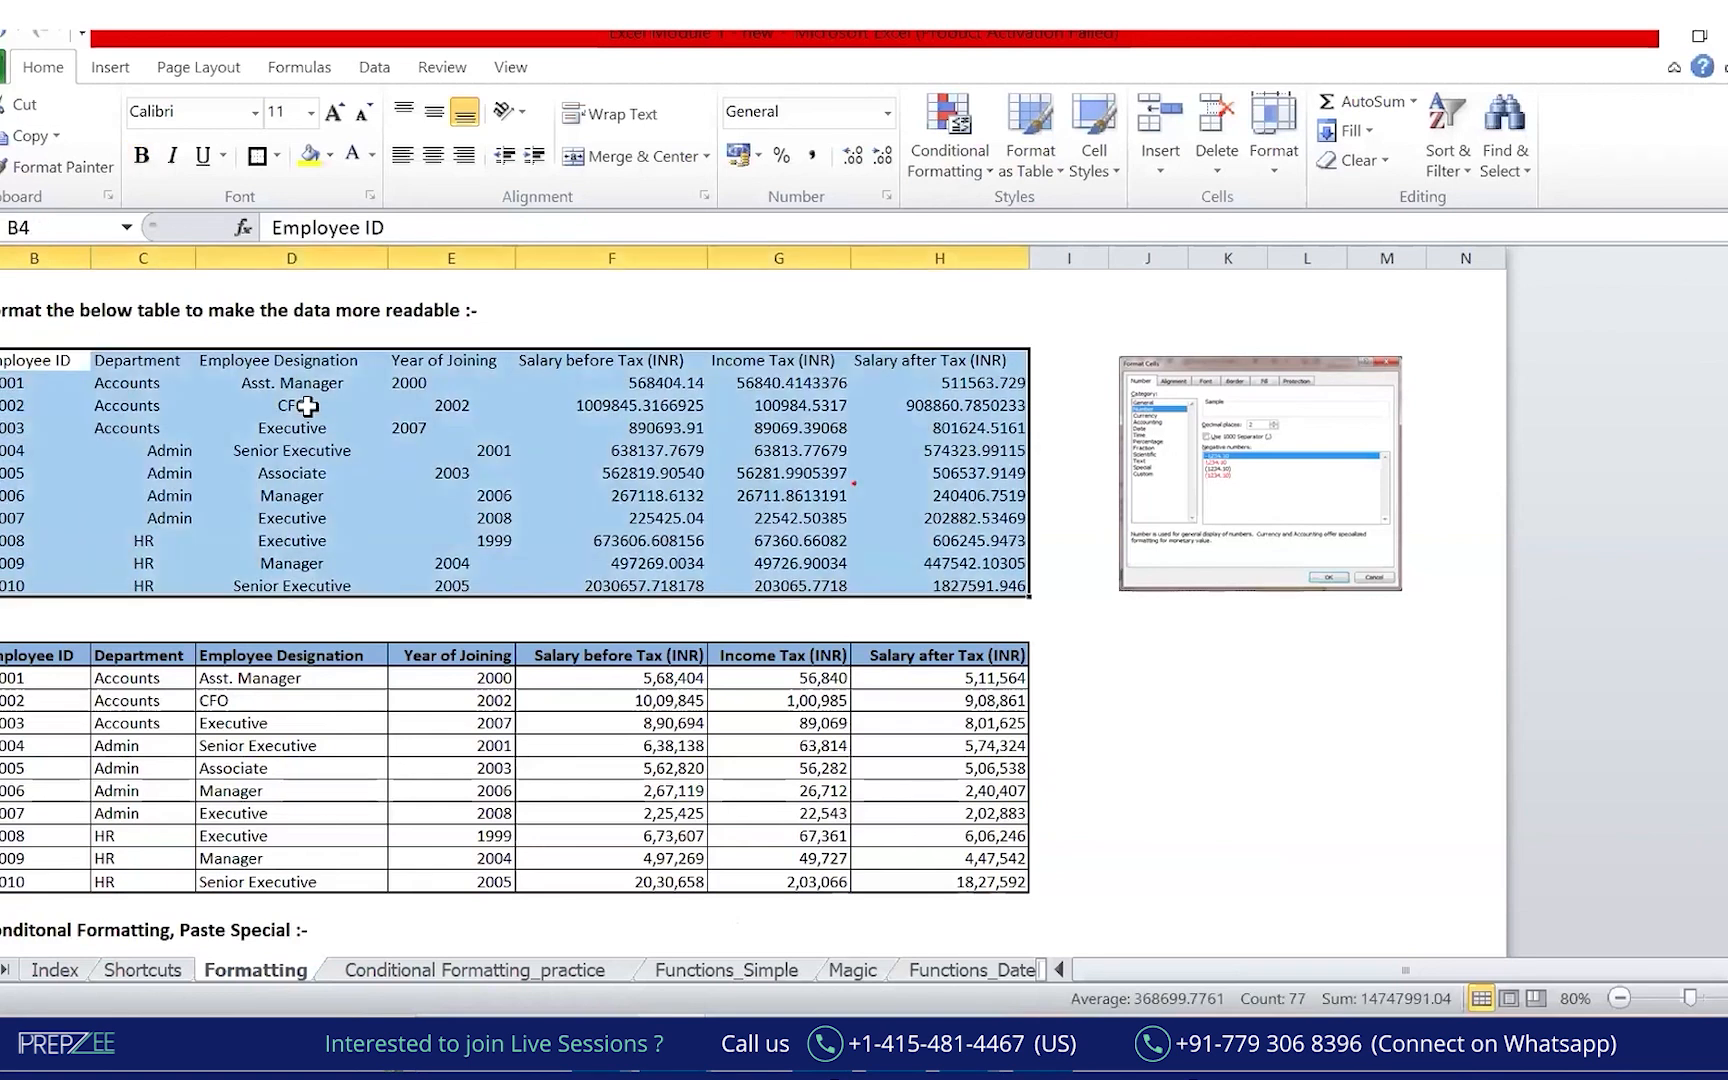
{"action": "left_click", "coordinate": [40, 360]}
{"action": "key", "text": "ctrl+shift+Down"}
{"action": "key", "text": "ctrl+shift+Right"}
{"action": "key", "text": "ctrl+Up"}
{"action": "key", "text": "ctrl+Down"}
{"action": "key", "text": "ctrl+shift+Down"}
{"action": "key", "text": "ctrl+shift+Right"}
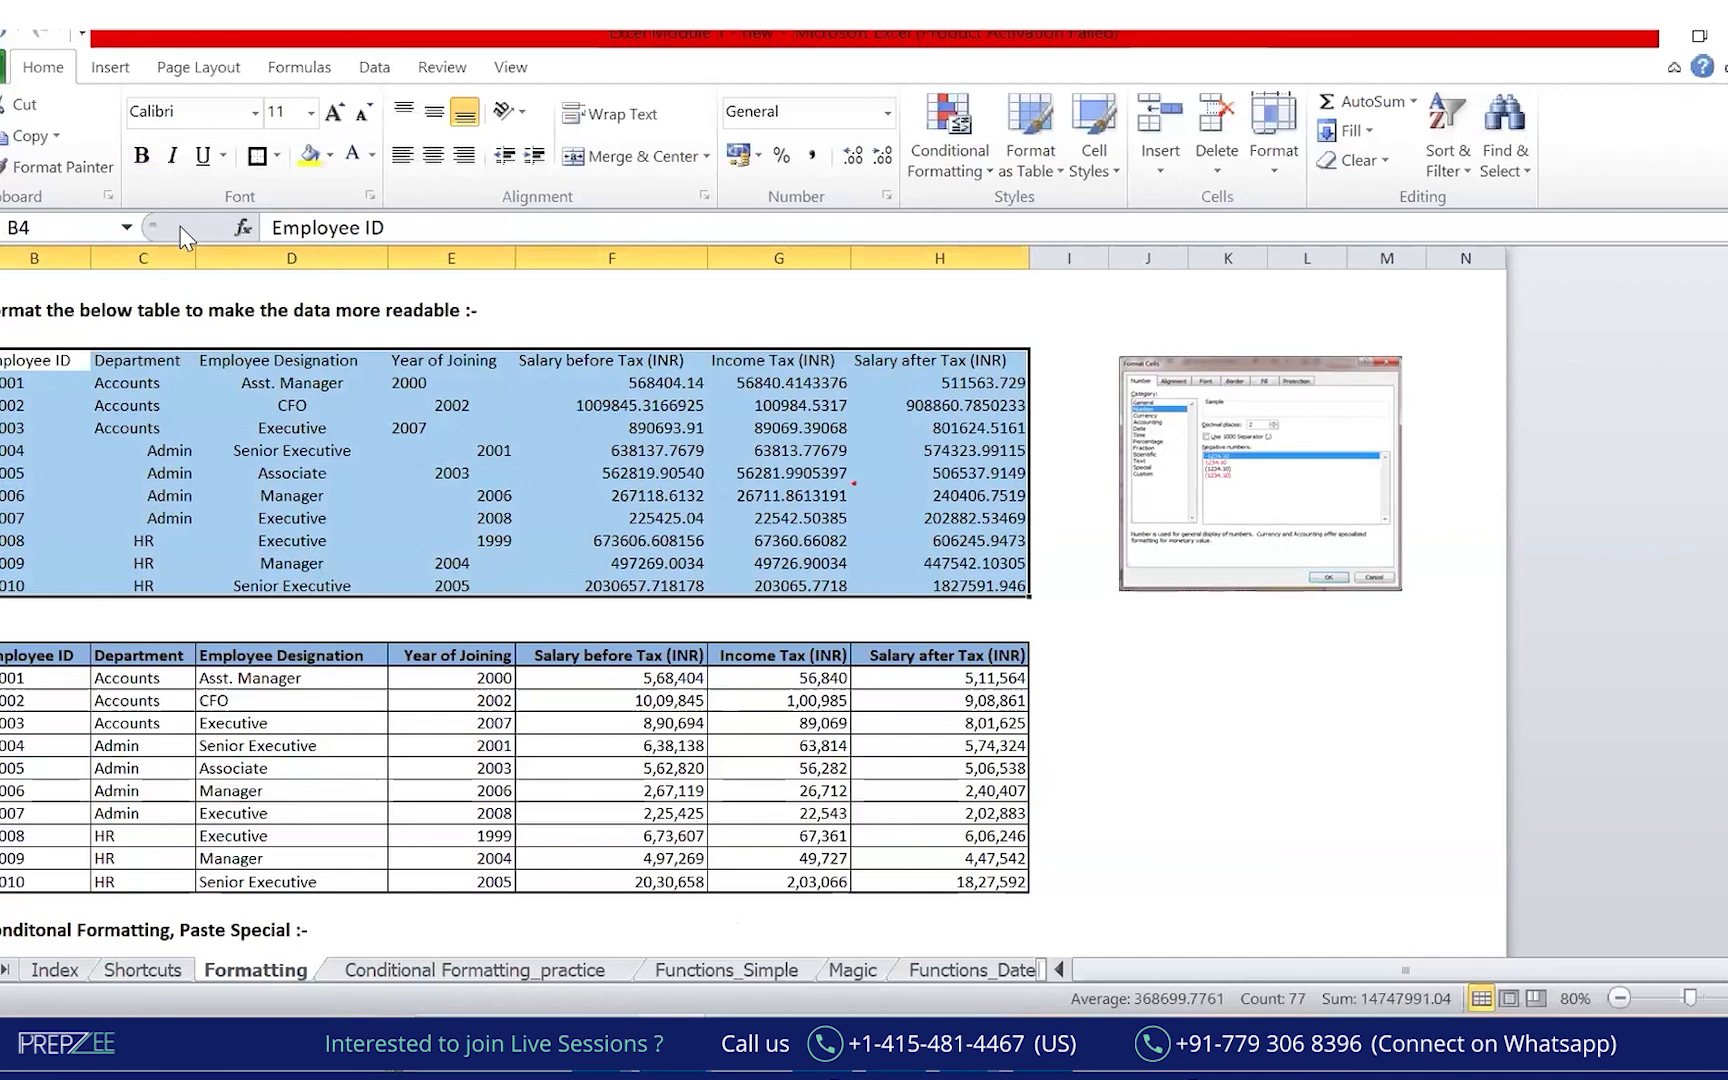
Centre-align every cell of the upper table, then select its header row.
{"action": "key", "text": "alt+Tab"}
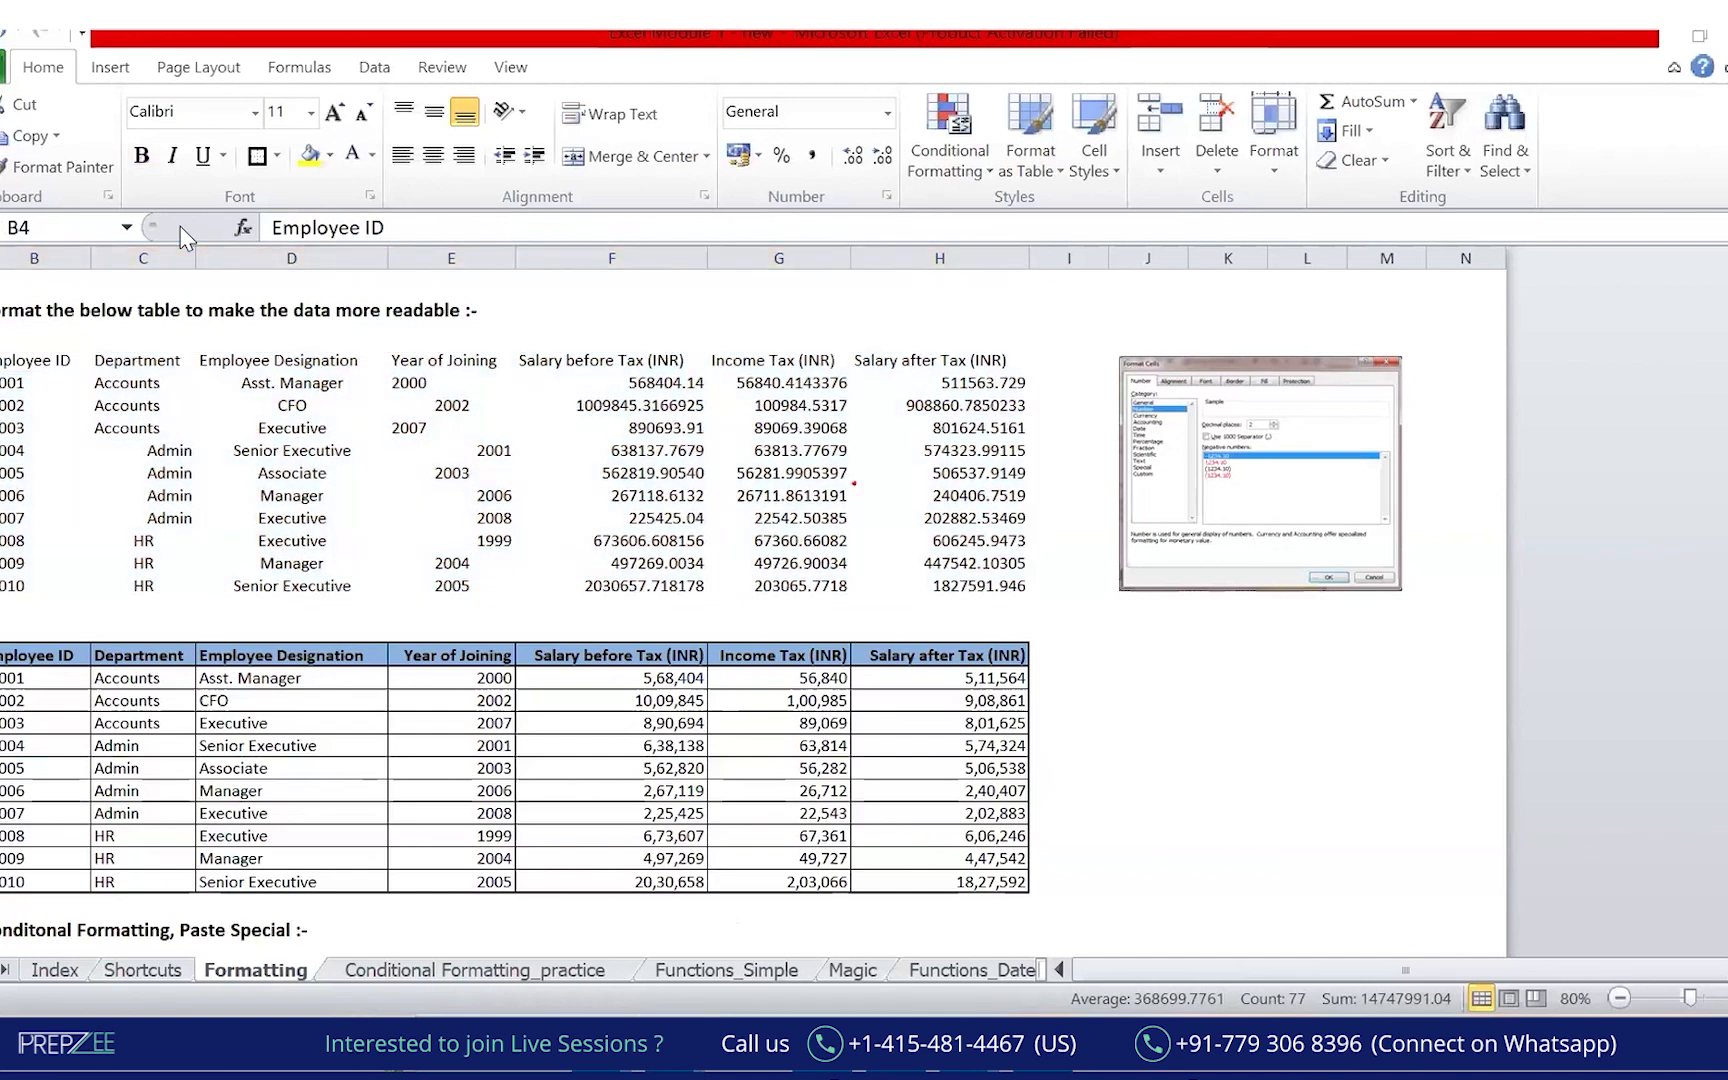
{"action": "key", "text": "alt+Tab"}
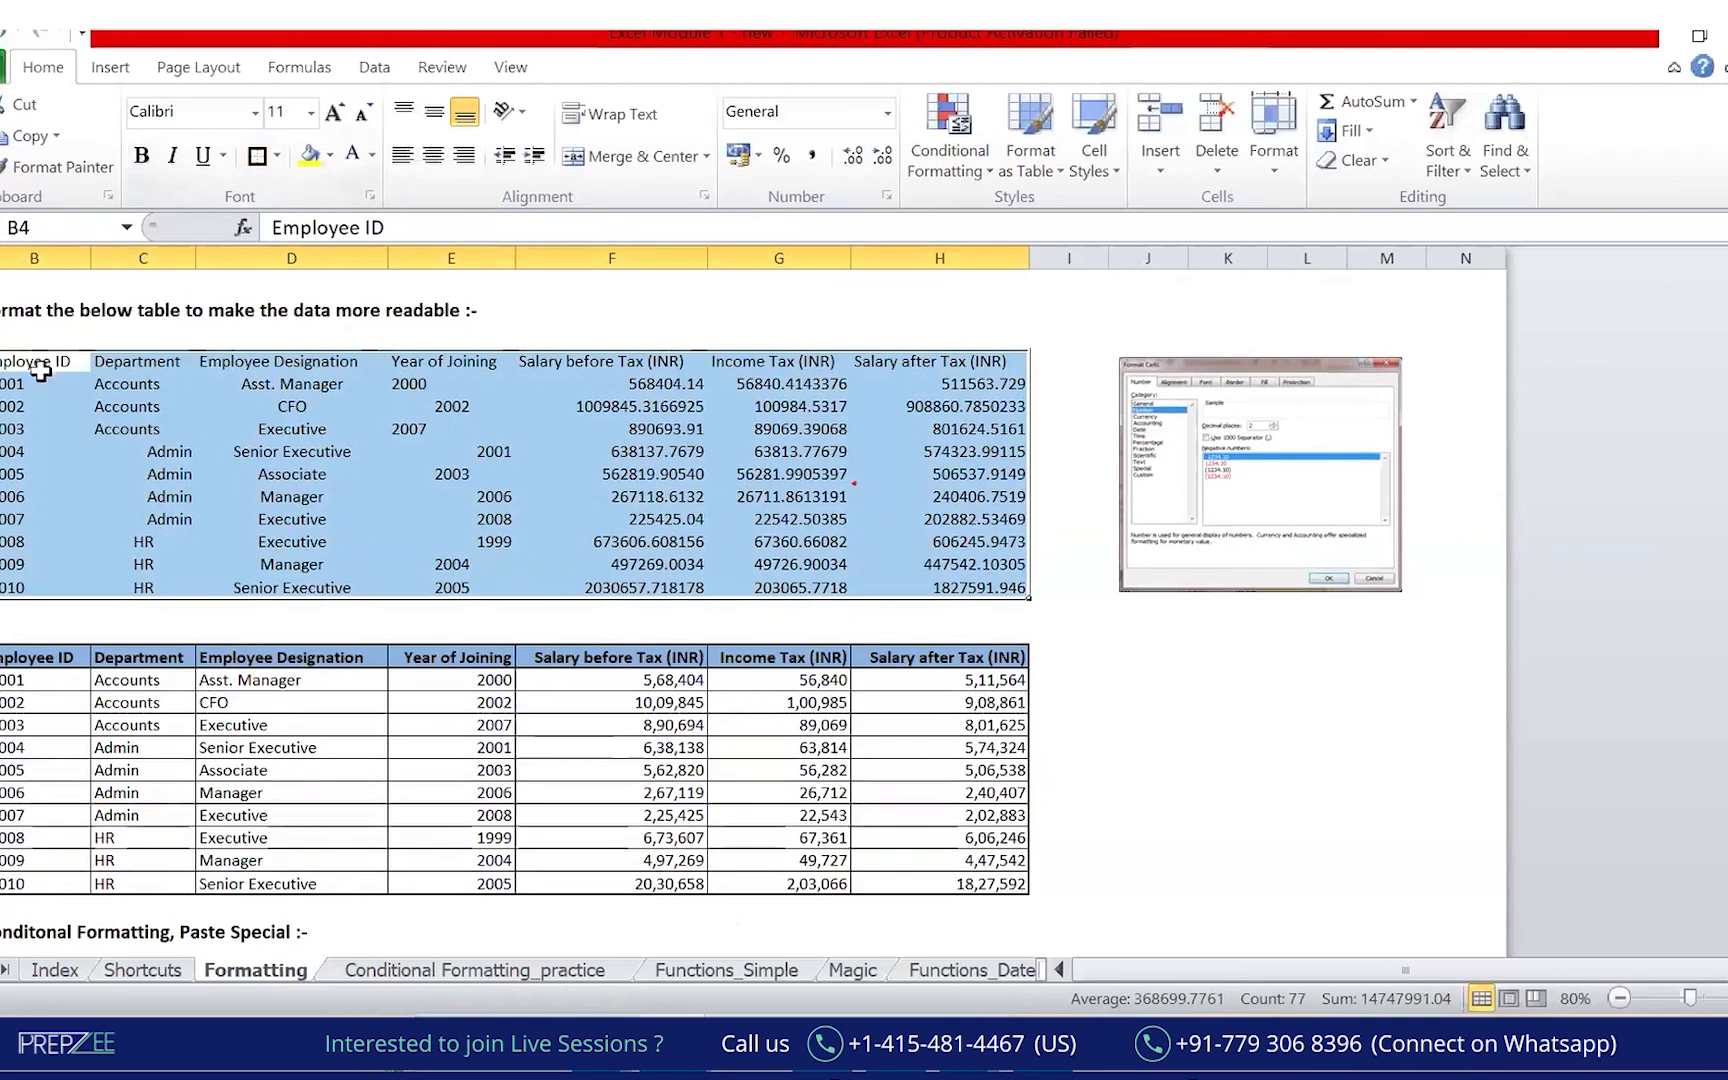
{"action": "left_click", "coordinate": [435, 157]}
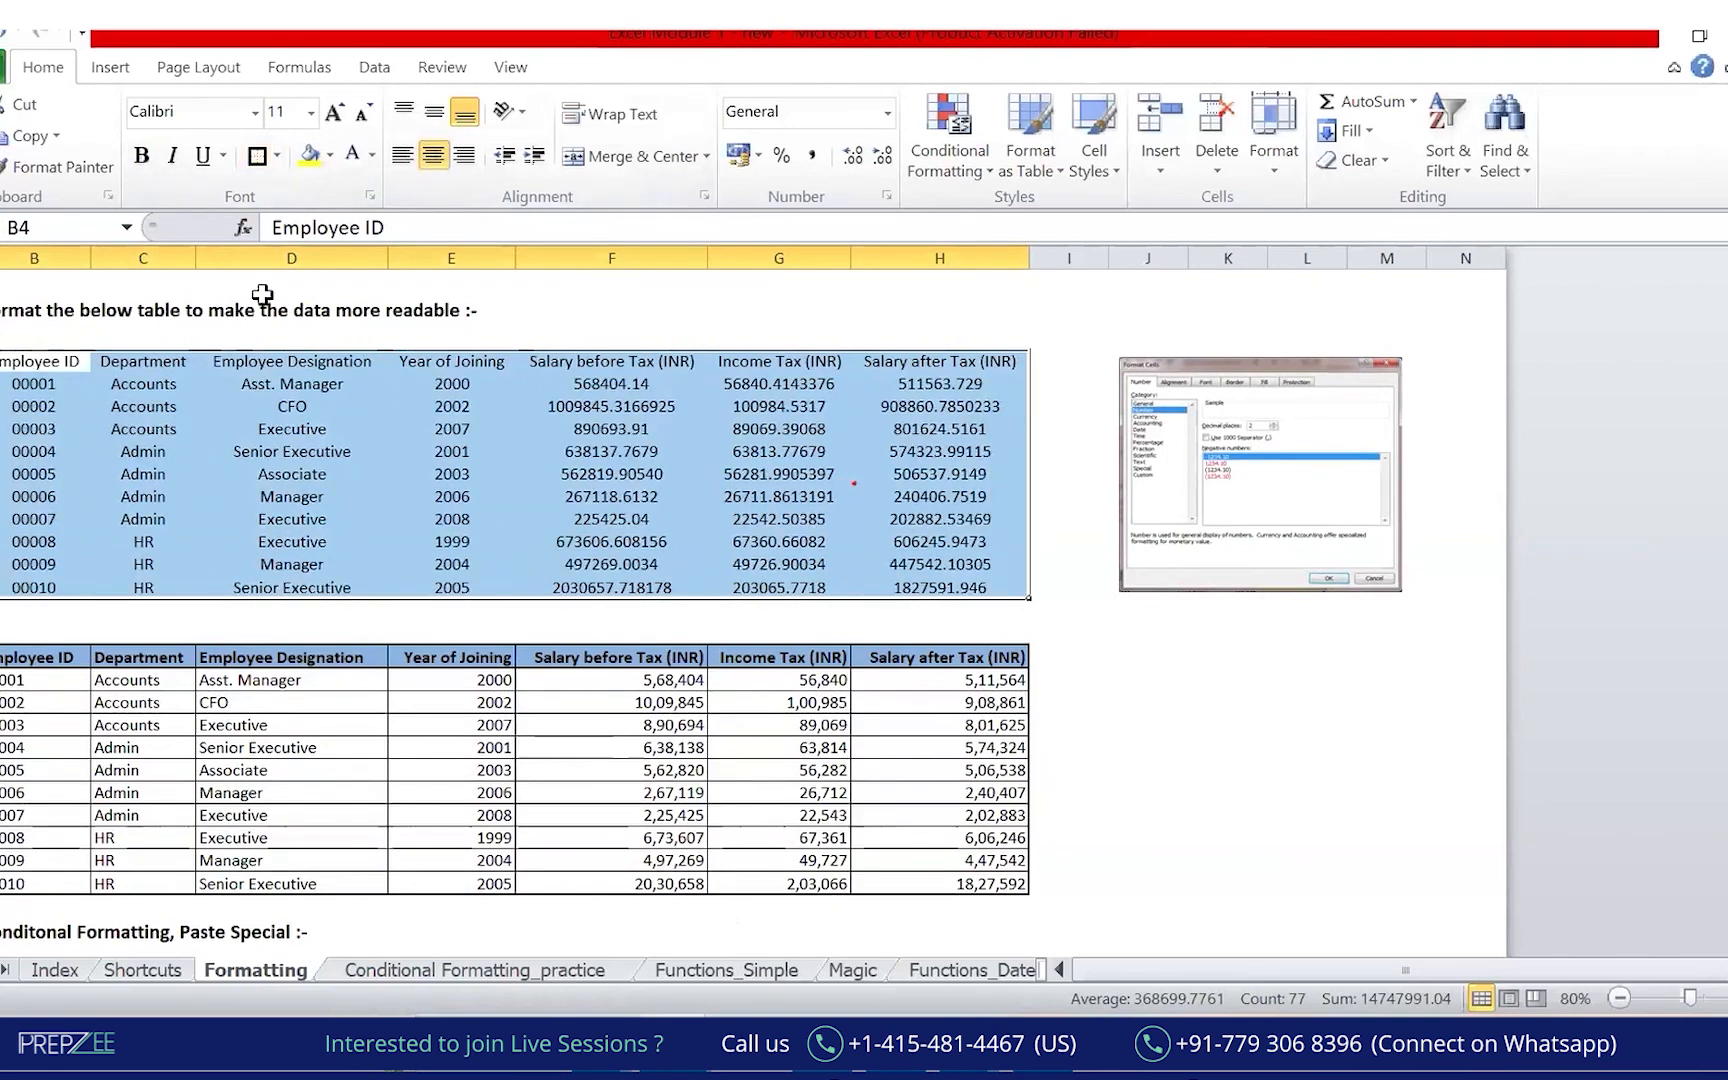
{"action": "left_click", "coordinate": [52, 362]}
{"action": "key", "text": "ctrl+shift+Right"}
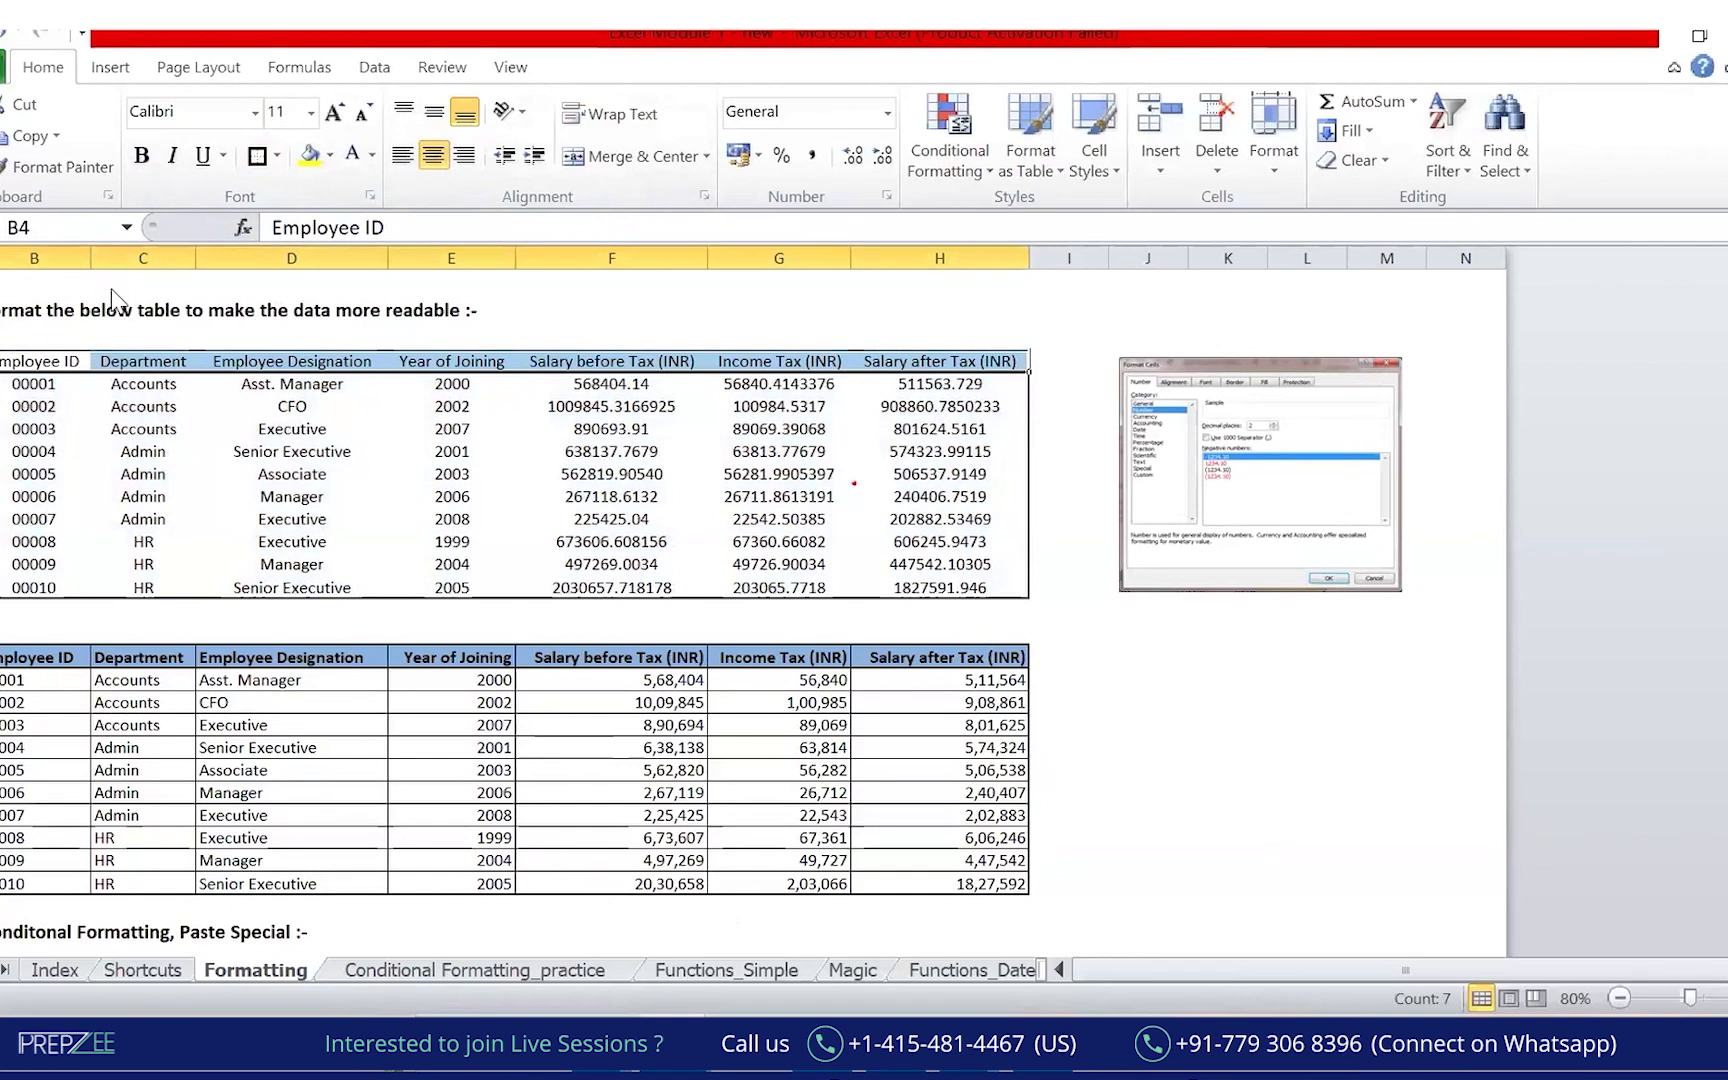
Give the header row a dark blue fill with bold white text.
{"action": "left_click", "coordinate": [330, 155]}
{"action": "left_click", "coordinate": [395, 315]}
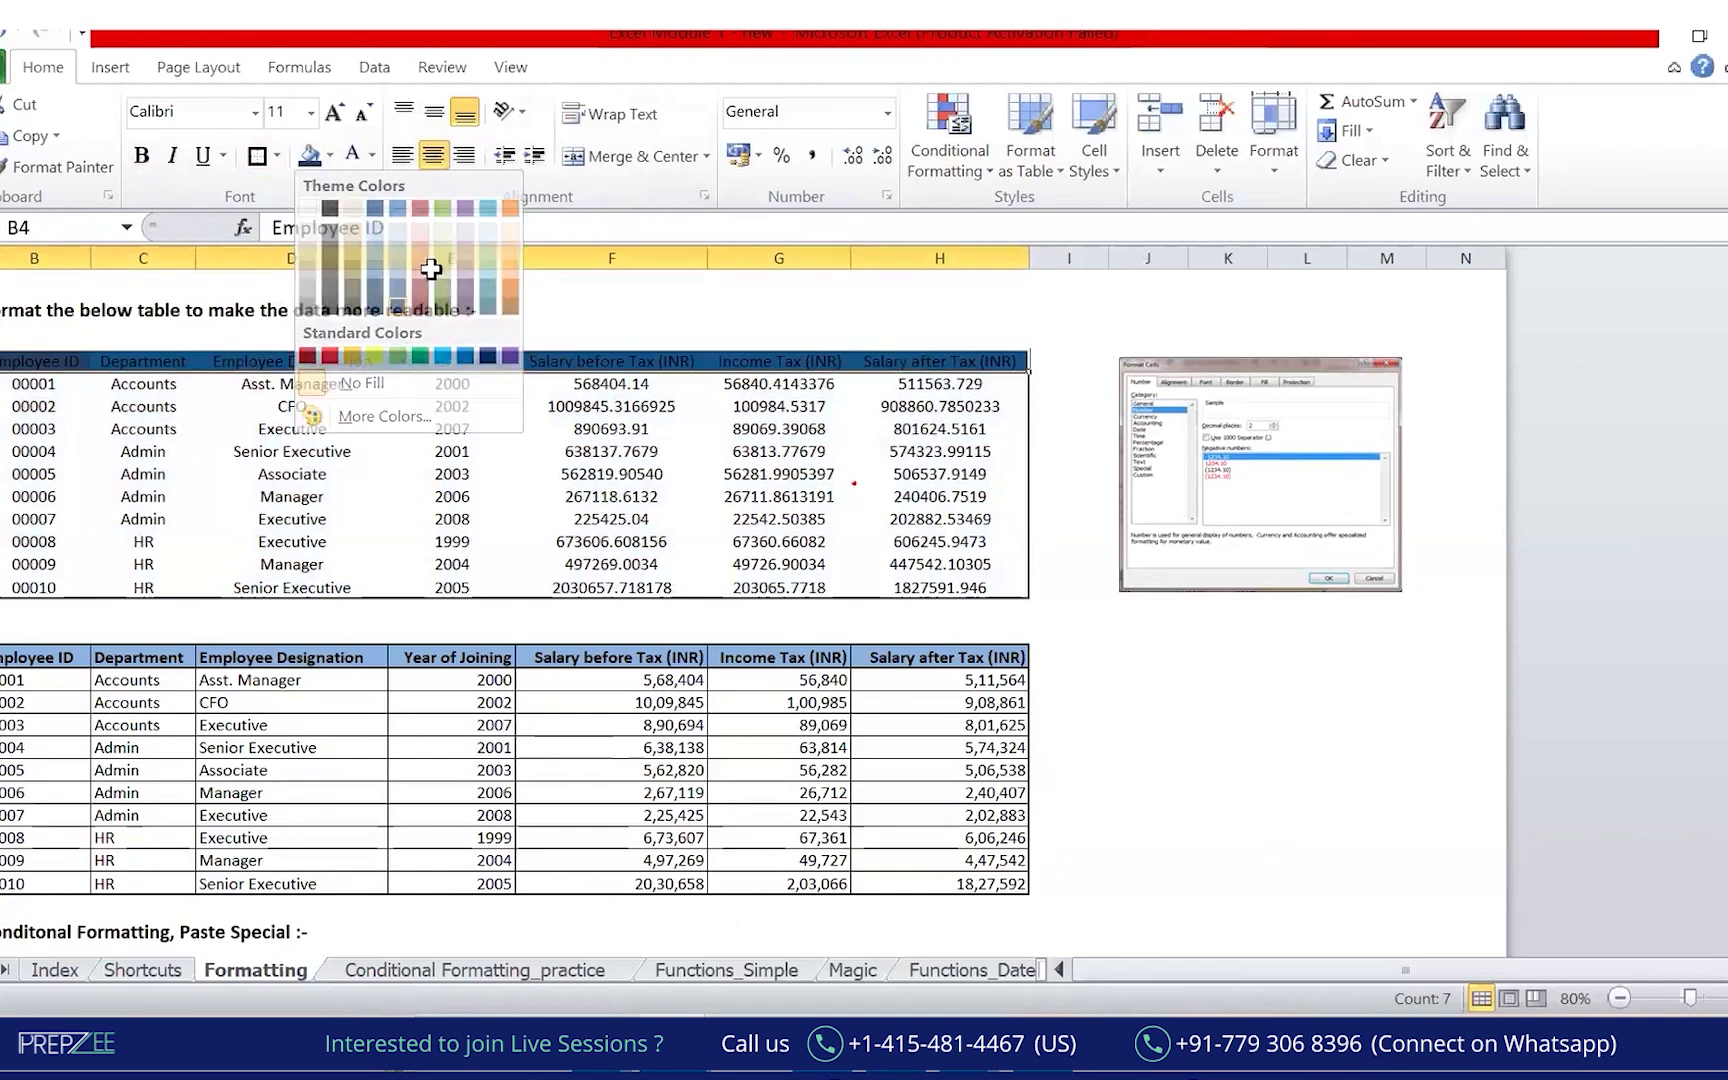
{"action": "left_click", "coordinate": [371, 155]}
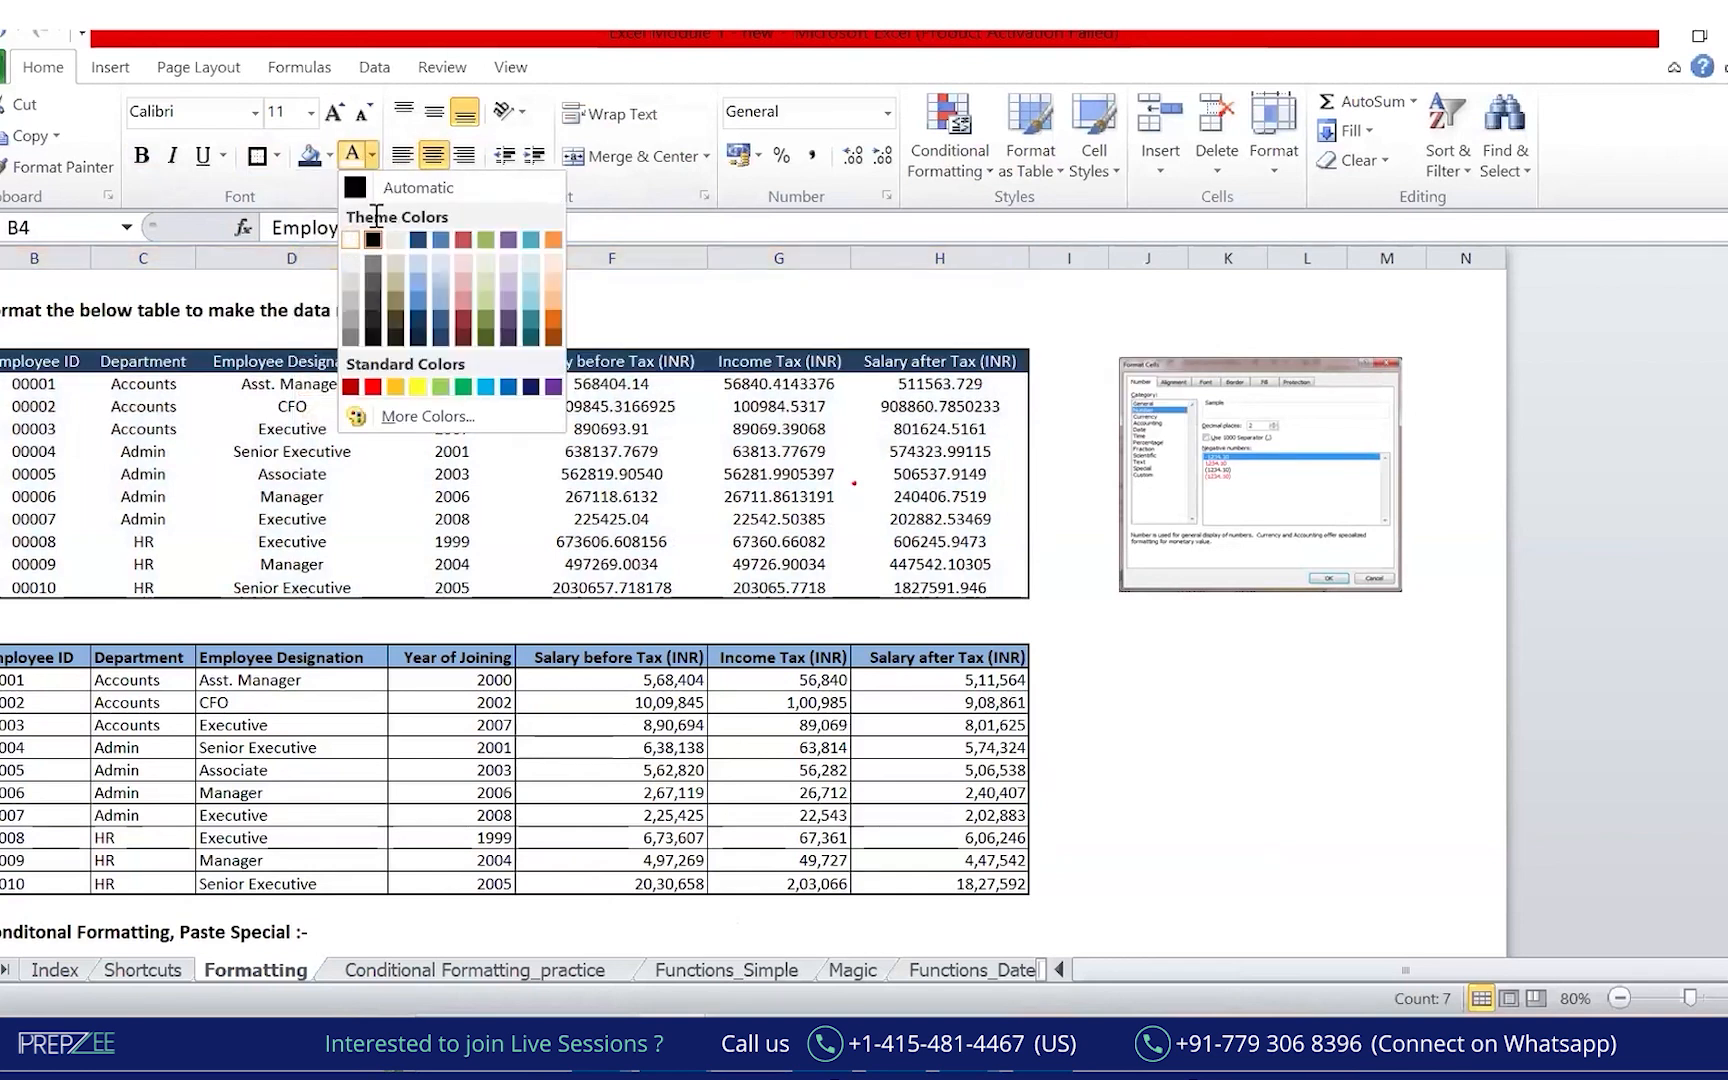
{"action": "left_click", "coordinate": [352, 240]}
{"action": "left_click", "coordinate": [142, 156]}
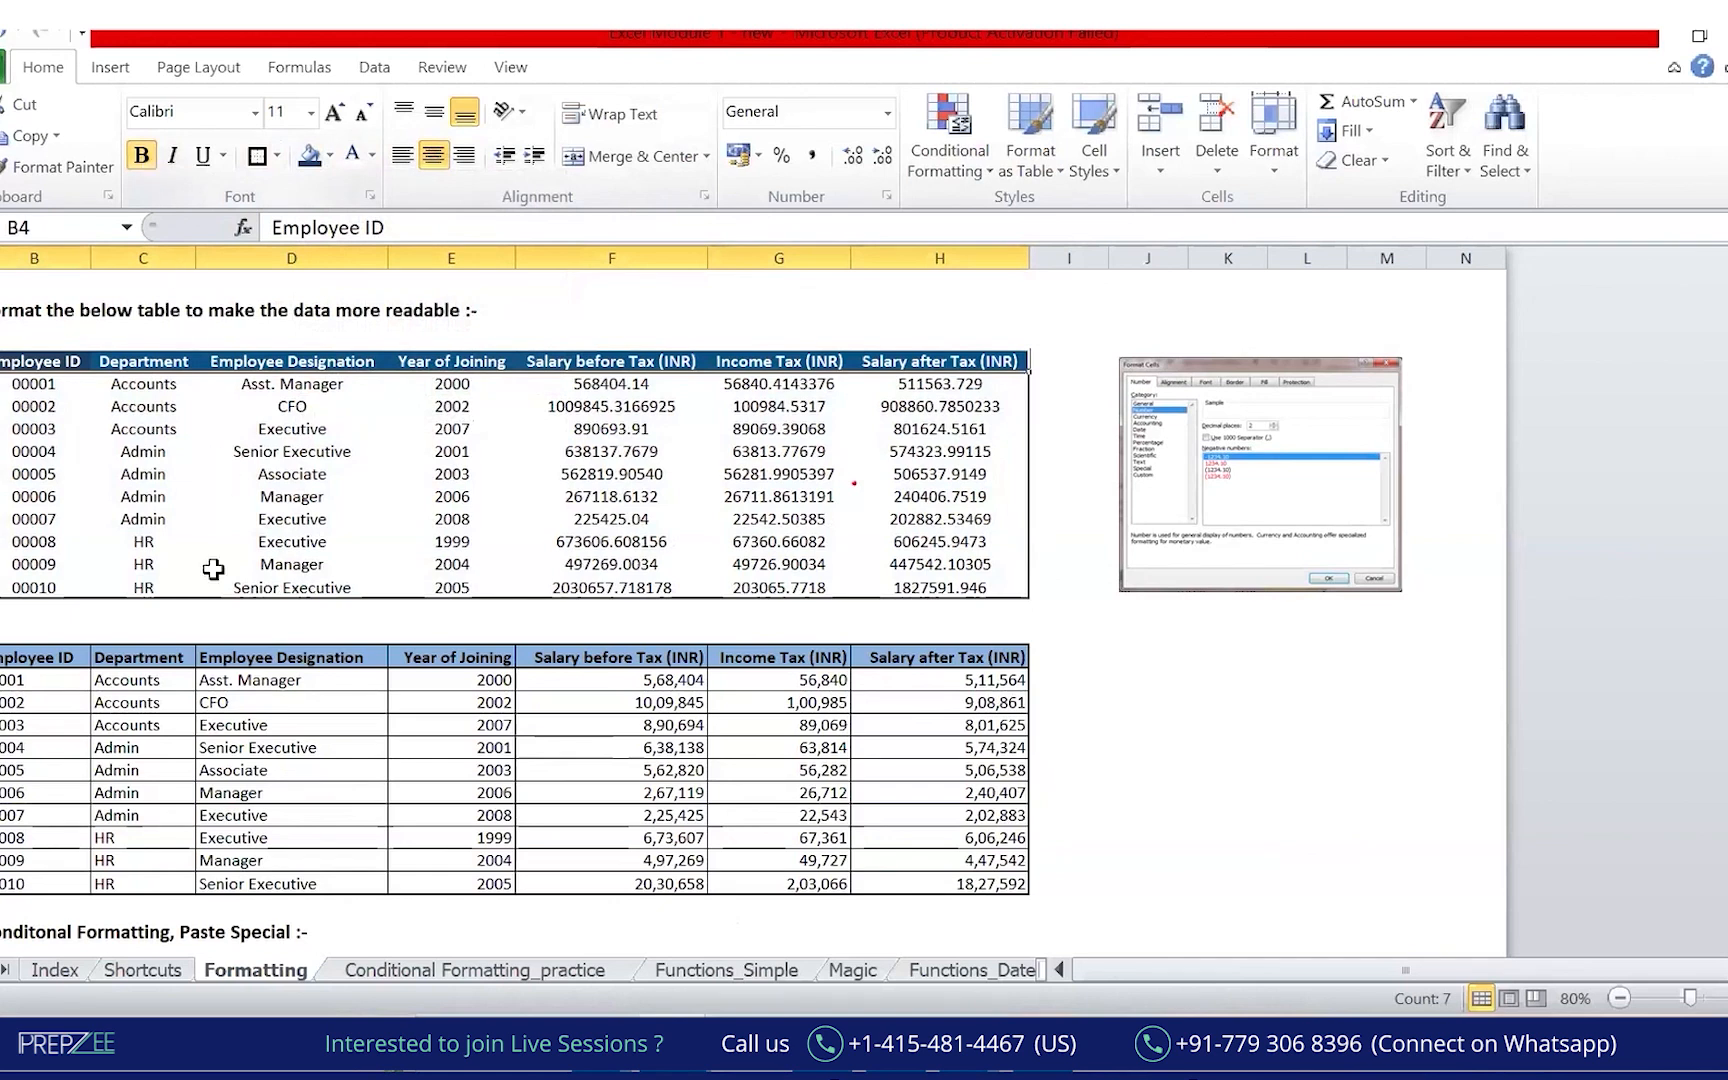
Apply All Borders and a Thick Box Border to the whole table B4:H14.
{"action": "left_click_drag", "start_coordinate": [195, 657], "coordinate": [272, 634]}
{"action": "left_click_drag", "start_coordinate": [28, 358], "coordinate": [930, 588]}
{"action": "left_click", "coordinate": [277, 156]}
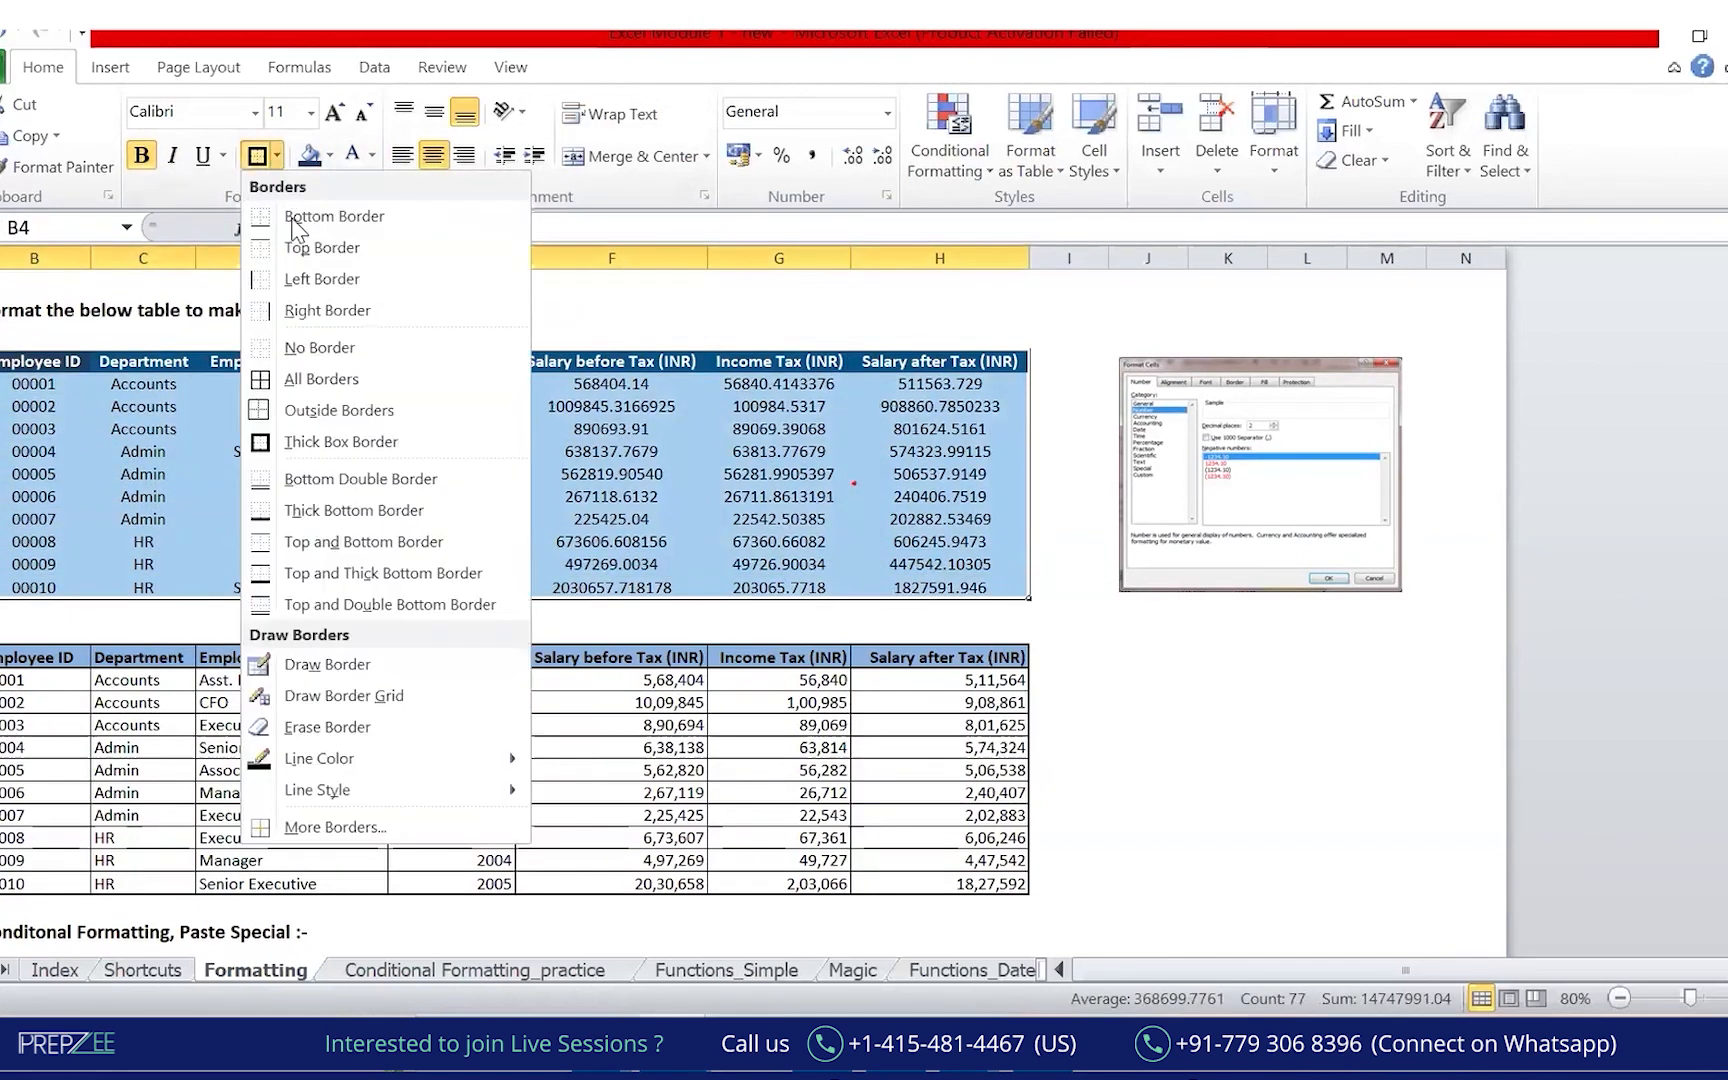
{"action": "left_click", "coordinate": [321, 379]}
{"action": "left_click_drag", "start_coordinate": [143, 655], "coordinate": [143, 634]}
{"action": "left_click_drag", "start_coordinate": [30, 361], "coordinate": [932, 587]}
{"action": "left_click", "coordinate": [278, 156]}
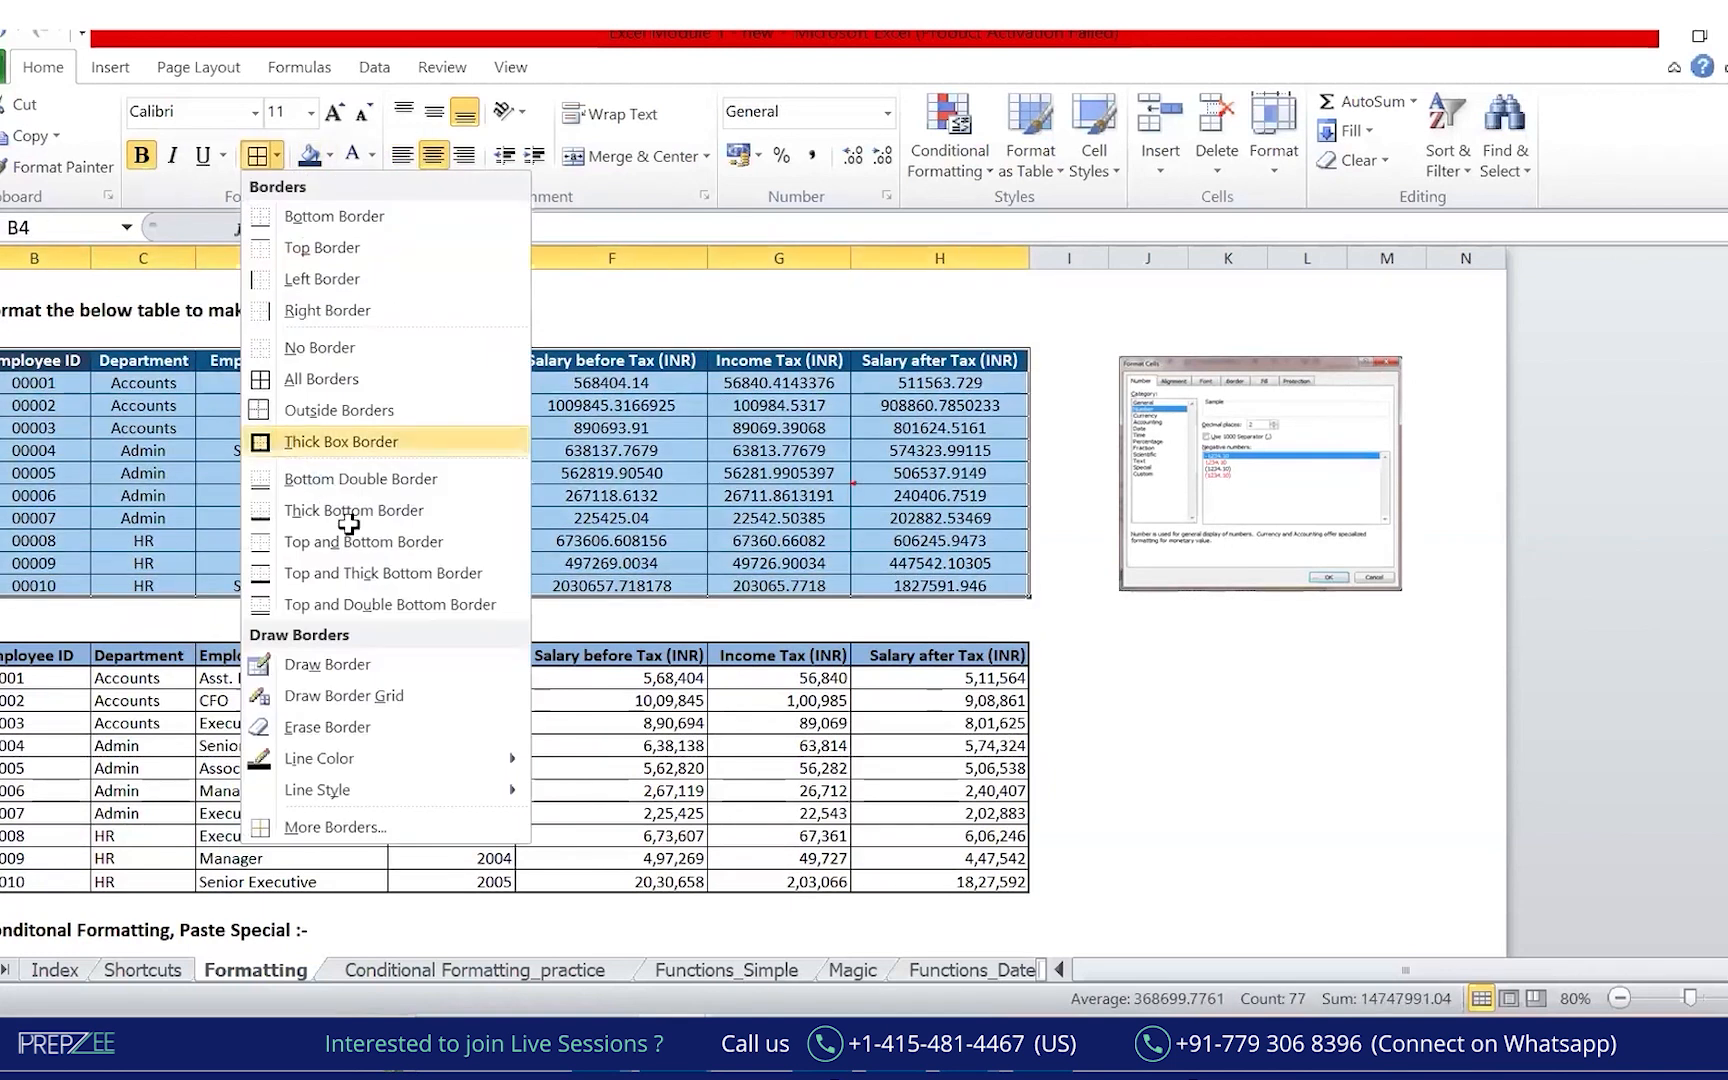
{"action": "left_click", "coordinate": [320, 447]}
{"action": "left_click", "coordinate": [1193, 795]}
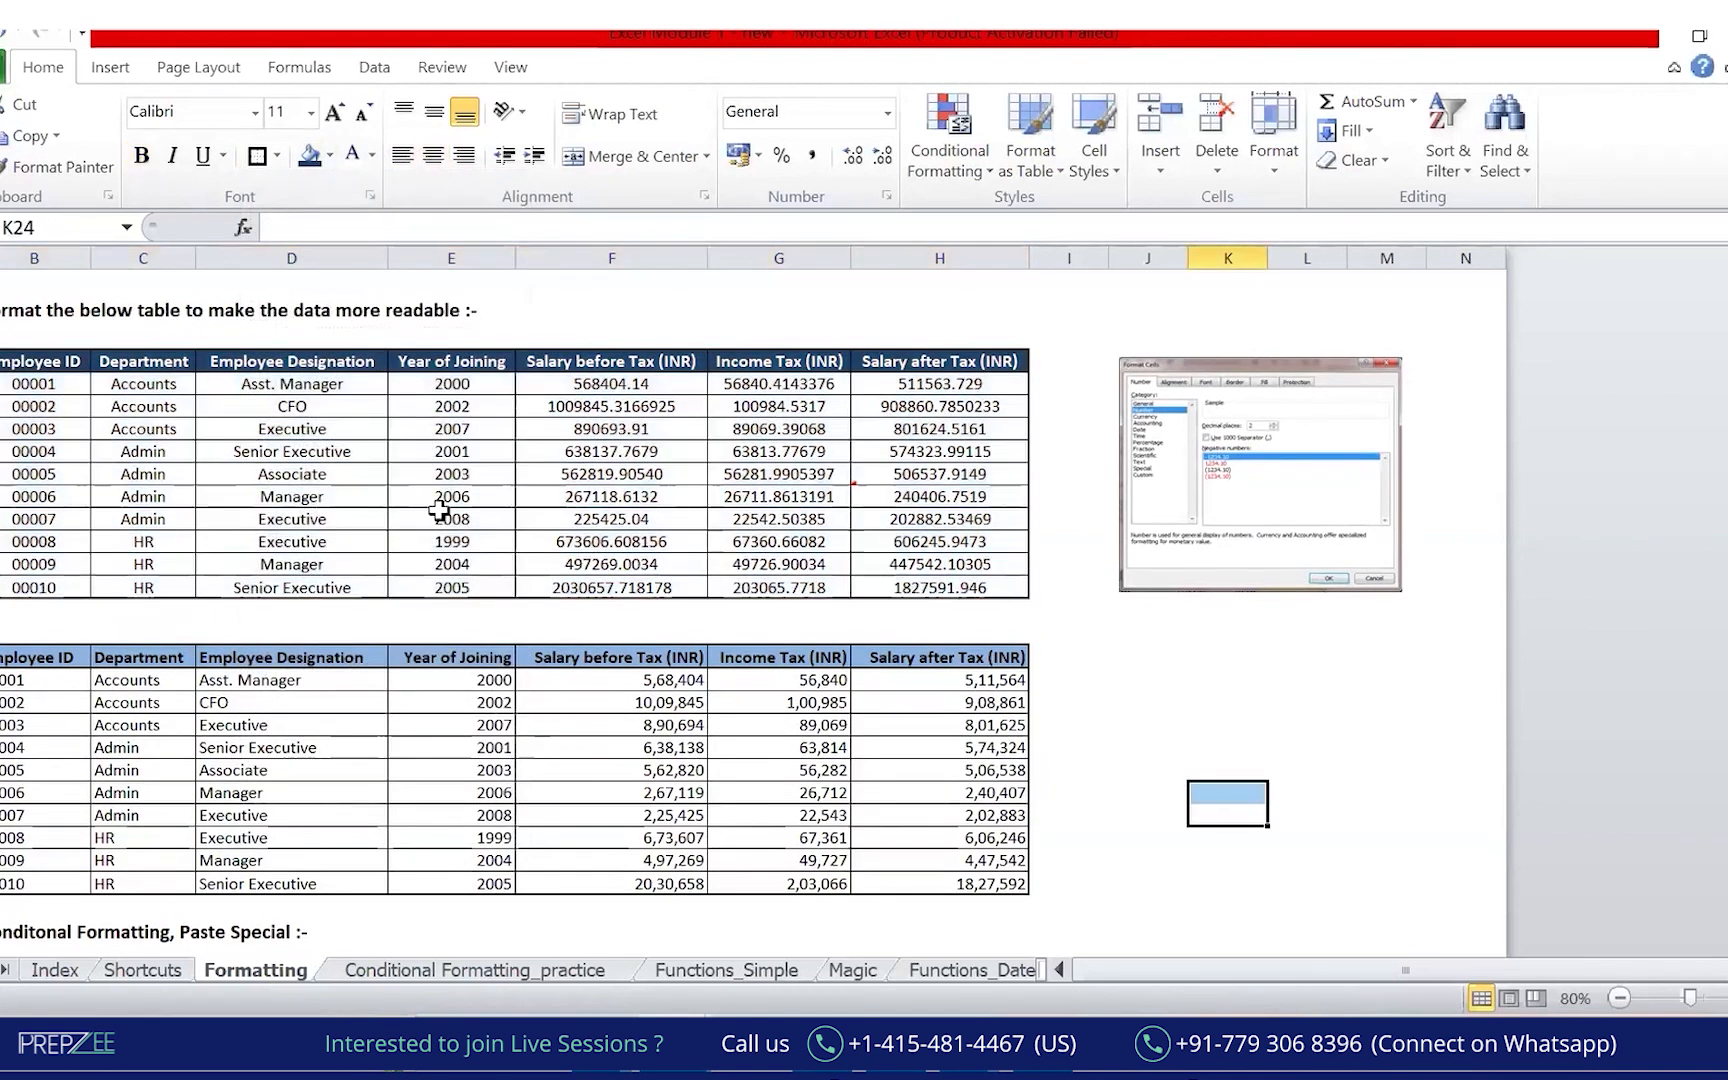
Format the Salary before Tax values as comma-grouped whole numbers, e.g. 5,68,404.
{"action": "left_click_drag", "start_coordinate": [55, 395], "coordinate": [290, 565]}
{"action": "left_click_drag", "start_coordinate": [501, 612], "coordinate": [590, 588]}
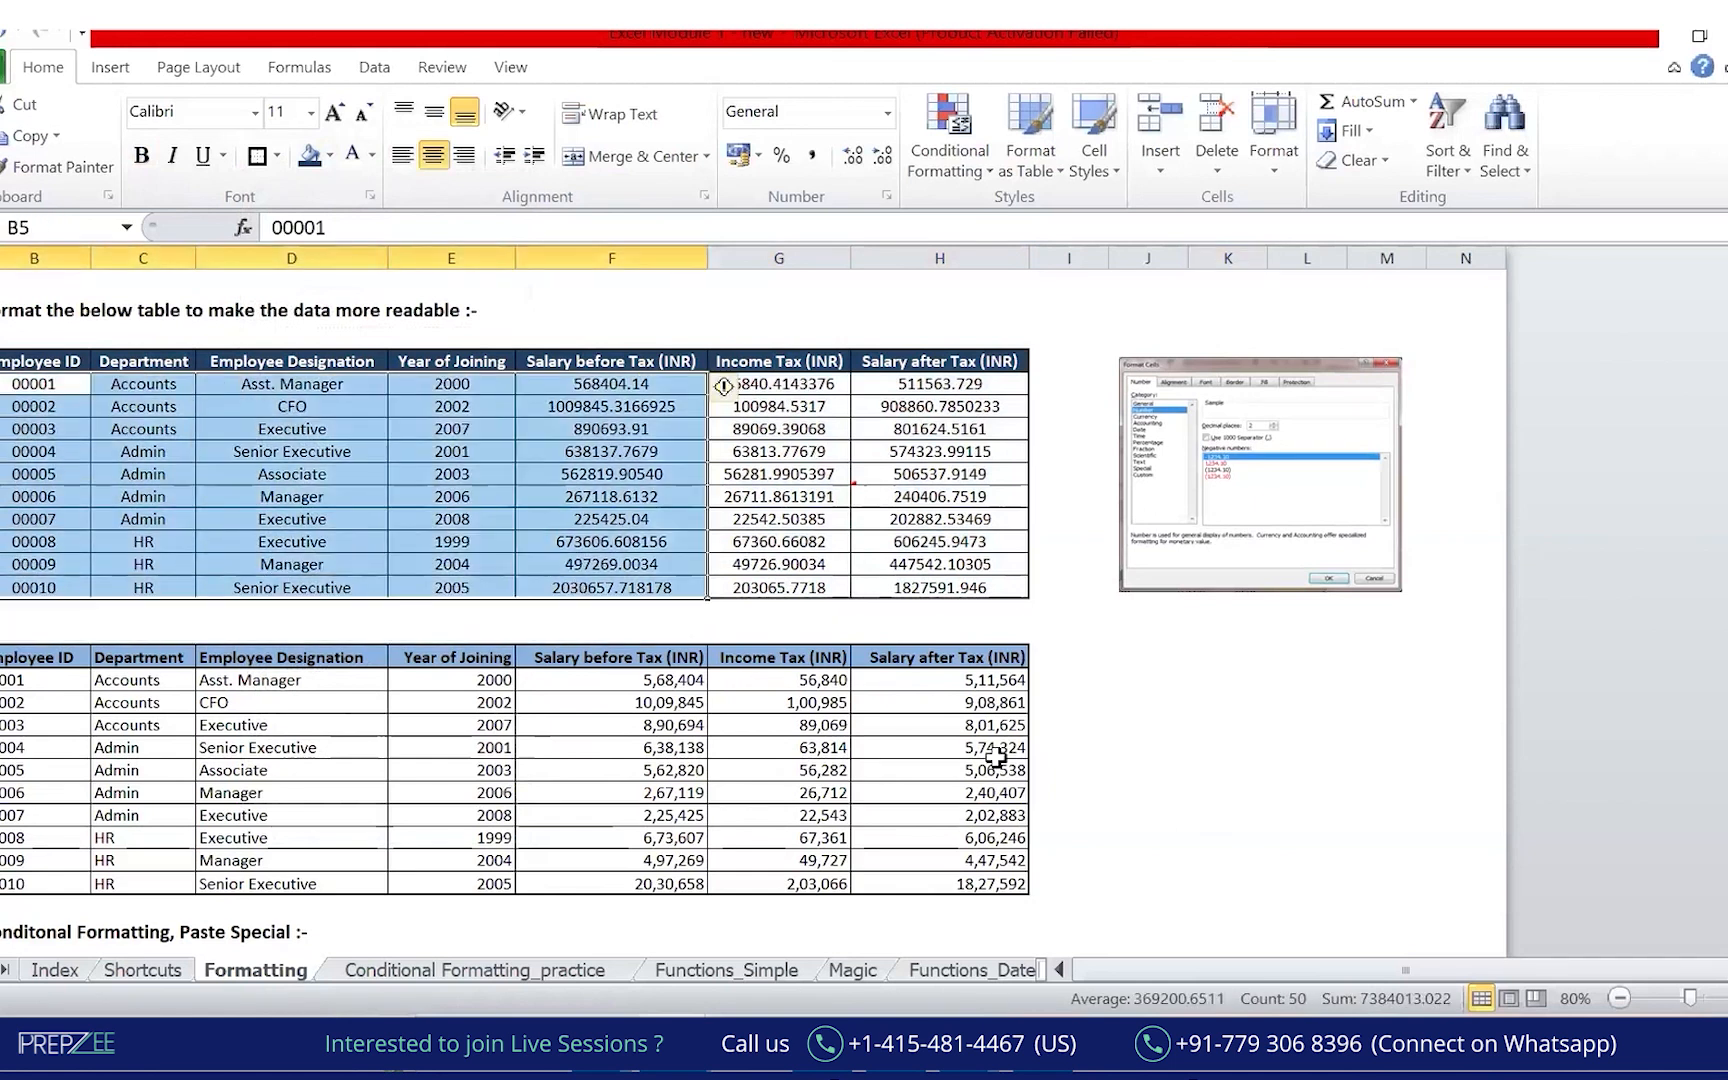
{"action": "left_click", "coordinate": [1148, 792]}
{"action": "left_click_drag", "start_coordinate": [637, 390], "coordinate": [620, 590]}
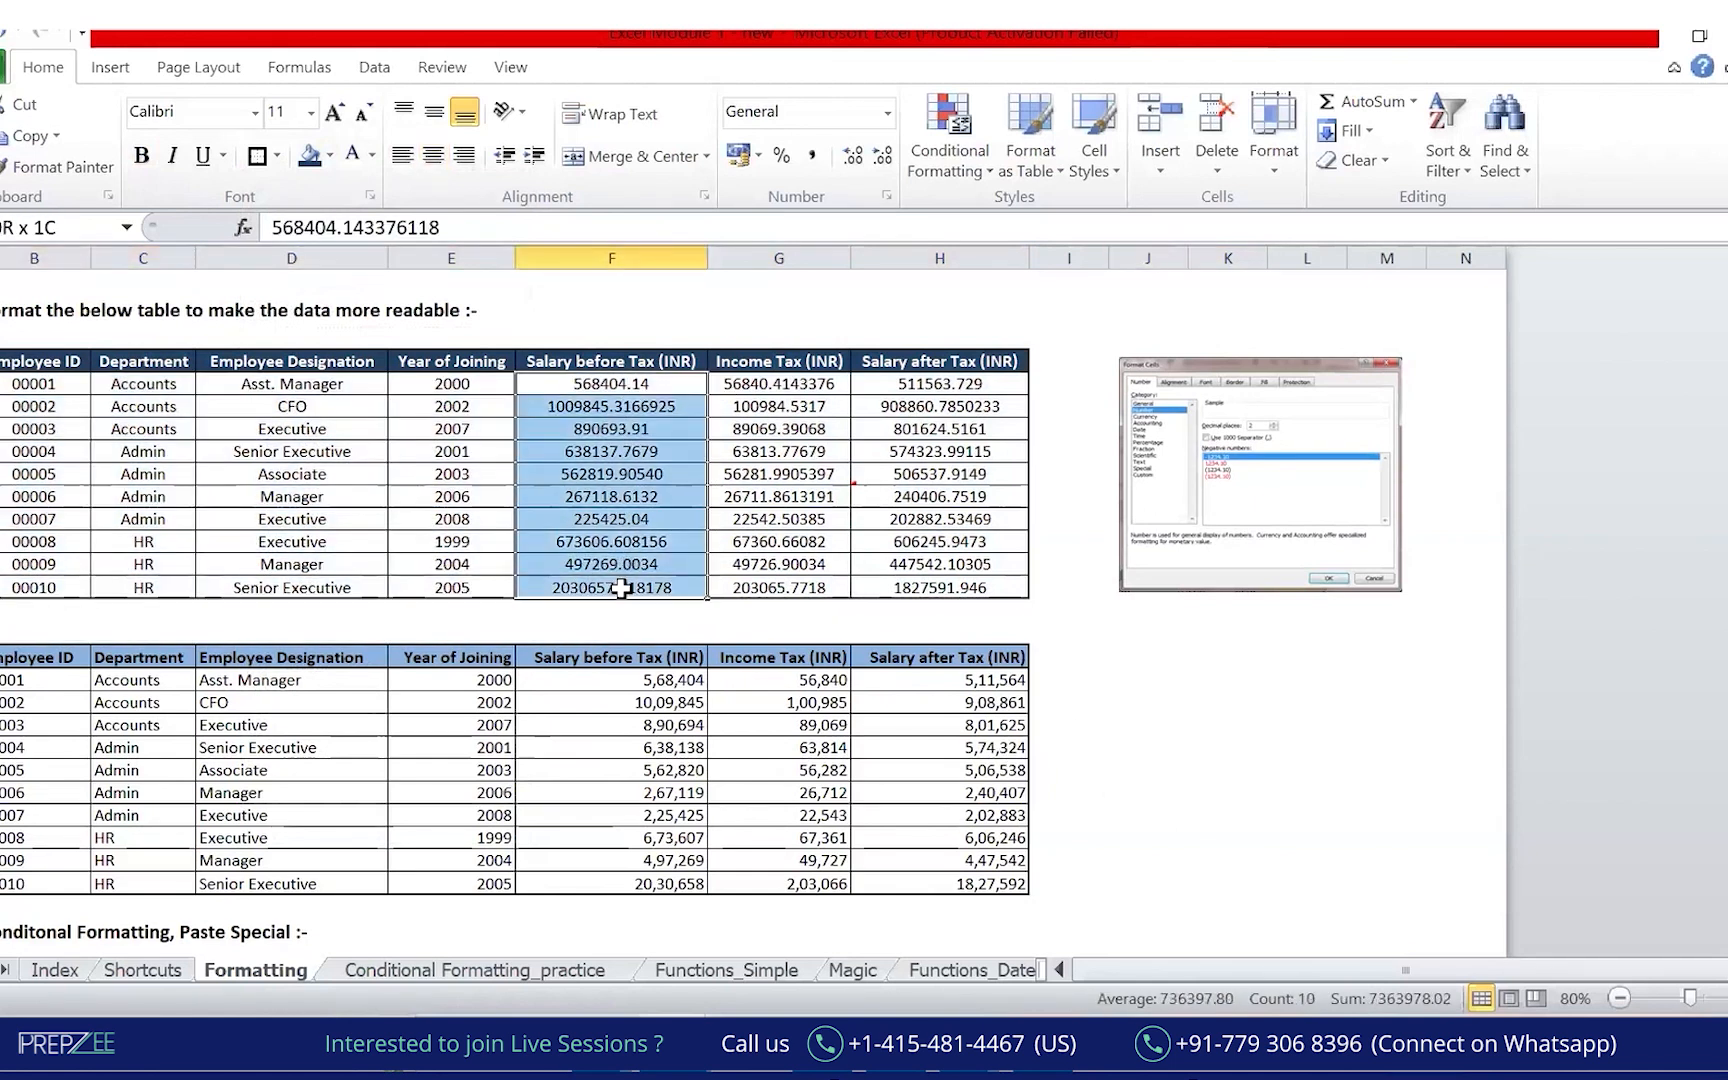
{"action": "left_click", "coordinate": [881, 157]}
{"action": "left_click", "coordinate": [880, 159]}
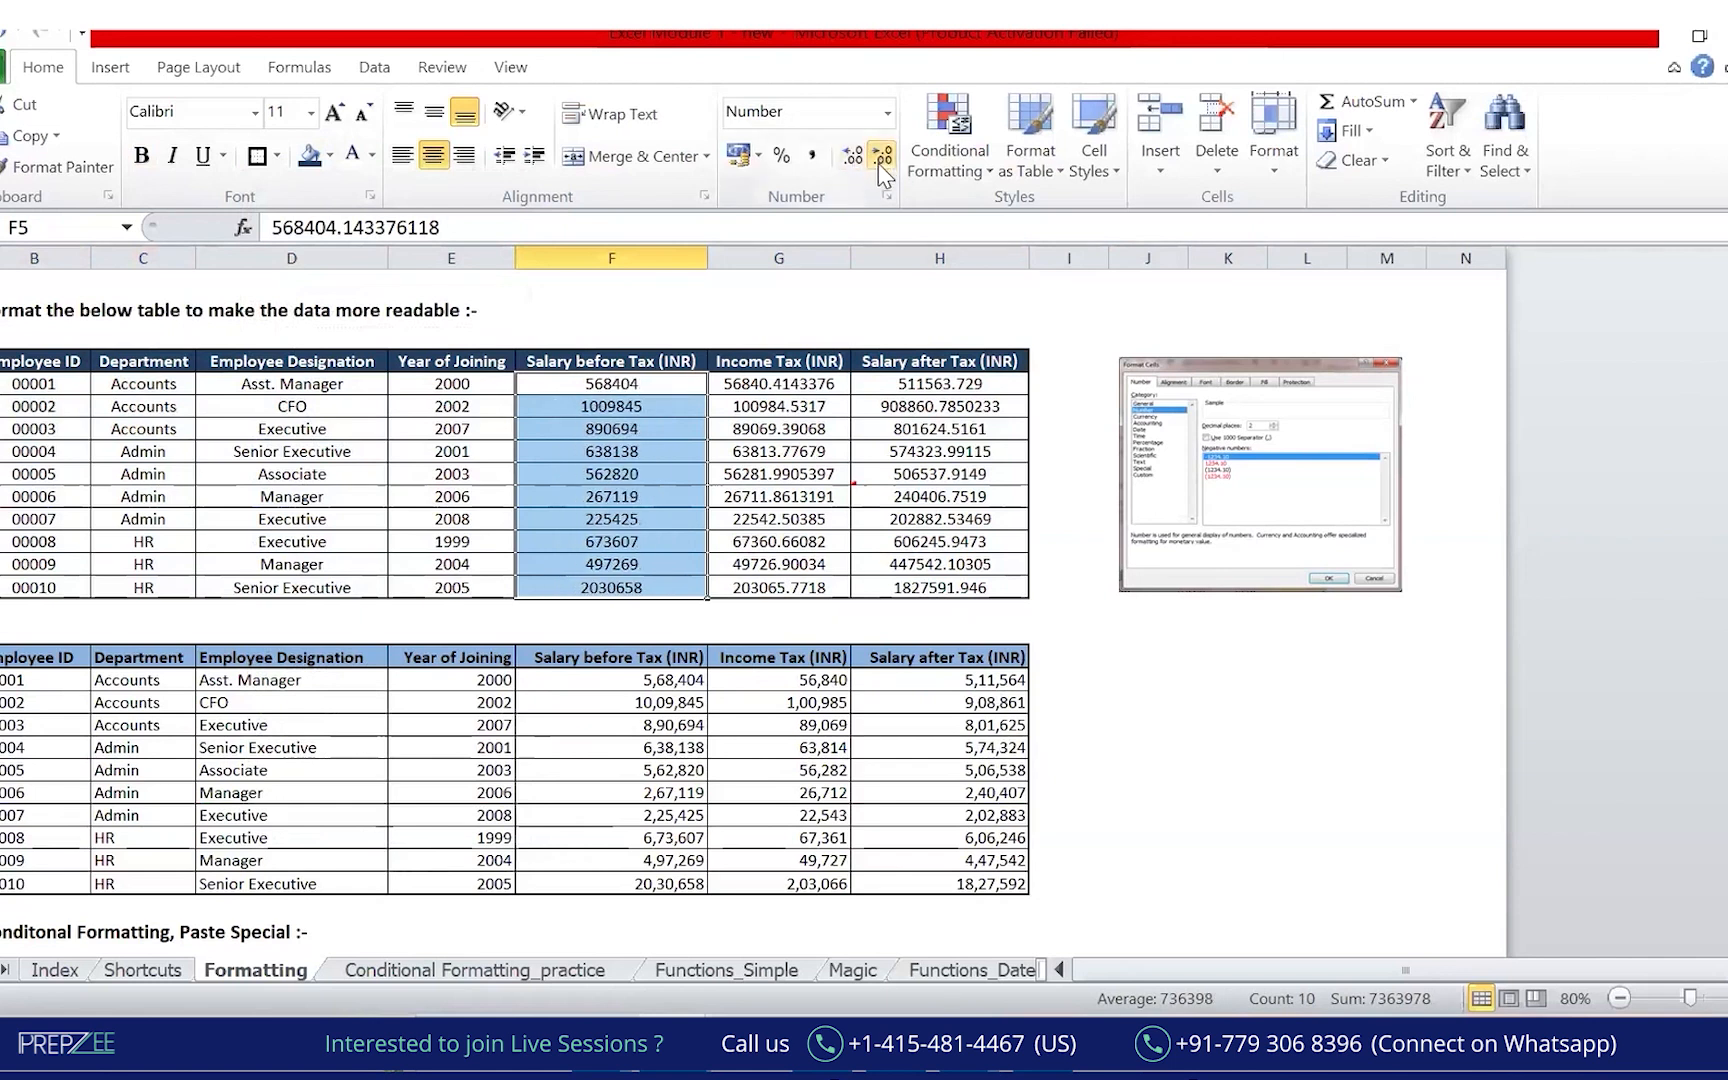
{"action": "left_click", "coordinate": [814, 158]}
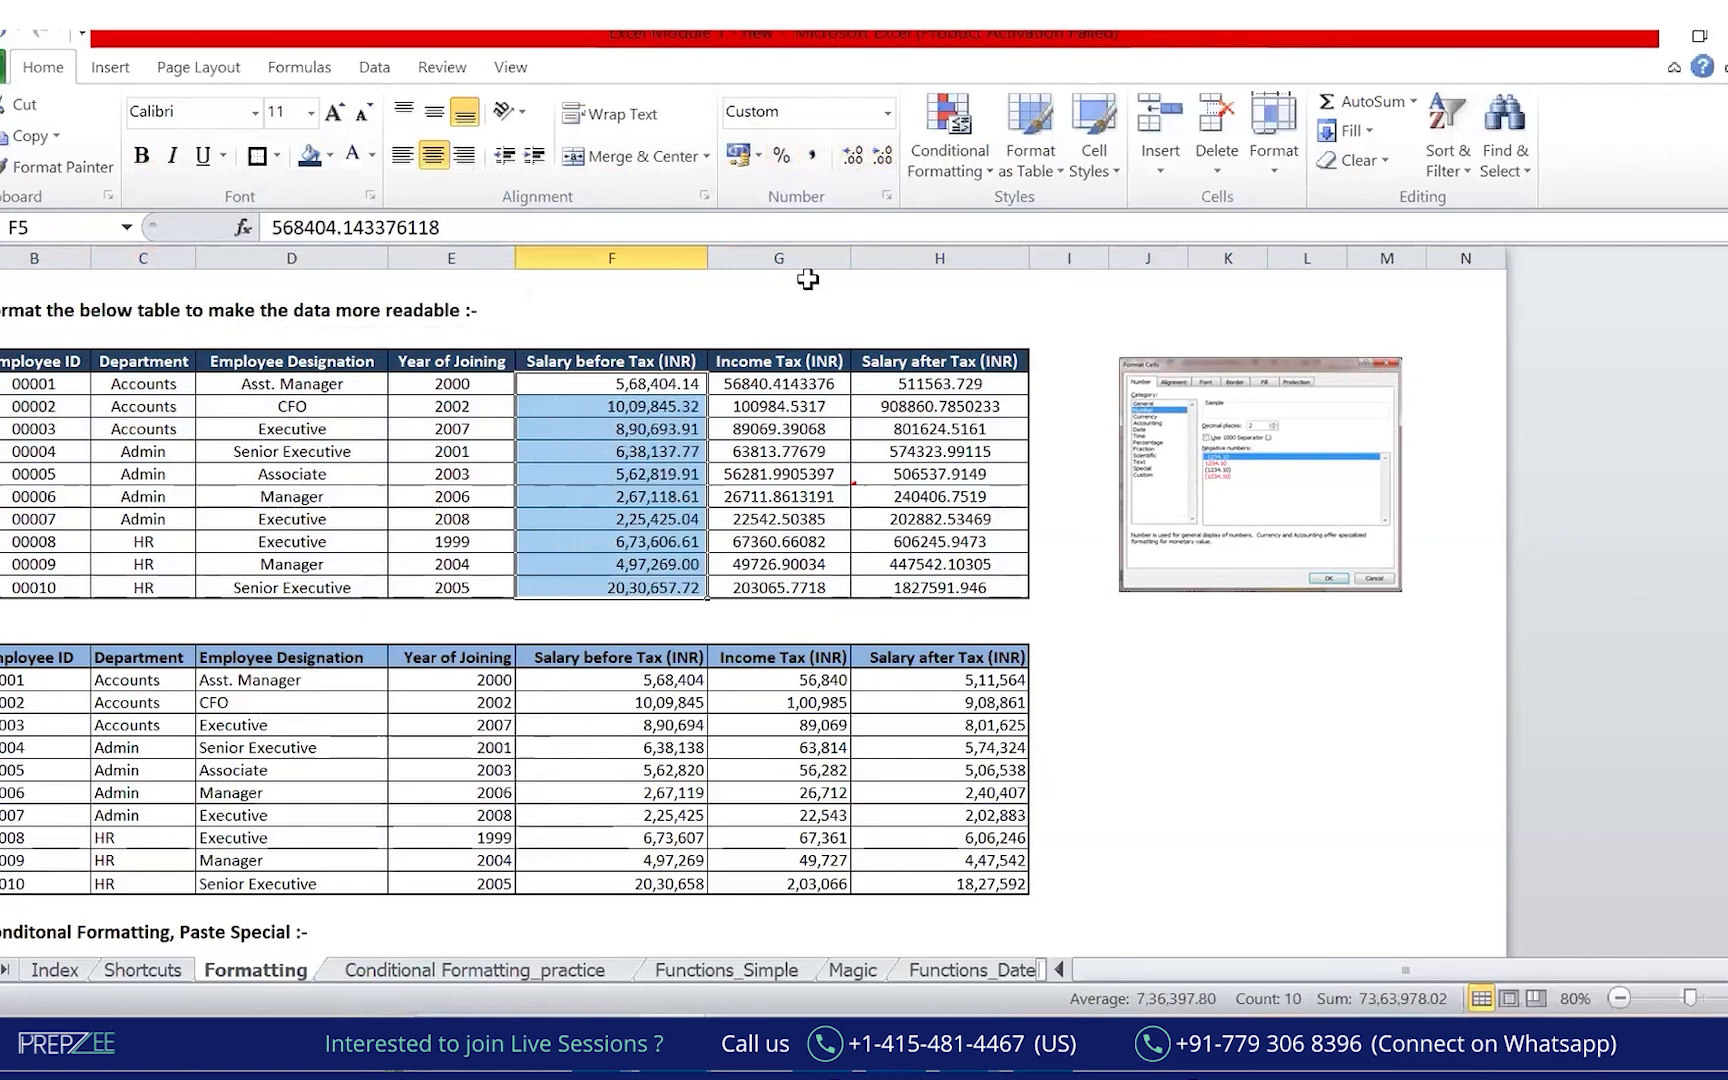
{"action": "left_click", "coordinate": [878, 158]}
{"action": "left_click", "coordinate": [878, 158]}
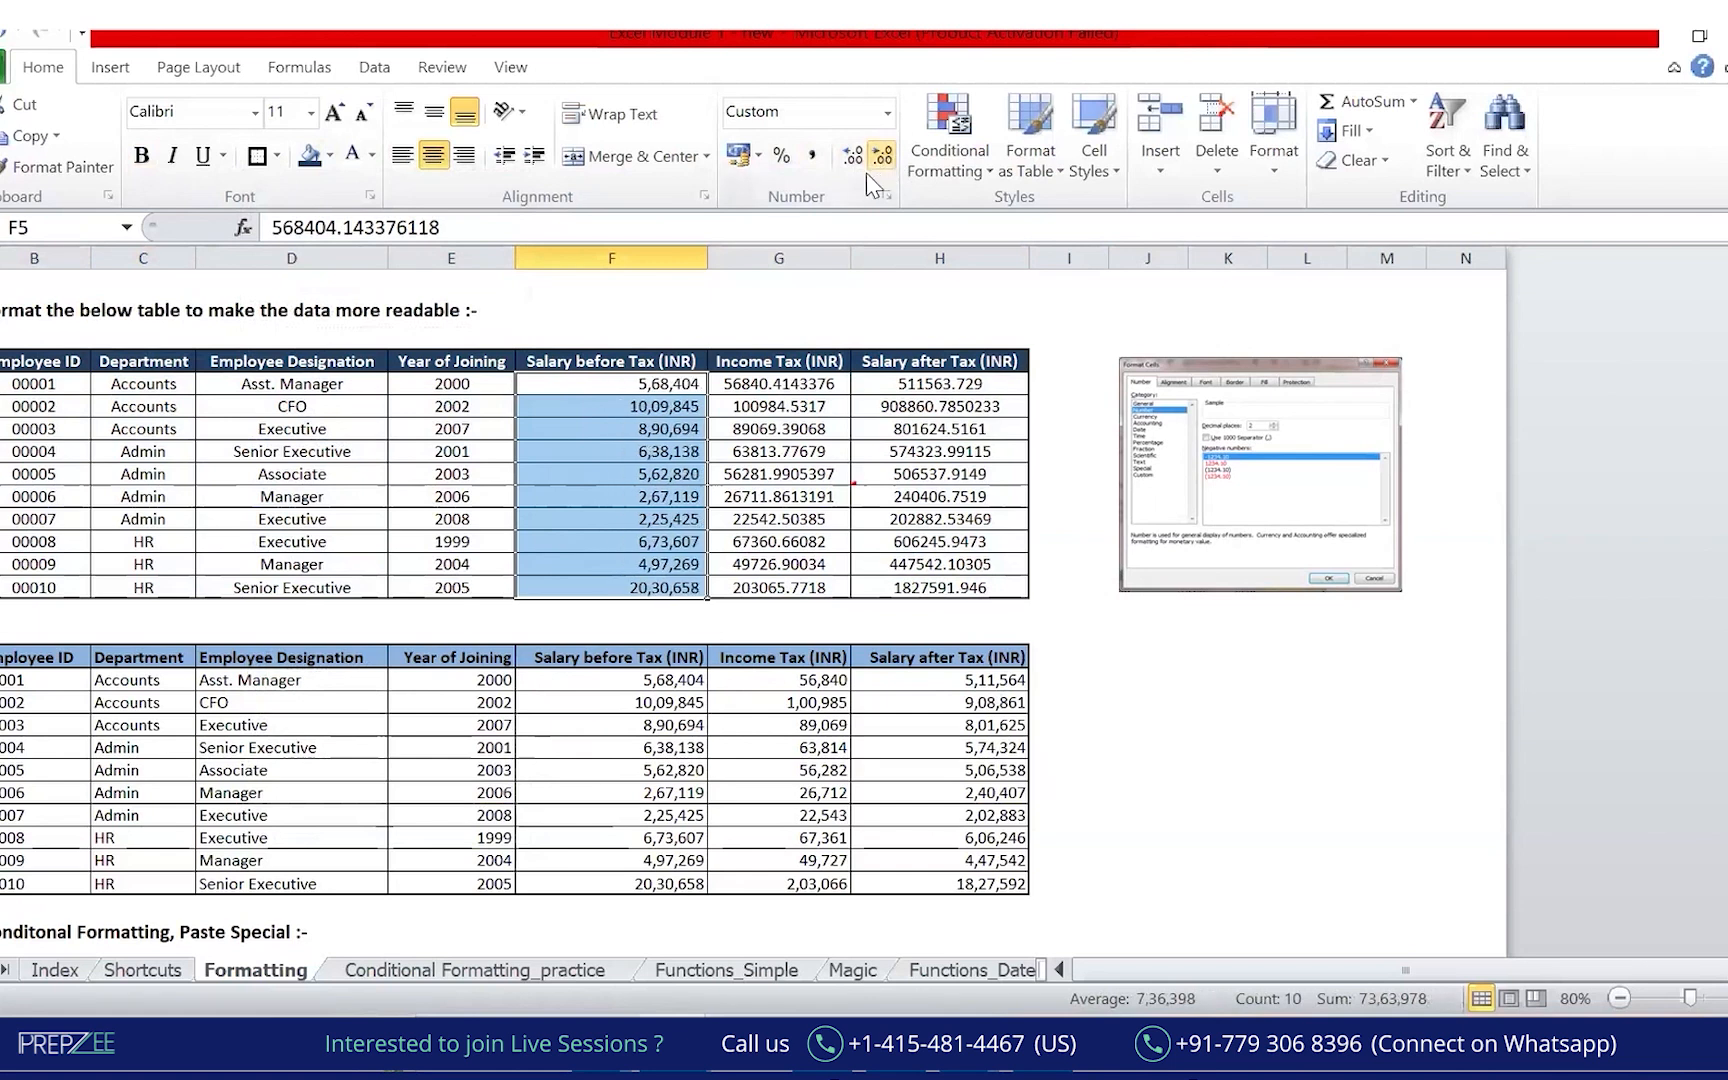
Reapply centre alignment and reselect all ten Salary before Tax values F5:F14.
{"action": "left_click", "coordinate": [434, 156]}
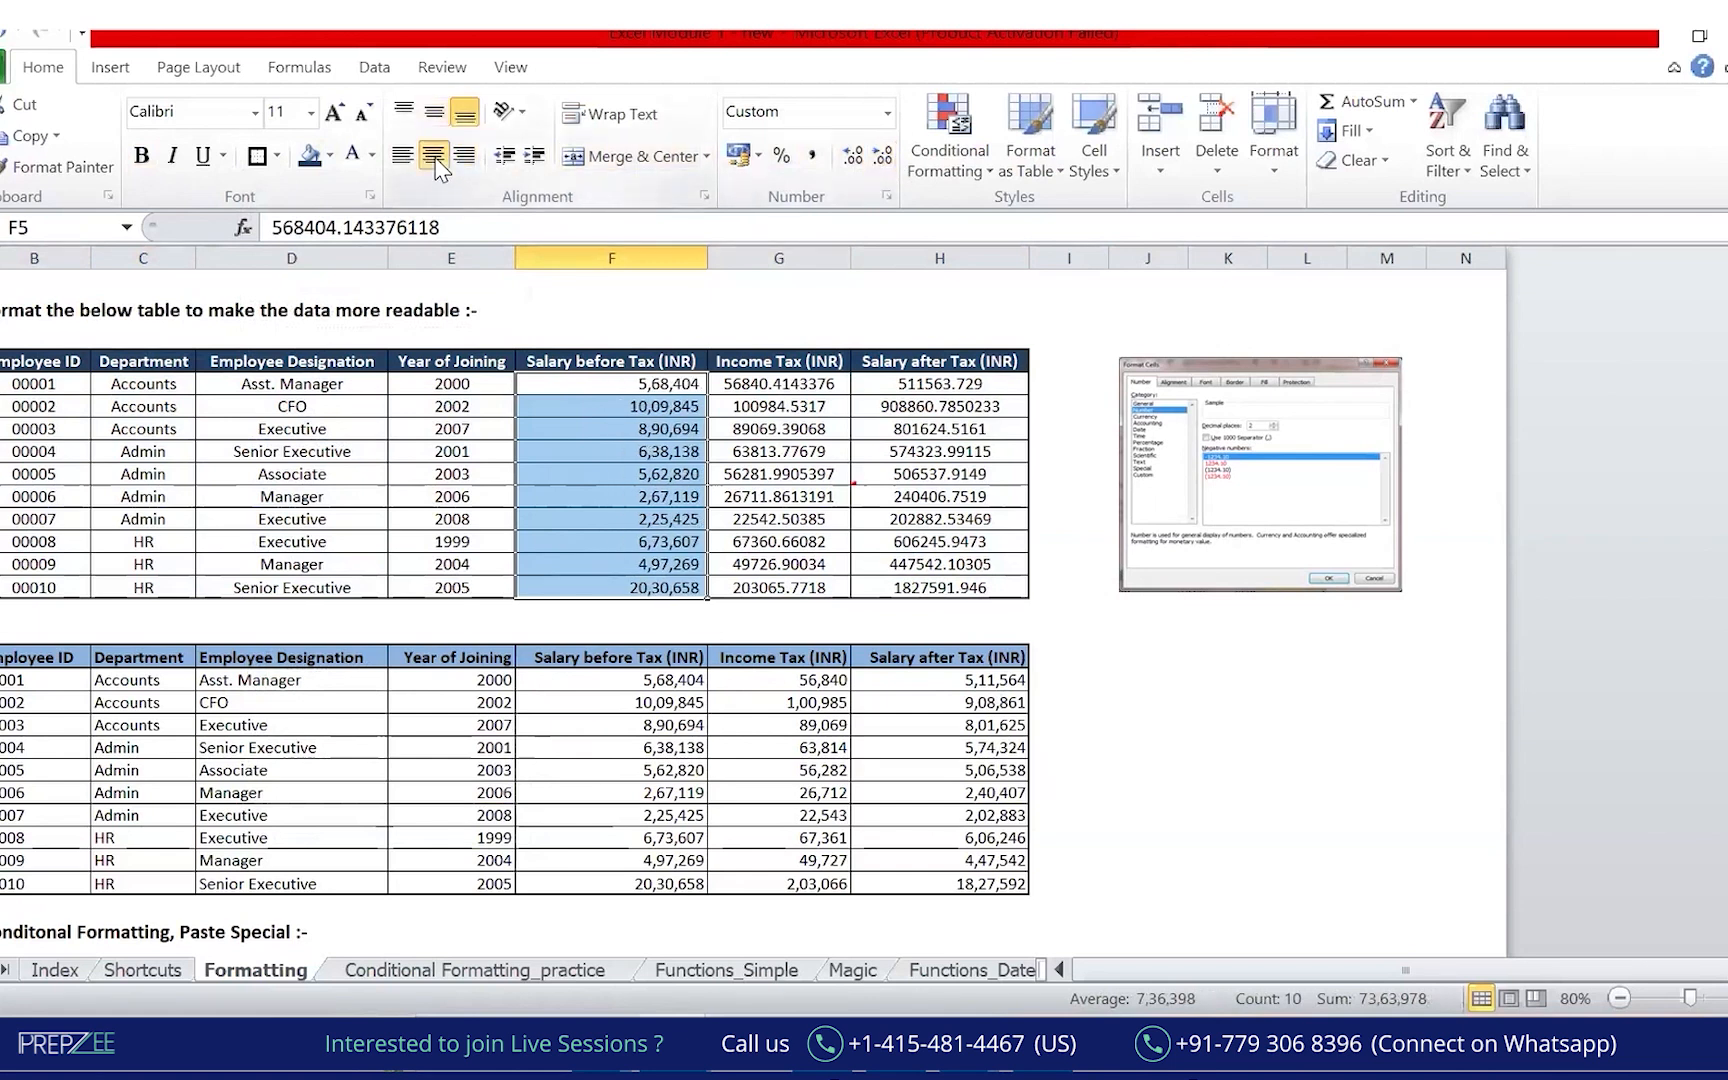
{"action": "left_click", "coordinate": [800, 490]}
{"action": "left_click", "coordinate": [866, 432]}
{"action": "left_click_drag", "start_coordinate": [790, 384], "coordinate": [790, 587]}
{"action": "left_click_drag", "start_coordinate": [650, 384], "coordinate": [668, 564]}
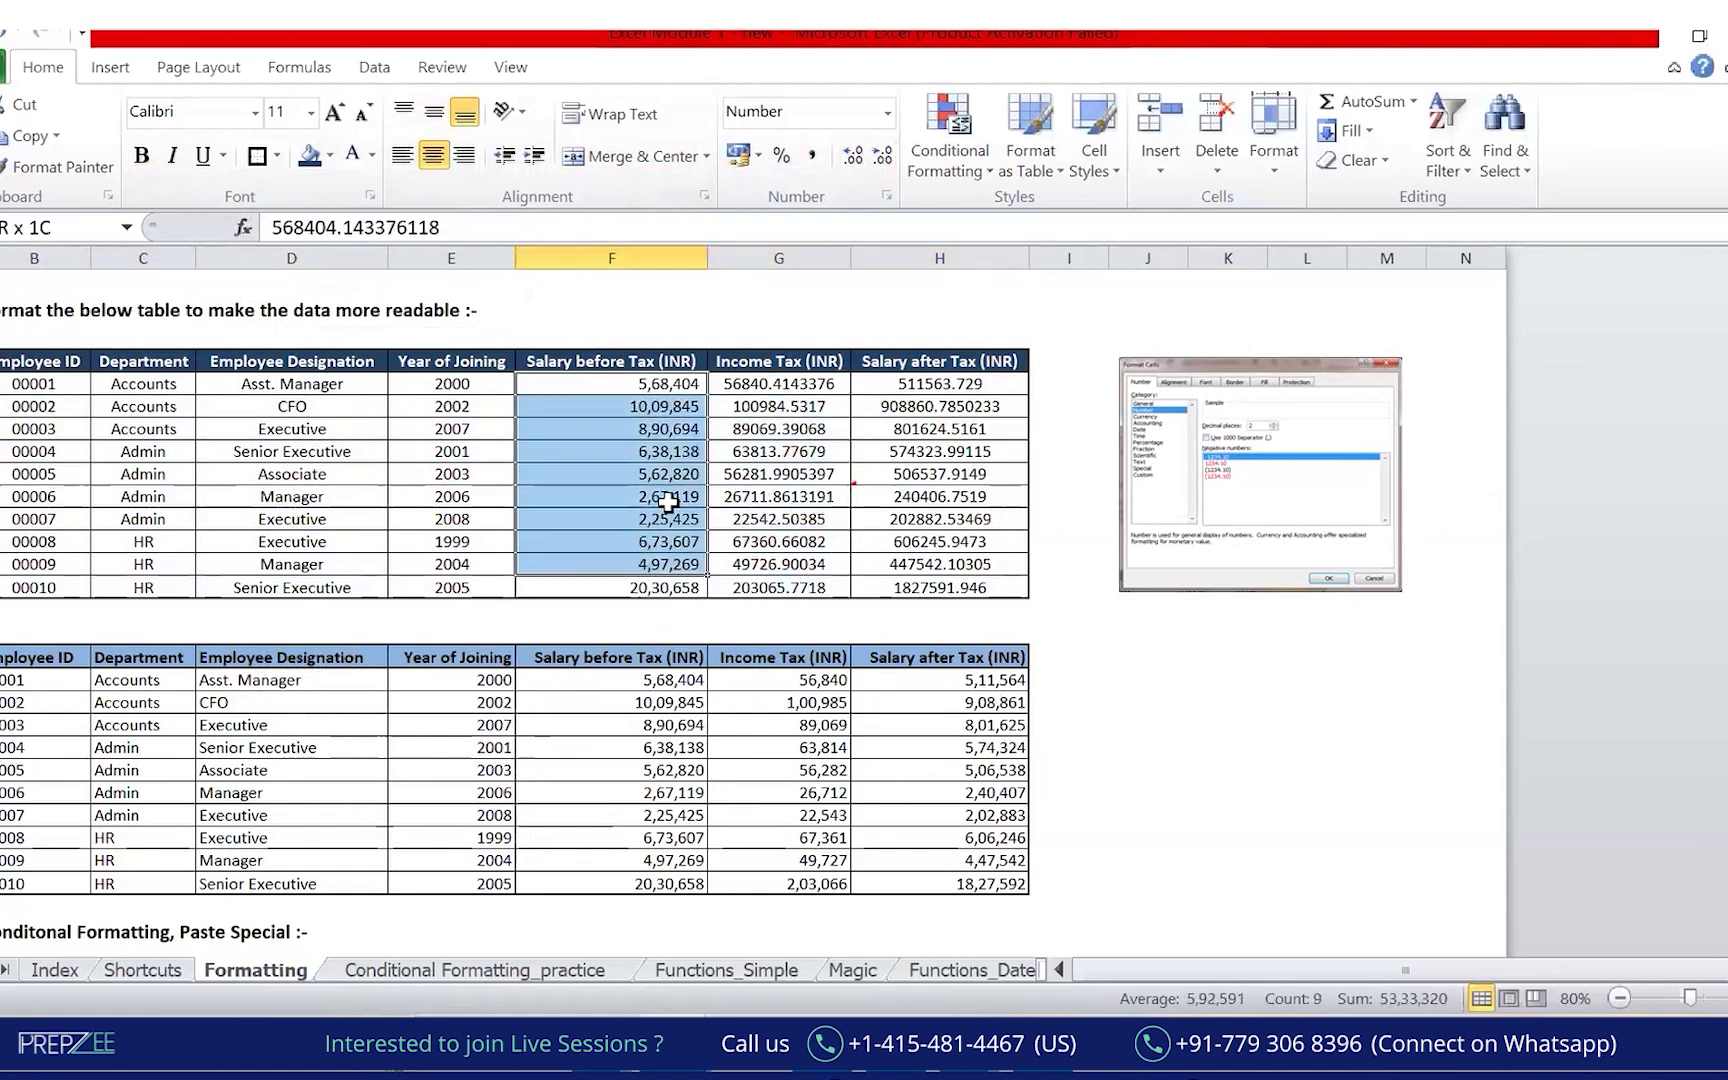
{"action": "left_click_drag", "start_coordinate": [660, 390], "coordinate": [642, 584]}
Copy the salary number format onto Income Tax and Salary after Tax (G5:H14) with Format Painter.
{"action": "left_click", "coordinate": [66, 170]}
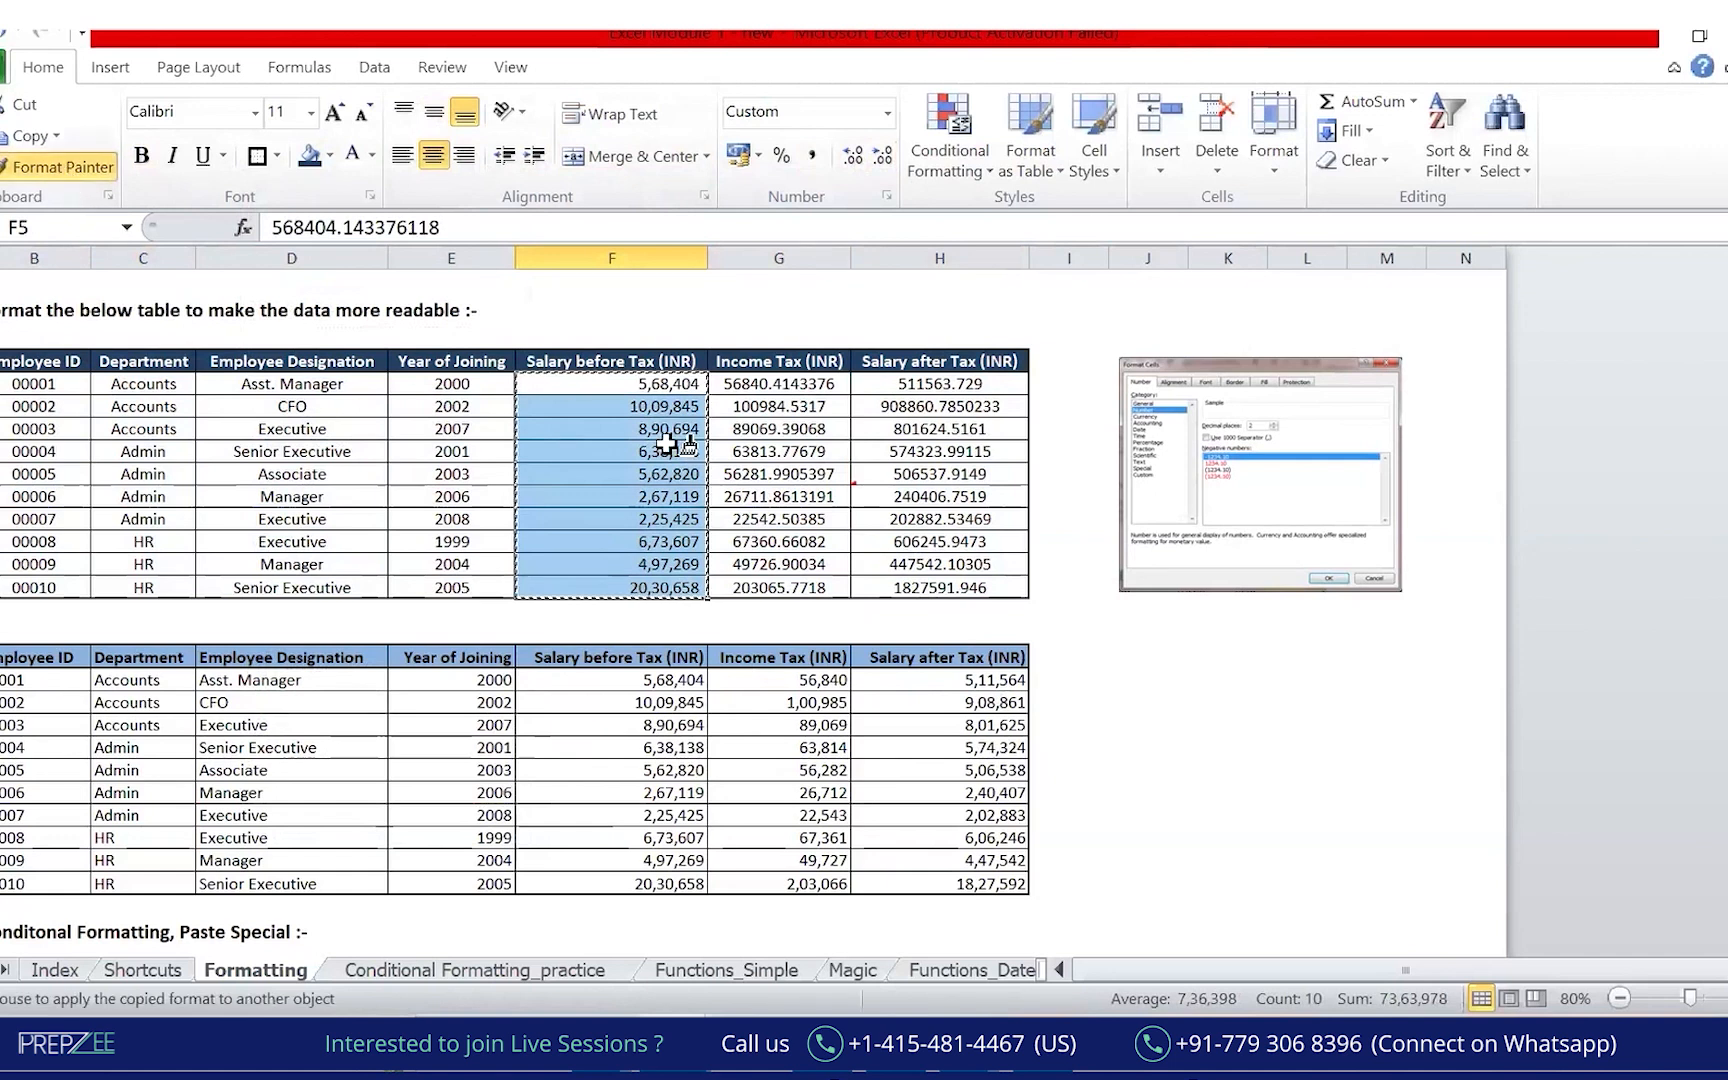
{"action": "mouse_move", "coordinate": [771, 383]}
{"action": "left_mouse_down"}
{"action": "mouse_move", "coordinate": [924, 563]}
{"action": "mouse_move", "coordinate": [985, 595]}
{"action": "left_mouse_up"}
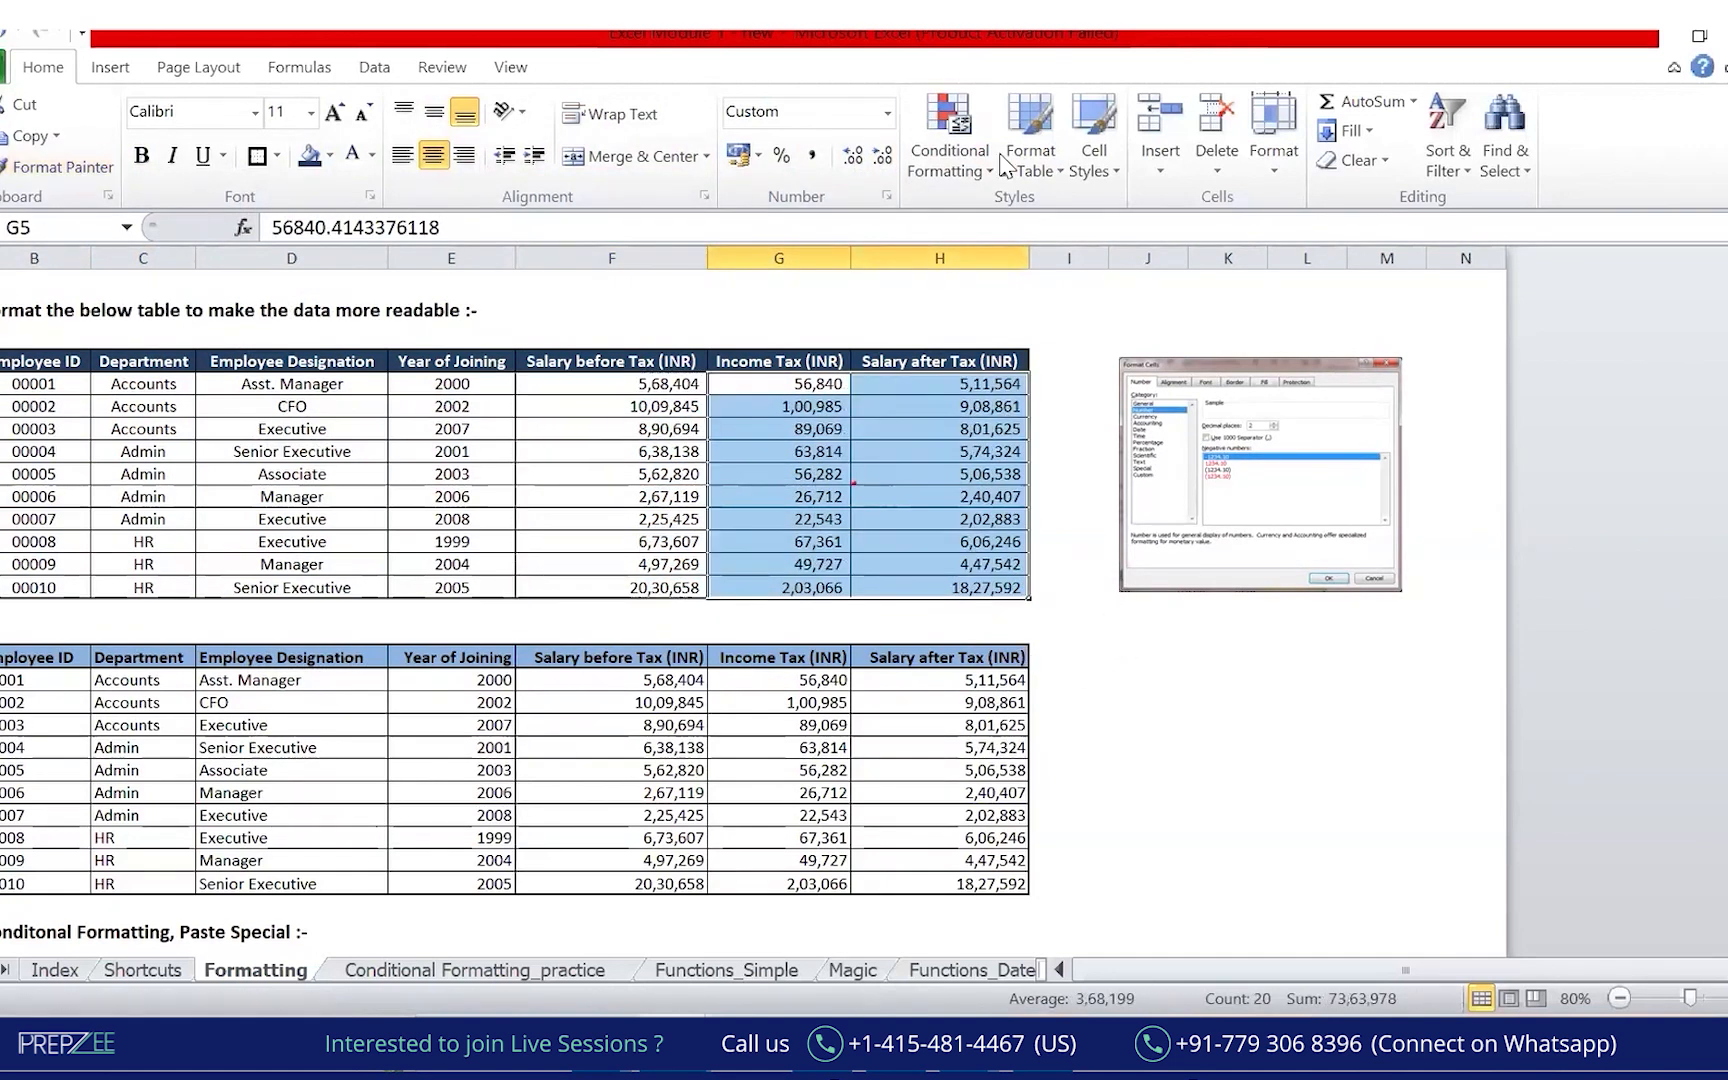
{"action": "mouse_move", "coordinate": [108, 176]}
{"action": "left_mouse_down"}
{"action": "mouse_move", "coordinate": [338, 183]}
{"action": "mouse_move", "coordinate": [808, 353]}
{"action": "left_mouse_up"}
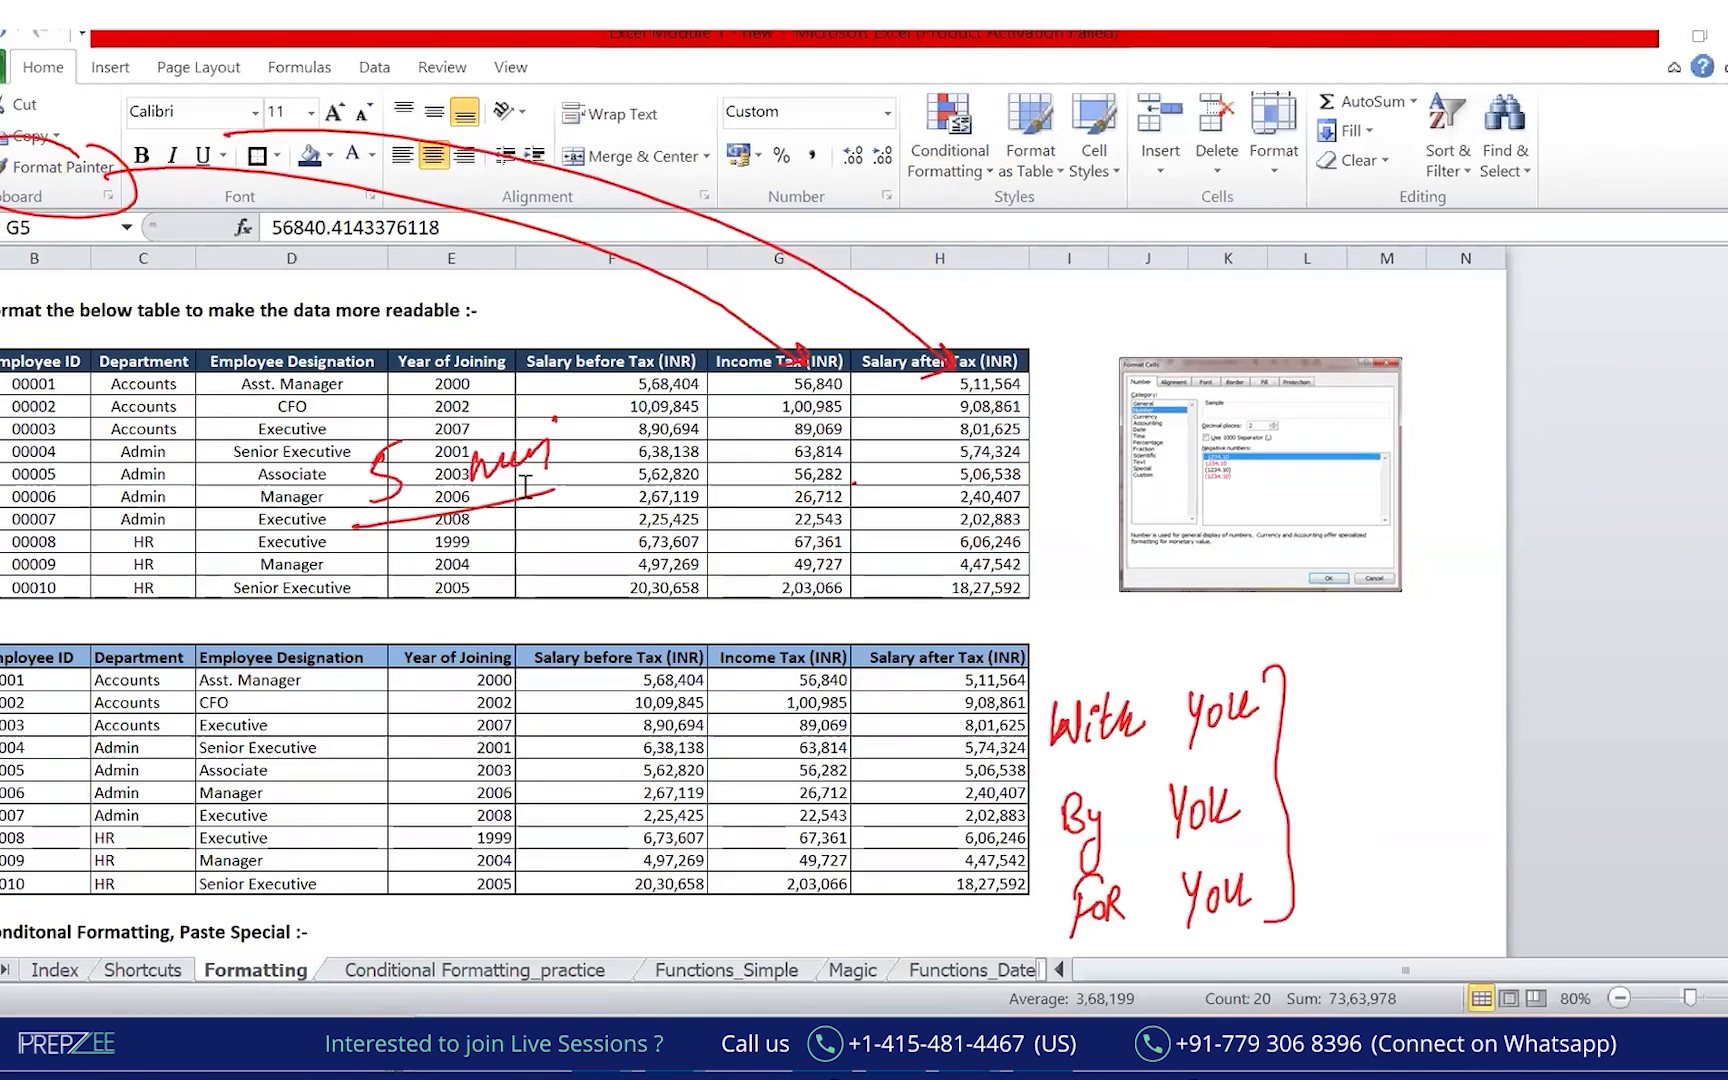
{"action": "left_click", "coordinate": [186, 393]}
Prefix Employee ID 00002 with an apostrophe so it is stored as text.
{"action": "left_click", "coordinate": [53, 408]}
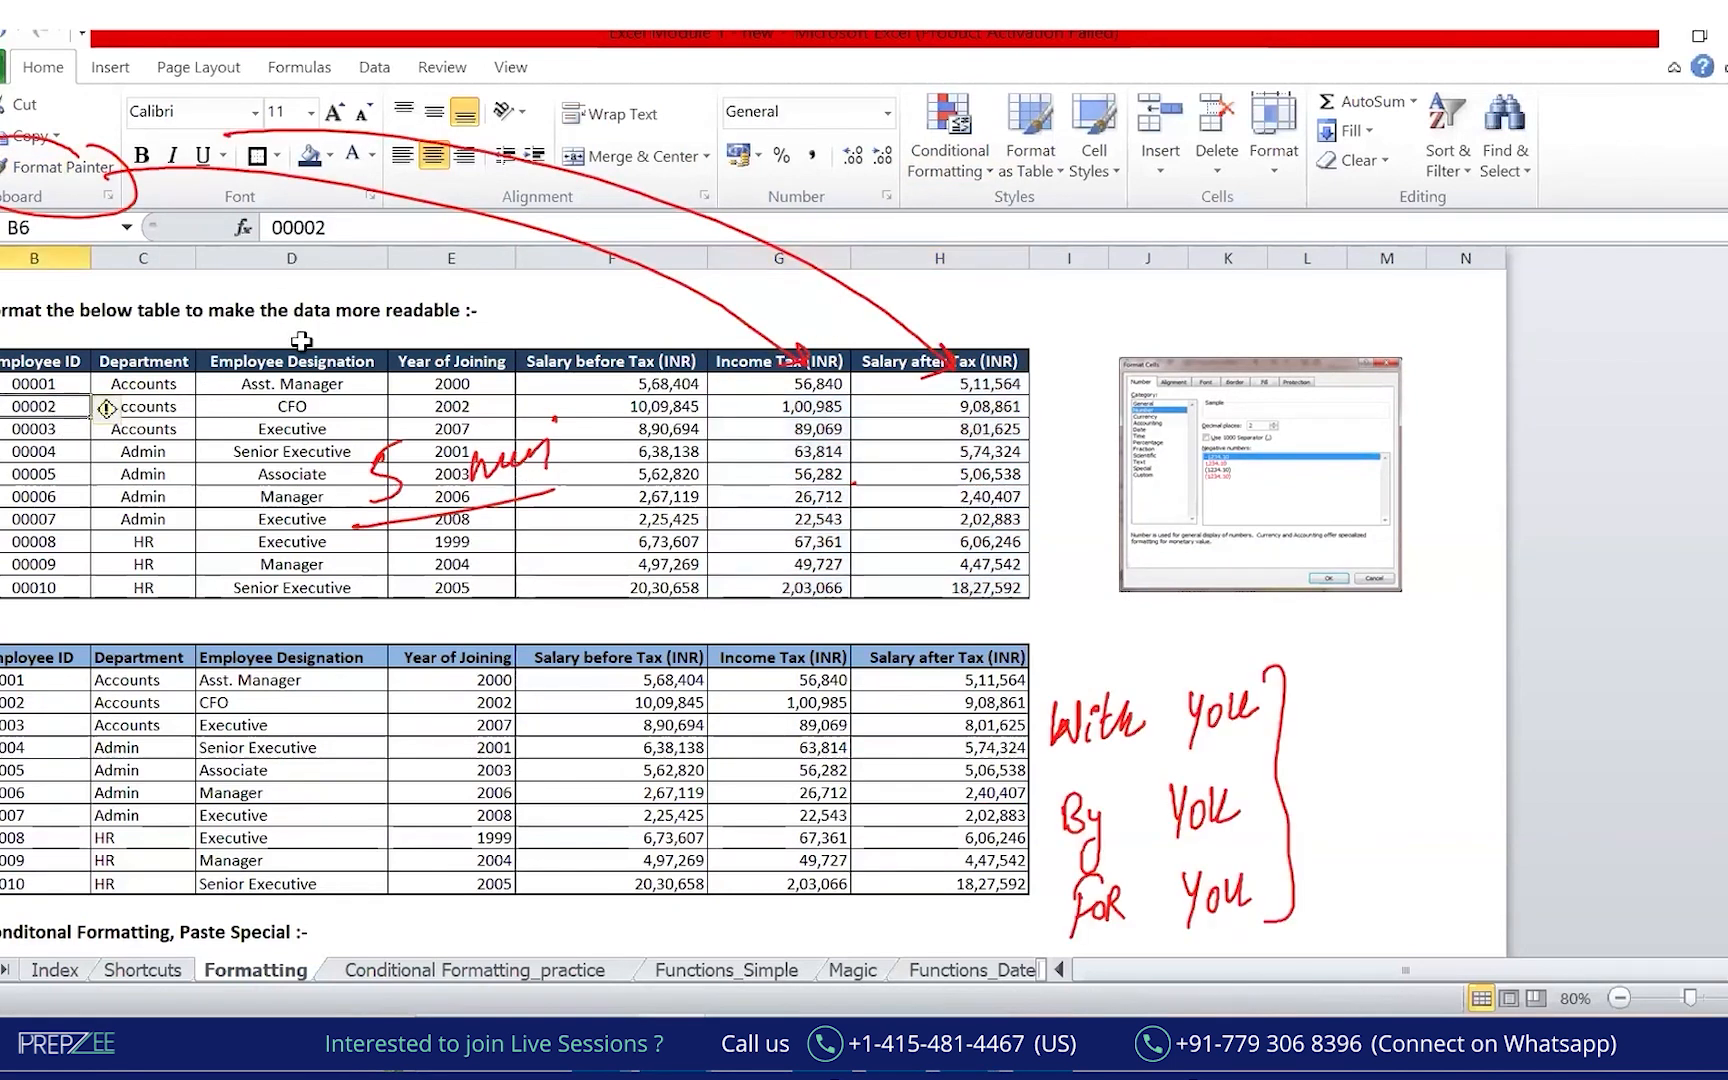
{"action": "left_click", "coordinate": [275, 228]}
{"action": "type", "text": "'"}
{"action": "key", "text": "Return"}
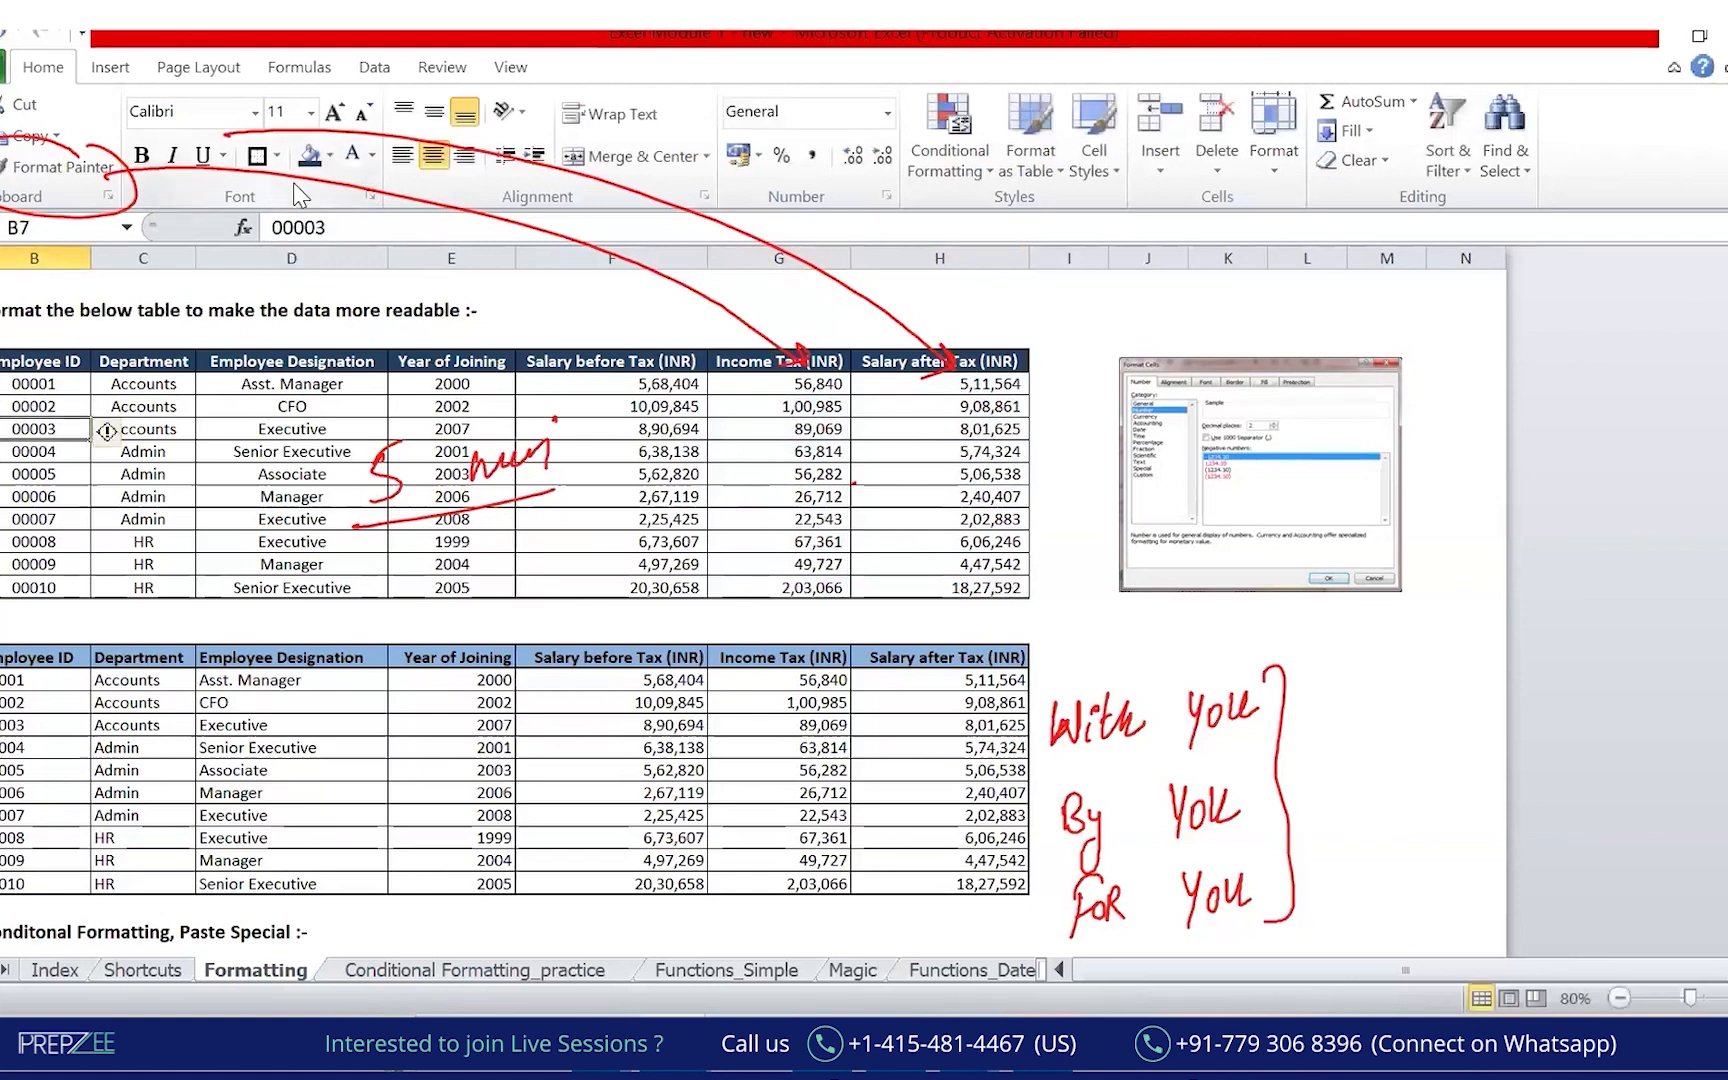
{"action": "left_click", "coordinate": [320, 519]}
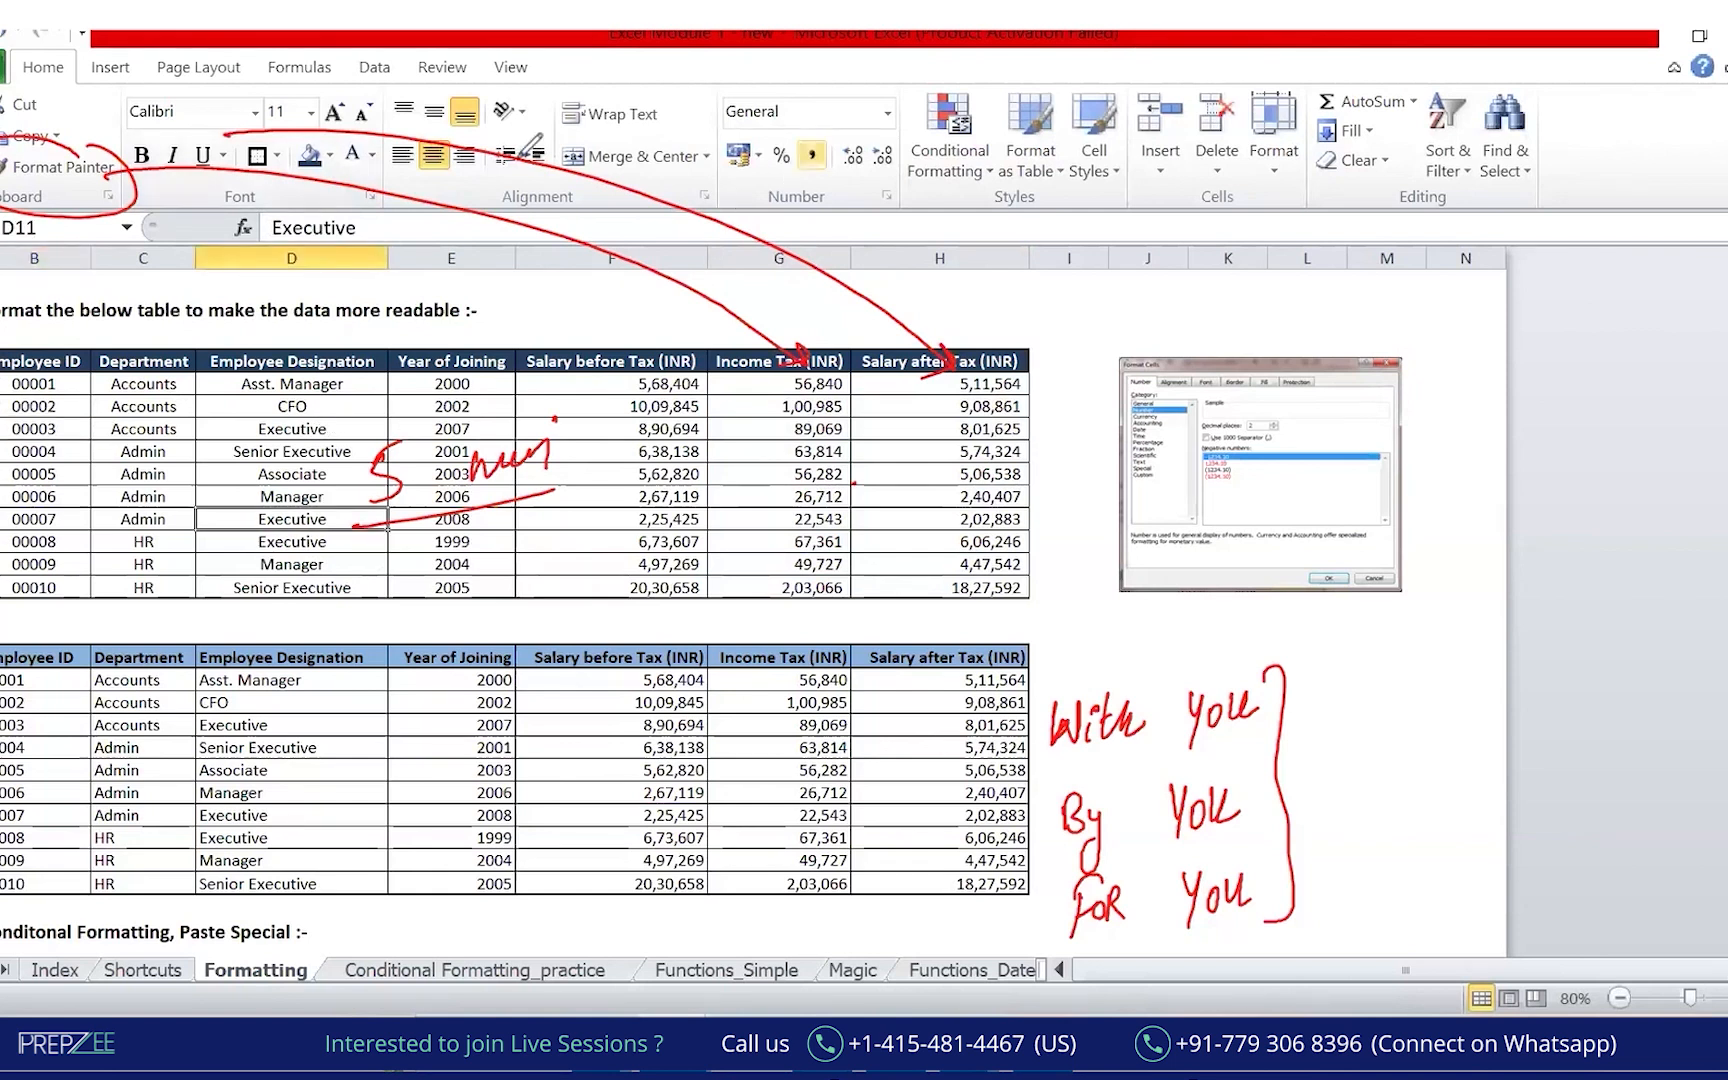
Insert a blank column C before Department.
{"action": "left_click", "coordinate": [86, 384]}
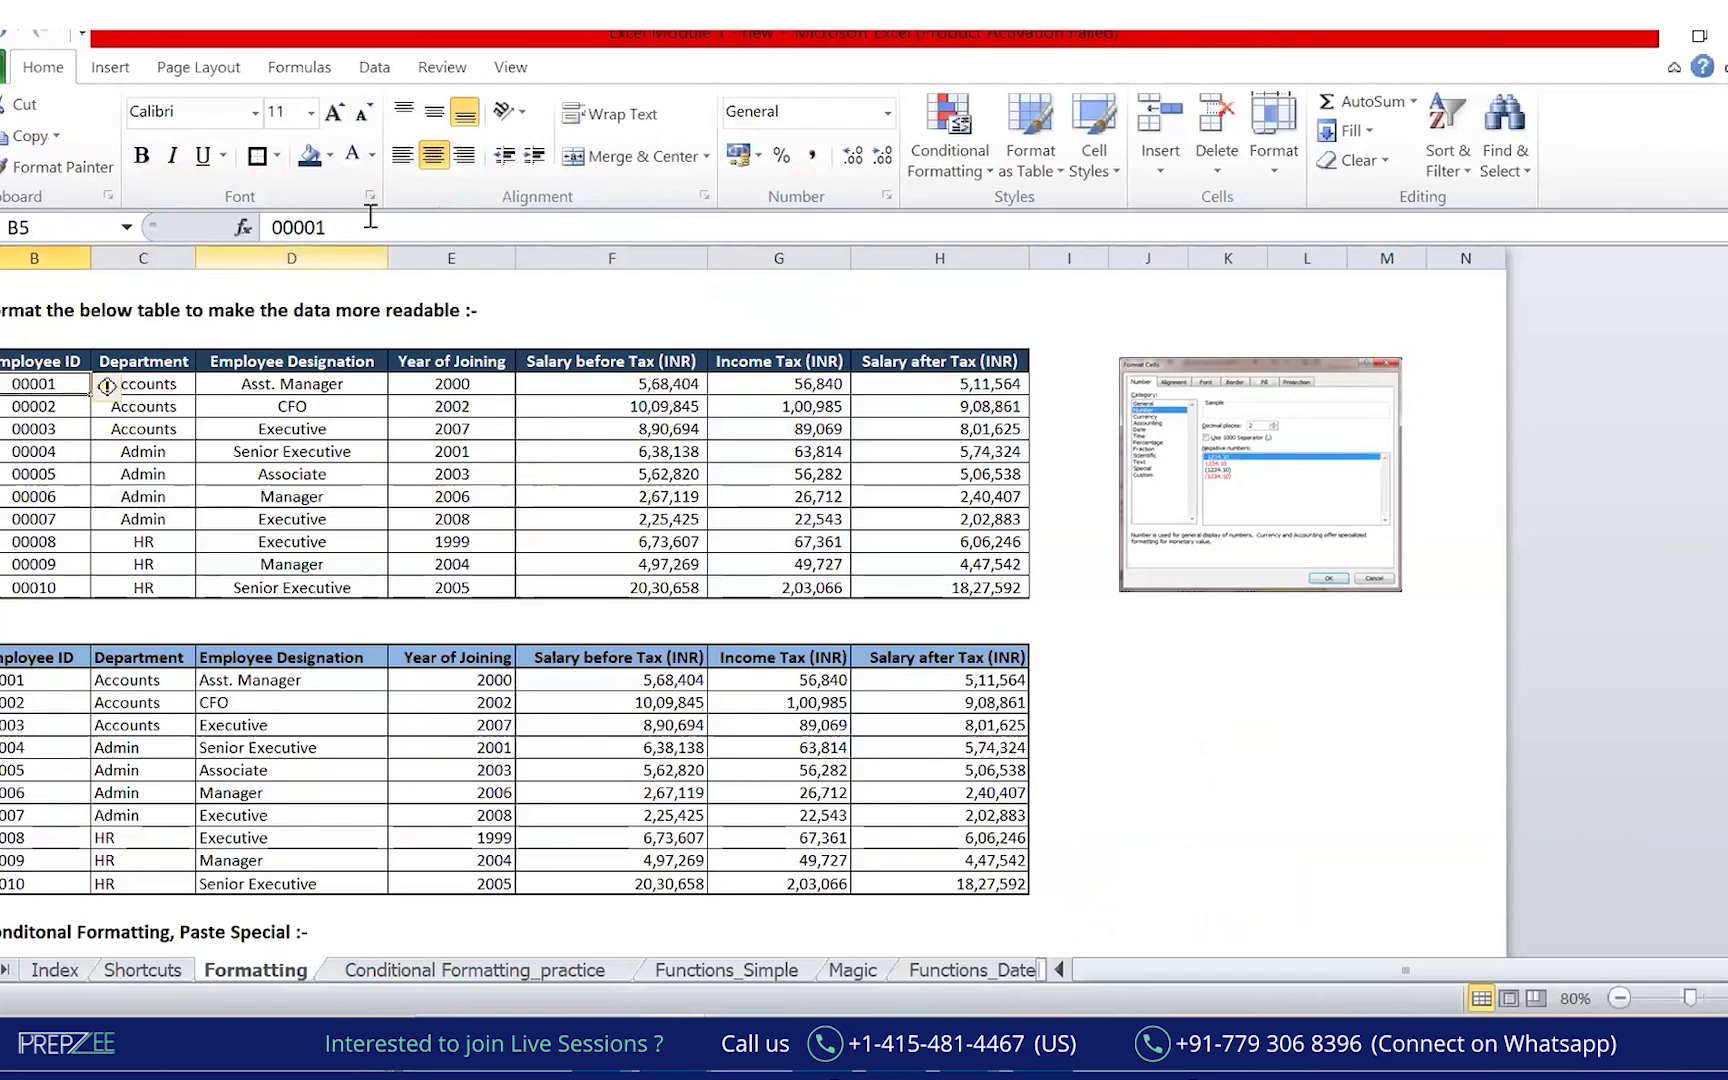
{"action": "left_click", "coordinate": [181, 252]}
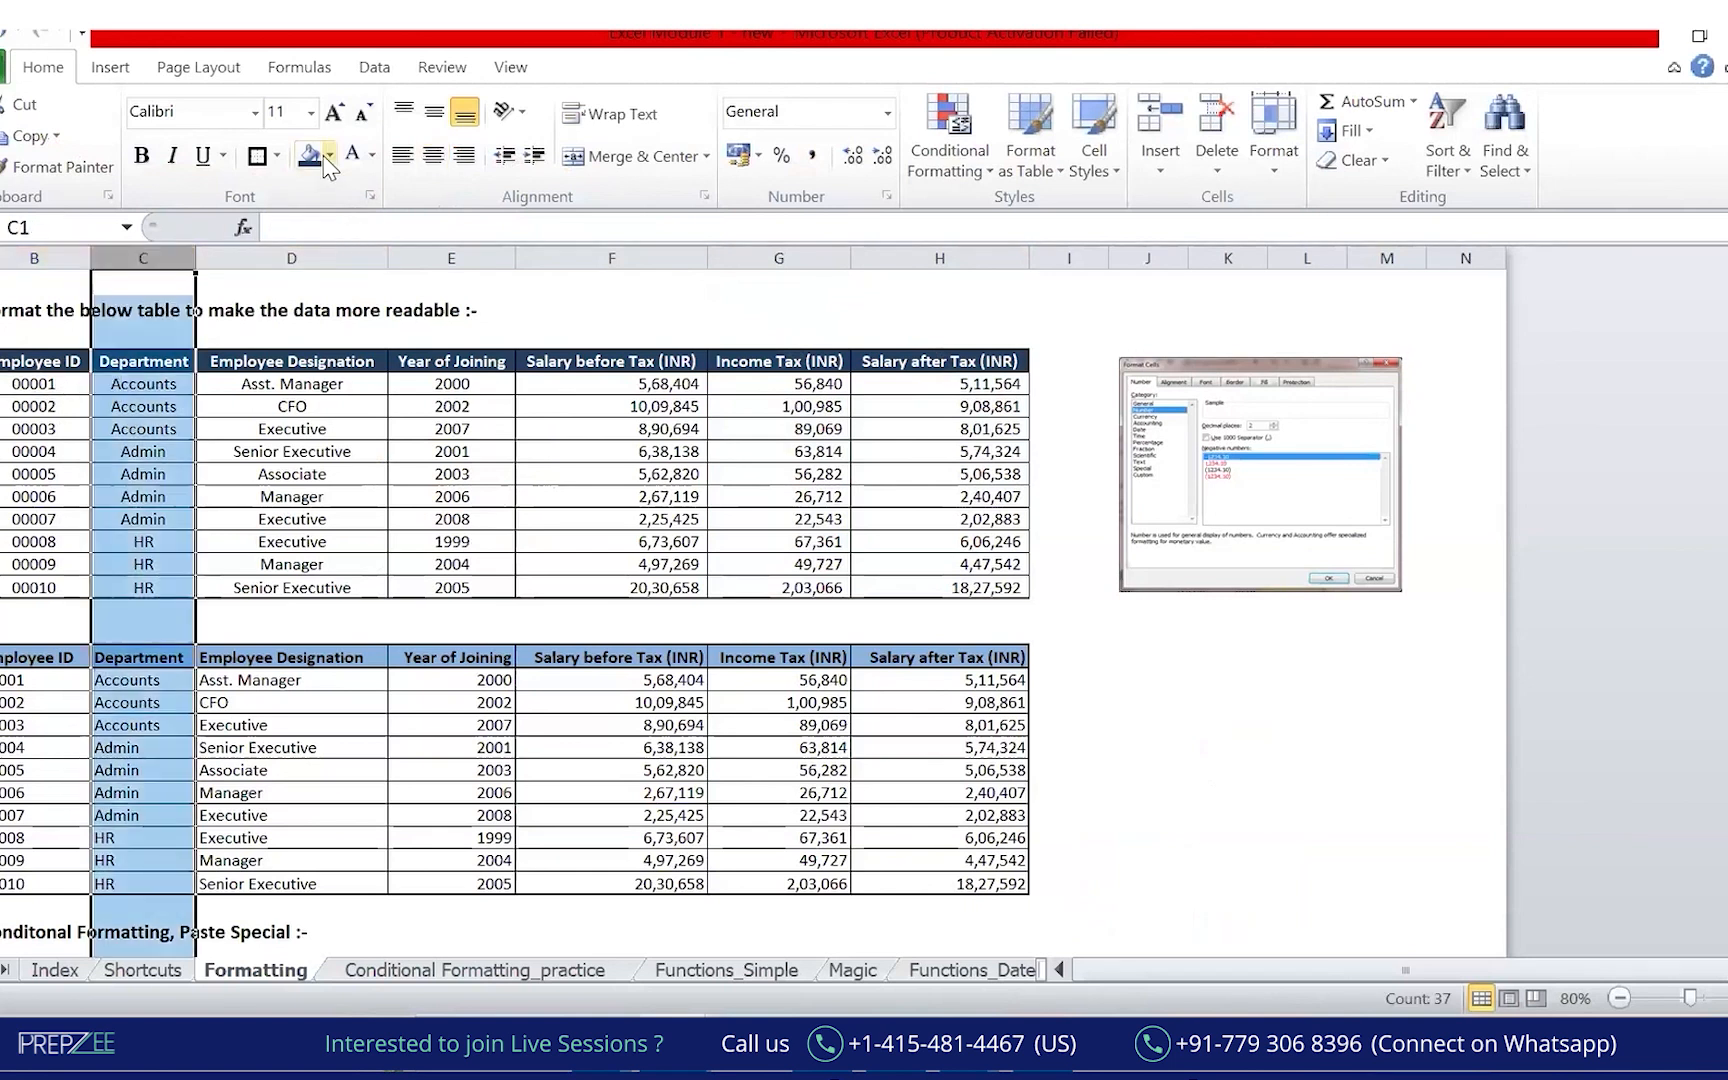
{"action": "key", "text": "ctrl+shift+plus"}
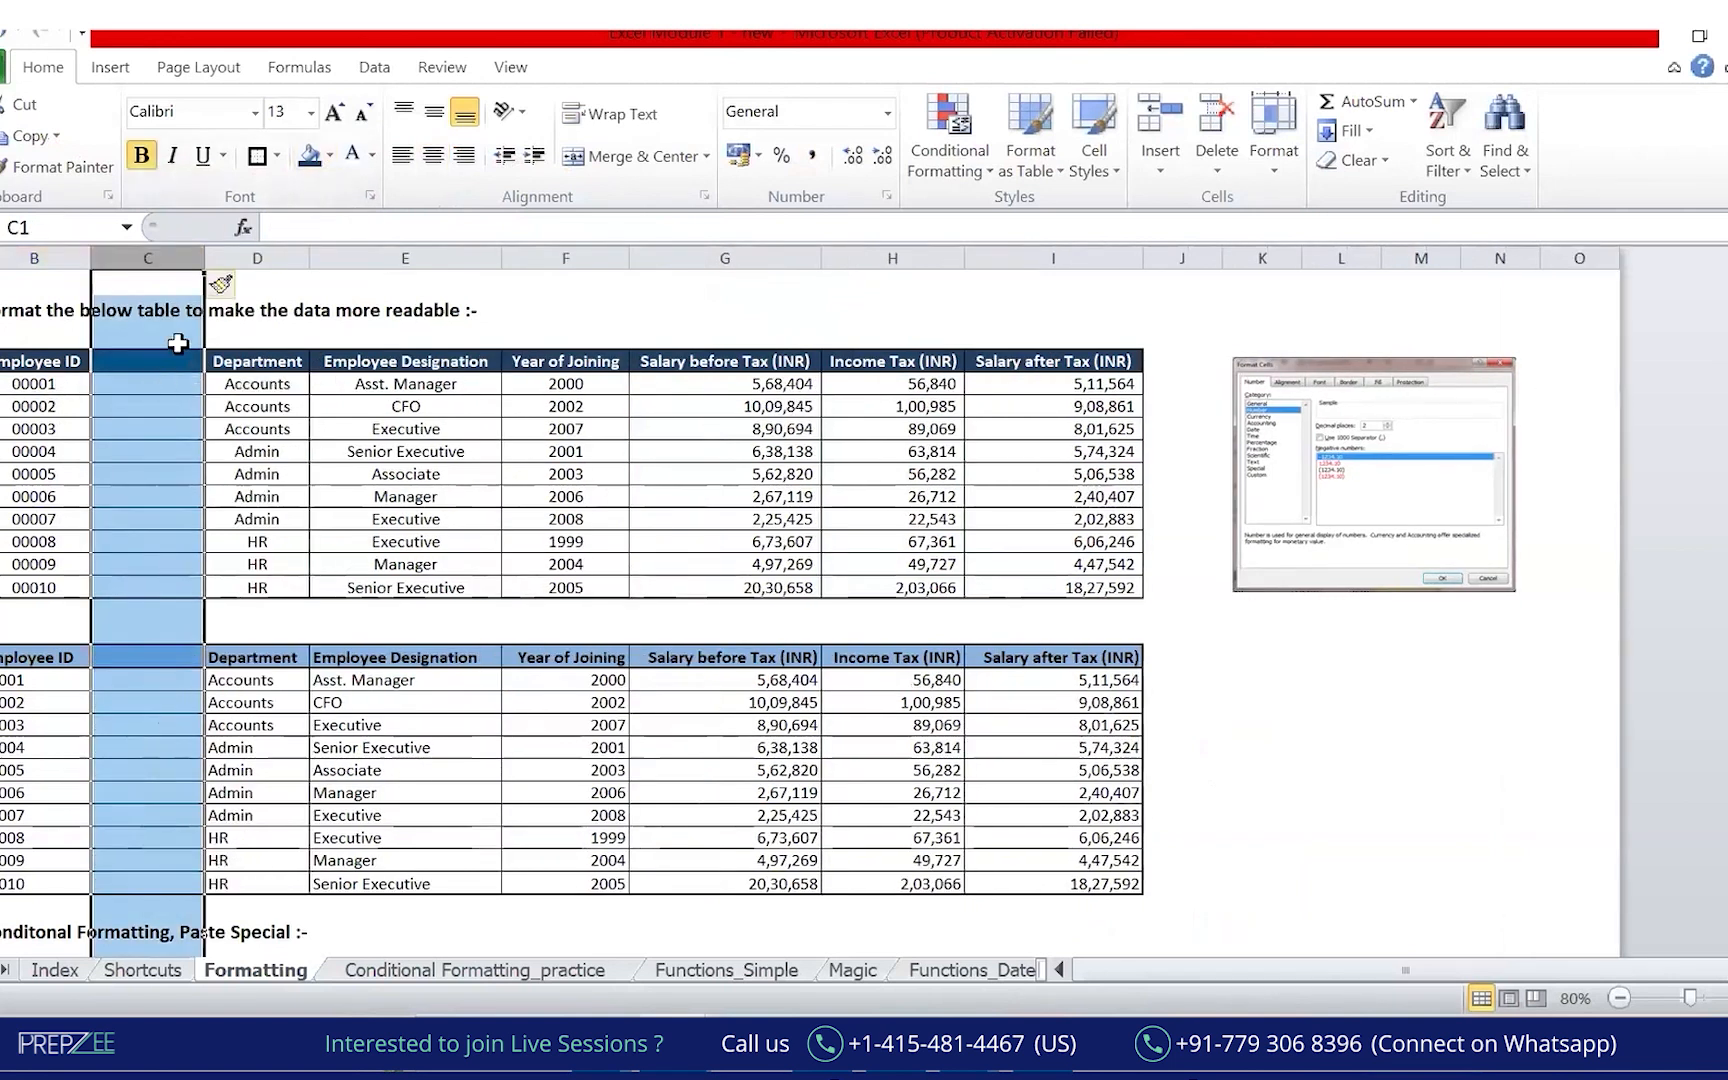
{"action": "left_click", "coordinate": [160, 383]}
Enter =B5*1 in C5 and fill it down to C14, giving the IDs as numbers 1–10.
{"action": "type", "text": "="}
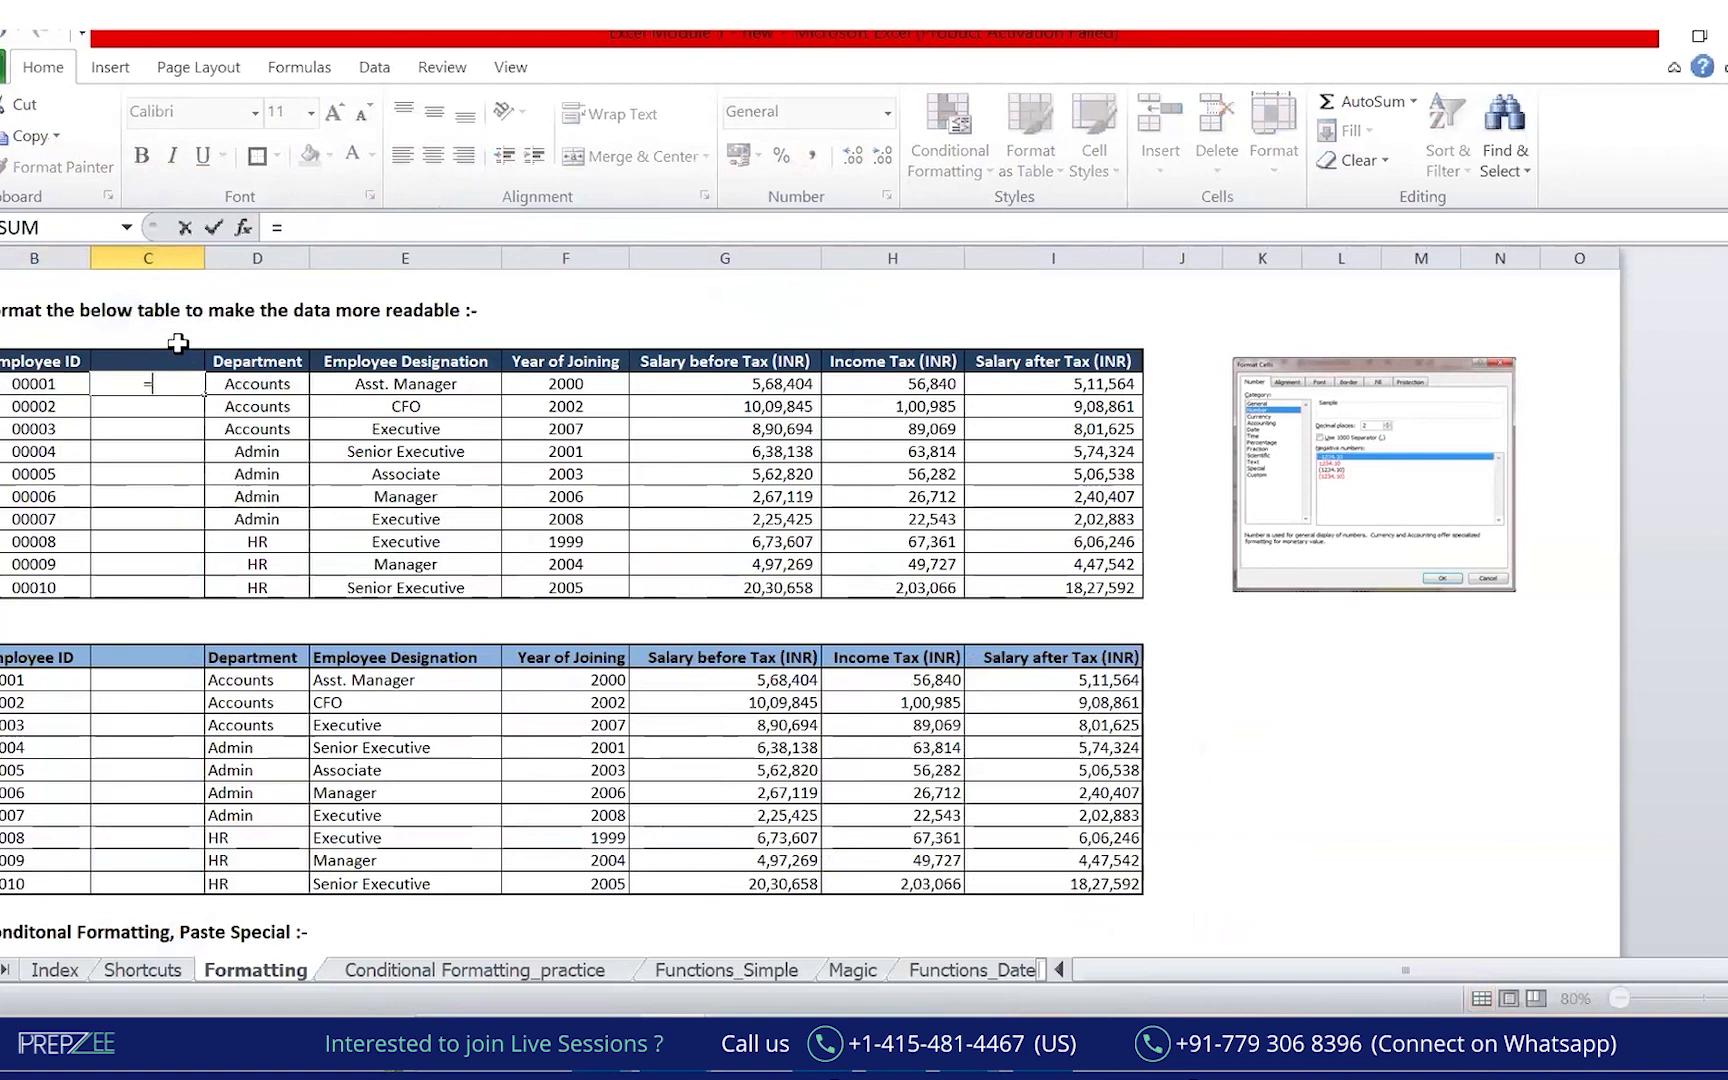
{"action": "key", "text": "Left"}
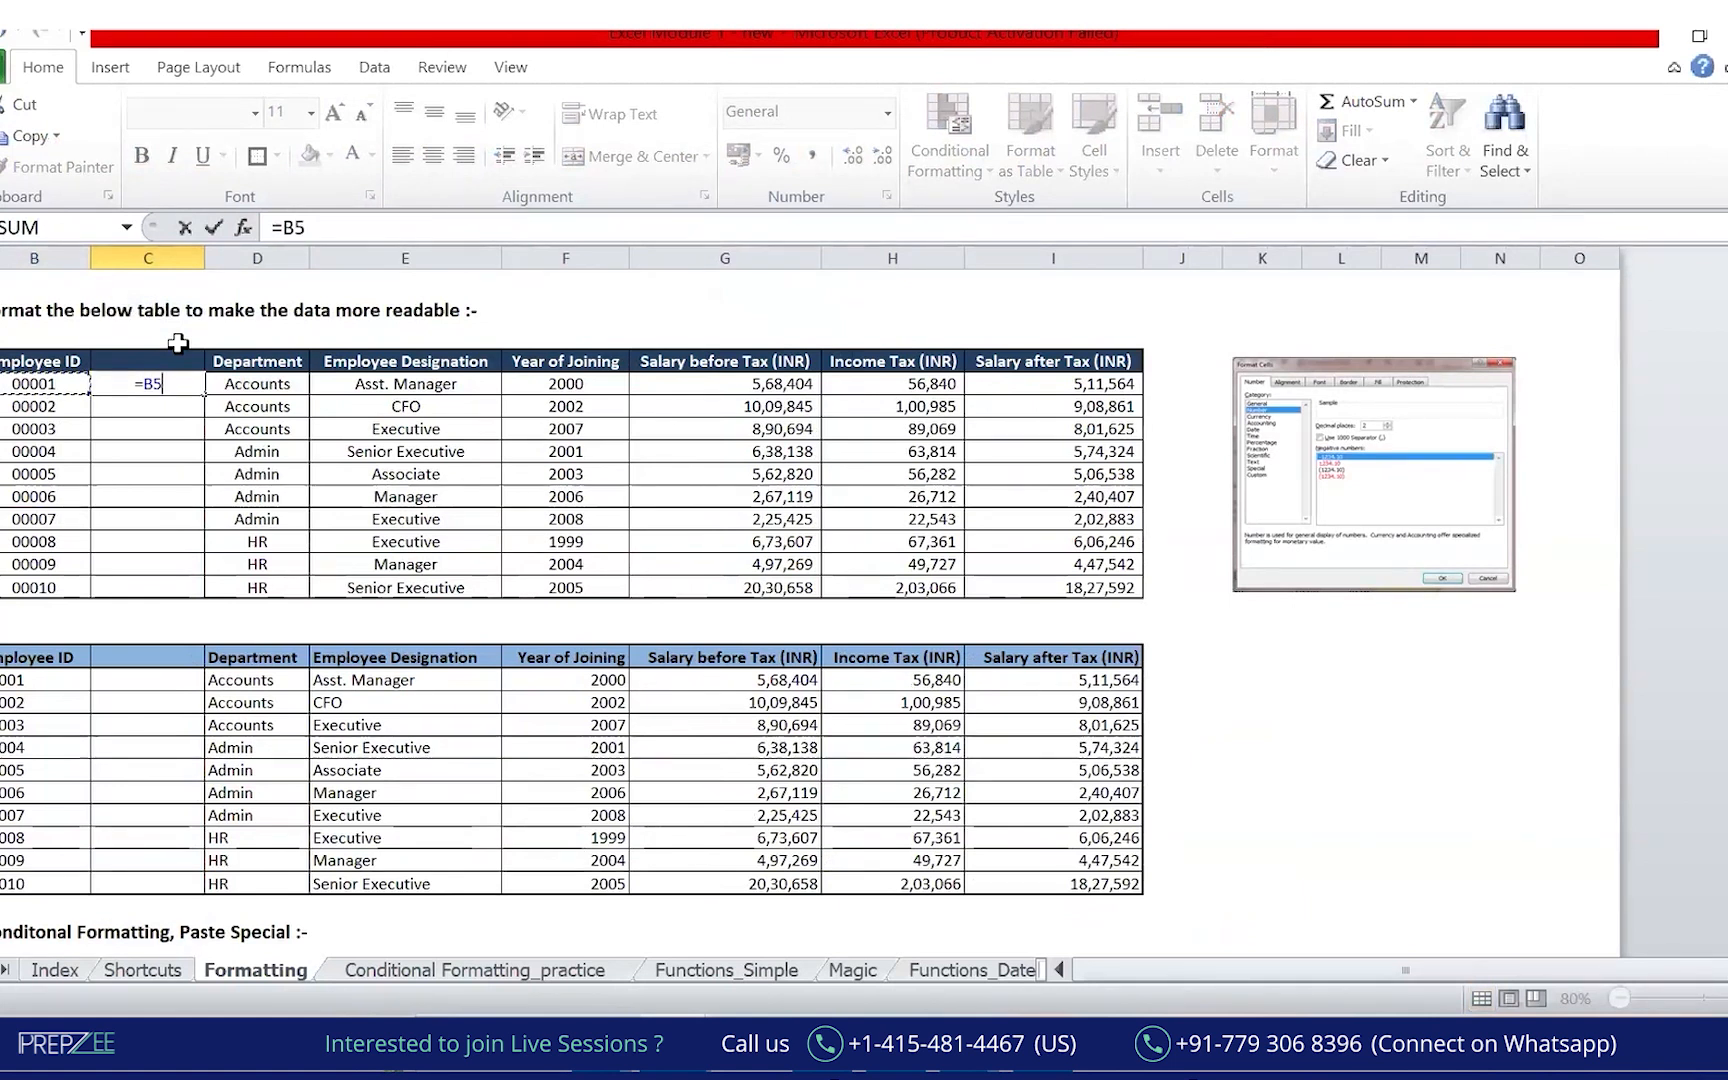
{"action": "type", "text": "*1"}
{"action": "key", "text": "Return"}
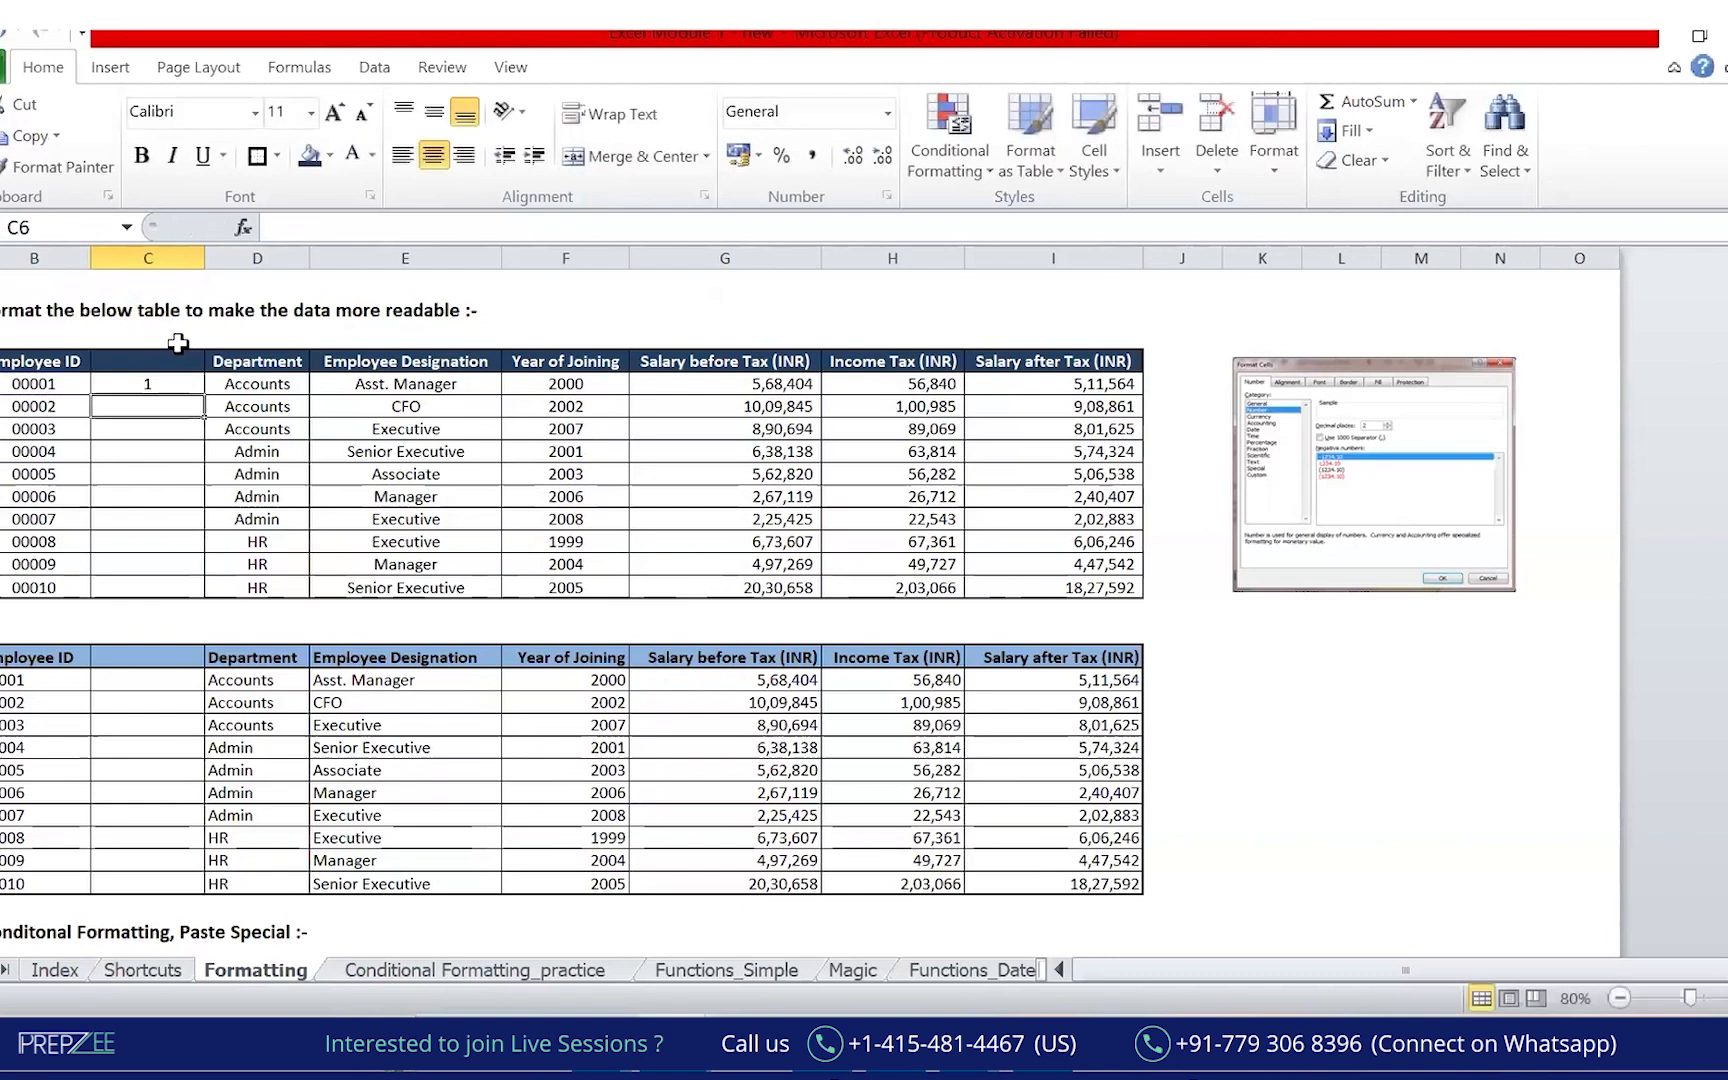
{"action": "key", "text": "Up"}
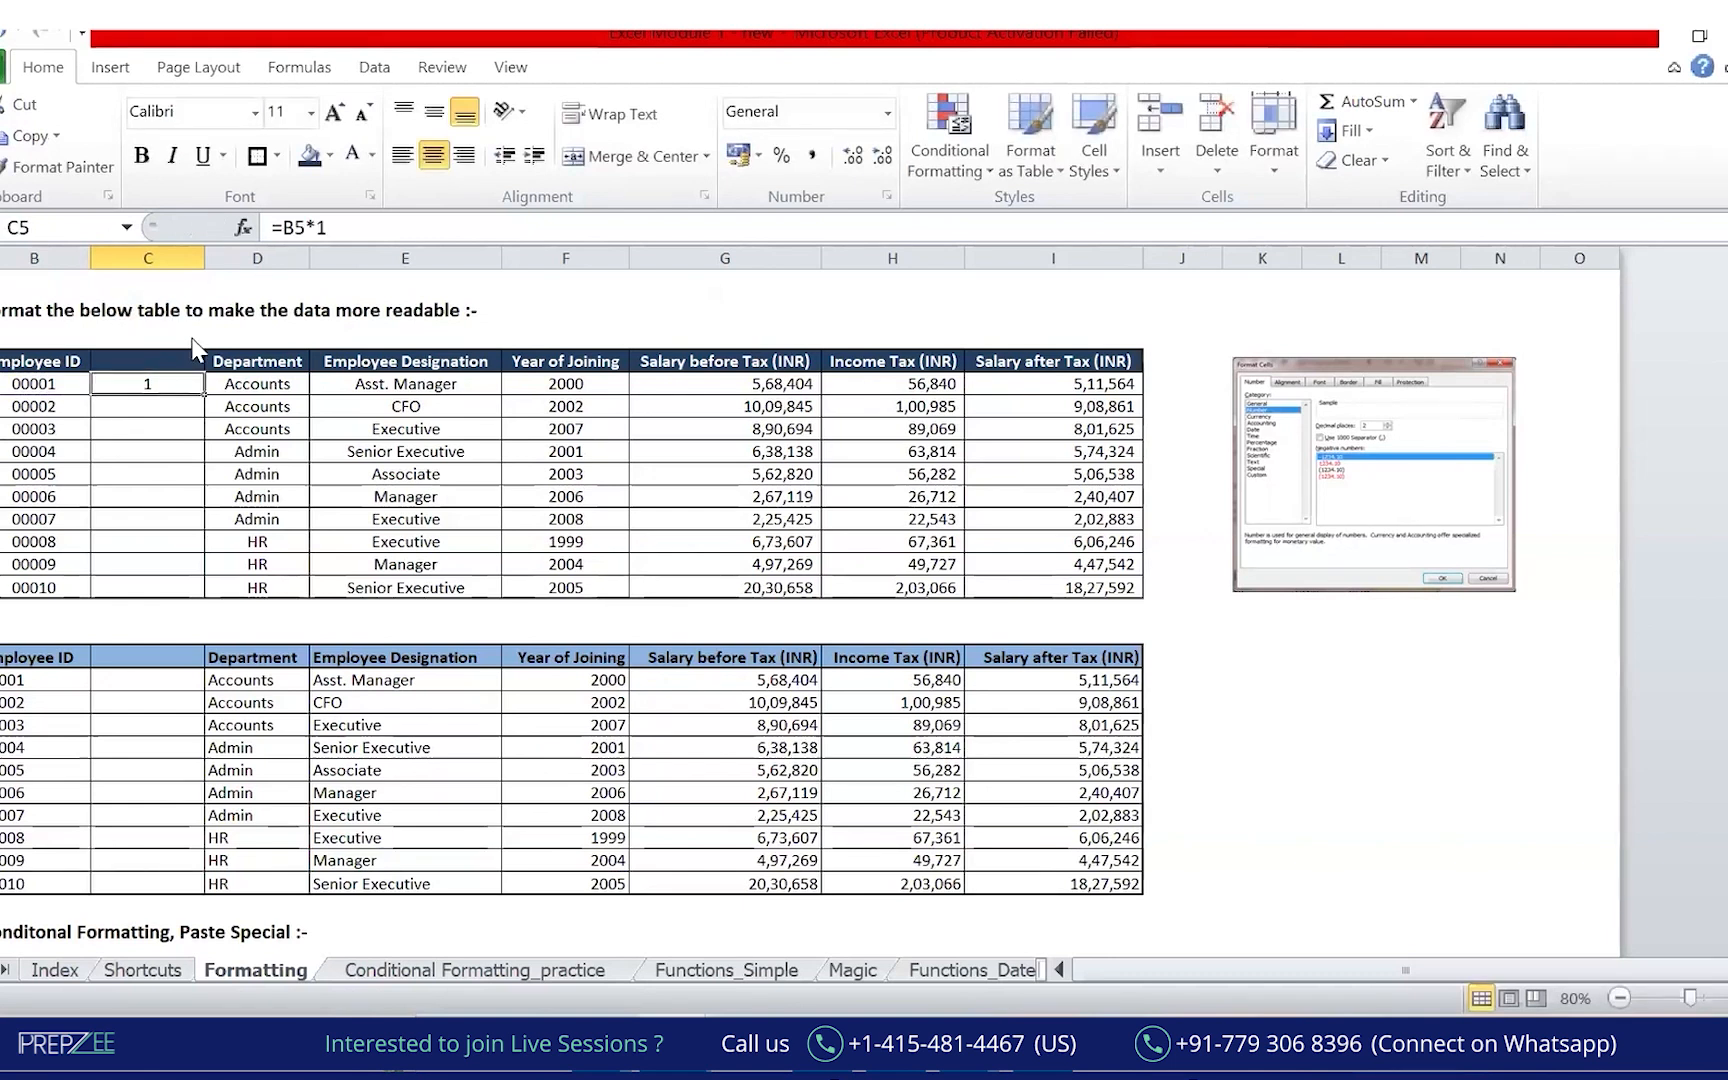
{"action": "mouse_move", "coordinate": [124, 357]}
{"action": "left_mouse_down"}
{"action": "mouse_move", "coordinate": [90, 373]}
{"action": "mouse_move", "coordinate": [105, 372]}
{"action": "left_mouse_up"}
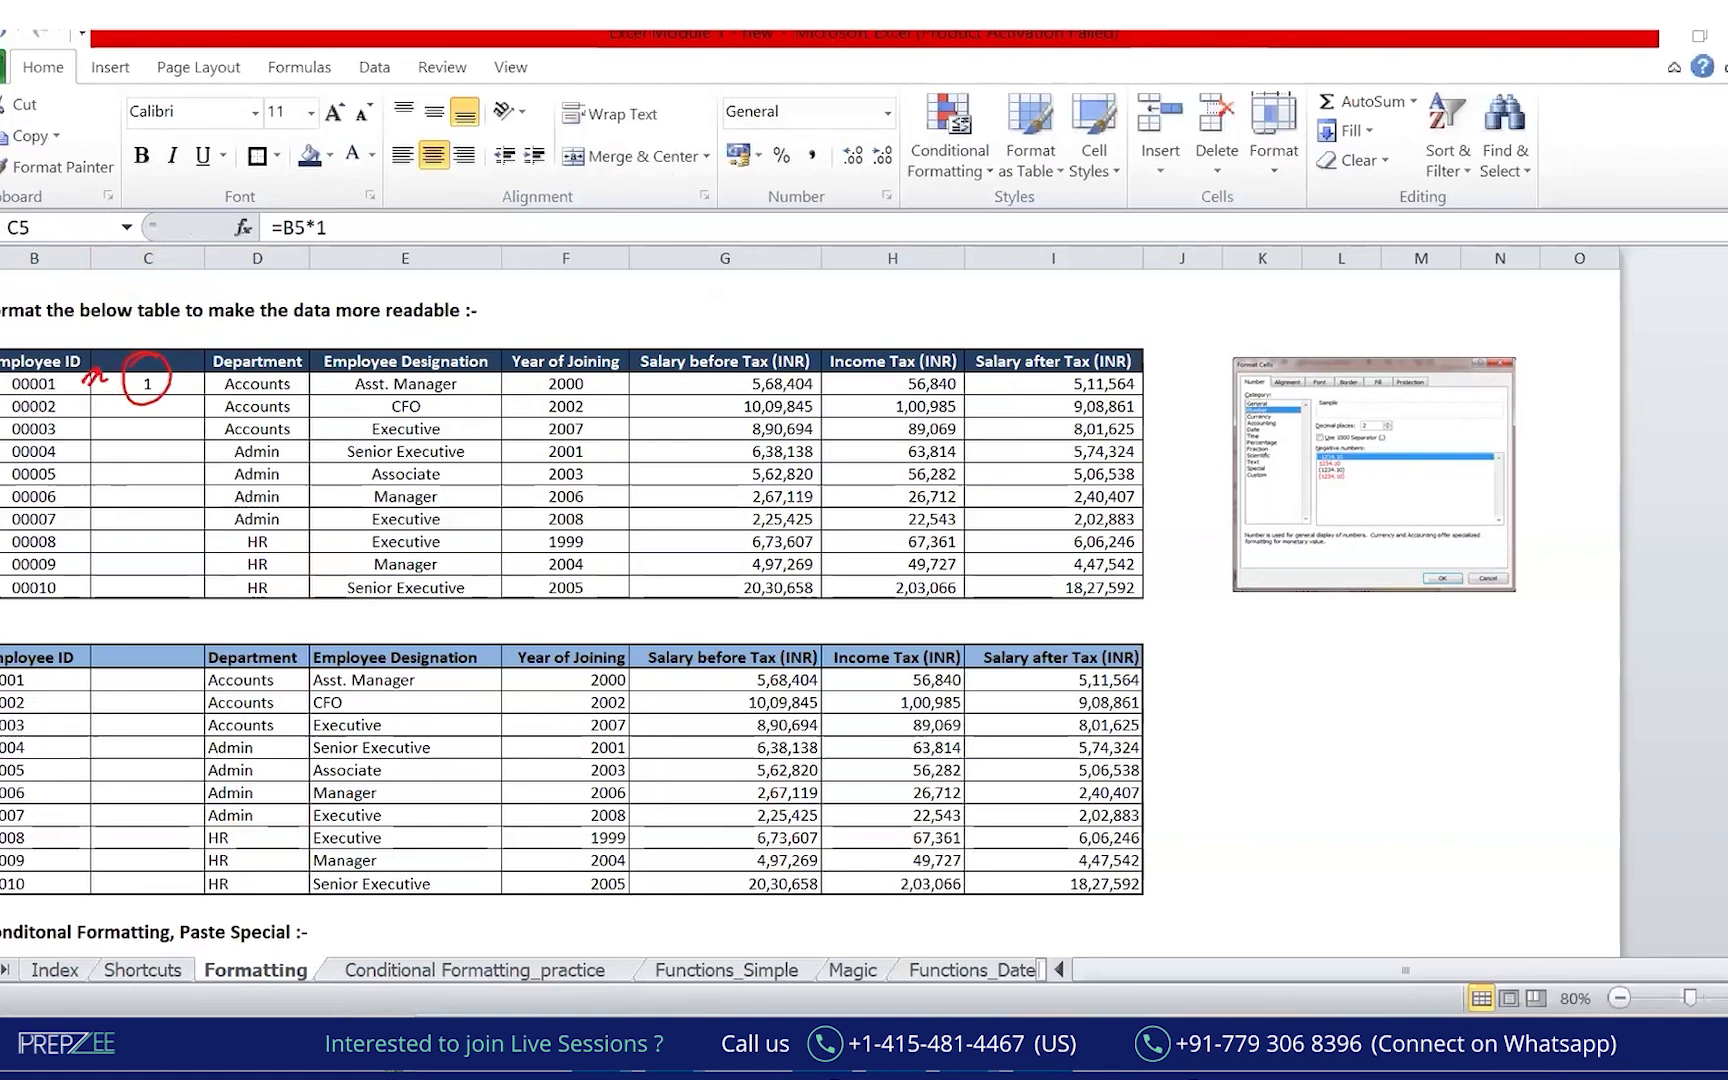
{"action": "double_click", "coordinate": [204, 395]}
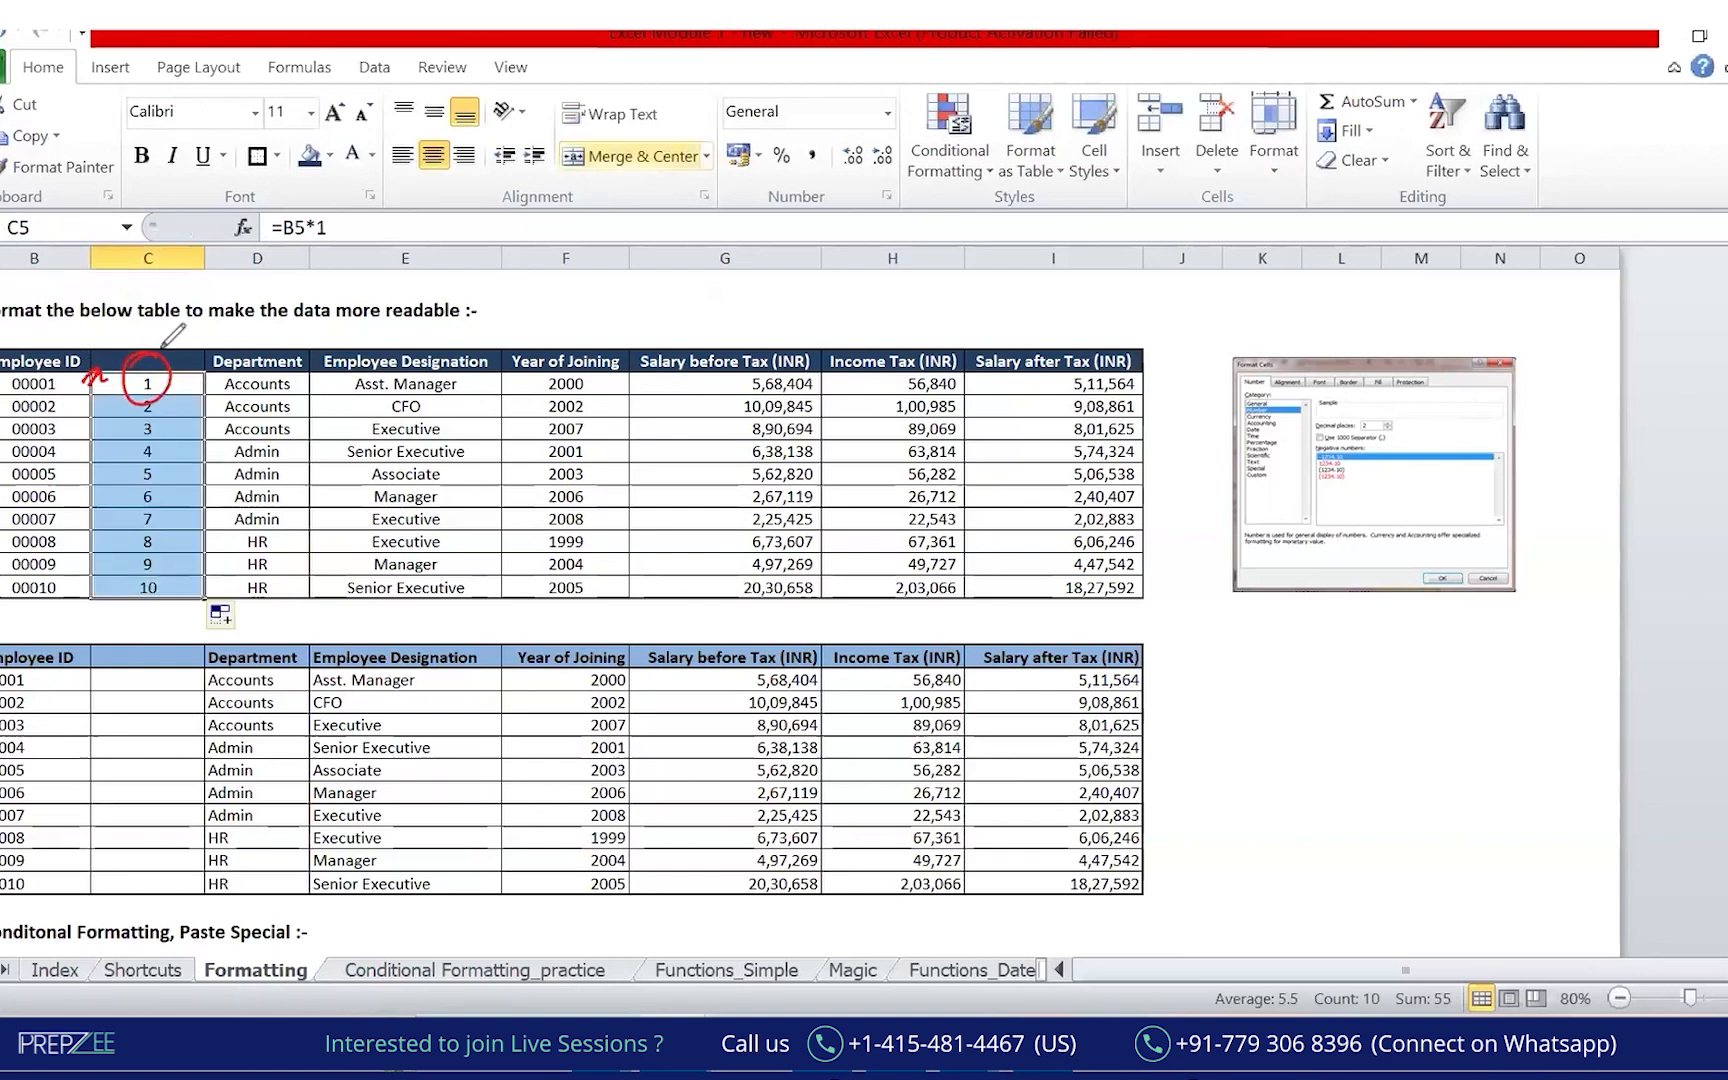
{"action": "left_click_drag", "start_coordinate": [172, 335], "coordinate": [150, 605]}
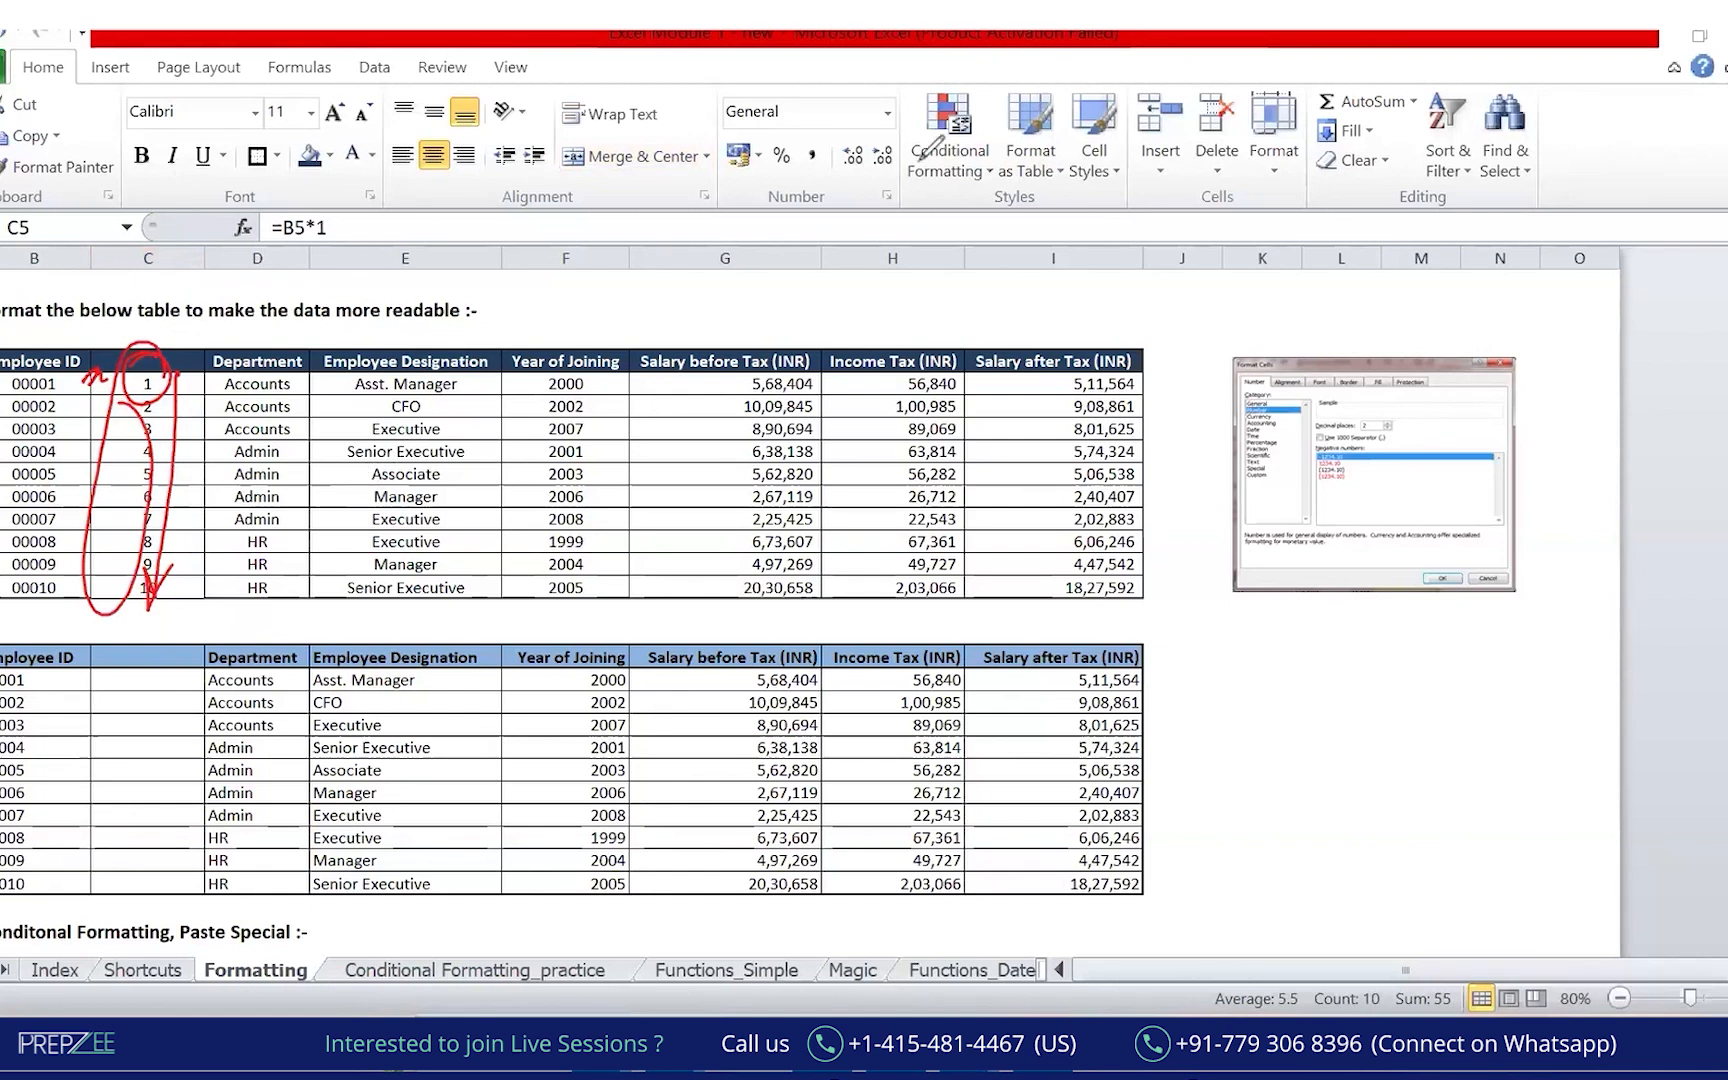
{"action": "key", "text": "Escape"}
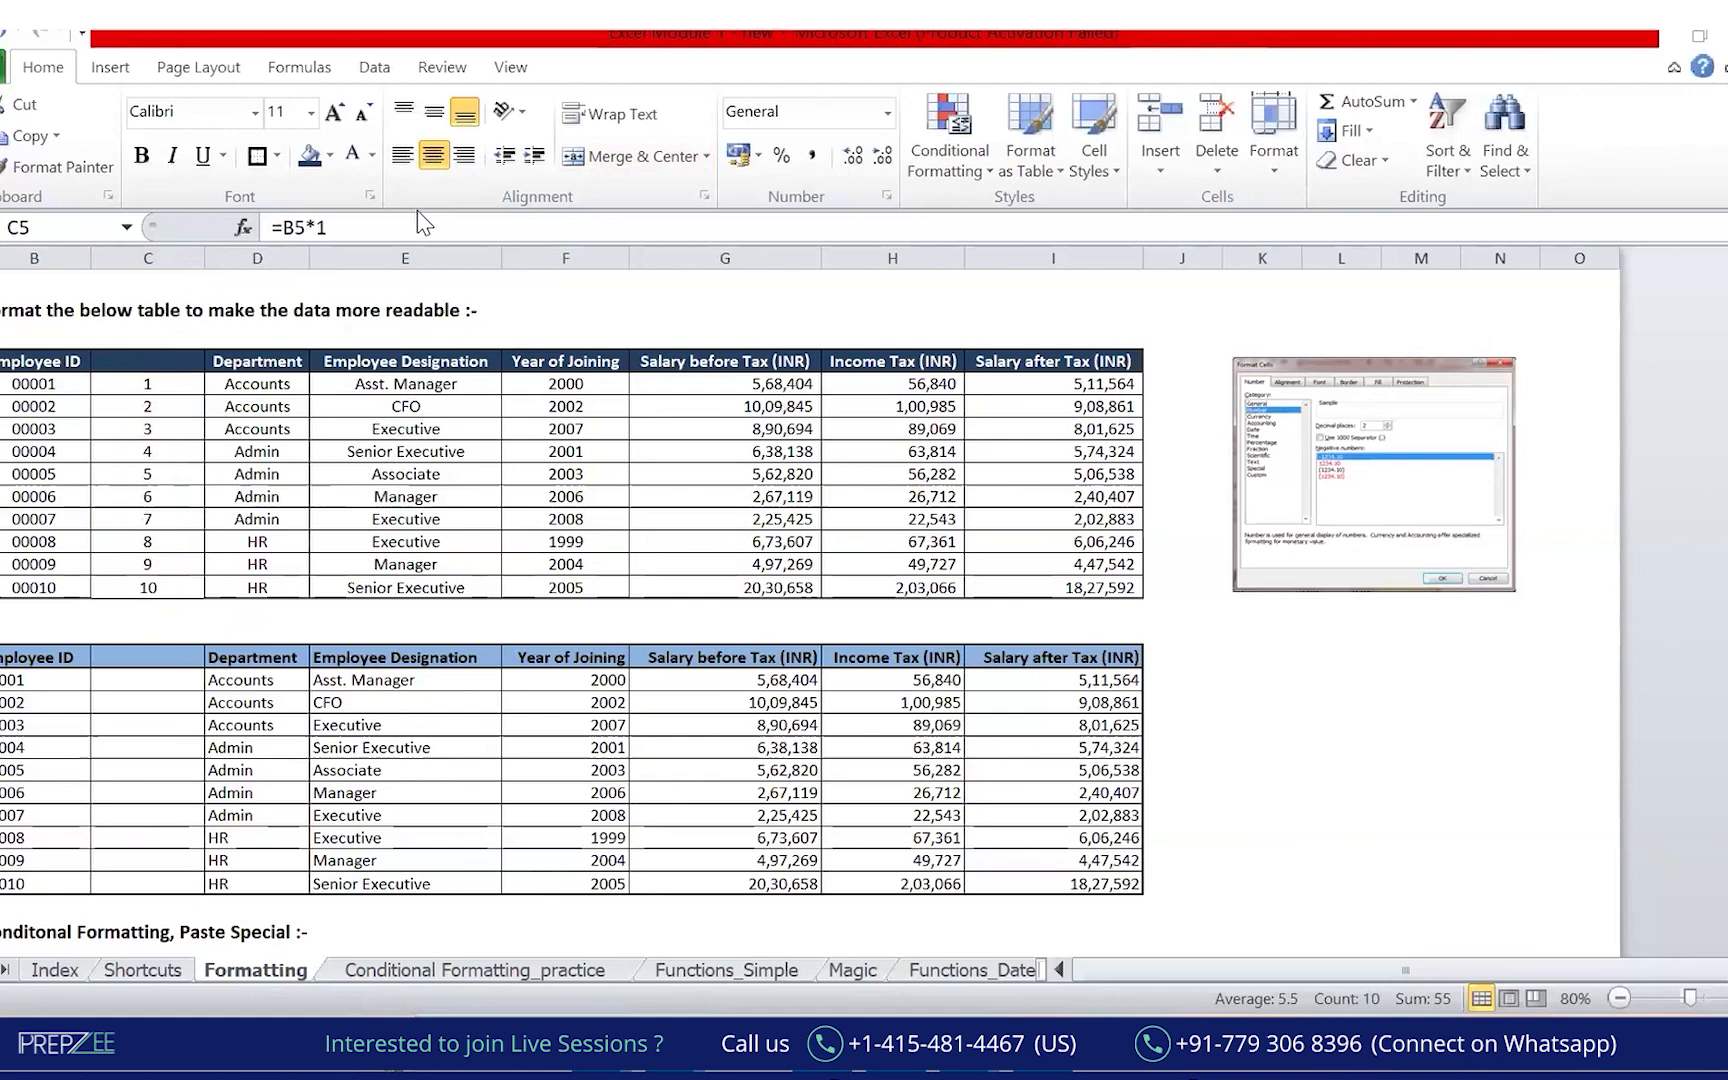
Inspect the text-stored Employee IDs against the numbers in column C.
{"action": "left_click", "coordinate": [31, 387]}
{"action": "left_click", "coordinate": [50, 430]}
{"action": "left_click", "coordinate": [72, 450]}
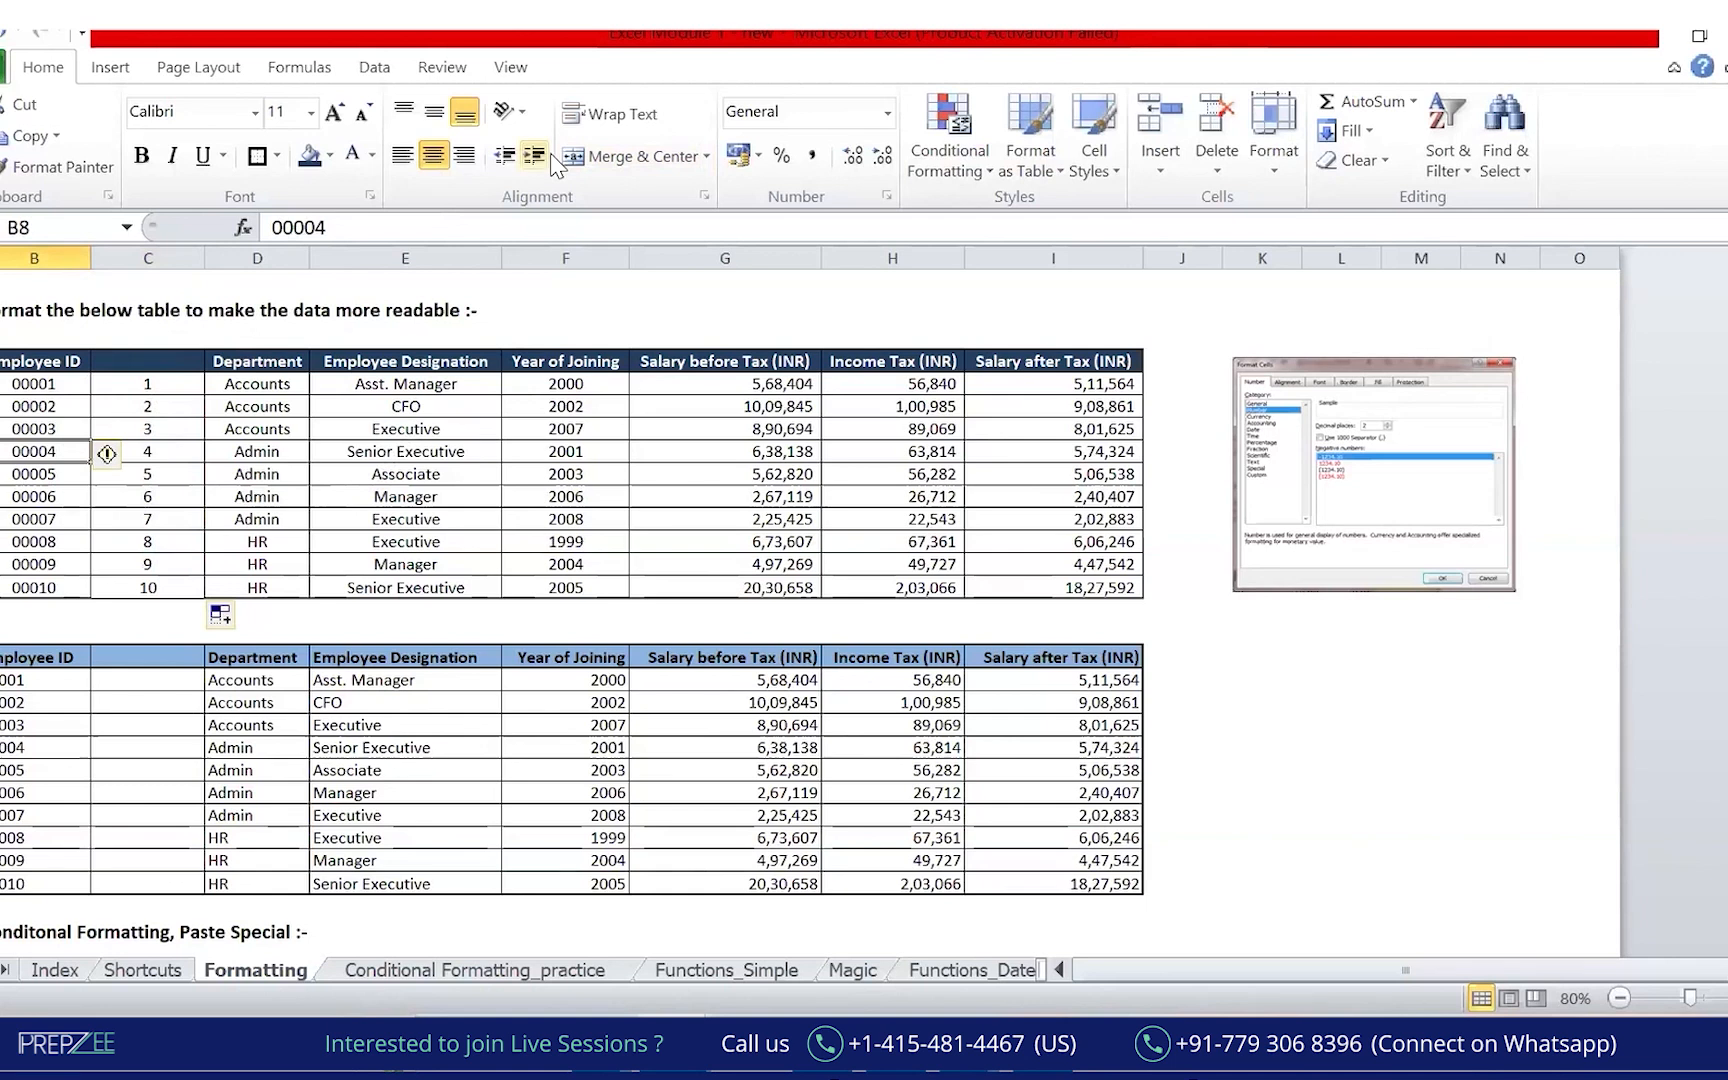
{"action": "left_click_drag", "start_coordinate": [10, 345], "coordinate": [53, 297]}
{"action": "mouse_move", "coordinate": [78, 265]}
{"action": "left_mouse_down"}
{"action": "mouse_move", "coordinate": [82, 242]}
{"action": "mouse_move", "coordinate": [127, 238]}
{"action": "left_mouse_up"}
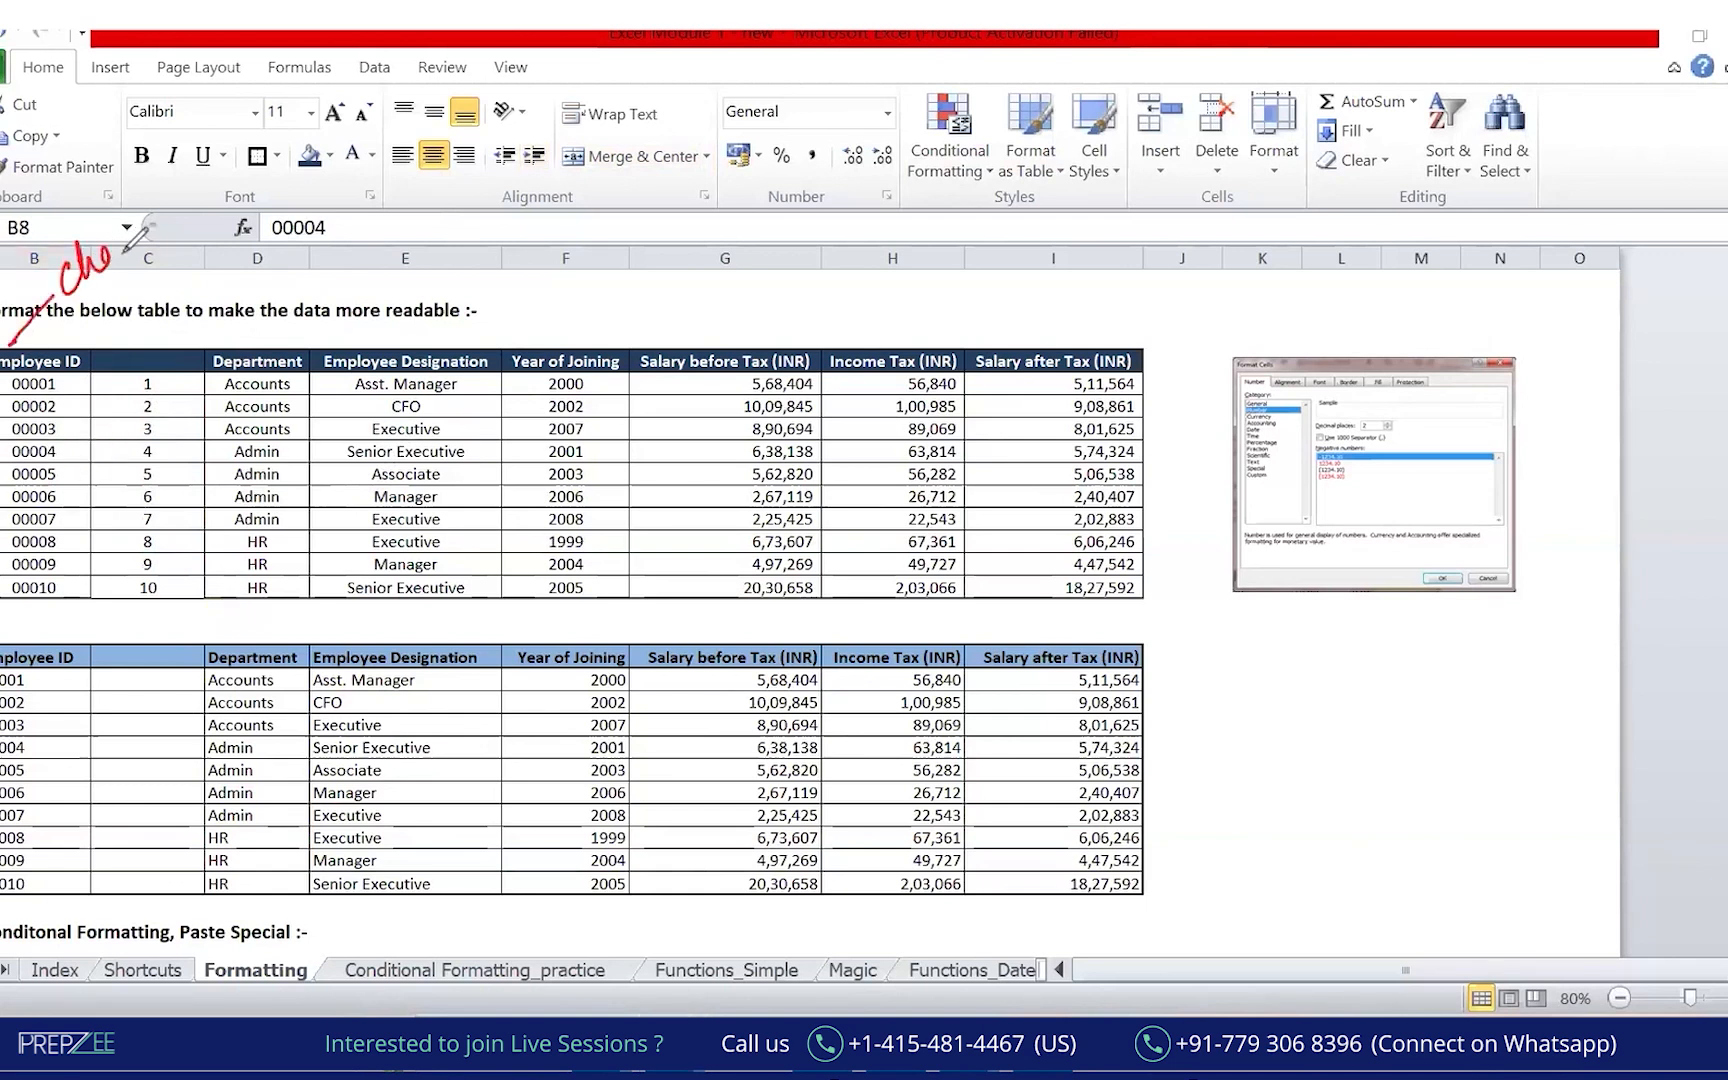
{"action": "mouse_move", "coordinate": [73, 319]}
{"action": "left_mouse_down"}
{"action": "mouse_move", "coordinate": [148, 193]}
{"action": "mouse_move", "coordinate": [50, 320]}
{"action": "left_mouse_up"}
{"action": "mouse_move", "coordinate": [165, 337]}
{"action": "left_mouse_down"}
{"action": "mouse_move", "coordinate": [172, 300]}
{"action": "mouse_move", "coordinate": [208, 305]}
{"action": "mouse_move", "coordinate": [290, 205]}
{"action": "left_mouse_up"}
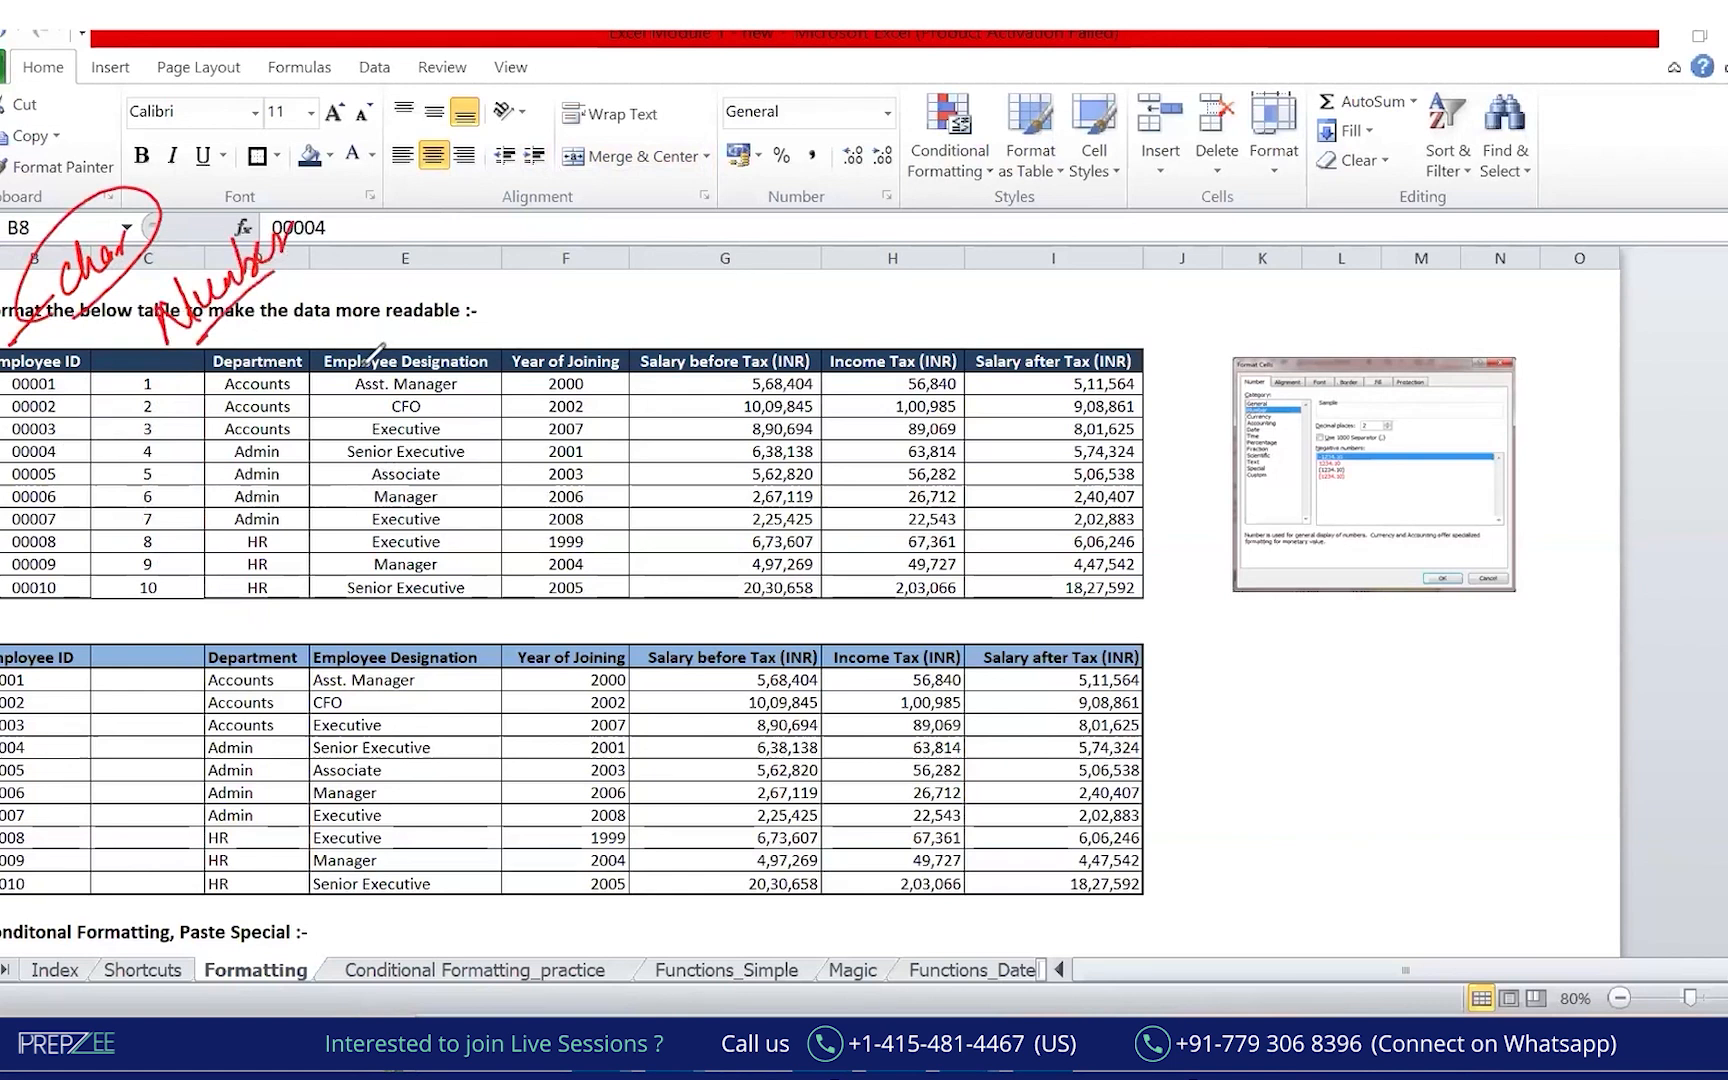
{"action": "left_click_drag", "start_coordinate": [4, 381], "coordinate": [32, 386]}
{"action": "left_click_drag", "start_coordinate": [128, 356], "coordinate": [139, 363]}
{"action": "left_click_drag", "start_coordinate": [138, 548], "coordinate": [131, 360]}
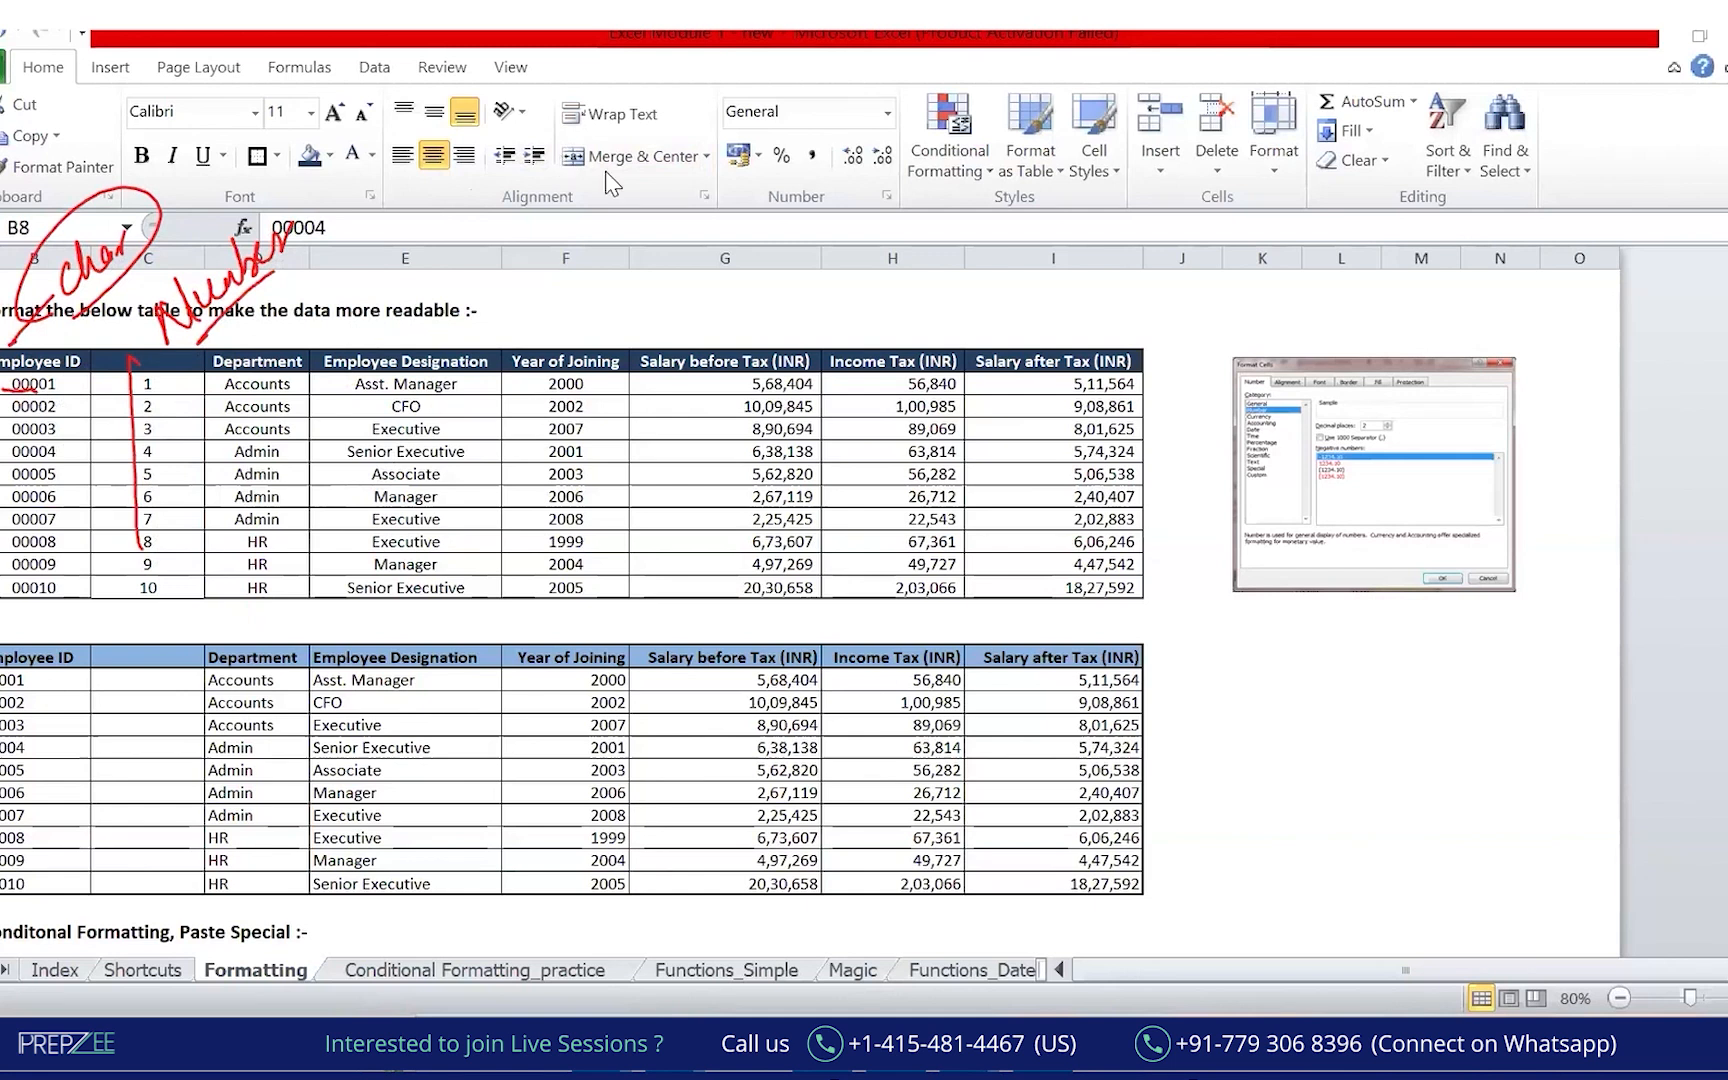
{"action": "left_click_drag", "start_coordinate": [197, 360], "coordinate": [194, 546]}
{"action": "mouse_move", "coordinate": [182, 487]}
{"action": "left_mouse_down"}
{"action": "mouse_move", "coordinate": [189, 534]}
{"action": "mouse_move", "coordinate": [217, 505]}
{"action": "left_mouse_up"}
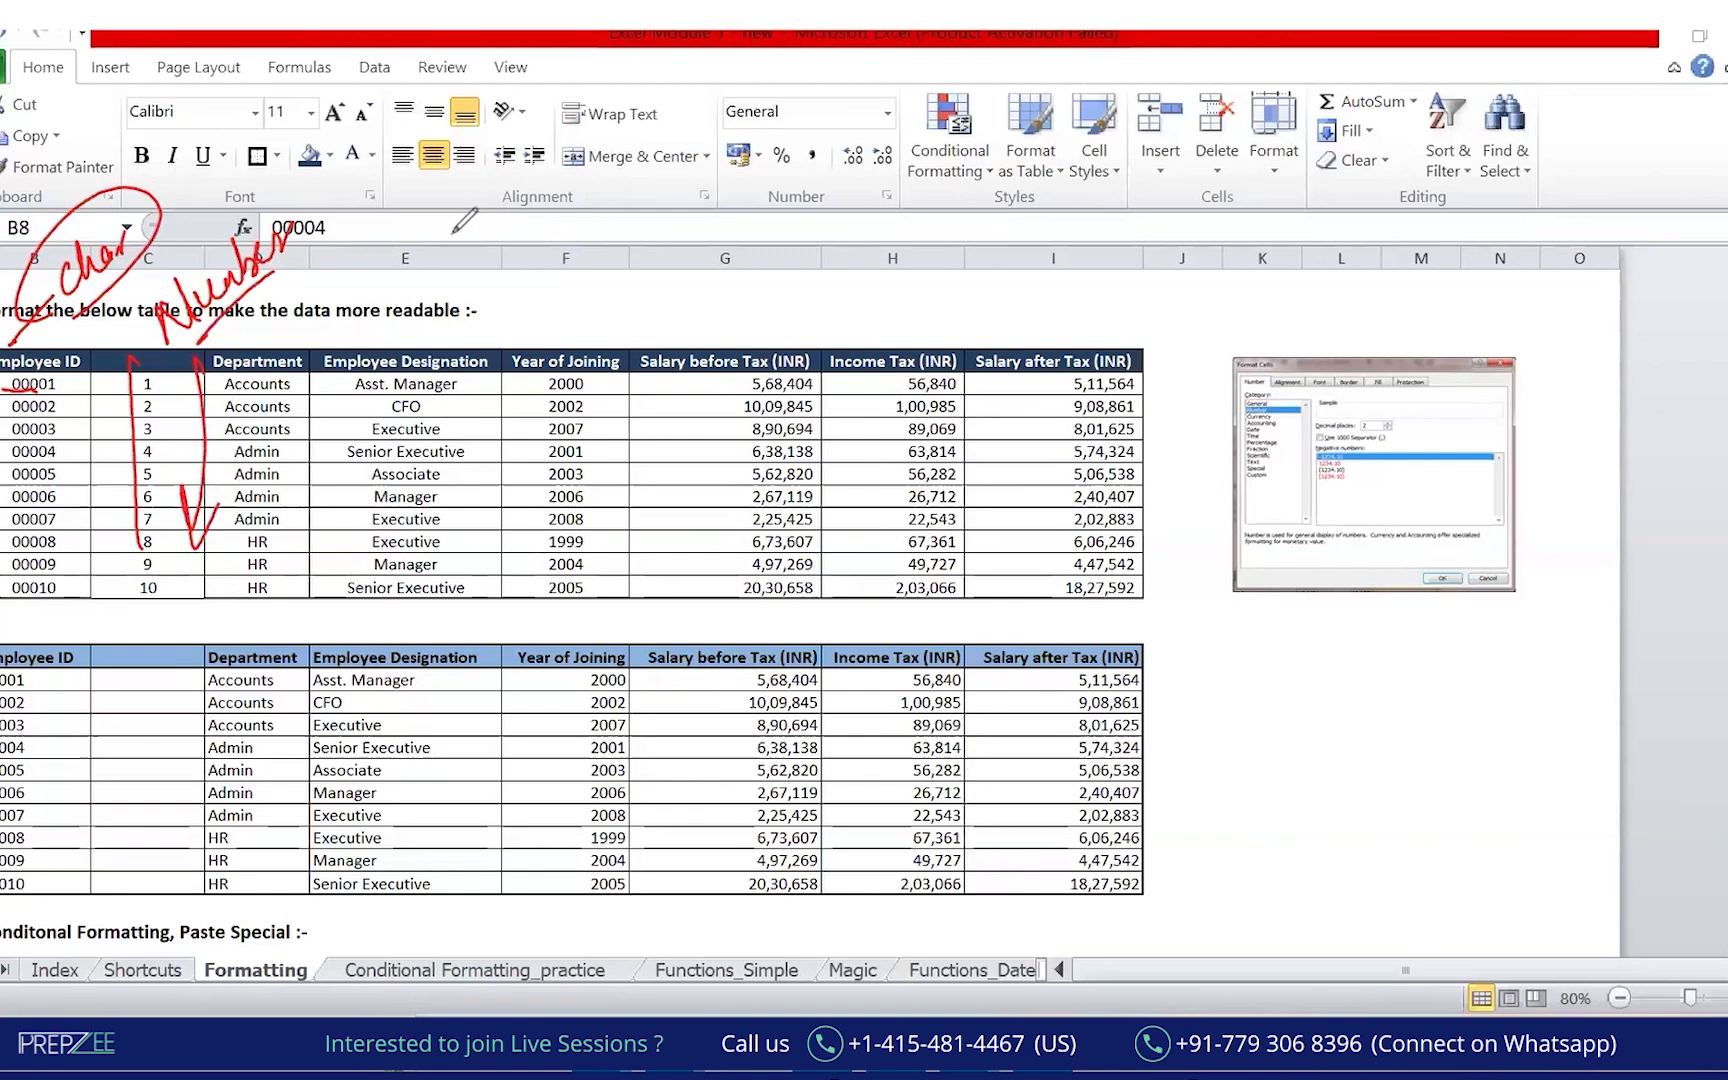
{"action": "key", "text": "Escape"}
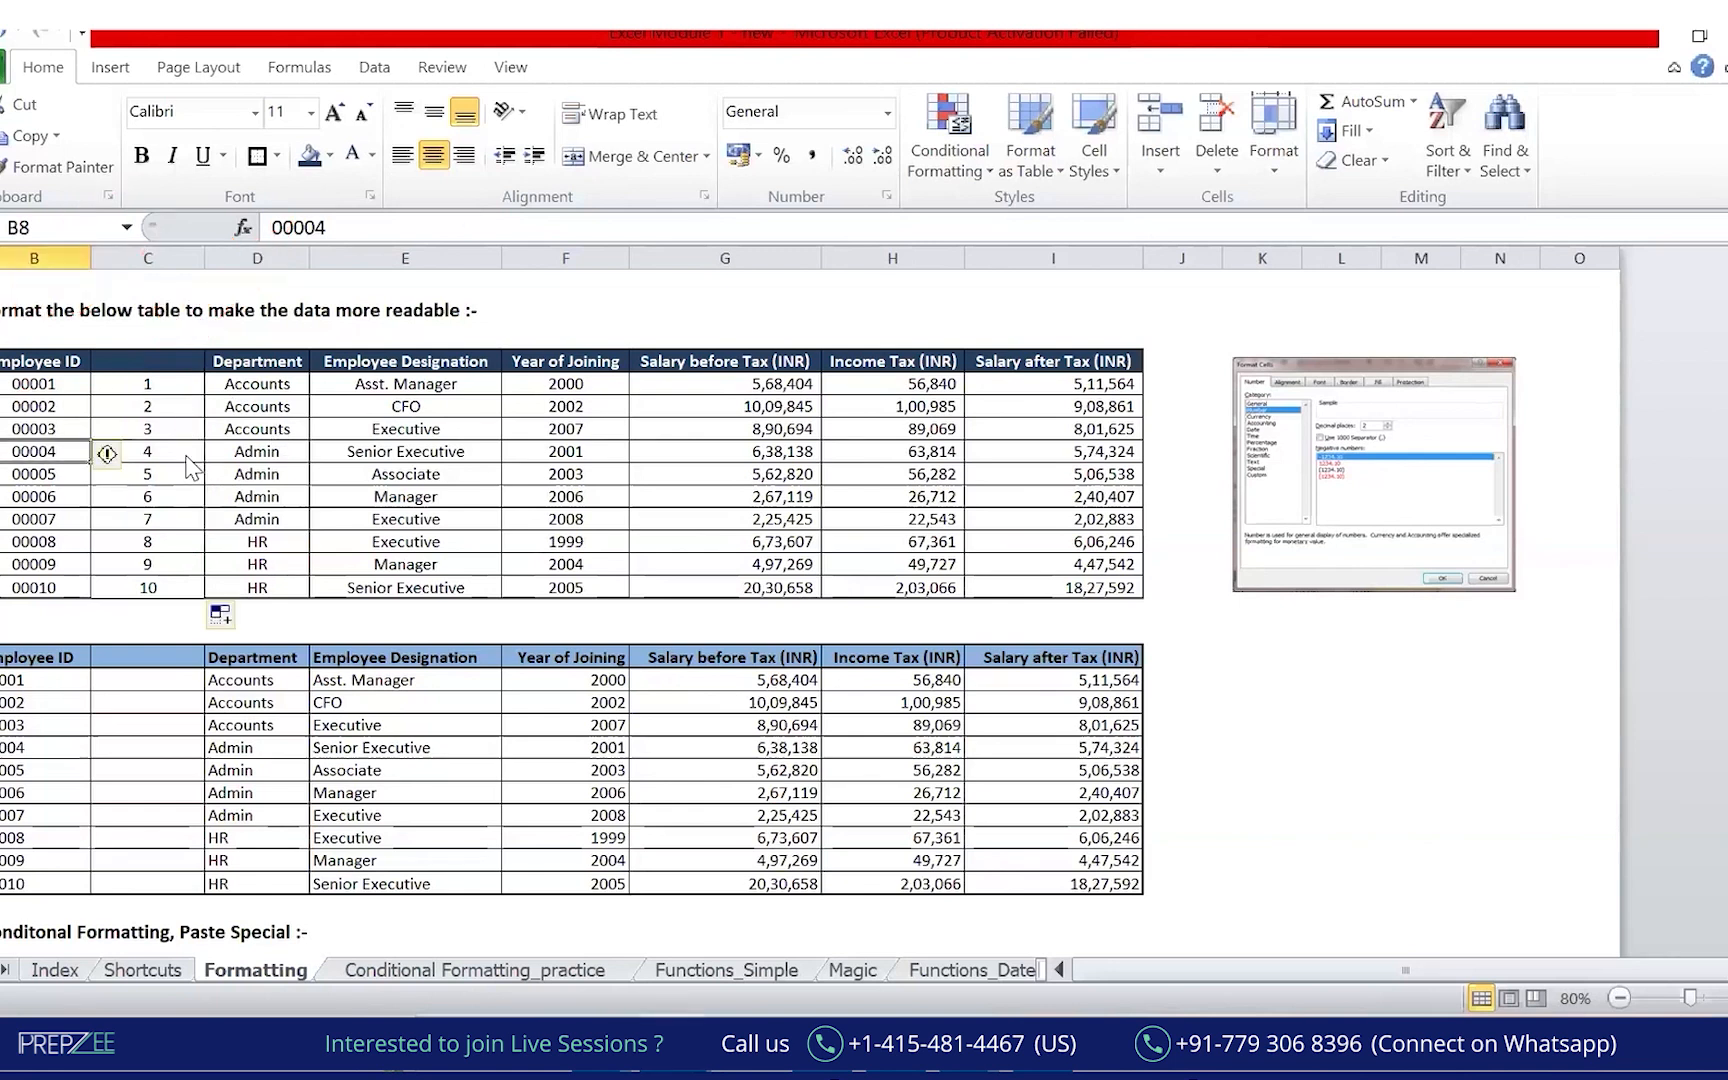
Clear C6:C14 and refill the =B5*1 formula from C5 down to C14.
{"action": "left_click_drag", "start_coordinate": [147, 406], "coordinate": [163, 585]}
{"action": "key", "text": "Delete"}
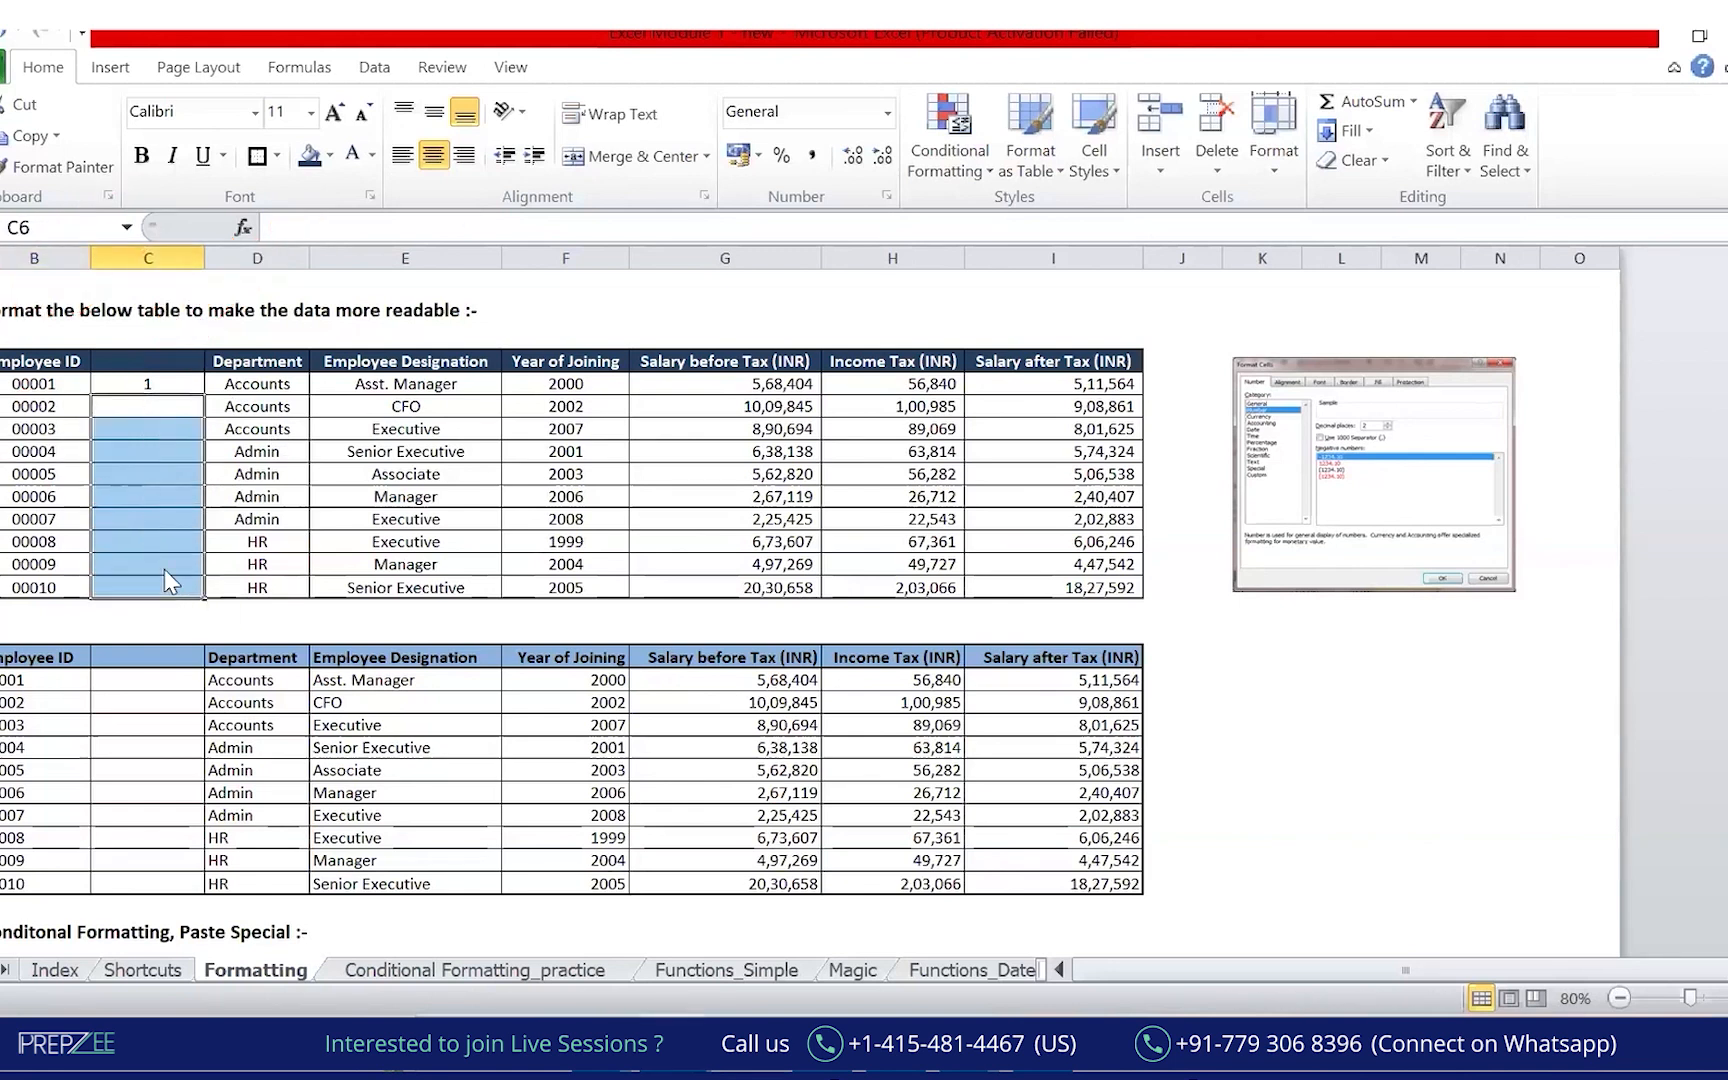
{"action": "left_click", "coordinate": [195, 386]}
{"action": "left_click_drag", "start_coordinate": [204, 396], "coordinate": [205, 590]}
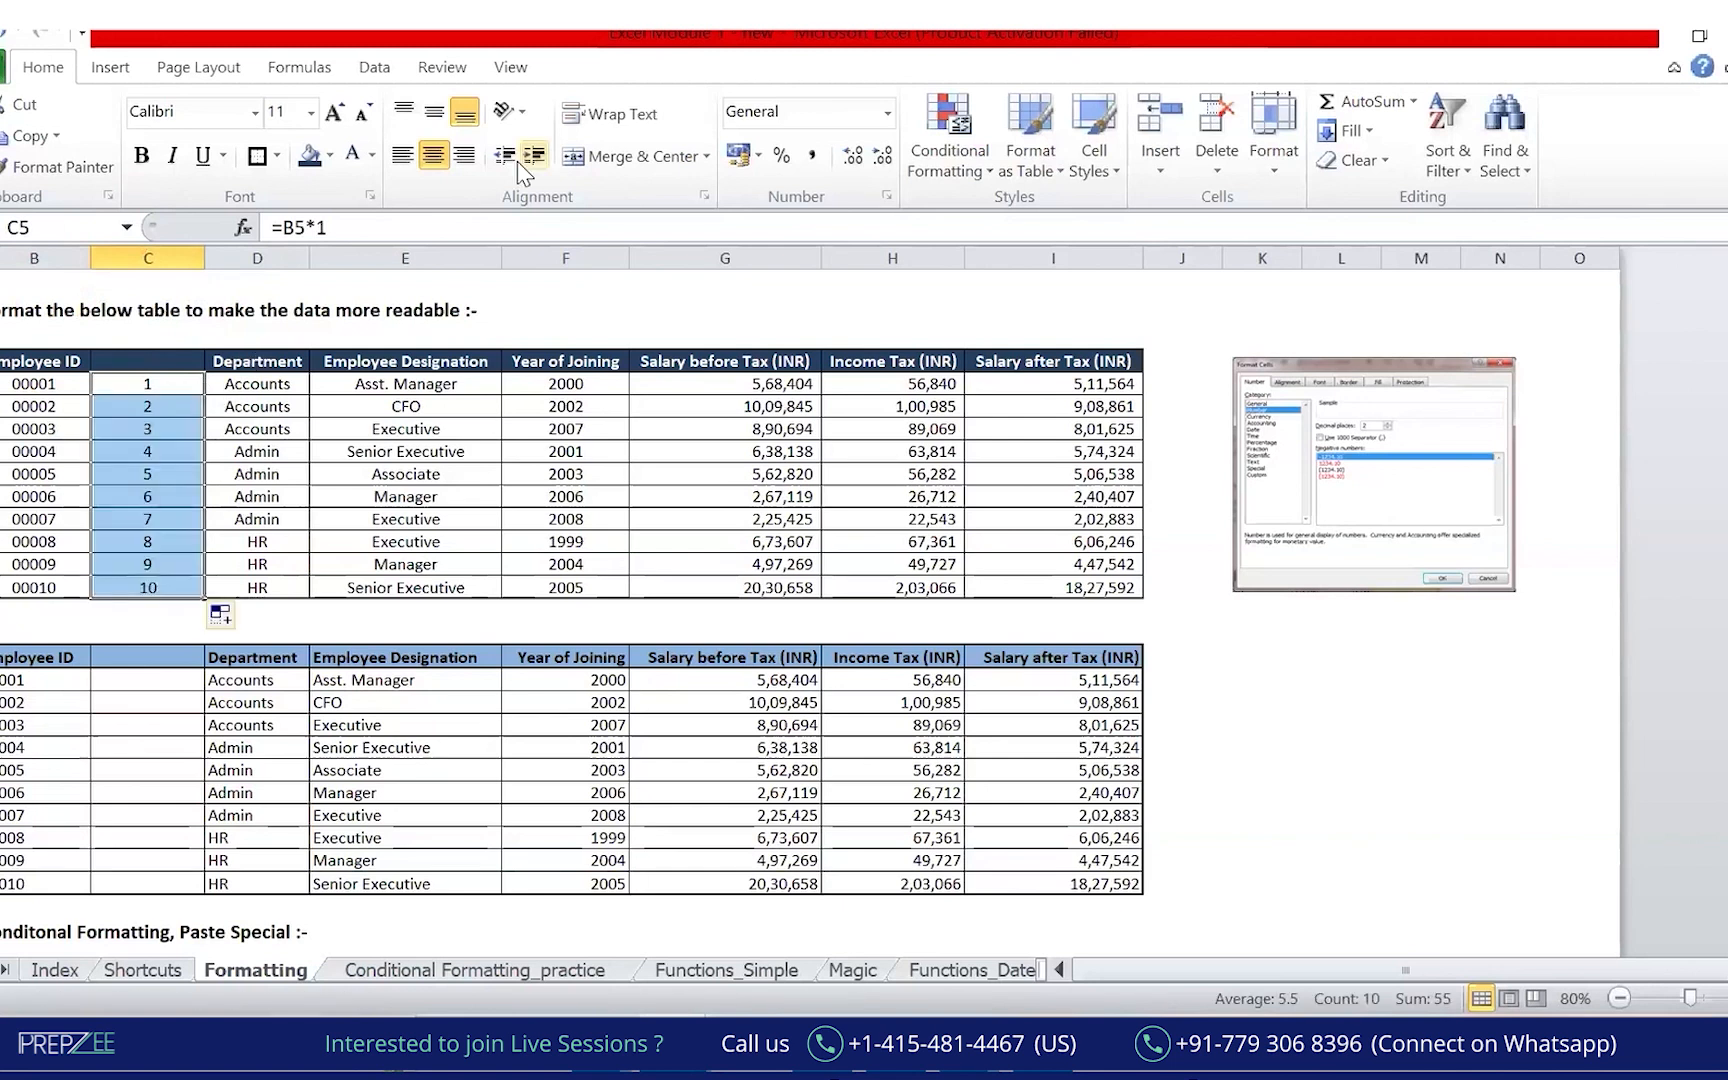
Cycle through the Shortcuts, Conditional Formatting_practice, Index and Magic sheets, ending on Formatting.
{"action": "key", "text": "ctrl+Page_Up"}
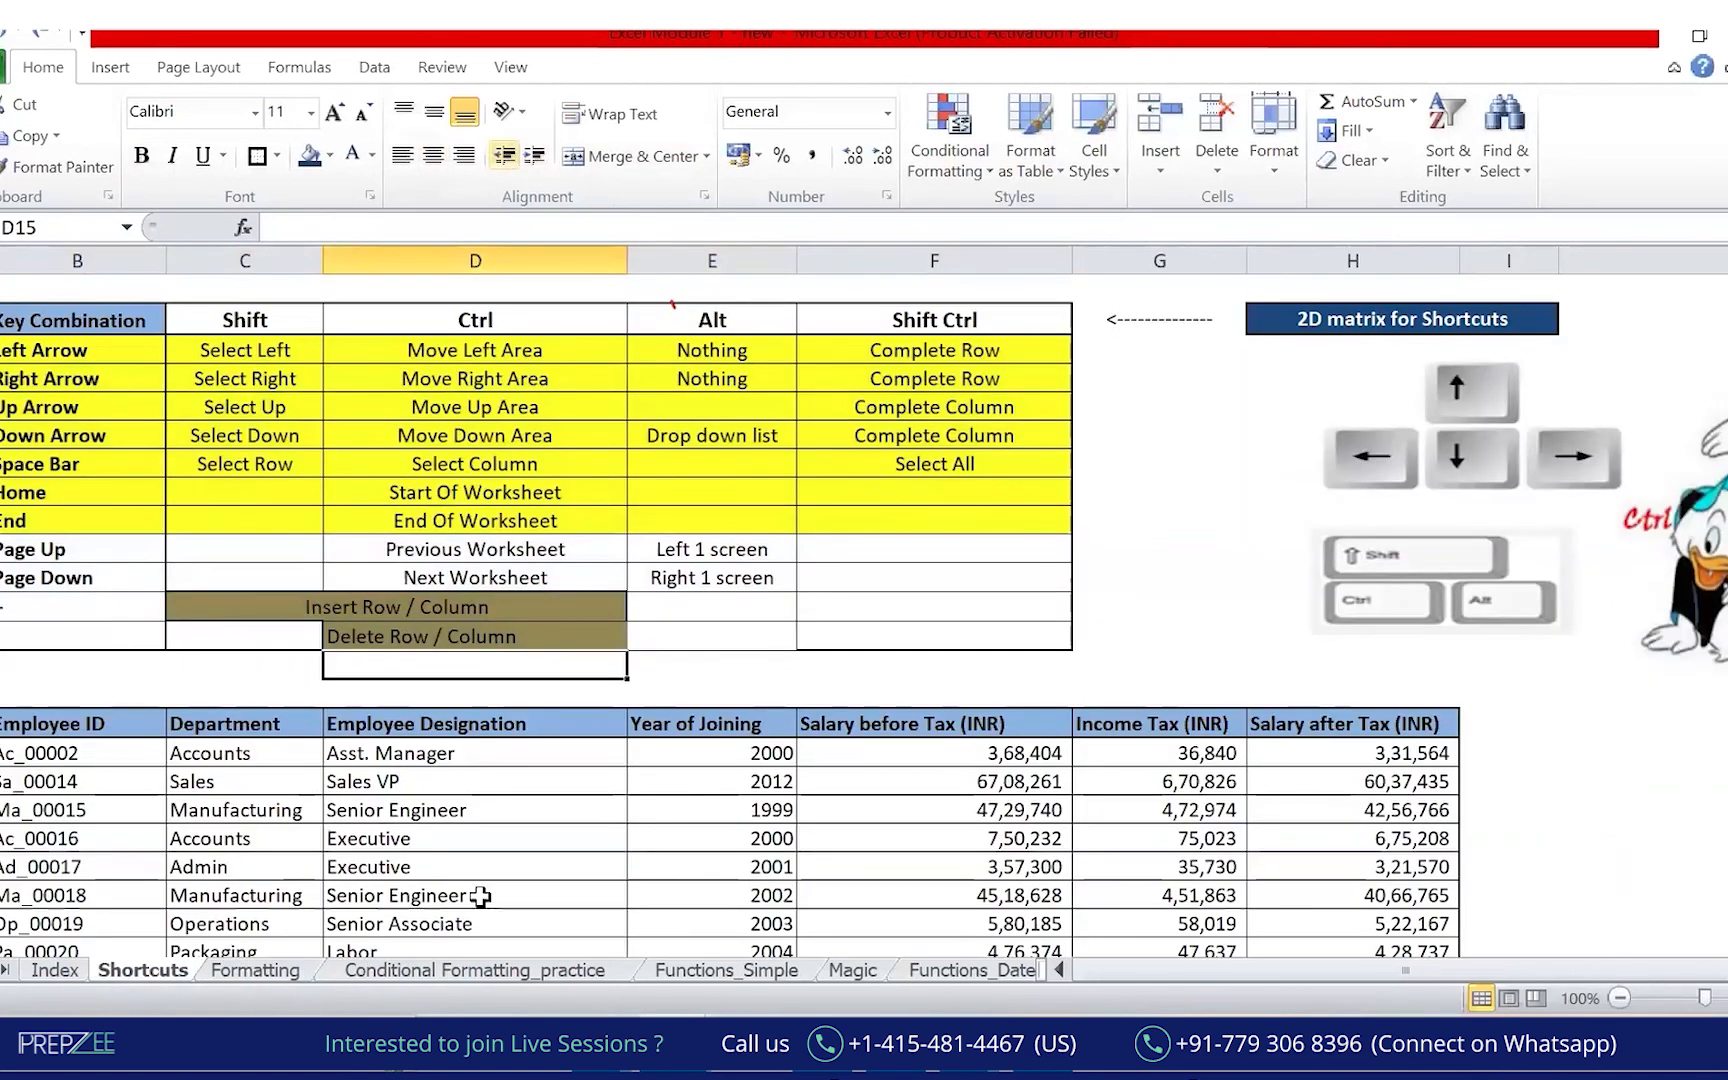
{"action": "key", "text": "ctrl+Page_Down"}
{"action": "key", "text": "ctrl+Page_Down"}
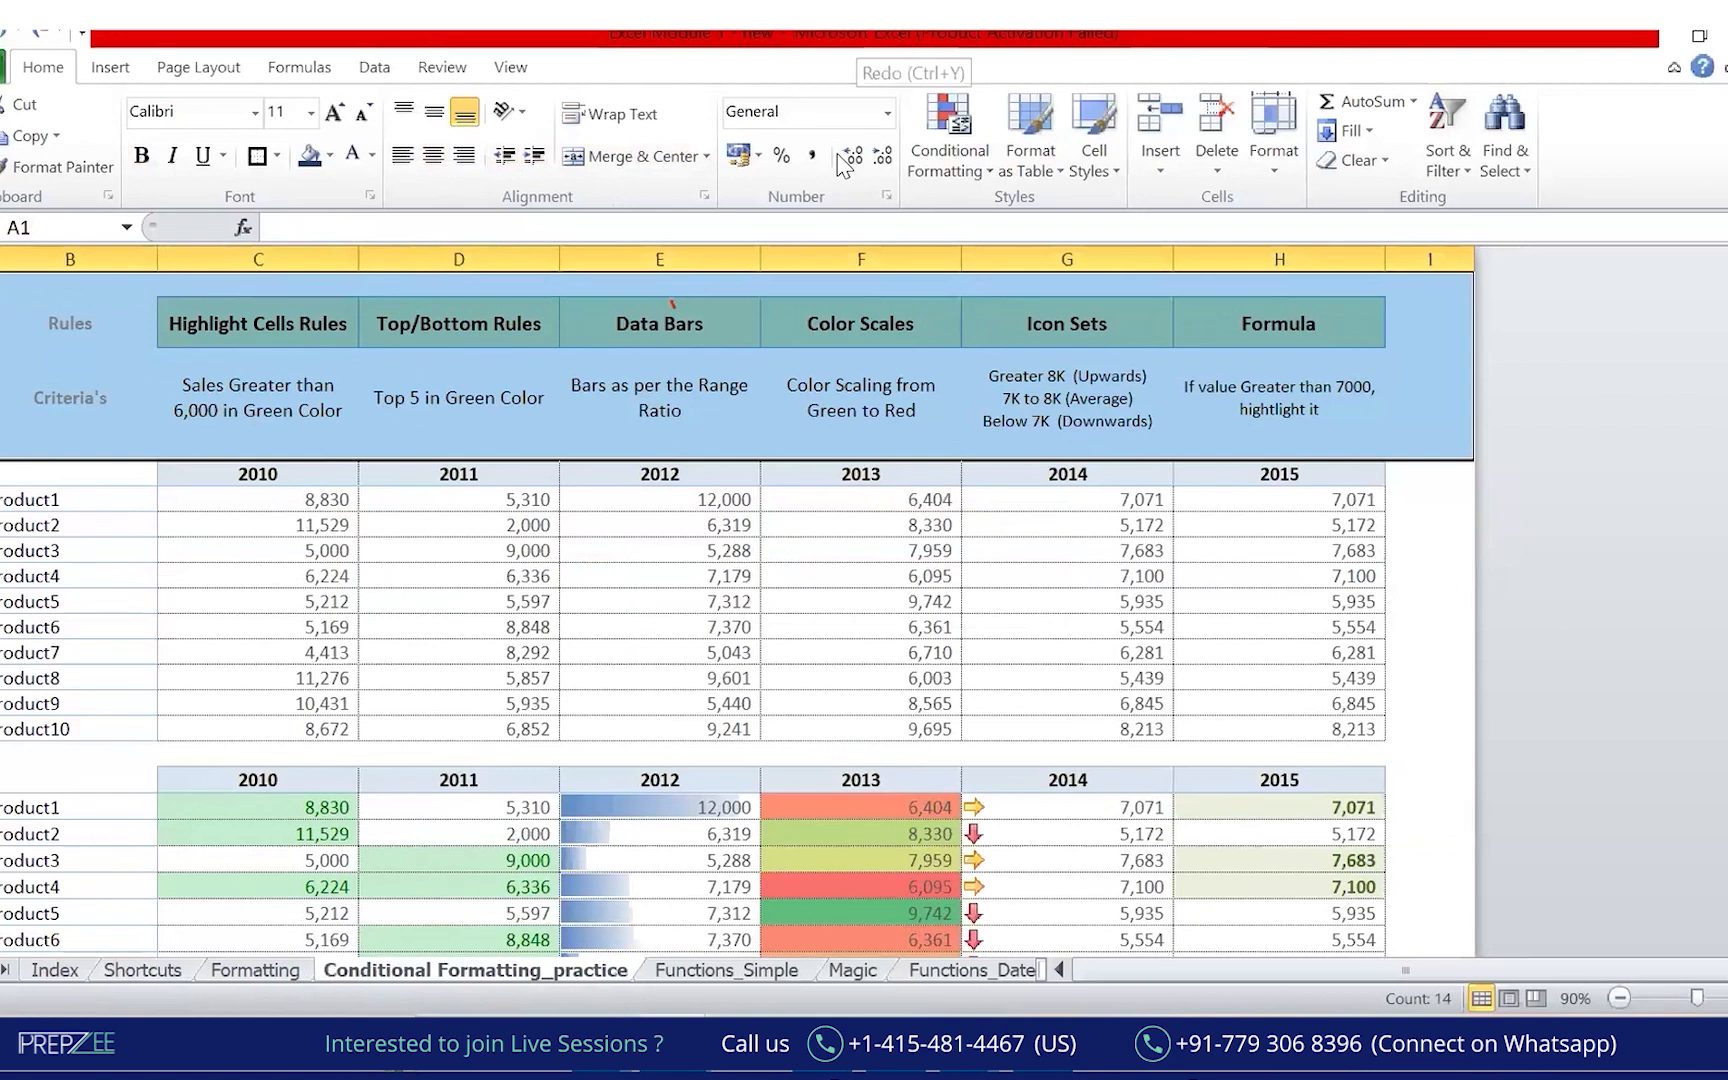
{"action": "key", "text": "ctrl+Page_Up"}
{"action": "key", "text": "ctrl+Page_Up"}
{"action": "key", "text": "ctrl+Page_Up"}
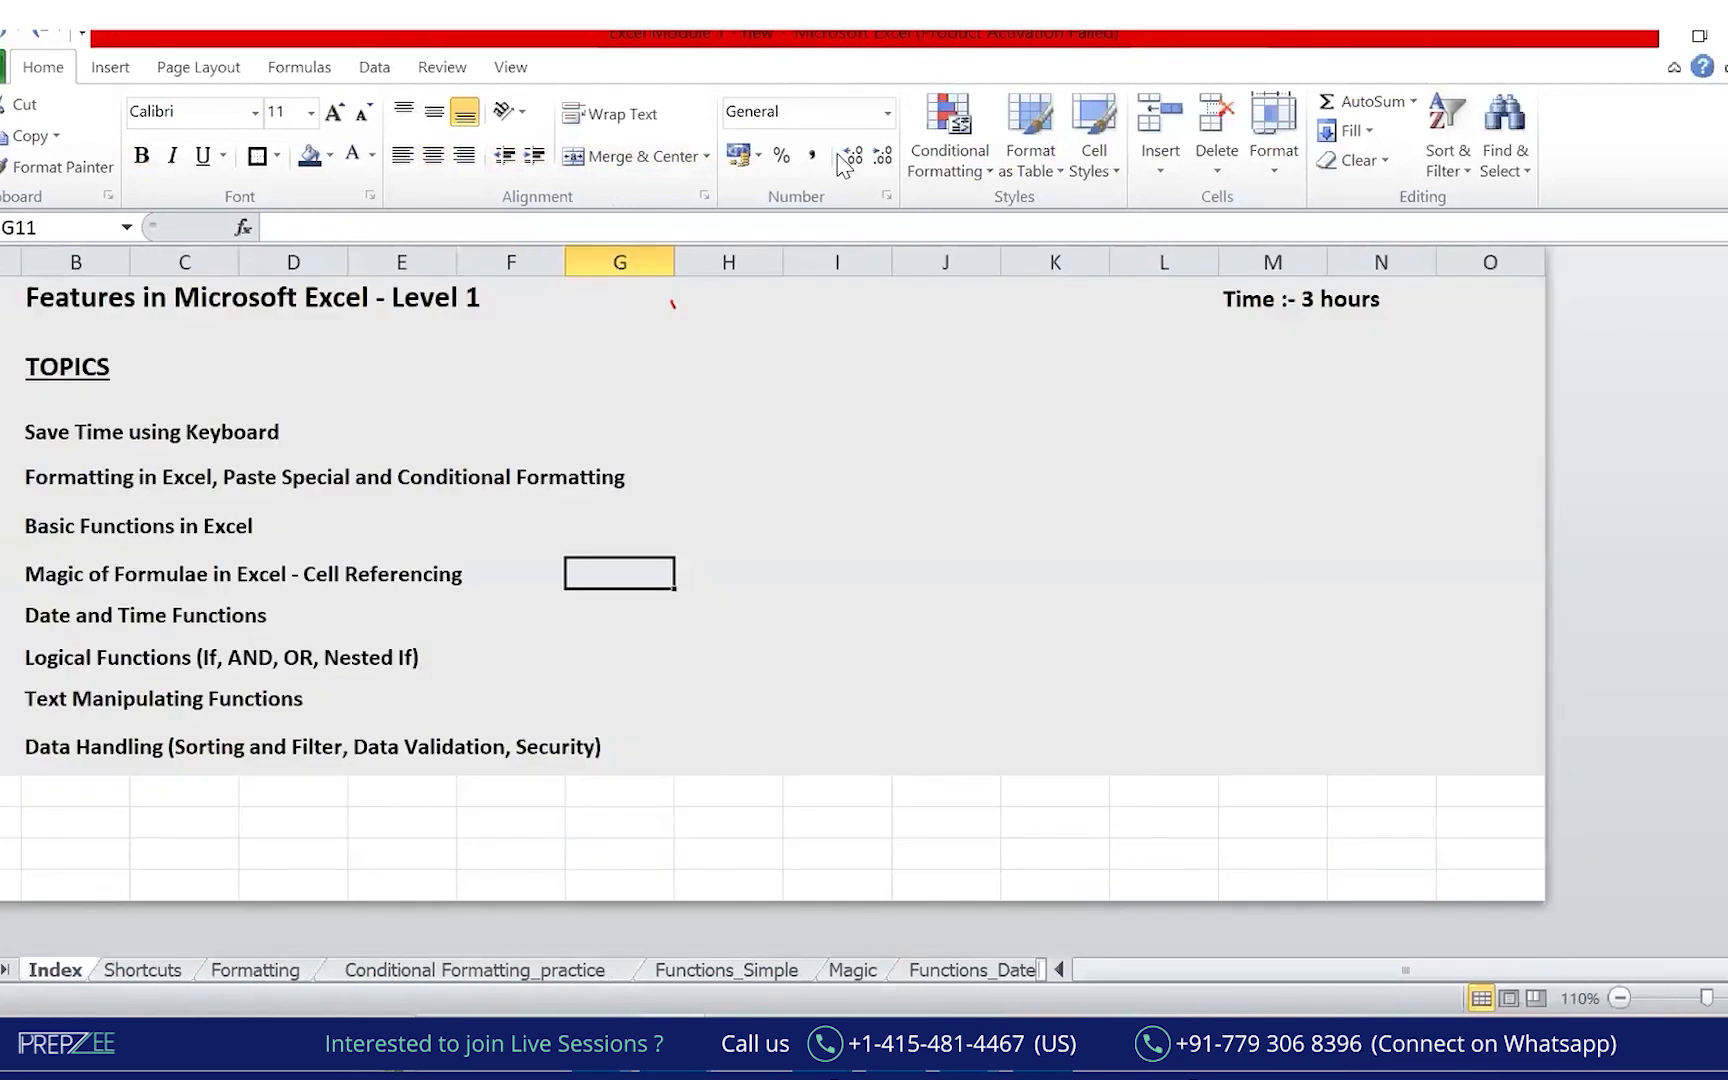
{"action": "key", "text": "ctrl+Page_Down"}
{"action": "key", "text": "ctrl+Page_Down"}
{"action": "key", "text": "ctrl+Page_Down"}
{"action": "key", "text": "ctrl+Page_Down"}
{"action": "key", "text": "ctrl+Page_Down"}
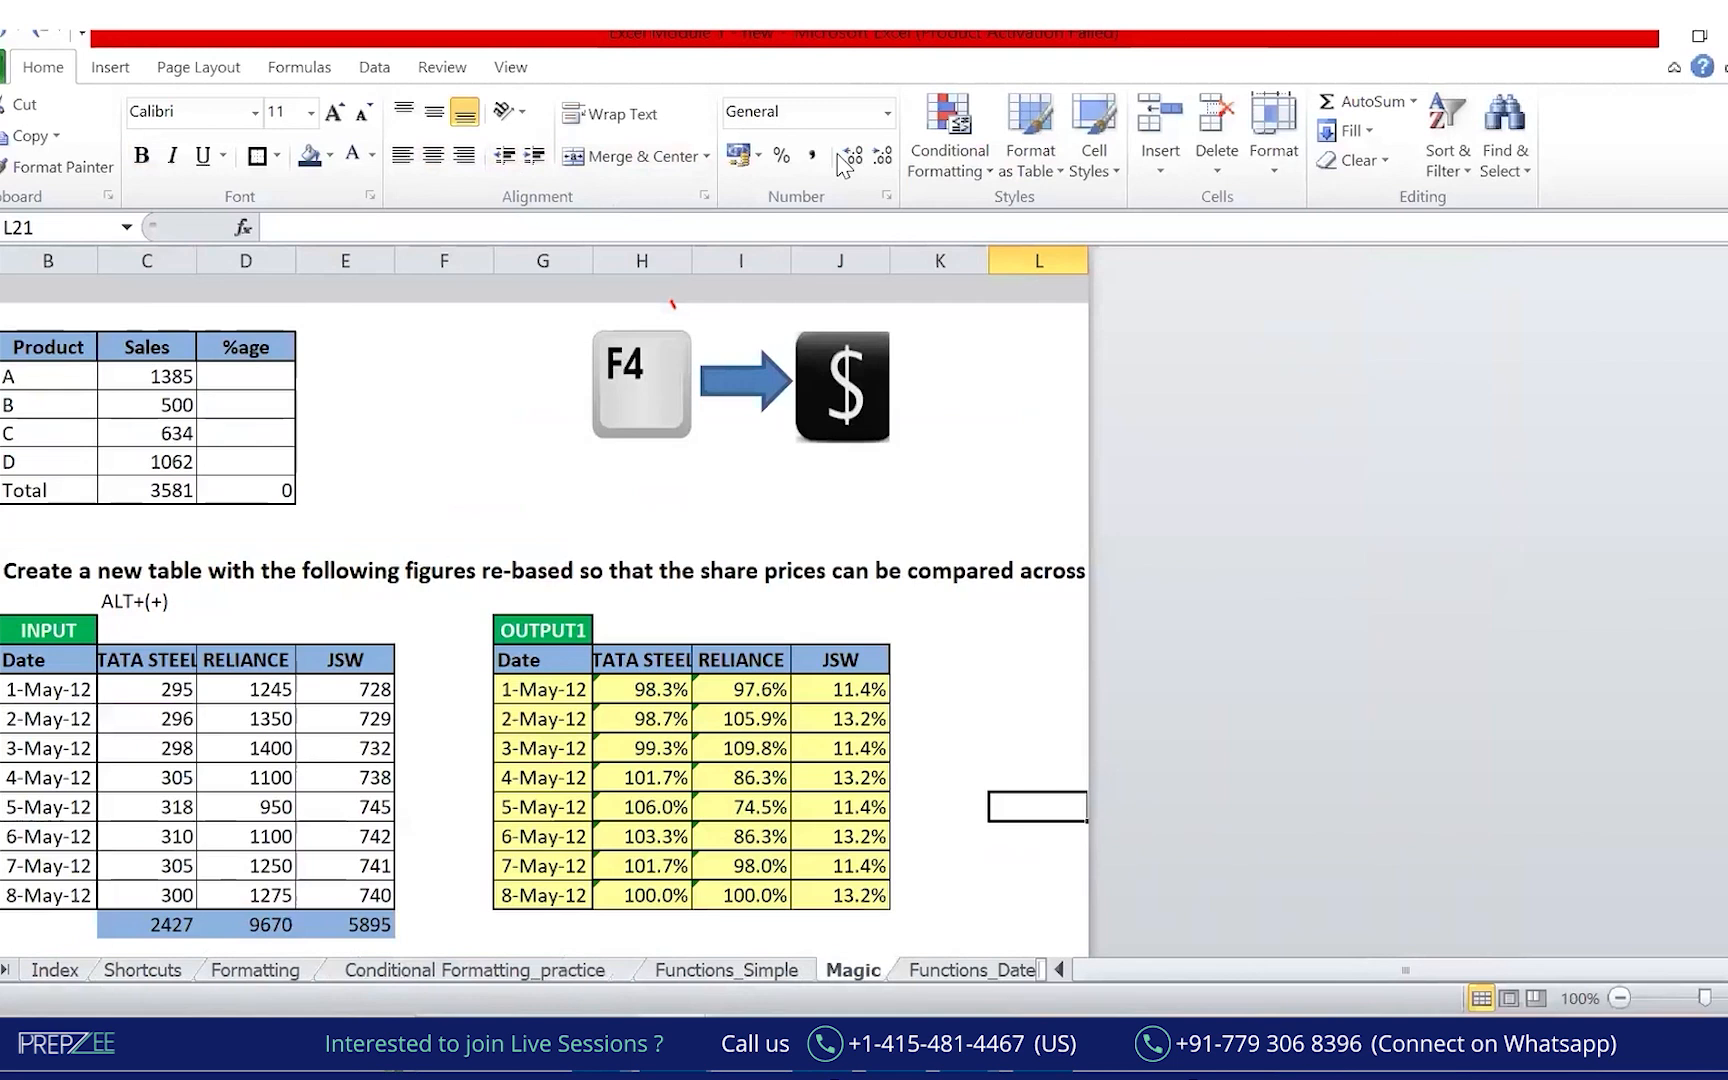
{"action": "key", "text": "ctrl+Page_Up"}
{"action": "key", "text": "ctrl+Page_Up"}
{"action": "key", "text": "ctrl+Page_Up"}
{"action": "key", "text": "ctrl+Page_Up"}
{"action": "key", "text": "ctrl+Page_Up"}
{"action": "key", "text": "ctrl+Page_Down"}
{"action": "key", "text": "ctrl+Page_Down"}
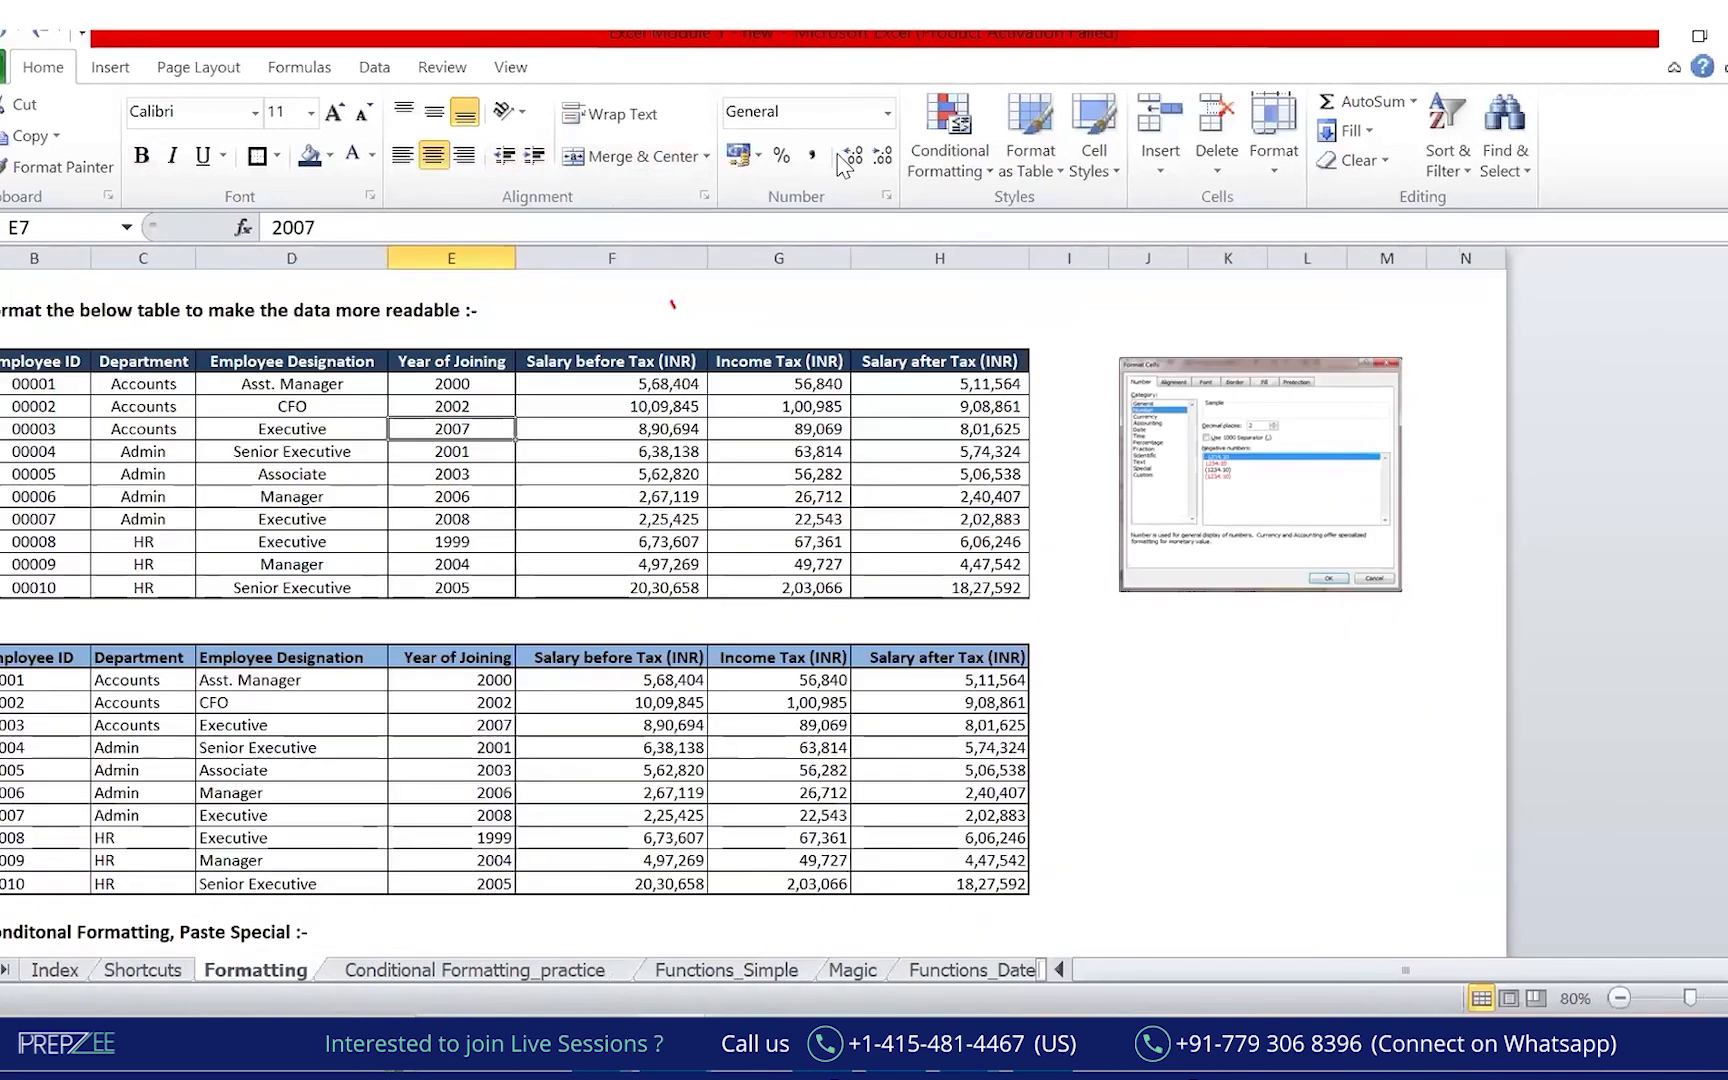
{"action": "key", "text": "alt+Tab"}
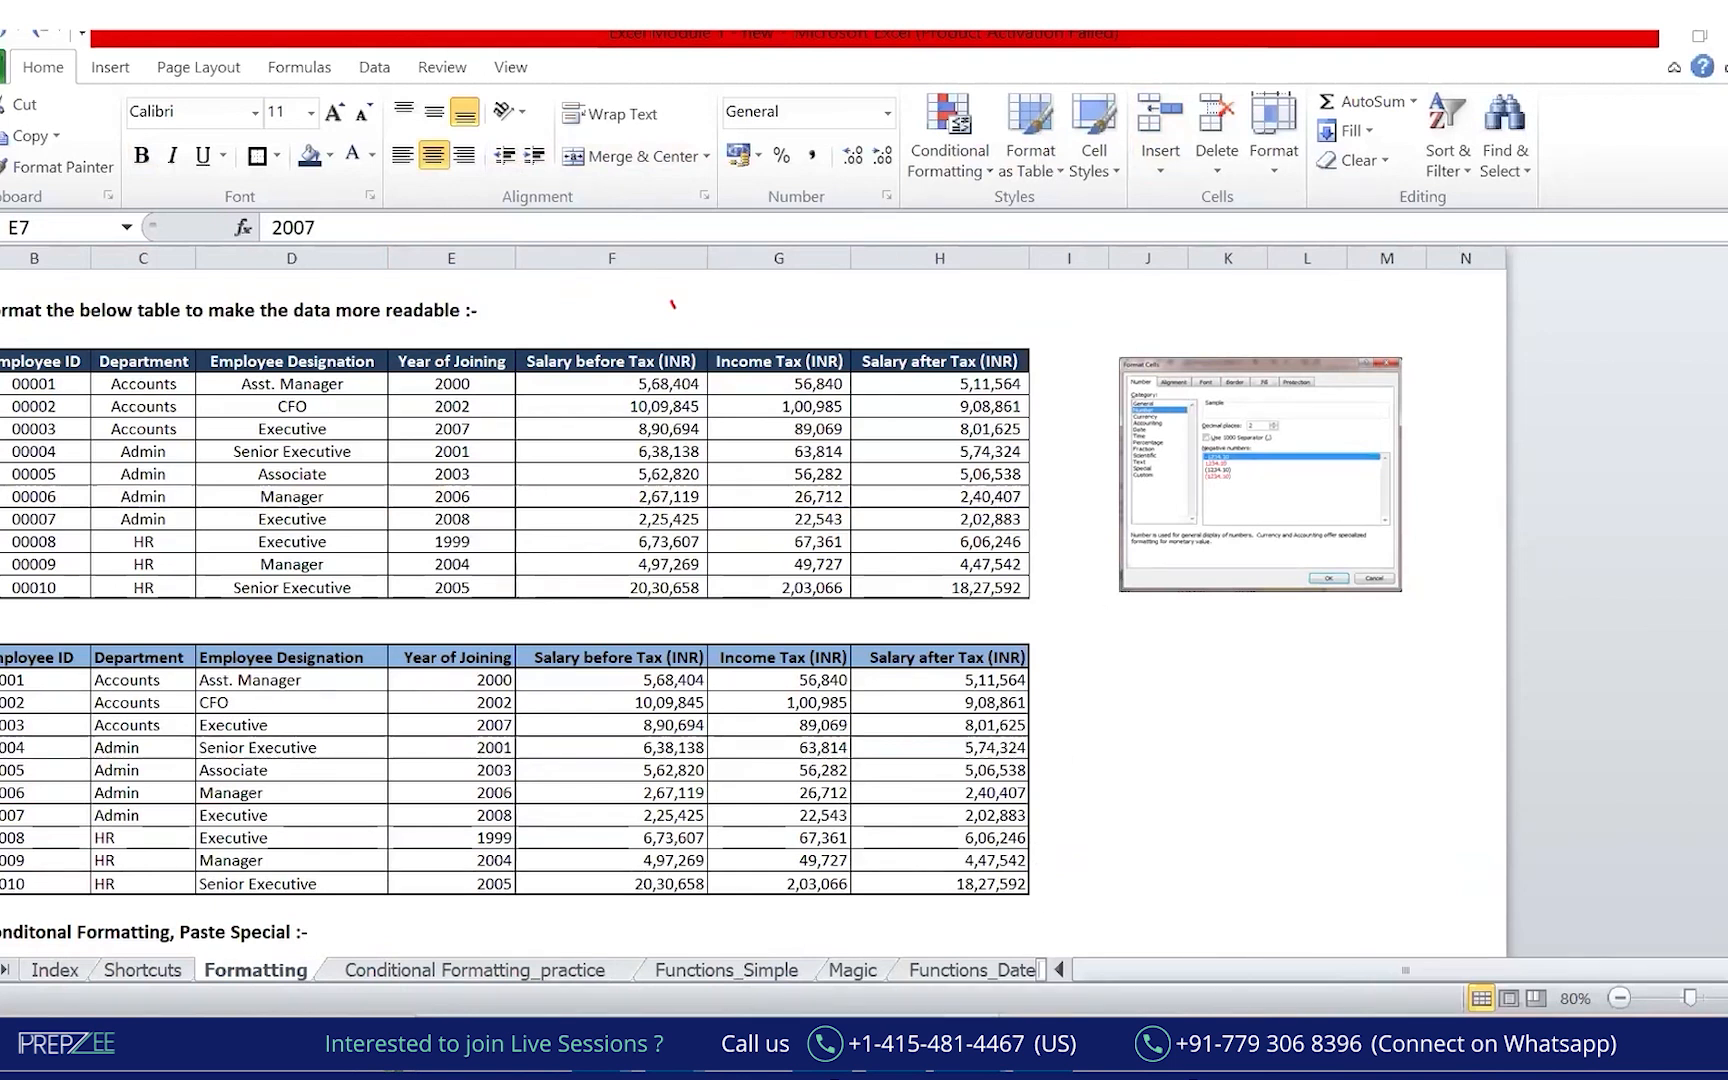
Select the upper table's Salary before Tax values F5:F14.
{"action": "left_click", "coordinate": [985, 1069]}
{"action": "left_click", "coordinate": [637, 385]}
{"action": "left_click_drag", "start_coordinate": [637, 405], "coordinate": [636, 589]}
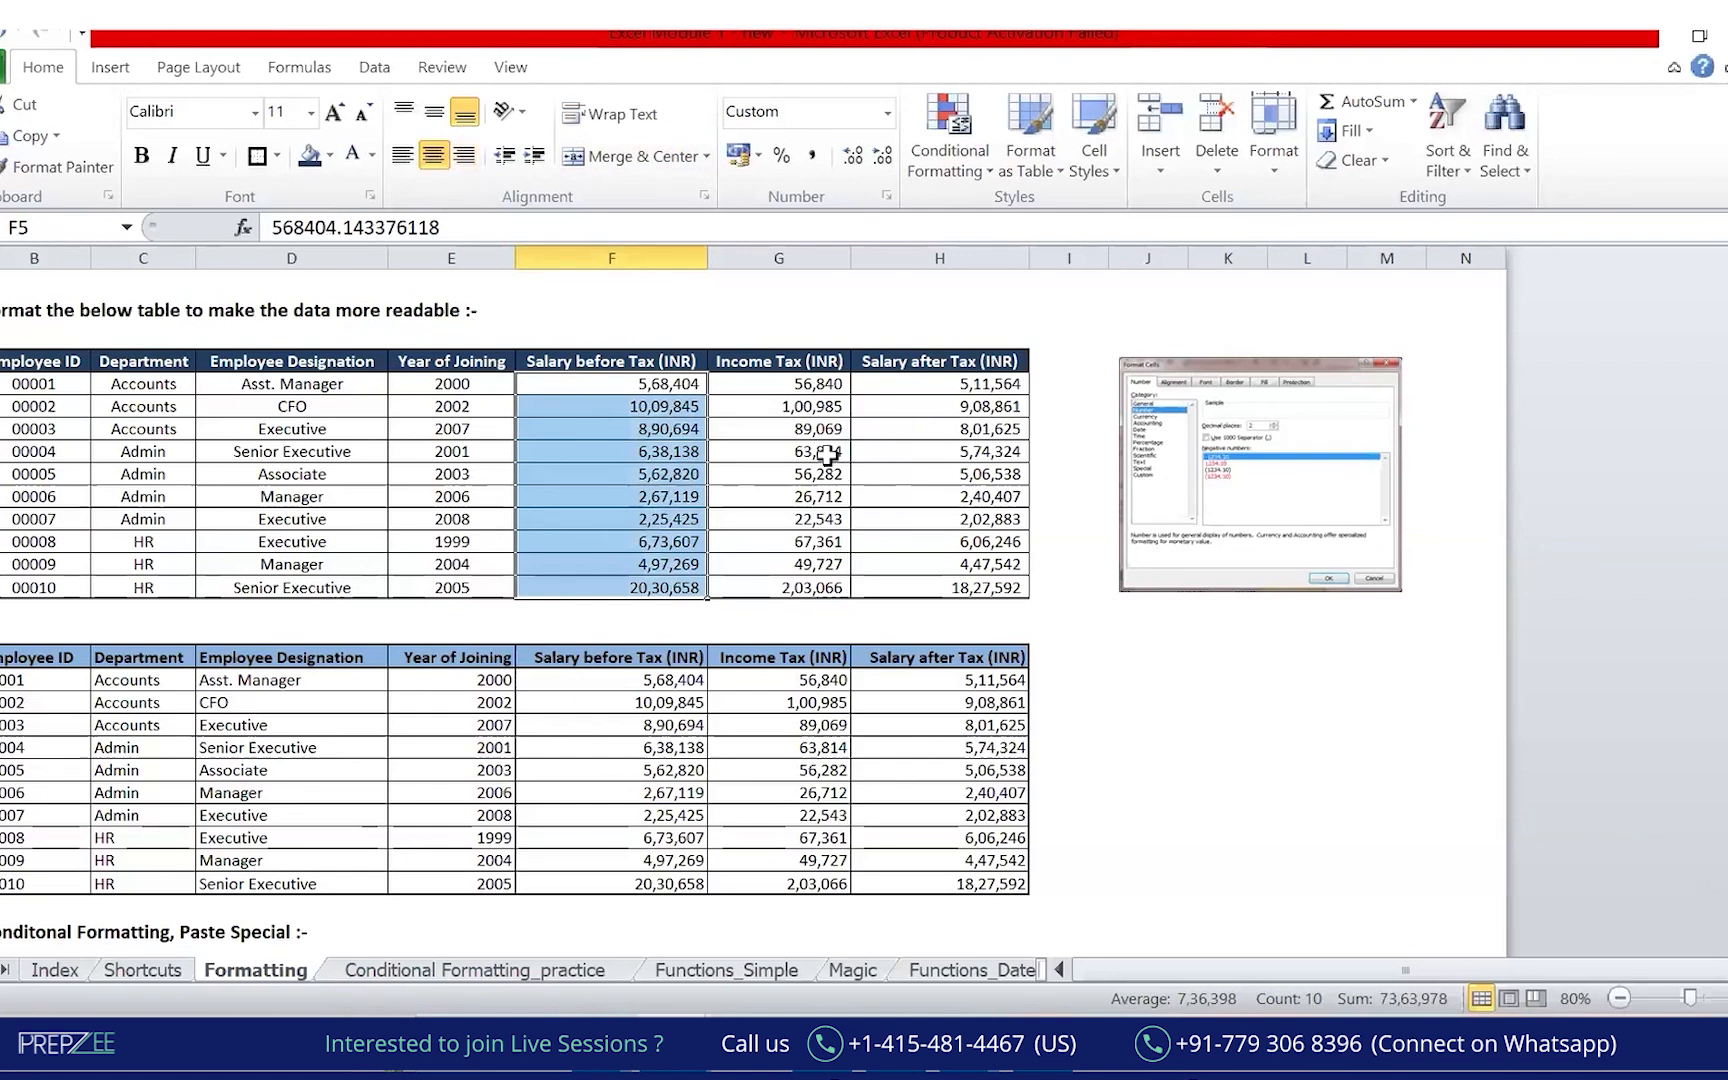
{"action": "left_click", "coordinate": [1033, 168]}
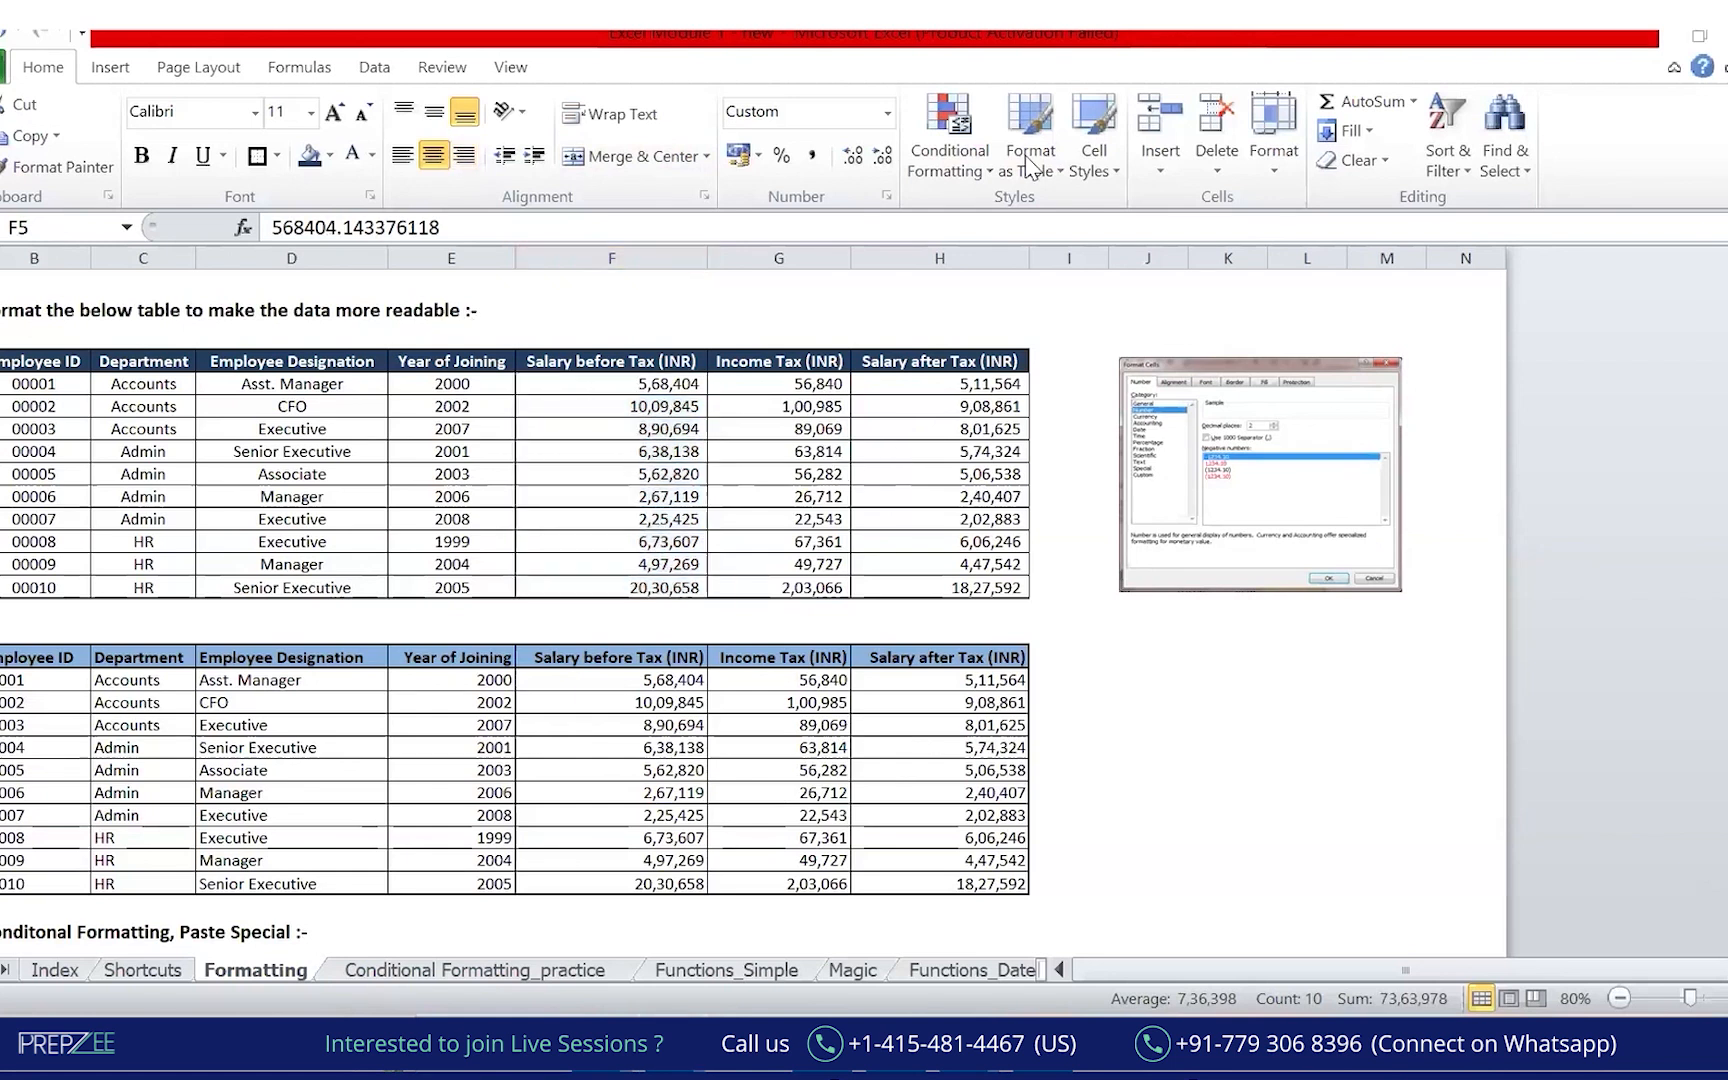
{"action": "mouse_move", "coordinate": [958, 97]}
{"action": "left_mouse_down"}
{"action": "mouse_move", "coordinate": [646, 343]}
{"action": "mouse_move", "coordinate": [686, 333]}
{"action": "left_mouse_up"}
{"action": "mouse_move", "coordinate": [944, 161]}
{"action": "left_mouse_down"}
{"action": "mouse_move", "coordinate": [827, 356]}
{"action": "mouse_move", "coordinate": [849, 342]}
{"action": "left_mouse_up"}
{"action": "left_click_drag", "start_coordinate": [978, 195], "coordinate": [948, 372]}
{"action": "left_click_drag", "start_coordinate": [944, 338], "coordinate": [976, 363]}
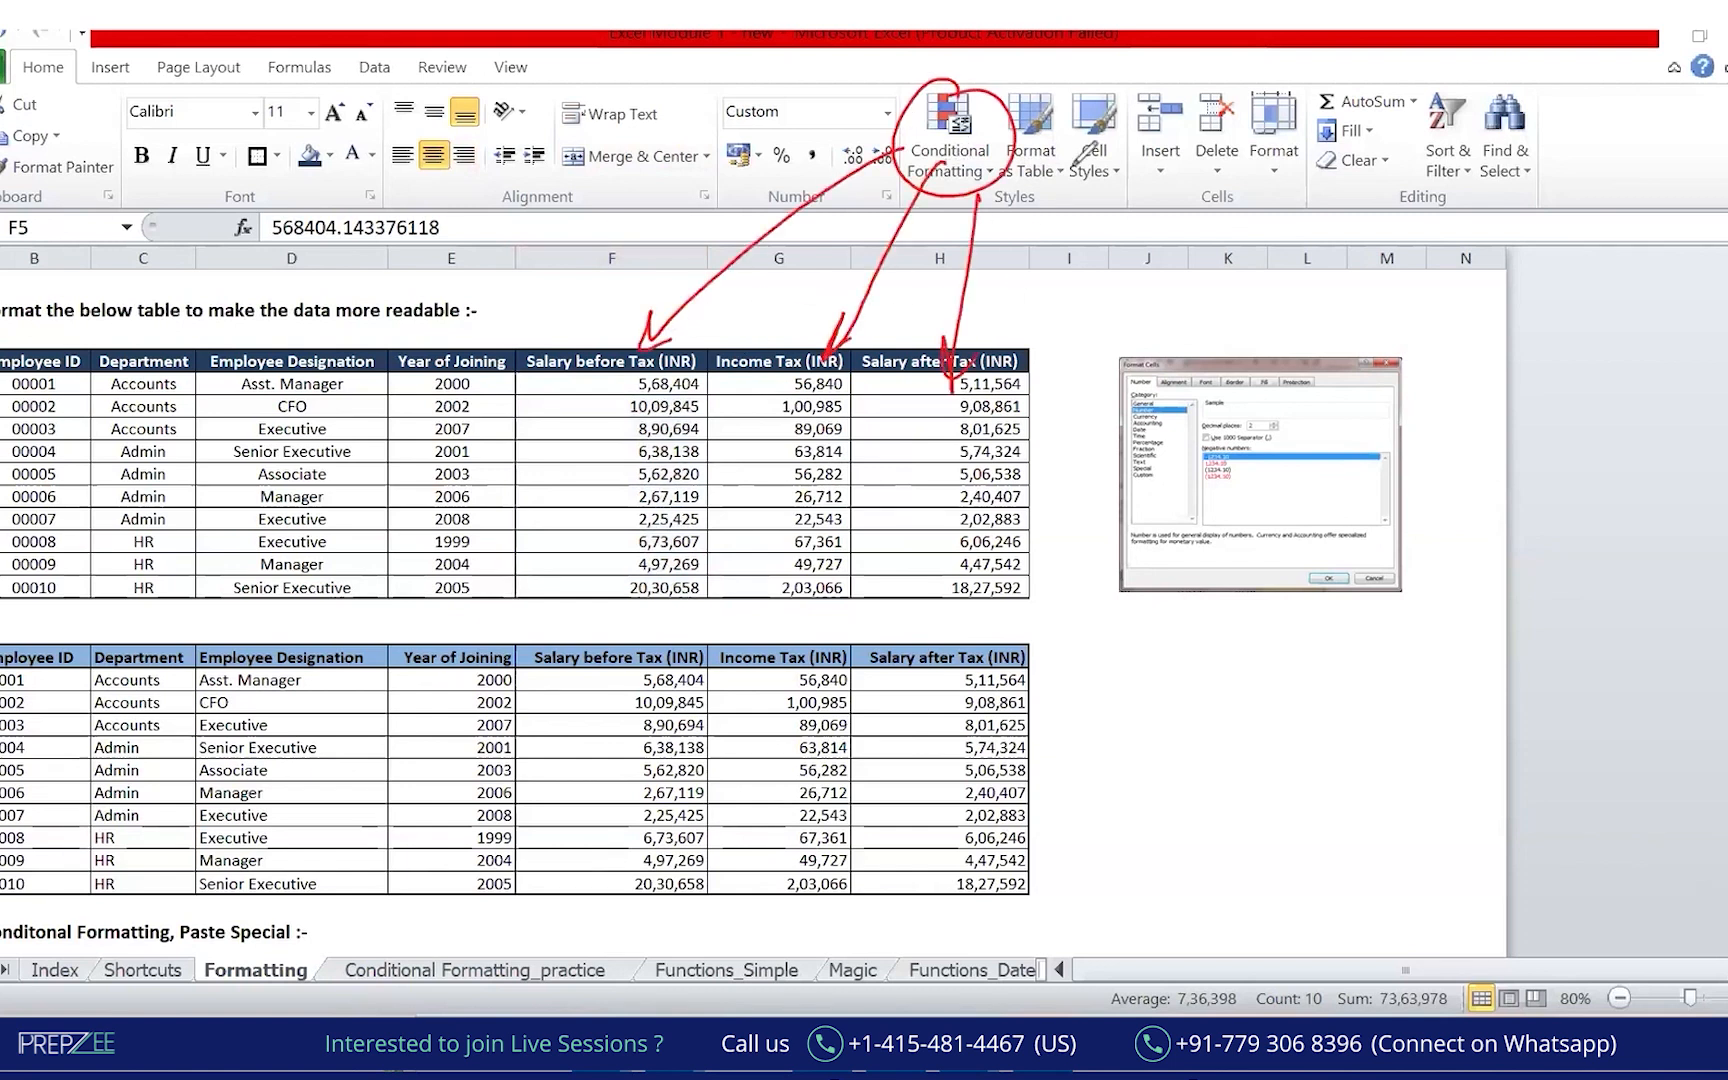
Apply blue gradient-fill data bars to the Salary before Tax values in F5:F14.
{"action": "key", "text": "e"}
{"action": "key", "text": "ctrl+shift+Down"}
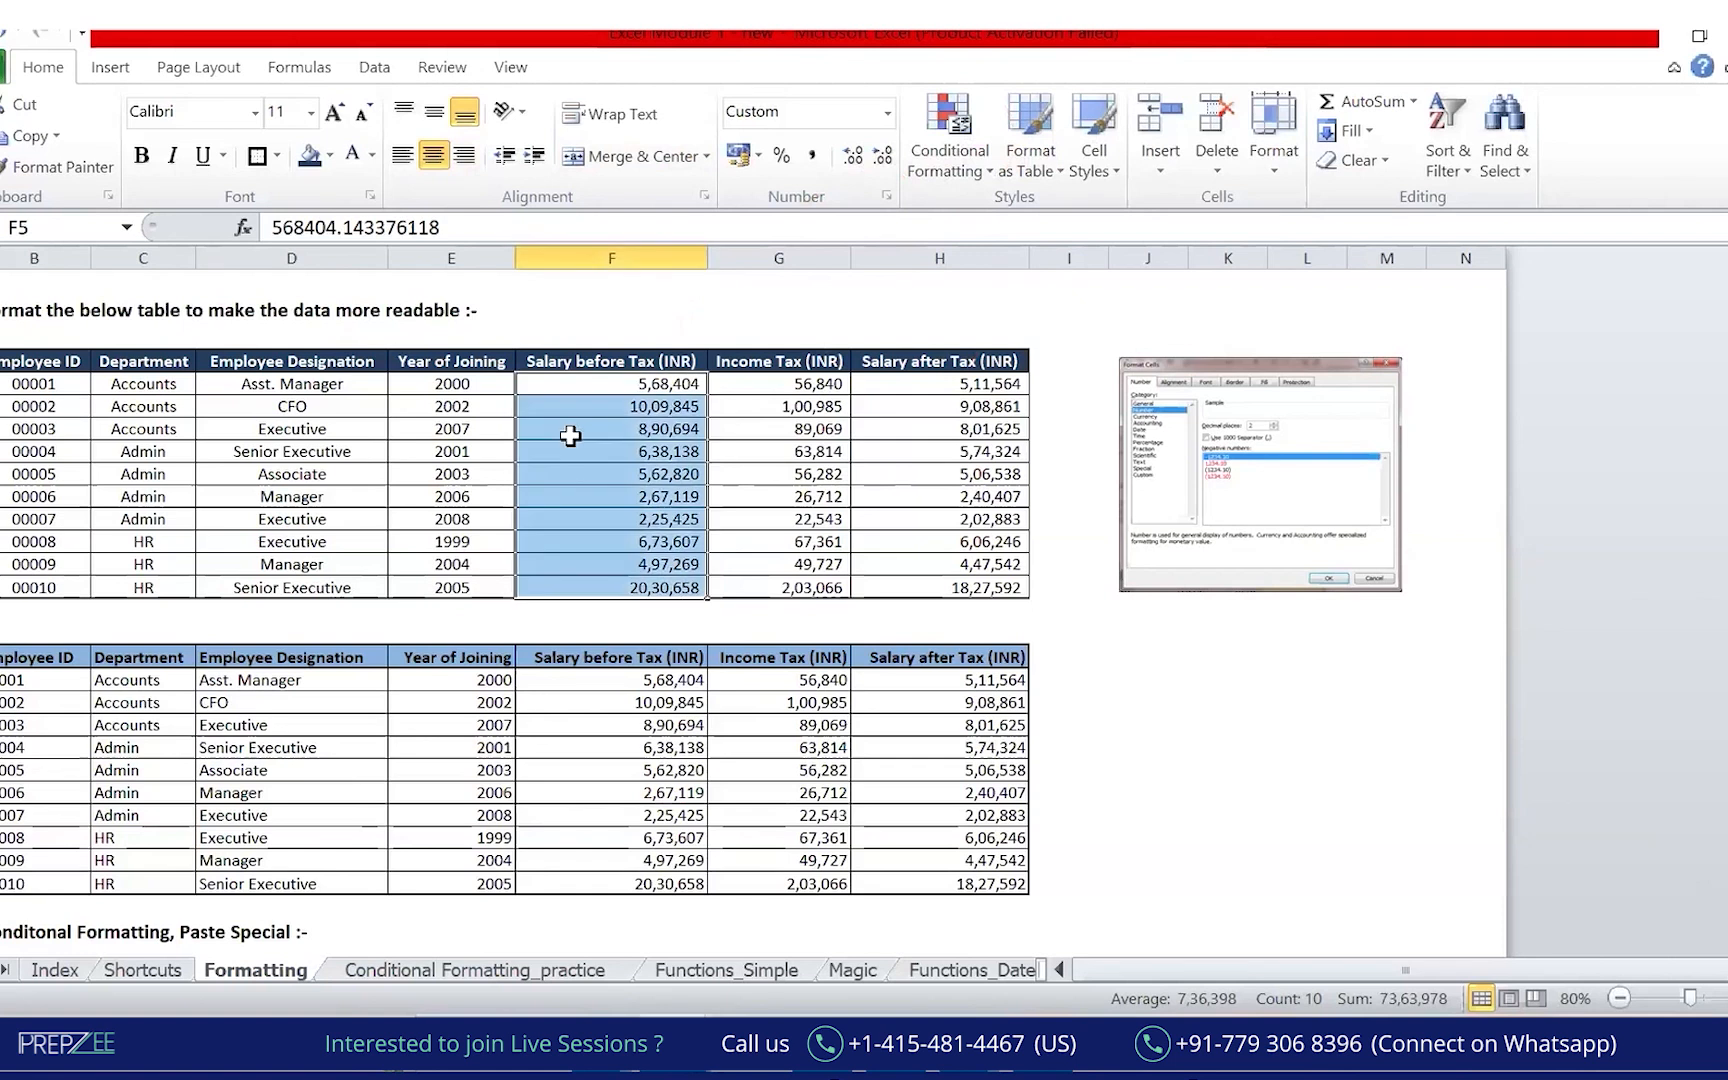
{"action": "left_click", "coordinate": [985, 172]}
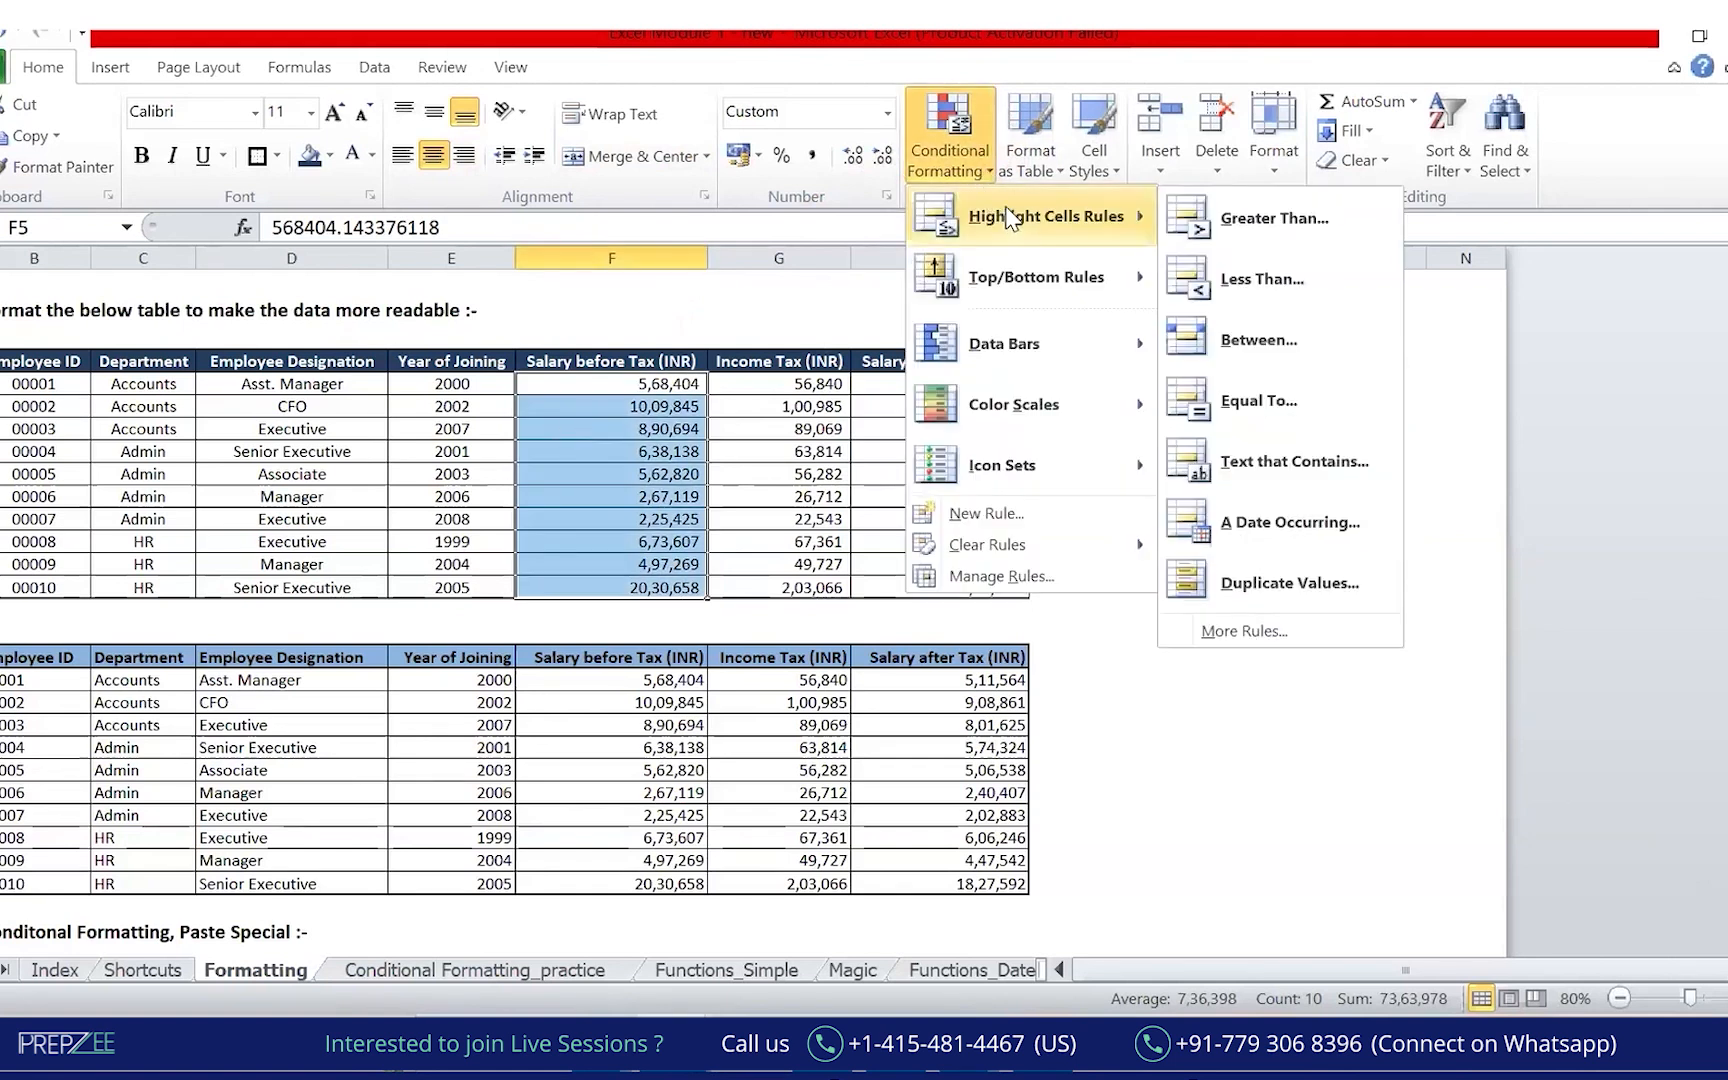
{"action": "mouse_move", "coordinate": [1028, 343]}
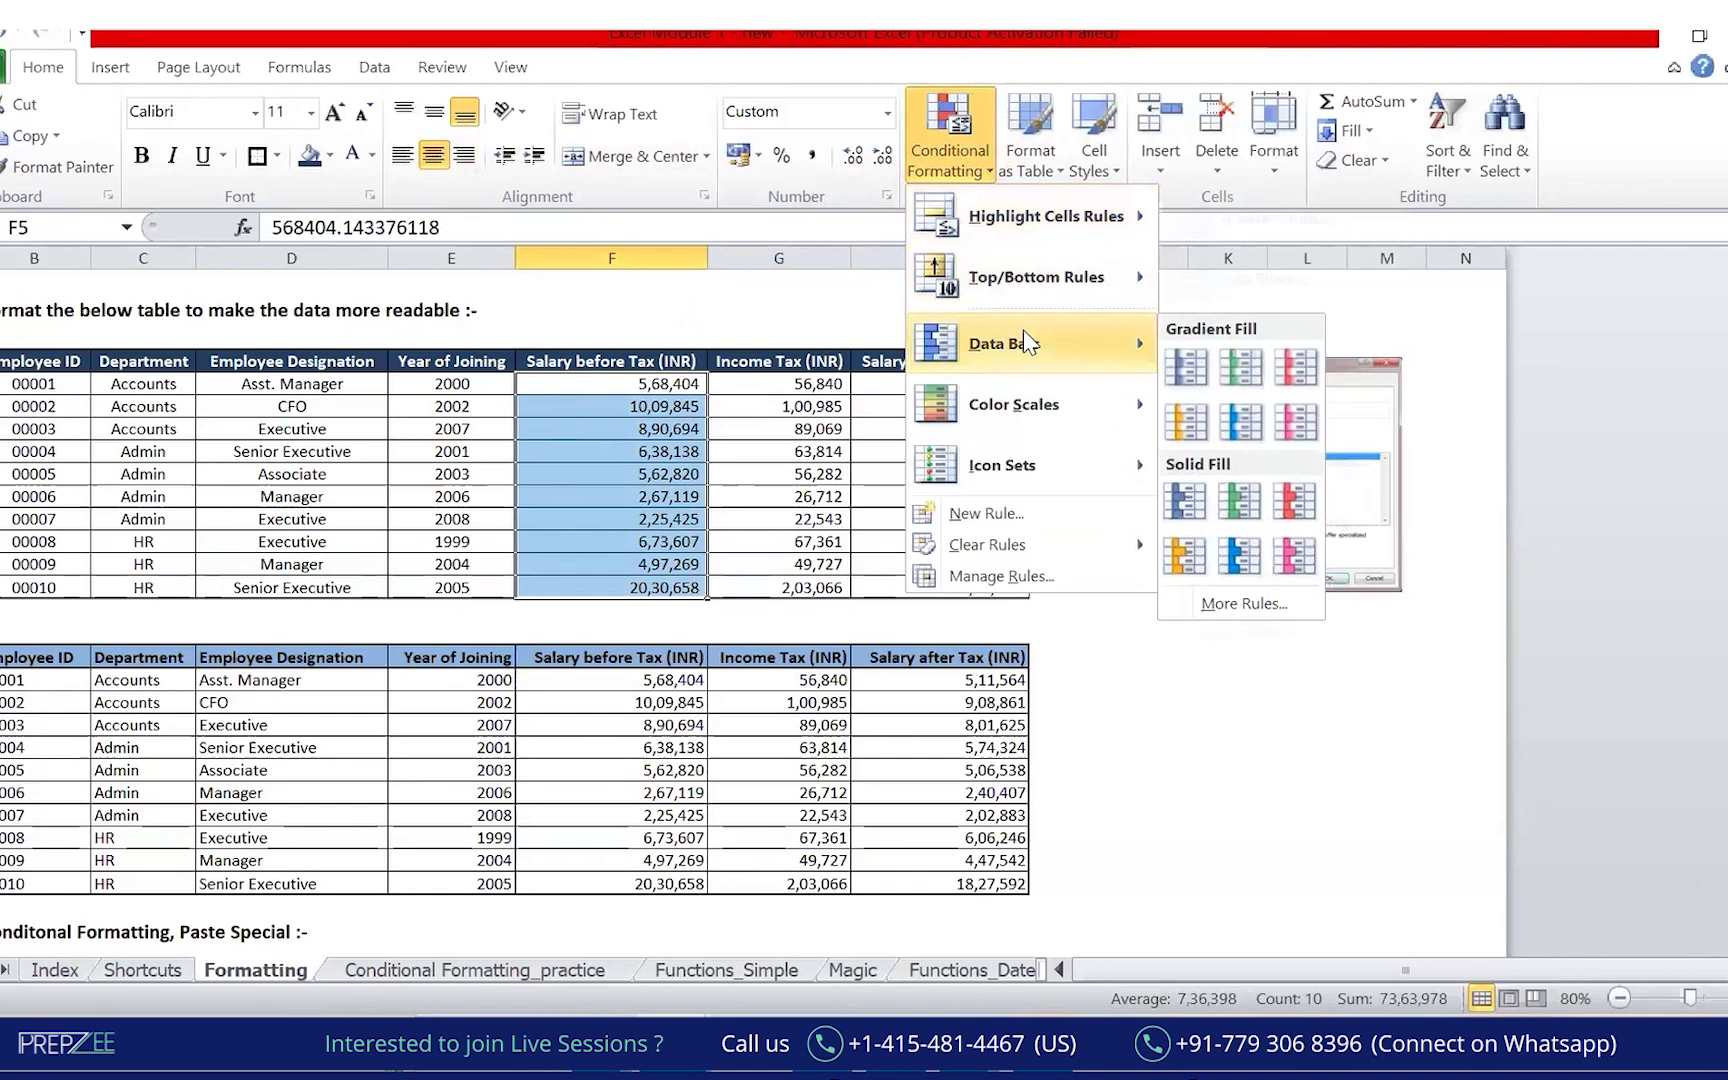
{"action": "left_click", "coordinate": [1187, 370]}
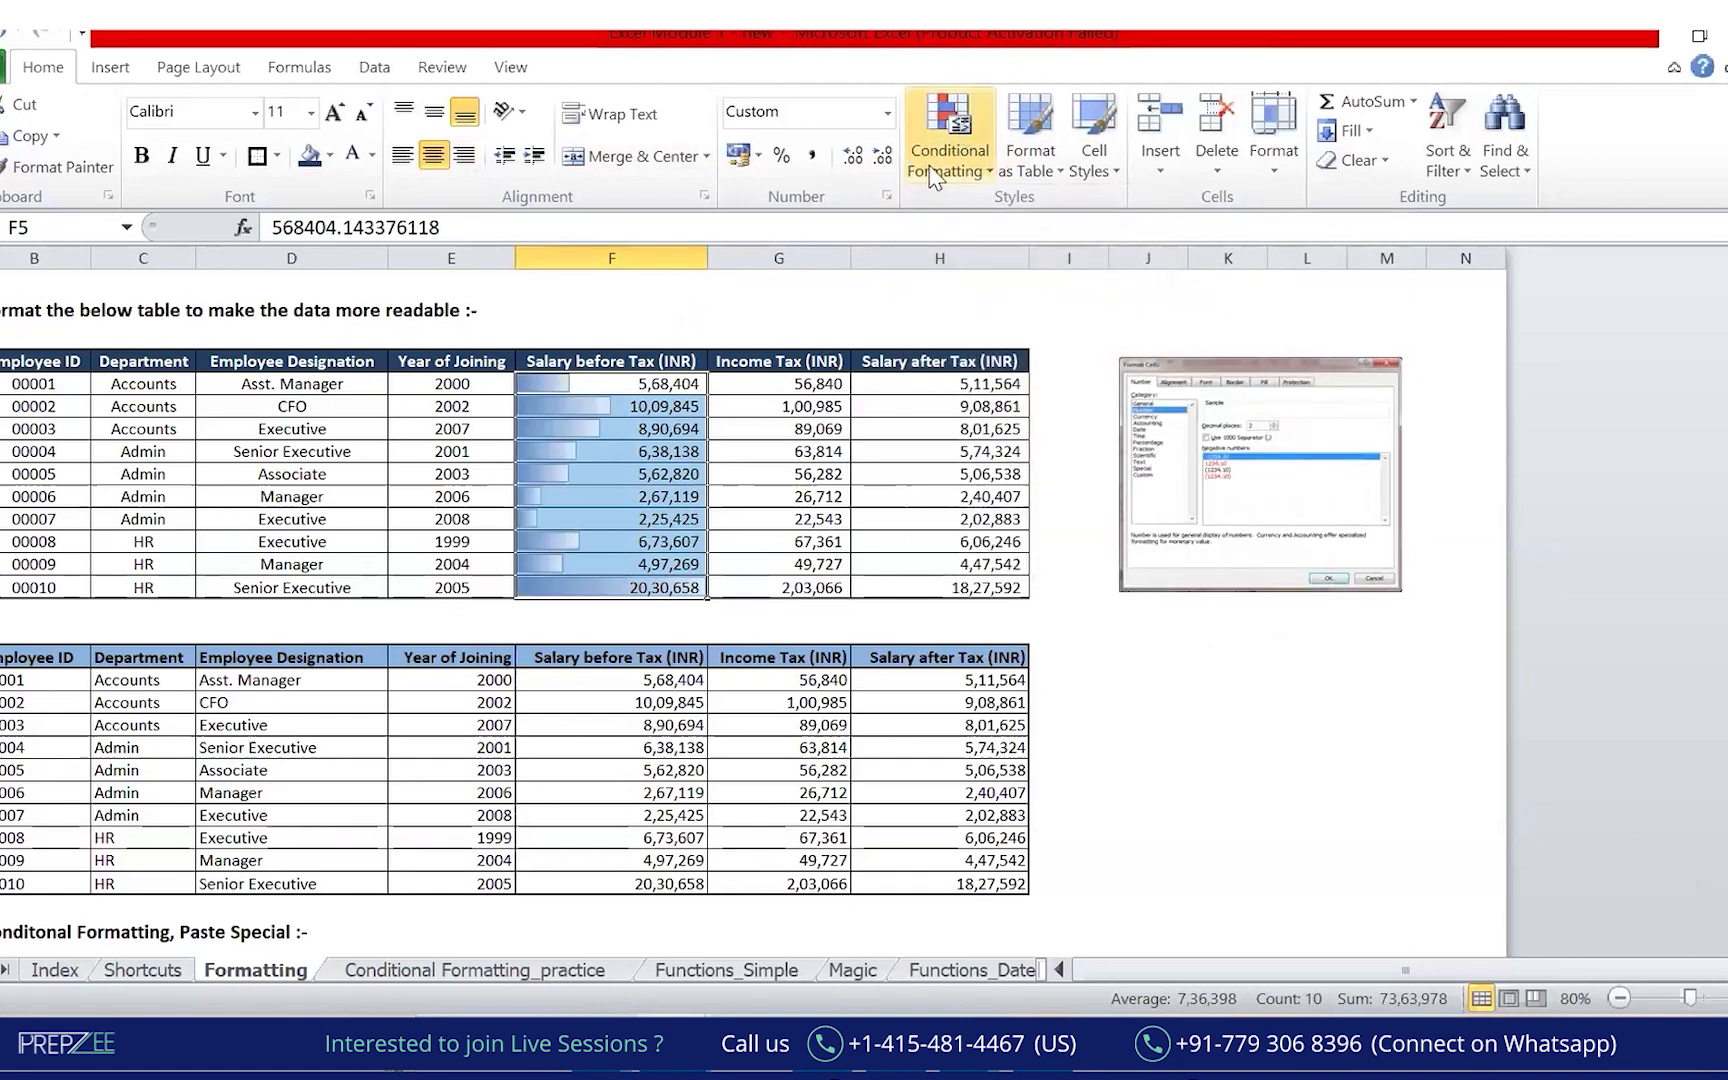
{"action": "left_click", "coordinate": [1306, 700]}
{"action": "left_click", "coordinate": [391, 154]}
{"action": "left_click_drag", "start_coordinate": [506, 609], "coordinate": [740, 619]}
{"action": "mouse_move", "coordinate": [525, 586]}
{"action": "left_mouse_down"}
{"action": "mouse_move", "coordinate": [661, 585]}
{"action": "mouse_move", "coordinate": [622, 554]}
{"action": "mouse_move", "coordinate": [647, 531]}
{"action": "left_mouse_up"}
{"action": "left_click_drag", "start_coordinate": [562, 517], "coordinate": [641, 491]}
{"action": "left_click_drag", "start_coordinate": [596, 432], "coordinate": [615, 605]}
{"action": "left_click_drag", "start_coordinate": [643, 692], "coordinate": [782, 646]}
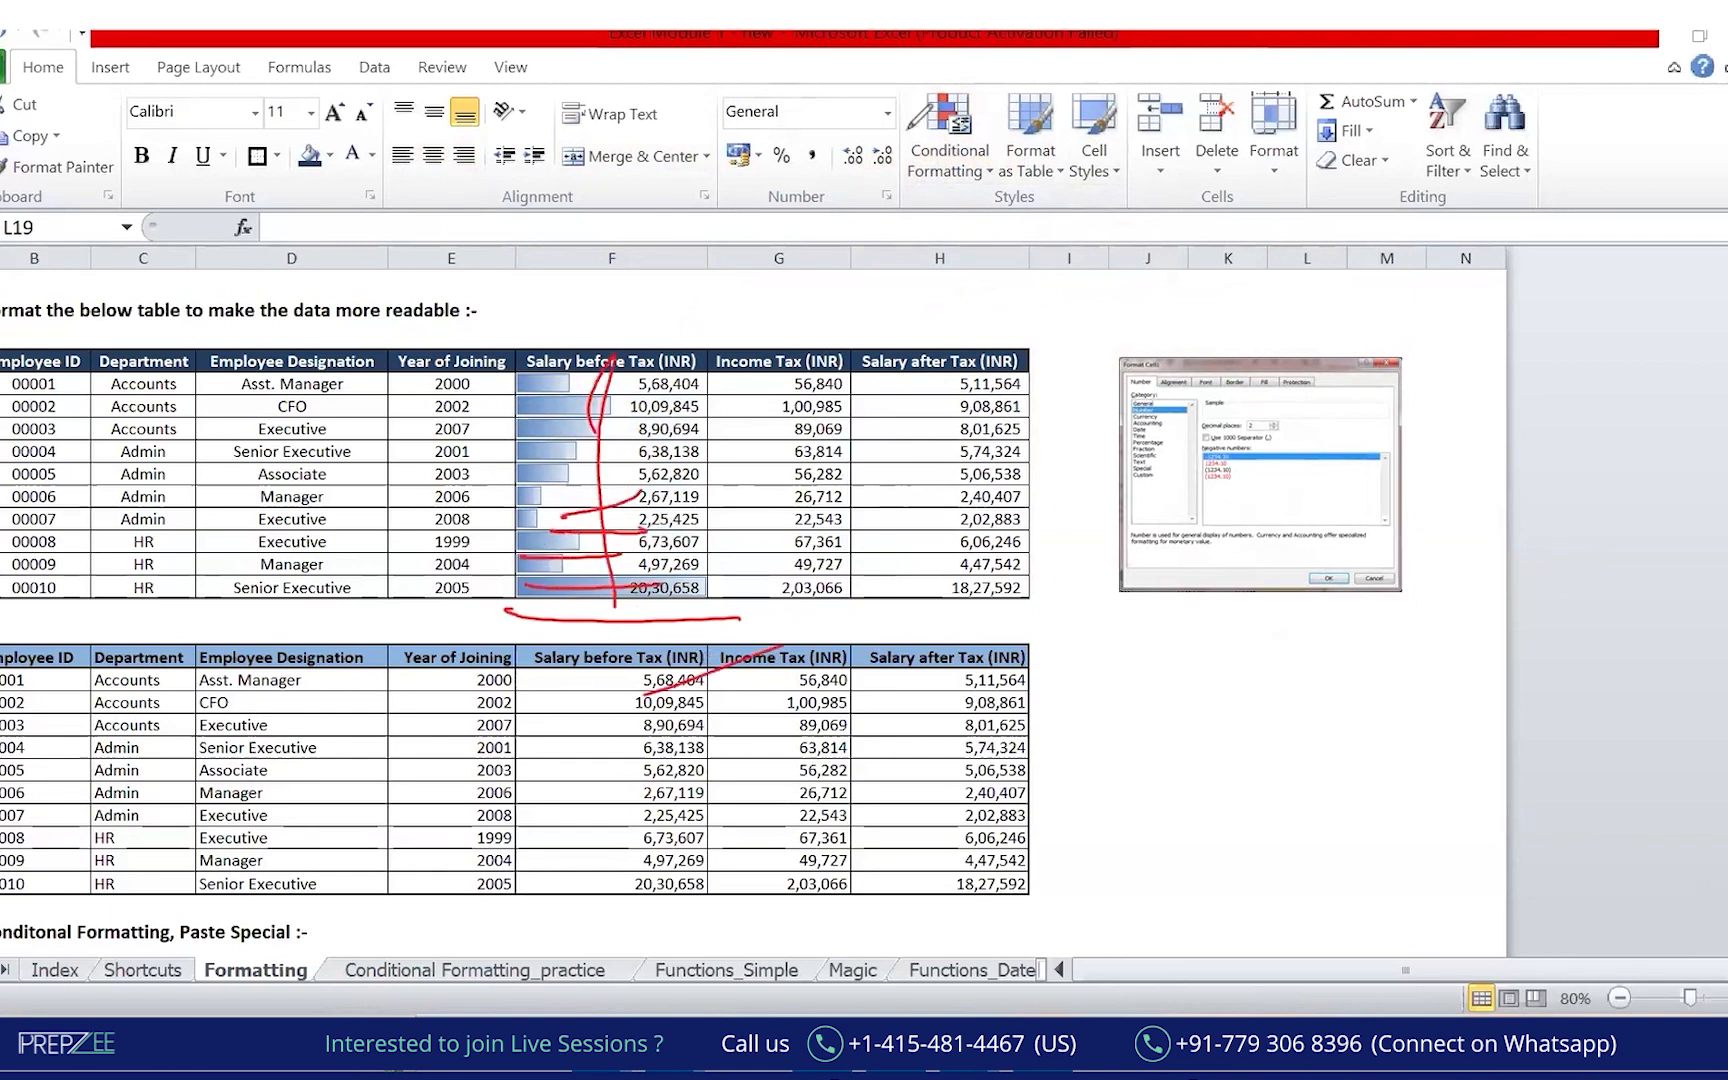
{"action": "key", "text": "Escape"}
Apply the Green-Yellow-Red colour scale to the Income Tax values G5:G14.
{"action": "left_click_drag", "start_coordinate": [790, 383], "coordinate": [790, 588]}
{"action": "left_click", "coordinate": [958, 162]}
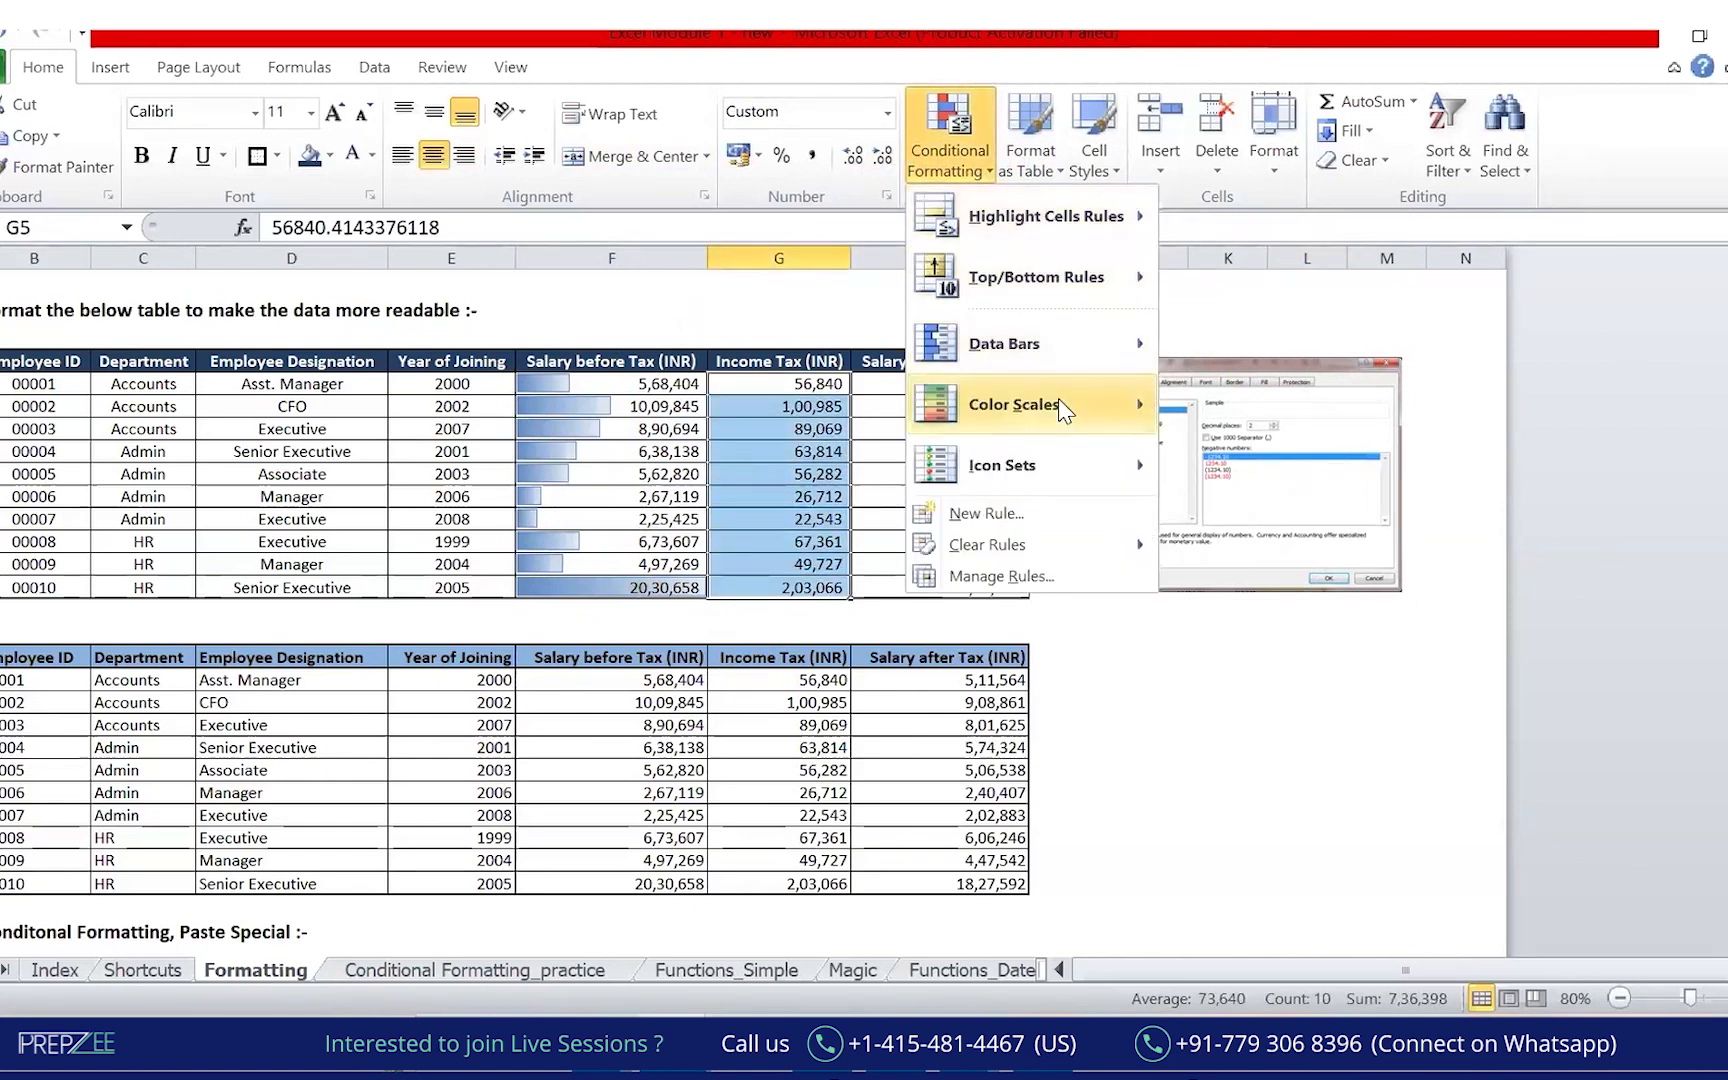
{"action": "mouse_move", "coordinate": [1058, 398]}
{"action": "left_click", "coordinate": [1190, 415]}
{"action": "left_click", "coordinate": [1307, 747]}
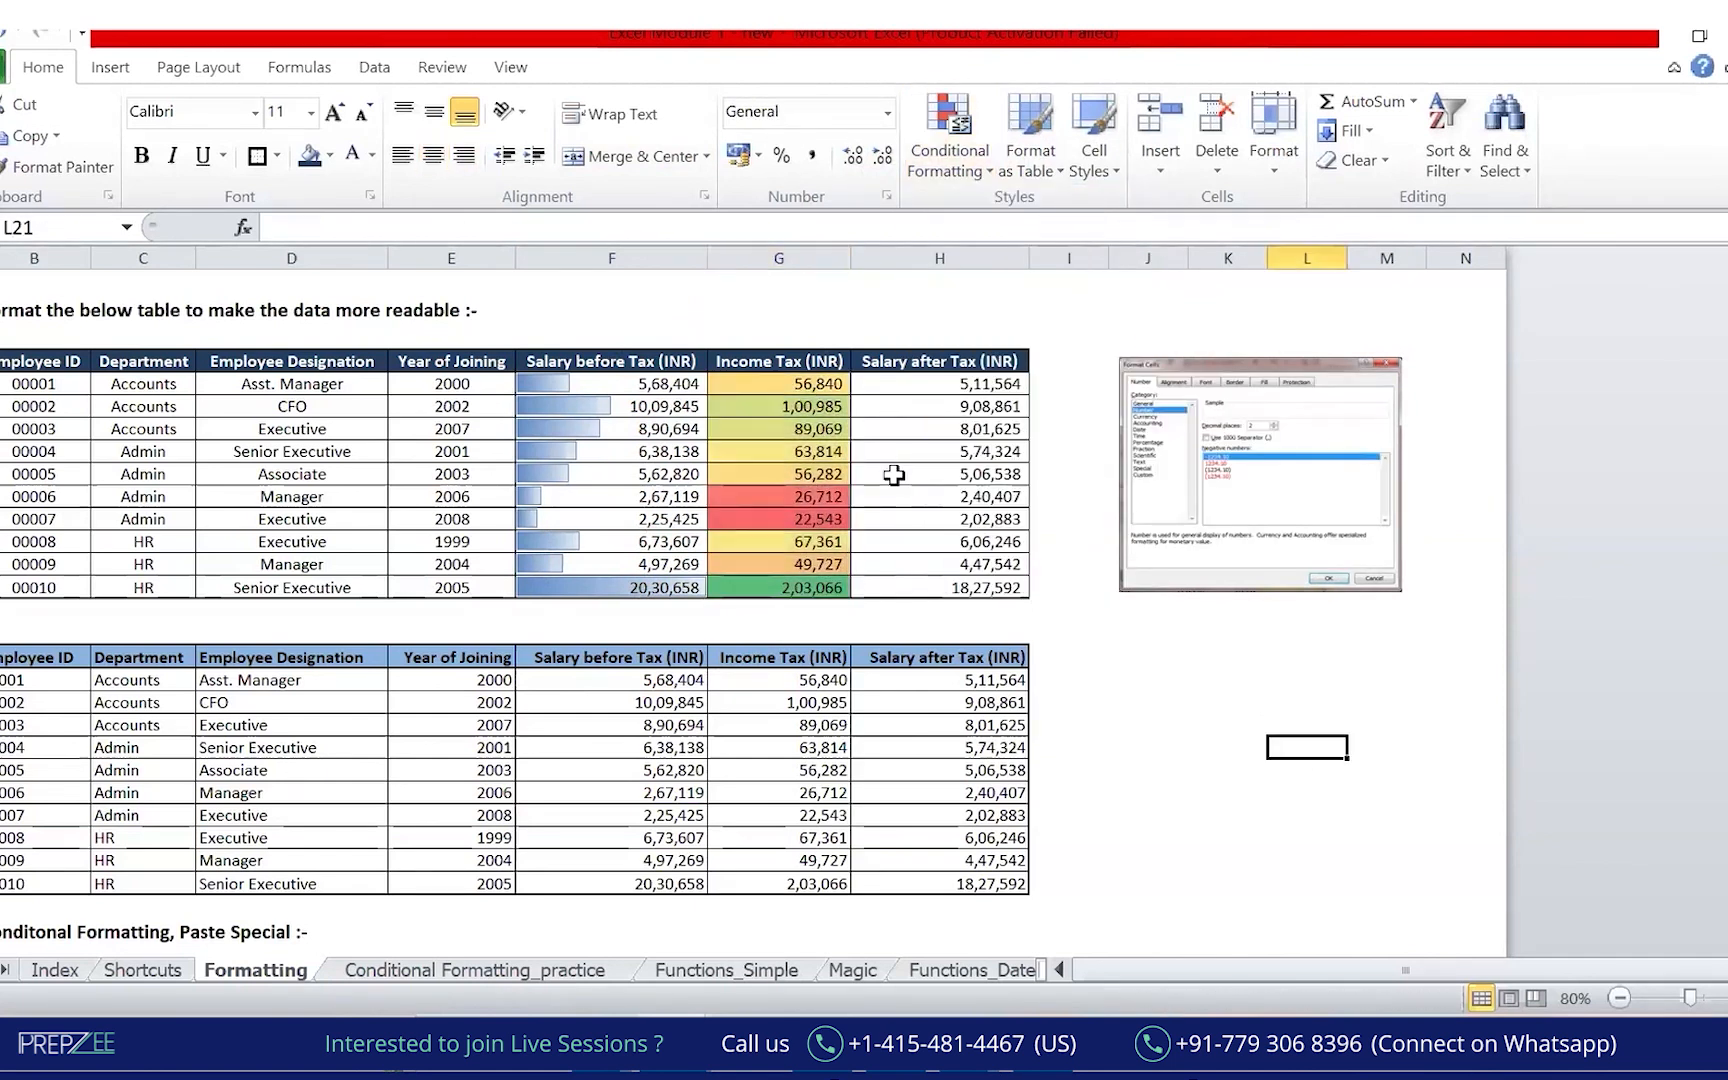
Go over the shaded Income Tax cells to compare the red, yellow and green amounts.
{"action": "key", "text": "ctrl+shift+3"}
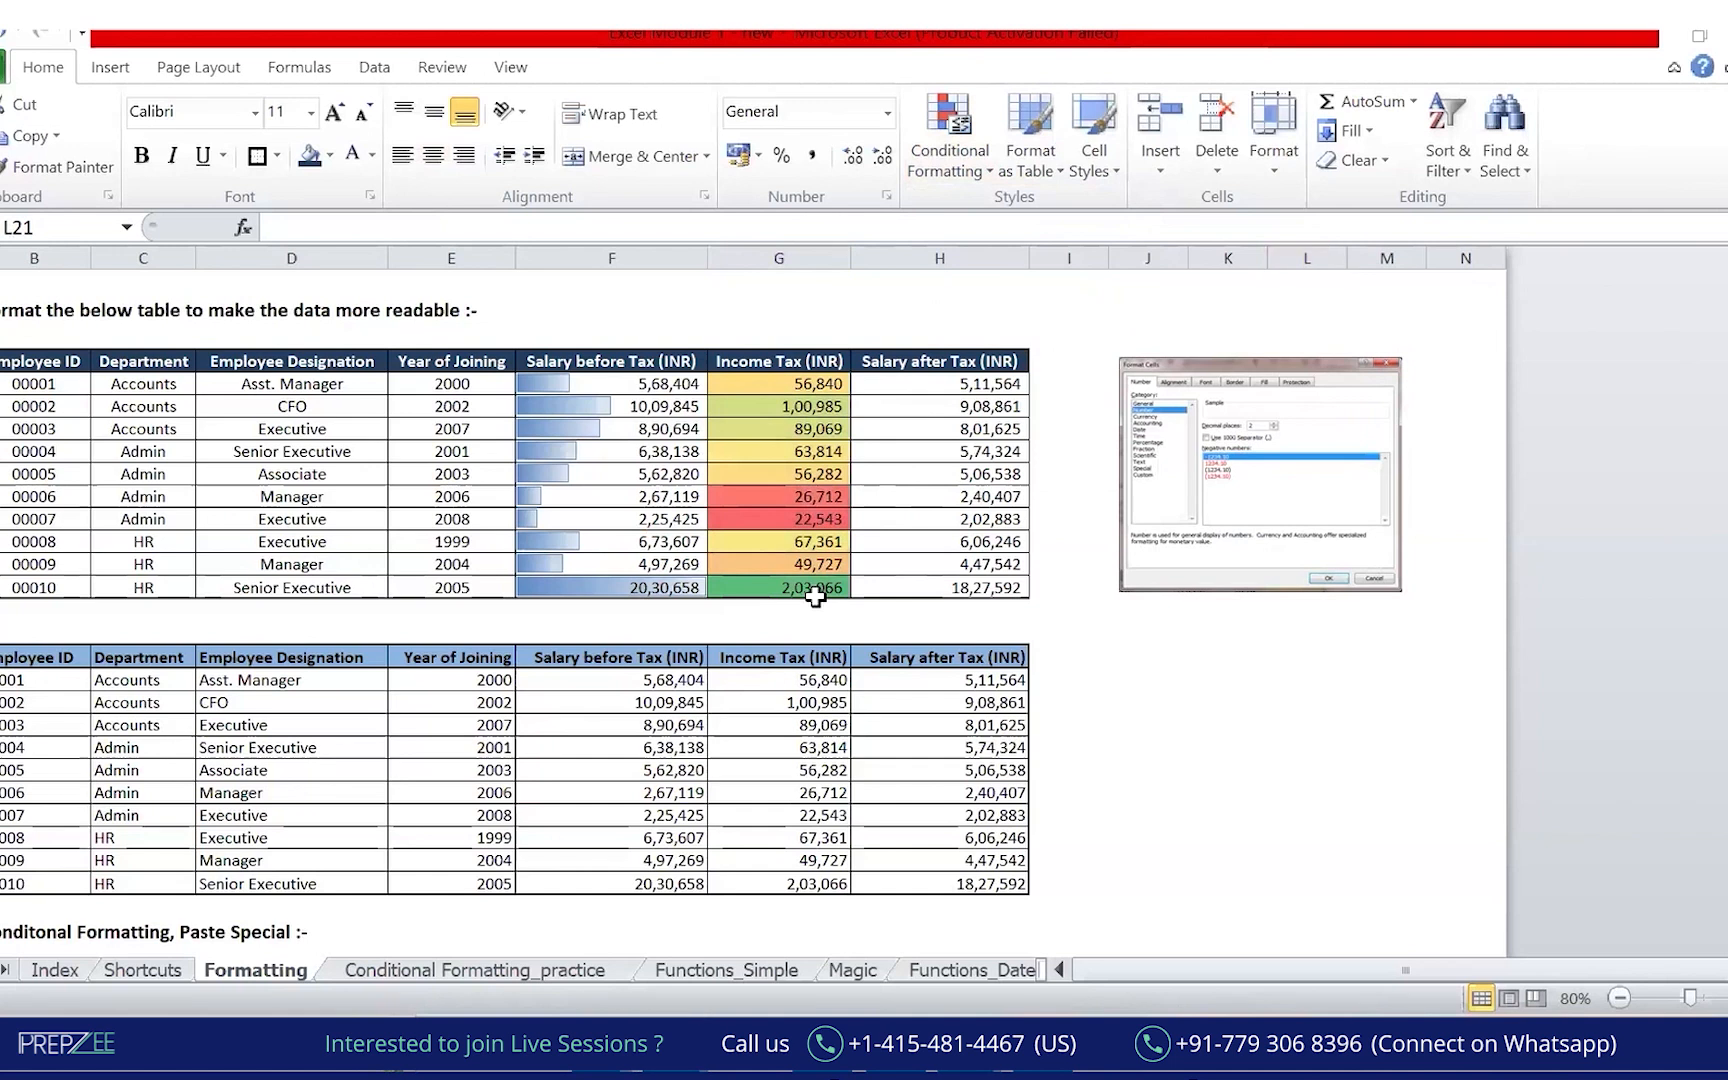
{"action": "mouse_move", "coordinate": [747, 287]}
{"action": "left_mouse_down"}
{"action": "mouse_move", "coordinate": [800, 277]}
{"action": "mouse_move", "coordinate": [862, 228]}
{"action": "left_mouse_up"}
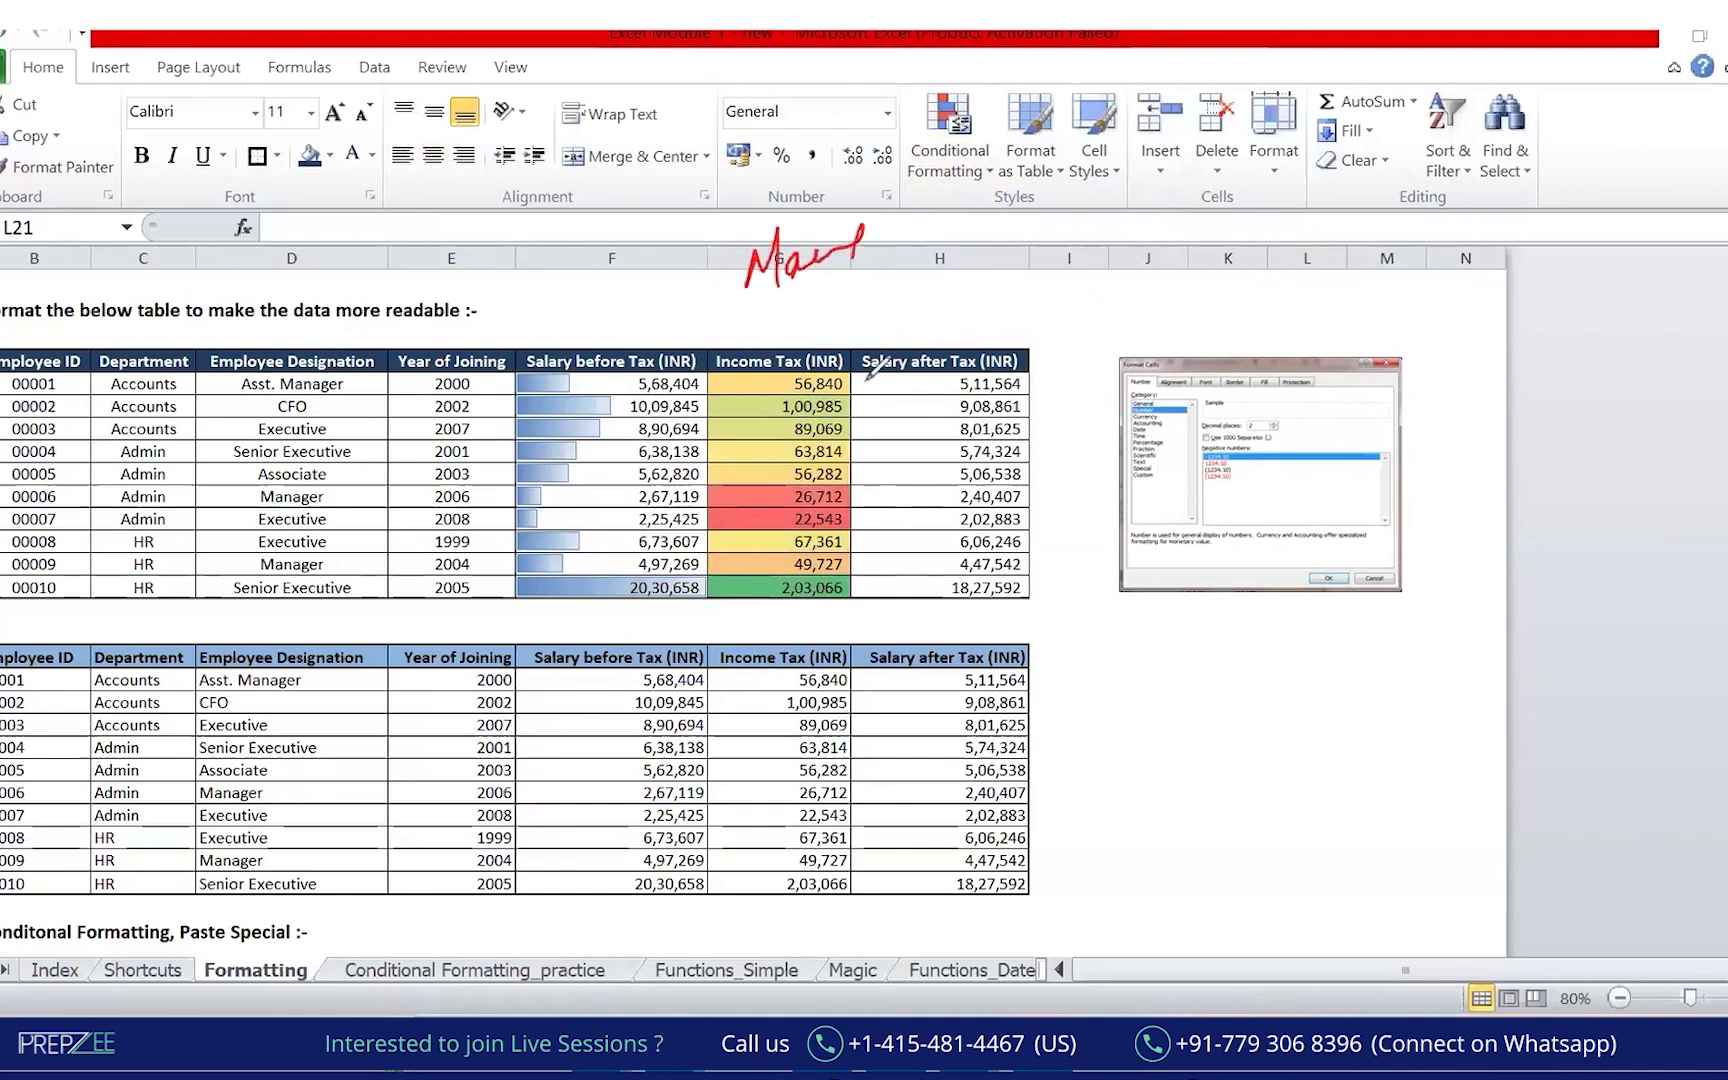
{"action": "mouse_move", "coordinate": [830, 145]}
{"action": "left_mouse_down"}
{"action": "mouse_move", "coordinate": [805, 185]}
{"action": "mouse_move", "coordinate": [880, 155]}
{"action": "mouse_move", "coordinate": [890, 172]}
{"action": "left_mouse_up"}
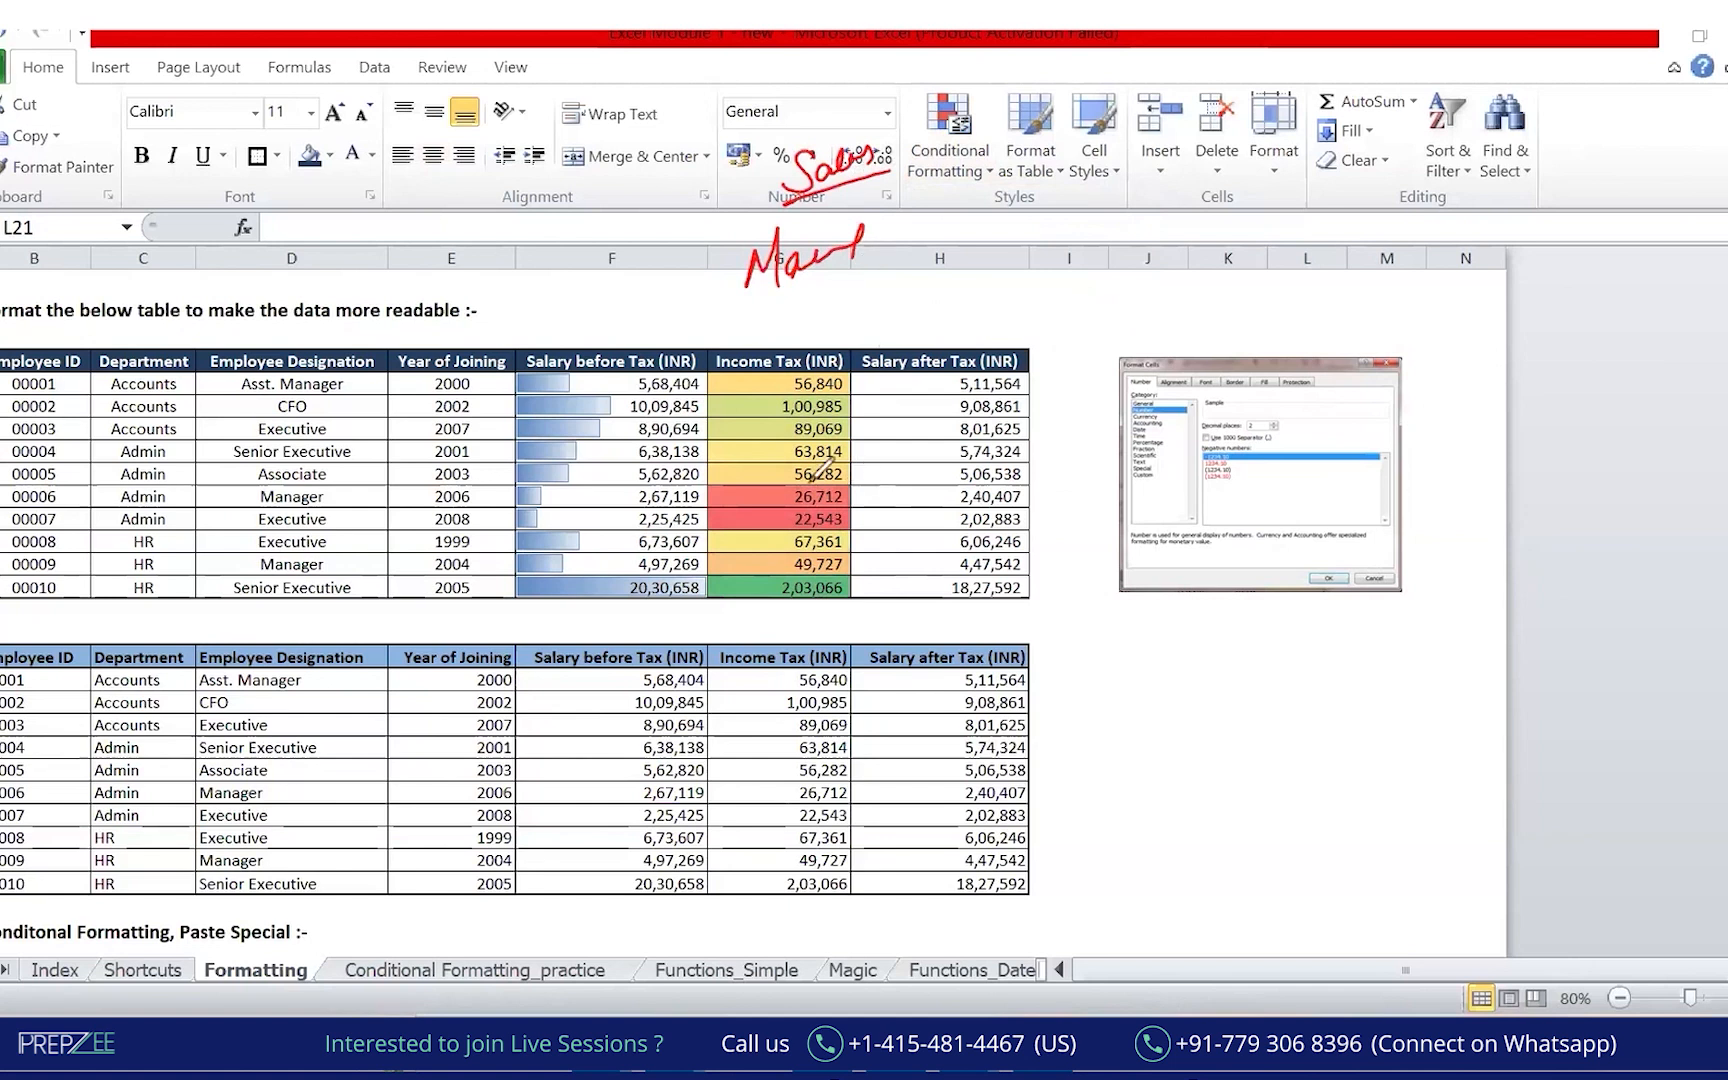
{"action": "left_click_drag", "start_coordinate": [805, 472], "coordinate": [778, 530]}
{"action": "left_click_drag", "start_coordinate": [868, 506], "coordinate": [926, 492]}
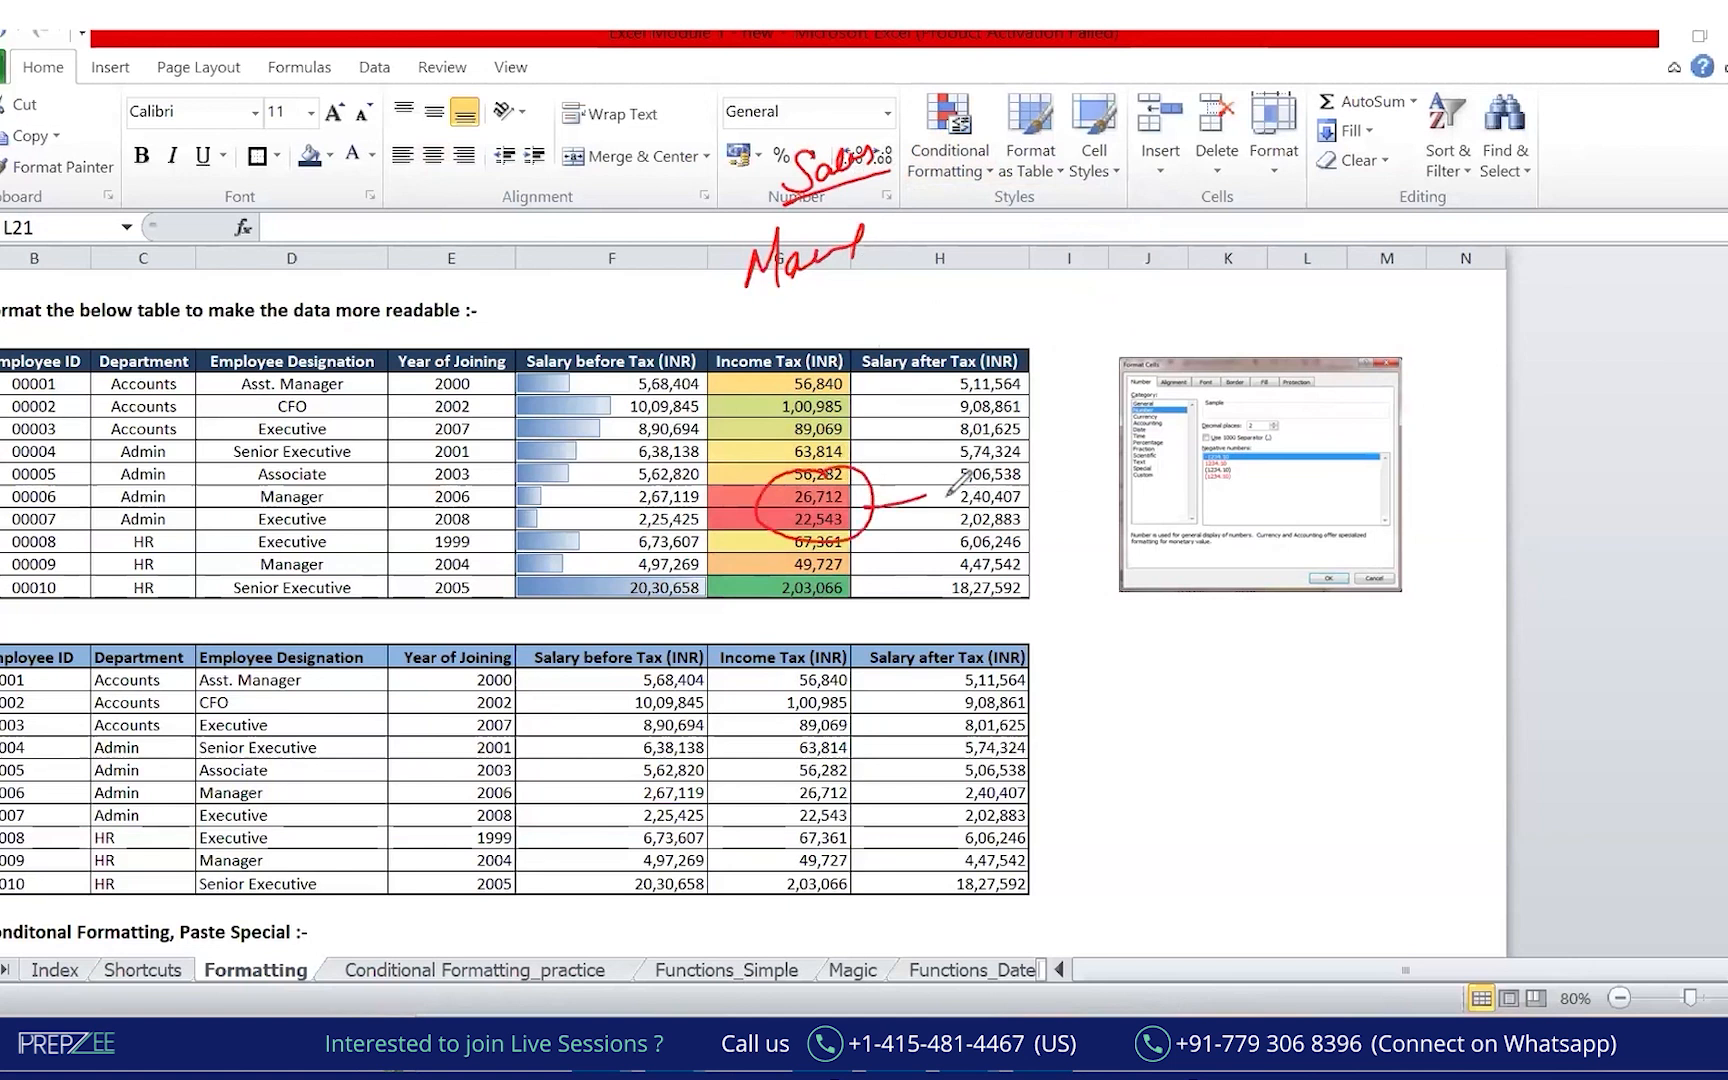
{"action": "left_click_drag", "start_coordinate": [760, 516], "coordinate": [722, 524]}
{"action": "left_click_drag", "start_coordinate": [843, 516], "coordinate": [912, 506]}
{"action": "mouse_move", "coordinate": [840, 574]}
{"action": "left_mouse_down"}
{"action": "mouse_move", "coordinate": [800, 566]}
{"action": "mouse_move", "coordinate": [938, 602]}
{"action": "left_mouse_up"}
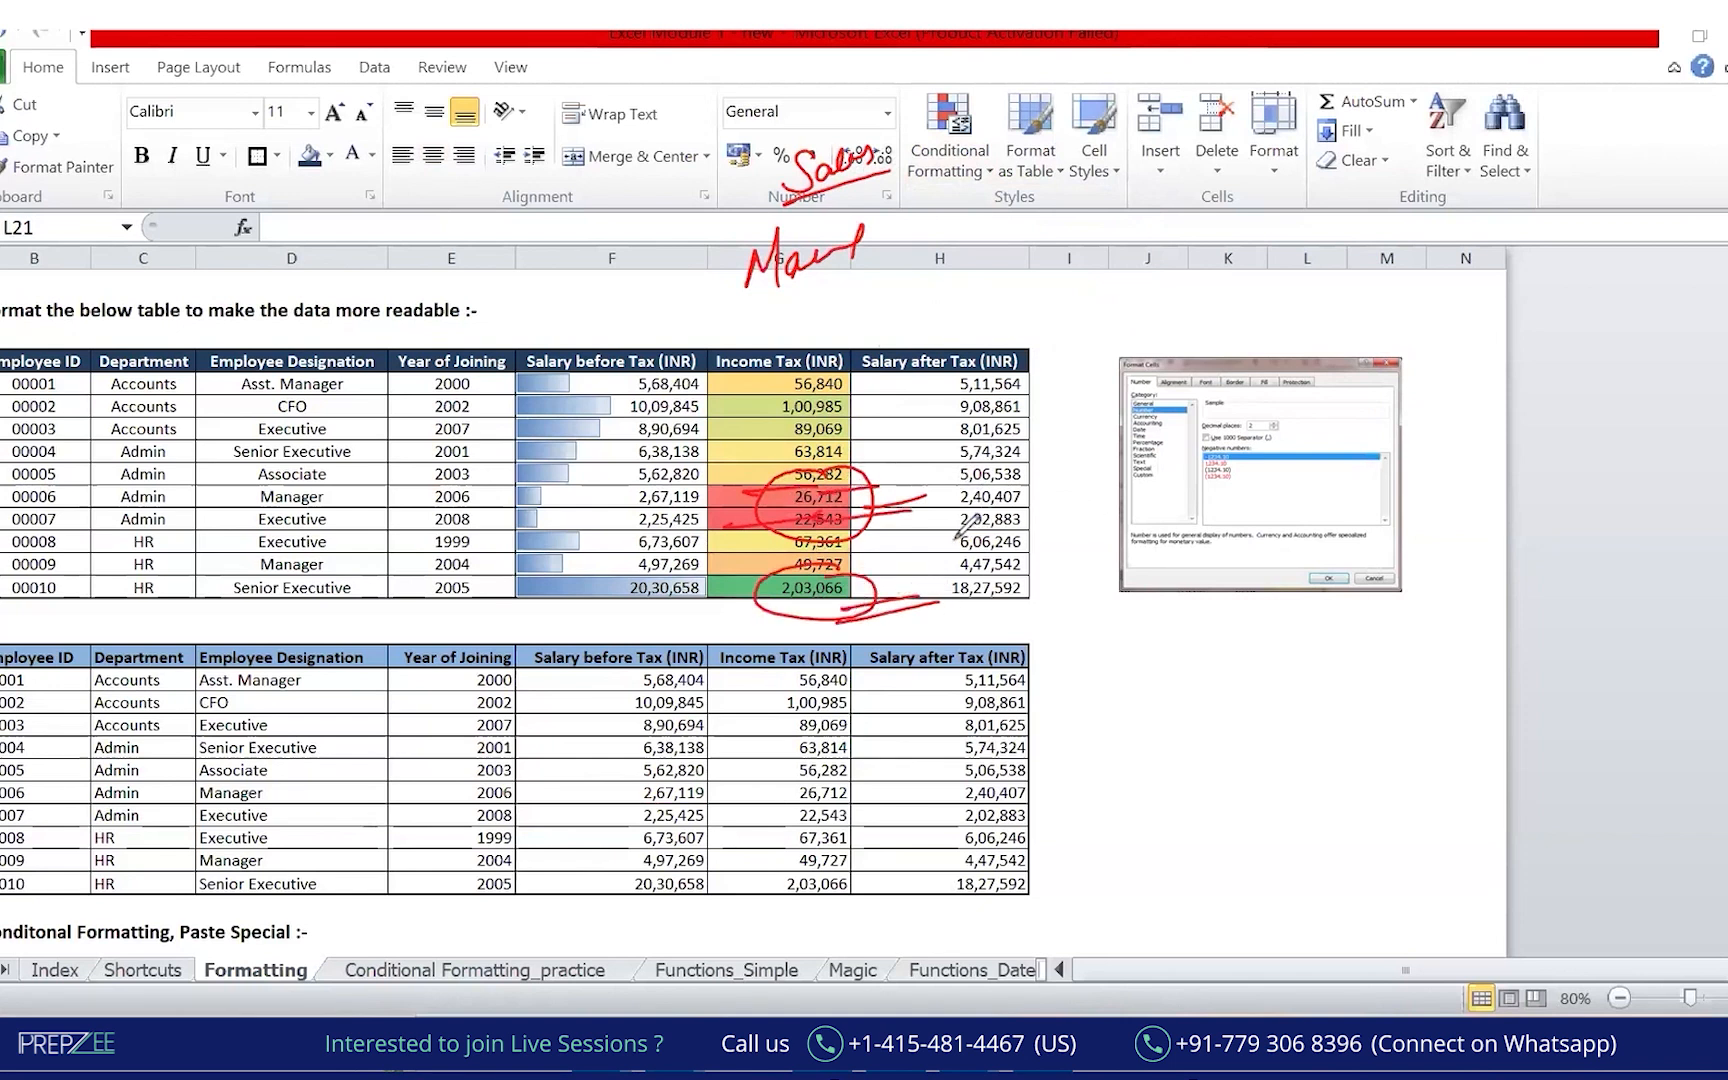
{"action": "left_click_drag", "start_coordinate": [812, 380], "coordinate": [734, 405]}
{"action": "left_click_drag", "start_coordinate": [786, 390], "coordinate": [806, 432]}
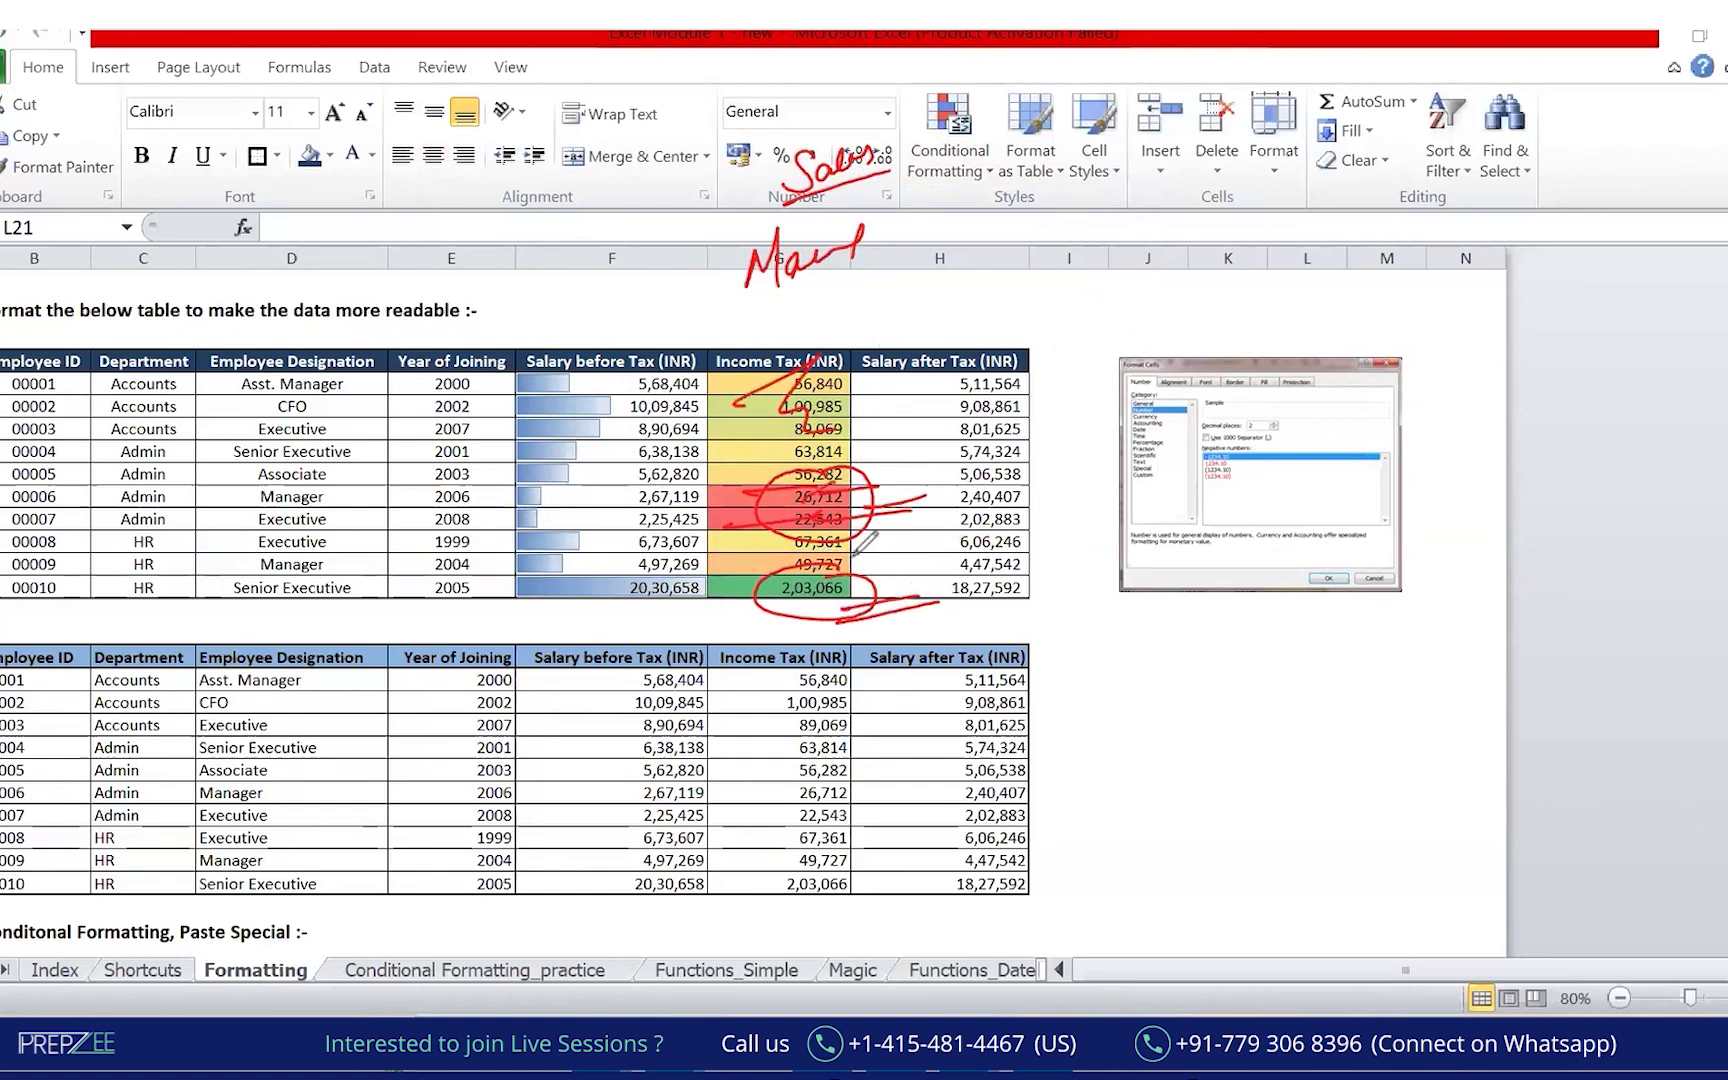
{"action": "left_click_drag", "start_coordinate": [945, 100], "coordinate": [1010, 100]}
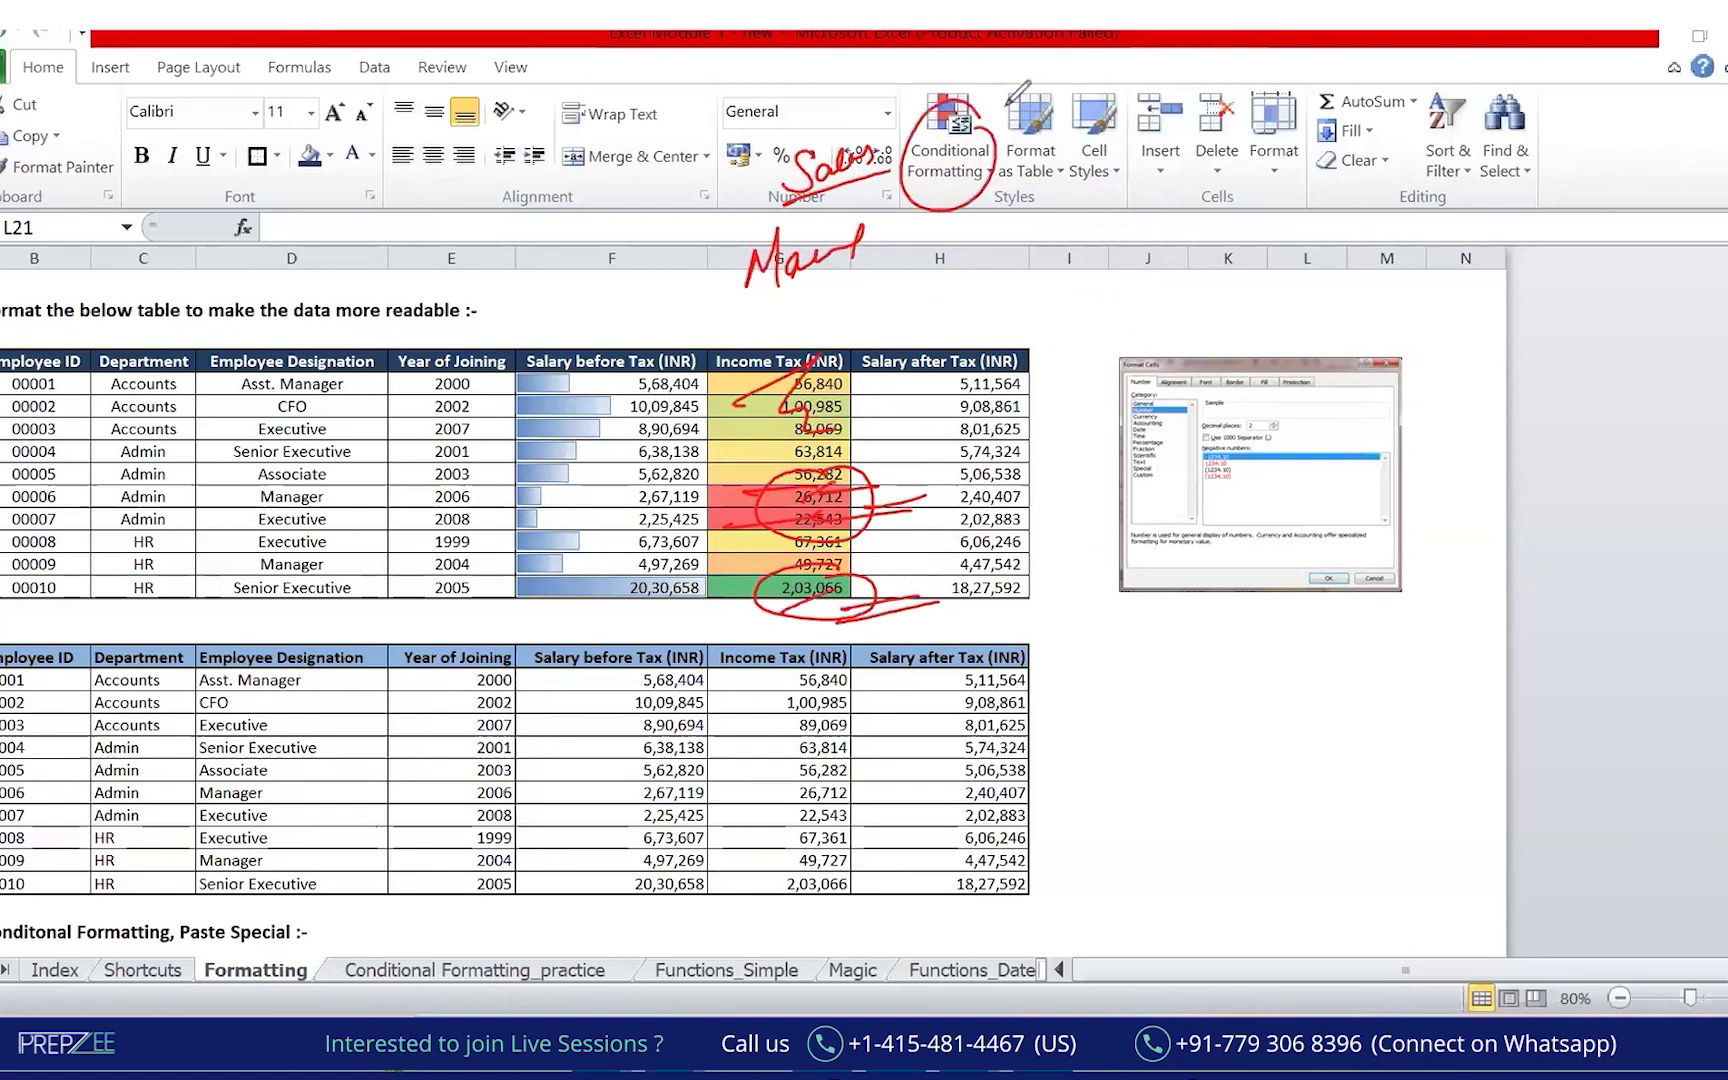
{"action": "key", "text": "e"}
{"action": "left_click_drag", "start_coordinate": [974, 113], "coordinate": [982, 115]}
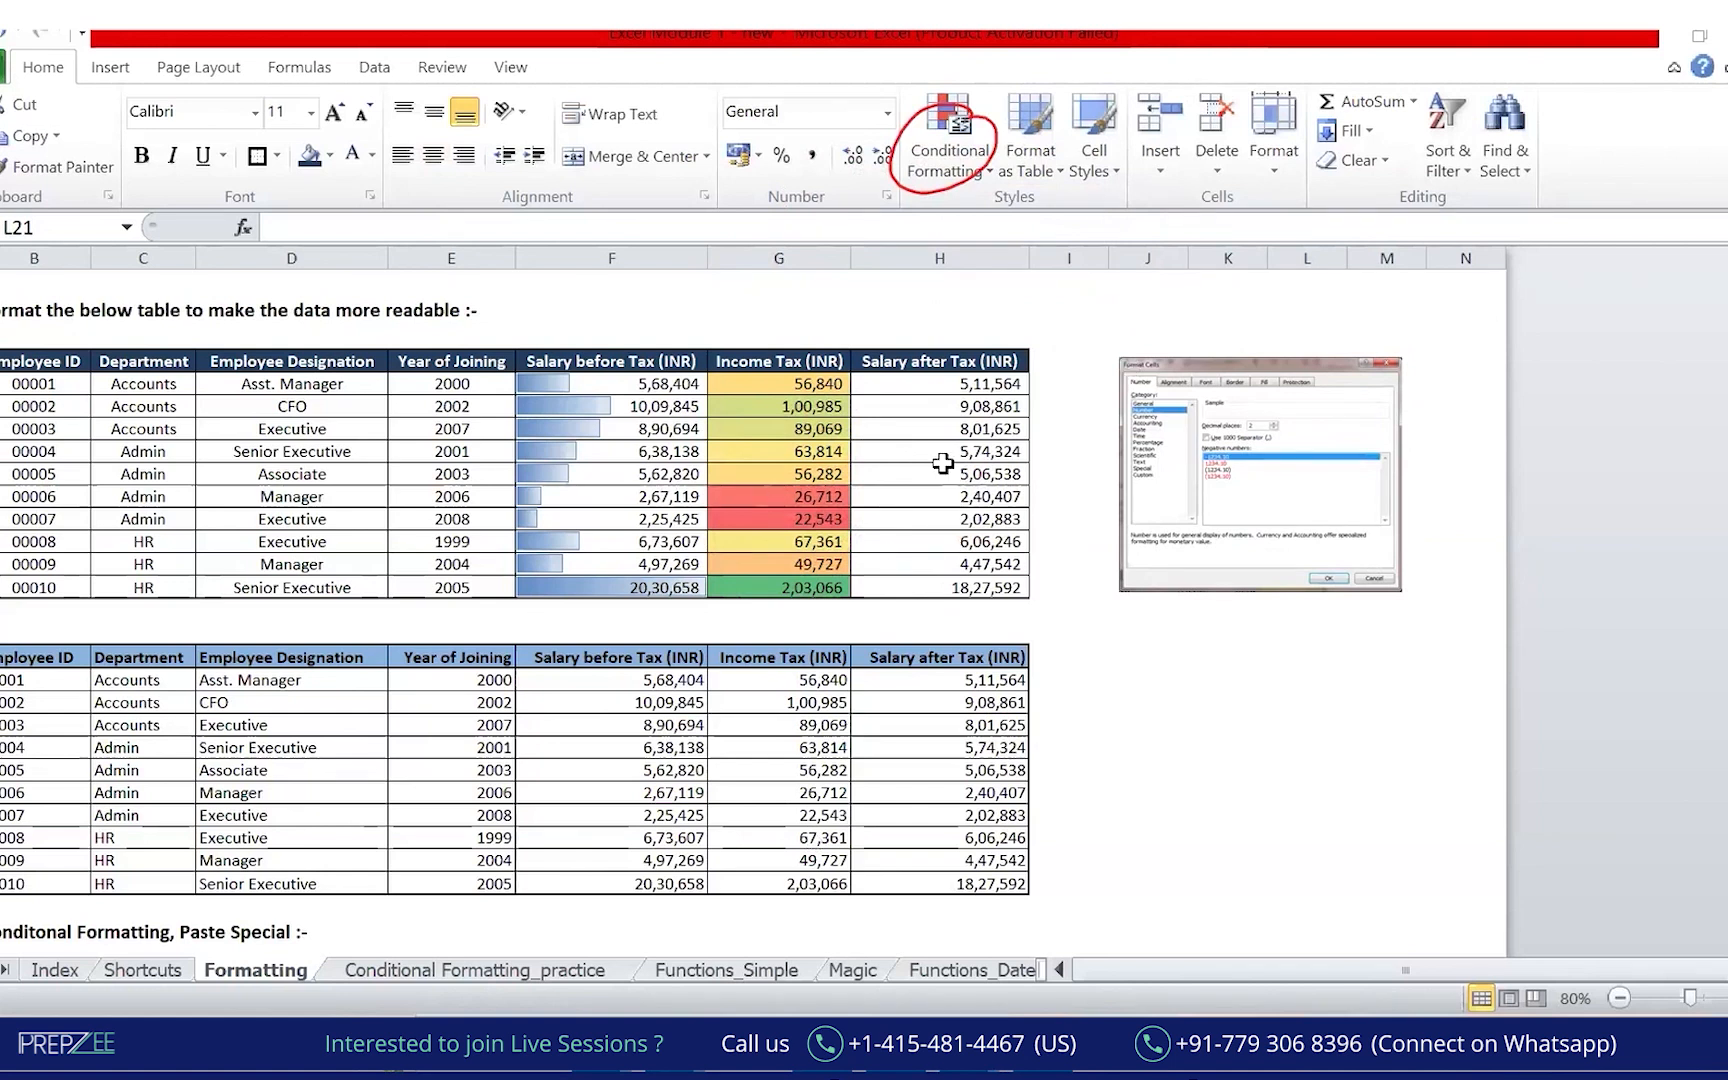
Browse the Conditional Formatting menu choices without applying anything.
{"action": "left_click", "coordinate": [963, 167]}
{"action": "left_click", "coordinate": [965, 172]}
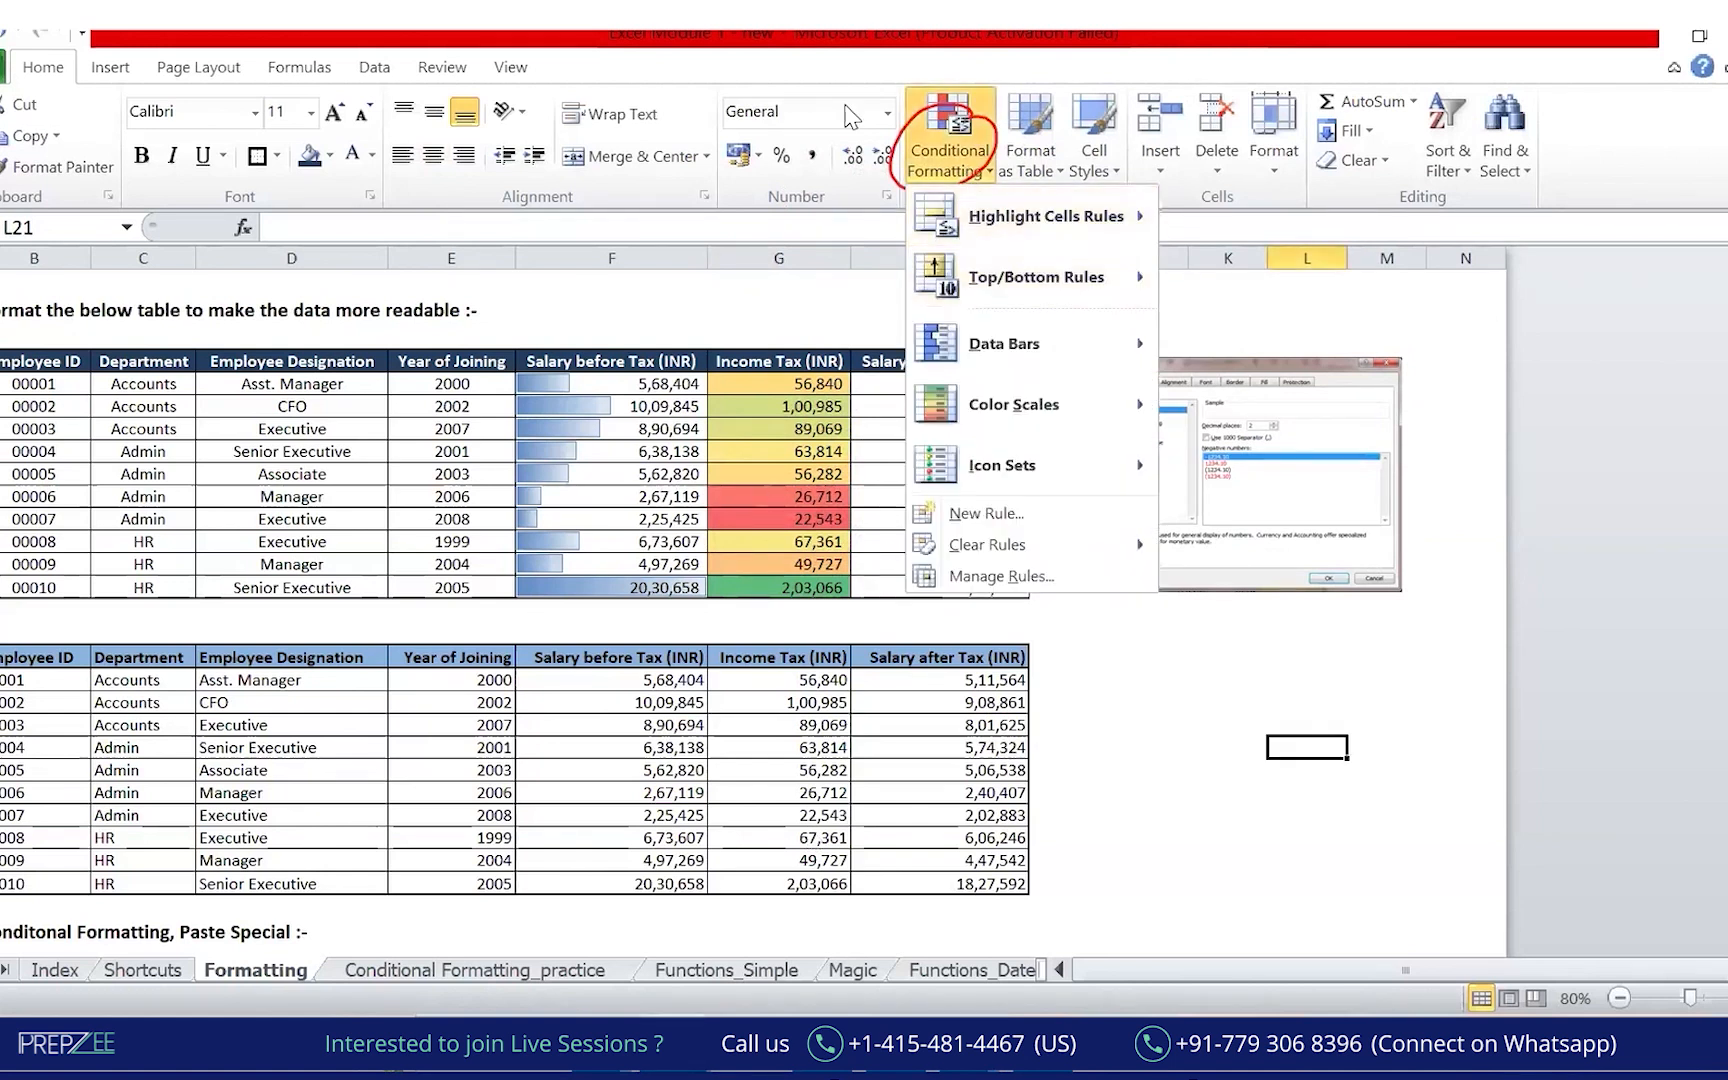
{"action": "mouse_move", "coordinate": [1066, 232]}
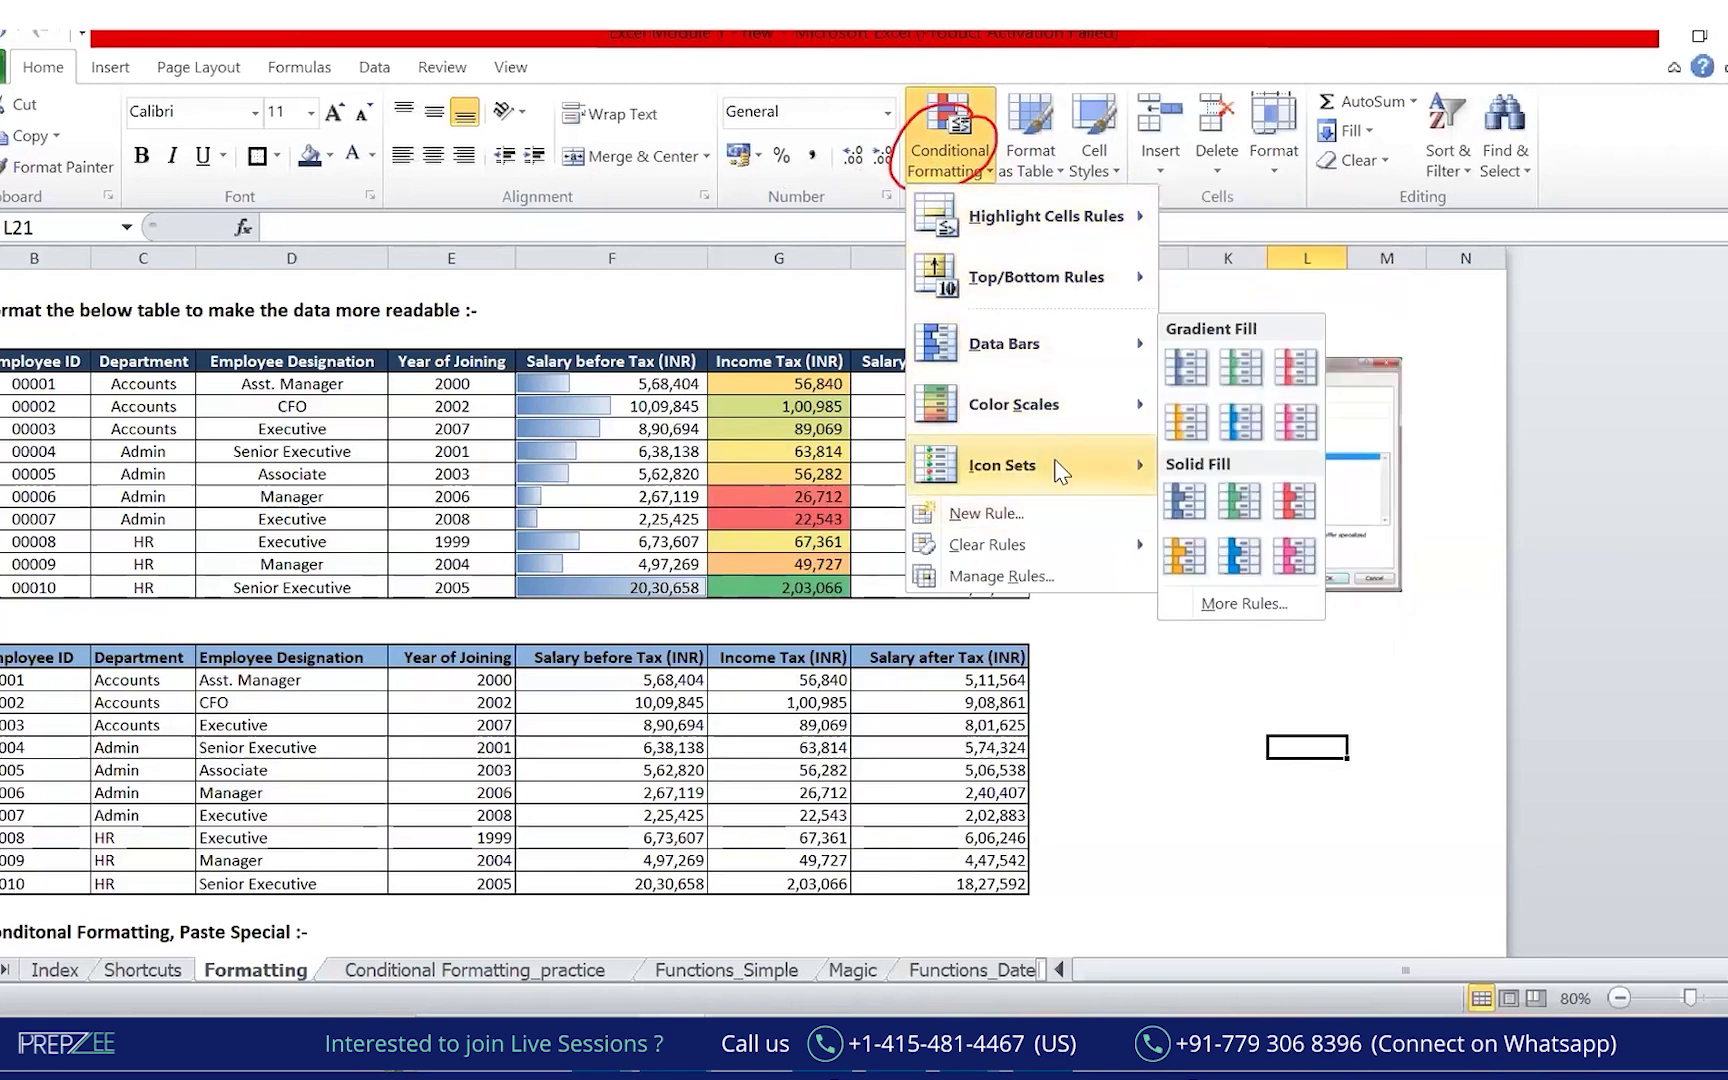
{"action": "mouse_move", "coordinate": [1060, 470]}
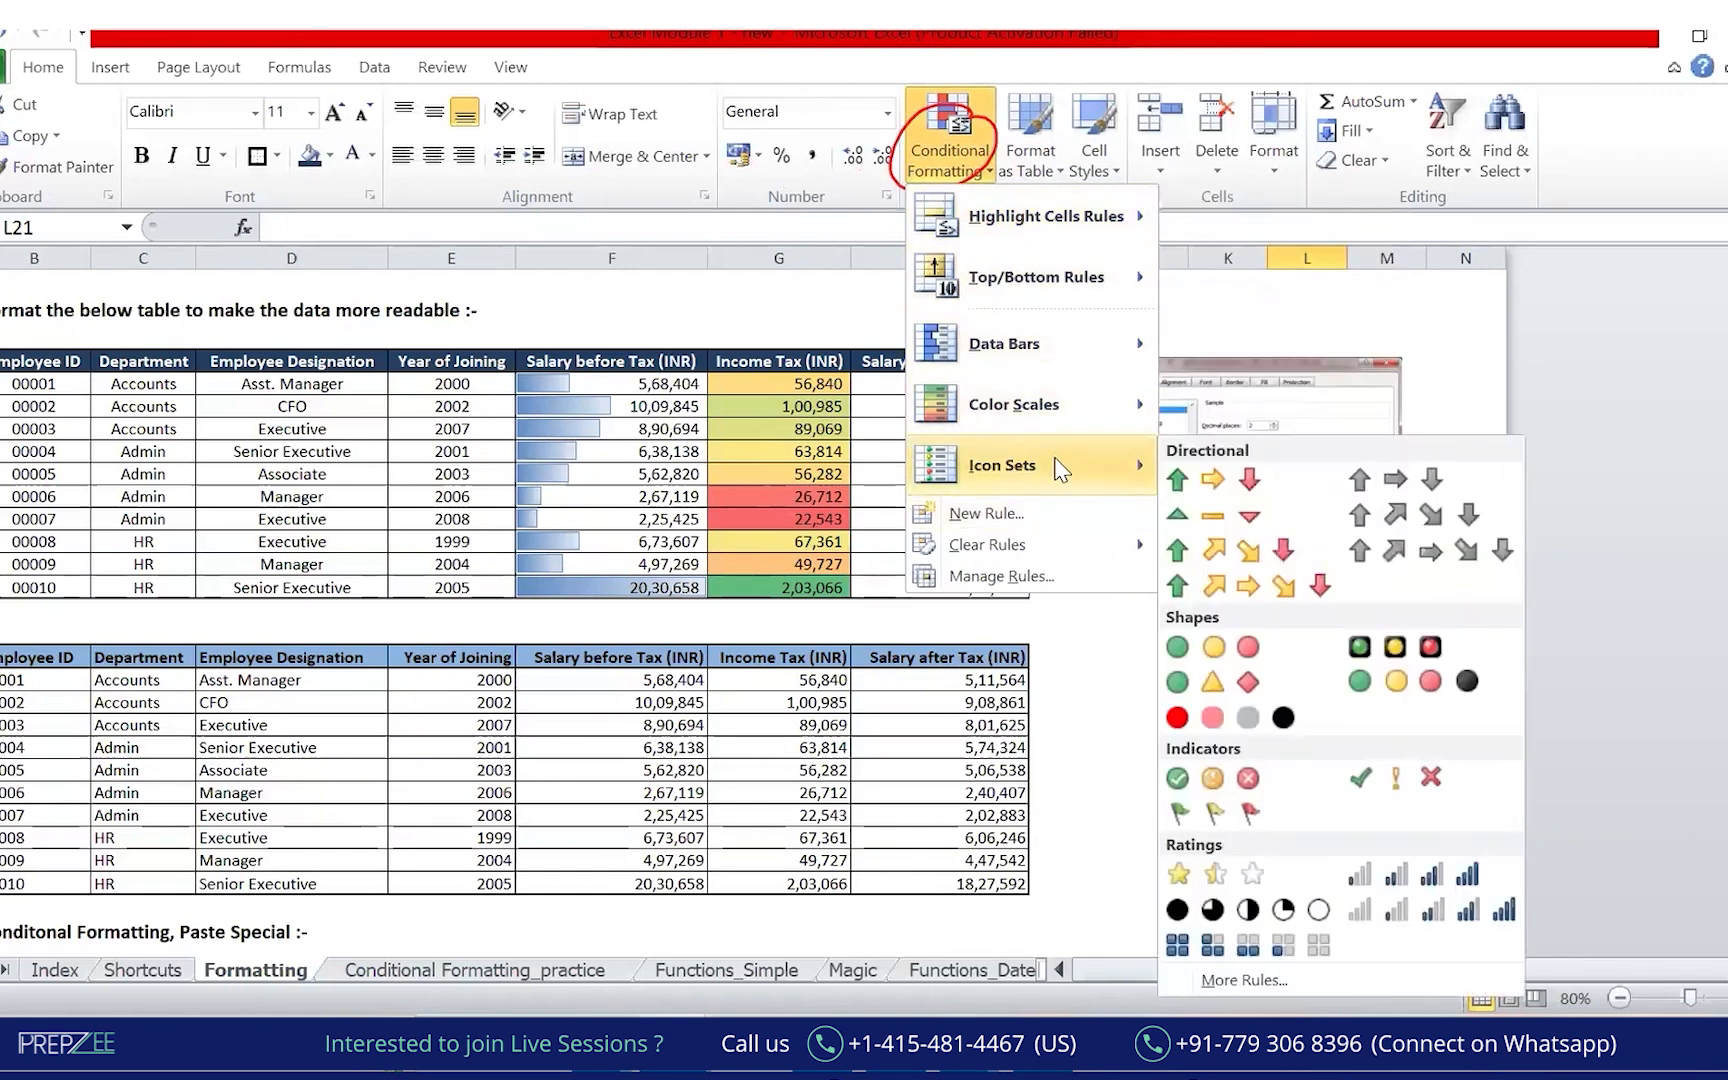
{"action": "left_click", "coordinate": [1206, 630]}
Add the three-circle traffic-light icon set to the Salary after Tax values H5:H14.
{"action": "left_click_drag", "start_coordinate": [940, 384], "coordinate": [928, 590]}
{"action": "left_click", "coordinate": [955, 160]}
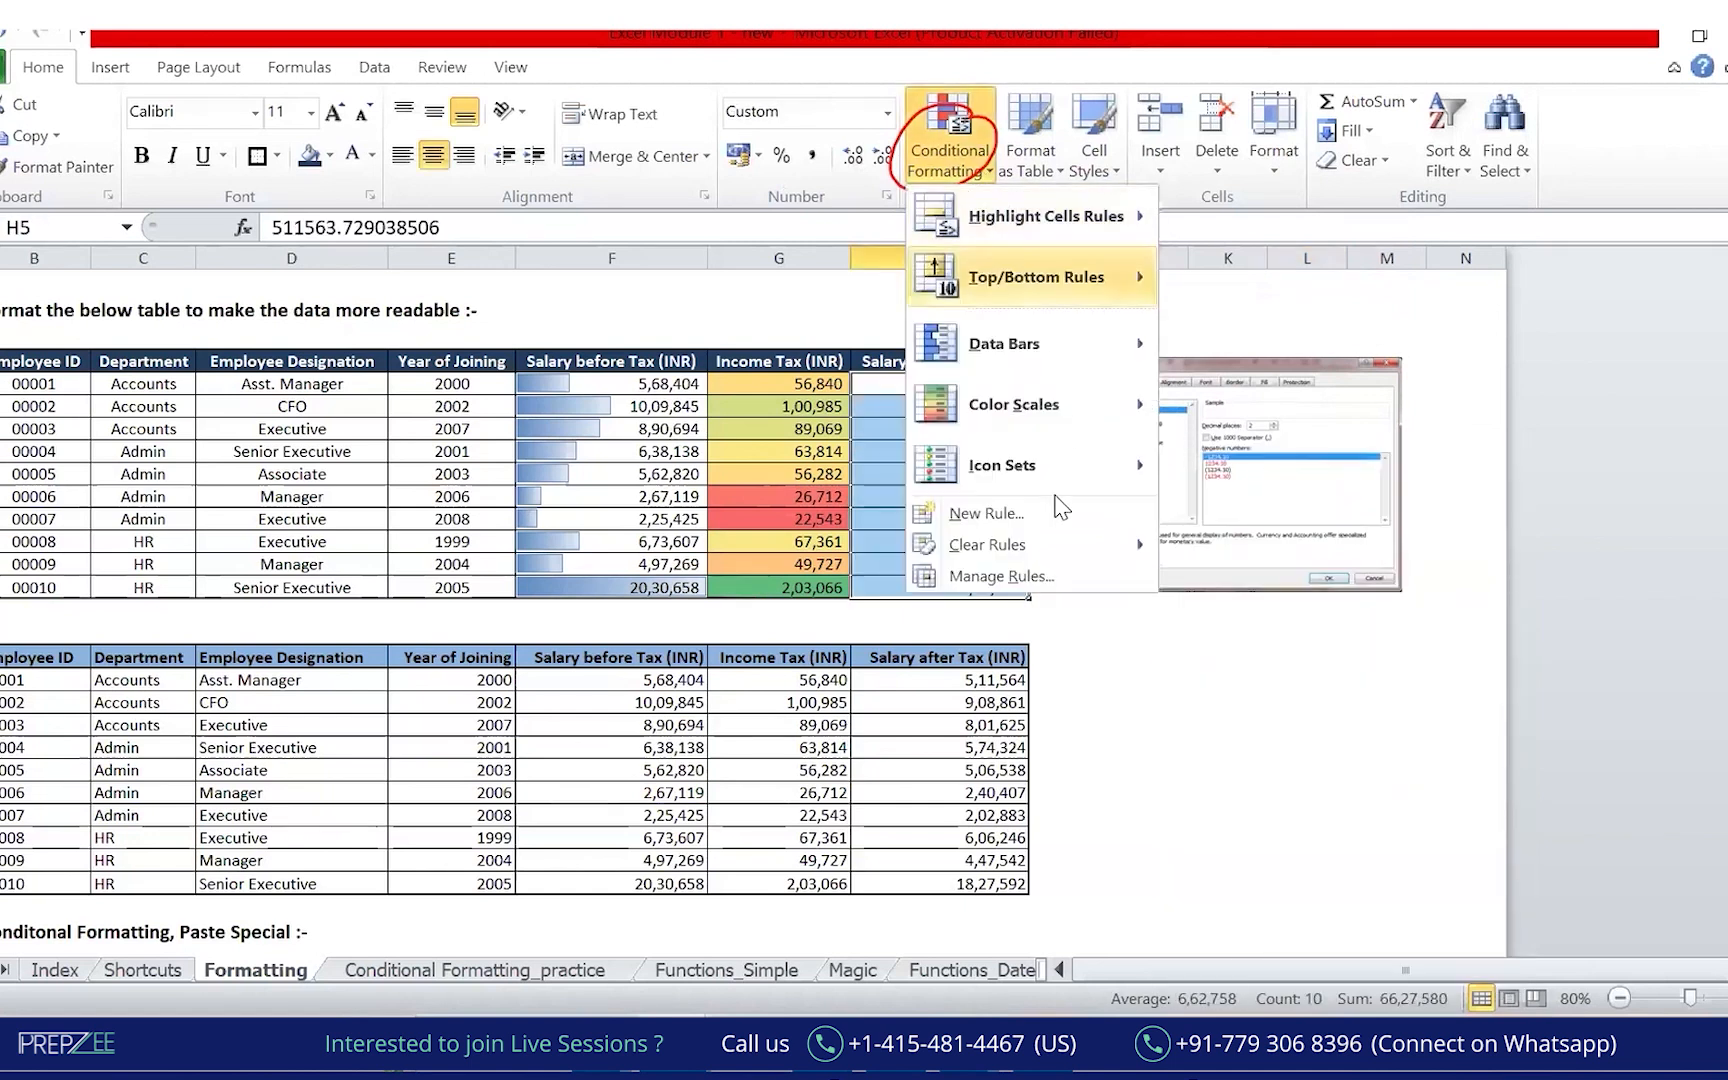
{"action": "mouse_move", "coordinate": [1100, 465]}
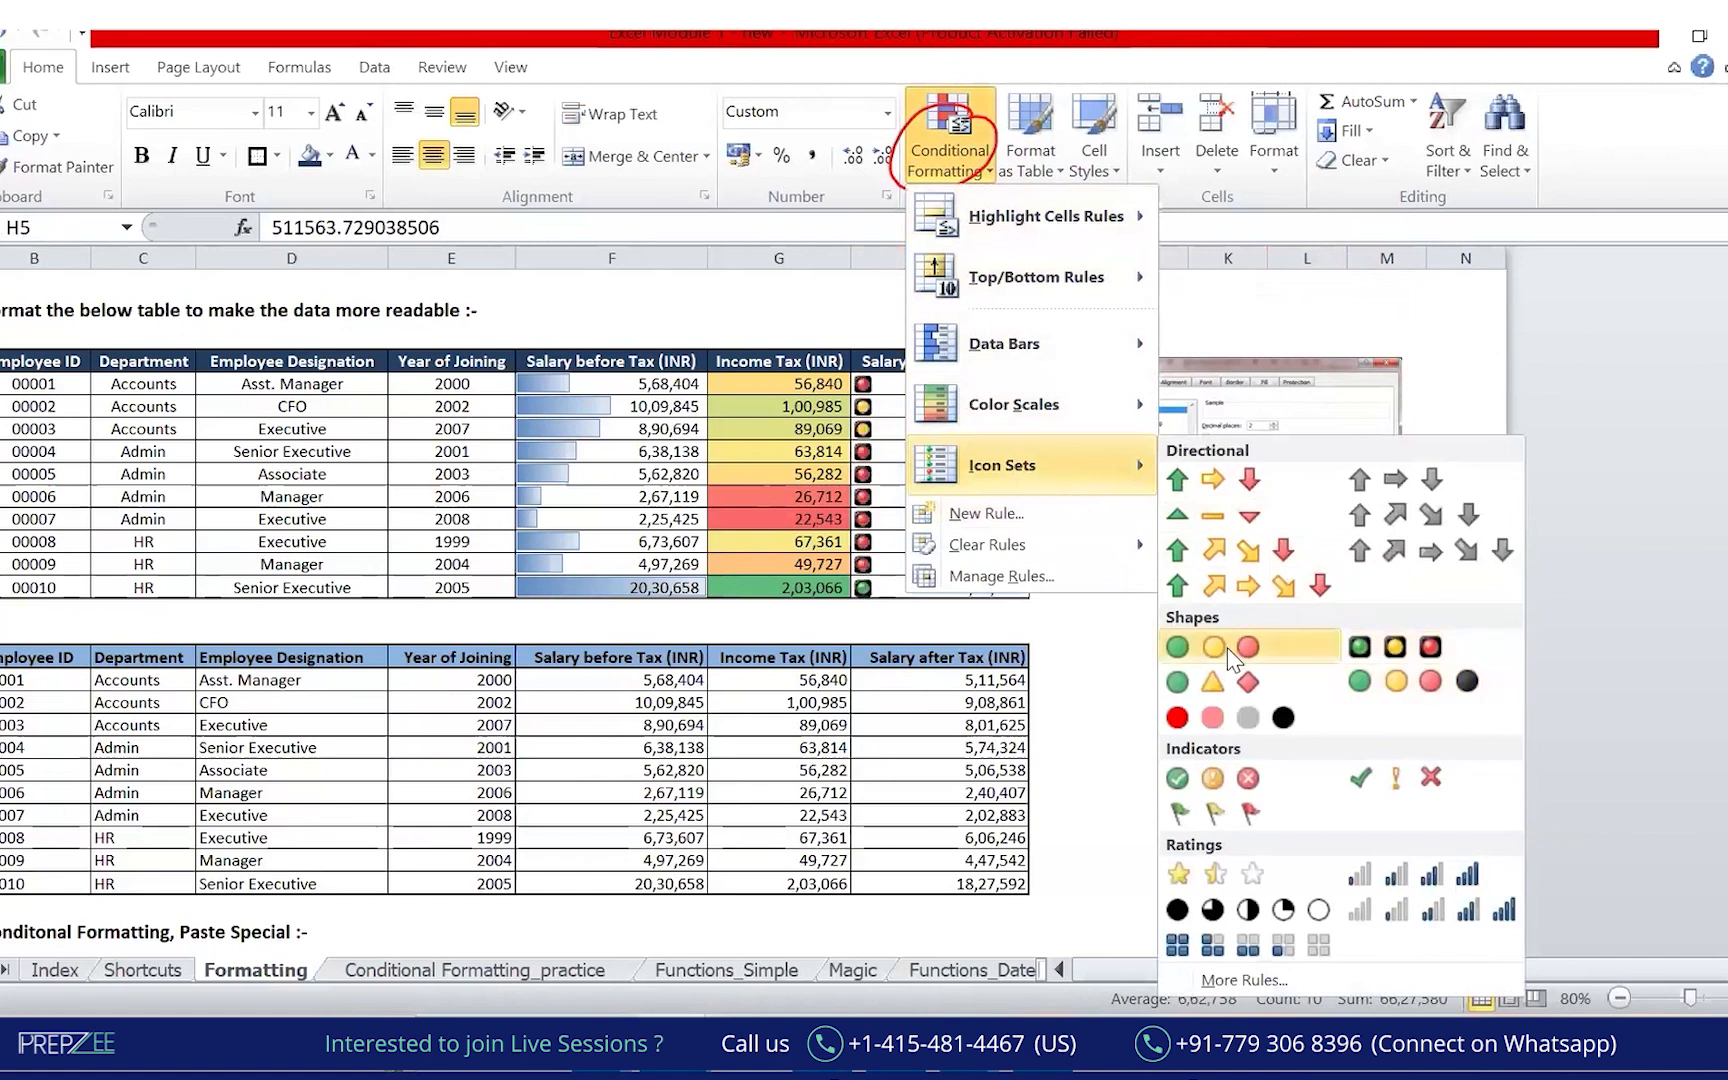
{"action": "left_click", "coordinate": [1227, 647]}
{"action": "left_click", "coordinate": [1309, 703]}
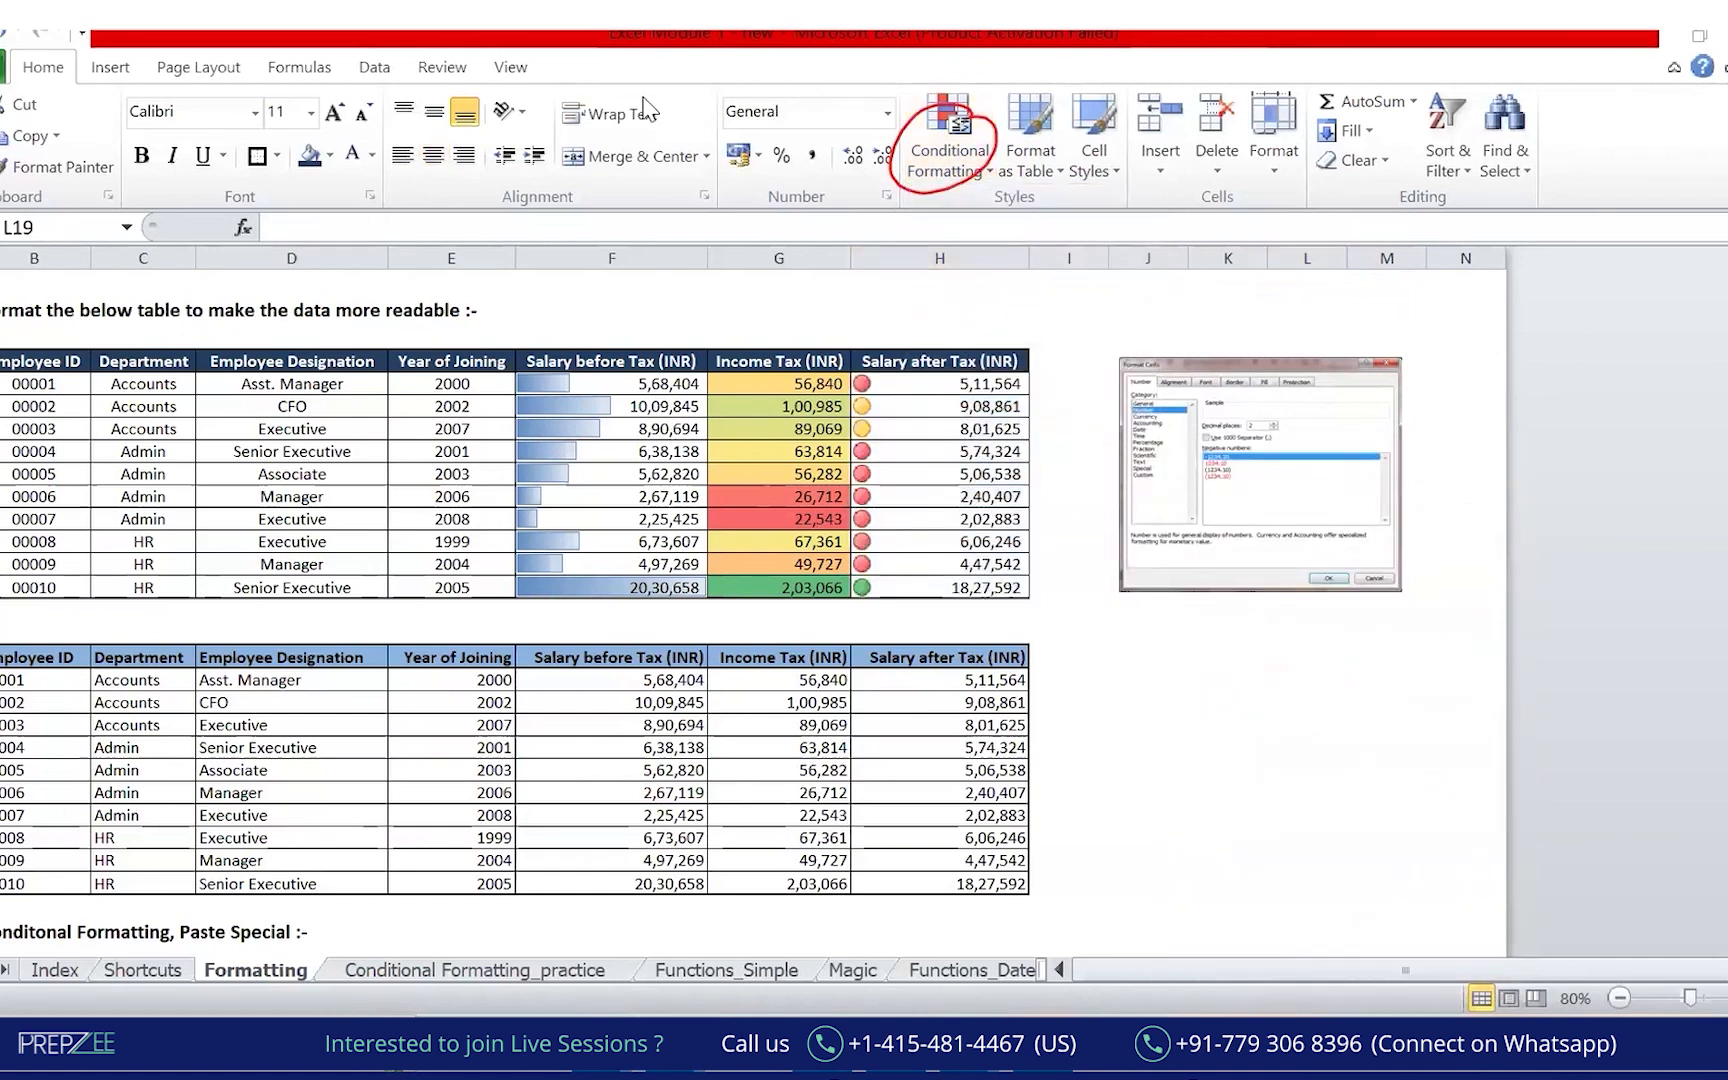
{"action": "mouse_move", "coordinate": [888, 356]}
{"action": "left_mouse_down"}
{"action": "mouse_move", "coordinate": [866, 630]}
{"action": "mouse_move", "coordinate": [835, 660]}
{"action": "left_mouse_up"}
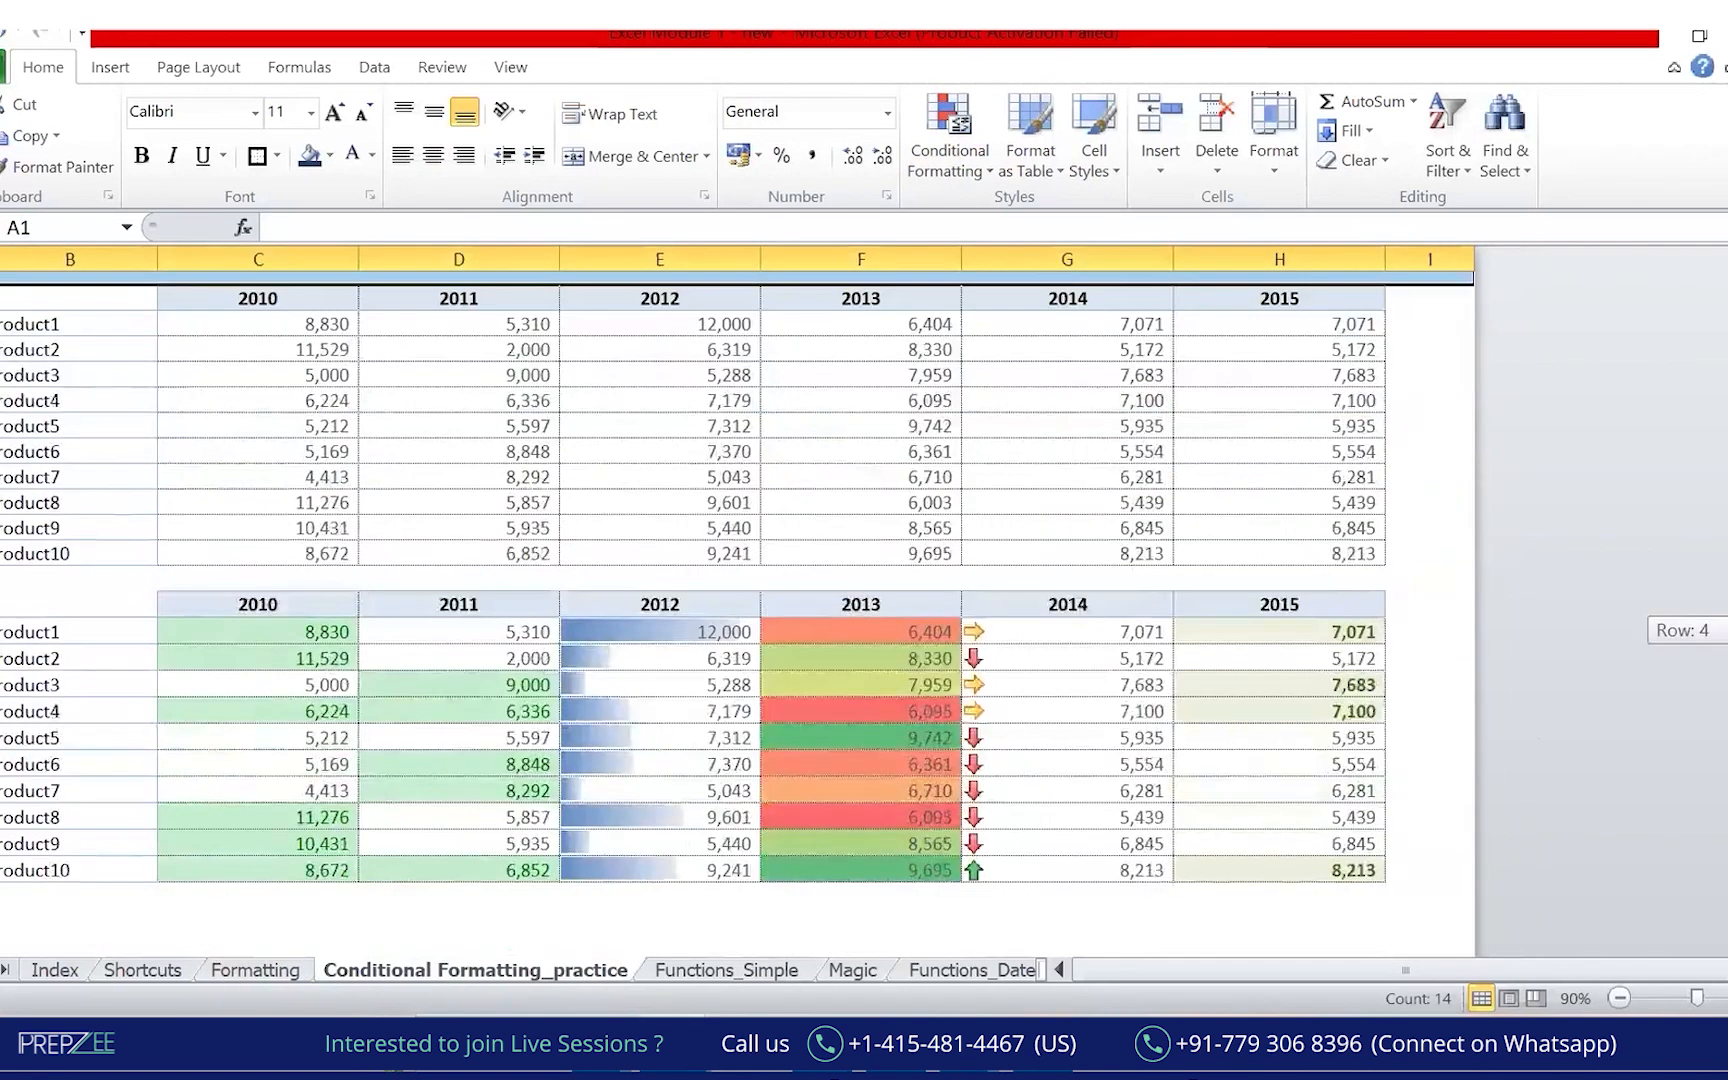
Show the Conditional Formatting_practice sheet with 2010–2015 product sales and the rule examples table.
{"action": "left_click_drag", "start_coordinate": [1726, 630], "coordinate": [1726, 520]}
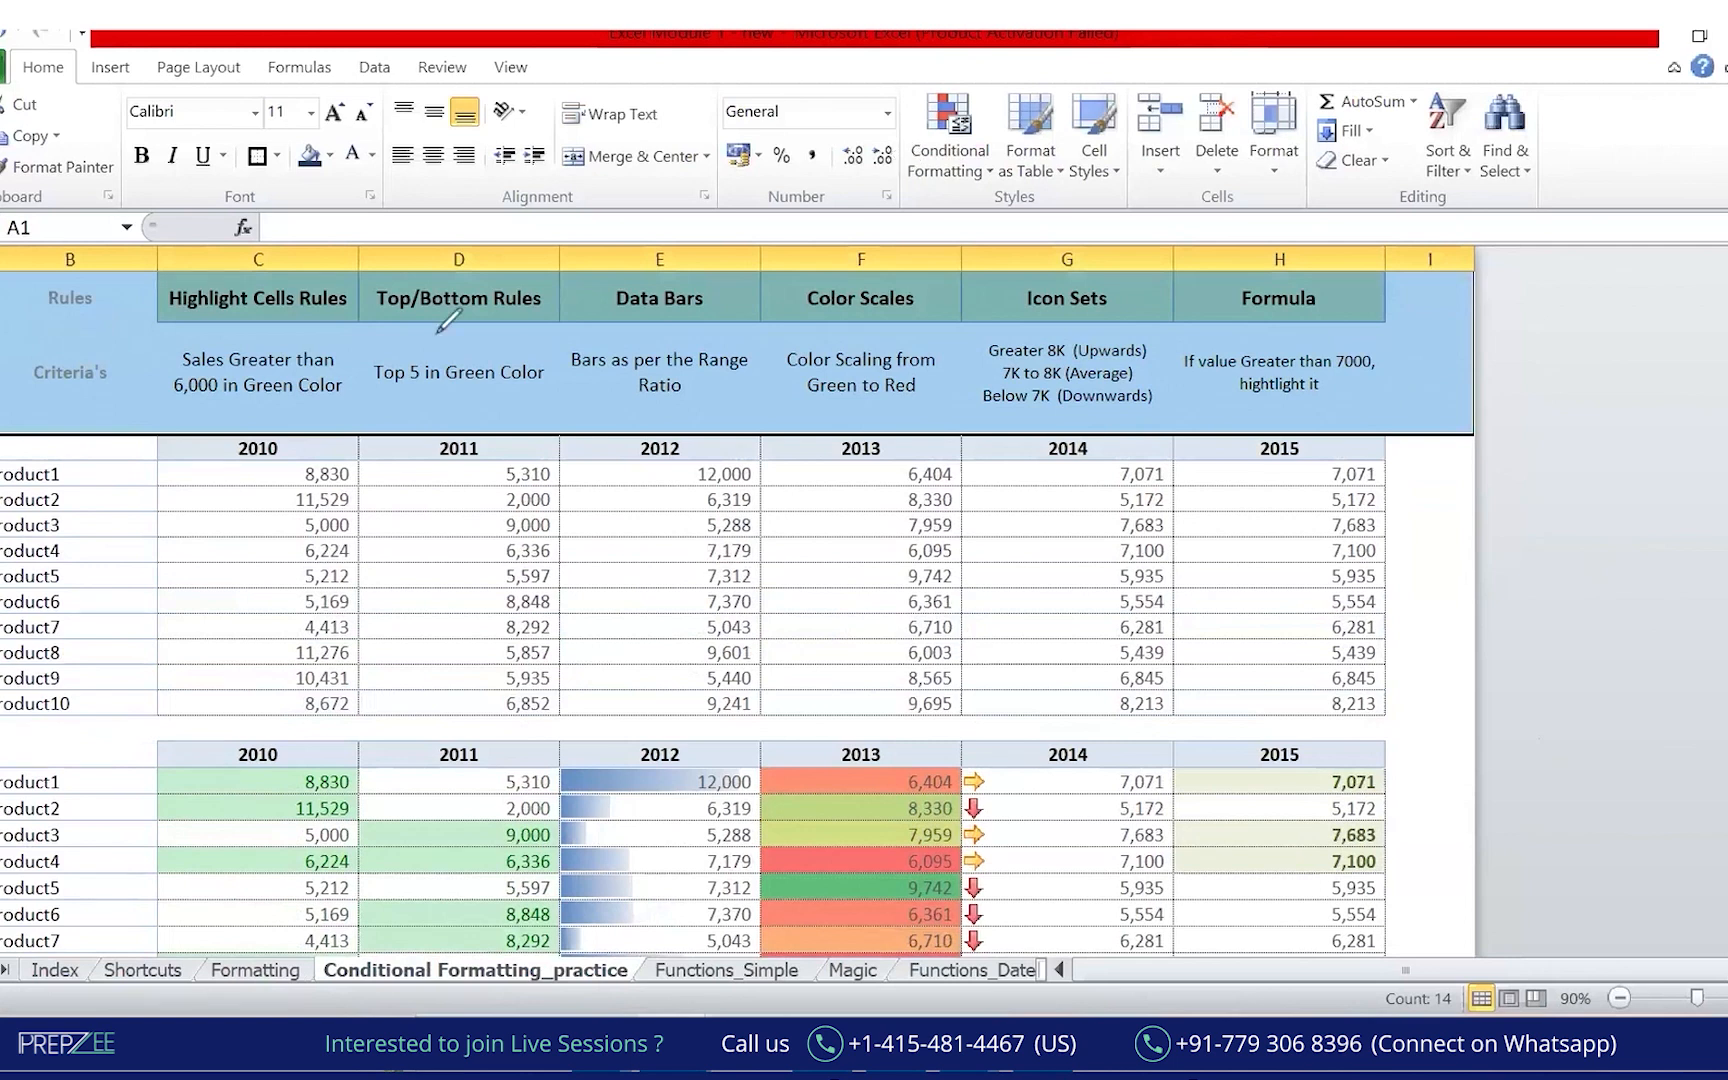
{"action": "mouse_move", "coordinate": [148, 246]}
{"action": "left_mouse_down"}
{"action": "mouse_move", "coordinate": [395, 345]}
{"action": "mouse_move", "coordinate": [680, 360]}
{"action": "mouse_move", "coordinate": [1428, 285]}
{"action": "mouse_move", "coordinate": [110, 205]}
{"action": "mouse_move", "coordinate": [128, 427]}
{"action": "mouse_move", "coordinate": [1482, 467]}
{"action": "left_mouse_up"}
{"action": "mouse_move", "coordinate": [298, 731]}
{"action": "left_mouse_down"}
{"action": "mouse_move", "coordinate": [150, 822]}
{"action": "mouse_move", "coordinate": [683, 990]}
{"action": "mouse_move", "coordinate": [1235, 695]}
{"action": "mouse_move", "coordinate": [155, 706]}
{"action": "left_mouse_up"}
{"action": "left_click_drag", "start_coordinate": [39, 547], "coordinate": [46, 585]}
{"action": "left_click_drag", "start_coordinate": [60, 549], "coordinate": [63, 551]}
{"action": "mouse_move", "coordinate": [136, 807]}
{"action": "left_mouse_down"}
{"action": "mouse_move", "coordinate": [215, 807]}
{"action": "mouse_move", "coordinate": [268, 580]}
{"action": "left_mouse_up"}
{"action": "left_click_drag", "start_coordinate": [233, 592], "coordinate": [275, 622]}
{"action": "left_click_drag", "start_coordinate": [432, 853], "coordinate": [505, 617]}
{"action": "left_click_drag", "start_coordinate": [560, 875], "coordinate": [672, 662]}
{"action": "left_click_drag", "start_coordinate": [755, 890], "coordinate": [872, 672]}
{"action": "left_click_drag", "start_coordinate": [980, 908], "coordinate": [1134, 687]}
{"action": "left_click_drag", "start_coordinate": [1237, 944], "coordinate": [1292, 688]}
{"action": "mouse_move", "coordinate": [493, 929]}
{"action": "left_mouse_down"}
{"action": "mouse_move", "coordinate": [281, 948]}
{"action": "mouse_move", "coordinate": [442, 904]}
{"action": "mouse_move", "coordinate": [332, 918]}
{"action": "left_mouse_up"}
{"action": "key", "text": "Escape"}
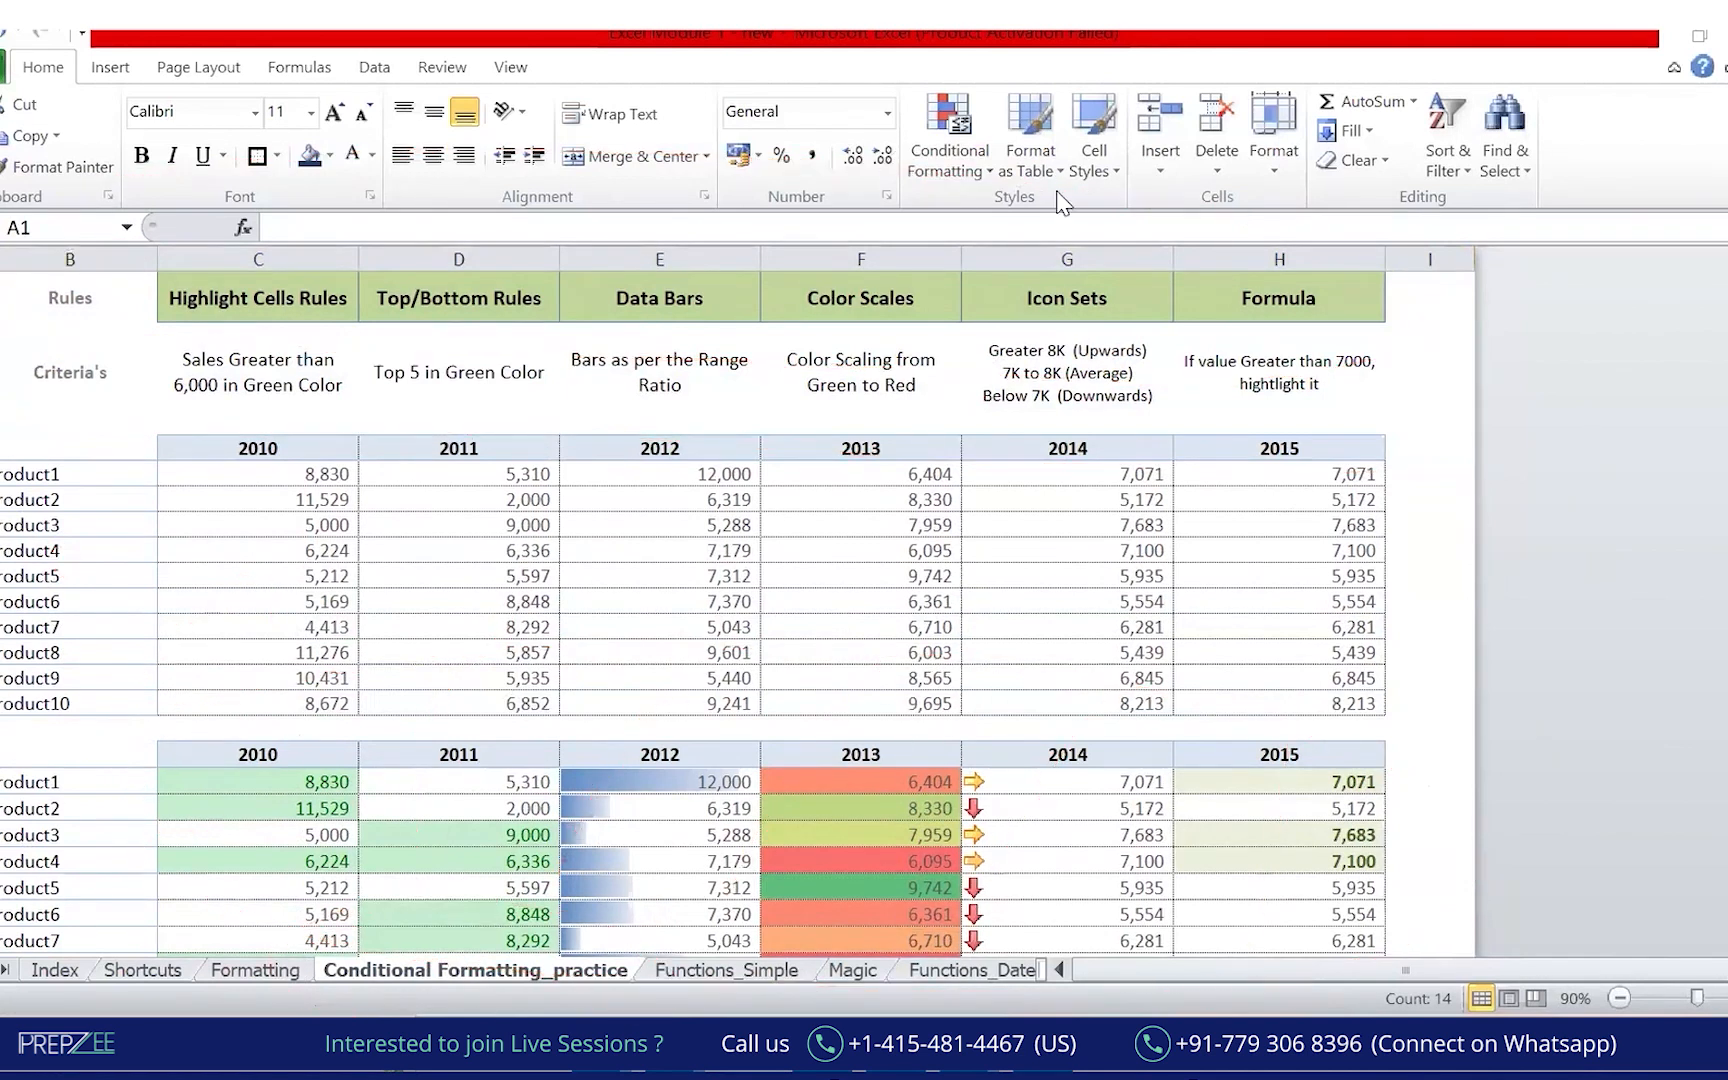
{"action": "left_click", "coordinate": [315, 522]}
{"action": "left_click", "coordinate": [255, 302]}
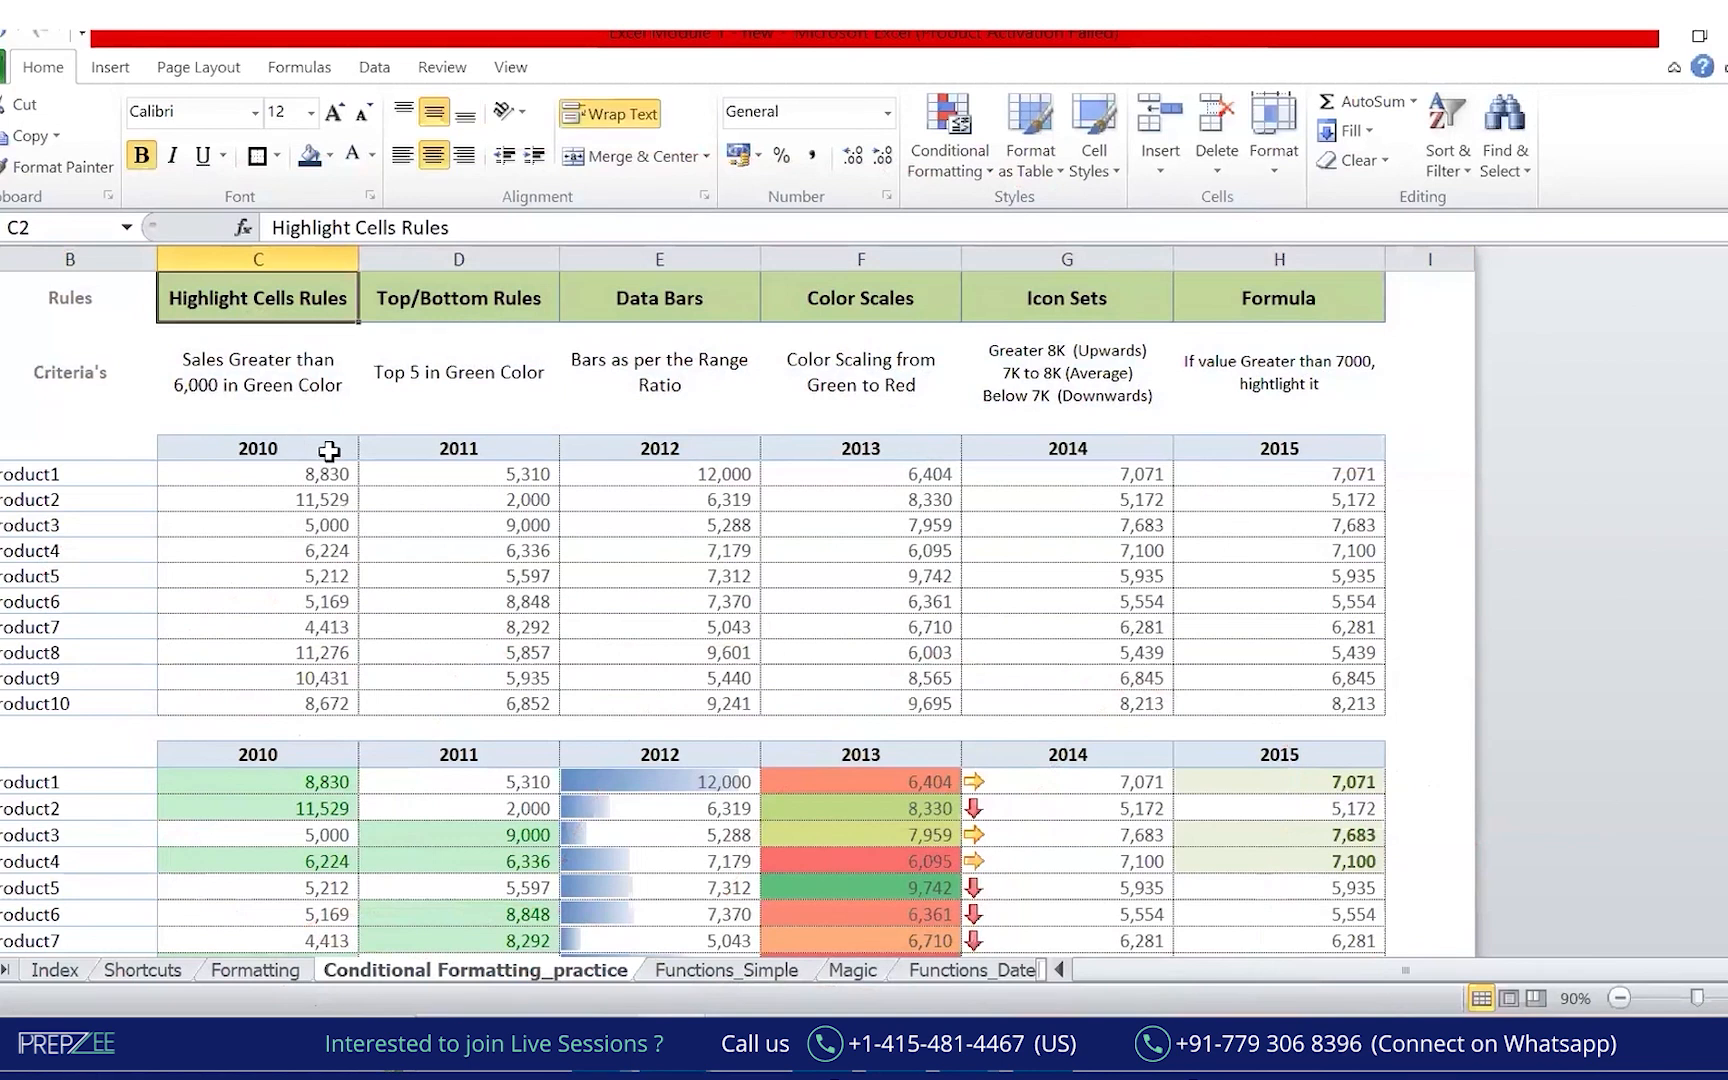
{"action": "left_click", "coordinate": [282, 436]}
{"action": "left_click_drag", "start_coordinate": [283, 472], "coordinate": [278, 703]}
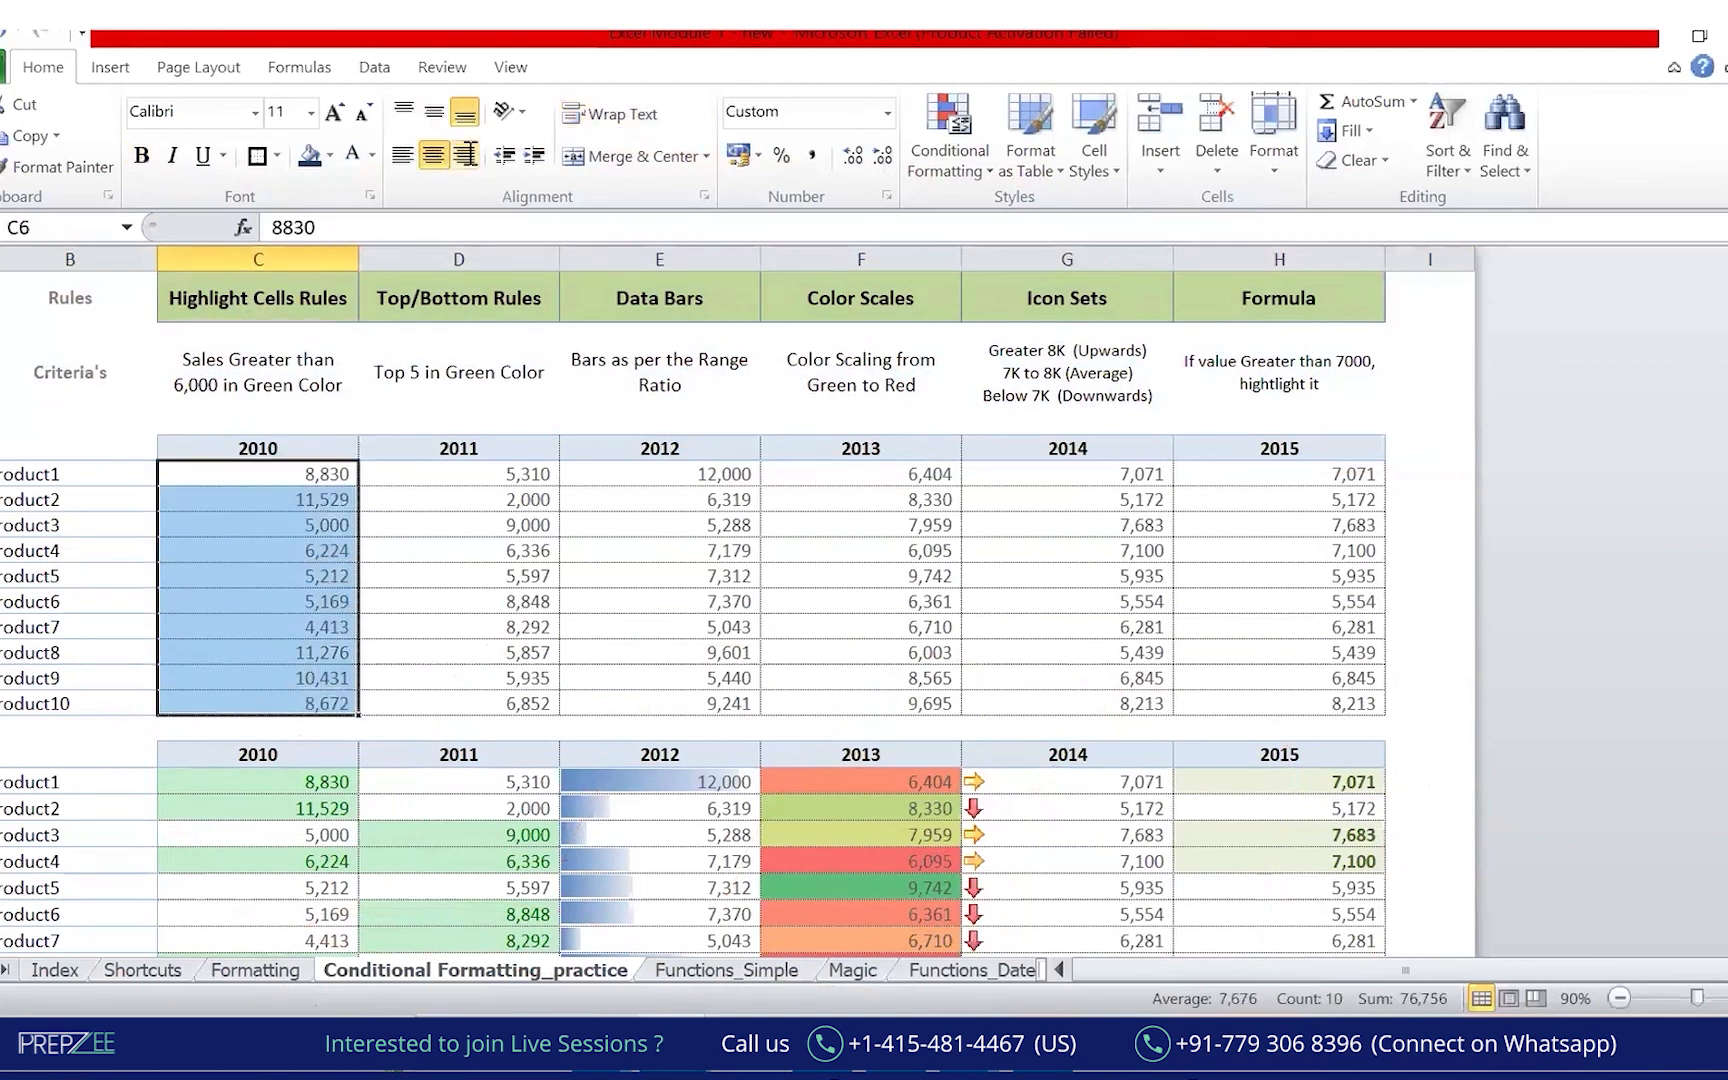
{"action": "left_click", "coordinate": [950, 150]}
{"action": "mouse_move", "coordinate": [1055, 222]}
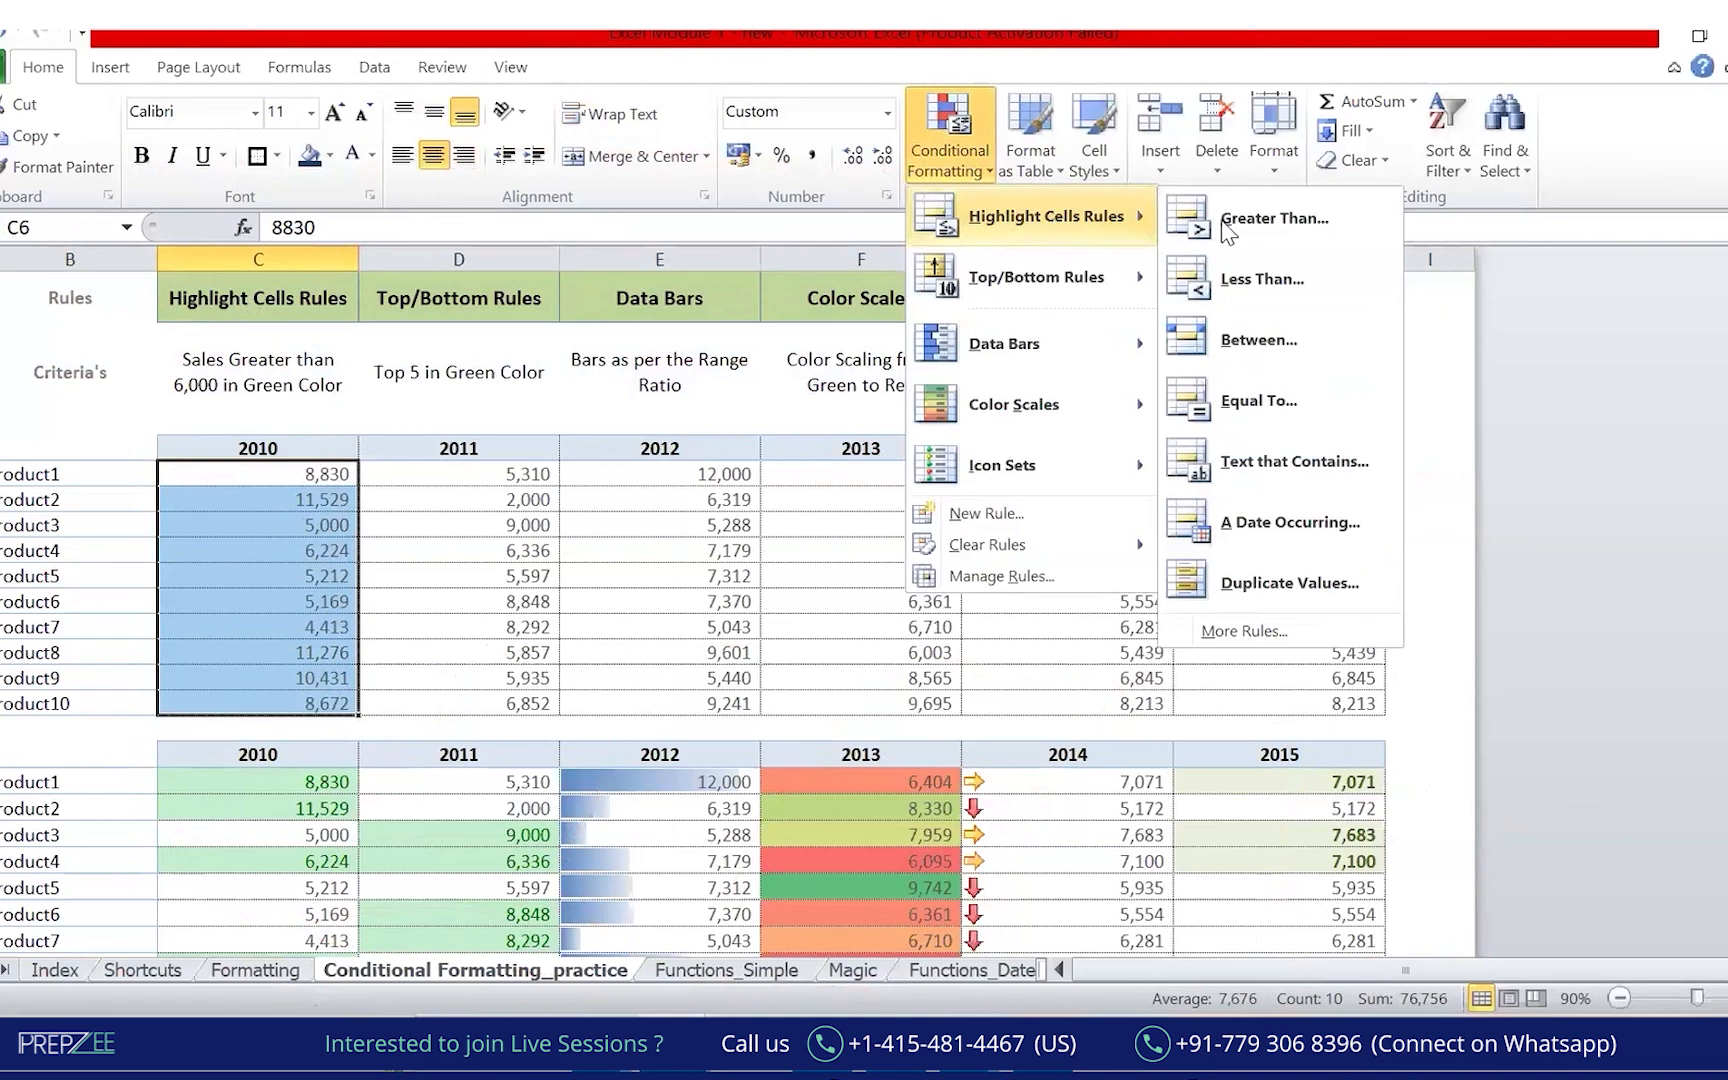
{"action": "left_click", "coordinate": [1284, 222]}
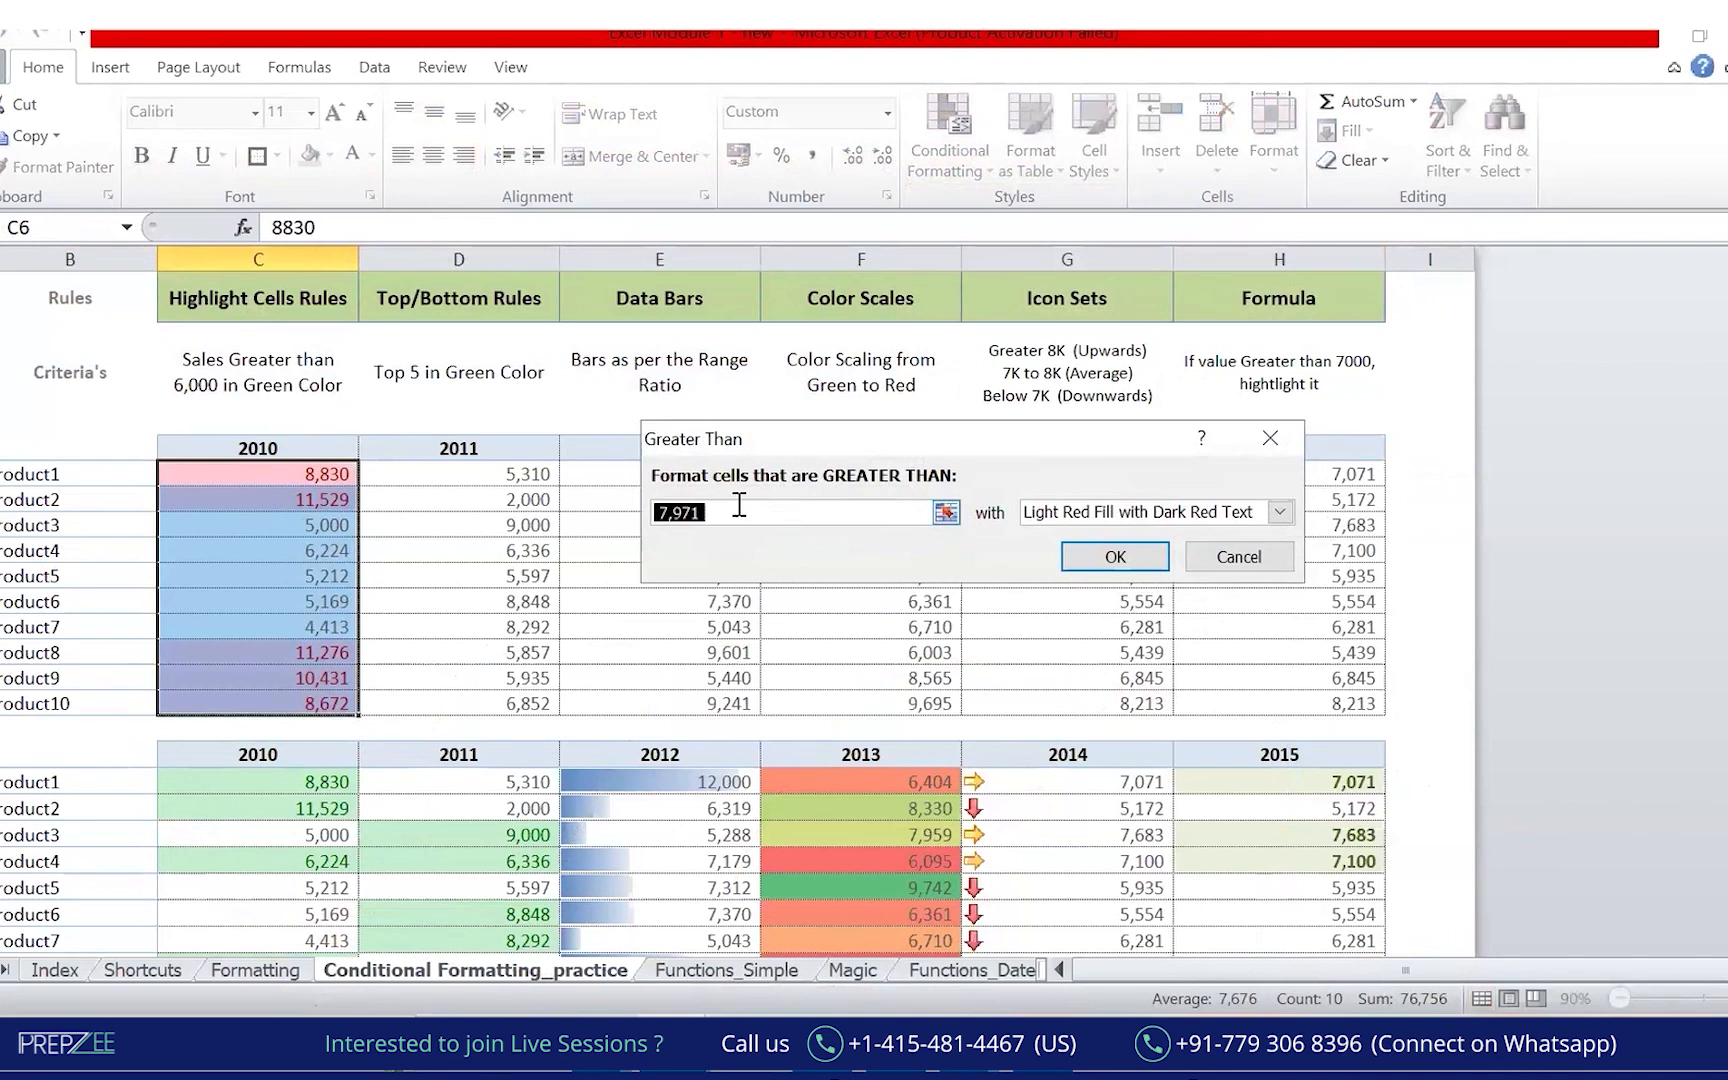
{"action": "type", "text": "6000"}
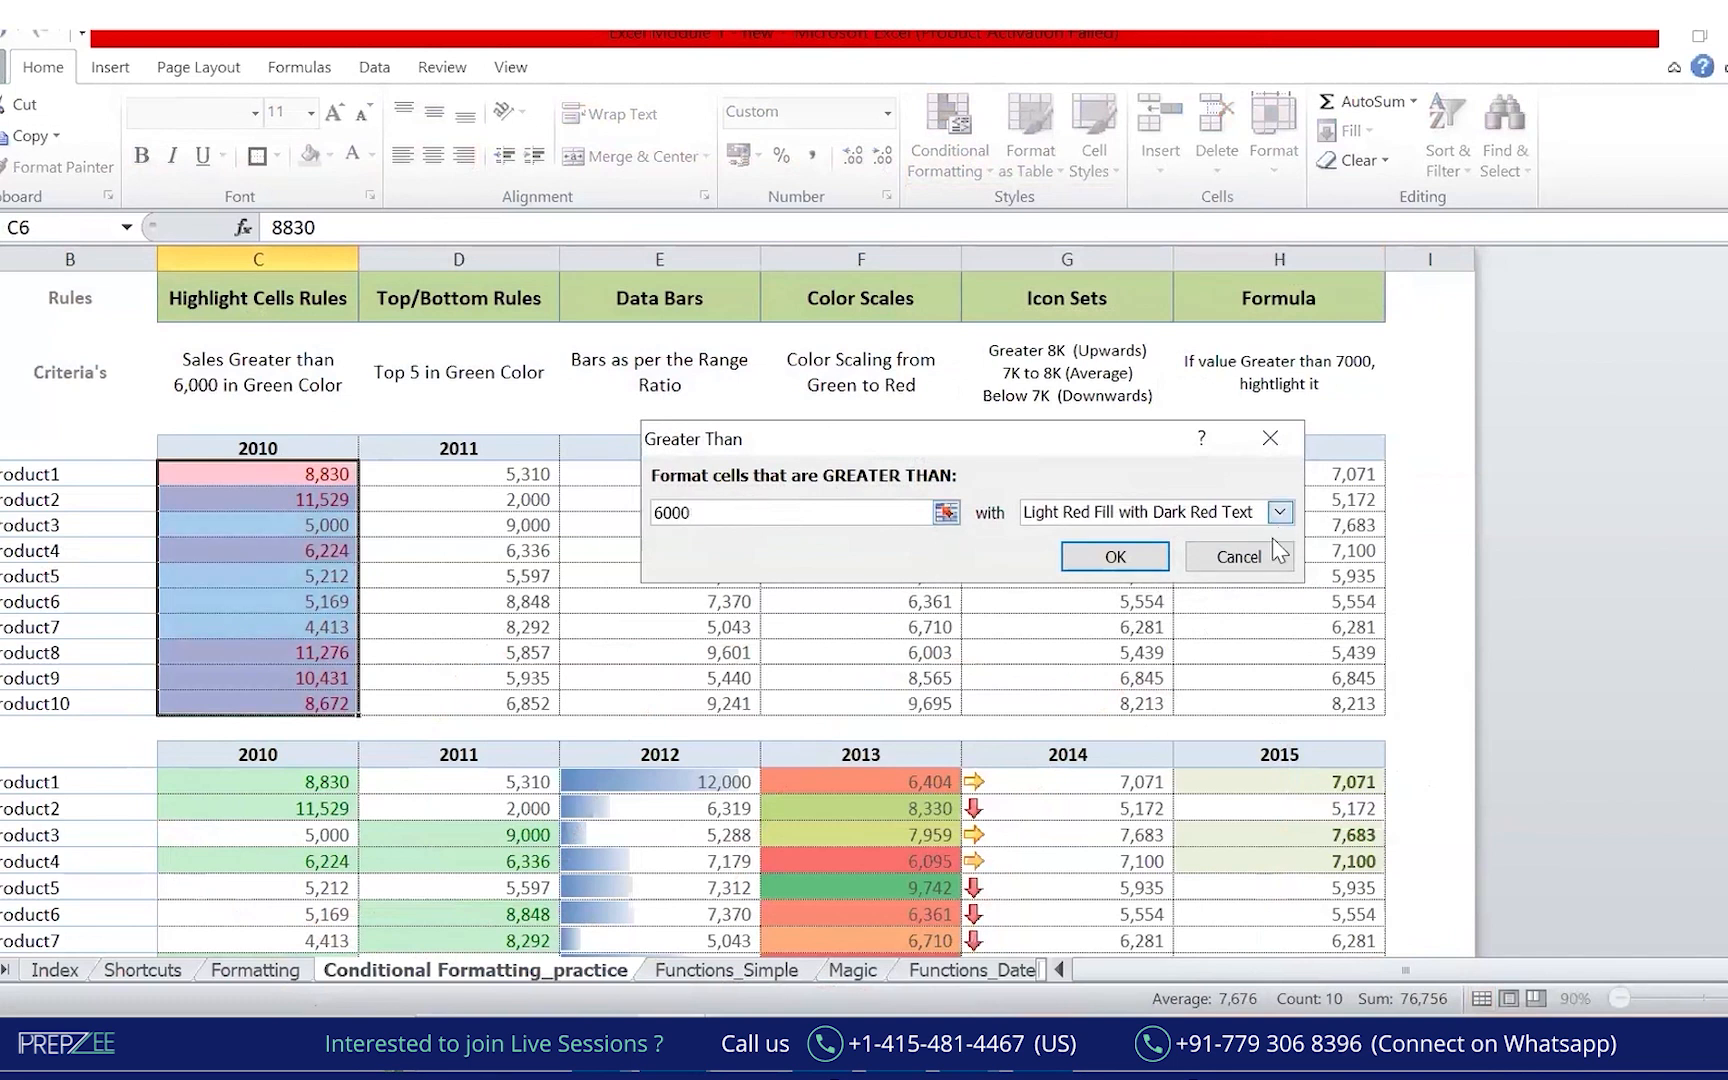
{"action": "left_click", "coordinate": [1279, 512]}
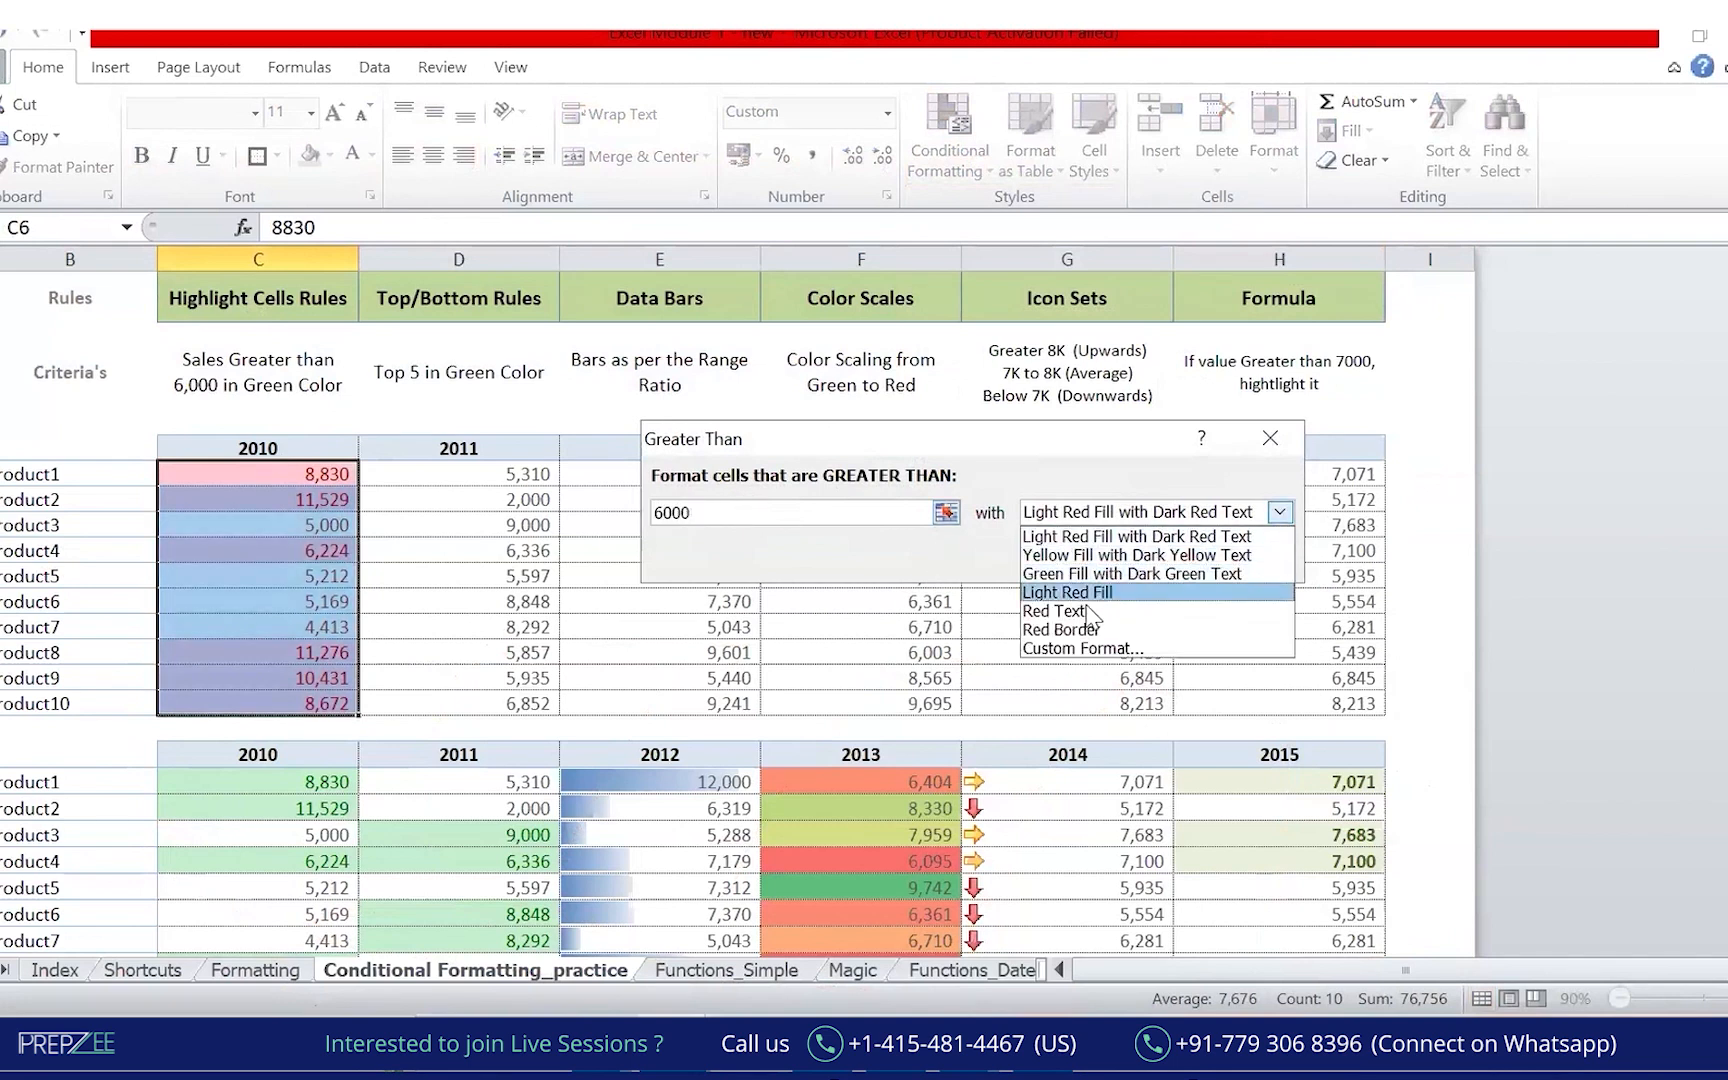
{"action": "left_click", "coordinate": [1205, 578]}
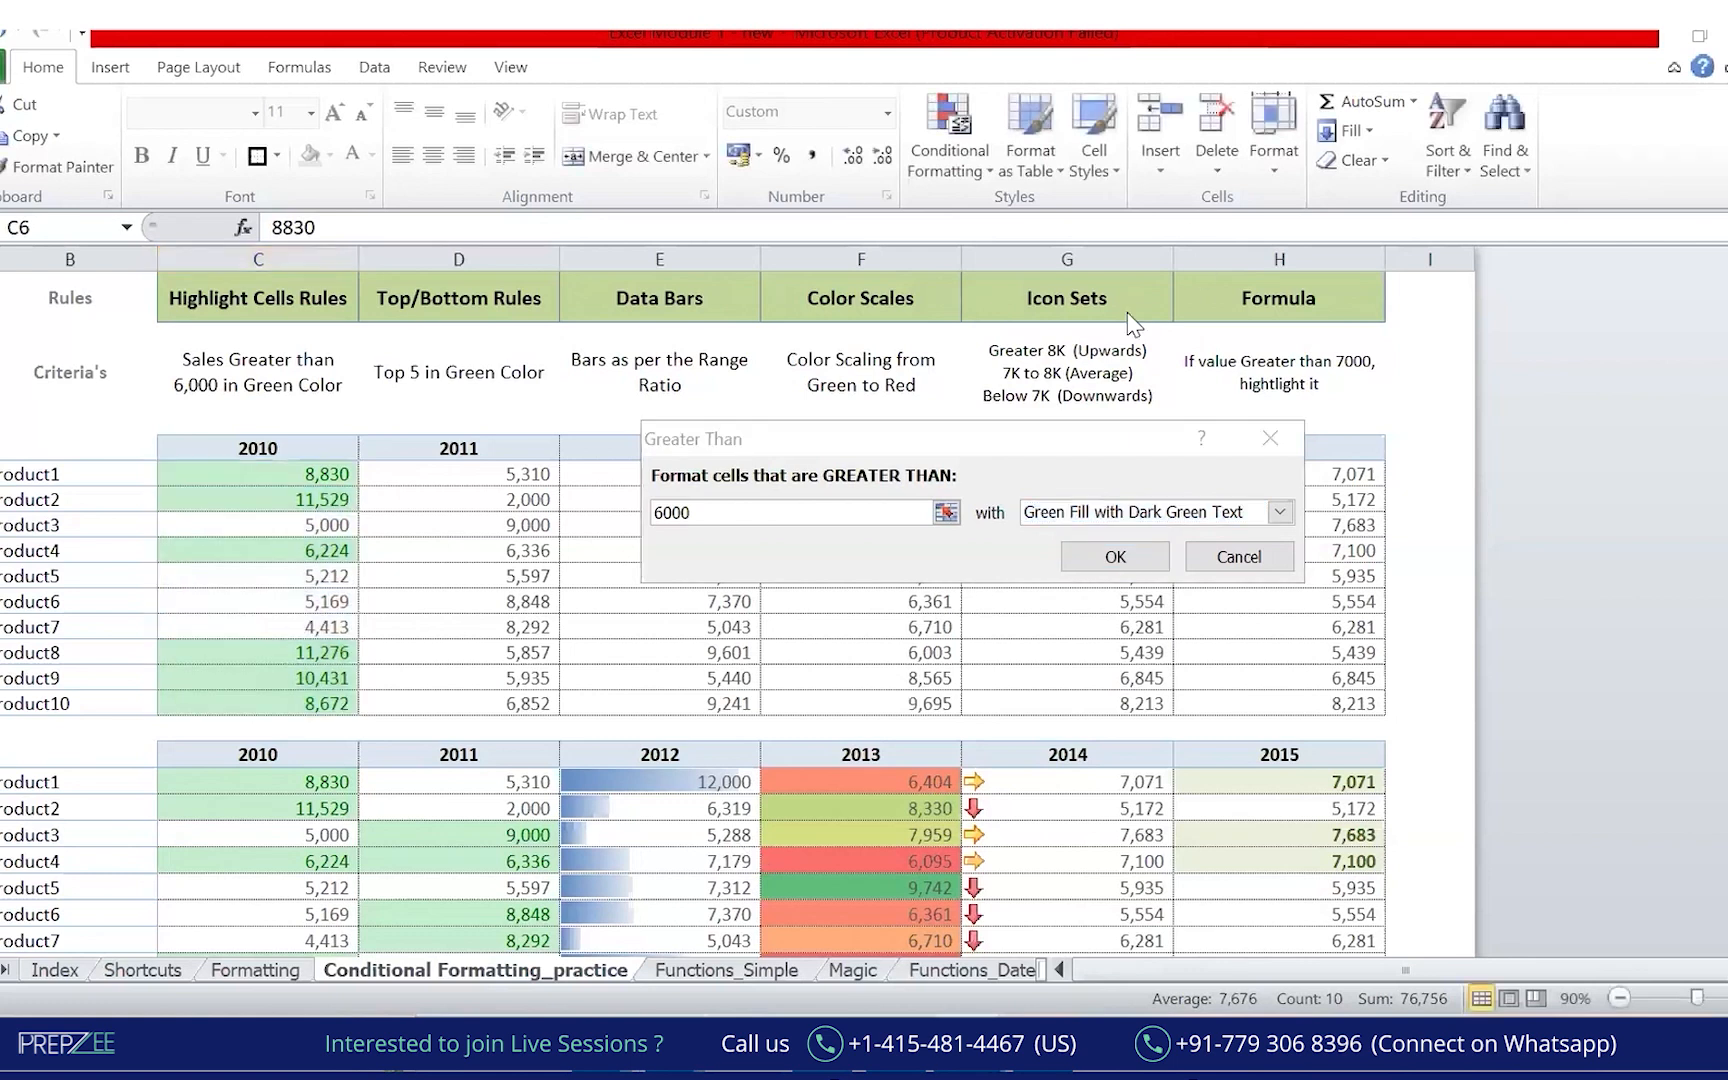
{"action": "left_click", "coordinate": [1270, 440]}
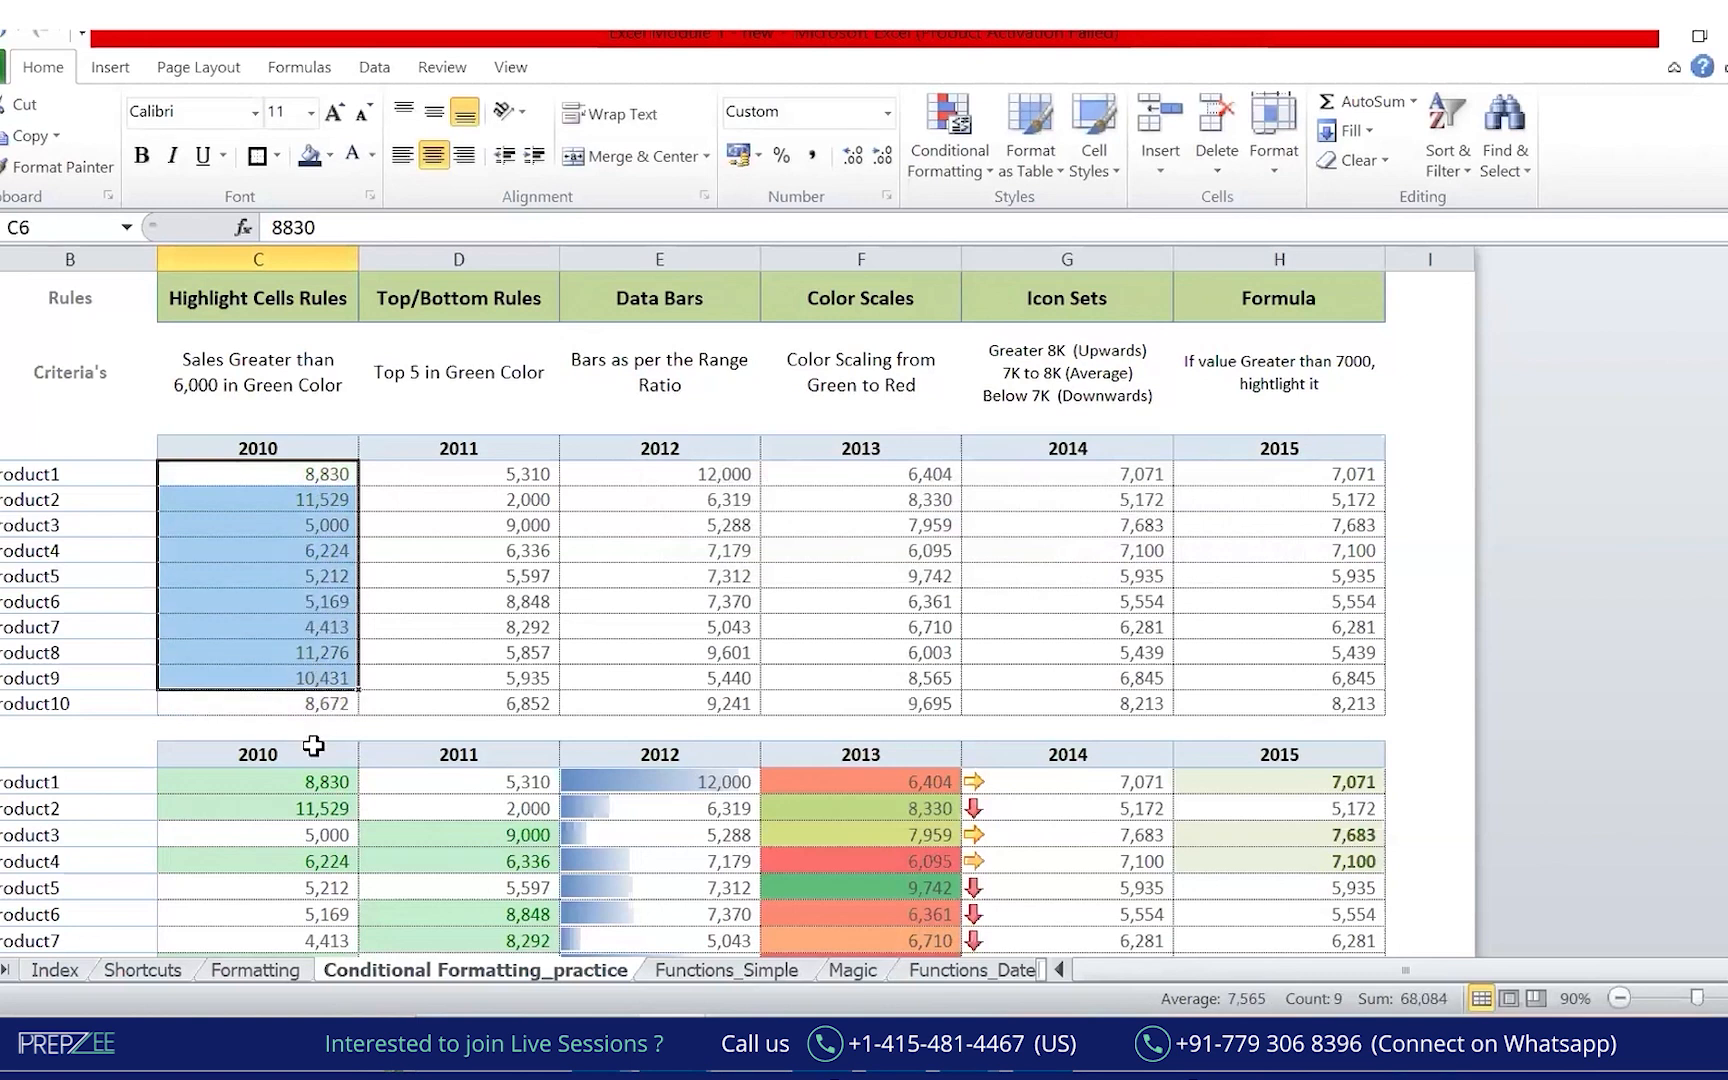
{"action": "left_click", "coordinate": [205, 752]}
{"action": "key", "text": "ctrl+shift+Right"}
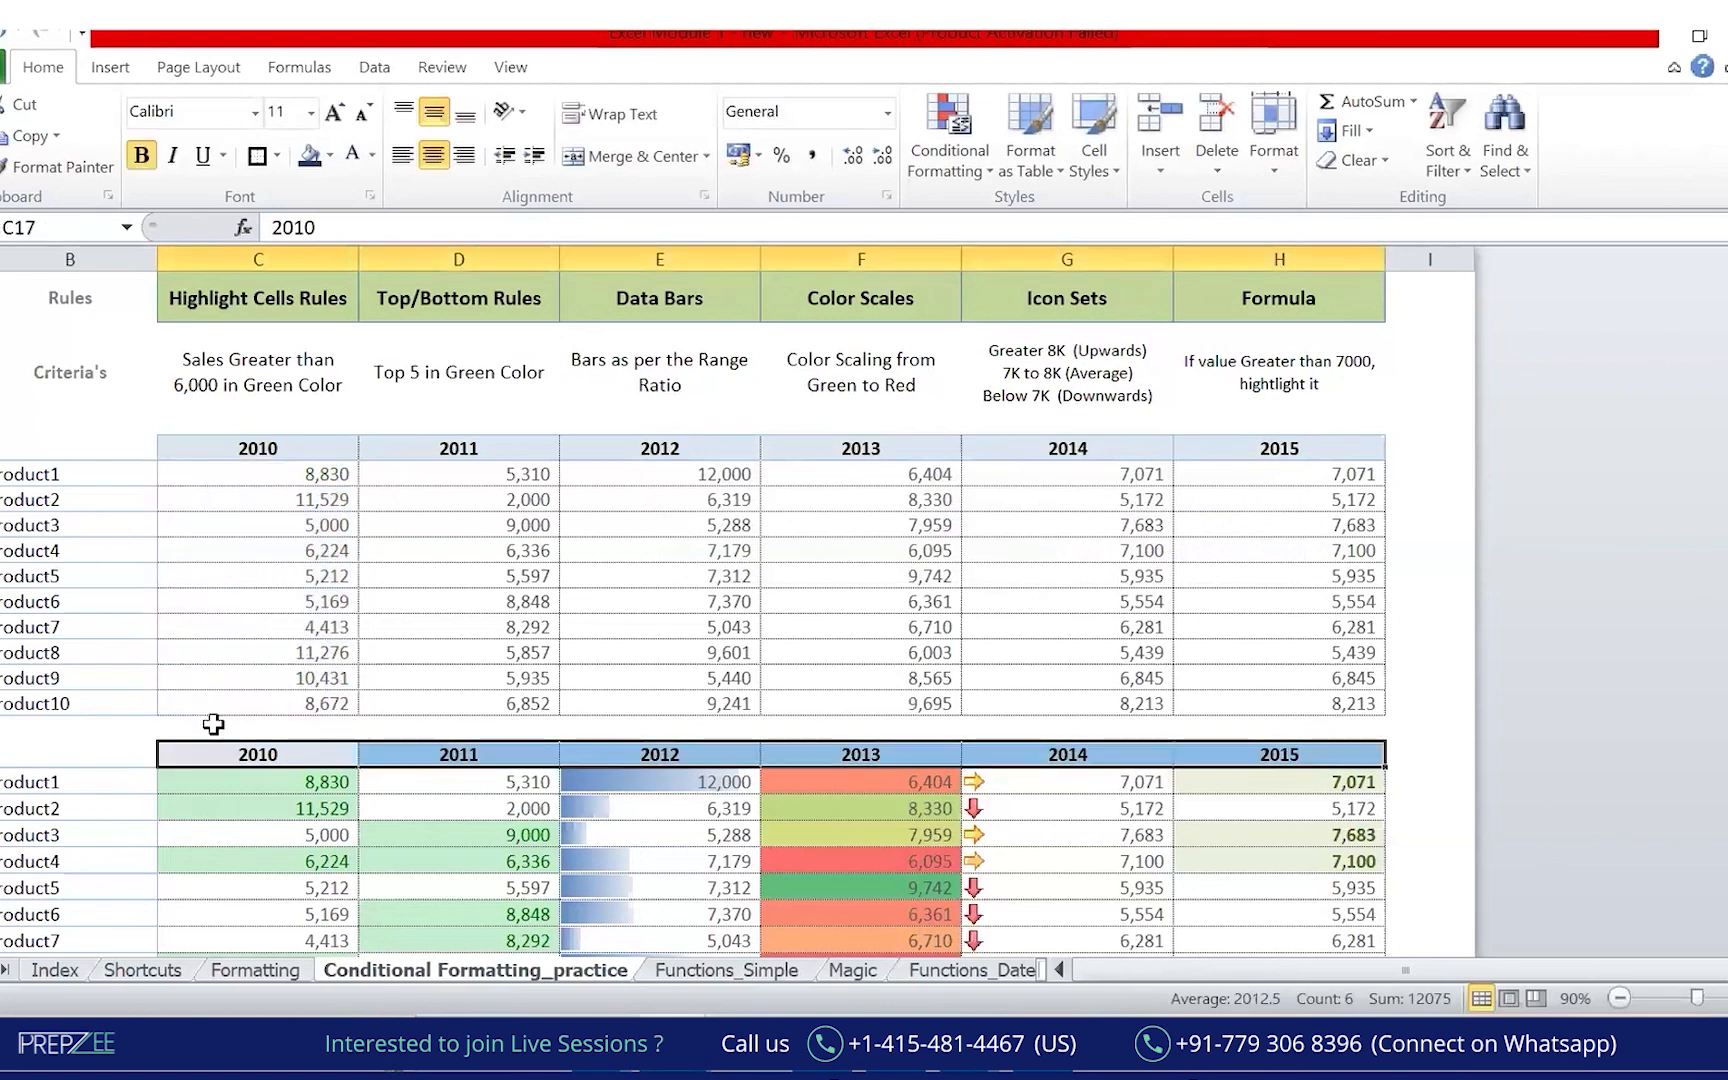
{"action": "key", "text": "ctrl+shift+l"}
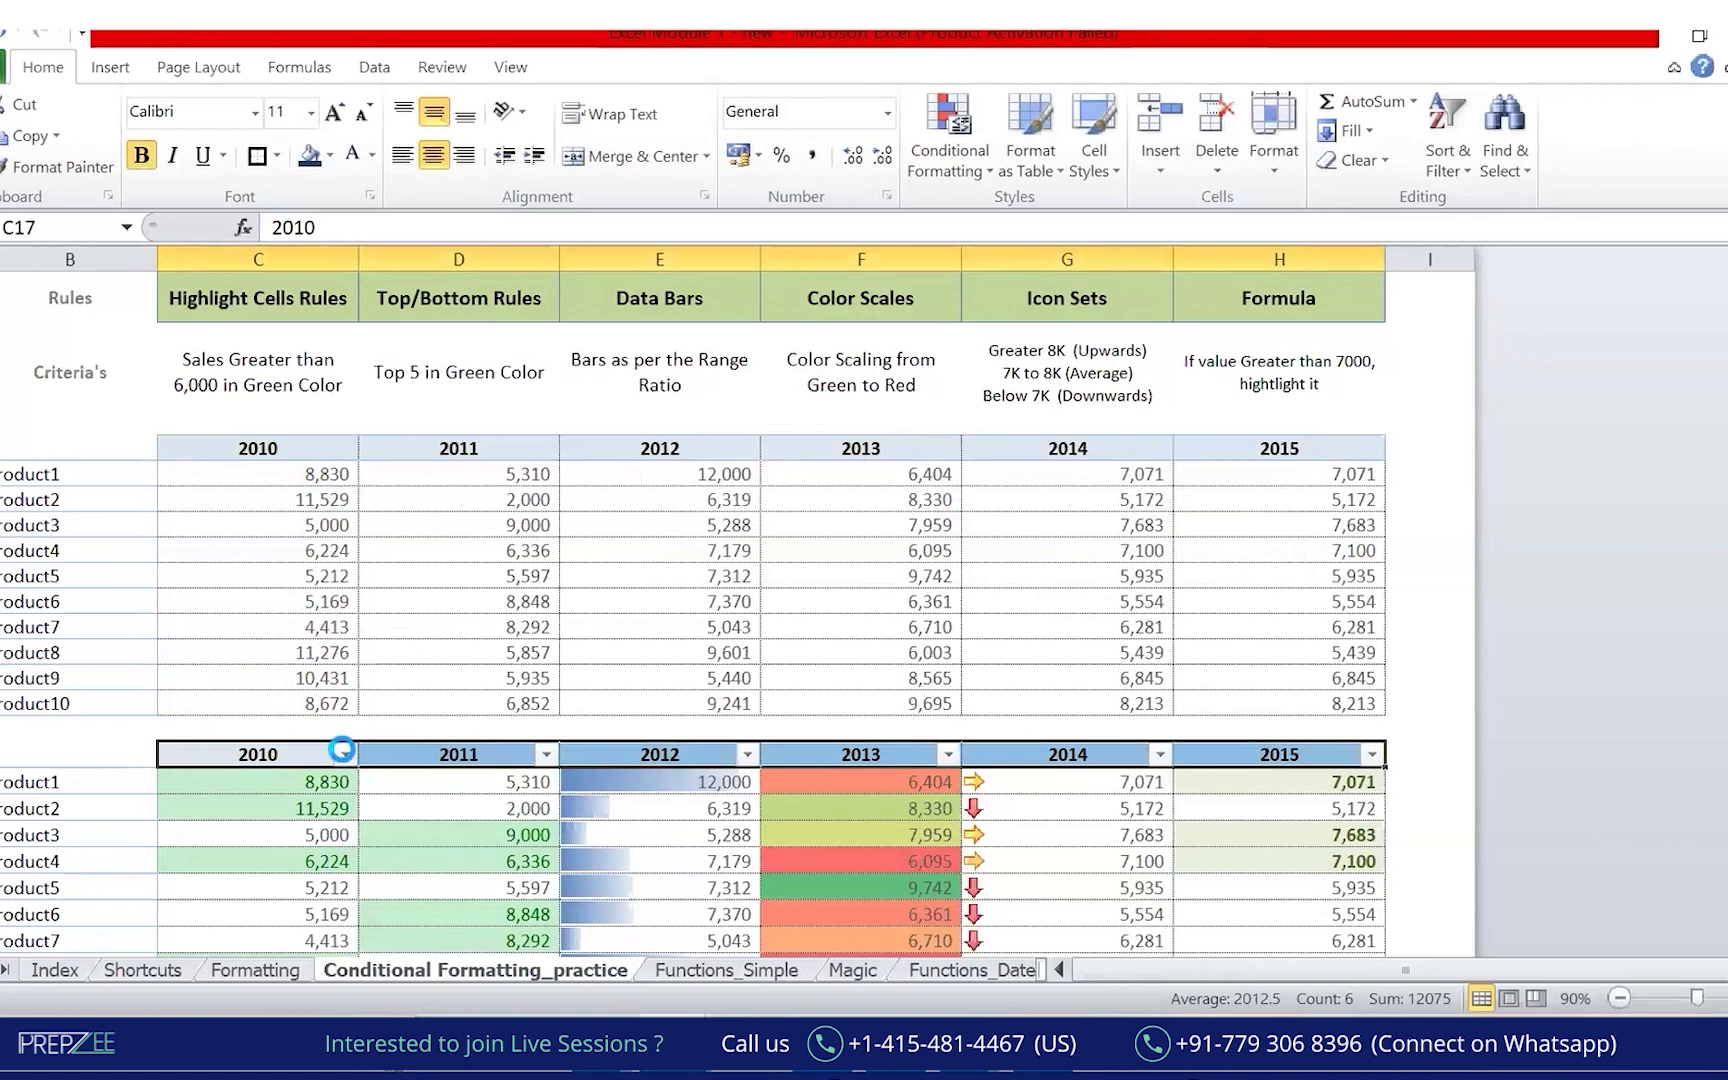
{"action": "left_click", "coordinate": [345, 754]}
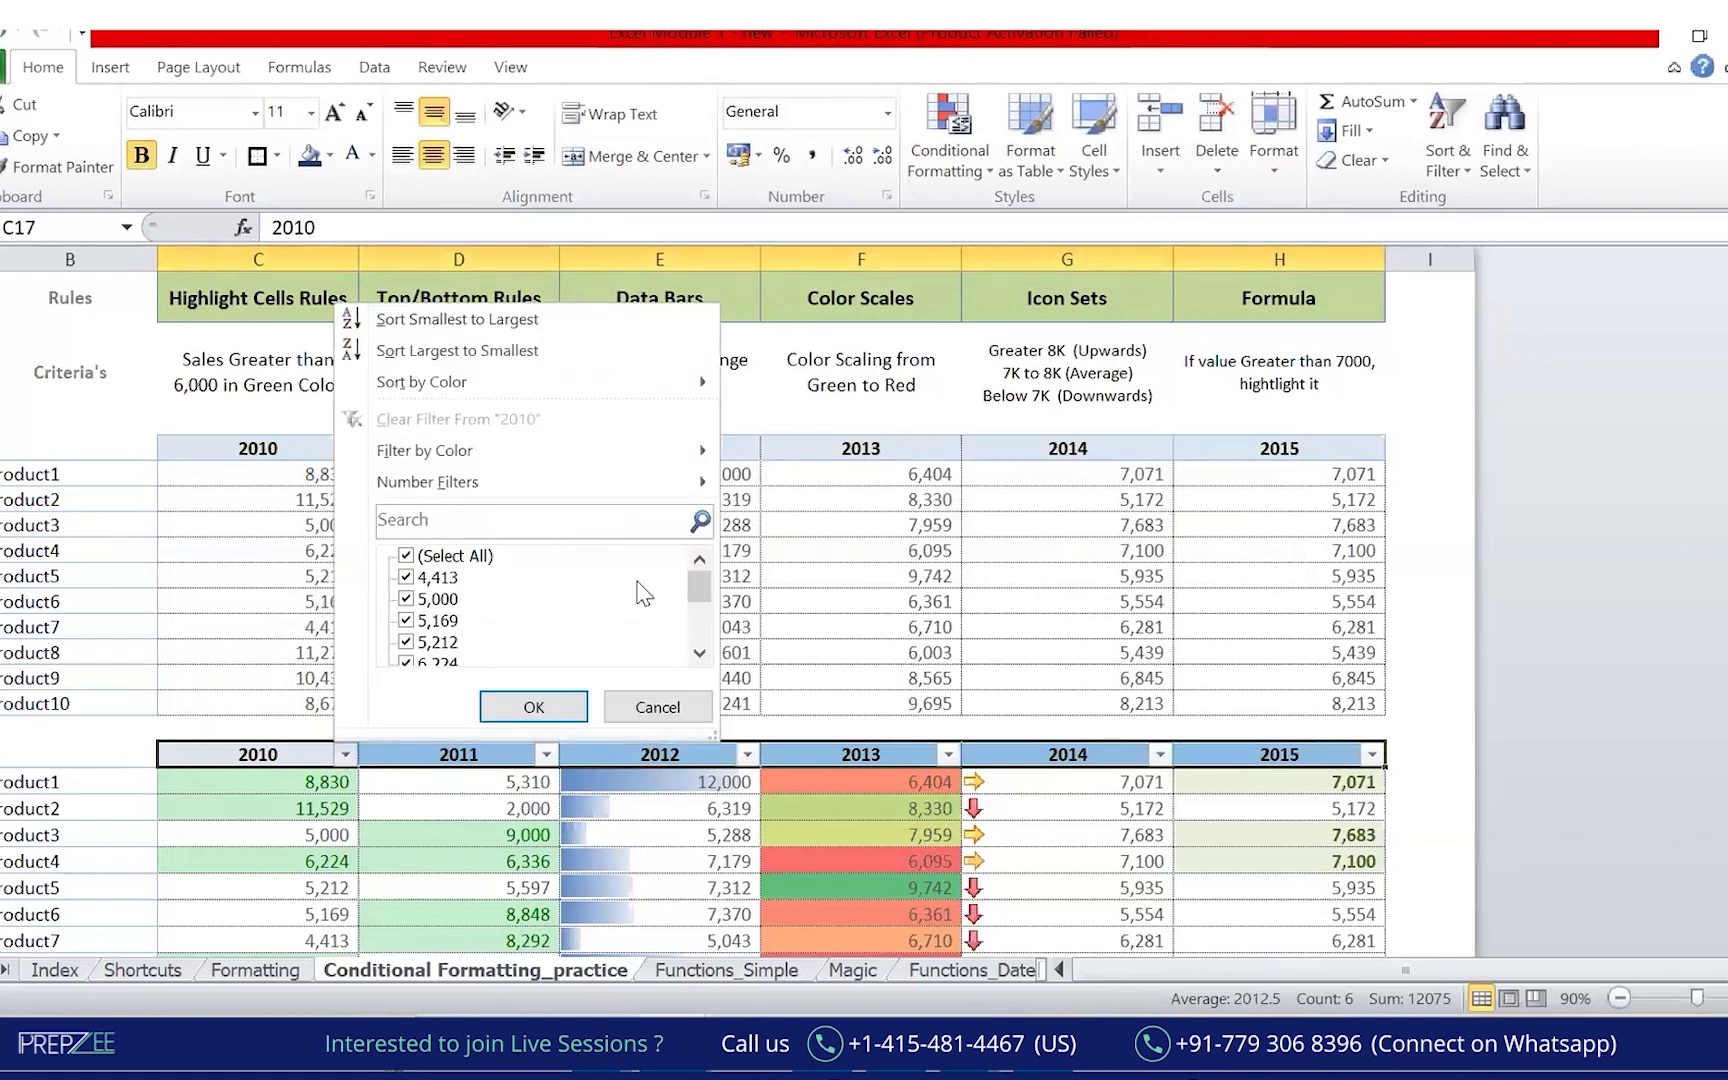
{"action": "mouse_move", "coordinate": [612, 487]}
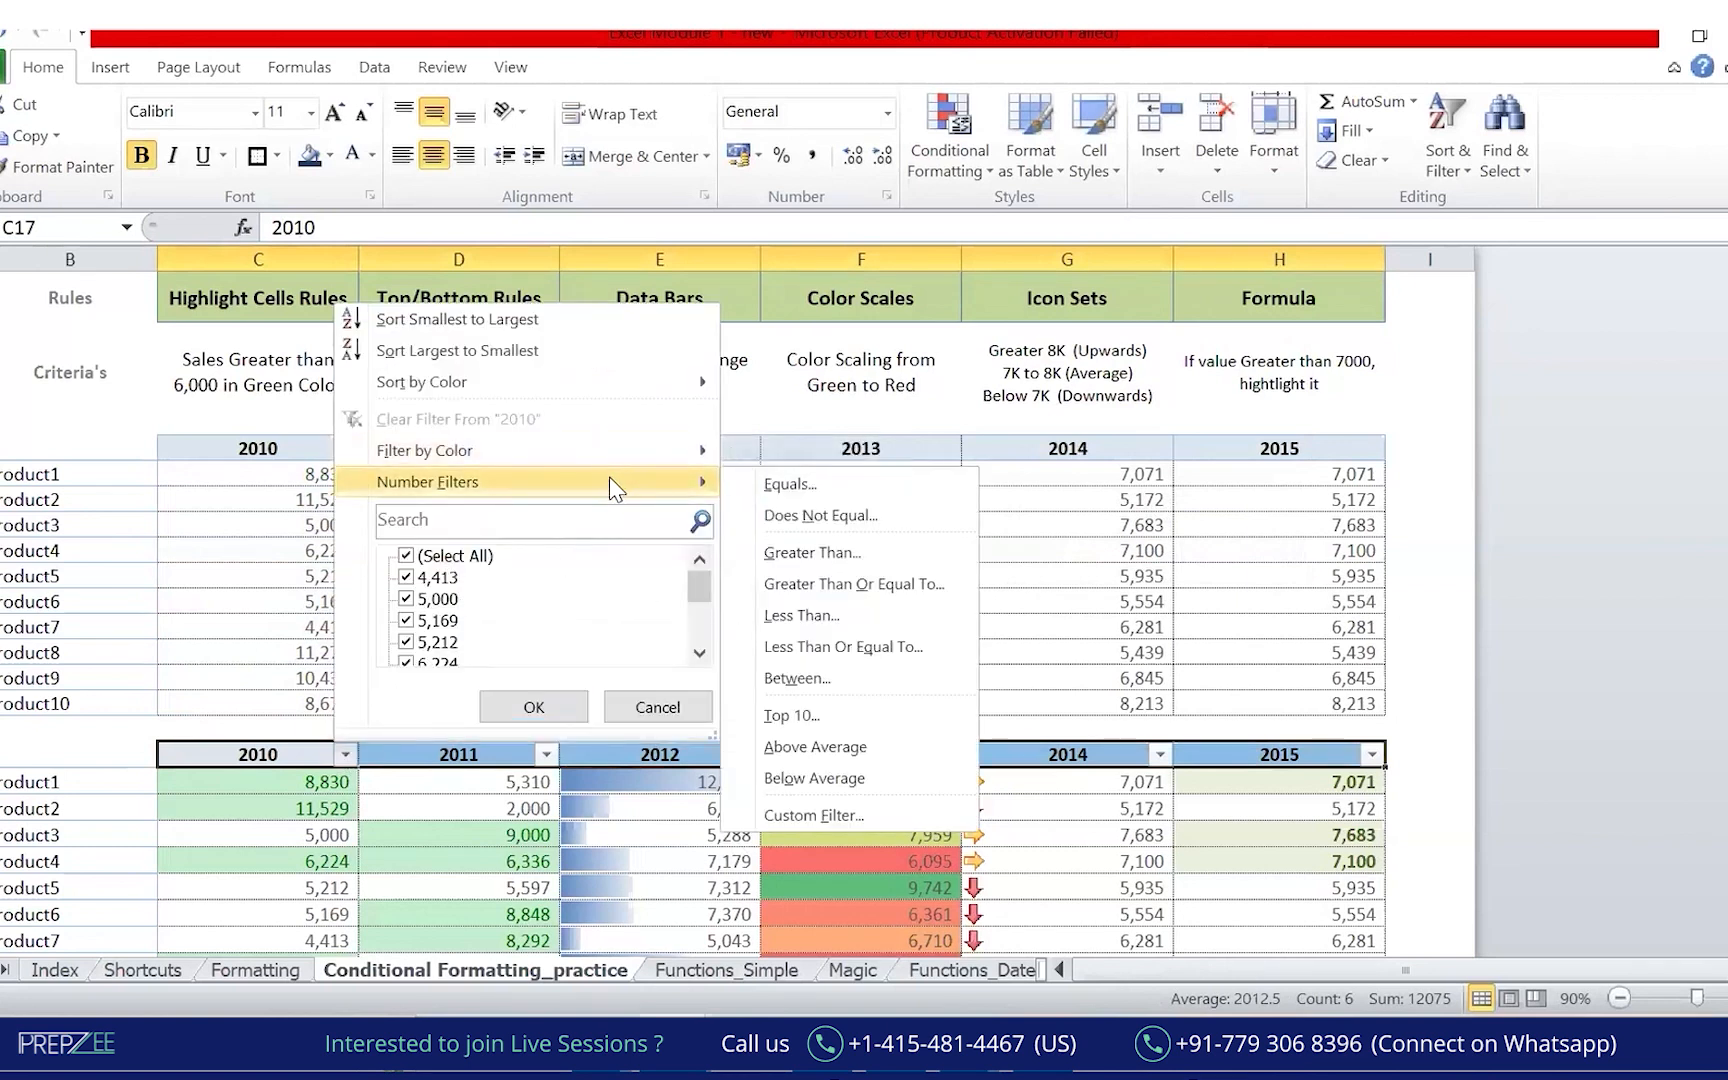
{"action": "mouse_move", "coordinate": [672, 455]}
{"action": "left_click", "coordinate": [817, 487]}
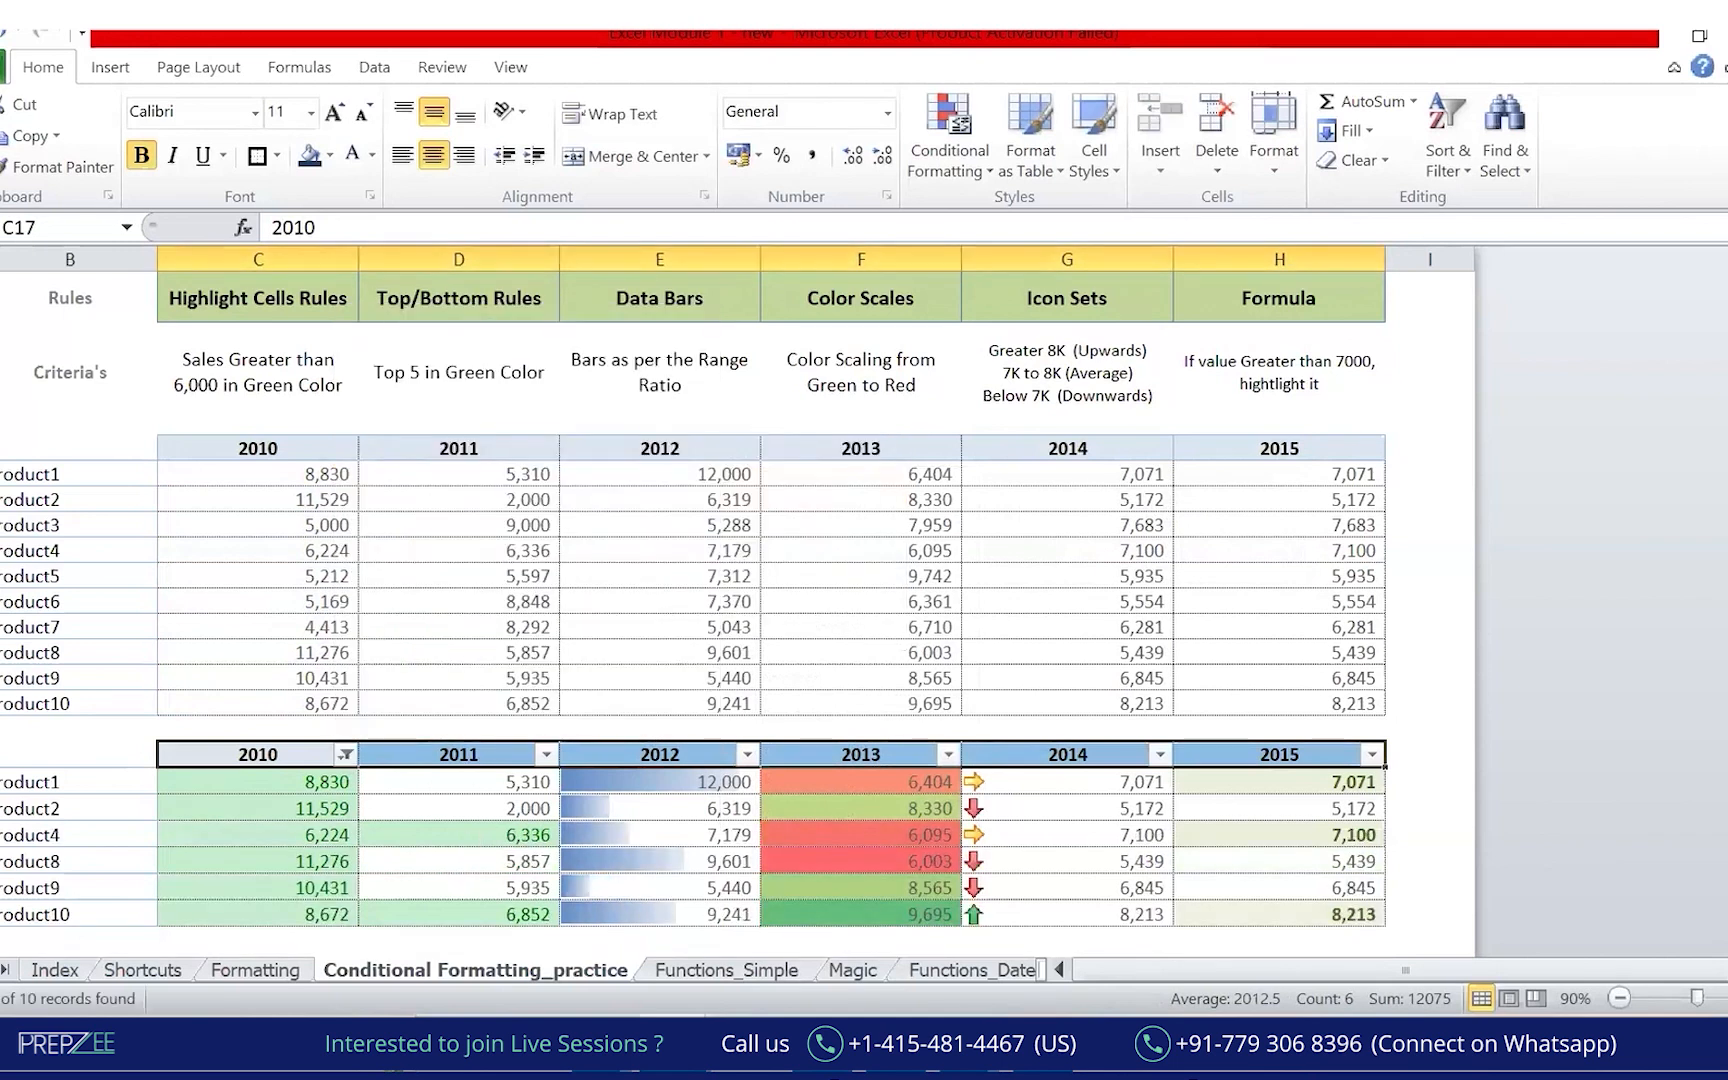
{"action": "scroll", "coordinate": [598, 855], "scroll_direction": "down", "scroll_amount": 2}
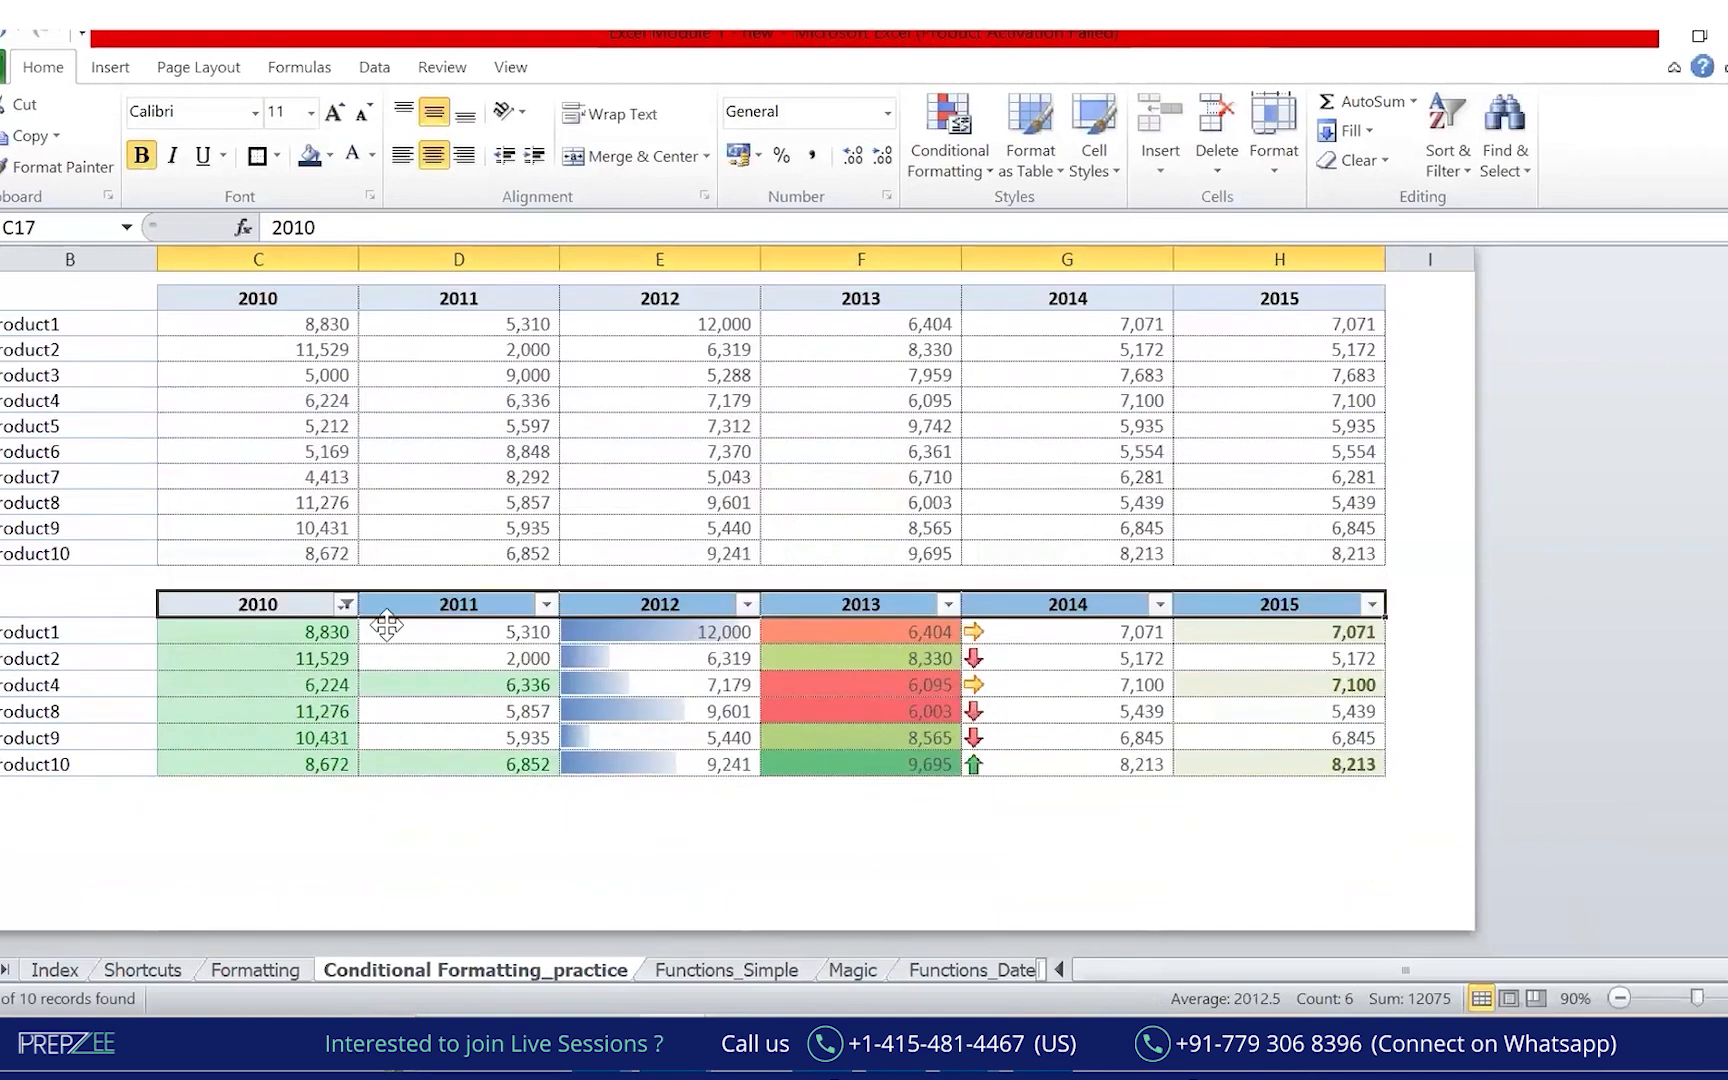
{"action": "mouse_move", "coordinate": [328, 605]}
{"action": "left_mouse_down"}
{"action": "mouse_move", "coordinate": [237, 715]}
{"action": "mouse_move", "coordinate": [310, 597]}
{"action": "left_mouse_up"}
{"action": "left_click_drag", "start_coordinate": [255, 706], "coordinate": [183, 744]}
{"action": "left_click_drag", "start_coordinate": [258, 725], "coordinate": [180, 768]}
{"action": "mouse_move", "coordinate": [154, 840]}
{"action": "left_mouse_down"}
{"action": "mouse_move", "coordinate": [161, 897]}
{"action": "mouse_move", "coordinate": [156, 870]}
{"action": "left_mouse_up"}
{"action": "left_click_drag", "start_coordinate": [181, 846], "coordinate": [181, 867]}
{"action": "mouse_move", "coordinate": [192, 843]}
{"action": "left_mouse_down"}
{"action": "mouse_move", "coordinate": [255, 820]}
{"action": "mouse_move", "coordinate": [235, 830]}
{"action": "left_mouse_up"}
{"action": "left_click_drag", "start_coordinate": [185, 893], "coordinate": [262, 860]}
{"action": "left_click_drag", "start_coordinate": [178, 912], "coordinate": [290, 855]}
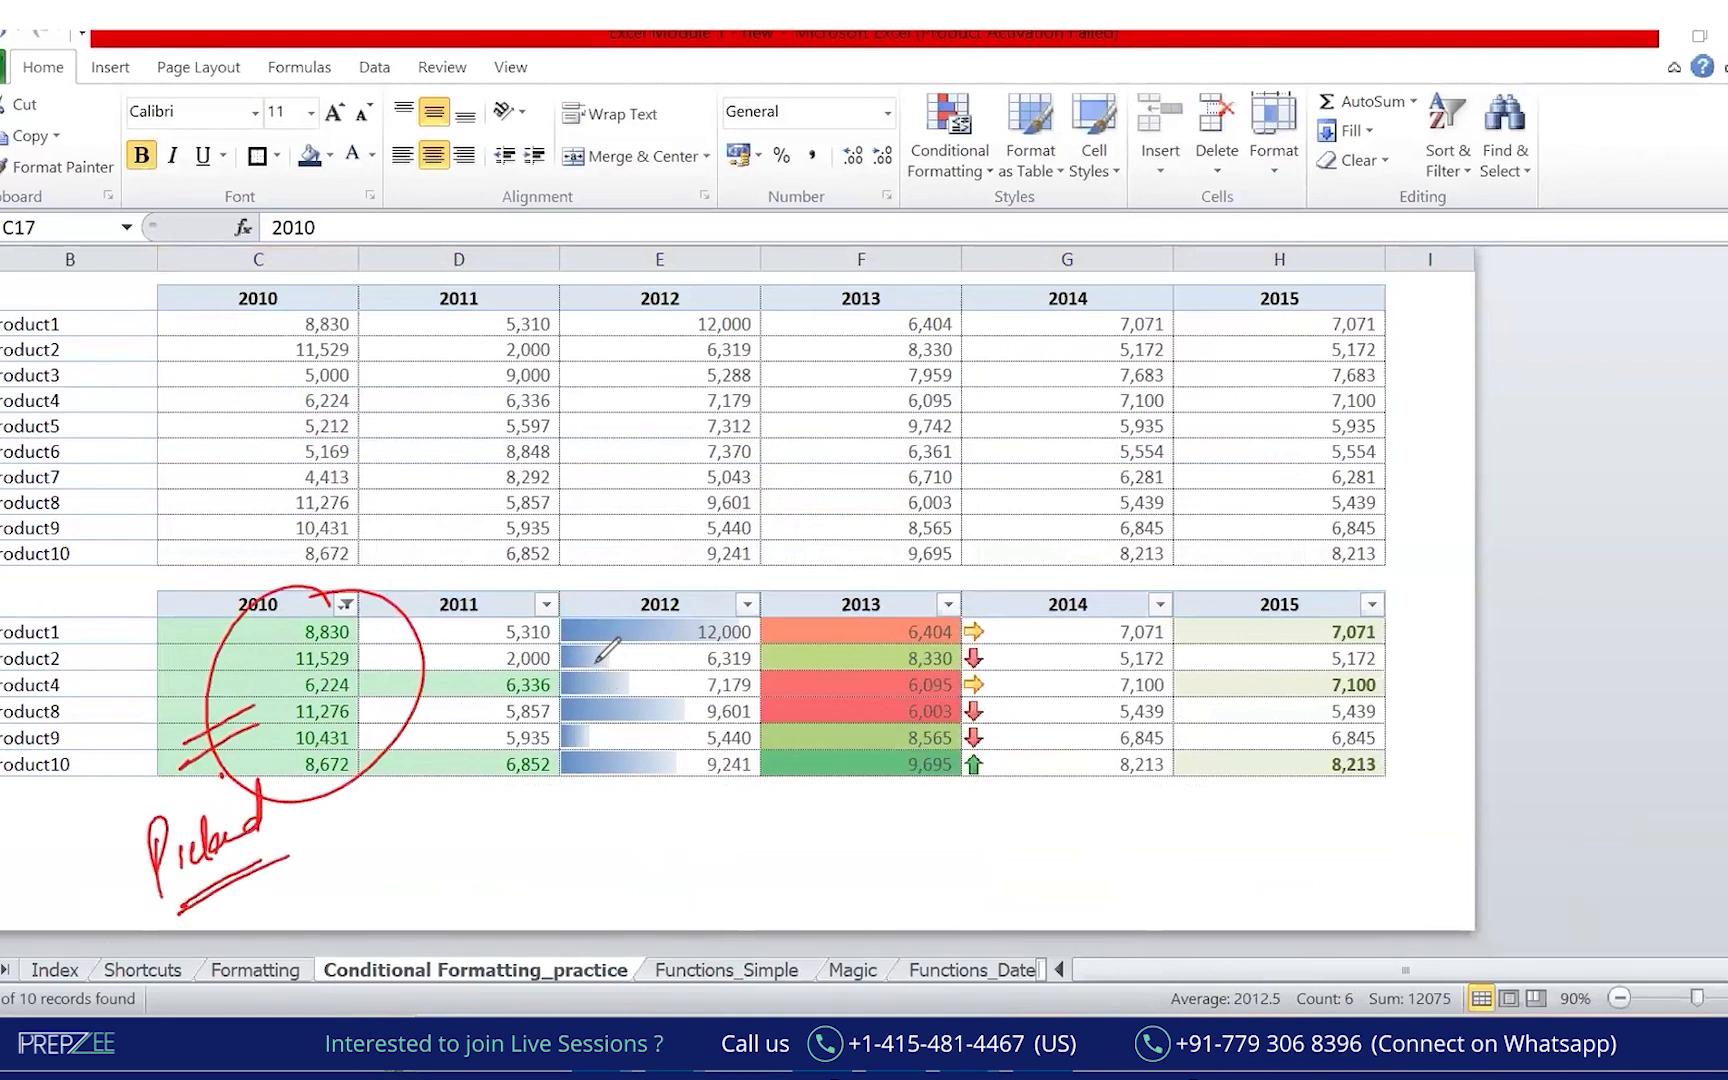
{"action": "mouse_move", "coordinate": [98, 612]}
{"action": "left_mouse_down"}
{"action": "mouse_move", "coordinate": [86, 752]}
{"action": "mouse_move", "coordinate": [138, 677]}
{"action": "mouse_move", "coordinate": [190, 745]}
{"action": "left_mouse_up"}
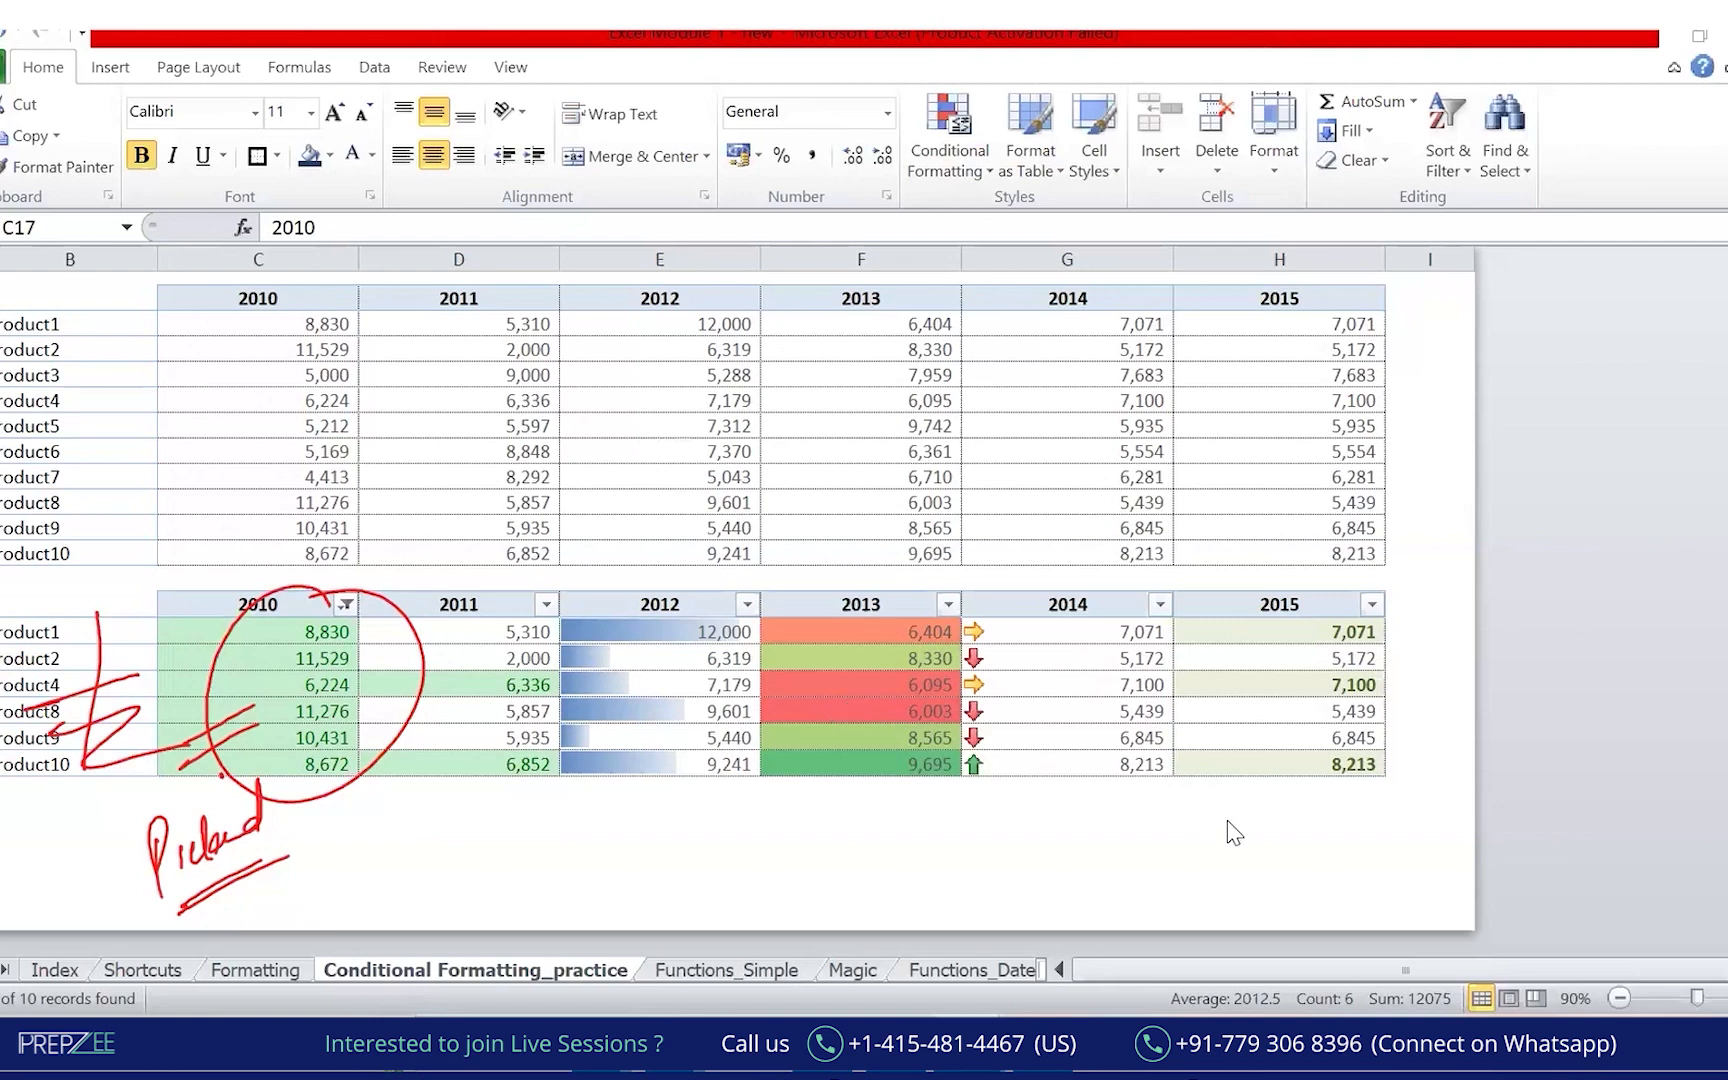
{"action": "left_click", "coordinate": [960, 133]}
{"action": "left_click", "coordinate": [1038, 109]}
{"action": "left_click", "coordinate": [1494, 705]}
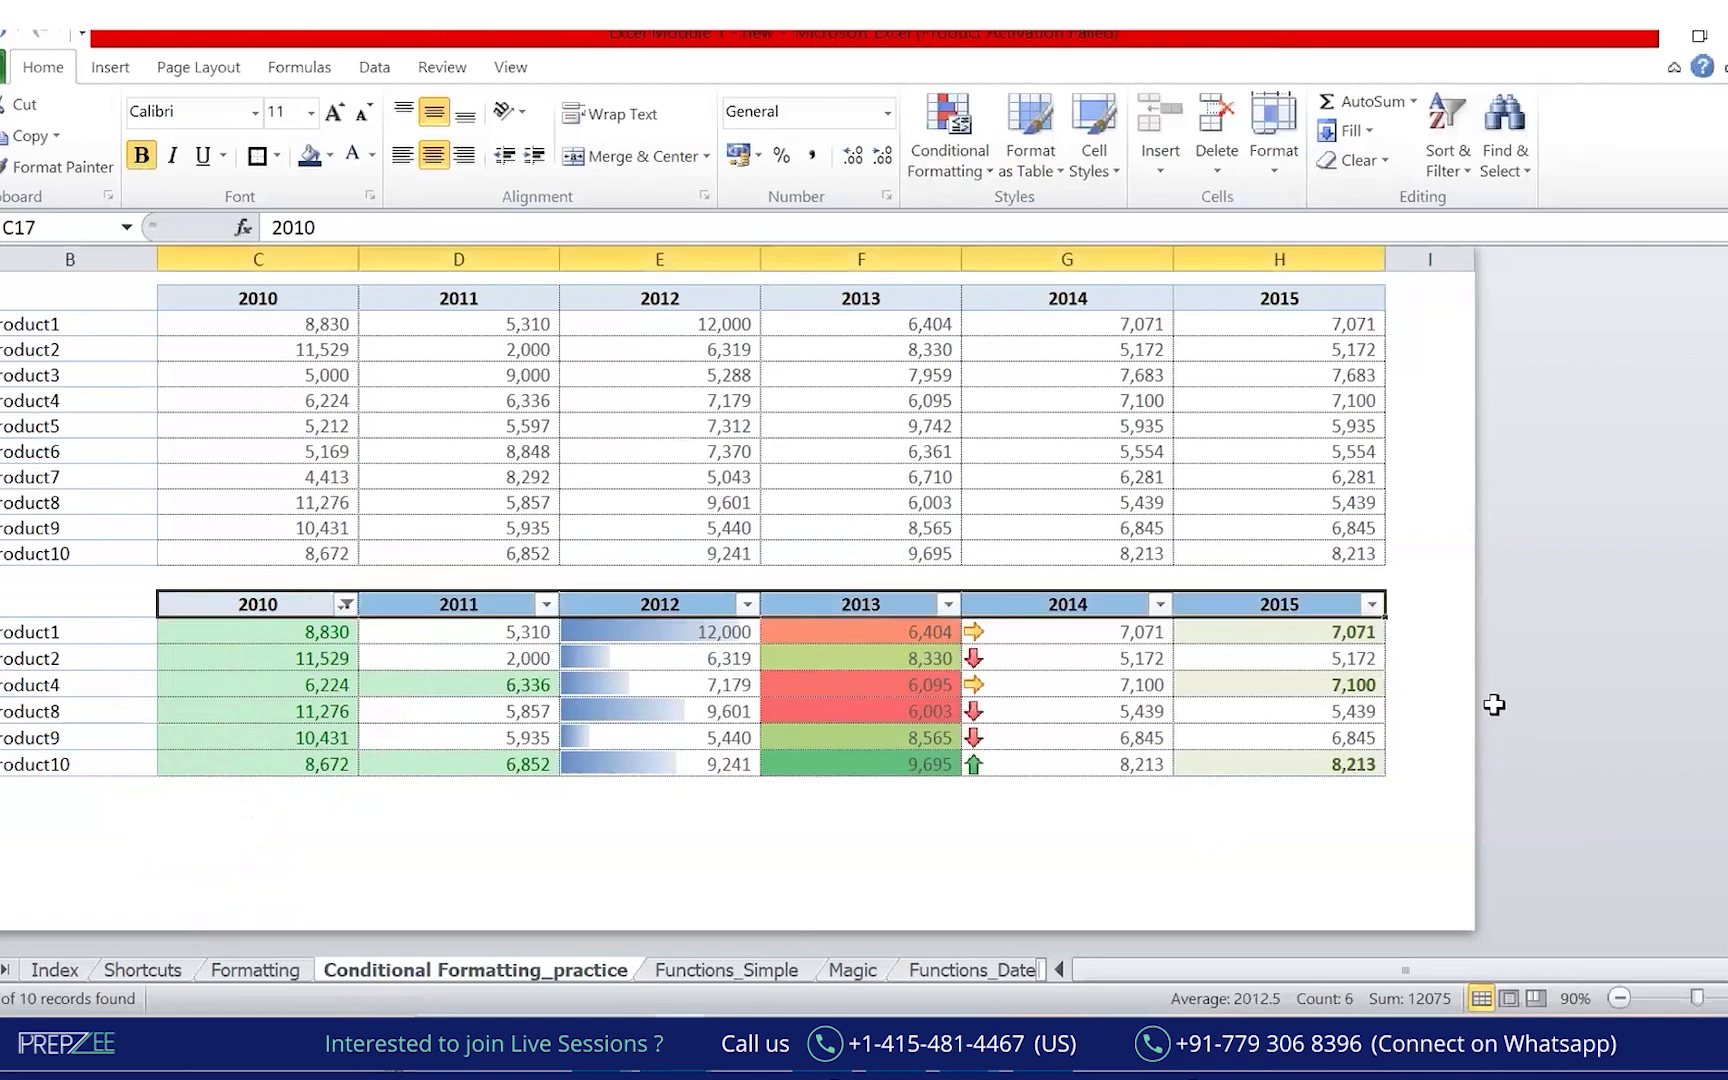
Remove the filter from the lower example table so all ten products show.
{"action": "key", "text": "ctrl+shift+l"}
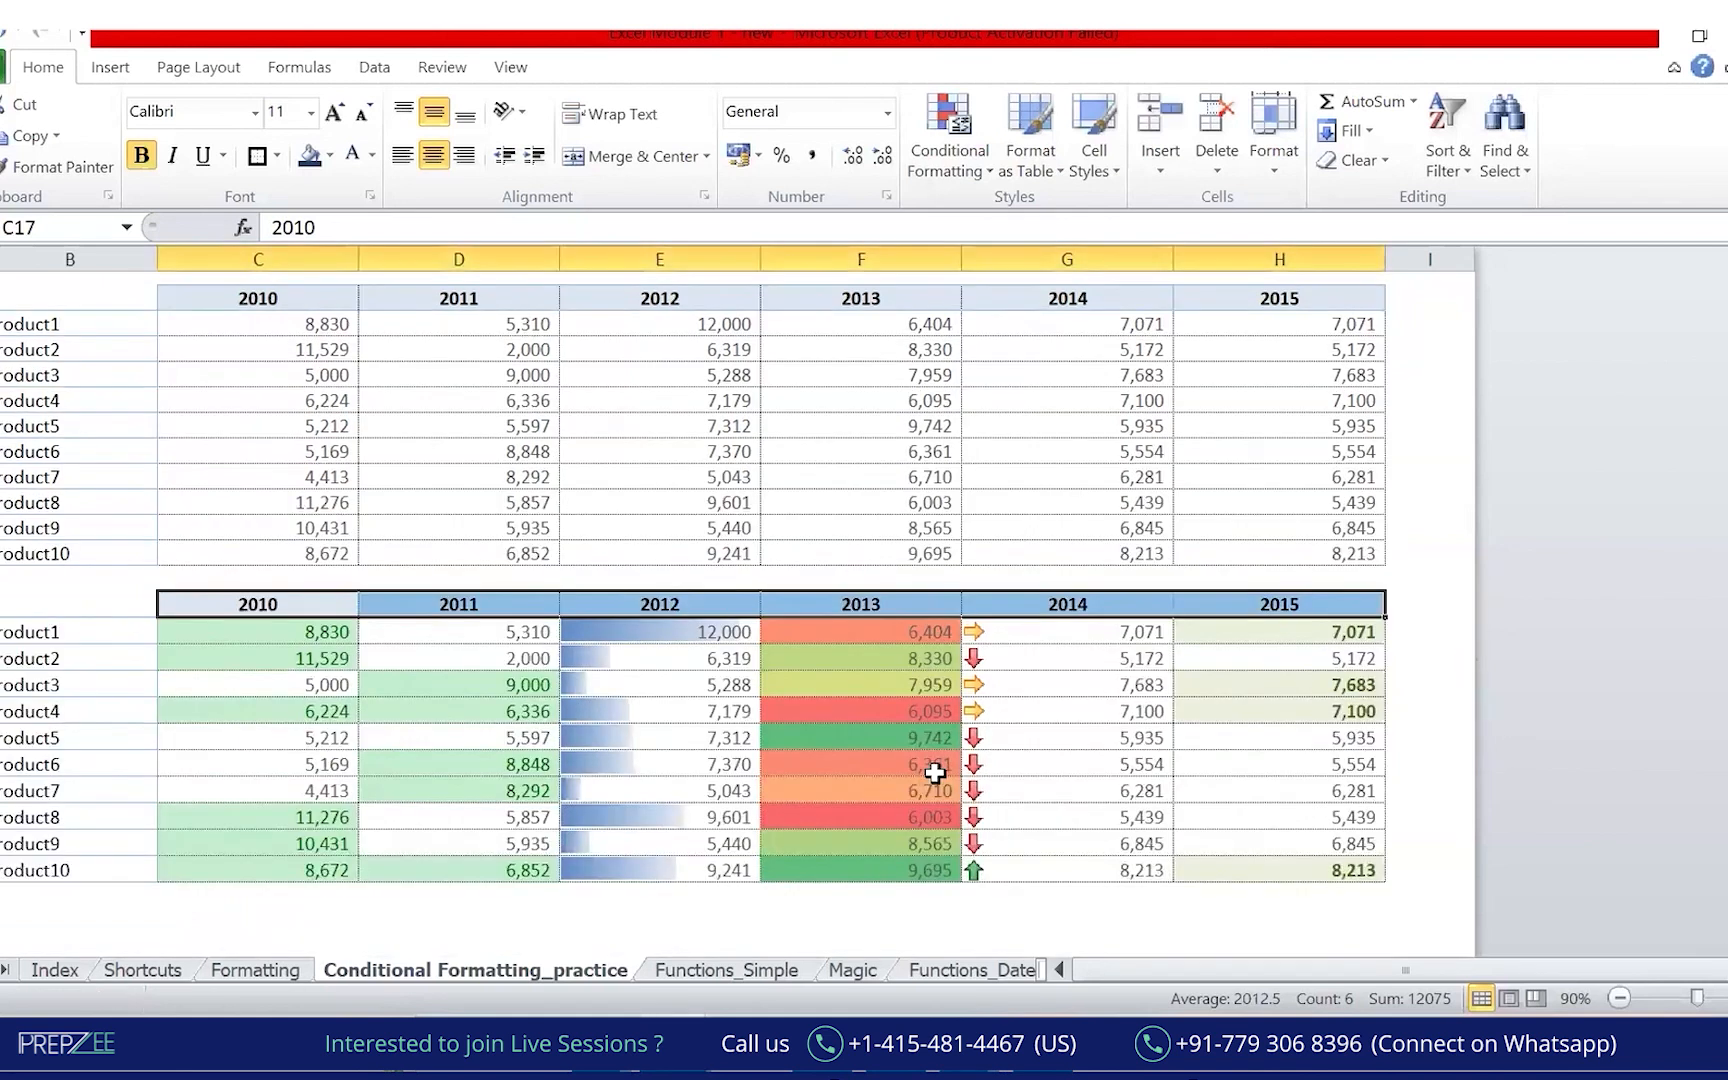
{"action": "left_click_drag", "start_coordinate": [255, 372], "coordinate": [262, 455]}
{"action": "mouse_move", "coordinate": [460, 395]}
{"action": "left_mouse_down"}
{"action": "mouse_move", "coordinate": [500, 420]}
{"action": "mouse_move", "coordinate": [450, 470]}
{"action": "left_mouse_up"}
{"action": "left_click_drag", "start_coordinate": [640, 405], "coordinate": [645, 490]}
{"action": "mouse_move", "coordinate": [870, 385]}
{"action": "left_mouse_down"}
{"action": "mouse_move", "coordinate": [845, 495]}
{"action": "mouse_move", "coordinate": [885, 385]}
{"action": "left_mouse_up"}
{"action": "mouse_move", "coordinate": [1035, 485]}
{"action": "left_mouse_down"}
{"action": "mouse_move", "coordinate": [1062, 413]}
{"action": "mouse_move", "coordinate": [1040, 510]}
{"action": "left_mouse_up"}
{"action": "mouse_move", "coordinate": [1332, 420]}
{"action": "left_mouse_down"}
{"action": "mouse_move", "coordinate": [1318, 470]}
{"action": "mouse_move", "coordinate": [1330, 420]}
{"action": "left_mouse_up"}
{"action": "mouse_move", "coordinate": [1063, 145]}
{"action": "left_mouse_down"}
{"action": "mouse_move", "coordinate": [1063, 228]}
{"action": "mouse_move", "coordinate": [1092, 176]}
{"action": "left_mouse_up"}
{"action": "mouse_move", "coordinate": [1213, 178]}
{"action": "left_mouse_down"}
{"action": "mouse_move", "coordinate": [1282, 178]}
{"action": "mouse_move", "coordinate": [1293, 200]}
{"action": "left_mouse_up"}
{"action": "left_click", "coordinate": [1301, 142]}
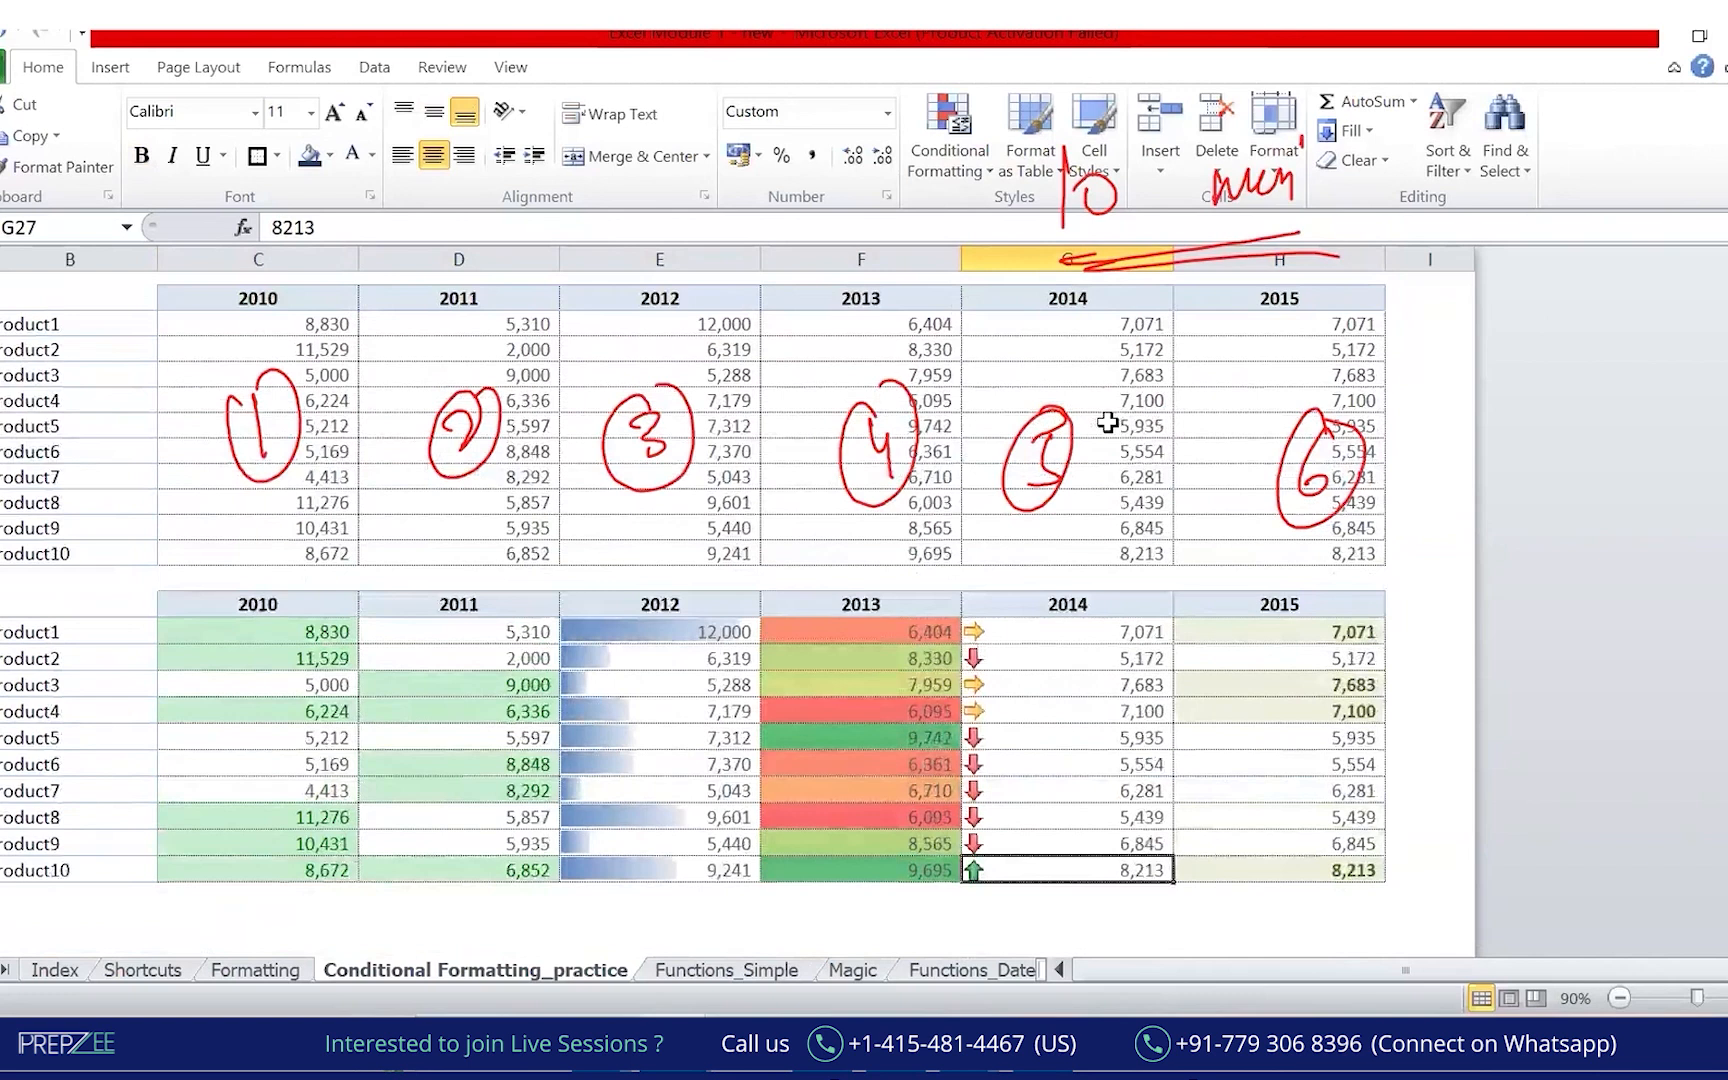
Select the upper table's 2014 sales values G6:G15.
{"action": "scroll", "coordinate": [1107, 423], "scroll_direction": "up", "scroll_amount": 3}
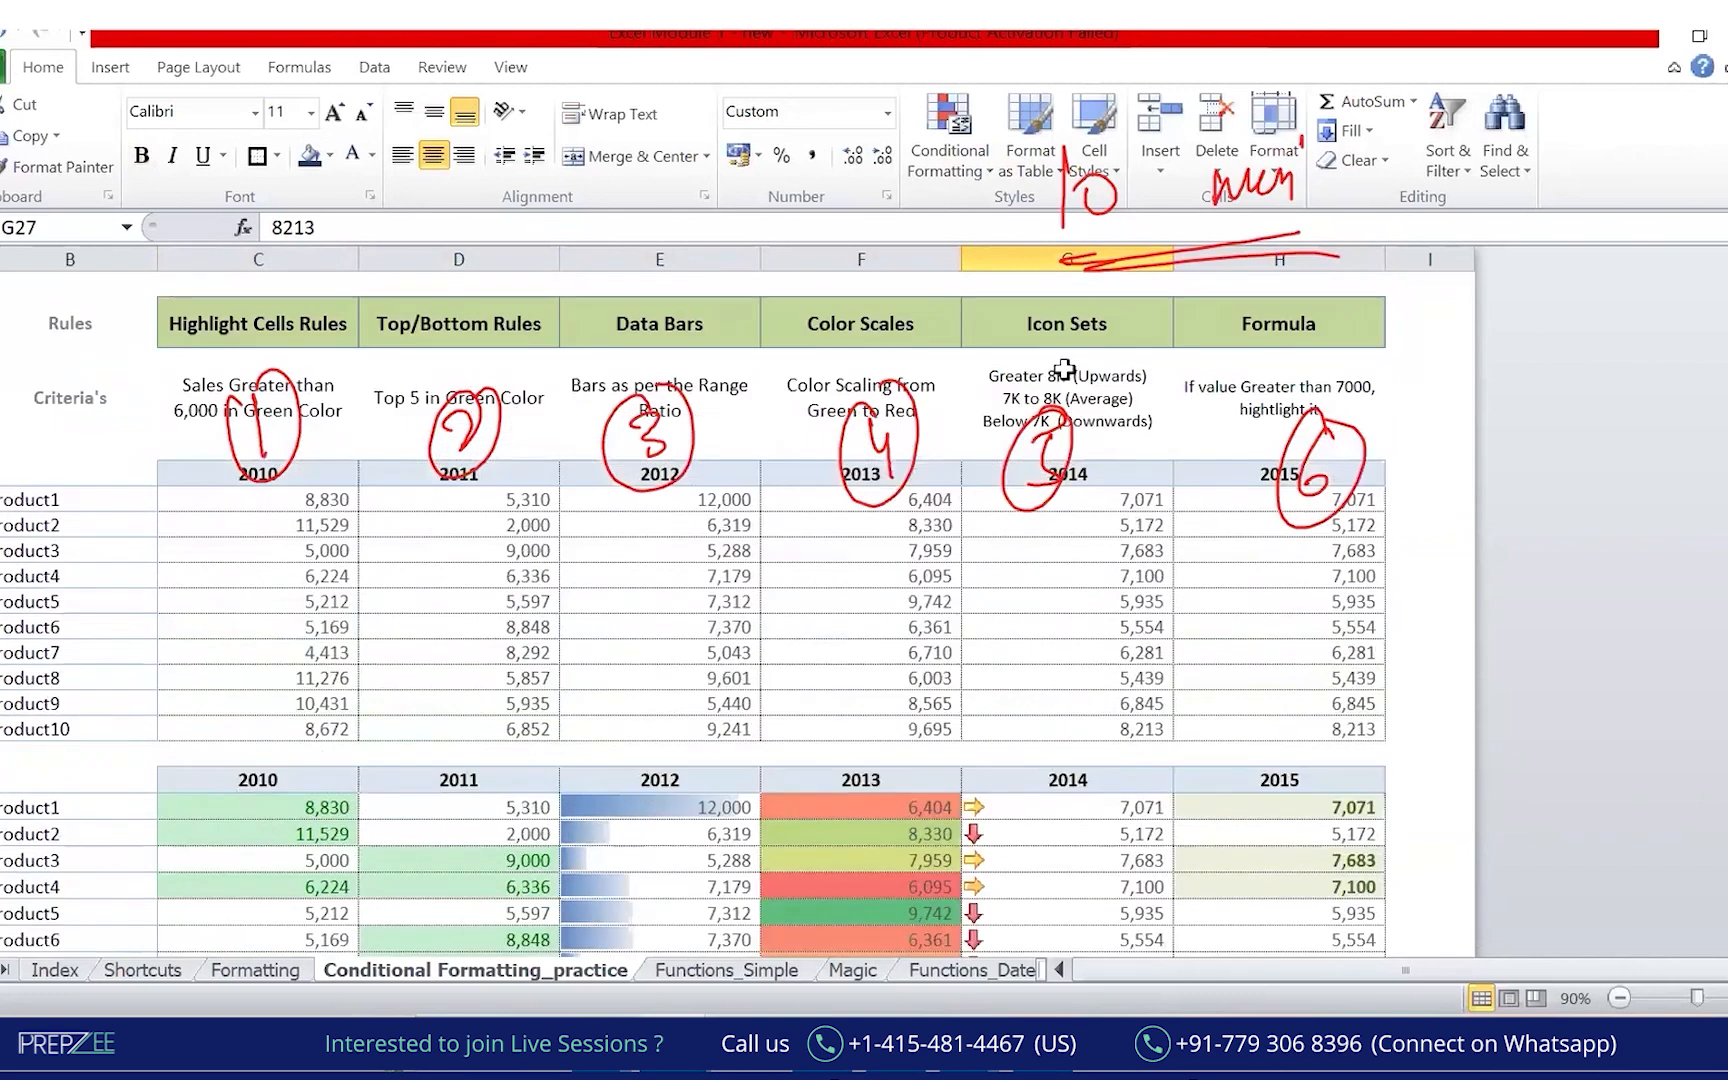
{"action": "left_click", "coordinate": [1062, 372]}
{"action": "scroll", "coordinate": [1129, 530], "scroll_direction": "down", "scroll_amount": 5}
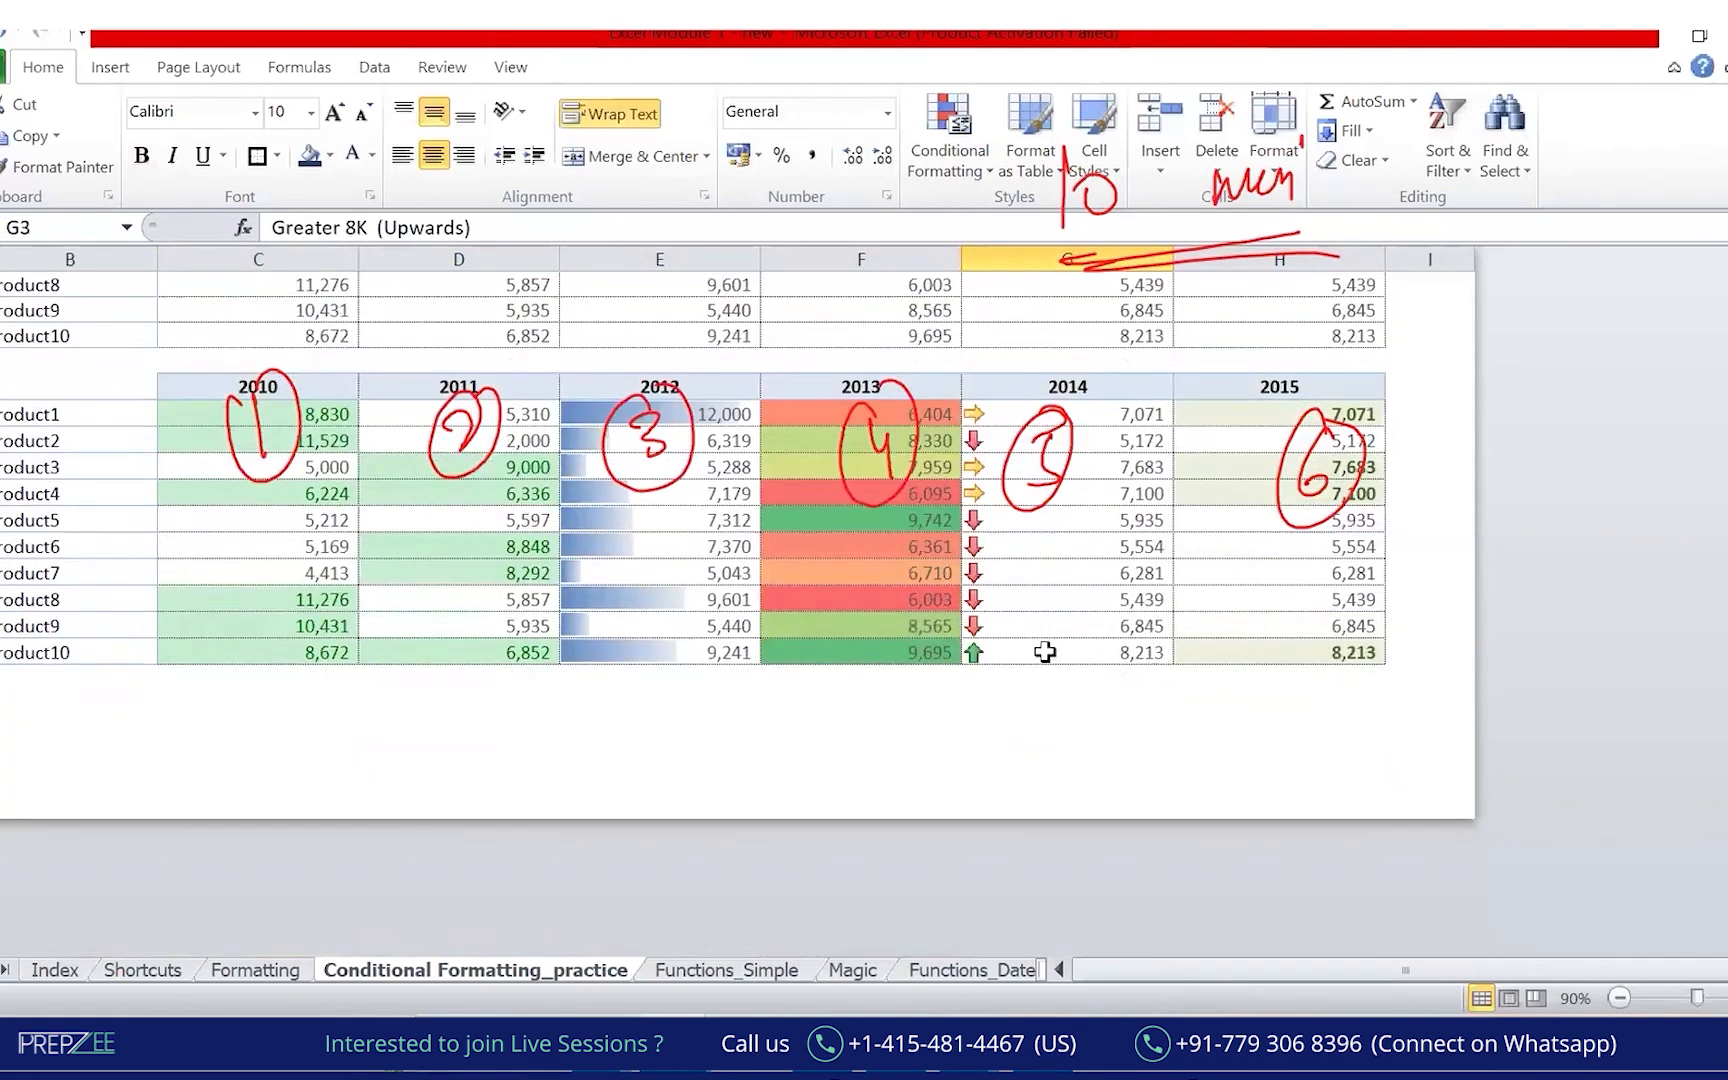
{"action": "left_click", "coordinate": [1044, 652]}
{"action": "scroll", "coordinate": [1049, 660], "scroll_direction": "up", "scroll_amount": 5}
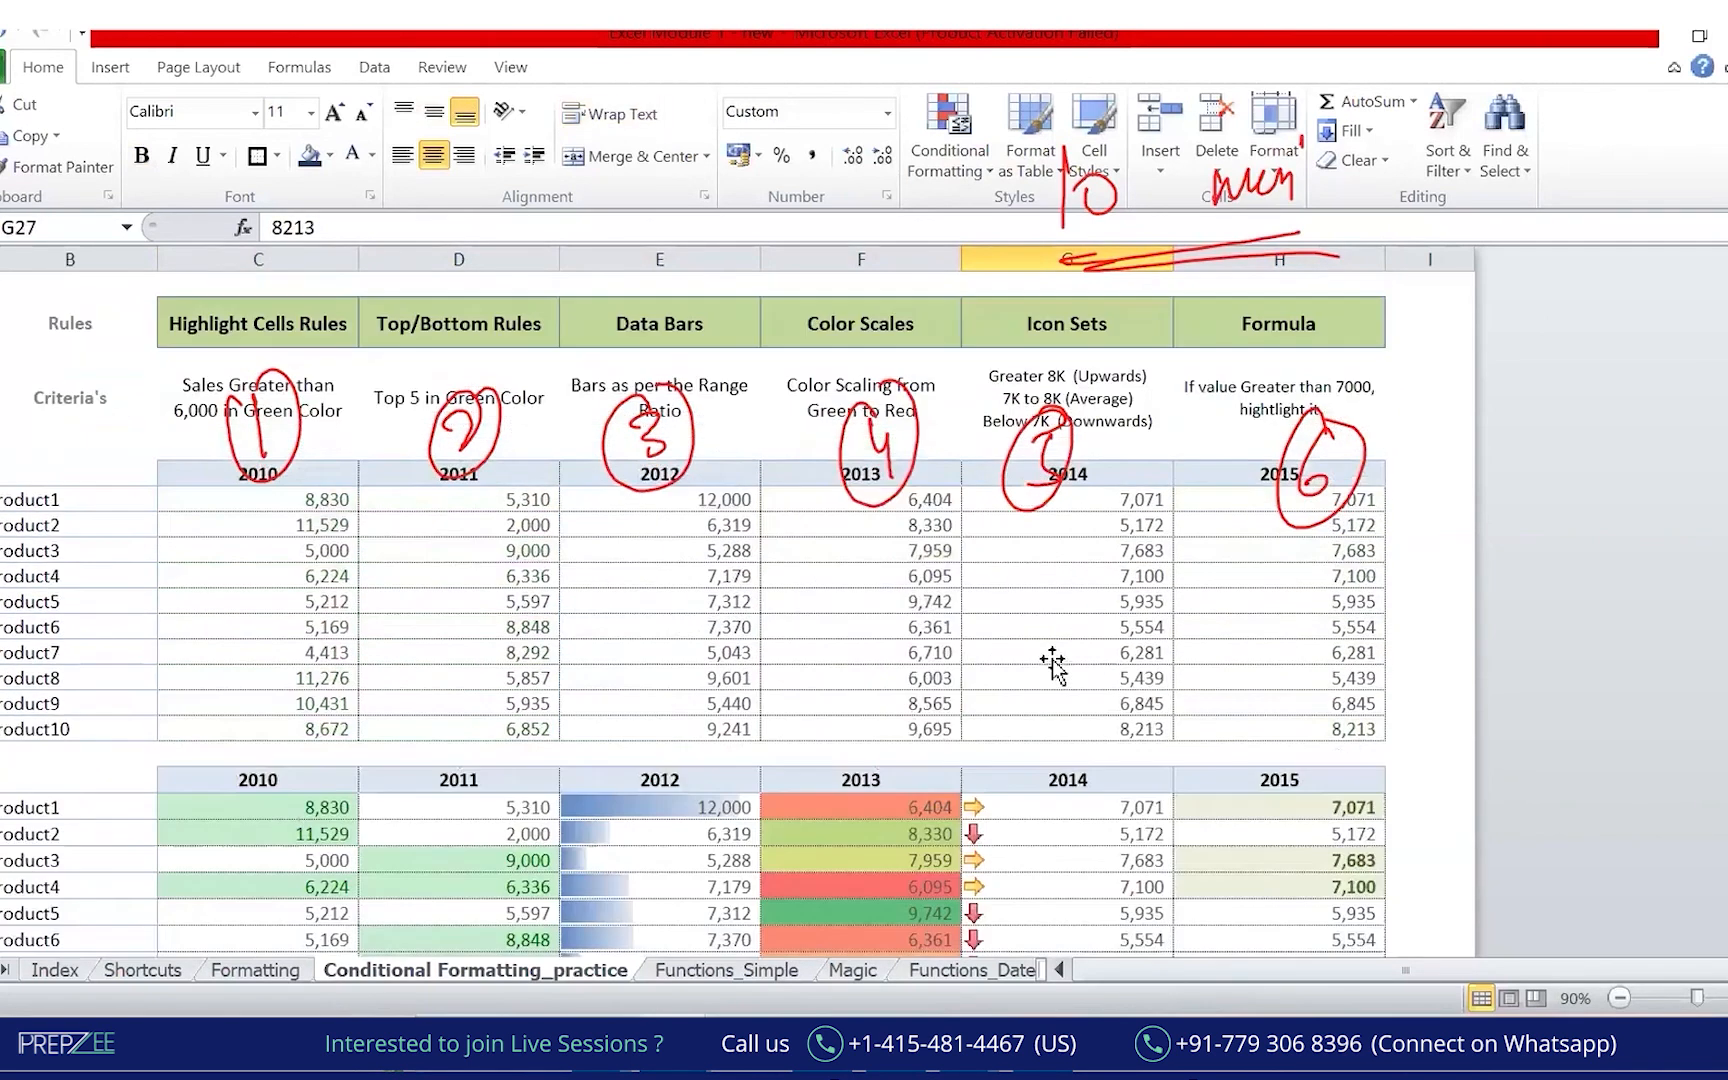
{"action": "left_click", "coordinate": [1129, 549]}
{"action": "left_click_drag", "start_coordinate": [1121, 497], "coordinate": [1115, 718]}
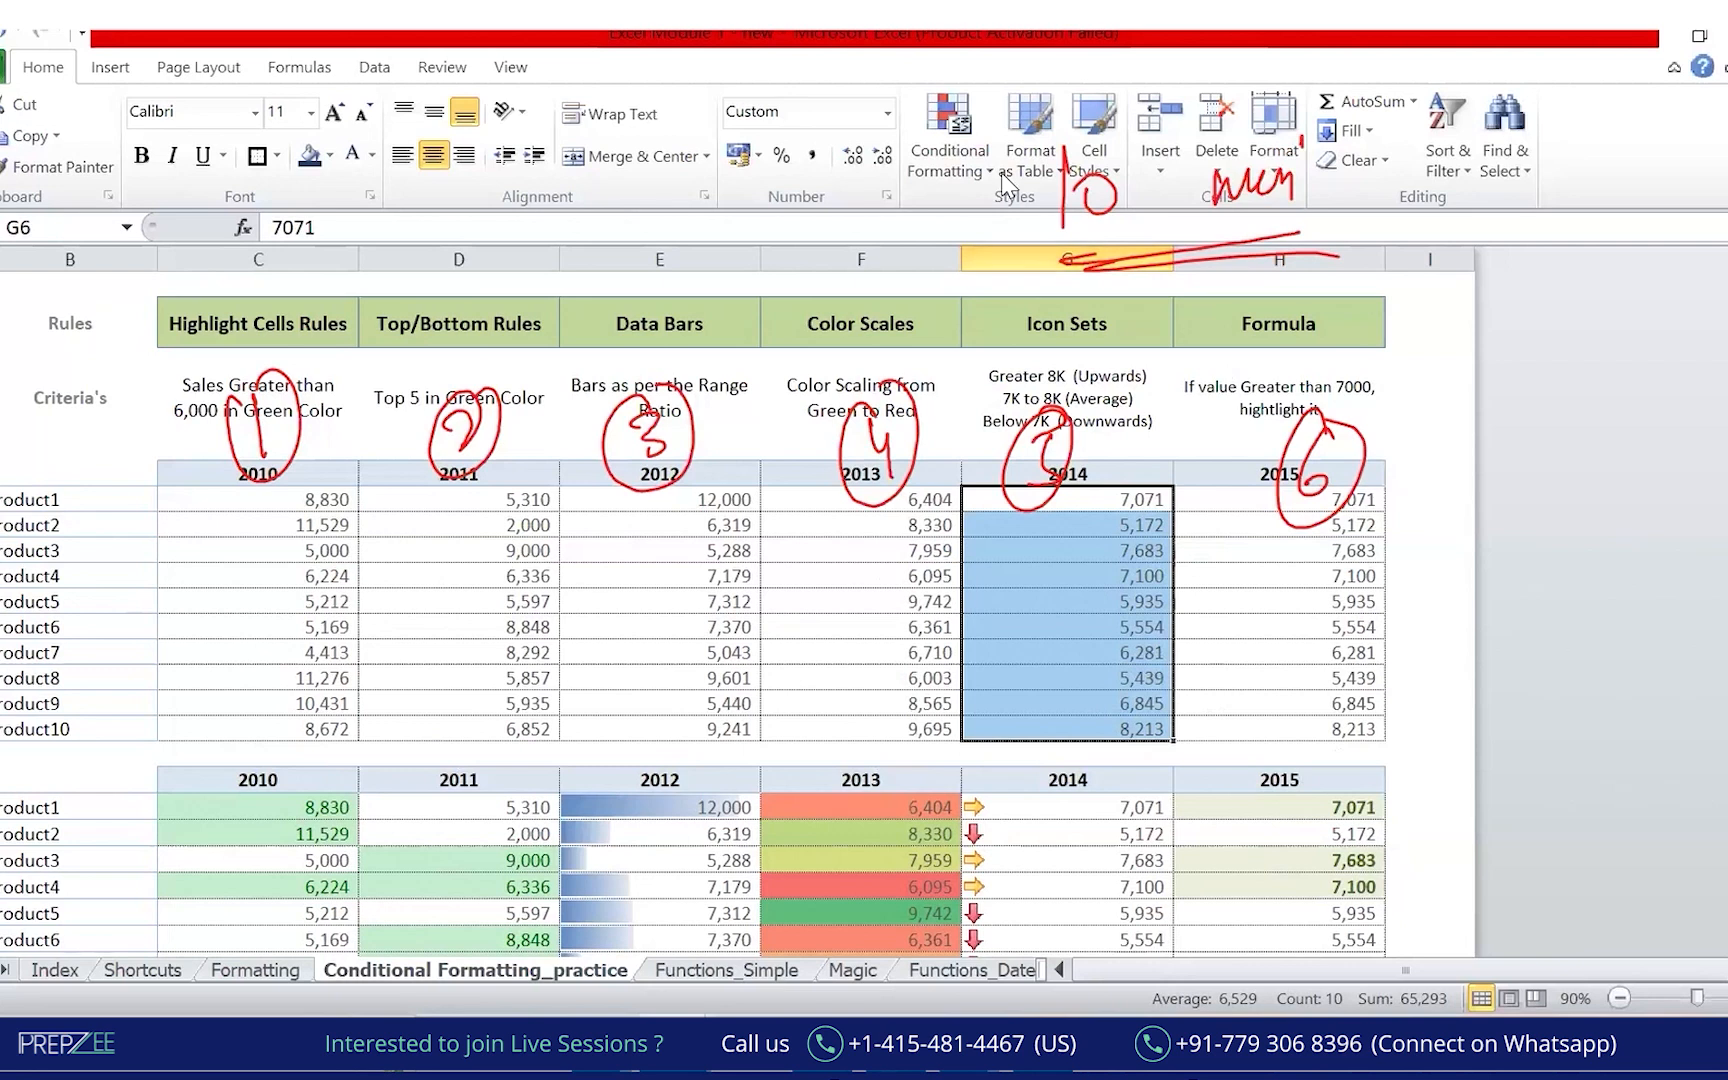
{"action": "left_click", "coordinate": [950, 155]}
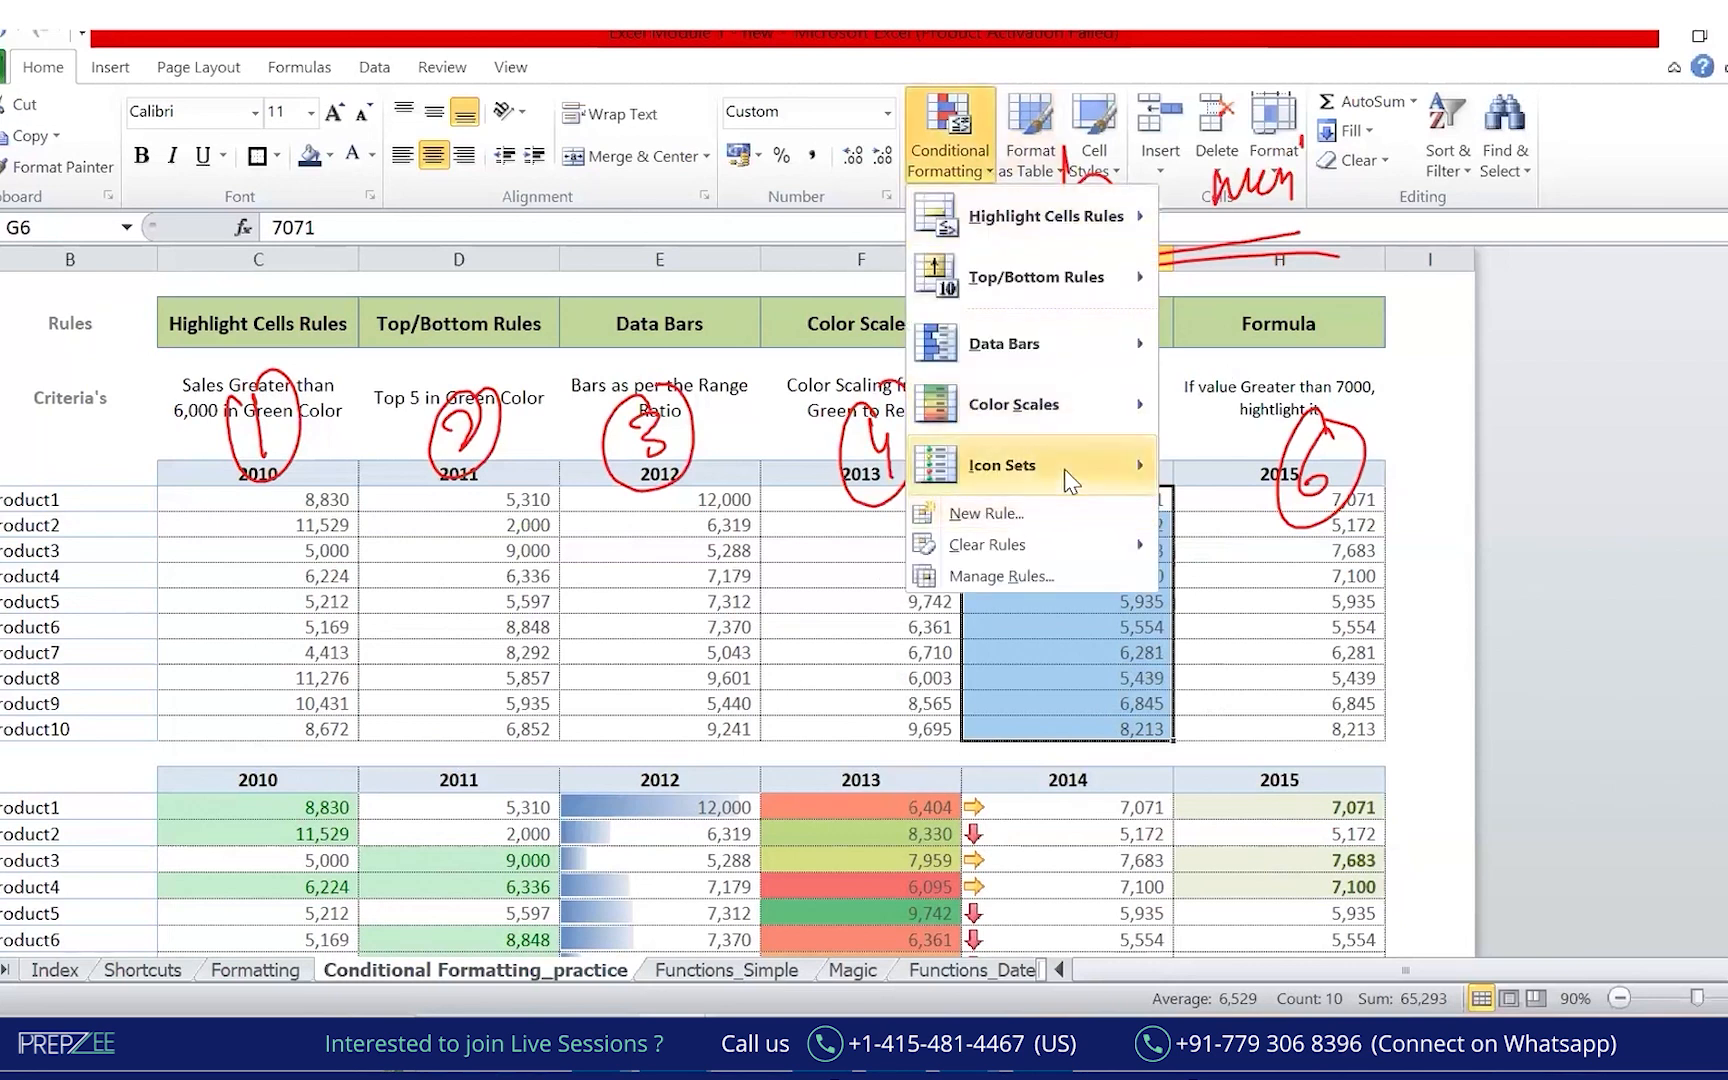
{"action": "mouse_move", "coordinate": [1060, 465]}
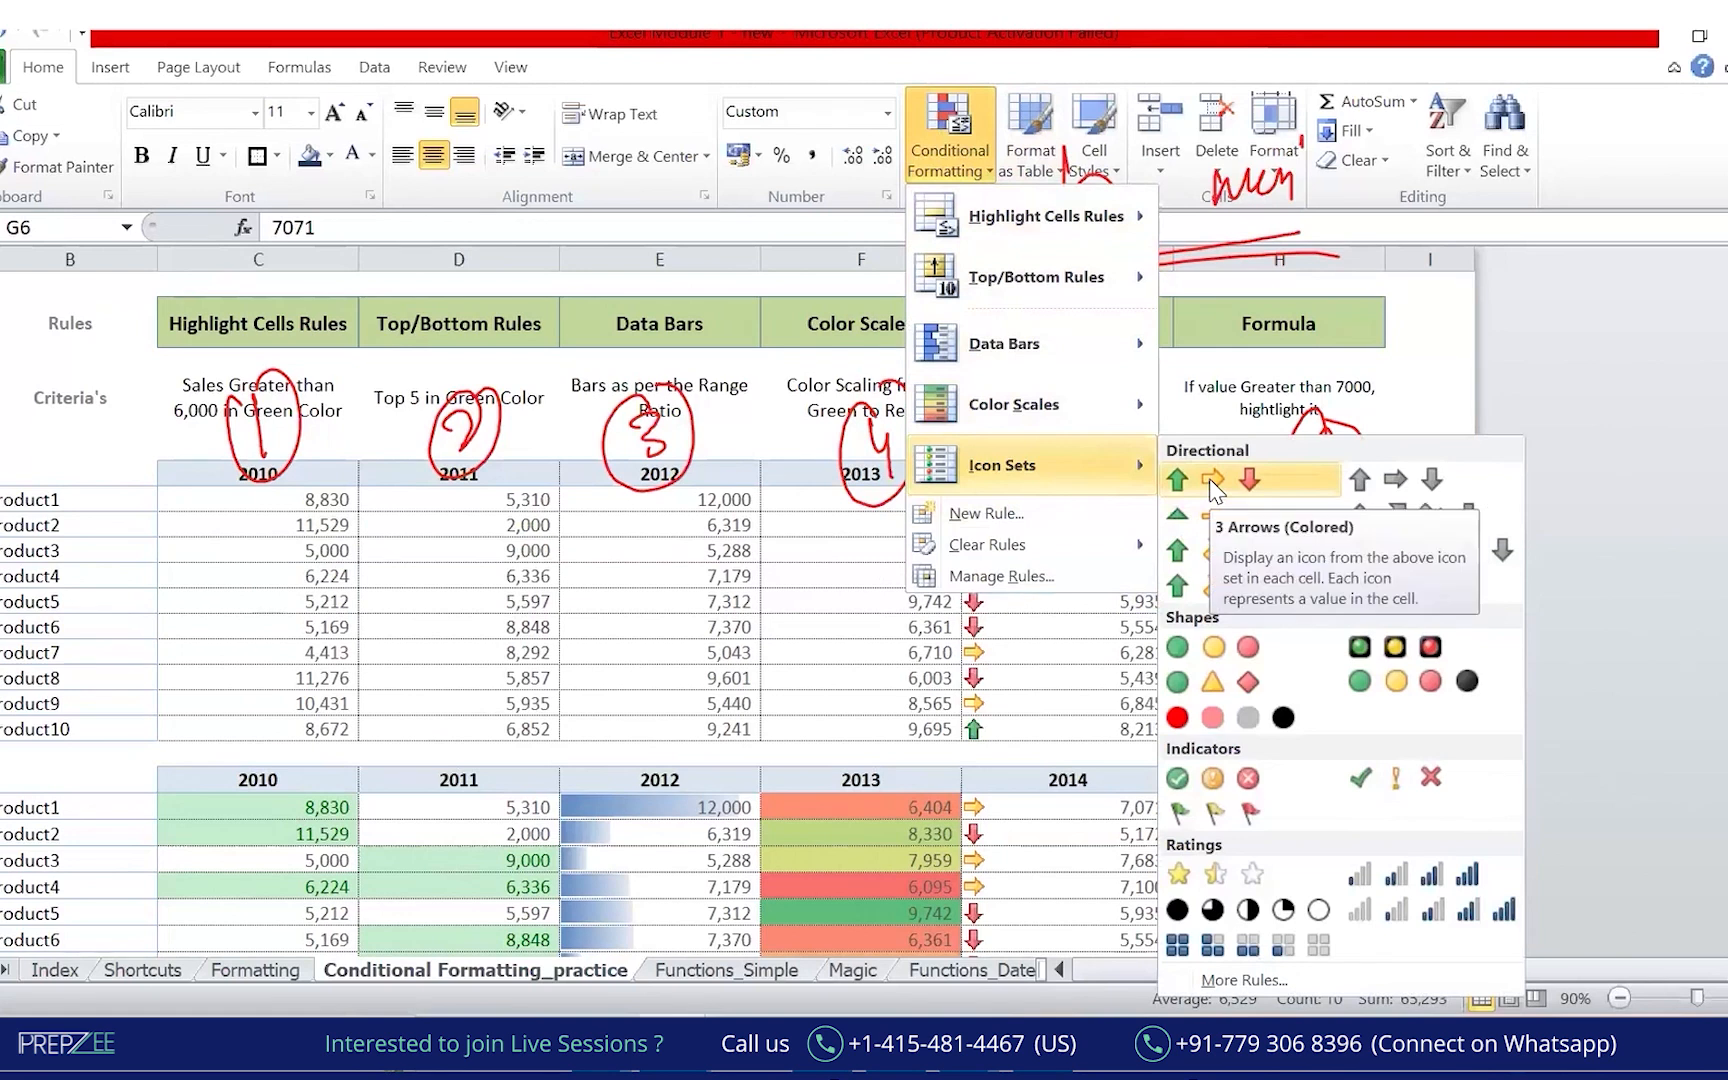
{"action": "left_click", "coordinate": [1017, 524]}
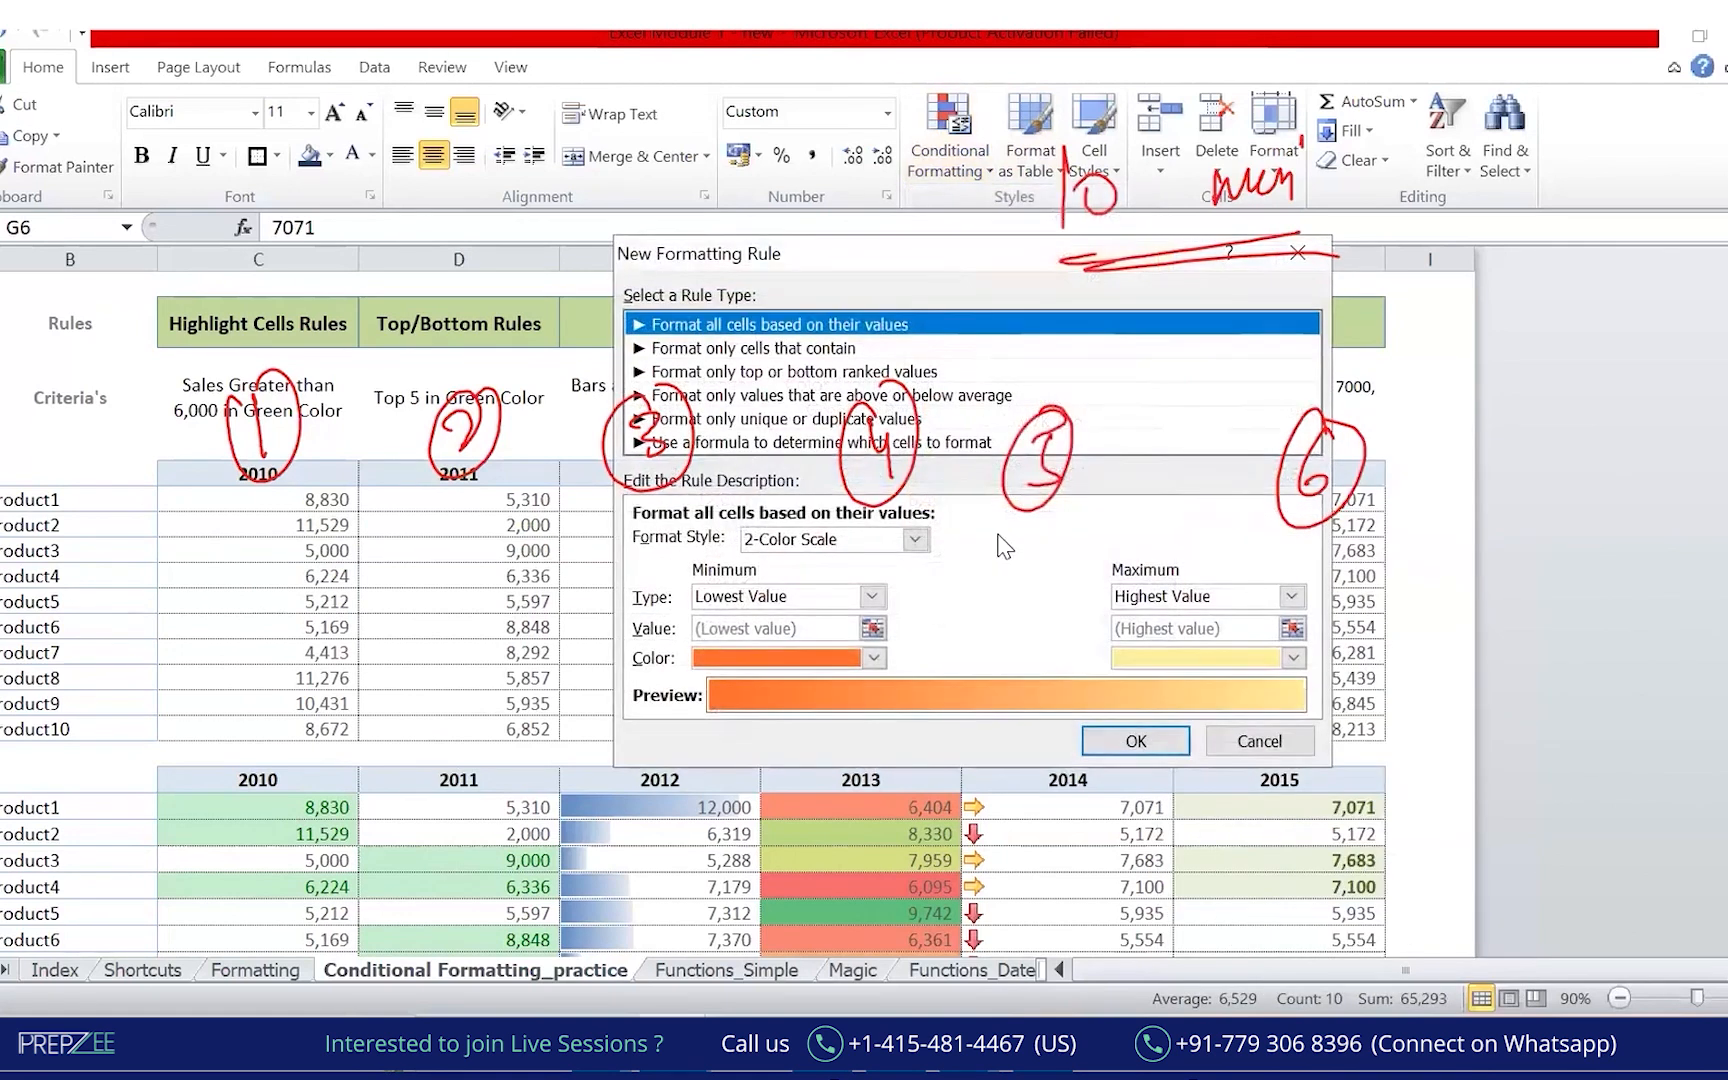
{"action": "left_click", "coordinate": [1270, 741]}
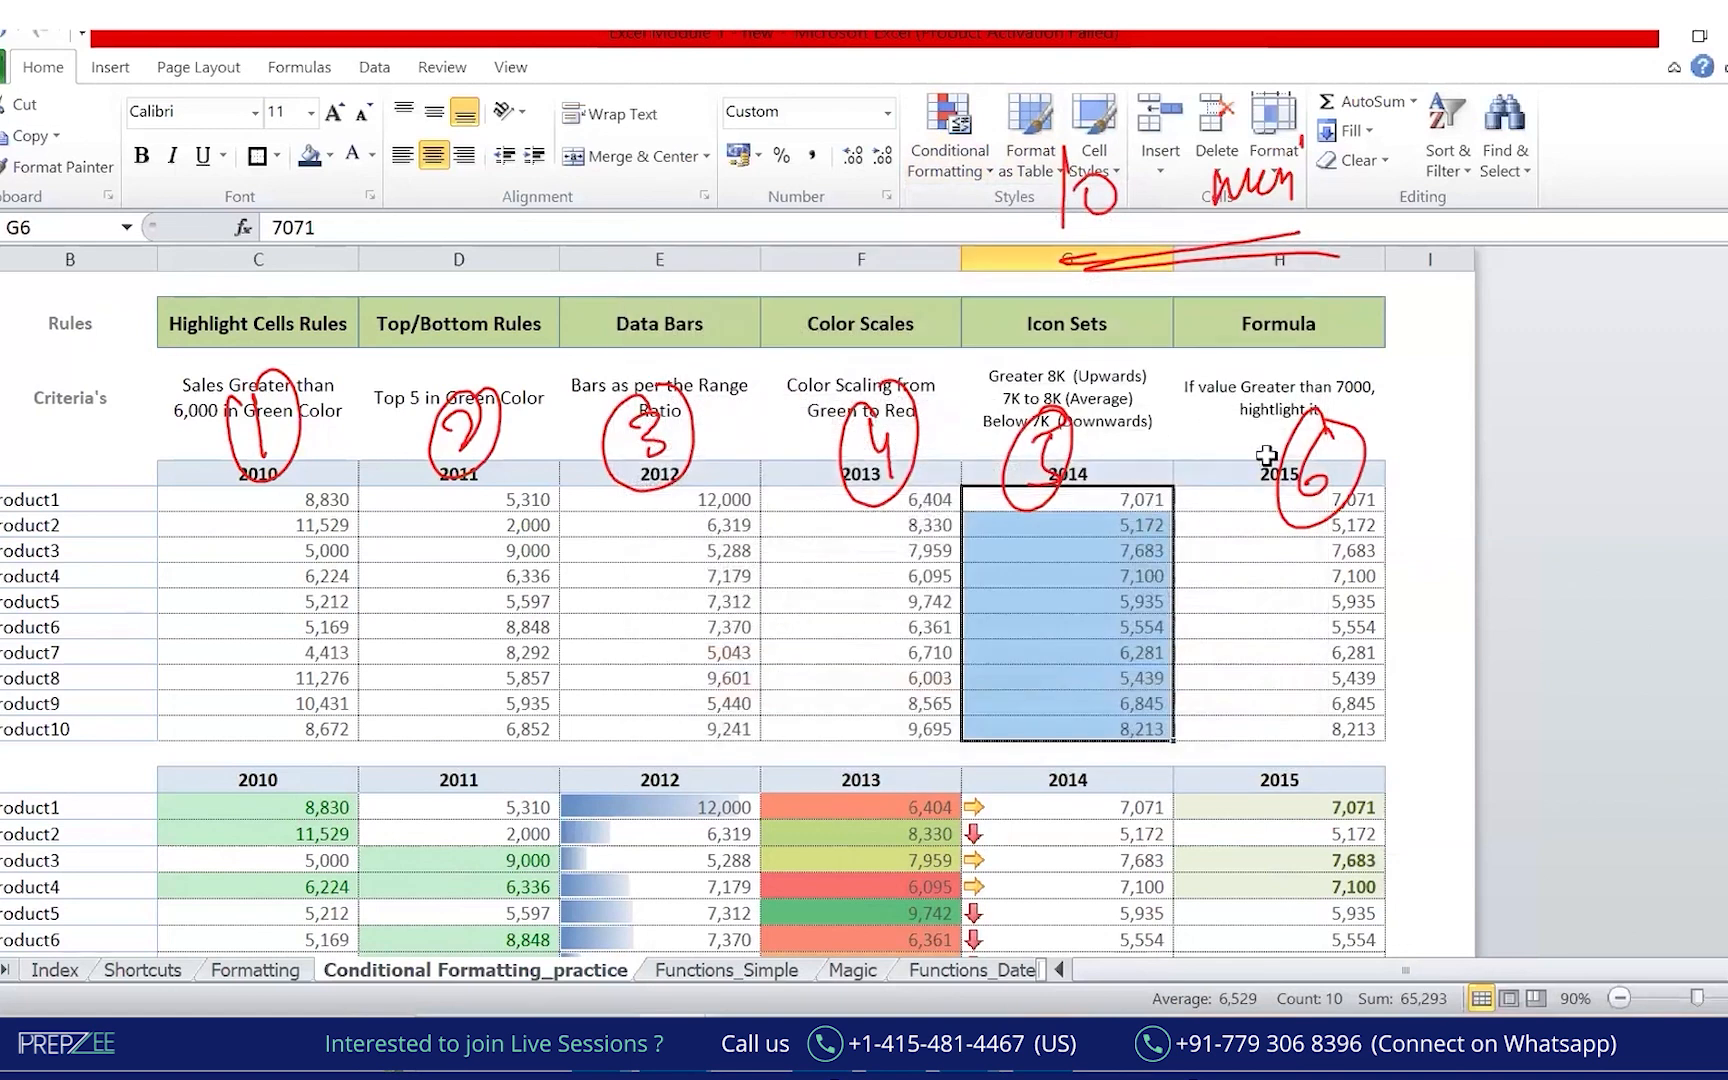
{"action": "left_click", "coordinate": [973, 165]}
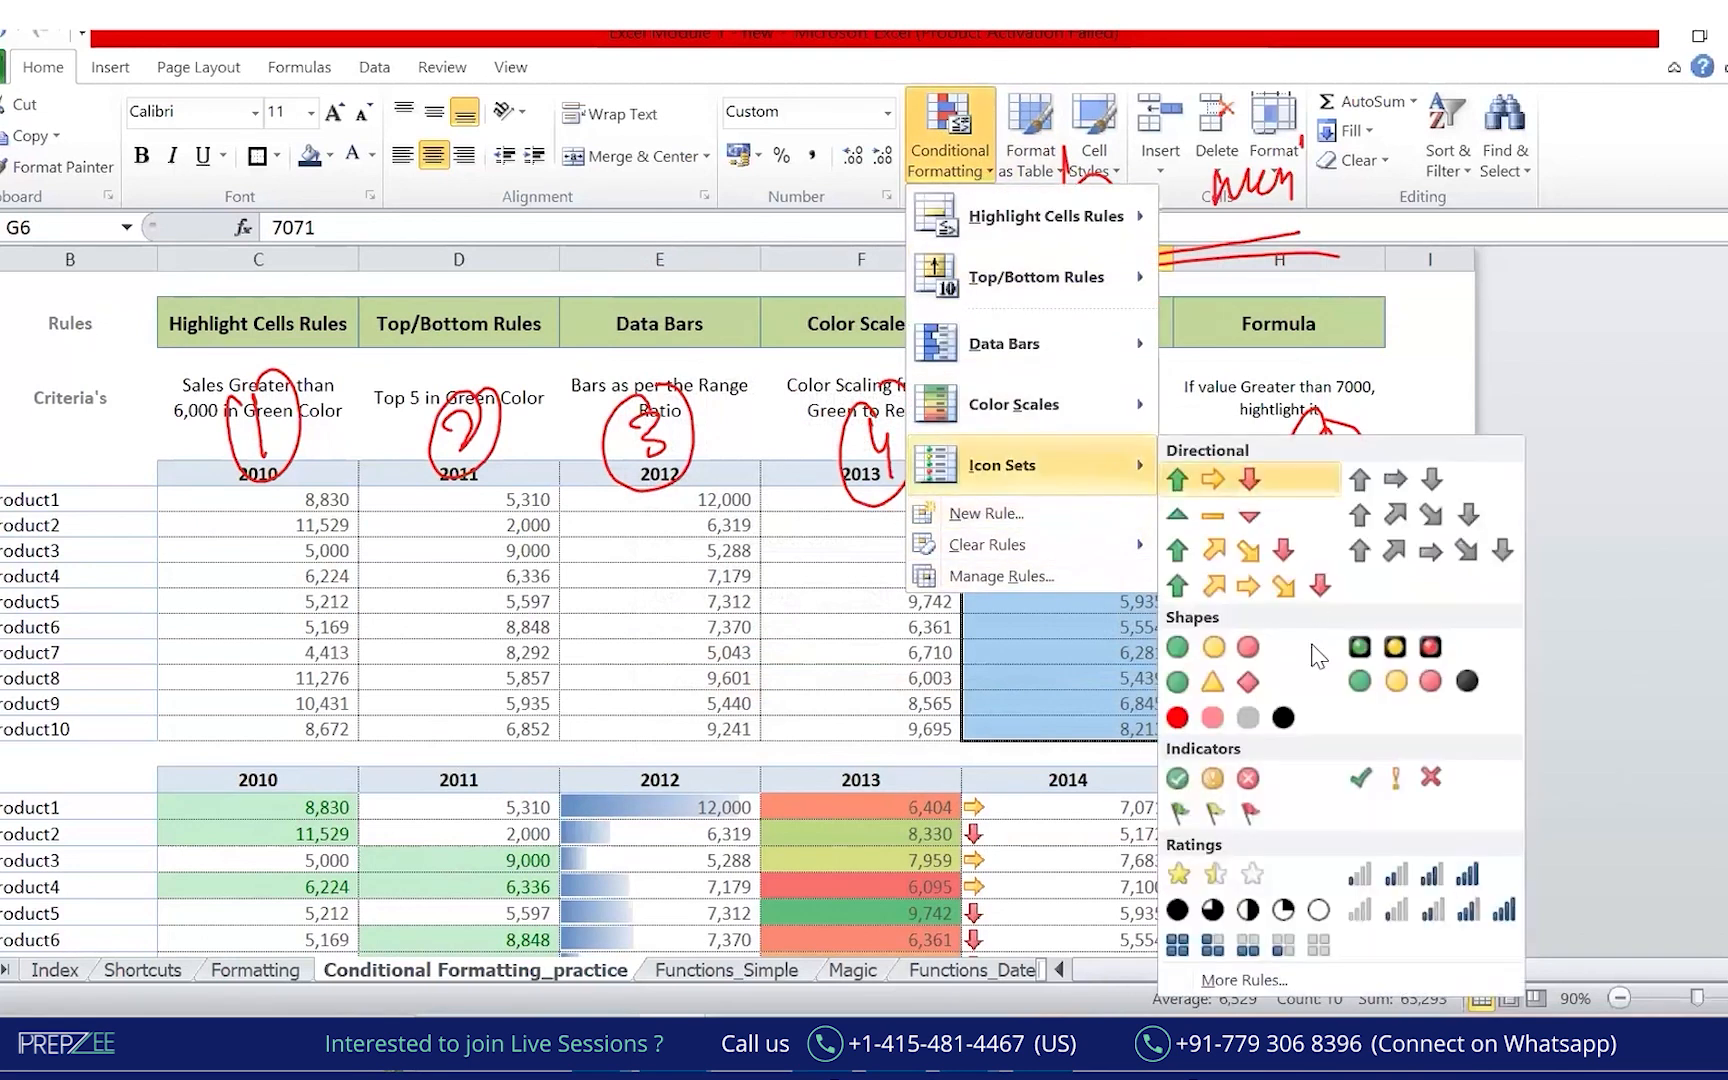
{"action": "left_click", "coordinate": [1235, 981]}
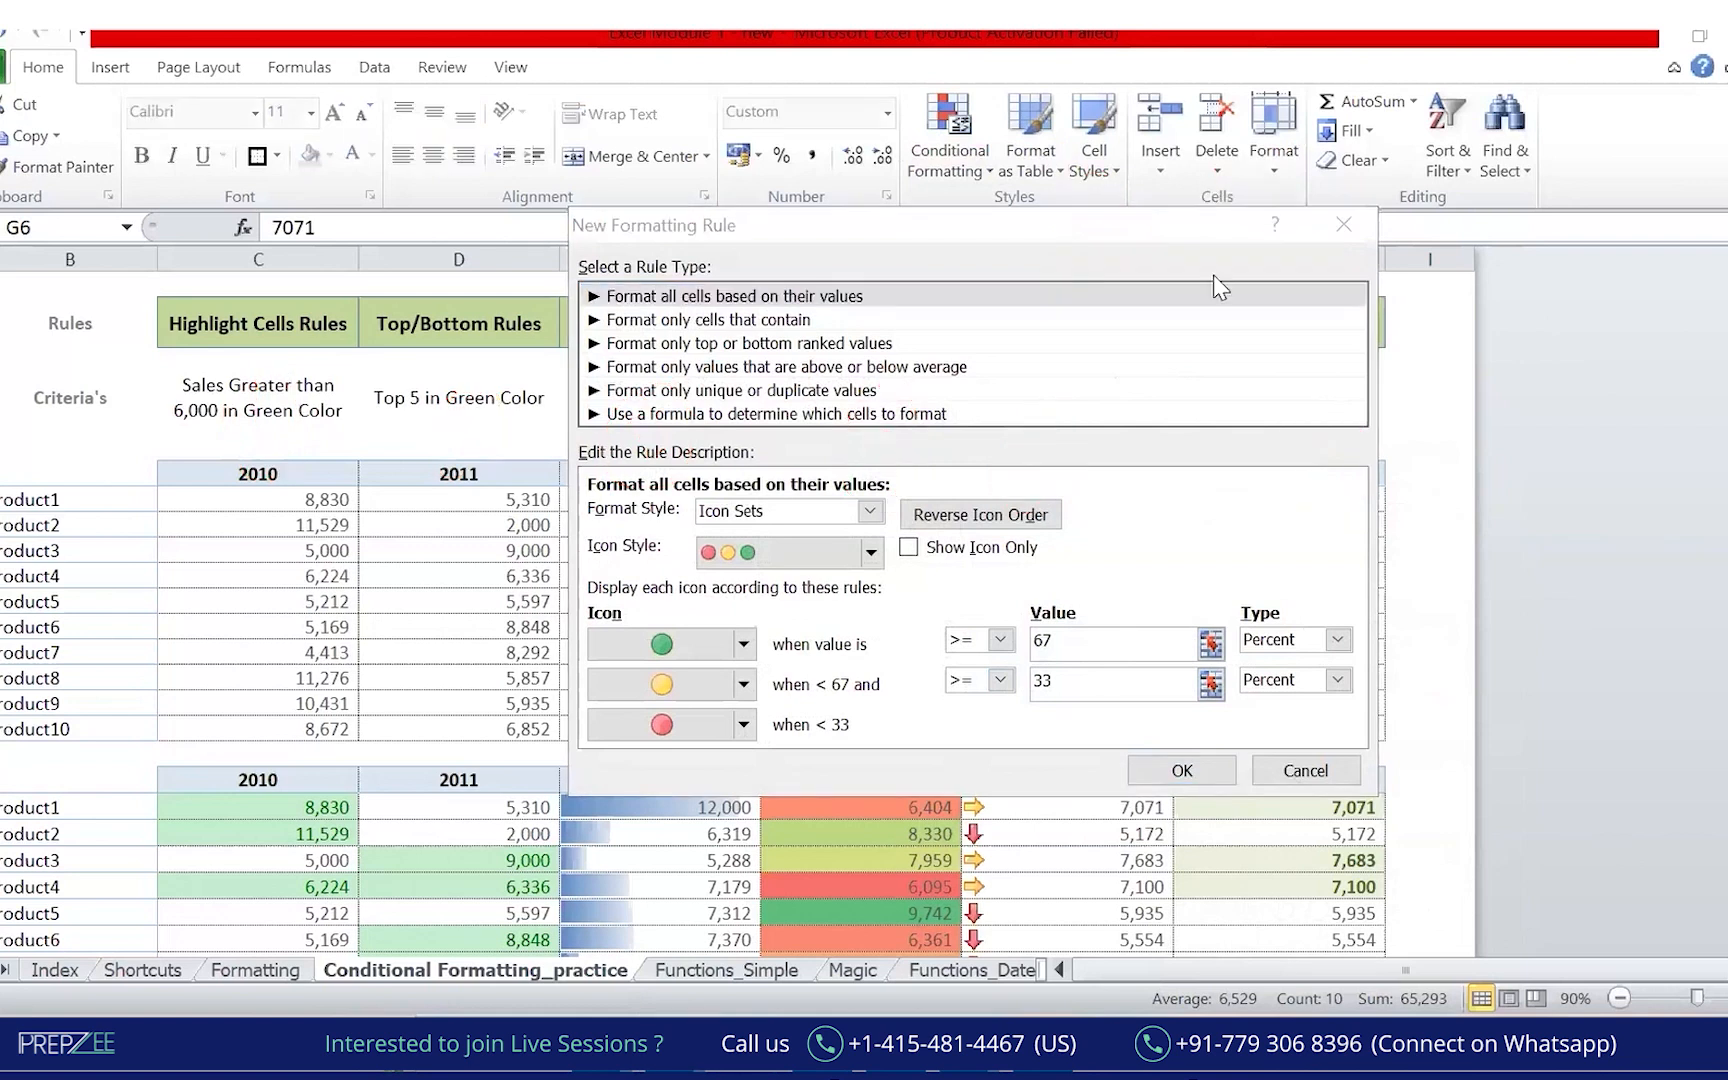
{"action": "left_click", "coordinate": [1344, 224]}
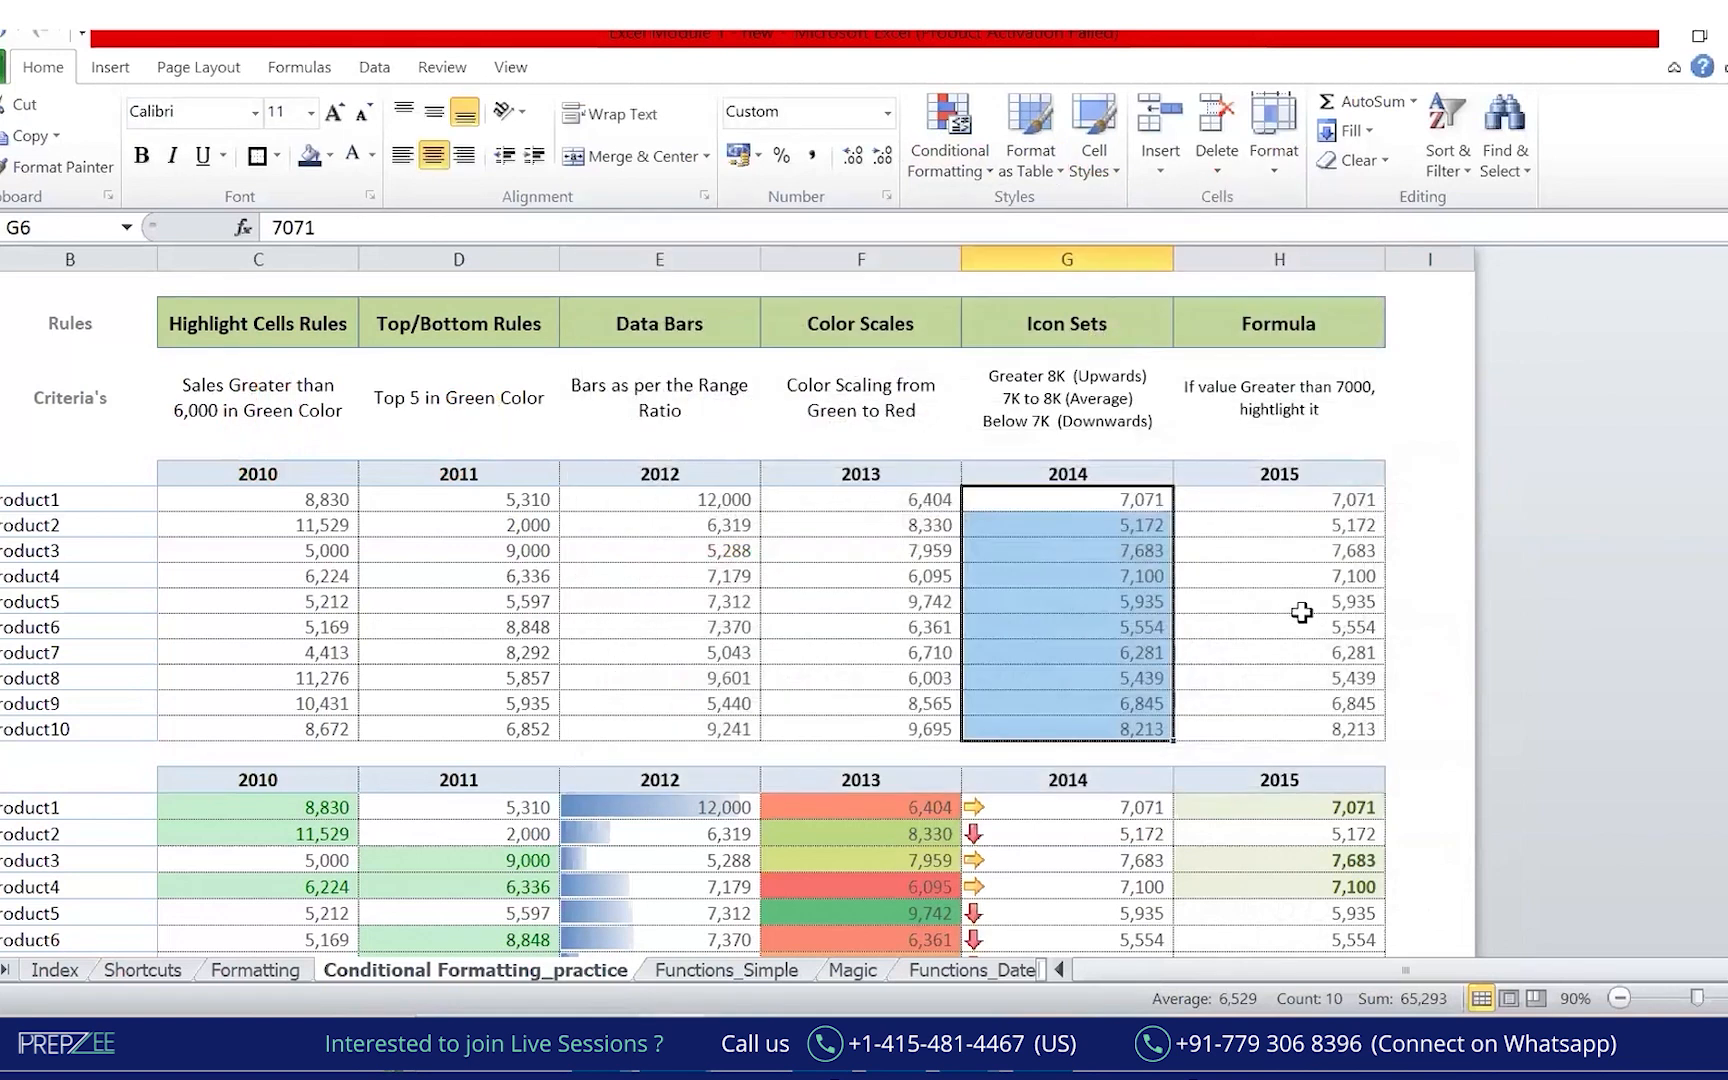
{"action": "left_click", "coordinate": [982, 172]}
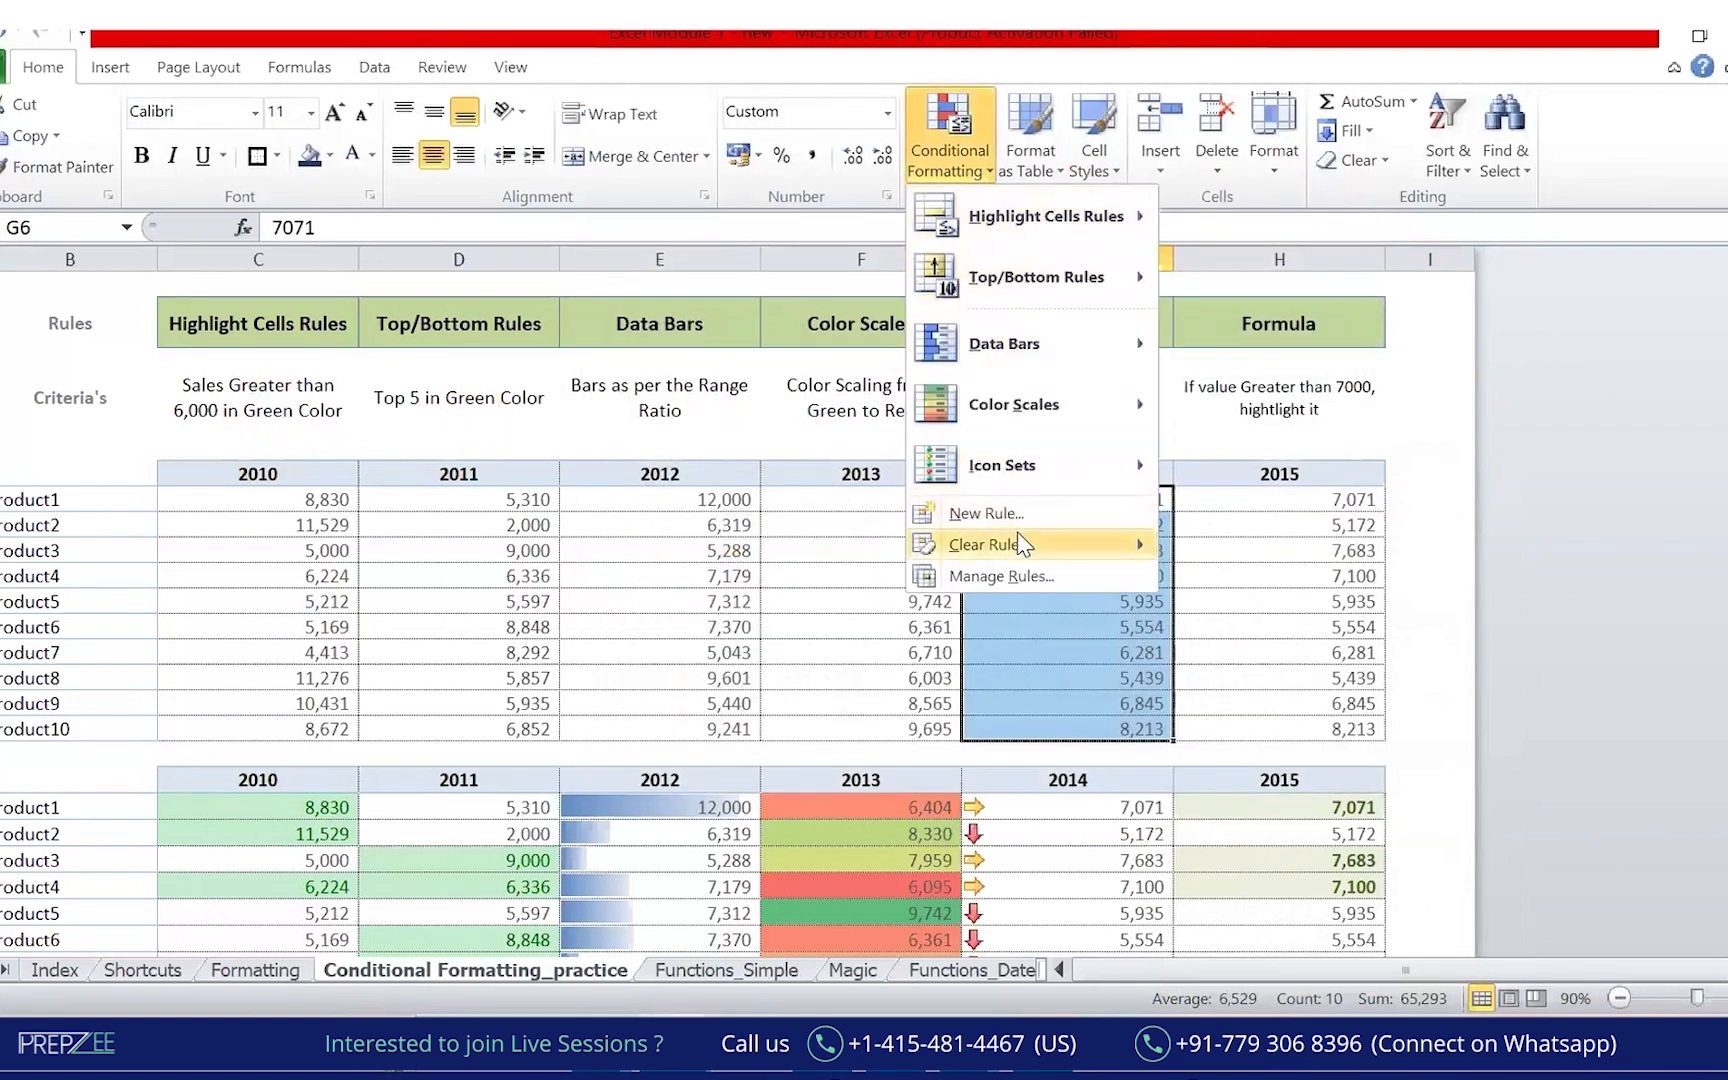
{"action": "mouse_move", "coordinate": [1075, 485]}
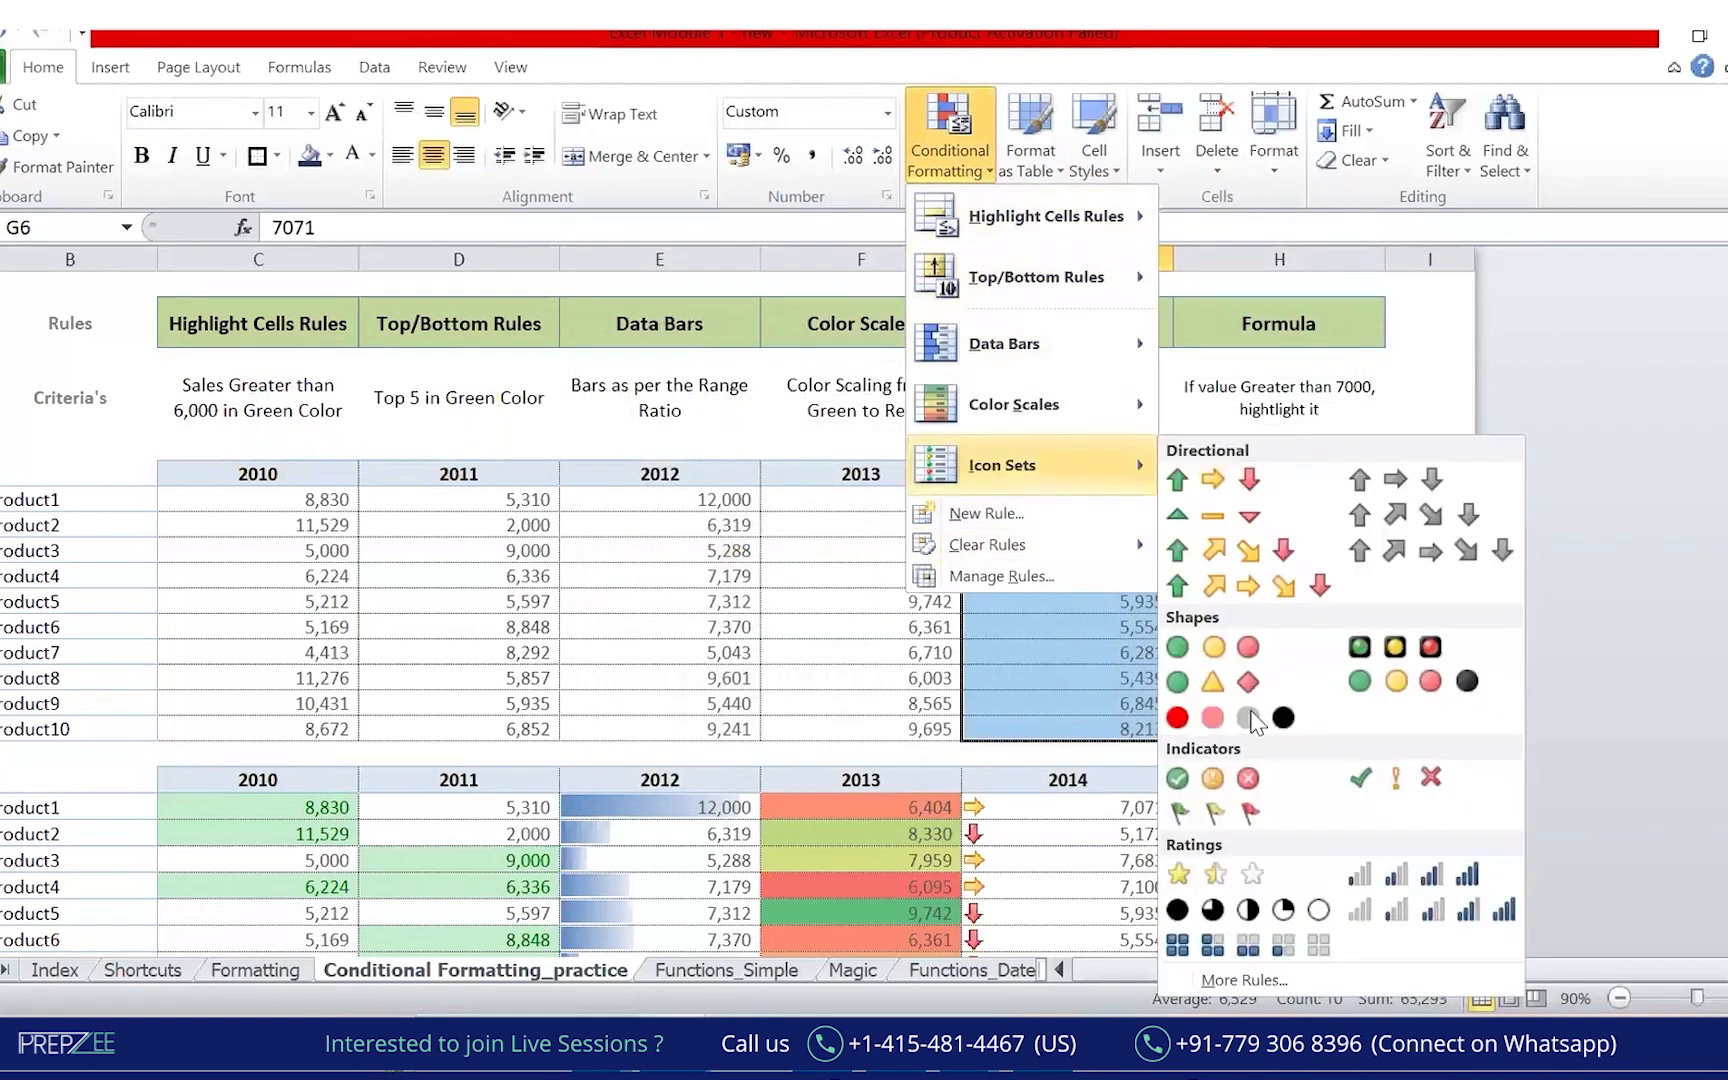
{"action": "left_click", "coordinate": [1228, 981]}
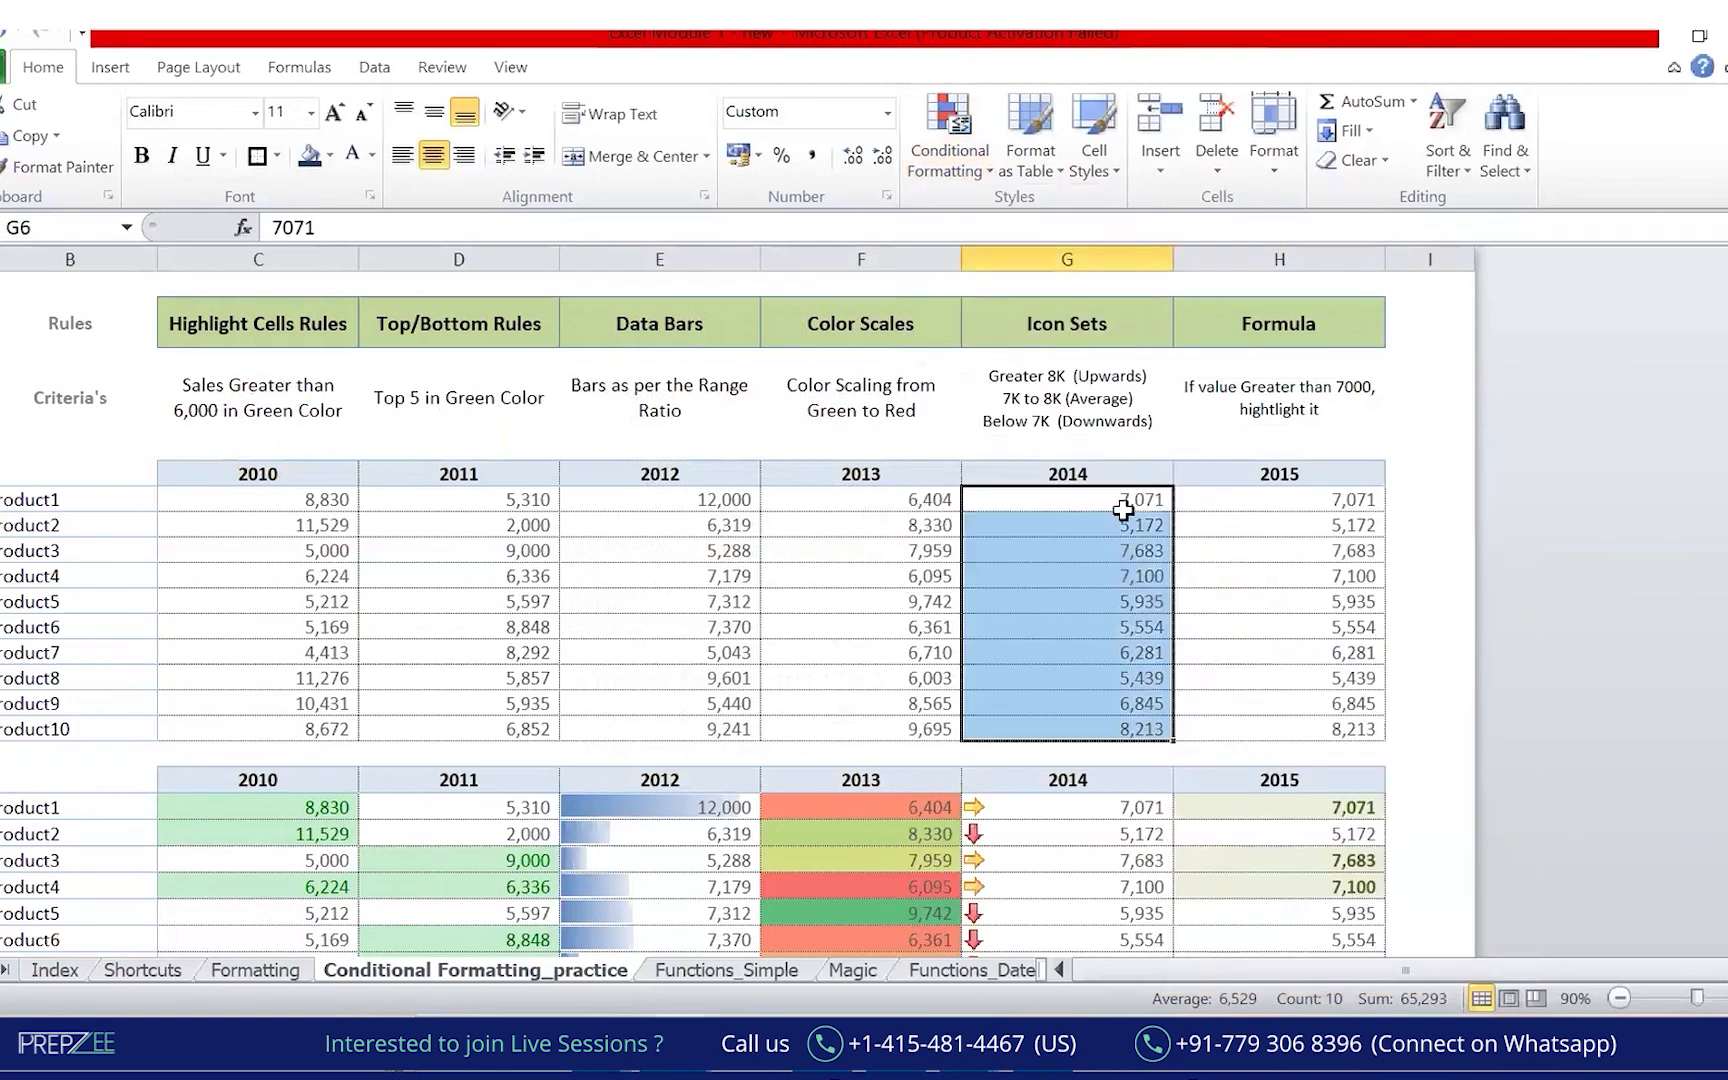
{"action": "left_click", "coordinate": [988, 175]}
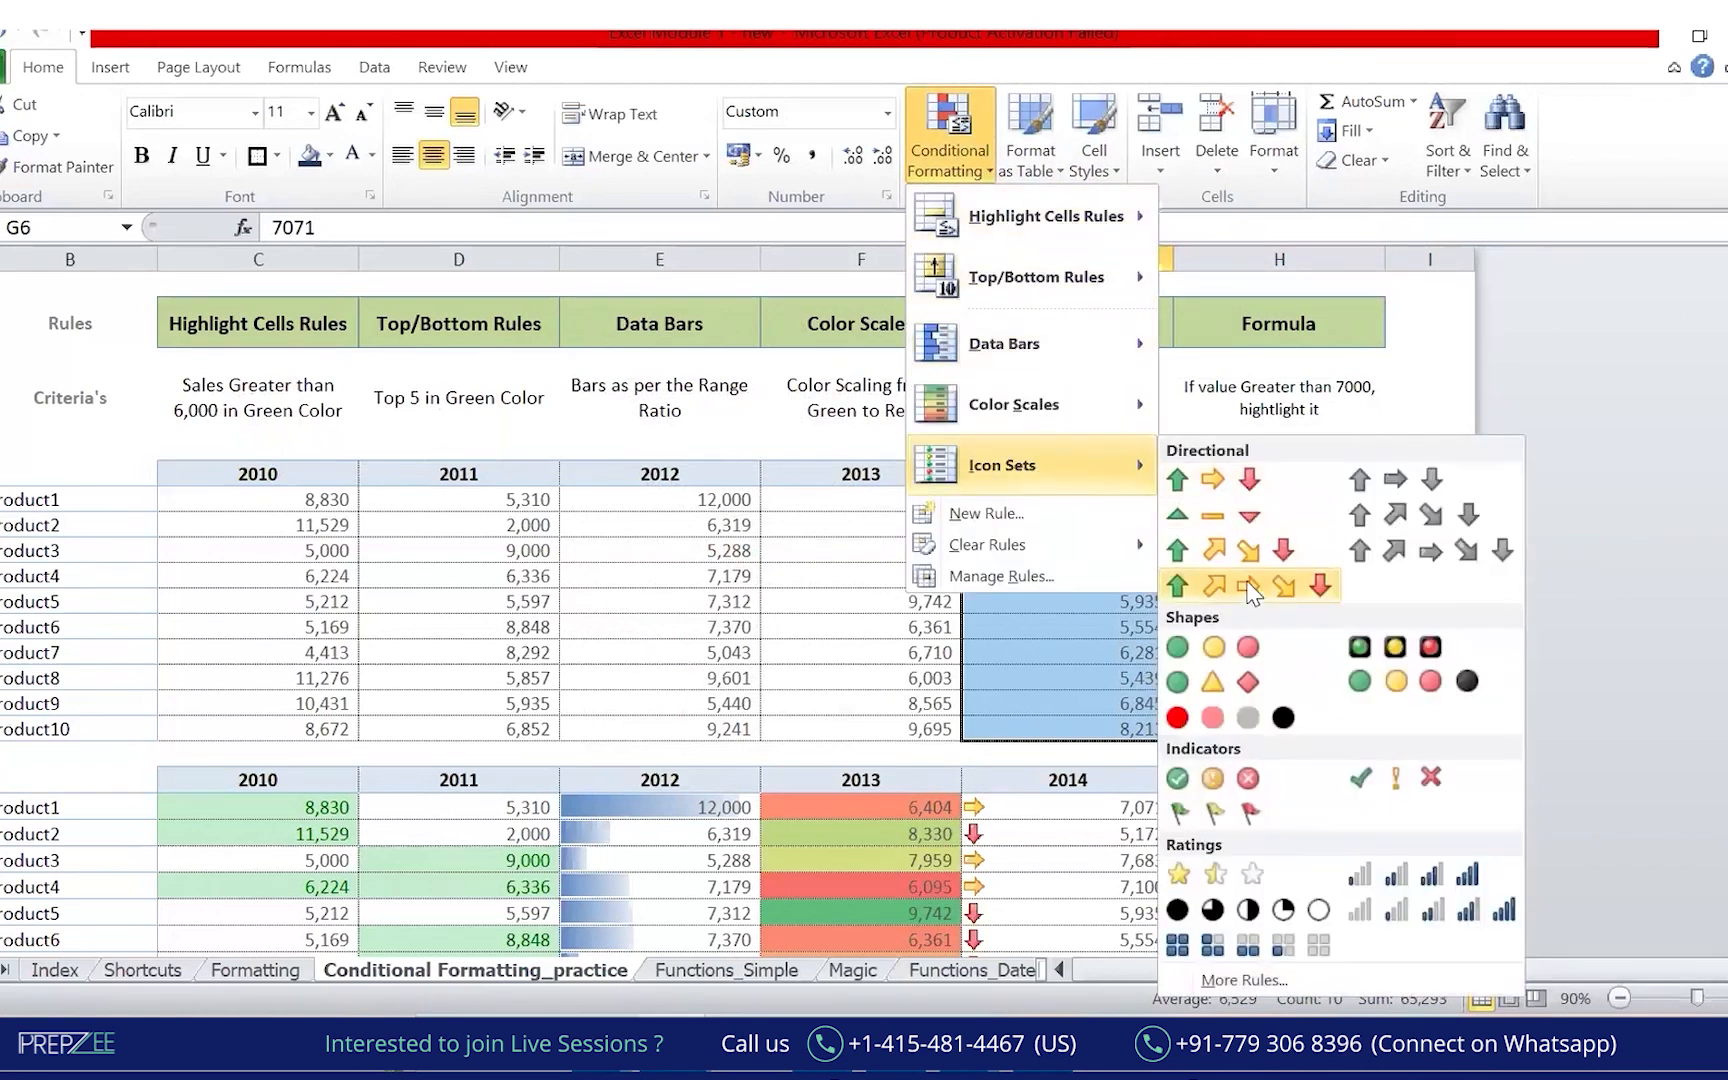
{"action": "left_click", "coordinate": [1246, 981]}
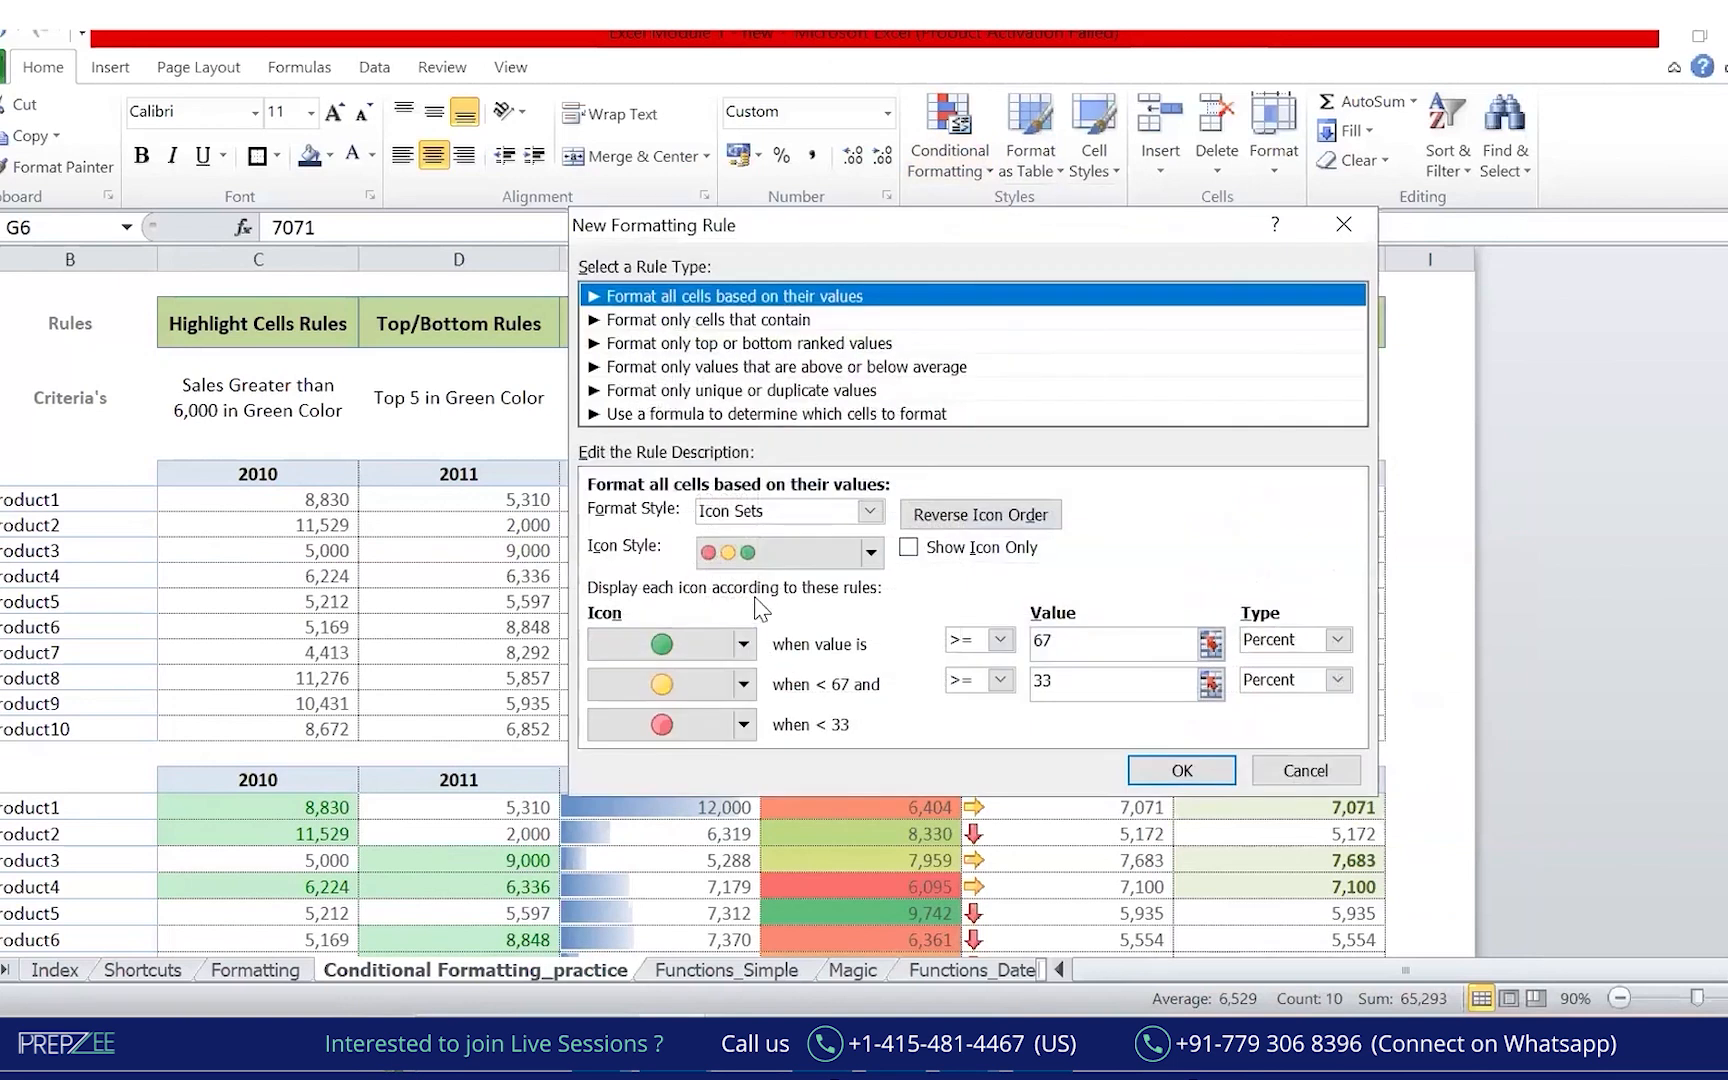
{"action": "left_click", "coordinate": [743, 644]}
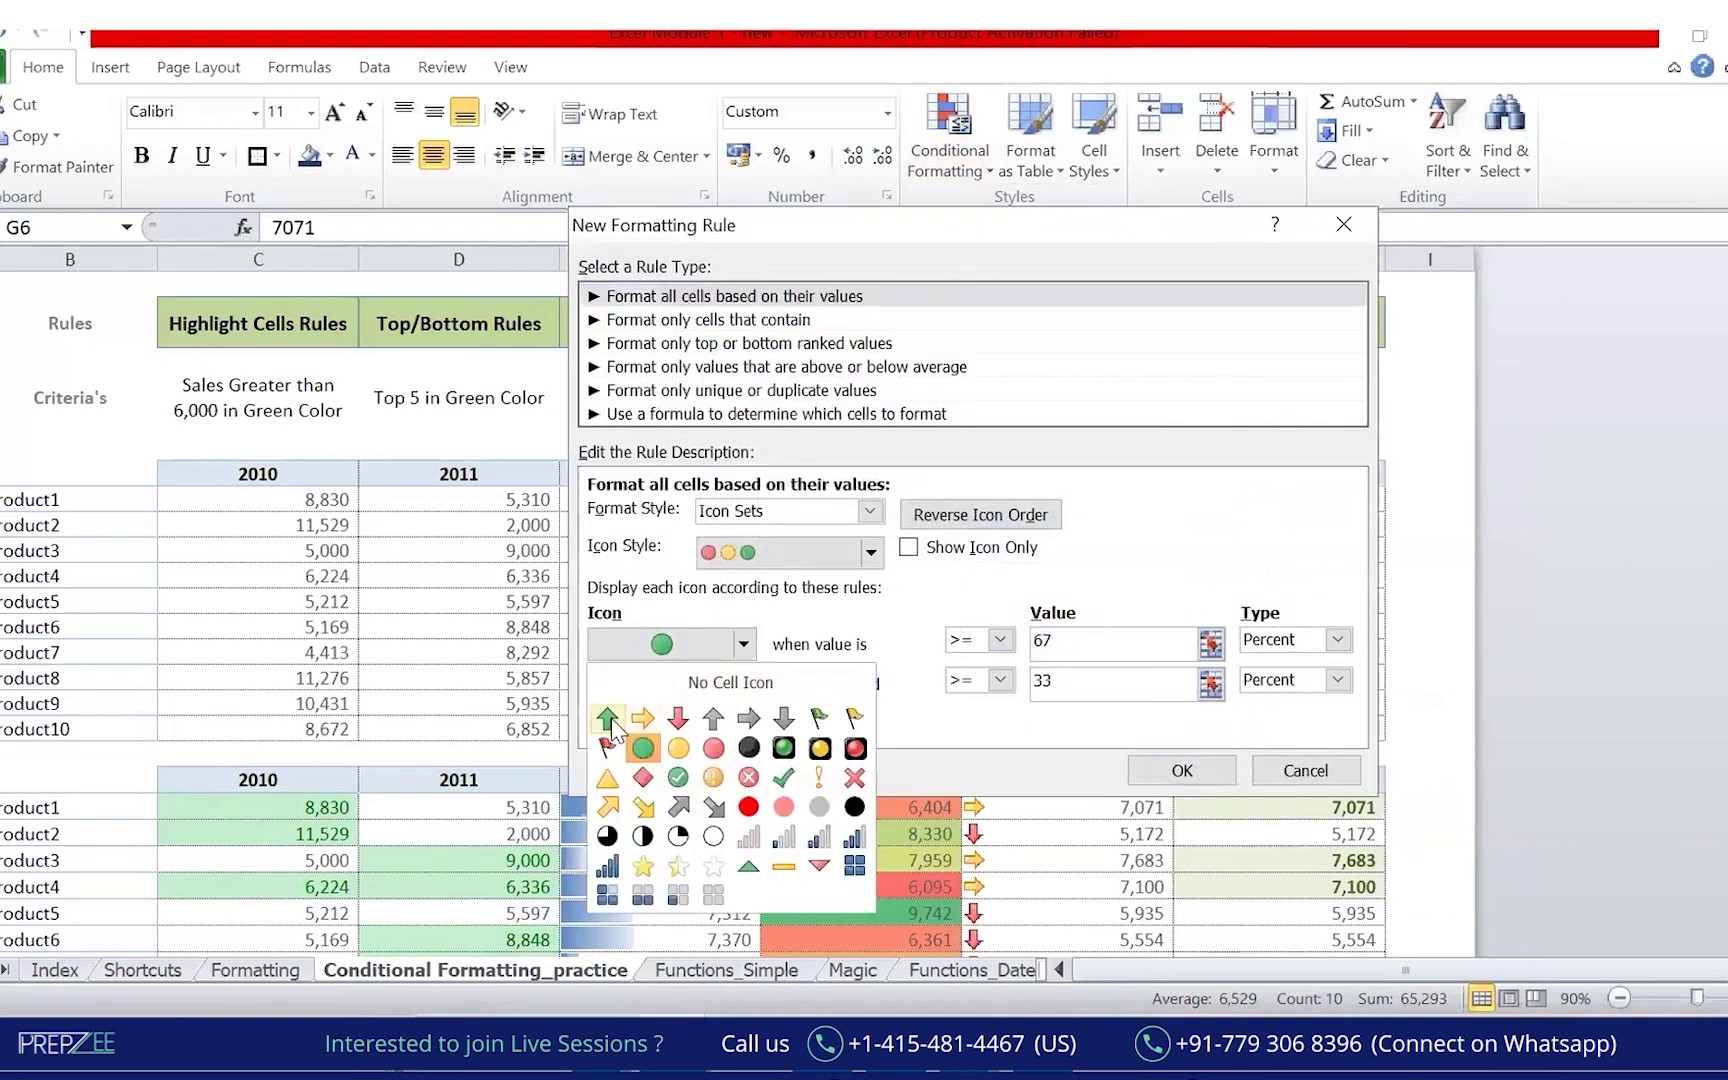
{"action": "left_click", "coordinate": [607, 718]}
{"action": "left_click", "coordinate": [743, 684]}
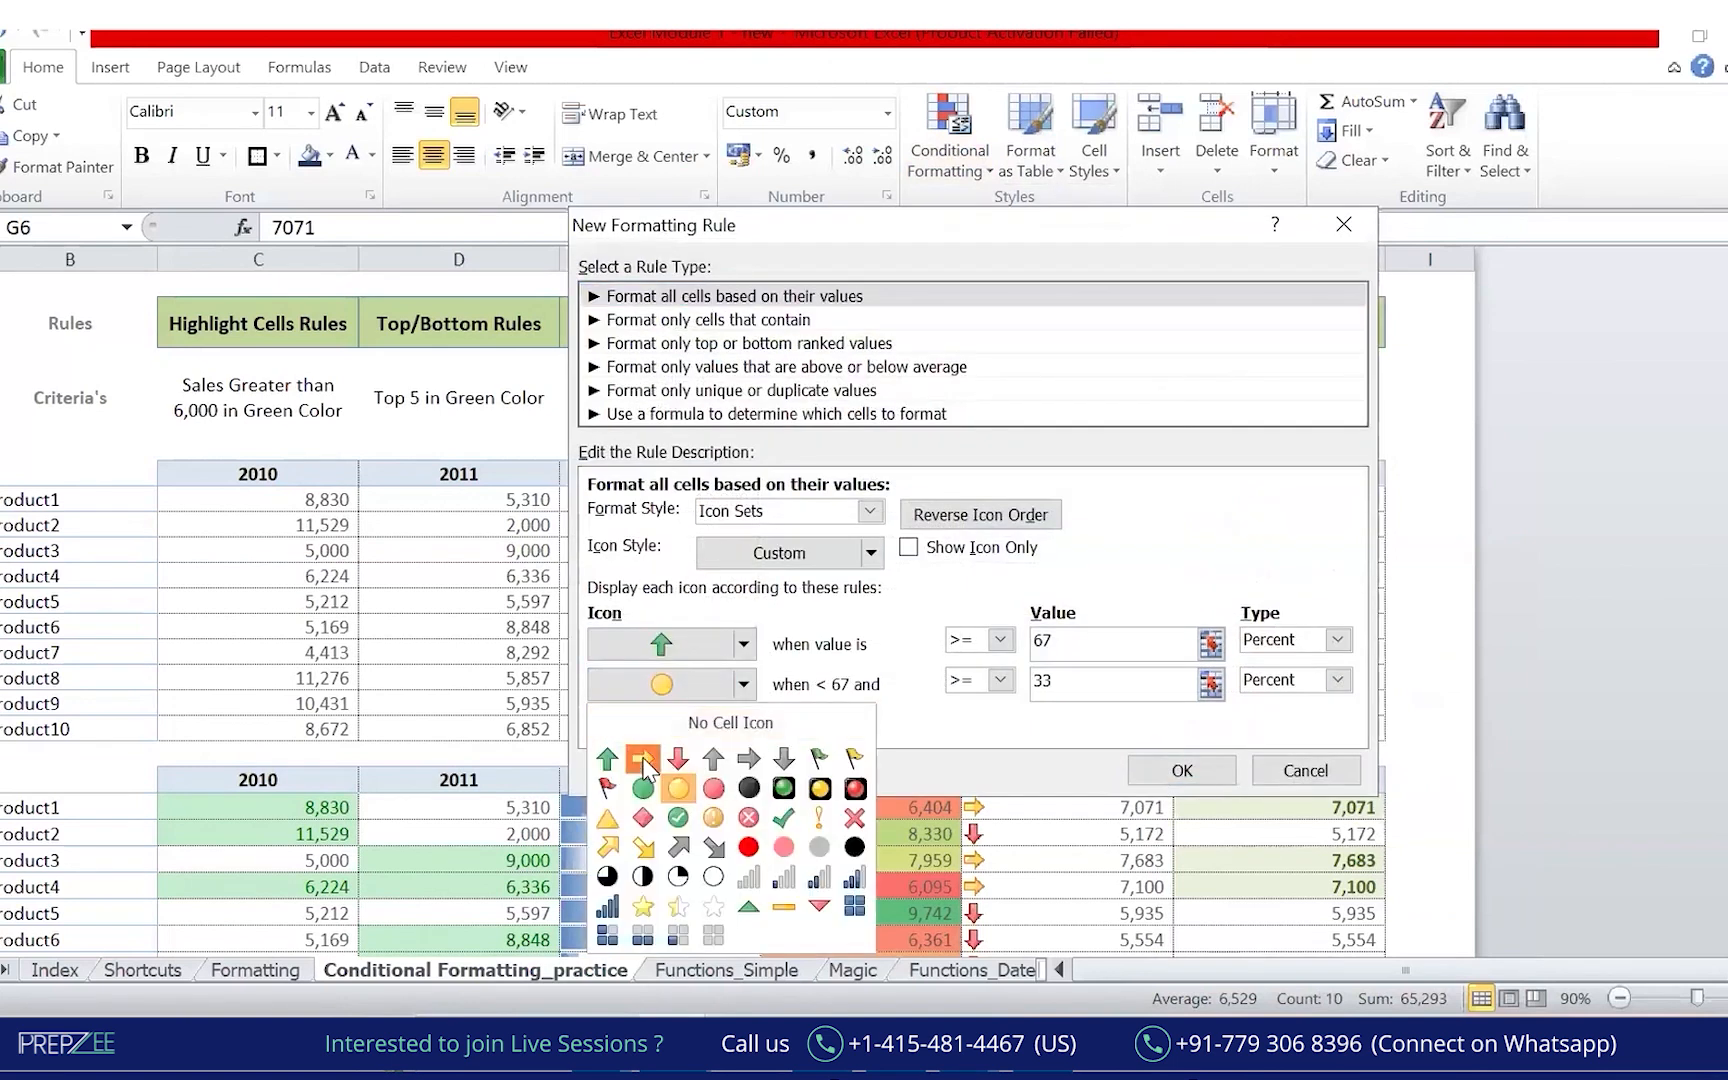
{"action": "left_click", "coordinate": [643, 758]}
{"action": "left_click", "coordinate": [743, 724]}
{"action": "left_click", "coordinate": [684, 800]}
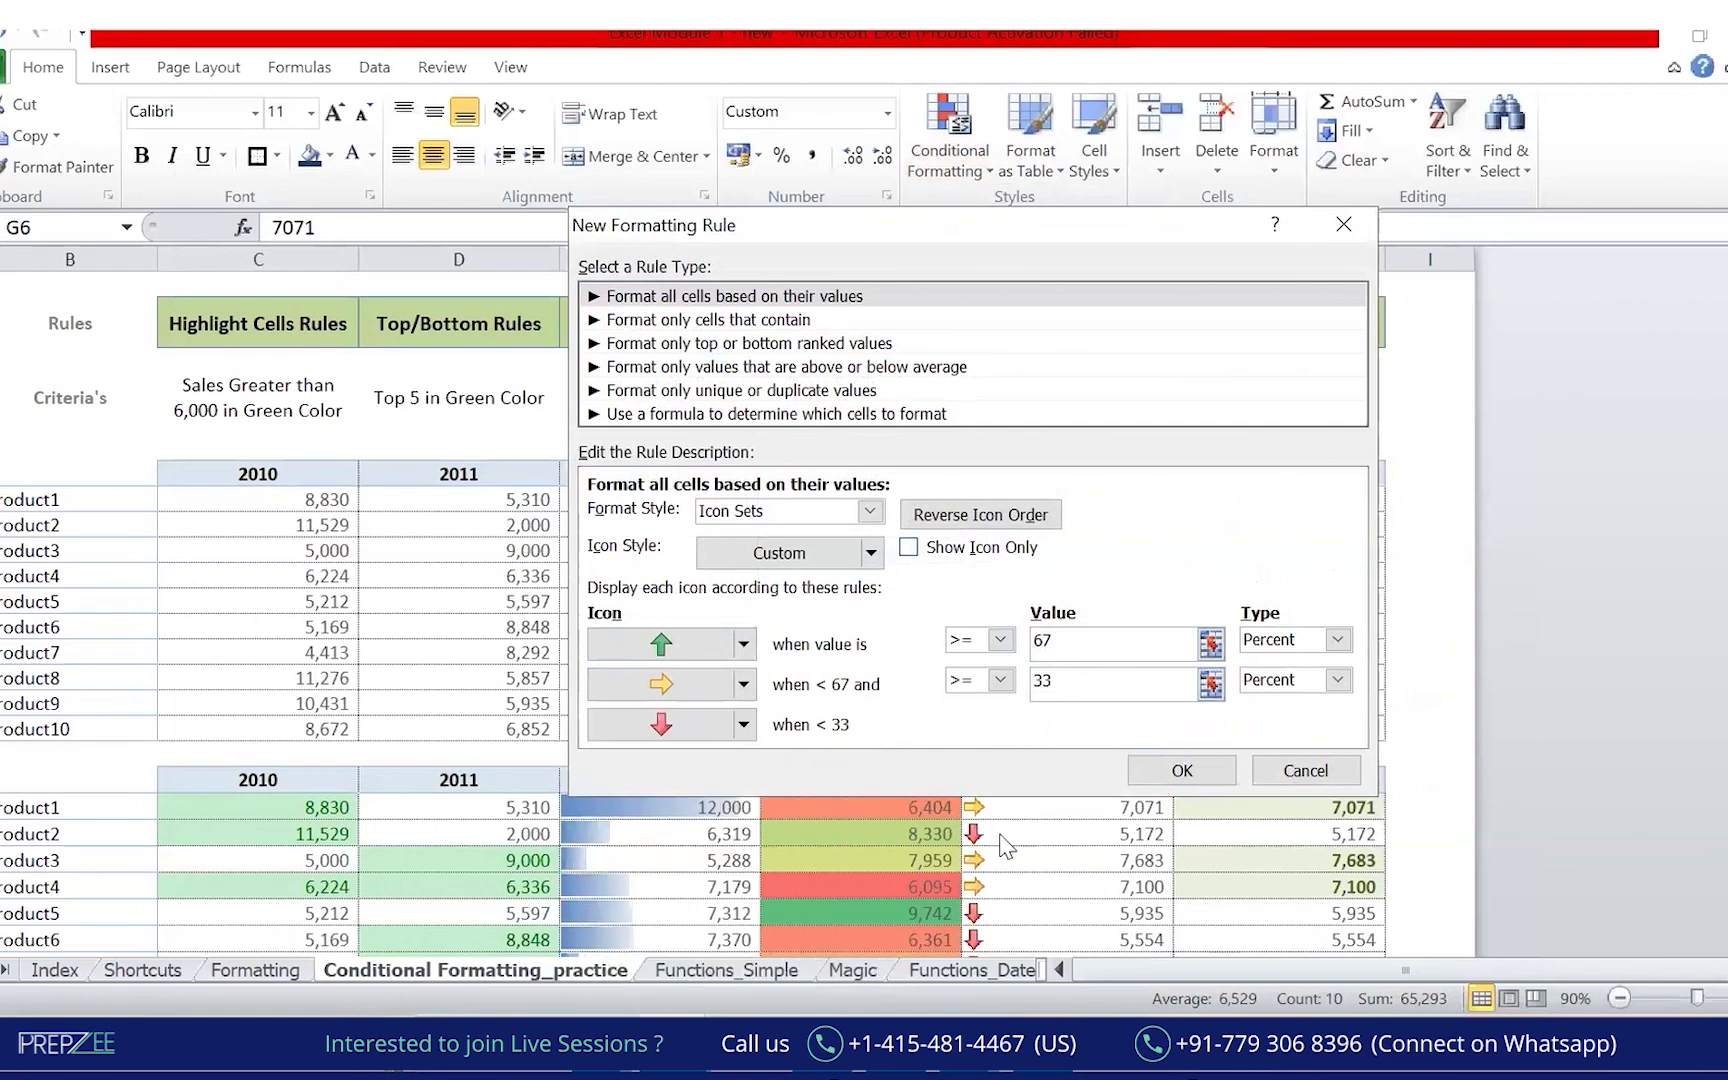
{"action": "left_click", "coordinate": [1314, 767]}
{"action": "left_click", "coordinate": [1315, 766]}
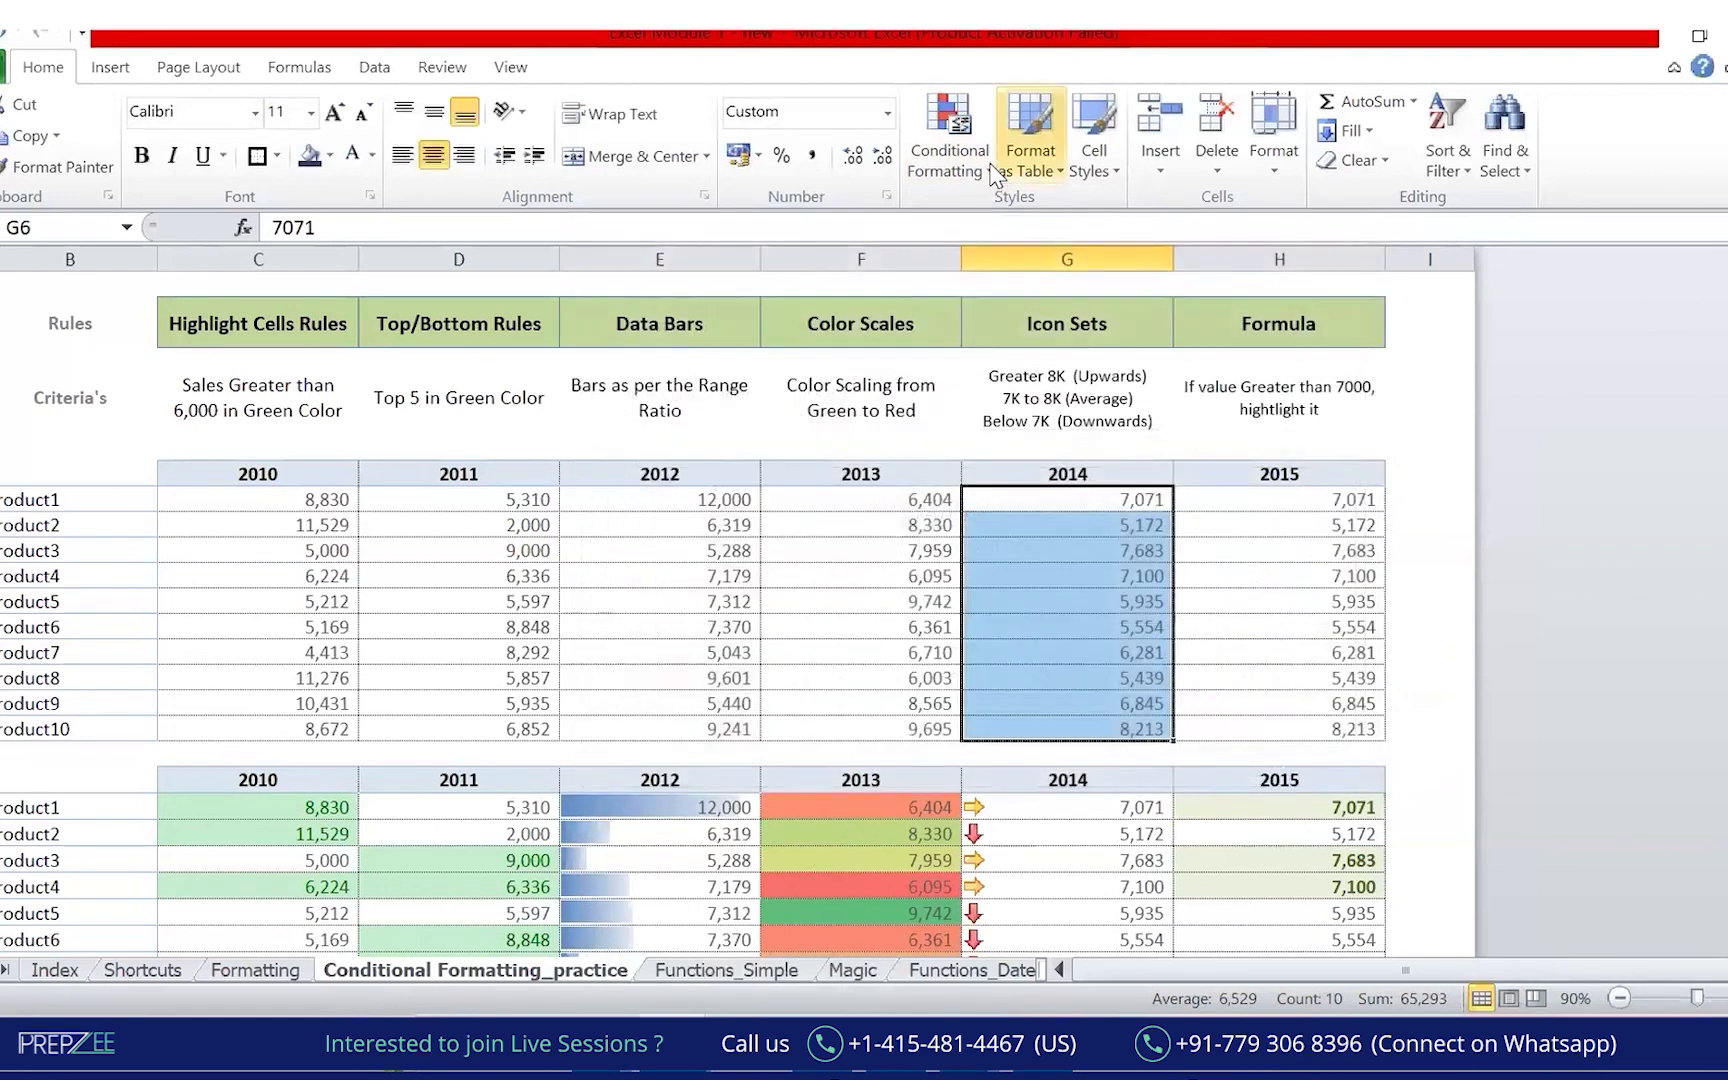
Apply the 3 Arrows (Colored) icon set to the 2014 column.
{"action": "left_click", "coordinate": [950, 140]}
{"action": "mouse_move", "coordinate": [1100, 465]}
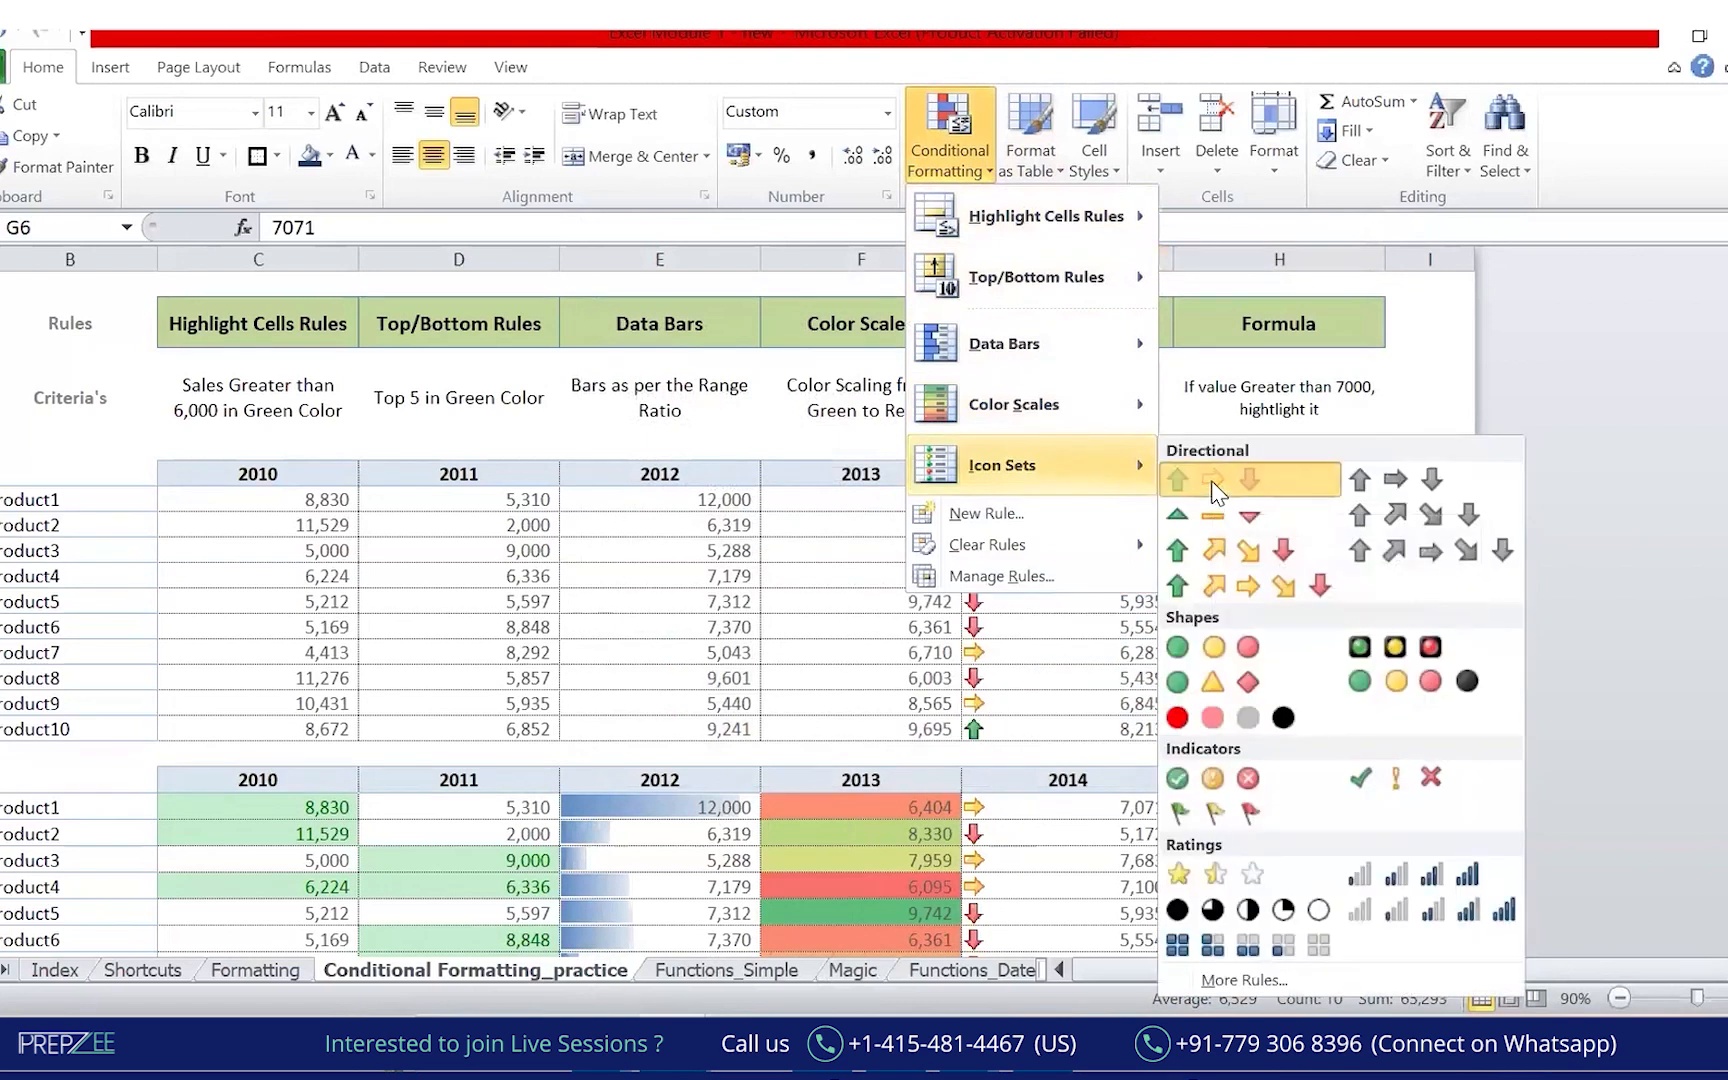
{"action": "left_click", "coordinate": [1212, 484]}
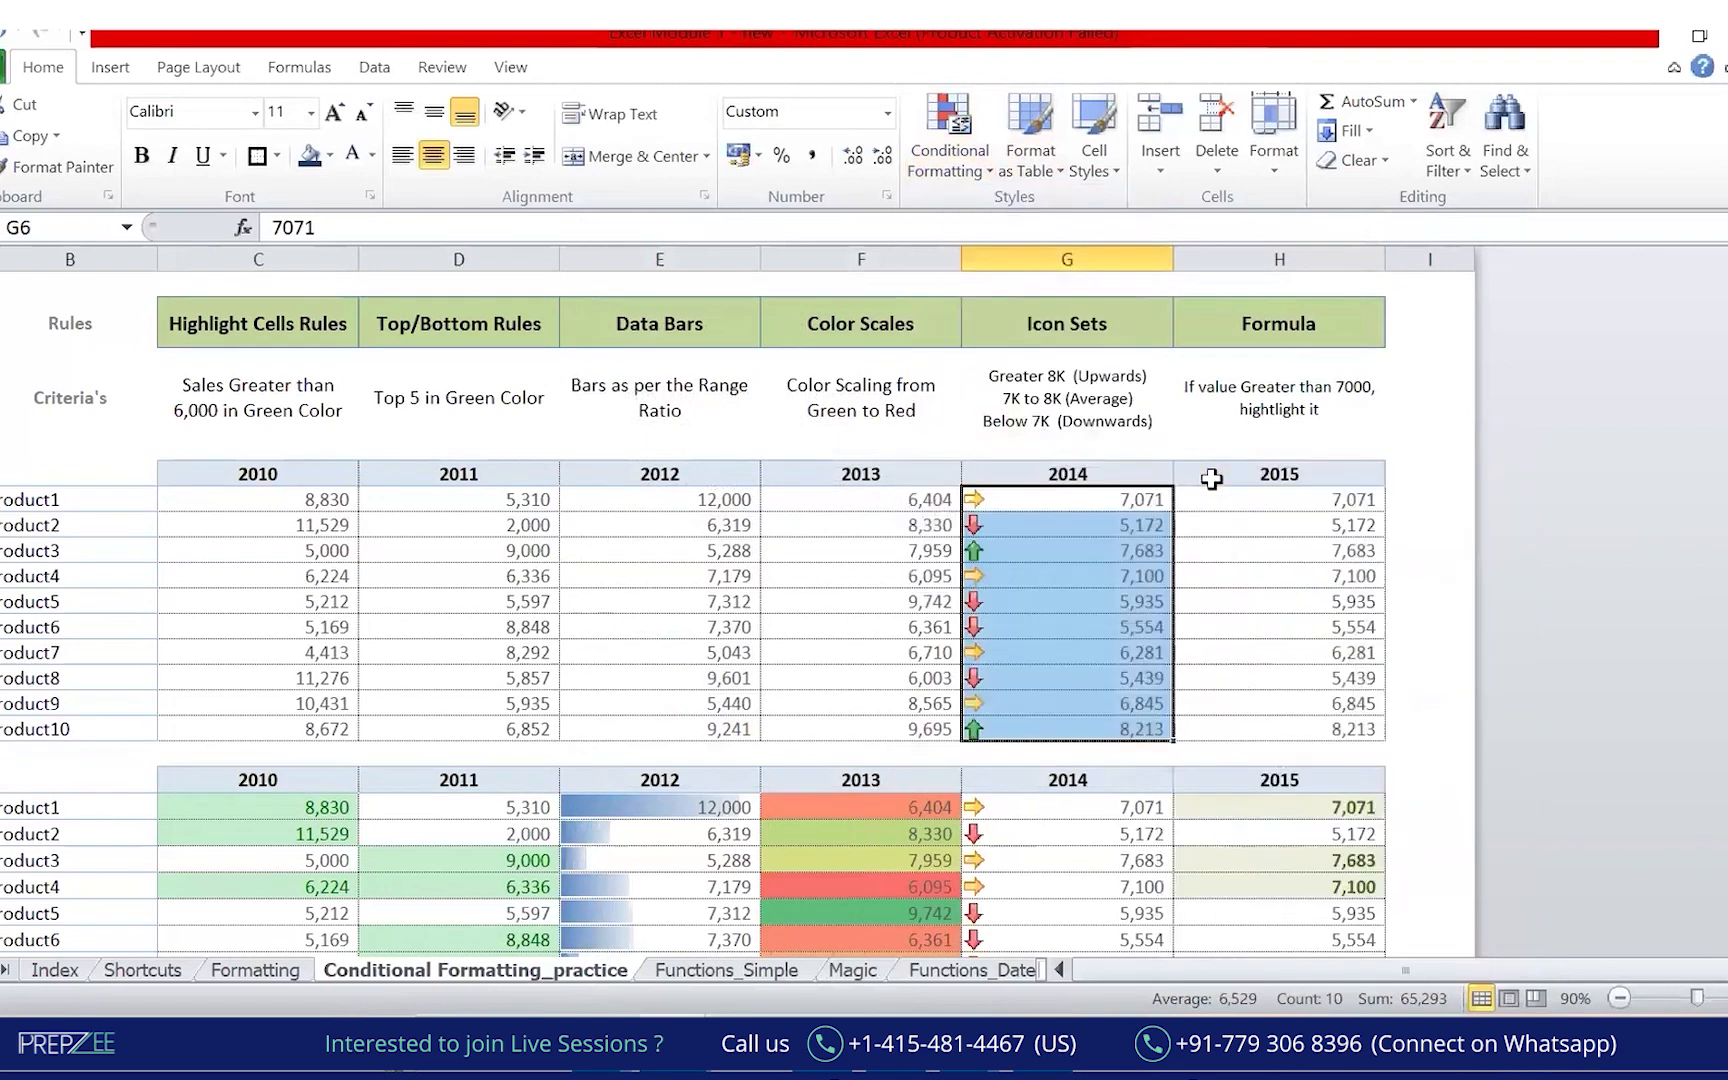
Start a new icon-set rule using the 3 Arrows (Colored) style.
{"action": "left_click", "coordinate": [976, 161]}
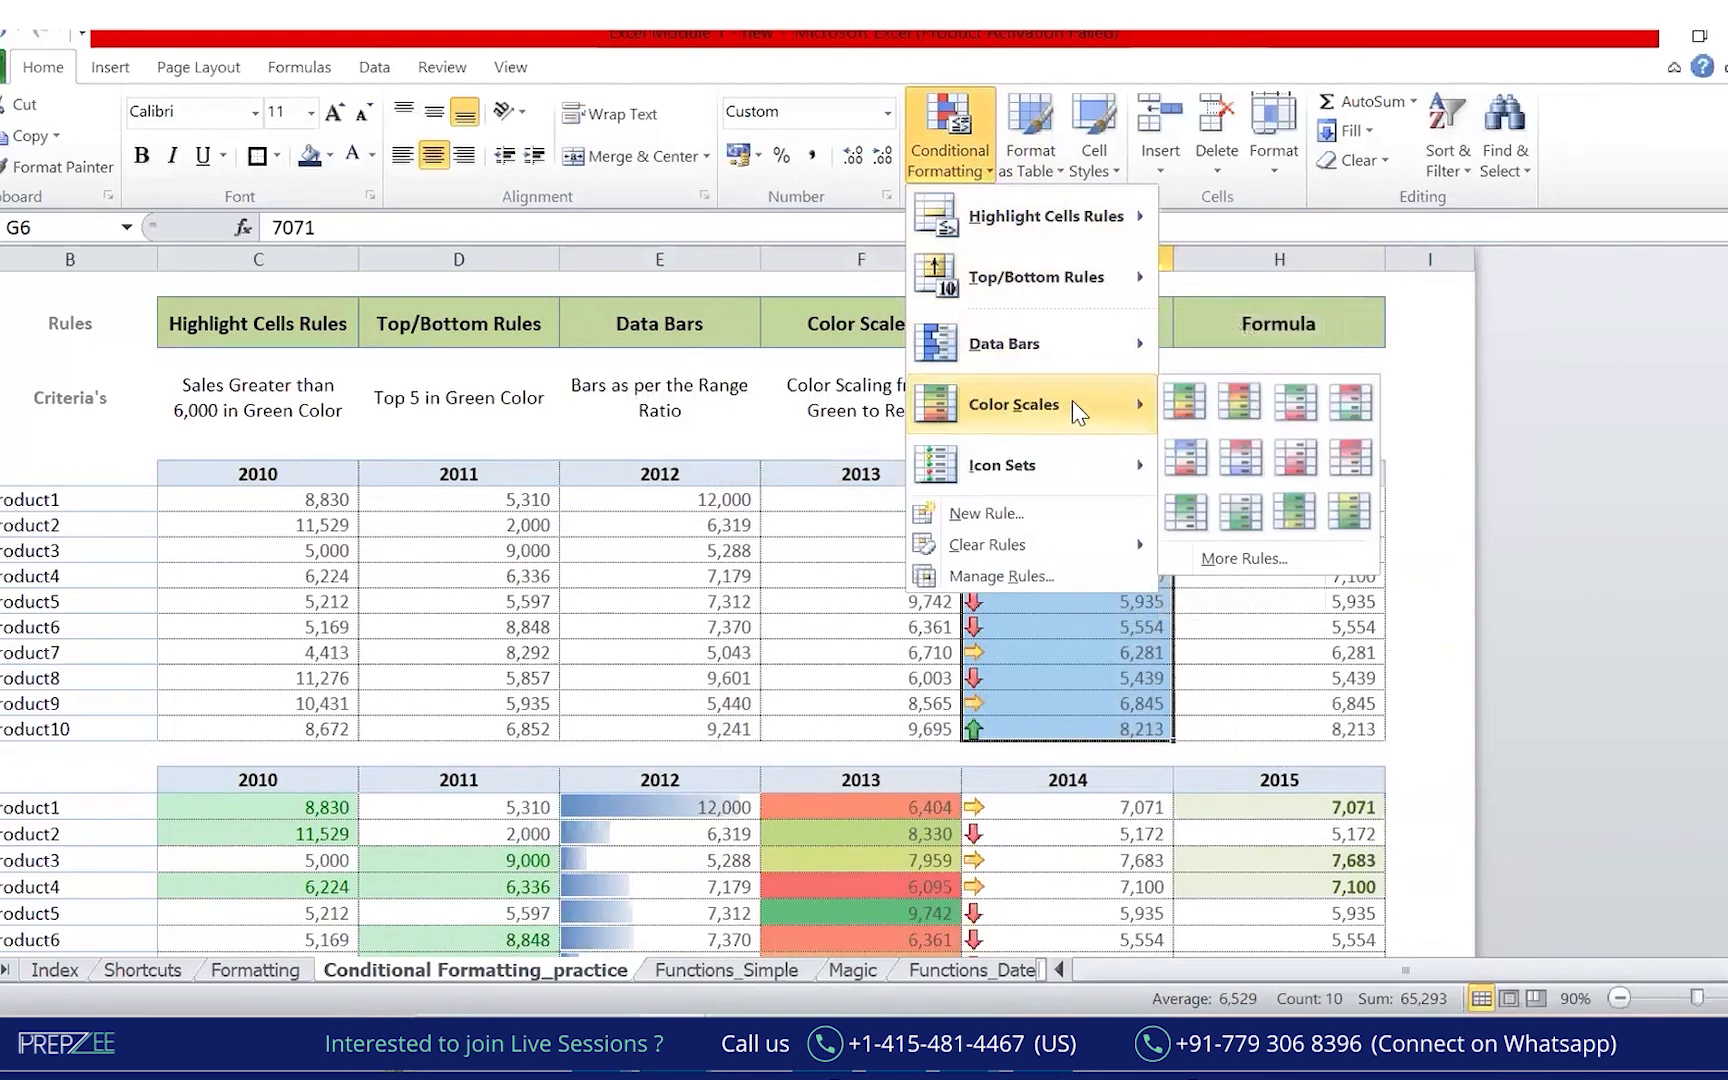
{"action": "mouse_move", "coordinate": [1127, 484]}
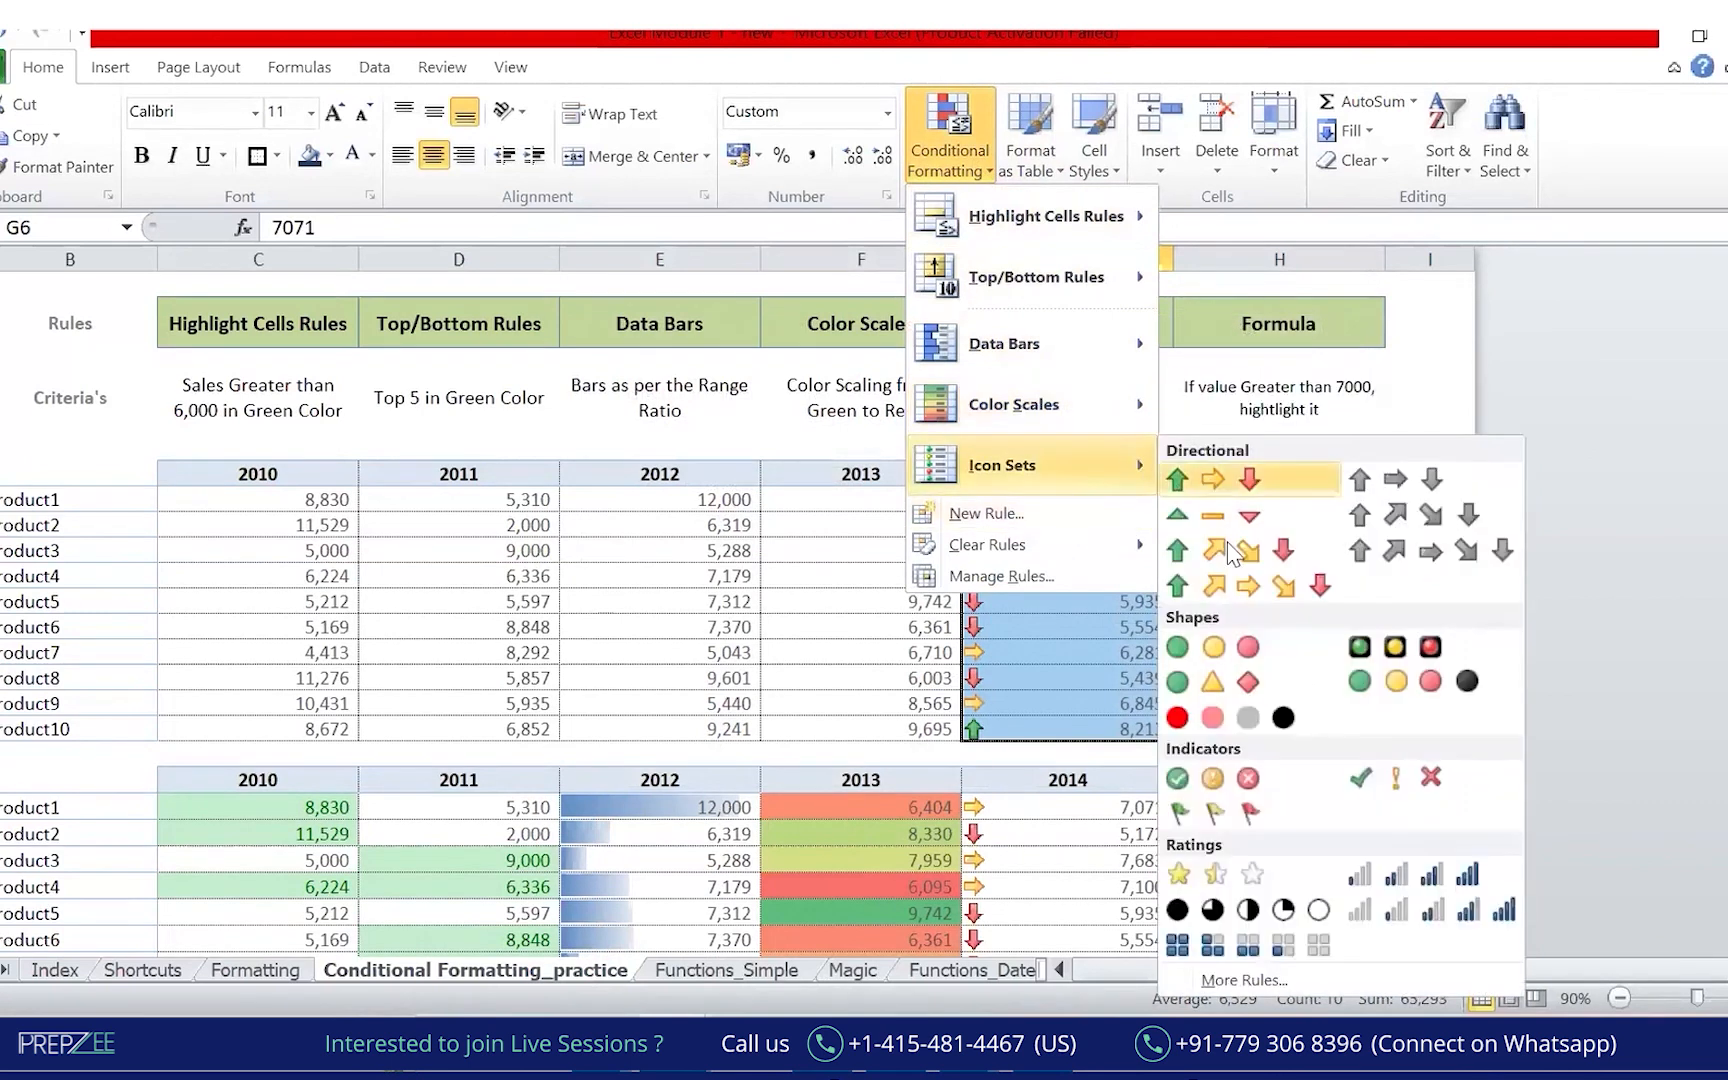
{"action": "left_click", "coordinate": [1245, 982]}
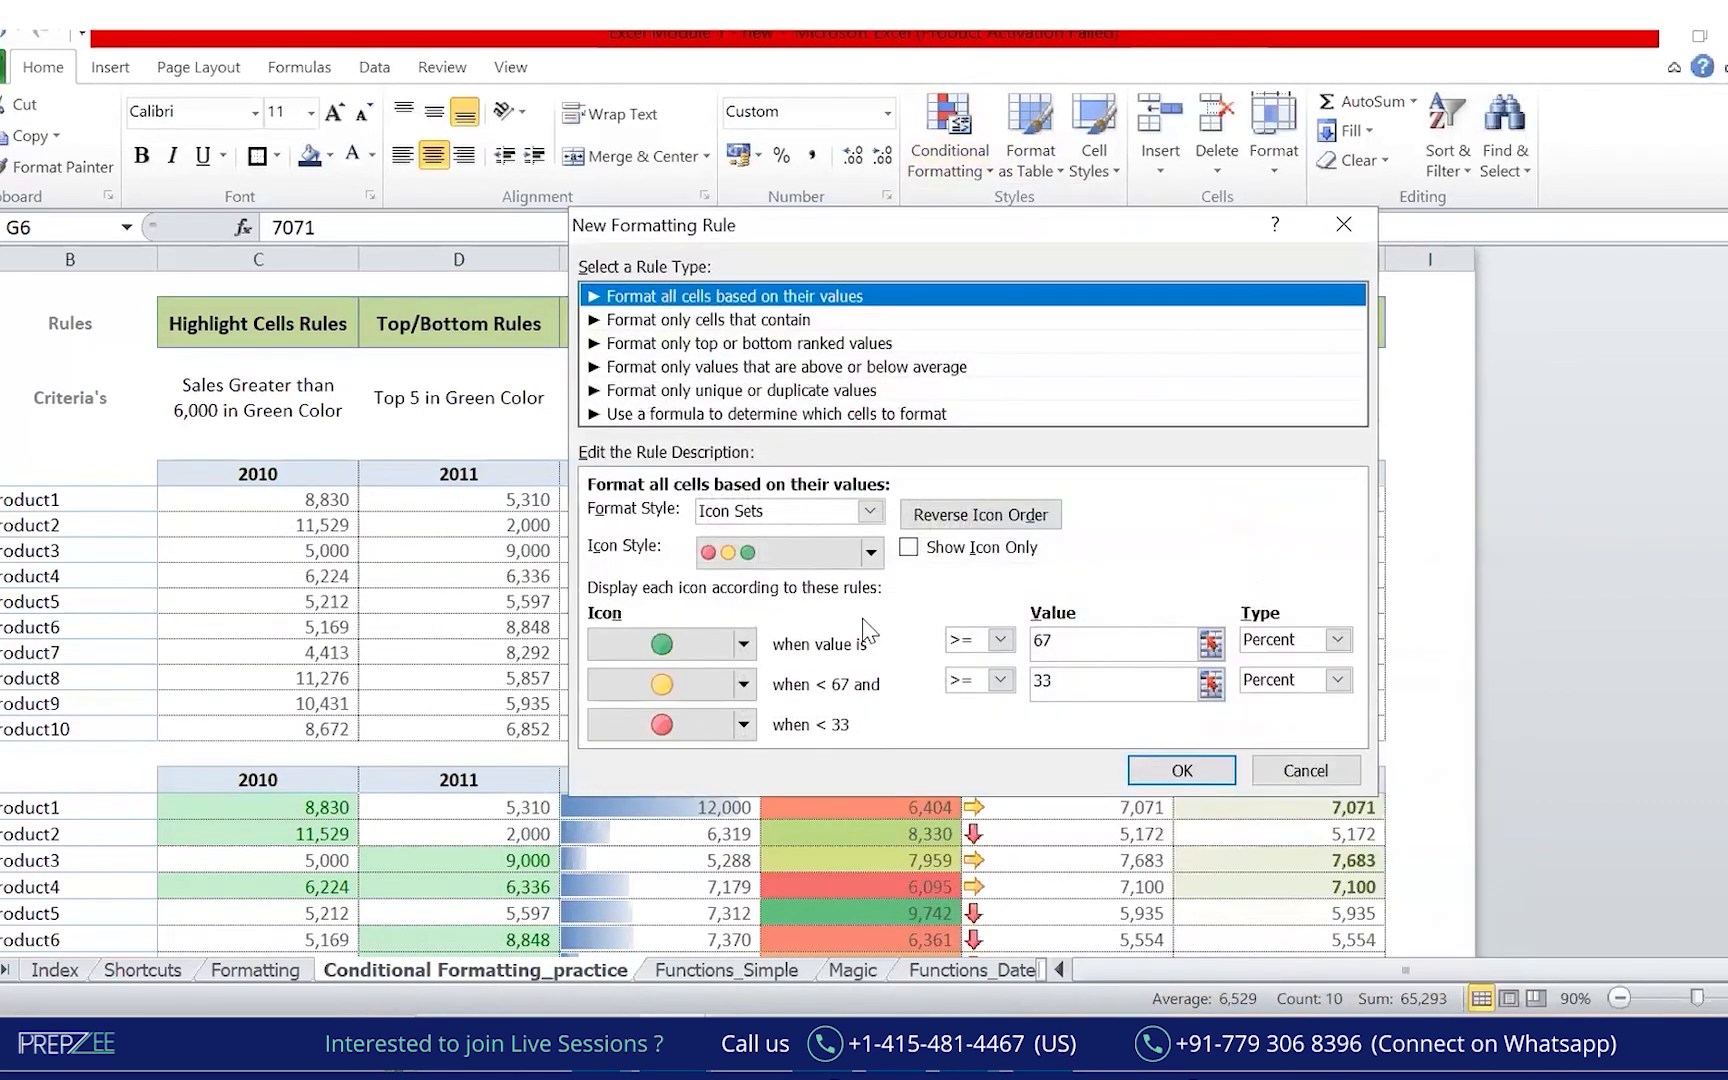
{"action": "left_click", "coordinate": [1188, 866]}
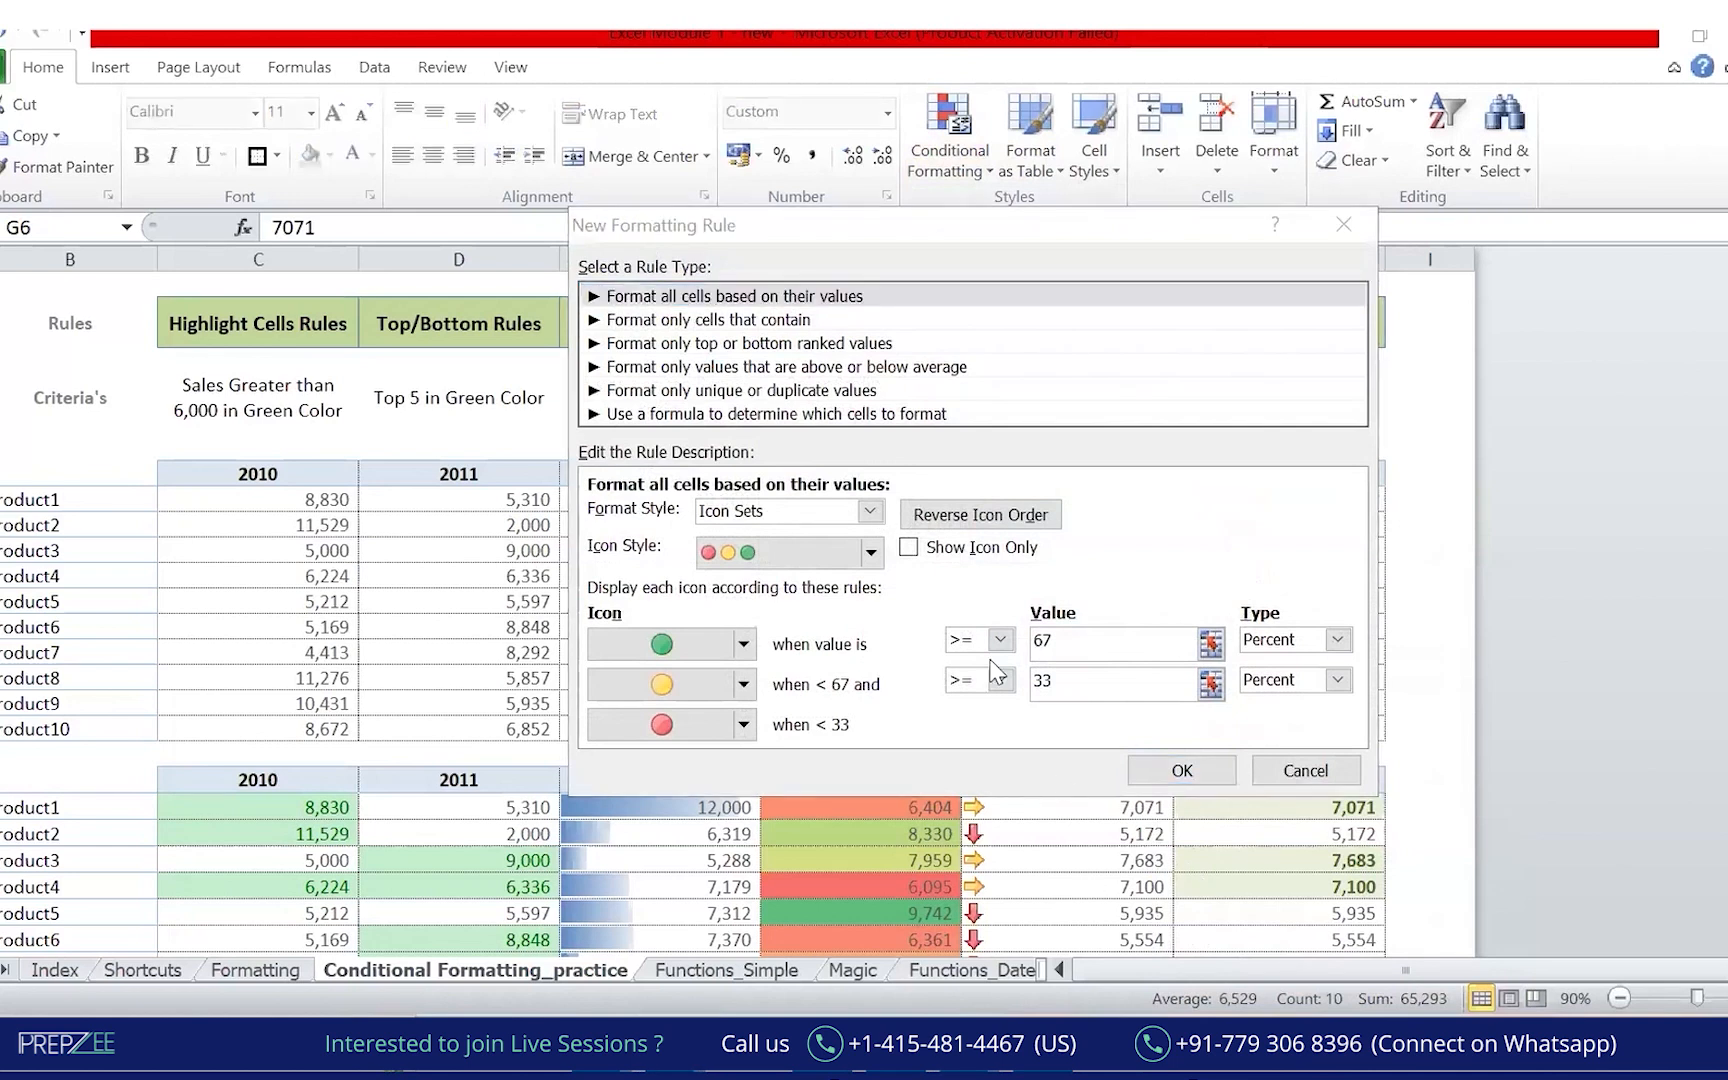
{"action": "left_click", "coordinate": [871, 552]}
{"action": "scroll", "coordinate": [874, 606], "scroll_direction": "up", "scroll_amount": 1}
{"action": "scroll", "coordinate": [874, 606], "scroll_direction": "up", "scroll_amount": 1}
{"action": "left_click", "coordinate": [805, 605]}
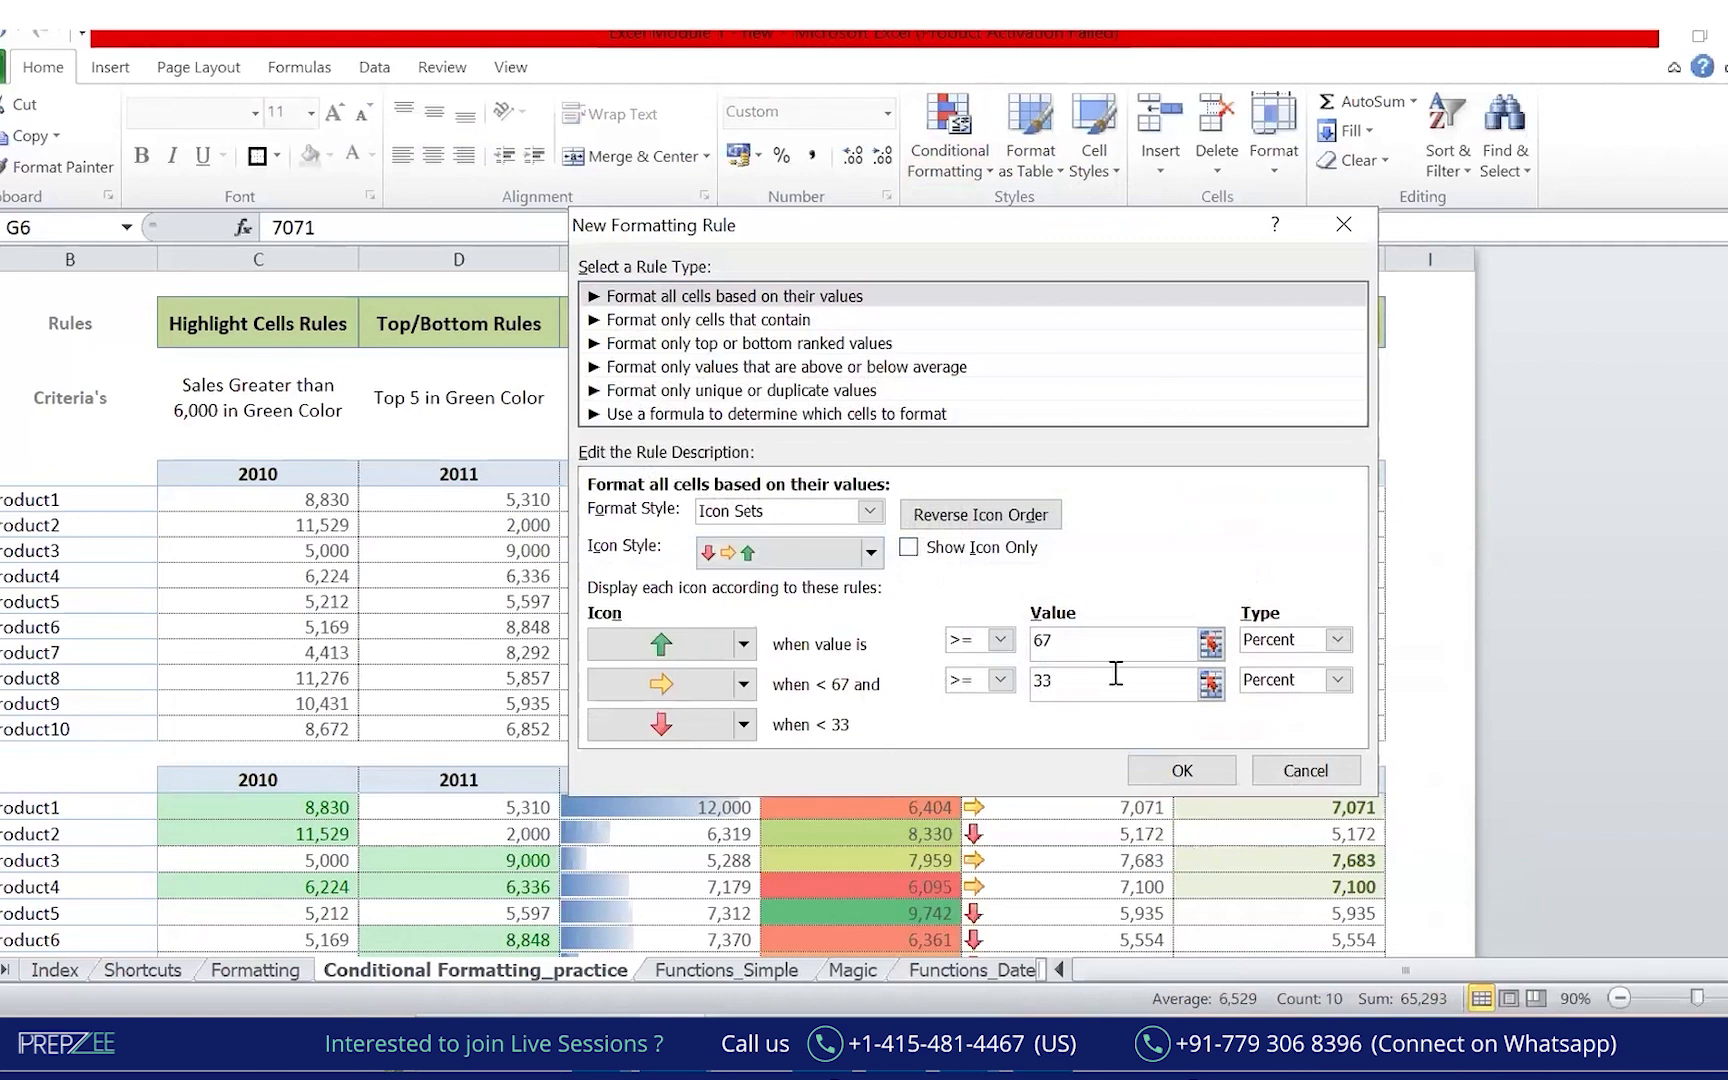
Set the top band threshold type to Number and edit the 33 threshold value.
{"action": "double_click", "coordinate": [1038, 681]}
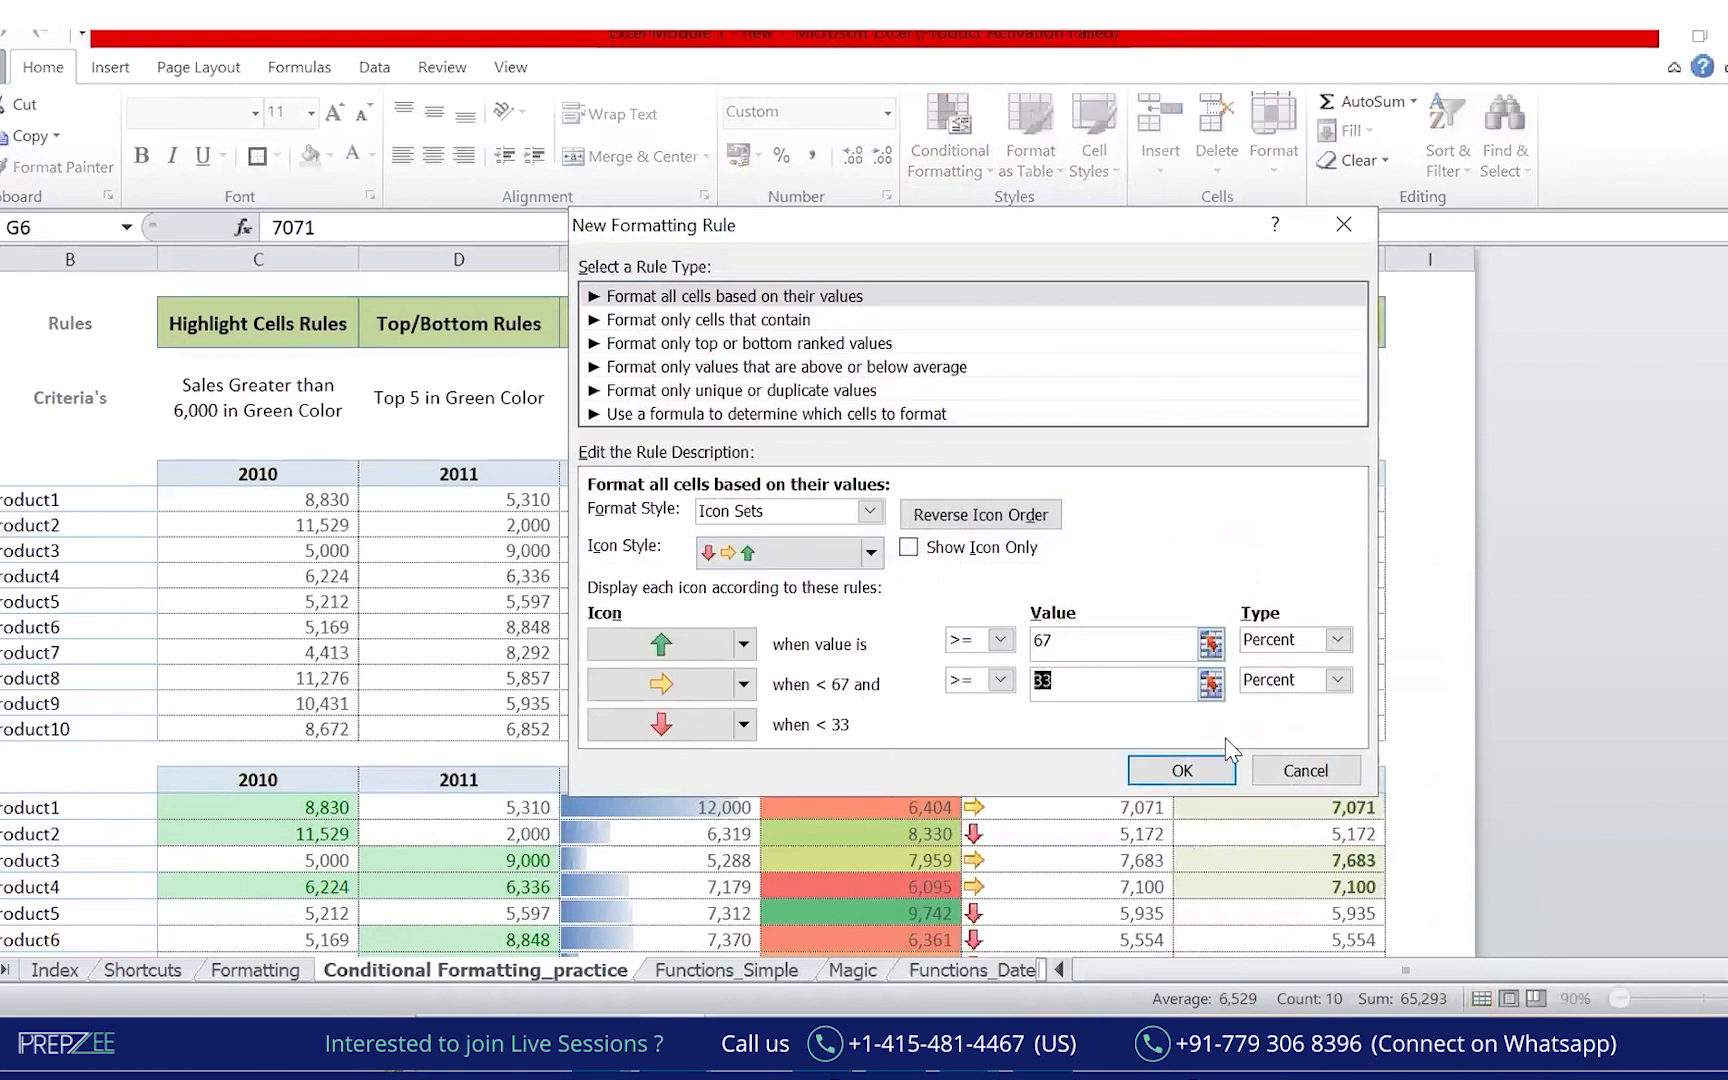
{"action": "left_click", "coordinate": [1337, 640]}
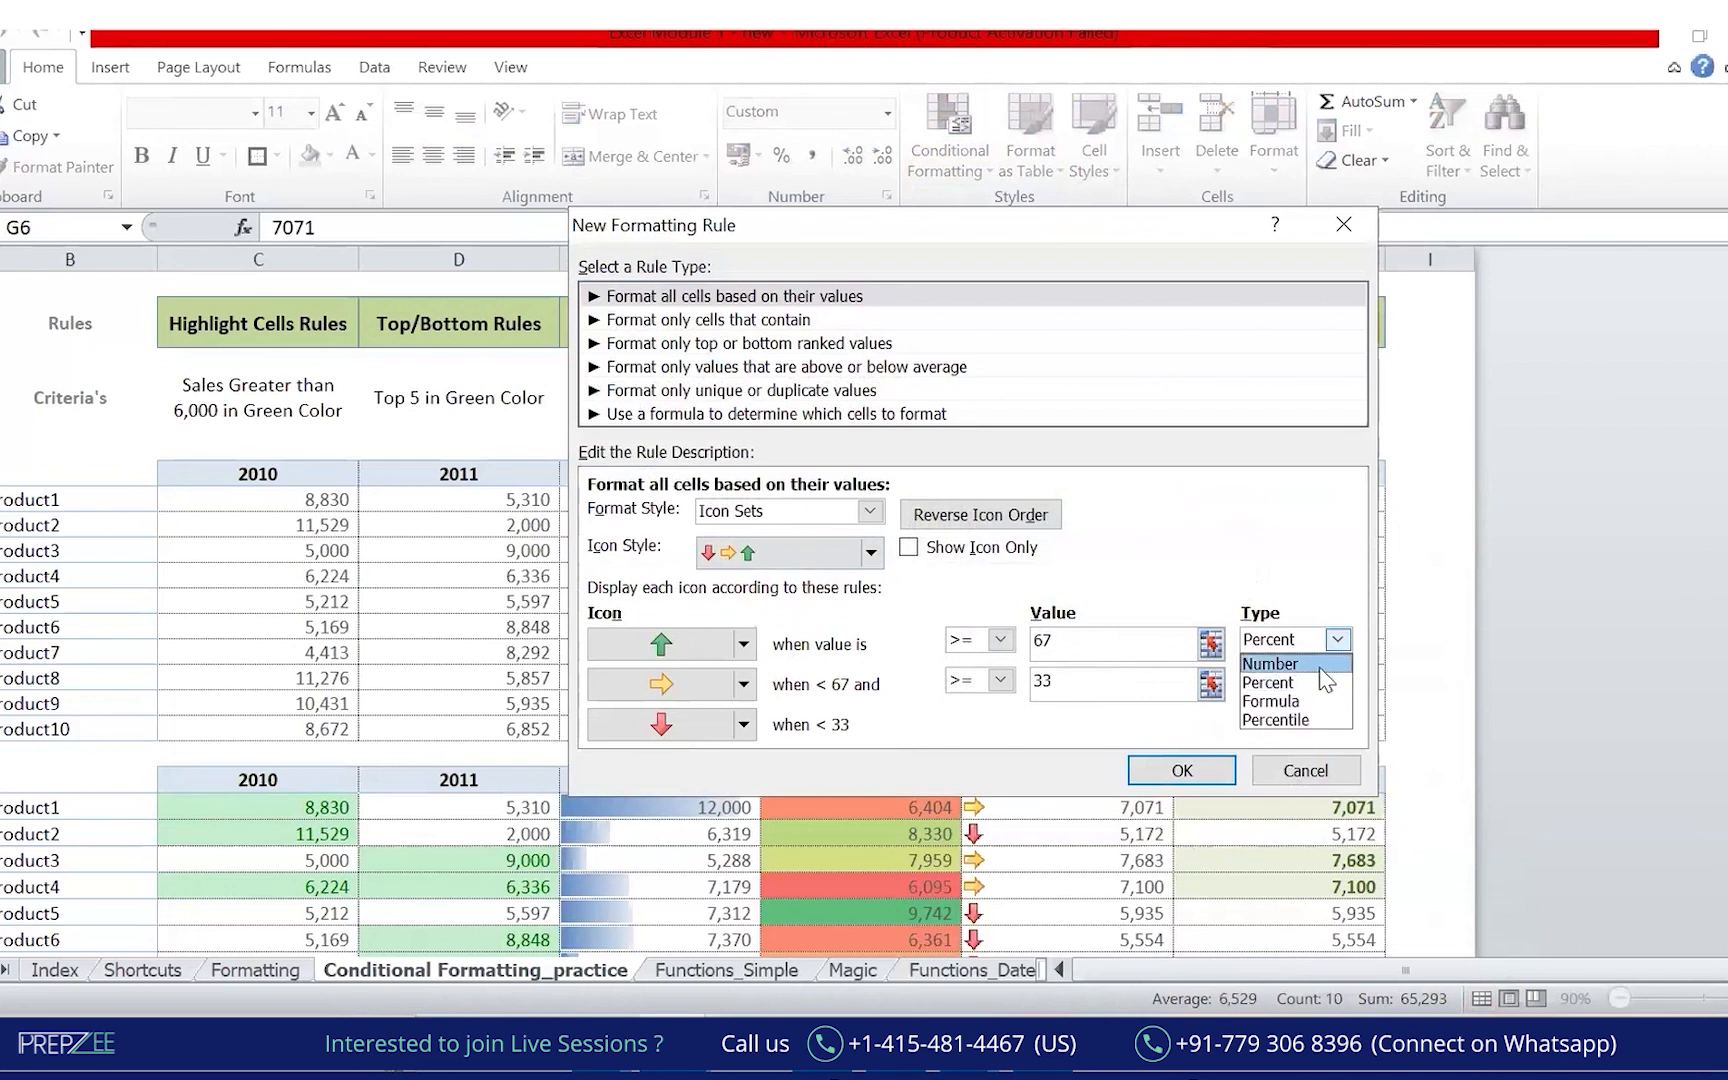
{"action": "left_click", "coordinate": [1250, 663]}
{"action": "left_click_drag", "start_coordinate": [1030, 681], "coordinate": [1083, 688]}
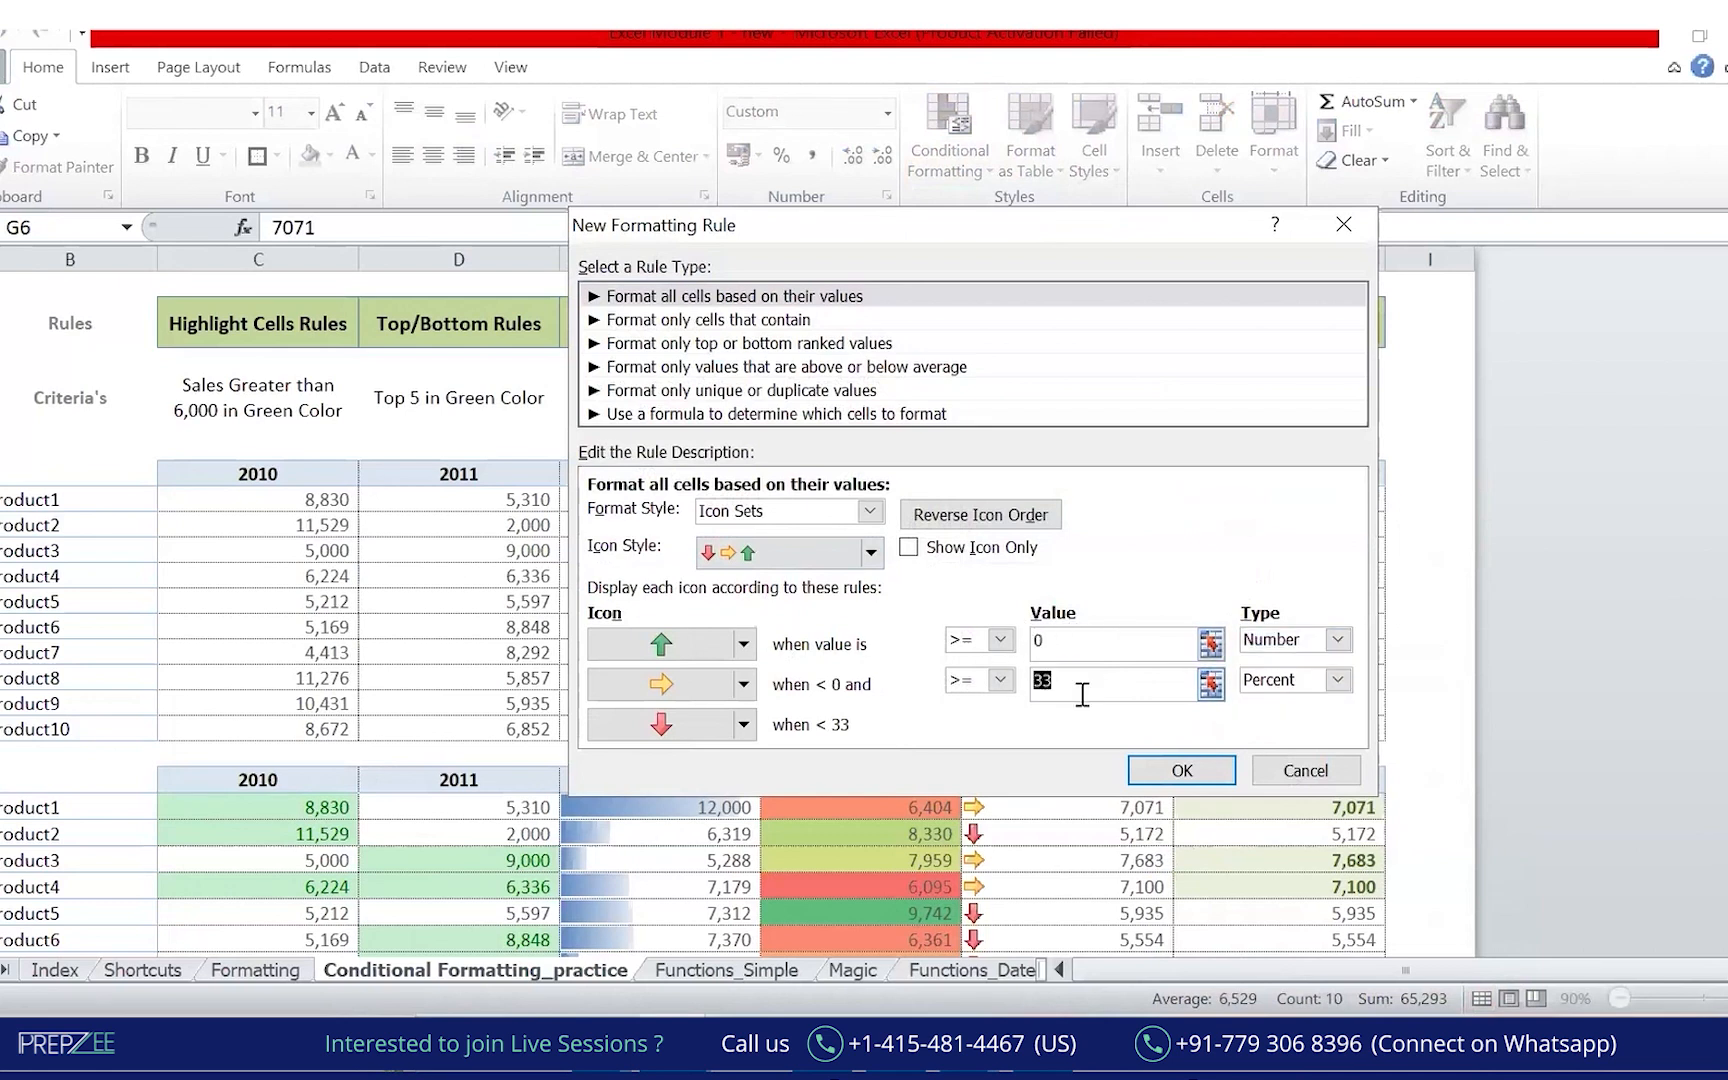
{"action": "key", "text": "Return"}
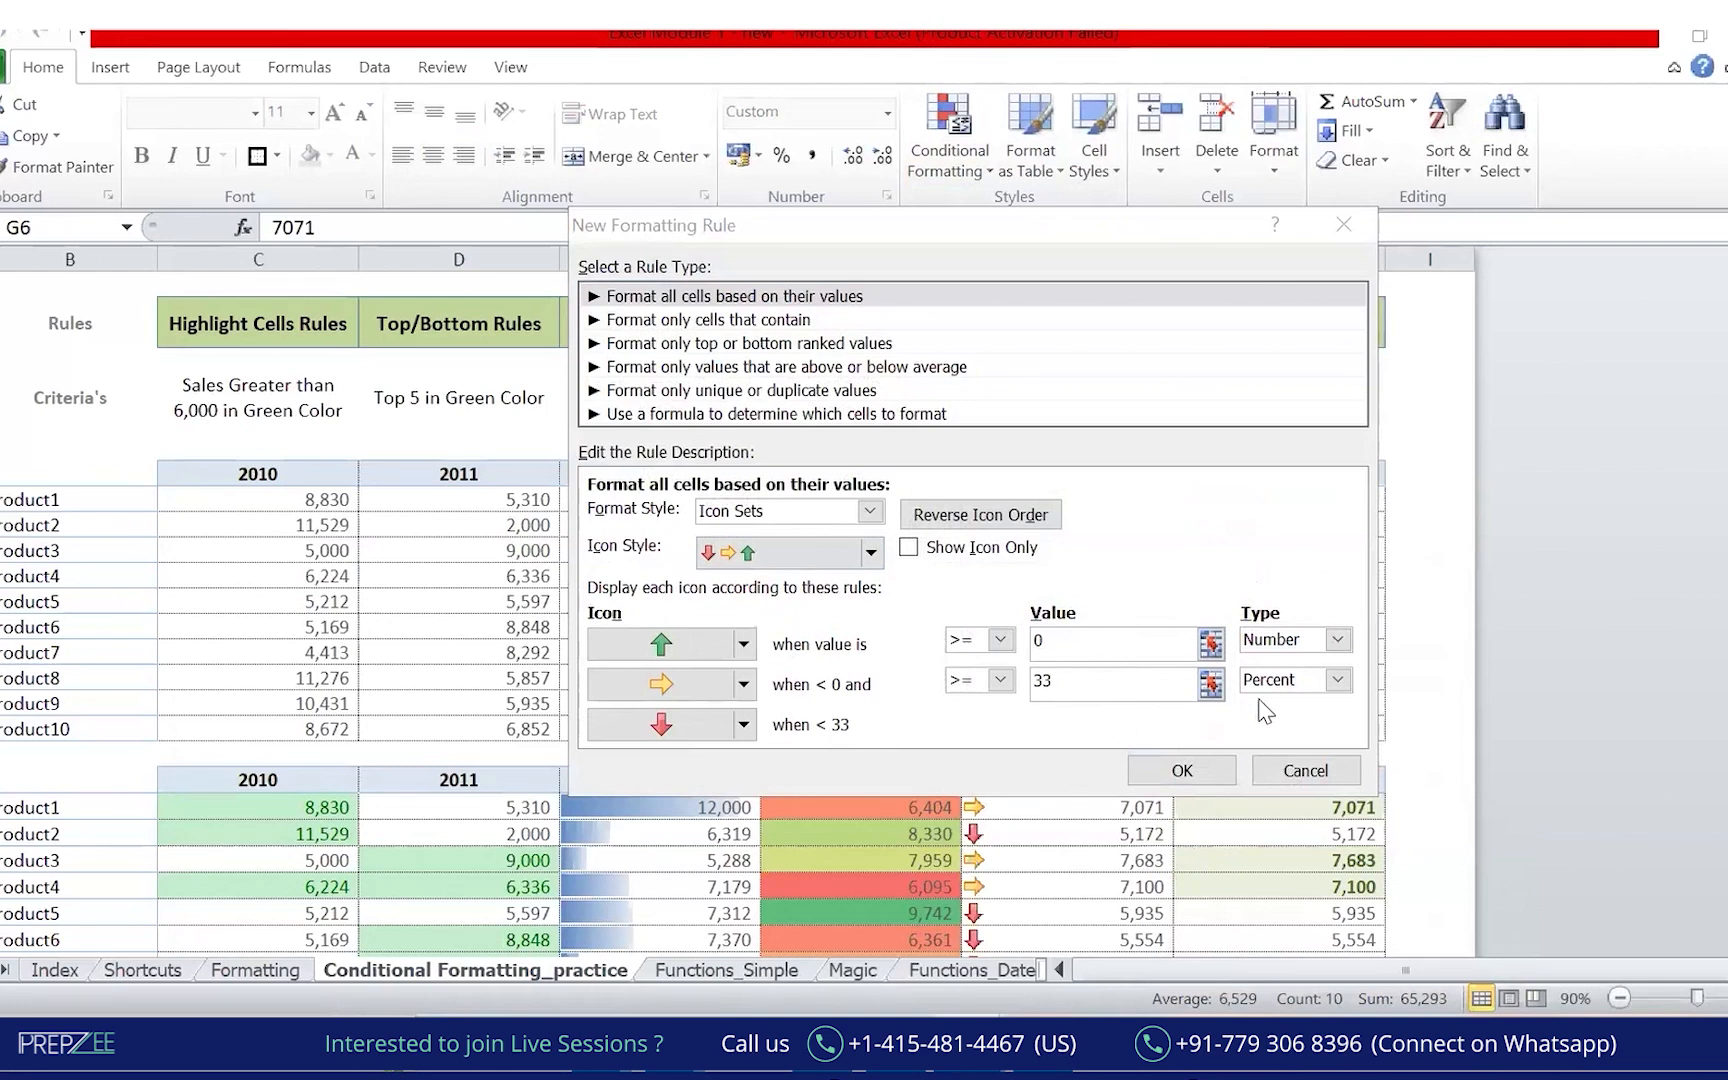
{"action": "left_click", "coordinate": [1337, 640]}
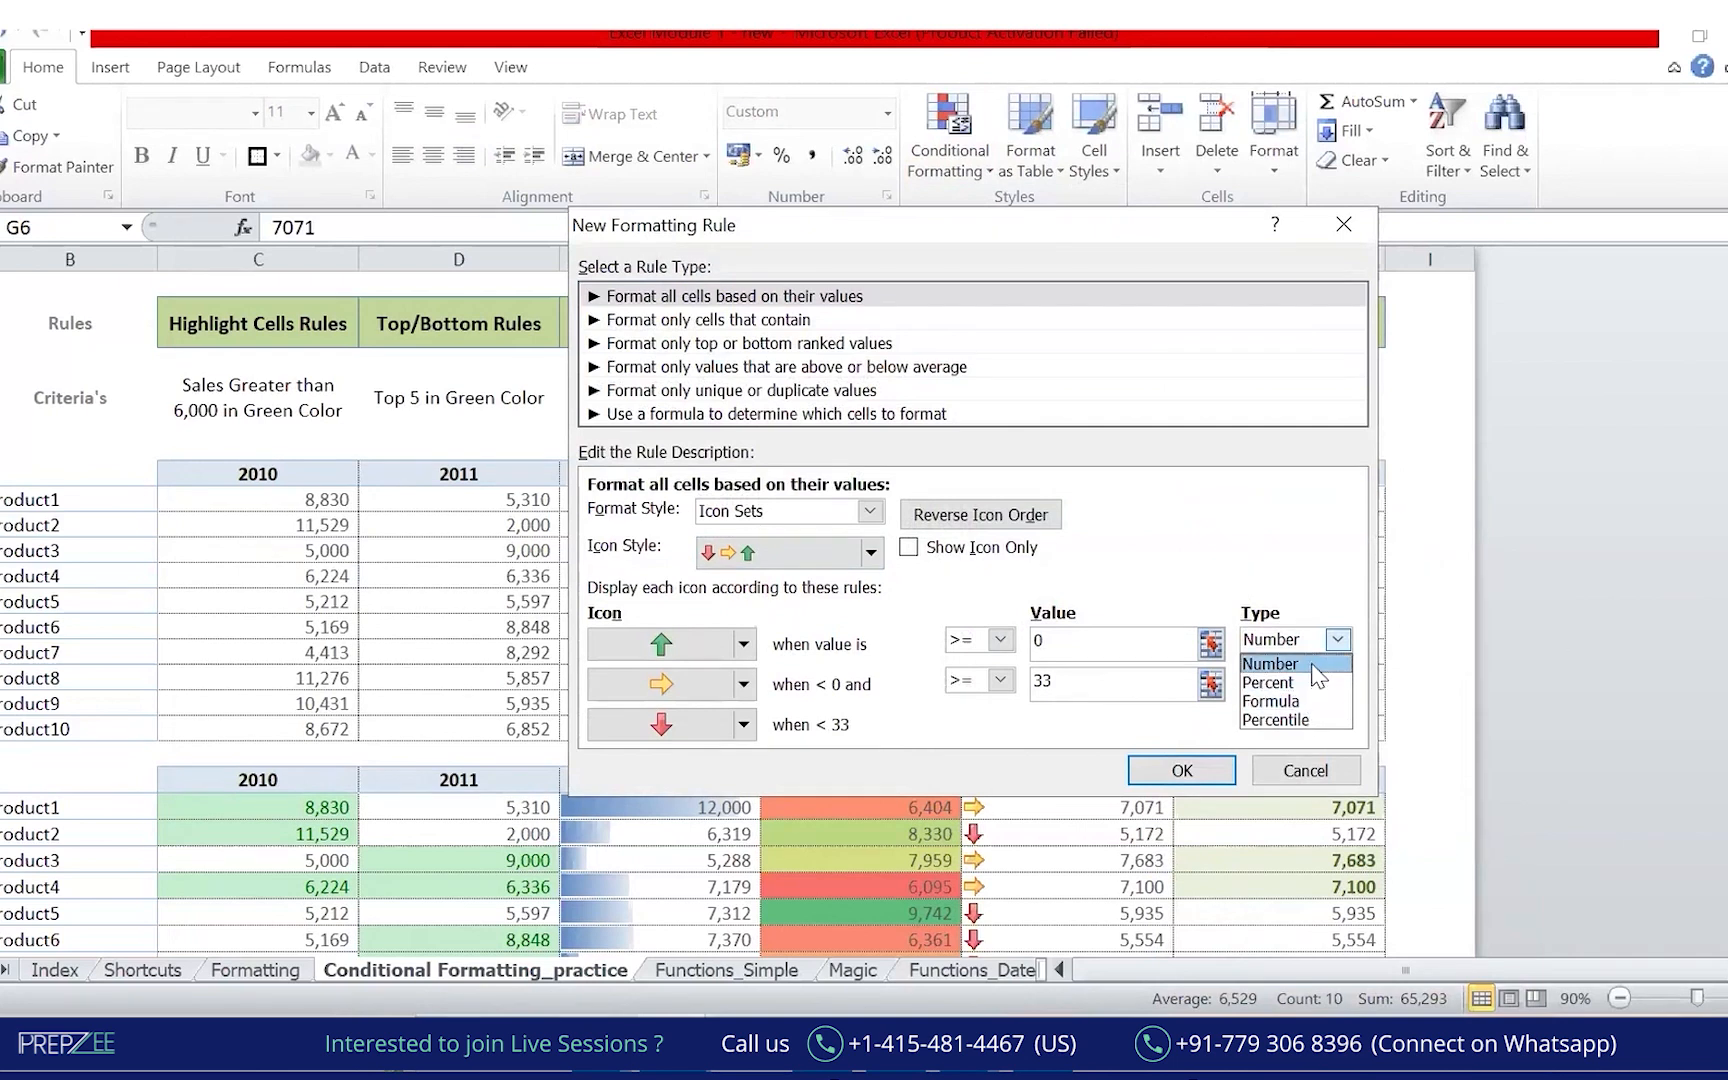
{"action": "left_click", "coordinate": [1300, 658]}
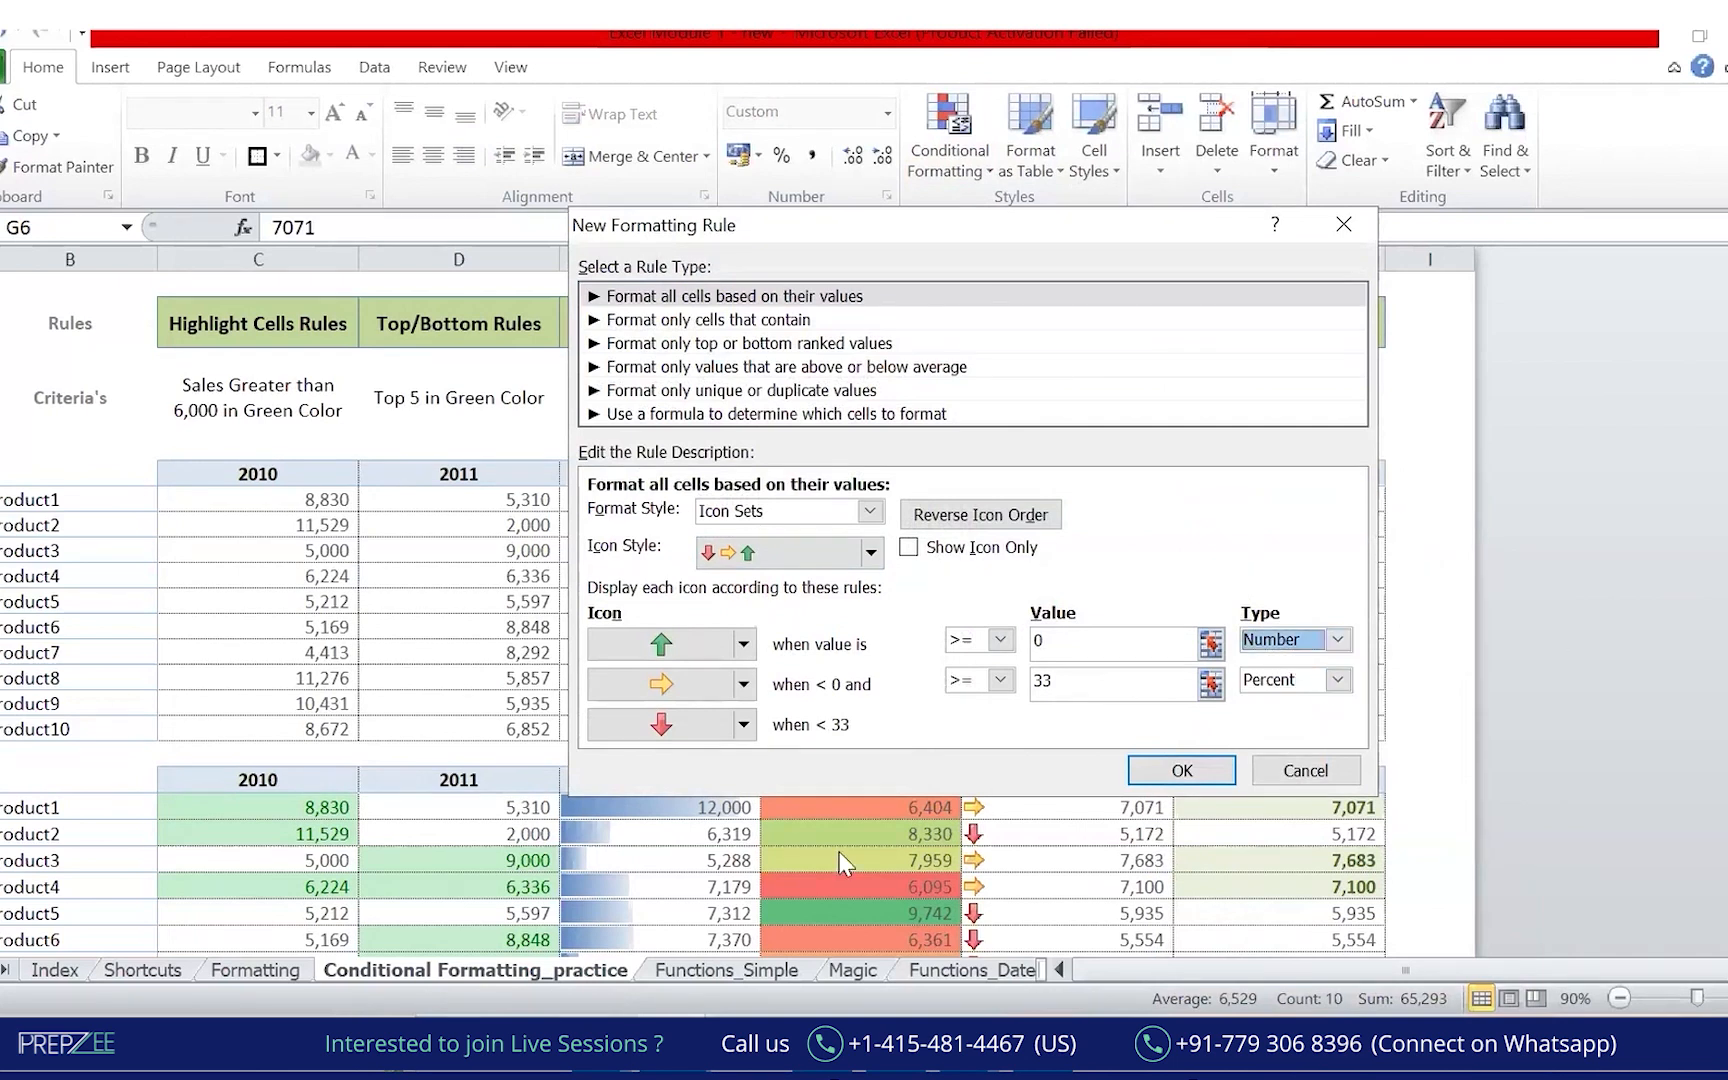
Cancel the unfinished rule and reselect the 2014 sales values G6:G15.
{"action": "left_click", "coordinate": [1305, 771]}
{"action": "left_click", "coordinate": [1298, 549]}
{"action": "left_click_drag", "start_coordinate": [1113, 497], "coordinate": [1090, 733]}
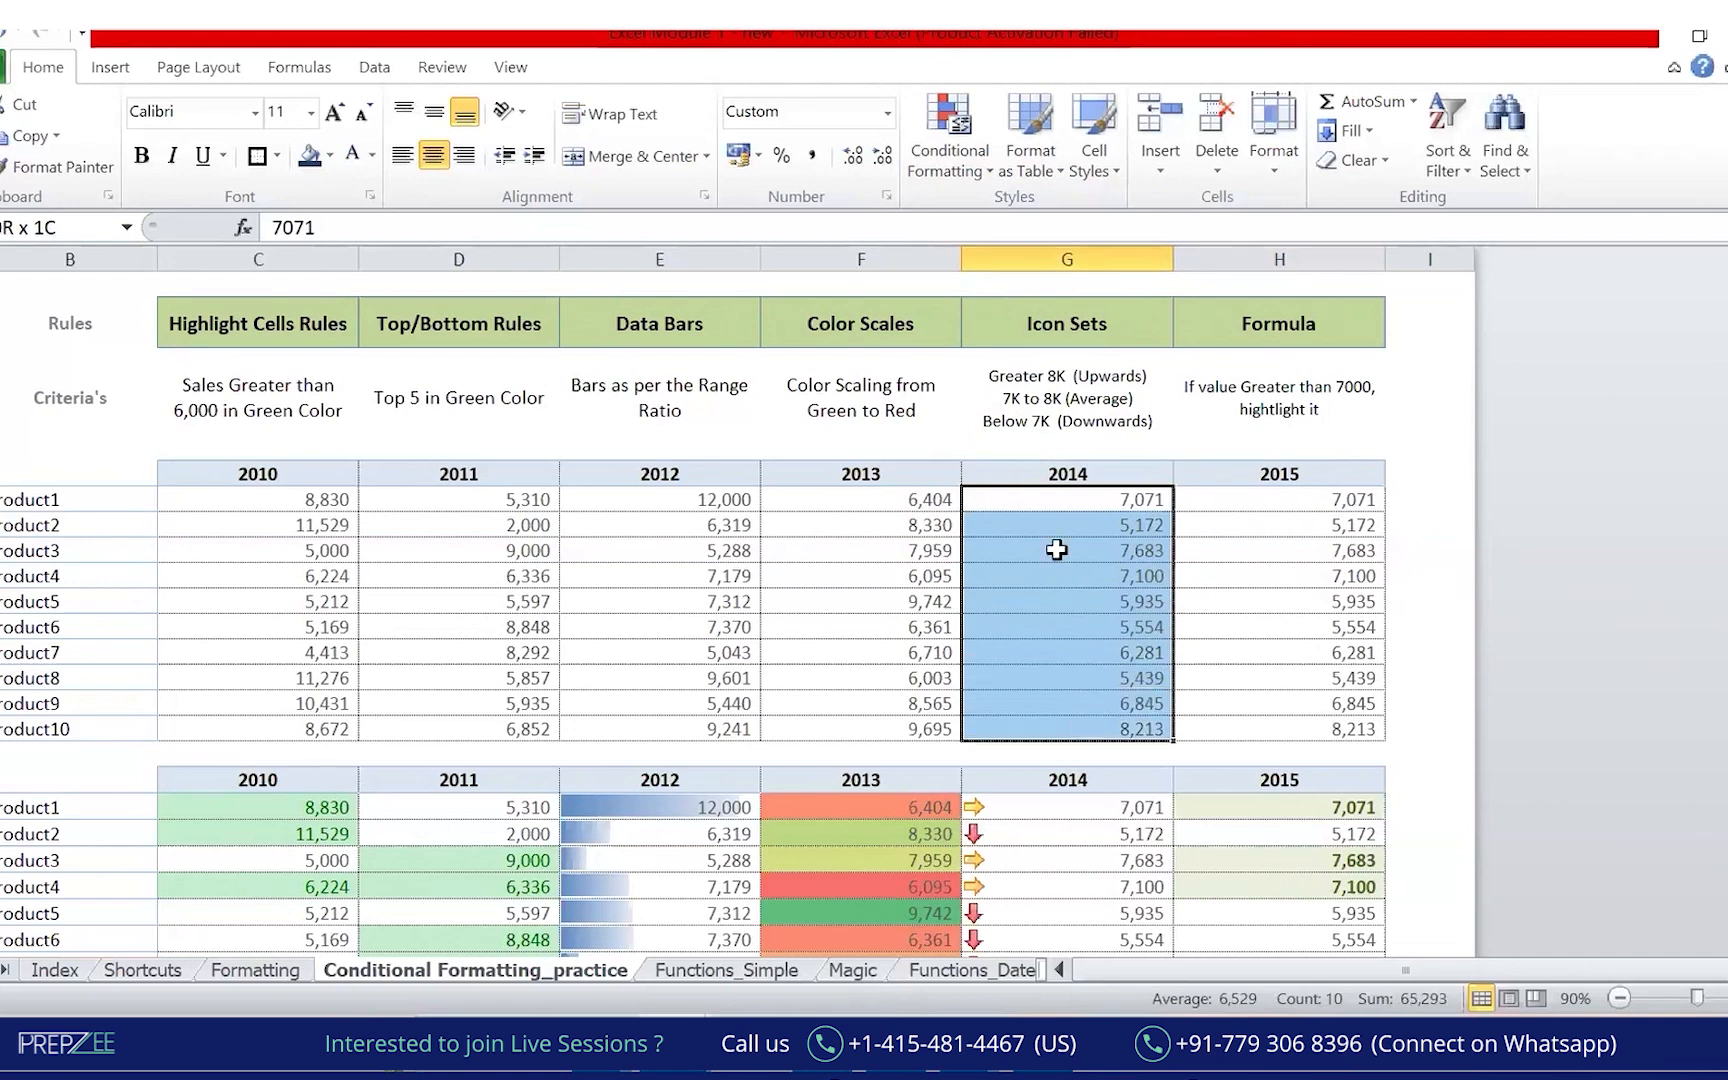
Open Icon Sets > More Rules for the 2014 sales, showing circles at 67/33 percent.
{"action": "left_click", "coordinate": [982, 170]}
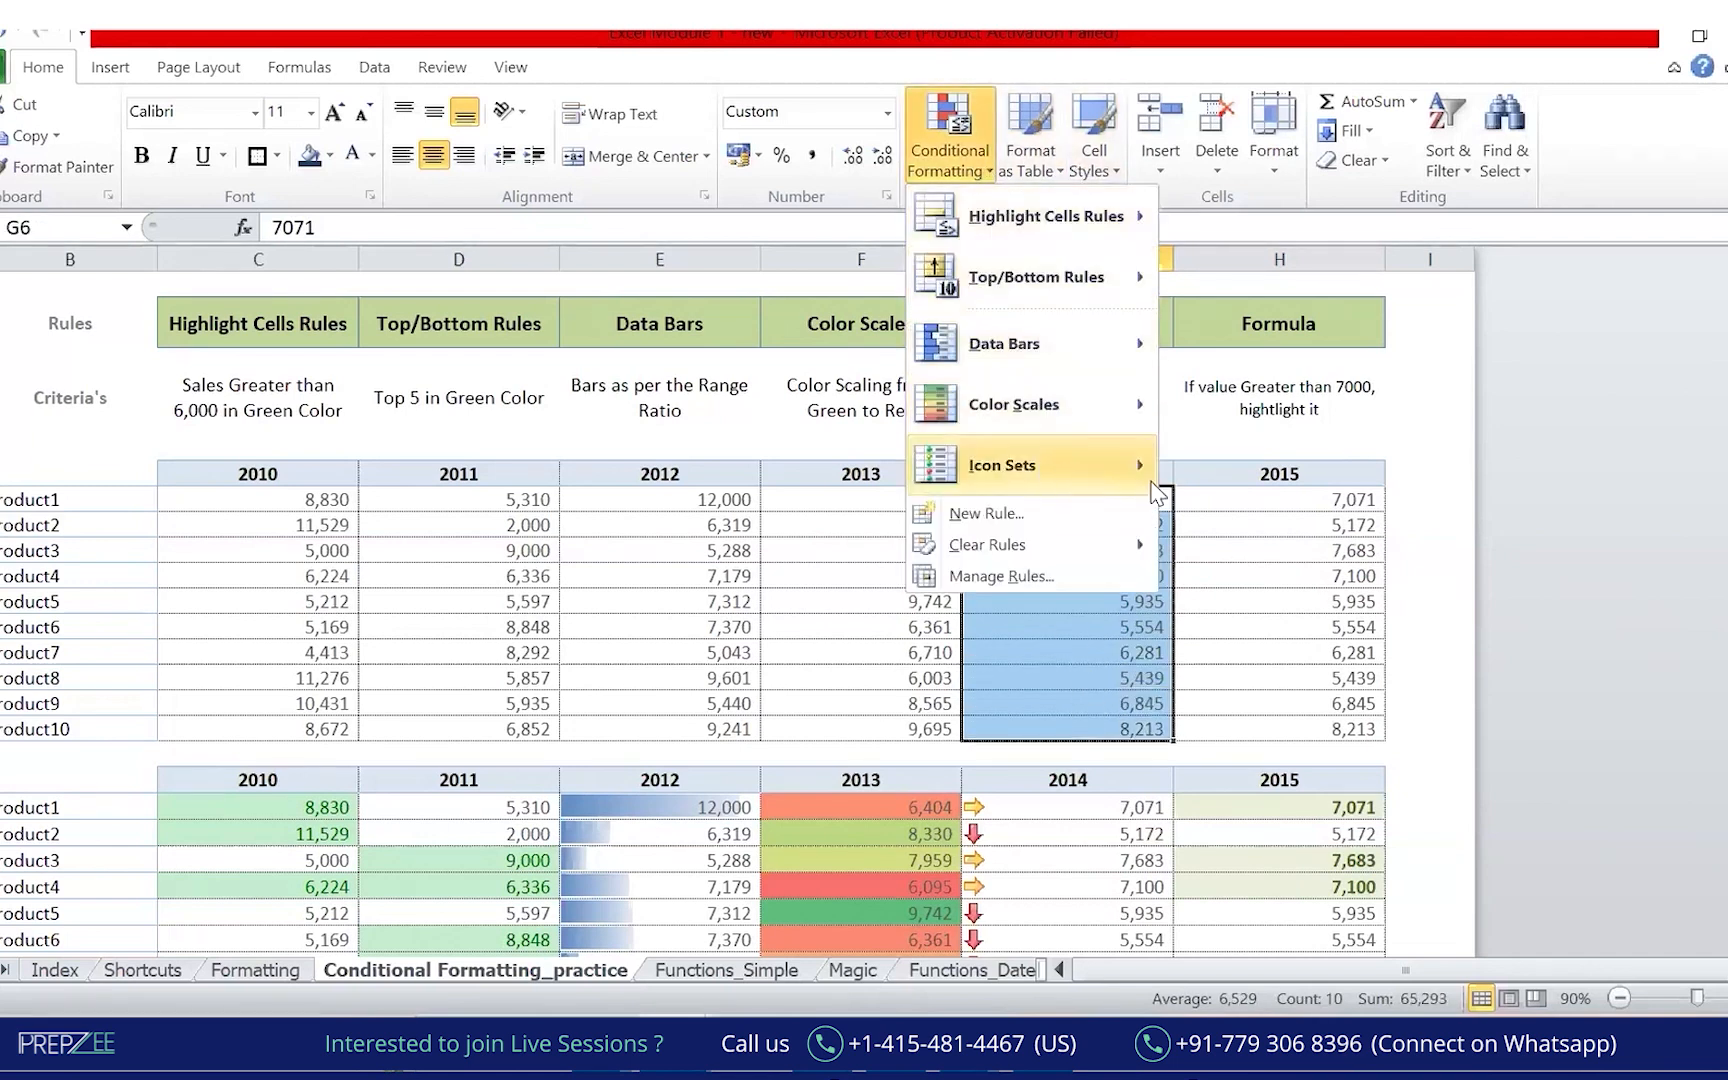
{"action": "mouse_move", "coordinate": [1045, 465]}
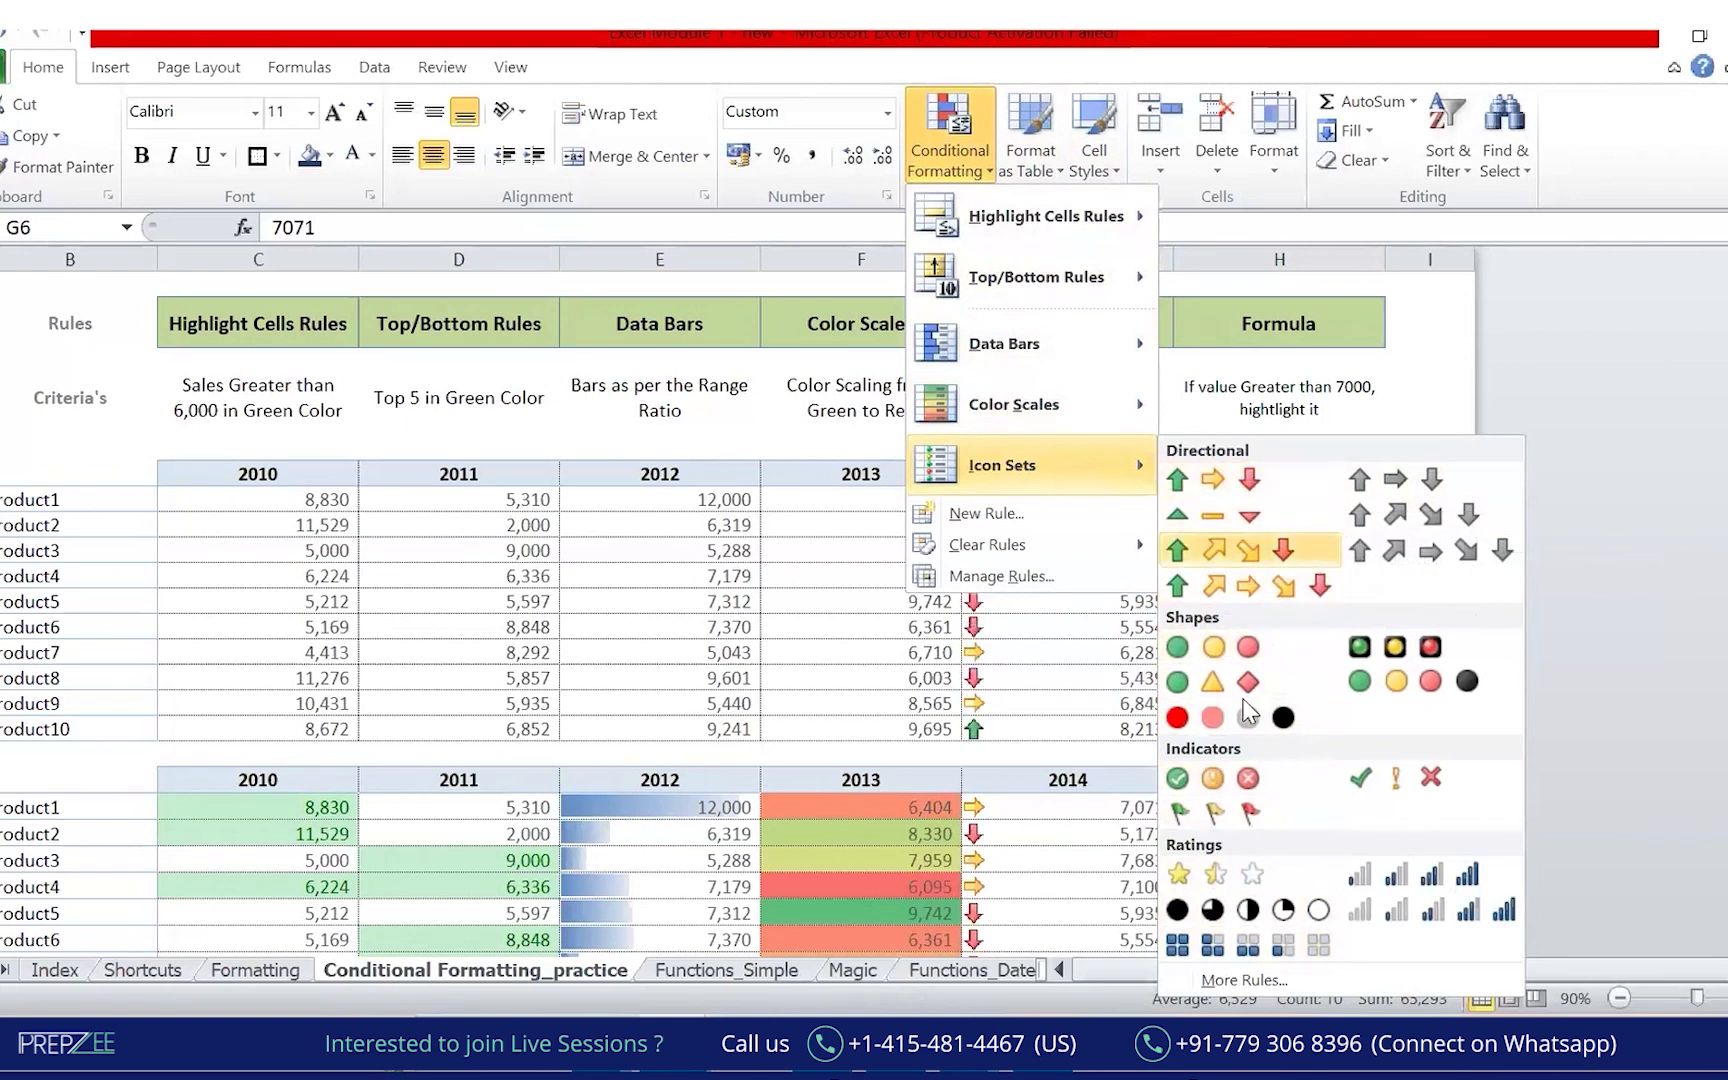
{"action": "left_click", "coordinate": [1235, 983]}
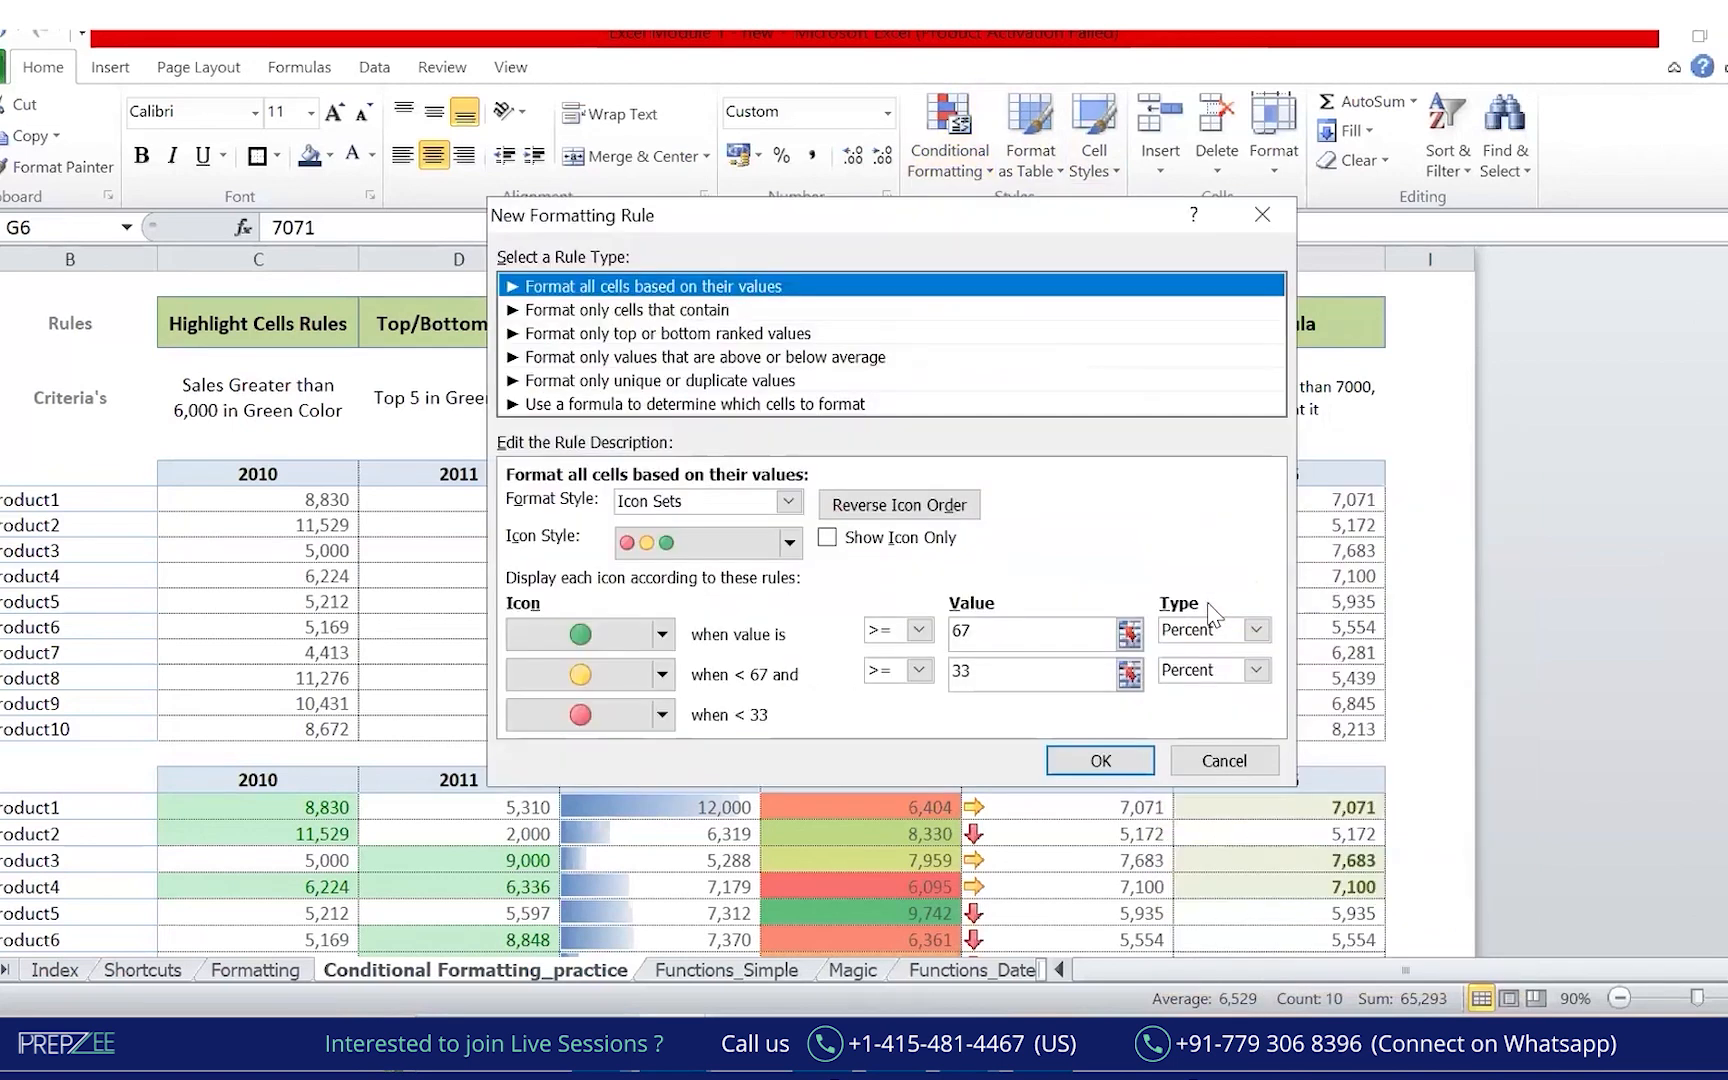
{"action": "left_click", "coordinate": [1224, 760]}
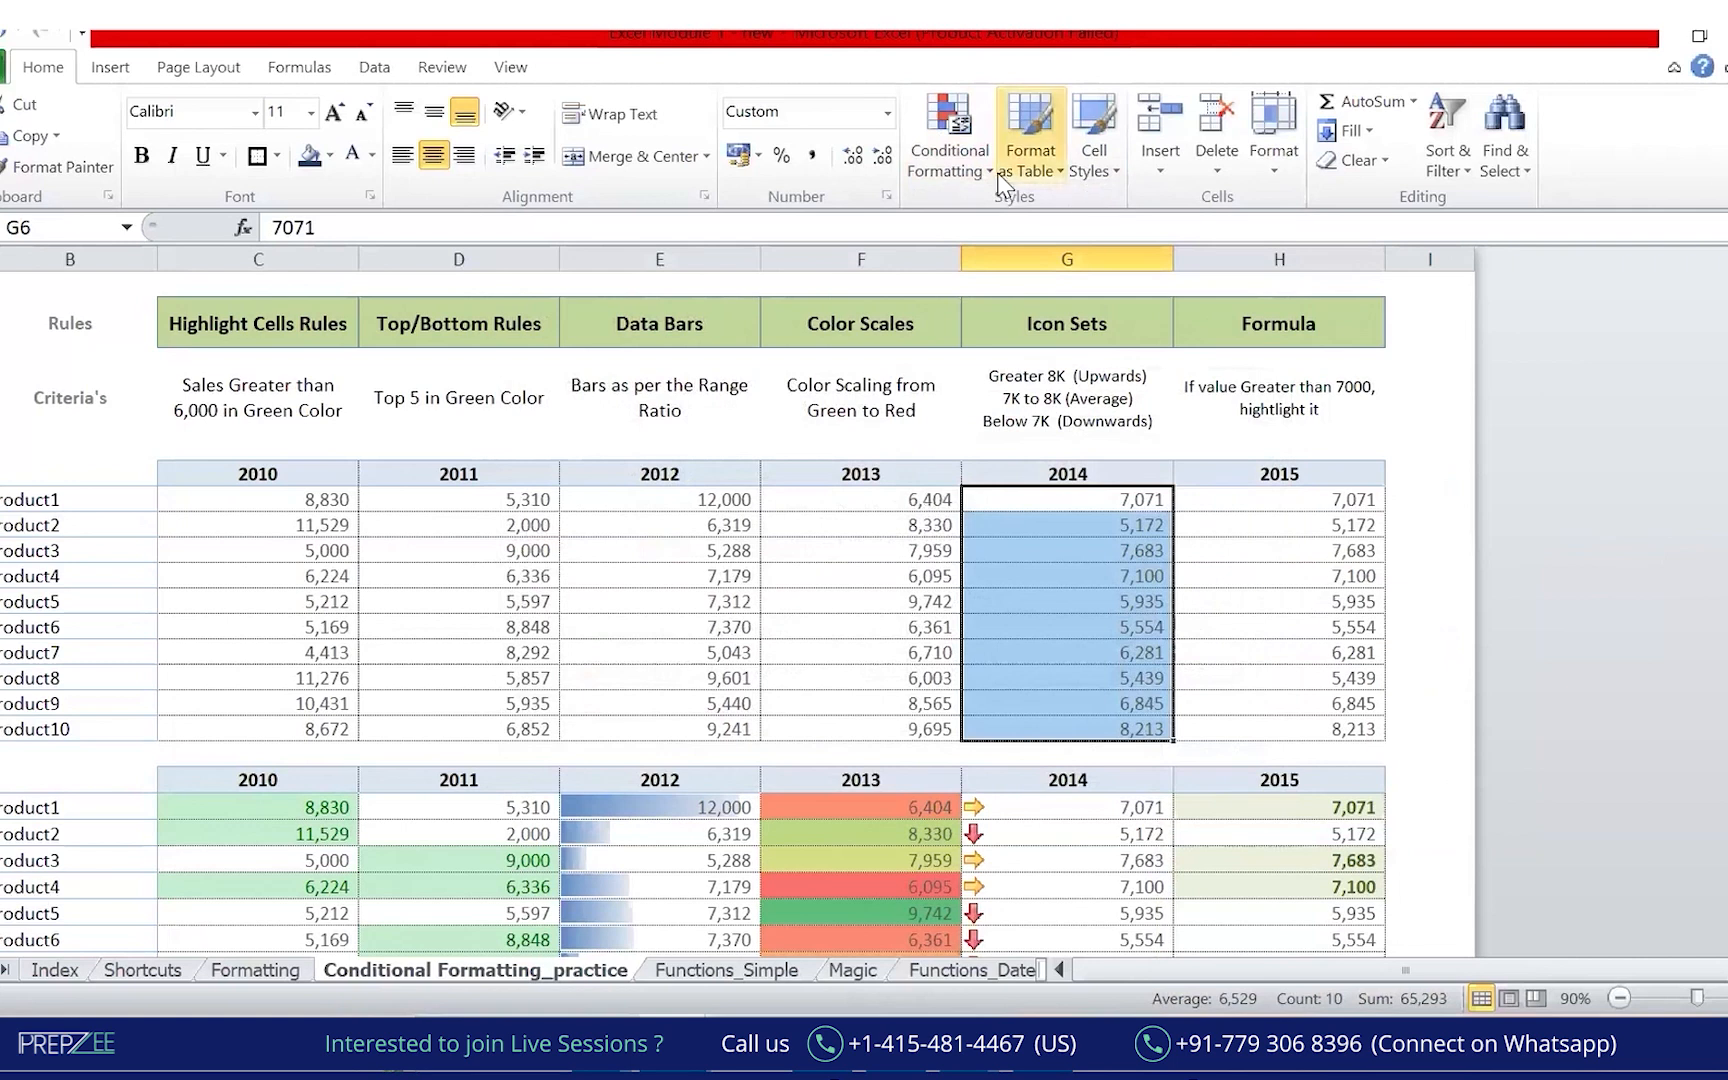
{"action": "left_click", "coordinate": [948, 150]}
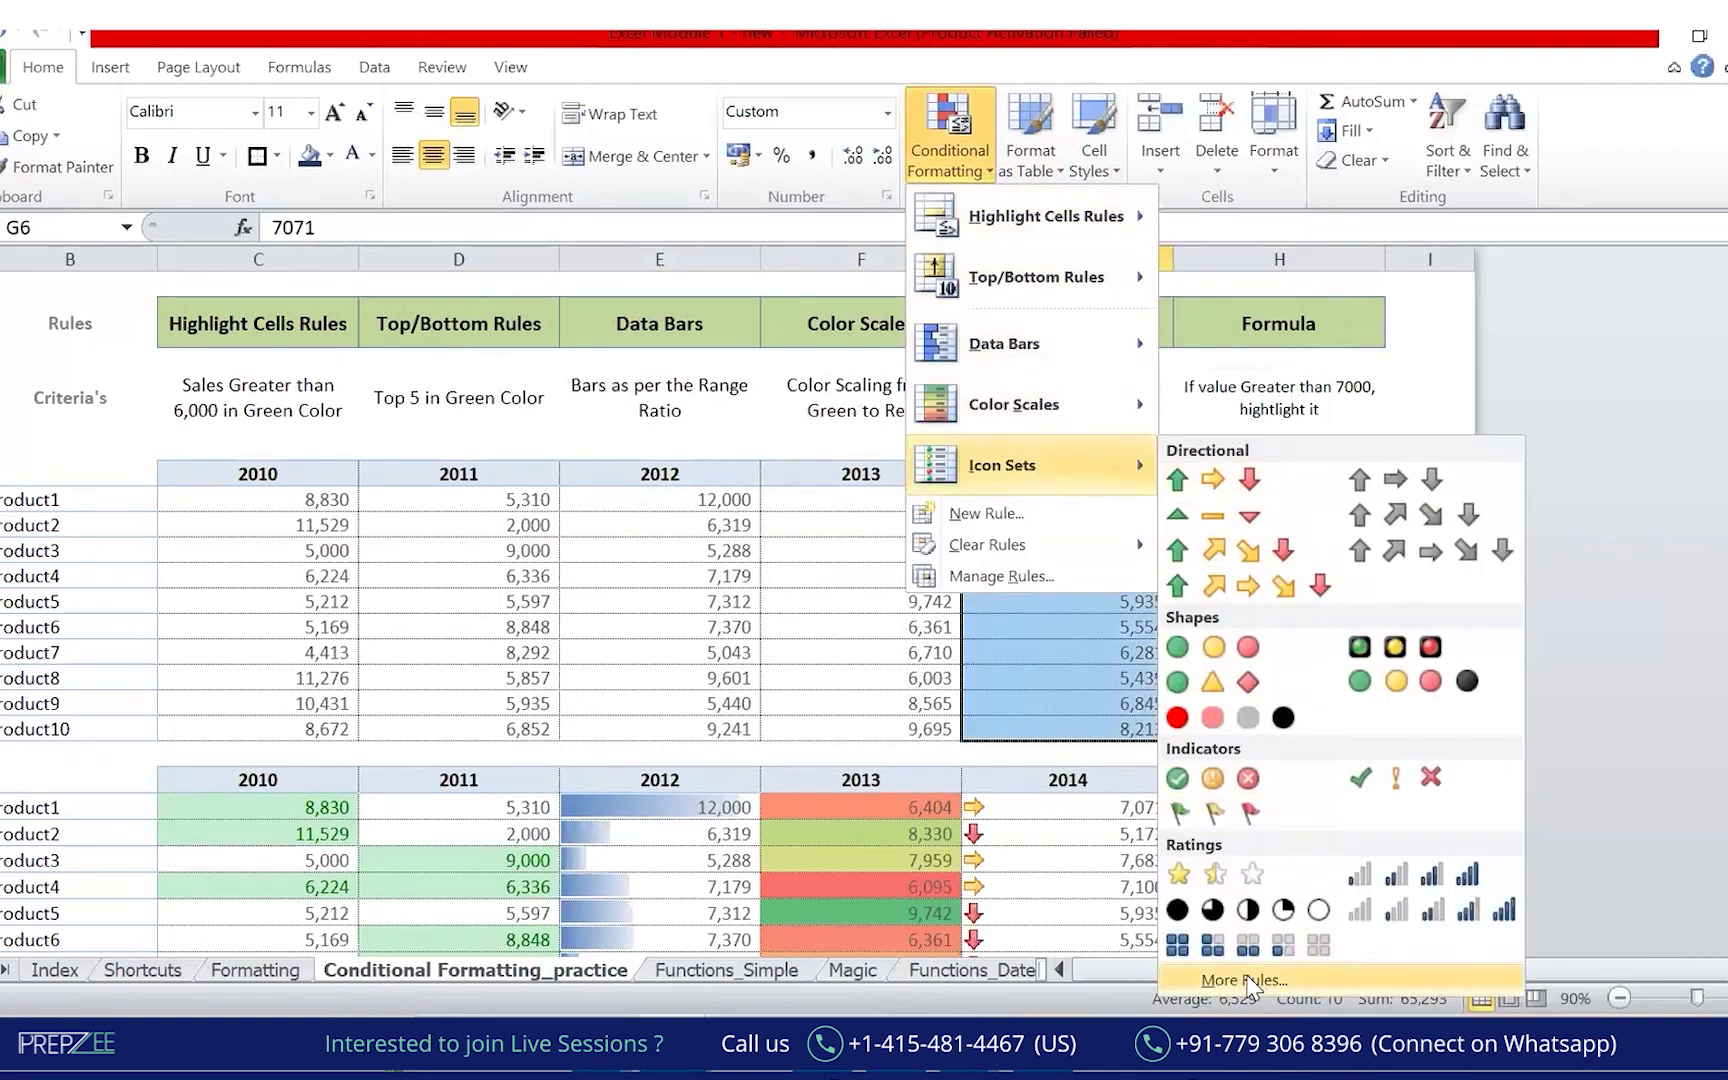
{"action": "left_click", "coordinate": [1248, 981]}
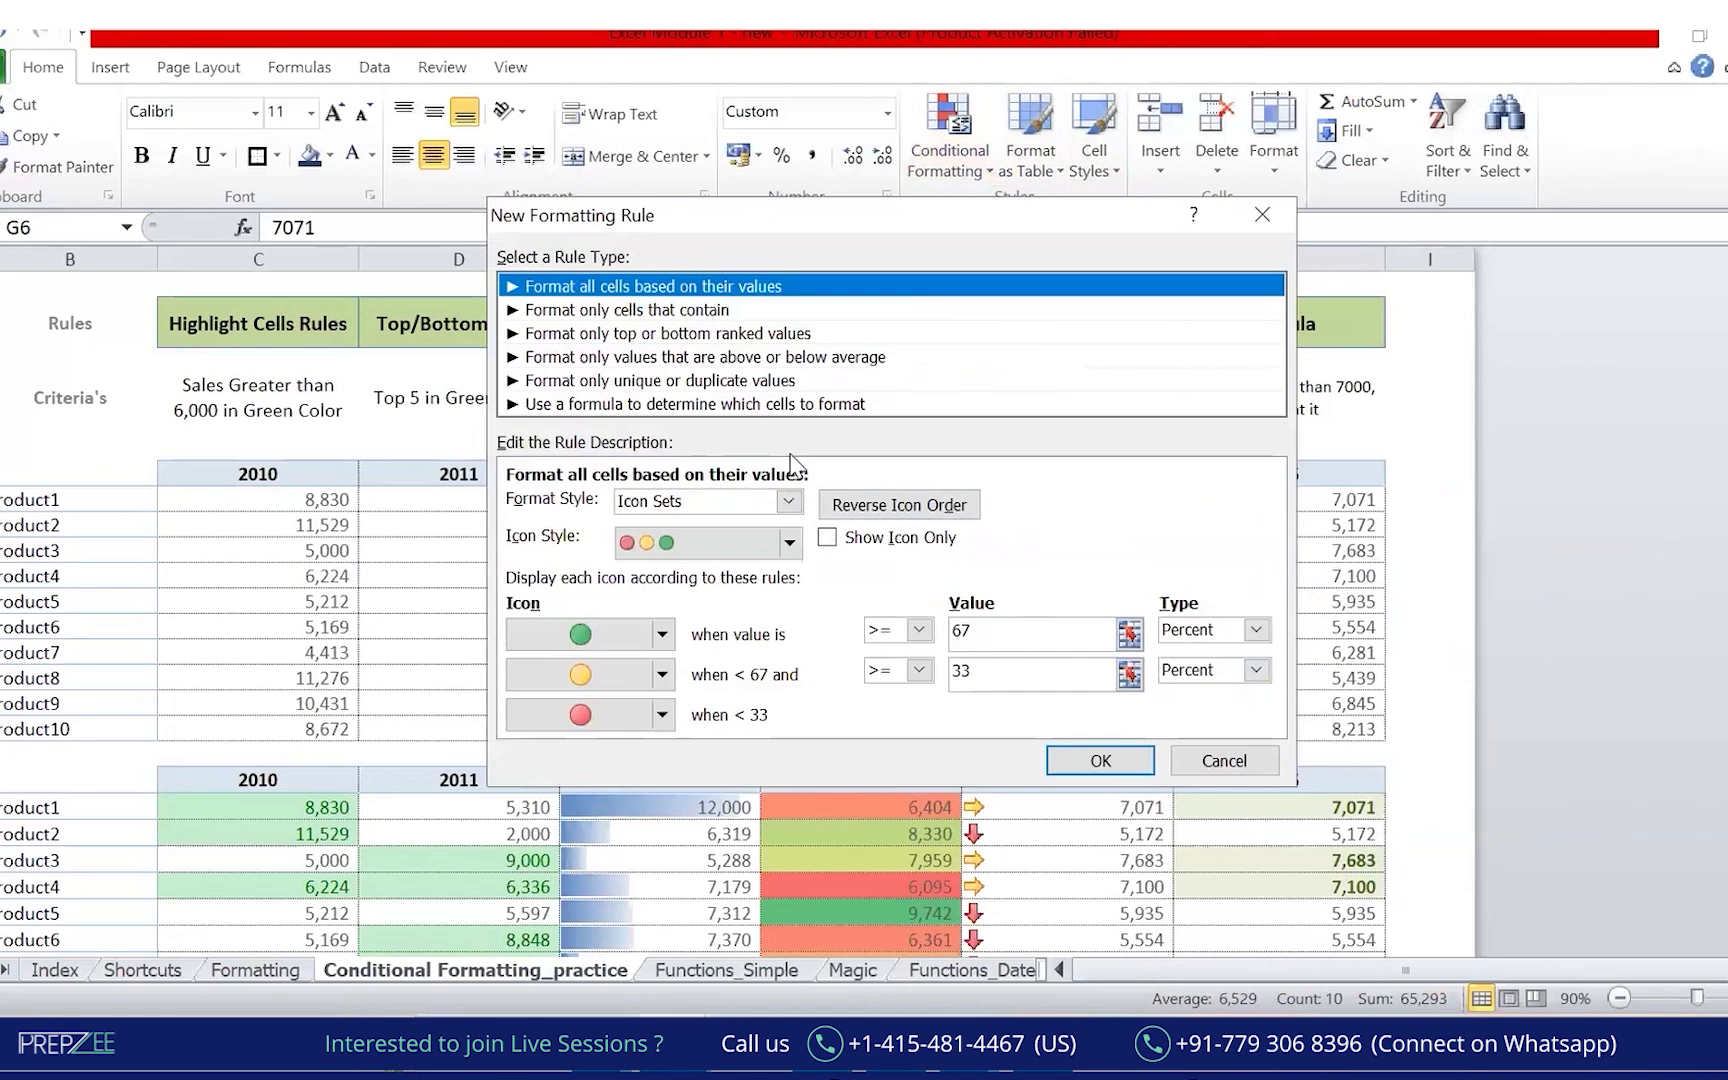
Switch the rule's icon style from traffic-light circles to 3 Arrows (Colored).
{"action": "left_click", "coordinate": [791, 542]}
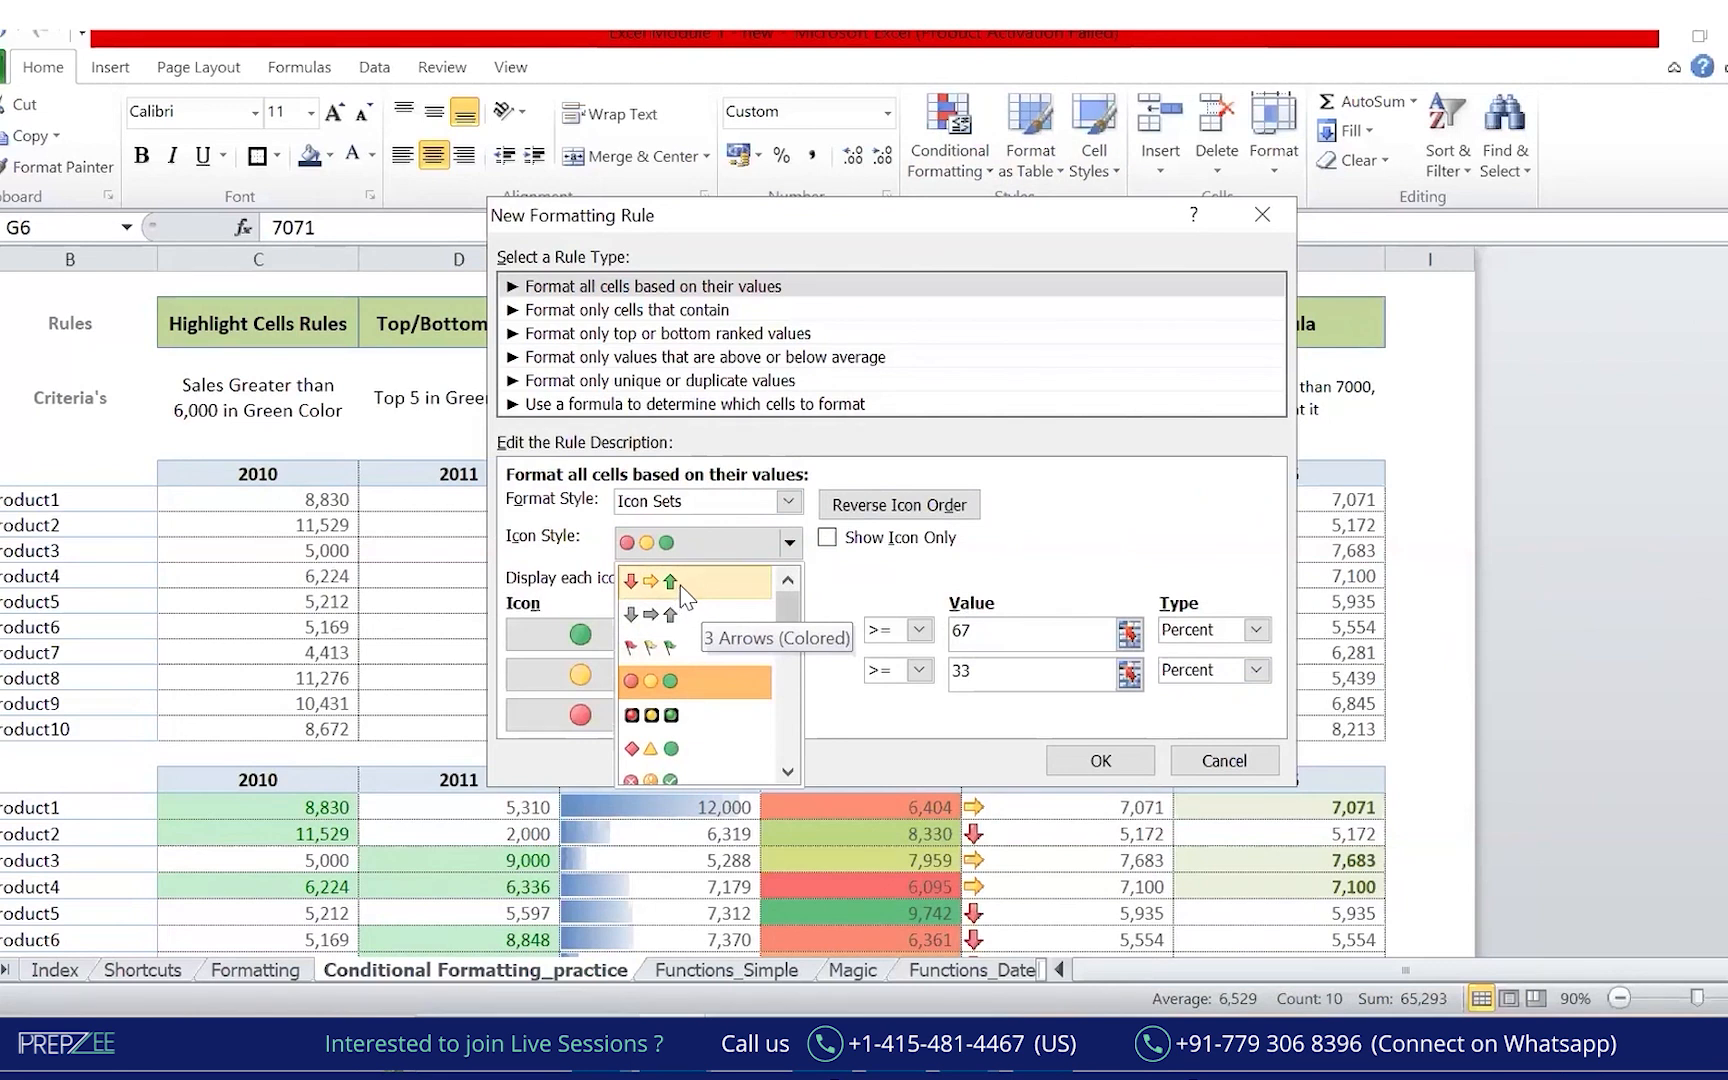
{"action": "left_click", "coordinate": [686, 597]}
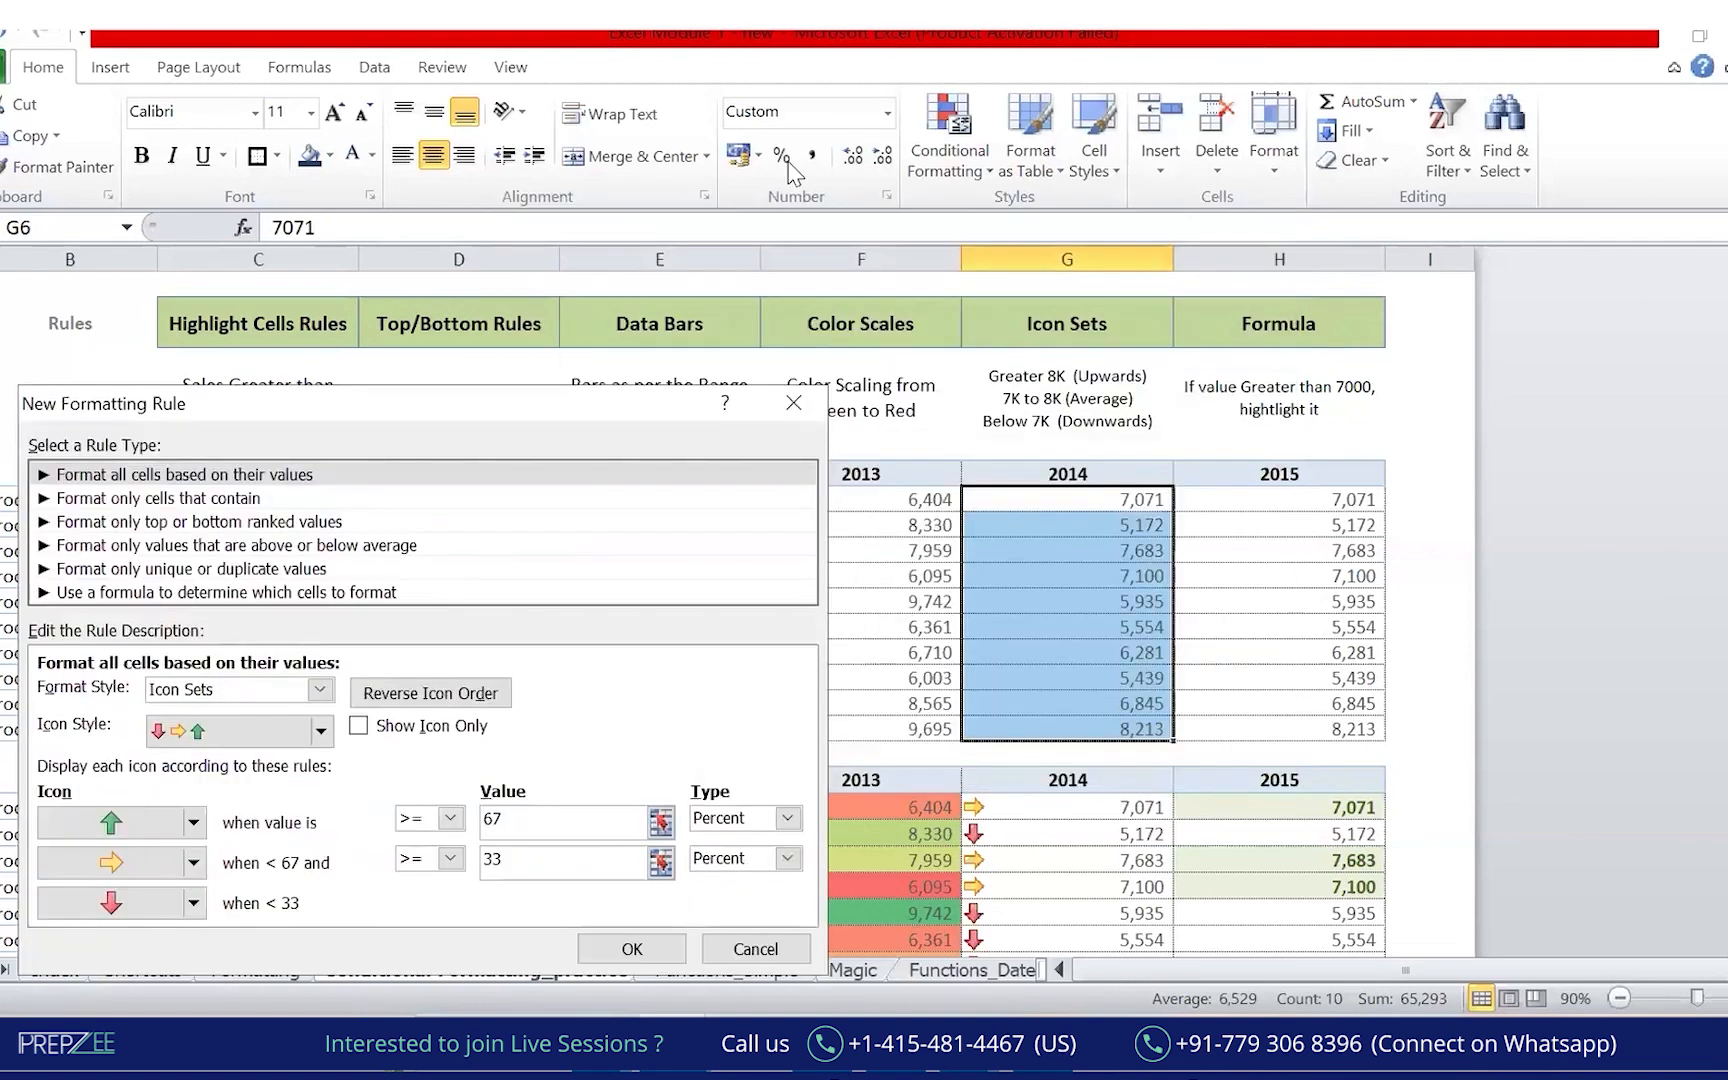
{"action": "left_click", "coordinate": [1093, 271]}
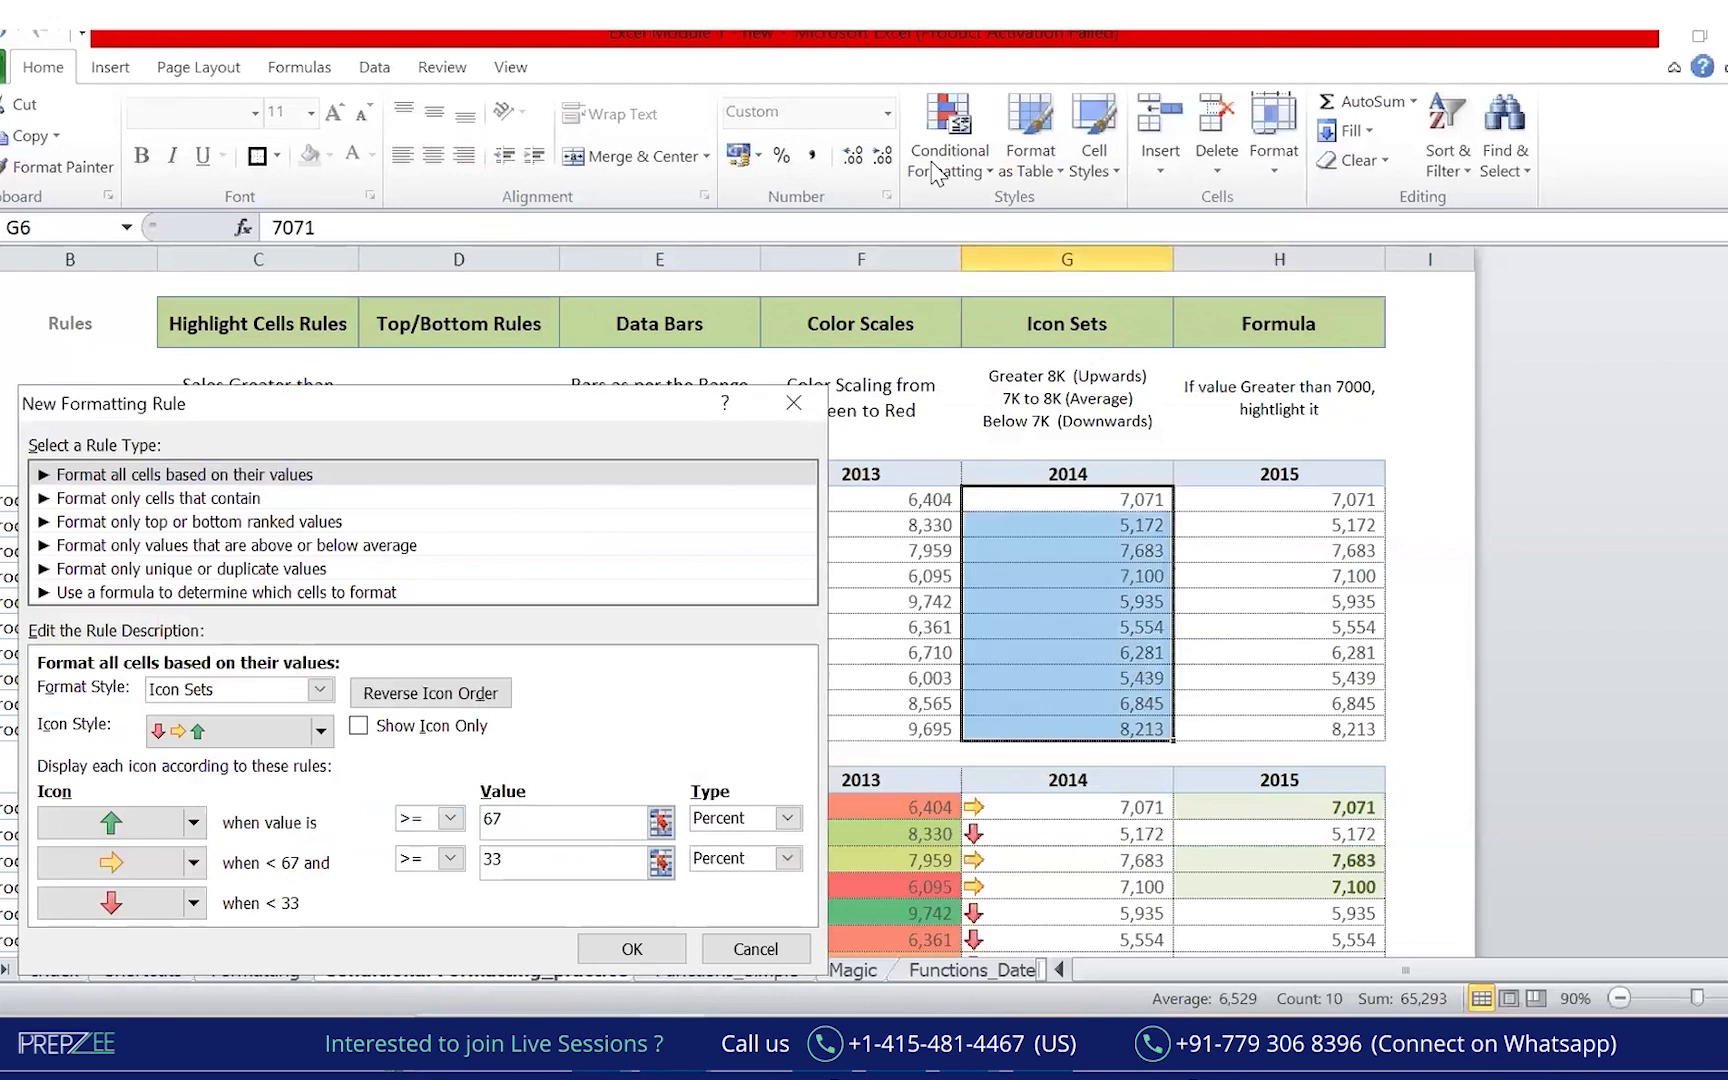
{"action": "key", "text": "ctrl+2"}
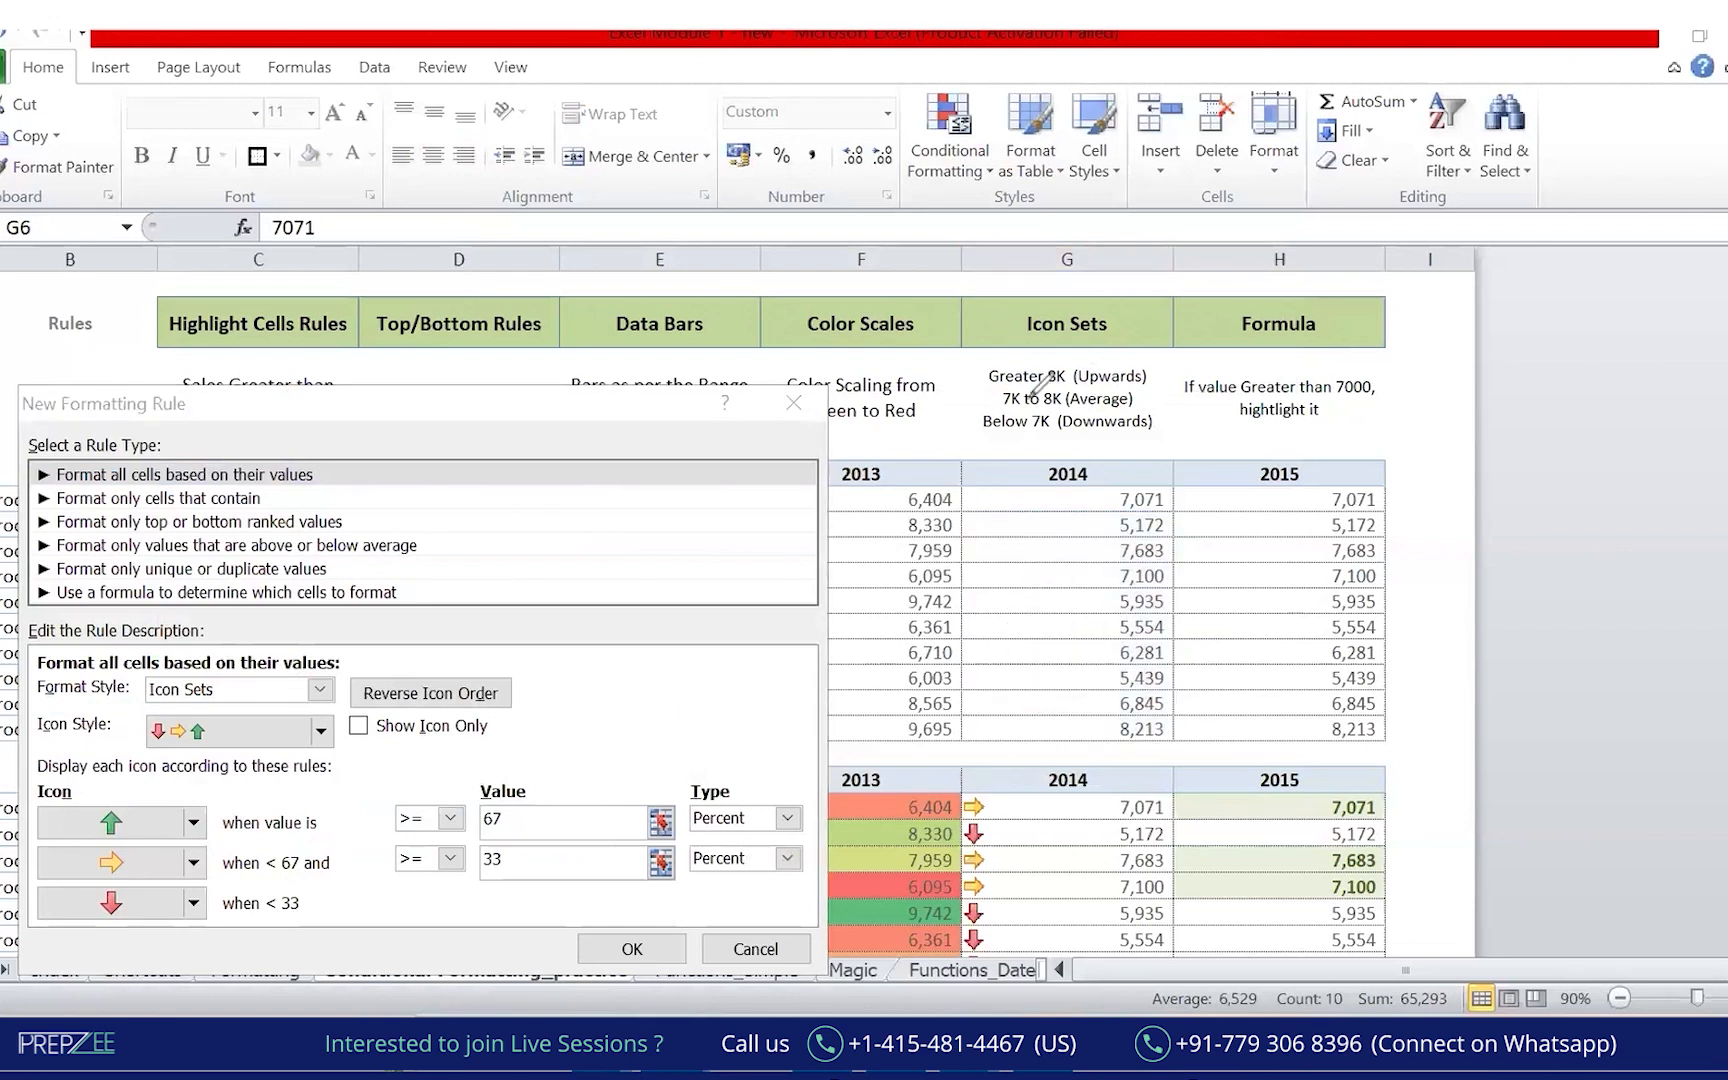
{"action": "mouse_move", "coordinate": [1065, 342]}
{"action": "left_mouse_down"}
{"action": "mouse_move", "coordinate": [935, 397]}
{"action": "mouse_move", "coordinate": [985, 348]}
{"action": "left_mouse_up"}
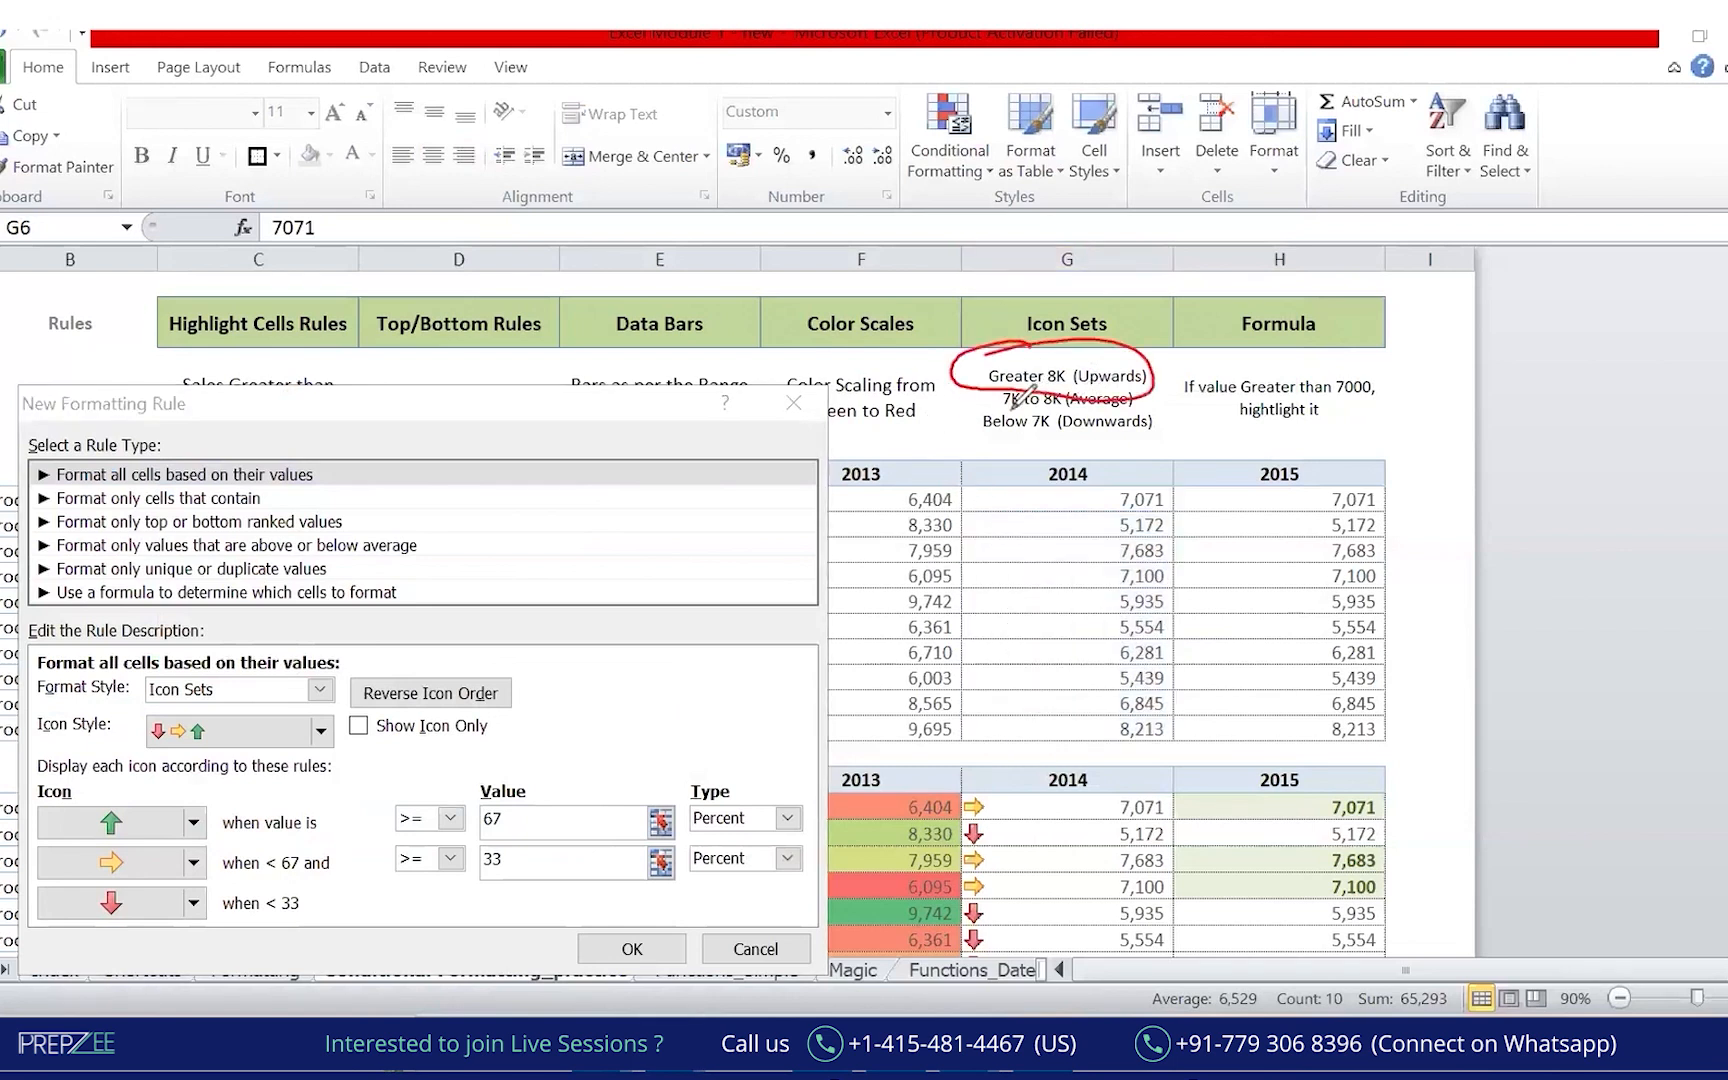
{"action": "mouse_move", "coordinate": [1038, 404]}
{"action": "left_mouse_down"}
{"action": "mouse_move", "coordinate": [1122, 408]}
{"action": "mouse_move", "coordinate": [1112, 386]}
{"action": "mouse_move", "coordinate": [993, 385]}
{"action": "mouse_move", "coordinate": [1100, 418]}
{"action": "mouse_move", "coordinate": [1110, 398]}
{"action": "left_mouse_up"}
{"action": "left_click_drag", "start_coordinate": [988, 440], "coordinate": [1147, 438]}
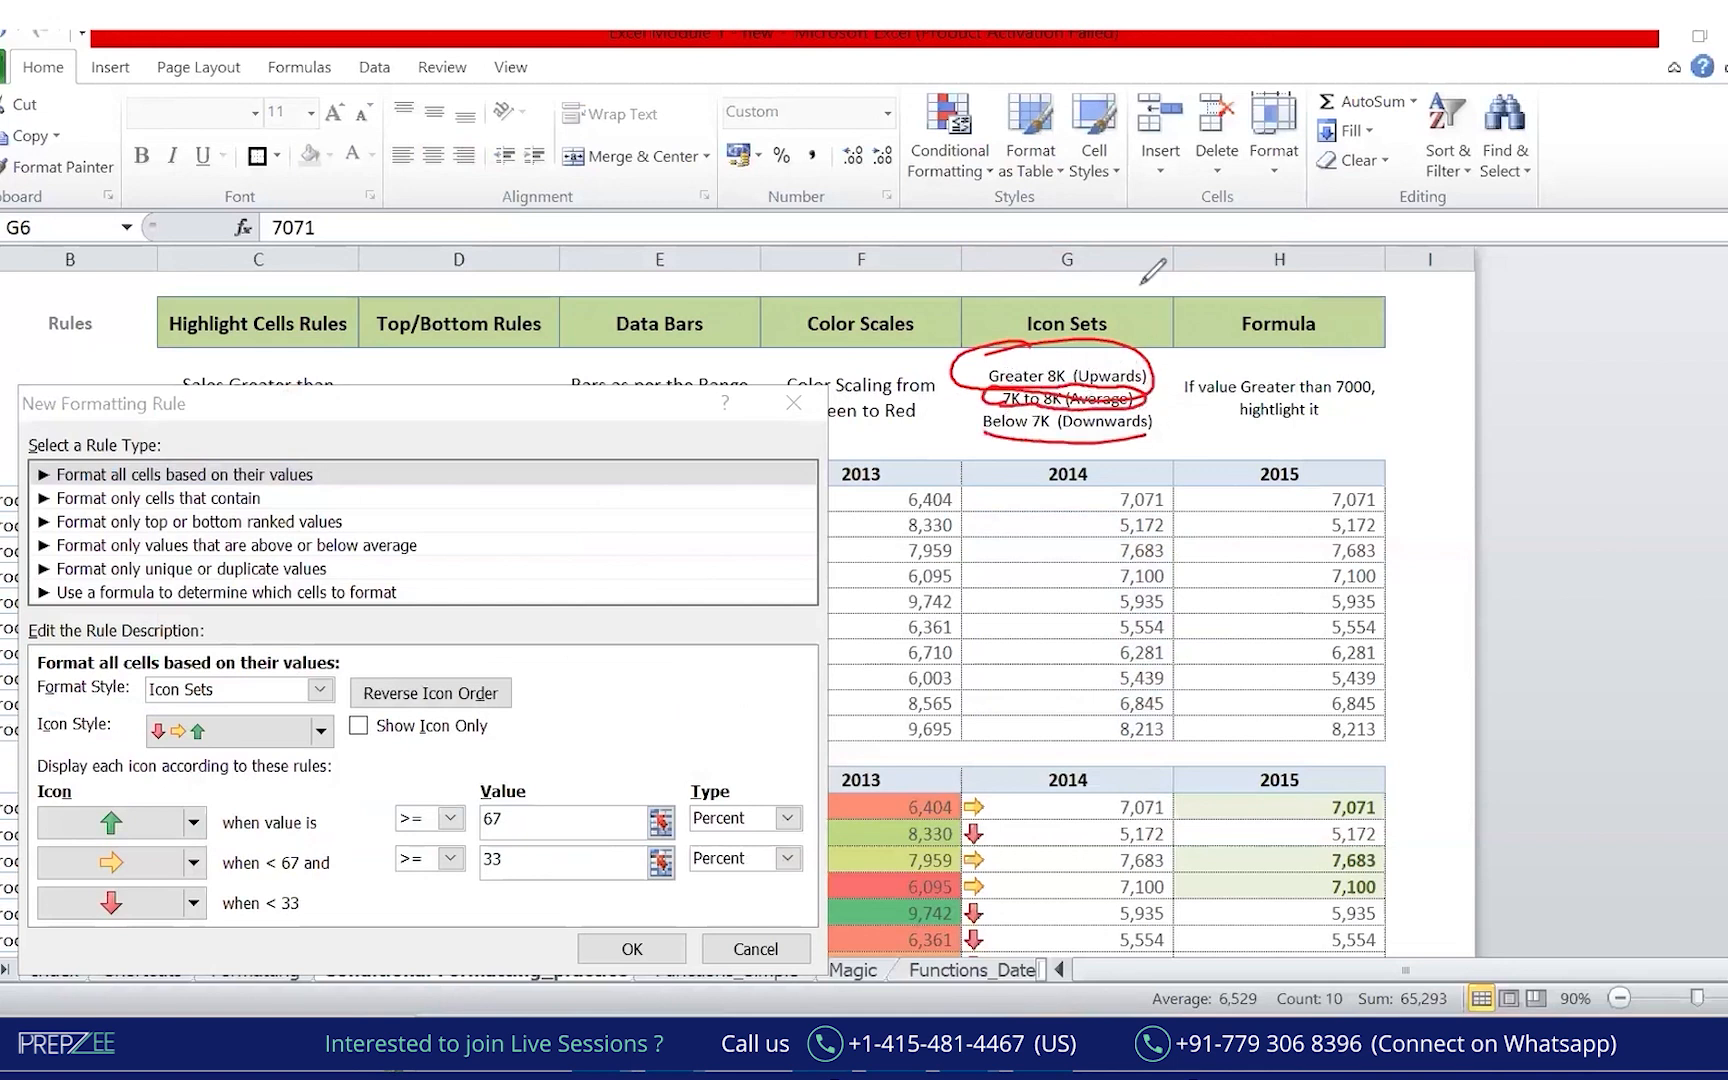
{"action": "mouse_move", "coordinate": [505, 738]}
{"action": "left_mouse_down"}
{"action": "mouse_move", "coordinate": [344, 821]}
{"action": "mouse_move", "coordinate": [783, 895]}
{"action": "mouse_move", "coordinate": [795, 740]}
{"action": "mouse_move", "coordinate": [470, 728]}
{"action": "left_mouse_up"}
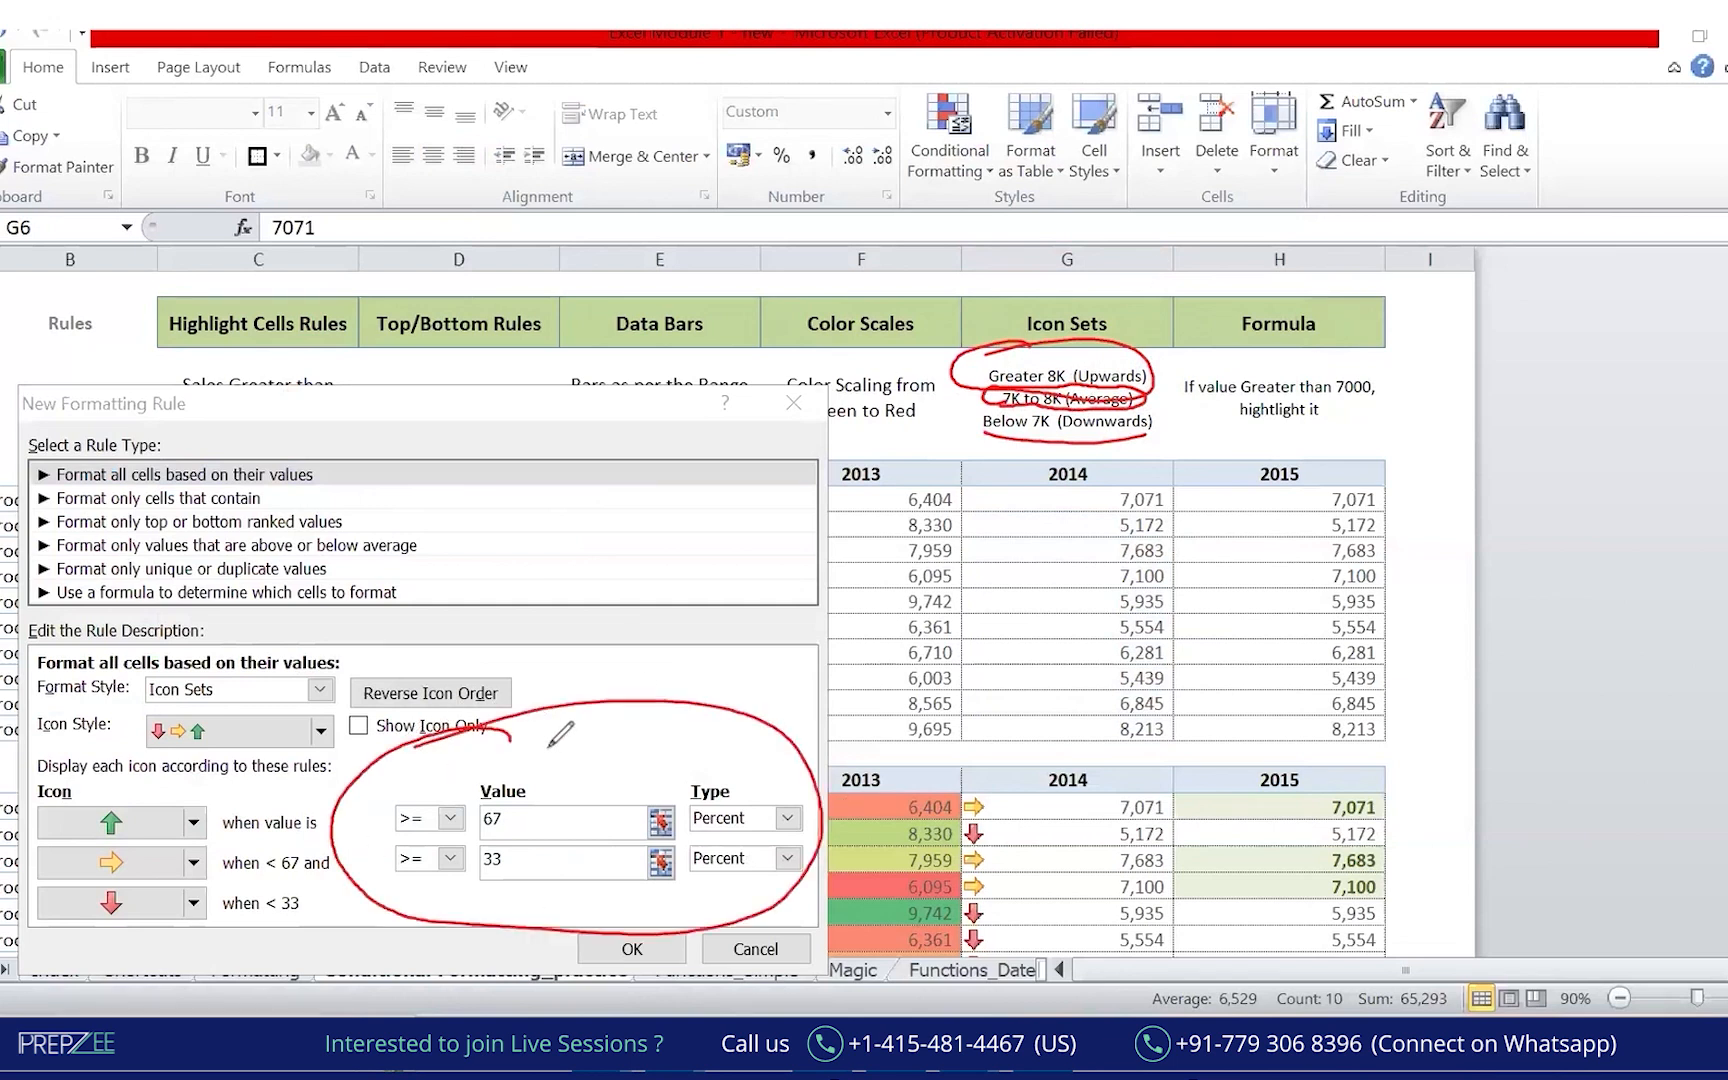
{"action": "left_click_drag", "start_coordinate": [744, 572], "coordinate": [738, 745]}
{"action": "left_click_drag", "start_coordinate": [721, 712], "coordinate": [763, 712]}
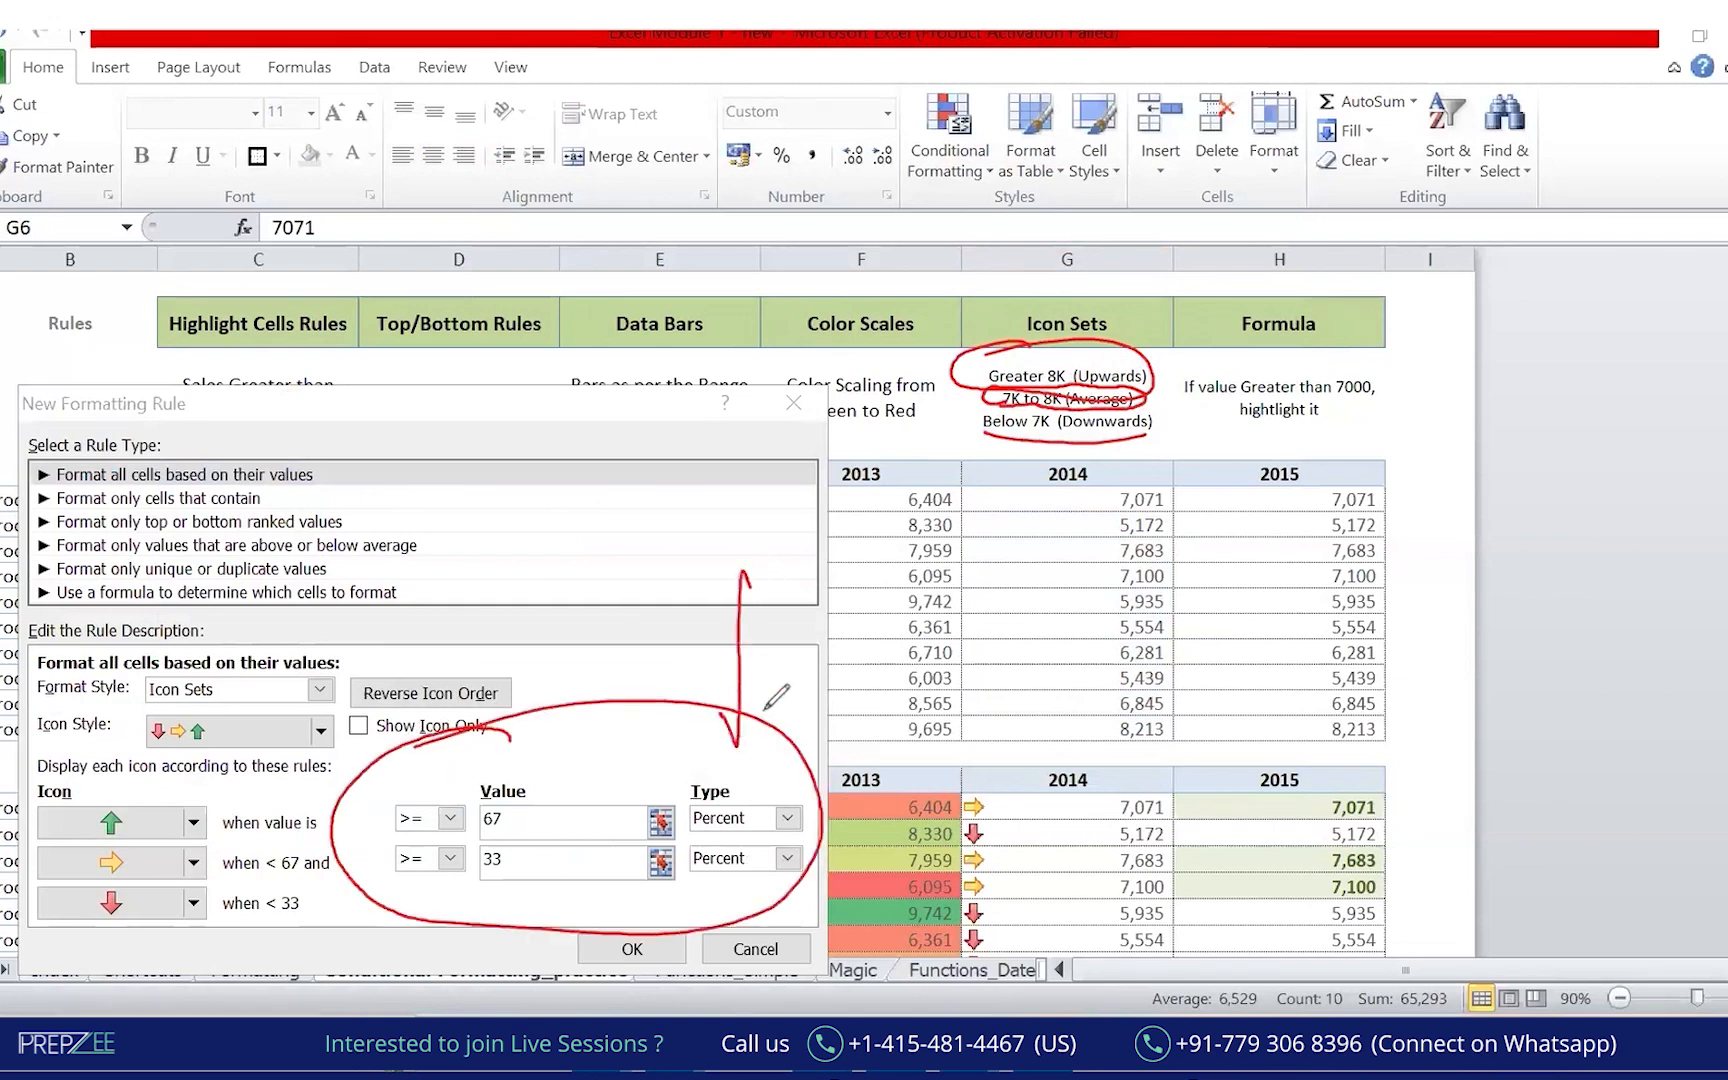
{"action": "left_click_drag", "start_coordinate": [758, 795], "coordinate": [758, 727]}
{"action": "left_click_drag", "start_coordinate": [1040, 428], "coordinate": [1052, 432]}
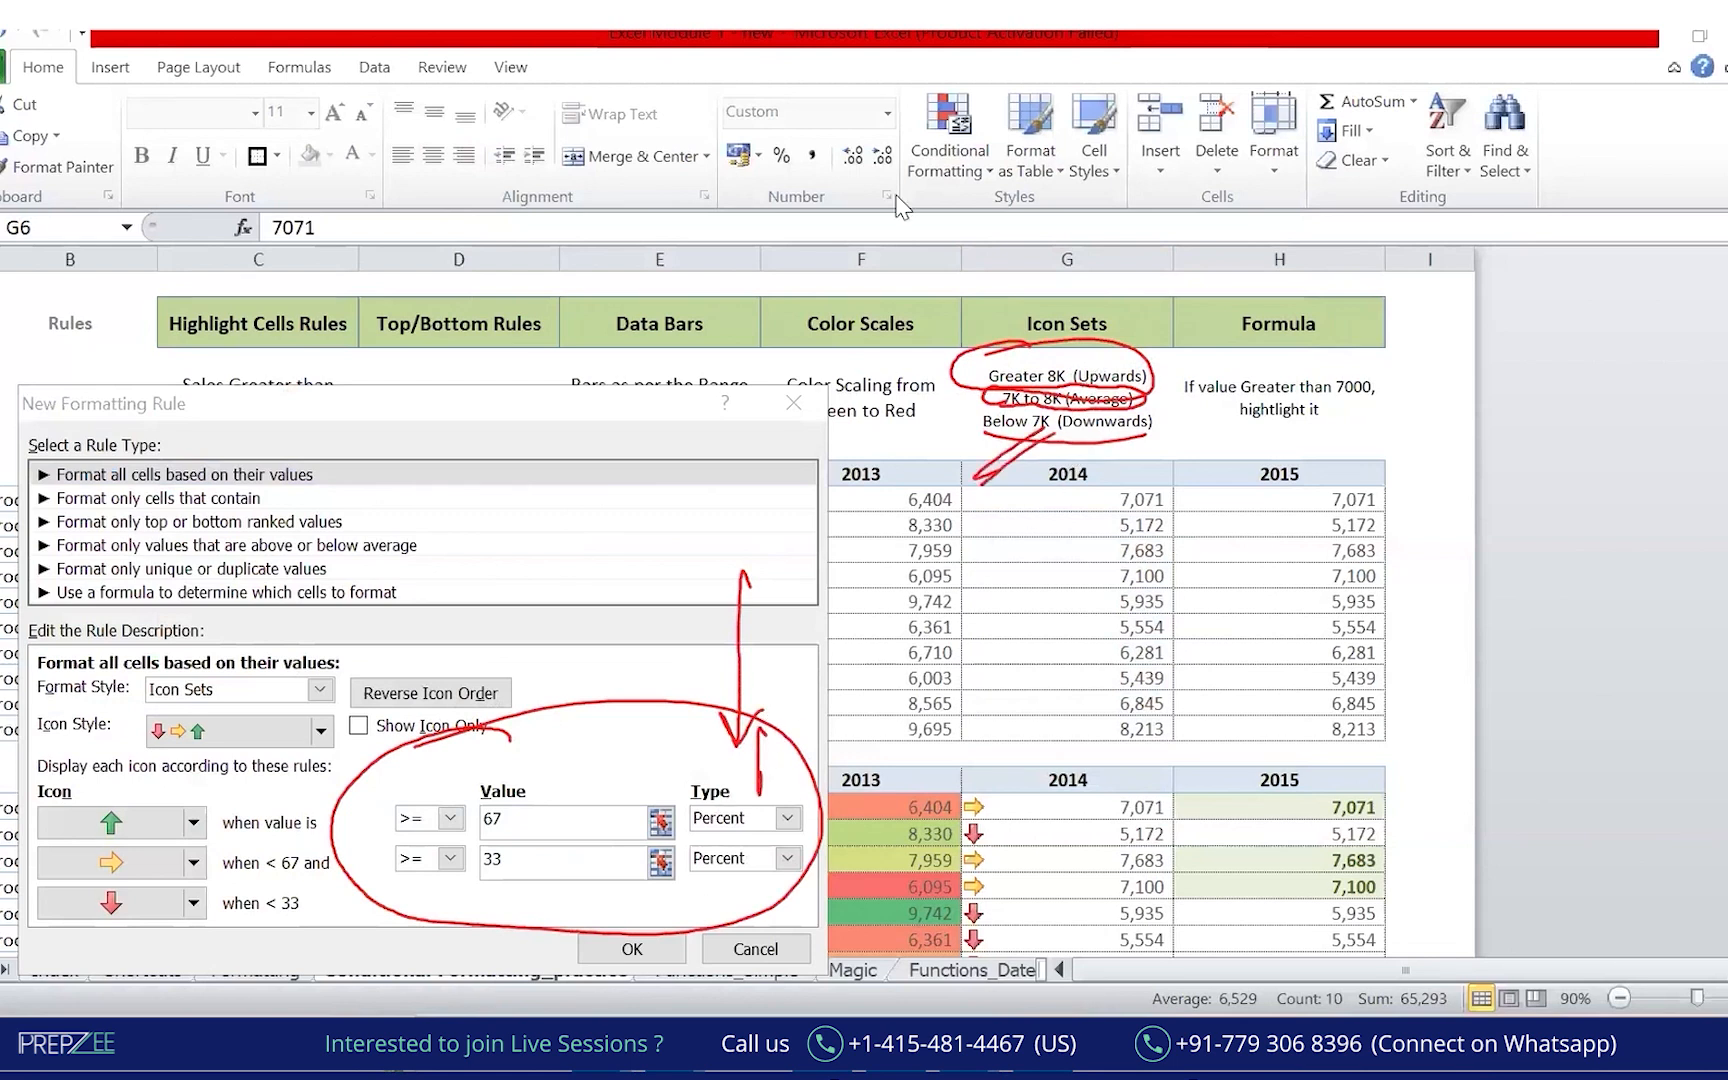
{"action": "key", "text": "Escape"}
Set both arrow thresholds to type Number with values 8000 and 7000, then confirm the rule.
{"action": "left_click", "coordinate": [788, 818]}
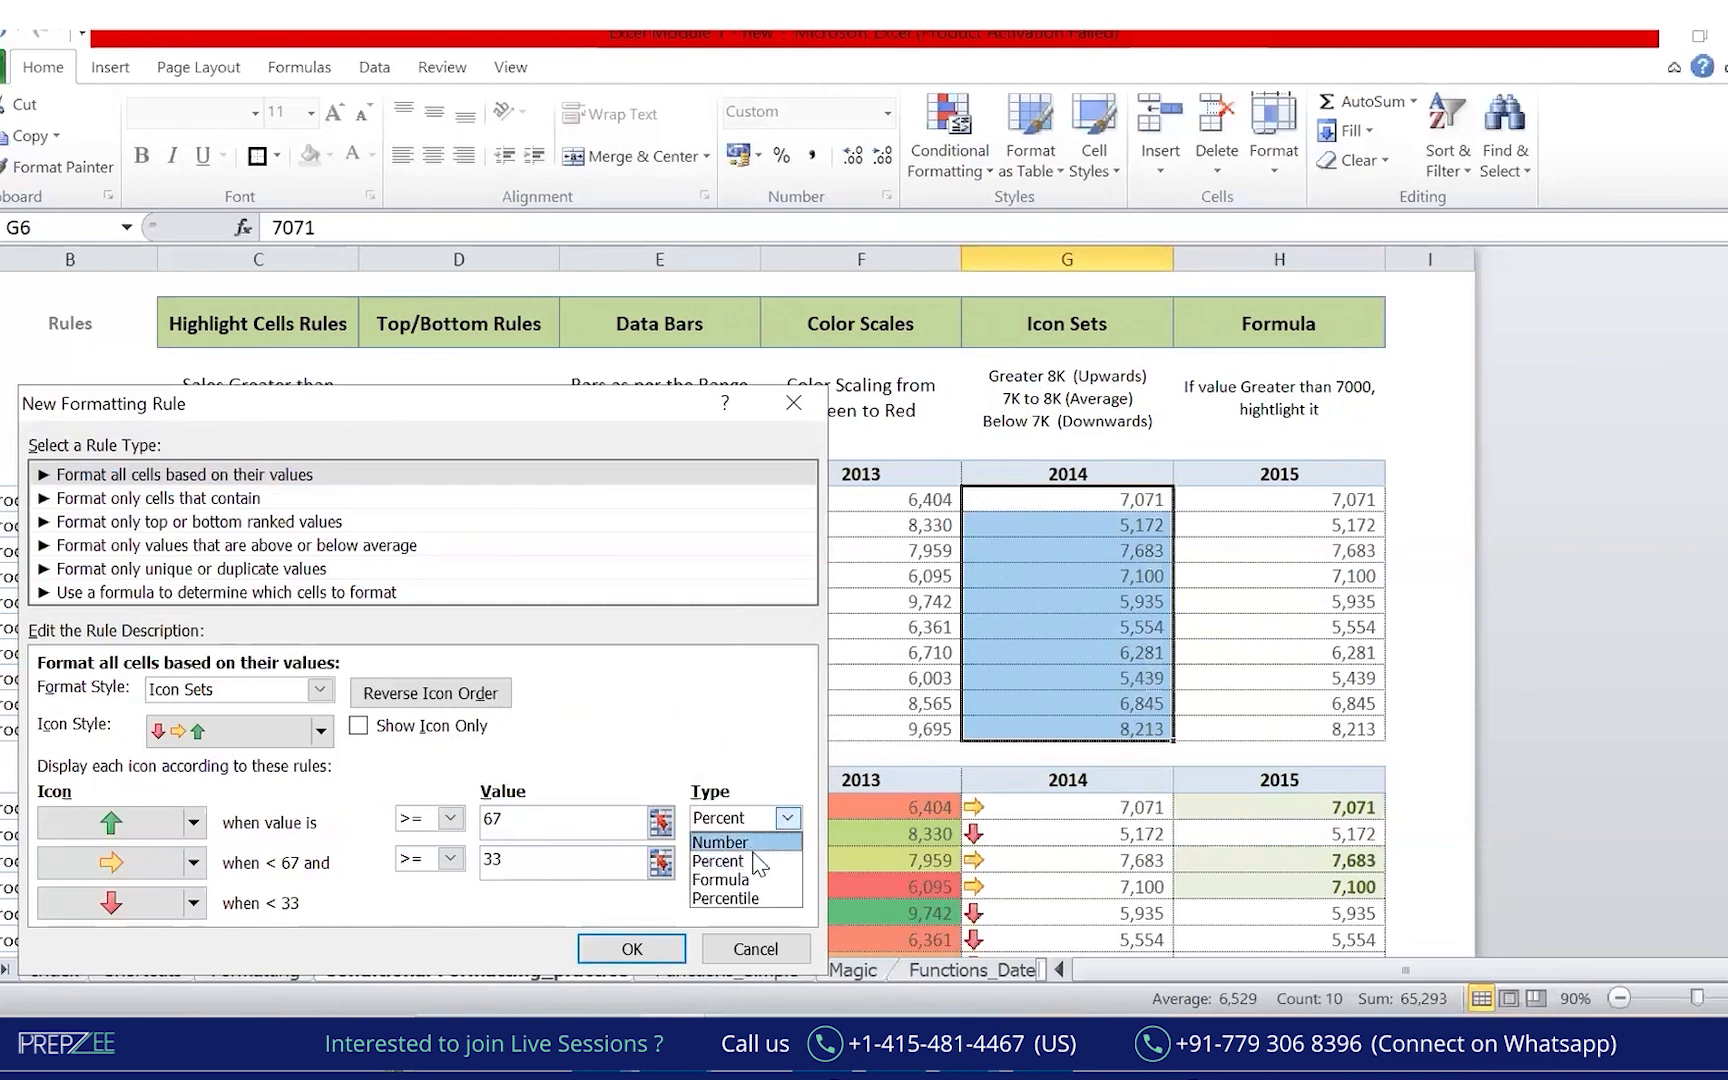
{"action": "left_click", "coordinate": [722, 841]}
{"action": "left_click", "coordinate": [570, 833]}
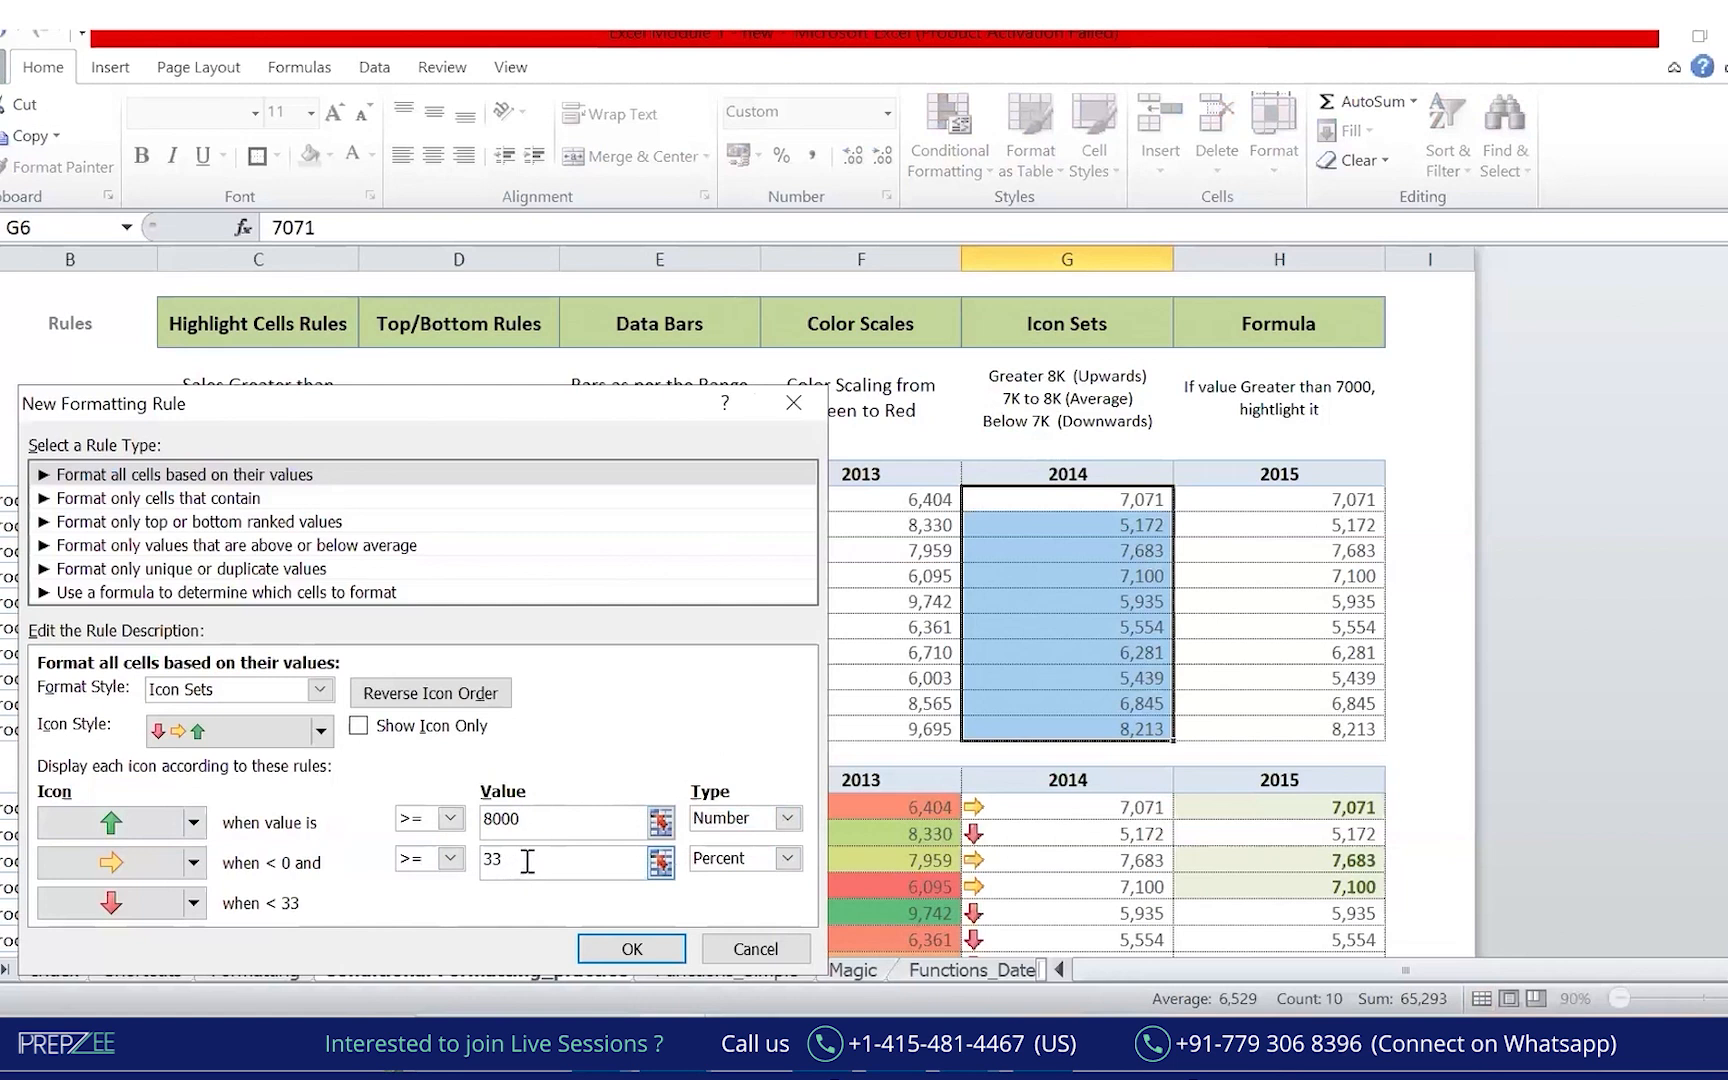
{"action": "left_click", "coordinate": [564, 874]}
{"action": "key", "text": "BackSpace"}
{"action": "left_click", "coordinate": [787, 858]}
{"action": "left_click", "coordinate": [722, 879]}
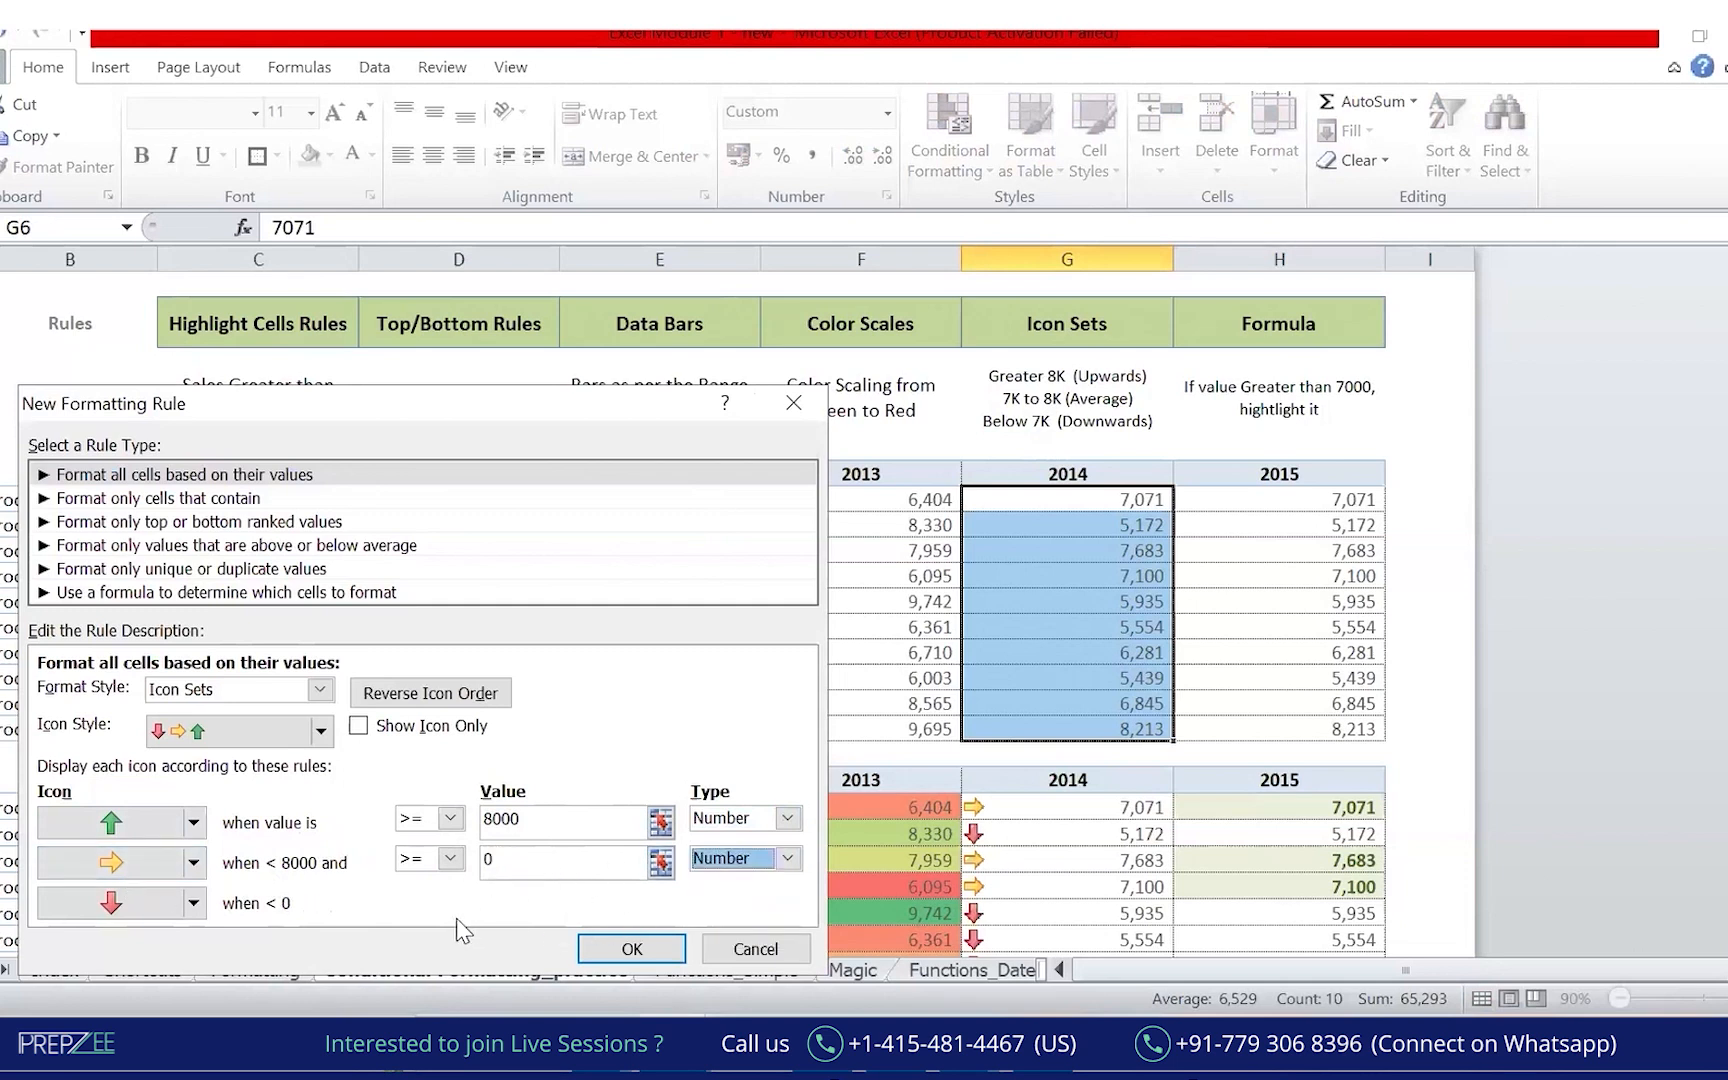
{"action": "left_click", "coordinate": [562, 858]}
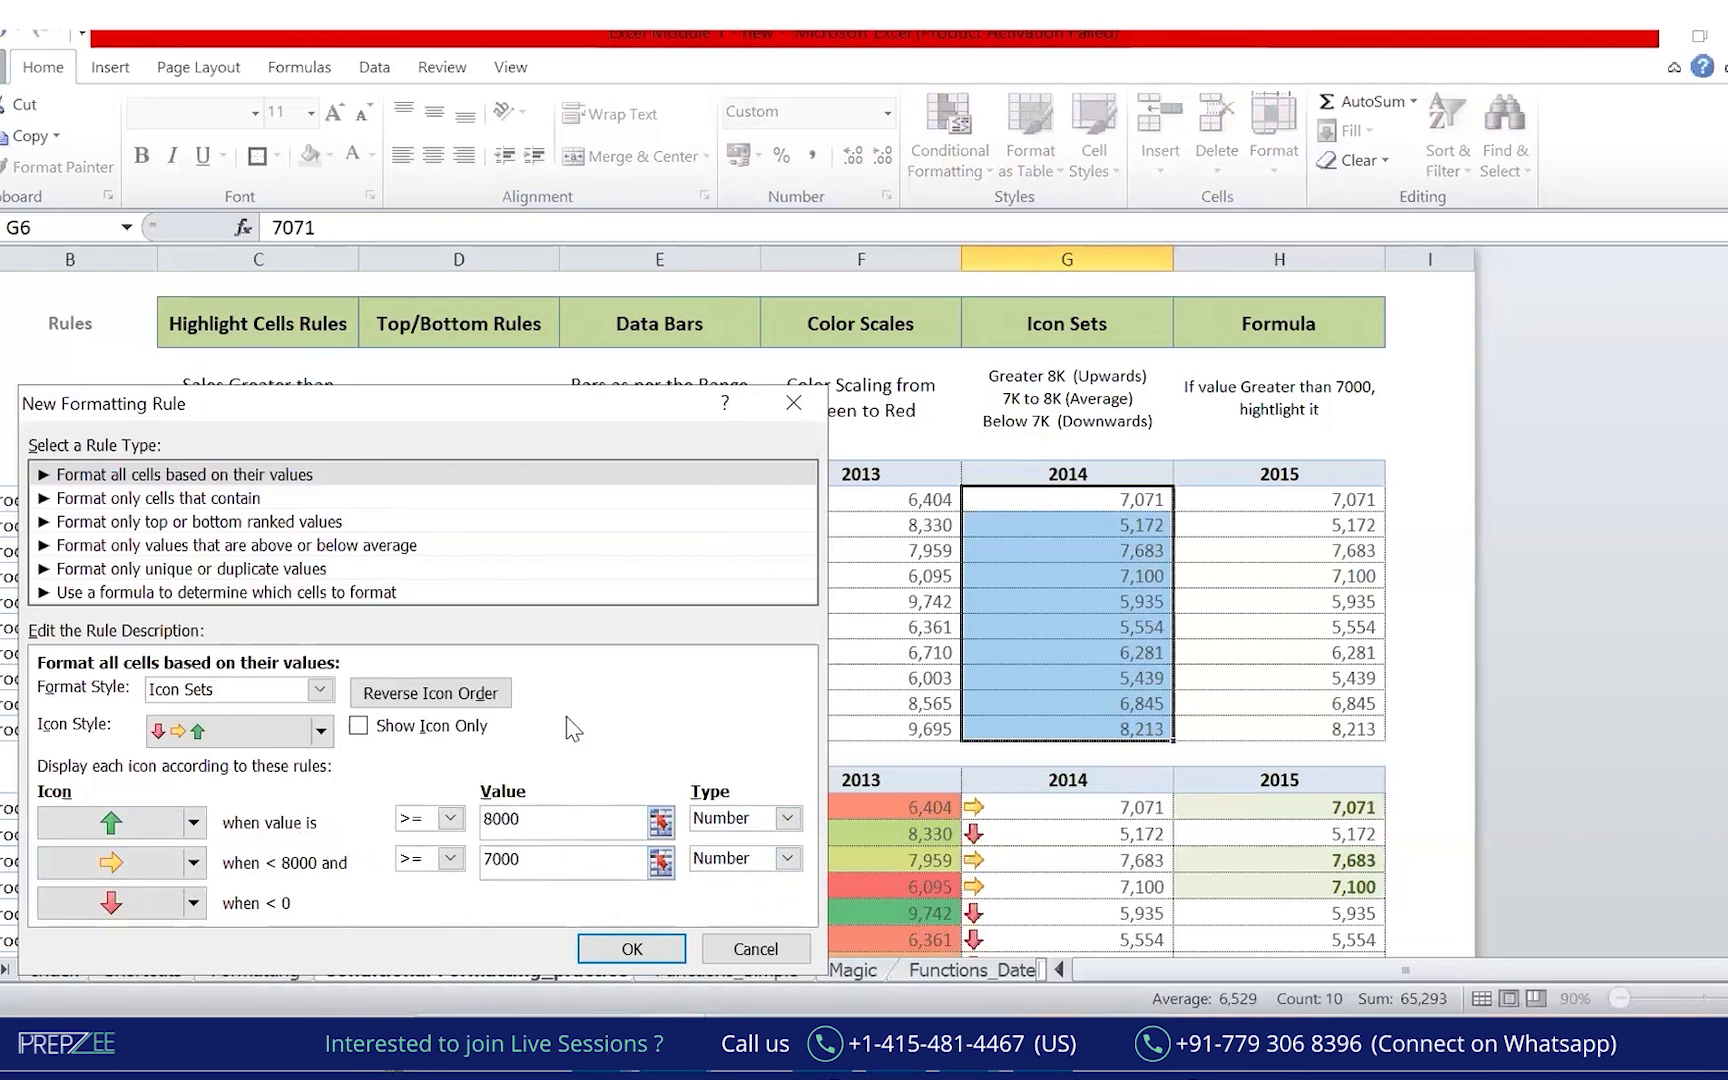
{"action": "type", "text": "7000"}
{"action": "key", "text": "Tab"}
{"action": "left_click", "coordinate": [652, 946]}
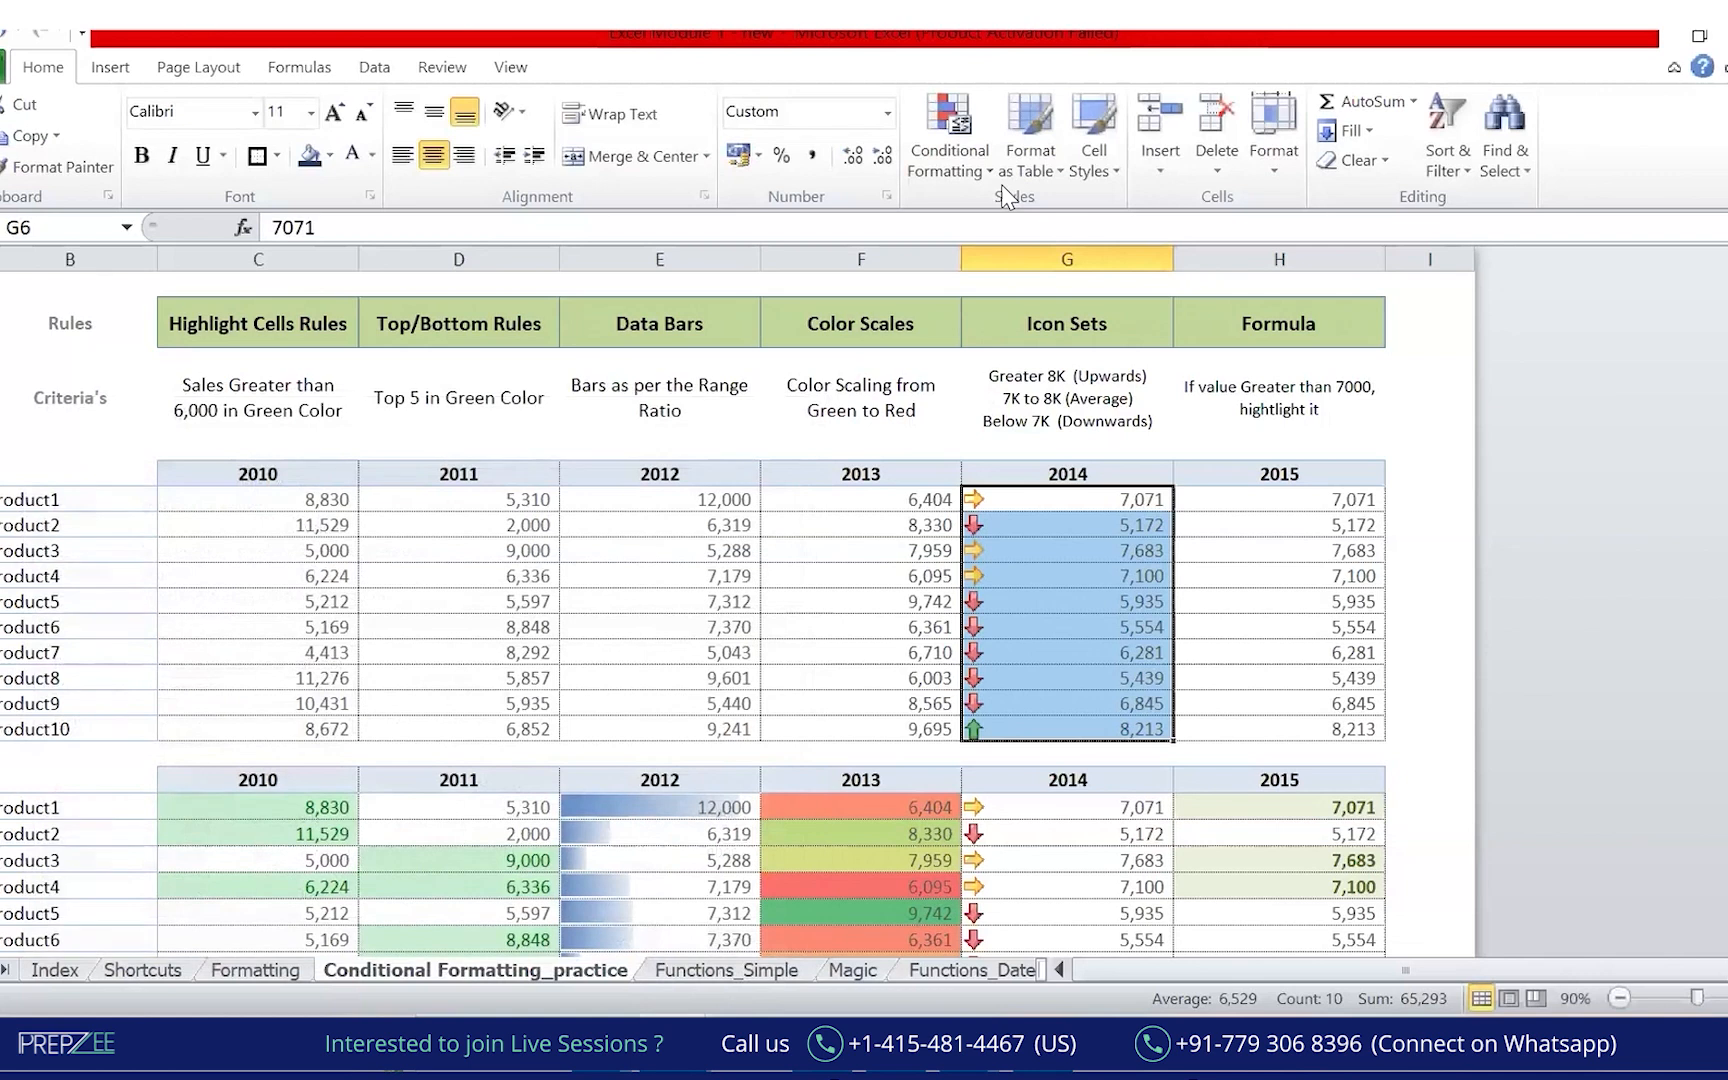
{"action": "mouse_move", "coordinate": [1020, 470]}
{"action": "left_mouse_down"}
{"action": "mouse_move", "coordinate": [892, 660]}
{"action": "mouse_move", "coordinate": [1040, 765]}
{"action": "mouse_move", "coordinate": [1020, 468]}
{"action": "left_mouse_up"}
{"action": "left_click_drag", "start_coordinate": [932, 304], "coordinate": [1098, 302]}
{"action": "left_click_drag", "start_coordinate": [1025, 452], "coordinate": [1010, 380]}
{"action": "left_click_drag", "start_coordinate": [935, 440], "coordinate": [970, 412]}
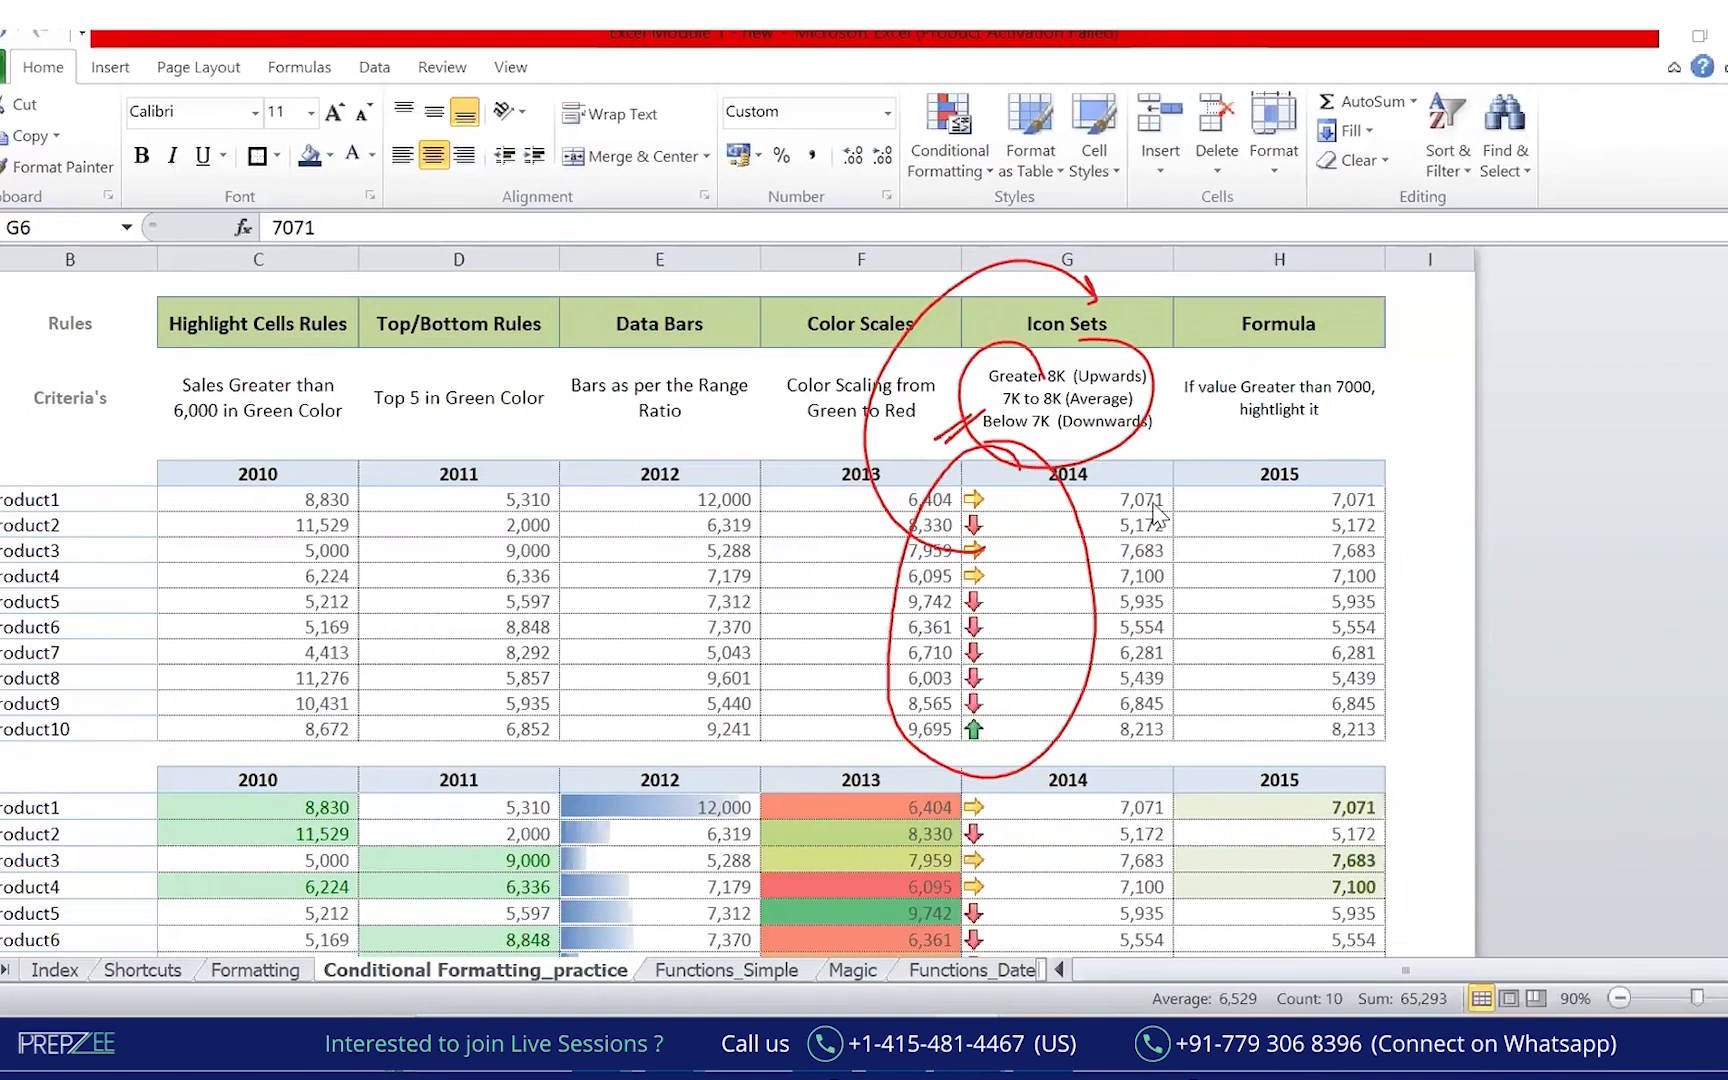
{"action": "key", "text": "ctrl+shift+Down"}
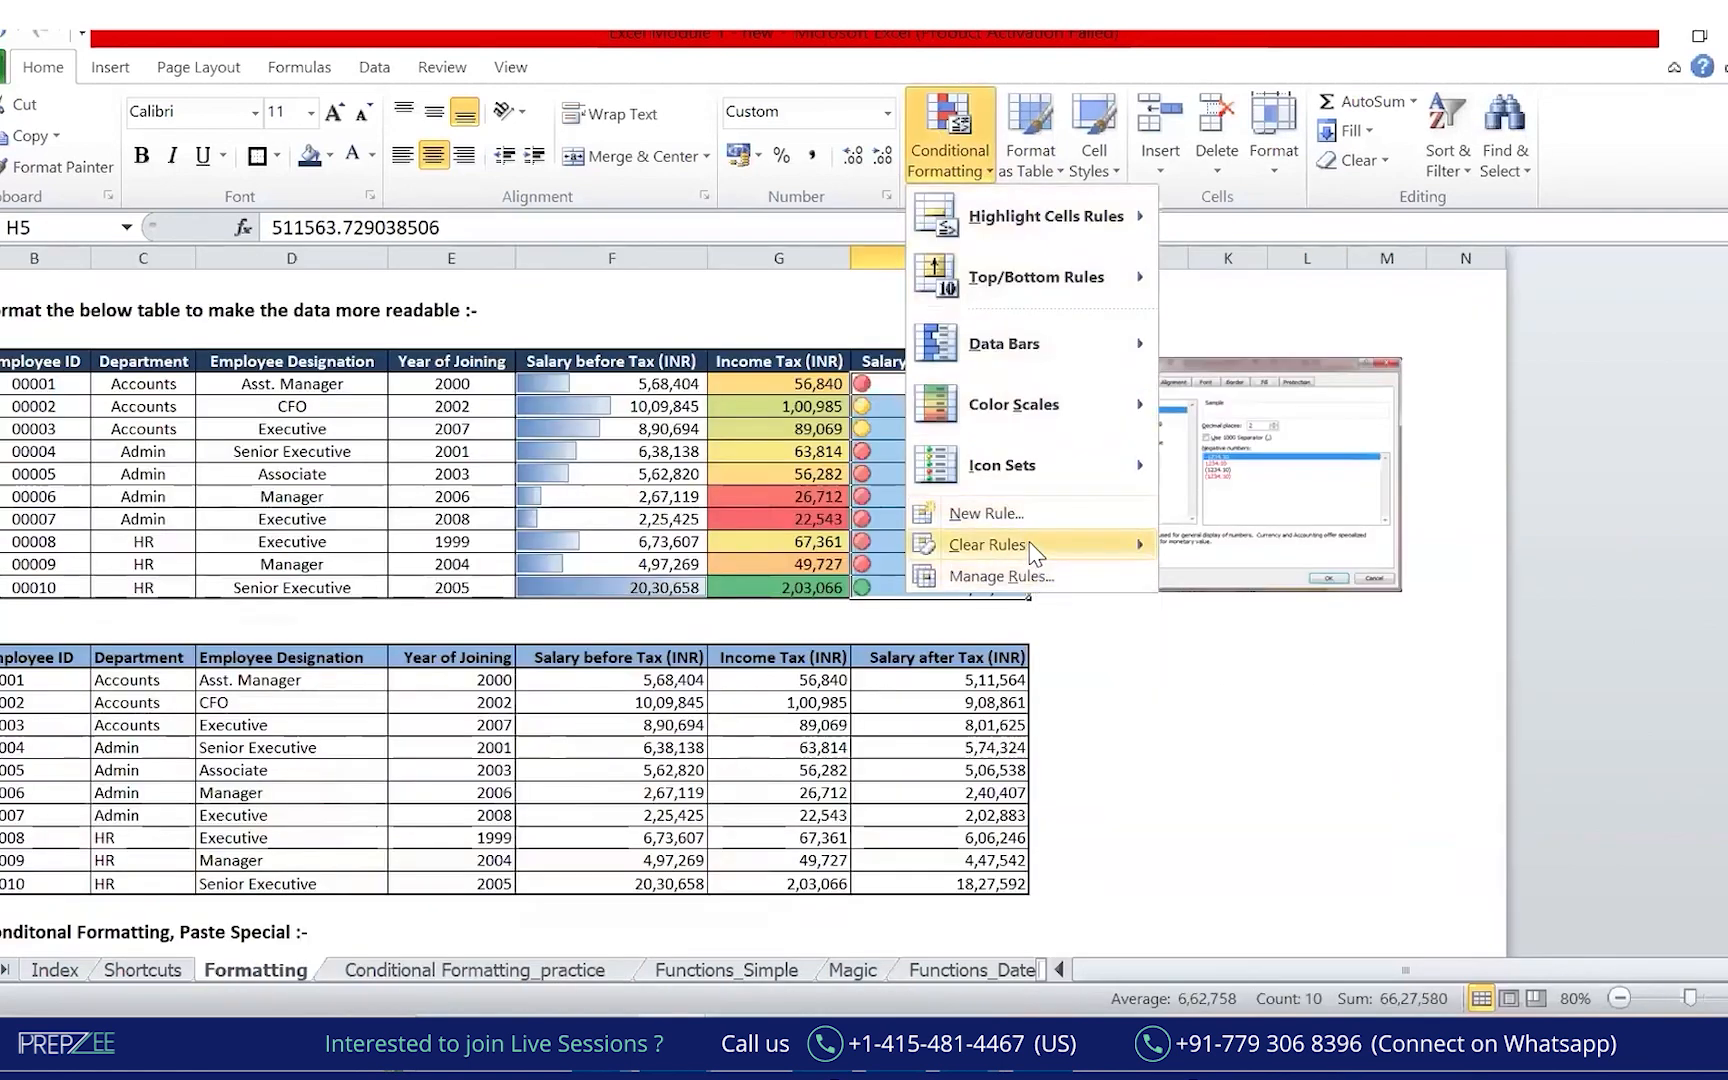
{"action": "mouse_move", "coordinate": [1037, 556]}
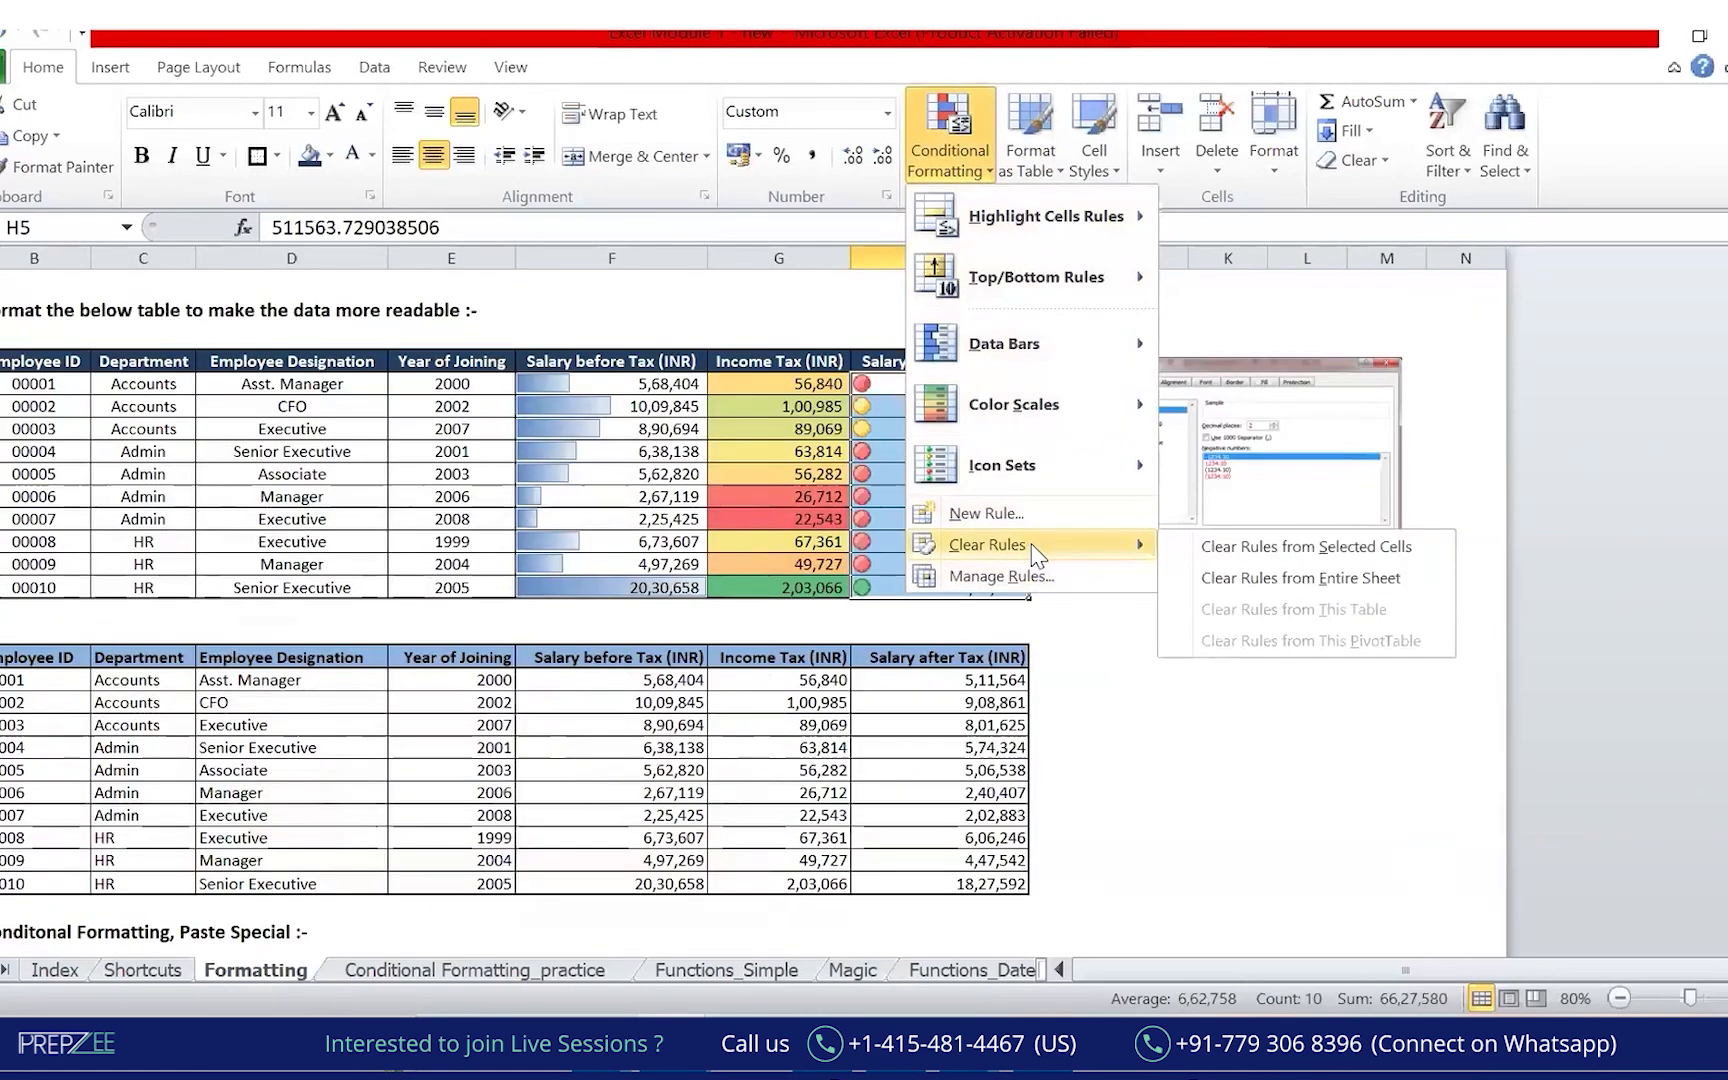
{"action": "left_click", "coordinate": [1293, 550]}
{"action": "left_click", "coordinate": [1150, 720]}
{"action": "left_click_drag", "start_coordinate": [992, 385], "coordinate": [1008, 590]}
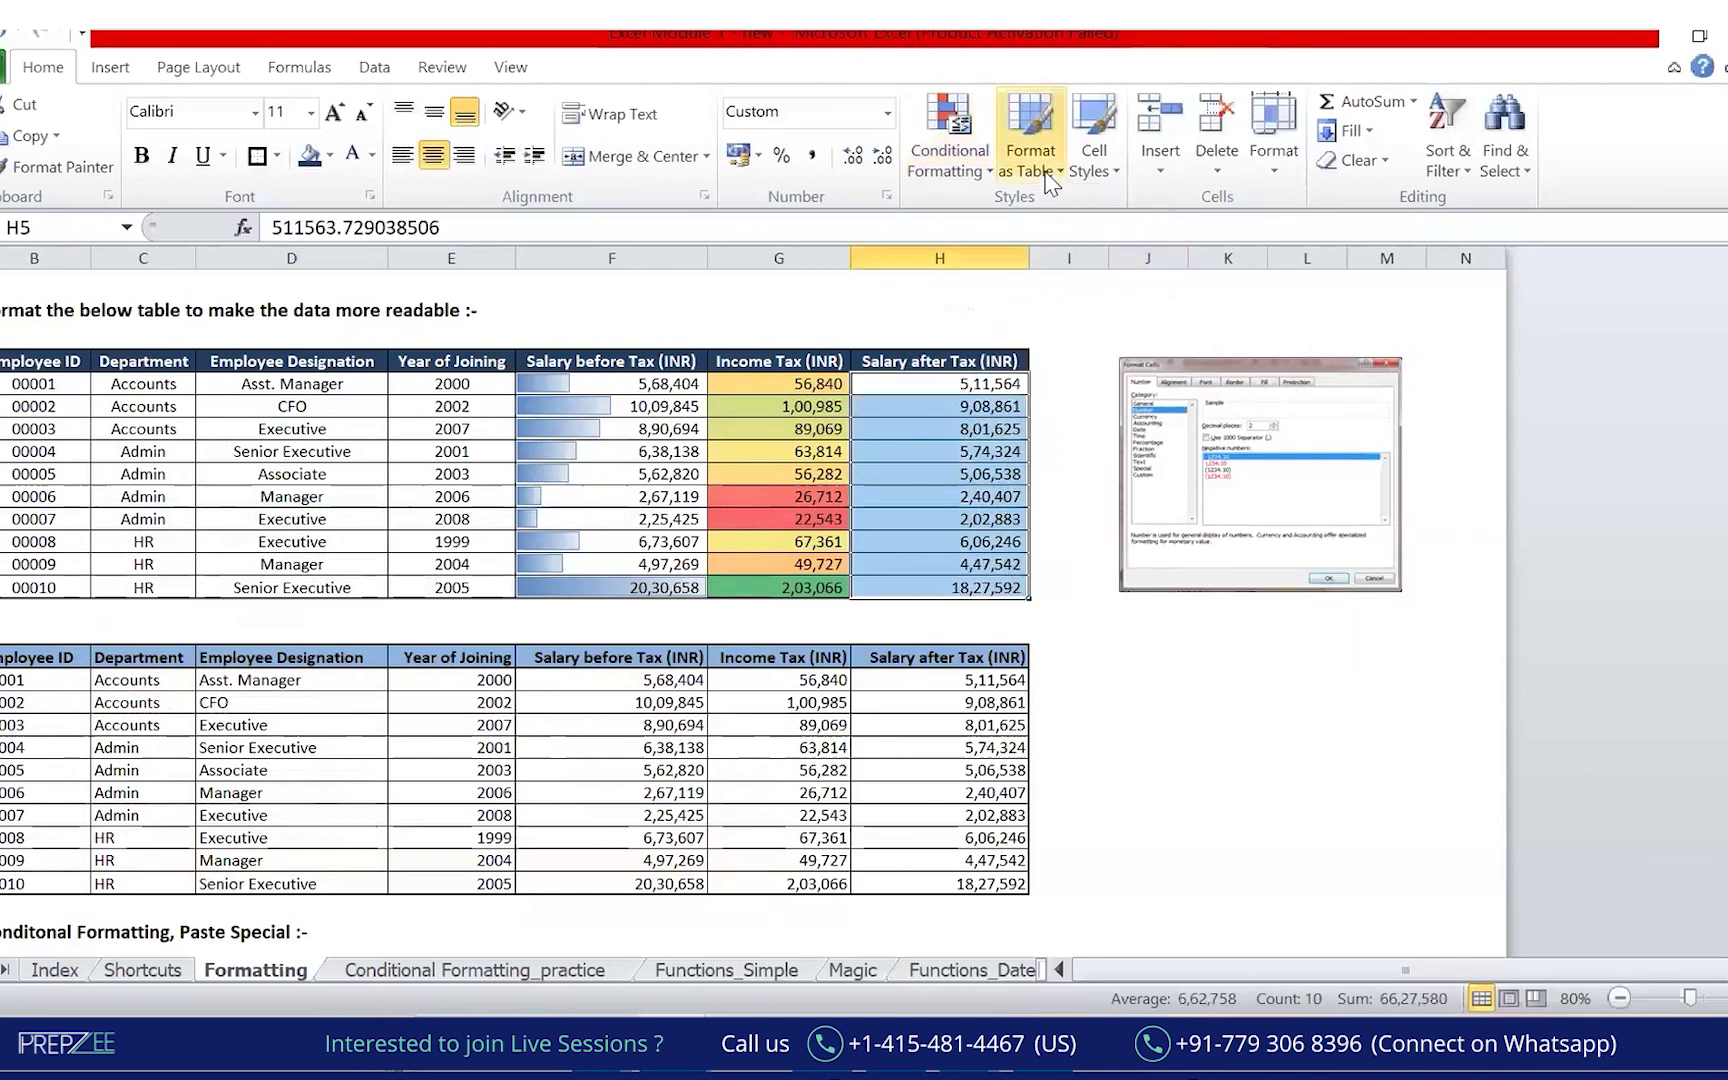
{"action": "key", "text": "ctrl+2"}
{"action": "mouse_move", "coordinate": [1010, 333]}
{"action": "left_mouse_down"}
{"action": "mouse_move", "coordinate": [973, 334]}
{"action": "mouse_move", "coordinate": [1081, 558]}
{"action": "mouse_move", "coordinate": [977, 306]}
{"action": "mouse_move", "coordinate": [1114, 279]}
{"action": "mouse_move", "coordinate": [1112, 303]}
{"action": "left_mouse_up"}
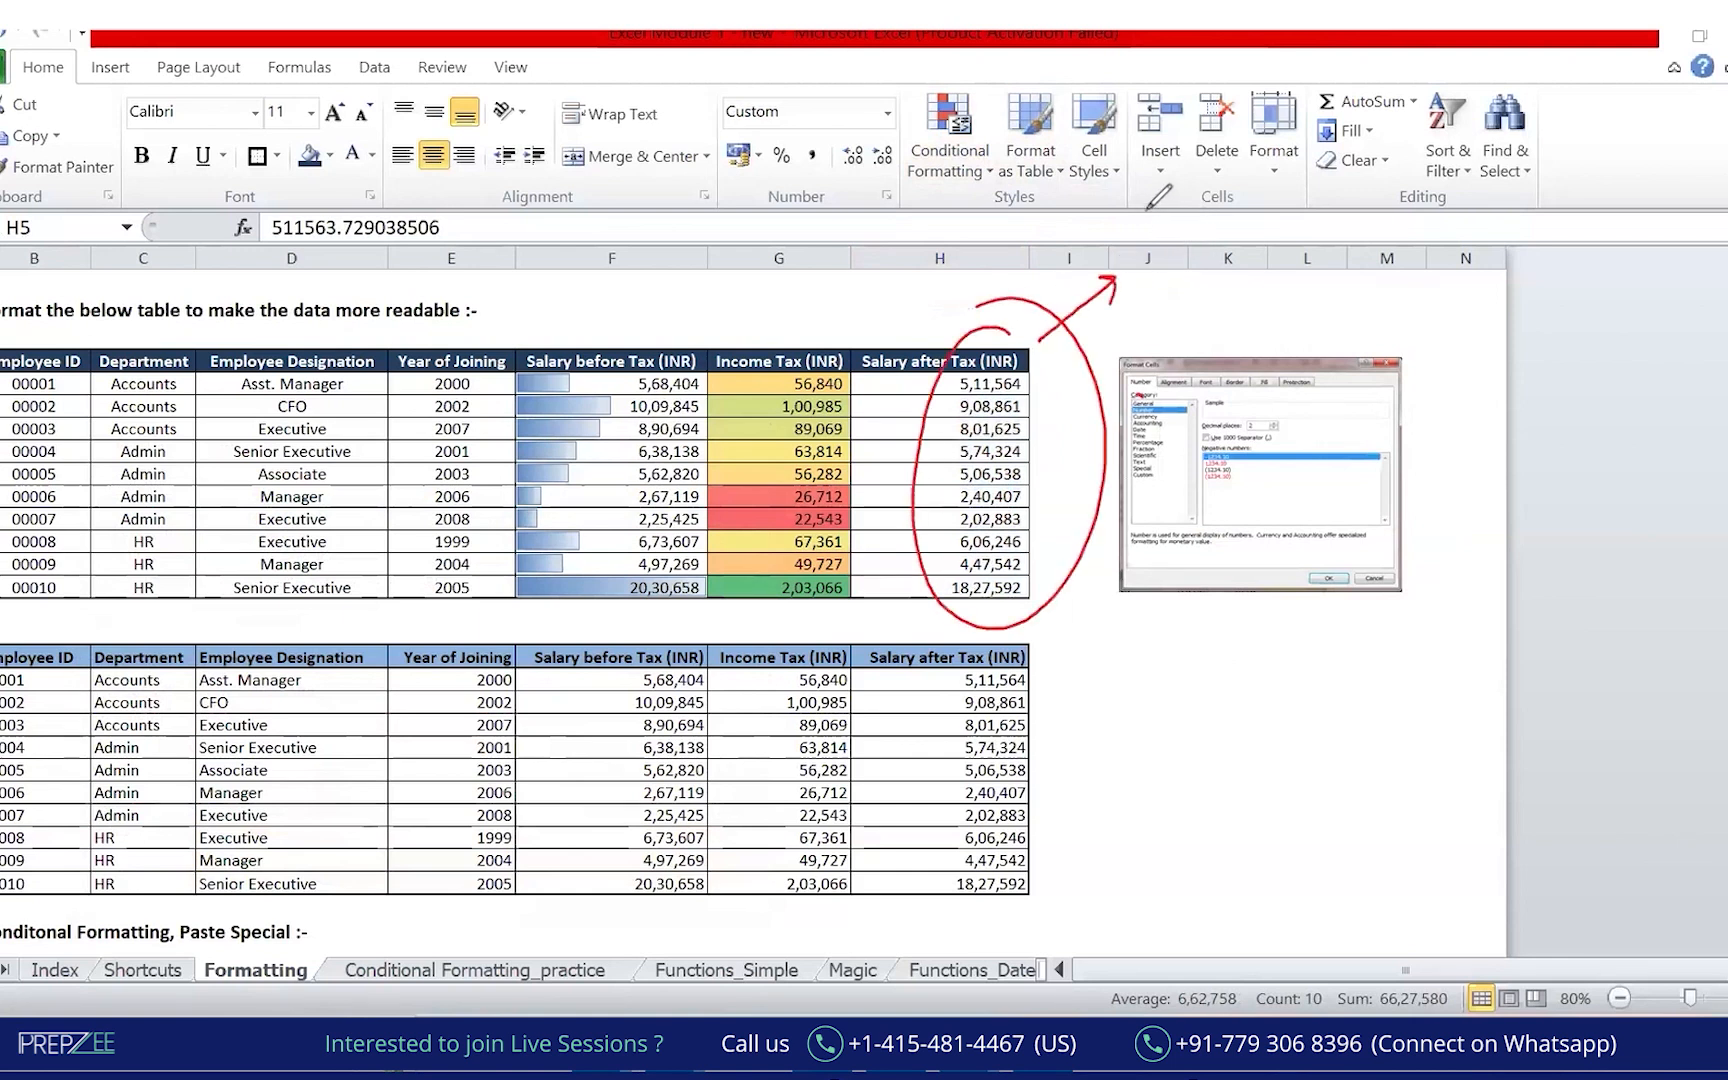
{"action": "mouse_move", "coordinate": [1160, 271]}
{"action": "left_mouse_down"}
{"action": "mouse_move", "coordinate": [1245, 226]}
{"action": "mouse_move", "coordinate": [1240, 300]}
{"action": "mouse_move", "coordinate": [1265, 292]}
{"action": "mouse_move", "coordinate": [1310, 345]}
{"action": "mouse_move", "coordinate": [1352, 275]}
{"action": "mouse_move", "coordinate": [1306, 386]}
{"action": "left_mouse_up"}
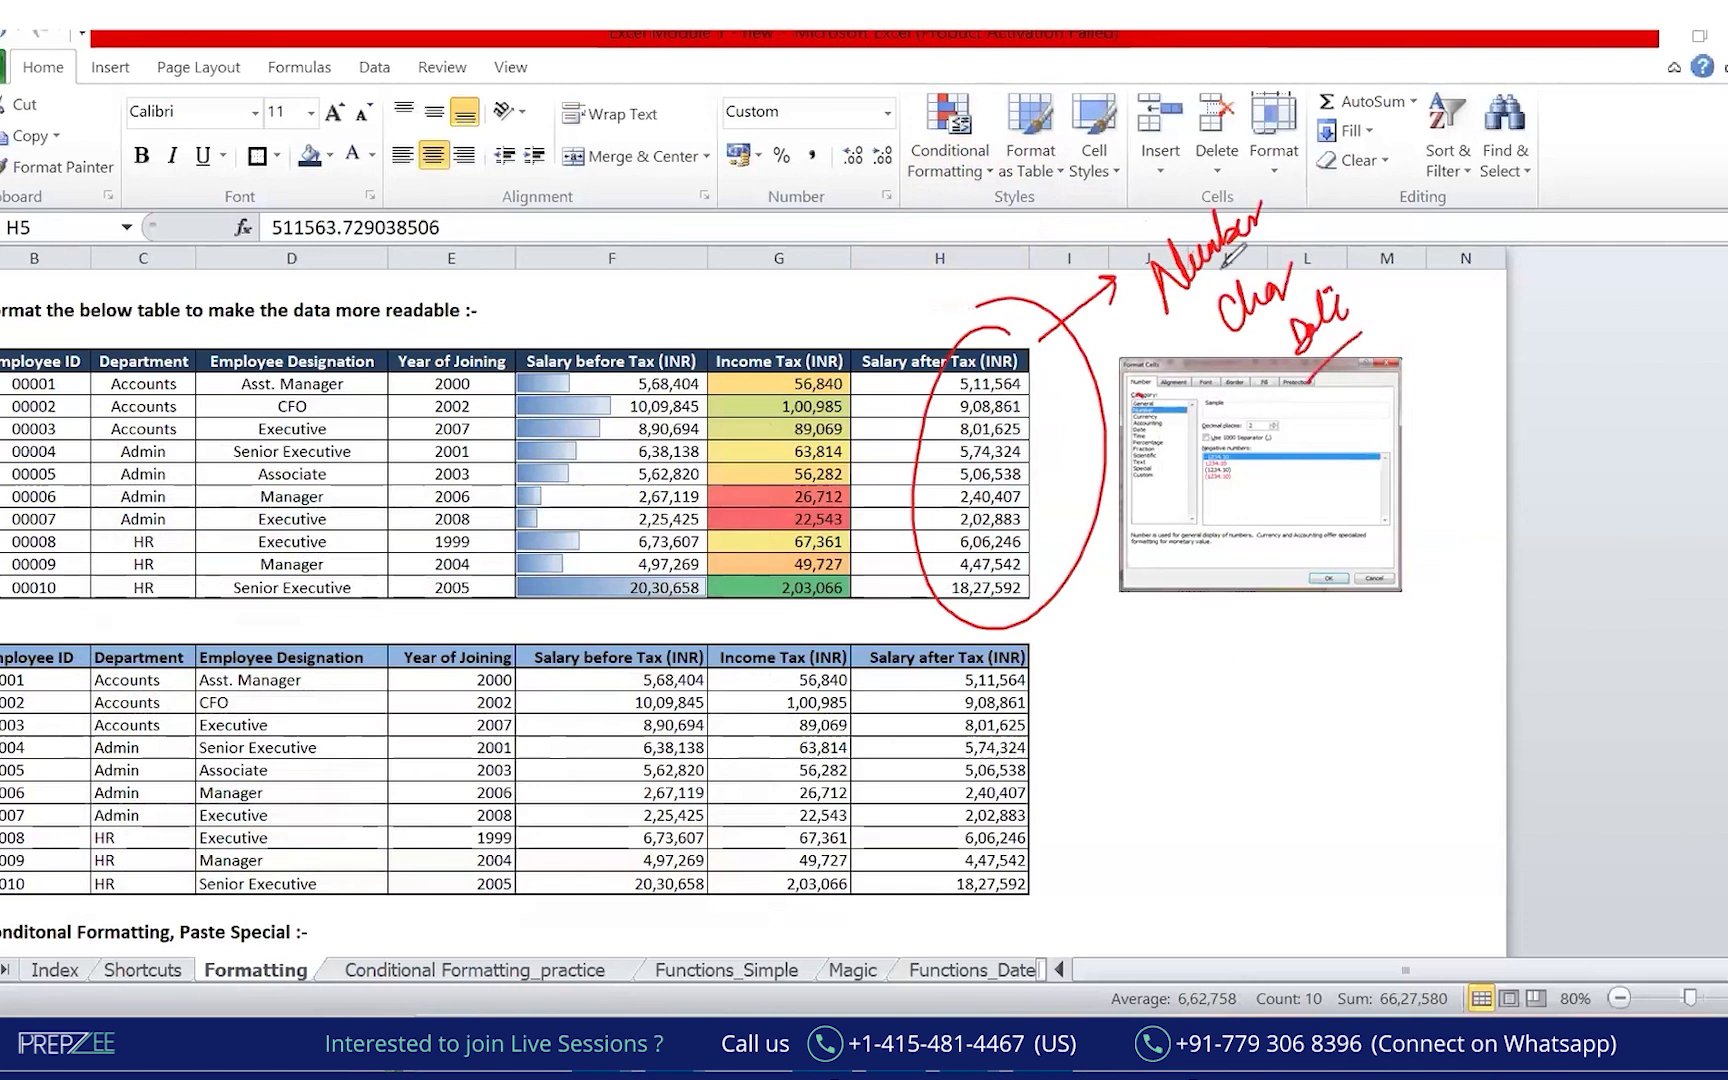
{"action": "left_click_drag", "start_coordinate": [1155, 300], "coordinate": [1268, 232]}
{"action": "left_click_drag", "start_coordinate": [1216, 375], "coordinate": [1317, 293]}
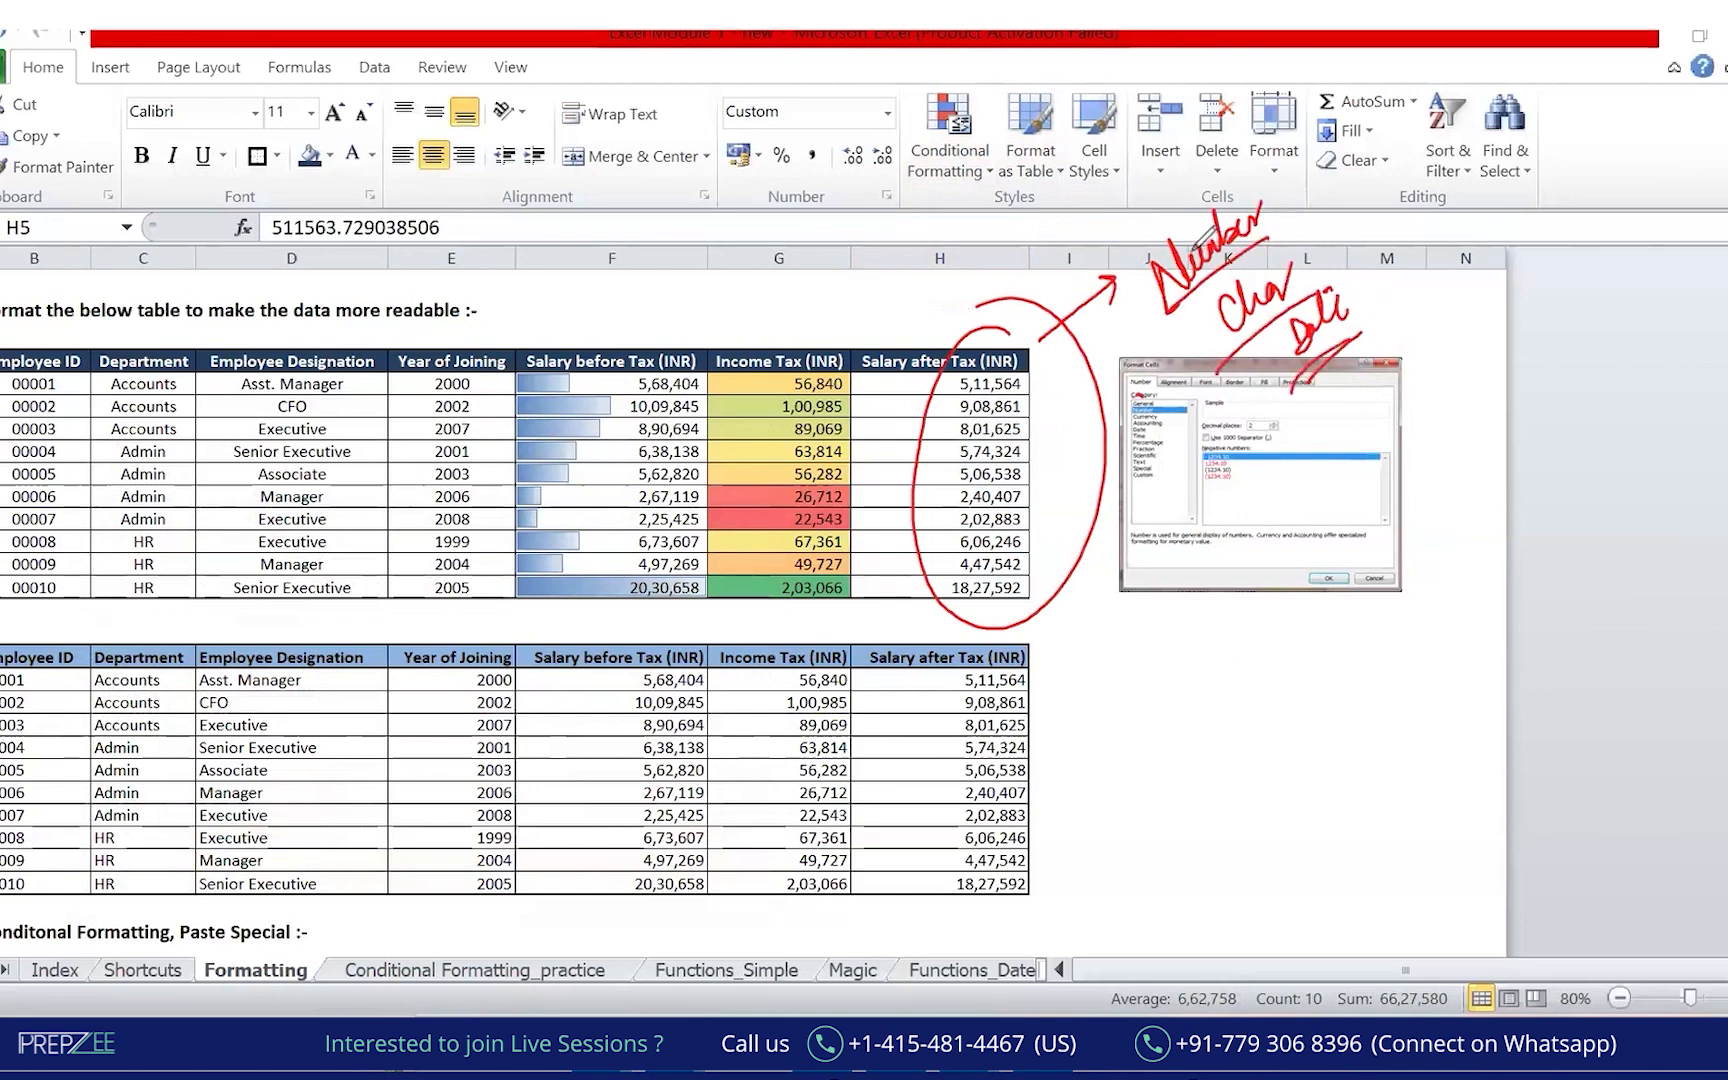
{"action": "key", "text": "Escape"}
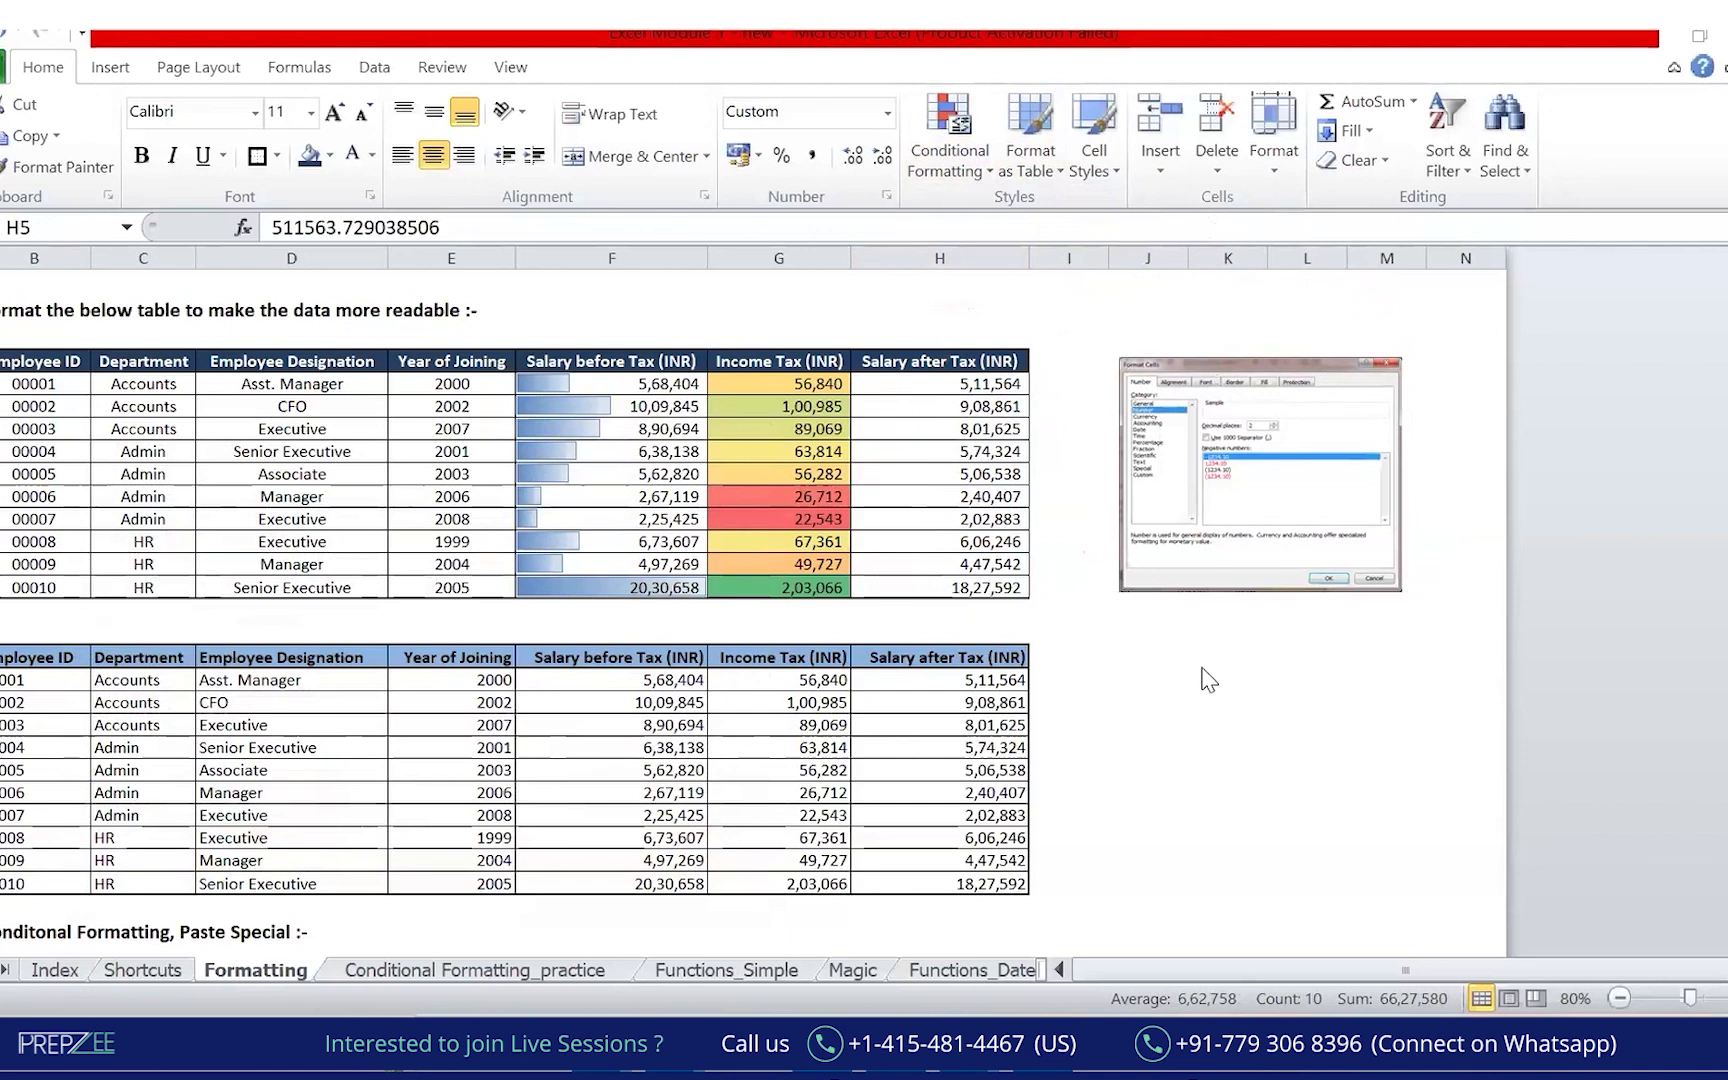
{"action": "left_click", "coordinate": [1256, 714]}
{"action": "left_click", "coordinate": [1256, 716]}
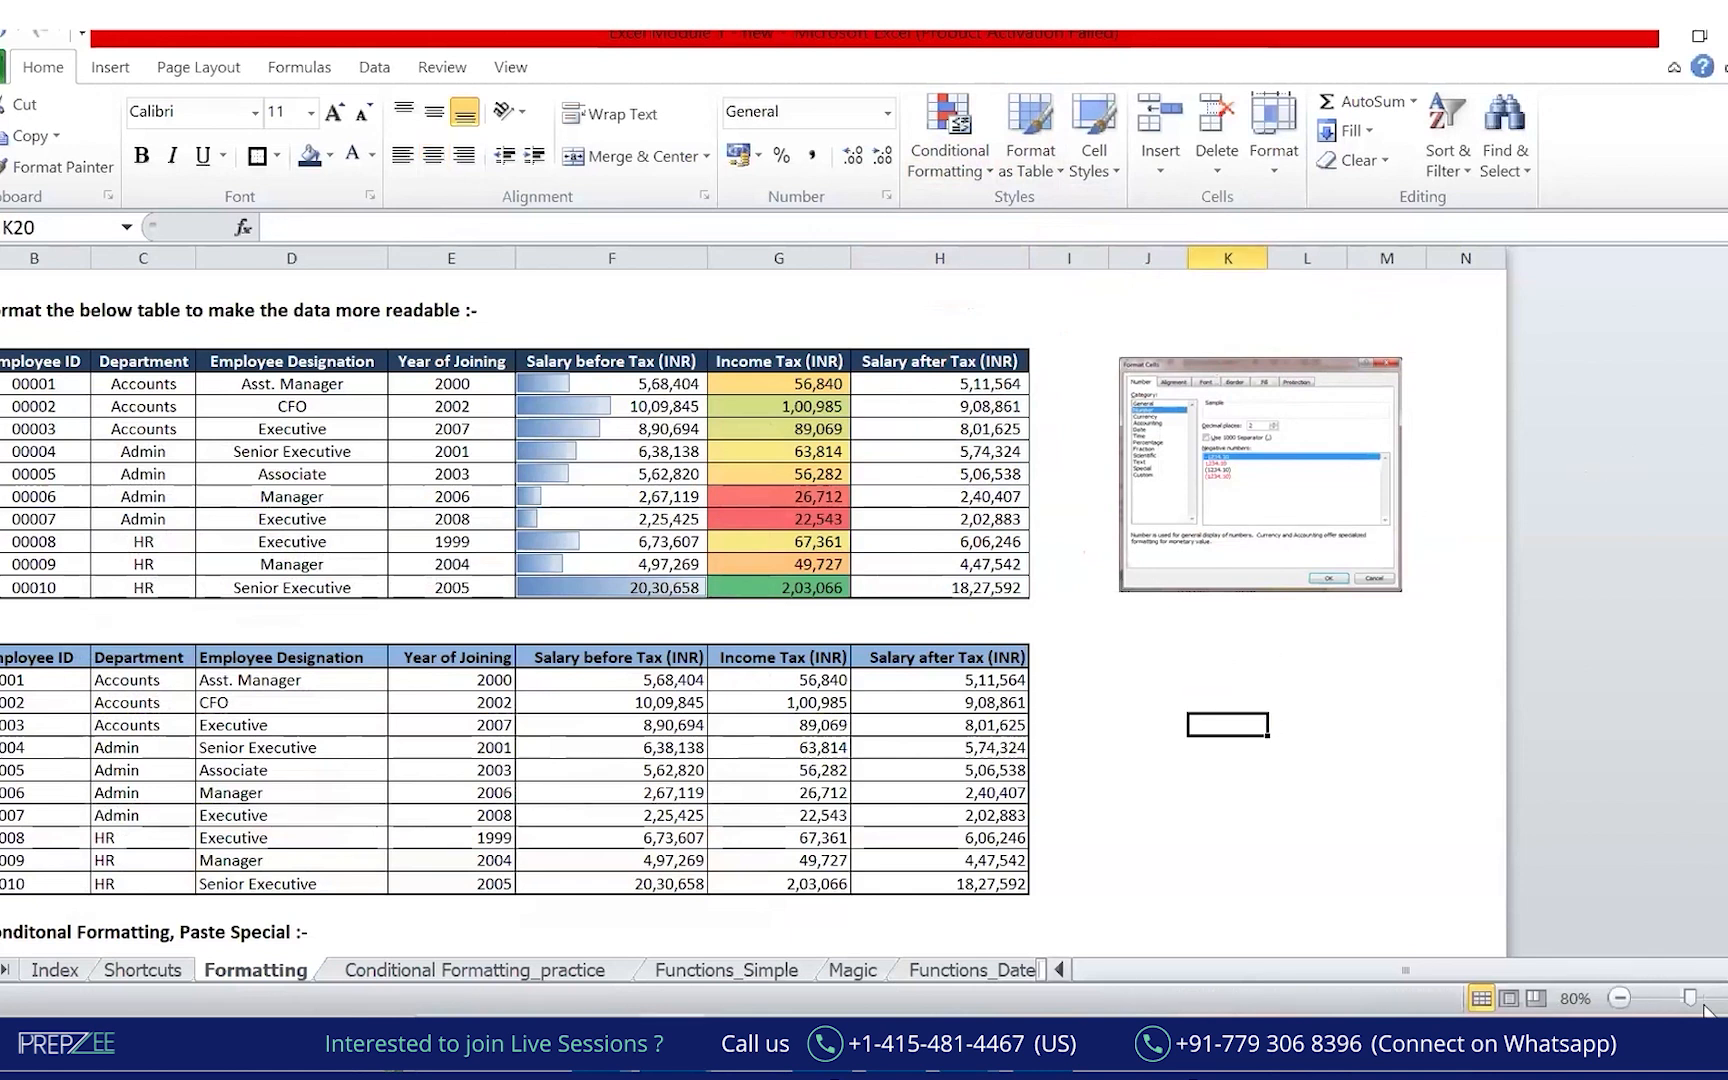
At 100% zoom, label K20 'Date' and K21 'What is a date ?'.
{"action": "left_click_drag", "start_coordinate": [1690, 998], "coordinate": [1705, 998]}
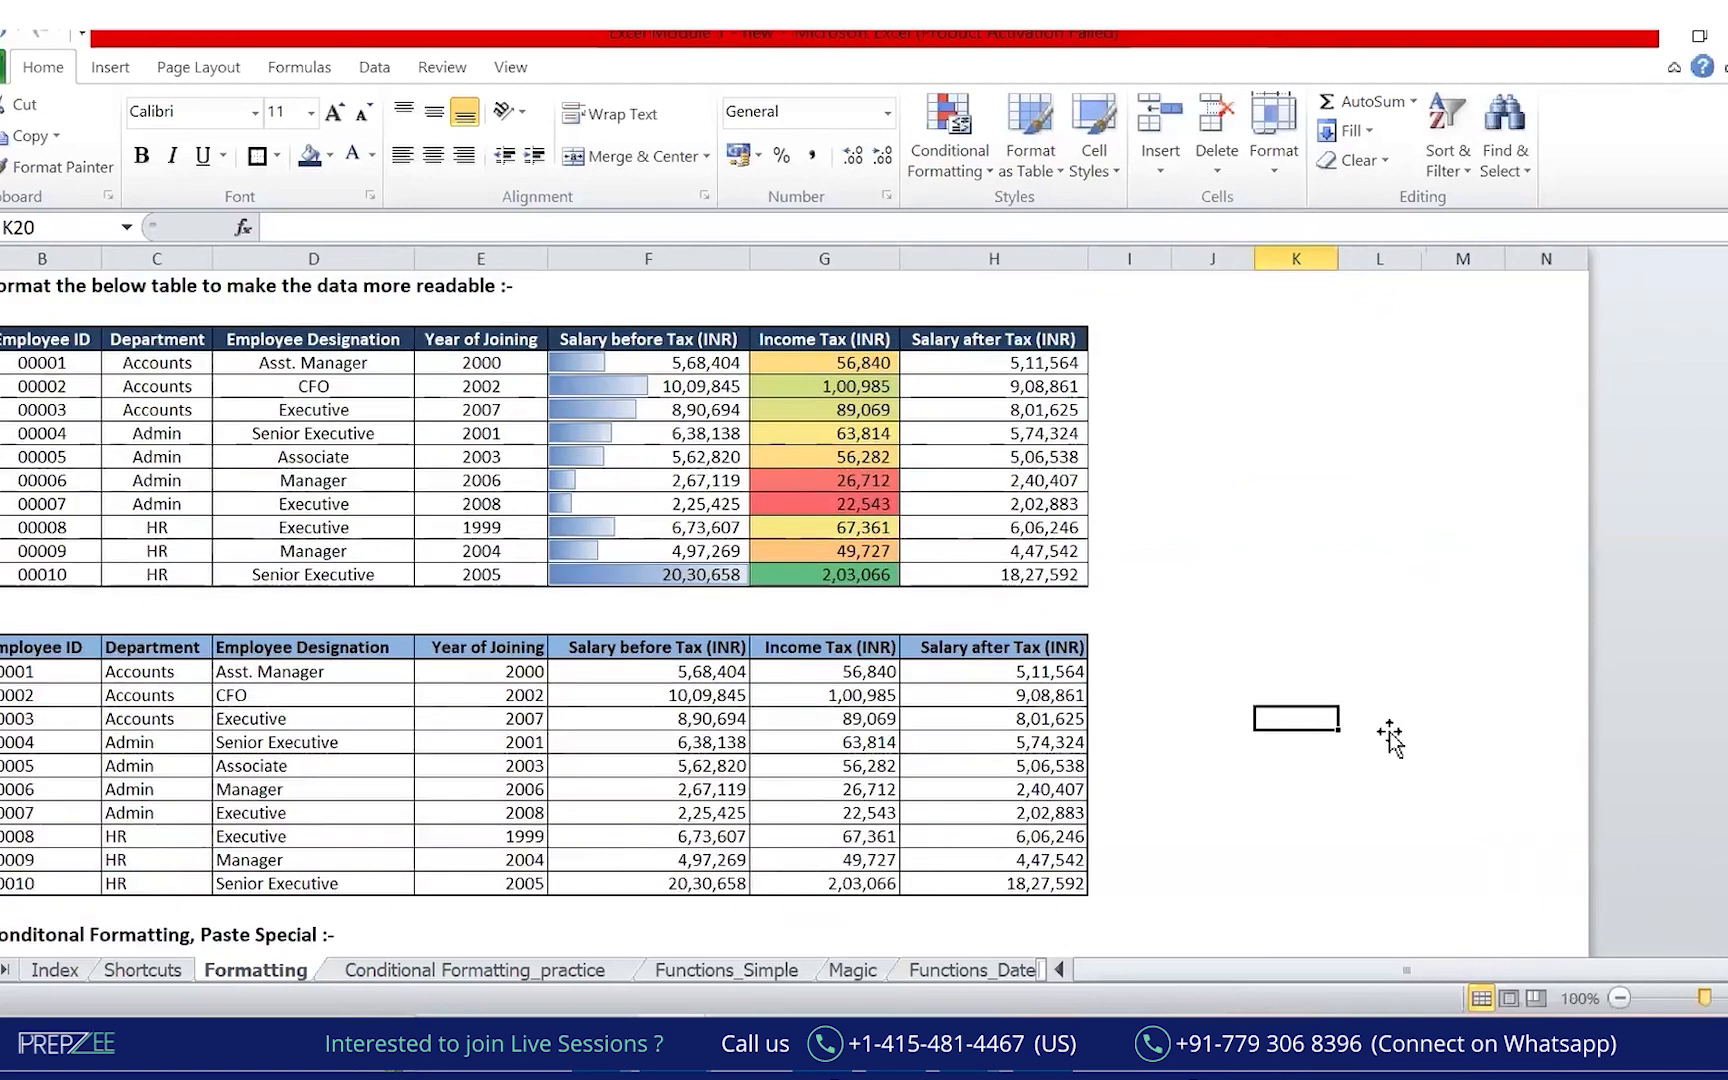
{"action": "left_click", "coordinate": [1390, 738]}
{"action": "key", "text": "Up"}
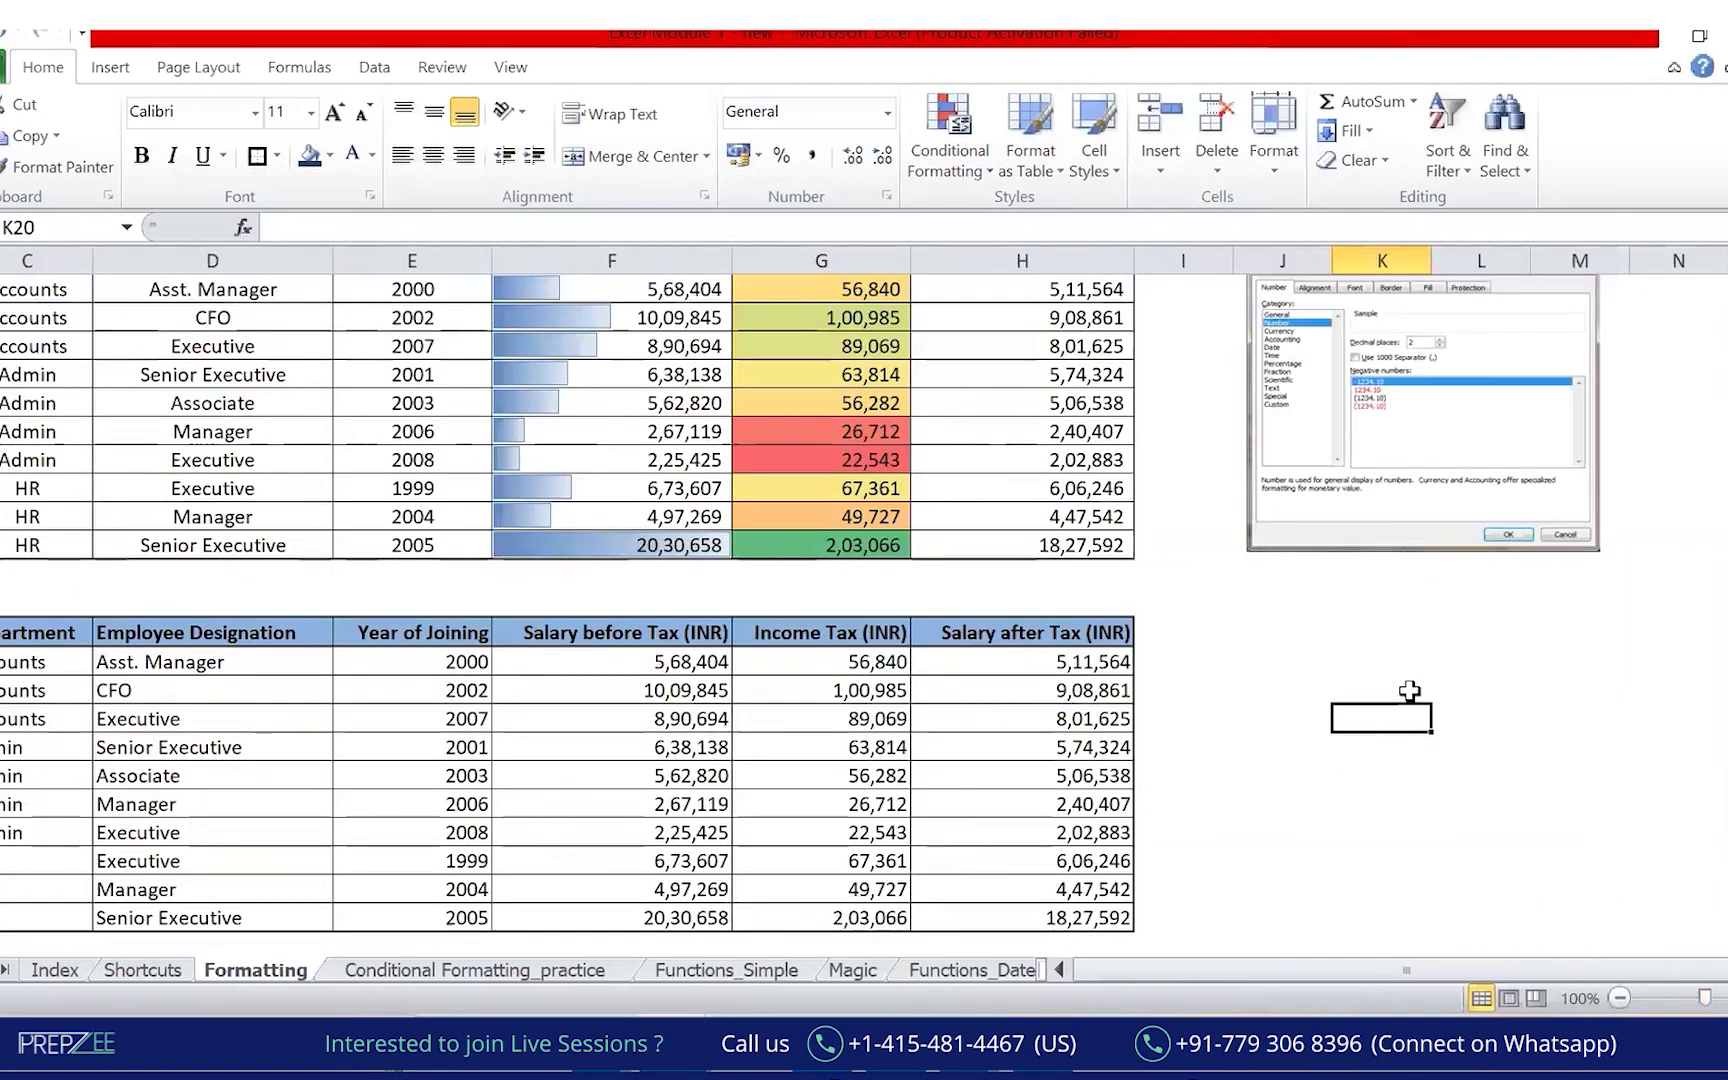
{"action": "type", "text": "Dates"}
{"action": "key", "text": "BackSpace"}
{"action": "key", "text": "Return"}
{"action": "type", "text": "Wja"}
{"action": "key", "text": "BackSpace"}
{"action": "key", "text": "BackSpace"}
{"action": "type", "text": "hat"}
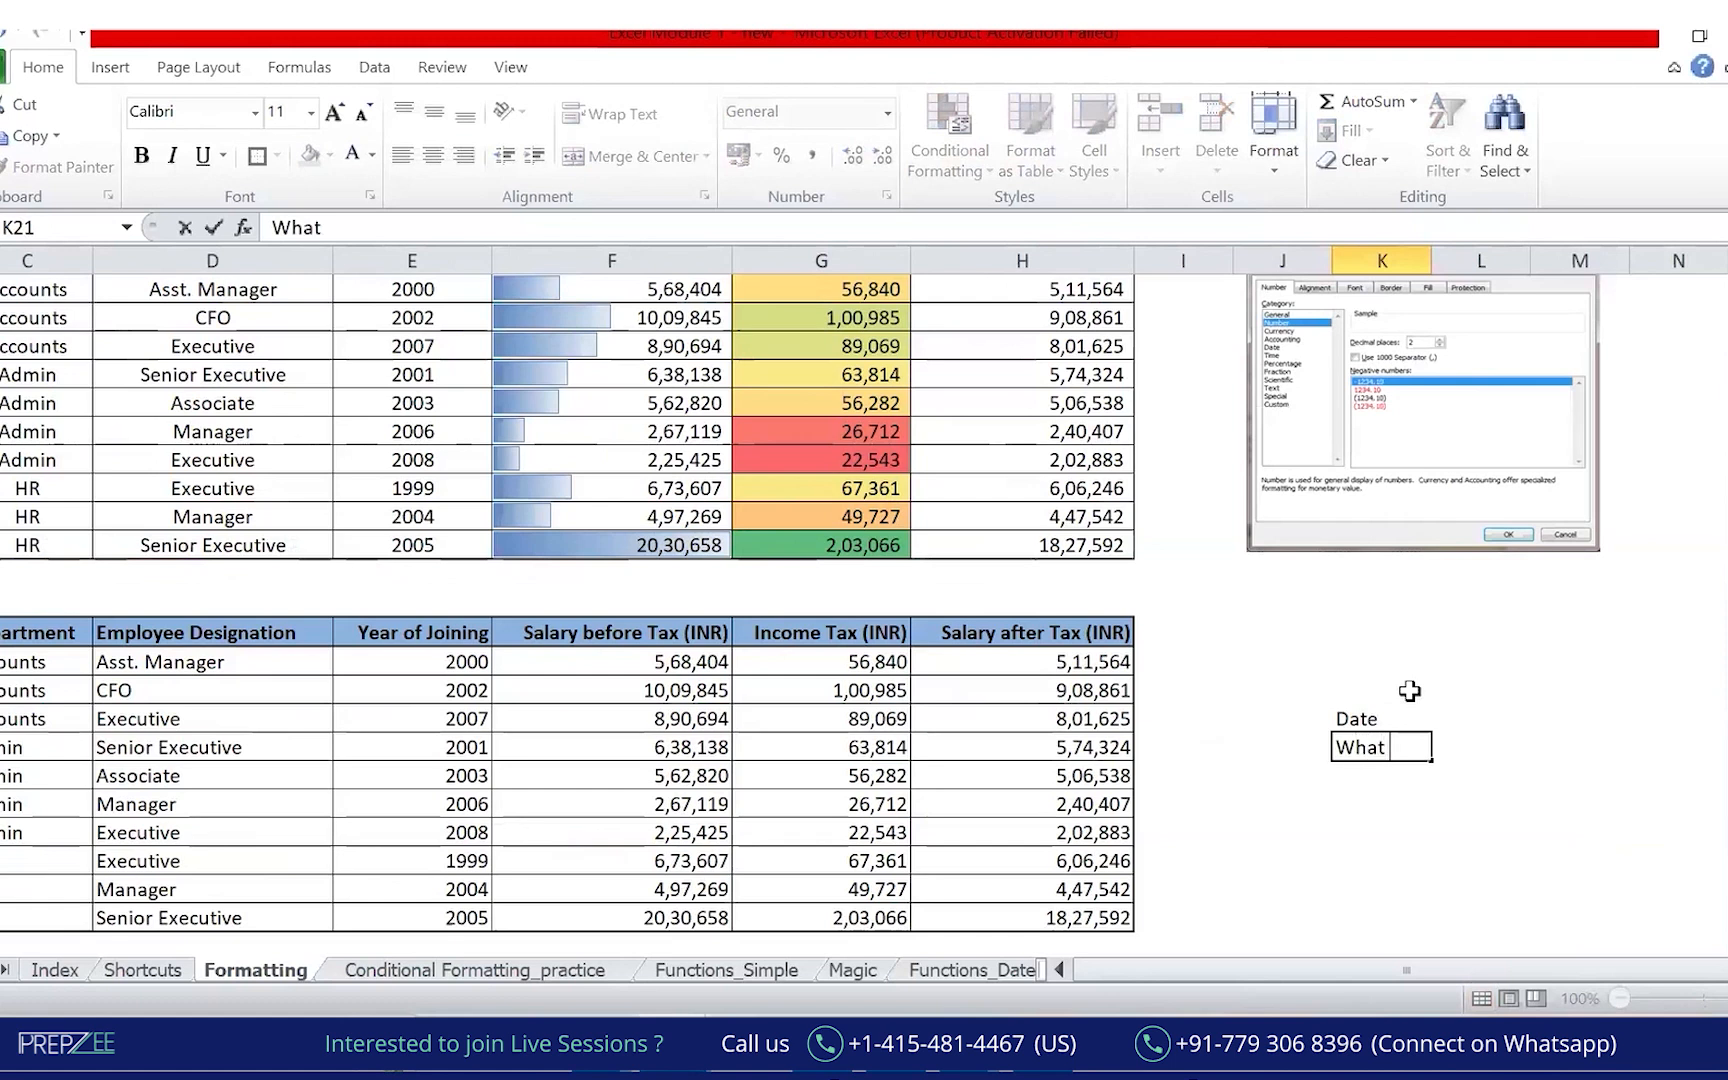
{"action": "type", "text": " is a date ?"}
{"action": "key", "text": "Return"}
{"action": "key", "text": "Return"}
Enter =TODAY() in the yellow date cells so they show 03-11-2024.
{"action": "type", "text": "="}
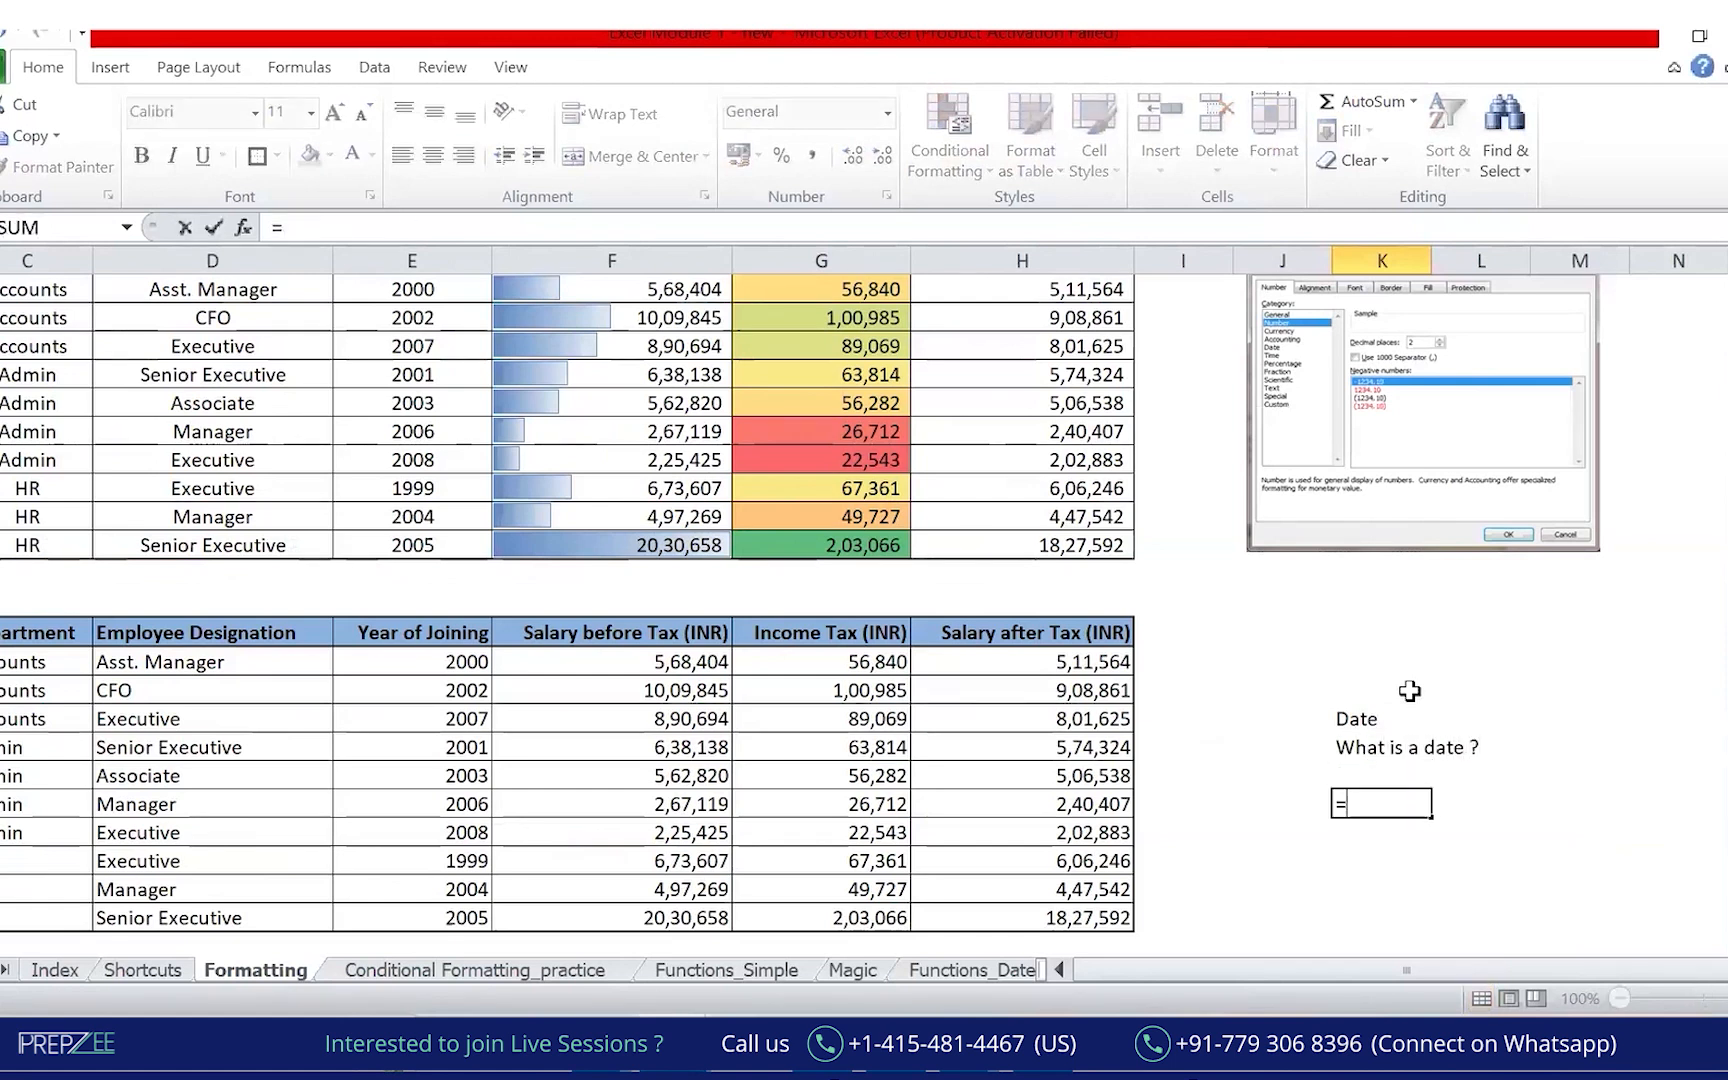
{"action": "type", "text": "tod"}
{"action": "key", "text": "Tab"}
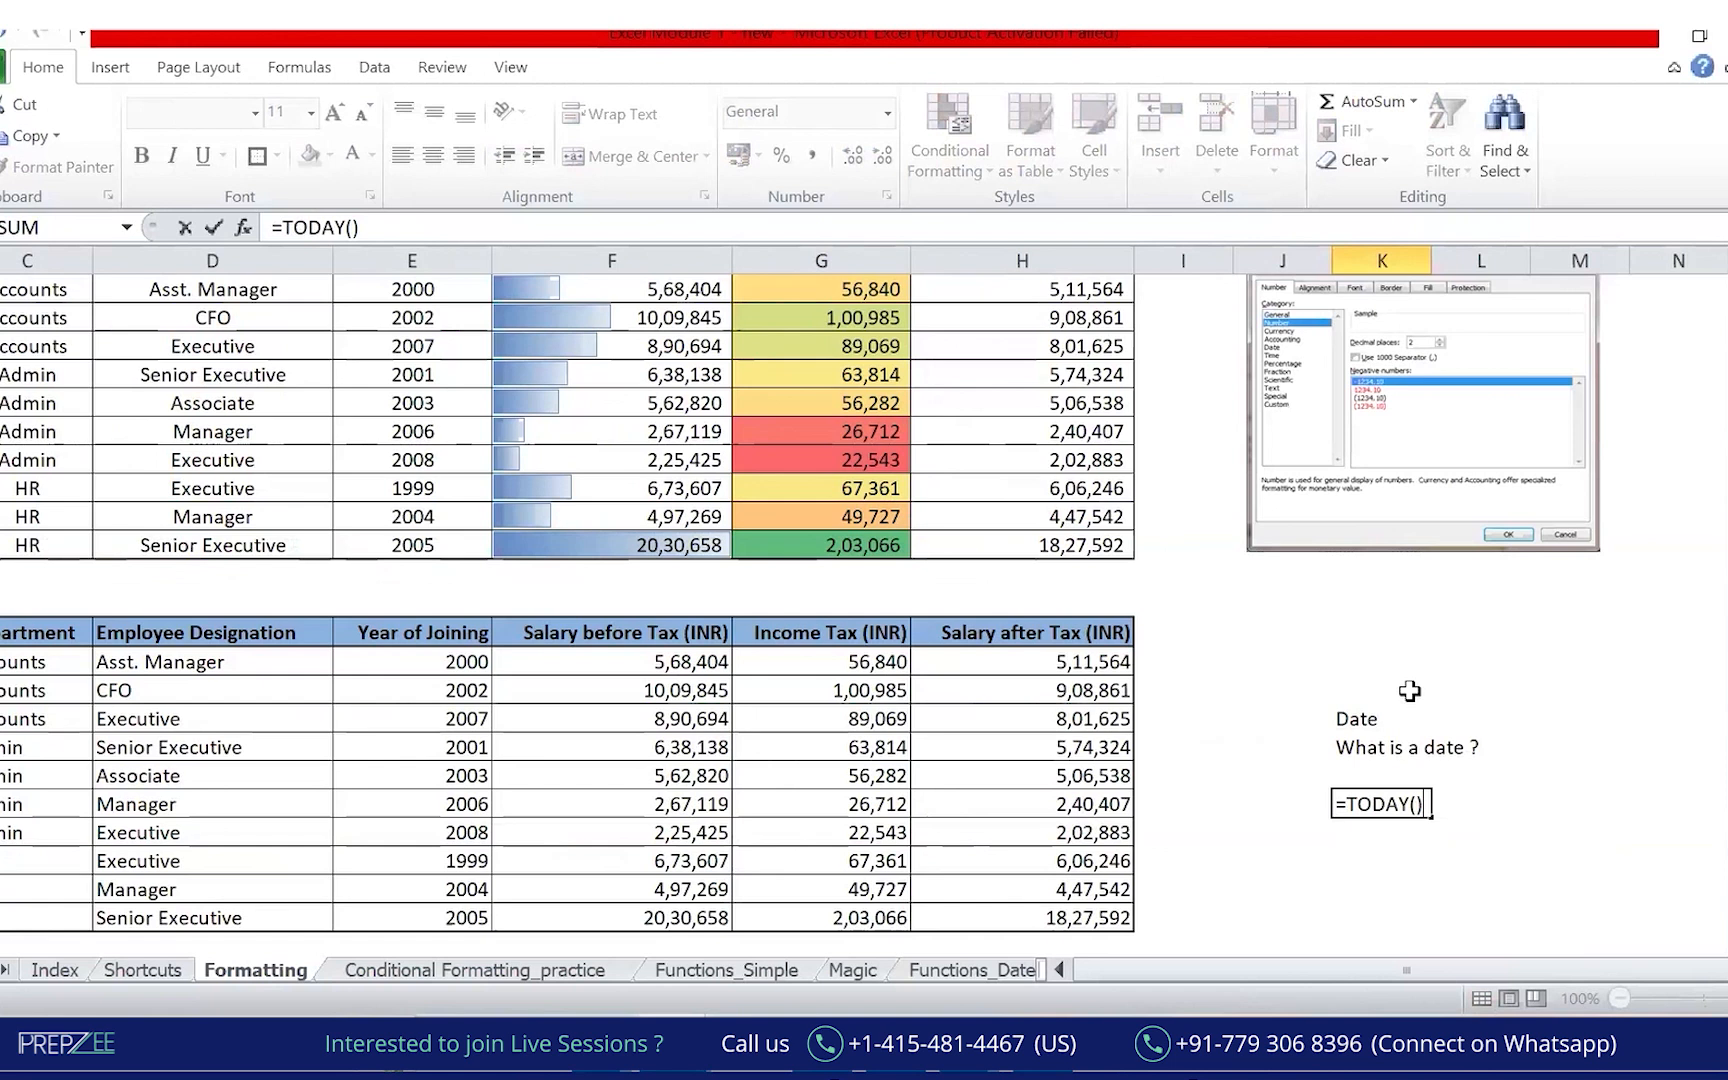
{"action": "key", "text": "BackSpace"}
{"action": "key", "text": "BackSpace"}
{"action": "key", "text": "BackSpace"}
{"action": "key", "text": "BackSpace"}
{"action": "key", "text": "BackSpace"}
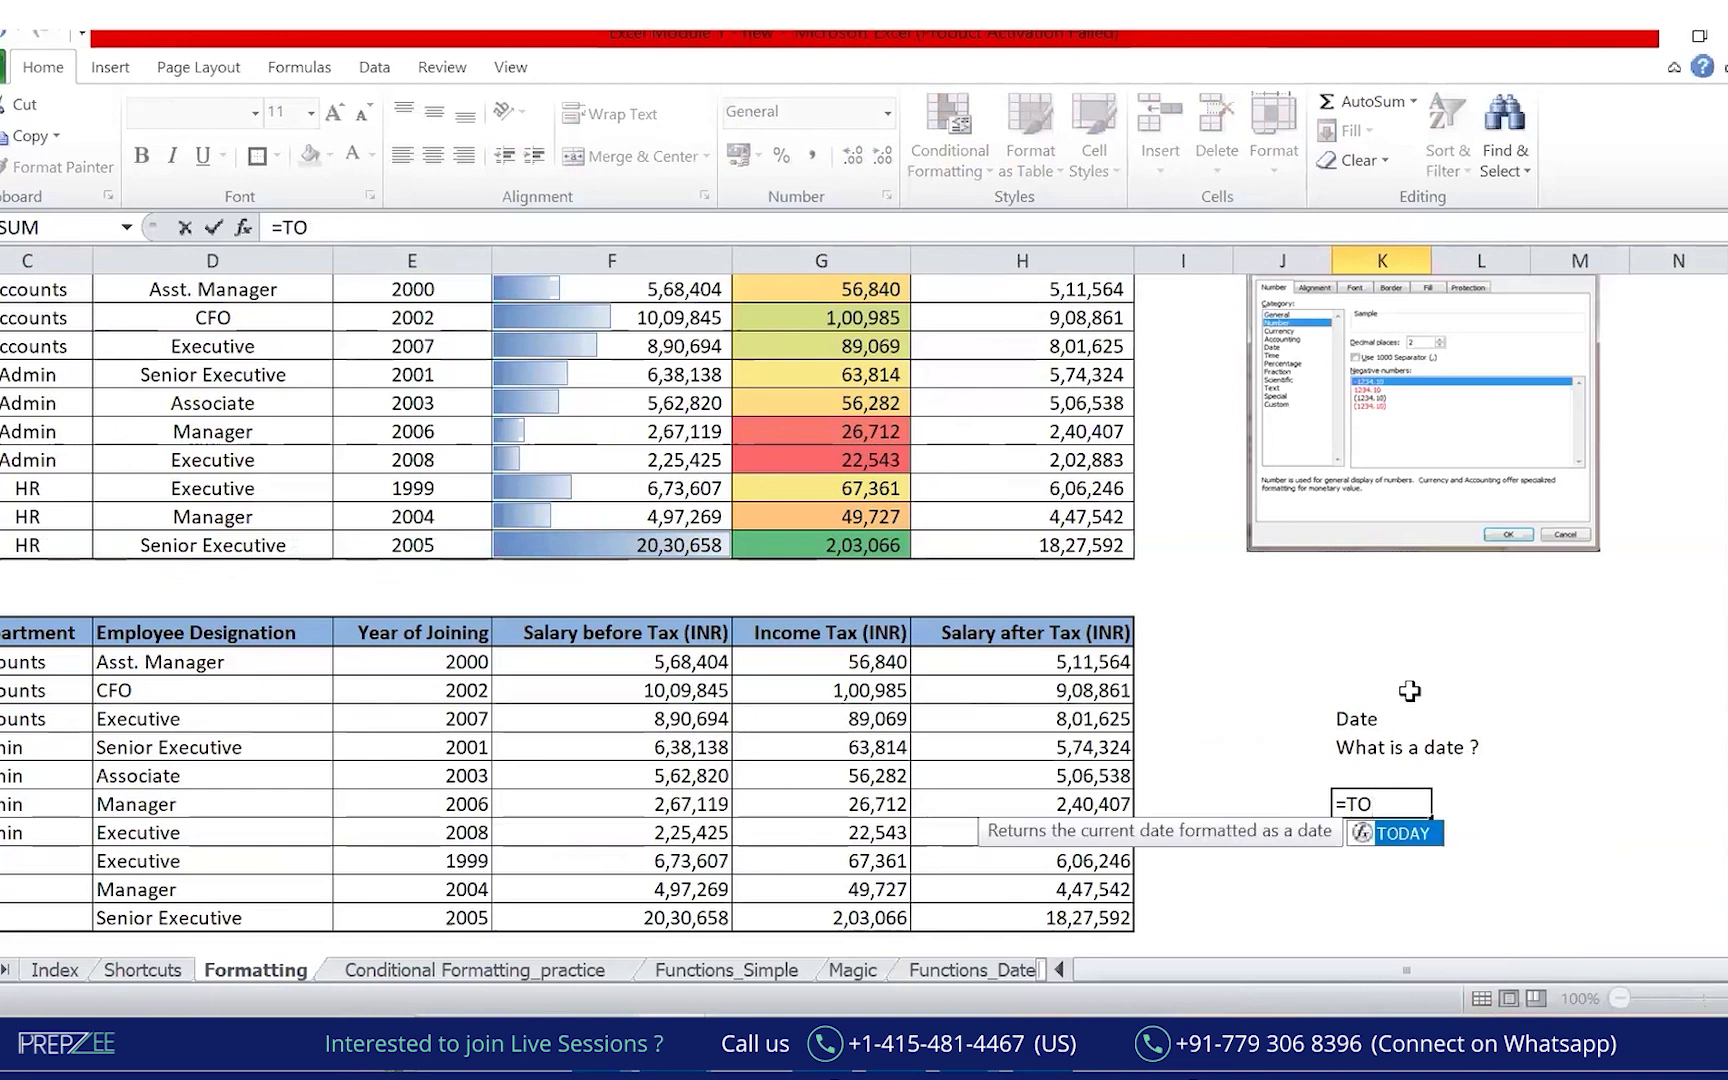
{"action": "key", "text": "Tab"}
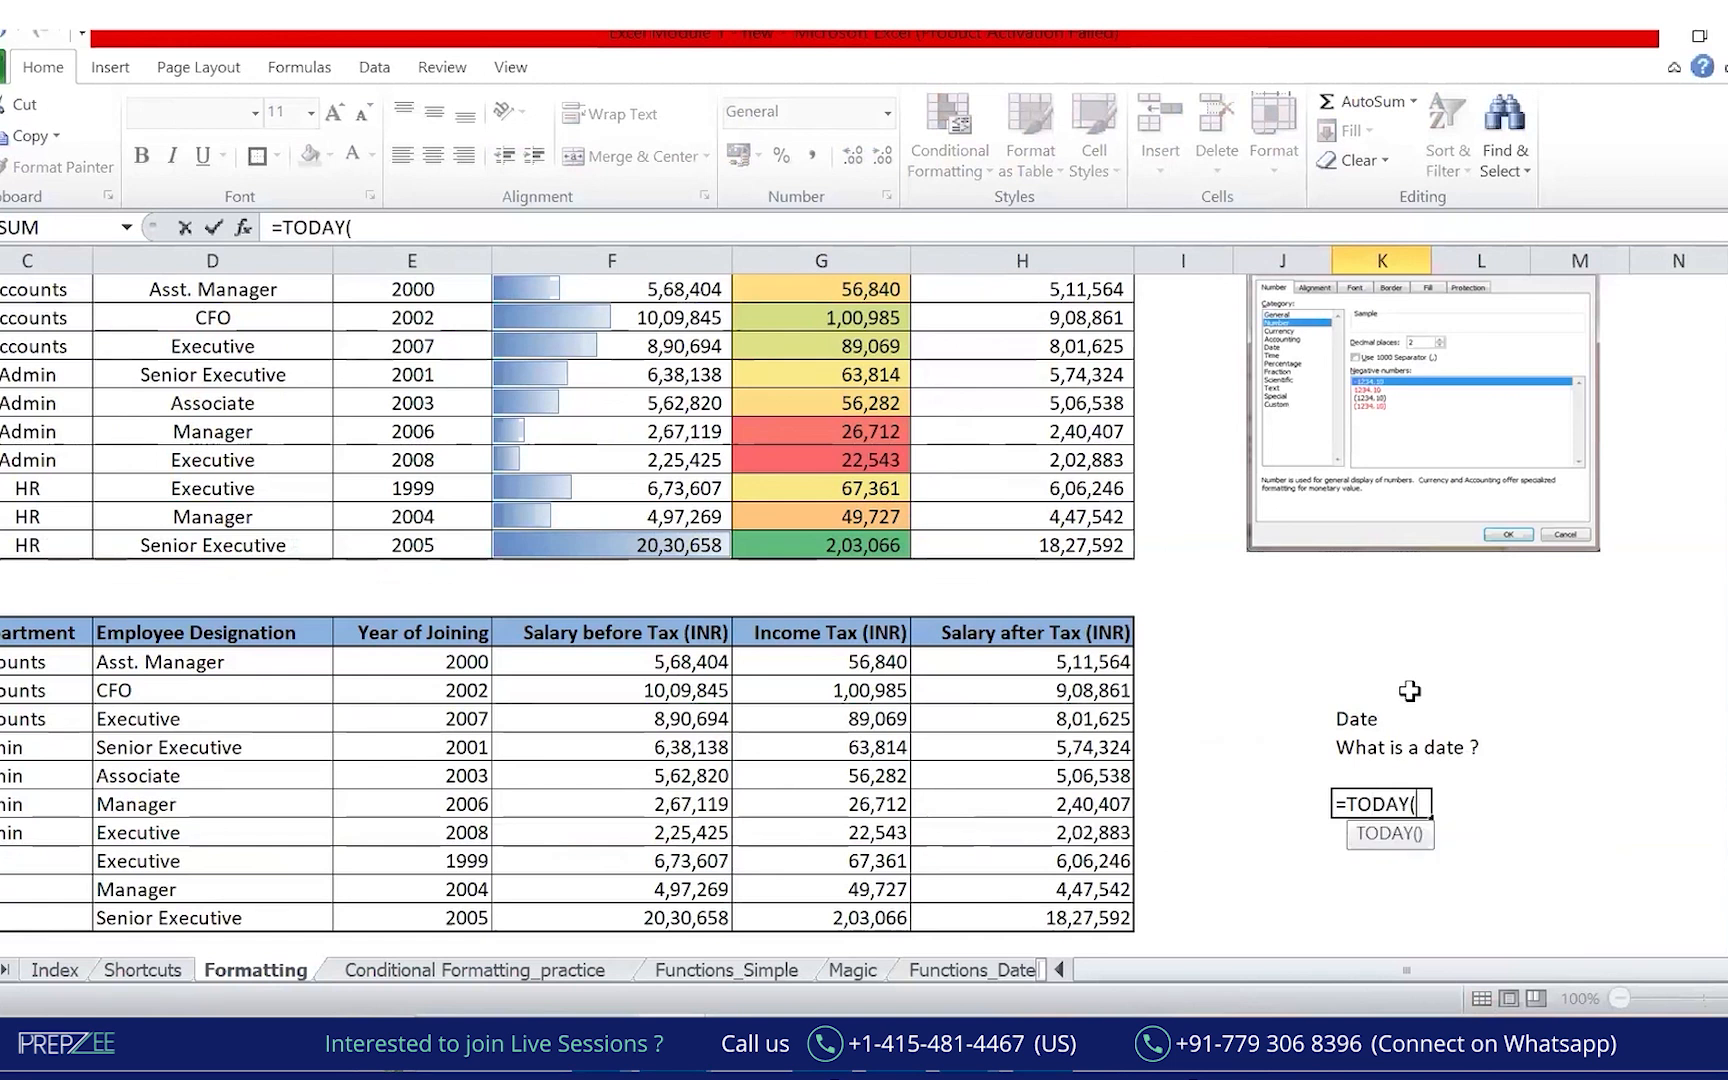
{"action": "key", "text": "Tab"}
{"action": "key", "text": "Left"}
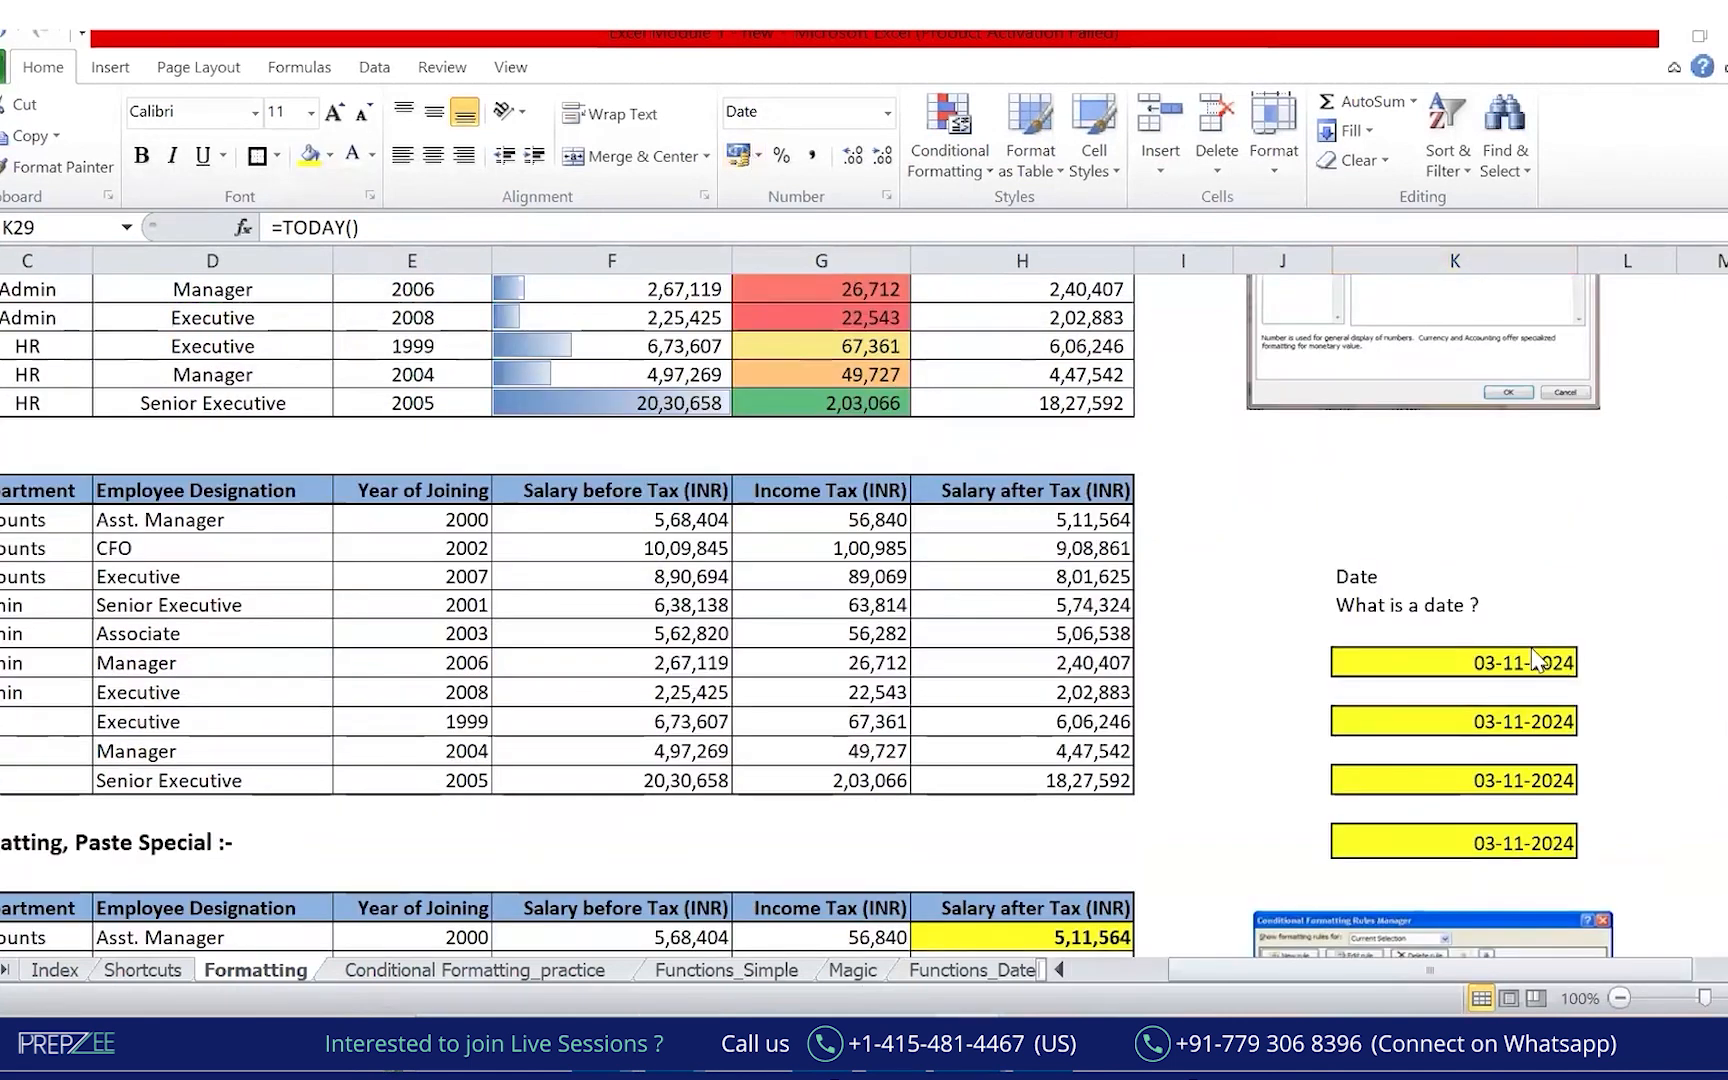
Annotate the yellow date cells and point out their Date number format.
{"action": "mouse_move", "coordinate": [1579, 624]}
{"action": "left_mouse_down"}
{"action": "mouse_move", "coordinate": [1423, 621]}
{"action": "mouse_move", "coordinate": [1549, 638]}
{"action": "left_mouse_up"}
{"action": "left_click_drag", "start_coordinate": [1369, 677], "coordinate": [1345, 719]}
{"action": "mouse_move", "coordinate": [1338, 715]}
{"action": "left_mouse_down"}
{"action": "mouse_move", "coordinate": [1307, 719]}
{"action": "mouse_move", "coordinate": [1368, 784]}
{"action": "mouse_move", "coordinate": [1370, 872]}
{"action": "left_mouse_up"}
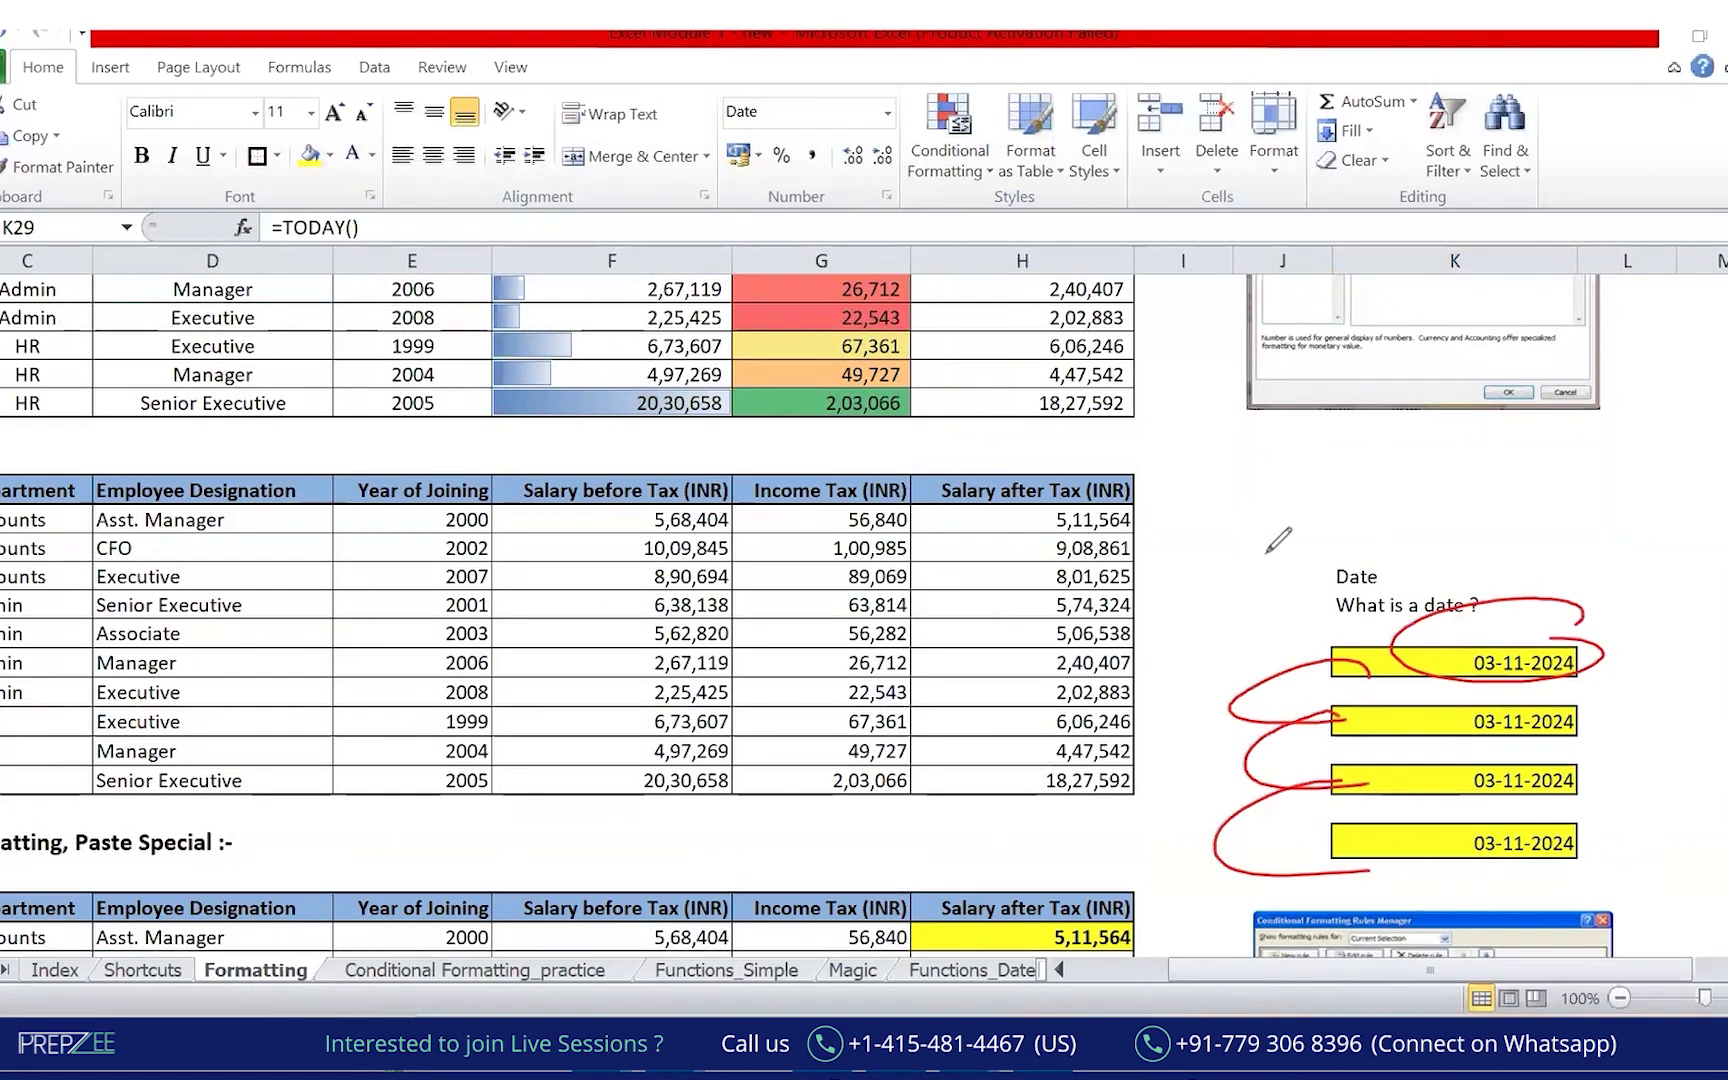
{"action": "left_click", "coordinate": [1447, 733]}
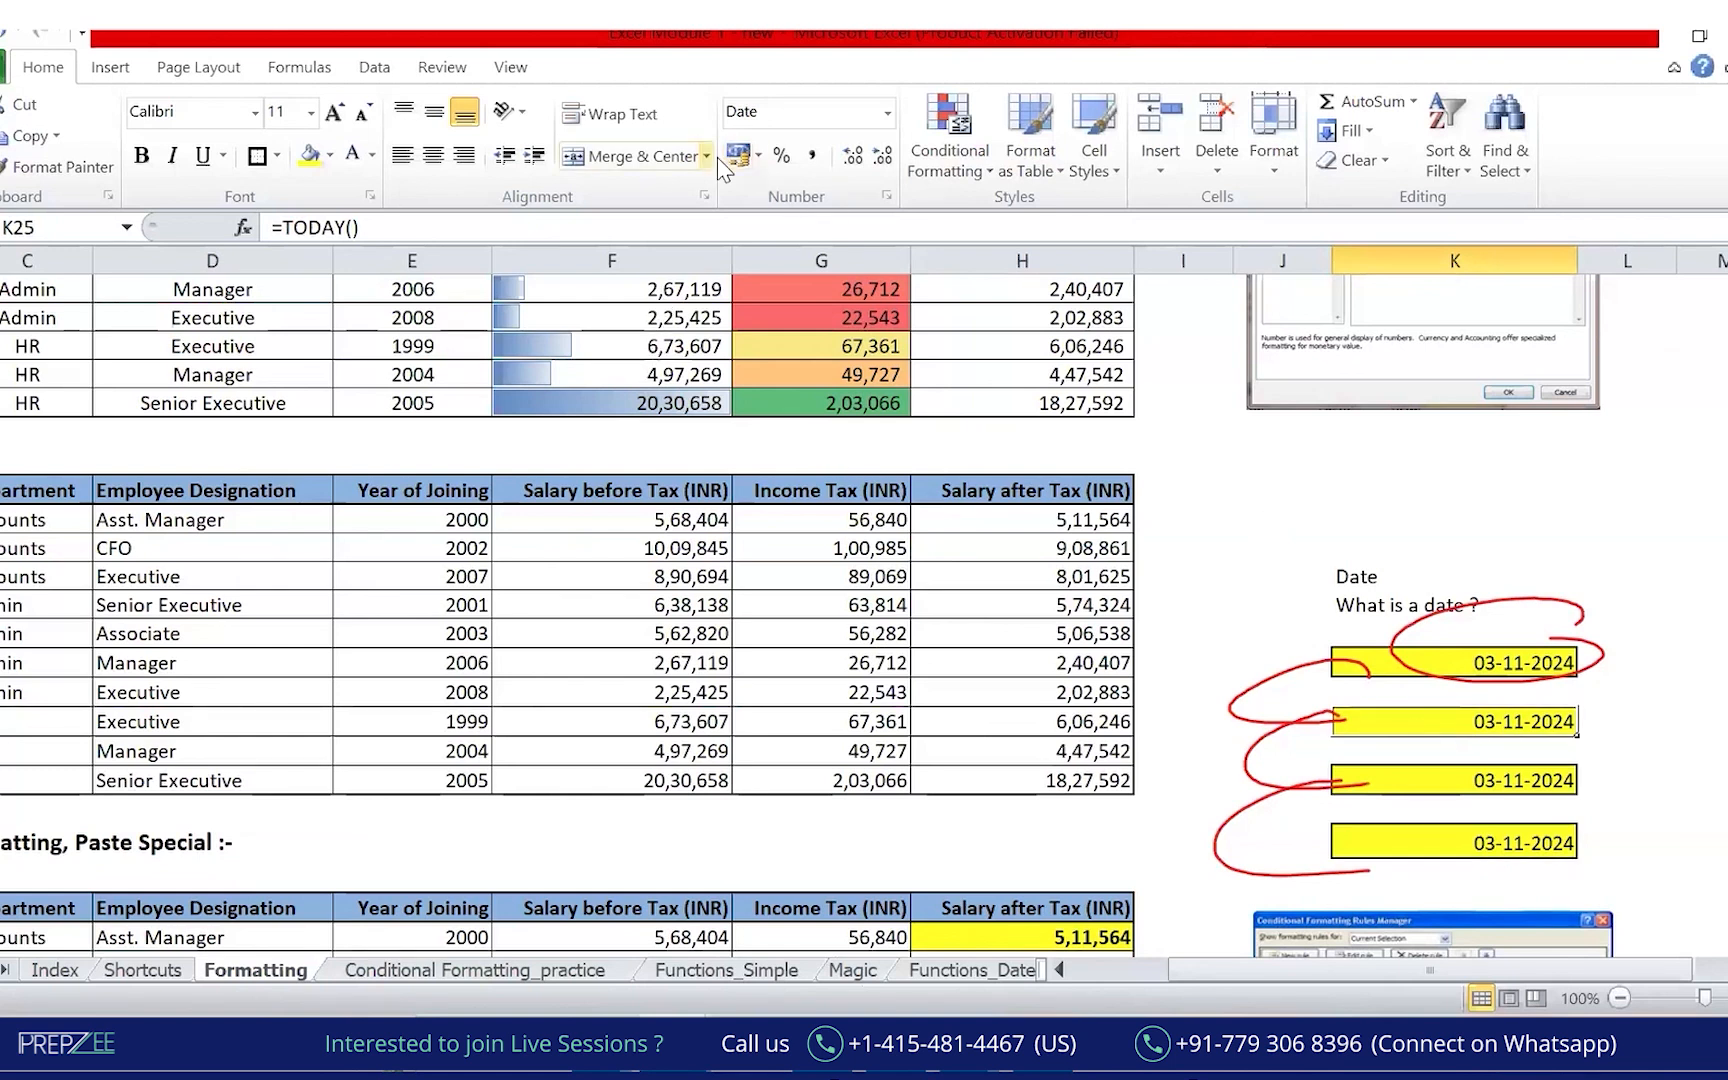
{"action": "left_click", "coordinate": [823, 625]}
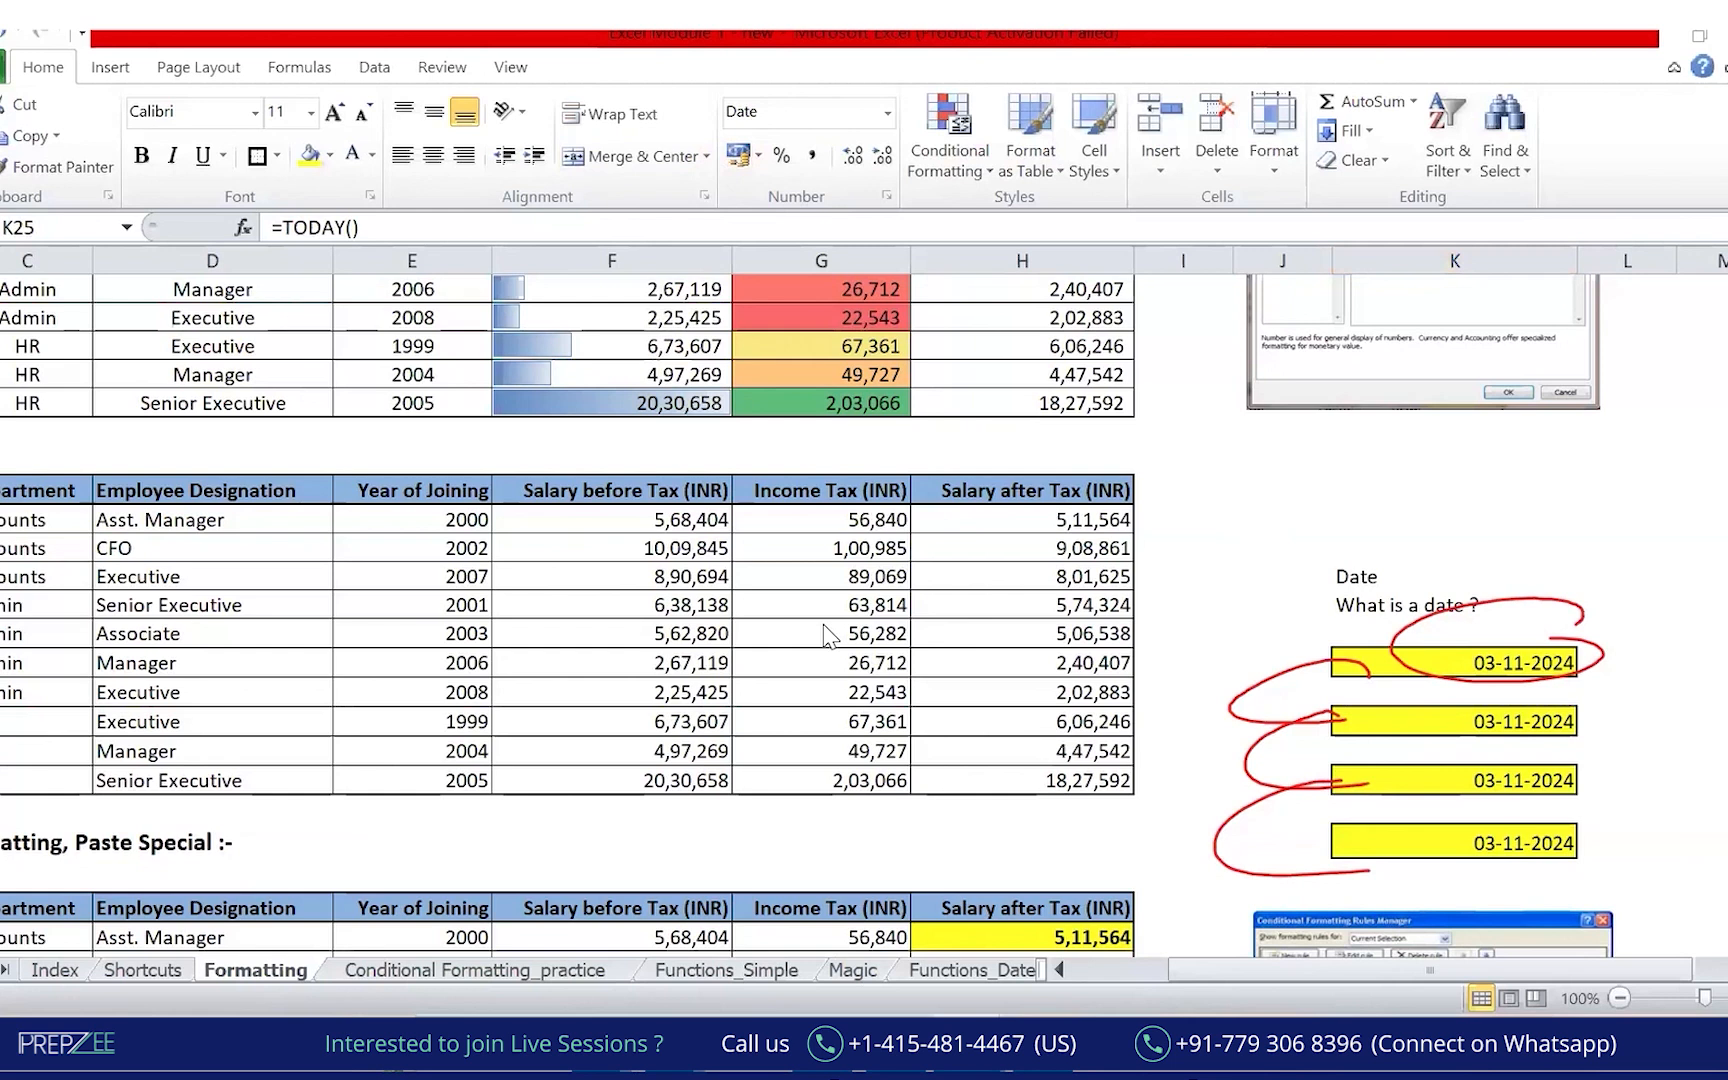
{"action": "mouse_move", "coordinate": [755, 122]}
{"action": "left_mouse_down"}
{"action": "mouse_move", "coordinate": [1700, 580]}
{"action": "mouse_move", "coordinate": [1545, 748]}
{"action": "left_mouse_up"}
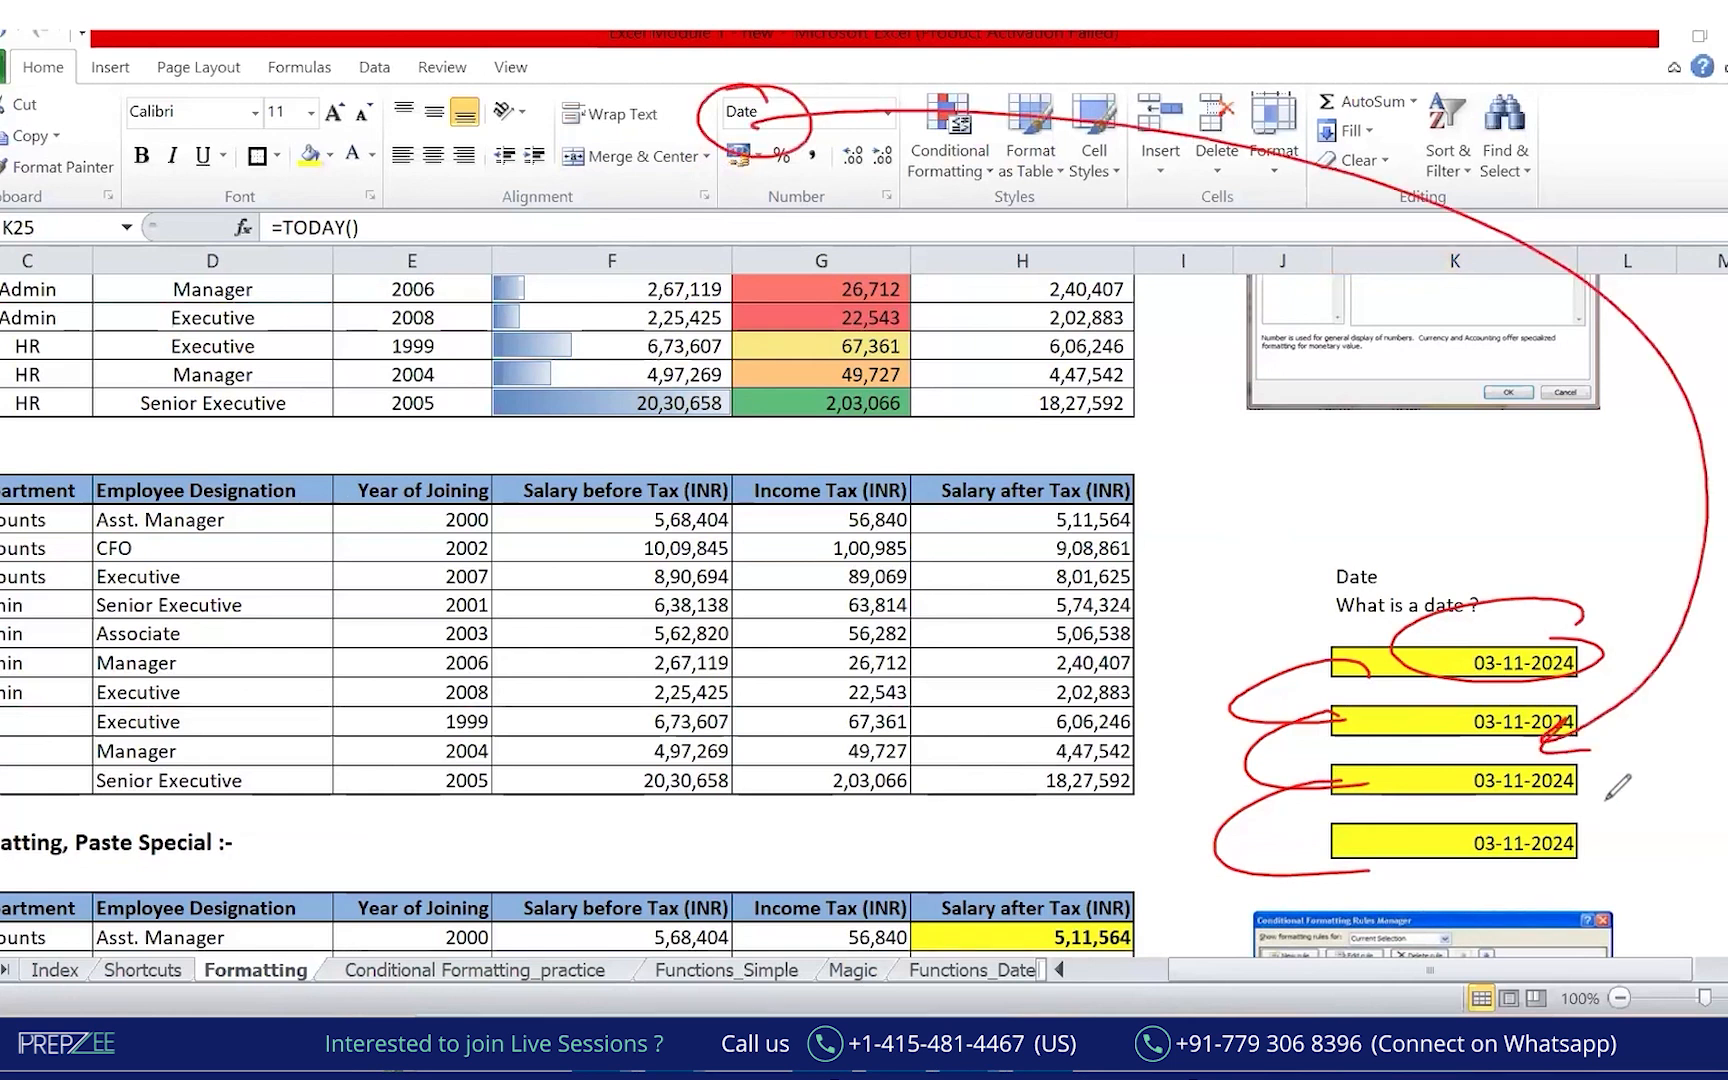
Format the second date cell as Number with no decimals, showing serial 45599.
{"action": "key", "text": "Escape"}
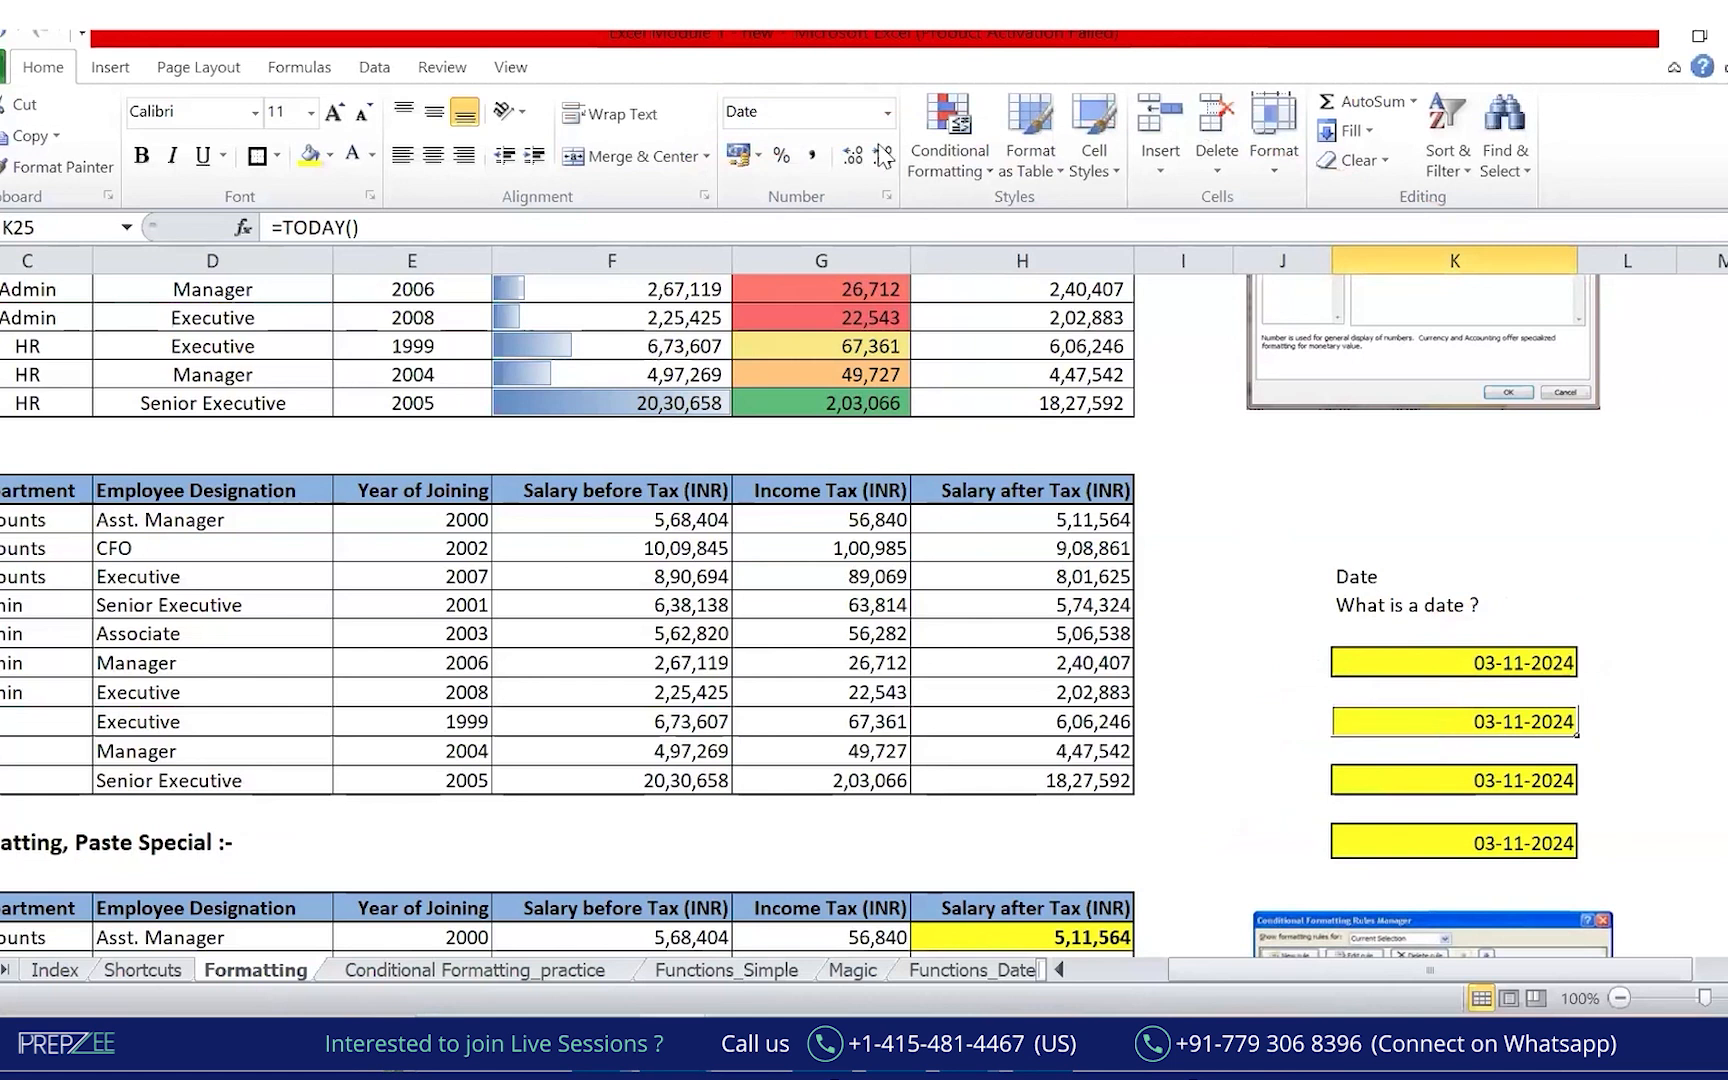
{"action": "left_click", "coordinate": [845, 235]}
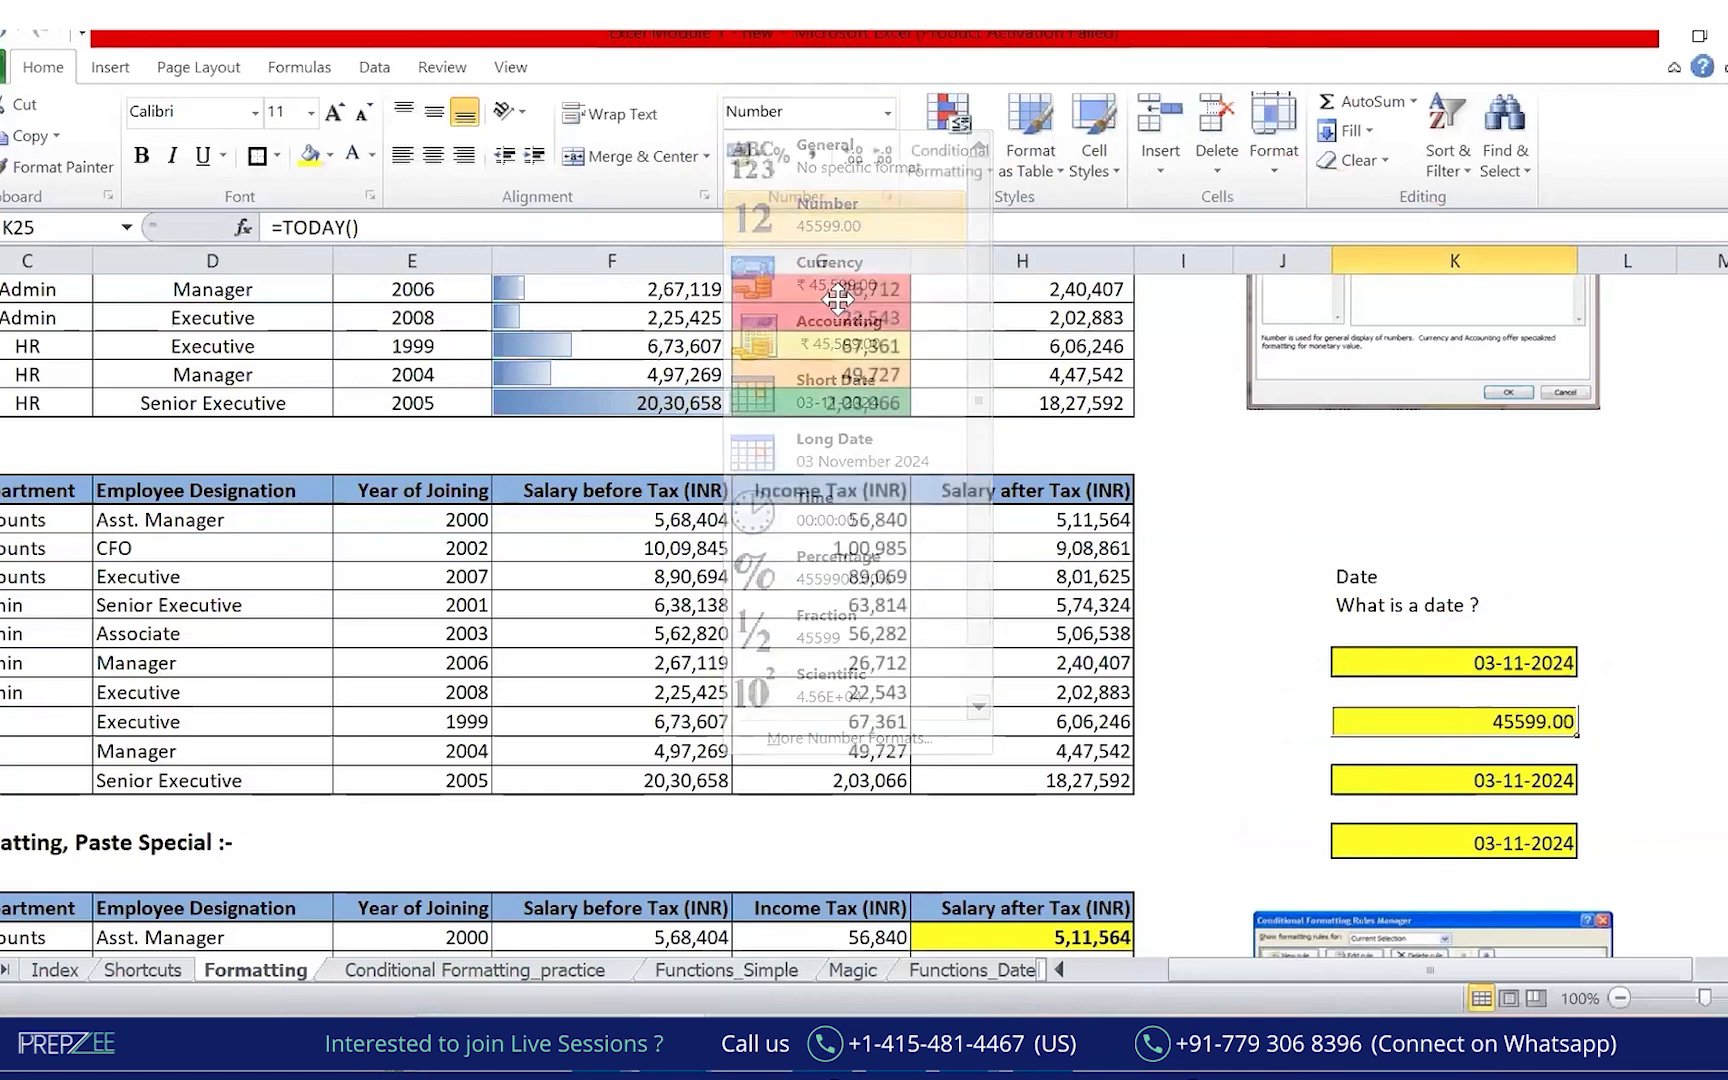
{"action": "left_click", "coordinate": [878, 157]}
{"action": "left_click", "coordinate": [877, 162]}
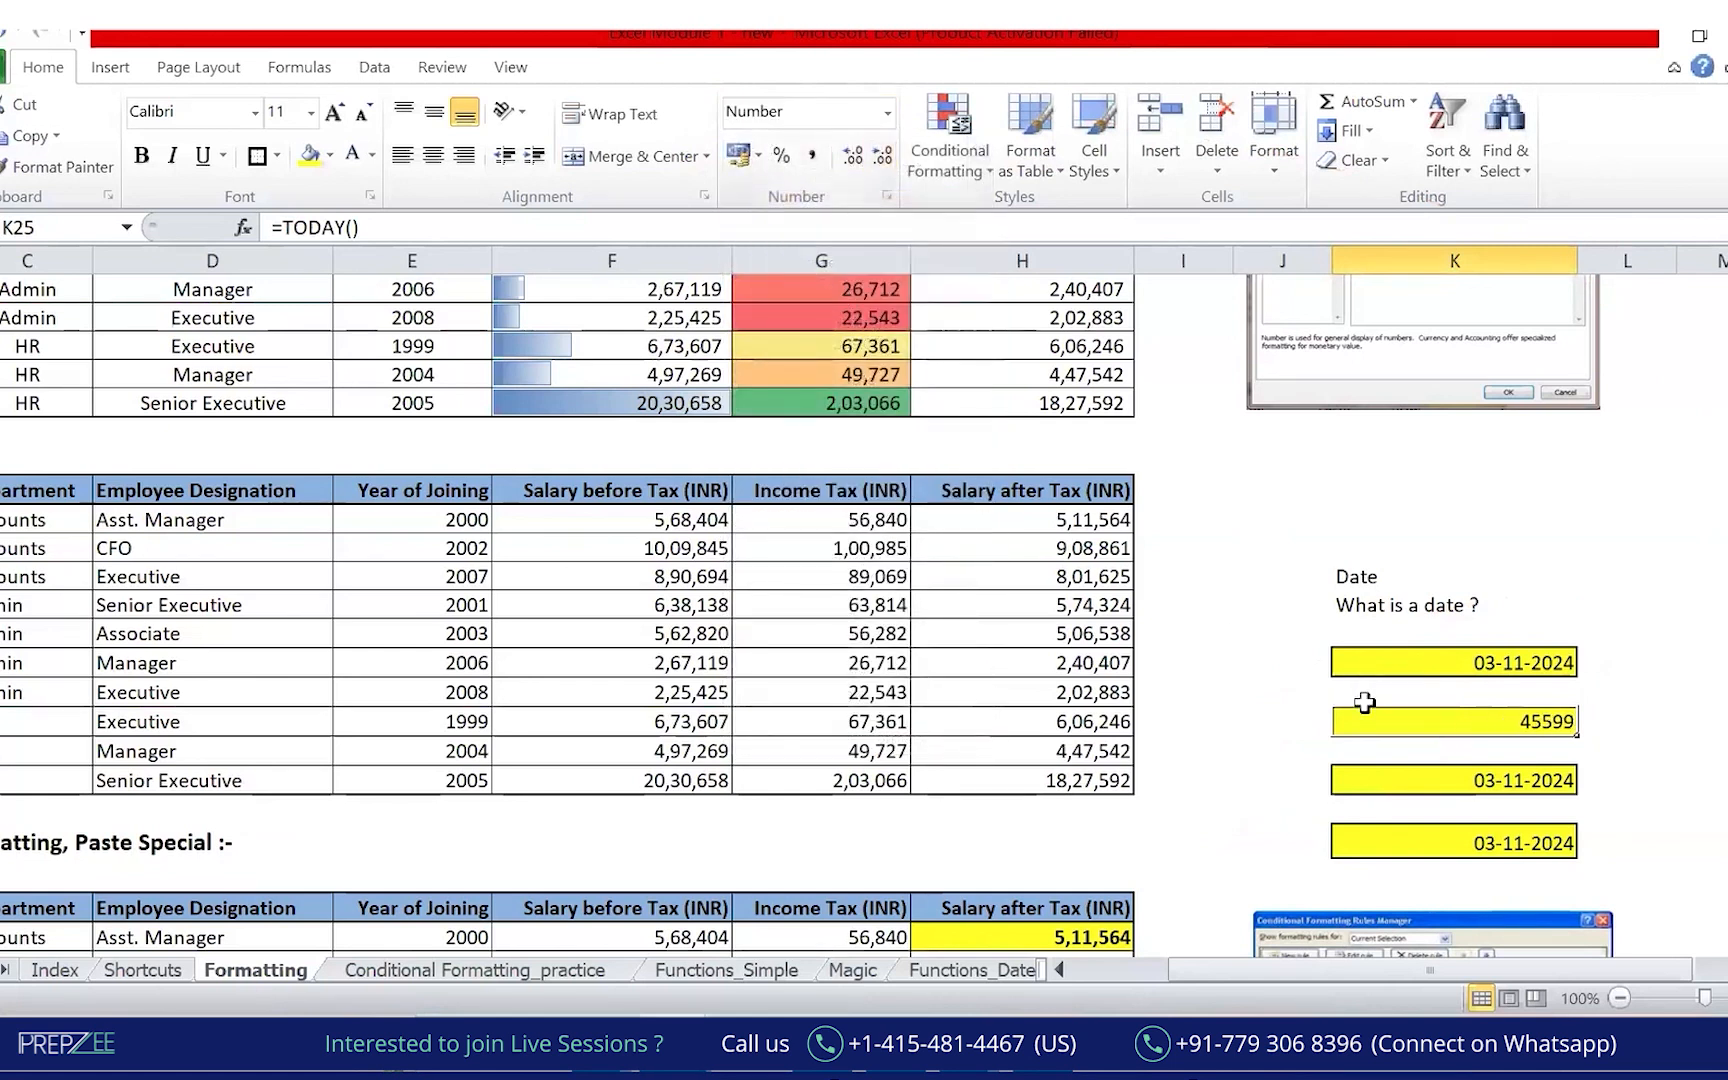
{"action": "key", "text": "ctrl+2"}
{"action": "mouse_move", "coordinate": [1581, 706]}
{"action": "left_mouse_down"}
{"action": "mouse_move", "coordinate": [1685, 684]}
{"action": "mouse_move", "coordinate": [1663, 706]}
{"action": "left_mouse_up"}
{"action": "mouse_move", "coordinate": [1686, 683]}
{"action": "left_mouse_down"}
{"action": "mouse_move", "coordinate": [1673, 704]}
{"action": "mouse_move", "coordinate": [1726, 725]}
{"action": "left_mouse_up"}
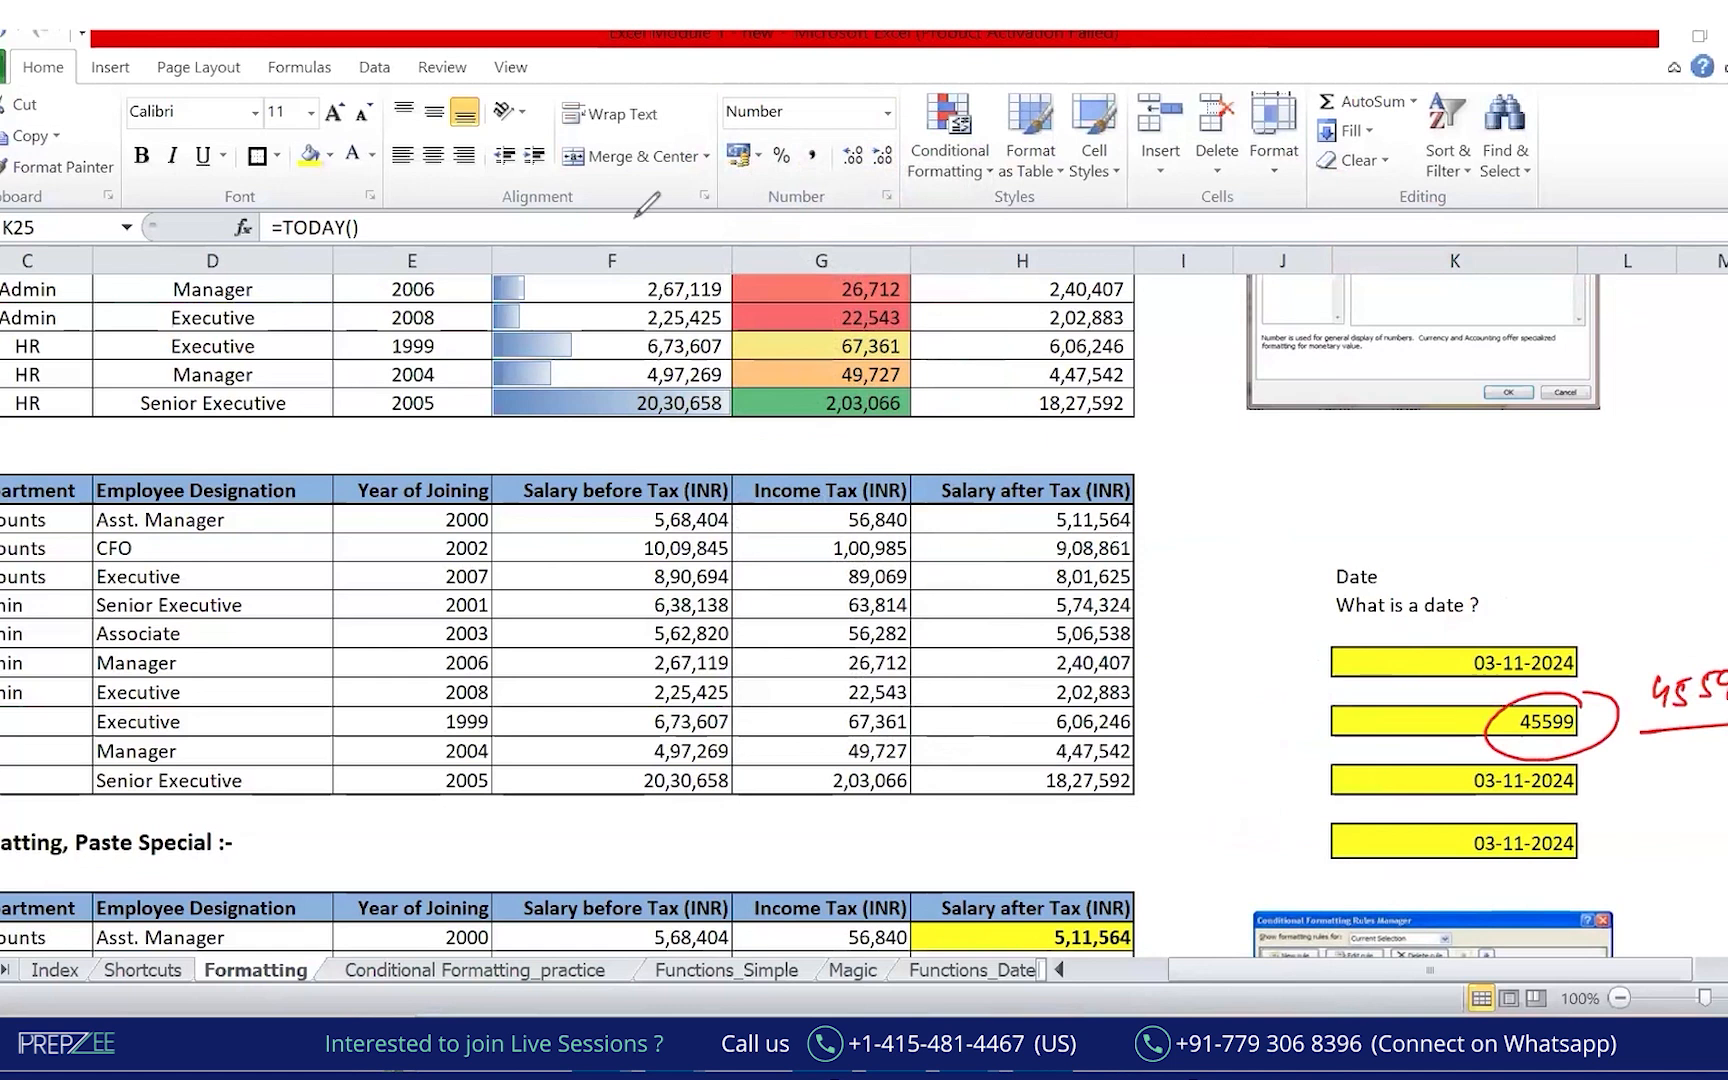
{"action": "mouse_move", "coordinate": [1655, 632]}
{"action": "left_mouse_down"}
{"action": "mouse_move", "coordinate": [1660, 657]}
{"action": "mouse_move", "coordinate": [1652, 622]}
{"action": "left_mouse_up"}
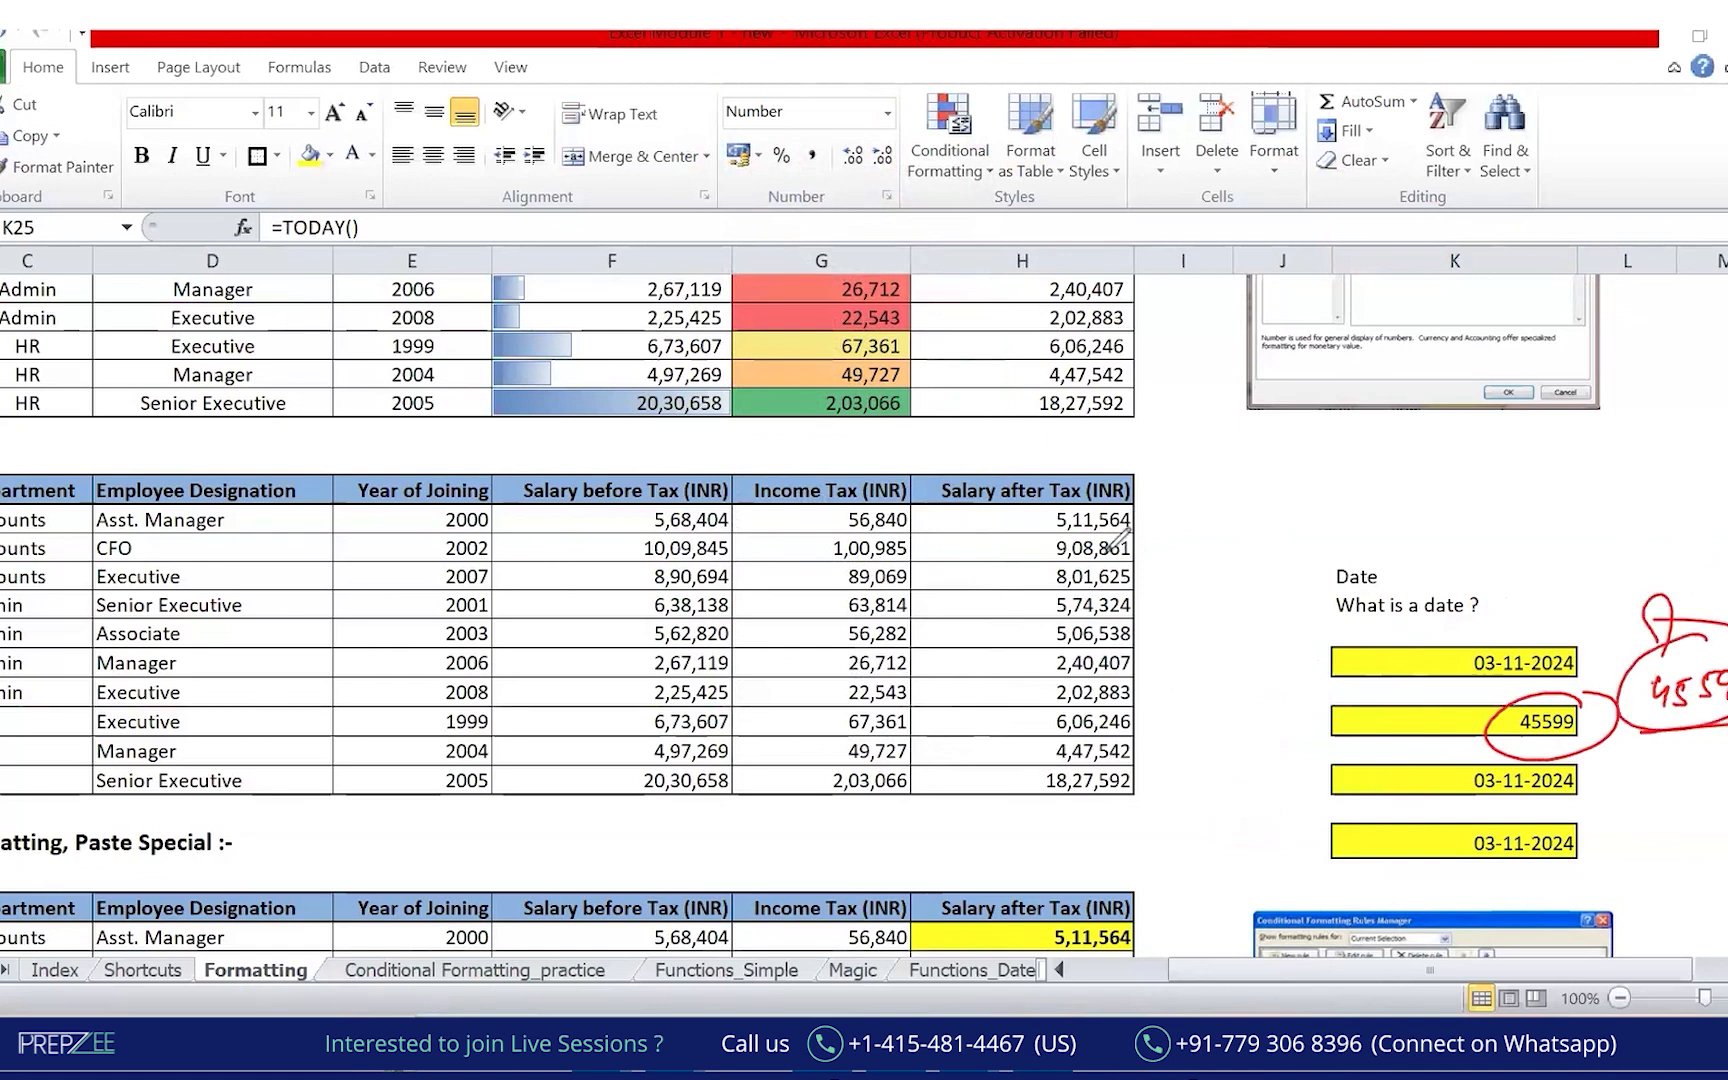
{"action": "left_click", "coordinate": [1500, 773]}
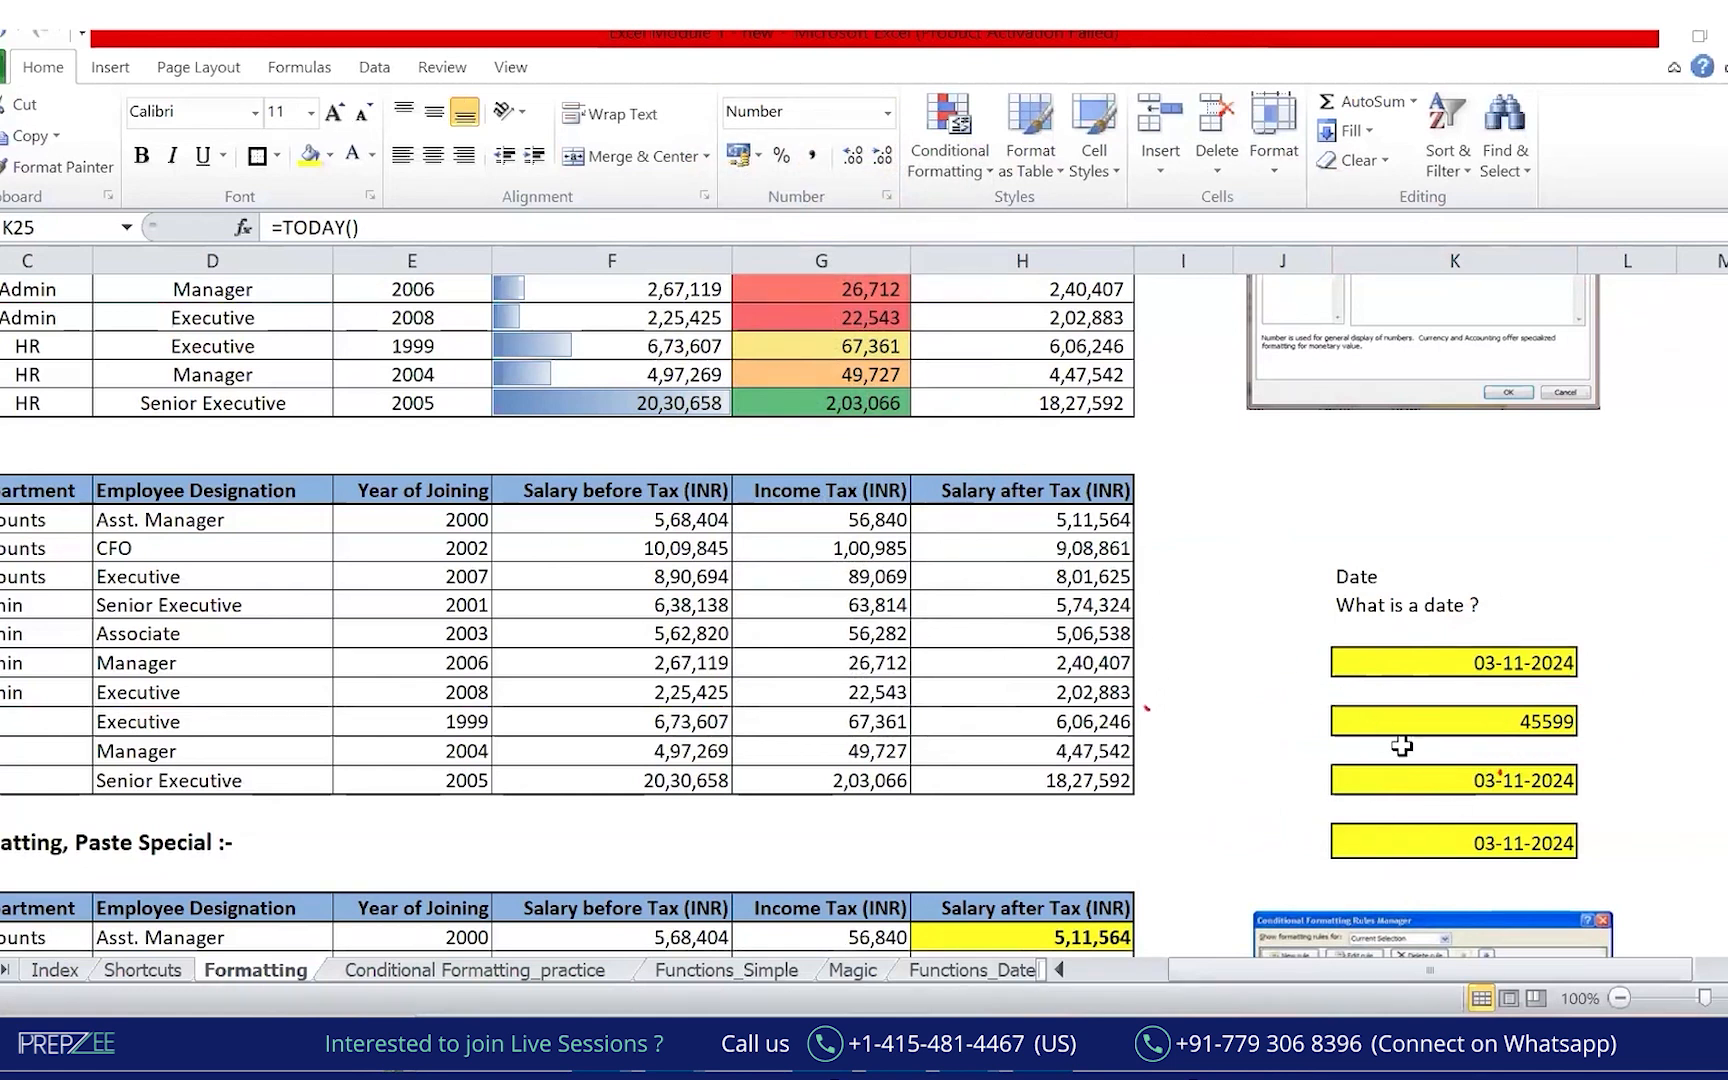
Apply Long Date to K27 (03 November 2024) and widen column K to about 28.55.
{"action": "left_click", "coordinate": [1398, 772]}
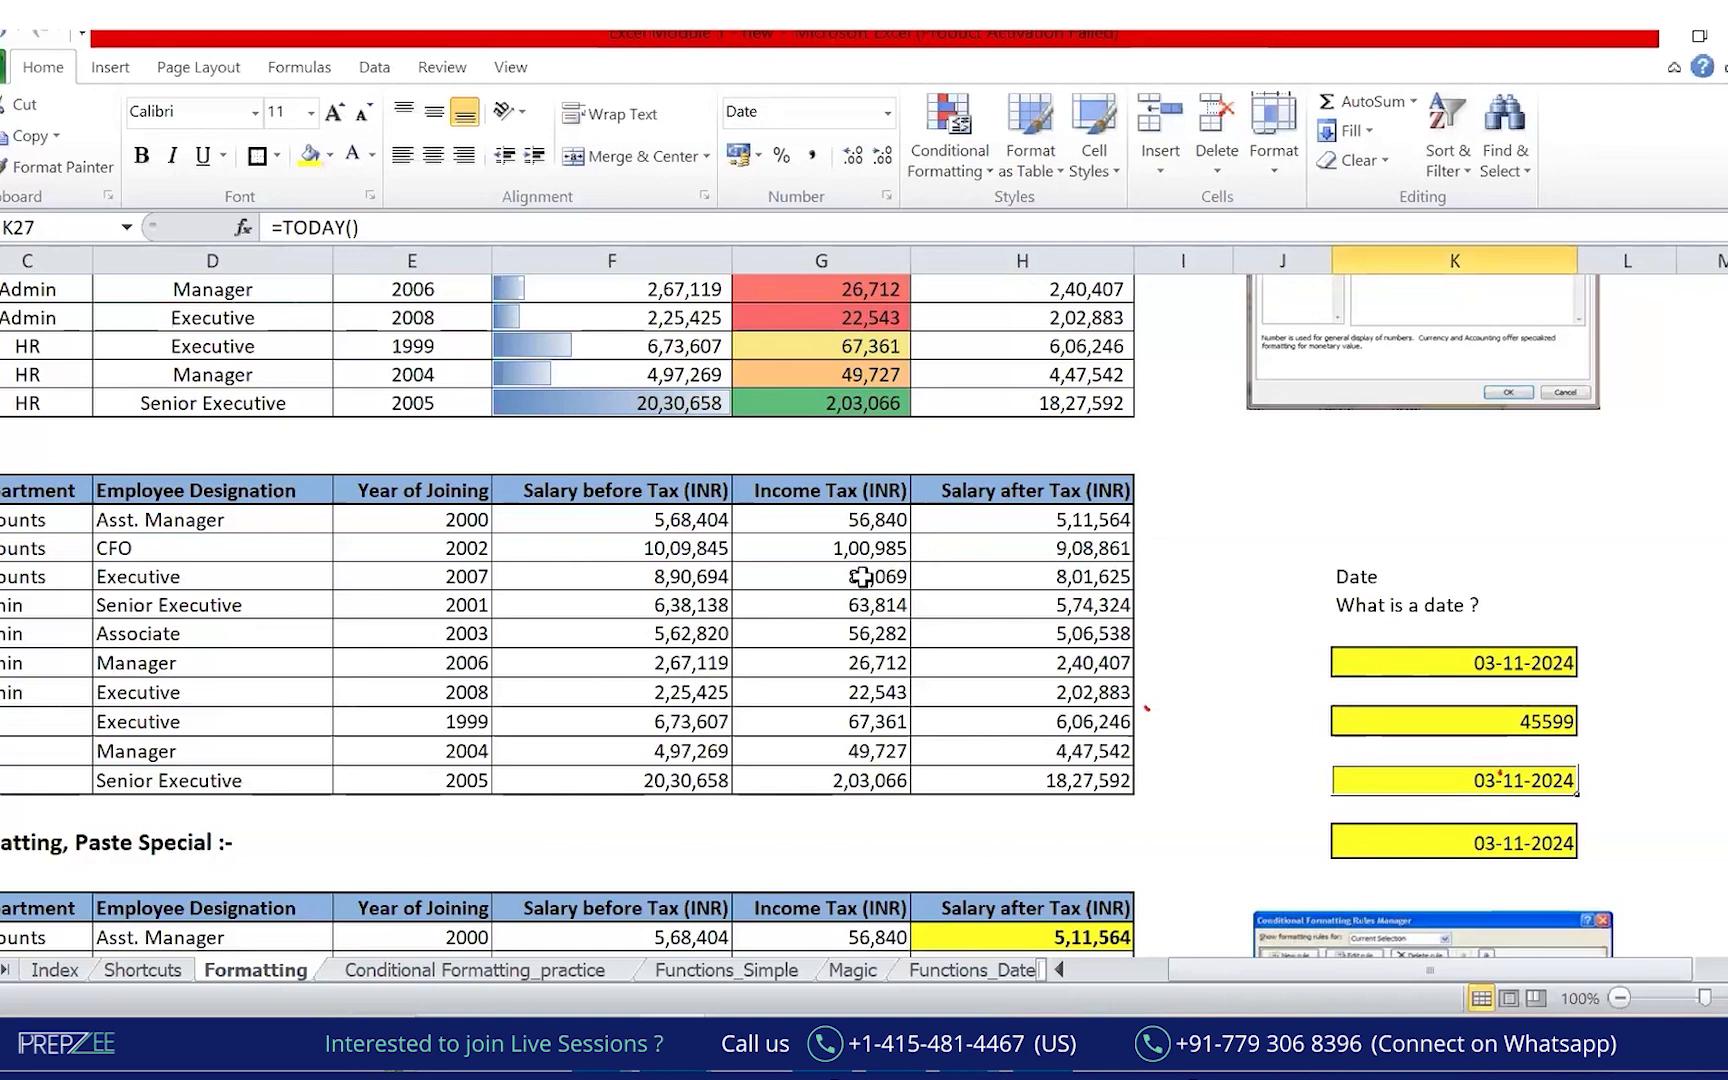
{"action": "left_click", "coordinate": [886, 113]}
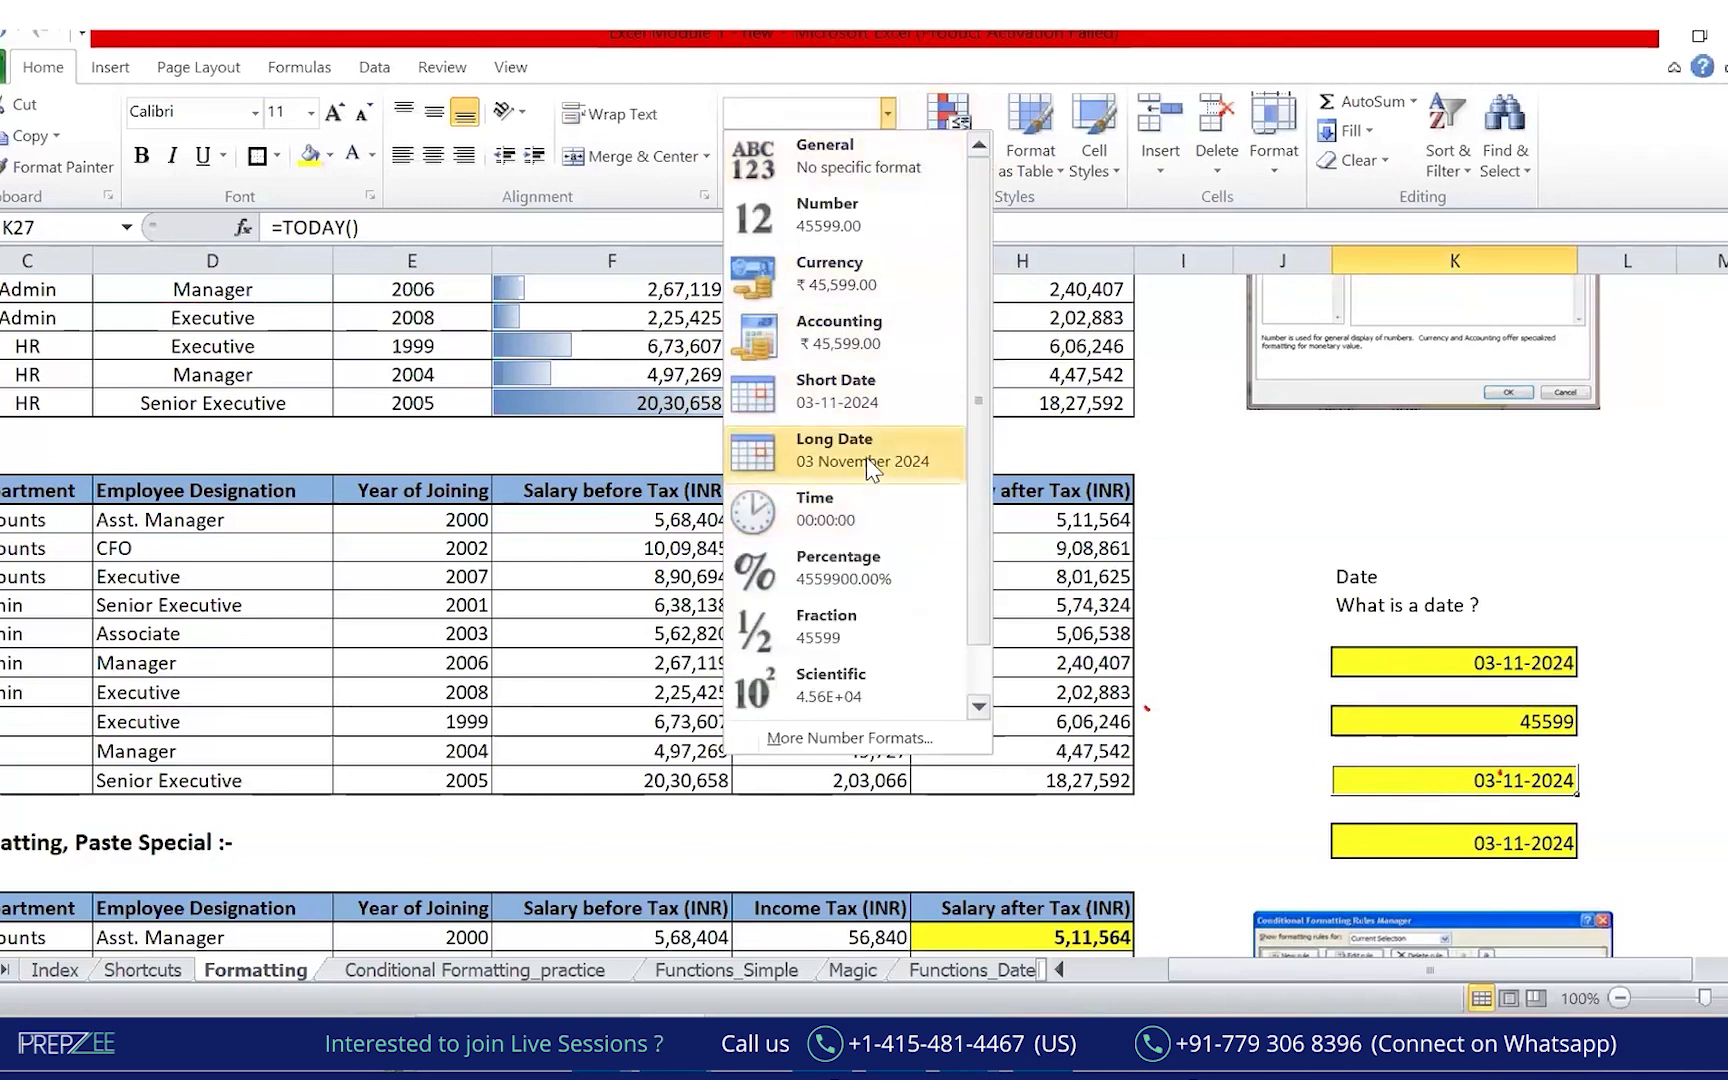
{"action": "left_click", "coordinate": [878, 390]}
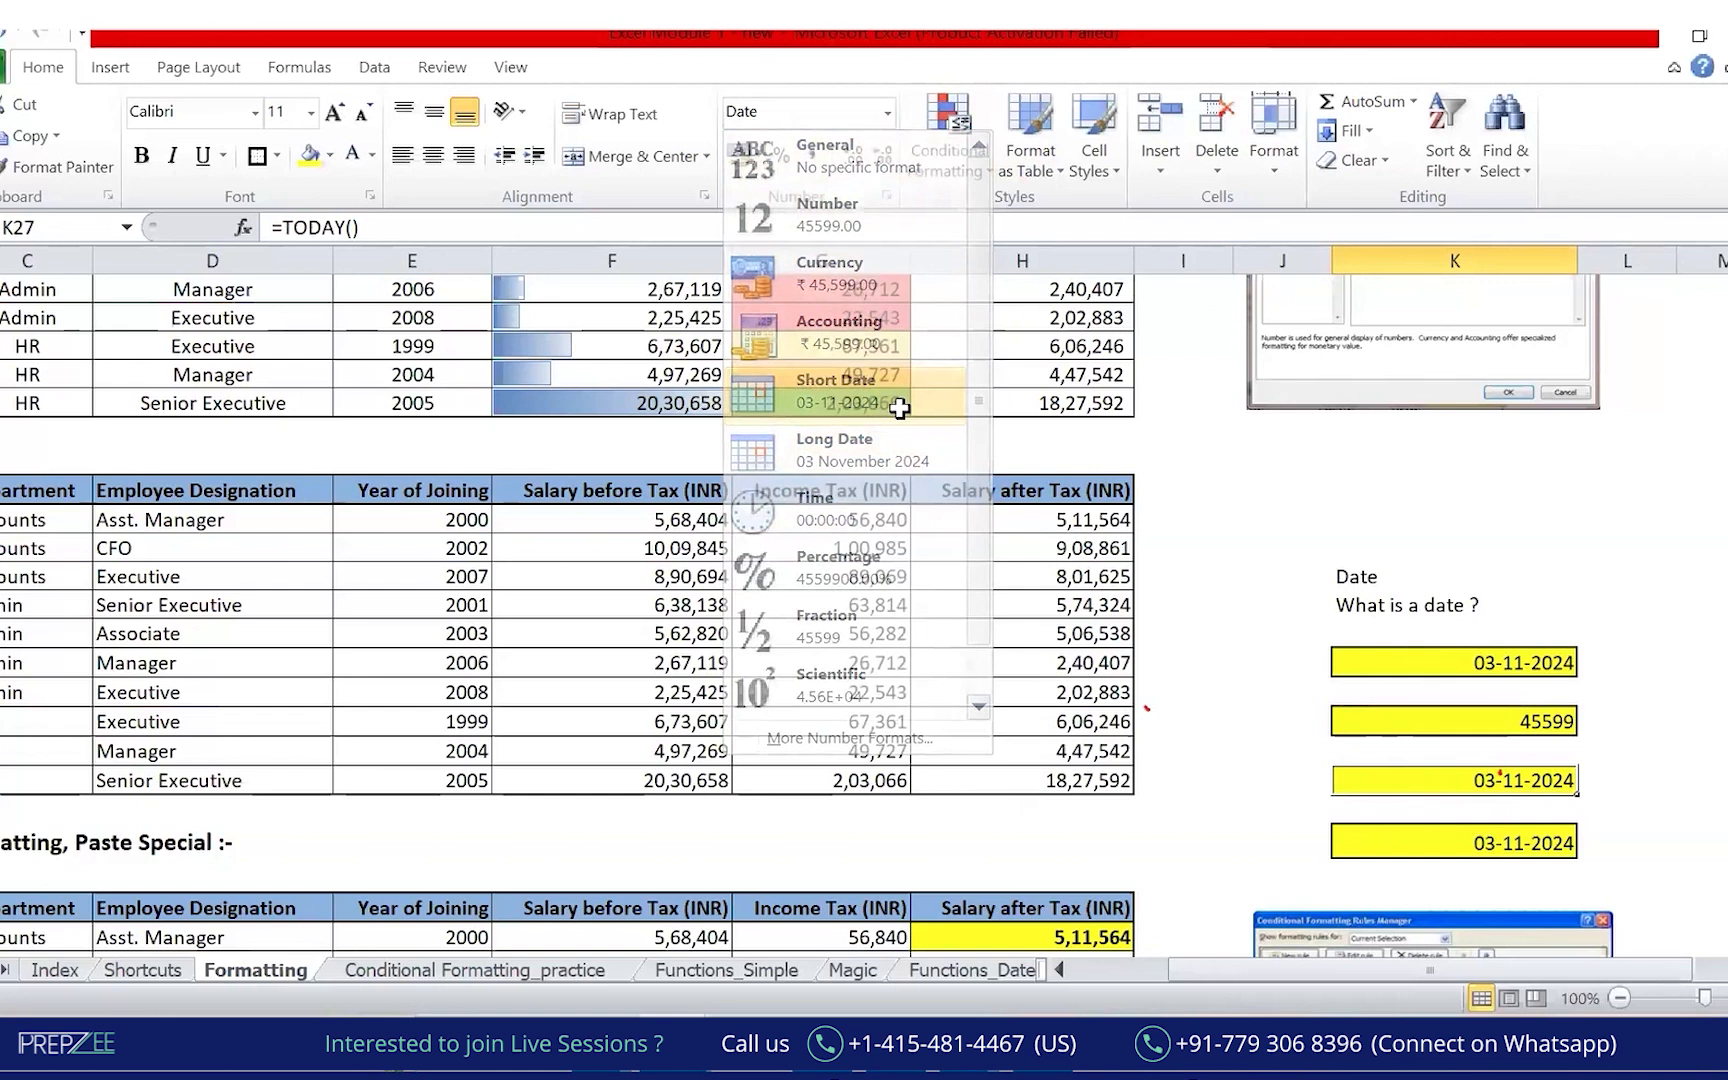
{"action": "left_click", "coordinate": [886, 113]}
{"action": "left_click", "coordinate": [870, 450]}
{"action": "left_click", "coordinate": [1474, 840]}
{"action": "left_click_drag", "start_coordinate": [1578, 260], "coordinate": [1619, 277]}
Circle the three date results: 03-11-2024, 45599 and 03 November 2024.
{"action": "left_click", "coordinate": [1690, 721]}
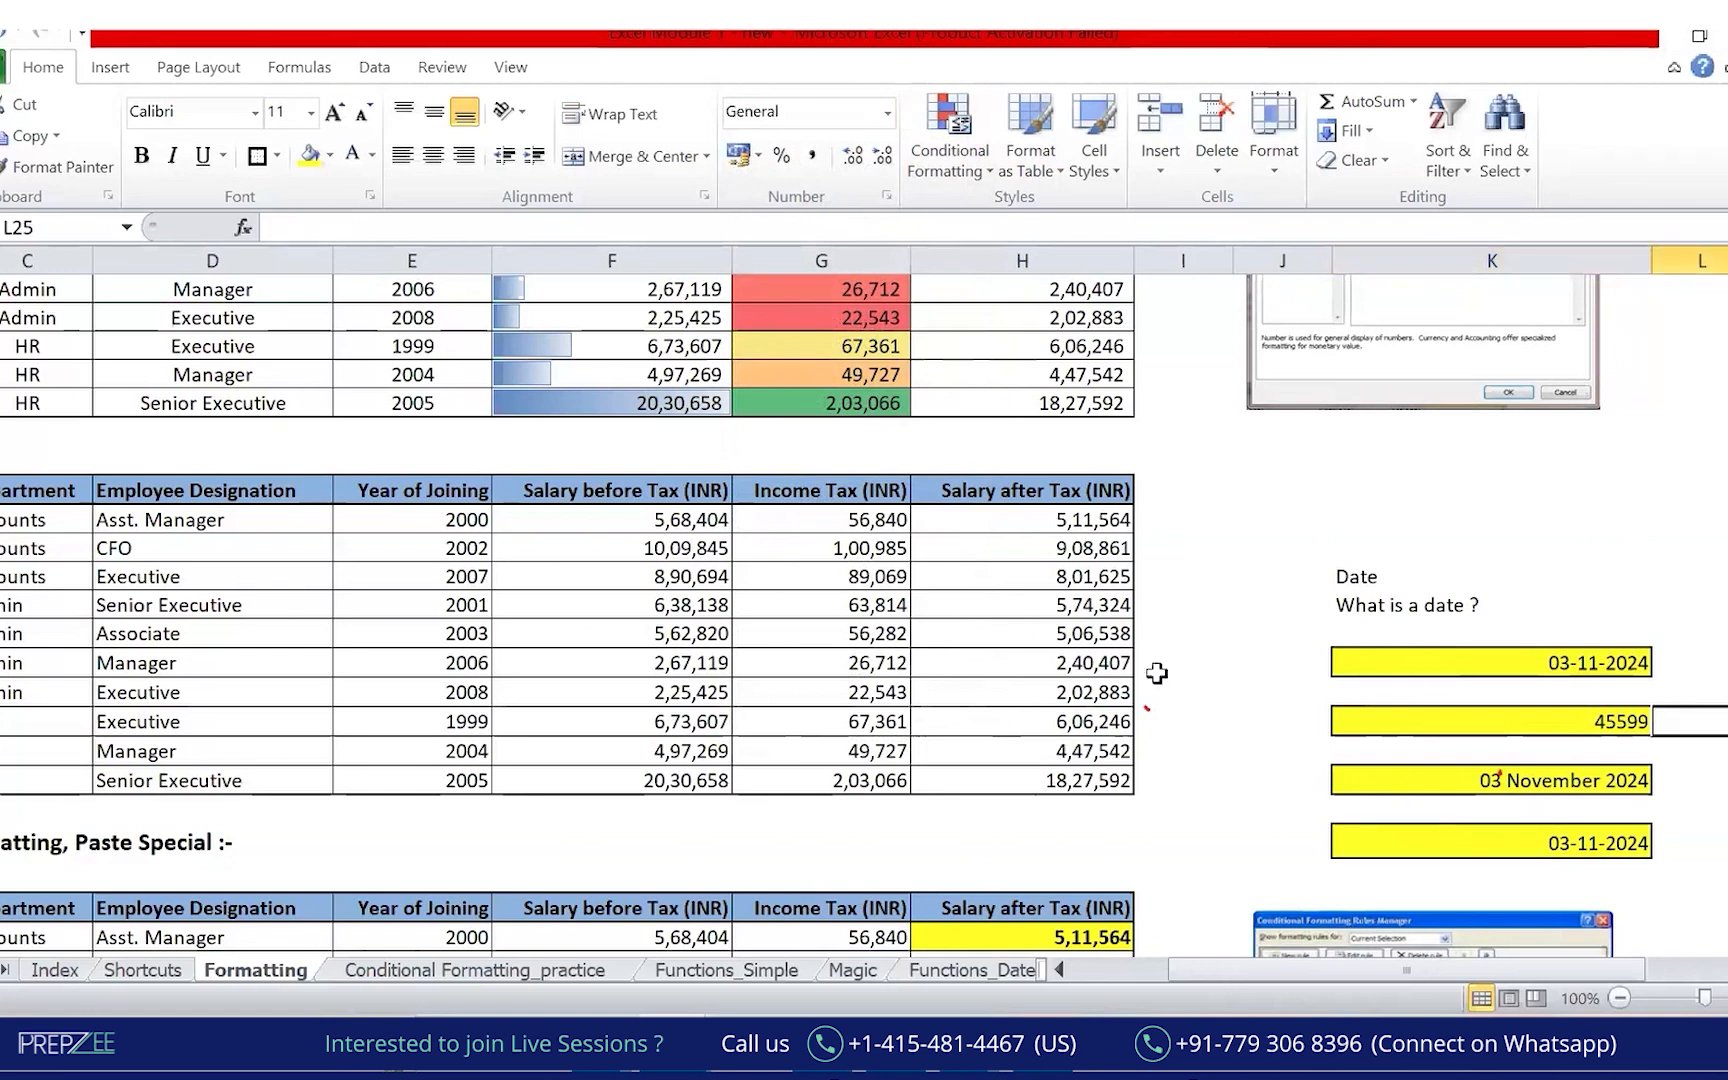
{"action": "left_click", "coordinate": [613, 107]}
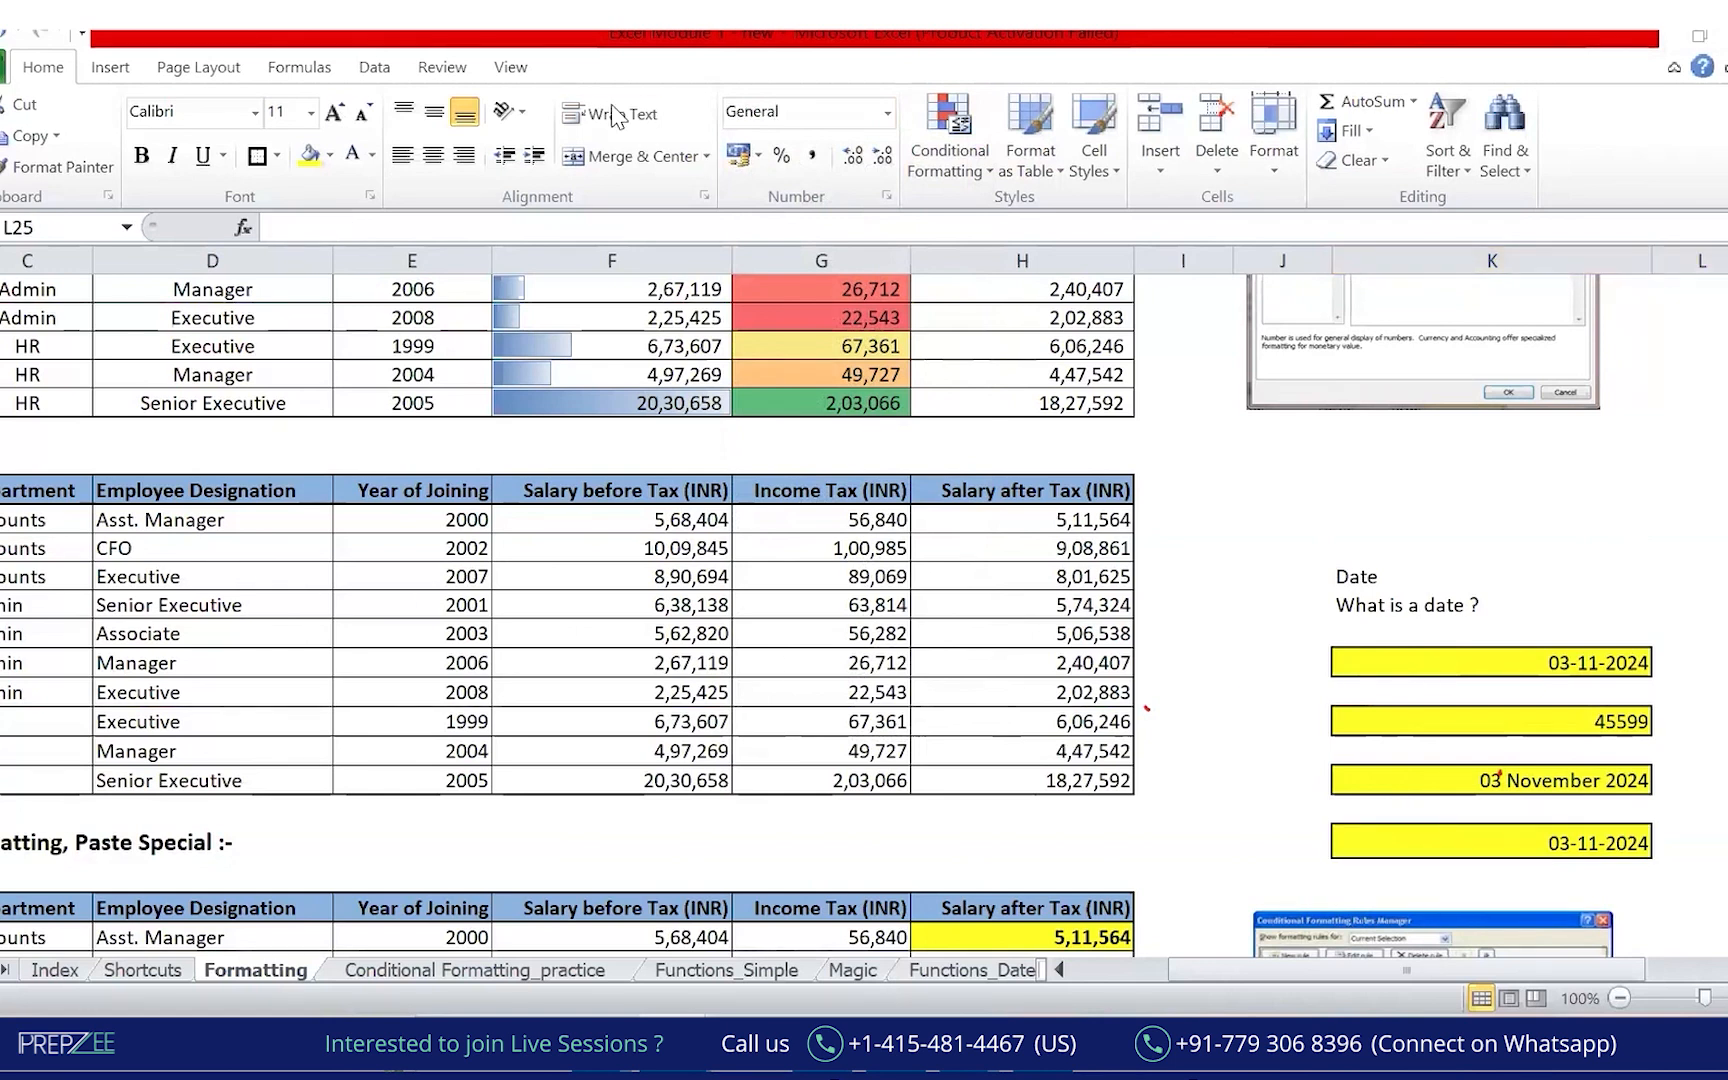
{"action": "mouse_move", "coordinate": [1697, 625]}
{"action": "left_mouse_down"}
{"action": "mouse_move", "coordinate": [1727, 643]}
{"action": "mouse_move", "coordinate": [1588, 605]}
{"action": "left_mouse_up"}
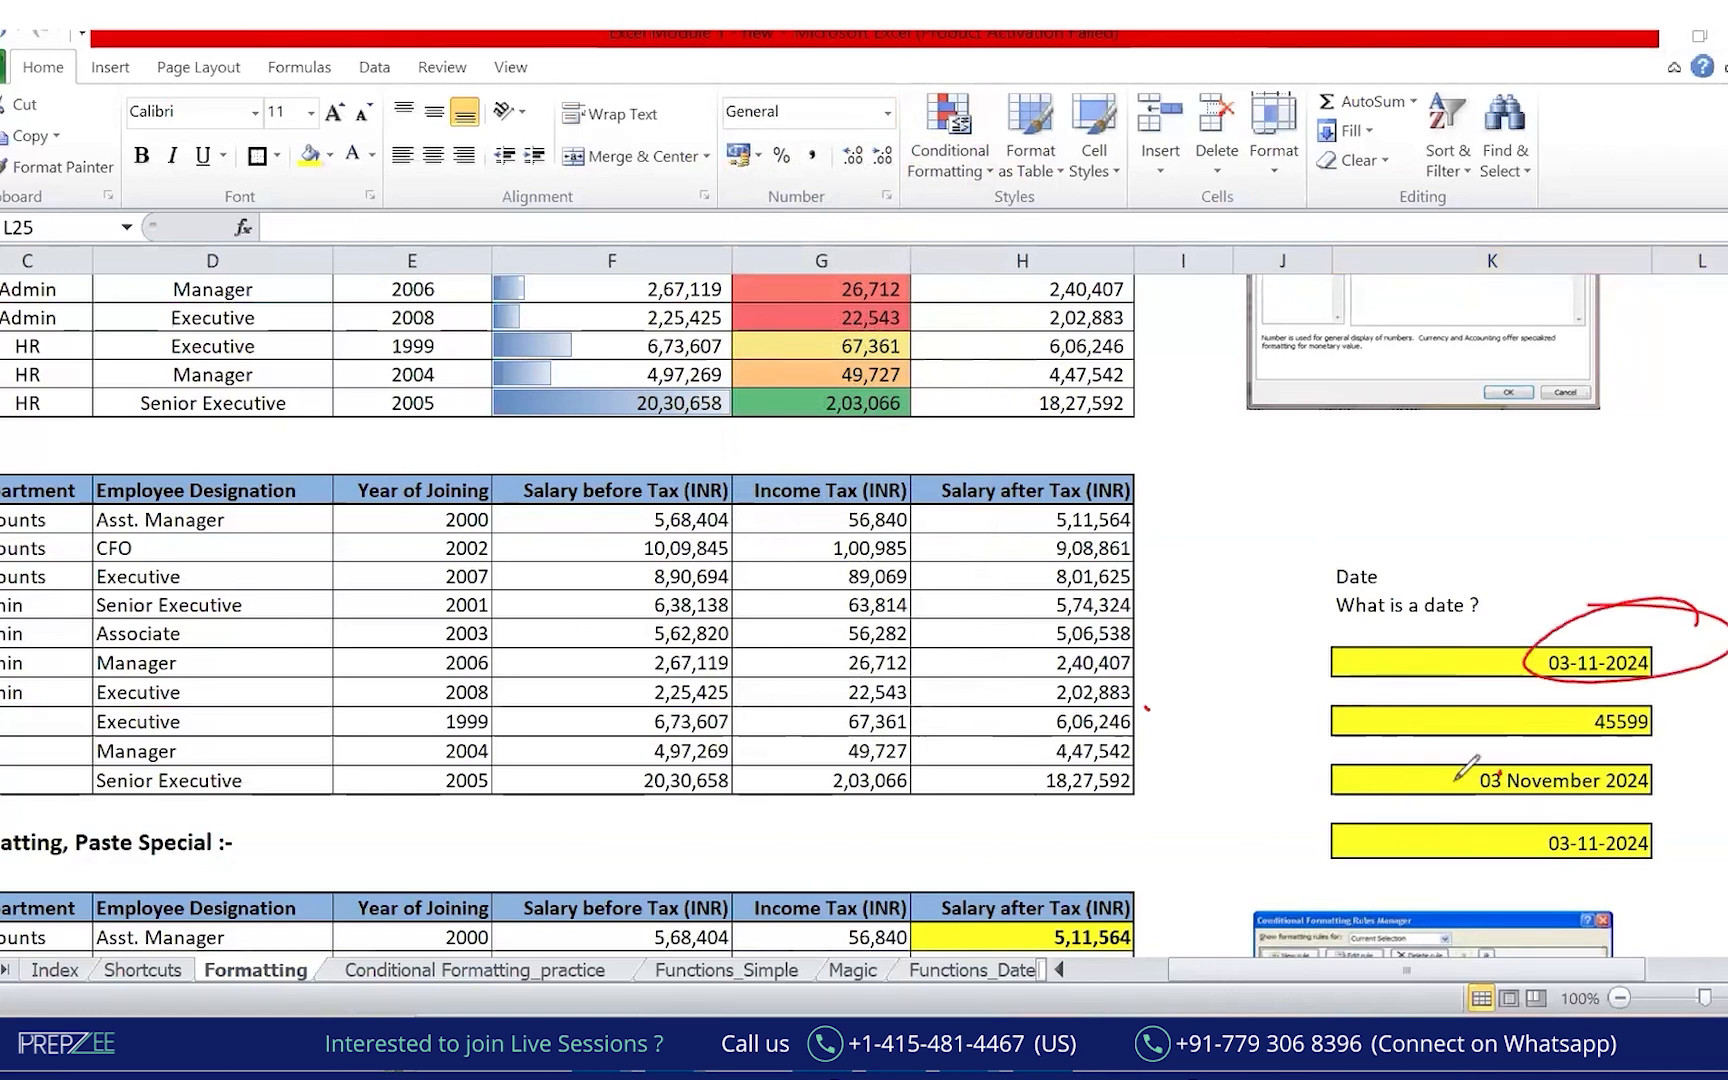
{"action": "mouse_move", "coordinate": [1587, 707]}
{"action": "left_mouse_down"}
{"action": "mouse_move", "coordinate": [1660, 735]}
{"action": "mouse_move", "coordinate": [1590, 704]}
{"action": "mouse_move", "coordinate": [1432, 716]}
{"action": "left_mouse_up"}
{"action": "mouse_move", "coordinate": [1612, 652]}
{"action": "left_mouse_down"}
{"action": "mouse_move", "coordinate": [1541, 676]}
{"action": "mouse_move", "coordinate": [1613, 637]}
{"action": "left_mouse_up"}
{"action": "mouse_move", "coordinate": [1515, 709]}
{"action": "left_mouse_down"}
{"action": "mouse_move", "coordinate": [1497, 699]}
{"action": "mouse_move", "coordinate": [1434, 740]}
{"action": "mouse_move", "coordinate": [1563, 730]}
{"action": "left_mouse_up"}
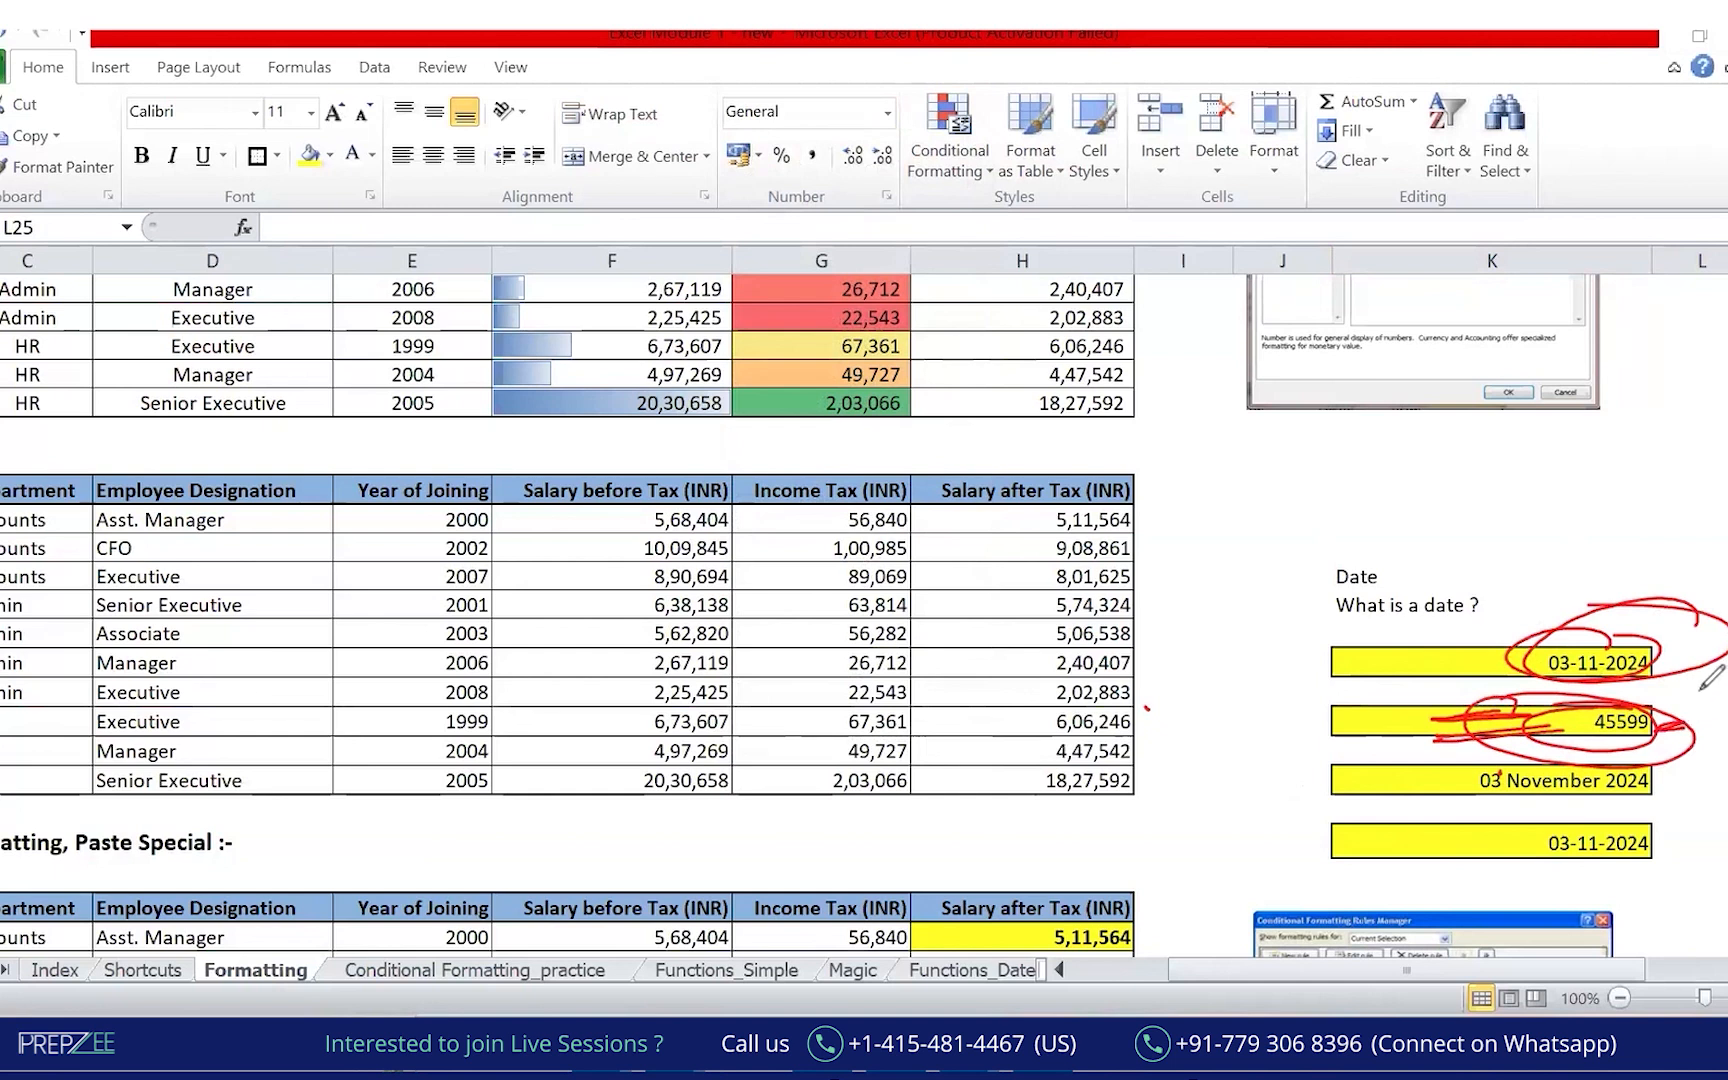
{"action": "mouse_move", "coordinate": [1668, 820]}
{"action": "left_mouse_down"}
{"action": "mouse_move", "coordinate": [1440, 770]}
{"action": "mouse_move", "coordinate": [1650, 800]}
{"action": "mouse_move", "coordinate": [1400, 828]}
{"action": "left_mouse_up"}
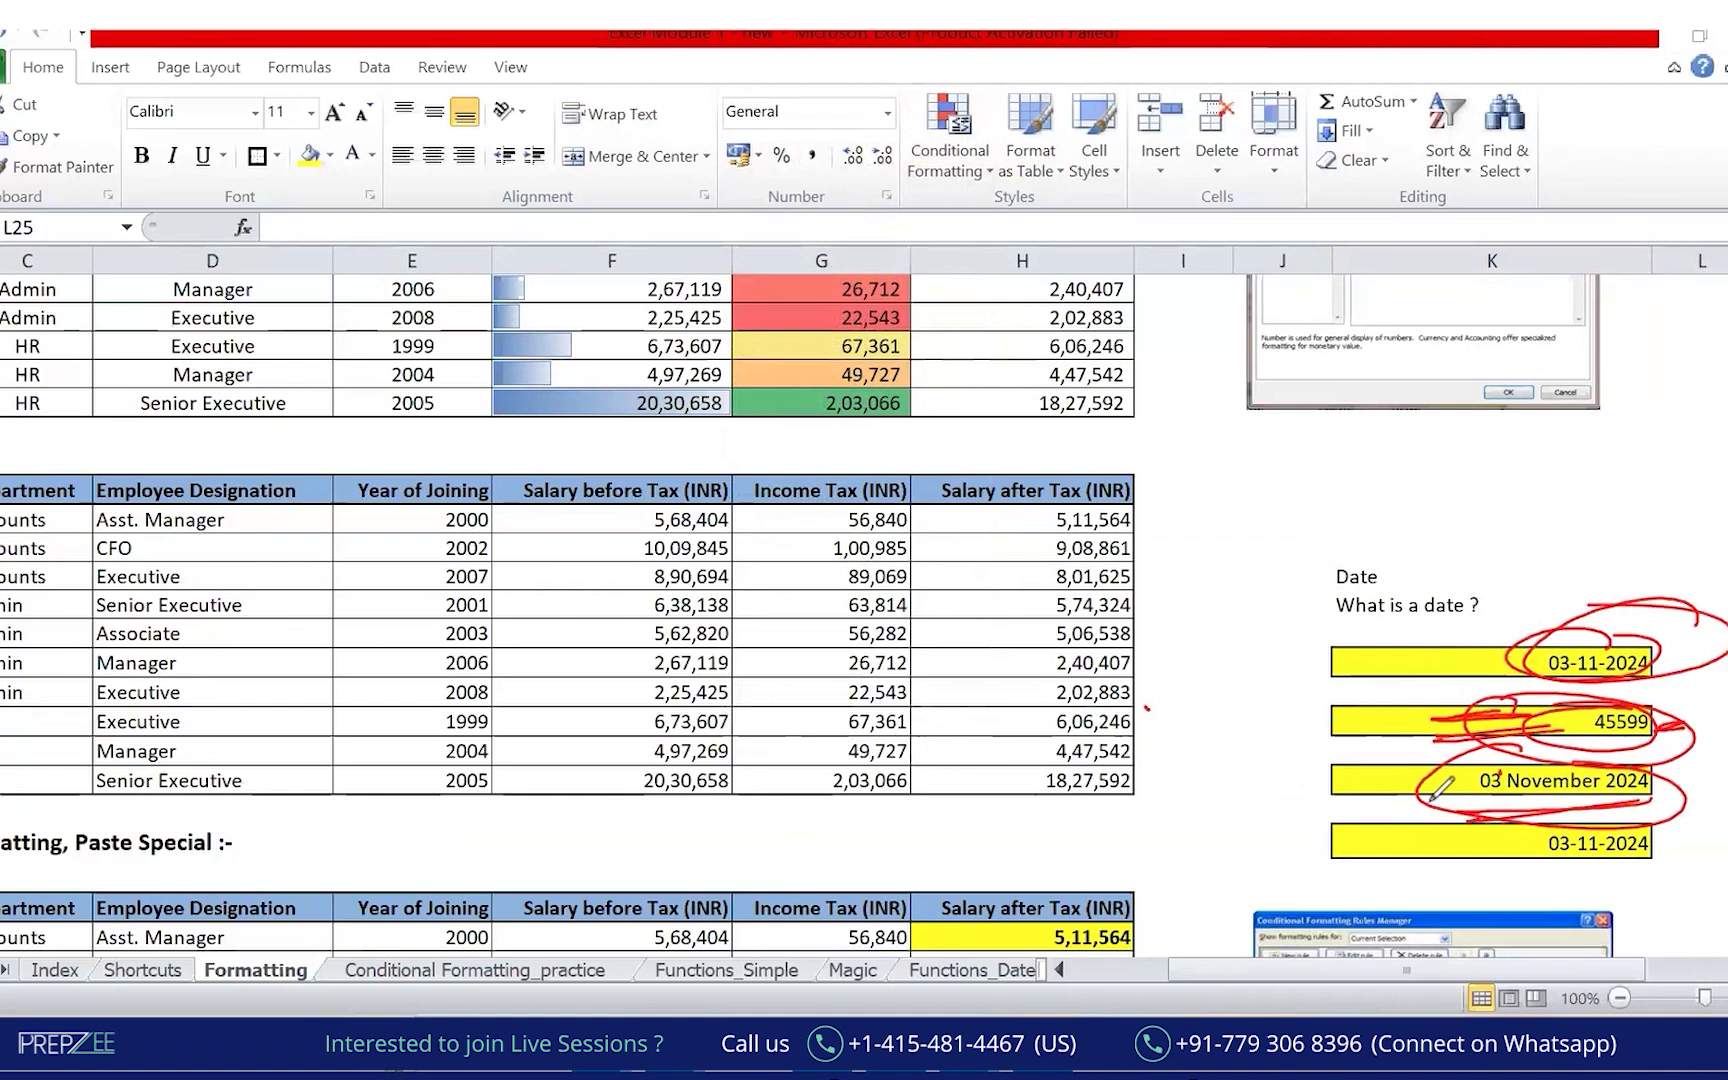
{"action": "key", "text": "Escape"}
Copy blank cell L30 and paste it over the leftover date cell K29.
{"action": "left_click", "coordinate": [1688, 867]}
{"action": "key", "text": "ctrl+c"}
{"action": "key", "text": "Left"}
{"action": "key", "text": "Up"}
{"action": "key", "text": "ctrl+v"}
{"action": "key", "text": "Escape"}
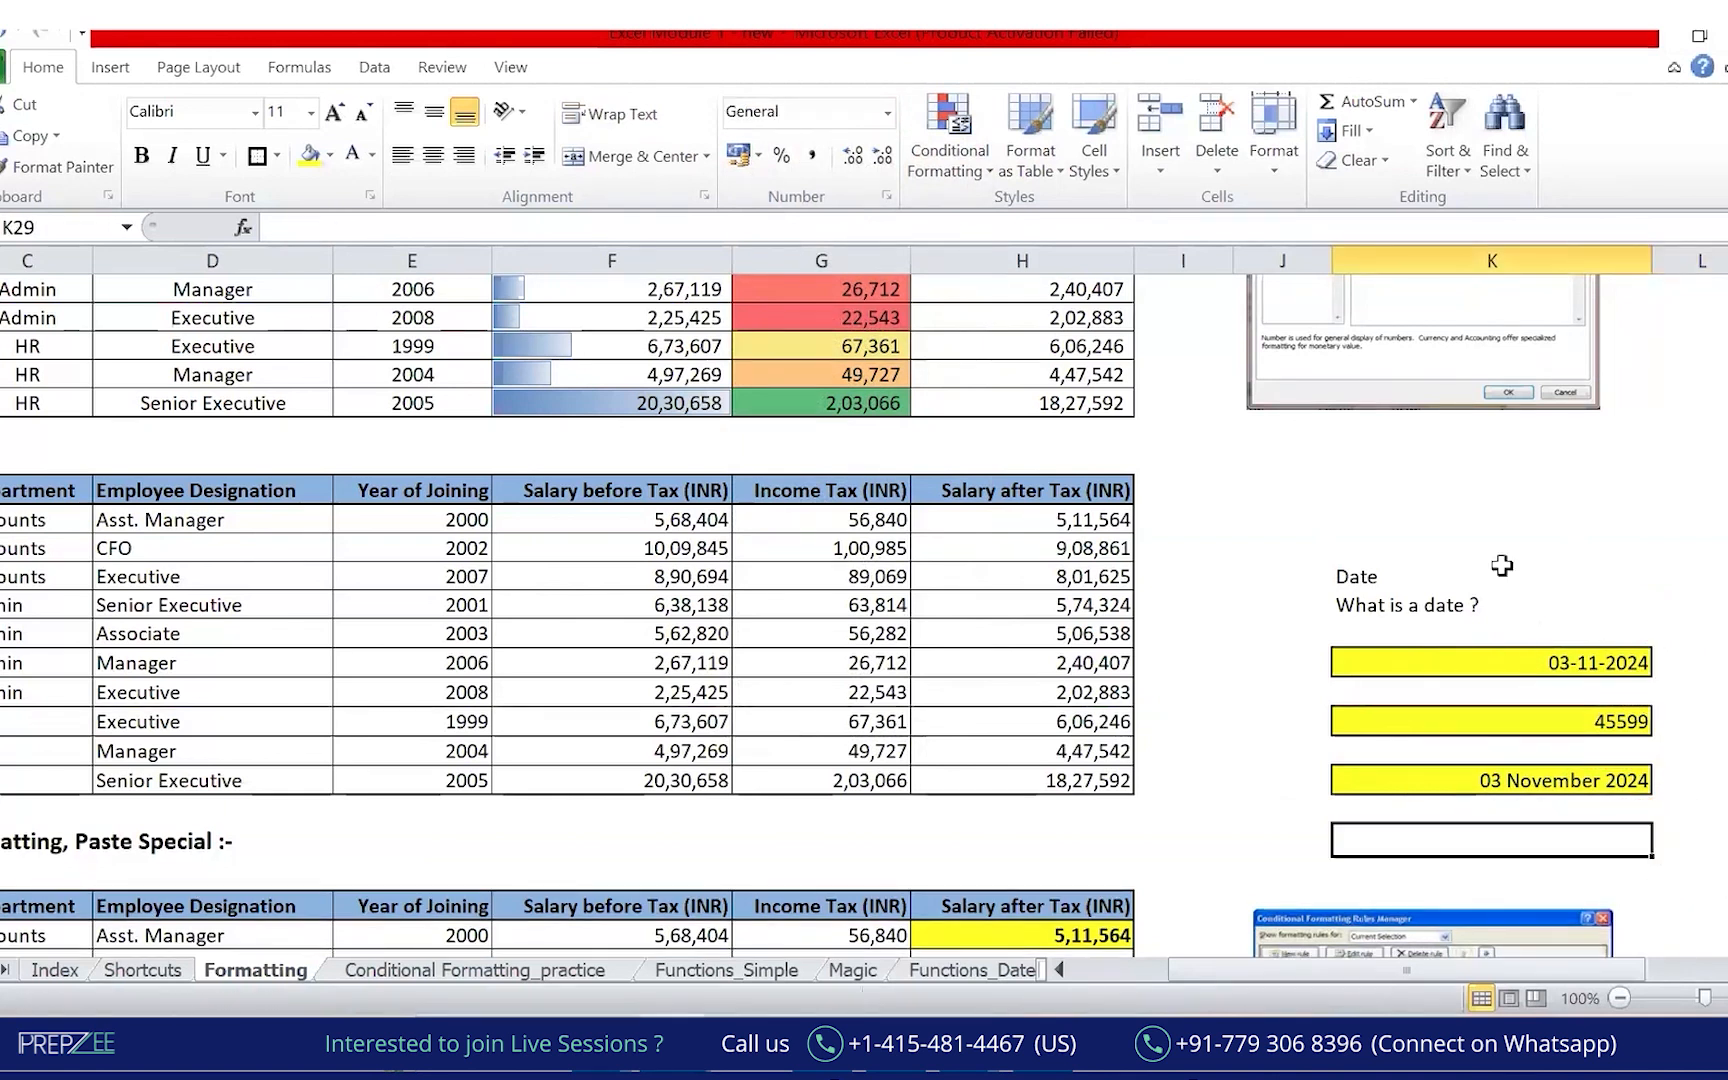
Check the formula behind 45599 and return to the empty cell beside it.
{"action": "left_click", "coordinate": [1677, 560]}
{"action": "left_click", "coordinate": [1460, 806]}
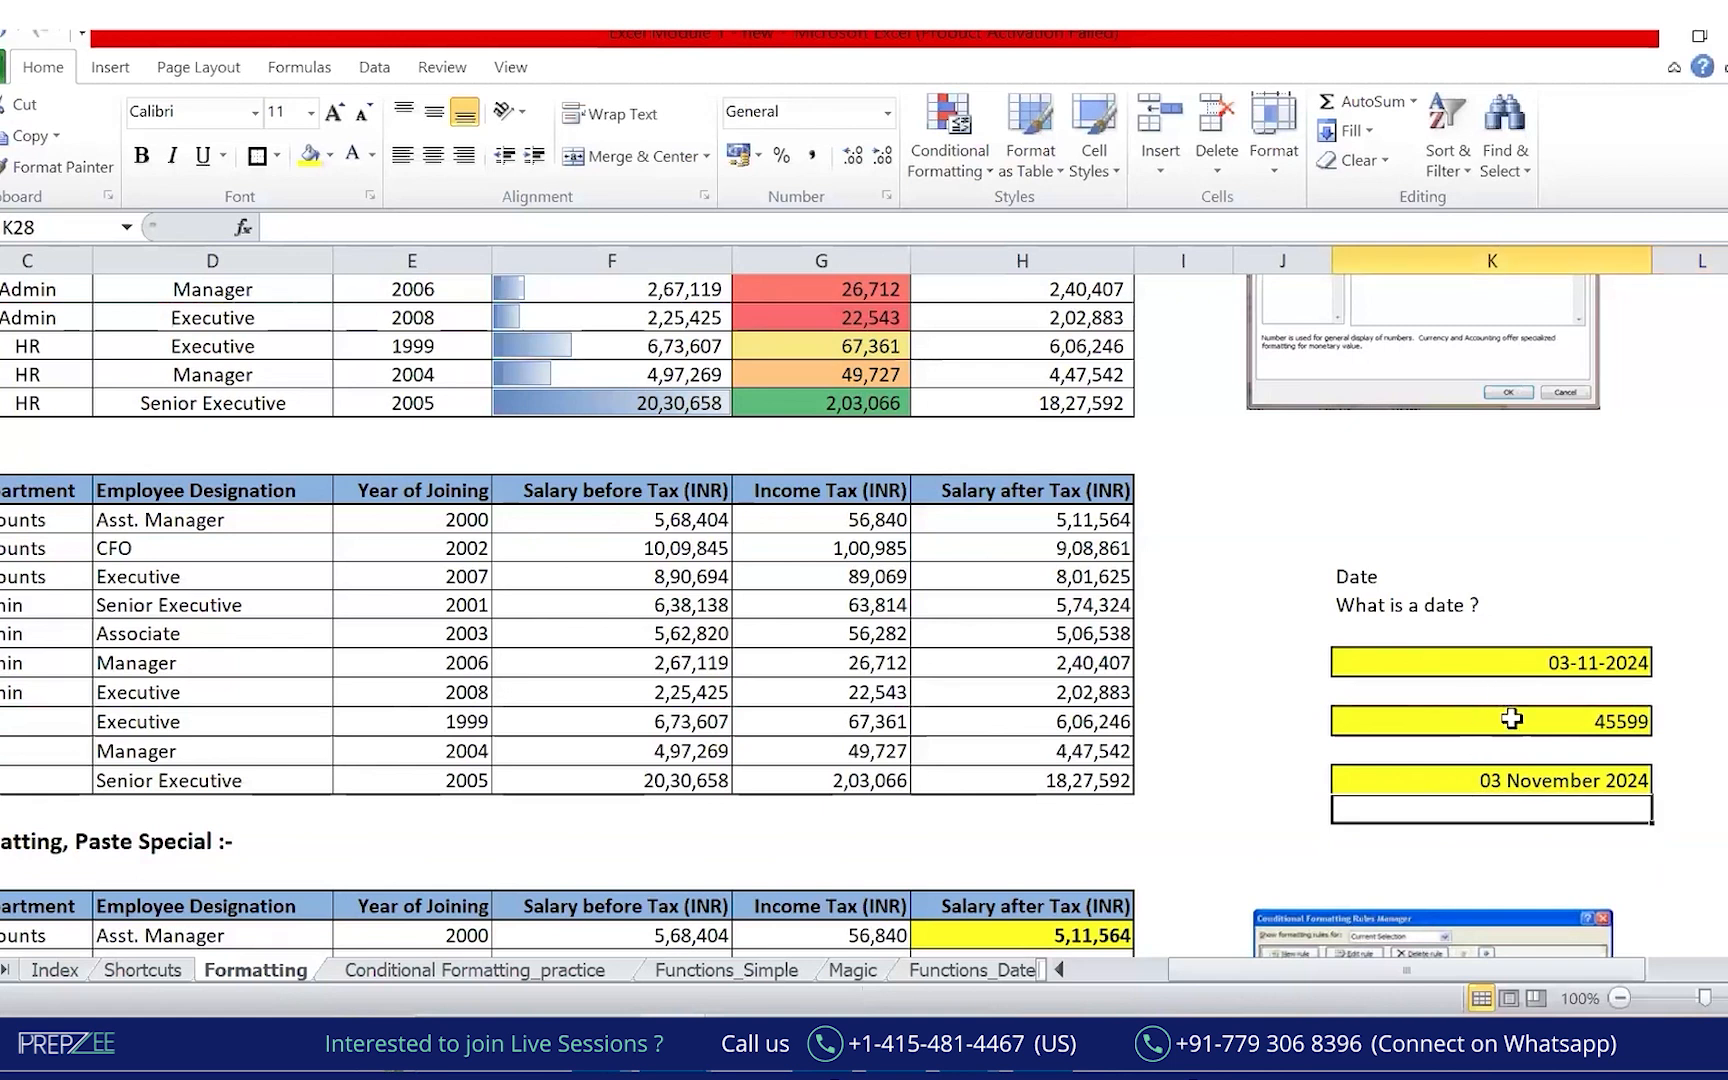
{"action": "left_click", "coordinate": [1527, 708]}
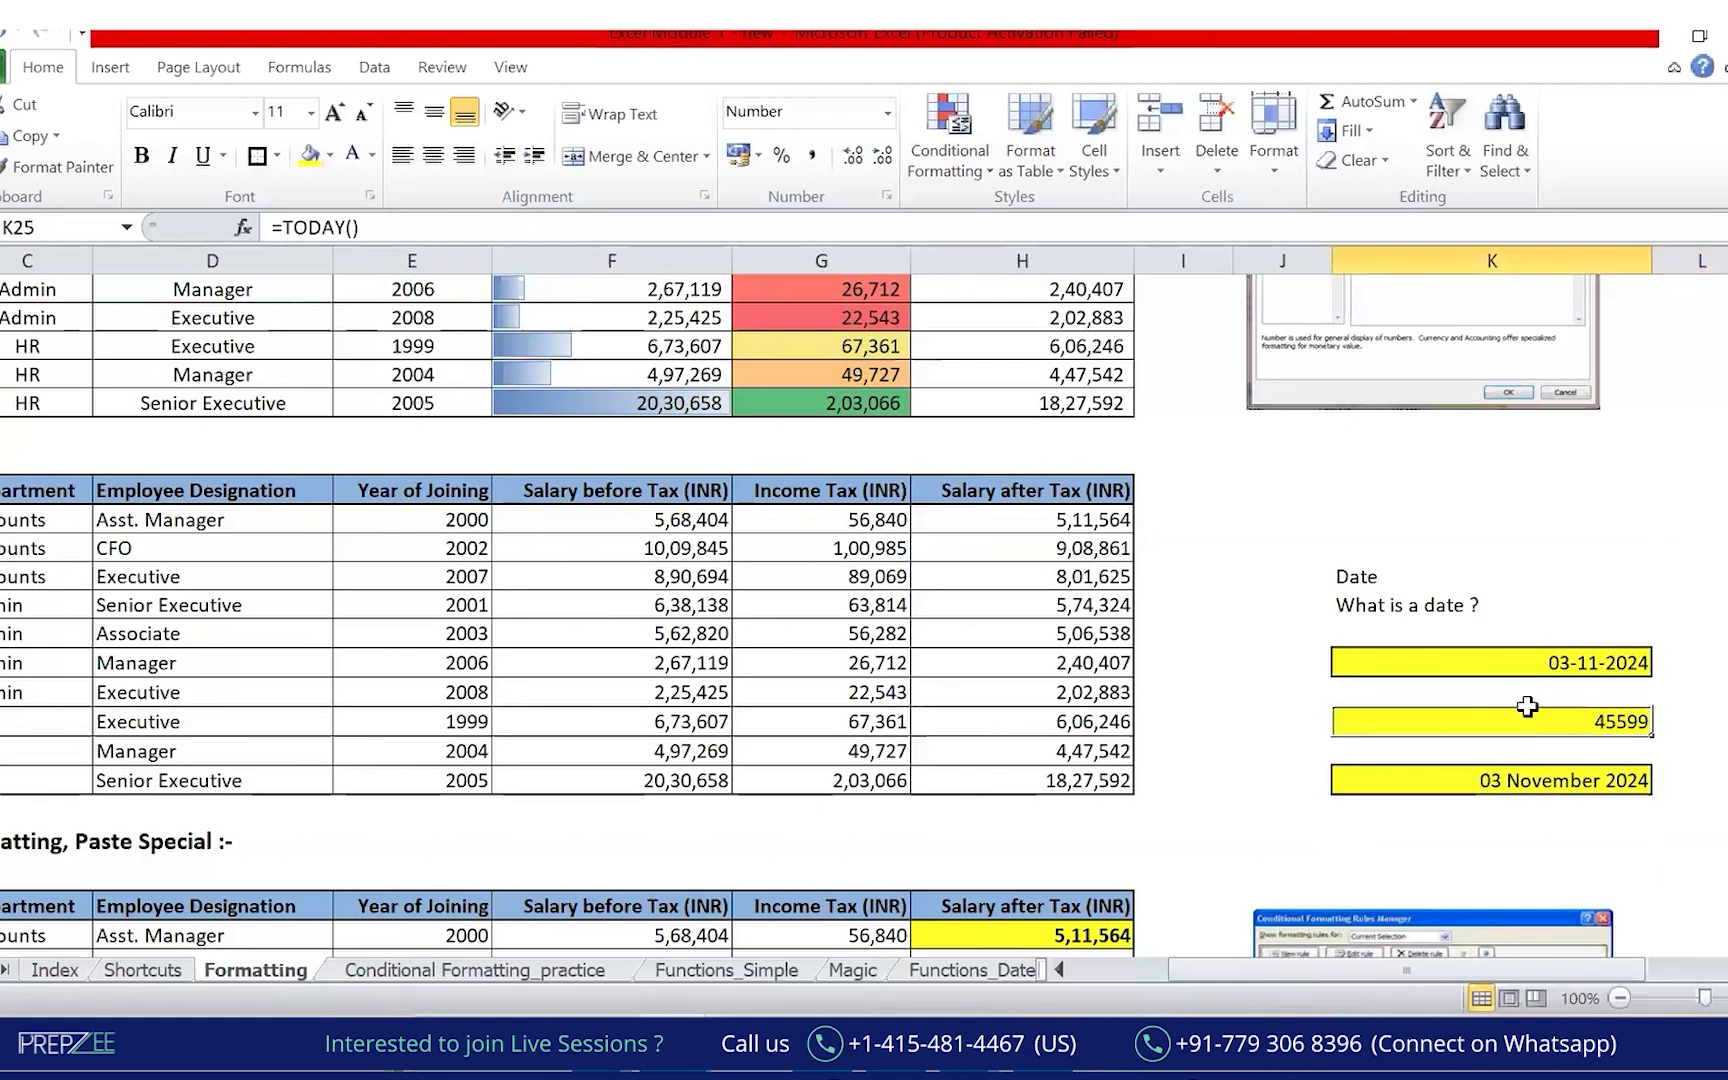
{"action": "key", "text": "Right"}
{"action": "key", "text": "Right"}
{"action": "key", "text": "Right"}
{"action": "key", "text": "Left"}
{"action": "key", "text": "Left"}
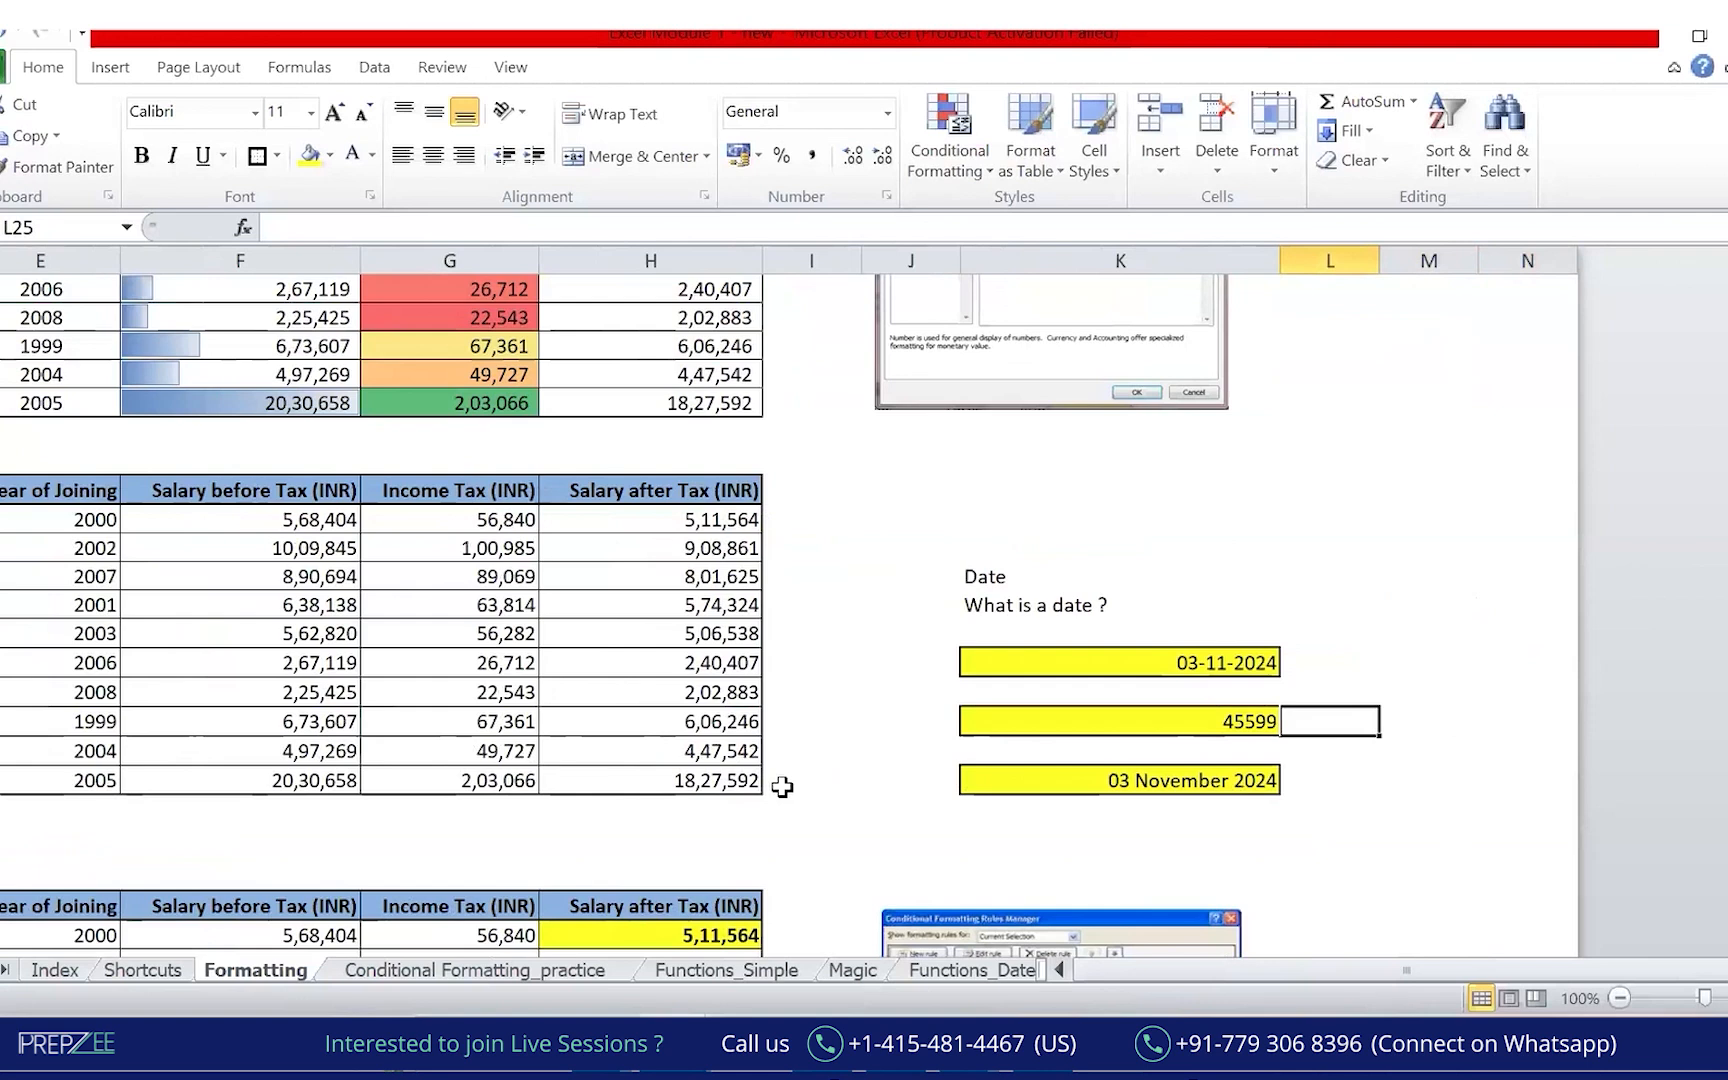
Circle 45599 and the date question in ink, writing Excel and Python beside them.
{"action": "mouse_move", "coordinate": [1185, 686]}
{"action": "left_mouse_down"}
{"action": "mouse_move", "coordinate": [1298, 728]}
{"action": "mouse_move", "coordinate": [1192, 715]}
{"action": "left_mouse_up"}
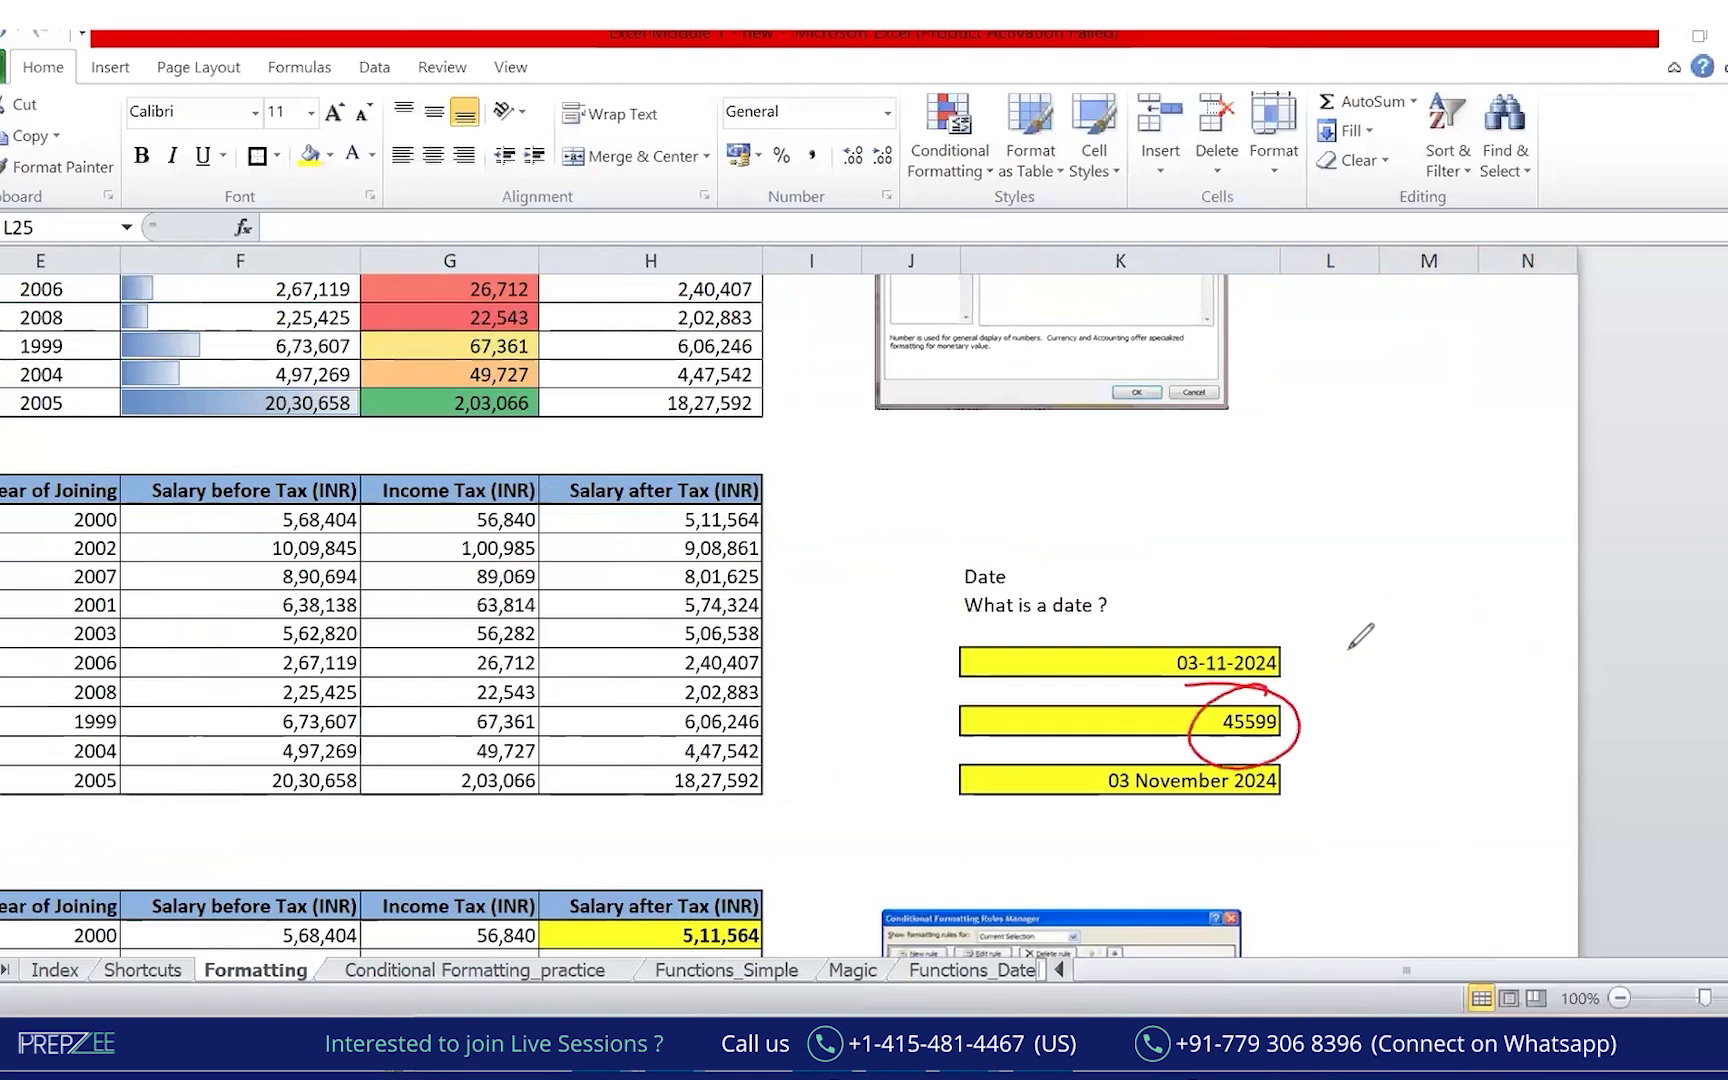
{"action": "mouse_move", "coordinate": [1048, 551]}
{"action": "left_mouse_down"}
{"action": "mouse_move", "coordinate": [975, 632]}
{"action": "mouse_move", "coordinate": [1190, 530]}
{"action": "mouse_move", "coordinate": [1288, 556]}
{"action": "left_mouse_up"}
{"action": "left_click", "coordinate": [1188, 508]}
{"action": "left_click", "coordinate": [1288, 598]}
{"action": "mouse_move", "coordinate": [1396, 450]}
{"action": "left_mouse_down"}
{"action": "mouse_move", "coordinate": [1460, 425]}
{"action": "mouse_move", "coordinate": [1478, 456]}
{"action": "left_mouse_up"}
{"action": "mouse_move", "coordinate": [1381, 546]}
{"action": "left_mouse_down"}
{"action": "mouse_move", "coordinate": [1417, 587]}
{"action": "mouse_move", "coordinate": [1474, 500]}
{"action": "mouse_move", "coordinate": [1514, 516]}
{"action": "mouse_move", "coordinate": [1547, 500]}
{"action": "left_mouse_up"}
{"action": "mouse_move", "coordinate": [1345, 627]}
{"action": "left_mouse_down"}
{"action": "mouse_move", "coordinate": [1515, 572]}
{"action": "mouse_move", "coordinate": [1390, 622]}
{"action": "left_mouse_up"}
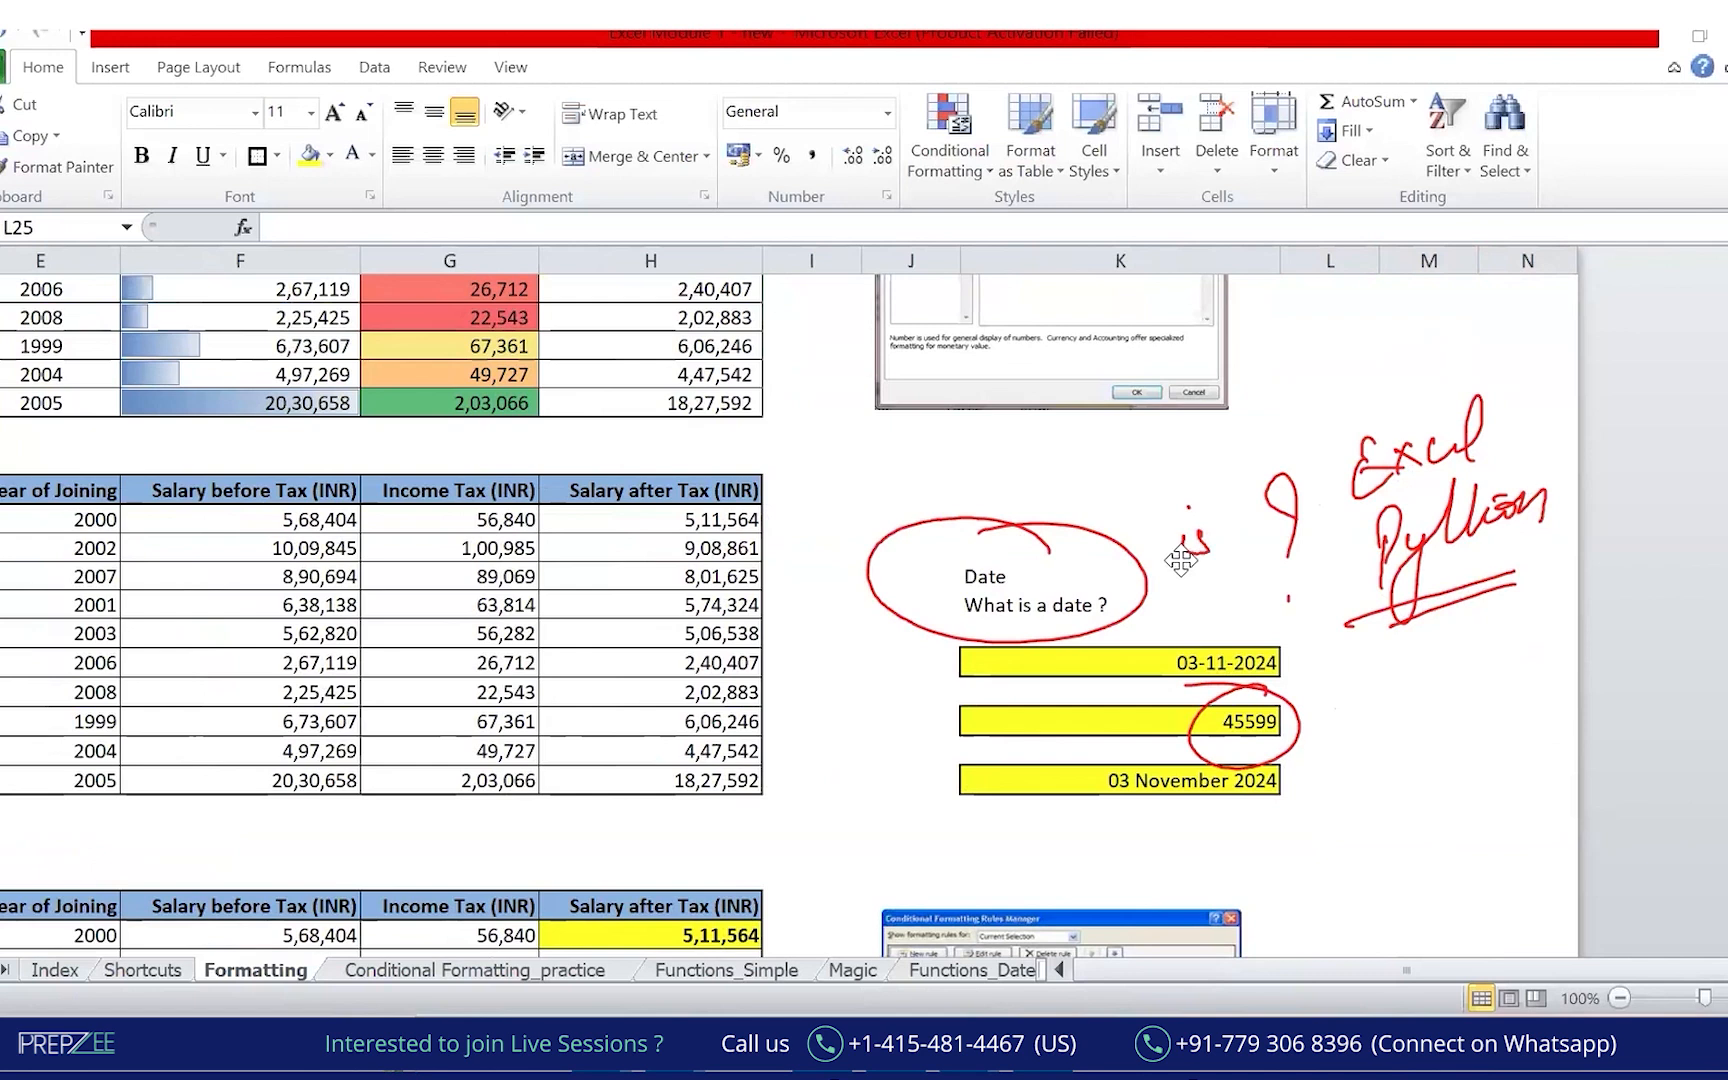
{"action": "key", "text": "Escape"}
Enter 1 Jan 1900 beside 45599 and circle the two together in ink.
{"action": "left_click", "coordinate": [1424, 731]}
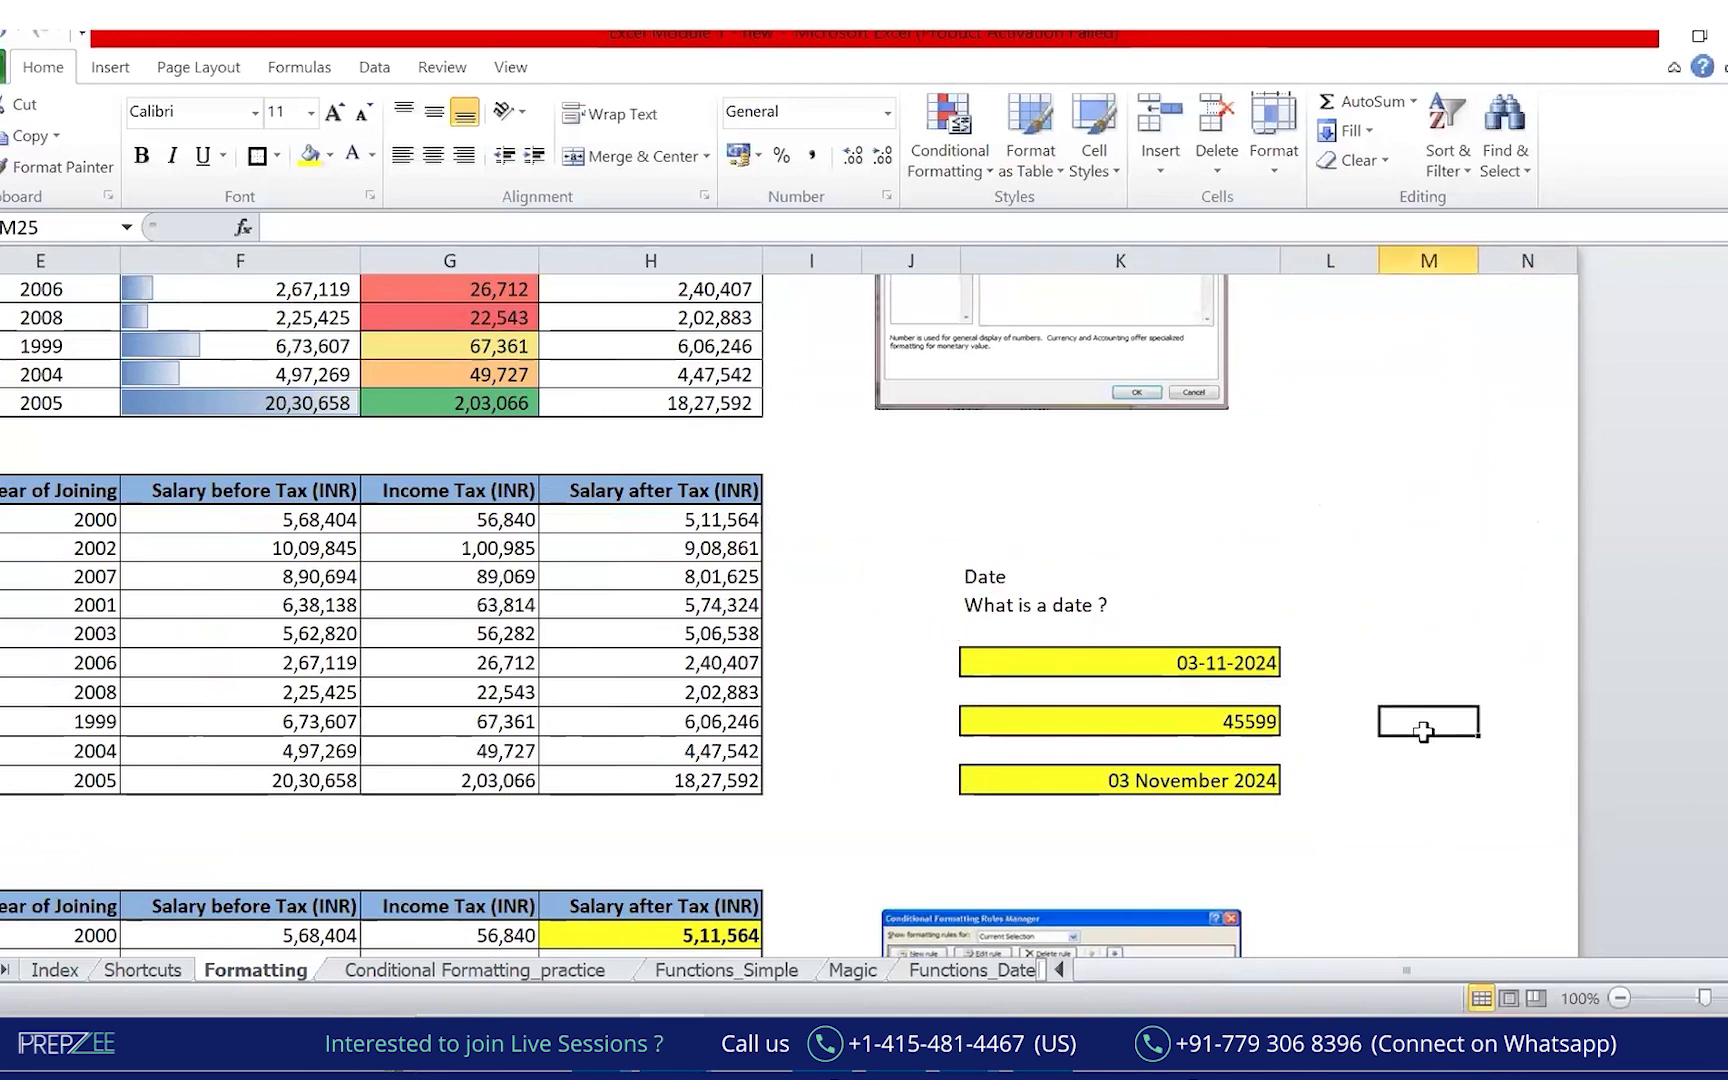
{"action": "type", "text": "1"}
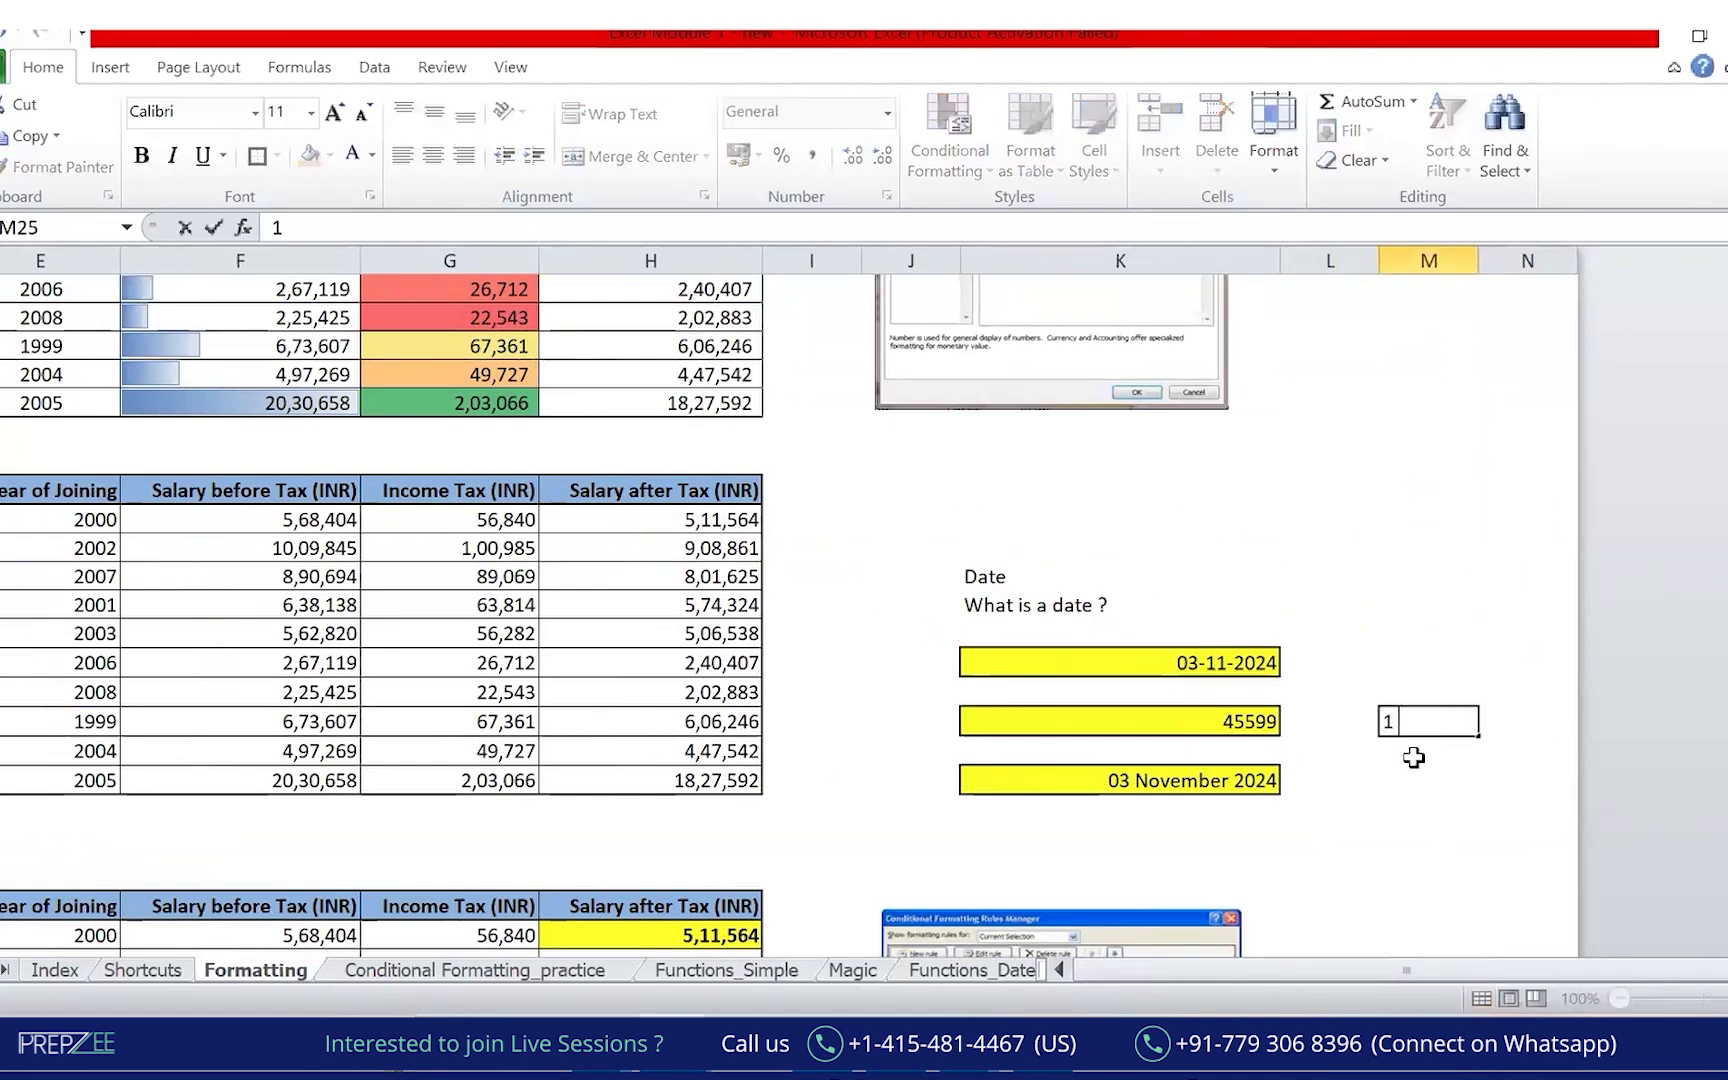
{"action": "type", "text": " Jan 1900"}
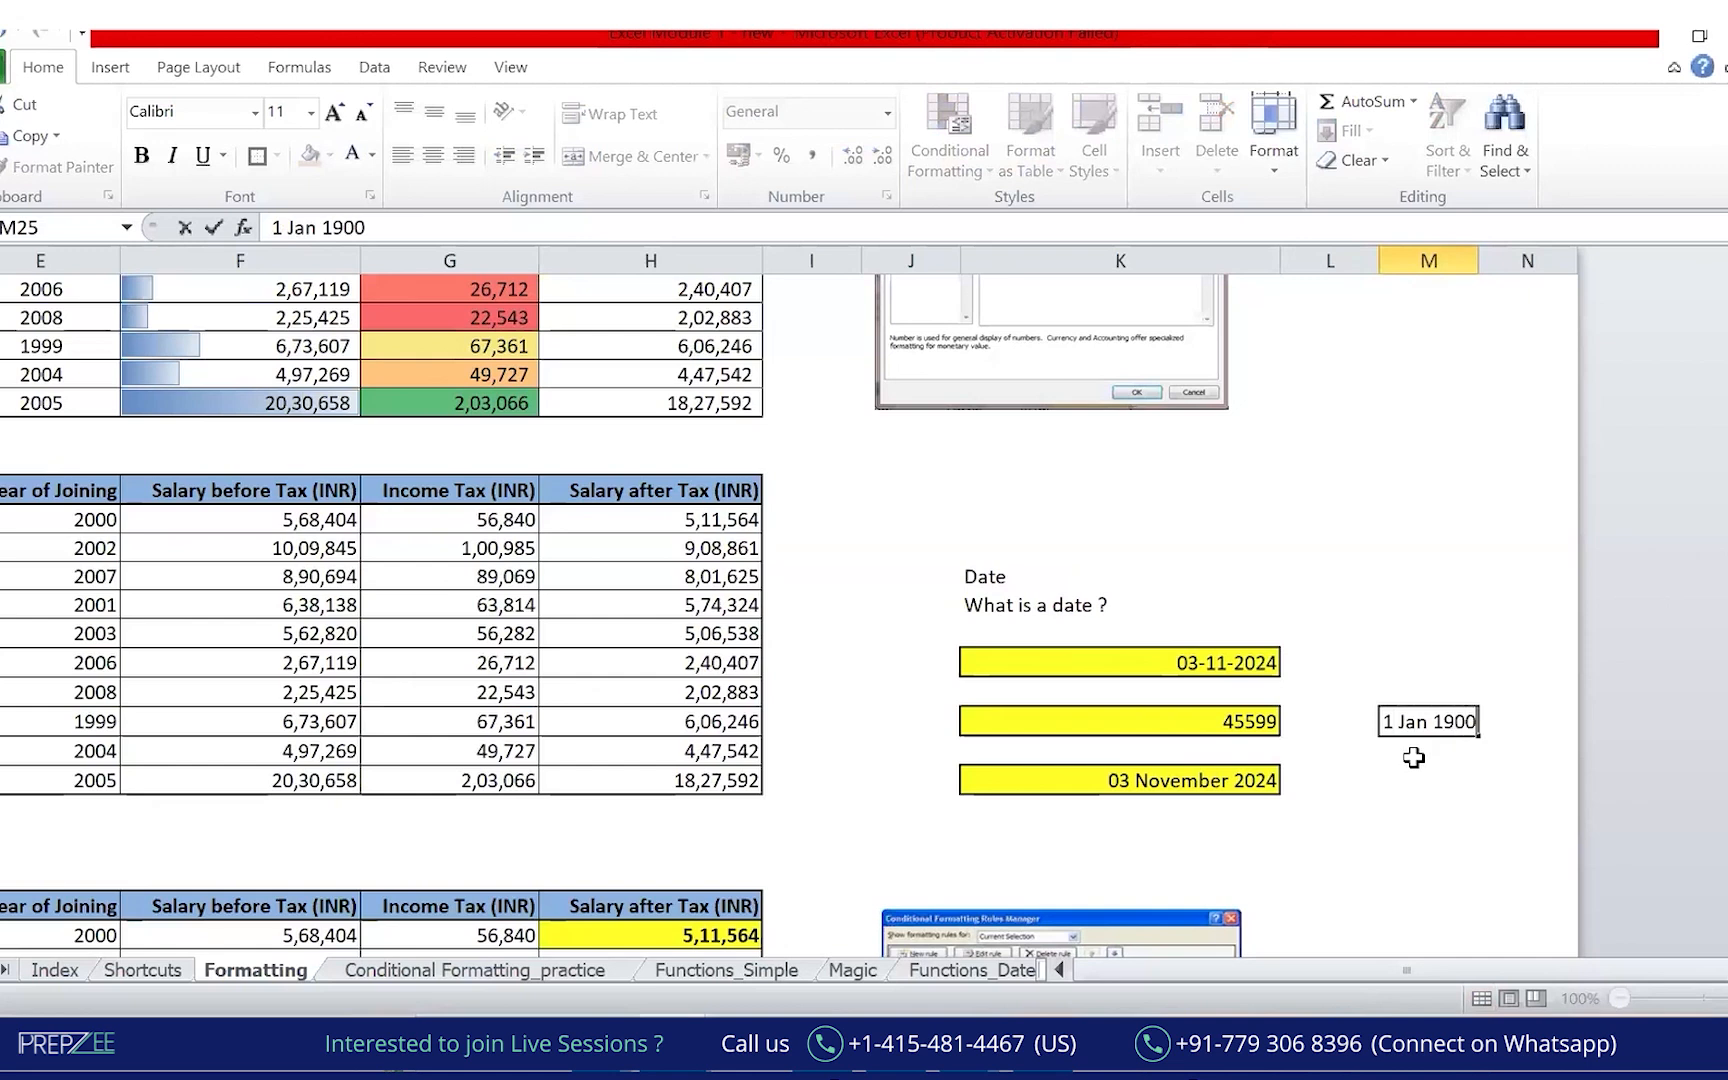
{"action": "key", "text": "Return"}
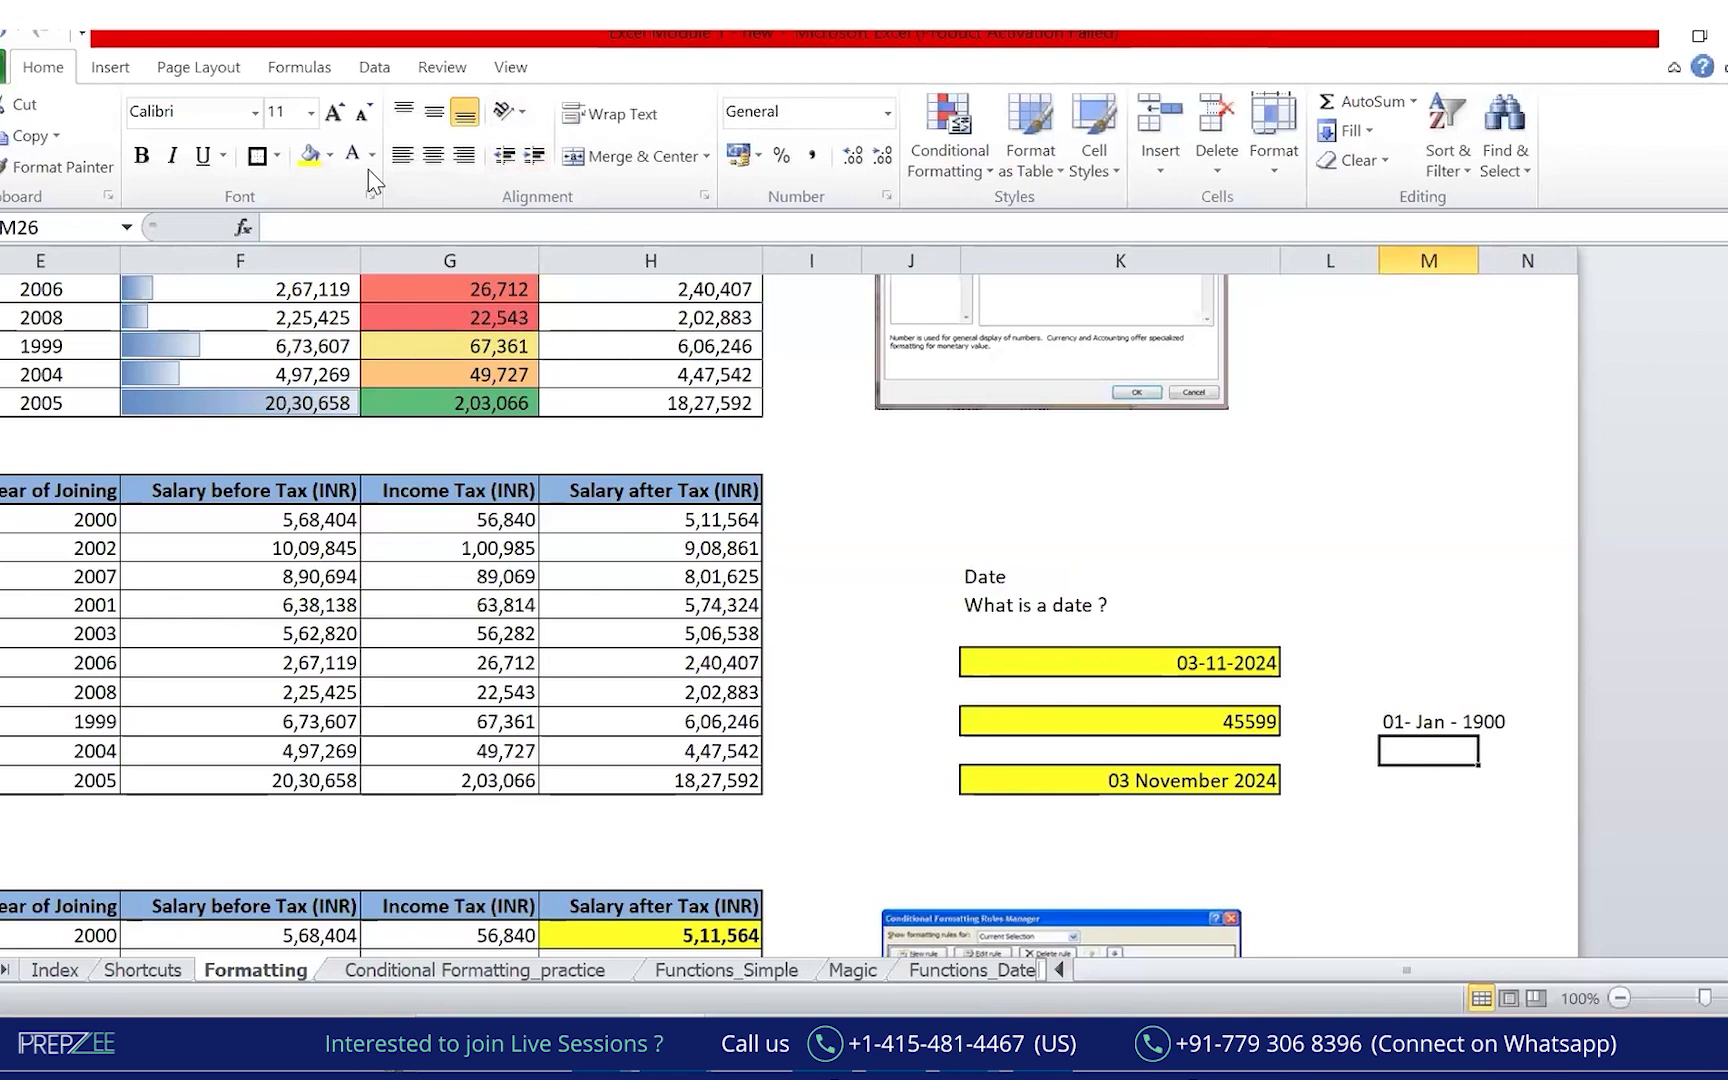
{"action": "mouse_move", "coordinate": [1225, 760]}
{"action": "left_mouse_down"}
{"action": "mouse_move", "coordinate": [1312, 688]}
{"action": "mouse_move", "coordinate": [1467, 615]}
{"action": "mouse_move", "coordinate": [1521, 682]}
{"action": "left_mouse_up"}
{"action": "left_click_drag", "start_coordinate": [1298, 716], "coordinate": [1391, 711]}
{"action": "mouse_move", "coordinate": [1387, 700]}
{"action": "left_mouse_down"}
{"action": "mouse_move", "coordinate": [1197, 740]}
{"action": "mouse_move", "coordinate": [1312, 685]}
{"action": "left_mouse_up"}
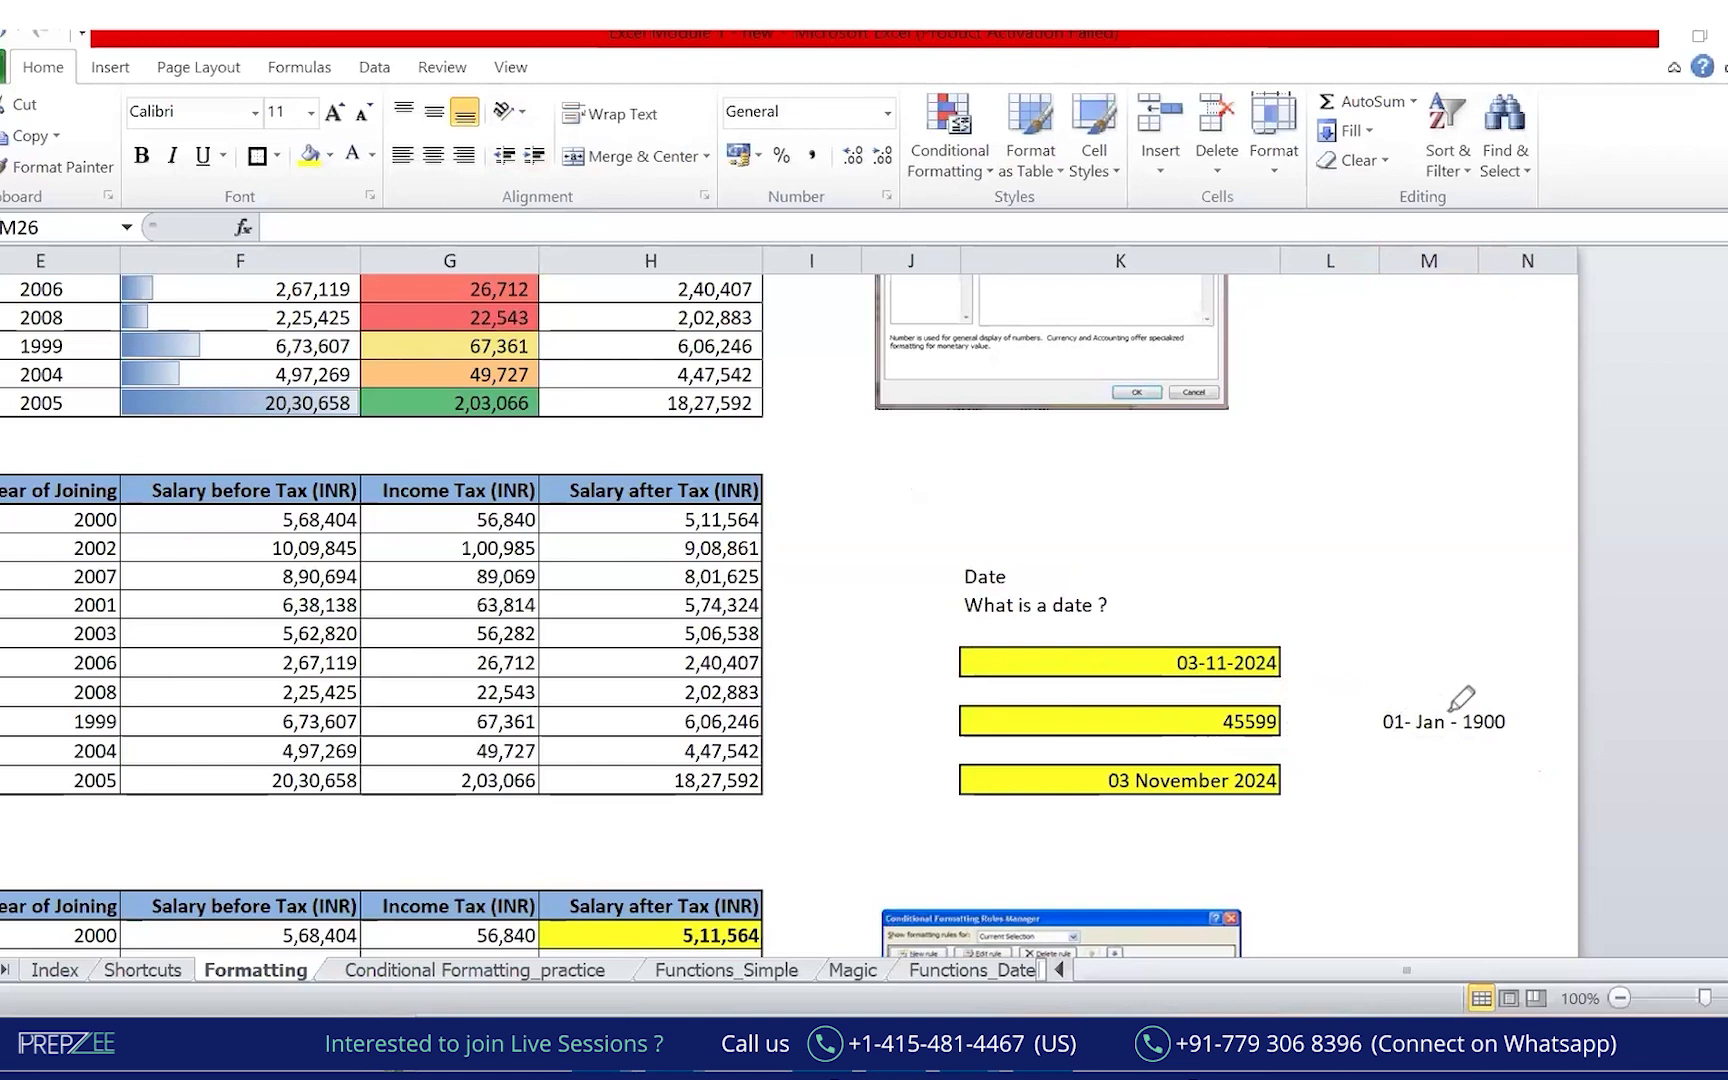
{"action": "mouse_move", "coordinate": [1466, 690]}
{"action": "left_mouse_down"}
{"action": "mouse_move", "coordinate": [1490, 670]}
{"action": "mouse_move", "coordinate": [1593, 764]}
{"action": "mouse_move", "coordinate": [1341, 742]}
{"action": "mouse_move", "coordinate": [1355, 748]}
{"action": "mouse_move", "coordinate": [1262, 690]}
{"action": "left_mouse_up"}
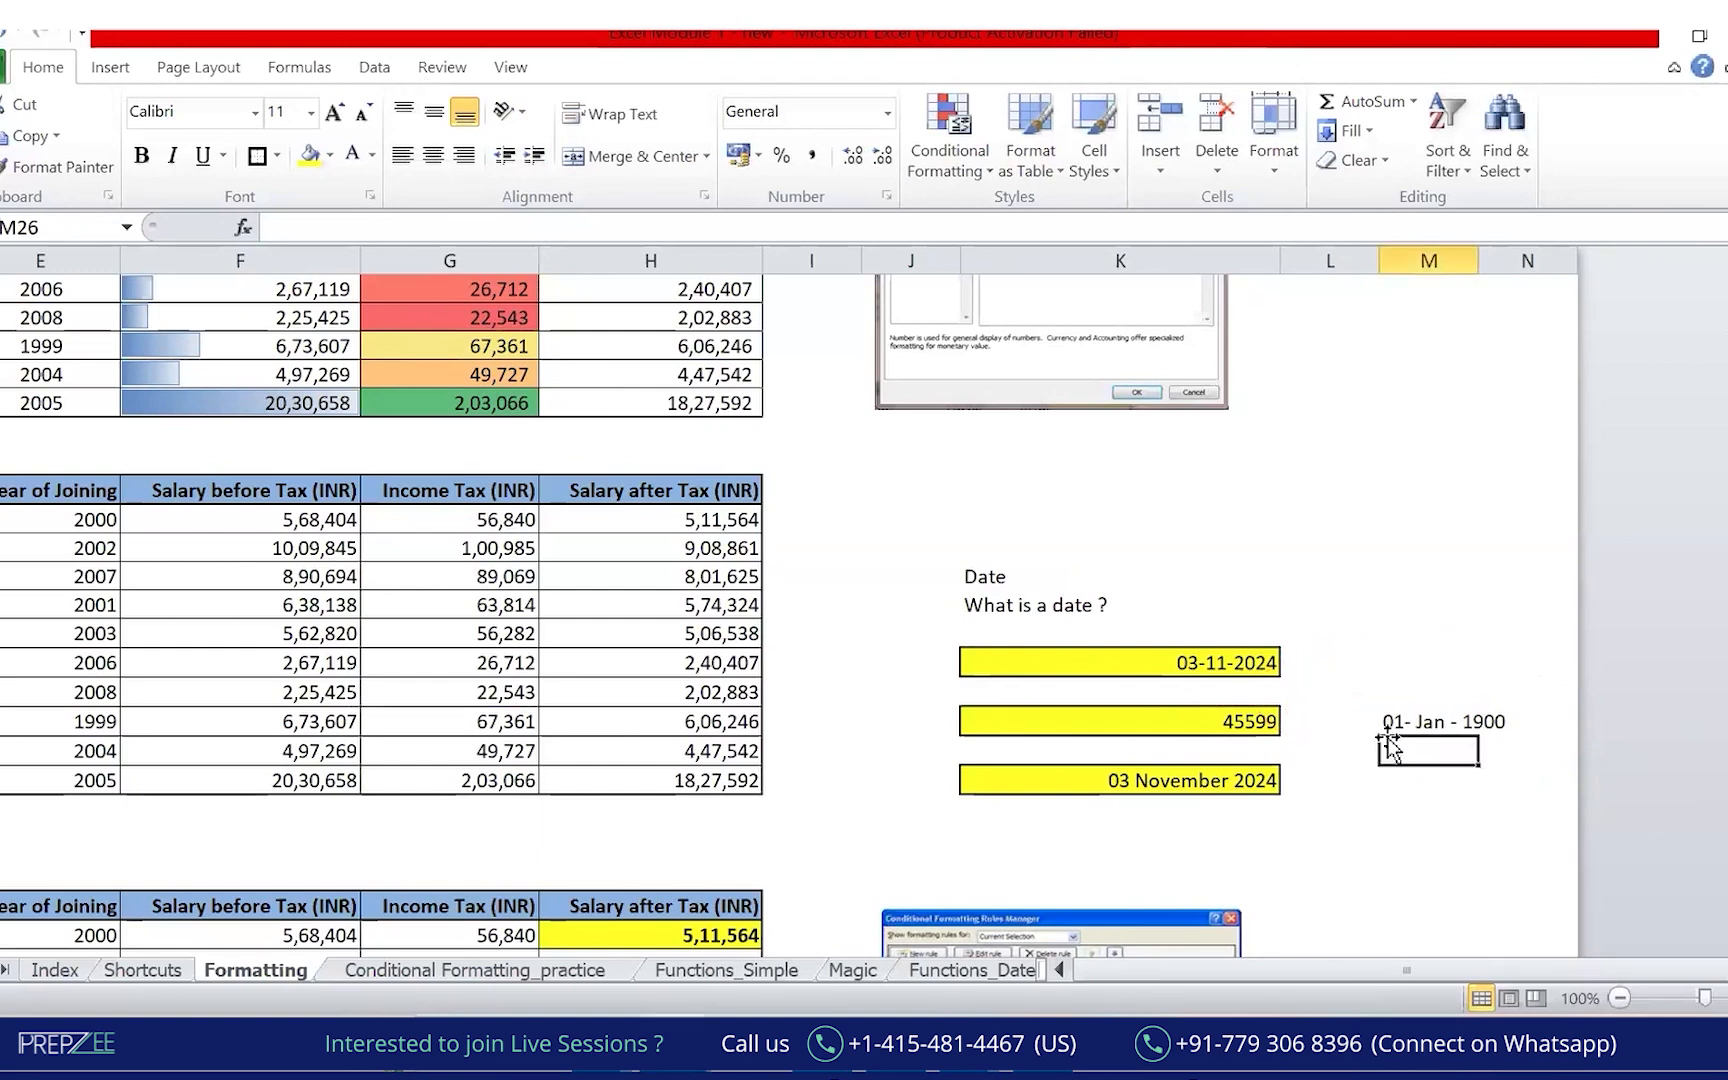
Inspect the TODAY() formula behind 45599 and the cells below the dates.
{"action": "left_click", "coordinate": [1192, 712]}
{"action": "left_click", "coordinate": [1221, 787]}
{"action": "left_click", "coordinate": [1194, 843]}
{"action": "left_click", "coordinate": [1202, 786]}
{"action": "left_click", "coordinate": [1181, 844]}
{"action": "left_click", "coordinate": [1223, 790]}
Give Salary after Tax cells H5:H14 the custom format #,##0, to show 512, 909, 1,828.
{"action": "left_click", "coordinate": [1222, 840]}
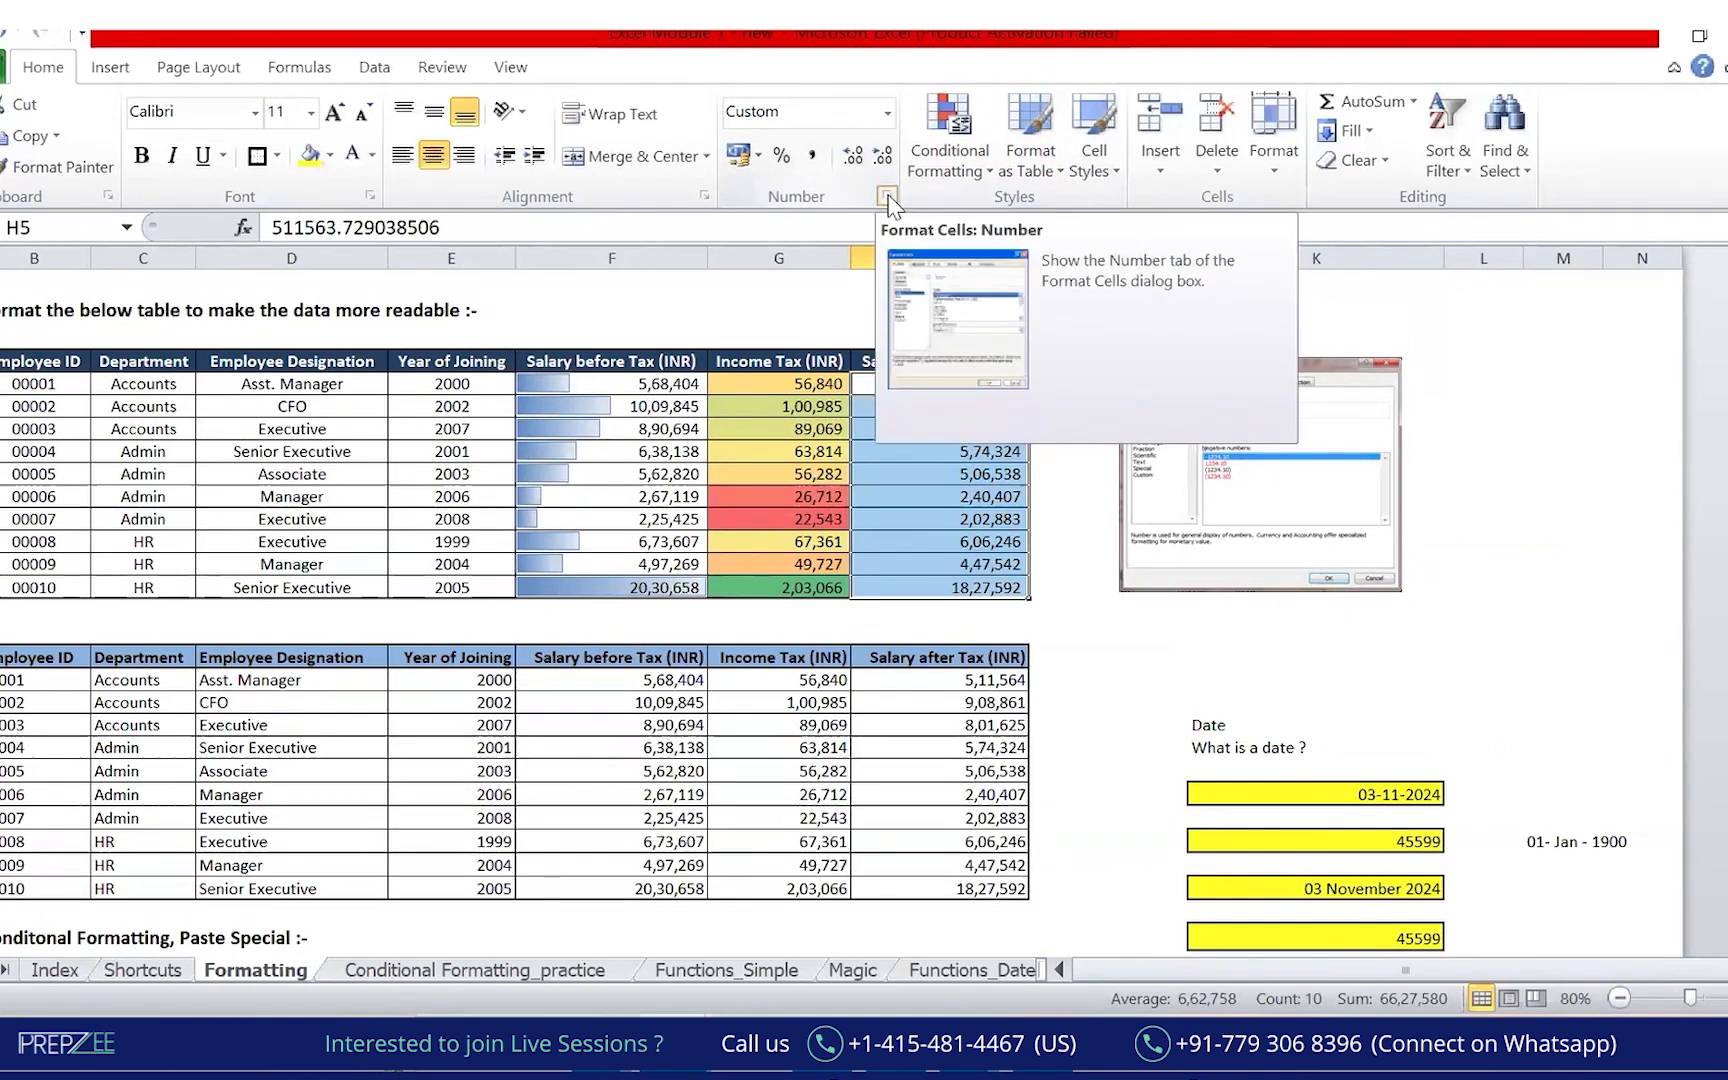
{"action": "left_click", "coordinate": [887, 198]}
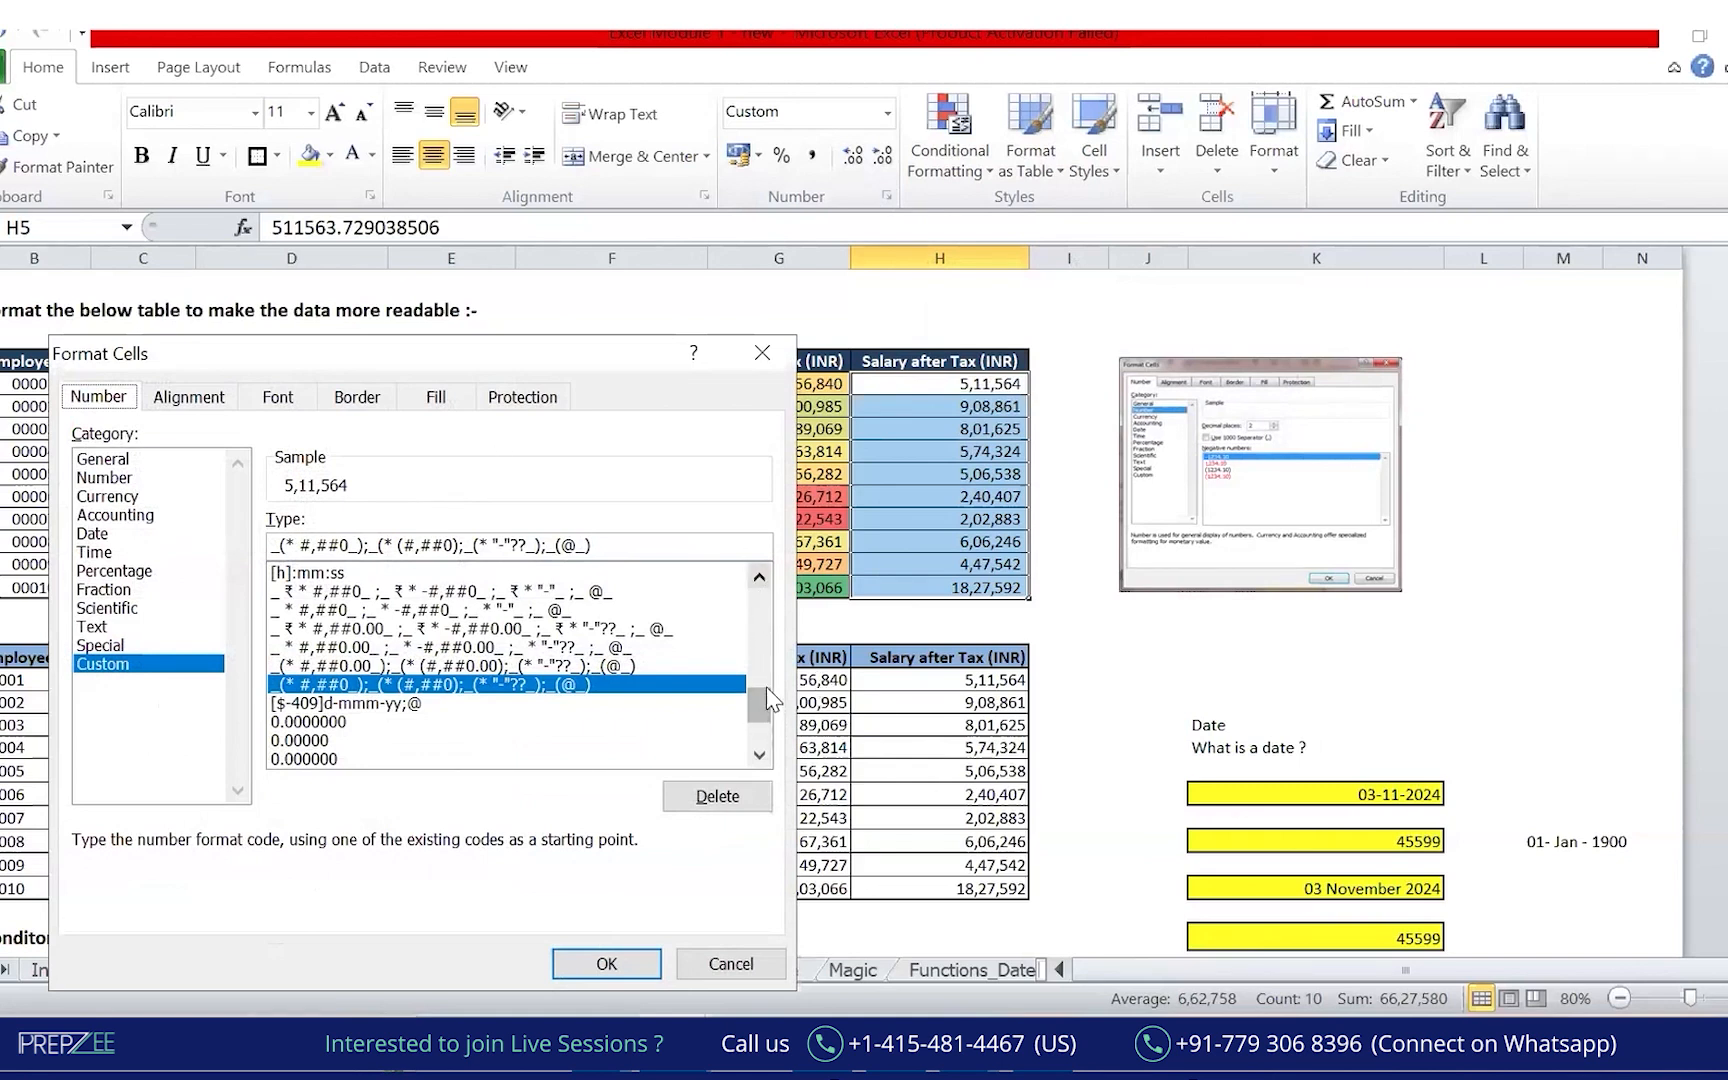
{"action": "left_click_drag", "start_coordinate": [768, 700], "coordinate": [762, 605]}
{"action": "left_click", "coordinate": [340, 628]}
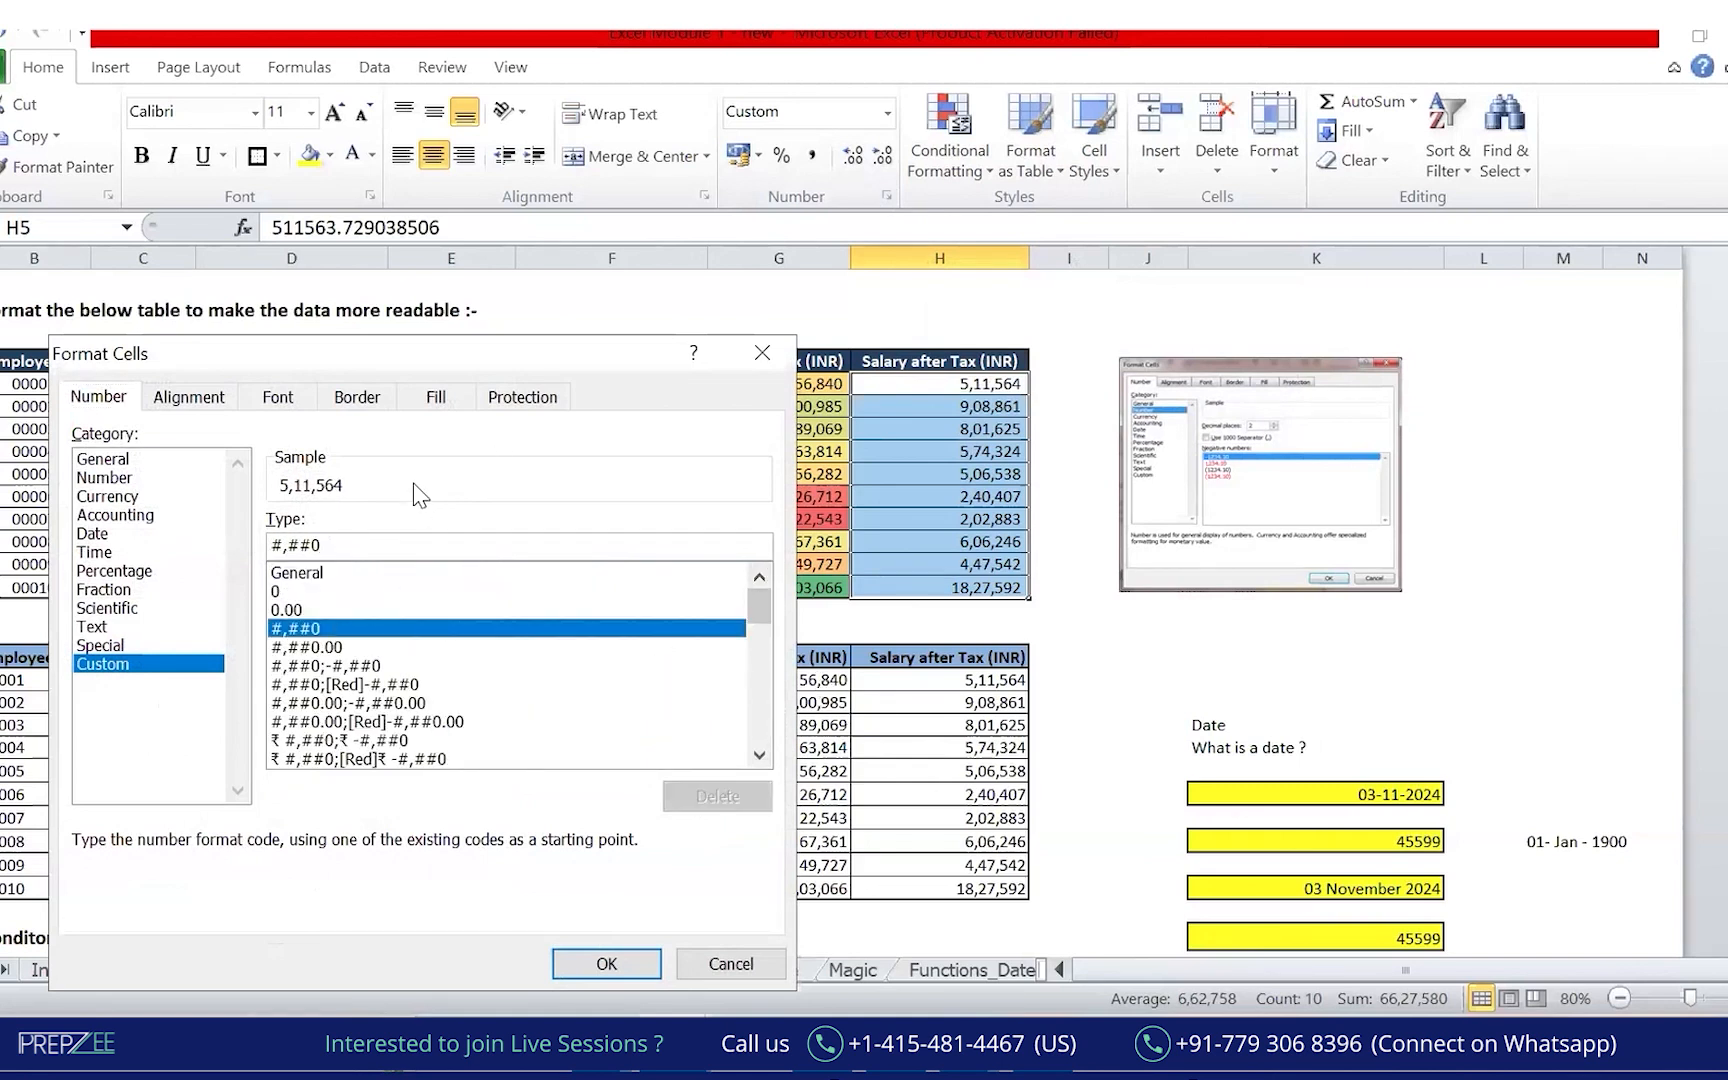
{"action": "left_click", "coordinate": [390, 543]}
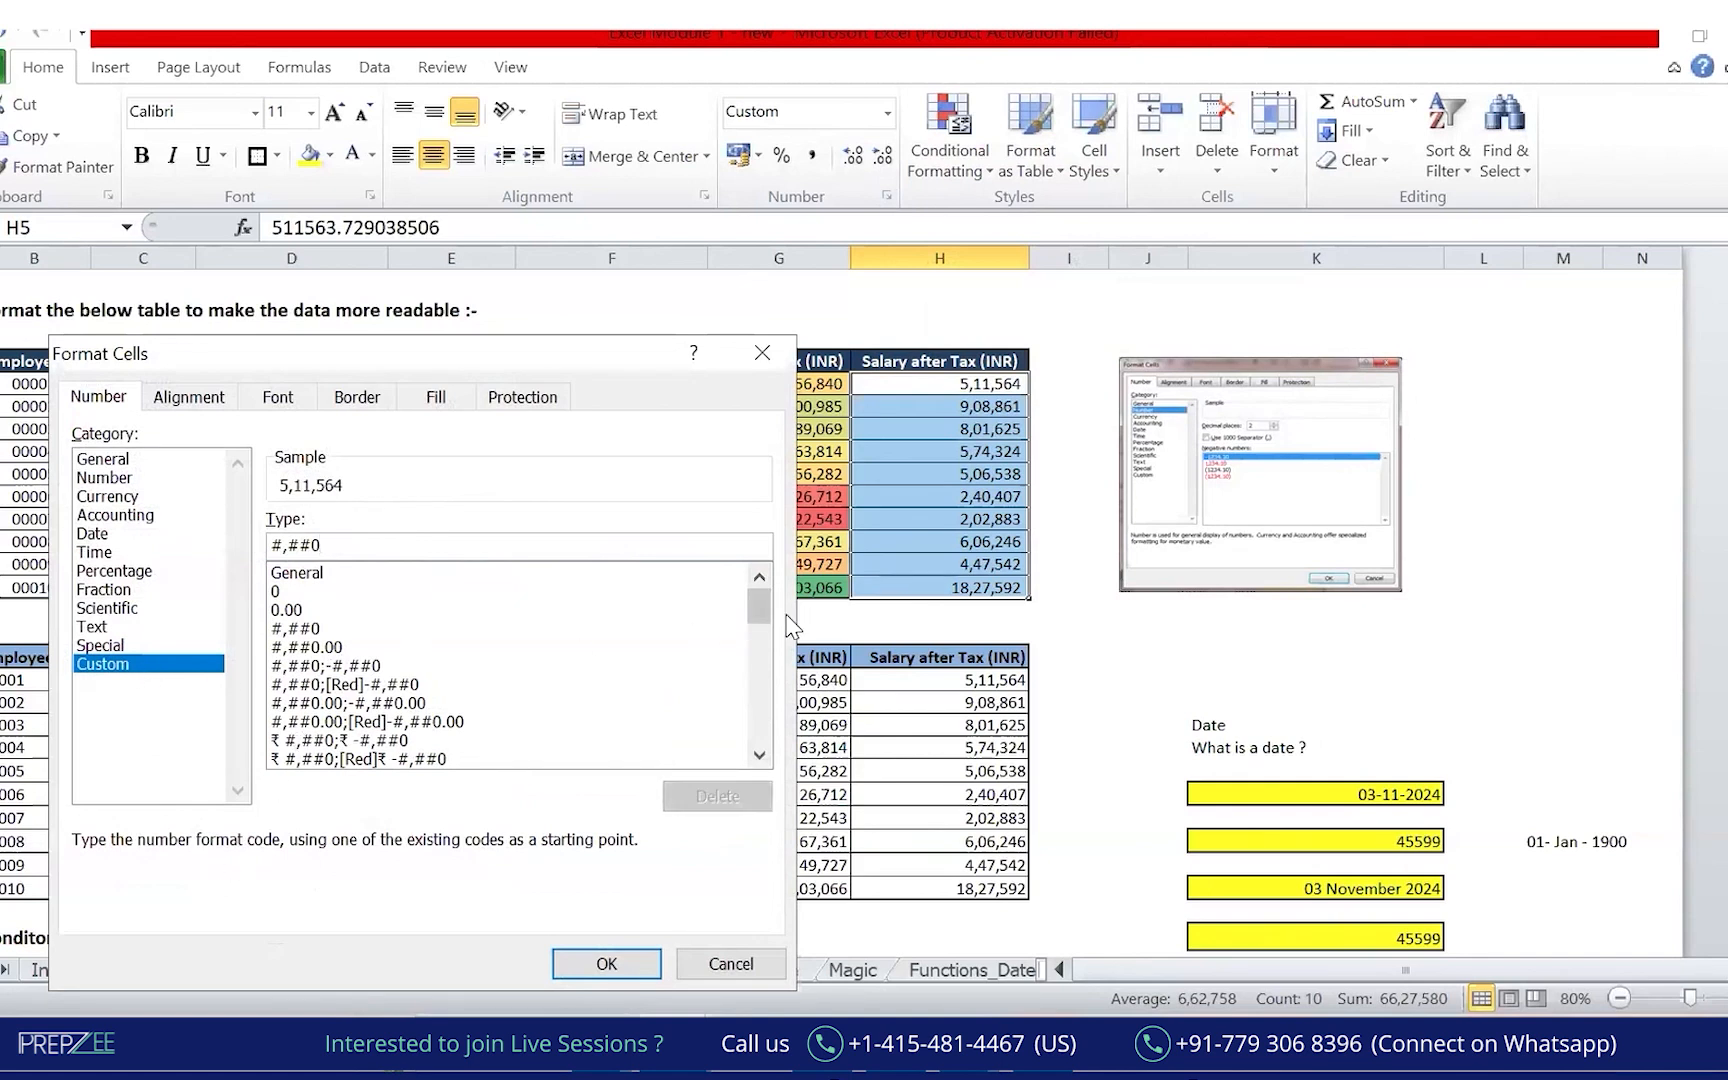
{"action": "left_click", "coordinate": [308, 630]}
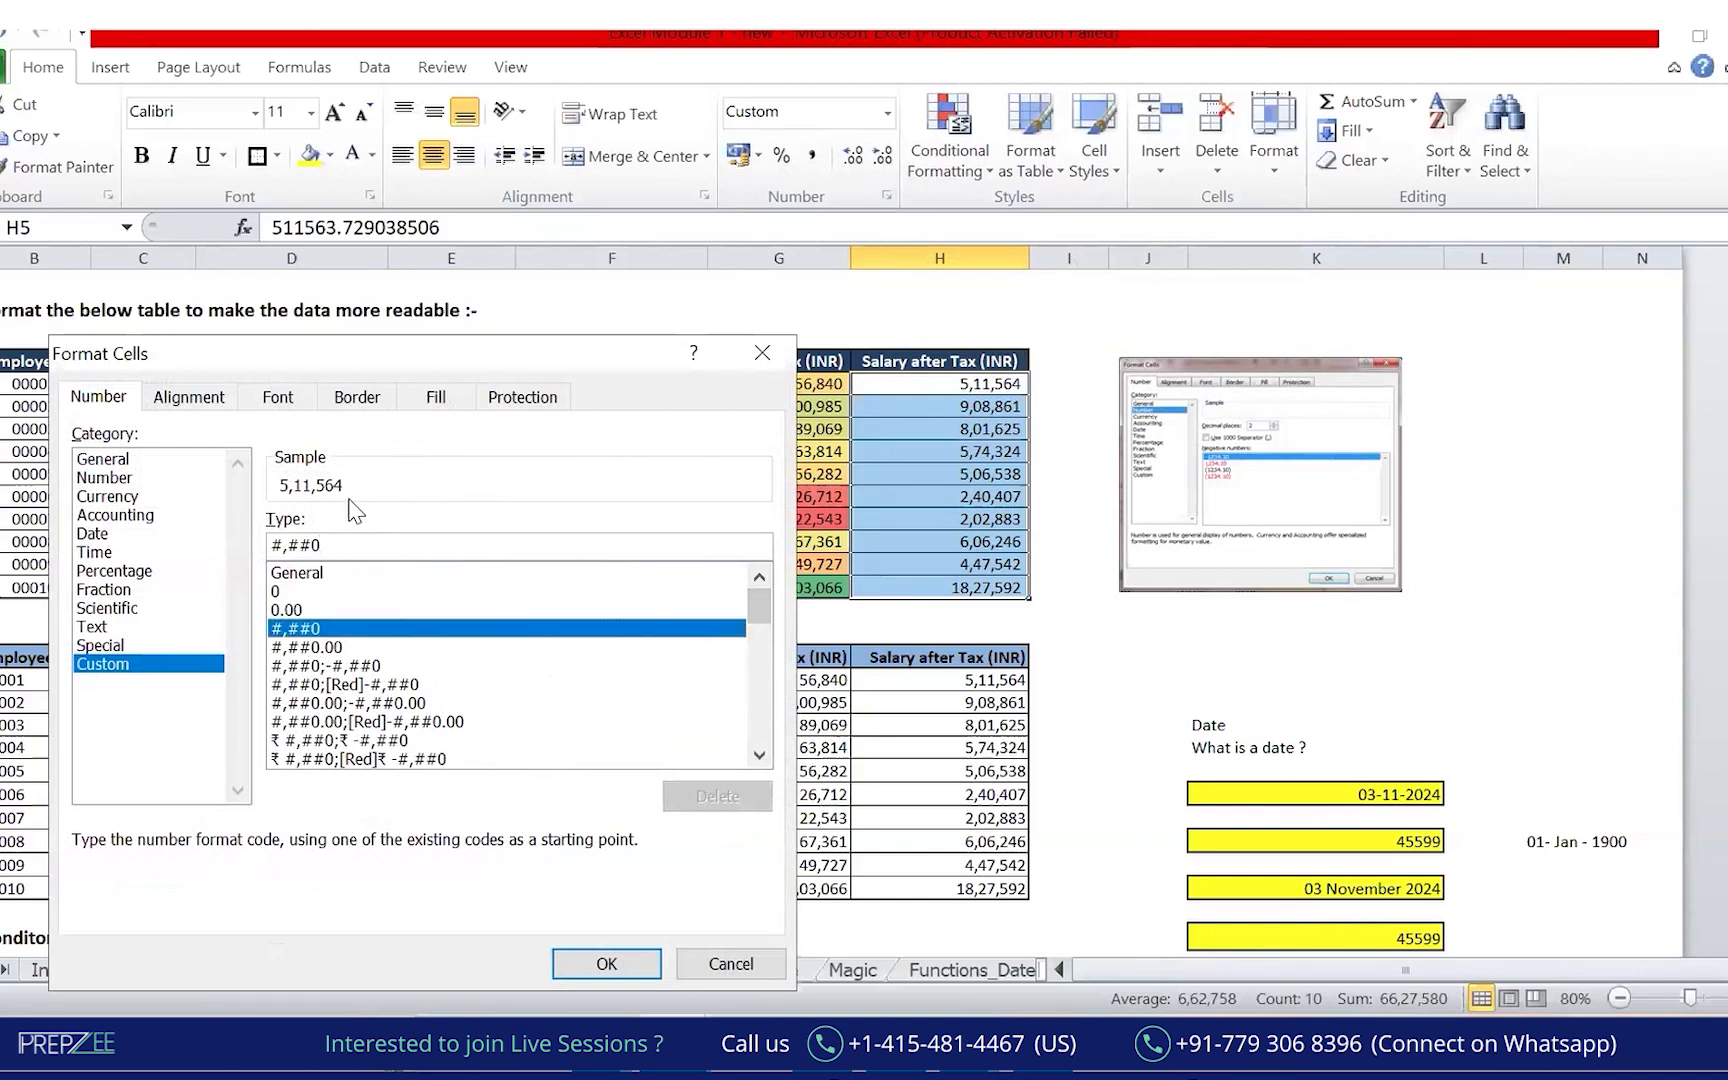
{"action": "left_click", "coordinate": [339, 550]}
{"action": "type", "text": ","}
{"action": "key", "text": "BackSpace"}
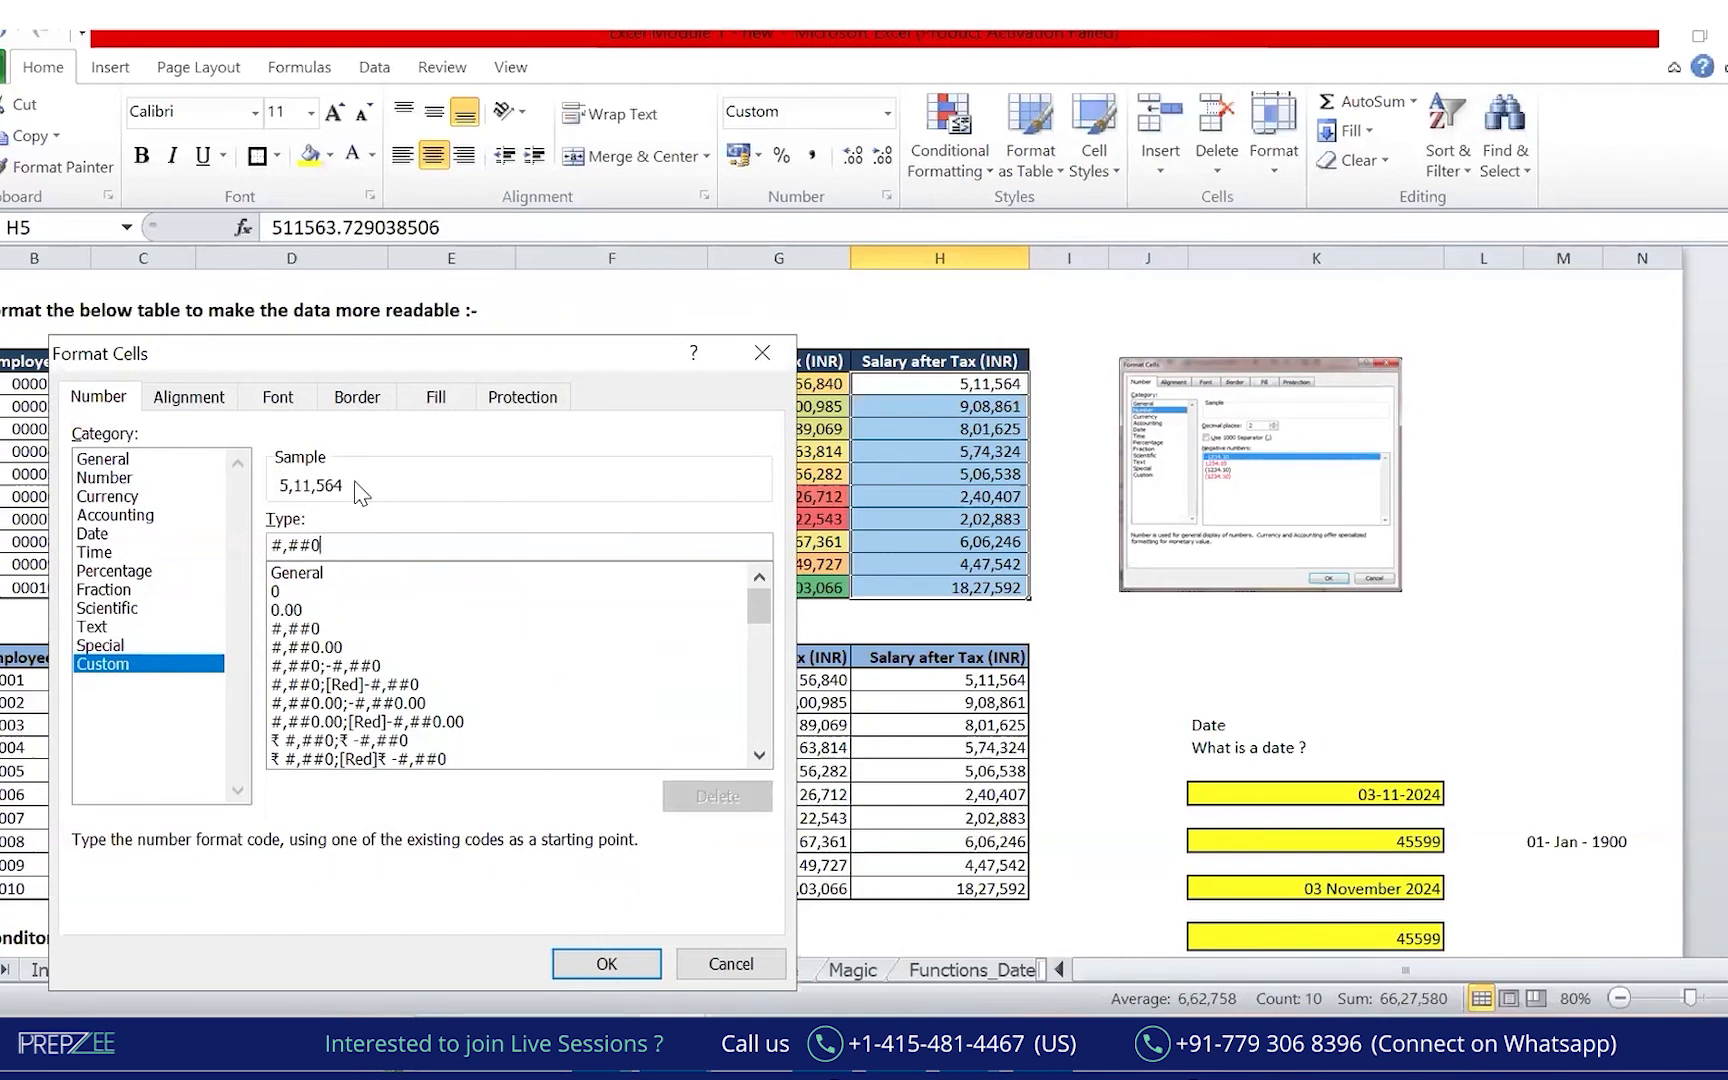
{"action": "type", "text": ","}
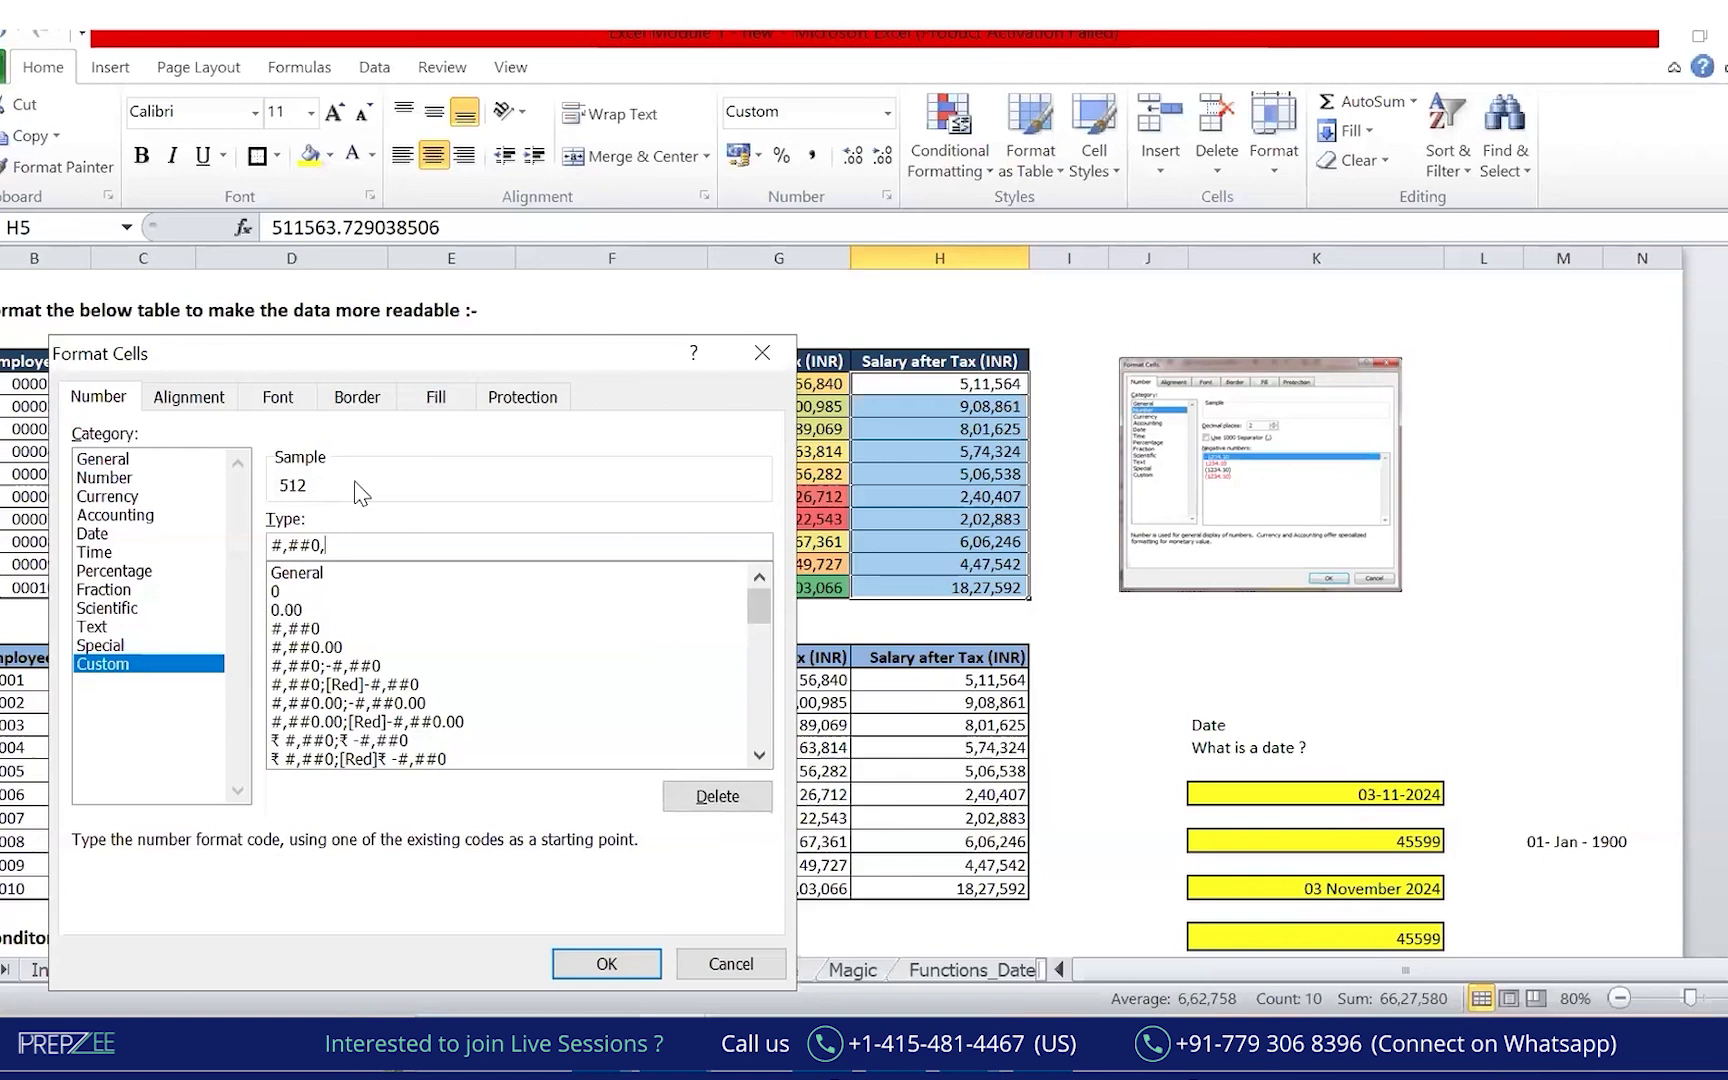
{"action": "key", "text": "Return"}
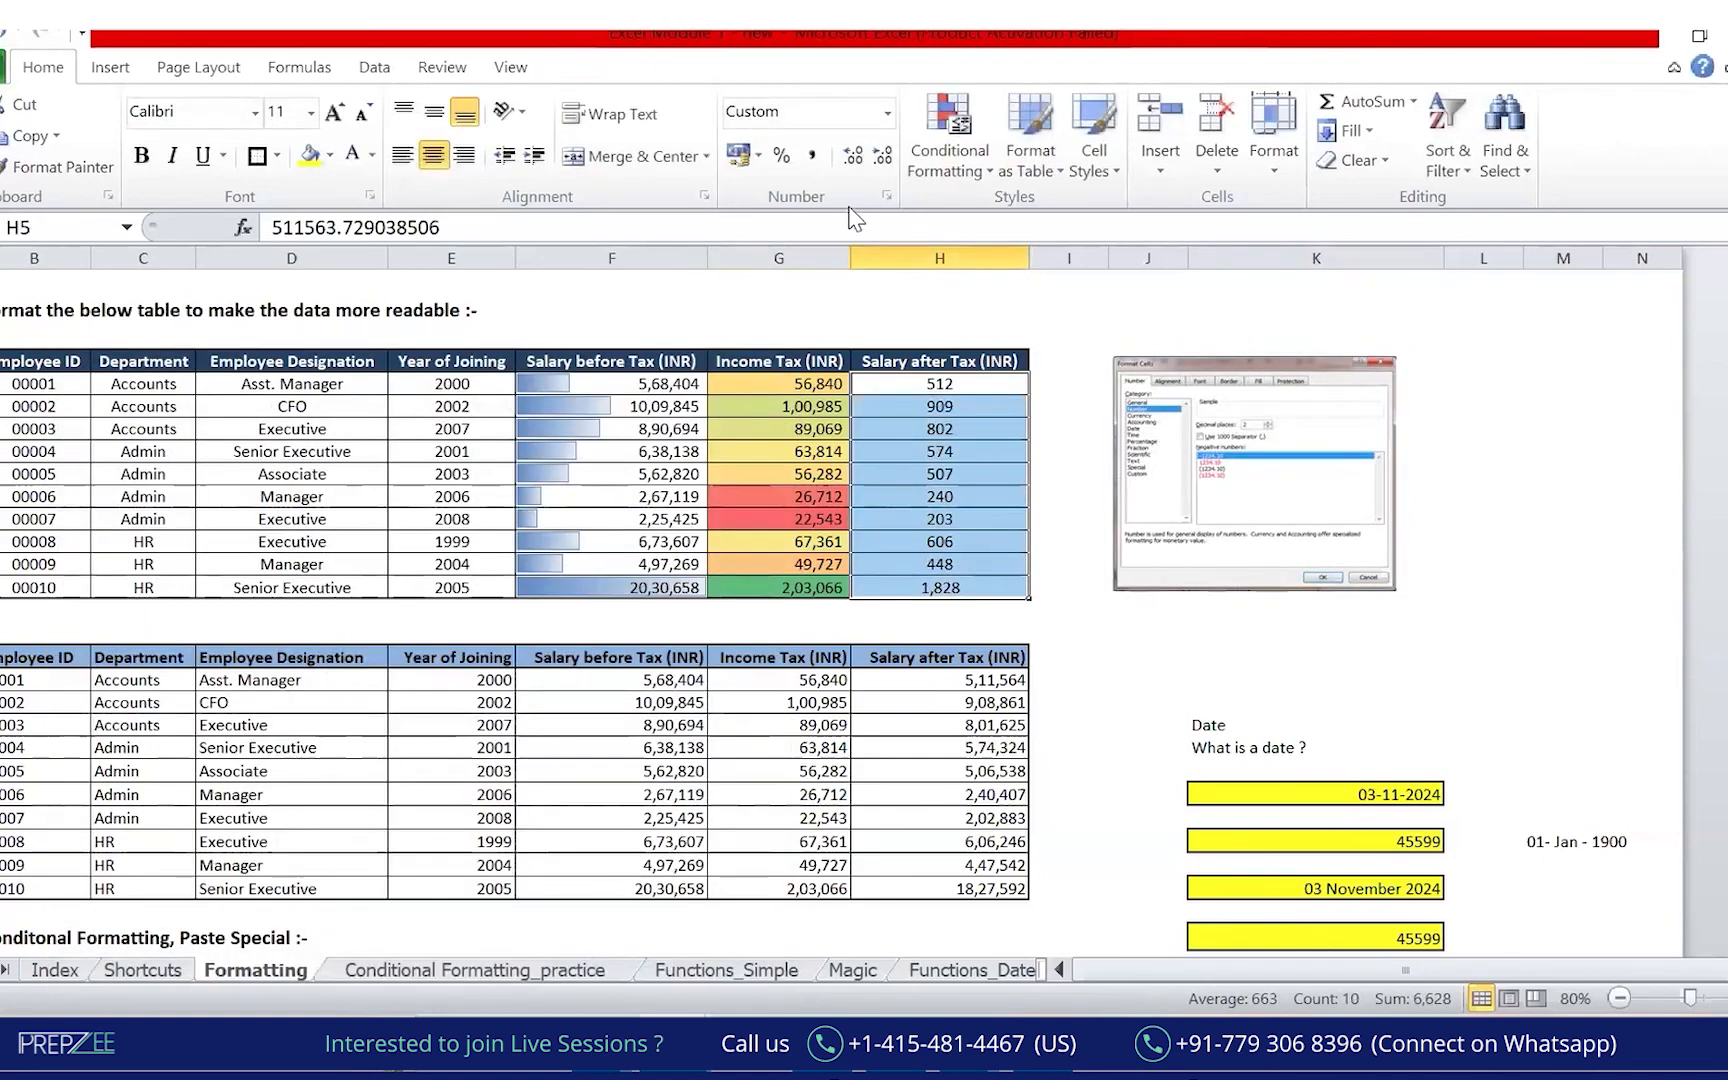
Change the salaries' custom format to #,##0, (K) so they read 512 (K).
{"action": "key", "text": "ctrl+1"}
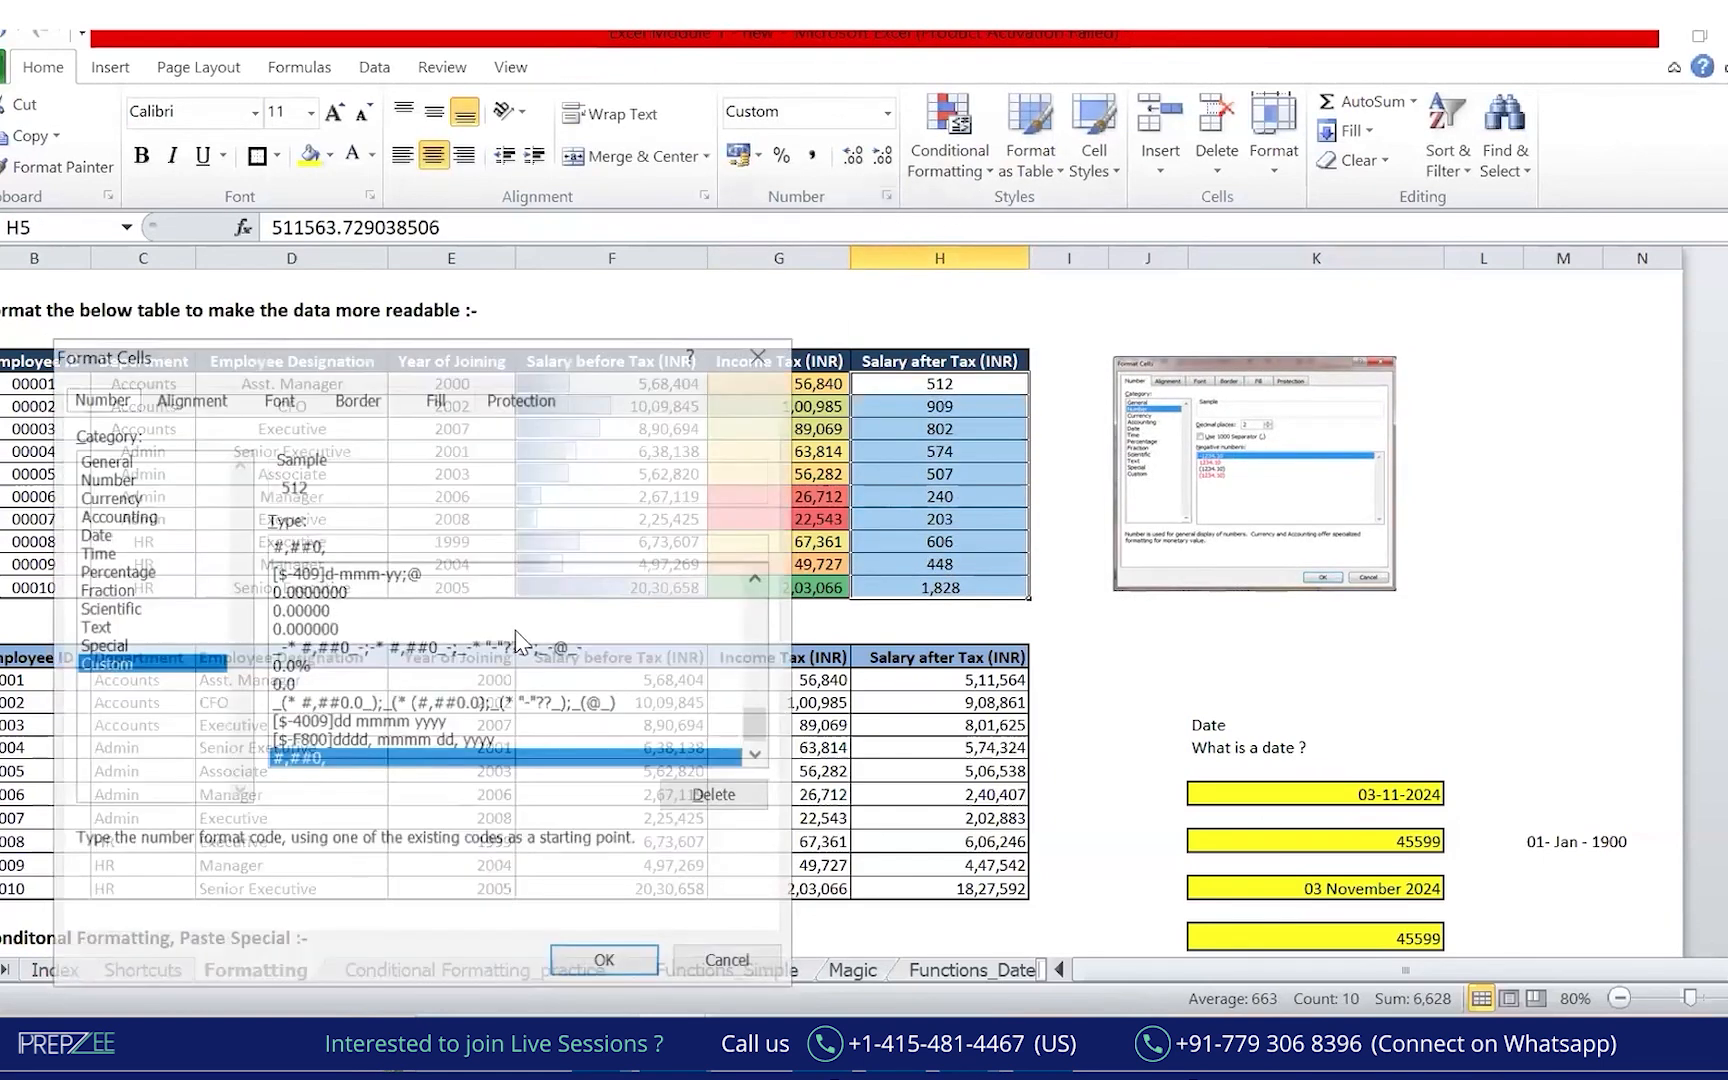
{"action": "left_click", "coordinate": [400, 541]}
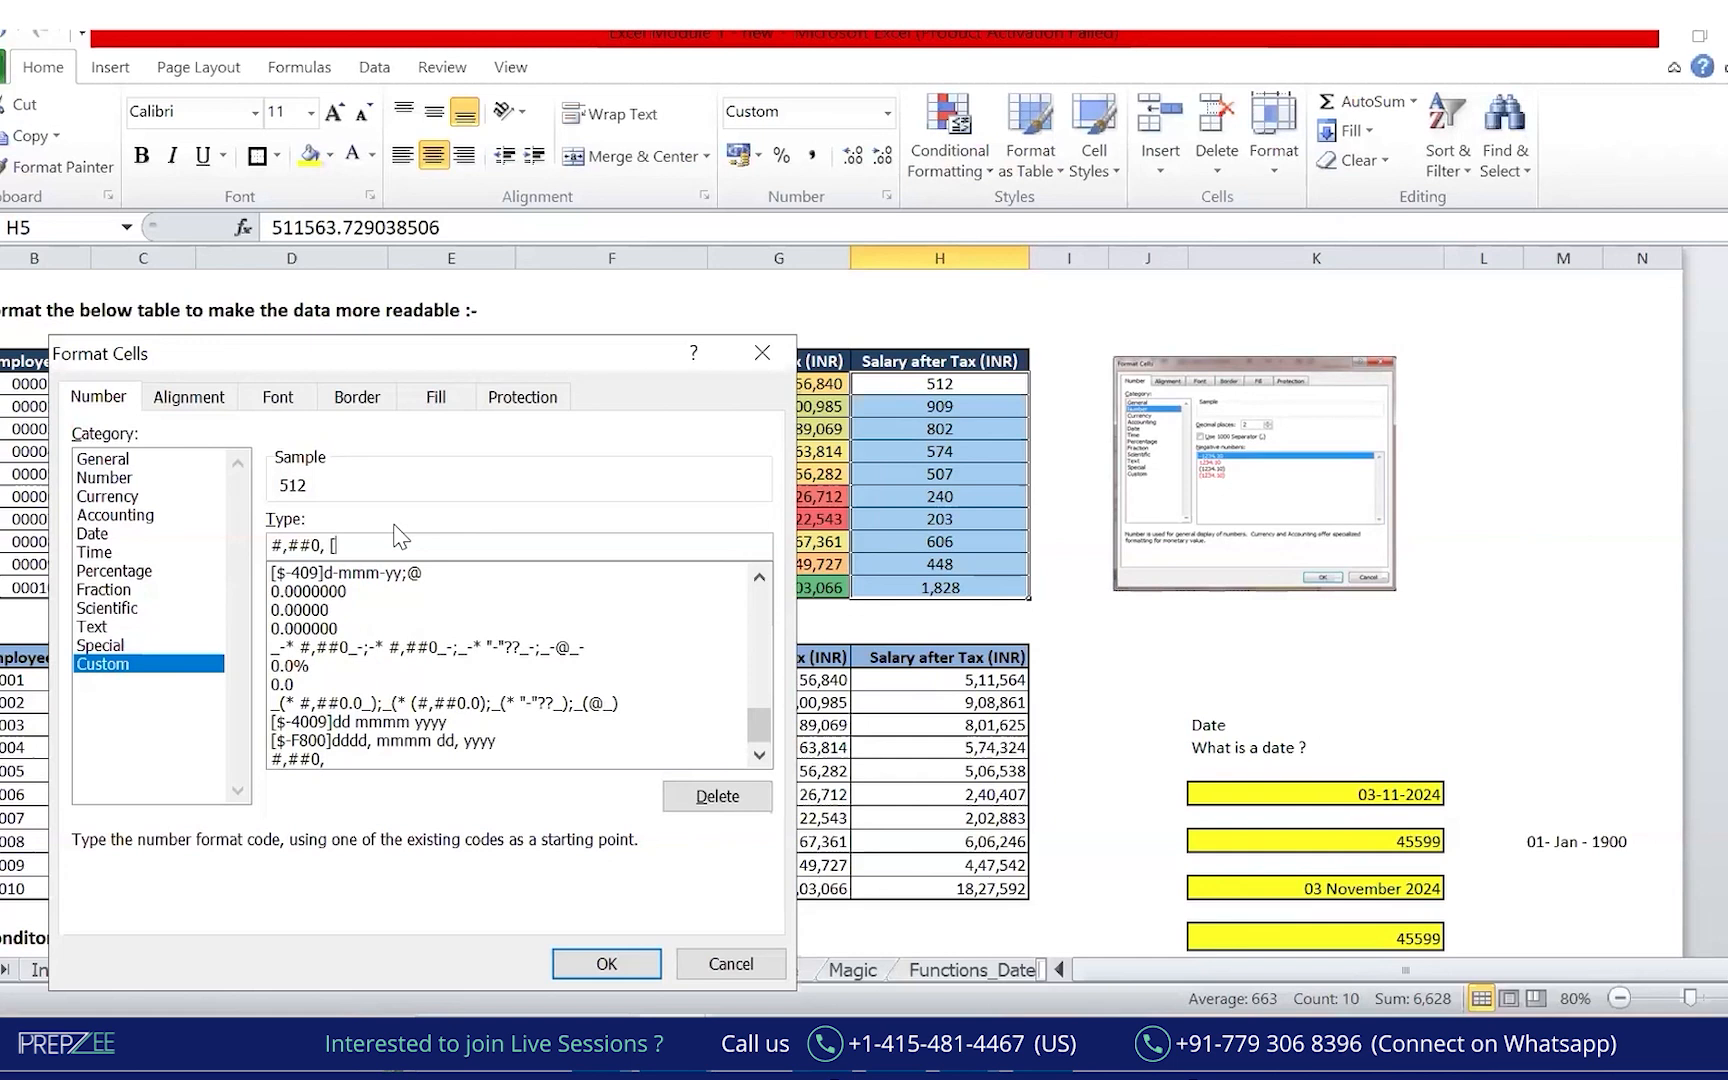
{"action": "type", "text": "K]"}
{"action": "key", "text": "Return"}
{"action": "key", "text": "Return"}
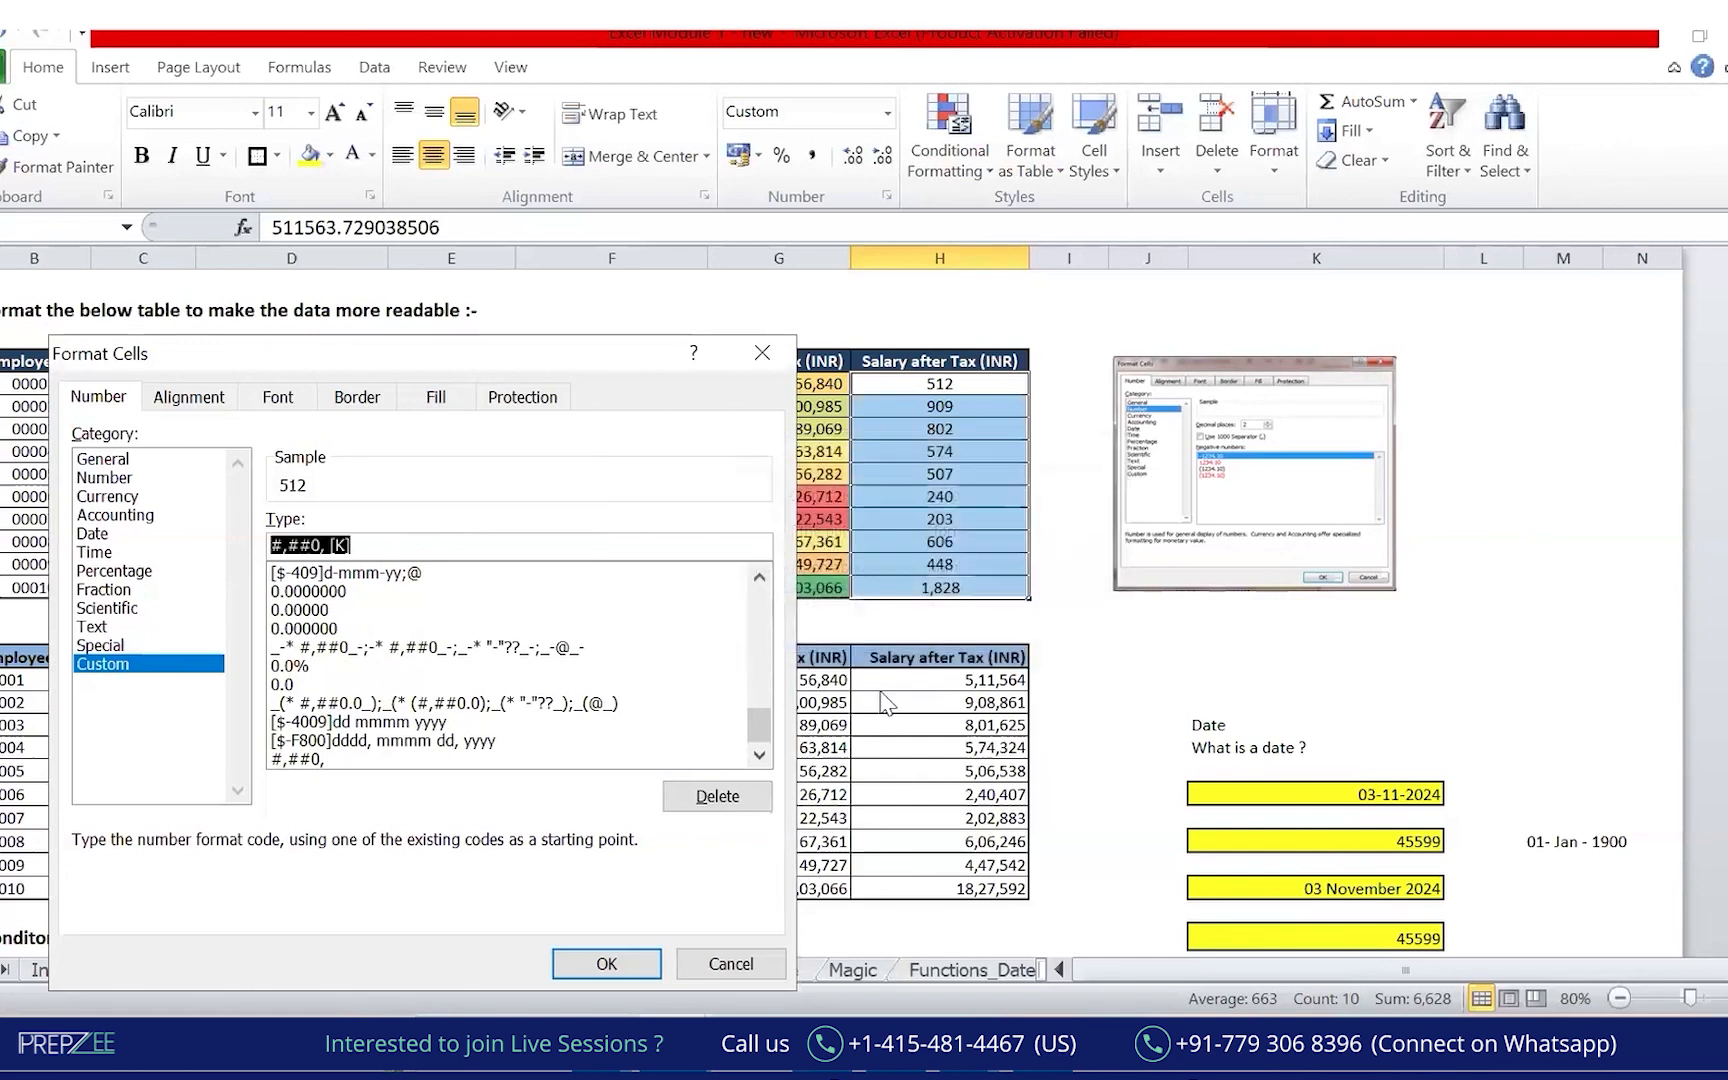
{"action": "scroll", "coordinate": [760, 693], "scroll_direction": "up", "scroll_amount": 15}
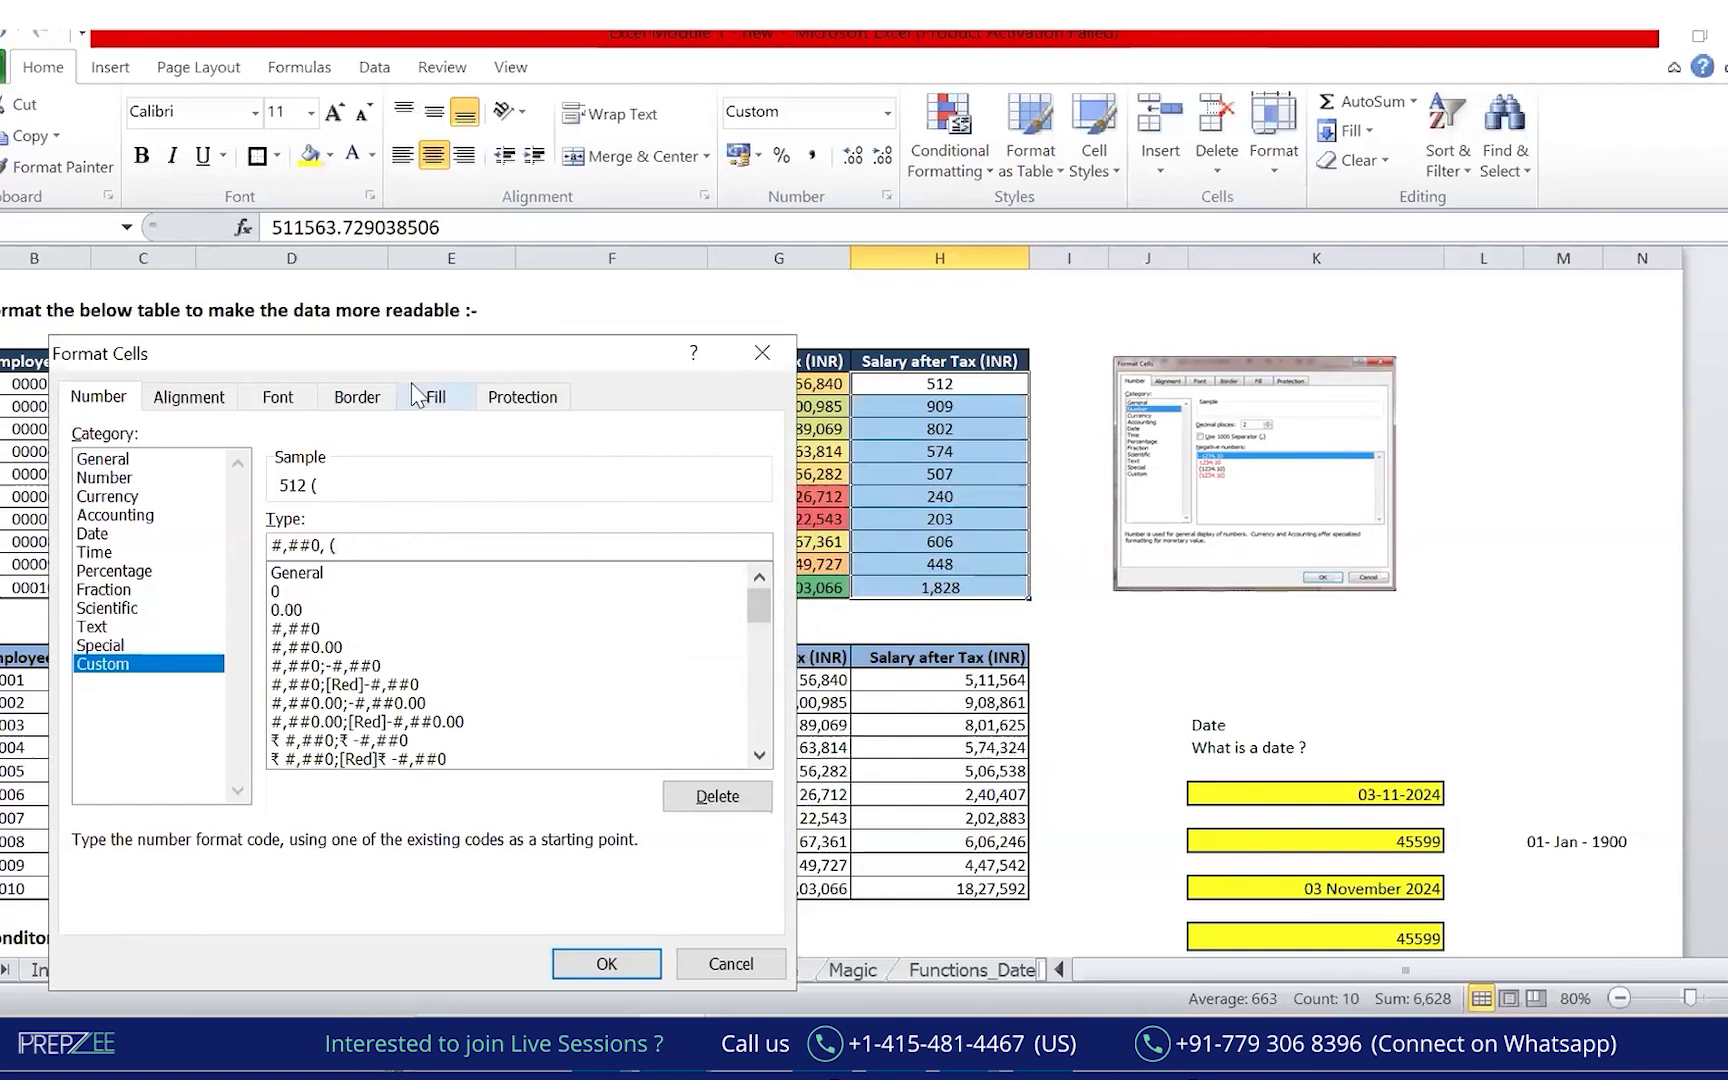
{"action": "type", "text": "K)"}
{"action": "key", "text": "Return"}
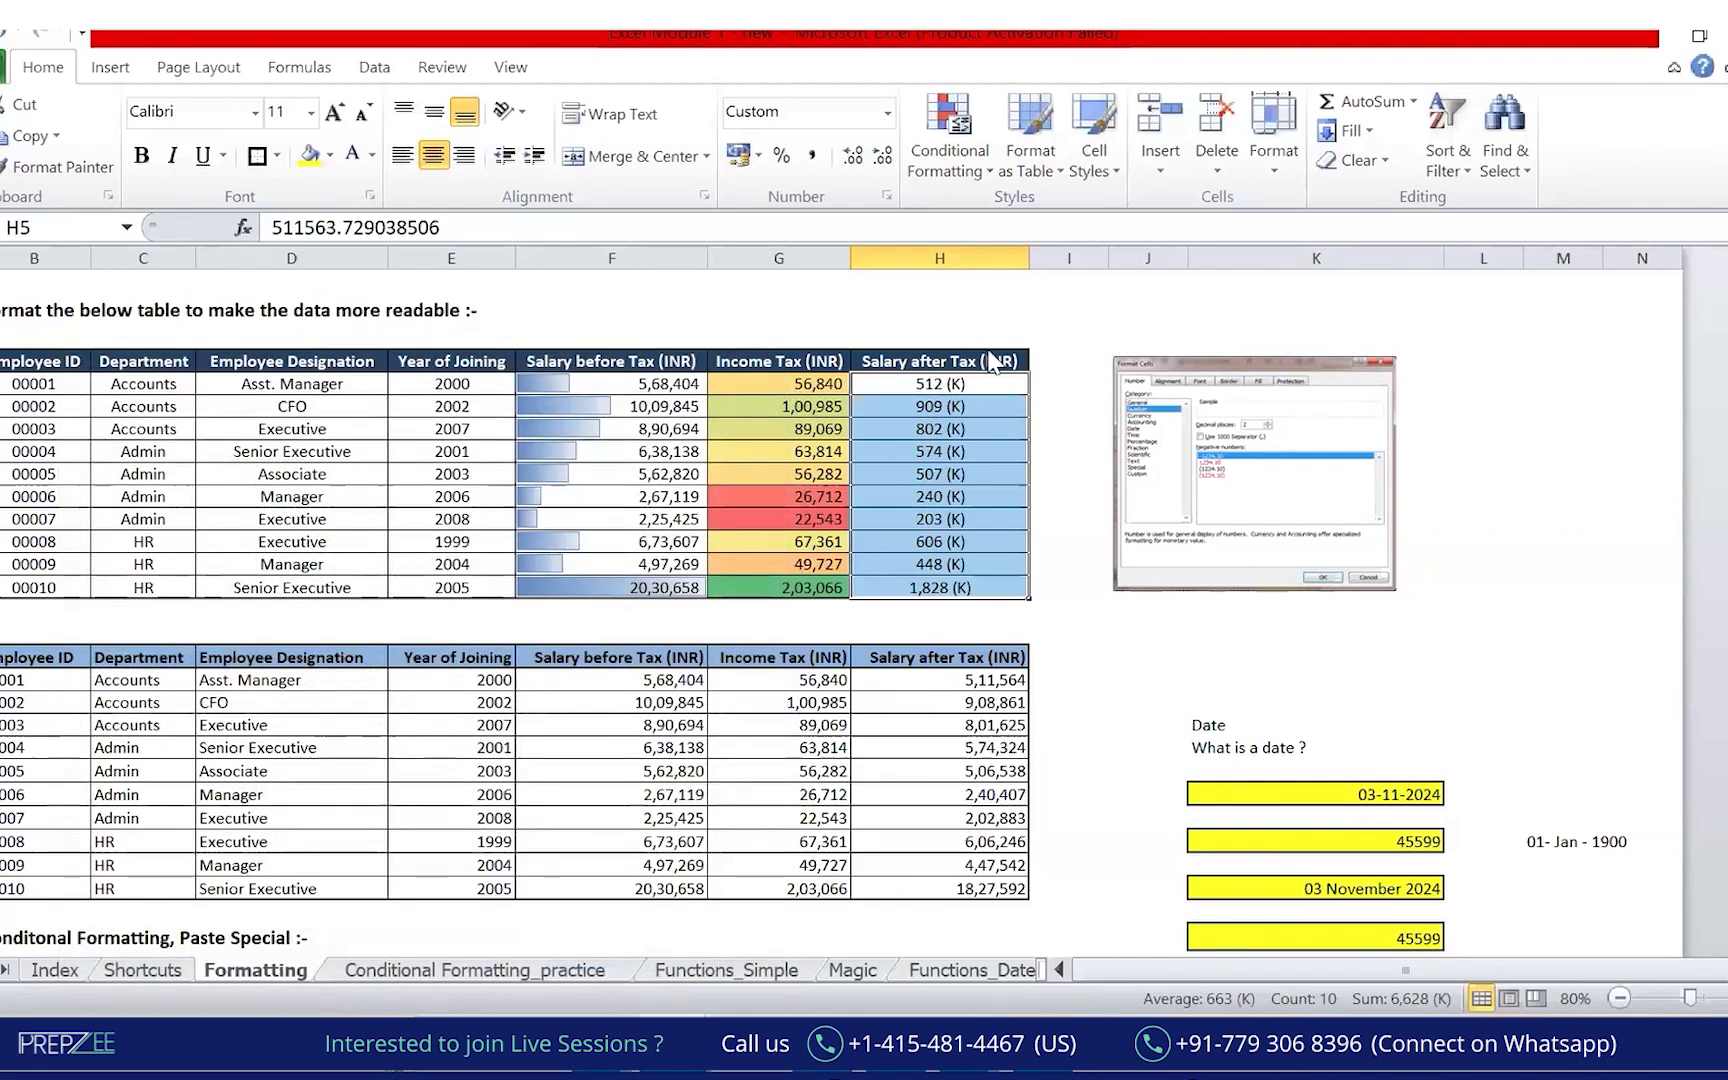
Circle the reformatted salary column and the unrounded stored value 511563.729038506.
{"action": "left_click", "coordinate": [1035, 460]}
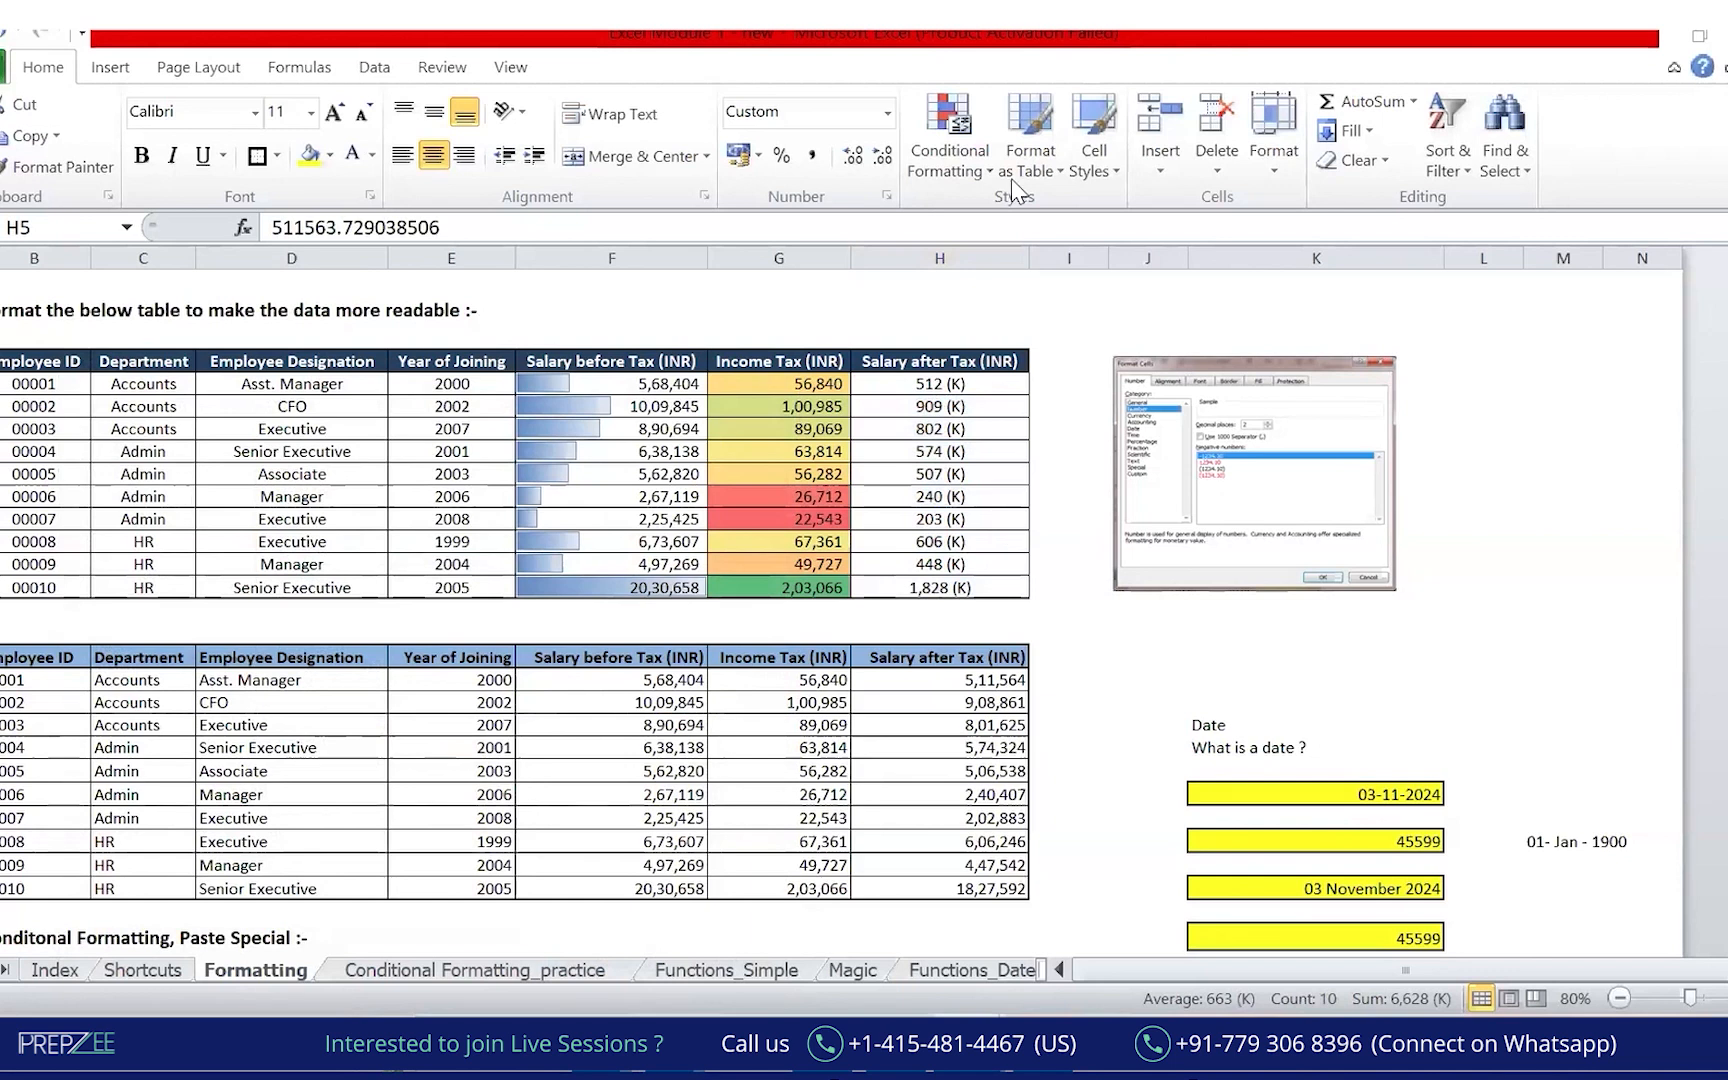
{"action": "left_click_drag", "start_coordinate": [1020, 355], "coordinate": [990, 306]}
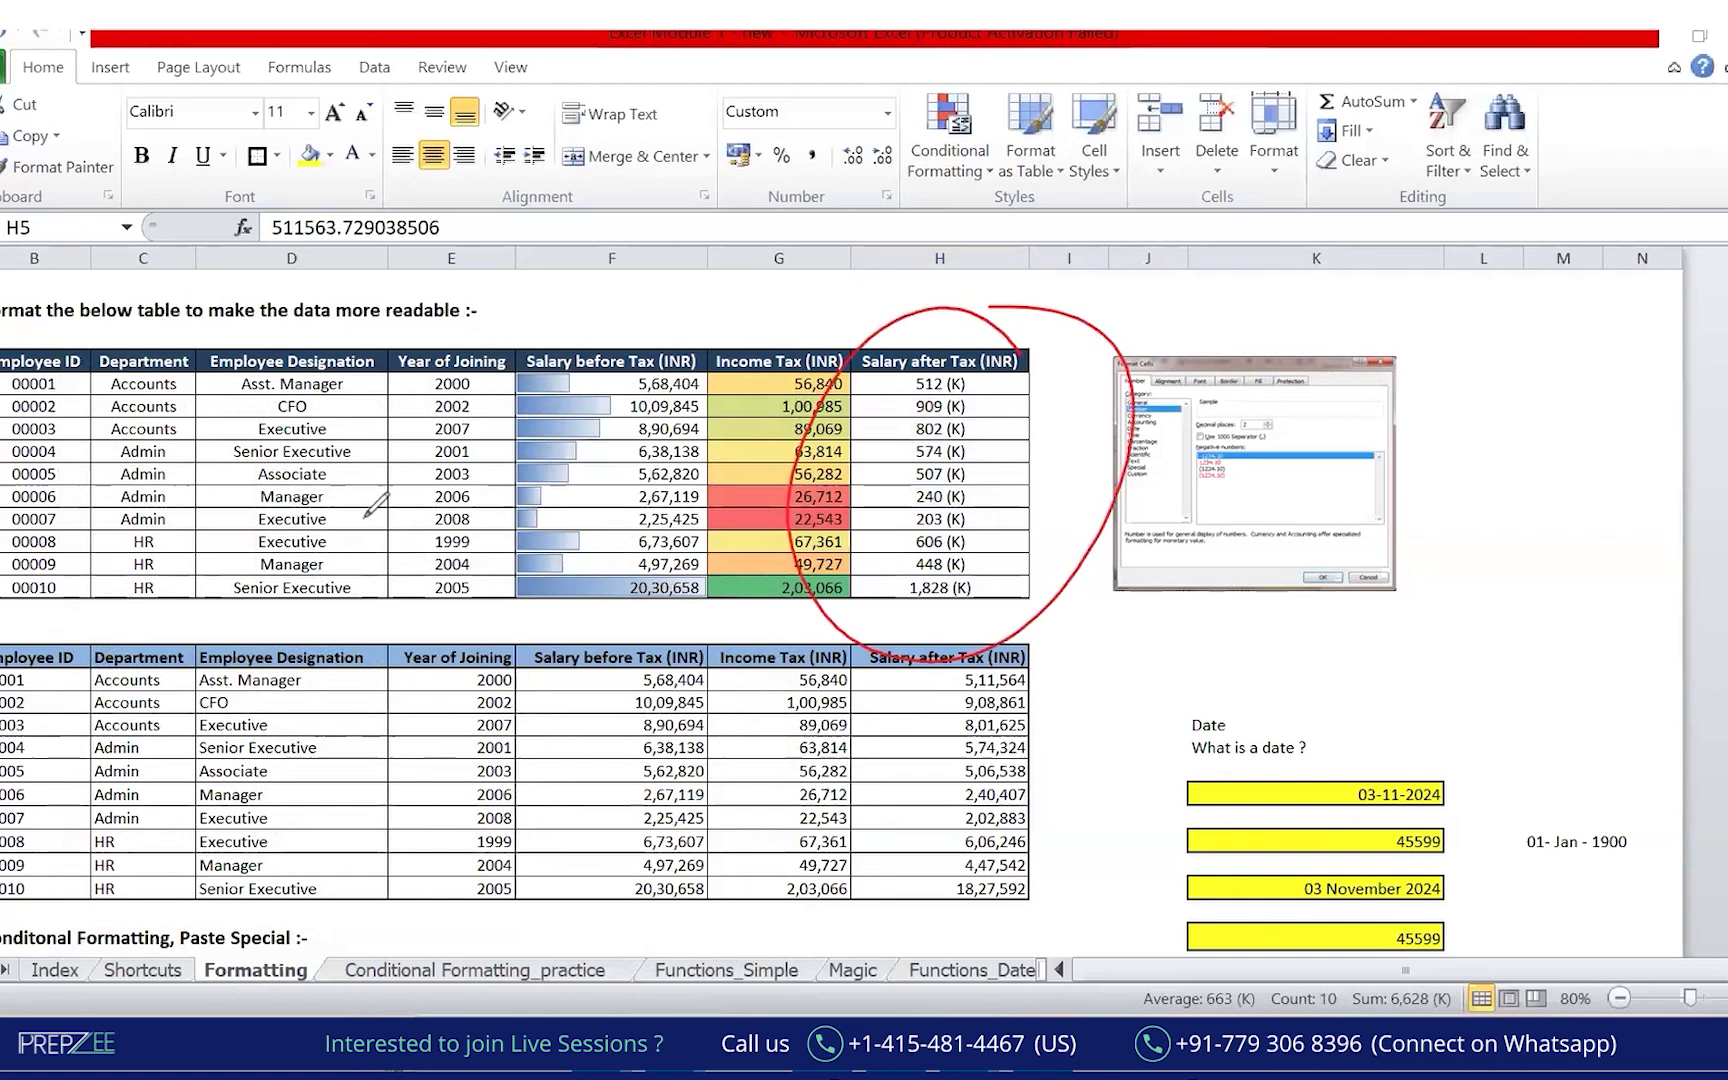
{"action": "mouse_move", "coordinate": [360, 187]}
{"action": "left_mouse_down"}
{"action": "mouse_move", "coordinate": [233, 189]}
{"action": "mouse_move", "coordinate": [525, 240]}
{"action": "mouse_move", "coordinate": [565, 197]}
{"action": "mouse_move", "coordinate": [606, 200]}
{"action": "left_mouse_up"}
{"action": "left_click_drag", "start_coordinate": [464, 237], "coordinate": [531, 224]}
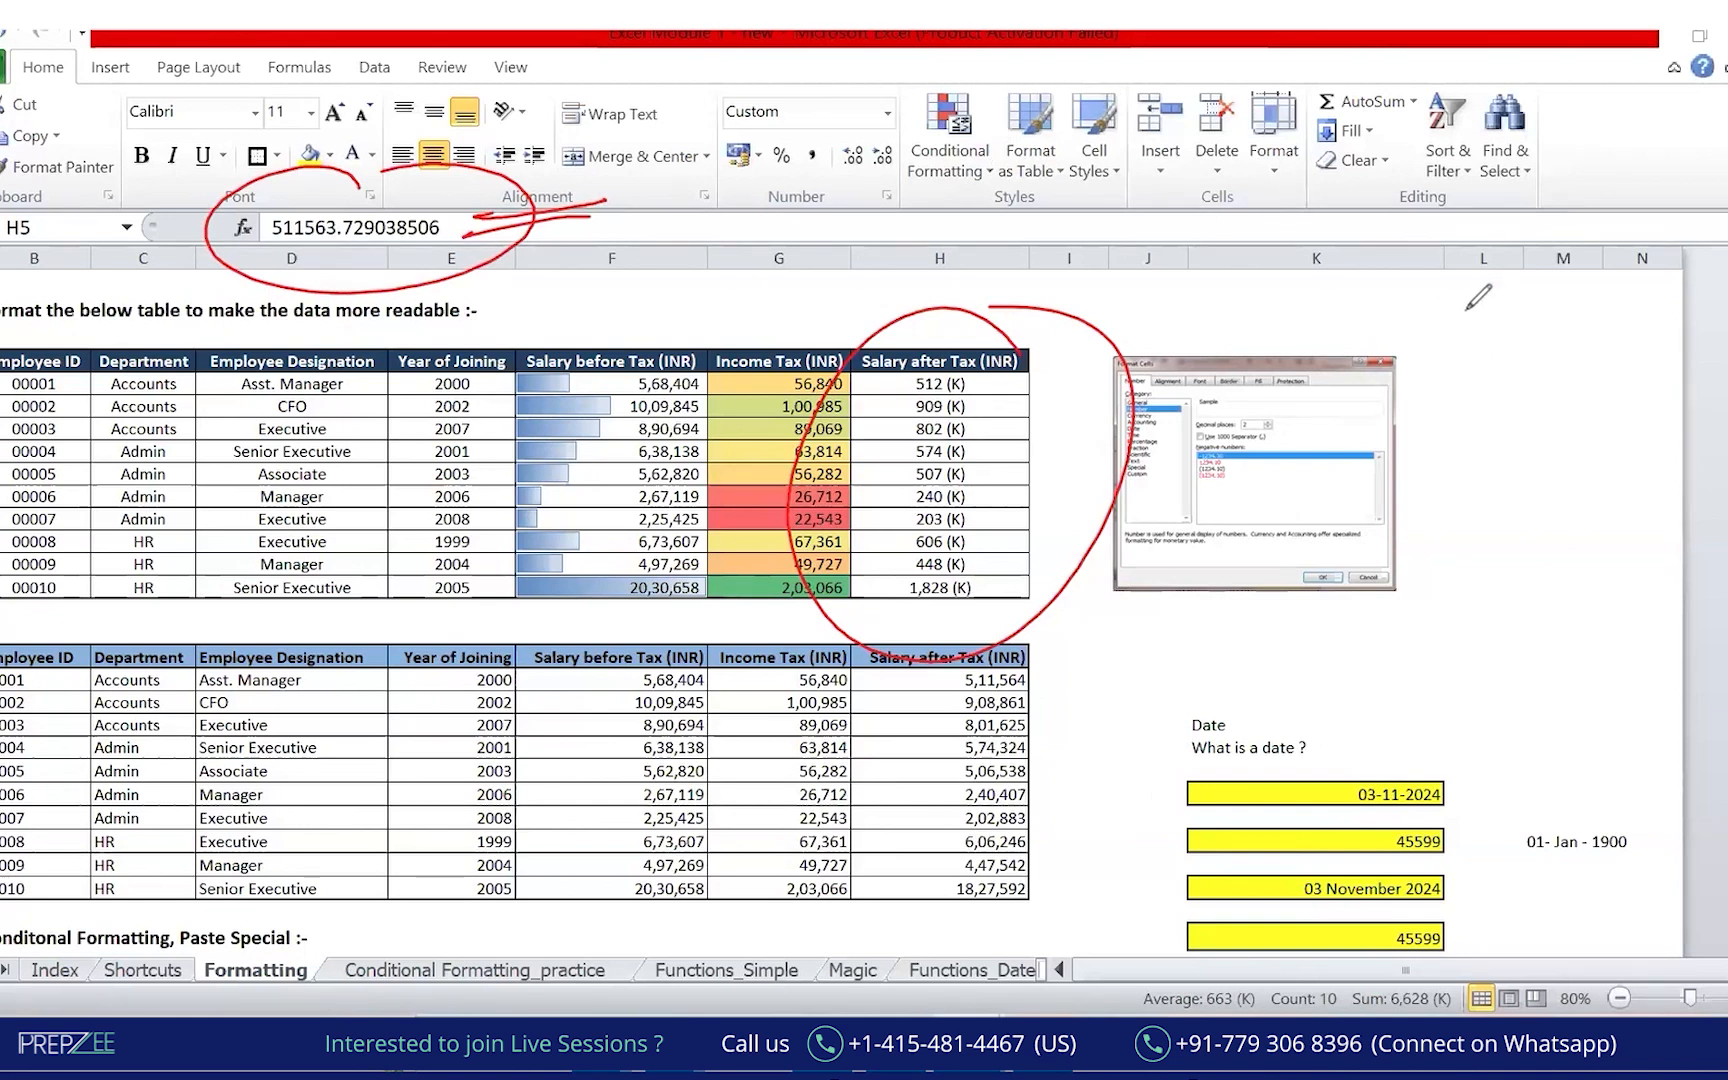
Handwrite the years 1970 and 1900 with an arrow beside the tables, then erase the ink.
{"action": "left_click_drag", "start_coordinate": [1461, 291], "coordinate": [1453, 352]}
{"action": "mouse_move", "coordinate": [1517, 300]}
{"action": "left_mouse_down"}
{"action": "mouse_move", "coordinate": [1514, 360]}
{"action": "mouse_move", "coordinate": [1492, 320]}
{"action": "mouse_move", "coordinate": [1588, 332]}
{"action": "mouse_move", "coordinate": [1602, 292]}
{"action": "left_mouse_up"}
{"action": "mouse_move", "coordinate": [1451, 402]}
{"action": "left_mouse_down"}
{"action": "mouse_move", "coordinate": [1432, 405]}
{"action": "mouse_move", "coordinate": [1628, 377]}
{"action": "left_mouse_up"}
{"action": "left_click_drag", "start_coordinate": [1588, 298], "coordinate": [1562, 334]}
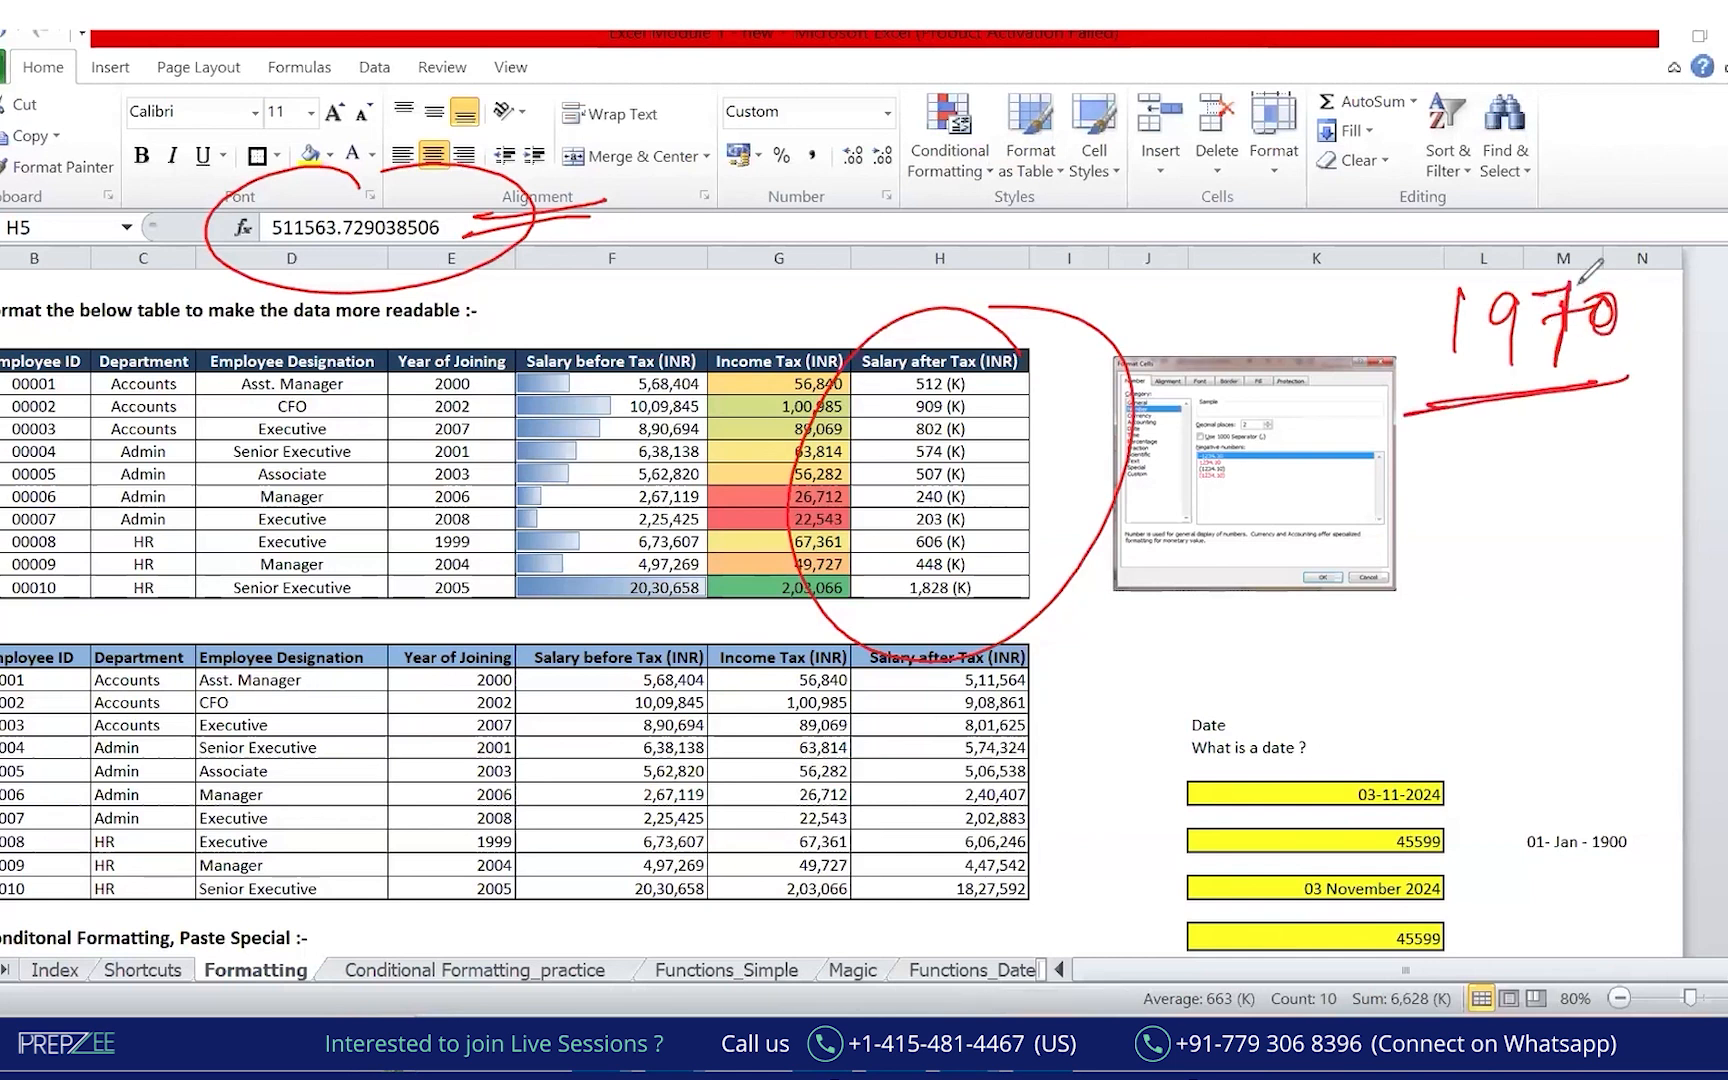
{"action": "mouse_move", "coordinate": [1608, 292]}
{"action": "left_mouse_down"}
{"action": "mouse_move", "coordinate": [1626, 322]}
{"action": "mouse_move", "coordinate": [1600, 300]}
{"action": "left_mouse_up"}
{"action": "mouse_move", "coordinate": [1085, 195]}
{"action": "left_mouse_down"}
{"action": "mouse_move", "coordinate": [1078, 260]}
{"action": "mouse_move", "coordinate": [1110, 265]}
{"action": "mouse_move", "coordinate": [1138, 207]}
{"action": "left_mouse_up"}
{"action": "left_click_drag", "start_coordinate": [1172, 200], "coordinate": [1030, 296]}
{"action": "left_click_drag", "start_coordinate": [1180, 275], "coordinate": [1010, 305]}
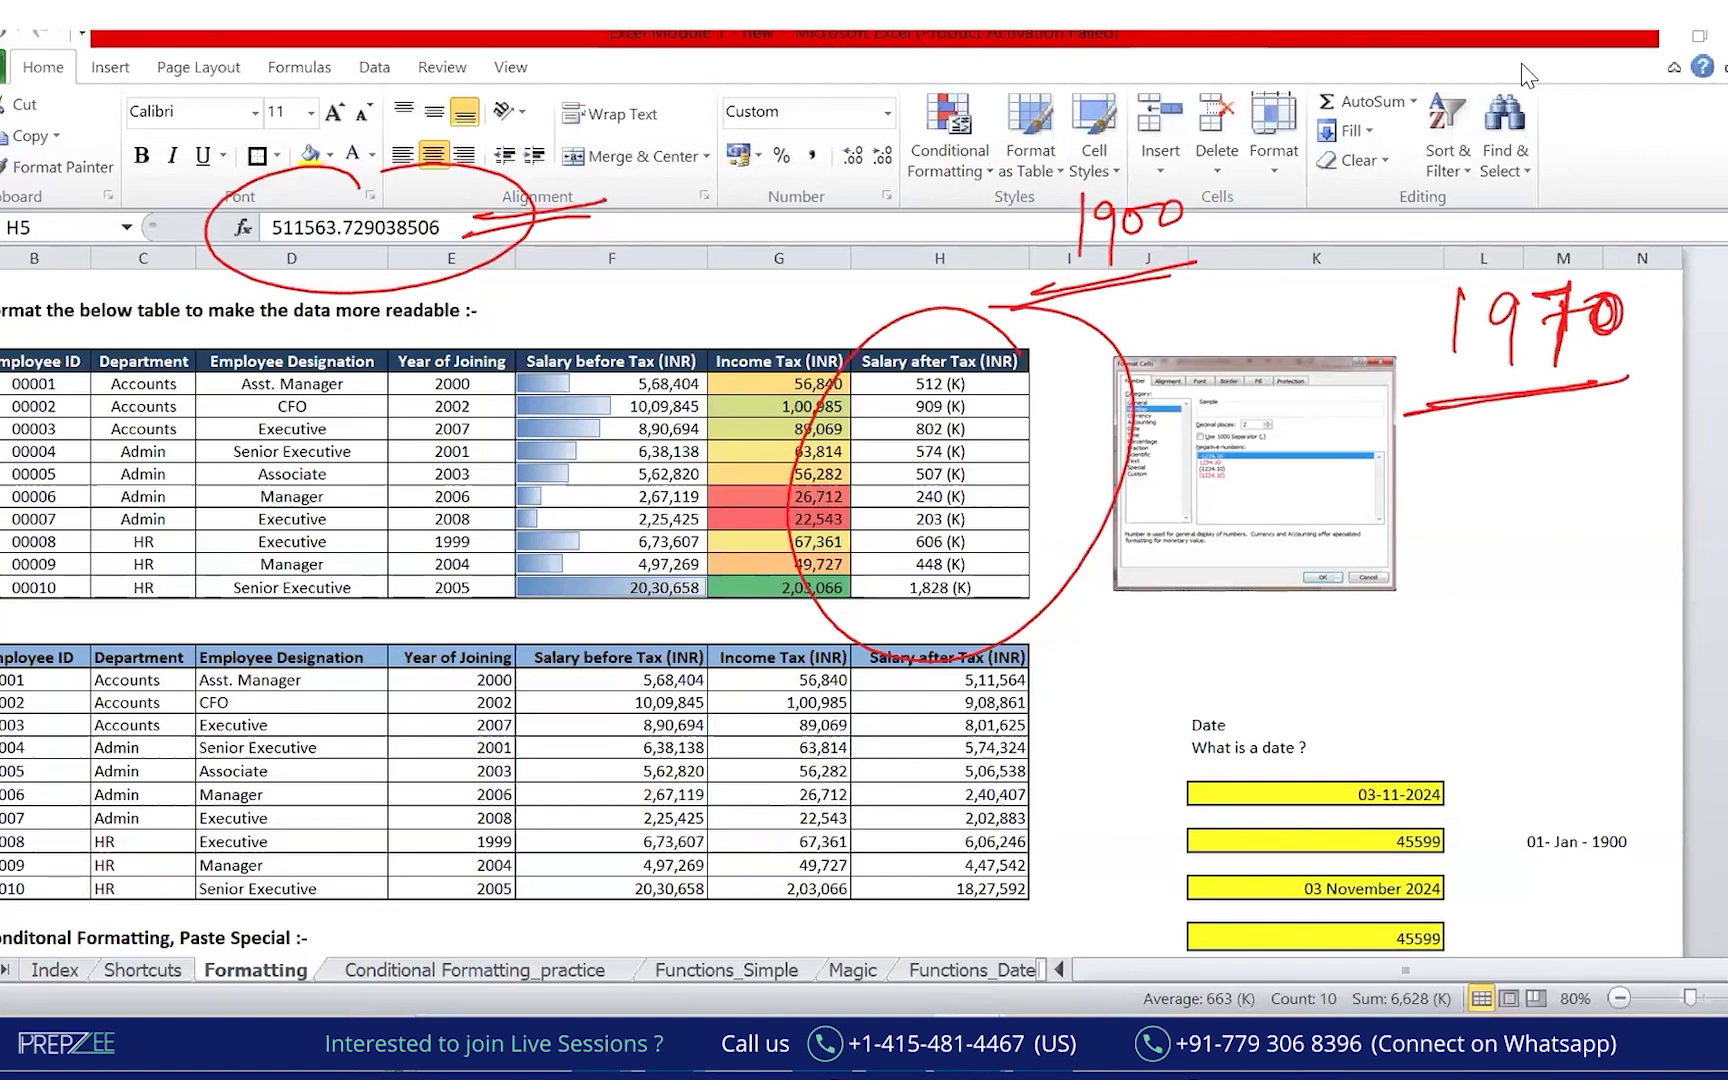
{"action": "left_click", "coordinate": [1205, 168]}
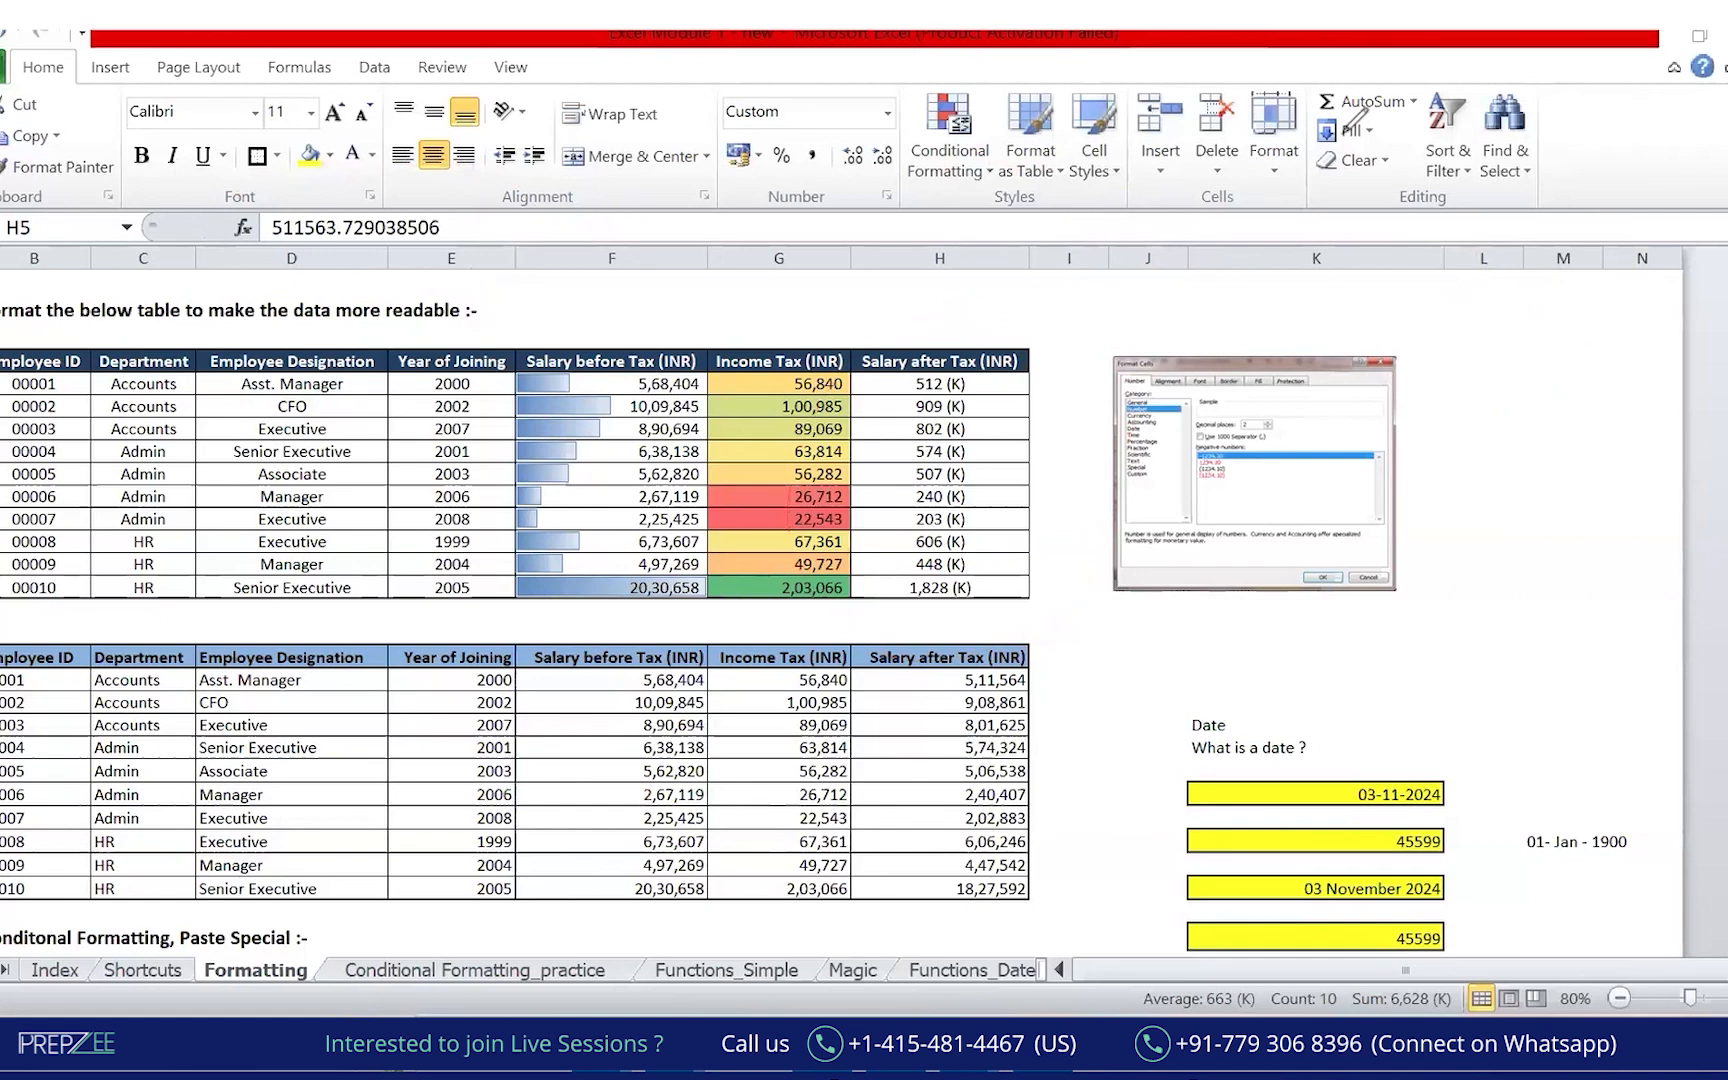
Scroll down to the date examples and select the TODAY date cell K27.
{"action": "key", "text": "Escape"}
{"action": "scroll", "coordinate": [1580, 600], "scroll_direction": "down", "scroll_amount": 3}
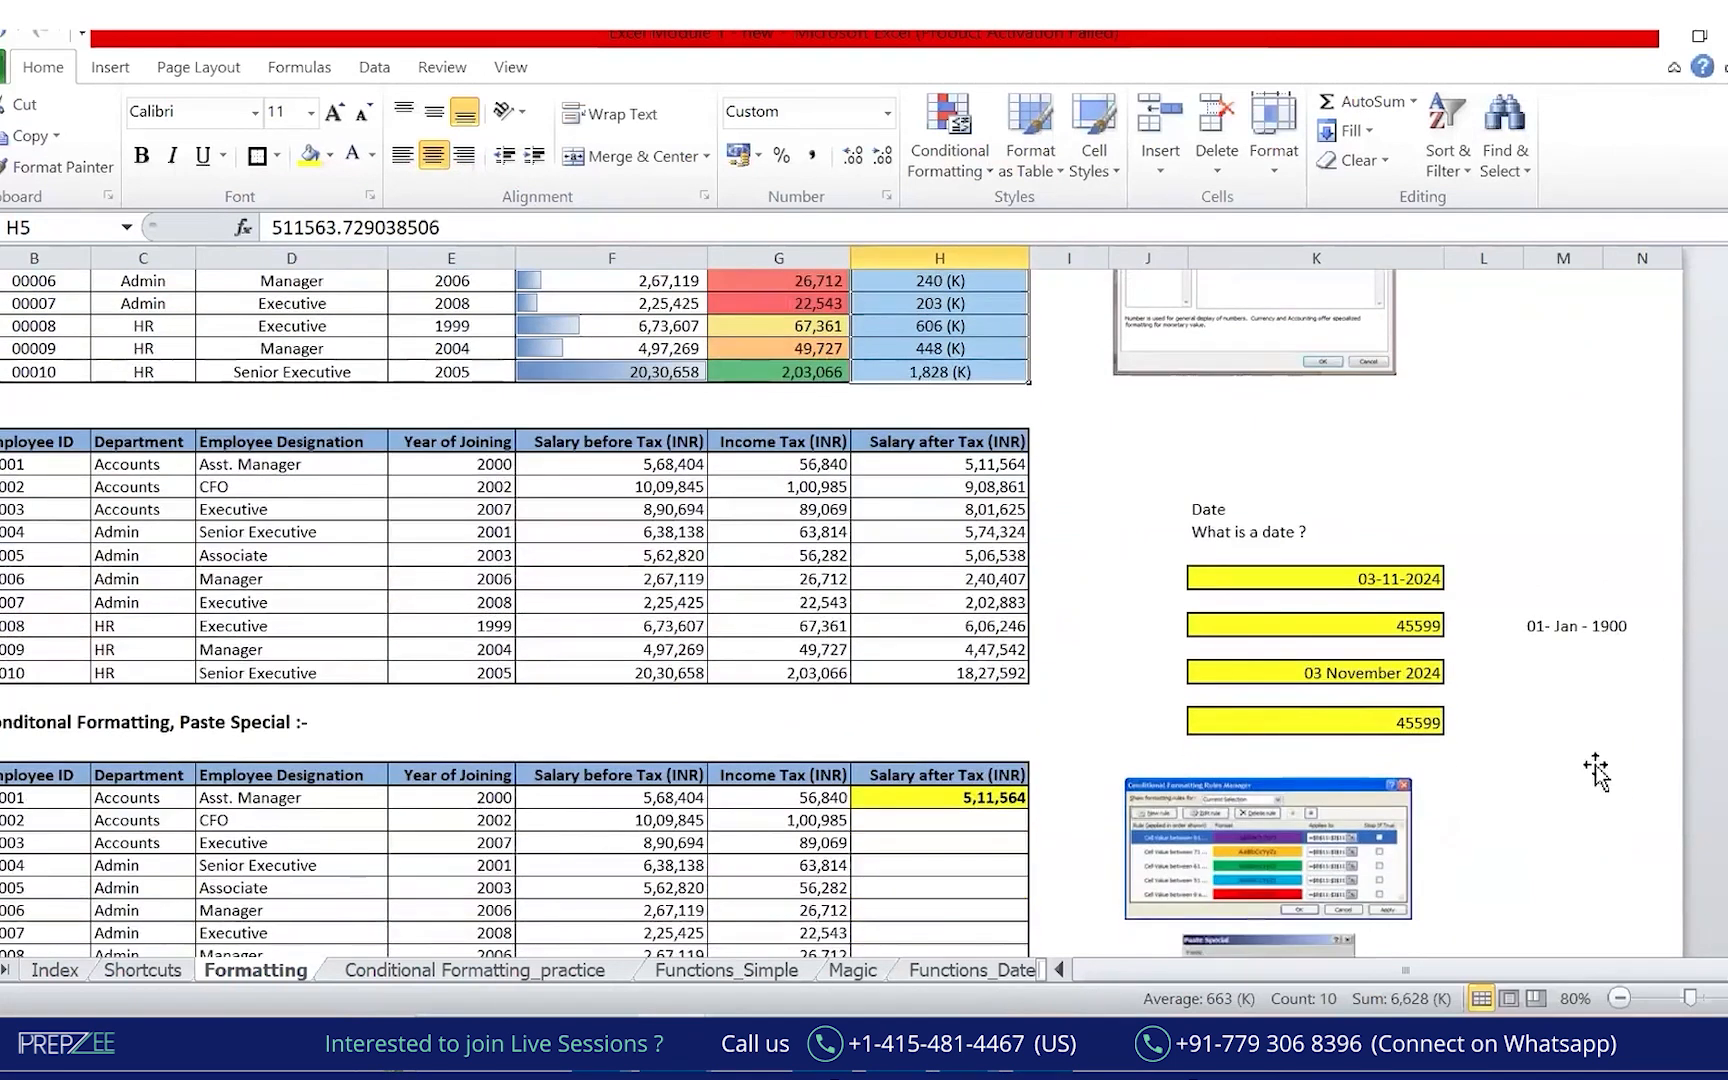
{"action": "left_click", "coordinate": [1590, 772]}
{"action": "left_click", "coordinate": [1360, 670]}
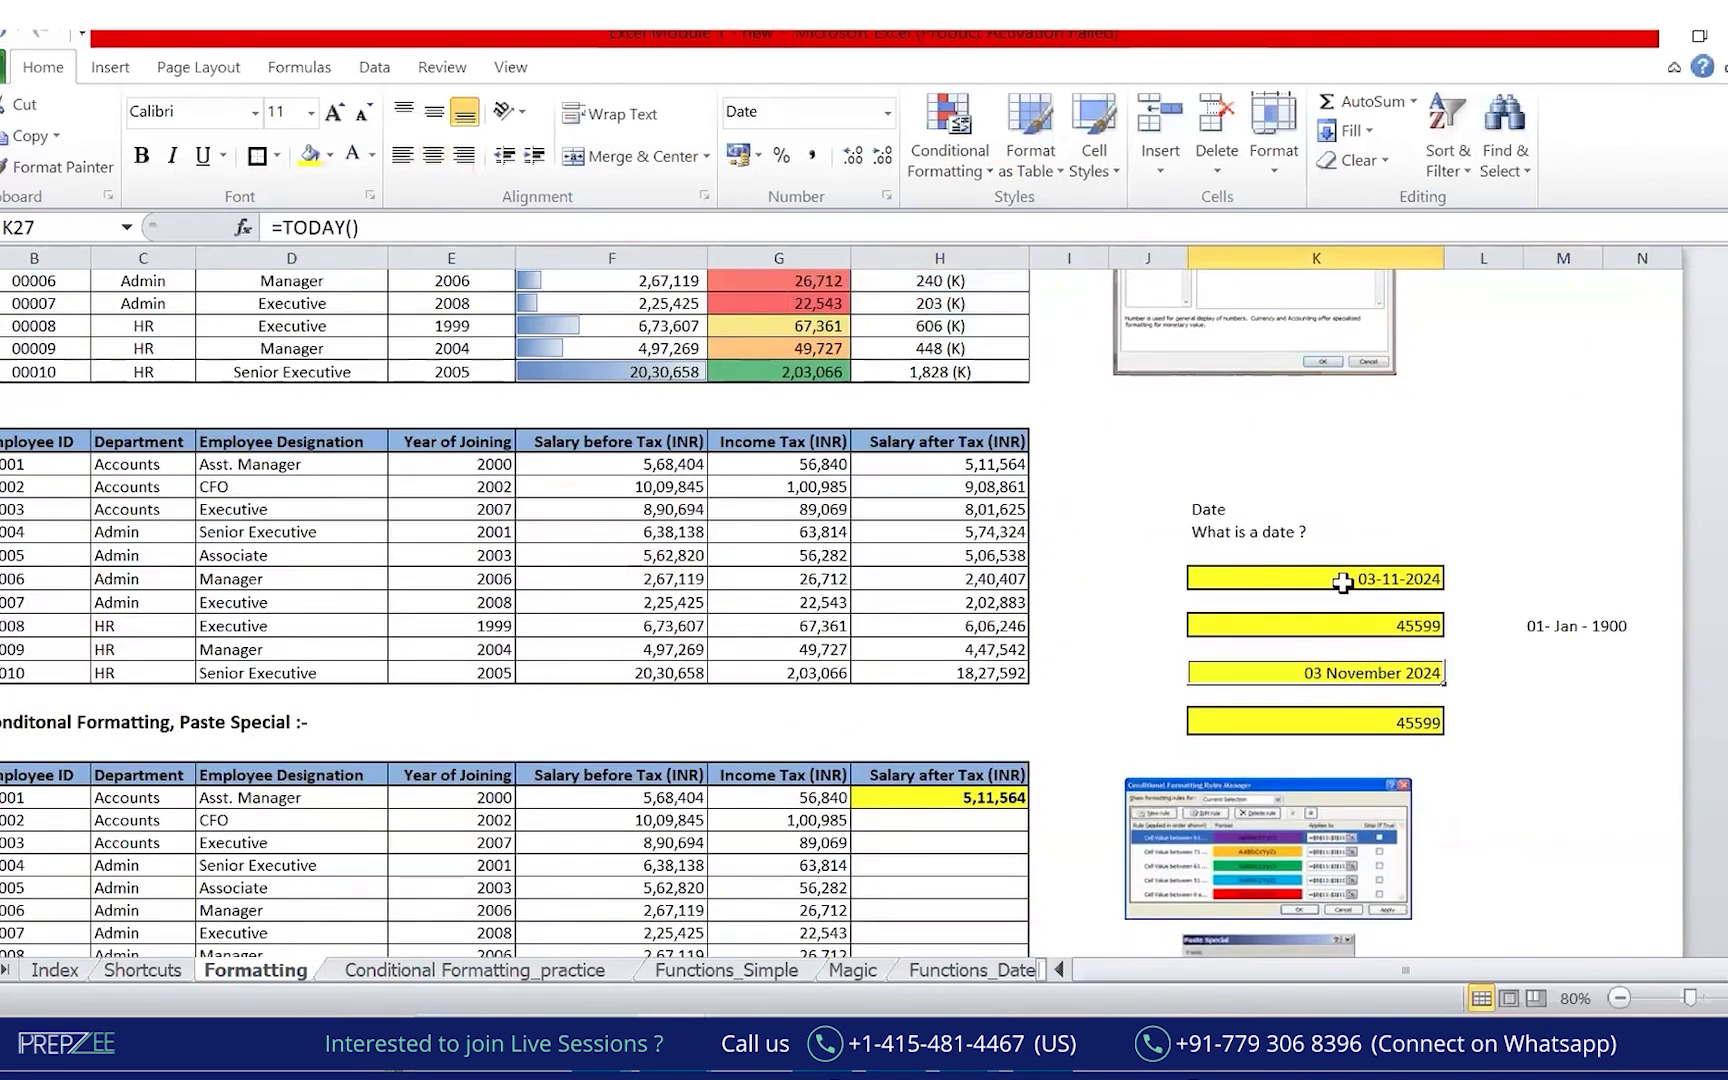
{"action": "left_click", "coordinate": [1570, 748]}
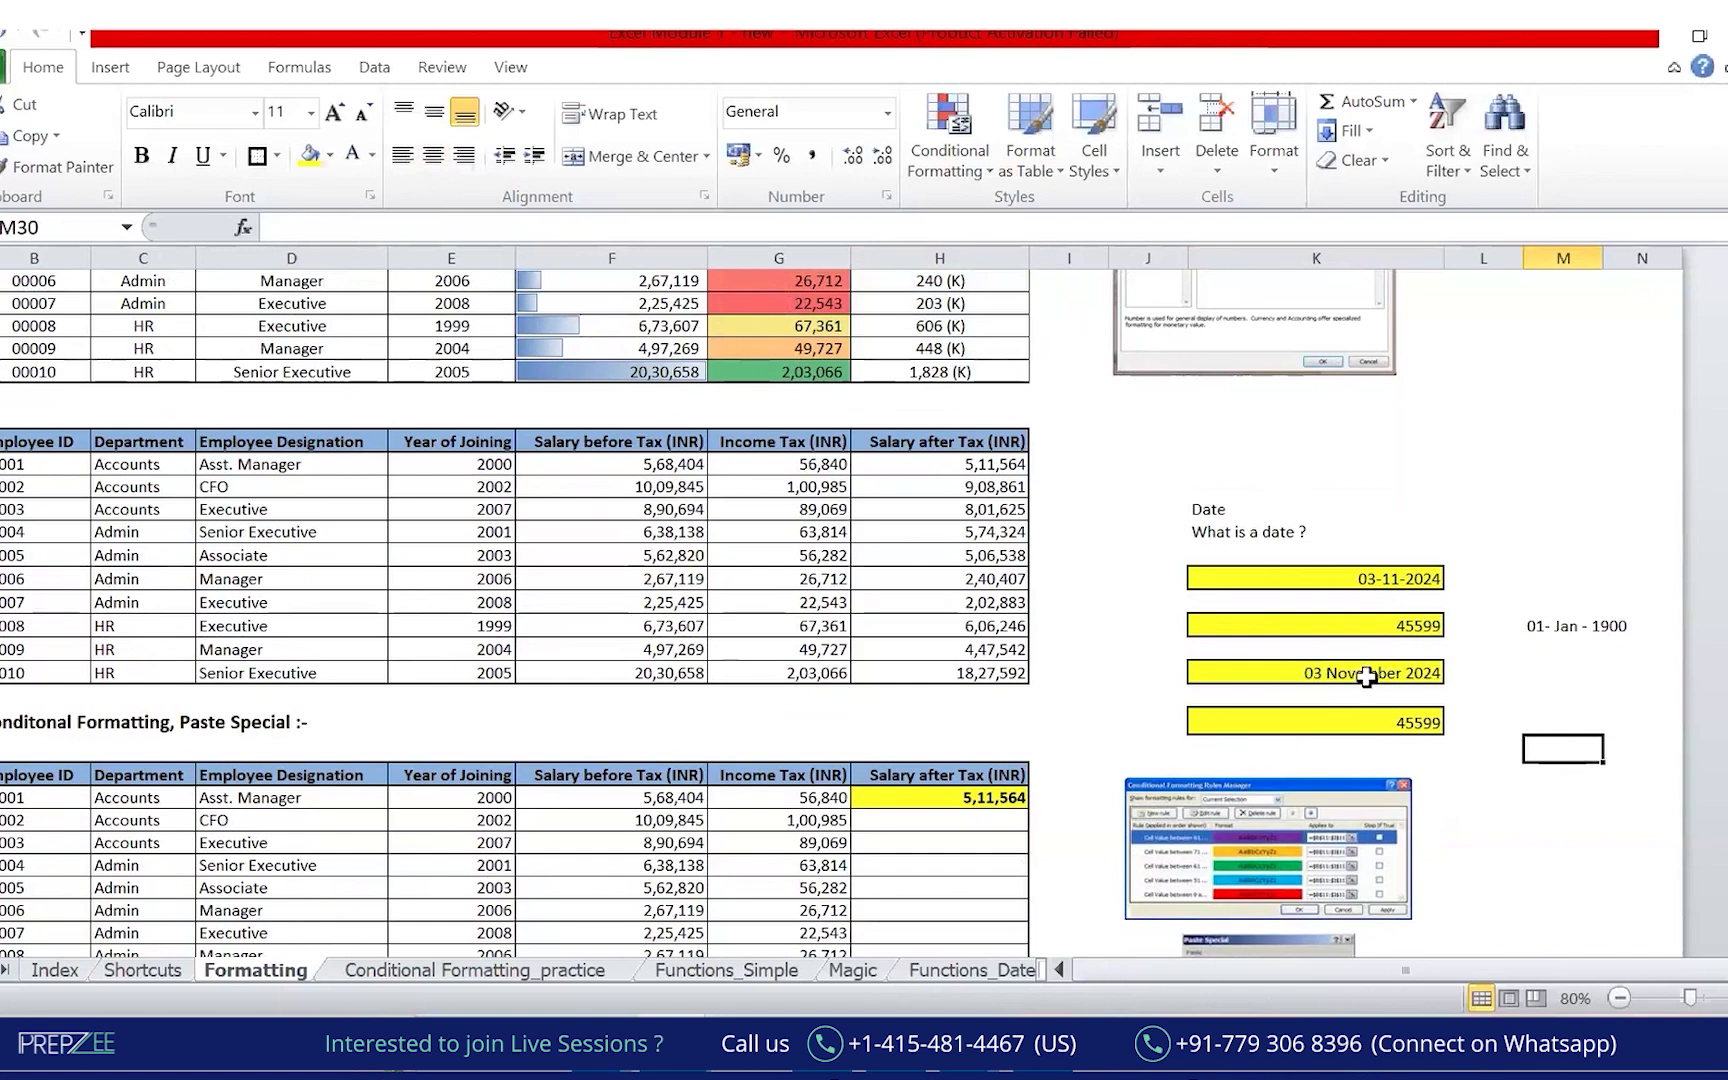
{"action": "left_click", "coordinate": [1365, 672]}
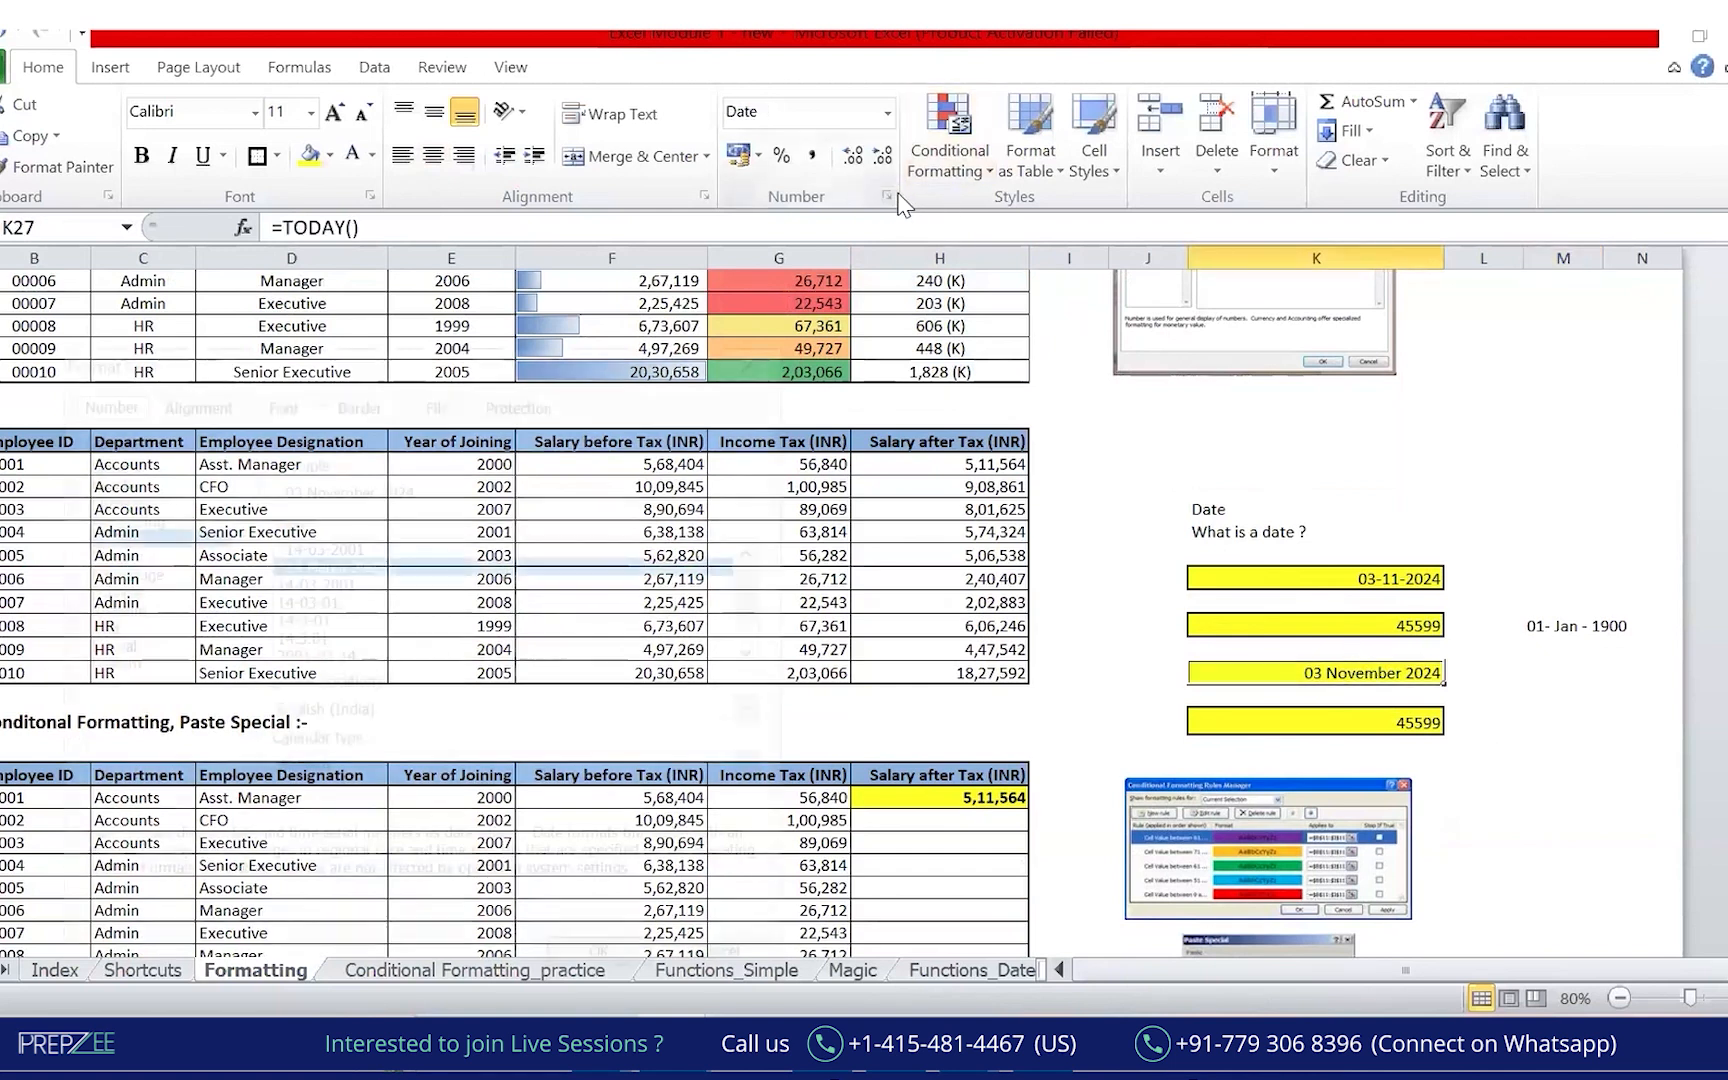
Start a Custom number format for K27, typing day, month and year codes in Type.
{"action": "left_click", "coordinate": [886, 196]}
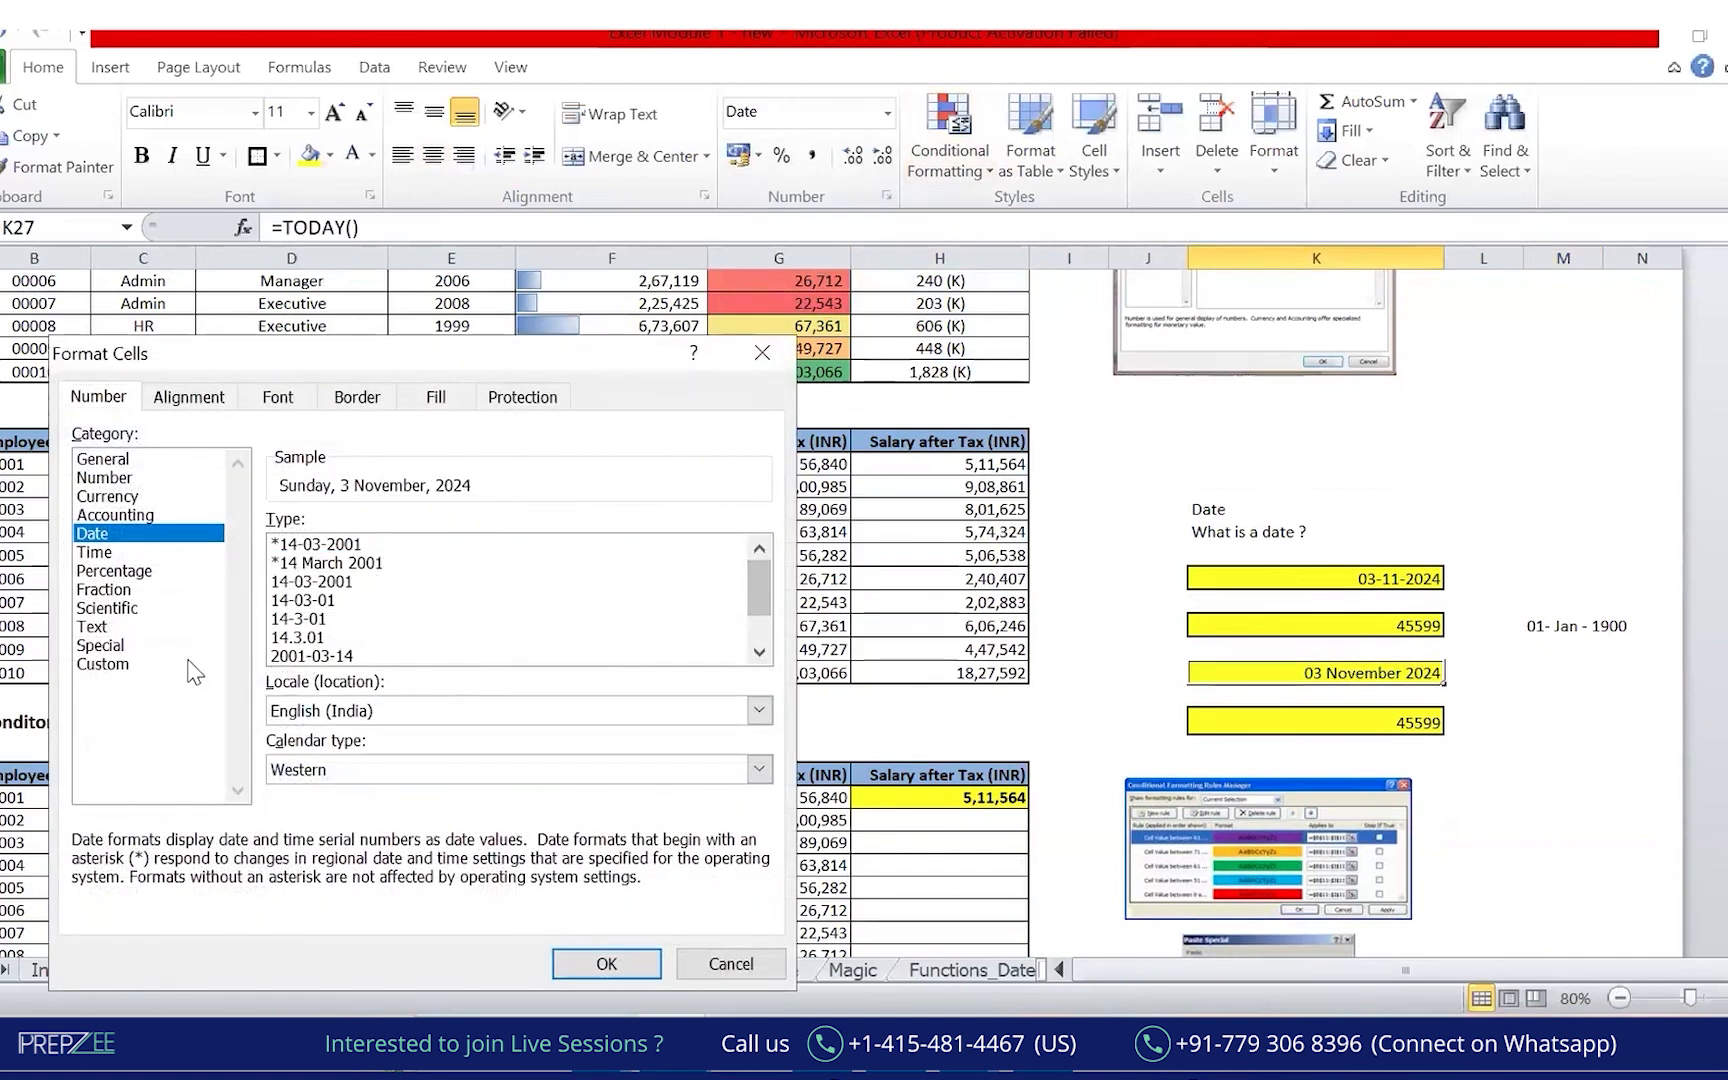
{"action": "left_click", "coordinate": [135, 665]}
{"action": "left_click_drag", "start_coordinate": [537, 540], "coordinate": [277, 475]}
{"action": "type", "text": "dd"}
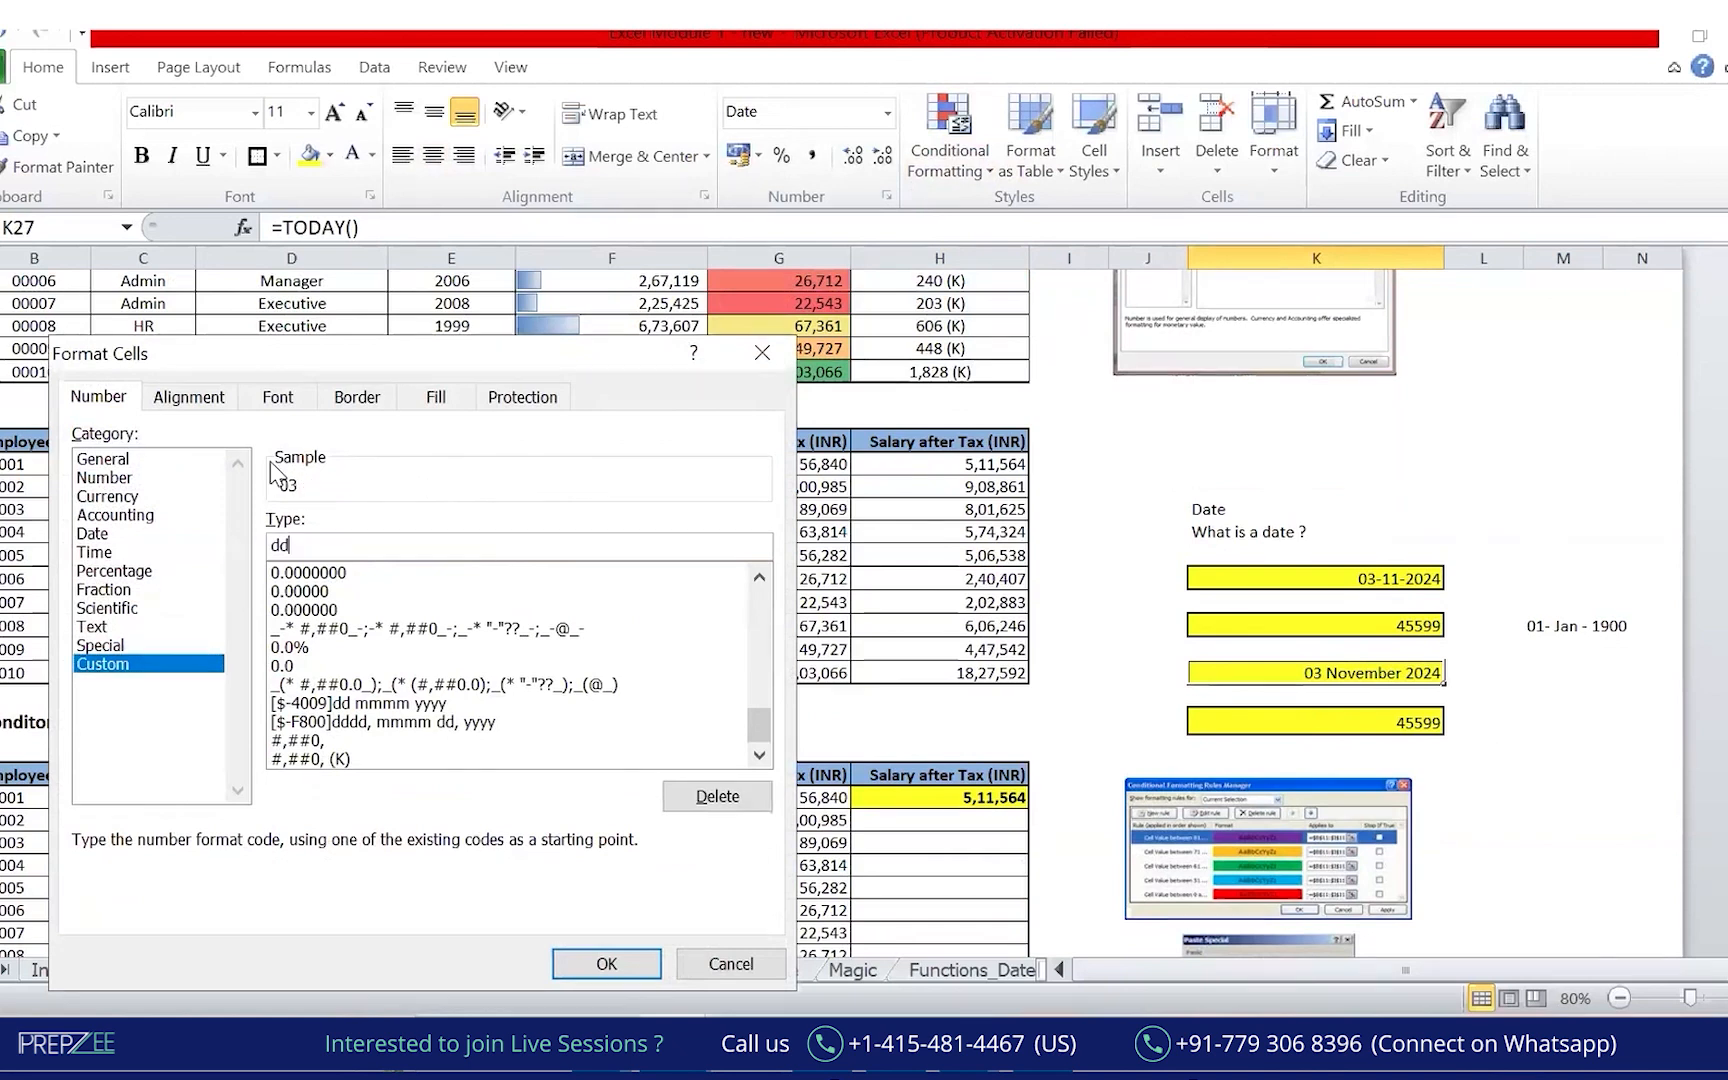
{"action": "type", "text": ", "}
{"action": "type", "text": "-"}
{"action": "type", "text": " mm"}
{"action": "type", "text": " - yyyy"}
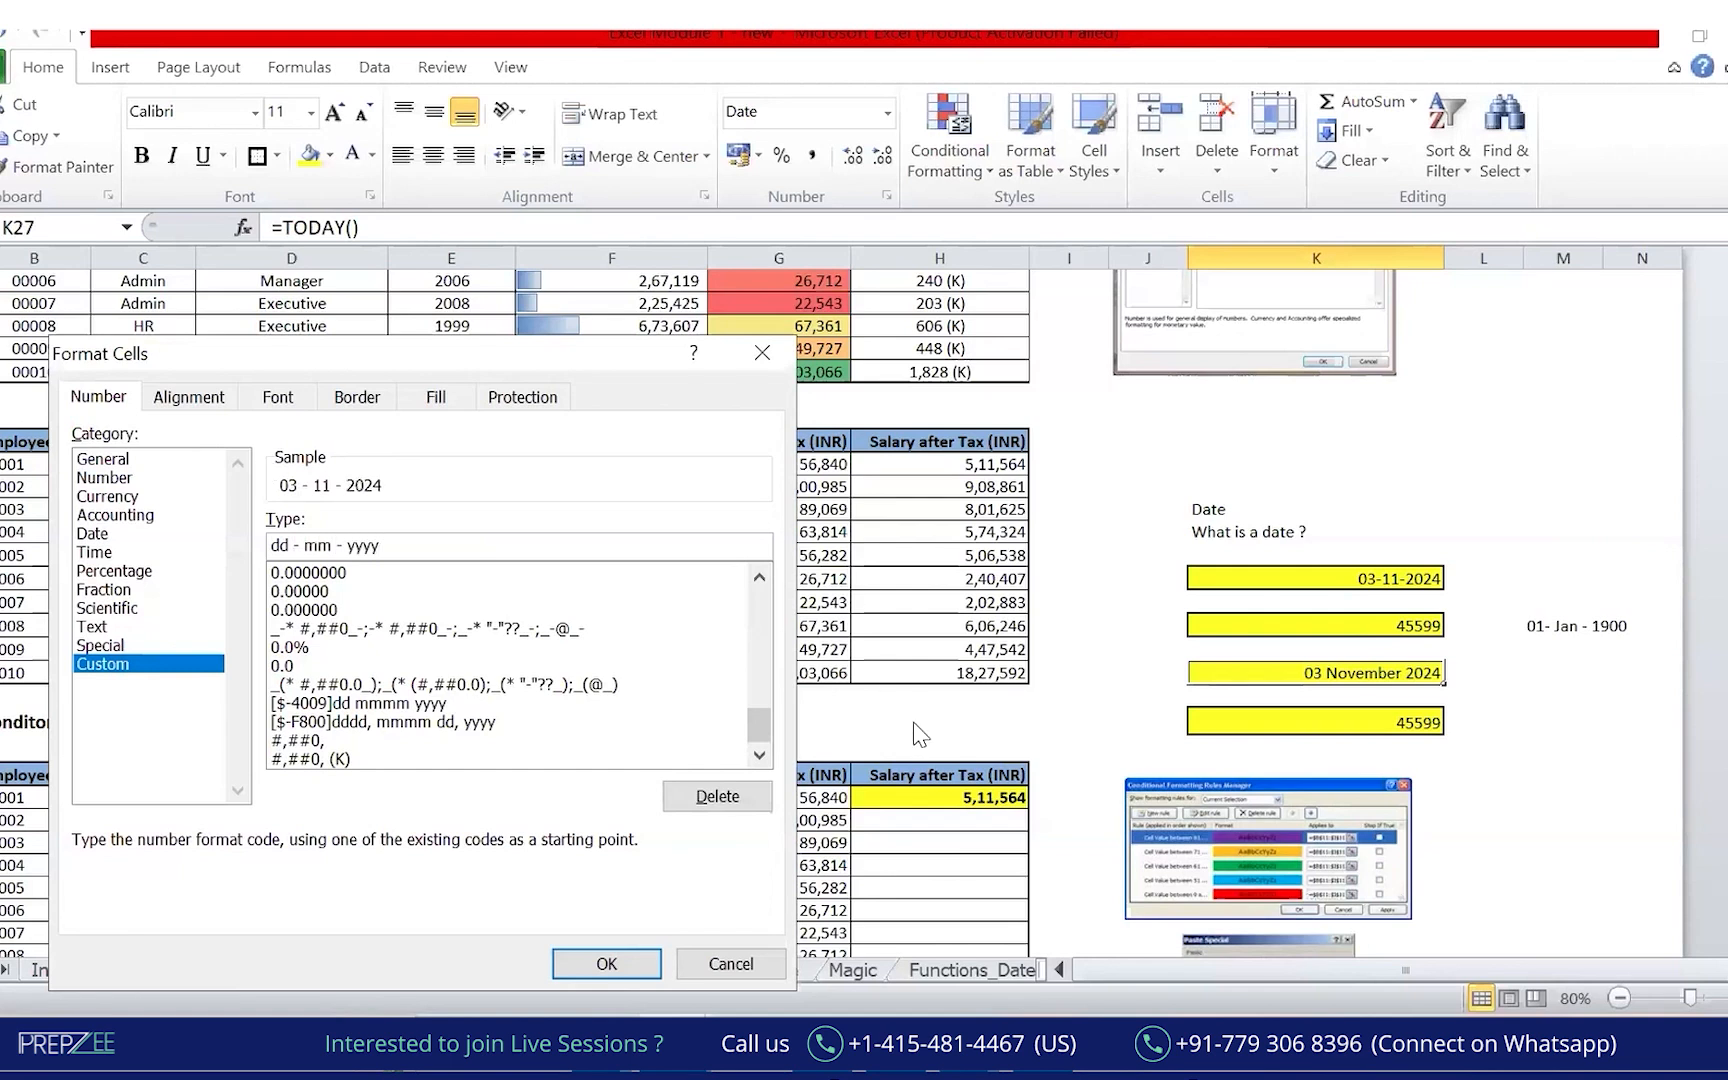
{"action": "key", "text": "BackSpace"}
{"action": "key", "text": "BackSpace"}
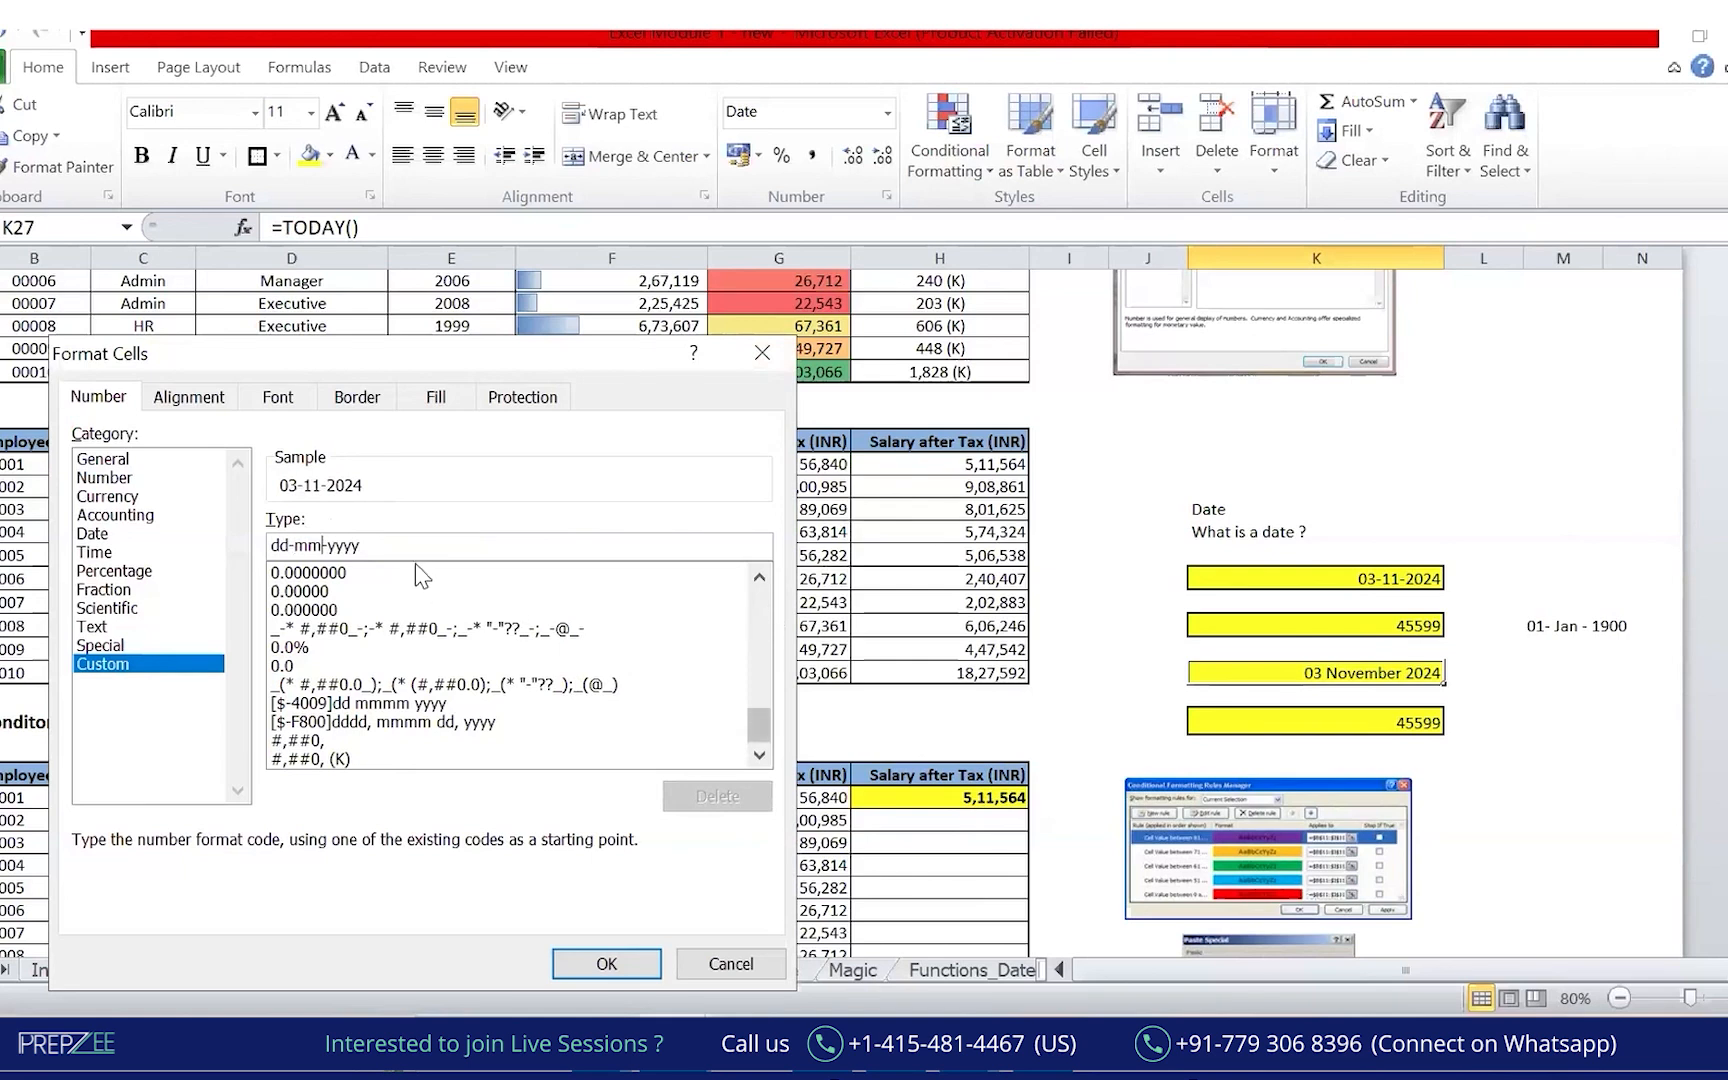
{"action": "left_click", "coordinate": [278, 545]}
{"action": "left_click_drag", "start_coordinate": [290, 545], "coordinate": [258, 530]}
{"action": "type", "text": "ddd-dd"}
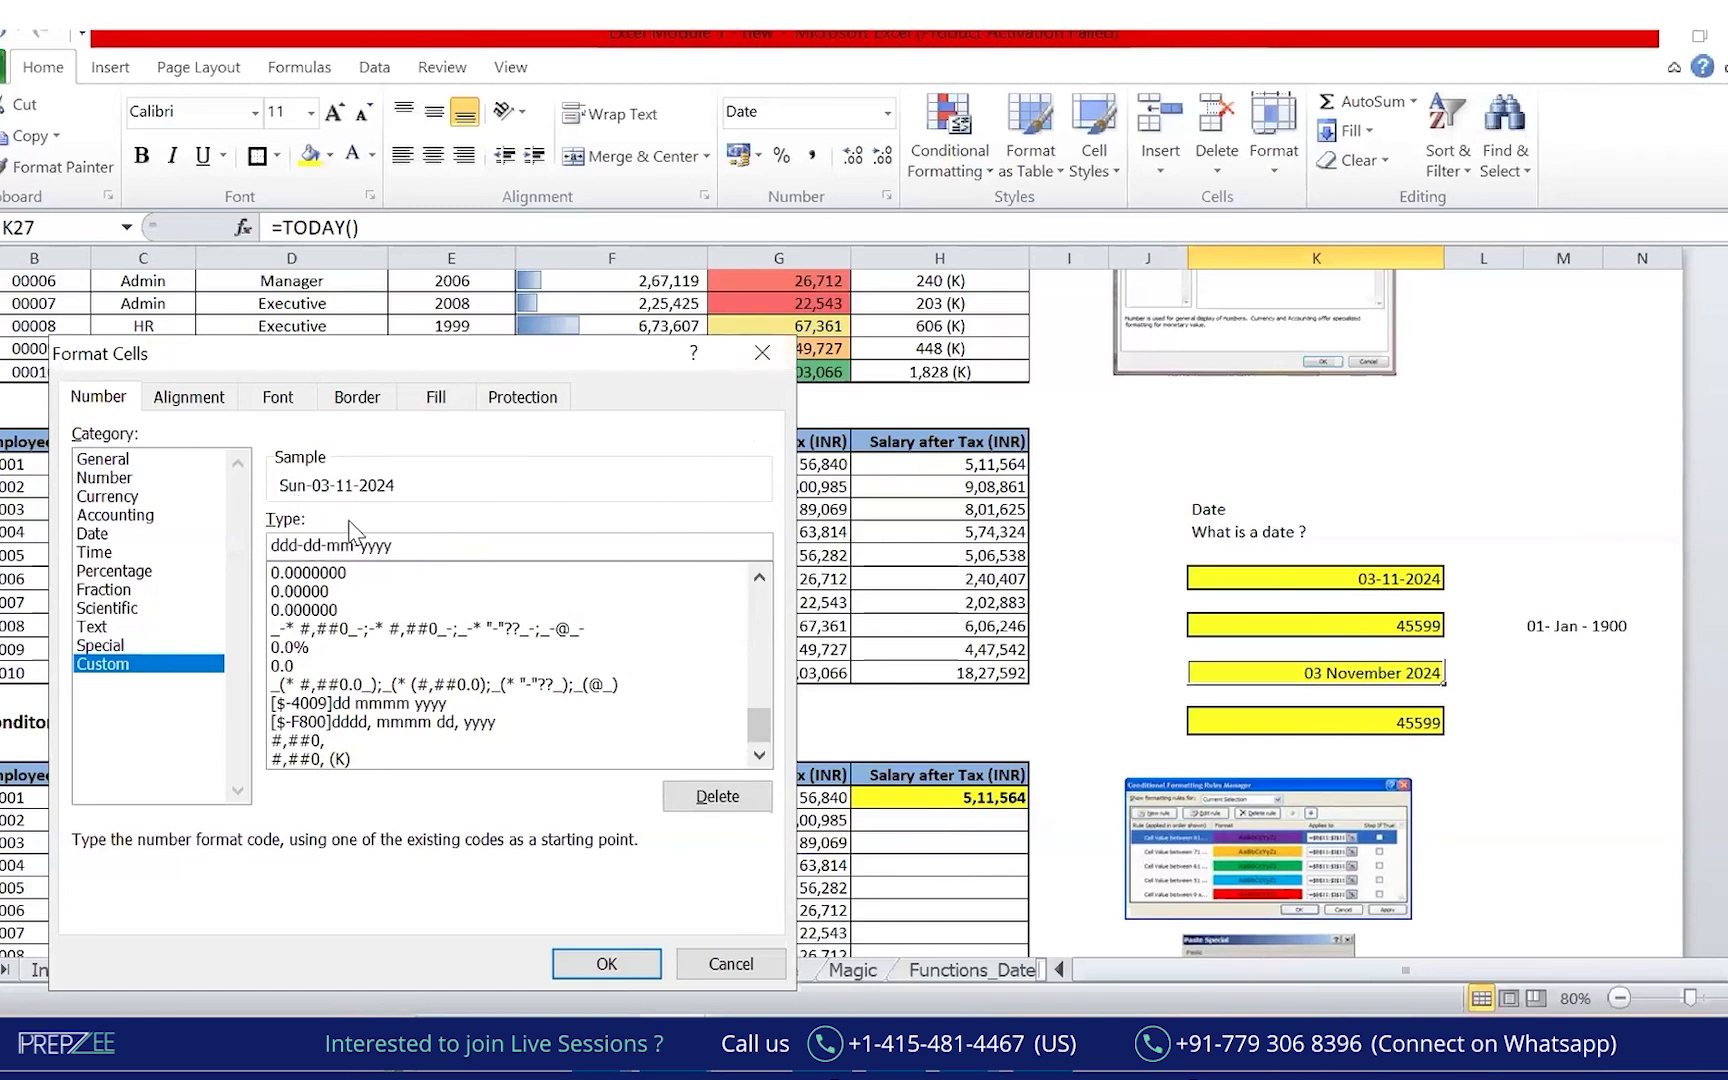
{"action": "type", "text": "d"}
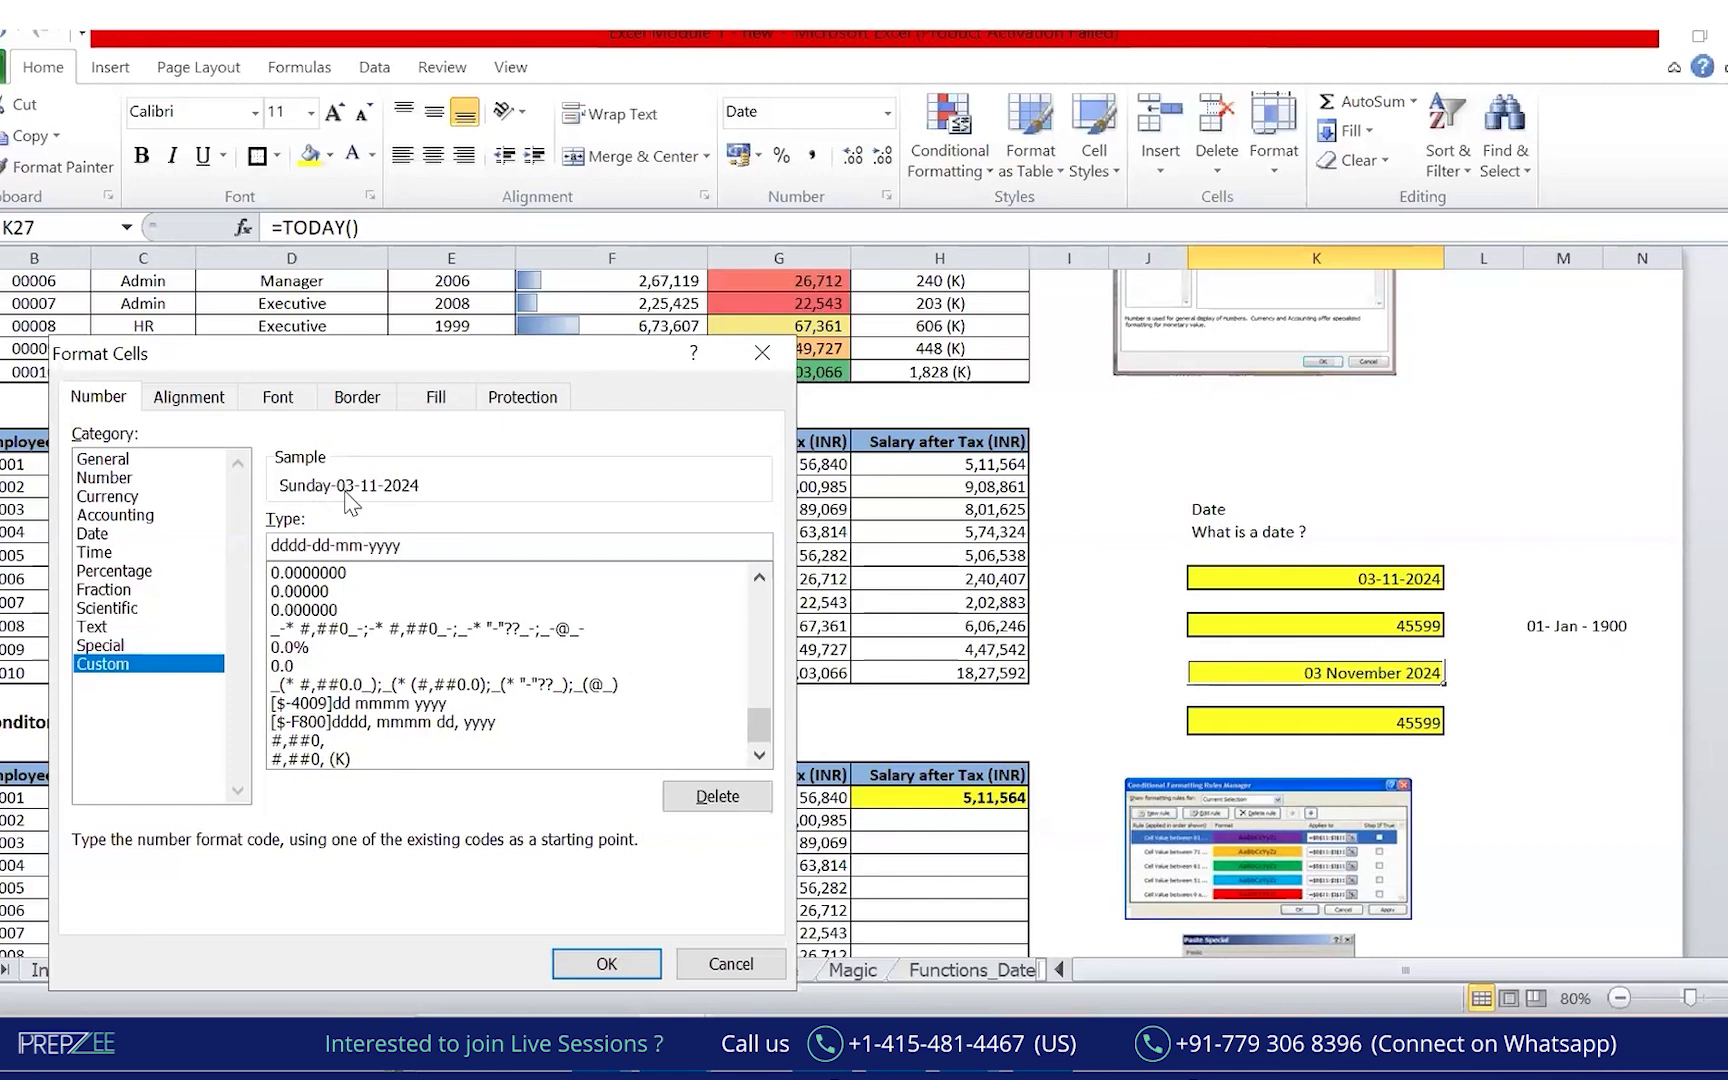
Finish the code as dd-mmmm-yyyy (dddd) and apply it, showing 03-November-2024 (Sunday).
{"action": "double_click", "coordinate": [348, 545]}
{"action": "left_click", "coordinate": [390, 545]}
{"action": "left_click", "coordinate": [349, 545]}
{"action": "type", "text": "mmm"}
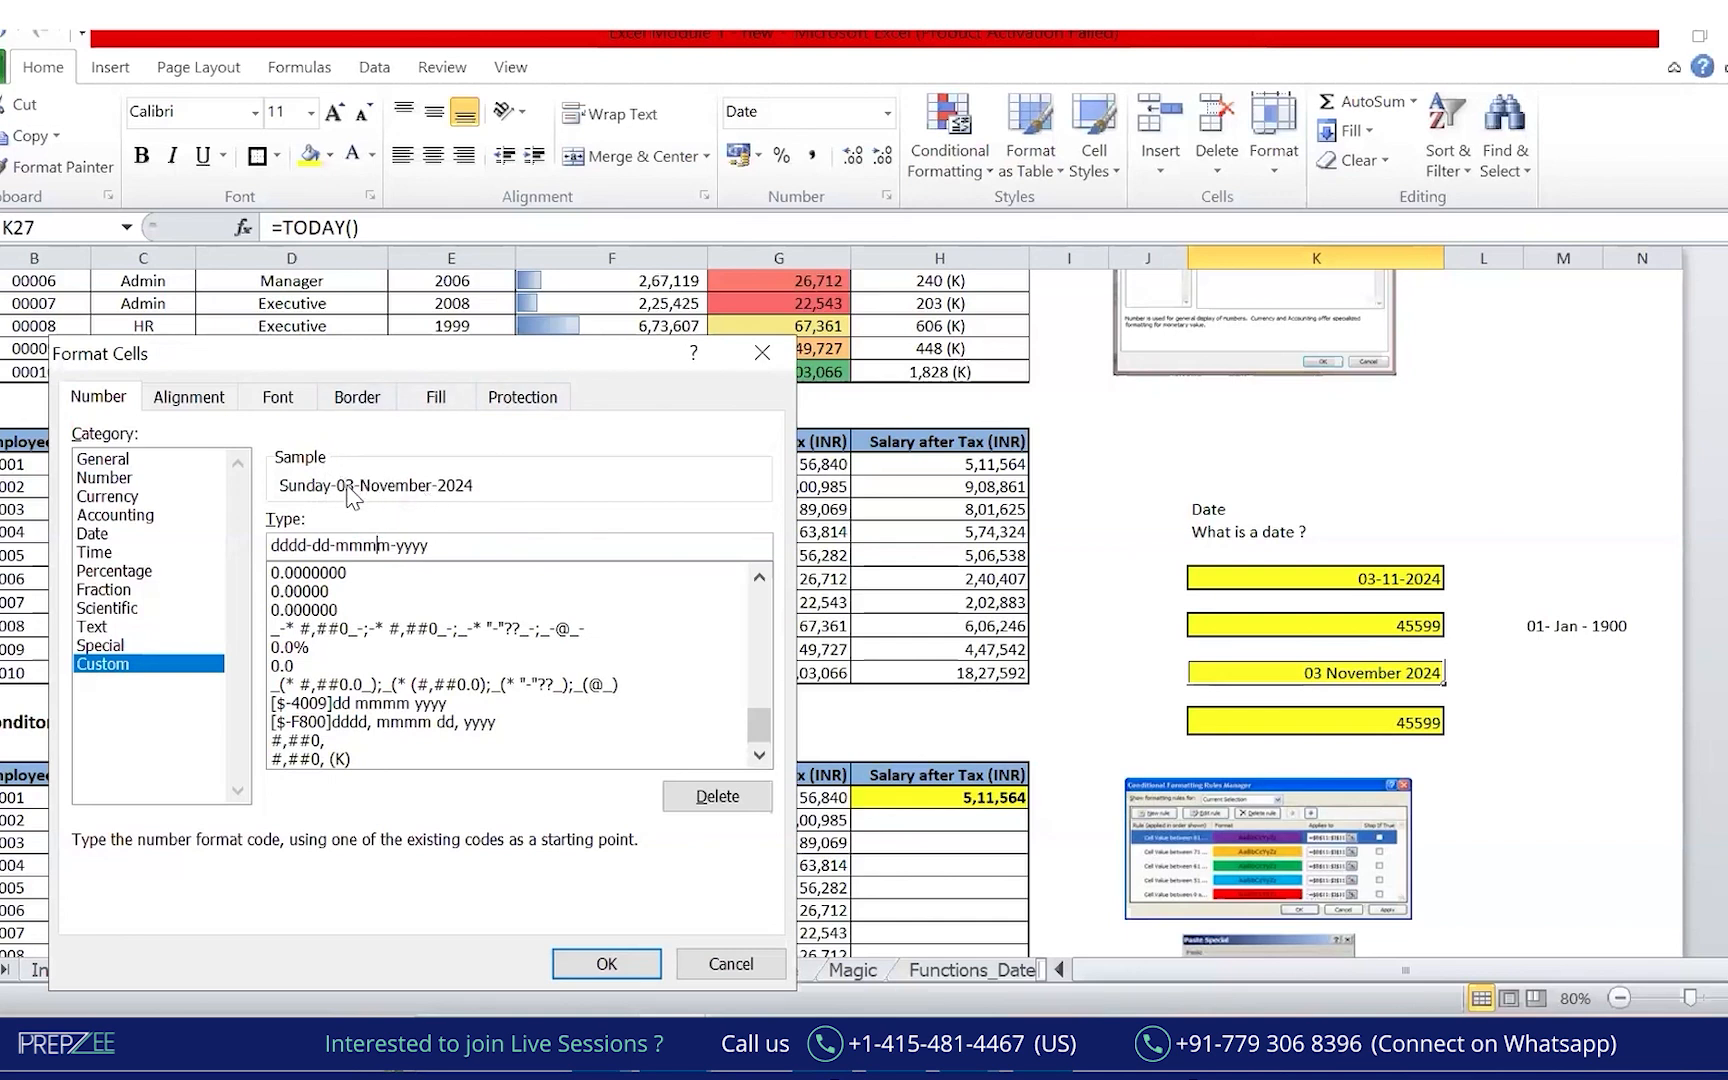
{"action": "double_click", "coordinate": [288, 543]}
{"action": "key", "text": "BackSpace"}
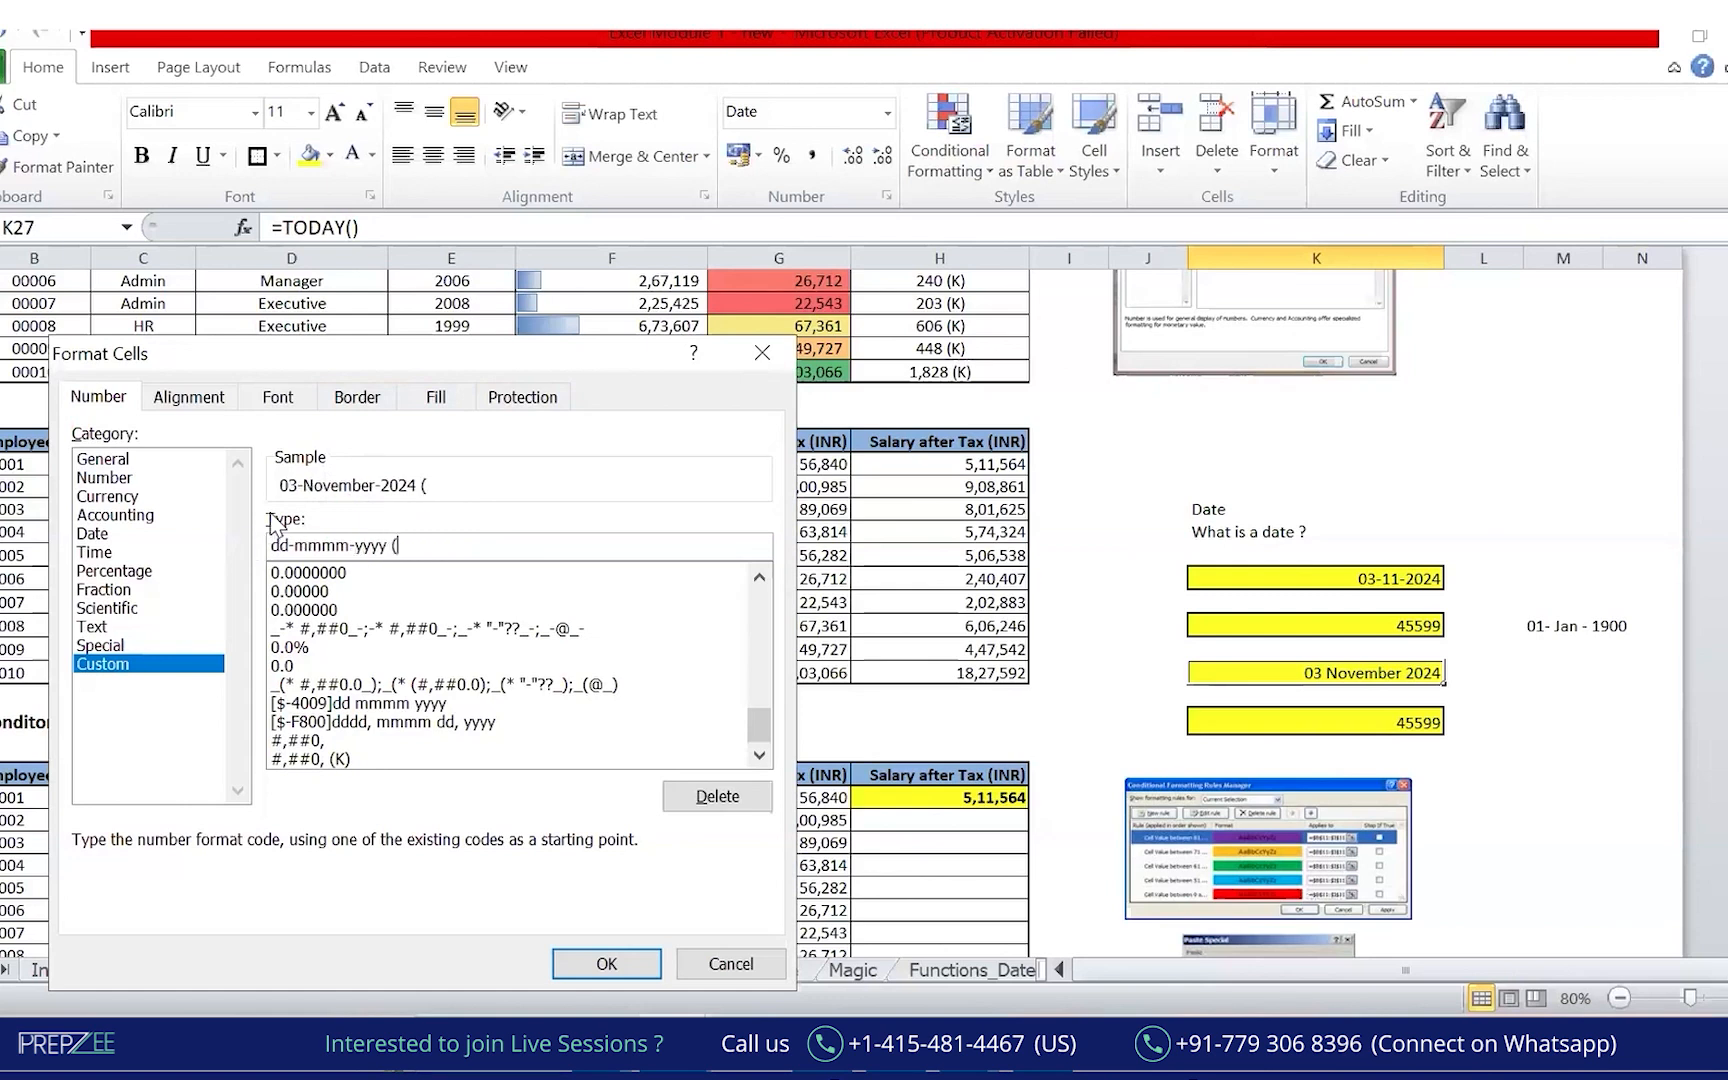
{"action": "type", "text": "dddd-)"}
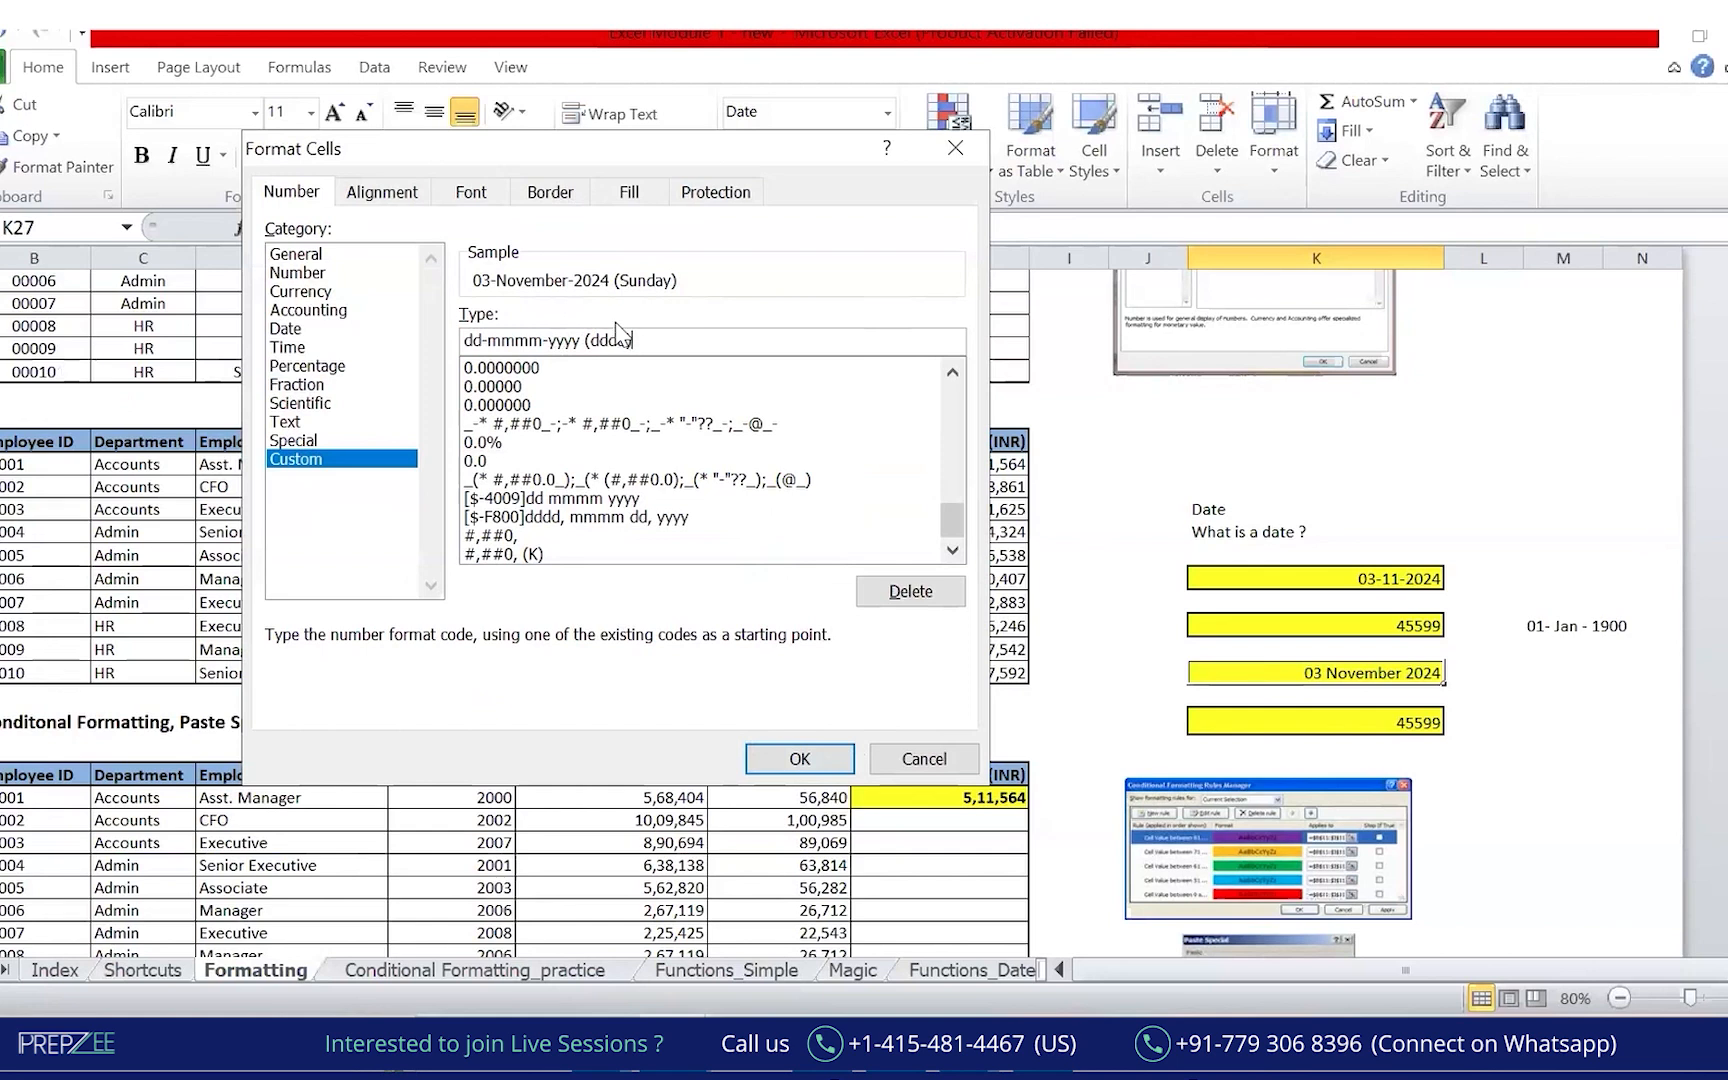
{"action": "left_click", "coordinate": [800, 759]}
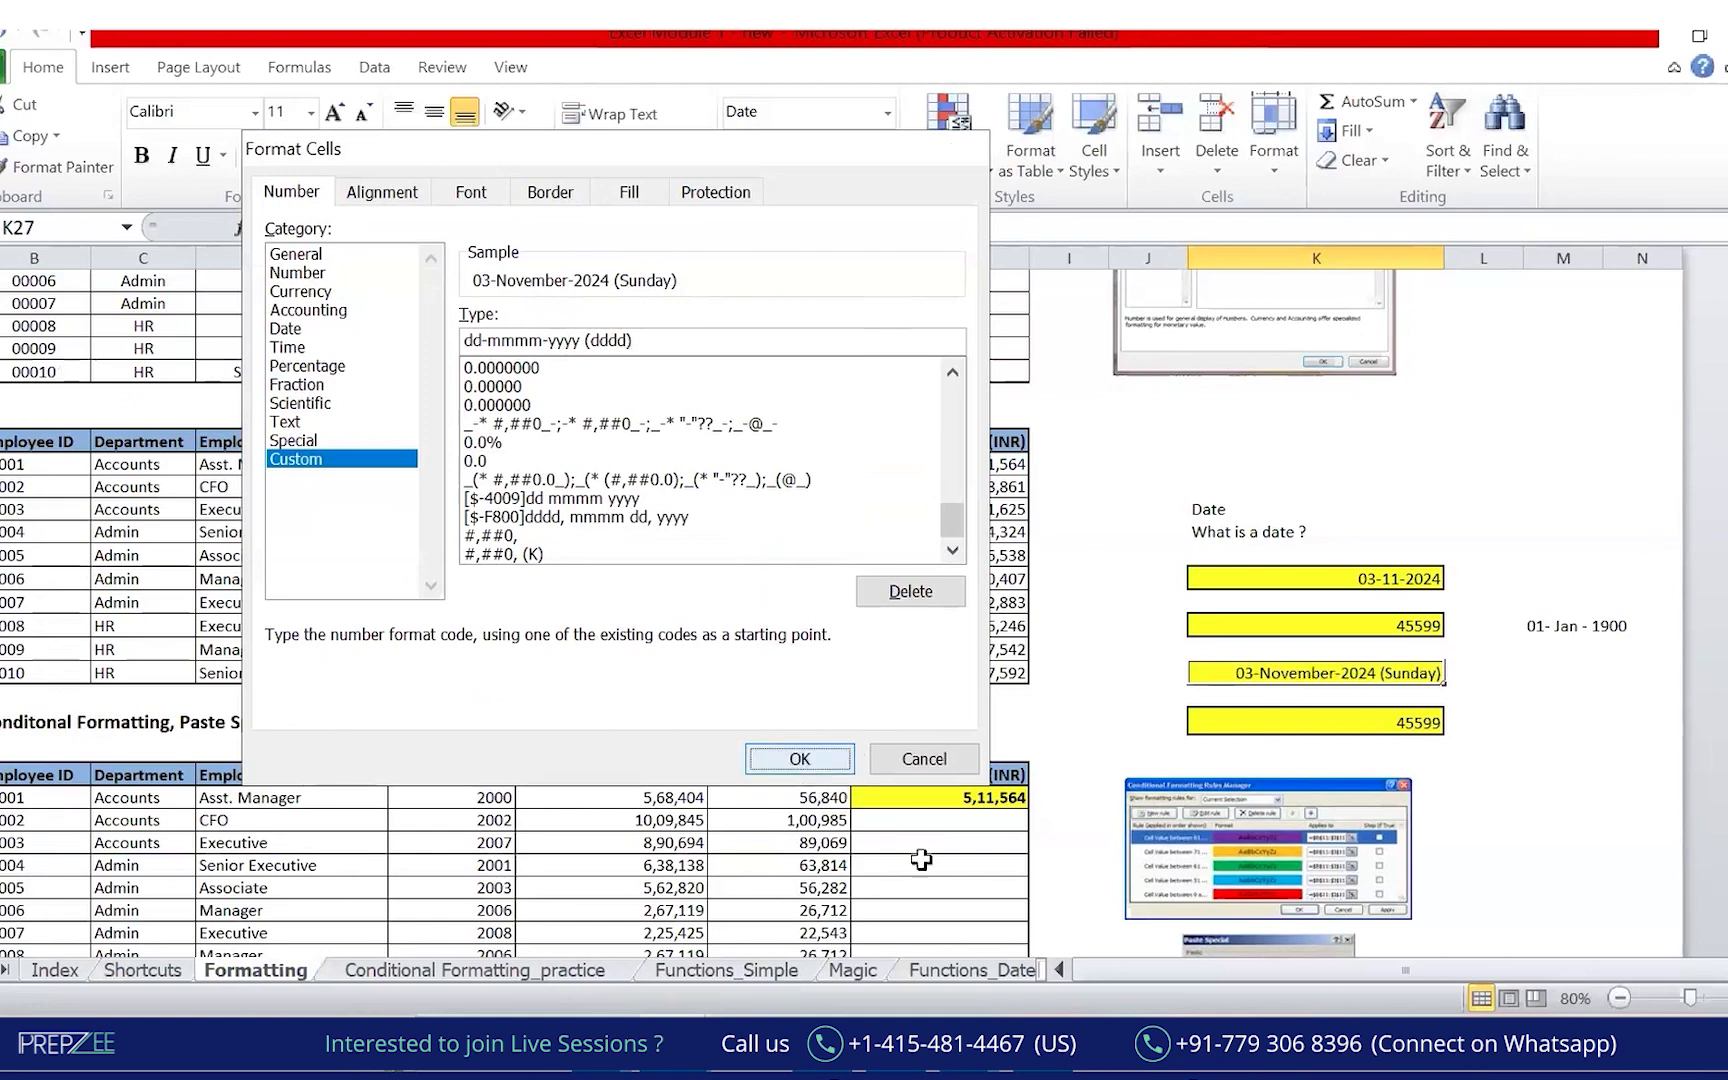
{"action": "left_click", "coordinate": [1555, 756]}
{"action": "left_click", "coordinate": [1352, 676]}
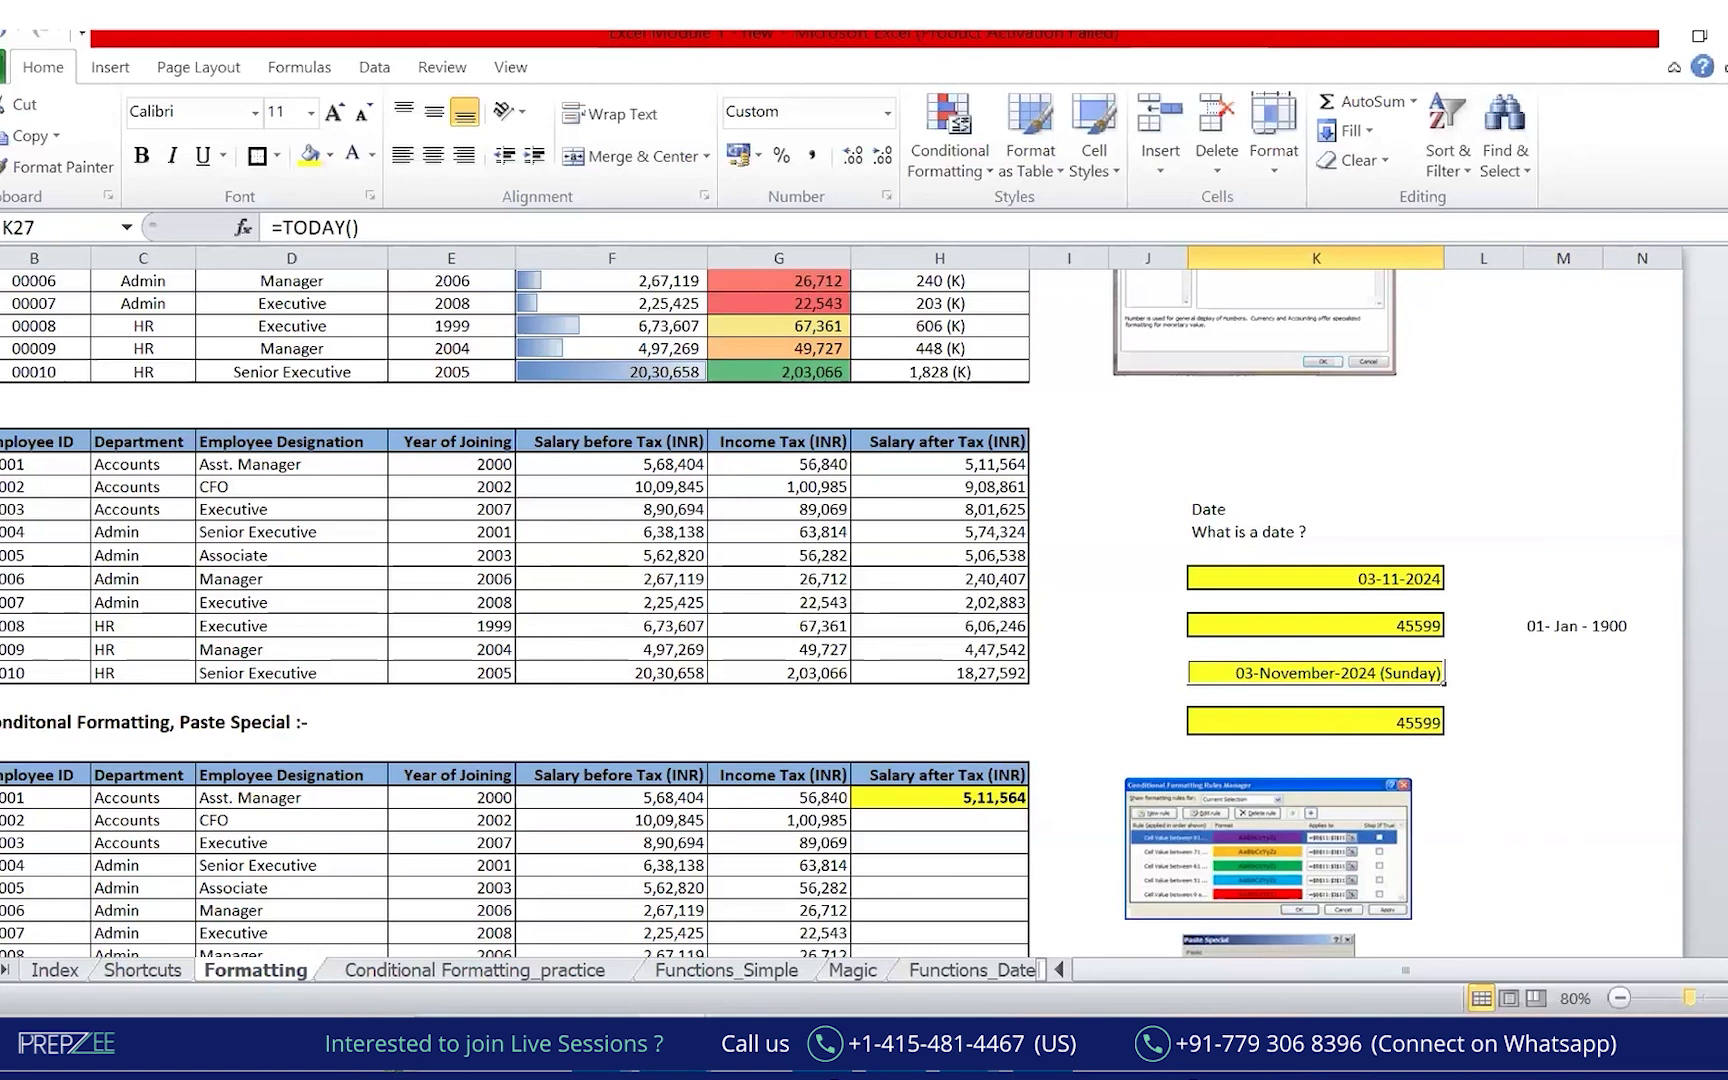
Zoom the sheet to 110% and select the 03-November-2024 (Sunday) date cell.
{"action": "left_click", "coordinate": [1727, 998]}
{"action": "left_click", "coordinate": [1727, 998]}
{"action": "left_click", "coordinate": [1727, 998]}
{"action": "left_click", "coordinate": [1688, 878]}
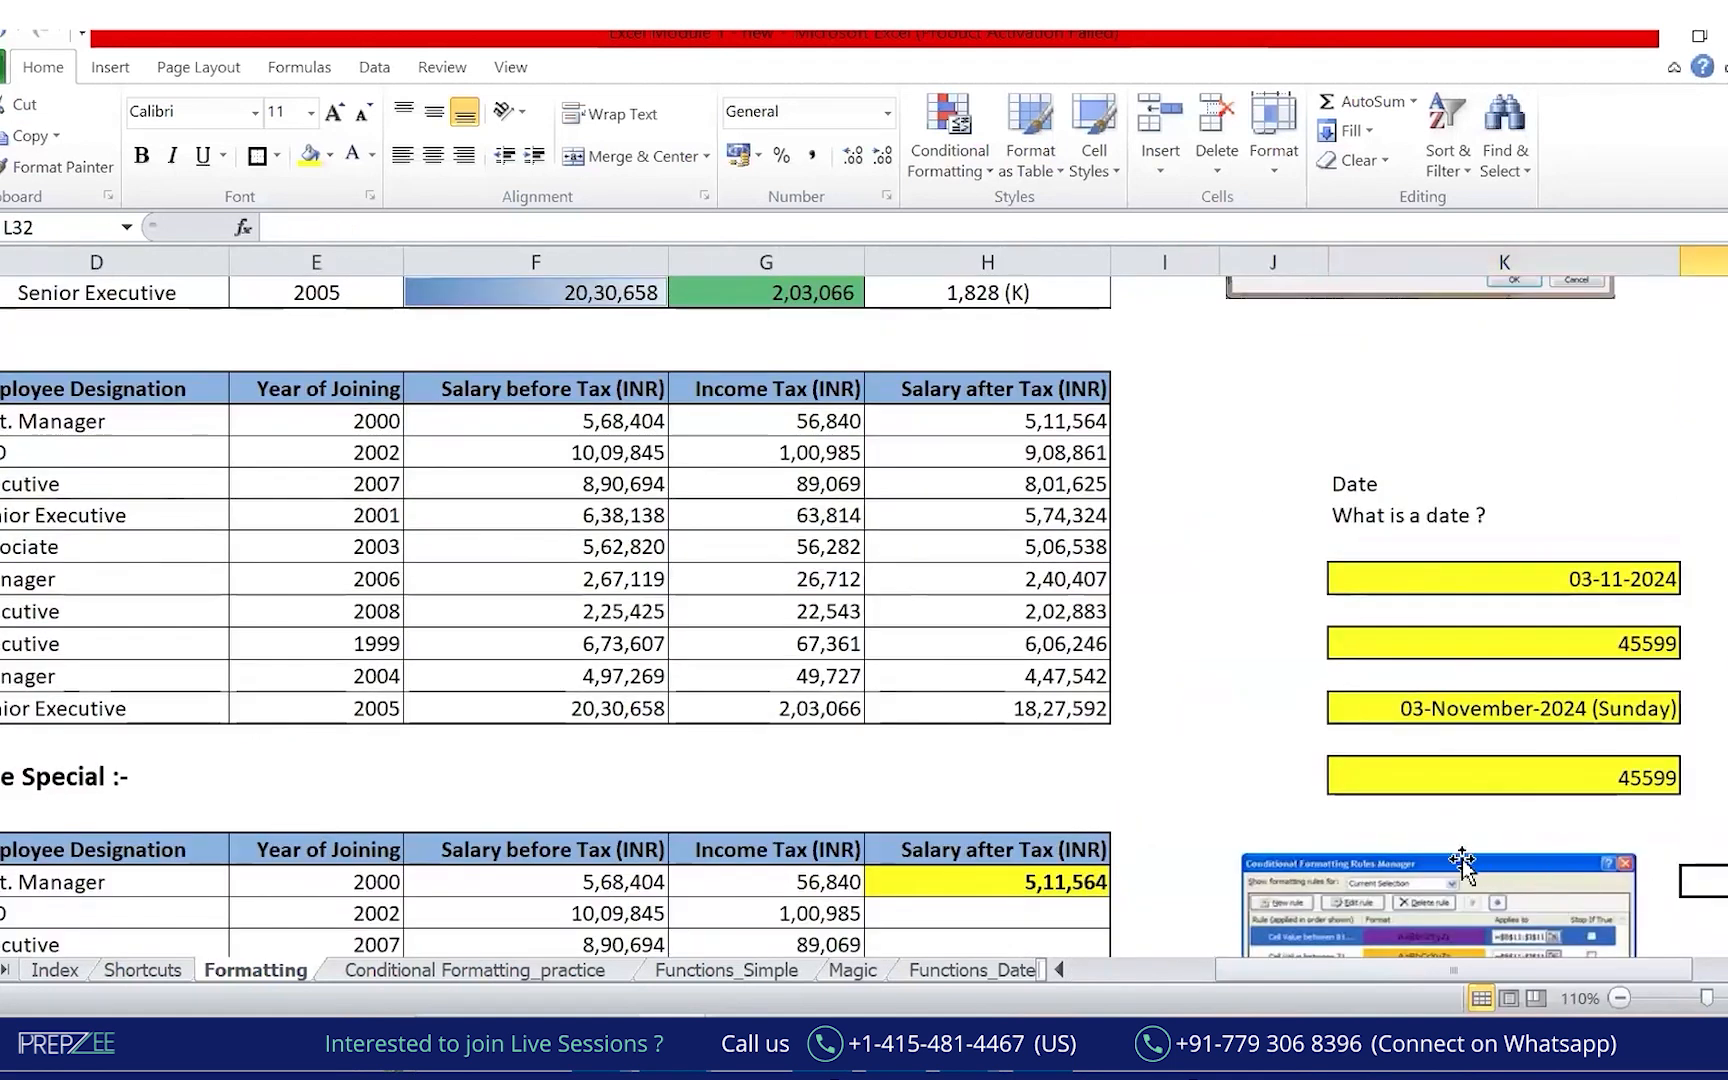
{"action": "left_click", "coordinate": [1515, 712]}
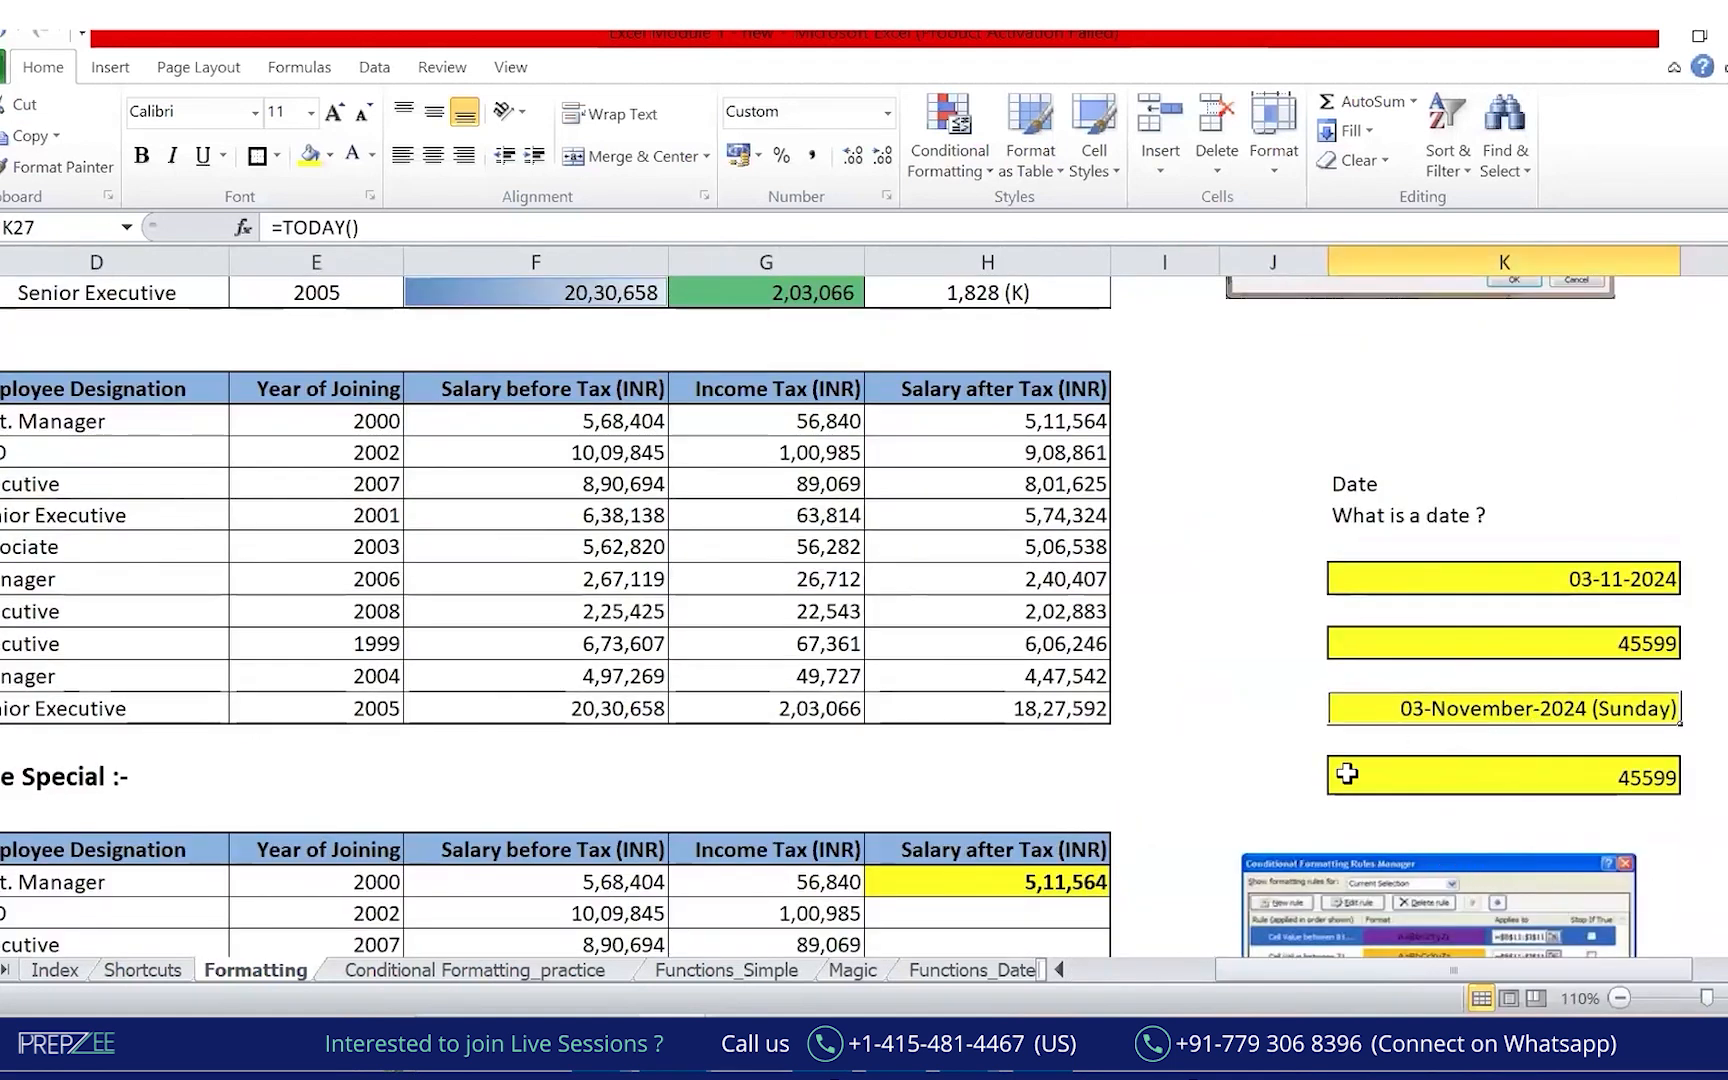
Handwrite General, Conditional and Customized, circle the Sunday date, then select K23.
{"action": "left_click", "coordinate": [956, 424]}
{"action": "mouse_move", "coordinate": [218, 514]}
{"action": "left_mouse_down"}
{"action": "mouse_move", "coordinate": [222, 543]}
{"action": "mouse_move", "coordinate": [295, 520]}
{"action": "mouse_move", "coordinate": [346, 447]}
{"action": "left_mouse_up"}
{"action": "mouse_move", "coordinate": [248, 620]}
{"action": "left_mouse_down"}
{"action": "mouse_move", "coordinate": [213, 648]}
{"action": "mouse_move", "coordinate": [222, 662]}
{"action": "mouse_move", "coordinate": [405, 520]}
{"action": "mouse_move", "coordinate": [390, 488]}
{"action": "left_mouse_up"}
{"action": "mouse_move", "coordinate": [272, 688]}
{"action": "left_mouse_down"}
{"action": "mouse_move", "coordinate": [255, 700]}
{"action": "mouse_move", "coordinate": [410, 595]}
{"action": "mouse_move", "coordinate": [422, 545]}
{"action": "left_mouse_up"}
{"action": "left_click_drag", "start_coordinate": [238, 772], "coordinate": [392, 688]}
{"action": "mouse_move", "coordinate": [1405, 683]}
{"action": "left_mouse_down"}
{"action": "mouse_move", "coordinate": [1313, 708]}
{"action": "mouse_move", "coordinate": [1700, 735]}
{"action": "mouse_move", "coordinate": [1350, 683]}
{"action": "left_mouse_up"}
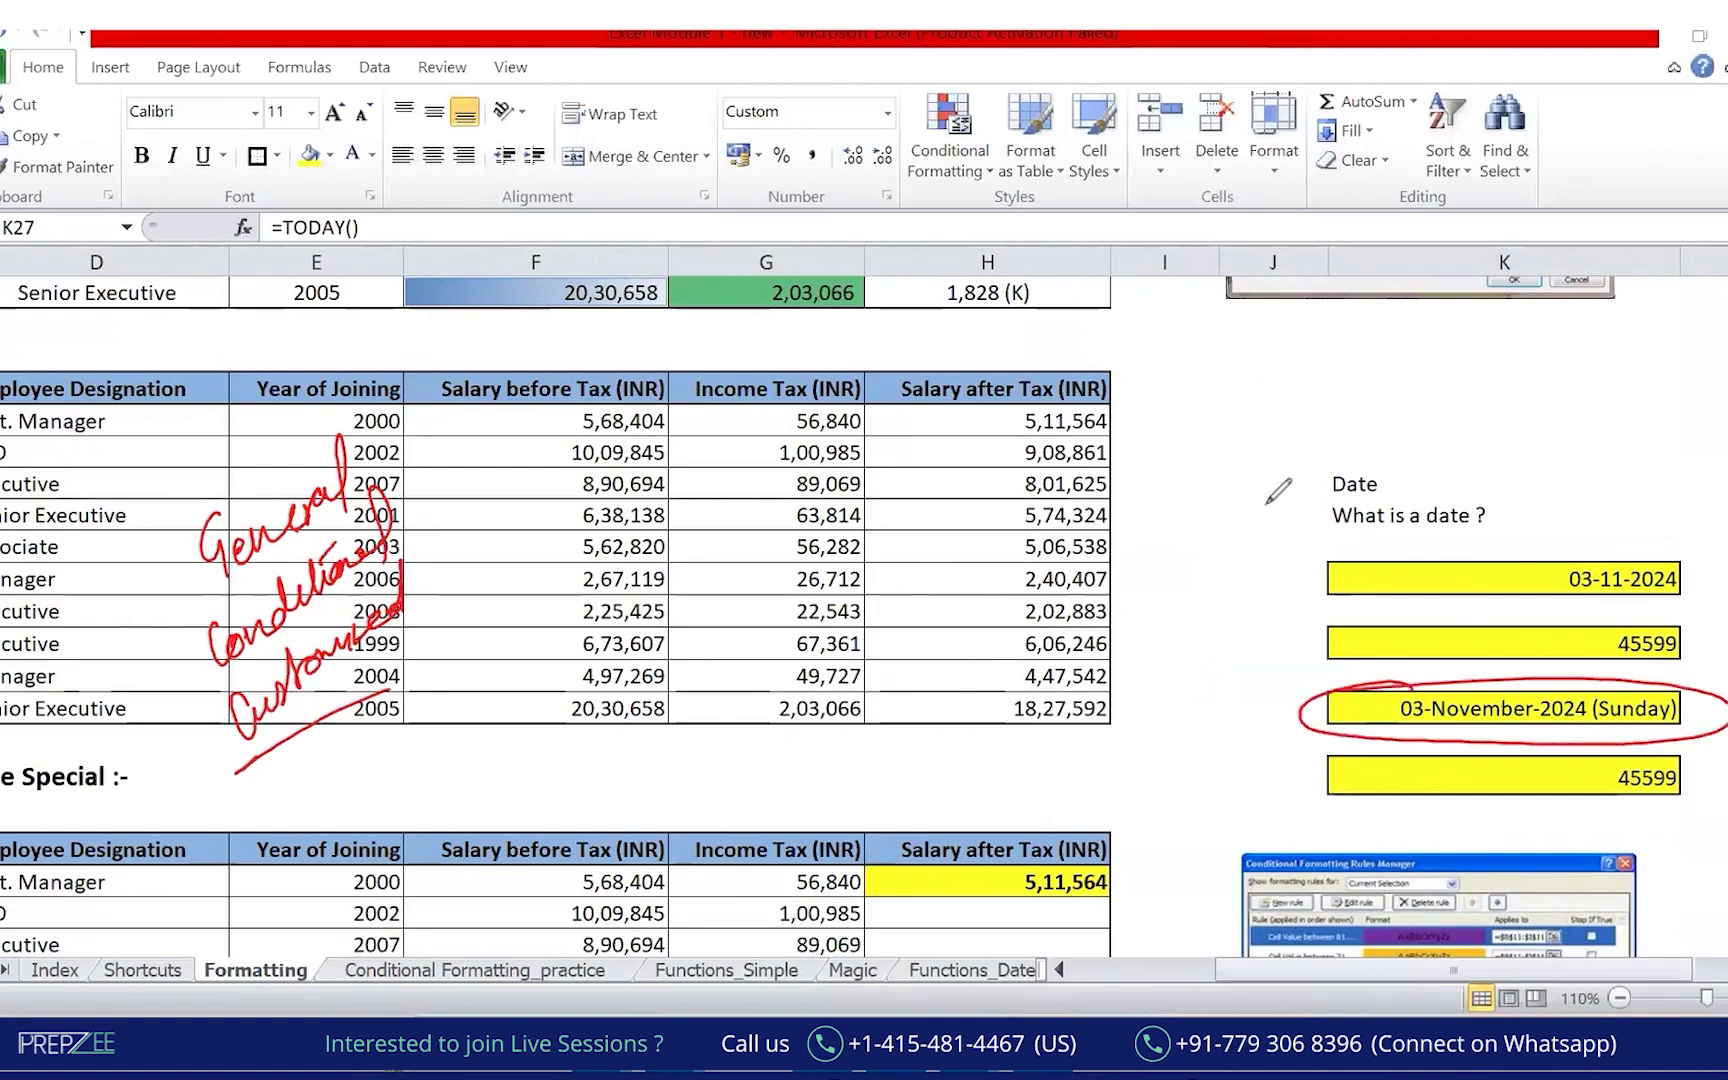
{"action": "key", "text": "Escape"}
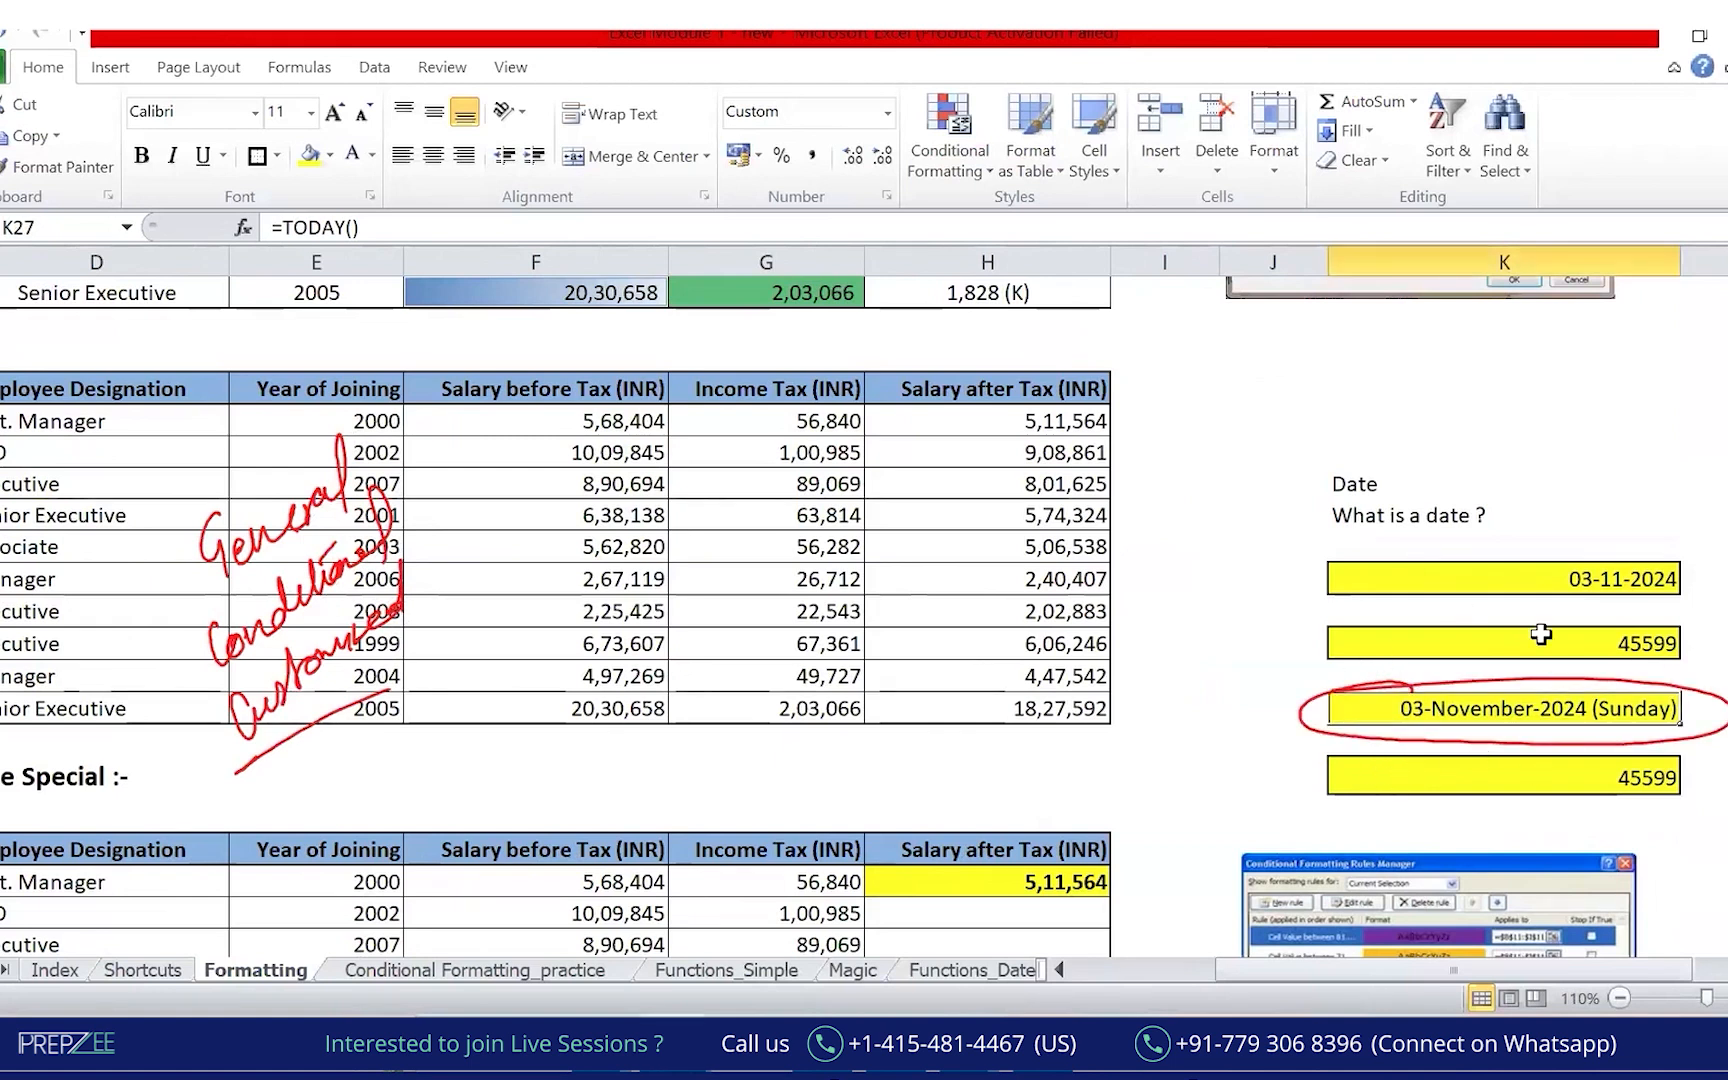
{"action": "left_click", "coordinate": [1511, 580]}
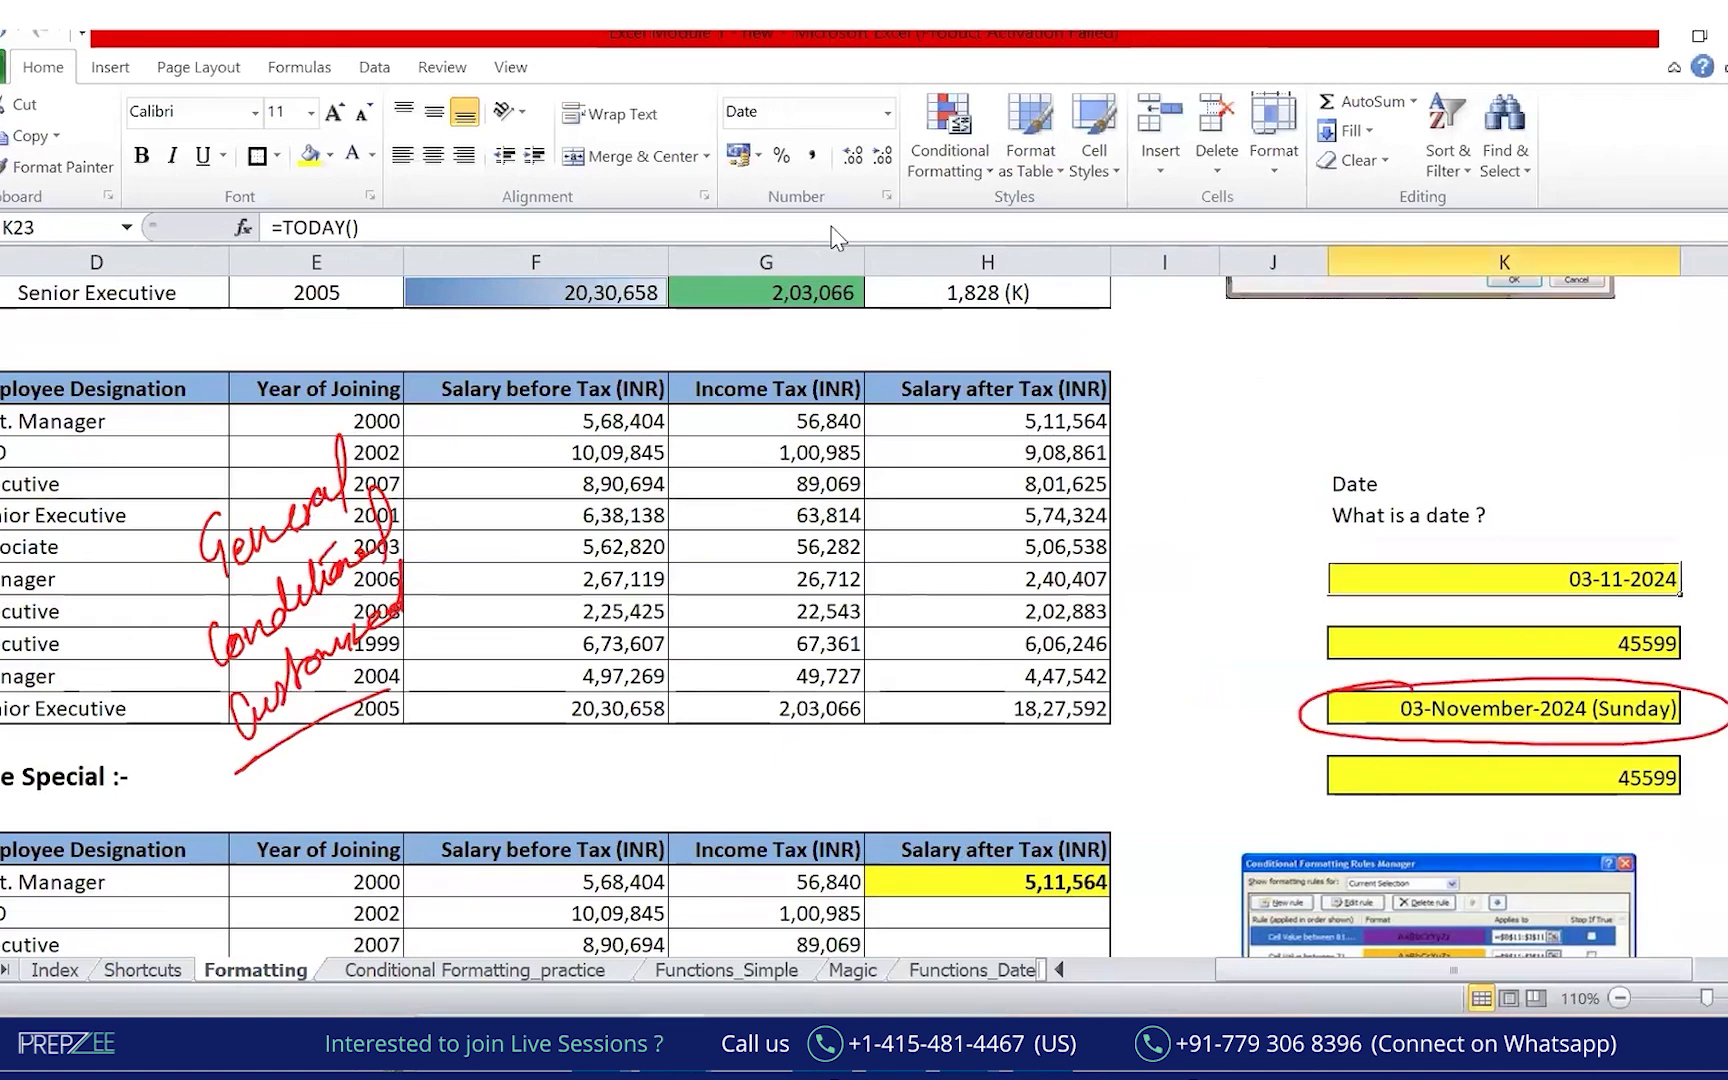
{"action": "left_click", "coordinate": [887, 197]}
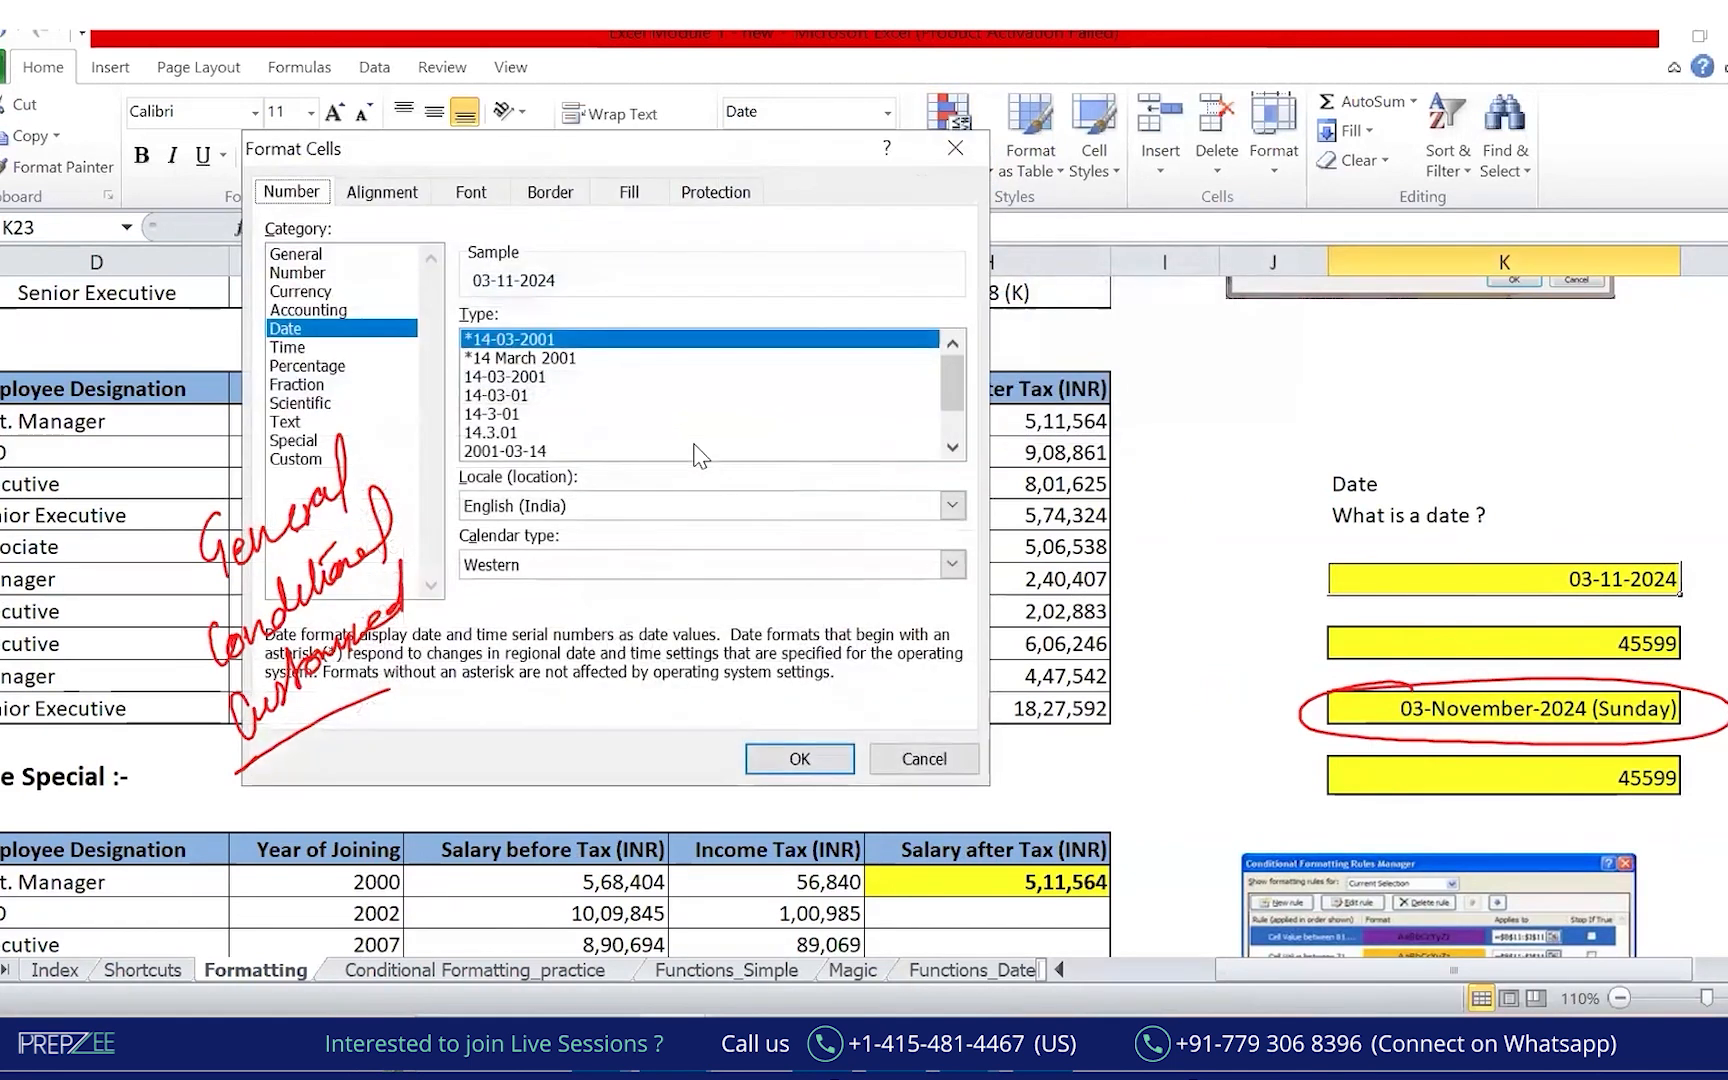
{"action": "left_click", "coordinate": [318, 460]}
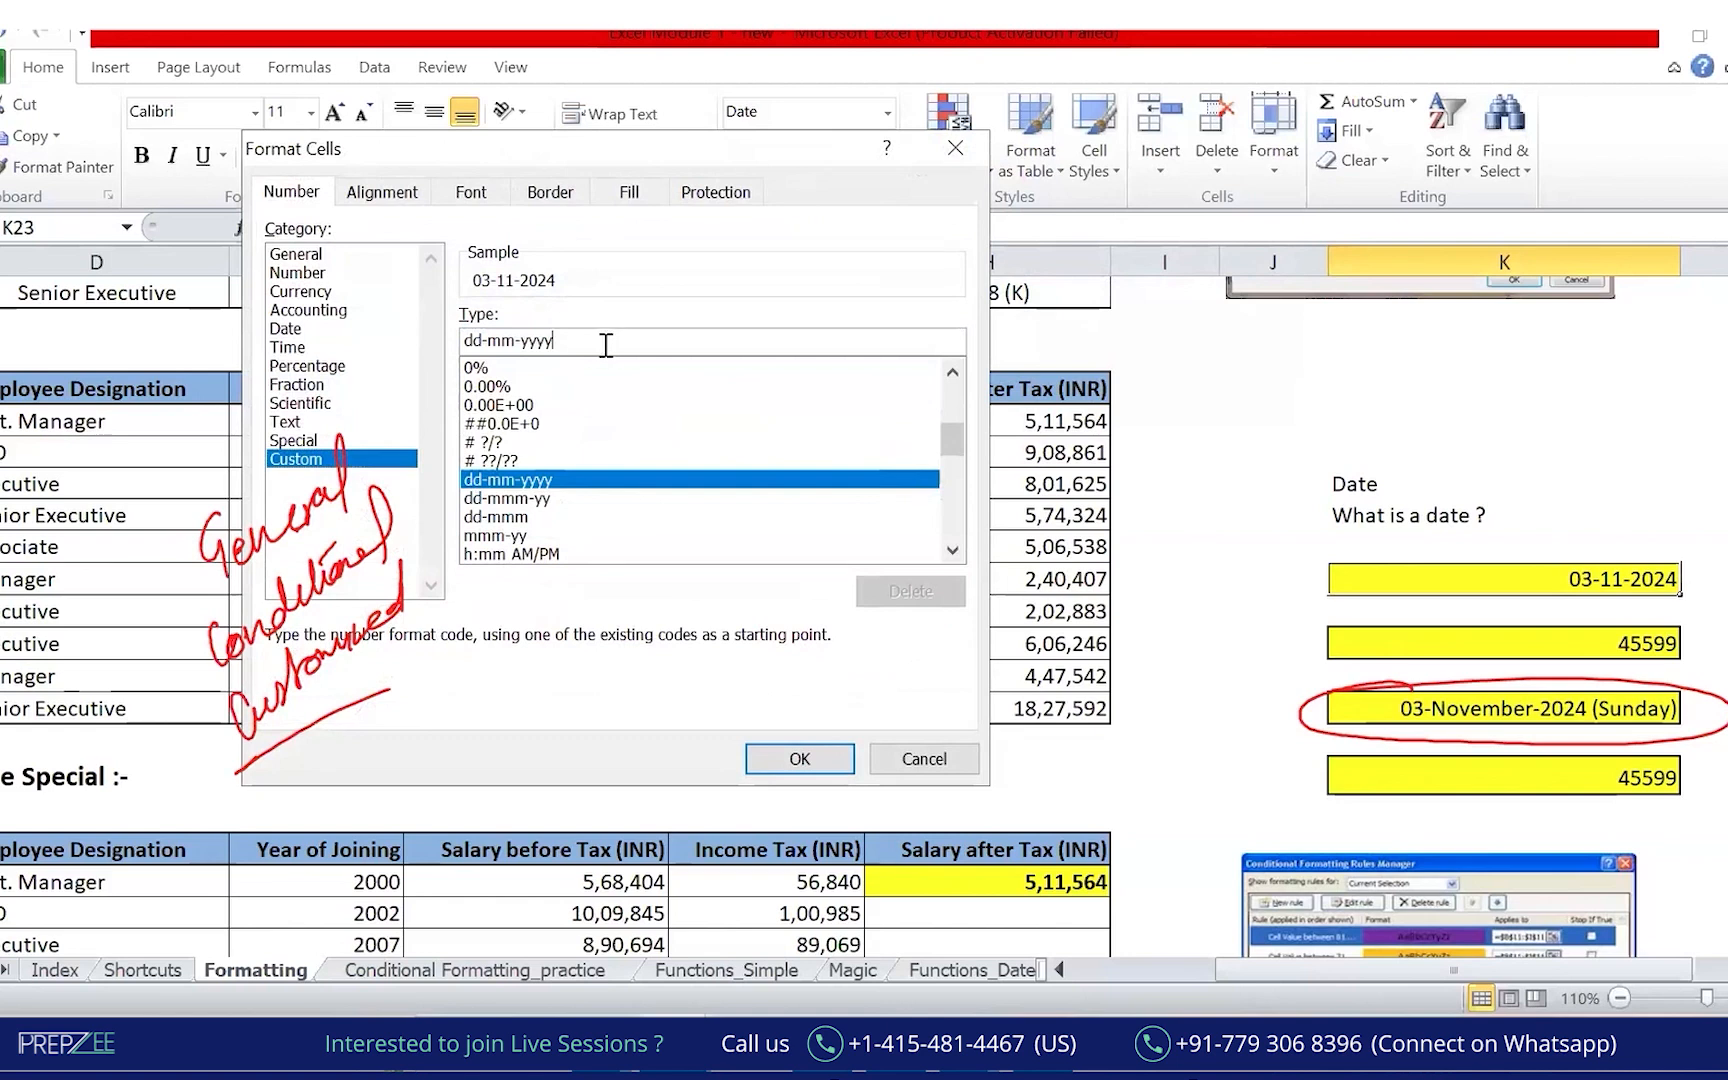
{"action": "left_click_drag", "start_coordinate": [463, 341], "coordinate": [561, 340]}
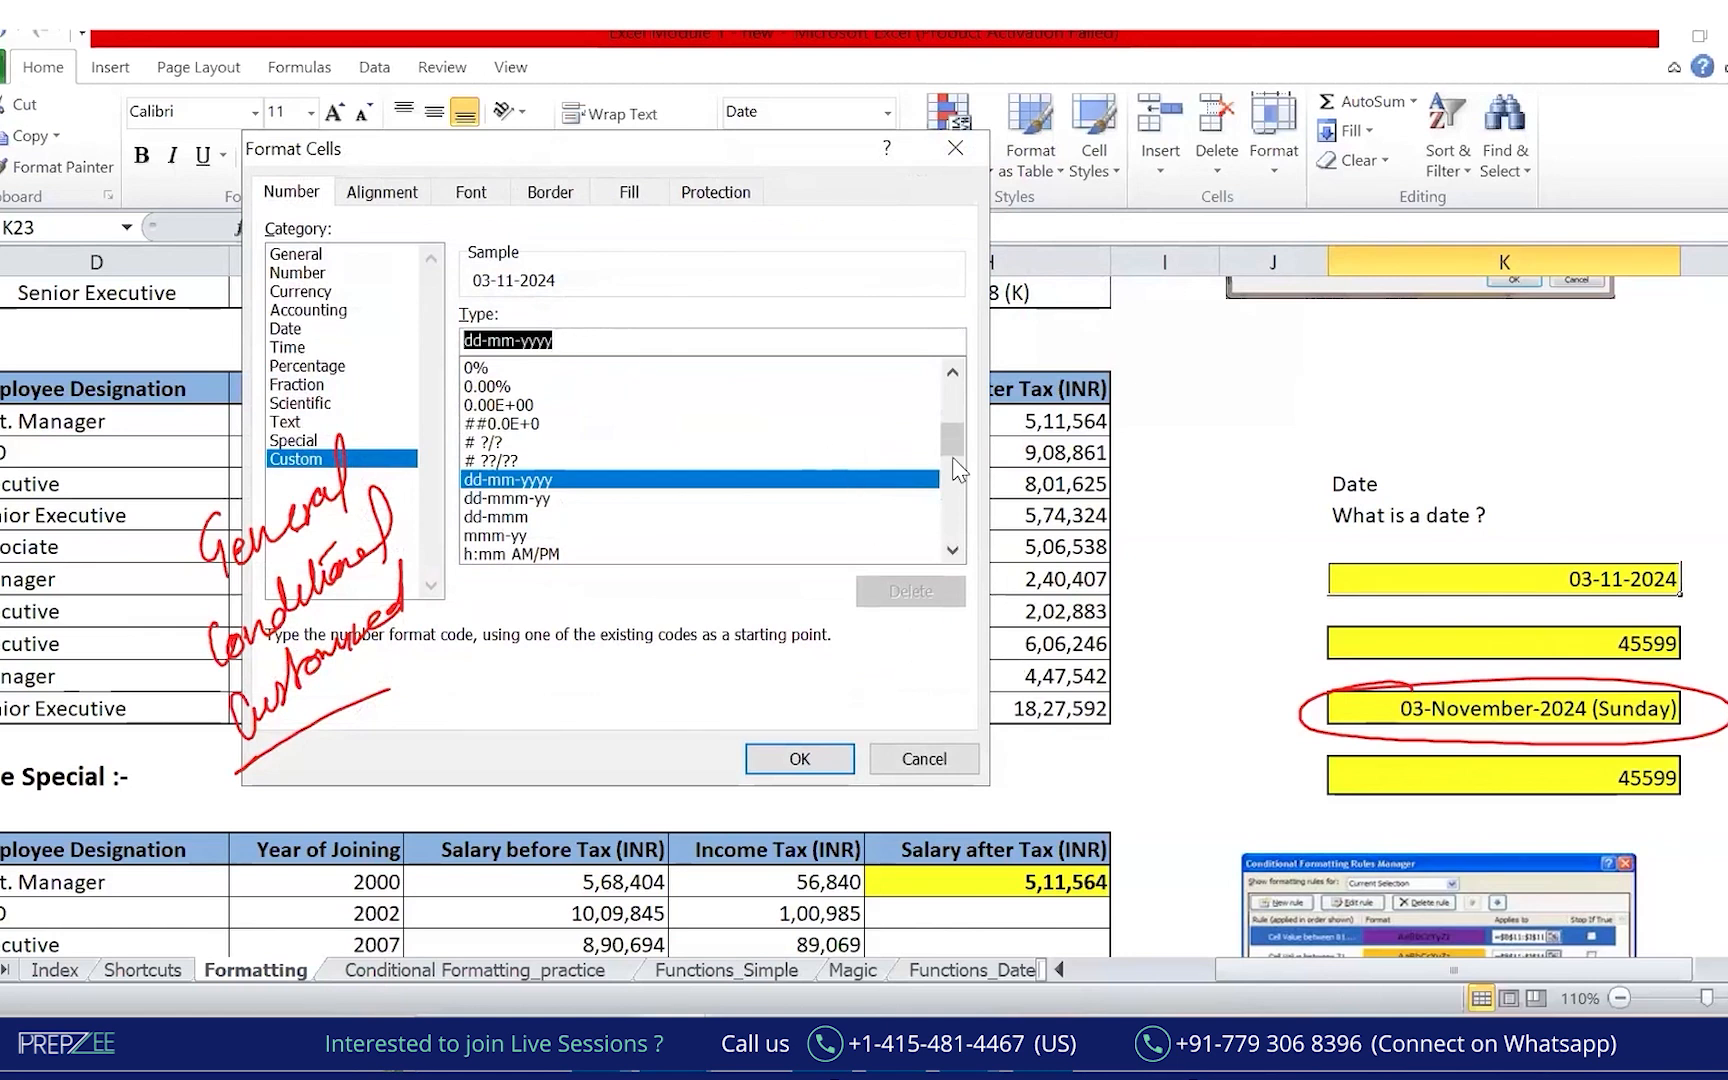
{"action": "left_click", "coordinate": [792, 760]}
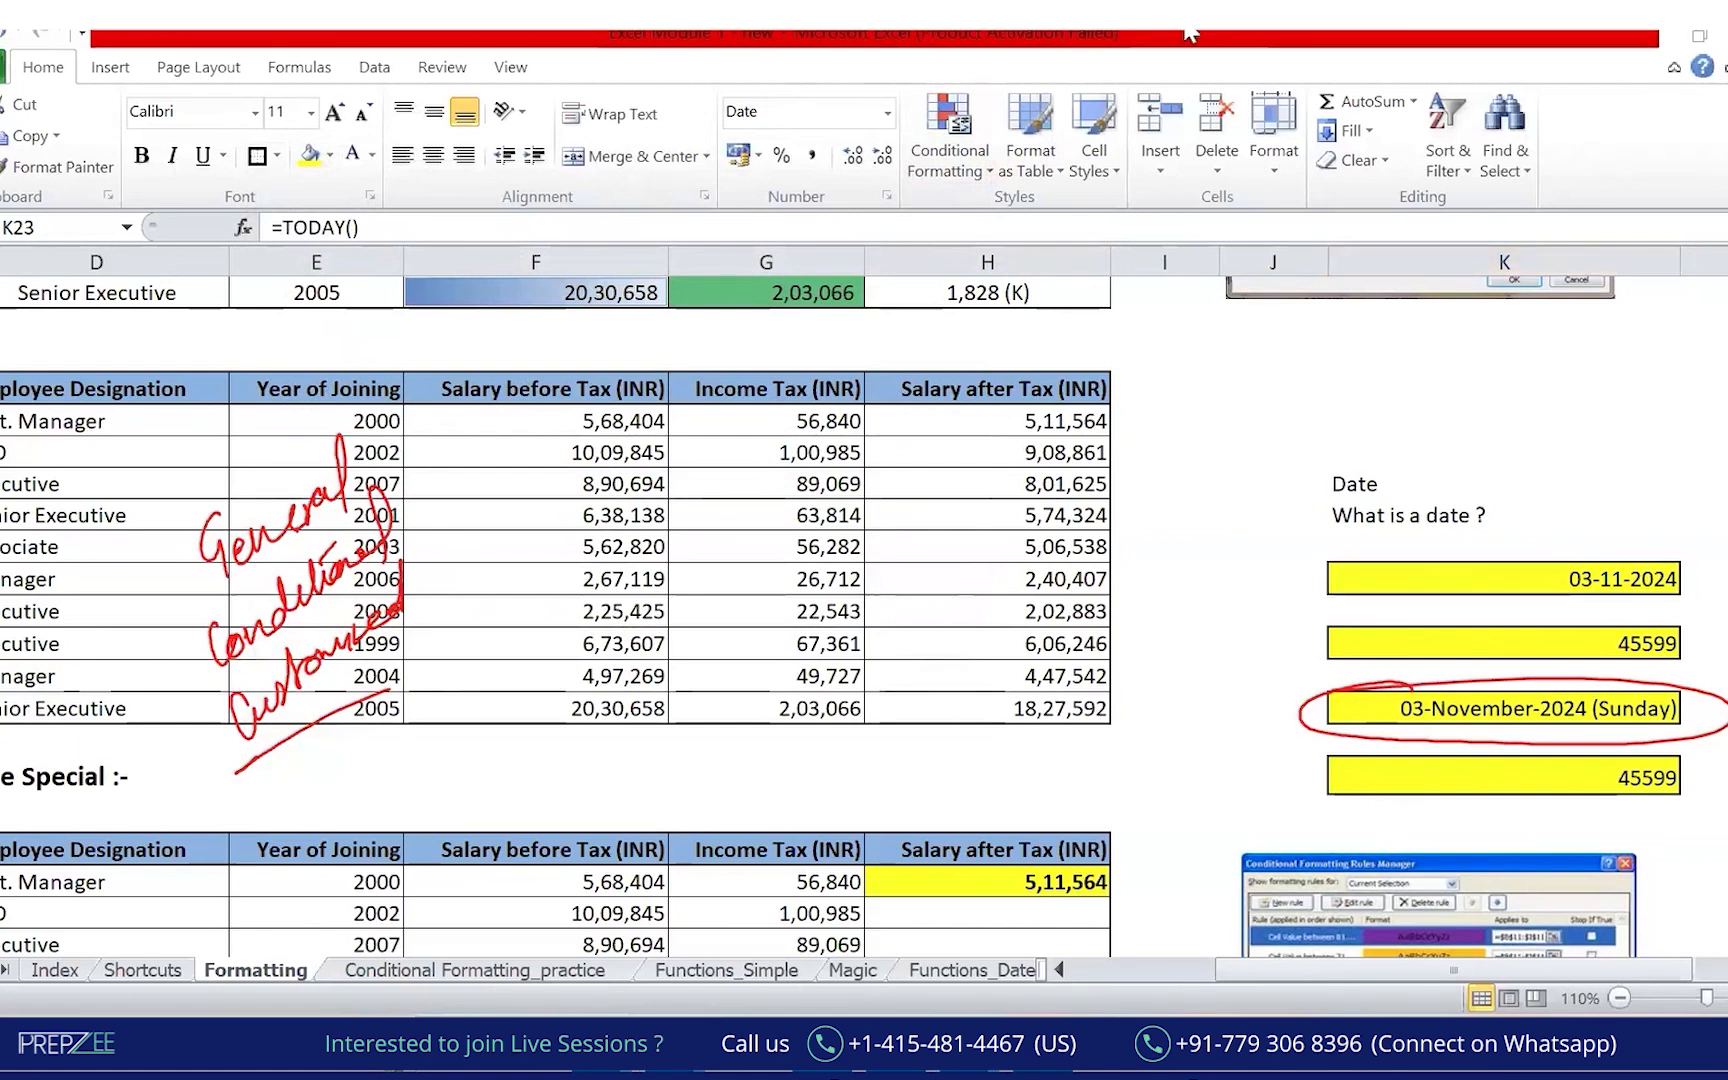
{"action": "left_click", "coordinate": [1648, 78]}
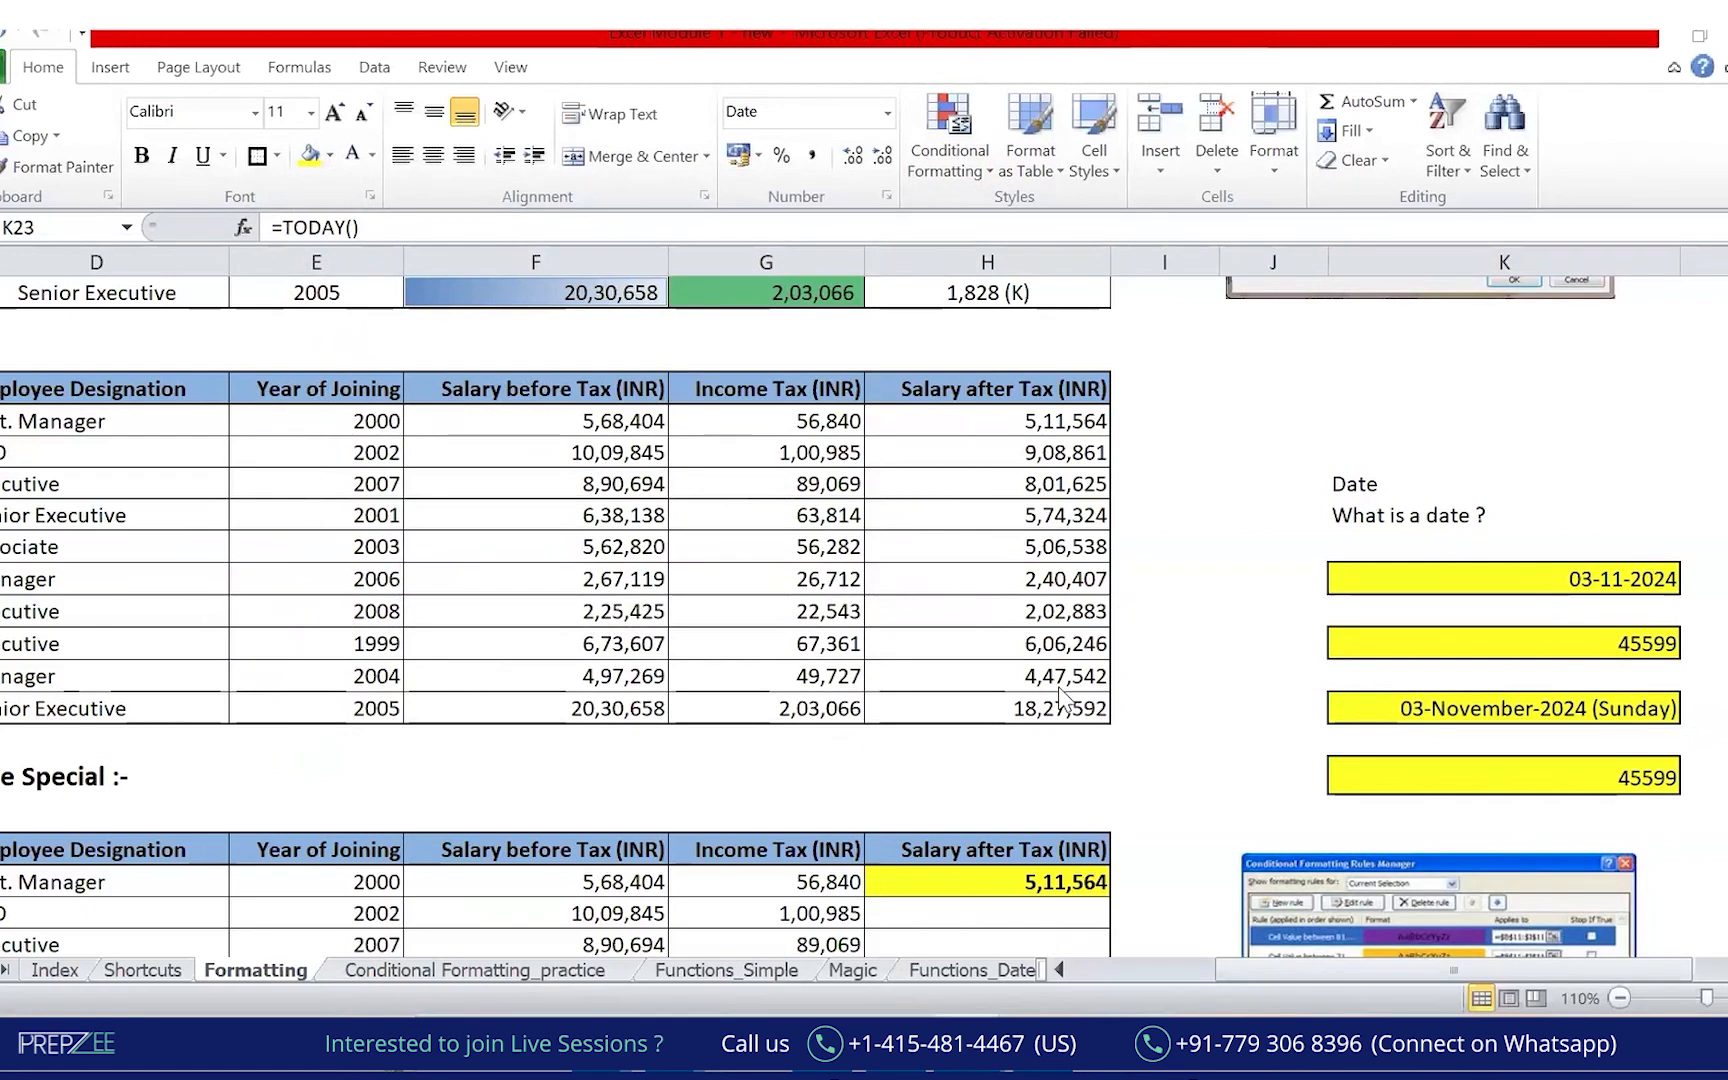
Select the Salary after Tax cells and enter custom format #,##0, (K), previewing 512 (K).
{"action": "scroll", "coordinate": [1035, 528], "scroll_direction": "up", "scroll_amount": 3}
{"action": "scroll", "coordinate": [1035, 528], "scroll_direction": "up", "scroll_amount": 1}
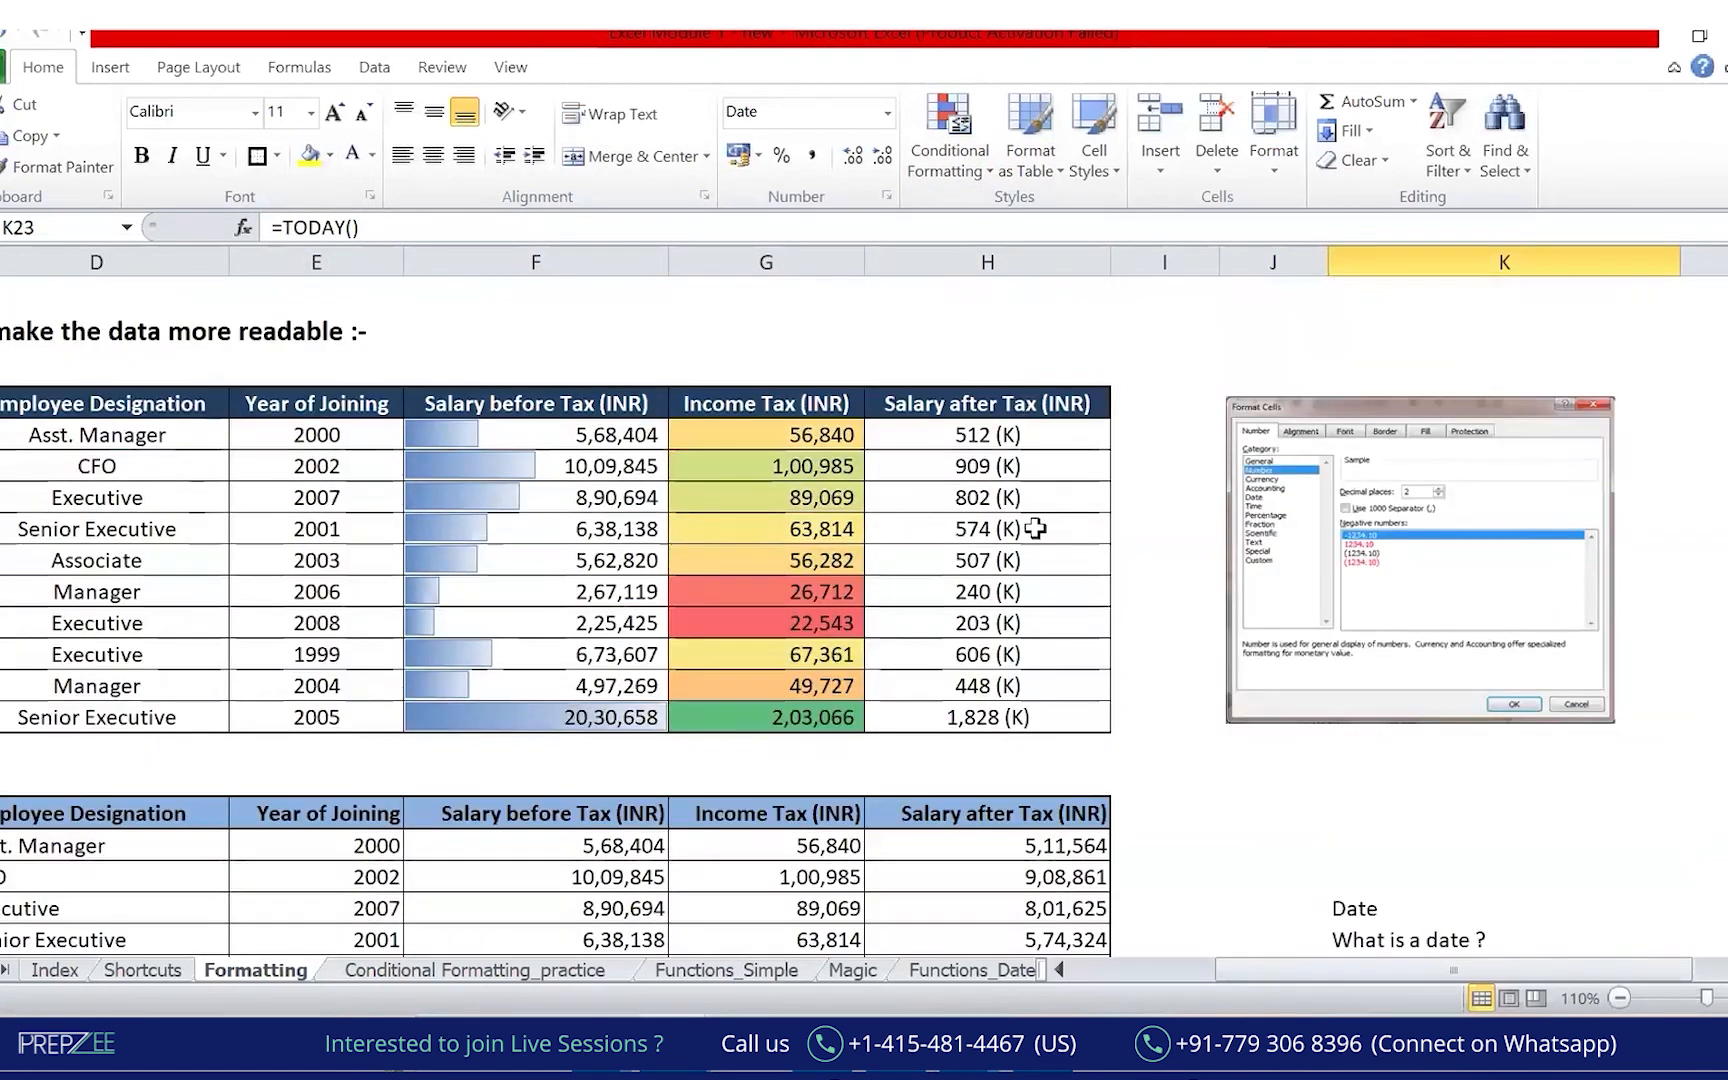
{"action": "scroll", "coordinate": [1035, 528], "scroll_direction": "down", "scroll_amount": 3}
{"action": "left_click_drag", "start_coordinate": [1034, 548], "coordinate": [1010, 834]}
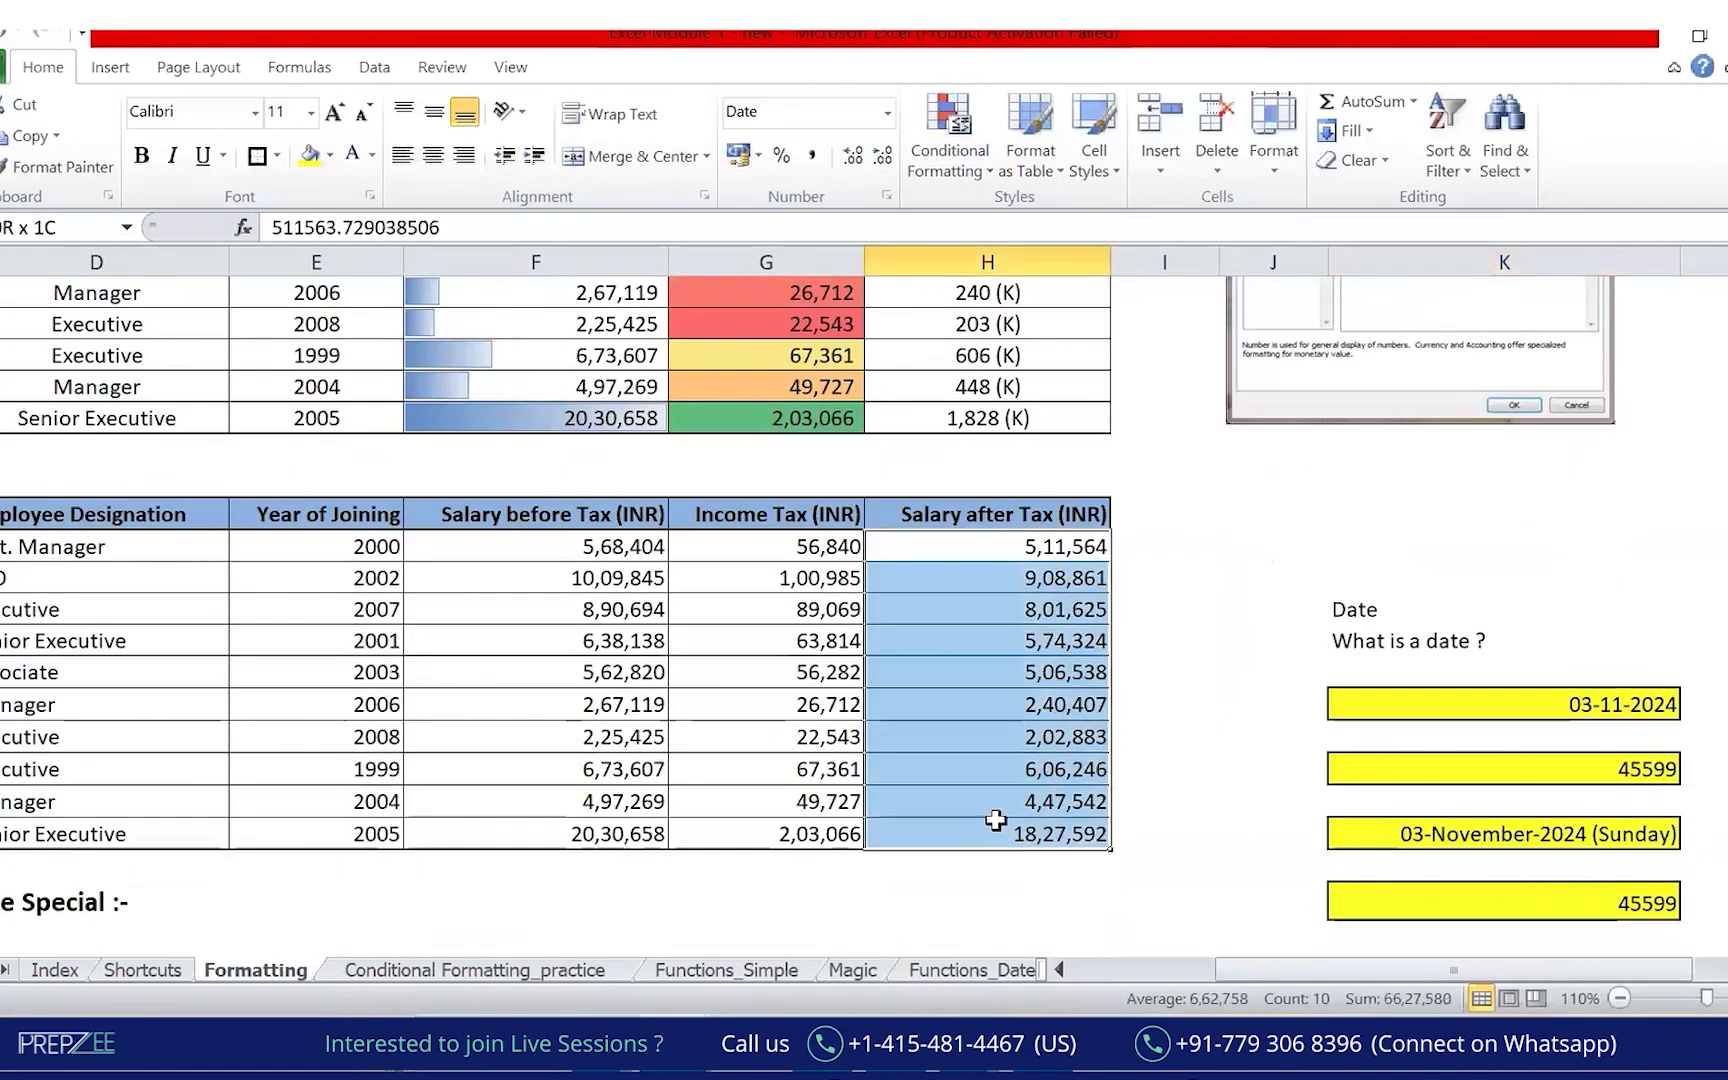
{"action": "left_click", "coordinate": [886, 196]}
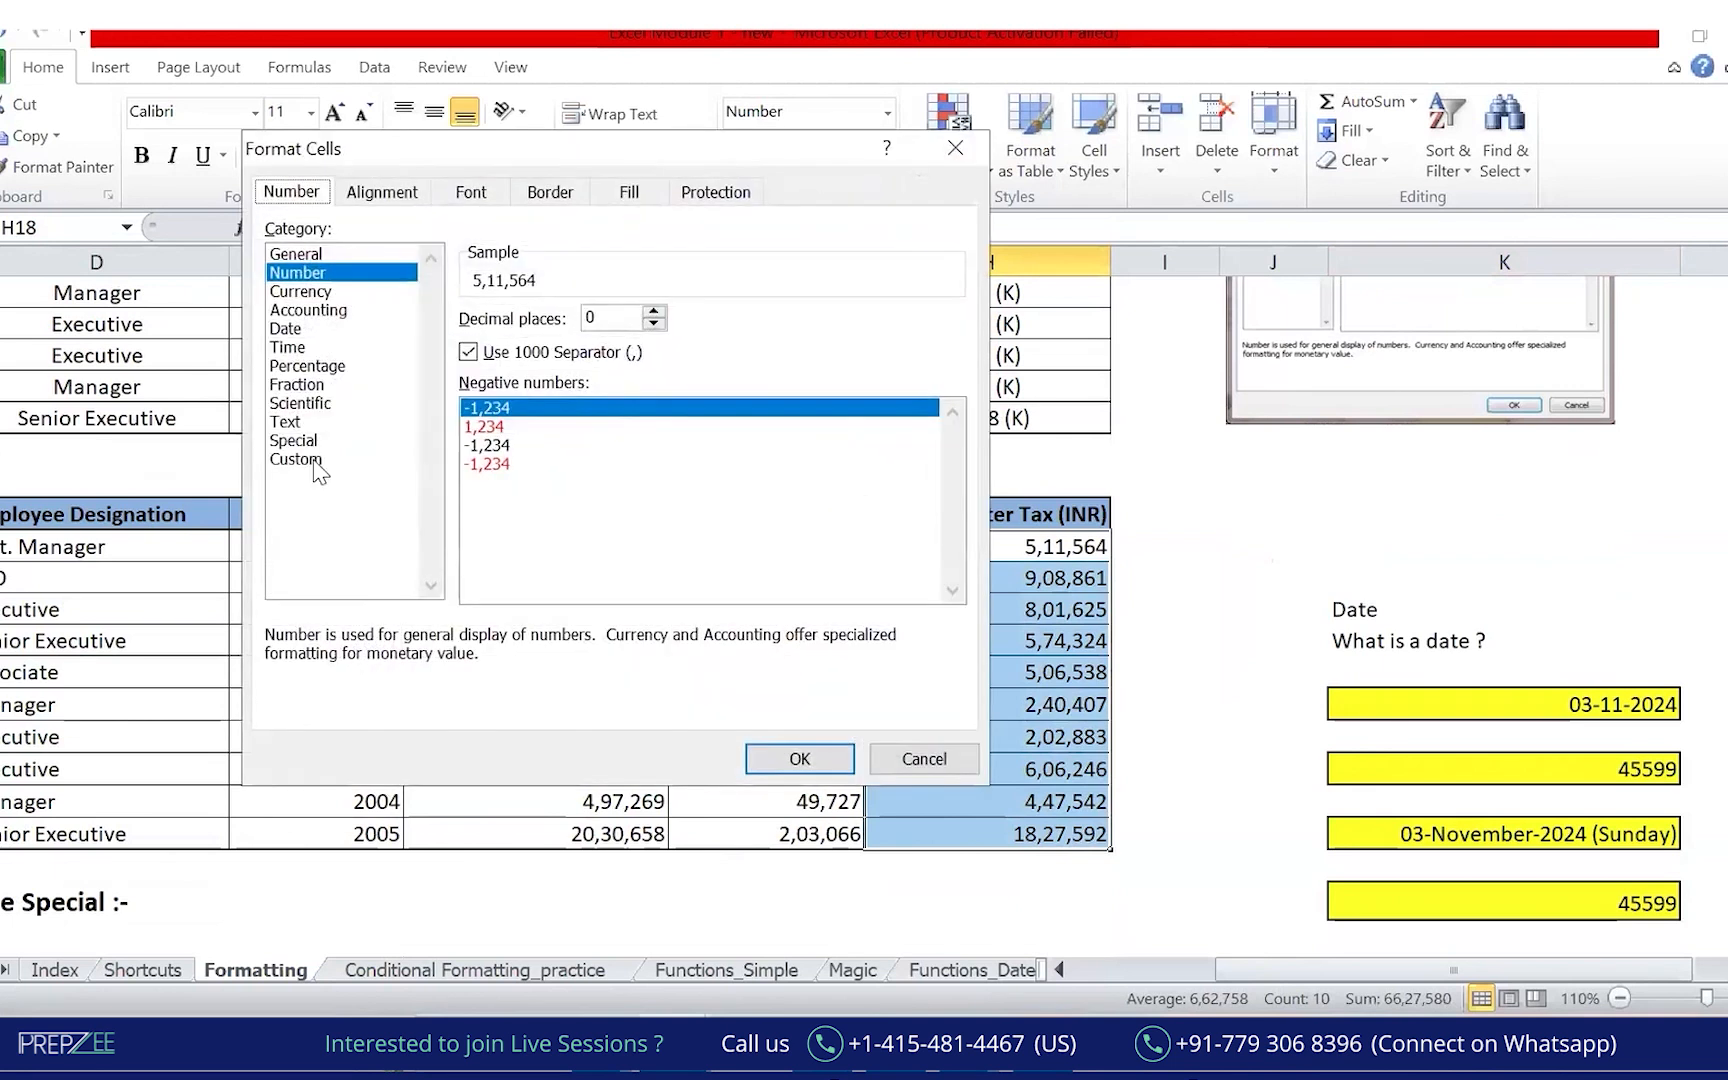
{"action": "left_click", "coordinate": [314, 462]}
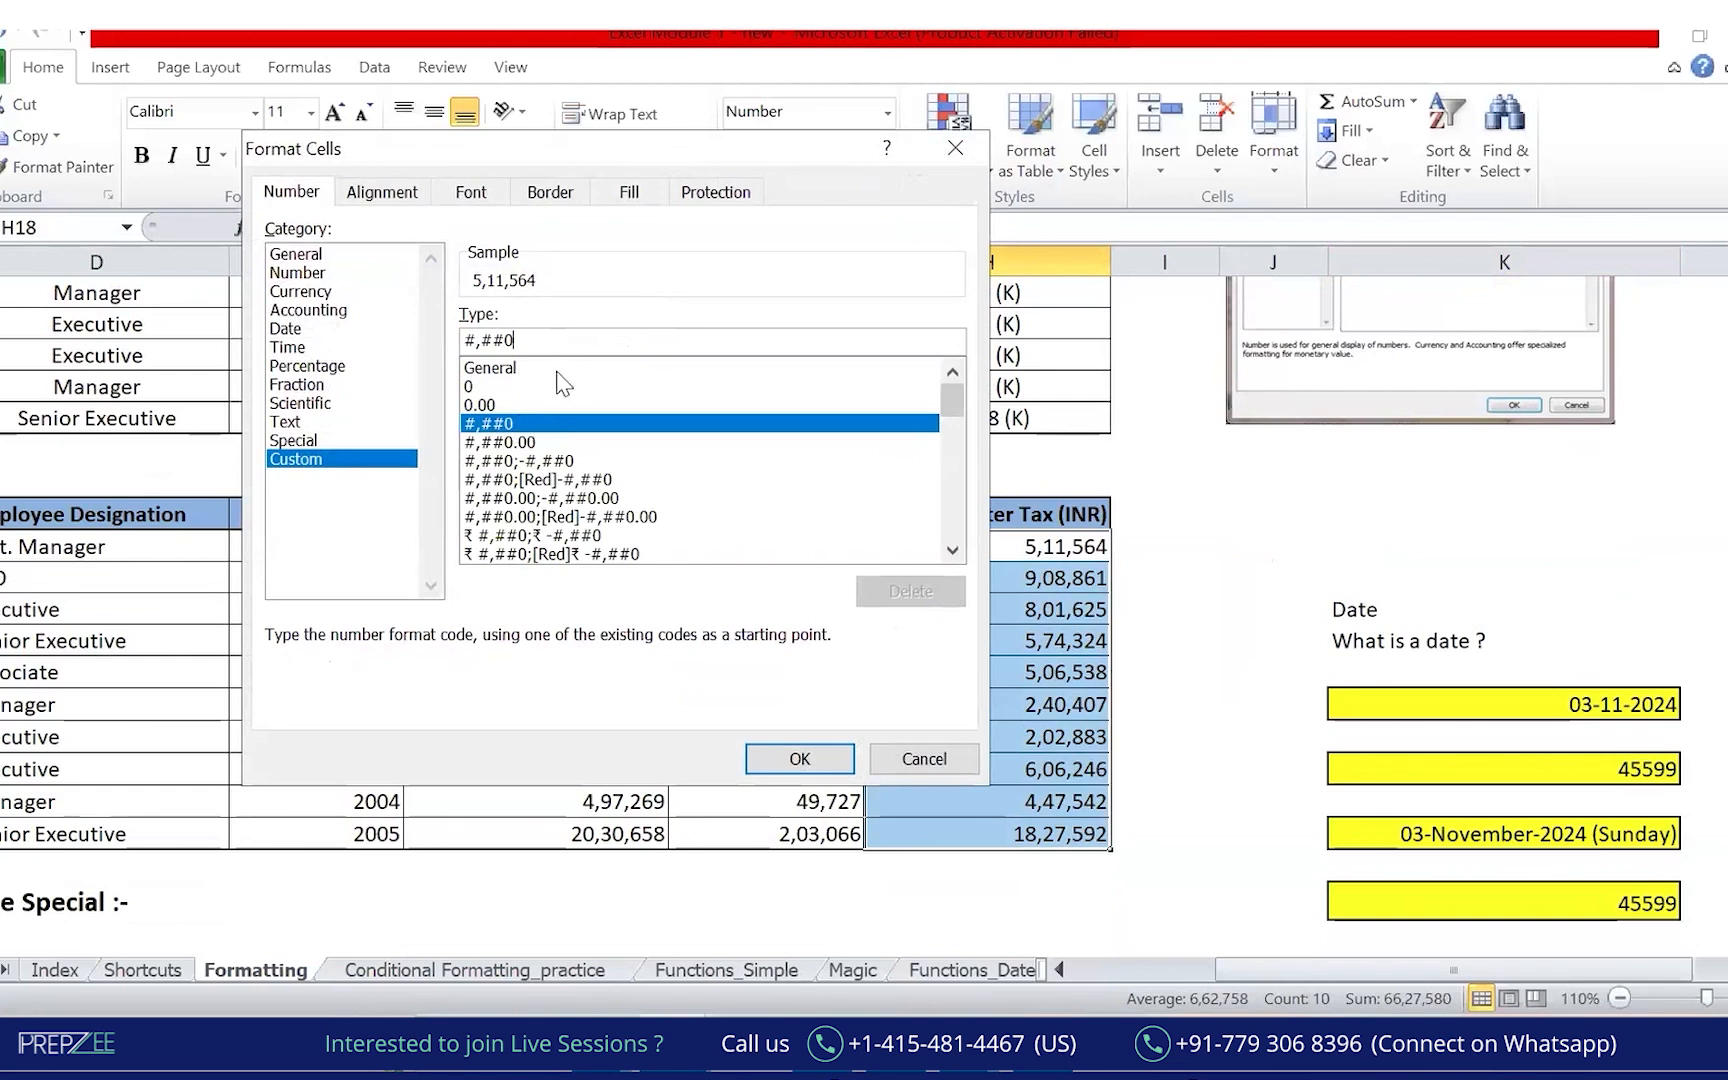
{"action": "type", "text": ","}
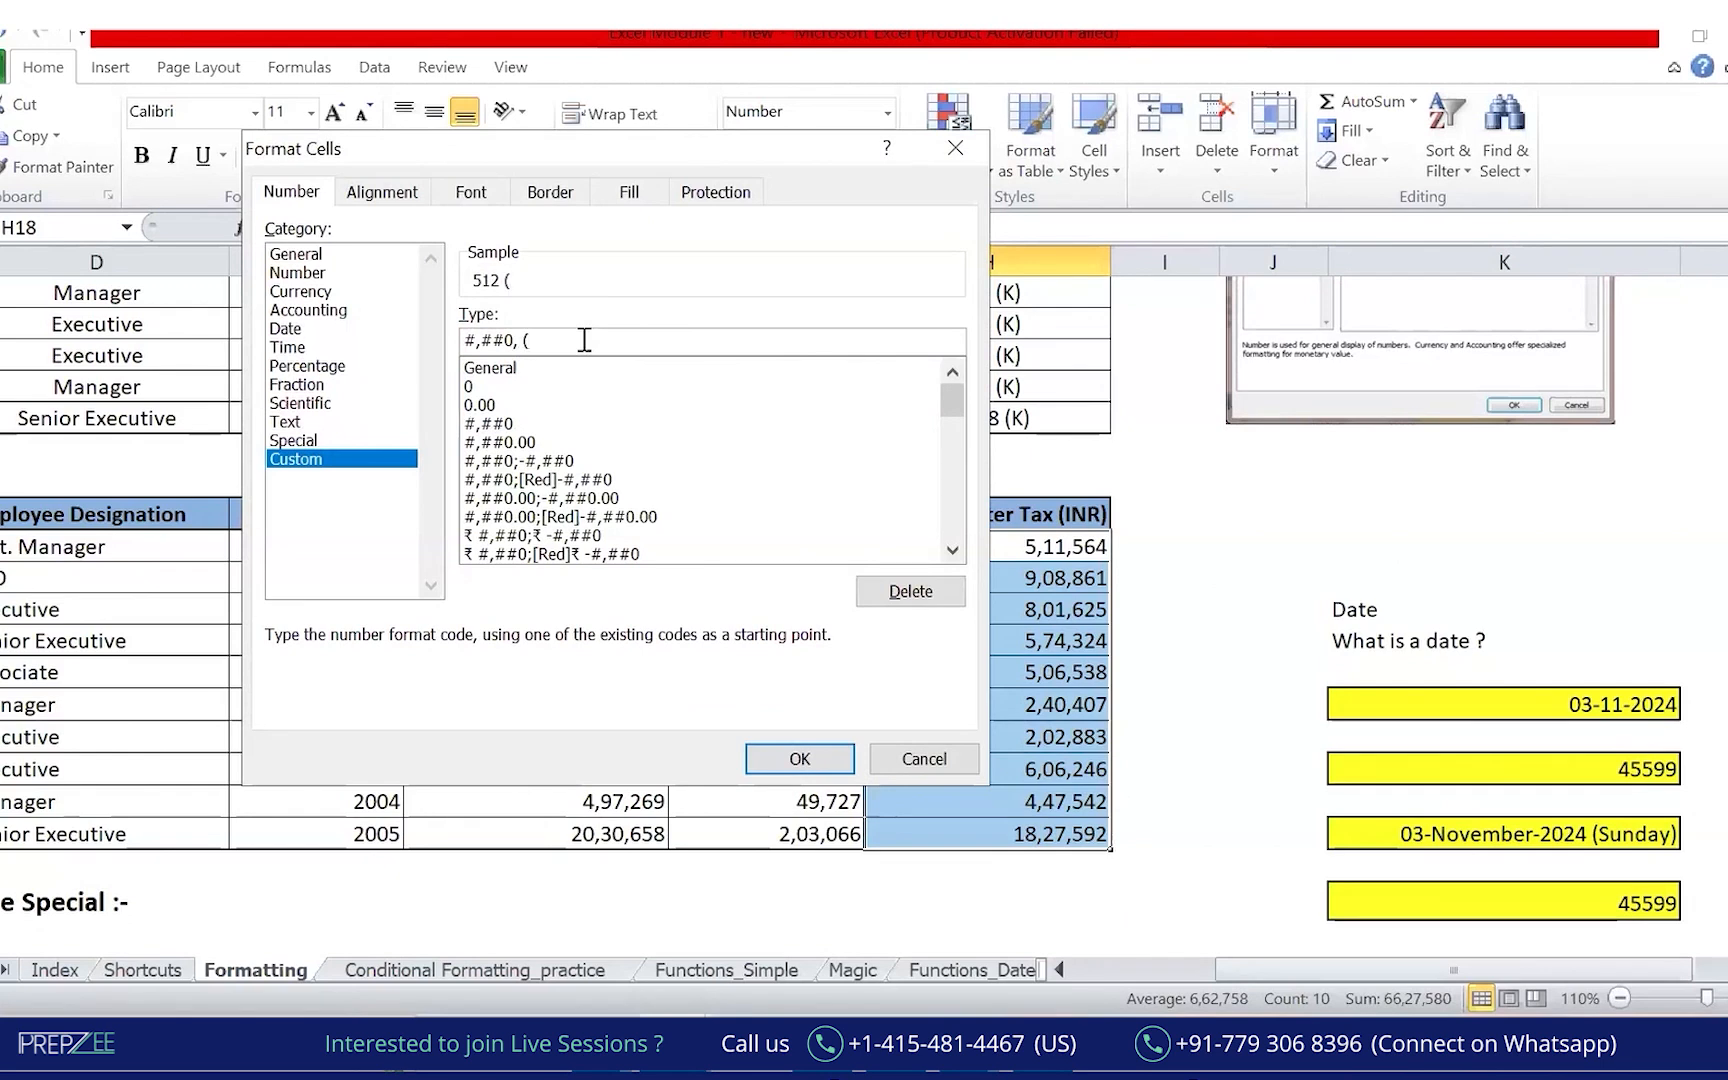
{"action": "type", "text": "(K"}
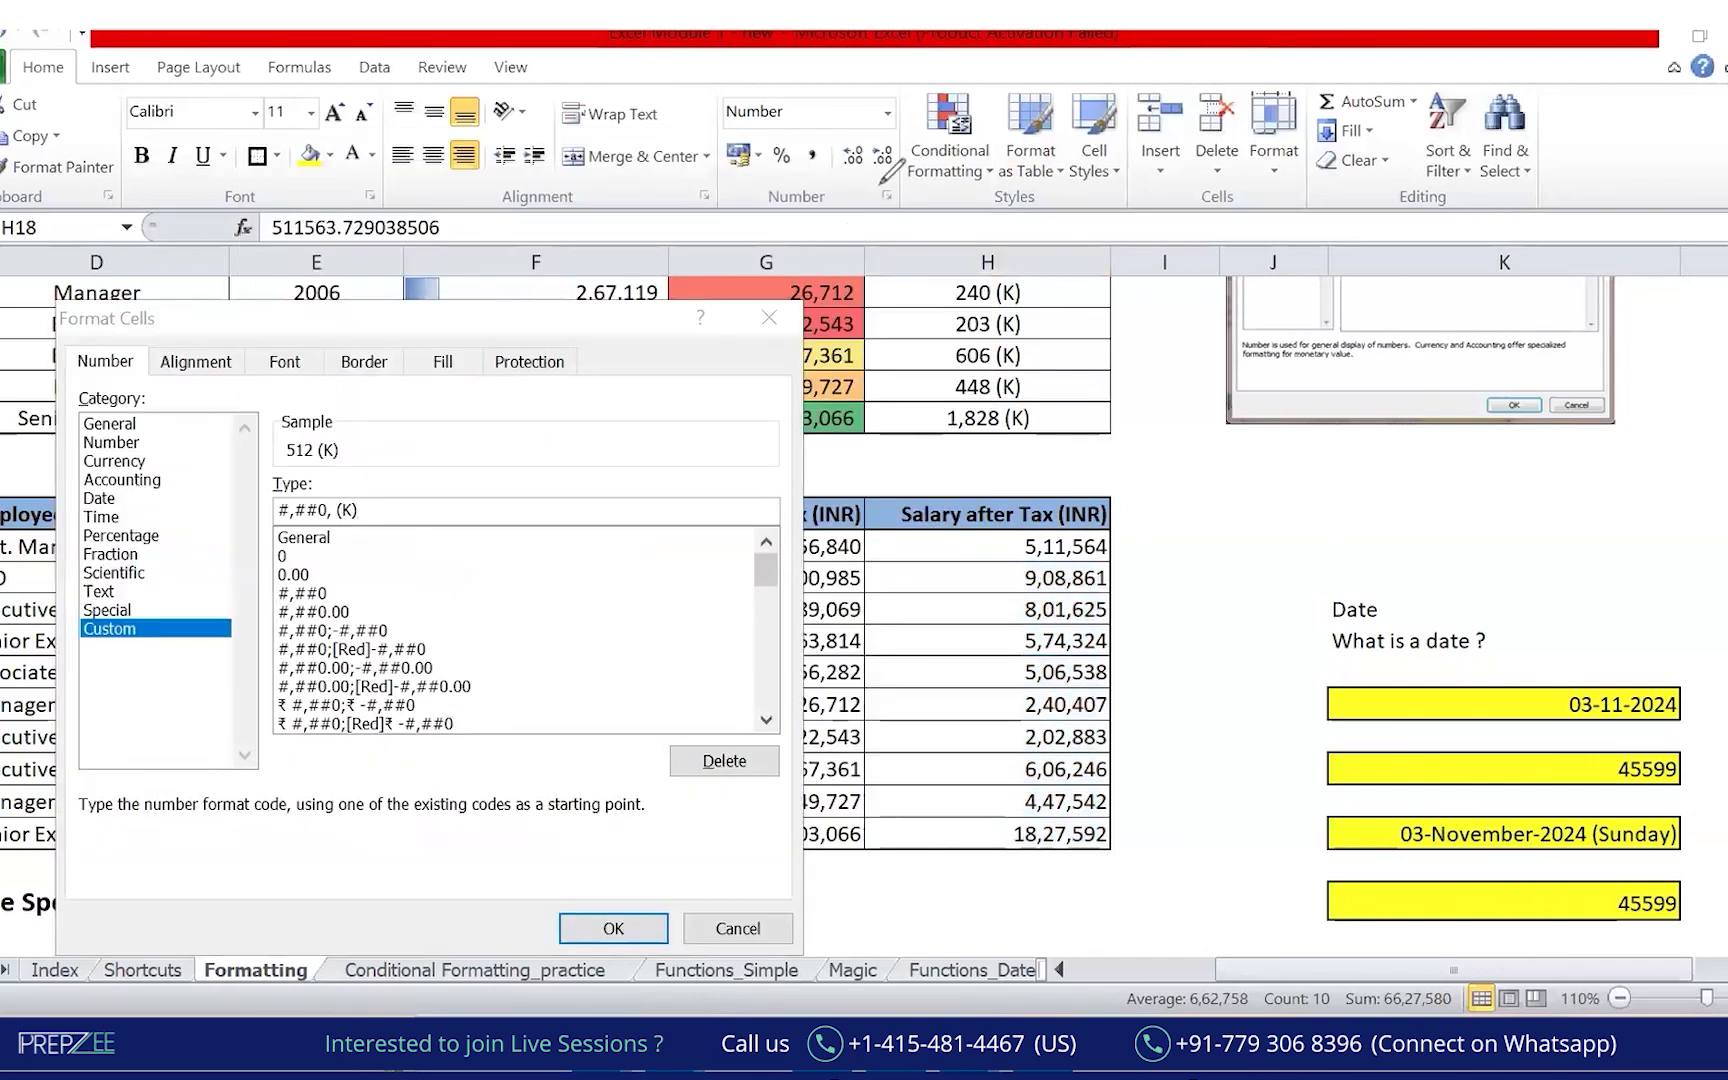
Draw ink marks over the format dialog, then move to the Google Drive Excel course folder.
{"action": "mouse_move", "coordinate": [900, 168]}
{"action": "left_mouse_down"}
{"action": "mouse_move", "coordinate": [870, 215]}
{"action": "mouse_move", "coordinate": [905, 175]}
{"action": "mouse_move", "coordinate": [956, 240]}
{"action": "left_mouse_up"}
{"action": "mouse_move", "coordinate": [939, 195]}
{"action": "left_mouse_down"}
{"action": "mouse_move", "coordinate": [928, 220]}
{"action": "mouse_move", "coordinate": [930, 195]}
{"action": "left_mouse_up"}
{"action": "left_click", "coordinate": [140, 614]}
{"action": "mouse_move", "coordinate": [69, 656]}
{"action": "left_mouse_down"}
{"action": "mouse_move", "coordinate": [142, 612]}
{"action": "mouse_move", "coordinate": [150, 682]}
{"action": "mouse_move", "coordinate": [172, 652]}
{"action": "left_mouse_up"}
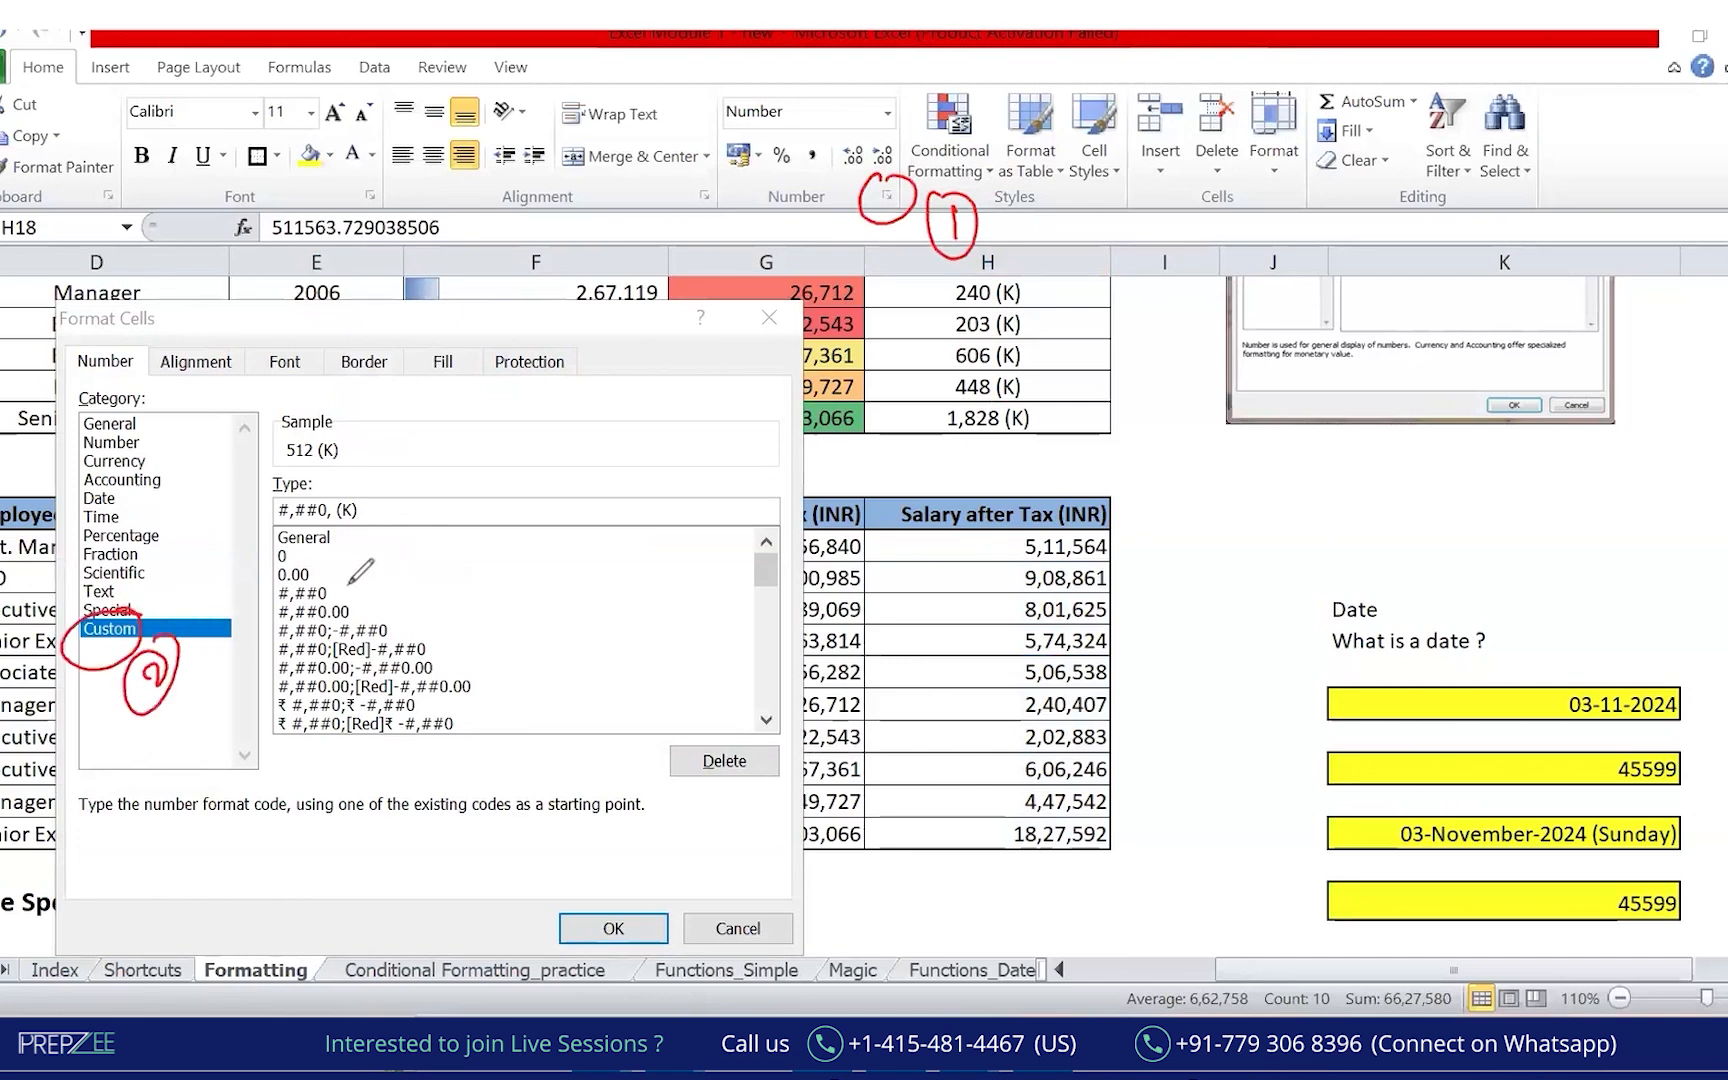
{"action": "mouse_move", "coordinate": [318, 572]}
{"action": "left_mouse_down"}
{"action": "mouse_move", "coordinate": [262, 598]}
{"action": "mouse_move", "coordinate": [418, 588]}
{"action": "left_mouse_up"}
{"action": "mouse_move", "coordinate": [445, 577]}
{"action": "left_mouse_down"}
{"action": "mouse_move", "coordinate": [440, 597]}
{"action": "mouse_move", "coordinate": [475, 615]}
{"action": "mouse_move", "coordinate": [440, 556]}
{"action": "left_mouse_up"}
{"action": "mouse_move", "coordinate": [322, 500]}
{"action": "left_mouse_down"}
{"action": "mouse_move", "coordinate": [330, 526]}
{"action": "mouse_move", "coordinate": [385, 442]}
{"action": "mouse_move", "coordinate": [343, 490]}
{"action": "mouse_move", "coordinate": [468, 510]}
{"action": "mouse_move", "coordinate": [495, 455]}
{"action": "left_mouse_up"}
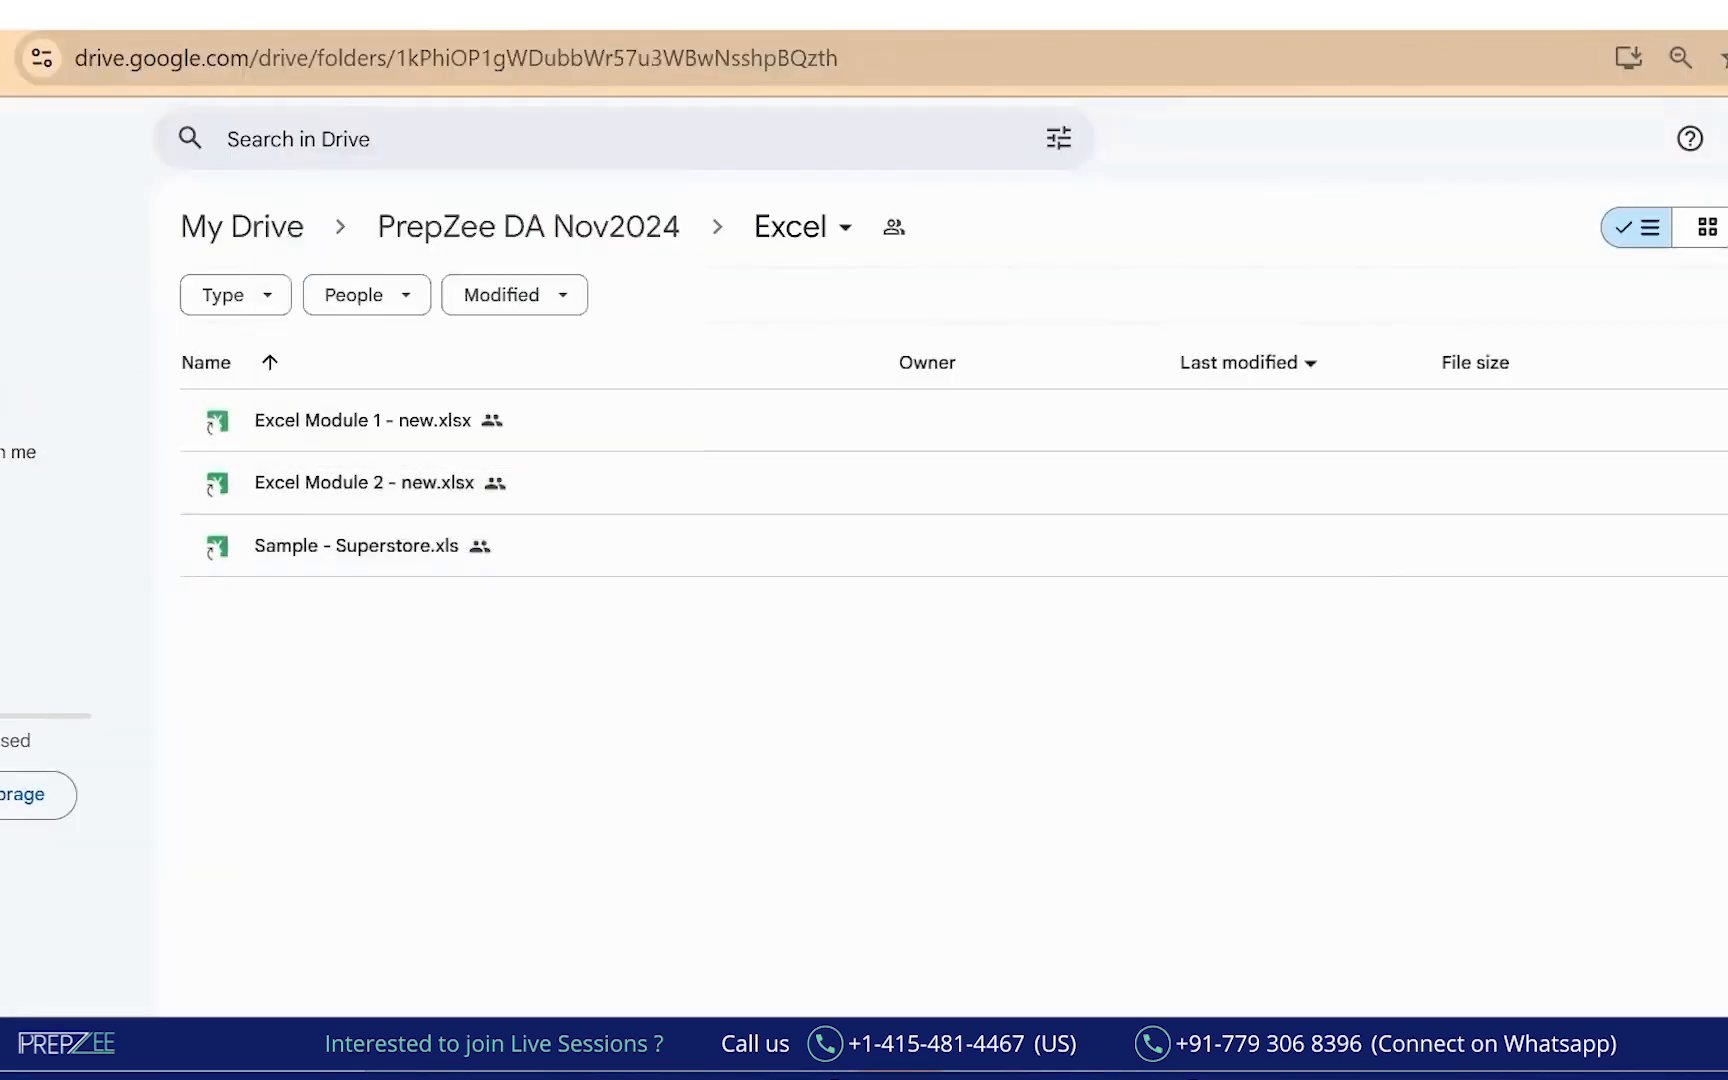
{"action": "mouse_move", "coordinate": [326, 523]}
{"action": "left_mouse_down"}
{"action": "mouse_move", "coordinate": [222, 596]}
{"action": "mouse_move", "coordinate": [515, 534]}
{"action": "mouse_move", "coordinate": [338, 536]}
{"action": "left_mouse_up"}
{"action": "left_click_drag", "start_coordinate": [444, 581], "coordinate": [497, 566]}
{"action": "left_click_drag", "start_coordinate": [452, 586], "coordinate": [494, 571]}
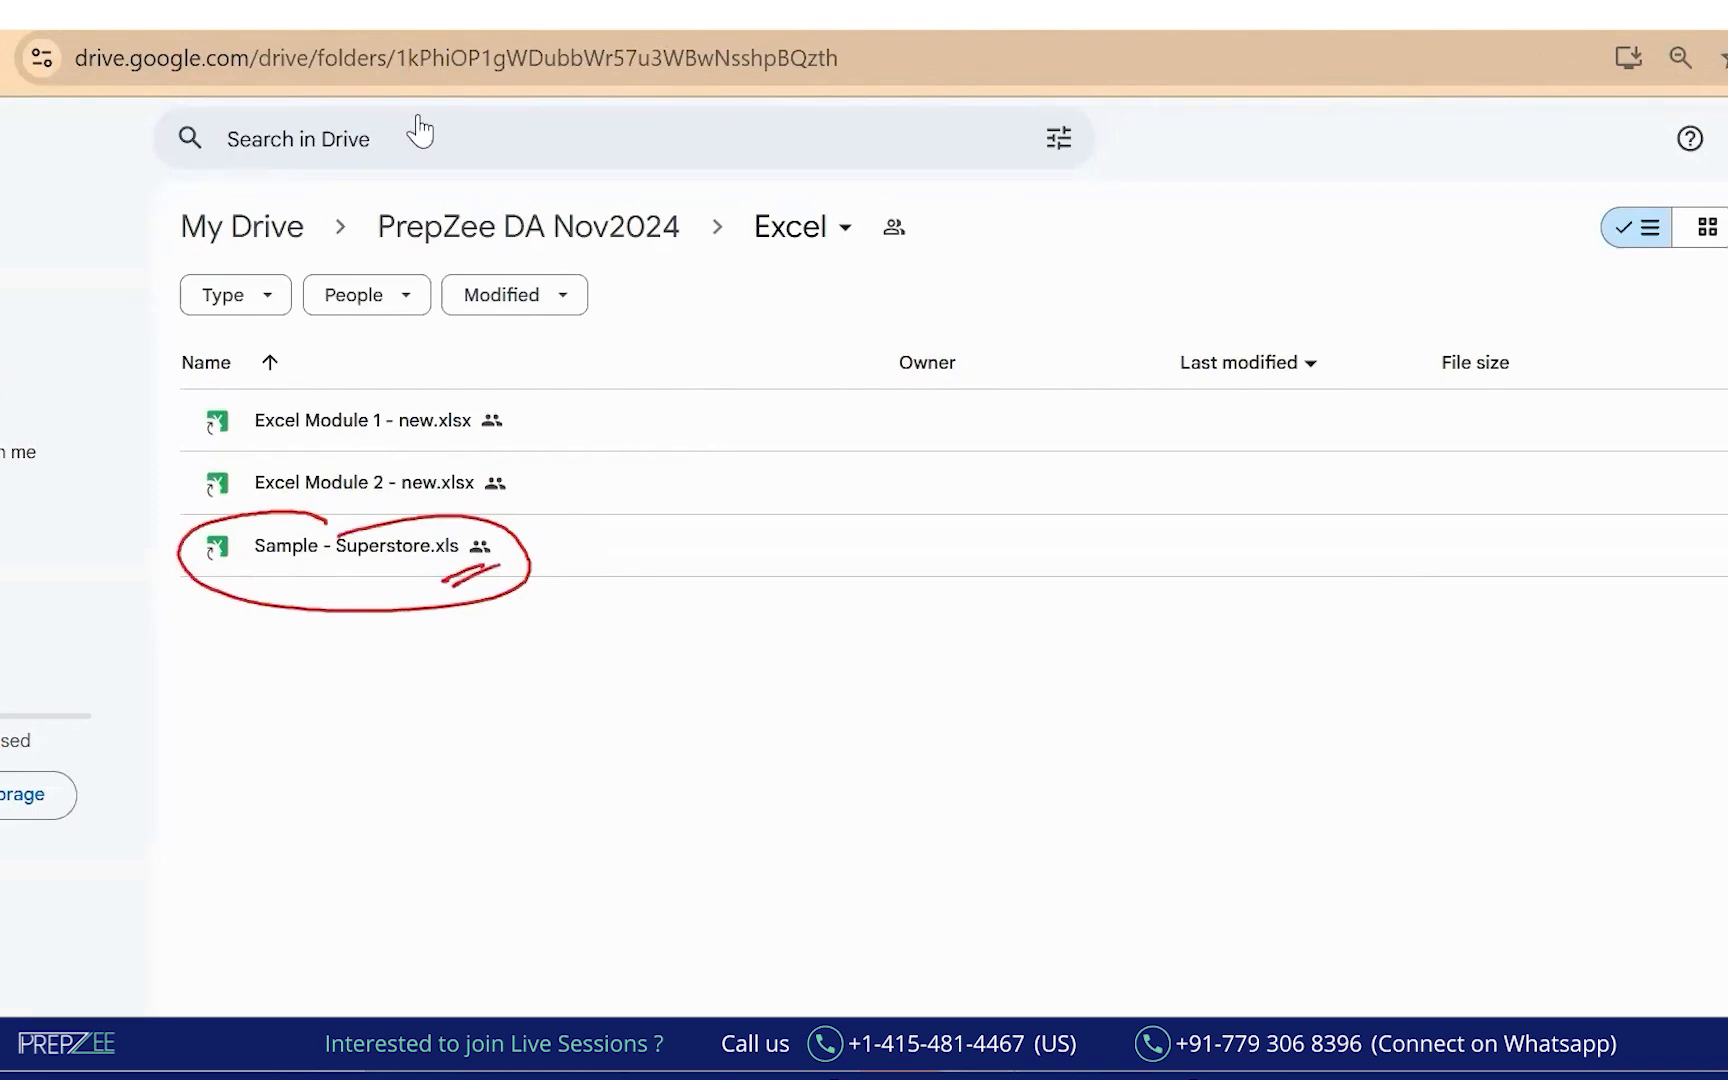
{"action": "key", "text": "ctrl+t"}
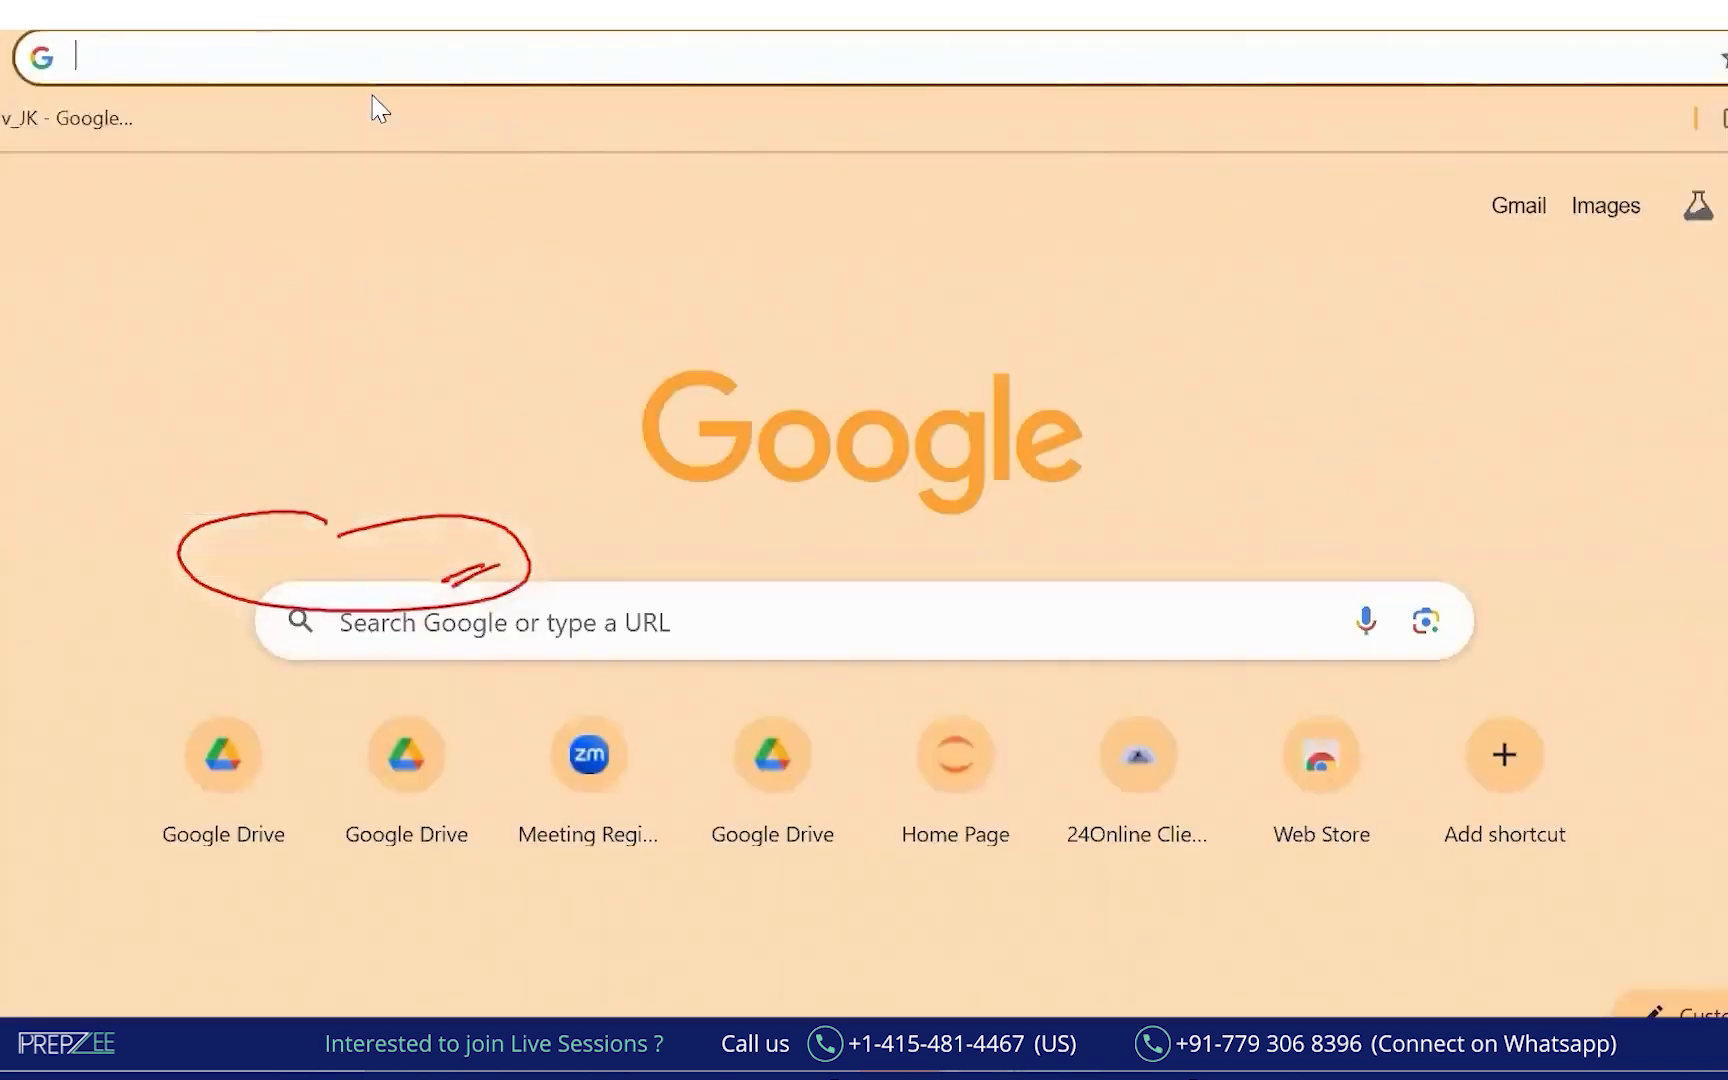
Run a Google search for 'sample superstore dataset'.
{"action": "type", "text": "ple"}
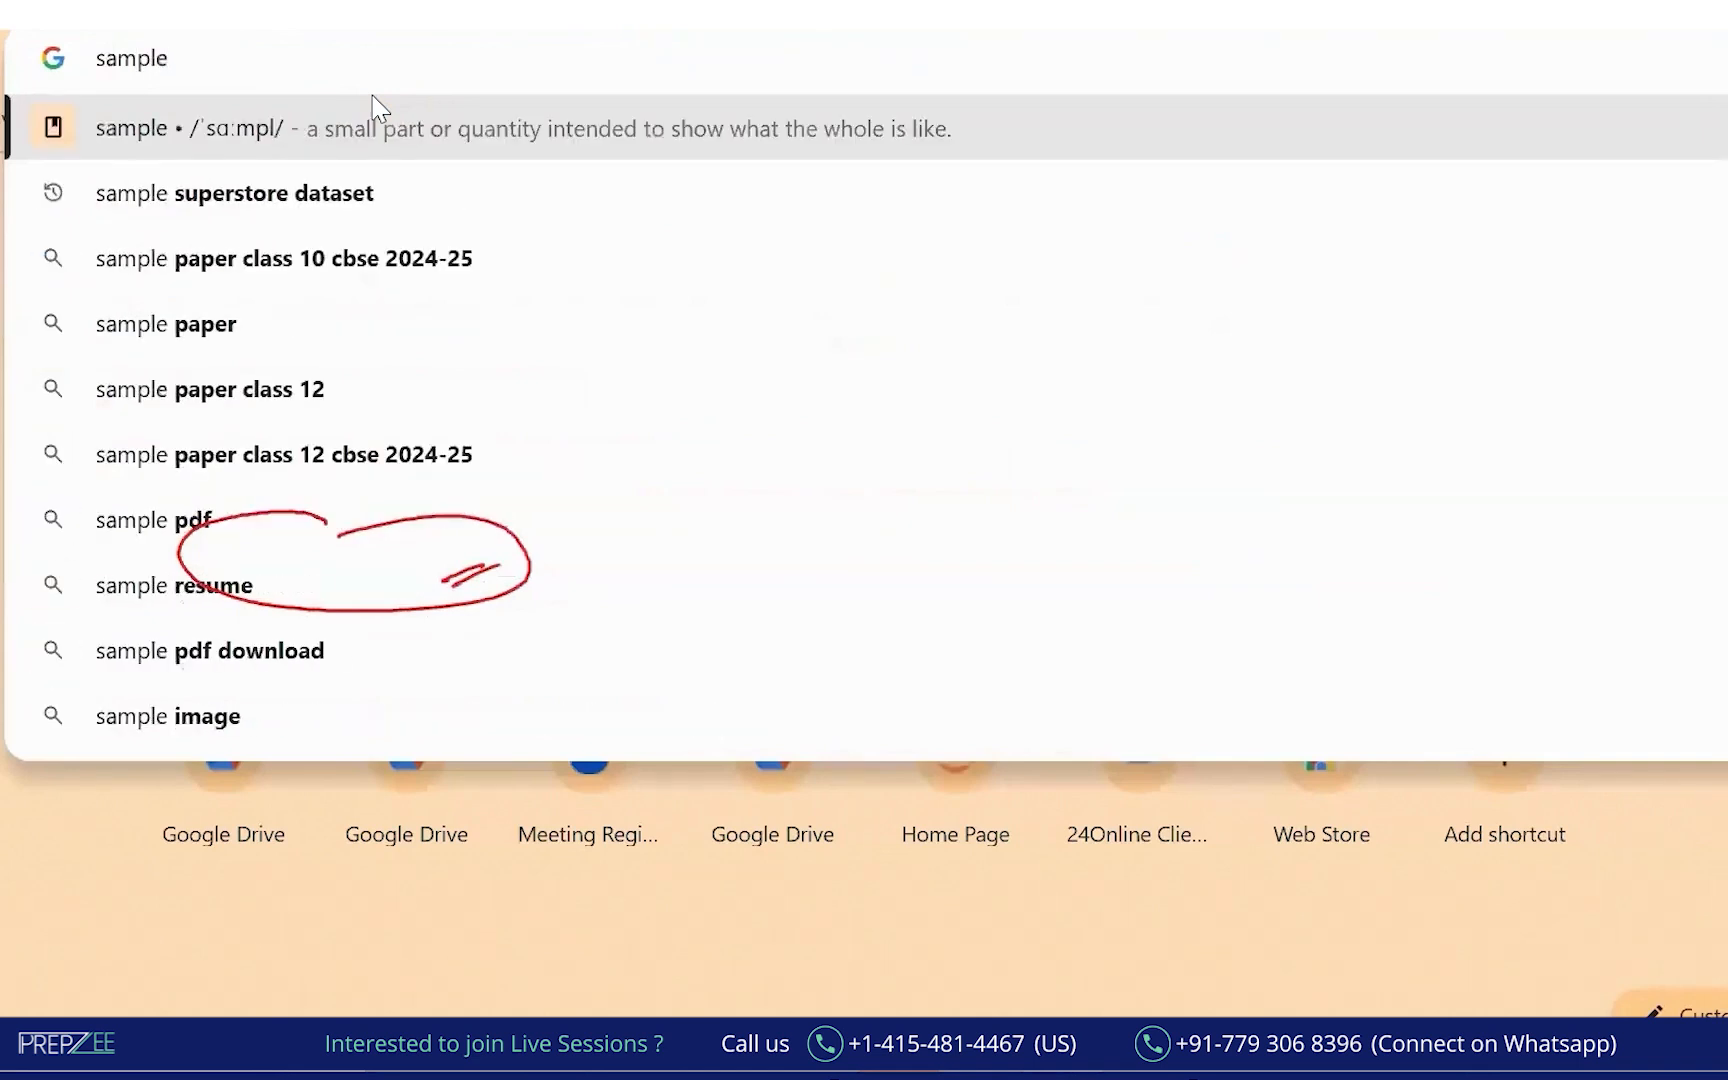
{"action": "key", "text": "Down"}
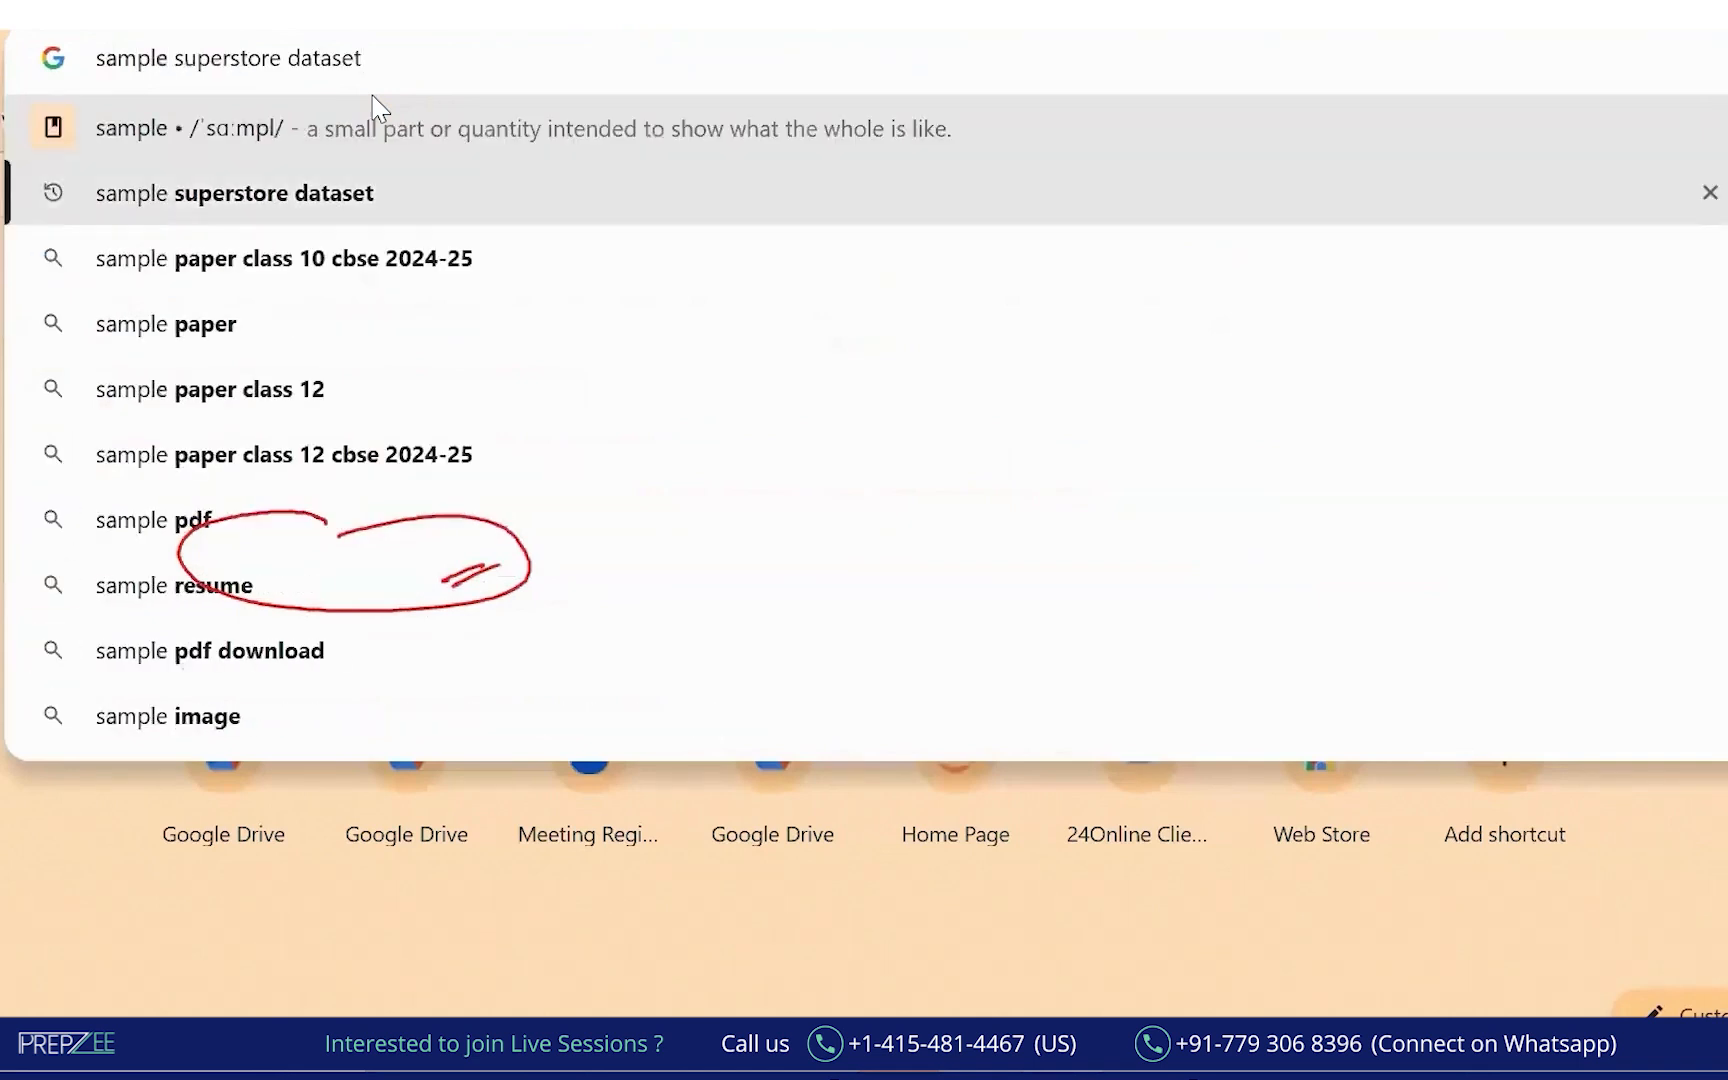
{"action": "key", "text": "Return"}
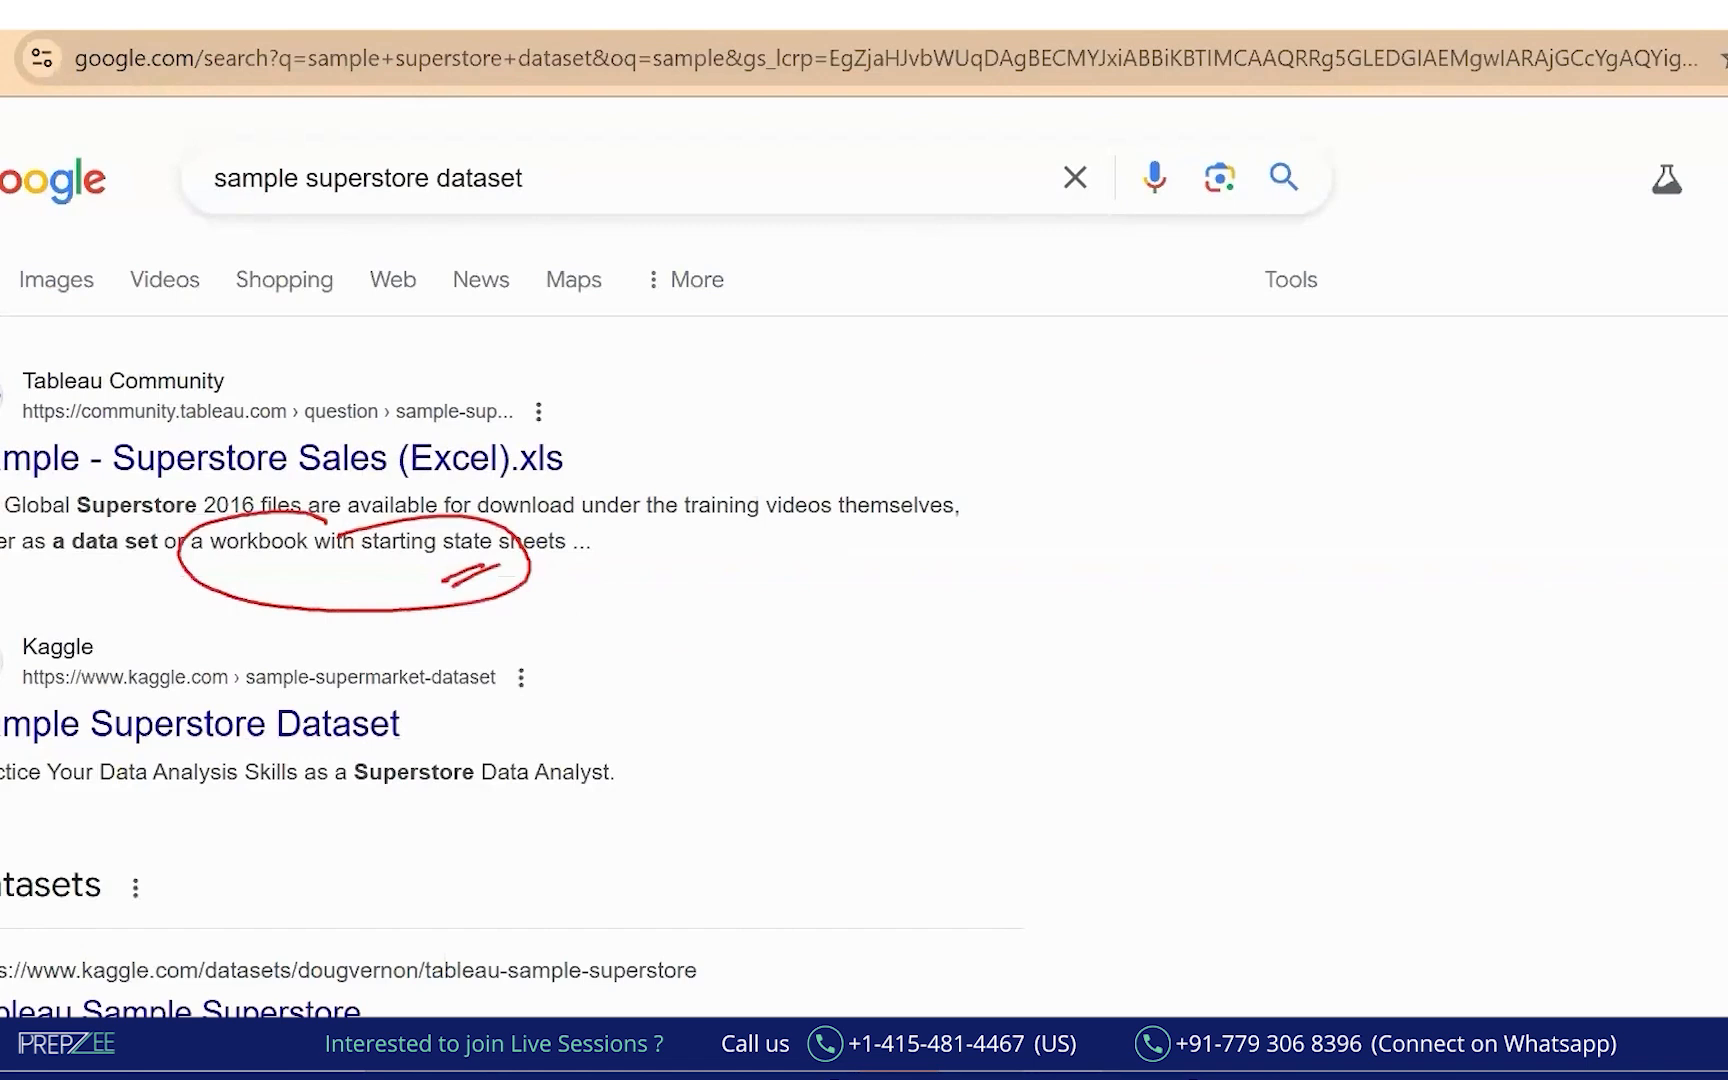
{"action": "key", "text": "Escape"}
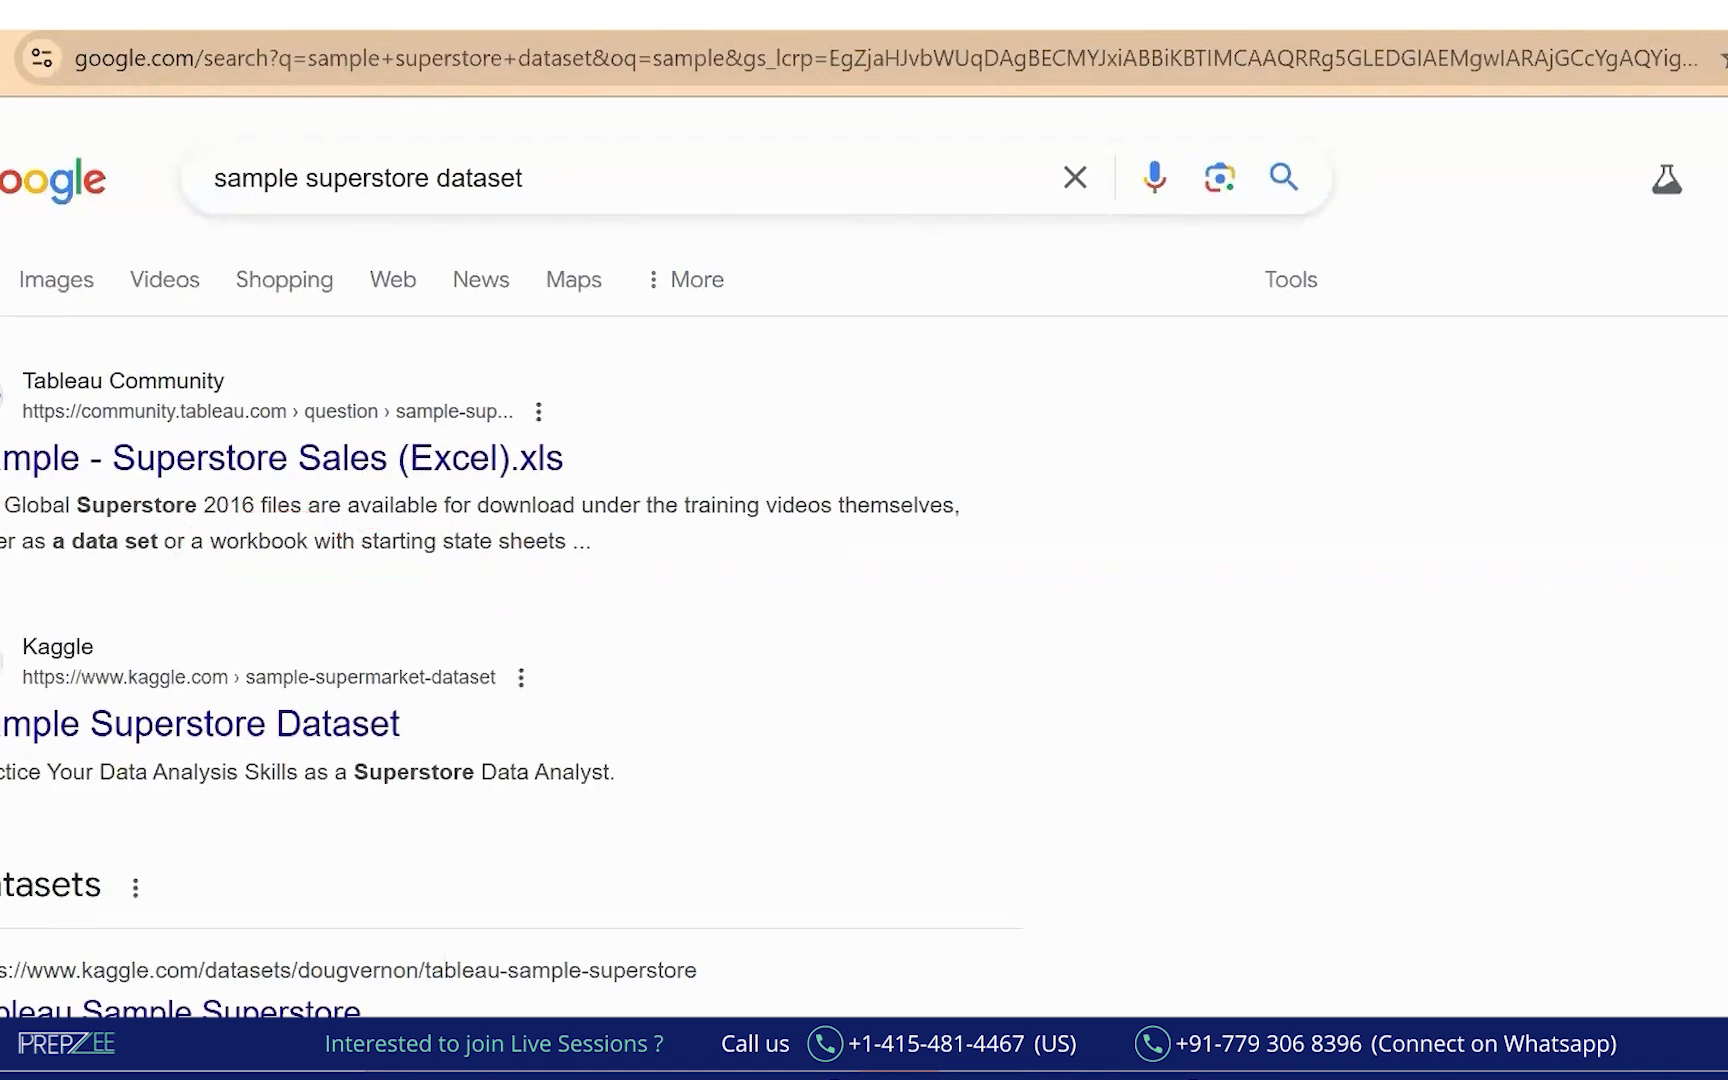
Mark up the top search results with ink.
{"action": "left_click_drag", "start_coordinate": [428, 129], "coordinate": [446, 130]}
{"action": "mouse_move", "coordinate": [652, 133]}
{"action": "left_mouse_down"}
{"action": "mouse_move", "coordinate": [645, 178]}
{"action": "mouse_move", "coordinate": [667, 219]}
{"action": "left_mouse_up"}
{"action": "left_click_drag", "start_coordinate": [671, 149], "coordinate": [673, 192]}
{"action": "mouse_move", "coordinate": [683, 133]}
{"action": "left_mouse_down"}
{"action": "mouse_move", "coordinate": [680, 220]}
{"action": "mouse_move", "coordinate": [560, 372]}
{"action": "mouse_move", "coordinate": [672, 432]}
{"action": "left_mouse_up"}
{"action": "left_click", "coordinate": [631, 418]}
{"action": "mouse_move", "coordinate": [662, 378]}
{"action": "left_mouse_down"}
{"action": "mouse_move", "coordinate": [640, 458]}
{"action": "mouse_move", "coordinate": [688, 384]}
{"action": "left_mouse_up"}
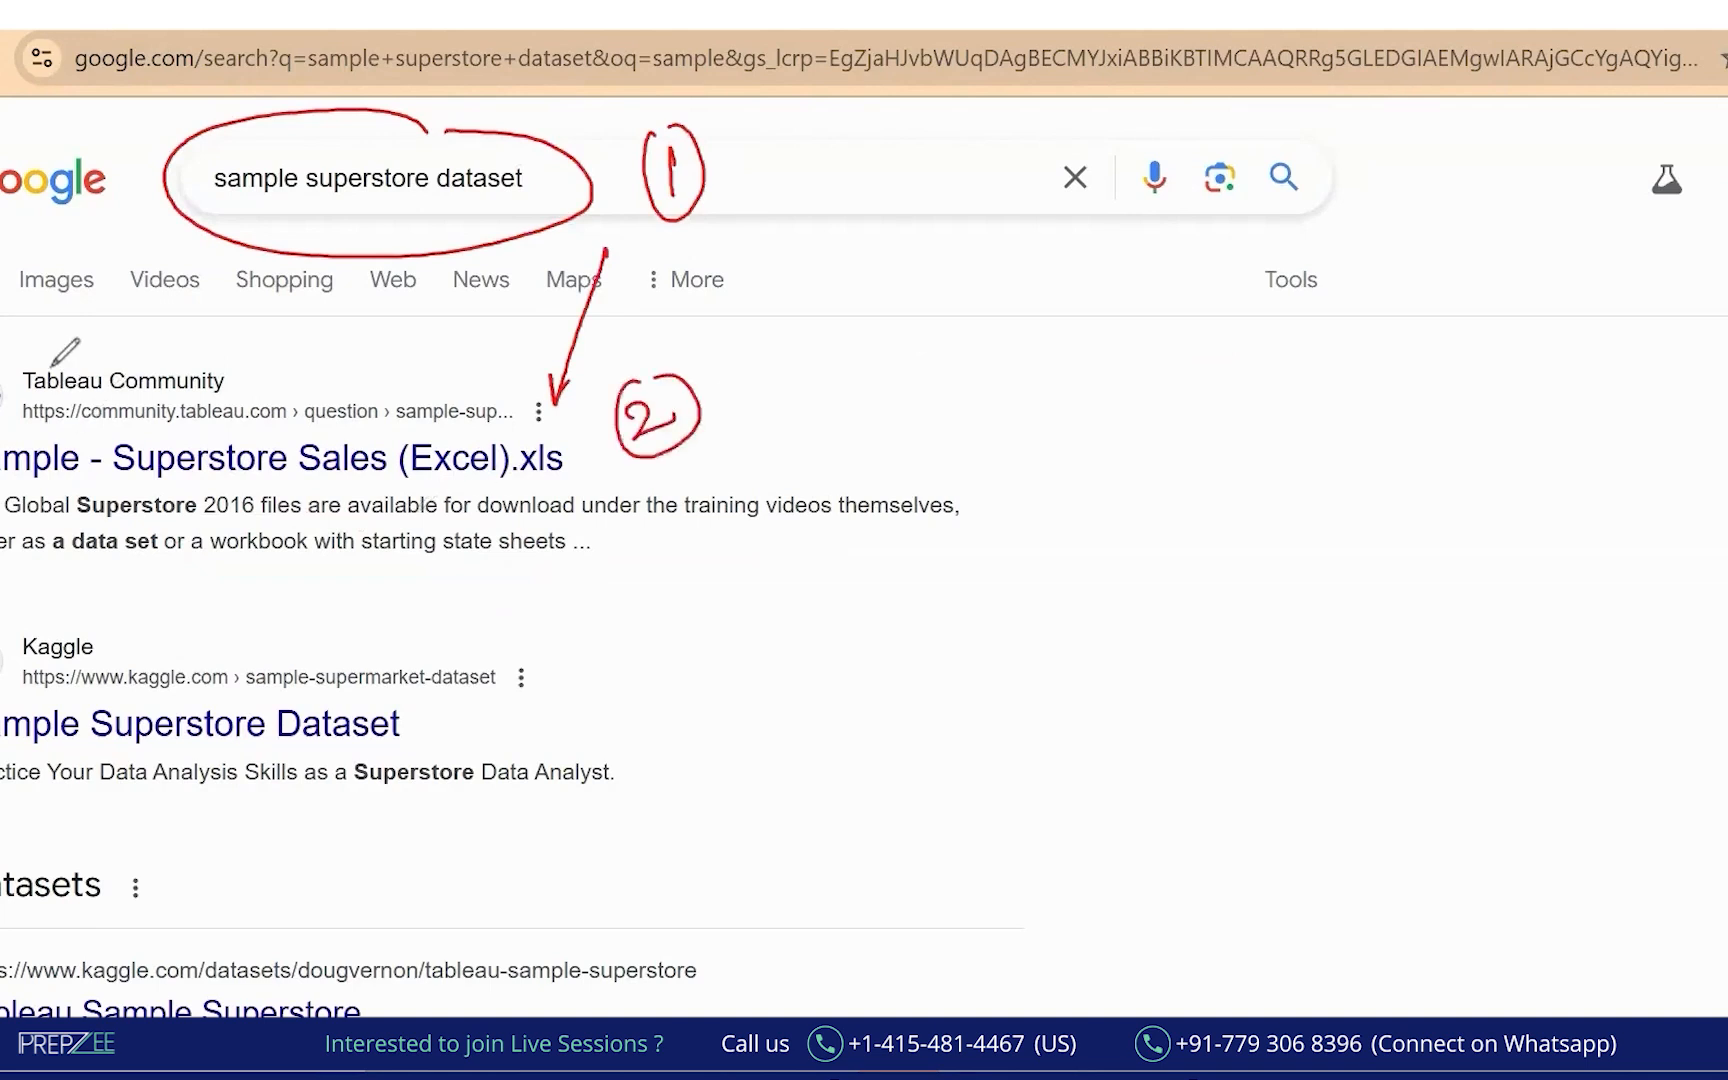
{"action": "left_click_drag", "start_coordinate": [34, 382], "coordinate": [250, 380]}
{"action": "left_click_drag", "start_coordinate": [28, 428], "coordinate": [250, 424]}
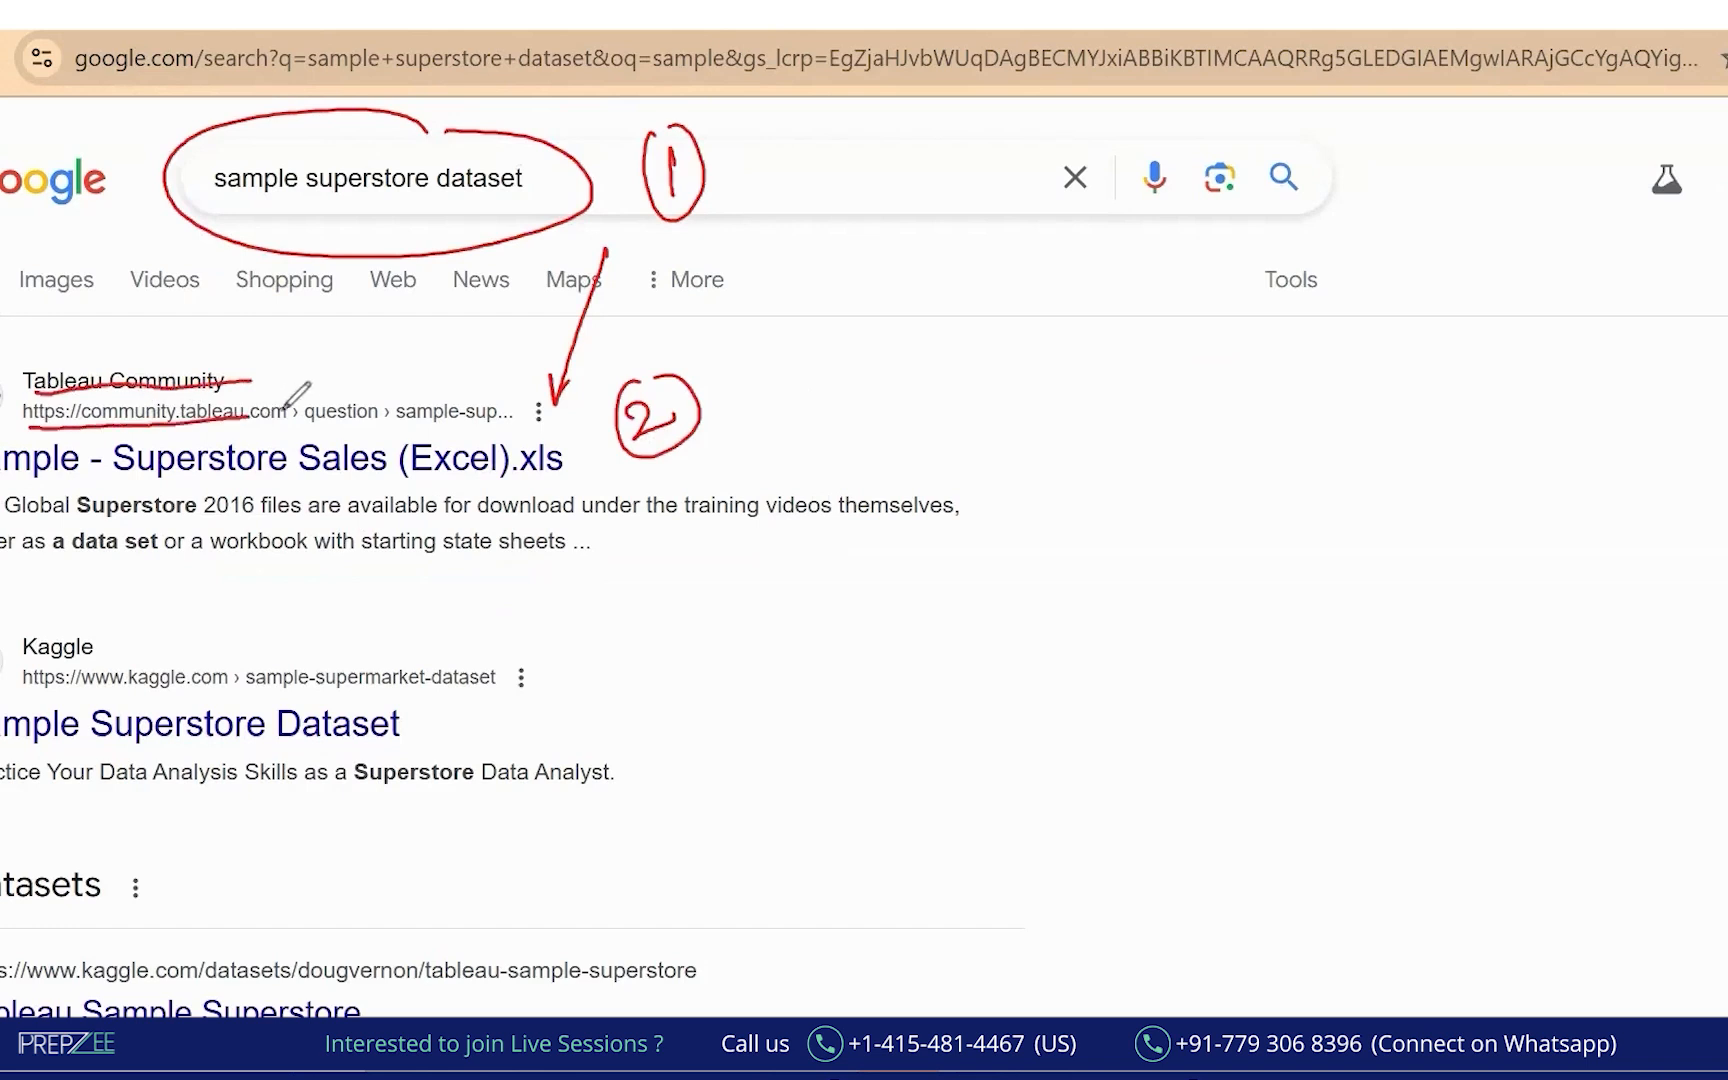
{"action": "mouse_move", "coordinate": [312, 340]}
{"action": "left_mouse_down"}
{"action": "mouse_move", "coordinate": [316, 382]}
{"action": "mouse_move", "coordinate": [364, 334]}
{"action": "mouse_move", "coordinate": [388, 367]}
{"action": "left_mouse_up"}
{"action": "left_click_drag", "start_coordinate": [344, 391], "coordinate": [392, 375]}
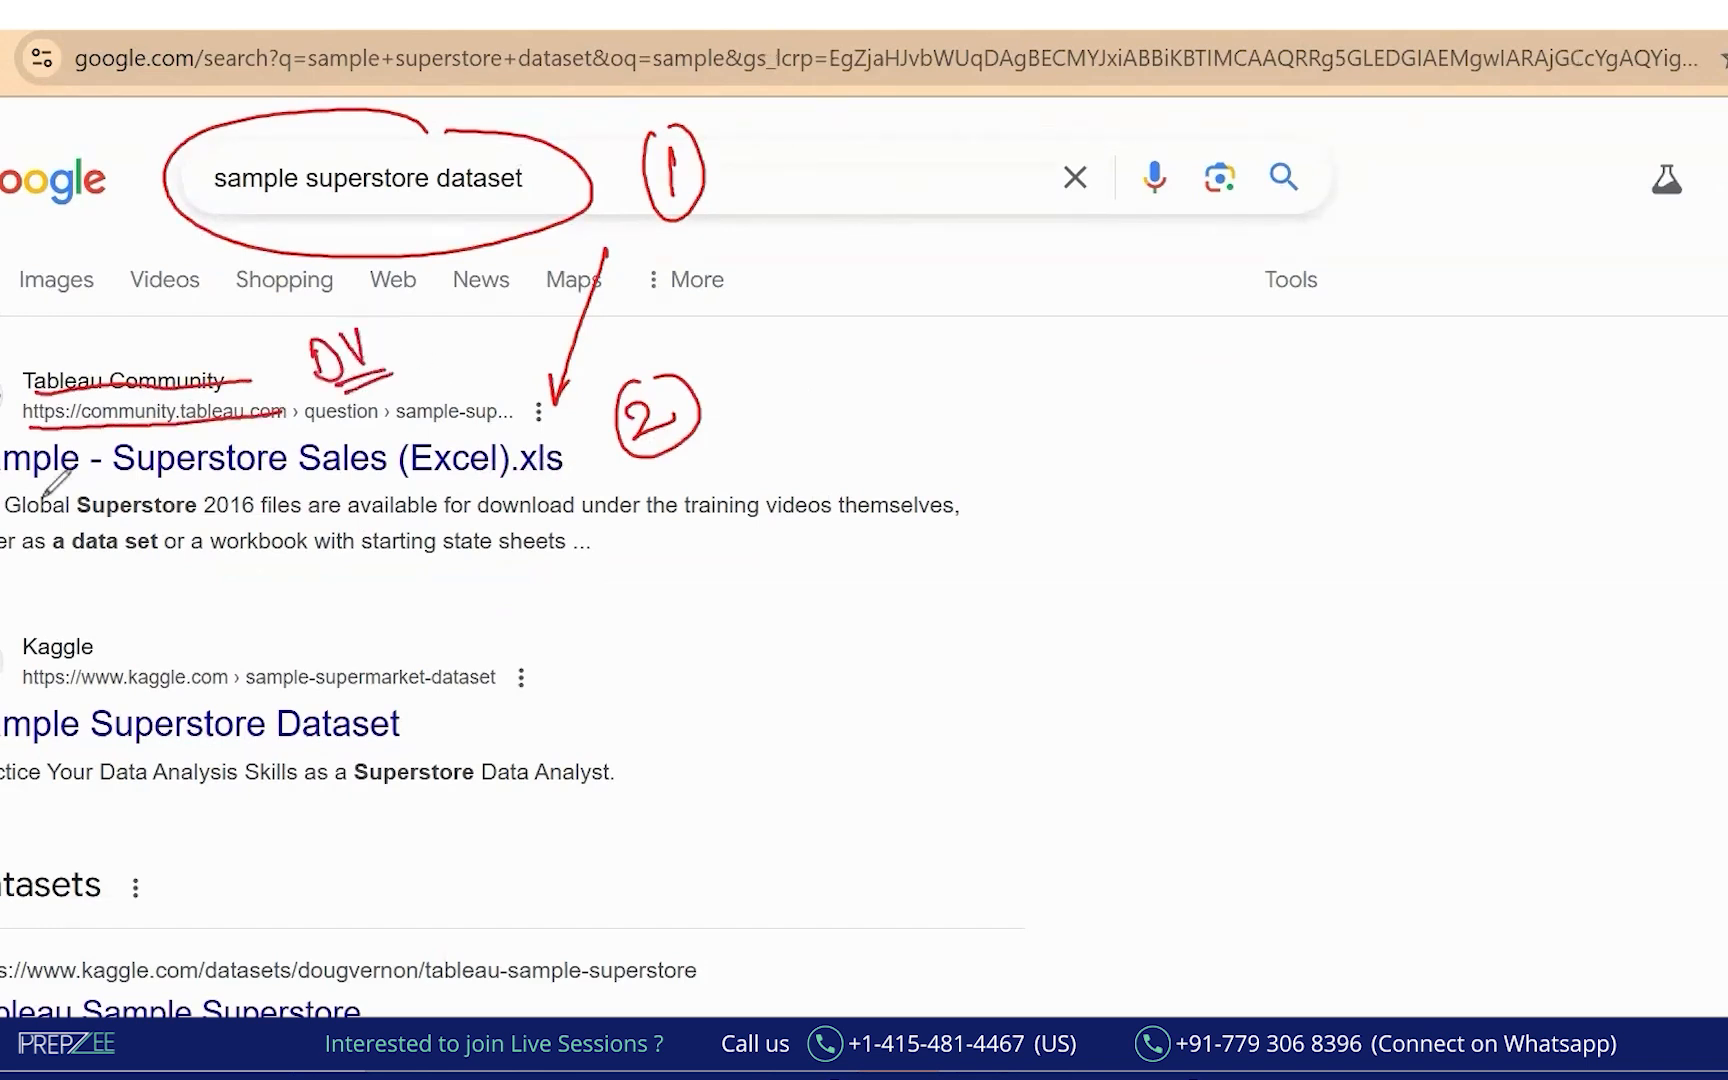
{"action": "mouse_move", "coordinate": [12, 481]}
{"action": "left_mouse_down"}
{"action": "mouse_move", "coordinate": [593, 478]}
{"action": "mouse_move", "coordinate": [400, 440]}
{"action": "mouse_move", "coordinate": [84, 427]}
{"action": "mouse_move", "coordinate": [8, 468]}
{"action": "left_mouse_up"}
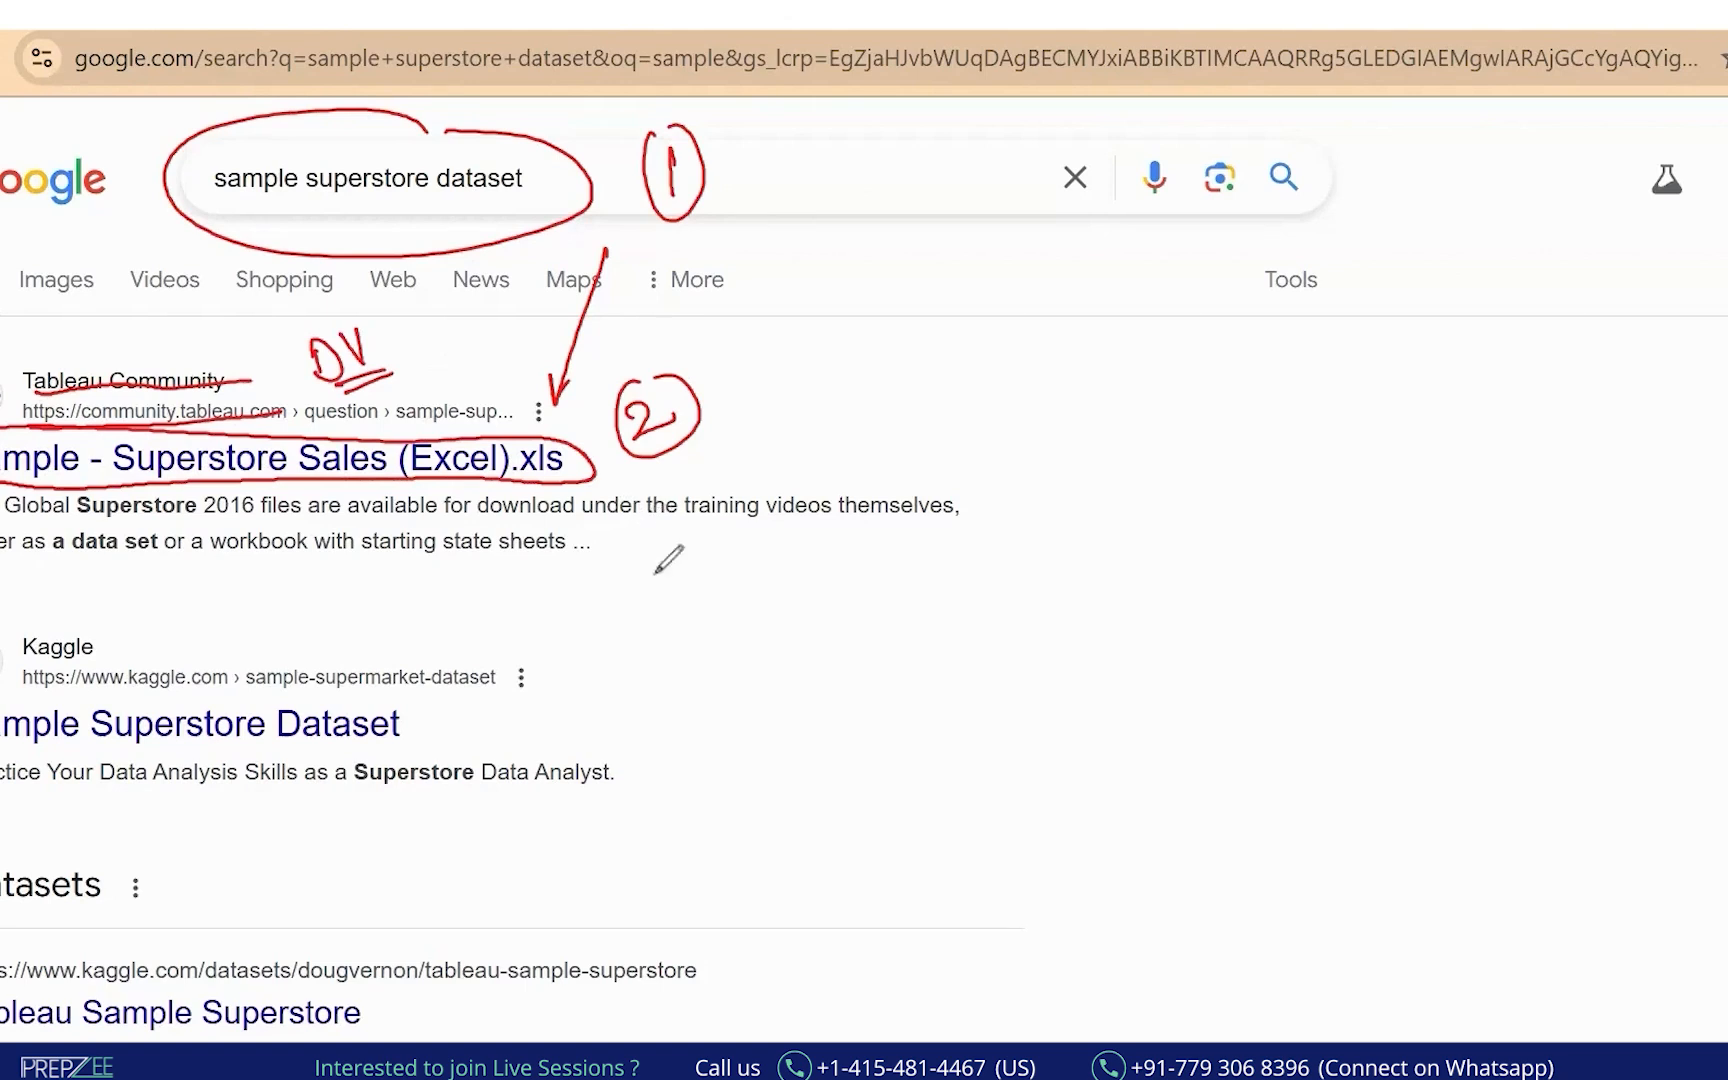
Annotate the Tableau Community Superstore Sales (Excel) result and open it.
{"action": "mouse_move", "coordinate": [612, 558]}
{"action": "left_mouse_down"}
{"action": "mouse_move", "coordinate": [634, 614]}
{"action": "mouse_move", "coordinate": [688, 575]}
{"action": "mouse_move", "coordinate": [745, 578]}
{"action": "mouse_move", "coordinate": [724, 633]}
{"action": "left_mouse_up"}
{"action": "mouse_move", "coordinate": [626, 666]}
{"action": "left_mouse_down"}
{"action": "mouse_move", "coordinate": [757, 632]}
{"action": "mouse_move", "coordinate": [812, 675]}
{"action": "left_mouse_up"}
{"action": "mouse_move", "coordinate": [856, 740]}
{"action": "left_mouse_down"}
{"action": "mouse_move", "coordinate": [903, 714]}
{"action": "mouse_move", "coordinate": [980, 714]}
{"action": "mouse_move", "coordinate": [1037, 680]}
{"action": "left_mouse_up"}
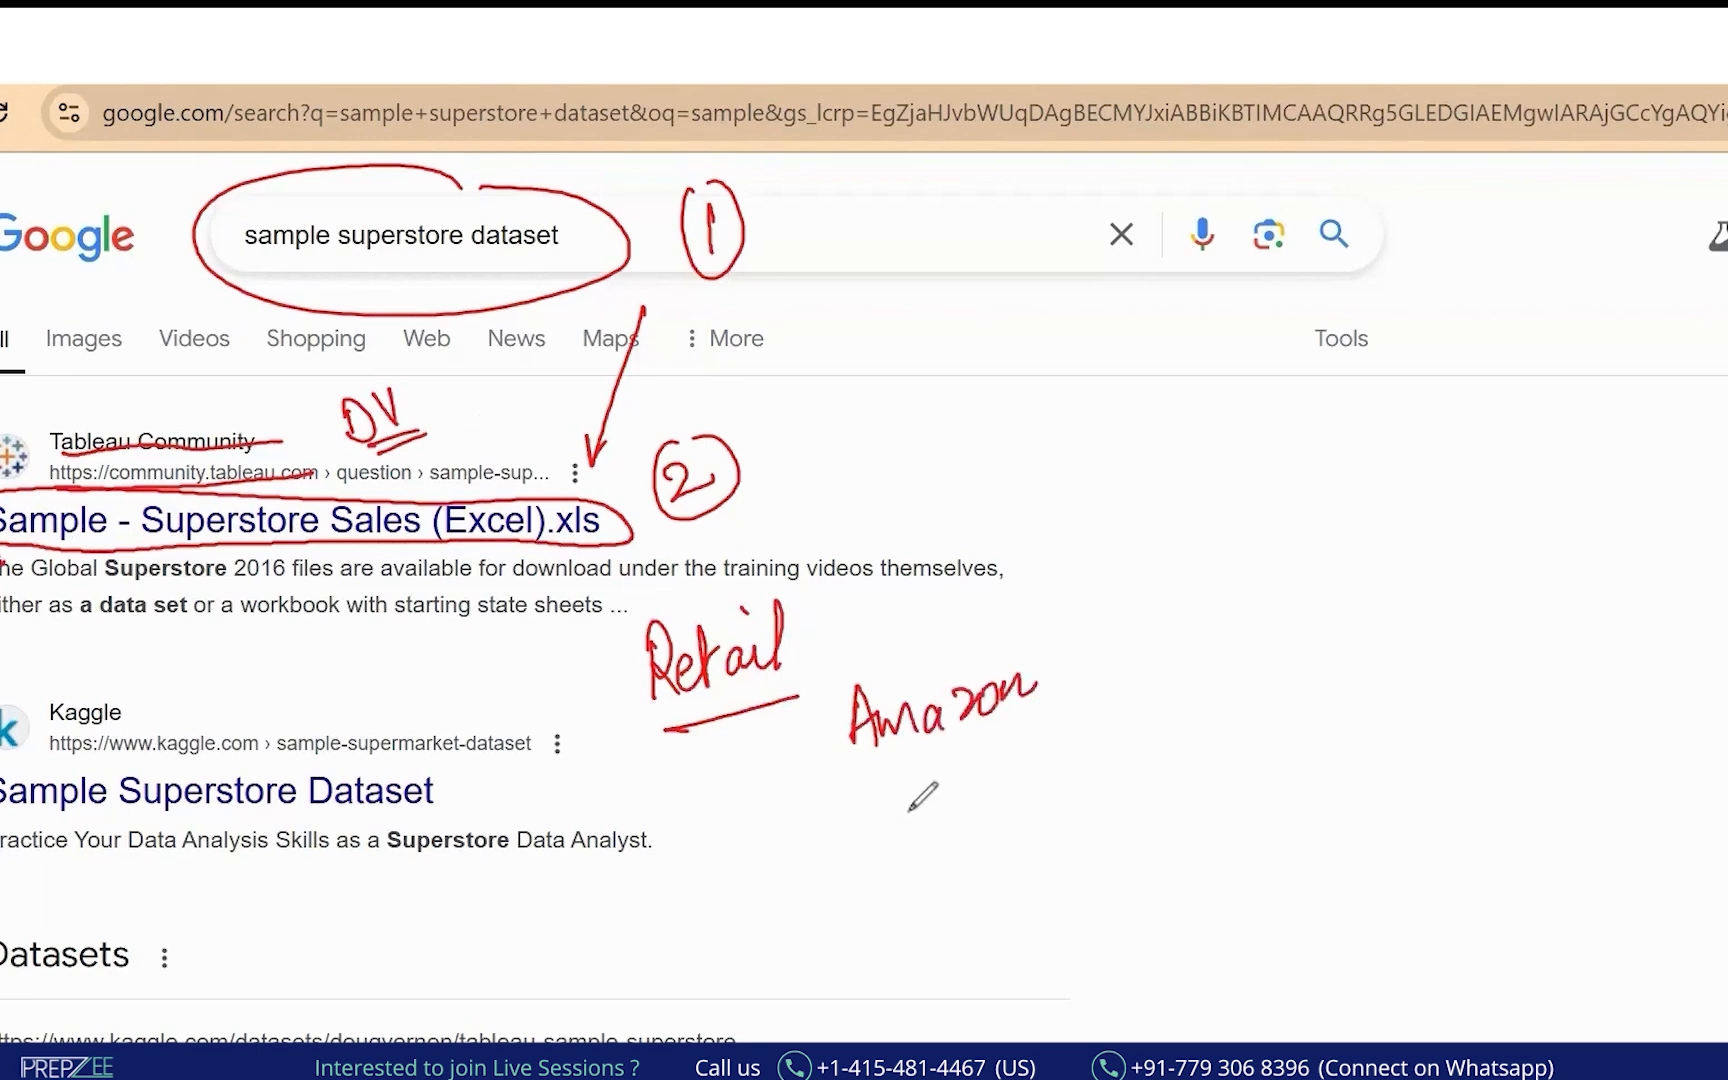
{"action": "mouse_move", "coordinate": [889, 797]}
{"action": "left_mouse_down"}
{"action": "mouse_move", "coordinate": [905, 848]}
{"action": "mouse_move", "coordinate": [958, 792]}
{"action": "mouse_move", "coordinate": [1069, 770]}
{"action": "mouse_move", "coordinate": [1084, 724]}
{"action": "left_mouse_up"}
{"action": "mouse_move", "coordinate": [902, 632]}
{"action": "left_mouse_down"}
{"action": "mouse_move", "coordinate": [1124, 572]}
{"action": "mouse_move", "coordinate": [1100, 600]}
{"action": "mouse_move", "coordinate": [1253, 521]}
{"action": "mouse_move", "coordinate": [1242, 551]}
{"action": "mouse_move", "coordinate": [1340, 515]}
{"action": "left_mouse_up"}
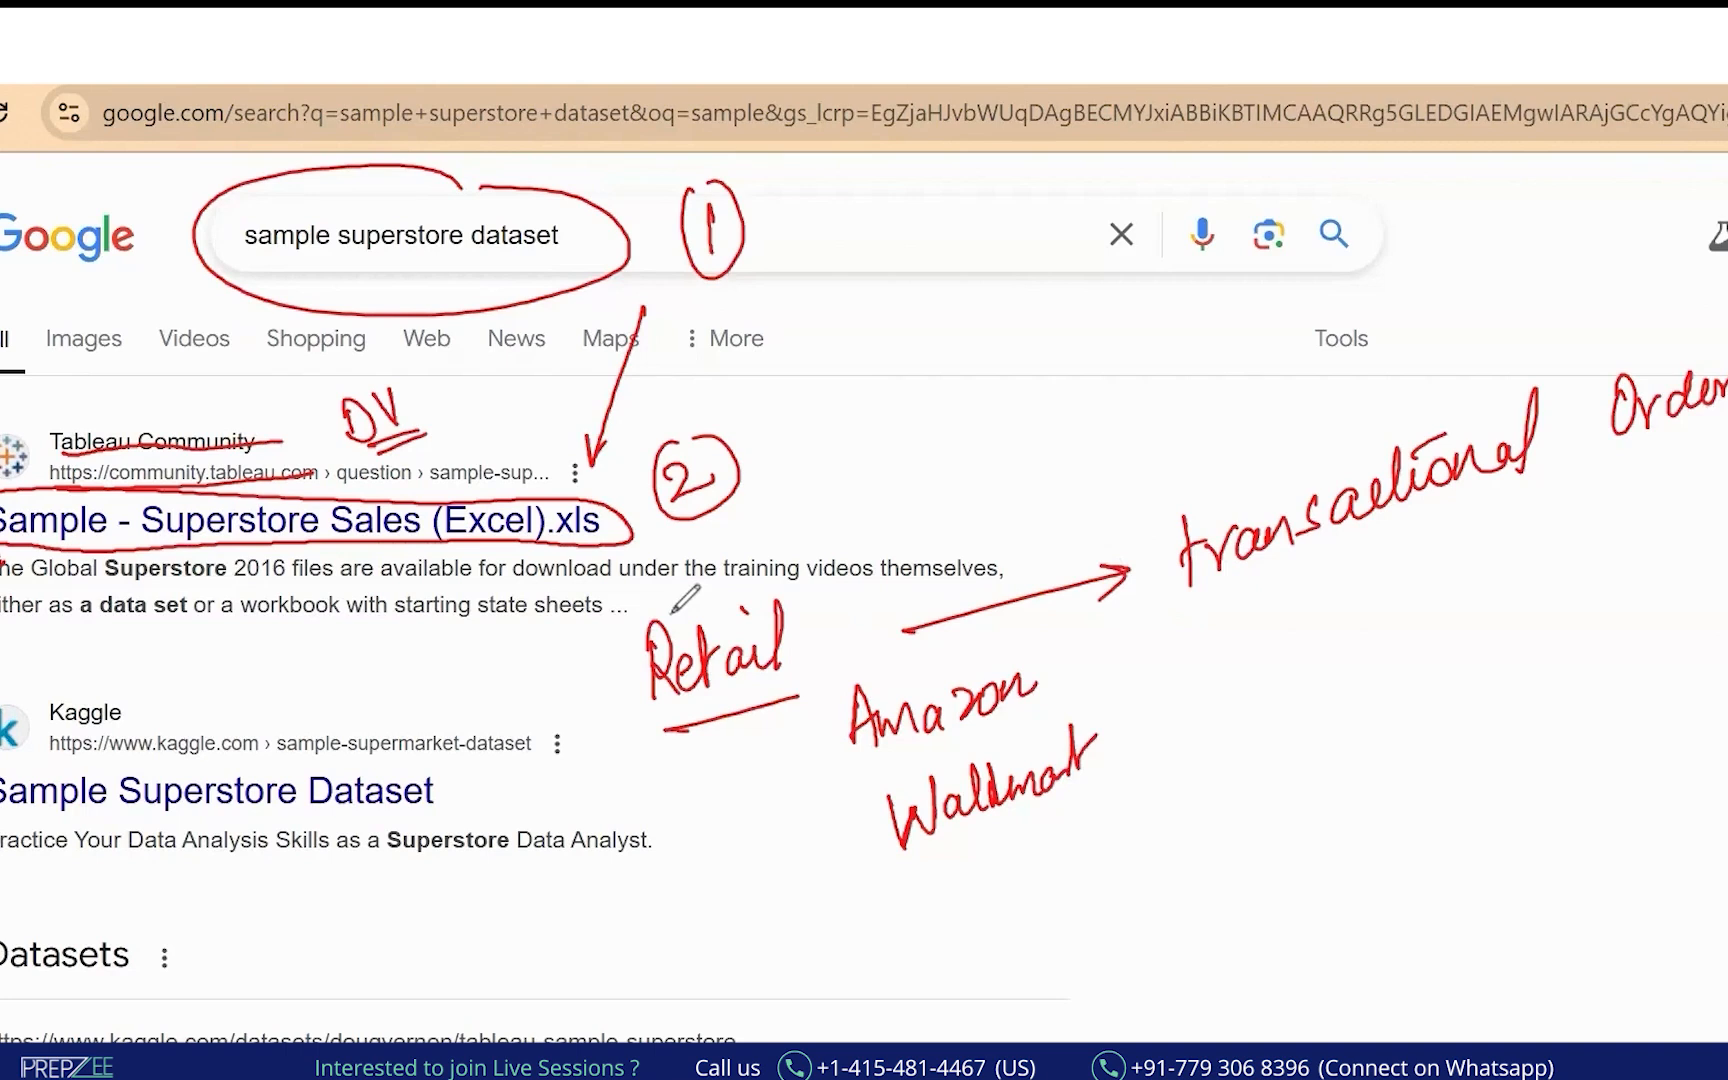
{"action": "left_click_drag", "start_coordinate": [680, 560], "coordinate": [948, 898]}
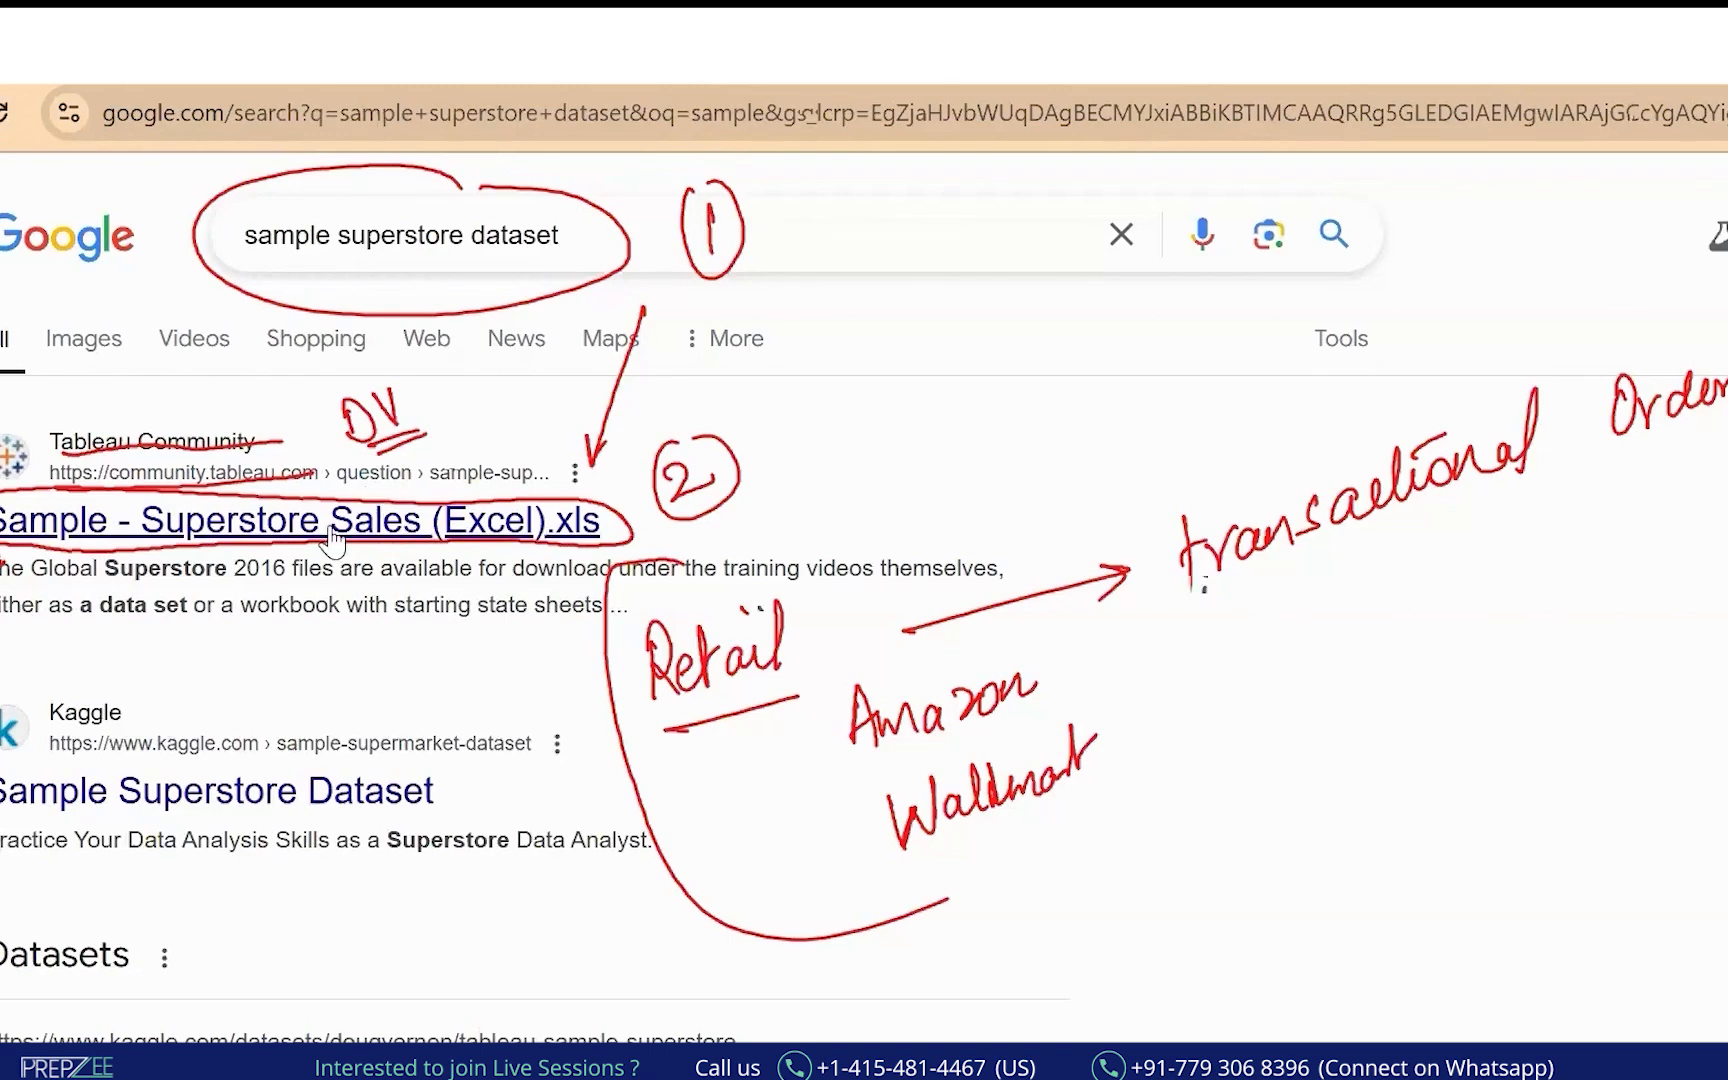
{"action": "left_click", "coordinate": [401, 545]}
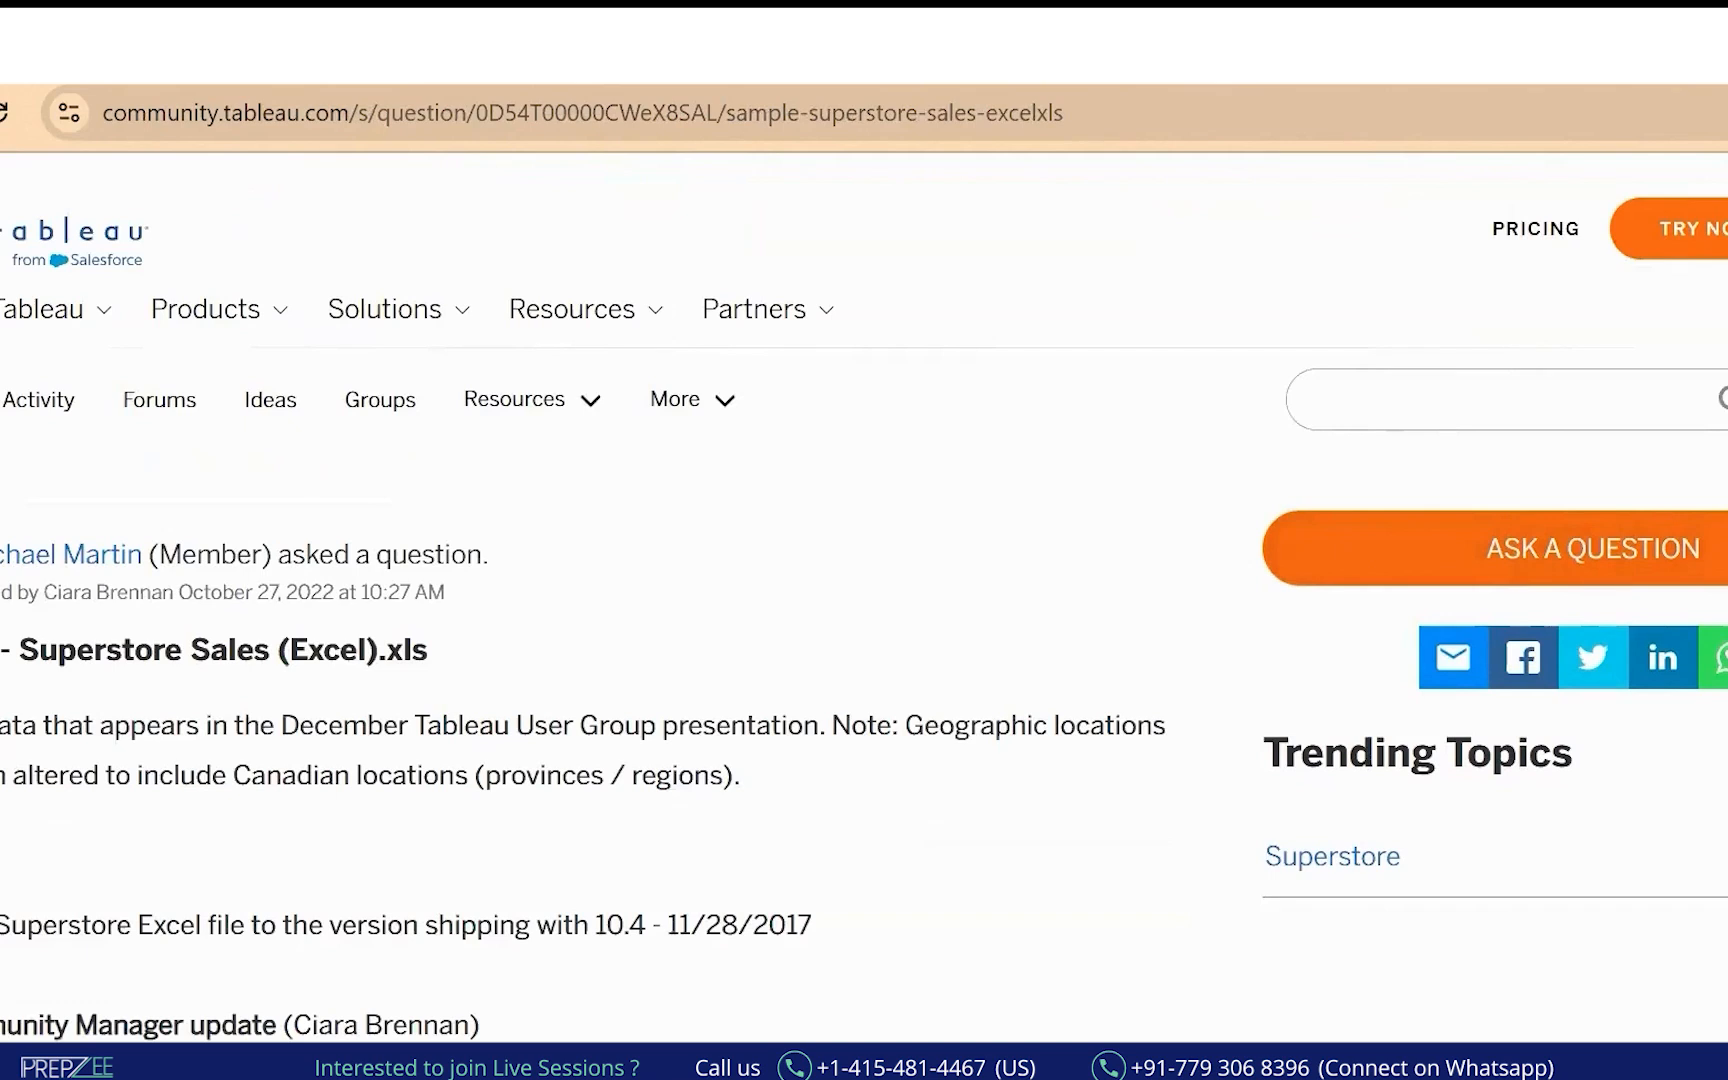
Scroll to the Superstore Sales XLS attachment, mark it, and return to the Google Drive folder.
{"action": "scroll", "coordinate": [864, 595], "scroll_direction": "down", "scroll_amount": 5}
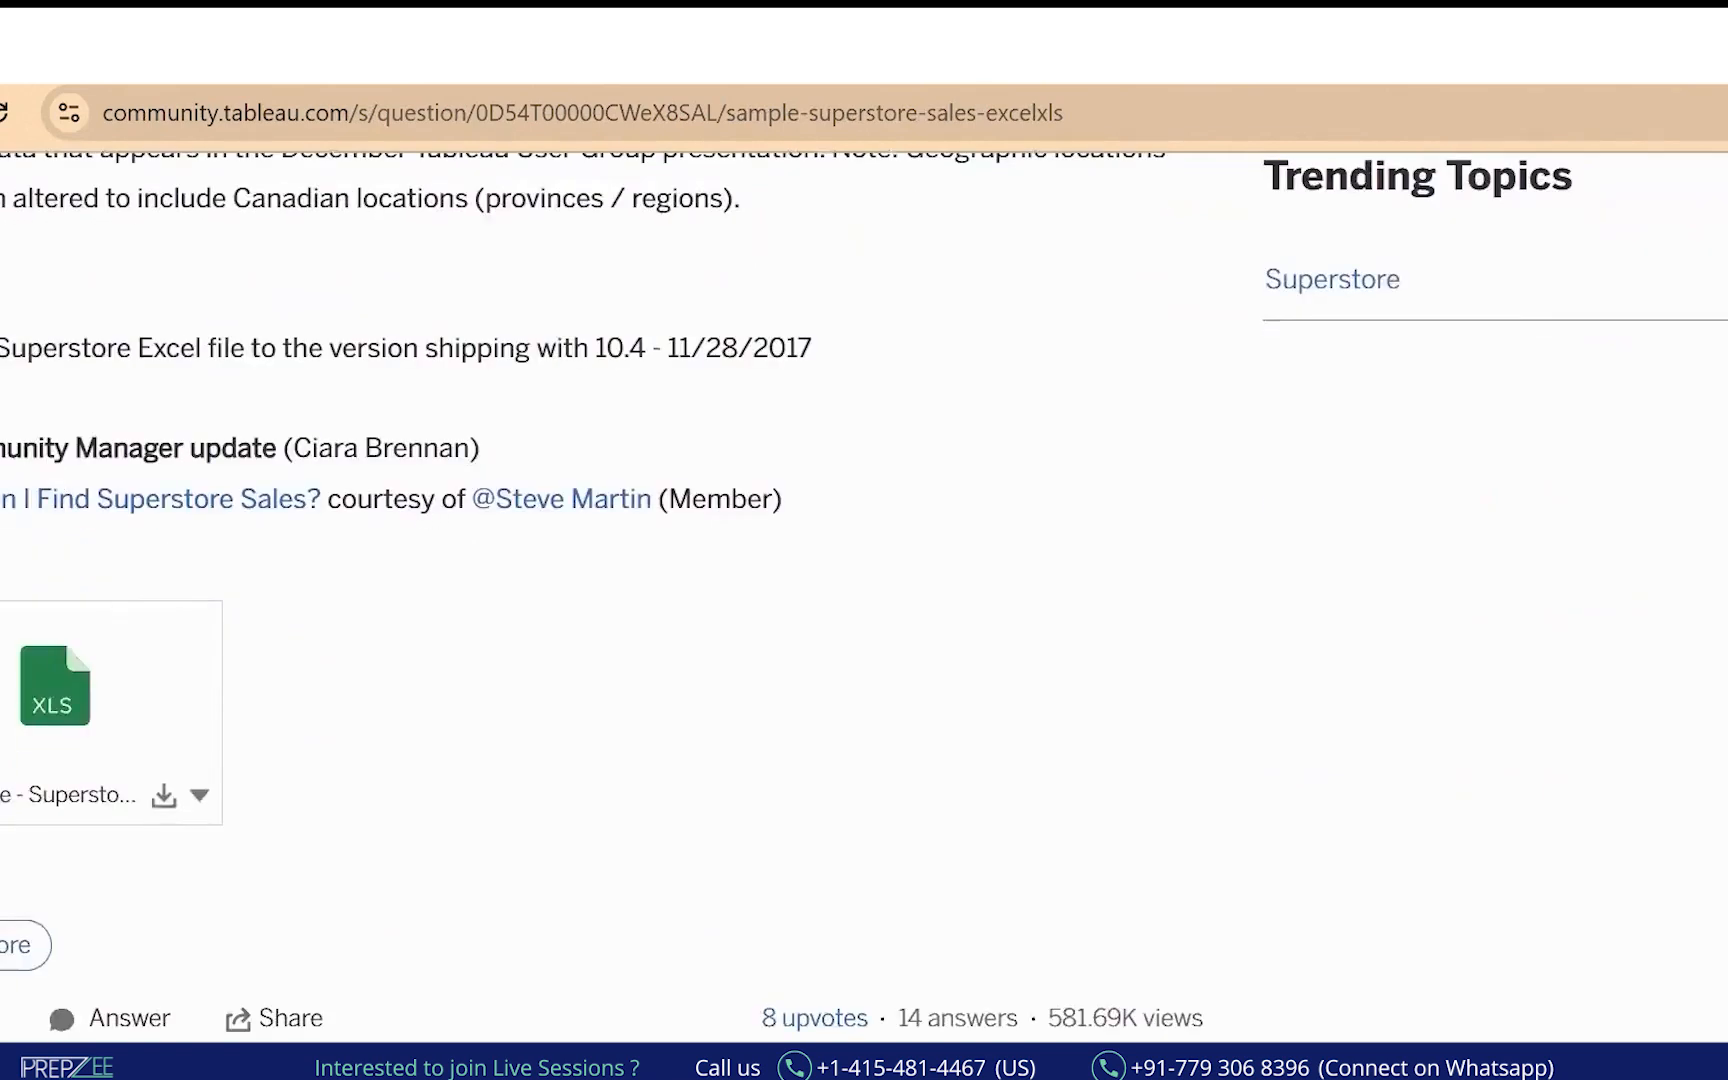
{"action": "left_click_drag", "start_coordinate": [280, 560], "coordinate": [278, 838]}
{"action": "left_click_drag", "start_coordinate": [337, 720], "coordinate": [500, 696]}
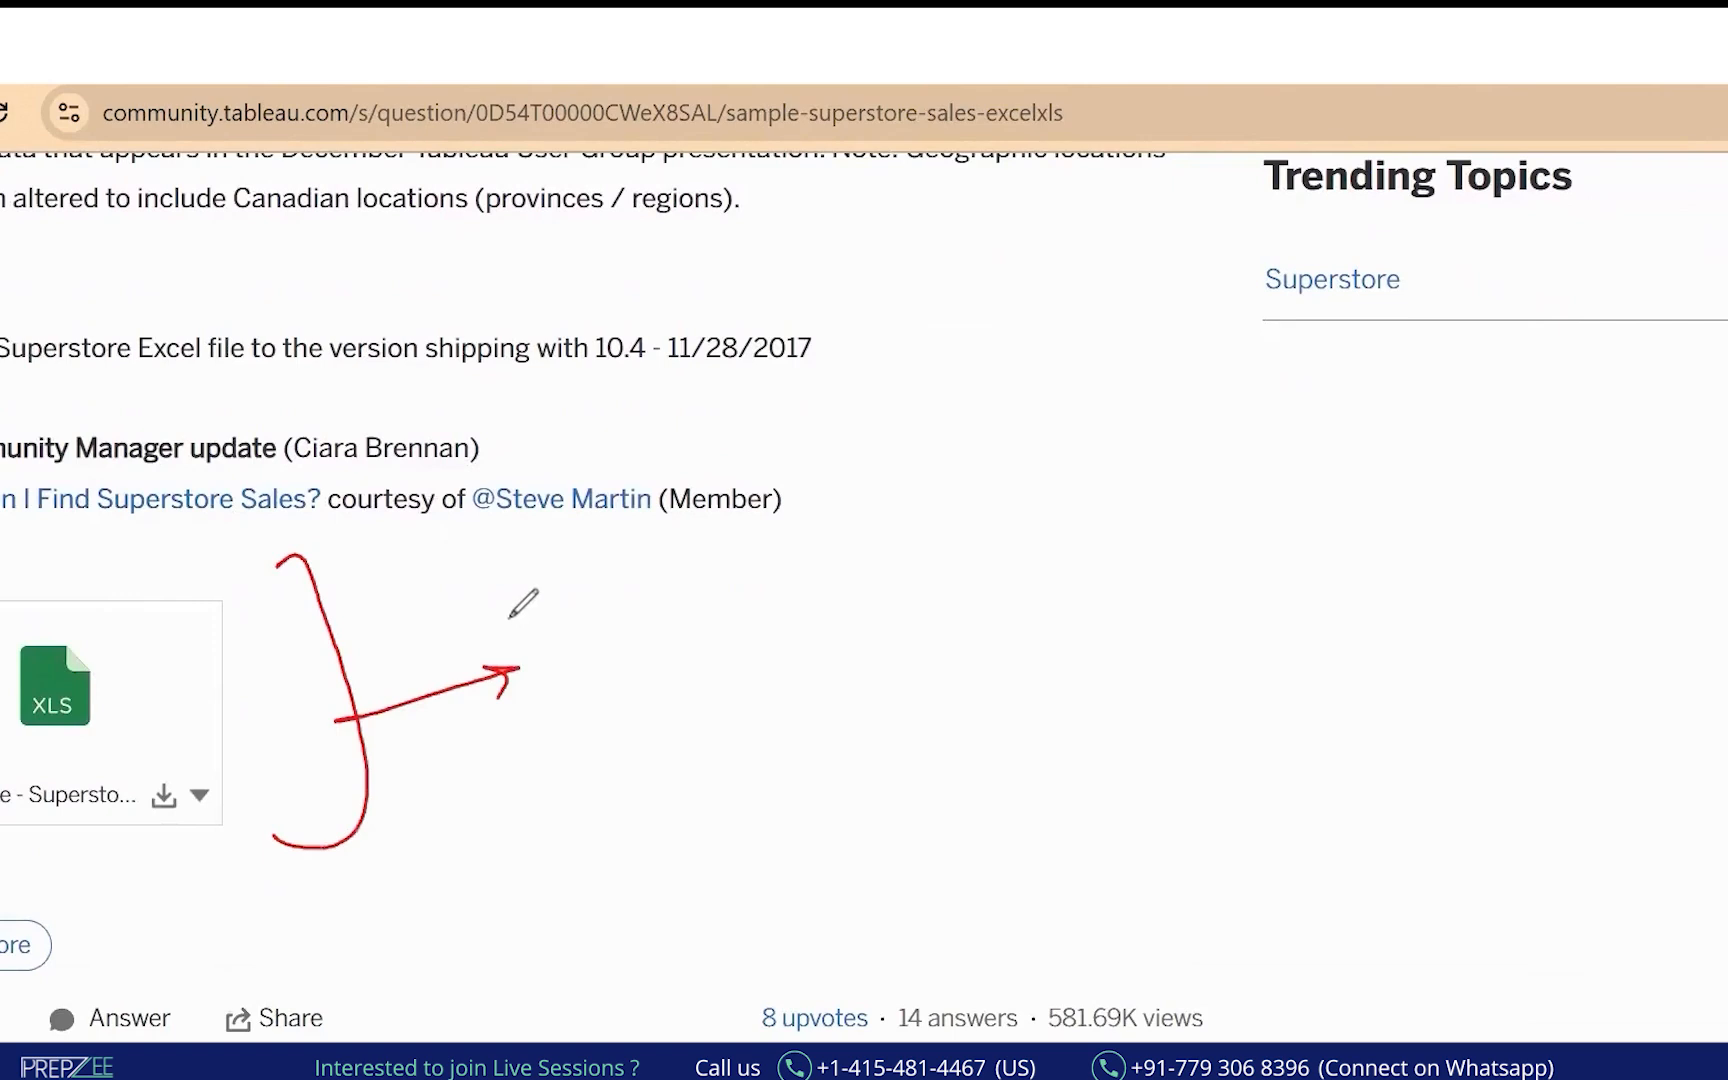
{"action": "left_click_drag", "start_coordinate": [92, 552], "coordinate": [94, 632]}
{"action": "left_click_drag", "start_coordinate": [70, 600], "coordinate": [104, 608]}
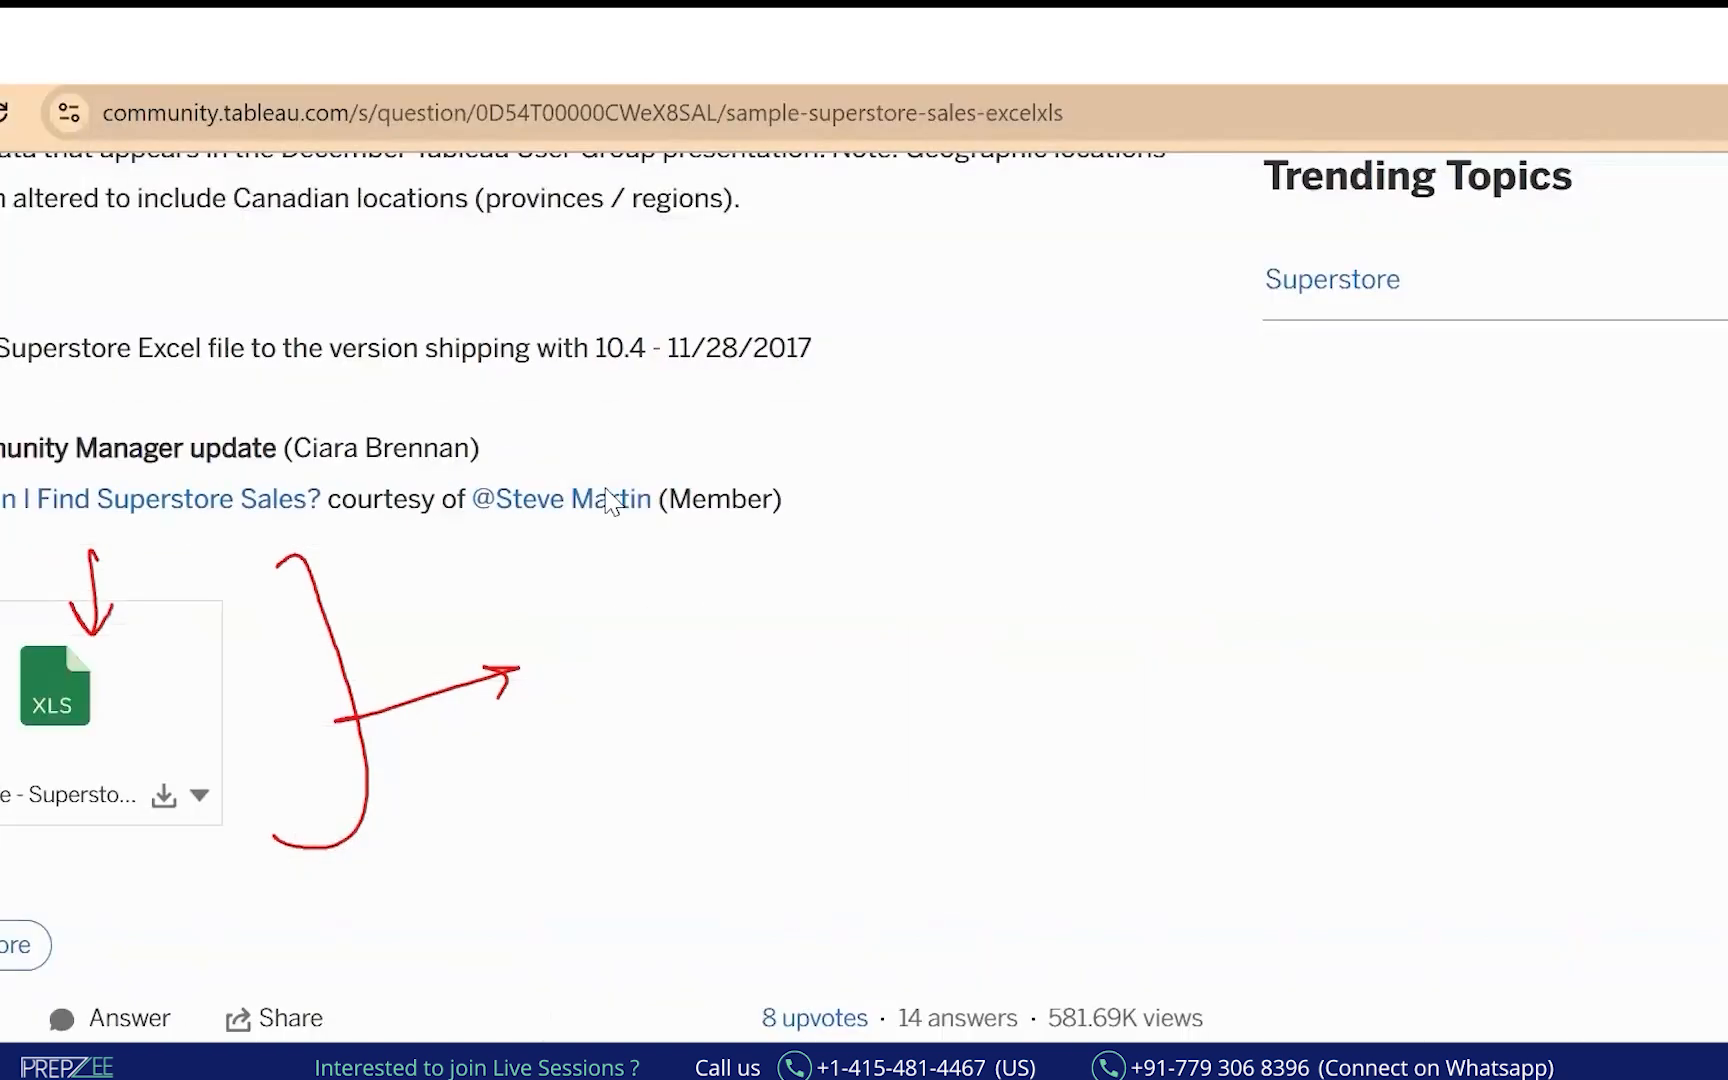
{"action": "left_click", "coordinate": [190, 48]}
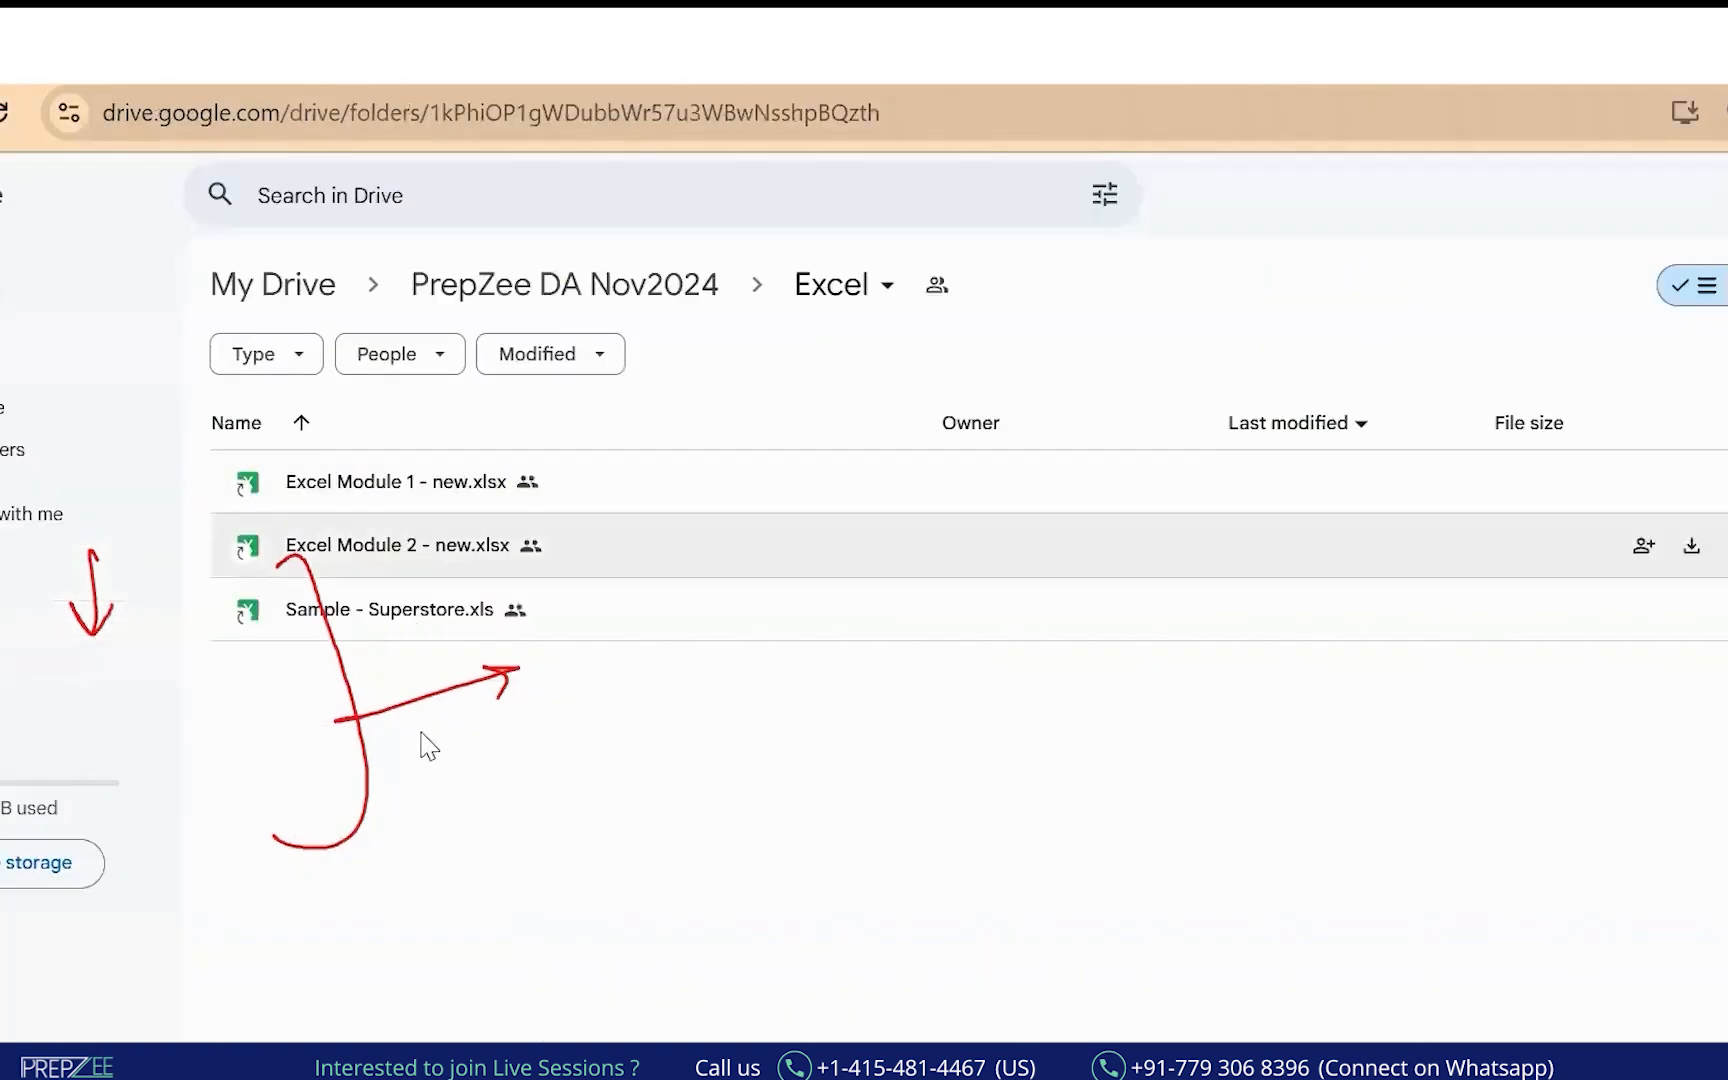
Mark up the Drive folder's workbook list, then switch to File Explorer's Quick access.
{"action": "left_click", "coordinate": [45, 522]}
{"action": "mouse_move", "coordinate": [422, 578]}
{"action": "left_mouse_down"}
{"action": "mouse_move", "coordinate": [232, 585]}
{"action": "mouse_move", "coordinate": [625, 614]}
{"action": "left_mouse_up"}
{"action": "left_click_drag", "start_coordinate": [572, 640], "coordinate": [650, 617]}
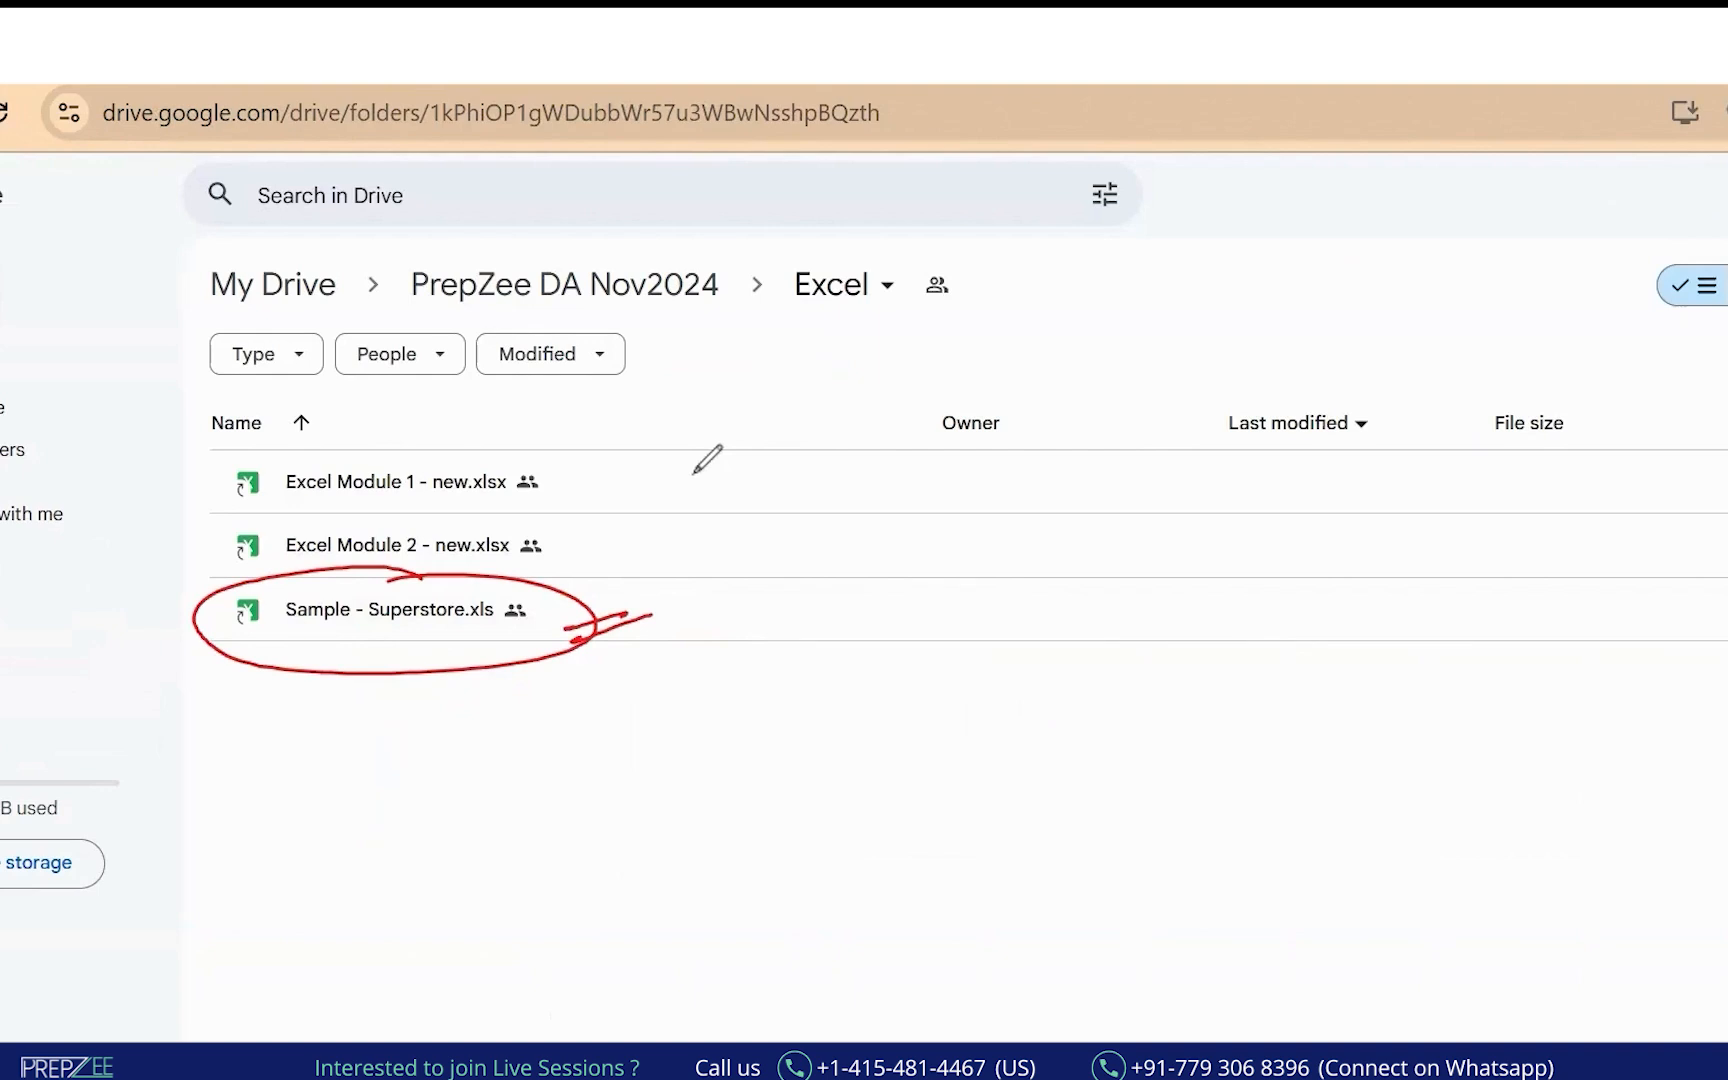
{"action": "left_click", "coordinate": [704, 1062]}
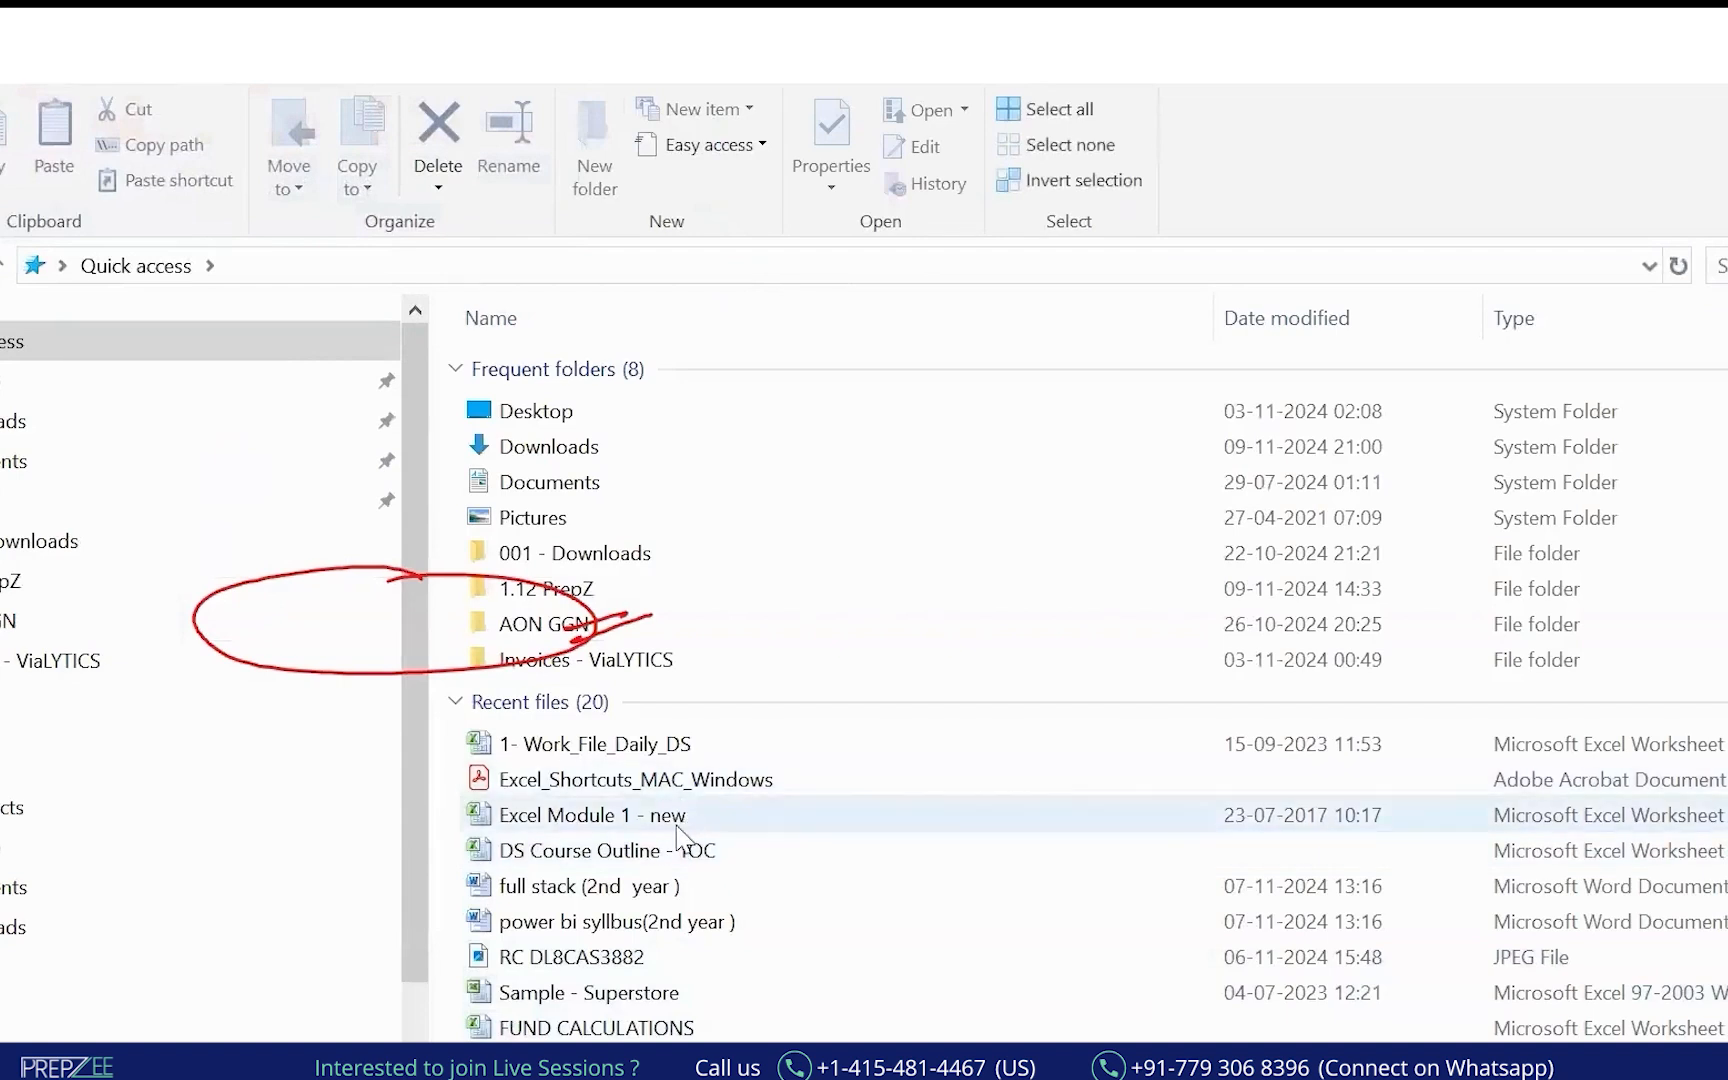
Open Sample - Superstore from File Explorer's recent files in Excel.
{"action": "scroll", "coordinate": [860, 860], "scroll_direction": "down", "scroll_amount": 2}
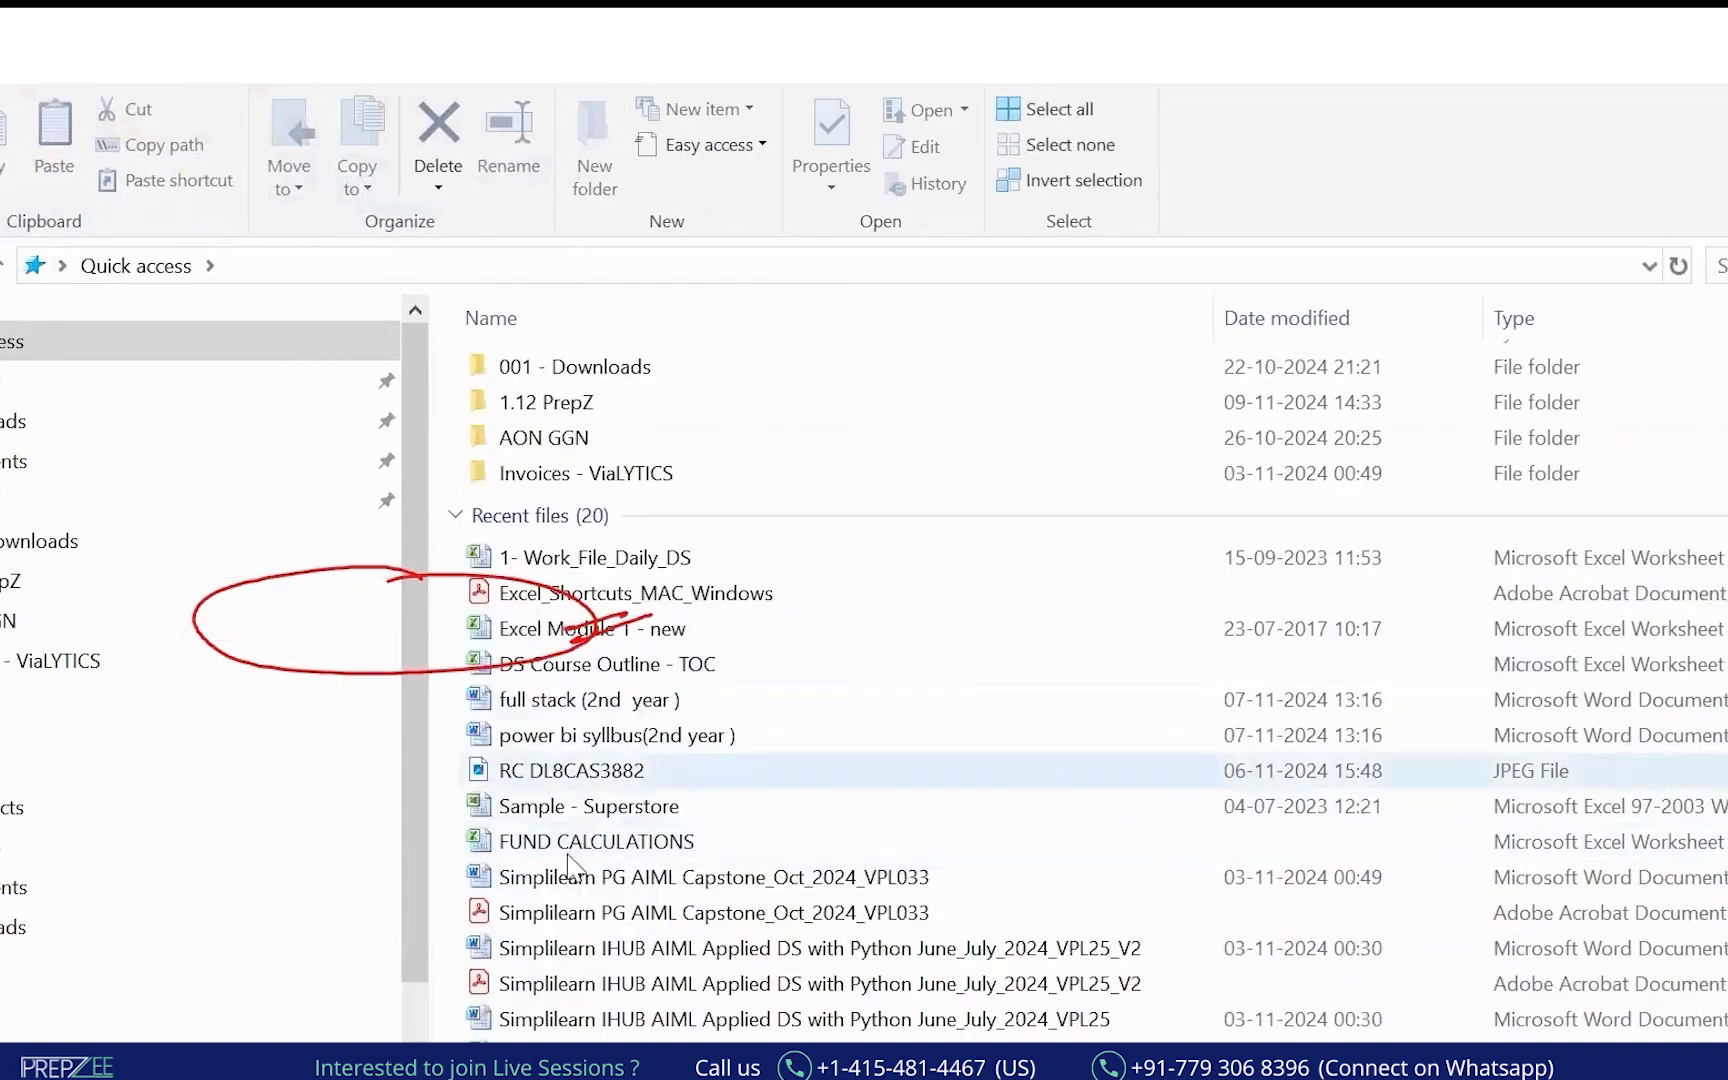
{"action": "double_click", "coordinate": [568, 813]}
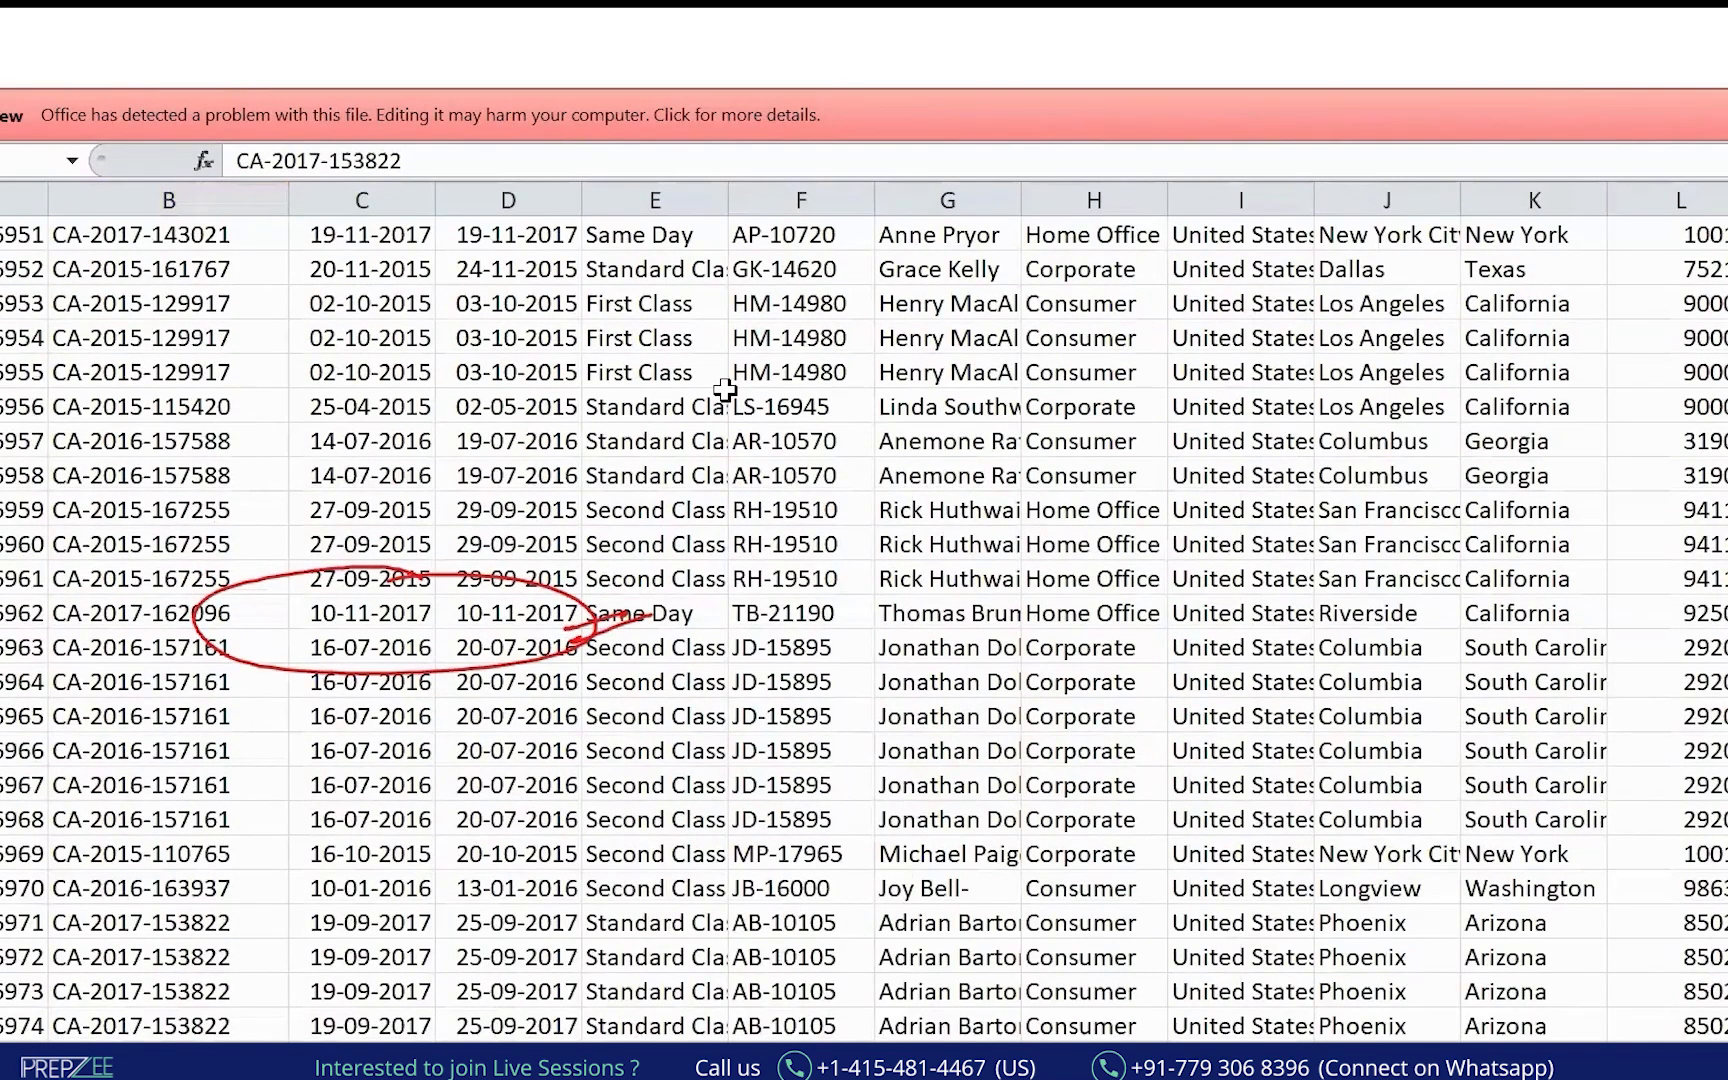
Jump from a Ship Date cell to the Row ID header at the table's top-left.
{"action": "left_click", "coordinate": [516, 380]}
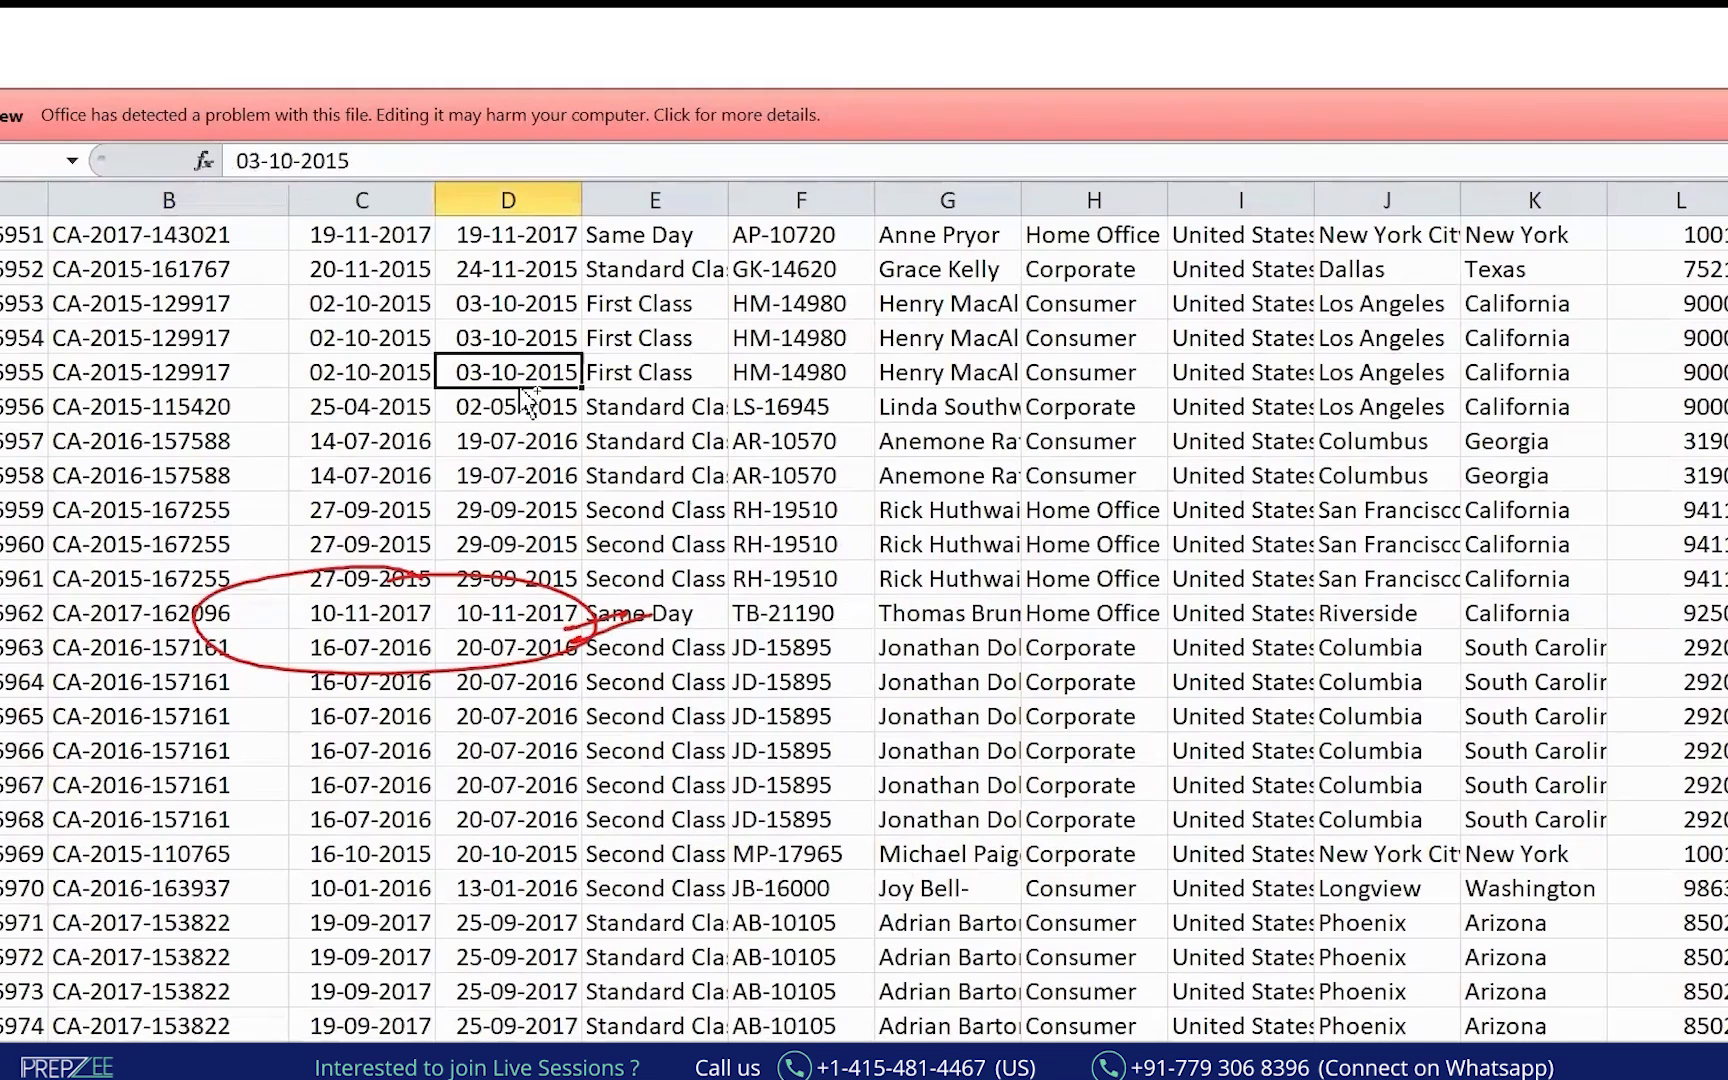
{"action": "key", "text": "ctrl+Up"}
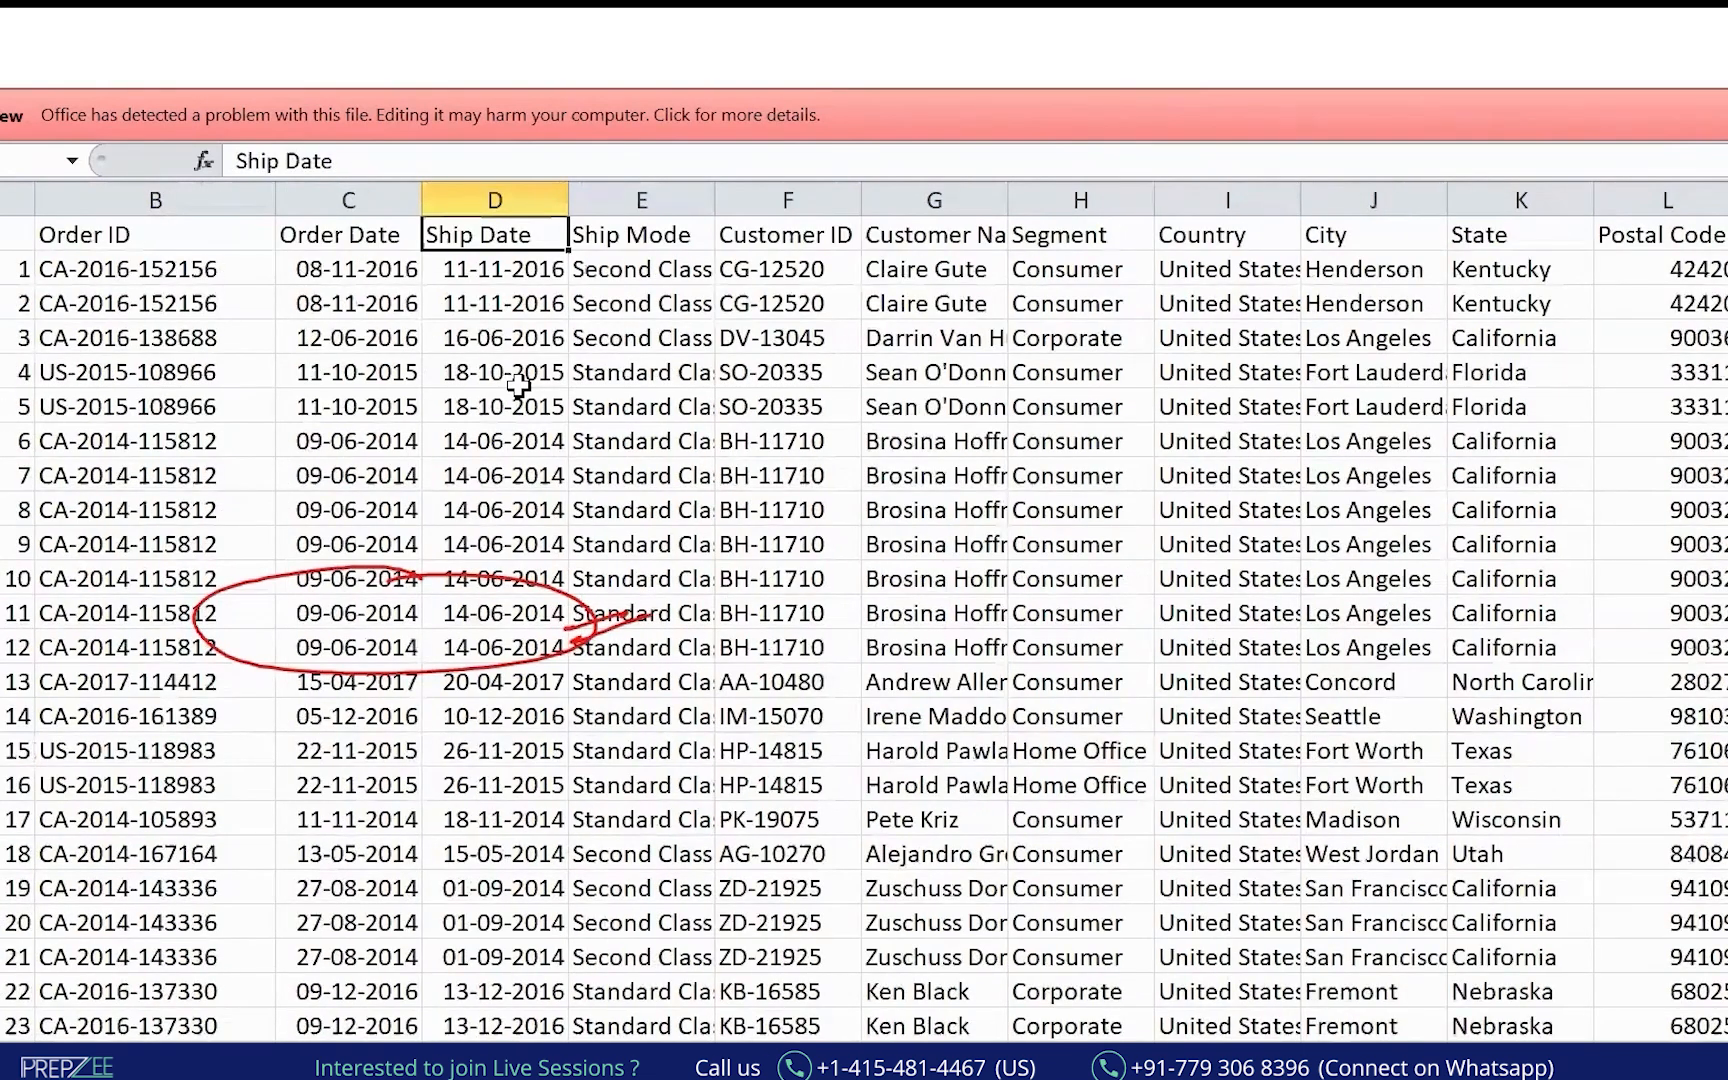
{"action": "key", "text": "ctrl+Left"}
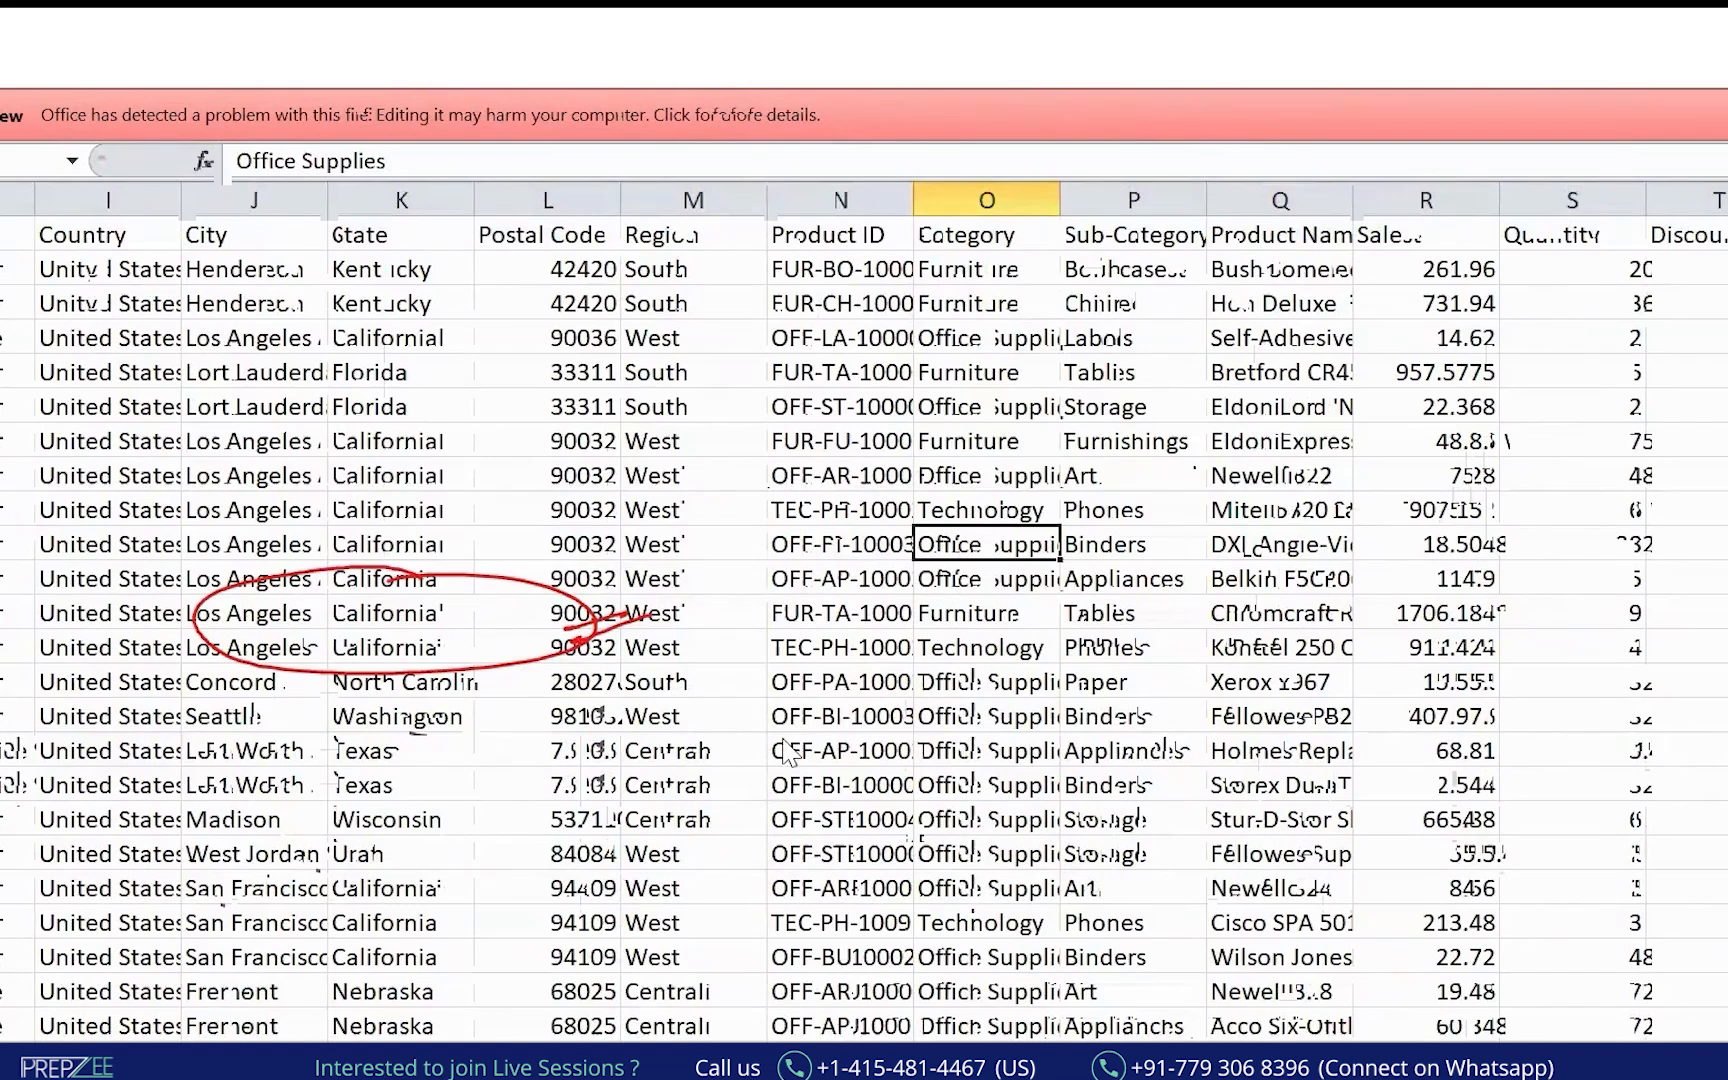
Clear the ink and widen the Customer Name column so full names show.
{"action": "left_click", "coordinate": [3, 575]}
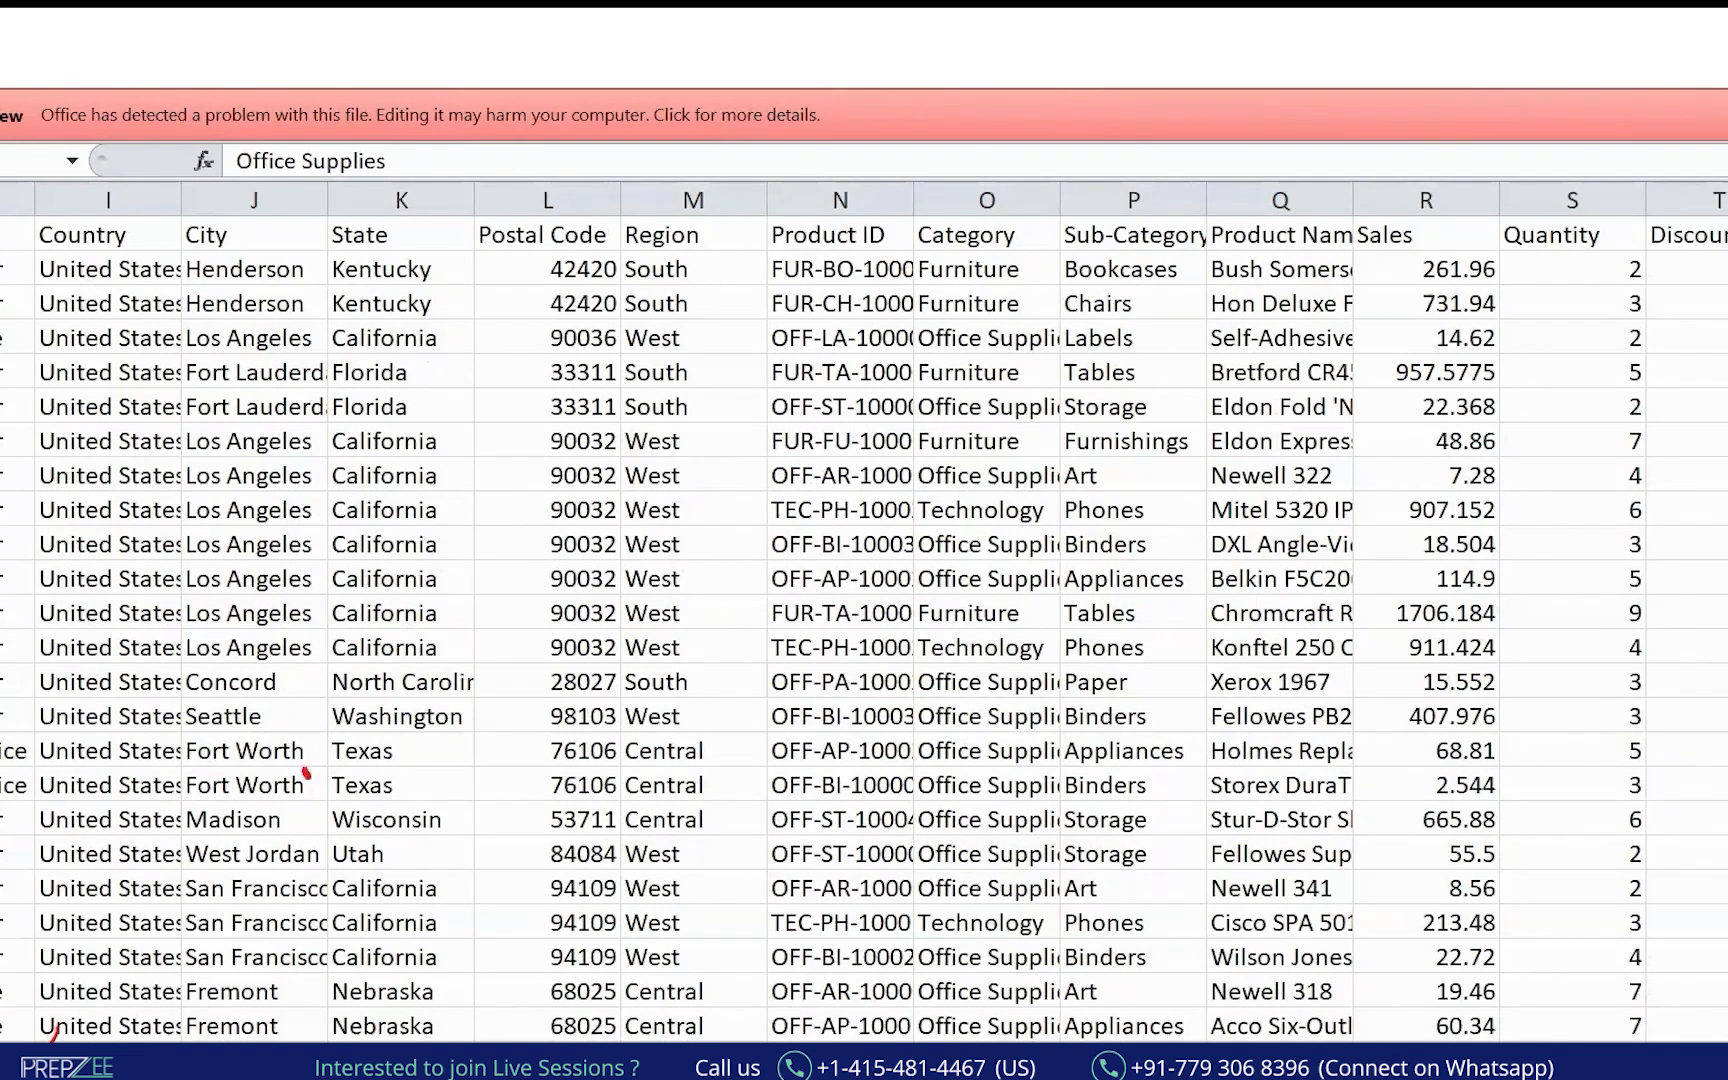
{"action": "left_click", "coordinate": [555, 574]}
{"action": "key", "text": "Escape"}
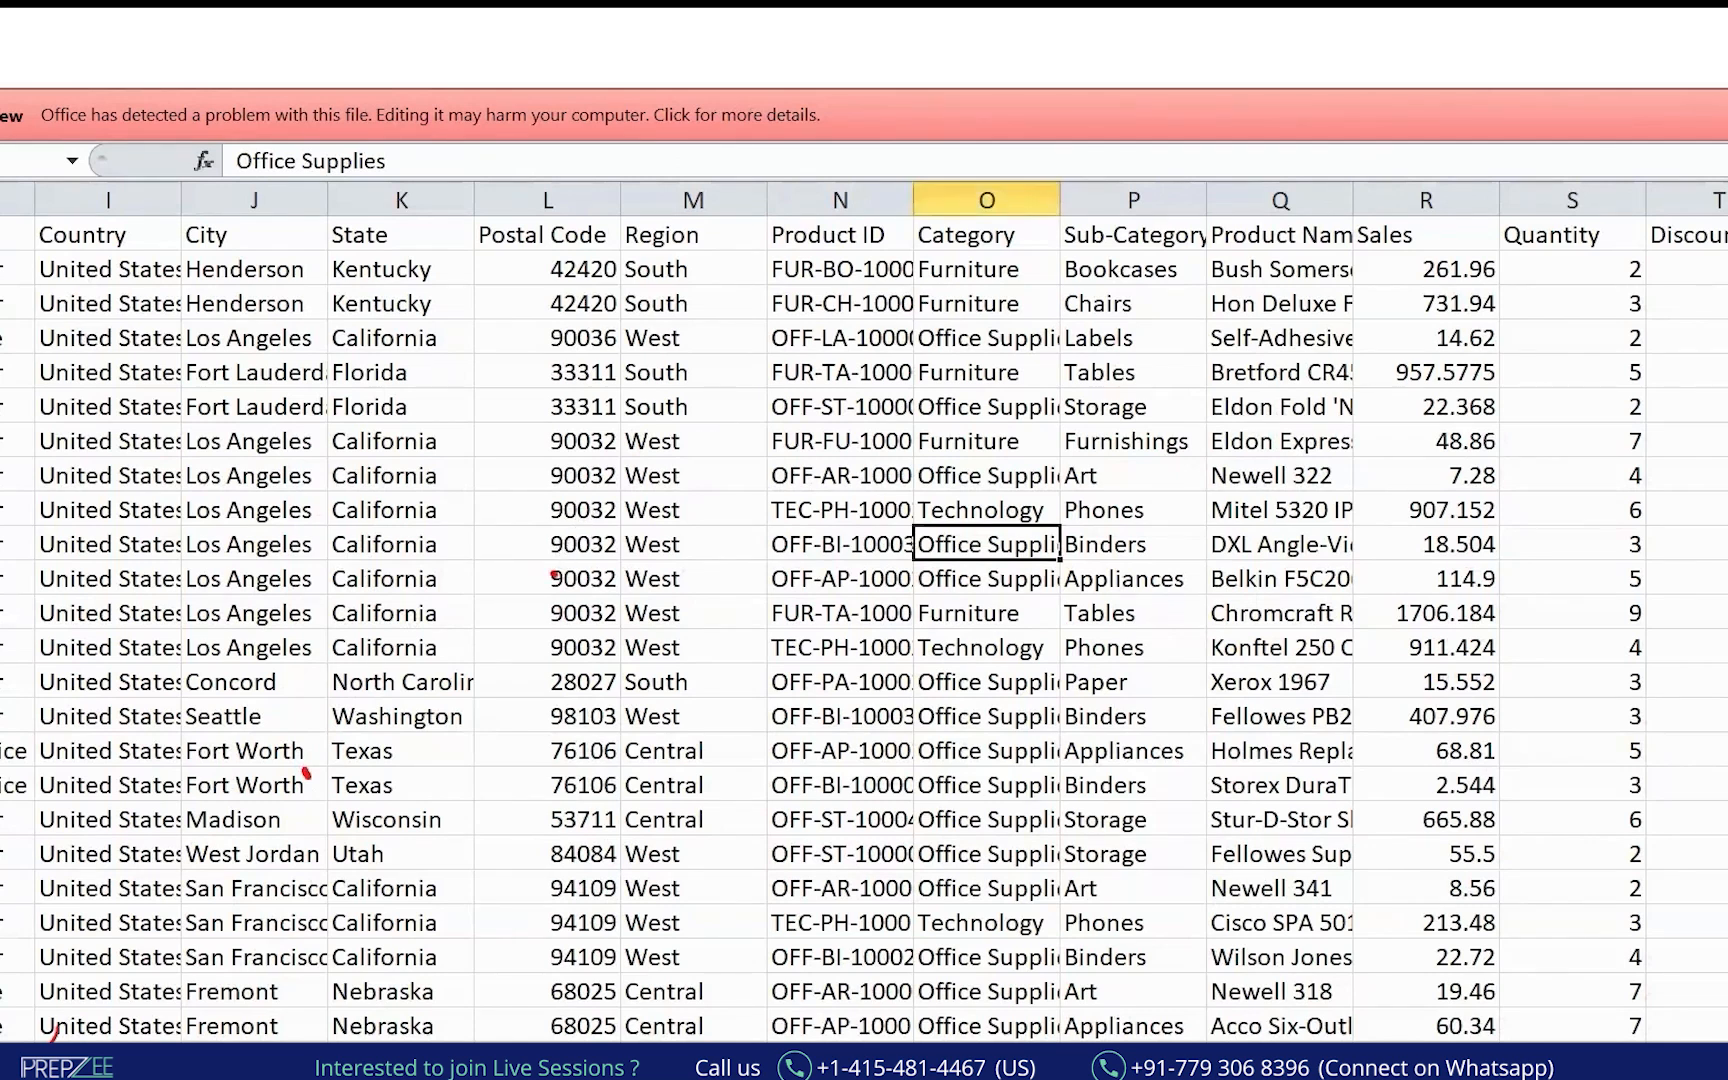
{"action": "scroll", "coordinate": [914, 864], "scroll_direction": "left", "scroll_amount": 1}
{"action": "scroll", "coordinate": [918, 321], "scroll_direction": "left", "scroll_amount": 6}
{"action": "left_click_drag", "start_coordinate": [1007, 192], "coordinate": [1205, 194]}
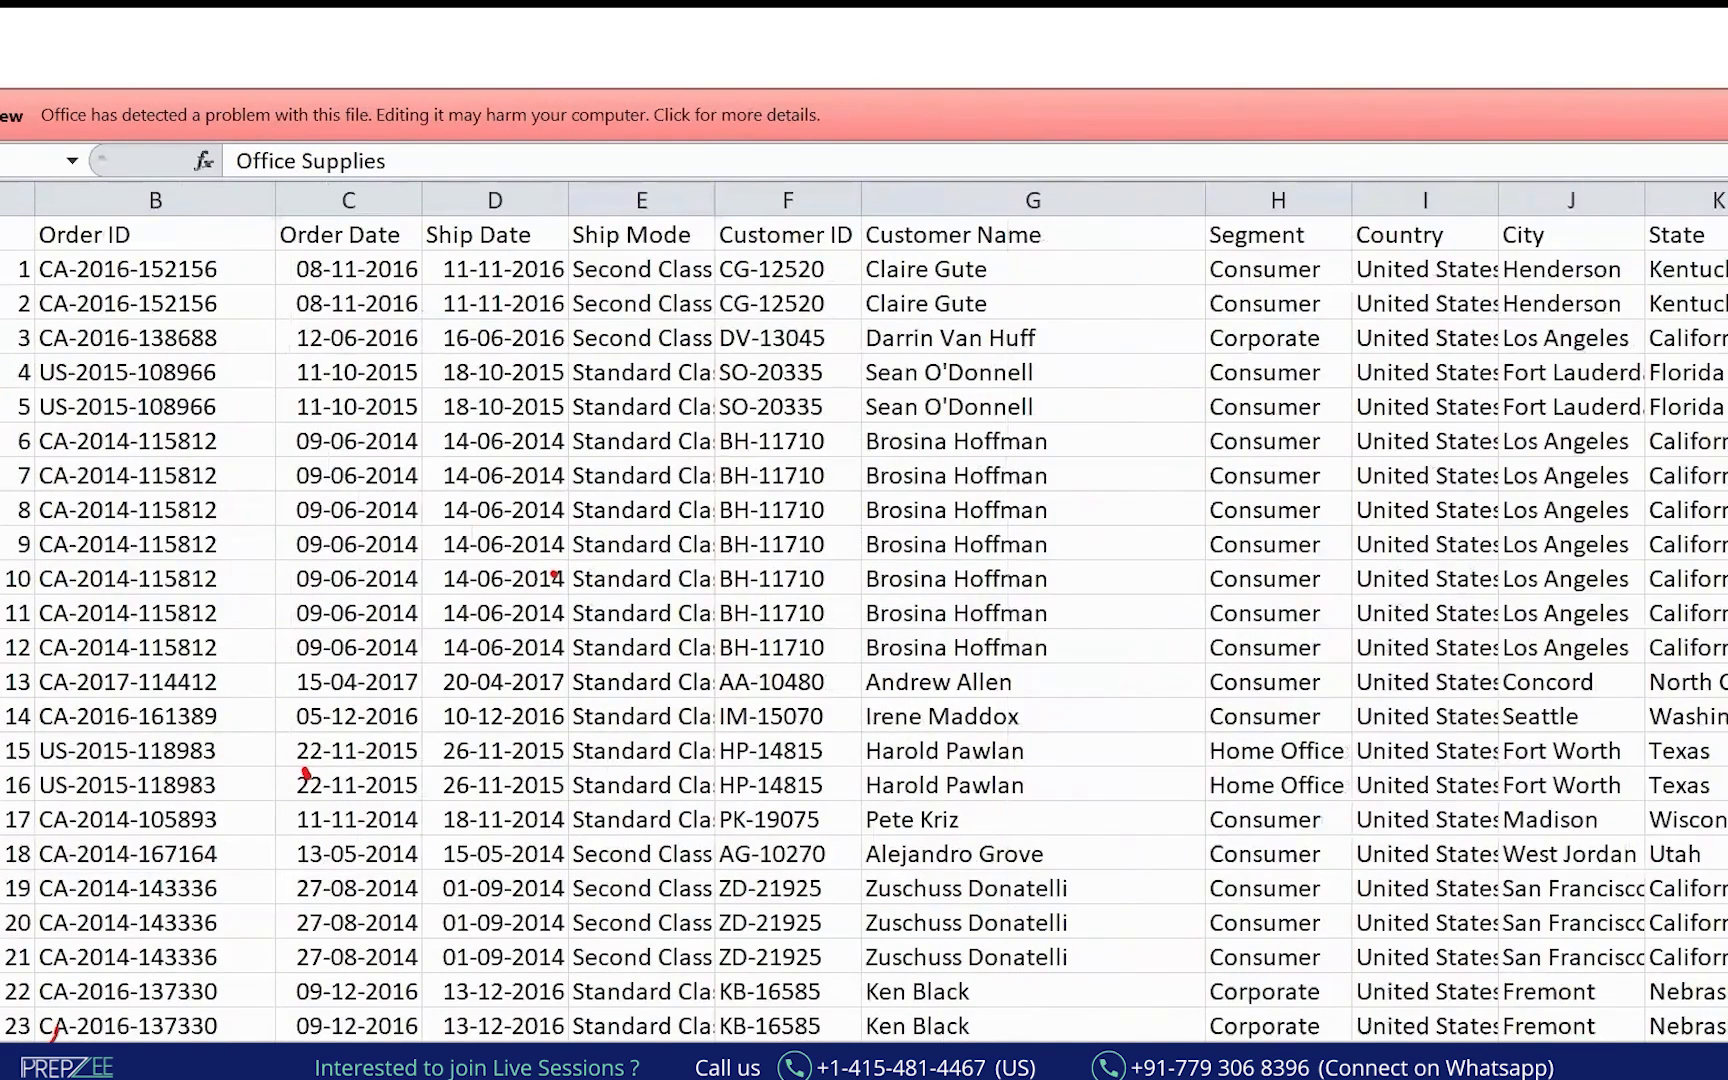
Highlight the repeated Brosina Hoffman rows 6–12 and ink-mark the lower Order ID rows.
{"action": "left_click_drag", "start_coordinate": [856, 424], "coordinate": [1197, 663]}
{"action": "mouse_move", "coordinate": [860, 415]}
{"action": "left_mouse_down"}
{"action": "mouse_move", "coordinate": [829, 534]}
{"action": "mouse_move", "coordinate": [890, 650]}
{"action": "left_mouse_up"}
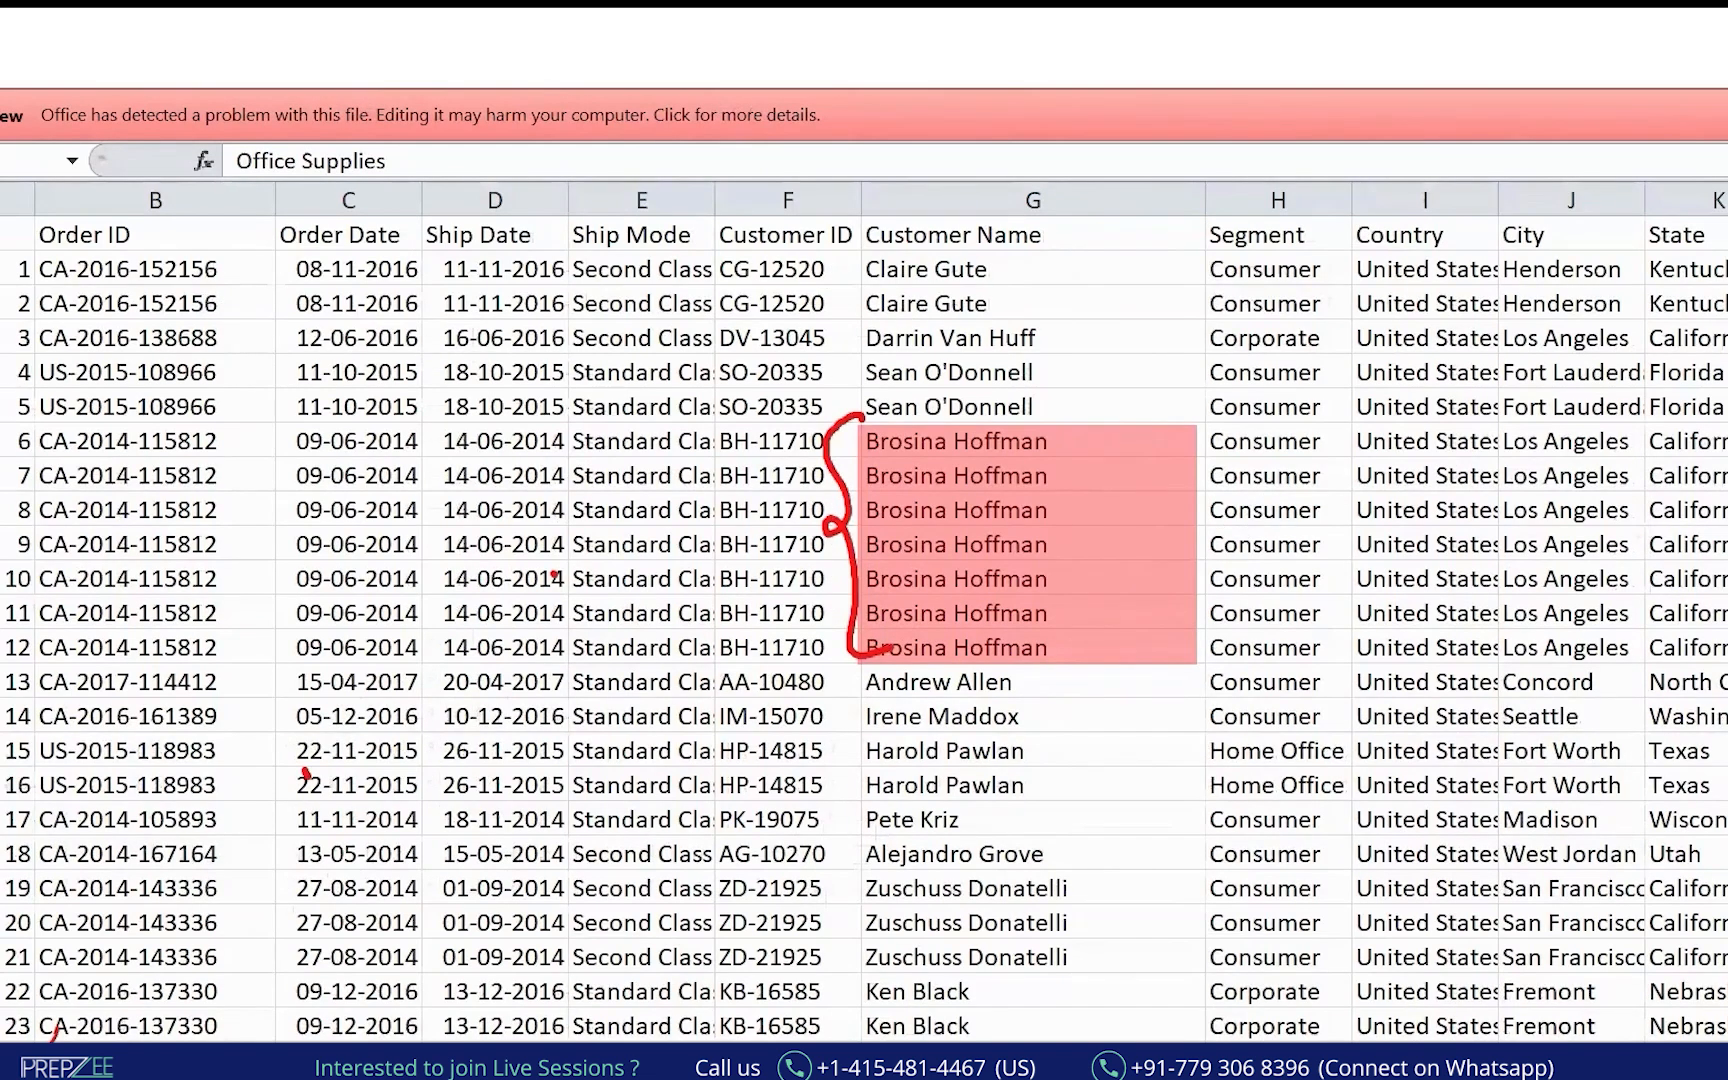
{"action": "mouse_move", "coordinate": [62, 1042]}
{"action": "left_mouse_down"}
{"action": "mouse_move", "coordinate": [110, 972]}
{"action": "mouse_move", "coordinate": [148, 1042]}
{"action": "left_mouse_up"}
{"action": "left_click_drag", "start_coordinate": [143, 952], "coordinate": [122, 1040]}
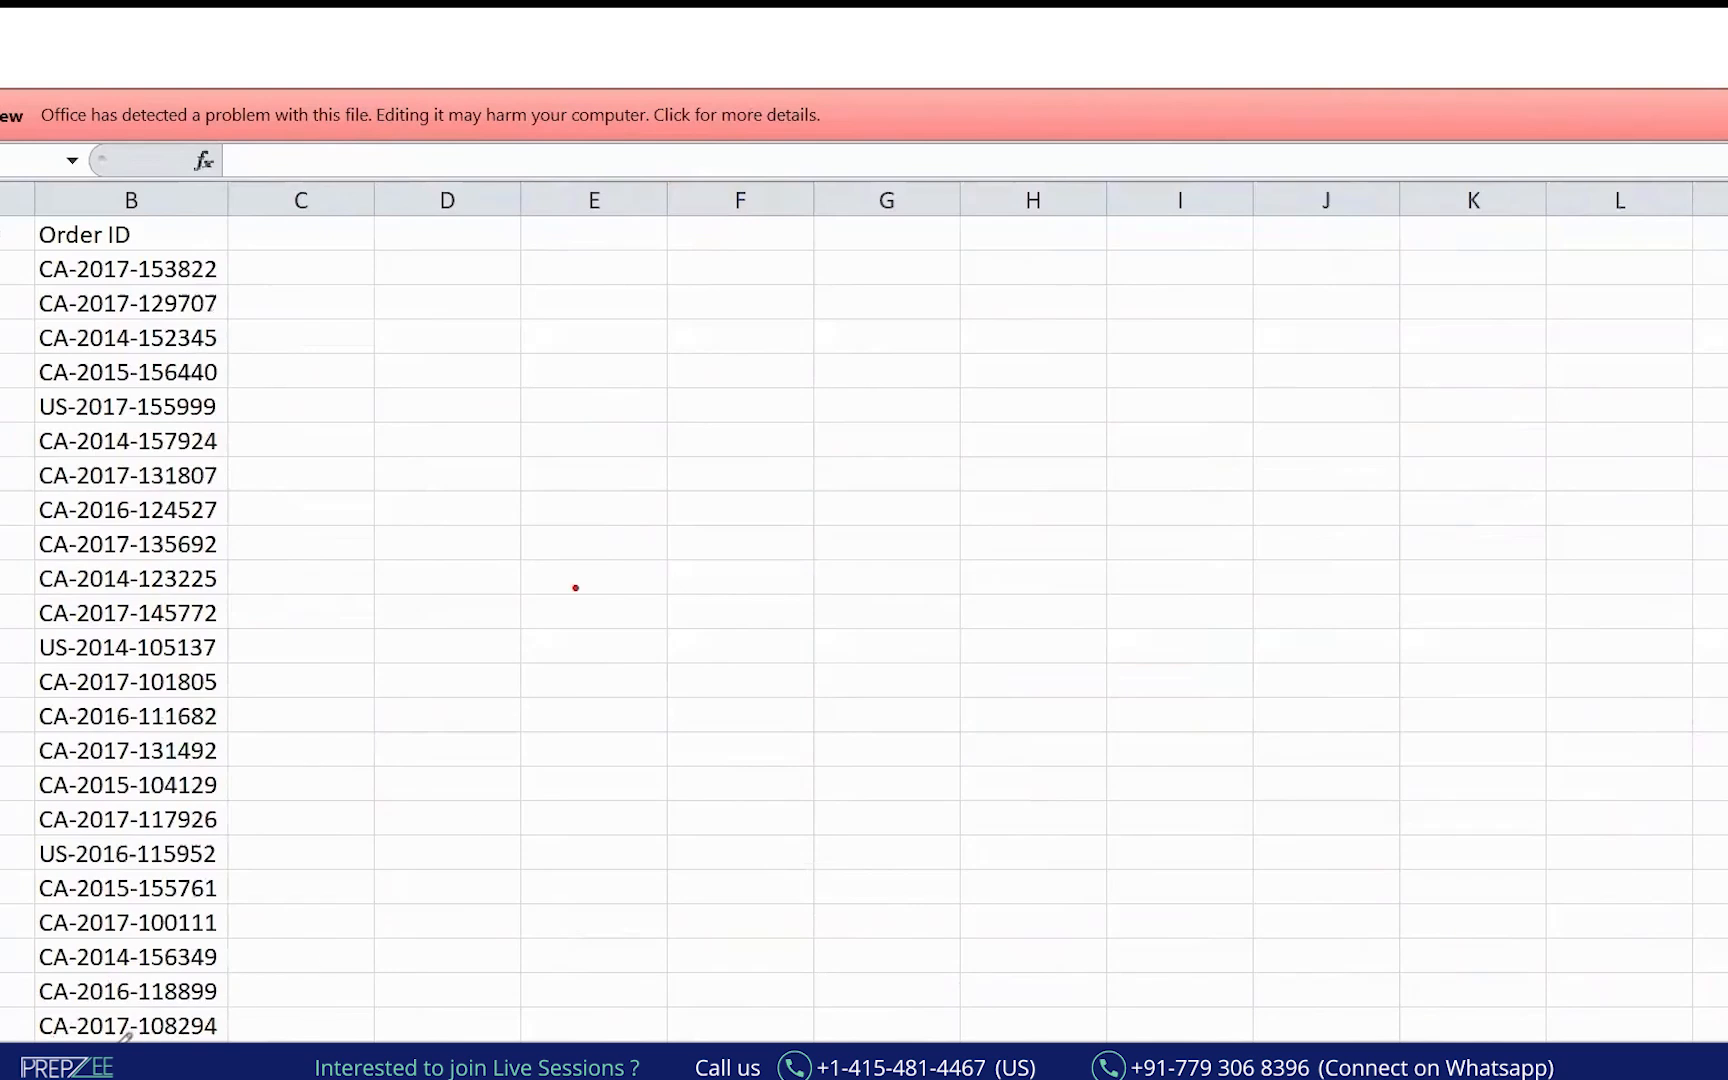
Handwrite Returned and Amazon, with products P1–P3 braced and labelled Order.
{"action": "left_click_drag", "start_coordinate": [346, 791], "coordinate": [351, 858]}
{"action": "mouse_move", "coordinate": [330, 808]}
{"action": "left_mouse_down"}
{"action": "mouse_move", "coordinate": [389, 848]}
{"action": "mouse_move", "coordinate": [411, 777]}
{"action": "mouse_move", "coordinate": [528, 660]}
{"action": "left_mouse_up"}
{"action": "left_click_drag", "start_coordinate": [362, 873], "coordinate": [535, 767]}
{"action": "mouse_move", "coordinate": [698, 427]}
{"action": "left_mouse_down"}
{"action": "mouse_move", "coordinate": [716, 448]}
{"action": "mouse_move", "coordinate": [791, 388]}
{"action": "mouse_move", "coordinate": [829, 405]}
{"action": "mouse_move", "coordinate": [733, 431]}
{"action": "left_mouse_up"}
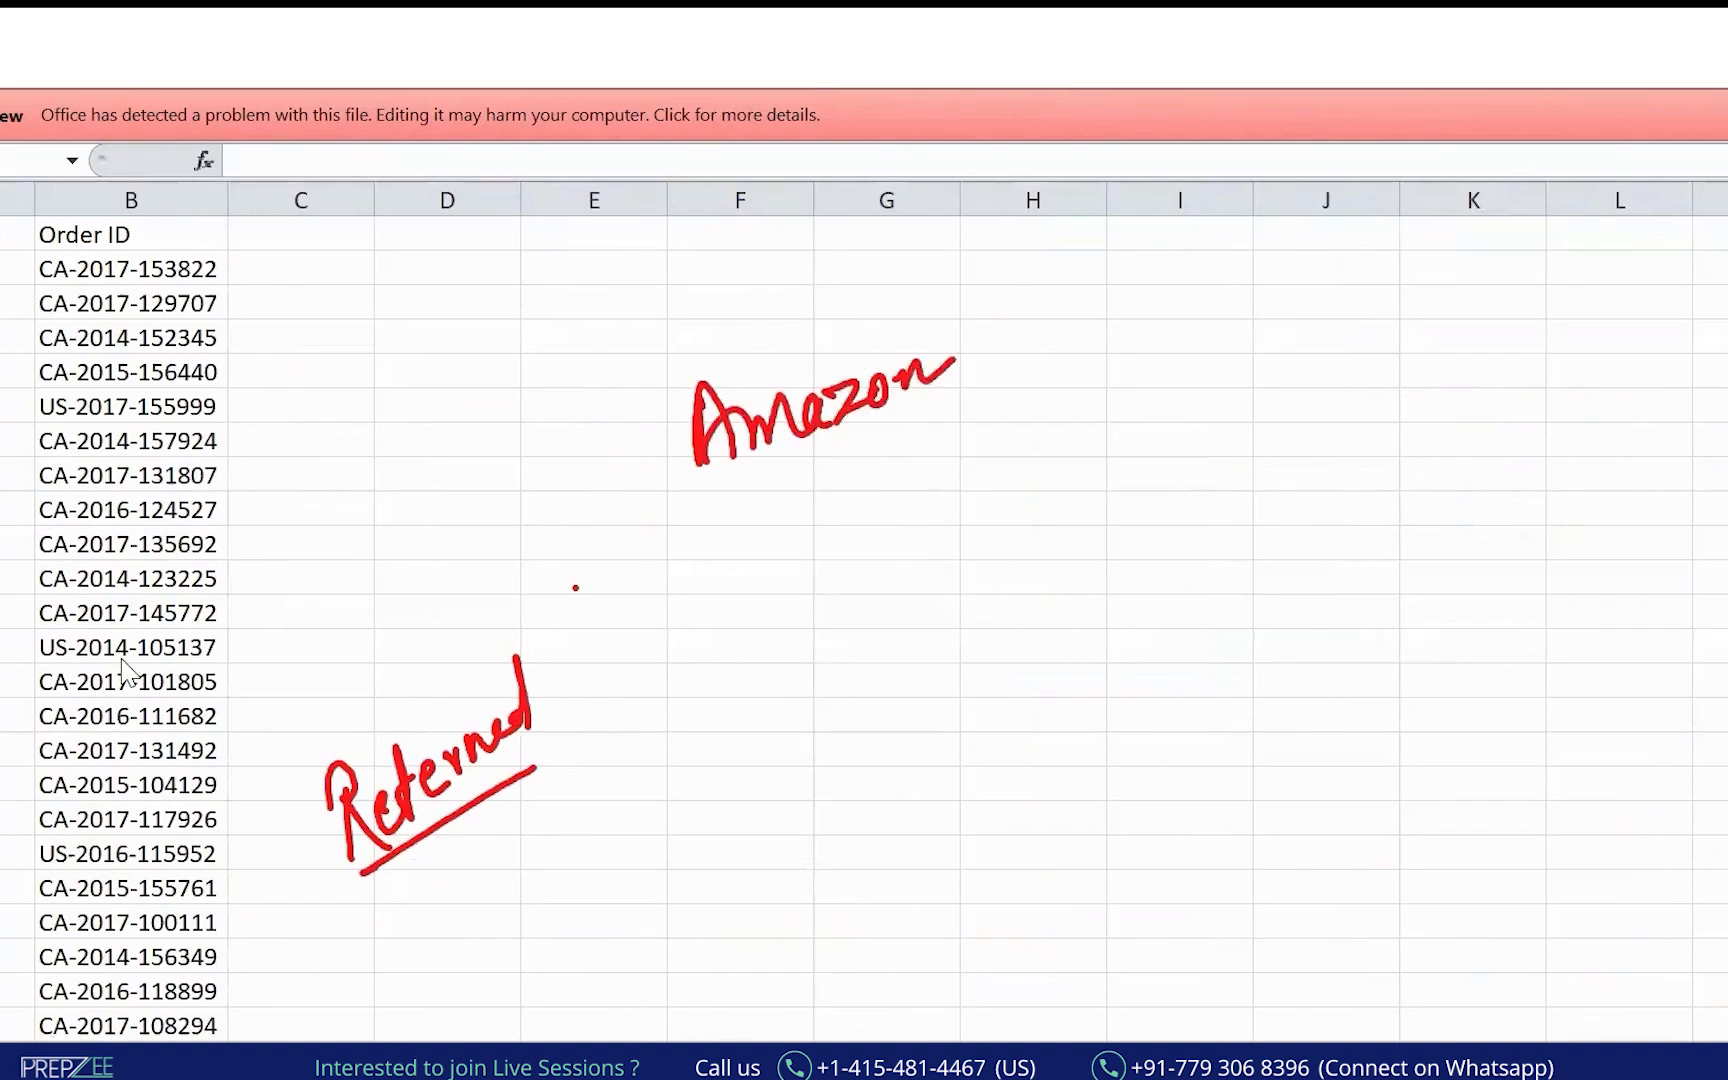
{"action": "left_click_drag", "start_coordinate": [840, 488], "coordinate": [868, 578]}
{"action": "mouse_move", "coordinate": [838, 660]}
{"action": "left_mouse_down"}
{"action": "mouse_move", "coordinate": [838, 740]}
{"action": "mouse_move", "coordinate": [840, 705]}
{"action": "mouse_move", "coordinate": [903, 718]}
{"action": "left_mouse_up"}
{"action": "mouse_move", "coordinate": [815, 935]}
{"action": "left_mouse_down"}
{"action": "mouse_move", "coordinate": [838, 870]}
{"action": "mouse_move", "coordinate": [855, 905]}
{"action": "mouse_move", "coordinate": [820, 932]}
{"action": "left_mouse_up"}
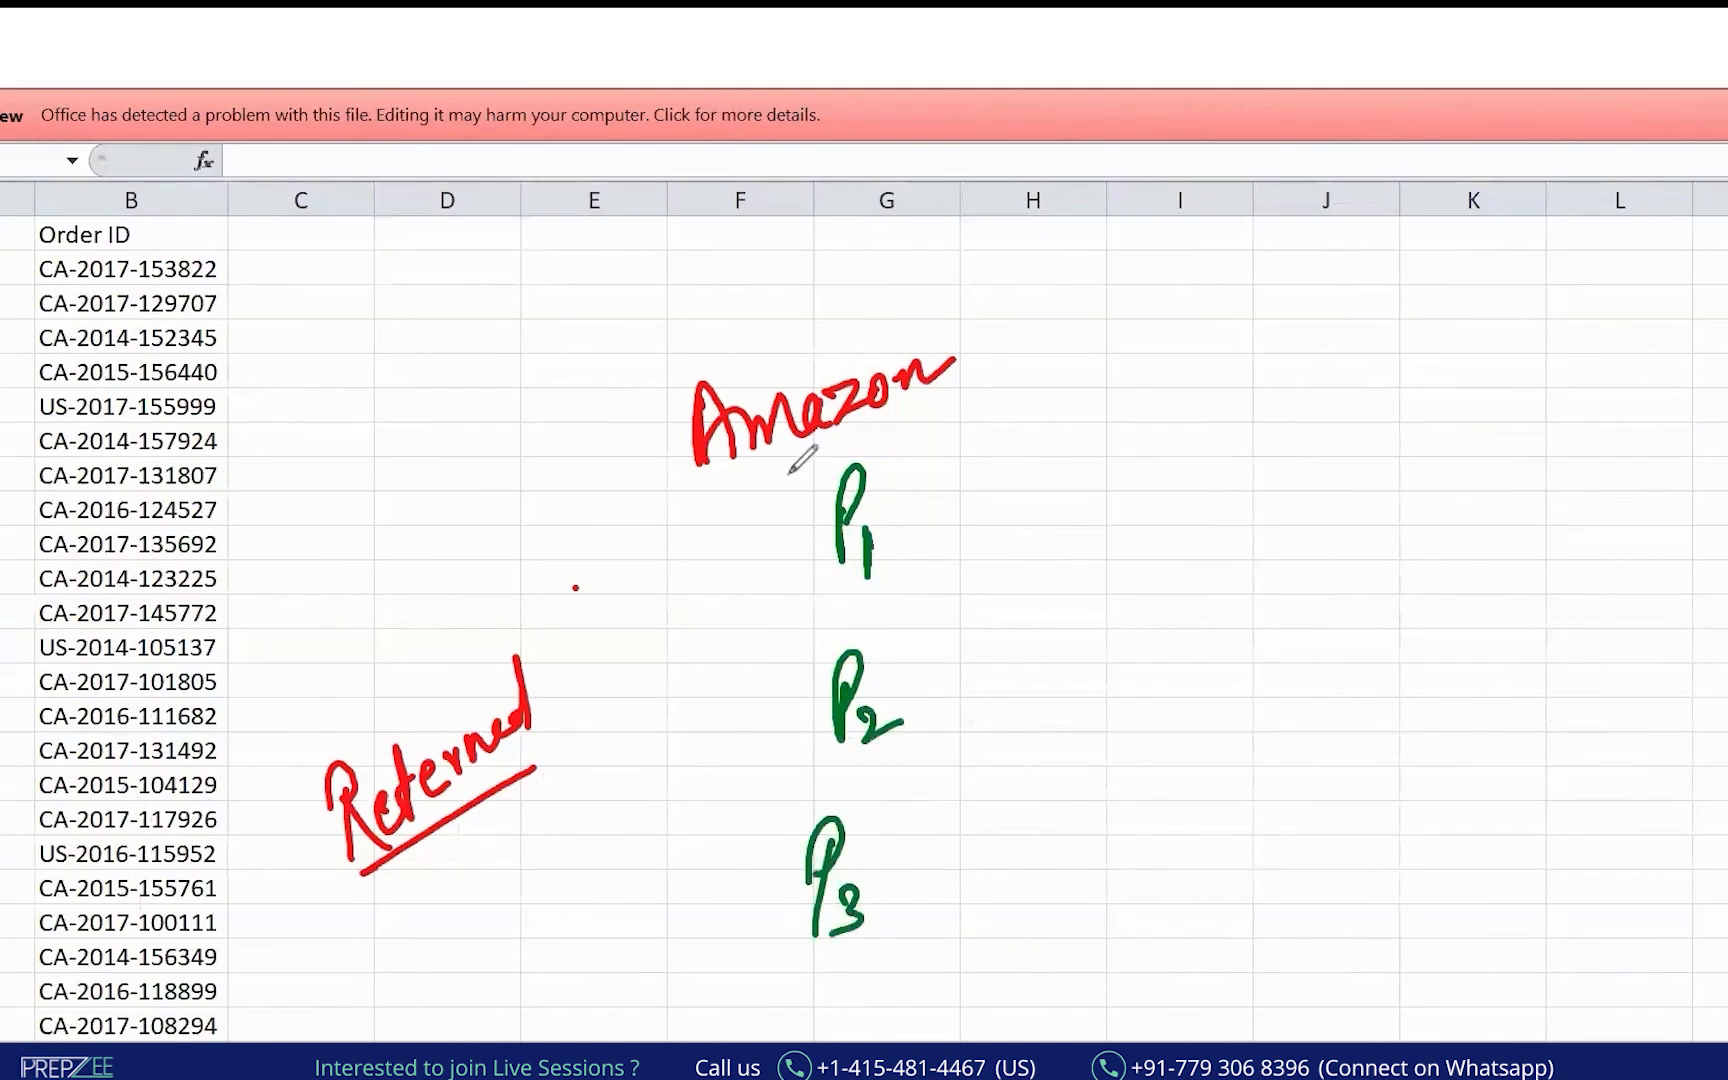
{"action": "mouse_move", "coordinate": [808, 443]}
{"action": "left_mouse_down"}
{"action": "mouse_move", "coordinate": [740, 640]}
{"action": "mouse_move", "coordinate": [740, 955]}
{"action": "mouse_move", "coordinate": [790, 968]}
{"action": "left_mouse_up"}
{"action": "mouse_move", "coordinate": [598, 588]}
{"action": "left_mouse_down"}
{"action": "mouse_move", "coordinate": [652, 552]}
{"action": "mouse_move", "coordinate": [702, 594]}
{"action": "left_mouse_up"}
{"action": "left_click_drag", "start_coordinate": [603, 683], "coordinate": [702, 615]}
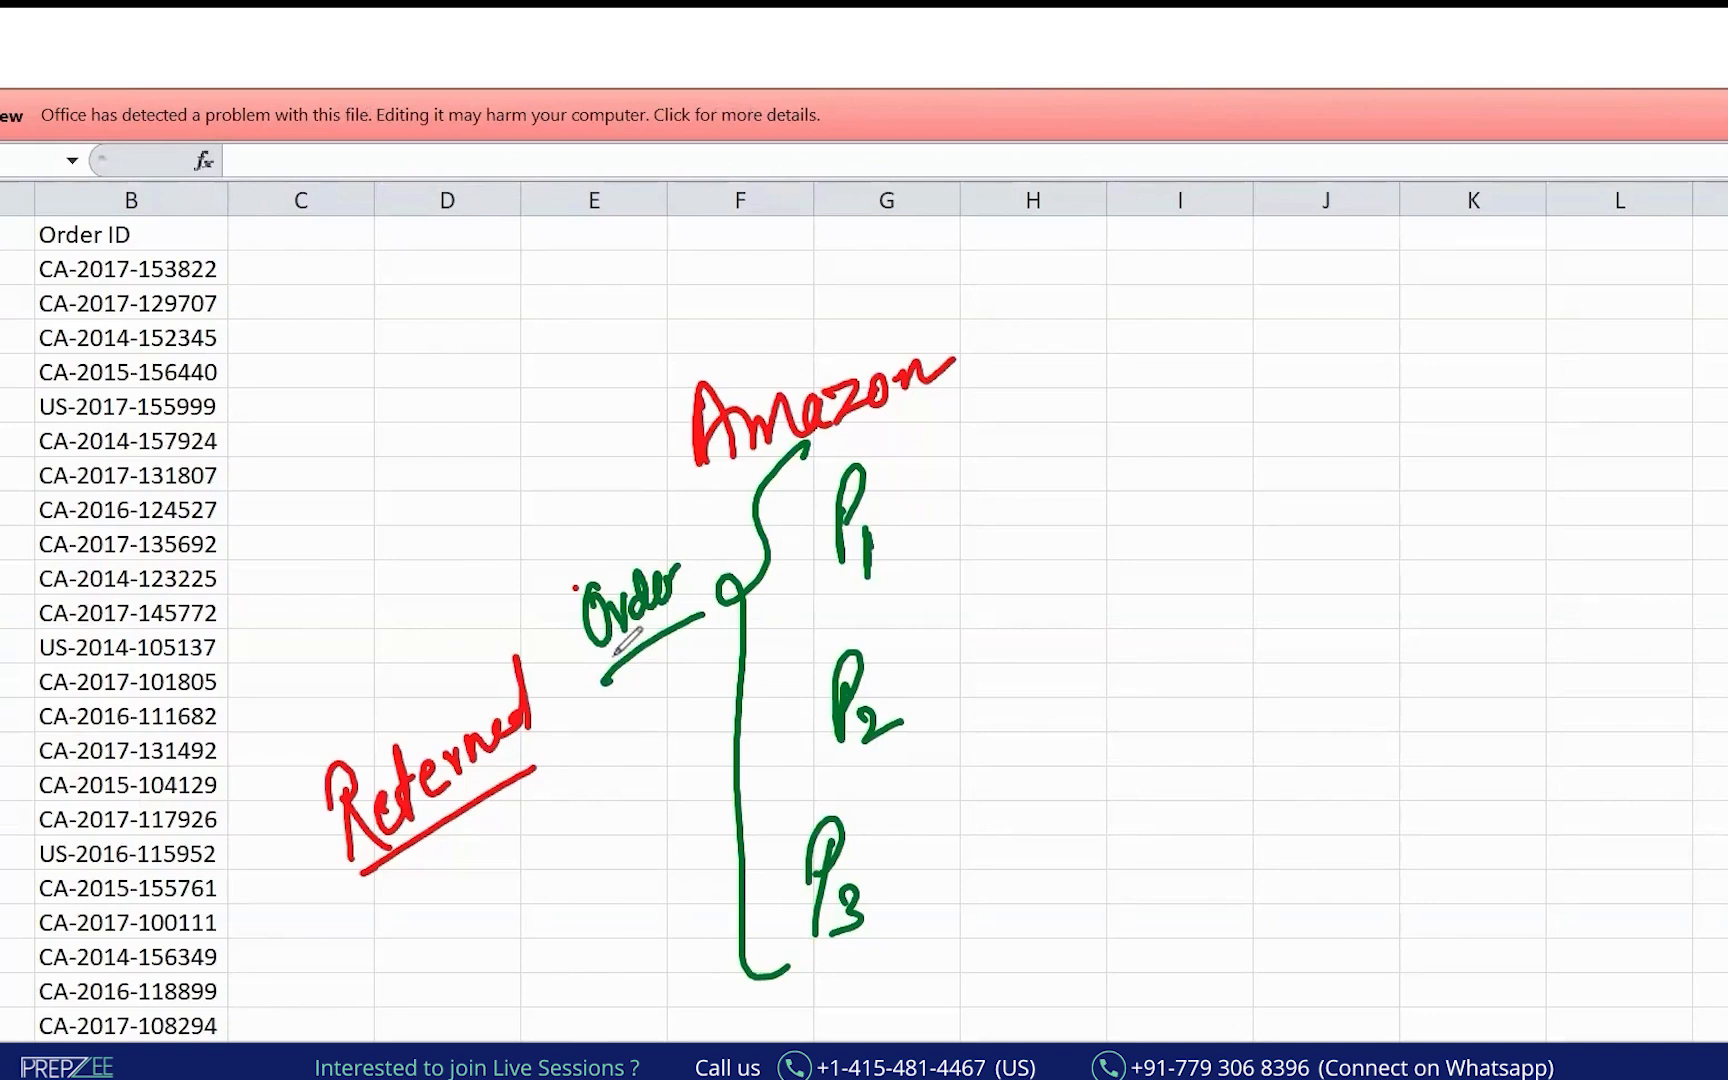
Highlight P2 as Returned, link it to the left word, then write and undo 30th.
{"action": "left_click_drag", "start_coordinate": [927, 703], "coordinate": [997, 697]}
{"action": "left_click_drag", "start_coordinate": [975, 684], "coordinate": [976, 710]}
{"action": "mouse_move", "coordinate": [1047, 660]}
{"action": "left_mouse_down"}
{"action": "mouse_move", "coordinate": [1070, 714]}
{"action": "mouse_move", "coordinate": [1090, 690]}
{"action": "left_mouse_up"}
{"action": "mouse_move", "coordinate": [1090, 660]}
{"action": "left_mouse_down"}
{"action": "mouse_move", "coordinate": [1215, 675]}
{"action": "mouse_move", "coordinate": [1244, 713]}
{"action": "left_mouse_up"}
{"action": "left_click_drag", "start_coordinate": [1042, 746], "coordinate": [1268, 734]}
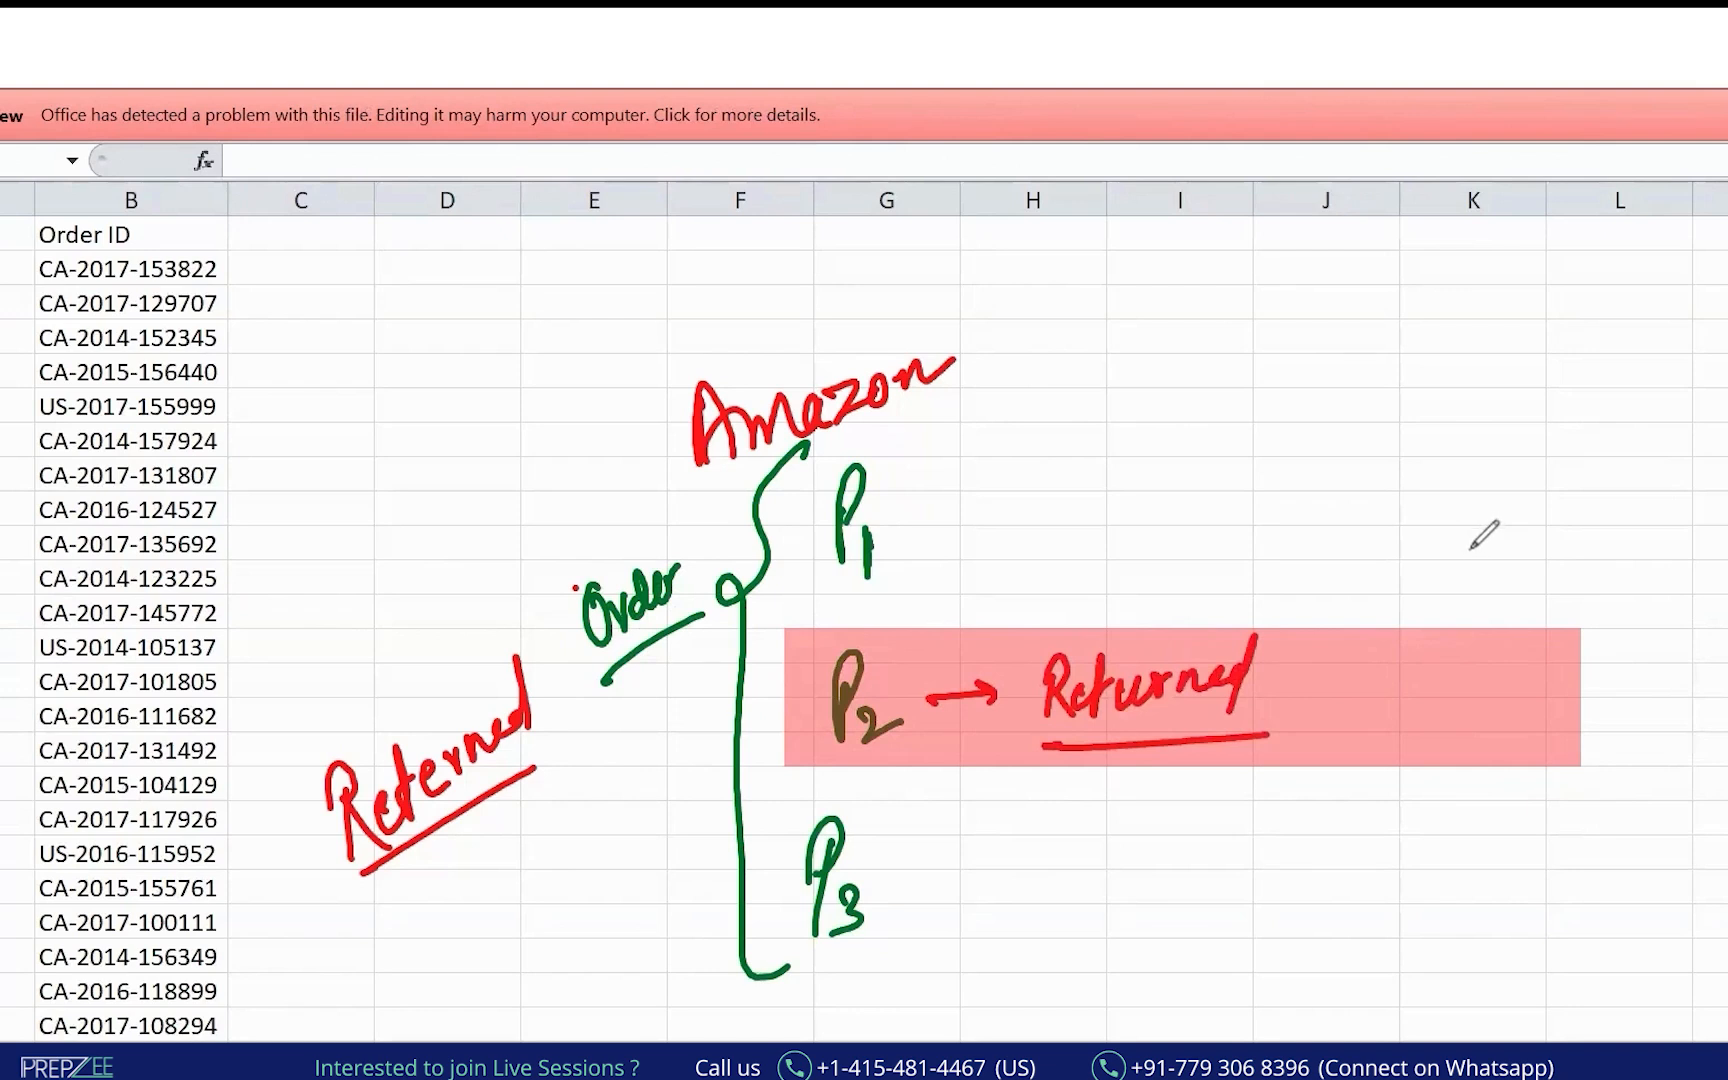
{"action": "left_click_drag", "start_coordinate": [840, 620], "coordinate": [538, 765]}
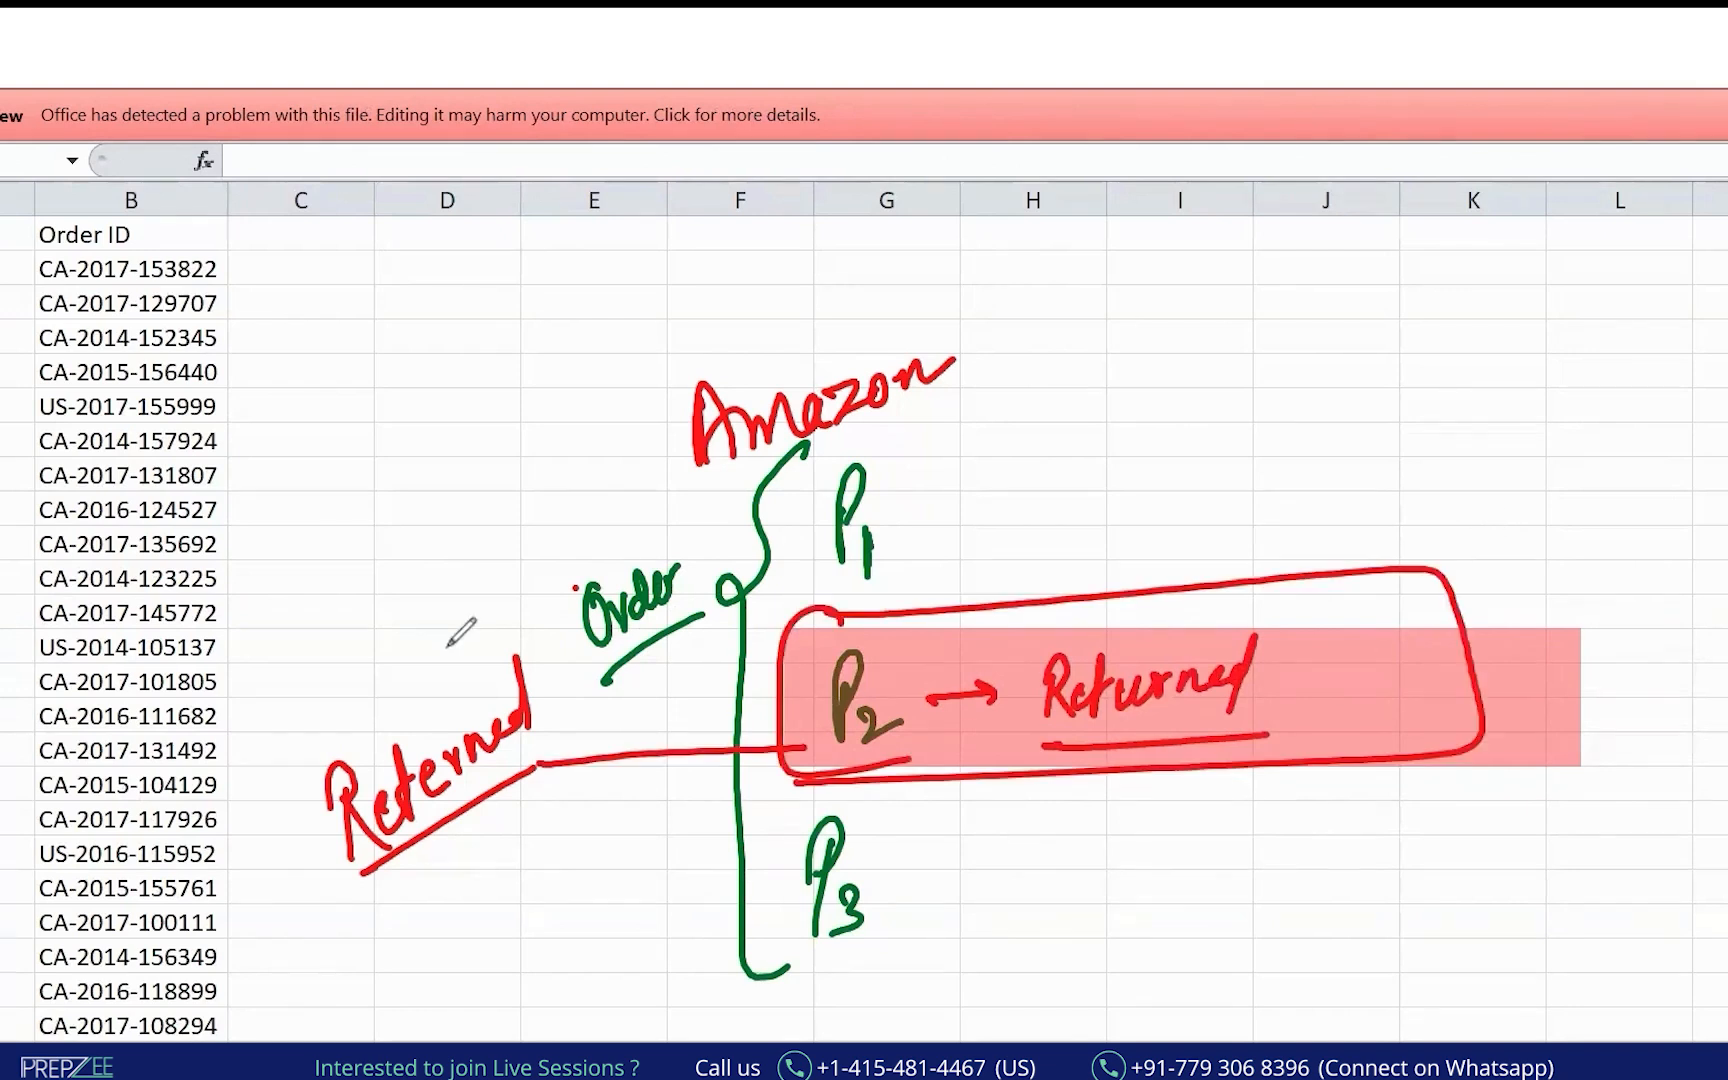
{"action": "left_click", "coordinate": [279, 307]}
{"action": "left_click_drag", "start_coordinate": [278, 302], "coordinate": [296, 357]}
{"action": "left_click_drag", "start_coordinate": [345, 296], "coordinate": [355, 290]}
{"action": "left_click_drag", "start_coordinate": [374, 245], "coordinate": [412, 262]}
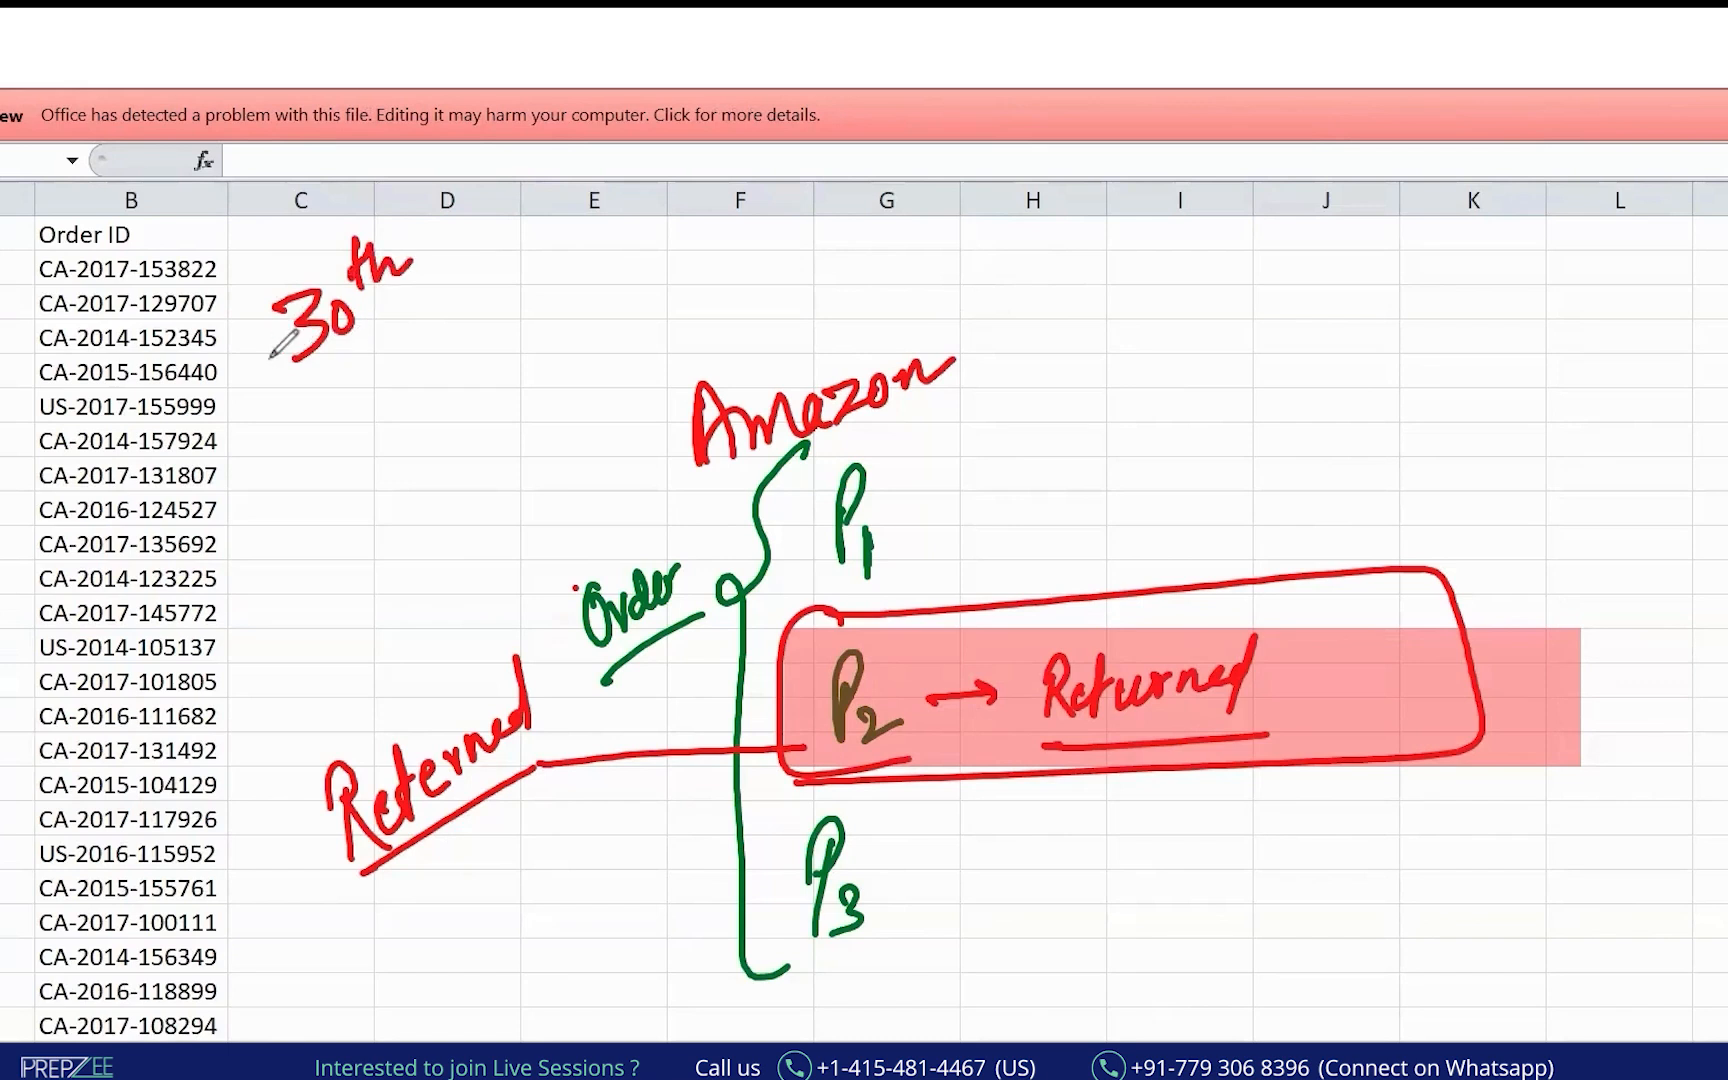
{"action": "key", "text": "ctrl+z"}
{"action": "key", "text": "ctrl+z"}
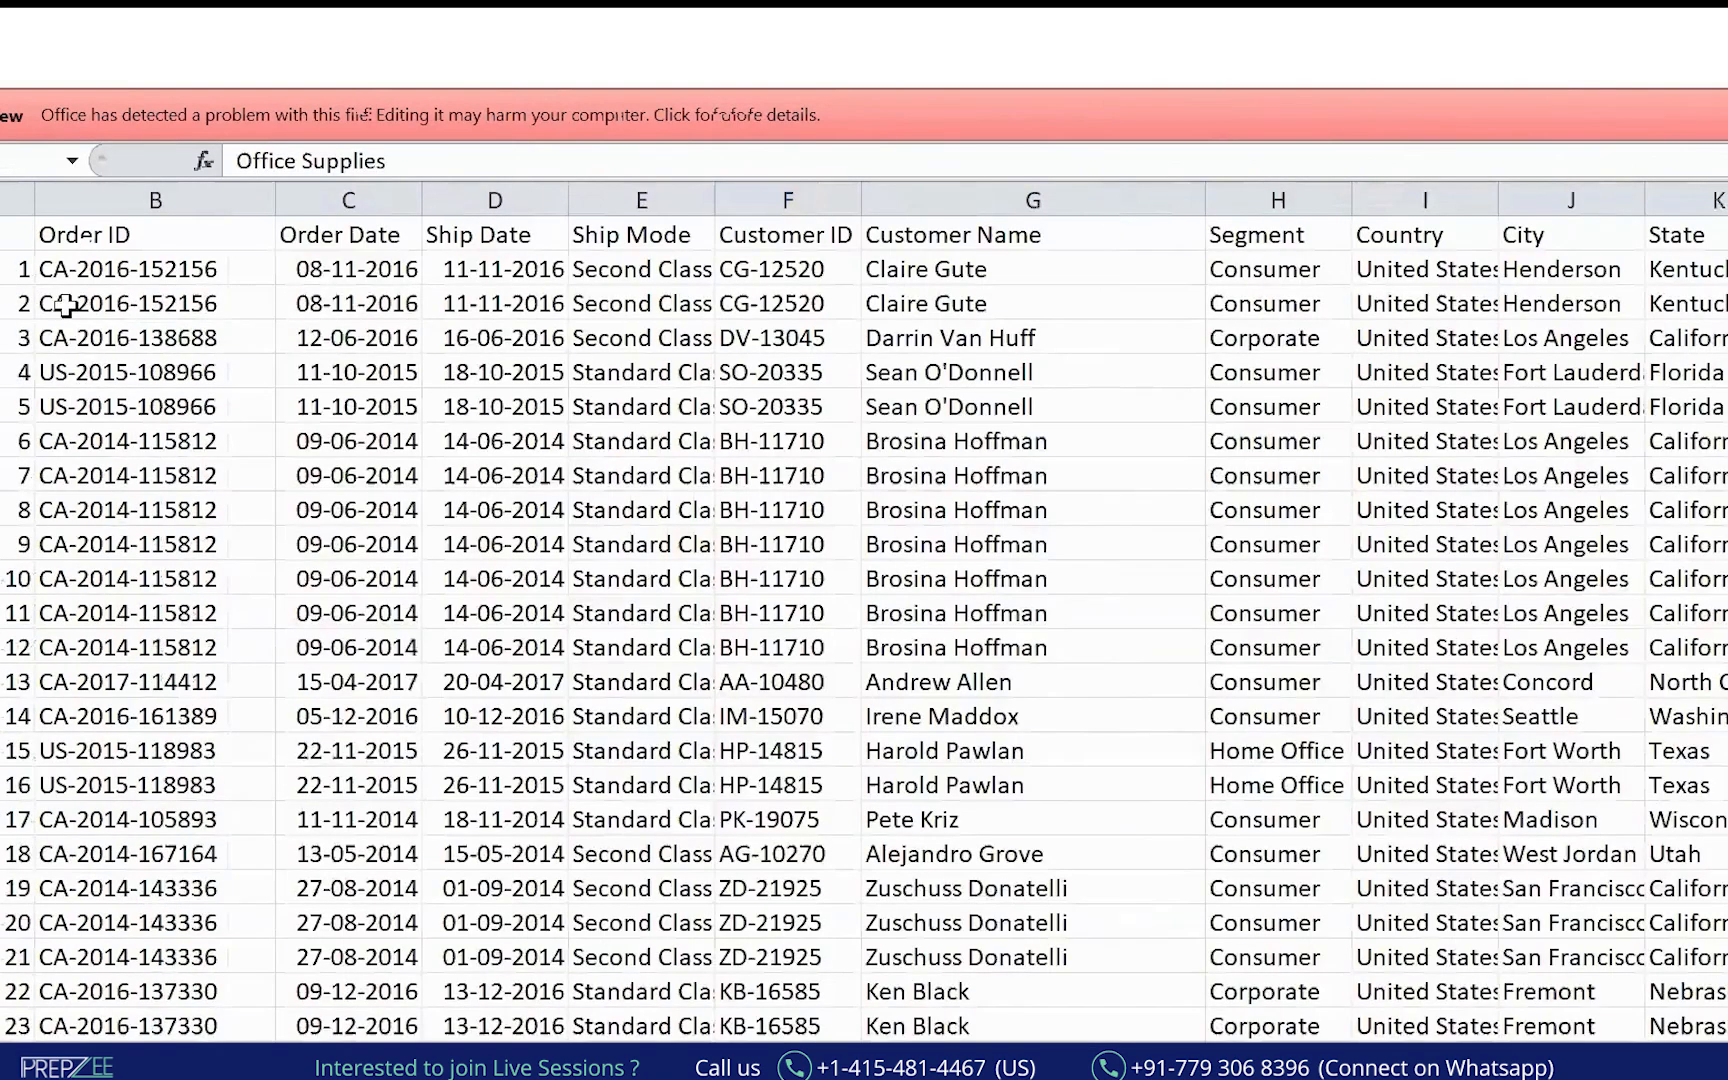
Select the header row from Row ID with Ctrl+Shift+Right, then arrow along it in ink.
{"action": "left_click", "coordinate": [12, 236]}
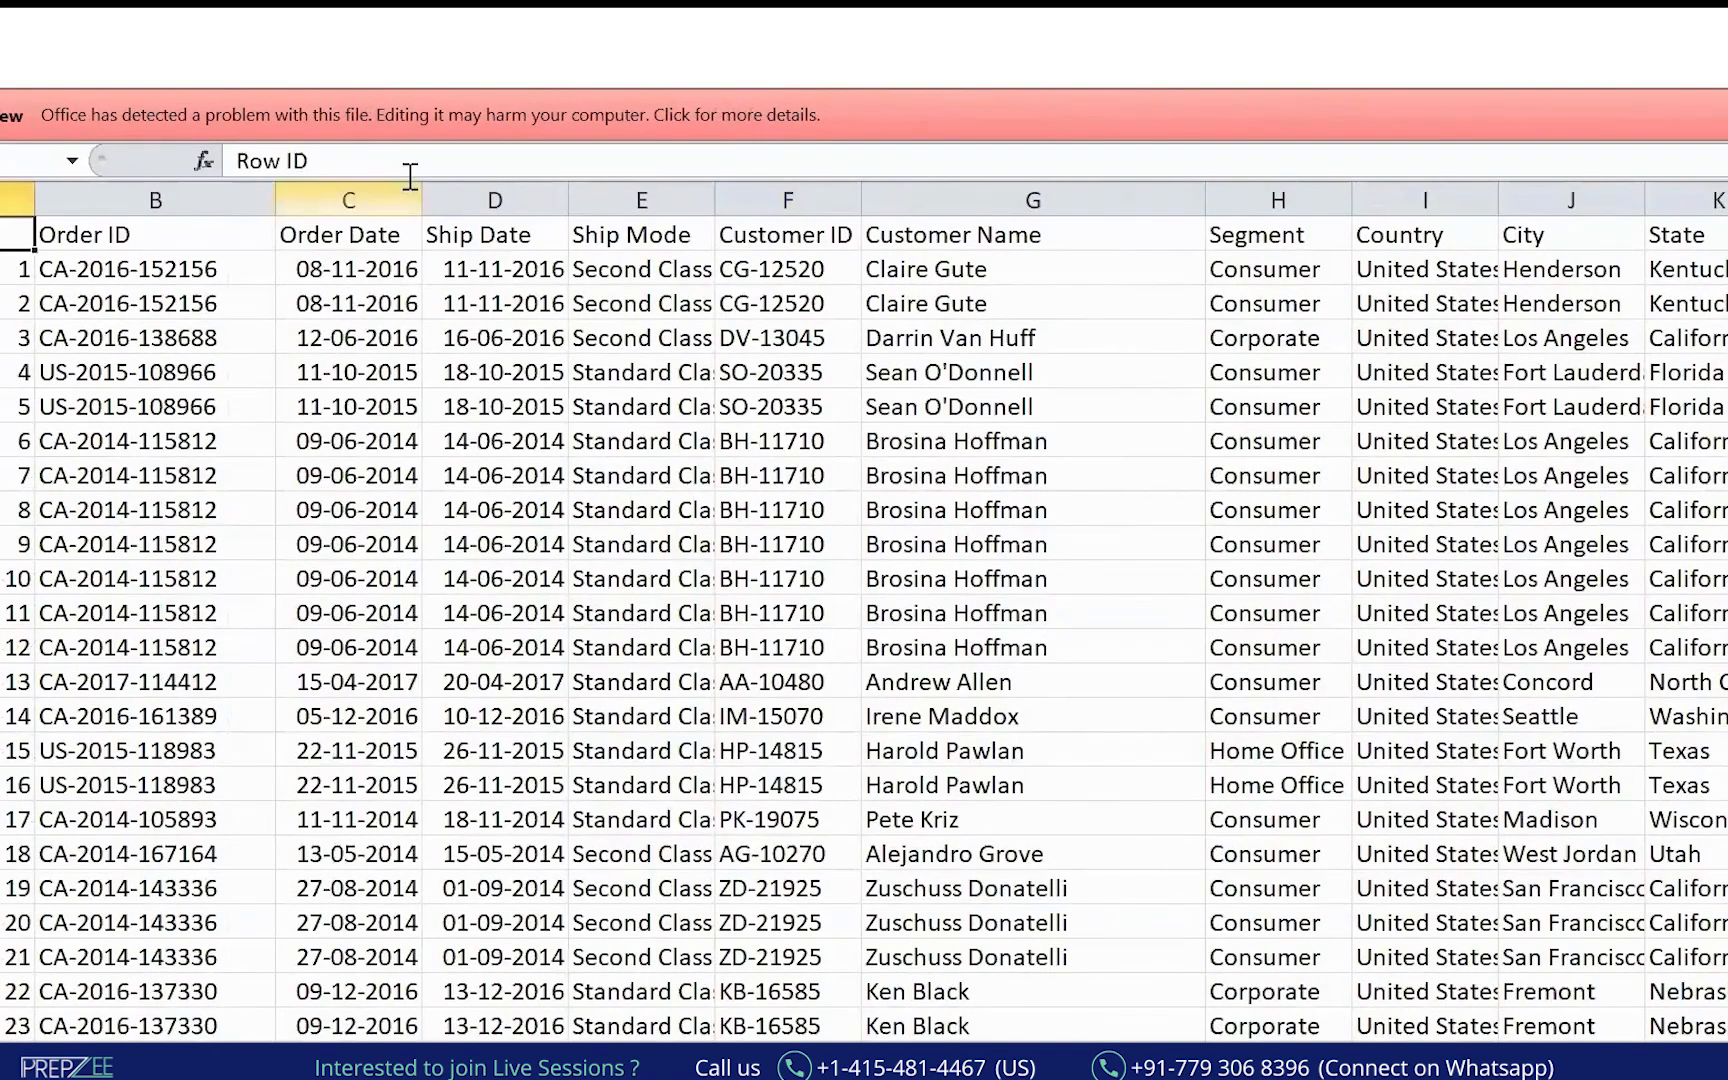
{"action": "left_click", "coordinate": [16, 276]}
{"action": "left_click", "coordinate": [14, 235]}
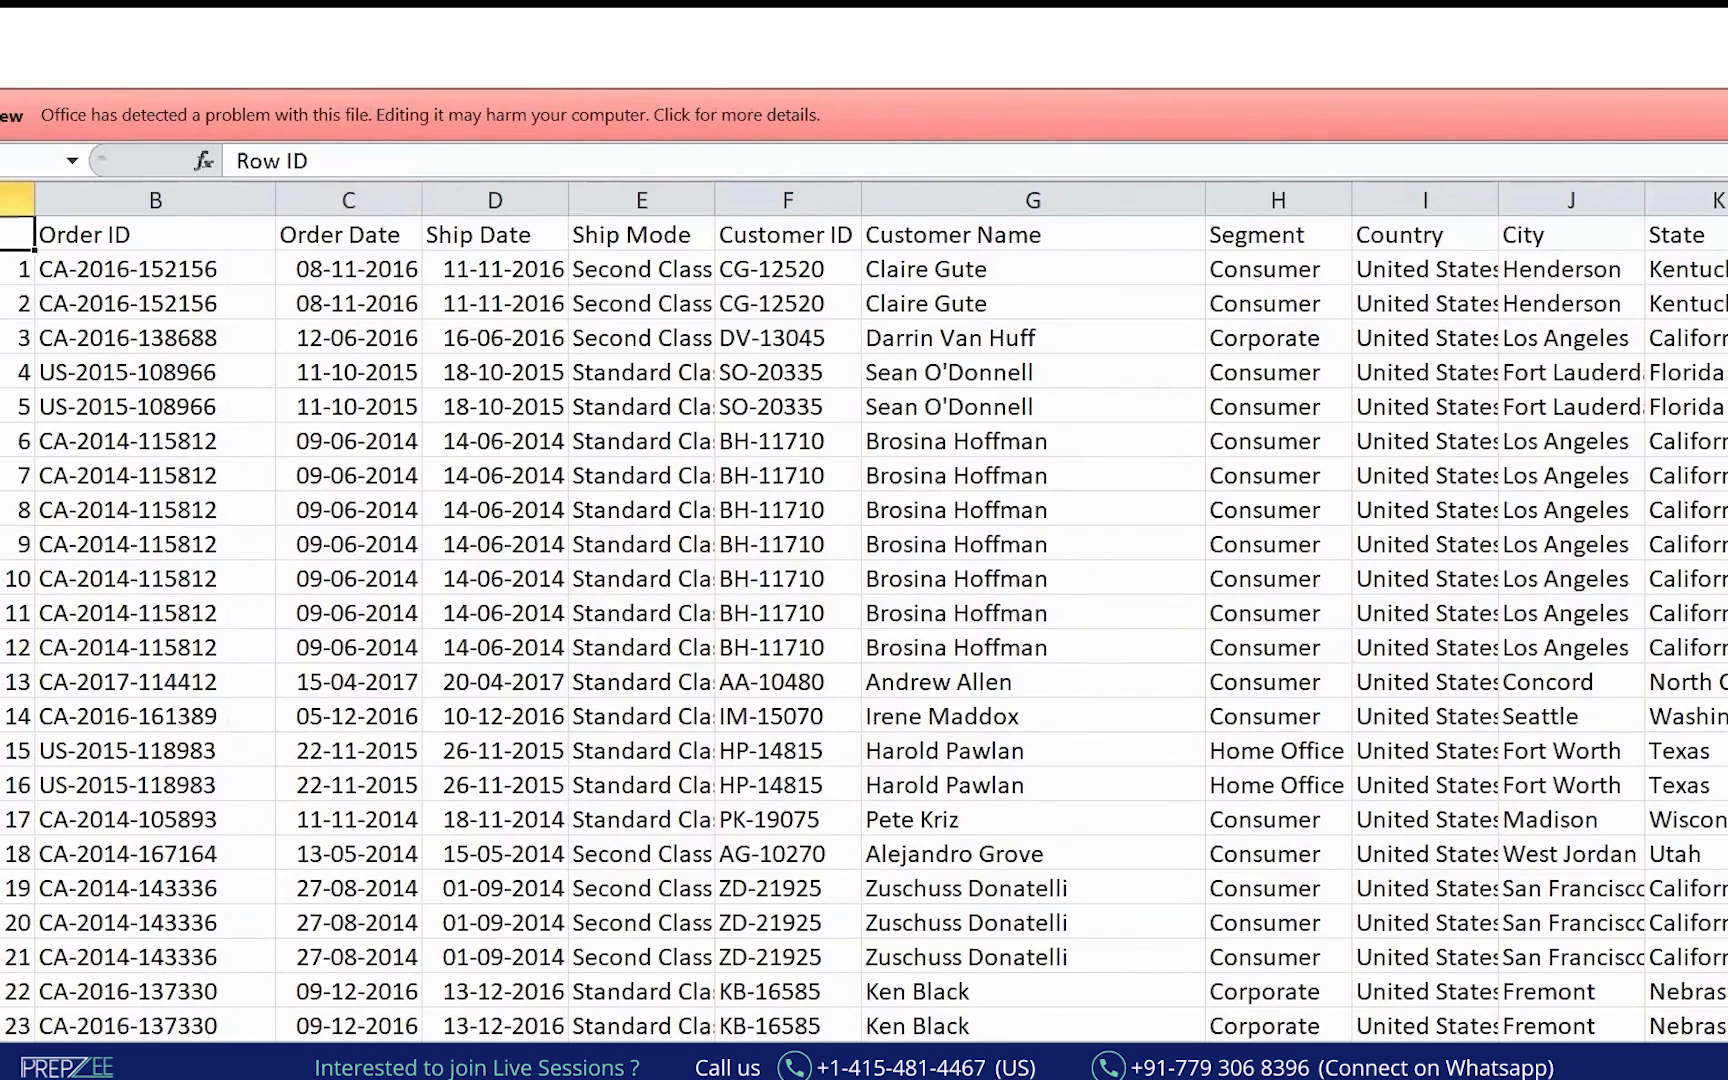
{"action": "key", "text": "ctrl+shift+Right"}
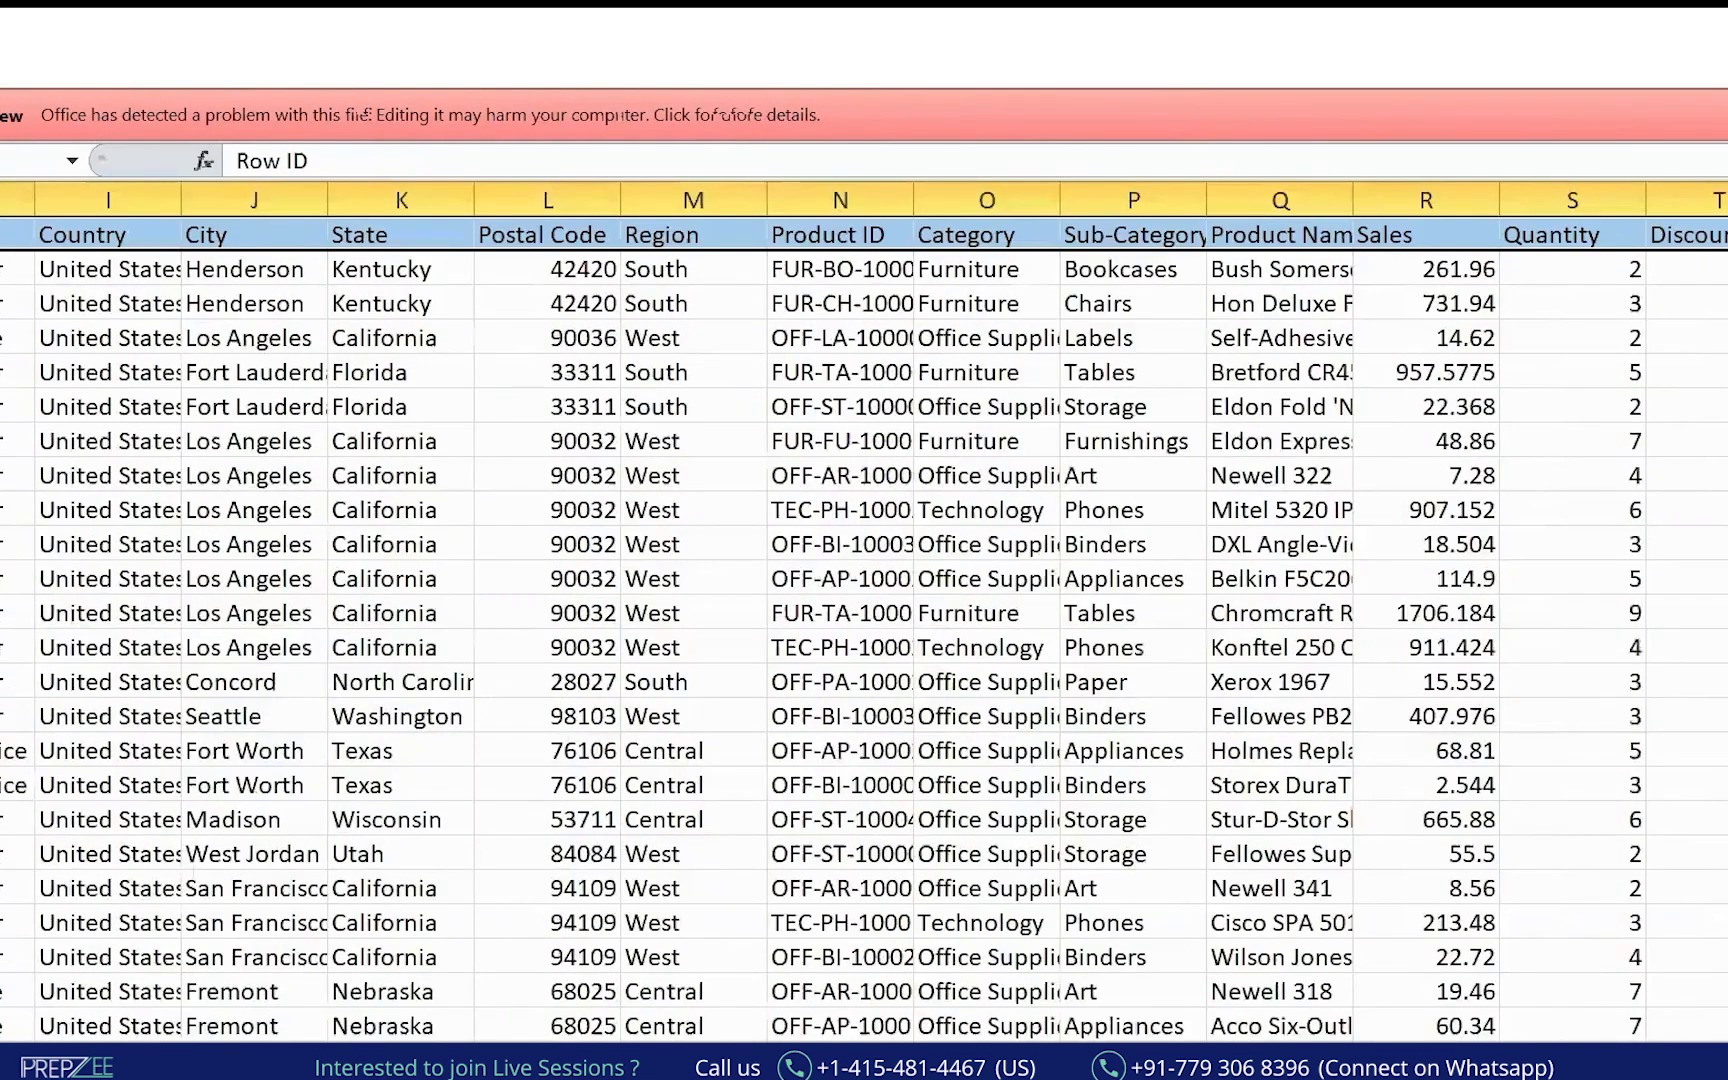
{"action": "key", "text": "ctrl+shift+Left"}
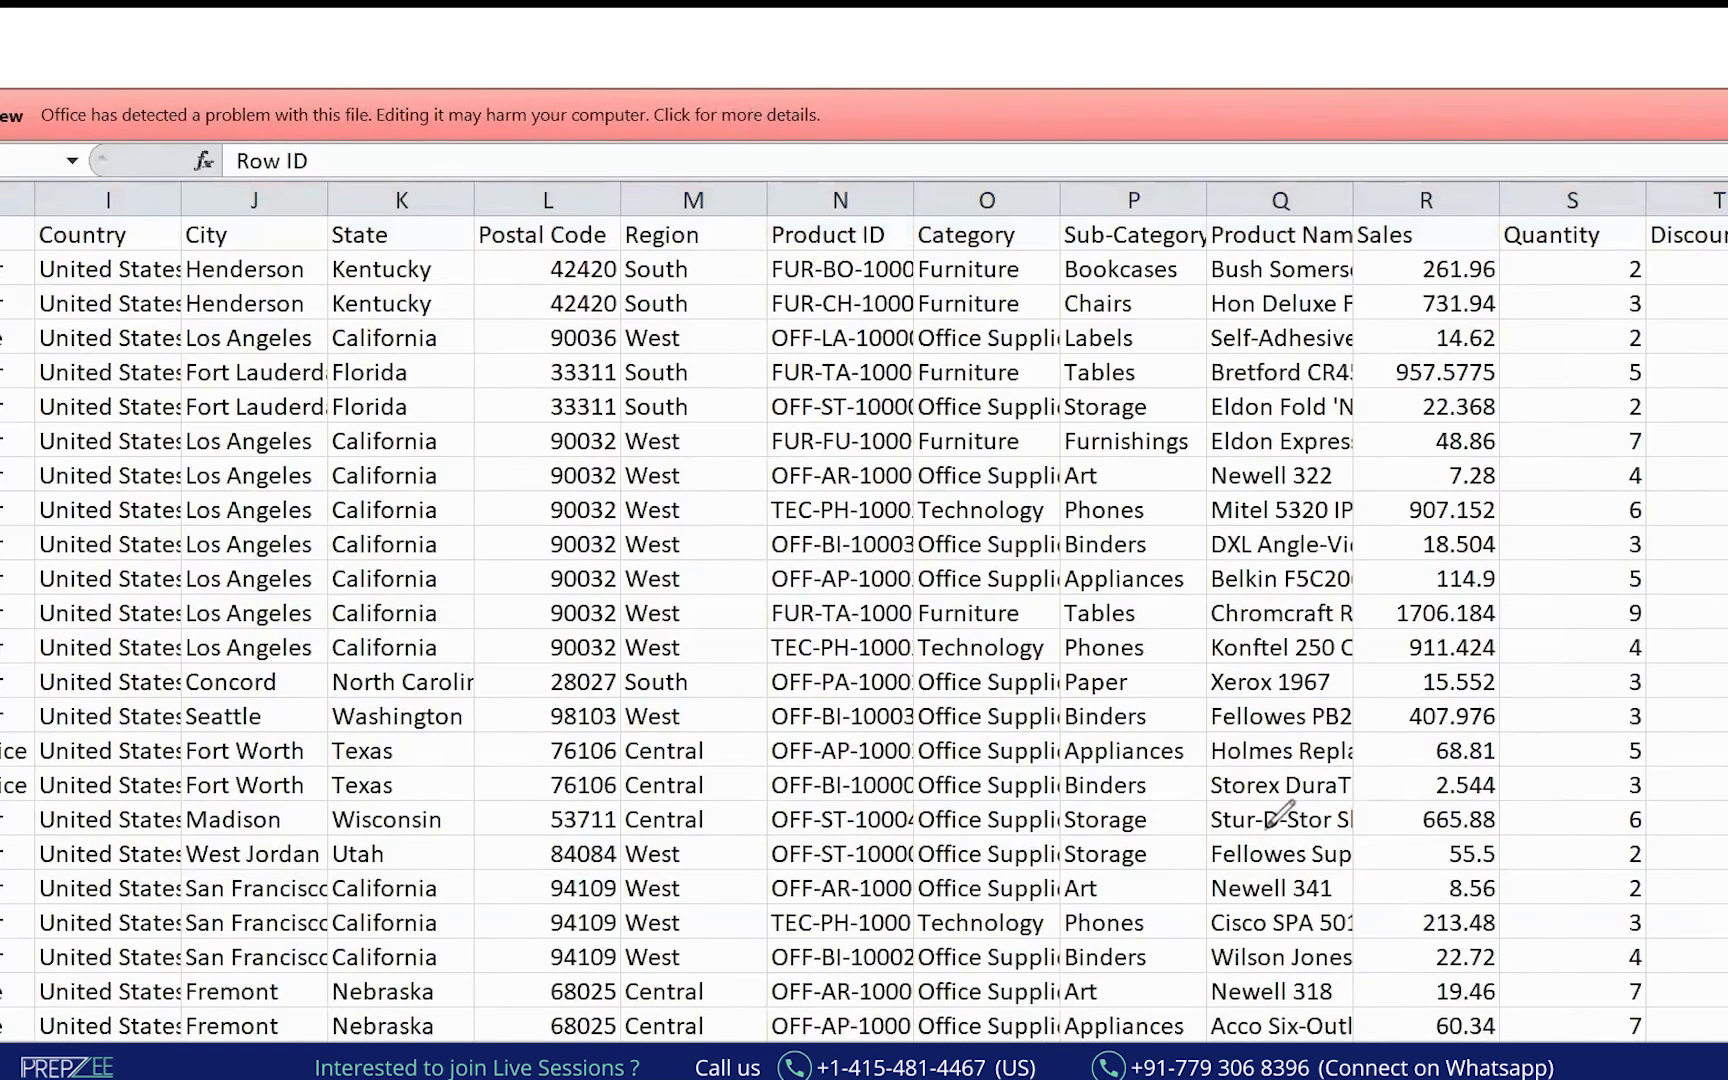
{"action": "left_click_drag", "start_coordinate": [0, 262], "coordinate": [1650, 252]}
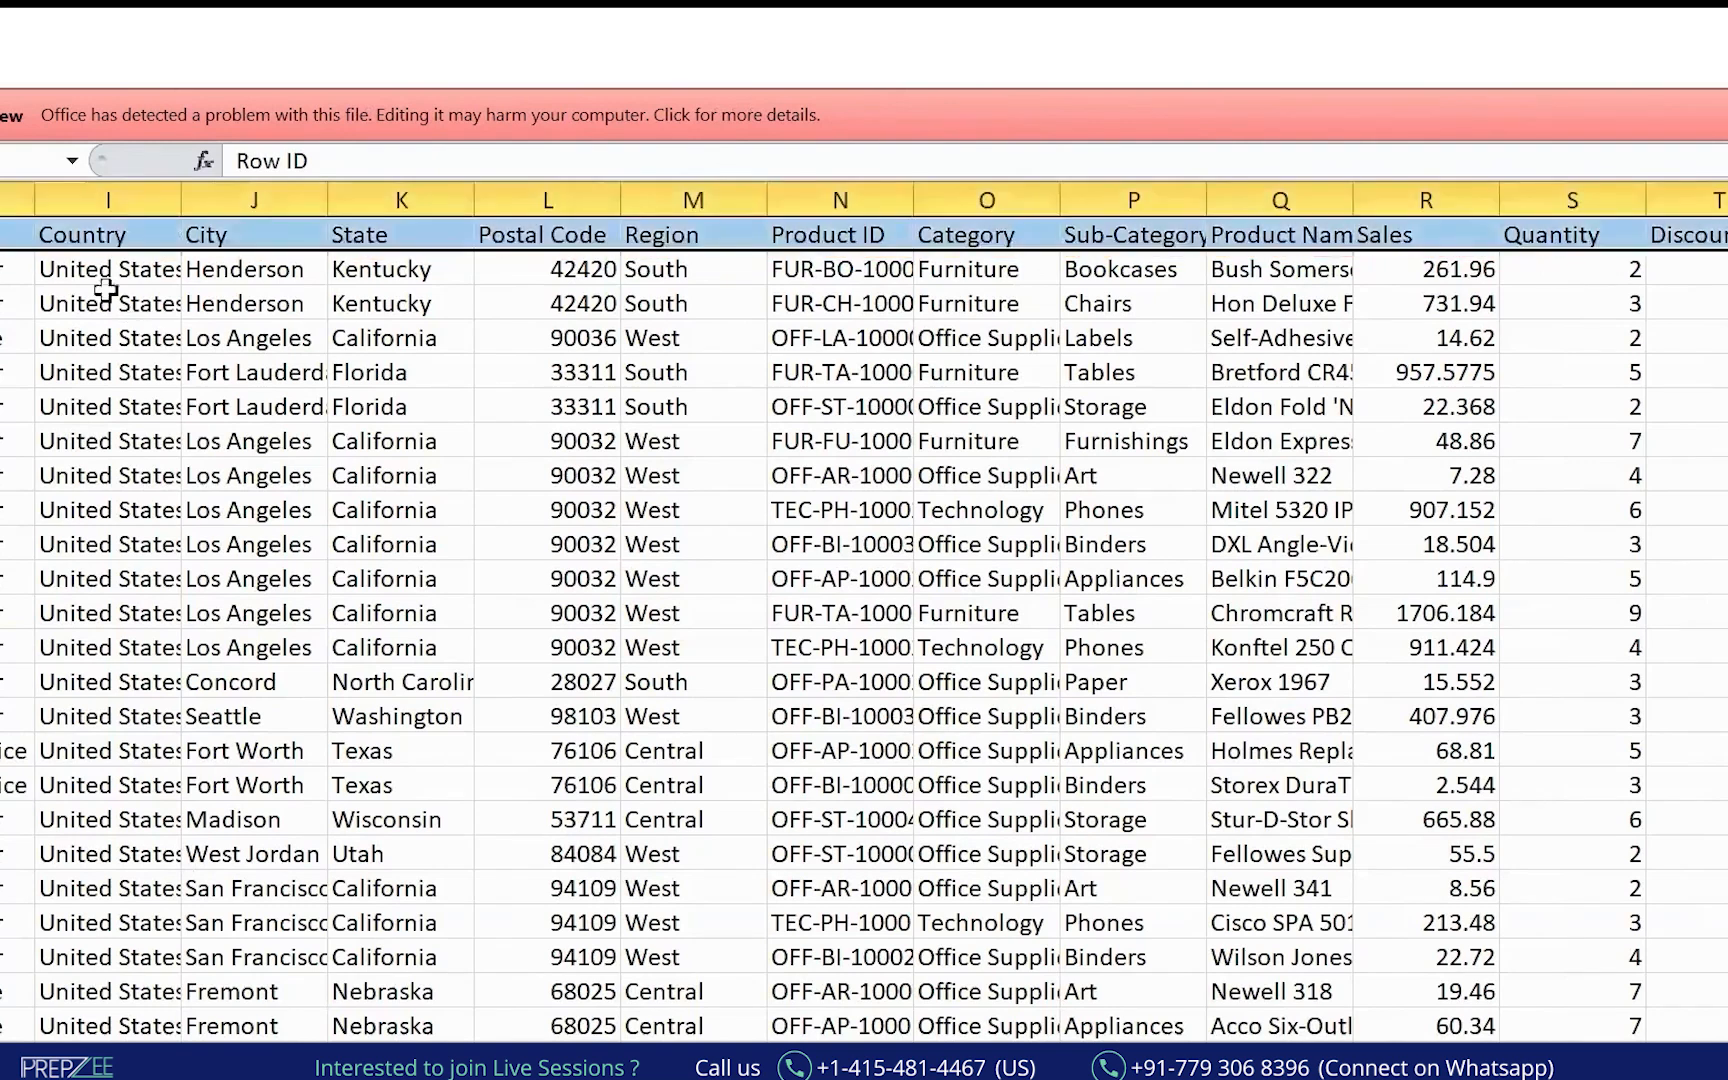
{"action": "left_click", "coordinate": [45, 300]}
Select the first column down to the last data row with Ctrl+Shift+Down.
{"action": "left_click", "coordinate": [4, 262]}
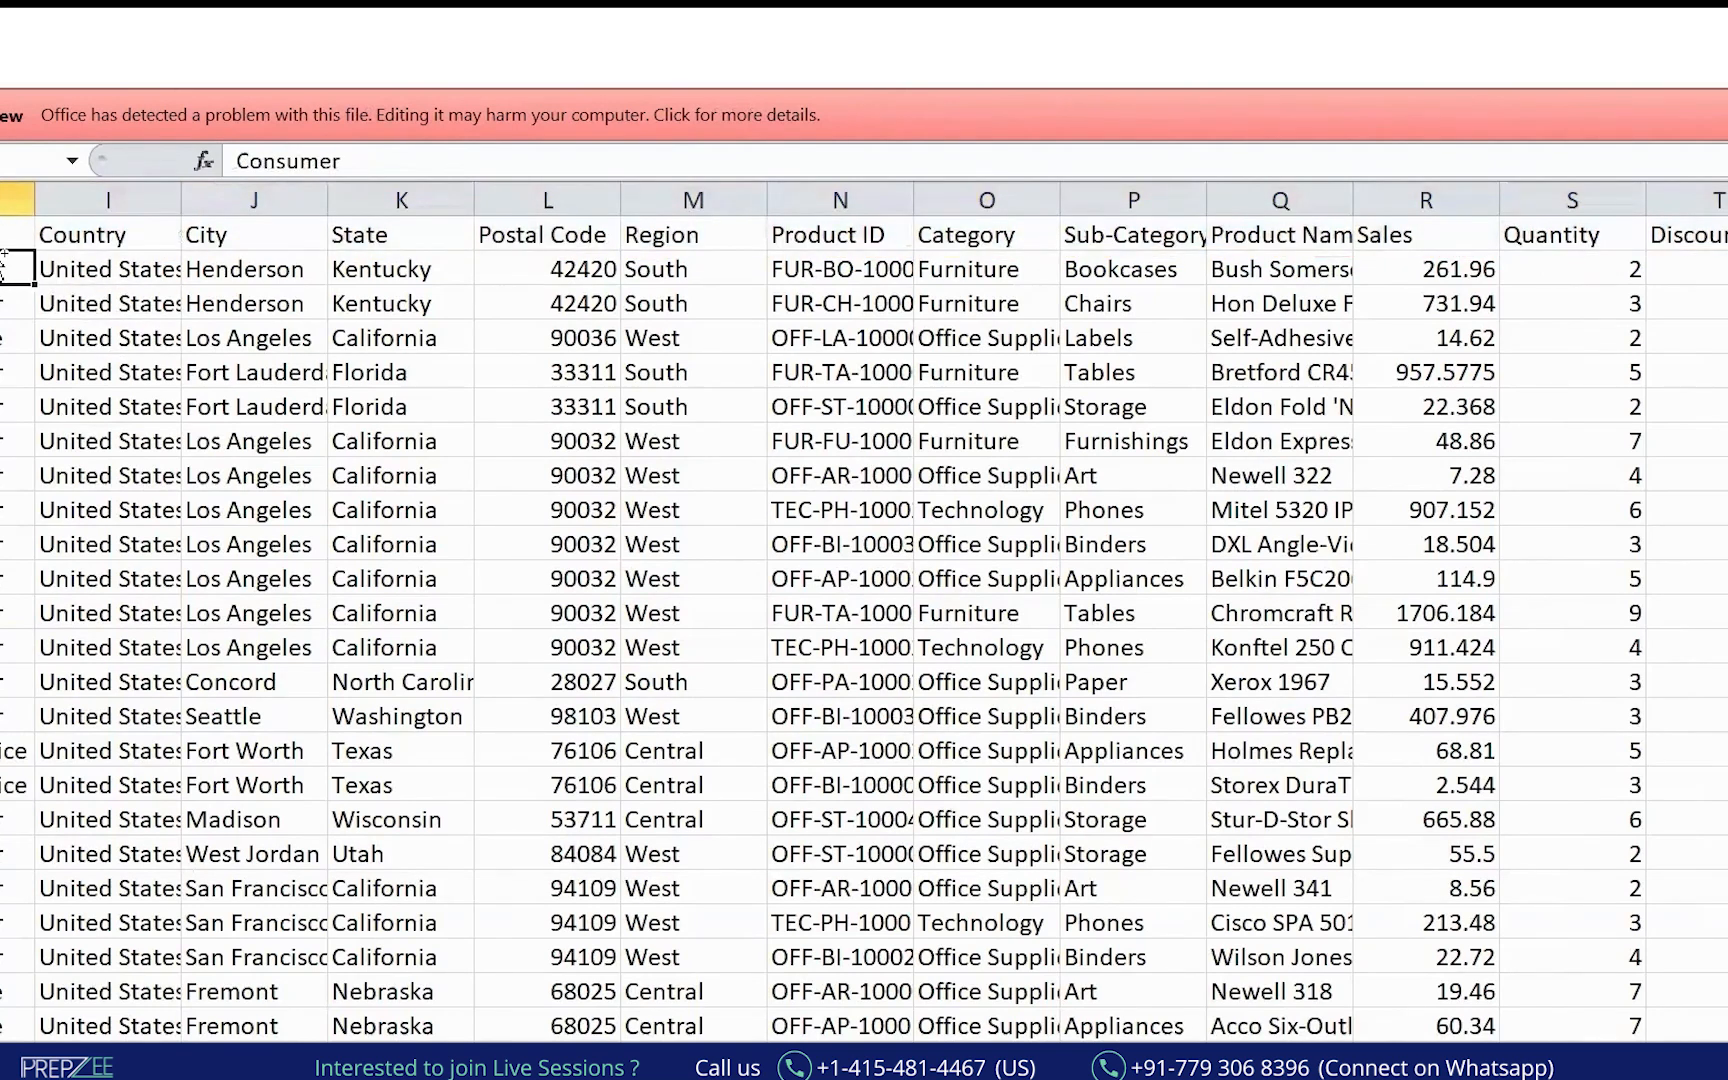
{"action": "key", "text": "ctrl+Left"}
{"action": "key", "text": "Up"}
{"action": "key", "text": "Down"}
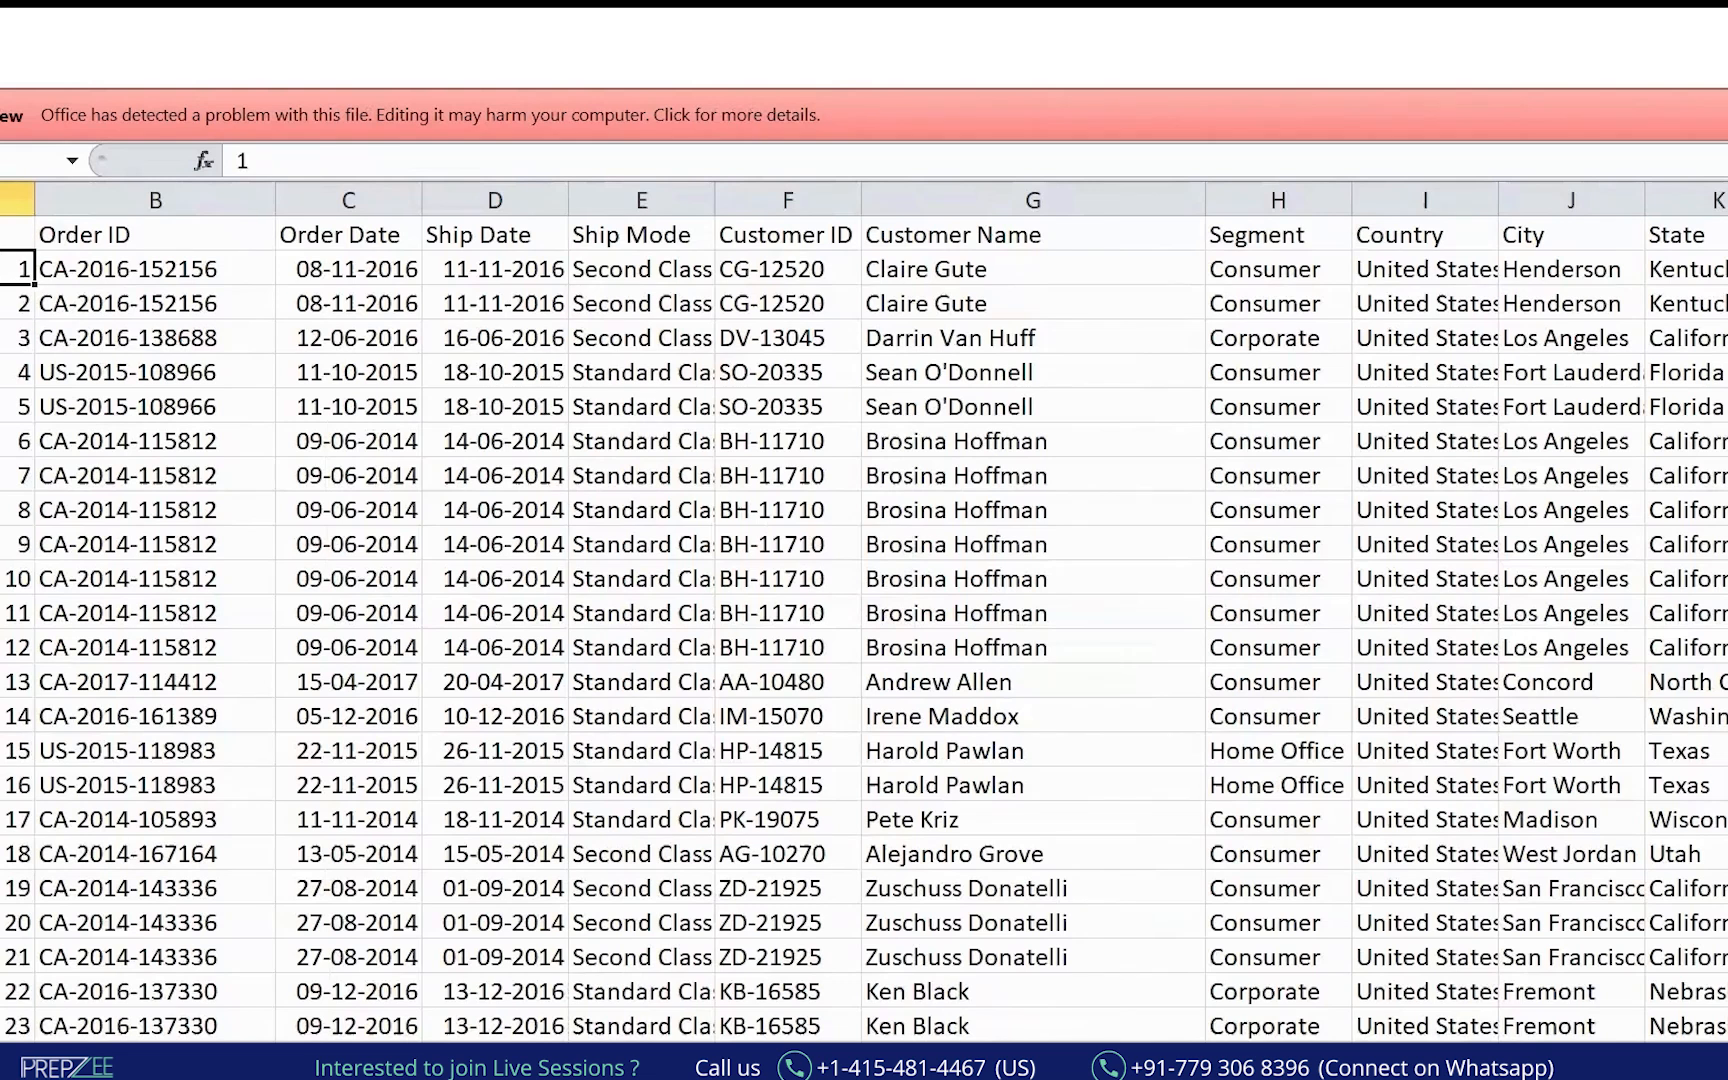
{"action": "key", "text": "ctrl+shift+Down"}
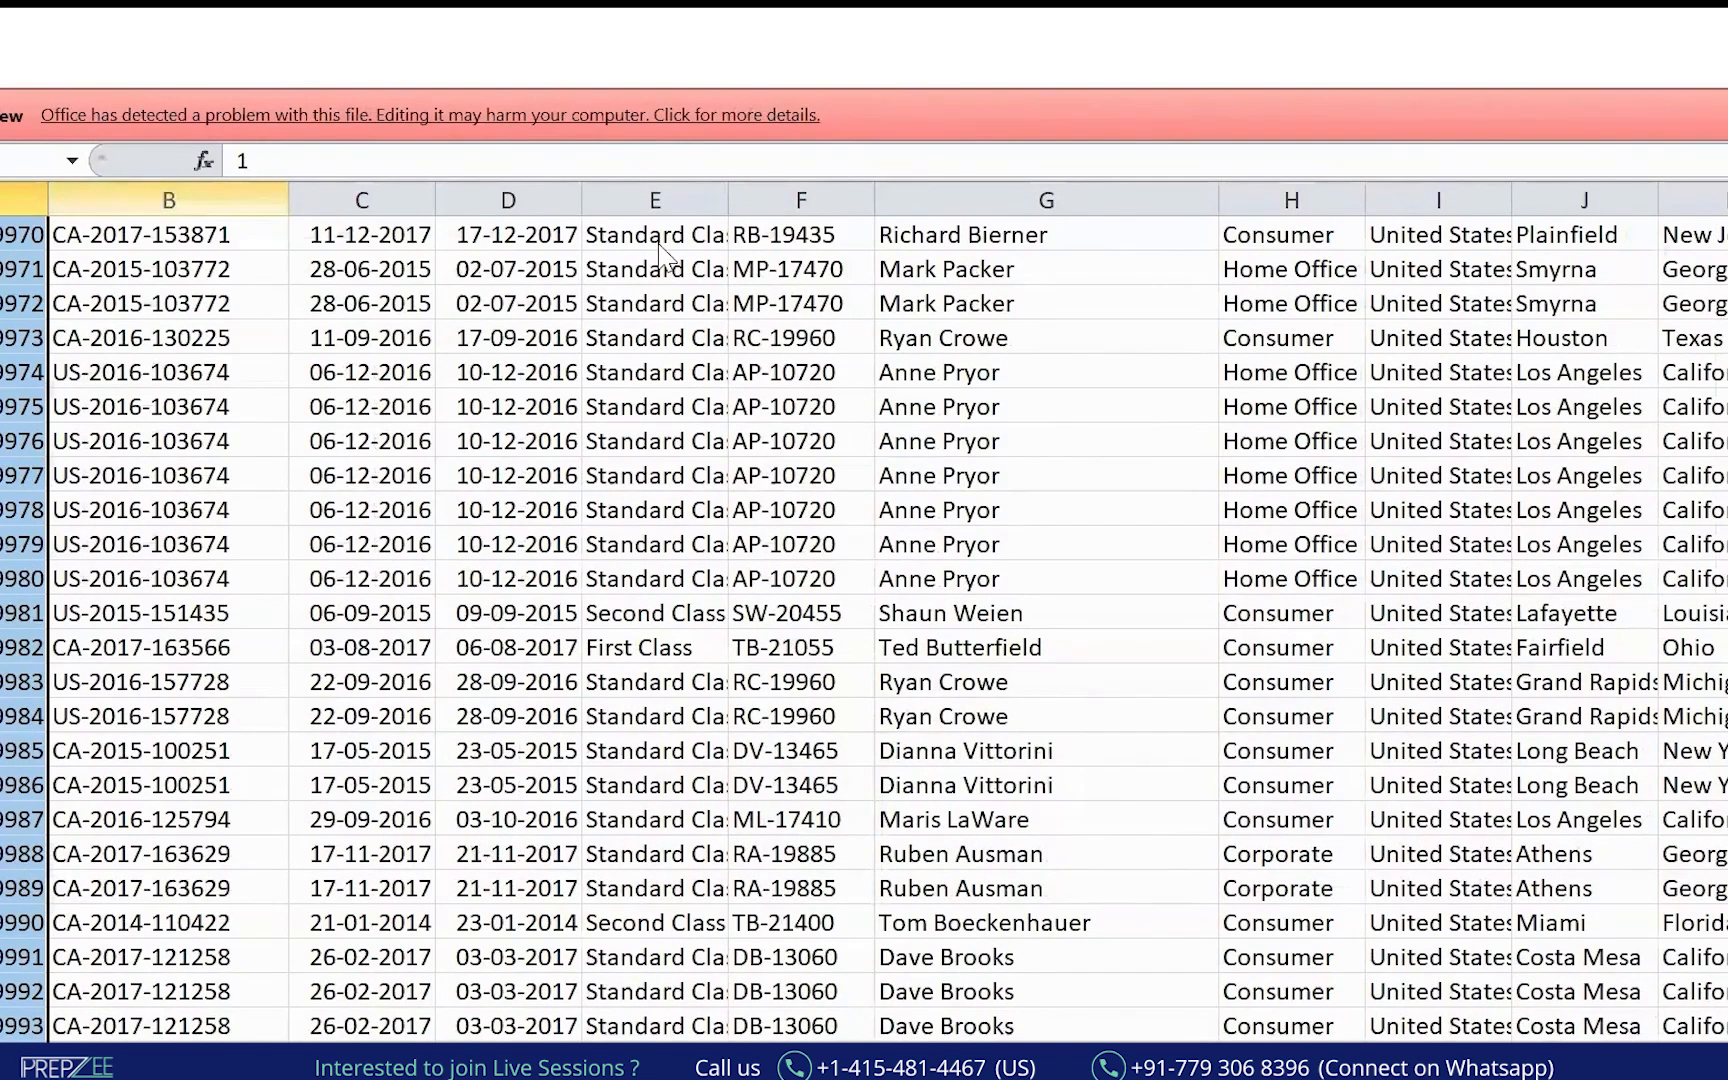
Switch windows and tick the table's last rows in ink.
{"action": "key", "text": "alt+Tab"}
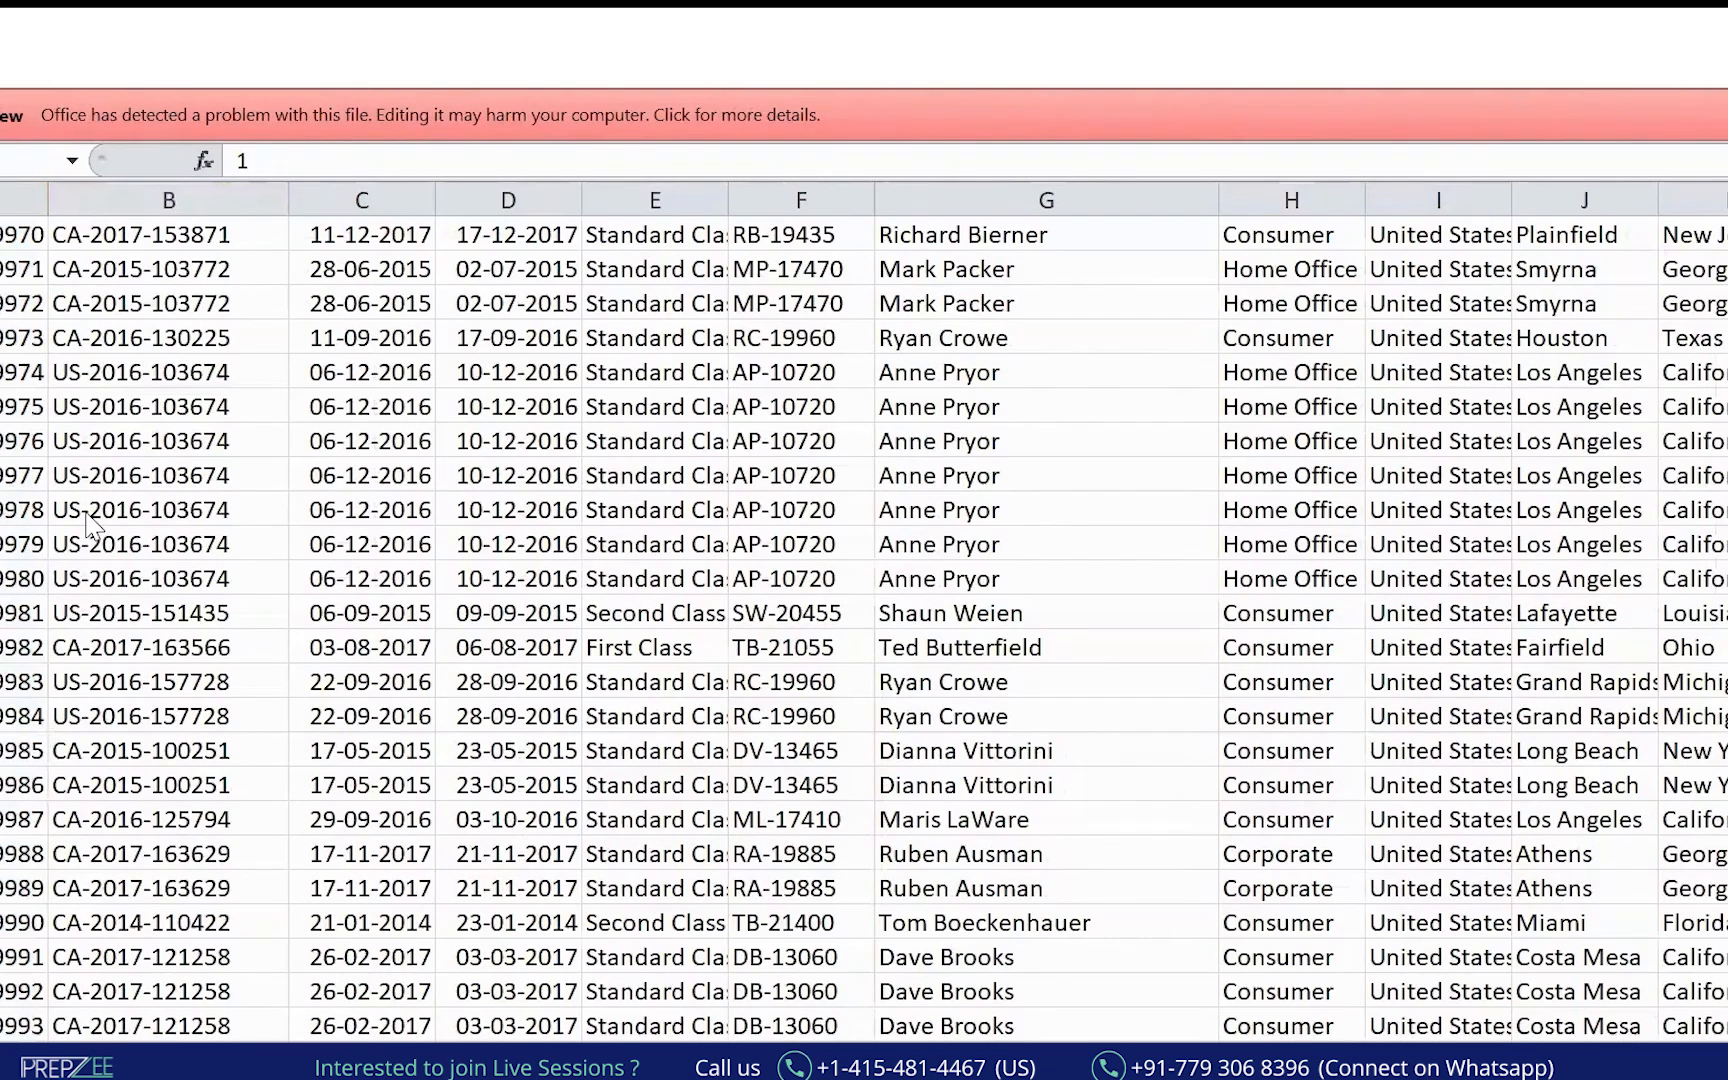
{"action": "left_click", "coordinate": [499, 408]}
{"action": "left_click_drag", "start_coordinate": [138, 840], "coordinate": [568, 632]}
Select the Row ID column from its header down to the last row.
{"action": "left_click", "coordinate": [204, 282]}
{"action": "key", "text": "Down"}
{"action": "key", "text": "Down"}
{"action": "key", "text": "Down"}
{"action": "key", "text": "Down"}
{"action": "key", "text": "Down"}
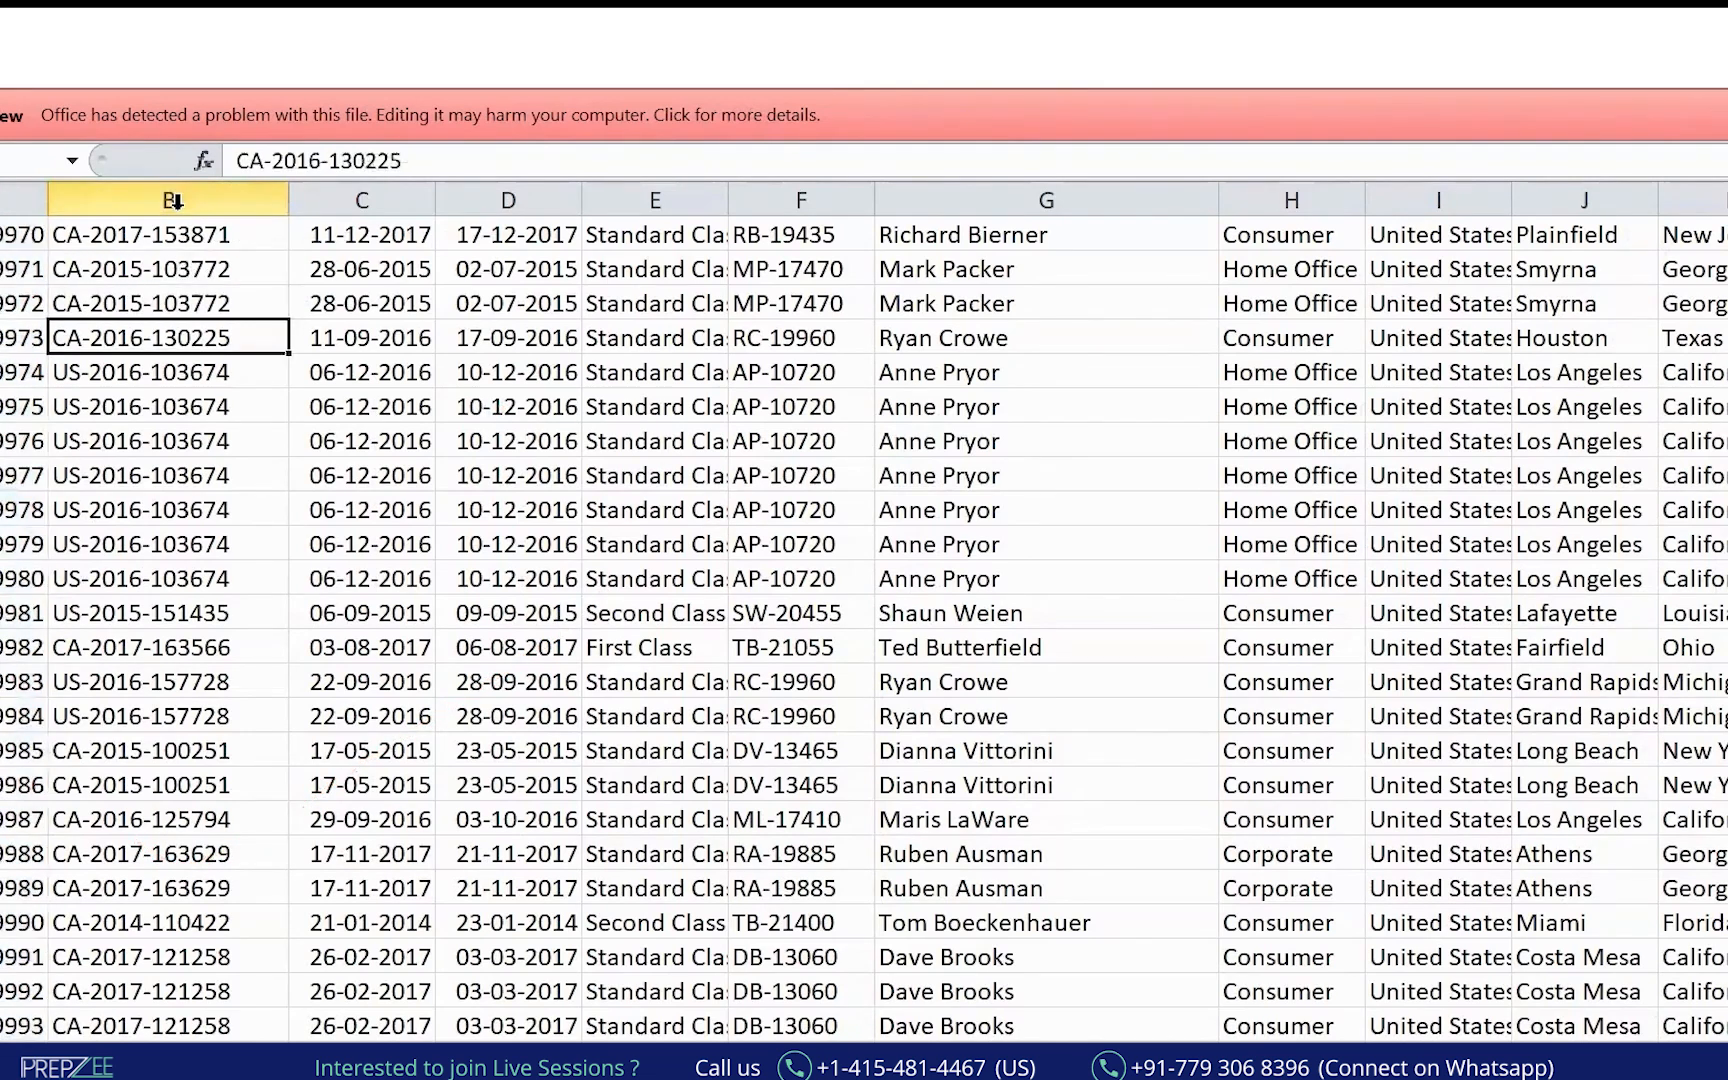
{"action": "key", "text": "Down"}
{"action": "key", "text": "Down"}
{"action": "key", "text": "Down"}
{"action": "key", "text": "Down"}
{"action": "key", "text": "Down"}
{"action": "key", "text": "ctrl+Up"}
{"action": "key", "text": "Left"}
{"action": "key", "text": "ctrl+shift+Down"}
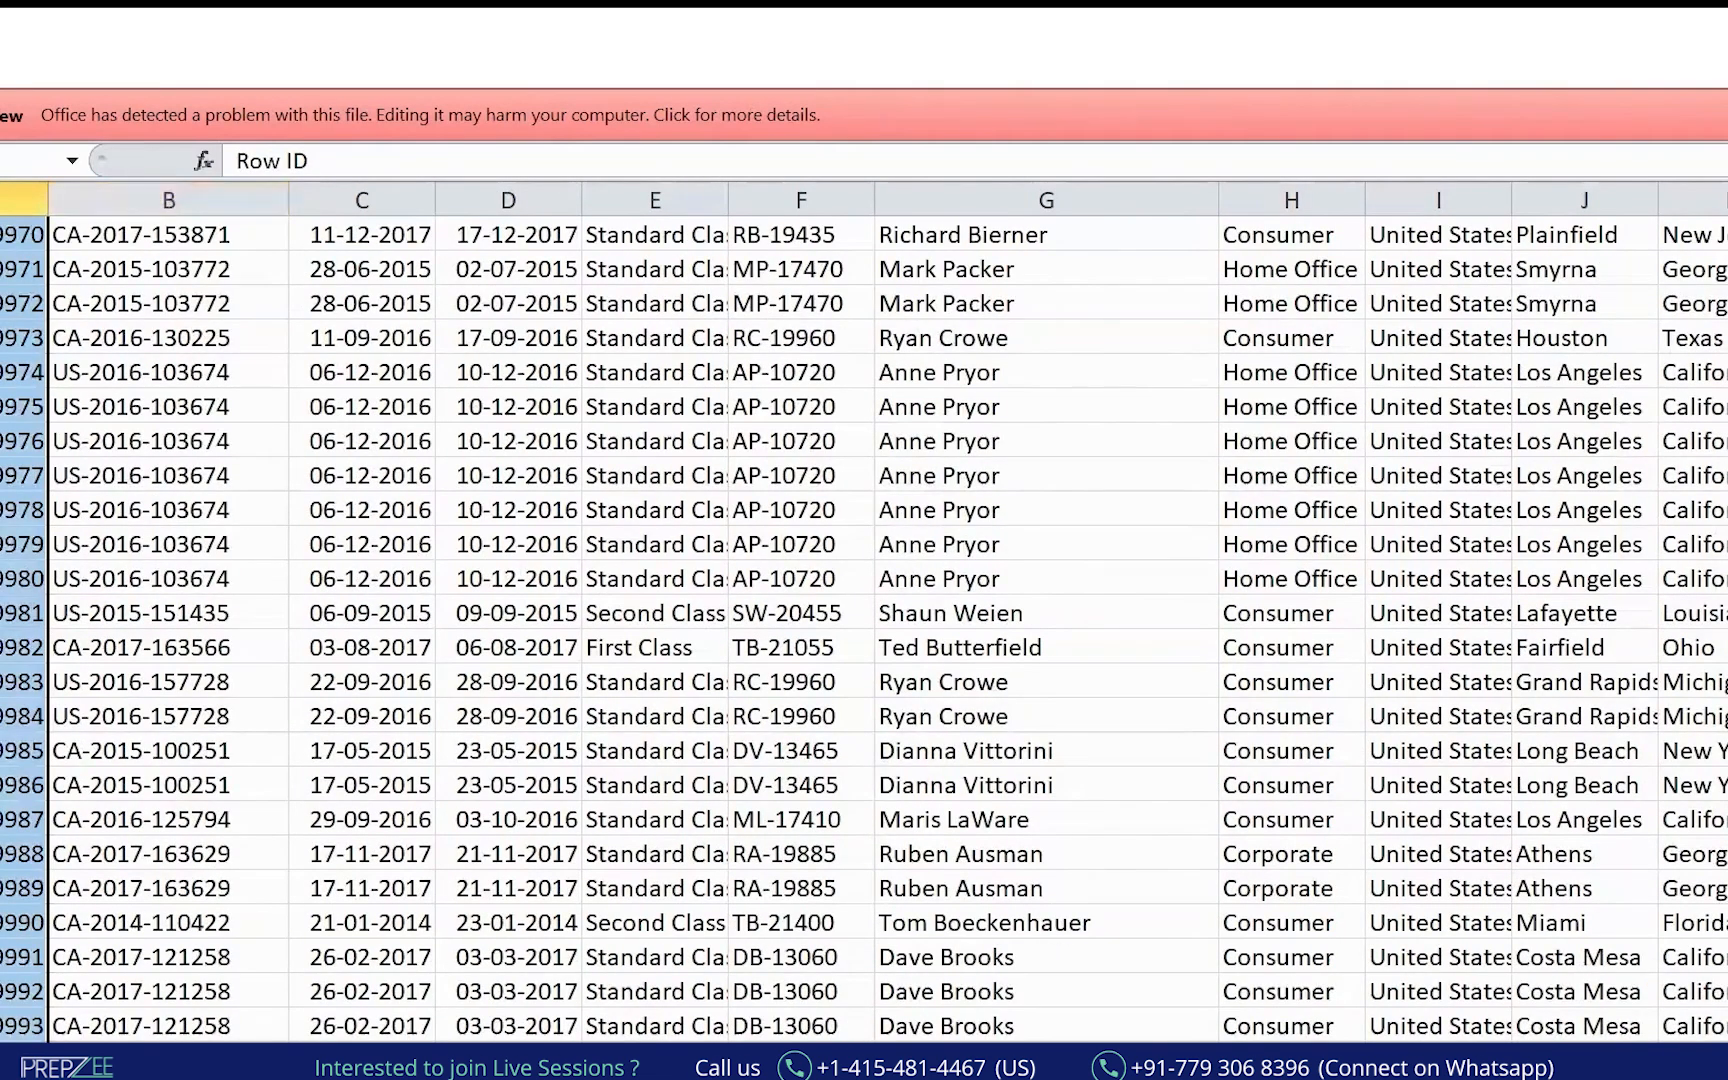
{"action": "key", "text": "Right"}
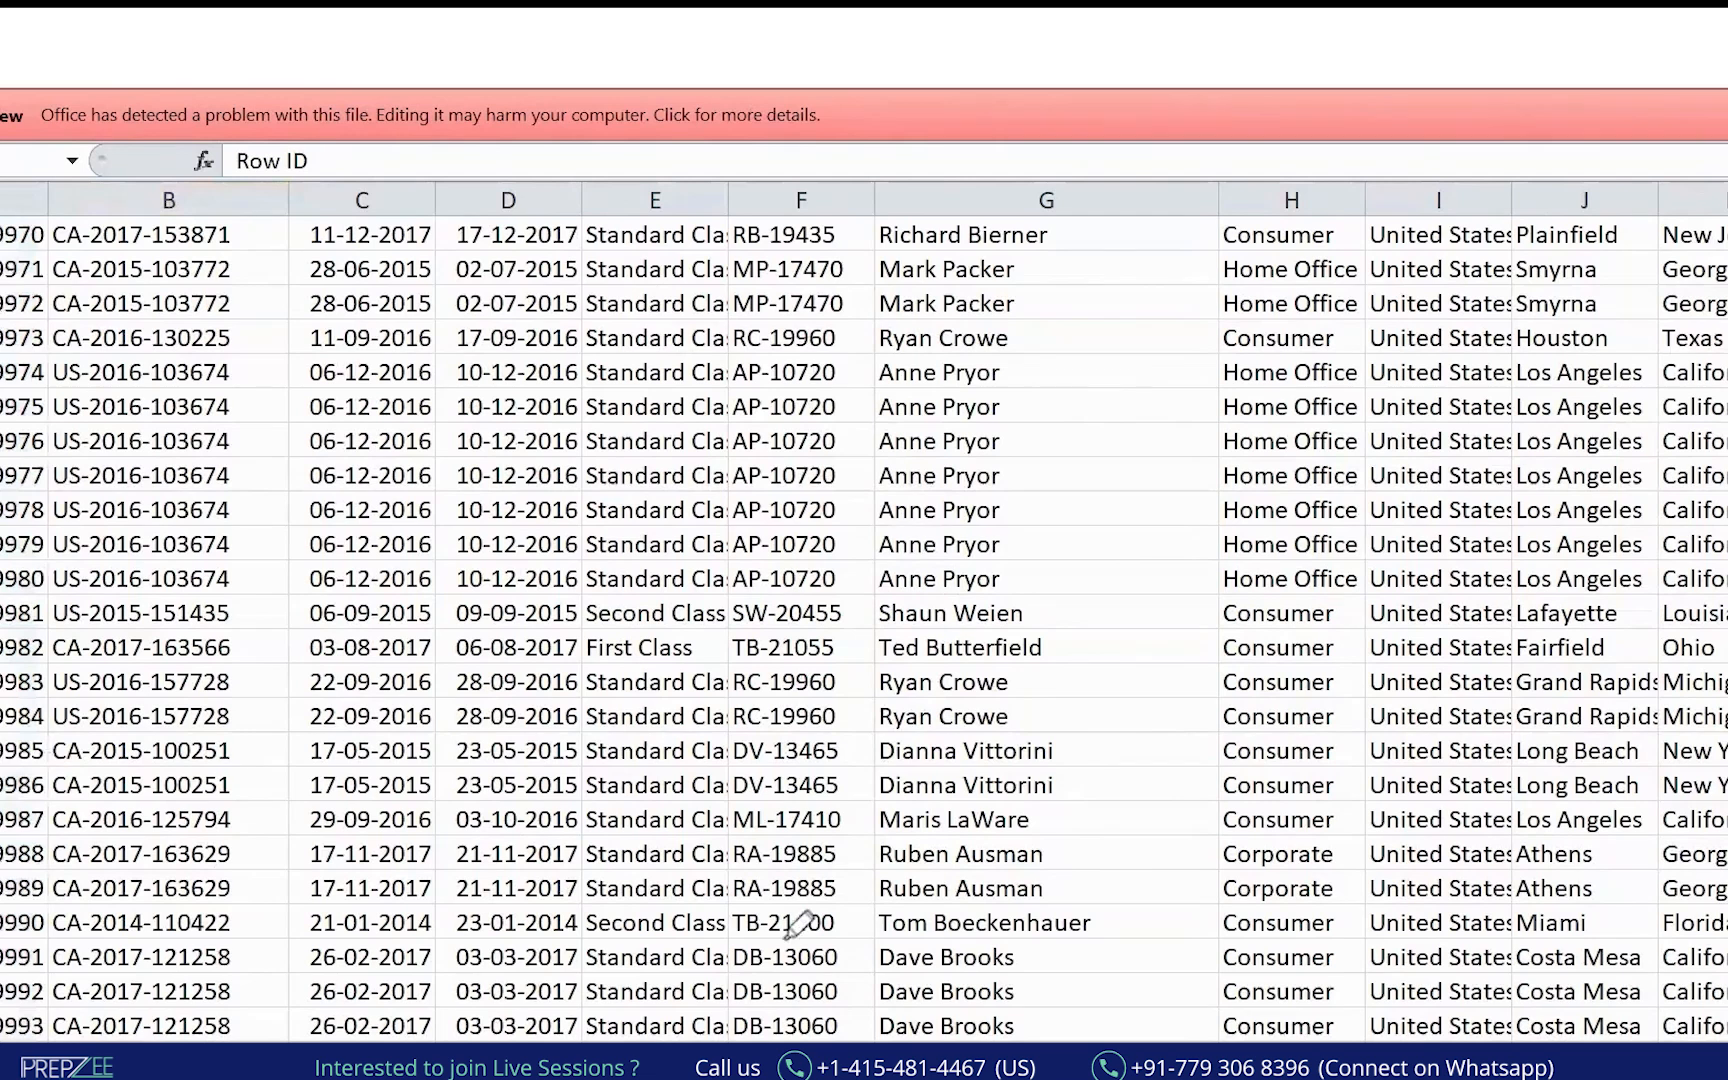
Return to the top of the table and select the whole header row.
{"action": "left_click", "coordinate": [19, 263]}
{"action": "key", "text": "Up"}
{"action": "key", "text": "ctrl+Up"}
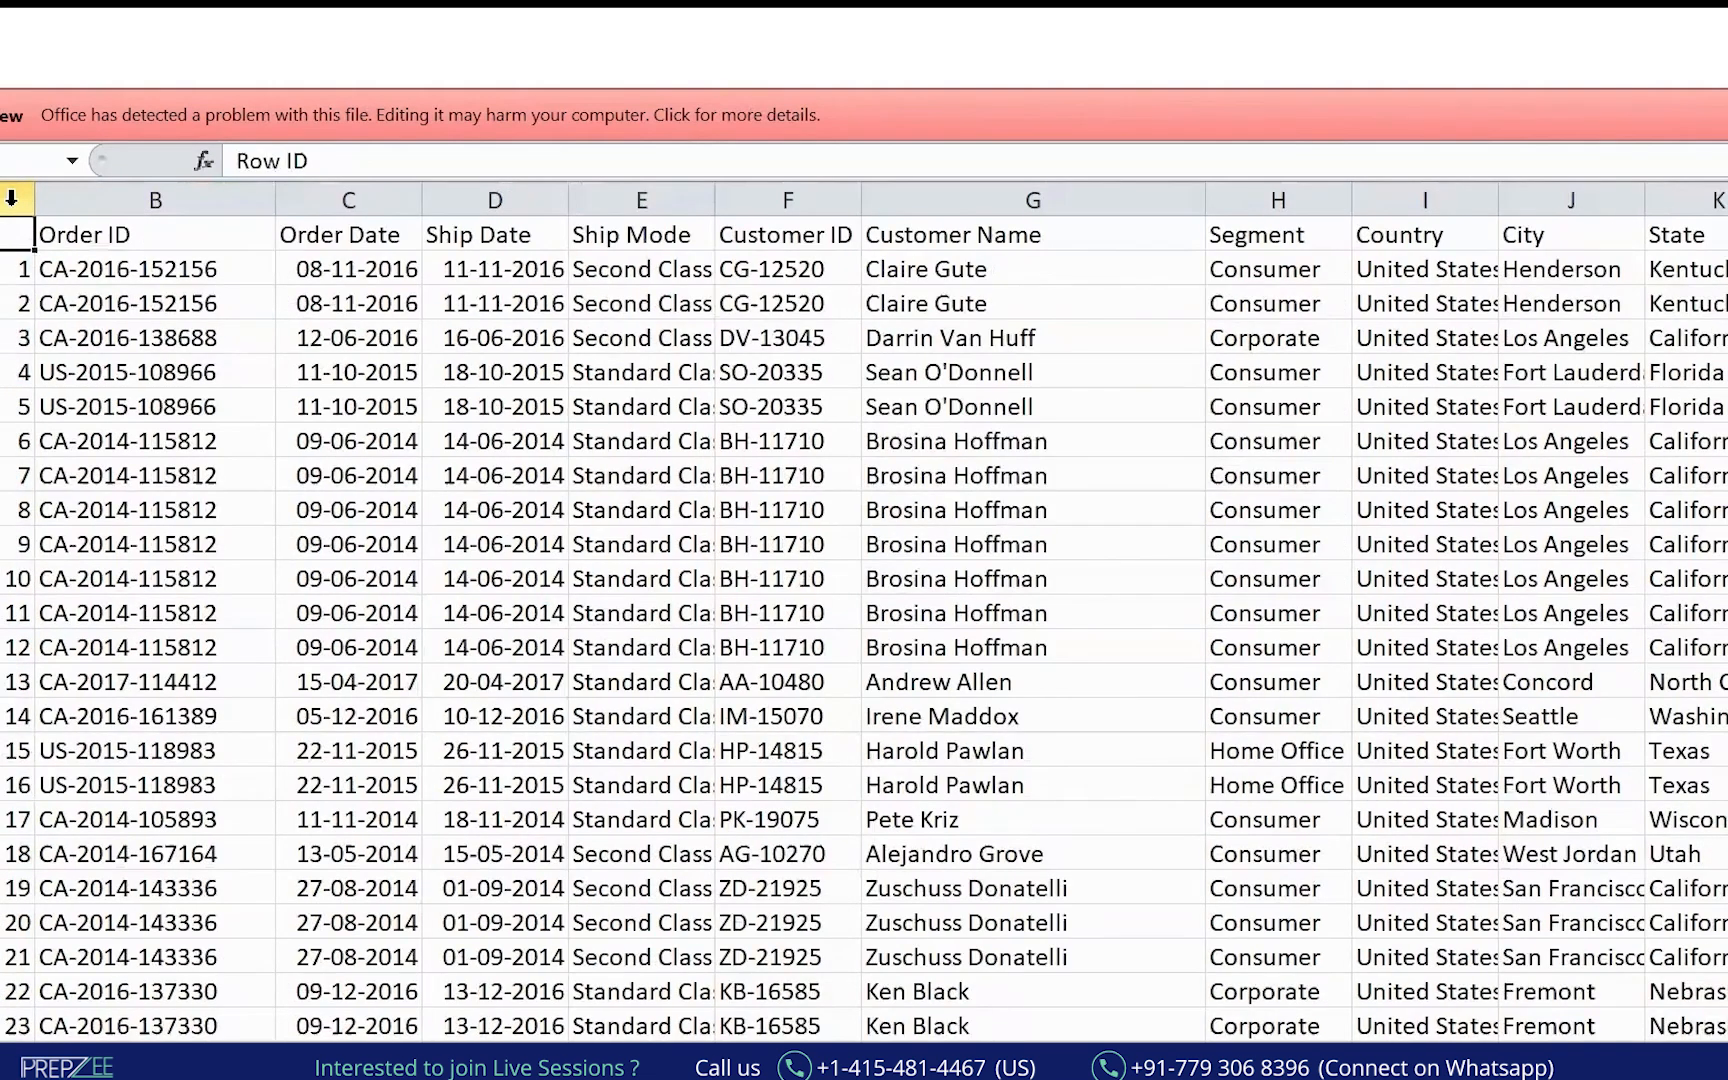
{"action": "key", "text": "ctrl+shift+Right"}
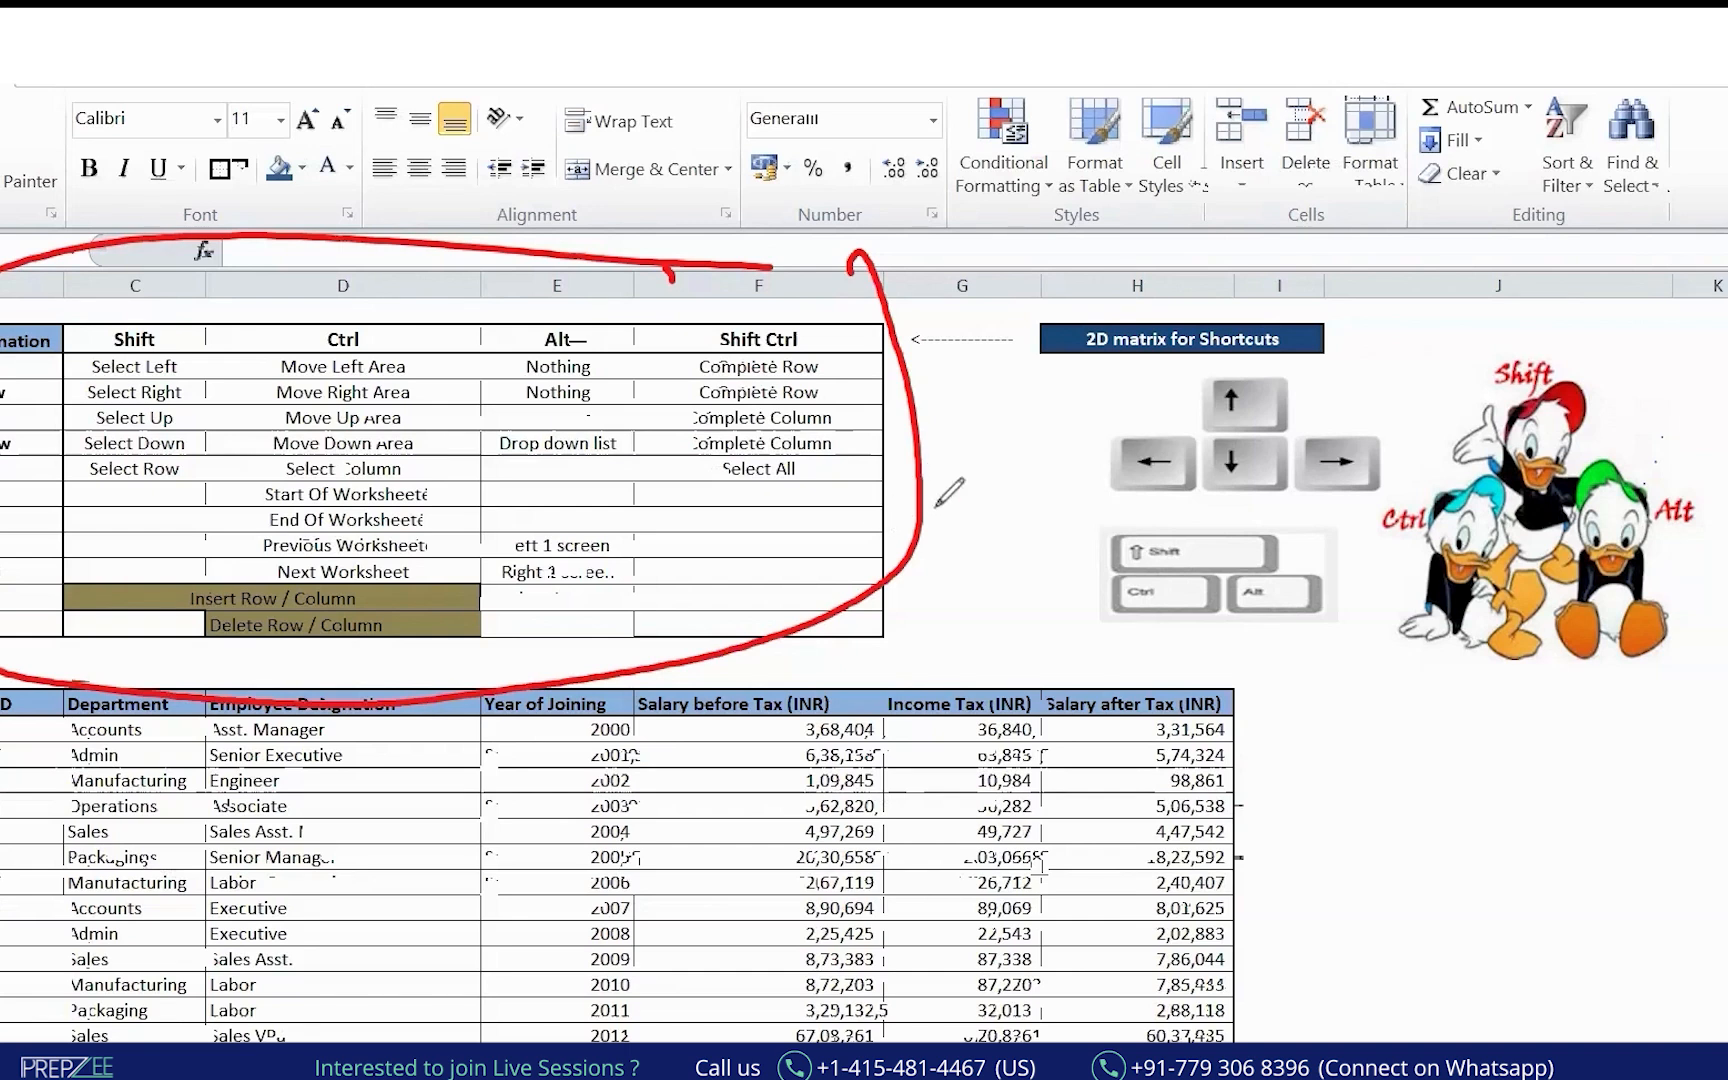
Clear the ink, switch to the Google Drive Excel folder and mark Excel Module 1 - new.xlsx as Recorded.
{"action": "key", "text": "e"}
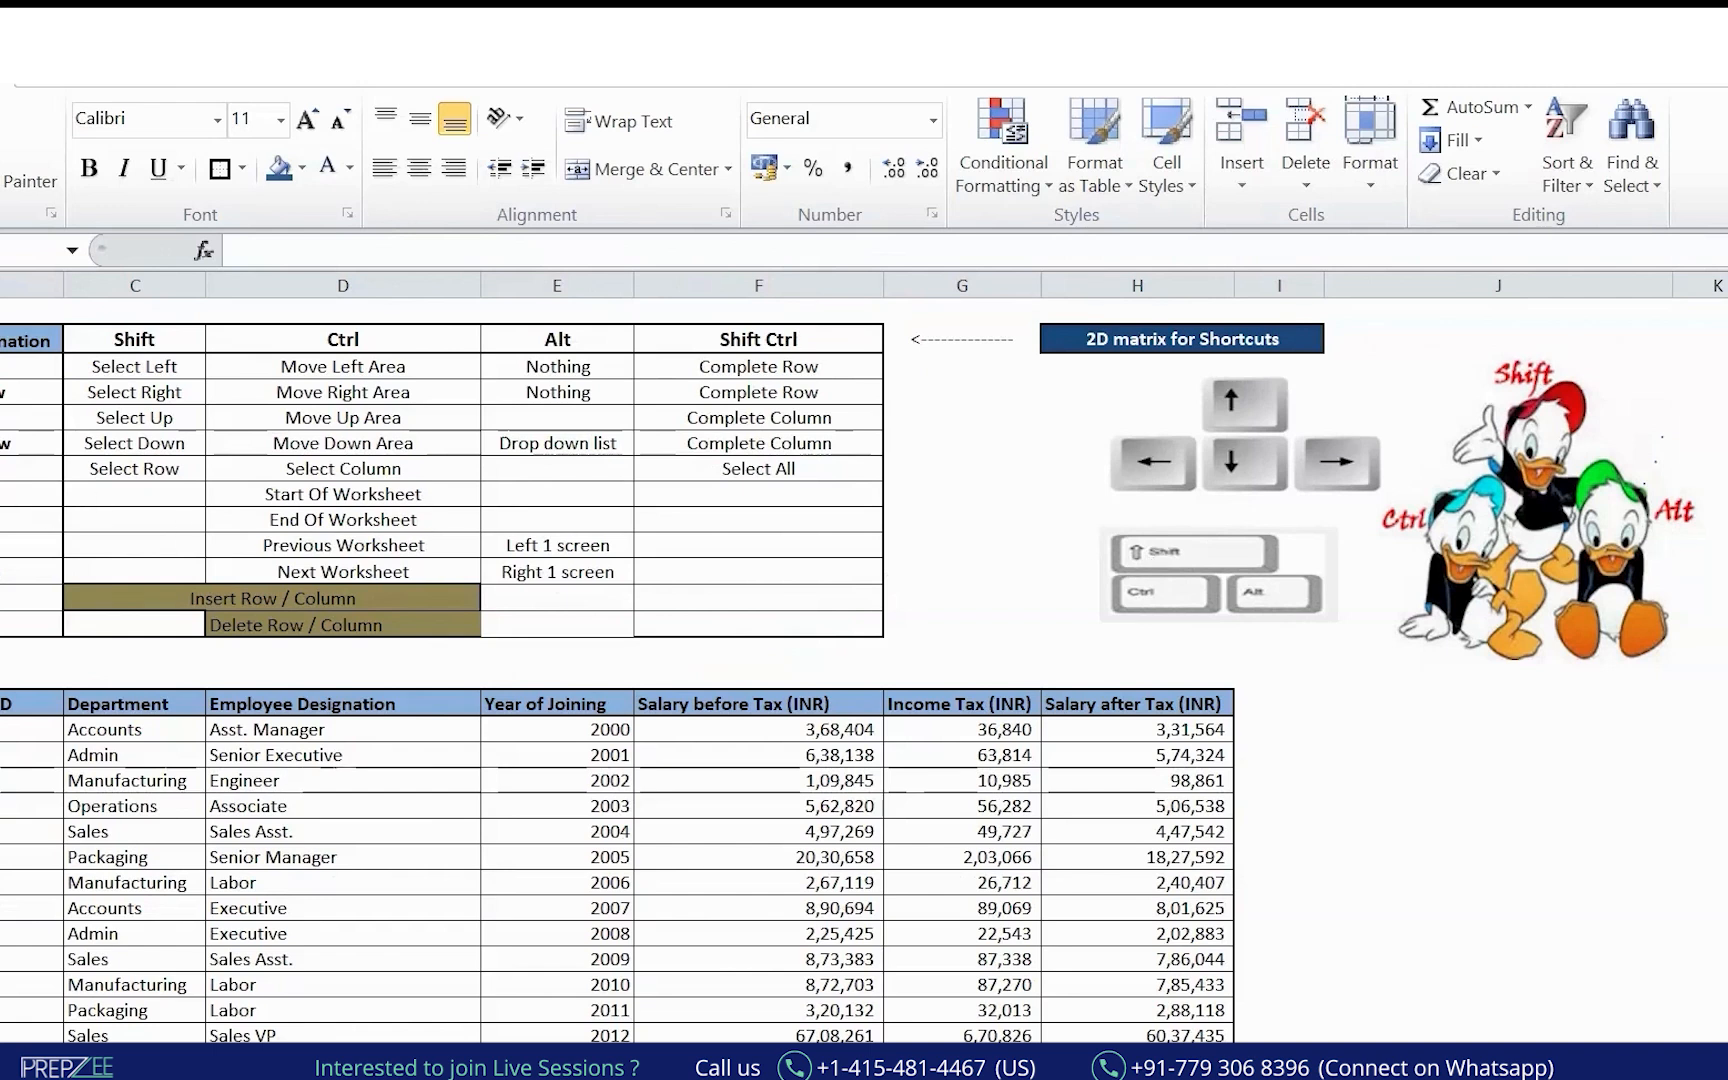
{"action": "key", "text": "alt+Tab"}
{"action": "mouse_move", "coordinate": [509, 448]}
{"action": "left_mouse_down"}
{"action": "mouse_move", "coordinate": [258, 438]}
{"action": "mouse_move", "coordinate": [623, 473]}
{"action": "mouse_move", "coordinate": [510, 443]}
{"action": "left_mouse_up"}
{"action": "mouse_move", "coordinate": [630, 441]}
{"action": "left_mouse_down"}
{"action": "mouse_move", "coordinate": [729, 424]}
{"action": "mouse_move", "coordinate": [708, 440]}
{"action": "mouse_move", "coordinate": [784, 484]}
{"action": "left_mouse_up"}
{"action": "mouse_move", "coordinate": [778, 400]}
{"action": "left_mouse_down"}
{"action": "mouse_move", "coordinate": [832, 487]}
{"action": "mouse_move", "coordinate": [945, 390]}
{"action": "mouse_move", "coordinate": [968, 340]}
{"action": "mouse_move", "coordinate": [1052, 382]}
{"action": "left_mouse_up"}
{"action": "mouse_move", "coordinate": [692, 1068]}
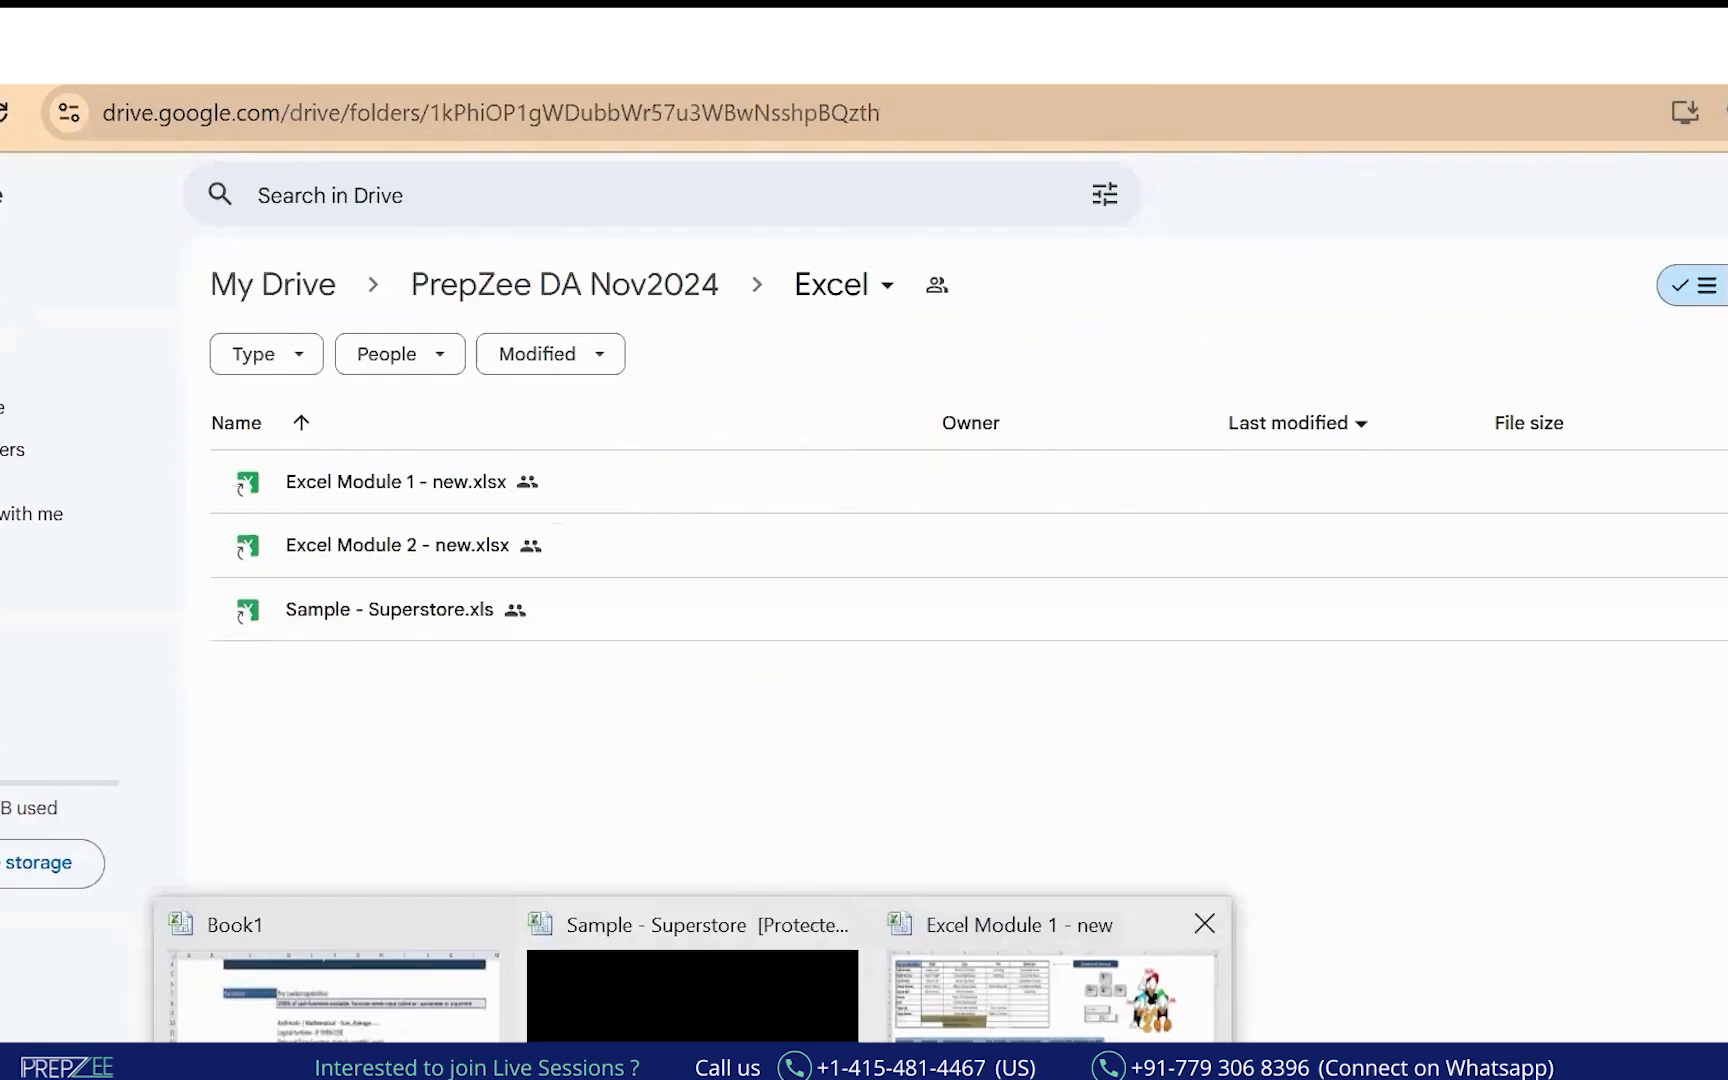
Bring up Sample - Superstore and select its header row with Shift+Space.
{"action": "left_click", "coordinate": [800, 970]}
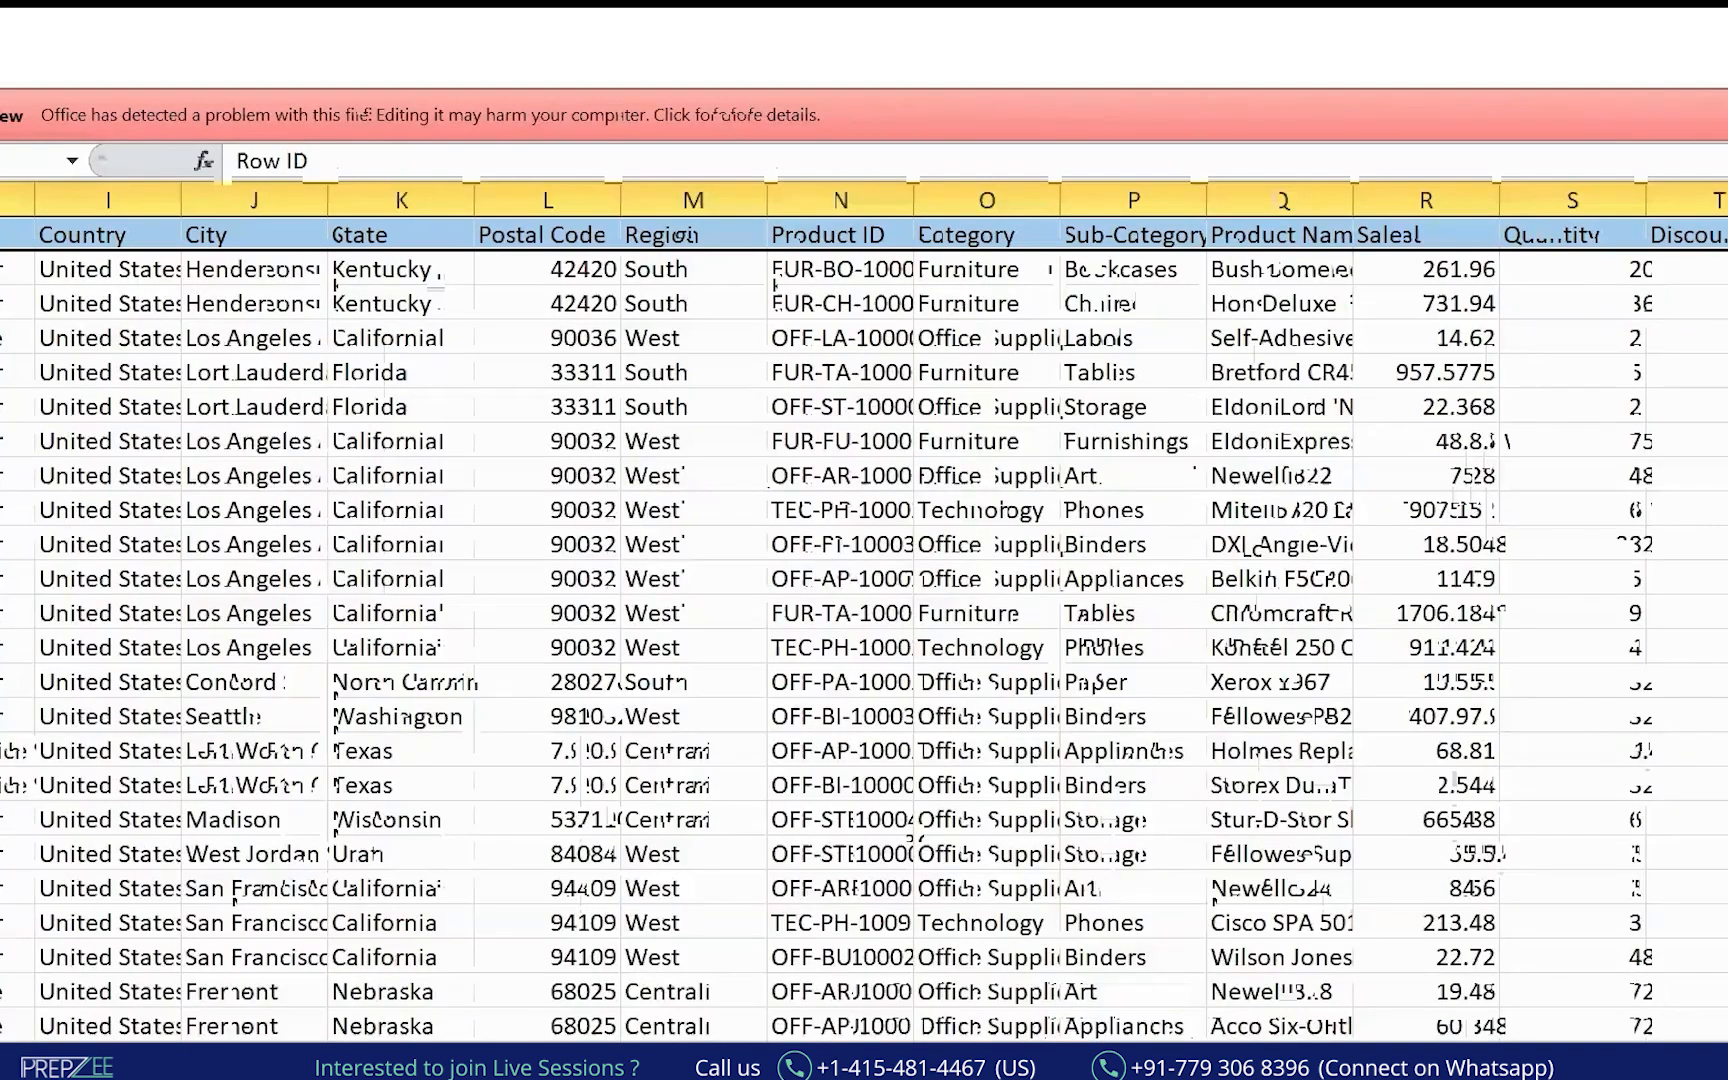
{"action": "mouse_move", "coordinate": [2, 270]}
{"action": "left_mouse_down"}
{"action": "mouse_move", "coordinate": [697, 233]}
{"action": "mouse_move", "coordinate": [1440, 233]}
{"action": "left_mouse_up"}
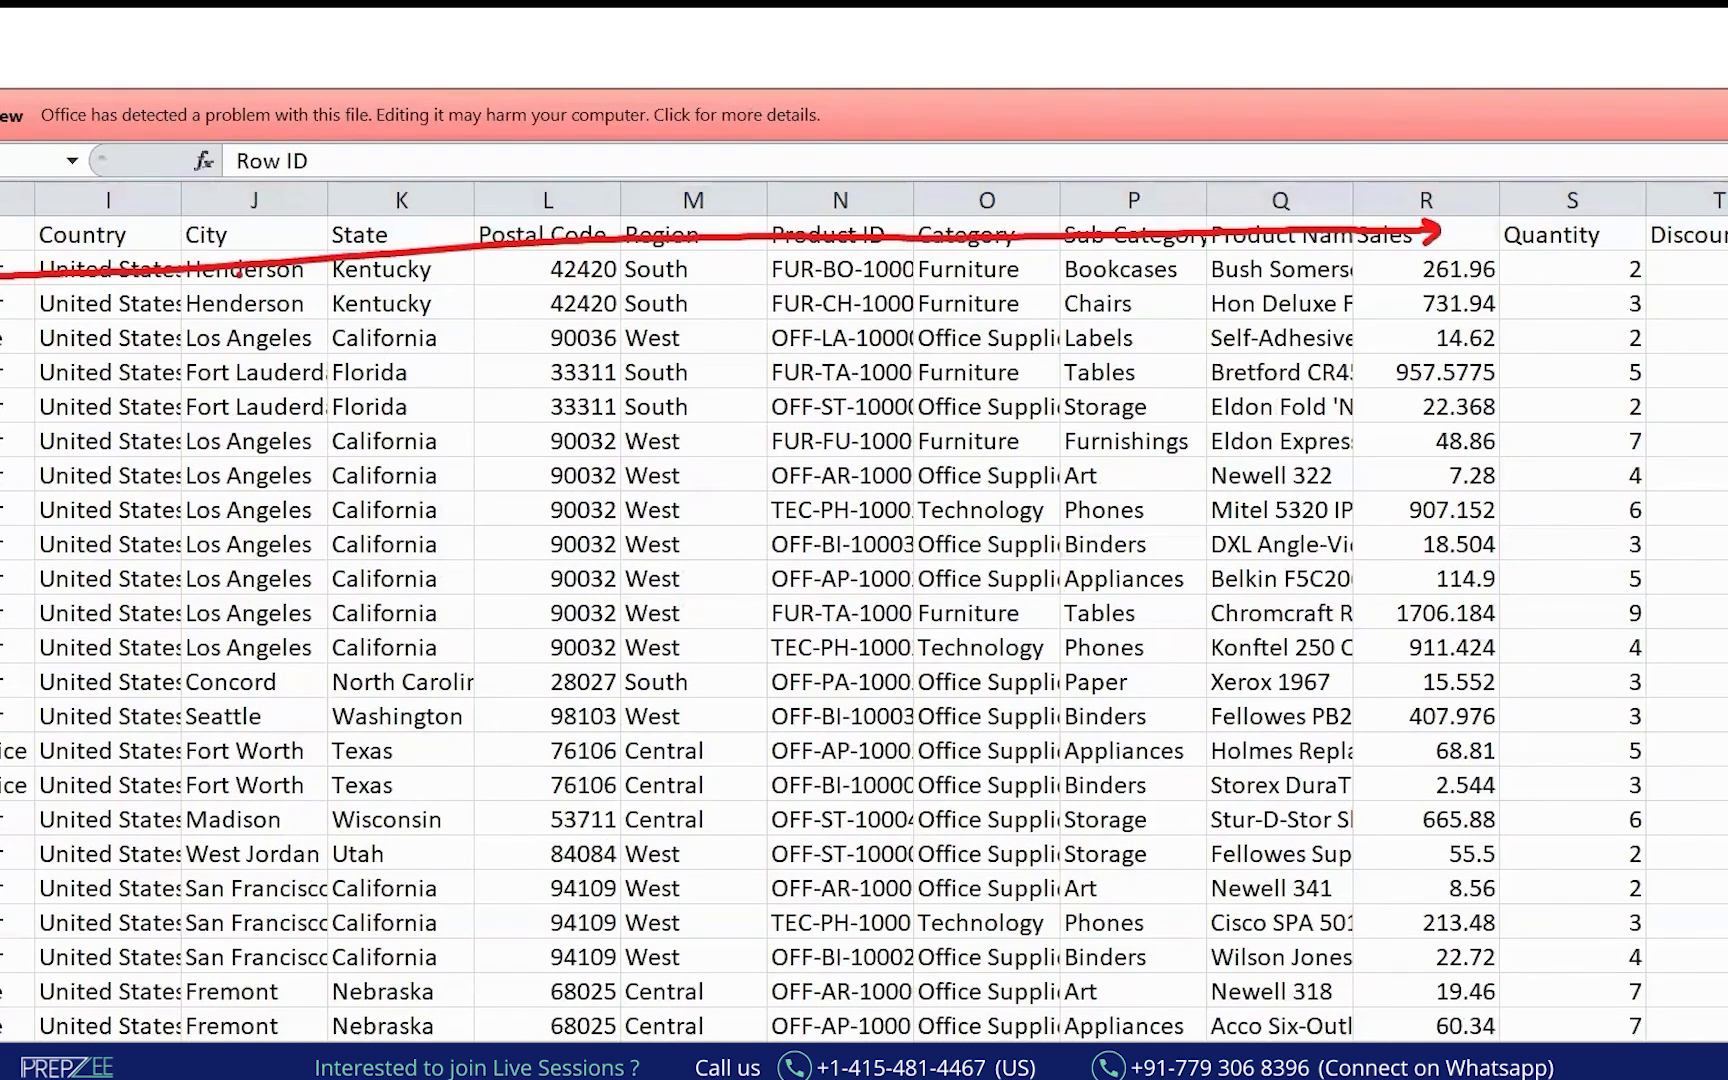
{"action": "key", "text": "e"}
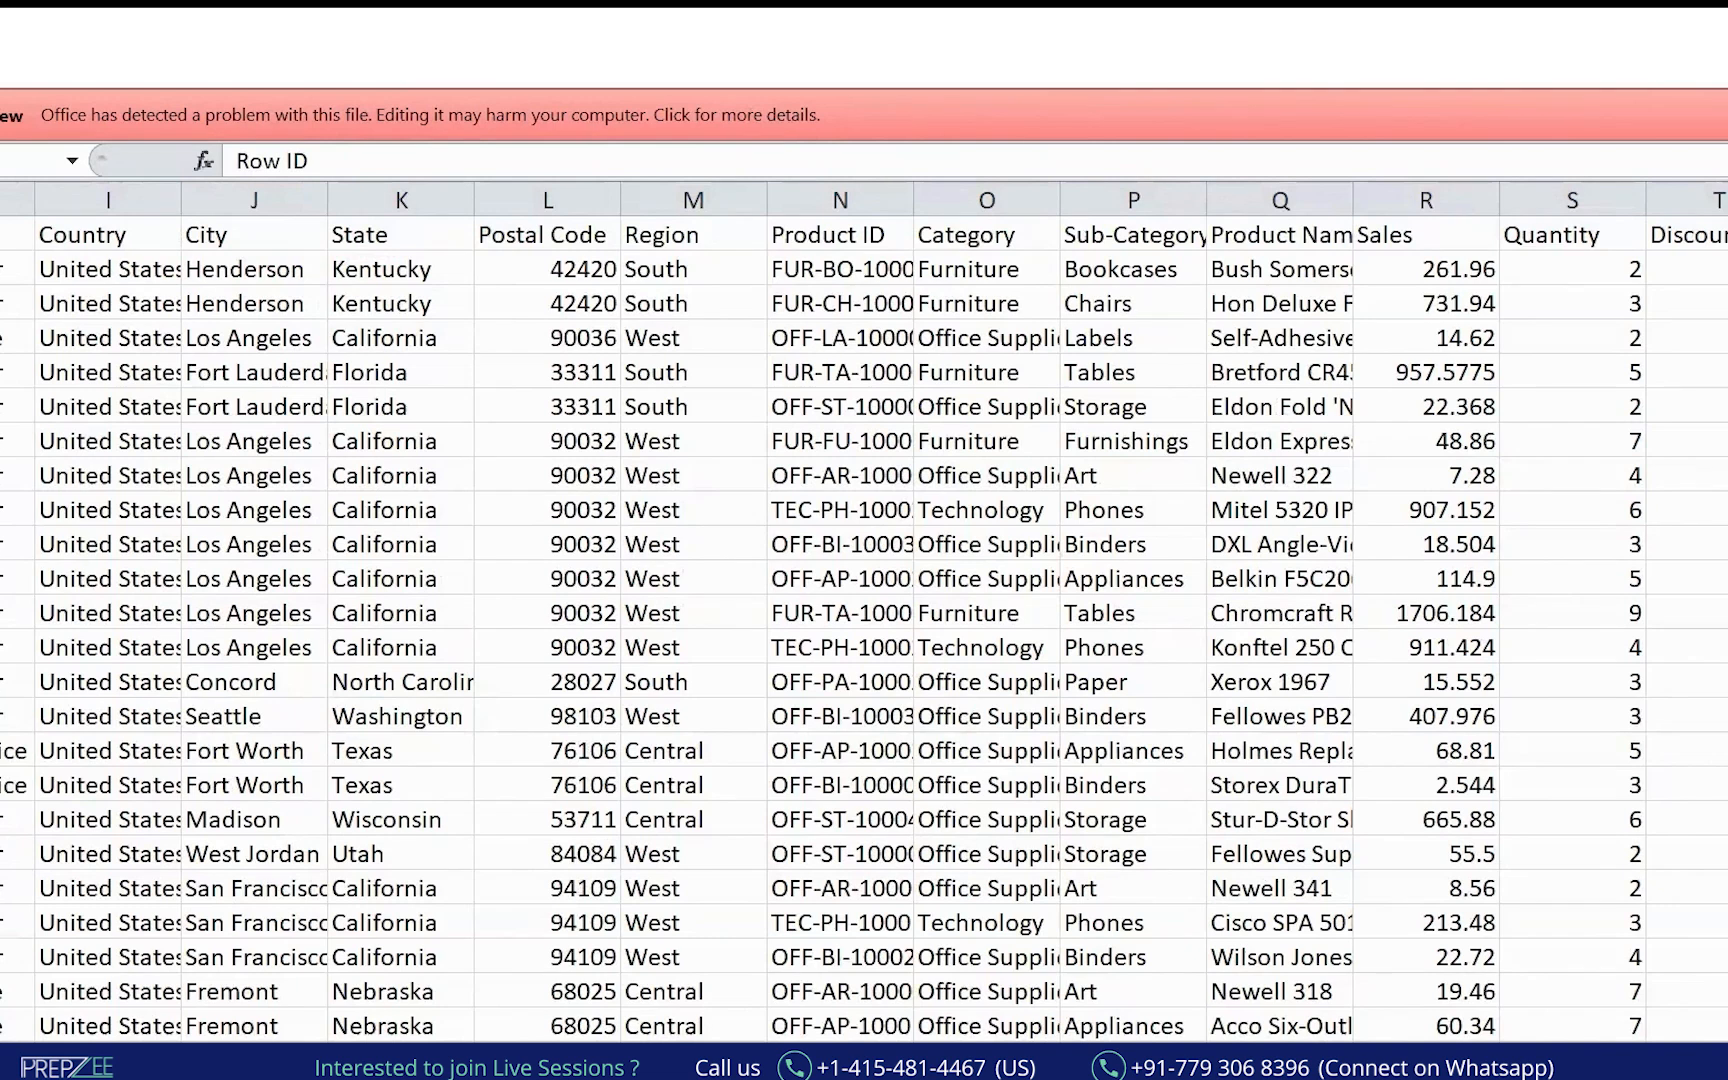
{"action": "key", "text": "shift+space"}
{"action": "scroll", "coordinate": [750, 785], "scroll_direction": "left", "scroll_amount": 3}
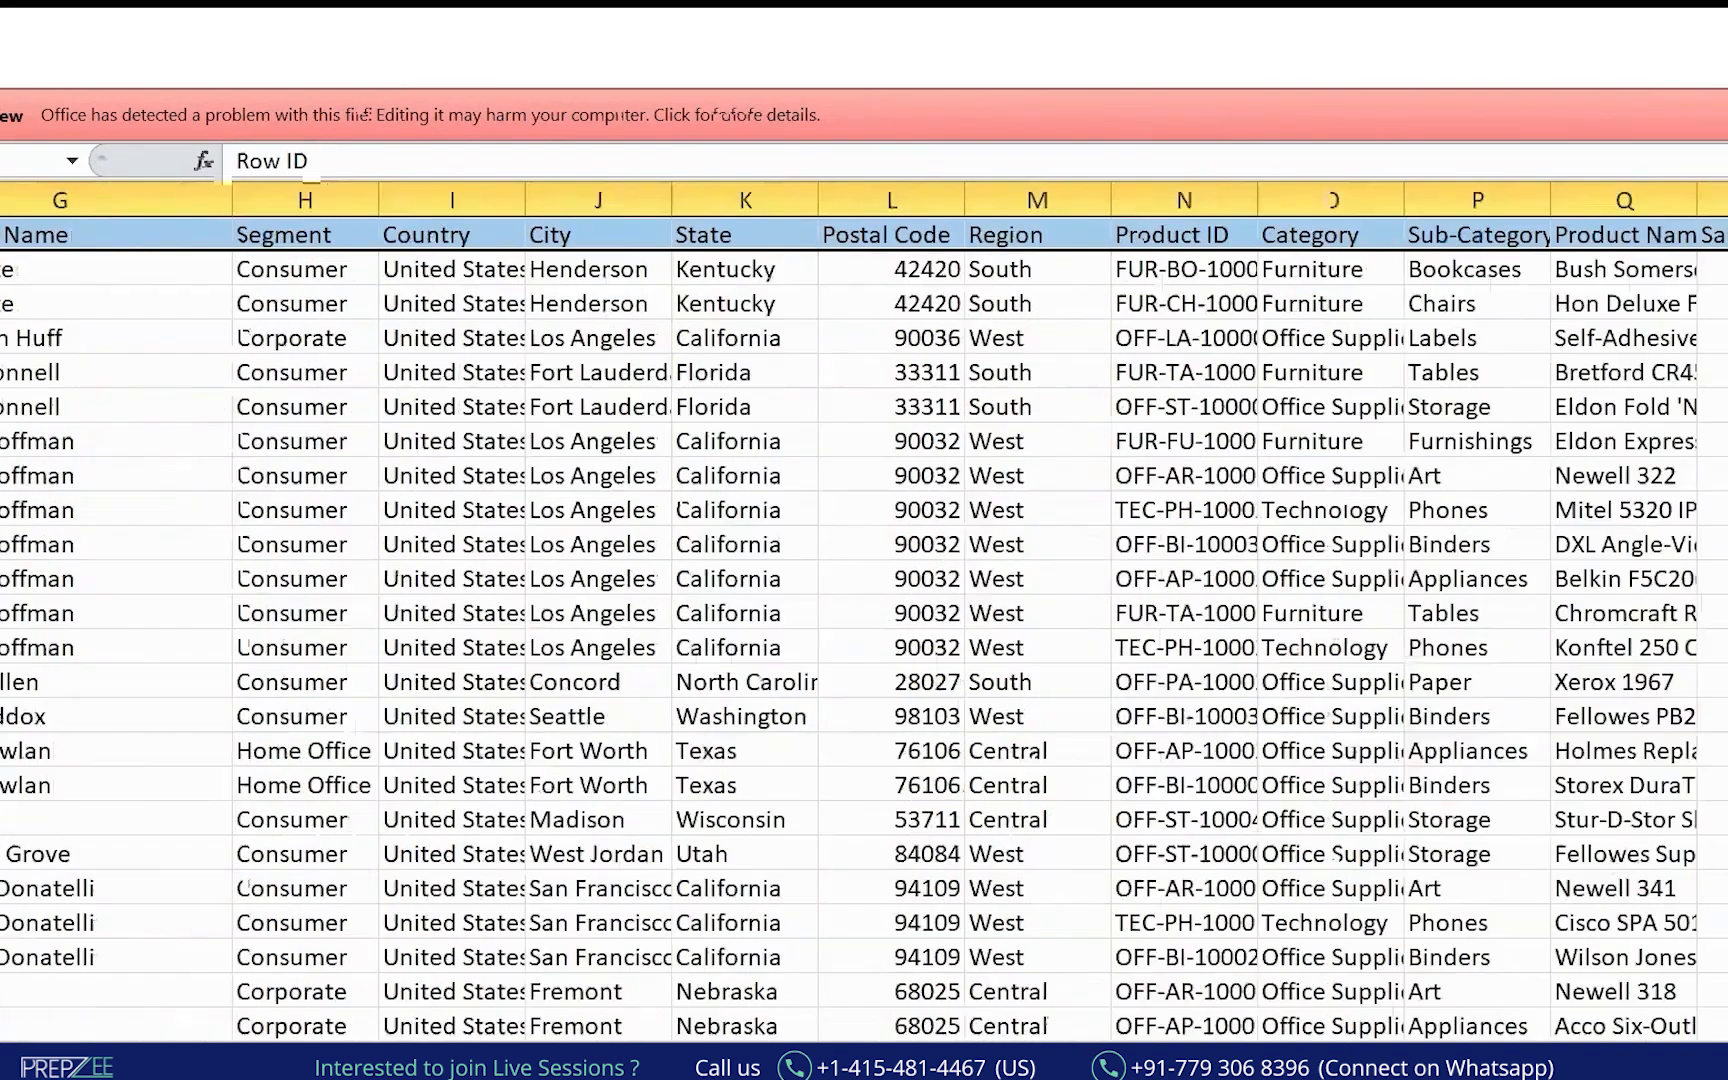
{"action": "scroll", "coordinate": [252, 285], "scroll_direction": "left", "scroll_amount": 3}
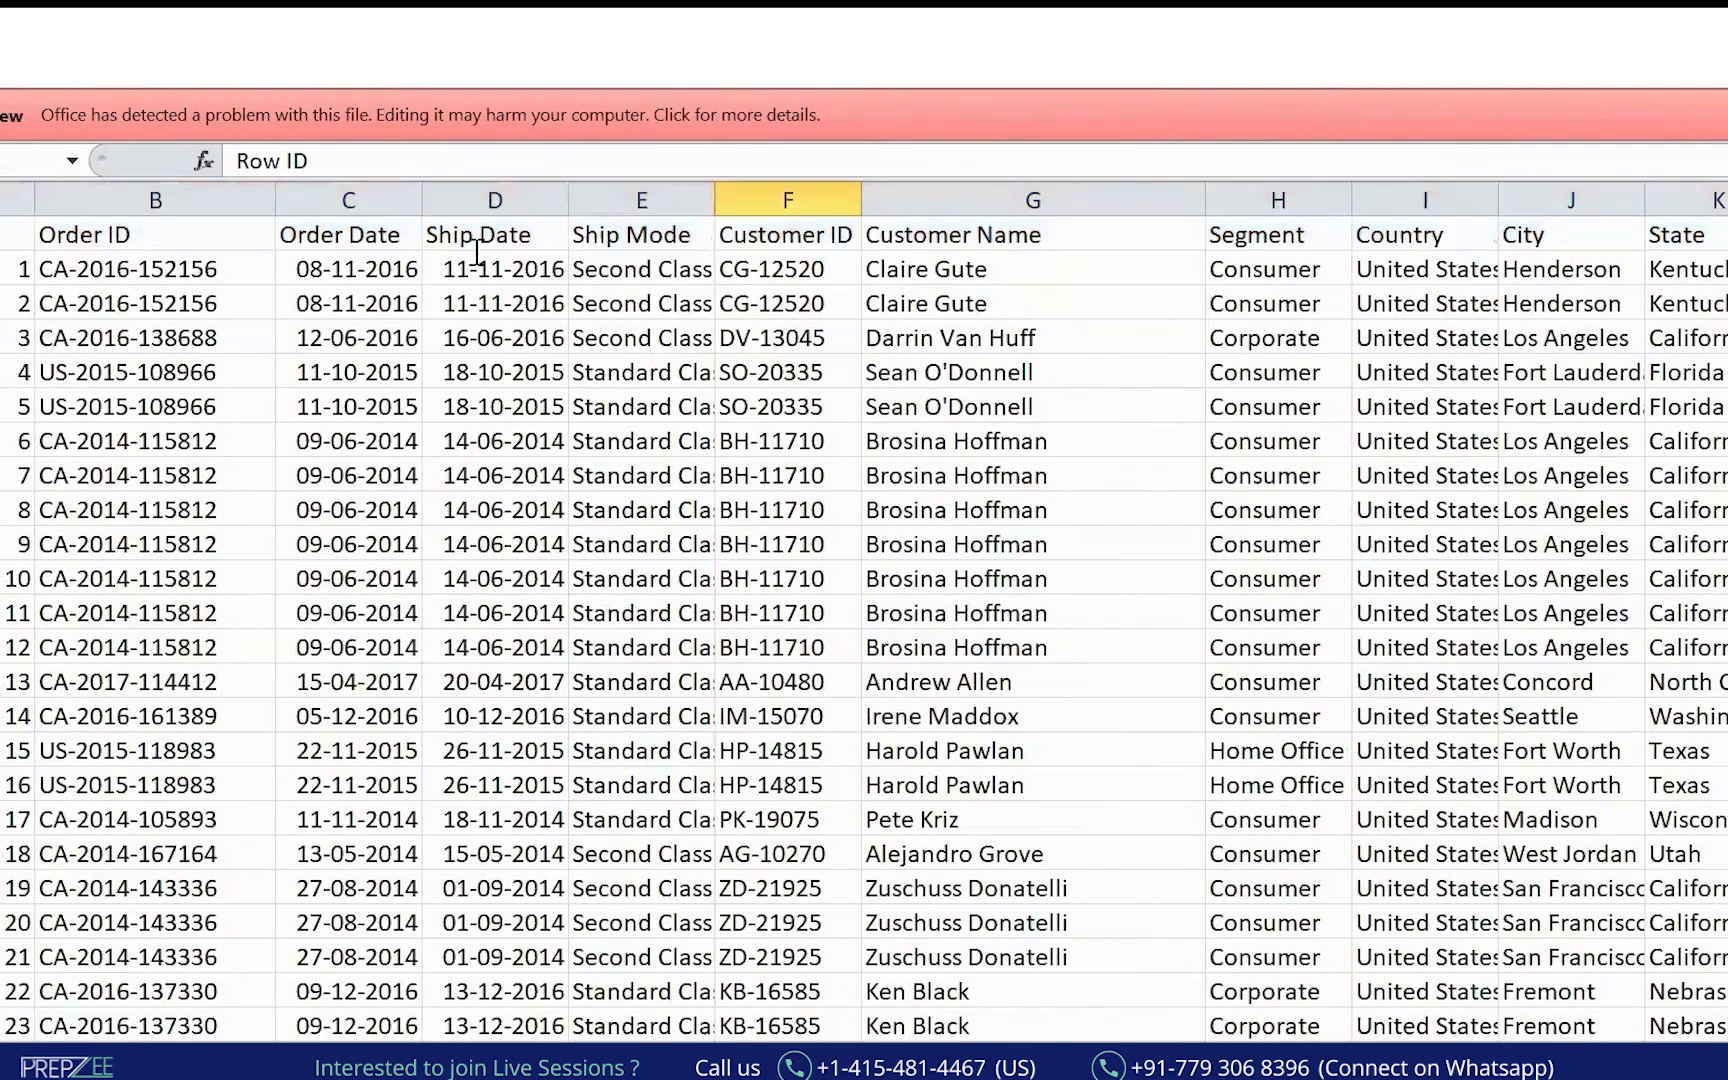
{"action": "left_click", "coordinate": [38, 593]}
Circle the Order ID, Order Date, Ship Date and Ship Mode headings in ink.
{"action": "mouse_move", "coordinate": [120, 195]}
{"action": "left_mouse_down"}
{"action": "mouse_move", "coordinate": [200, 370]}
{"action": "mouse_move", "coordinate": [200, 532]}
{"action": "left_mouse_up"}
{"action": "mouse_move", "coordinate": [365, 194]}
{"action": "left_mouse_down"}
{"action": "mouse_move", "coordinate": [320, 263]}
{"action": "mouse_move", "coordinate": [345, 195]}
{"action": "mouse_move", "coordinate": [364, 440]}
{"action": "left_mouse_up"}
{"action": "left_click_drag", "start_coordinate": [336, 359], "coordinate": [386, 382]}
{"action": "mouse_move", "coordinate": [500, 192]}
{"action": "left_mouse_down"}
{"action": "mouse_move", "coordinate": [463, 193]}
{"action": "mouse_move", "coordinate": [503, 211]}
{"action": "left_mouse_up"}
{"action": "mouse_move", "coordinate": [498, 310]}
{"action": "left_mouse_down"}
{"action": "mouse_move", "coordinate": [509, 444]}
{"action": "mouse_move", "coordinate": [538, 410]}
{"action": "left_mouse_up"}
{"action": "left_click_drag", "start_coordinate": [640, 200], "coordinate": [655, 203]}
{"action": "mouse_move", "coordinate": [612, 322]}
{"action": "left_mouse_down"}
{"action": "mouse_move", "coordinate": [604, 478]}
{"action": "mouse_move", "coordinate": [640, 440]}
{"action": "left_mouse_up"}
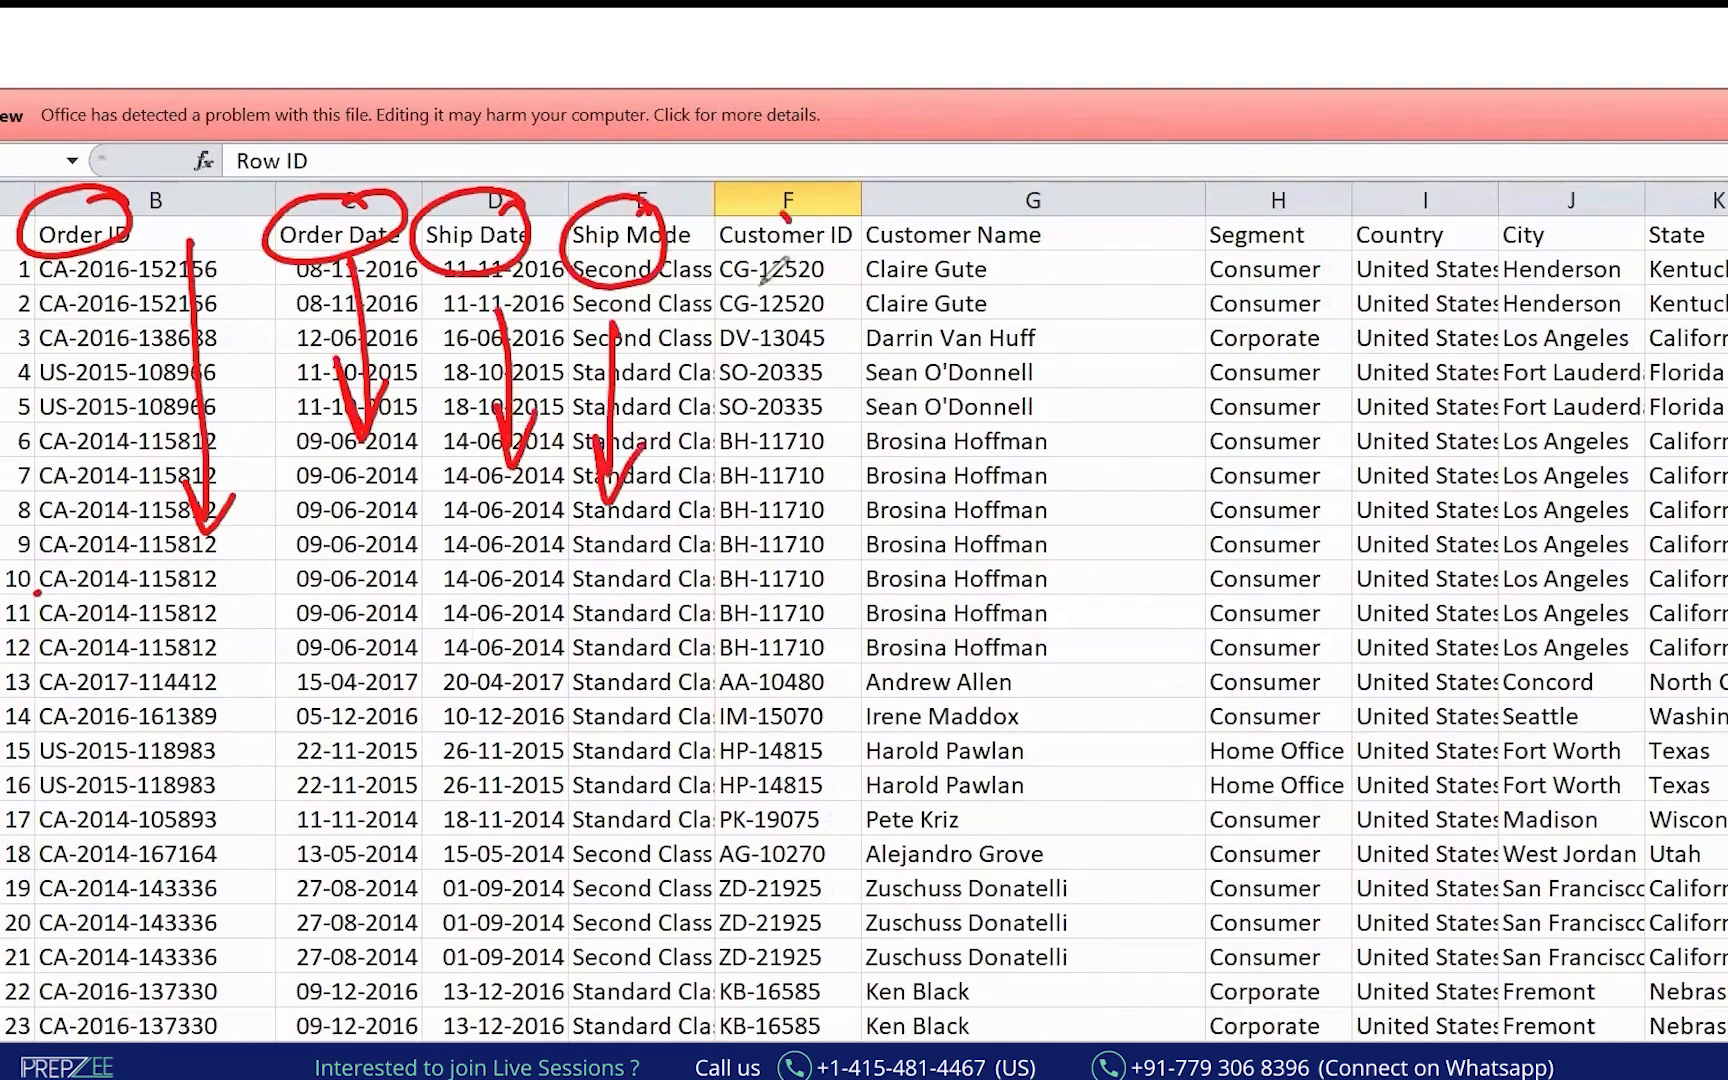
Circle the Customer ID, Customer Name, Segment, Country and City headings in ink.
{"action": "left_click_drag", "start_coordinate": [787, 212], "coordinate": [800, 205]}
{"action": "left_click_drag", "start_coordinate": [742, 302], "coordinate": [745, 460]}
{"action": "left_click_drag", "start_coordinate": [728, 410], "coordinate": [775, 408]}
{"action": "mouse_move", "coordinate": [985, 205]}
{"action": "left_mouse_down"}
{"action": "mouse_move", "coordinate": [900, 290]}
{"action": "mouse_move", "coordinate": [995, 210]}
{"action": "left_mouse_up"}
{"action": "left_click_drag", "start_coordinate": [935, 300], "coordinate": [930, 485]}
{"action": "left_click_drag", "start_coordinate": [912, 440], "coordinate": [962, 432]}
{"action": "left_click_drag", "start_coordinate": [1275, 192], "coordinate": [1300, 205]}
{"action": "mouse_move", "coordinate": [1244, 305]}
{"action": "left_mouse_down"}
{"action": "mouse_move", "coordinate": [1250, 470]}
{"action": "mouse_move", "coordinate": [1290, 415]}
{"action": "left_mouse_up"}
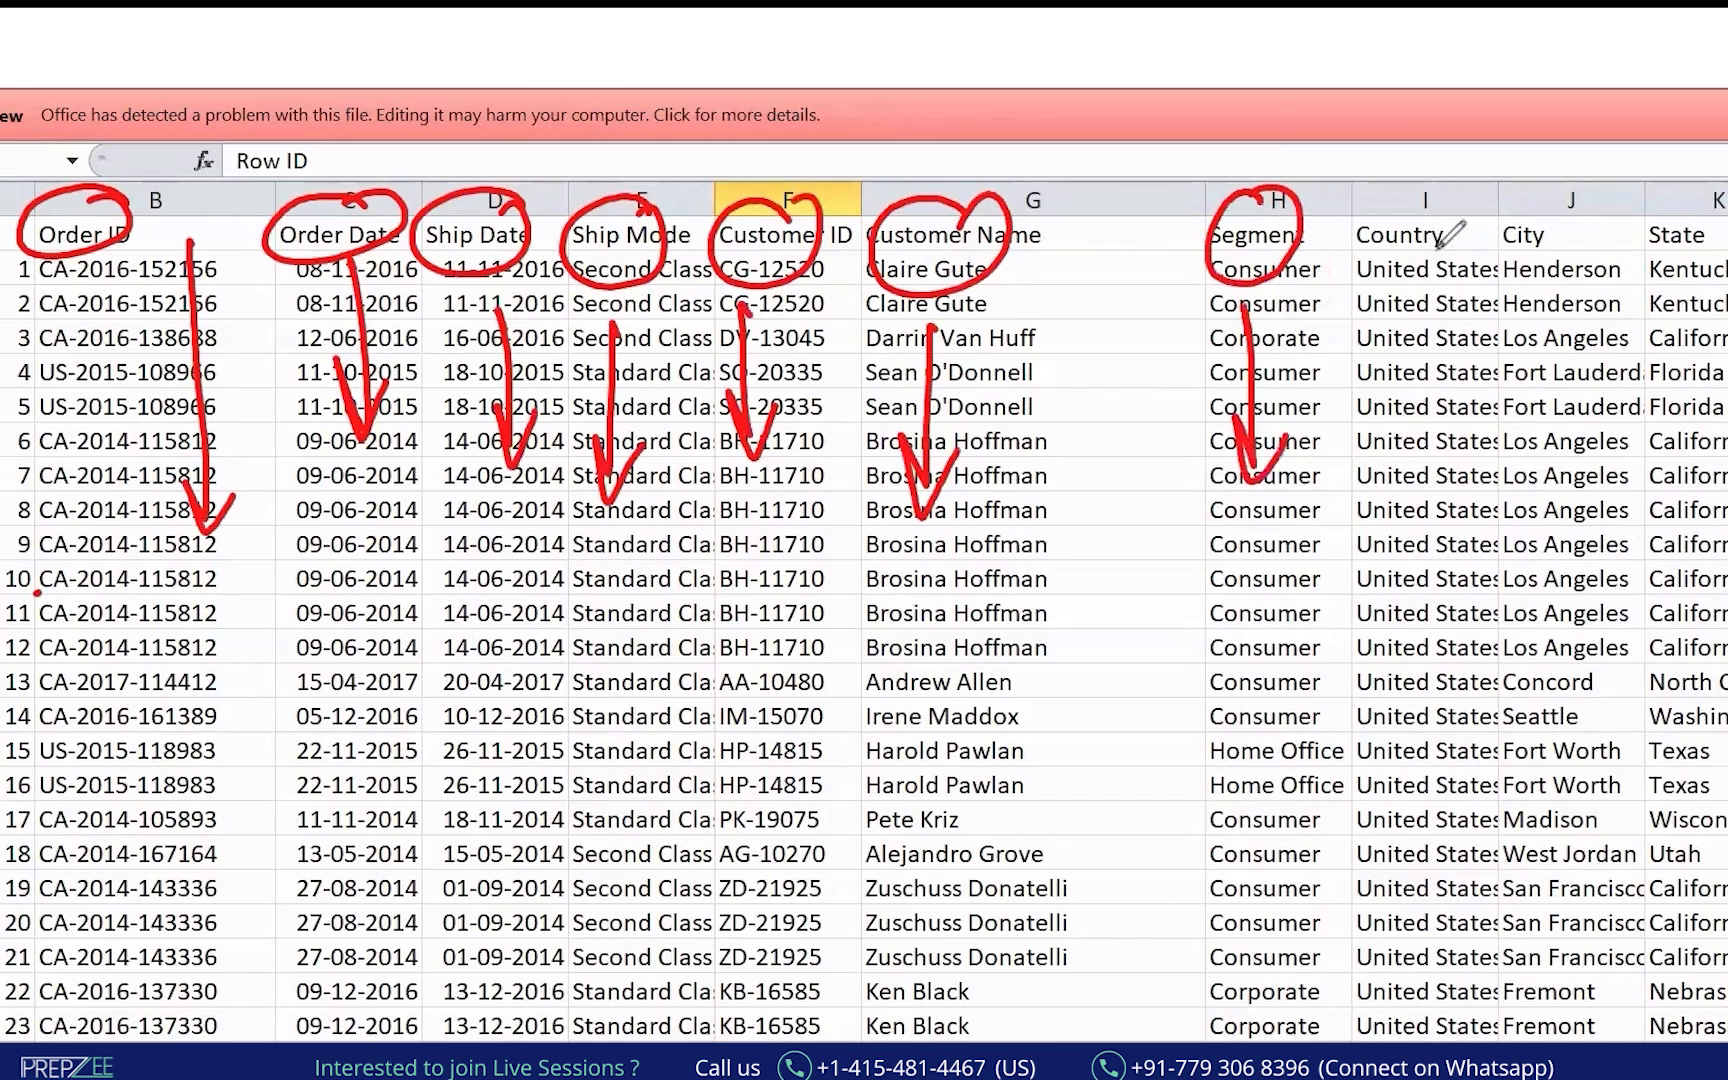
{"action": "mouse_move", "coordinate": [1440, 188]}
{"action": "left_mouse_down"}
{"action": "mouse_move", "coordinate": [1466, 205]}
{"action": "mouse_move", "coordinate": [1598, 200]}
{"action": "mouse_move", "coordinate": [1575, 186]}
{"action": "left_mouse_up"}
{"action": "left_click_drag", "start_coordinate": [1727, 224], "coordinate": [1655, 229]}
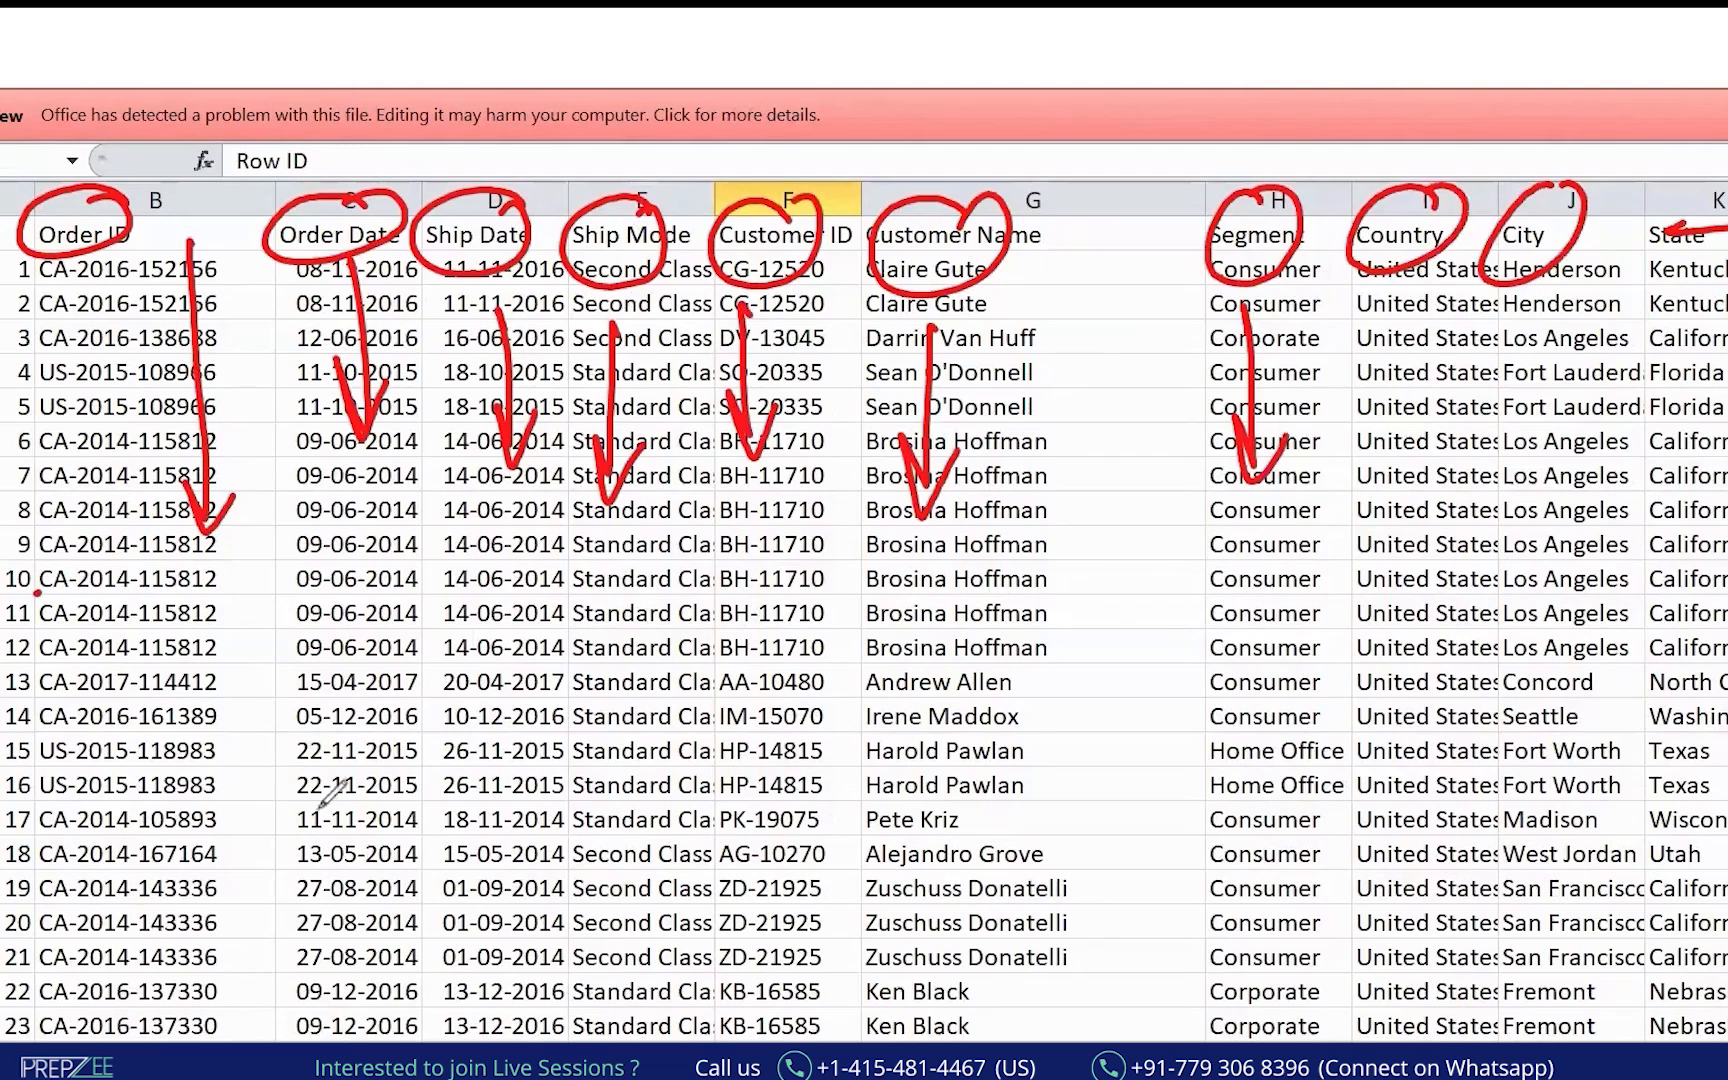
Scribble ink notes over the date cells, then type 'each' into the report note.
{"action": "left_click_drag", "start_coordinate": [283, 740], "coordinate": [275, 848]}
{"action": "left_click_drag", "start_coordinate": [348, 725], "coordinate": [345, 785]}
{"action": "left_click_drag", "start_coordinate": [545, 630], "coordinate": [495, 728]}
{"action": "mouse_move", "coordinate": [588, 645]}
{"action": "left_mouse_down"}
{"action": "mouse_move", "coordinate": [560, 672]}
{"action": "mouse_move", "coordinate": [585, 700]}
{"action": "left_mouse_up"}
{"action": "mouse_move", "coordinate": [640, 630]}
{"action": "left_mouse_down"}
{"action": "mouse_move", "coordinate": [610, 660]}
{"action": "mouse_move", "coordinate": [655, 668]}
{"action": "mouse_move", "coordinate": [312, 930]}
{"action": "left_mouse_up"}
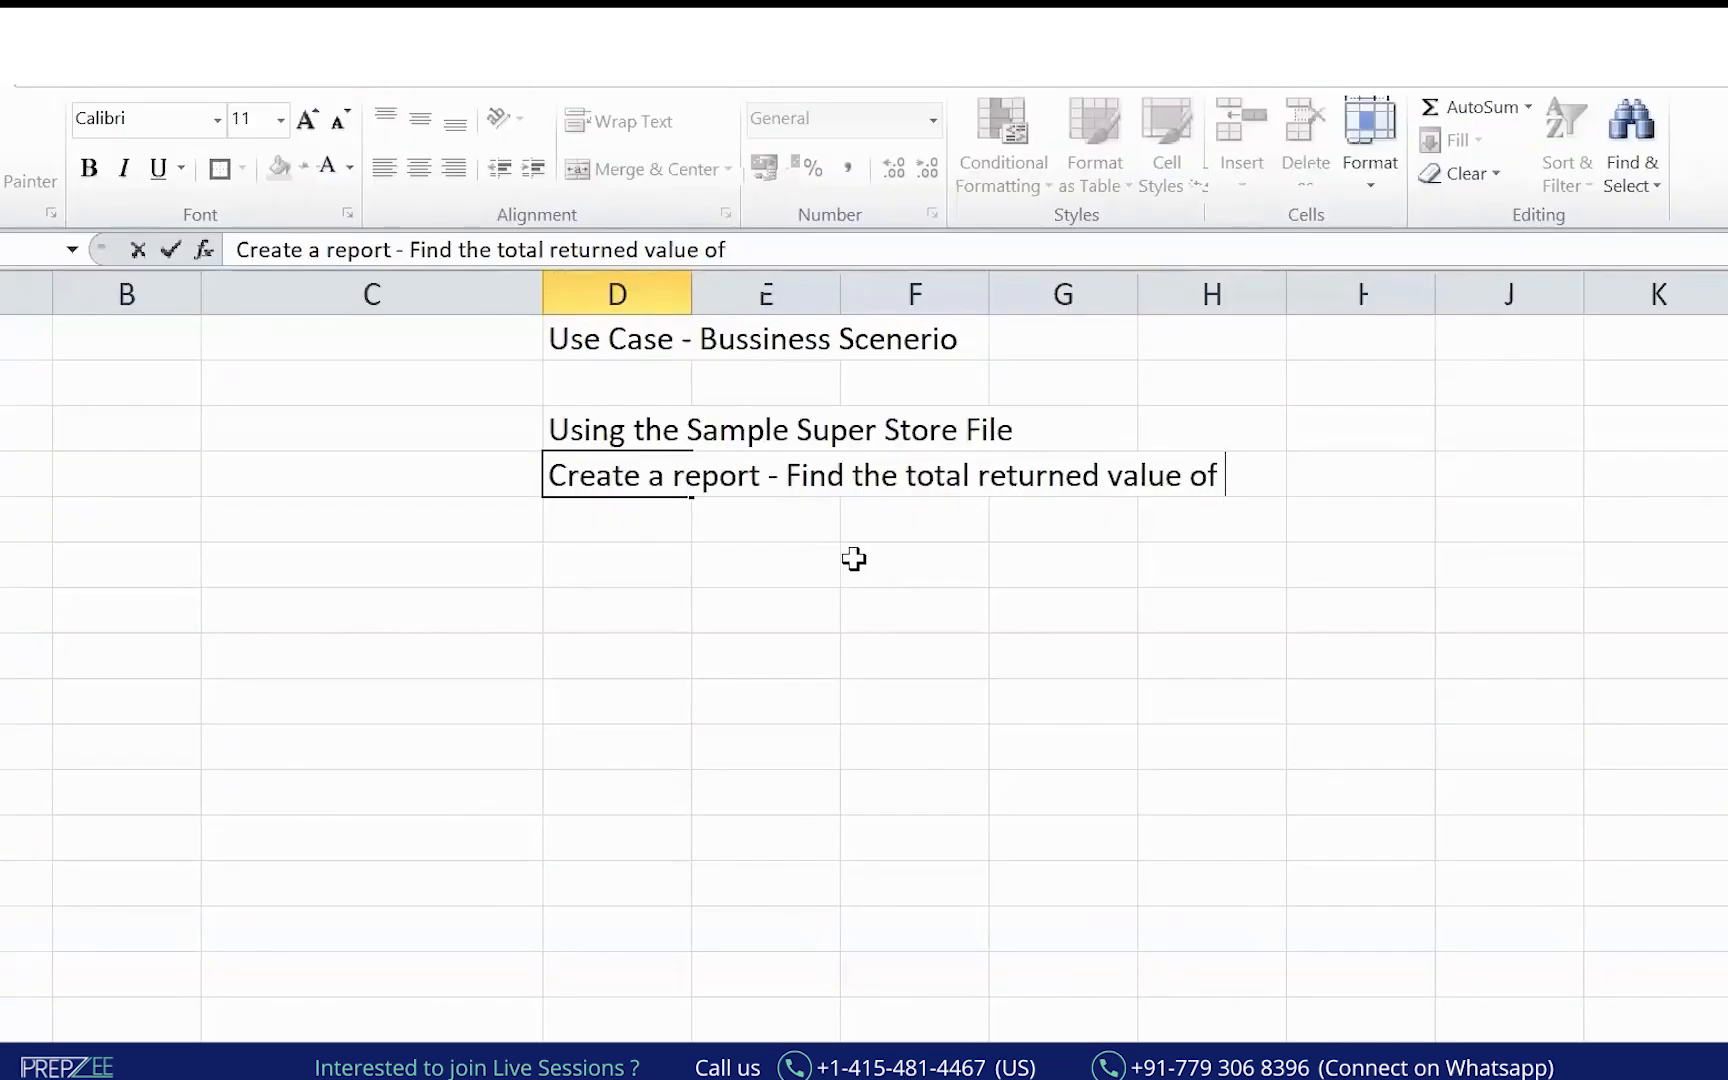
{"action": "type", "text": "each"}
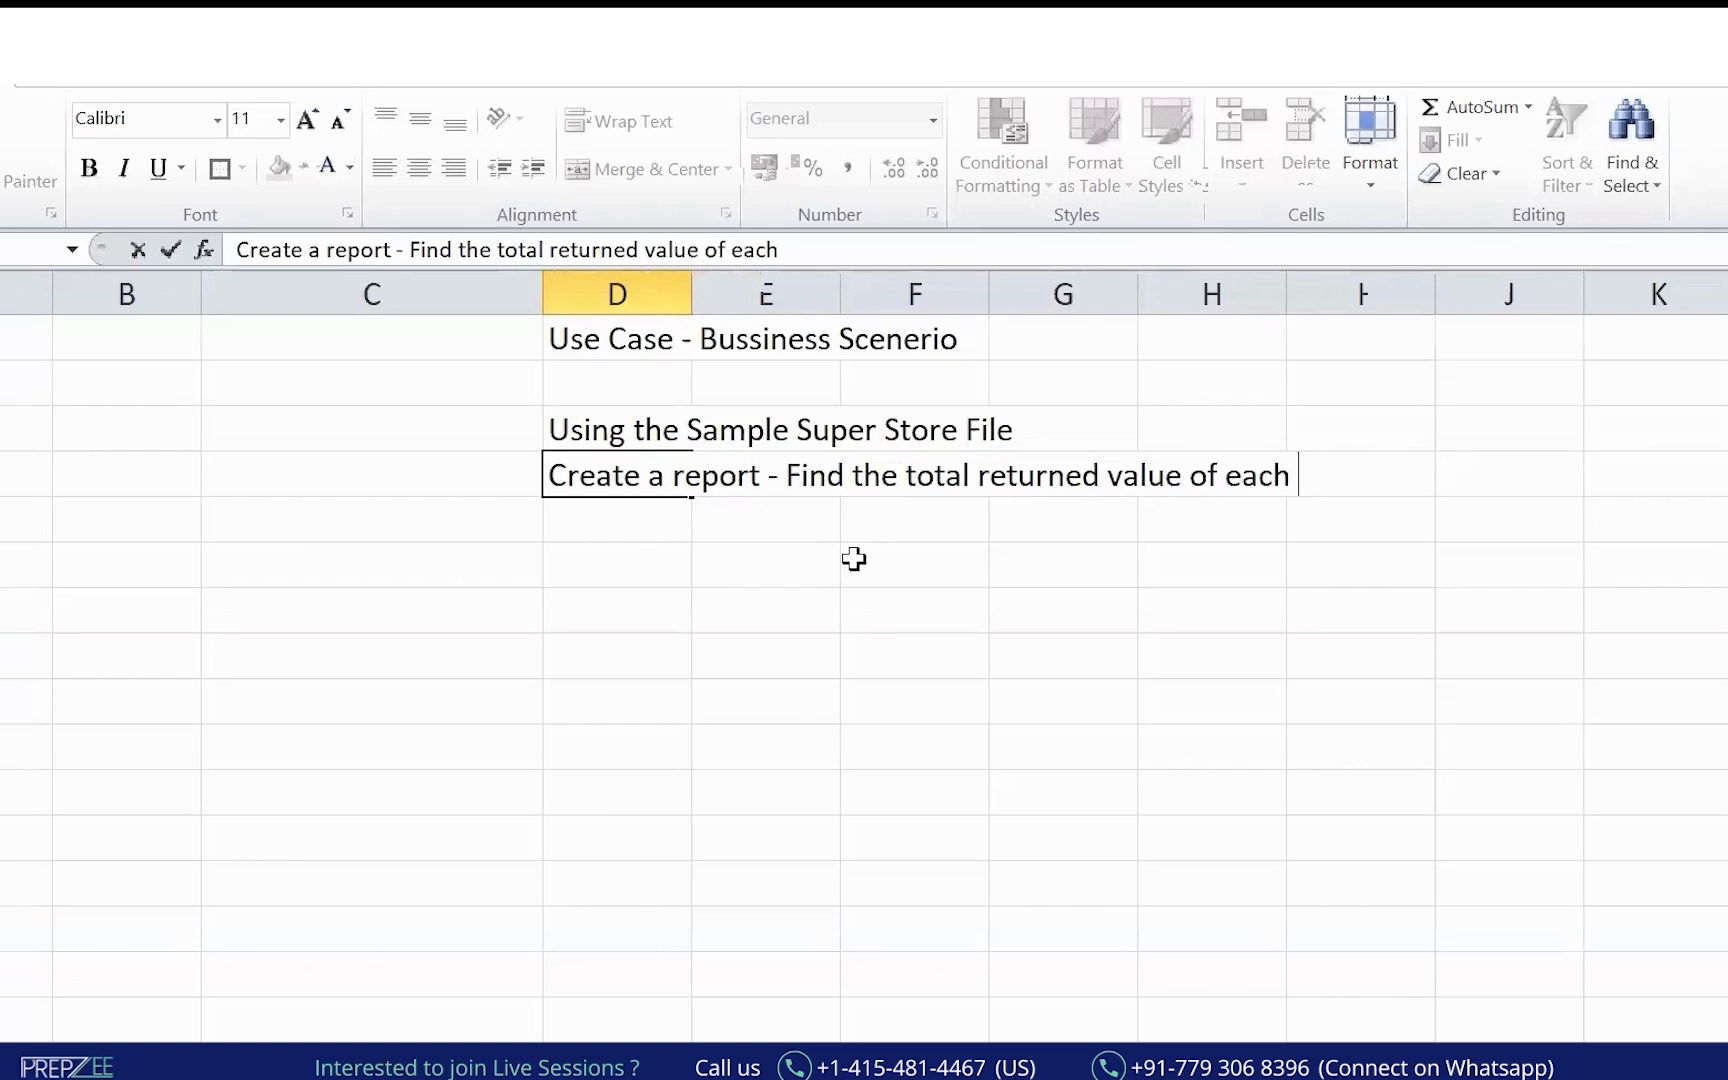
Add 'year and each segment' to the D5 note, fixing a stray letter, and commit it.
{"action": "type", "text": "year and each segment"}
{"action": "key", "text": "Return"}
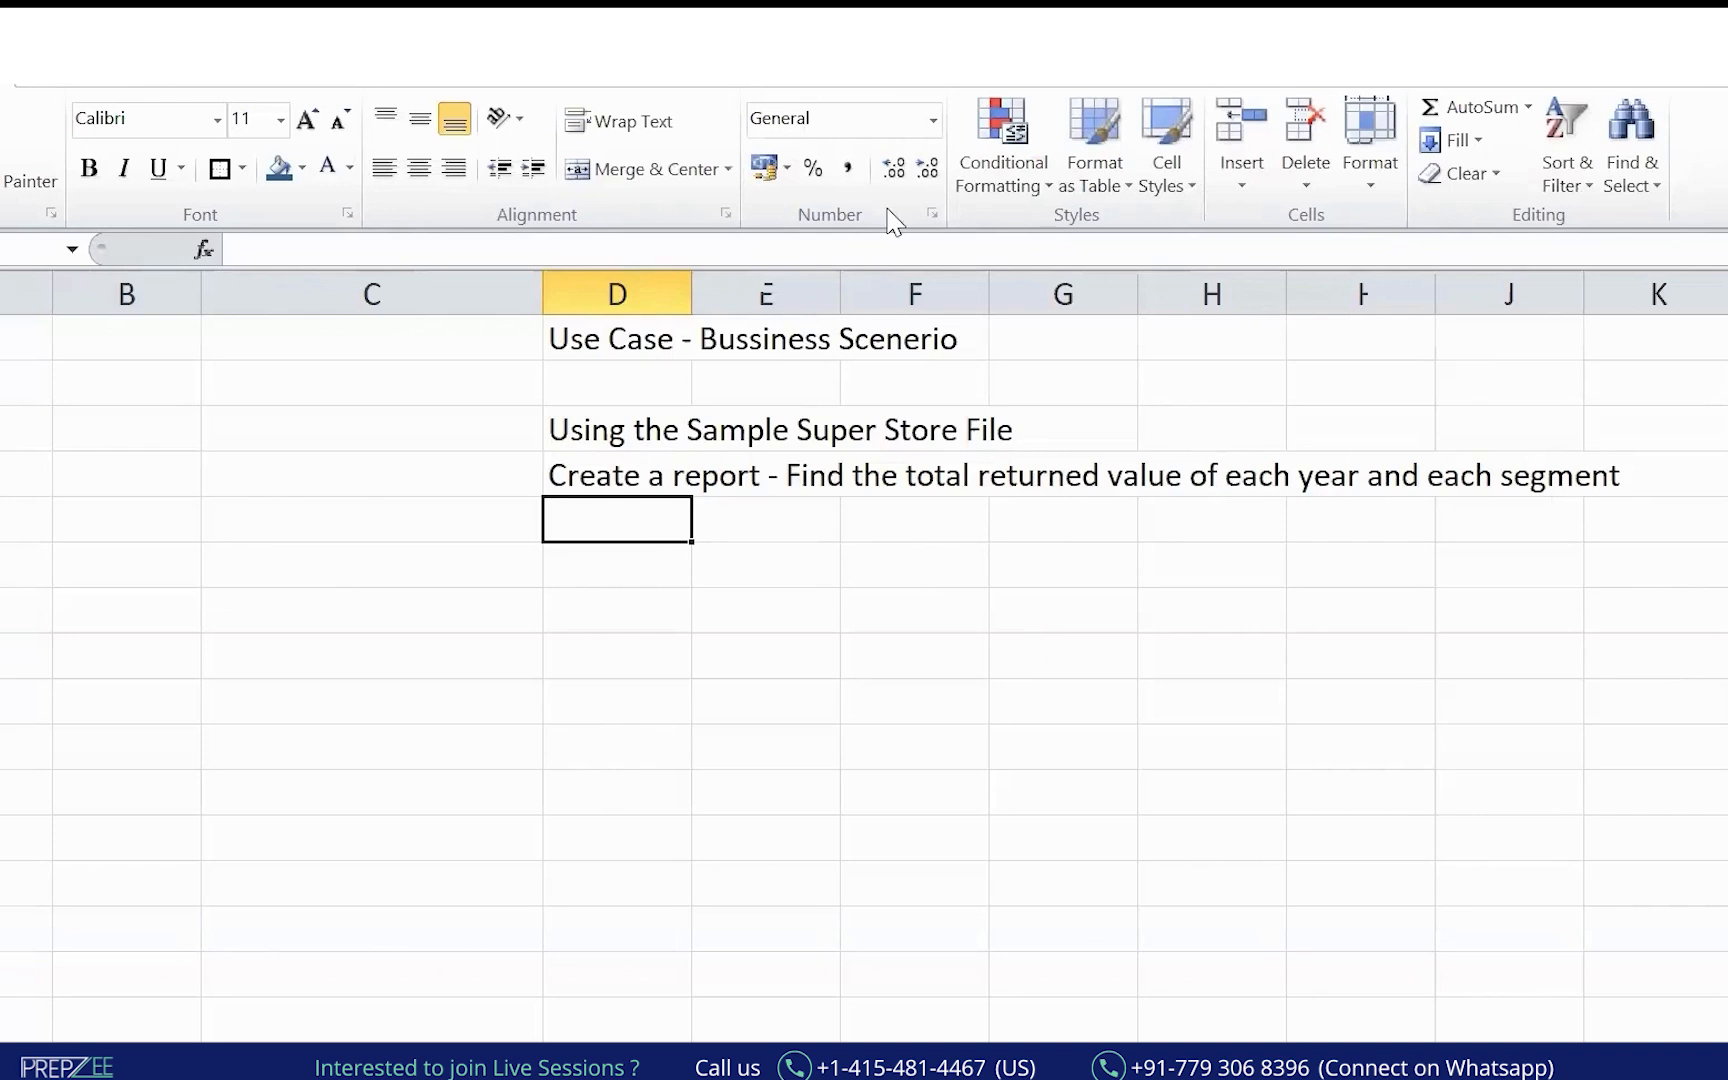
{"action": "mouse_move", "coordinate": [572, 380]}
{"action": "left_mouse_down"}
{"action": "mouse_move", "coordinate": [1370, 540]}
{"action": "mouse_move", "coordinate": [1510, 520]}
{"action": "mouse_move", "coordinate": [1310, 543]}
{"action": "left_mouse_up"}
{"action": "mouse_move", "coordinate": [24, 427]}
{"action": "left_mouse_down"}
{"action": "mouse_move", "coordinate": [66, 432]}
{"action": "mouse_move", "coordinate": [205, 335]}
{"action": "mouse_move", "coordinate": [228, 268]}
{"action": "mouse_move", "coordinate": [268, 283]}
{"action": "mouse_move", "coordinate": [244, 246]}
{"action": "left_mouse_up"}
{"action": "left_click_drag", "start_coordinate": [298, 252], "coordinate": [304, 345]}
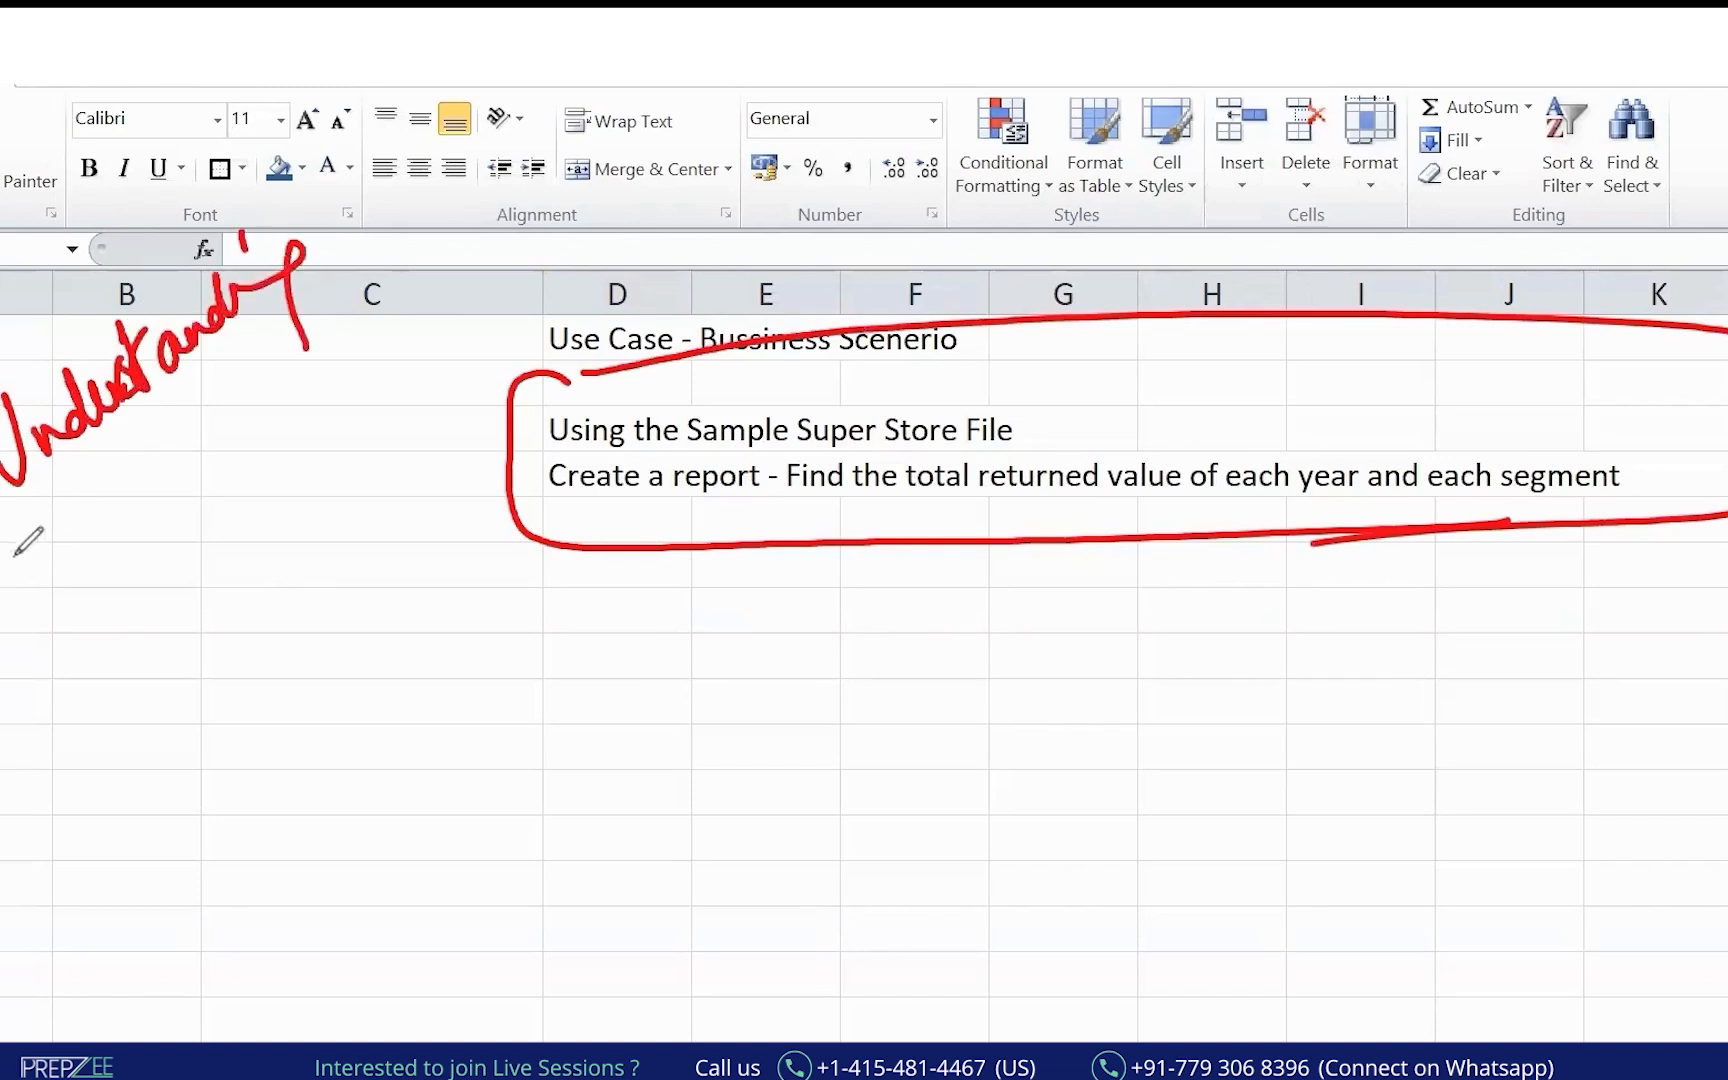
{"action": "left_click_drag", "start_coordinate": [10, 556], "coordinate": [312, 320]}
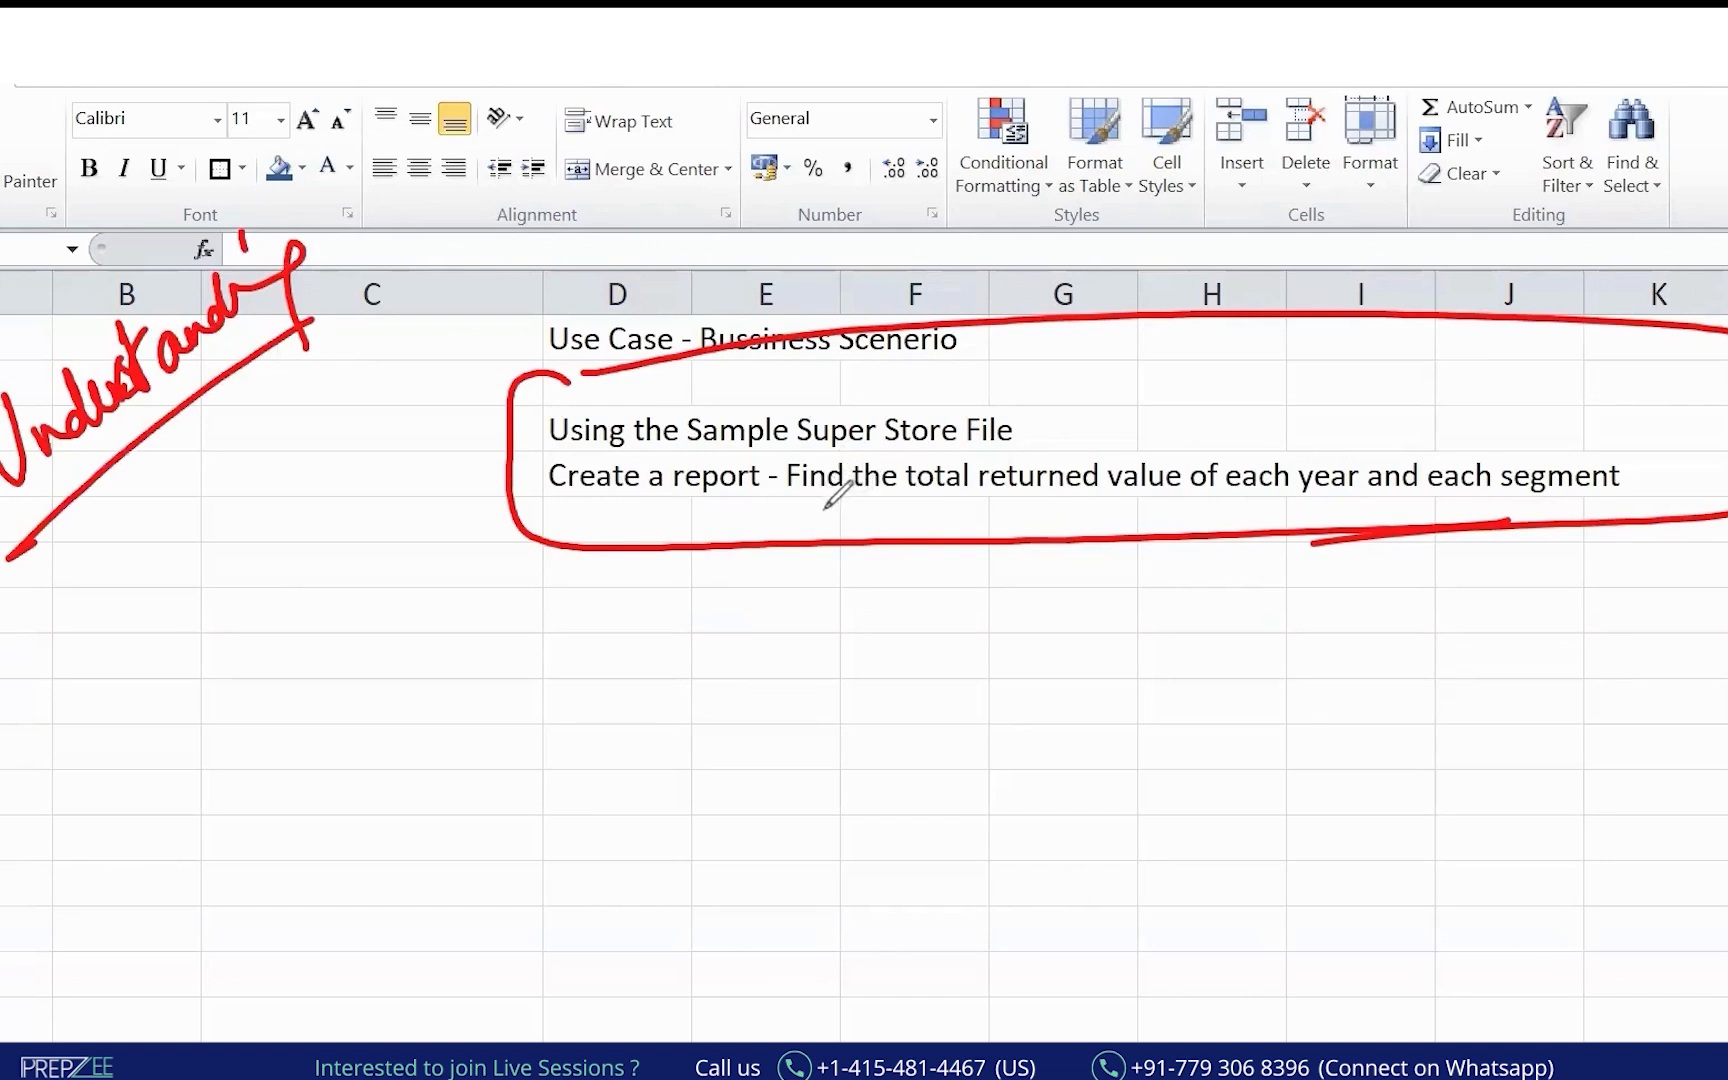
{"action": "left_click_drag", "start_coordinate": [516, 516], "coordinate": [676, 514]}
{"action": "mouse_move", "coordinate": [858, 492]}
{"action": "left_mouse_down"}
{"action": "mouse_move", "coordinate": [1292, 488]}
{"action": "mouse_move", "coordinate": [1701, 438]}
{"action": "mouse_move", "coordinate": [1188, 434]}
{"action": "mouse_move", "coordinate": [893, 457]}
{"action": "left_mouse_up"}
{"action": "left_click_drag", "start_coordinate": [605, 445], "coordinate": [560, 516]}
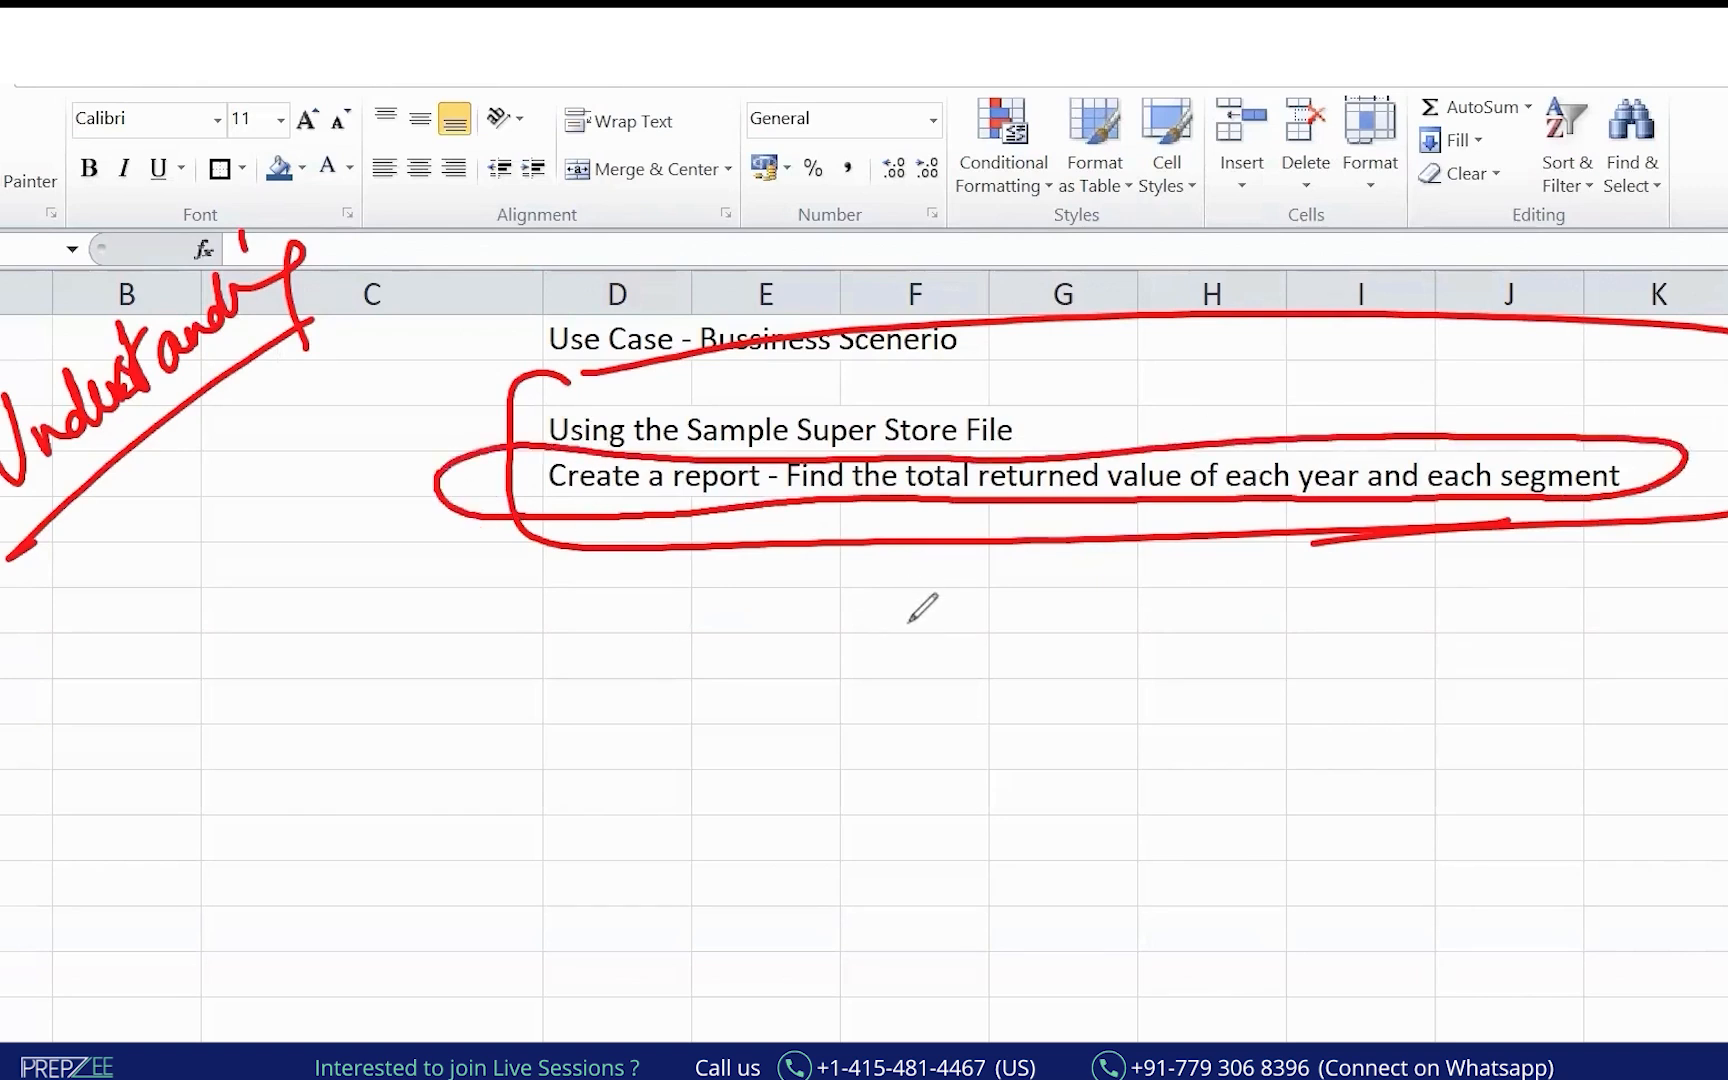
{"action": "mouse_move", "coordinate": [1178, 253]}
{"action": "left_mouse_down"}
{"action": "mouse_move", "coordinate": [1141, 438]}
{"action": "mouse_move", "coordinate": [1192, 390]}
{"action": "left_mouse_up"}
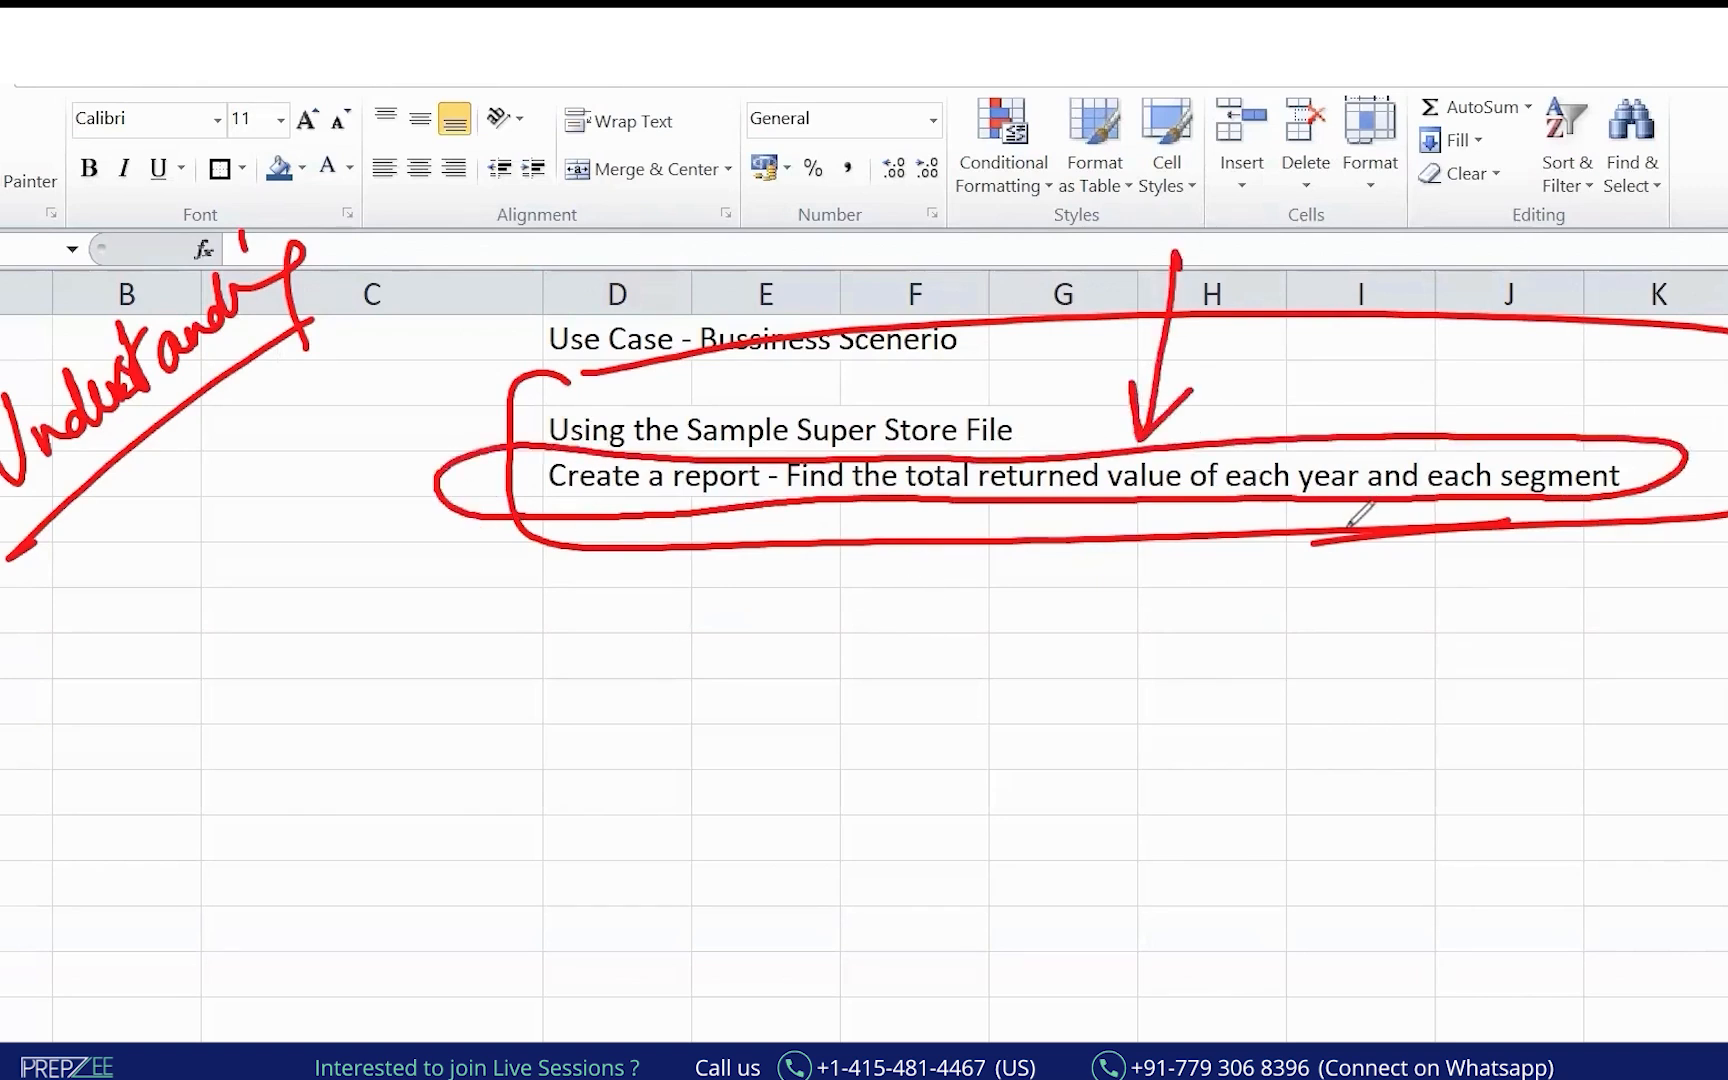
{"action": "left_click_drag", "start_coordinate": [1152, 608], "coordinate": [1170, 693]}
{"action": "left_click", "coordinate": [1174, 812]}
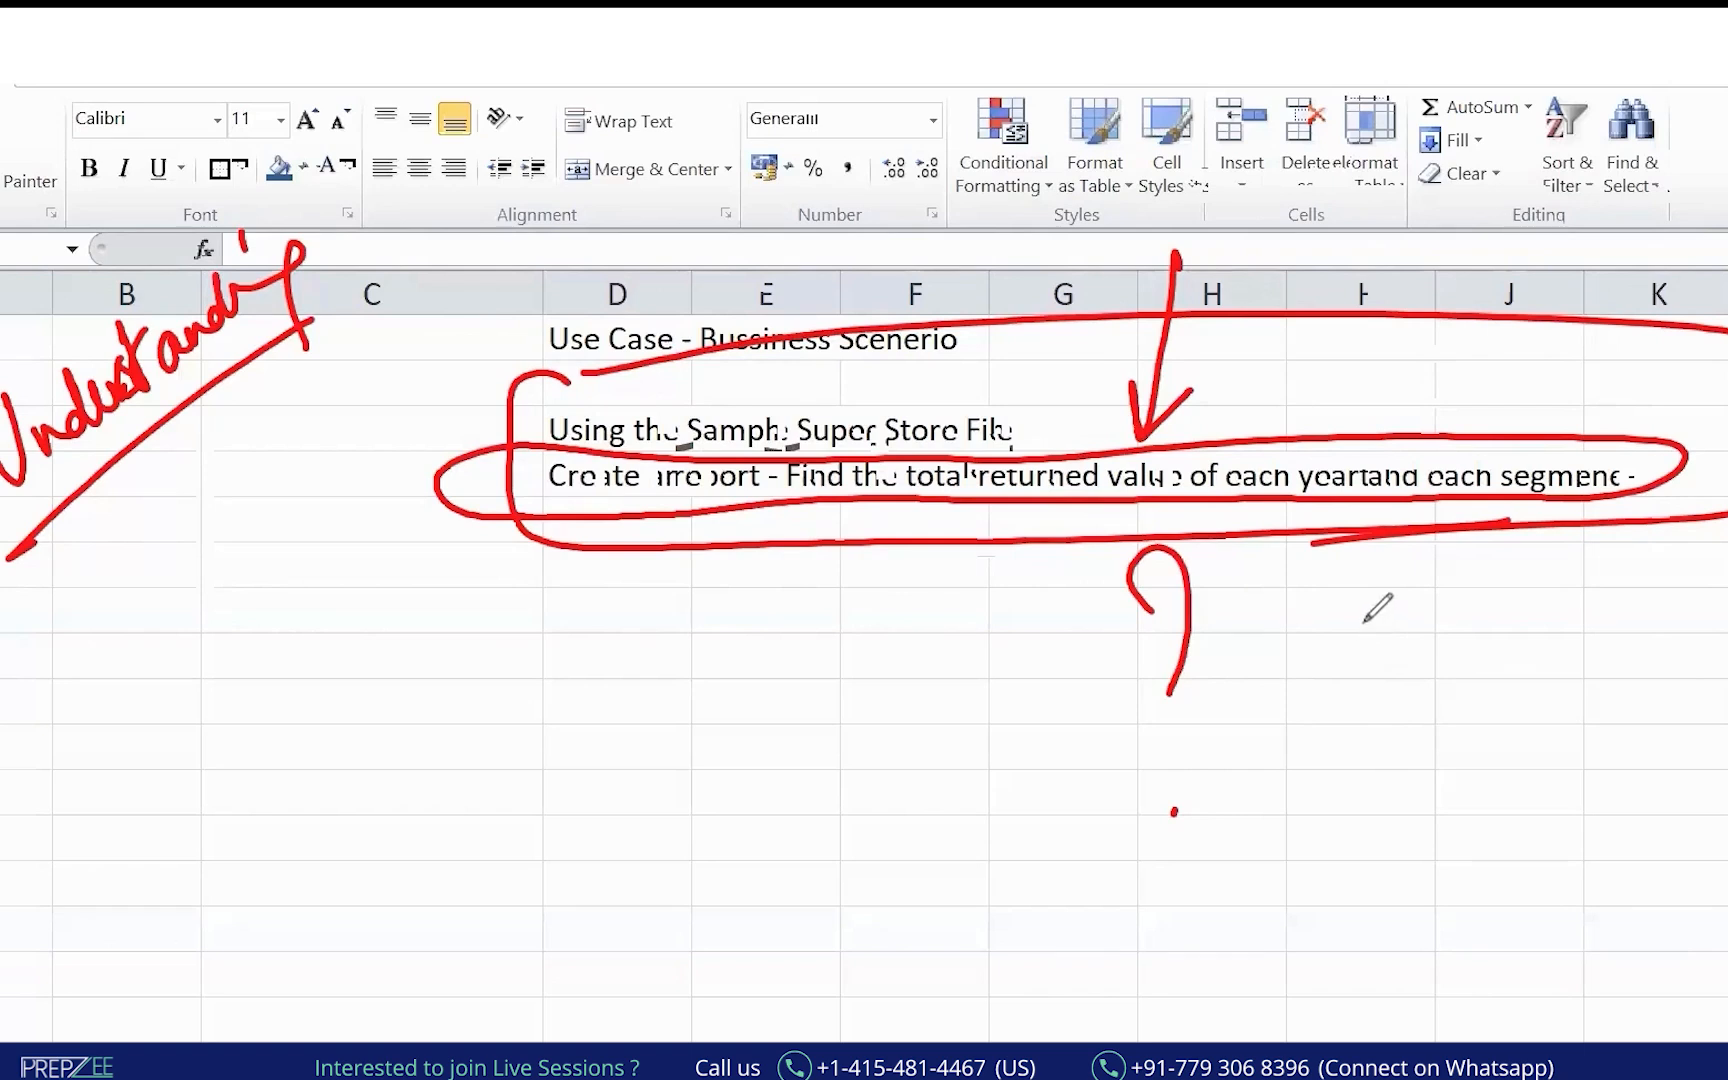
{"action": "left_click_drag", "start_coordinate": [553, 745], "coordinate": [568, 830]}
{"action": "left_click_drag", "start_coordinate": [560, 792], "coordinate": [600, 782]}
{"action": "mouse_move", "coordinate": [590, 742]}
{"action": "left_mouse_down"}
{"action": "mouse_move", "coordinate": [607, 835]}
{"action": "mouse_move", "coordinate": [648, 744]}
{"action": "mouse_move", "coordinate": [666, 768]}
{"action": "mouse_move", "coordinate": [736, 752]}
{"action": "left_mouse_up"}
{"action": "left_click_drag", "start_coordinate": [750, 690], "coordinate": [793, 750]}
{"action": "left_click", "coordinate": [806, 792]}
{"action": "mouse_move", "coordinate": [421, 620]}
{"action": "left_mouse_down"}
{"action": "mouse_move", "coordinate": [467, 694]}
{"action": "mouse_move", "coordinate": [513, 590]}
{"action": "mouse_move", "coordinate": [571, 609]}
{"action": "mouse_move", "coordinate": [560, 640]}
{"action": "left_mouse_up"}
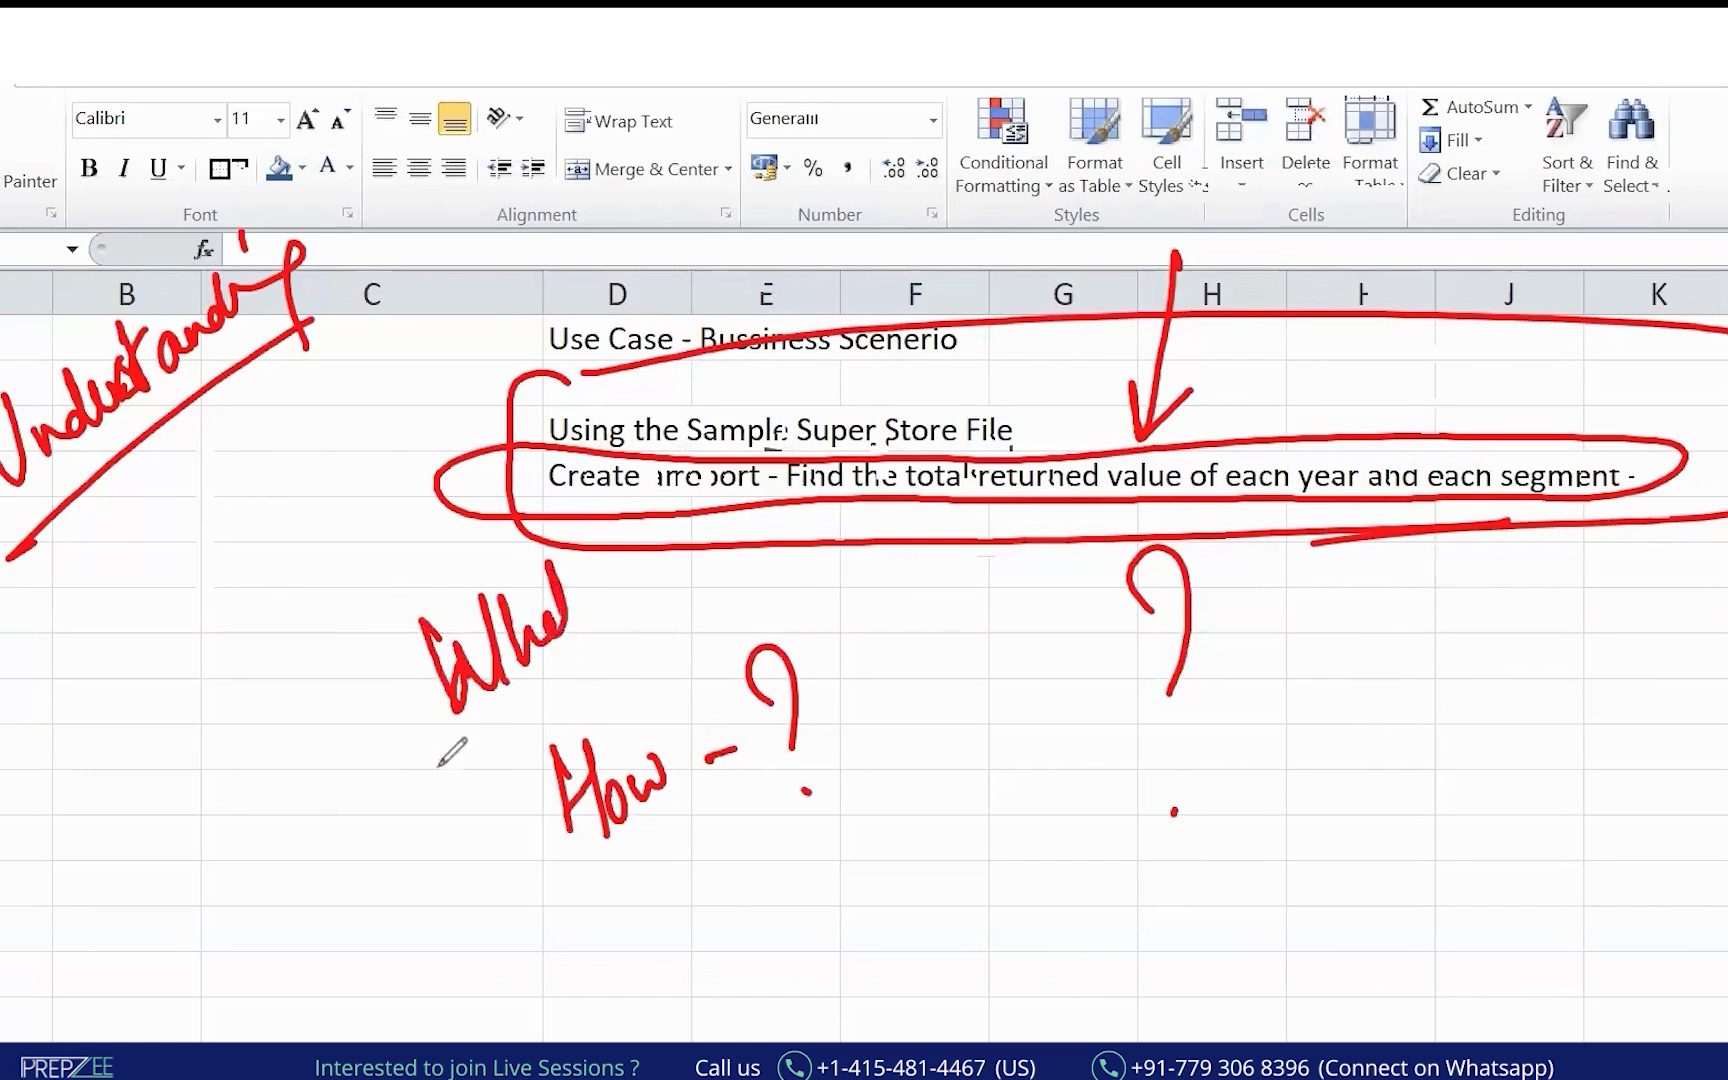
{"action": "left_click_drag", "start_coordinate": [437, 768], "coordinate": [630, 638]}
{"action": "left_click_drag", "start_coordinate": [688, 528], "coordinate": [625, 572]}
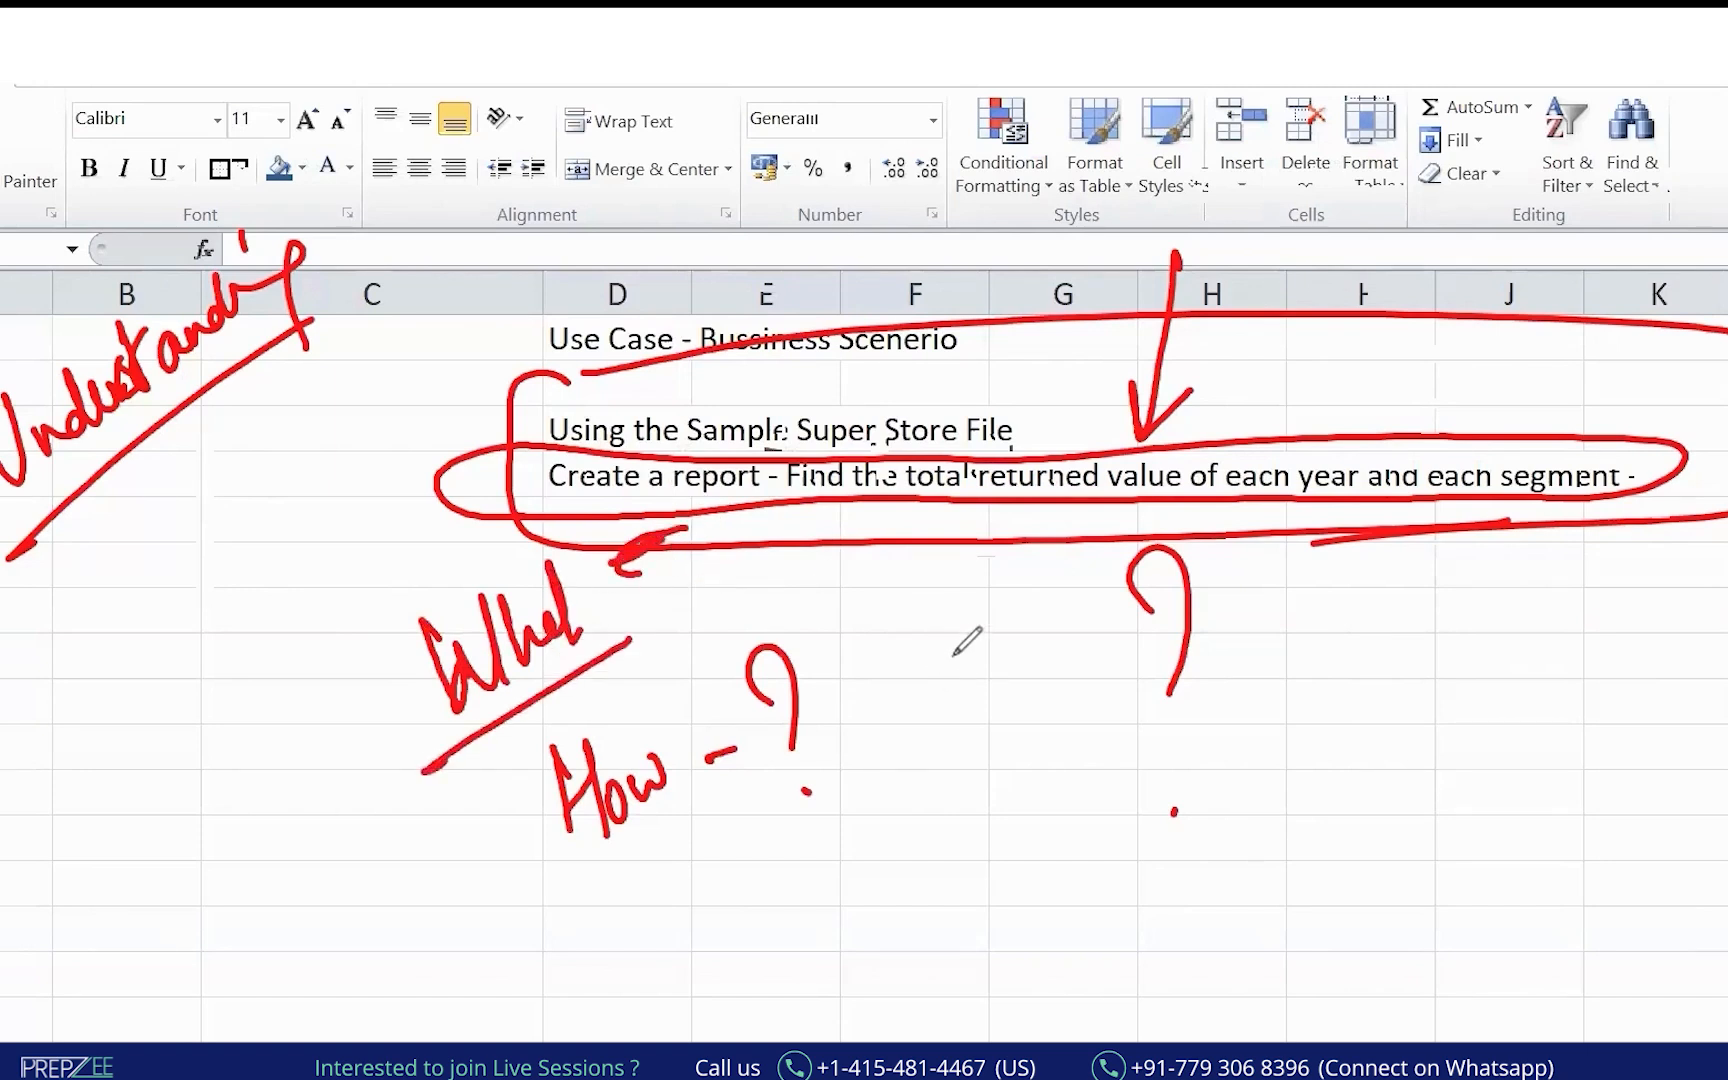
{"action": "left_click_drag", "start_coordinate": [572, 513], "coordinate": [780, 507]}
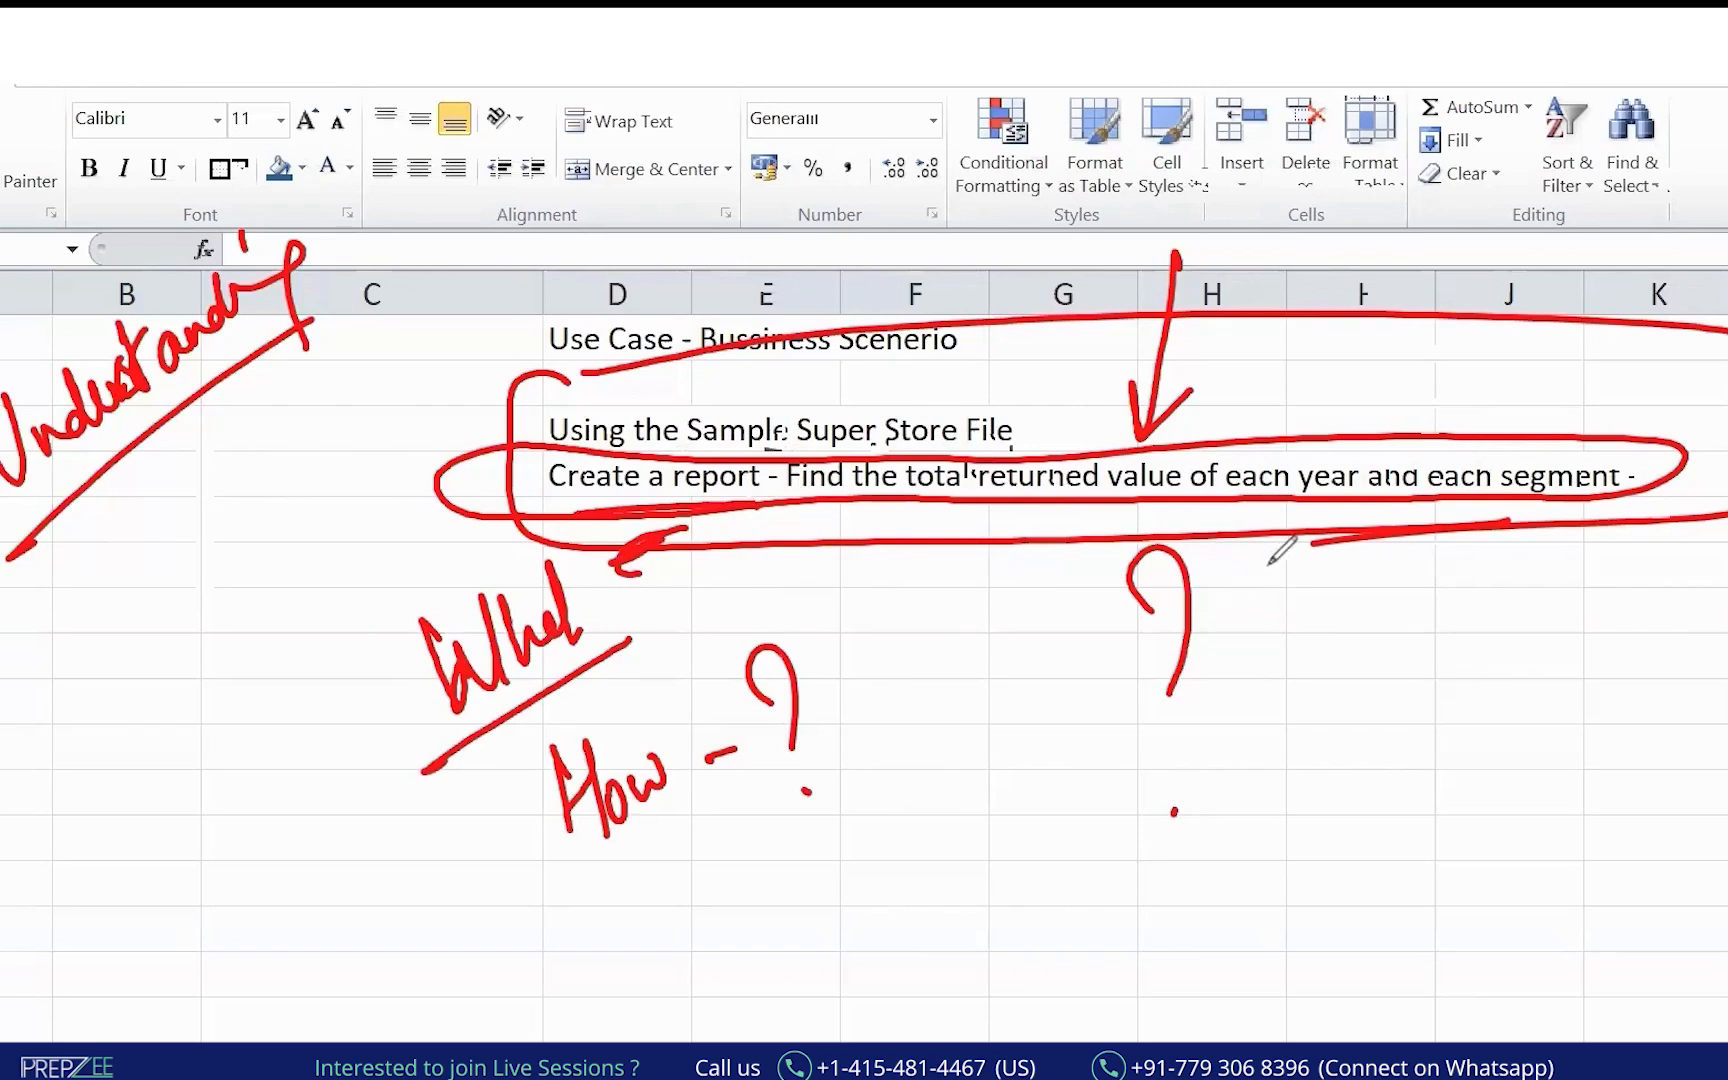
{"action": "mouse_move", "coordinate": [266, 634]}
{"action": "left_mouse_down"}
{"action": "mouse_move", "coordinate": [262, 702]}
{"action": "mouse_move", "coordinate": [236, 626]}
{"action": "left_mouse_up"}
{"action": "left_click_drag", "start_coordinate": [386, 846], "coordinate": [437, 880]}
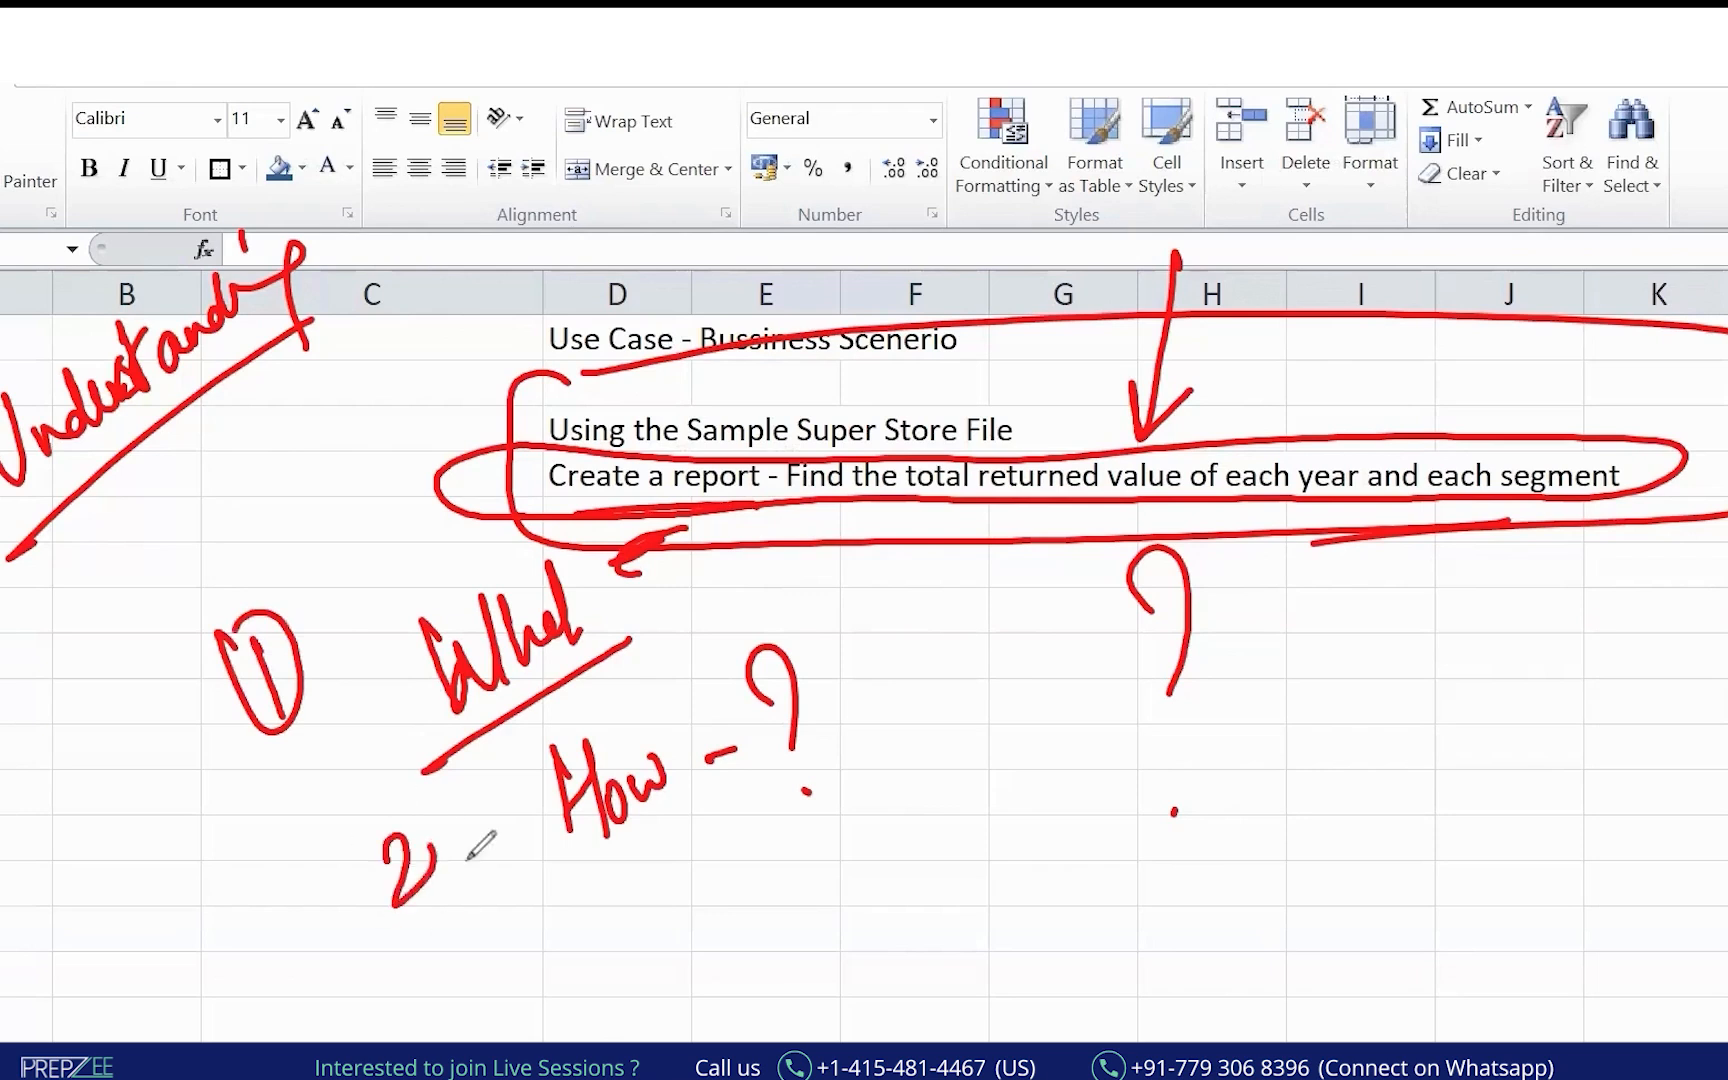
{"action": "left_click_drag", "start_coordinate": [430, 815], "coordinate": [332, 872]}
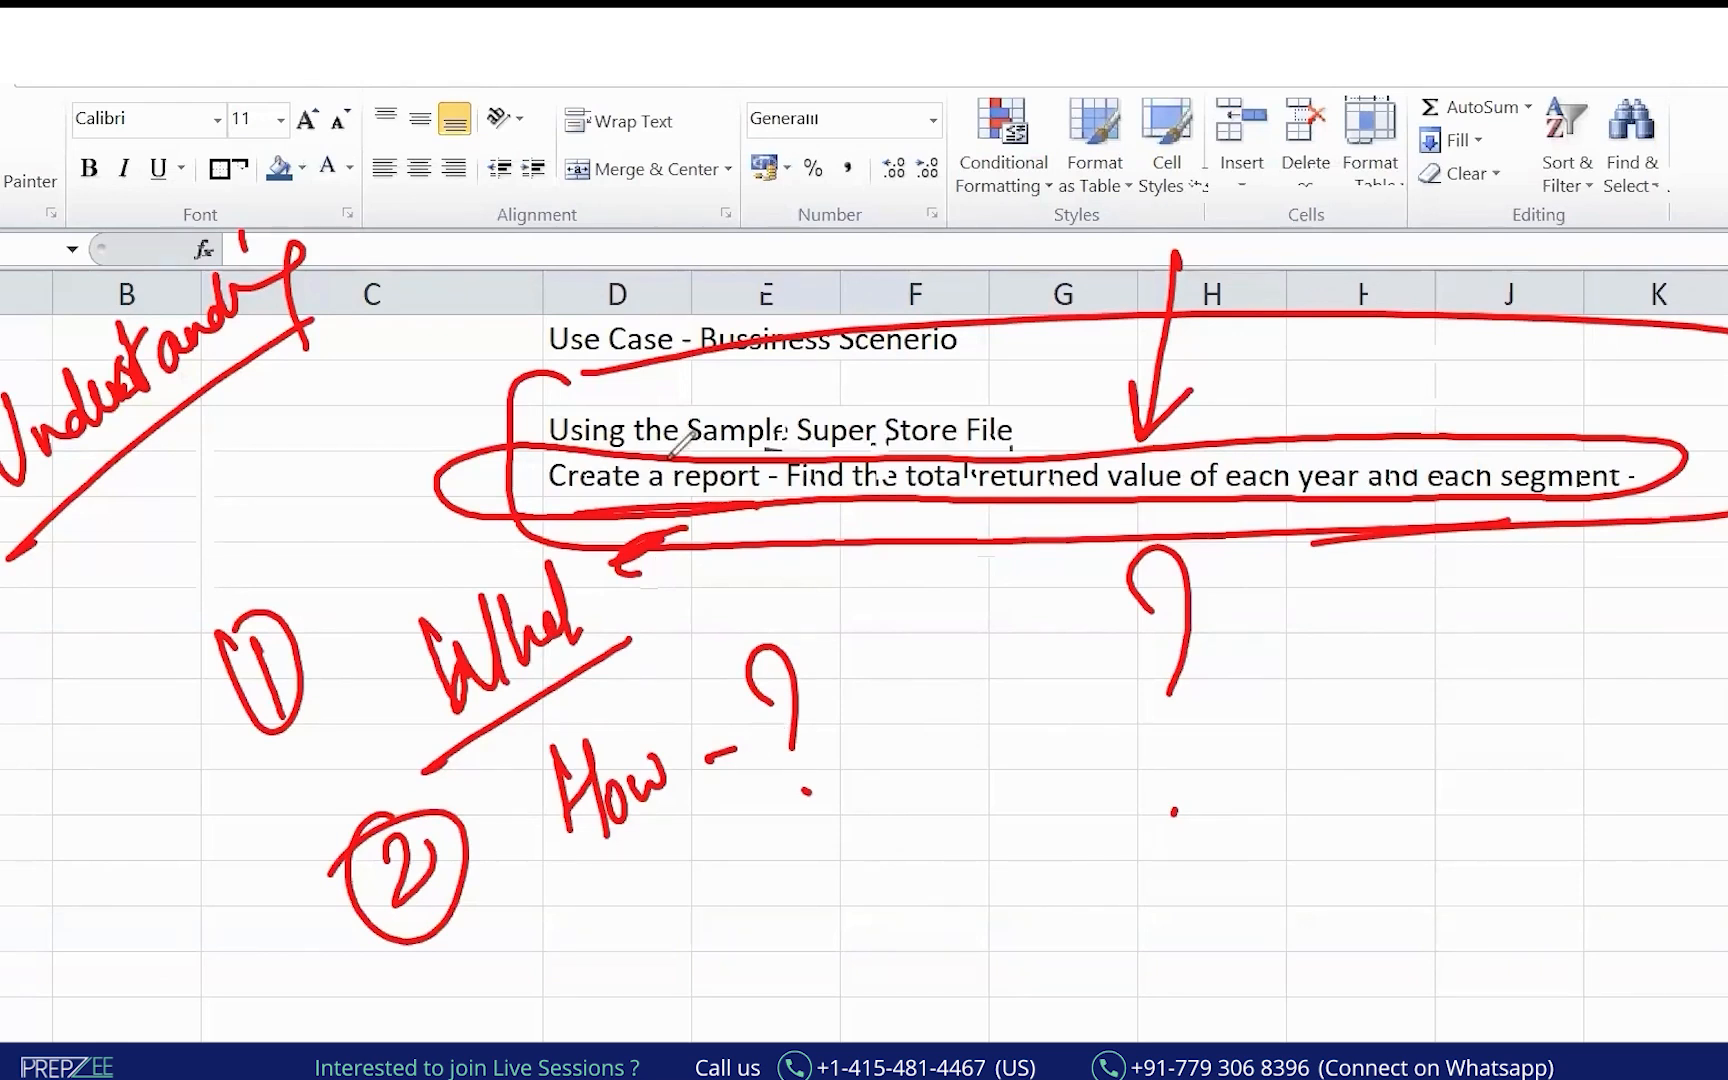
{"action": "mouse_move", "coordinate": [612, 266]}
{"action": "left_mouse_down"}
{"action": "mouse_move", "coordinate": [864, 437]}
{"action": "mouse_move", "coordinate": [585, 322]}
{"action": "left_mouse_up"}
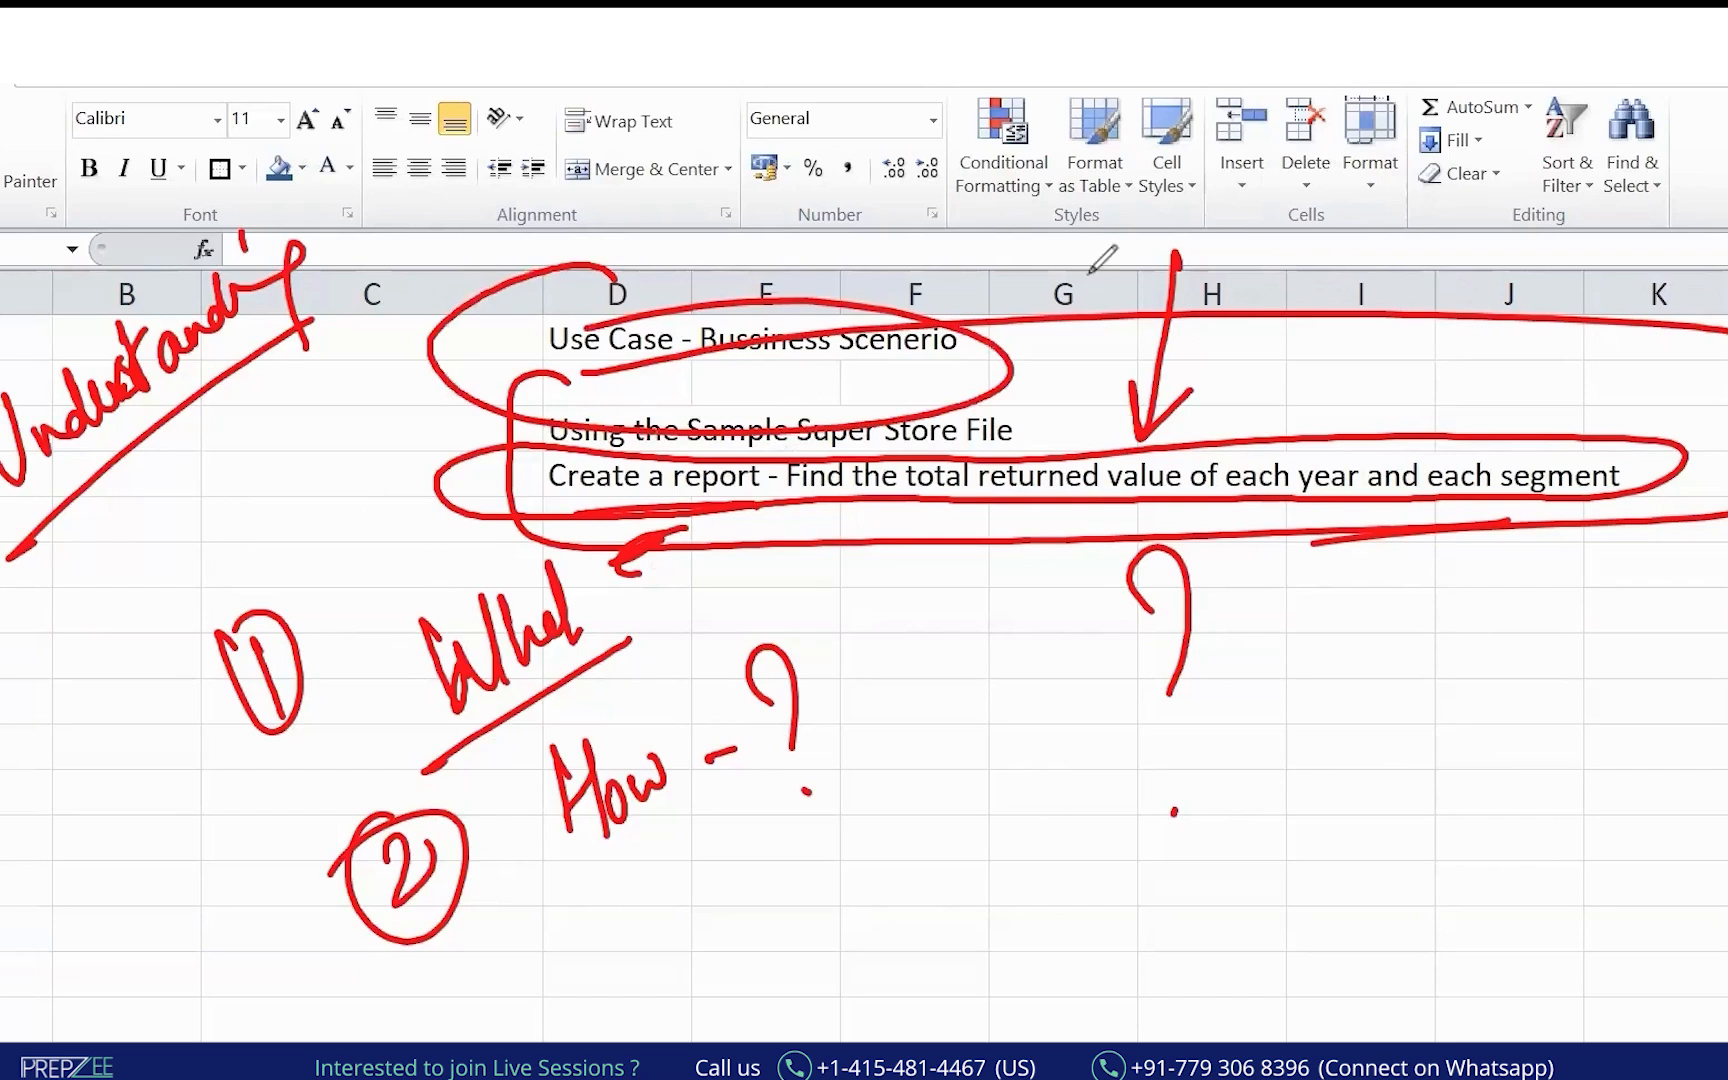
{"action": "mouse_move", "coordinate": [1512, 730]}
{"action": "left_mouse_down"}
{"action": "mouse_move", "coordinate": [1500, 800]}
{"action": "mouse_move", "coordinate": [1576, 716]}
{"action": "mouse_move", "coordinate": [1600, 736]}
{"action": "mouse_move", "coordinate": [1727, 742]}
{"action": "left_mouse_up"}
{"action": "left_click", "coordinate": [1694, 712]}
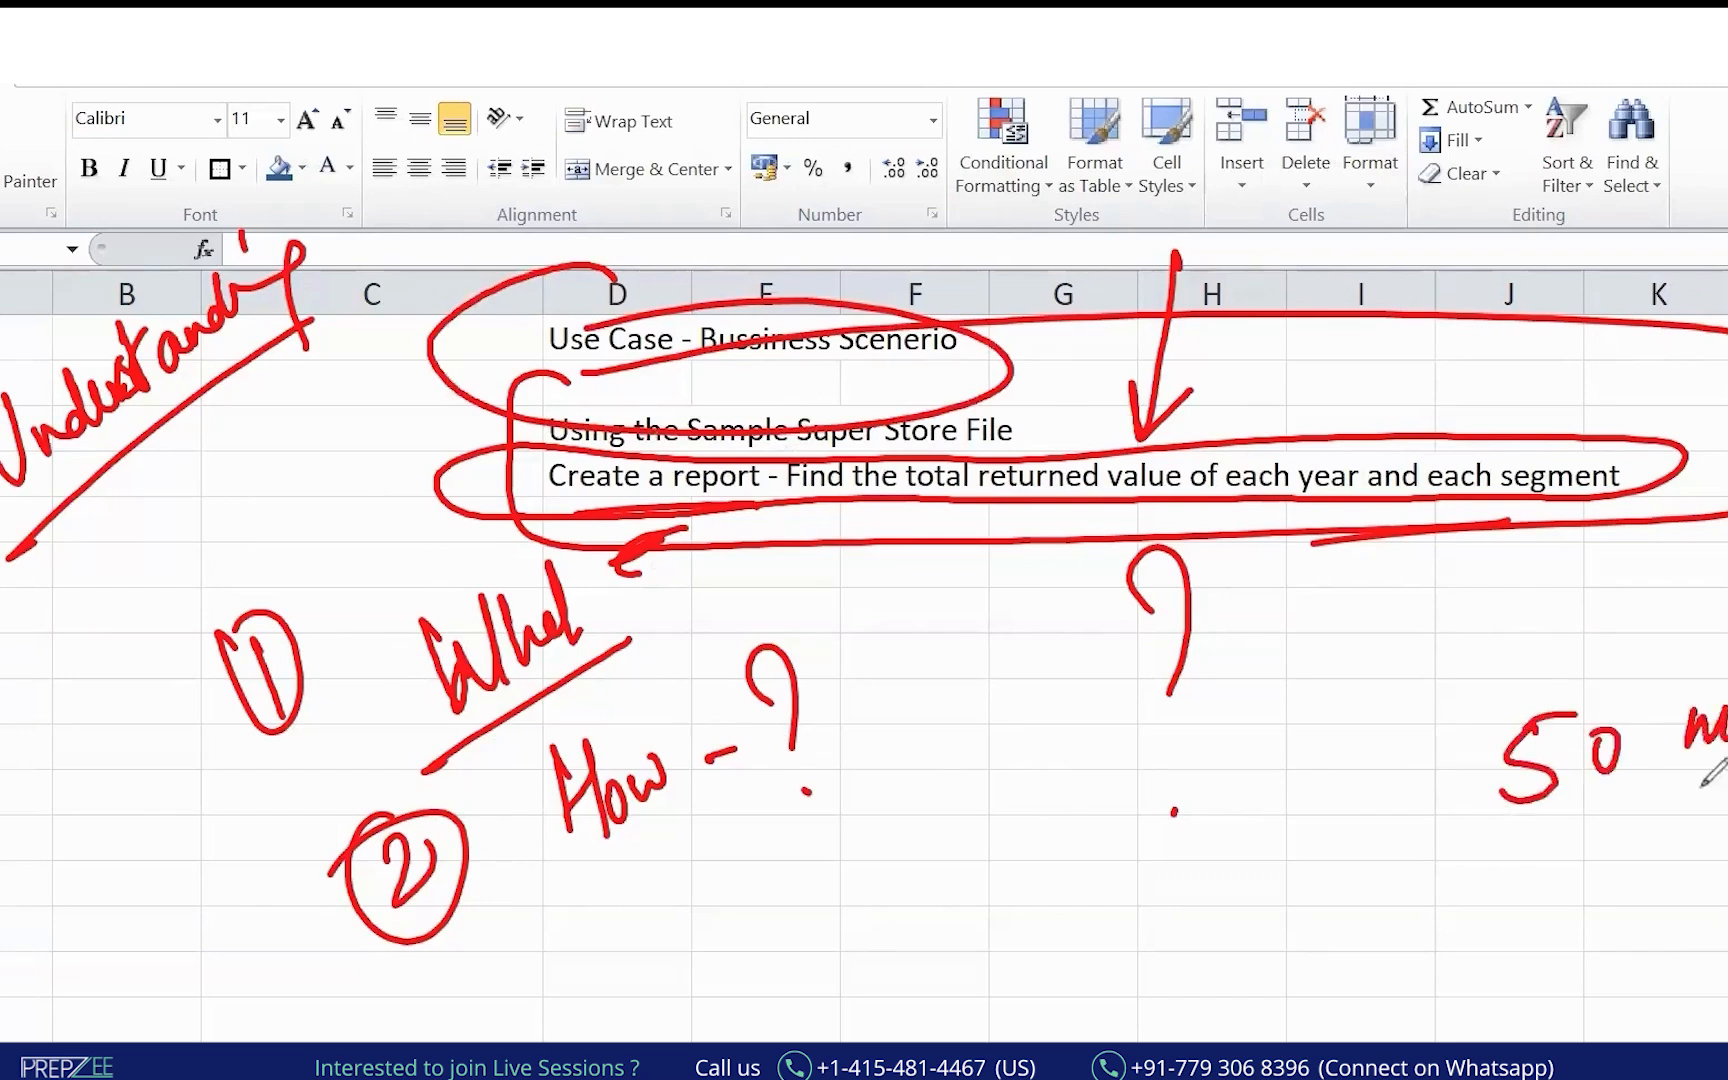
{"action": "left_click_drag", "start_coordinate": [1592, 820], "coordinate": [1727, 790]}
{"action": "mouse_move", "coordinate": [1524, 872]}
{"action": "left_mouse_down"}
{"action": "mouse_move", "coordinate": [1522, 948]}
{"action": "mouse_move", "coordinate": [1668, 885]}
{"action": "left_mouse_up"}
{"action": "left_click_drag", "start_coordinate": [1536, 983], "coordinate": [1674, 951]}
{"action": "left_click_drag", "start_coordinate": [1393, 905], "coordinate": [1392, 956]}
{"action": "left_click_drag", "start_coordinate": [1383, 897], "coordinate": [1382, 906]}
{"action": "mouse_move", "coordinate": [1389, 1022]}
{"action": "left_mouse_down"}
{"action": "mouse_move", "coordinate": [1419, 1034]}
{"action": "mouse_move", "coordinate": [1394, 1006]}
{"action": "mouse_move", "coordinate": [1361, 1040]}
{"action": "left_mouse_up"}
{"action": "left_click_drag", "start_coordinate": [1525, 1000], "coordinate": [1540, 1044]}
{"action": "left_click_drag", "start_coordinate": [1645, 978], "coordinate": [1598, 1042]}
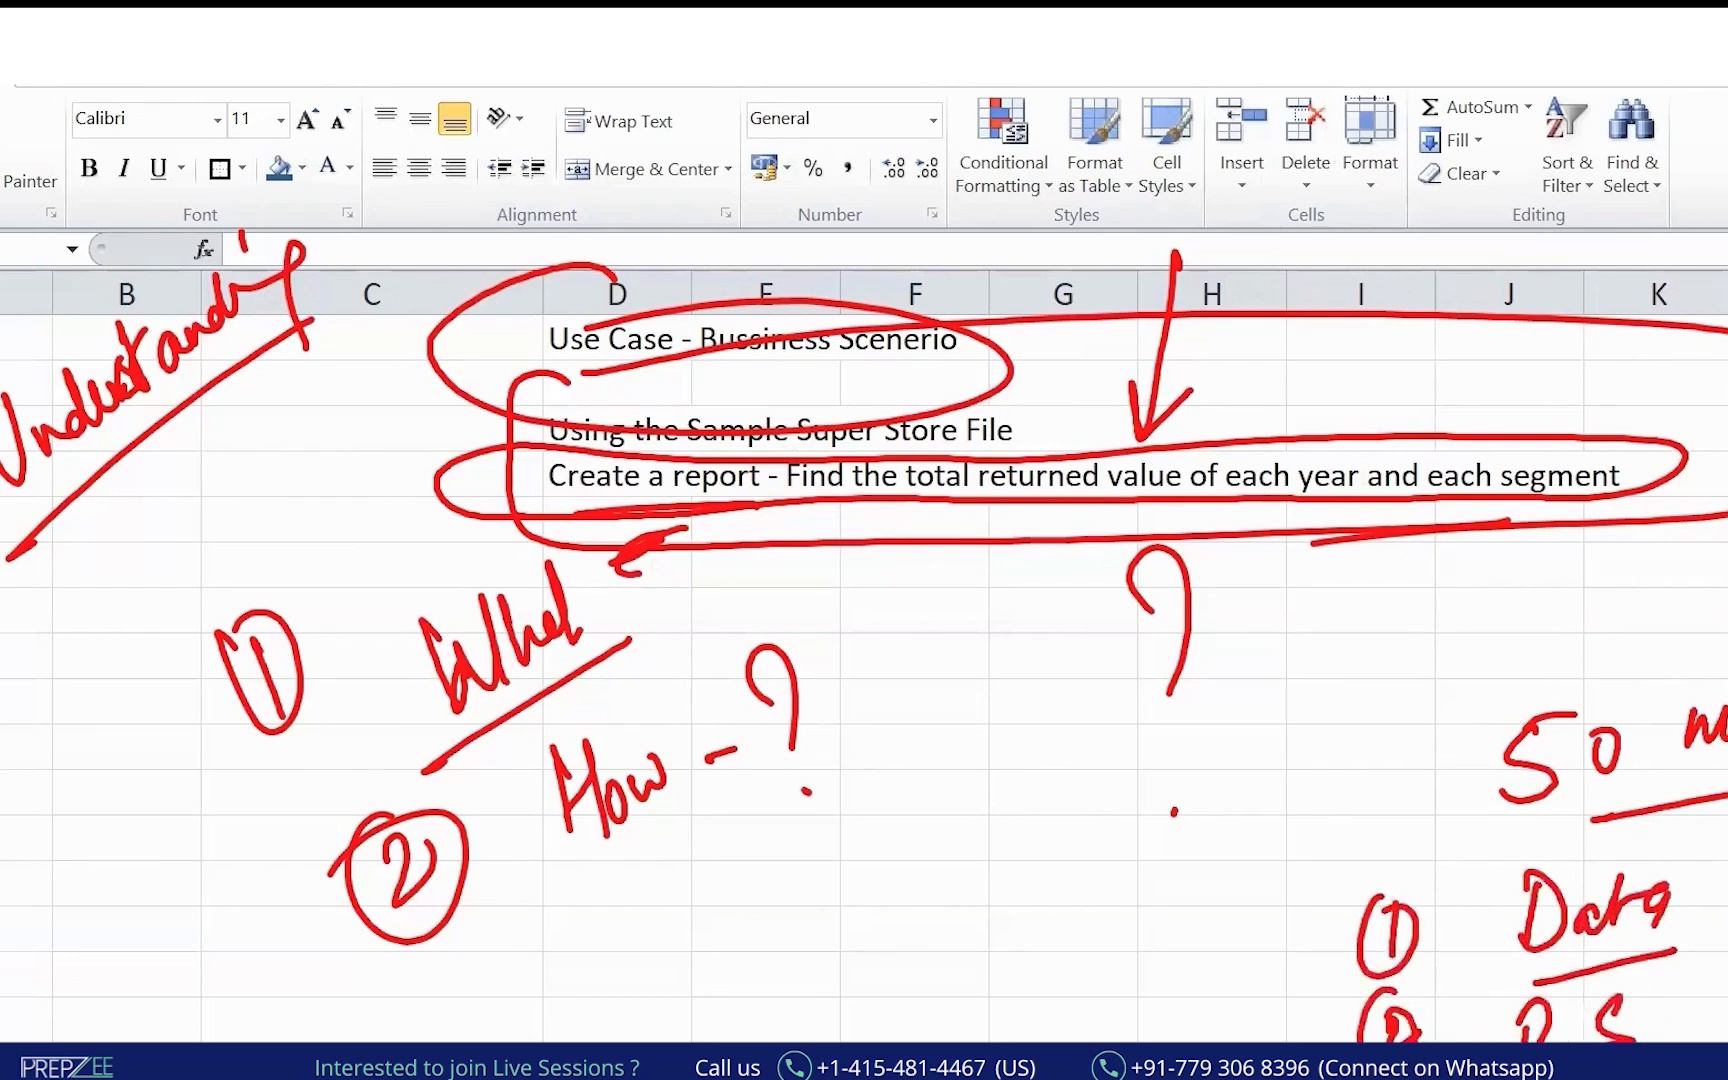
{"action": "left_click", "coordinate": [1718, 1012]}
{"action": "left_click", "coordinate": [1718, 1036]}
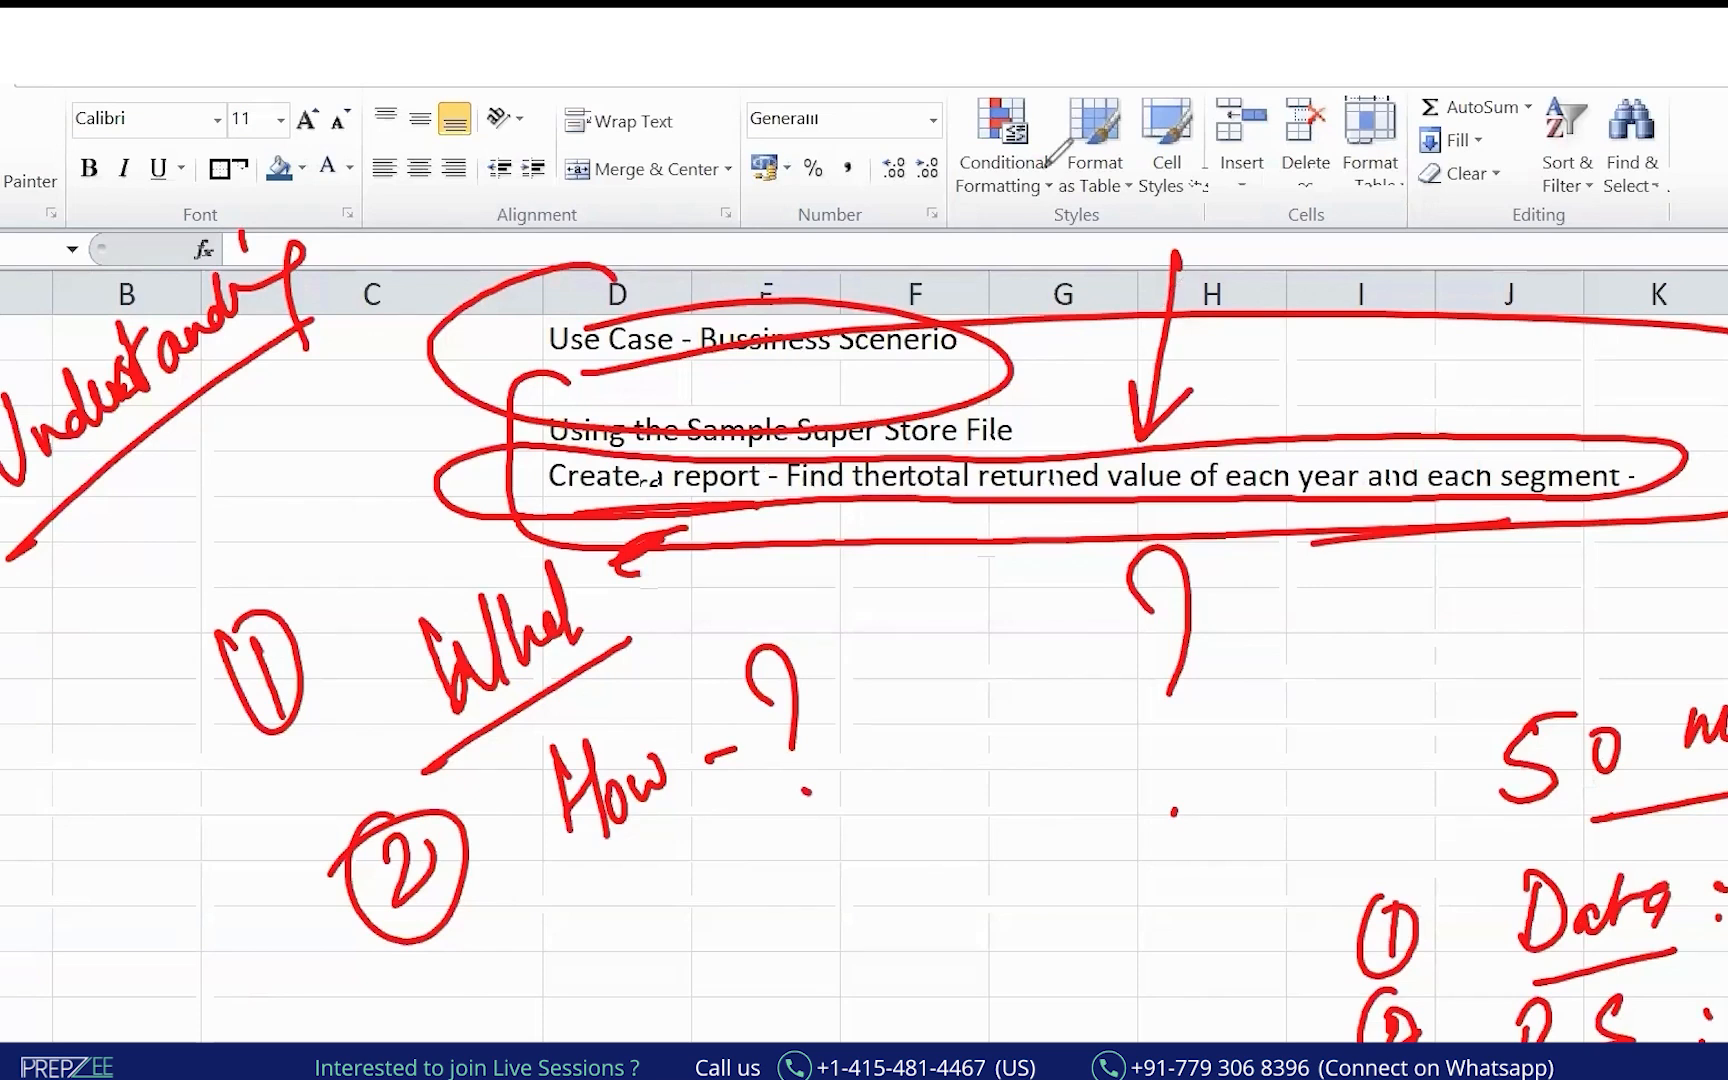
{"action": "left_click", "coordinate": [1042, 198]}
{"action": "left_click_drag", "start_coordinate": [427, 632], "coordinate": [427, 706]}
{"action": "mouse_move", "coordinate": [416, 630]}
{"action": "left_mouse_down"}
{"action": "mouse_move", "coordinate": [443, 600]}
{"action": "mouse_move", "coordinate": [430, 663]}
{"action": "left_mouse_up"}
{"action": "mouse_move", "coordinate": [461, 658]}
{"action": "left_mouse_down"}
{"action": "mouse_move", "coordinate": [506, 660]}
{"action": "mouse_move", "coordinate": [461, 706]}
{"action": "left_mouse_up"}
{"action": "mouse_move", "coordinate": [497, 659]}
{"action": "left_mouse_down"}
{"action": "mouse_move", "coordinate": [606, 624]}
{"action": "mouse_move", "coordinate": [593, 648]}
{"action": "left_mouse_up"}
{"action": "left_click_drag", "start_coordinate": [724, 555], "coordinate": [732, 640]}
{"action": "left_click_drag", "start_coordinate": [762, 580], "coordinate": [786, 576]}
{"action": "mouse_move", "coordinate": [457, 745]}
{"action": "left_mouse_down"}
{"action": "mouse_move", "coordinate": [458, 848]}
{"action": "mouse_move", "coordinate": [462, 772]}
{"action": "left_mouse_up"}
{"action": "mouse_move", "coordinate": [480, 795]}
{"action": "left_mouse_down"}
{"action": "mouse_move", "coordinate": [507, 818]}
{"action": "mouse_move", "coordinate": [606, 766]}
{"action": "left_mouse_up"}
{"action": "left_click_drag", "start_coordinate": [585, 754], "coordinate": [603, 787]}
{"action": "mouse_move", "coordinate": [746, 703]}
{"action": "left_mouse_down"}
{"action": "mouse_move", "coordinate": [770, 743]}
{"action": "mouse_move", "coordinate": [740, 757]}
{"action": "left_mouse_up"}
{"action": "left_click_drag", "start_coordinate": [772, 705], "coordinate": [812, 712]}
{"action": "mouse_move", "coordinate": [470, 920]}
{"action": "left_mouse_down"}
{"action": "mouse_move", "coordinate": [470, 1010]}
{"action": "mouse_move", "coordinate": [485, 935]}
{"action": "mouse_move", "coordinate": [503, 997]}
{"action": "mouse_move", "coordinate": [664, 912]}
{"action": "left_mouse_up"}
{"action": "left_click_drag", "start_coordinate": [640, 905], "coordinate": [663, 943]}
{"action": "mouse_move", "coordinate": [795, 858]}
{"action": "left_mouse_down"}
{"action": "mouse_move", "coordinate": [786, 870]}
{"action": "mouse_move", "coordinate": [806, 862]}
{"action": "left_mouse_up"}
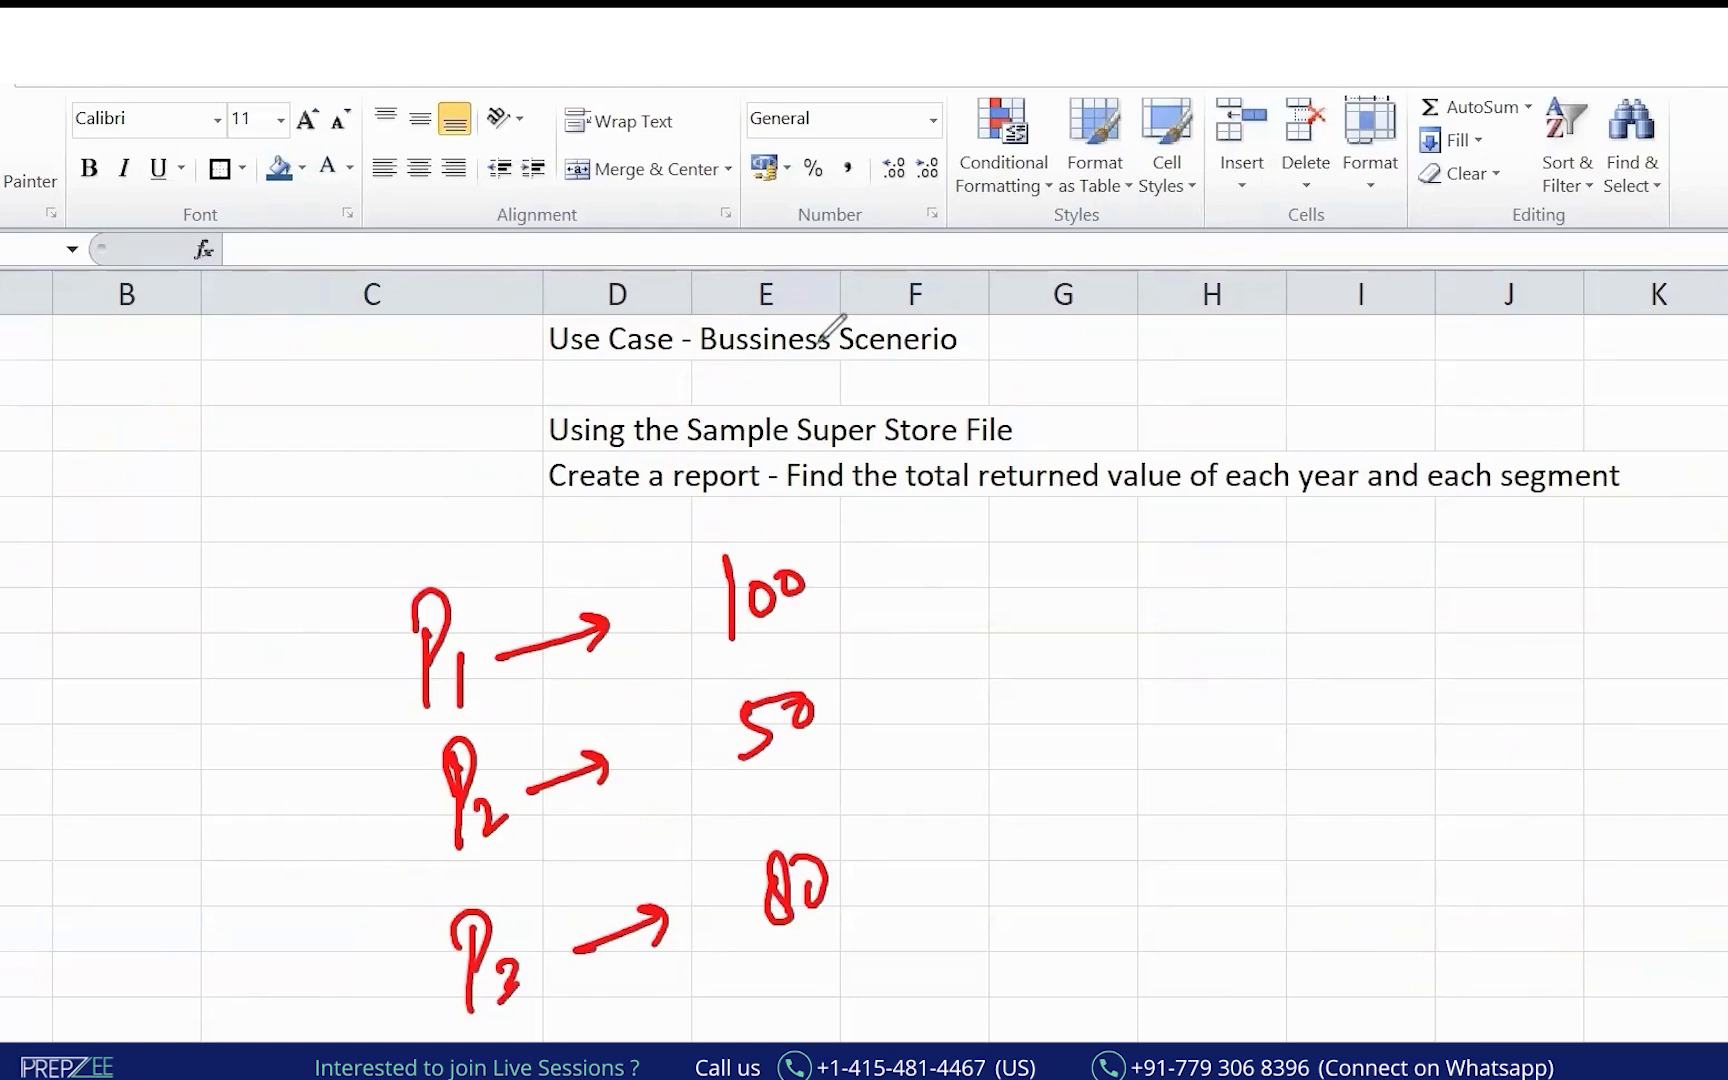
{"action": "mouse_move", "coordinate": [401, 717]}
{"action": "left_mouse_down"}
{"action": "mouse_move", "coordinate": [922, 821]}
{"action": "mouse_move", "coordinate": [921, 762]}
{"action": "mouse_move", "coordinate": [1198, 650]}
{"action": "mouse_move", "coordinate": [1137, 700]}
{"action": "left_mouse_up"}
{"action": "left_click_drag", "start_coordinate": [1347, 619], "coordinate": [1350, 632]}
{"action": "left_click_drag", "start_coordinate": [1353, 700], "coordinate": [1326, 703]}
{"action": "left_click_drag", "start_coordinate": [1355, 624], "coordinate": [1414, 624]}
{"action": "left_click_drag", "start_coordinate": [1385, 563], "coordinate": [1462, 645]}
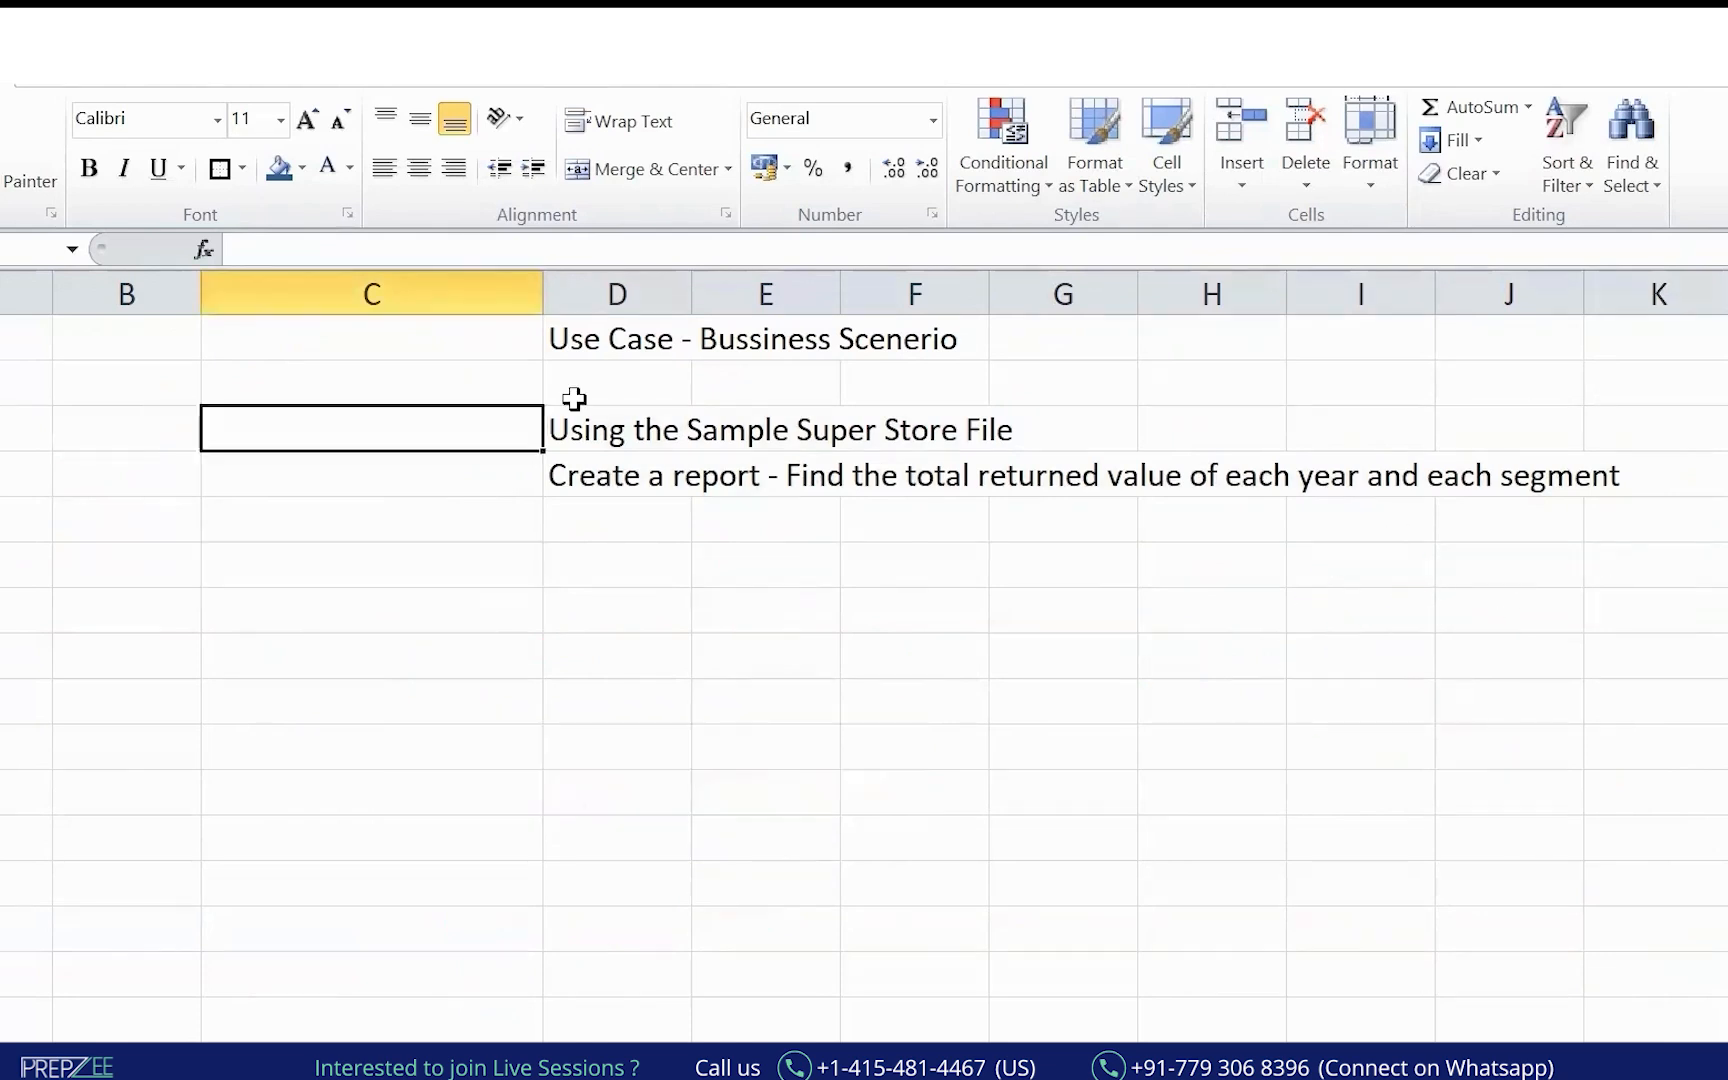
Switch from the notes to the Sample - Superstore workbook.
{"action": "key", "text": "ctrl+Home"}
{"action": "key", "text": "Down"}
{"action": "key", "text": "Down"}
{"action": "key", "text": "Down"}
{"action": "key", "text": "Down"}
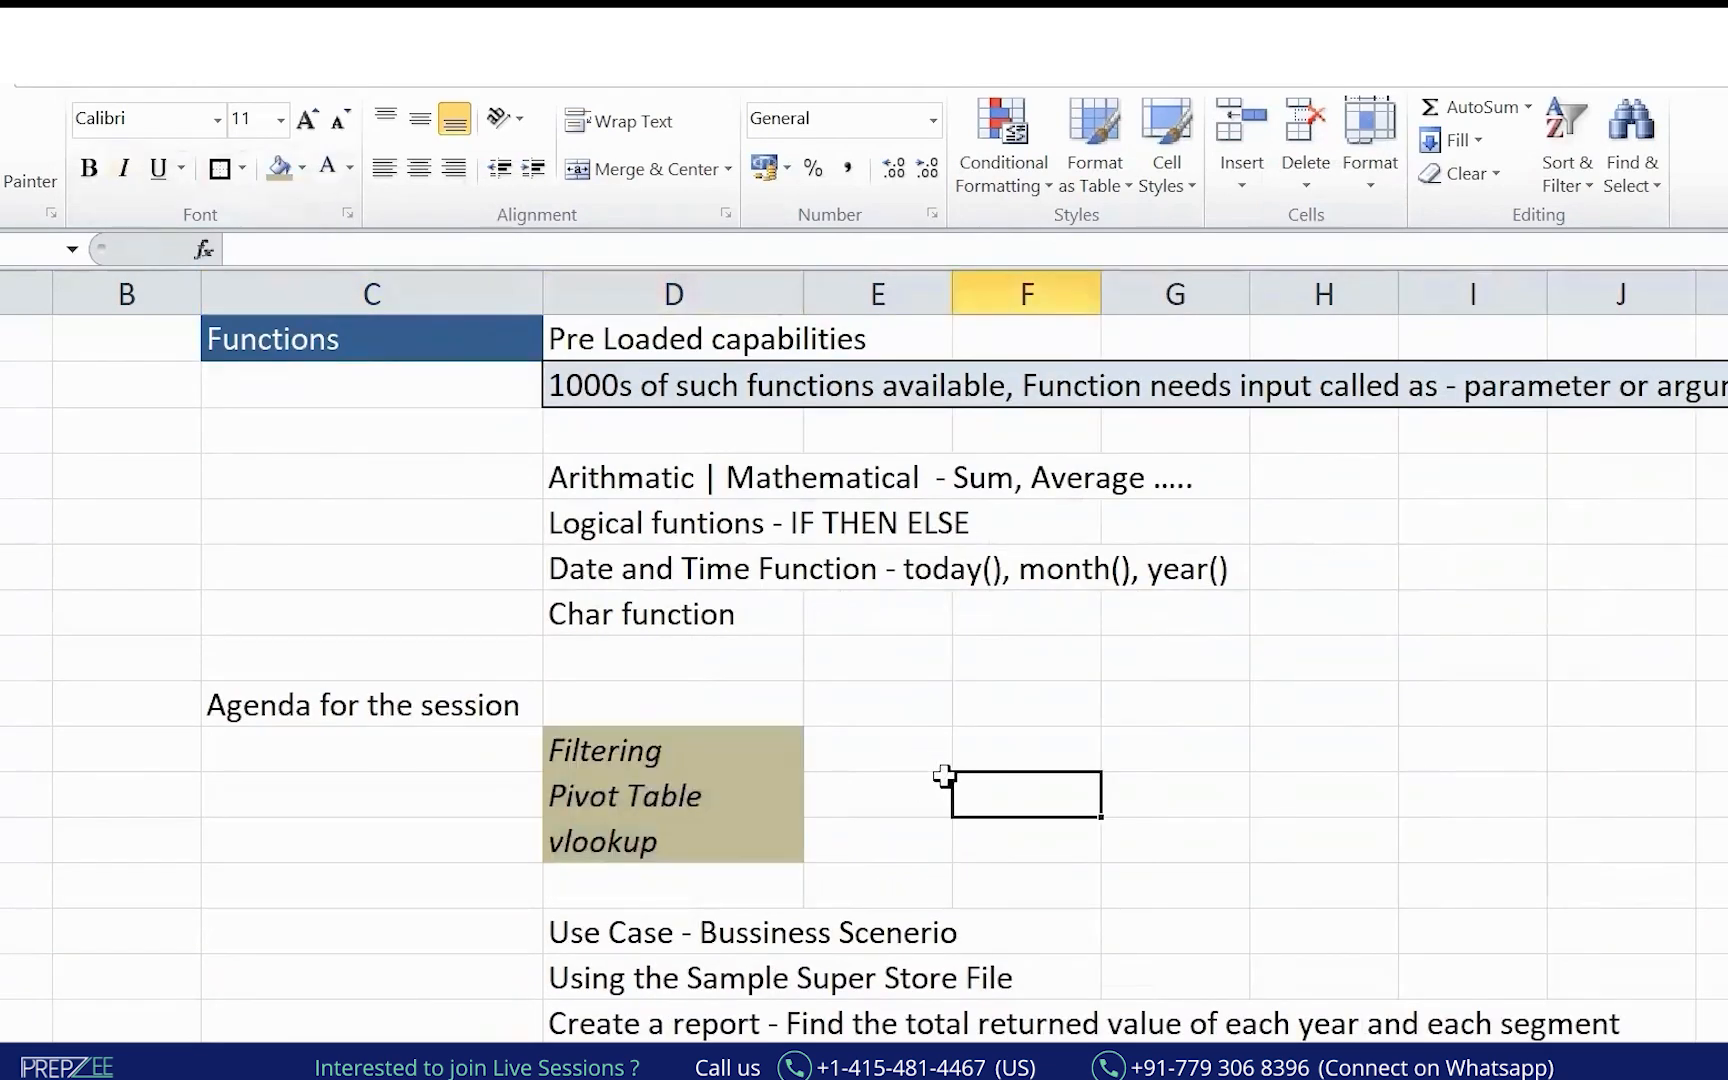
{"action": "left_click", "coordinate": [698, 1064]}
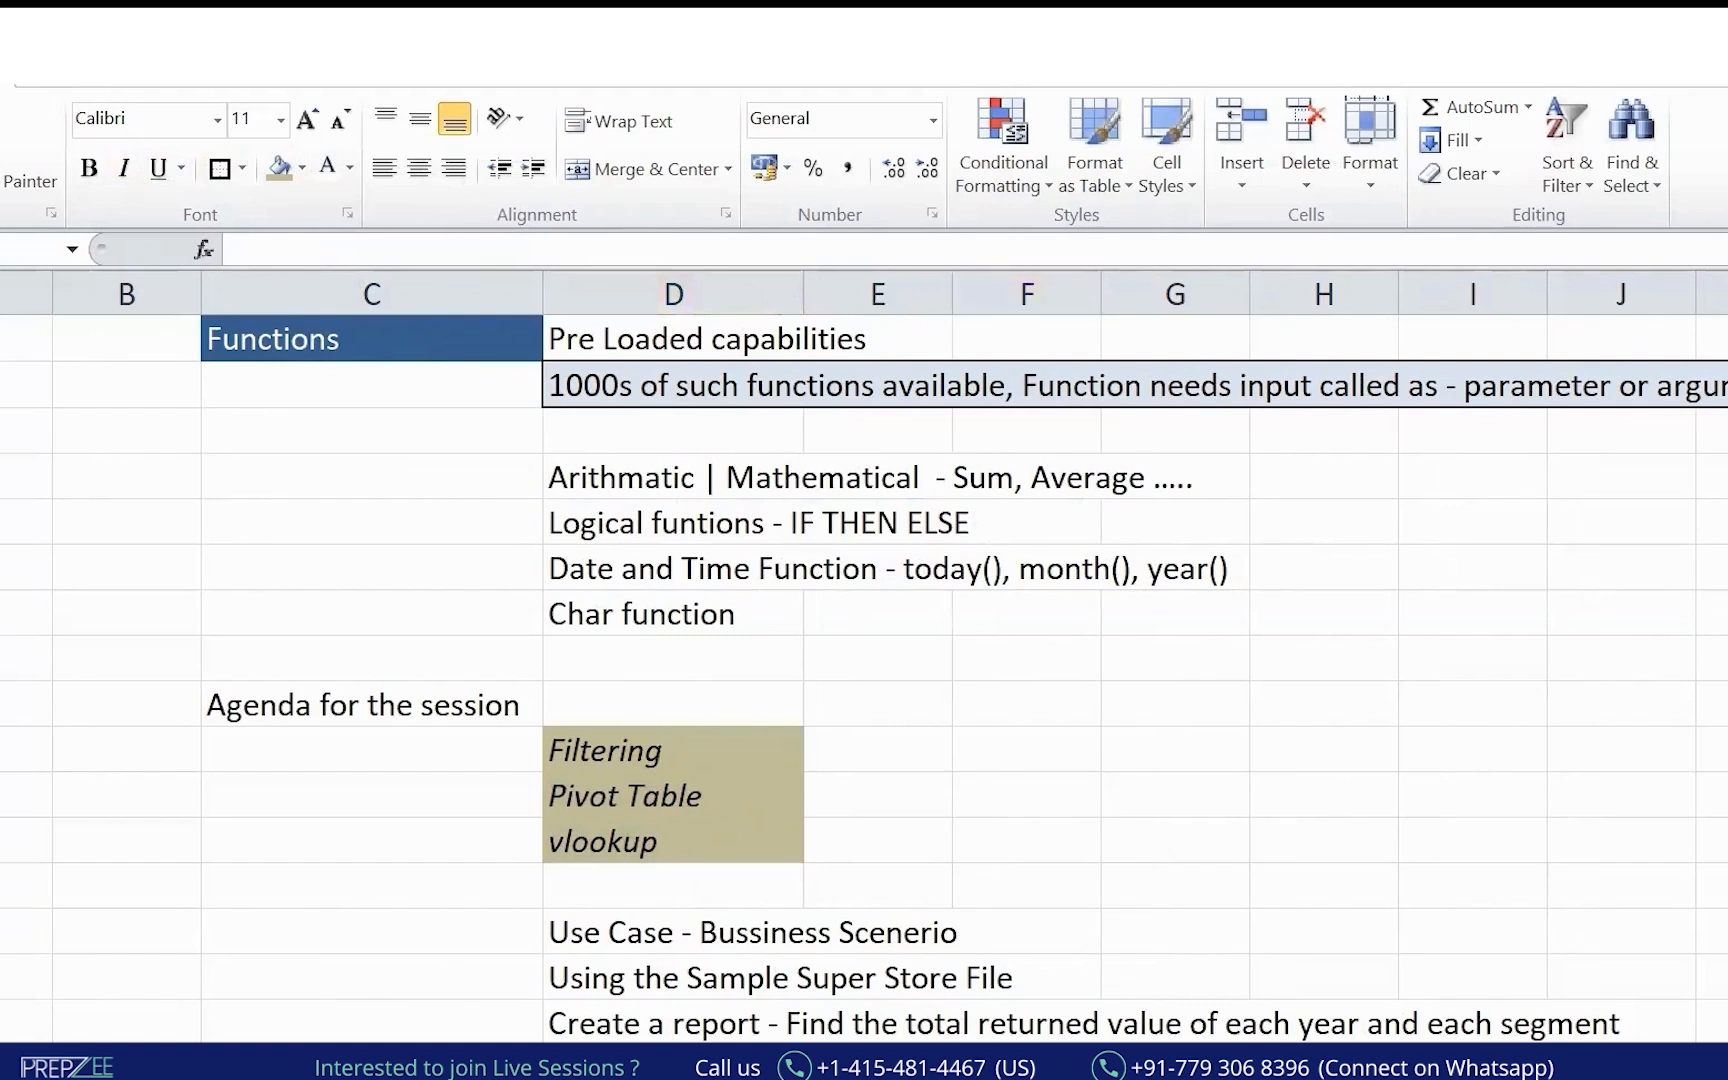
{"action": "left_click", "coordinate": [698, 985]}
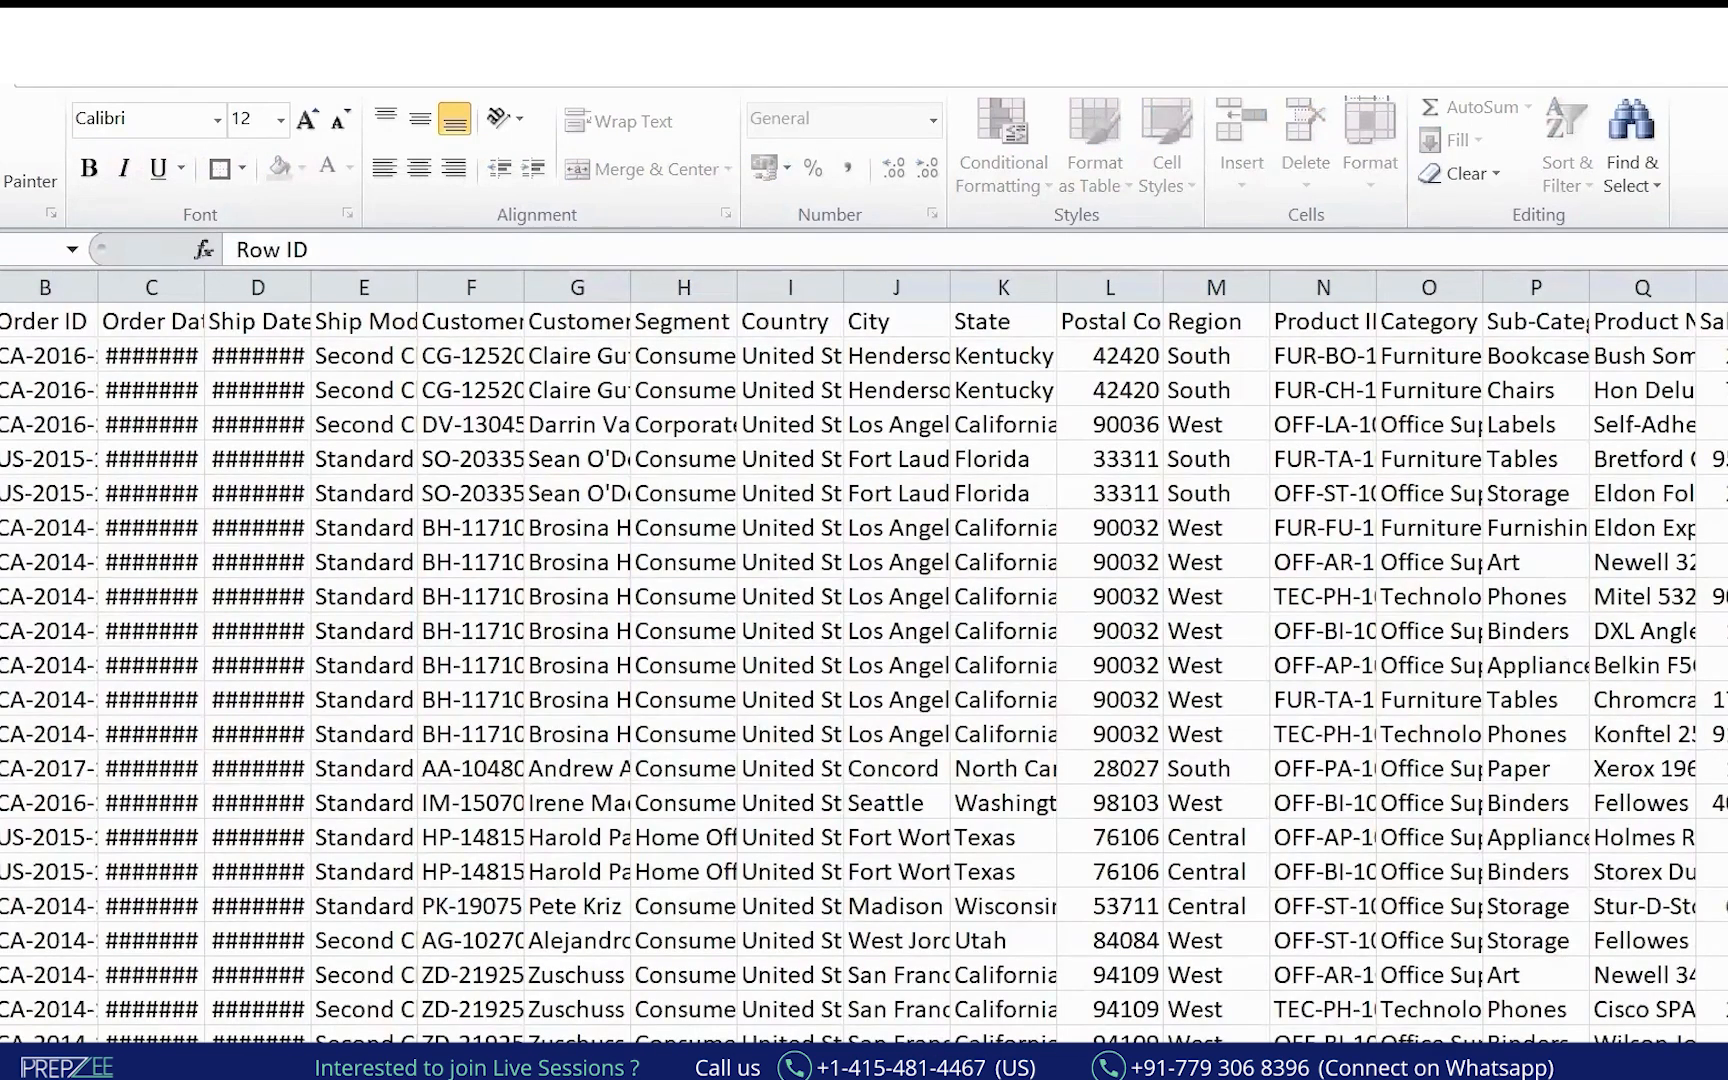
Auto-fit column A and give the header row a dark-blue fill.
{"action": "key", "text": "ctrl+a"}
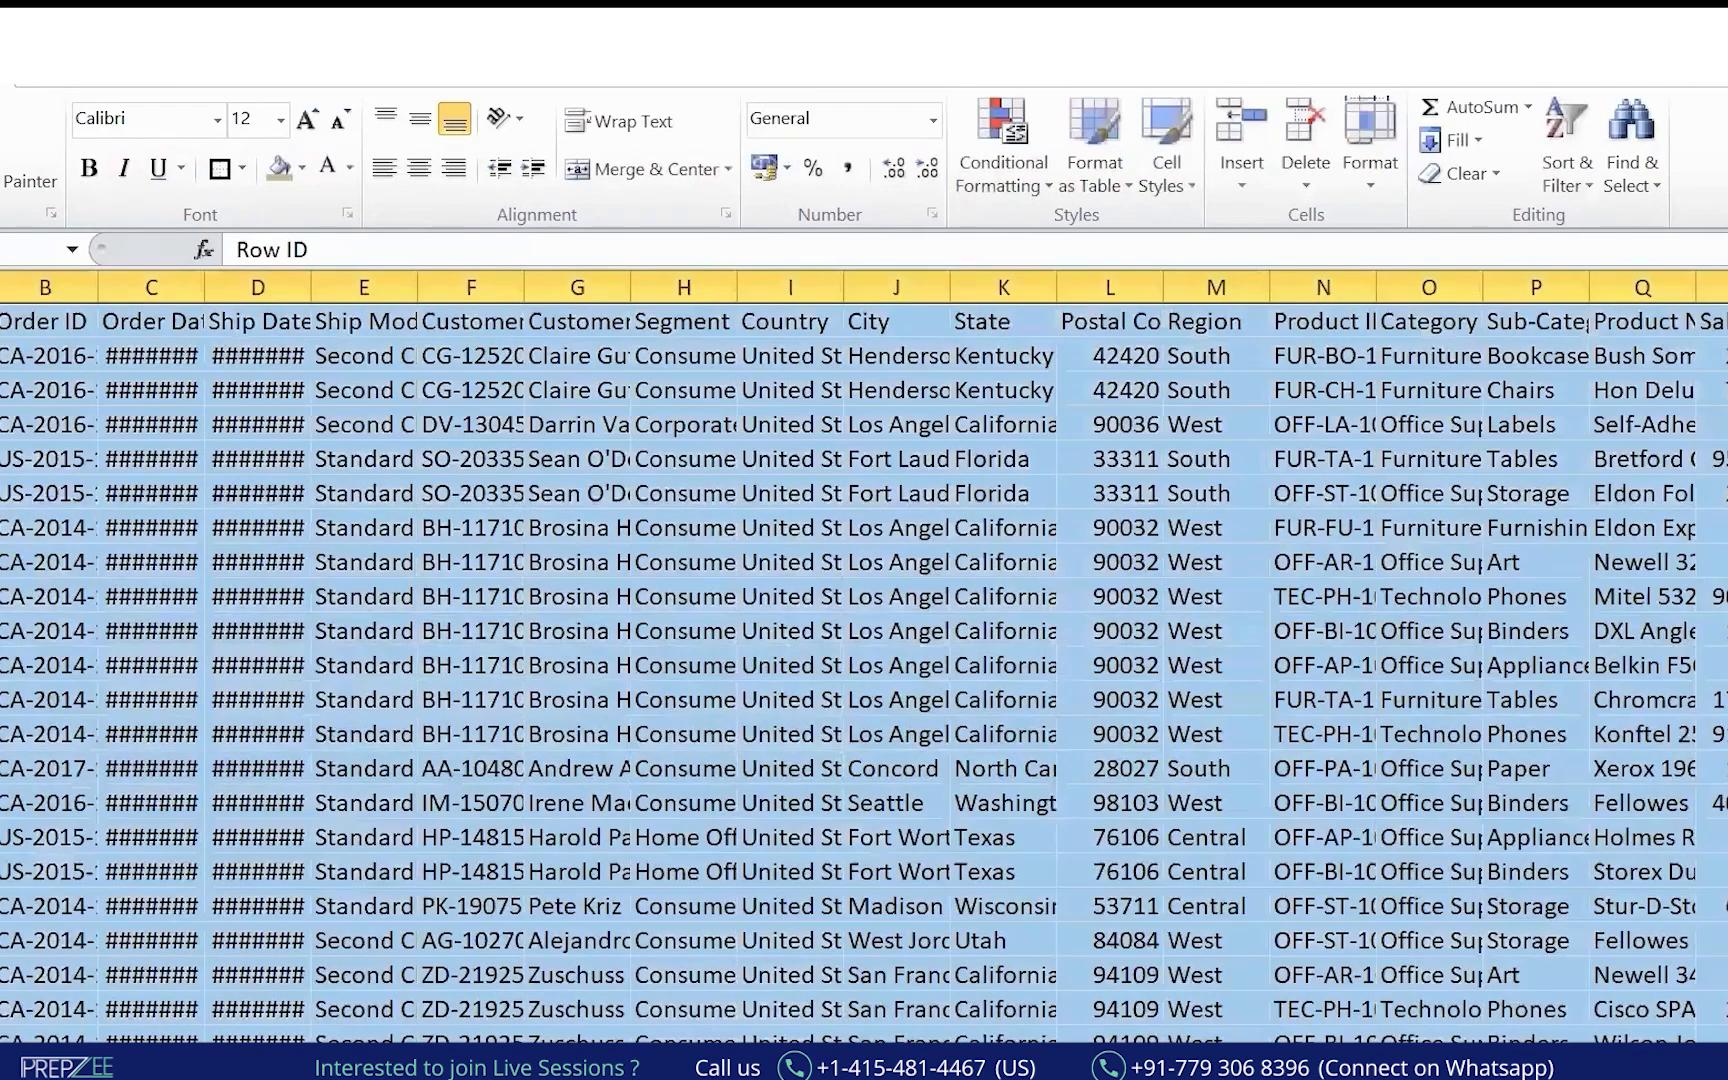
{"action": "double_click", "coordinate": [0, 289]}
{"action": "left_click", "coordinate": [20, 356]}
{"action": "left_click", "coordinate": [0, 322]}
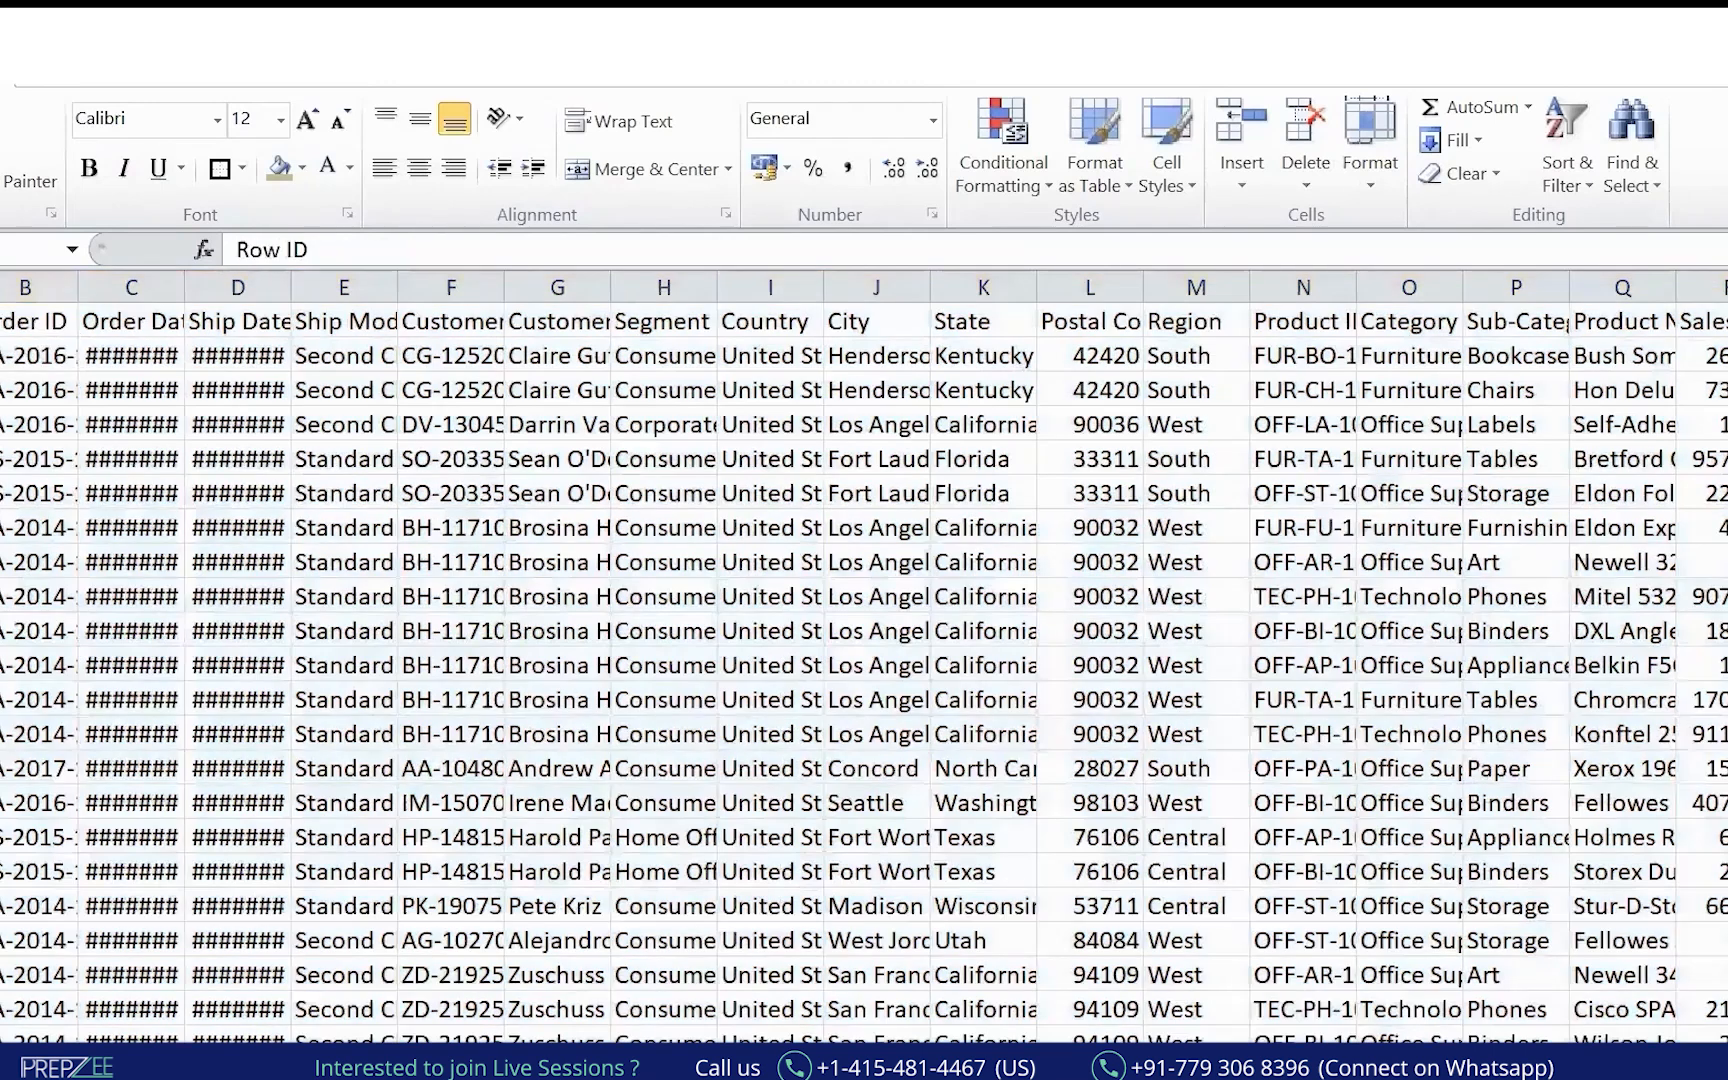
{"action": "scroll", "coordinate": [1020, 528], "scroll_direction": "right", "scroll_amount": 2}
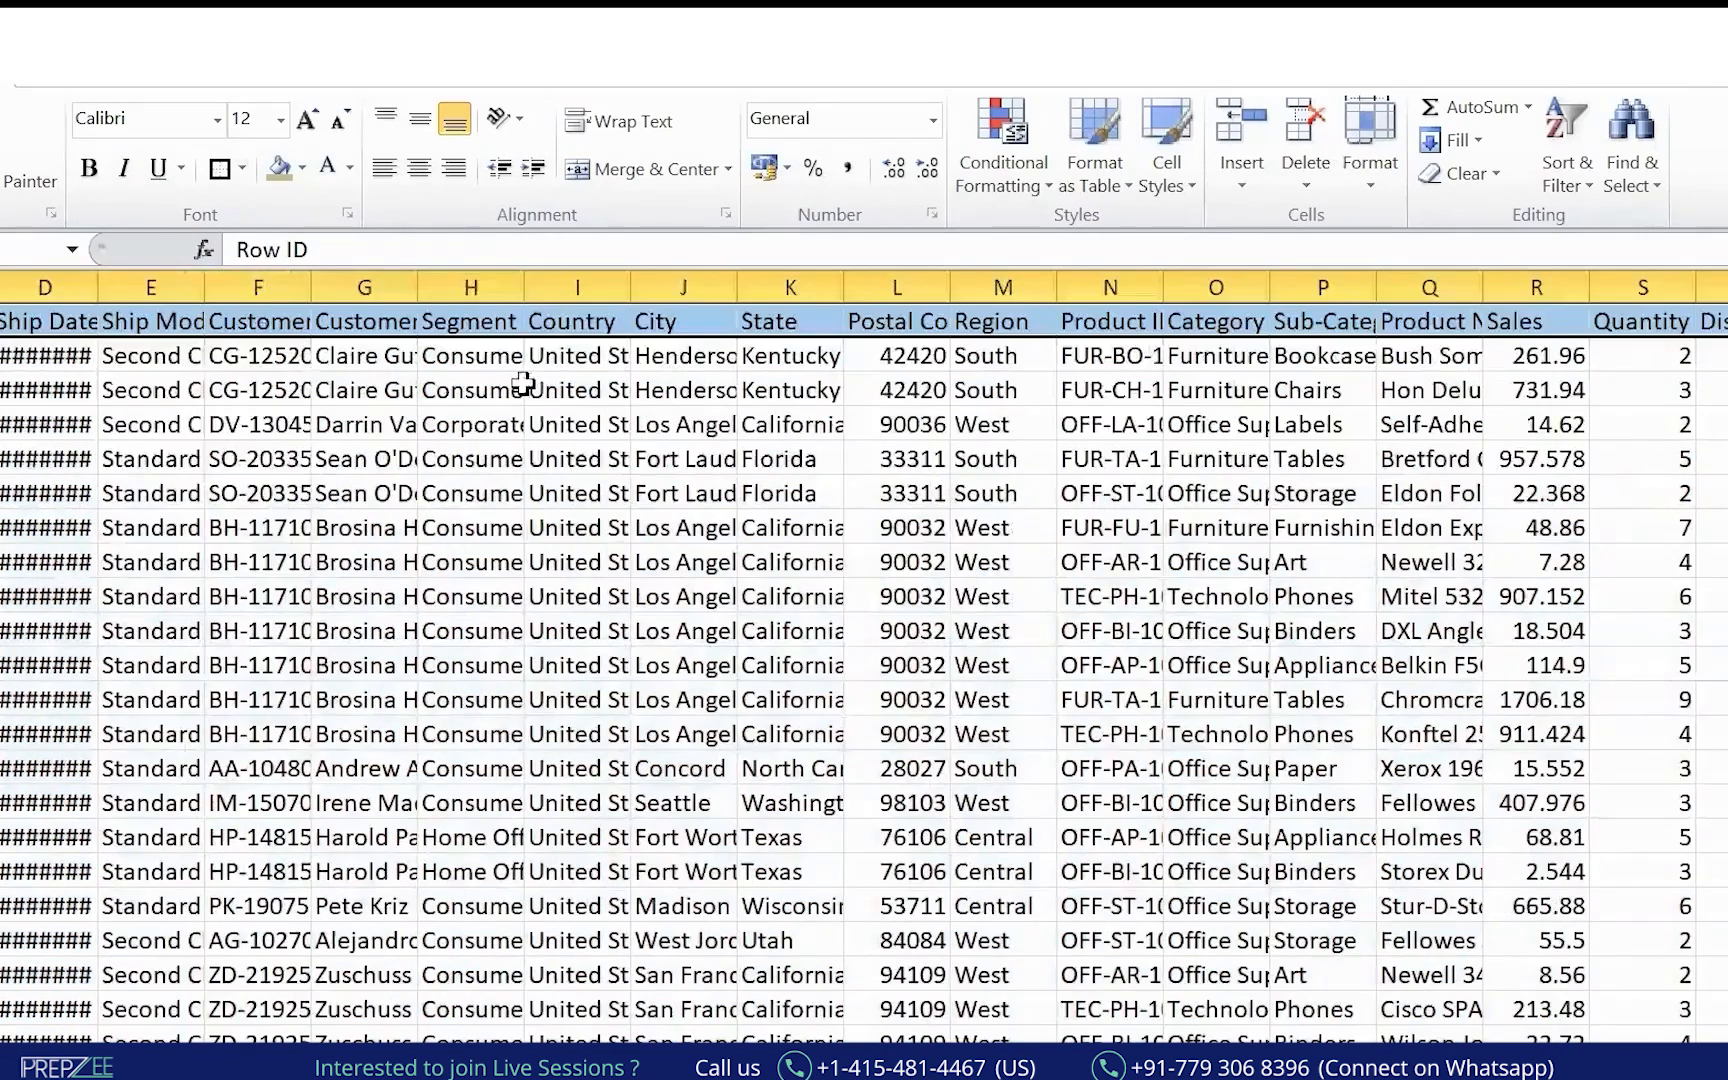
{"action": "left_click", "coordinate": [301, 168]}
{"action": "left_click", "coordinate": [362, 322]}
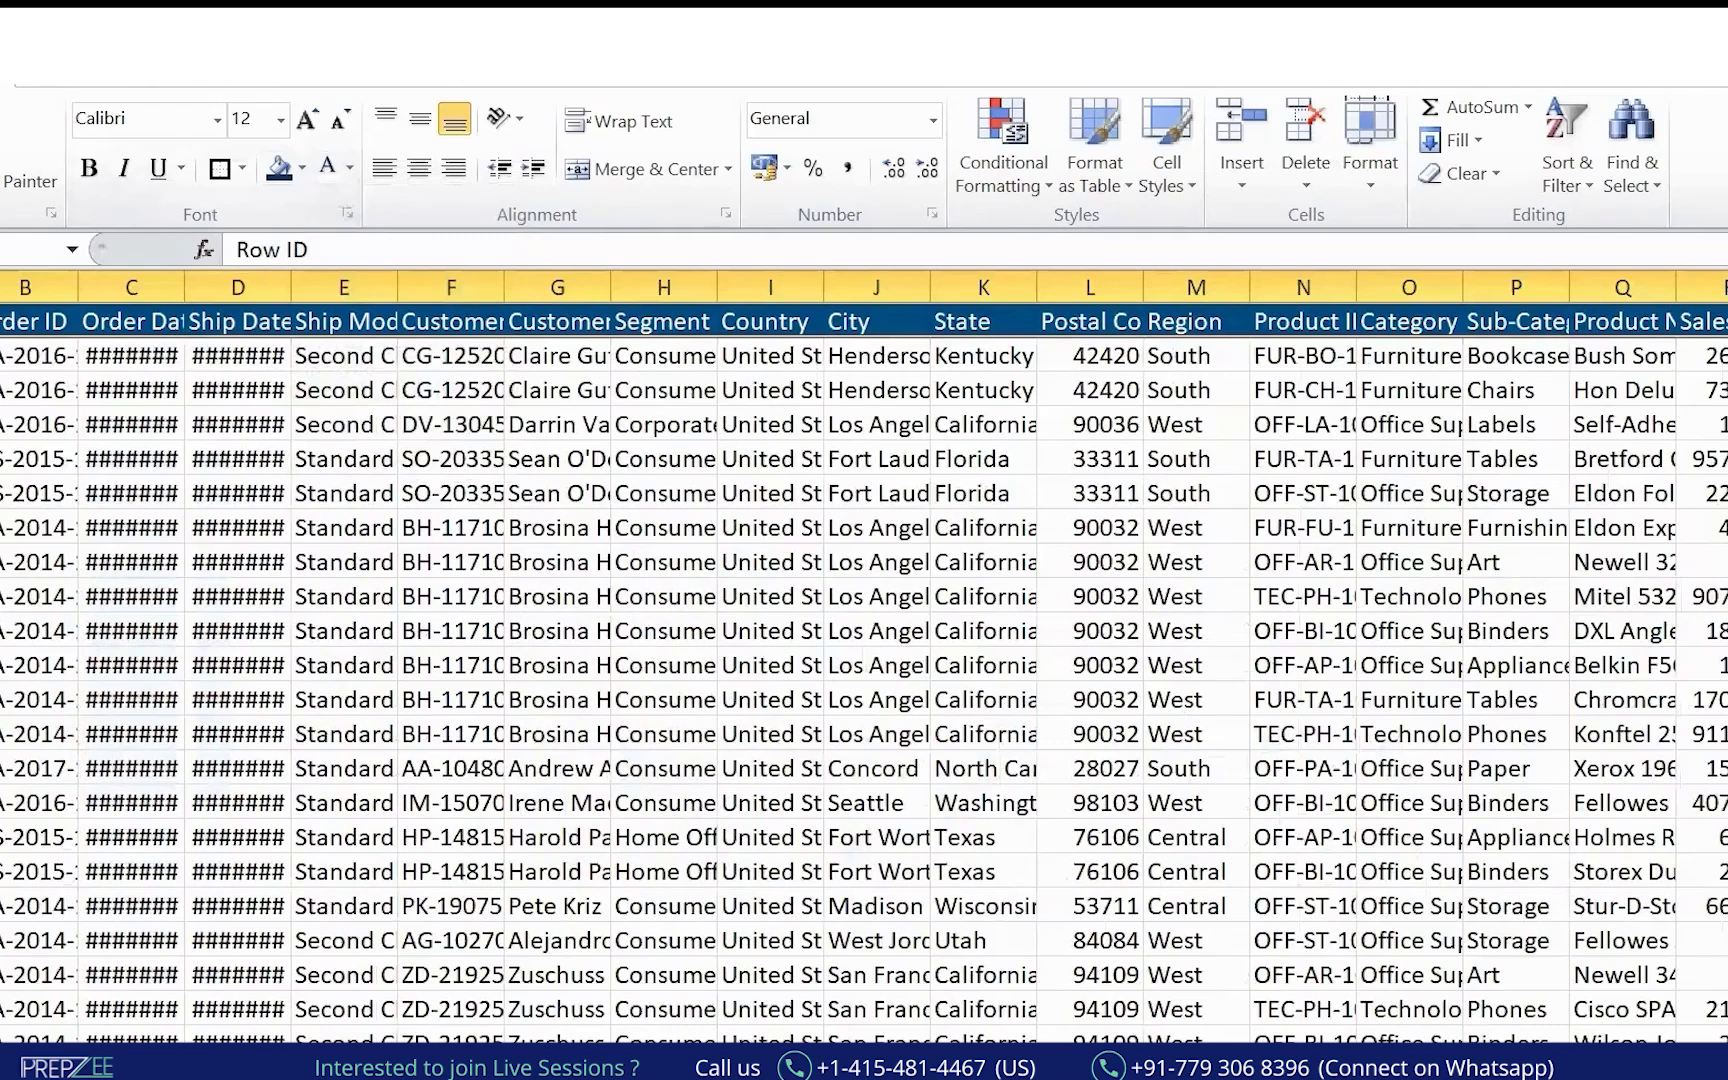
Select all and AutoFit every column width with Alt+H, O, I.
{"action": "key", "text": "ctrl+a"}
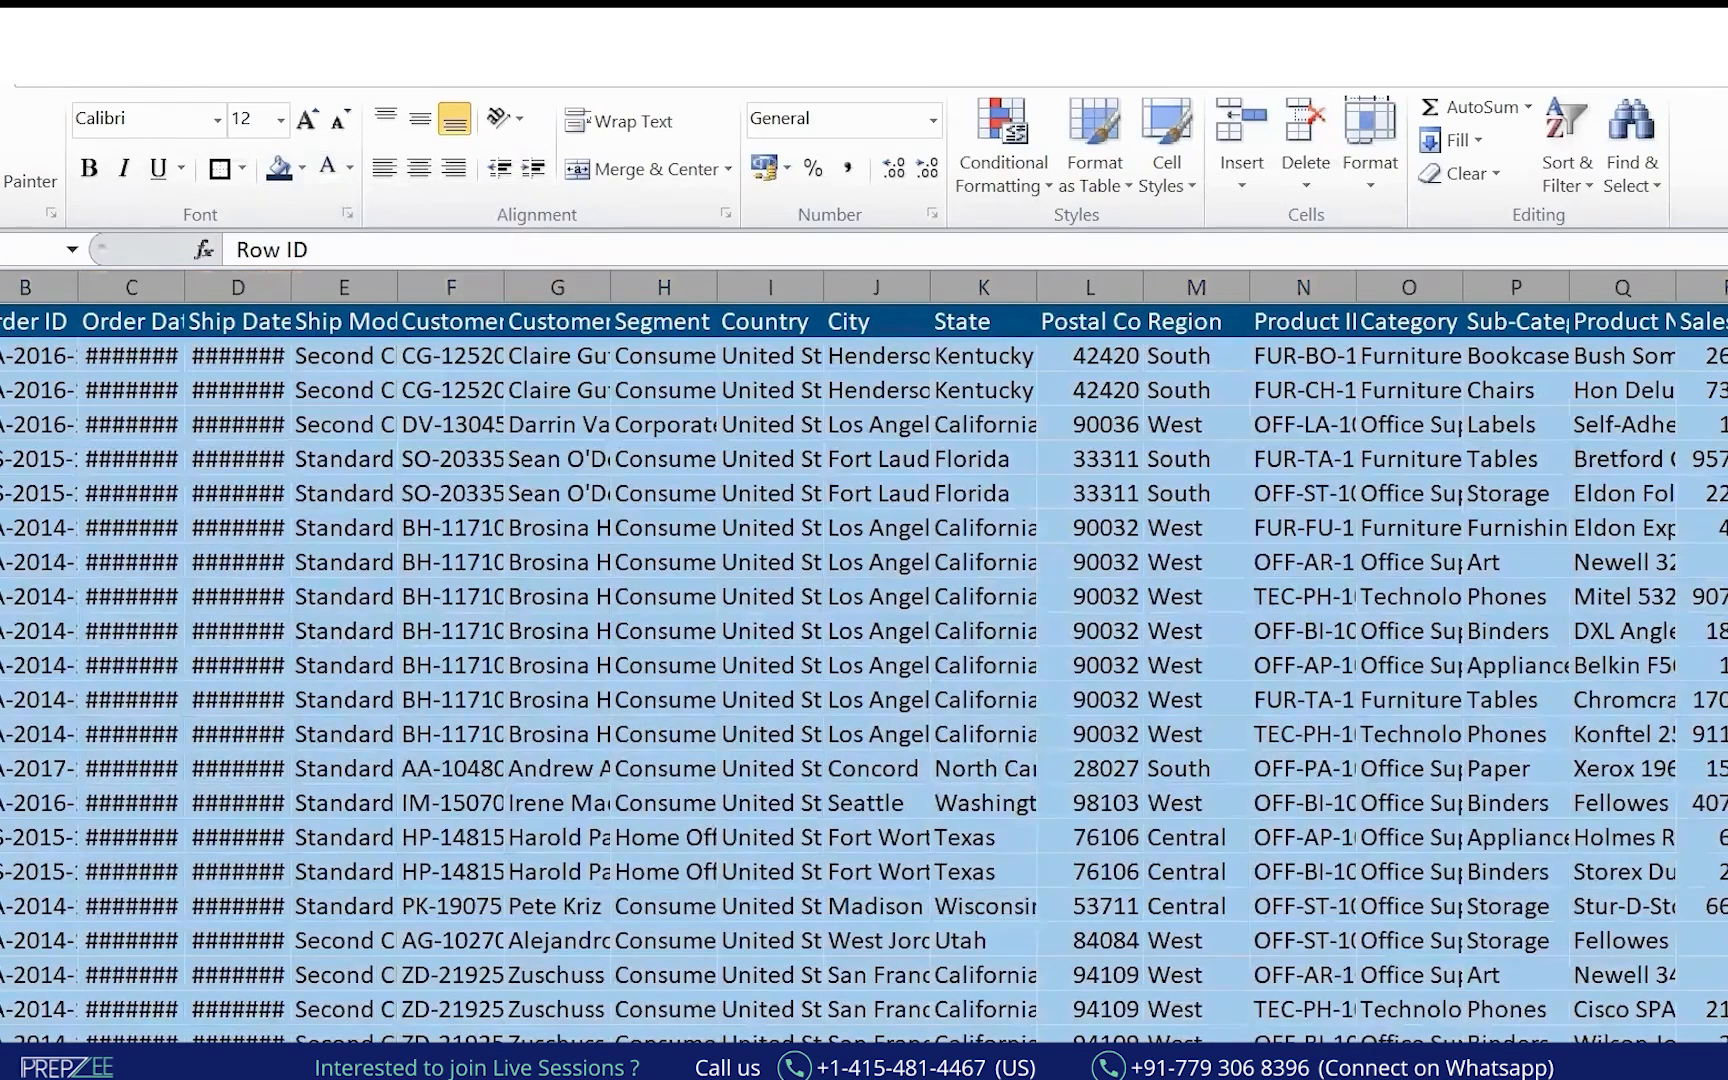
{"action": "left_click_drag", "start_coordinate": [4, 287], "coordinate": [0, 287]}
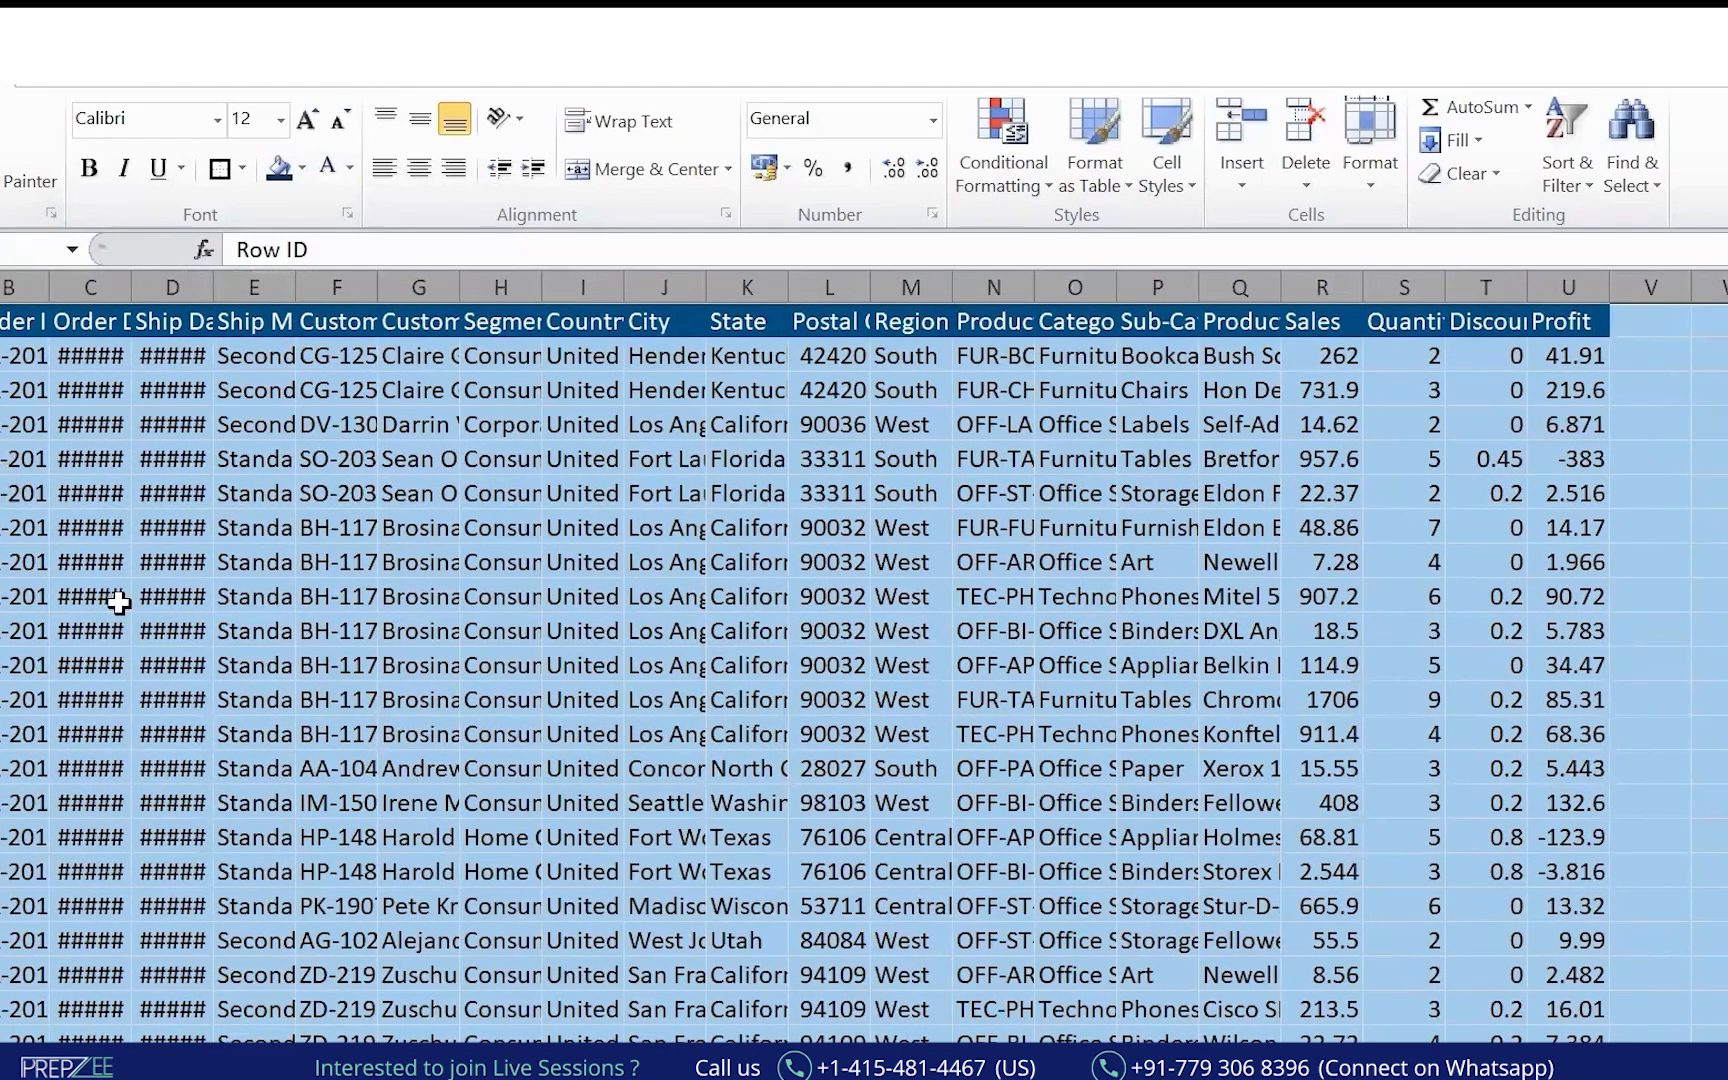
{"action": "key", "text": "alt+h"}
{"action": "key", "text": "o"}
{"action": "key", "text": "i"}
{"action": "left_click", "coordinate": [2, 459]}
{"action": "left_click", "coordinate": [0, 321]}
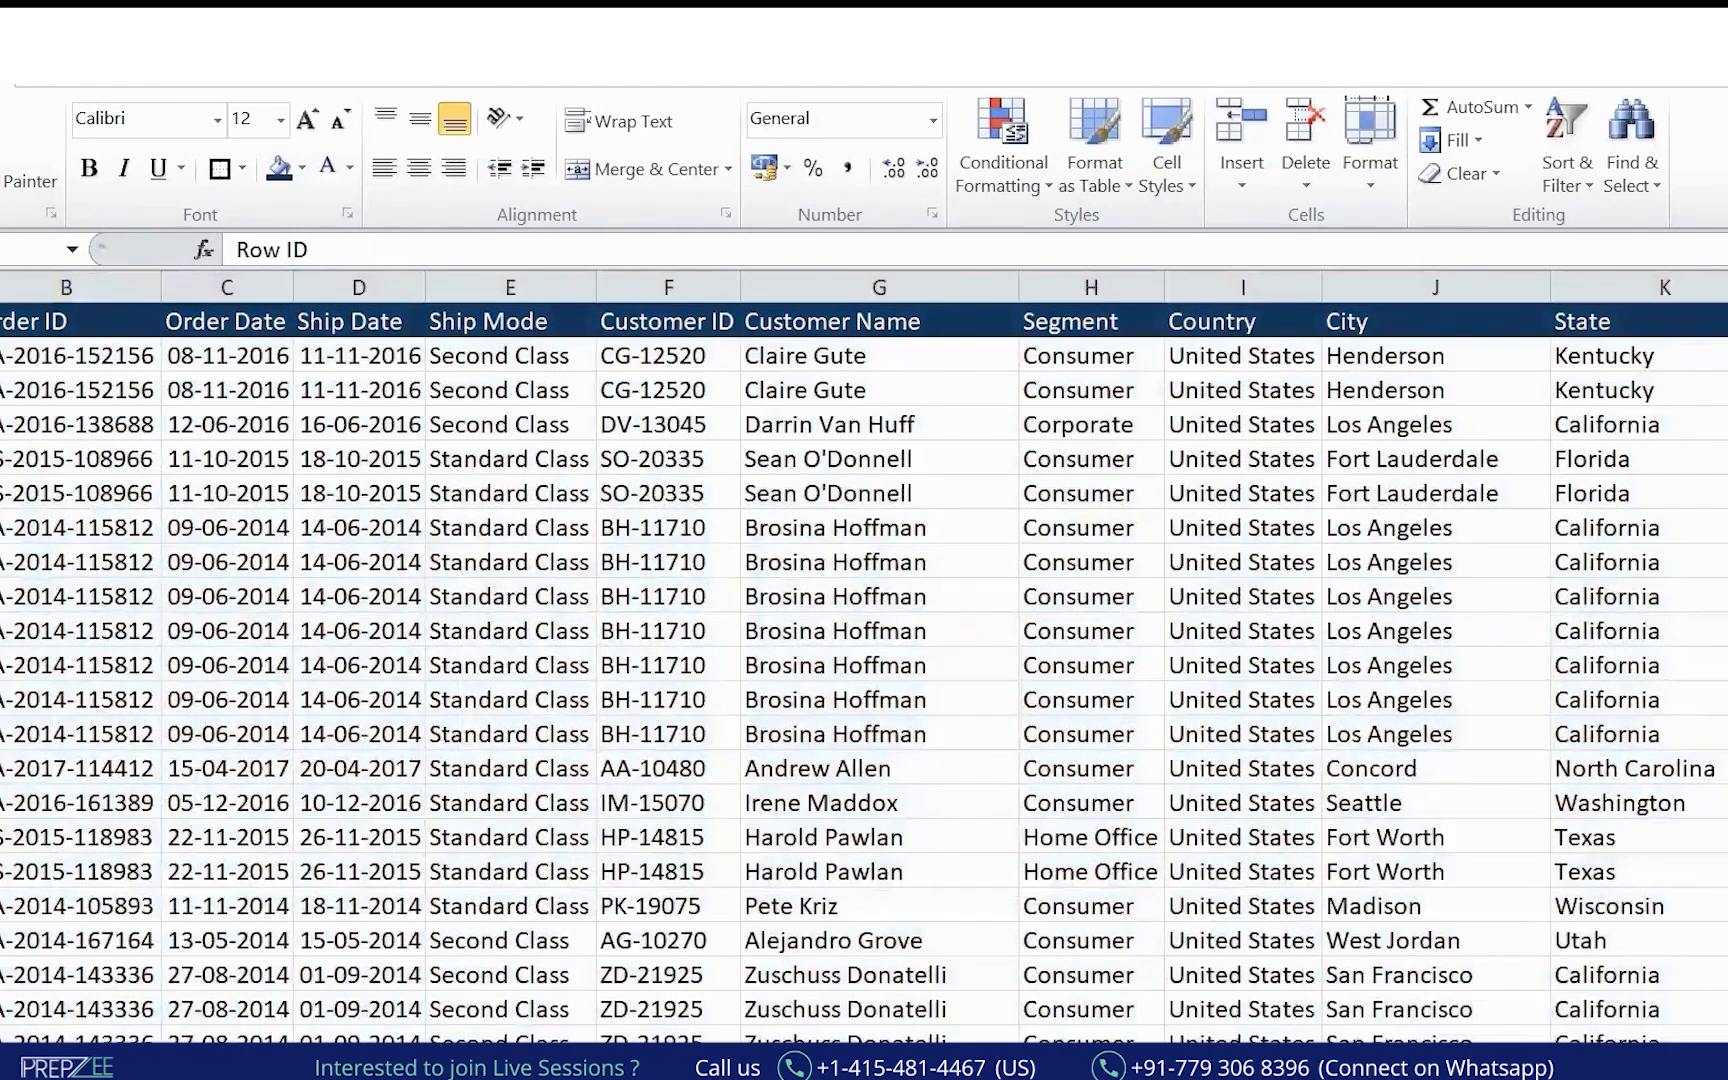
Centre the text in all columns, then select the data out to its last column and row.
{"action": "key", "text": "ctrl+a"}
{"action": "left_click", "coordinate": [419, 168]}
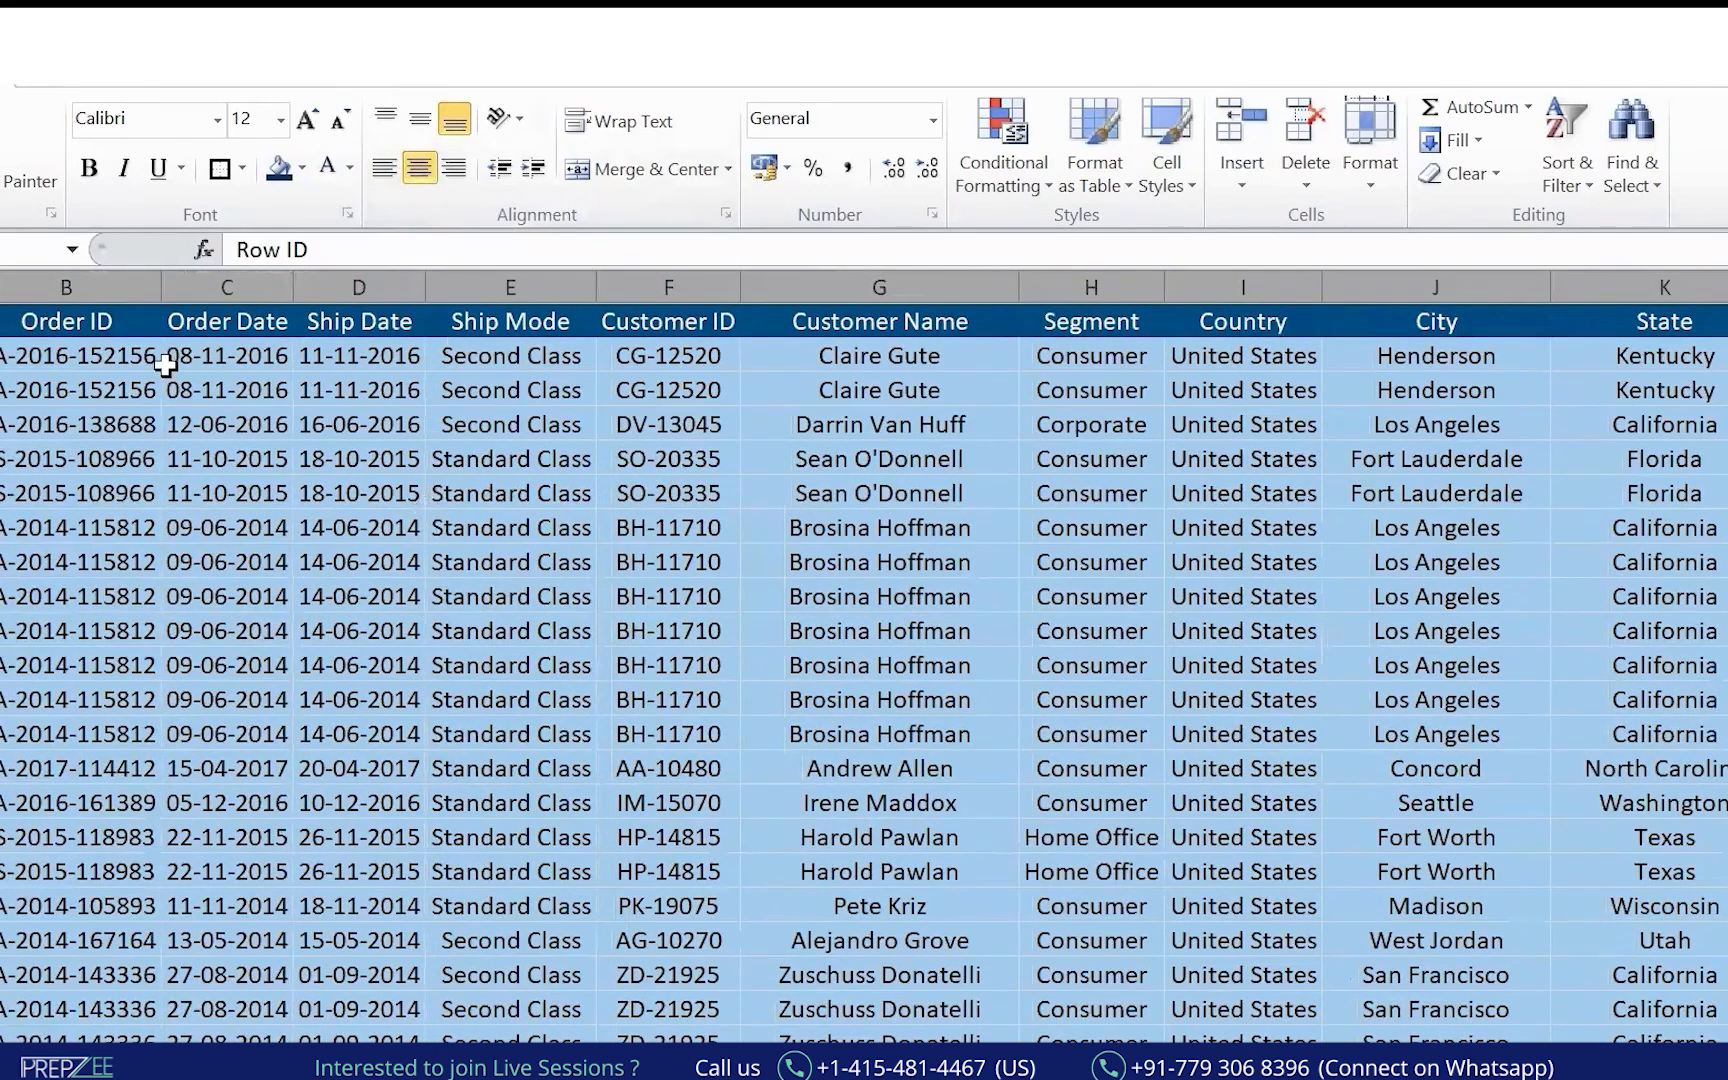
{"action": "left_click", "coordinate": [510, 493]}
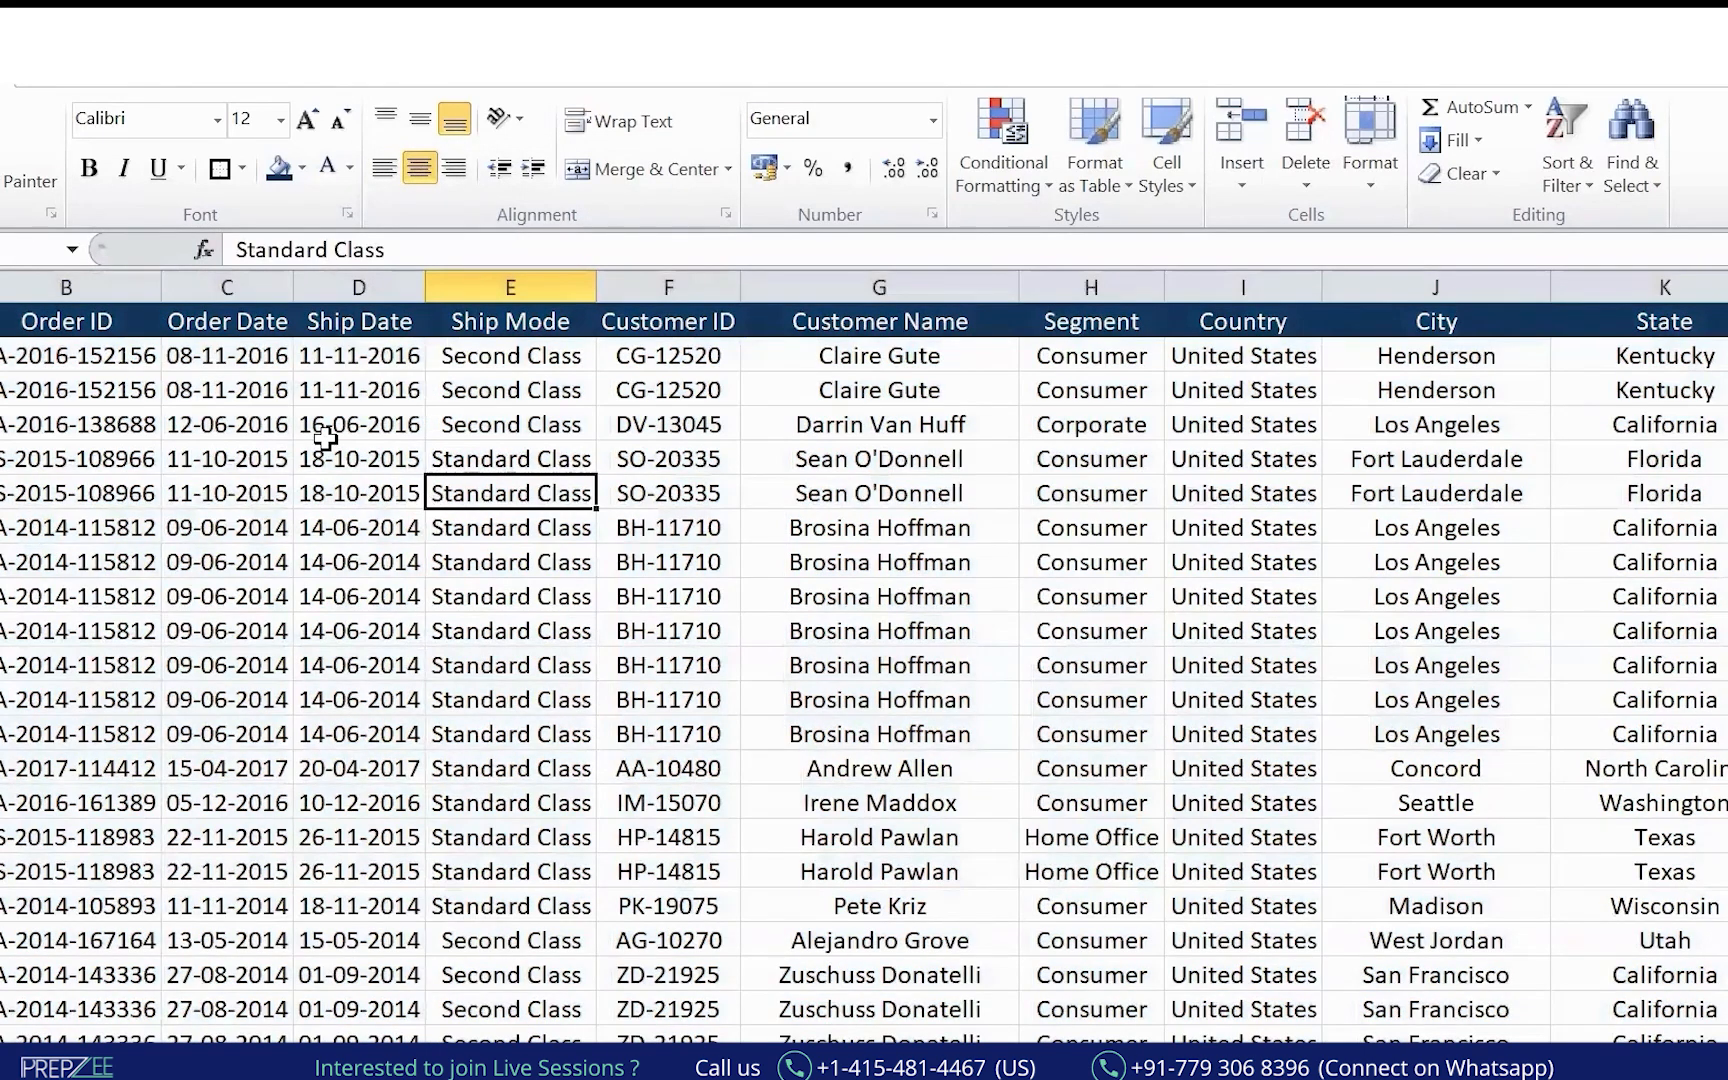
{"action": "left_click", "coordinate": [452, 628]}
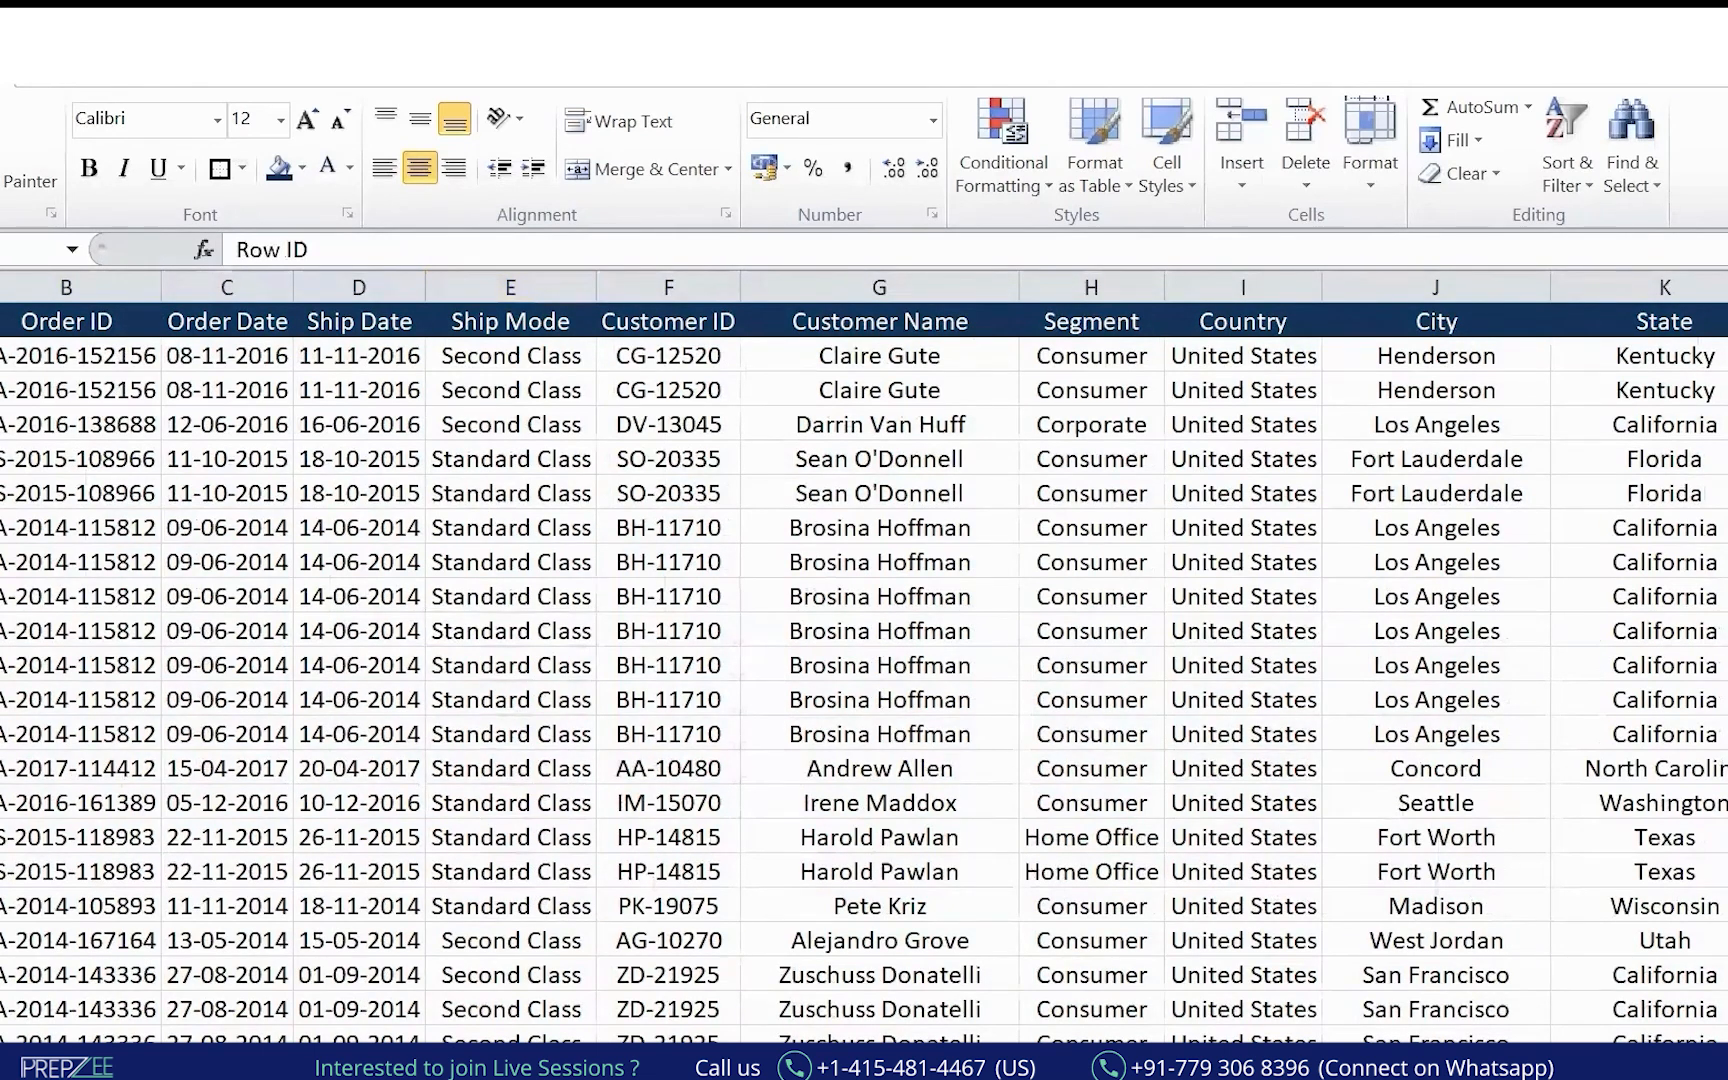
{"action": "key", "text": "ctrl+shift+Right"}
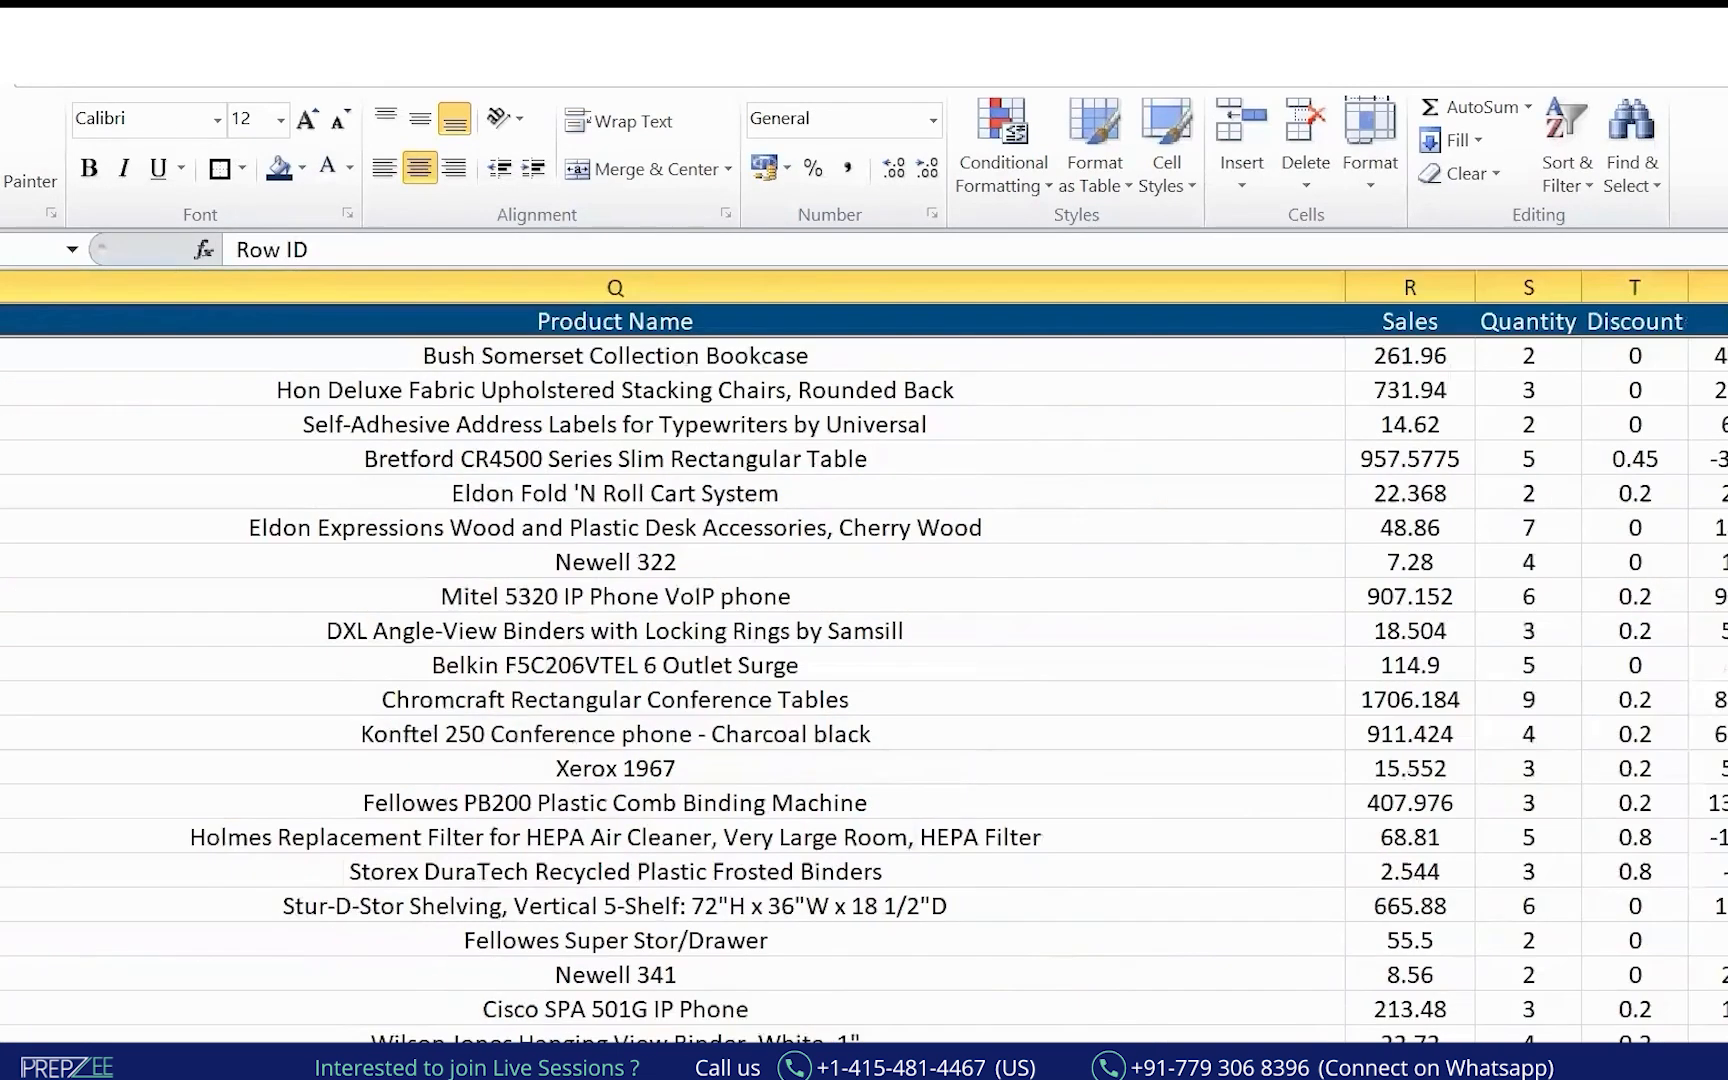
{"action": "key", "text": "ctrl+shift+Down"}
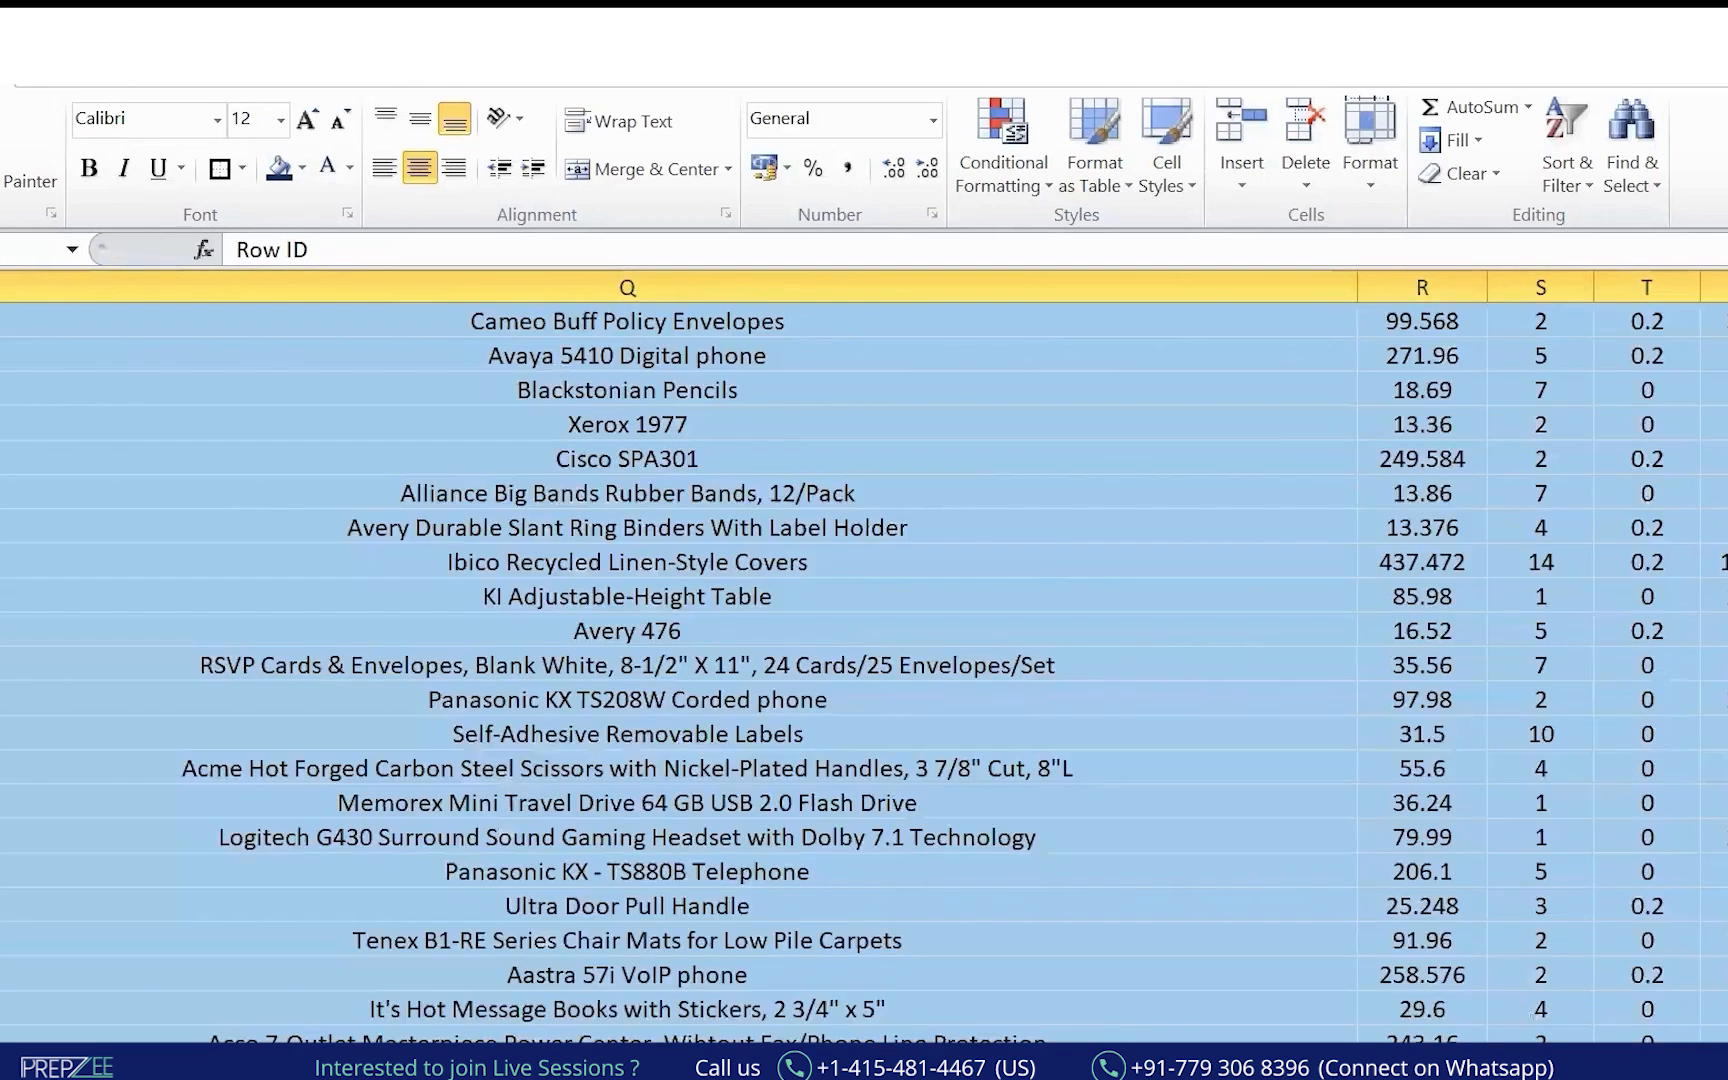
{"action": "key", "text": "ctrl+Home"}
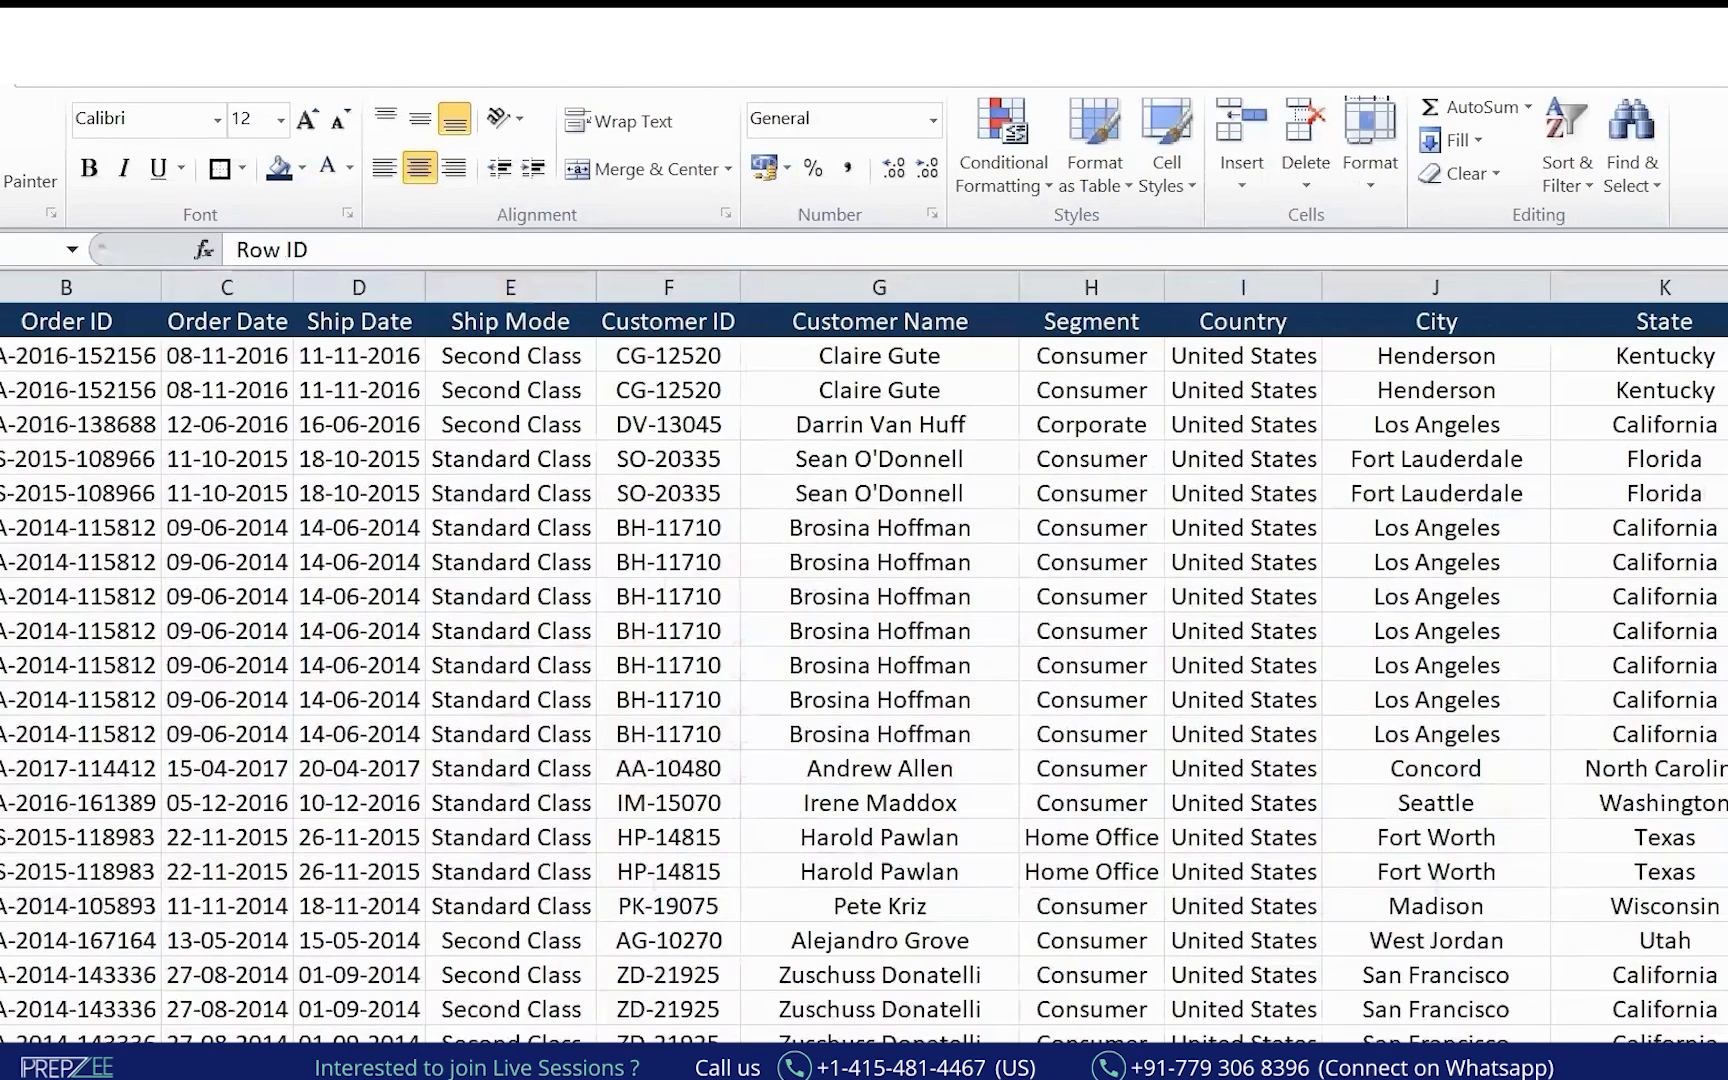
Return to the top of the table and highlight the header row for the audience.
{"action": "scroll", "coordinate": [864, 657], "scroll_direction": "down", "scroll_amount": 20}
{"action": "key", "text": "ctrl+Home"}
{"action": "left_click", "coordinate": [2, 321]}
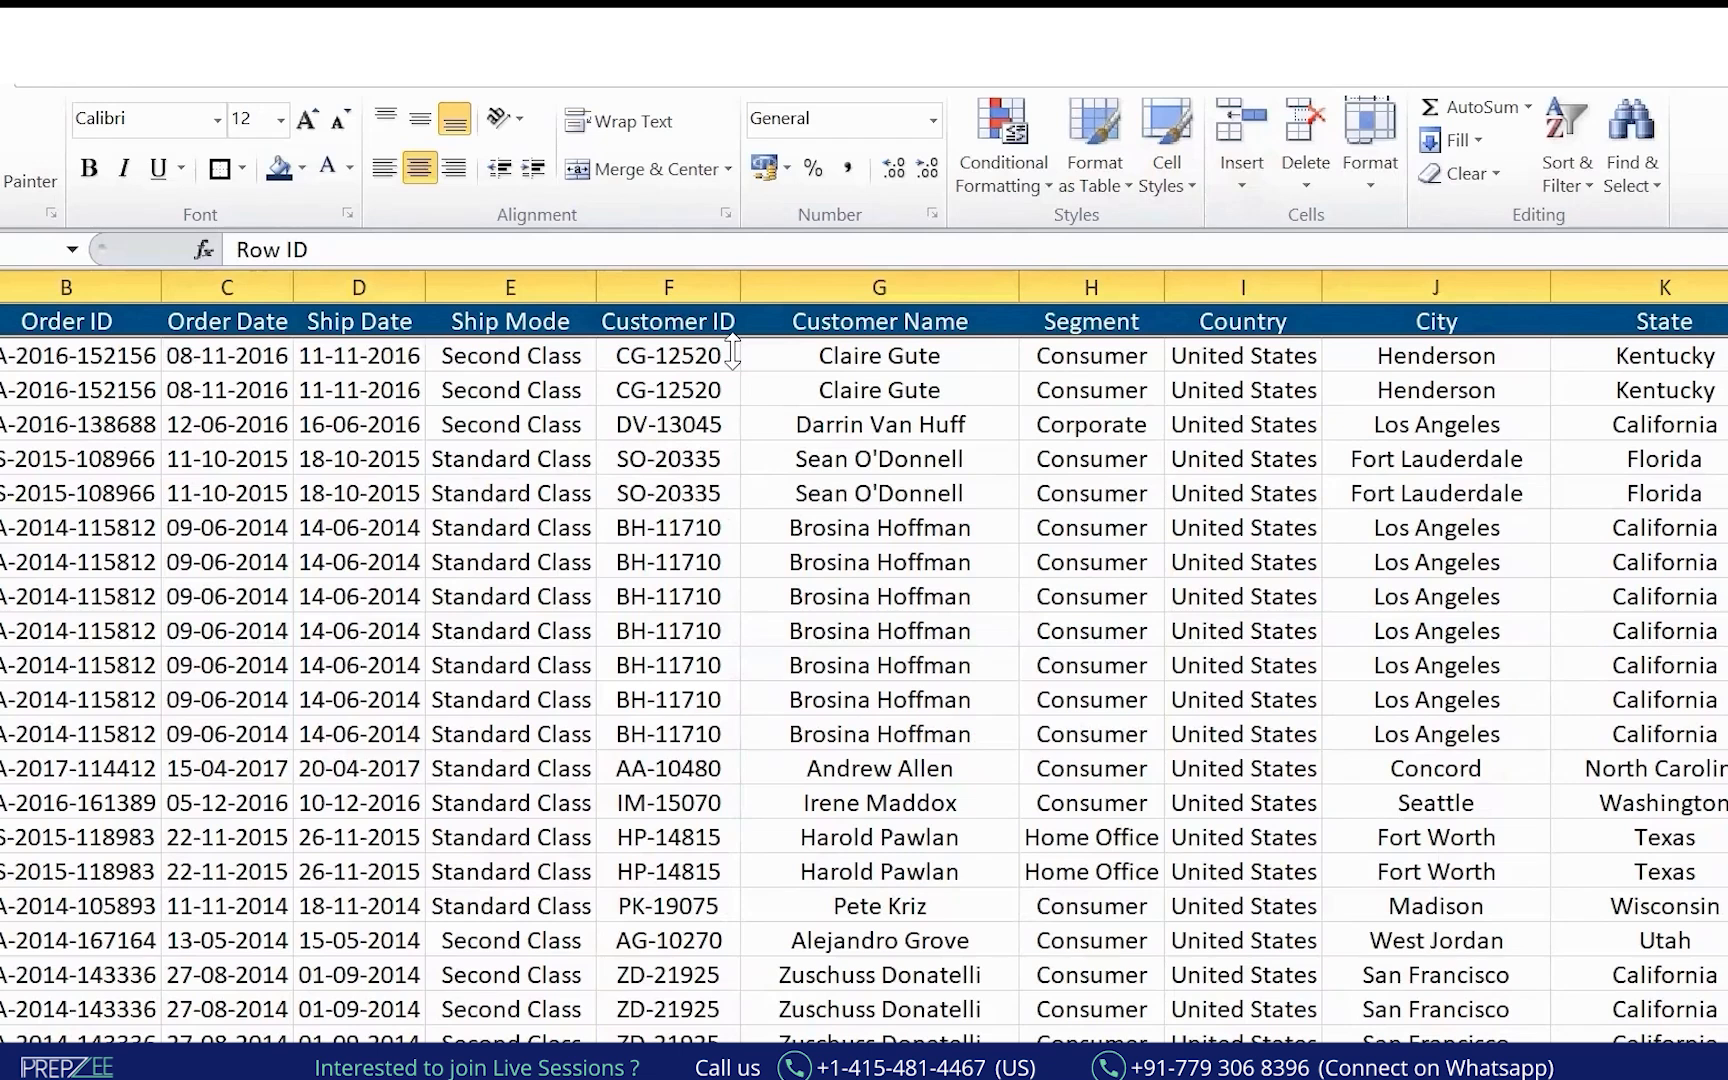
{"action": "key", "text": "ctrl+Home"}
{"action": "left_click_drag", "start_coordinate": [1588, 90], "coordinate": [1525, 232]}
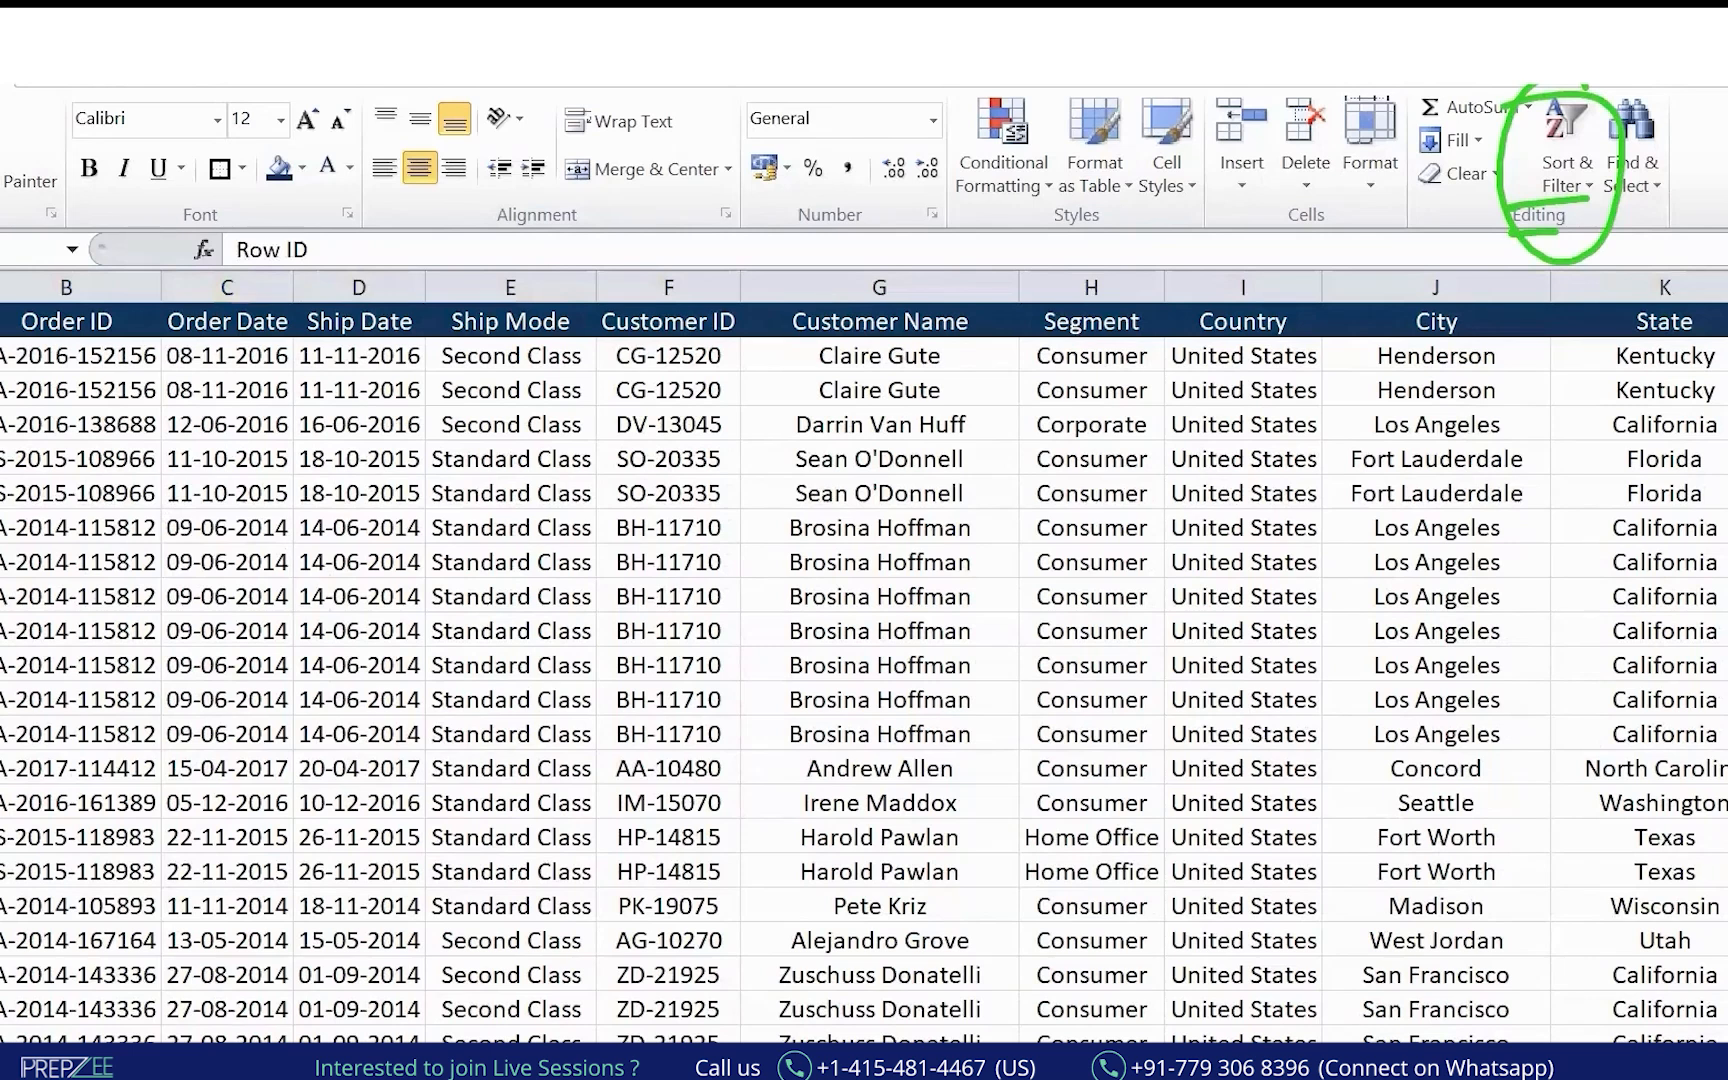
Select the header row and add filter dropdowns with Ctrl+Shift+L, inking the shortcut.
{"action": "key", "text": "ctrl+shift+Right"}
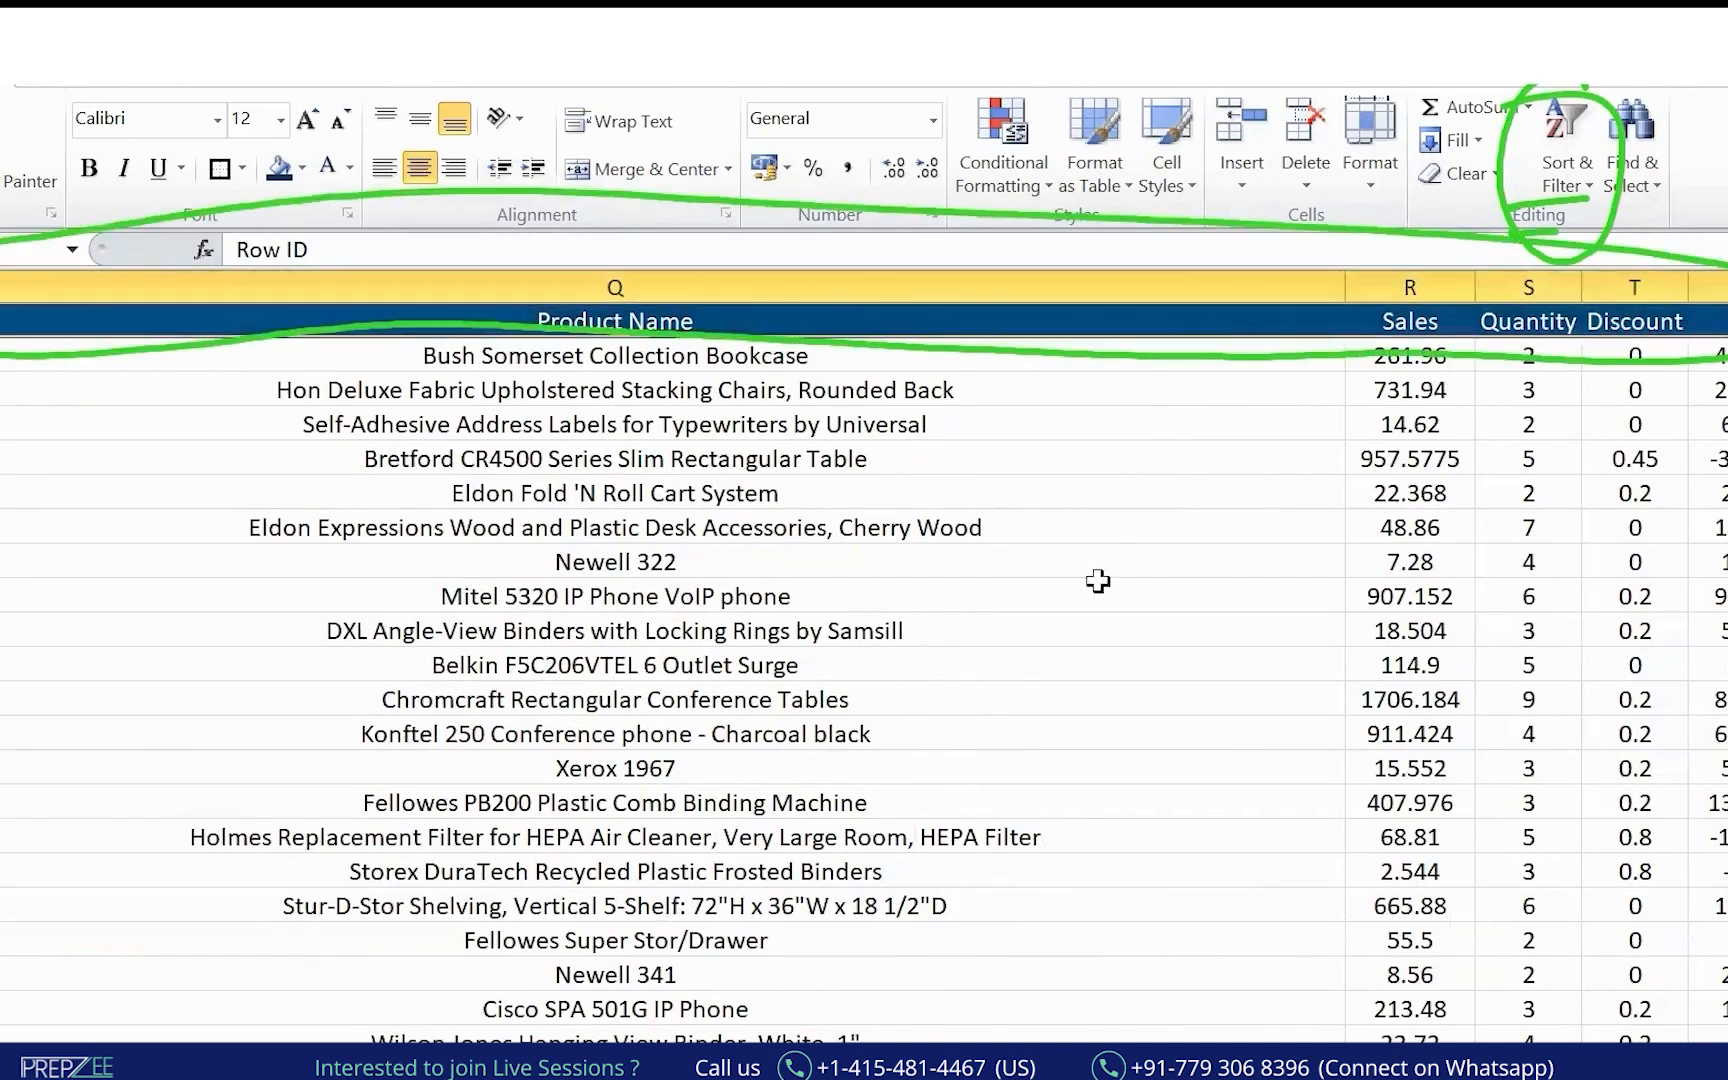
{"action": "key", "text": "ctrl+shift+l"}
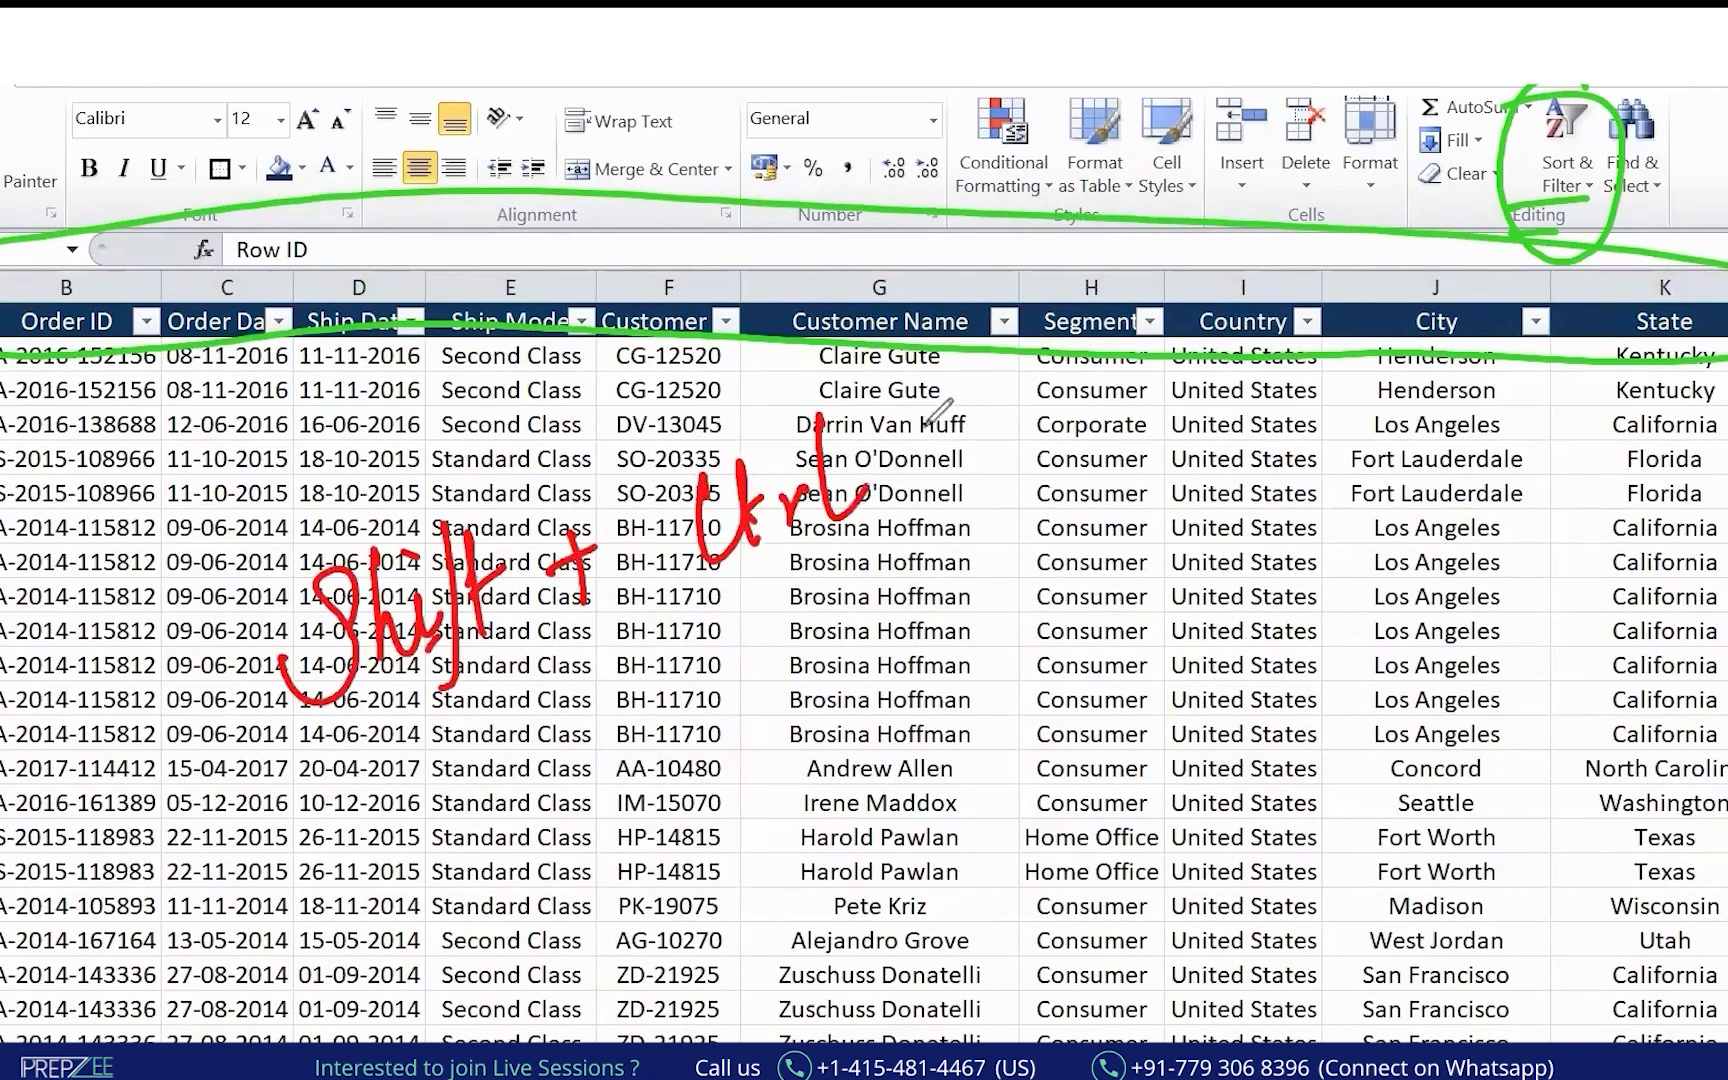
{"action": "left_click_drag", "start_coordinate": [903, 458], "coordinate": [948, 431]}
{"action": "left_click_drag", "start_coordinate": [922, 427], "coordinate": [934, 485]}
{"action": "mouse_move", "coordinate": [988, 367]}
{"action": "left_mouse_down"}
{"action": "mouse_move", "coordinate": [1018, 464]}
{"action": "mouse_move", "coordinate": [1086, 436]}
{"action": "left_mouse_up"}
{"action": "left_click_drag", "start_coordinate": [340, 770], "coordinate": [1169, 501]}
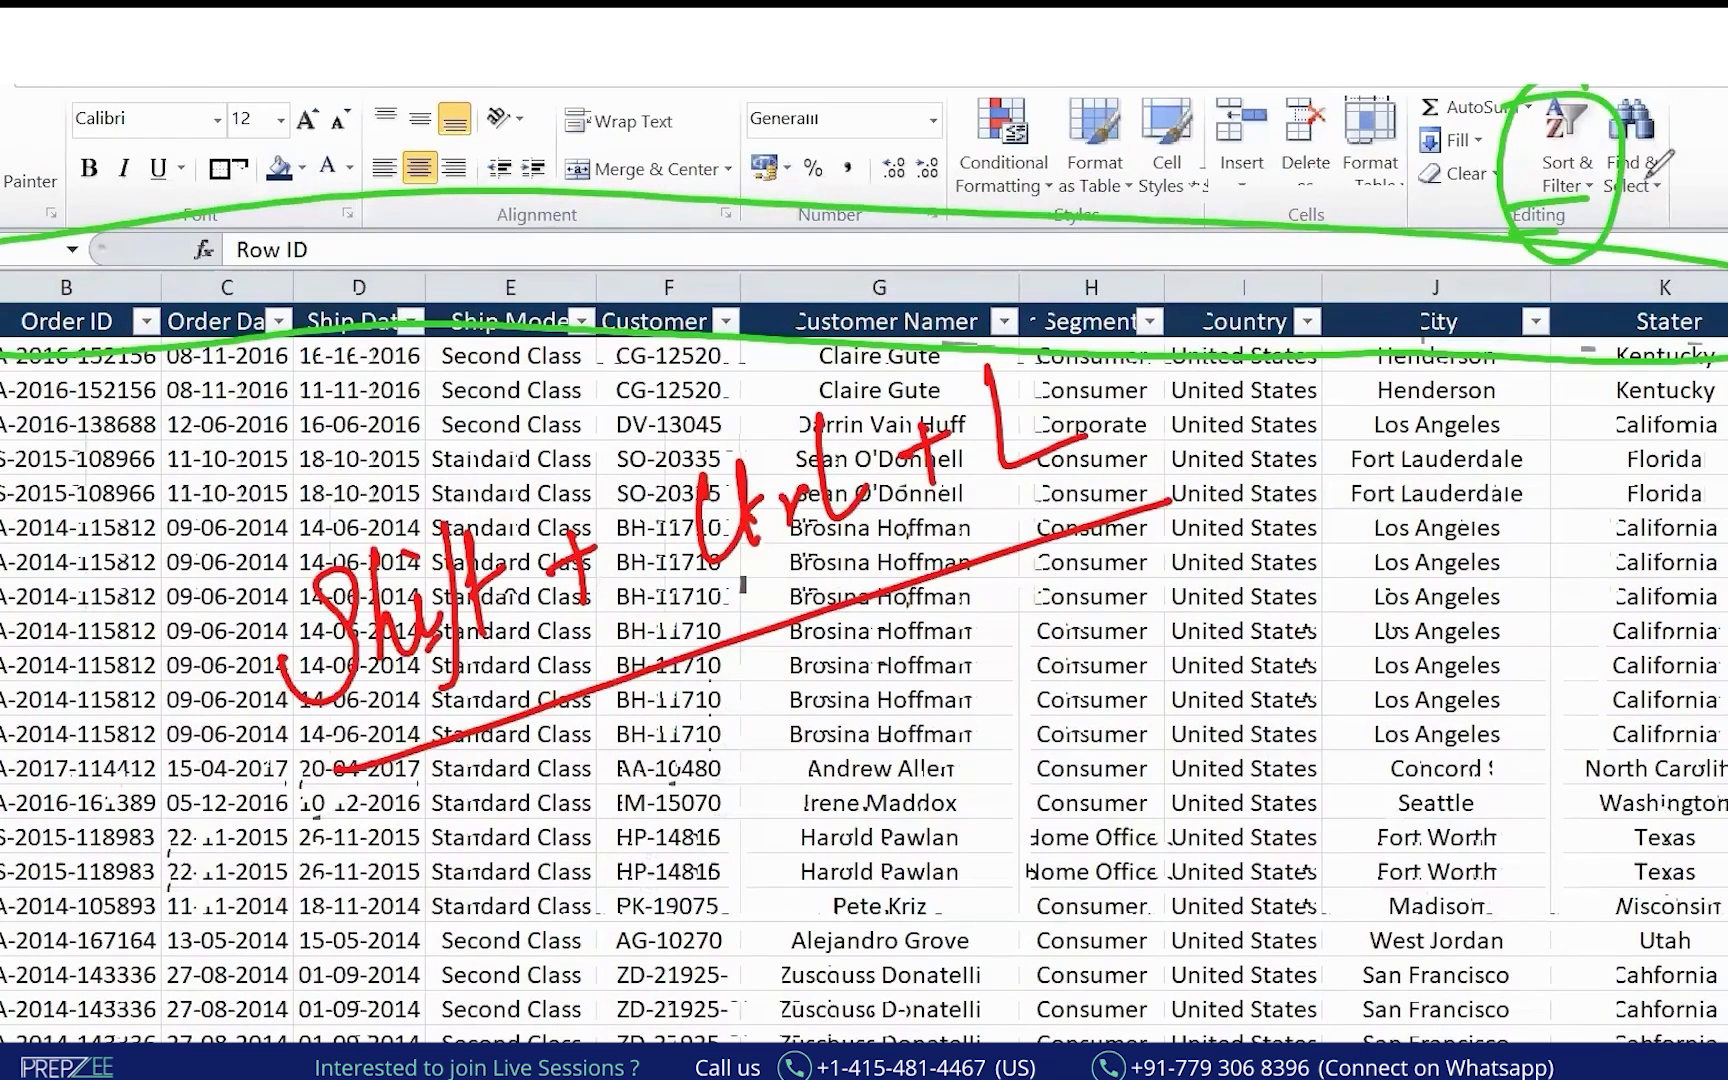
Show the Sort & Filter menu, widen column B and mark the Customer Name header.
{"action": "left_click", "coordinate": [1588, 185]}
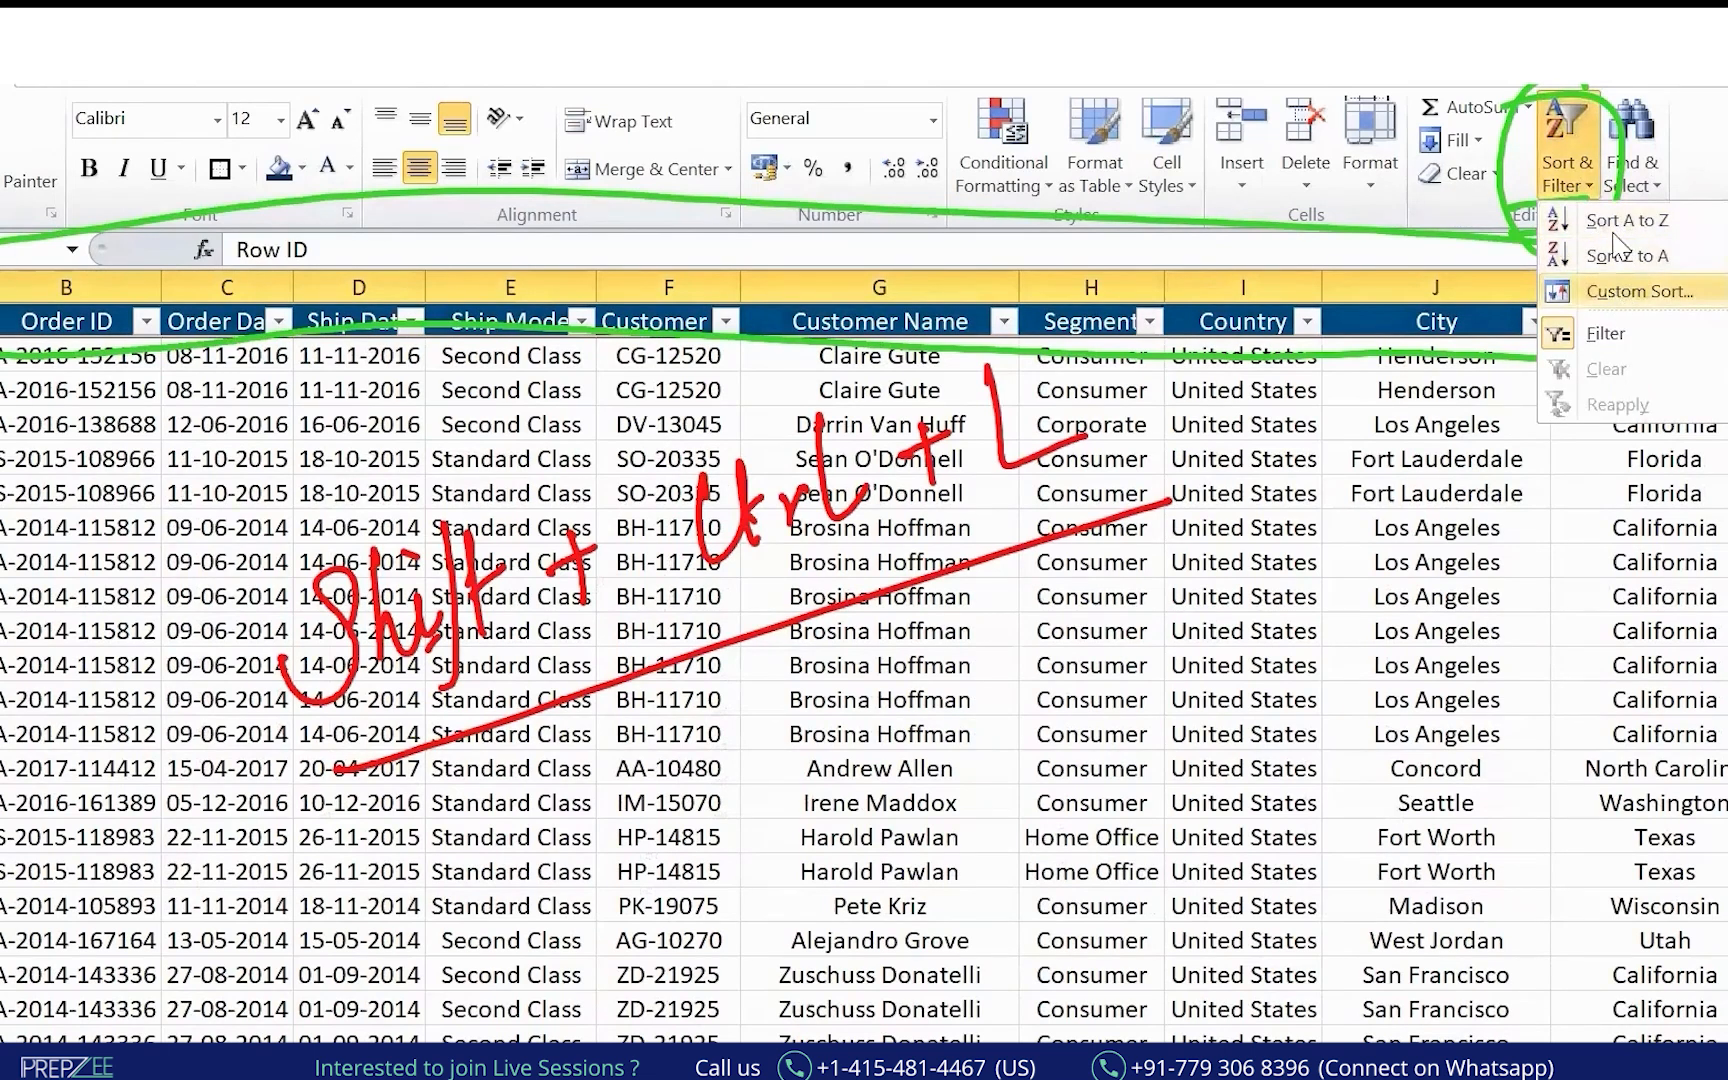
{"action": "left_click", "coordinate": [1069, 740]}
{"action": "left_click", "coordinate": [705, 806]}
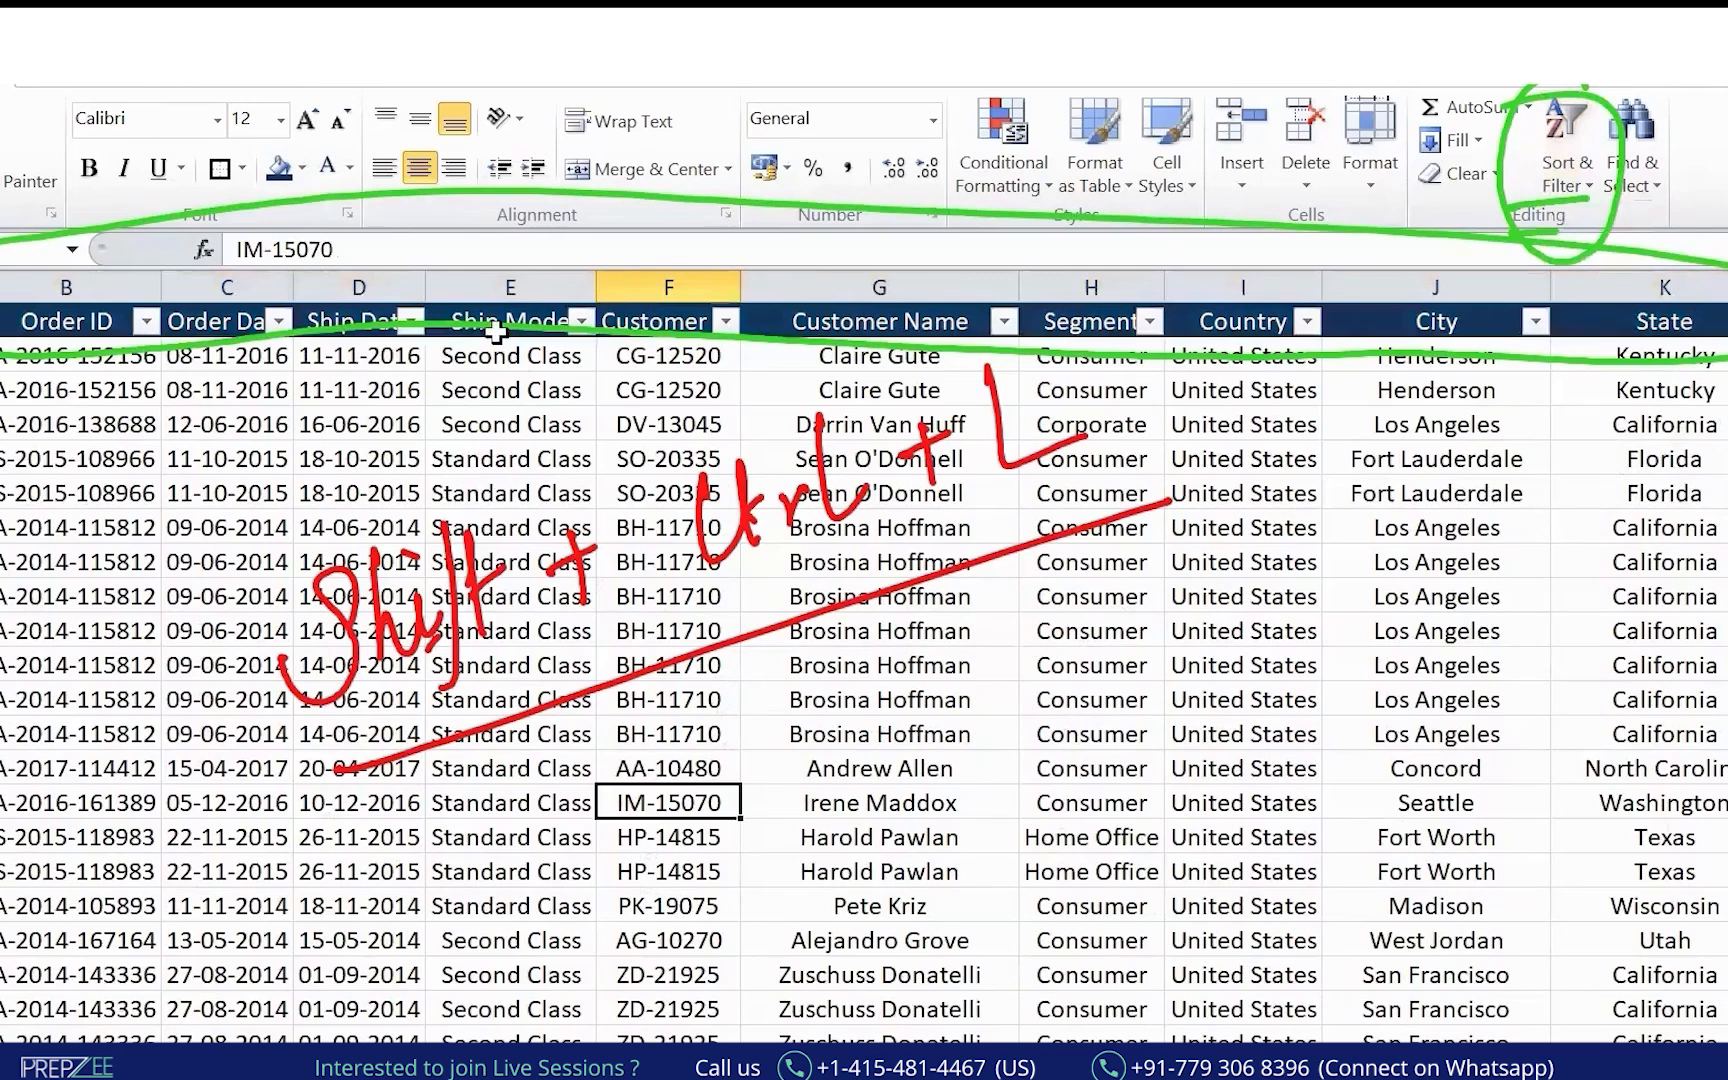
{"action": "left_click_drag", "start_coordinate": [163, 285], "coordinate": [201, 285]}
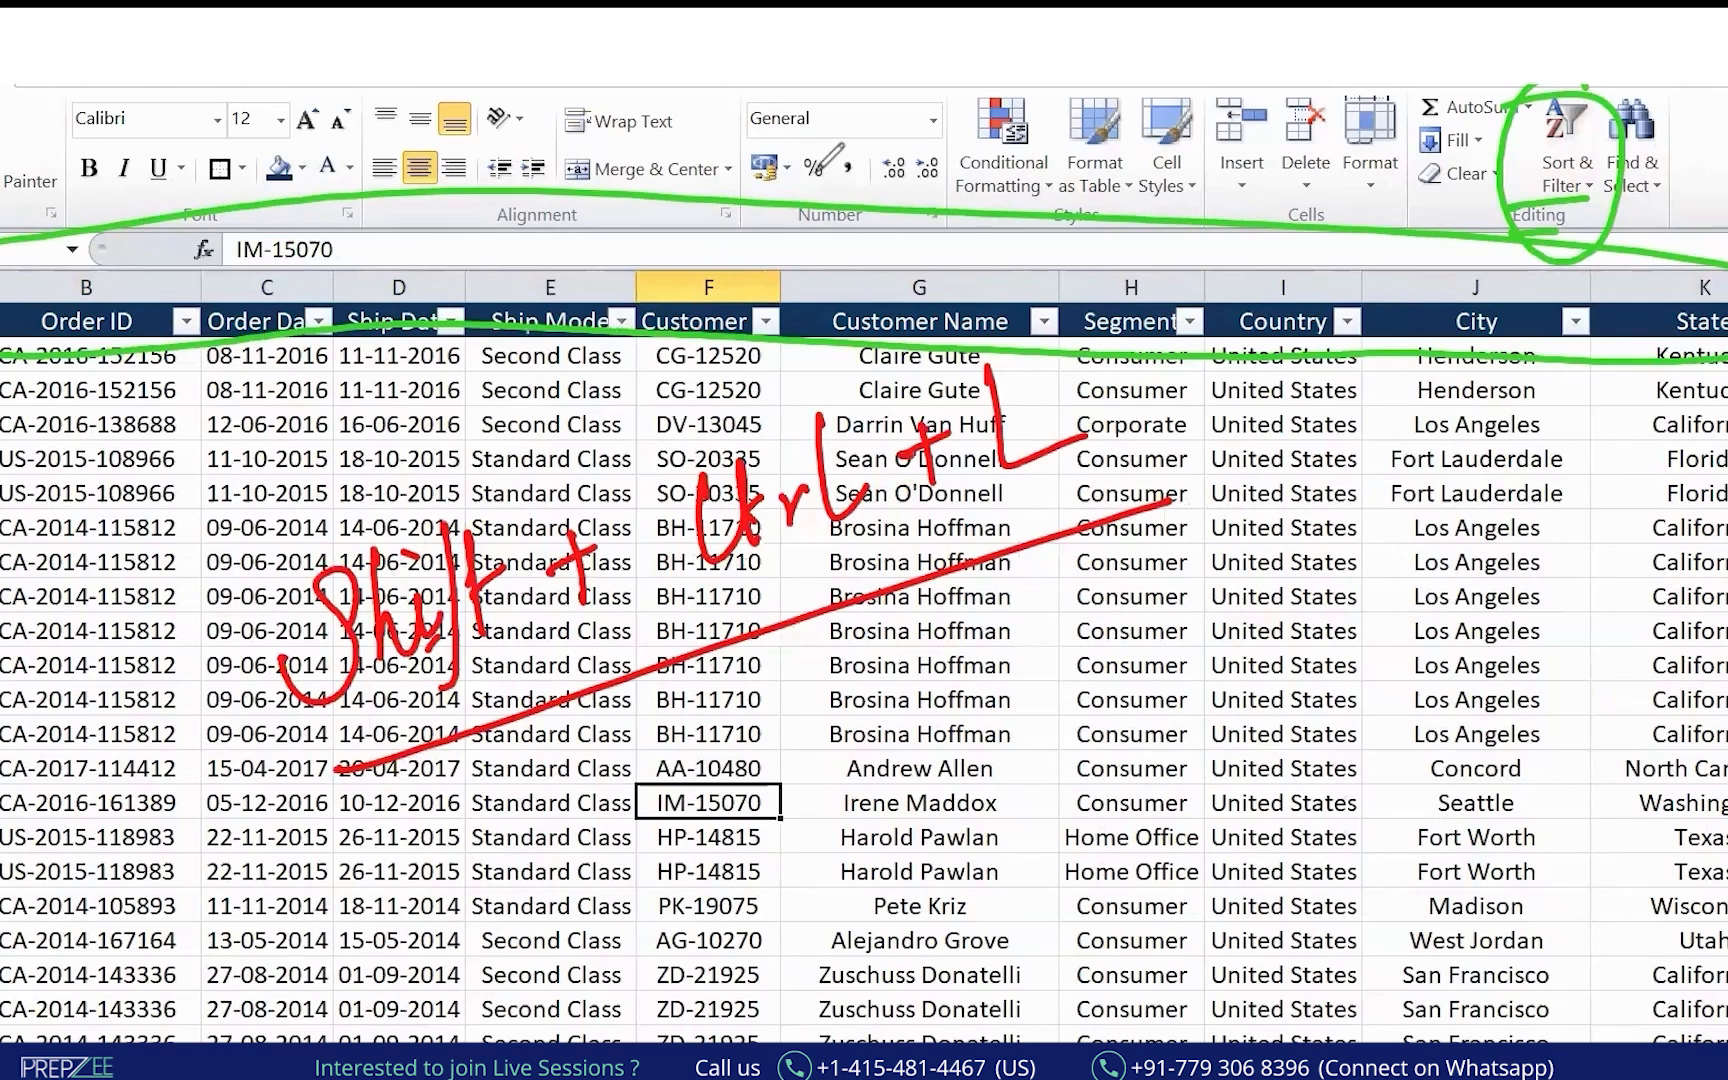
{"action": "key", "text": "Escape"}
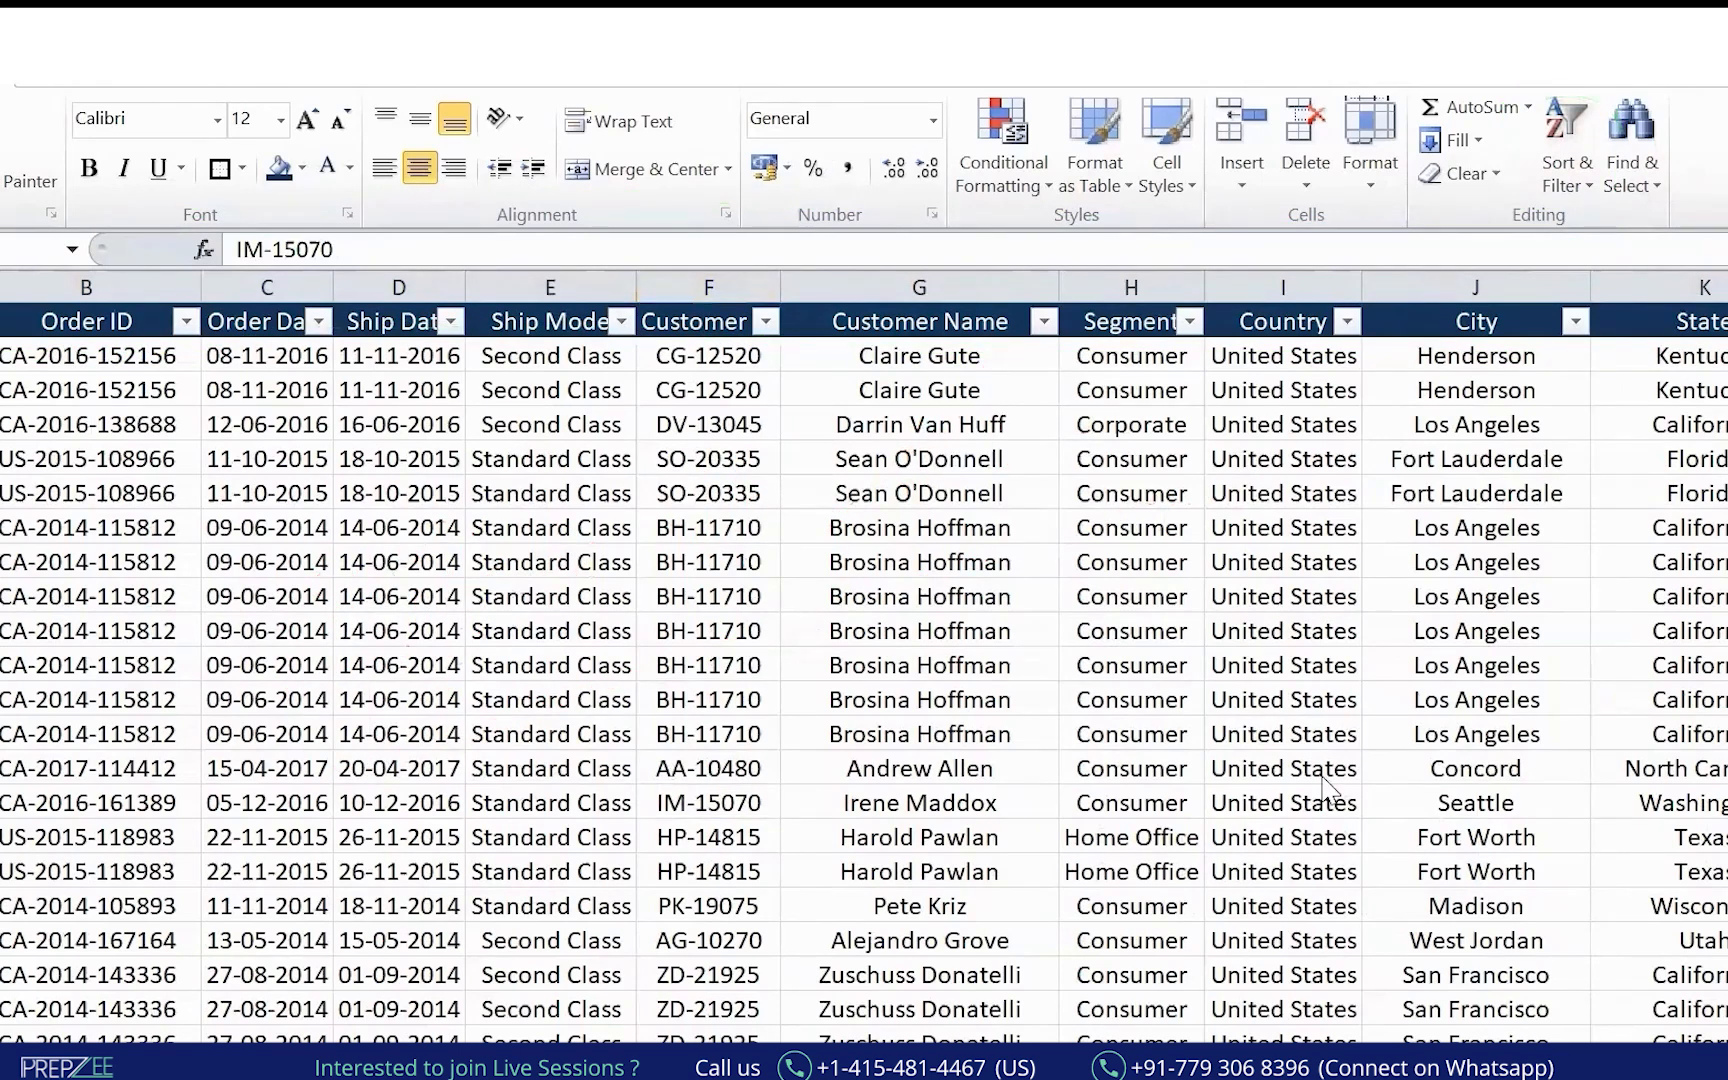
{"action": "mouse_move", "coordinate": [945, 283]}
{"action": "left_mouse_down"}
{"action": "mouse_move", "coordinate": [845, 305]}
{"action": "mouse_move", "coordinate": [955, 322]}
{"action": "left_mouse_up"}
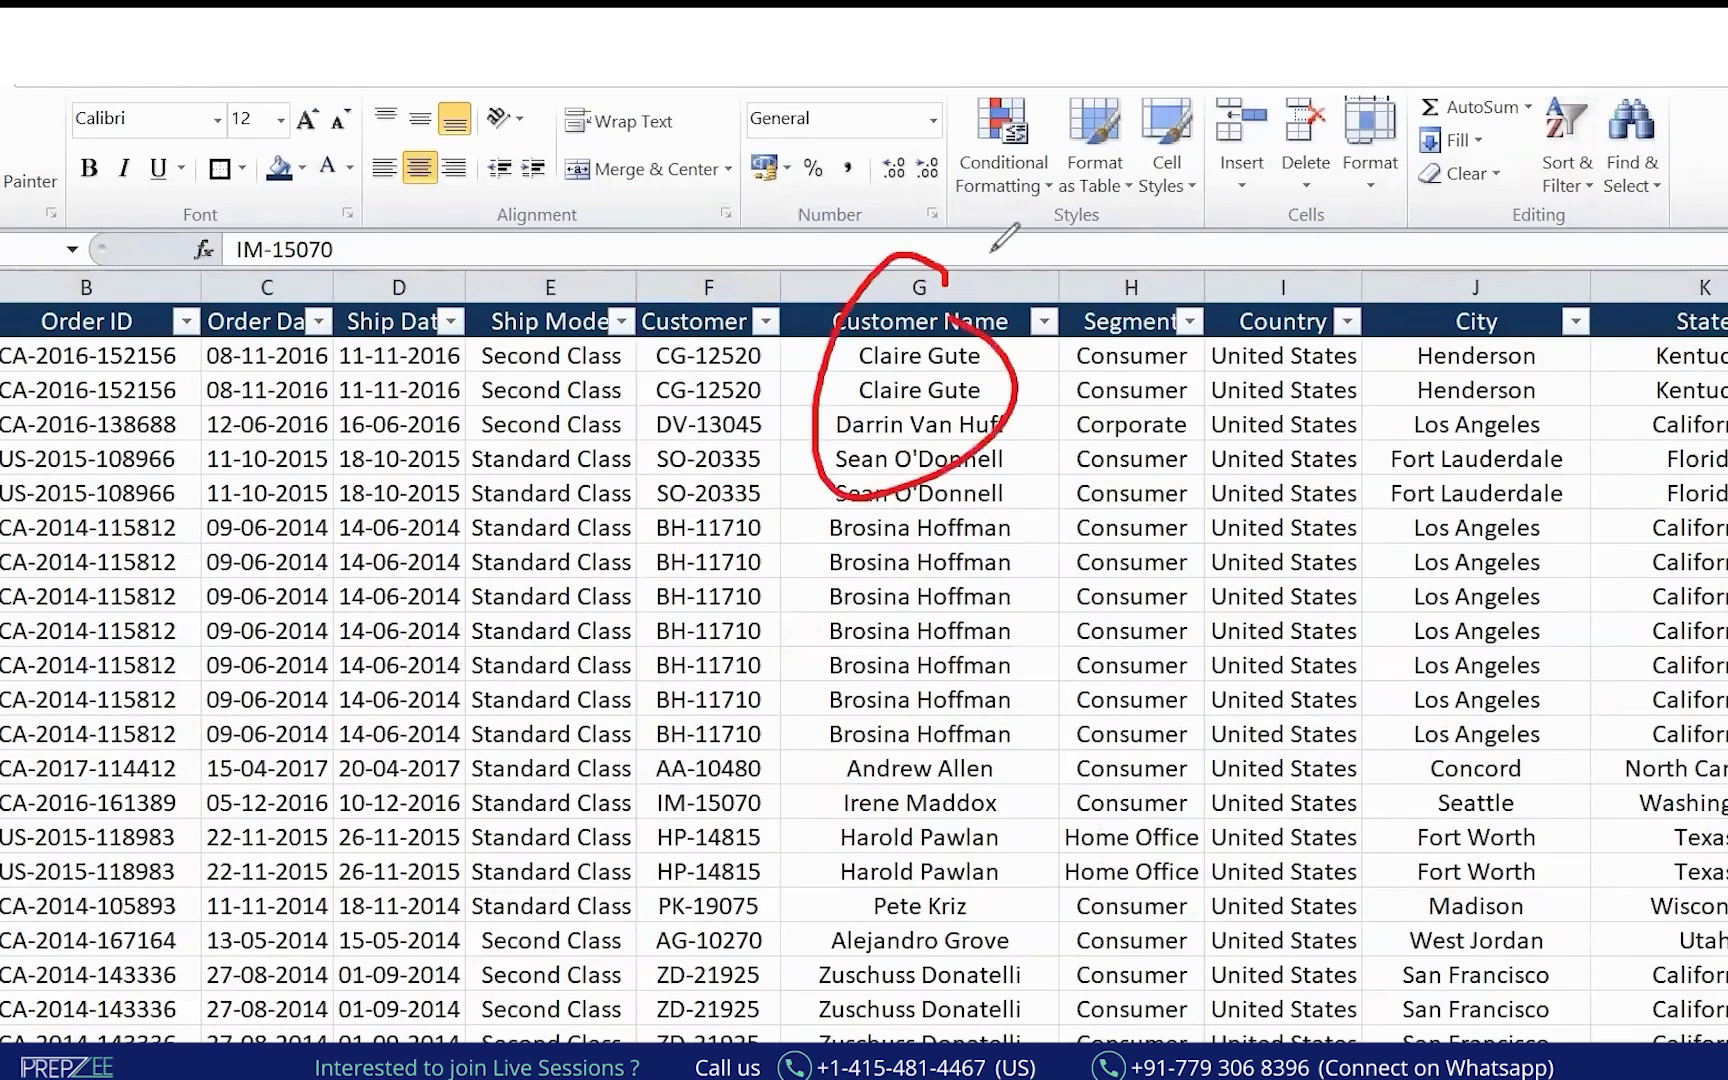
{"action": "left_click_drag", "start_coordinate": [845, 422], "coordinate": [926, 385]}
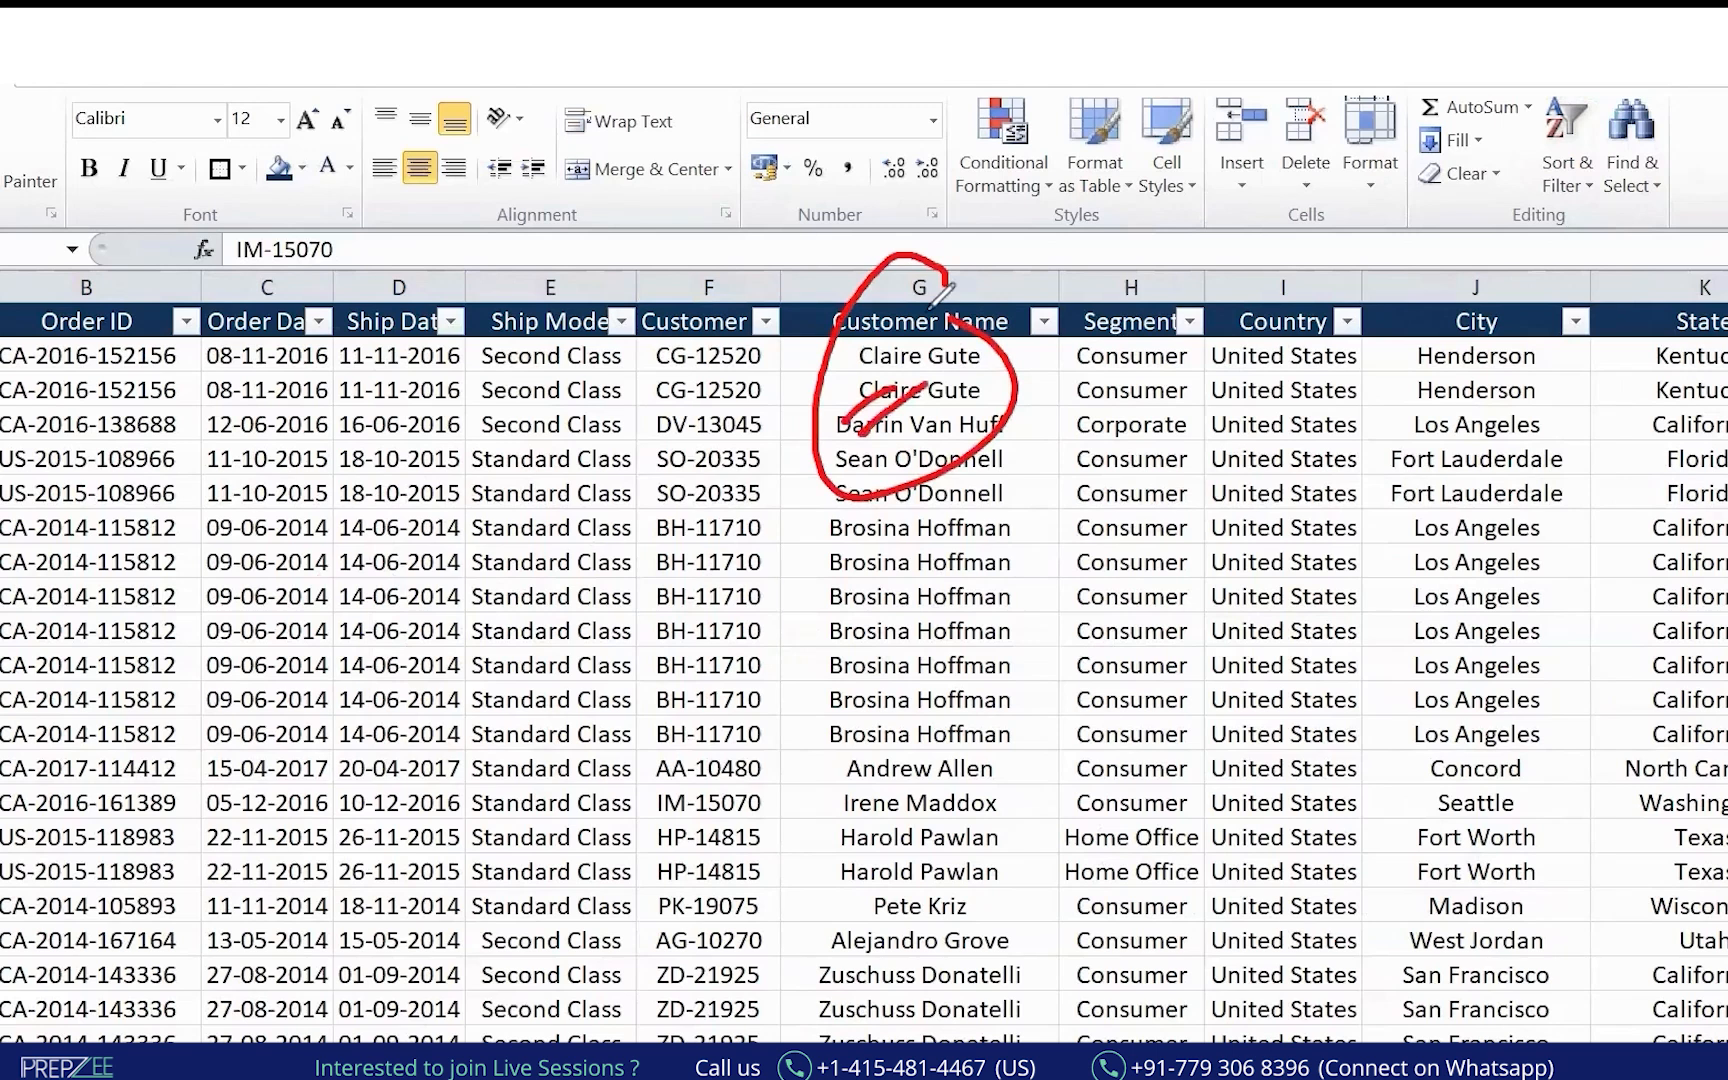
{"action": "key", "text": "Escape"}
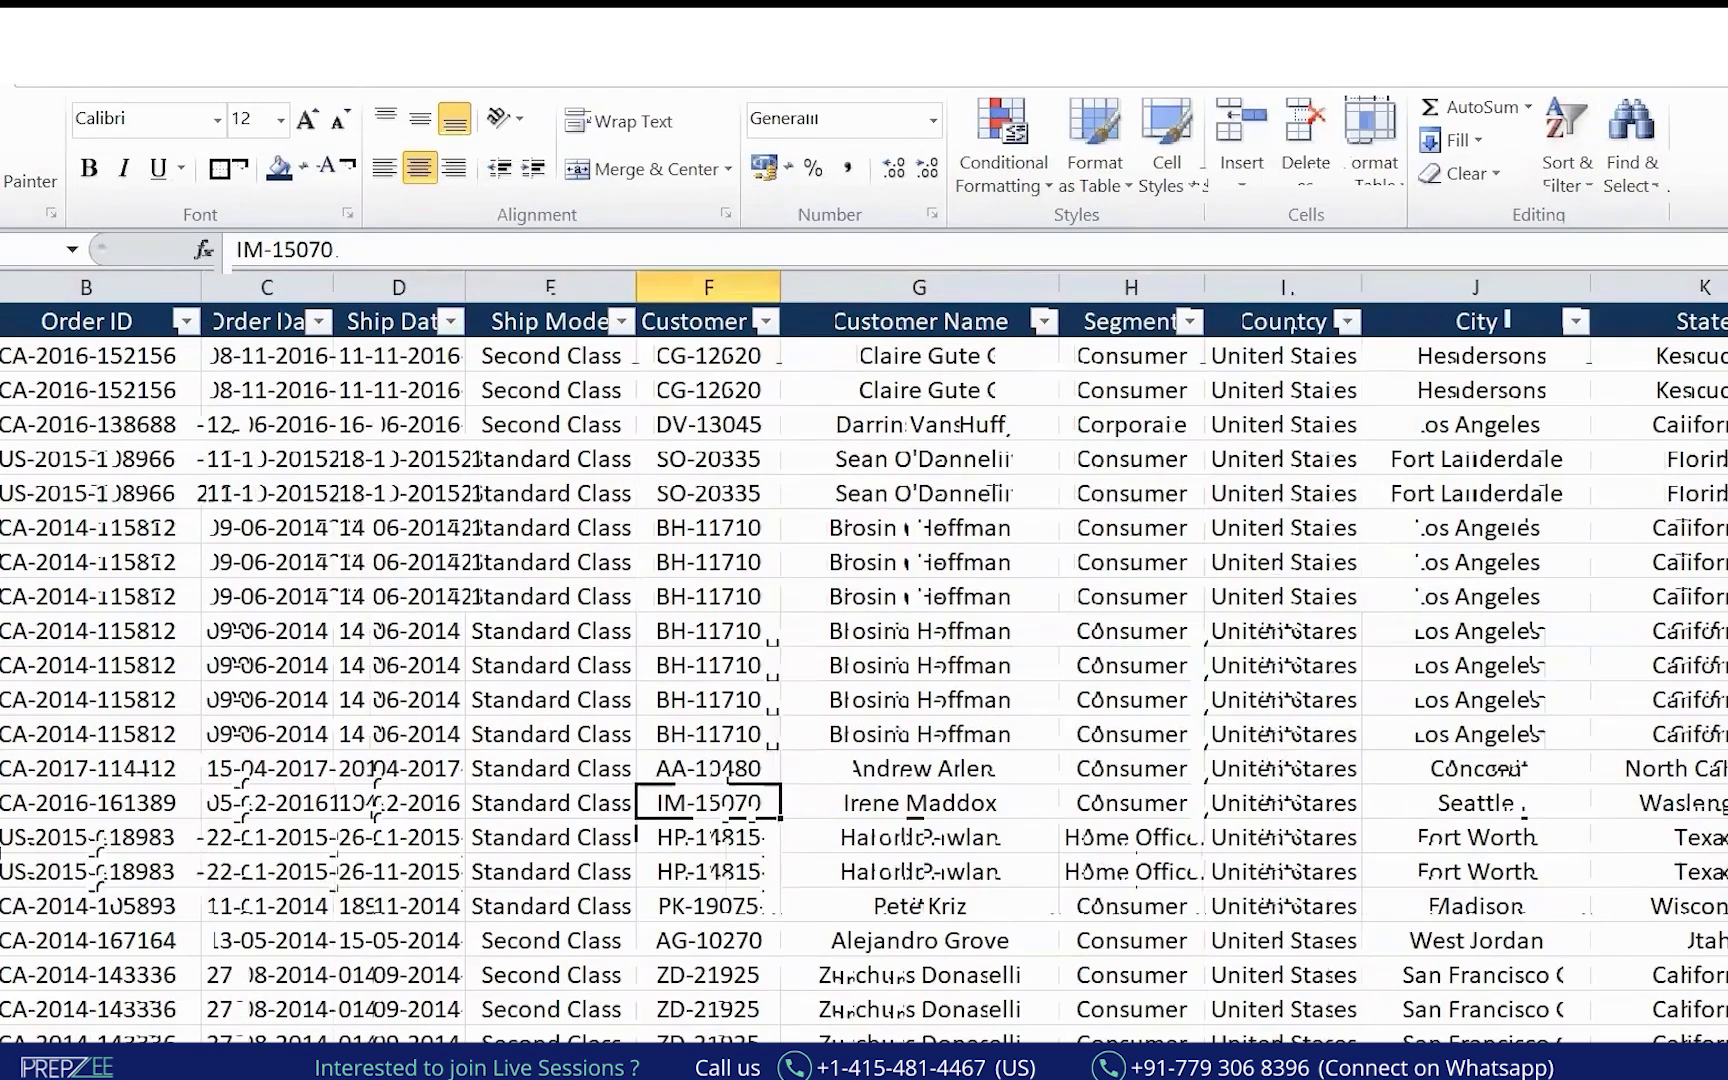
Filter Sales to Above Average via Number Filters and select the filtered values.
{"action": "scroll", "coordinate": [1173, 484], "scroll_direction": "right", "scroll_amount": 10}
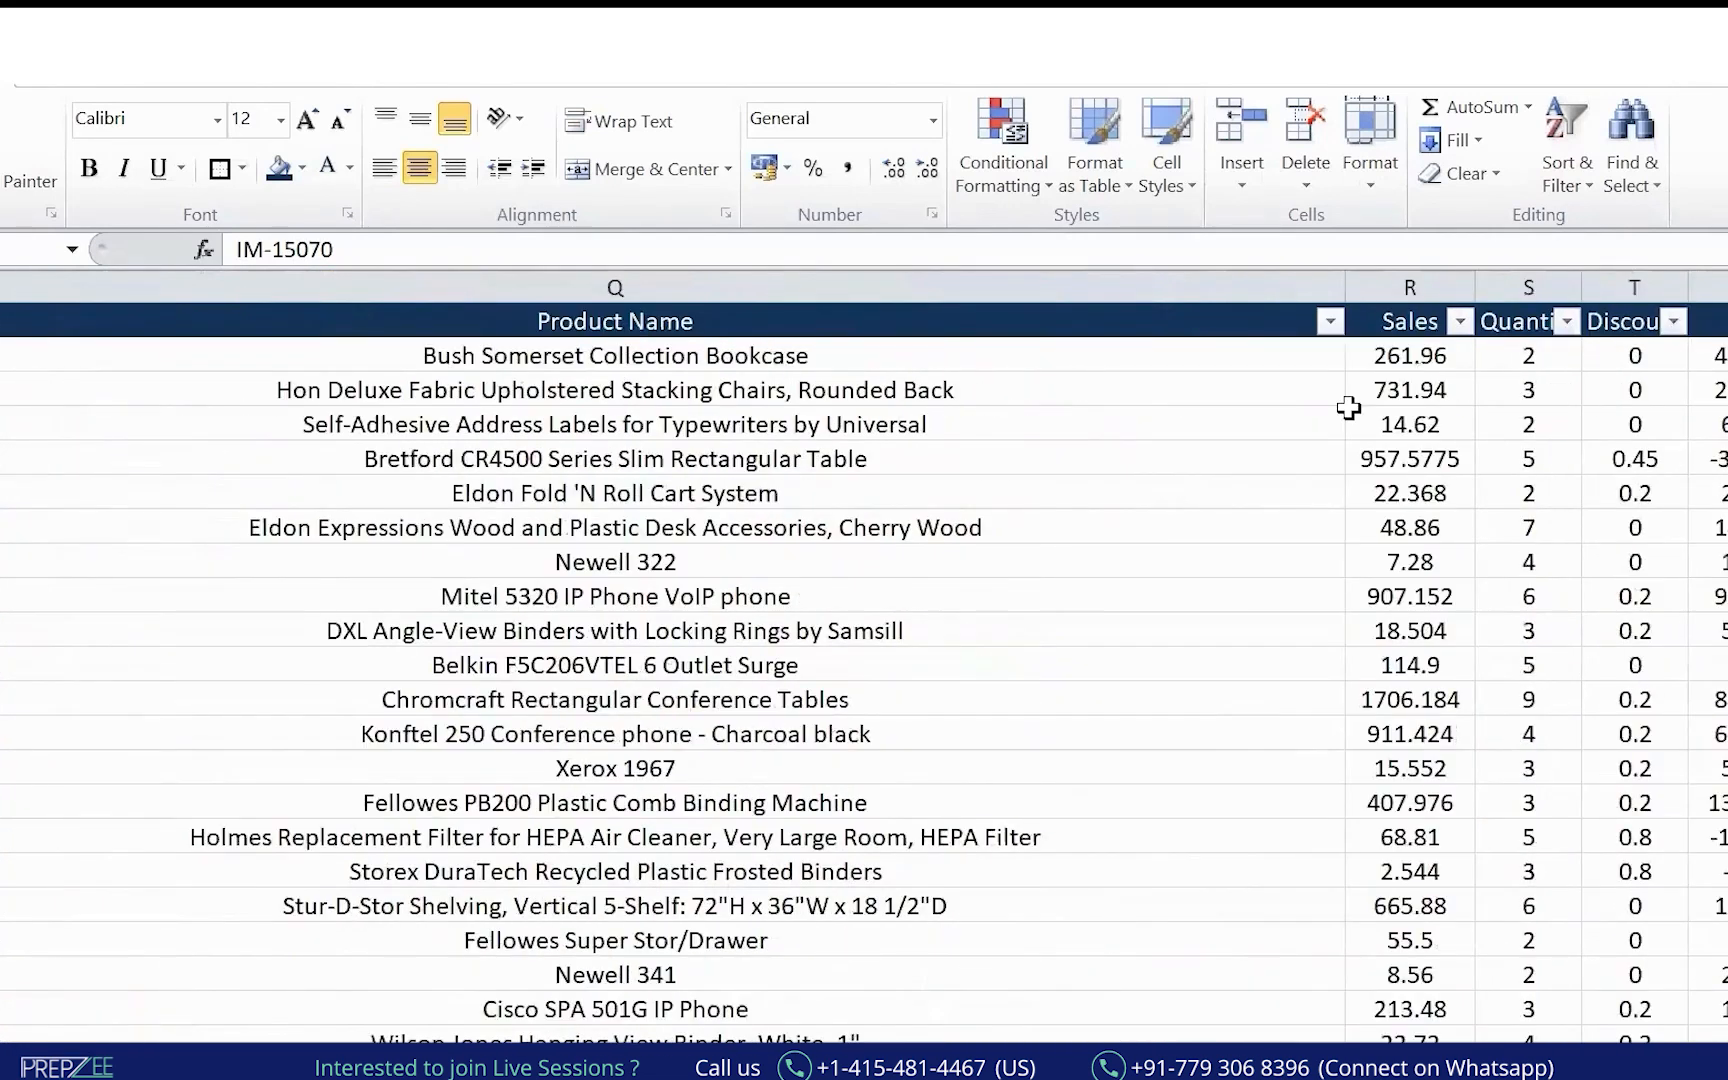
{"action": "left_click", "coordinate": [1461, 318]}
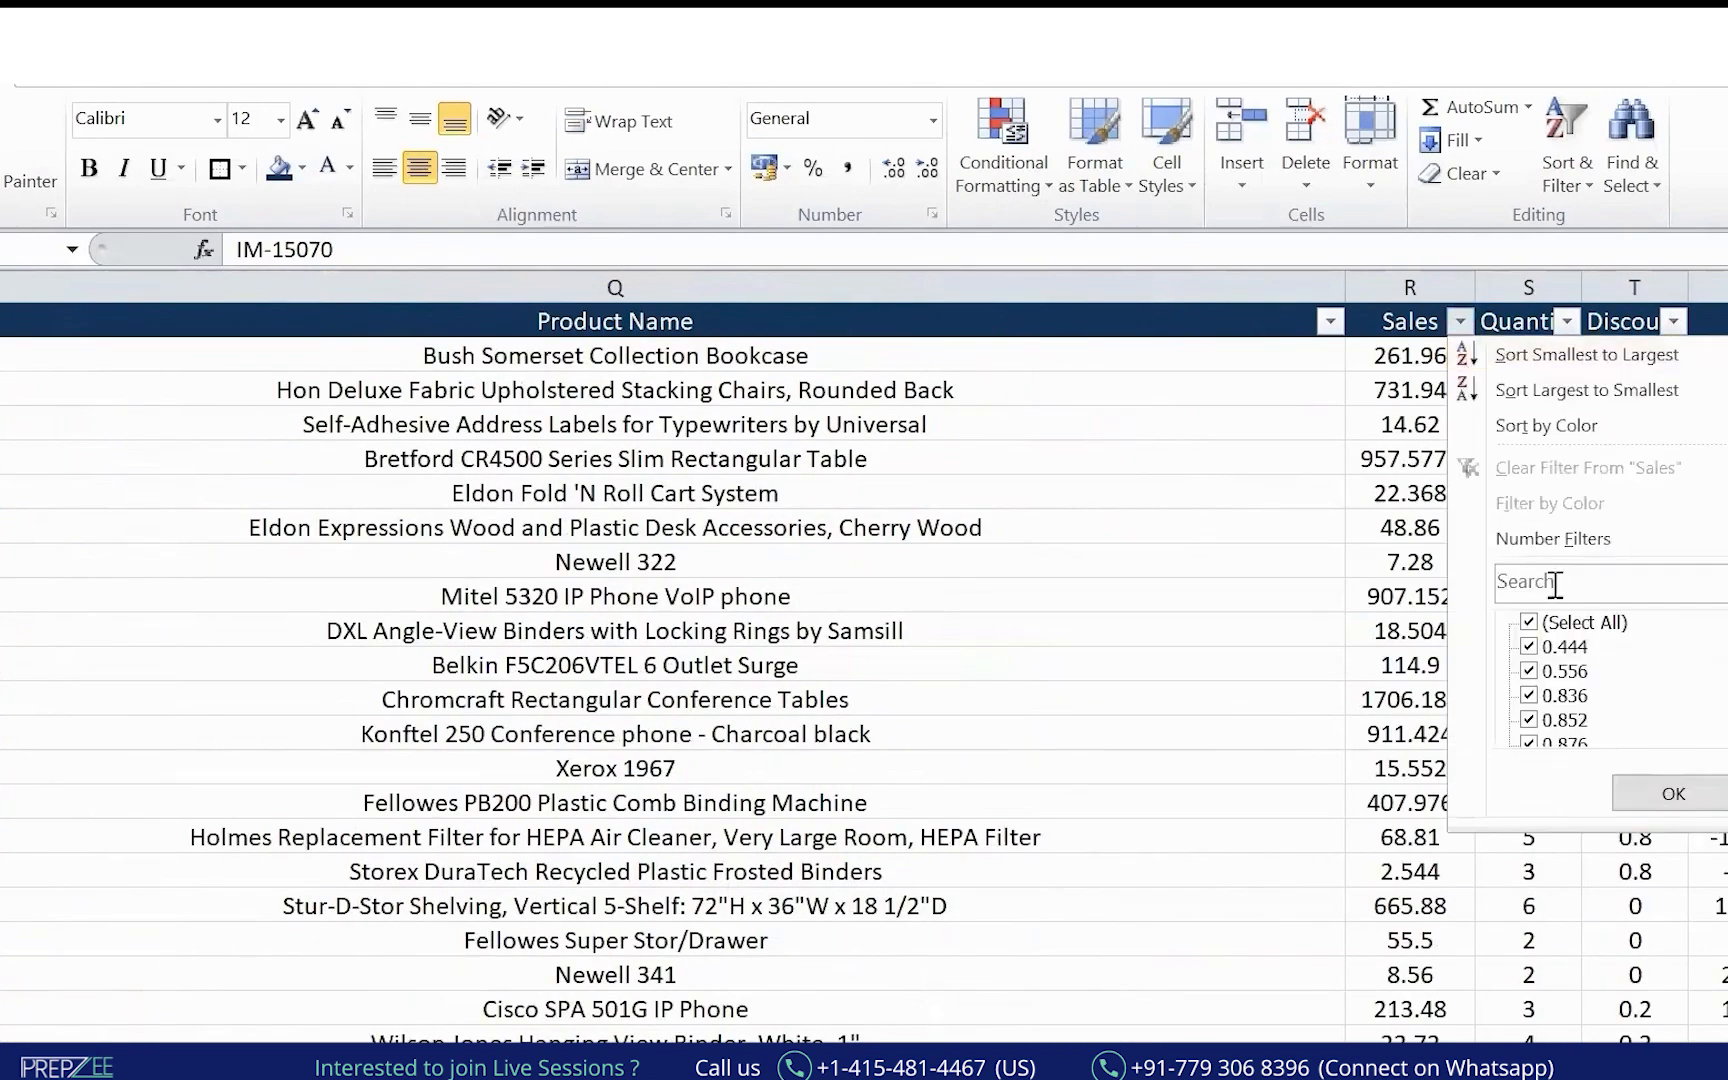
{"action": "mouse_move", "coordinate": [1632, 548]}
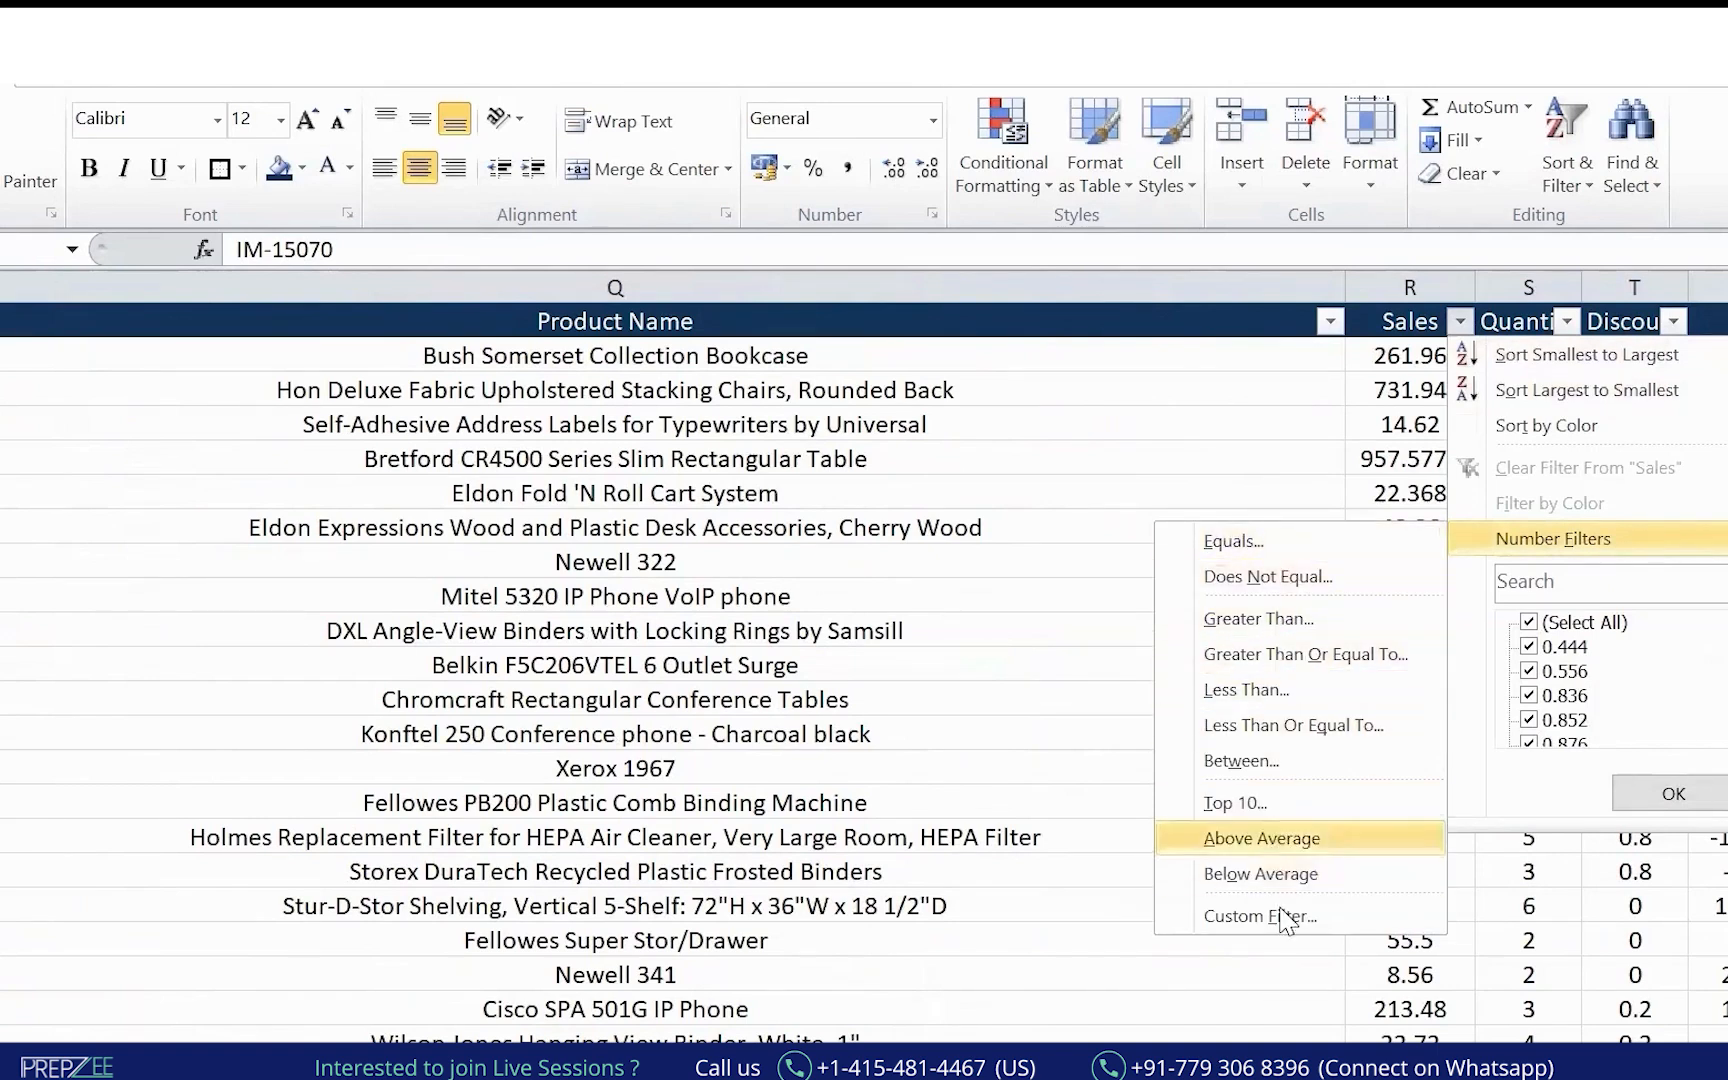
{"action": "left_click", "coordinate": [1280, 840]}
{"action": "left_click", "coordinate": [1437, 352]}
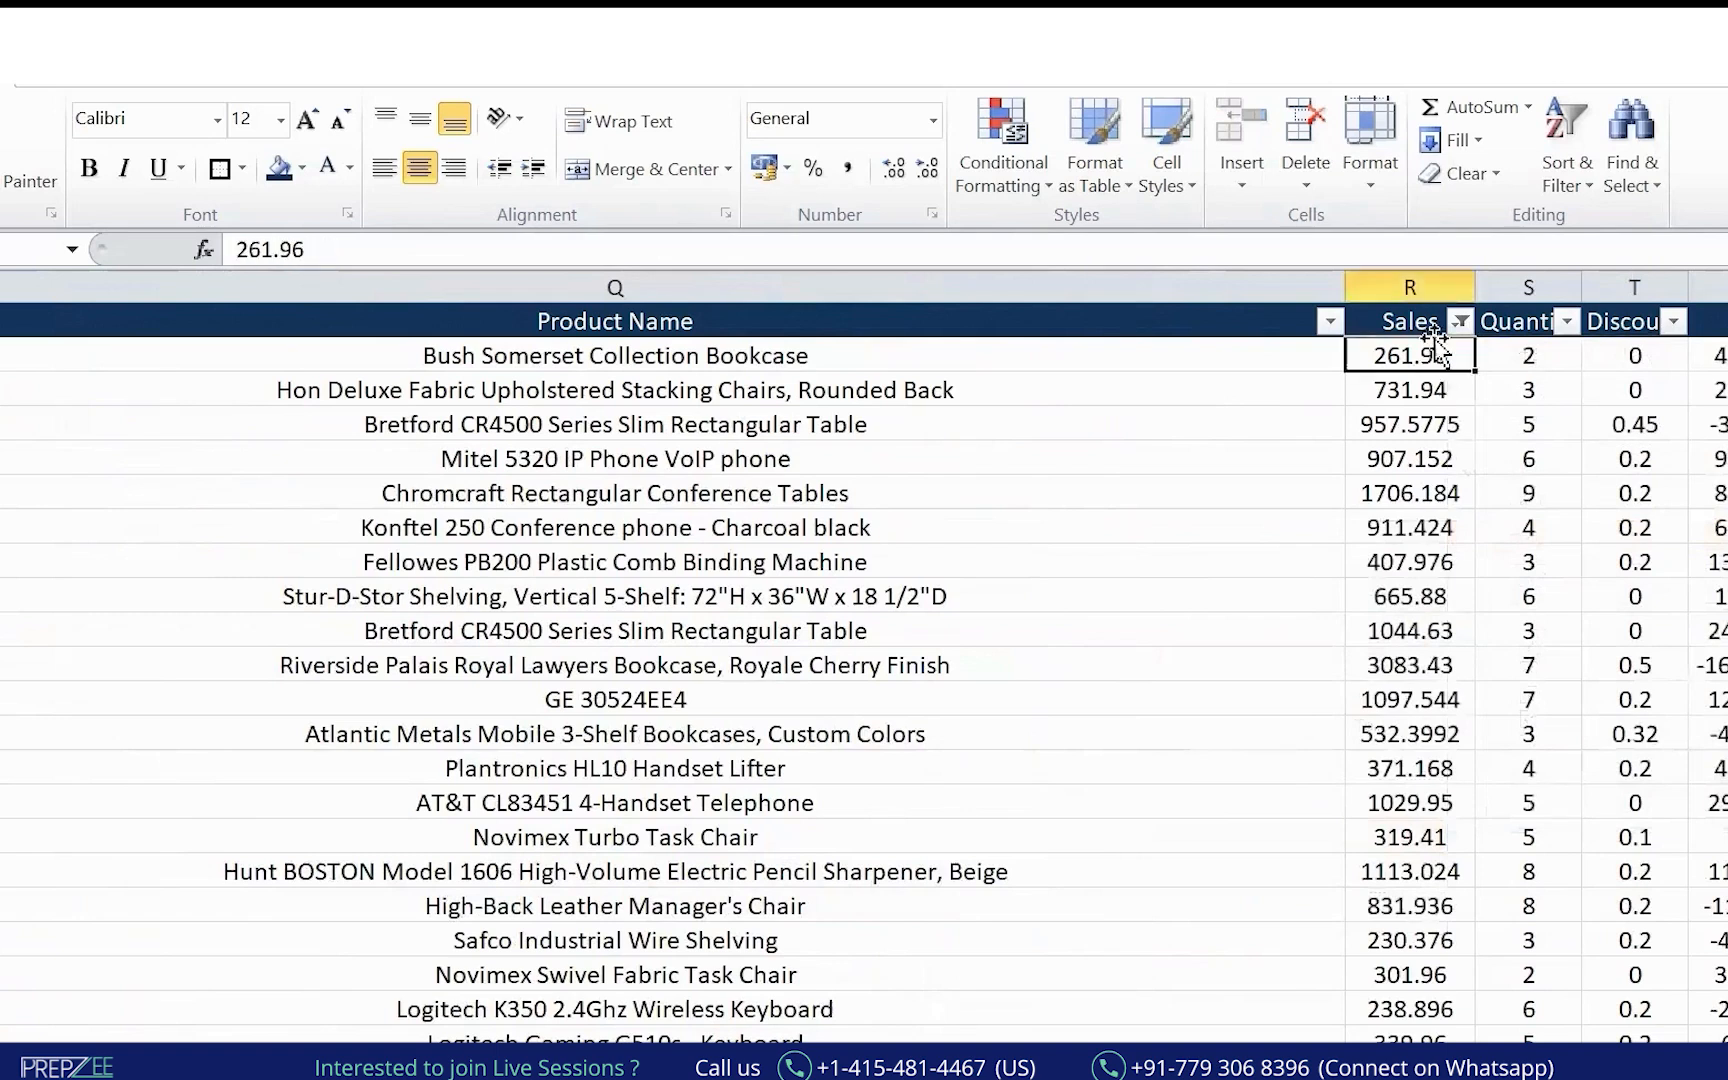
{"action": "key", "text": "ctrl+shift+Down"}
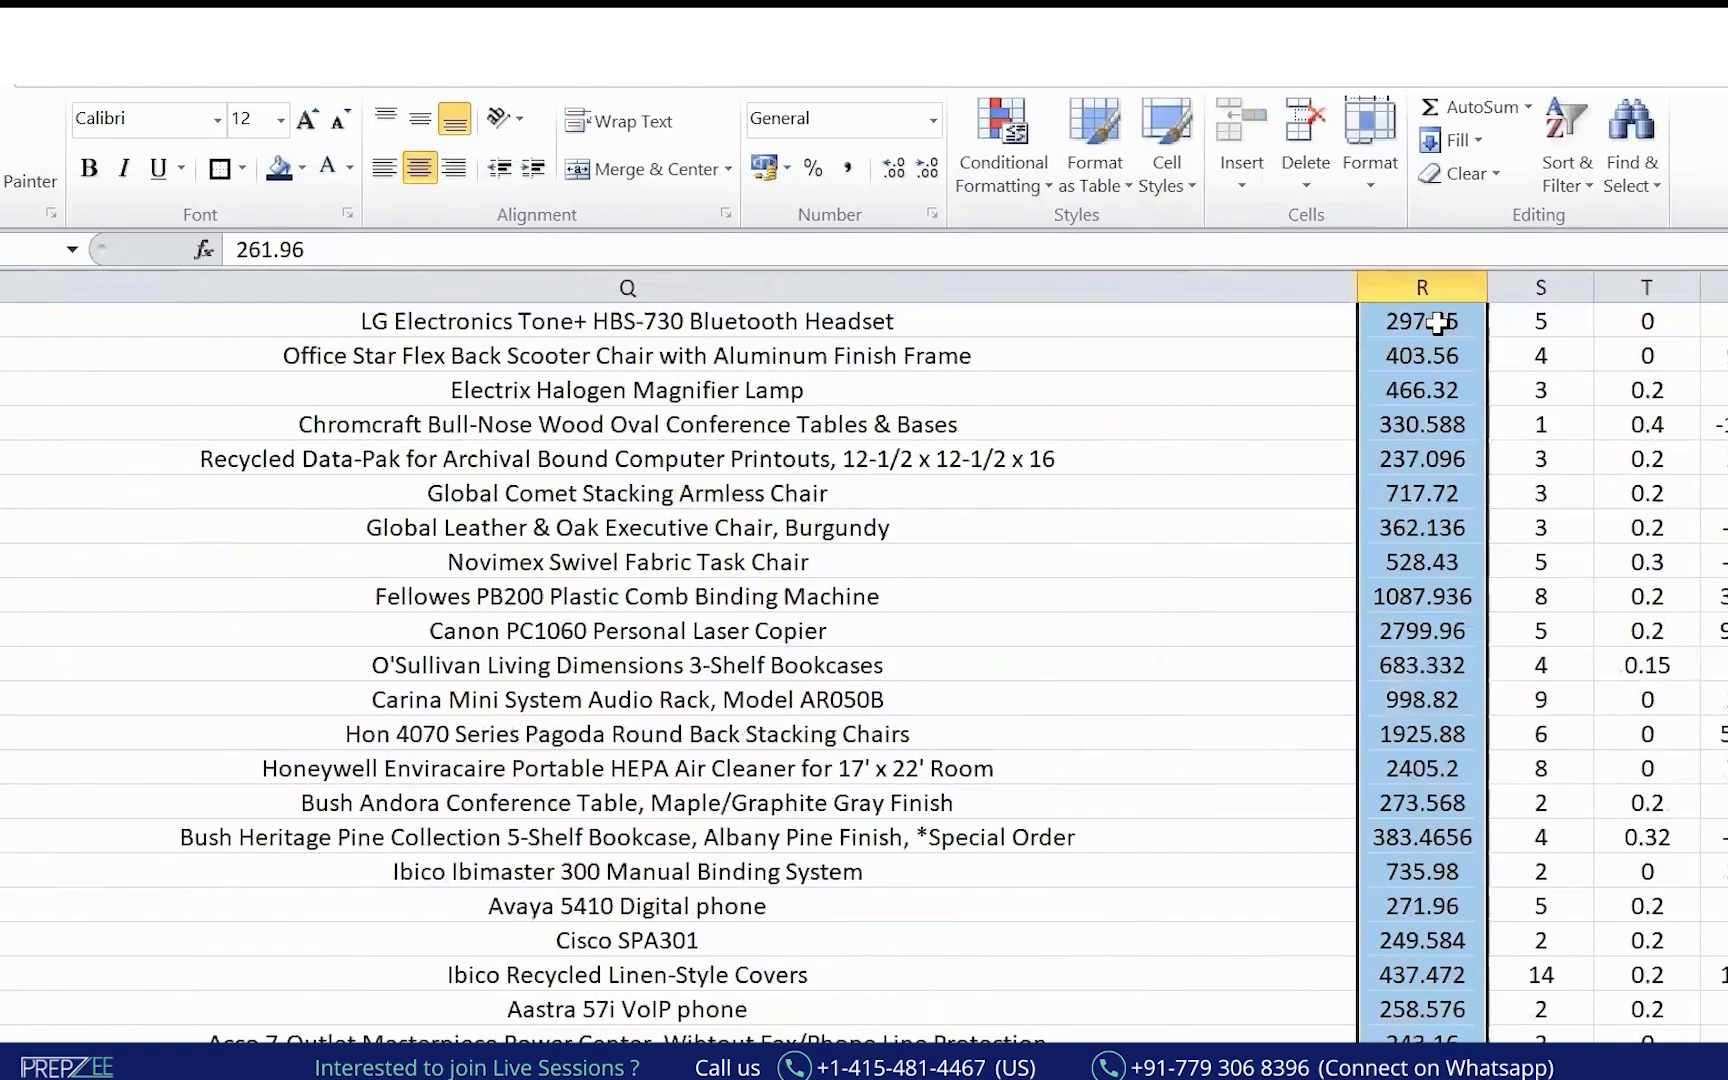
{"action": "scroll", "coordinate": [1437, 322], "scroll_direction": "up", "scroll_amount": 10}
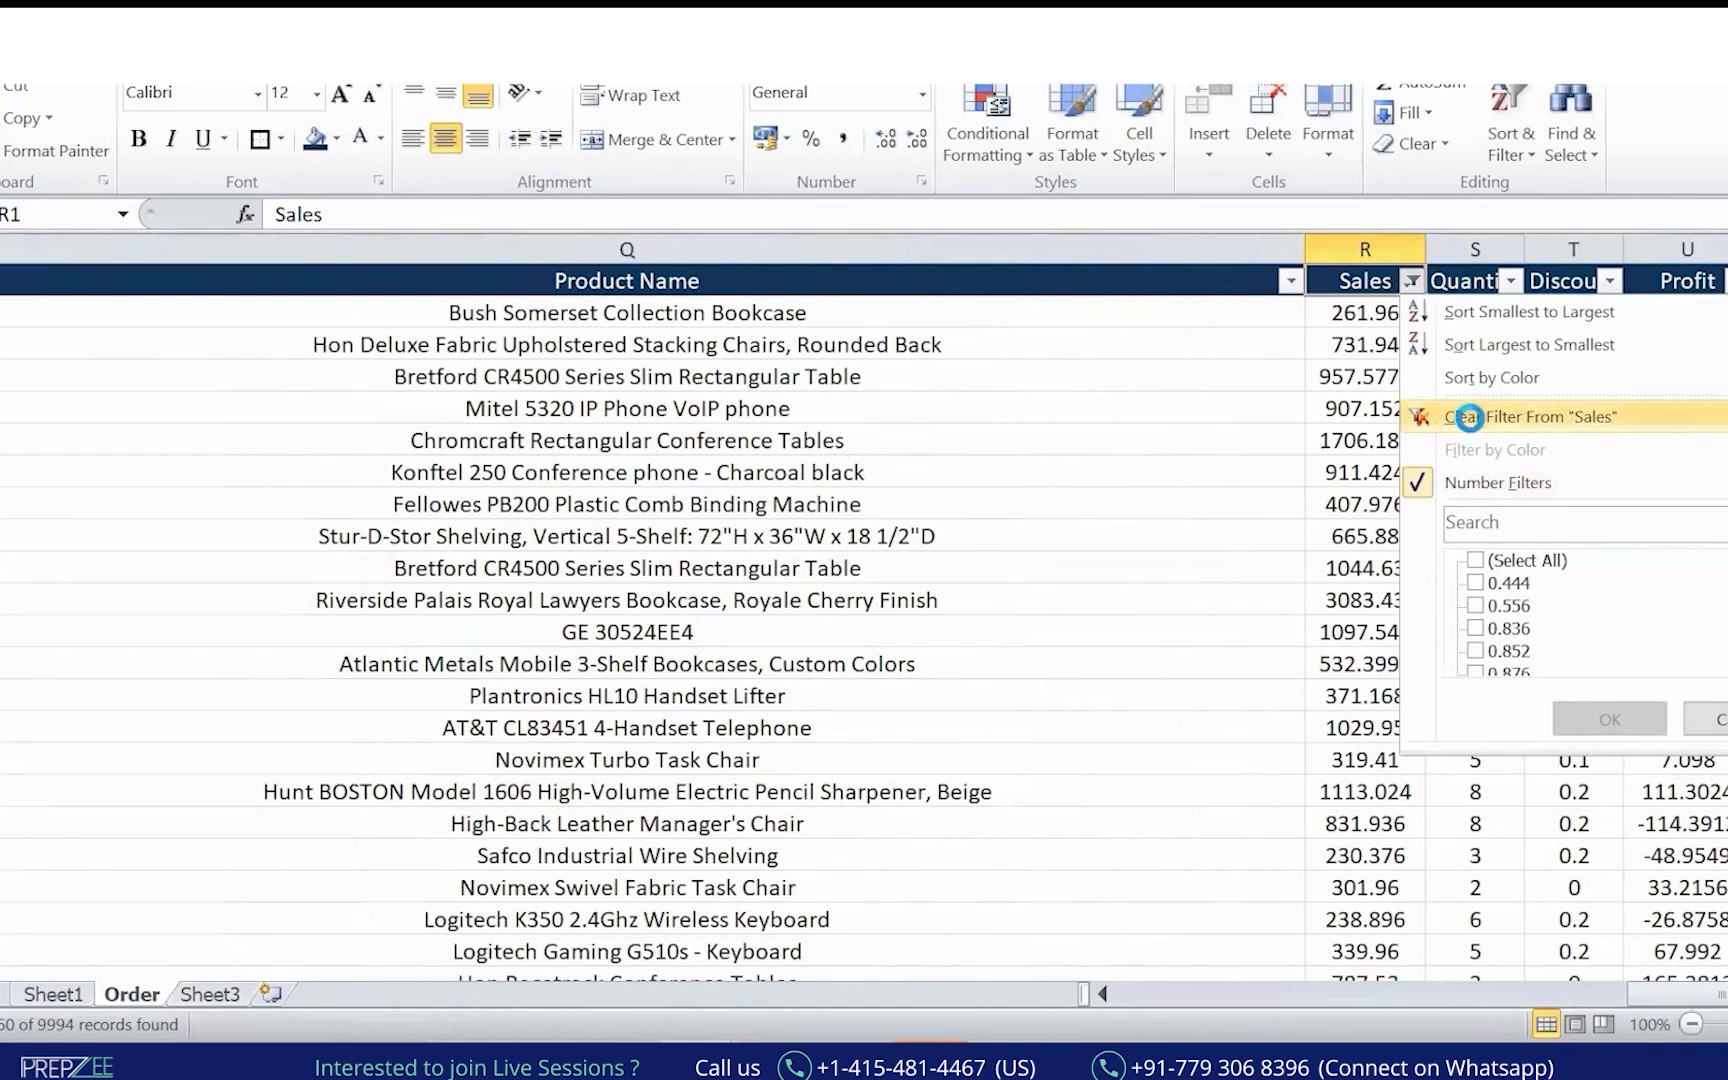
Clear the Sales filter, mark the columns in ink, and select the Product Name header.
{"action": "left_click", "coordinate": [1481, 426]}
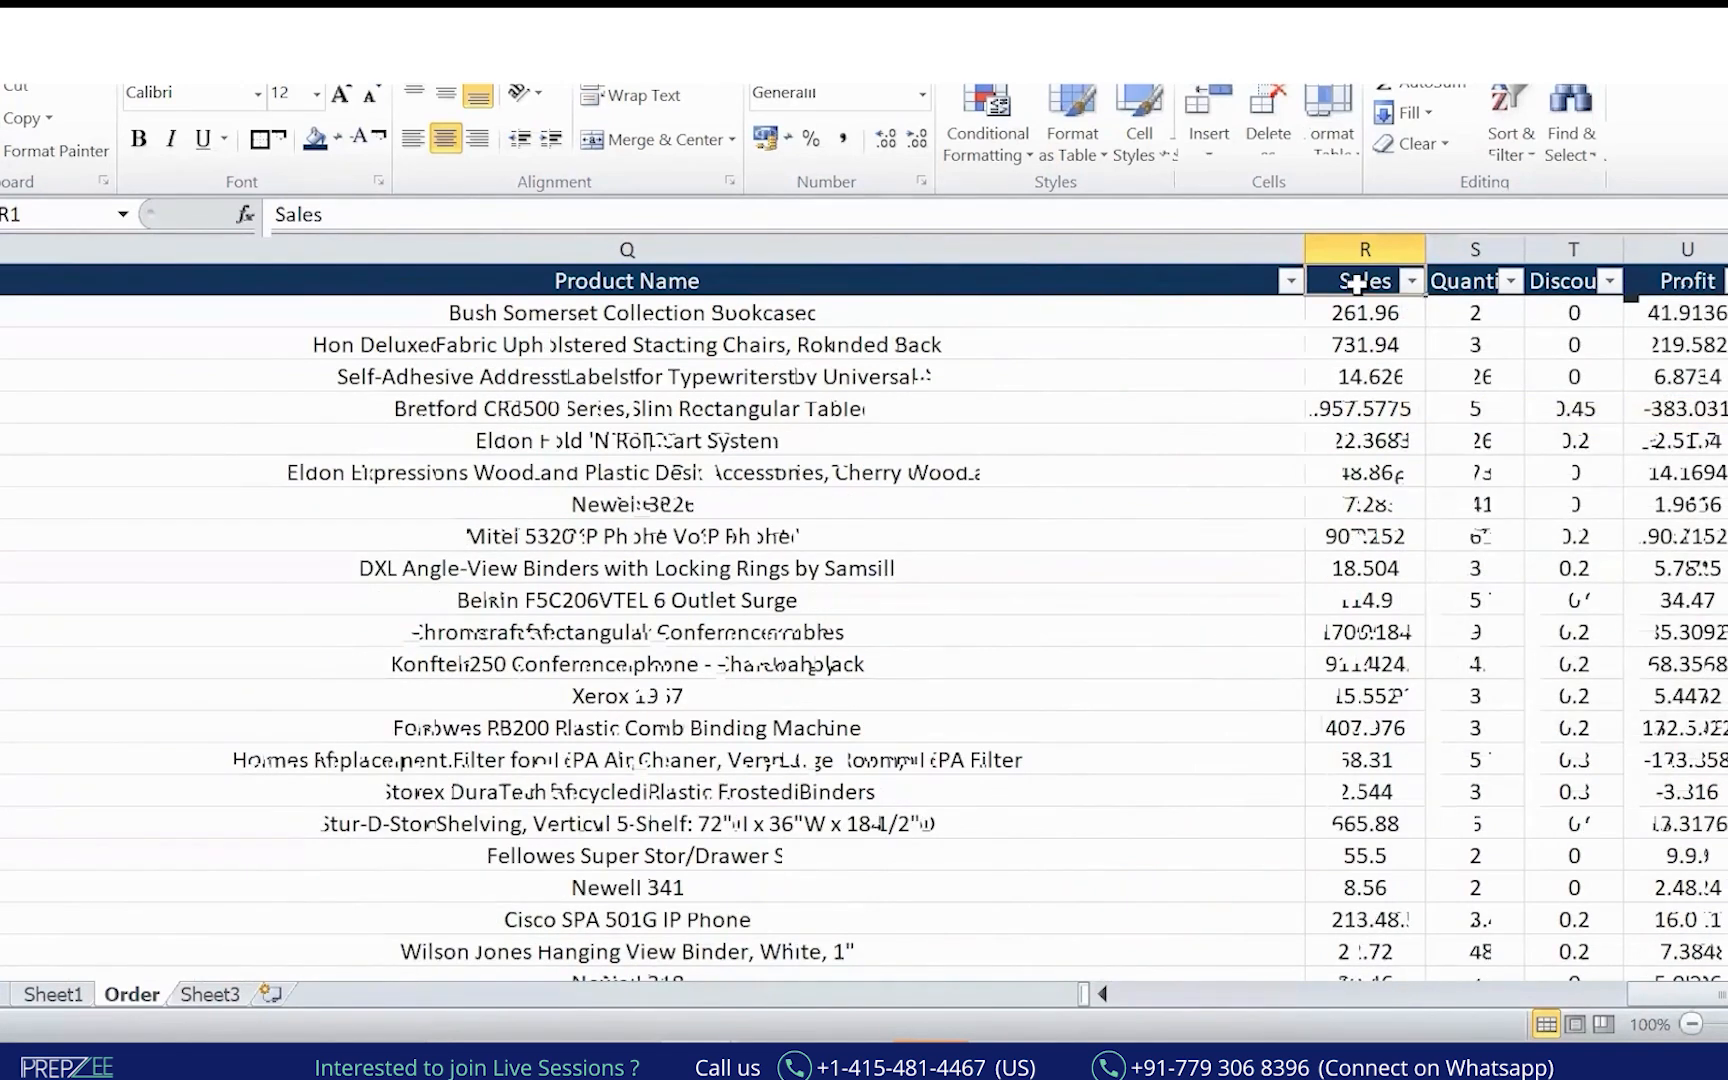
{"action": "mouse_move", "coordinate": [1385, 245]}
{"action": "left_mouse_down"}
{"action": "mouse_move", "coordinate": [1312, 345]}
{"action": "mouse_move", "coordinate": [1290, 508]}
{"action": "mouse_move", "coordinate": [1300, 795]}
{"action": "mouse_move", "coordinate": [1390, 903]}
{"action": "left_mouse_up"}
{"action": "left_click_drag", "start_coordinate": [1360, 315], "coordinate": [1363, 576]}
{"action": "left_click_drag", "start_coordinate": [1379, 402], "coordinate": [1376, 654]}
{"action": "left_click_drag", "start_coordinate": [1371, 527], "coordinate": [1362, 787]}
{"action": "left_click_drag", "start_coordinate": [1370, 185], "coordinate": [1360, 300]}
{"action": "left_click_drag", "start_coordinate": [1360, 298], "coordinate": [1392, 258]}
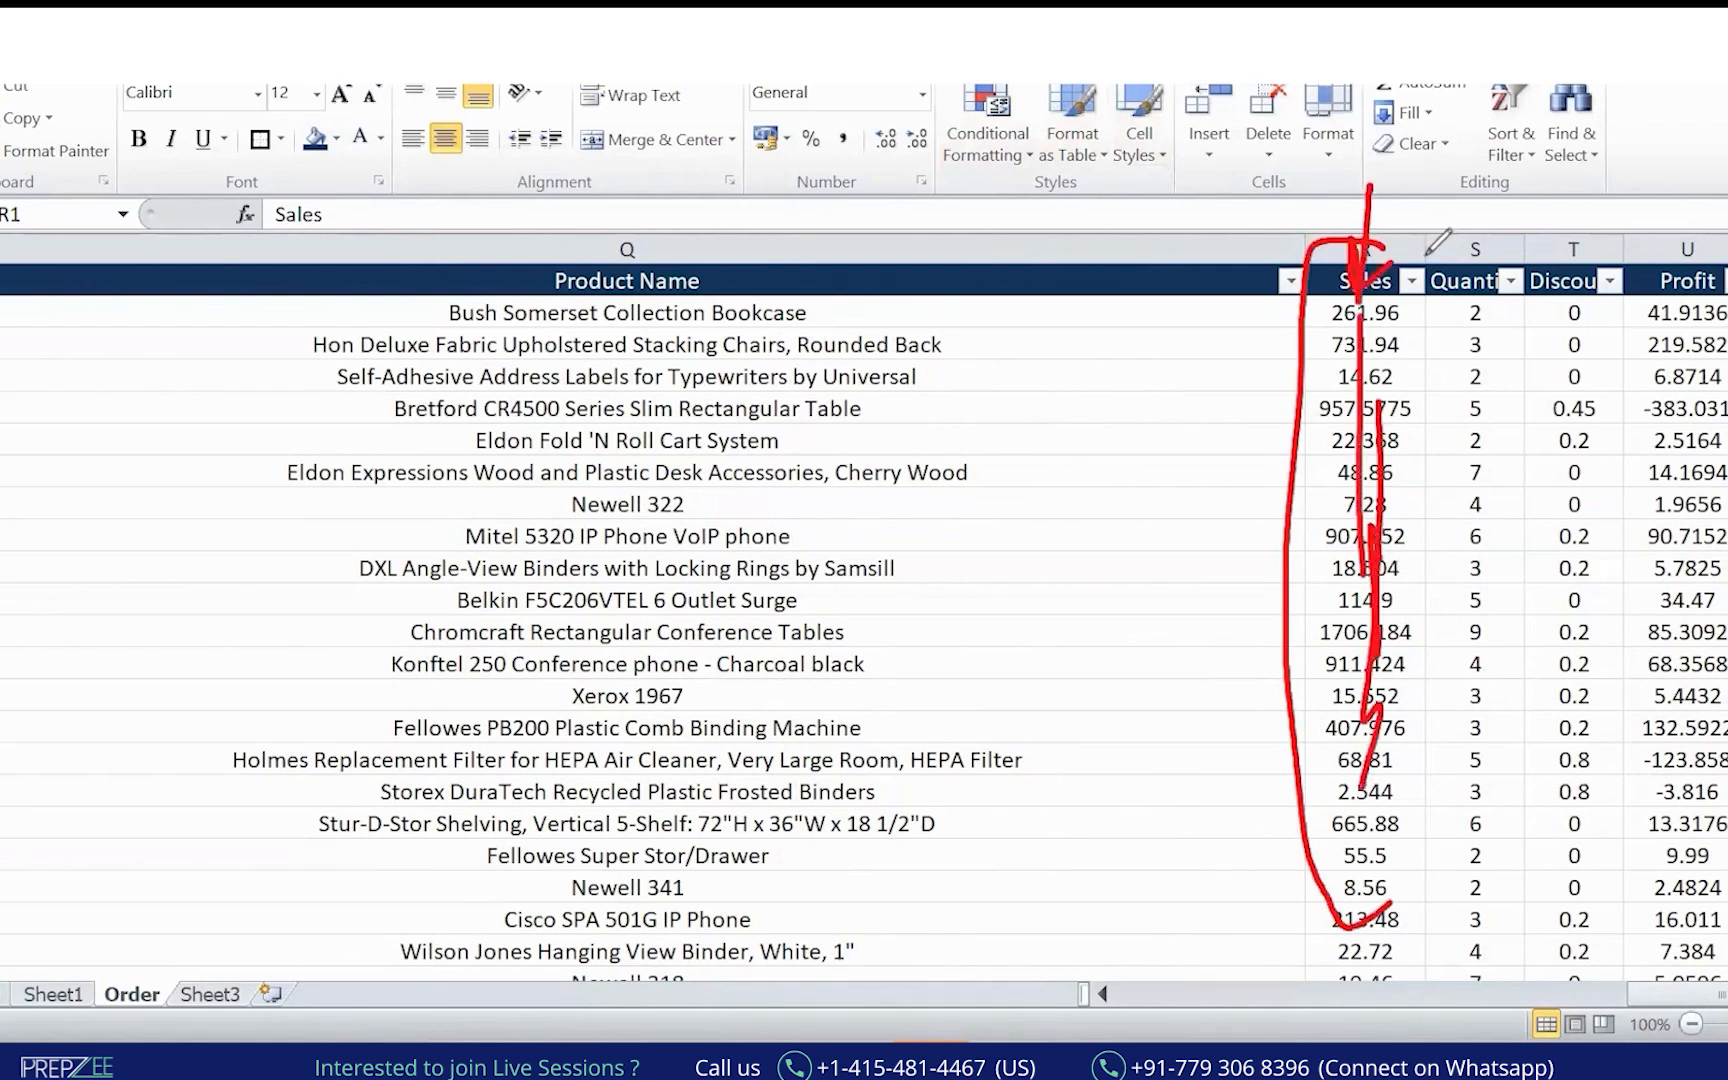
{"action": "mouse_move", "coordinate": [500, 265]}
{"action": "left_mouse_down"}
{"action": "mouse_move", "coordinate": [736, 318]}
{"action": "mouse_move", "coordinate": [690, 212]}
{"action": "left_mouse_up"}
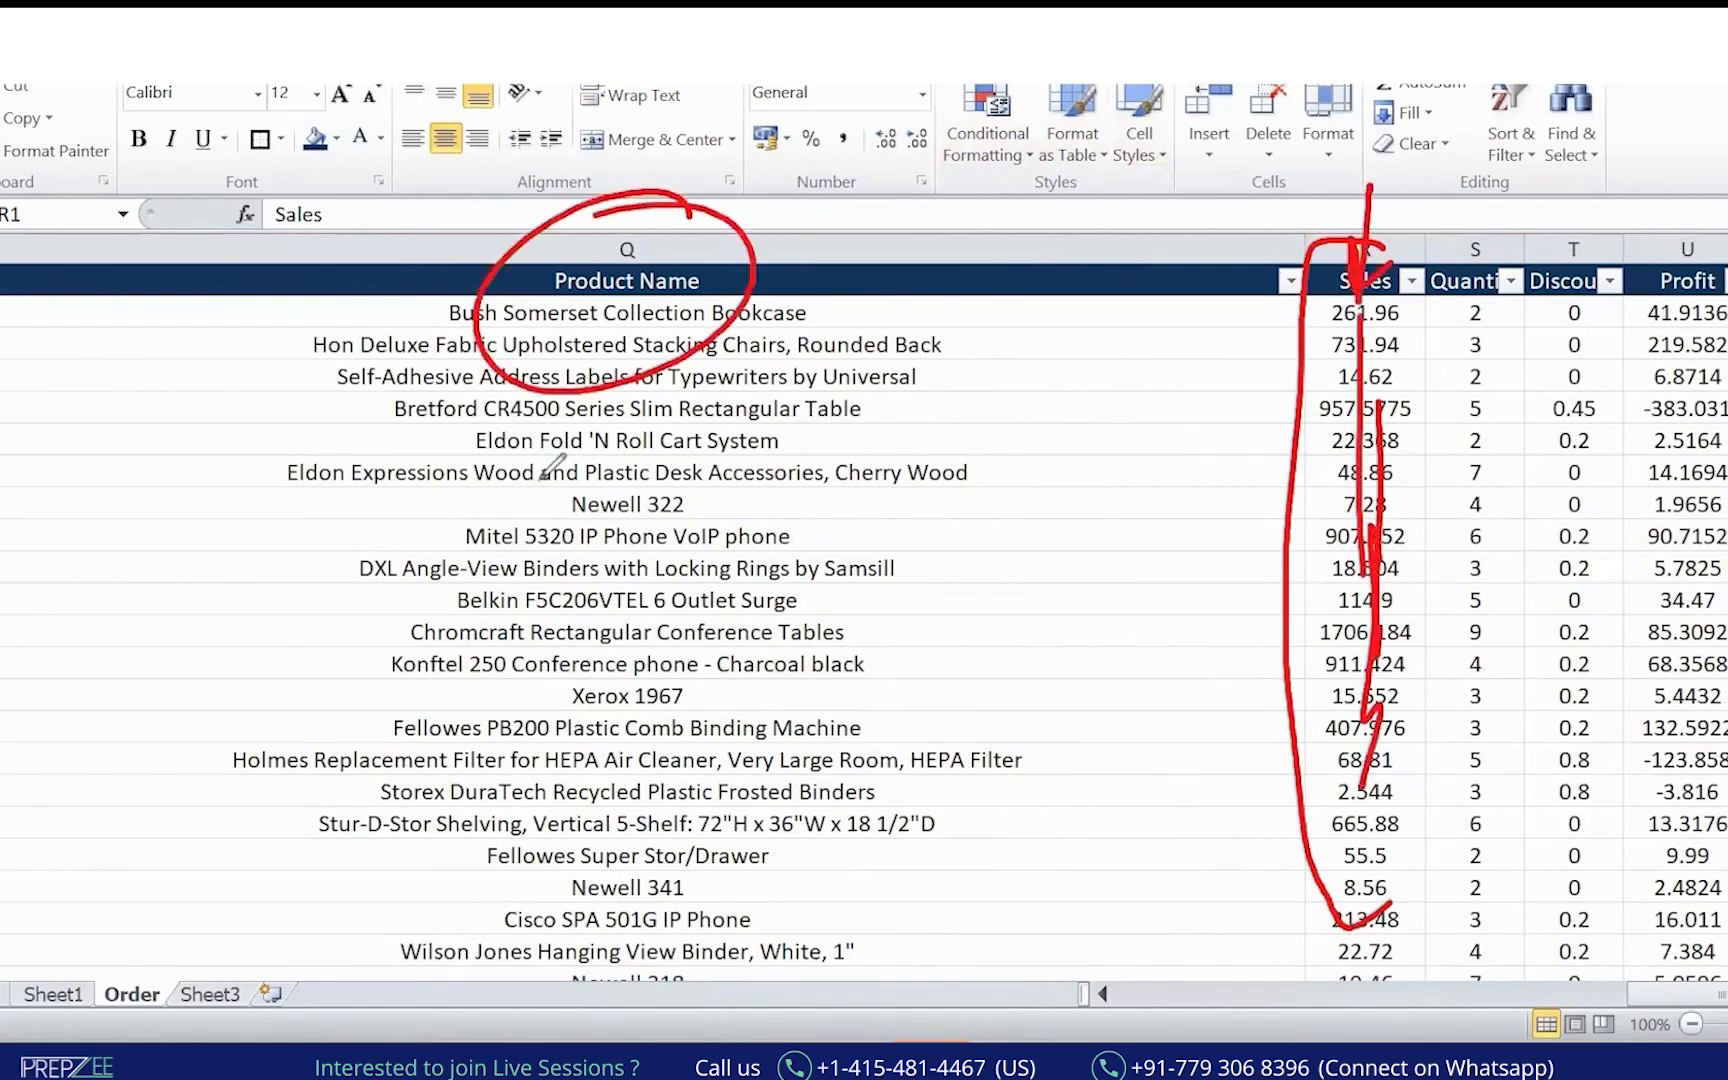
{"action": "left_click_drag", "start_coordinate": [528, 425], "coordinate": [605, 830]}
{"action": "left_click", "coordinate": [775, 410]}
{"action": "left_click", "coordinate": [768, 283]}
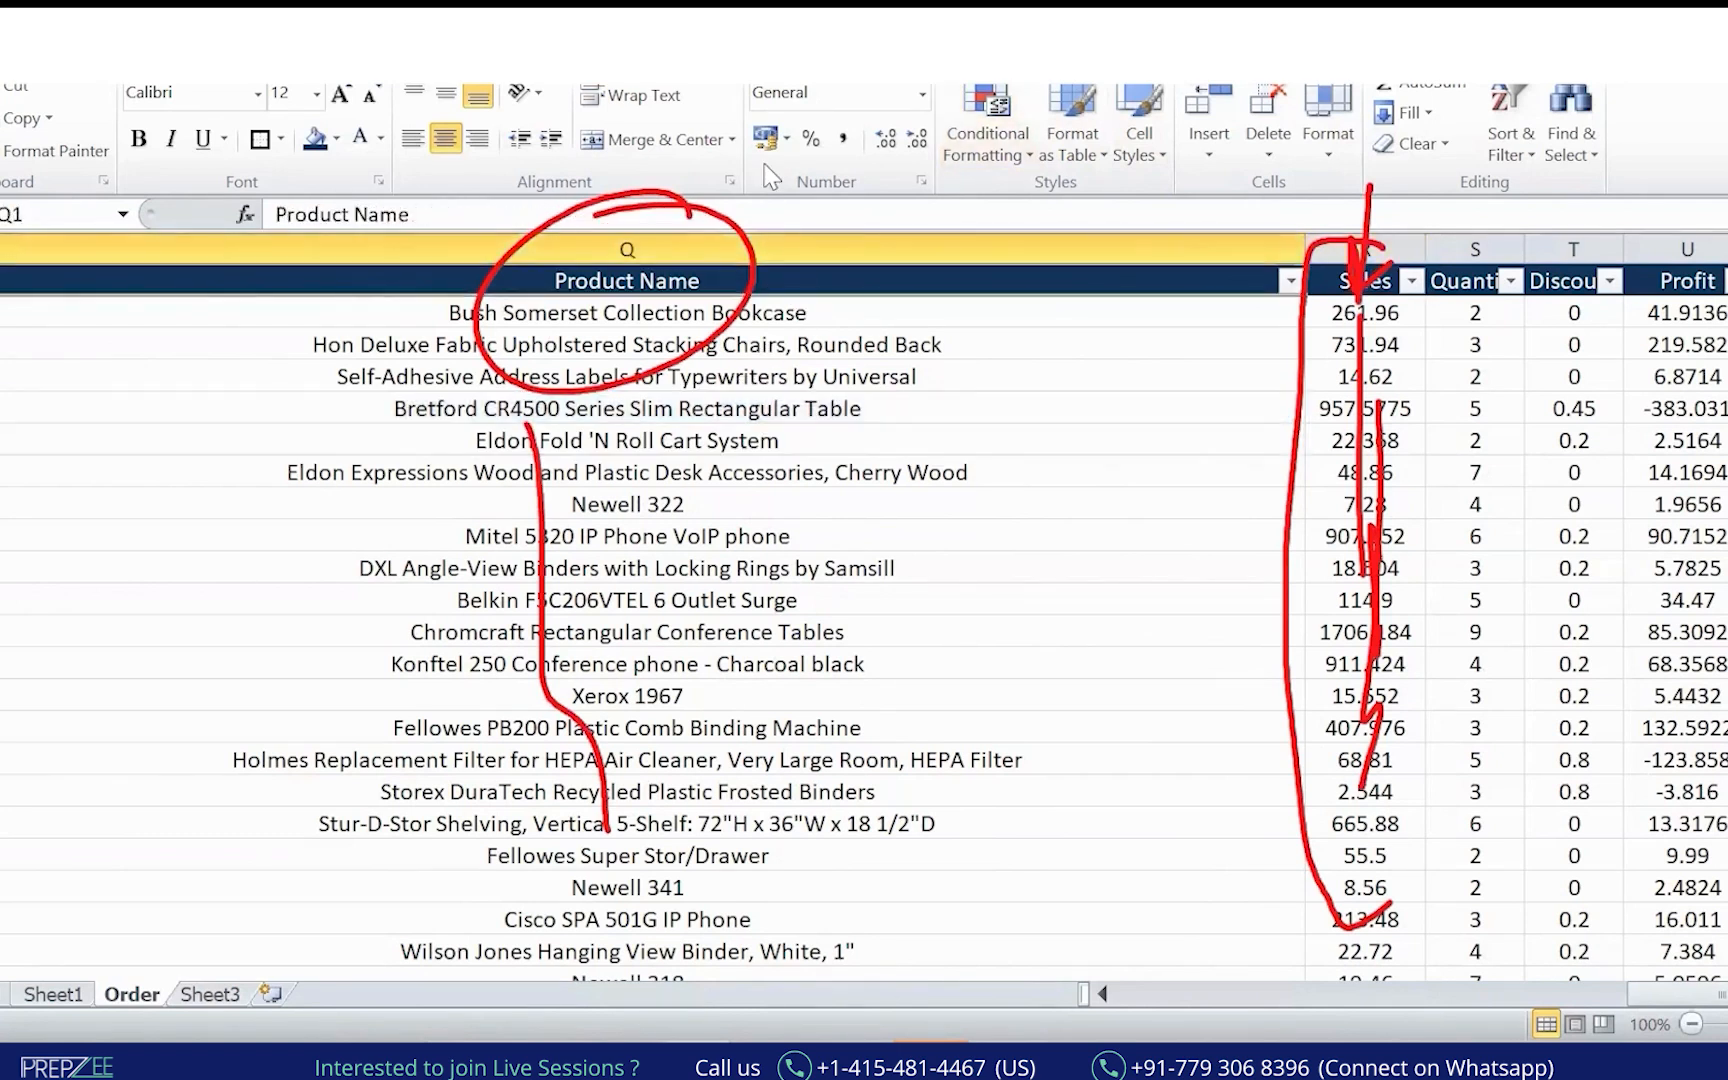
Apply a Text Filters > Contains 'Phone' filter to Product Name.
{"action": "left_click", "coordinate": [1290, 281]}
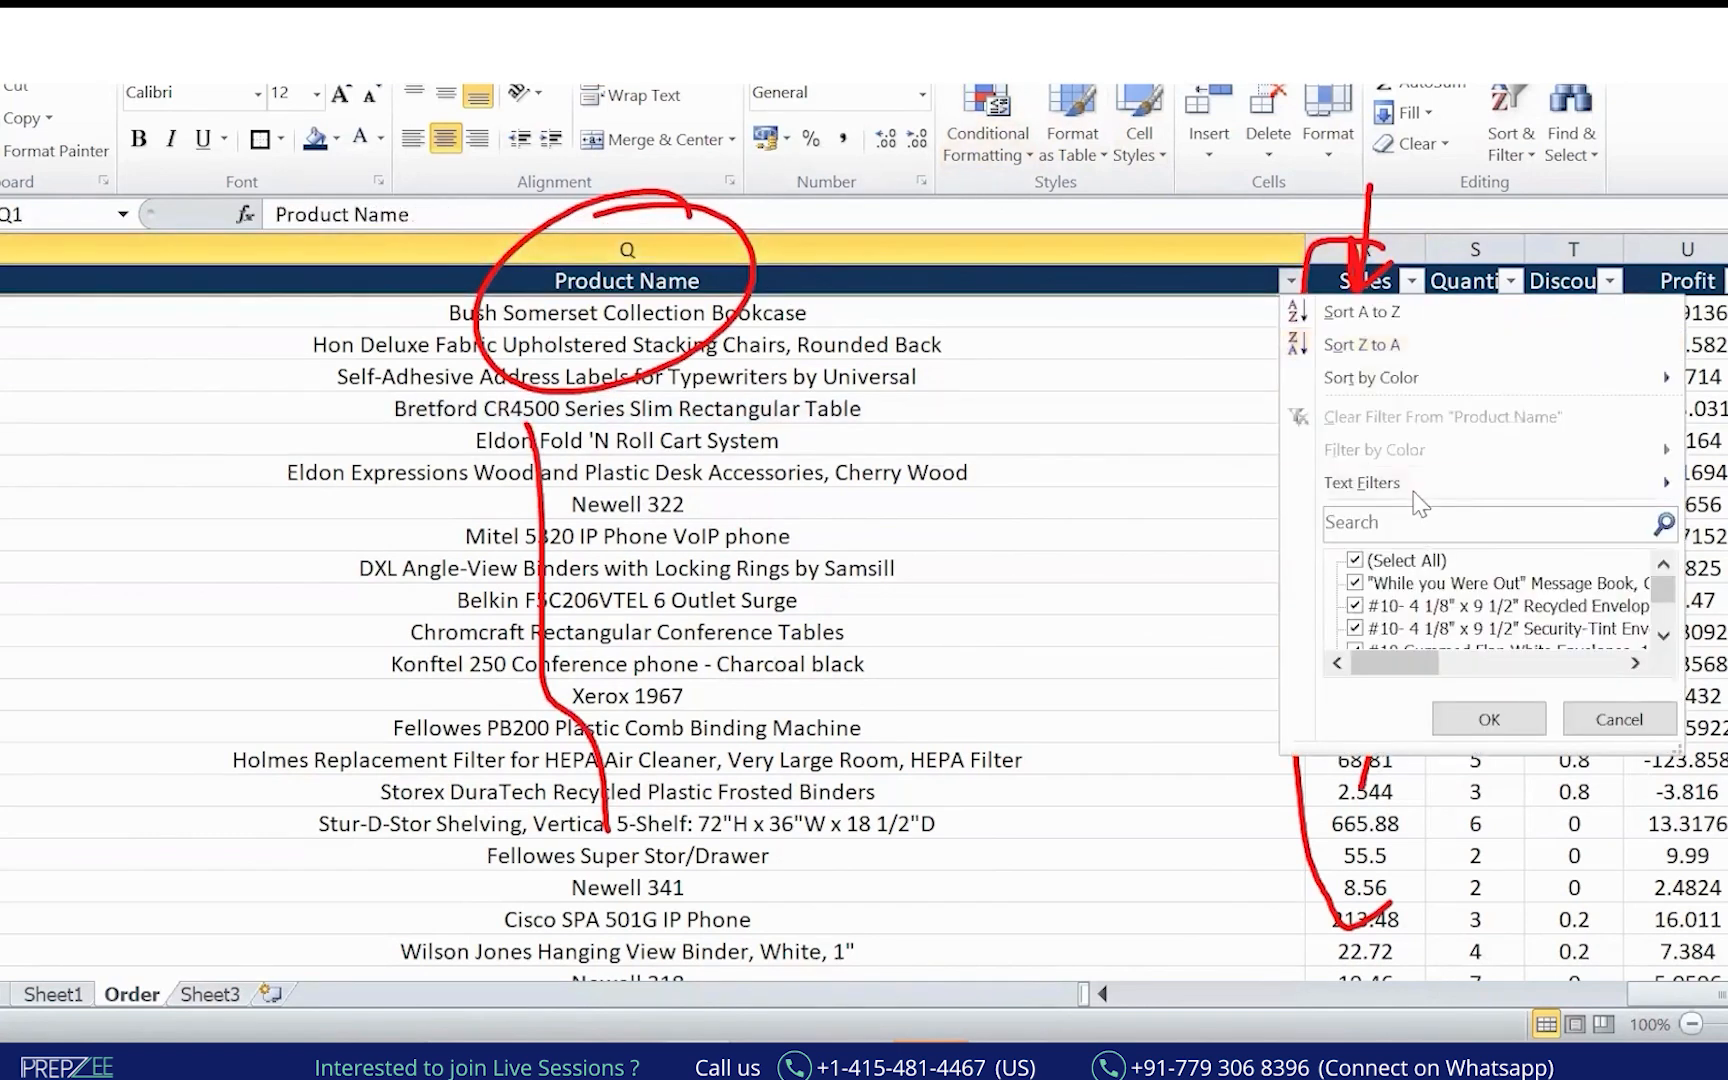
{"action": "mouse_move", "coordinate": [1418, 483]}
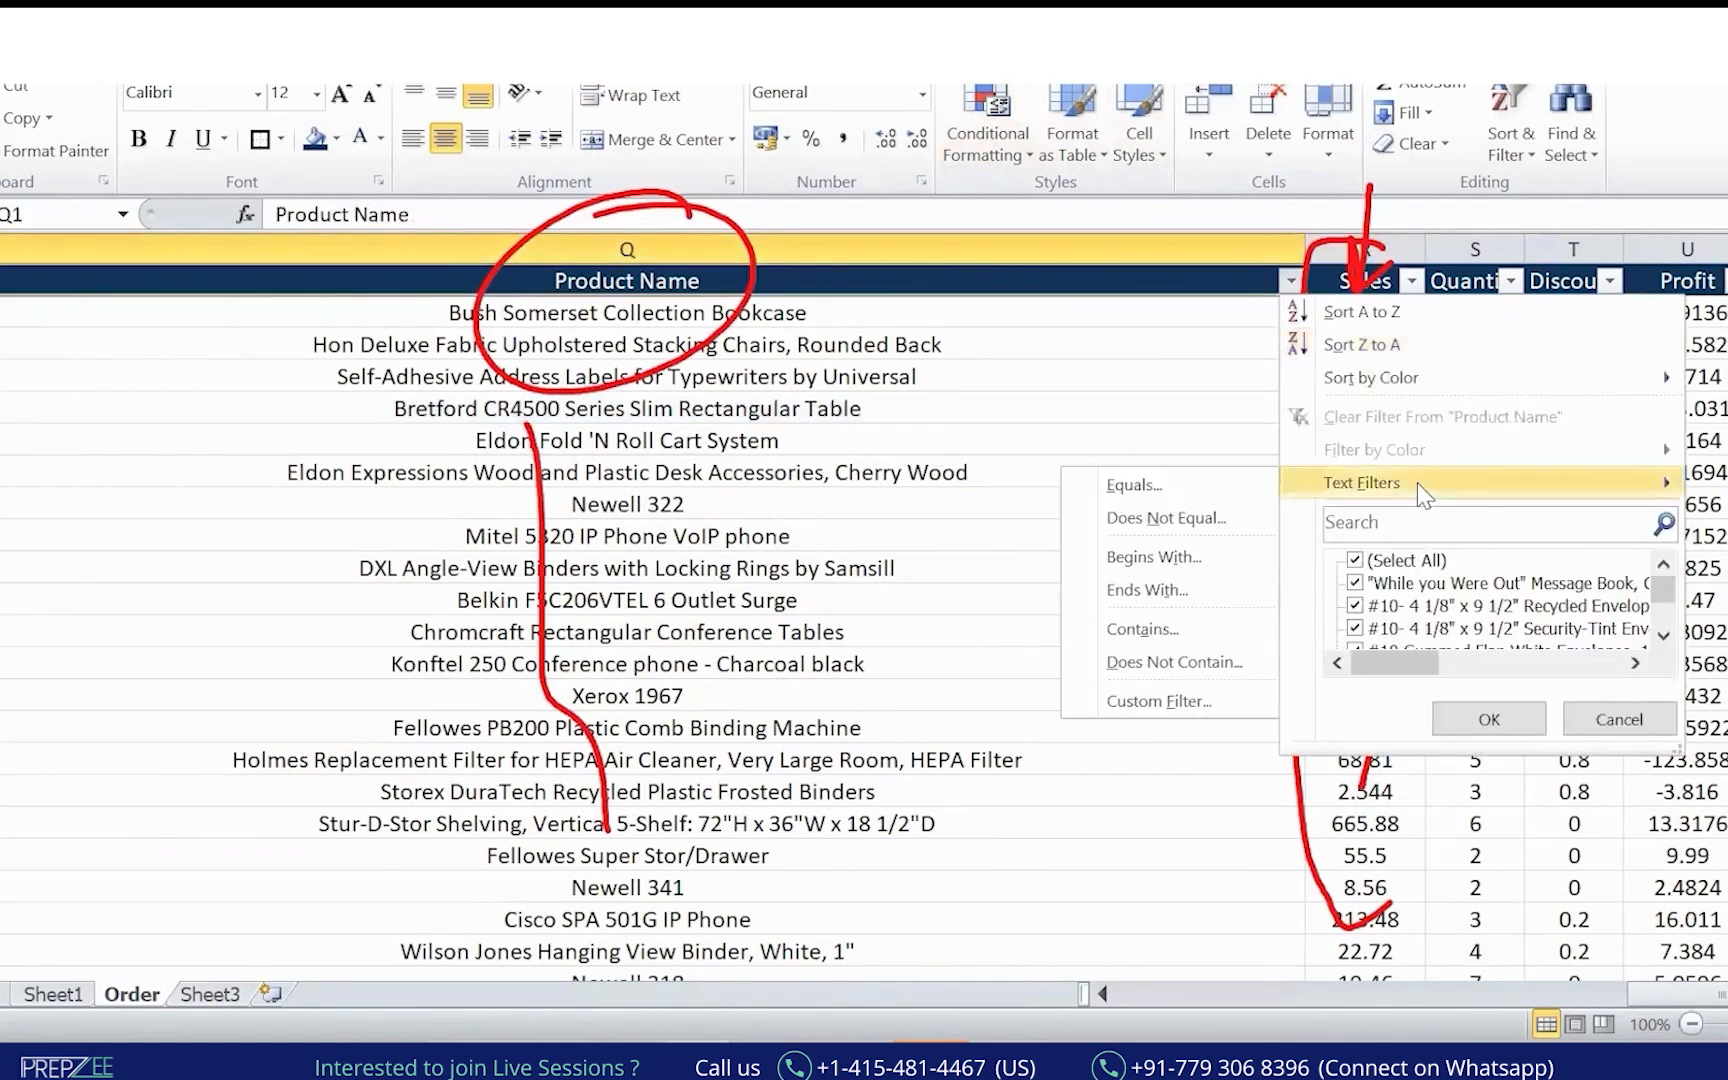
{"action": "left_click", "coordinate": [1160, 626]}
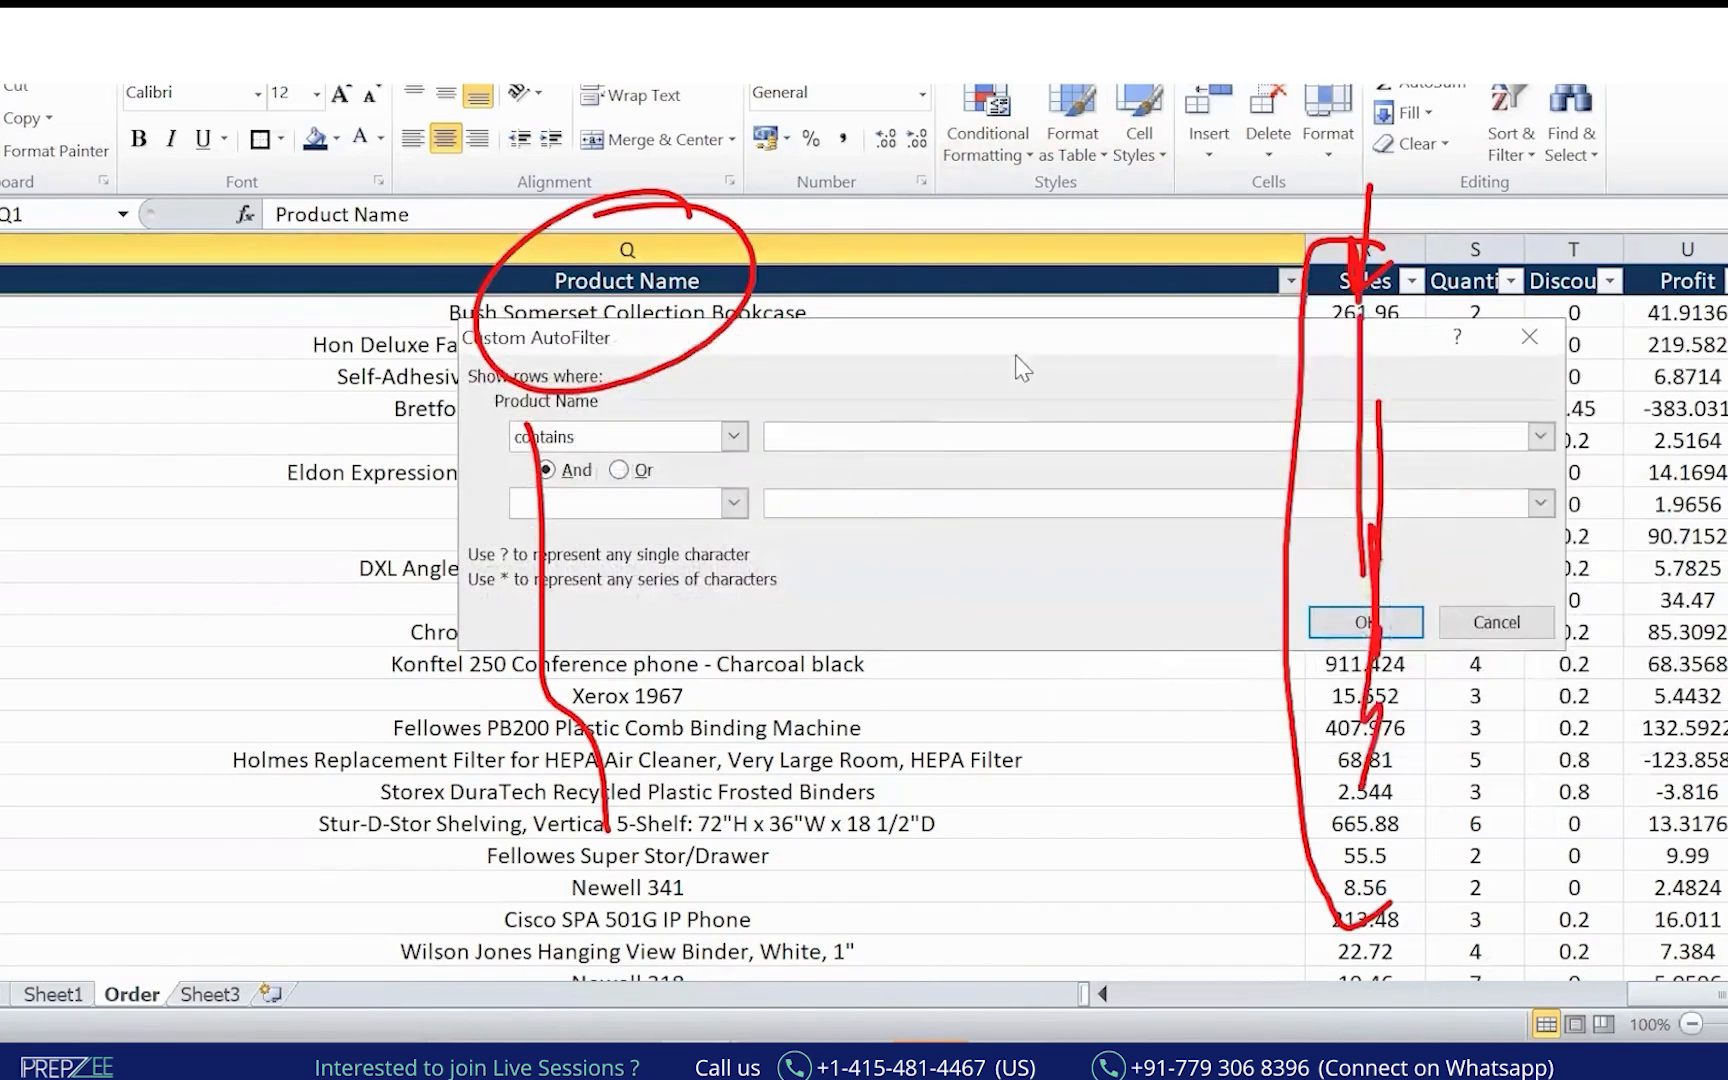
{"action": "left_click_drag", "start_coordinate": [1011, 330], "coordinate": [1189, 165]}
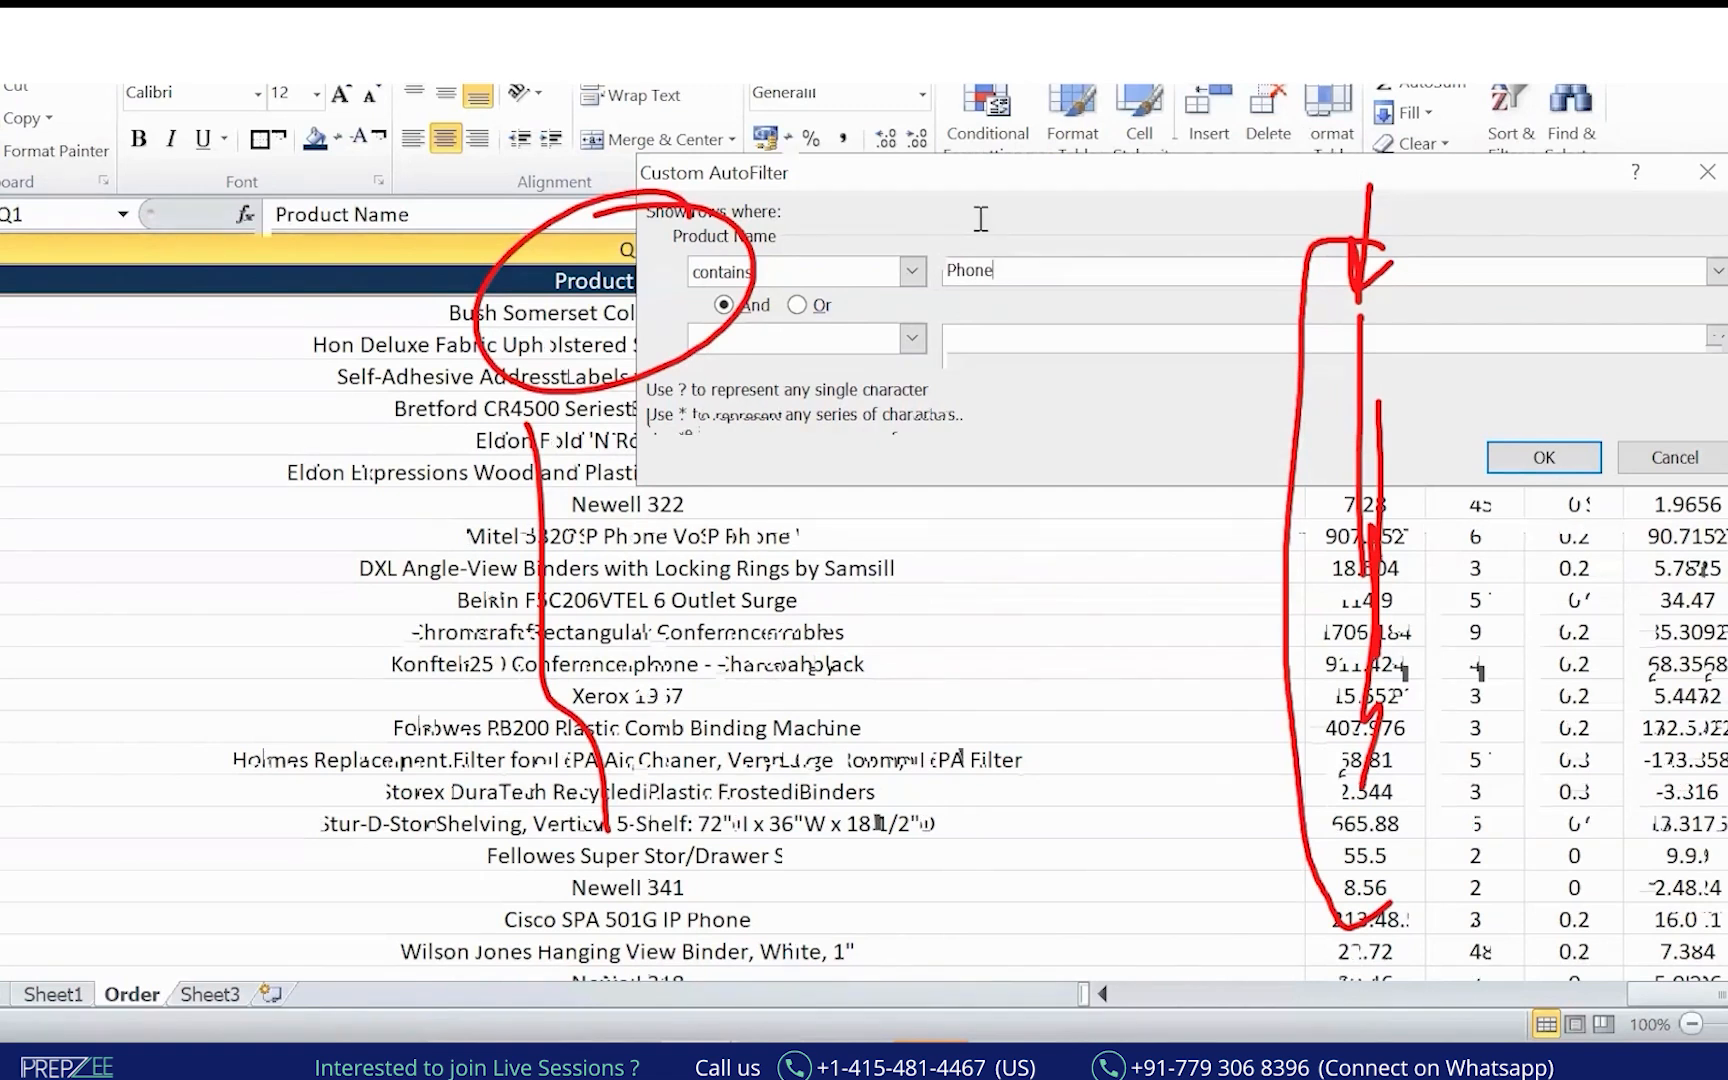
{"action": "key", "text": "Return"}
Browse the filtered AT&T, Mitel and Konftel phone rows, then reopen the Product Name filter.
{"action": "left_click", "coordinate": [788, 436]}
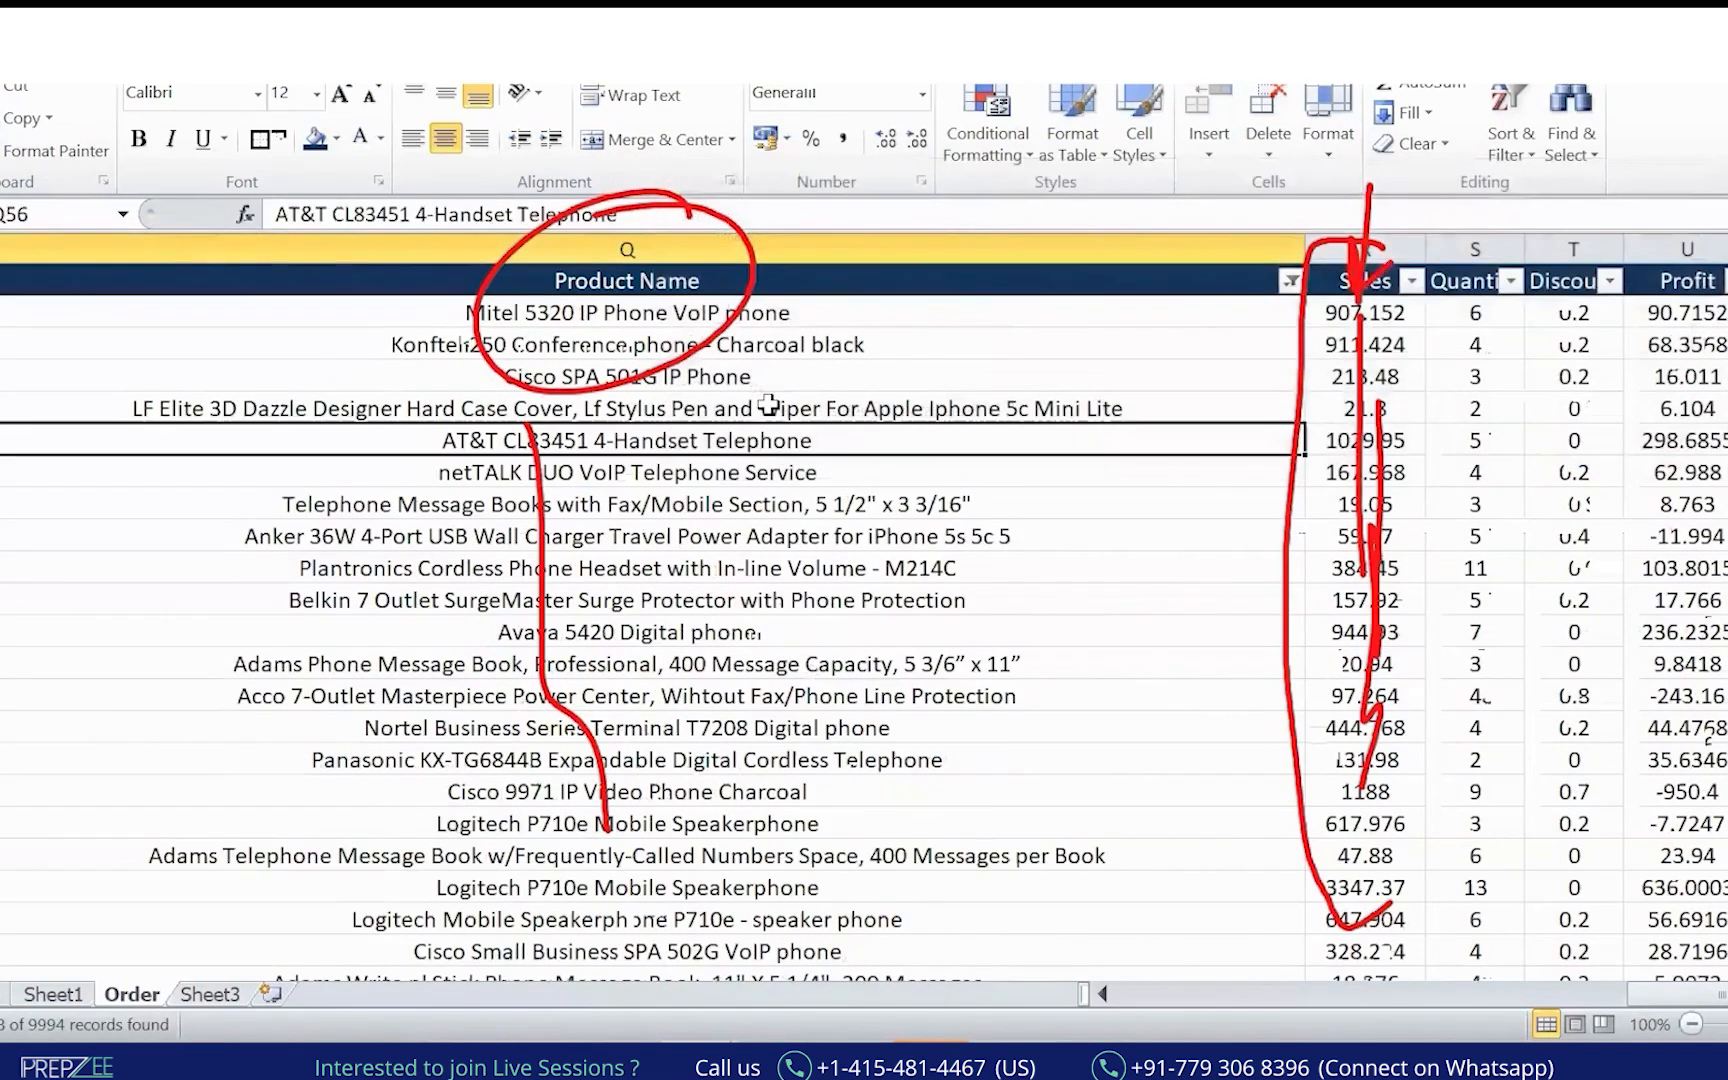
{"action": "left_click", "coordinate": [630, 314]}
{"action": "left_click", "coordinate": [695, 346]}
{"action": "key", "text": "Down"}
{"action": "key", "text": "Down"}
{"action": "key", "text": "Down"}
{"action": "key", "text": "Down"}
{"action": "key", "text": "Down"}
{"action": "key", "text": "Down"}
{"action": "key", "text": "Down"}
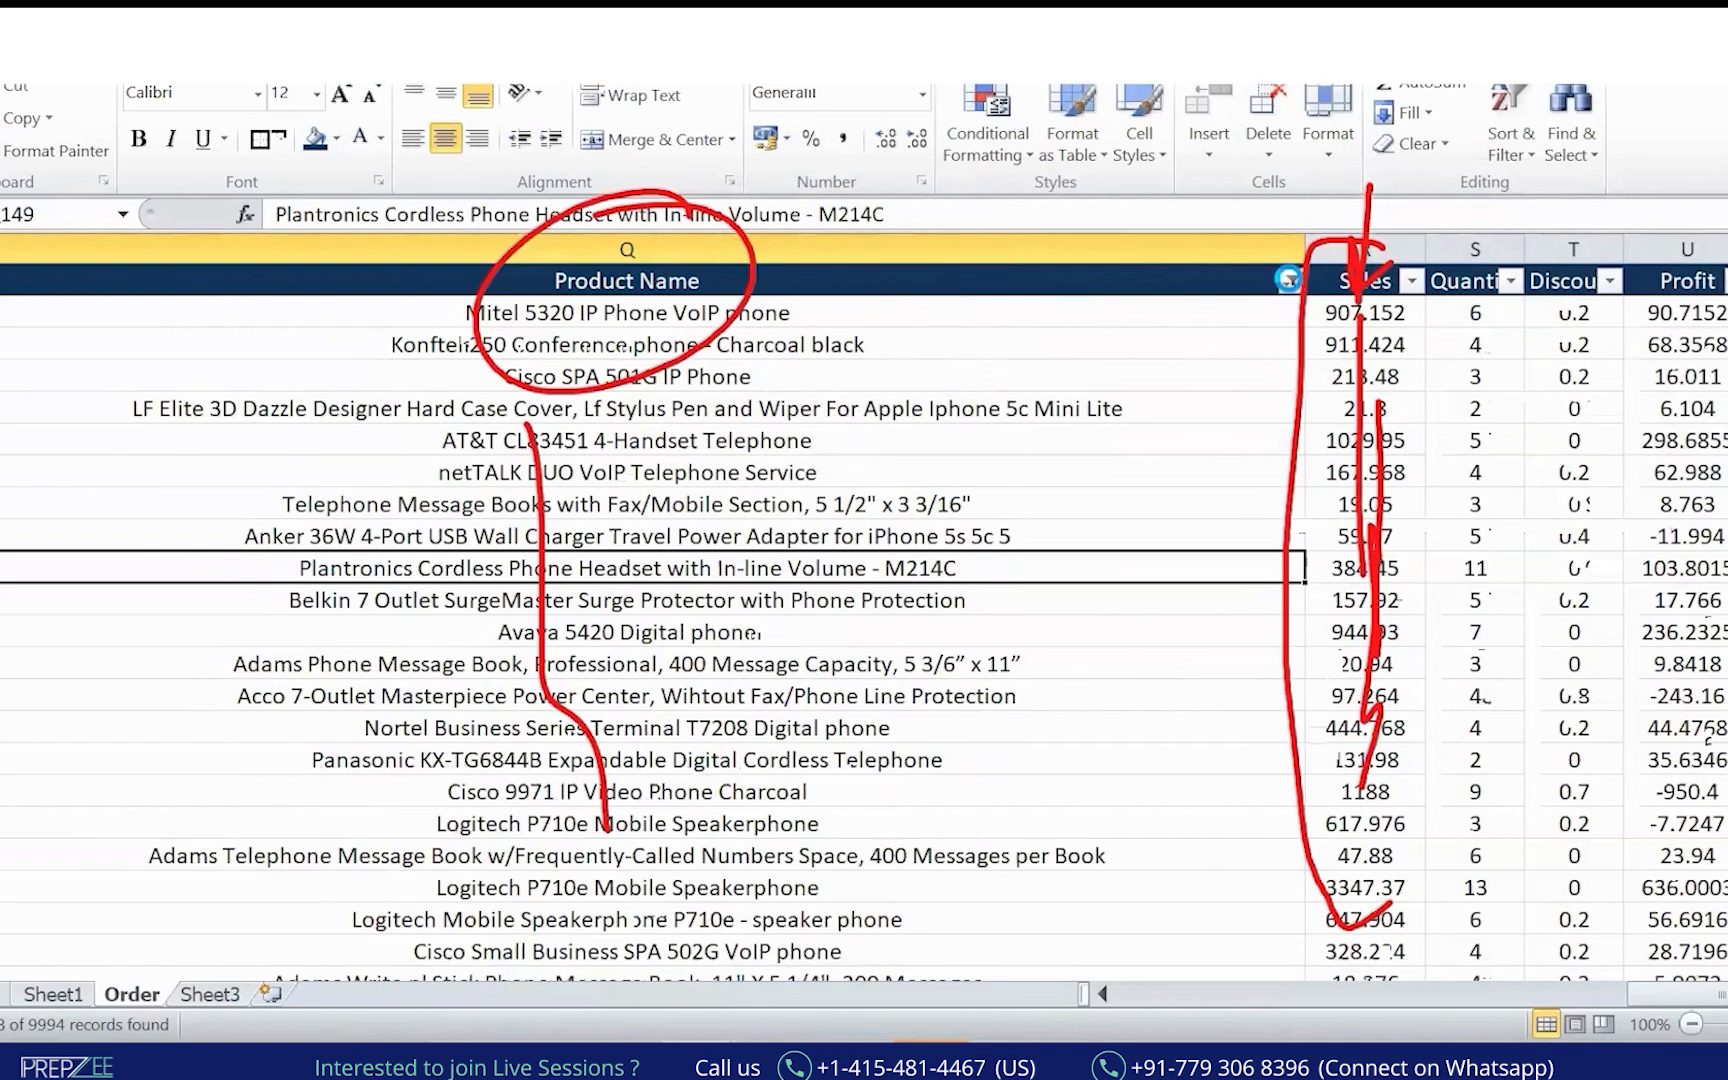
{"action": "left_click", "coordinate": [1290, 281]}
Clear the Product Name filter and select the product names from Eldon Expressions to Xerox 1967.
{"action": "left_click", "coordinate": [1318, 420]}
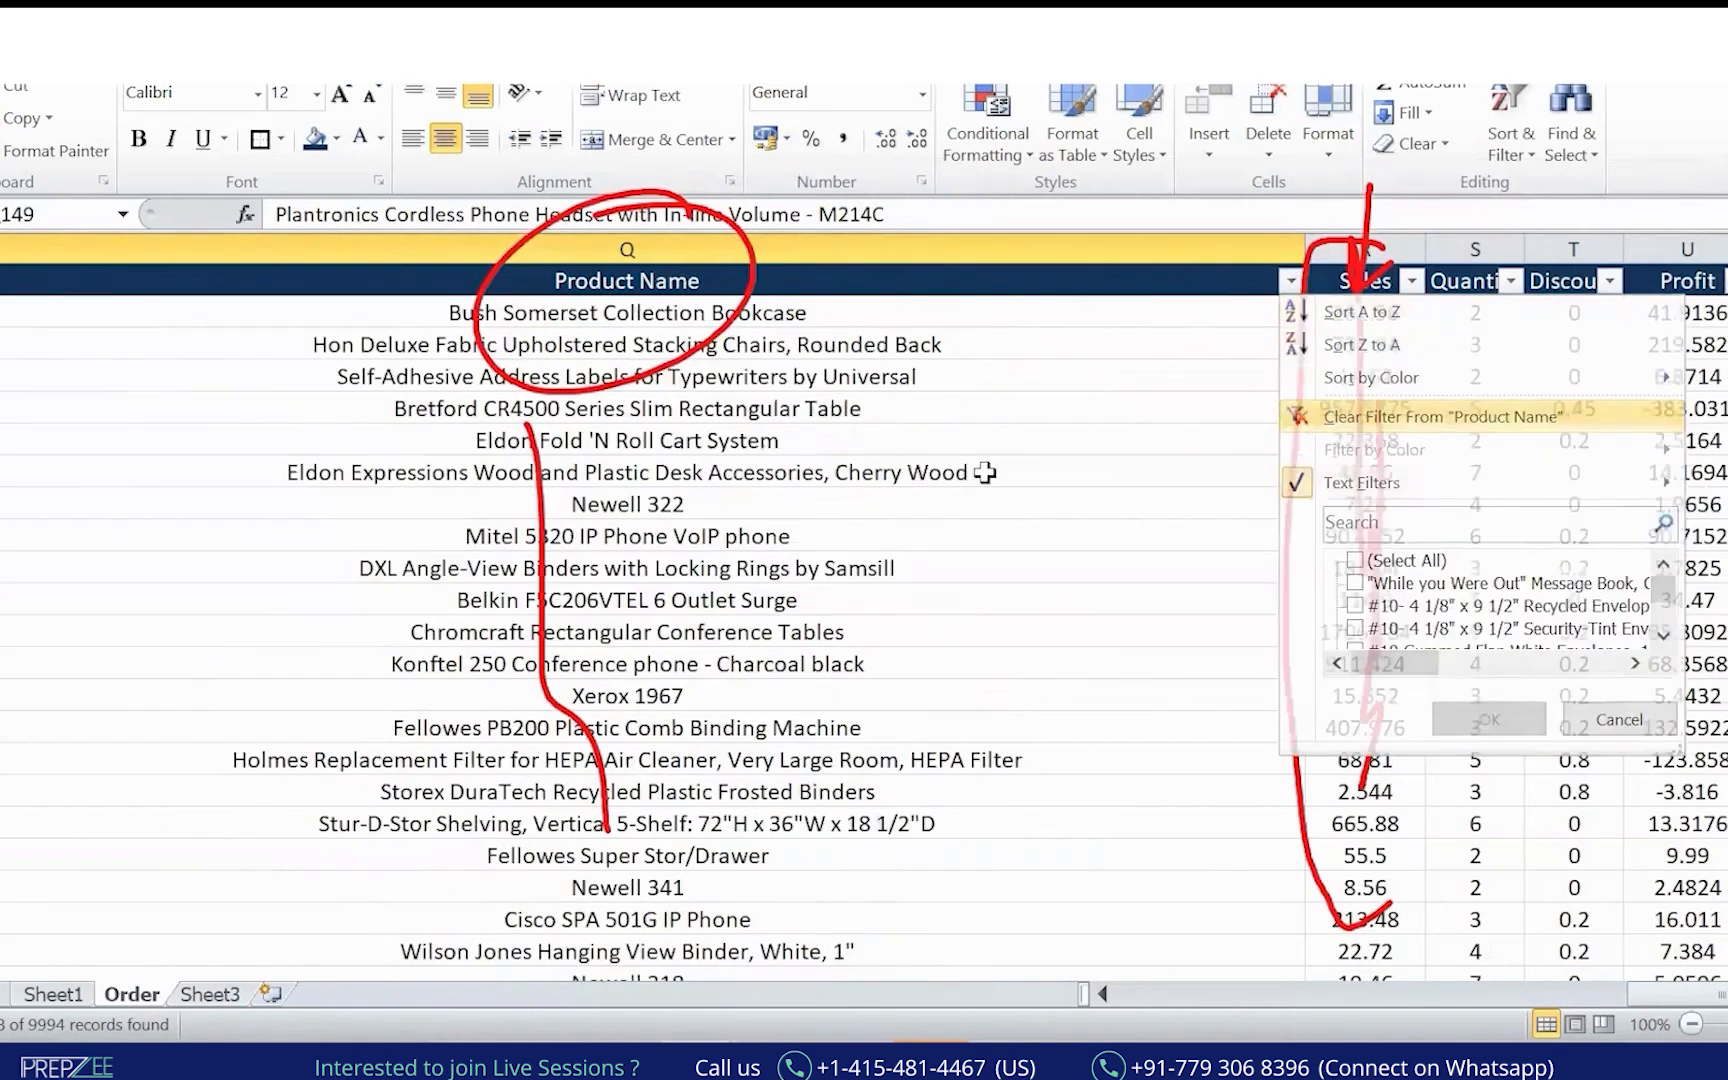
{"action": "left_click", "coordinate": [940, 466]}
{"action": "left_click", "coordinate": [706, 568]}
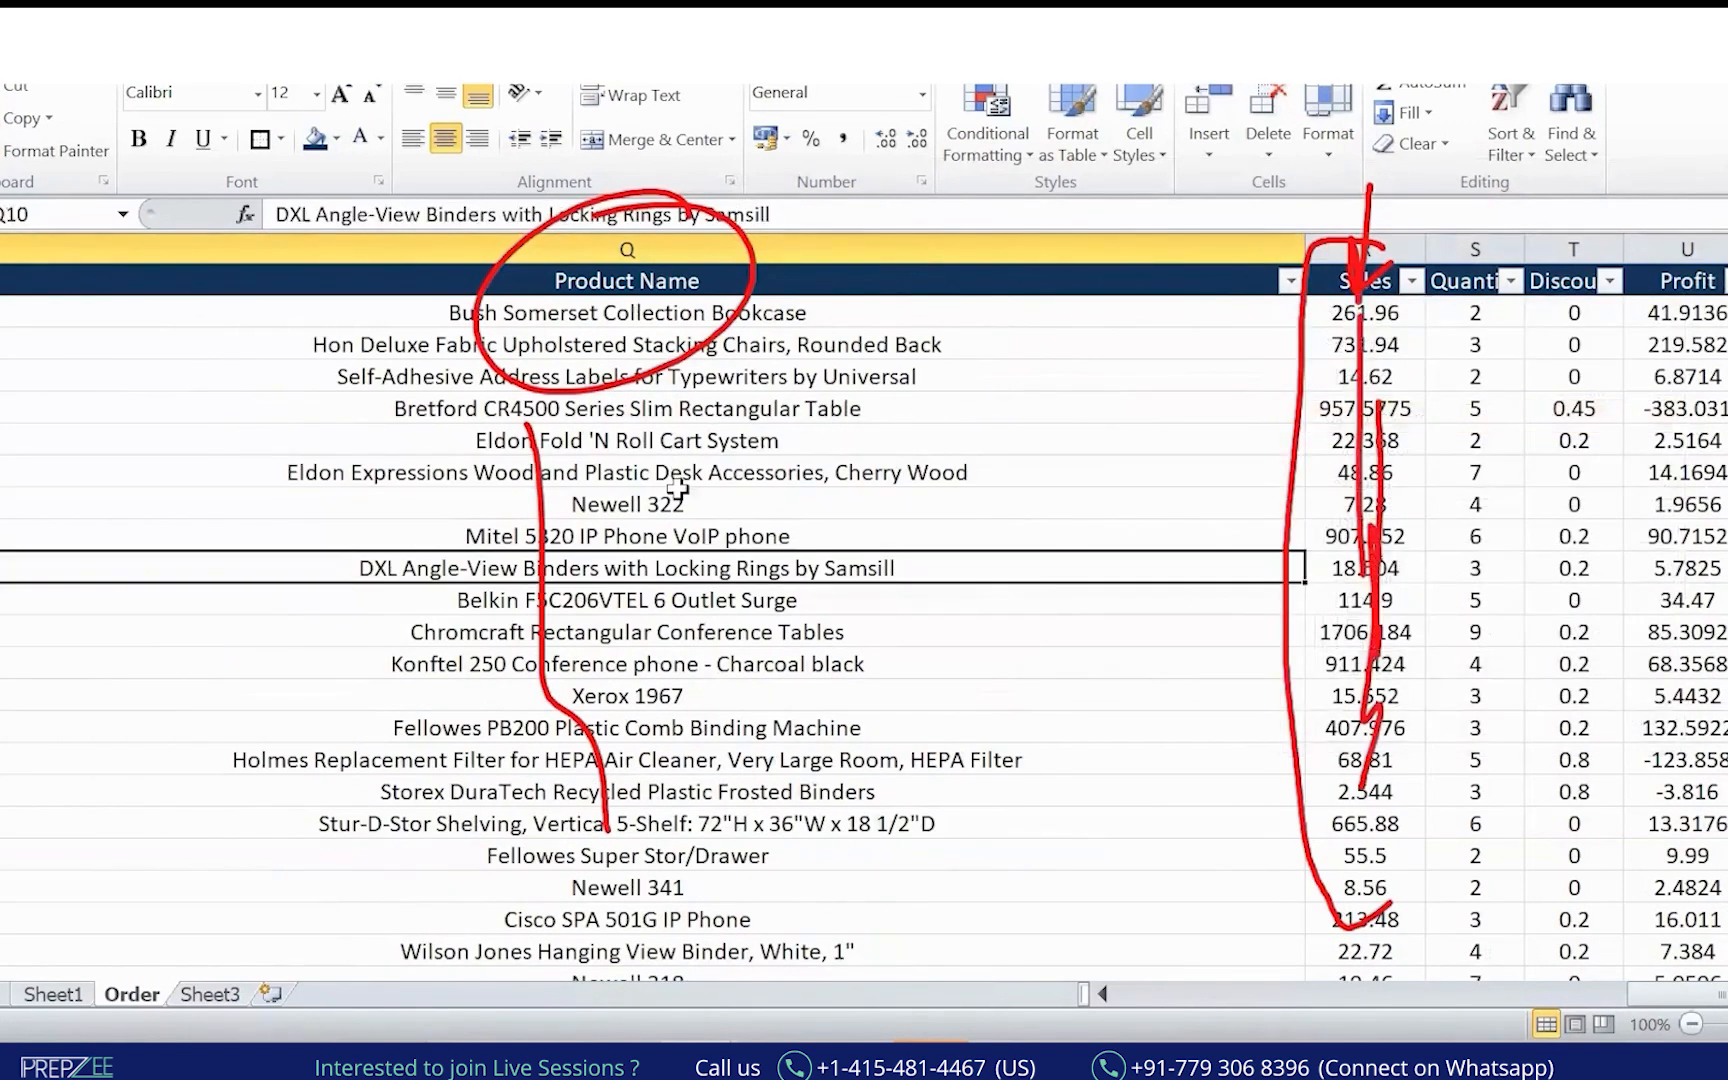
{"action": "left_click_drag", "start_coordinate": [680, 462], "coordinate": [710, 698]}
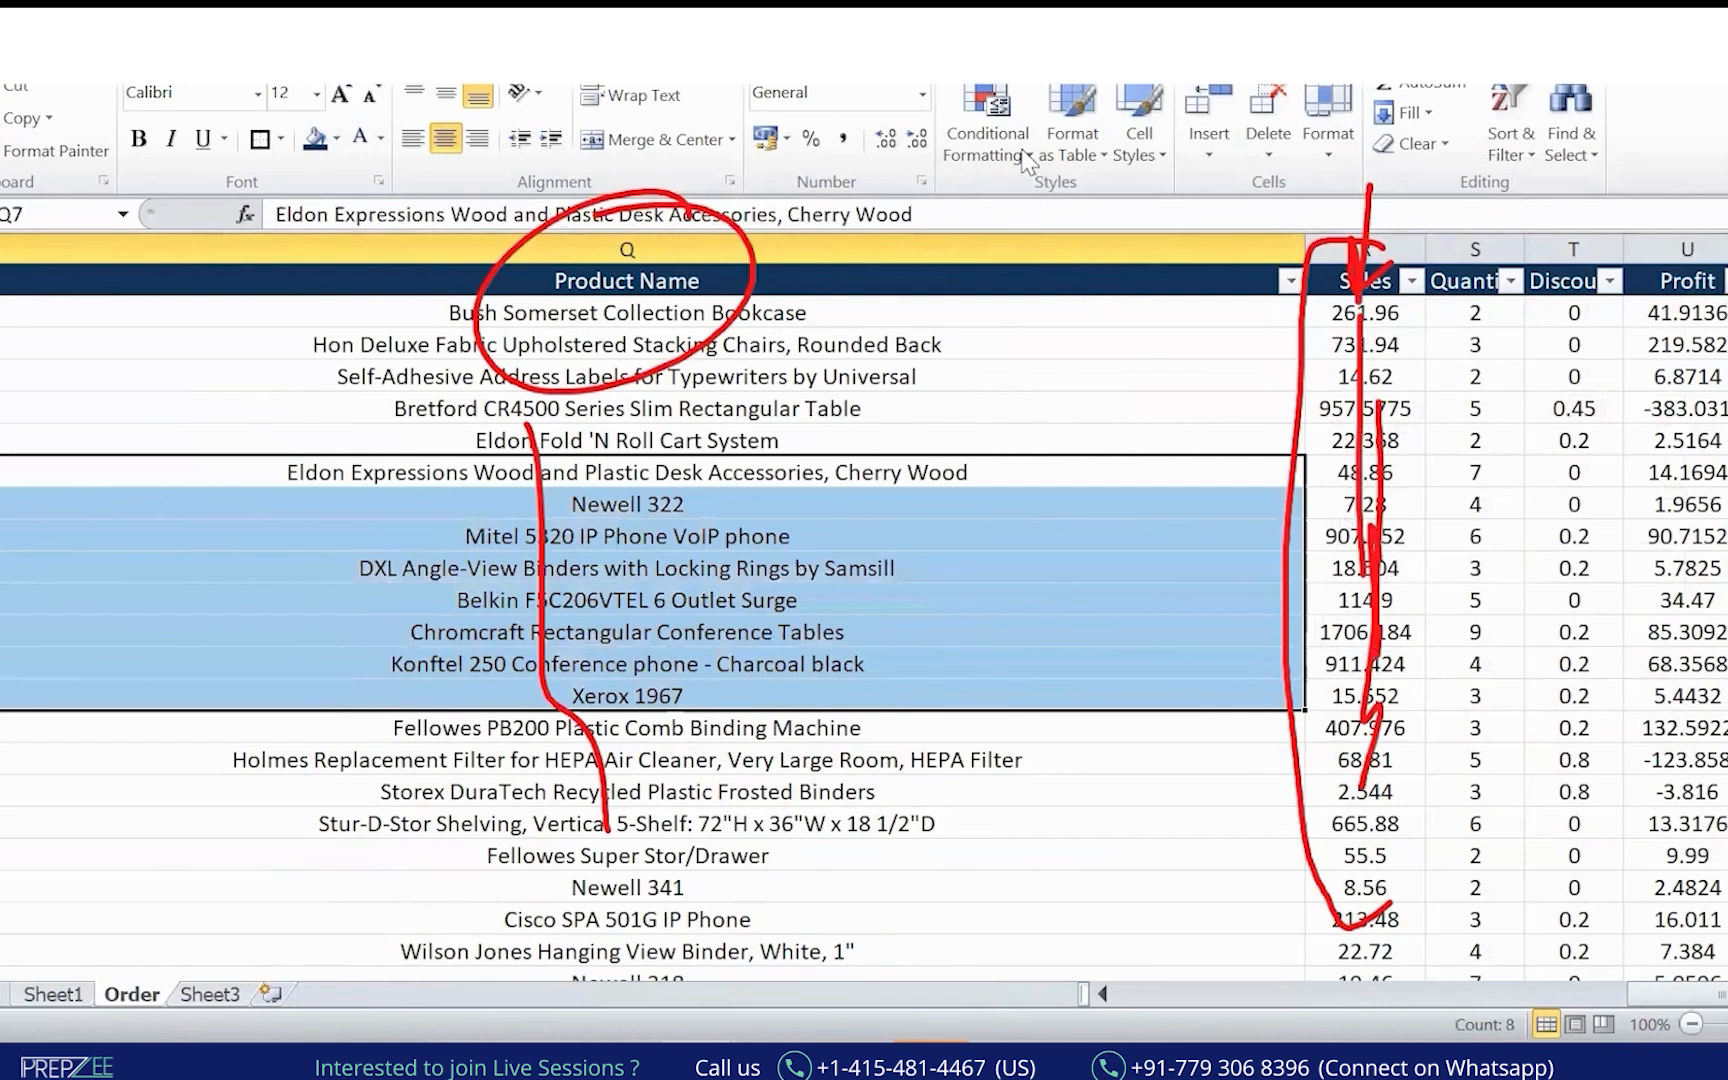
Look through the Conditional Formatting colour scales and the Sales filter options without applying anything.
{"action": "left_click", "coordinate": [1027, 155]}
{"action": "mouse_move", "coordinate": [1092, 400]}
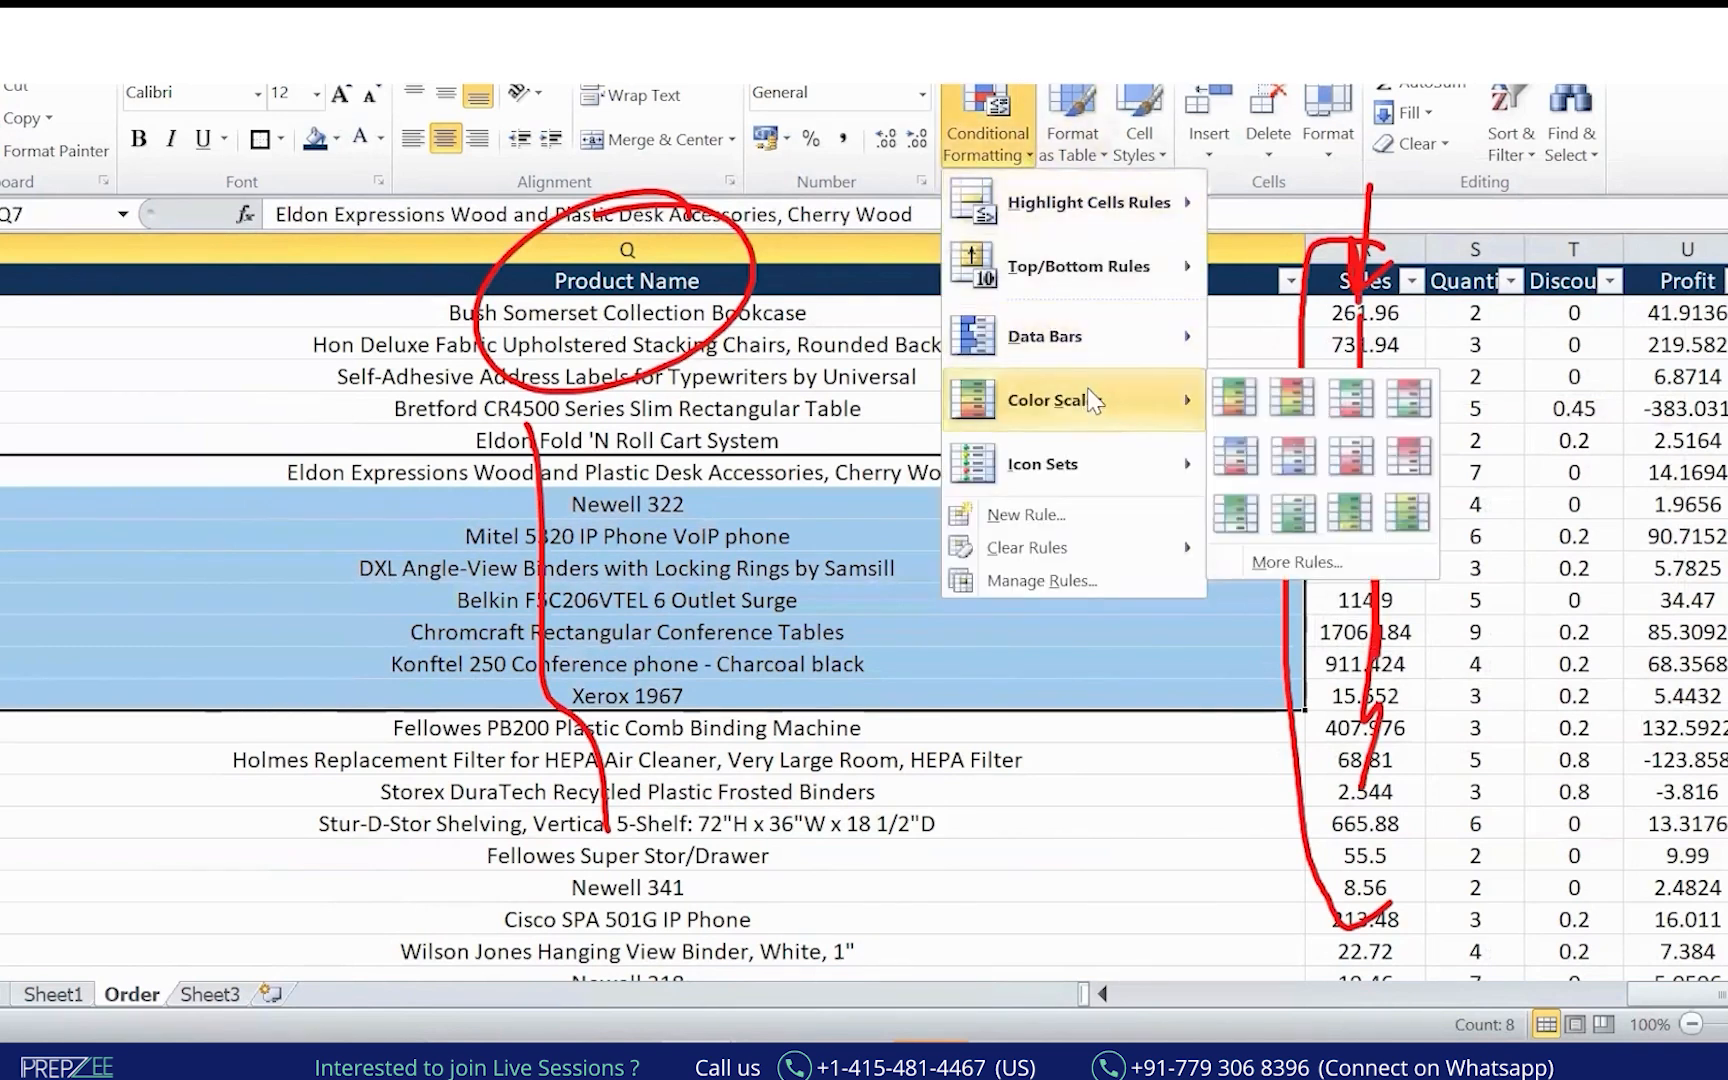
{"action": "left_click", "coordinate": [1411, 281]}
{"action": "left_click", "coordinate": [1411, 281]}
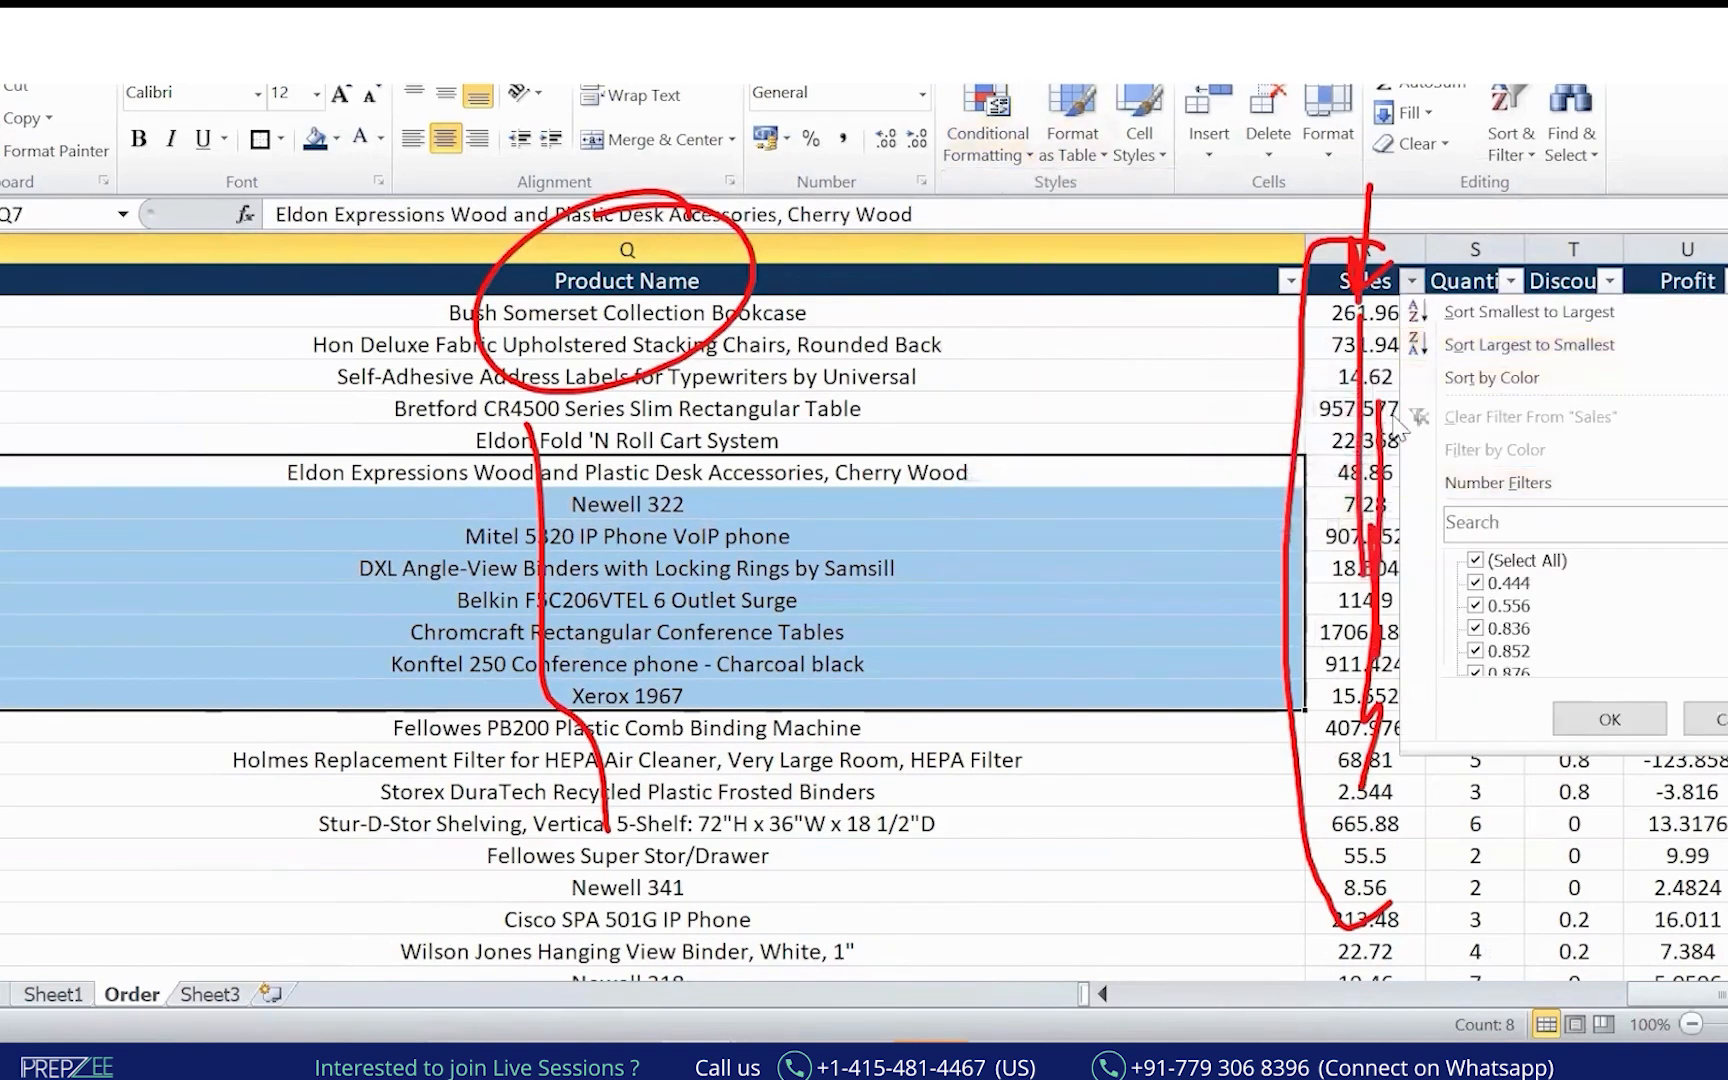
{"action": "left_click", "coordinate": [1015, 150]}
{"action": "left_click", "coordinate": [1015, 150]}
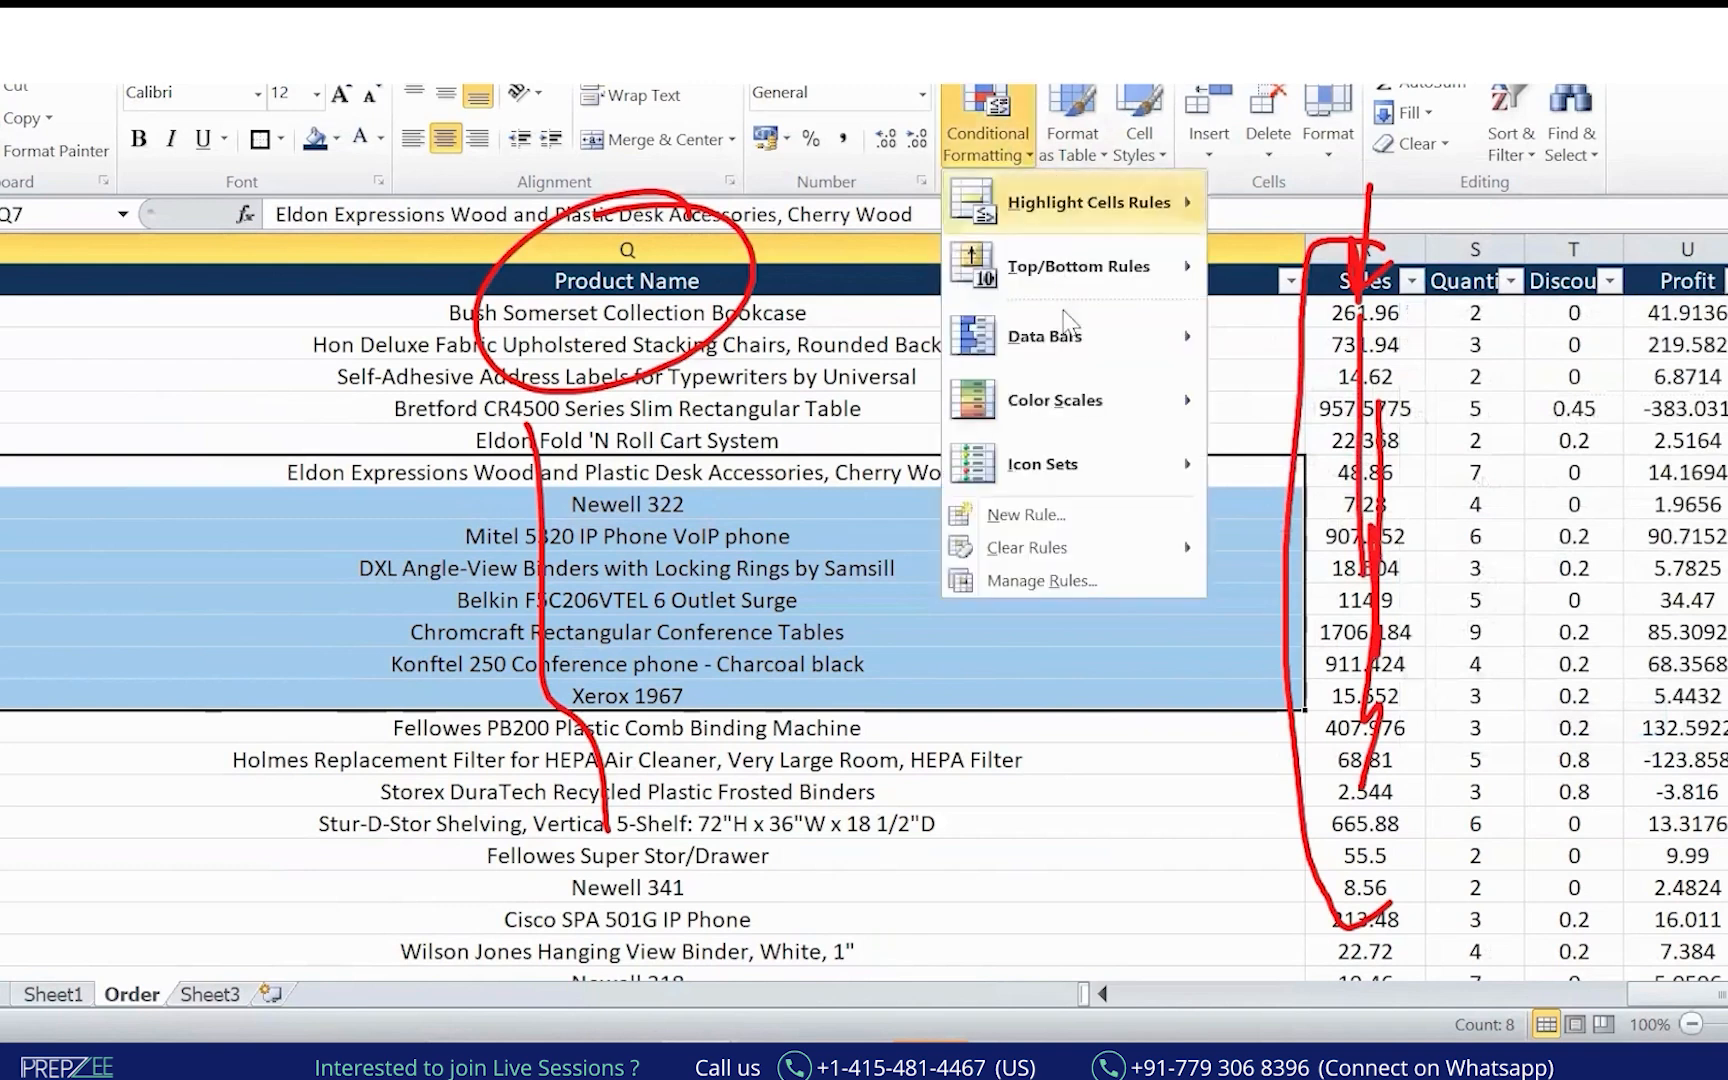
{"action": "mouse_move", "coordinate": [1060, 400]}
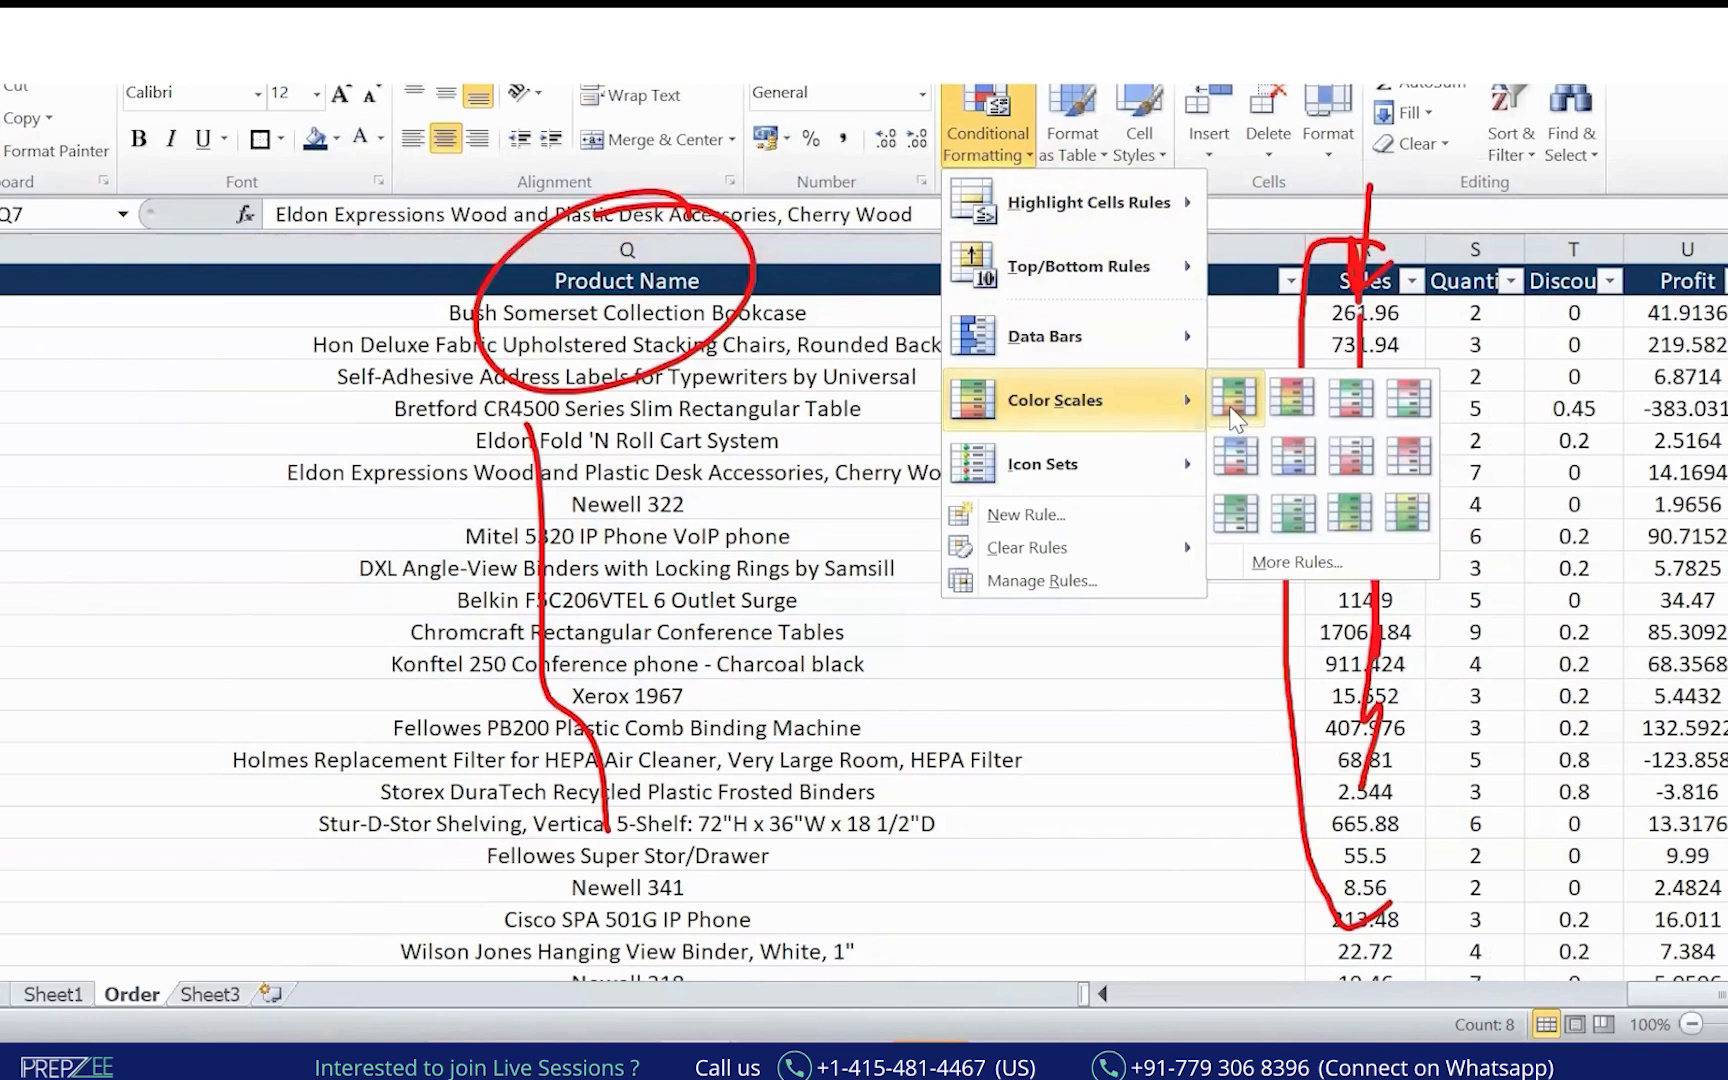
{"action": "left_click", "coordinate": [1229, 404]}
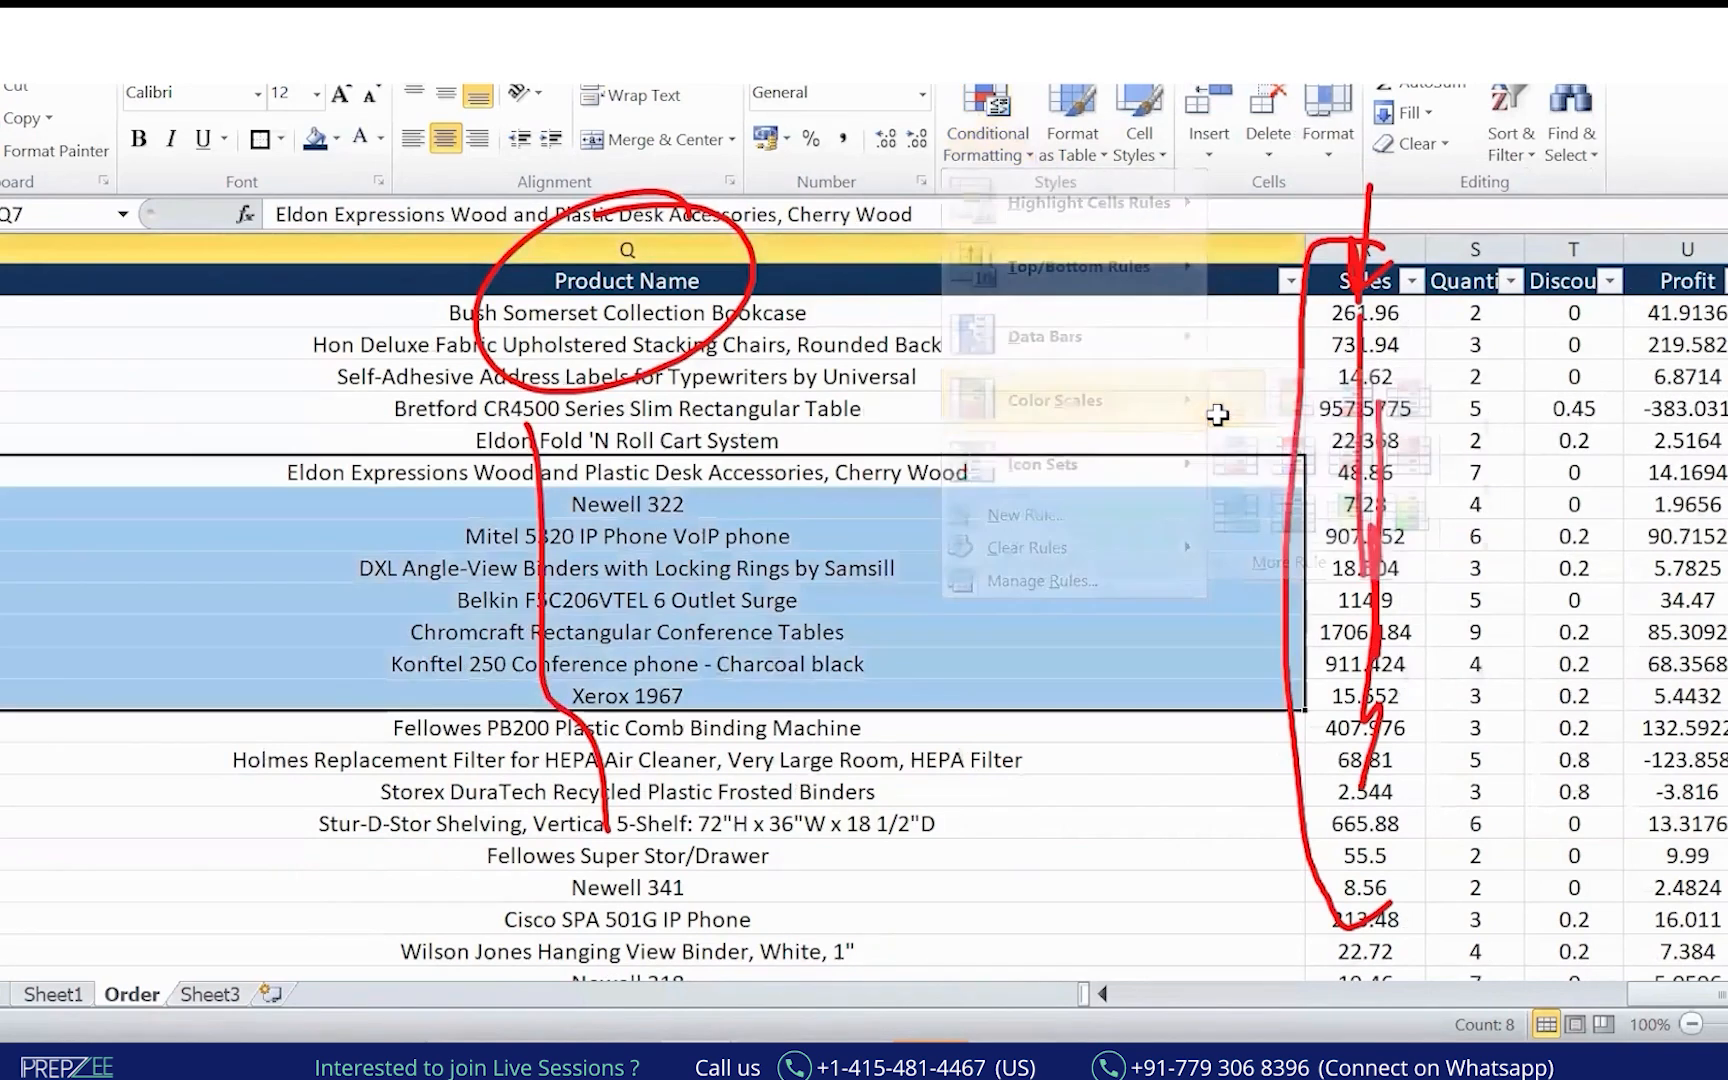
Select the whole Sales column and shade it with a red-to-yellow colour scale.
{"action": "left_click", "coordinate": [1375, 373]}
{"action": "left_click", "coordinate": [1379, 250]}
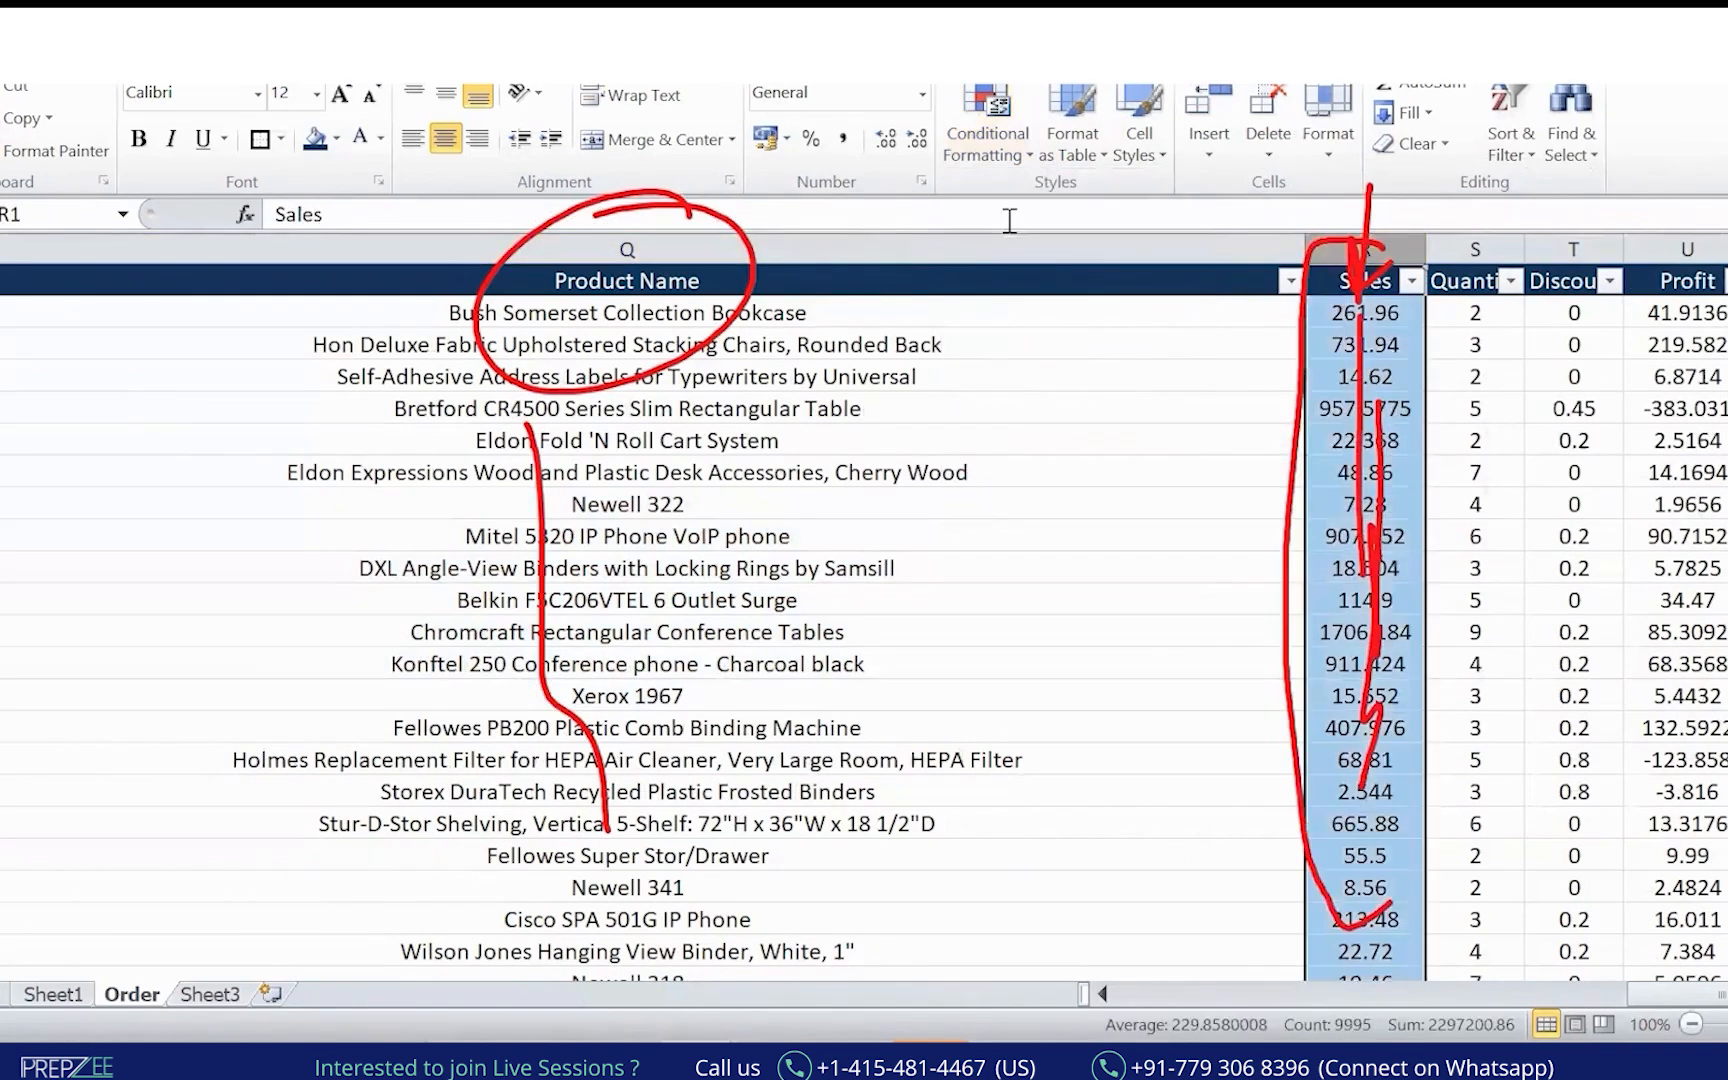
{"action": "left_click", "coordinate": [1394, 338]}
{"action": "left_click", "coordinate": [1380, 316]}
{"action": "left_click", "coordinate": [1350, 252]}
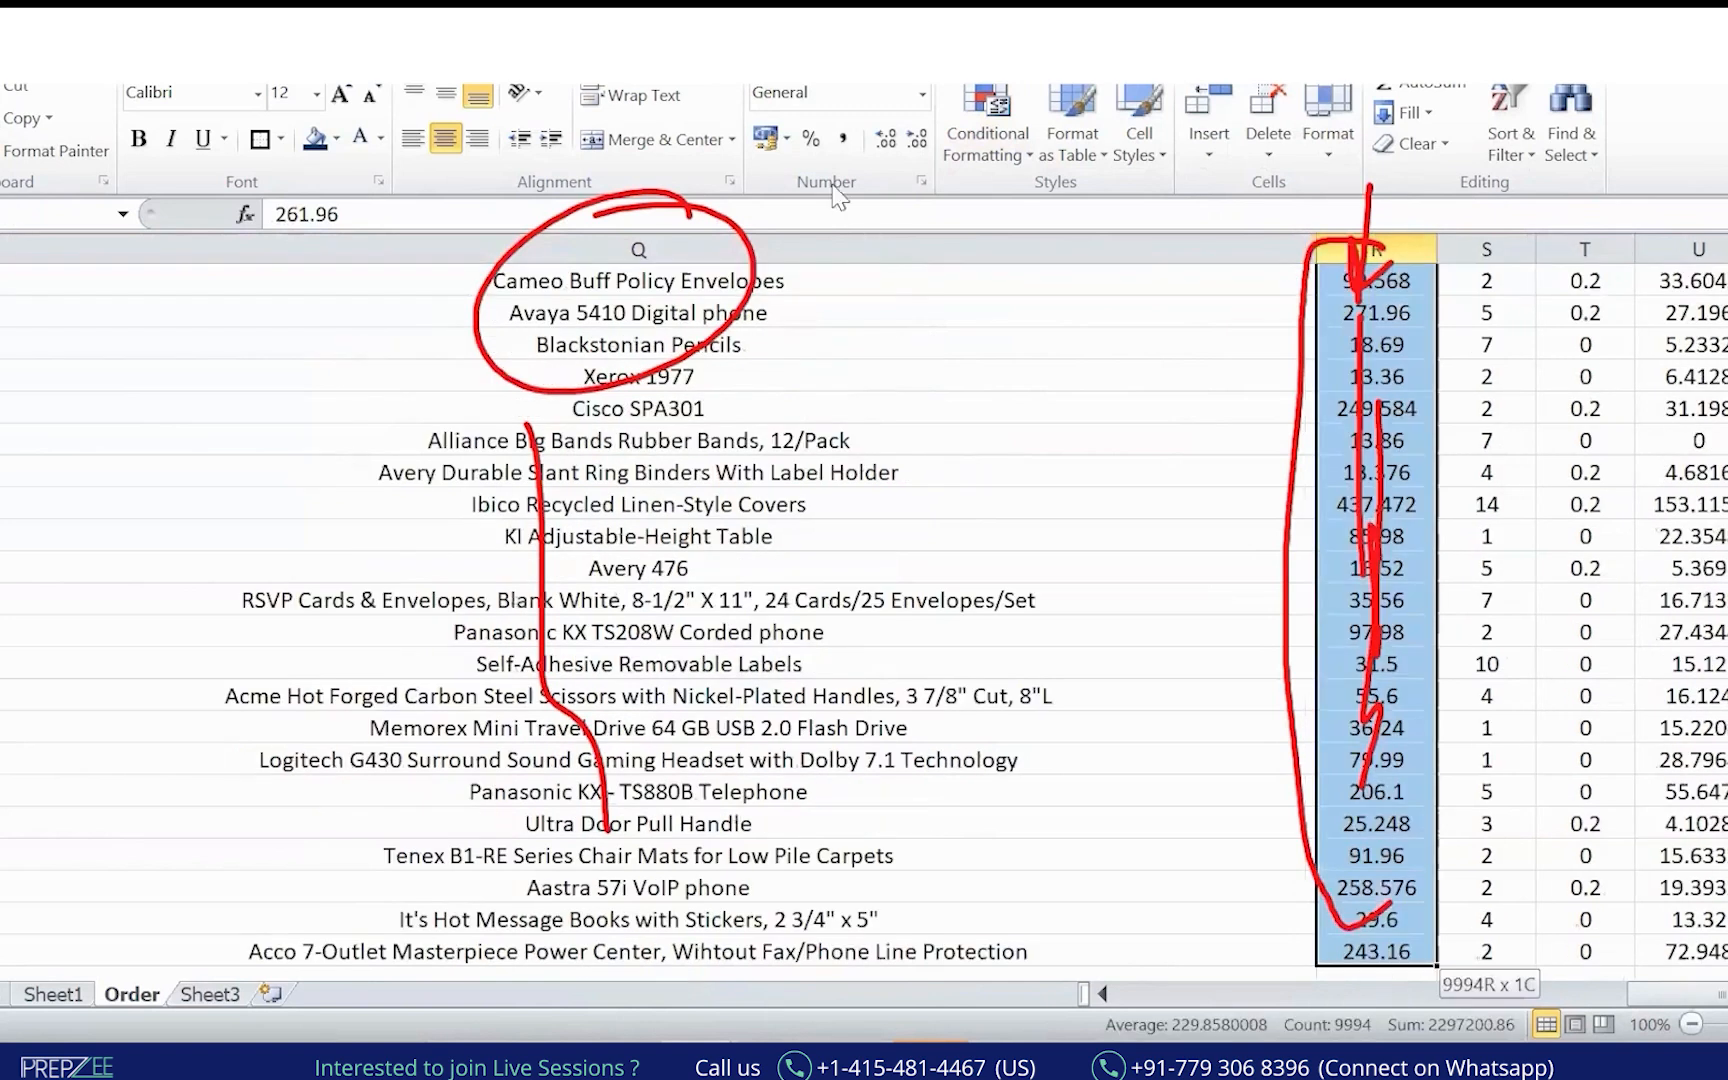
{"action": "left_click", "coordinate": [988, 130]}
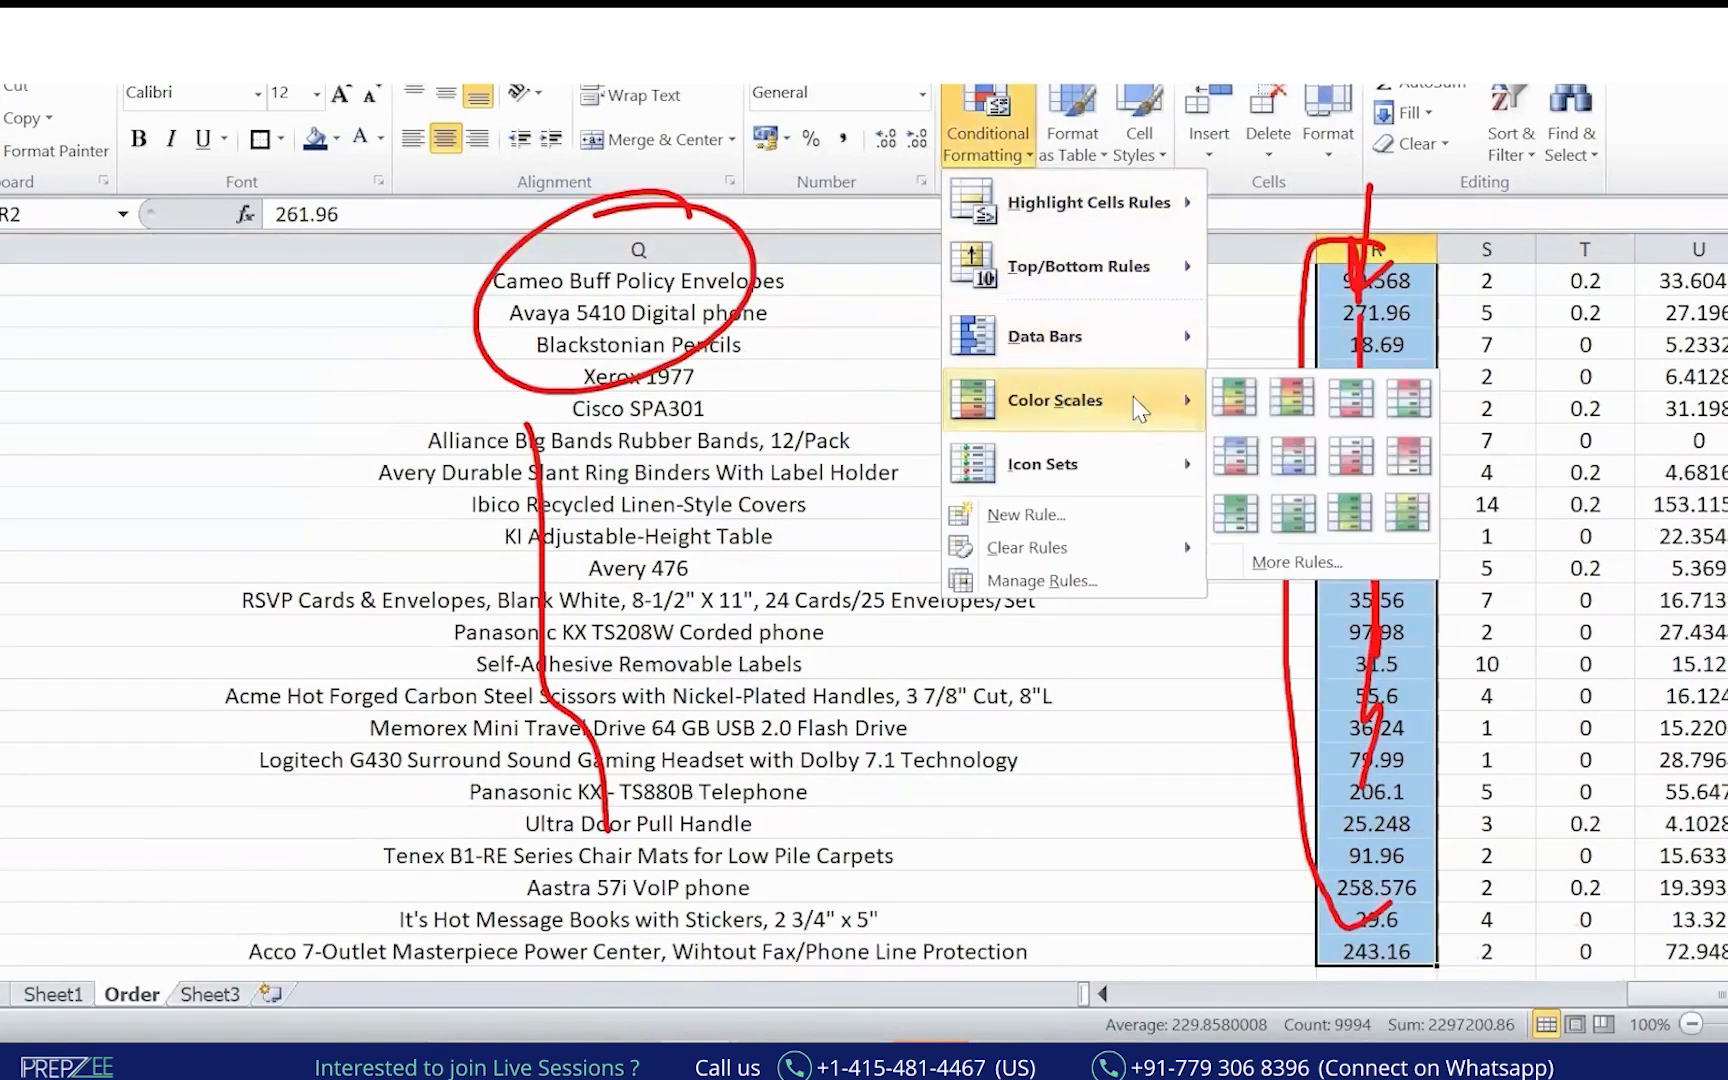
{"action": "left_click", "coordinate": [1229, 406]}
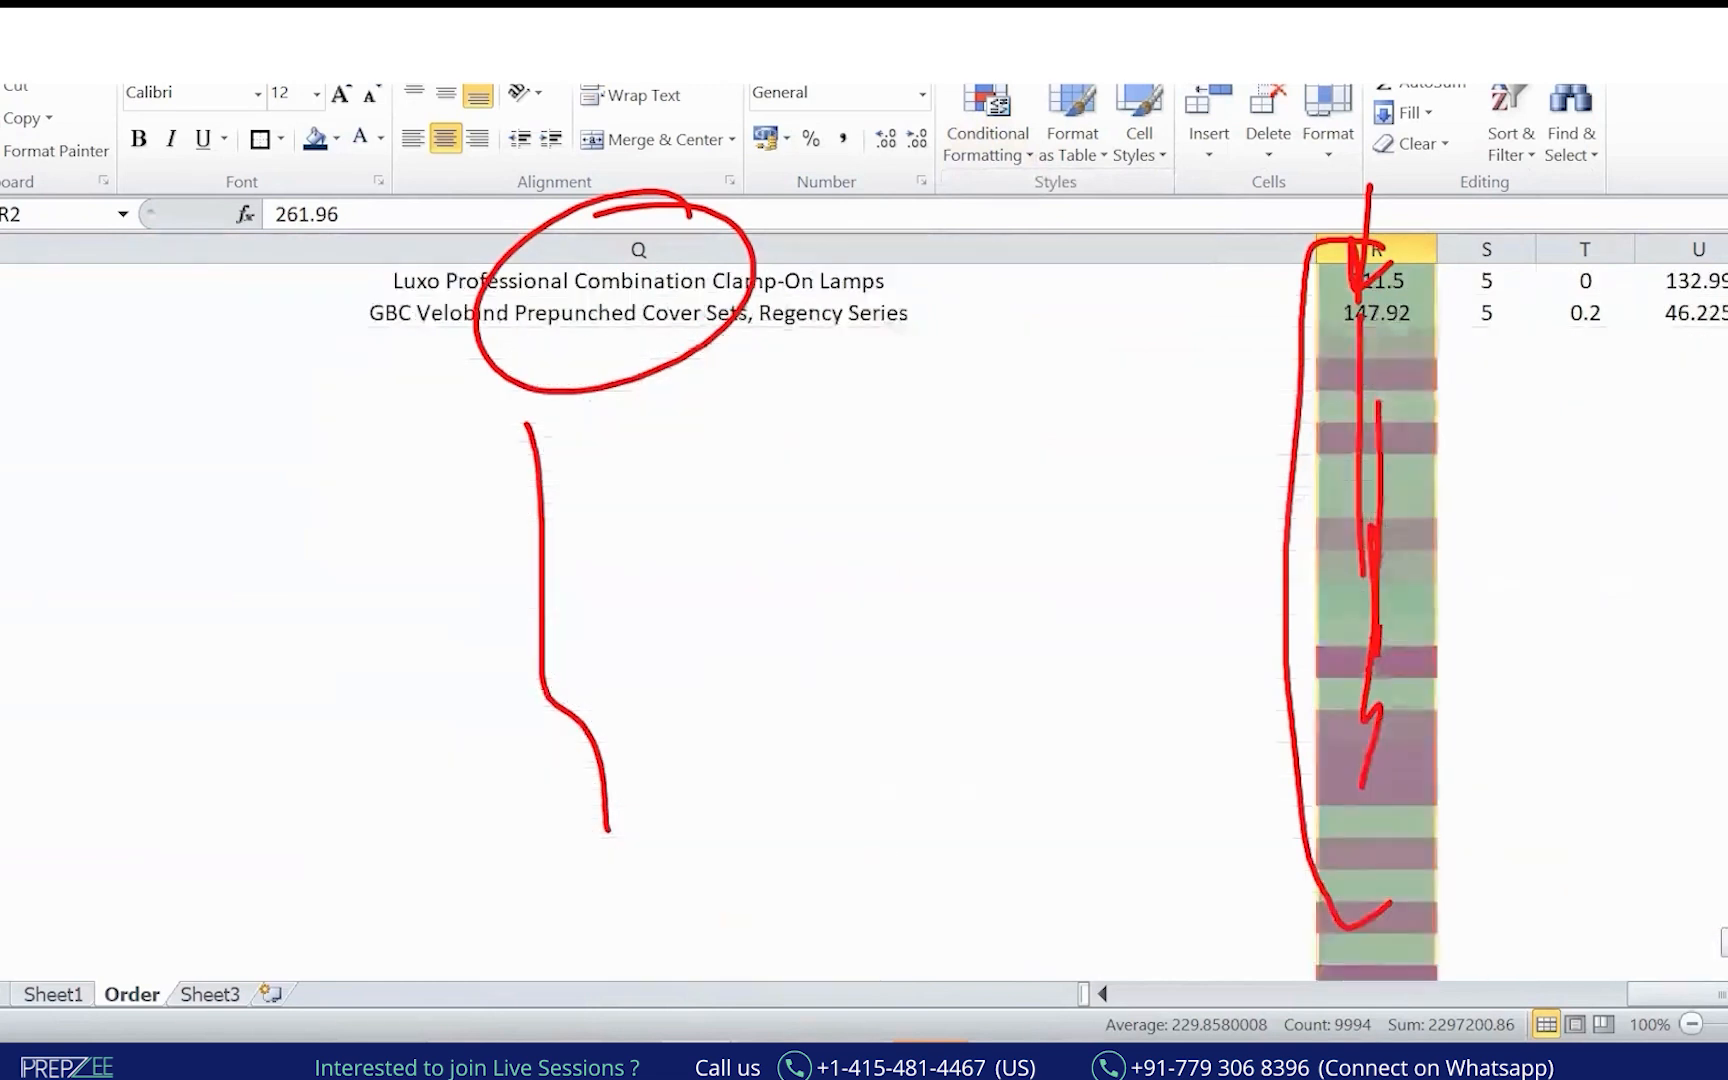
{"action": "scroll", "coordinate": [1450, 298], "scroll_direction": "up", "scroll_amount": 15}
{"action": "key", "text": "ctrl+Up"}
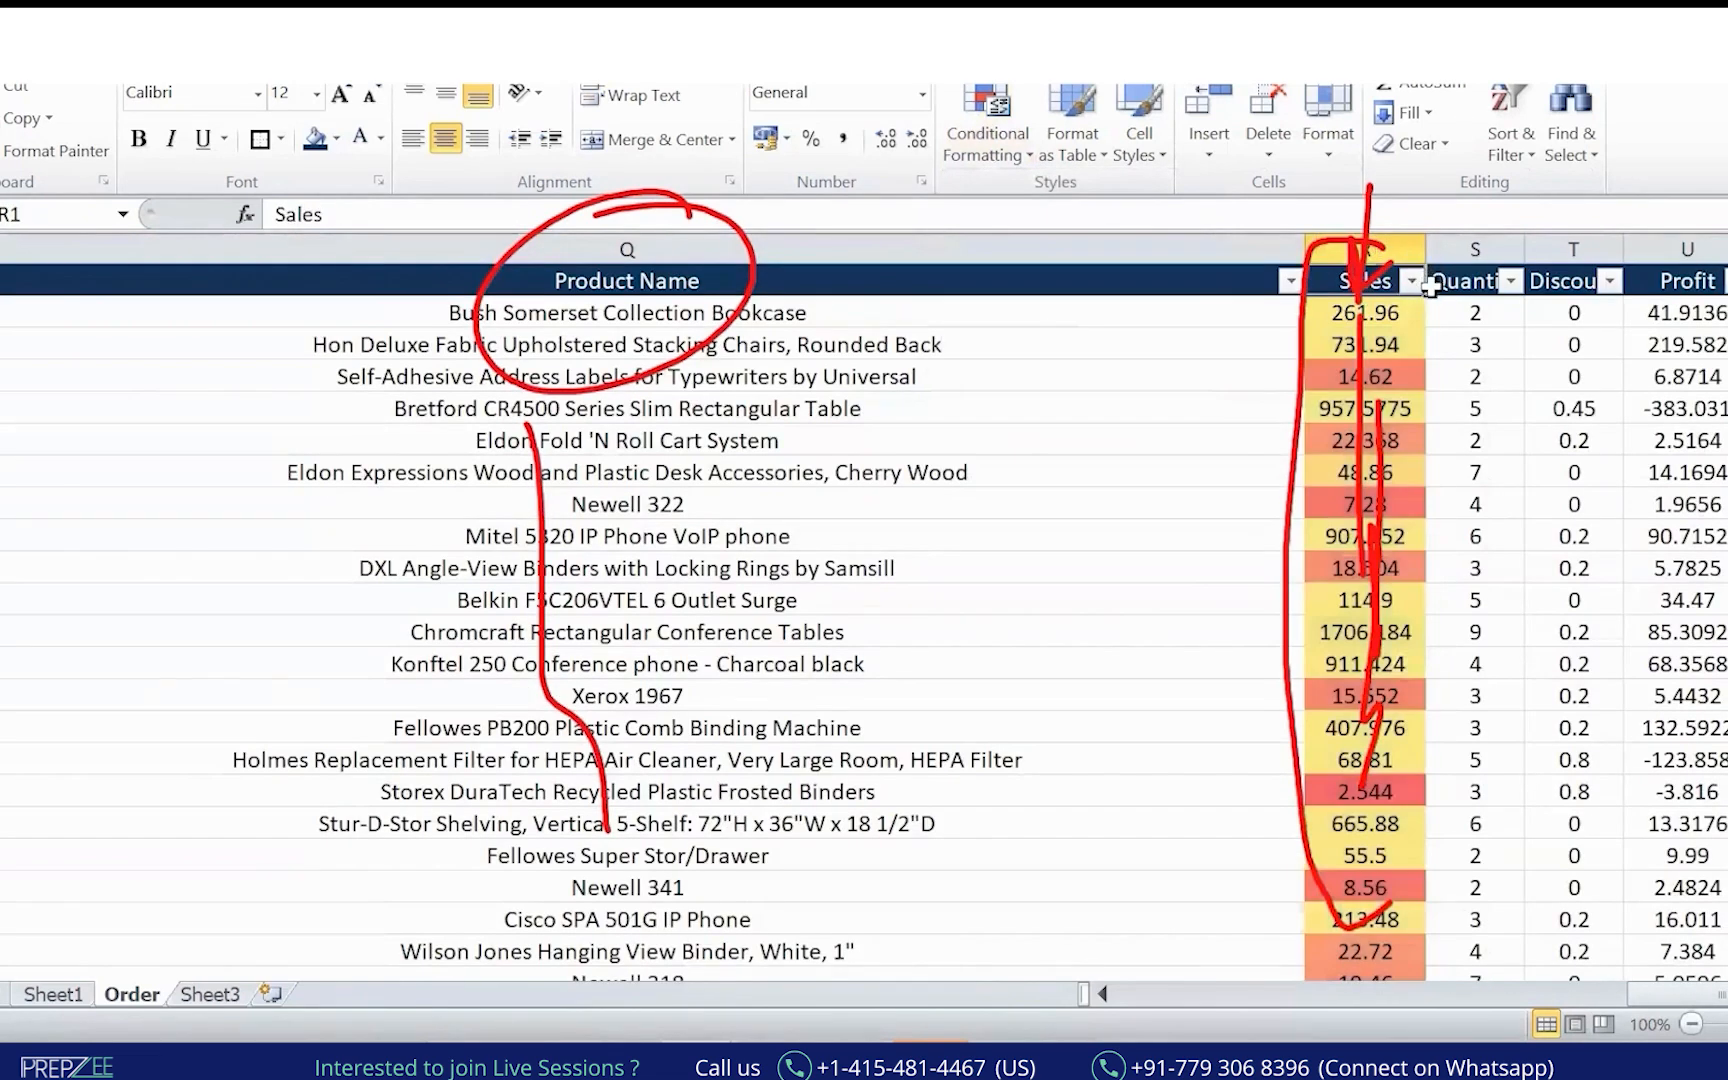
Filter the Sales column by colour to list only the red-shaded orders.
{"action": "left_click", "coordinate": [1411, 281]}
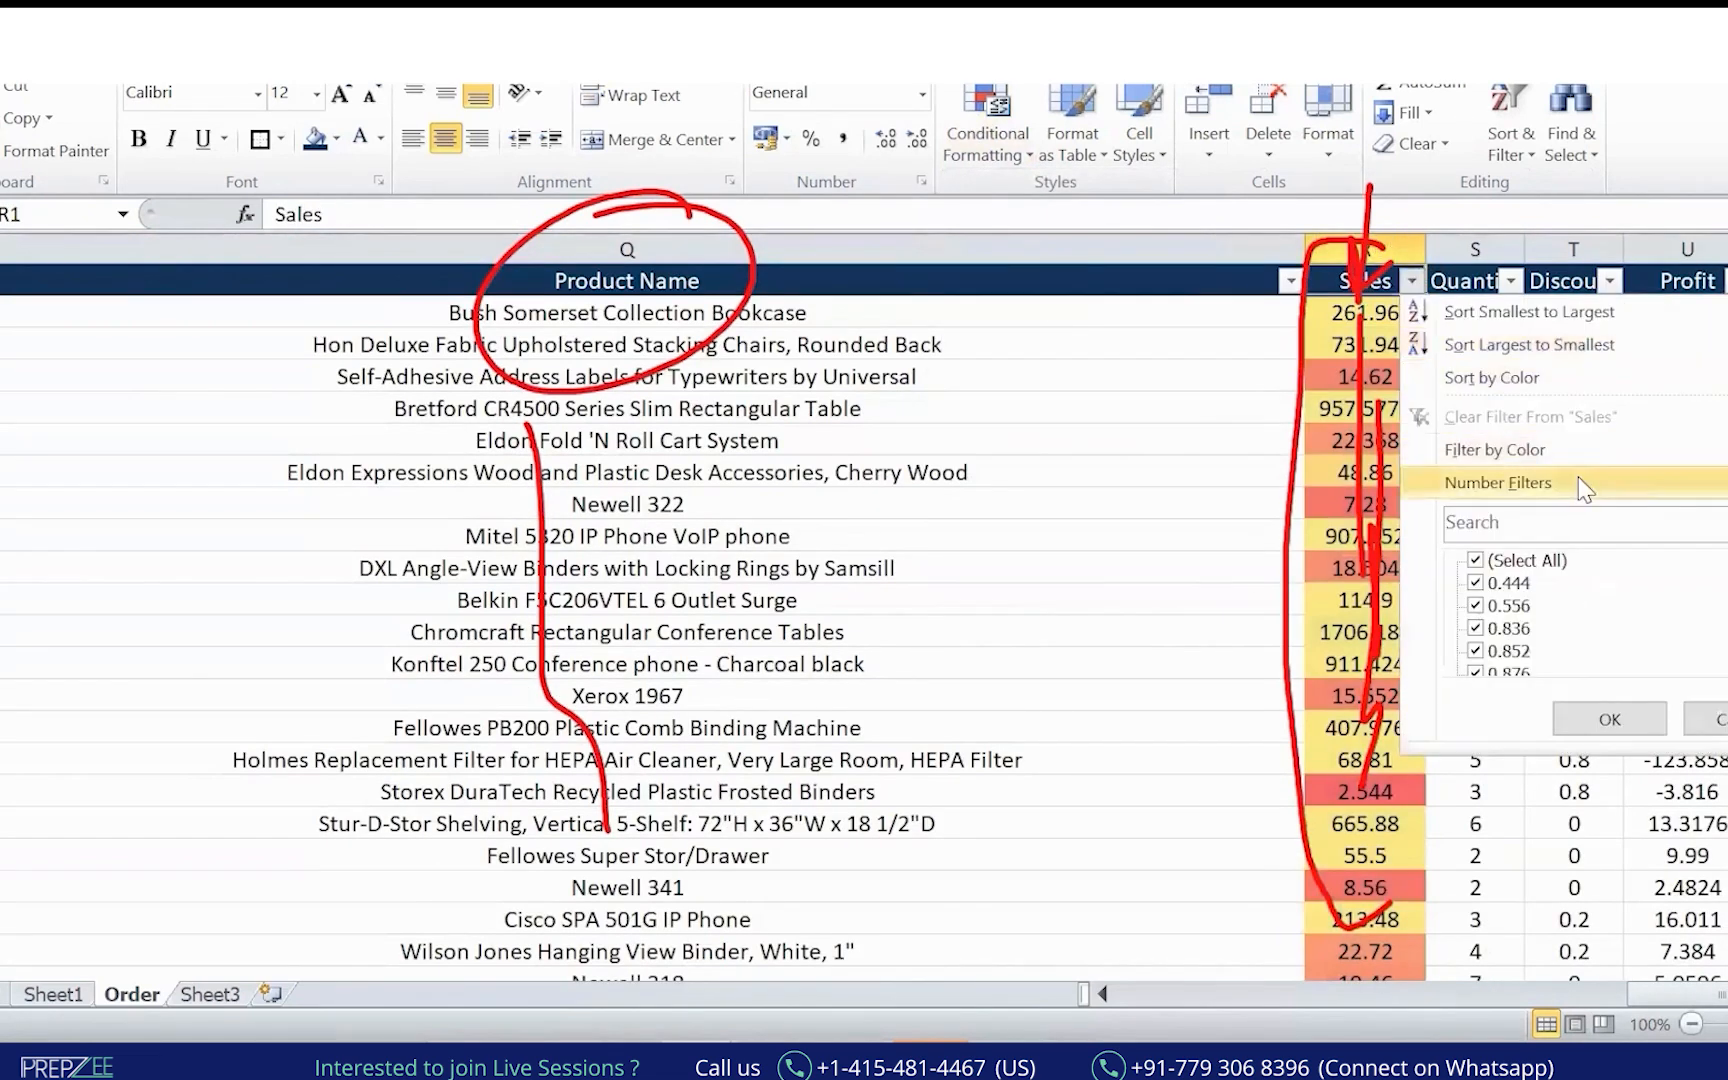
{"action": "mouse_move", "coordinate": [1500, 450]}
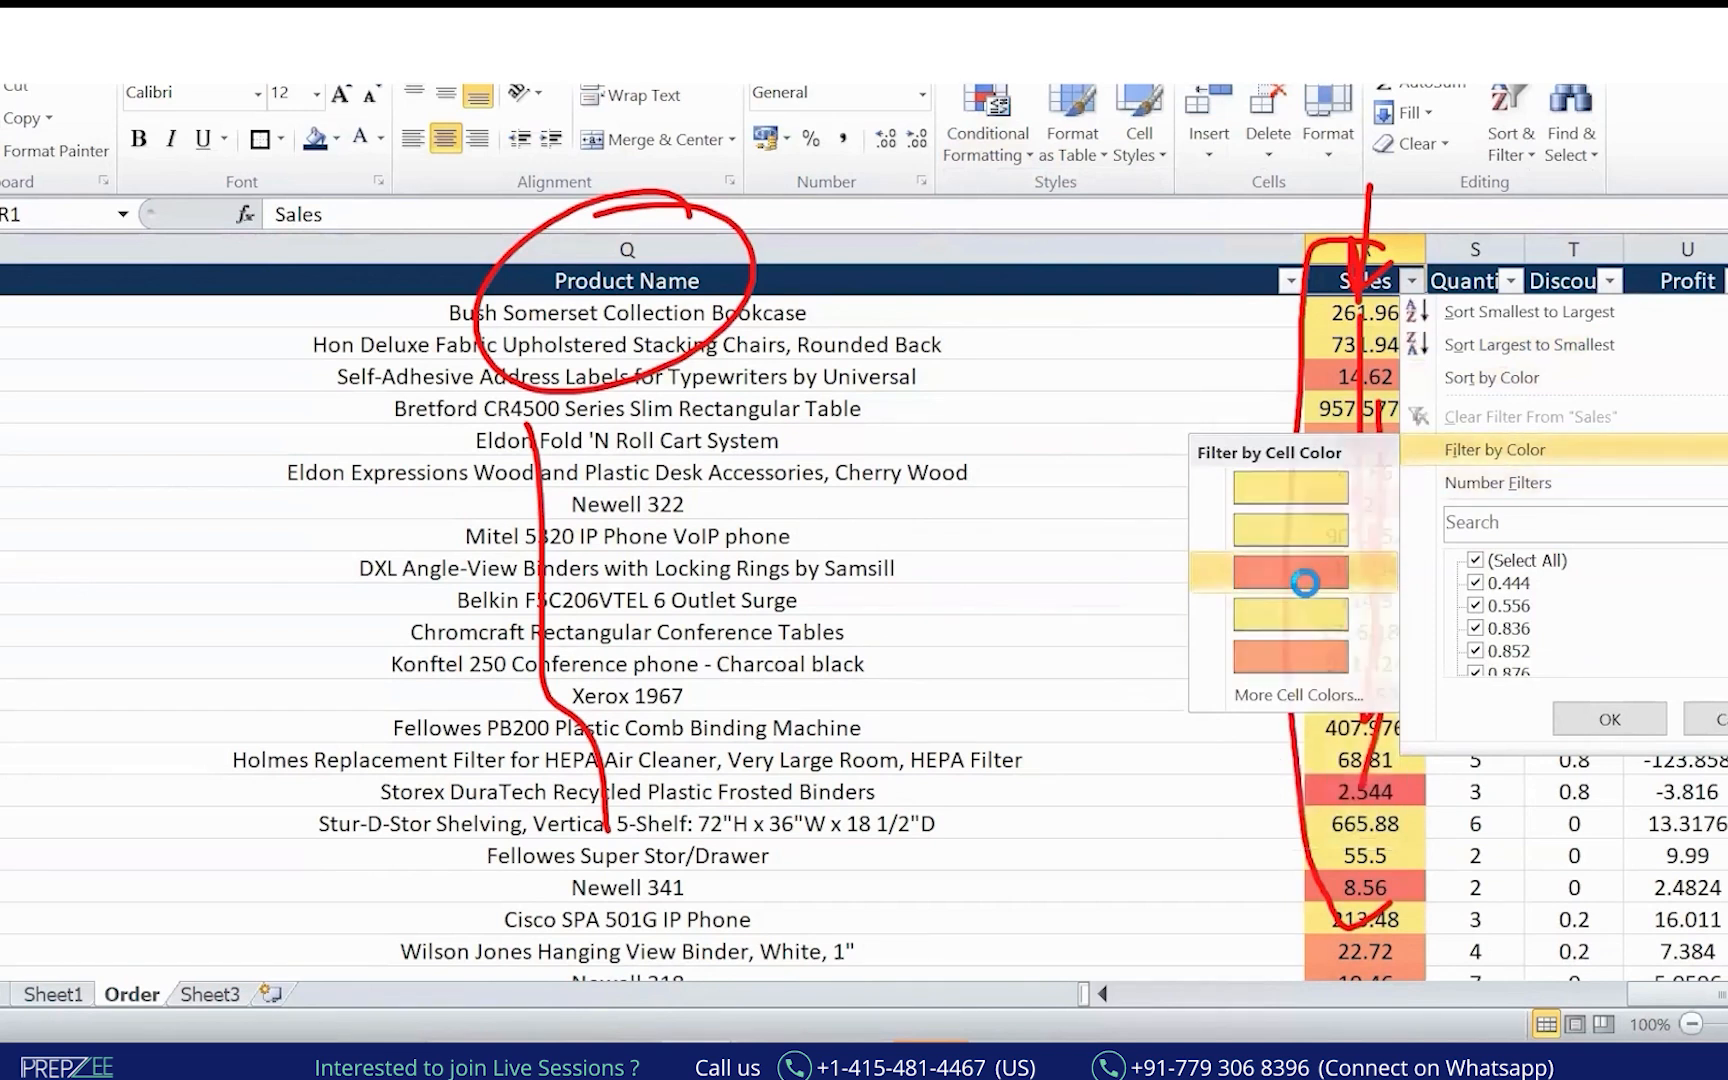
{"action": "left_click", "coordinate": [1300, 580]}
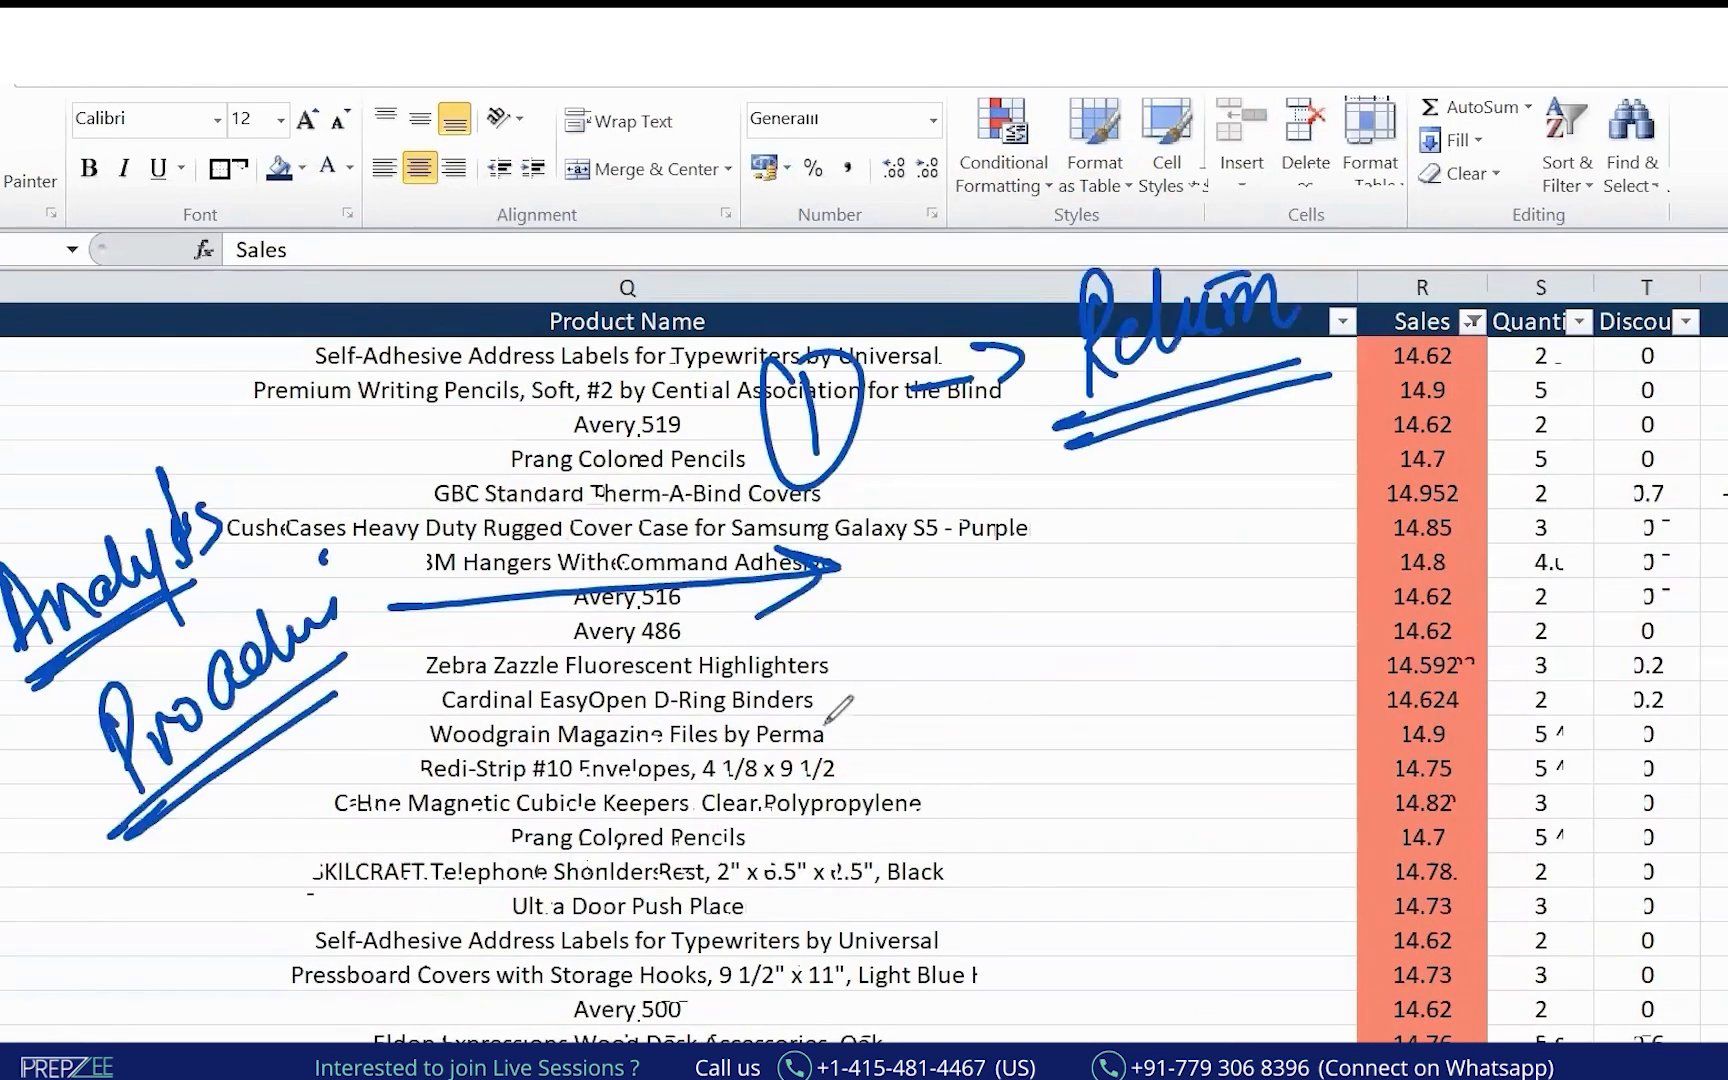
Ink red 'Quick Commerce' notes, box '10 min', and mark the 14.78 and 14.75 sales.
{"action": "mouse_move", "coordinate": [829, 706]}
{"action": "left_mouse_down"}
{"action": "mouse_move", "coordinate": [860, 745]}
{"action": "mouse_move", "coordinate": [835, 715]}
{"action": "left_mouse_up"}
{"action": "mouse_move", "coordinate": [745, 960]}
{"action": "left_mouse_down"}
{"action": "mouse_move", "coordinate": [770, 990]}
{"action": "mouse_move", "coordinate": [820, 920]}
{"action": "mouse_move", "coordinate": [882, 897]}
{"action": "mouse_move", "coordinate": [968, 905]}
{"action": "left_mouse_up"}
{"action": "mouse_move", "coordinate": [1012, 808]}
{"action": "left_mouse_down"}
{"action": "mouse_move", "coordinate": [1010, 885]}
{"action": "mouse_move", "coordinate": [1110, 810]}
{"action": "left_mouse_up"}
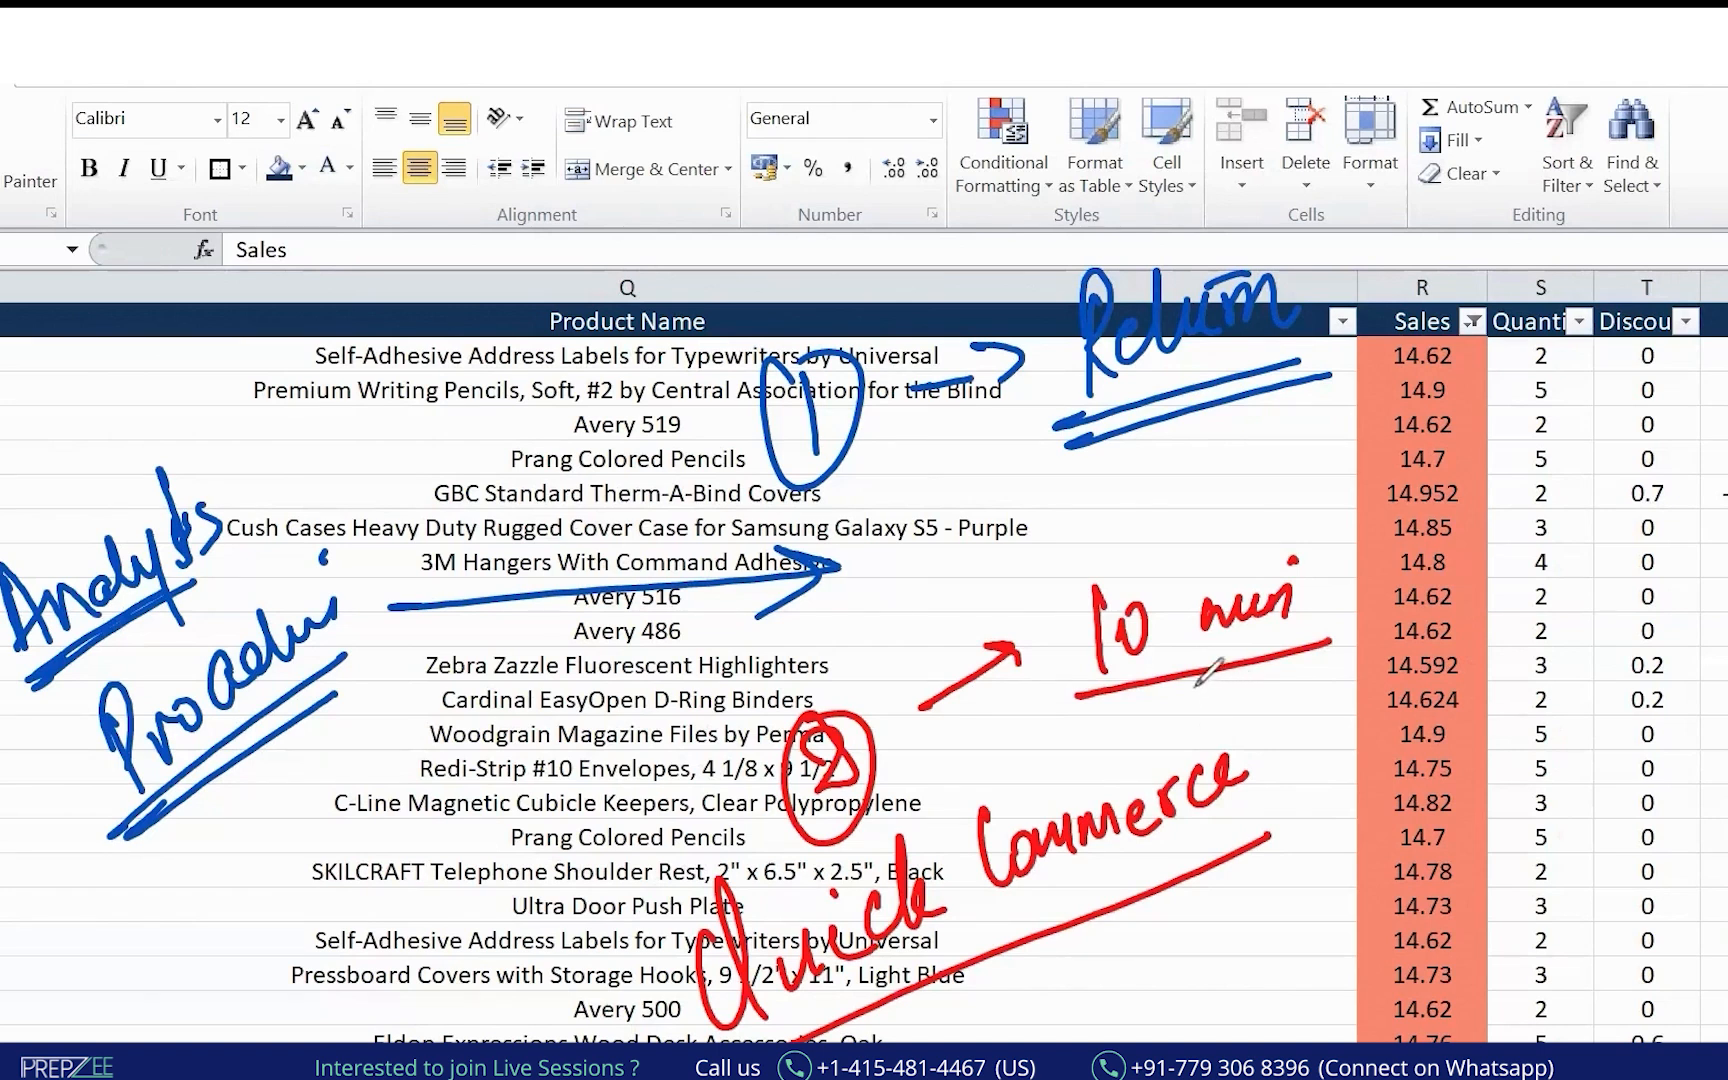
{"action": "left_click", "coordinate": [1093, 542]}
{"action": "left_click_drag", "start_coordinate": [1050, 603], "coordinate": [1187, 714]}
{"action": "mouse_move", "coordinate": [1107, 529]}
{"action": "left_mouse_down"}
{"action": "mouse_move", "coordinate": [1390, 515]}
{"action": "mouse_move", "coordinate": [1057, 730]}
{"action": "left_mouse_up"}
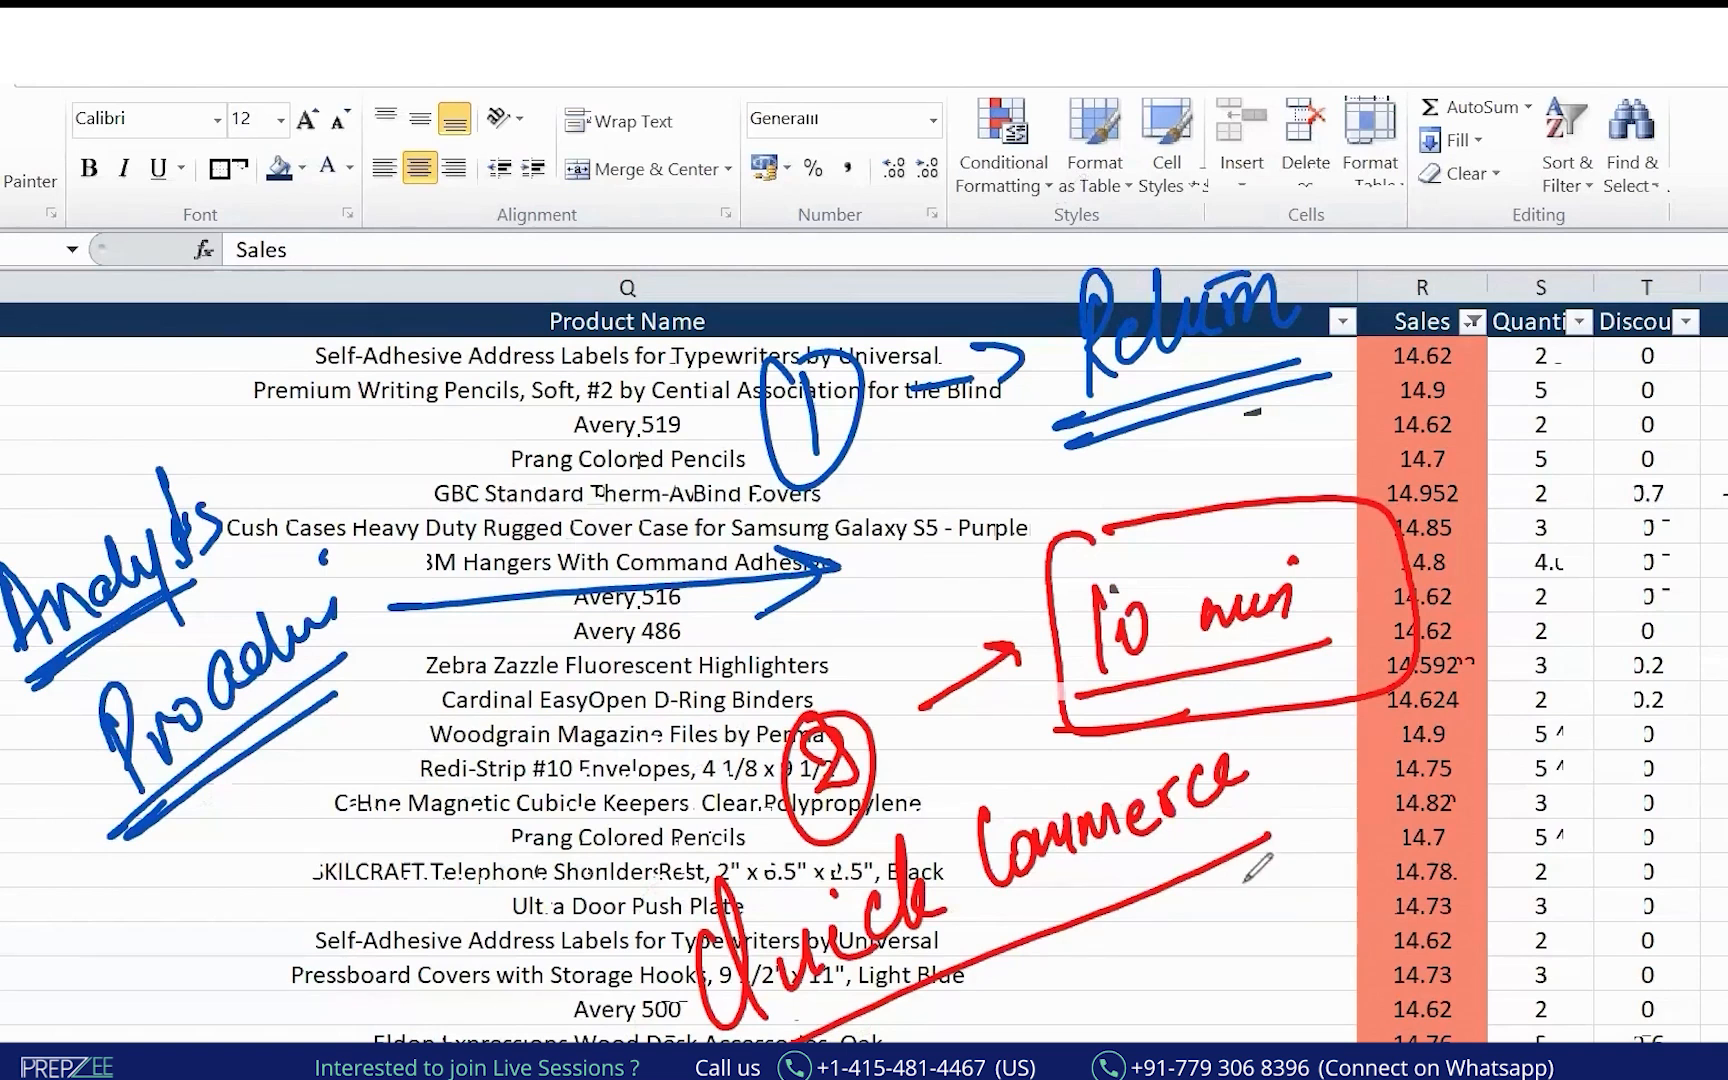
{"action": "left_click_drag", "start_coordinate": [1215, 893], "coordinate": [1393, 860]}
{"action": "left_click_drag", "start_coordinate": [1365, 849], "coordinate": [1372, 884]}
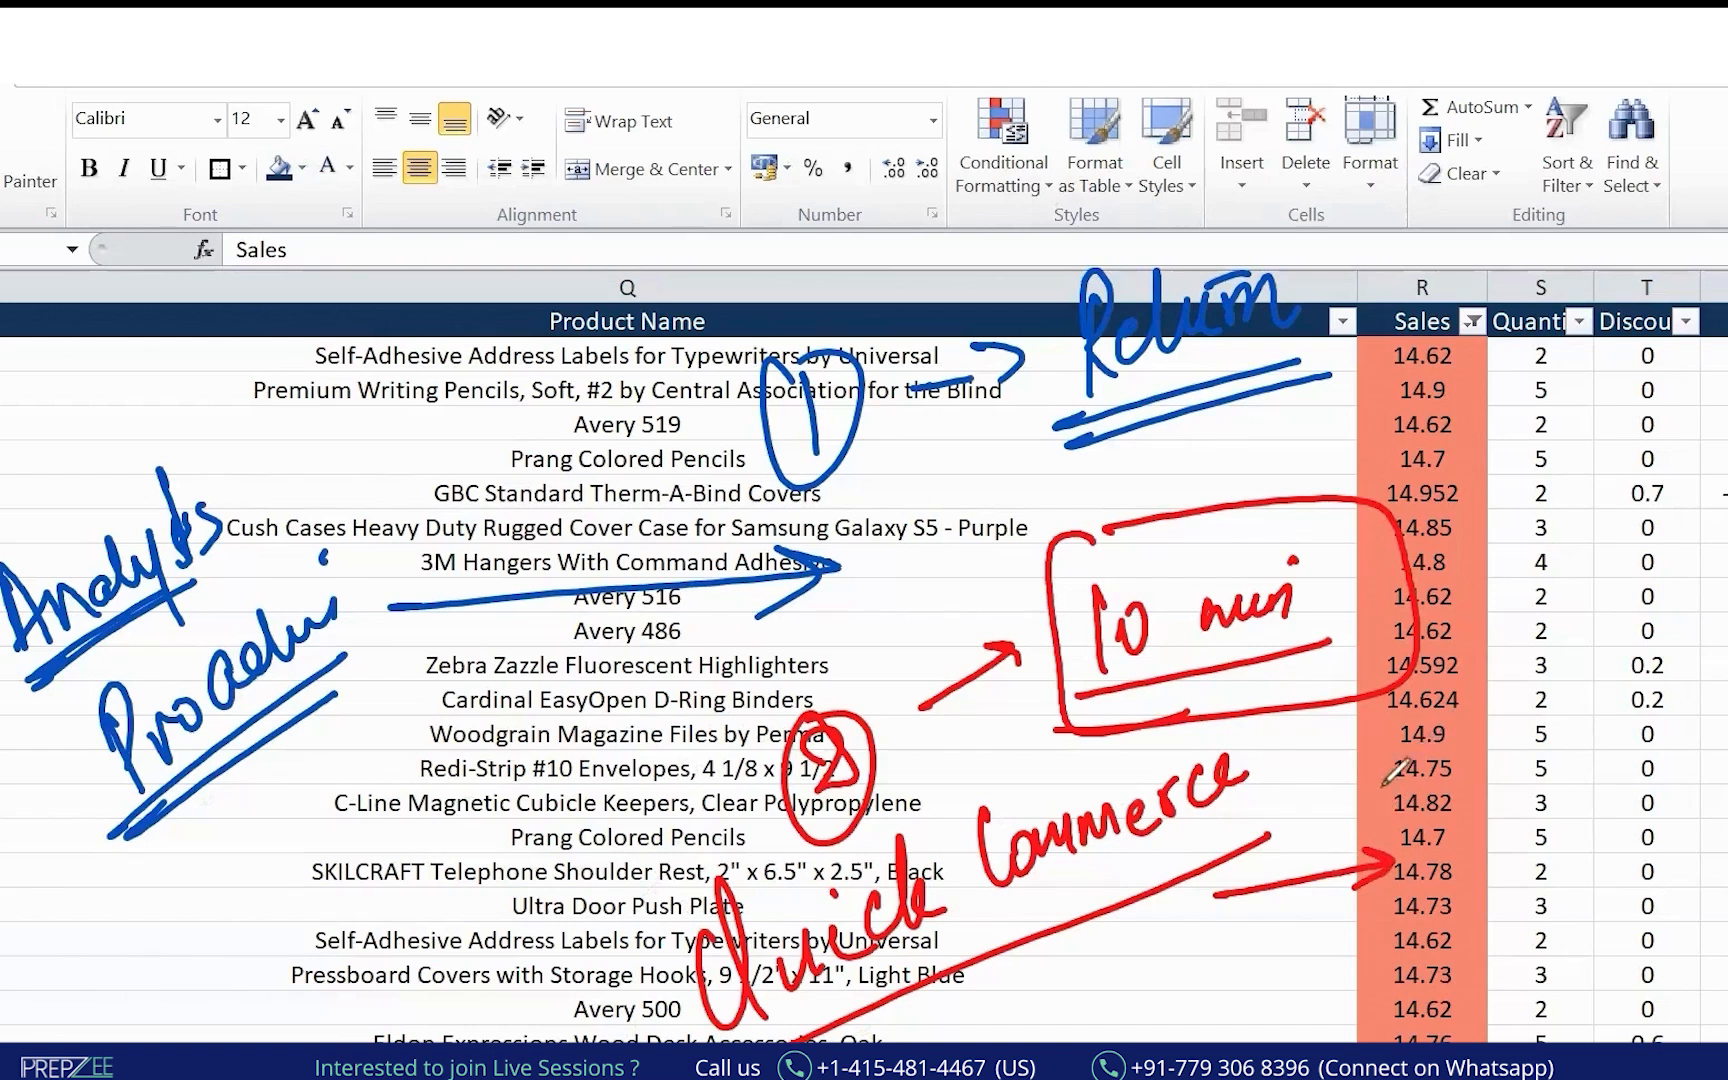
{"action": "mouse_move", "coordinate": [1338, 790]}
{"action": "left_mouse_down"}
{"action": "mouse_move", "coordinate": [1576, 773]}
{"action": "mouse_move", "coordinate": [1690, 865]}
{"action": "mouse_move", "coordinate": [1669, 845]}
{"action": "mouse_move", "coordinate": [1727, 840]}
{"action": "left_mouse_up"}
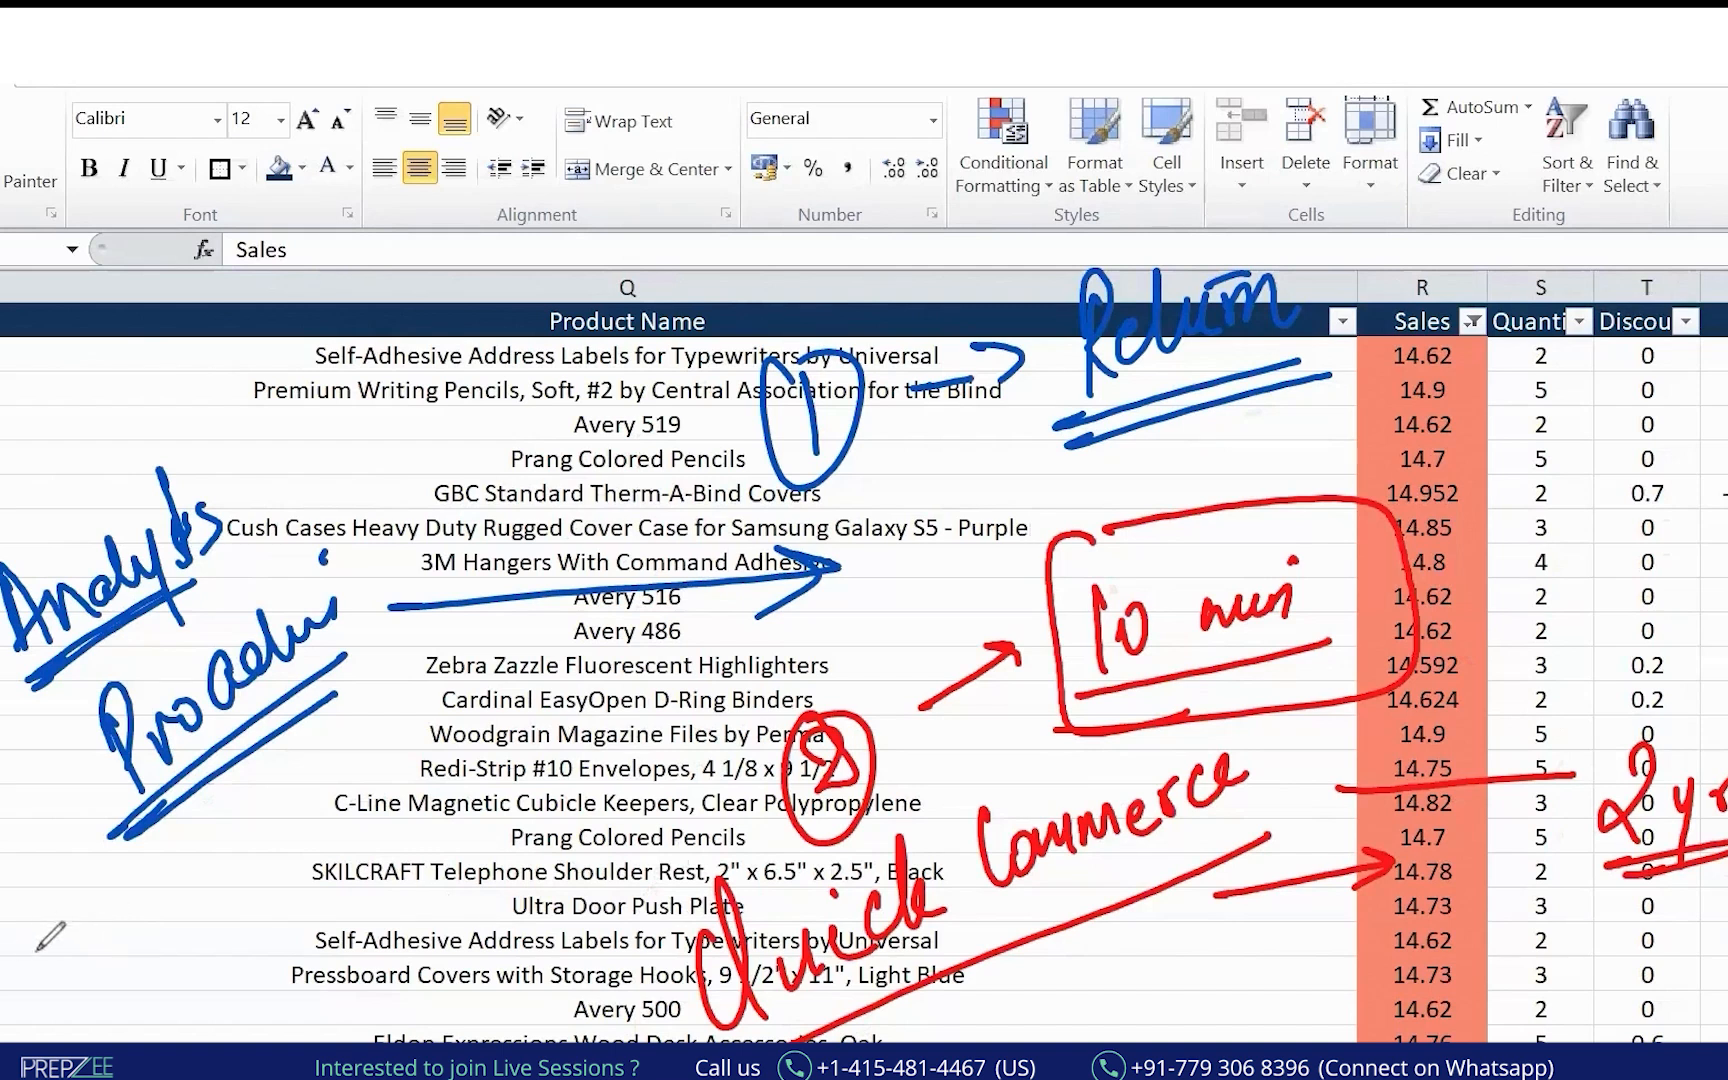
Handwrite 'Growth Manager' with an arrow, quotes and underlines, then erase all ink.
{"action": "left_click_drag", "start_coordinate": [0, 977], "coordinate": [65, 946]}
{"action": "left_click_drag", "start_coordinate": [25, 945], "coordinate": [52, 978]}
{"action": "mouse_move", "coordinate": [137, 926]}
{"action": "left_mouse_down"}
{"action": "mouse_move", "coordinate": [258, 868]}
{"action": "mouse_move", "coordinate": [285, 792]}
{"action": "mouse_move", "coordinate": [318, 835]}
{"action": "mouse_move", "coordinate": [440, 768]}
{"action": "mouse_move", "coordinate": [386, 764]}
{"action": "mouse_move", "coordinate": [434, 794]}
{"action": "mouse_move", "coordinate": [470, 746]}
{"action": "mouse_move", "coordinate": [628, 684]}
{"action": "mouse_move", "coordinate": [606, 688]}
{"action": "left_mouse_up"}
{"action": "key", "text": "ctrl+z"}
{"action": "key", "text": "ctrl+z"}
{"action": "key", "text": "ctrl+z"}
{"action": "left_click_drag", "start_coordinate": [183, 985], "coordinate": [688, 690]}
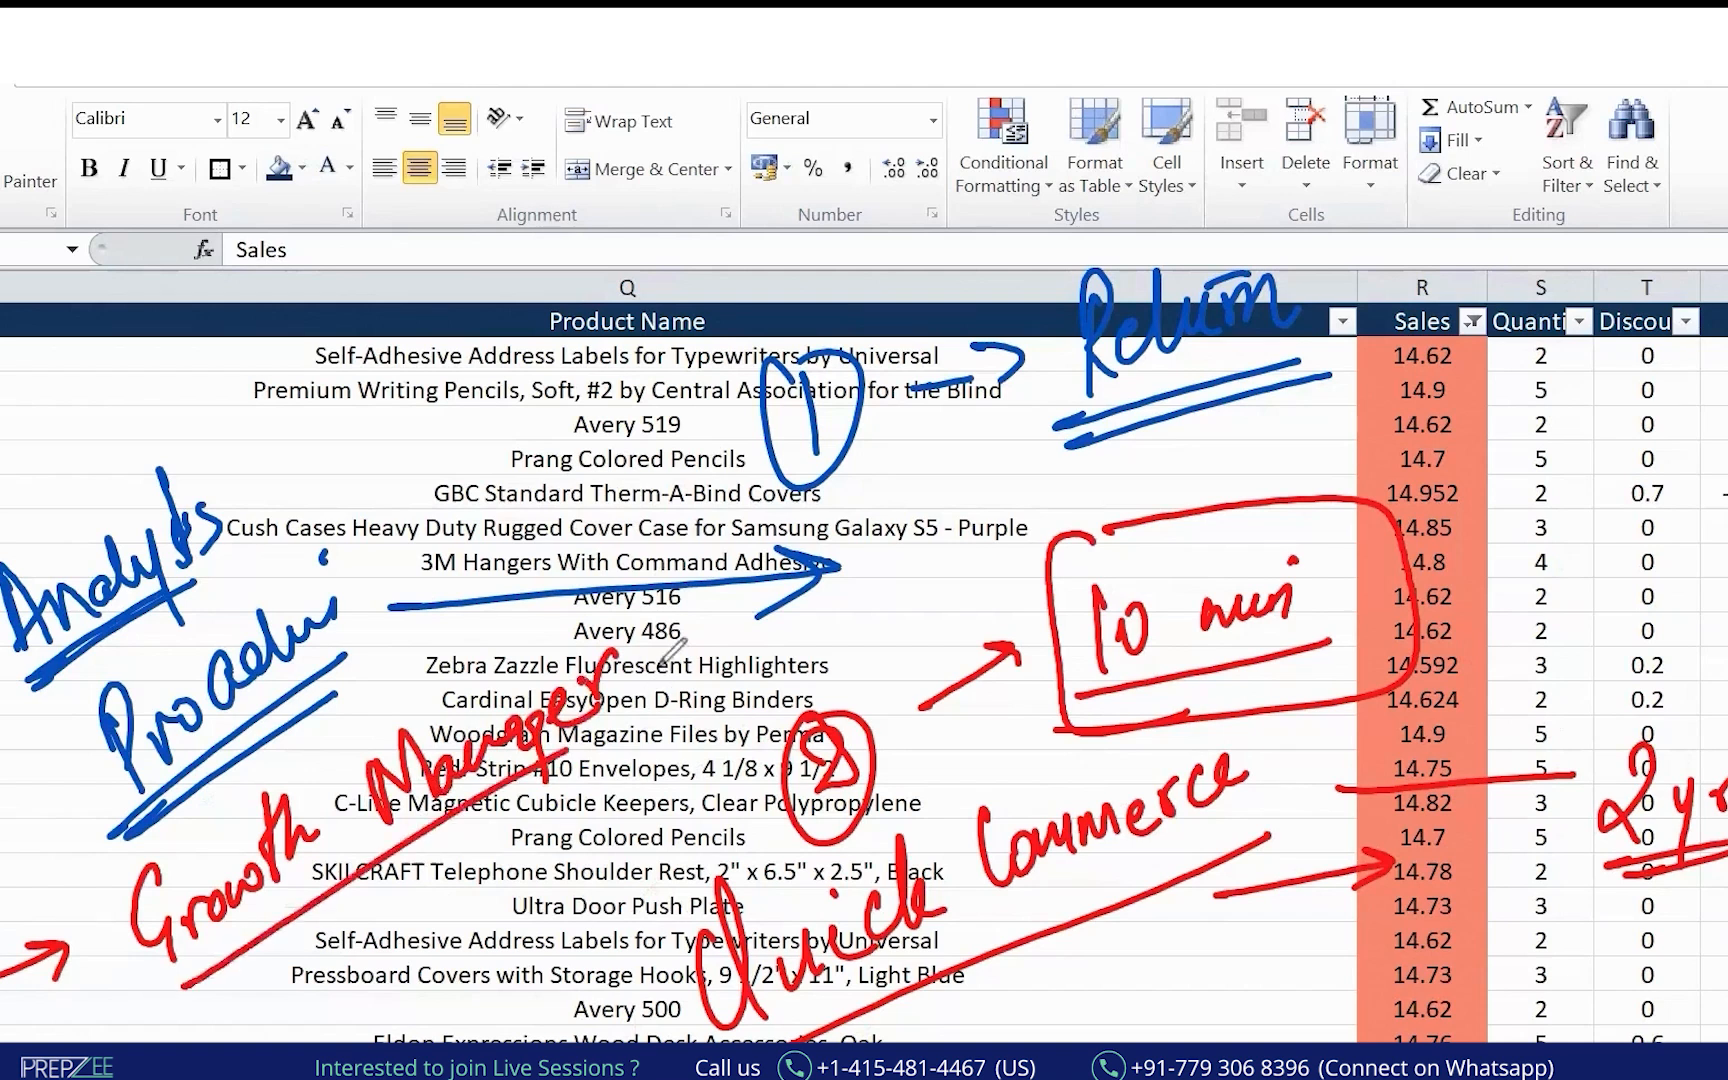
{"action": "left_click_drag", "start_coordinate": [64, 875], "coordinate": [76, 887]}
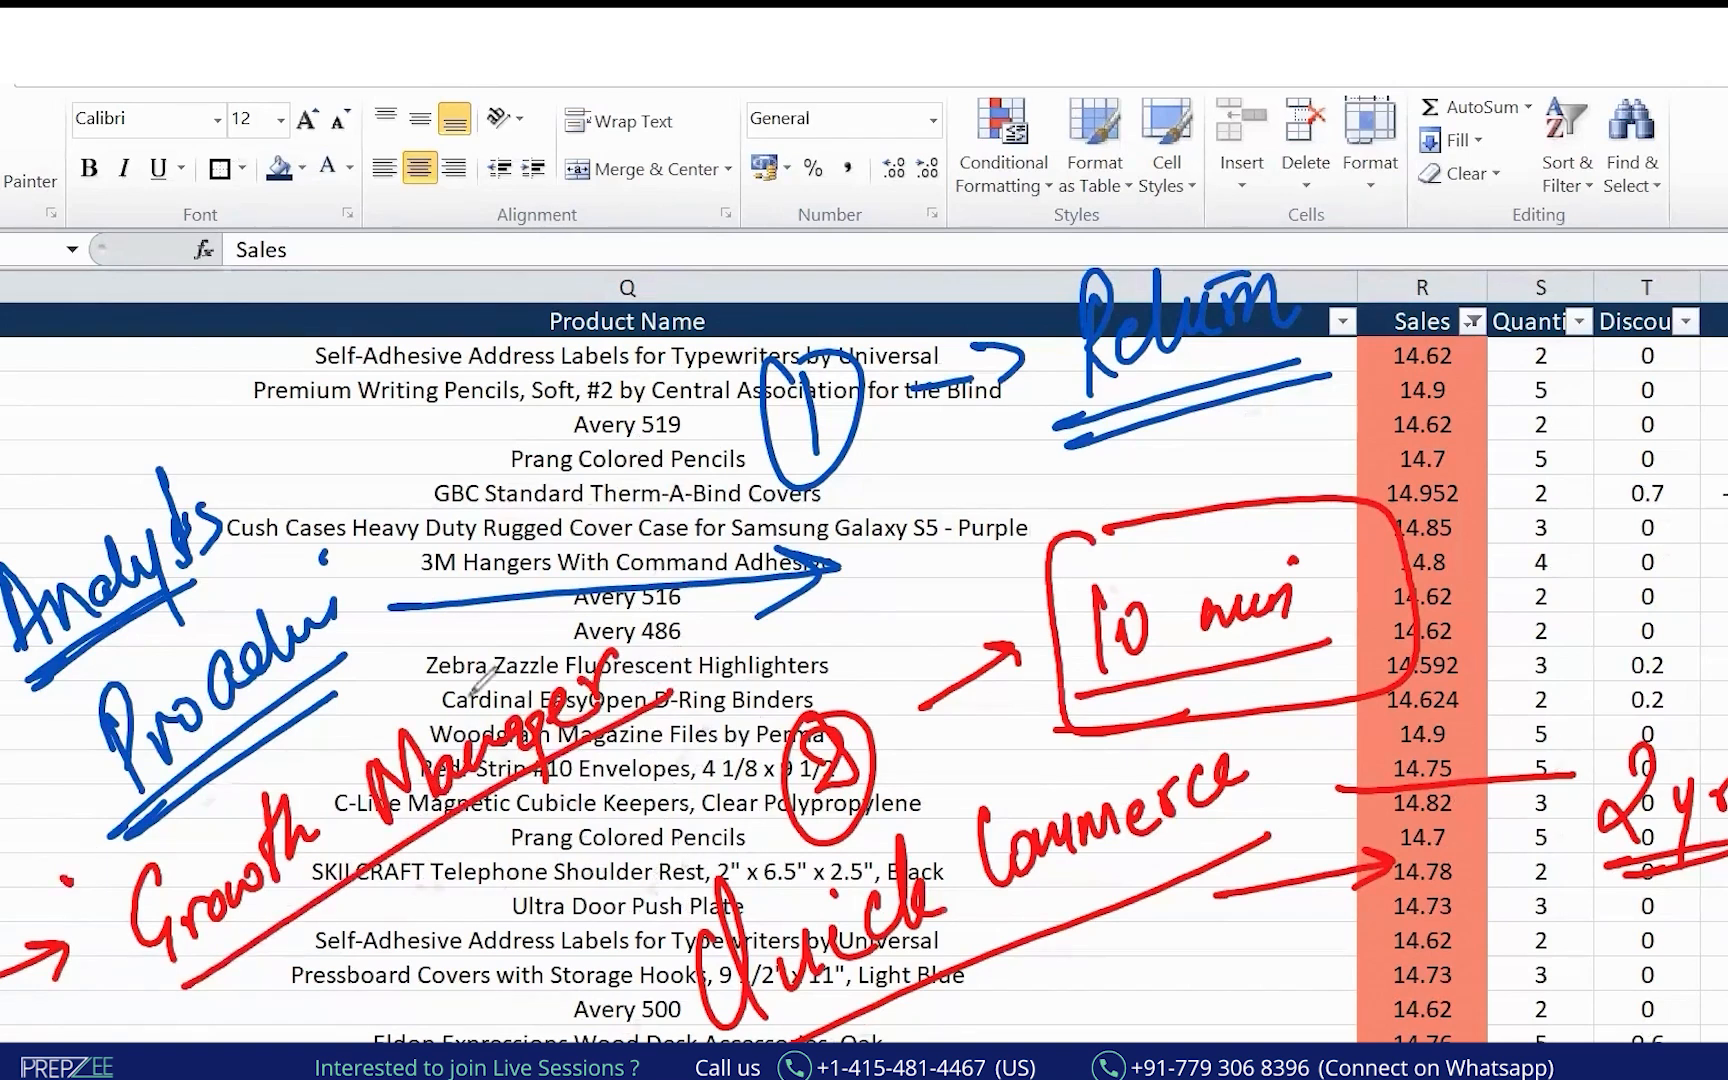
{"action": "left_click_drag", "start_coordinate": [677, 598], "coordinate": [679, 612]}
{"action": "left_click_drag", "start_coordinate": [185, 980], "coordinate": [697, 672]}
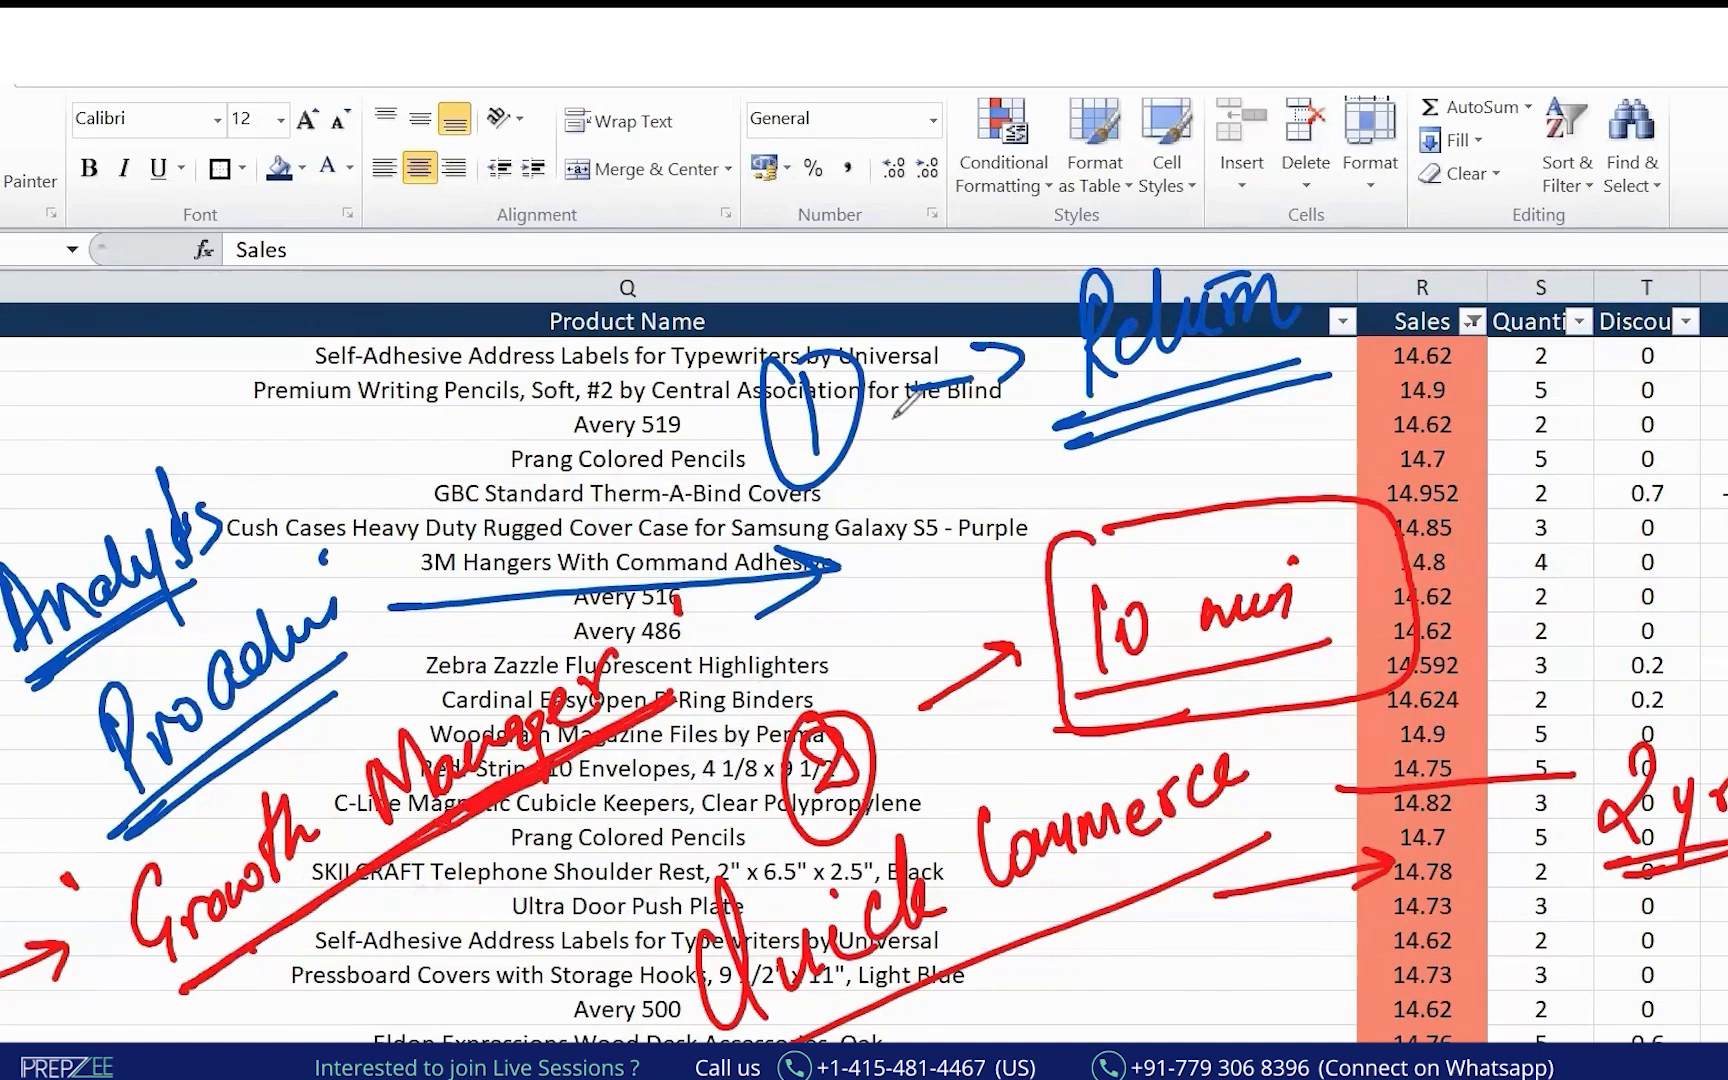
{"action": "left_click", "coordinate": [2, 638]}
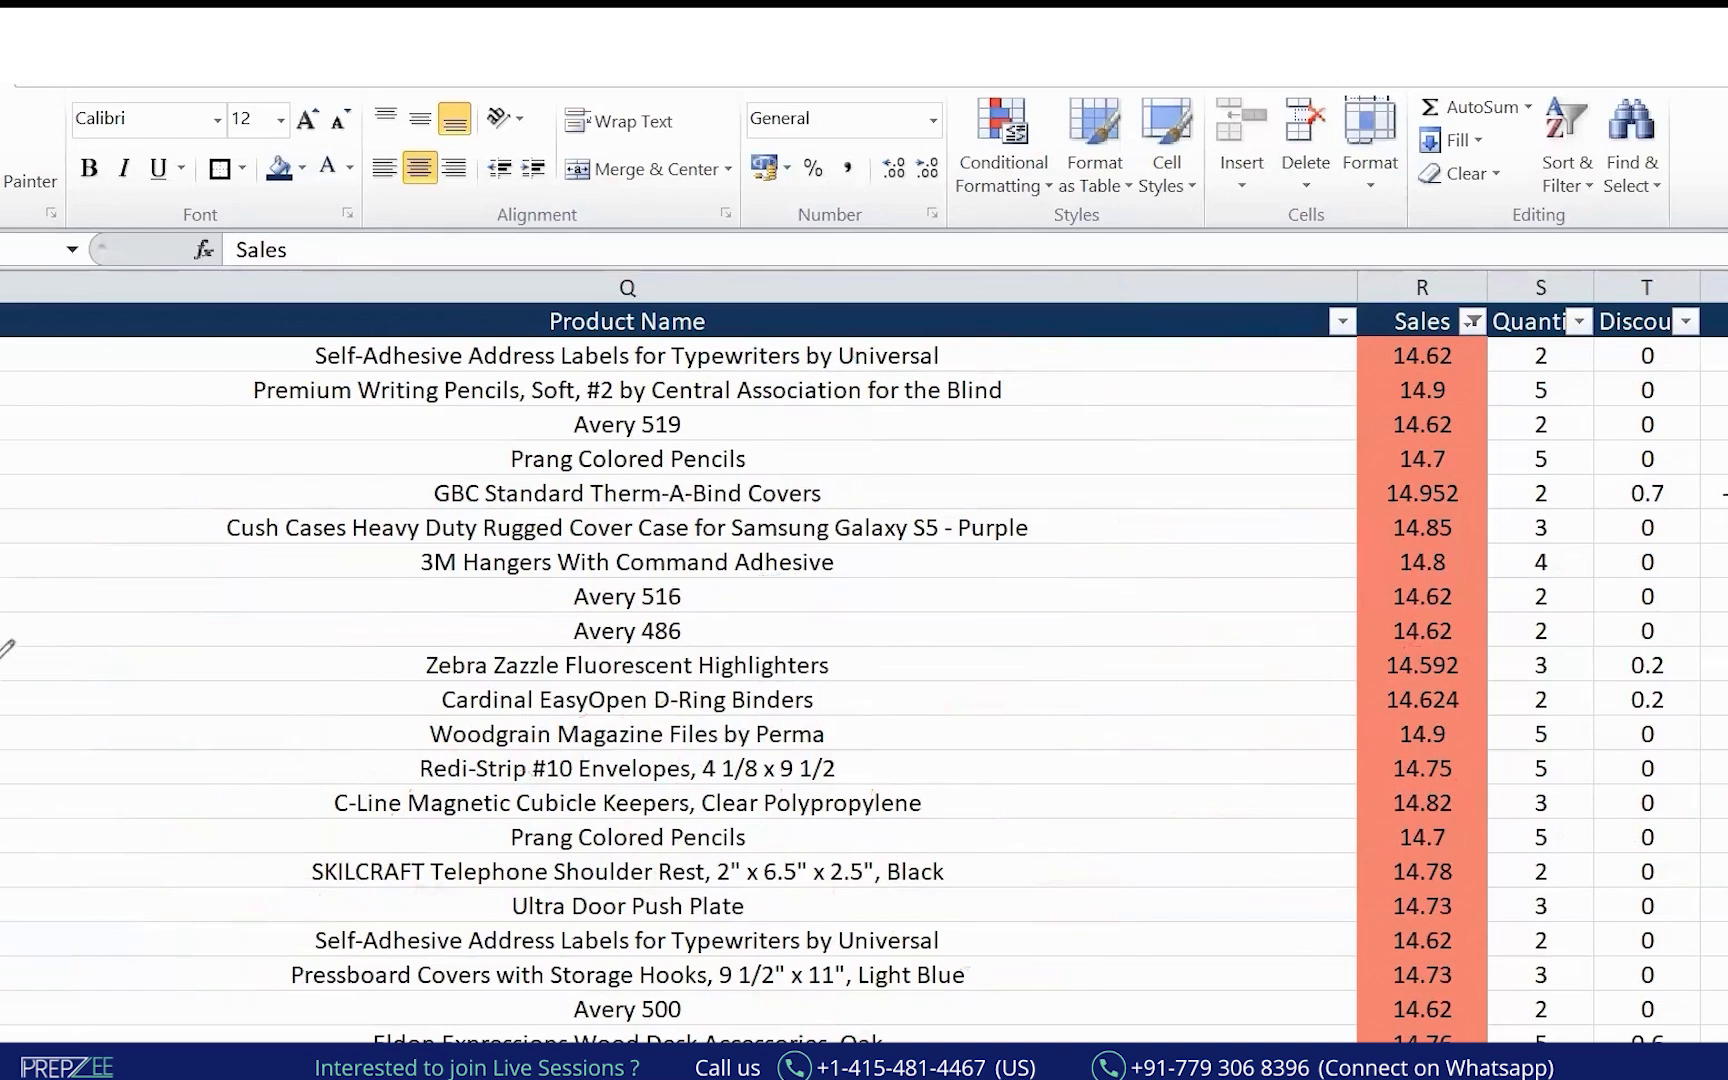
Write an underlined 'yrs' at the left edge with an upward arrow toward the rows.
{"action": "mouse_move", "coordinate": [58, 598]}
{"action": "left_mouse_down"}
{"action": "mouse_move", "coordinate": [77, 571]}
{"action": "mouse_move", "coordinate": [19, 675]}
{"action": "mouse_move", "coordinate": [86, 652]}
{"action": "mouse_move", "coordinate": [2, 712]}
{"action": "left_mouse_up"}
{"action": "mouse_move", "coordinate": [68, 1041]}
{"action": "left_mouse_down"}
{"action": "mouse_move", "coordinate": [117, 1043]}
{"action": "mouse_move", "coordinate": [226, 969]}
{"action": "left_mouse_up"}
{"action": "left_click_drag", "start_coordinate": [158, 1041], "coordinate": [276, 960]}
{"action": "mouse_move", "coordinate": [145, 556]}
{"action": "left_mouse_down"}
{"action": "mouse_move", "coordinate": [272, 482]}
{"action": "mouse_move", "coordinate": [268, 505]}
{"action": "left_mouse_up"}
Handwrite 'Insights' over the product names, double-underline it, and arrow toward Sales.
{"action": "mouse_move", "coordinate": [335, 414]}
{"action": "left_mouse_down"}
{"action": "mouse_move", "coordinate": [372, 533]}
{"action": "mouse_move", "coordinate": [458, 497]}
{"action": "left_mouse_up"}
{"action": "left_click_drag", "start_coordinate": [495, 432], "coordinate": [492, 490]}
{"action": "left_click_drag", "start_coordinate": [552, 425], "coordinate": [525, 545]}
{"action": "mouse_move", "coordinate": [605, 345]}
{"action": "left_mouse_down"}
{"action": "mouse_move", "coordinate": [622, 470]}
{"action": "mouse_move", "coordinate": [630, 445]}
{"action": "left_mouse_up"}
{"action": "left_click_drag", "start_coordinate": [668, 375], "coordinate": [652, 444]}
{"action": "left_click_drag", "start_coordinate": [430, 550], "coordinate": [650, 487]}
{"action": "left_click_drag", "start_coordinate": [428, 584], "coordinate": [757, 511]}
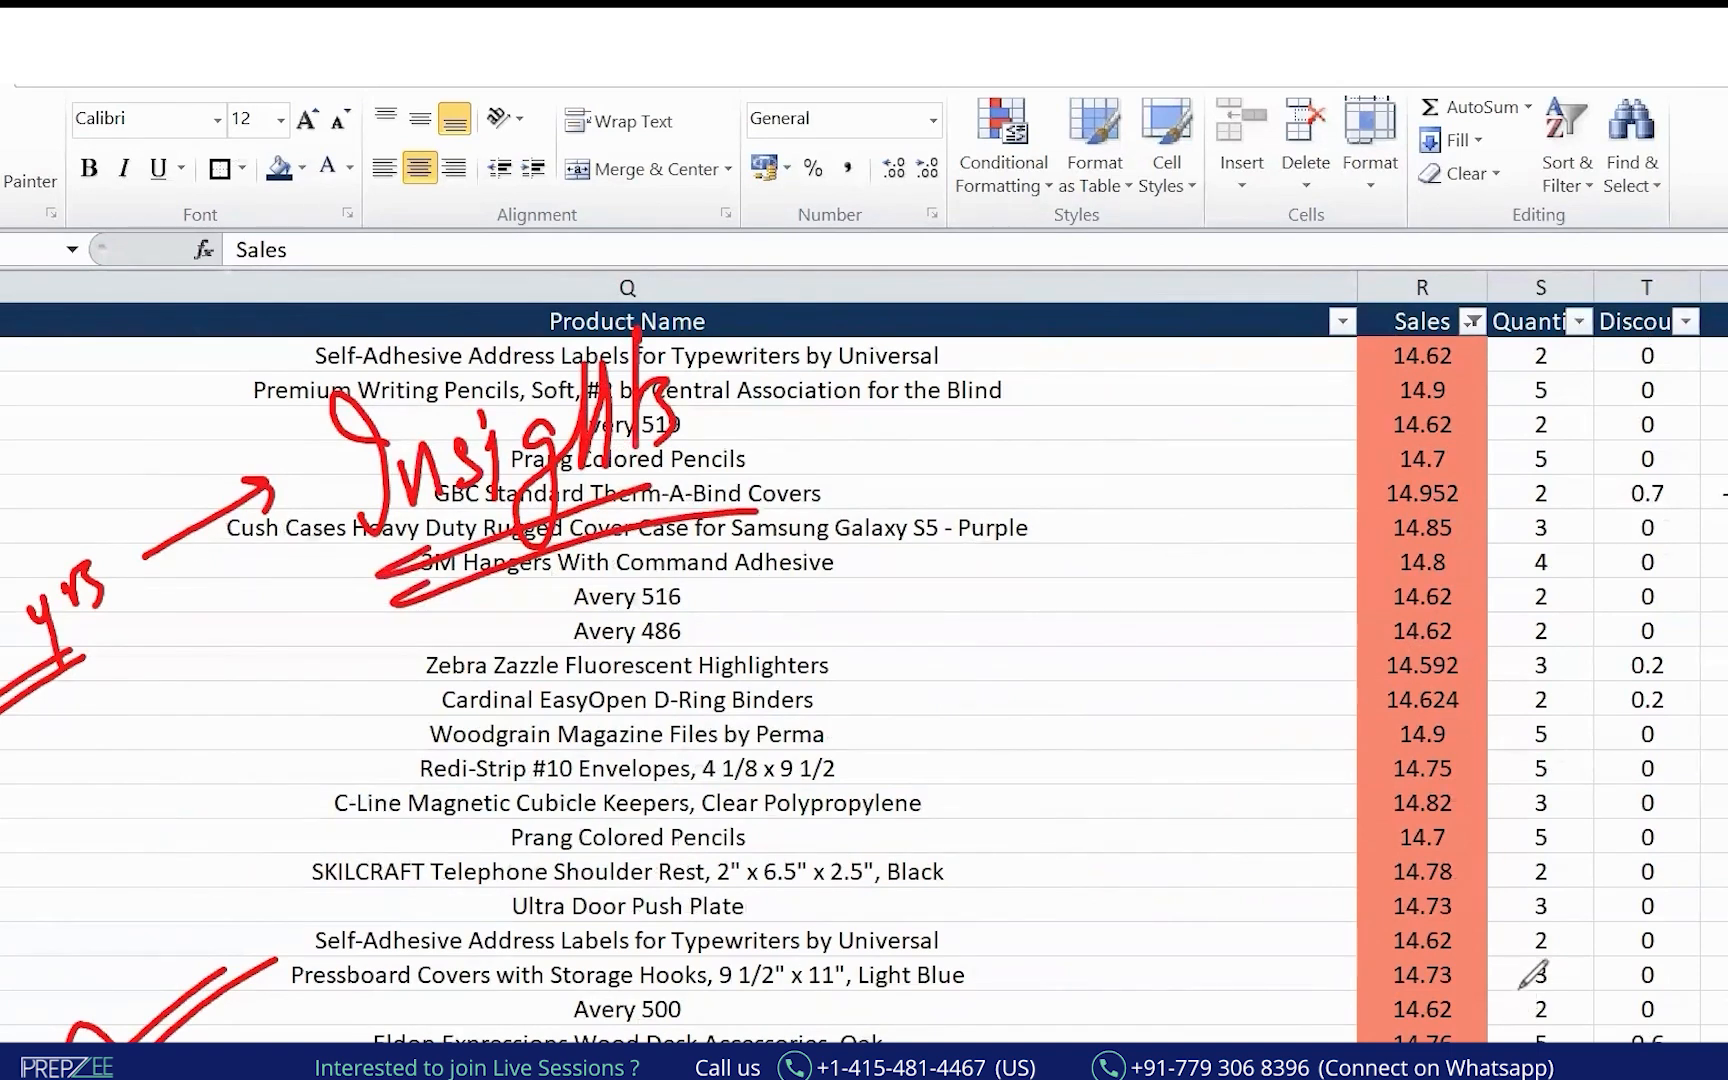
{"action": "left_click_drag", "start_coordinate": [700, 428], "coordinate": [940, 366]}
Write '1 month' beside the Sales header and circle it, reinforcing the earlier underlines.
{"action": "left_click_drag", "start_coordinate": [1076, 248], "coordinate": [1086, 398]}
{"action": "mouse_move", "coordinate": [1175, 300]}
{"action": "left_mouse_down"}
{"action": "mouse_move", "coordinate": [1300, 292]}
{"action": "mouse_move", "coordinate": [1345, 225]}
{"action": "mouse_move", "coordinate": [1380, 290]}
{"action": "left_mouse_up"}
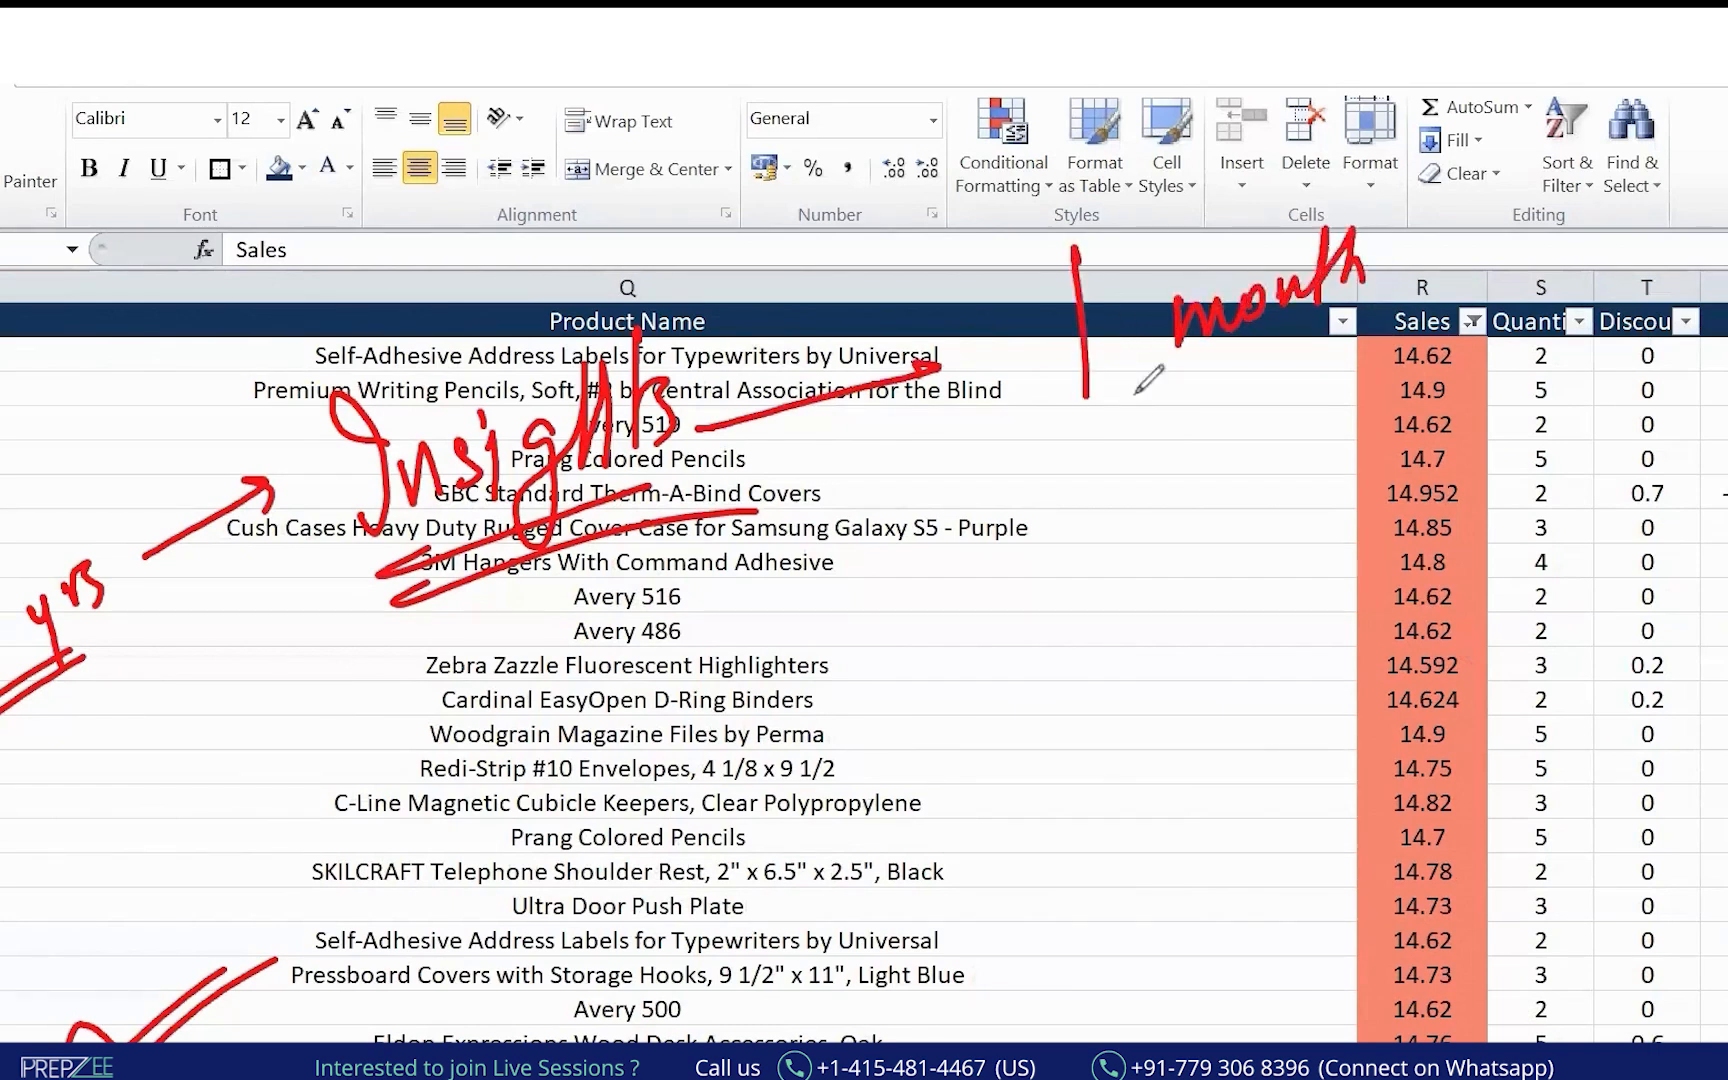
{"action": "left_click_drag", "start_coordinate": [1128, 398], "coordinate": [1402, 340]}
{"action": "left_click_drag", "start_coordinate": [5, 700], "coordinate": [124, 624]}
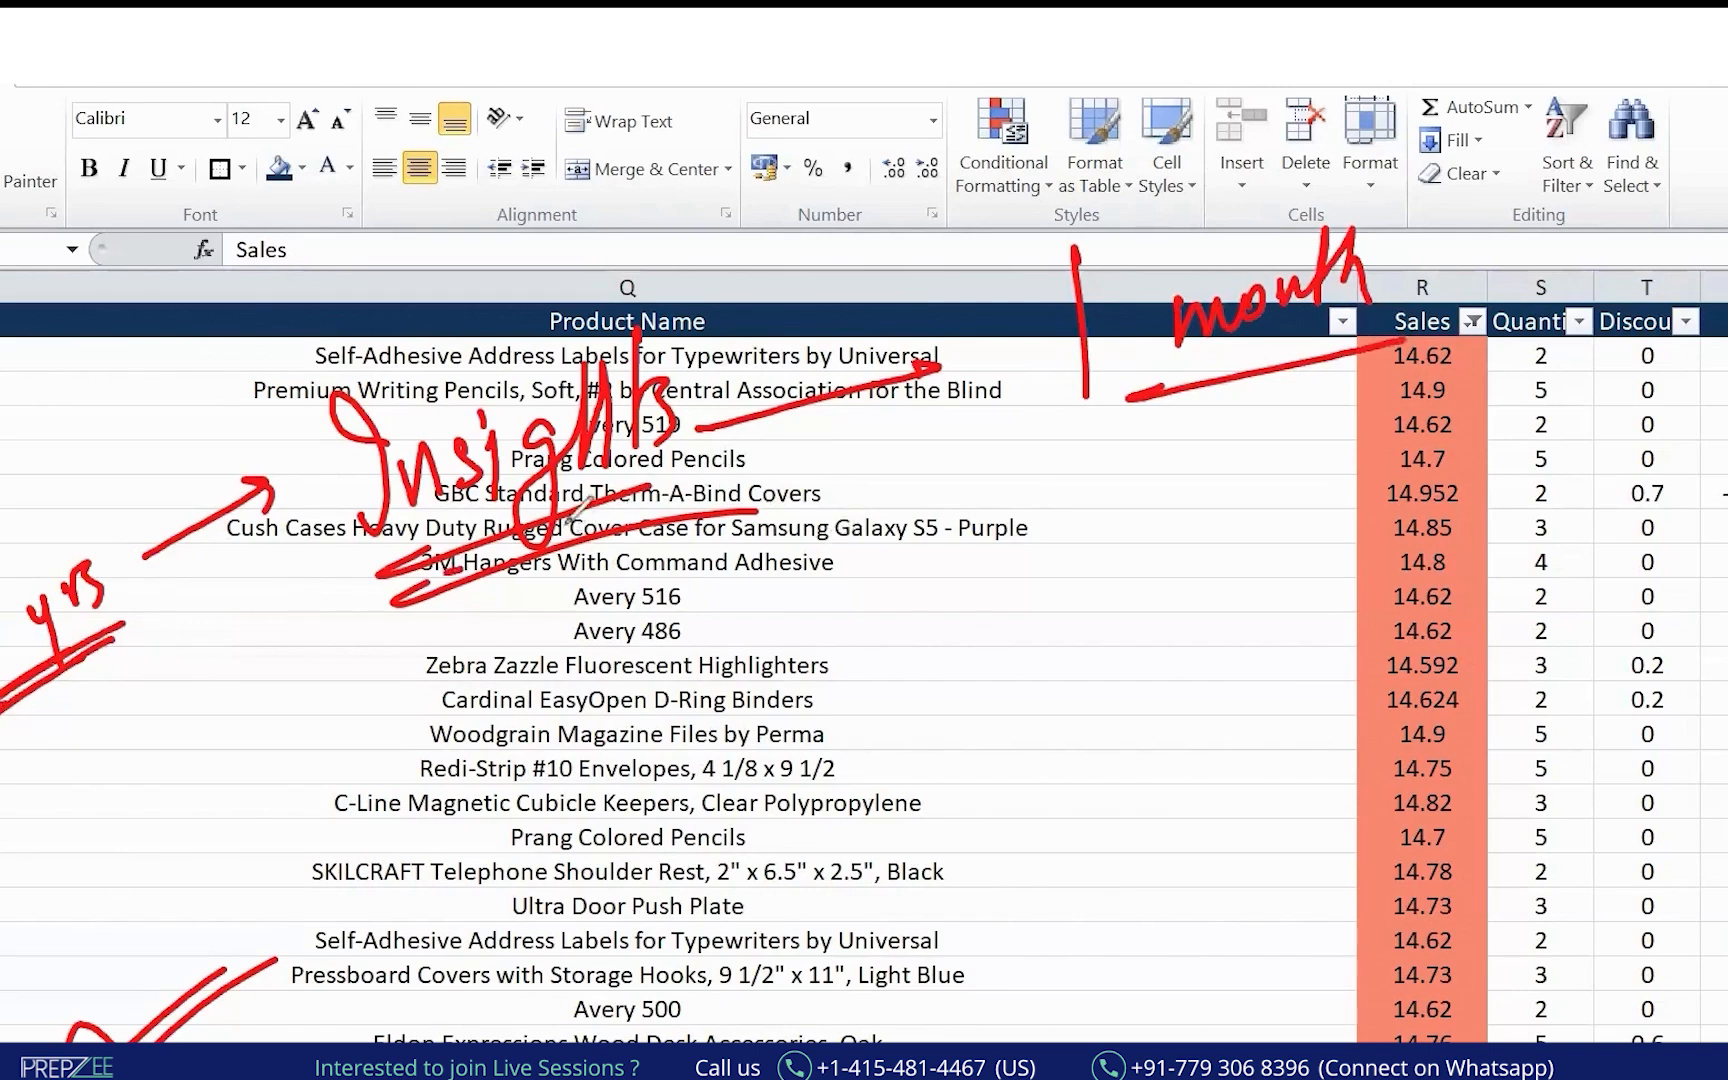
{"action": "left_click_drag", "start_coordinate": [448, 569], "coordinate": [705, 487]}
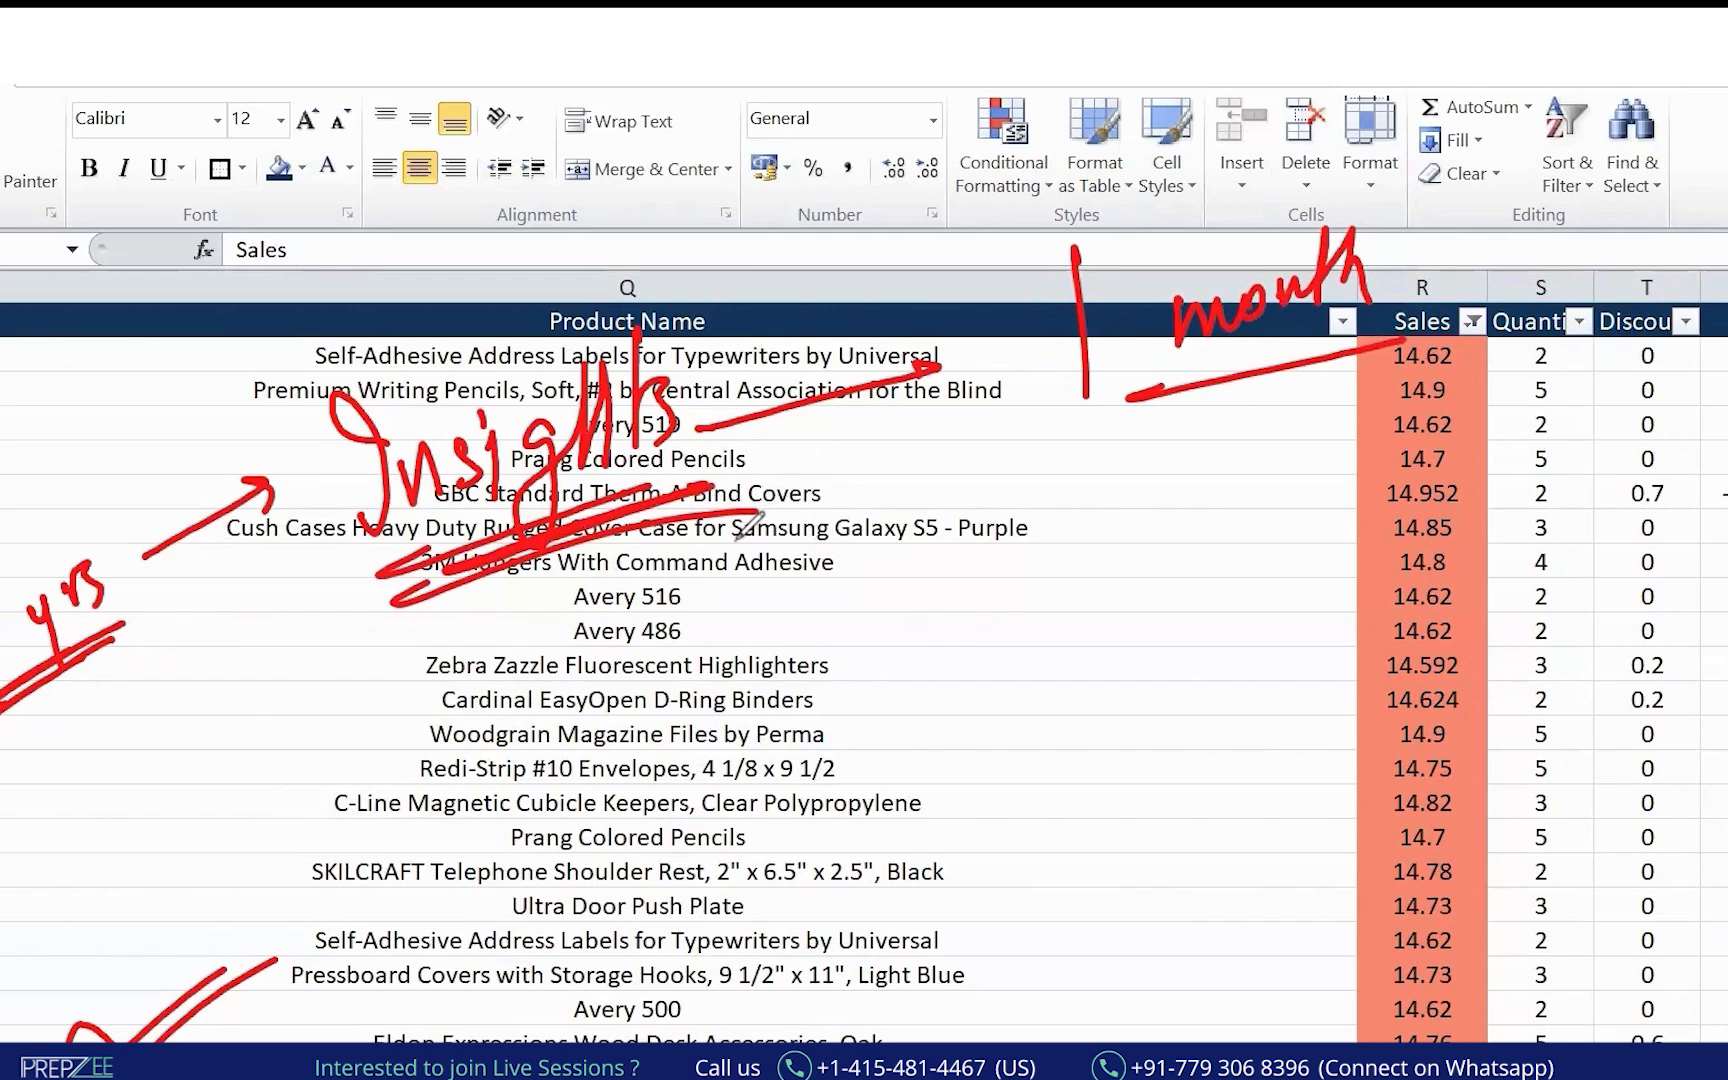
{"action": "mouse_move", "coordinate": [1205, 185]}
{"action": "left_mouse_down"}
{"action": "mouse_move", "coordinate": [985, 420]}
{"action": "mouse_move", "coordinate": [1290, 160]}
{"action": "left_mouse_up"}
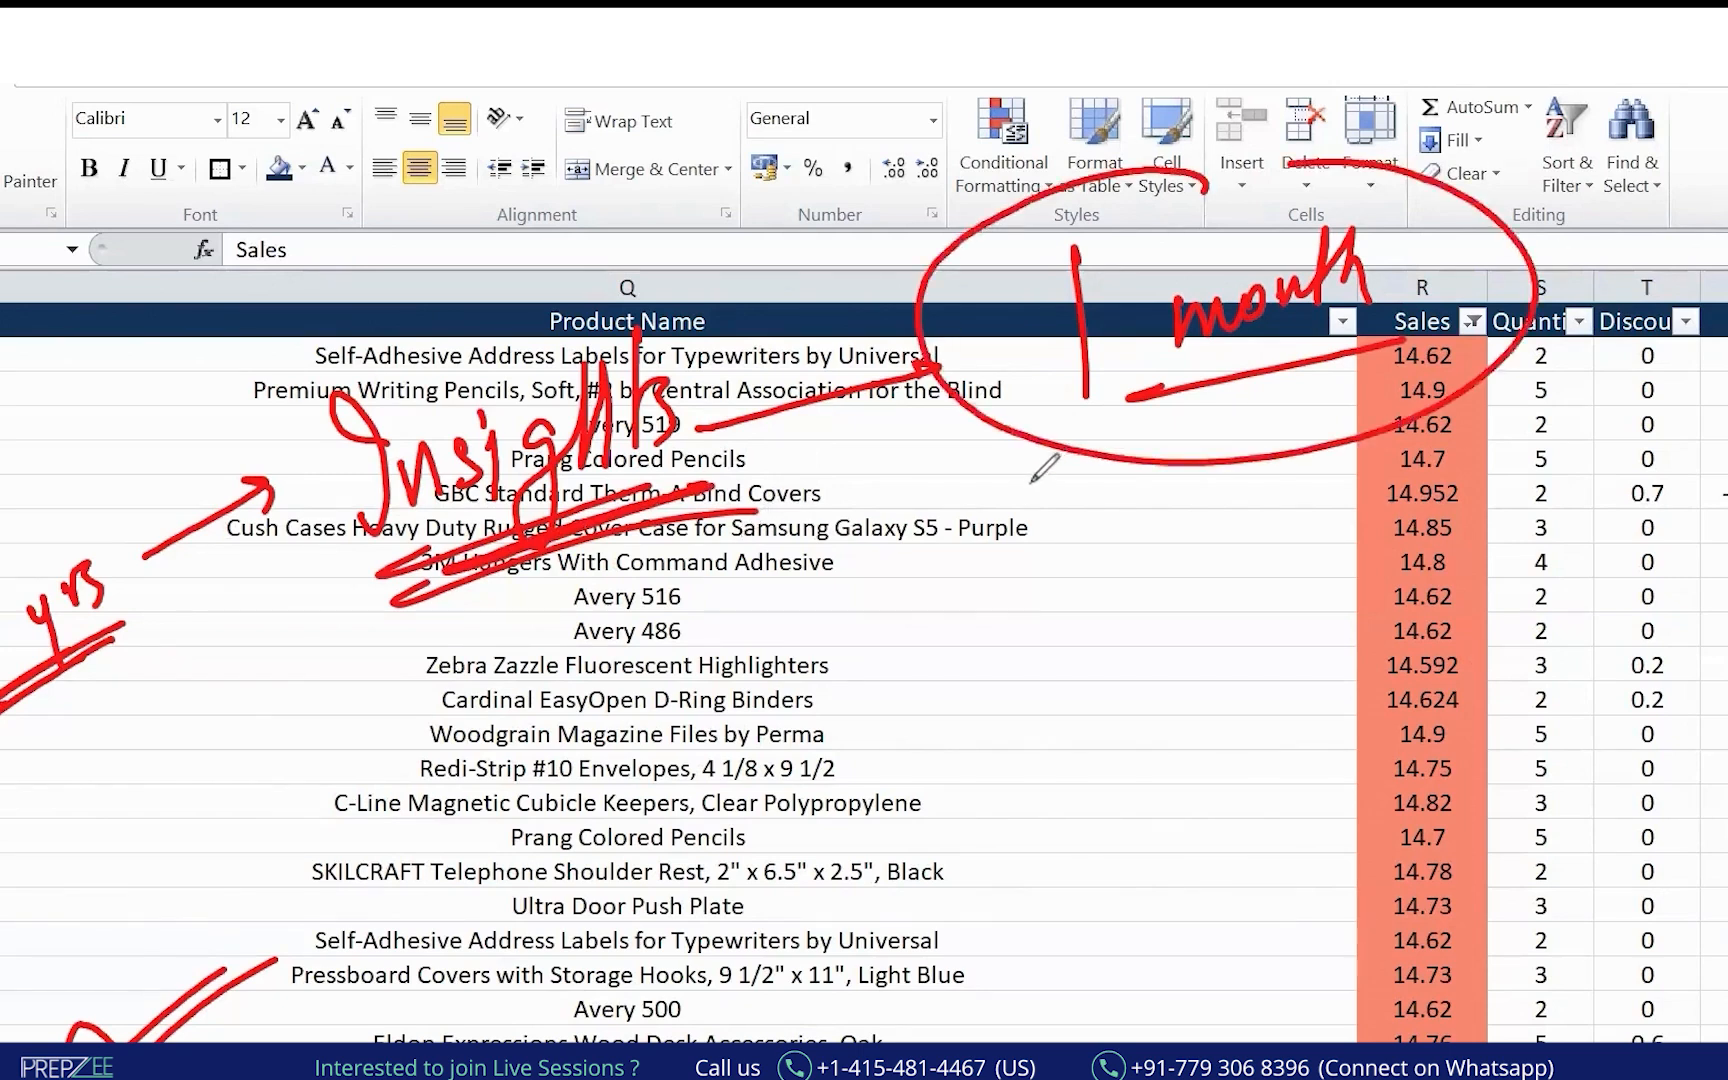
{"action": "left_click_drag", "start_coordinate": [704, 514], "coordinate": [747, 481]}
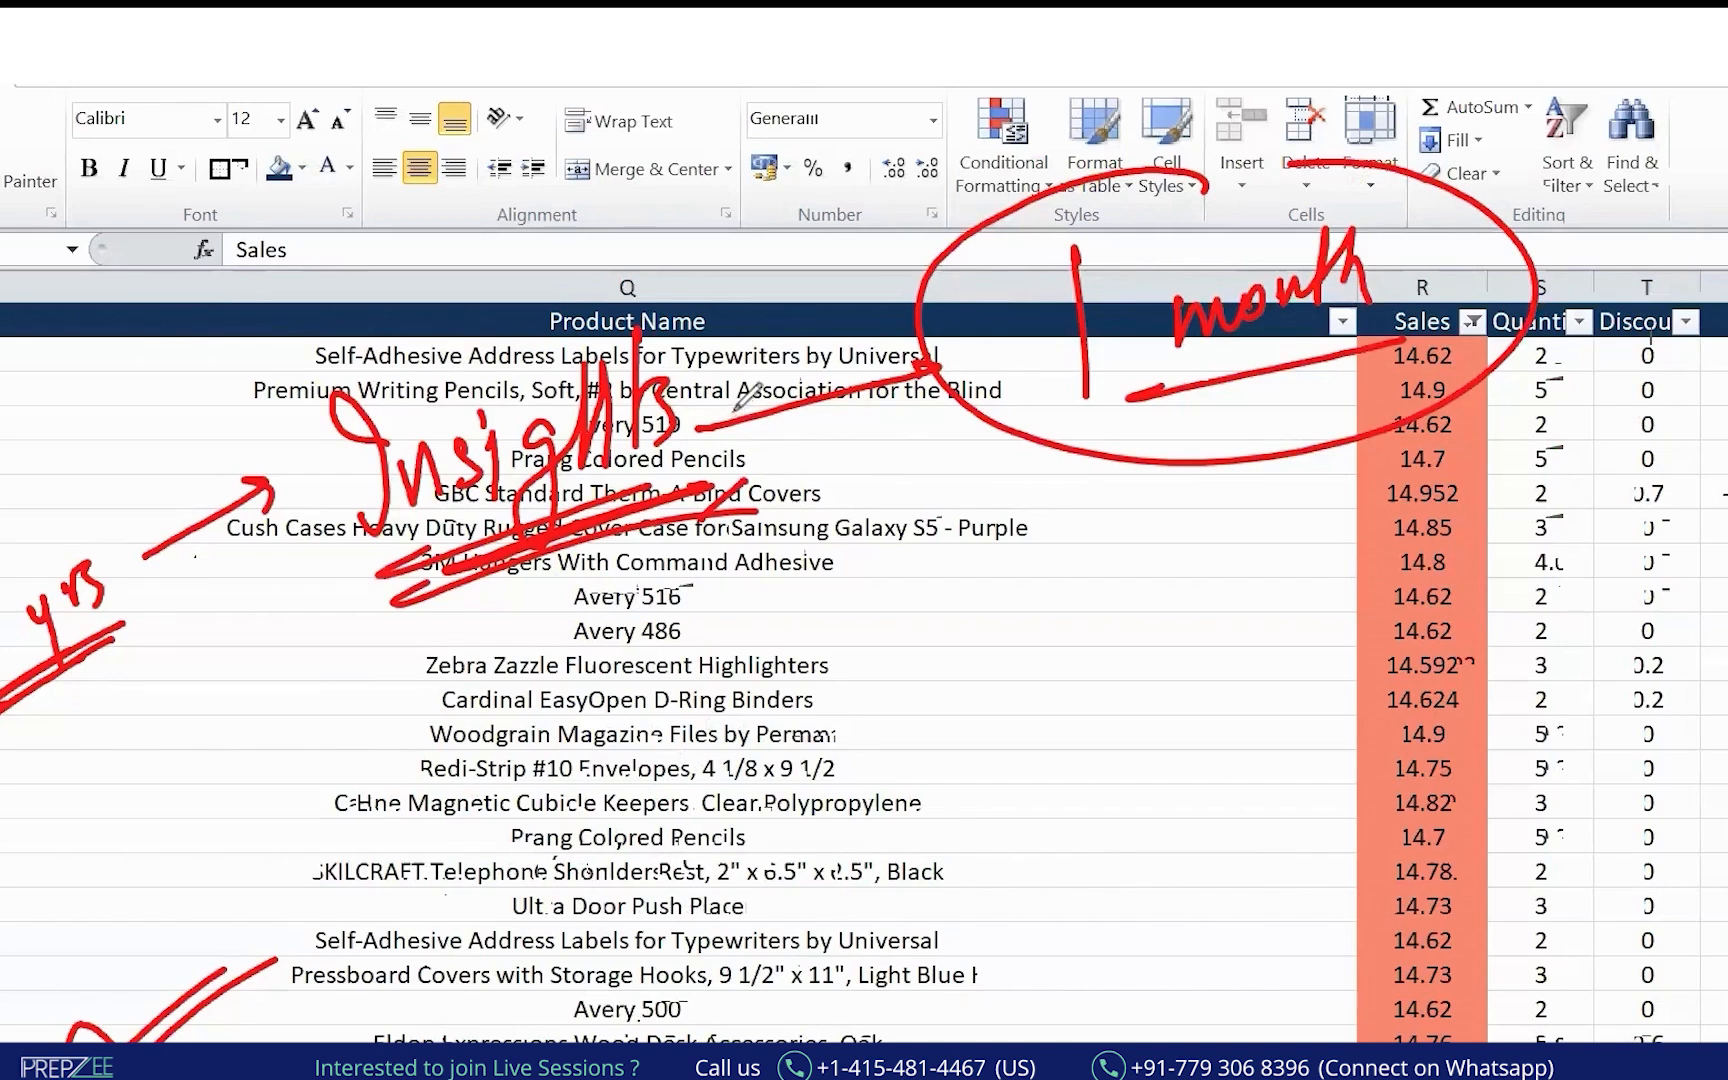
Circle 'yrs' and write a double-underlined 'data' at the left edge.
{"action": "mouse_move", "coordinate": [122, 478]}
{"action": "left_mouse_down"}
{"action": "mouse_move", "coordinate": [1, 446]}
{"action": "mouse_move", "coordinate": [149, 503]}
{"action": "left_mouse_up"}
{"action": "left_click_drag", "start_coordinate": [38, 368], "coordinate": [44, 398]}
{"action": "left_click_drag", "start_coordinate": [48, 308], "coordinate": [70, 390]}
{"action": "left_click_drag", "start_coordinate": [98, 318], "coordinate": [110, 380]}
{"action": "left_click_drag", "start_coordinate": [0, 482], "coordinate": [101, 424]}
{"action": "left_click_drag", "start_coordinate": [0, 501], "coordinate": [121, 438]}
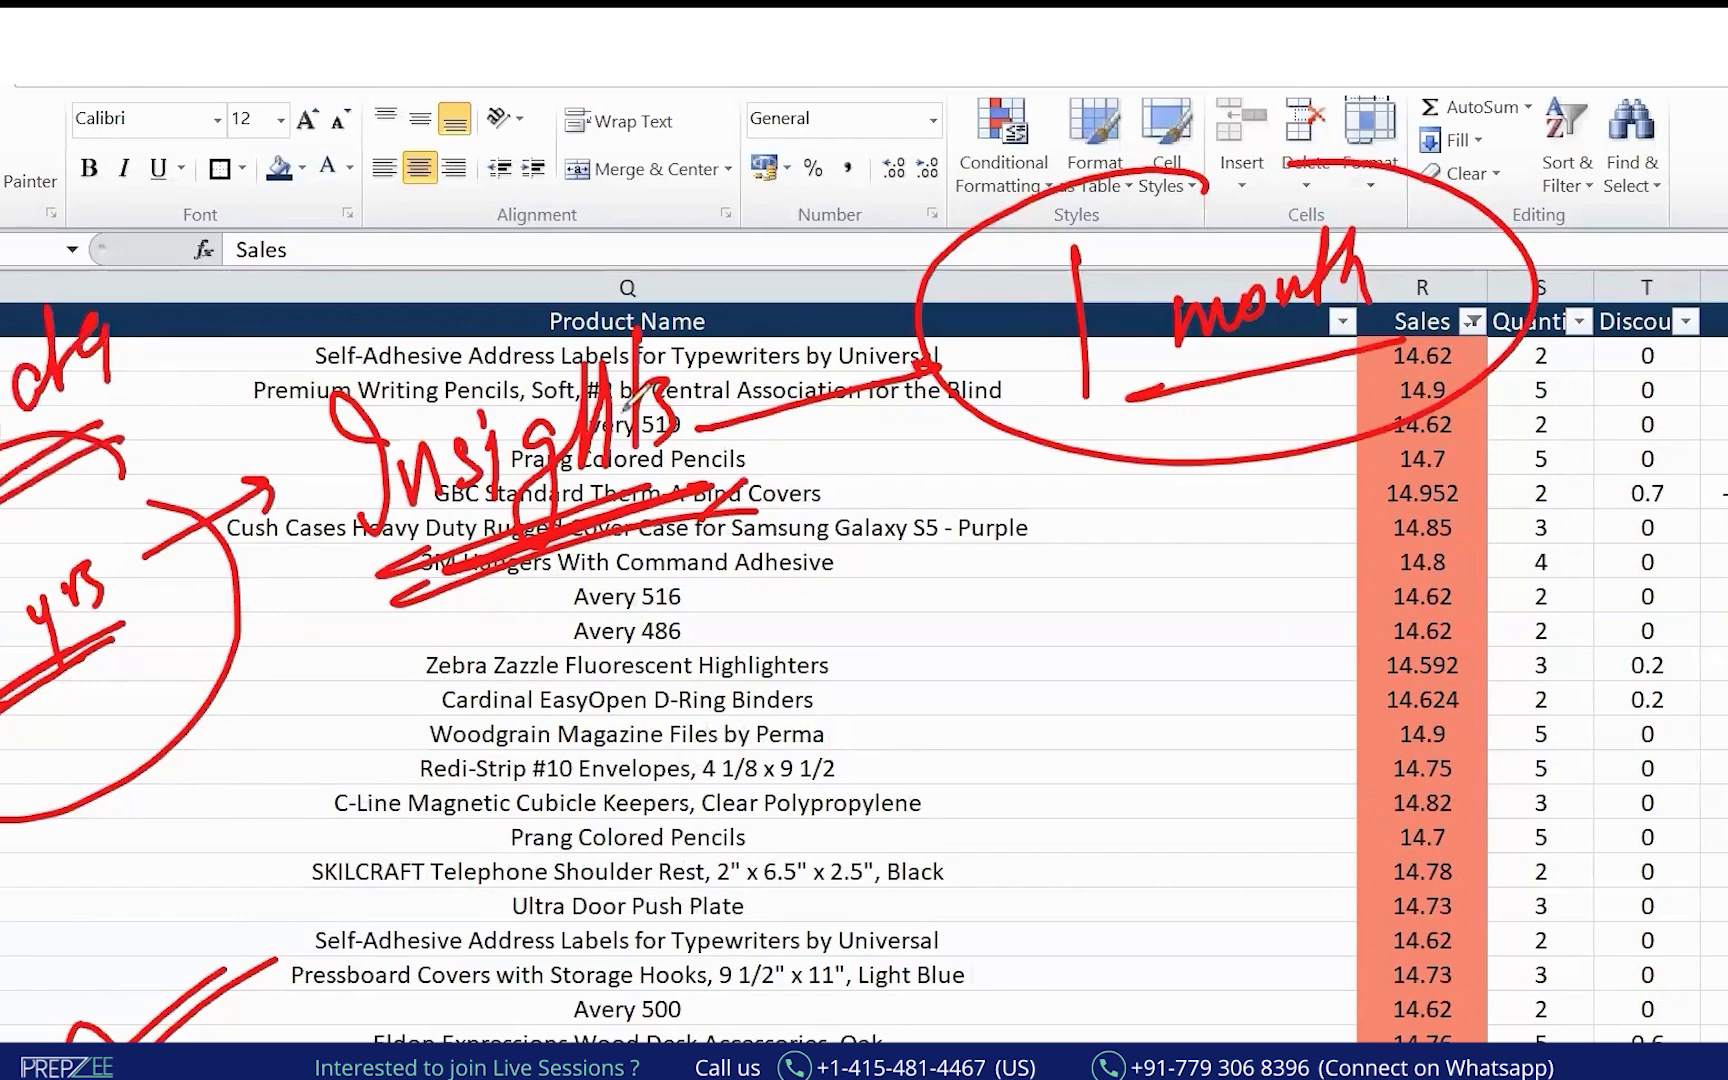
Circle 'Insights', arrow it to the '1 month' circle, and write 'Fraud' below.
{"action": "mouse_move", "coordinate": [615, 205]}
{"action": "left_mouse_down"}
{"action": "mouse_move", "coordinate": [430, 255]}
{"action": "mouse_move", "coordinate": [706, 605]}
{"action": "mouse_move", "coordinate": [640, 225]}
{"action": "left_mouse_up"}
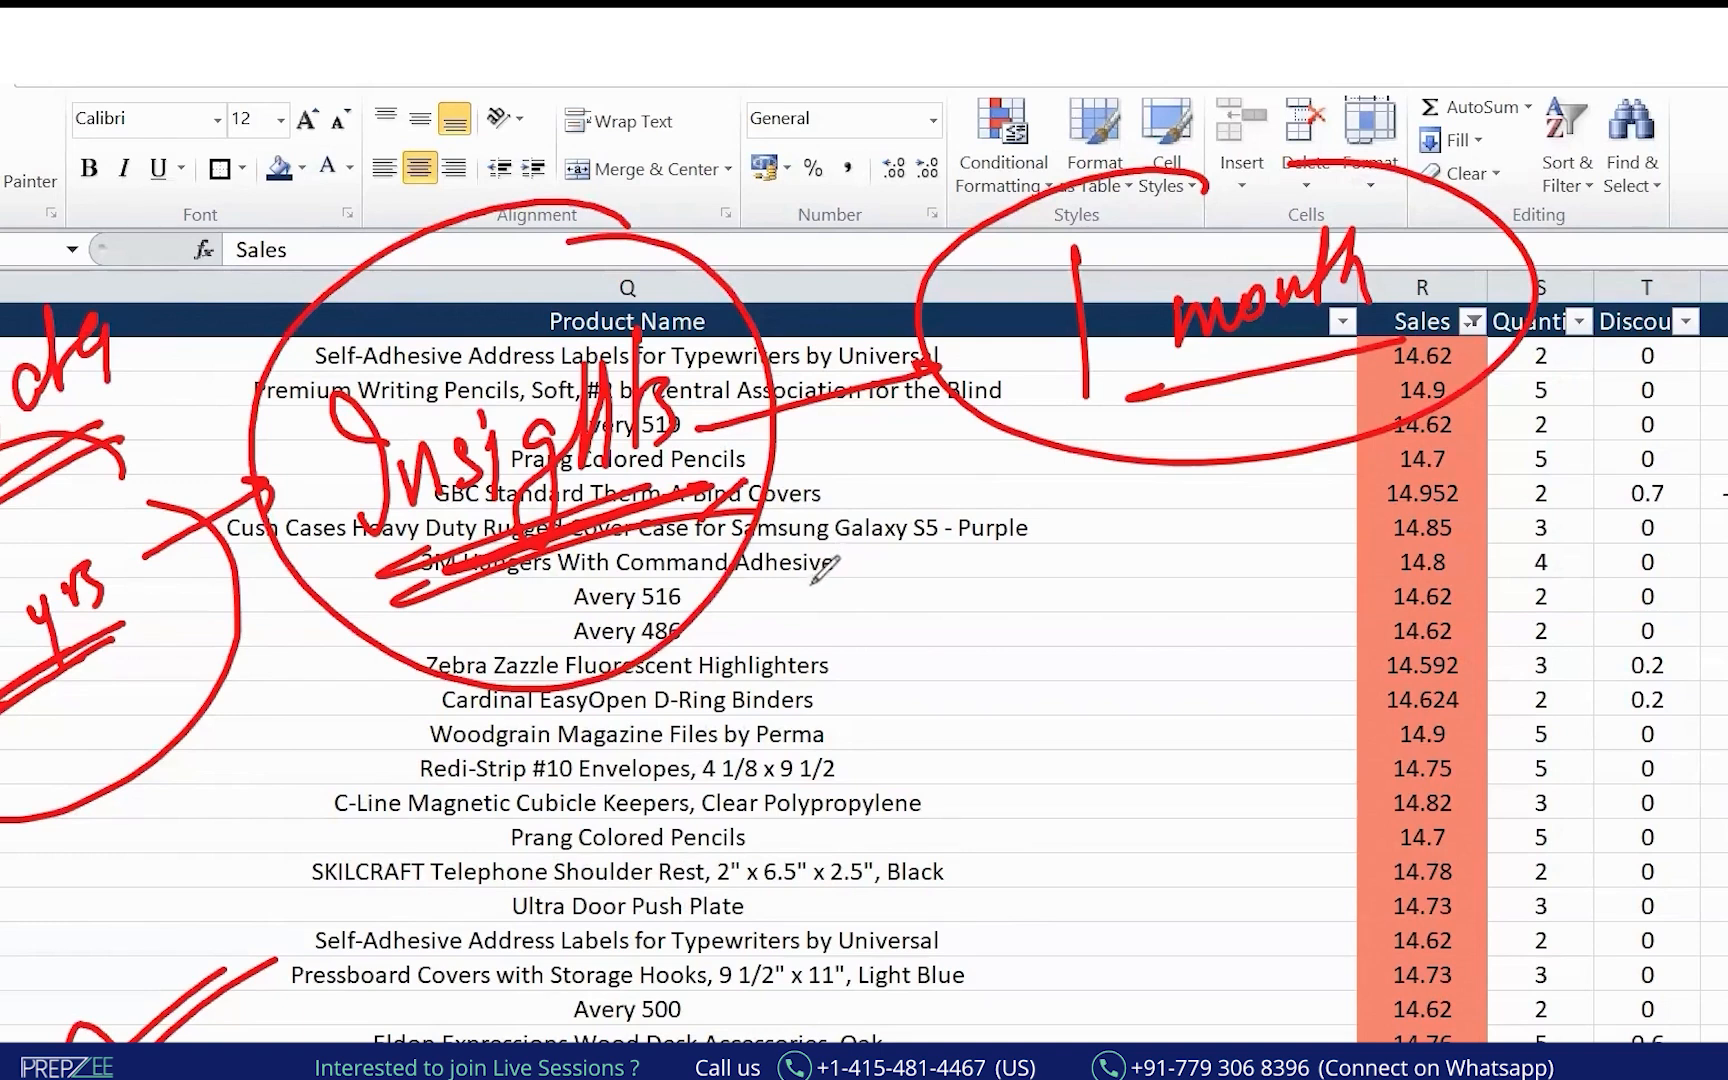
{"action": "mouse_move", "coordinate": [775, 612]}
{"action": "left_mouse_down"}
{"action": "mouse_move", "coordinate": [1112, 455]}
{"action": "mouse_move", "coordinate": [1068, 505]}
{"action": "left_mouse_up"}
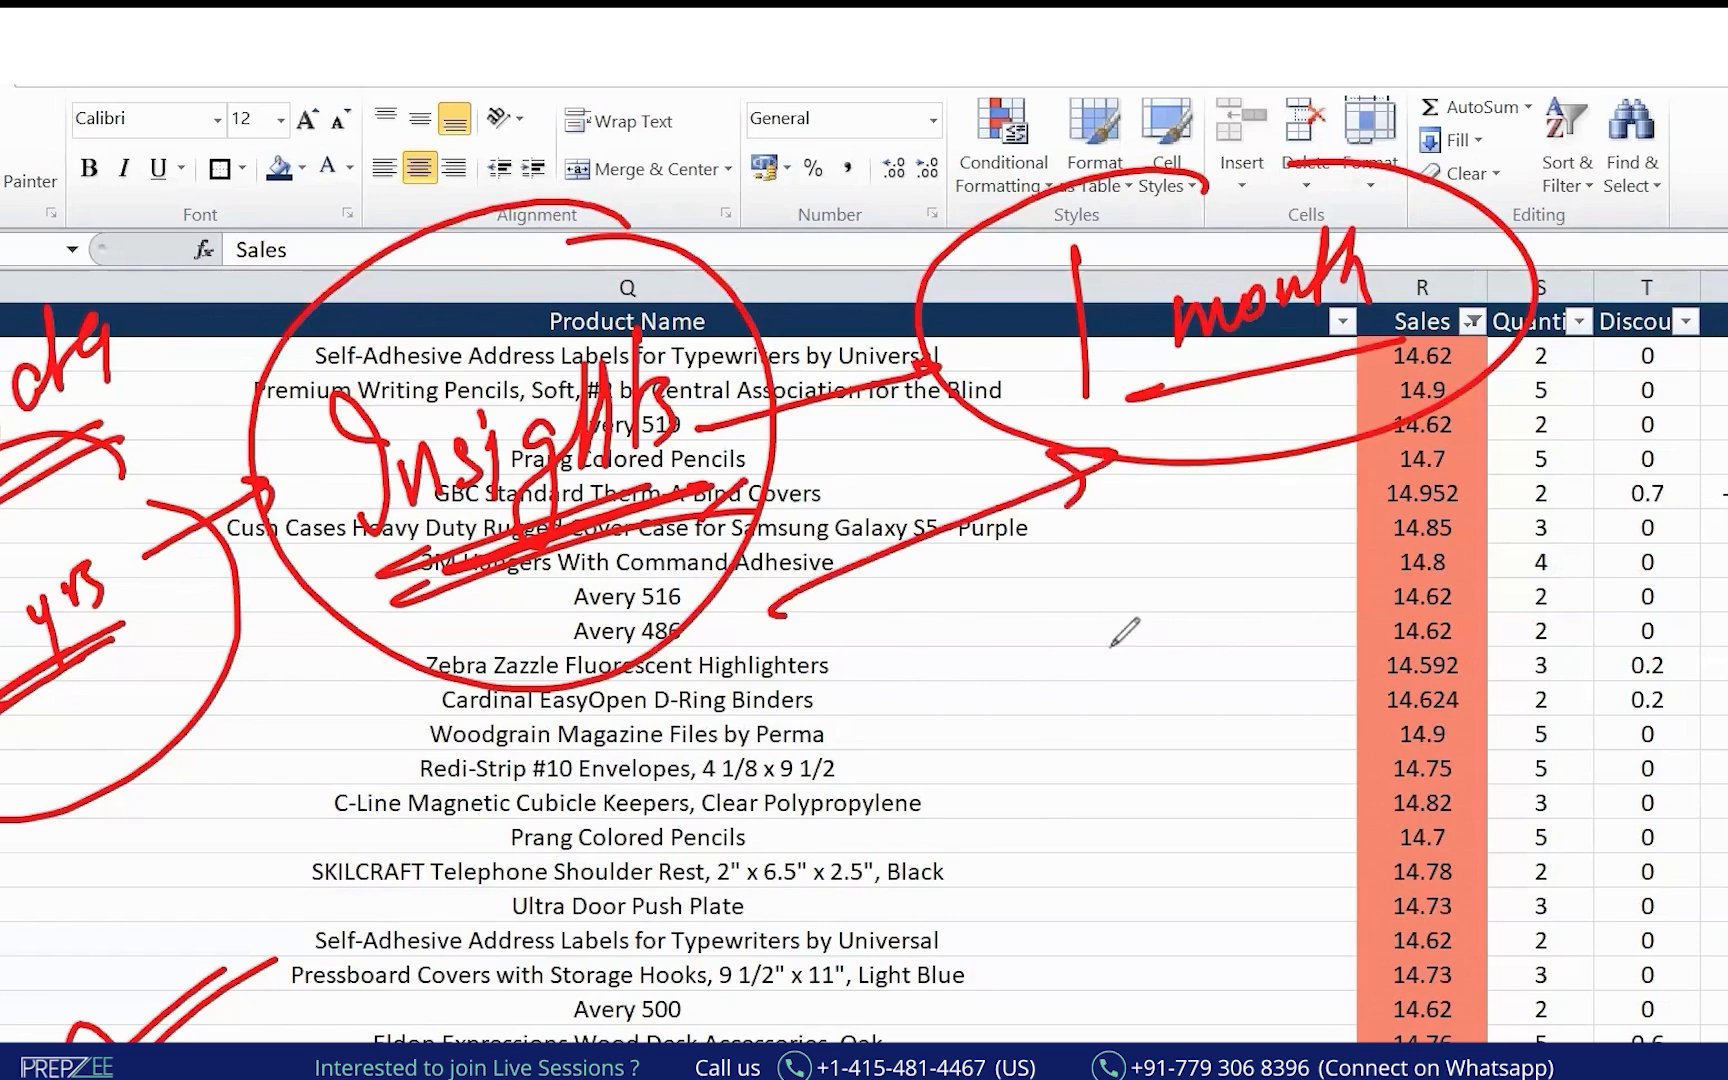
{"action": "mouse_move", "coordinate": [1058, 592]}
{"action": "left_mouse_down"}
{"action": "mouse_move", "coordinate": [1203, 586]}
{"action": "mouse_move", "coordinate": [1207, 604]}
{"action": "left_mouse_up"}
{"action": "left_click_drag", "start_coordinate": [1267, 540], "coordinate": [1250, 600]}
Draw arrows and zigzags from a circled 'Fraud' to the Sales values, then wipe all ink.
{"action": "mouse_move", "coordinate": [1122, 686]}
{"action": "left_mouse_down"}
{"action": "mouse_move", "coordinate": [1070, 752]}
{"action": "mouse_move", "coordinate": [1090, 765]}
{"action": "left_mouse_up"}
{"action": "left_click_drag", "start_coordinate": [1190, 690], "coordinate": [1185, 815]}
{"action": "left_click_drag", "start_coordinate": [1230, 654], "coordinate": [1361, 790]}
{"action": "mouse_move", "coordinate": [1358, 762]}
{"action": "left_mouse_down"}
{"action": "mouse_move", "coordinate": [1330, 785]}
{"action": "mouse_move", "coordinate": [1410, 830]}
{"action": "mouse_move", "coordinate": [1389, 965]}
{"action": "left_mouse_up"}
{"action": "mouse_move", "coordinate": [1160, 842]}
{"action": "left_mouse_down"}
{"action": "mouse_move", "coordinate": [1235, 900]}
{"action": "mouse_move", "coordinate": [1195, 1022]}
{"action": "left_mouse_up"}
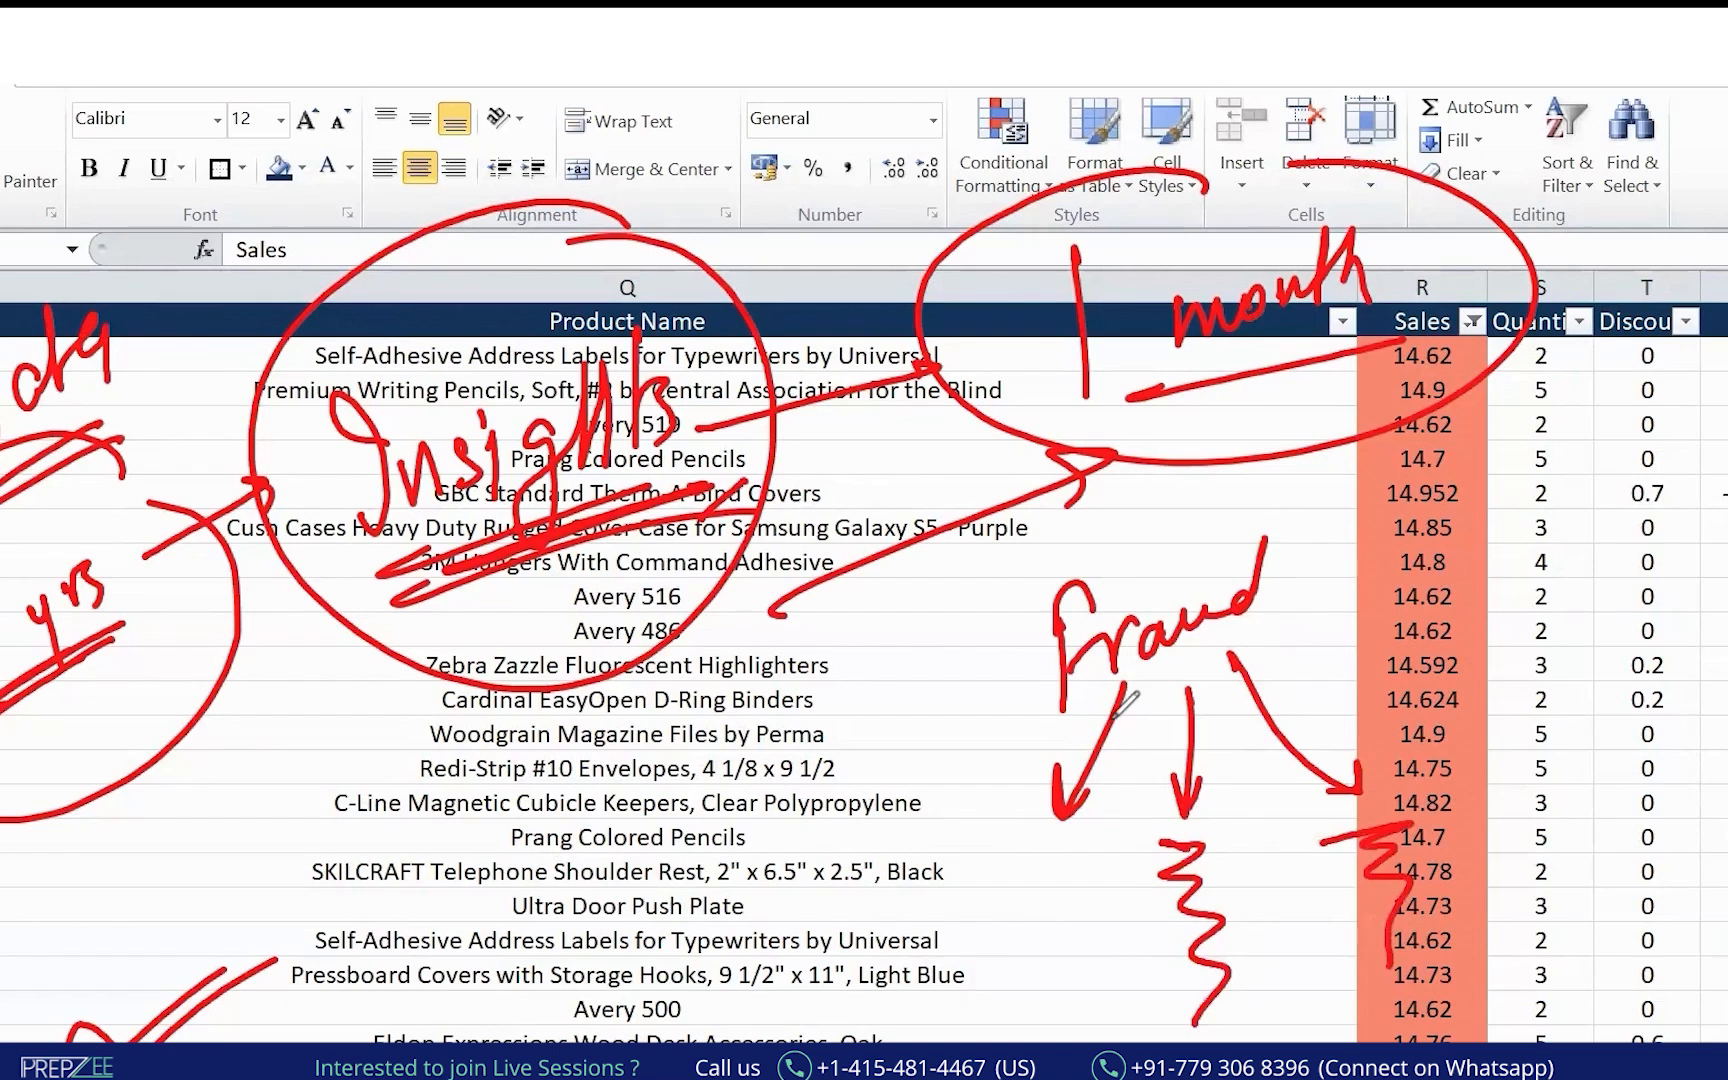
{"action": "mouse_move", "coordinate": [992, 862]}
{"action": "left_mouse_down"}
{"action": "mouse_move", "coordinate": [1010, 930]}
{"action": "mouse_move", "coordinate": [1000, 1040]}
{"action": "left_mouse_up"}
{"action": "mouse_move", "coordinate": [1229, 556]}
{"action": "left_mouse_down"}
{"action": "mouse_move", "coordinate": [929, 668]}
{"action": "mouse_move", "coordinate": [1143, 554]}
{"action": "left_mouse_up"}
{"action": "left_click_drag", "start_coordinate": [452, 682], "coordinate": [565, 612]}
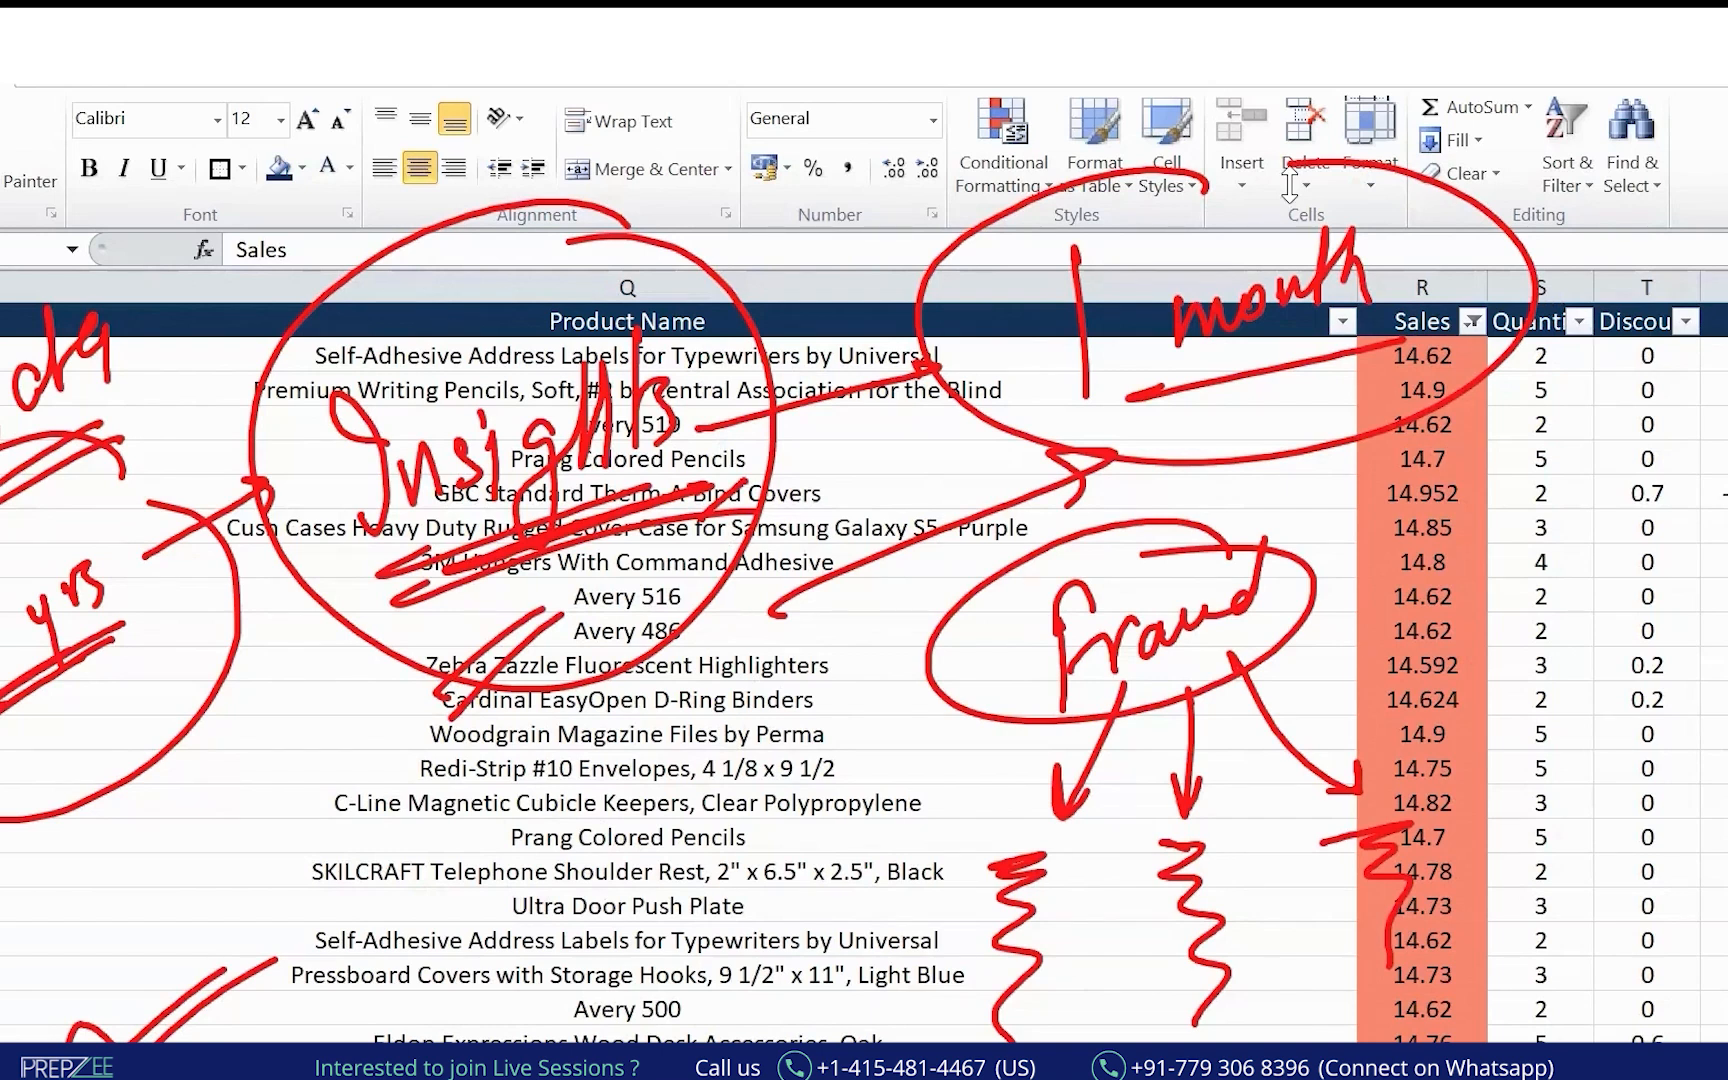
{"action": "key", "text": "Escape"}
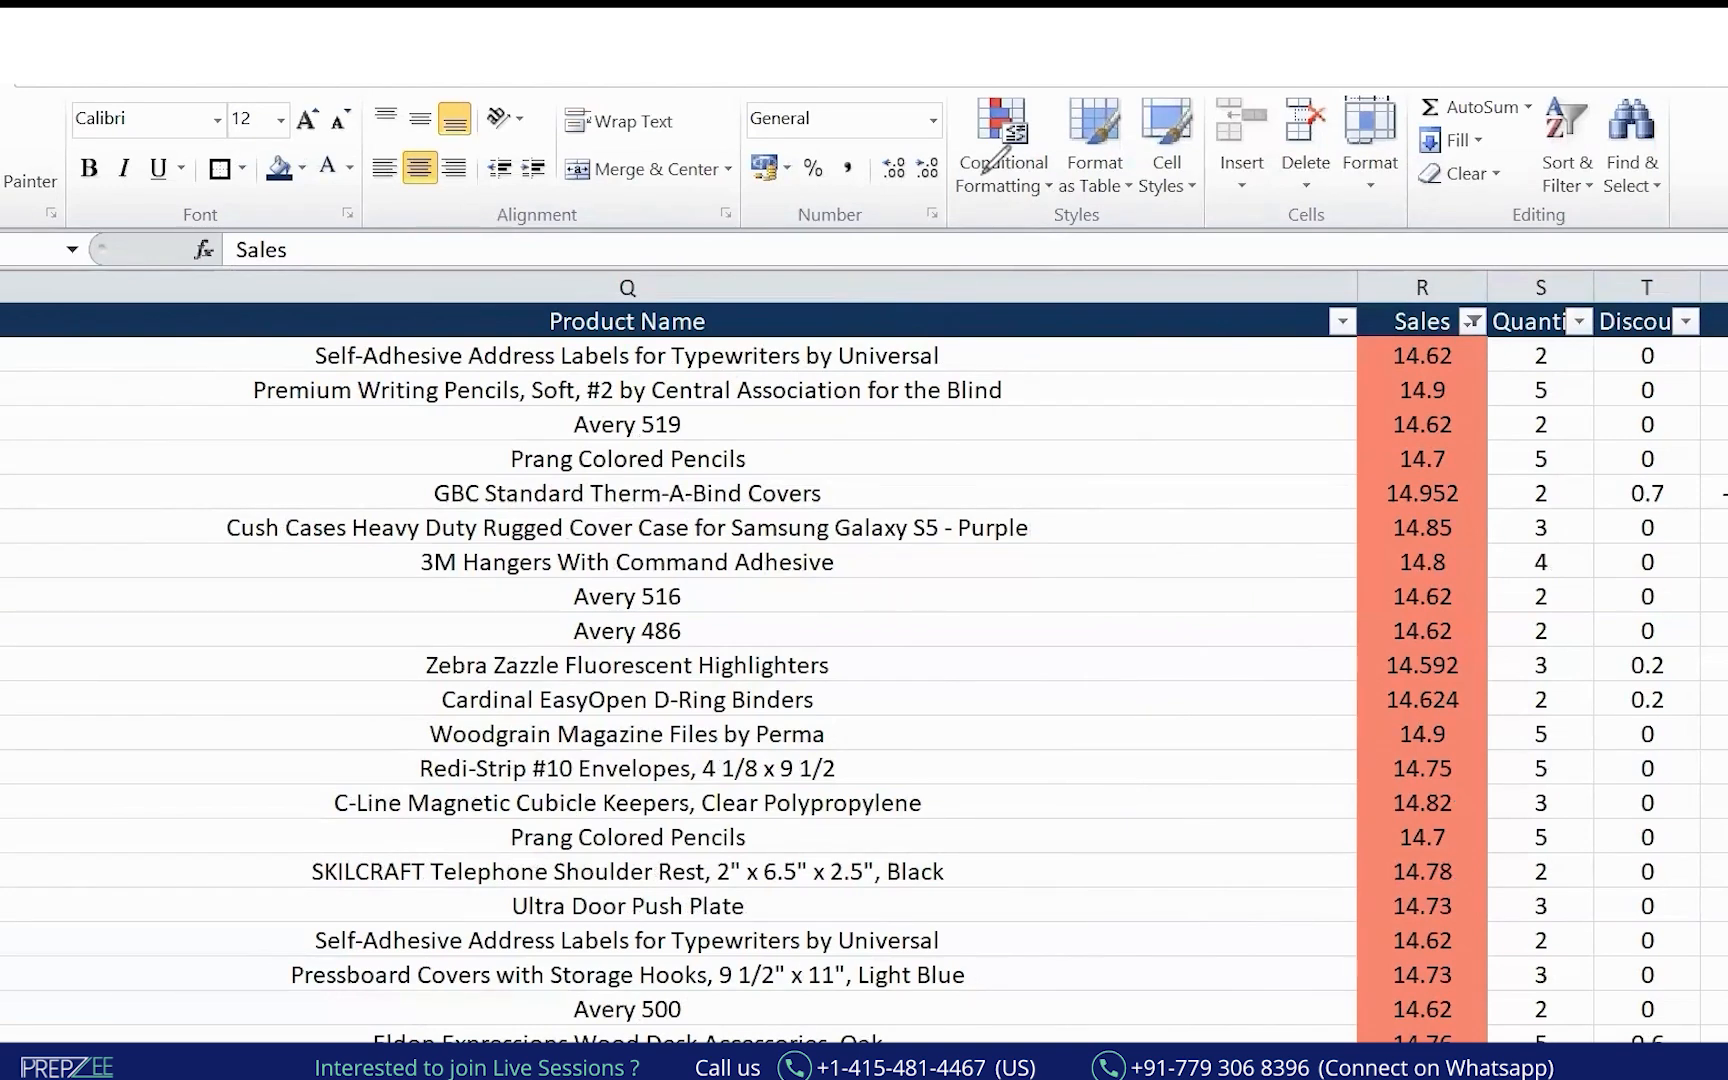
Switch to the agenda sheet and select the Pivot Table item.
{"action": "key", "text": "F2"}
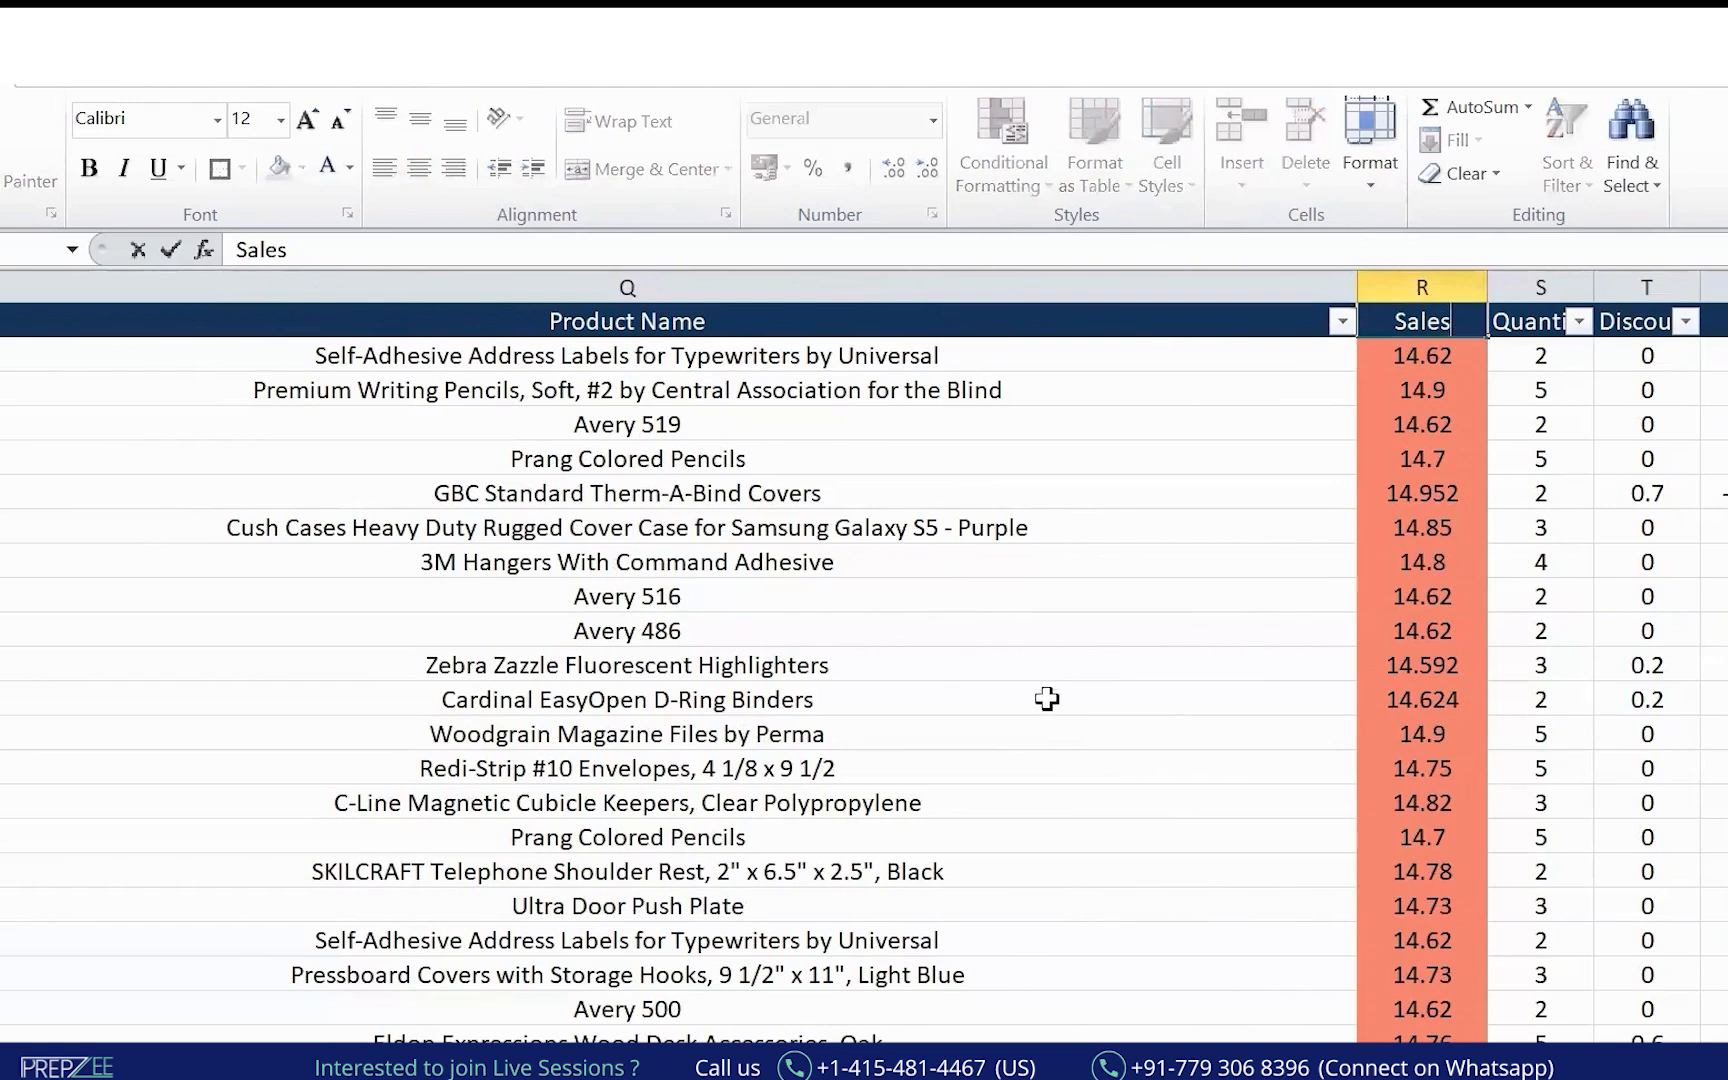
{"action": "left_click", "coordinate": [1202, 565]}
{"action": "left_click", "coordinate": [1142, 668]}
{"action": "left_click", "coordinate": [1100, 760]}
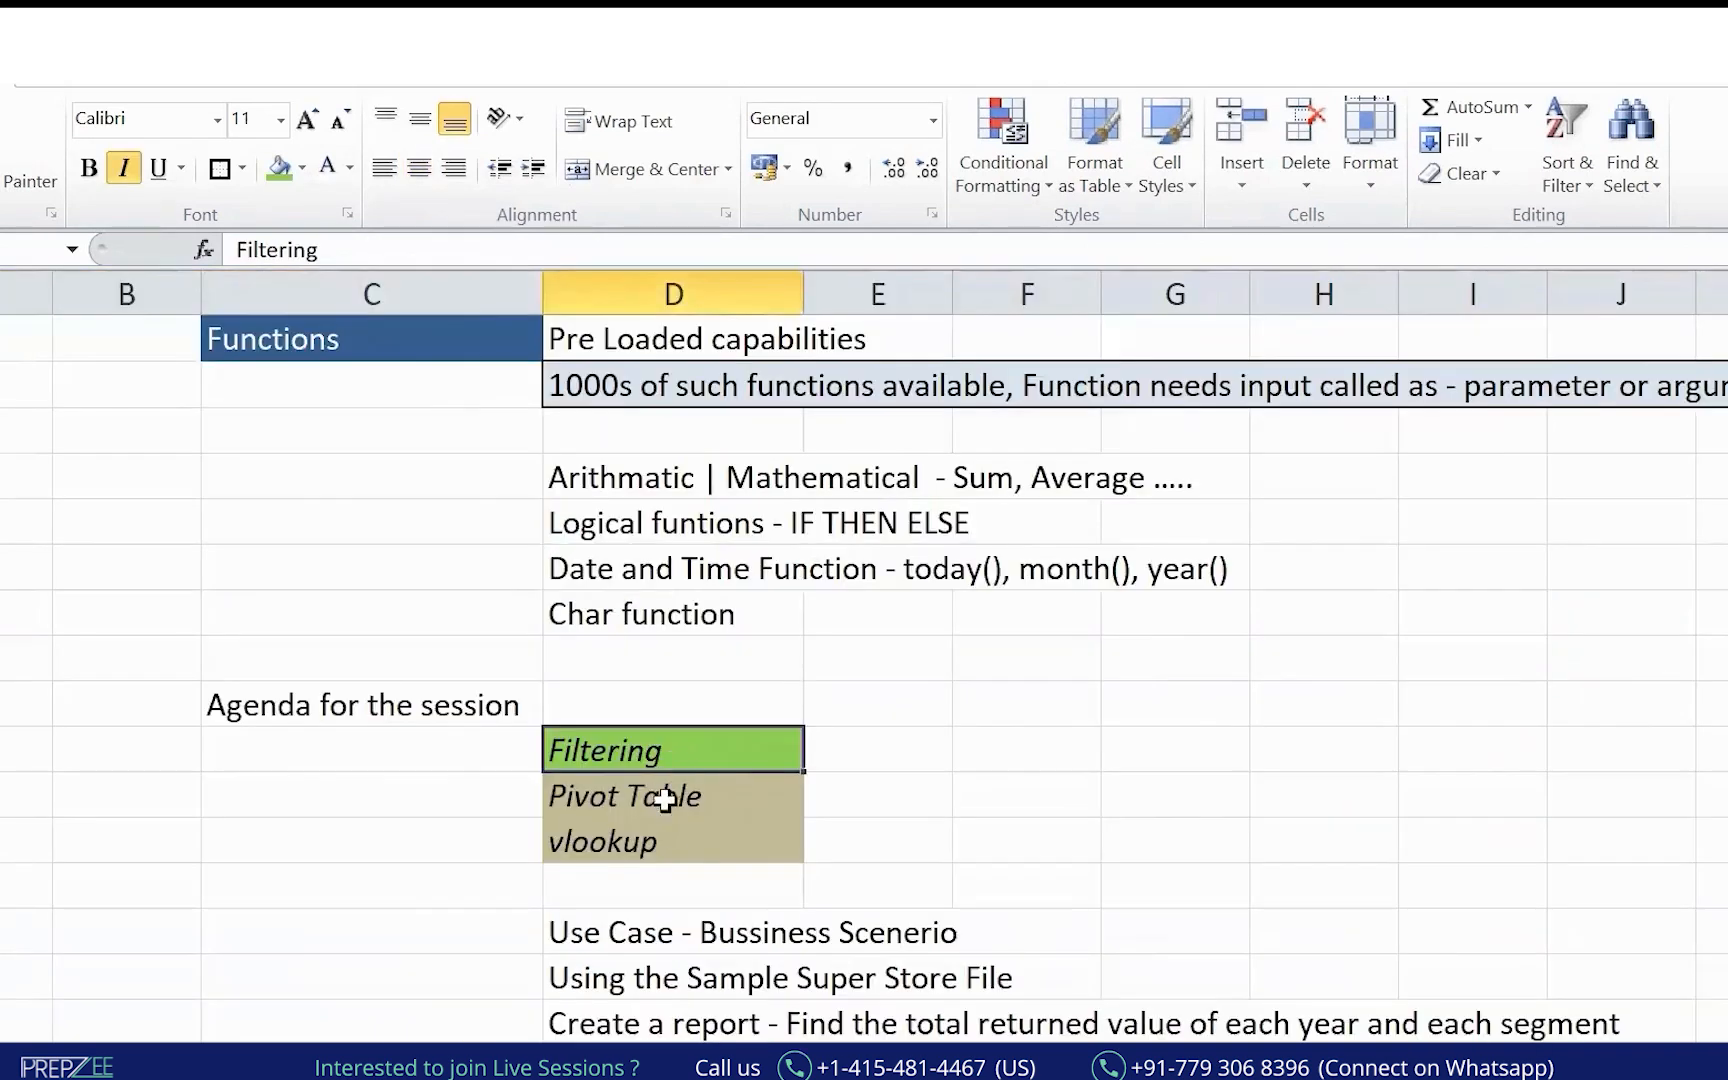
{"action": "key", "text": "Down"}
{"action": "key", "text": "Down"}
{"action": "left_click", "coordinate": [680, 800]}
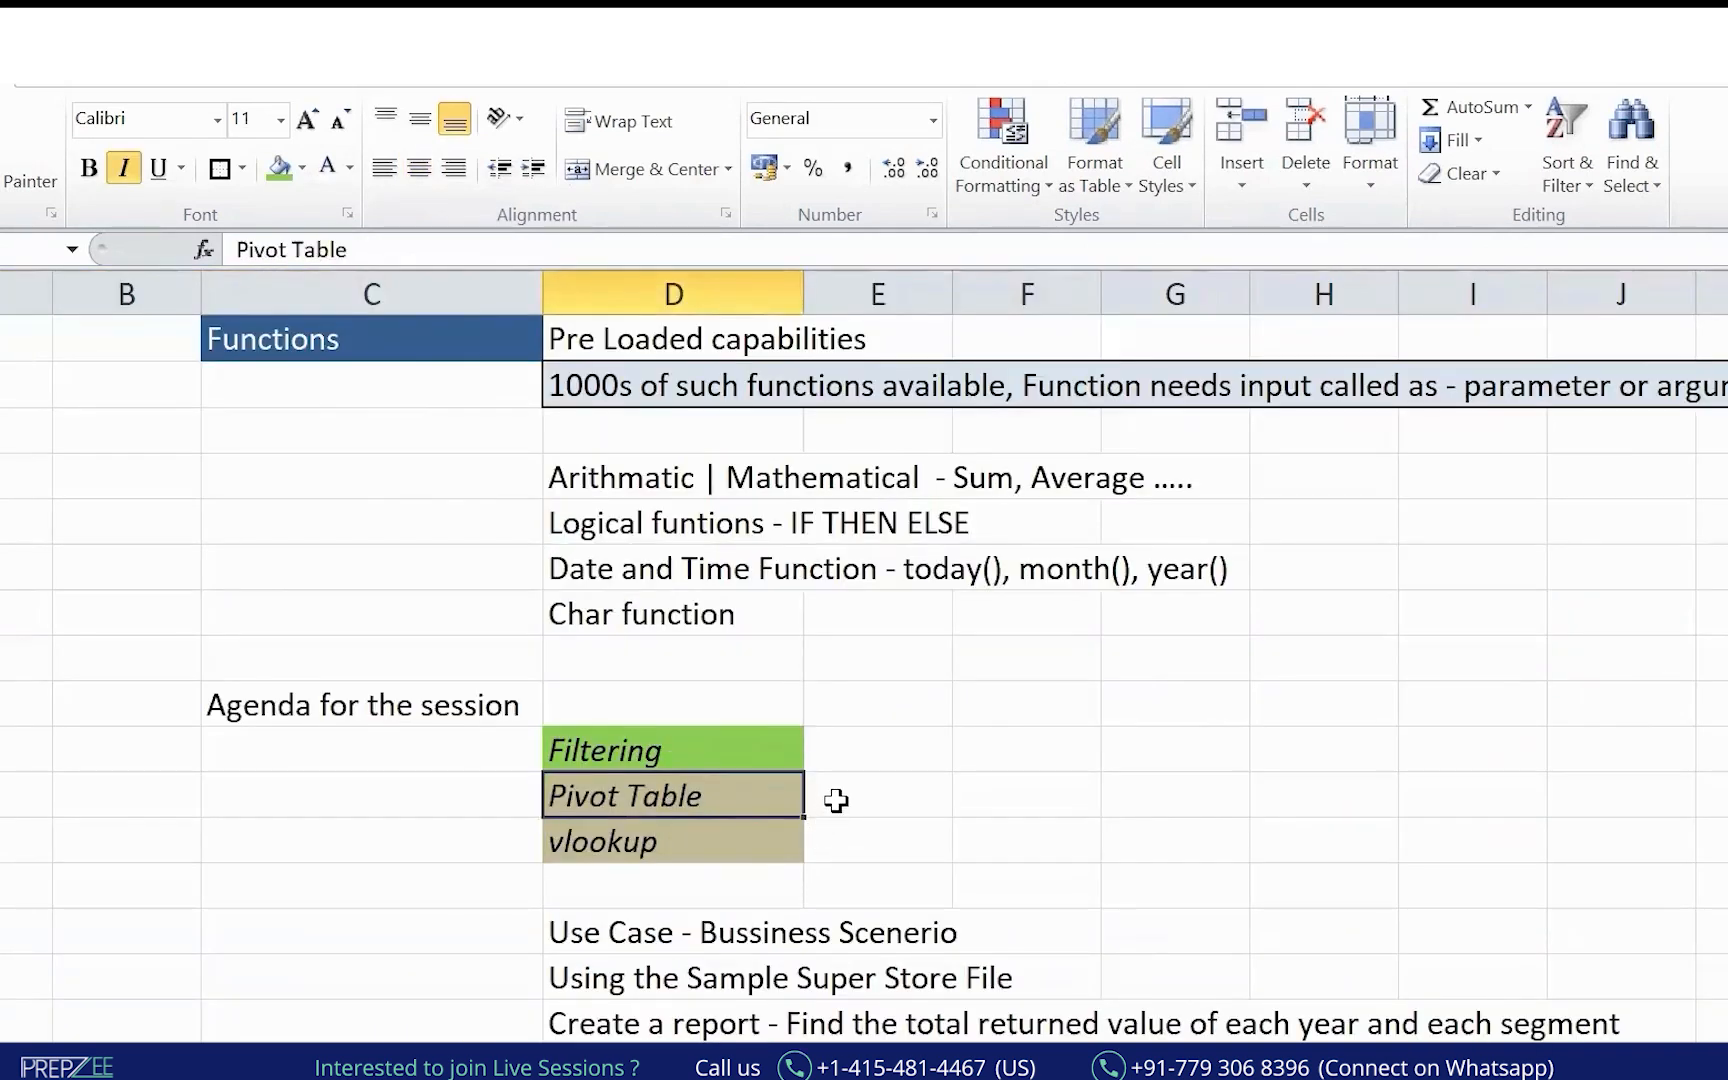
{"action": "key", "text": "alt+Tab"}
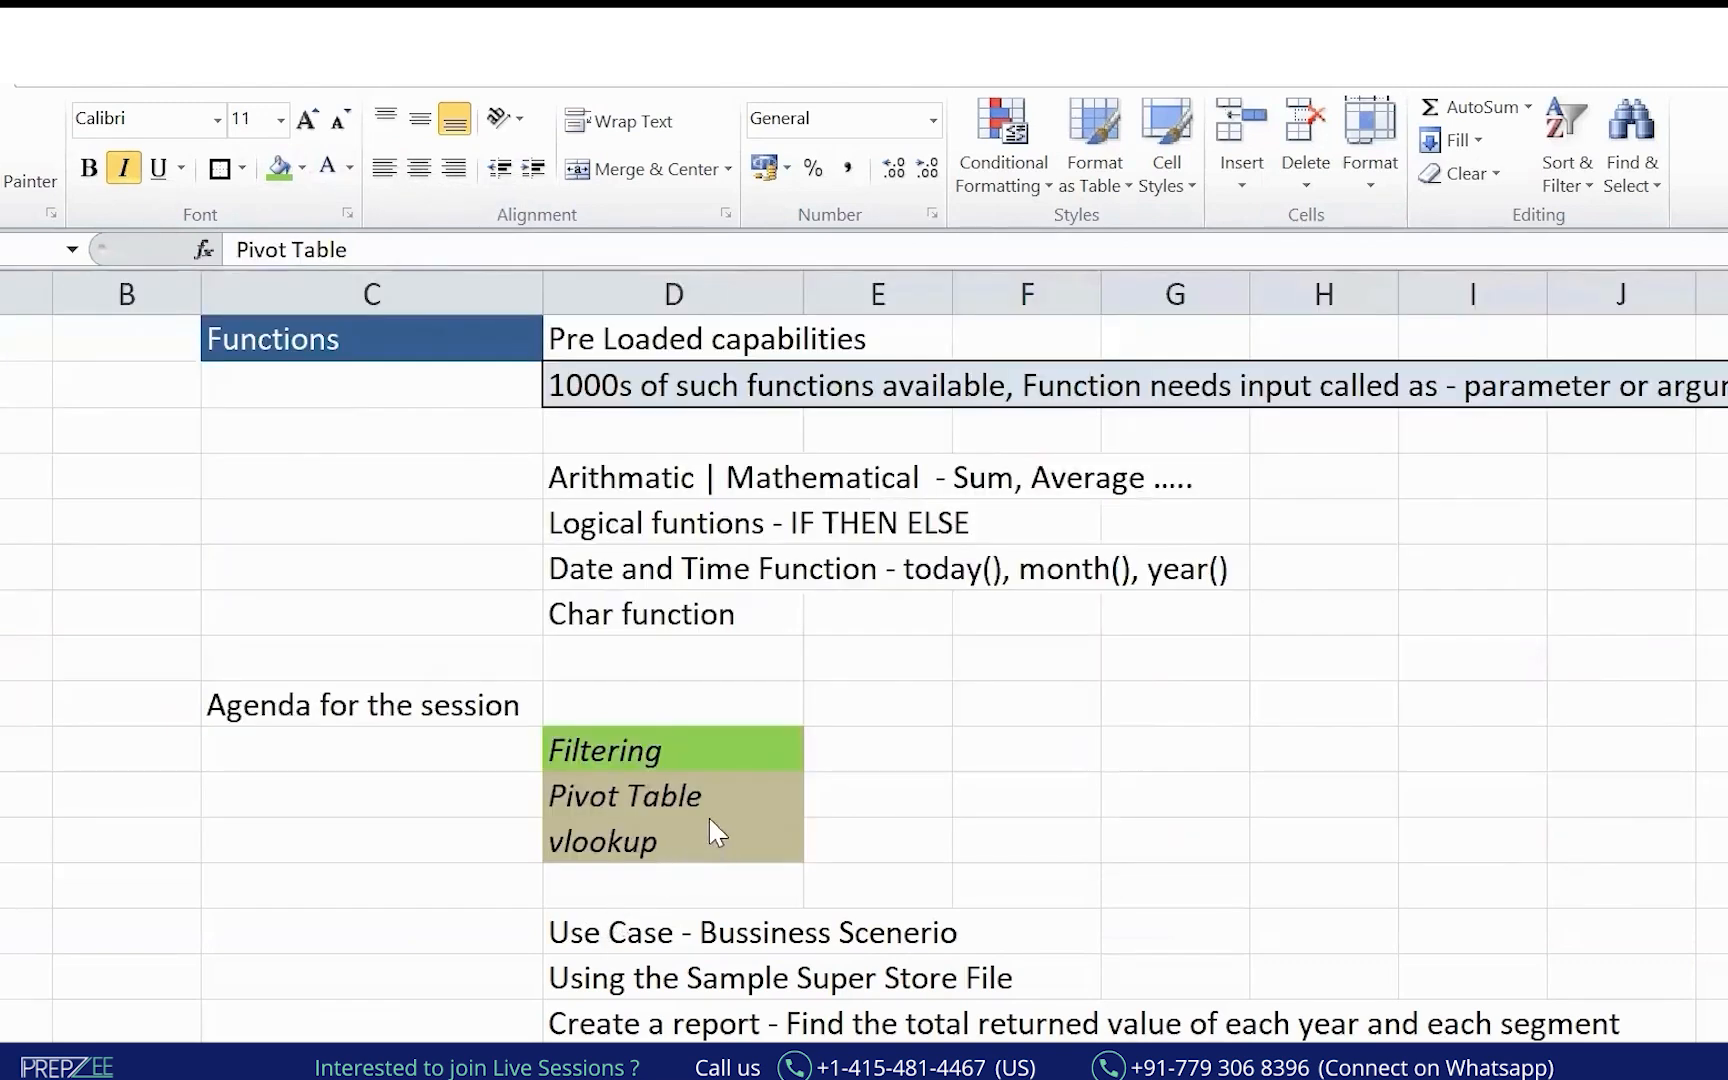
{"action": "left_click", "coordinate": [708, 792]}
Circle Pivot Table in red as 'MIS Reporting' and arrow it to green 'group' and 'Aggregate'.
{"action": "left_click_drag", "start_coordinate": [748, 802], "coordinate": [1038, 761]}
{"action": "mouse_move", "coordinate": [585, 764]}
{"action": "left_mouse_down"}
{"action": "mouse_move", "coordinate": [522, 825]}
{"action": "mouse_move", "coordinate": [662, 846]}
{"action": "left_mouse_up"}
{"action": "mouse_move", "coordinate": [860, 843]}
{"action": "left_mouse_down"}
{"action": "mouse_move", "coordinate": [492, 792]}
{"action": "mouse_move", "coordinate": [498, 771]}
{"action": "left_mouse_up"}
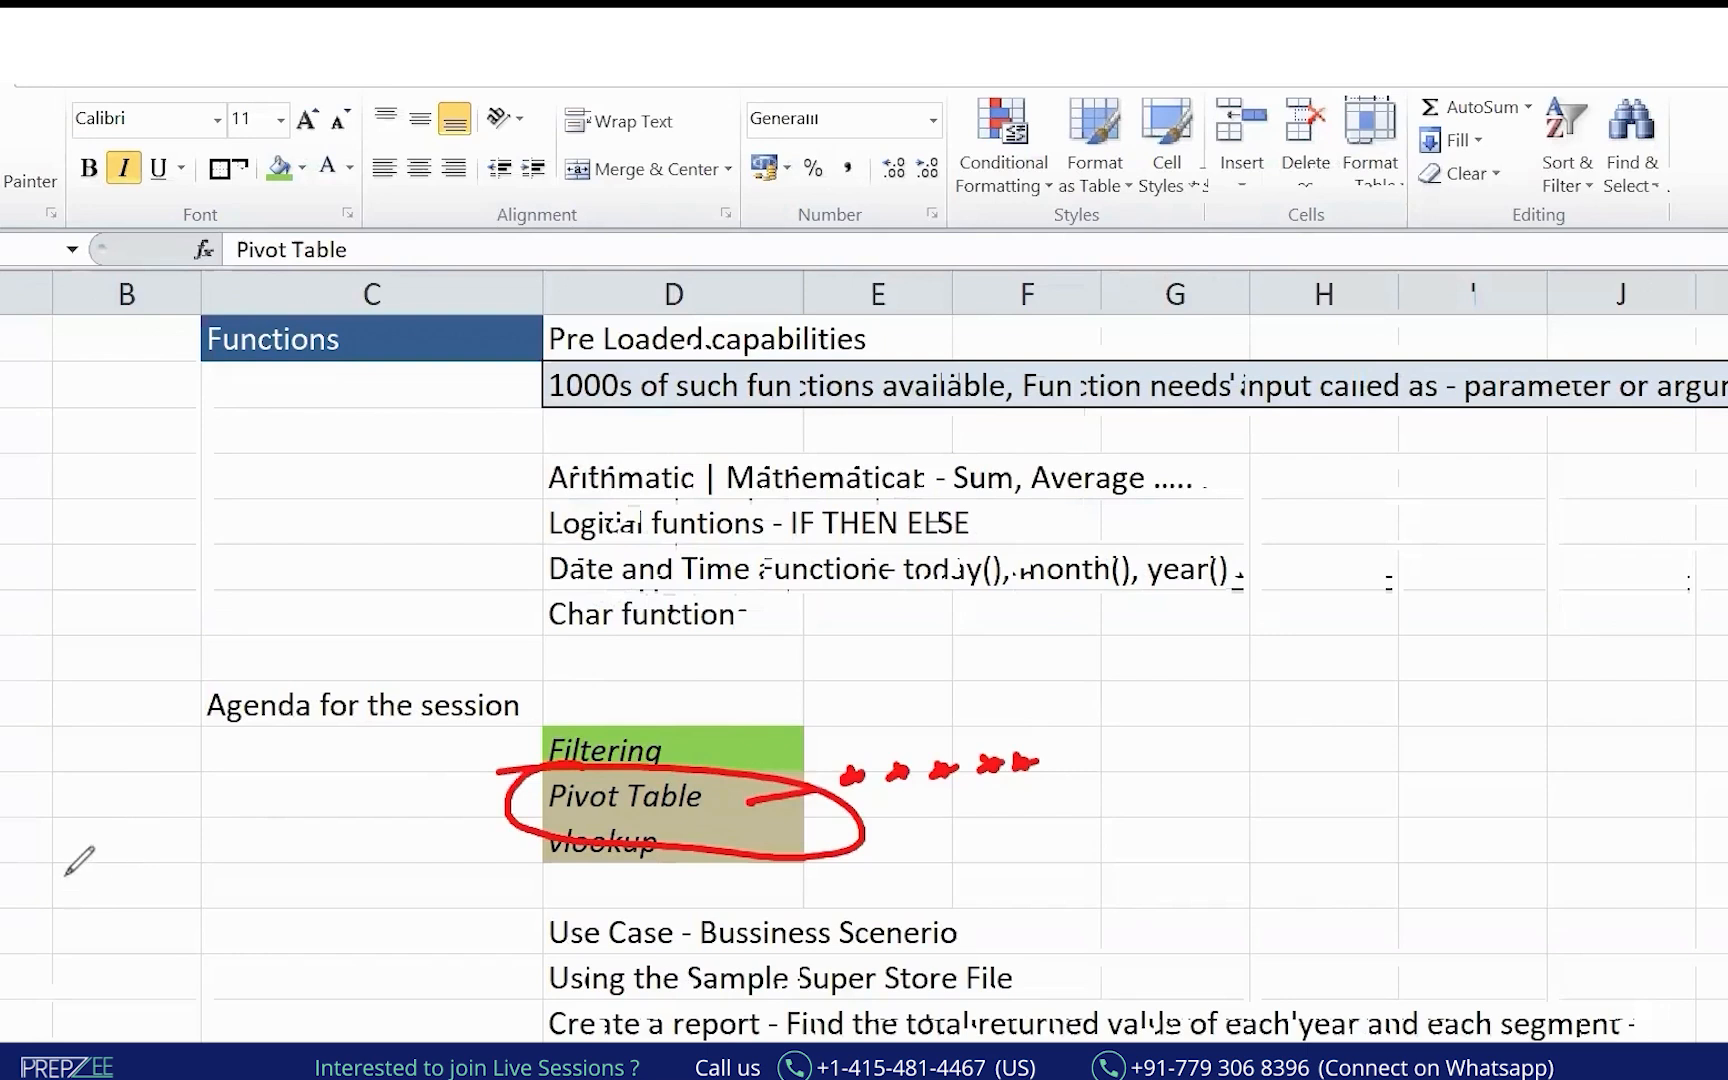
{"action": "mouse_move", "coordinate": [68, 918]}
{"action": "left_mouse_down"}
{"action": "mouse_move", "coordinate": [52, 882]}
{"action": "mouse_move", "coordinate": [102, 870]}
{"action": "mouse_move", "coordinate": [150, 825]}
{"action": "mouse_move", "coordinate": [136, 982]}
{"action": "mouse_move", "coordinate": [208, 985]}
{"action": "mouse_move", "coordinate": [235, 914]}
{"action": "mouse_move", "coordinate": [332, 914]}
{"action": "mouse_move", "coordinate": [293, 957]}
{"action": "mouse_move", "coordinate": [401, 833]}
{"action": "mouse_move", "coordinate": [482, 820]}
{"action": "mouse_move", "coordinate": [458, 848]}
{"action": "left_mouse_up"}
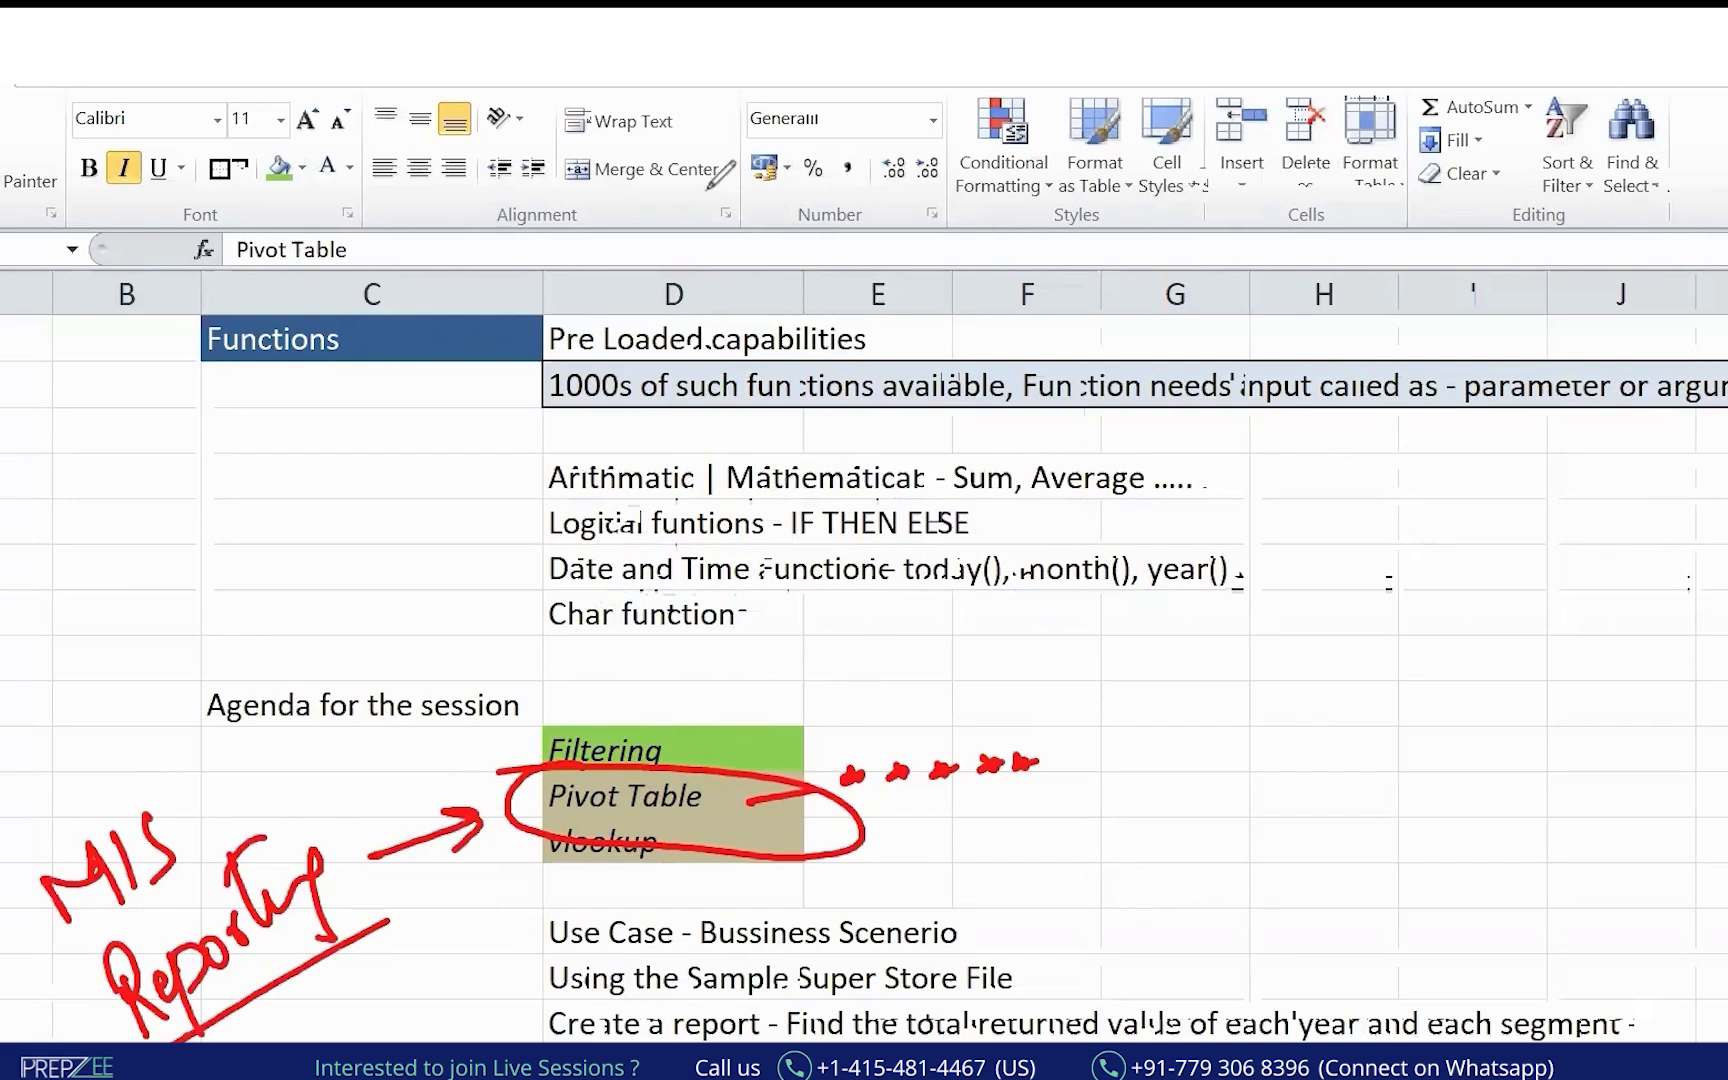
{"action": "mouse_move", "coordinate": [908, 827]}
{"action": "left_mouse_down"}
{"action": "mouse_move", "coordinate": [1113, 822]}
{"action": "mouse_move", "coordinate": [1065, 855]}
{"action": "left_mouse_up"}
{"action": "mouse_move", "coordinate": [1218, 722]}
{"action": "left_mouse_down"}
{"action": "mouse_move", "coordinate": [1212, 762]}
{"action": "mouse_move", "coordinate": [1342, 714]}
{"action": "left_mouse_up"}
{"action": "mouse_move", "coordinate": [1248, 796]}
{"action": "left_mouse_down"}
{"action": "mouse_move", "coordinate": [1504, 798]}
{"action": "mouse_move", "coordinate": [1531, 760]}
{"action": "mouse_move", "coordinate": [1405, 905]}
{"action": "mouse_move", "coordinate": [1612, 888]}
{"action": "mouse_move", "coordinate": [1658, 849]}
{"action": "mouse_move", "coordinate": [1697, 879]}
{"action": "mouse_move", "coordinate": [1640, 897]}
{"action": "left_mouse_up"}
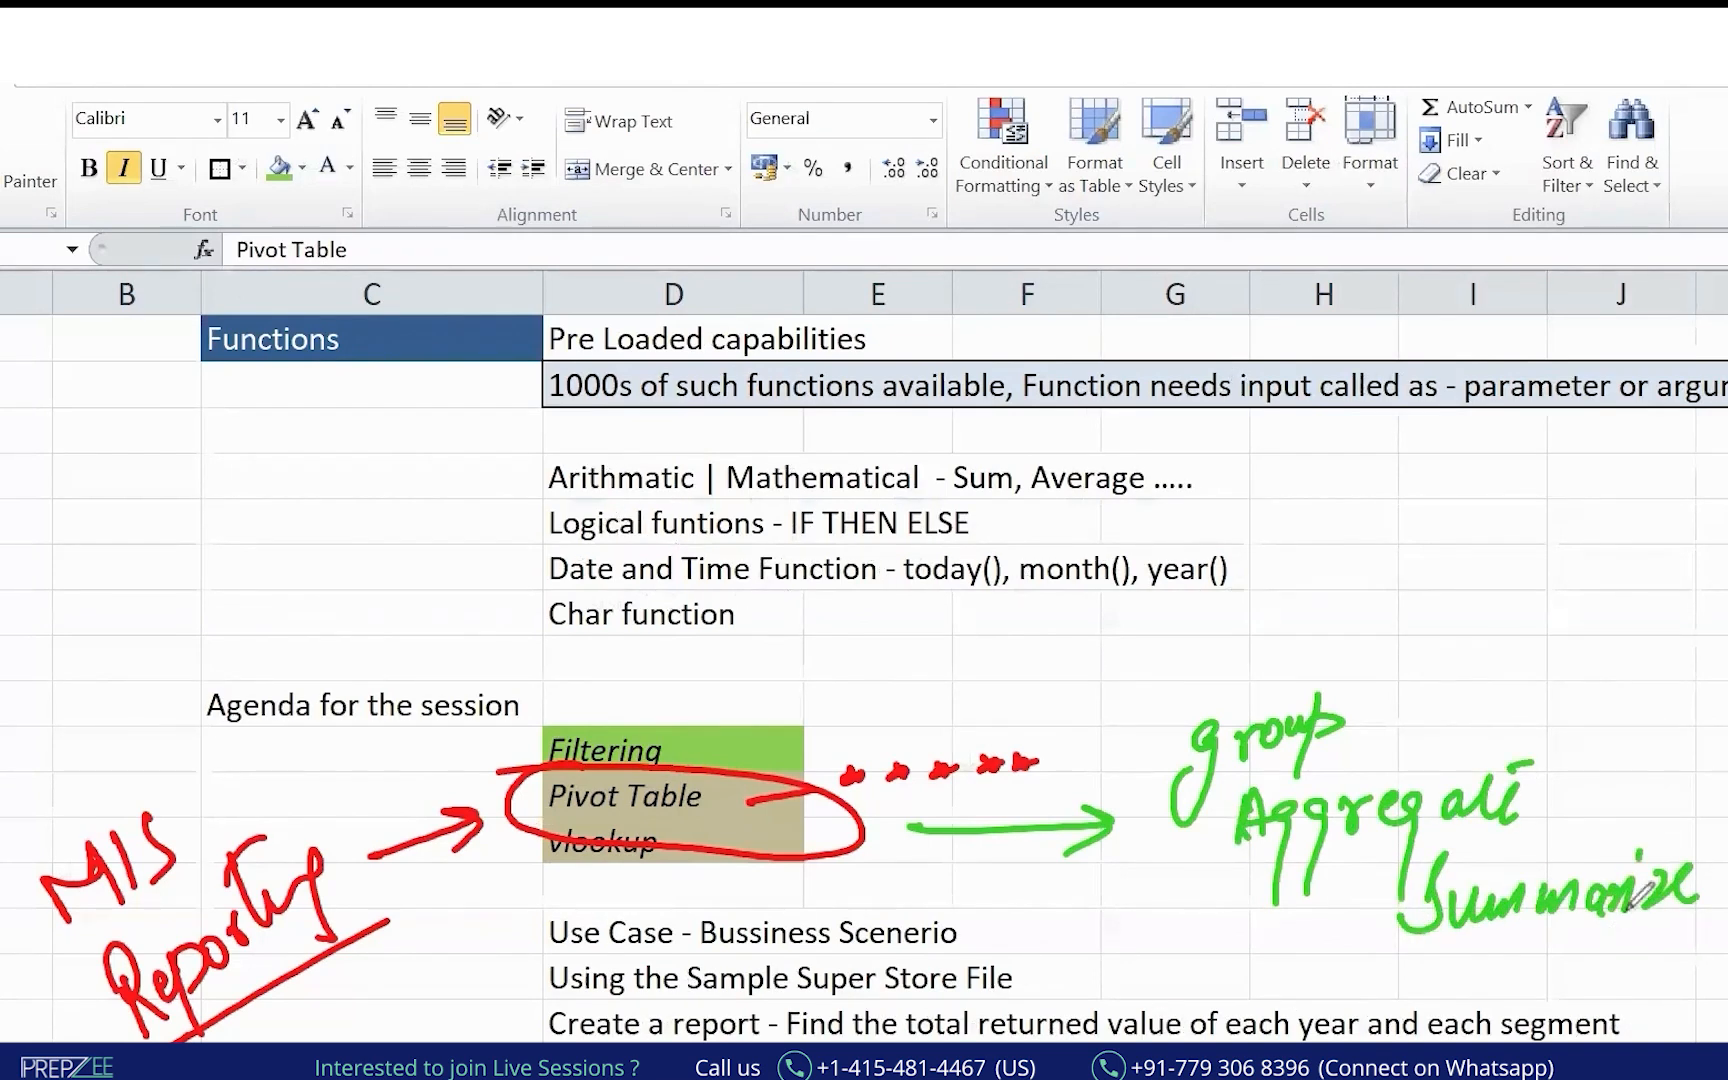
{"action": "left_click_drag", "start_coordinate": [1400, 935], "coordinate": [1726, 928]}
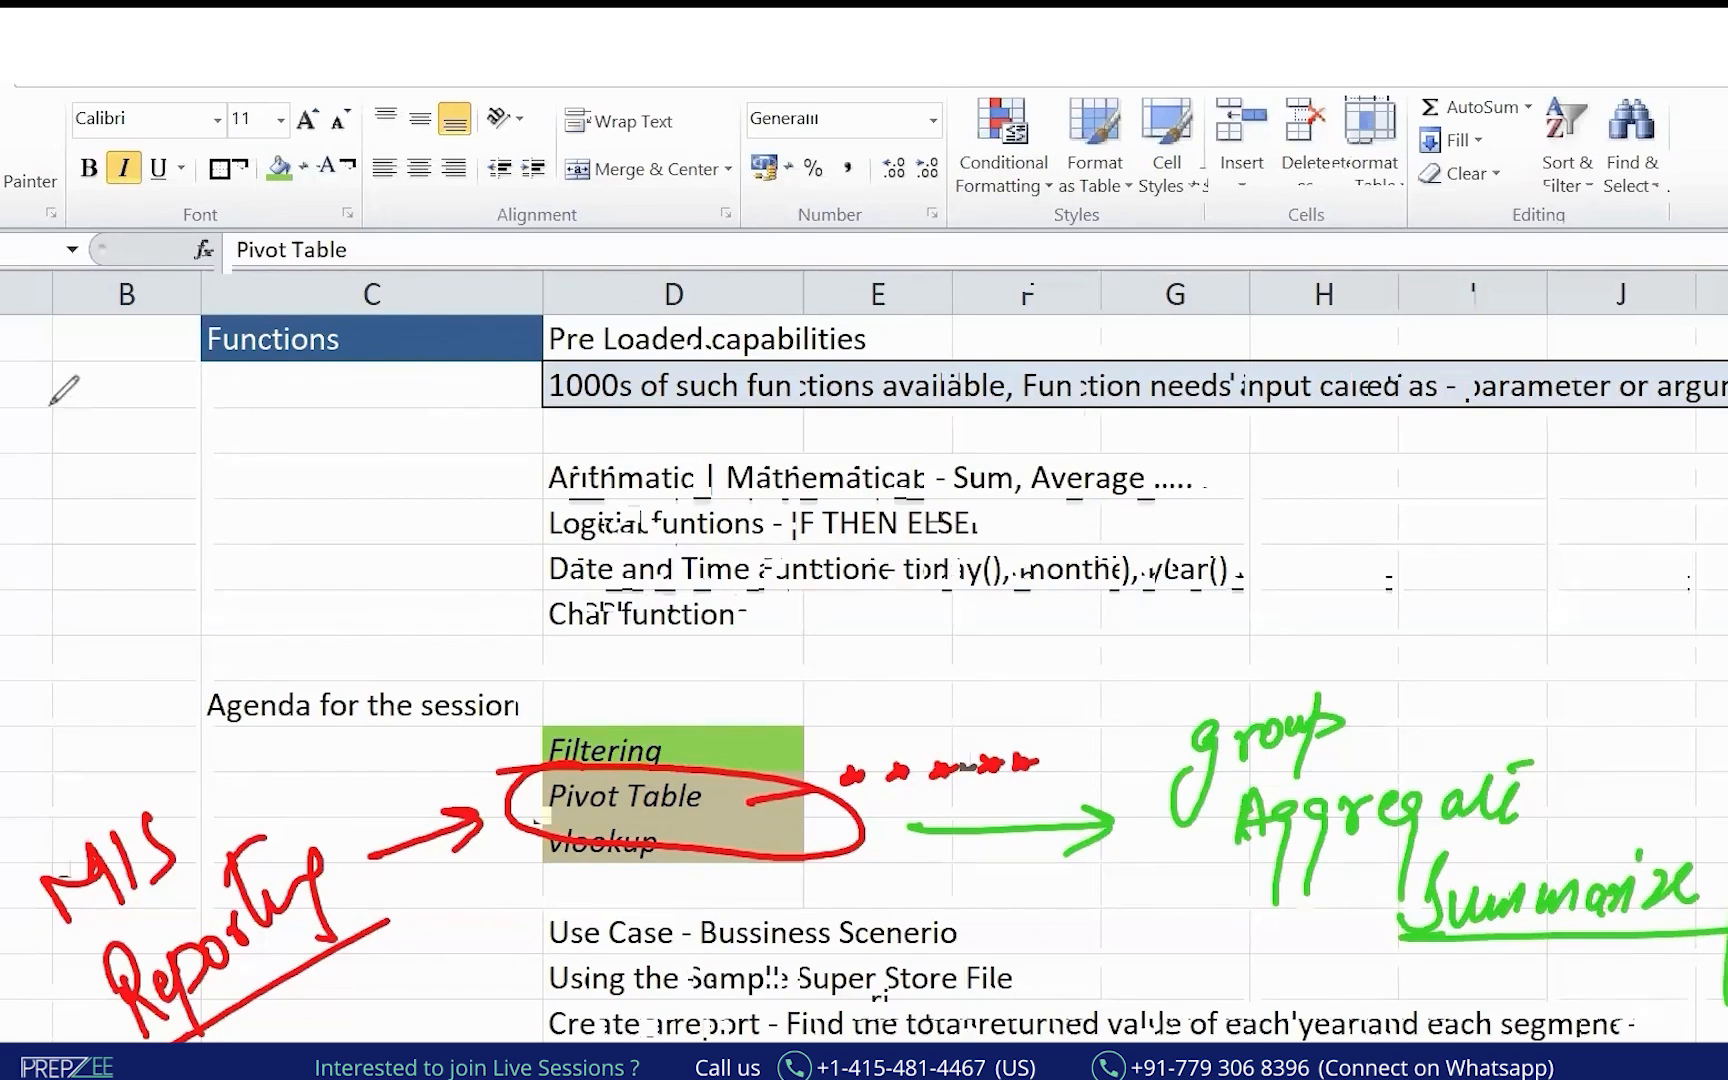
{"action": "mouse_move", "coordinate": [42, 380]}
{"action": "left_mouse_down"}
{"action": "mouse_move", "coordinate": [62, 455]}
{"action": "mouse_move", "coordinate": [70, 398]}
{"action": "mouse_move", "coordinate": [47, 550]}
{"action": "left_mouse_up"}
{"action": "left_click_drag", "start_coordinate": [112, 455], "coordinate": [192, 485]}
{"action": "mouse_move", "coordinate": [45, 632]}
{"action": "left_mouse_down"}
{"action": "mouse_move", "coordinate": [58, 588]}
{"action": "mouse_move", "coordinate": [90, 592]}
{"action": "left_mouse_up"}
{"action": "mouse_move", "coordinate": [212, 505]}
{"action": "left_mouse_down"}
{"action": "mouse_move", "coordinate": [222, 572]}
{"action": "mouse_move", "coordinate": [252, 532]}
{"action": "left_mouse_up"}
{"action": "mouse_move", "coordinate": [55, 715]}
{"action": "left_mouse_down"}
{"action": "mouse_move", "coordinate": [72, 680]}
{"action": "mouse_move", "coordinate": [105, 682]}
{"action": "left_mouse_up"}
{"action": "left_click_drag", "start_coordinate": [251, 630], "coordinate": [317, 585]}
{"action": "left_click_drag", "start_coordinate": [235, 670], "coordinate": [329, 613]}
{"action": "left_click_drag", "start_coordinate": [119, 646], "coordinate": [85, 640]}
{"action": "mouse_move", "coordinate": [257, 566]}
{"action": "left_mouse_down"}
{"action": "mouse_move", "coordinate": [330, 560]}
{"action": "mouse_move", "coordinate": [251, 574]}
{"action": "left_mouse_up"}
{"action": "left_click_drag", "start_coordinate": [10, 567], "coordinate": [82, 766]}
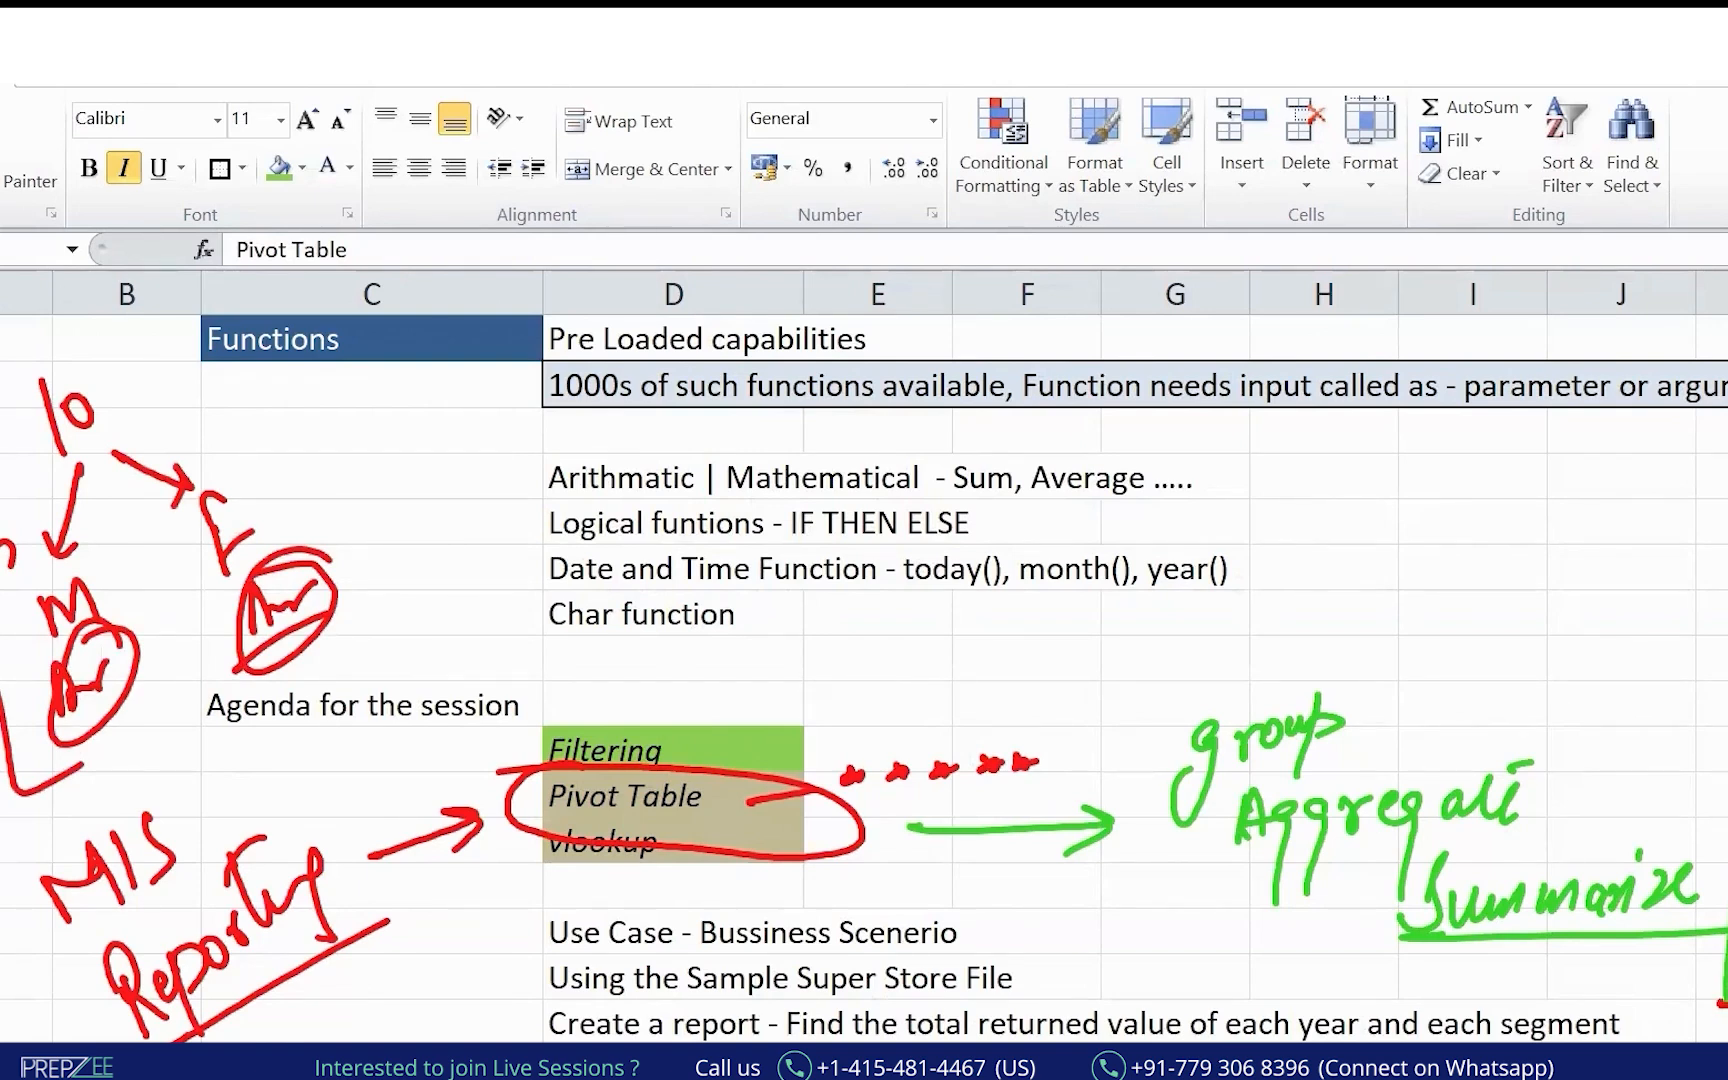
{"action": "mouse_move", "coordinate": [1297, 655]}
{"action": "left_mouse_down"}
{"action": "mouse_move", "coordinate": [1098, 762]}
{"action": "mouse_move", "coordinate": [1300, 1044]}
{"action": "left_mouse_up"}
{"action": "left_click_drag", "start_coordinate": [1647, 705], "coordinate": [1727, 748]}
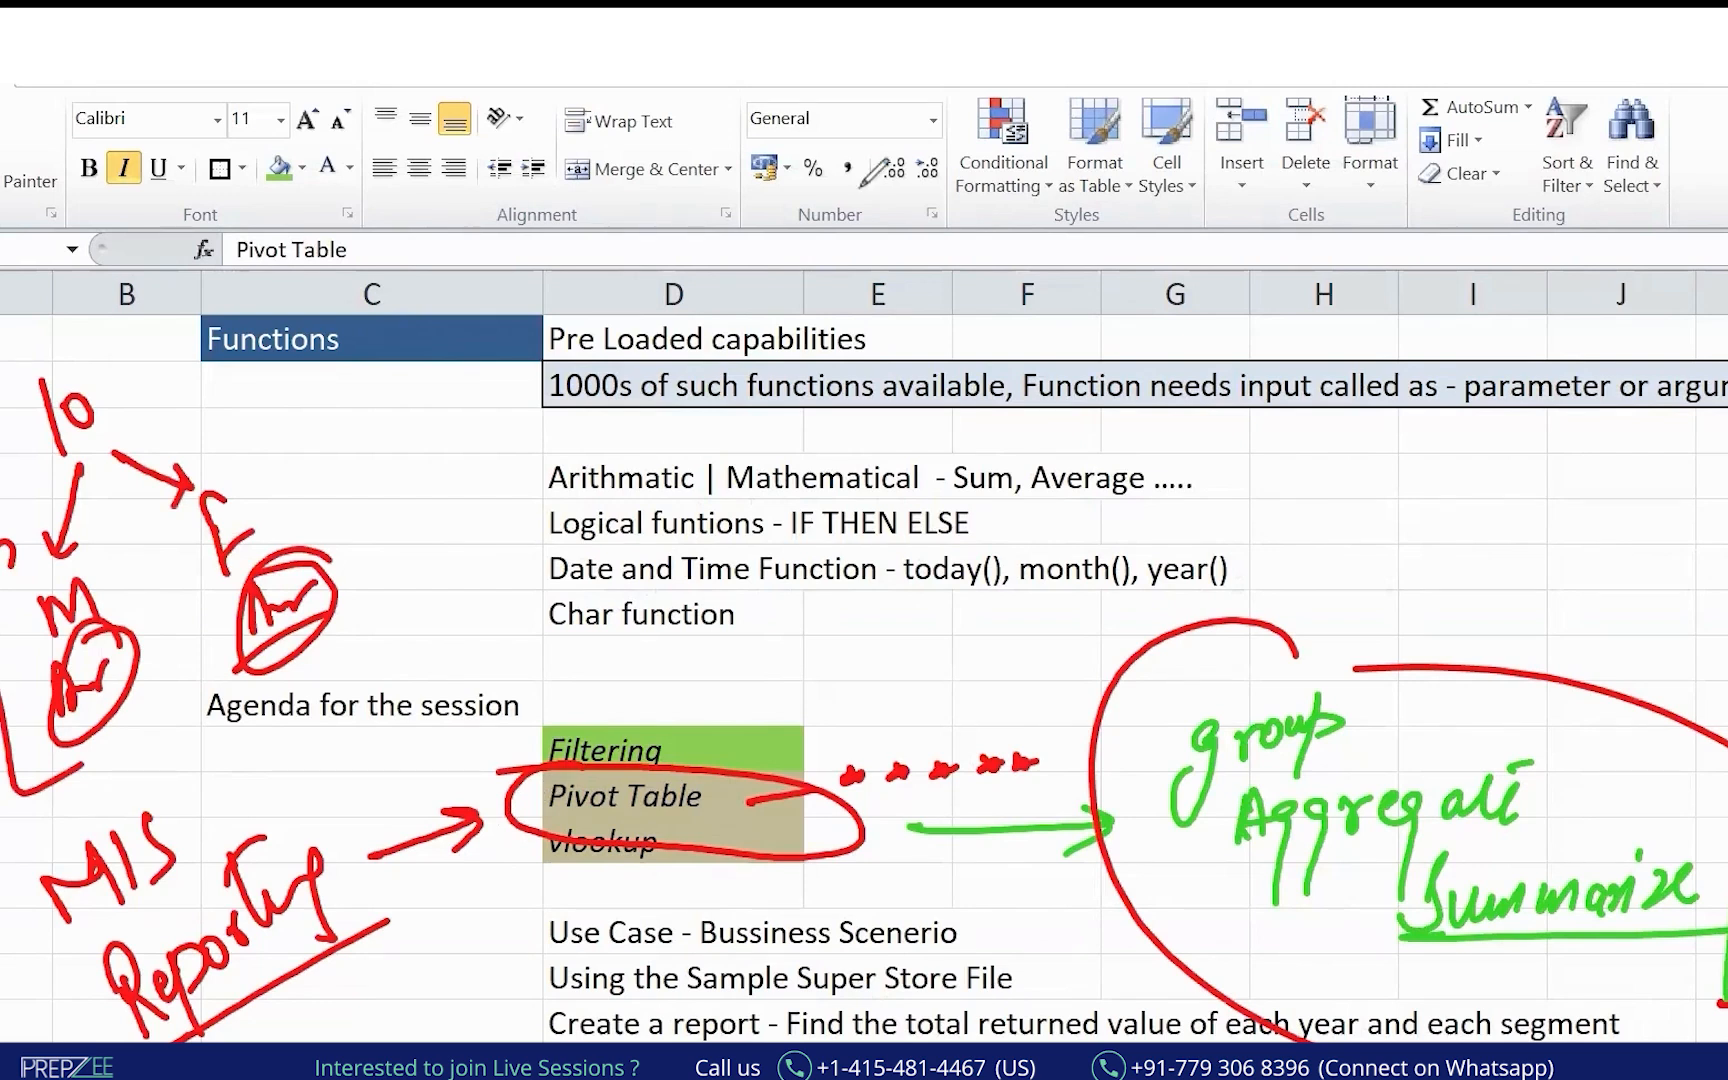
{"action": "key", "text": "Escape"}
{"action": "left_click", "coordinate": [690, 792]}
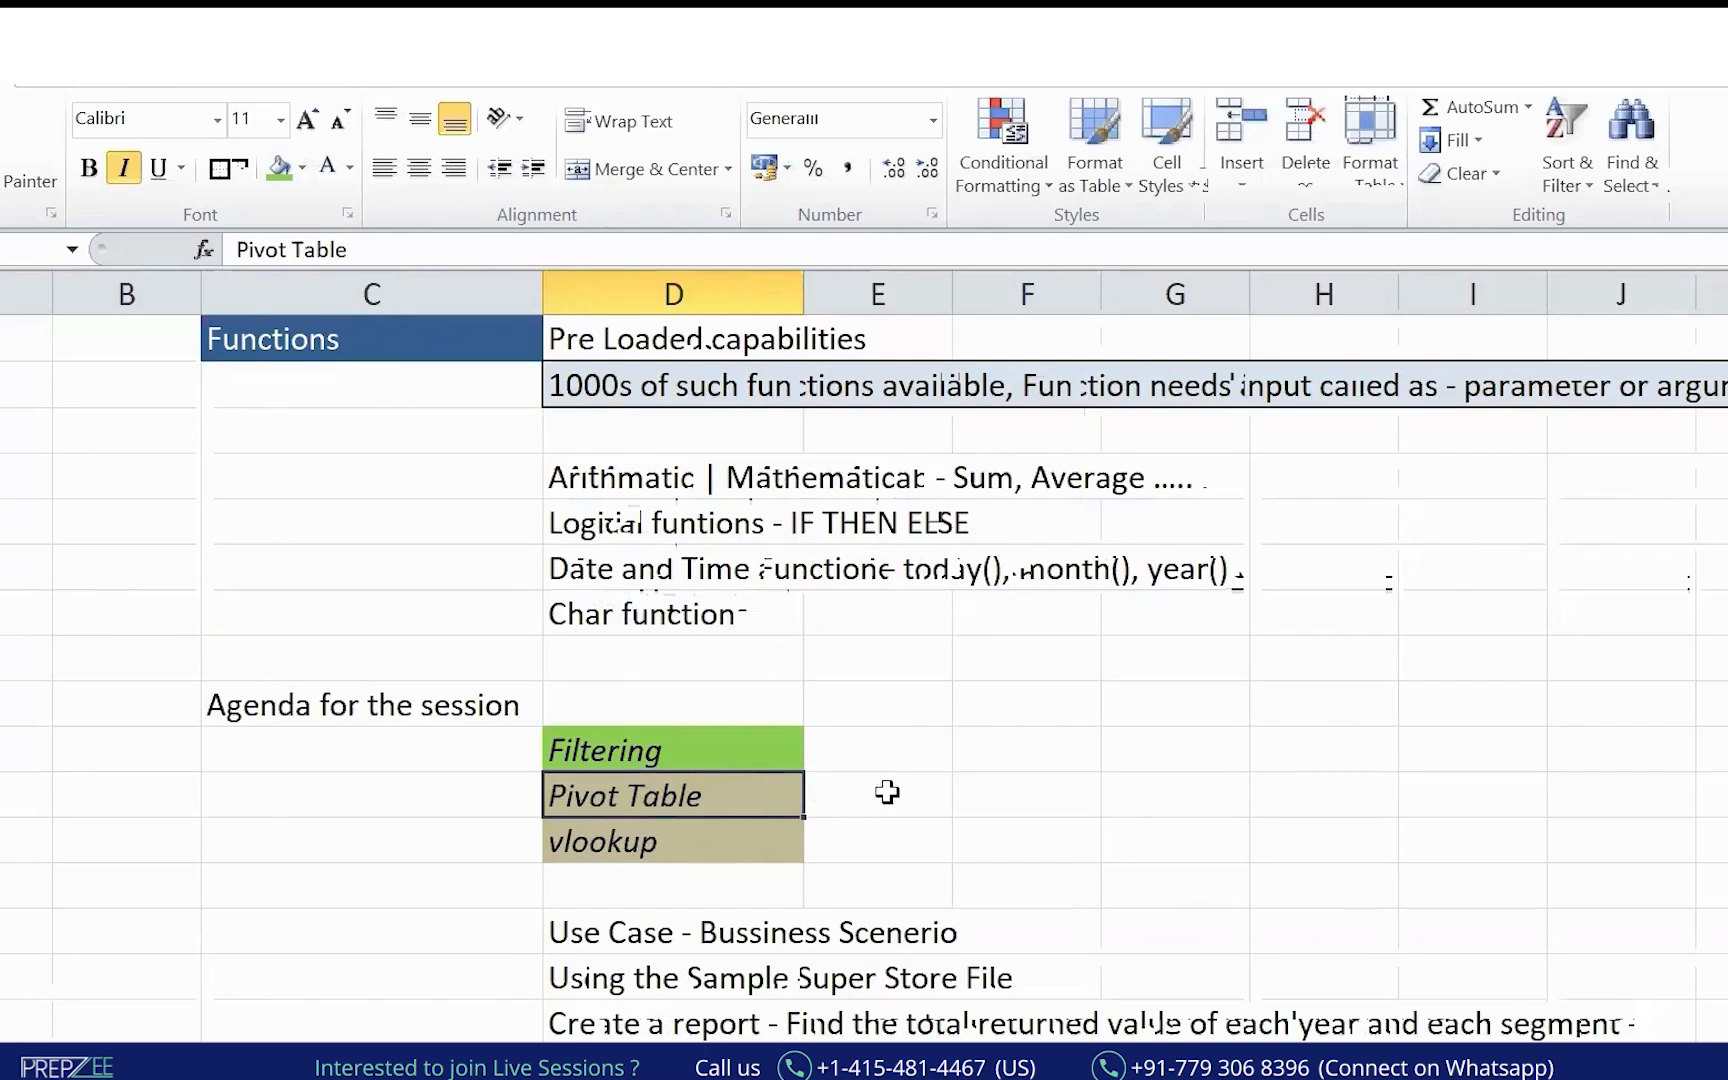
Switch to the Superstore workbook's Orders sheet and select a Ship Date cell.
{"action": "left_click", "coordinate": [693, 1072]}
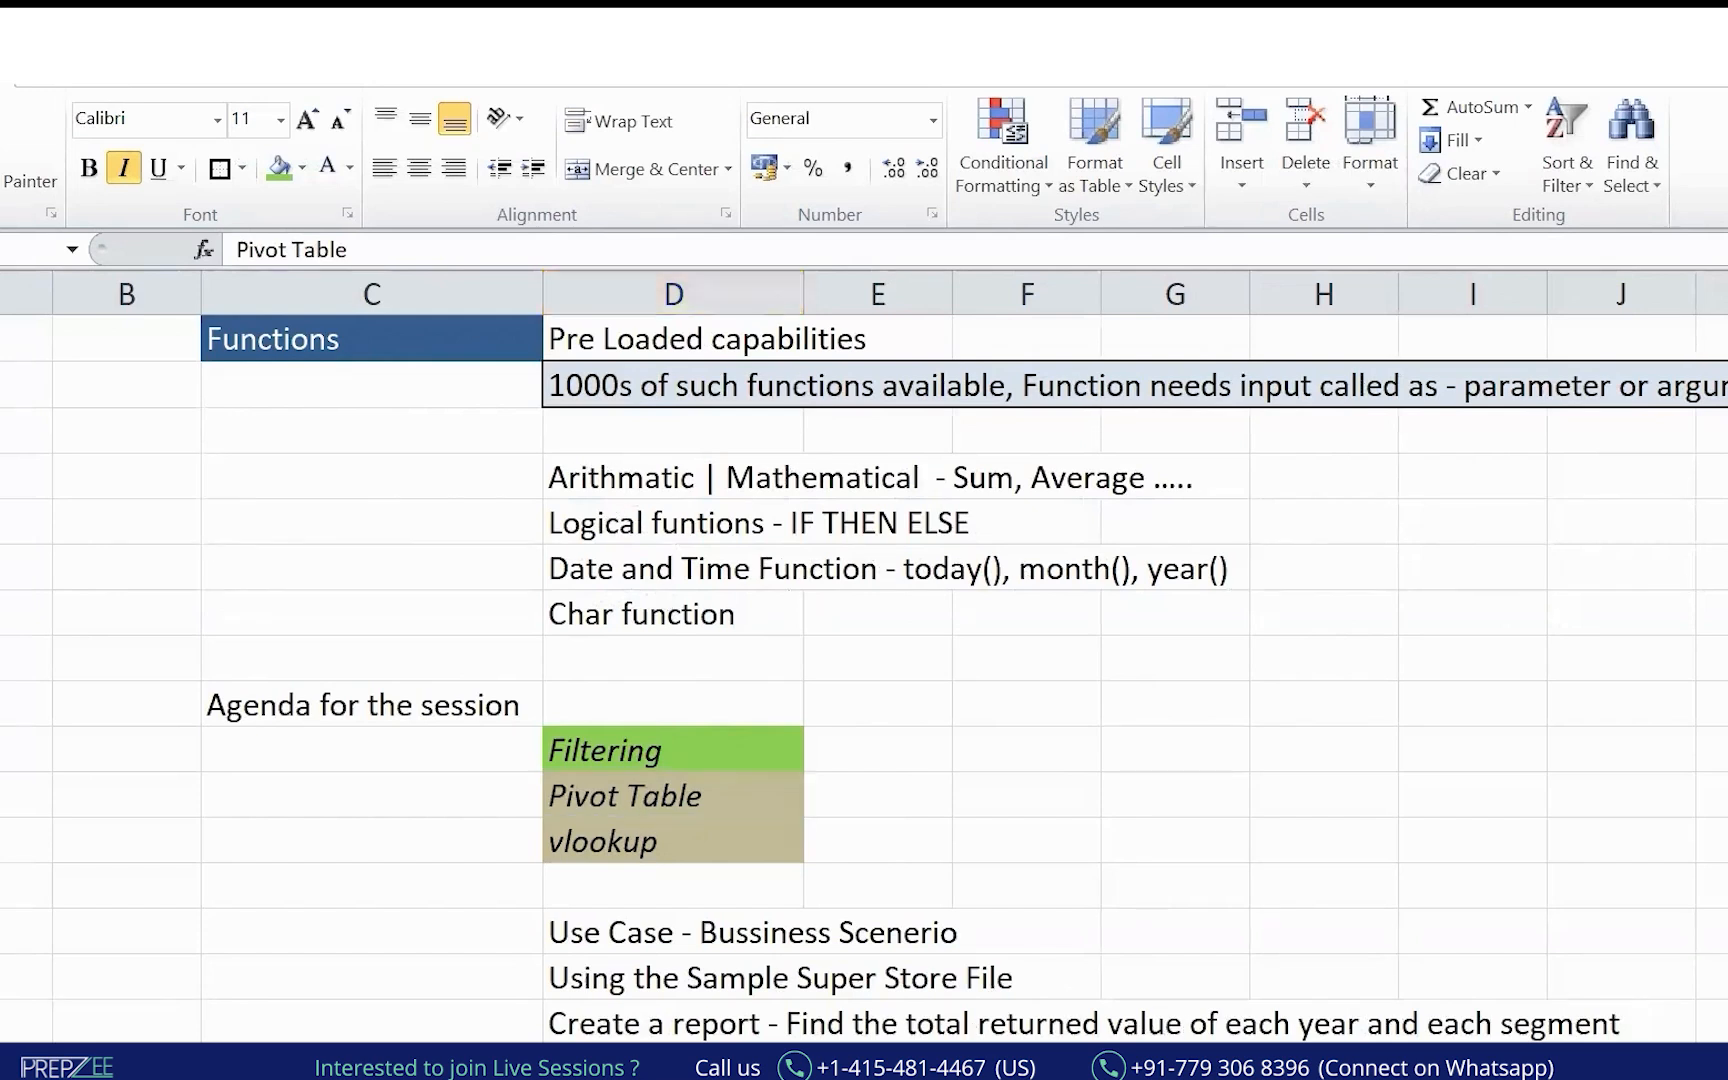
{"action": "left_click", "coordinate": [632, 1002]}
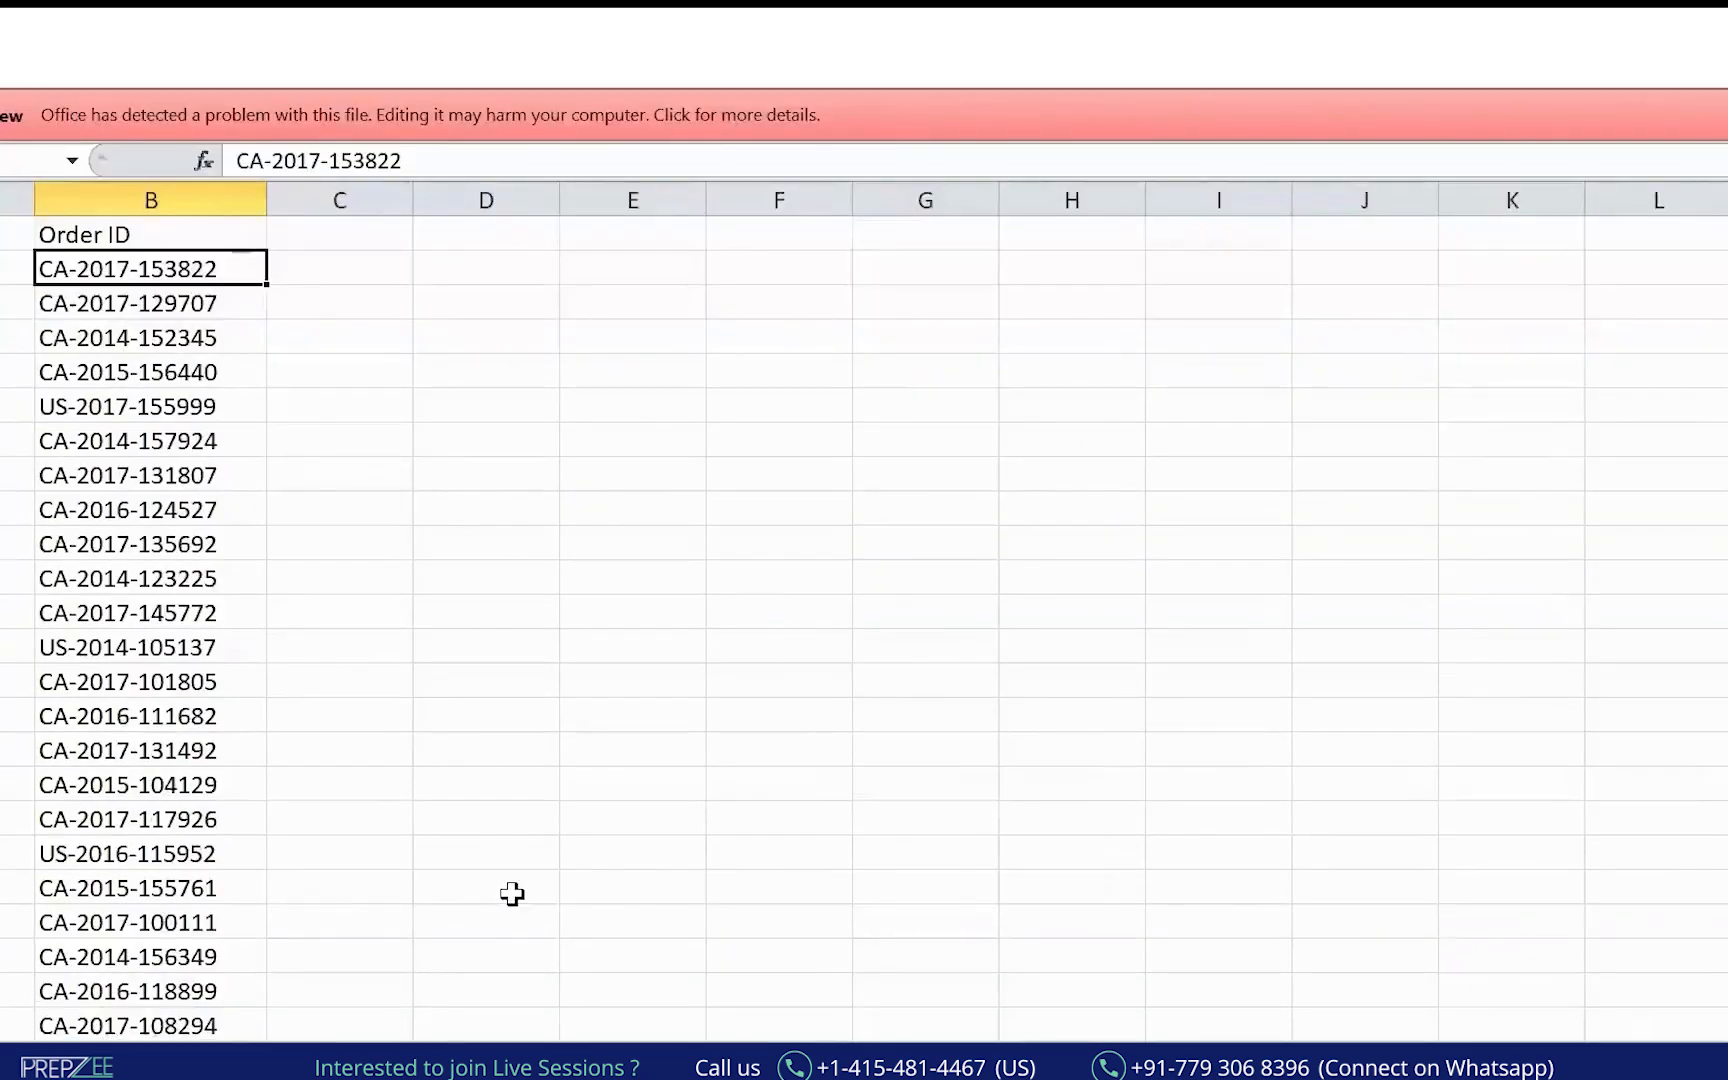
{"action": "key", "text": "ctrl+Page_Up"}
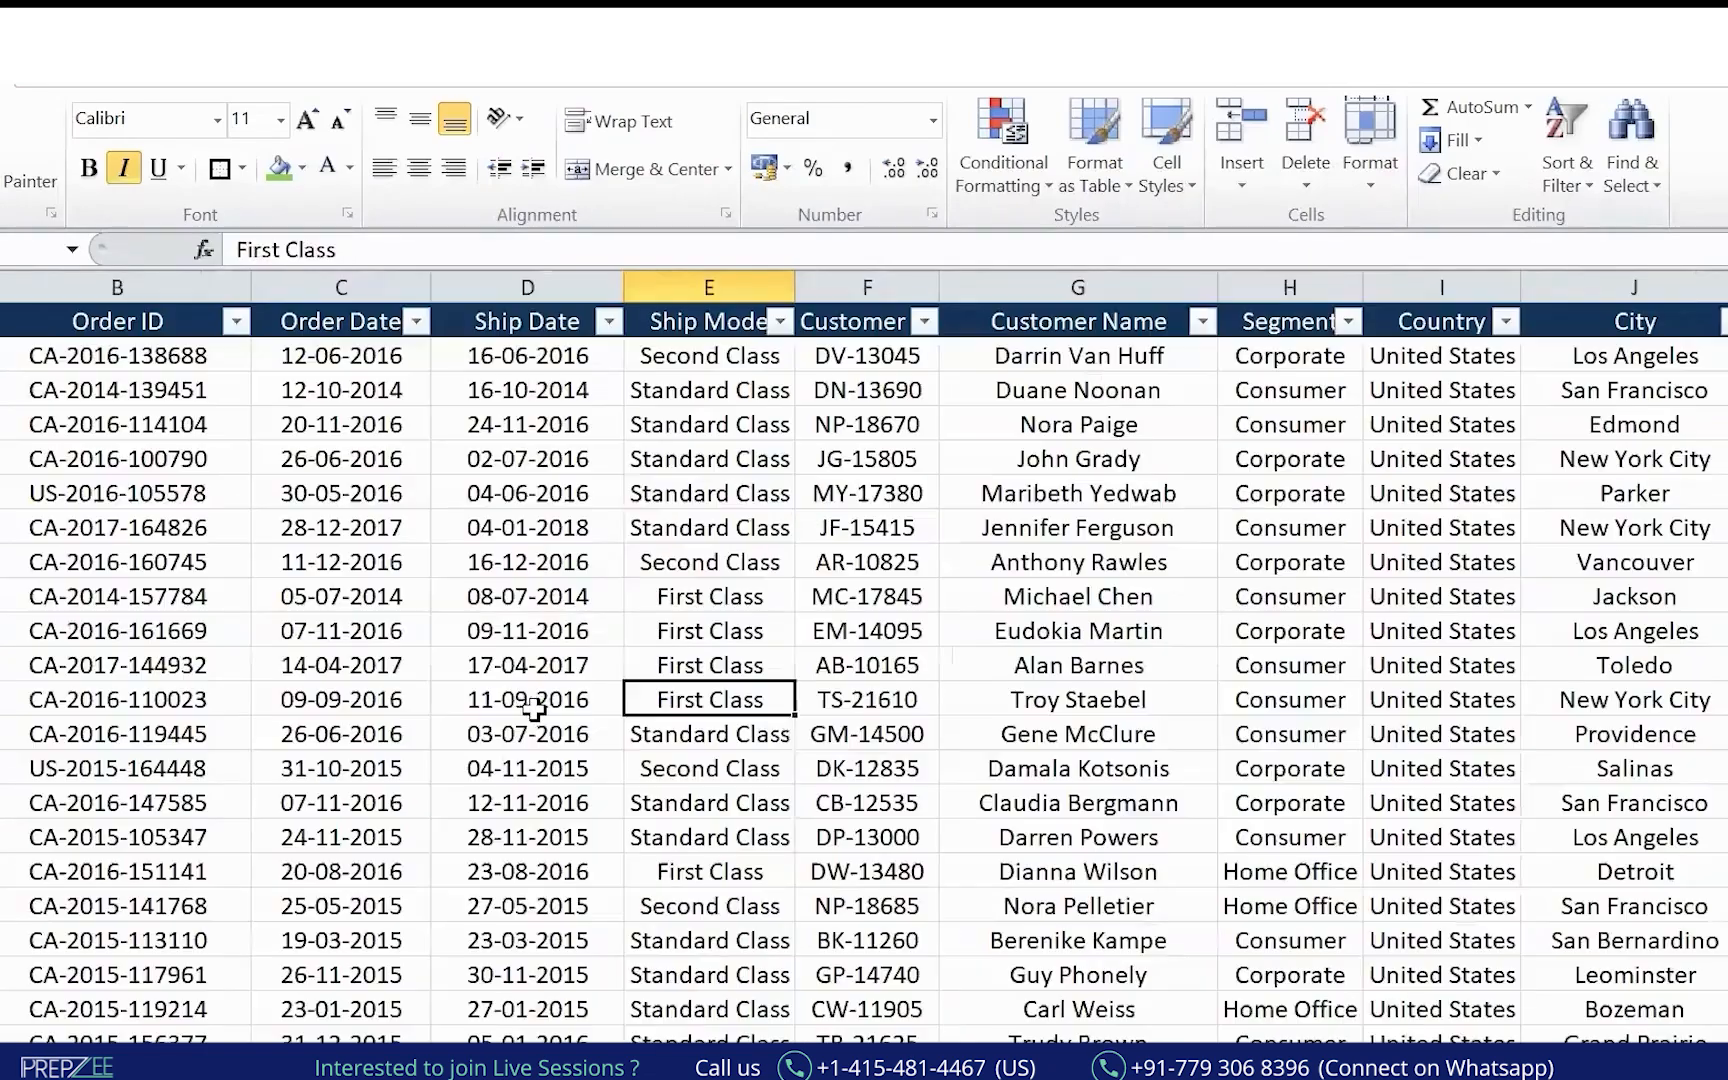
{"action": "left_click", "coordinate": [537, 766]}
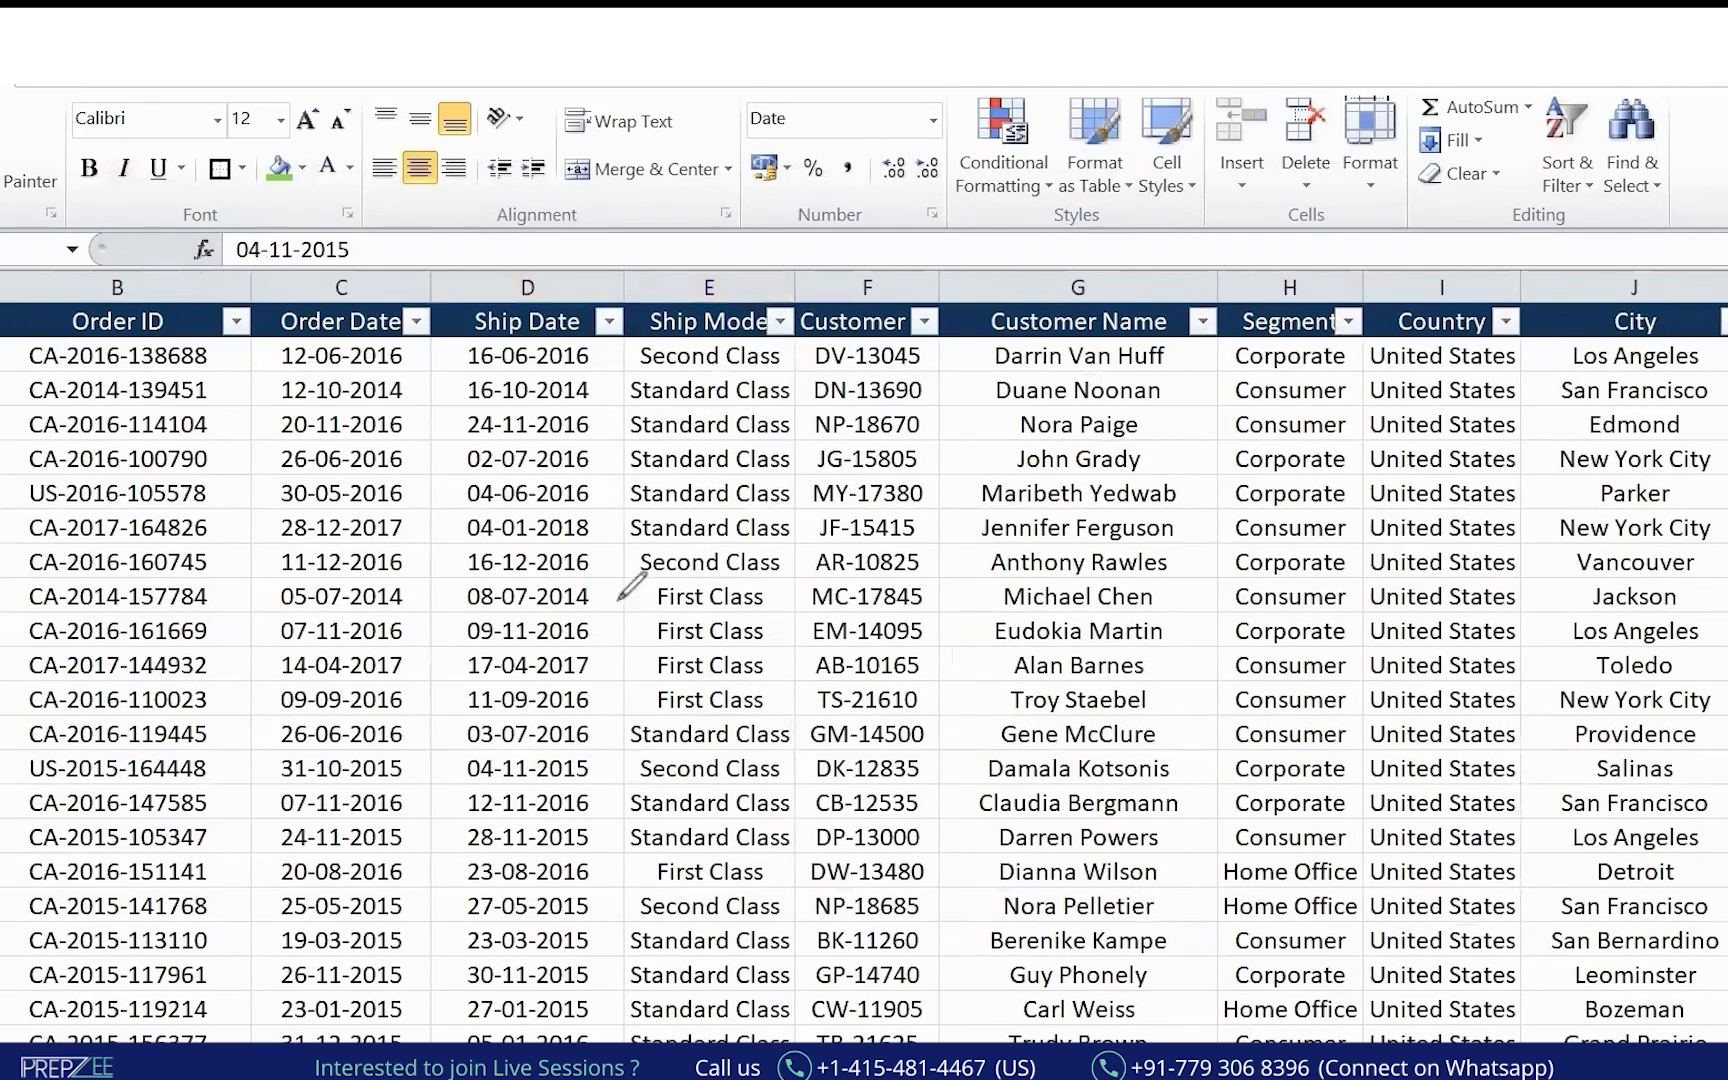
Draw a few explanatory ink marks over the rows, then clear them.
{"action": "left_click_drag", "start_coordinate": [150, 502], "coordinate": [525, 392]}
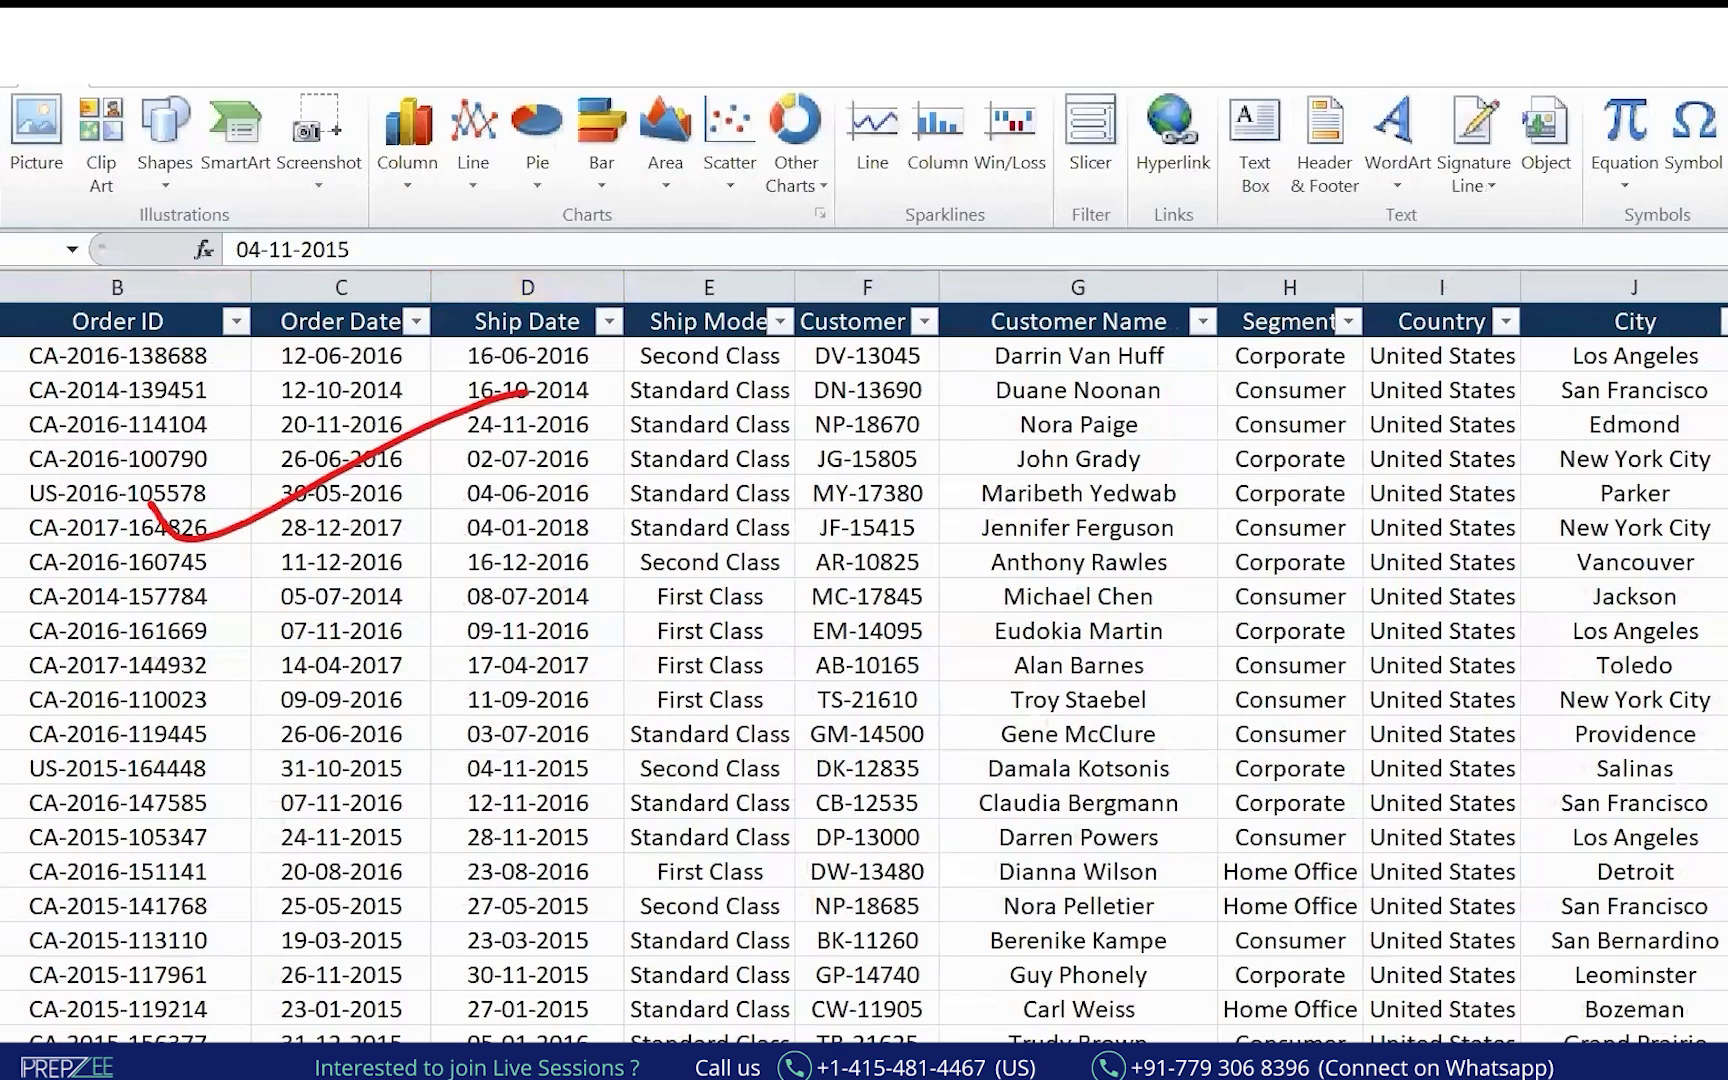
{"action": "mouse_move", "coordinate": [23, 86]}
{"action": "left_mouse_down"}
{"action": "mouse_move", "coordinate": [88, 85]}
{"action": "mouse_move", "coordinate": [62, 145]}
{"action": "mouse_move", "coordinate": [22, 105]}
{"action": "left_mouse_up"}
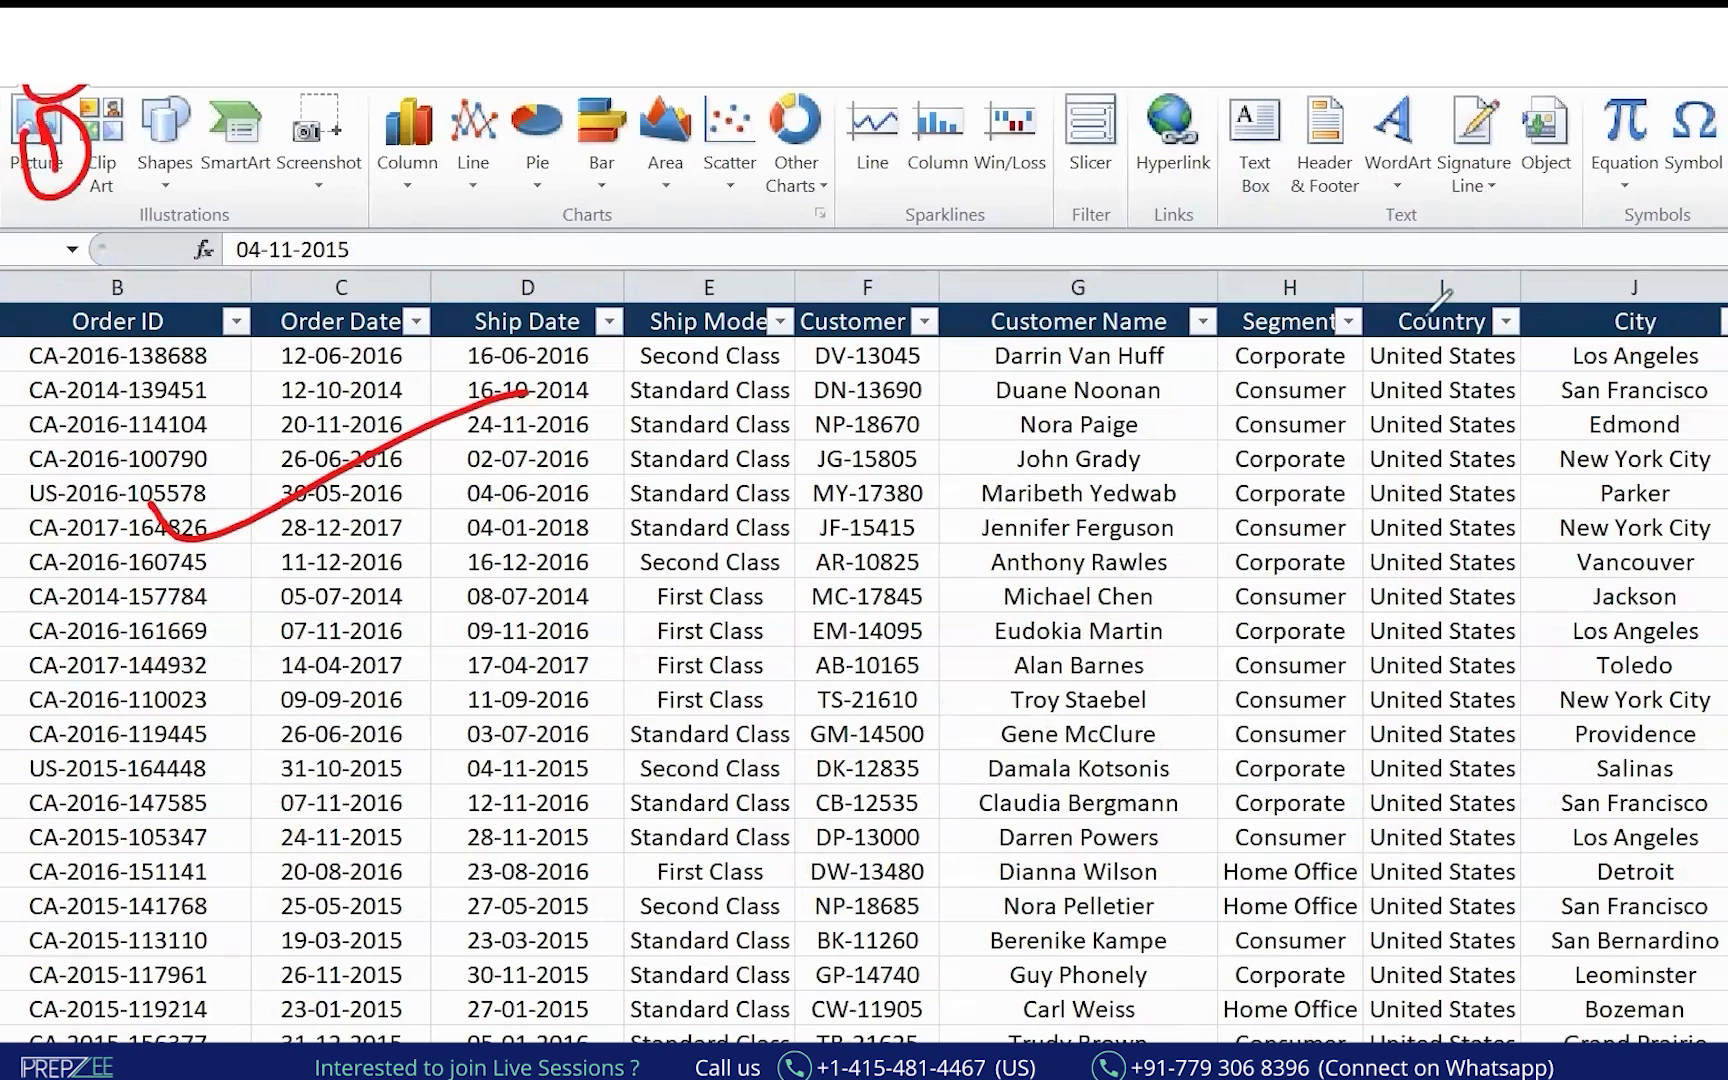
{"action": "key", "text": "e"}
{"action": "left_click_drag", "start_coordinate": [25, 87], "coordinate": [102, 87]}
{"action": "left_click_drag", "start_coordinate": [78, 171], "coordinate": [104, 225]}
{"action": "mouse_move", "coordinate": [44, 151]}
{"action": "left_mouse_down"}
{"action": "mouse_move", "coordinate": [126, 222]}
{"action": "mouse_move", "coordinate": [89, 124]}
{"action": "left_mouse_up"}
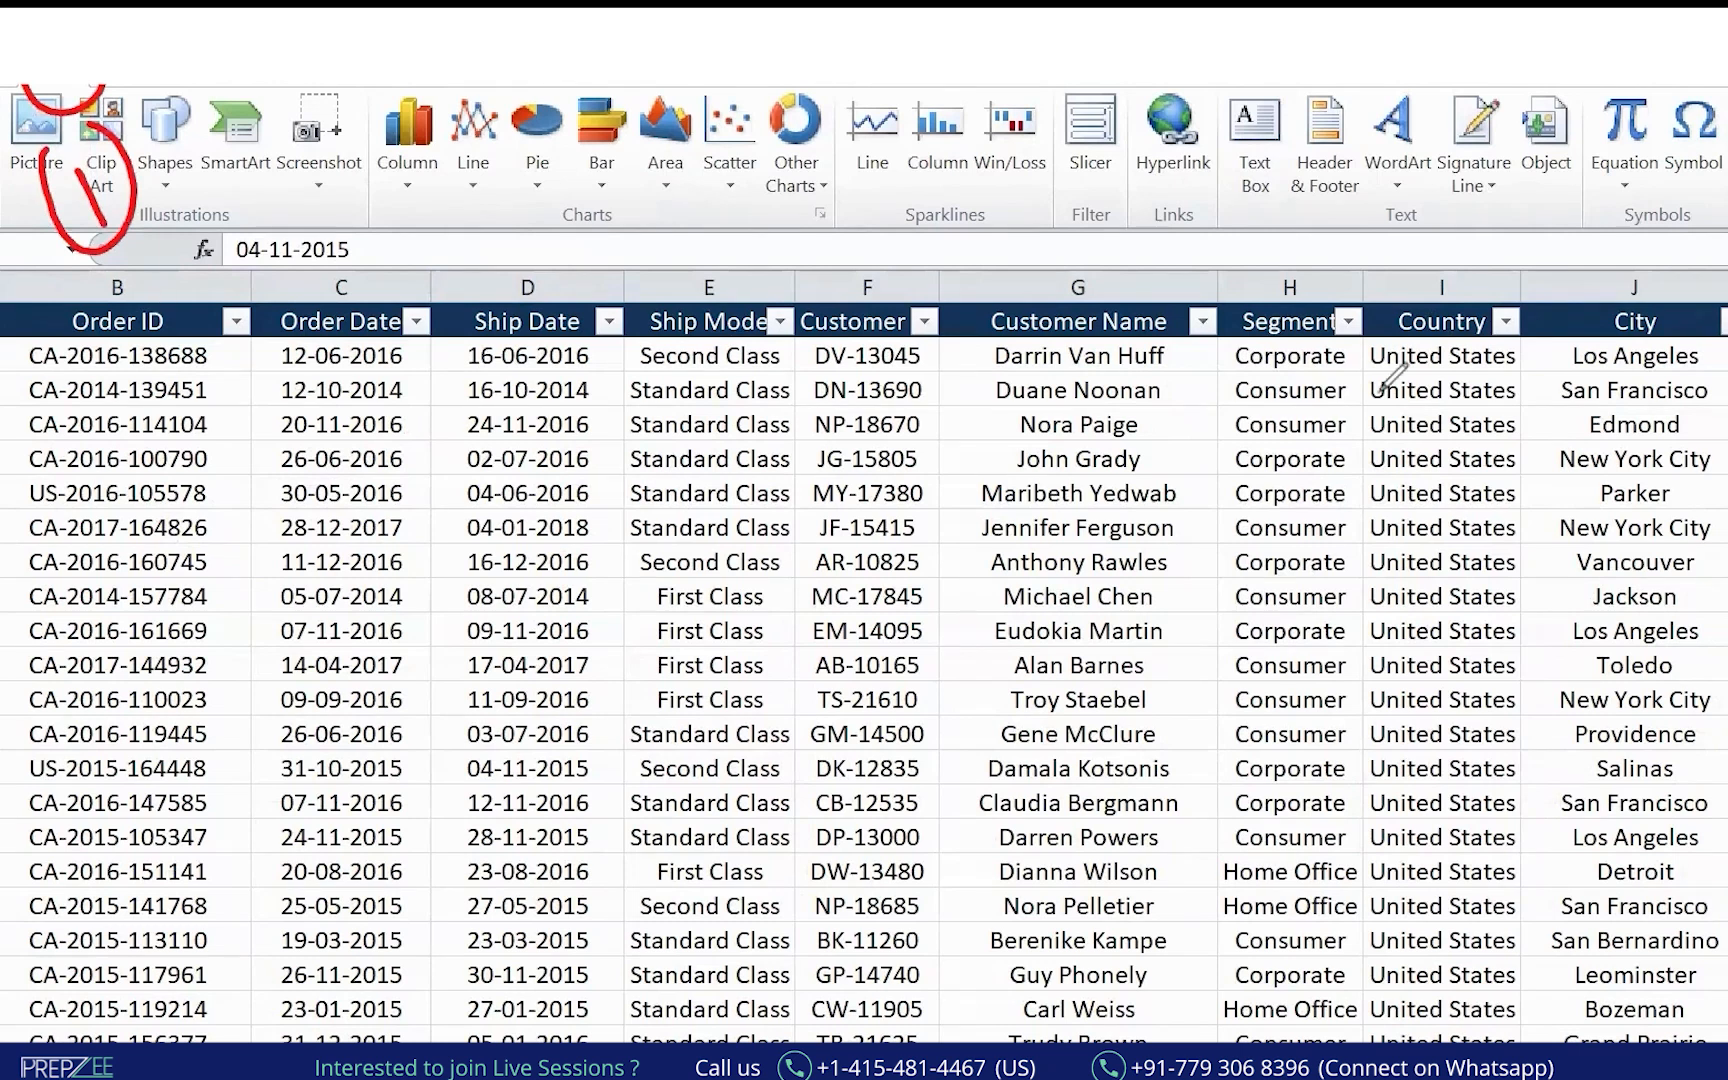
{"action": "key", "text": "e"}
{"action": "key", "text": "Escape"}
Select the entire orders data range starting from the Row ID header cell.
{"action": "left_click", "coordinate": [220, 352]}
{"action": "key", "text": "ctrl+Home"}
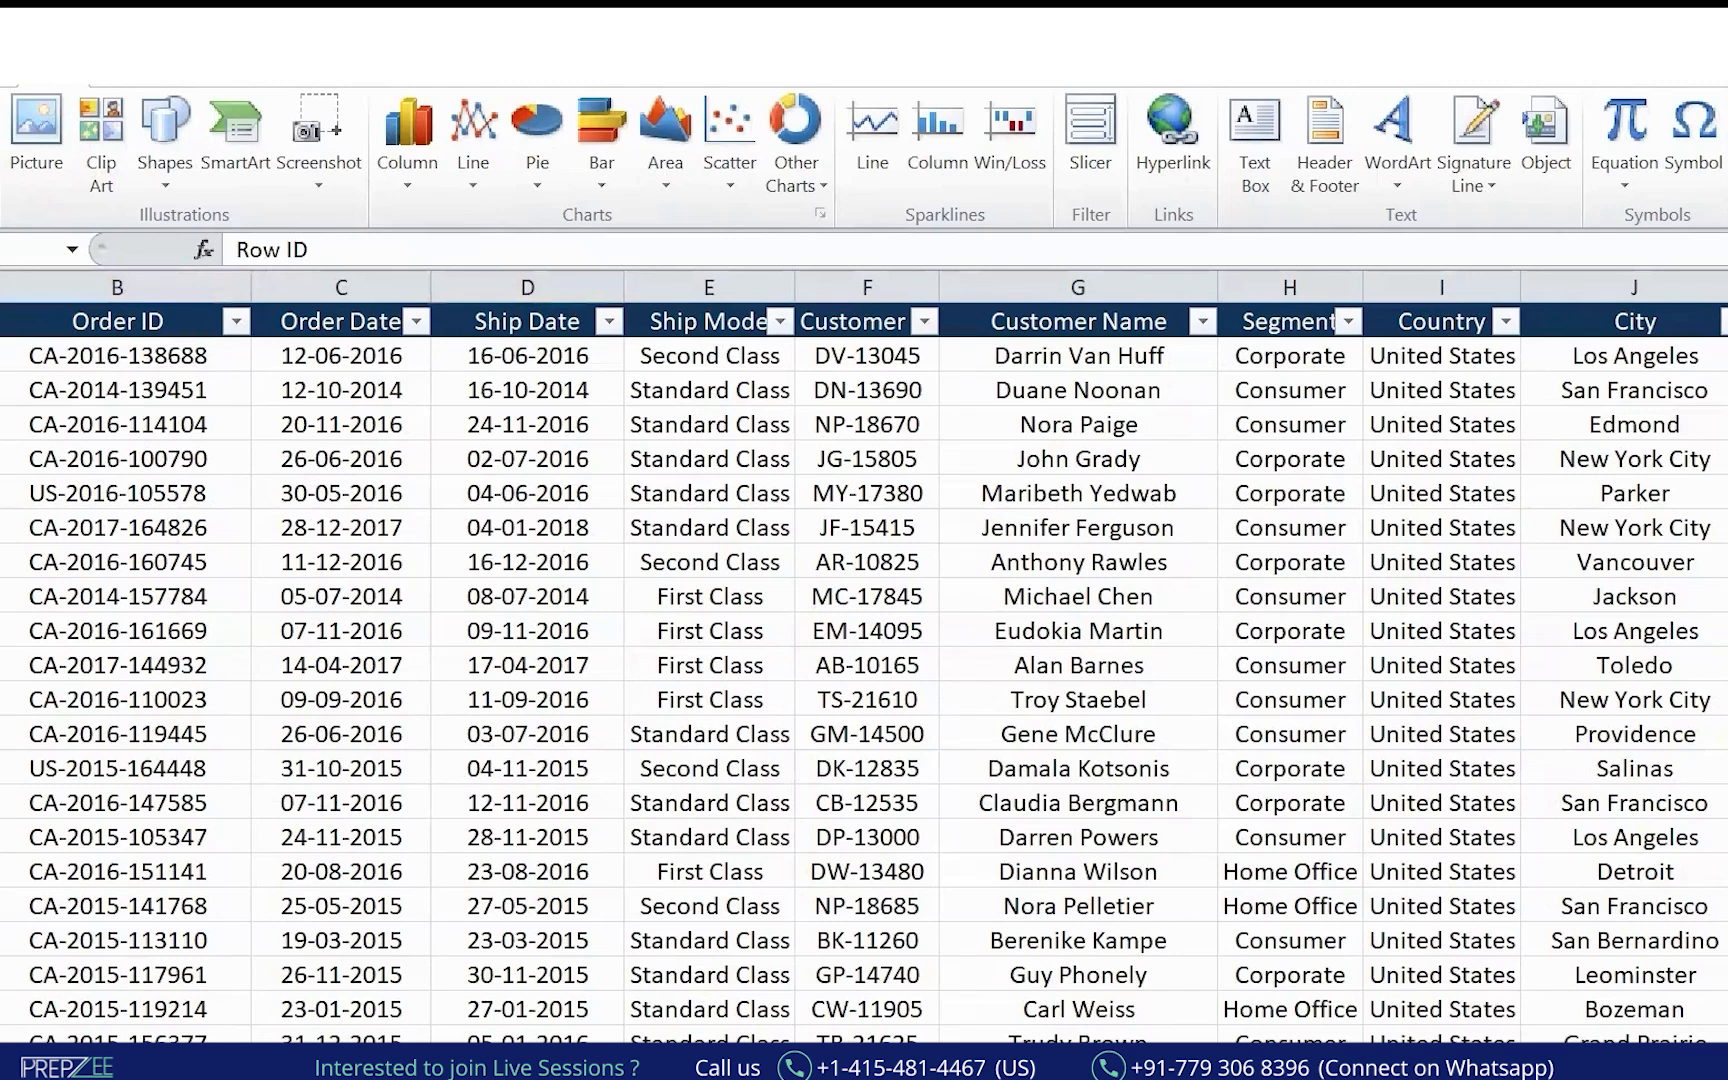
{"action": "key", "text": "ctrl+shift+Down"}
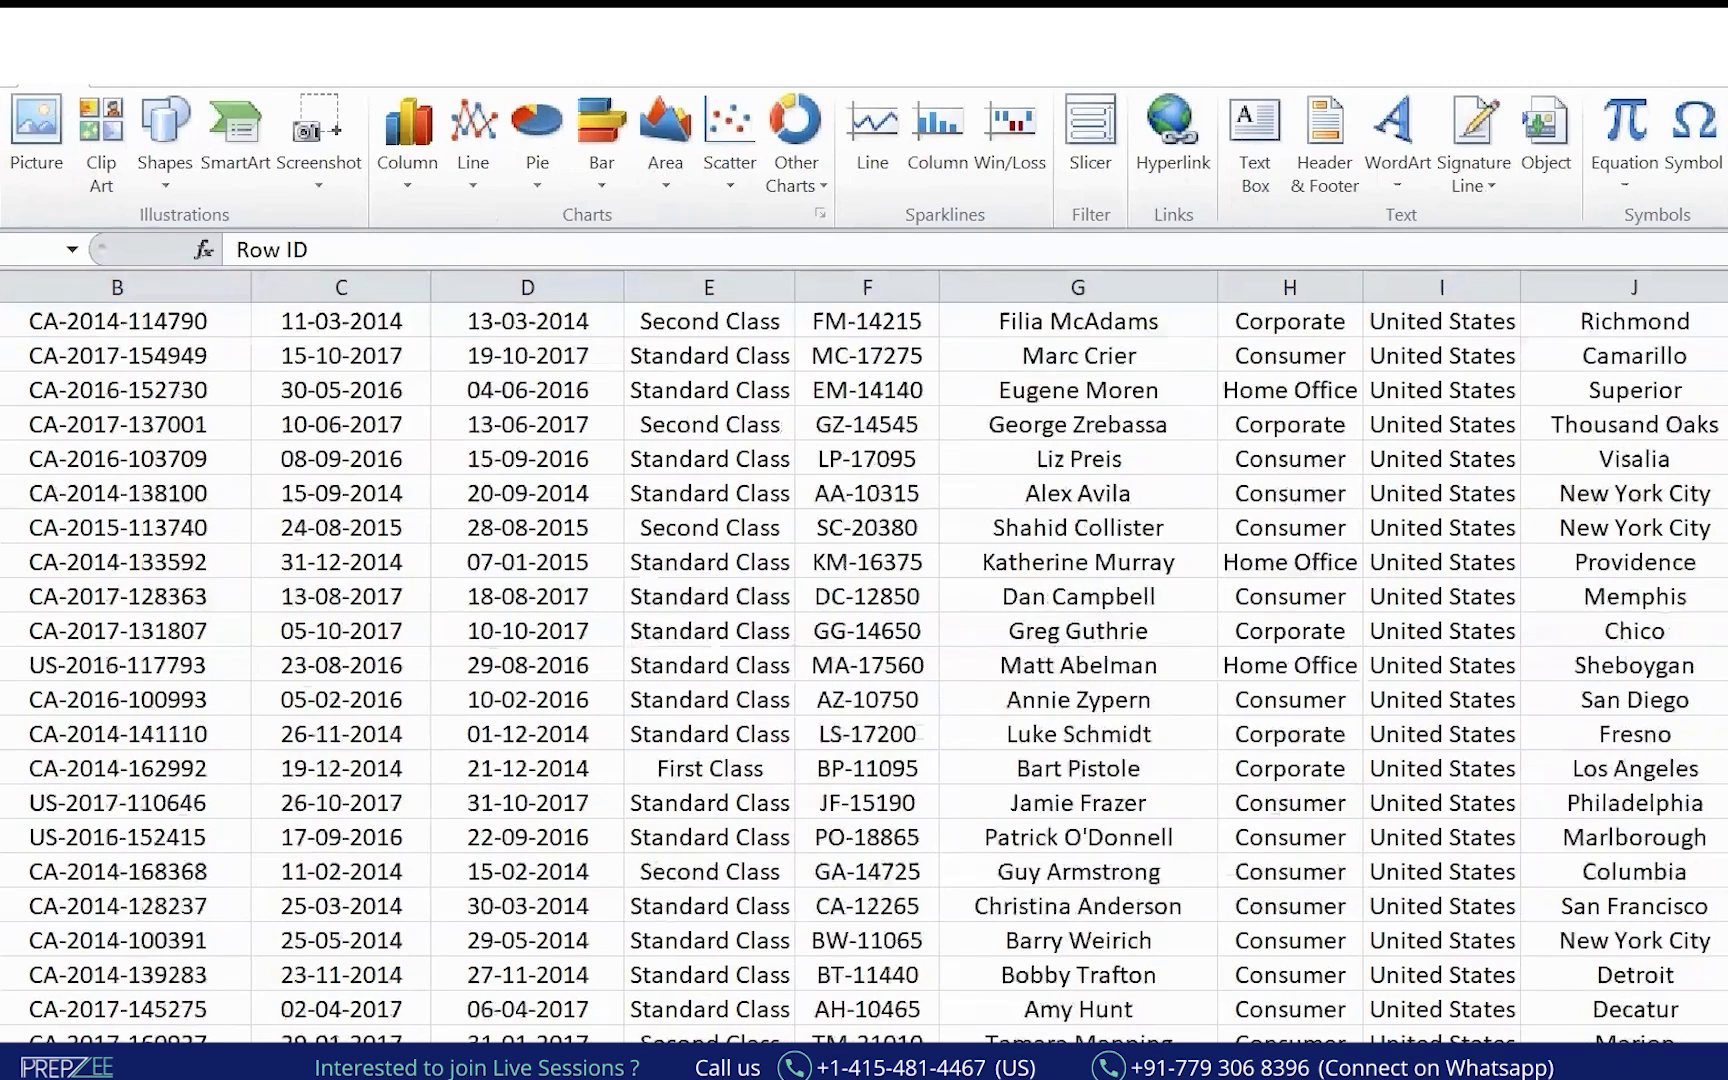
{"action": "key", "text": "ctrl+shift+Right"}
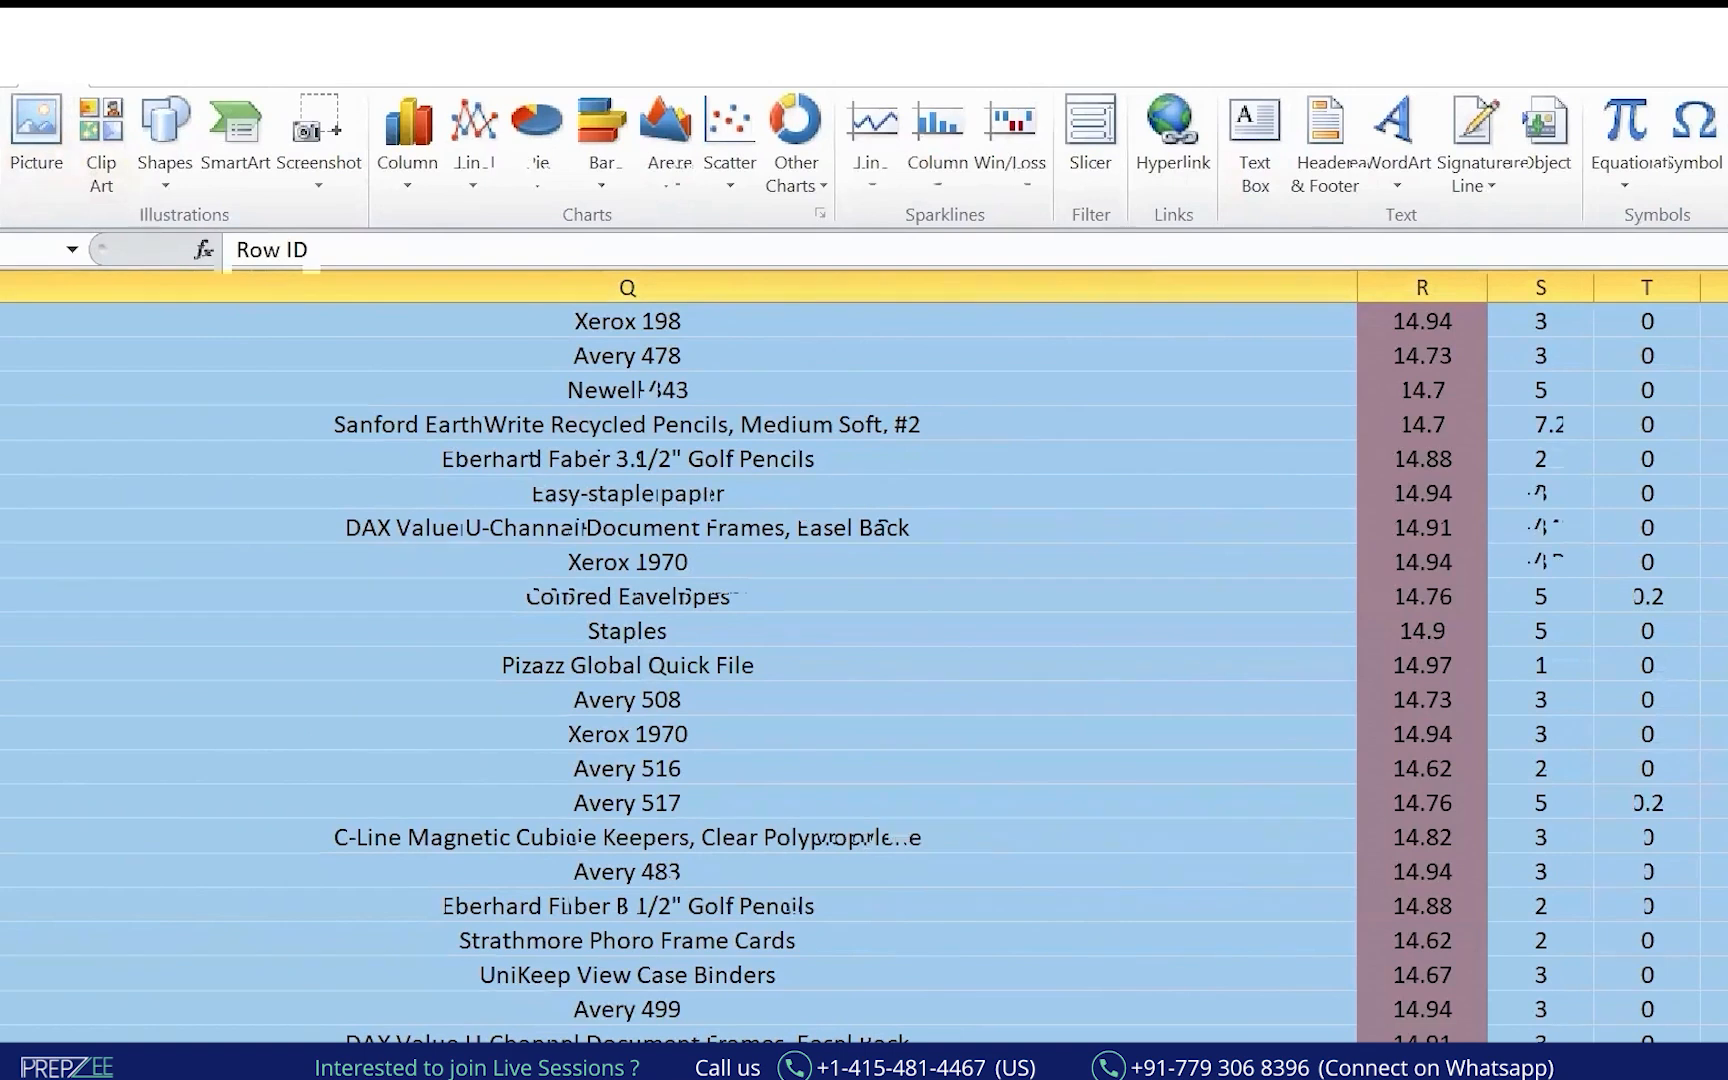
Create a PivotTable on a new sheet and ink the Alt+N+V+T shortcut beside it.
{"action": "left_click", "coordinate": [1341, 561]}
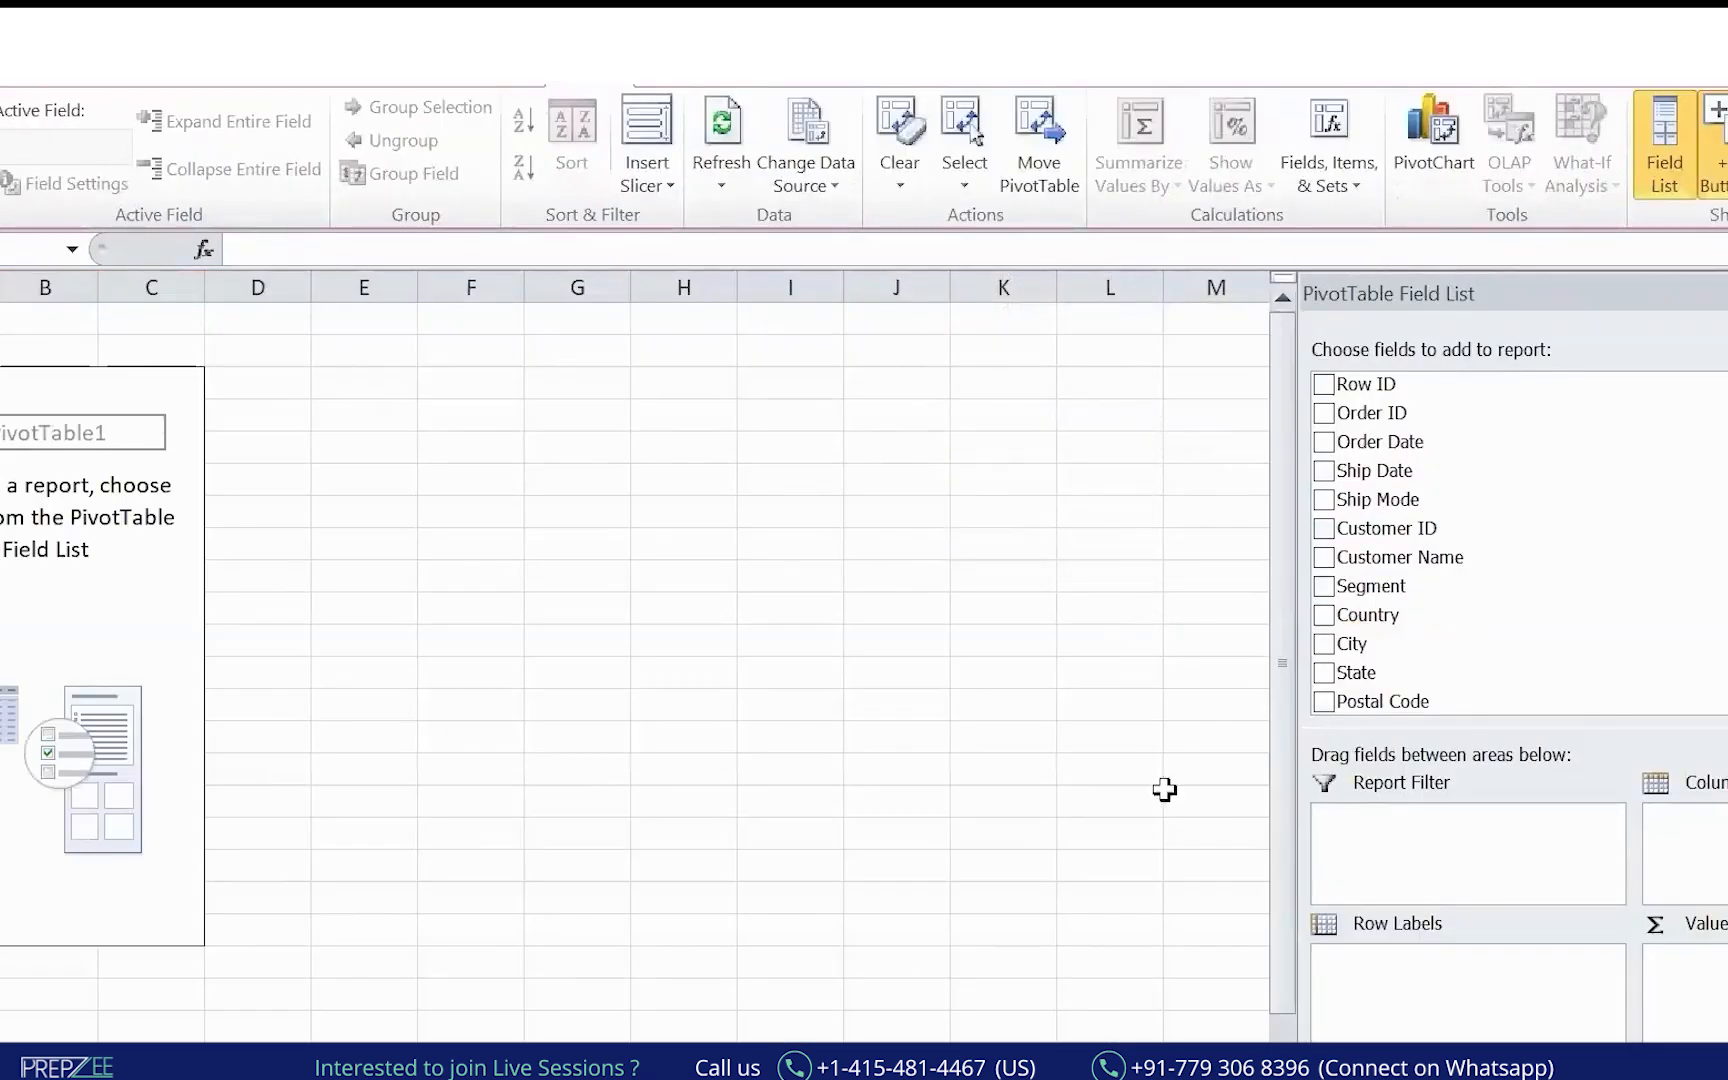
{"action": "mouse_move", "coordinate": [391, 476]}
{"action": "left_mouse_down"}
{"action": "mouse_move", "coordinate": [394, 567]}
{"action": "mouse_move", "coordinate": [427, 562]}
{"action": "left_mouse_up"}
{"action": "left_click_drag", "start_coordinate": [397, 558], "coordinate": [422, 537]}
{"action": "left_click_drag", "start_coordinate": [449, 460], "coordinate": [488, 532]}
{"action": "mouse_move", "coordinate": [481, 500]}
{"action": "left_mouse_down"}
{"action": "mouse_move", "coordinate": [598, 462]}
{"action": "mouse_move", "coordinate": [573, 507]}
{"action": "left_mouse_up"}
{"action": "mouse_move", "coordinate": [634, 490]}
{"action": "left_mouse_down"}
{"action": "mouse_move", "coordinate": [642, 410]}
{"action": "mouse_move", "coordinate": [668, 432]}
{"action": "mouse_move", "coordinate": [745, 424]}
{"action": "mouse_move", "coordinate": [737, 466]}
{"action": "left_mouse_up"}
{"action": "mouse_move", "coordinate": [765, 391]}
{"action": "left_mouse_down"}
{"action": "mouse_move", "coordinate": [797, 446]}
{"action": "mouse_move", "coordinate": [805, 376]}
{"action": "mouse_move", "coordinate": [877, 384]}
{"action": "left_mouse_up"}
{"action": "left_click_drag", "start_coordinate": [860, 382], "coordinate": [862, 434]}
{"action": "left_click_drag", "start_coordinate": [912, 365], "coordinate": [914, 420]}
{"action": "left_click_drag", "start_coordinate": [892, 360], "coordinate": [934, 348]}
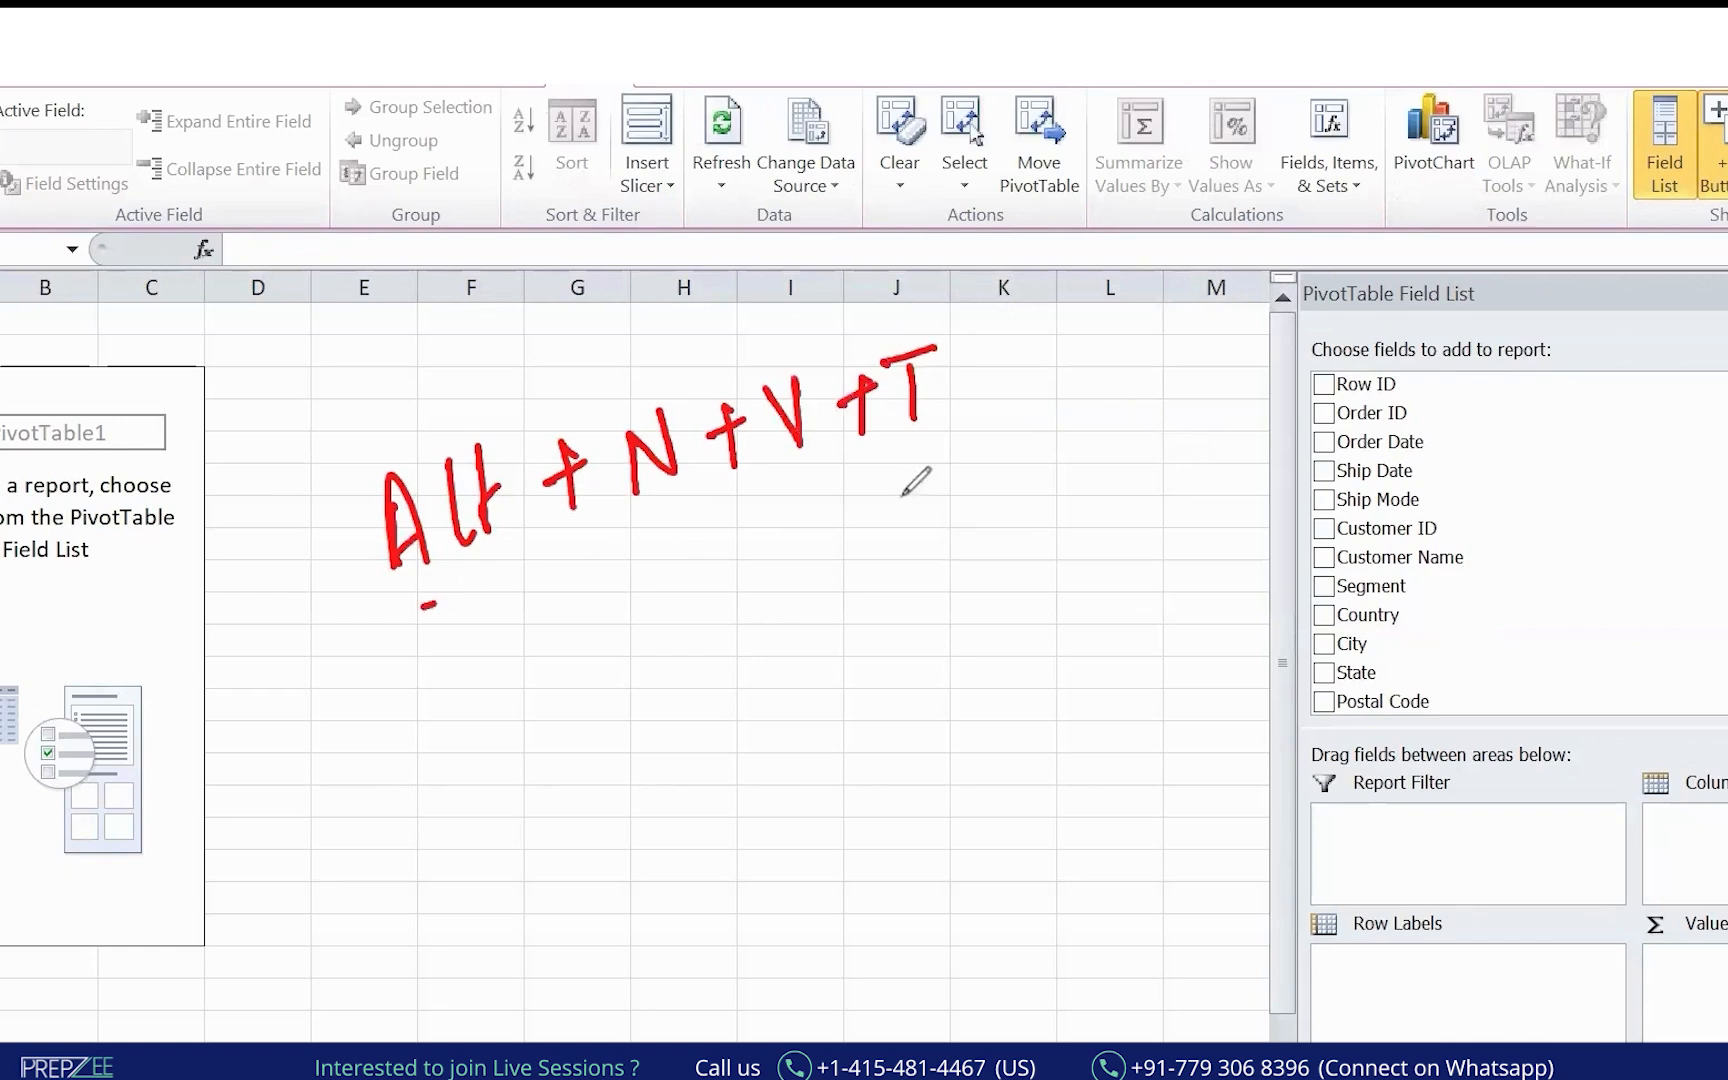
{"action": "left_click_drag", "start_coordinate": [415, 607], "coordinate": [1027, 460]}
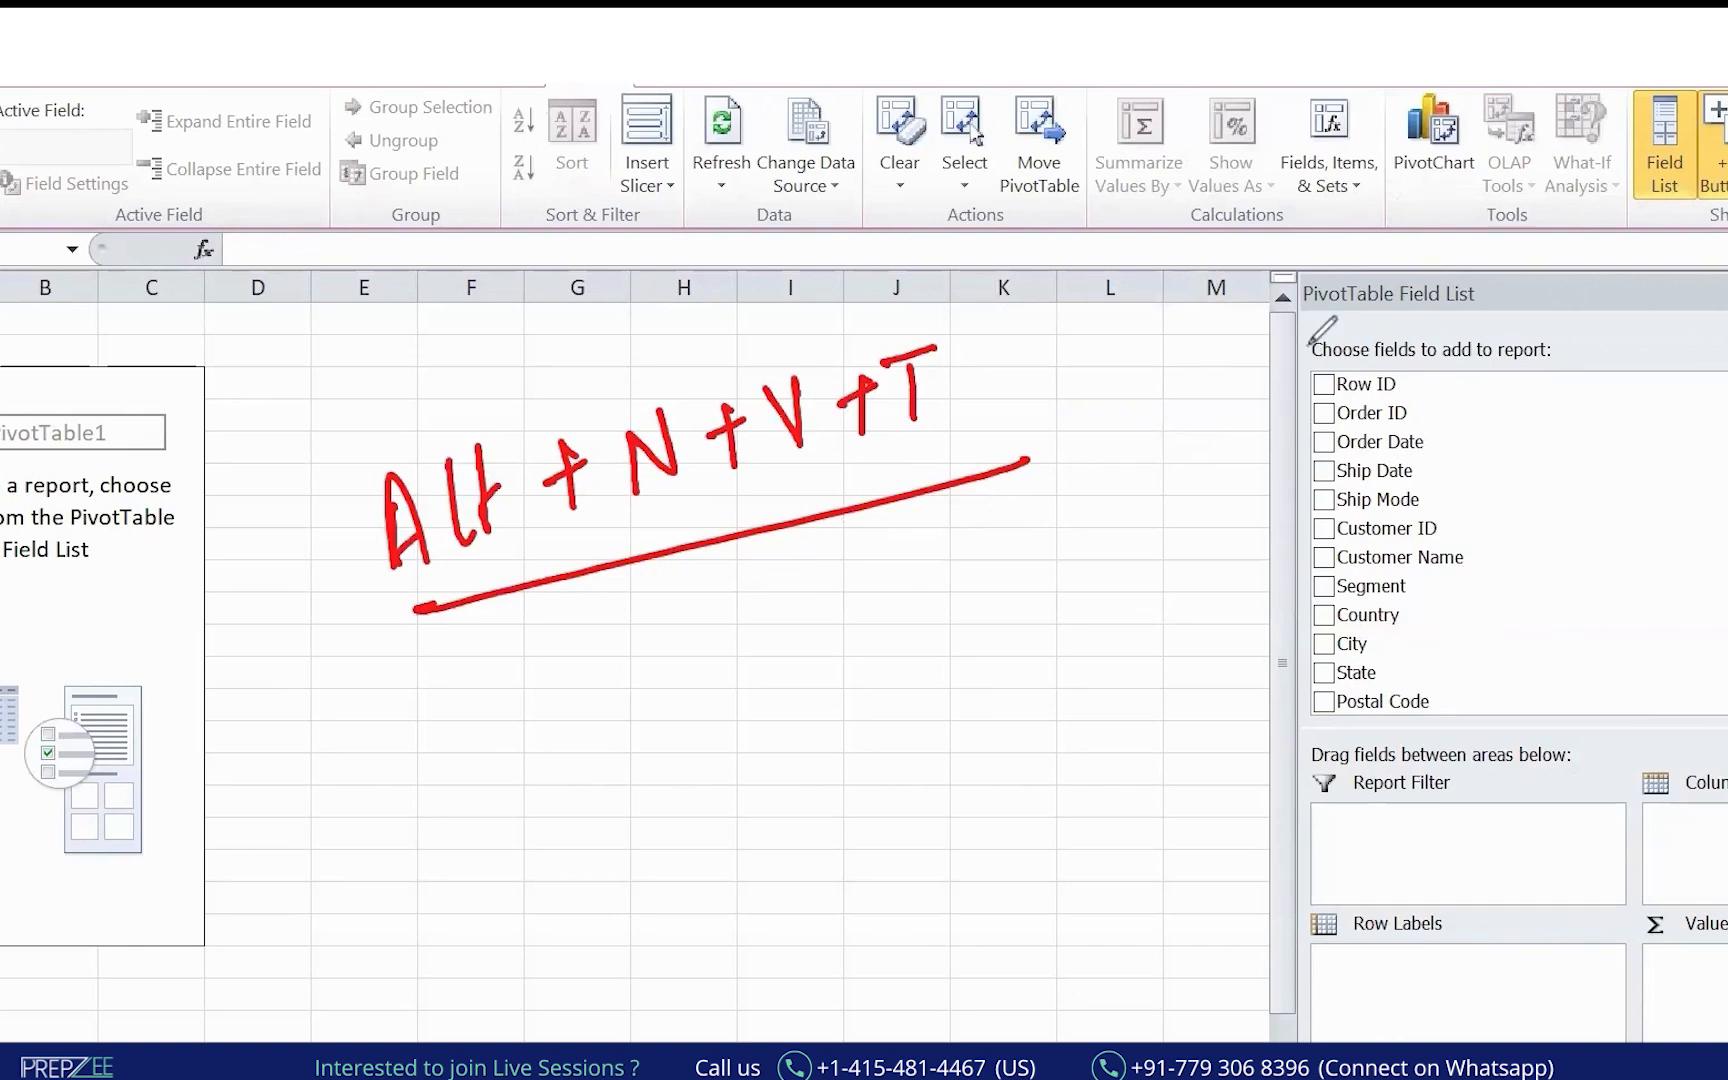
Annotate the field list with a brace and arrows, noting the fields are the columns.
{"action": "mouse_move", "coordinate": [1260, 283]}
{"action": "left_mouse_down"}
{"action": "mouse_move", "coordinate": [1091, 818]}
{"action": "mouse_move", "coordinate": [1255, 972]}
{"action": "left_mouse_up"}
{"action": "left_click_drag", "start_coordinate": [950, 722], "coordinate": [1228, 703]}
{"action": "left_click_drag", "start_coordinate": [1185, 689], "coordinate": [1175, 736]}
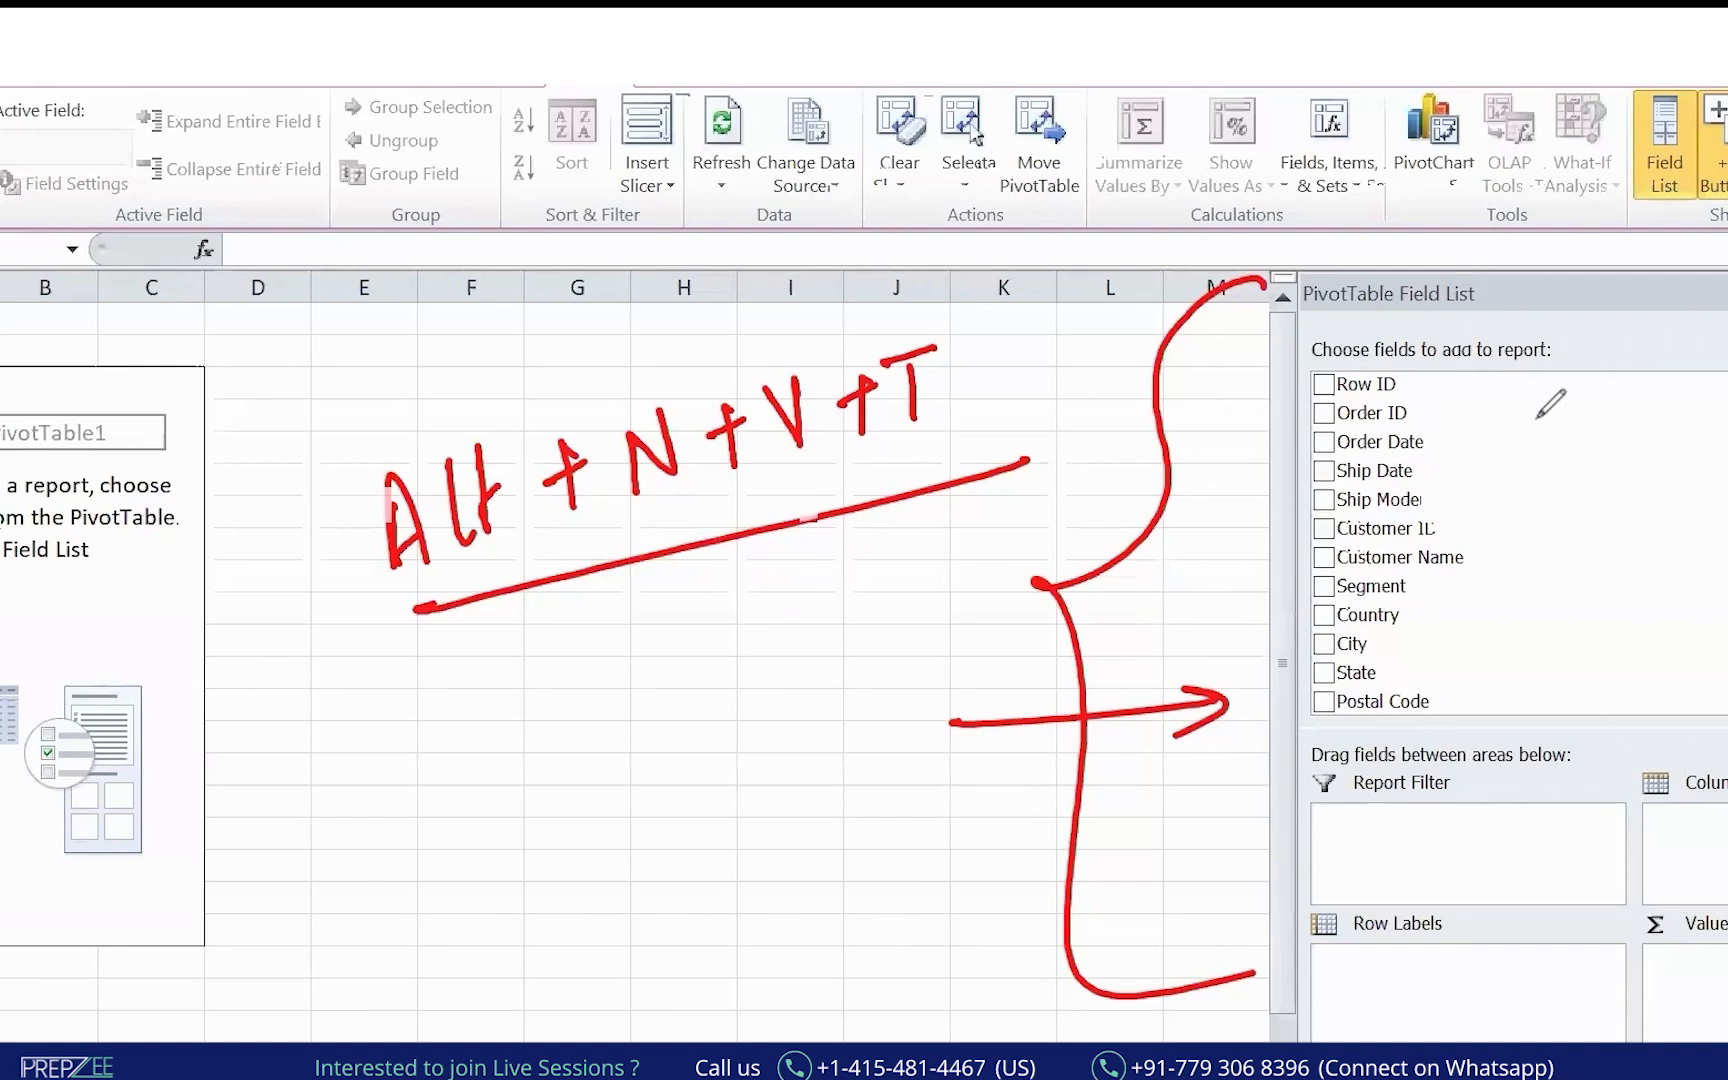
{"action": "mouse_move", "coordinate": [1515, 380]}
{"action": "left_mouse_down"}
{"action": "mouse_move", "coordinate": [1484, 655]}
{"action": "mouse_move", "coordinate": [1466, 639]}
{"action": "mouse_move", "coordinate": [1512, 662]}
{"action": "left_mouse_up"}
{"action": "mouse_move", "coordinate": [1612, 512]}
{"action": "left_mouse_down"}
{"action": "mouse_move", "coordinate": [1562, 568]}
{"action": "mouse_move", "coordinate": [1643, 540]}
{"action": "mouse_move", "coordinate": [1655, 565]}
{"action": "mouse_move", "coordinate": [1727, 528]}
{"action": "left_mouse_up"}
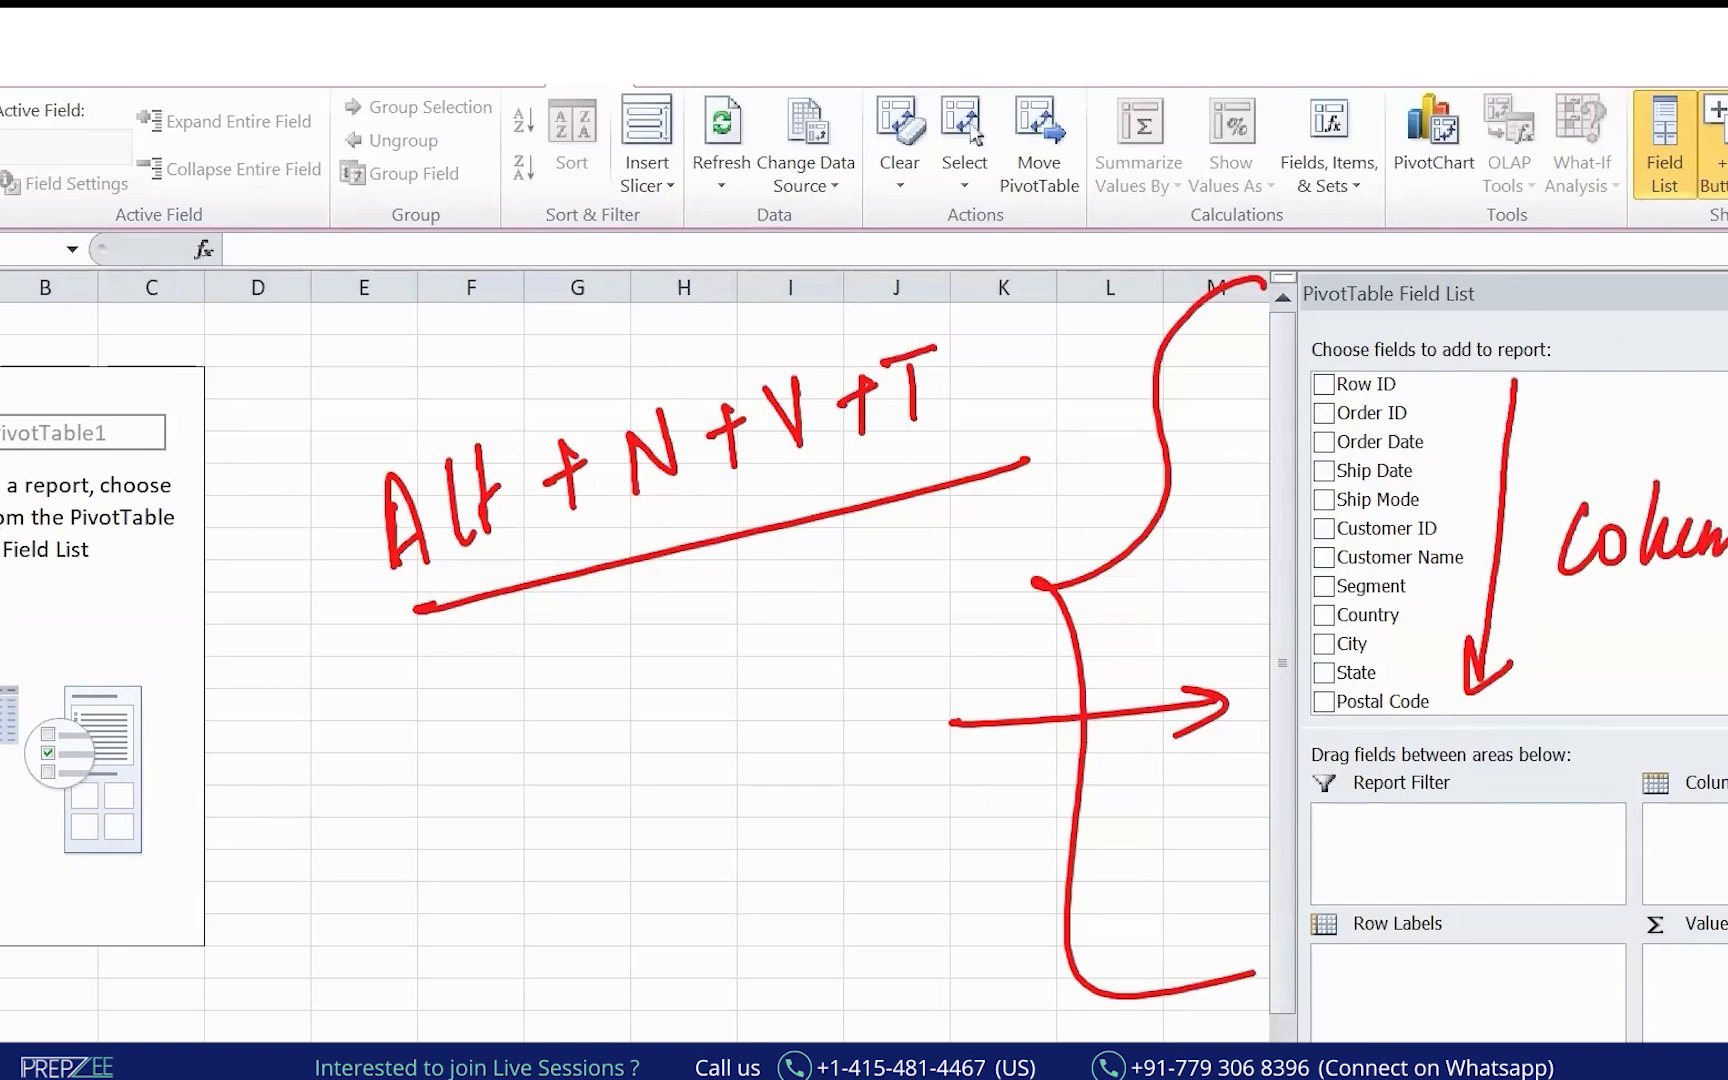
{"action": "left_click_drag", "start_coordinate": [1561, 580], "coordinate": [1727, 578]}
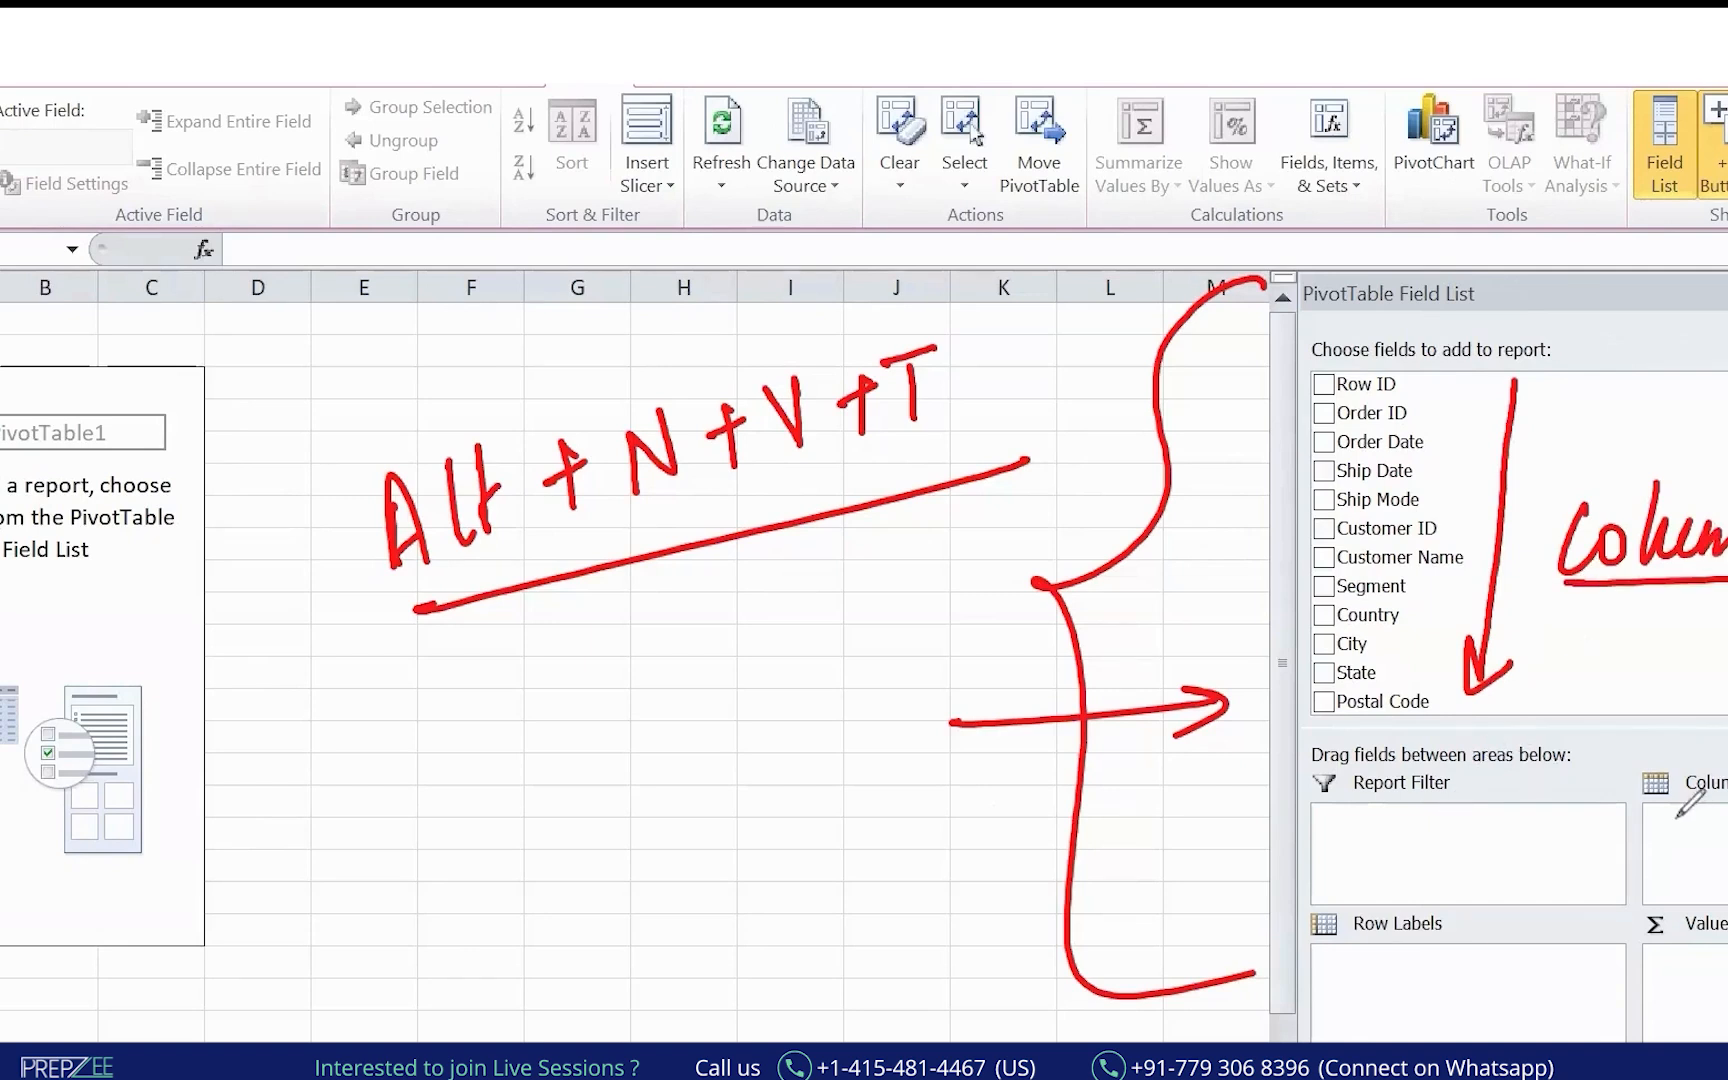
Mark the Rows, Columns, Values and Filters areas with arrows from the fields.
{"action": "left_click_drag", "start_coordinate": [1695, 828], "coordinate": [1727, 818]}
{"action": "left_click_drag", "start_coordinate": [1369, 962], "coordinate": [1476, 928]}
{"action": "left_click_drag", "start_coordinate": [1722, 948], "coordinate": [1695, 1043]}
{"action": "left_click_drag", "start_coordinate": [1420, 822], "coordinate": [1558, 793]}
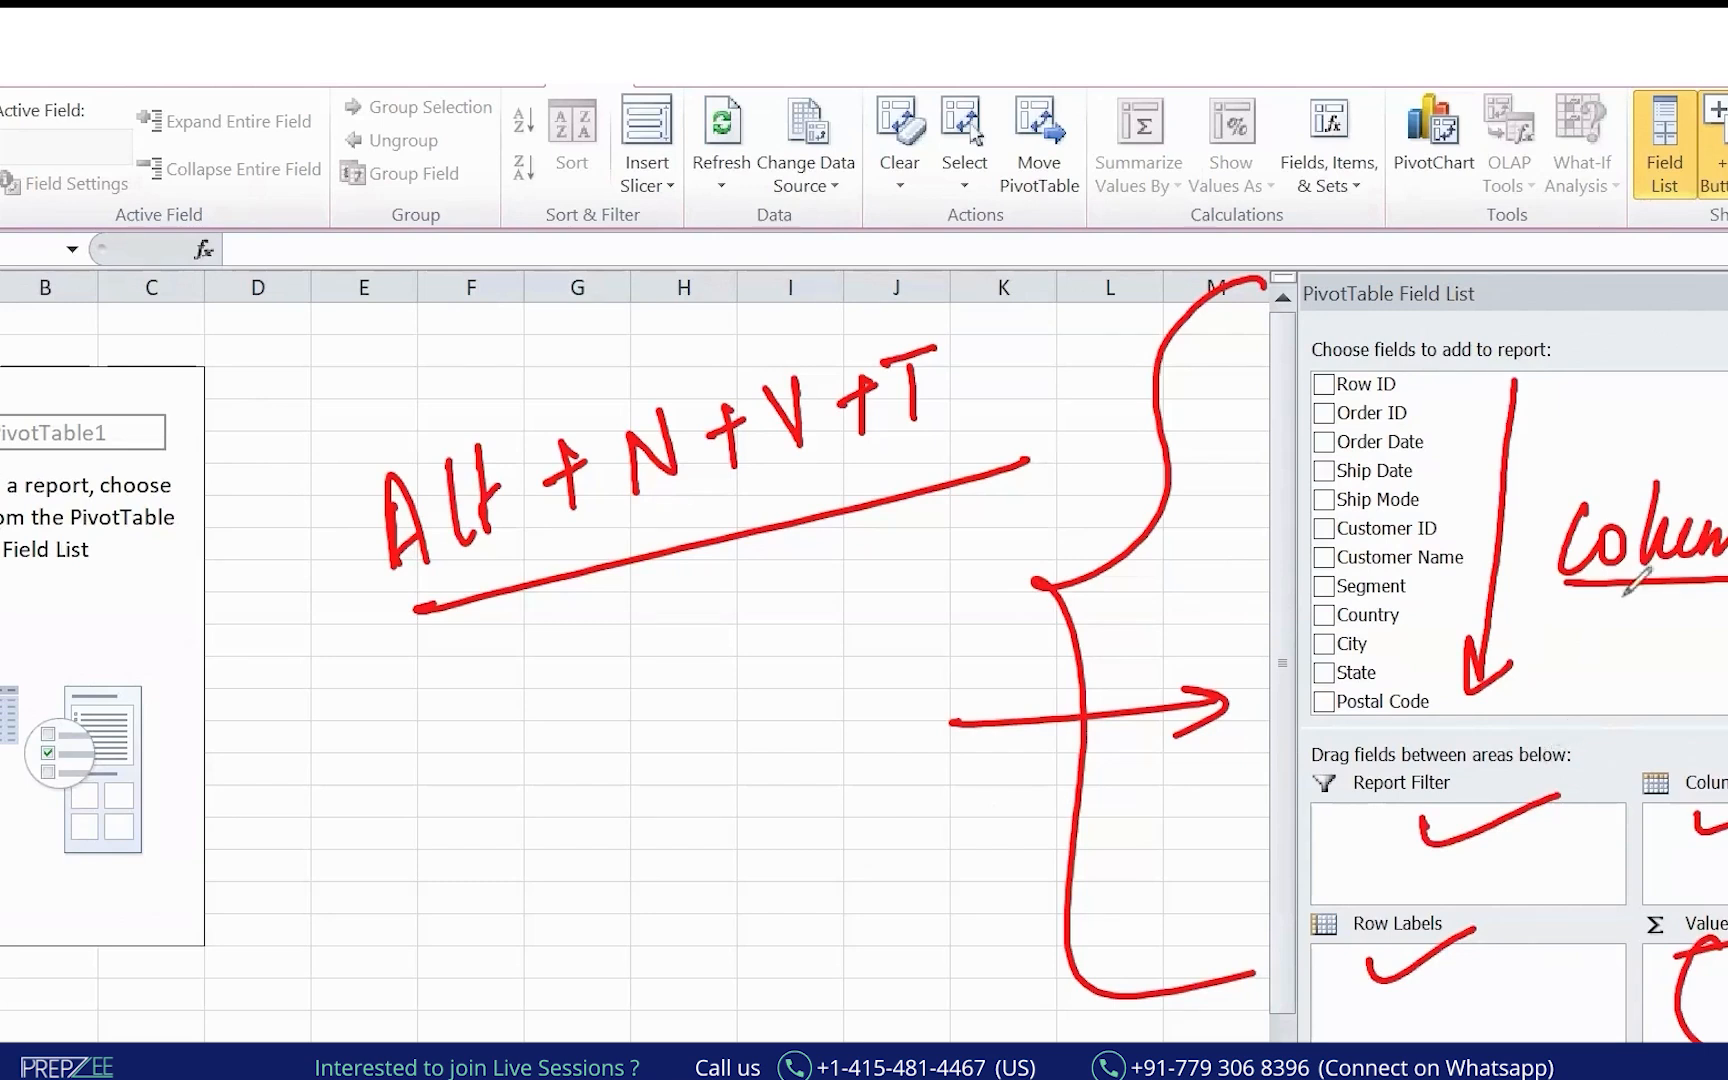
{"action": "mouse_move", "coordinate": [1498, 490]}
{"action": "left_mouse_down"}
{"action": "mouse_move", "coordinate": [1536, 806]}
{"action": "mouse_move", "coordinate": [1505, 948]}
{"action": "left_mouse_up"}
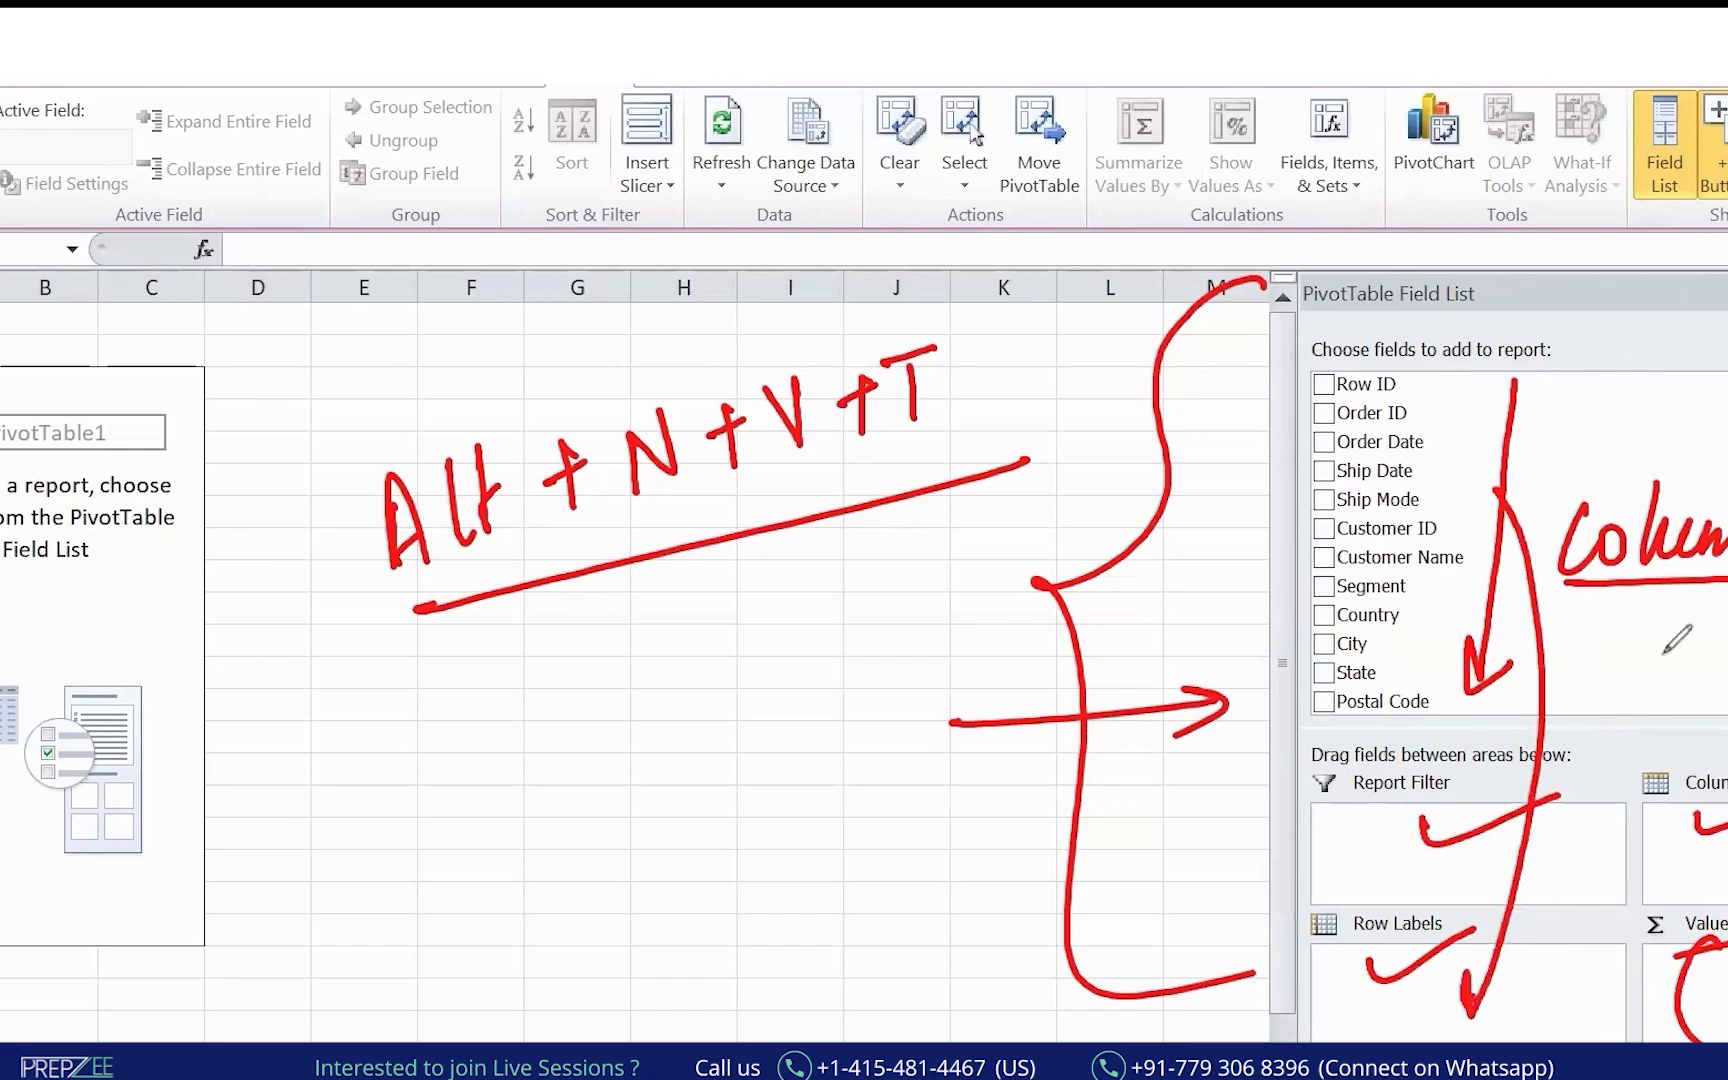
{"action": "left_click_drag", "start_coordinate": [1540, 528], "coordinate": [1725, 745]}
{"action": "mouse_move", "coordinate": [1413, 780]}
{"action": "left_mouse_down"}
{"action": "mouse_move", "coordinate": [1490, 856]}
{"action": "mouse_move", "coordinate": [1492, 893]}
{"action": "left_mouse_up"}
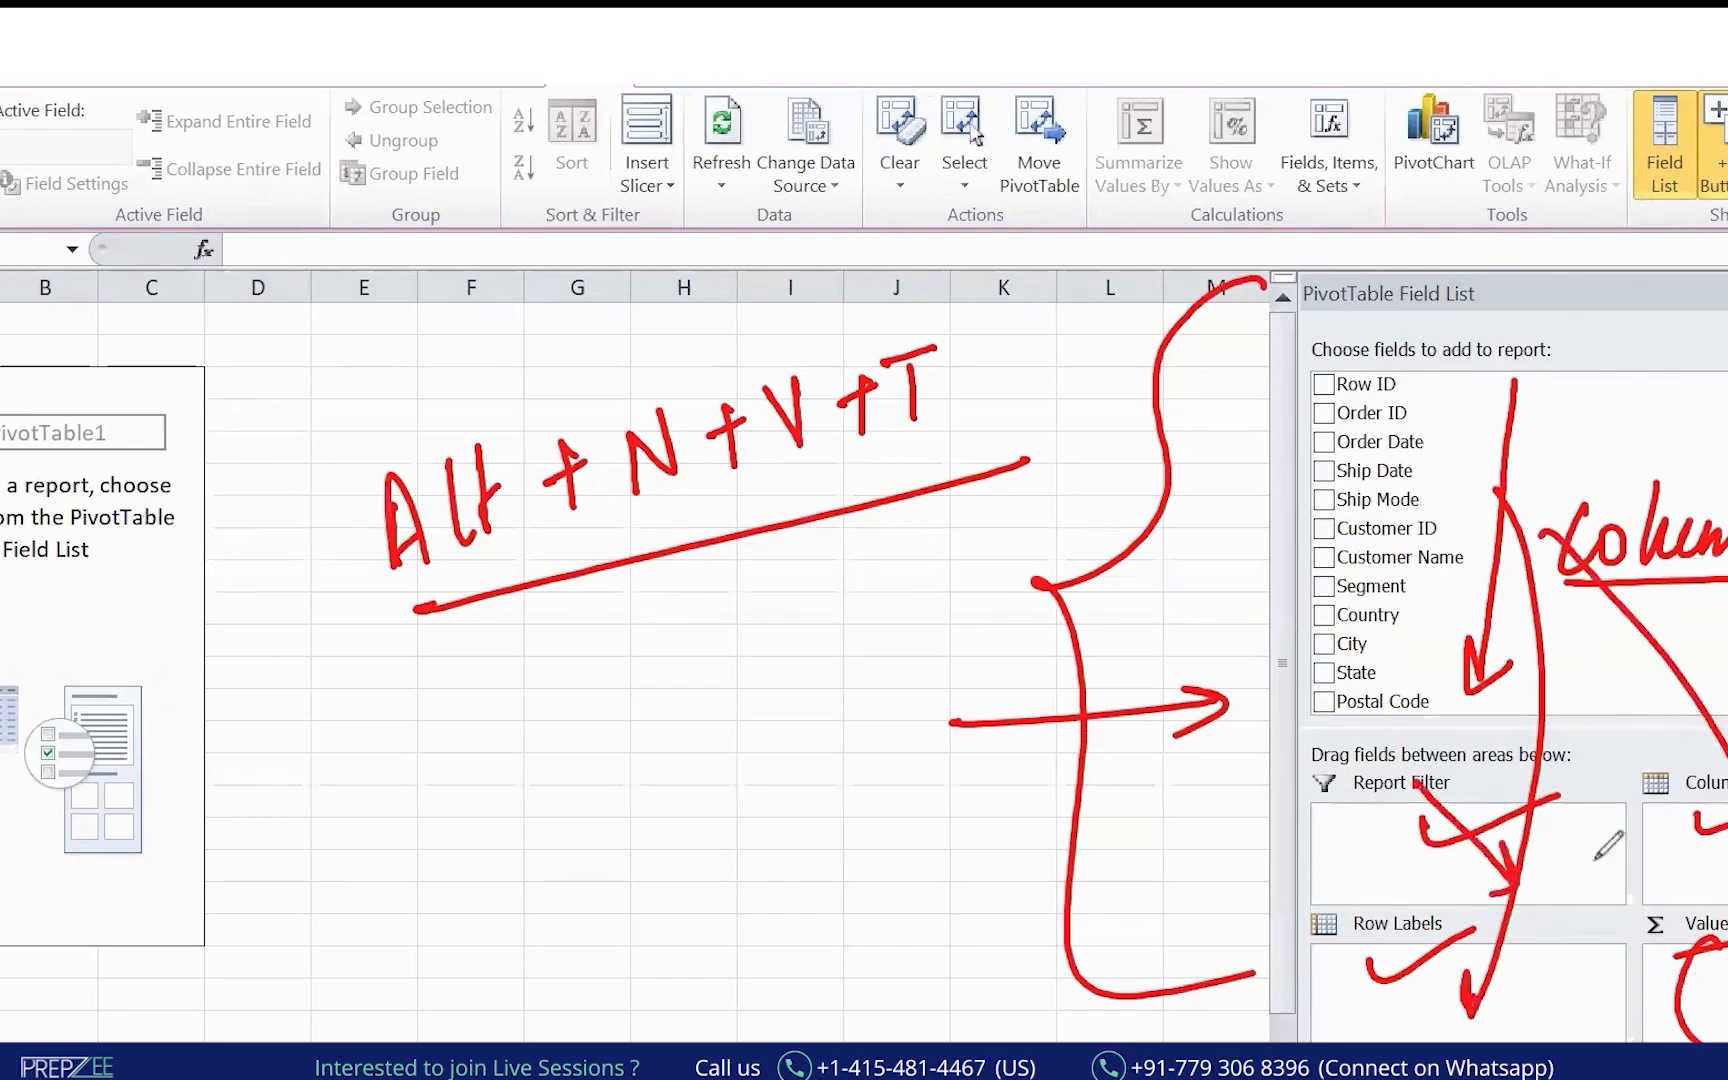
{"action": "left_click_drag", "start_coordinate": [1586, 857], "coordinate": [1726, 995]}
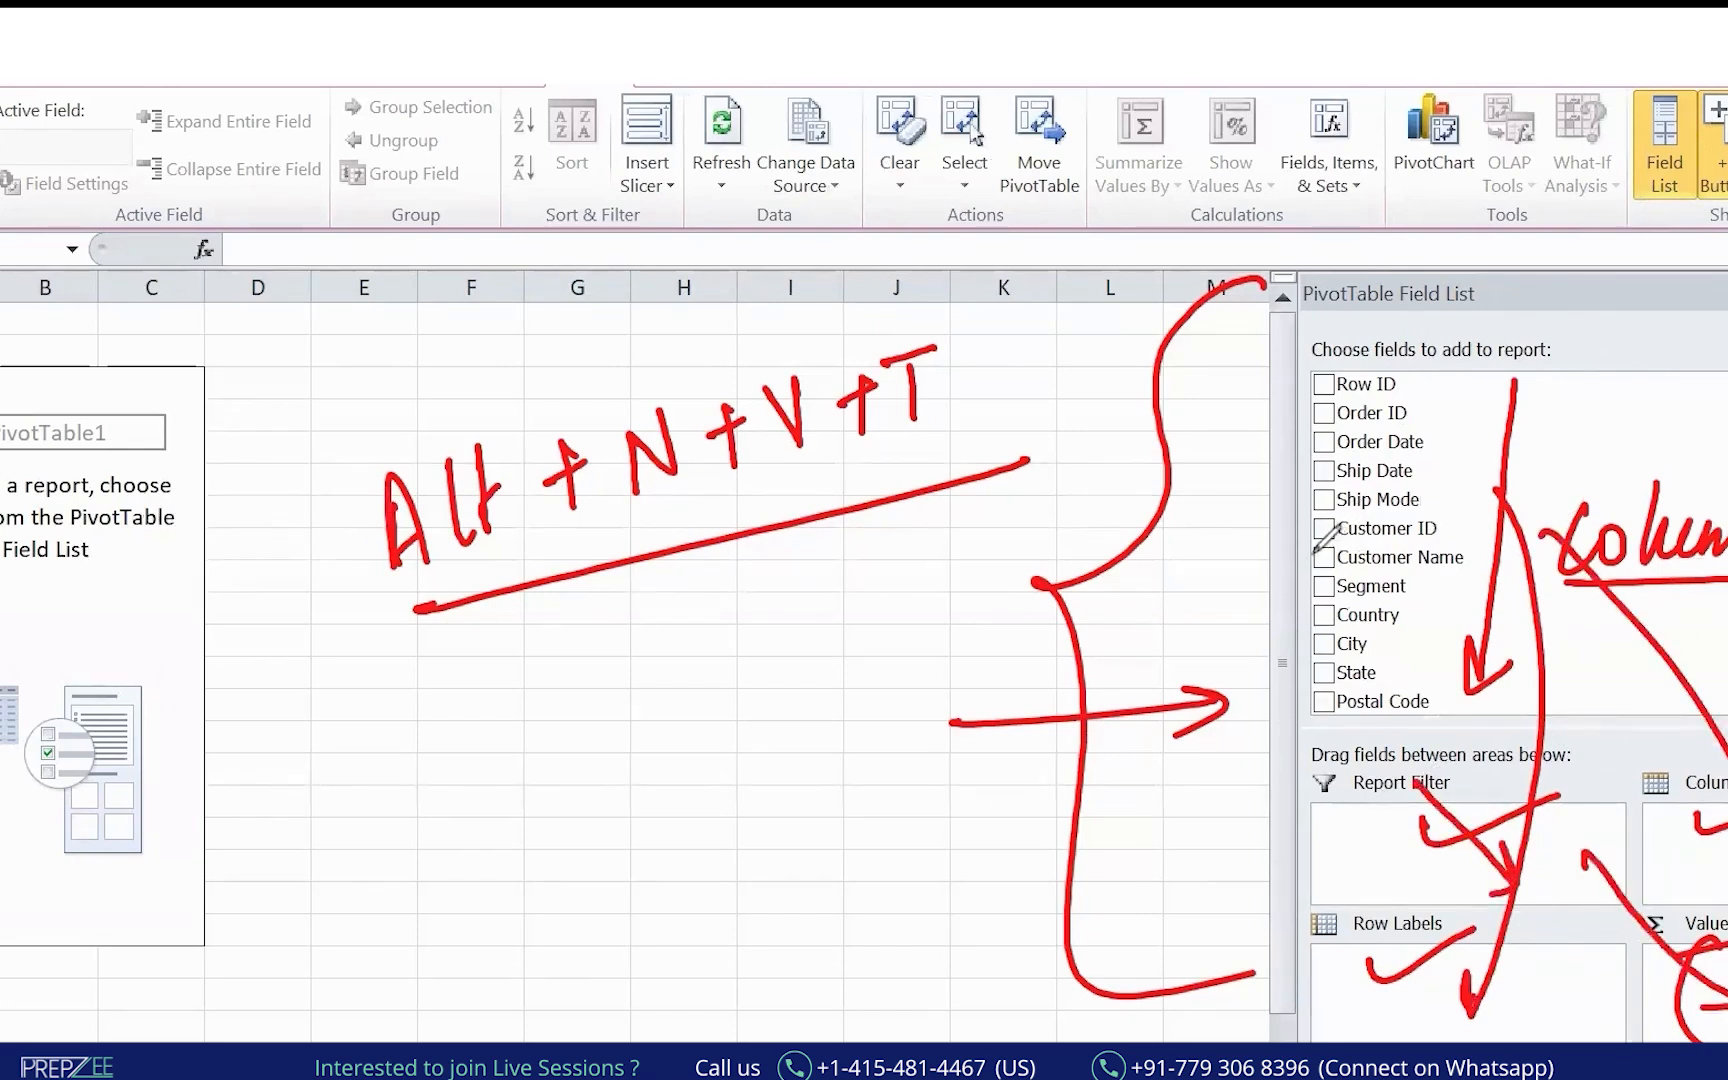
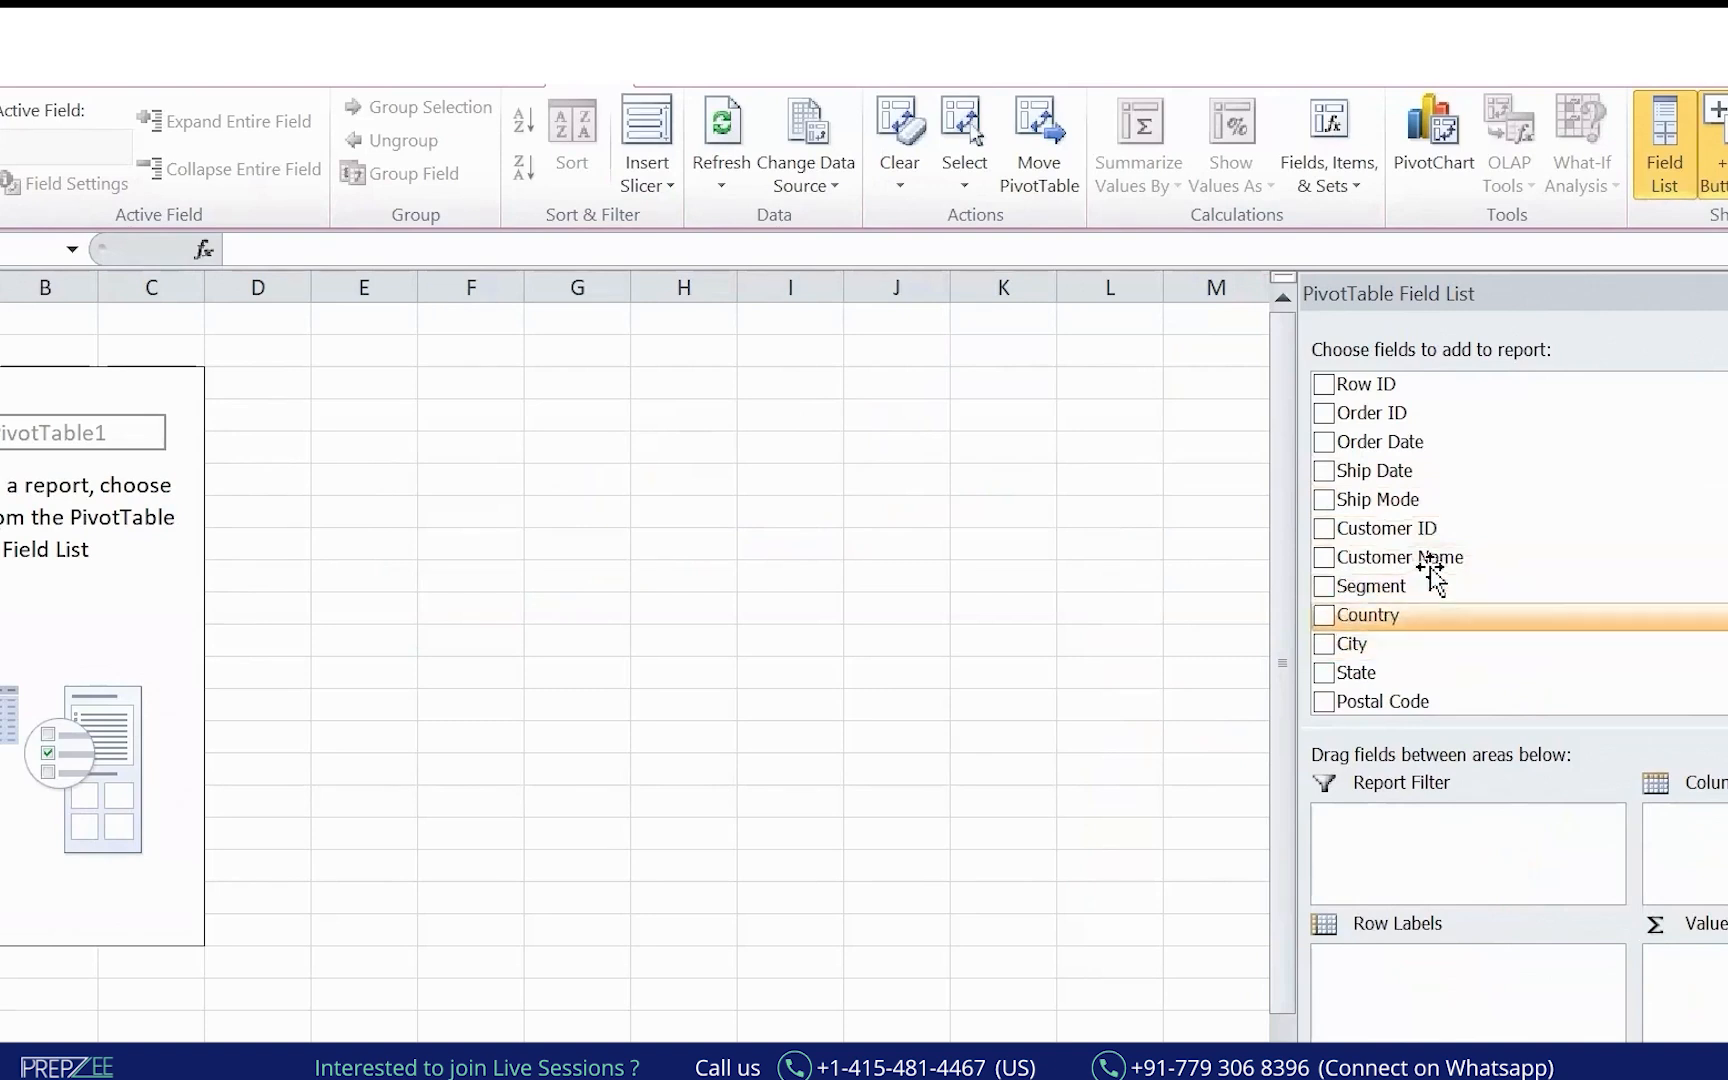
Add State to the pivot's Row Labels and mark the resulting rows with ink.
{"action": "left_click_drag", "start_coordinate": [1392, 671], "coordinate": [1410, 990]}
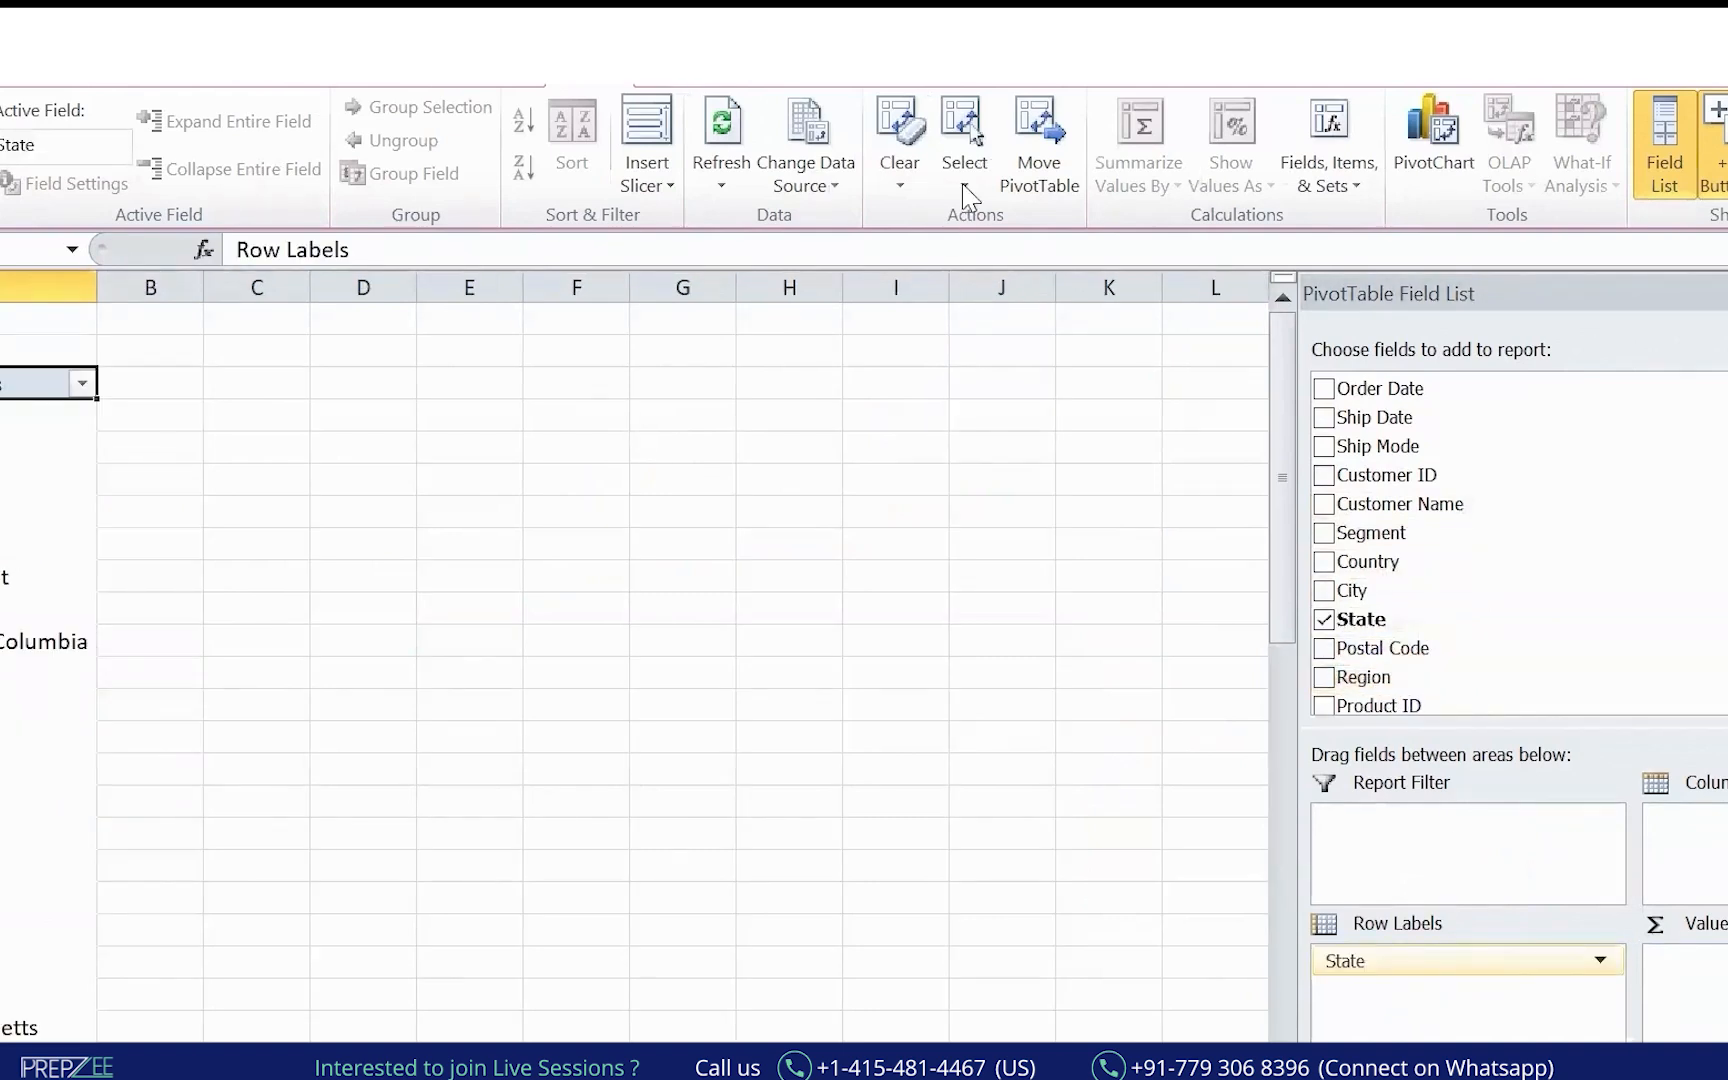
{"action": "key", "text": "ctrl+2"}
{"action": "mouse_move", "coordinate": [1325, 923]}
{"action": "left_mouse_down"}
{"action": "mouse_move", "coordinate": [1432, 1038]}
{"action": "mouse_move", "coordinate": [1364, 921]}
{"action": "left_mouse_up"}
{"action": "left_click_drag", "start_coordinate": [1158, 1022], "coordinate": [1298, 993]}
{"action": "left_click_drag", "start_coordinate": [1172, 1003], "coordinate": [1290, 975]}
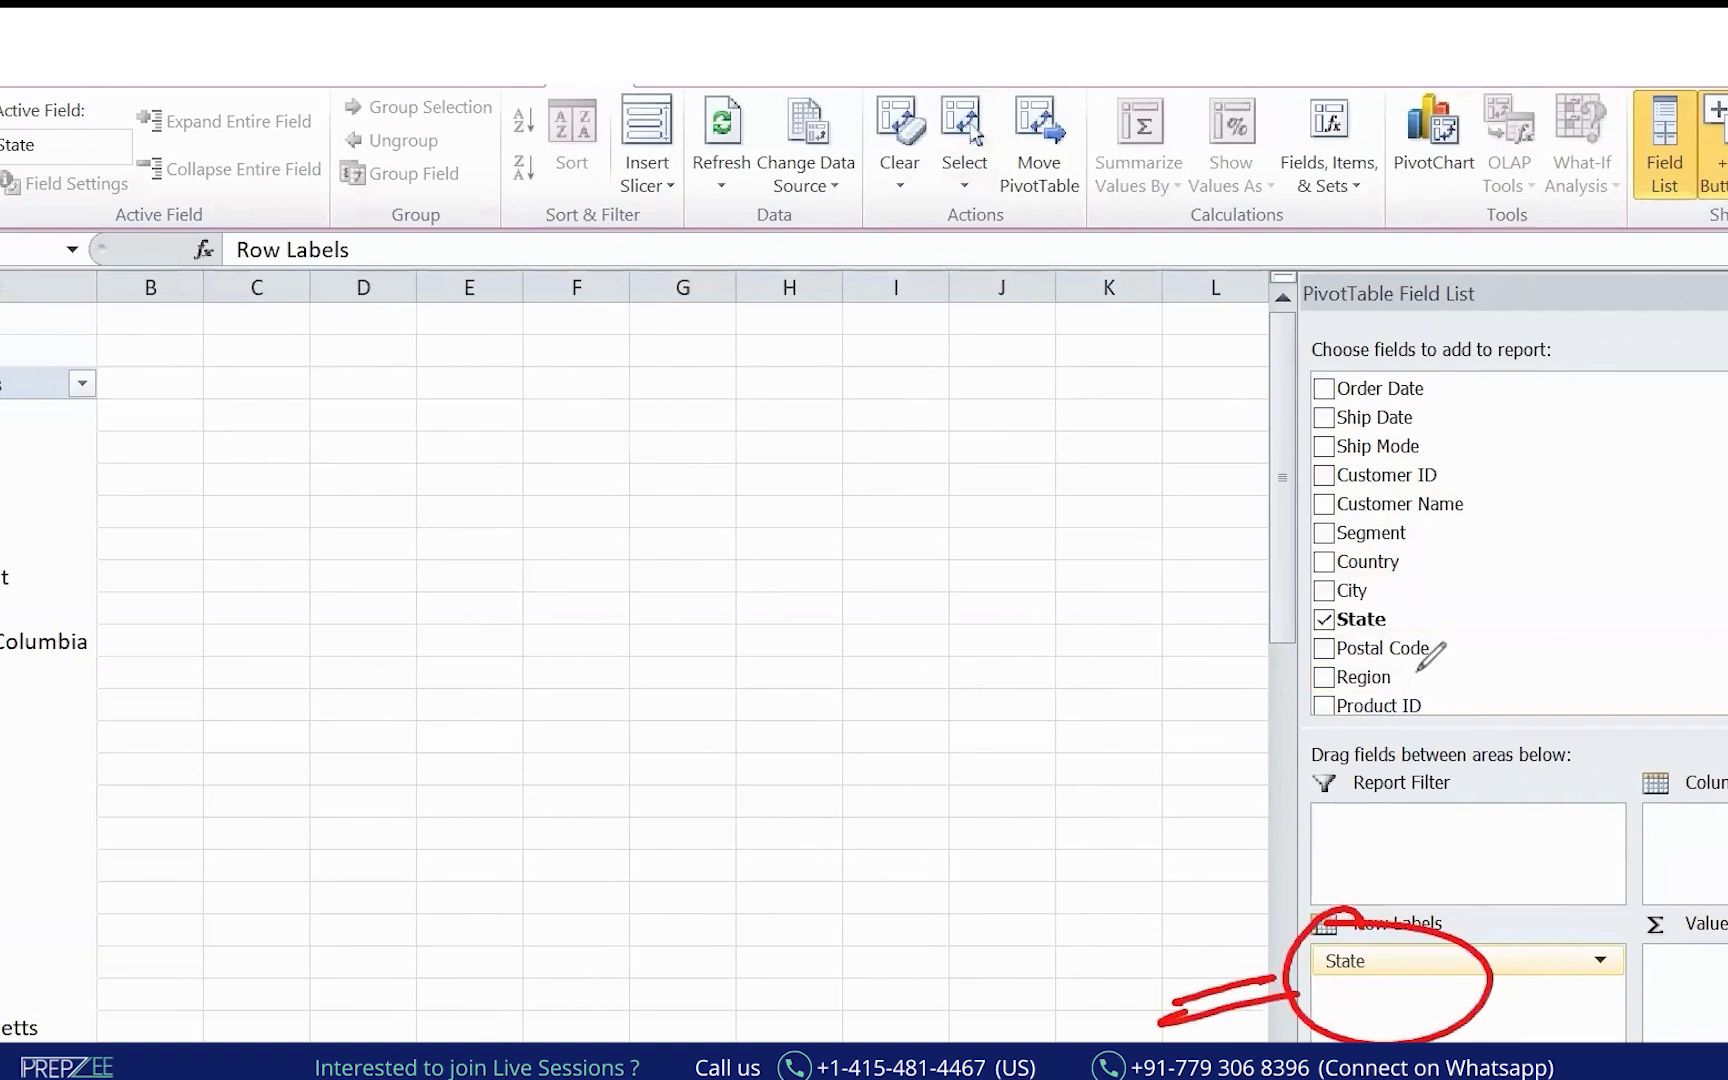
{"action": "left_click_drag", "start_coordinate": [137, 420], "coordinate": [133, 705]}
{"action": "left_click_drag", "start_coordinate": [112, 648], "coordinate": [135, 706]}
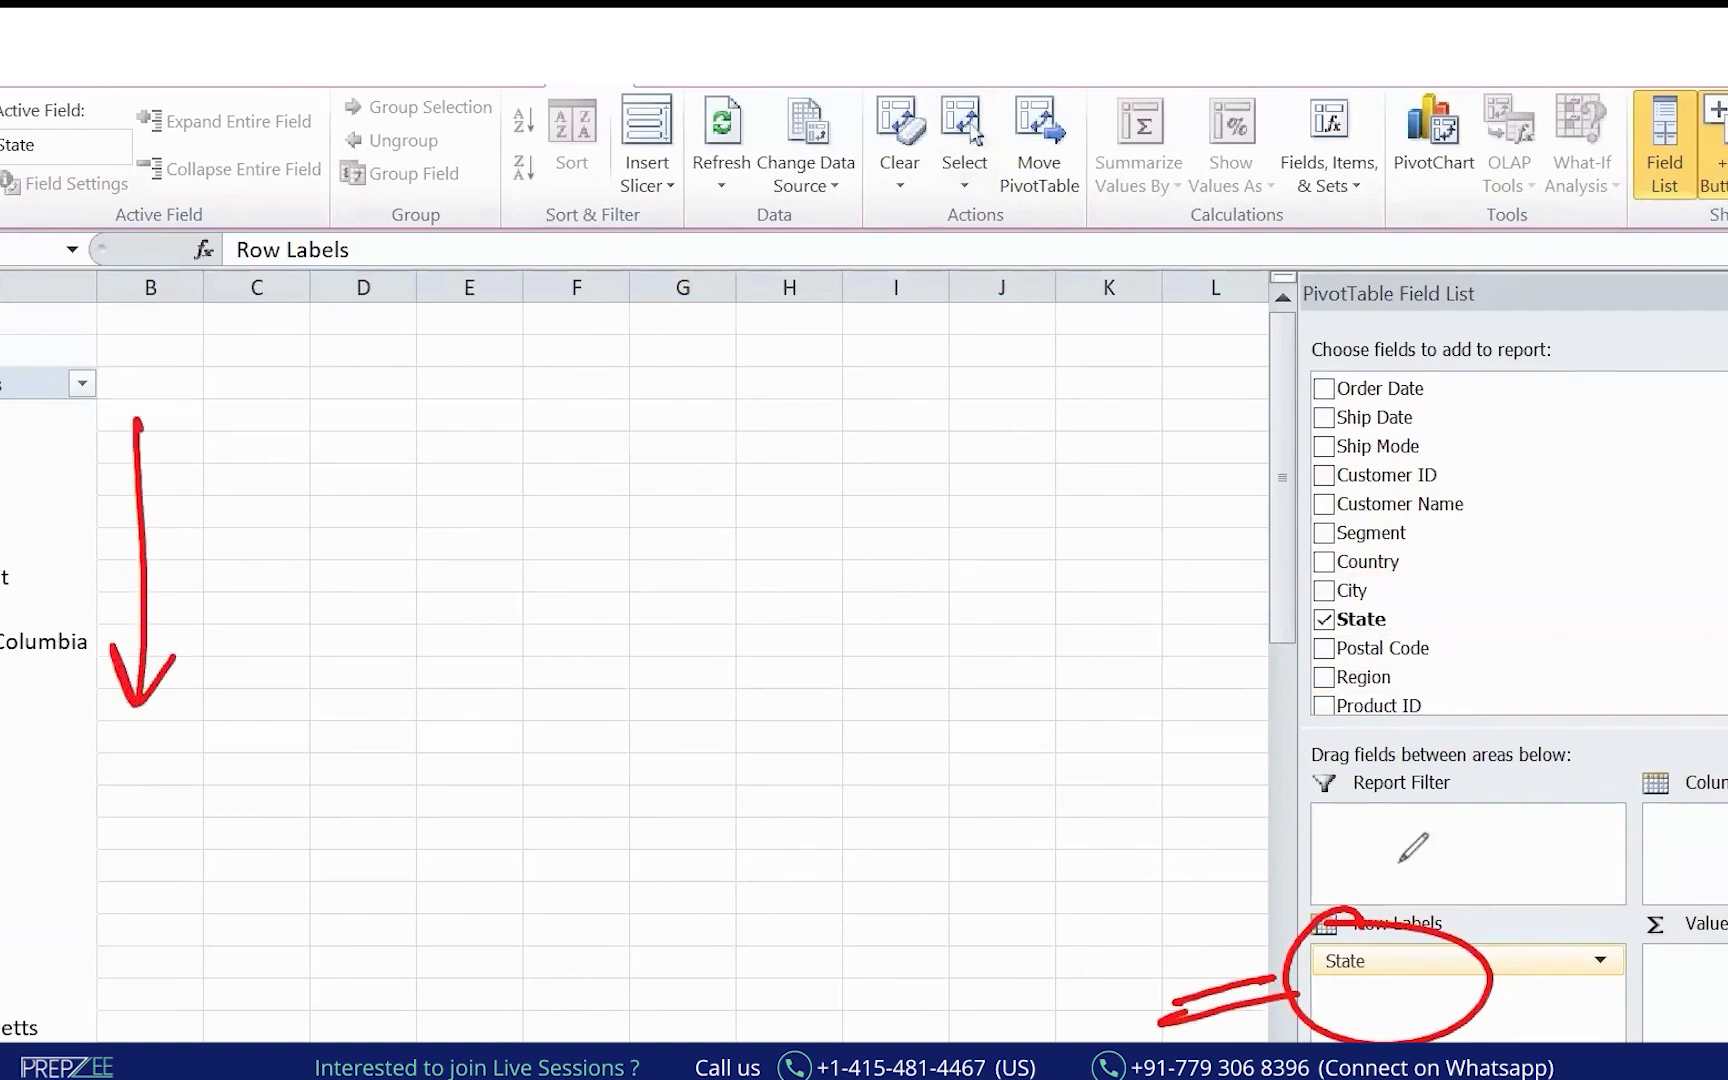
{"action": "left_click_drag", "start_coordinate": [2, 822], "coordinate": [105, 792]}
{"action": "left_click_drag", "start_coordinate": [82, 778], "coordinate": [117, 791]}
{"action": "left_click_drag", "start_coordinate": [117, 791], "coordinate": [80, 824]}
{"action": "key", "text": "e"}
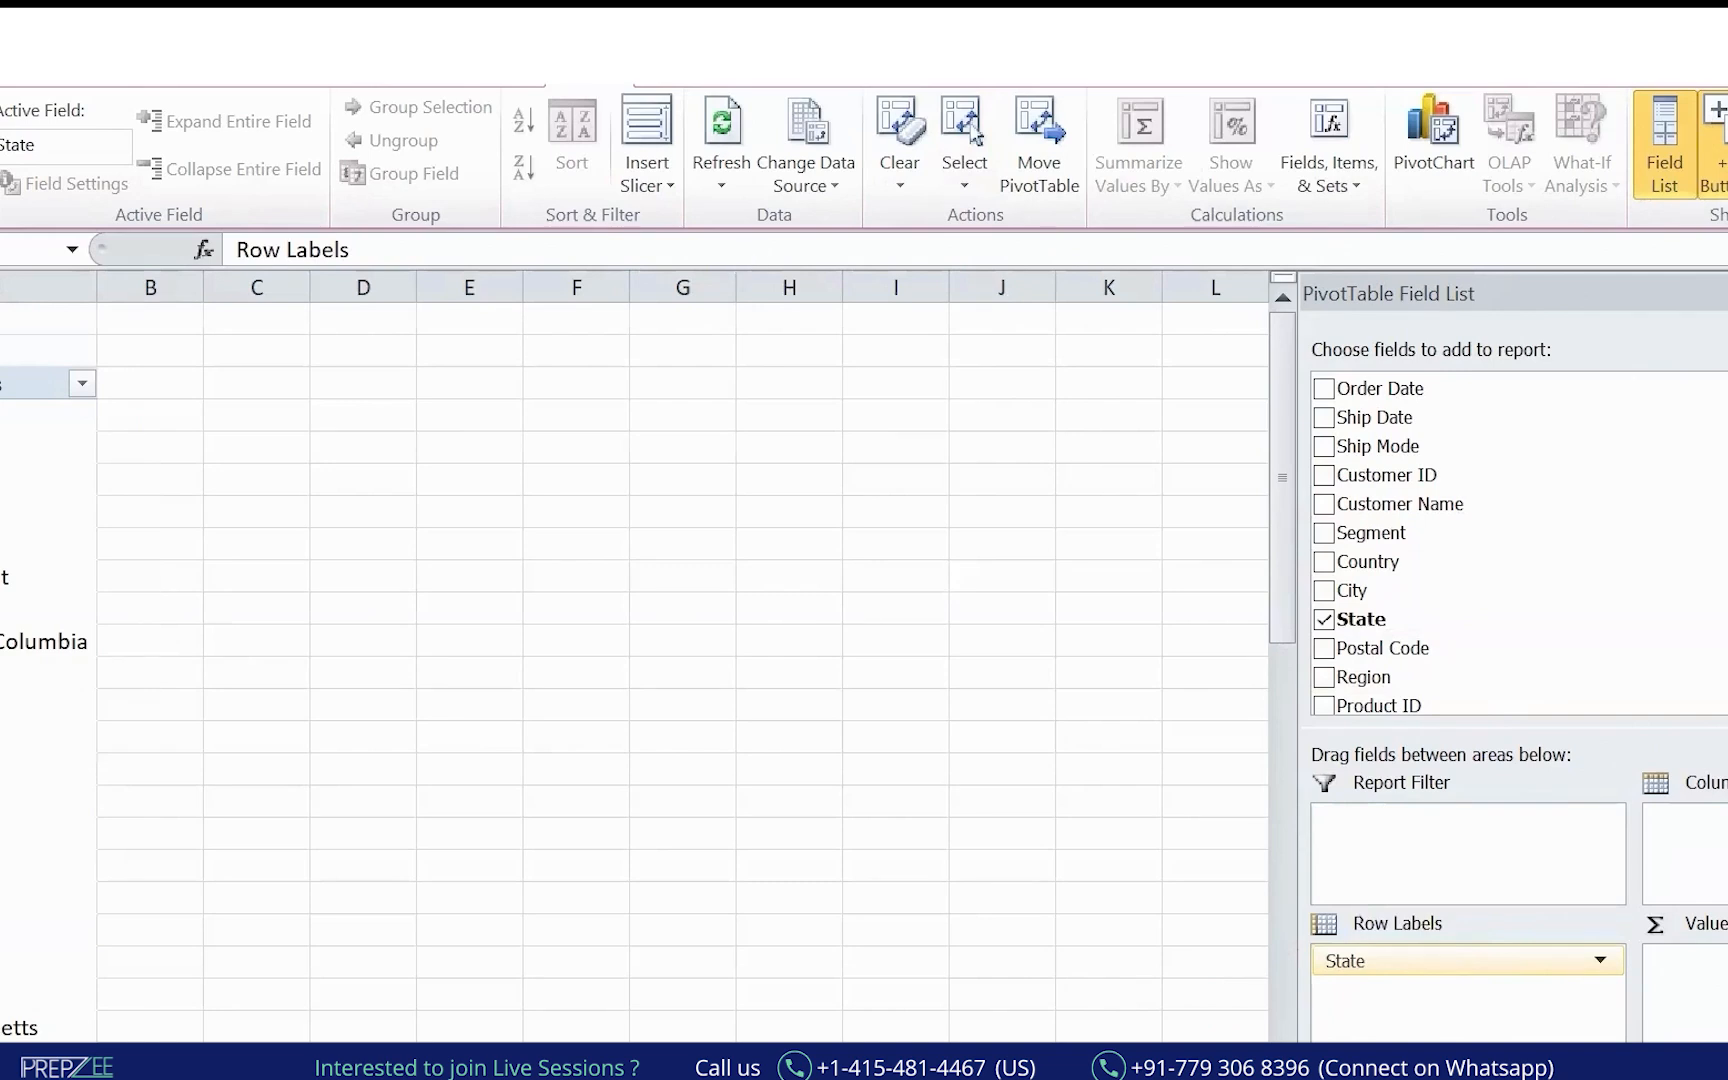
Add Sales to Values so each State row shows its Sum of Sales.
{"action": "left_click", "coordinate": [30, 384]}
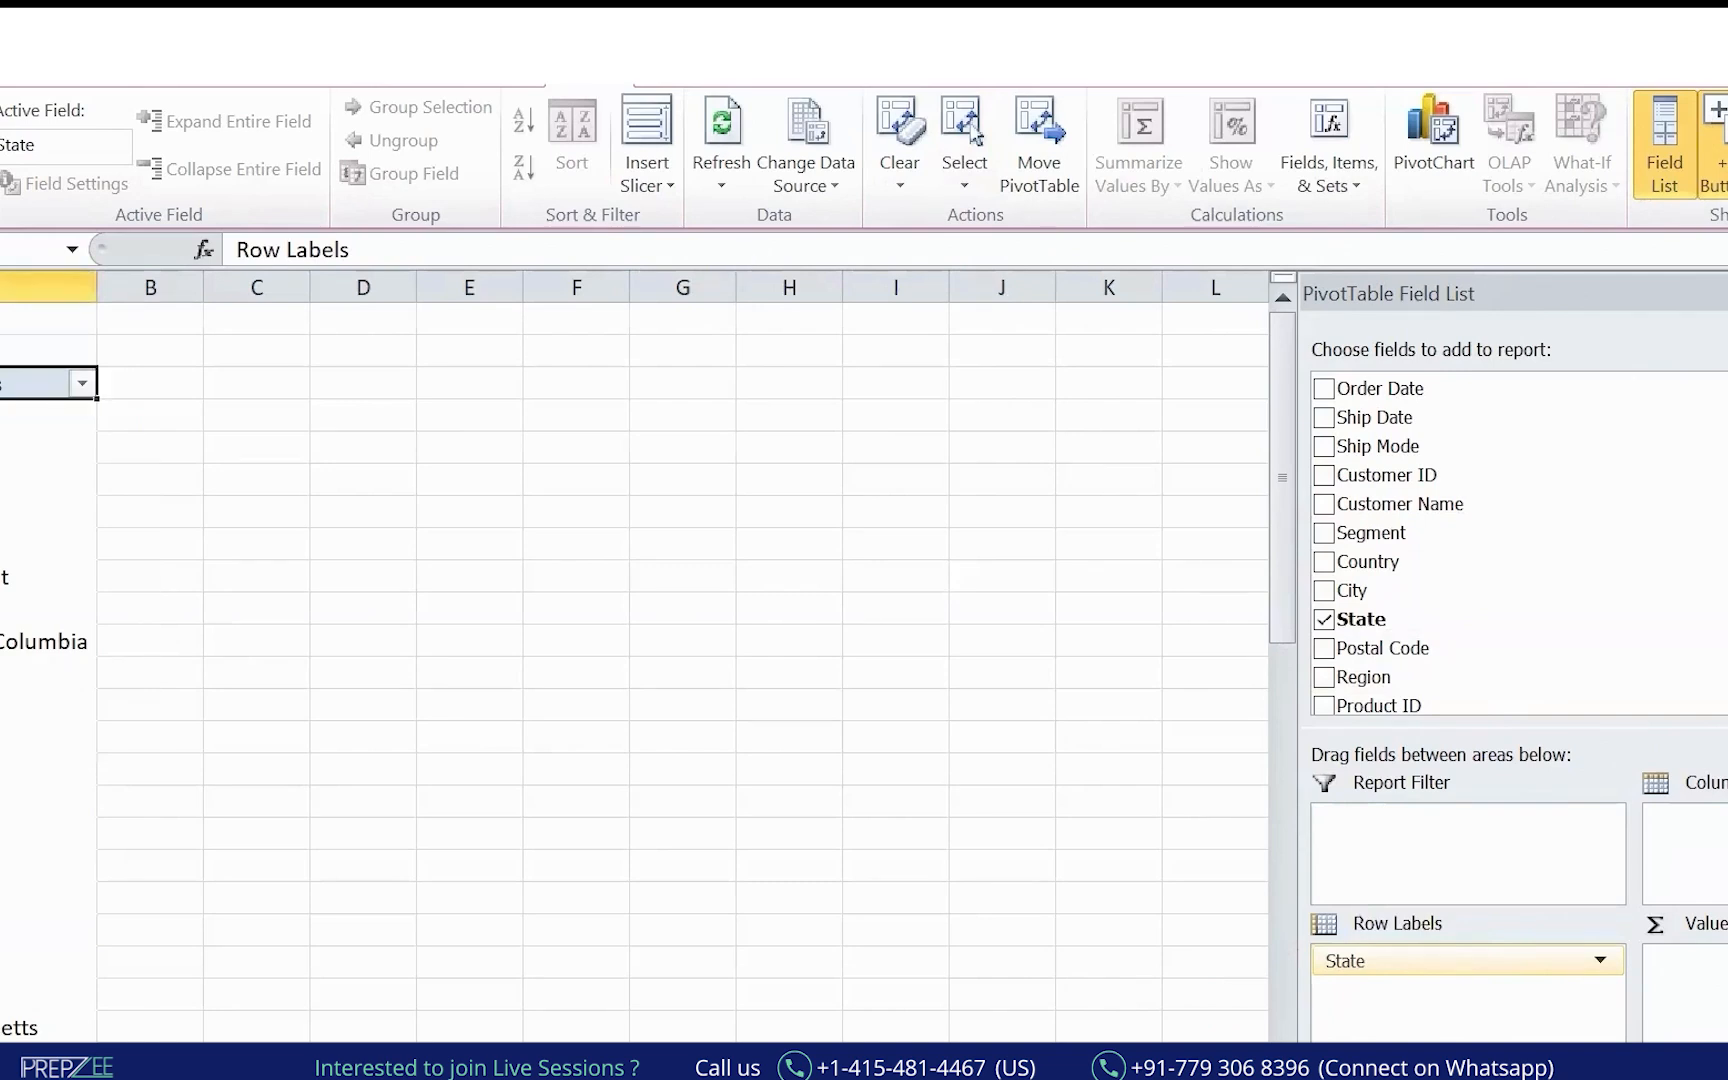
{"action": "scroll", "coordinate": [1400, 540], "scroll_direction": "down", "scroll_amount": 3}
{"action": "left_click_drag", "start_coordinate": [1381, 611], "coordinate": [1700, 962]}
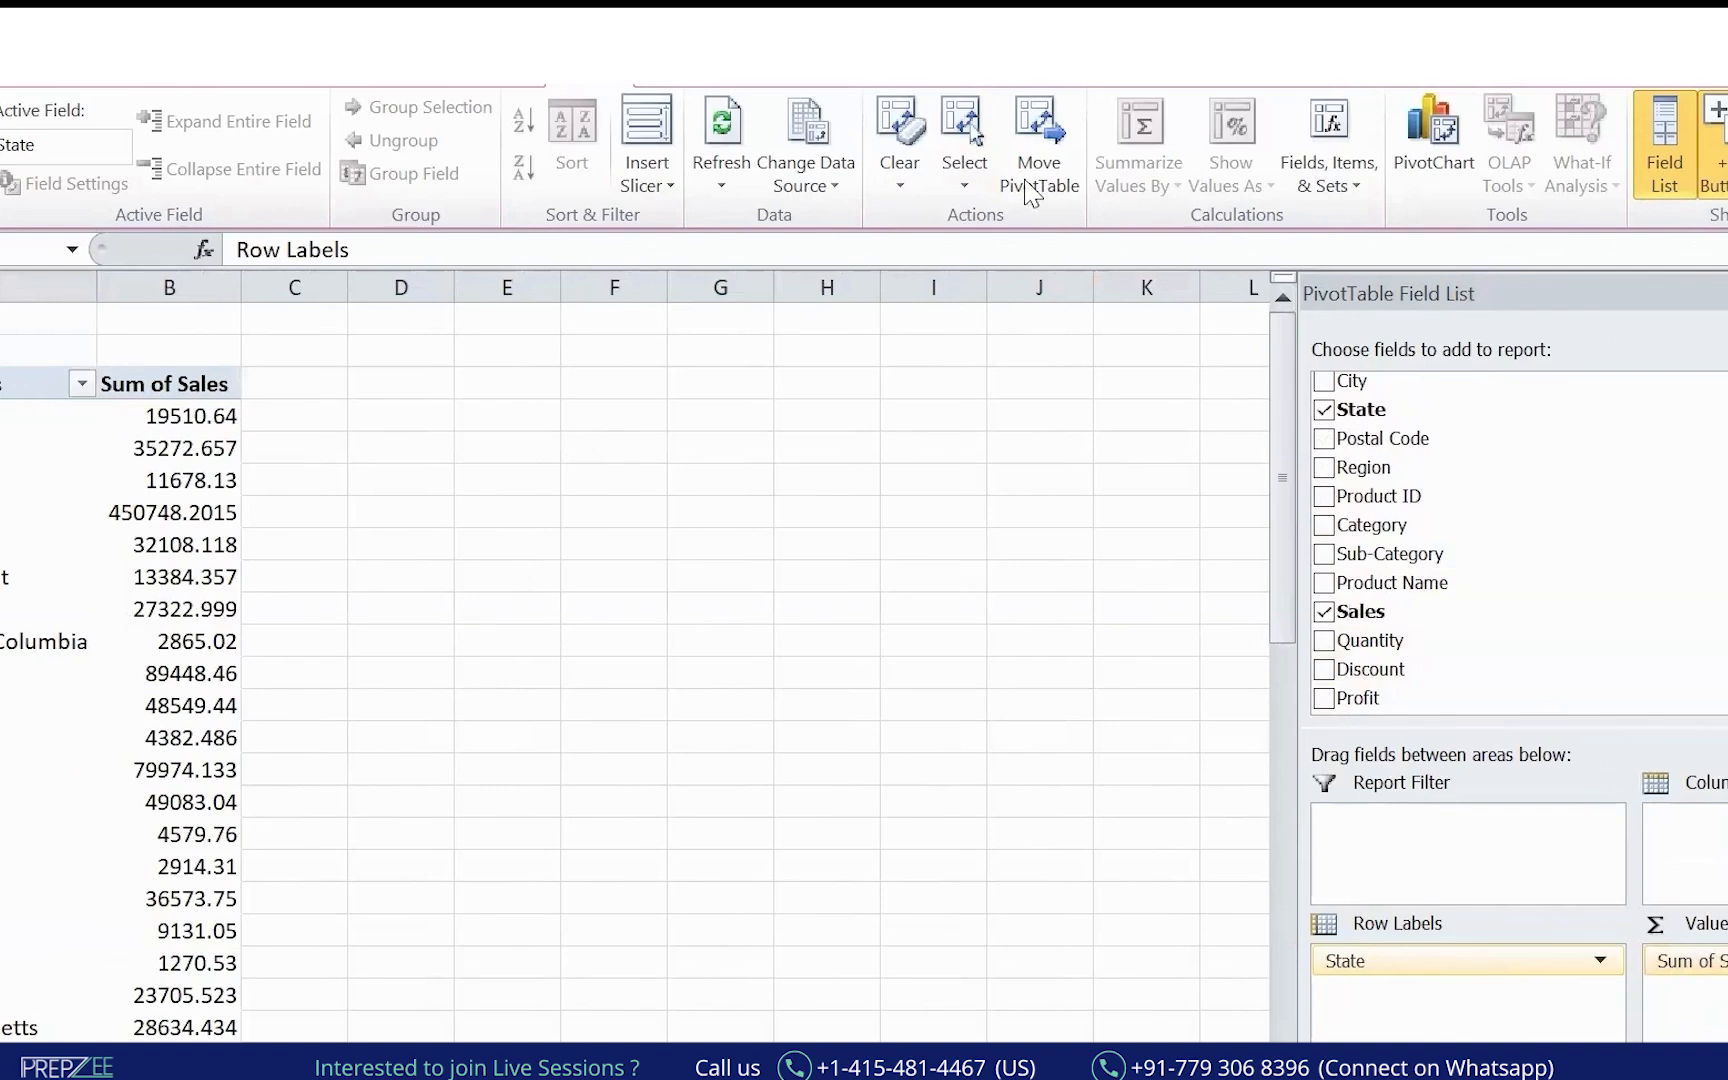
{"action": "left_click_drag", "start_coordinate": [1641, 945], "coordinate": [1665, 911]}
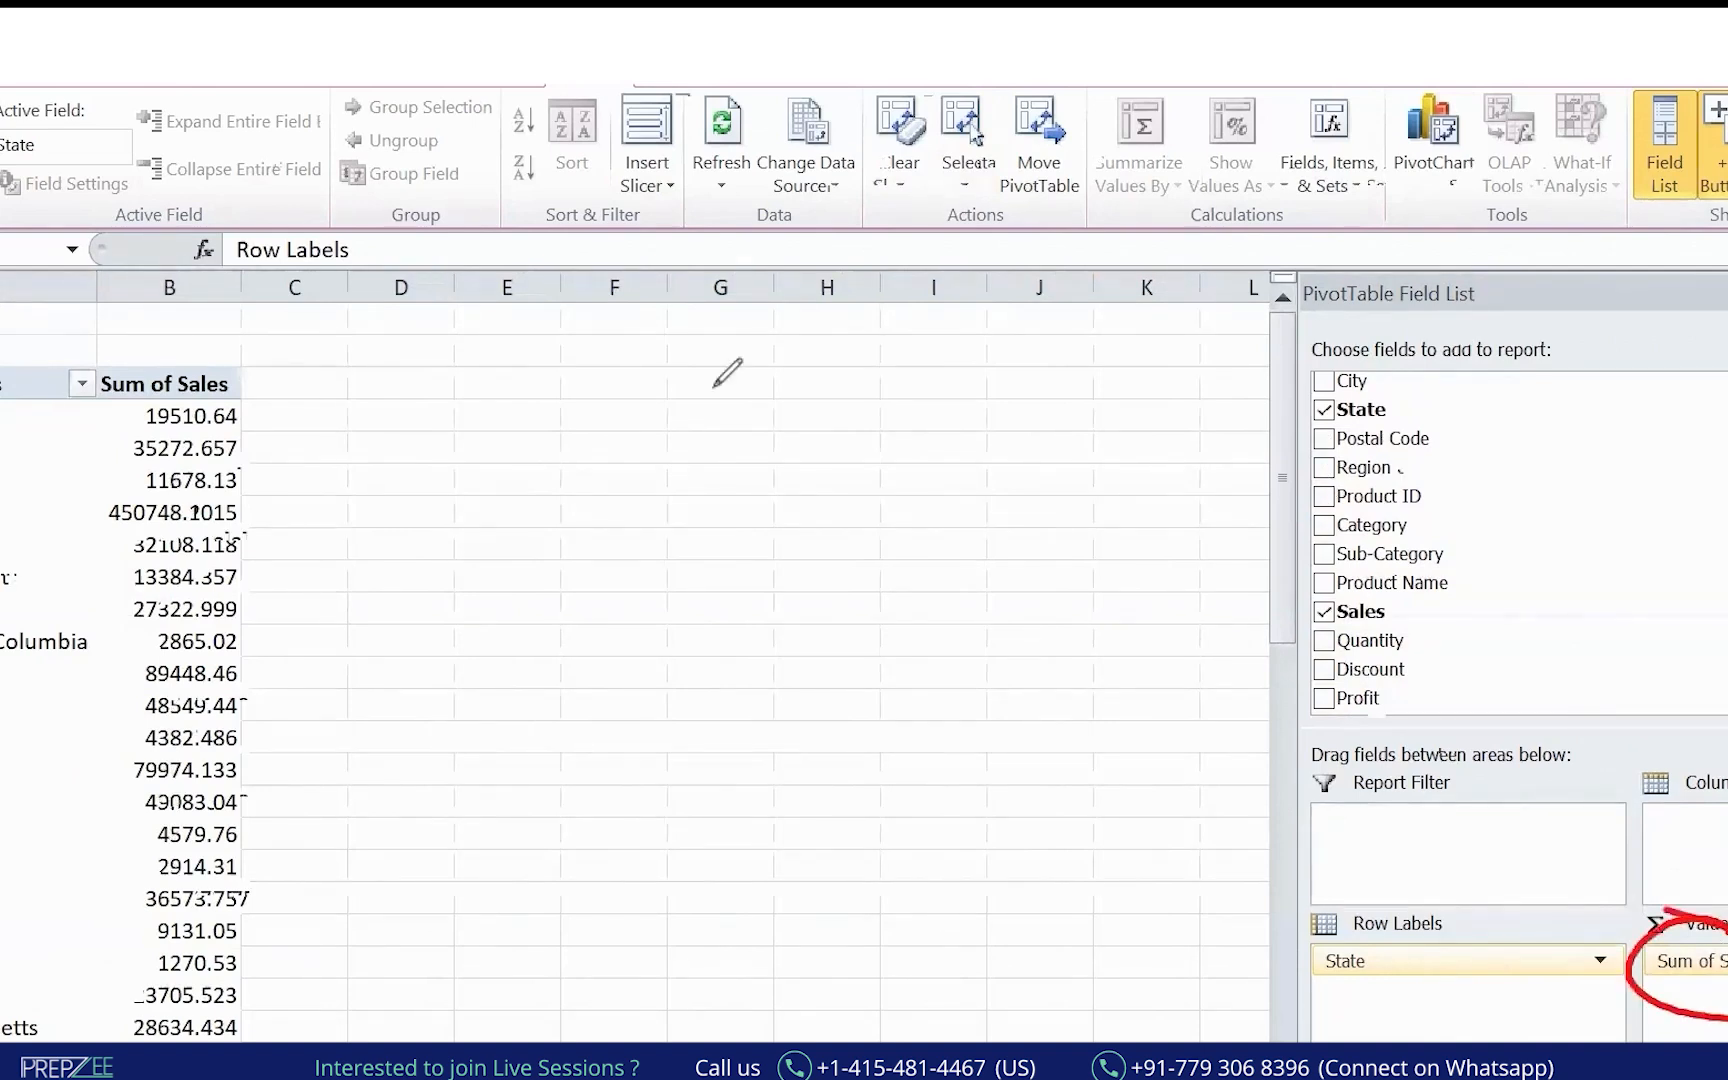
{"action": "left_click", "coordinate": [1539, 139]}
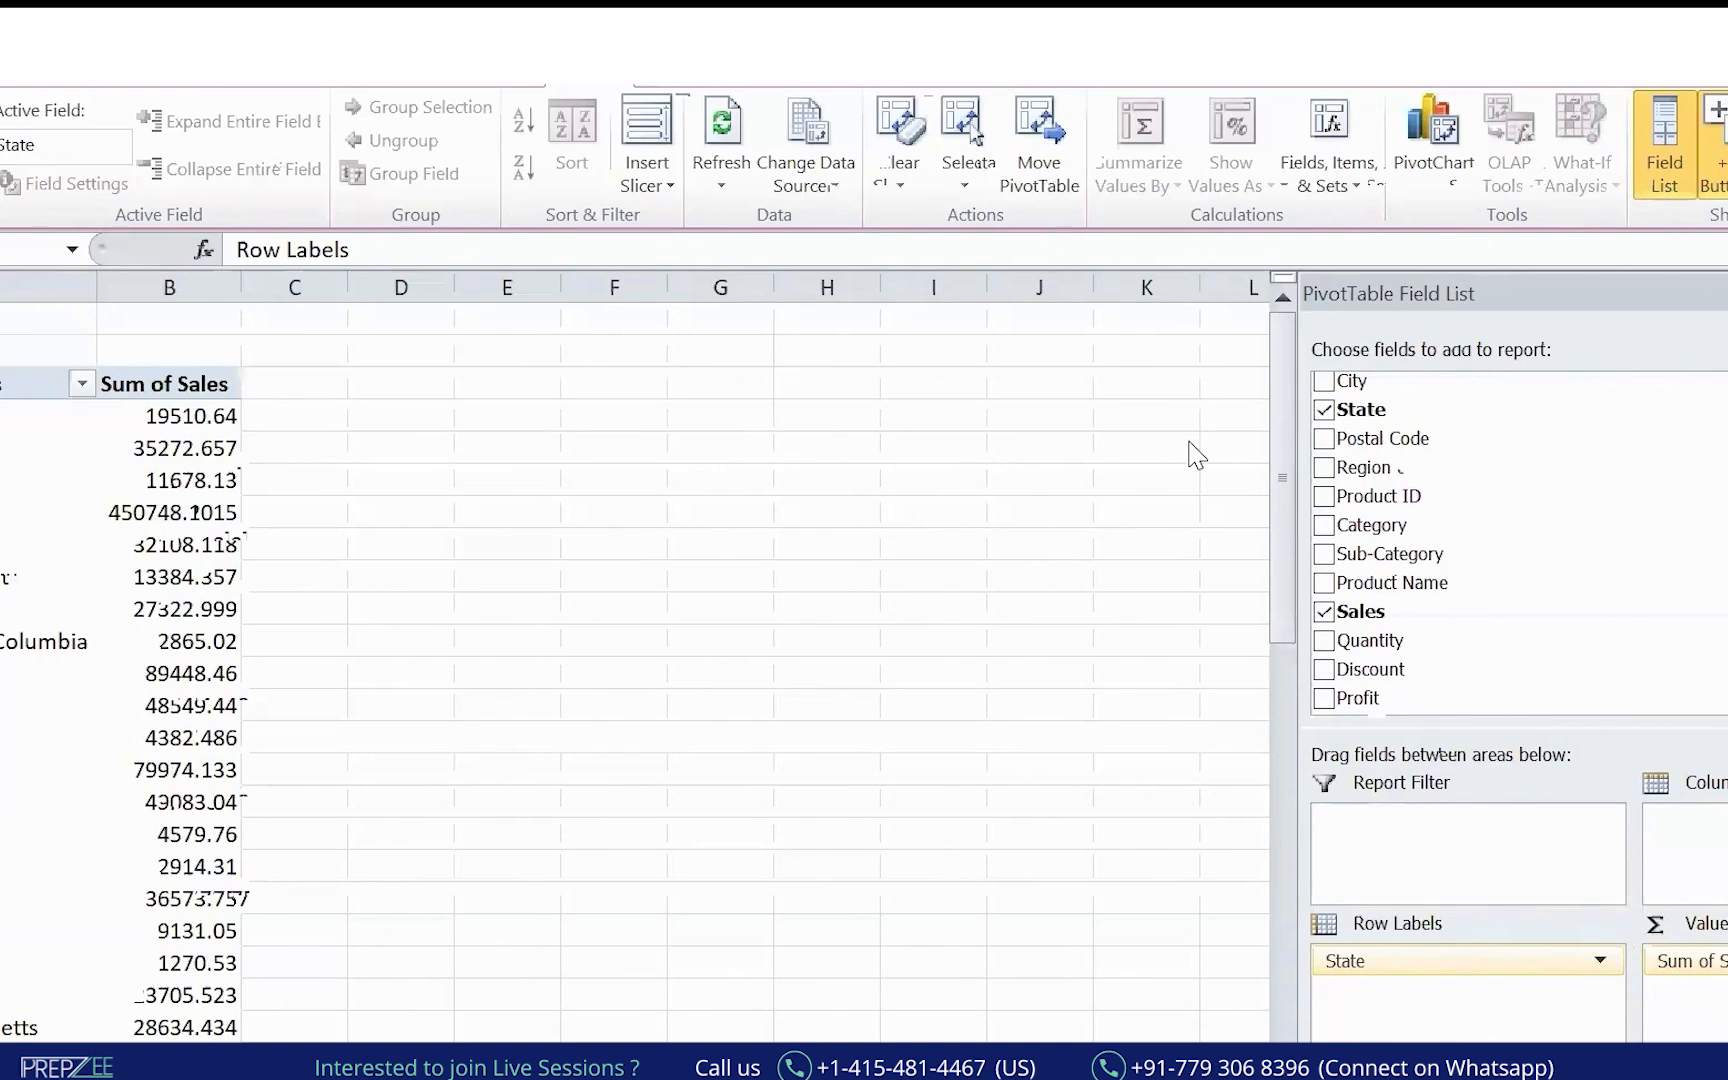
{"action": "mouse_move", "coordinate": [1720, 935]}
{"action": "left_mouse_down"}
{"action": "mouse_move", "coordinate": [1650, 985]}
{"action": "mouse_move", "coordinate": [1726, 988]}
{"action": "left_mouse_up"}
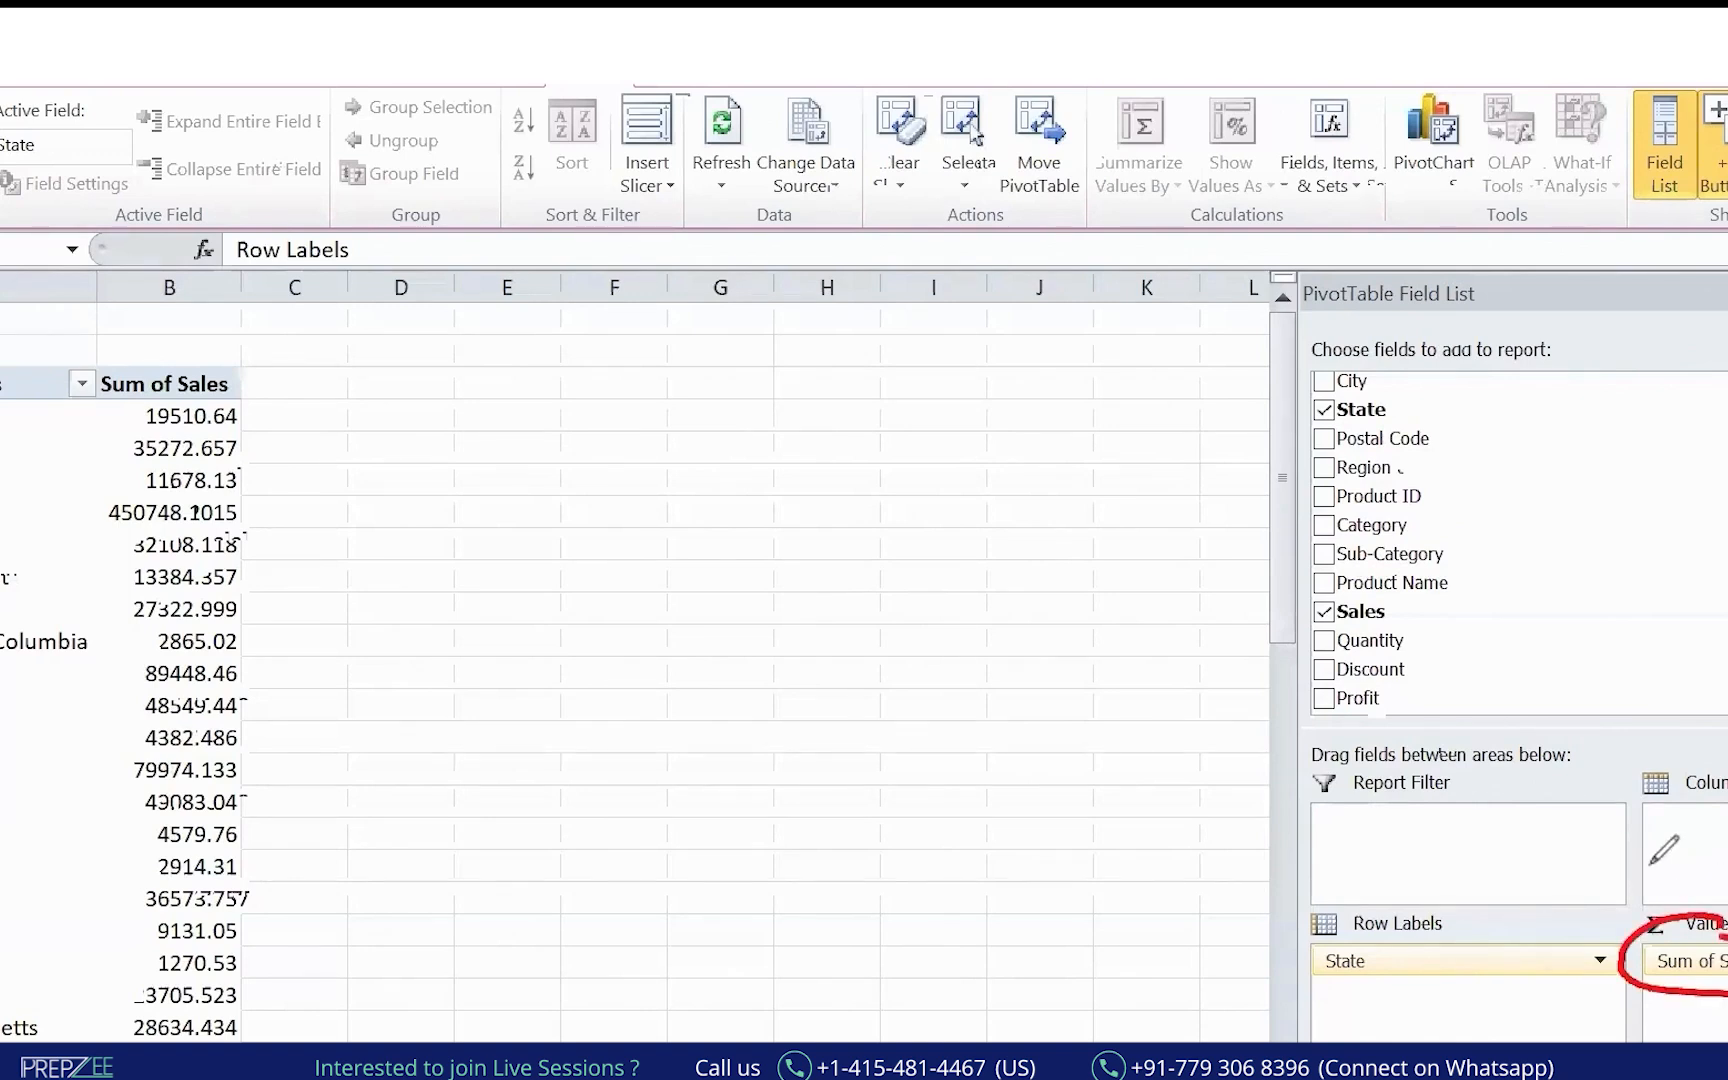
Check the Sum of Sales value field settings, then close them unchanged.
{"action": "left_click", "coordinate": [1718, 962]}
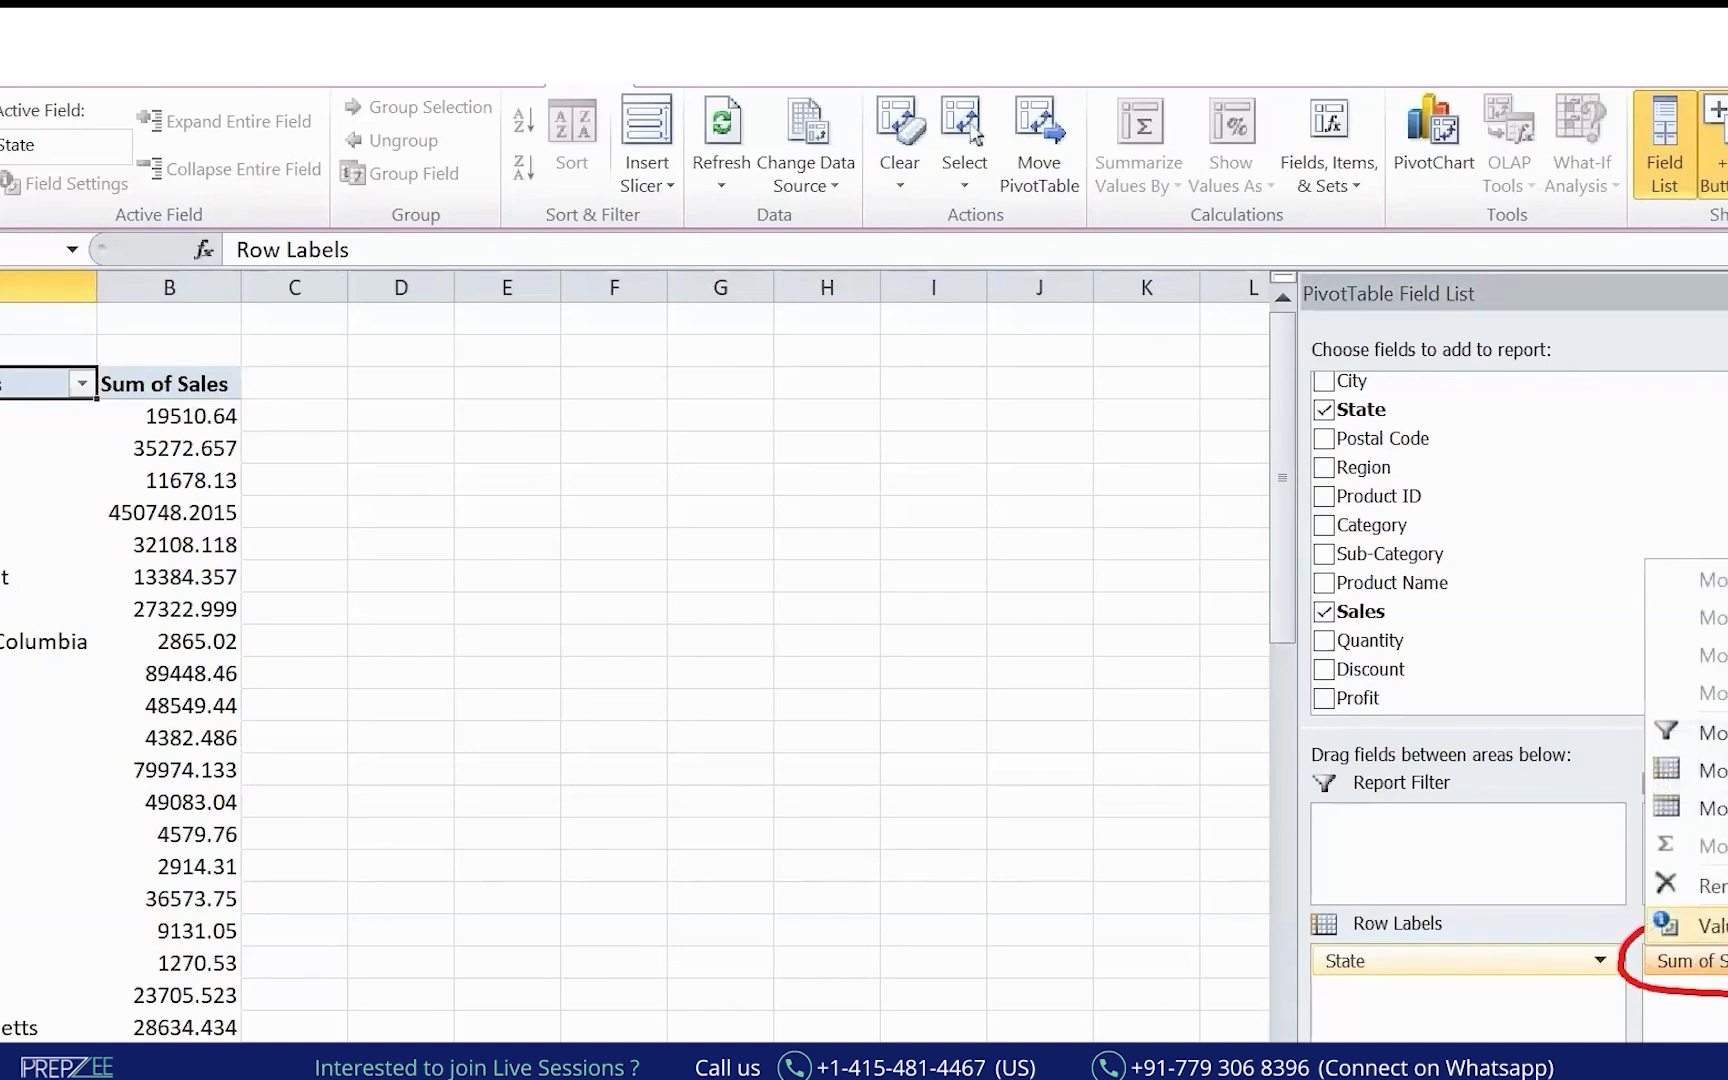
{"action": "left_click", "coordinate": [1712, 925]}
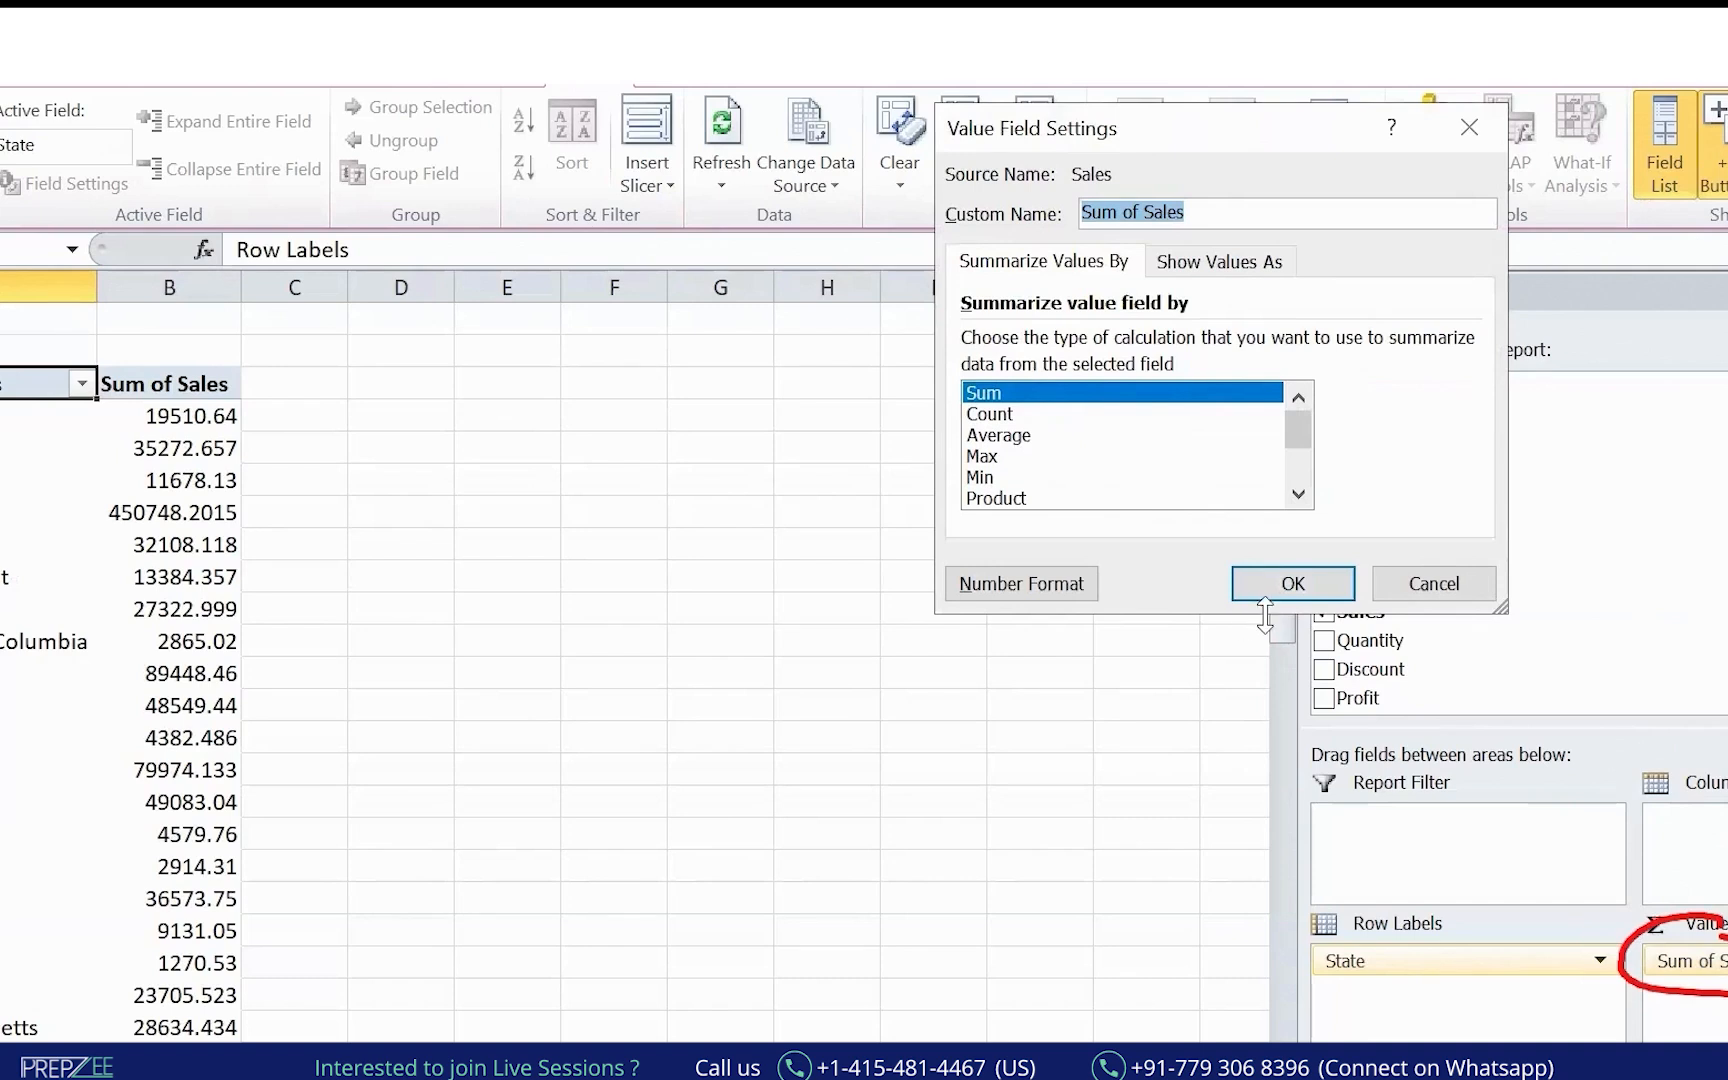
{"action": "left_click", "coordinate": [1438, 588]}
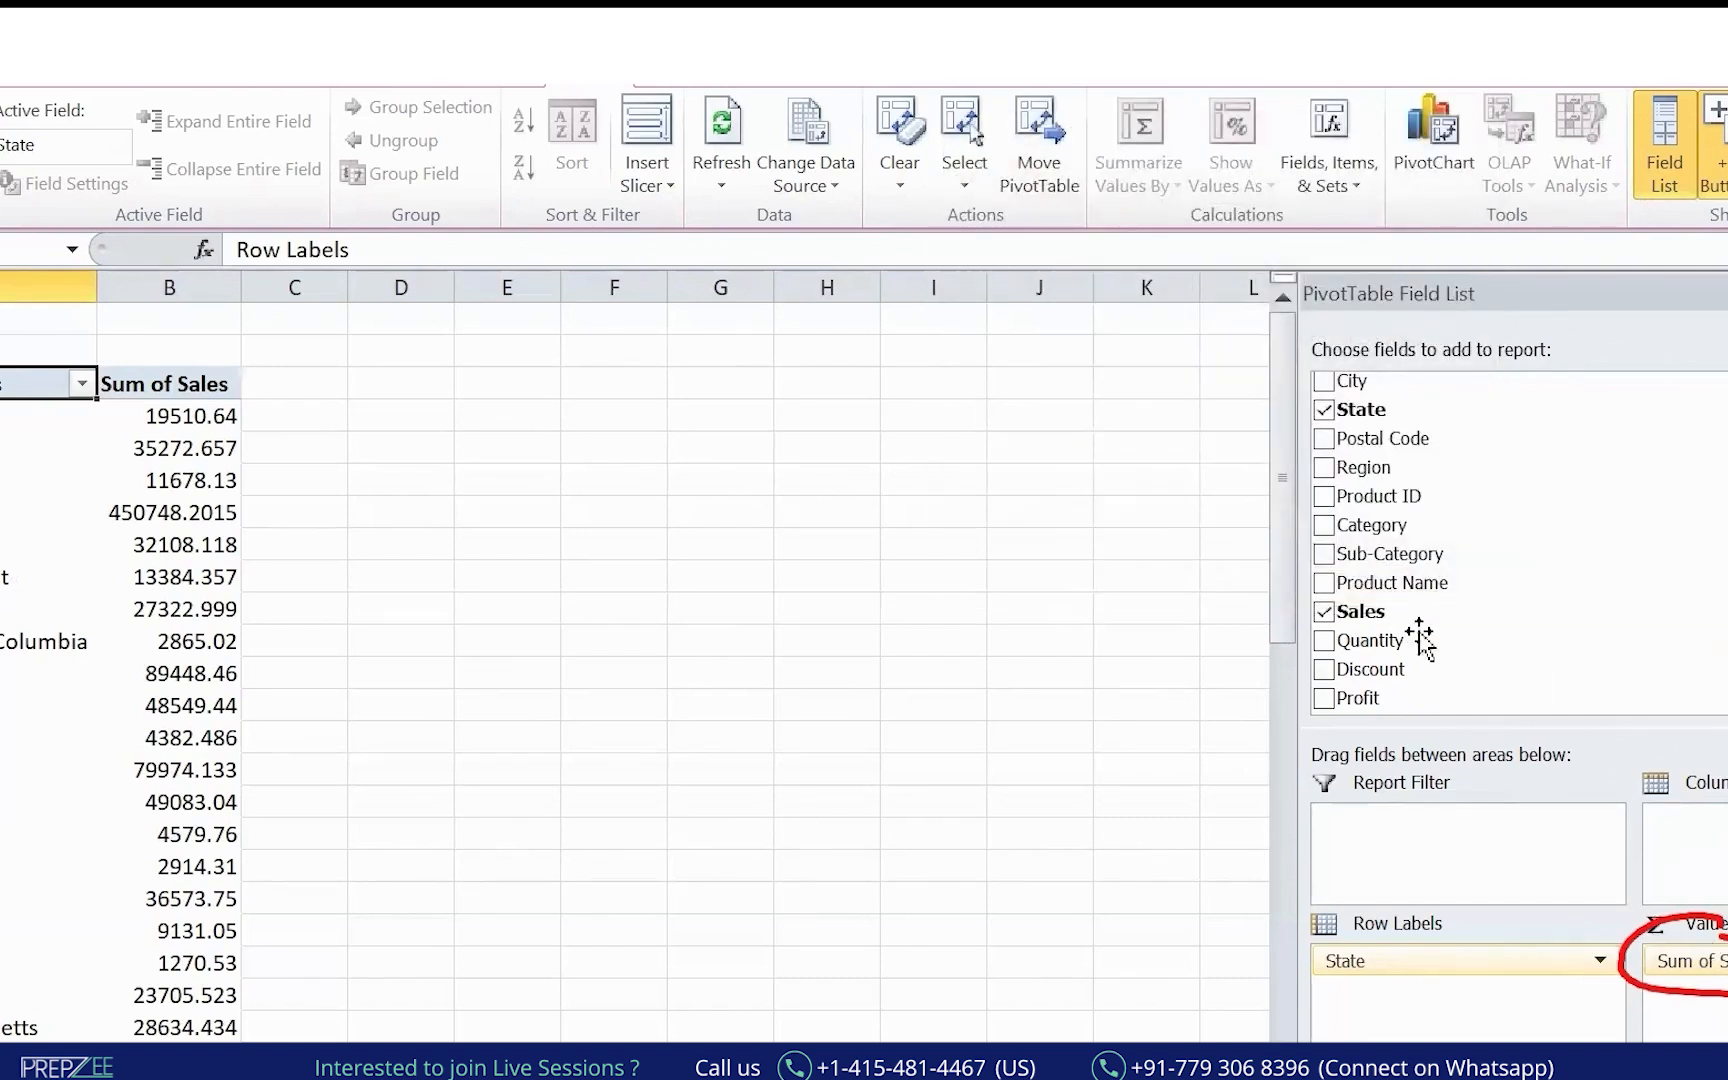
Add Sales to Values again and summarize the first Sales field as Count.
{"action": "left_click_drag", "start_coordinate": [1378, 612], "coordinate": [1705, 995]}
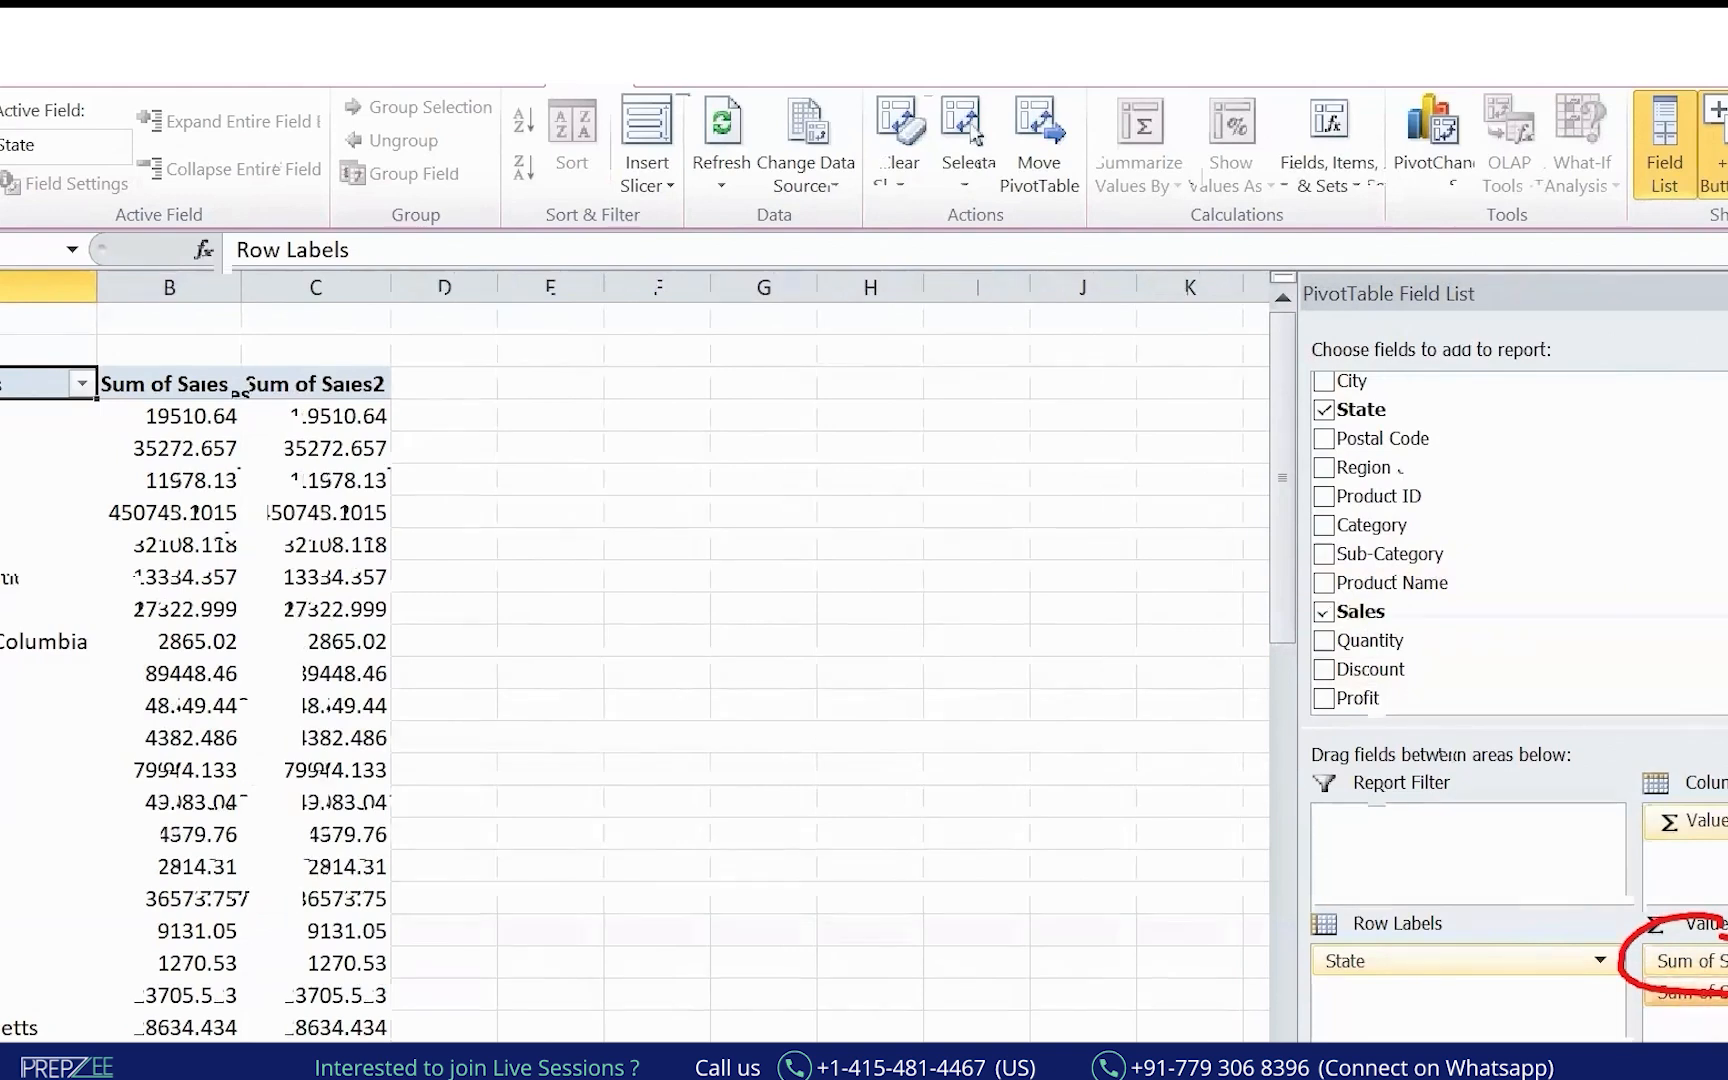
{"action": "left_click", "coordinate": [1685, 961]}
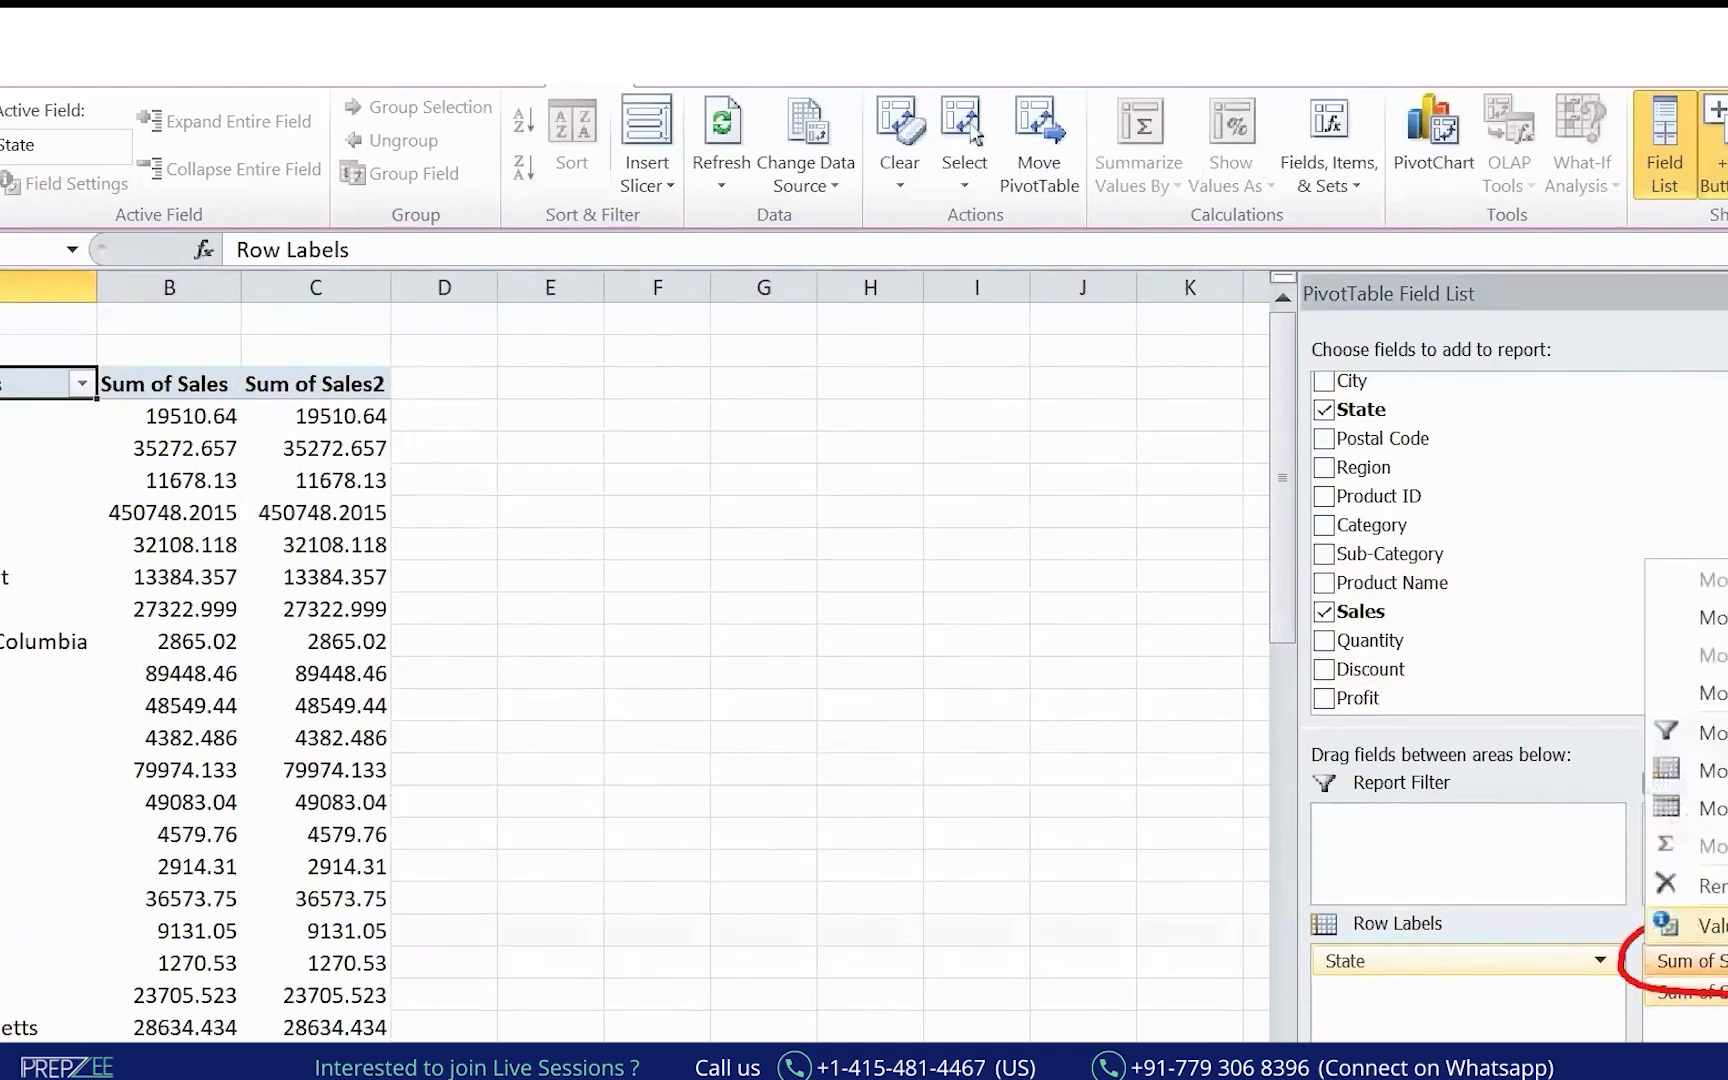
{"action": "left_click", "coordinate": [1697, 926]}
{"action": "left_click", "coordinate": [989, 414]}
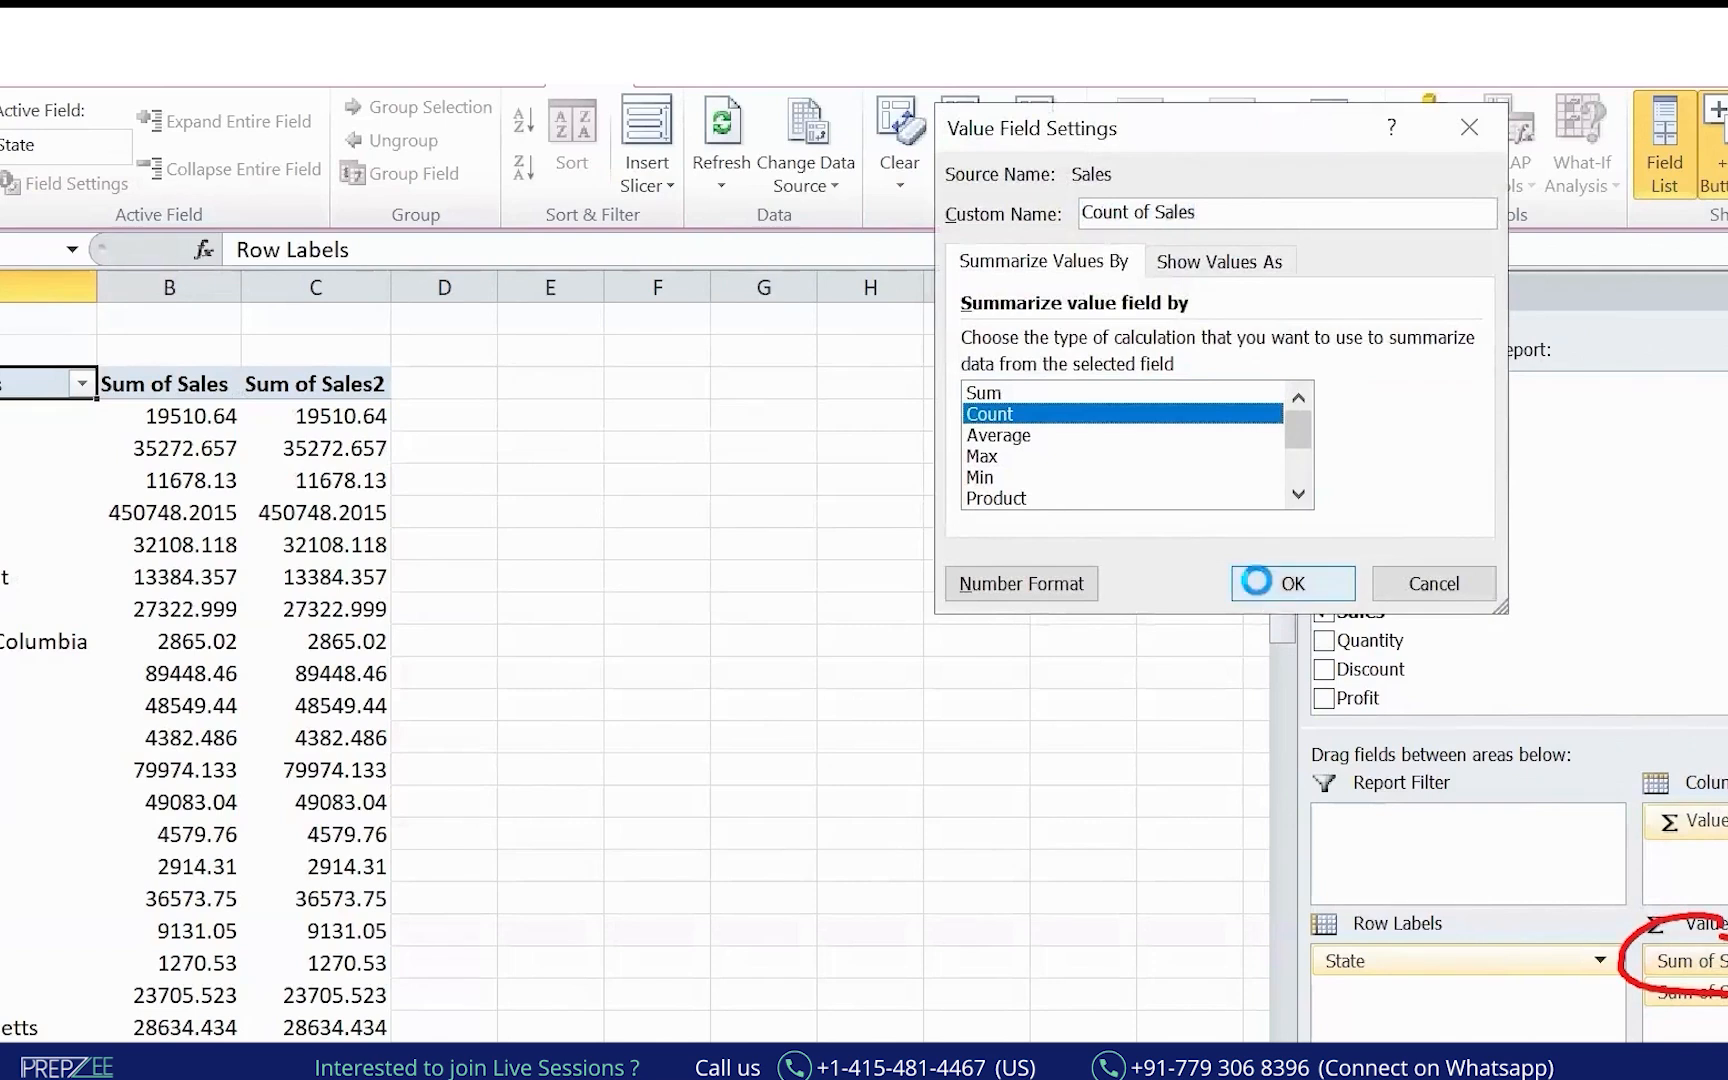
{"action": "left_click", "coordinate": [1293, 583]}
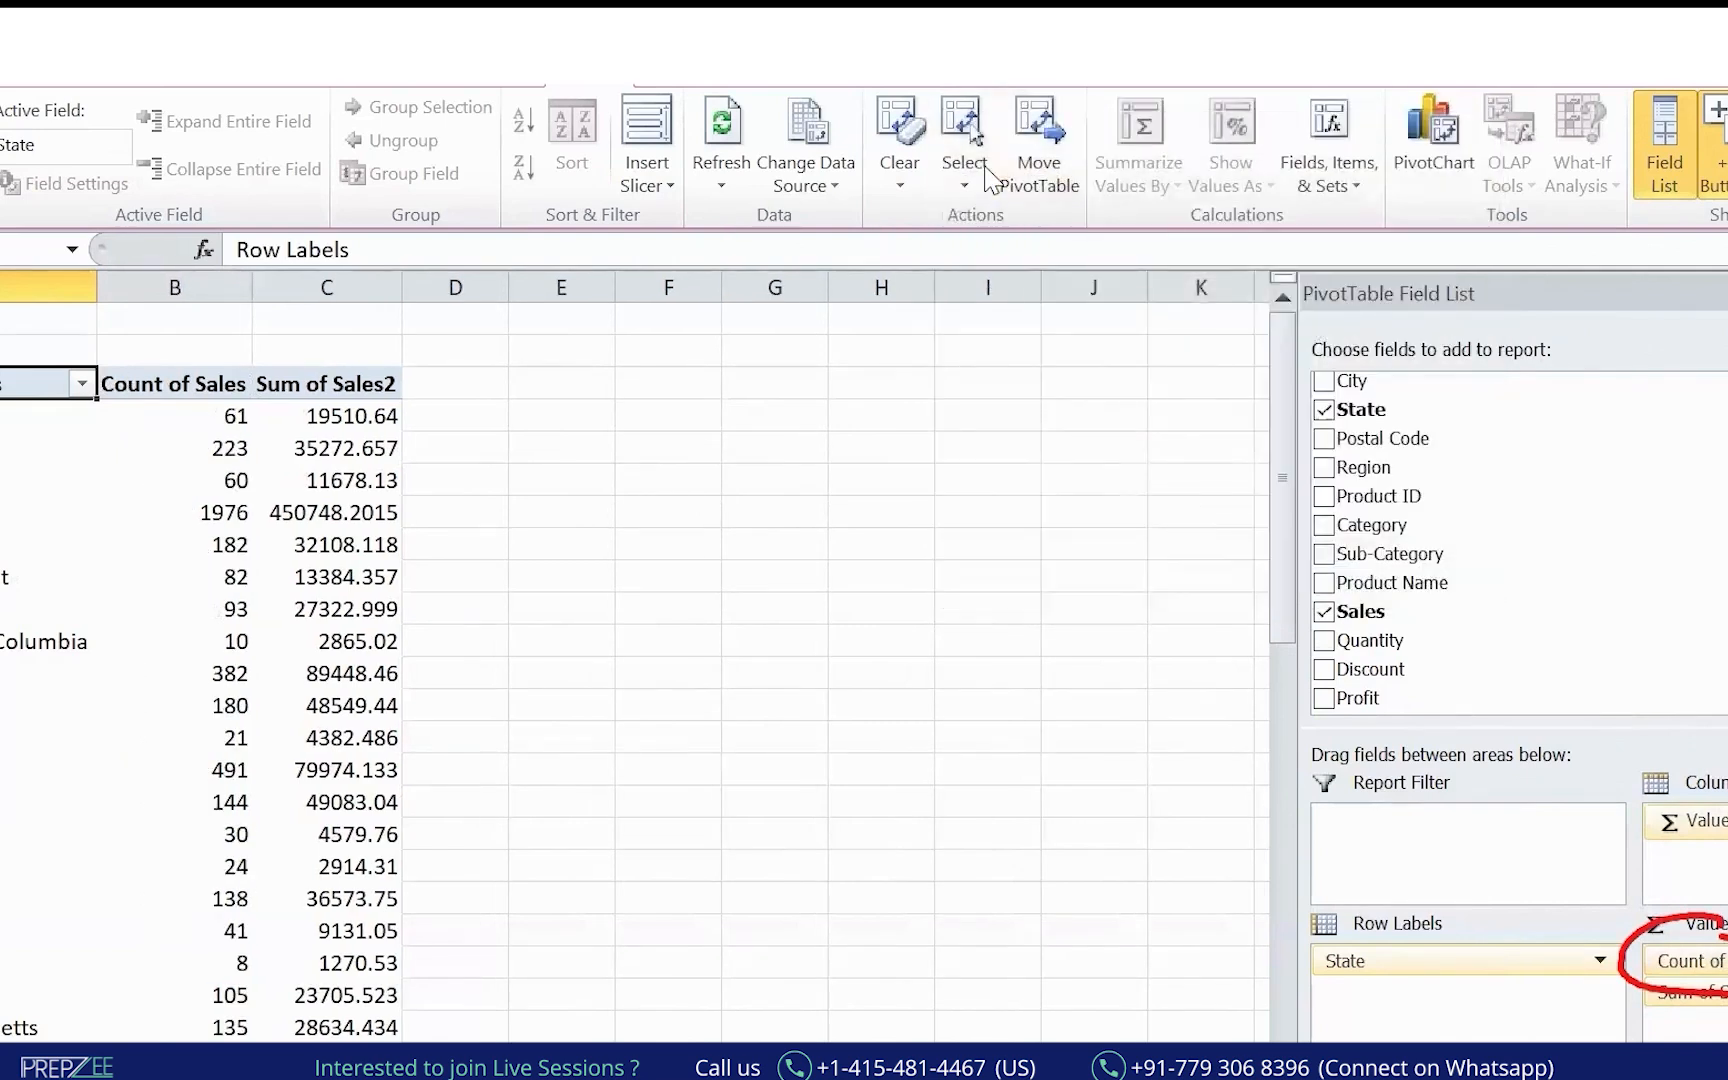
{"action": "mouse_move", "coordinate": [5, 420]}
{"action": "left_mouse_down"}
{"action": "mouse_move", "coordinate": [160, 280]}
{"action": "mouse_move", "coordinate": [210, 370]}
{"action": "mouse_move", "coordinate": [240, 345]}
{"action": "left_mouse_up"}
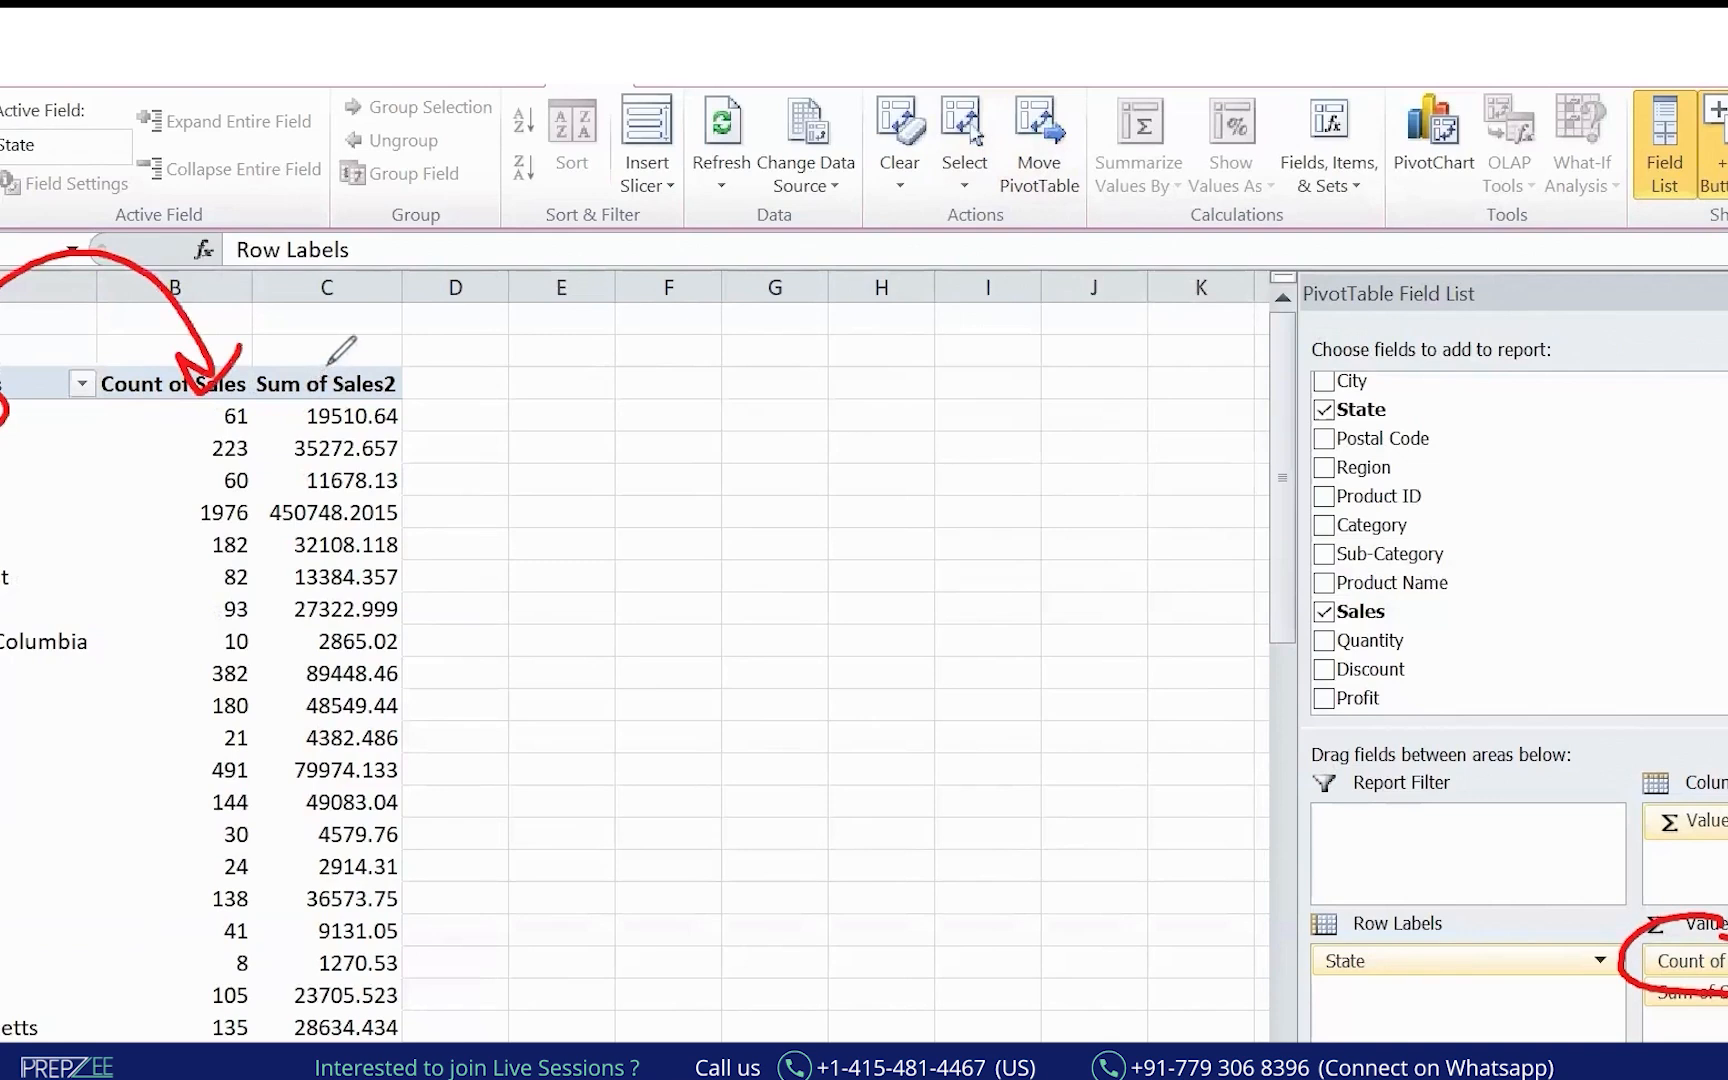
{"action": "left_click_drag", "start_coordinate": [255, 426], "coordinate": [310, 418]}
{"action": "left_click_drag", "start_coordinate": [124, 290], "coordinate": [156, 286]}
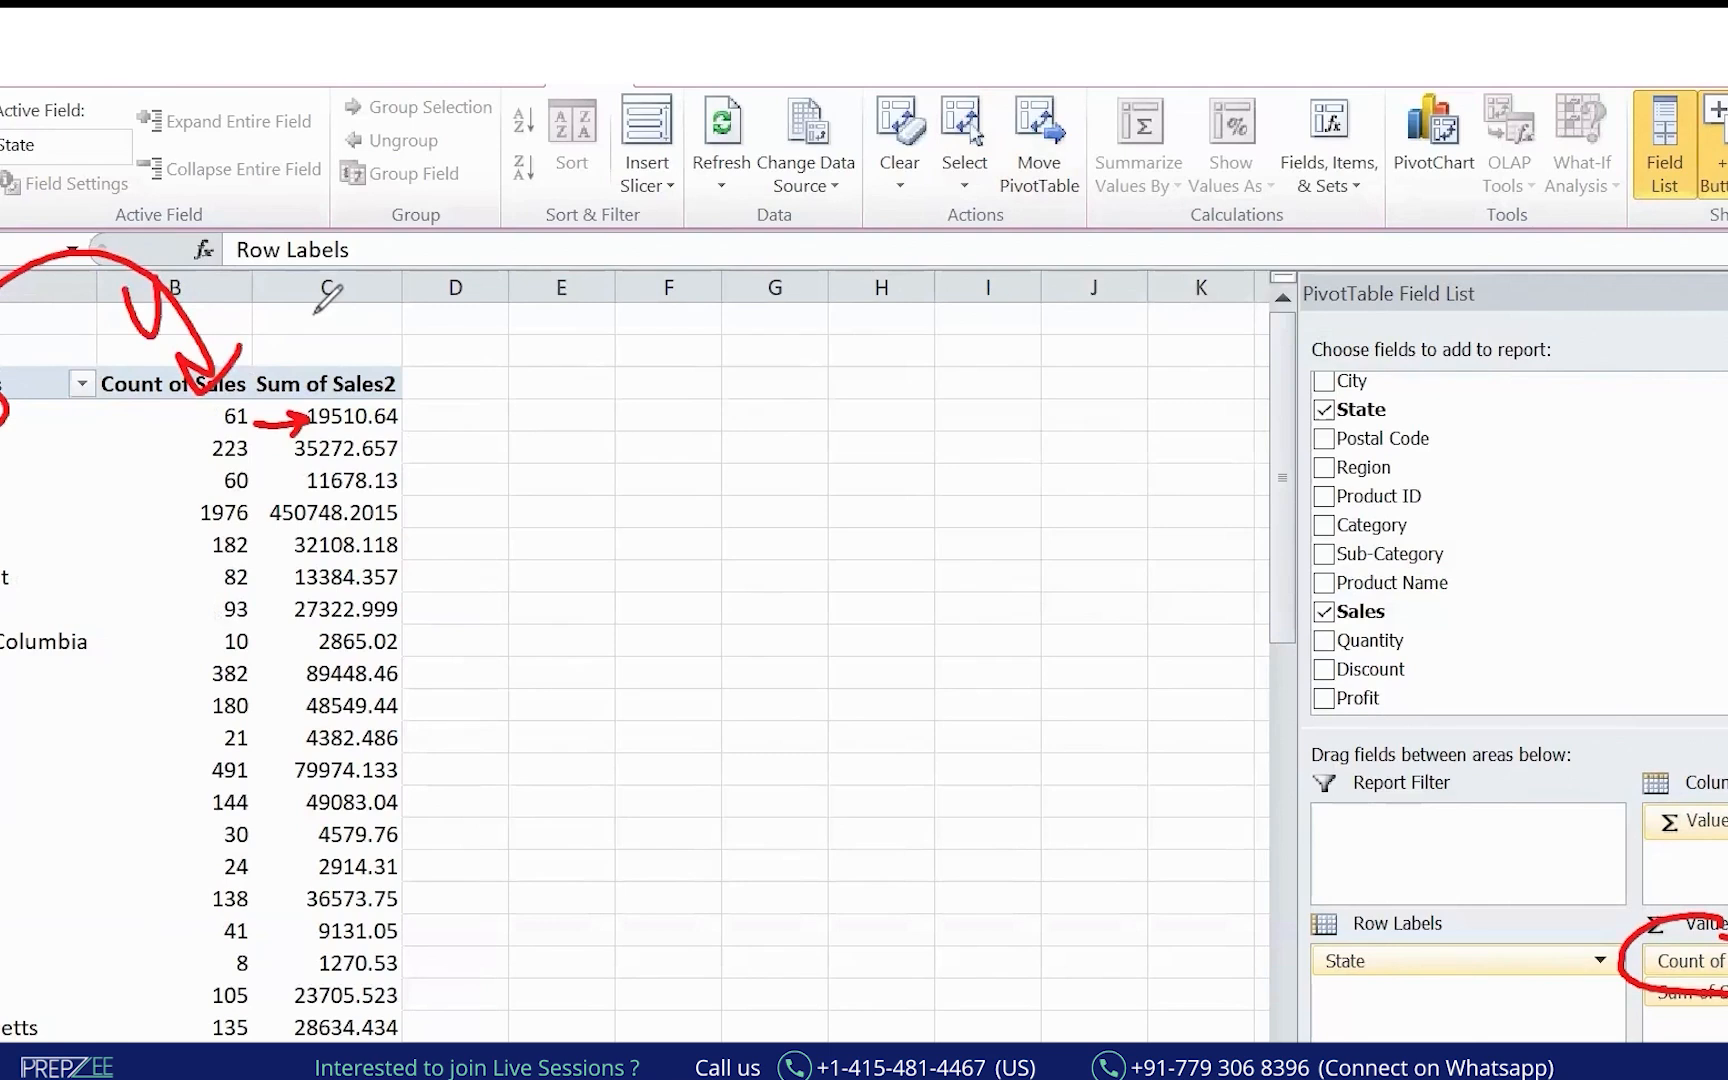
{"action": "key", "text": "Escape"}
Type headings Volume and Value above the value columns, with Quantity and Sales above them.
{"action": "left_click", "coordinate": [222, 343]}
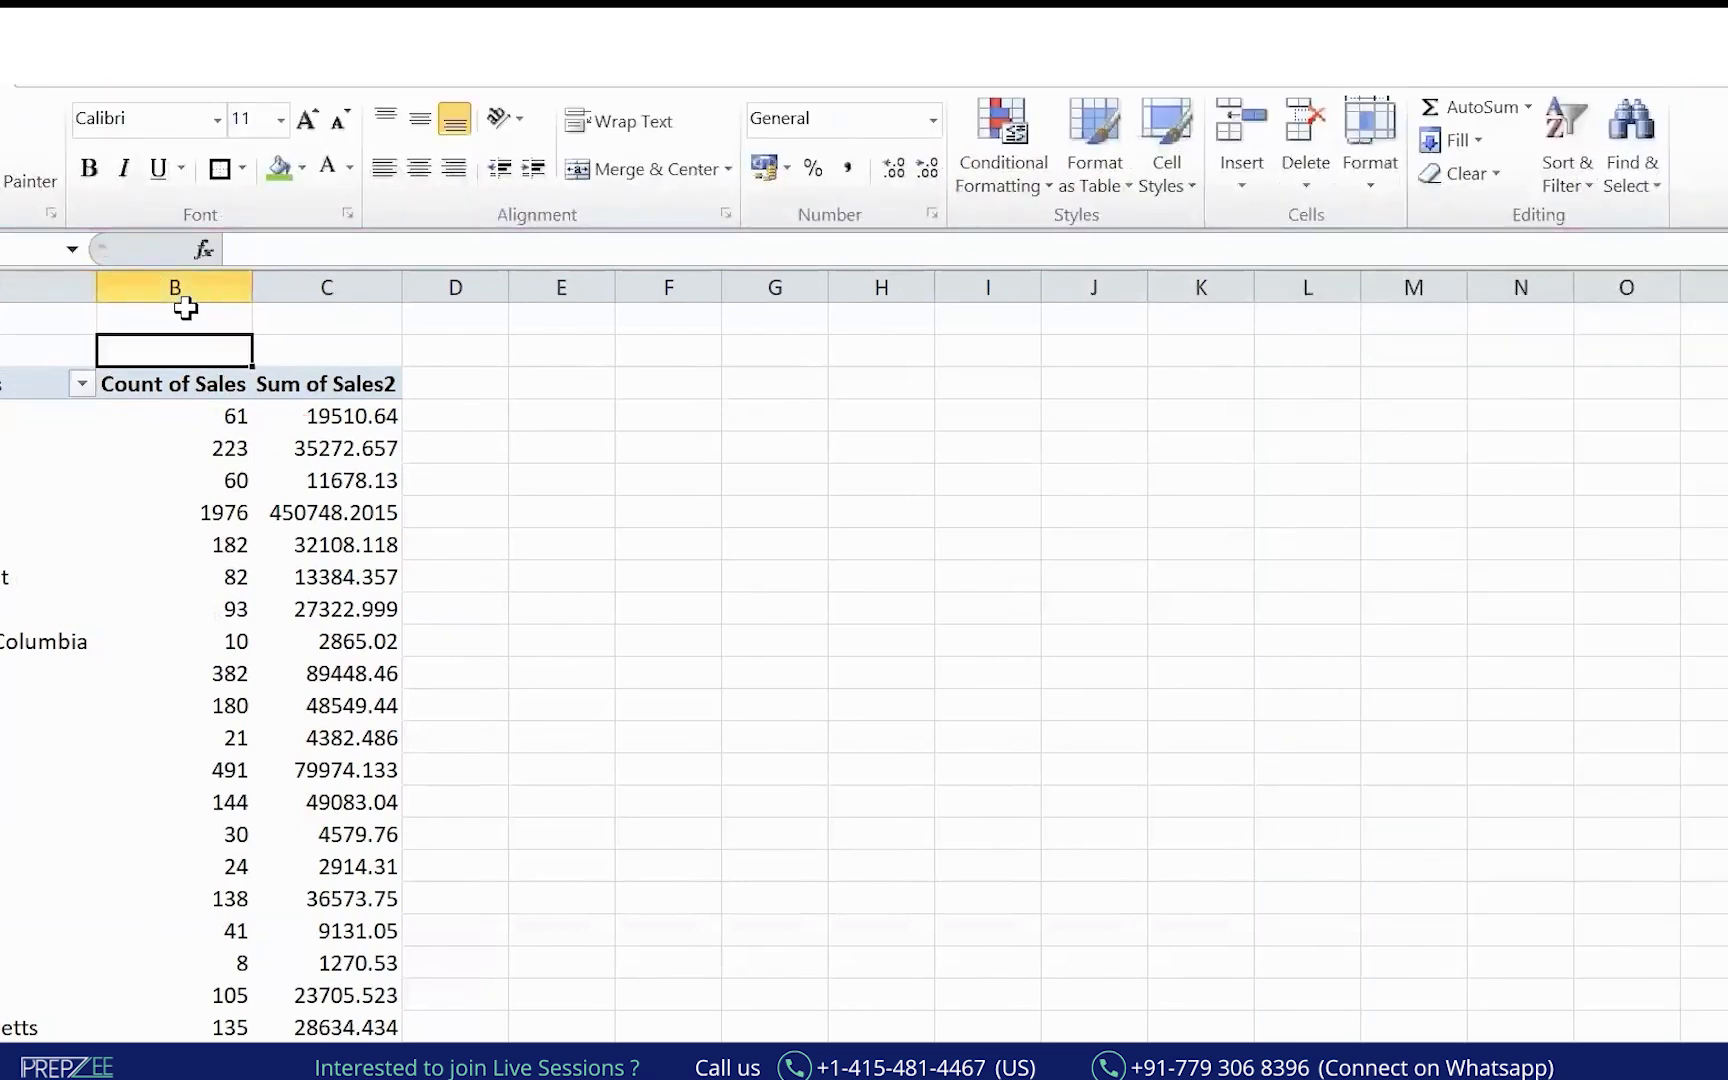
{"action": "type", "text": "Volume"}
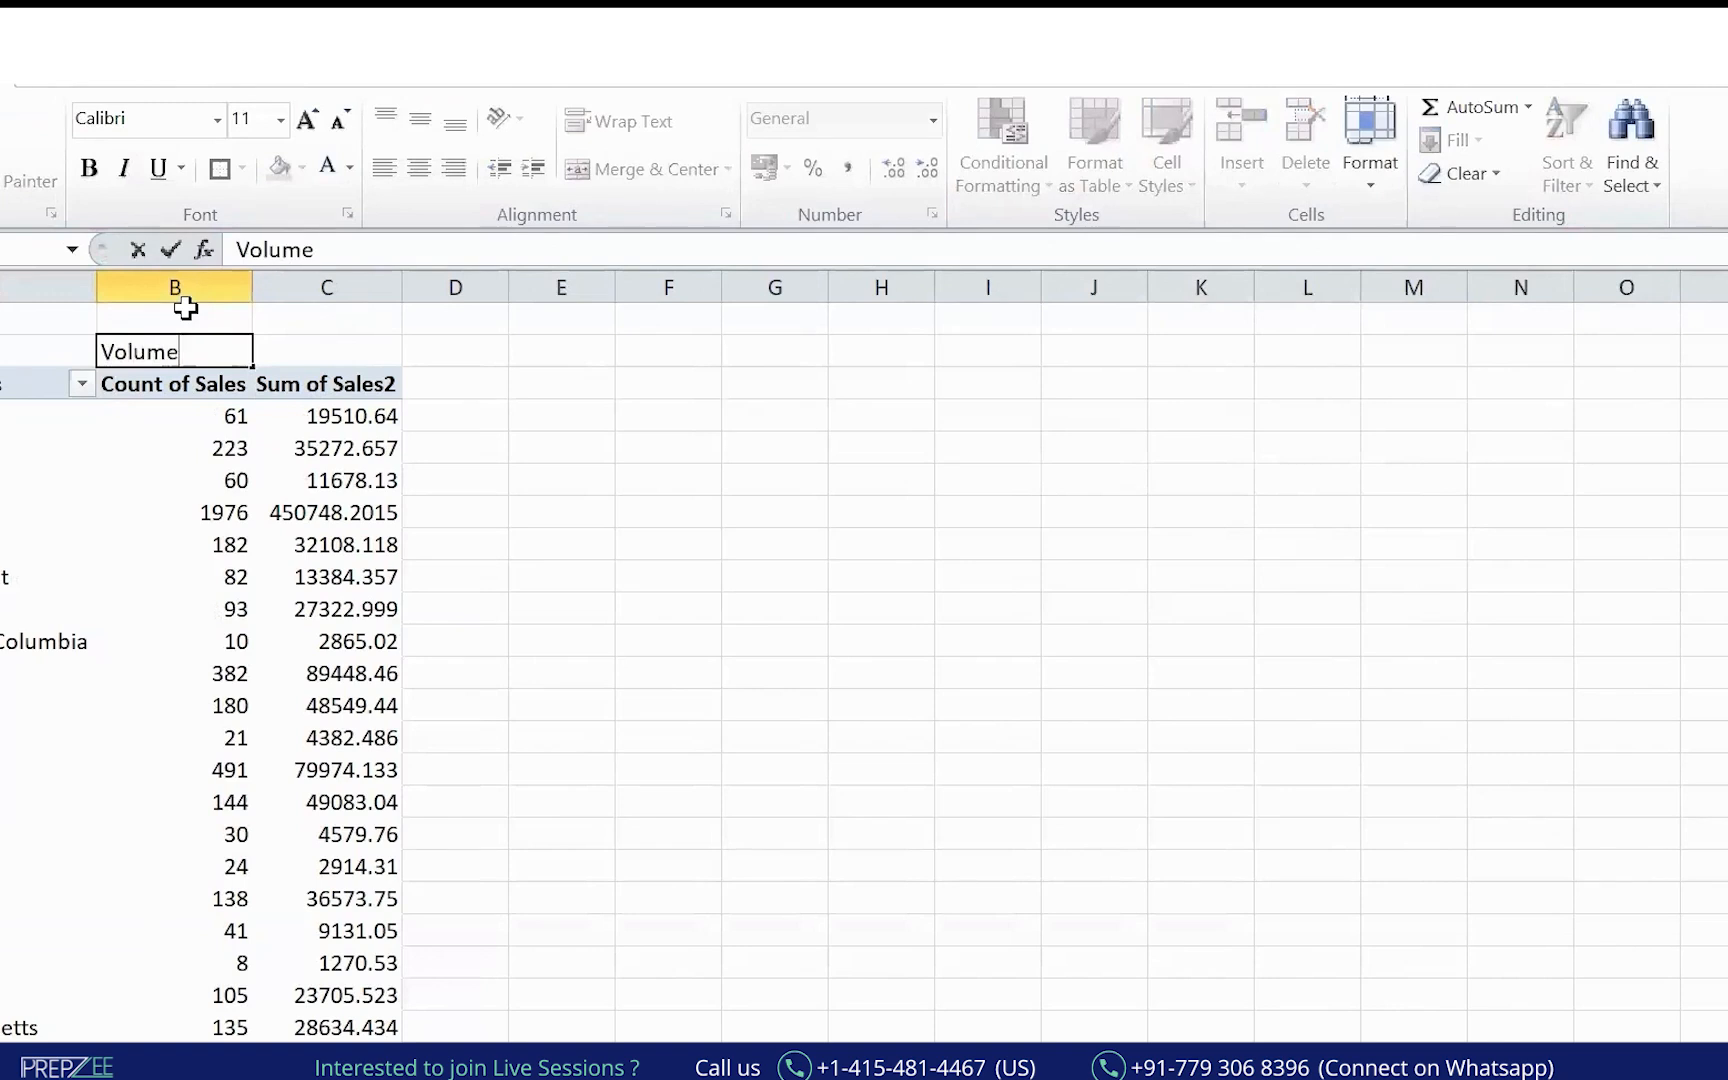
{"action": "left_click", "coordinate": [185, 308]}
{"action": "type", "text": "Q"}
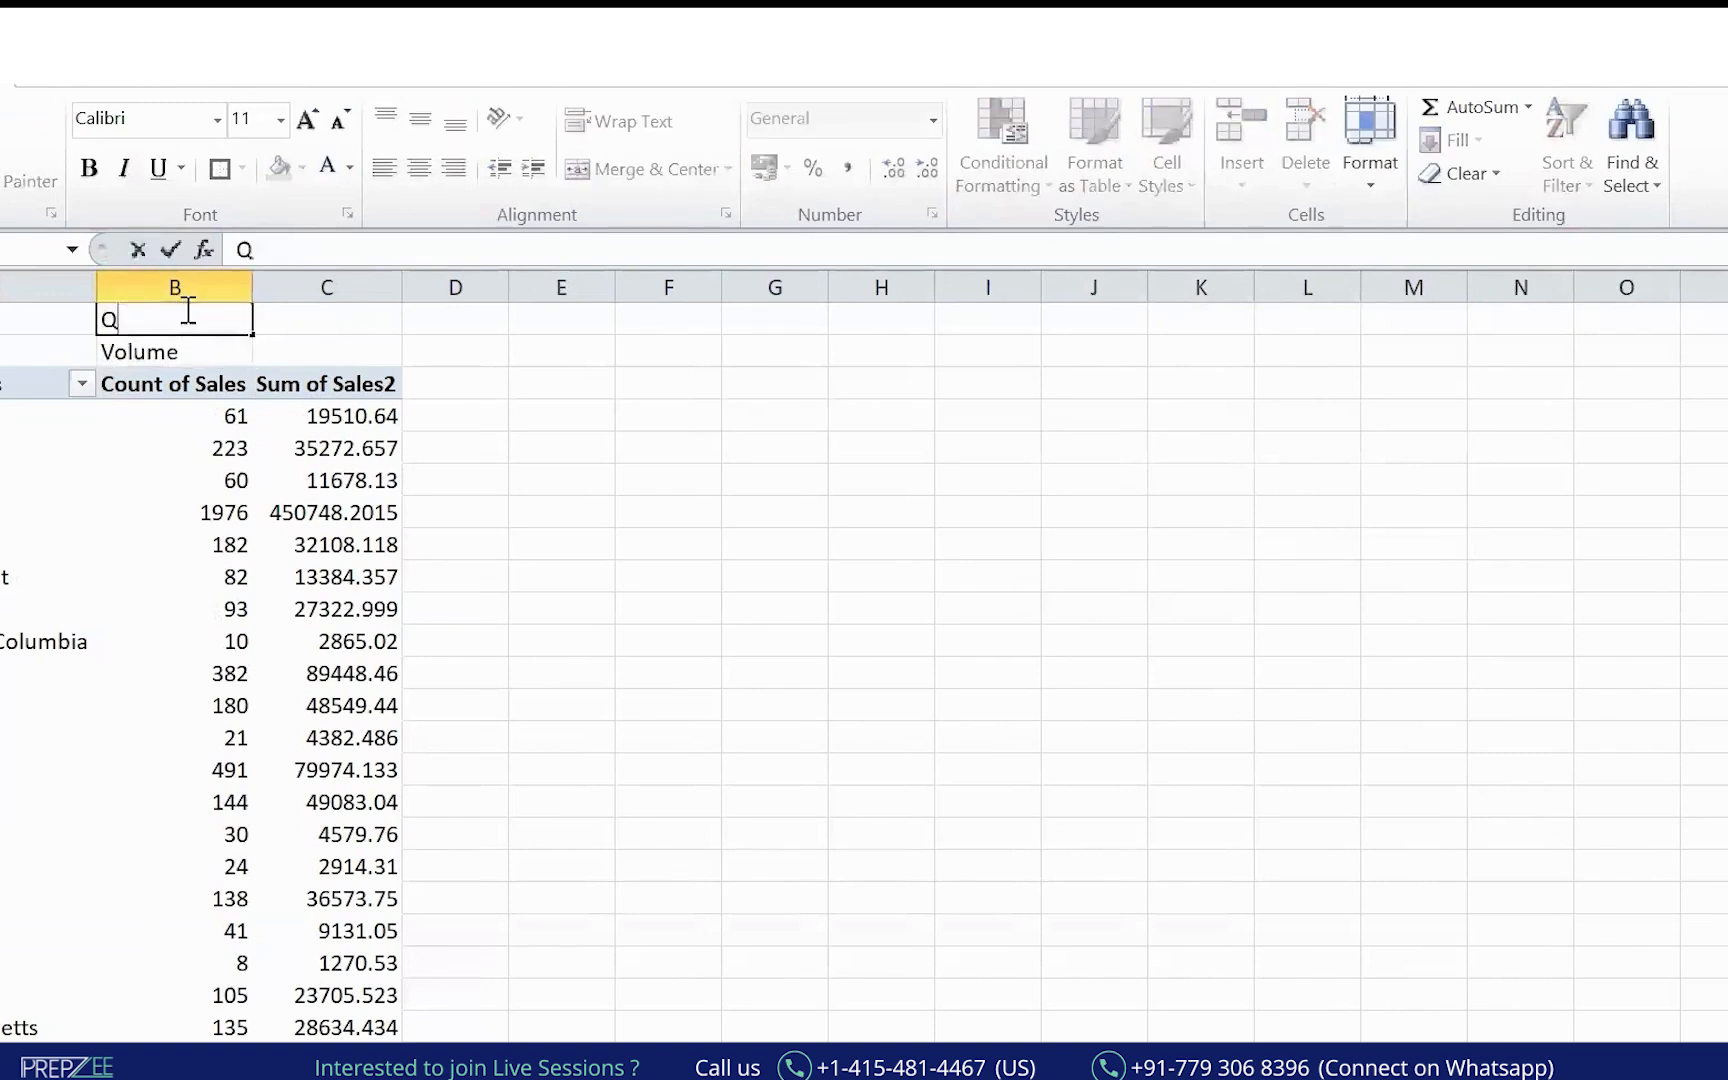
{"action": "type", "text": "uantot"}
{"action": "type", "text": "y"}
{"action": "key", "text": "Tab"}
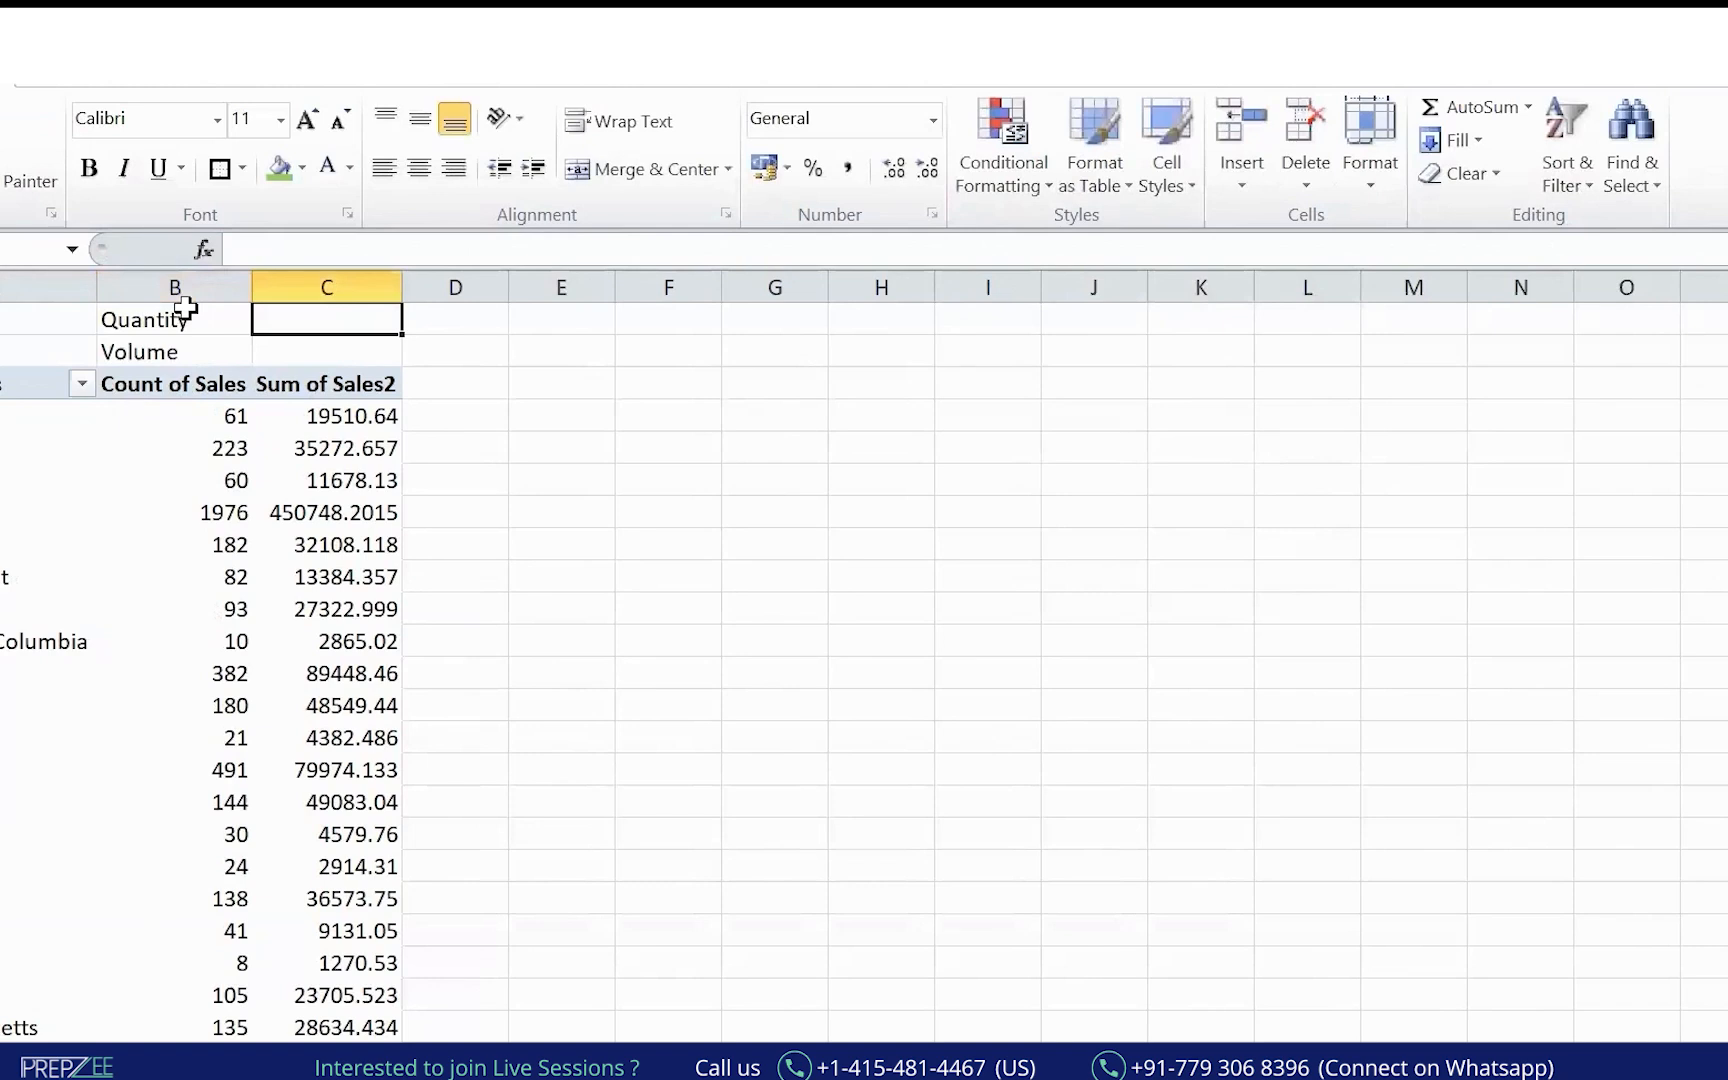
{"action": "type", "text": "Sales"}
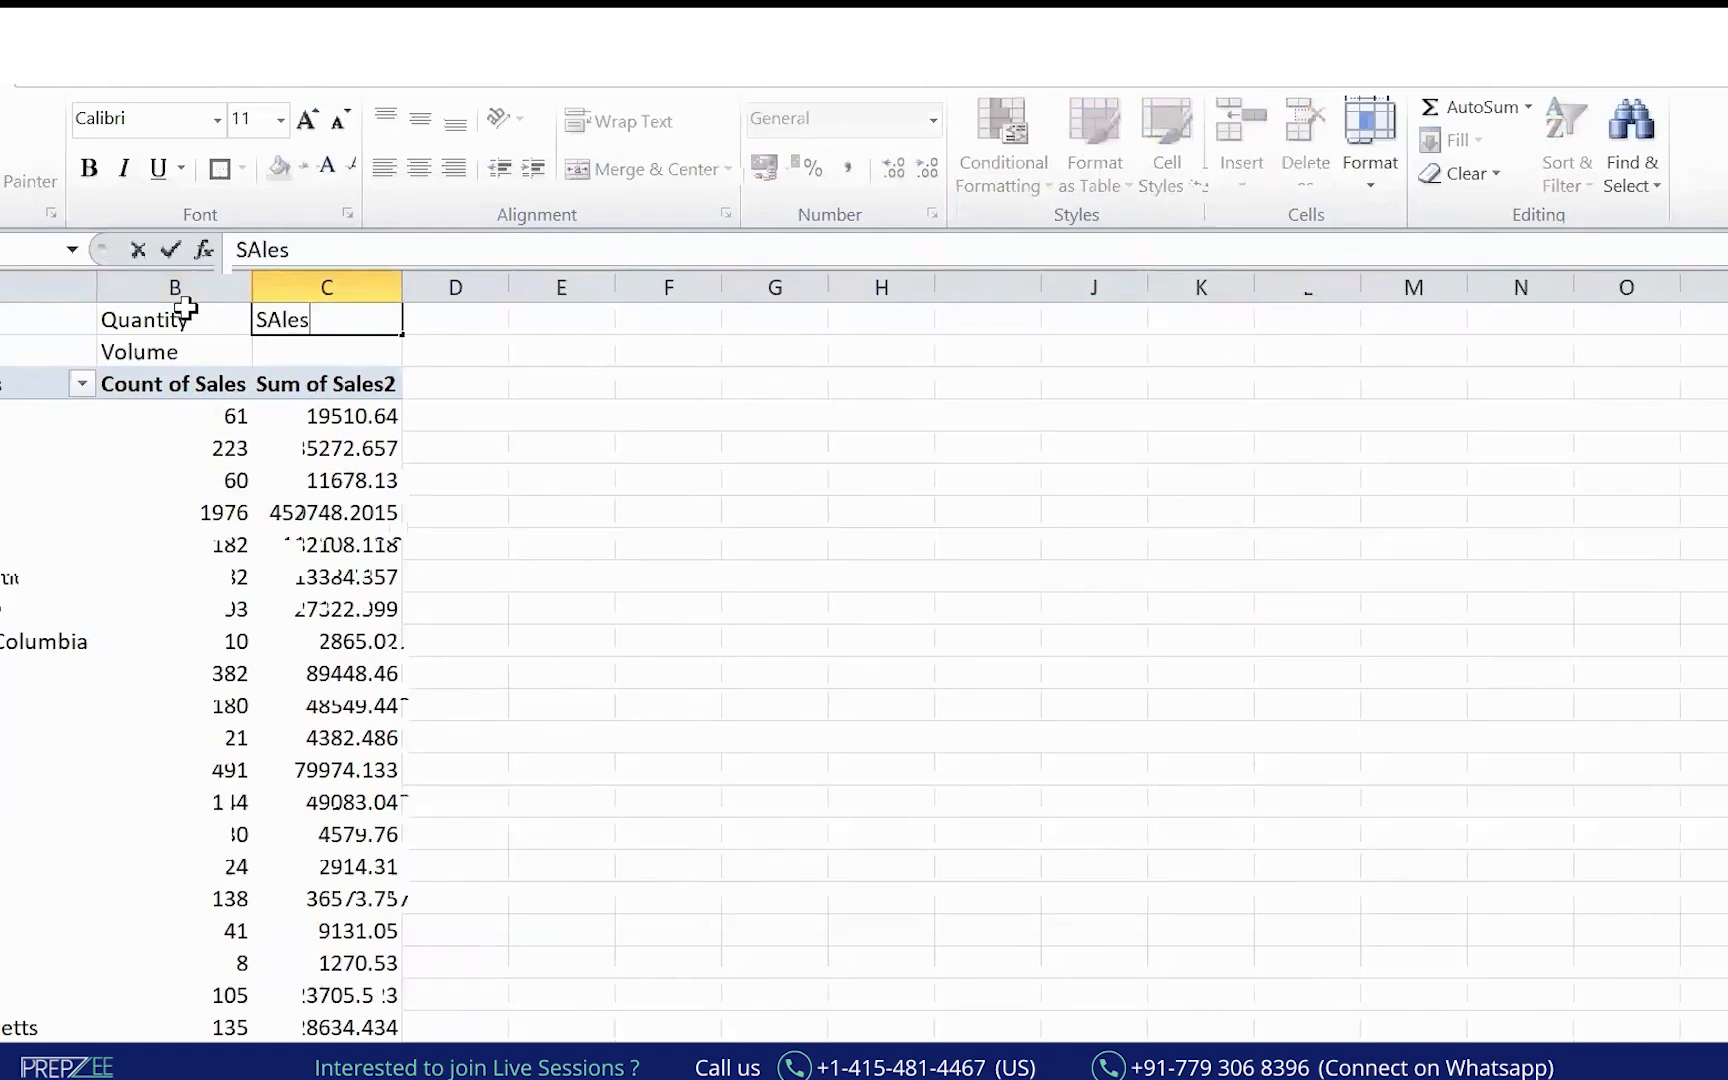
{"action": "key", "text": "Return"}
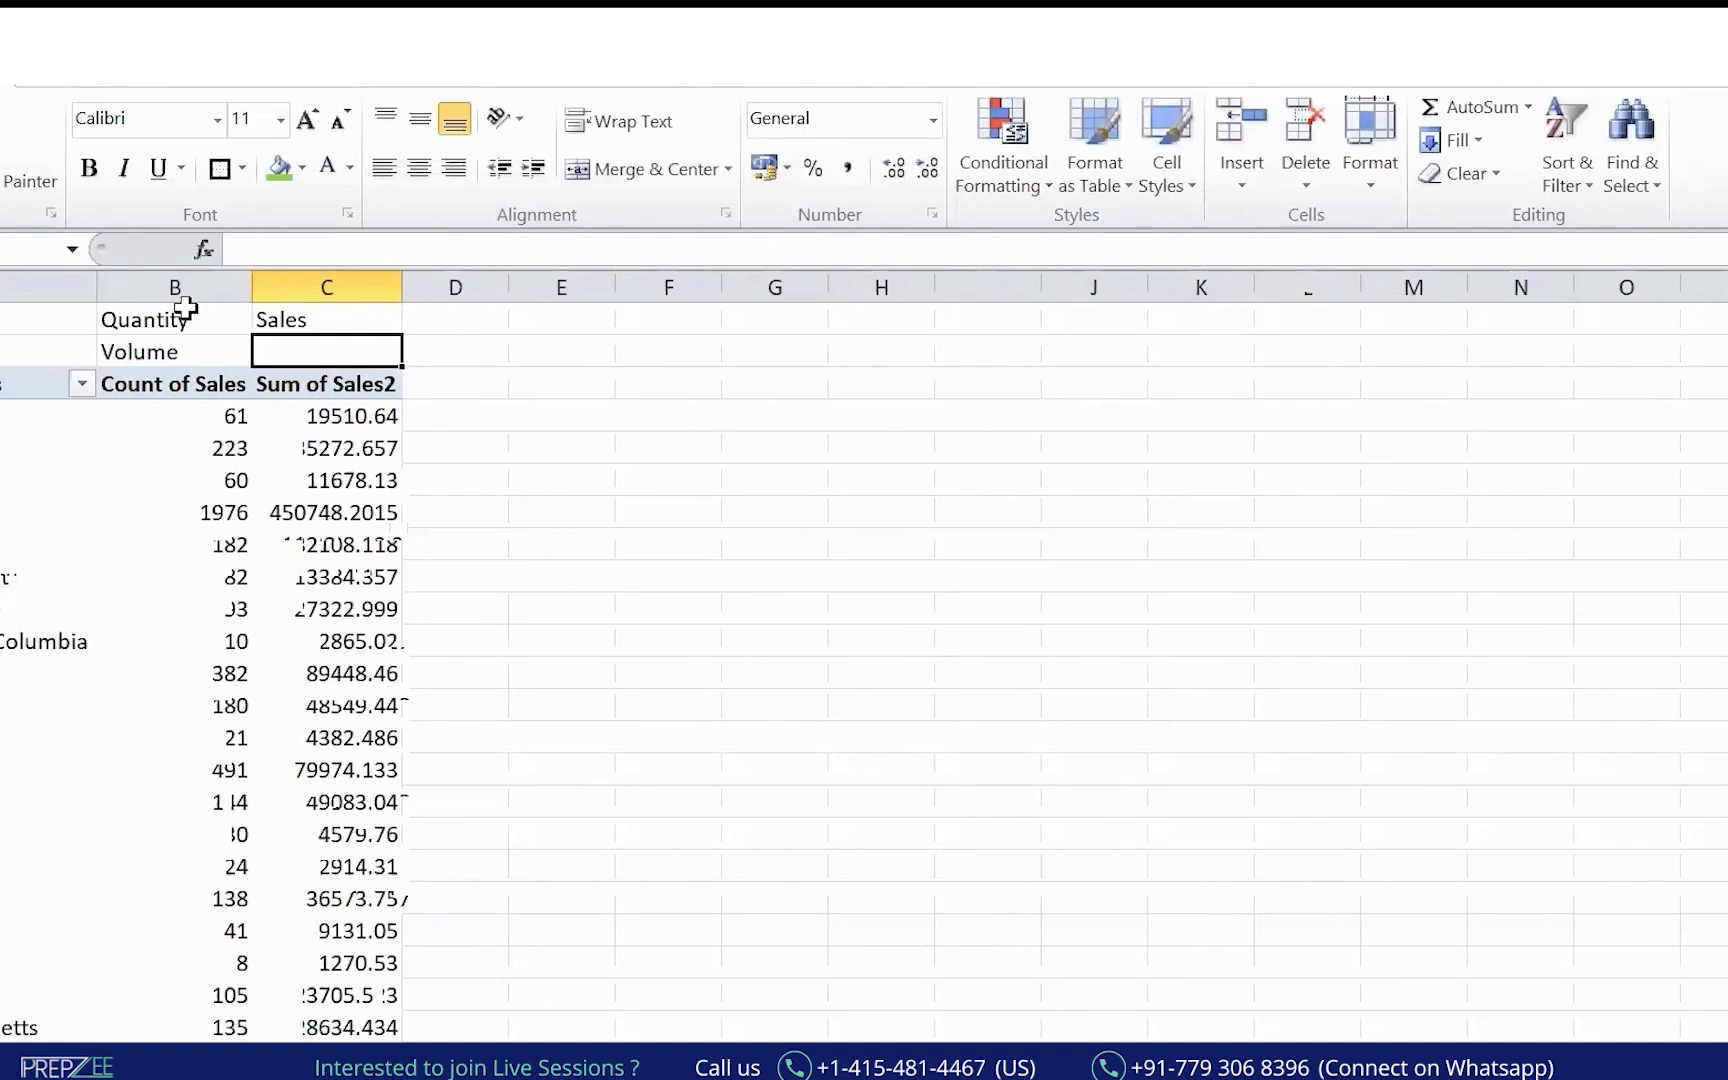
{"action": "type", "text": "V"}
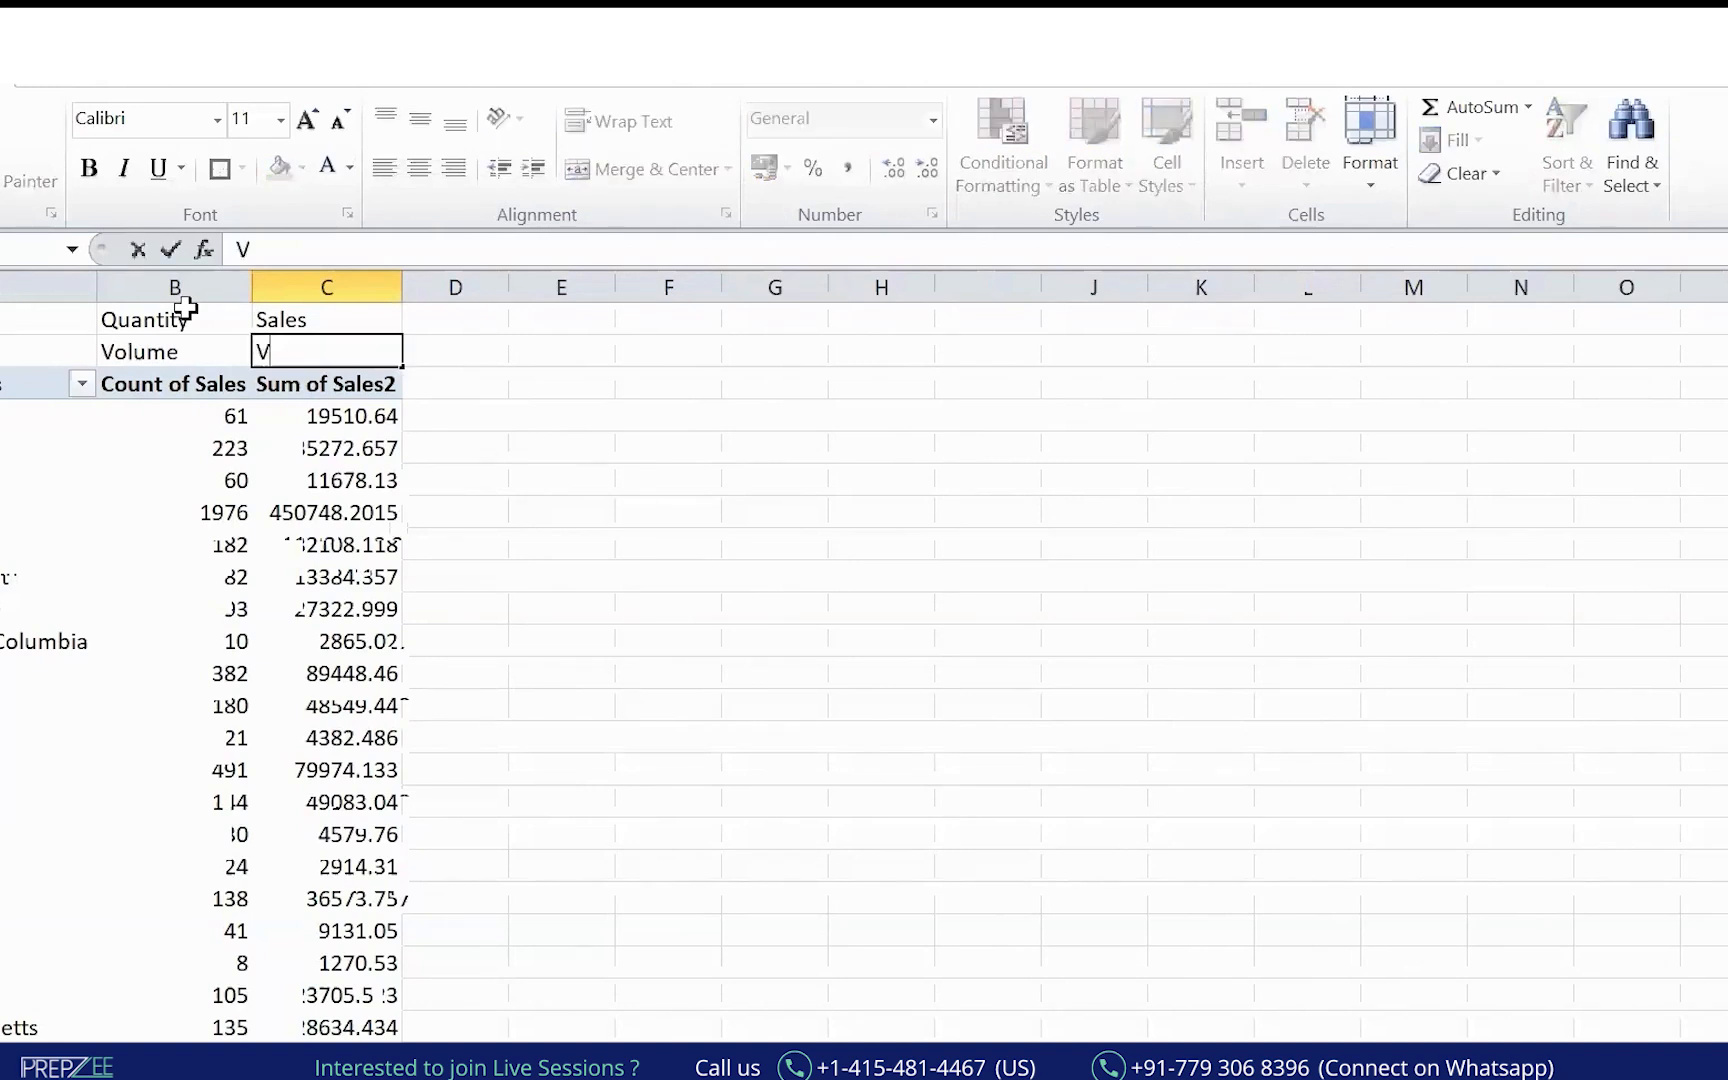
{"action": "type", "text": "alue"}
{"action": "key", "text": "Return"}
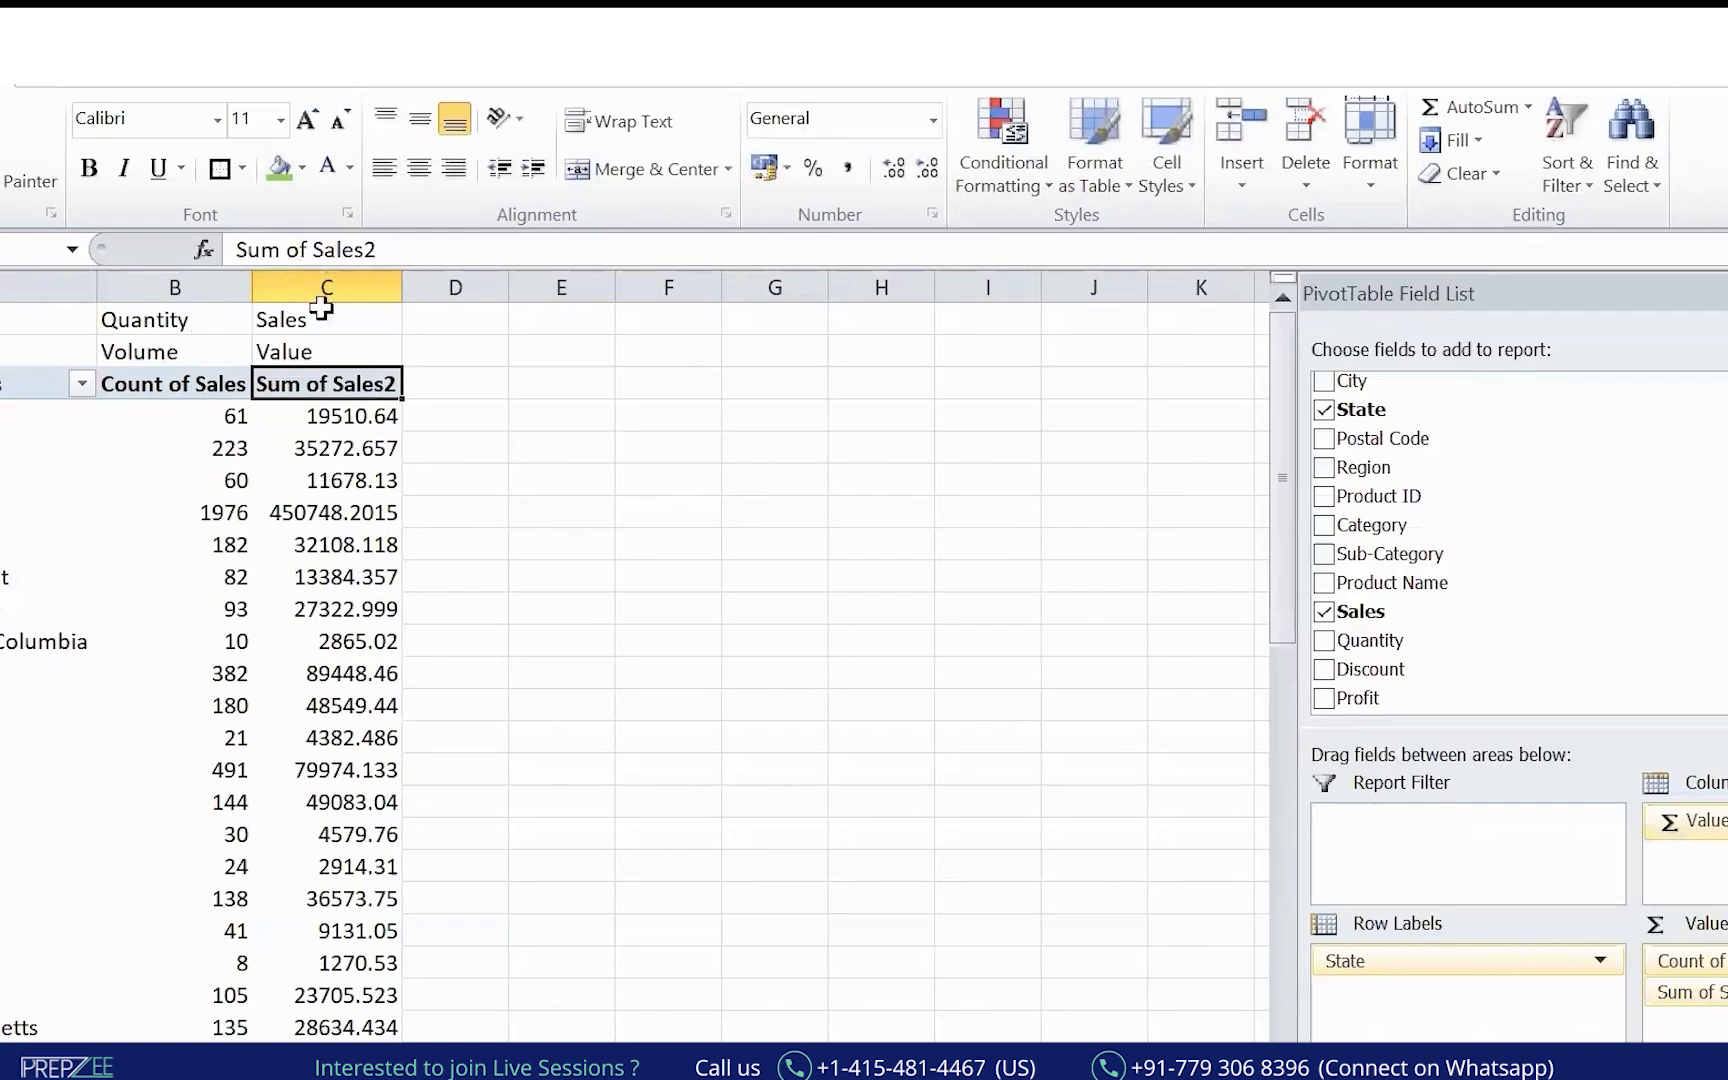
Delete row 1 holding Quantity and Sales, then select inside the pivot.
{"action": "left_click_drag", "start_coordinate": [174, 318], "coordinate": [185, 350]}
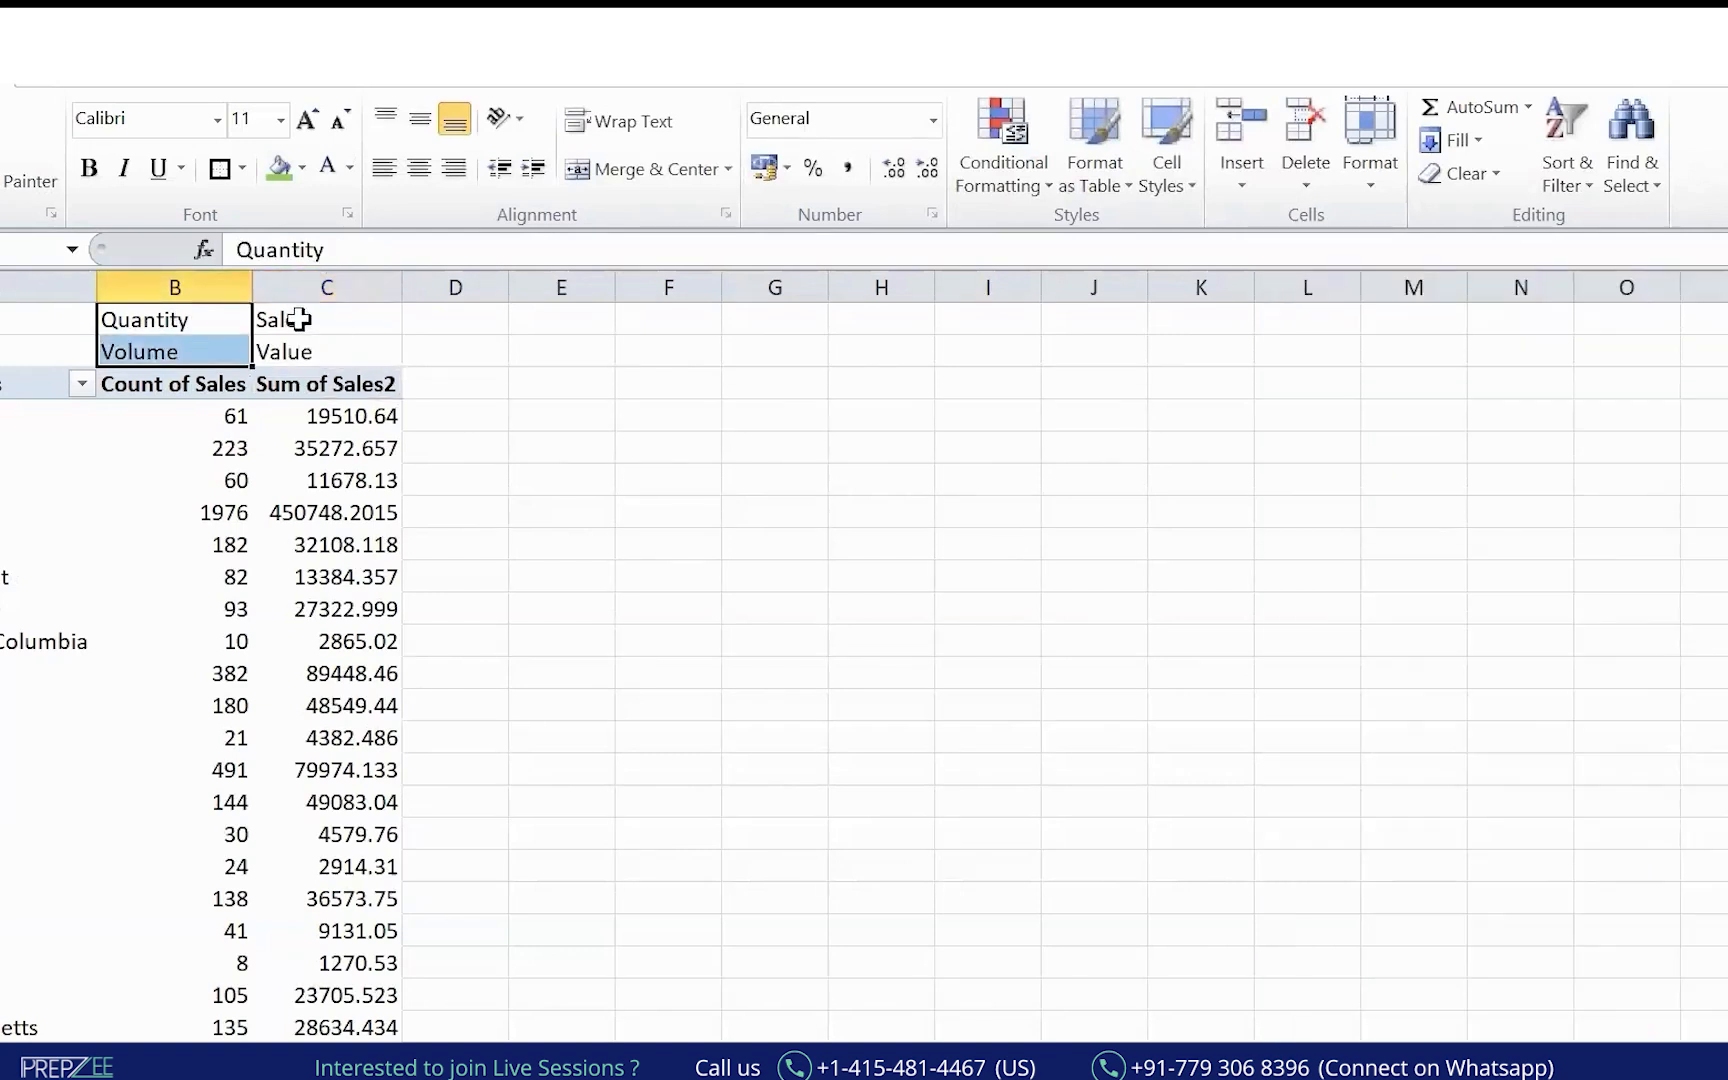
{"action": "left_click", "coordinate": [203, 320]}
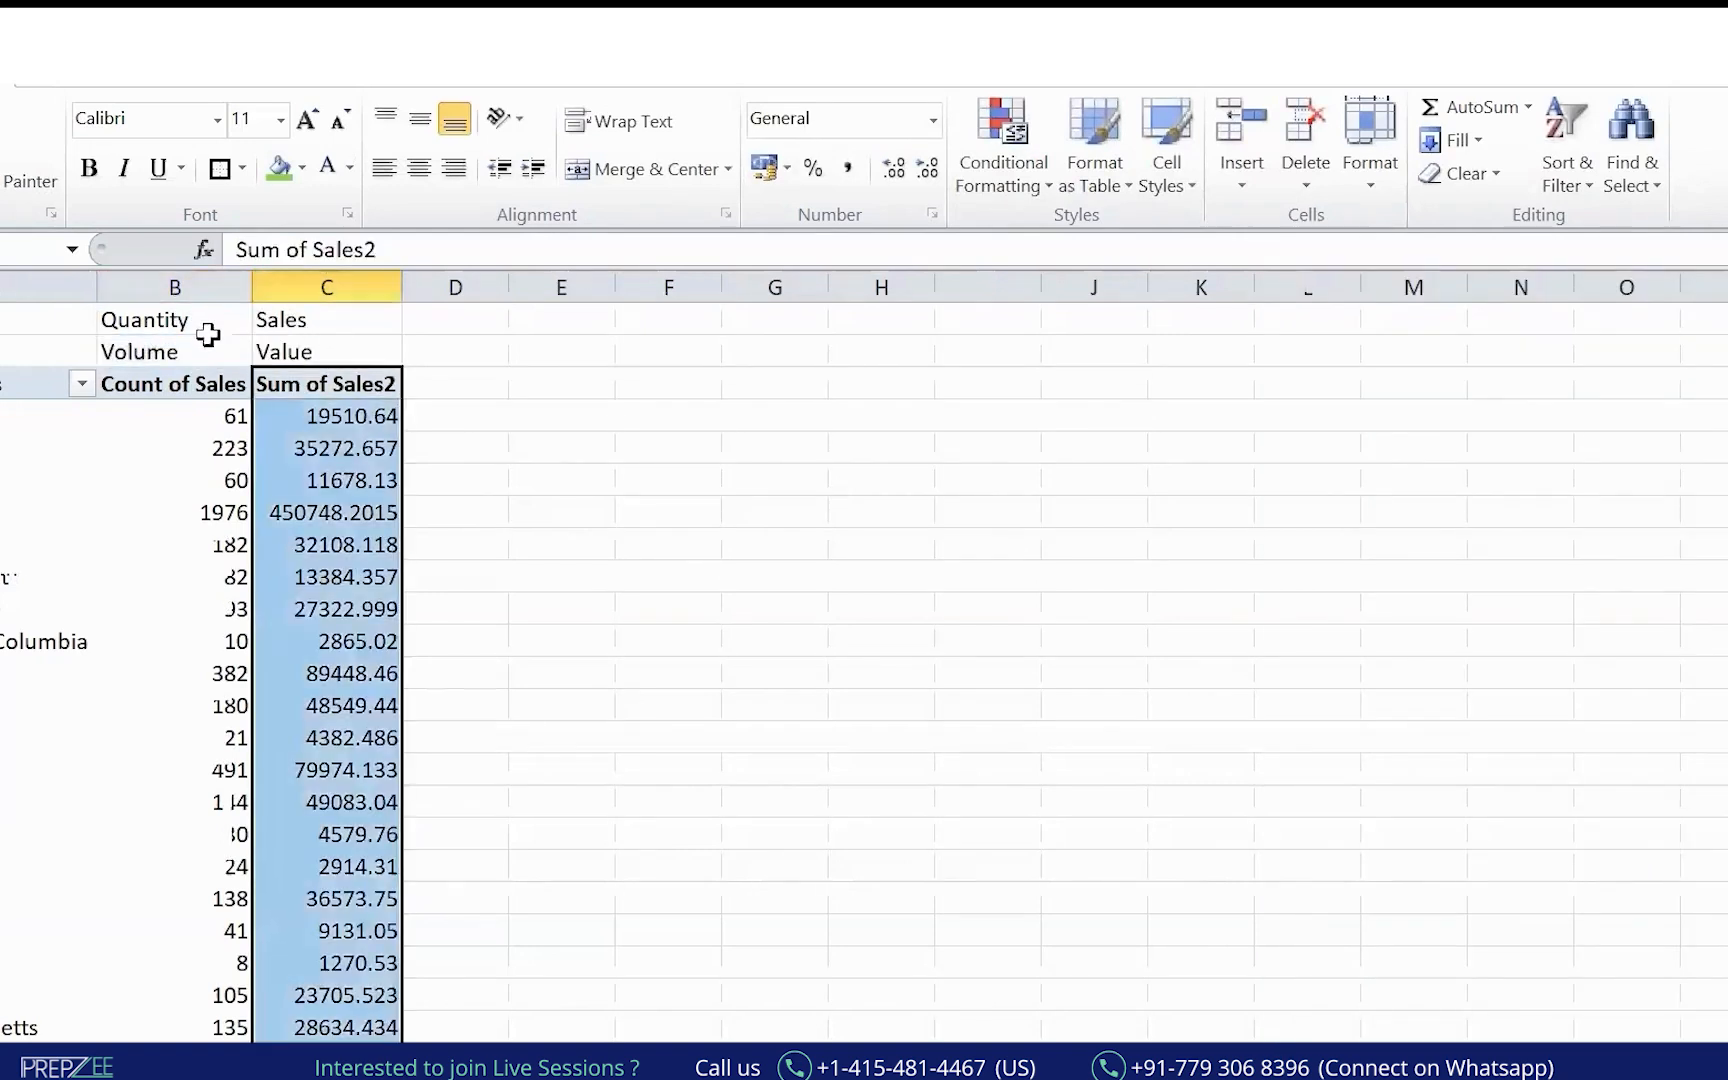
{"action": "left_click", "coordinate": [205, 322]}
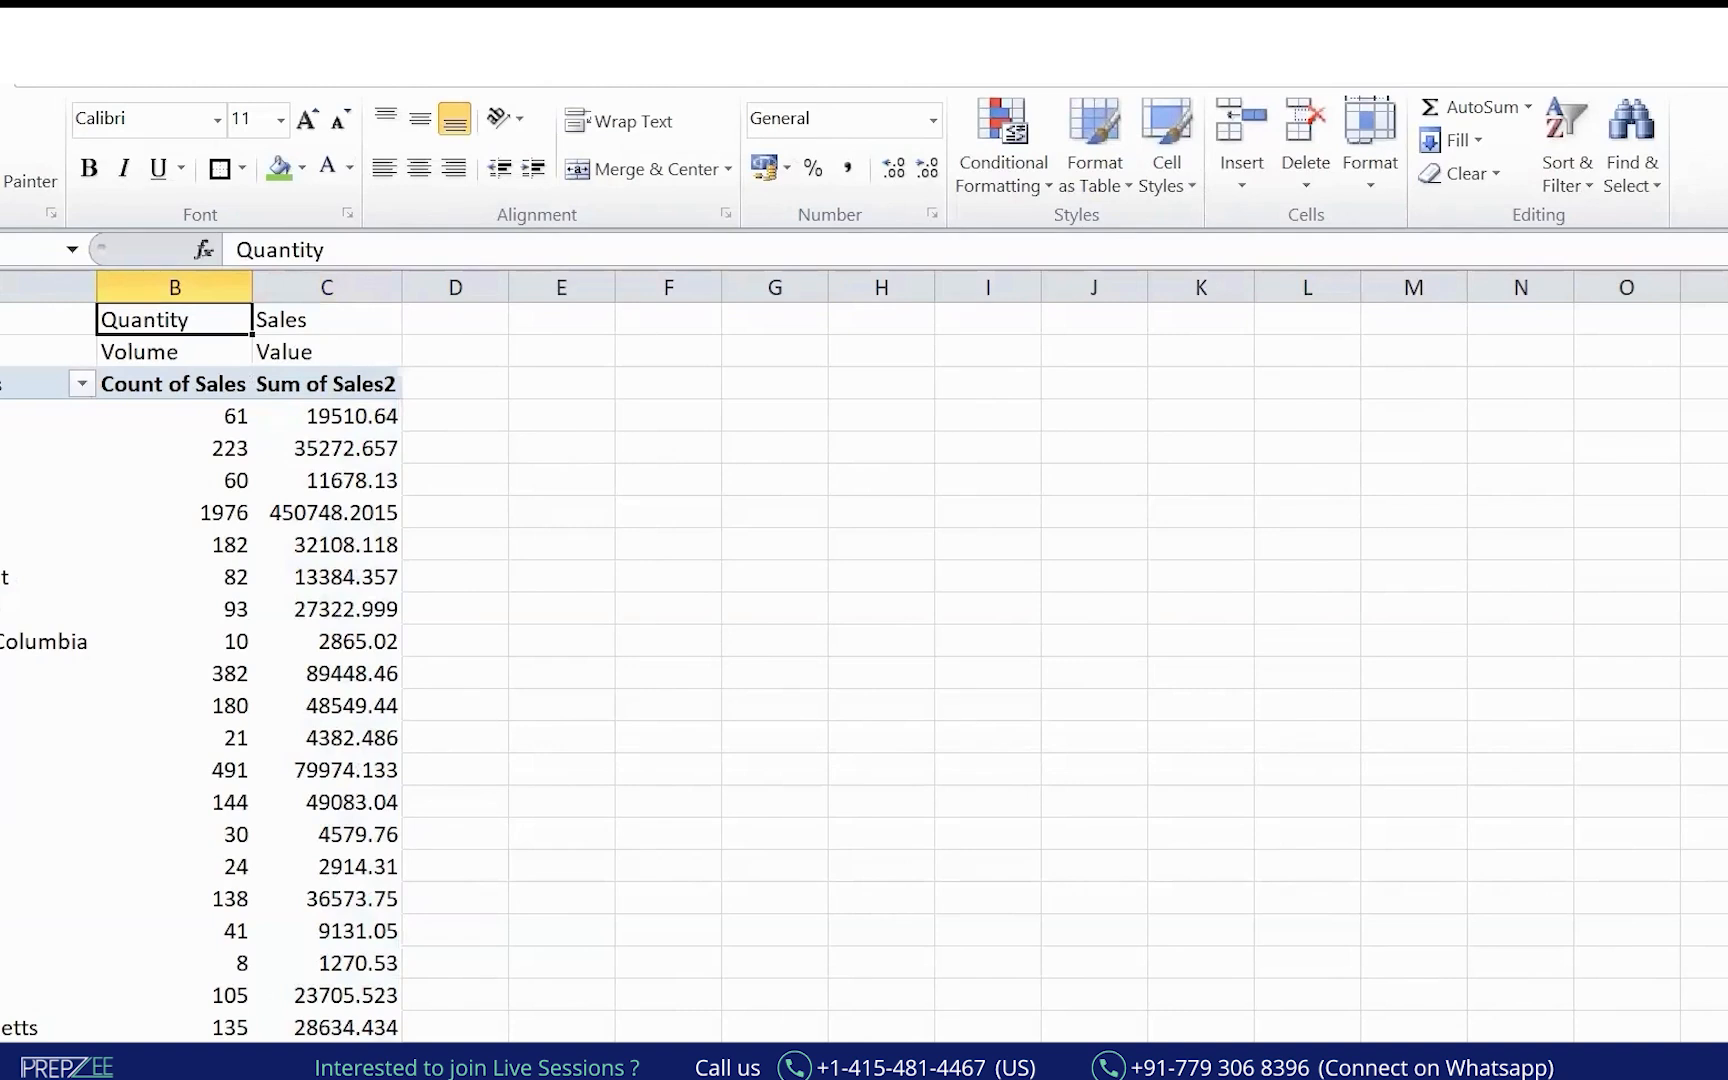
{"action": "left_click", "coordinate": [2, 320]}
{"action": "key", "text": "ctrl+minus"}
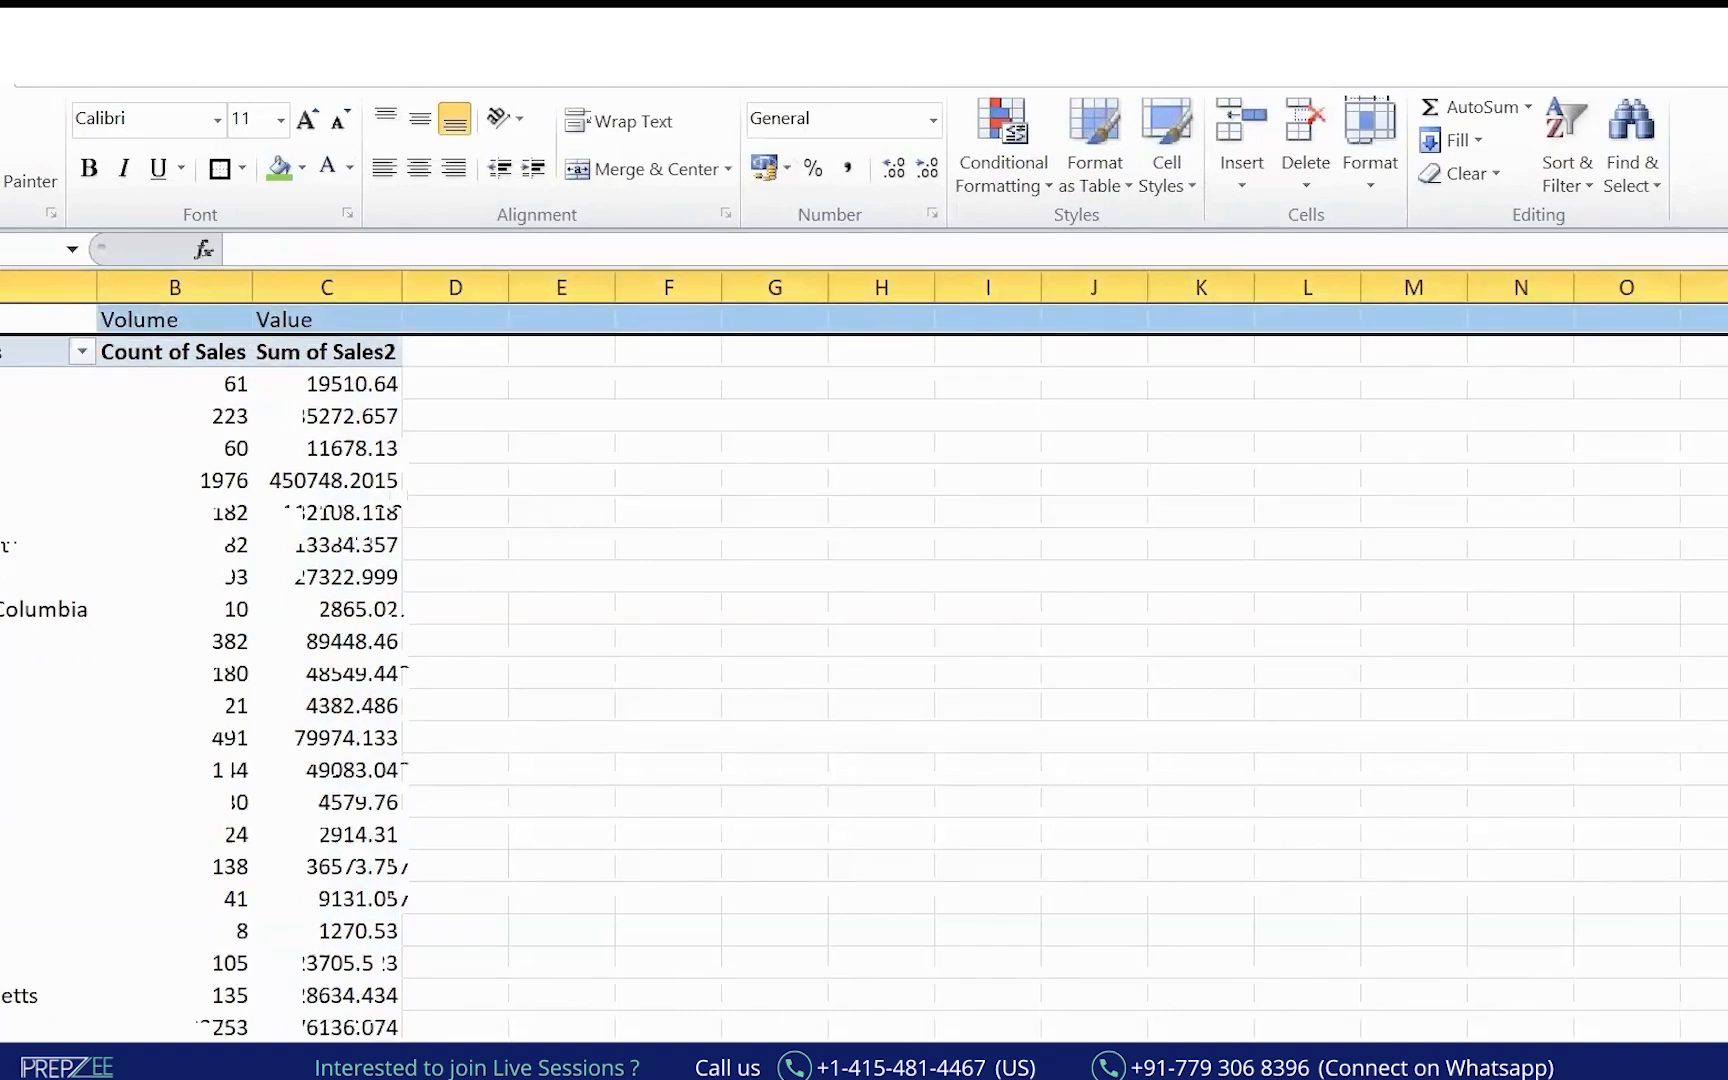
{"action": "left_click", "coordinate": [1115, 632]}
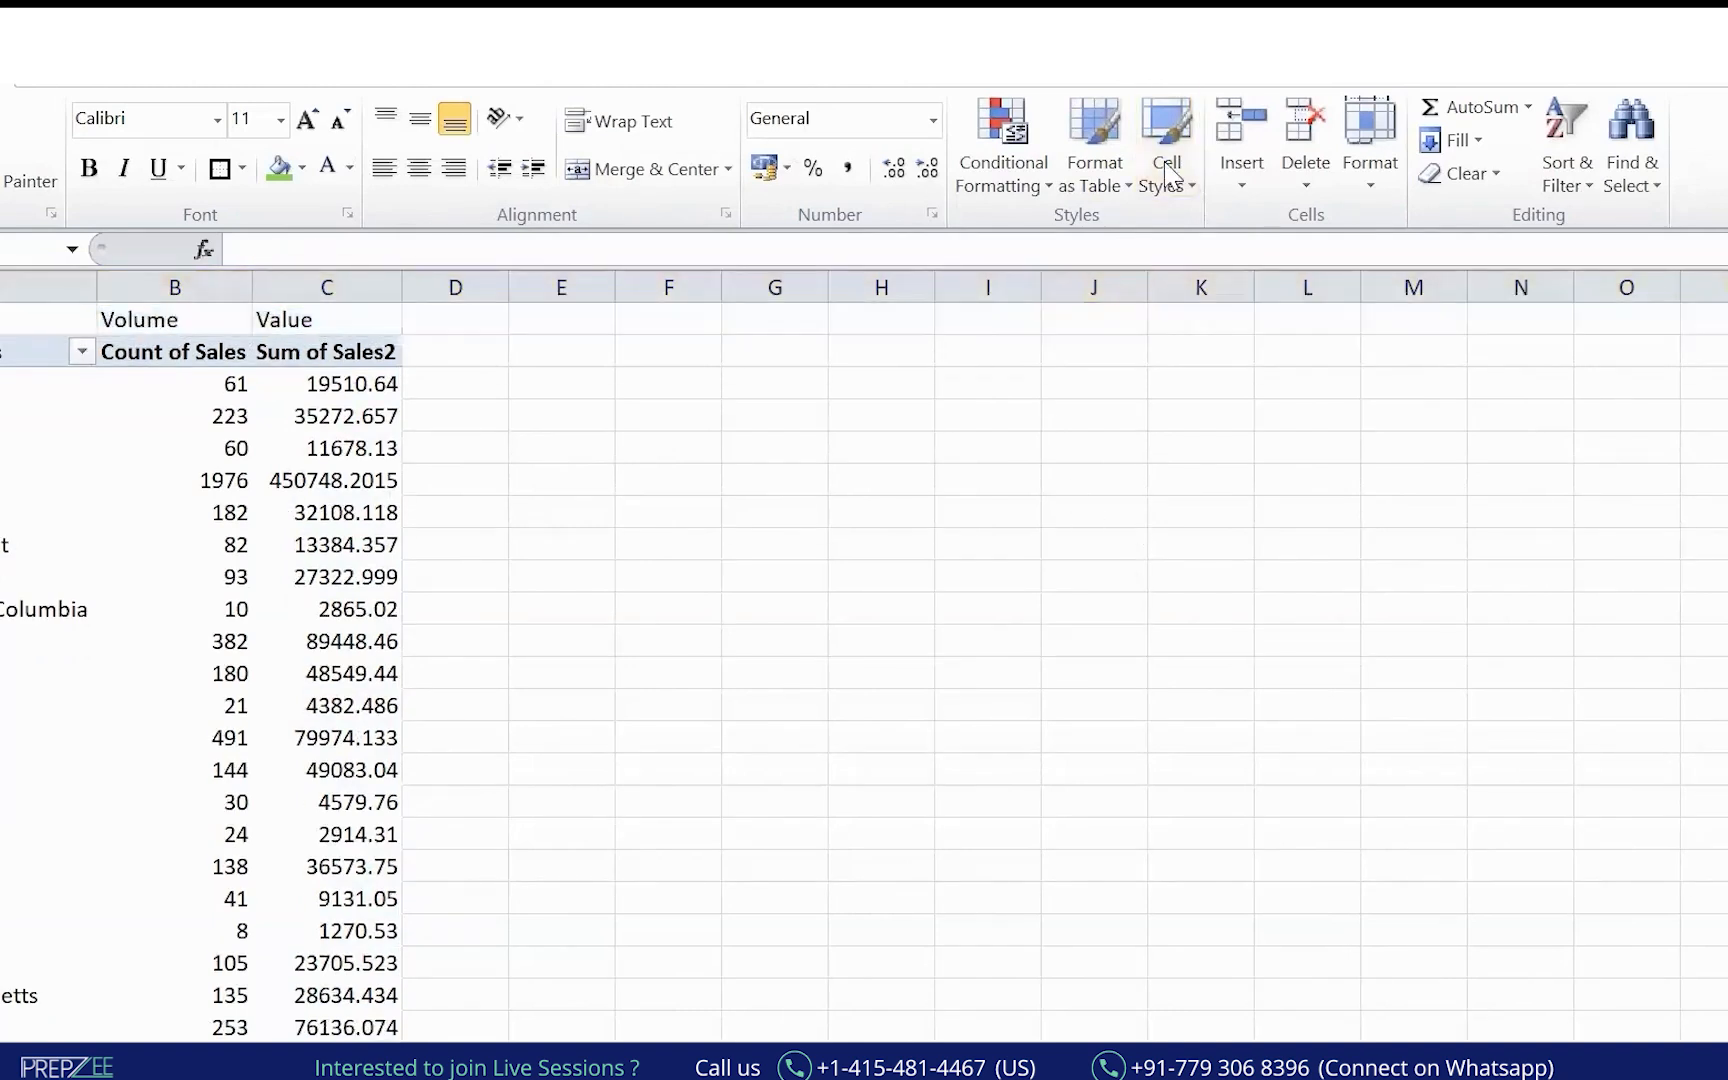
{"action": "left_click_drag", "start_coordinate": [2, 657], "coordinate": [303, 520]}
{"action": "left_click", "coordinate": [25, 548]}
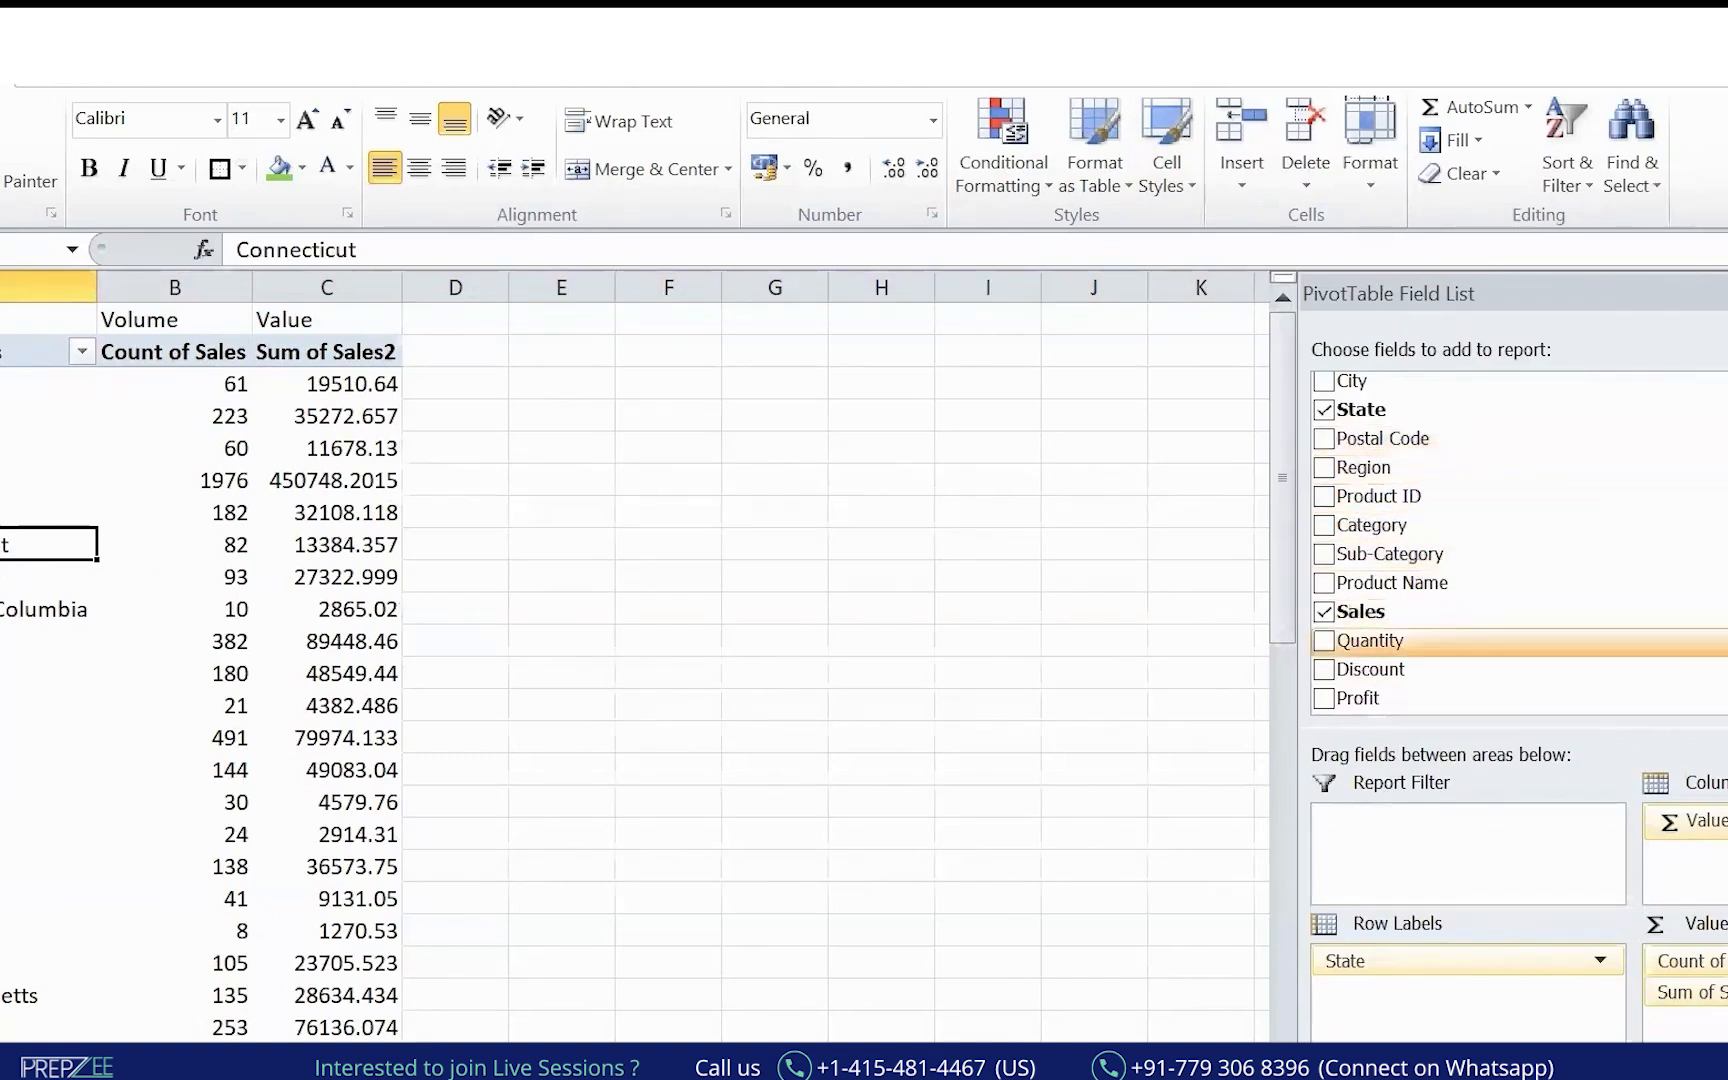
Add Segment to Column Labels, splitting values into Consumer, Corporate and Home Office.
{"action": "scroll", "coordinate": [1554, 513], "scroll_direction": "up", "scroll_amount": 3}
{"action": "left_click_drag", "start_coordinate": [1362, 586], "coordinate": [1712, 876]}
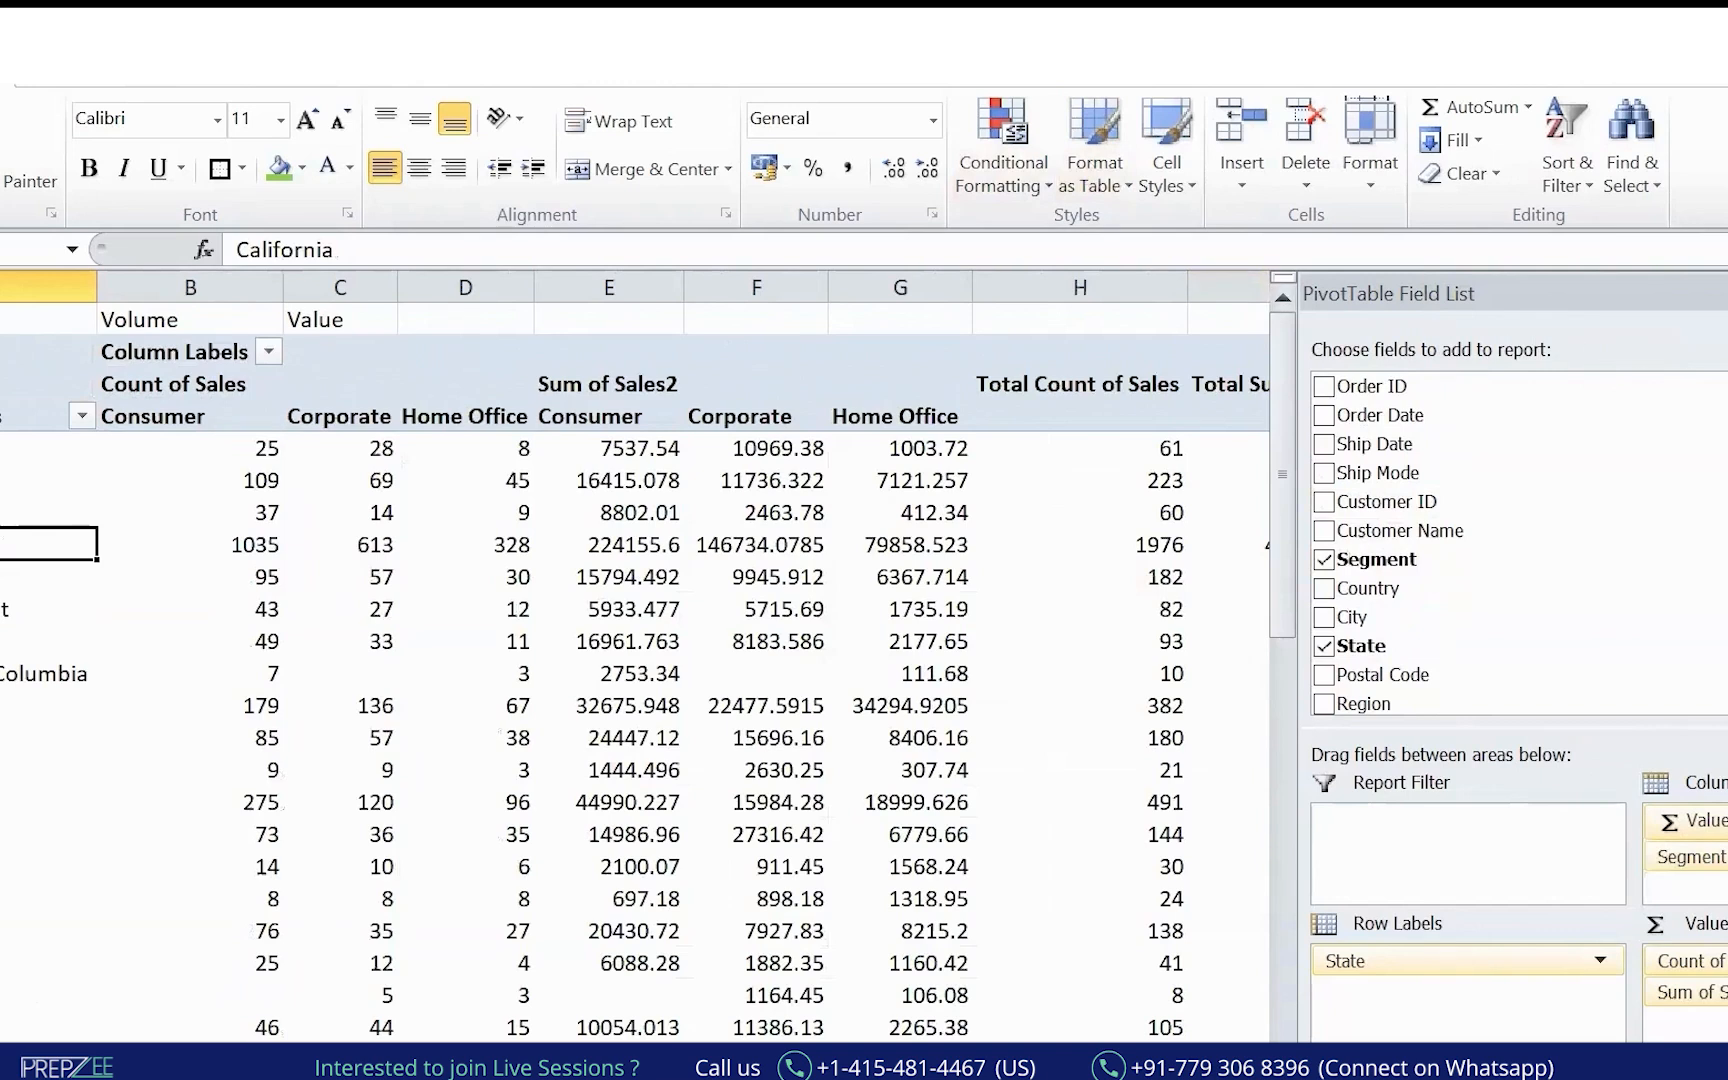
{"action": "left_click", "coordinate": [1726, 293]}
{"action": "left_click_drag", "start_coordinate": [757, 481], "coordinate": [740, 452]}
{"action": "left_click", "coordinate": [202, 414]}
{"action": "left_click", "coordinate": [357, 417]}
{"action": "left_click", "coordinate": [442, 412]}
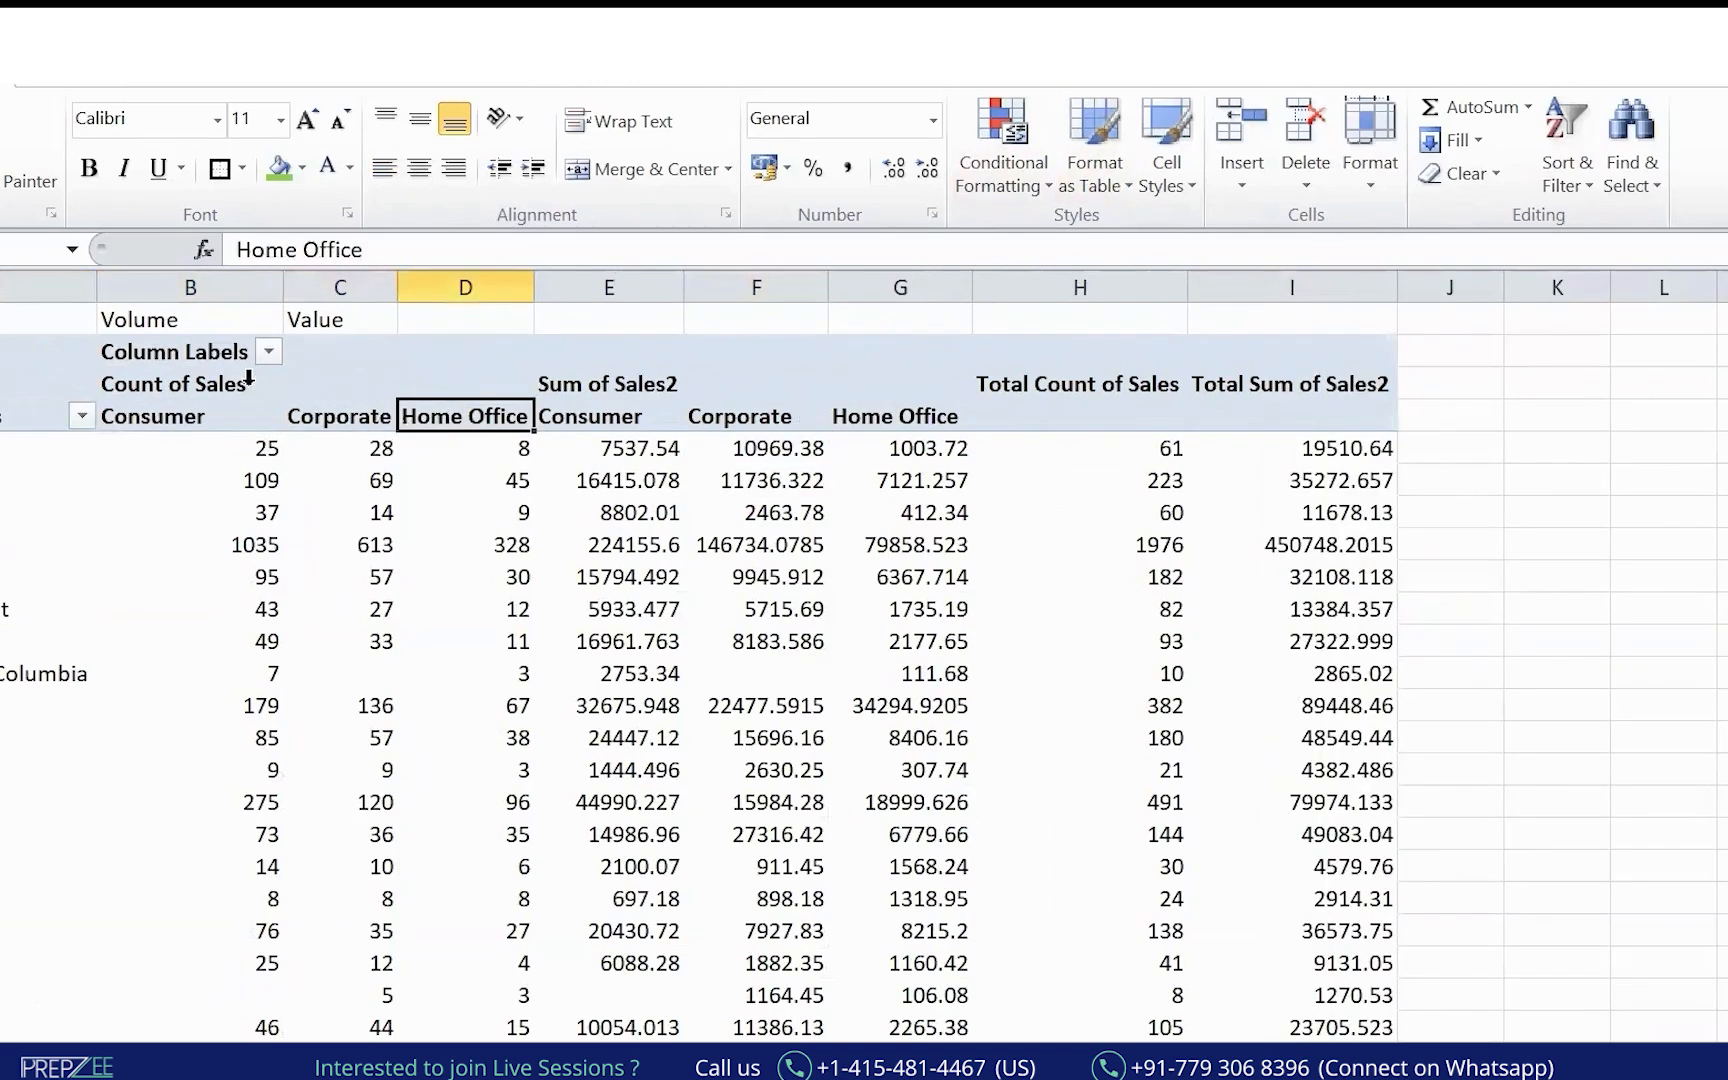
{"action": "left_click", "coordinate": [270, 576]}
{"action": "left_click", "coordinate": [628, 641]}
{"action": "left_click", "coordinate": [900, 416]}
{"action": "left_click", "coordinate": [190, 416]}
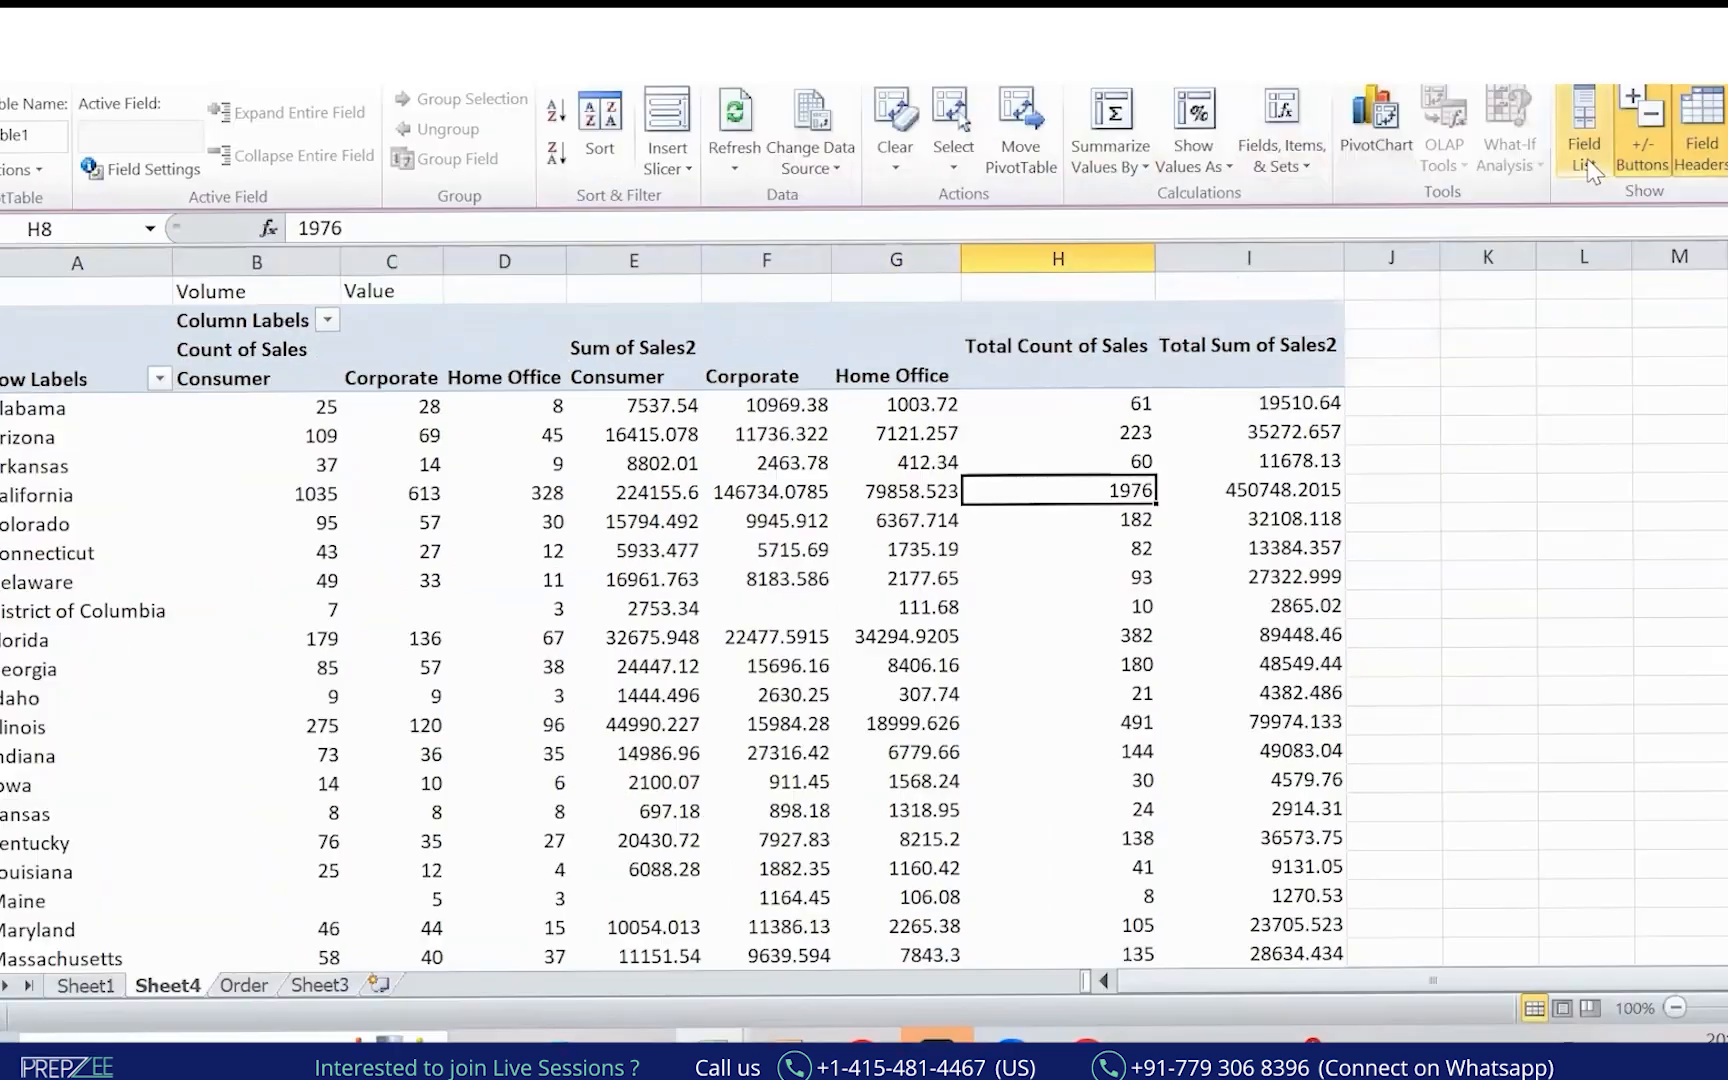
Remove Count of Sales from the pivot's Values area.
{"action": "left_click", "coordinate": [1590, 160]}
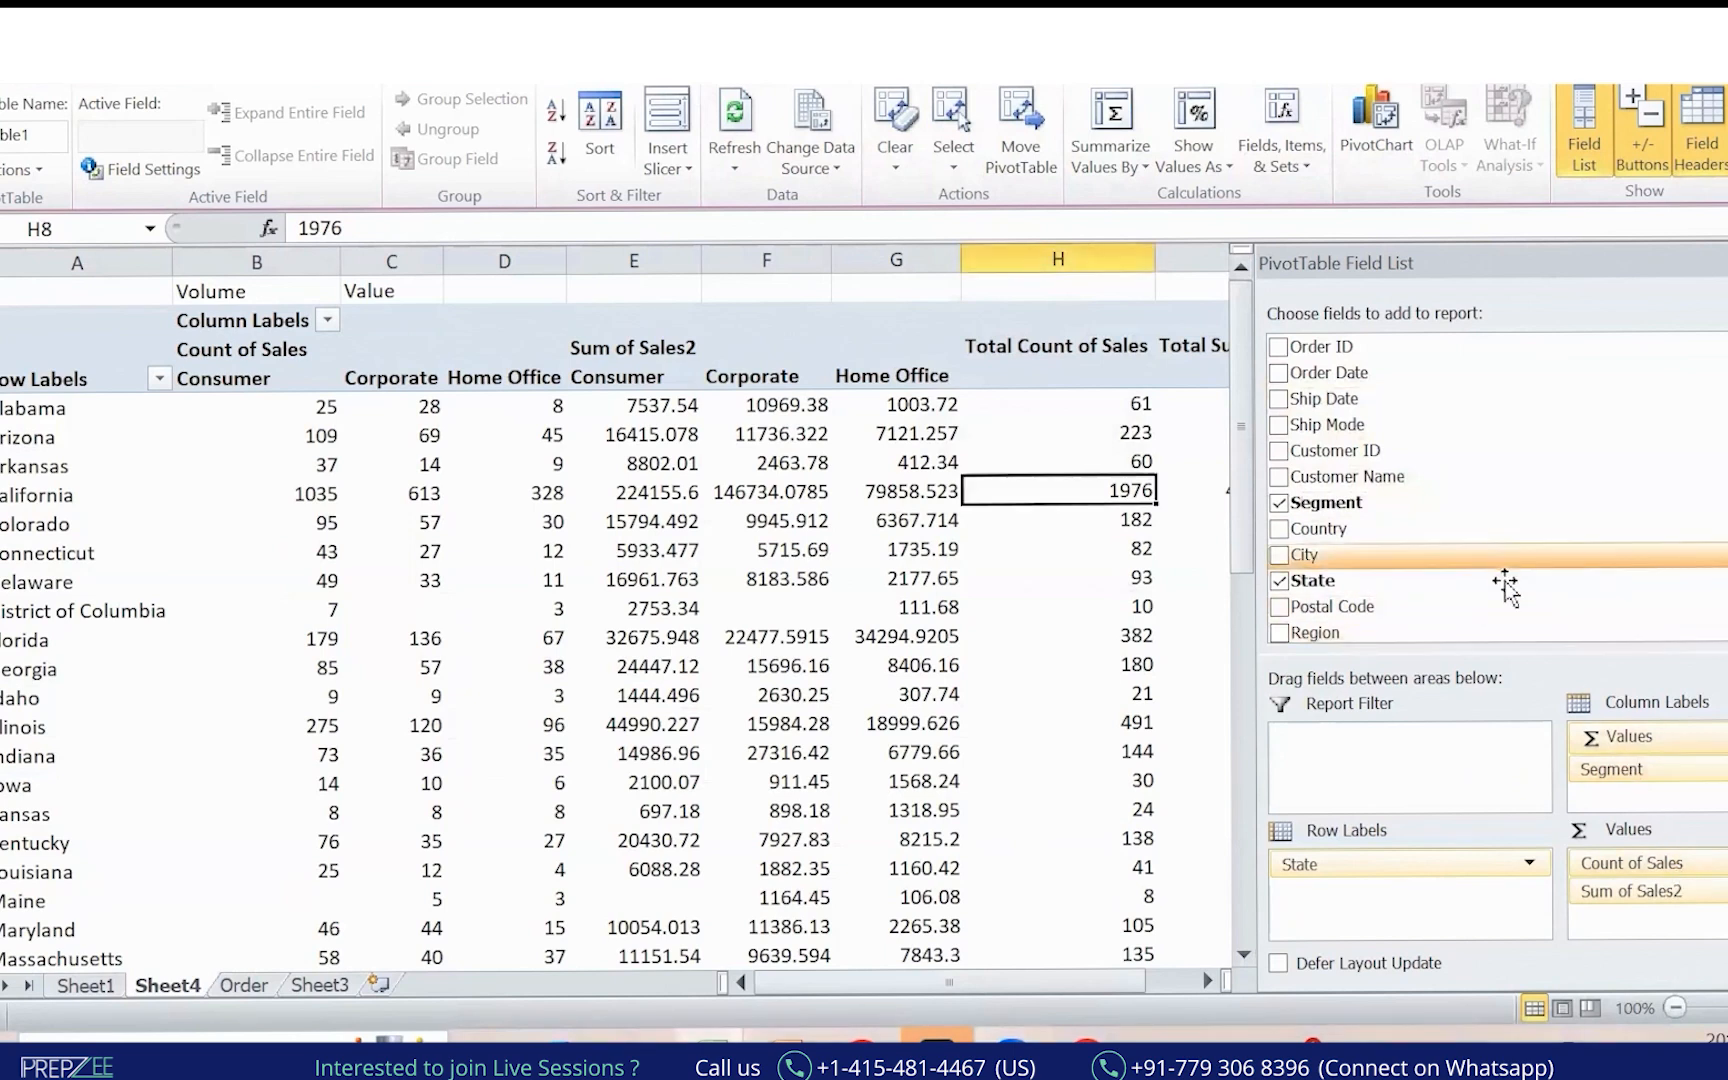
{"action": "left_click_drag", "start_coordinate": [1664, 866], "coordinate": [1373, 579]}
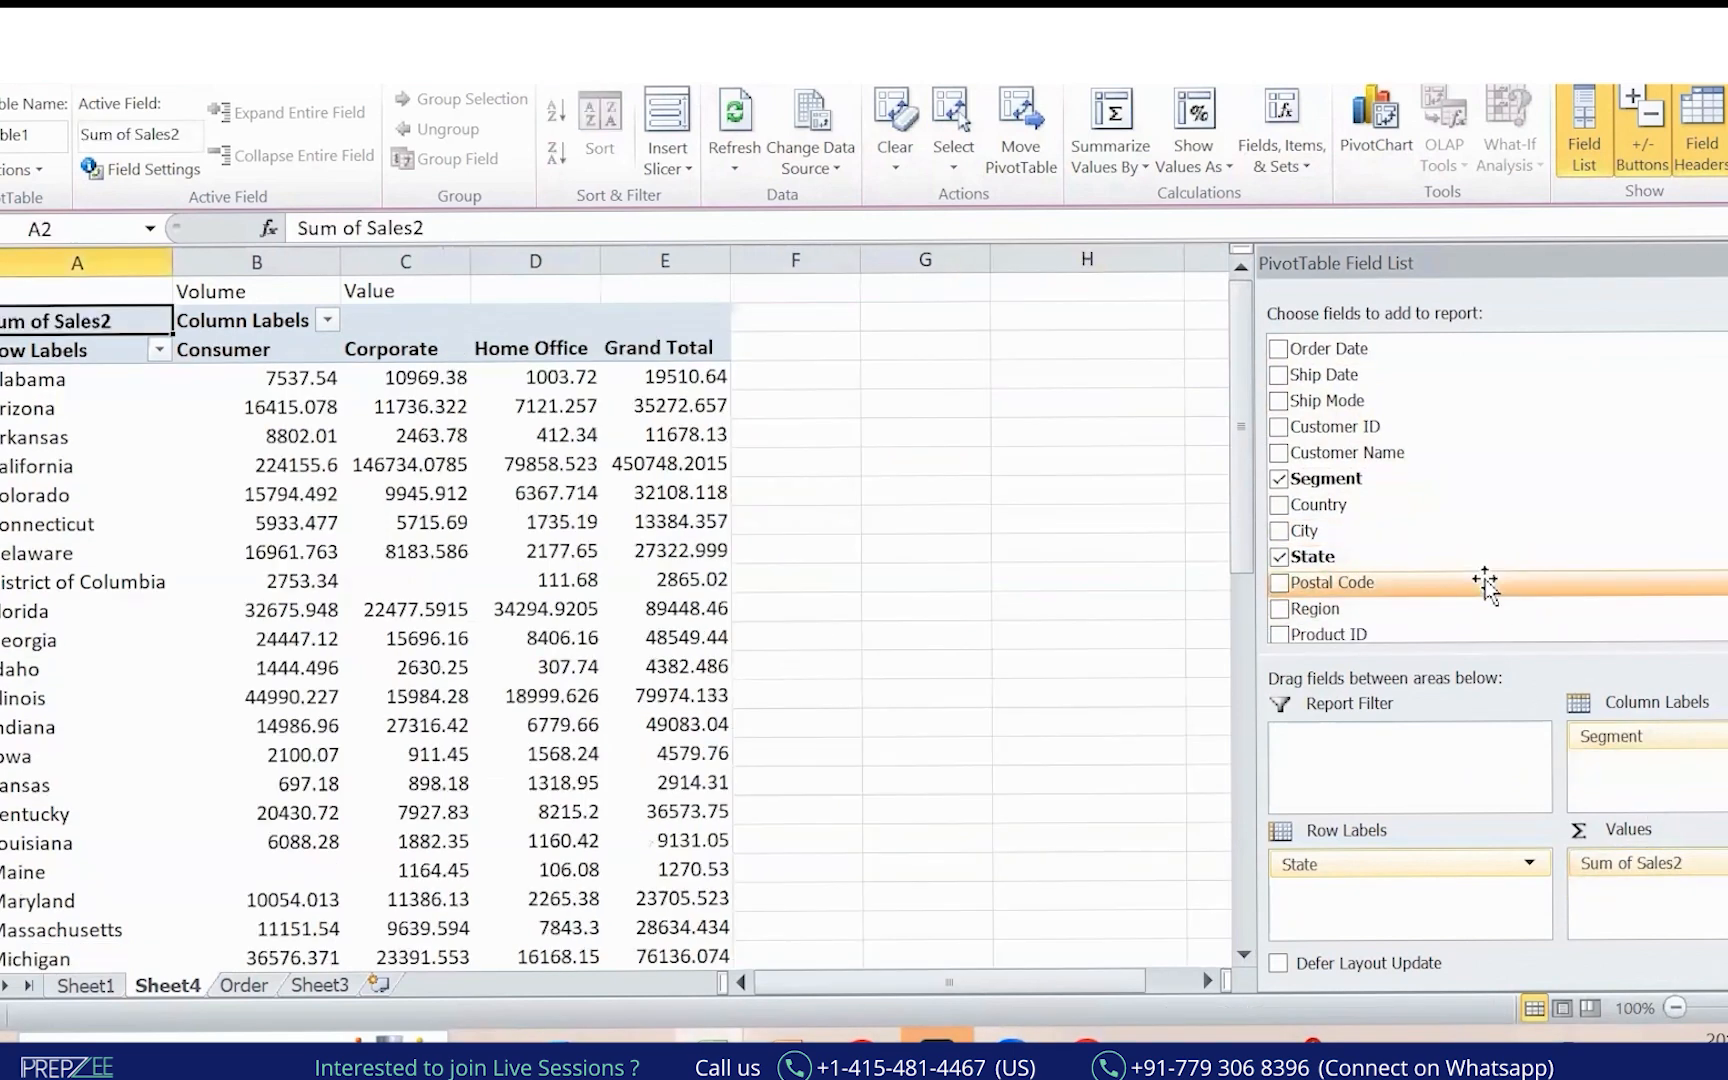
{"action": "left_click", "coordinate": [925, 548]}
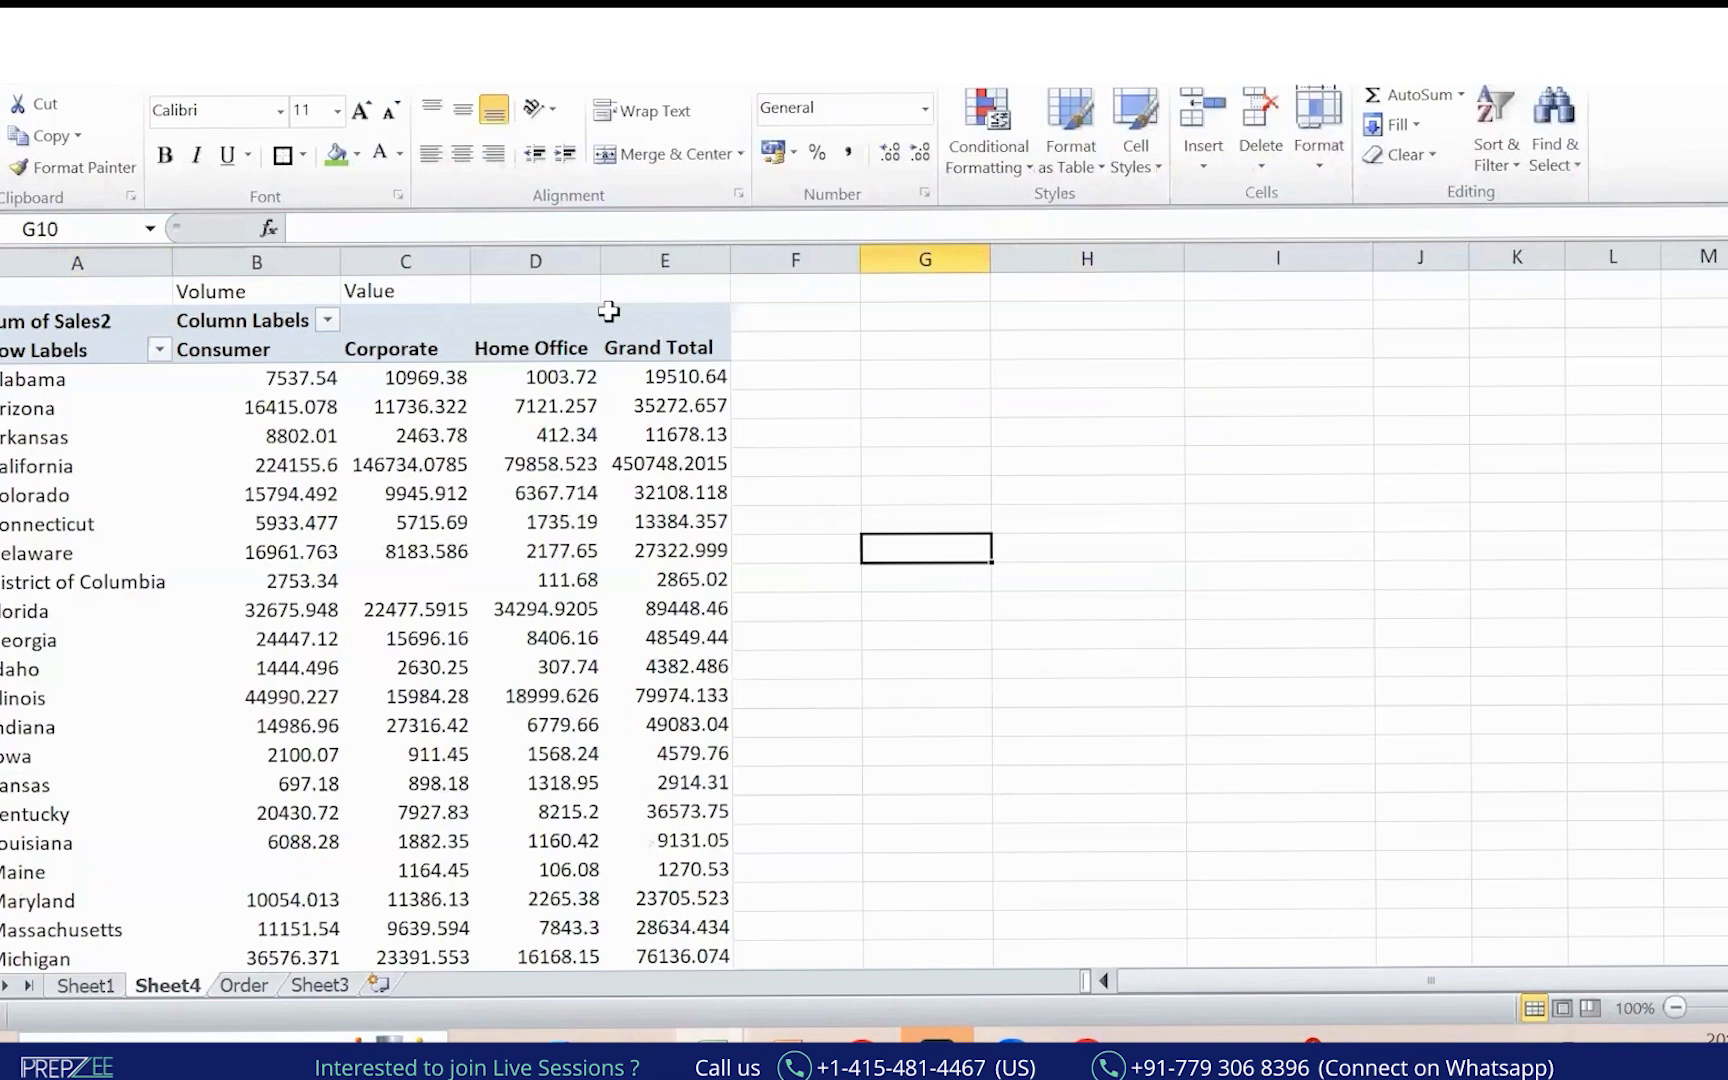
Clear the Volume and Value labels from row 1 above the pivot.
{"action": "left_click_drag", "start_coordinate": [60, 380], "coordinate": [66, 494]}
{"action": "left_click_drag", "start_coordinate": [252, 350], "coordinate": [267, 474]}
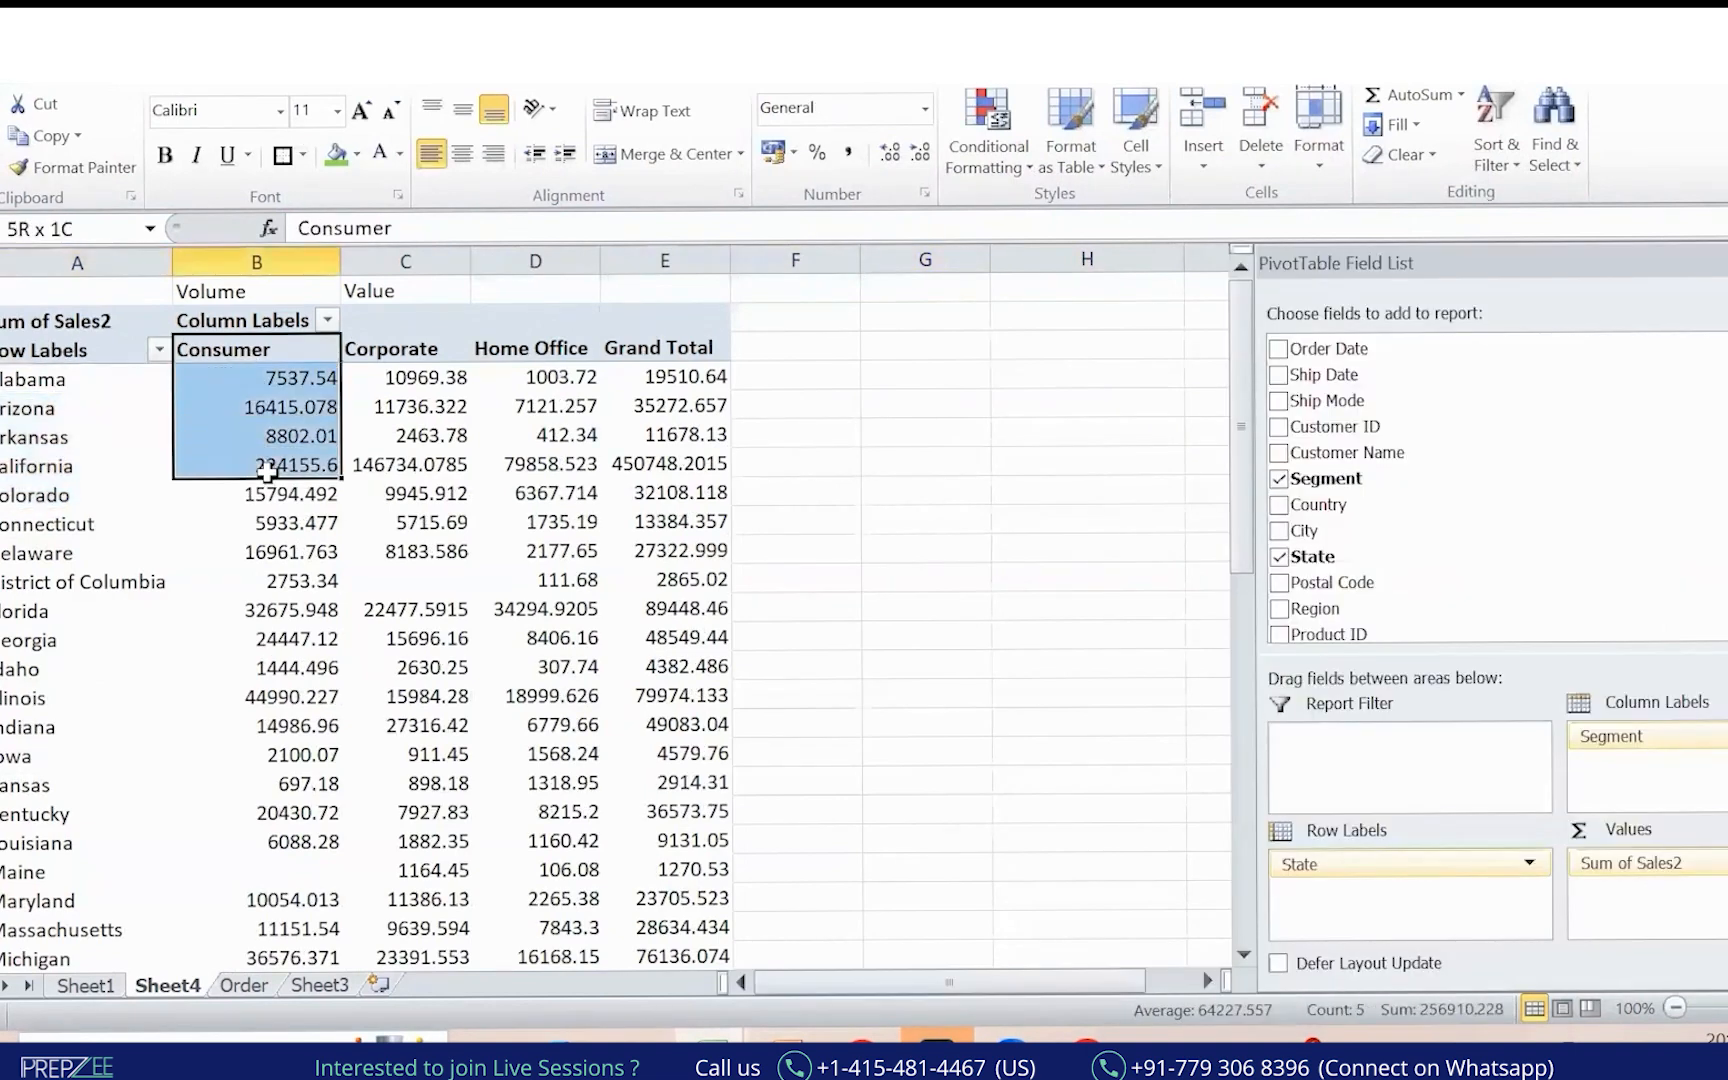
{"action": "left_click", "coordinate": [55, 383]}
{"action": "left_click", "coordinate": [262, 352]}
{"action": "left_click_drag", "start_coordinate": [57, 394], "coordinate": [266, 413]}
{"action": "left_click", "coordinate": [262, 459]}
{"action": "left_click", "coordinate": [147, 386]}
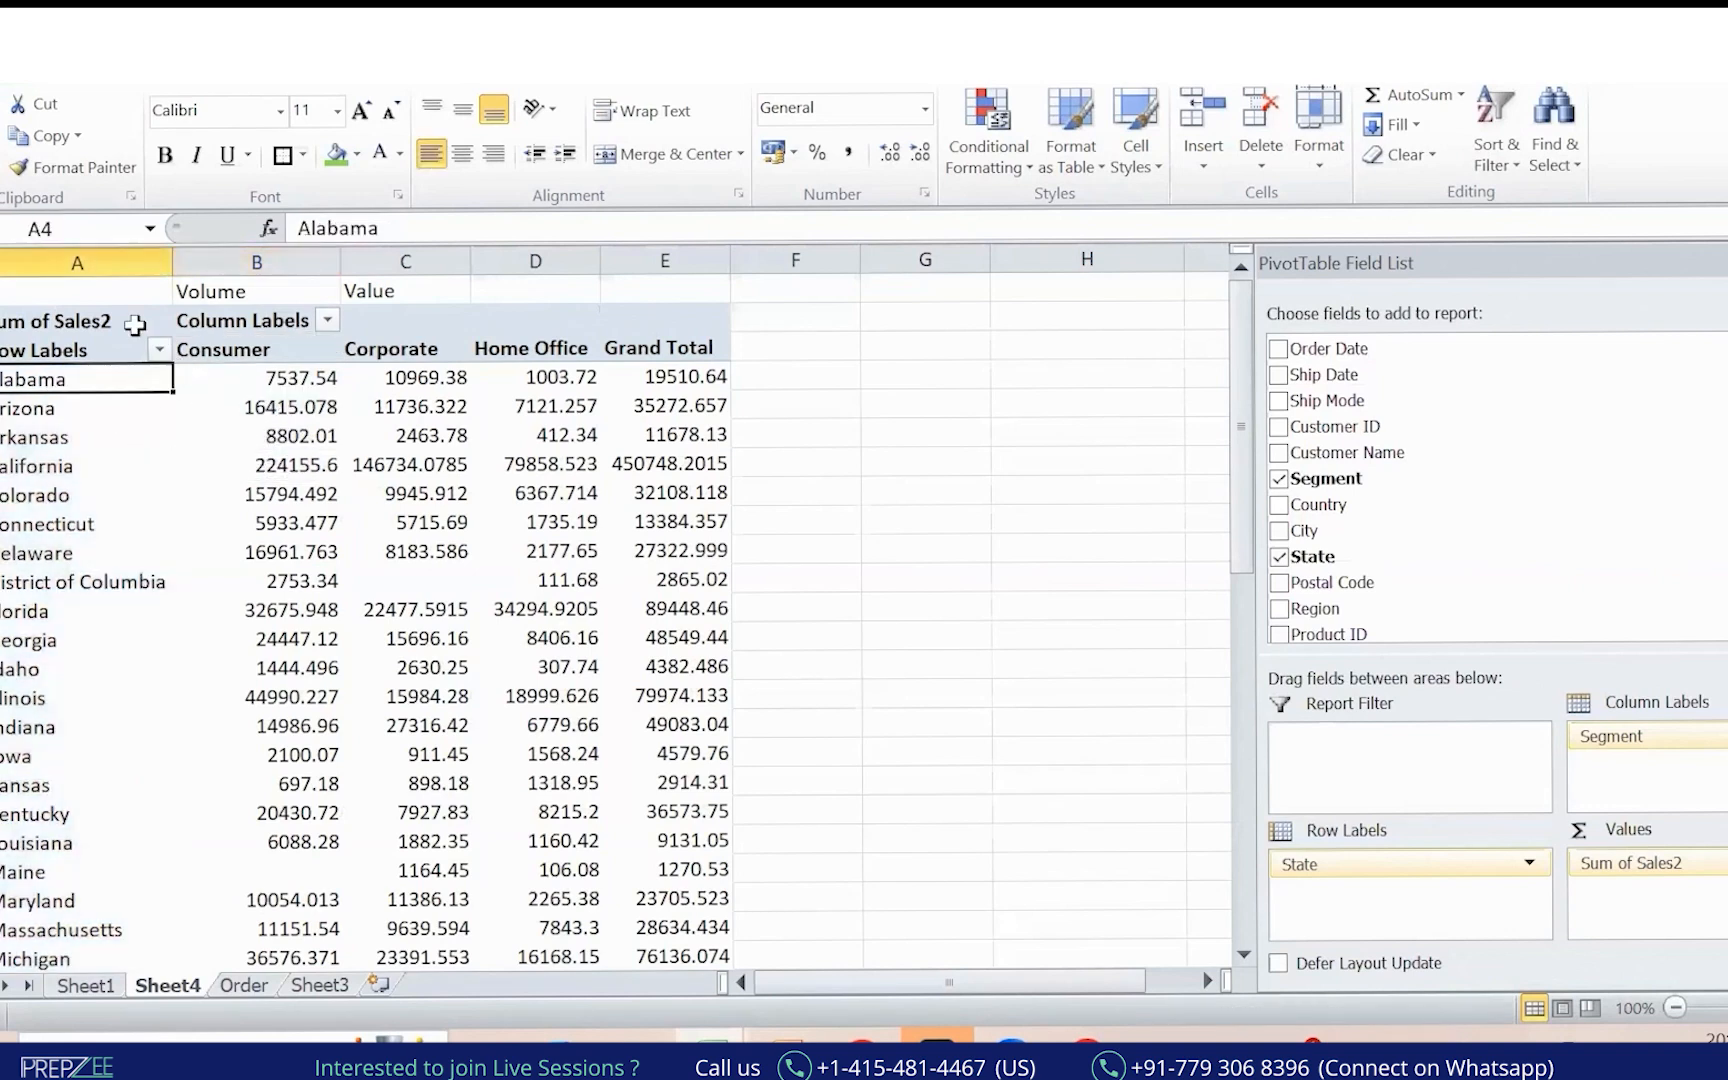
{"action": "left_click", "coordinate": [285, 345]}
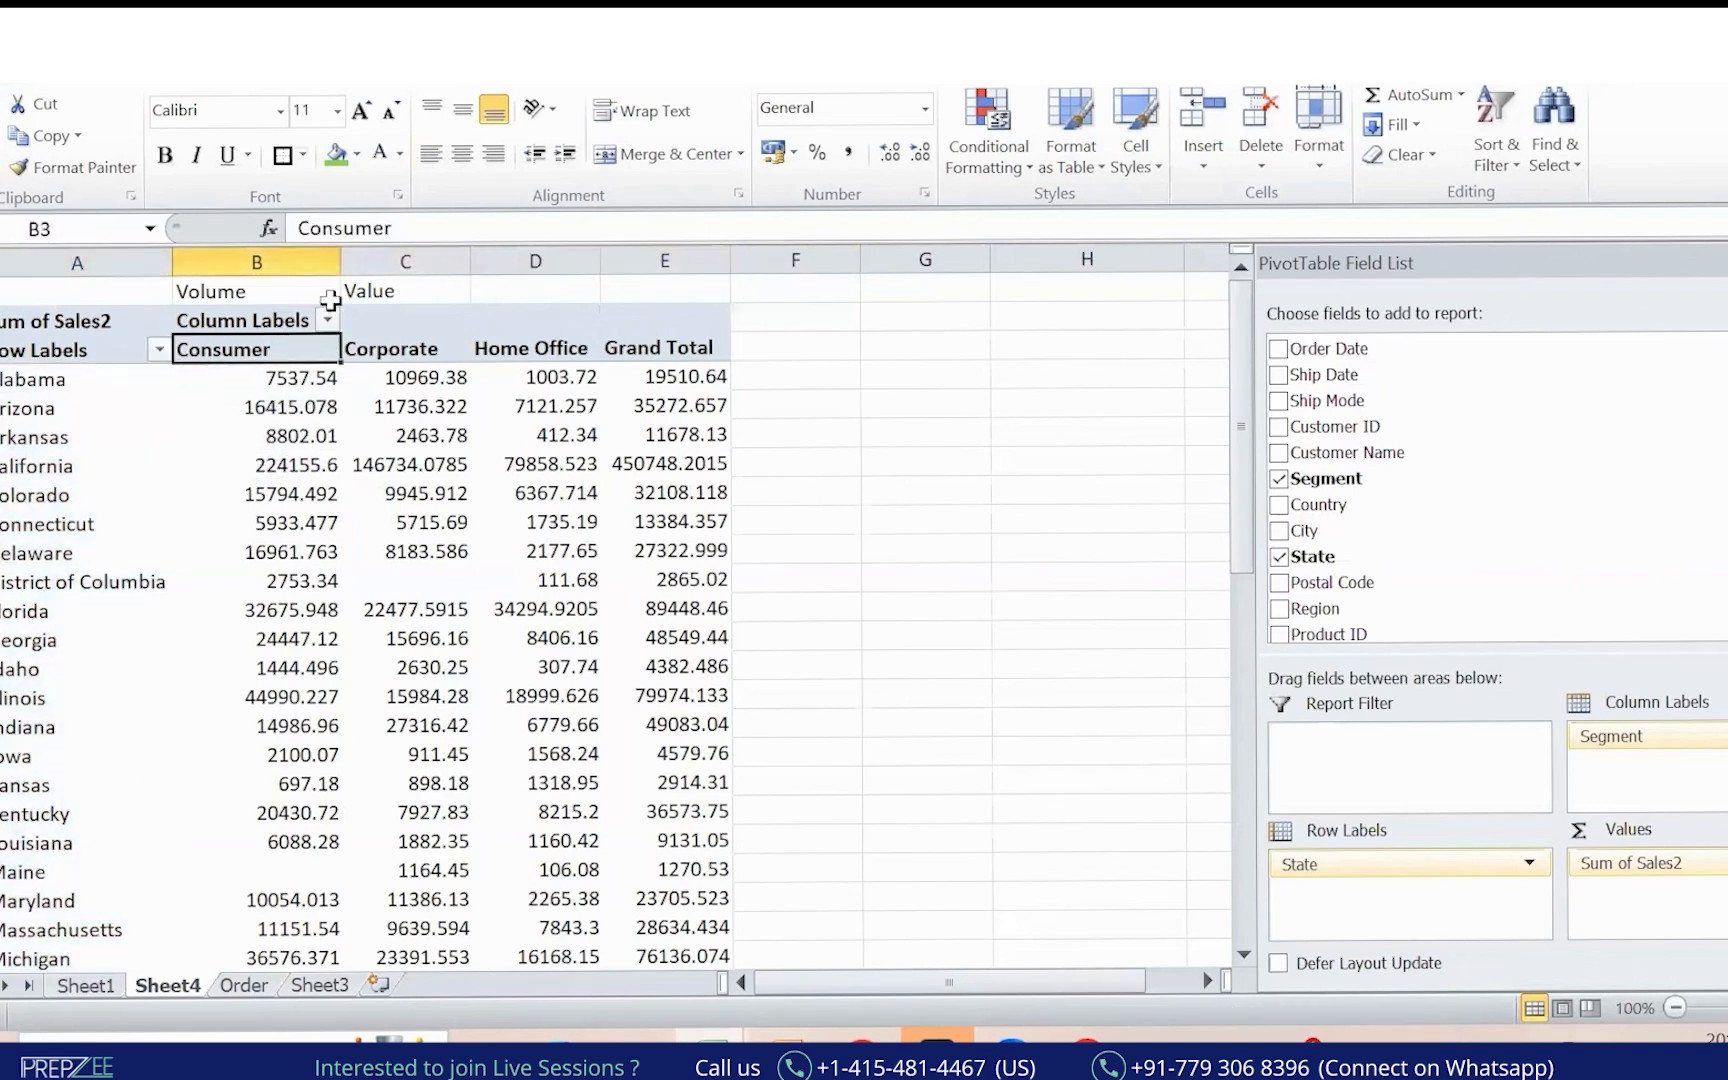
{"action": "left_click", "coordinate": [2, 292]}
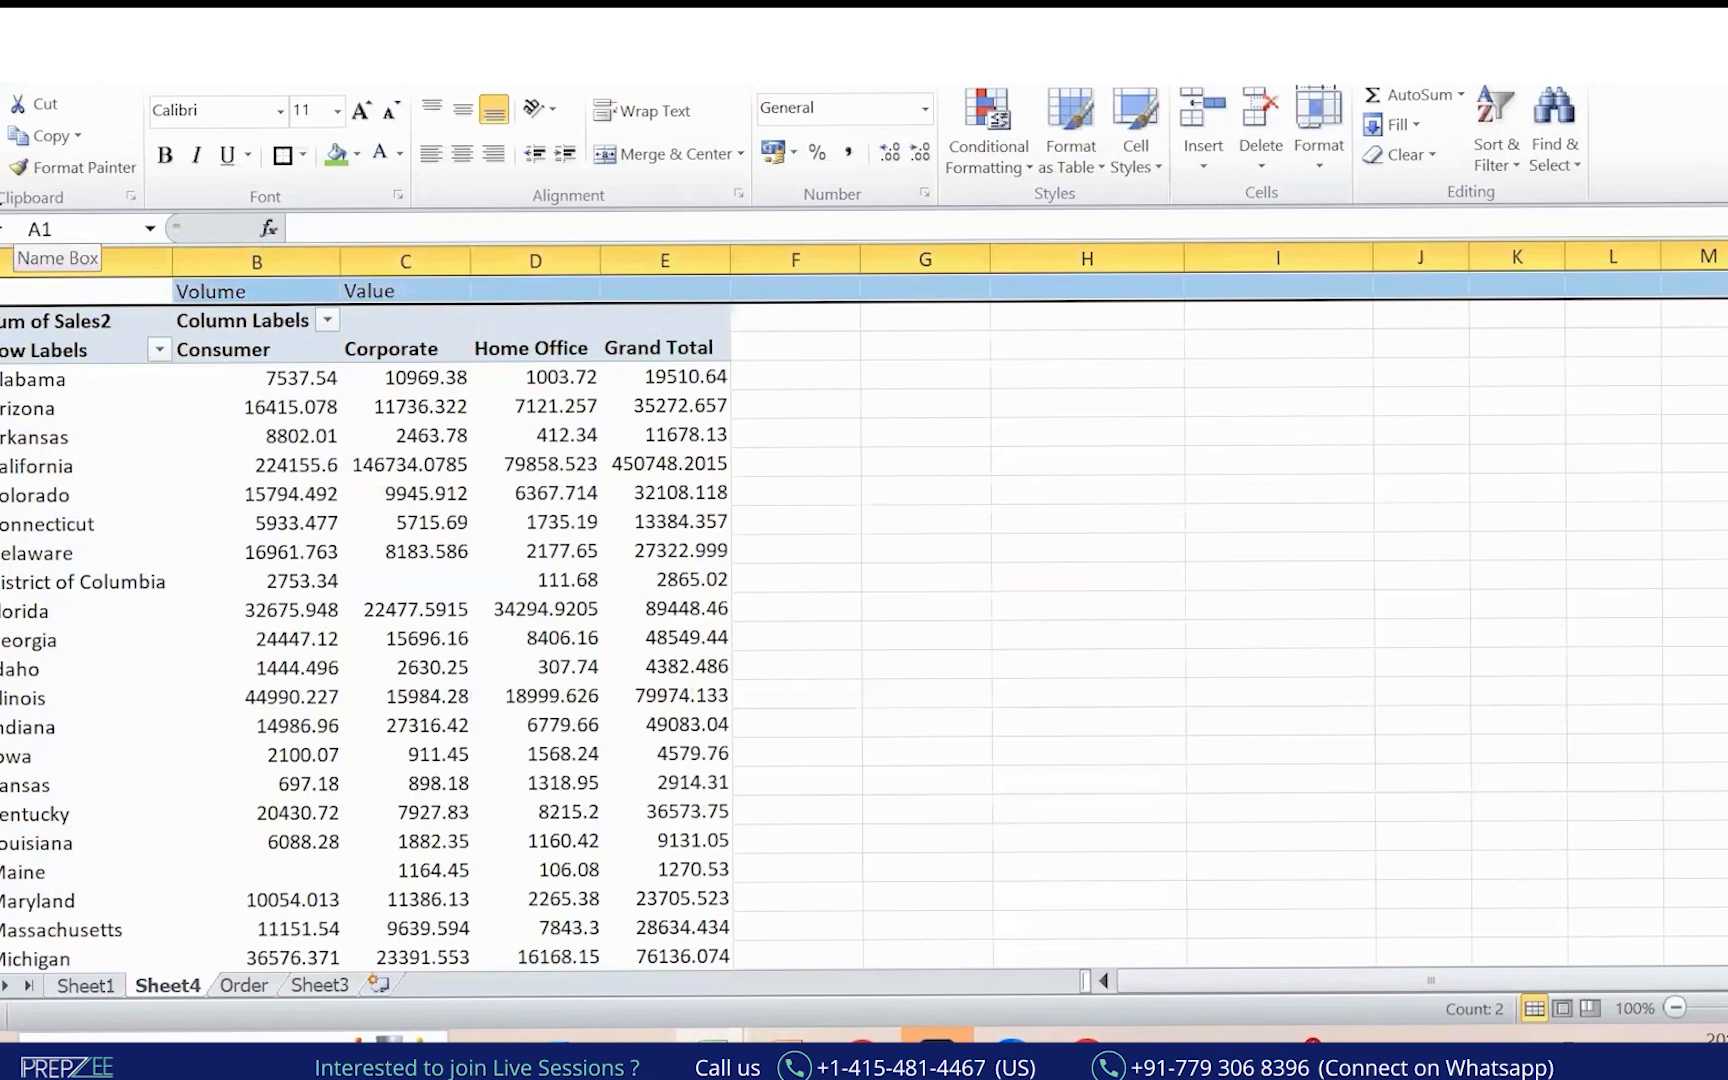
{"action": "key", "text": "Delete"}
Widen the Home Office column and mark the segment columns in red.
{"action": "left_click", "coordinate": [245, 345]}
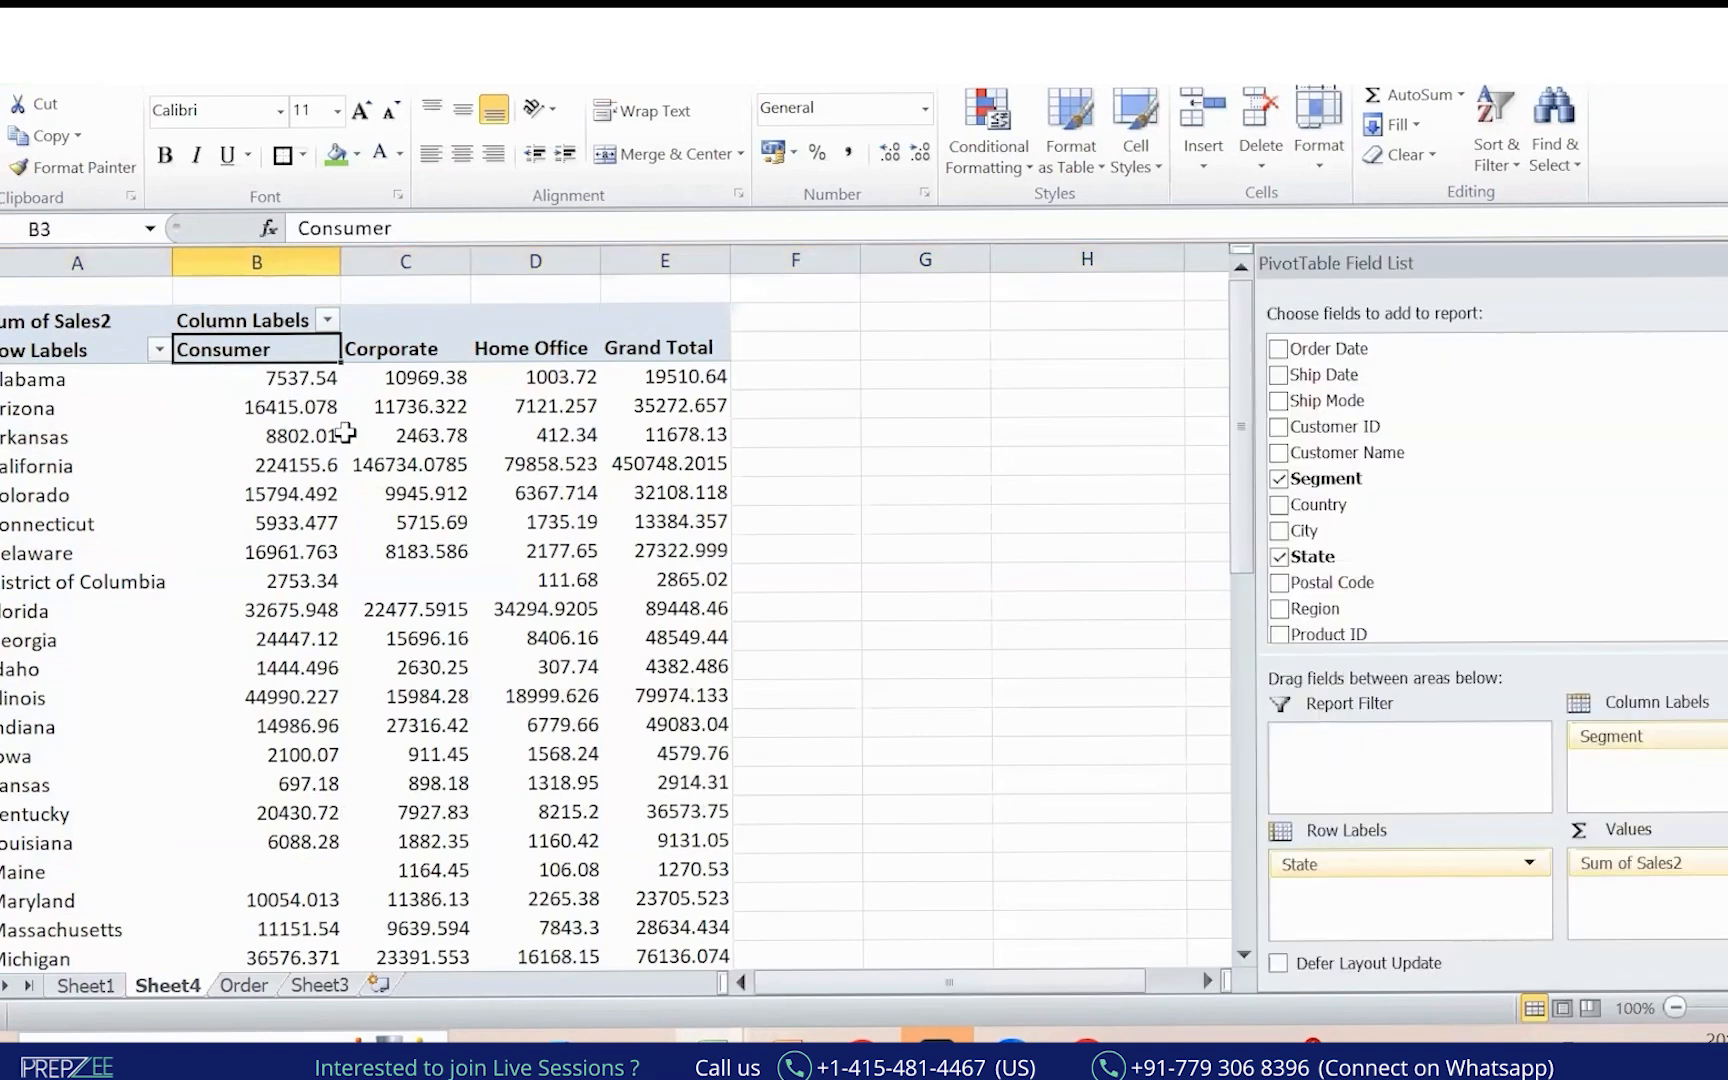
{"action": "key", "text": "ctrl+shift+Down"}
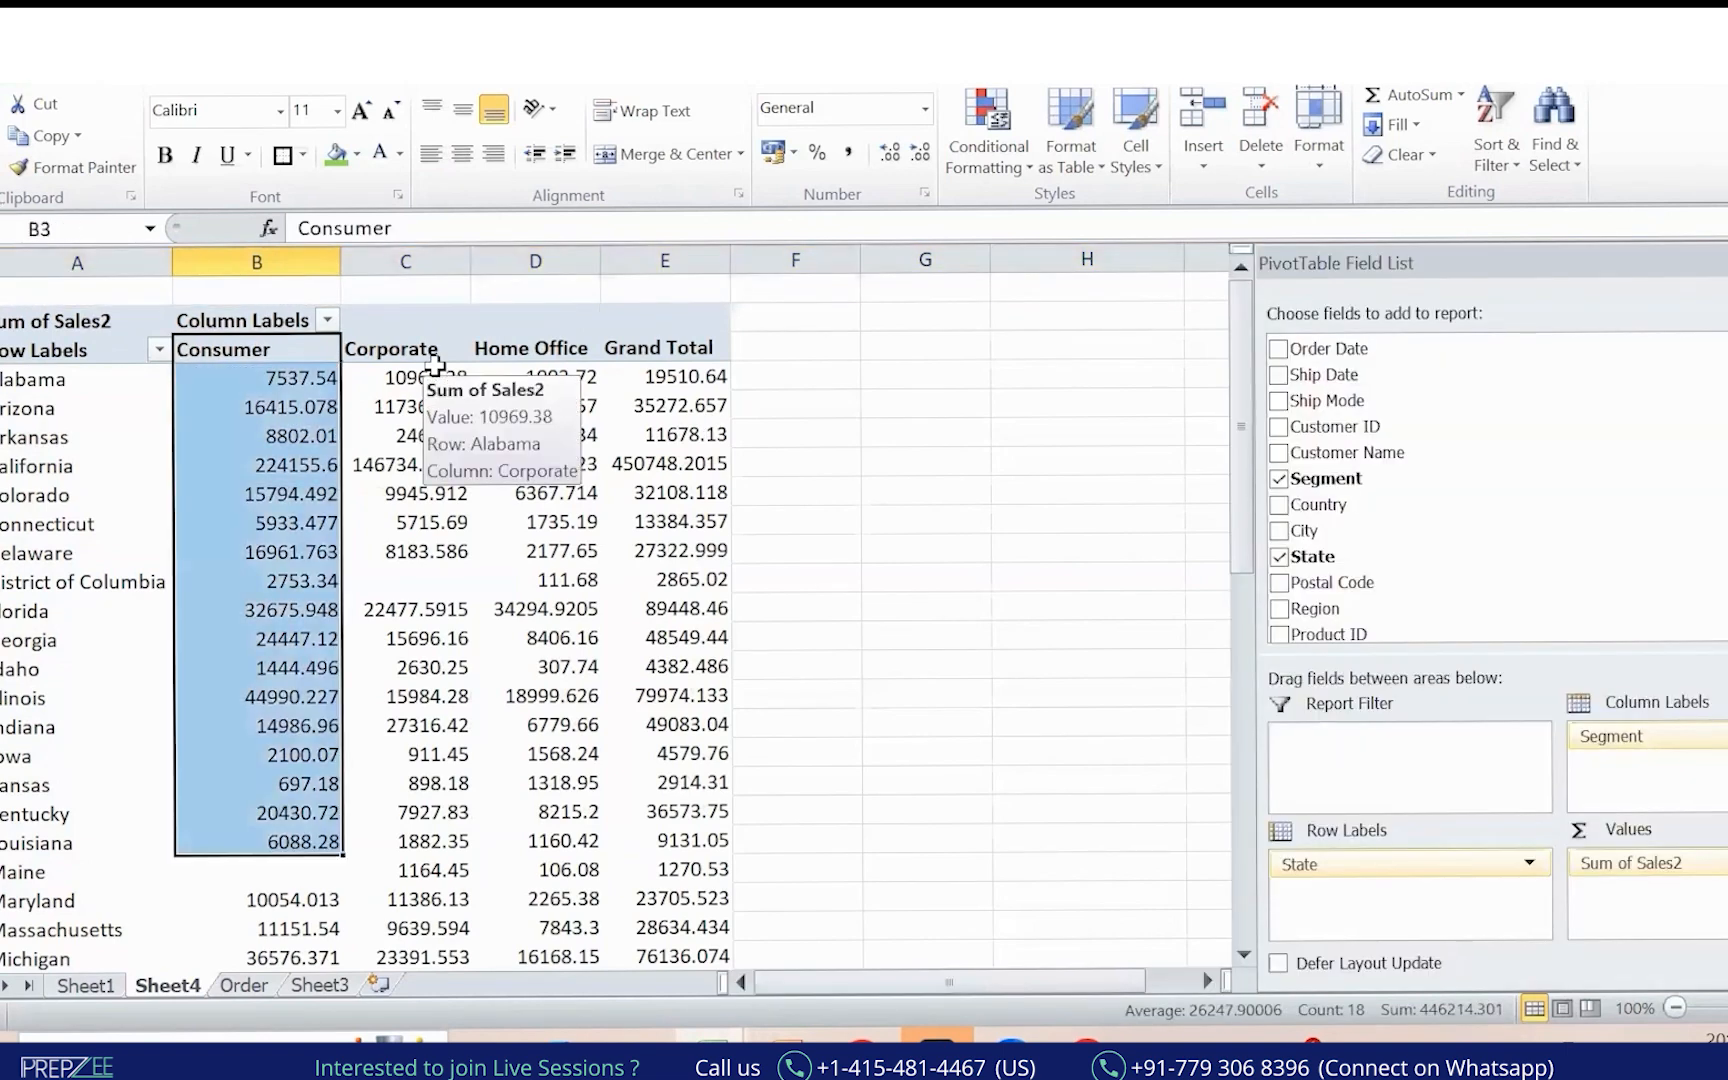
{"action": "left_click", "coordinate": [432, 350]}
{"action": "left_click_drag", "start_coordinate": [600, 260], "coordinate": [634, 260]}
{"action": "left_click", "coordinate": [547, 433]}
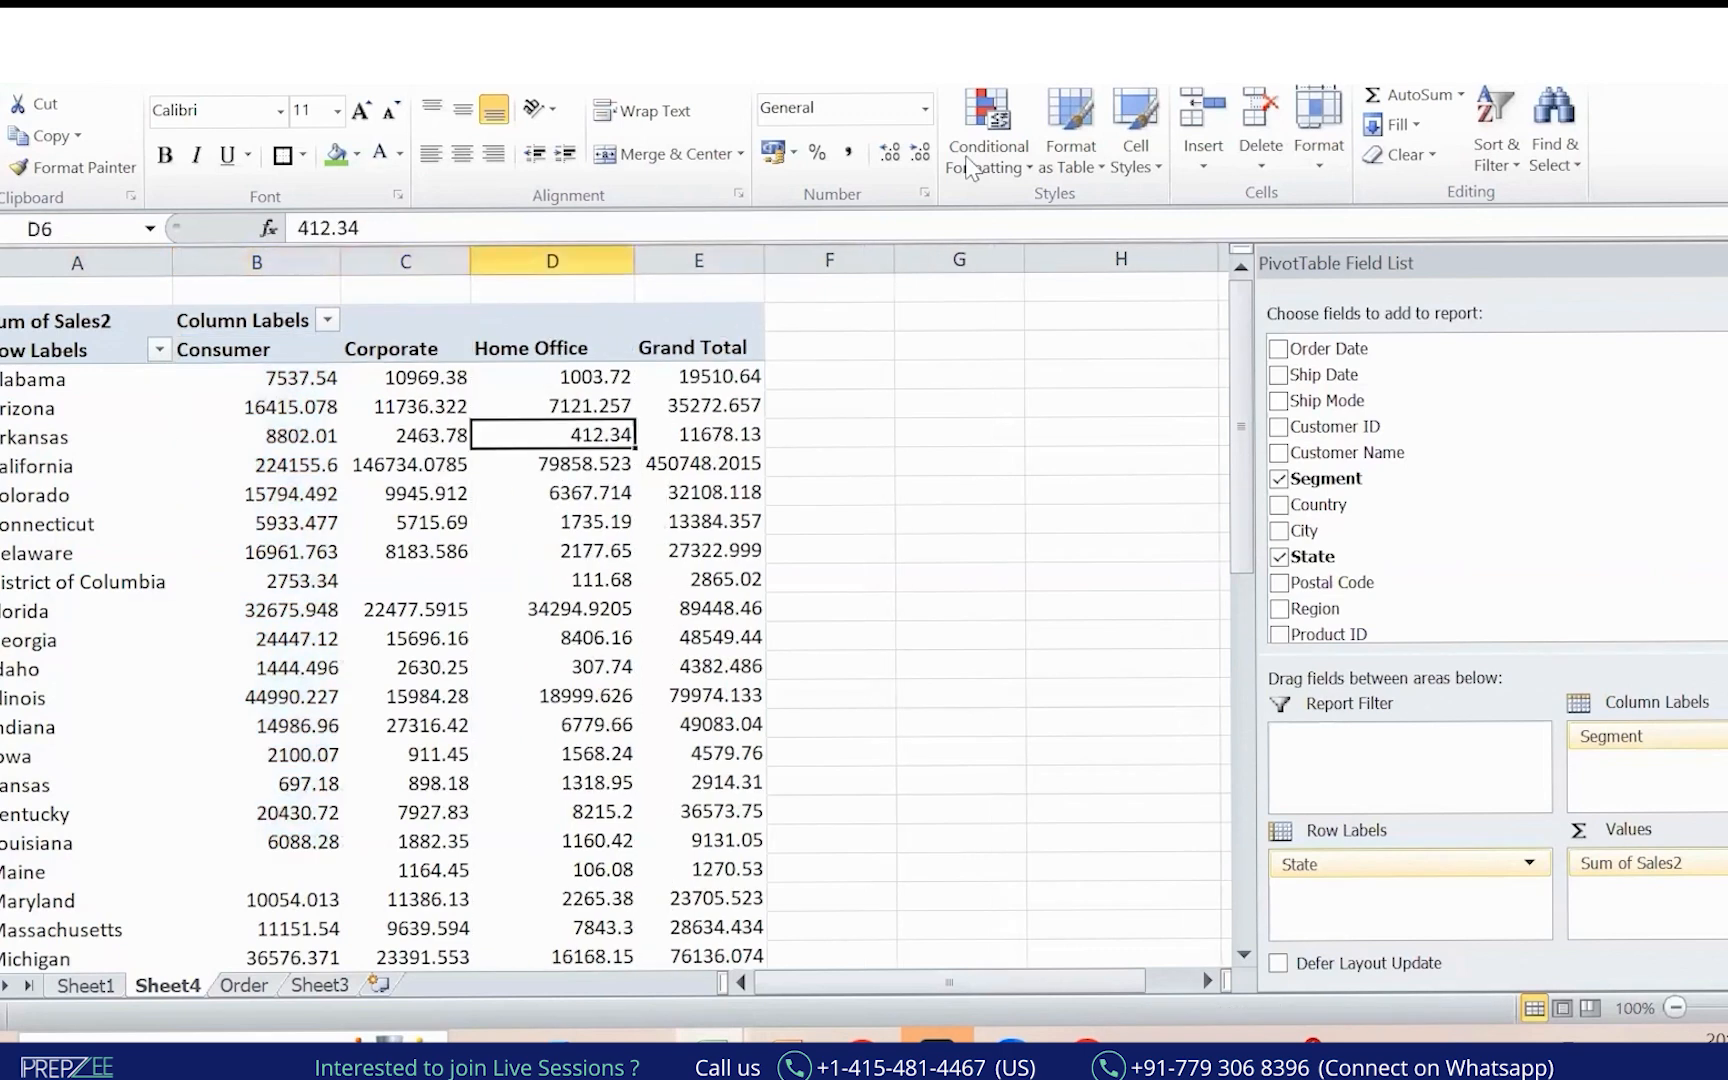
{"action": "left_click_drag", "start_coordinate": [733, 298], "coordinate": [771, 300]}
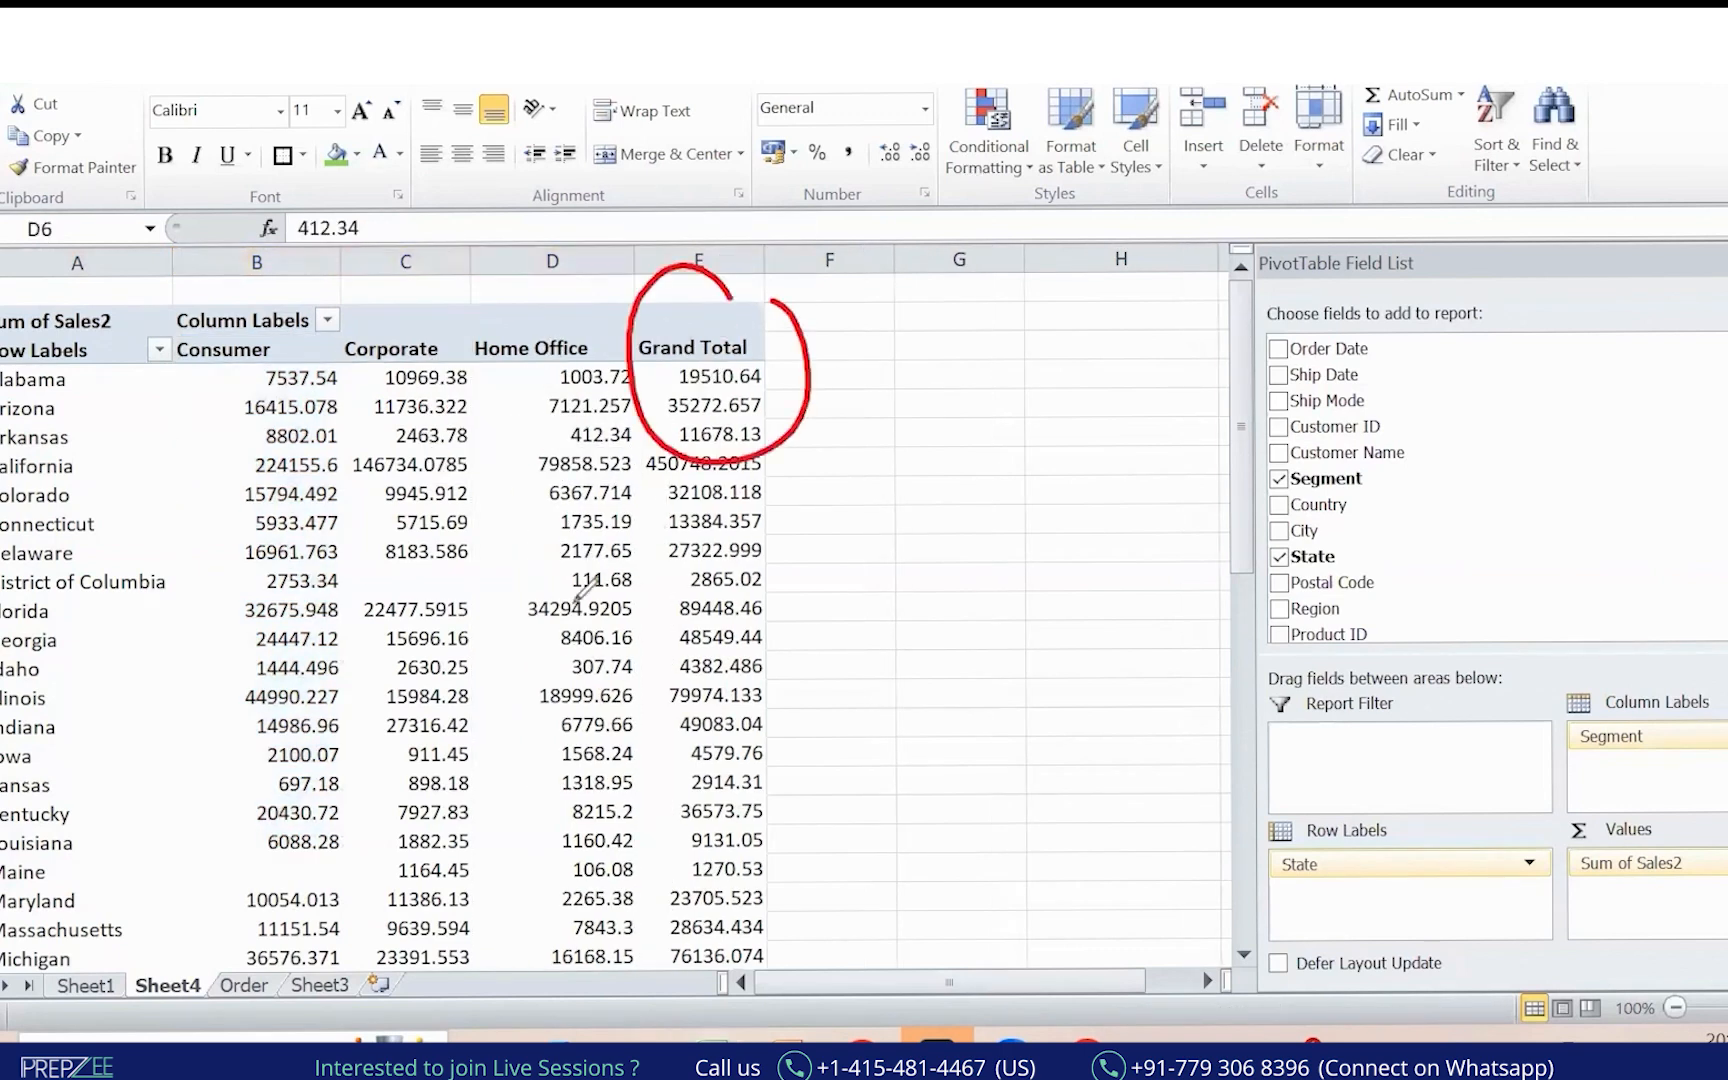
{"action": "mouse_move", "coordinate": [328, 601]}
{"action": "left_mouse_down"}
{"action": "mouse_move", "coordinate": [680, 600]}
{"action": "mouse_move", "coordinate": [652, 645]}
{"action": "left_mouse_up"}
{"action": "left_click_drag", "start_coordinate": [522, 565], "coordinate": [545, 945]}
{"action": "left_click_drag", "start_coordinate": [568, 858], "coordinate": [545, 945]}
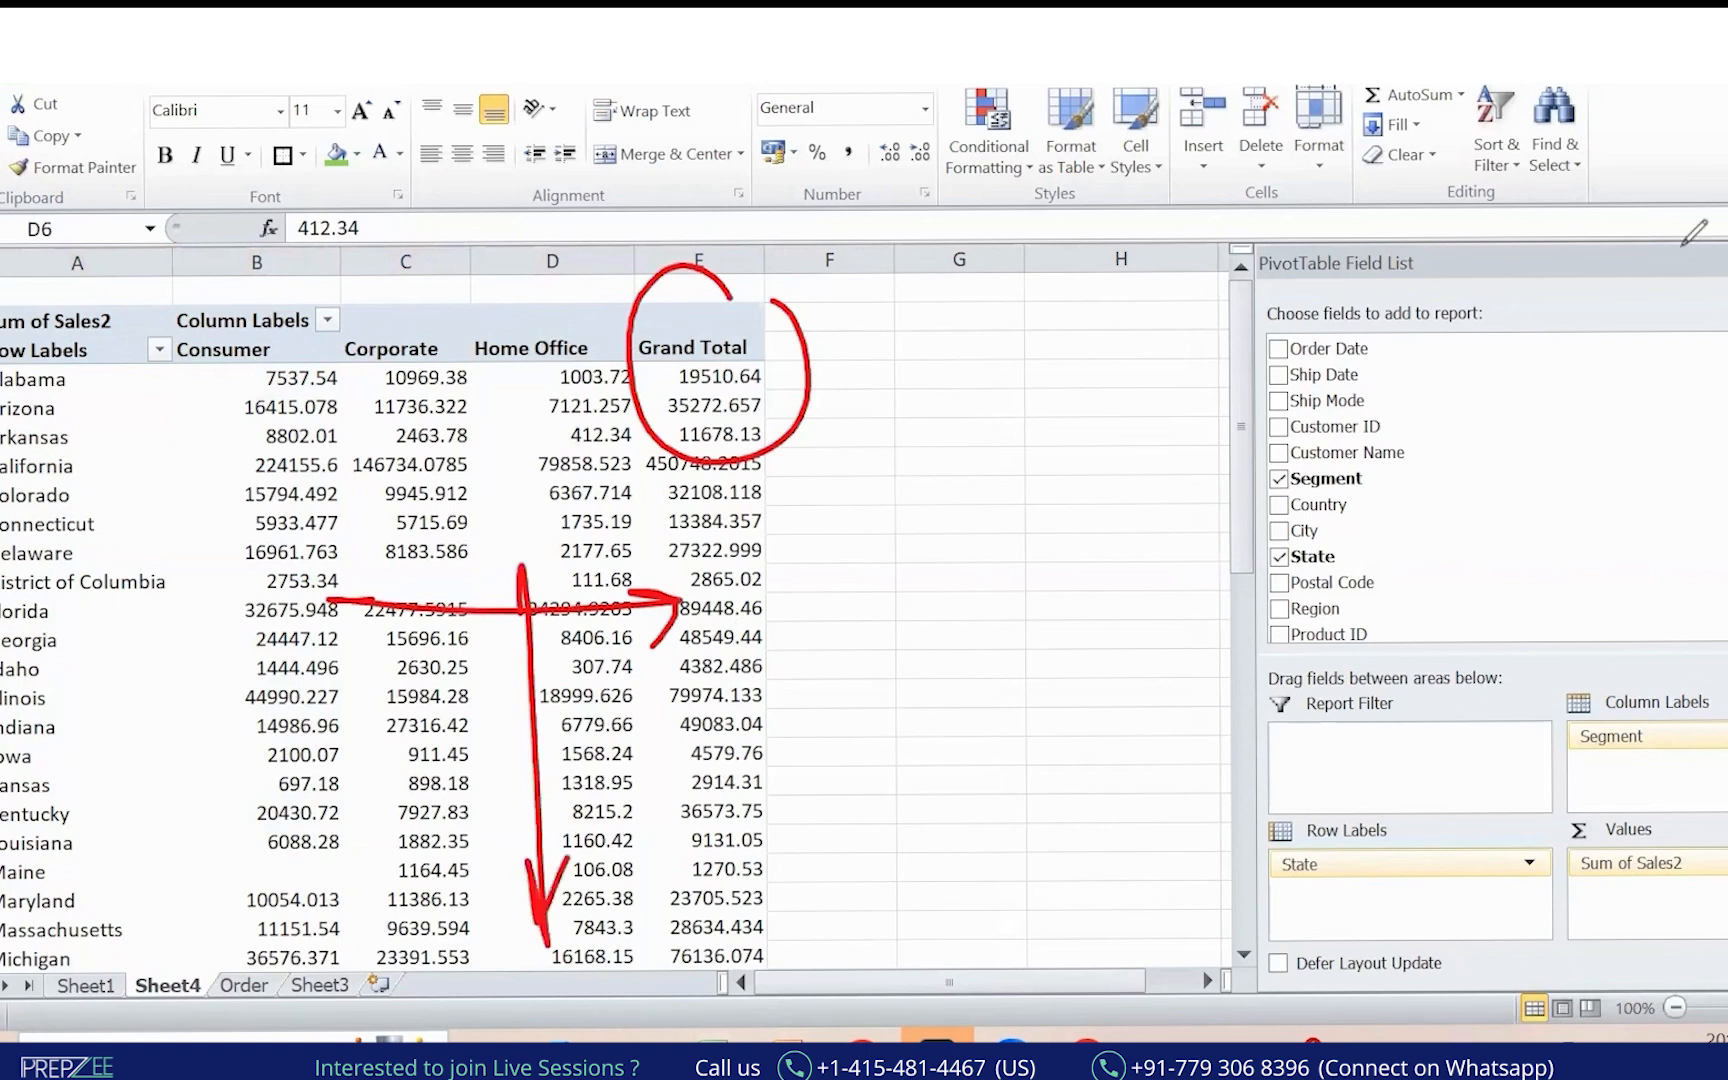
{"action": "left_click", "coordinate": [529, 153]}
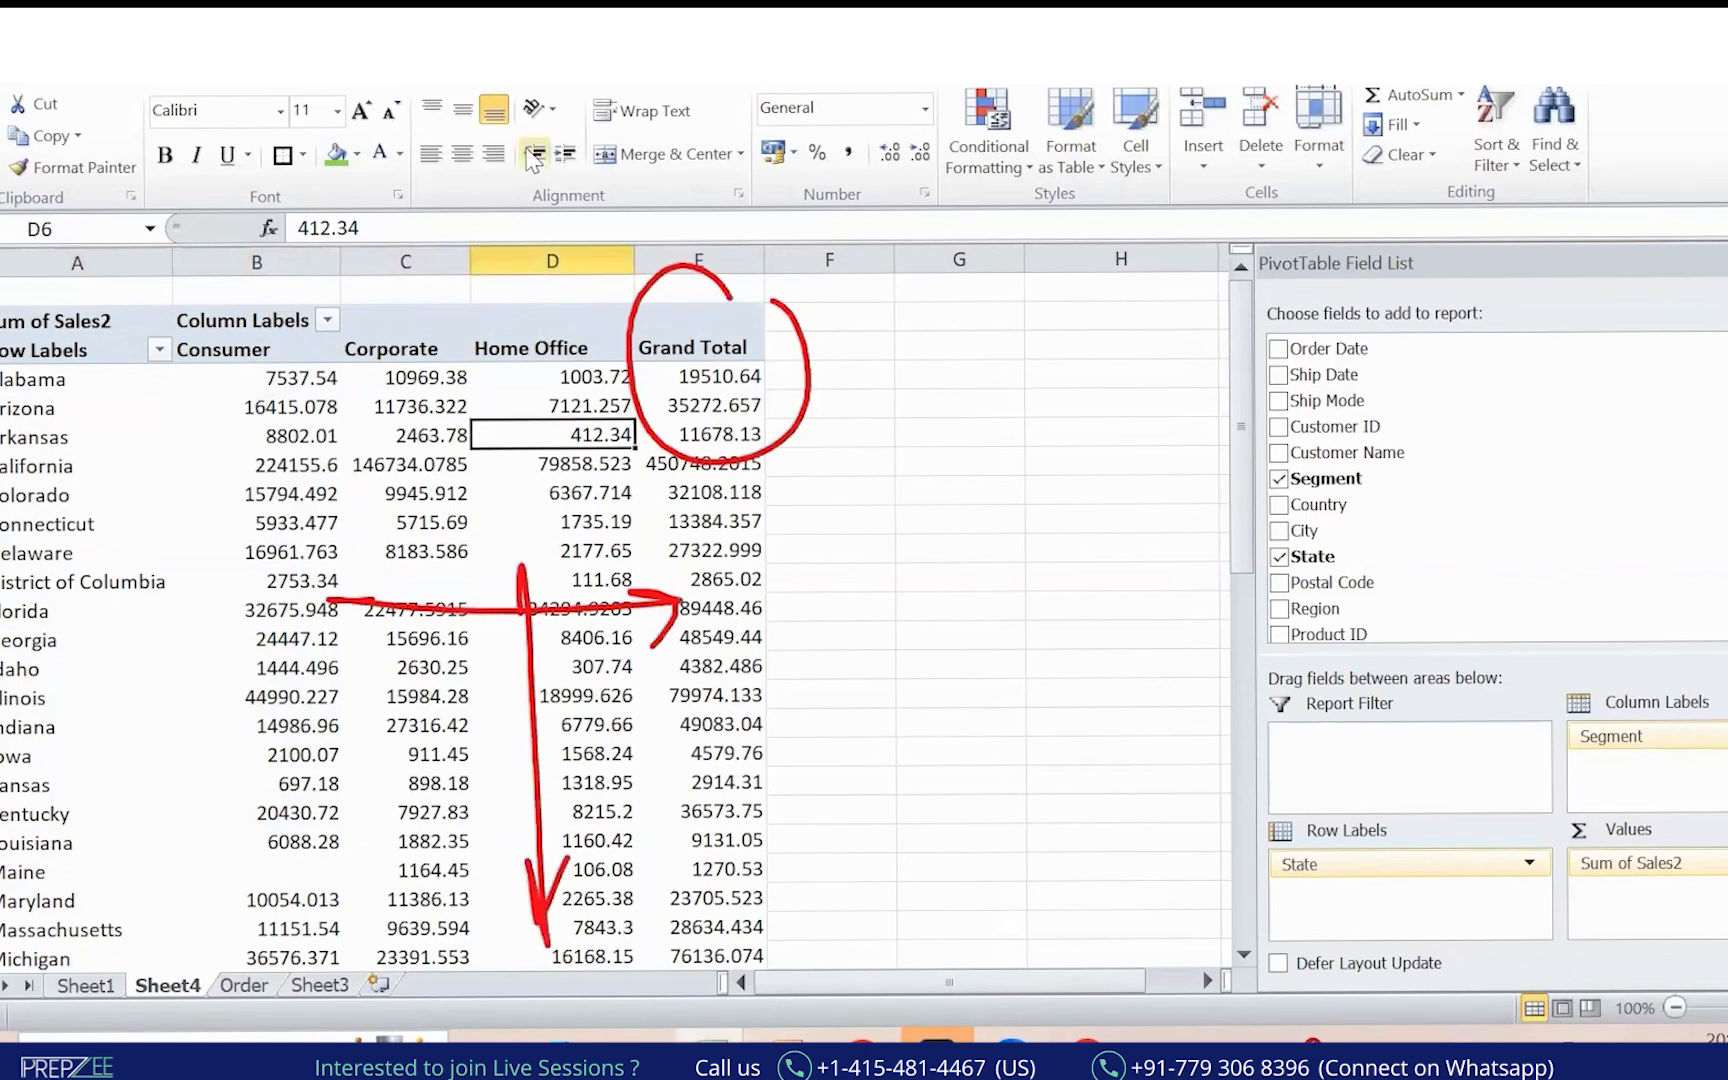
Jump to the Grand Total row (2280228.757 overall) and circle it in red.
{"action": "left_click", "coordinate": [647, 259]}
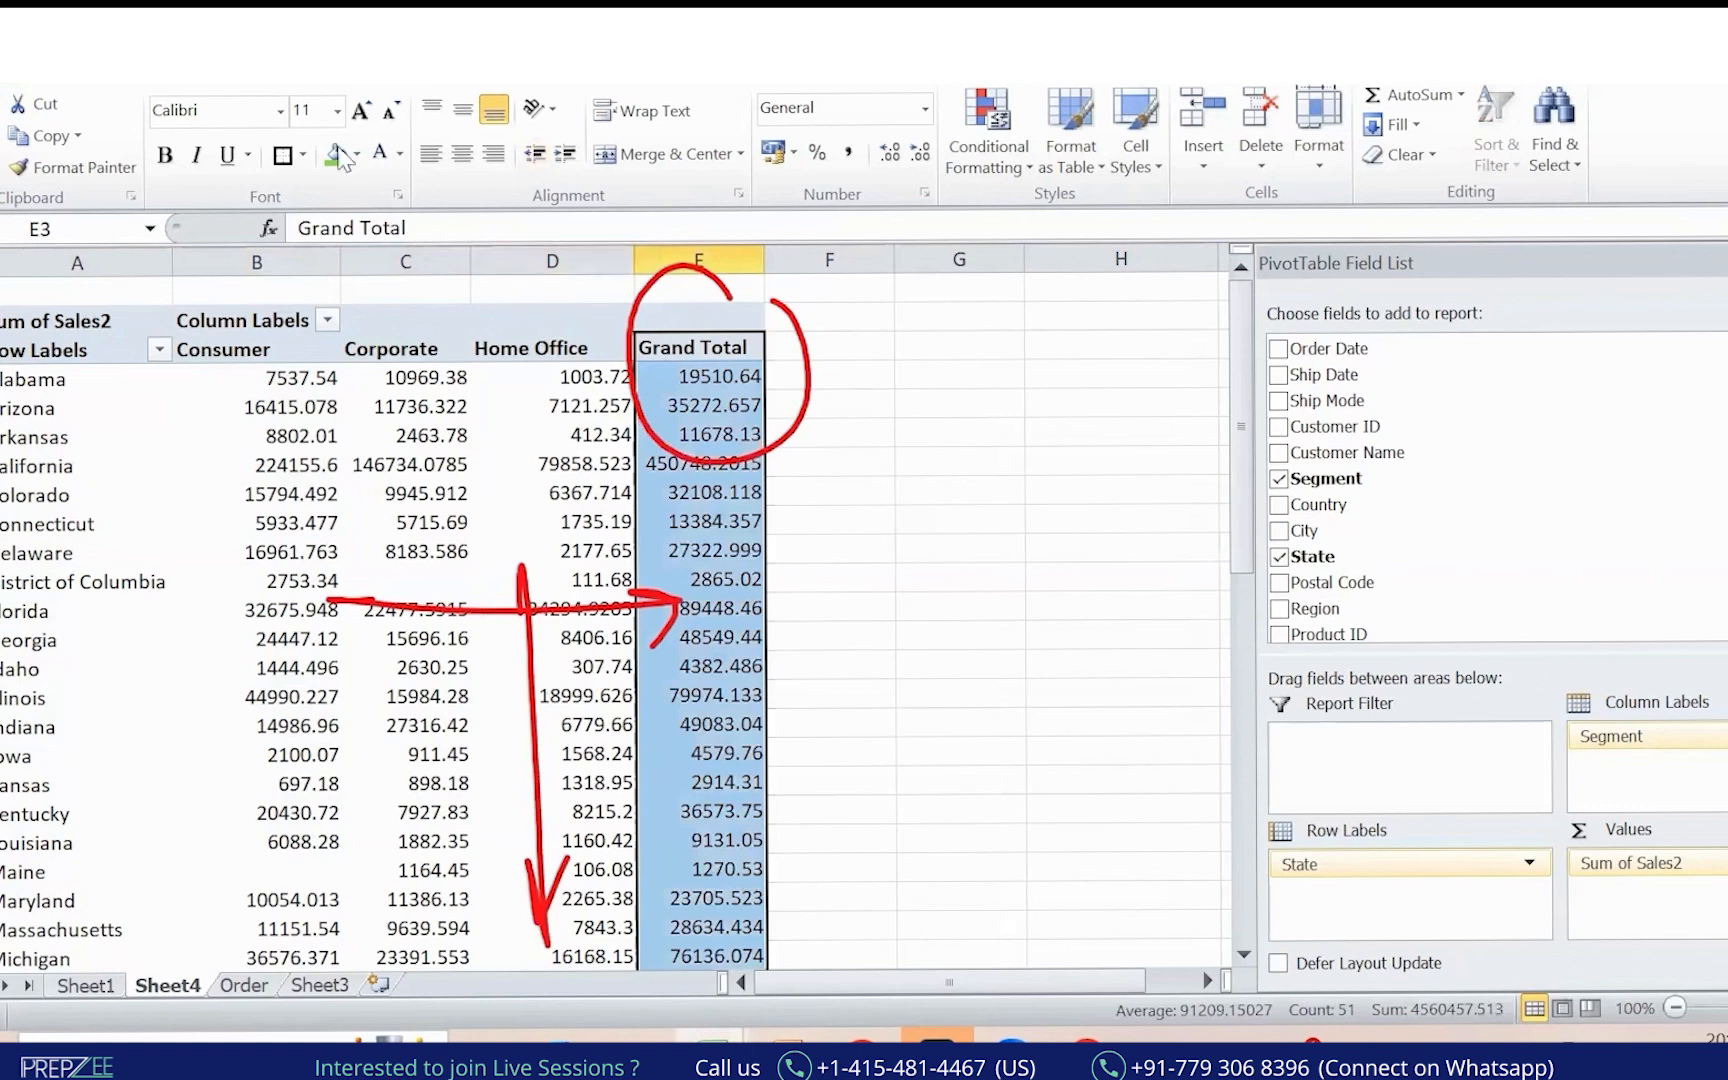
{"action": "left_click", "coordinate": [712, 580]}
{"action": "key", "text": "ctrl+Right"}
{"action": "key", "text": "ctrl+Up"}
{"action": "key", "text": "ctrl+Left"}
{"action": "key", "text": "ctrl+Down"}
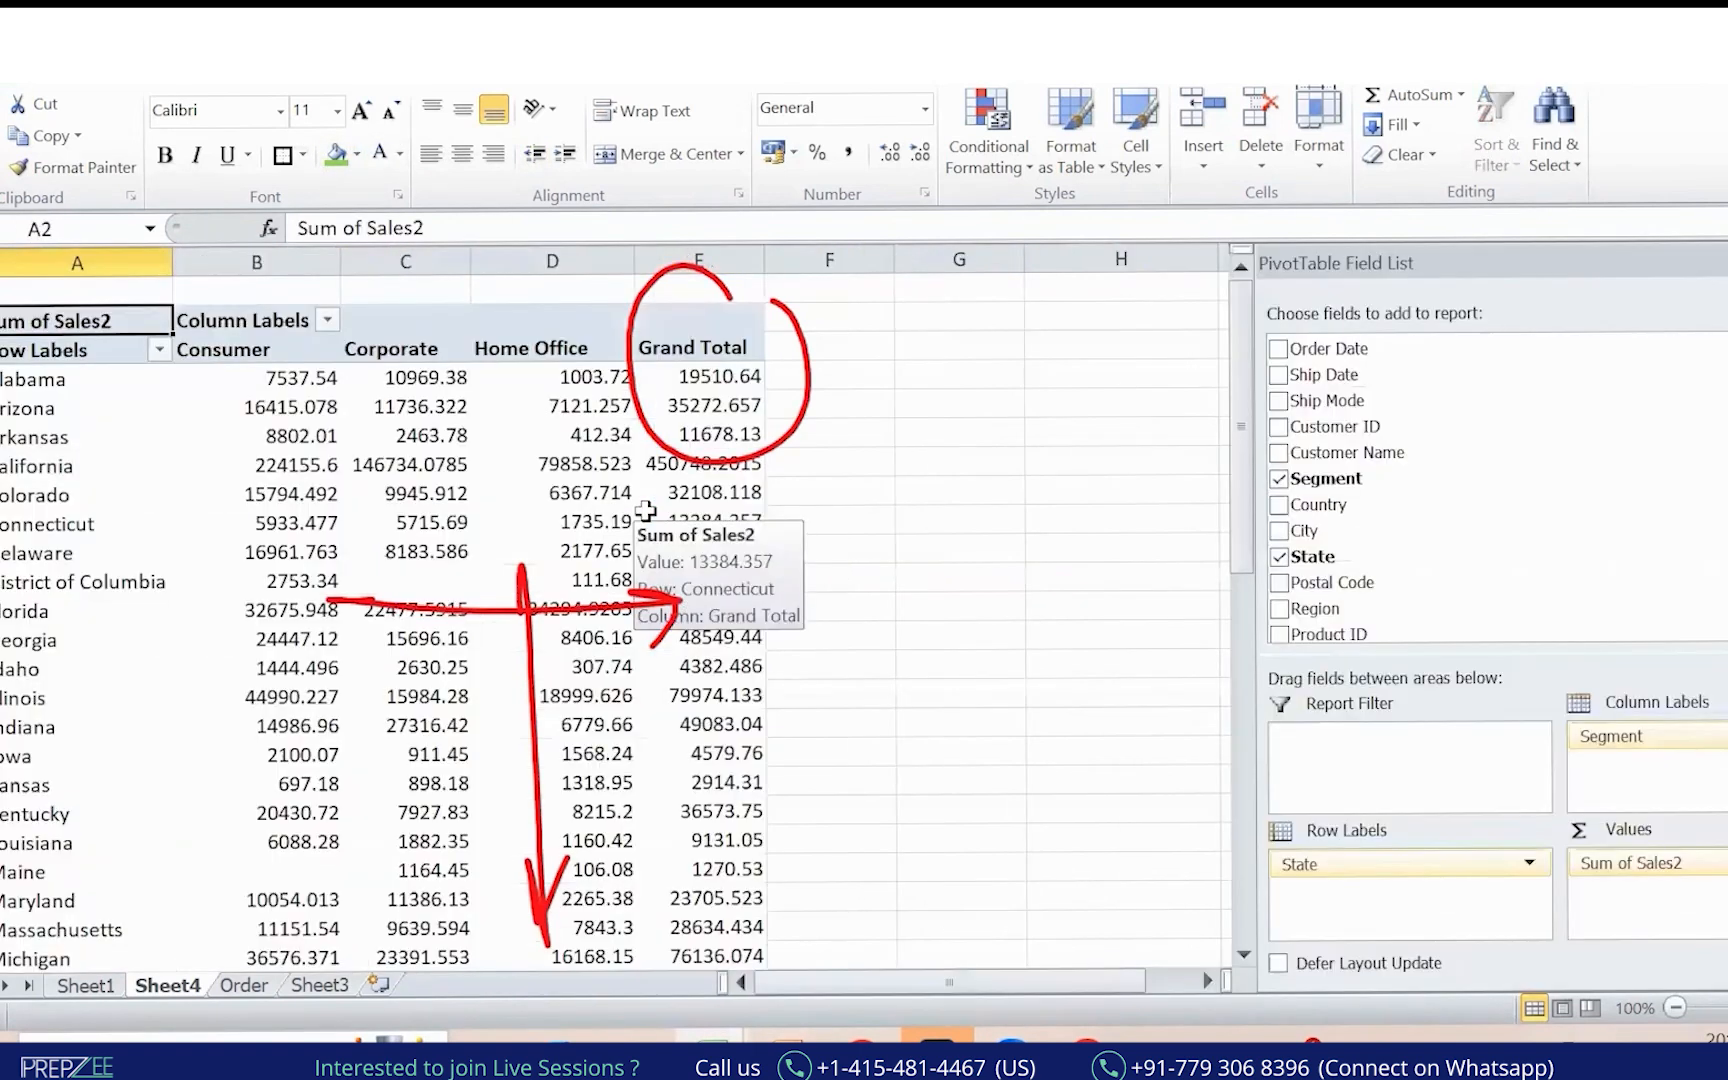
{"action": "key", "text": "ctrl+Down"}
{"action": "key", "text": "Down"}
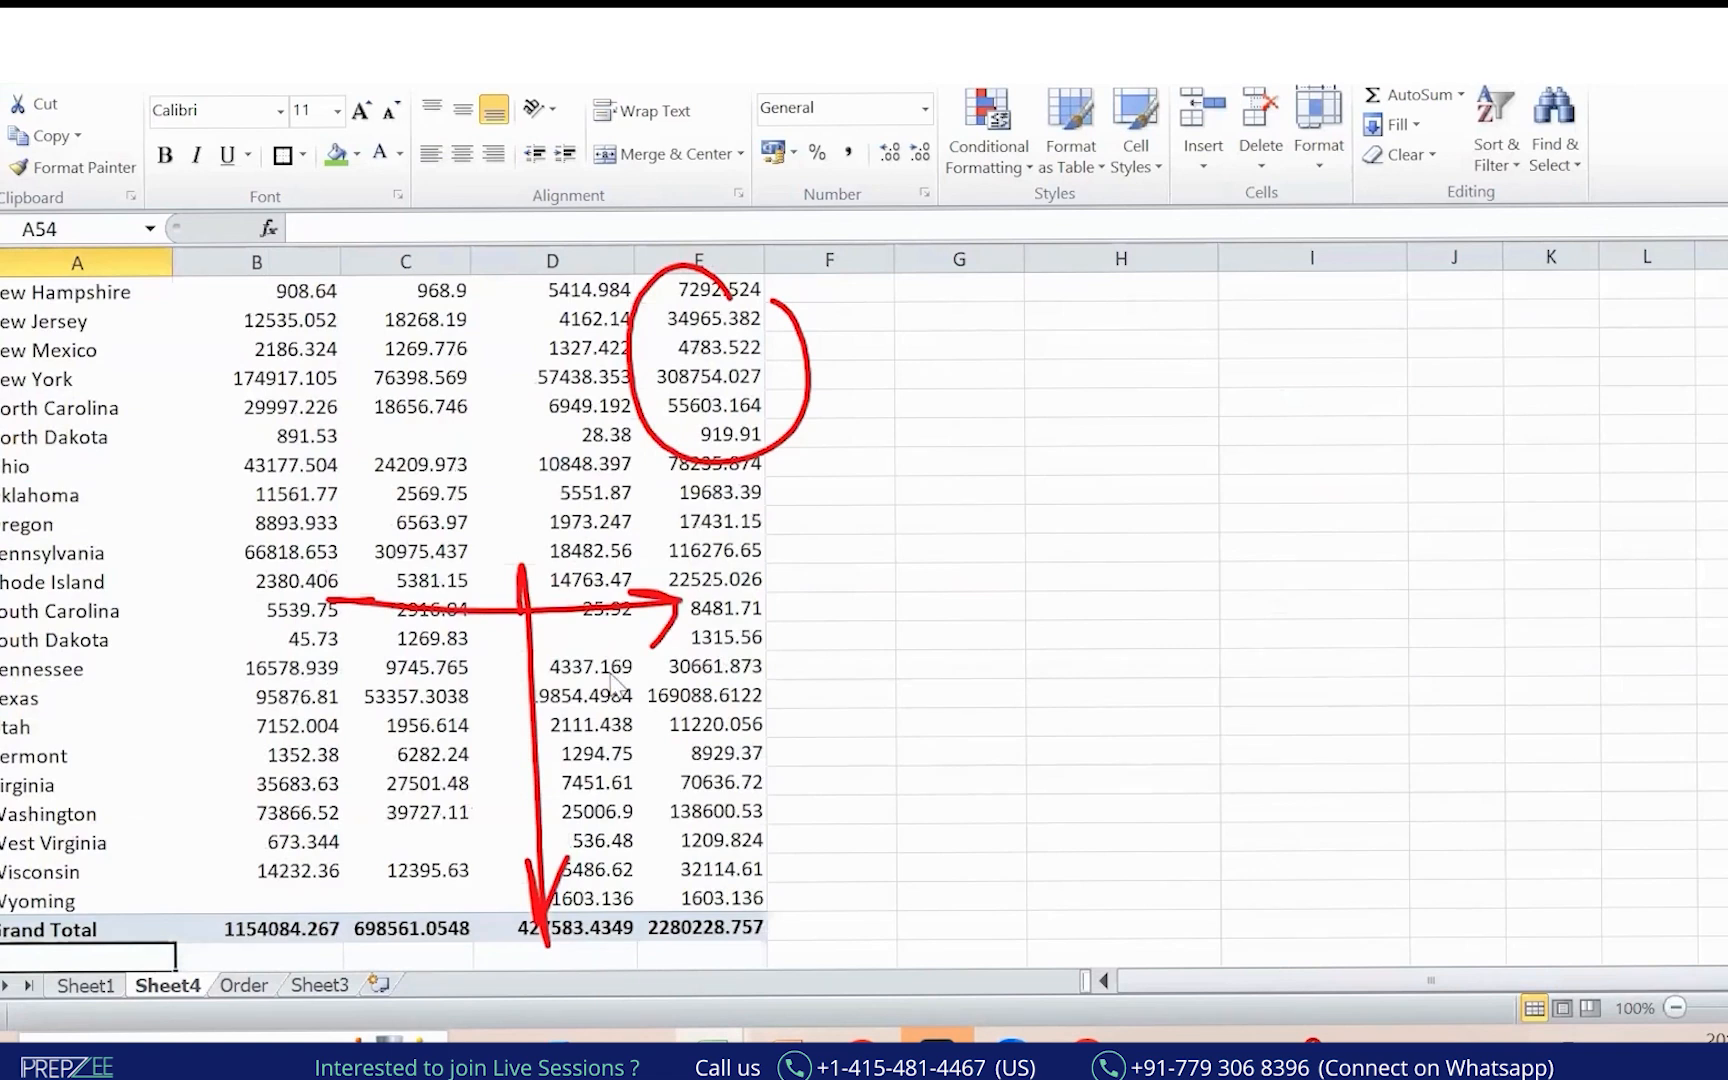
{"action": "mouse_move", "coordinate": [640, 982]}
{"action": "left_mouse_down"}
{"action": "mouse_move", "coordinate": [170, 840]}
{"action": "mouse_move", "coordinate": [805, 828]}
{"action": "left_mouse_up"}
{"action": "left_click_drag", "start_coordinate": [830, 478], "coordinate": [815, 835]}
{"action": "left_click_drag", "start_coordinate": [798, 770], "coordinate": [815, 835]}
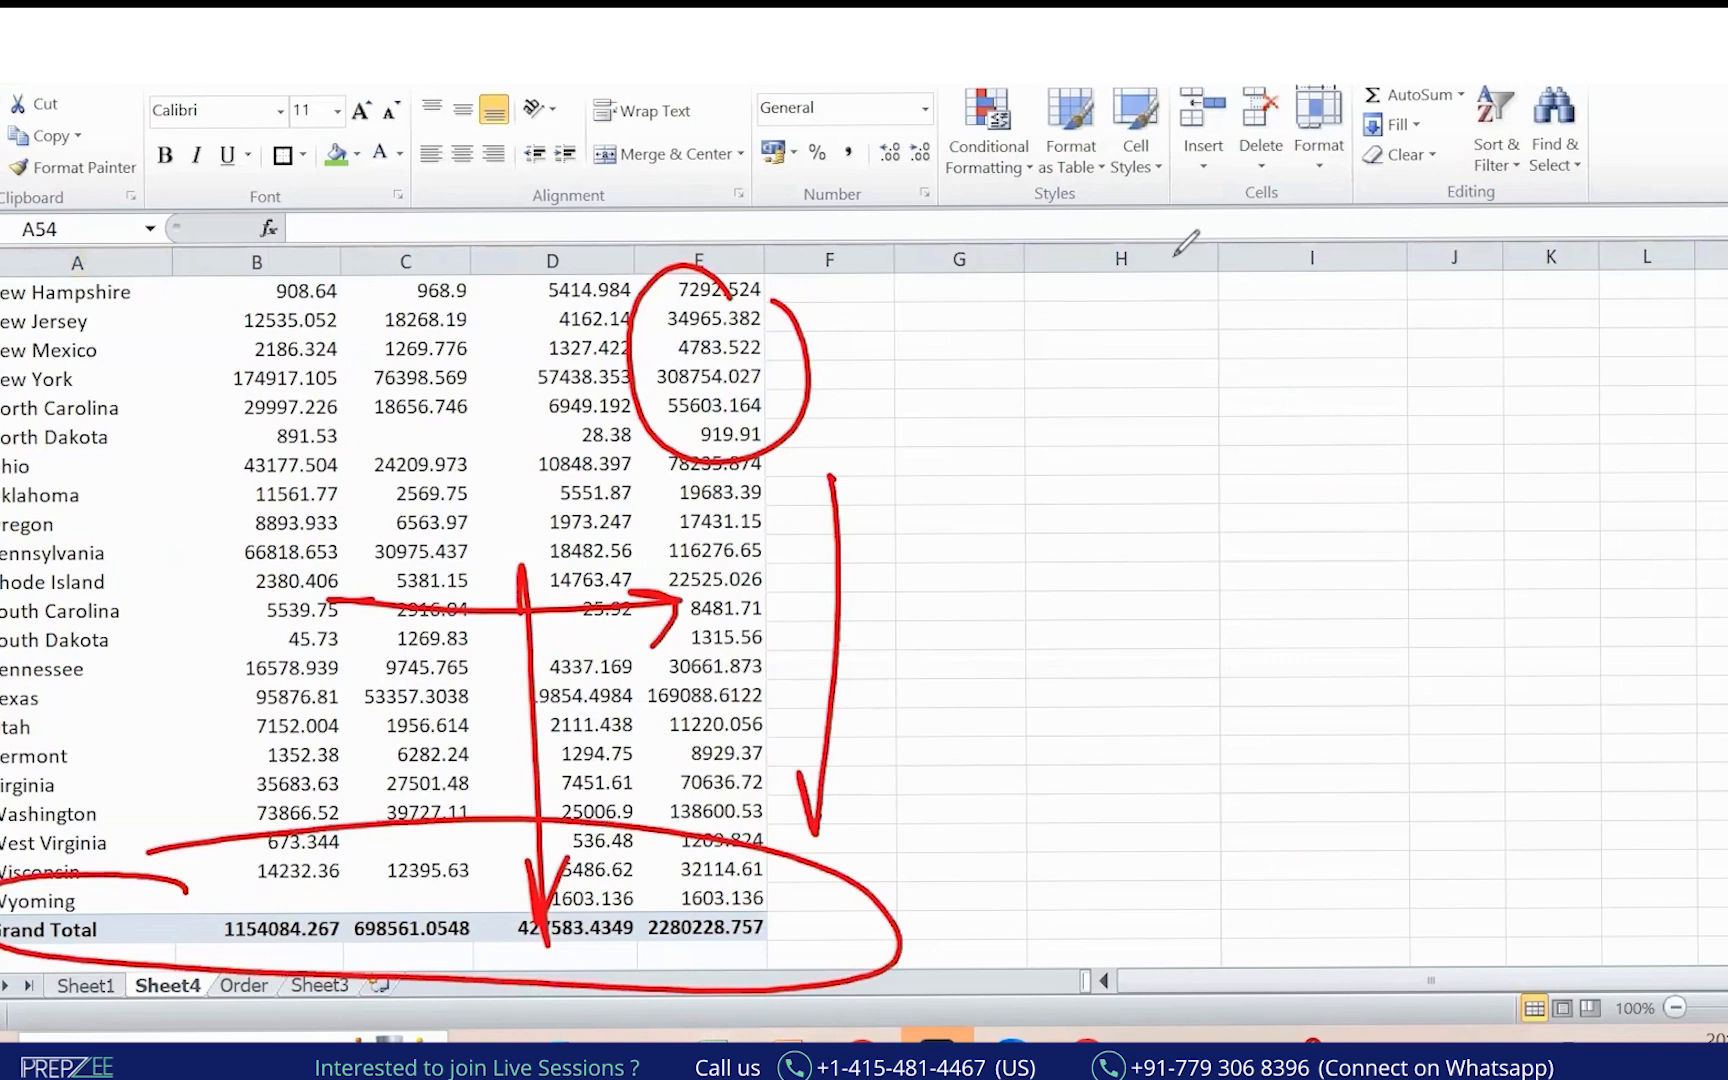
{"action": "left_click", "coordinate": [699, 376]}
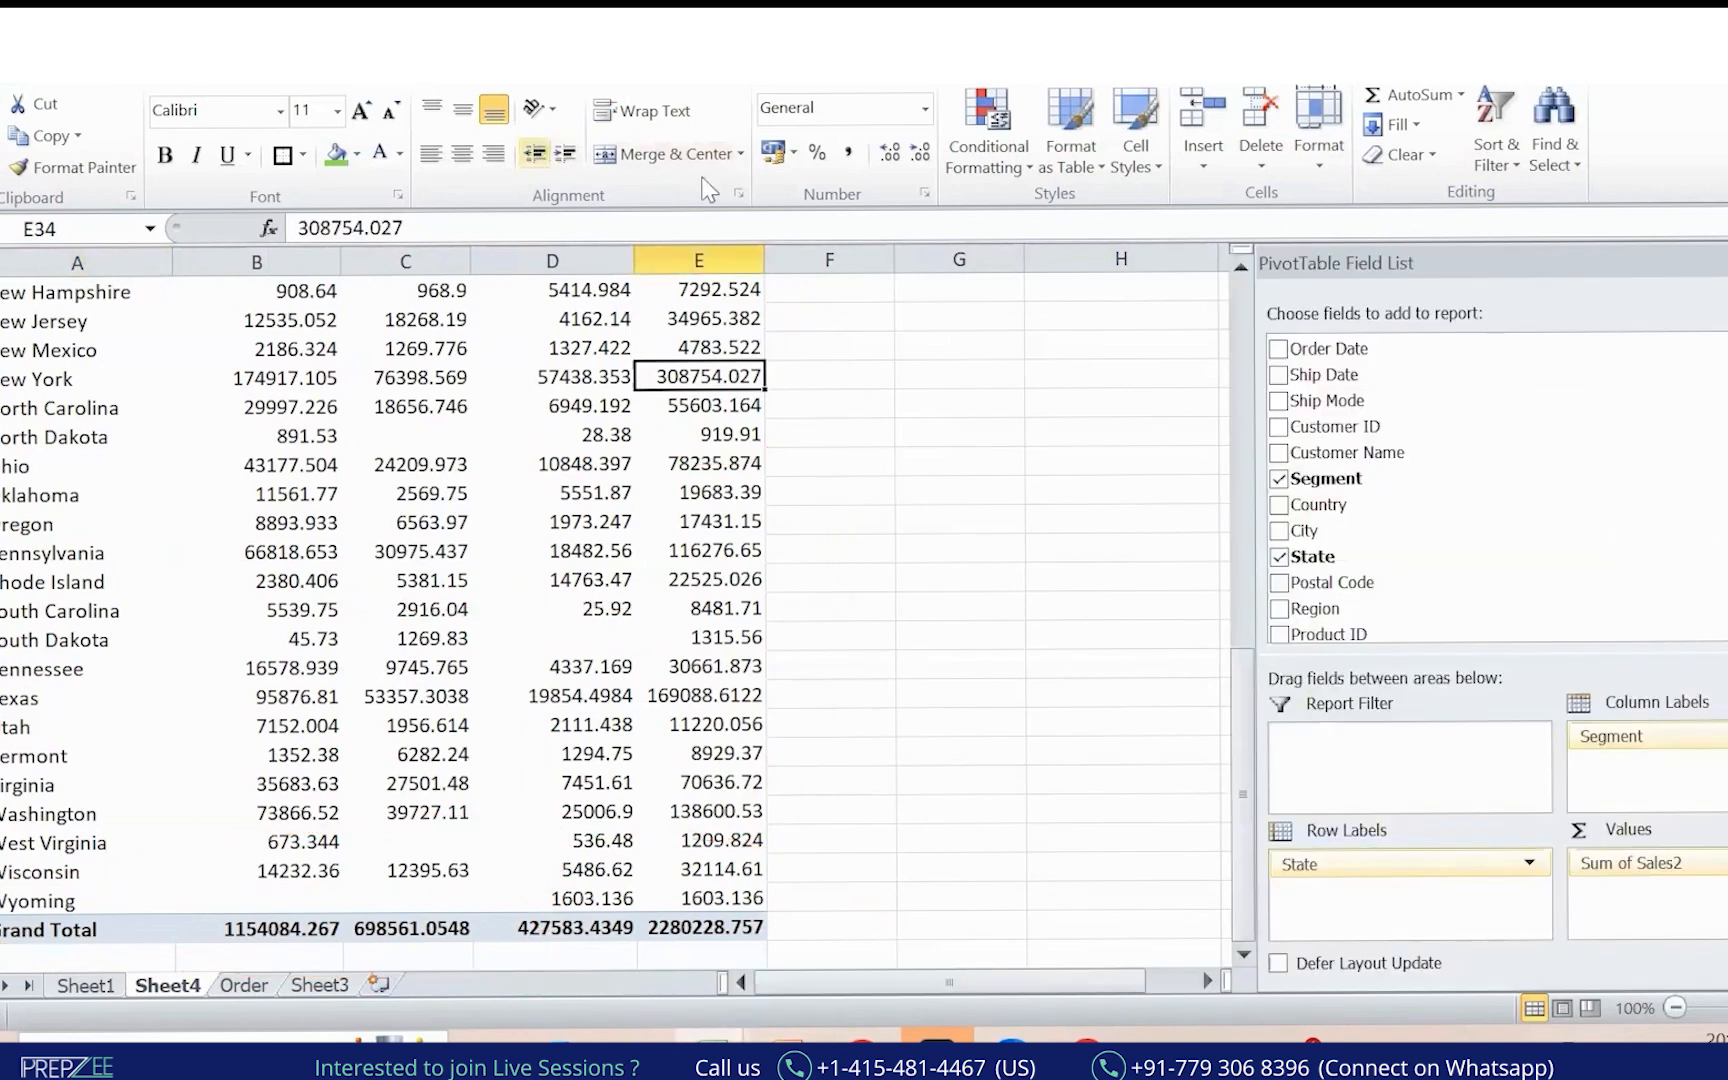
Set Grand Totals to Off for Rows and Columns on the PivotTable Design tab.
{"action": "left_click", "coordinate": [622, 68]}
{"action": "left_click", "coordinate": [4, 150]}
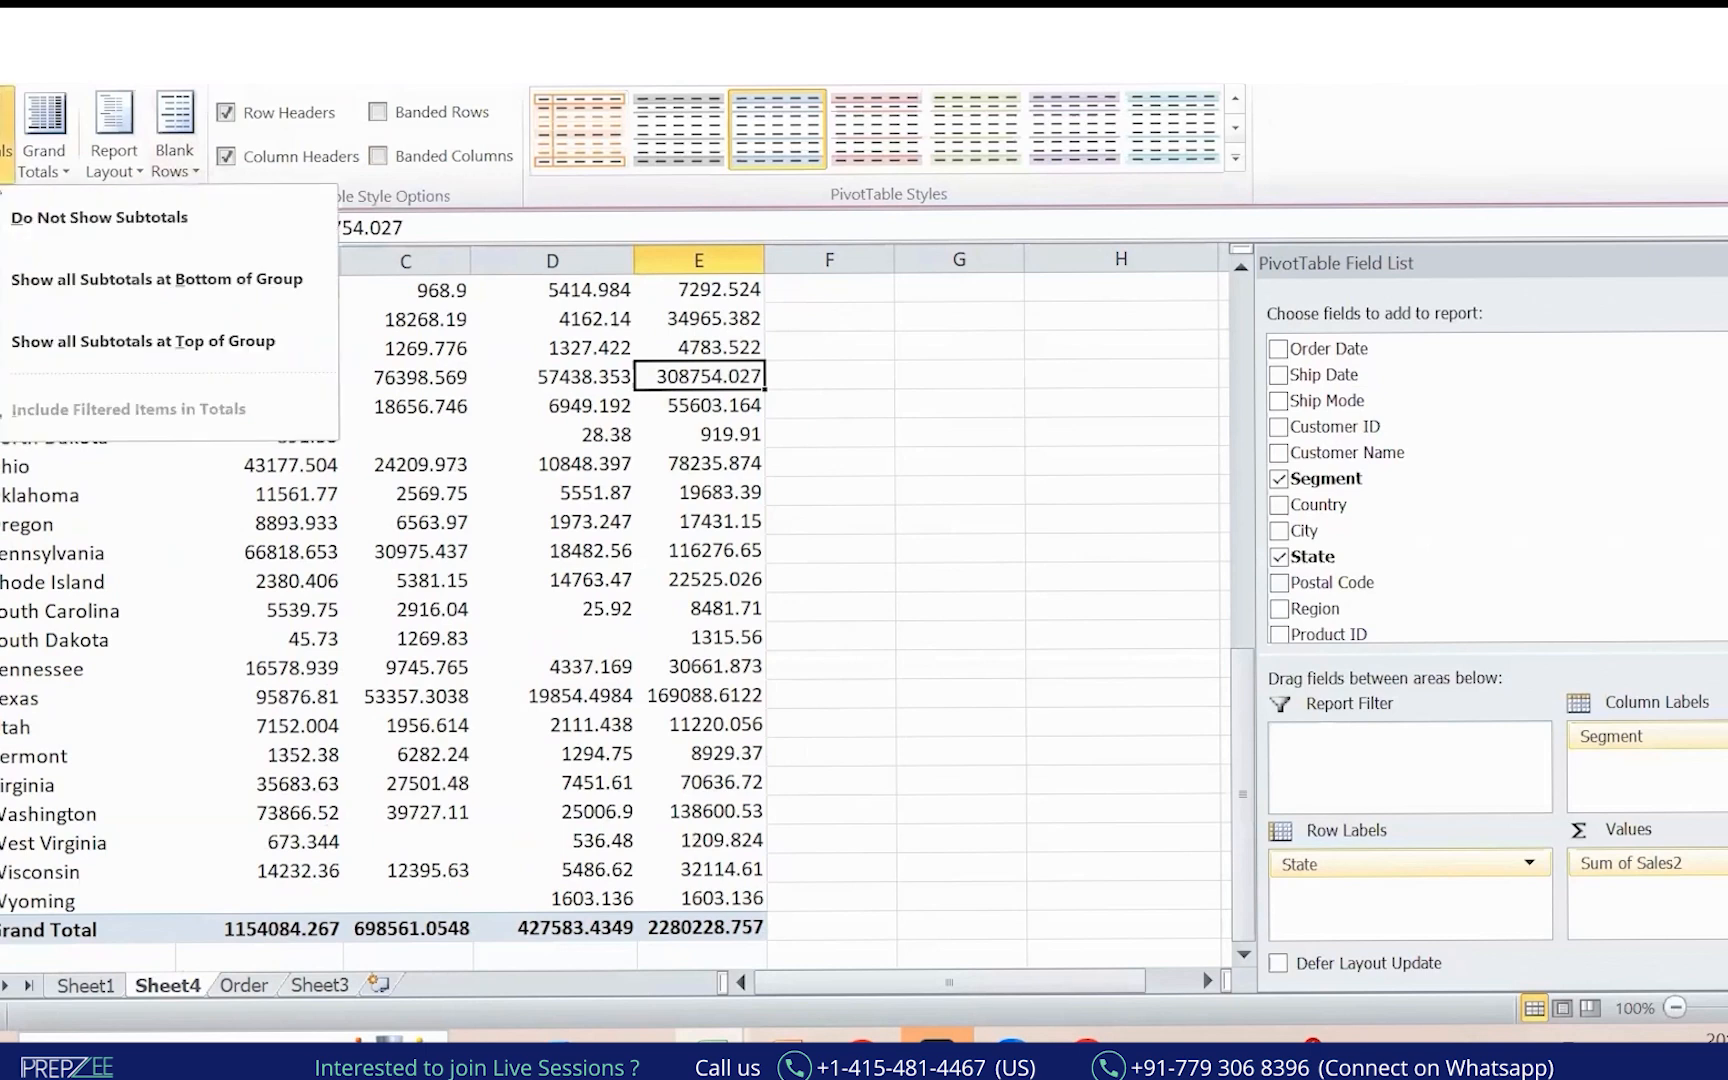
{"action": "left_click", "coordinate": [44, 160]}
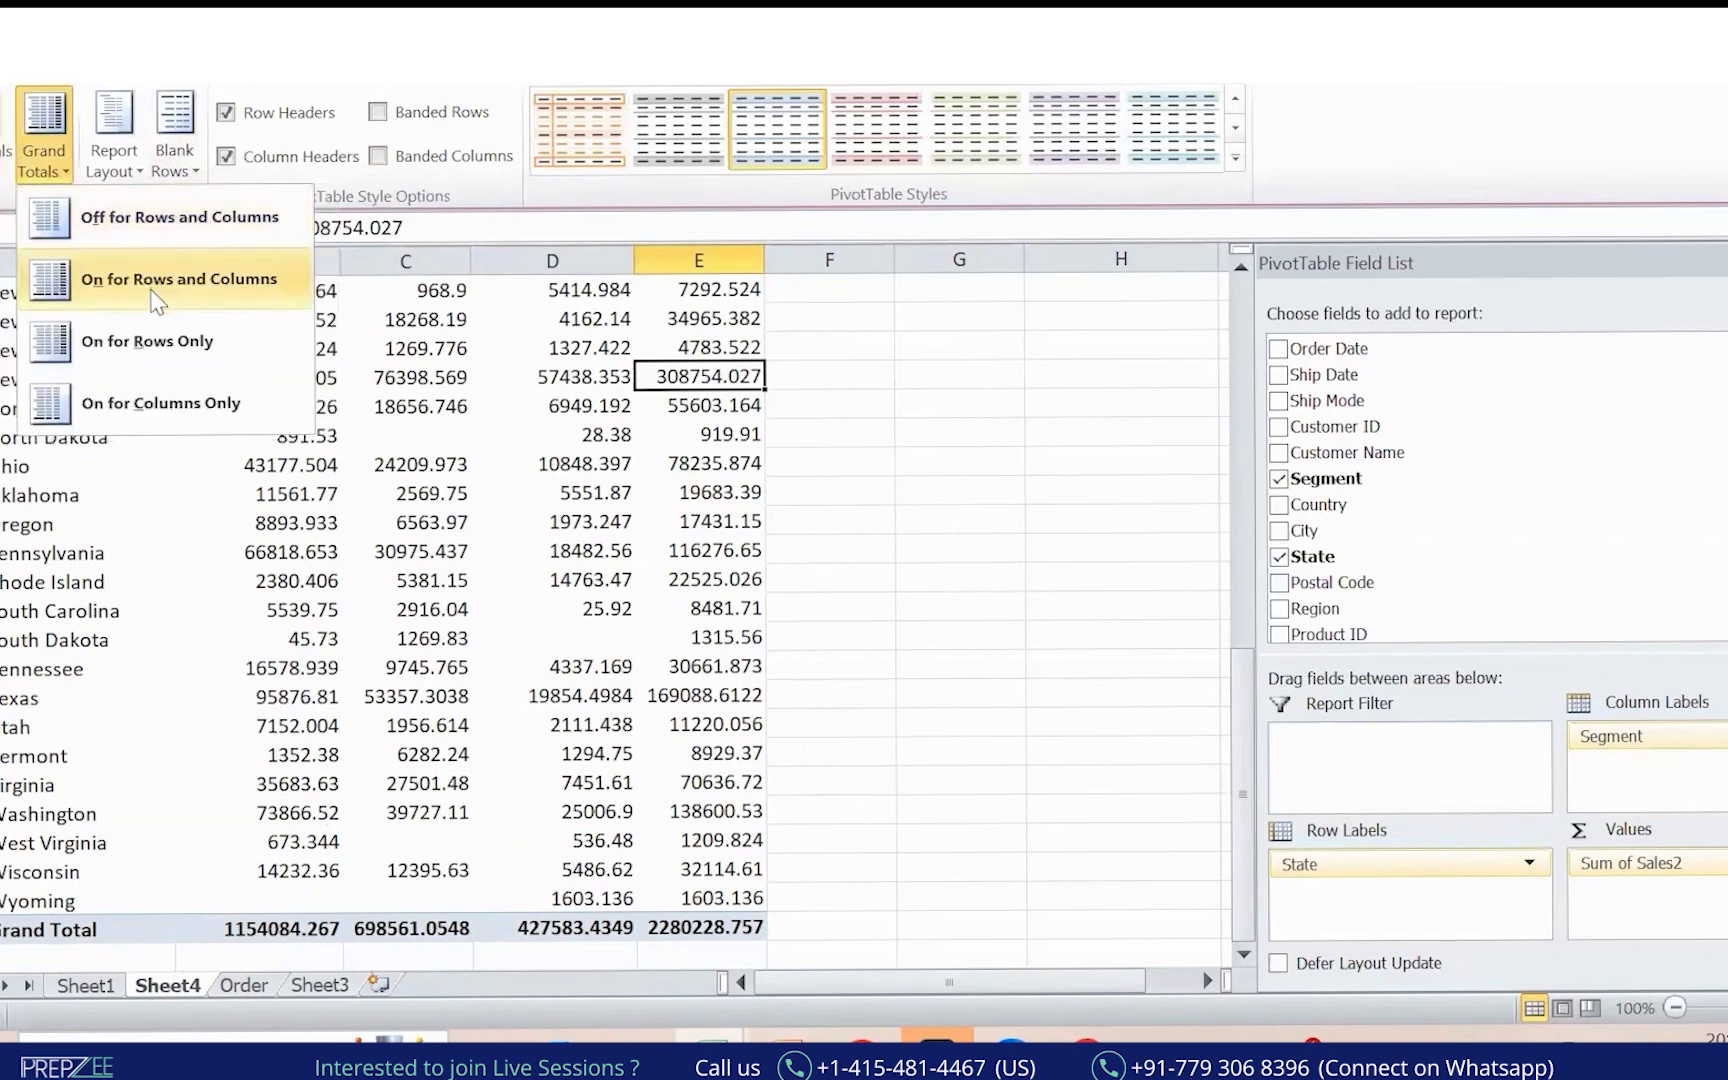
{"action": "left_click", "coordinate": [155, 230]}
Mark the Consumer, Corporate and Home Office headers in red, then clear the marks.
{"action": "left_click", "coordinate": [565, 548]}
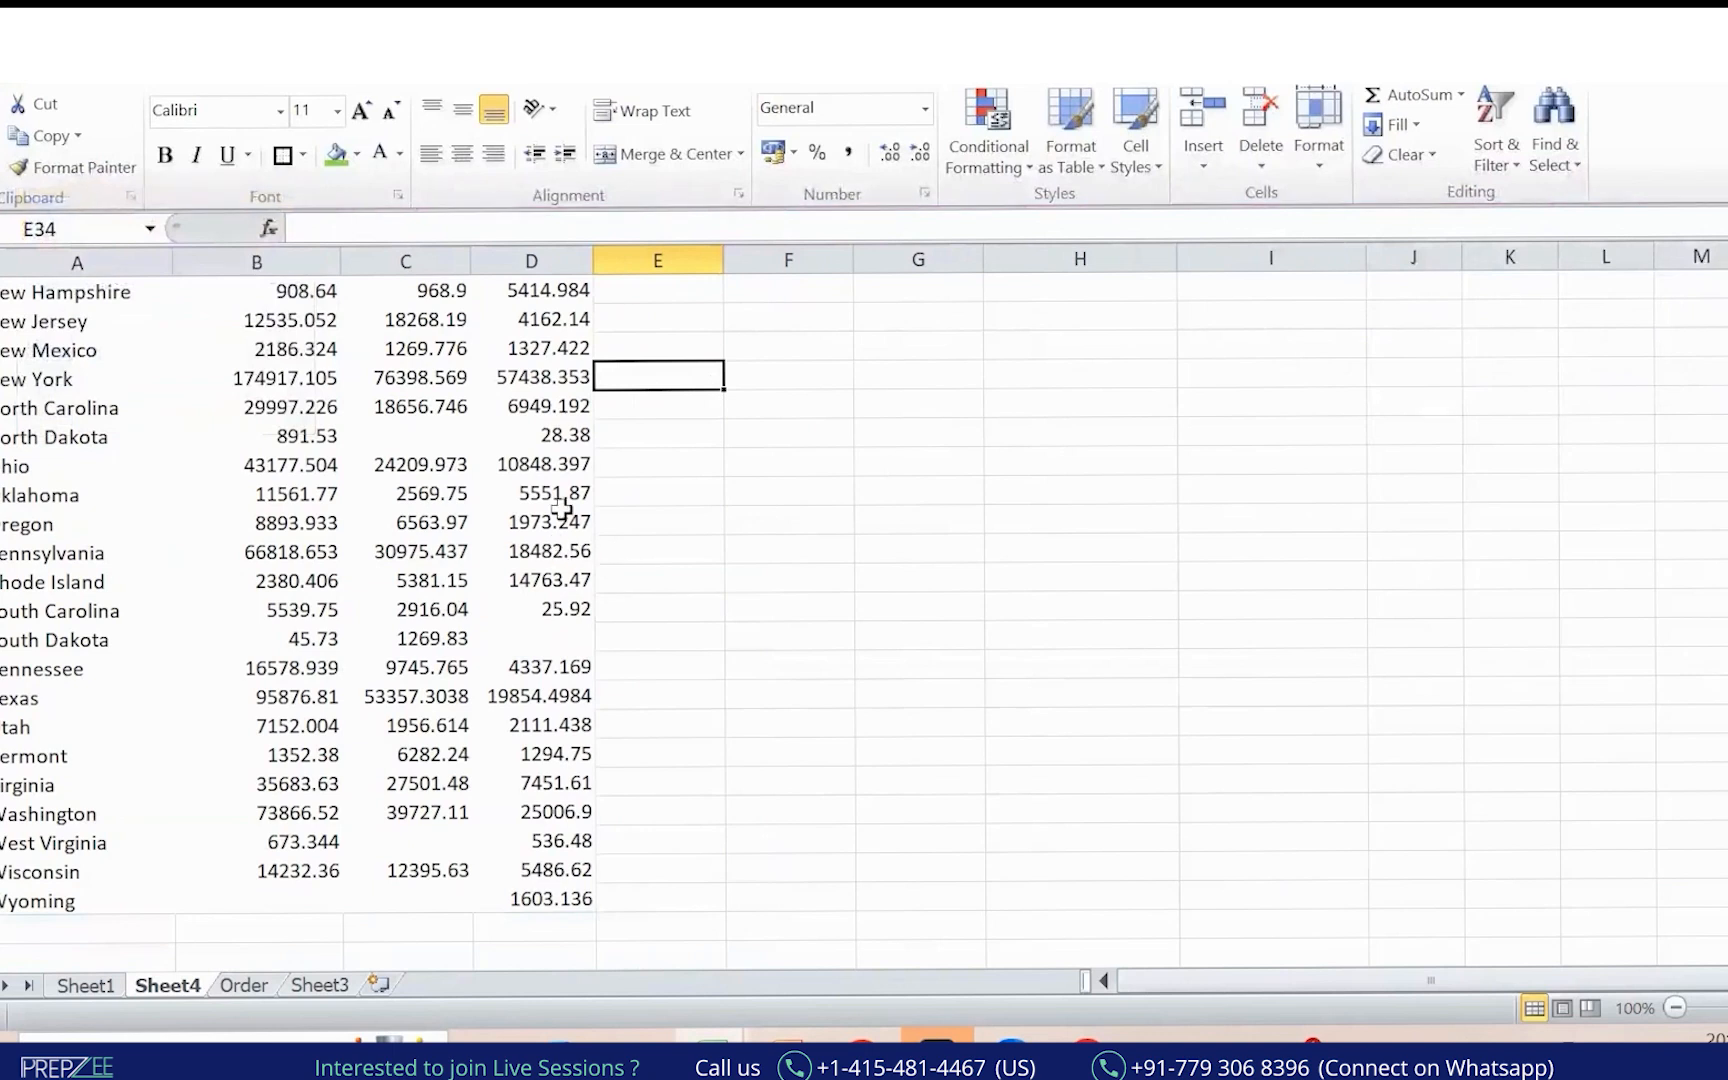
{"action": "key", "text": "ctrl+Up"}
{"action": "key", "text": "ctrl+Up"}
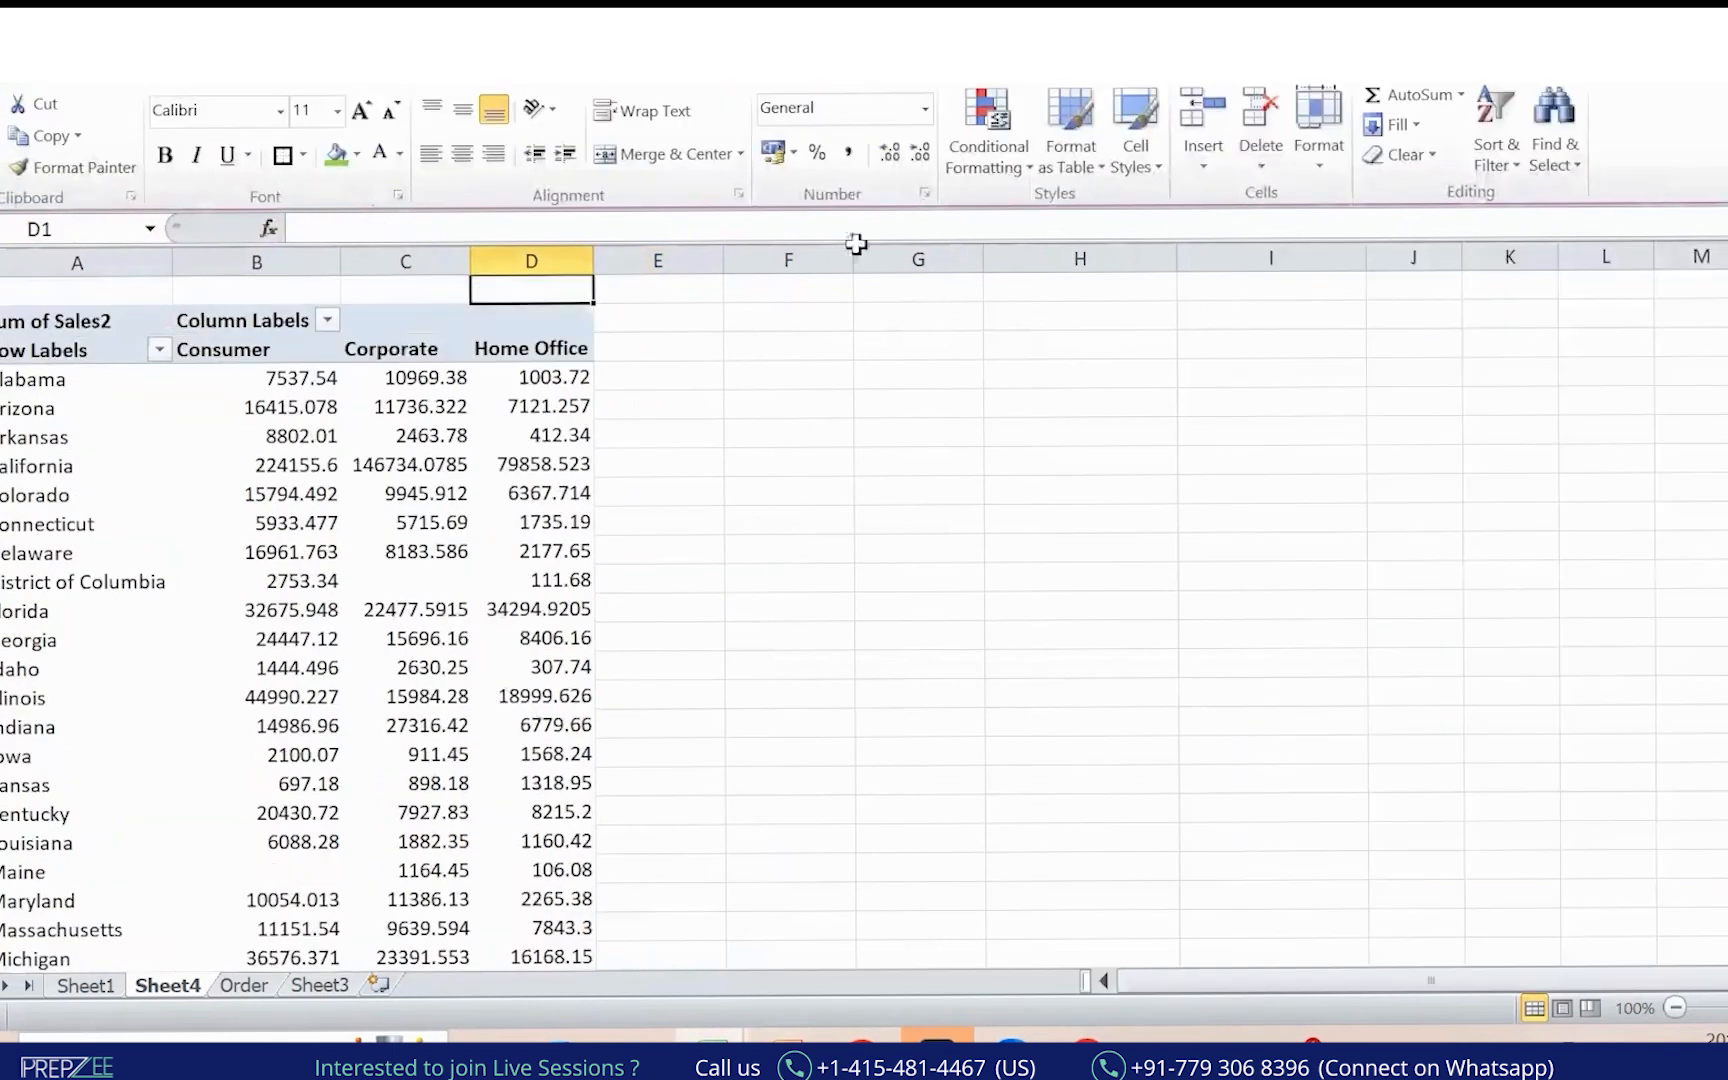
{"action": "key", "text": "alt+Tab"}
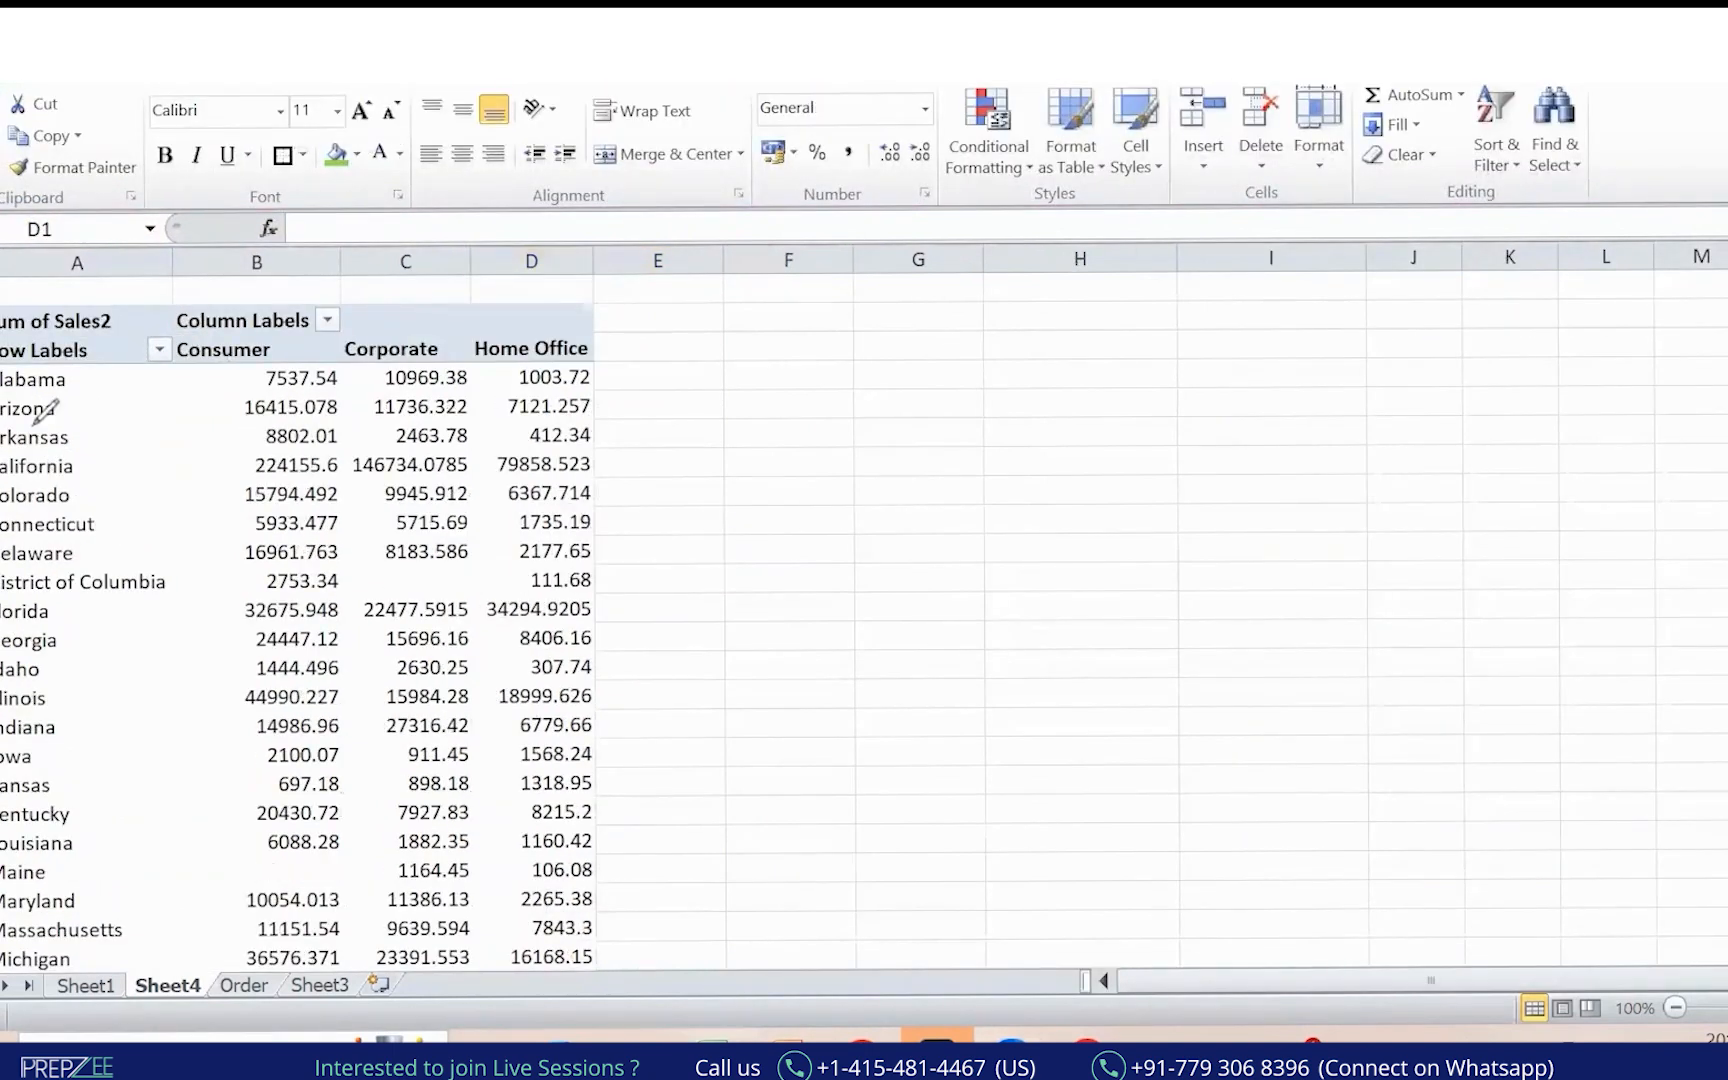
{"action": "left_click_drag", "start_coordinate": [10, 405], "coordinate": [160, 410]}
{"action": "mouse_move", "coordinate": [270, 360]}
{"action": "left_mouse_down"}
{"action": "mouse_move", "coordinate": [250, 295]}
{"action": "mouse_move", "coordinate": [272, 345]}
{"action": "left_mouse_up"}
{"action": "left_click_drag", "start_coordinate": [410, 303], "coordinate": [445, 308]}
{"action": "mouse_move", "coordinate": [576, 300]}
{"action": "left_mouse_down"}
{"action": "mouse_move", "coordinate": [540, 318]}
{"action": "mouse_move", "coordinate": [586, 345]}
{"action": "left_mouse_up"}
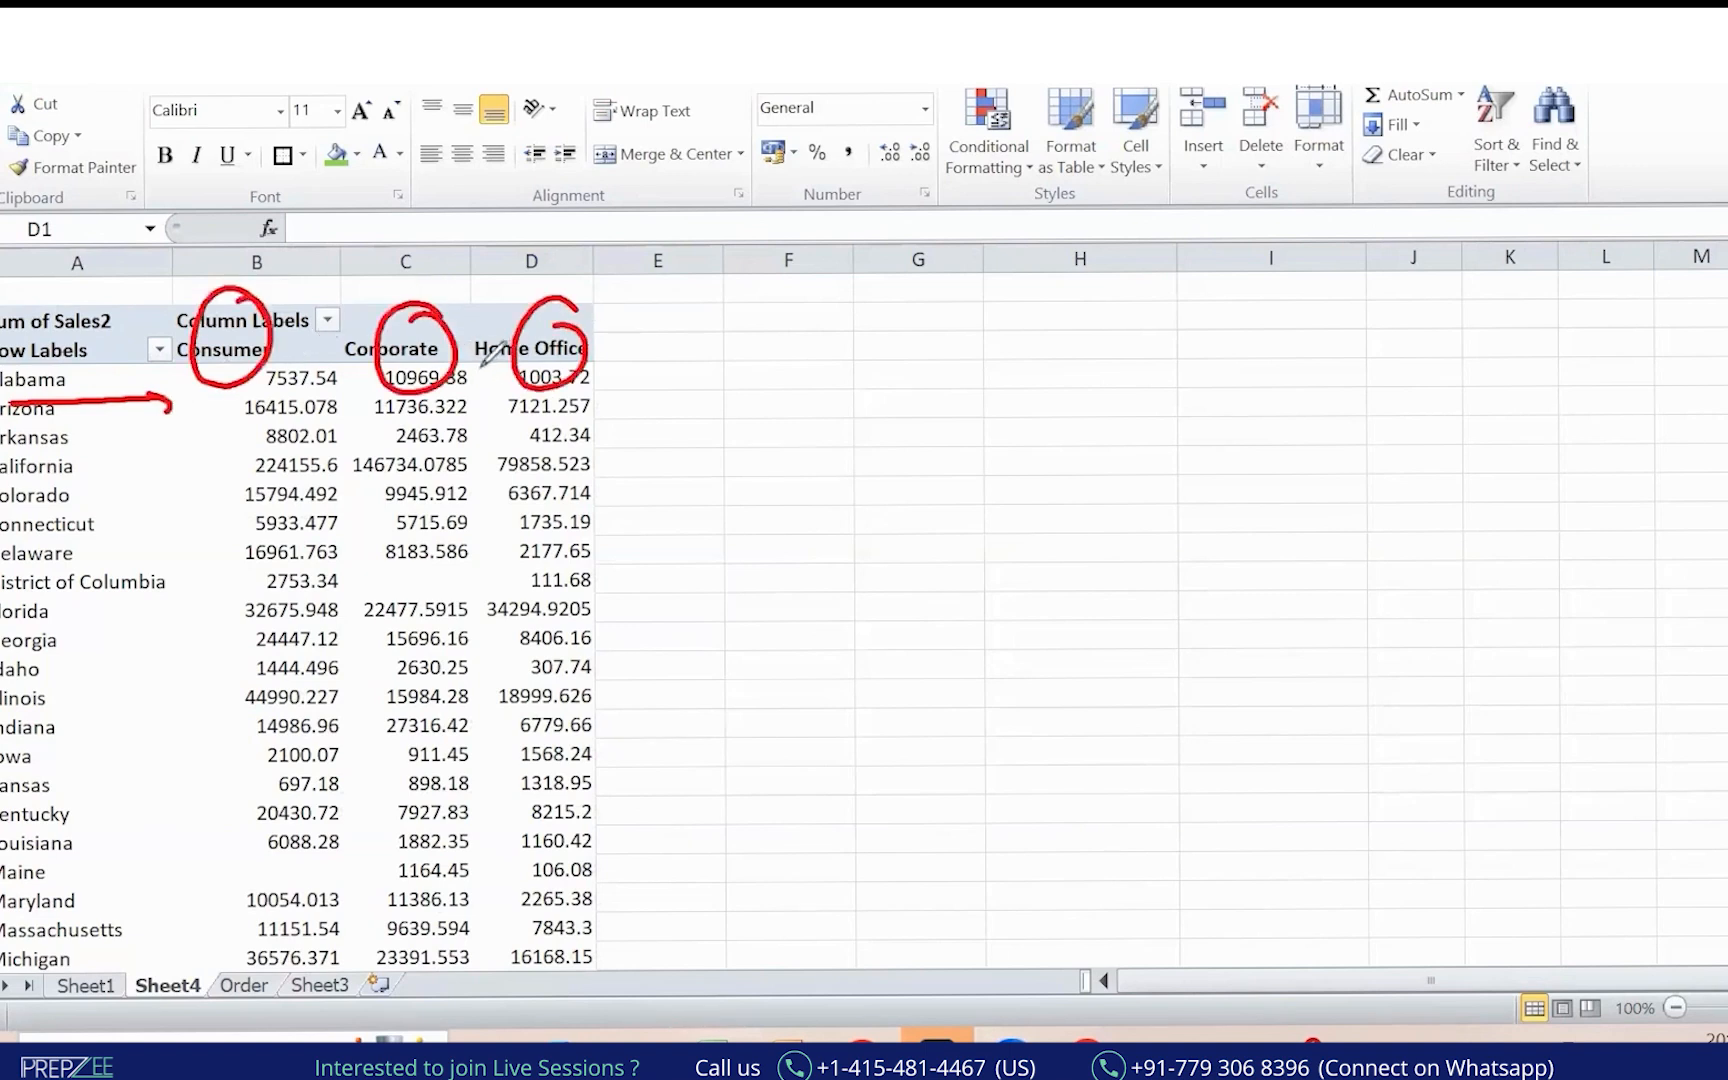
{"action": "left_click_drag", "start_coordinate": [47, 456], "coordinate": [476, 530]}
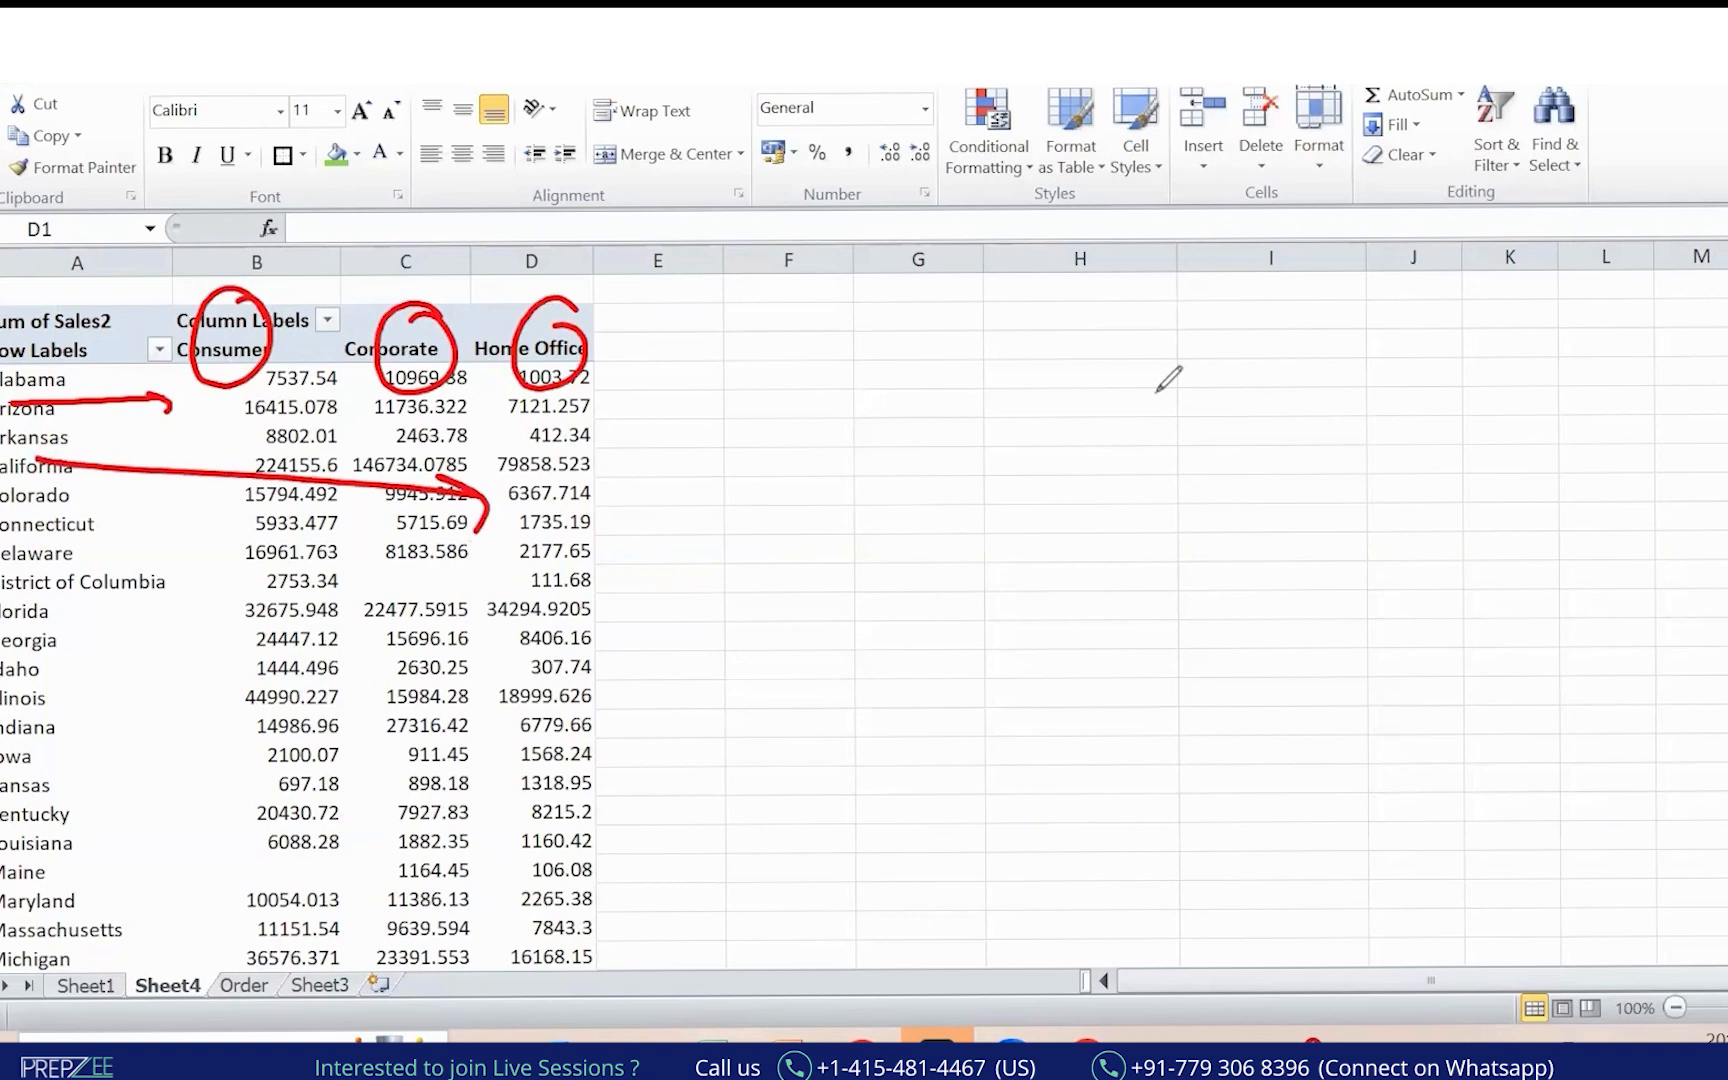
{"action": "left_click", "coordinate": [1166, 190]}
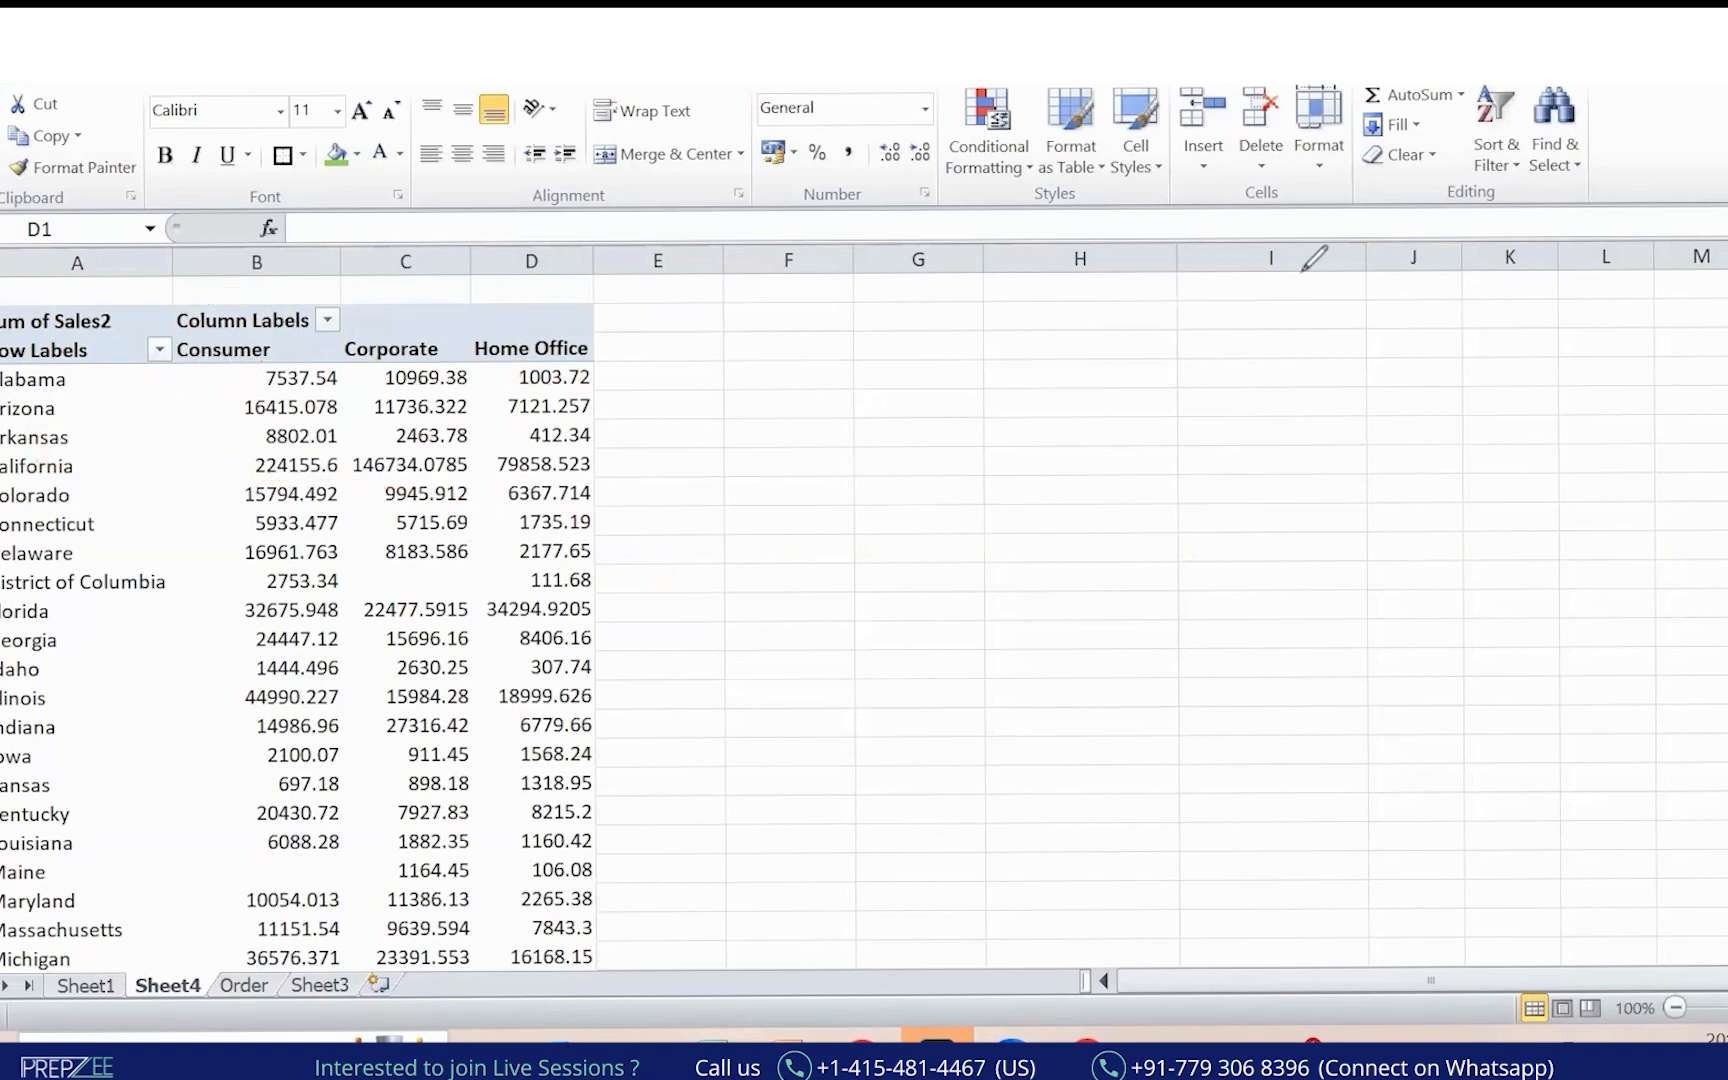
Handwrite 'Segment Wise Sales for all the State' beside the pivot table.
{"action": "mouse_move", "coordinate": [922, 333]}
{"action": "left_mouse_down"}
{"action": "mouse_move", "coordinate": [988, 420]}
{"action": "mouse_move", "coordinate": [1050, 352]}
{"action": "mouse_move", "coordinate": [1090, 372]}
{"action": "mouse_move", "coordinate": [1170, 355]}
{"action": "mouse_move", "coordinate": [1162, 342]}
{"action": "left_mouse_up"}
{"action": "mouse_move", "coordinate": [1254, 305]}
{"action": "left_mouse_down"}
{"action": "mouse_move", "coordinate": [1336, 388]}
{"action": "mouse_move", "coordinate": [1409, 311]}
{"action": "left_mouse_up"}
{"action": "mouse_move", "coordinate": [1510, 292]}
{"action": "left_mouse_down"}
{"action": "mouse_move", "coordinate": [1546, 352]}
{"action": "mouse_move", "coordinate": [1628, 340]}
{"action": "left_mouse_up"}
{"action": "mouse_move", "coordinate": [1045, 483]}
{"action": "left_mouse_down"}
{"action": "mouse_move", "coordinate": [1010, 500]}
{"action": "mouse_move", "coordinate": [1080, 505]}
{"action": "mouse_move", "coordinate": [1078, 520]}
{"action": "left_mouse_up"}
{"action": "left_click_drag", "start_coordinate": [1226, 492], "coordinate": [1245, 540]}
{"action": "left_click_drag", "start_coordinate": [1275, 458], "coordinate": [1268, 540]}
{"action": "mouse_move", "coordinate": [1408, 455]}
{"action": "left_mouse_down"}
{"action": "mouse_move", "coordinate": [1395, 545]}
{"action": "mouse_move", "coordinate": [1490, 505]}
{"action": "left_mouse_up"}
{"action": "left_click_drag", "start_coordinate": [1604, 480], "coordinate": [1720, 470]}
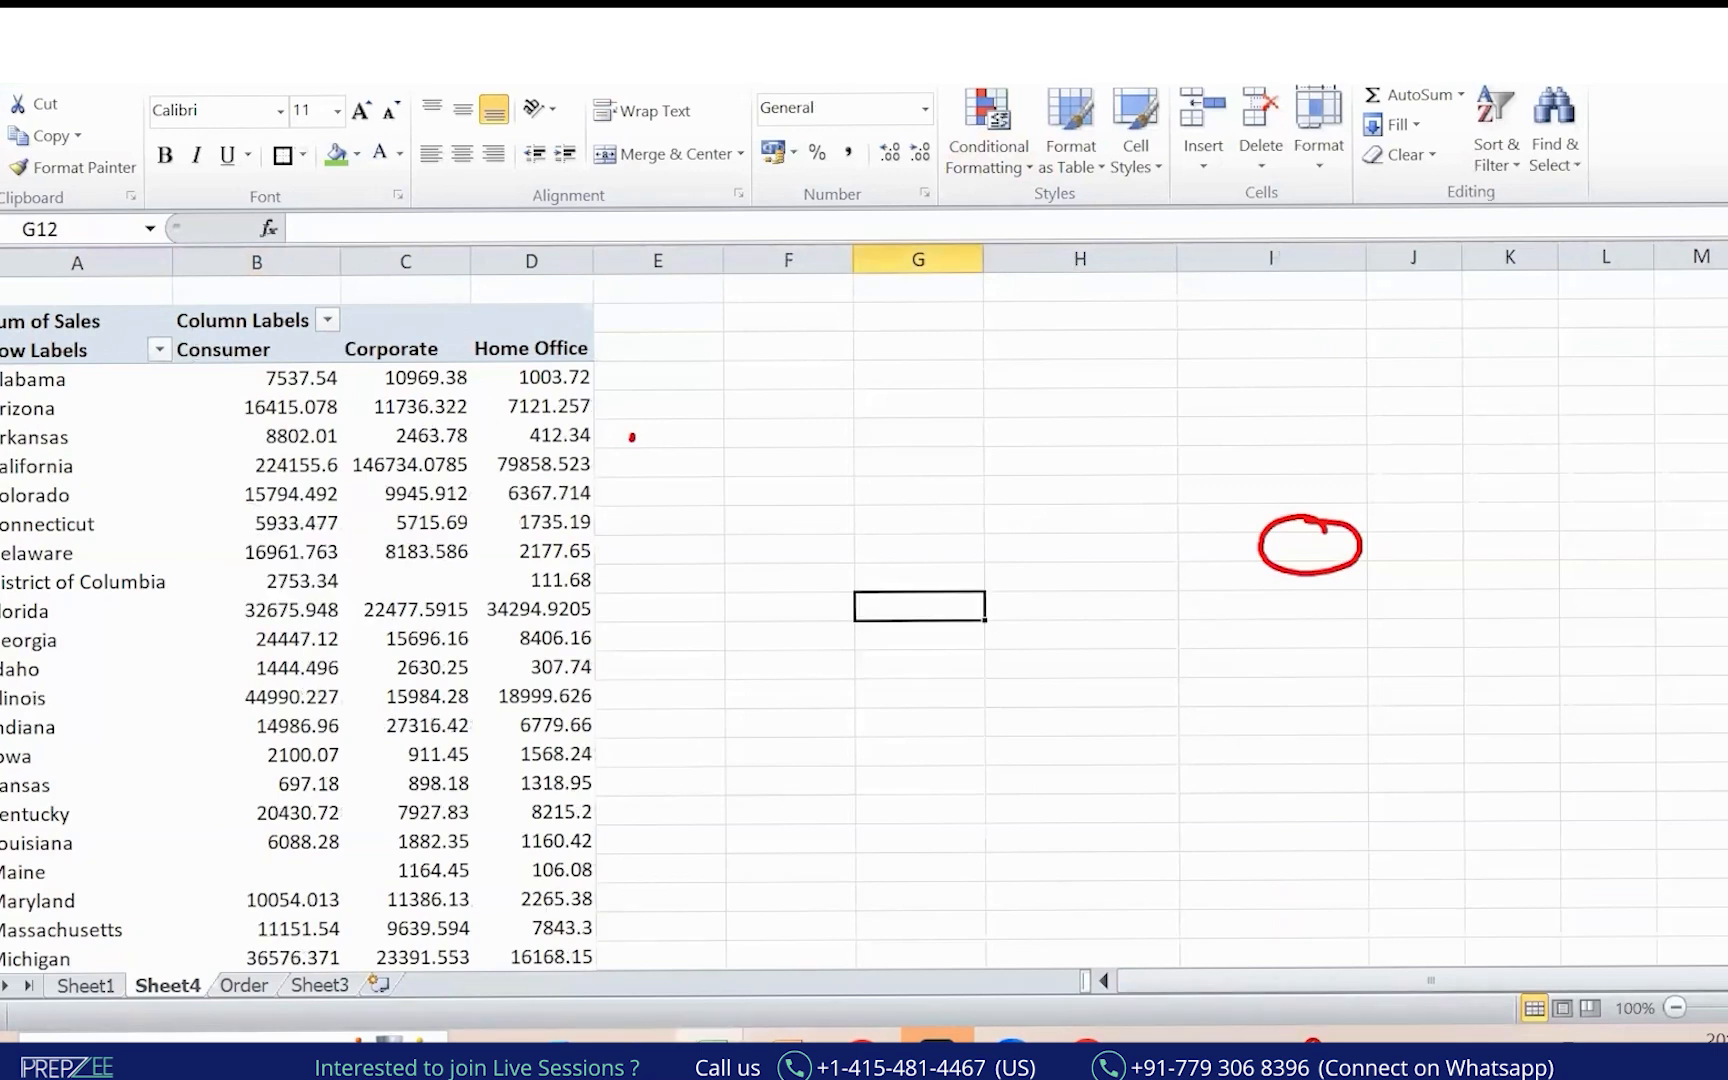
Show the field list, circle the sort option, and select Connecticut's Consumer sales value.
{"action": "left_click", "coordinate": [310, 440]}
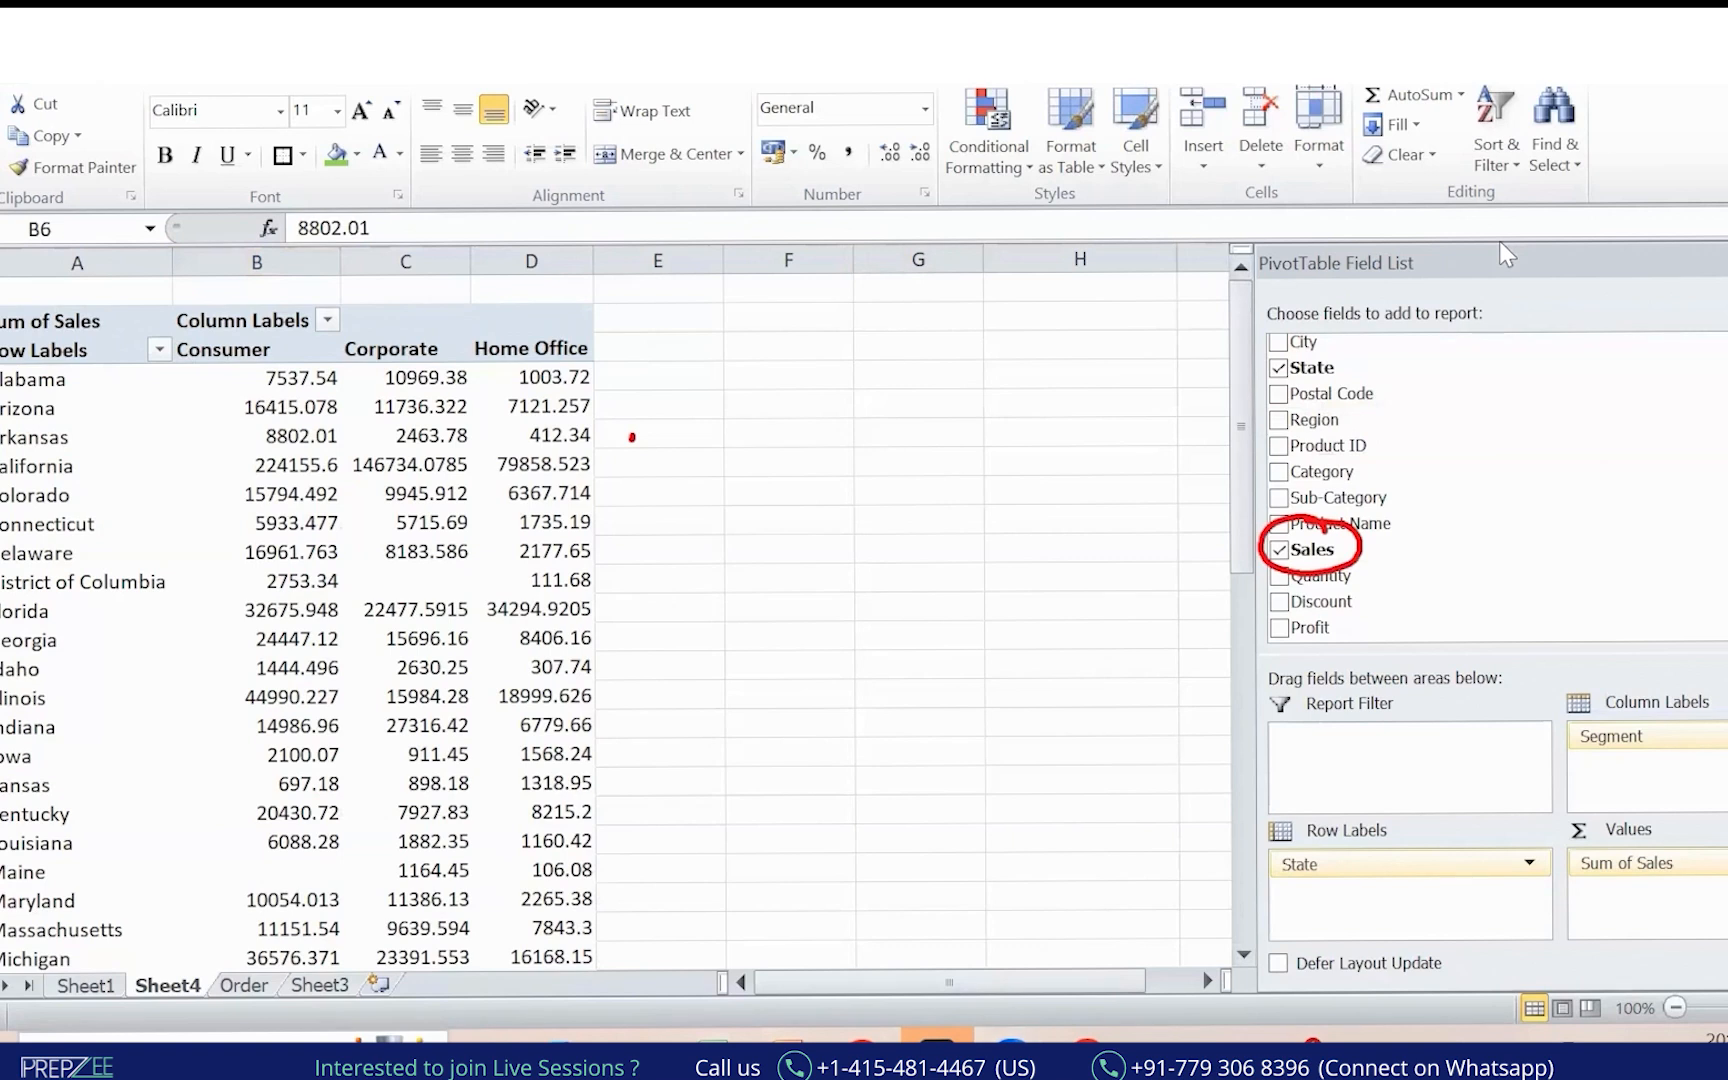
{"action": "mouse_move", "coordinate": [1528, 100]}
{"action": "left_mouse_down"}
{"action": "mouse_move", "coordinate": [1500, 90]}
{"action": "mouse_move", "coordinate": [1460, 185]}
{"action": "mouse_move", "coordinate": [1520, 185]}
{"action": "left_mouse_up"}
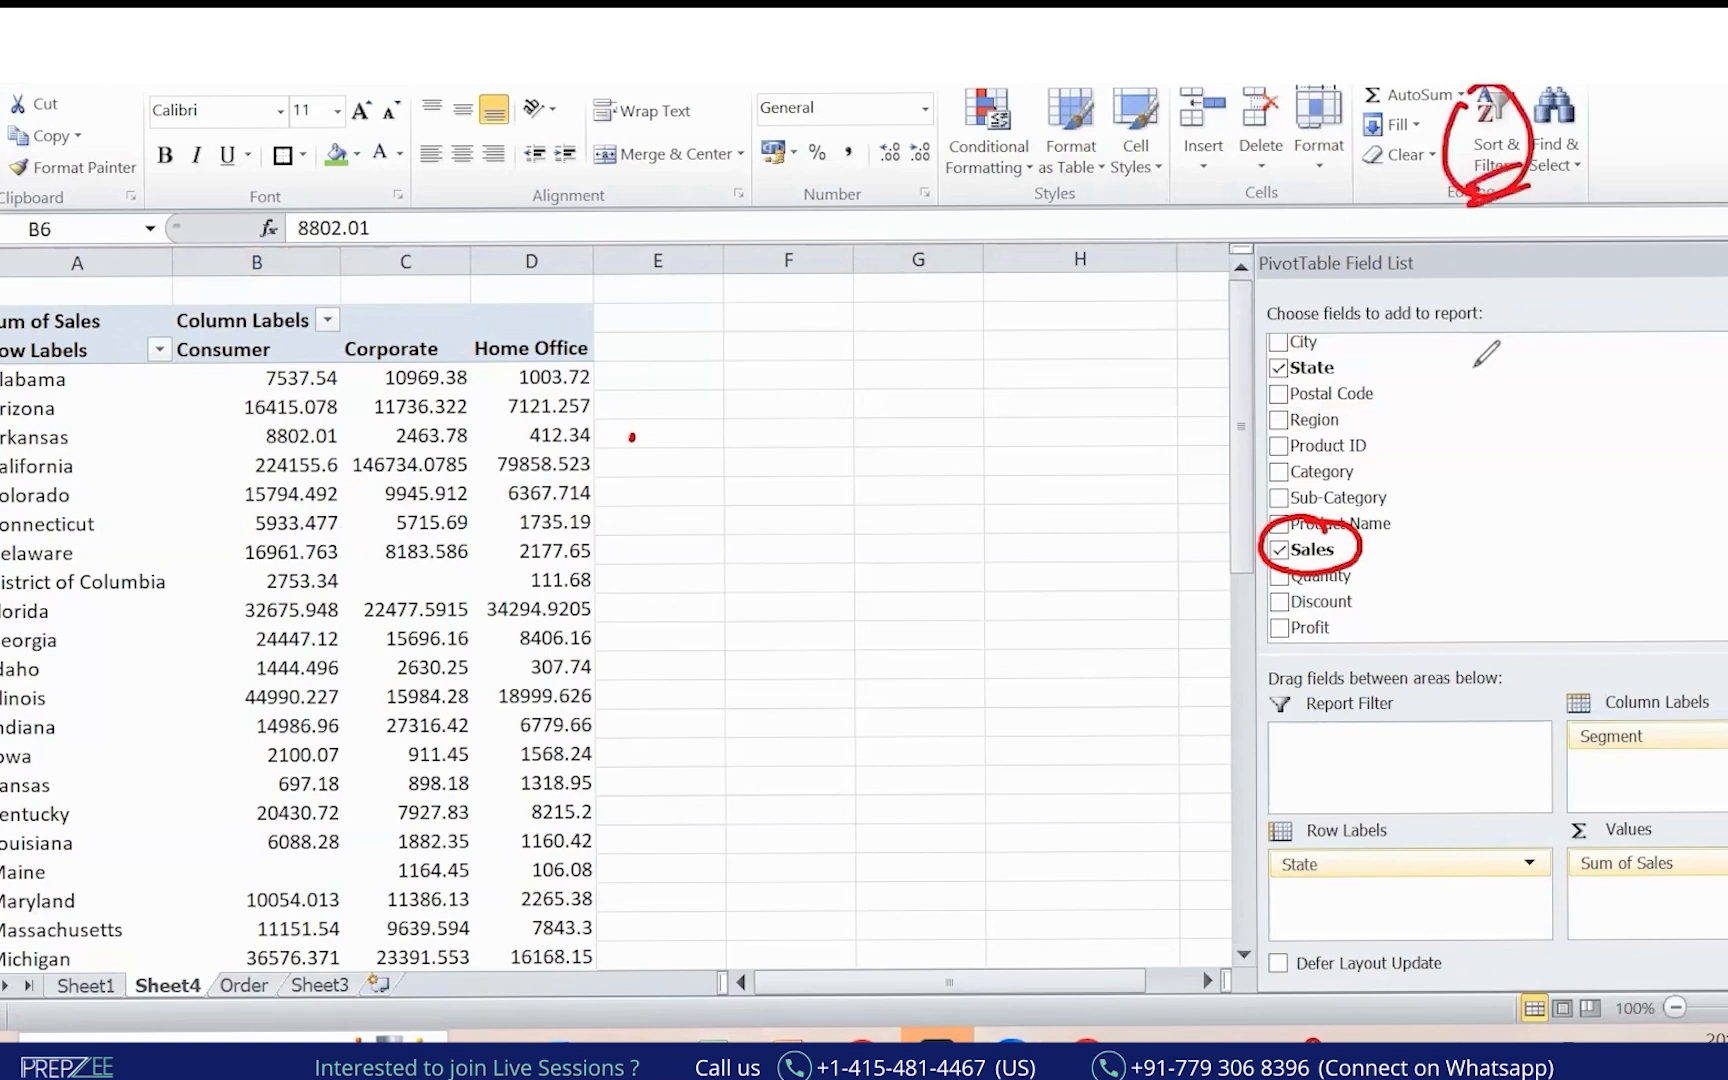
{"action": "left_click", "coordinate": [658, 465]}
{"action": "left_click", "coordinate": [405, 551]}
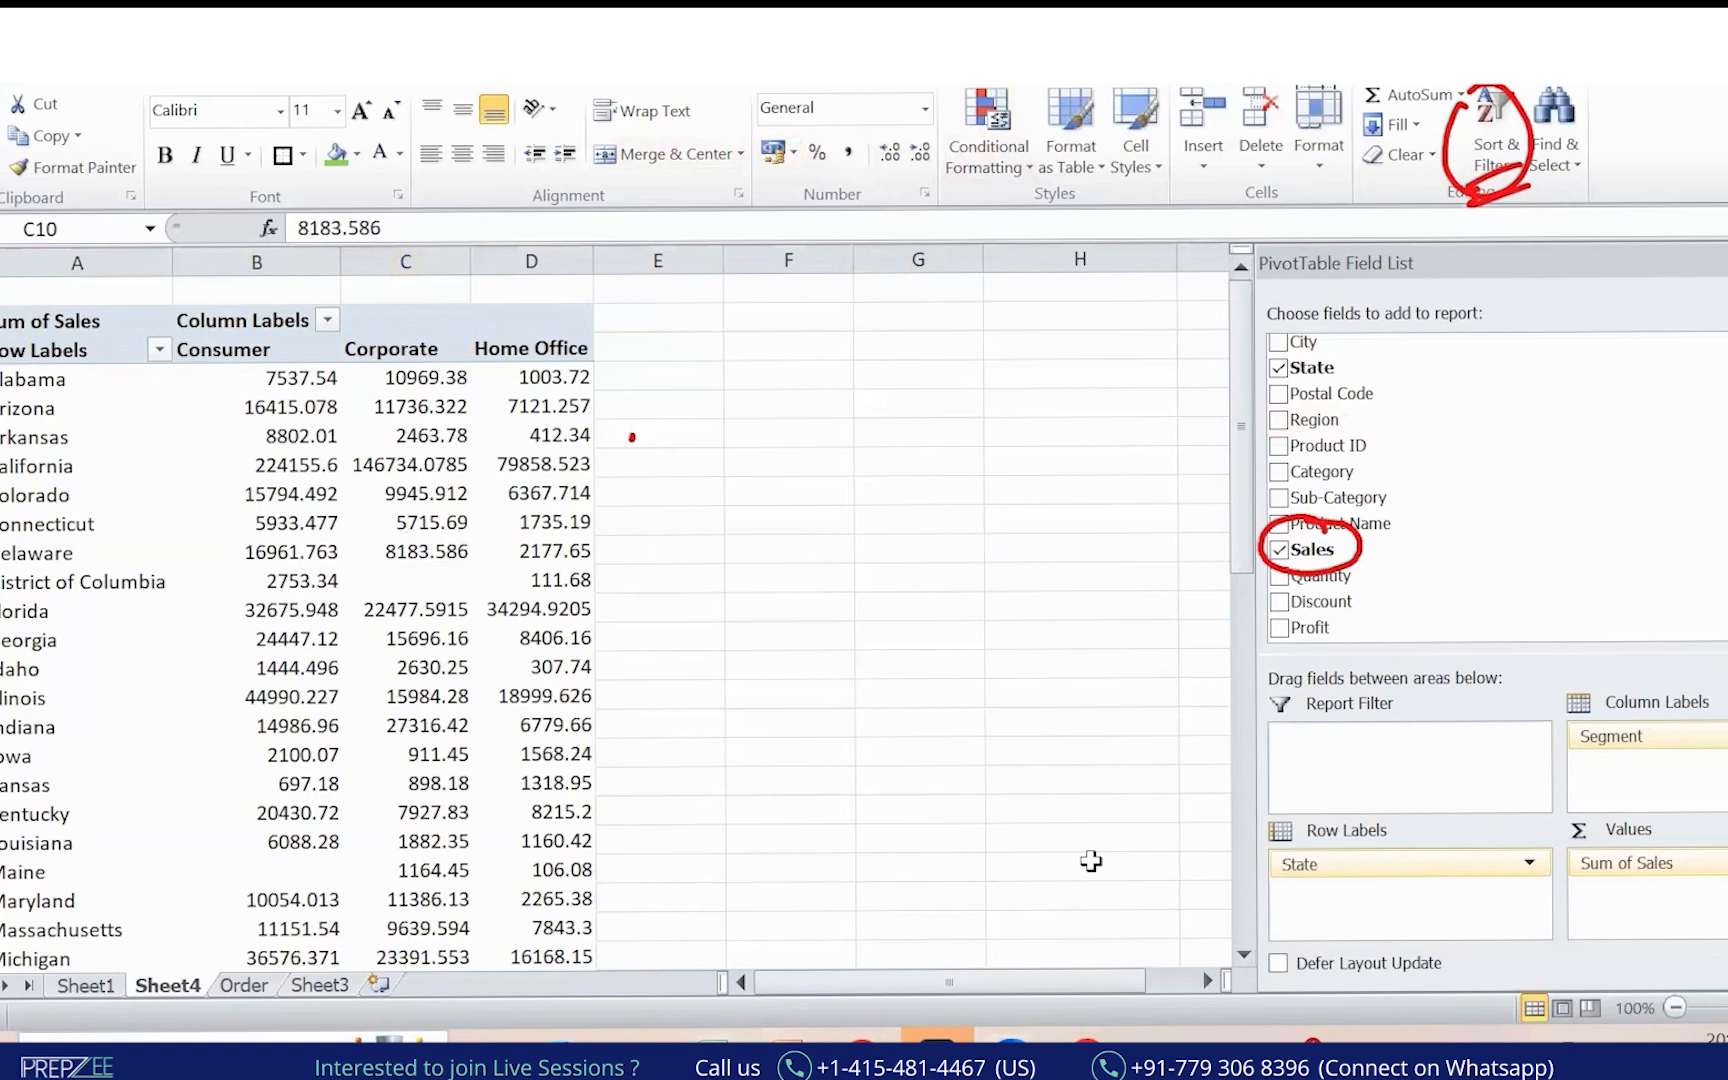
{"action": "key", "text": "Escape"}
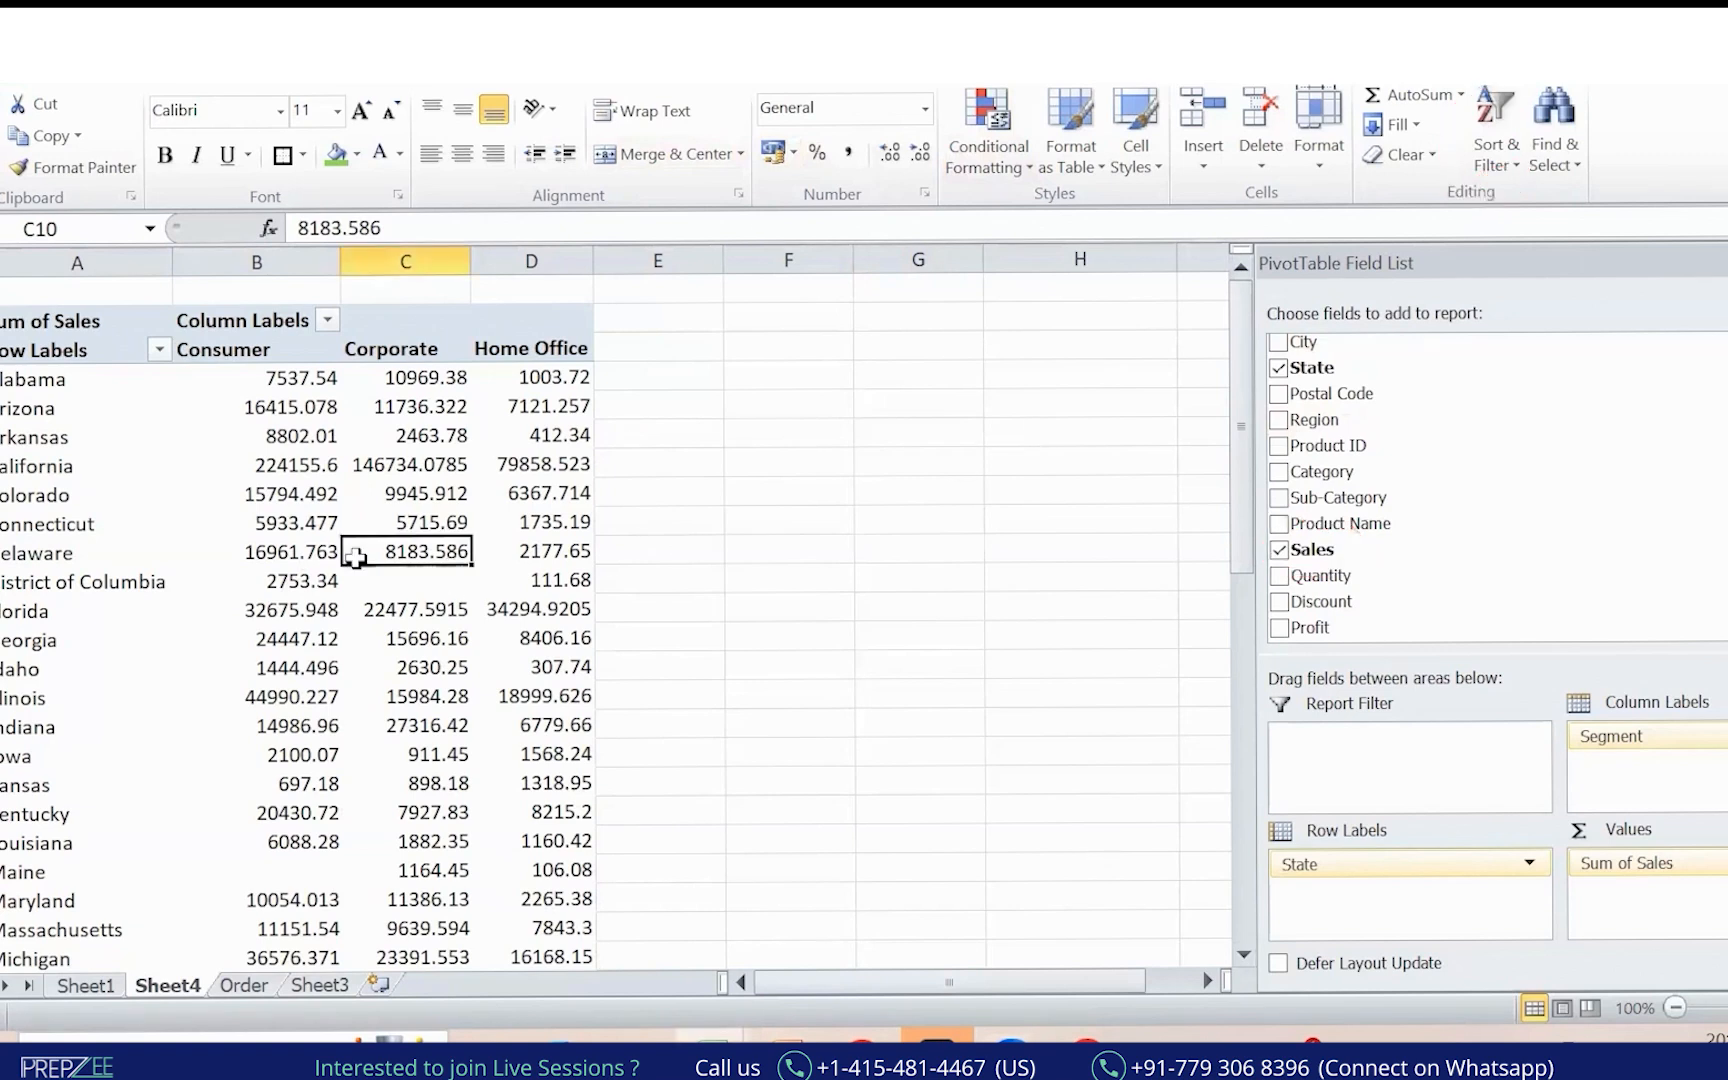
{"action": "left_click", "coordinate": [241, 516]}
Remove Segment from Column Labels and sort state sales largest to smallest.
{"action": "right_click", "coordinate": [241, 516]}
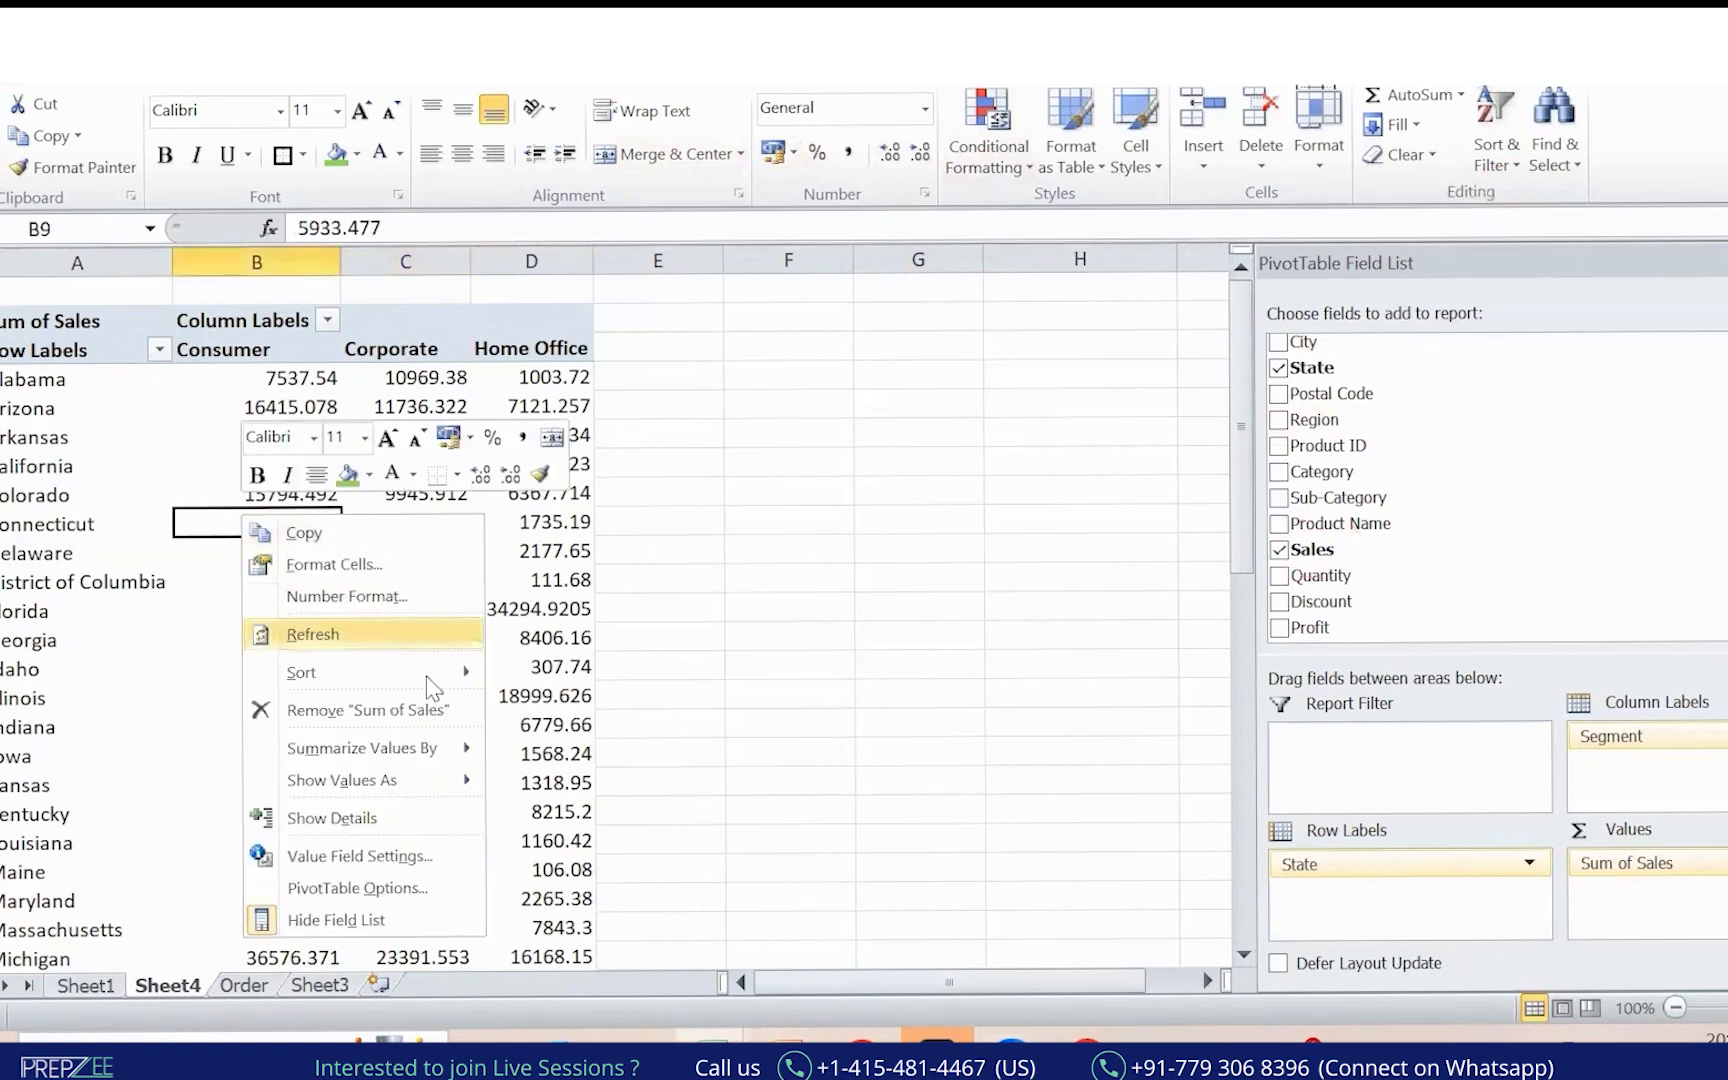
{"action": "mouse_move", "coordinate": [424, 678]}
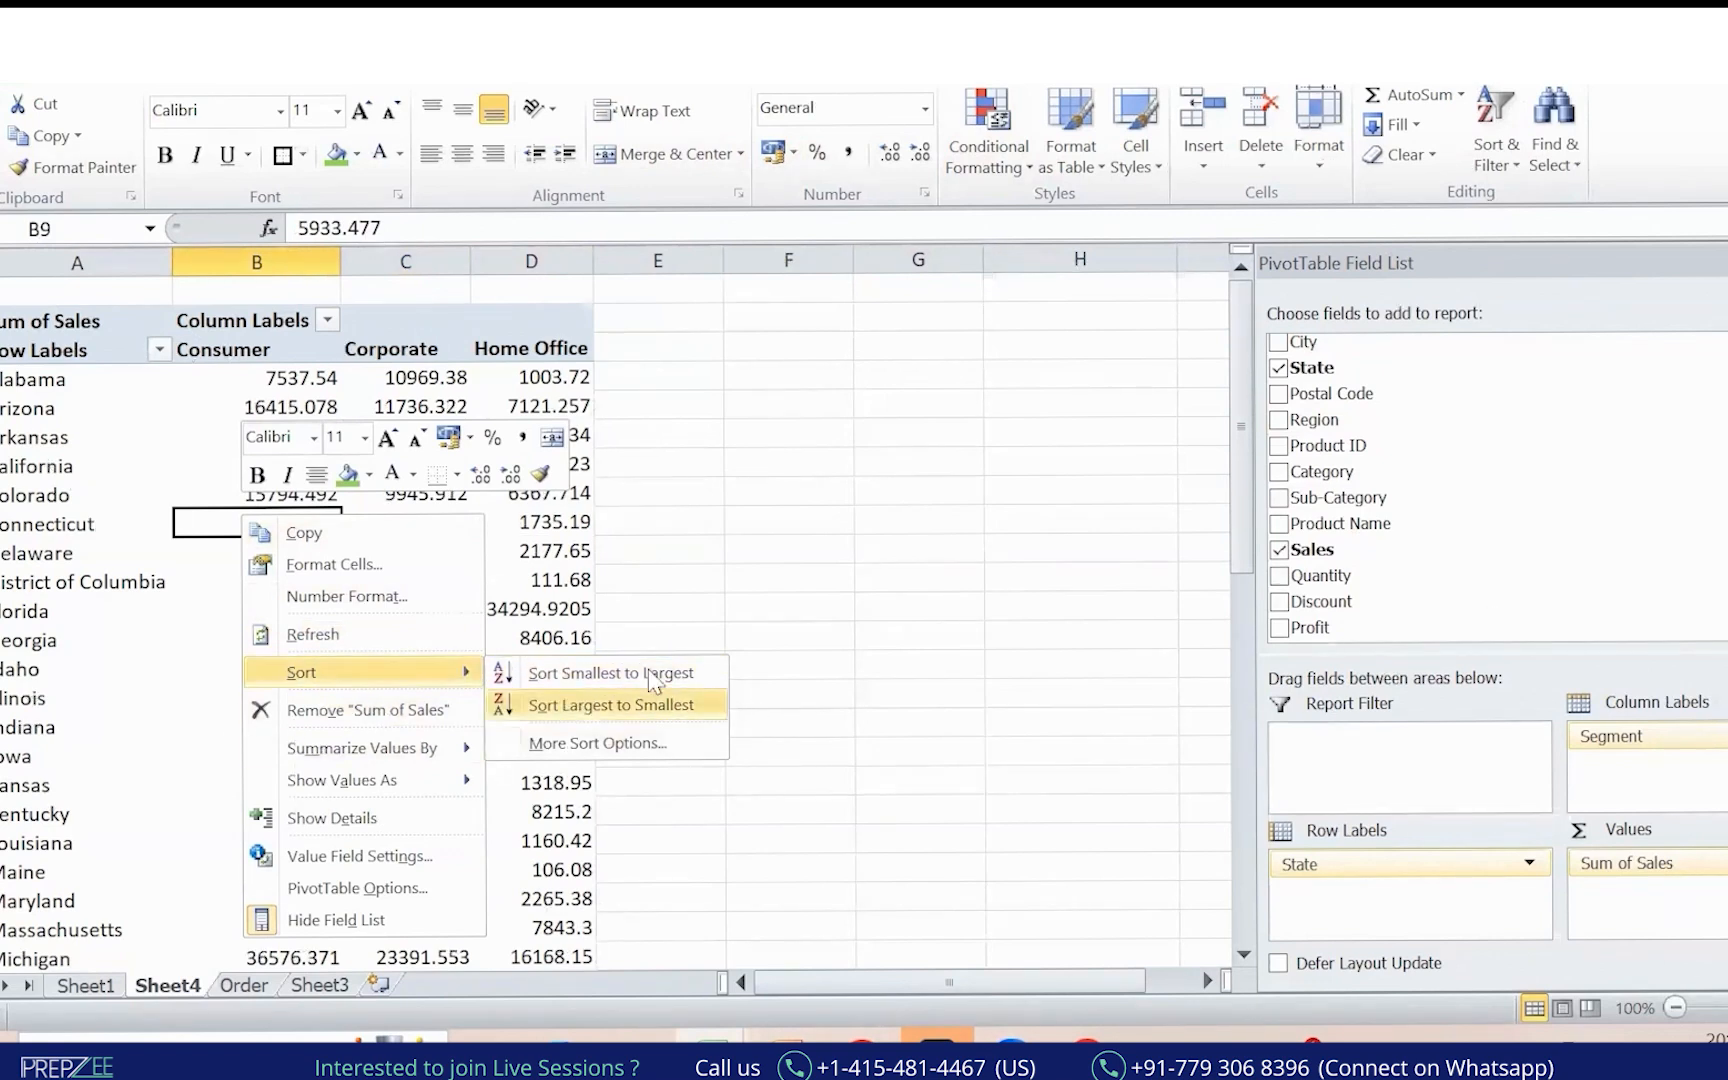
{"action": "left_click_drag", "start_coordinate": [1622, 748], "coordinate": [532, 501]}
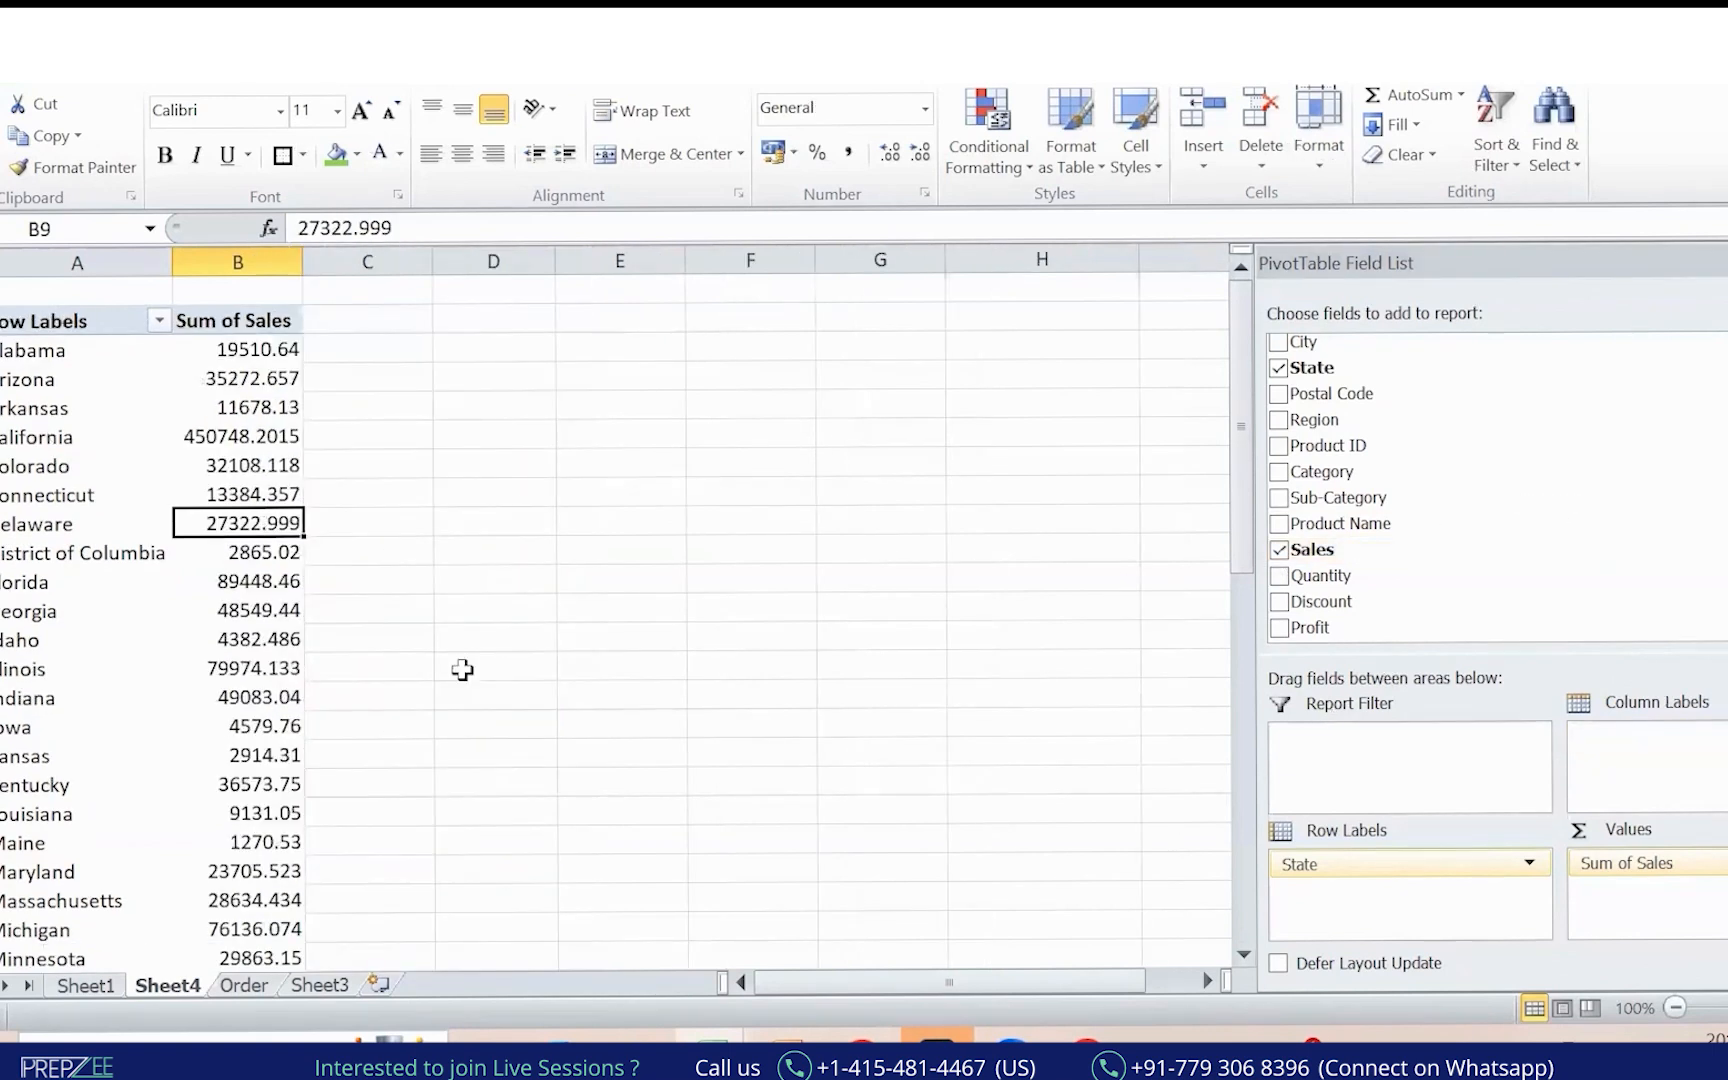
{"action": "right_click", "coordinate": [277, 607]}
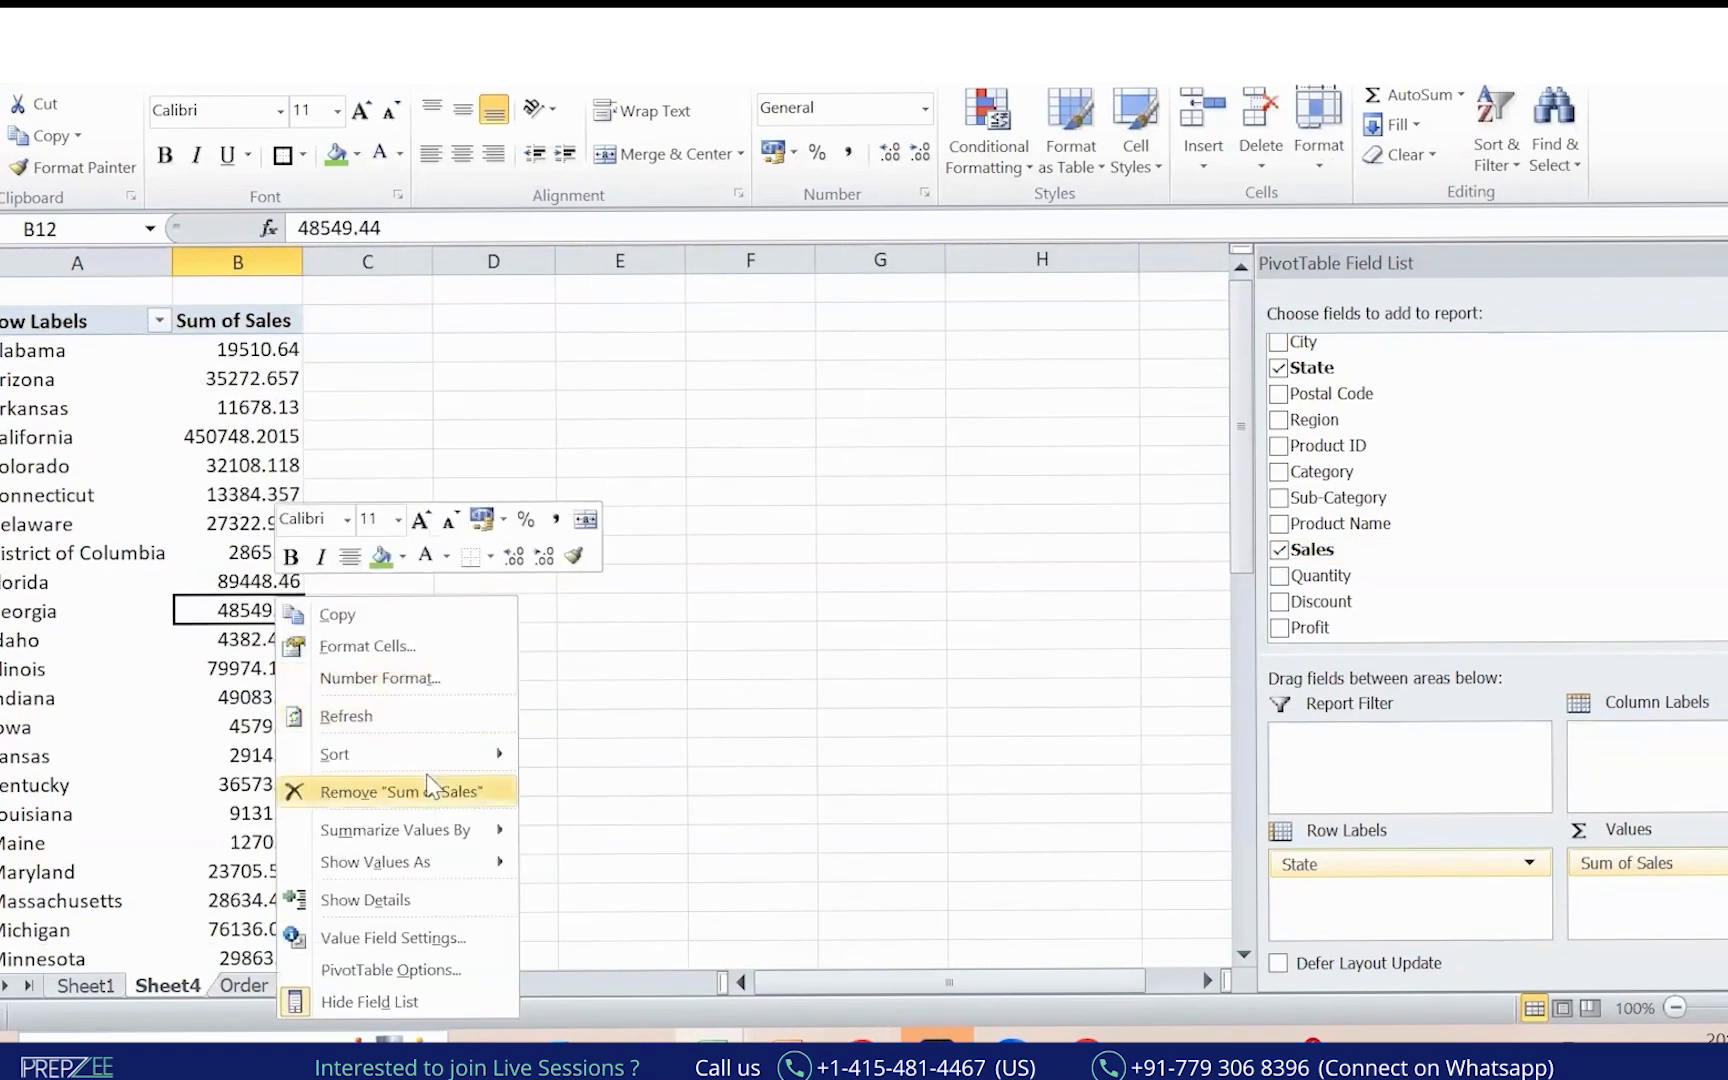
{"action": "mouse_move", "coordinate": [443, 752]}
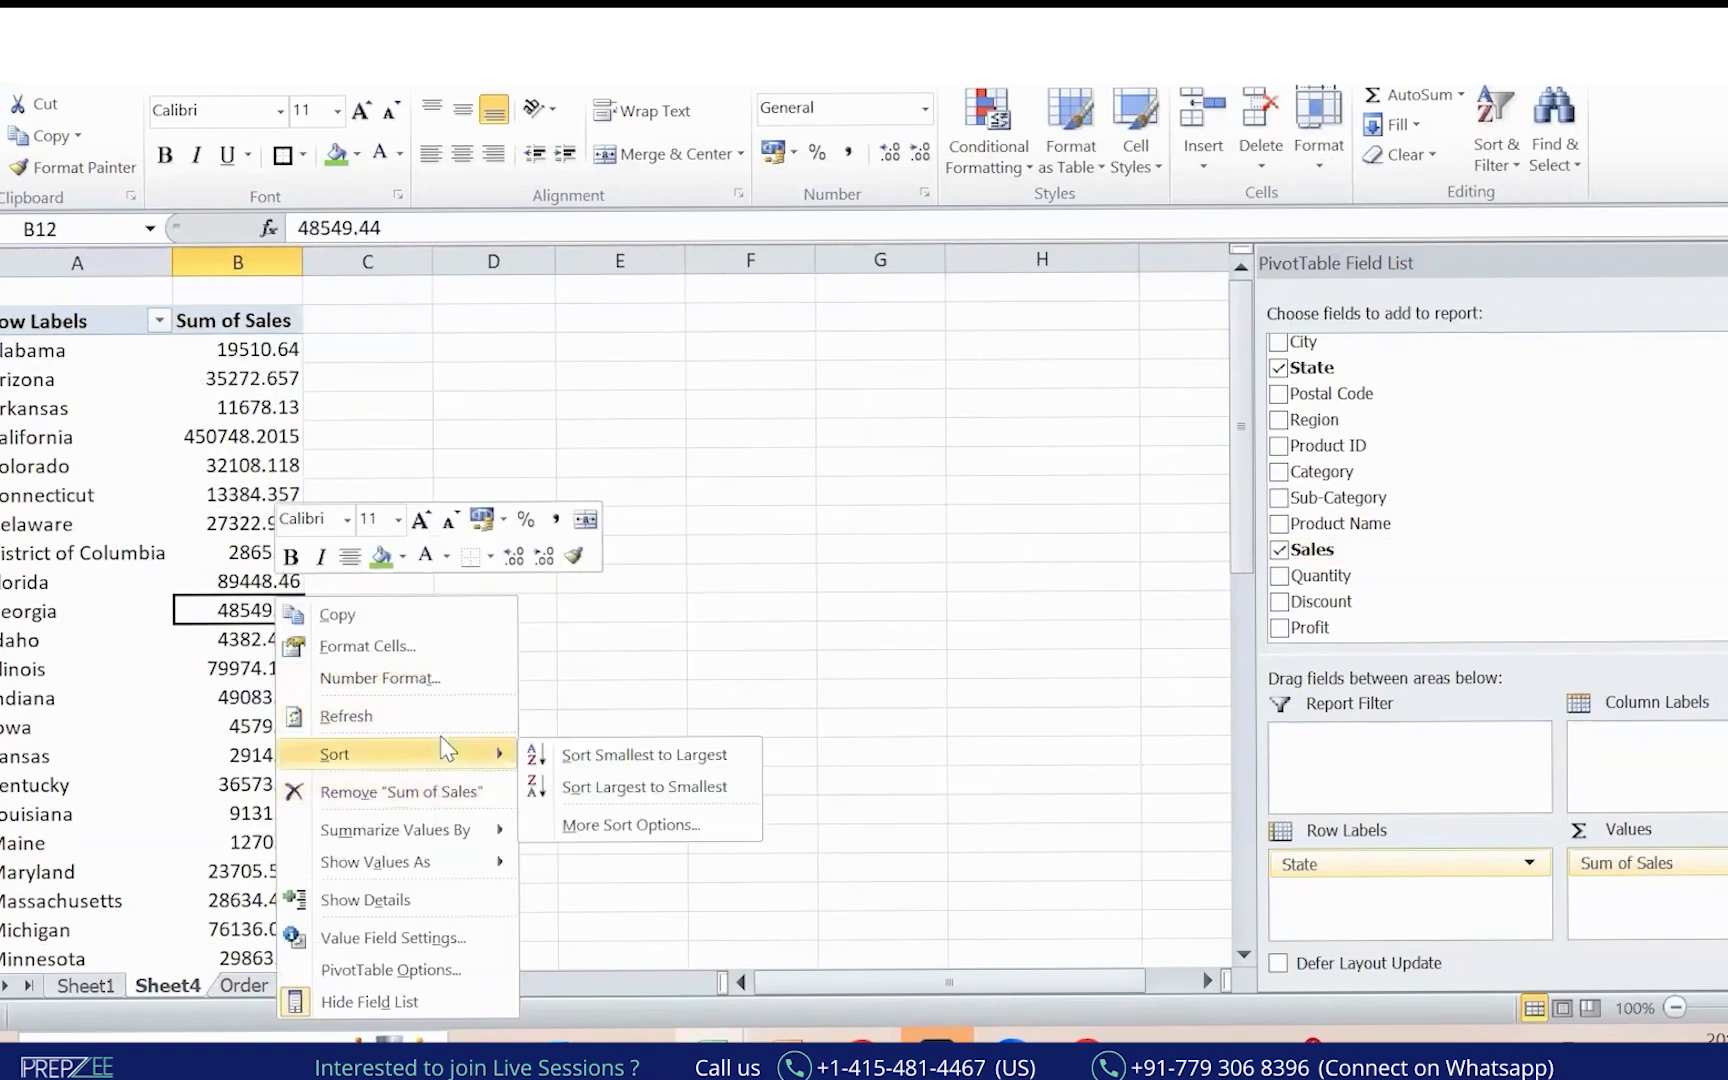
{"action": "left_click", "coordinate": [615, 788]}
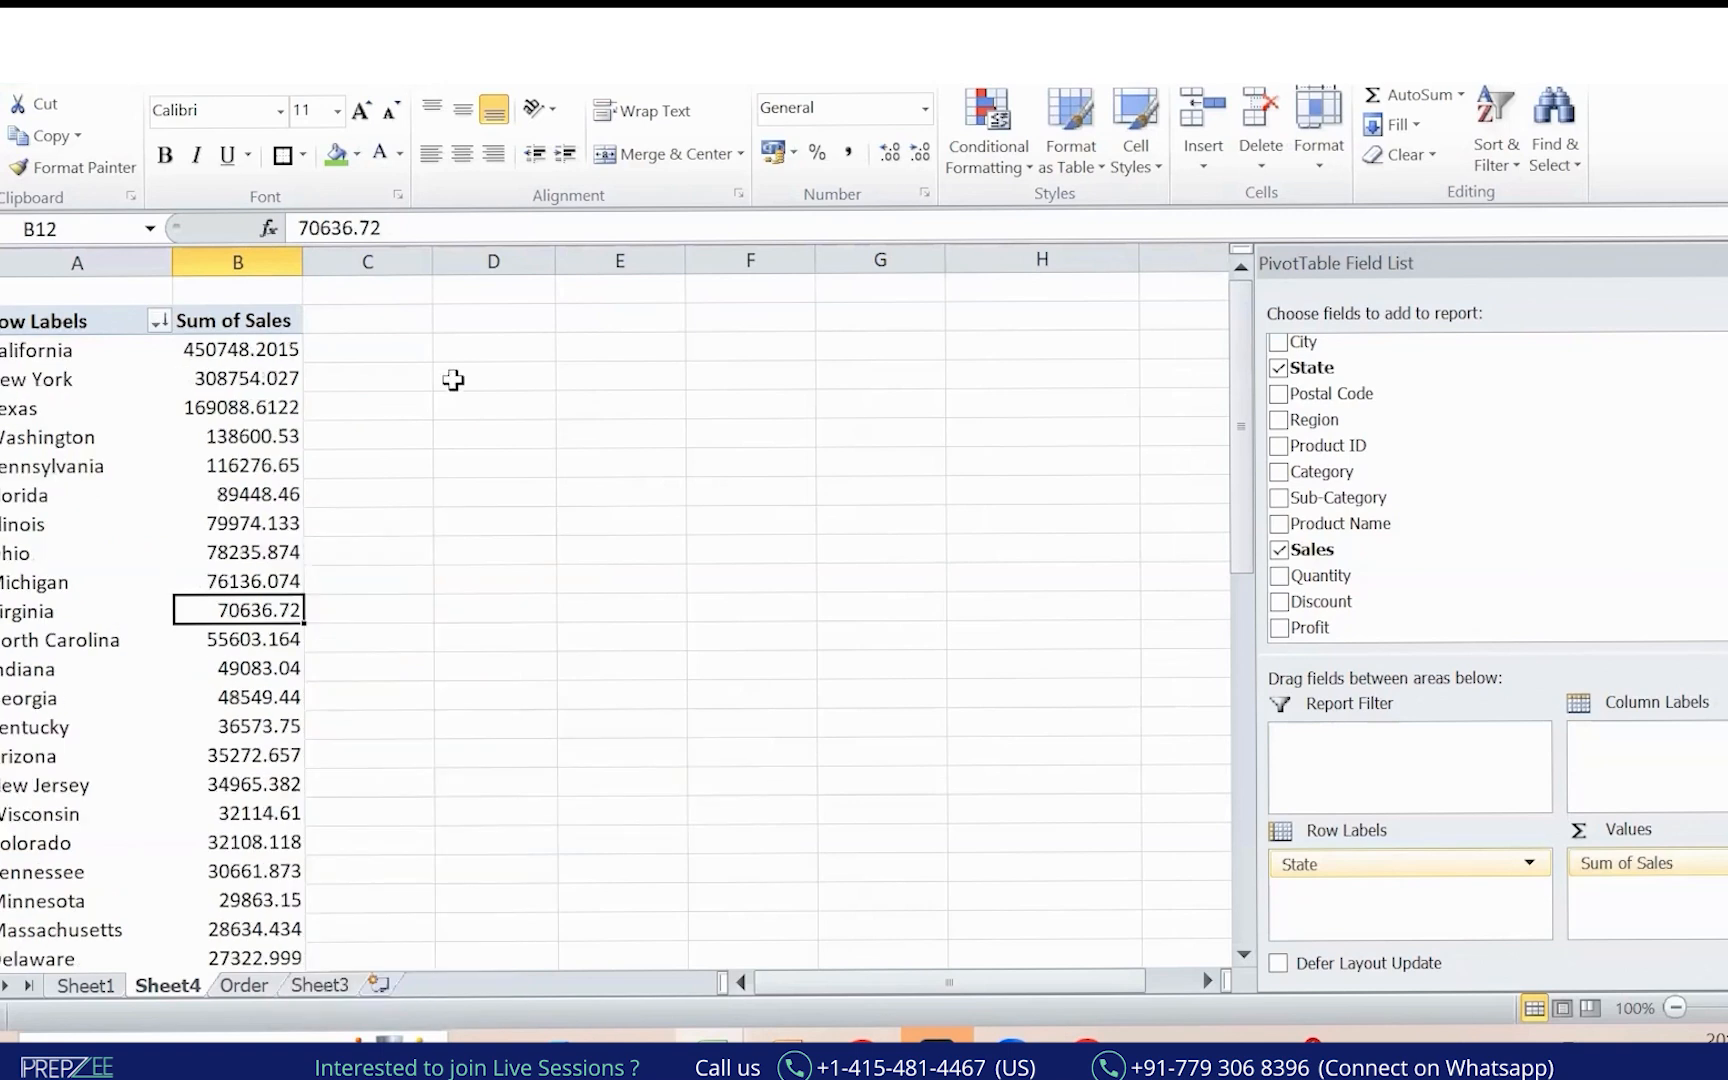
Select the sorted Sum of Sales column from its header downward.
{"action": "left_click", "coordinate": [250, 264]}
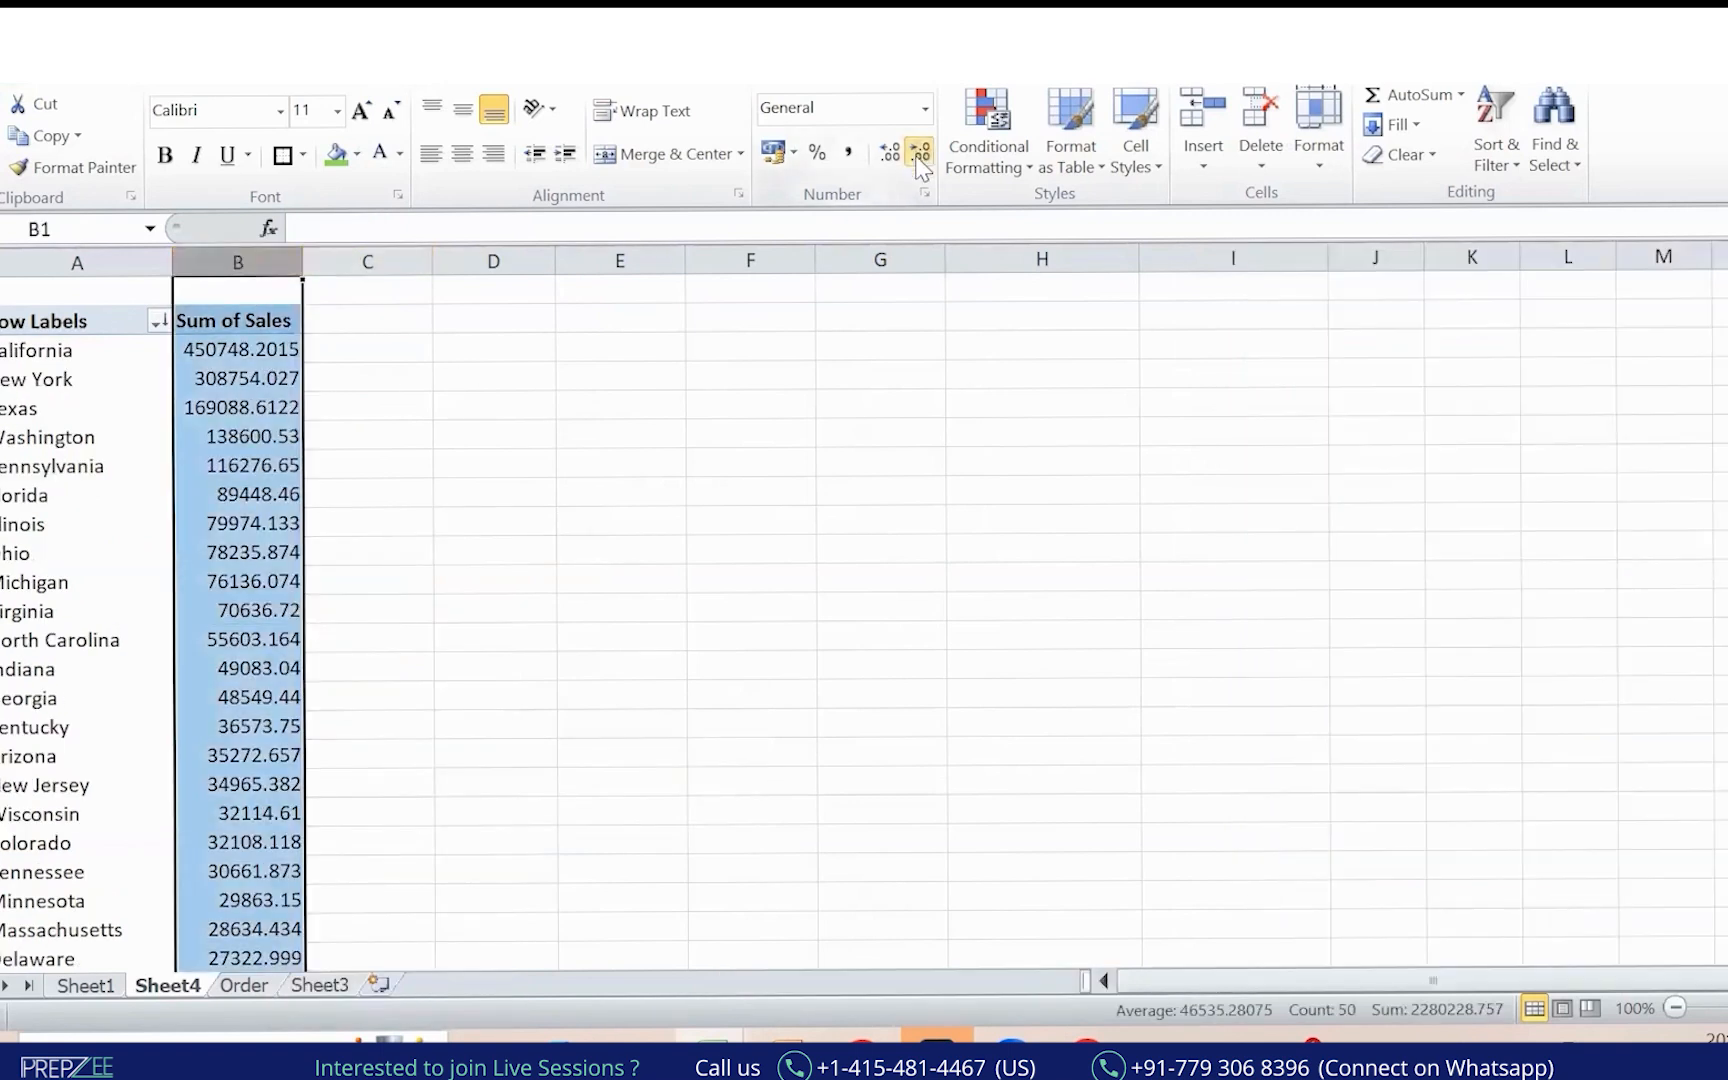
{"action": "left_click", "coordinate": [220, 318]}
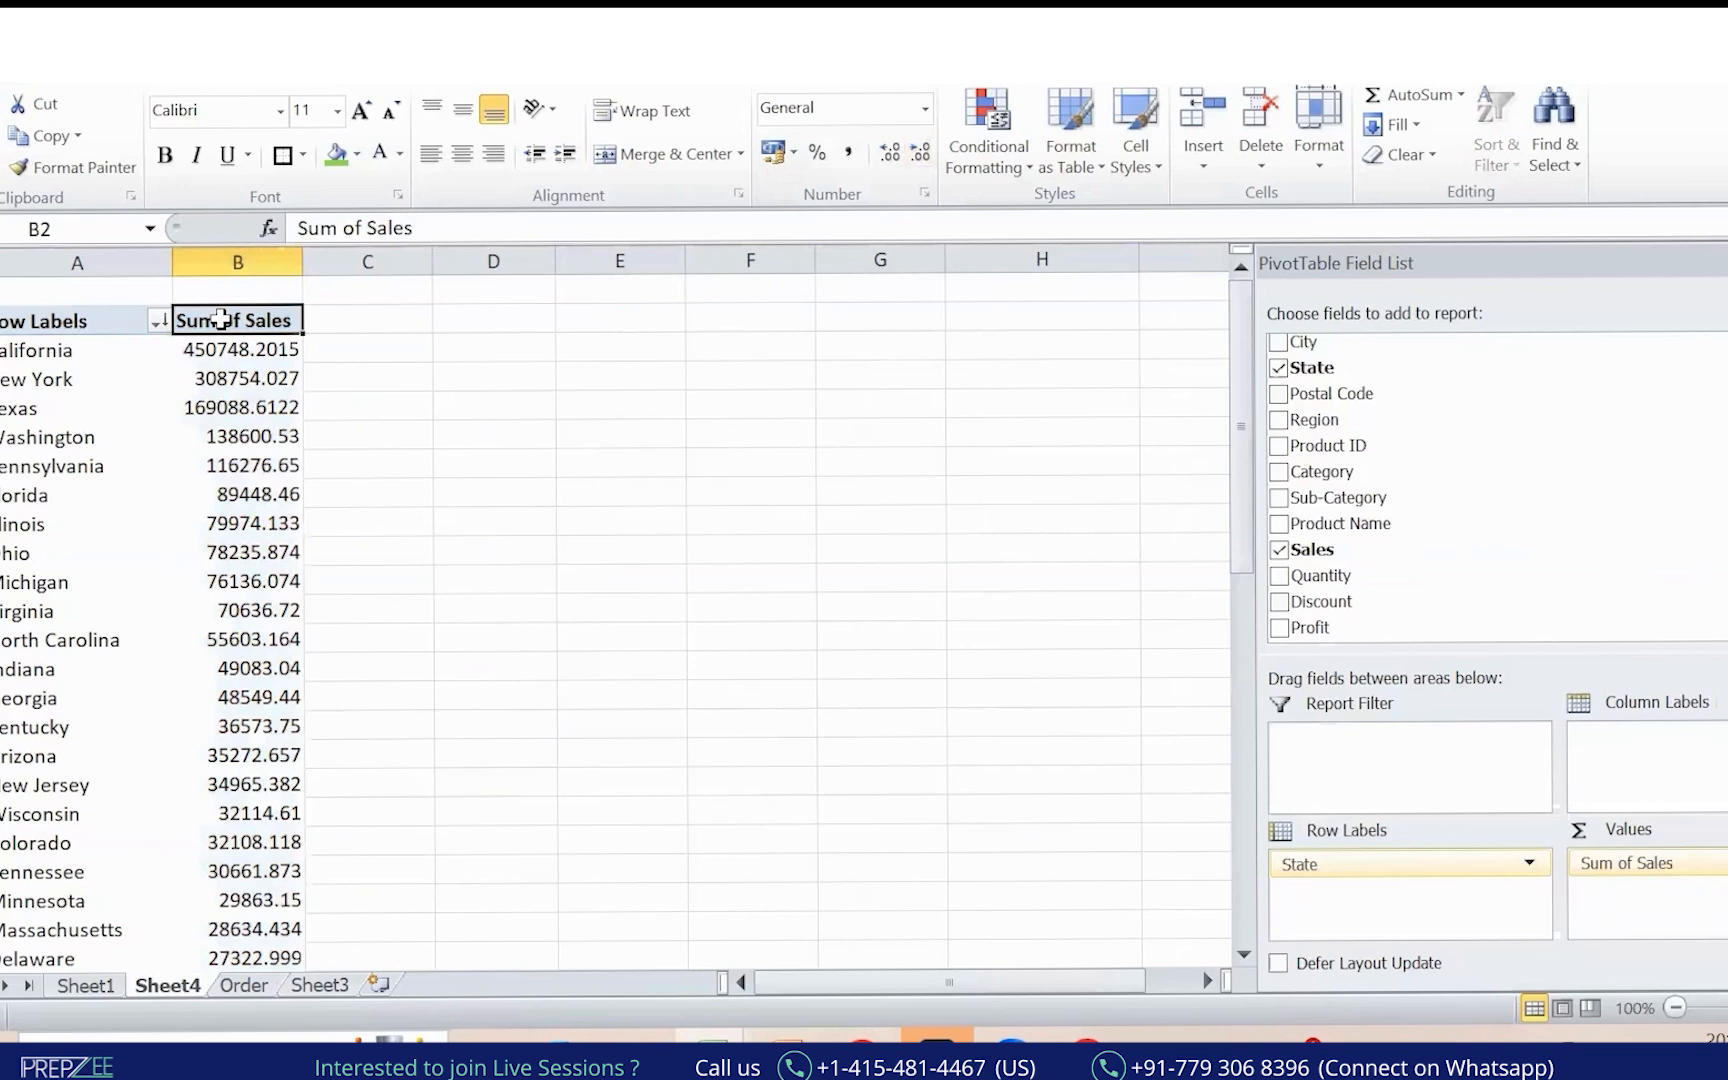
{"action": "key", "text": "ctrl+shift+Down"}
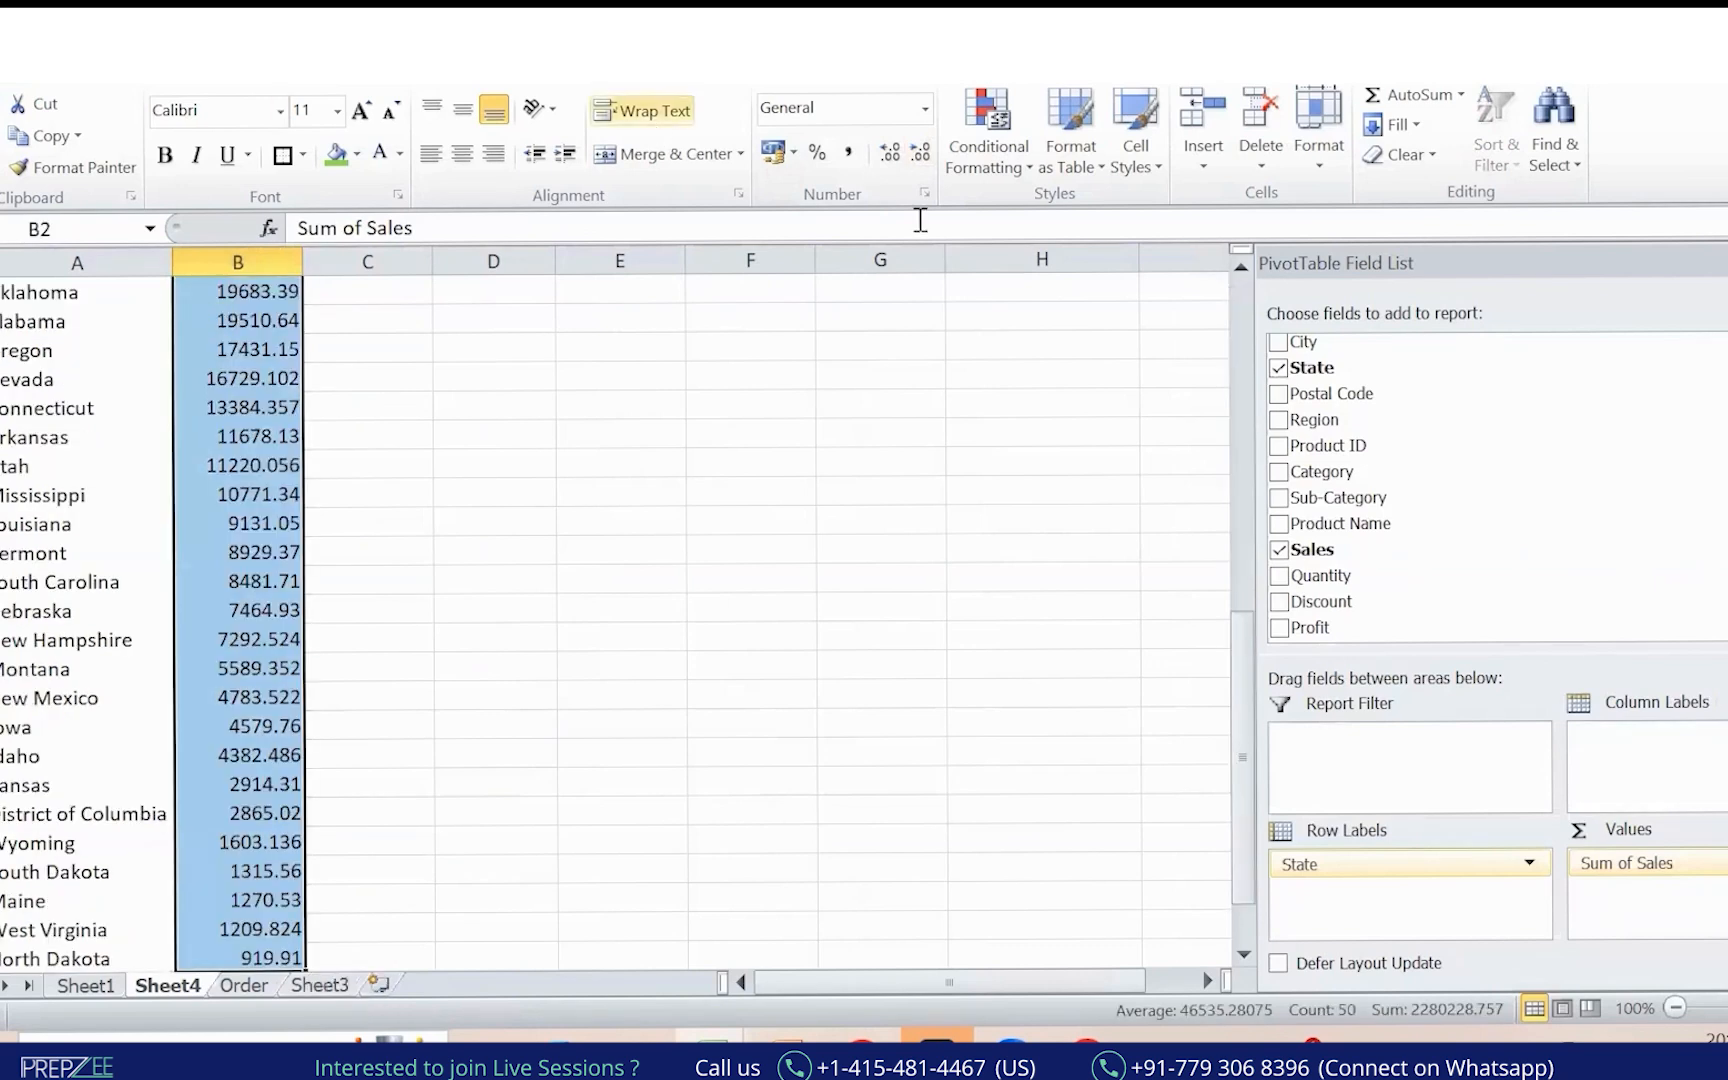
{"action": "left_click", "coordinate": [291, 375]}
{"action": "scroll", "coordinate": [291, 375], "scroll_direction": "up", "scroll_amount": 9}
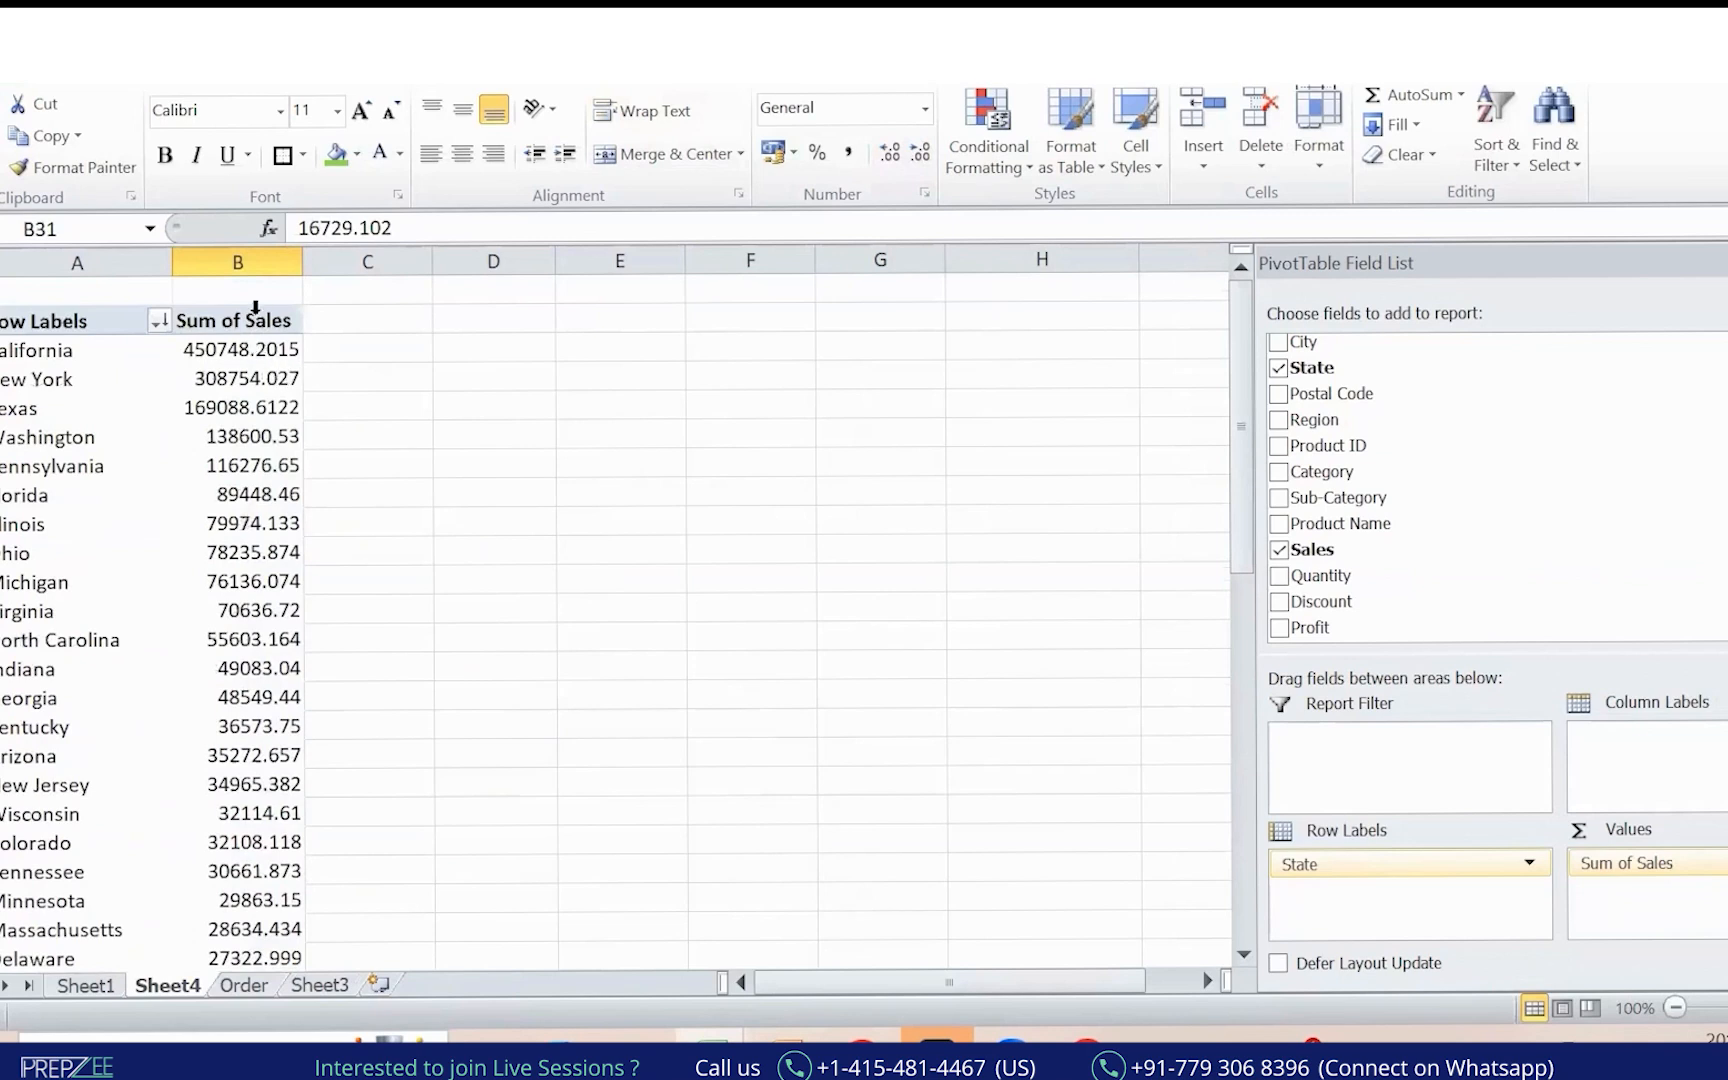
{"action": "left_click", "coordinate": [255, 322]}
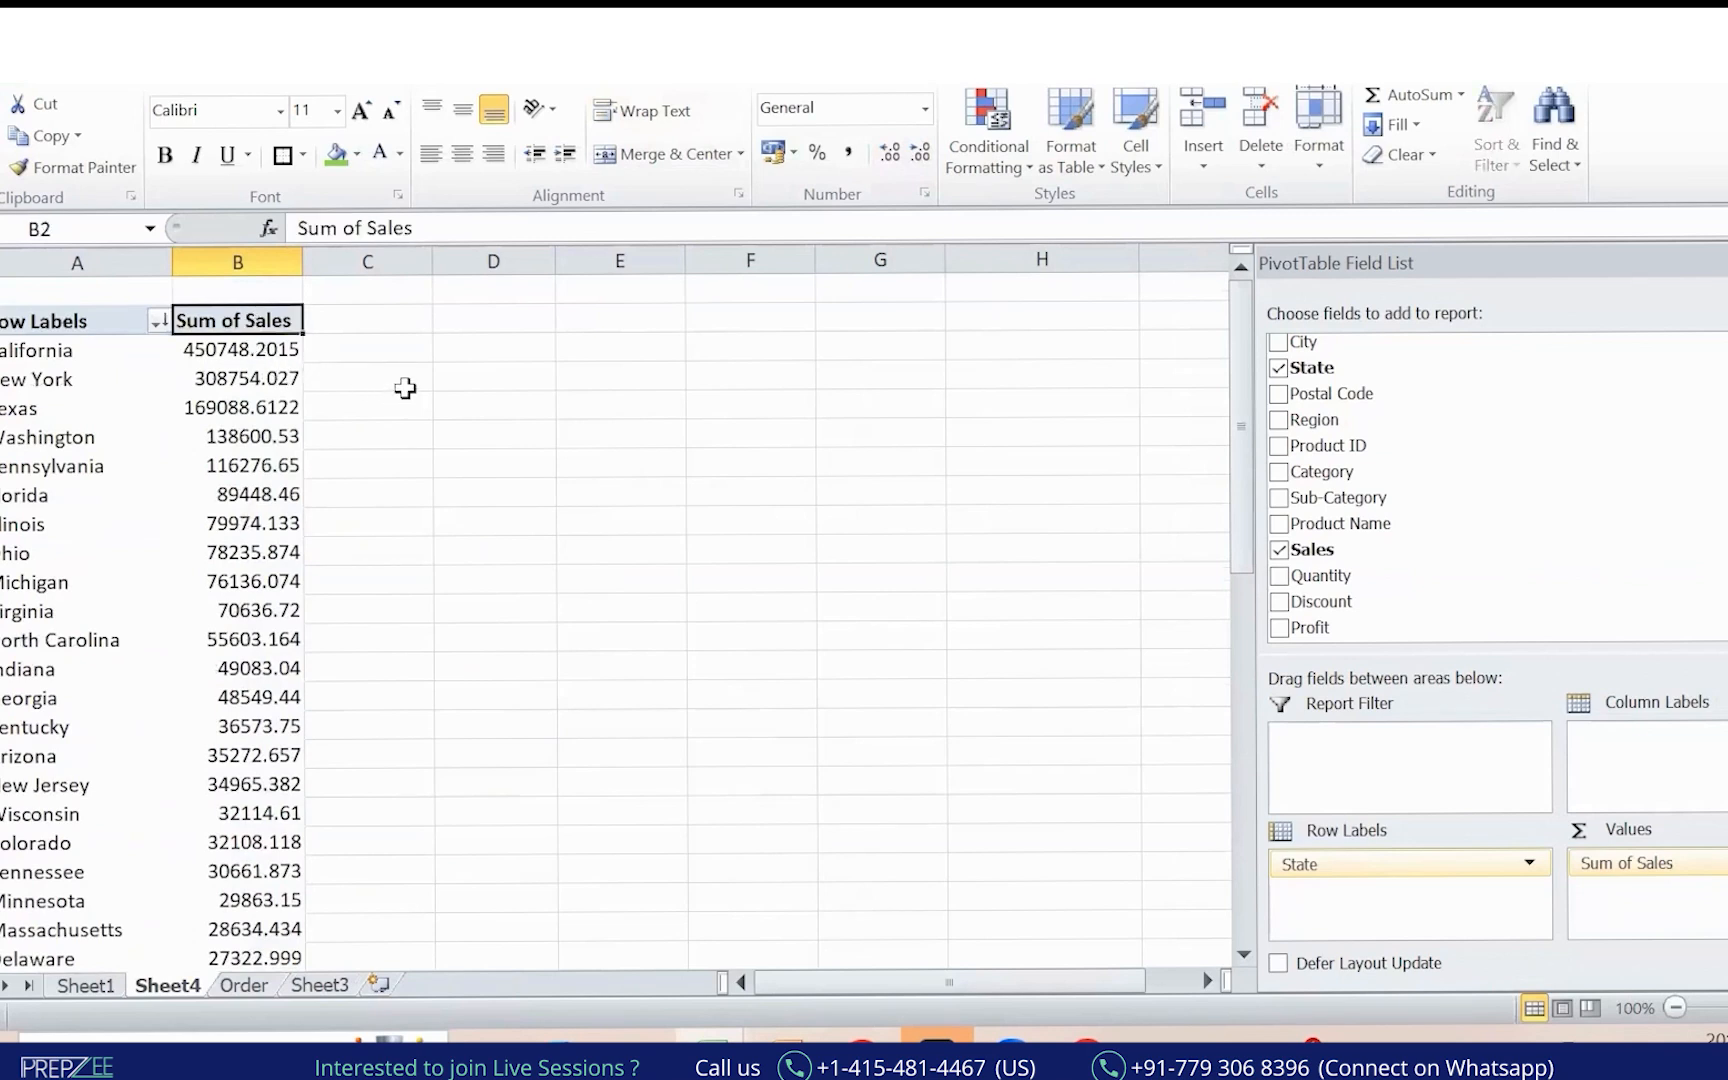
{"action": "key", "text": "alt+Tab"}
{"action": "mouse_move", "coordinate": [450, 314]}
{"action": "left_mouse_down"}
{"action": "mouse_move", "coordinate": [455, 345]}
{"action": "mouse_move", "coordinate": [480, 340]}
{"action": "mouse_move", "coordinate": [505, 452]}
{"action": "left_mouse_up"}
{"action": "mouse_move", "coordinate": [526, 346]}
{"action": "left_mouse_down"}
{"action": "mouse_move", "coordinate": [605, 280]}
{"action": "mouse_move", "coordinate": [684, 318]}
{"action": "mouse_move", "coordinate": [710, 280]}
{"action": "mouse_move", "coordinate": [745, 300]}
{"action": "mouse_move", "coordinate": [755, 226]}
{"action": "left_mouse_up"}
{"action": "mouse_move", "coordinate": [580, 392]}
{"action": "left_mouse_down"}
{"action": "mouse_move", "coordinate": [548, 462]}
{"action": "mouse_move", "coordinate": [815, 340]}
{"action": "mouse_move", "coordinate": [926, 347]}
{"action": "mouse_move", "coordinate": [984, 309]}
{"action": "mouse_move", "coordinate": [1120, 310]}
{"action": "mouse_move", "coordinate": [810, 455]}
{"action": "mouse_move", "coordinate": [598, 625]}
{"action": "mouse_move", "coordinate": [664, 517]}
{"action": "mouse_move", "coordinate": [621, 572]}
{"action": "left_mouse_up"}
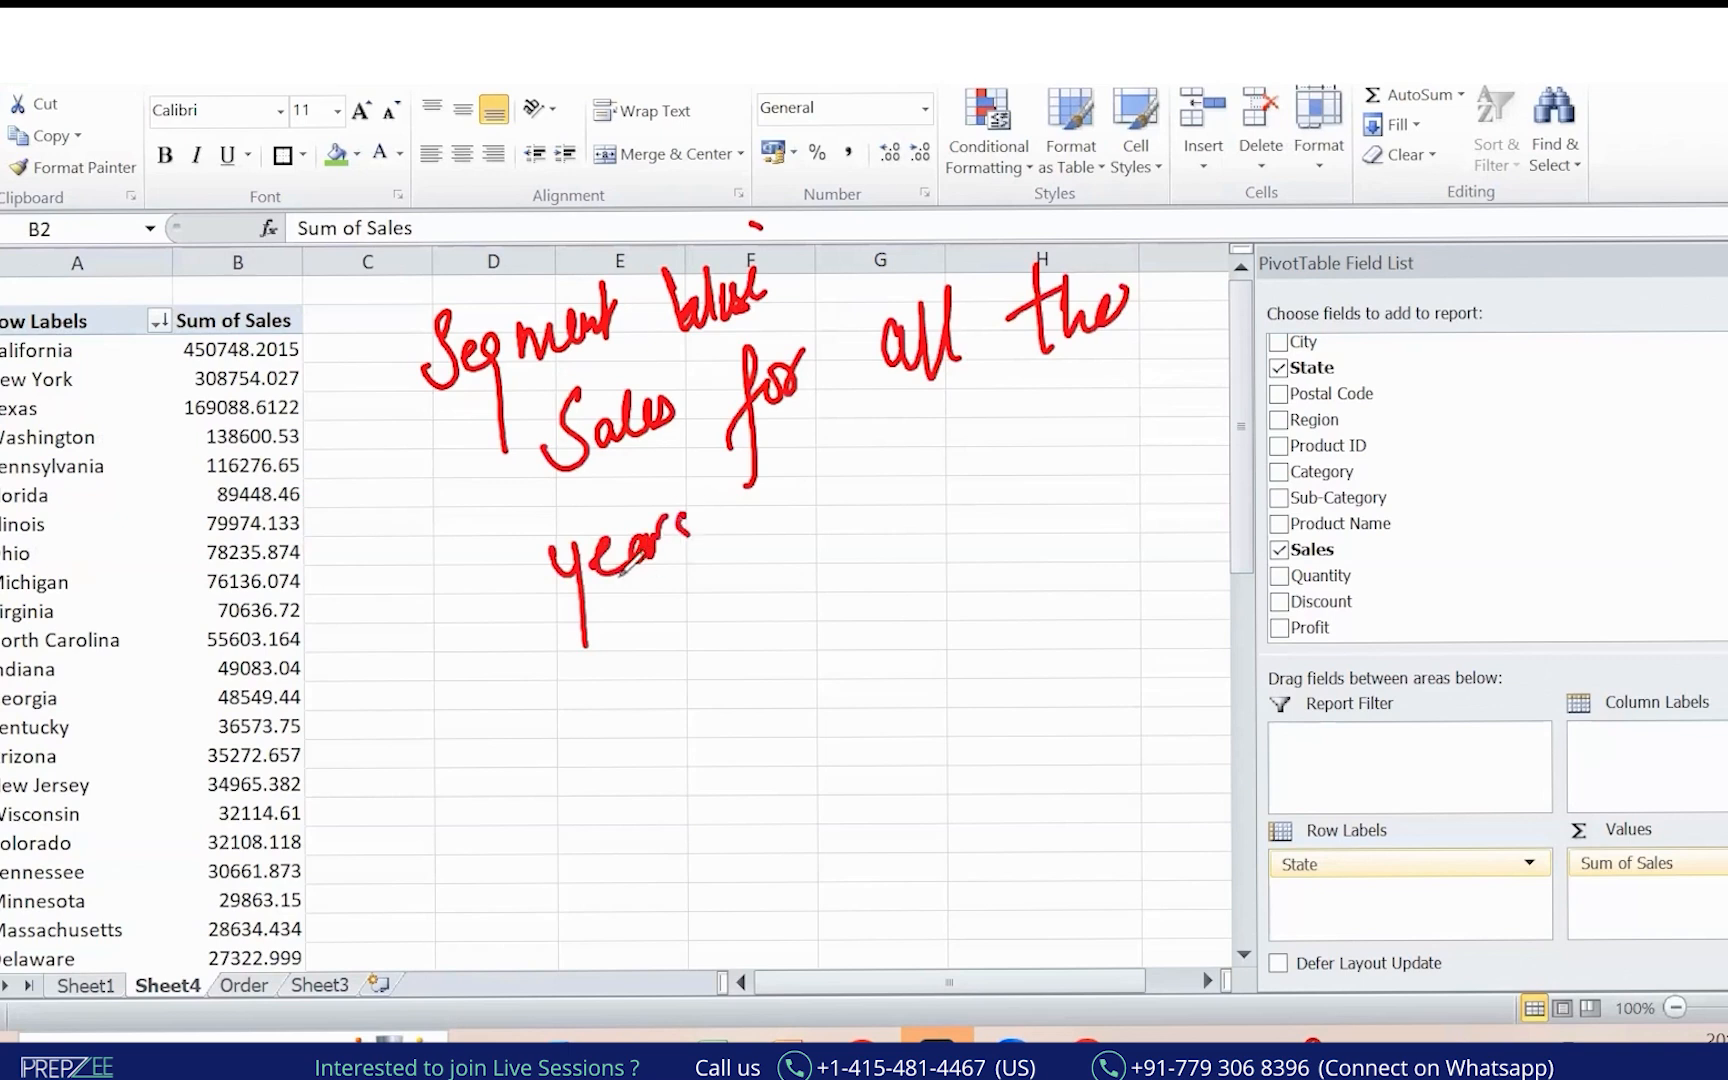
{"action": "left_click_drag", "start_coordinate": [403, 266], "coordinate": [572, 697]}
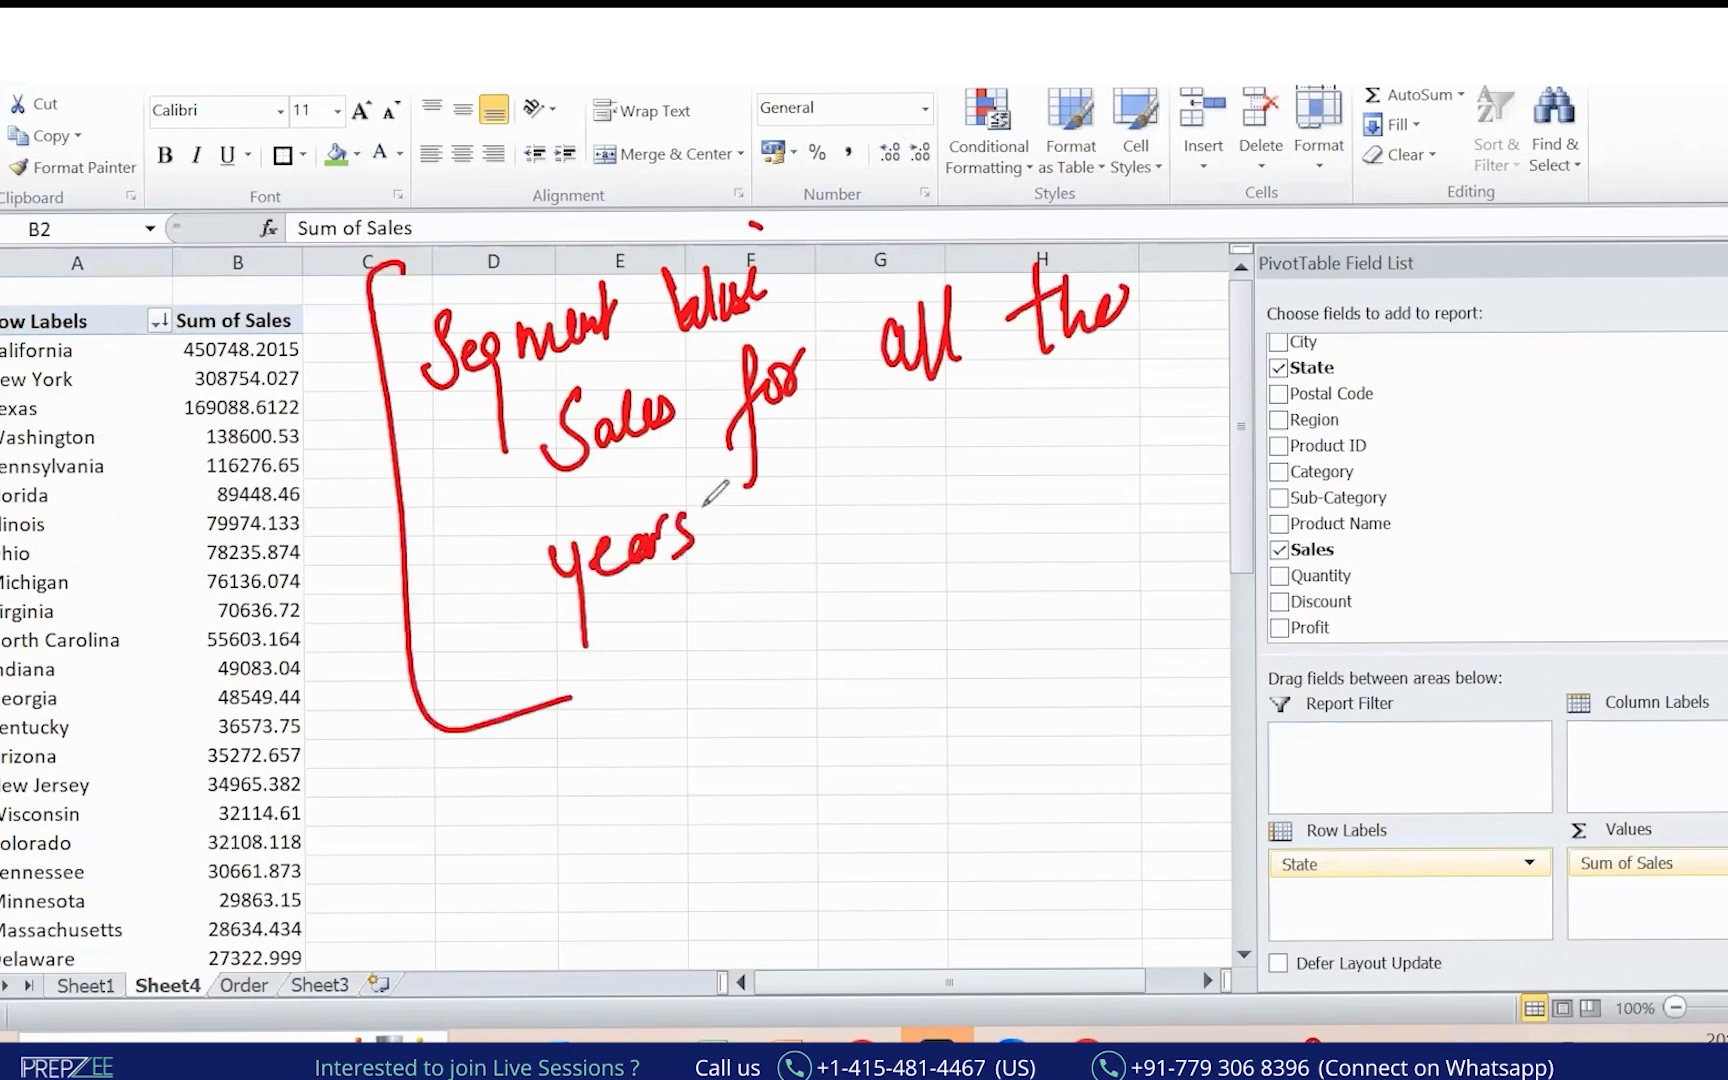
{"action": "key", "text": "ctrl+z"}
{"action": "key", "text": "ctrl+z"}
{"action": "key", "text": "ctrl+z"}
{"action": "key", "text": "ctrl+z"}
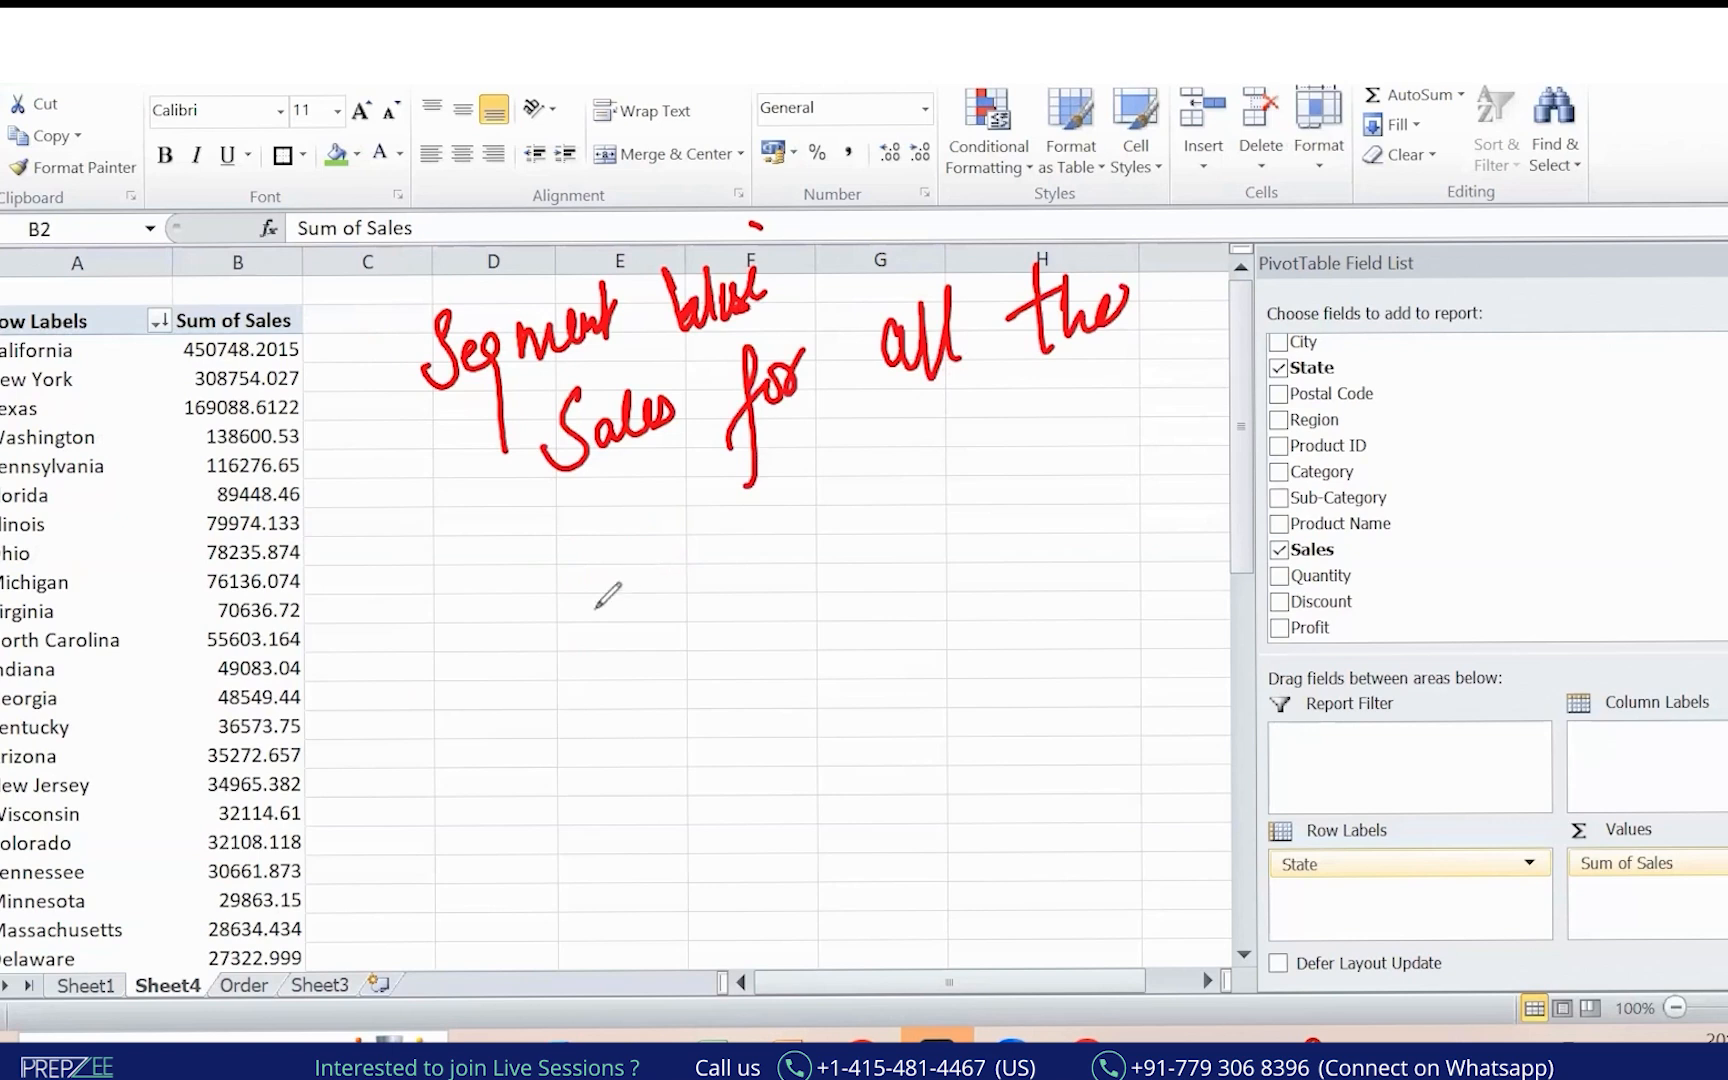
{"action": "mouse_move", "coordinate": [582, 558]}
{"action": "left_mouse_down"}
{"action": "mouse_move", "coordinate": [512, 645]}
{"action": "mouse_move", "coordinate": [722, 582]}
{"action": "left_mouse_up"}
{"action": "left_click_drag", "start_coordinate": [668, 578], "coordinate": [703, 558]}
{"action": "left_click_drag", "start_coordinate": [388, 258], "coordinate": [597, 768]}
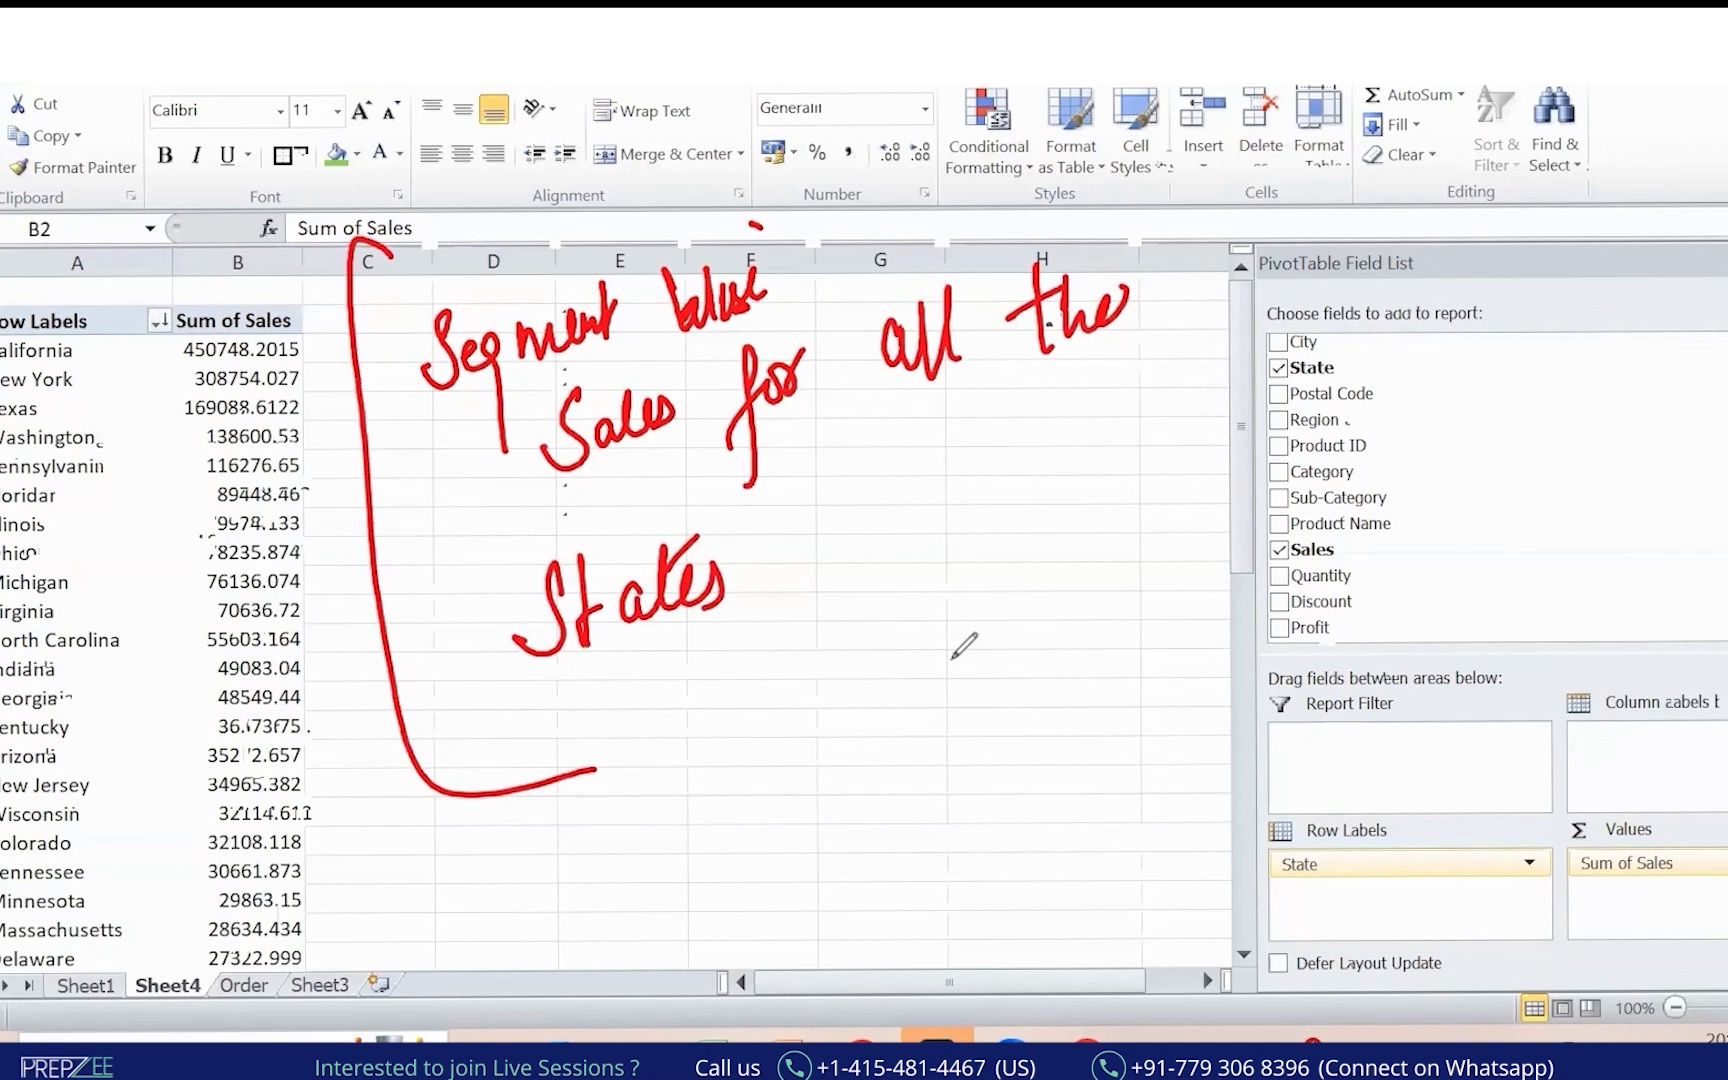
{"action": "mouse_move", "coordinate": [298, 360]}
{"action": "left_mouse_down"}
{"action": "mouse_move", "coordinate": [264, 350]}
{"action": "mouse_move", "coordinate": [305, 408]}
{"action": "left_mouse_up"}
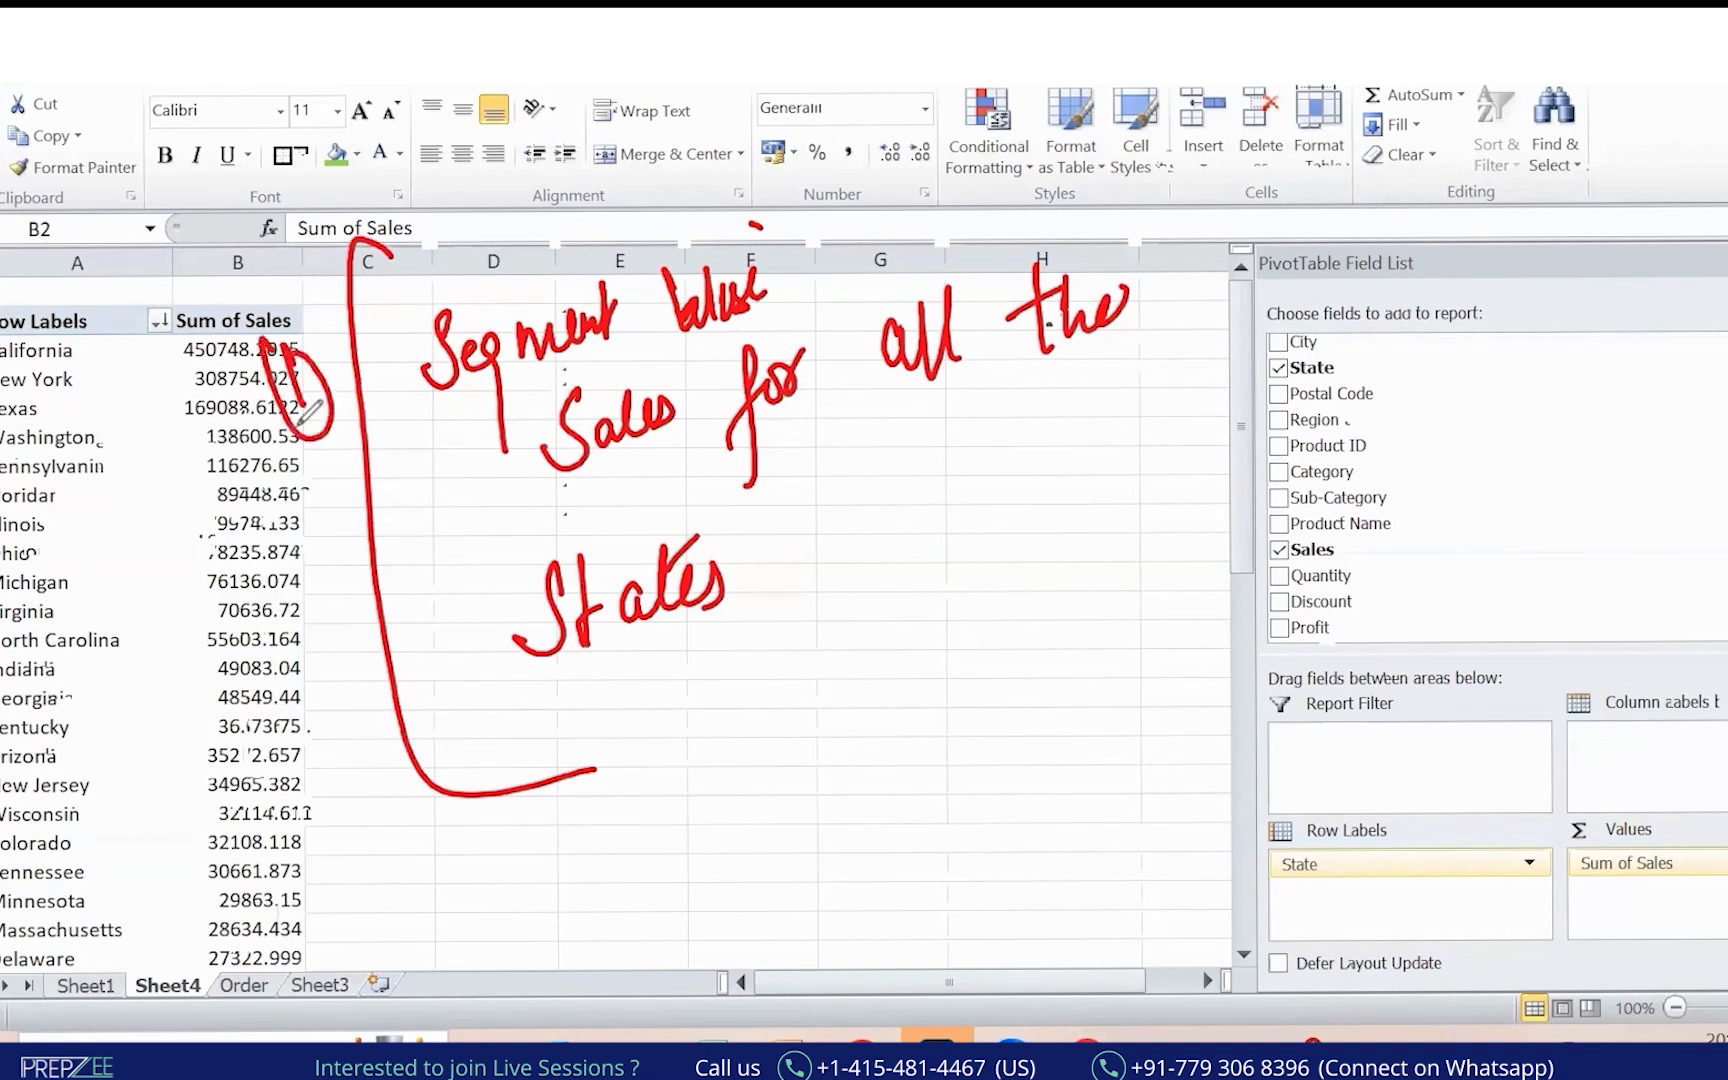
{"action": "mouse_move", "coordinate": [345, 832]}
{"action": "left_mouse_down"}
{"action": "mouse_move", "coordinate": [390, 905]}
{"action": "mouse_move", "coordinate": [395, 848]}
{"action": "left_mouse_up"}
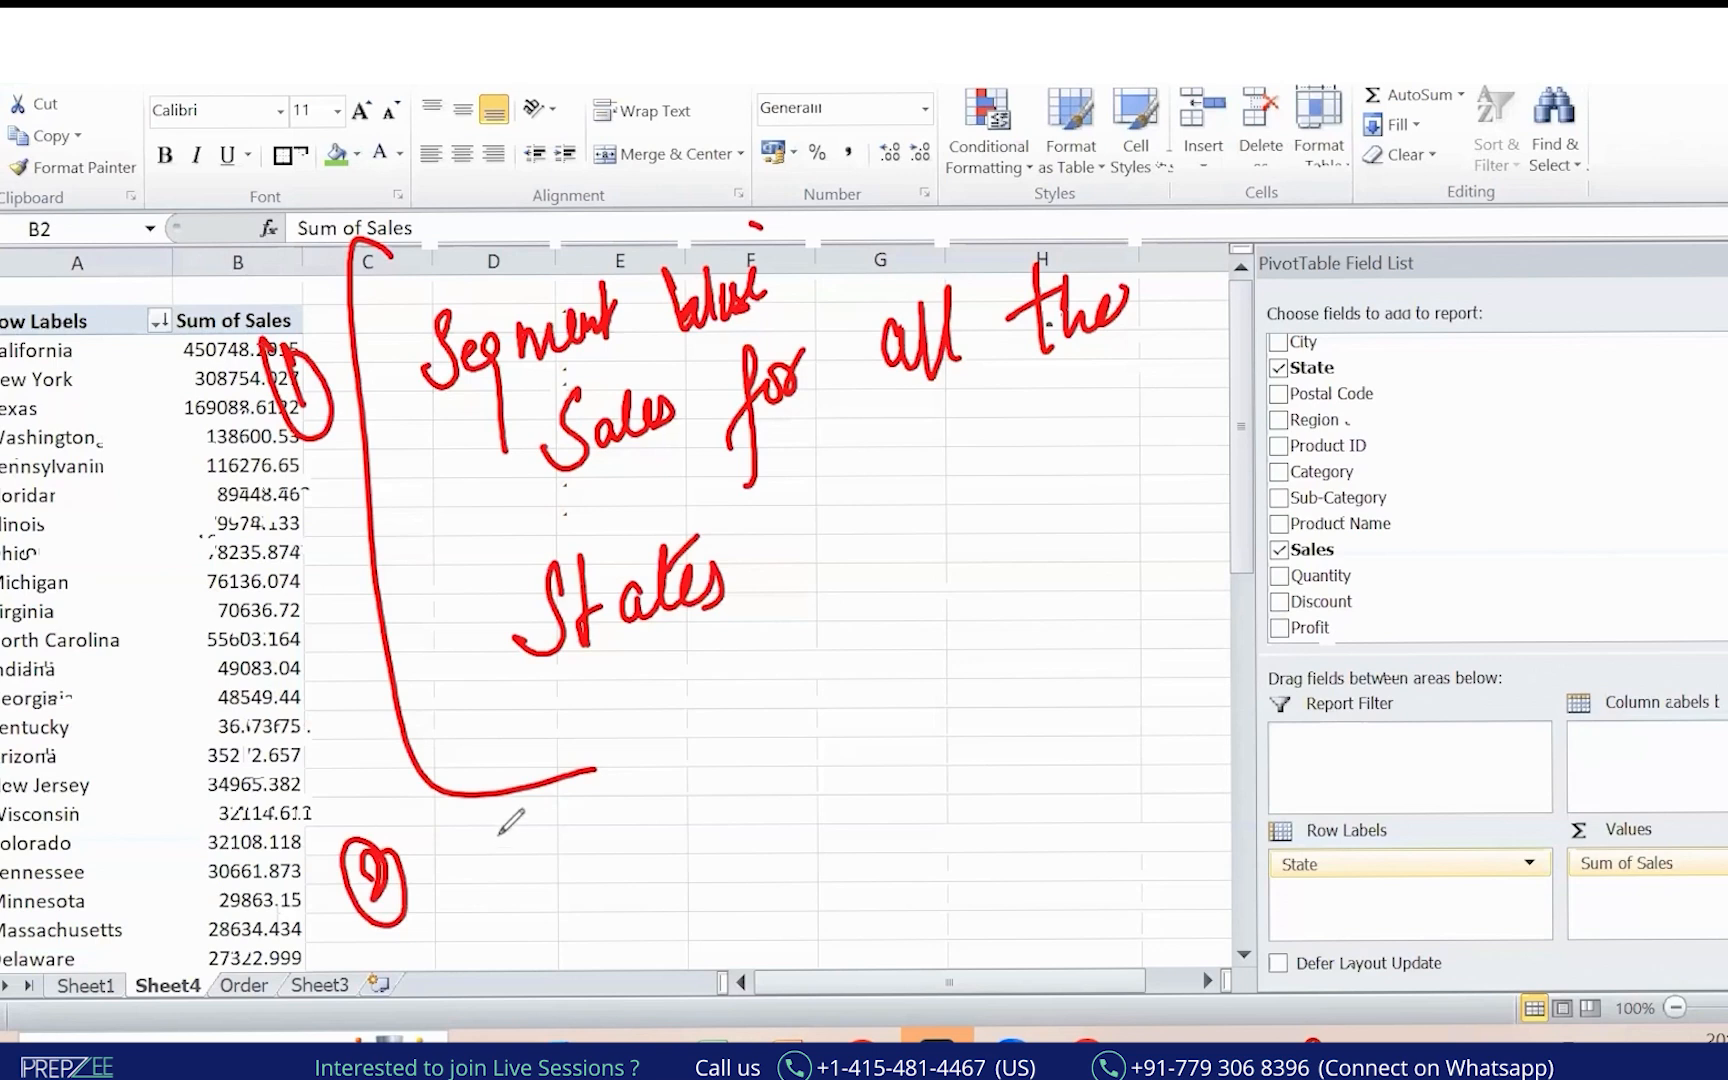
{"action": "mouse_move", "coordinate": [510, 815]}
{"action": "left_mouse_down"}
{"action": "mouse_move", "coordinate": [500, 848]}
{"action": "mouse_move", "coordinate": [552, 860]}
{"action": "left_mouse_up"}
{"action": "mouse_move", "coordinate": [632, 785]}
{"action": "left_mouse_down"}
{"action": "mouse_move", "coordinate": [873, 765]}
{"action": "mouse_move", "coordinate": [868, 787]}
{"action": "mouse_move", "coordinate": [941, 700]}
{"action": "mouse_move", "coordinate": [975, 740]}
{"action": "mouse_move", "coordinate": [995, 735]}
{"action": "mouse_move", "coordinate": [980, 825]}
{"action": "left_mouse_up"}
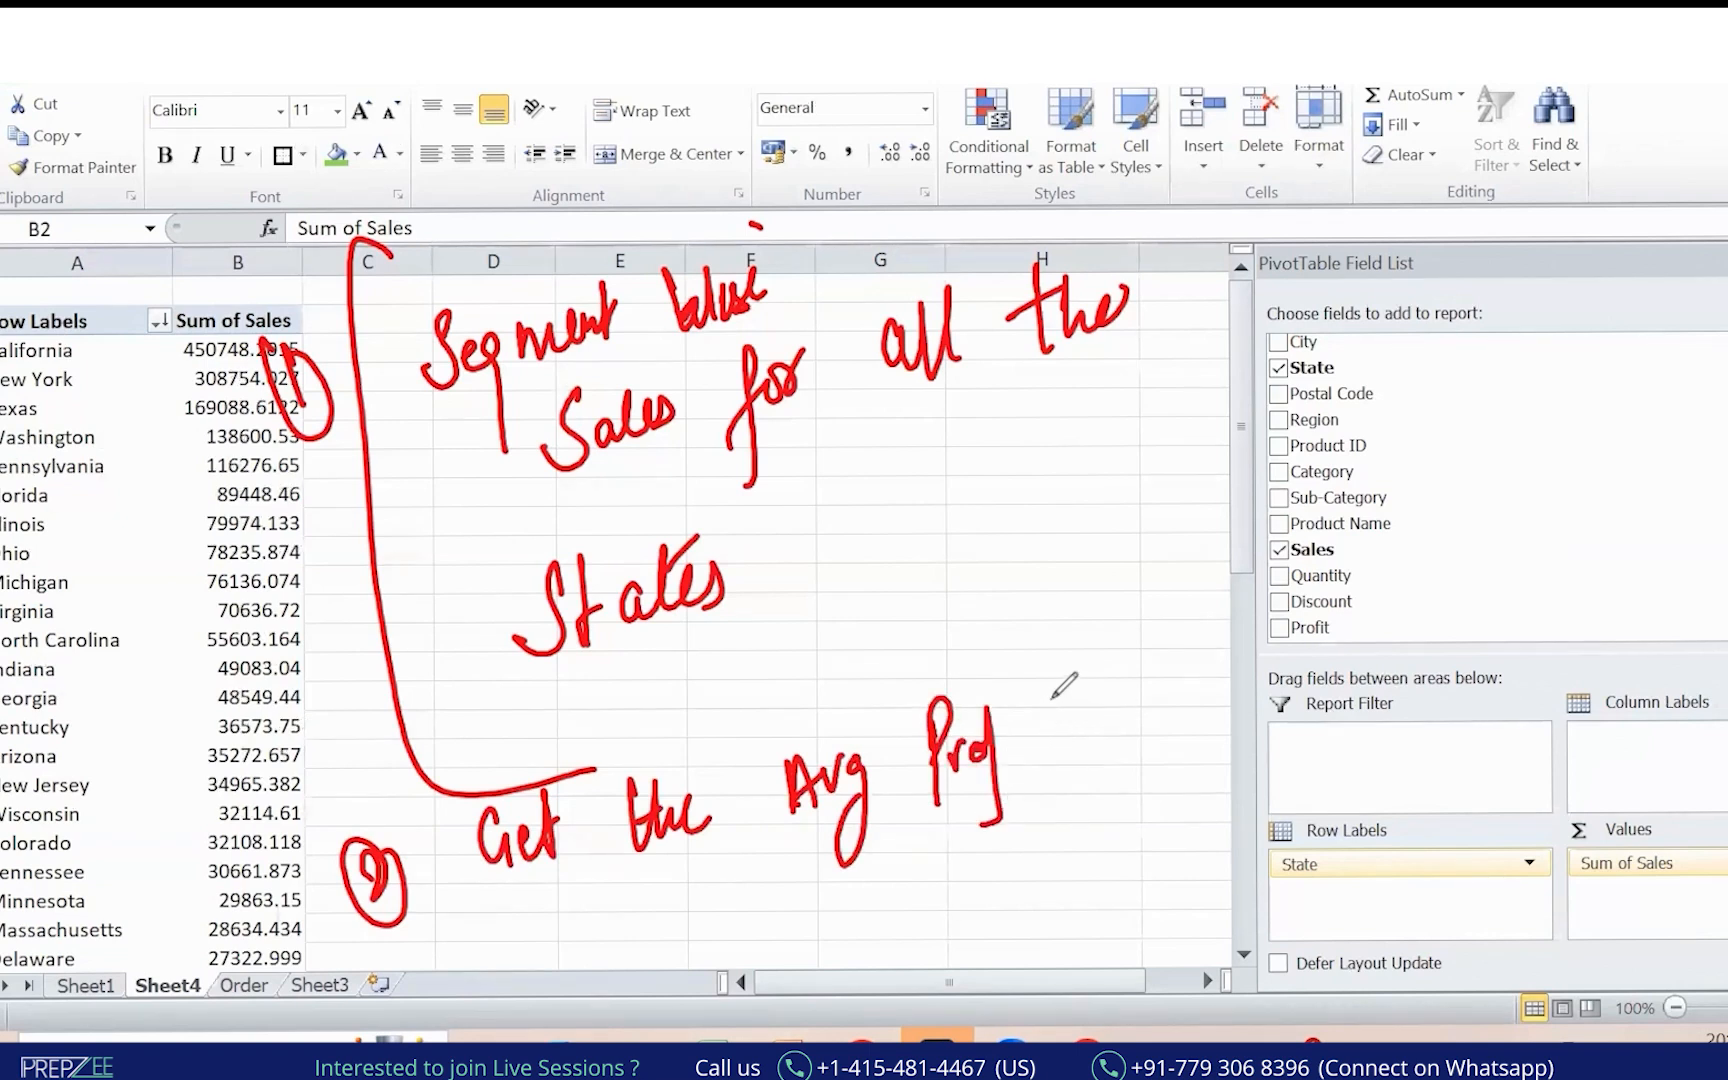
{"action": "key", "text": "ctrl+z"}
{"action": "key", "text": "ctrl+z"}
{"action": "key", "text": "ctrl+z"}
{"action": "key", "text": "ctrl+z"}
{"action": "mouse_move", "coordinate": [927, 709]}
{"action": "left_mouse_down"}
{"action": "mouse_move", "coordinate": [898, 762]}
{"action": "mouse_move", "coordinate": [1146, 666]}
{"action": "mouse_move", "coordinate": [962, 832]}
{"action": "mouse_move", "coordinate": [1005, 830]}
{"action": "mouse_move", "coordinate": [1152, 728]}
{"action": "mouse_move", "coordinate": [1165, 812]}
{"action": "mouse_move", "coordinate": [1240, 735]}
{"action": "left_mouse_up"}
{"action": "left_click", "coordinate": [1211, 692]}
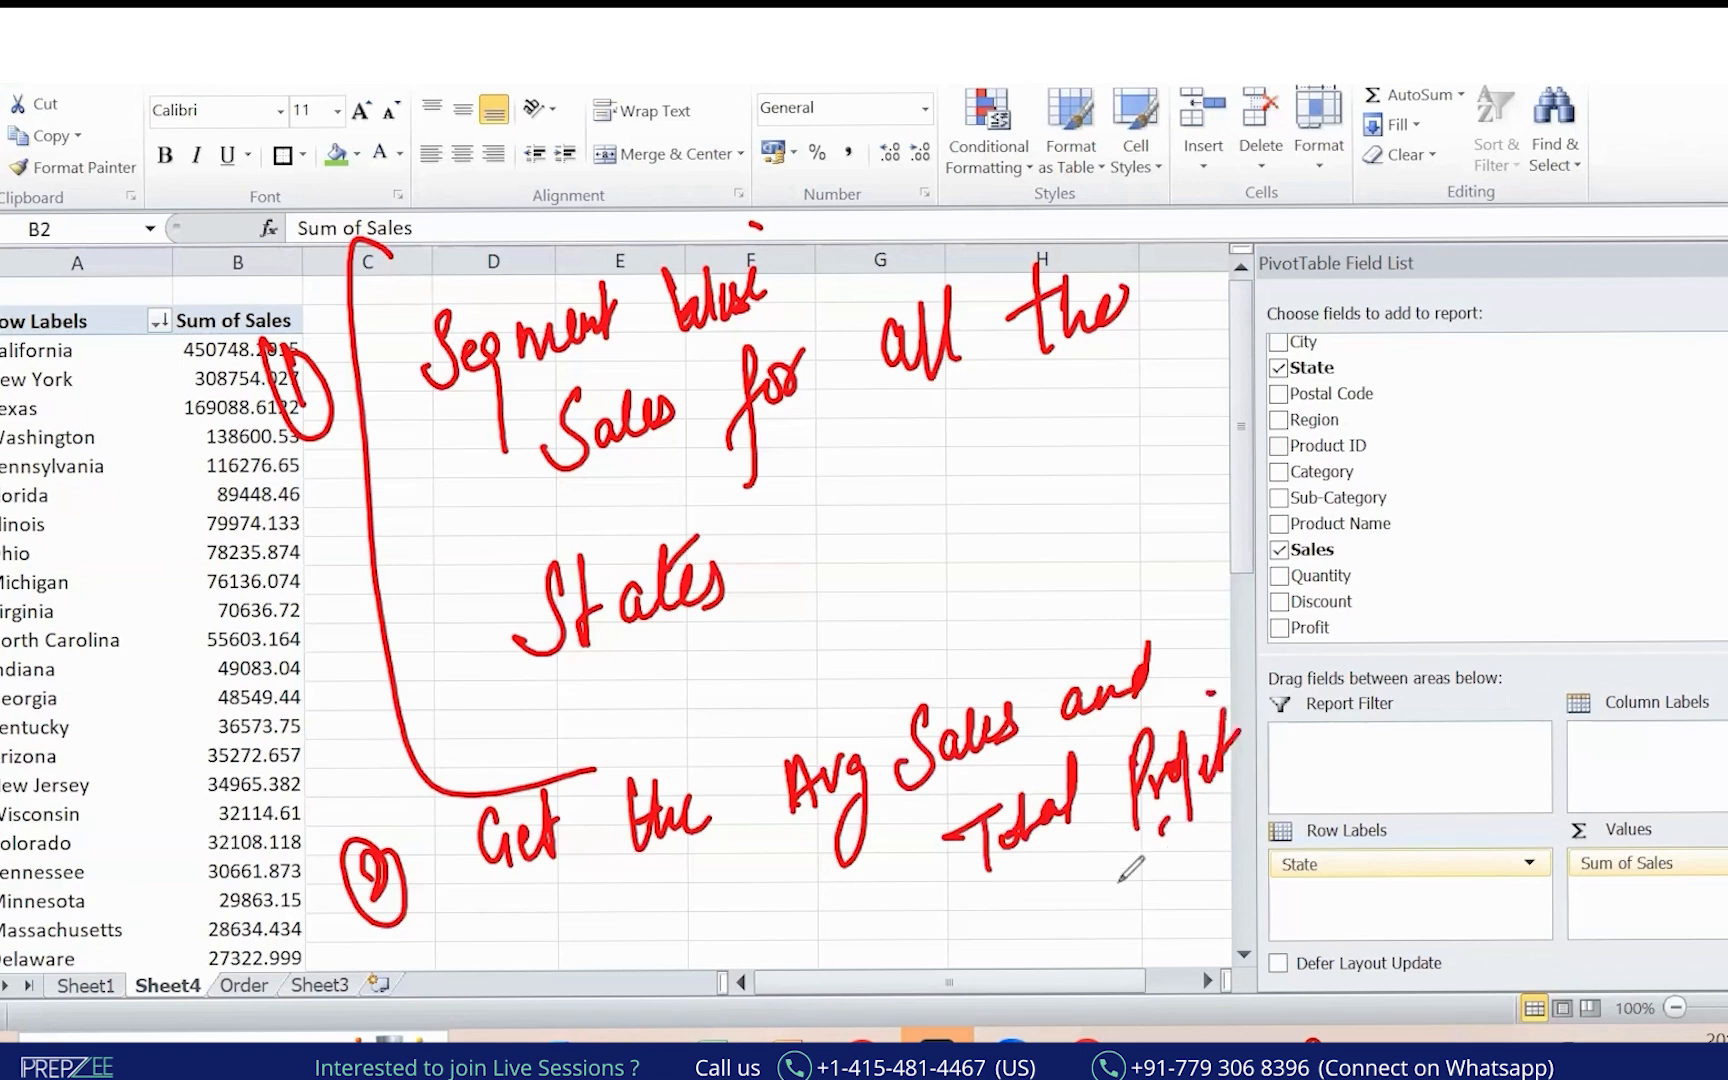
{"action": "left_click_drag", "start_coordinate": [932, 915], "coordinate": [964, 1008]}
{"action": "mouse_move", "coordinate": [1028, 935]}
{"action": "left_mouse_down"}
{"action": "mouse_move", "coordinate": [1094, 925]}
{"action": "mouse_move", "coordinate": [1113, 872]}
{"action": "left_mouse_up"}
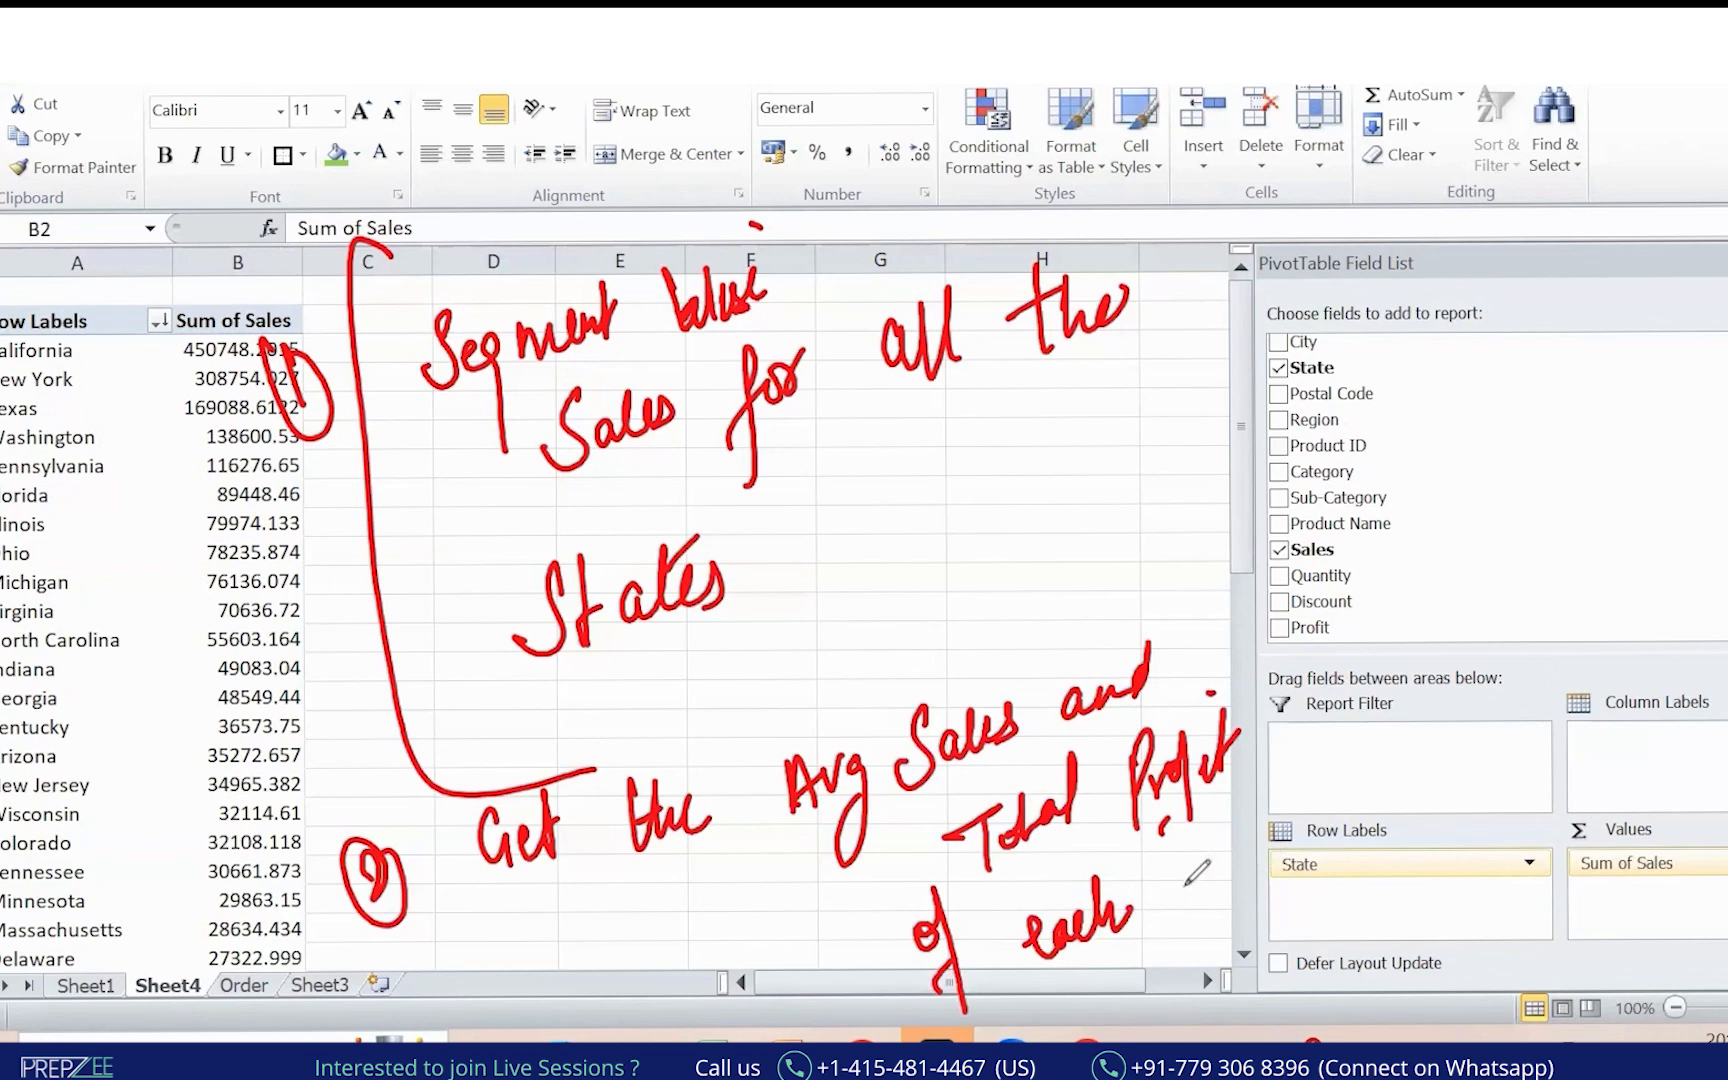
{"action": "mouse_move", "coordinate": [1215, 850]}
{"action": "left_mouse_down"}
{"action": "mouse_move", "coordinate": [1250, 880]}
{"action": "mouse_move", "coordinate": [1370, 812]}
{"action": "mouse_move", "coordinate": [1375, 915]}
{"action": "mouse_move", "coordinate": [1338, 915]}
{"action": "left_mouse_up"}
{"action": "mouse_move", "coordinate": [1388, 462]}
{"action": "left_mouse_down"}
{"action": "mouse_move", "coordinate": [1368, 488]}
{"action": "mouse_move", "coordinate": [1345, 452]}
{"action": "mouse_move", "coordinate": [1500, 470]}
{"action": "left_mouse_up"}
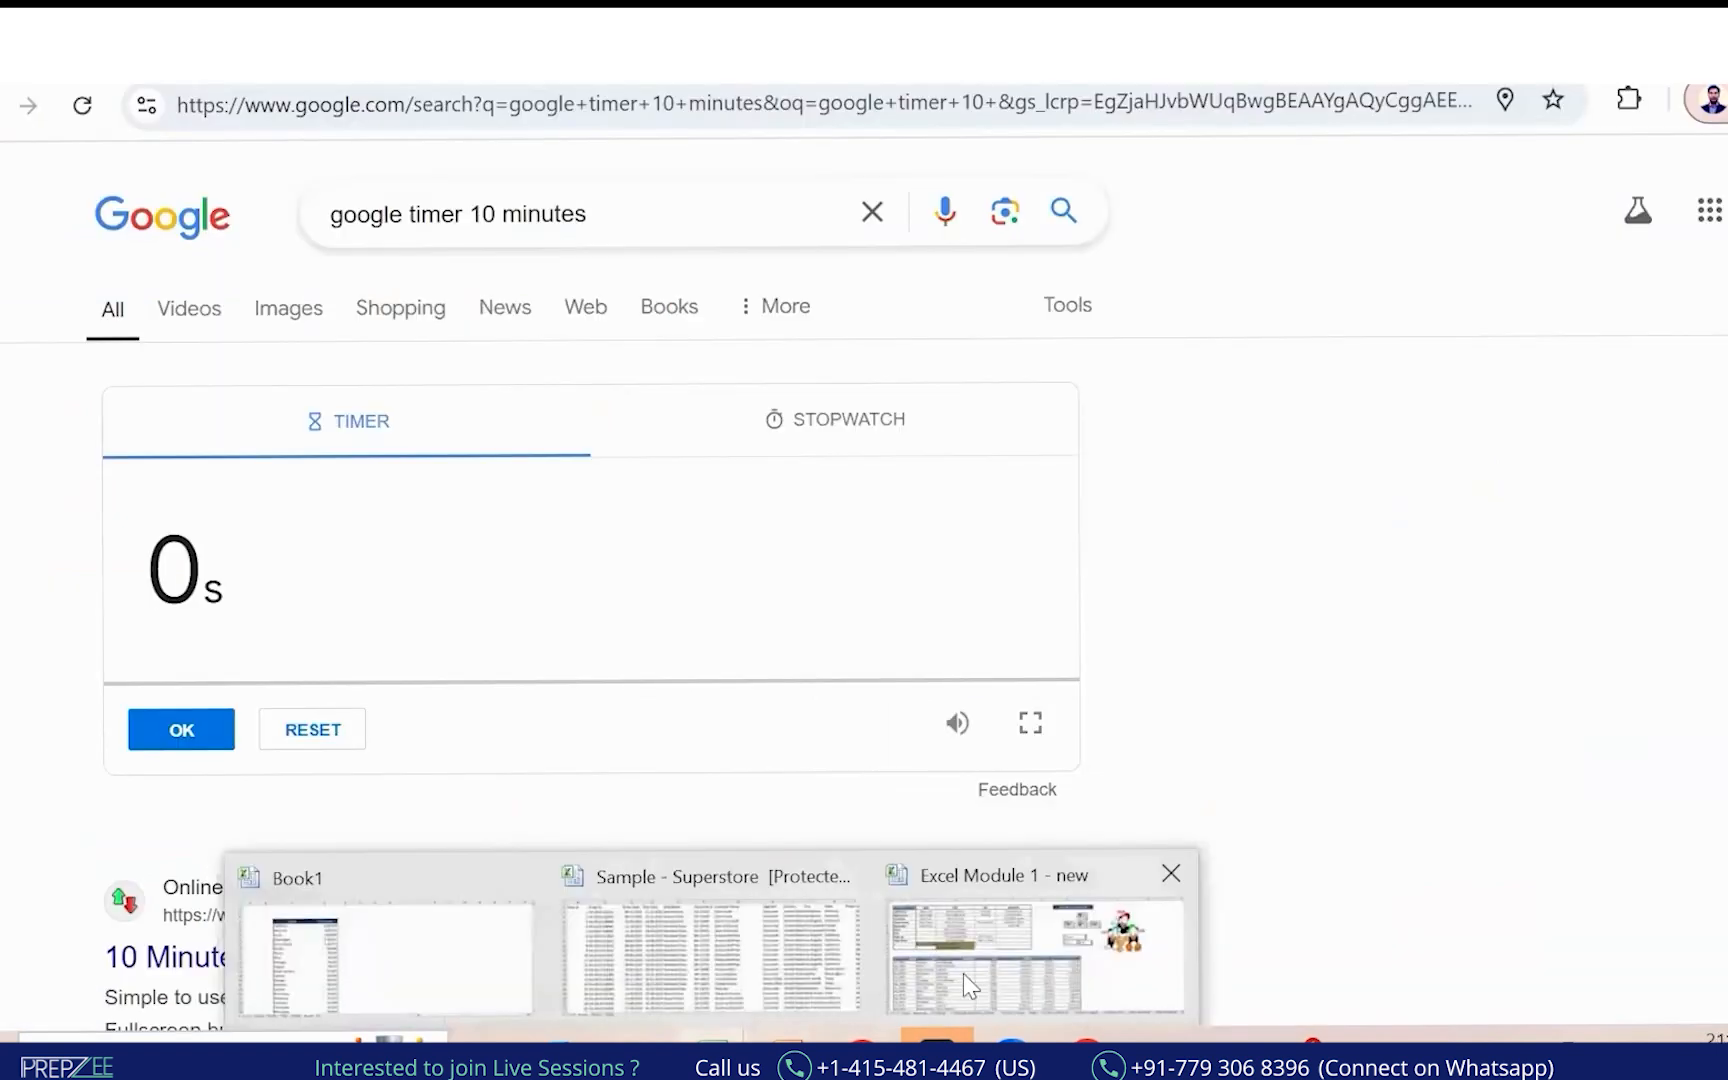
Switch to the Excel Module 1 workbook and scroll back through its sheet tabs.
{"action": "left_click", "coordinate": [921, 990]}
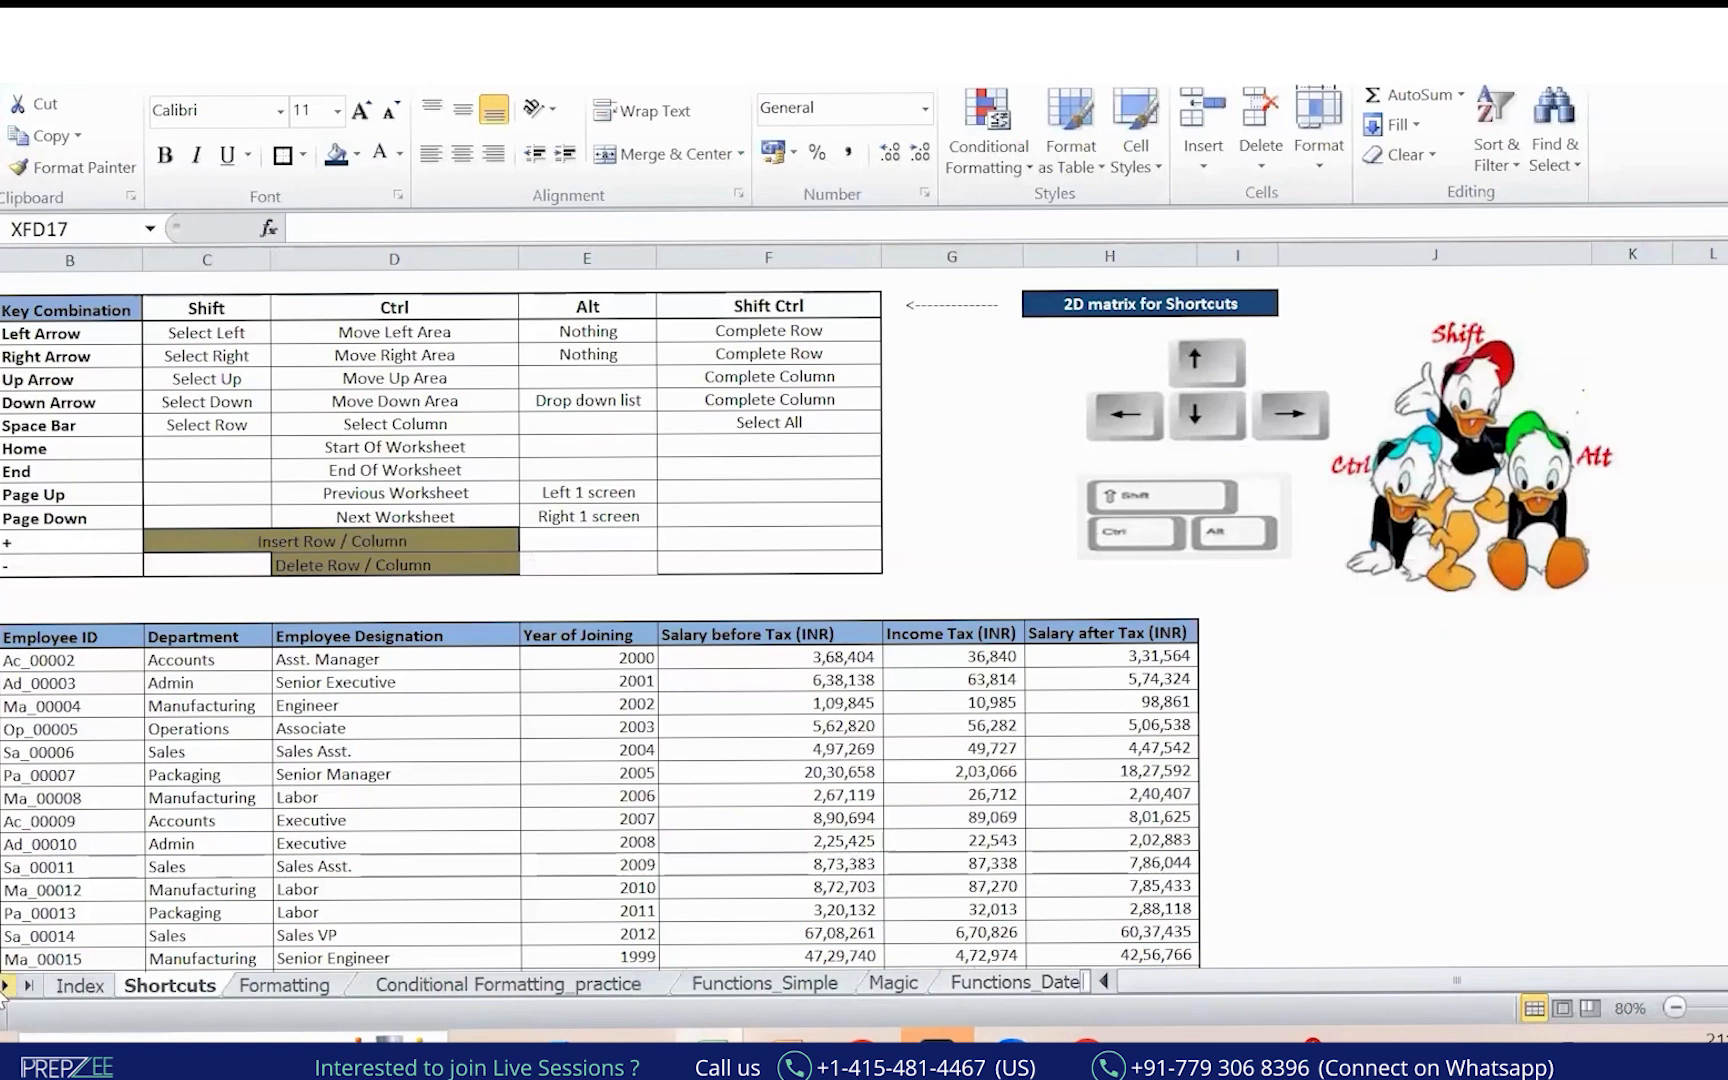
{"action": "left_click", "coordinate": [6, 986]}
{"action": "left_click", "coordinate": [6, 986]}
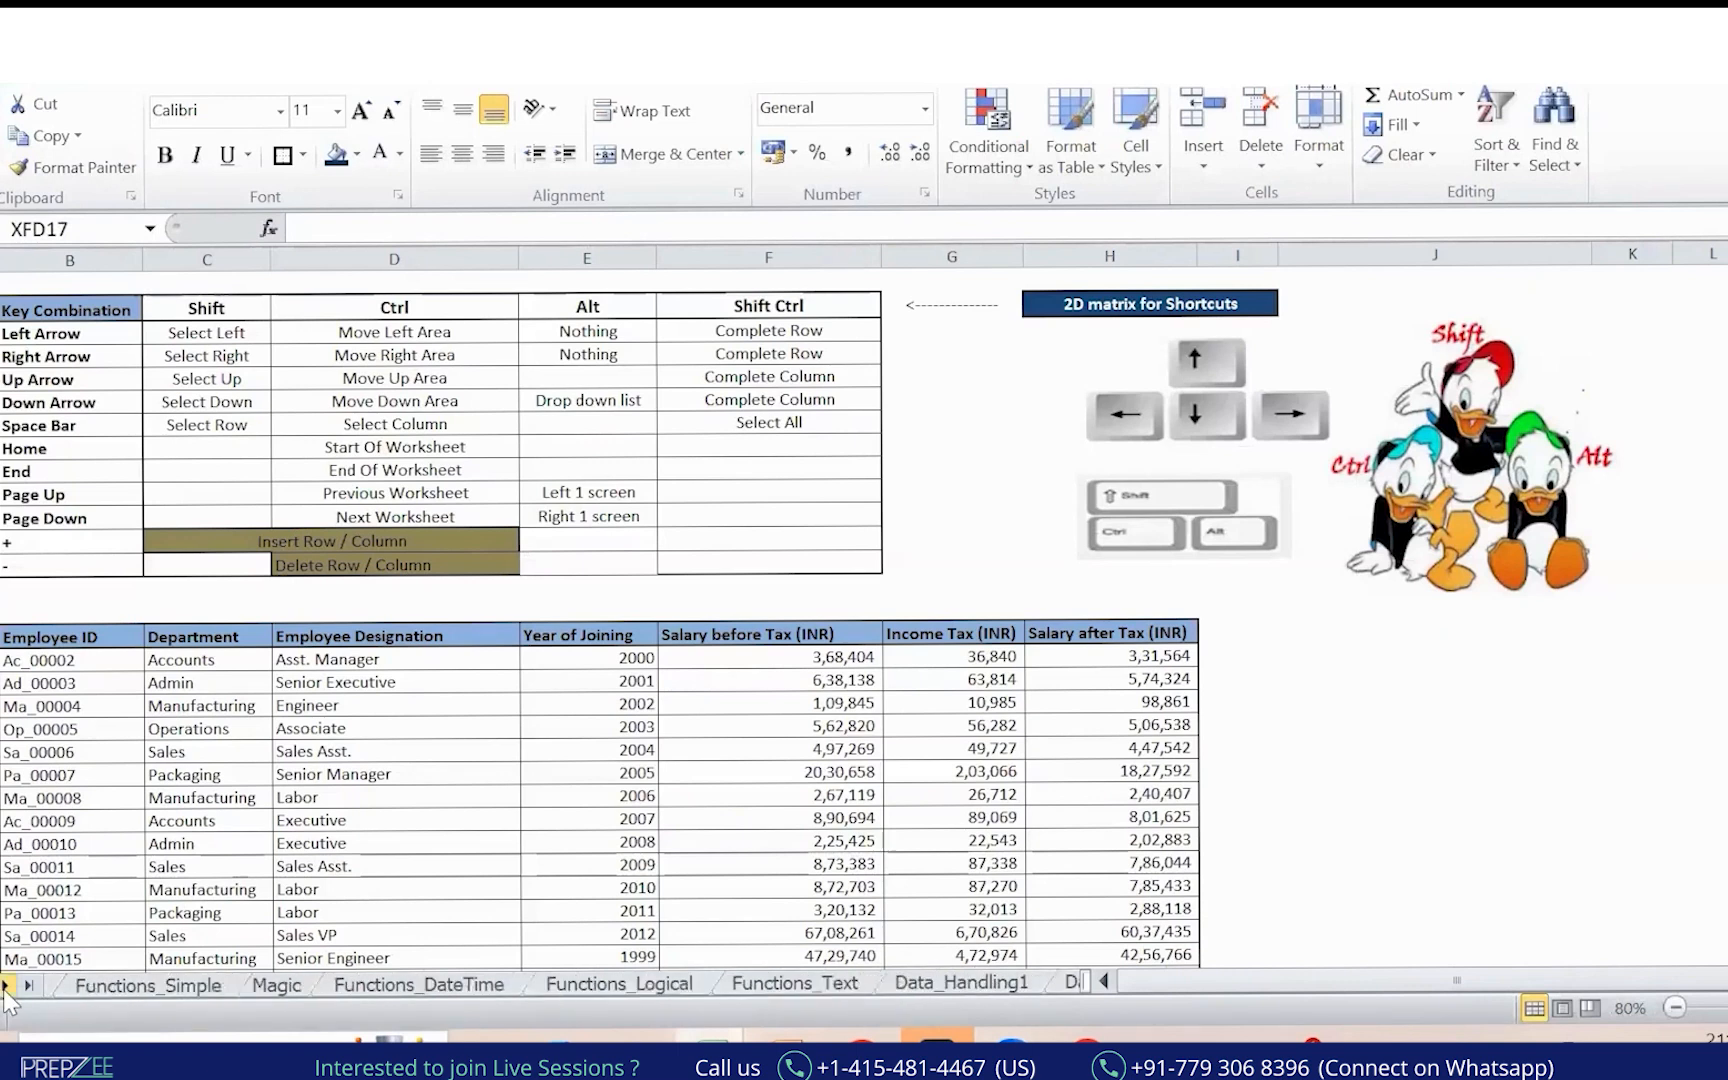
{"action": "left_click", "coordinate": [6, 986]}
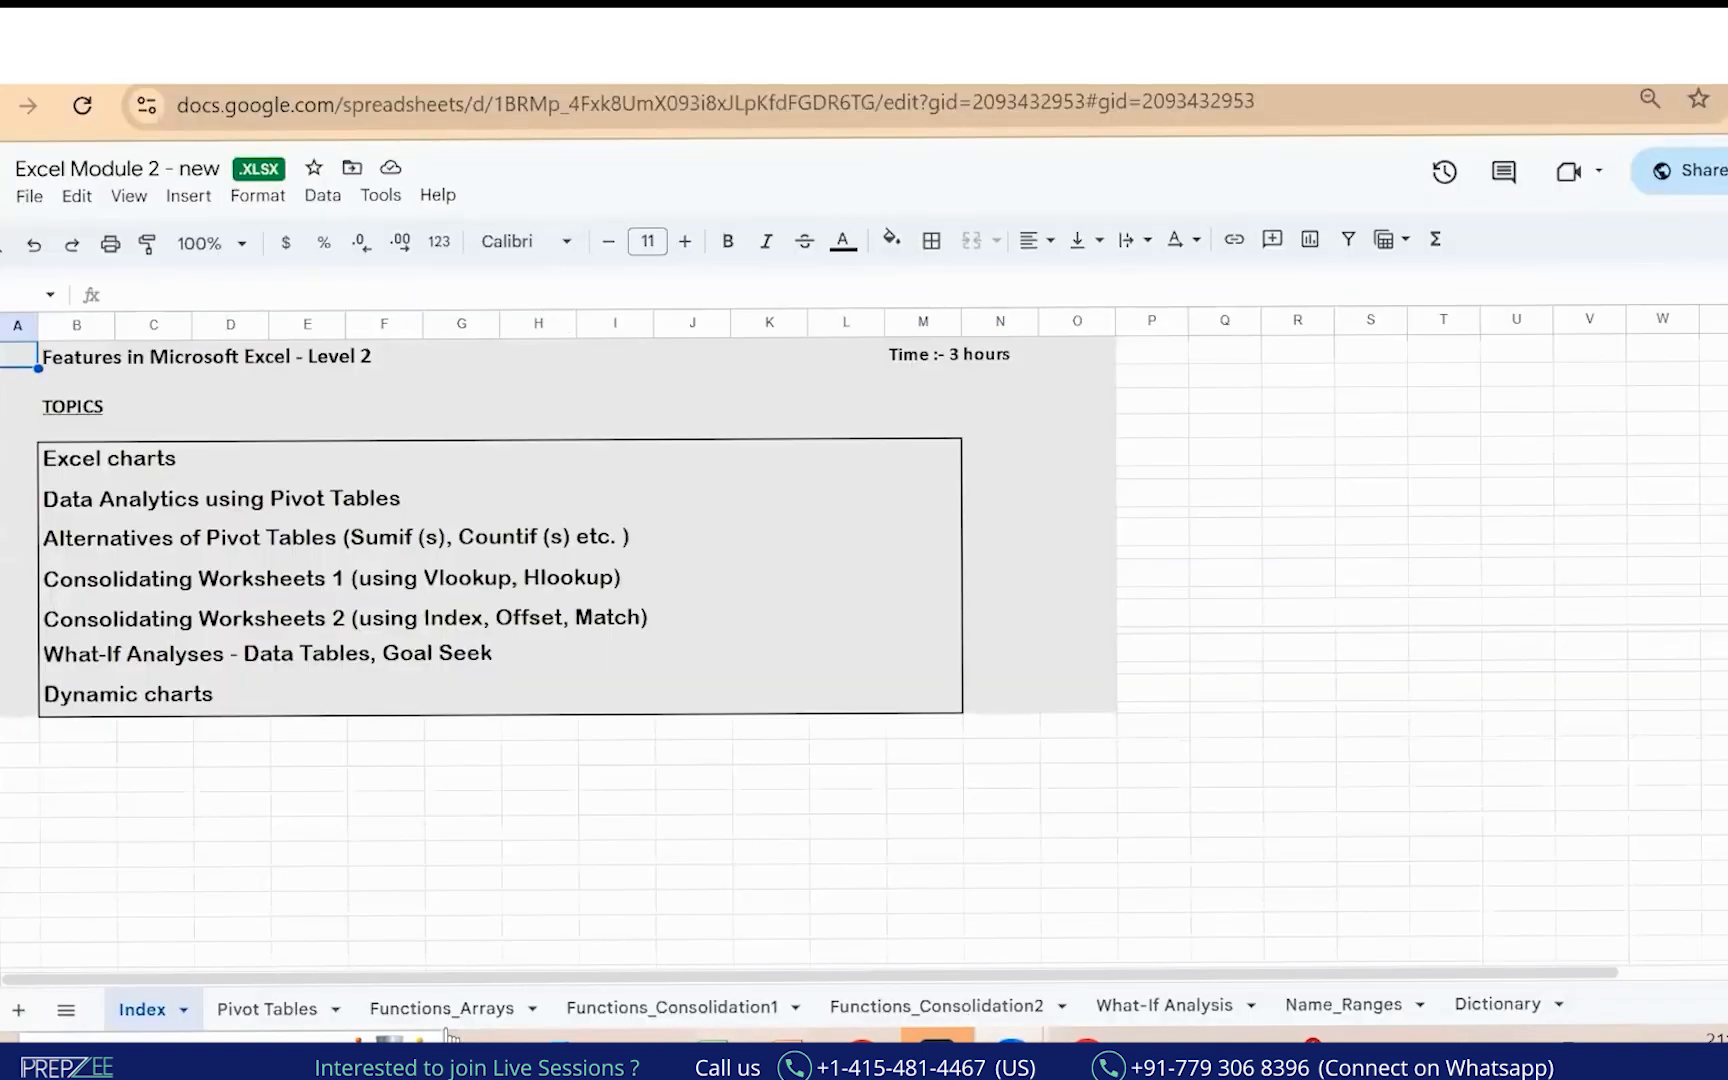
Open the Functions_Consolidation1 sheet and sketch notes beside the lookup questions.
{"action": "left_click", "coordinate": [287, 1010]}
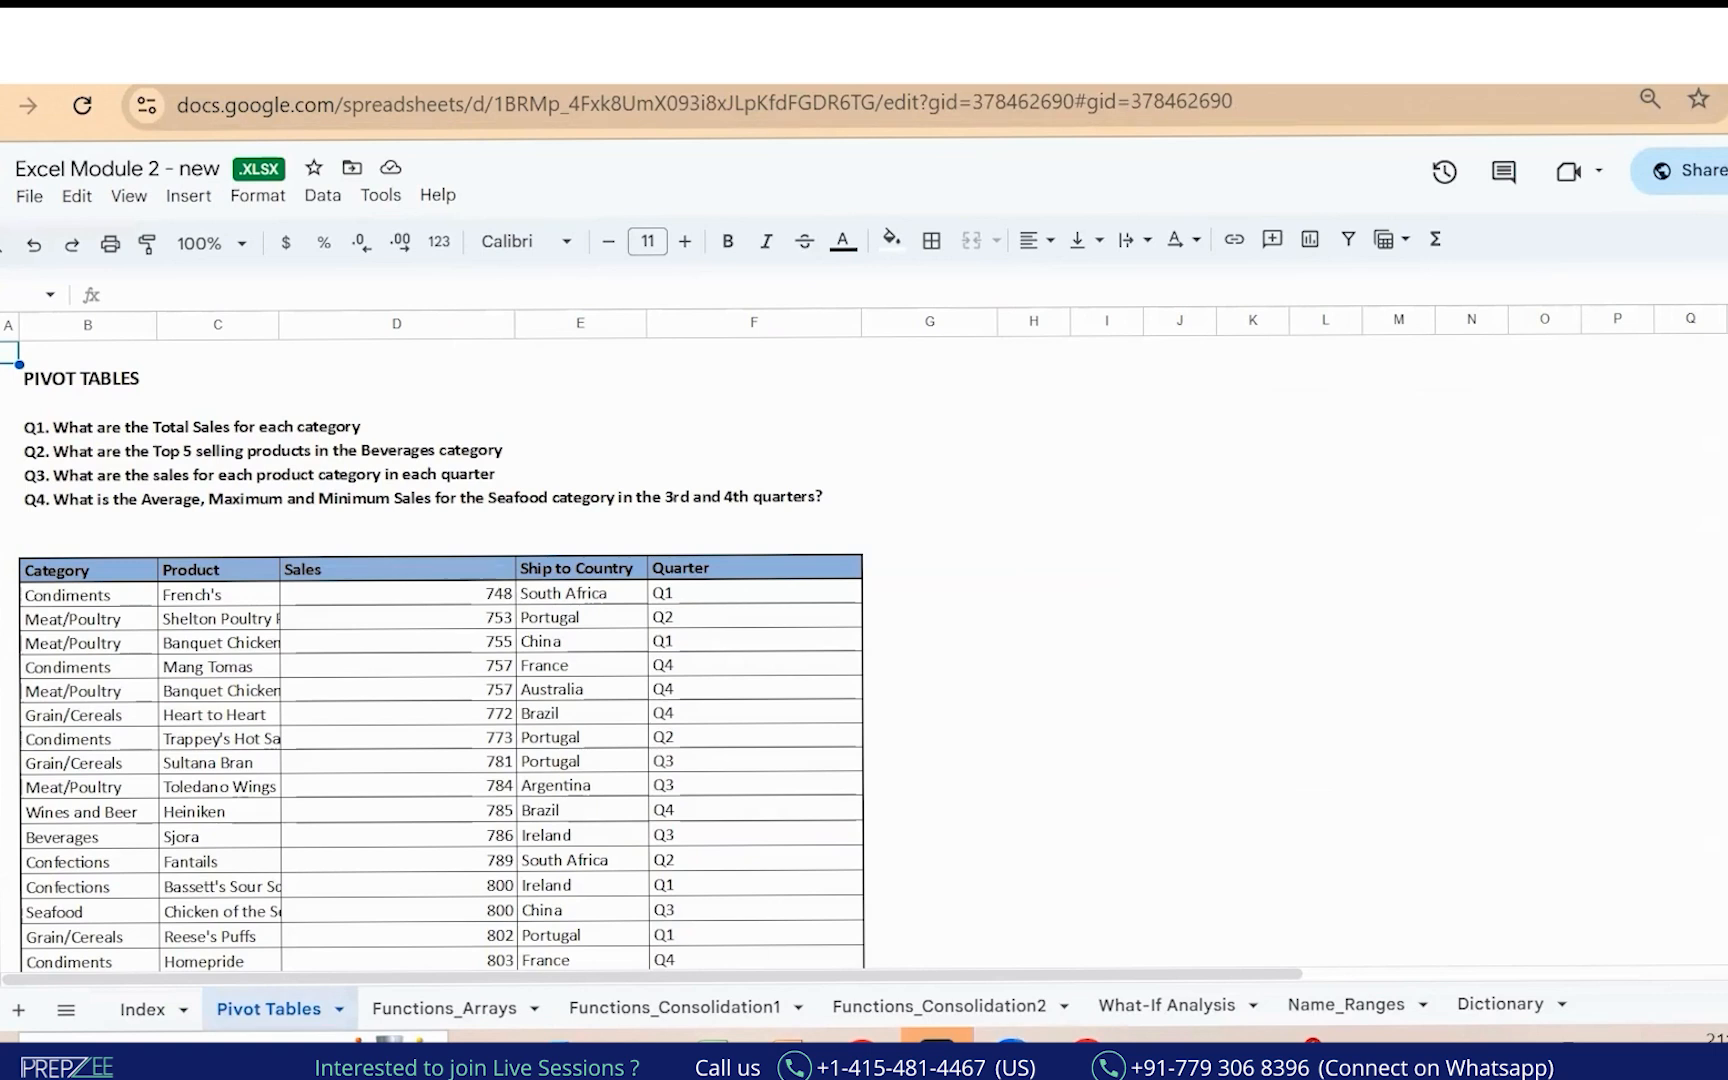
{"action": "mouse_move", "coordinate": [934, 513]}
{"action": "left_mouse_down"}
{"action": "mouse_move", "coordinate": [1012, 507]}
{"action": "mouse_move", "coordinate": [1128, 422]}
{"action": "mouse_move", "coordinate": [1160, 432]}
{"action": "mouse_move", "coordinate": [1238, 385]}
{"action": "left_mouse_up"}
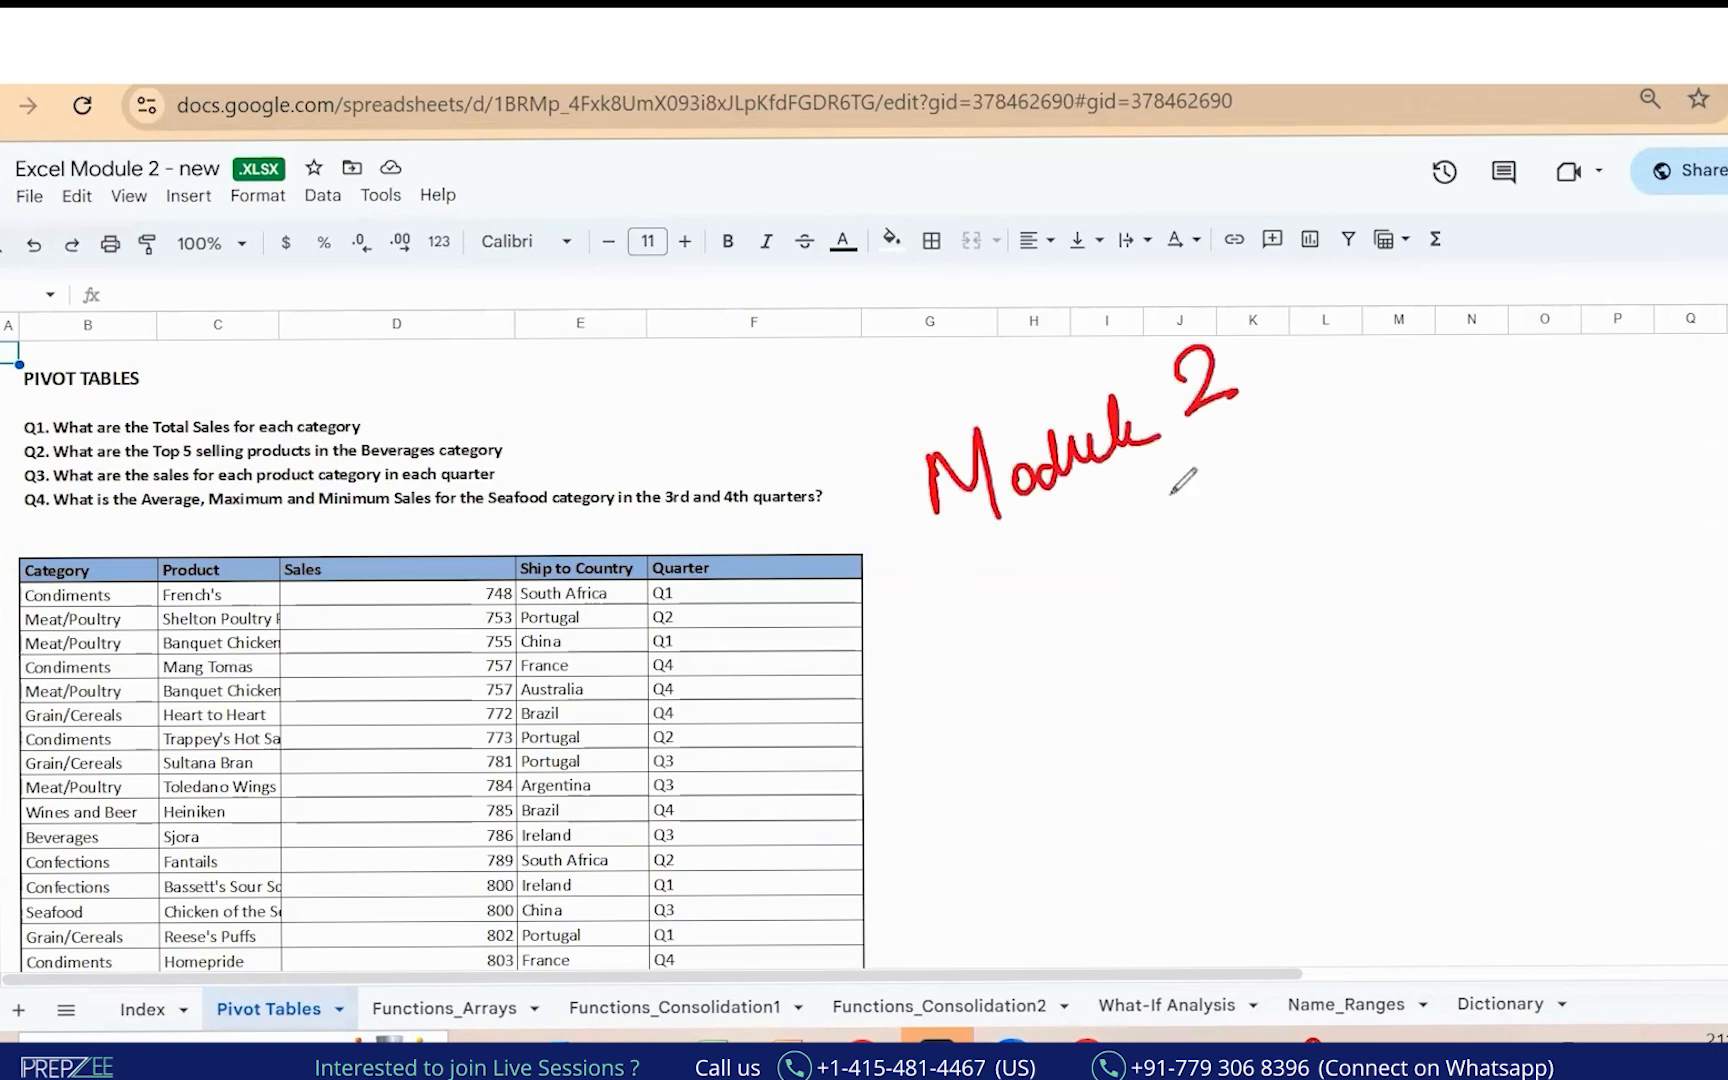
{"action": "left_click_drag", "start_coordinate": [910, 597], "coordinate": [1260, 465]}
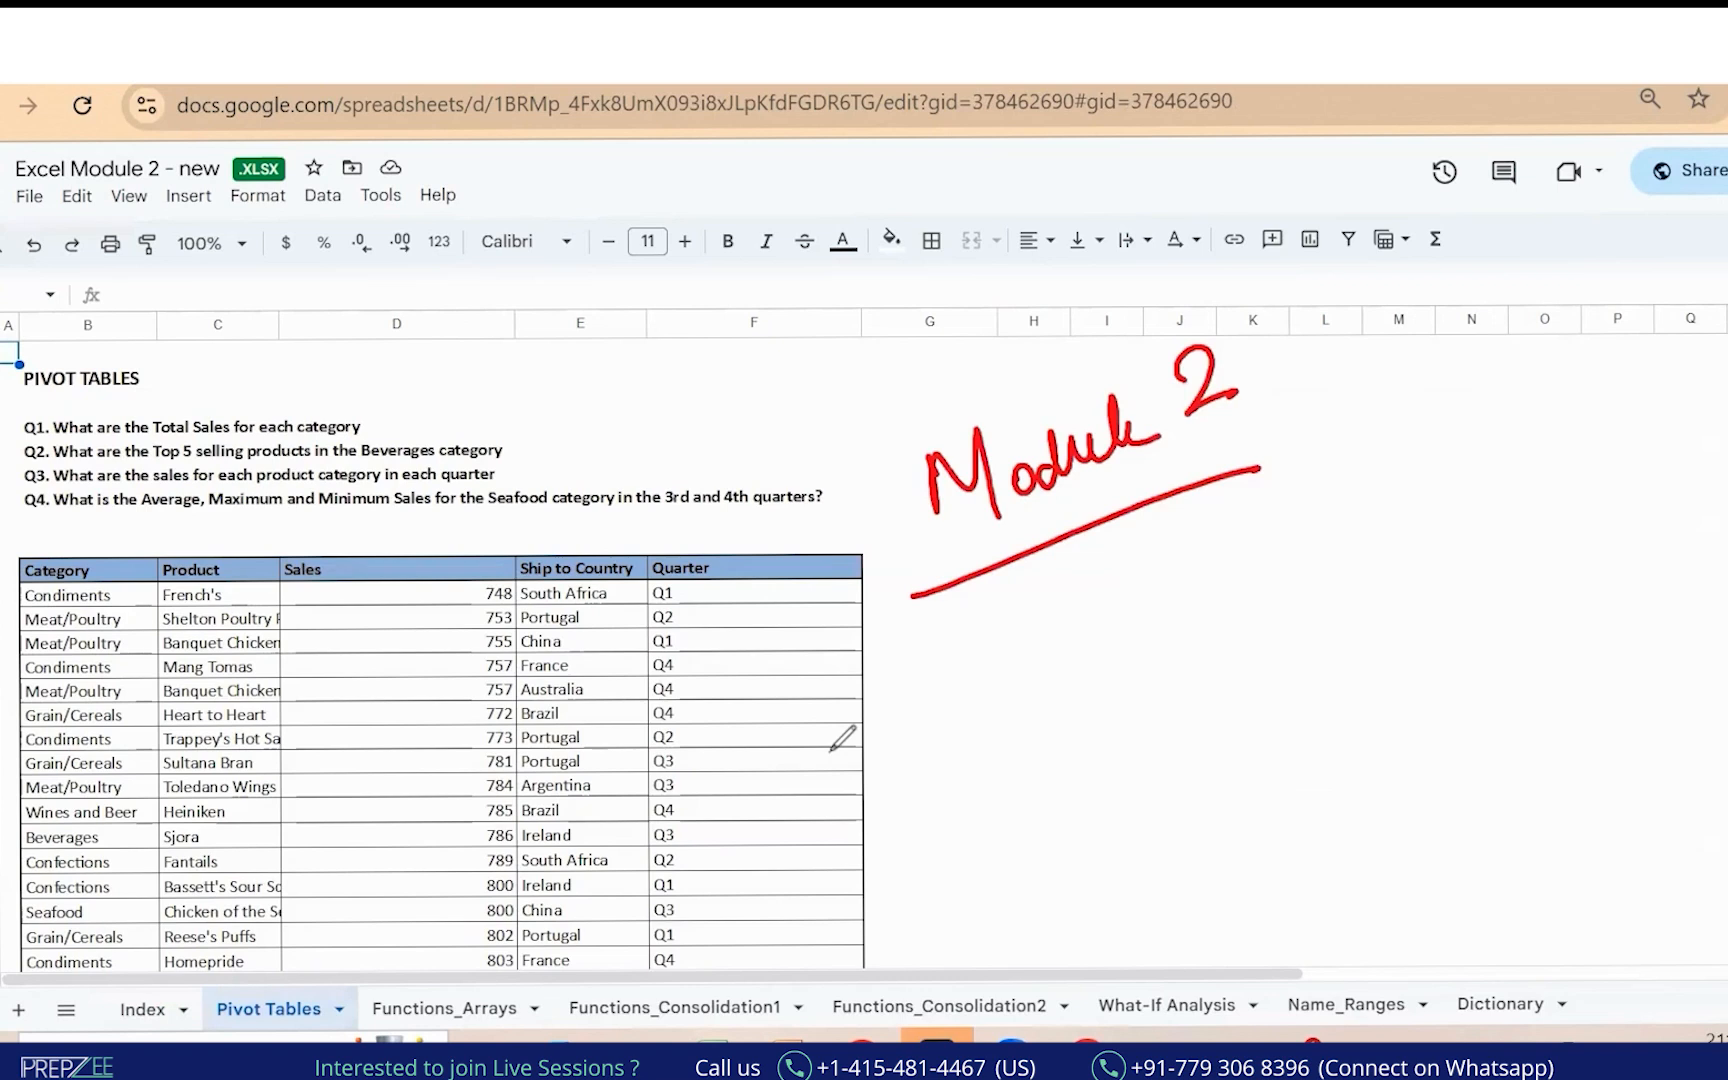
{"action": "mouse_move", "coordinate": [288, 966]}
{"action": "left_mouse_down"}
{"action": "mouse_move", "coordinate": [310, 1040]}
{"action": "mouse_move", "coordinate": [346, 985]}
{"action": "left_mouse_up"}
{"action": "left_click_drag", "start_coordinate": [22, 390], "coordinate": [35, 524]}
{"action": "left_click_drag", "start_coordinate": [368, 425], "coordinate": [466, 363]}
{"action": "mouse_move", "coordinate": [487, 262]}
{"action": "left_mouse_down"}
{"action": "mouse_move", "coordinate": [528, 380]}
{"action": "mouse_move", "coordinate": [520, 320]}
{"action": "left_mouse_up"}
{"action": "mouse_move", "coordinate": [545, 318]}
{"action": "left_mouse_down"}
{"action": "mouse_move", "coordinate": [752, 208]}
{"action": "mouse_move", "coordinate": [708, 210]}
{"action": "left_mouse_up"}
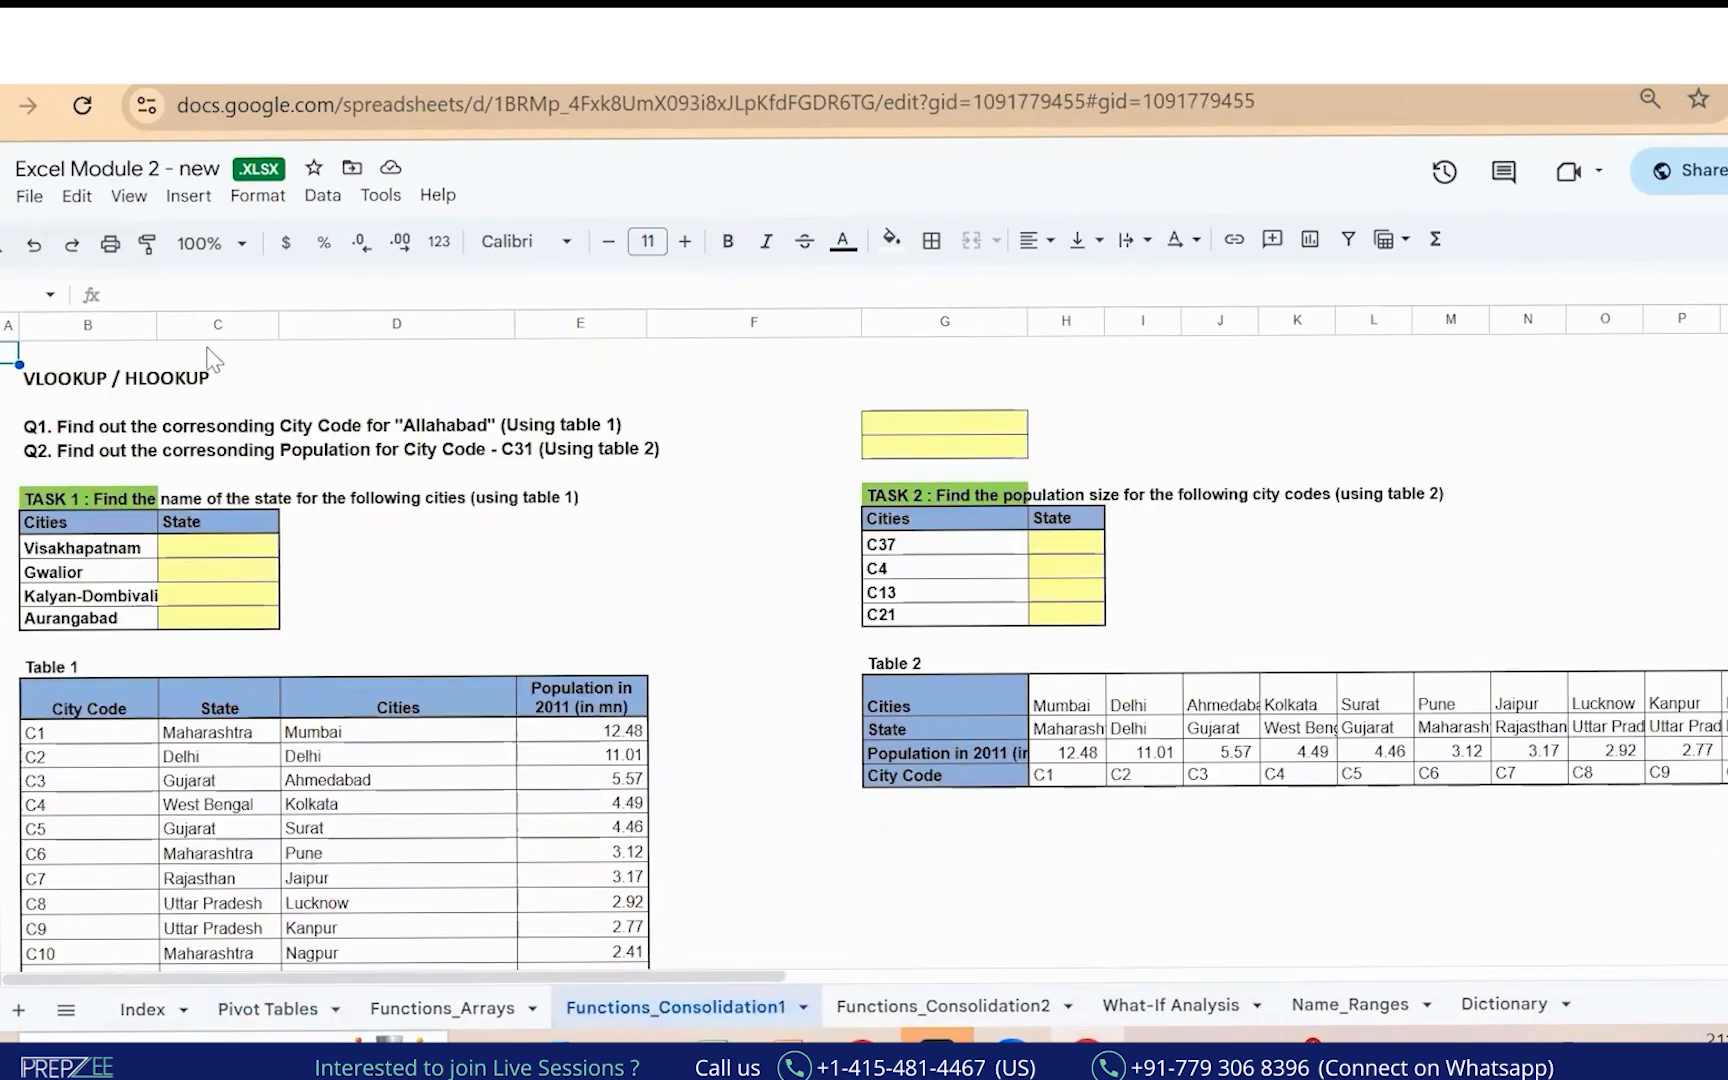
Widen column B so the city names fit, then go back to Excel.
{"action": "left_click_drag", "start_coordinate": [159, 325], "coordinate": [221, 323]}
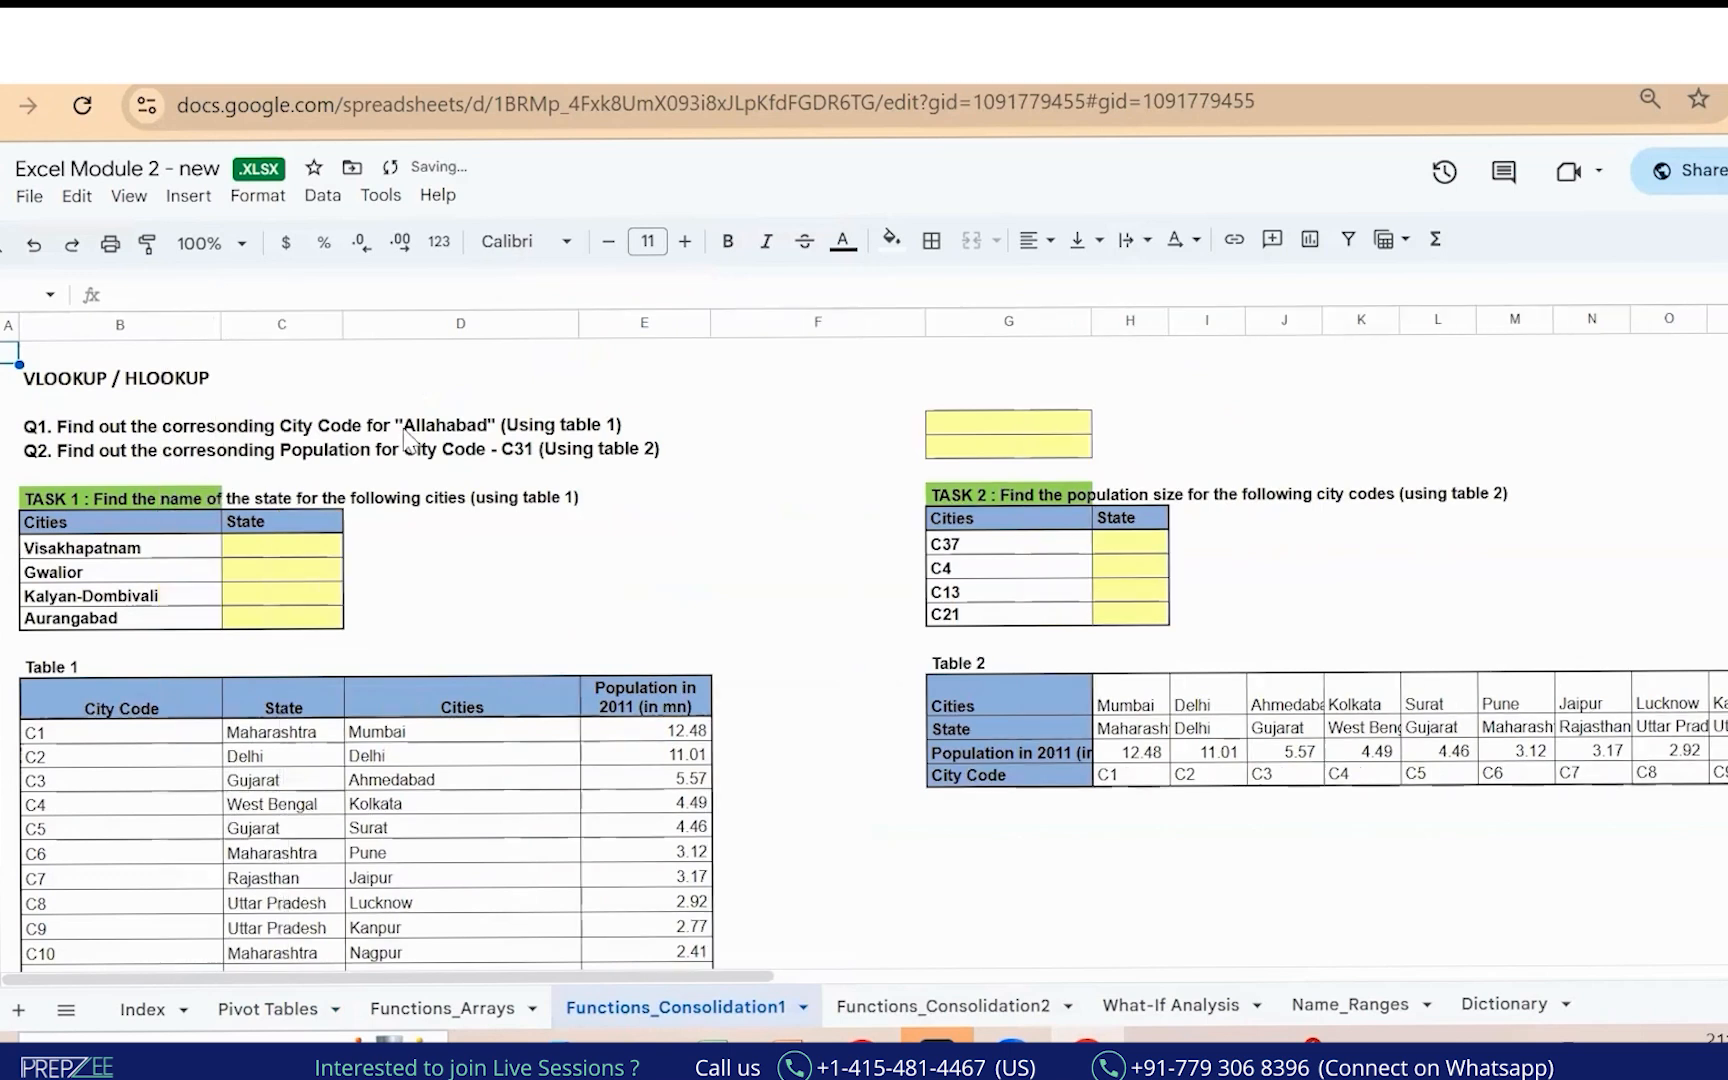
{"action": "left_click", "coordinate": [645, 615]}
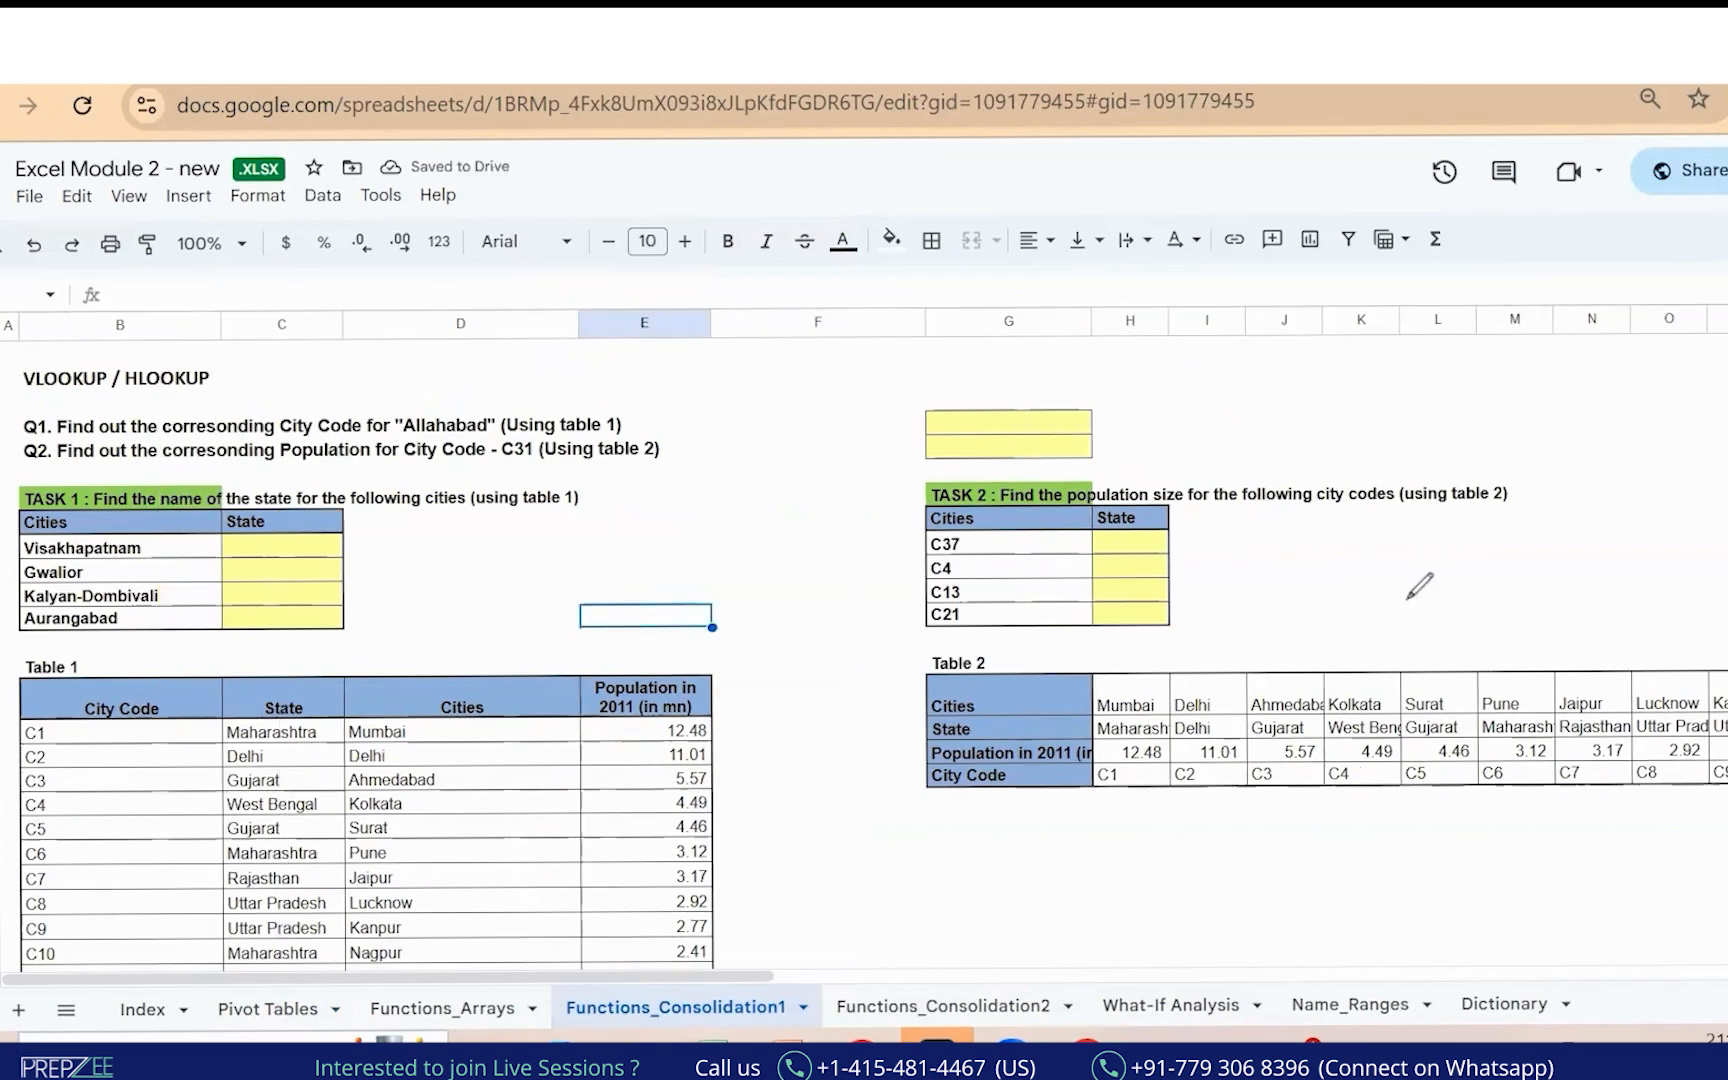
{"action": "left_click_drag", "start_coordinate": [593, 858], "coordinate": [787, 755]}
{"action": "key", "text": "alt+Tab"}
{"action": "key", "text": "alt+Tab"}
{"action": "key", "text": "alt+Tab"}
{"action": "key", "text": "alt+Tab"}
{"action": "key", "text": "alt+Tab"}
{"action": "key", "text": "alt+Tab"}
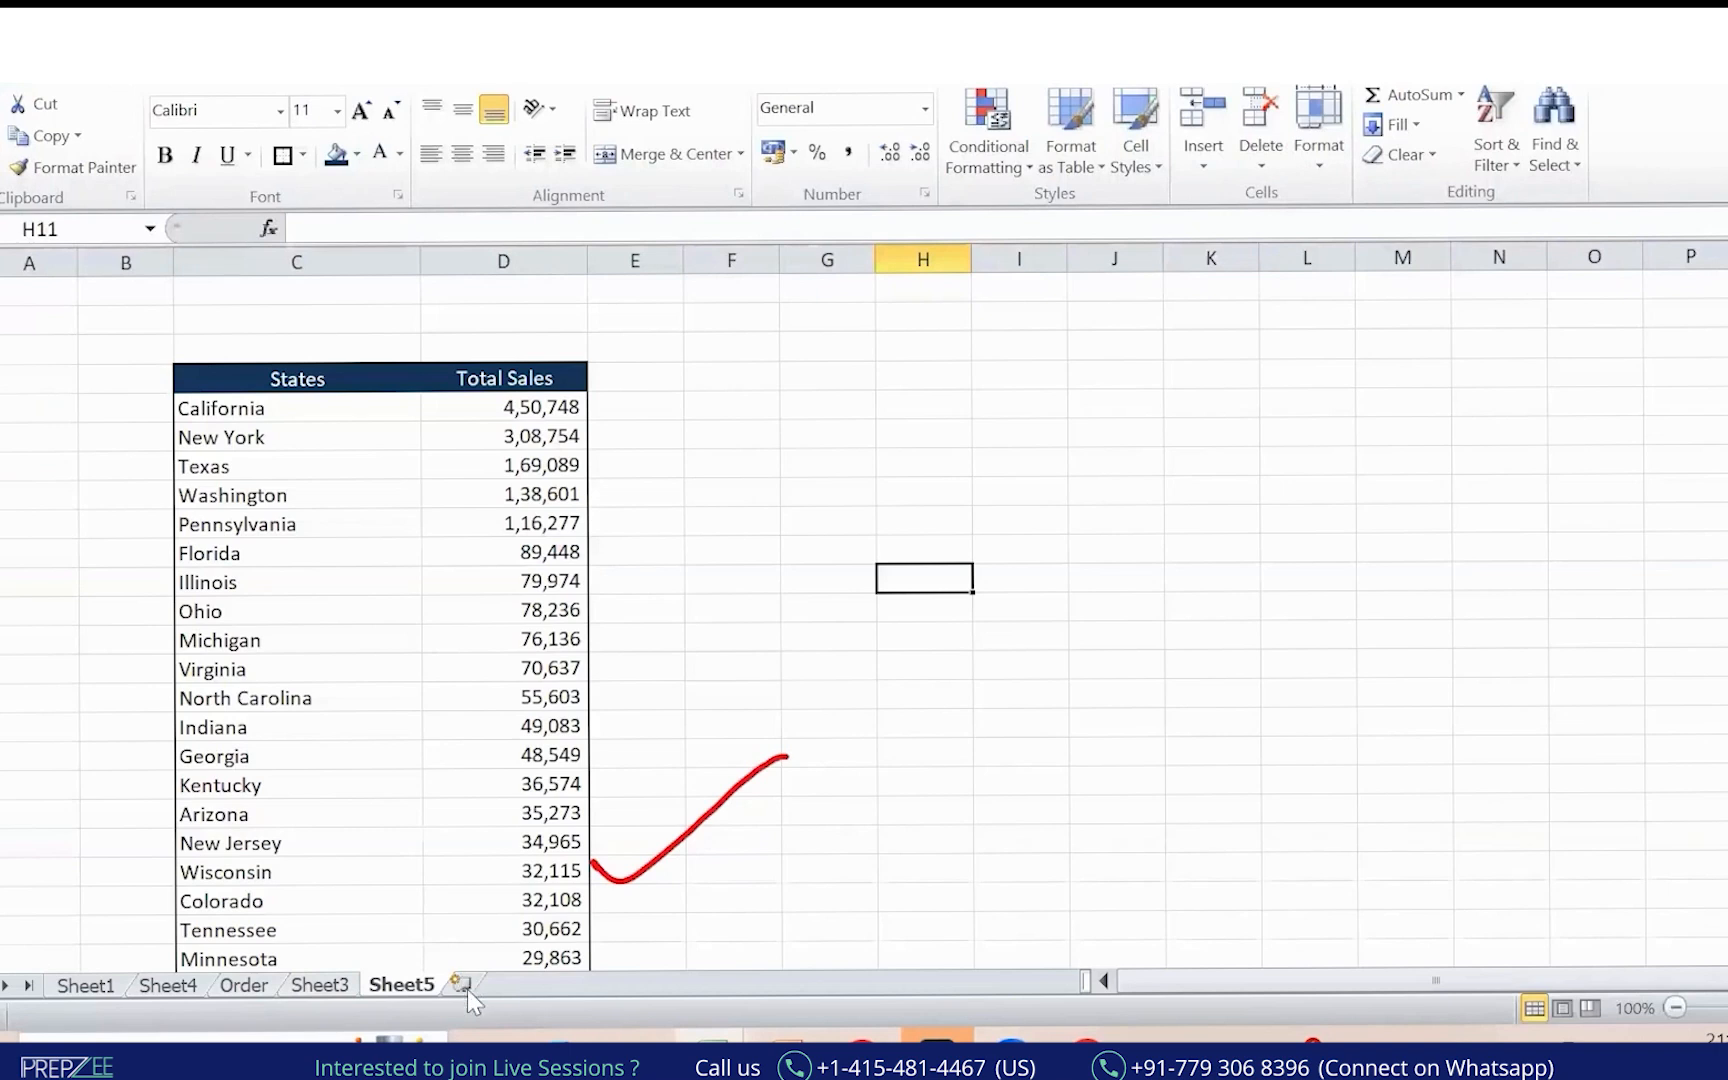
Add a new blank sheet named Vlookup after Sheet5.
{"action": "left_click", "coordinate": [462, 985]}
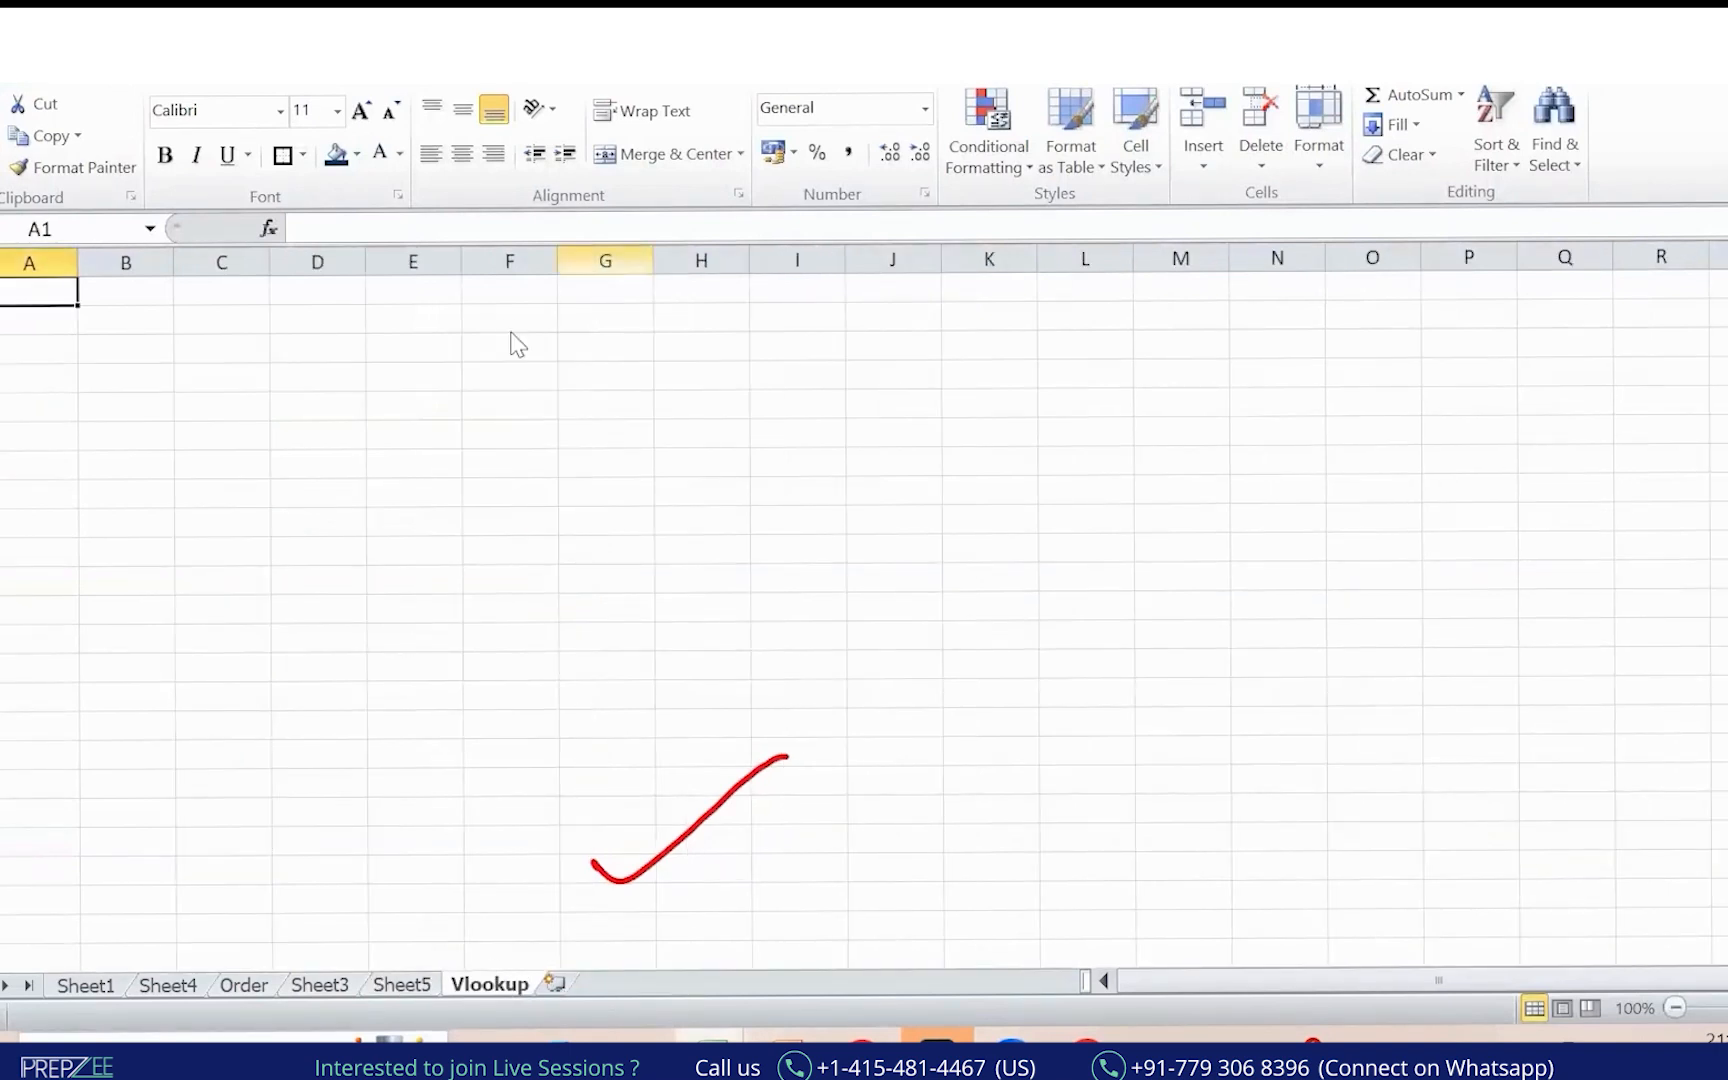
{"action": "left_click", "coordinate": [1506, 811]}
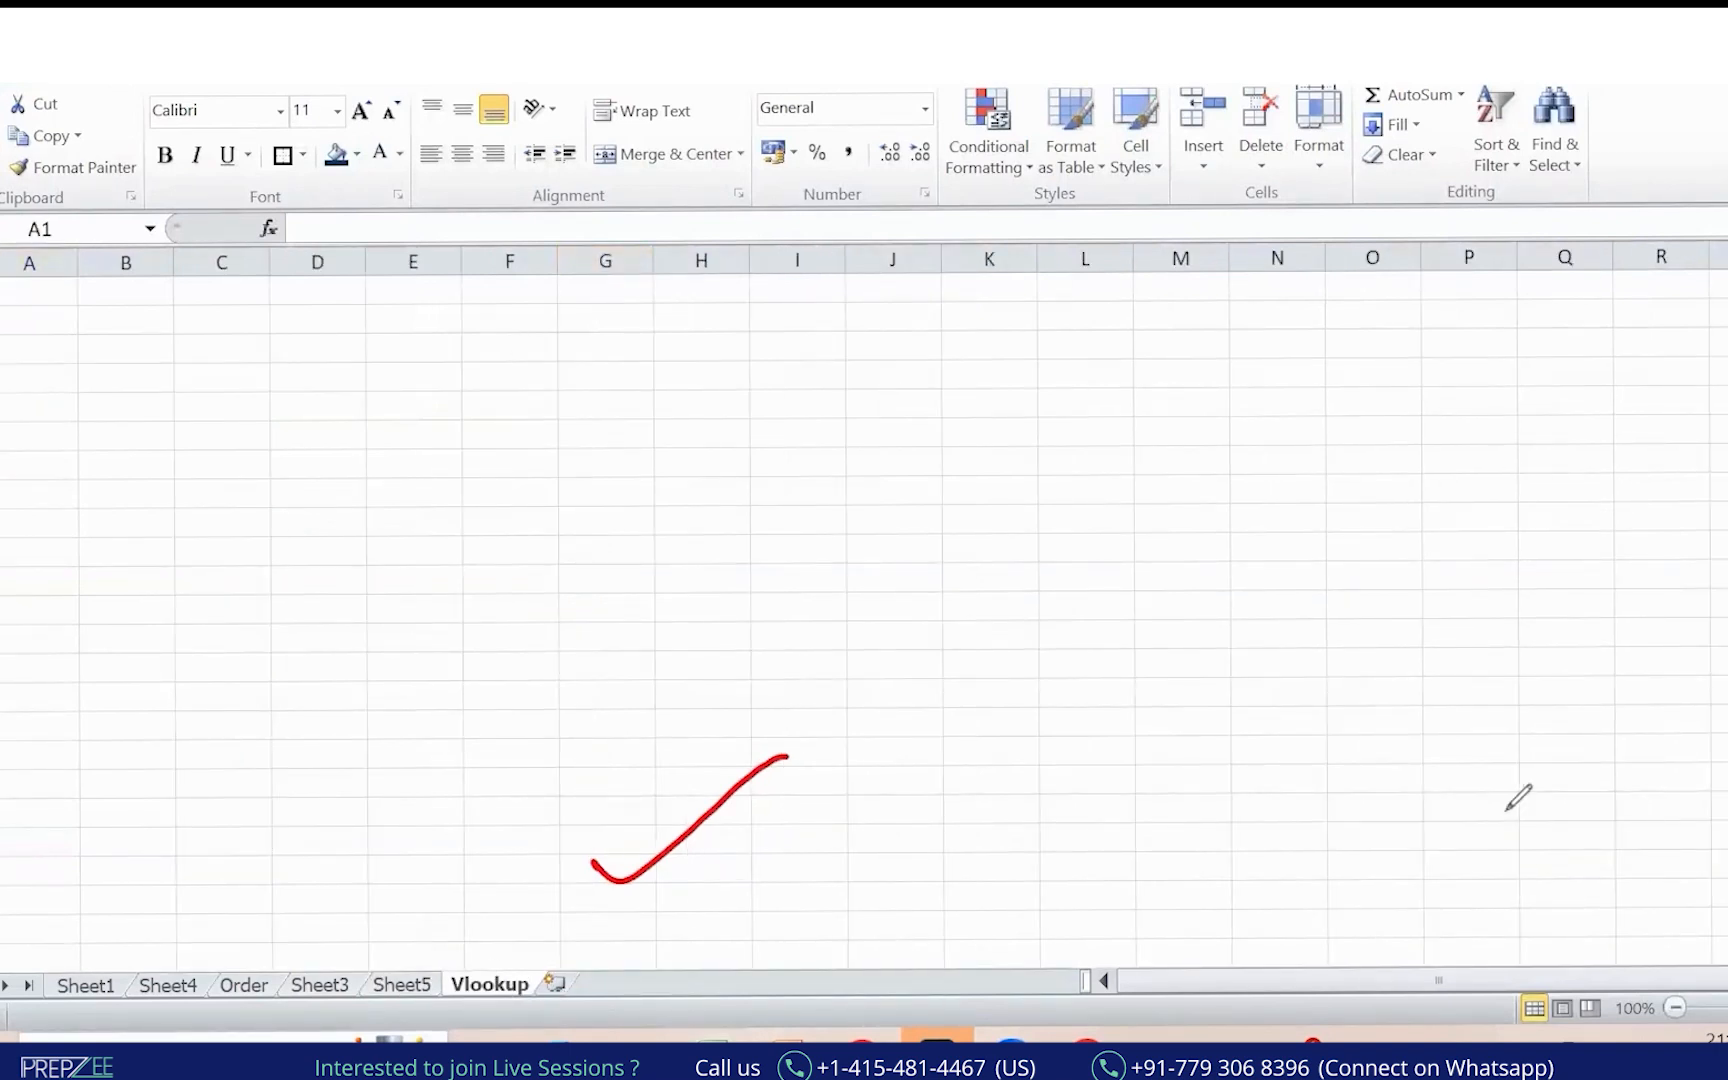
{"action": "key", "text": "Escape"}
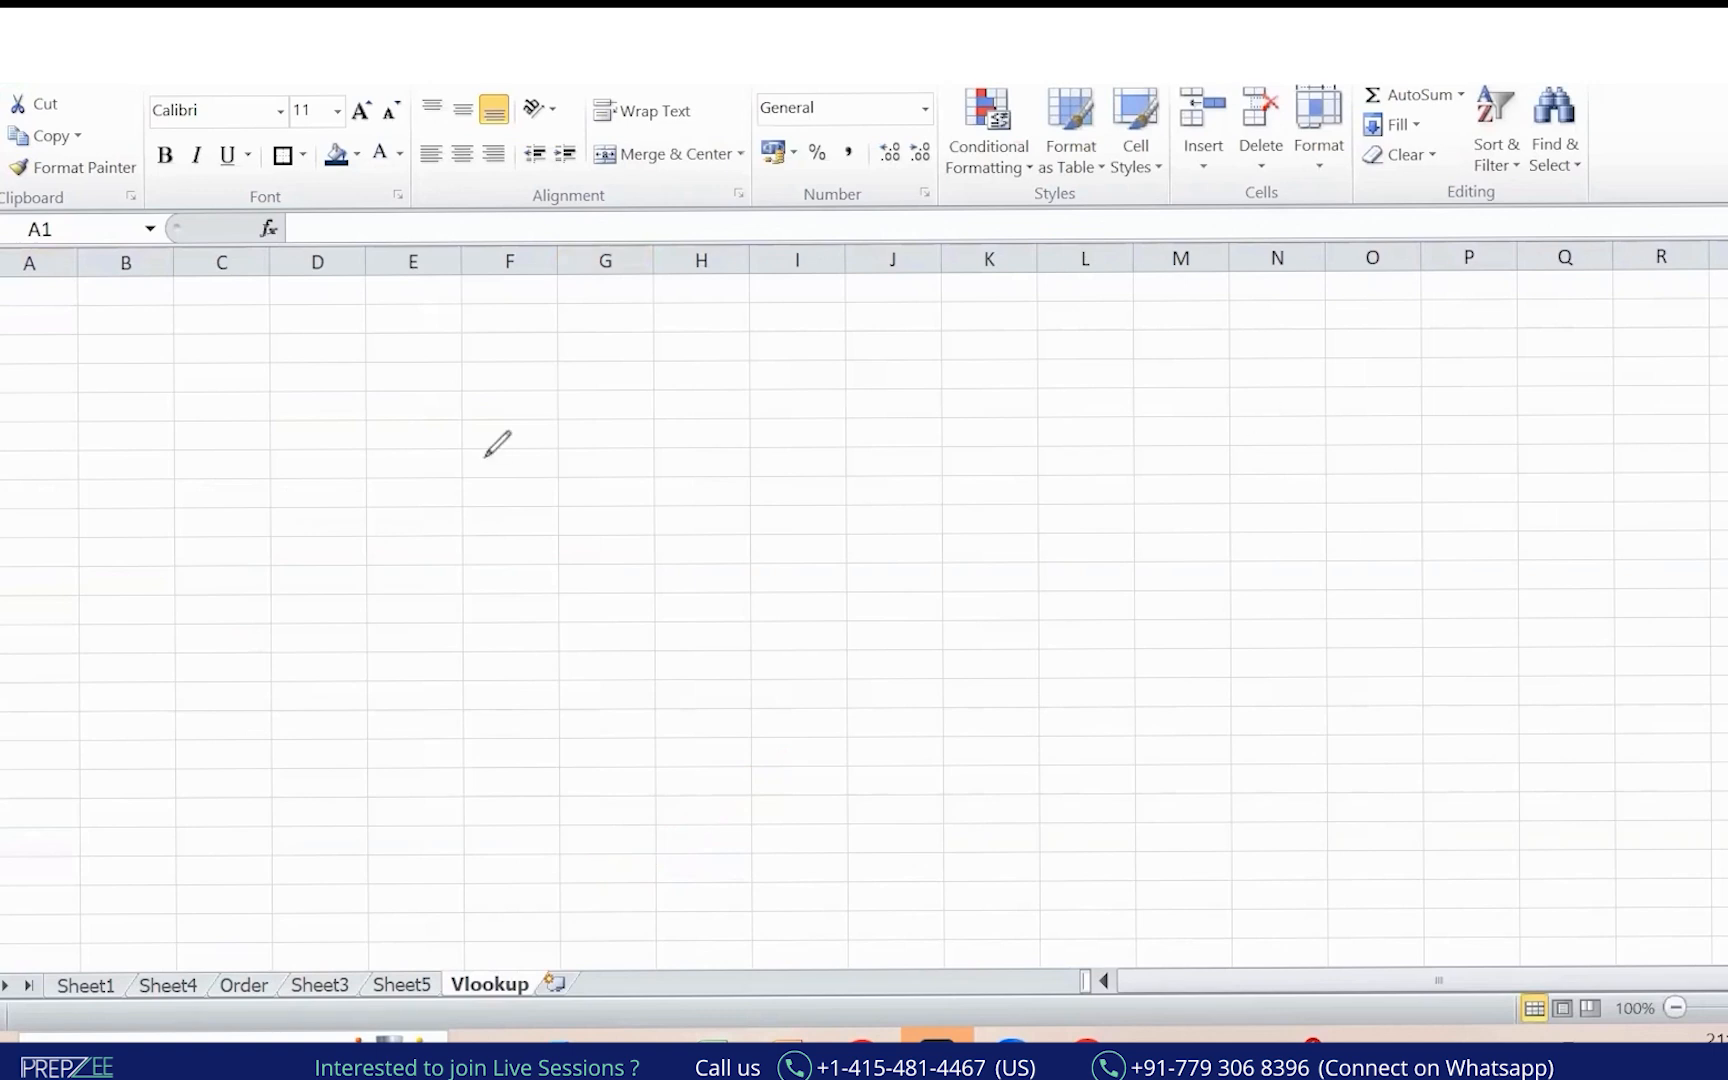
{"action": "key", "text": "Escape"}
Enter 'Vlookup is used to trace, retrieve the value of' in cell B4.
{"action": "left_click", "coordinate": [164, 378]}
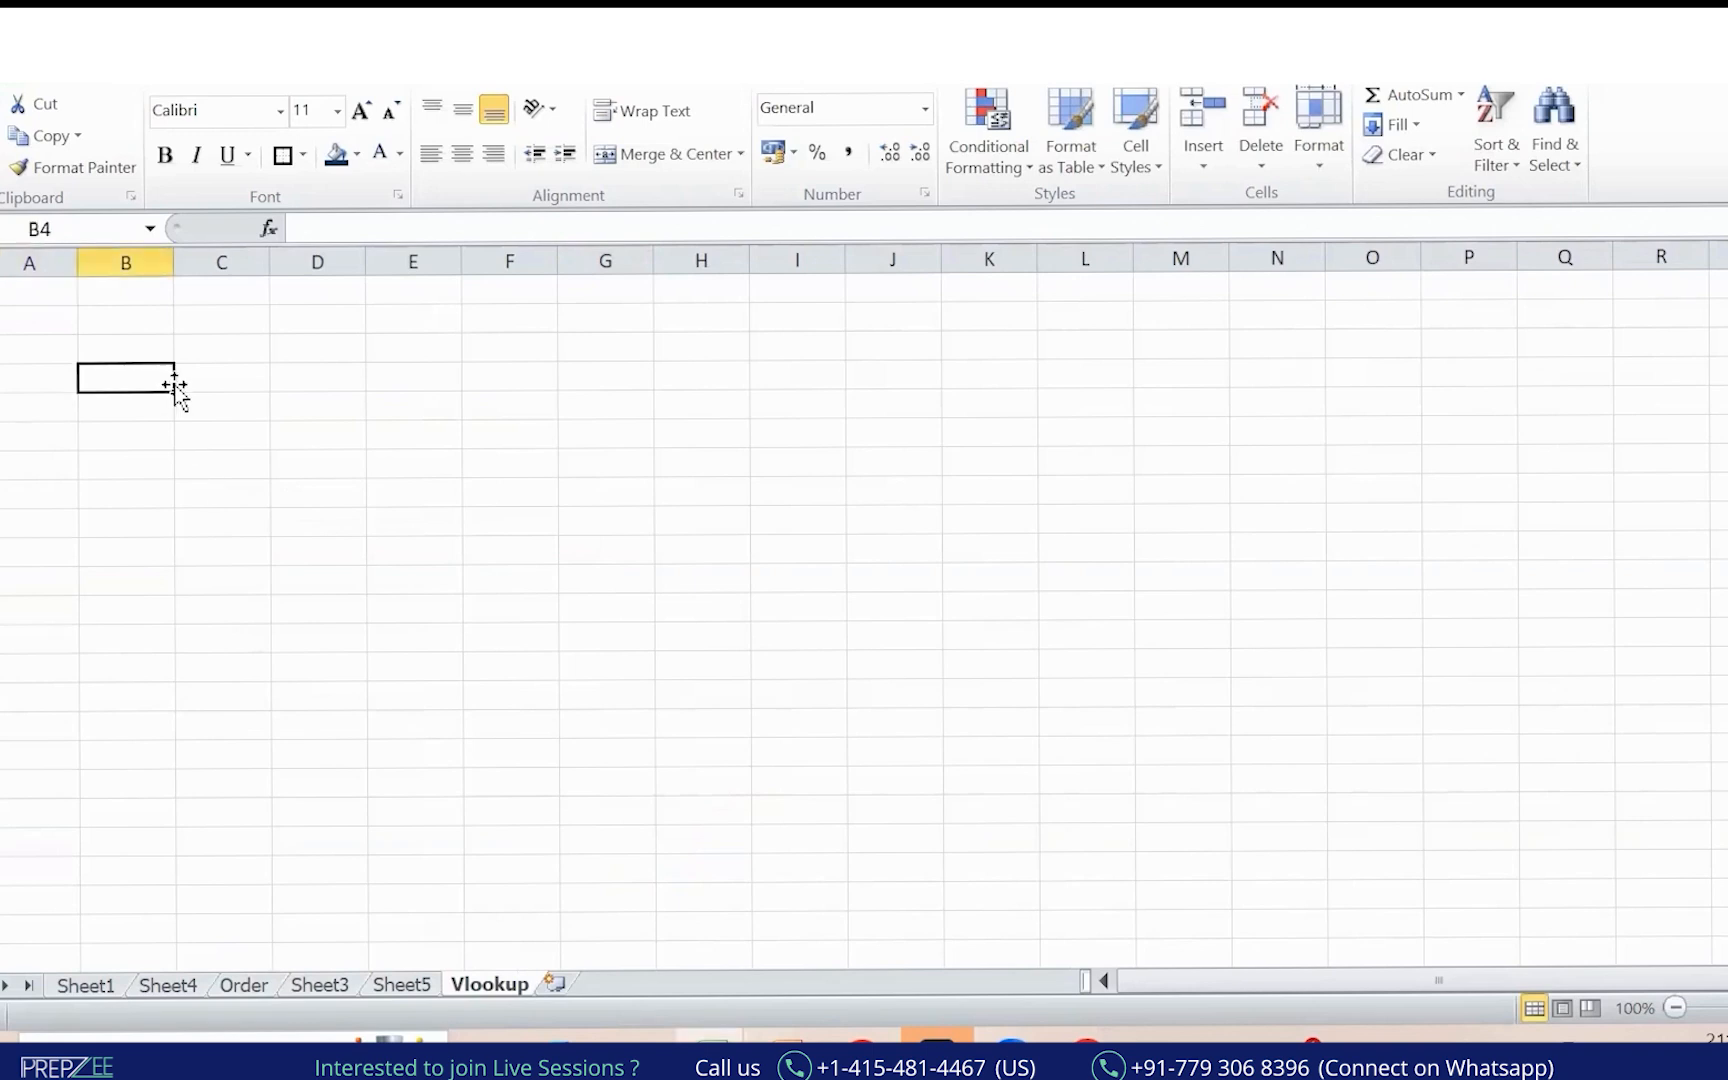
{"action": "type", "text": "trace"}
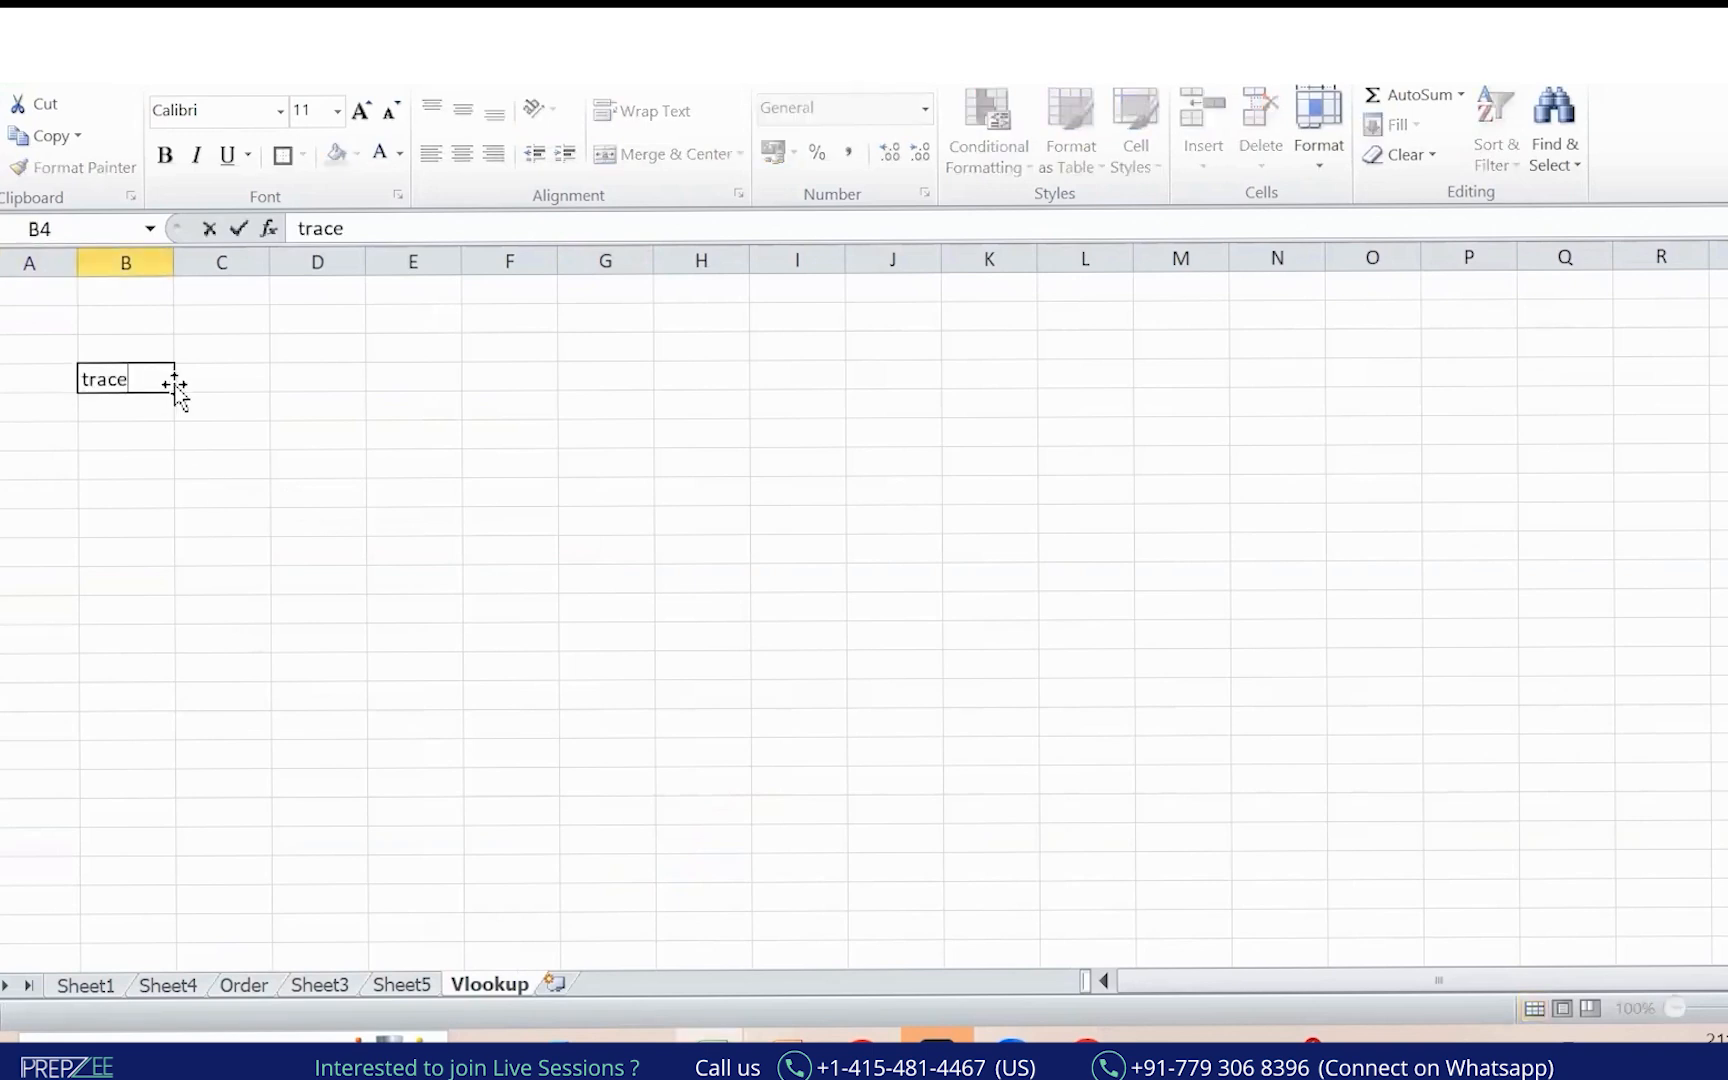
{"action": "type", "text": "c"}
{"action": "key", "text": "BackSpace"}
{"action": "key", "text": "BackSpace"}
{"action": "key", "text": "BackSpace"}
{"action": "key", "text": "BackSpace"}
{"action": "type", "text": "to"}
{"action": "key", "text": "BackSpace"}
{"action": "key", "text": "BackSpace"}
{"action": "type", "text": "Vlookup"}
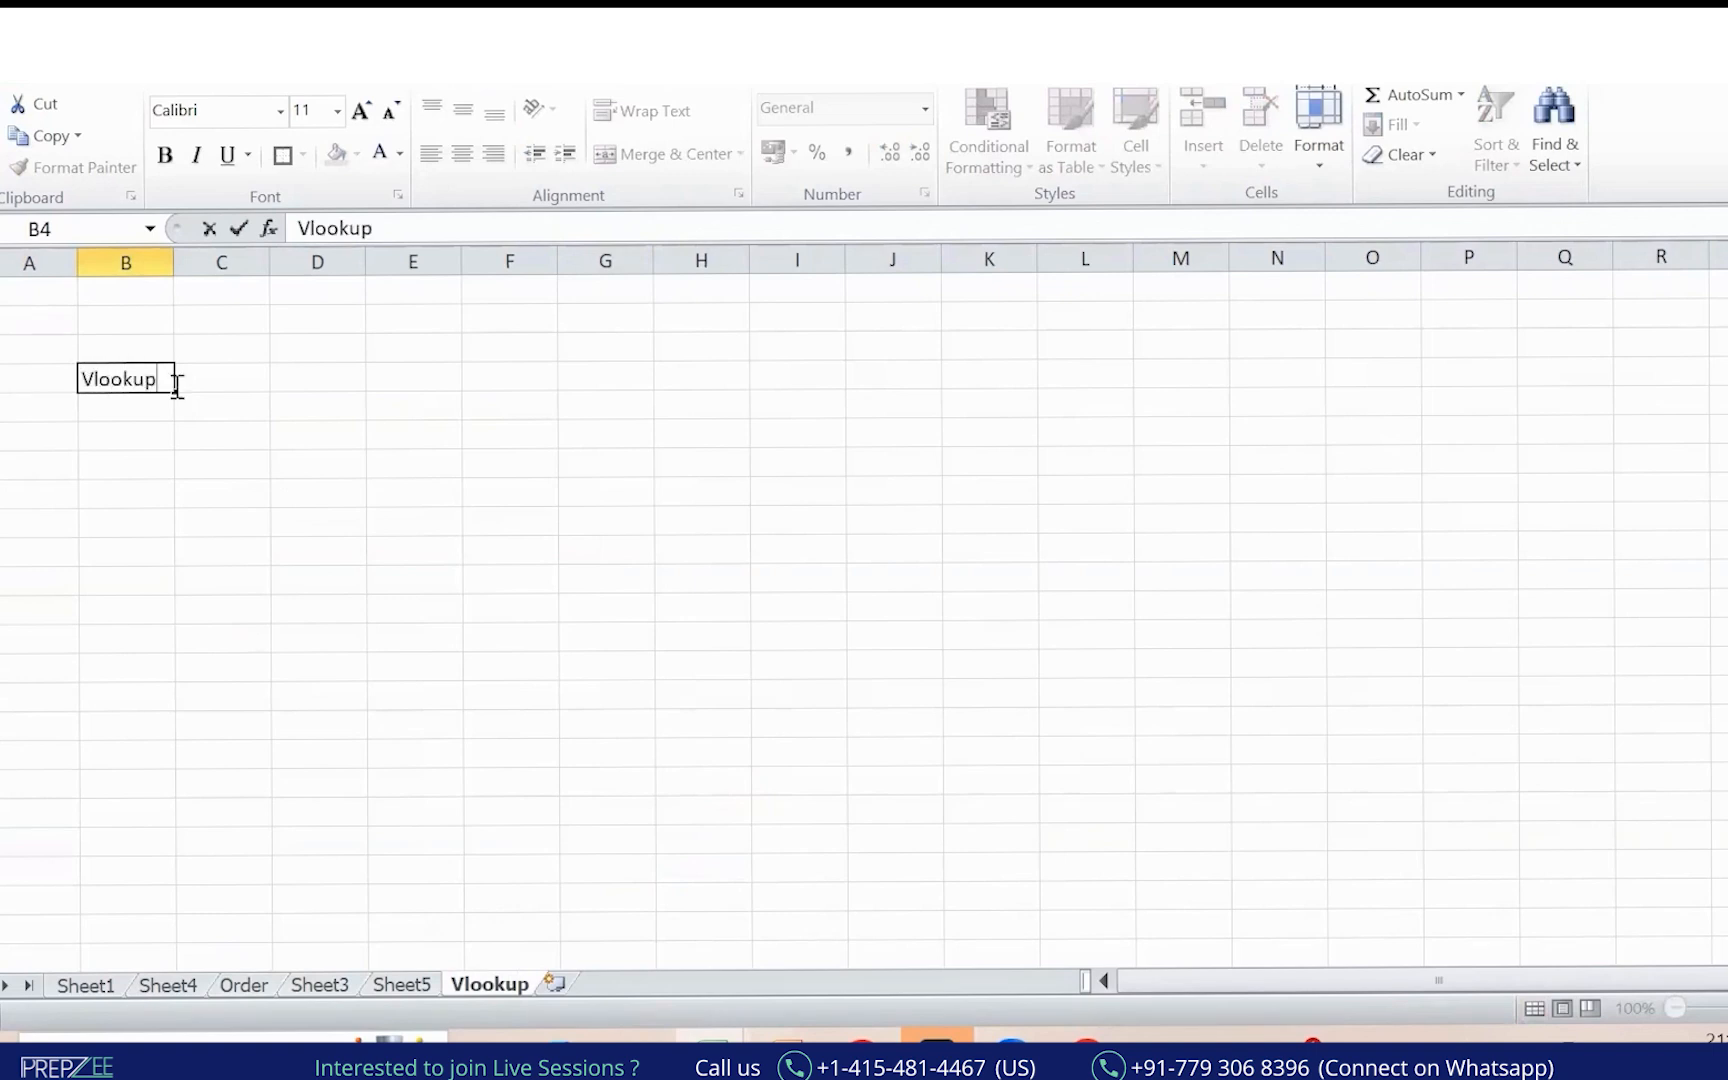
{"action": "type", "text": " is used to tra"}
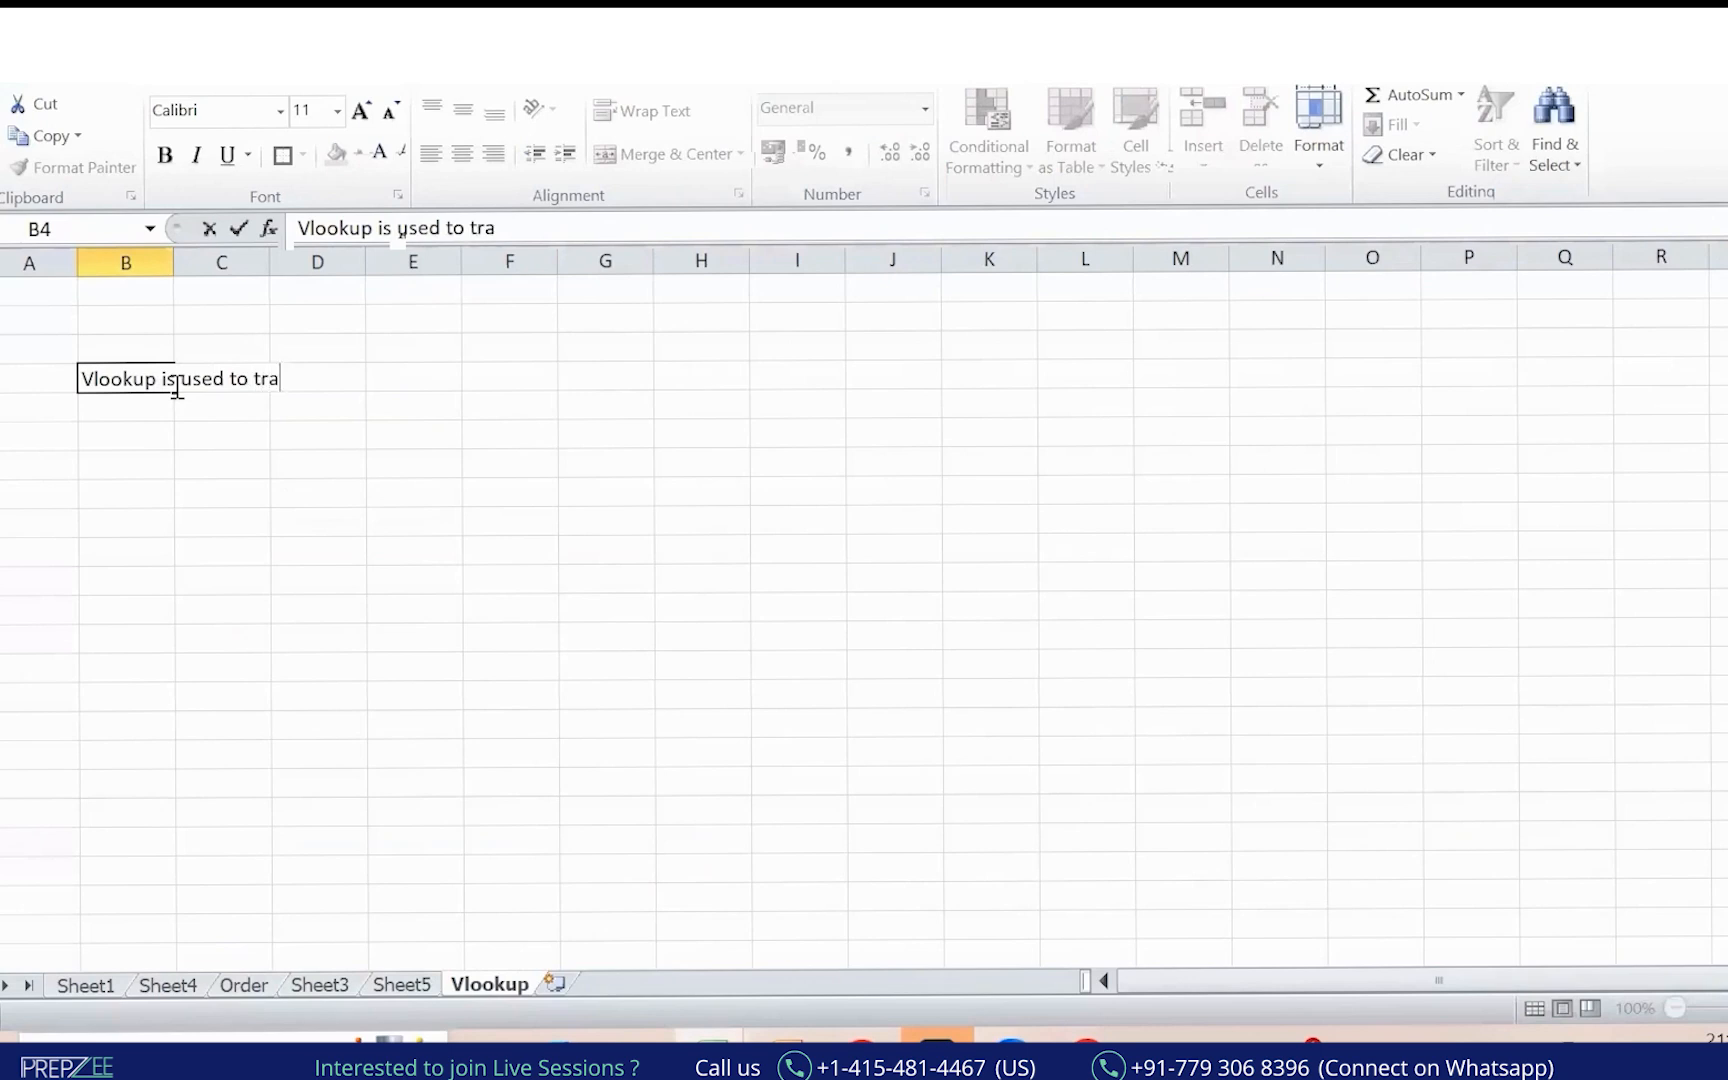
{"action": "type", "text": "ce, retire"}
{"action": "key", "text": "BackSpace"}
{"action": "type", "text": "rei"}
{"action": "key", "text": "BackSpace"}
{"action": "key", "text": "BackSpace"}
{"action": "key", "text": "BackSpace"}
{"action": "type", "text": "ie"}
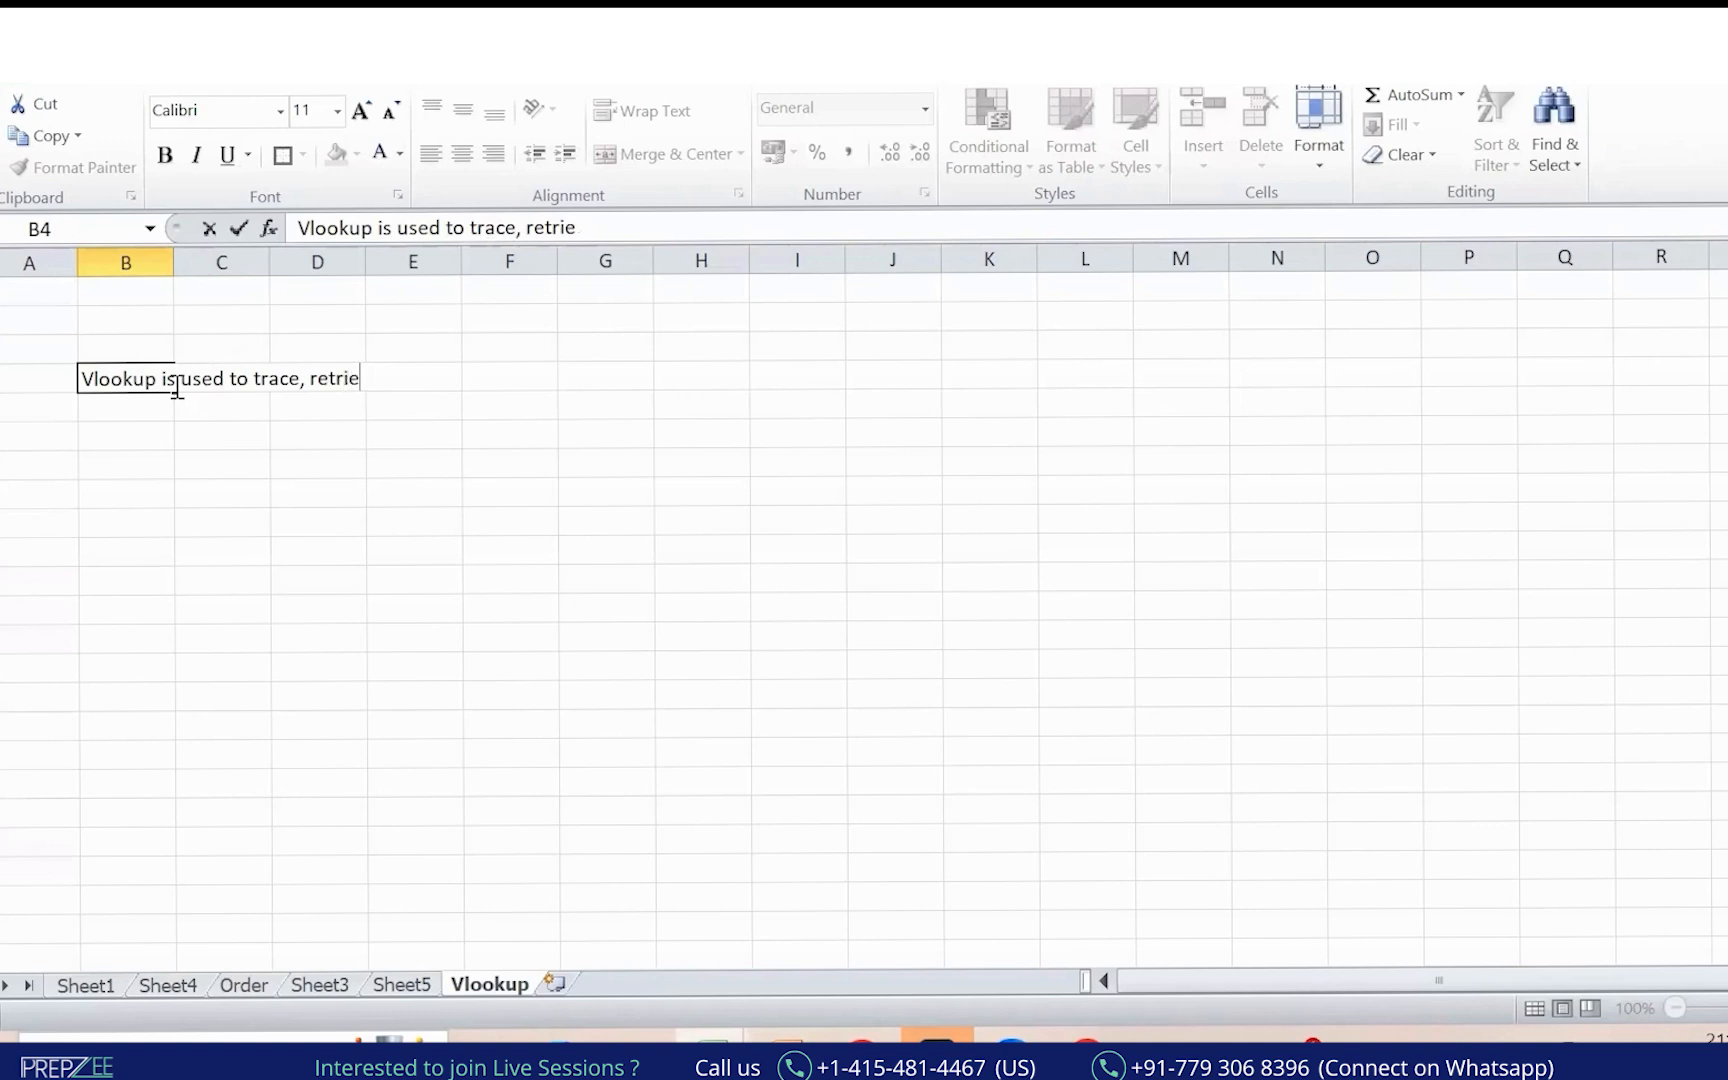
{"action": "type", "text": "ve the value of"}
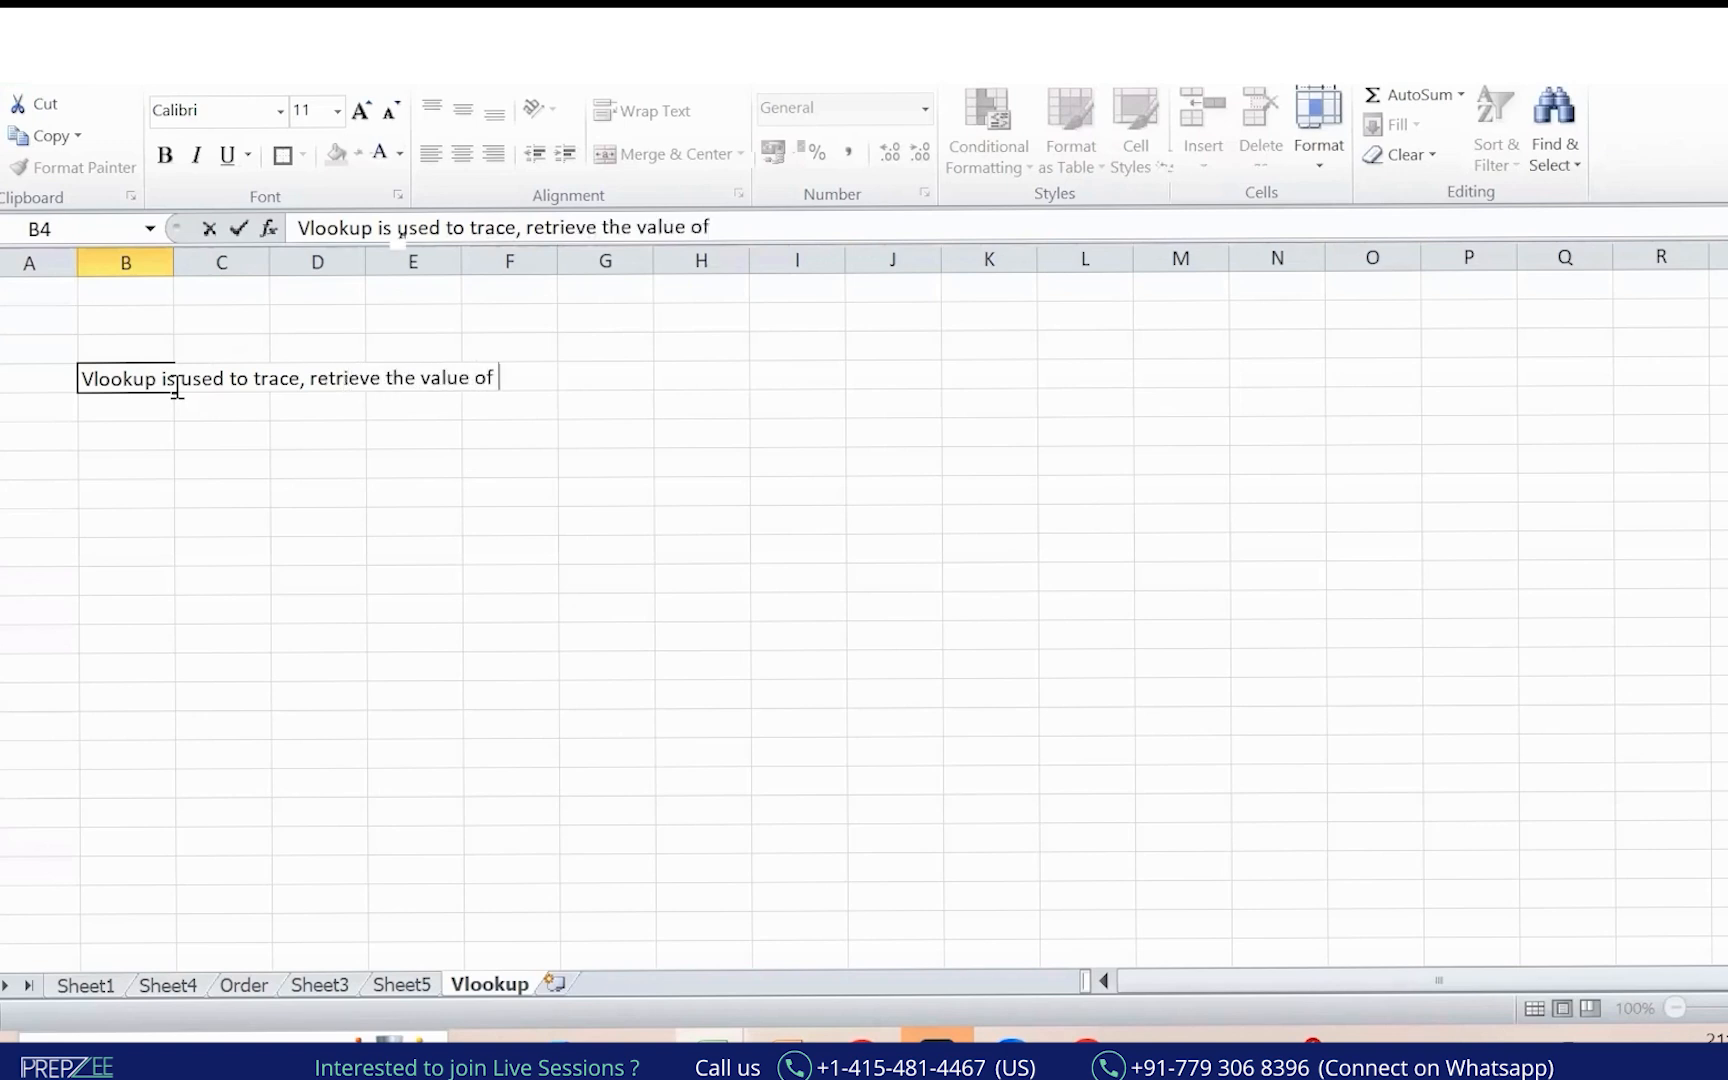
{"action": "key", "text": "Return"}
Start typing 'one or more then one column' in B5, then discard it.
{"action": "type", "text": "one"}
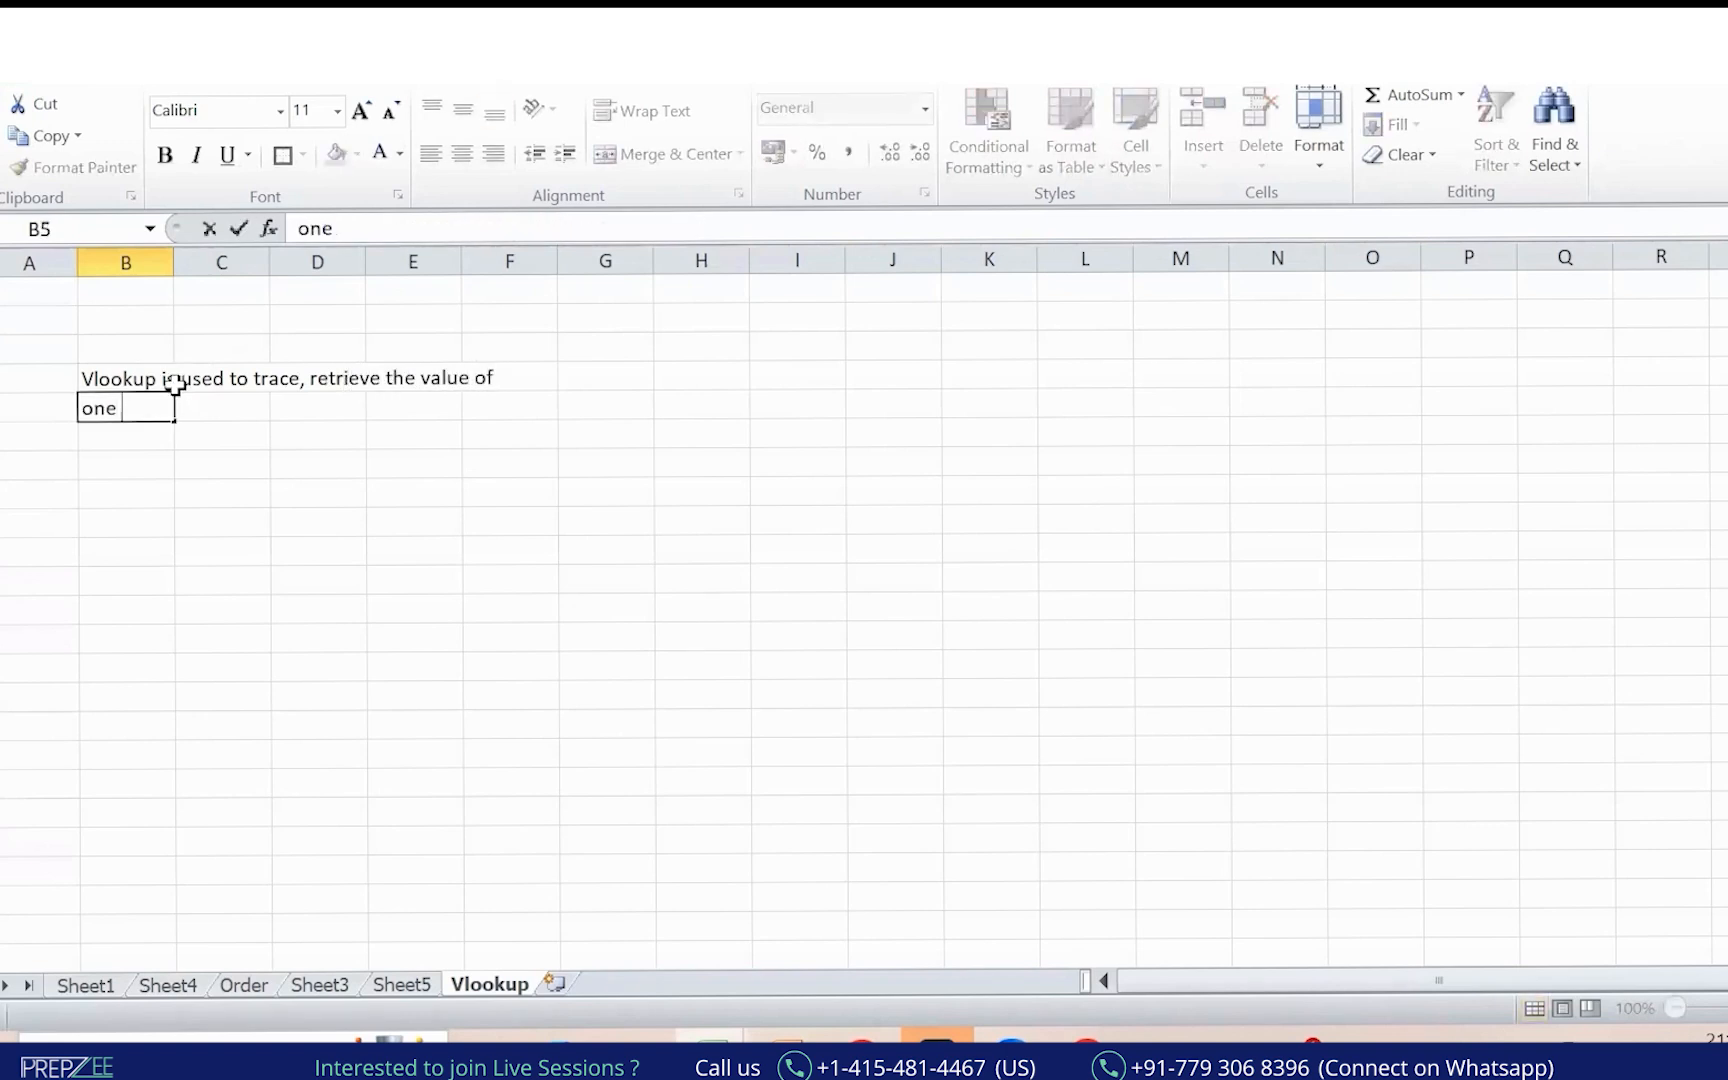
{"action": "type", "text": "or more then one m"}
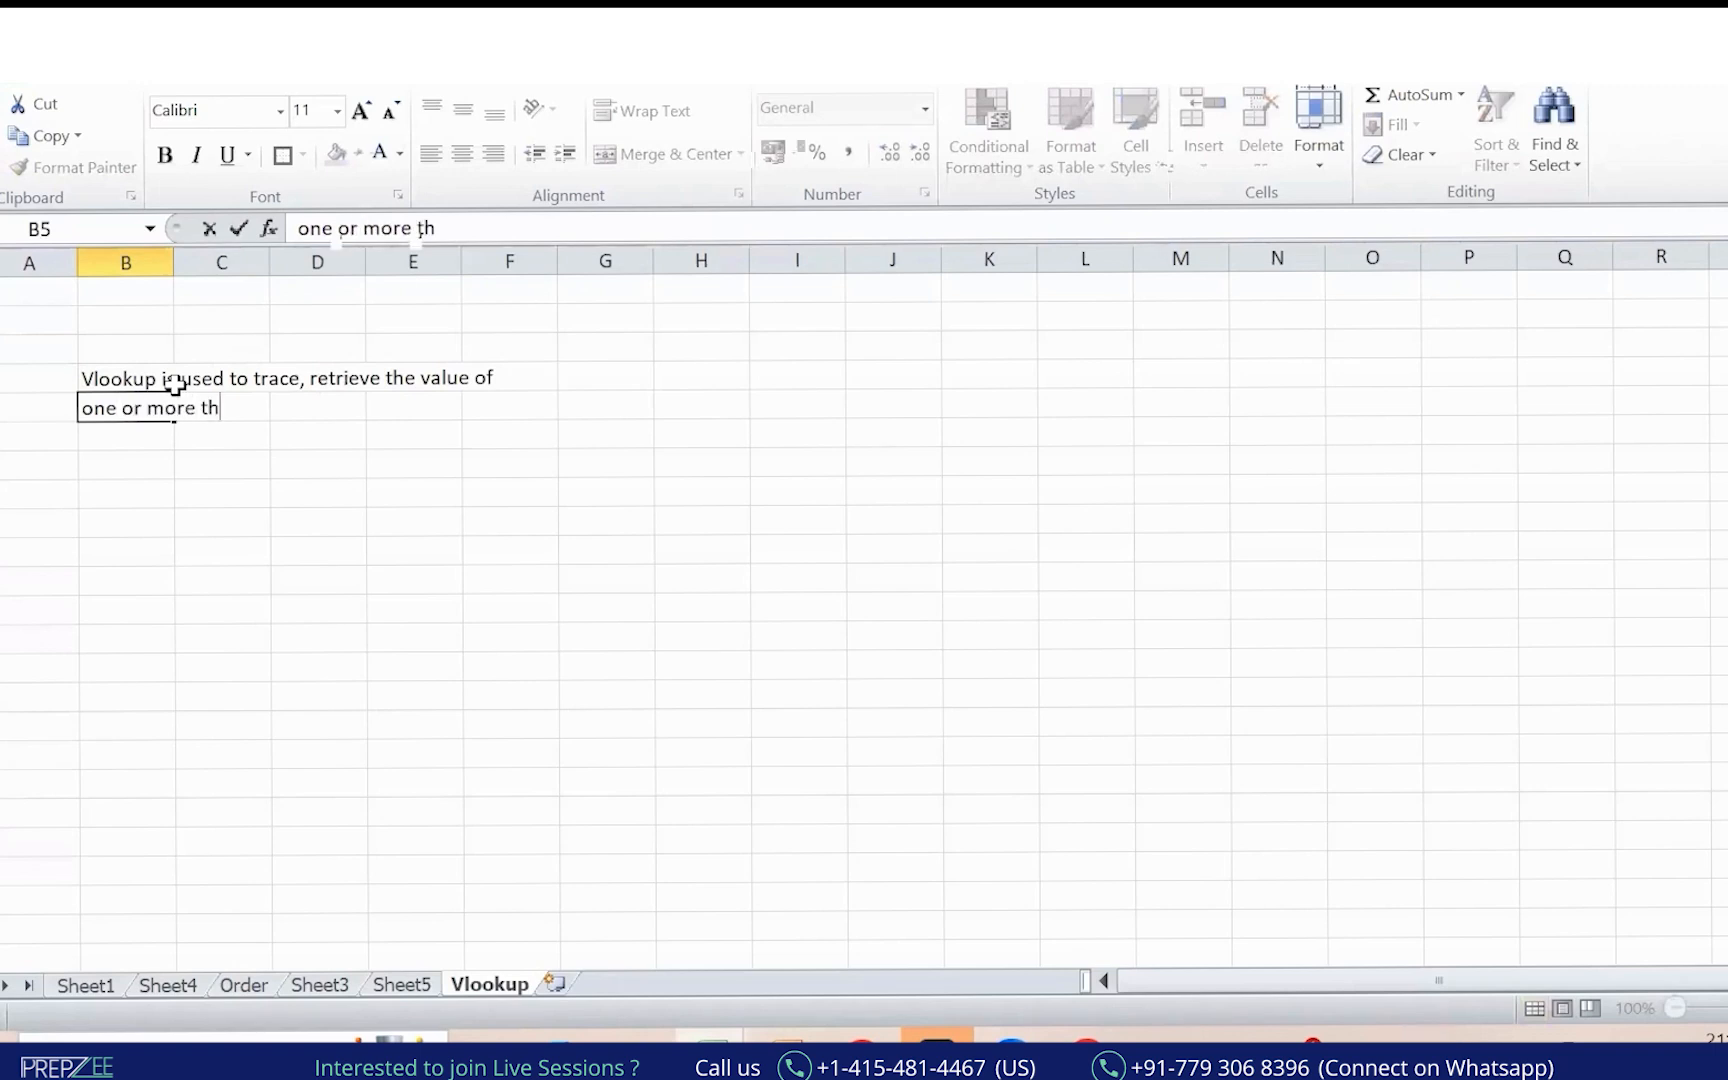
{"action": "key", "text": "BackSpace"}
{"action": "type", "text": "column"}
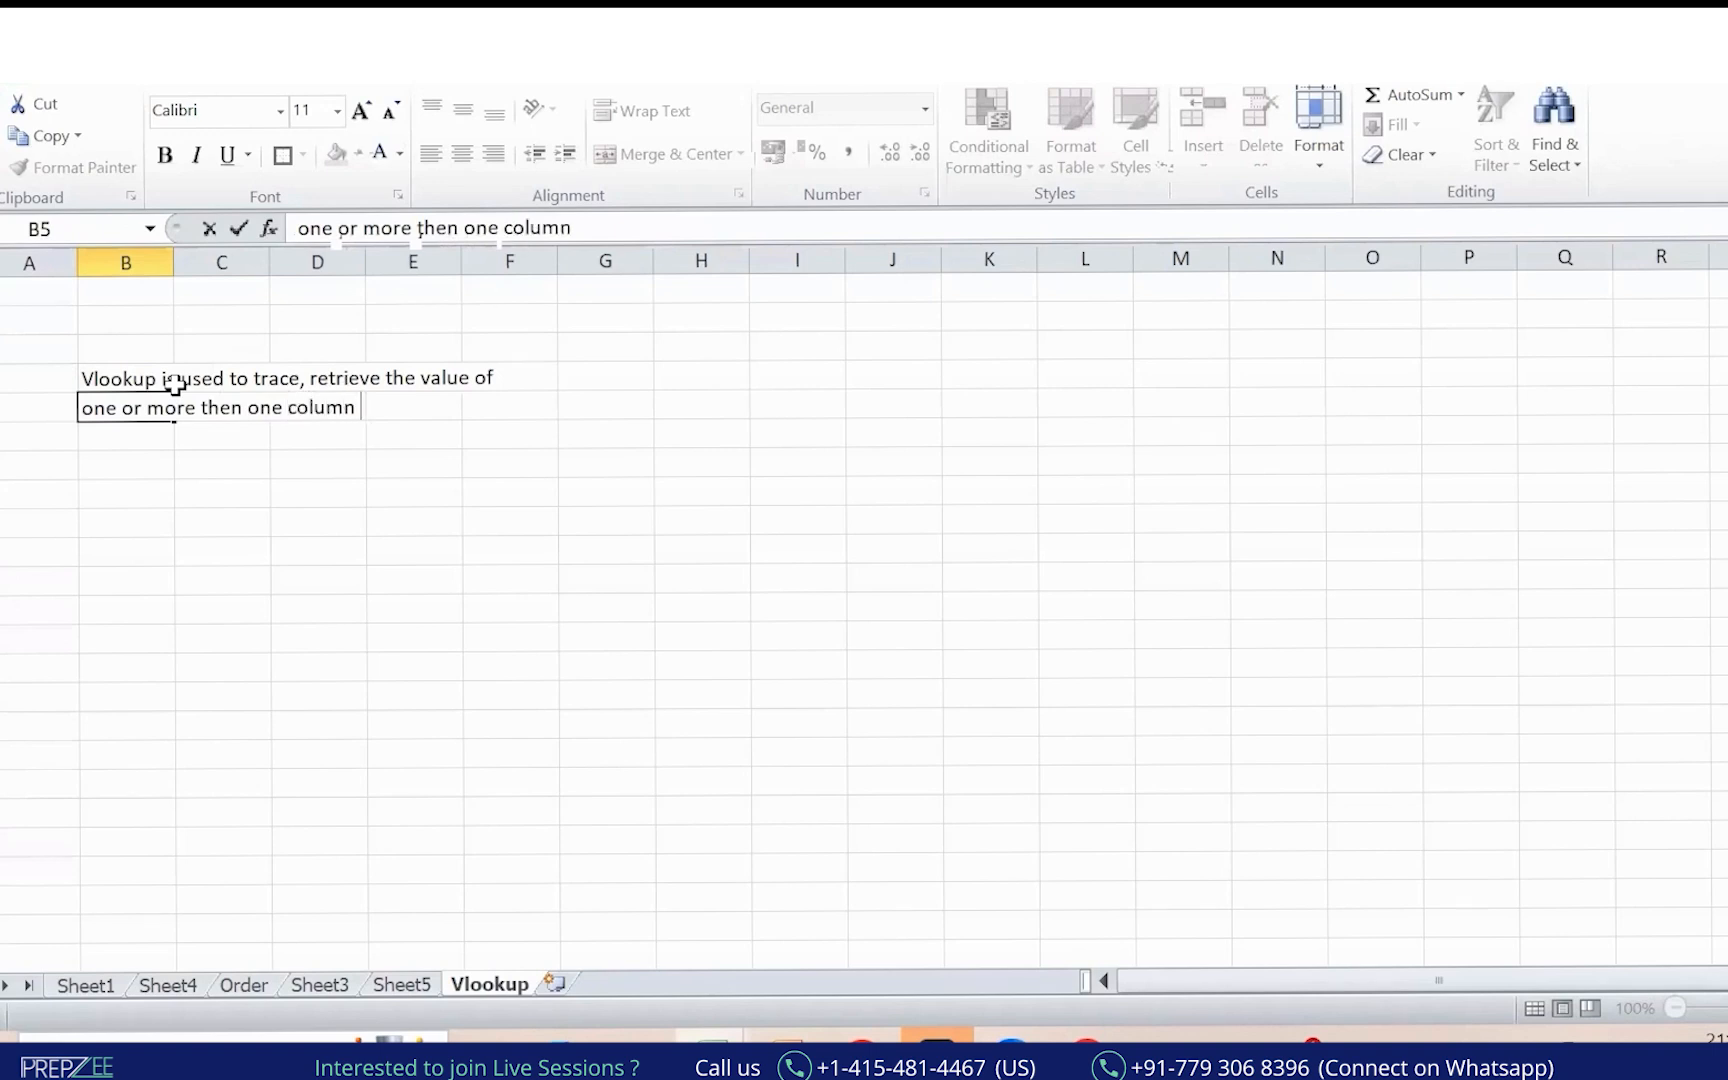
{"action": "key", "text": "Escape"}
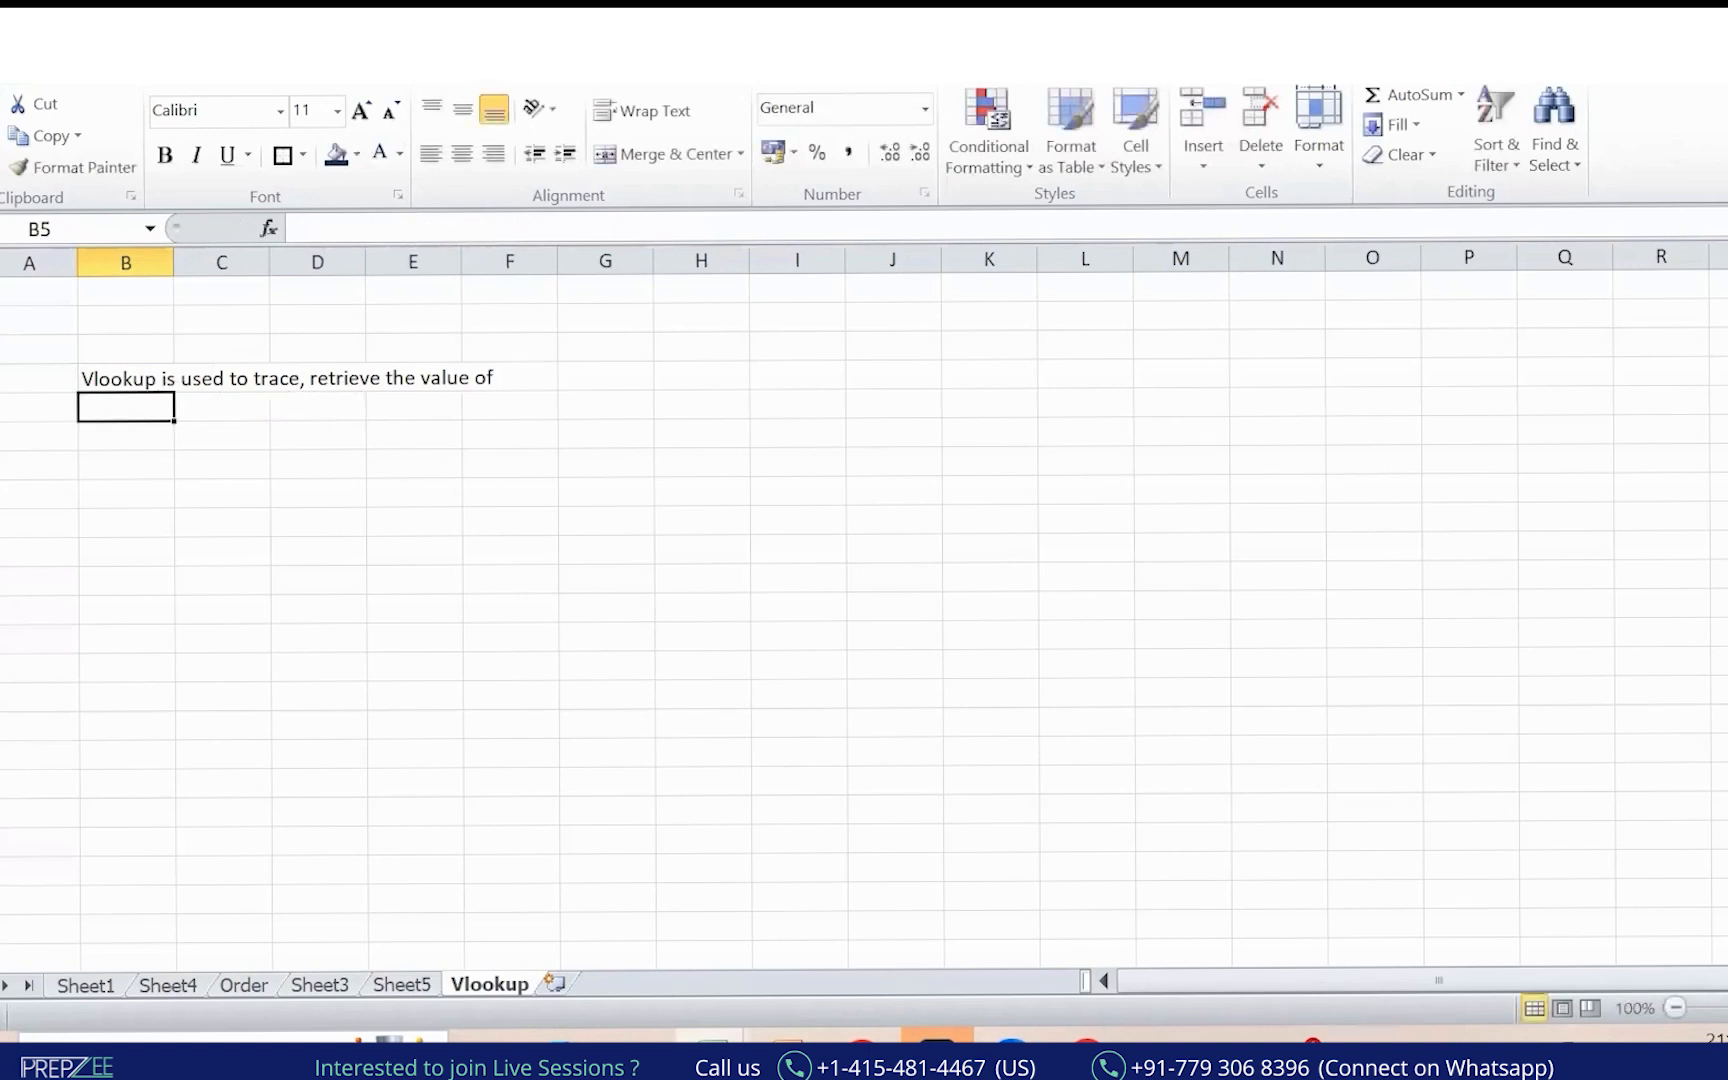
Insert 'find,' after 'to trace,' in the B4 note.
{"action": "scroll", "coordinate": [730, 598], "scroll_direction": "up", "scroll_amount": 6}
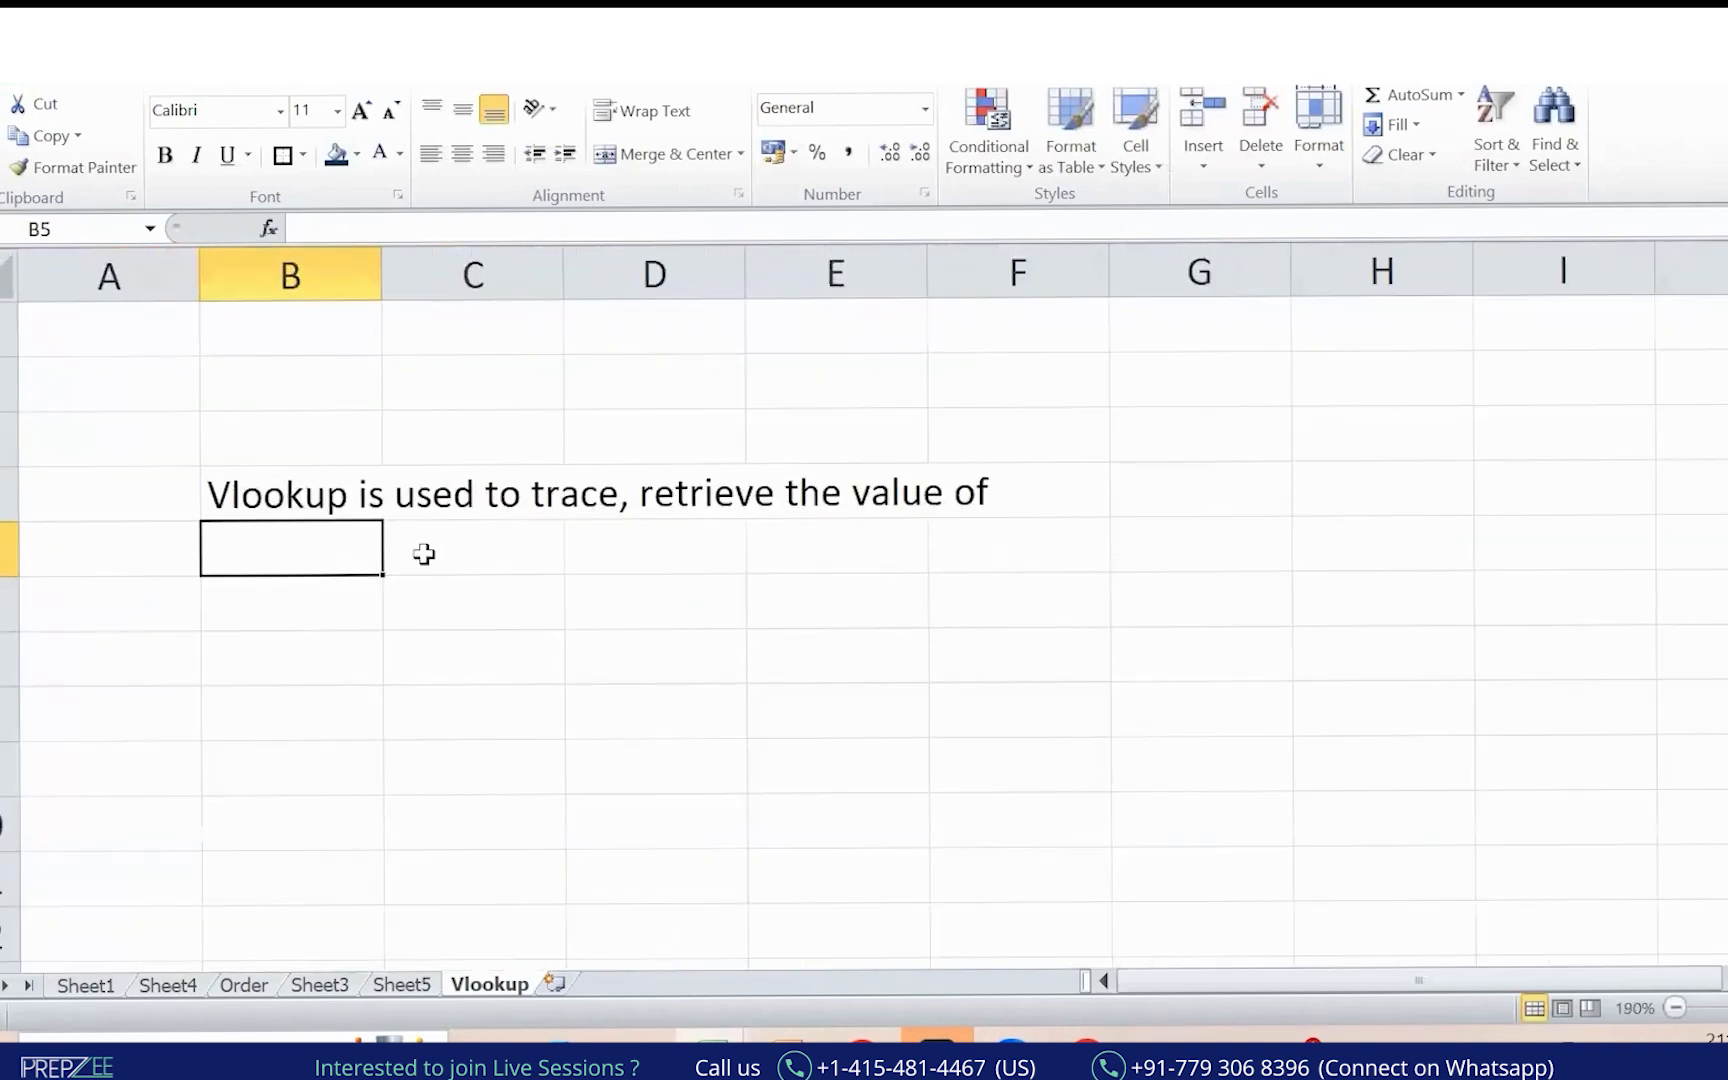
{"action": "left_click", "coordinate": [297, 492]}
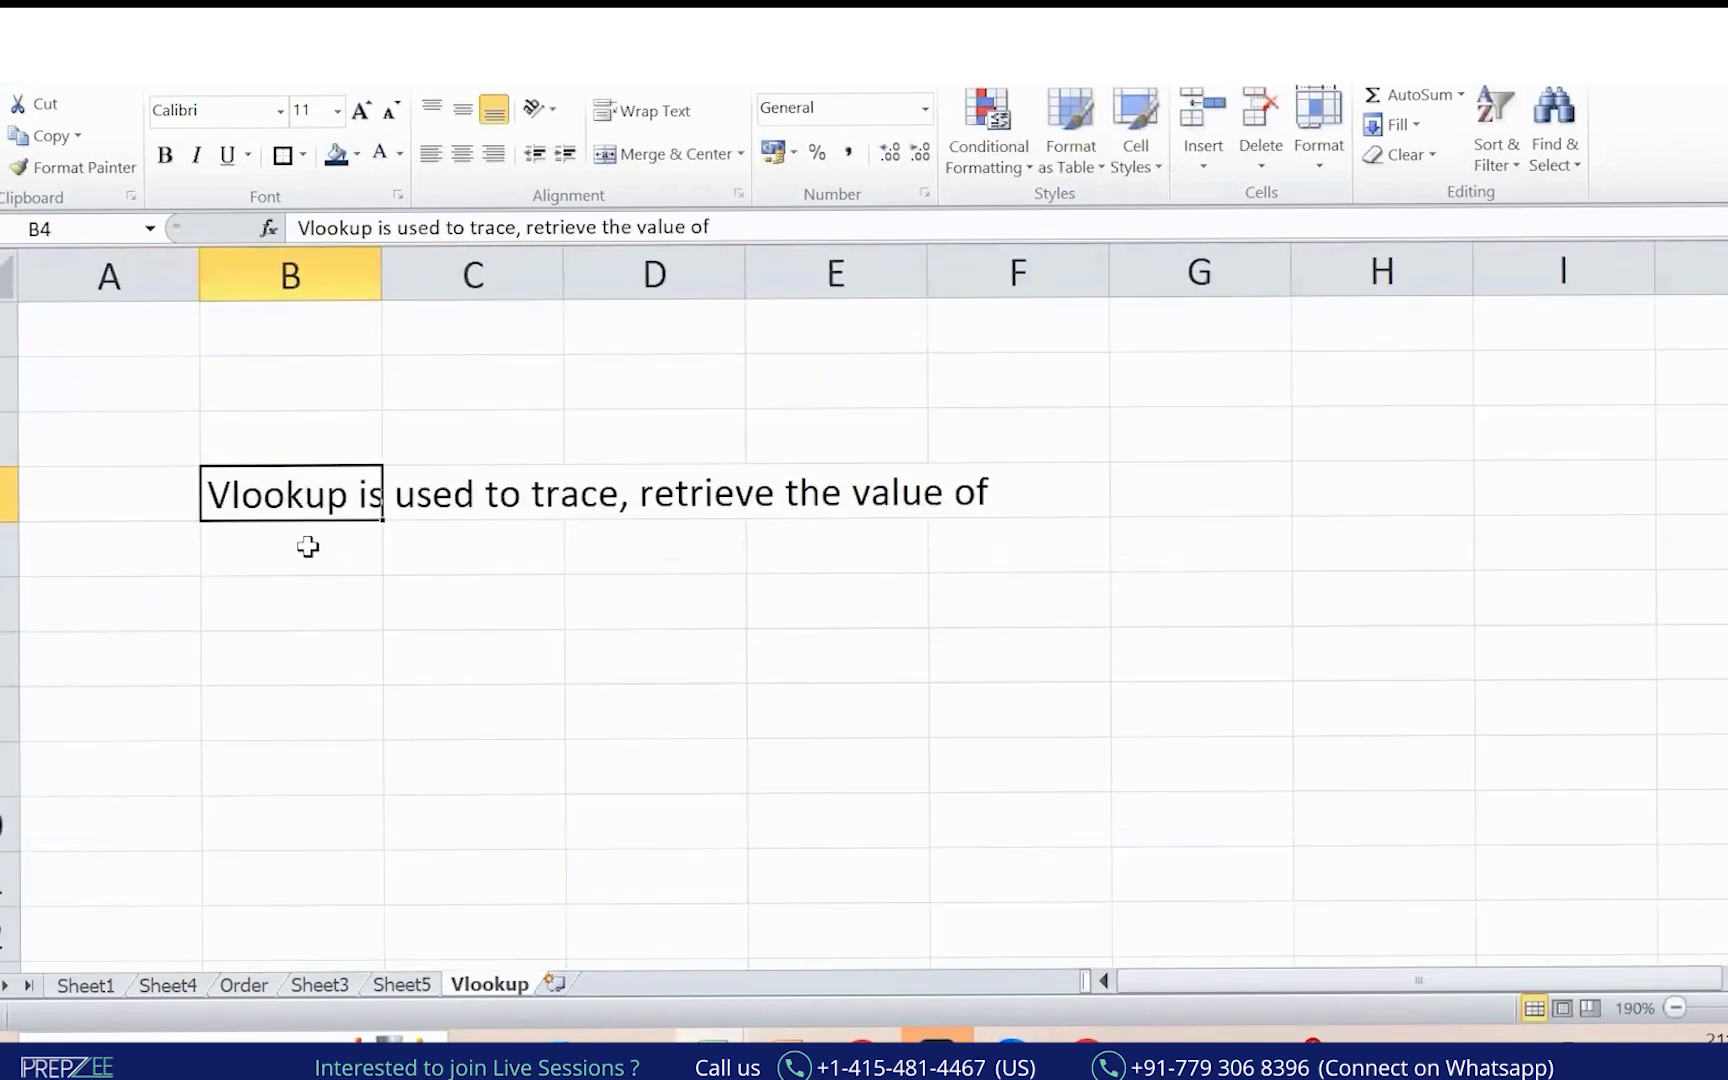
{"action": "left_click", "coordinate": [307, 546]}
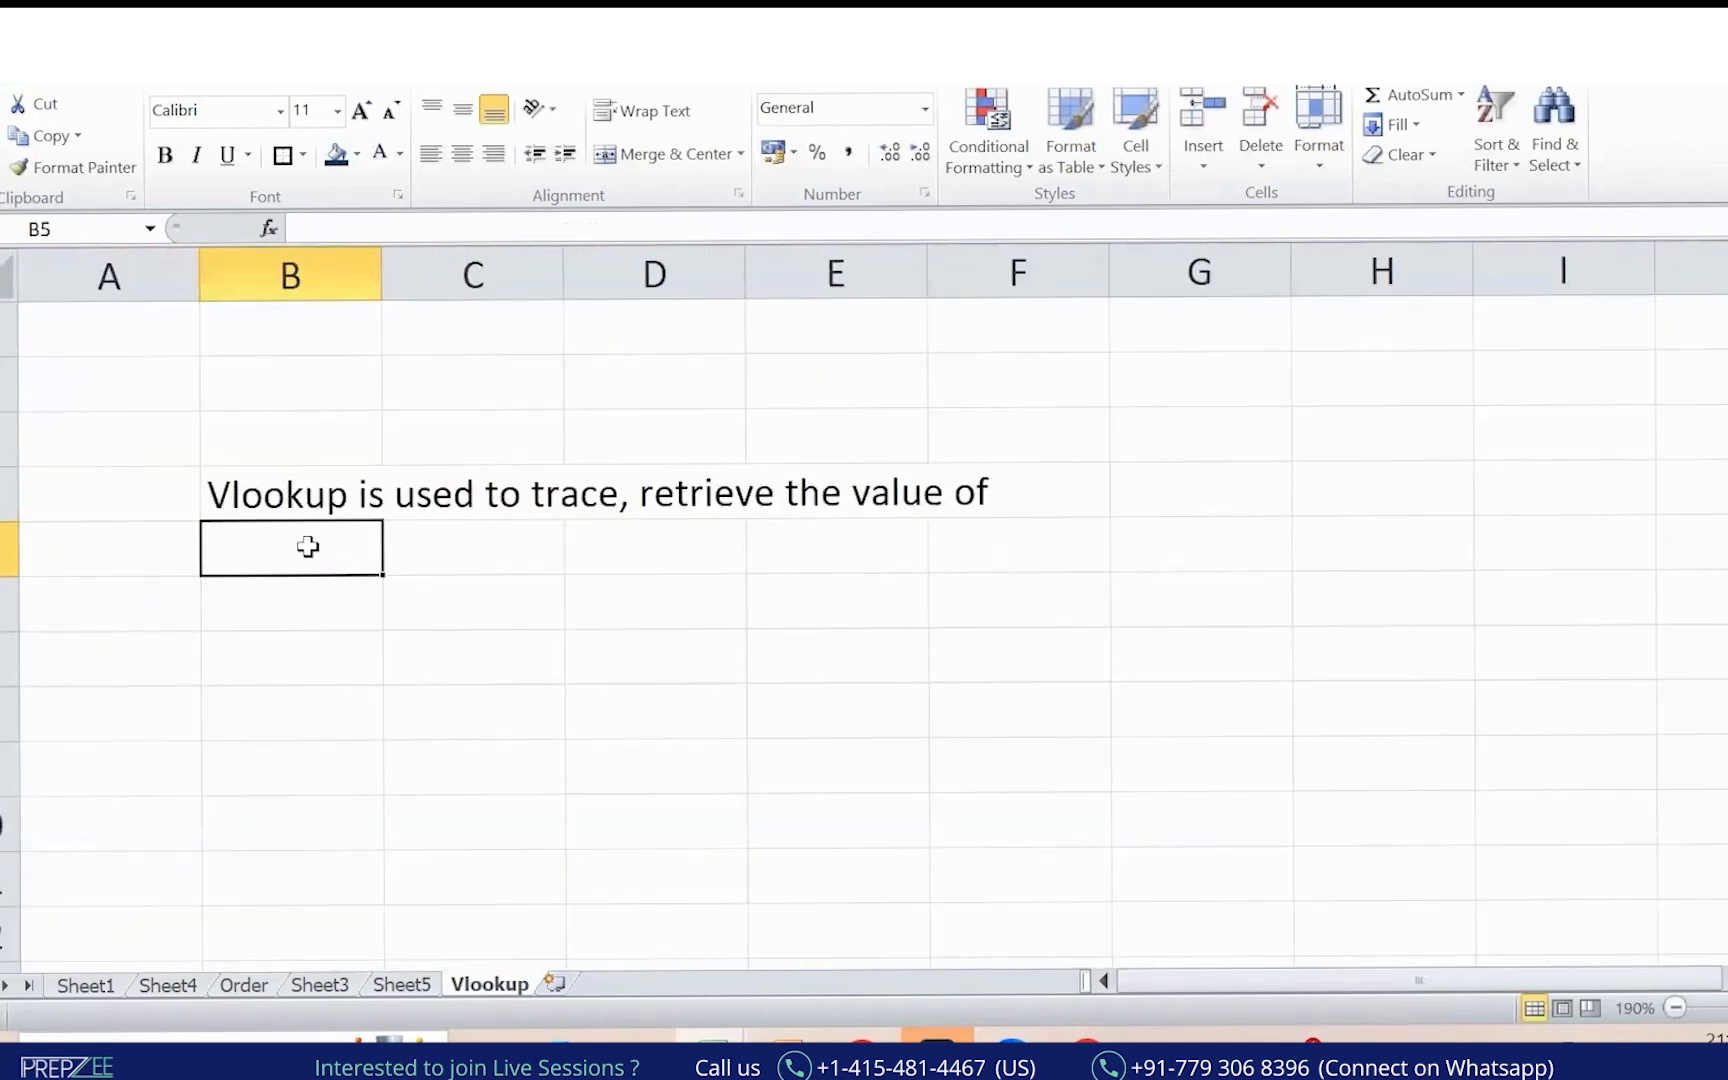
{"action": "left_click", "coordinate": [241, 500]}
{"action": "left_click", "coordinate": [466, 229]}
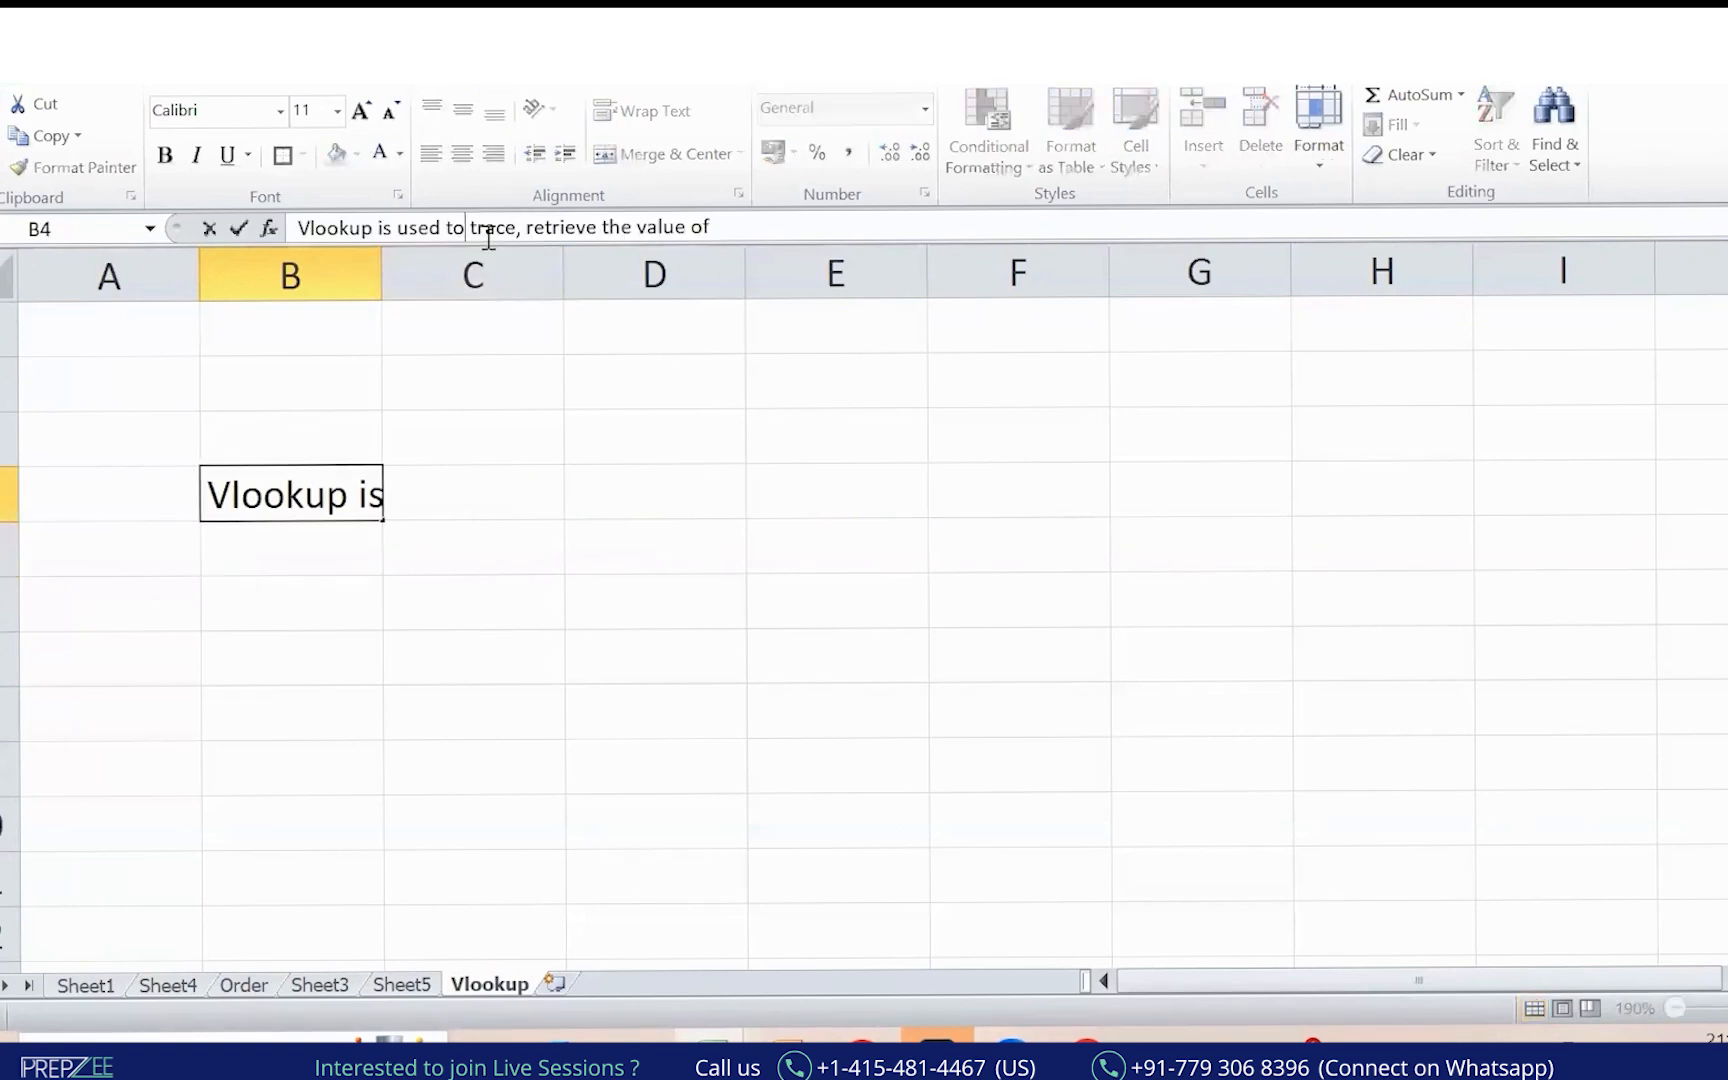
{"action": "type", "text": "find"}
{"action": "key", "text": "BackSpace"}
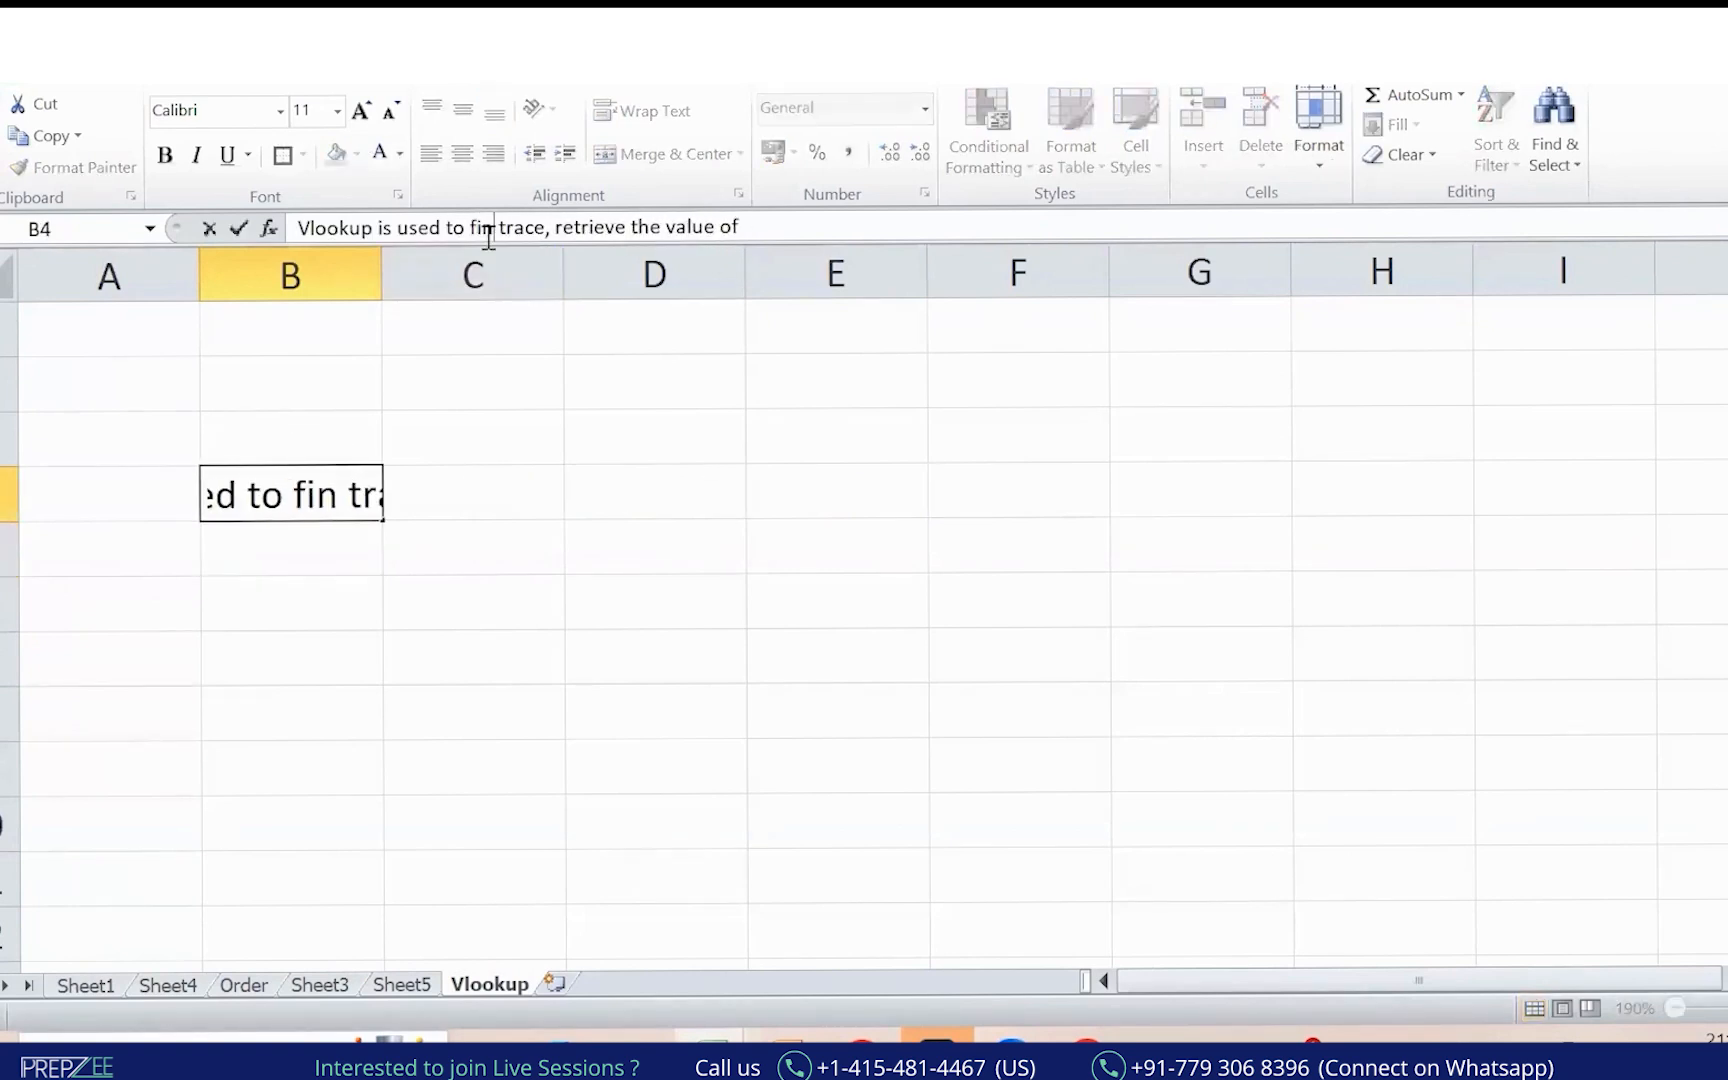
{"action": "type", "text": "d,"}
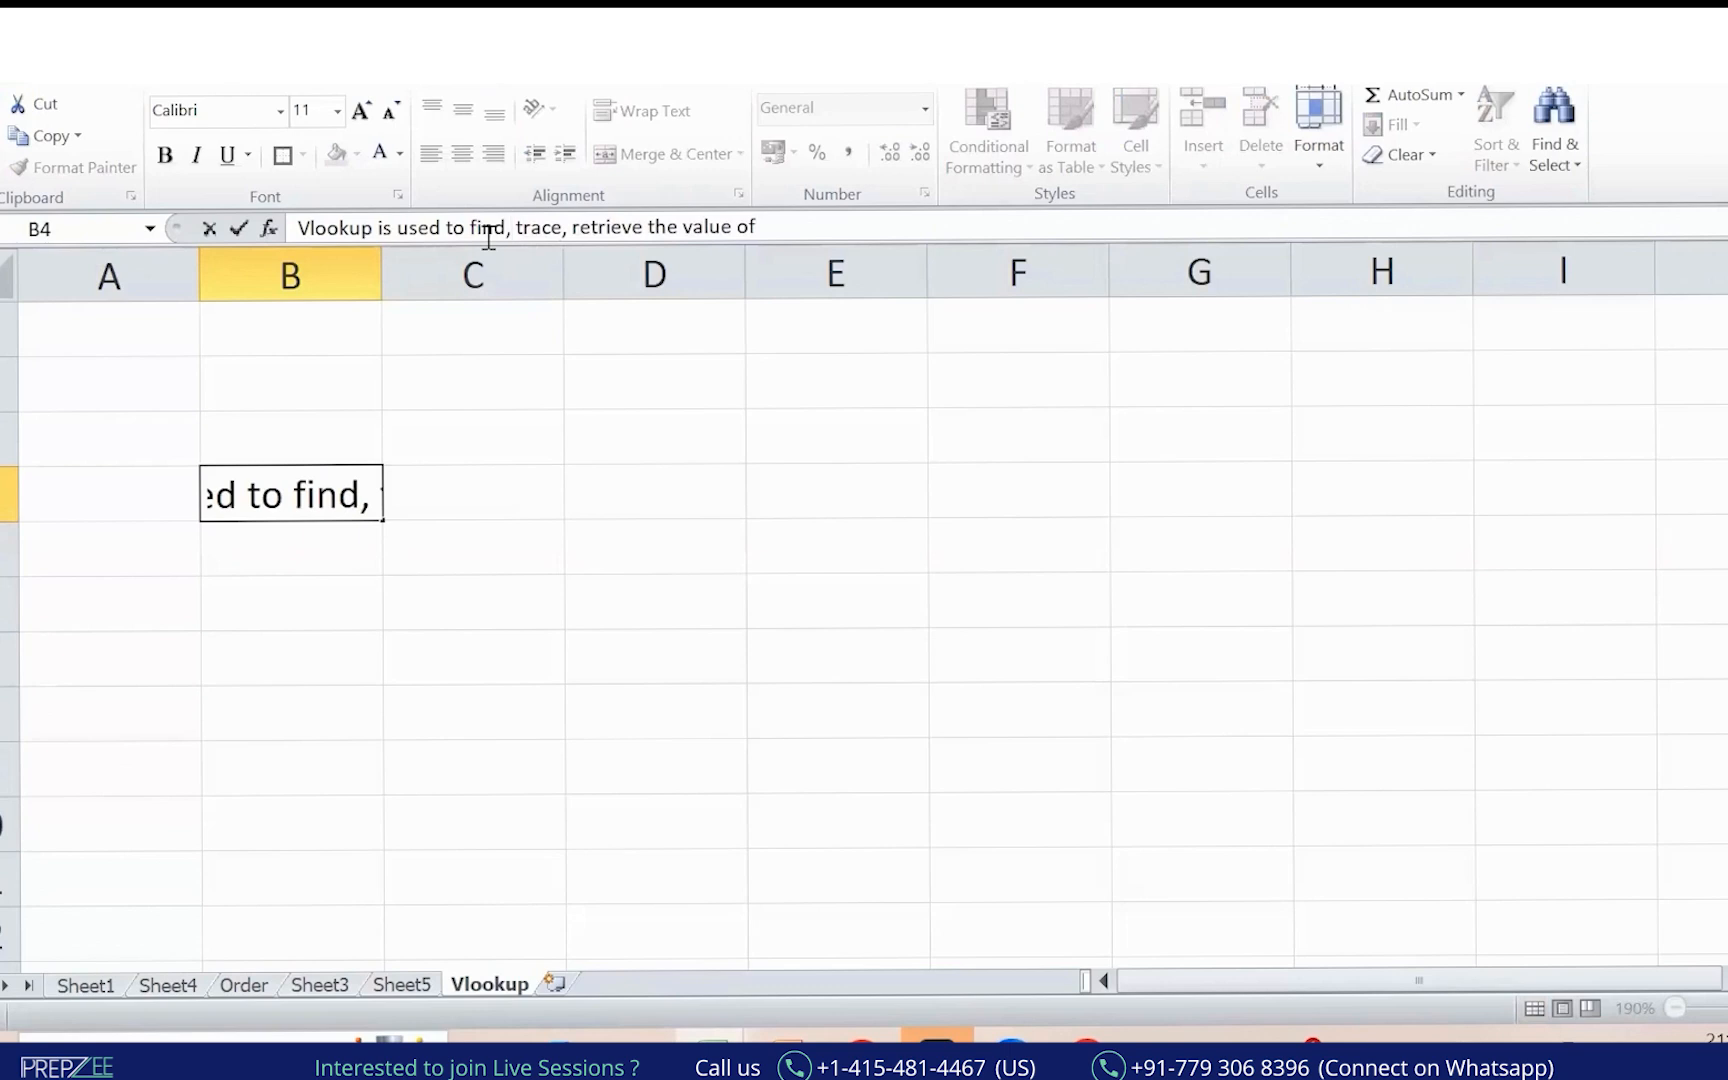
{"action": "key", "text": "Return"}
Enter 'one or more then one column from one table' in B5 and 'to another table' in B6.
{"action": "type", "text": "one "}
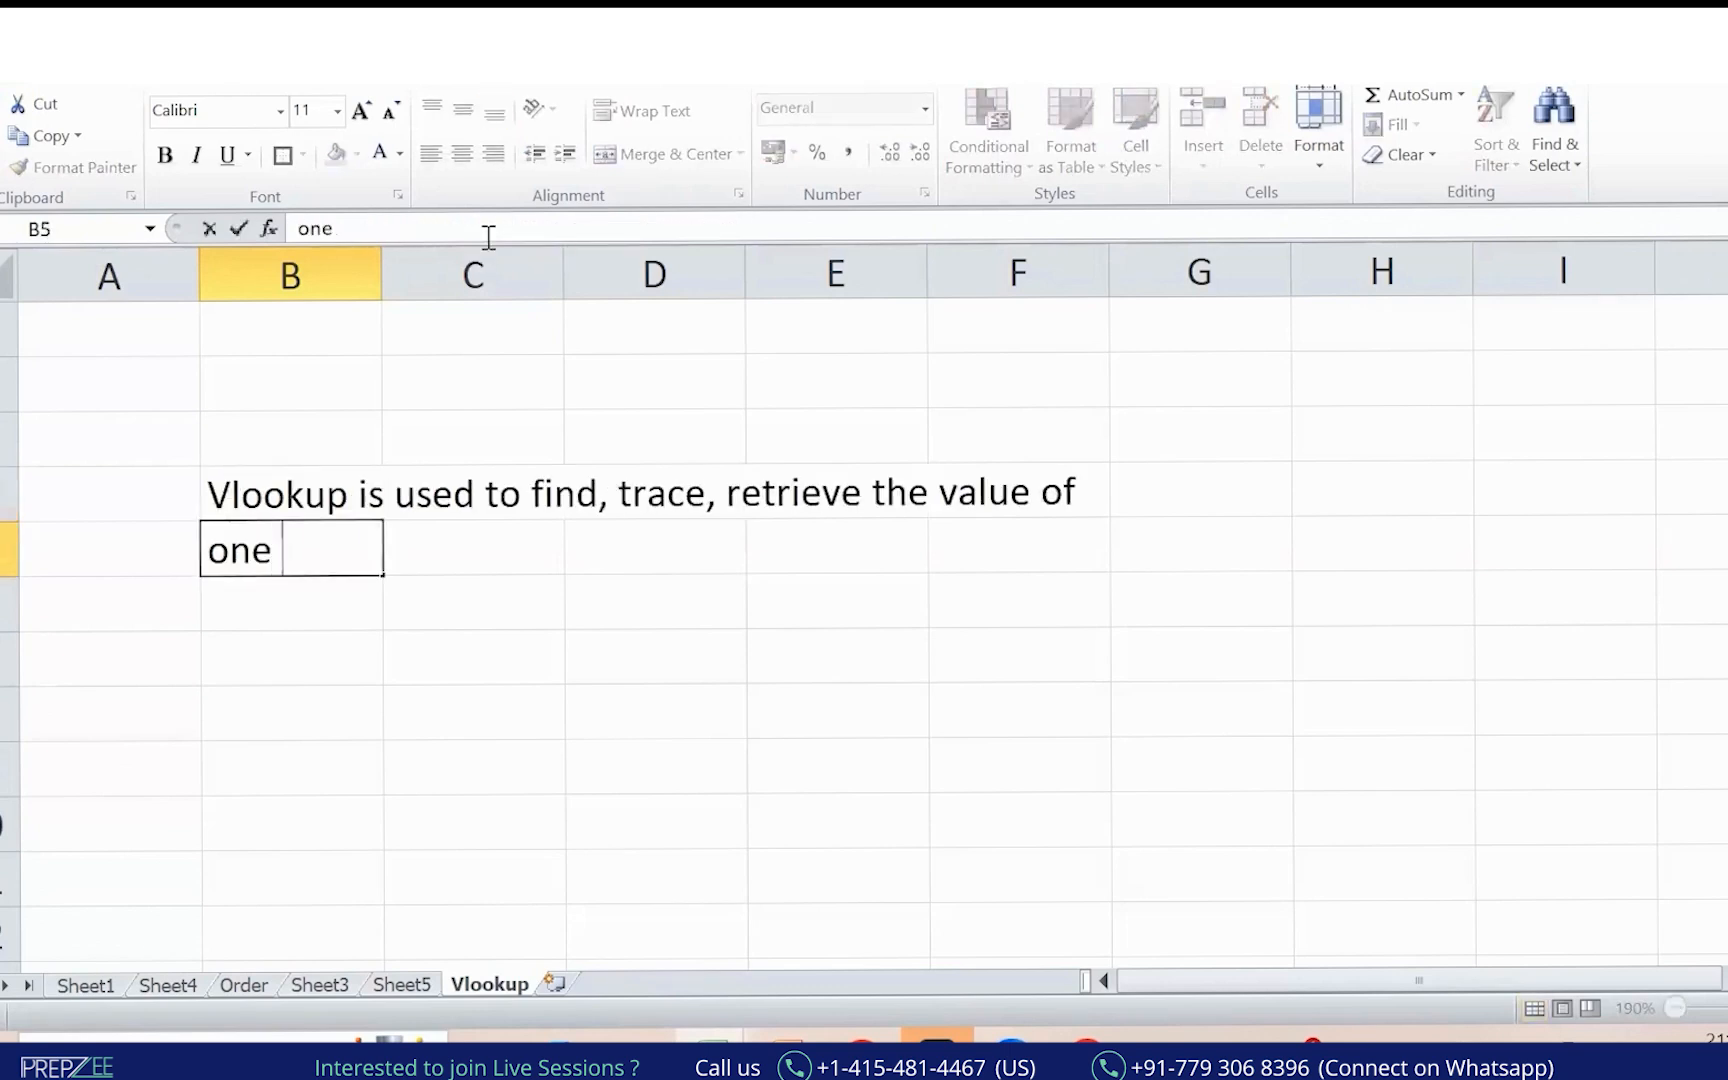
{"action": "type", "text": "or more the "}
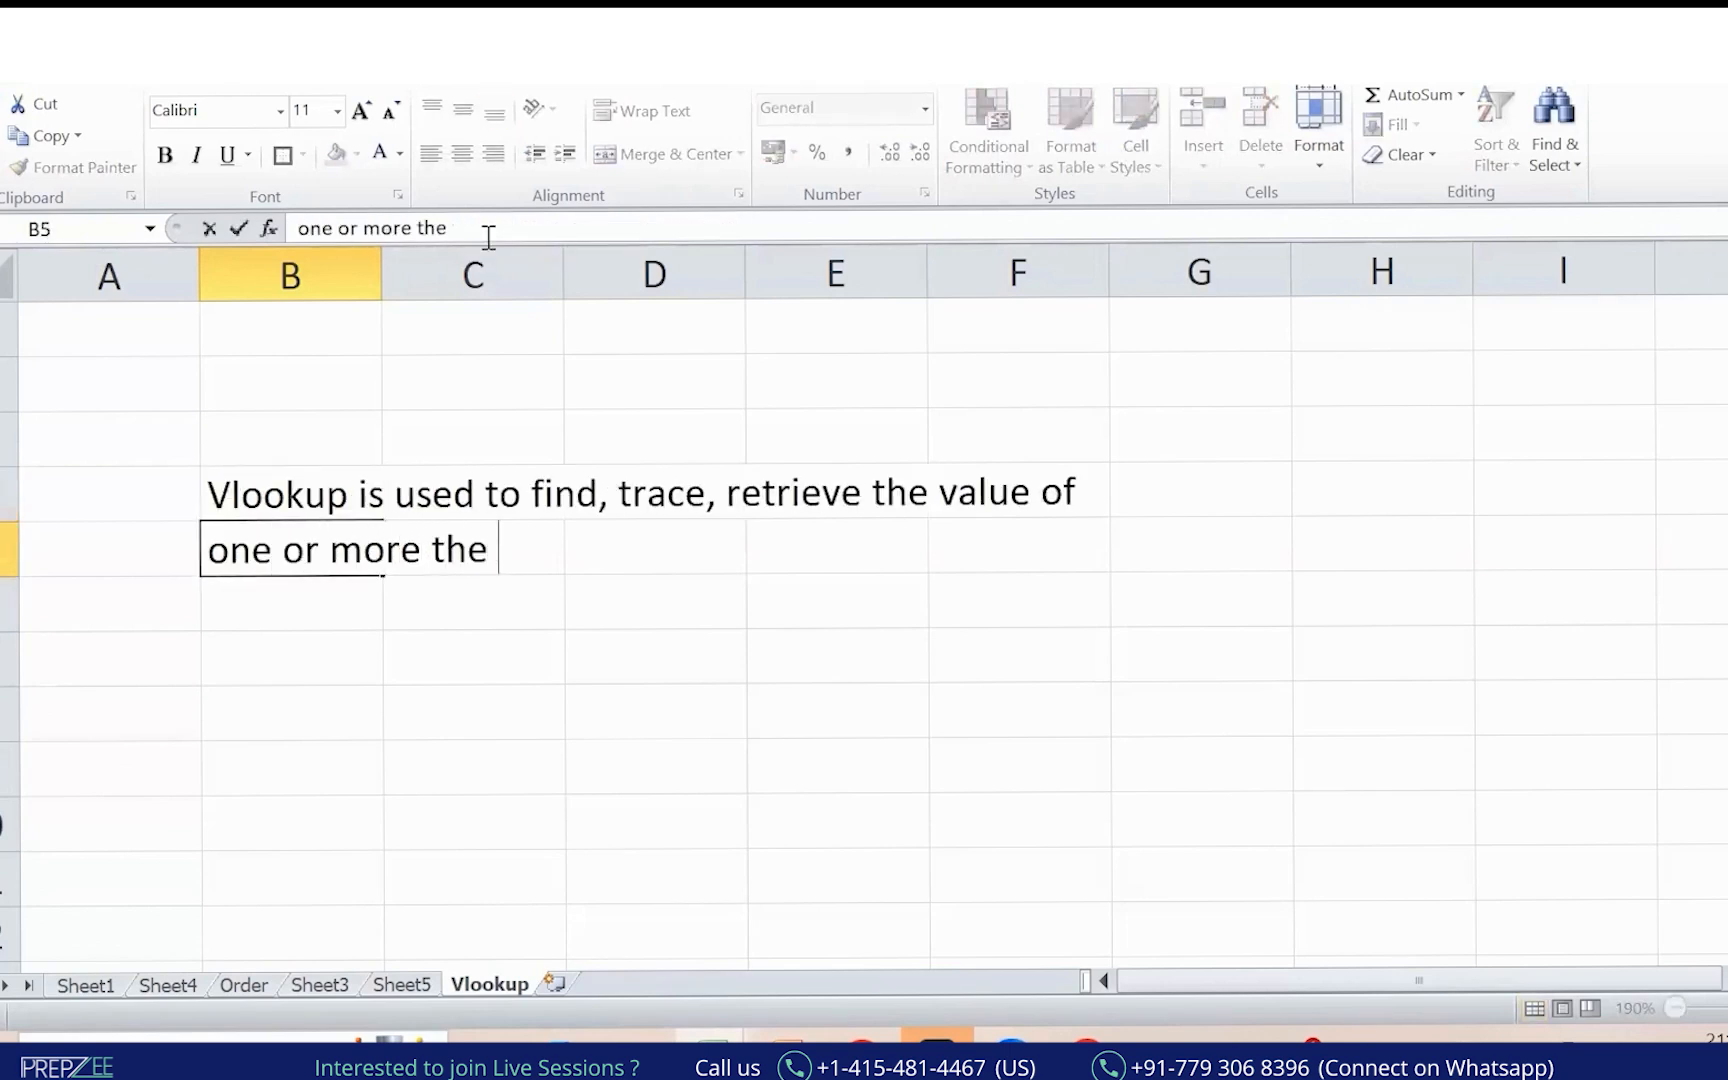
{"action": "type", "text": "n one column"}
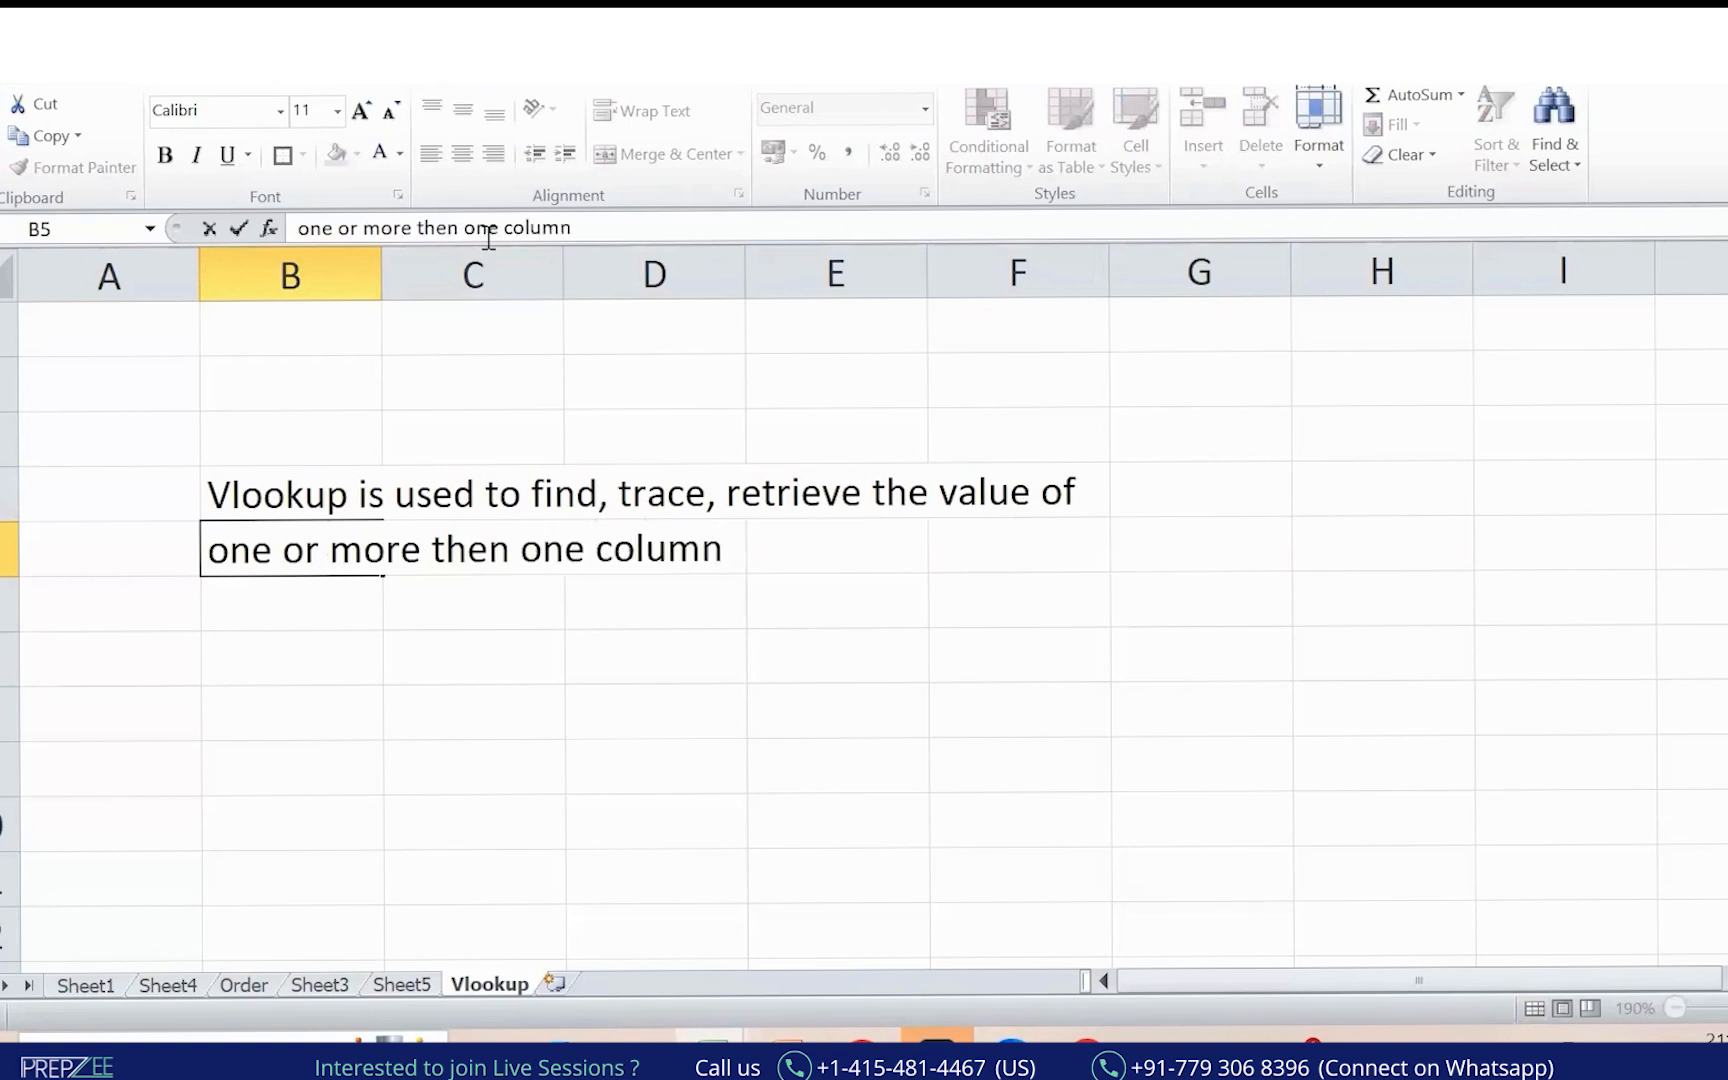
{"action": "type", "text": " from one table"}
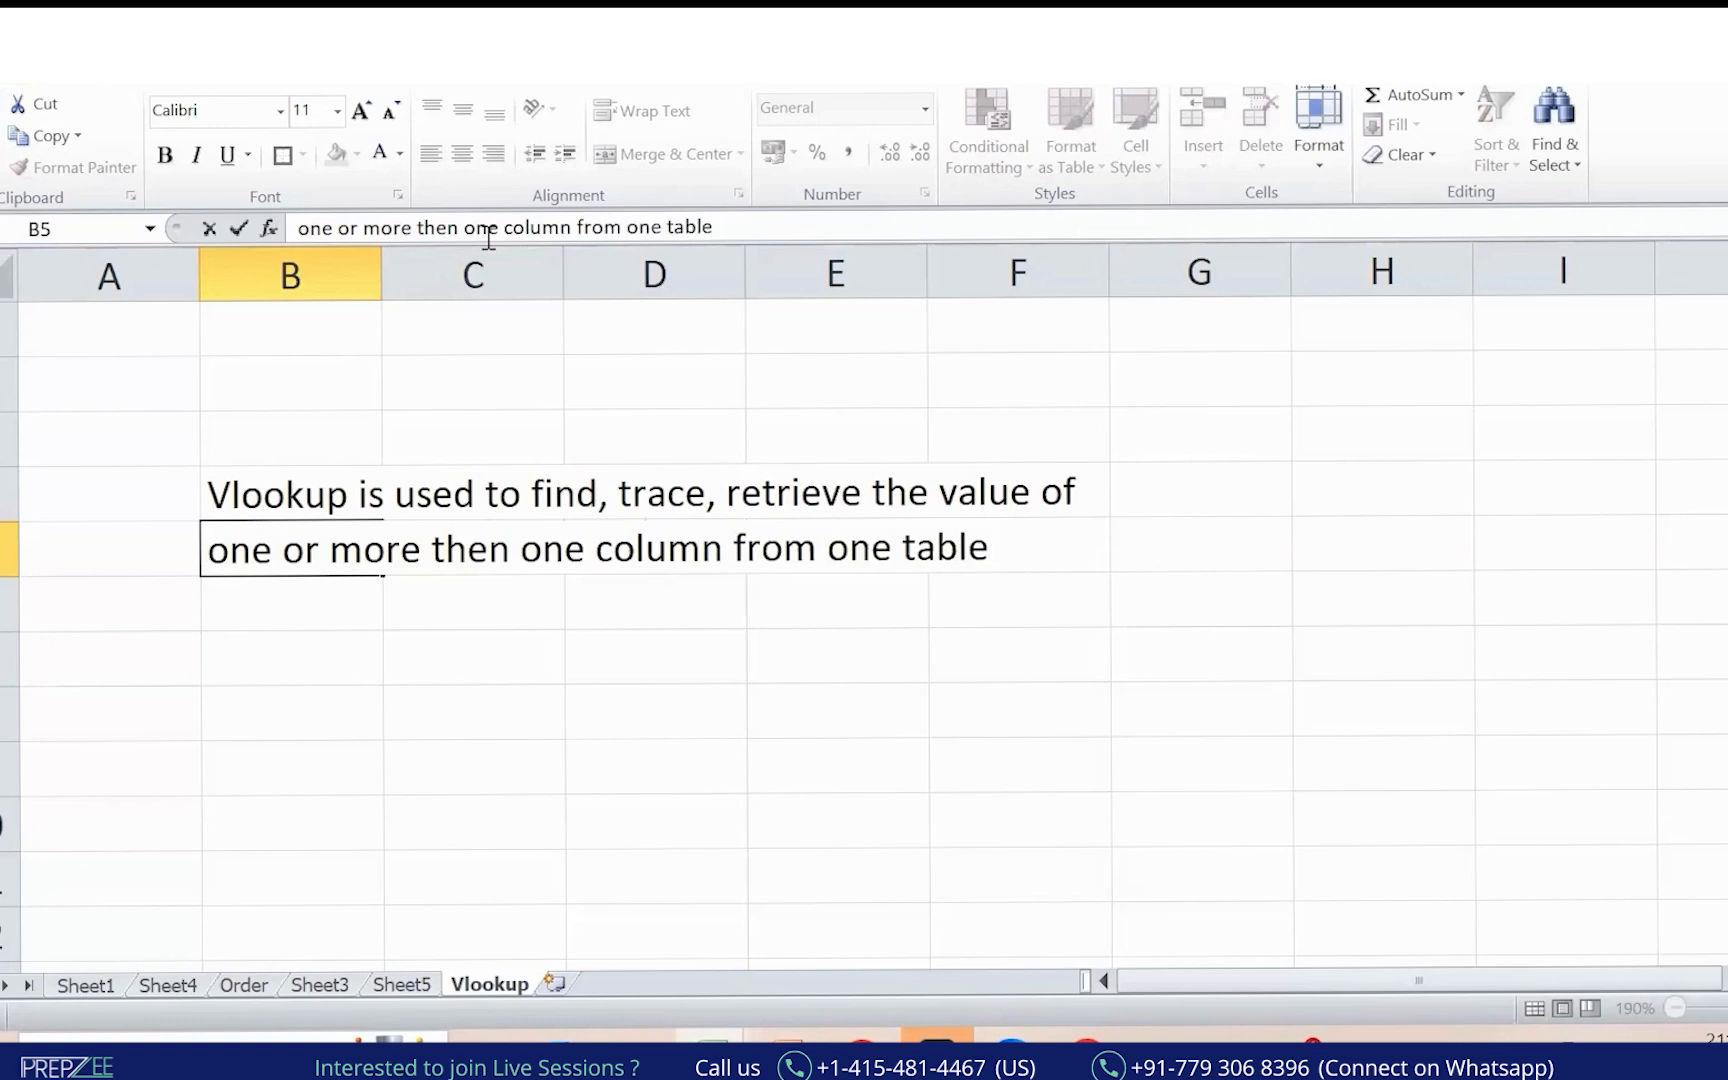
{"action": "key", "text": "Return"}
{"action": "type", "text": "to another"}
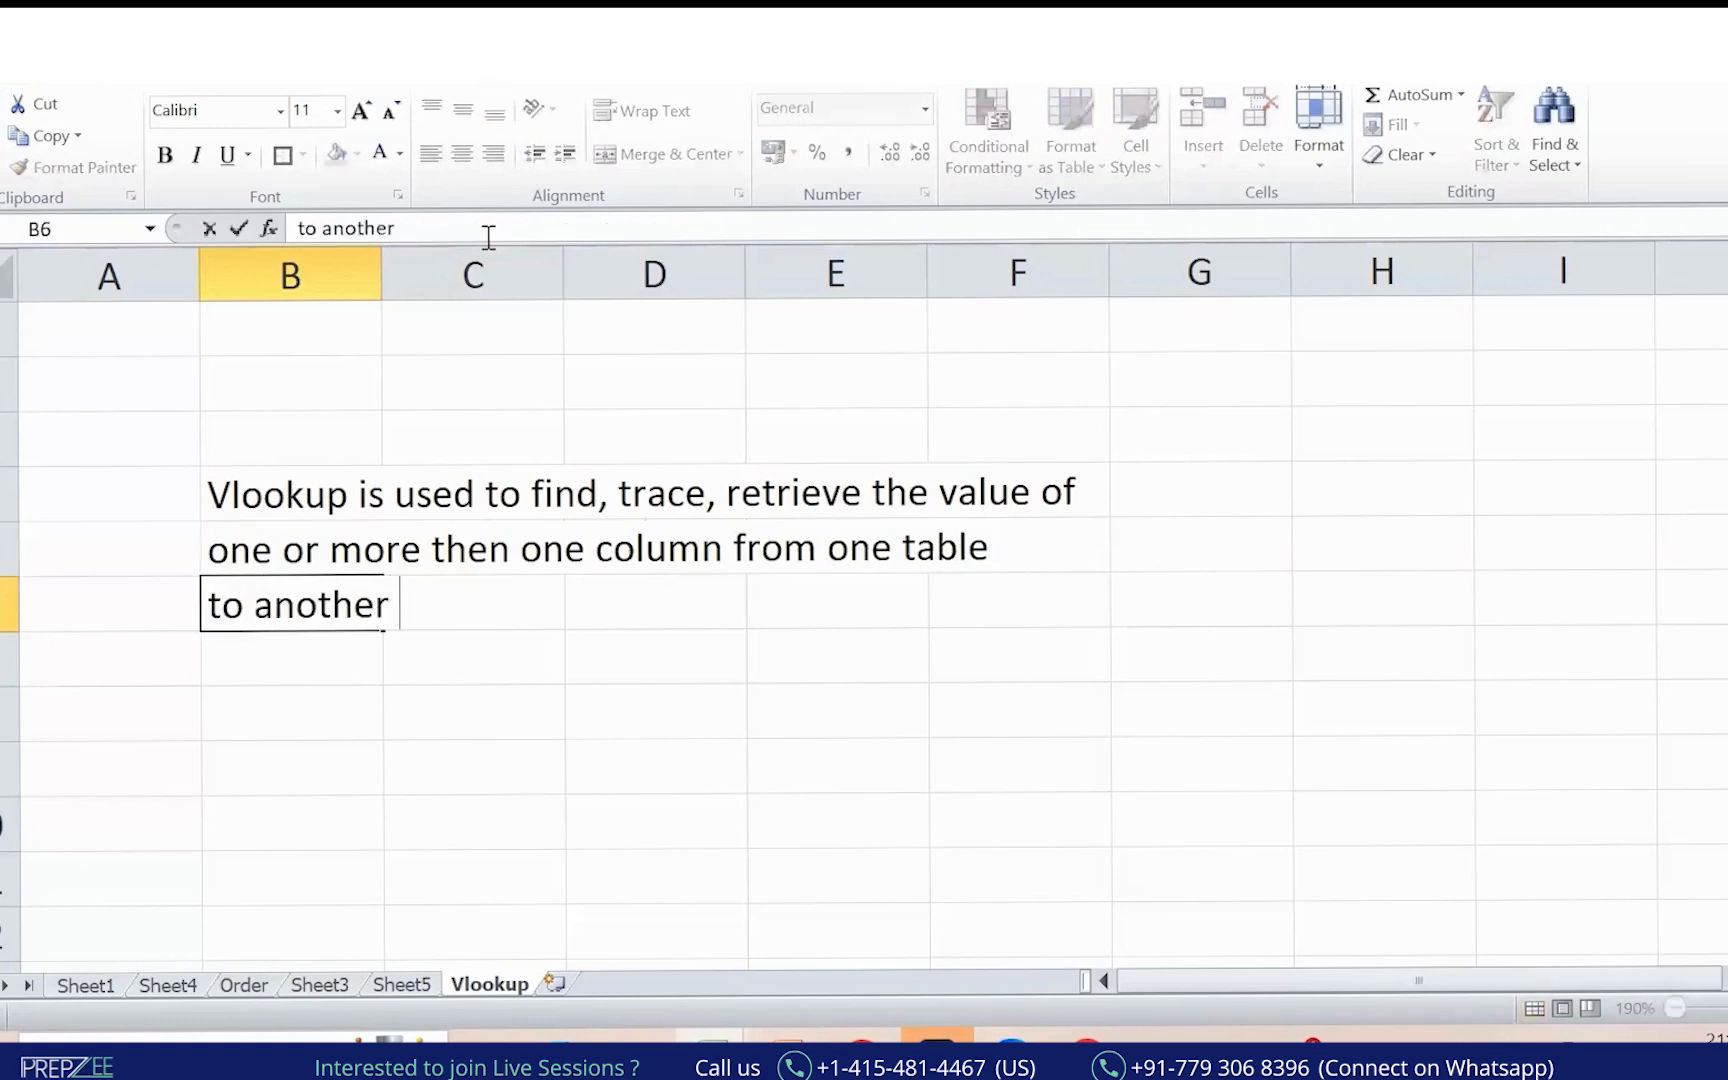
{"action": "type", "text": " table"}
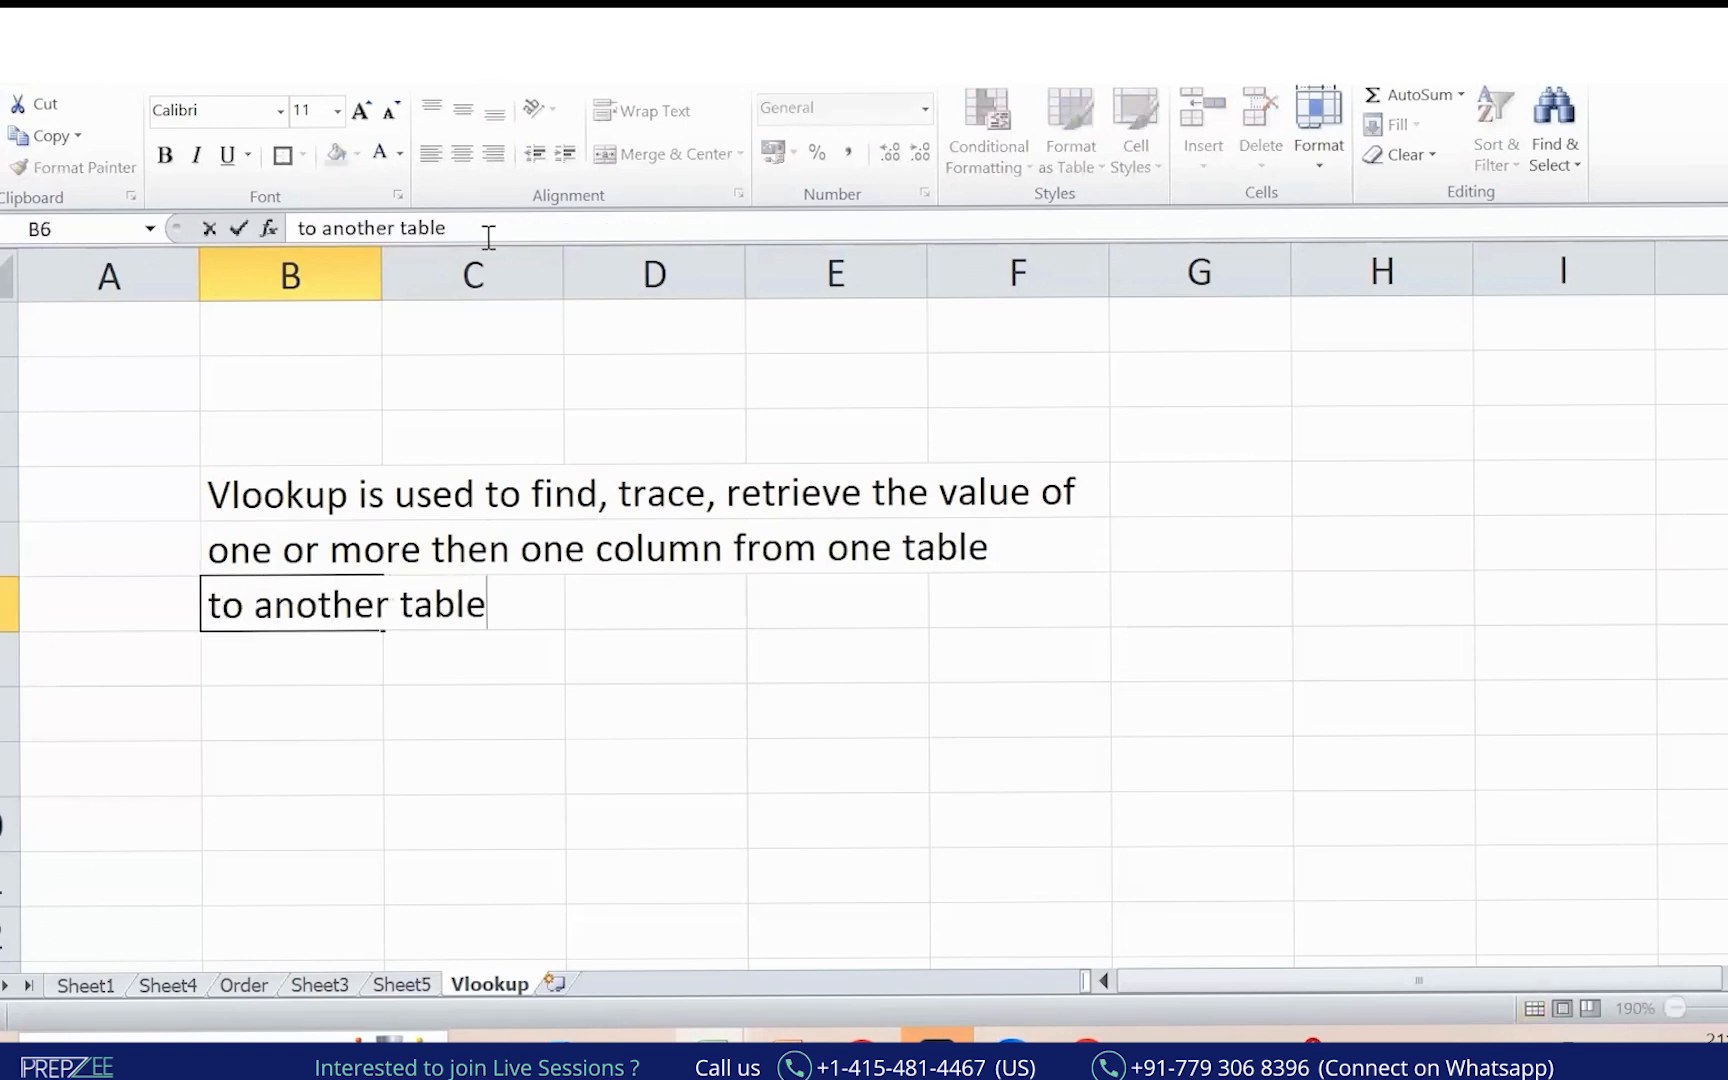
{"action": "key", "text": "Return"}
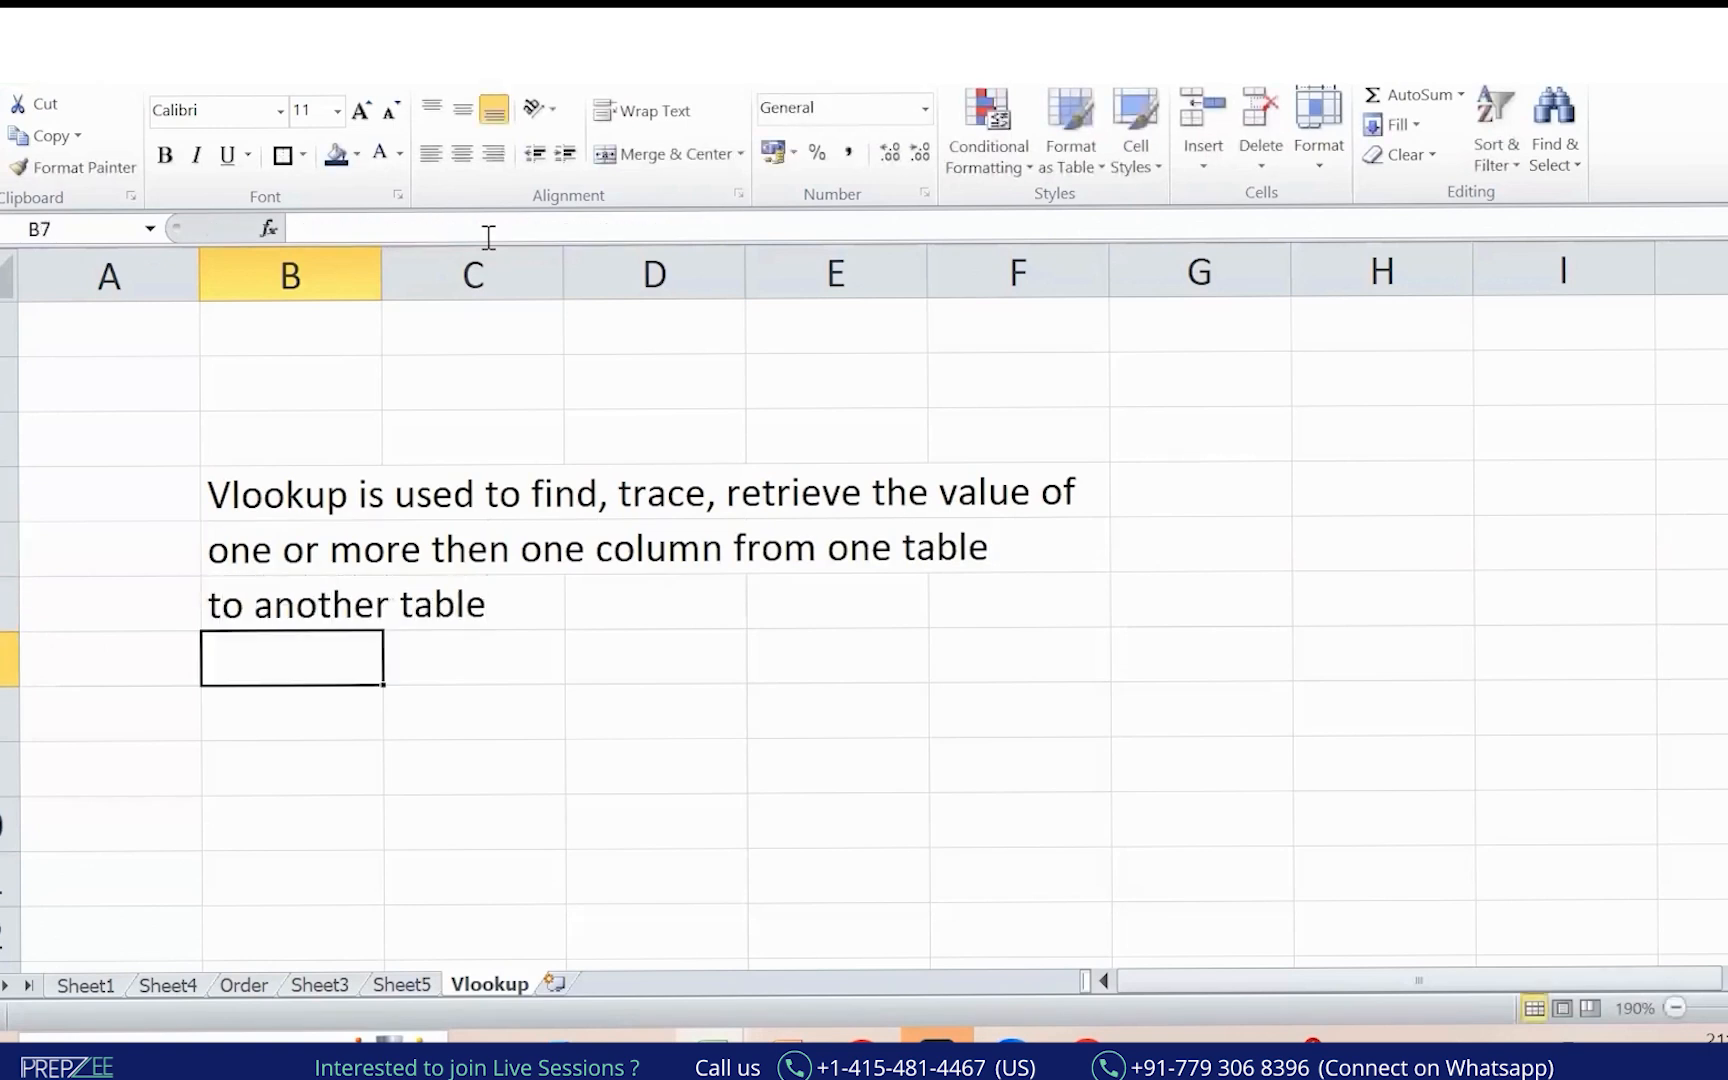
{"action": "left_click", "coordinate": [1054, 221]}
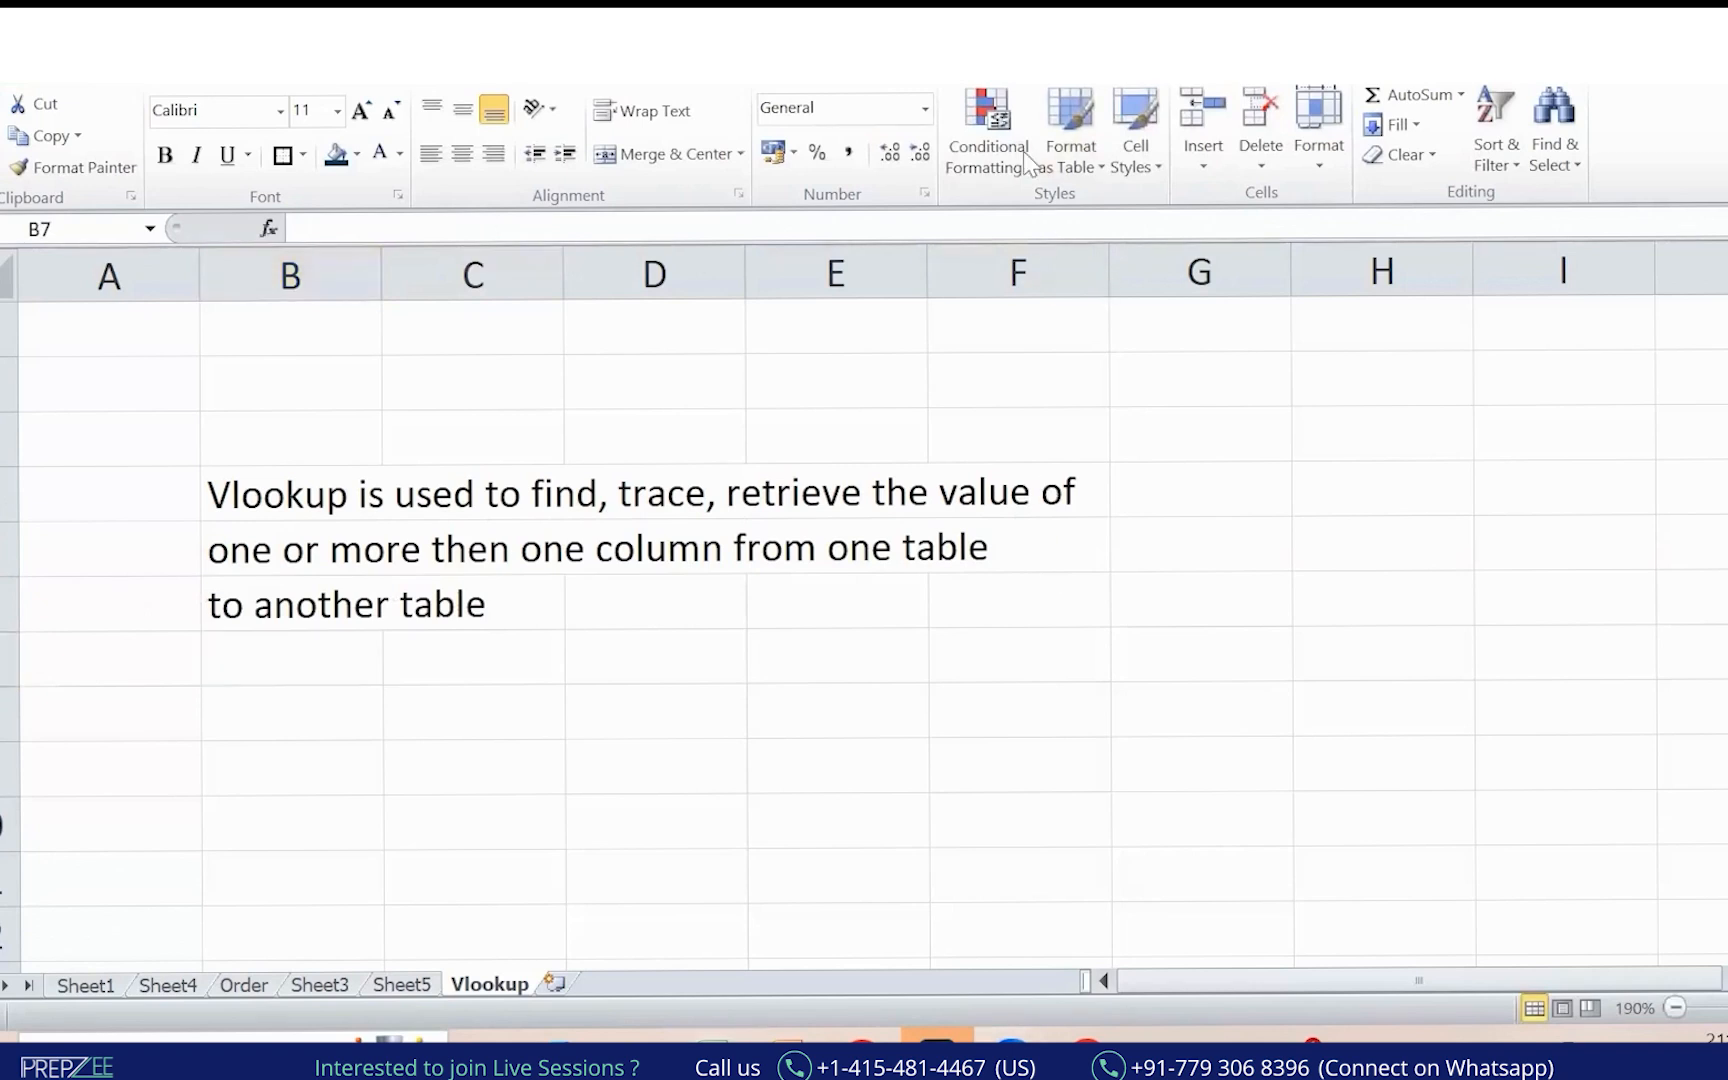
{"action": "mouse_move", "coordinate": [890, 533]}
{"action": "left_mouse_down"}
{"action": "mouse_move", "coordinate": [834, 556]}
{"action": "mouse_move", "coordinate": [942, 531]}
{"action": "left_mouse_up"}
{"action": "left_click_drag", "start_coordinate": [248, 656], "coordinate": [502, 601]}
{"action": "mouse_move", "coordinate": [331, 460]}
{"action": "left_mouse_down"}
{"action": "mouse_move", "coordinate": [220, 531]}
{"action": "mouse_move", "coordinate": [316, 512]}
{"action": "left_mouse_up"}
{"action": "mouse_move", "coordinate": [484, 336]}
{"action": "left_mouse_down"}
{"action": "mouse_move", "coordinate": [555, 372]}
{"action": "mouse_move", "coordinate": [732, 295]}
{"action": "mouse_move", "coordinate": [898, 252]}
{"action": "left_mouse_up"}
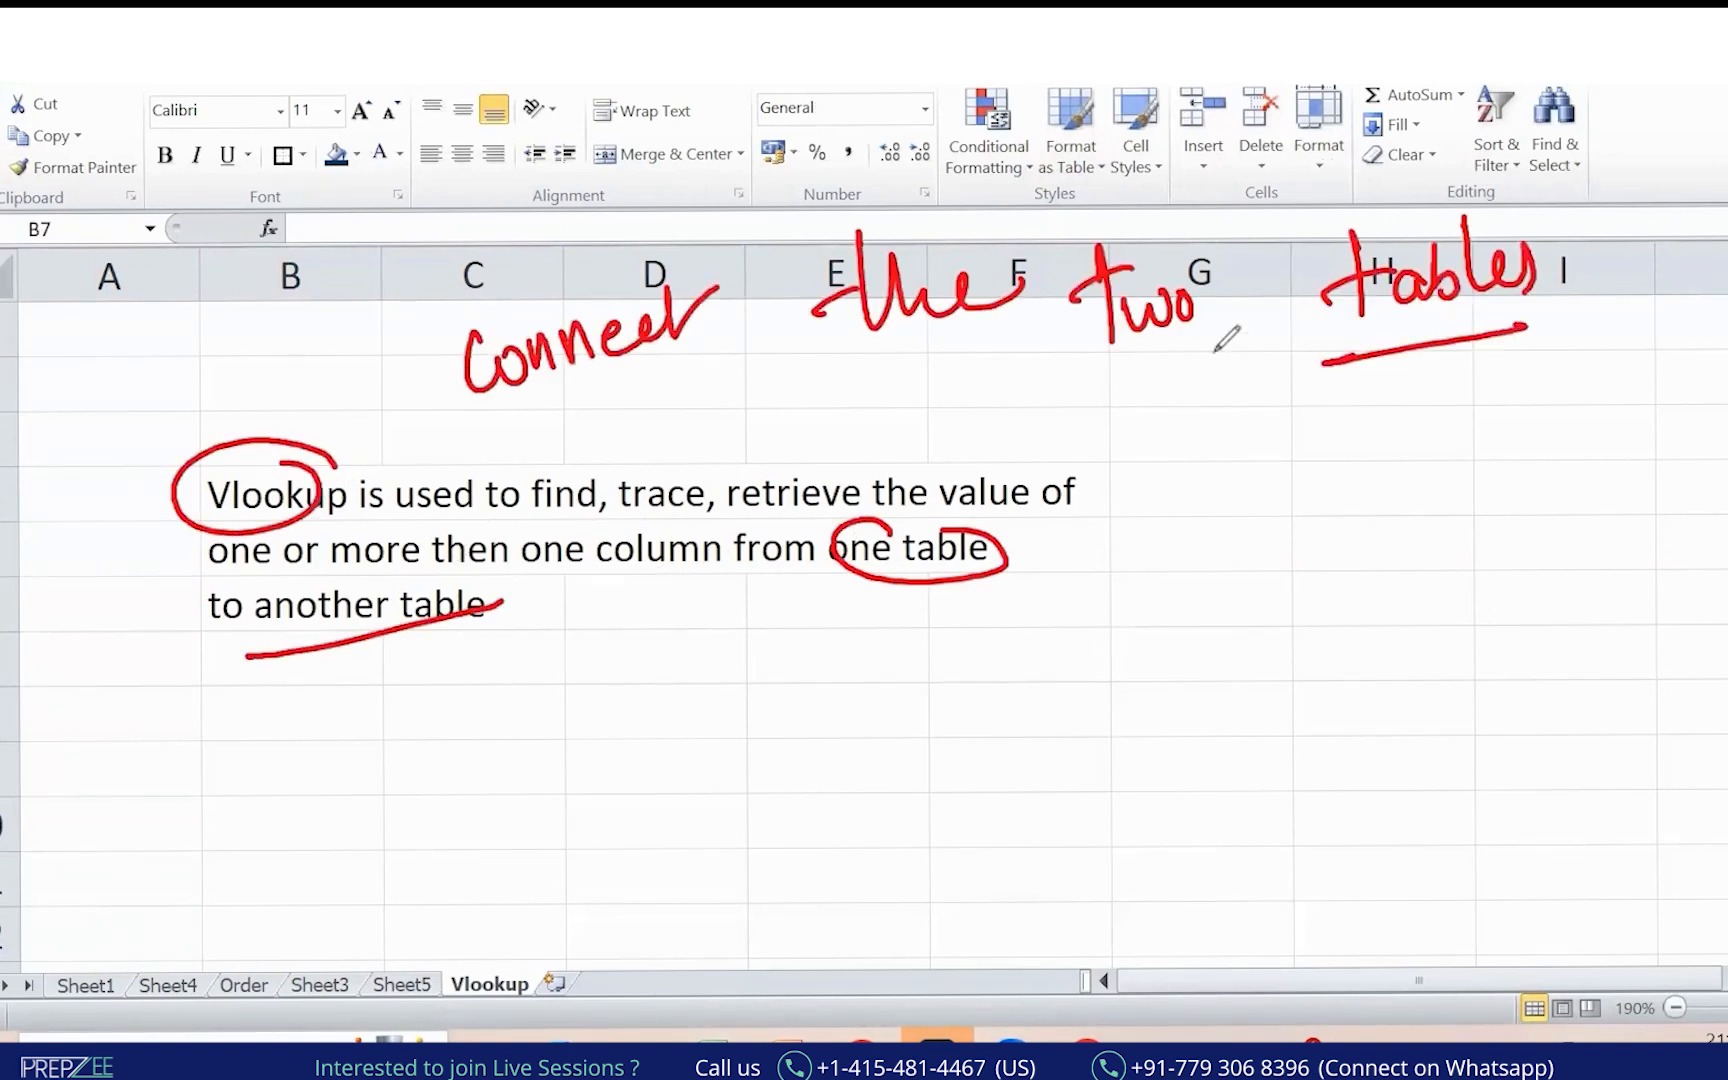
{"action": "left_click_drag", "start_coordinate": [1092, 376], "coordinate": [1215, 352]}
{"action": "left_click_drag", "start_coordinate": [859, 379], "coordinate": [995, 347]}
{"action": "left_click_drag", "start_coordinate": [500, 443], "coordinate": [777, 396]}
{"action": "mouse_move", "coordinate": [538, 233]}
{"action": "left_mouse_down"}
{"action": "mouse_move", "coordinate": [247, 656]}
{"action": "mouse_move", "coordinate": [270, 640]}
{"action": "left_mouse_up"}
{"action": "key", "text": "Escape"}
{"action": "left_click", "coordinate": [325, 602]}
{"action": "left_click_drag", "start_coordinate": [271, 505], "coordinate": [868, 598]}
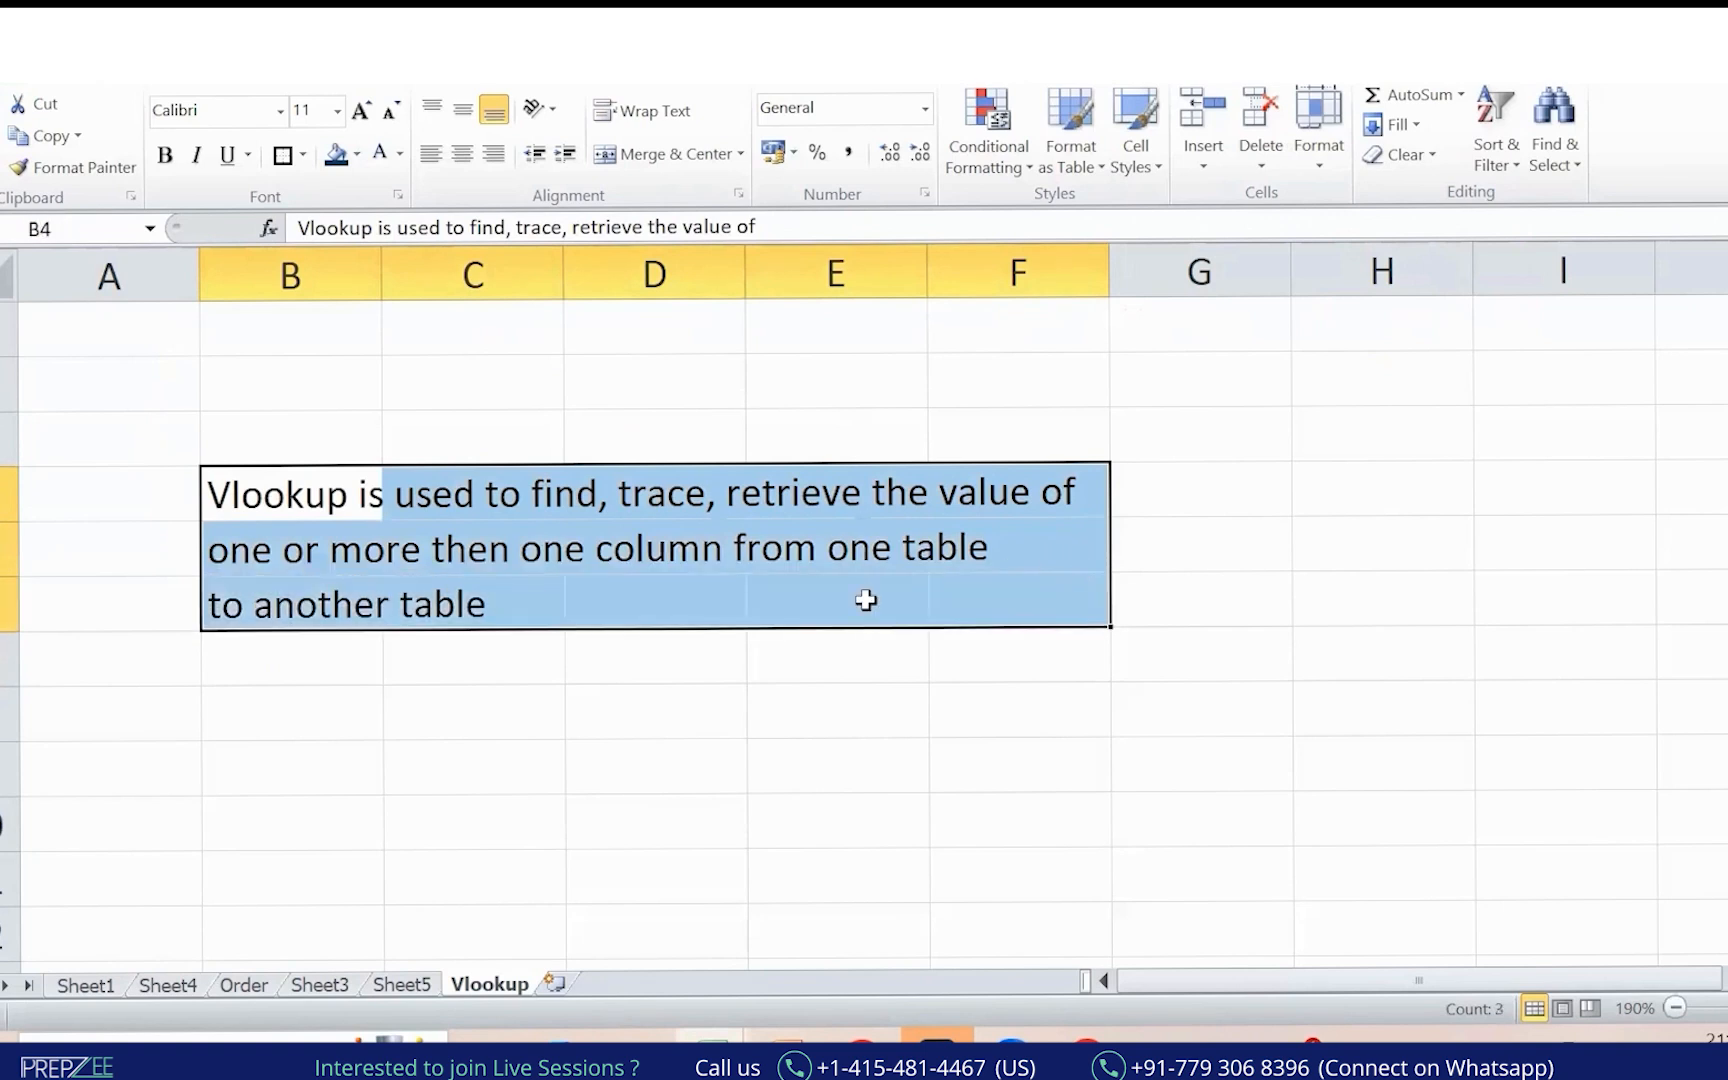
Enter 'basis on the common variable's matched value' in cell B7.
{"action": "left_click", "coordinate": [258, 617]}
{"action": "left_click", "coordinate": [472, 275]}
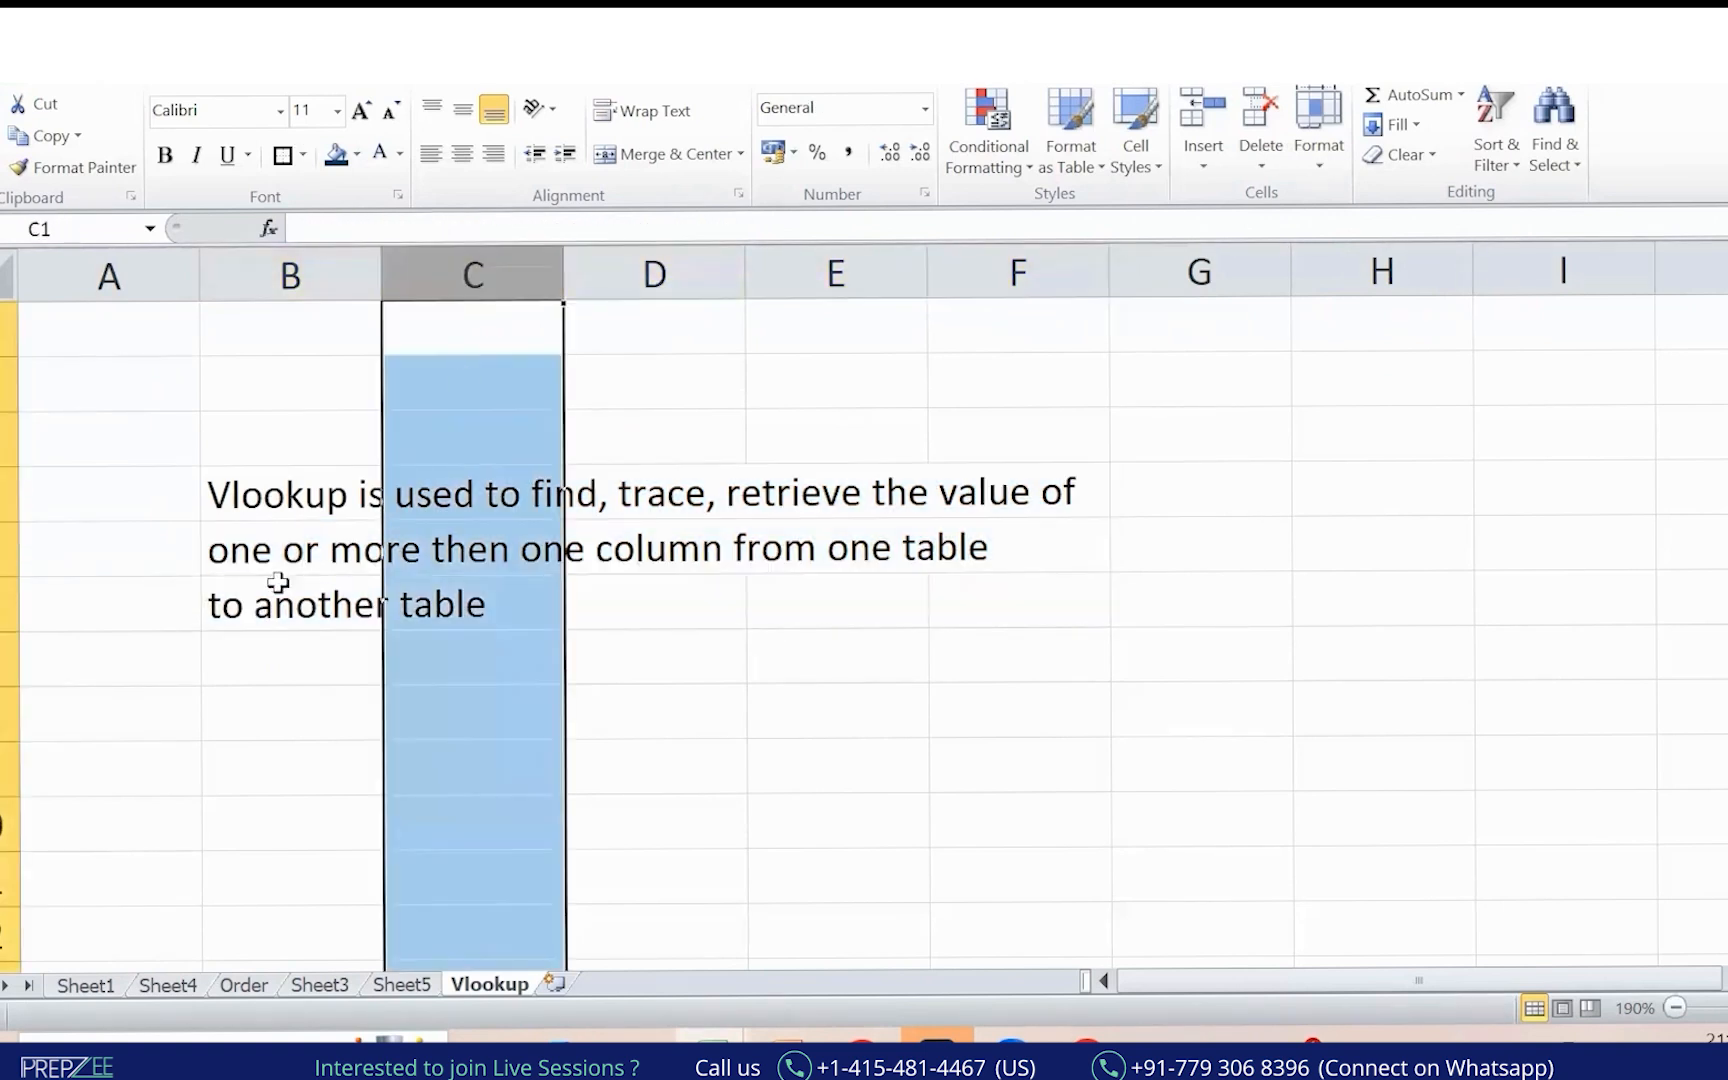
{"action": "left_click", "coordinate": [280, 590]}
{"action": "left_click", "coordinate": [408, 660]}
{"action": "left_click", "coordinate": [298, 648]}
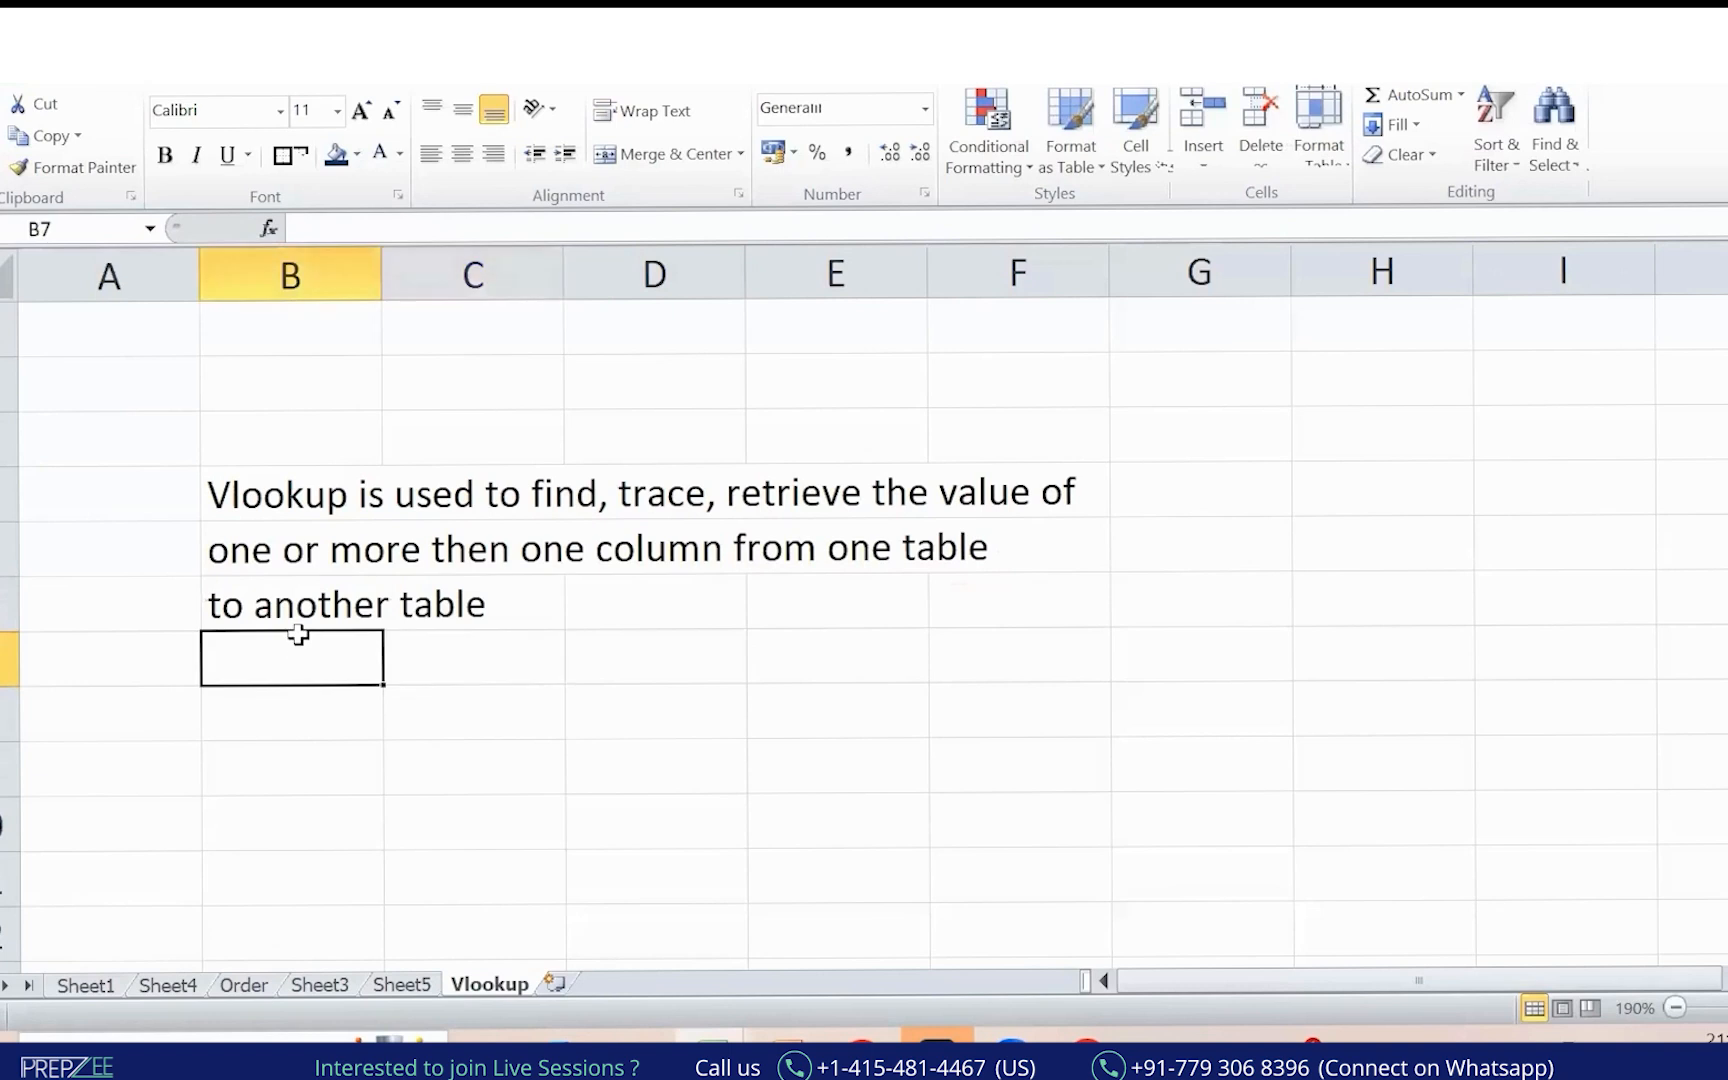
{"action": "type", "text": "basis on"}
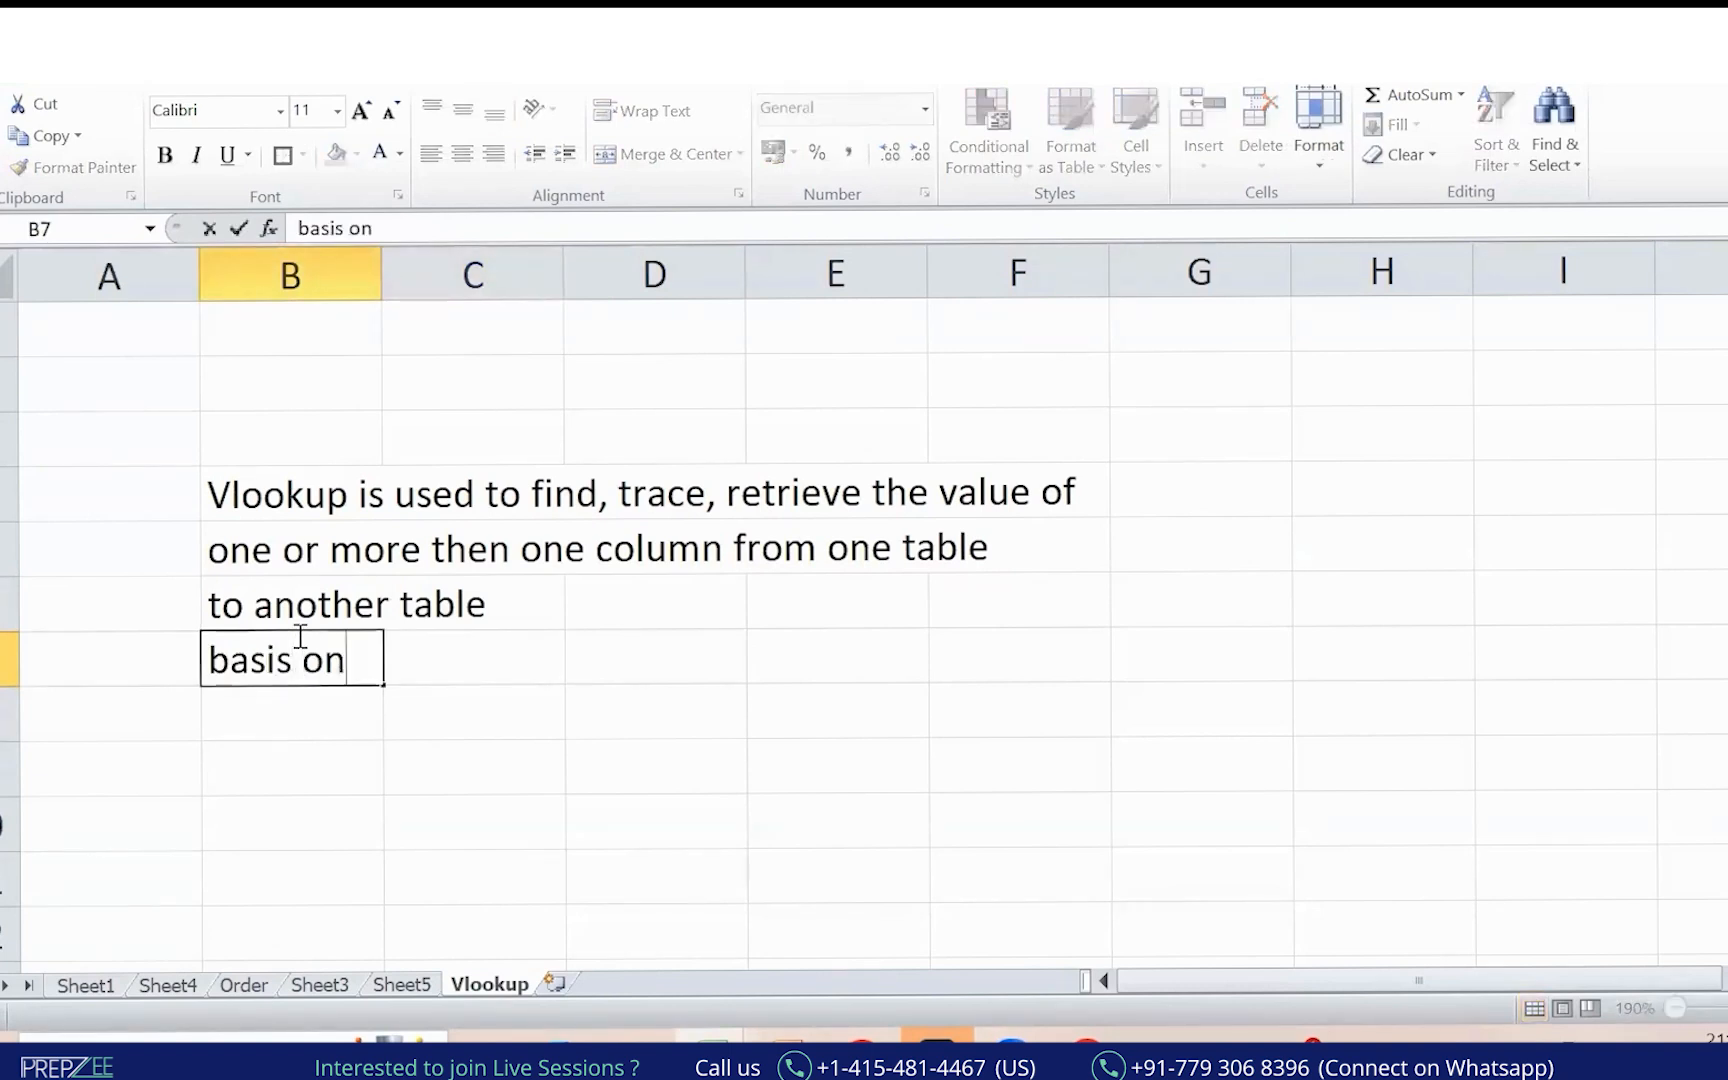
{"action": "type", "text": " the common"}
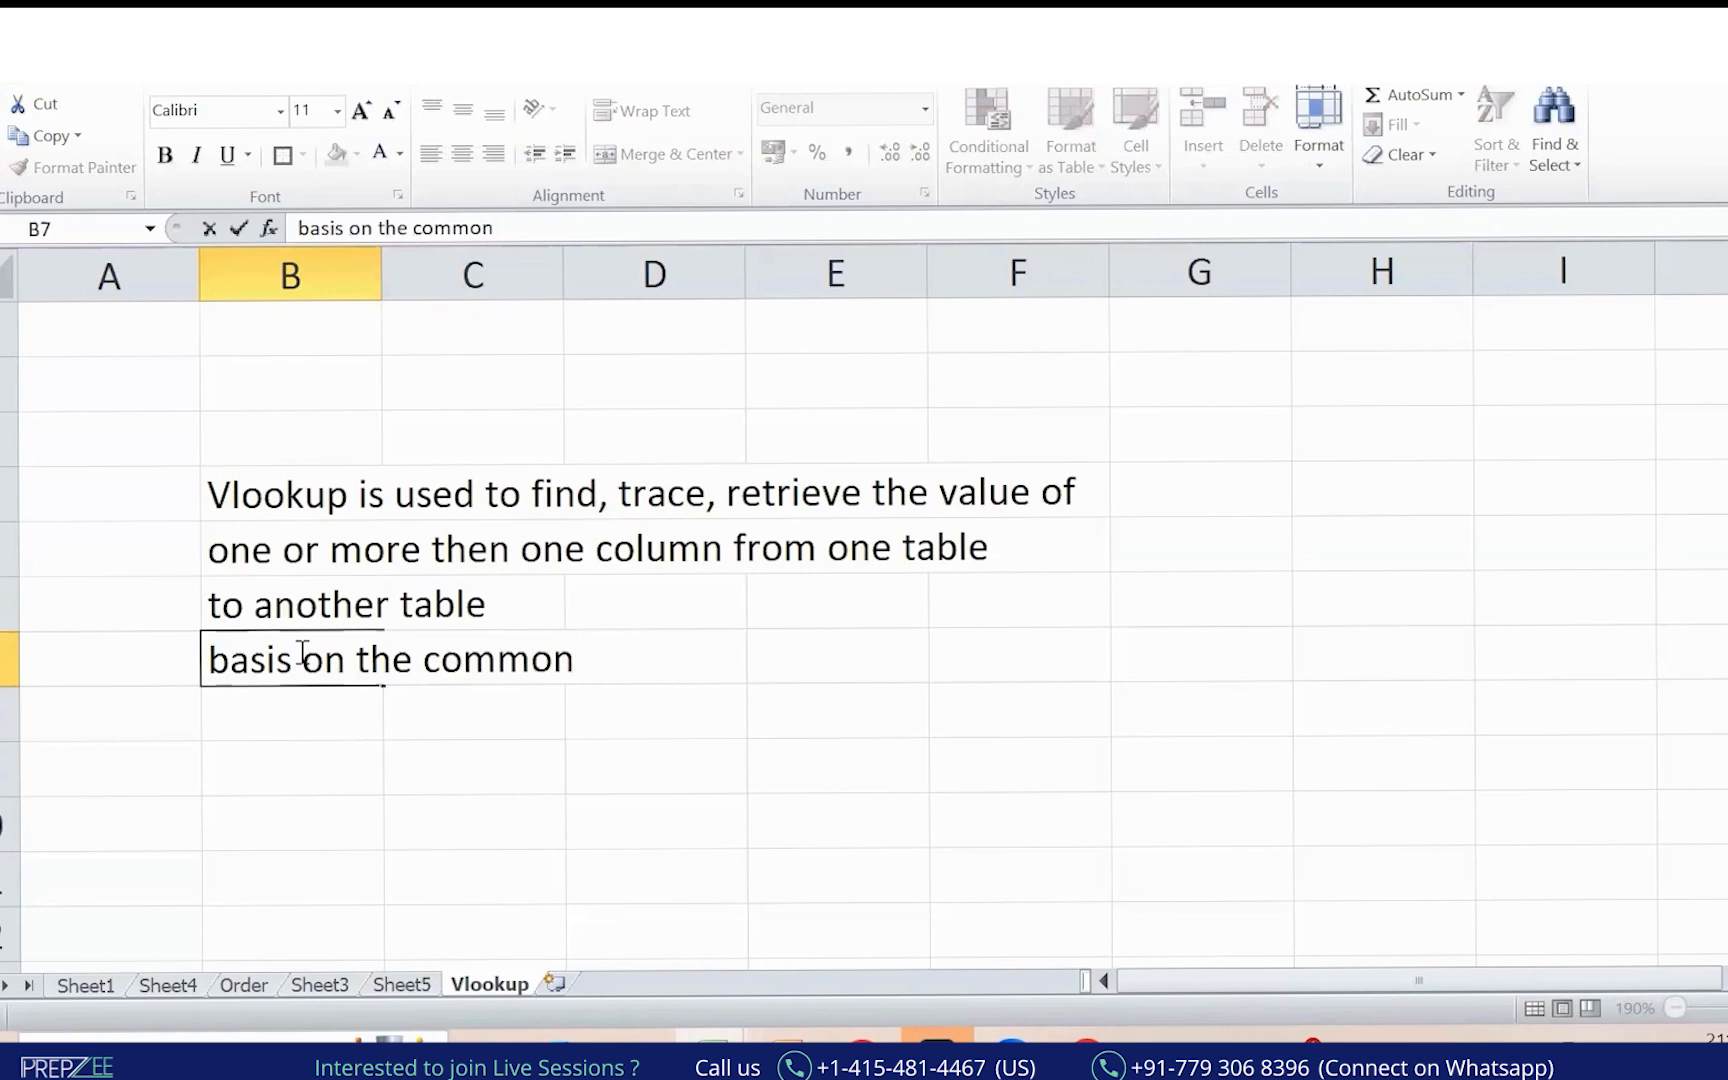
{"action": "type", "text": " variable's mathced"}
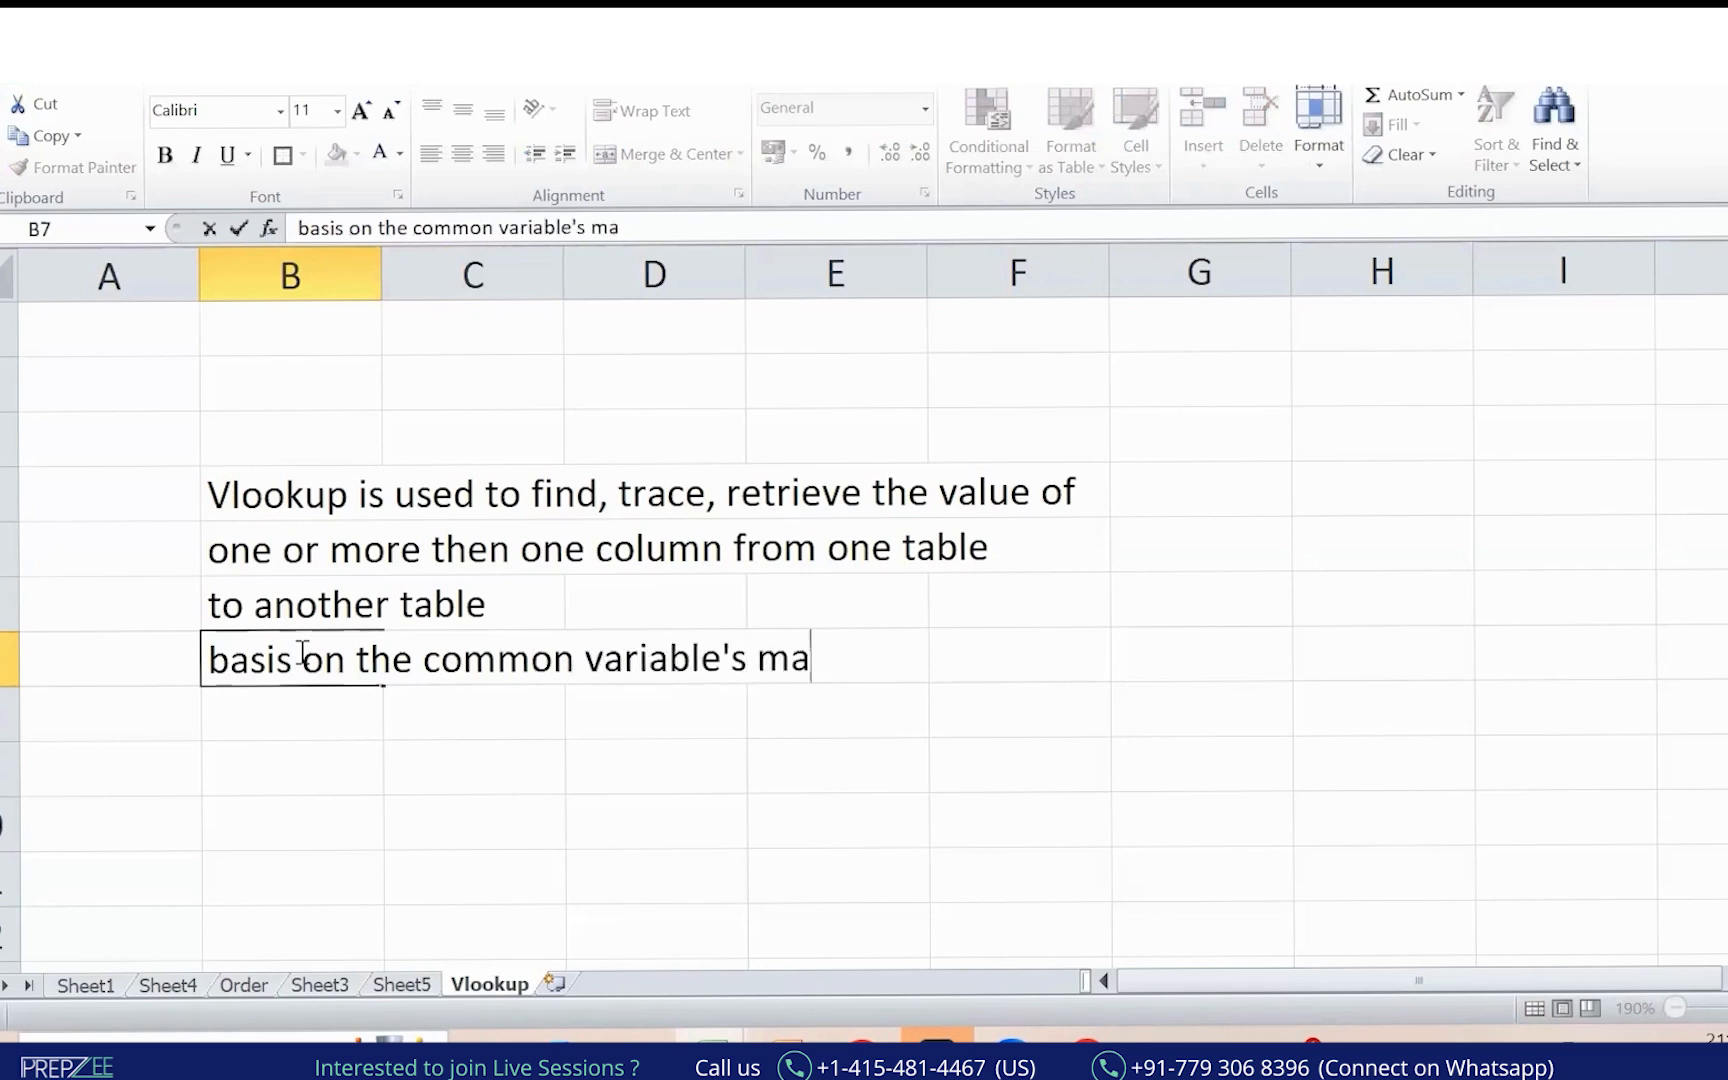
{"action": "key", "text": "BackSpace"}
{"action": "key", "text": "BackSpace"}
{"action": "key", "text": "BackSpace"}
{"action": "type", "text": "hed value"}
{"action": "key", "text": "Return"}
Put an outside border around the B4:G7 definition block, then move to B10.
{"action": "key", "text": "Up"}
{"action": "key", "text": "Up"}
{"action": "key", "text": "Up"}
{"action": "key", "text": "Up"}
{"action": "key", "text": "shift+Down"}
{"action": "key", "text": "shift+Down"}
{"action": "key", "text": "shift+Down"}
{"action": "key", "text": "shift+Right"}
{"action": "key", "text": "shift+Right"}
{"action": "key", "text": "shift+Right"}
{"action": "key", "text": "shift+Right"}
{"action": "key", "text": "shift+Right"}
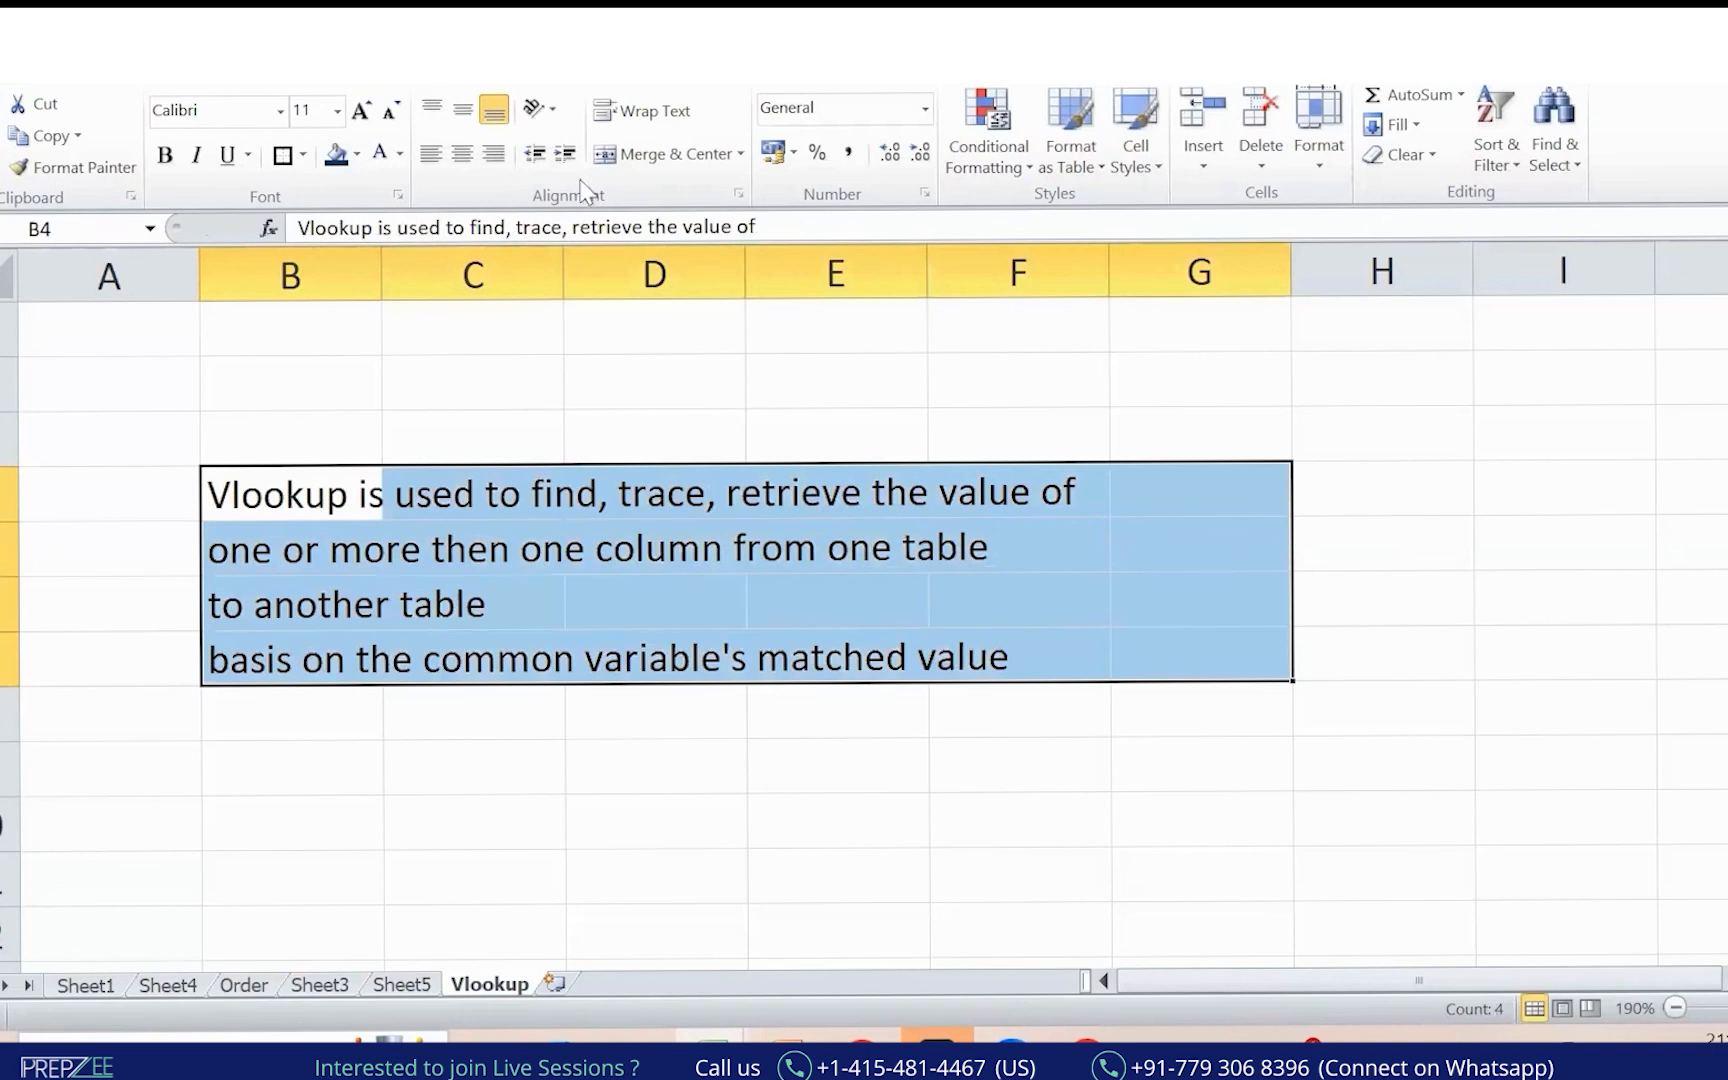
{"action": "left_click", "coordinate": [282, 154]}
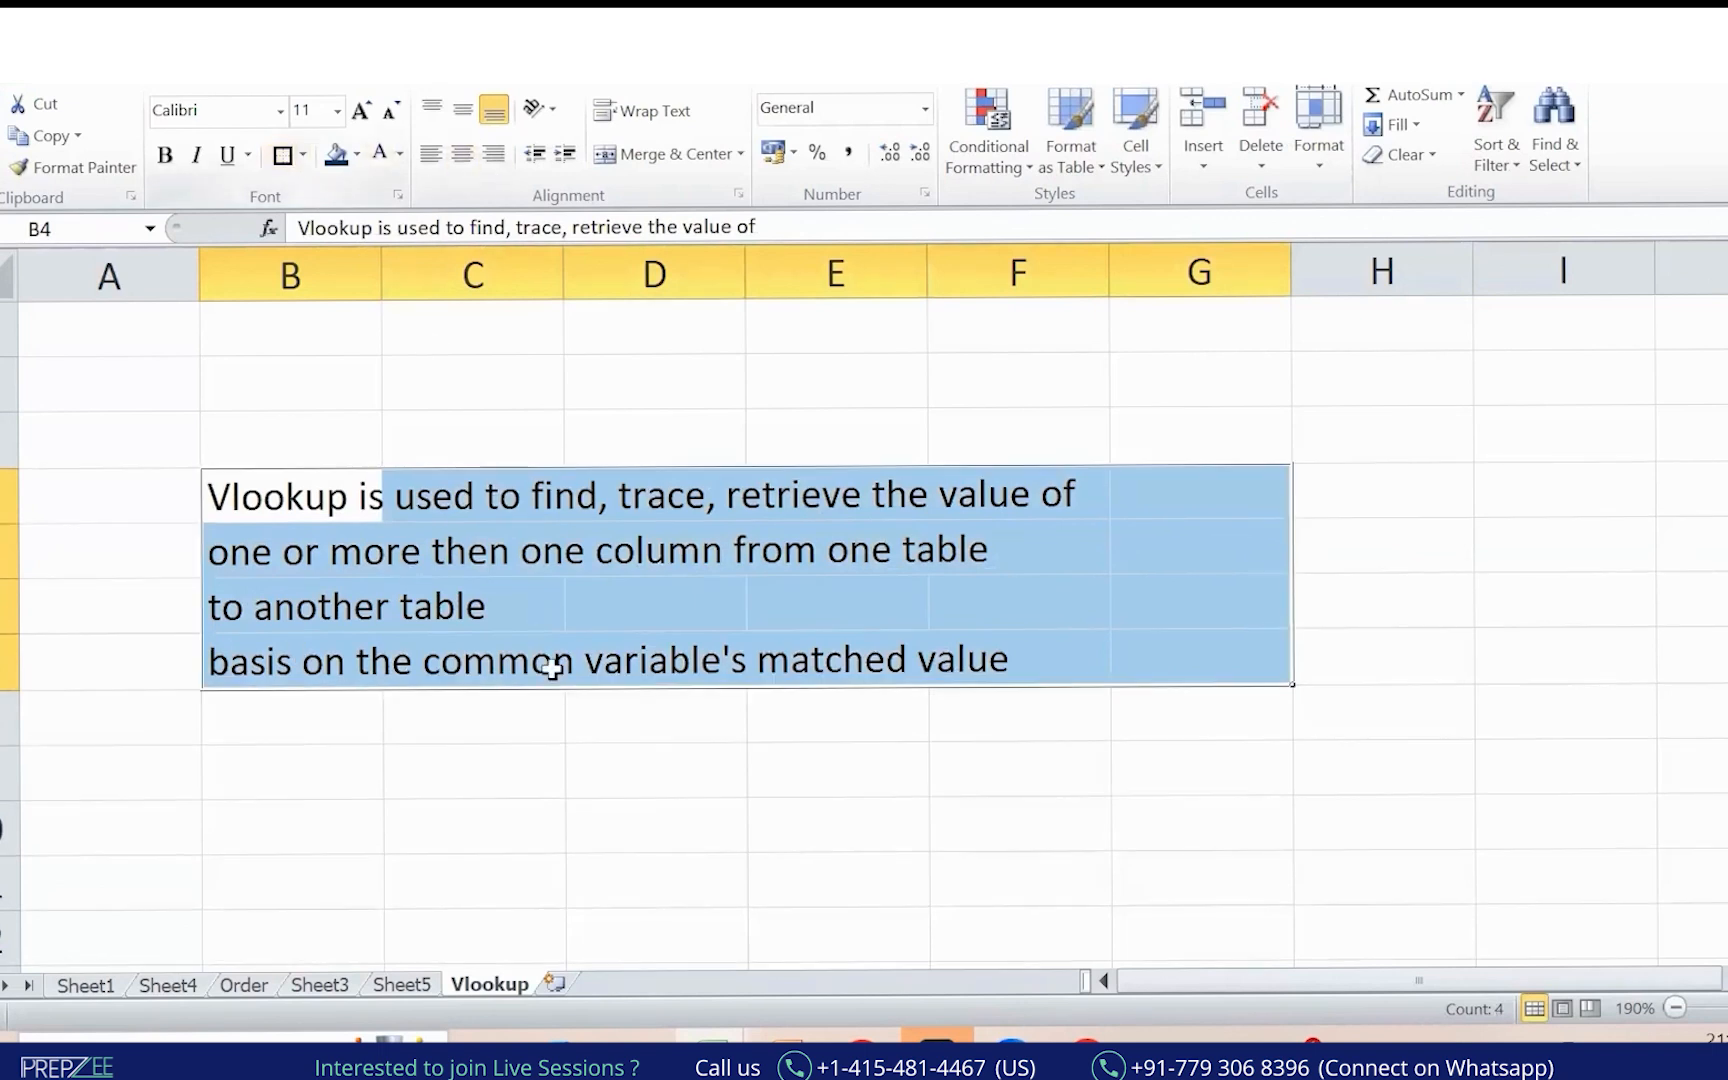
{"action": "left_click", "coordinate": [483, 805]}
{"action": "scroll", "coordinate": [483, 789], "scroll_direction": "down", "scroll_amount": 1}
{"action": "key", "text": "Right"}
{"action": "key", "text": "Right"}
{"action": "key", "text": "Left"}
{"action": "key", "text": "Left"}
{"action": "key", "text": "Left"}
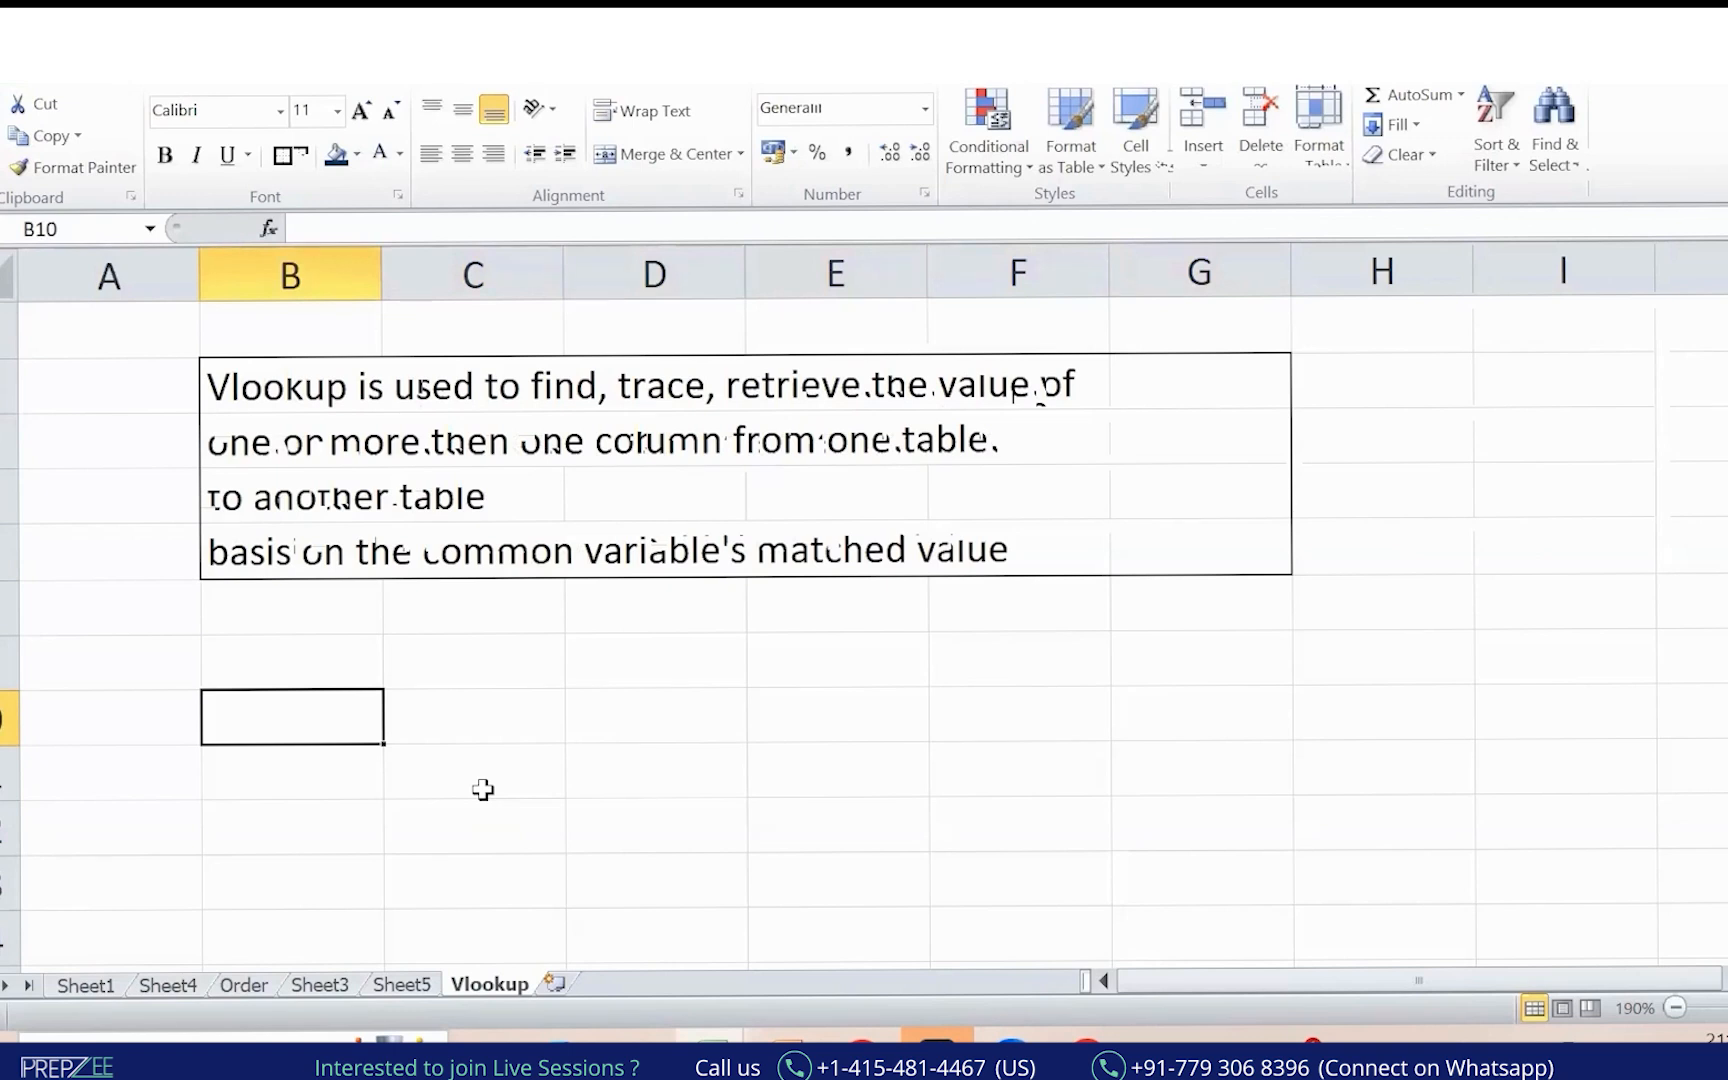
Type the CustID heading in B10 with C2, C4 and C5 below it.
{"action": "type", "text": "Cus"}
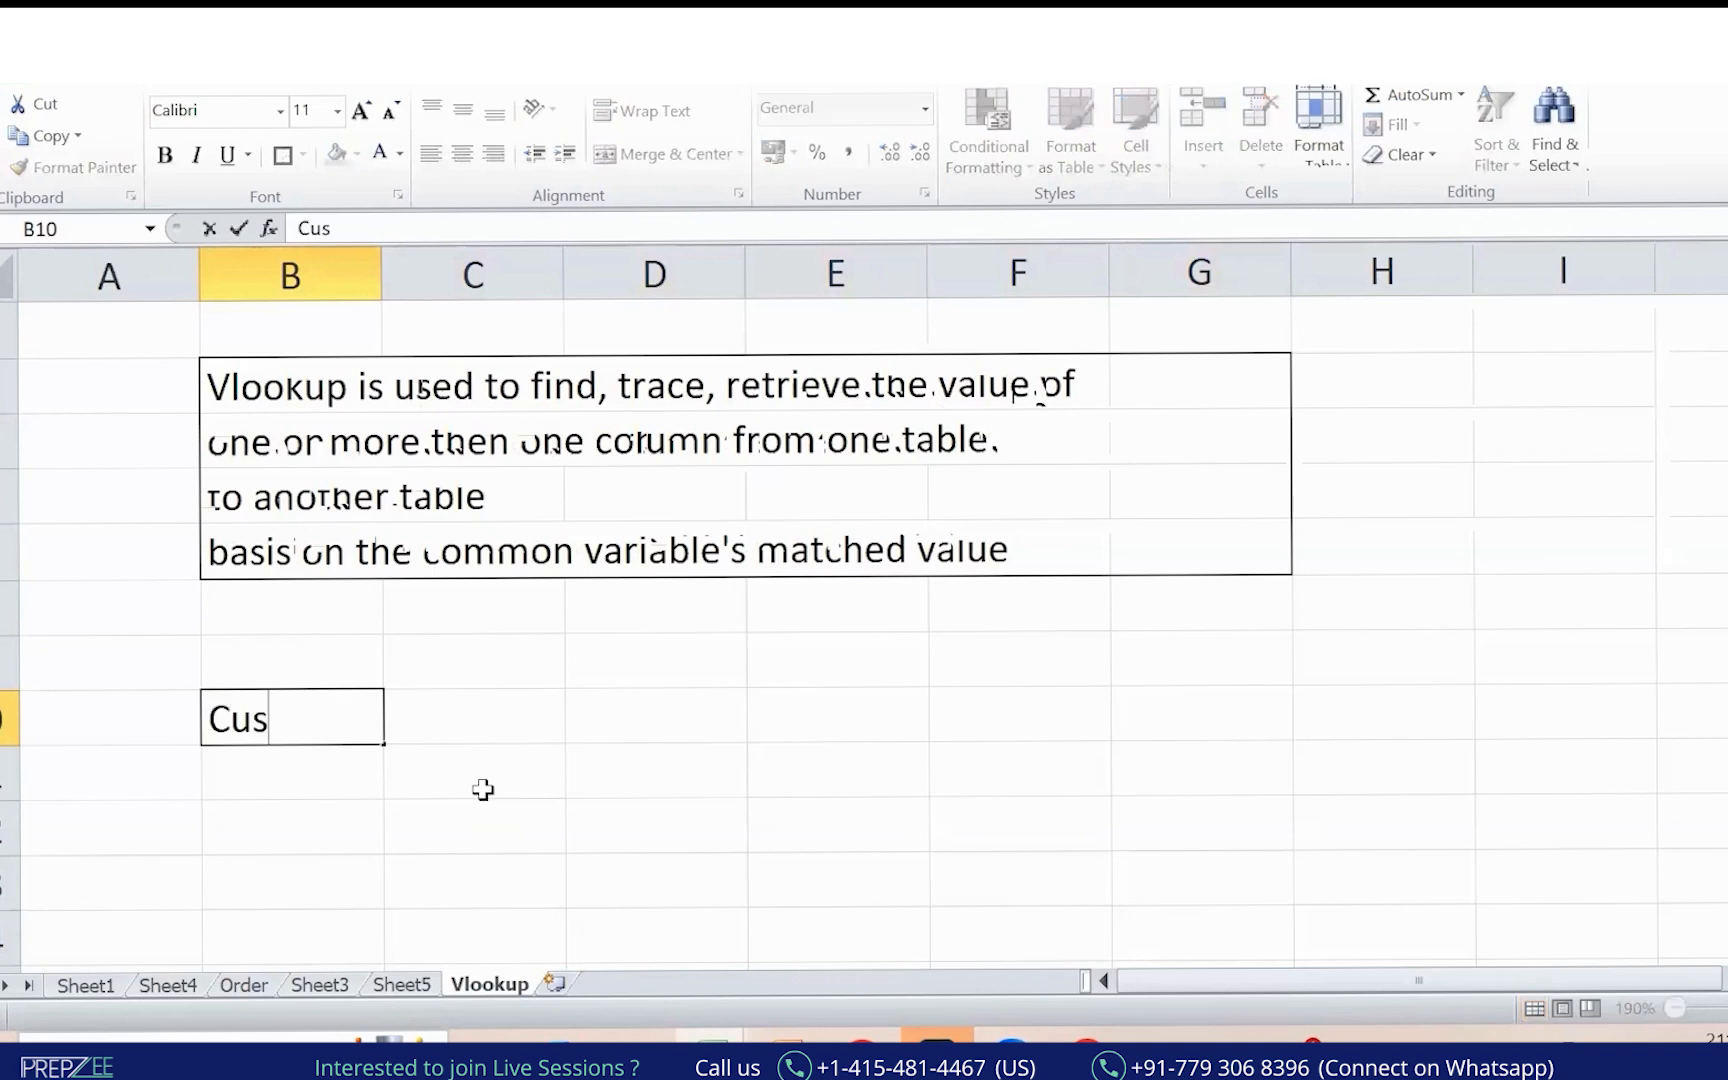
{"action": "type", "text": "tID"}
{"action": "key", "text": "Return"}
{"action": "type", "text": "C2"}
{"action": "key", "text": "Return"}
{"action": "type", "text": "C4"}
{"action": "key", "text": "Return"}
{"action": "type", "text": "C5"}
{"action": "key", "text": "Return"}
{"action": "key", "text": "Up"}
{"action": "key", "text": "Up"}
{"action": "key", "text": "Up"}
{"action": "key", "text": "Up"}
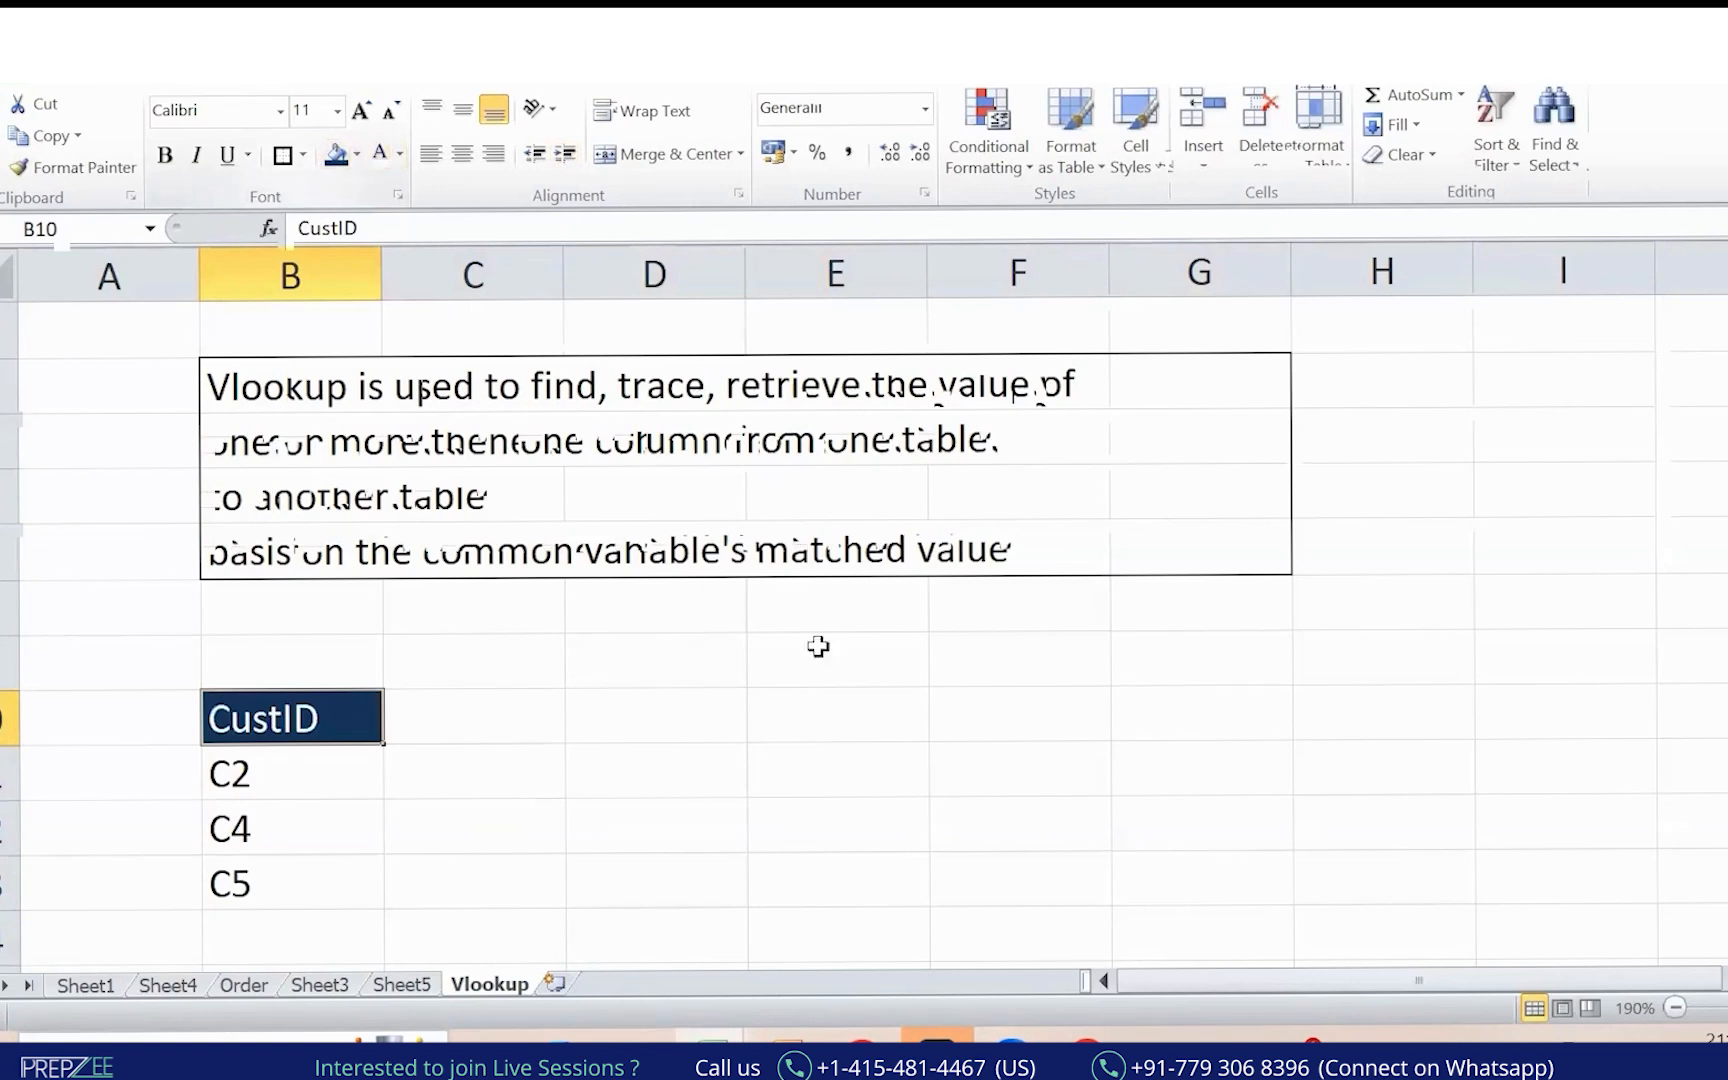
Select cell H9 and zoom the sheet out several steps.
{"action": "left_click", "coordinate": [1300, 678]}
{"action": "left_click", "coordinate": [1682, 1006]}
{"action": "left_click", "coordinate": [1685, 1005]}
{"action": "left_click", "coordinate": [1685, 1005]}
{"action": "left_click", "coordinate": [1686, 1006]}
{"action": "left_click", "coordinate": [1694, 1007]}
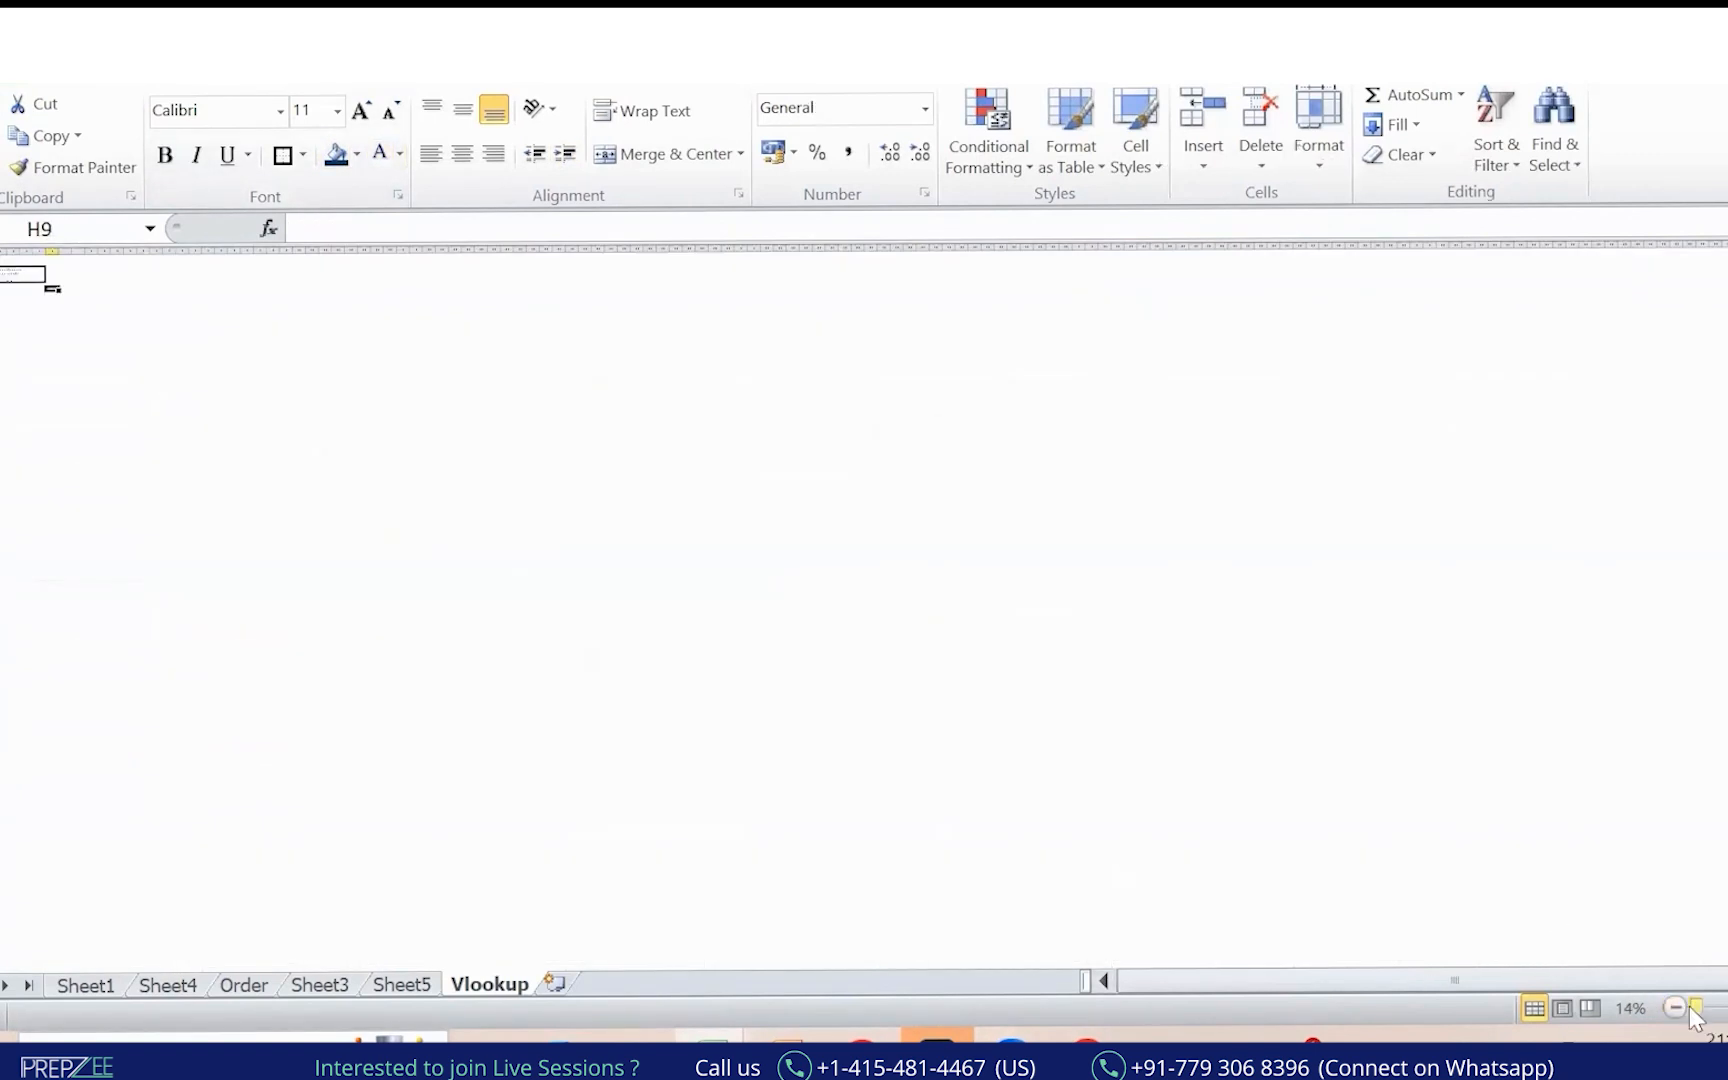
{"action": "left_click_drag", "start_coordinate": [1697, 1008], "coordinate": [1727, 1008]}
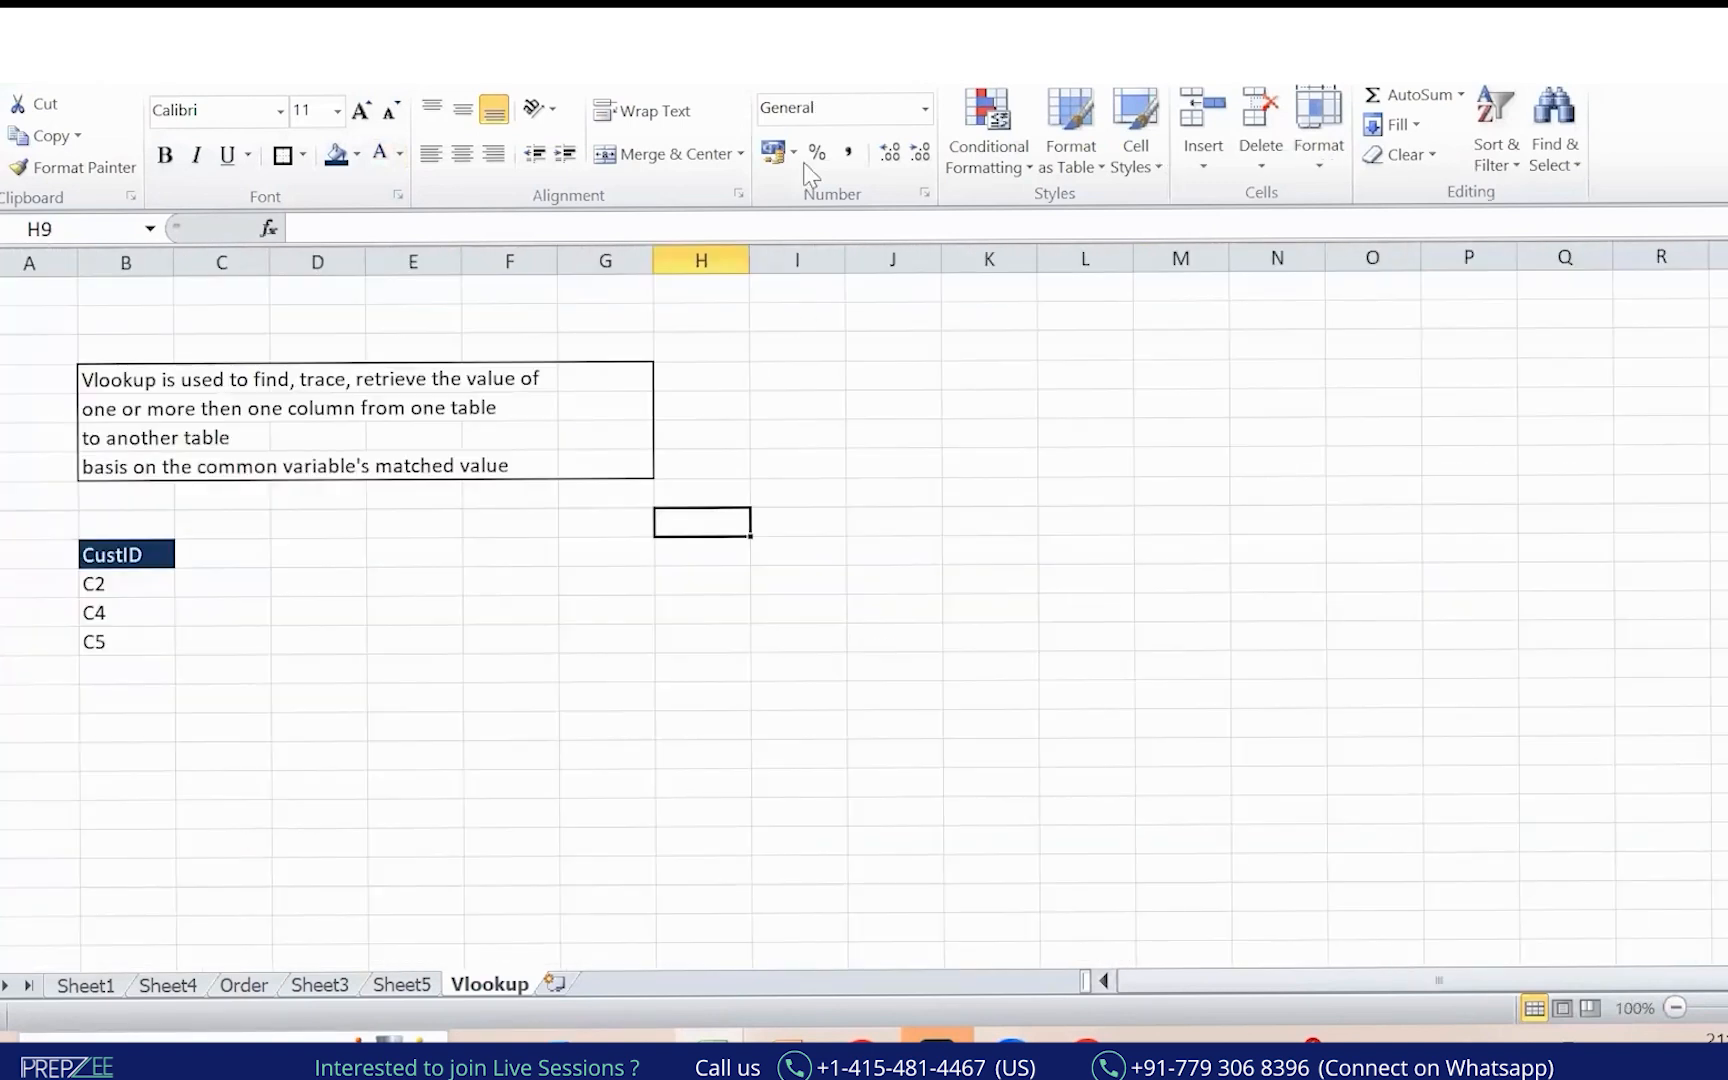
{"action": "scroll", "coordinate": [1535, 779], "scroll_direction": "up", "scroll_amount": 1}
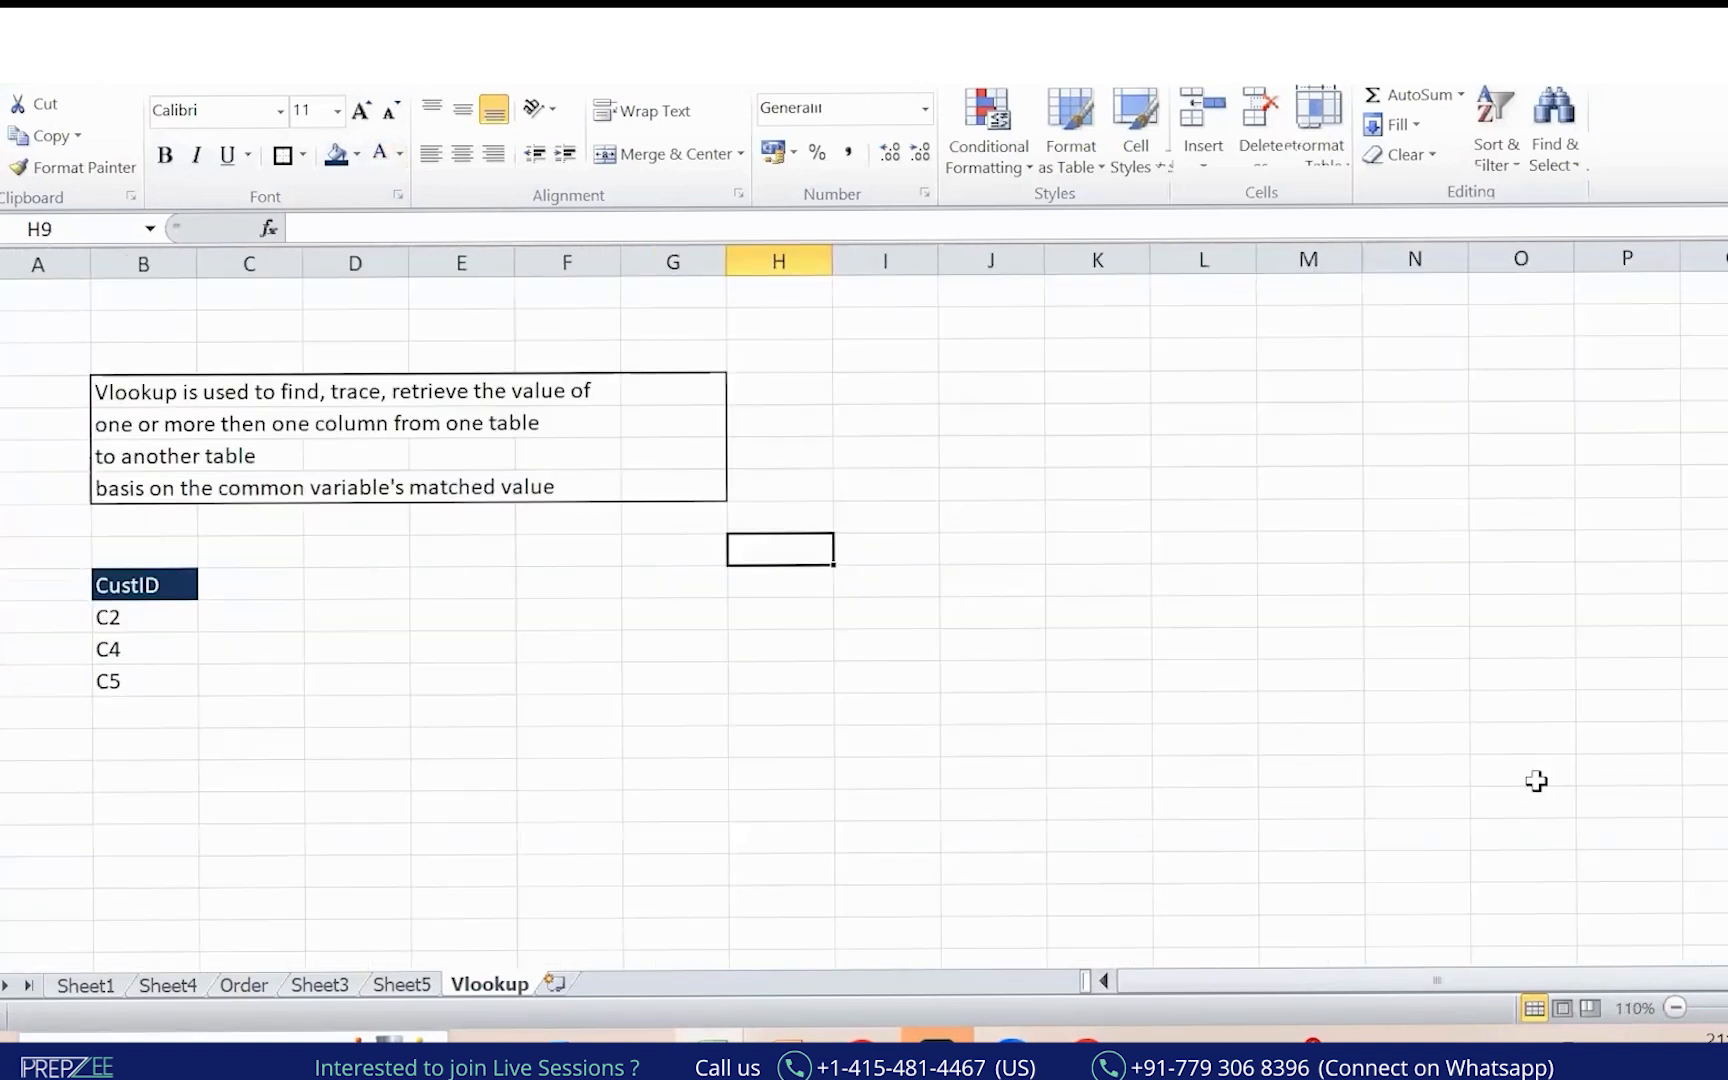
{"action": "left_click", "coordinate": [806, 161]}
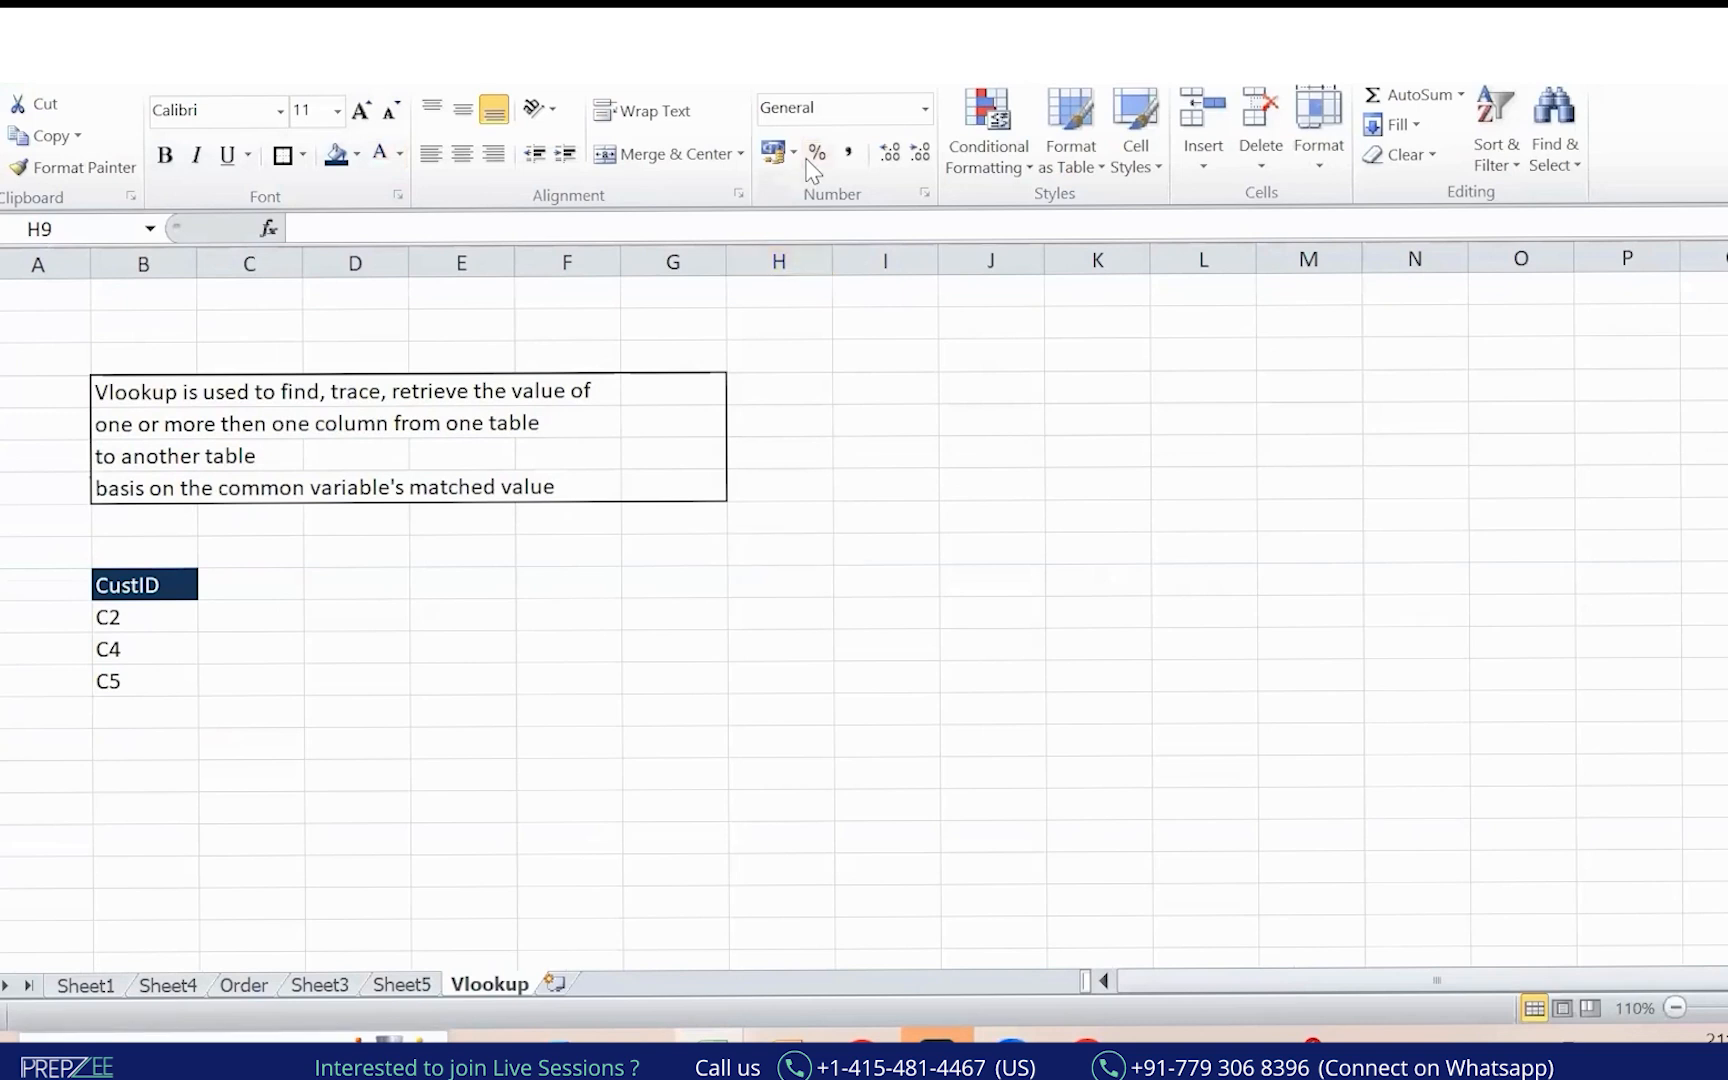
{"action": "mouse_move", "coordinate": [106, 605]}
{"action": "left_mouse_down"}
{"action": "mouse_move", "coordinate": [108, 713]}
{"action": "mouse_move", "coordinate": [134, 705]}
{"action": "left_mouse_up"}
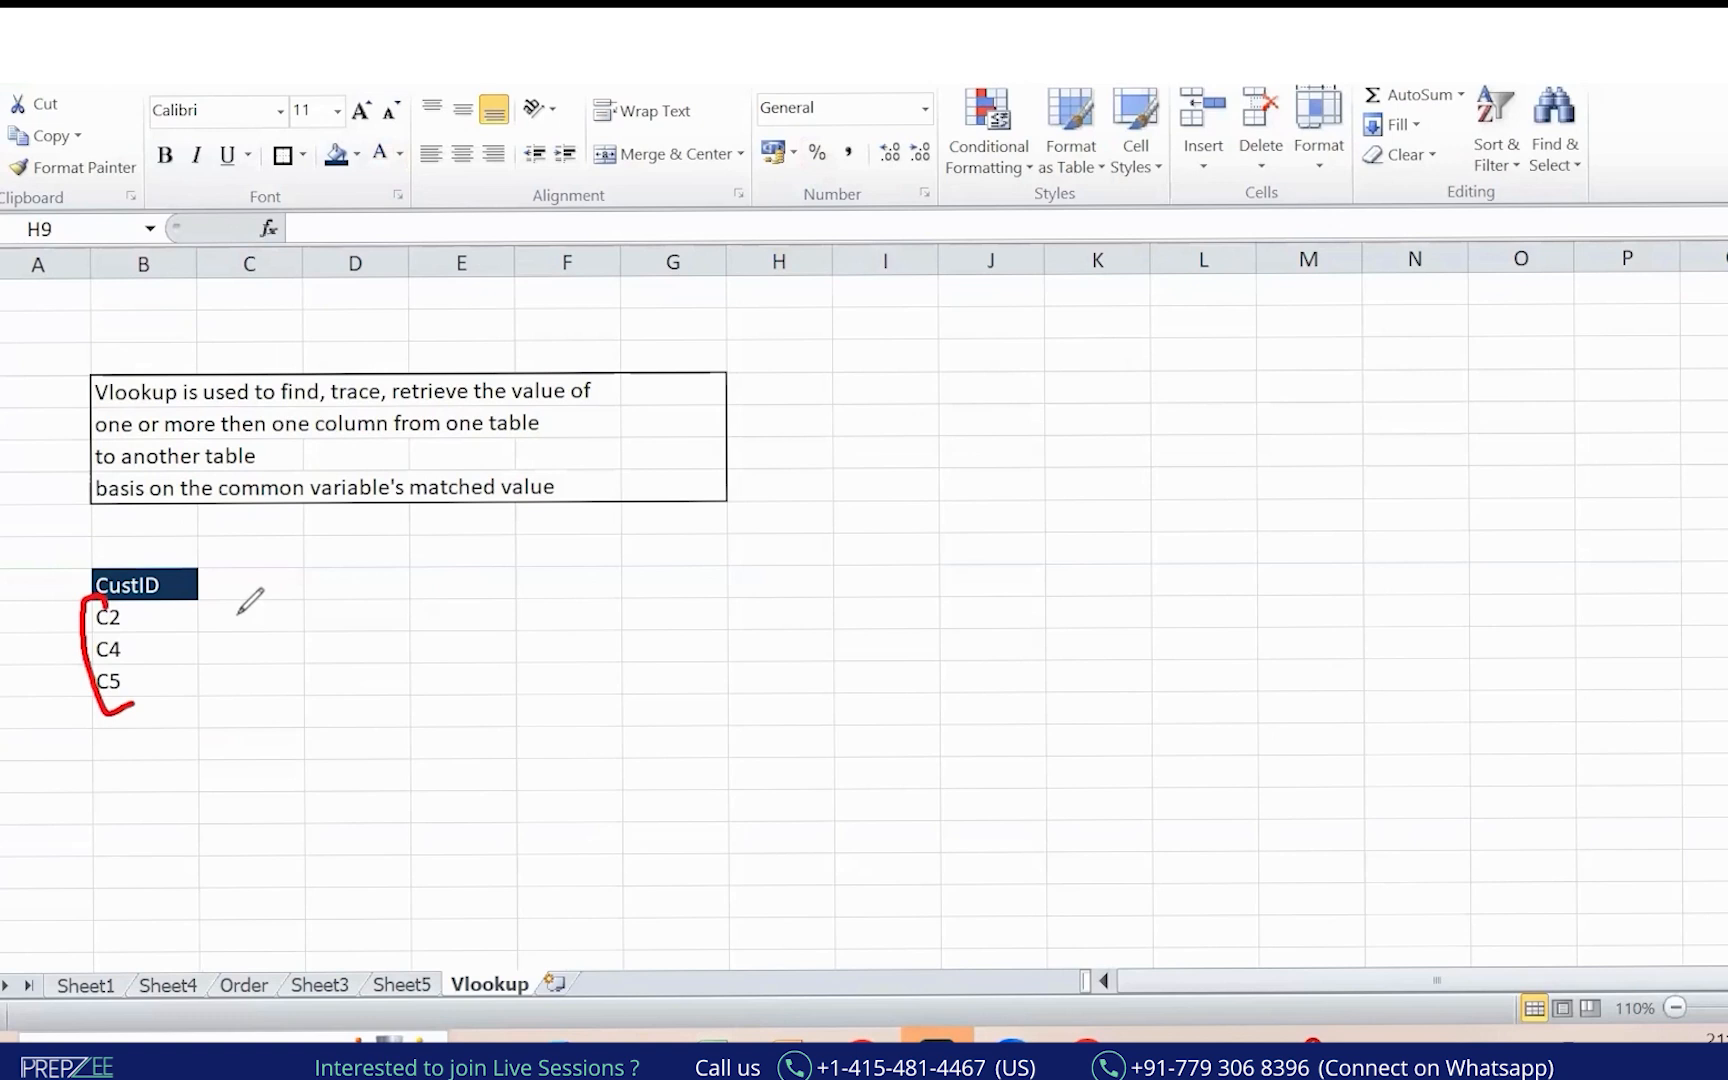
{"action": "left_click_drag", "start_coordinate": [22, 660], "coordinate": [70, 618]}
{"action": "left_click_drag", "start_coordinate": [38, 707], "coordinate": [68, 675]}
{"action": "left_click_drag", "start_coordinate": [43, 745], "coordinate": [95, 690]}
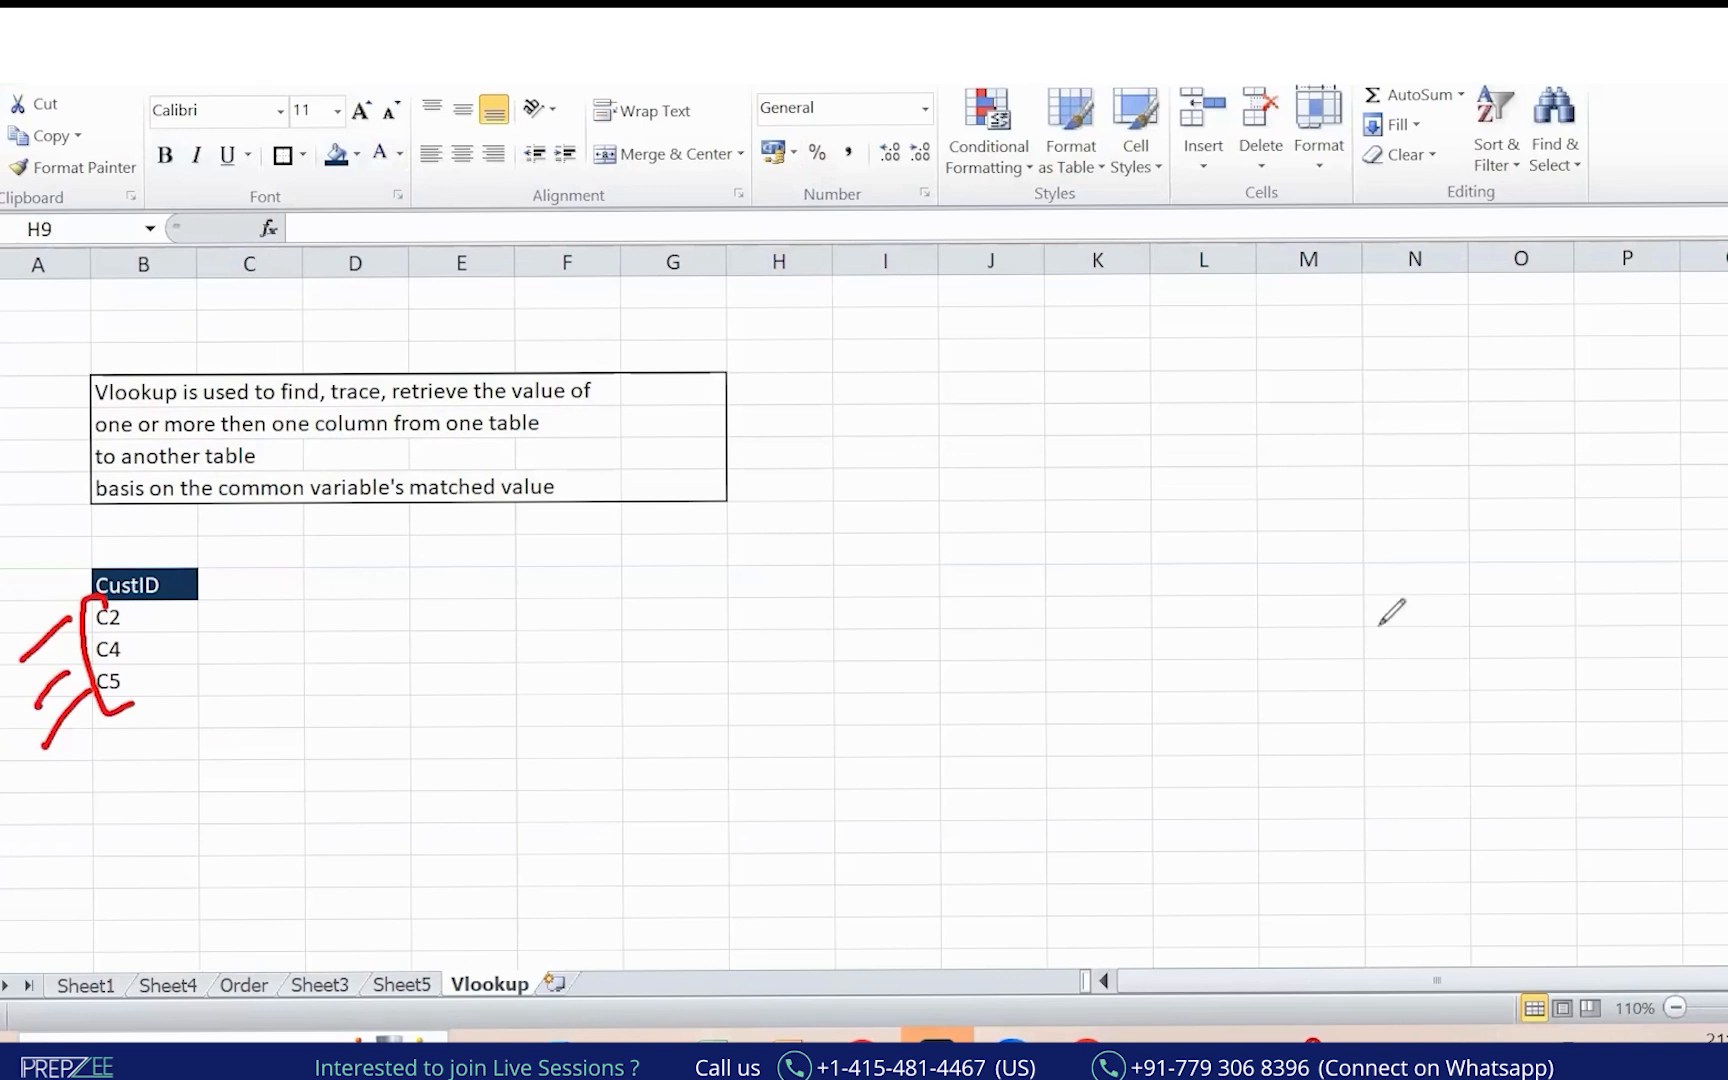
{"action": "key", "text": "e"}
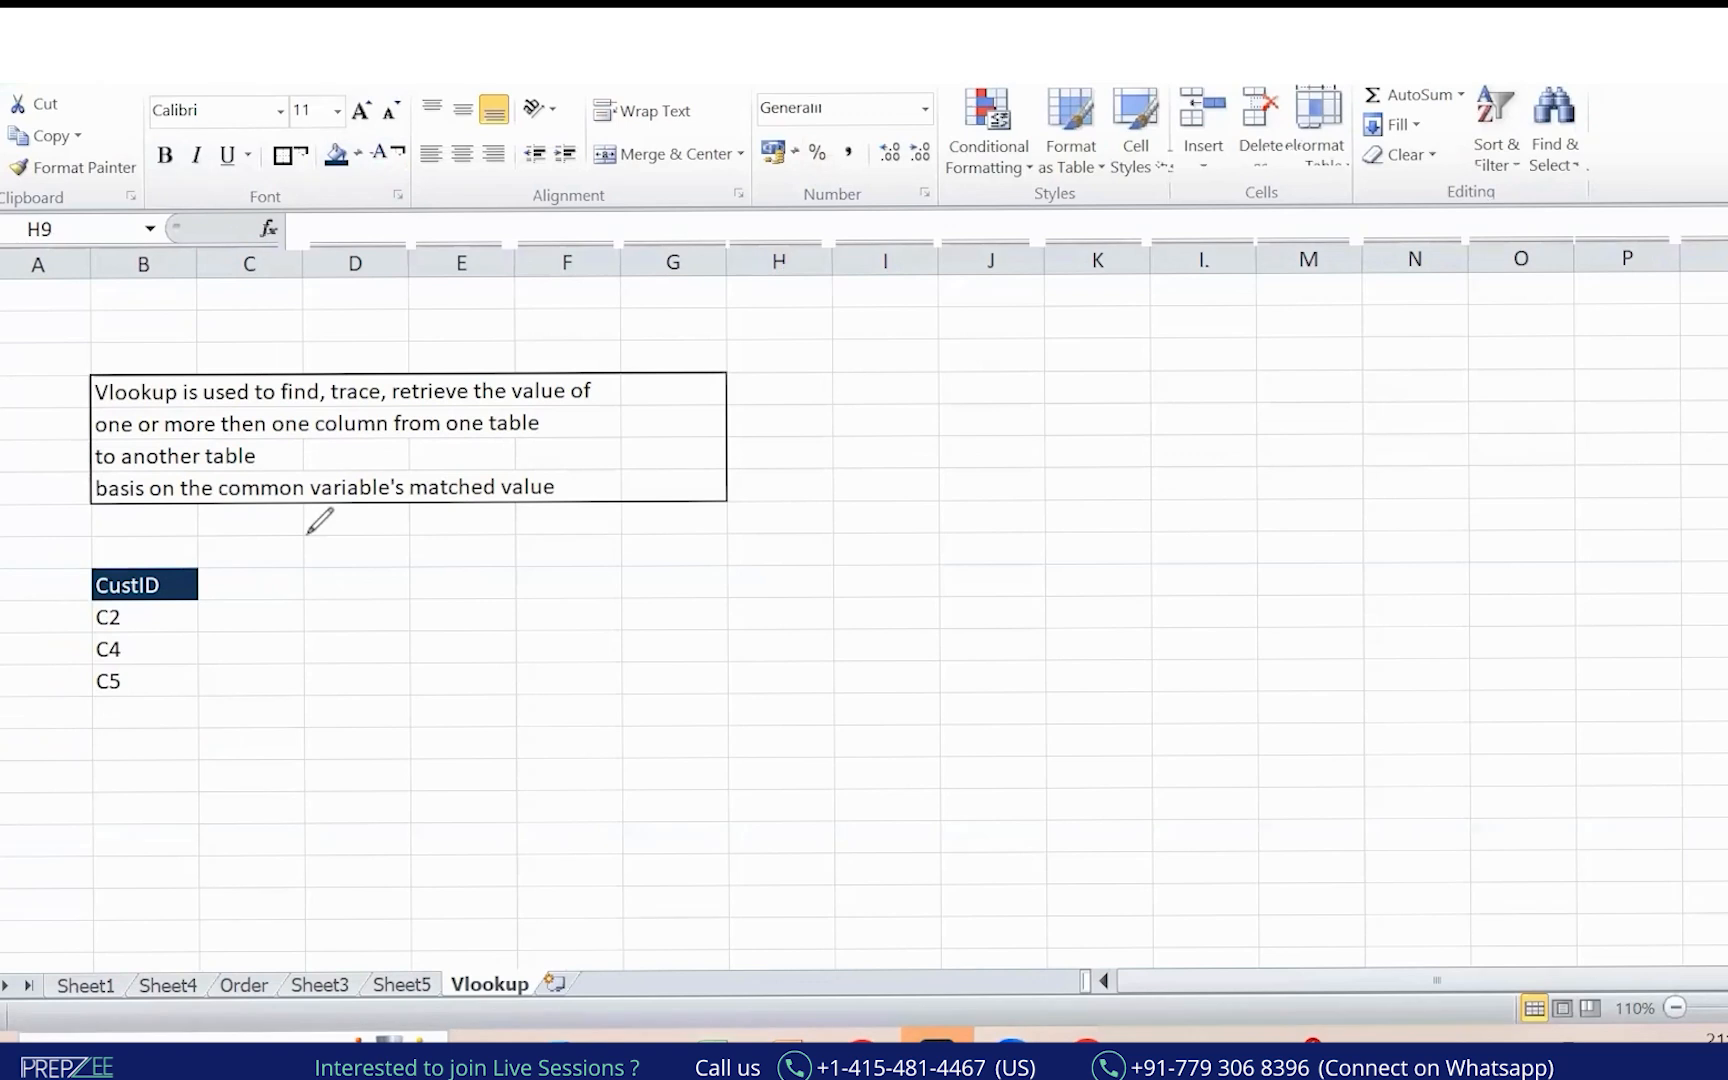
{"action": "key", "text": "Escape"}
{"action": "key", "text": "ctrl+2"}
{"action": "mouse_move", "coordinate": [78, 576]}
{"action": "left_mouse_down"}
{"action": "mouse_move", "coordinate": [137, 710]}
{"action": "mouse_move", "coordinate": [36, 793]}
{"action": "mouse_move", "coordinate": [48, 808]}
{"action": "left_mouse_up"}
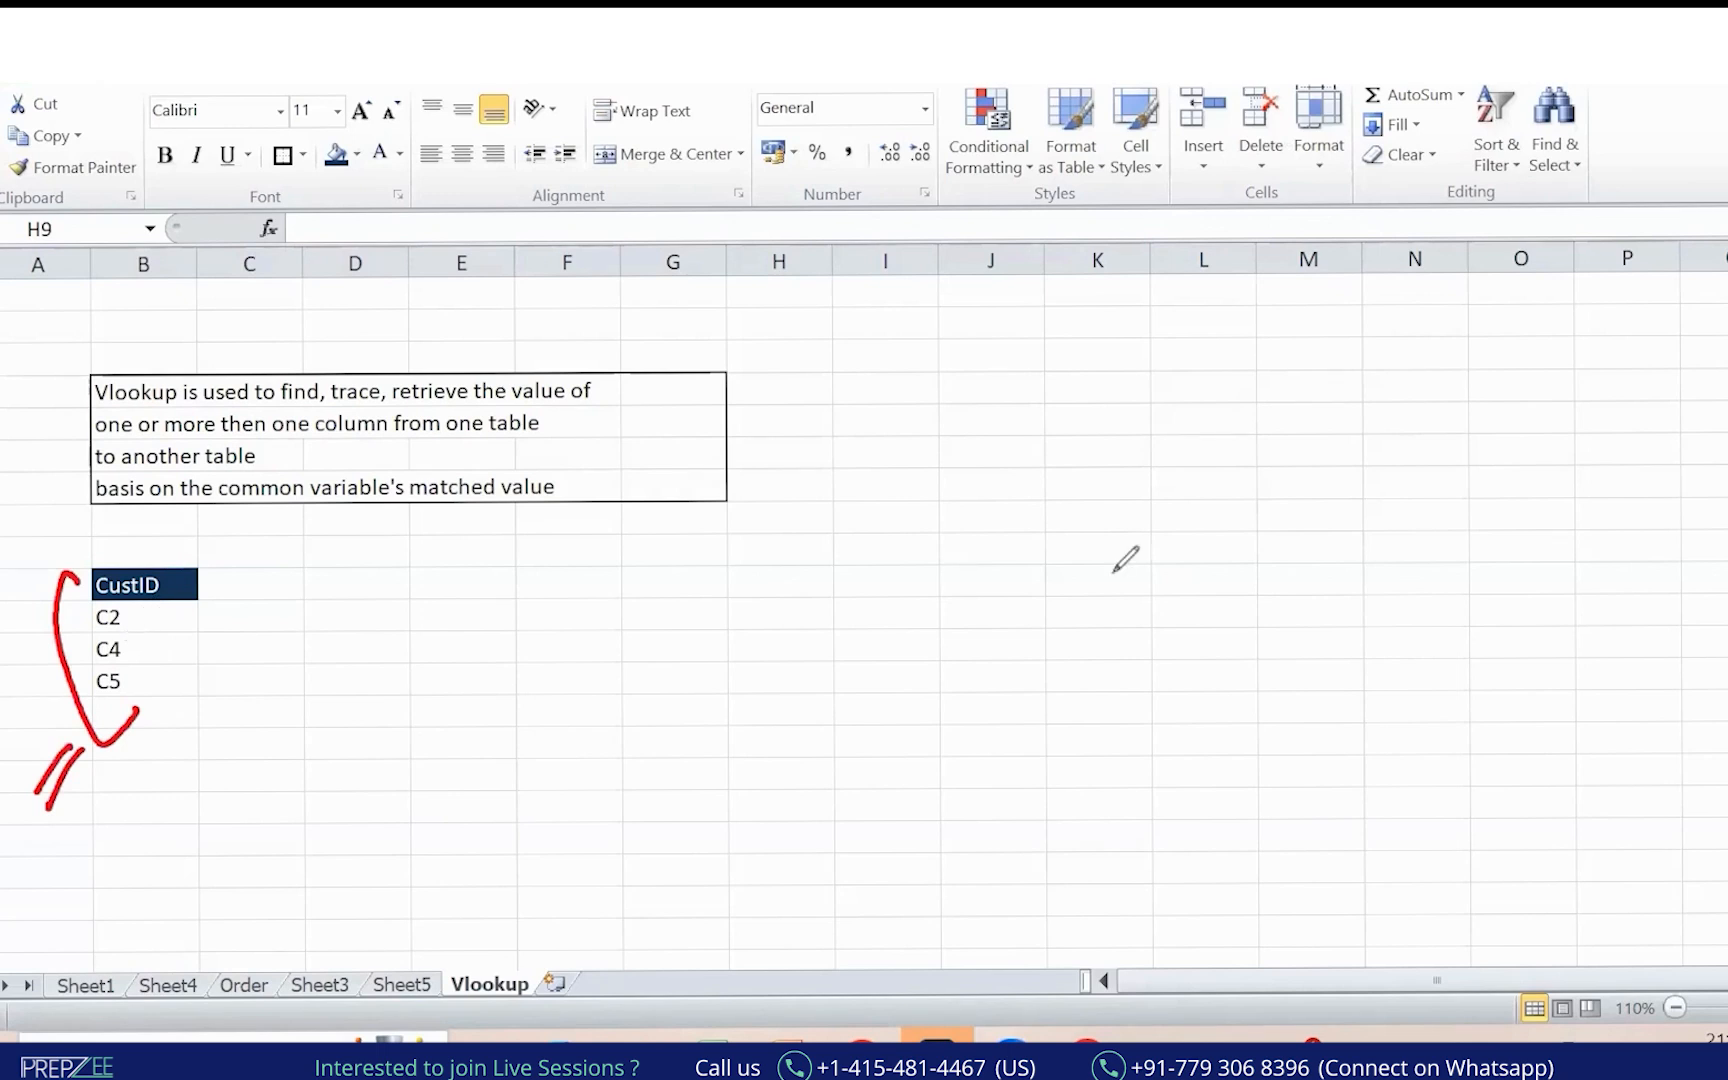
{"action": "key", "text": "ctrl+2"}
{"action": "left_click", "coordinate": [257, 590]}
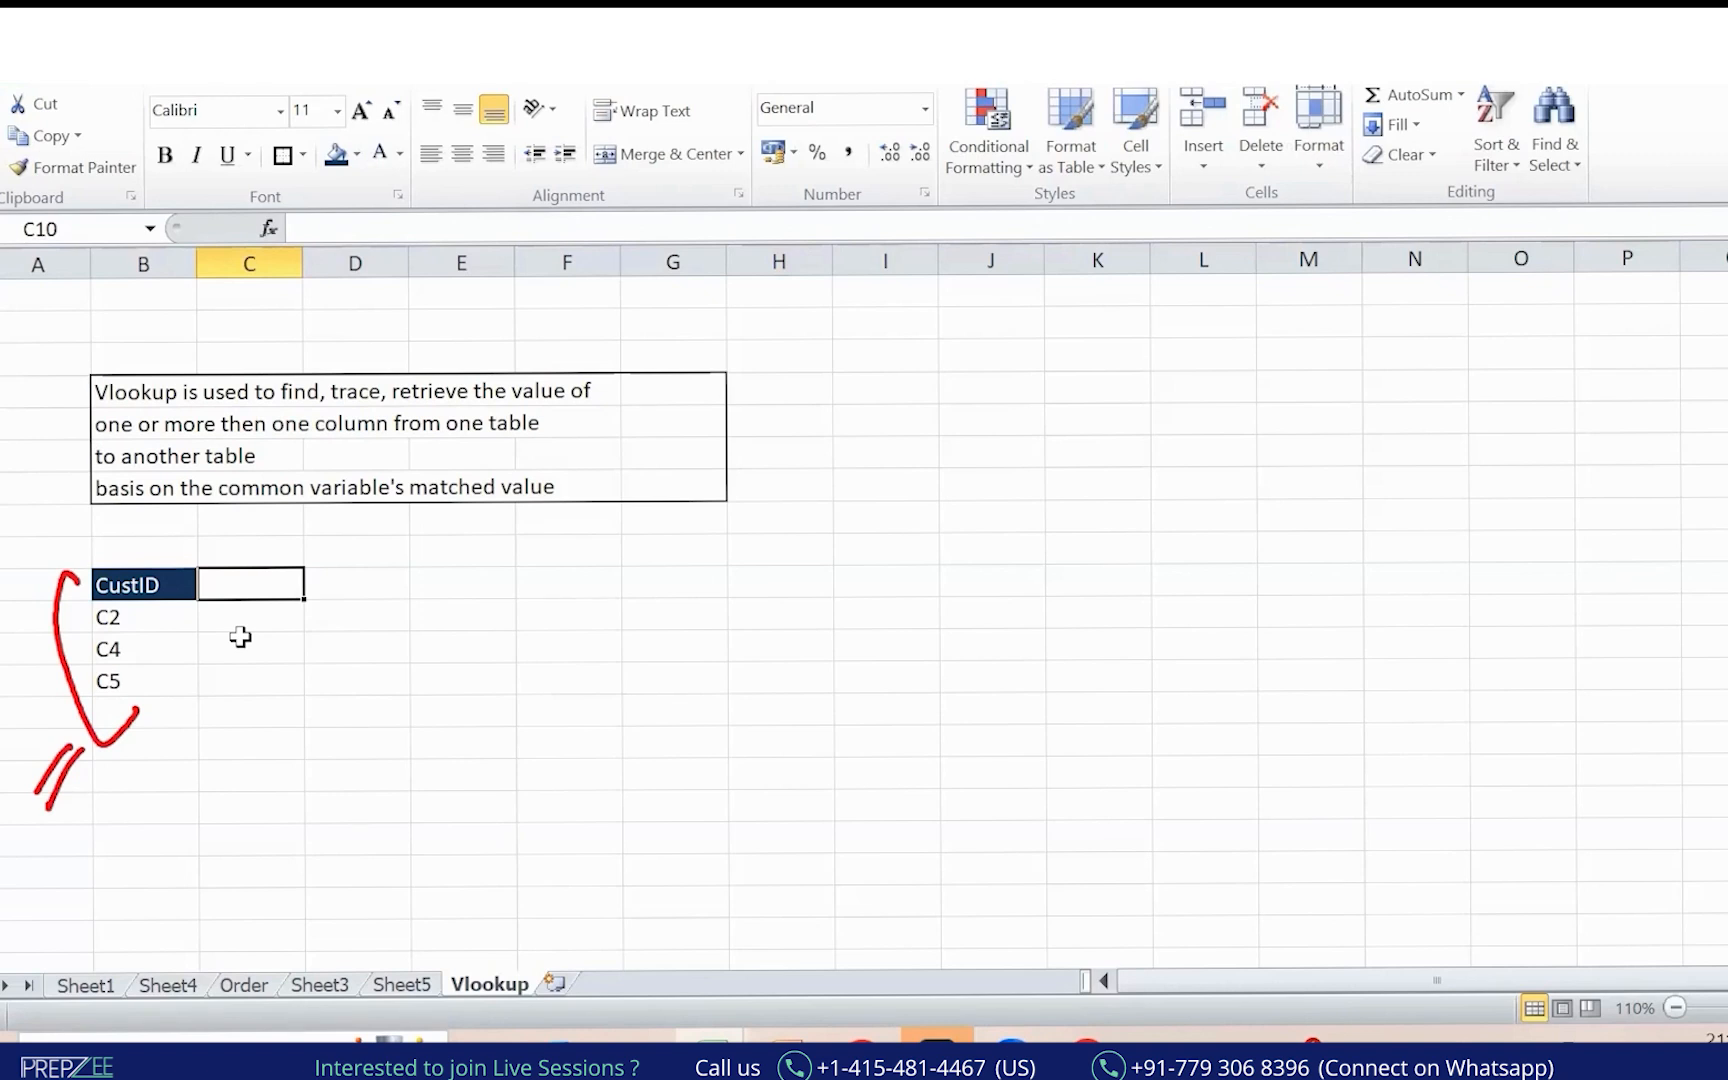
Add Address and Email headings next to the CustID list heading.
{"action": "type", "text": "Addre"}
{"action": "key", "text": "Tab"}
{"action": "type", "text": "Eami"}
{"action": "key", "text": "BackSpace"}
{"action": "key", "text": "BackSpace"}
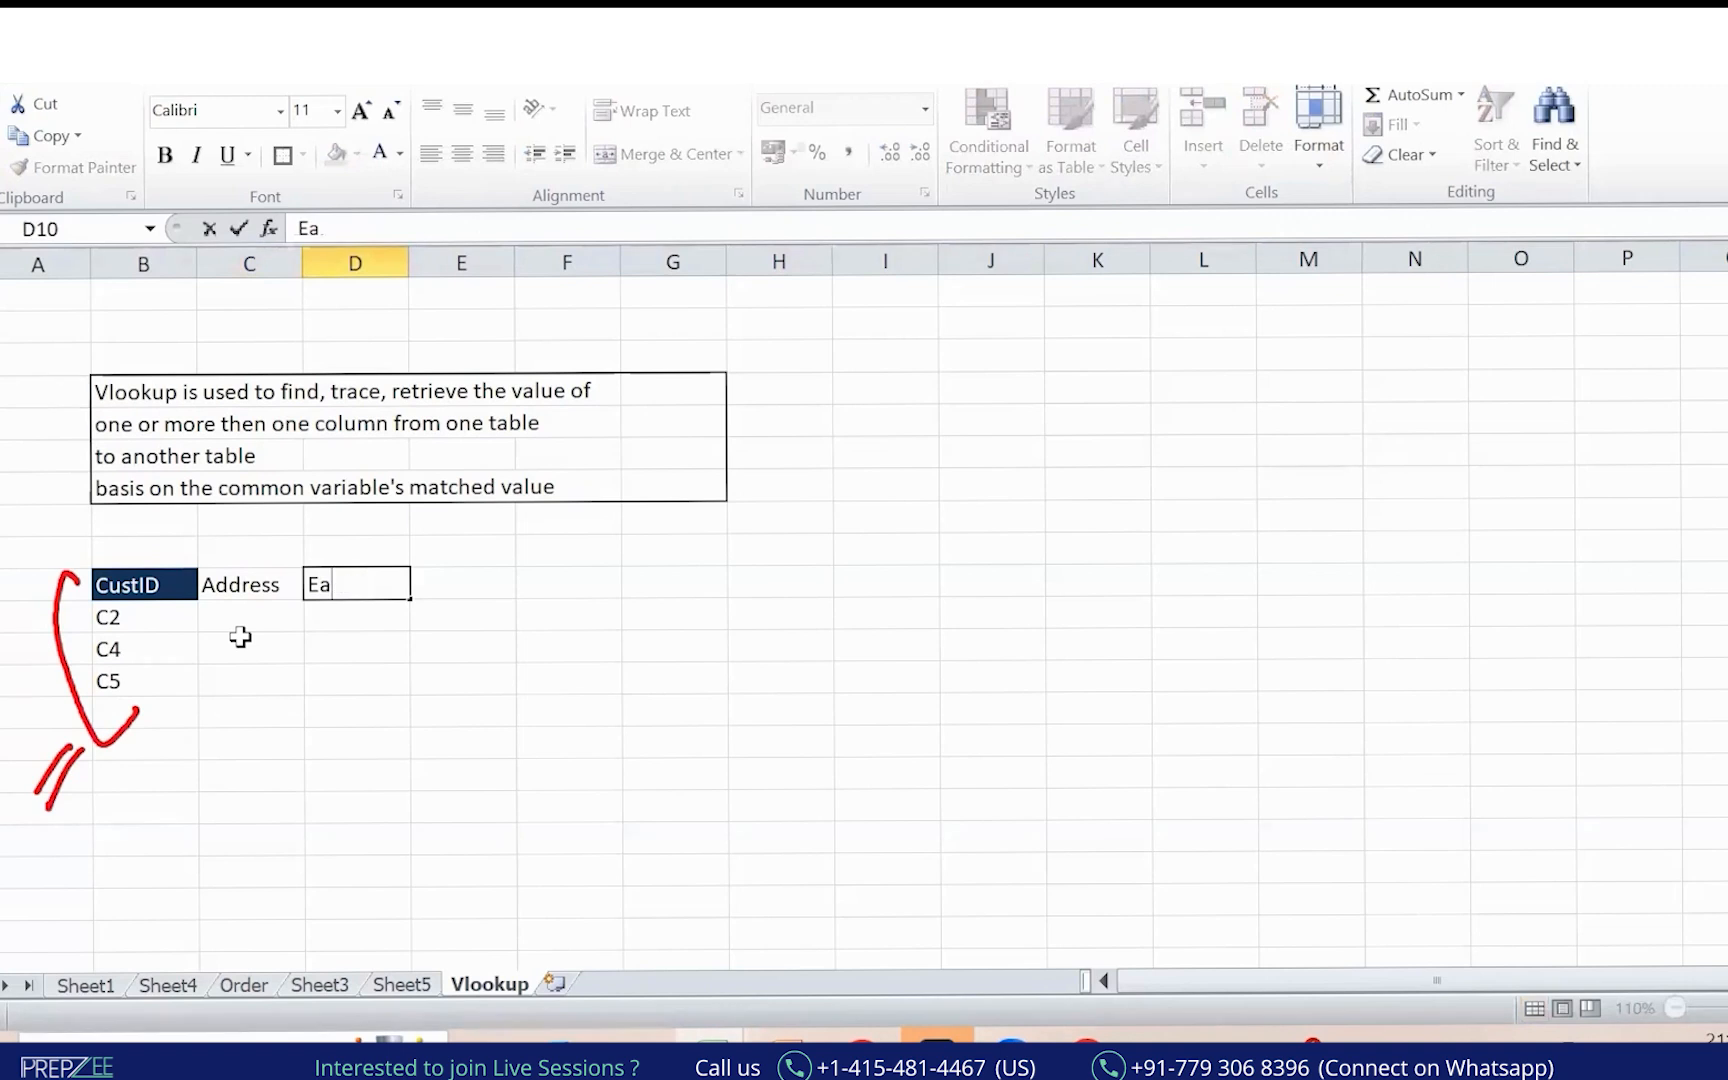
{"action": "key", "text": "BackSpace"}
{"action": "type", "text": "mail"}
{"action": "key", "text": "Return"}
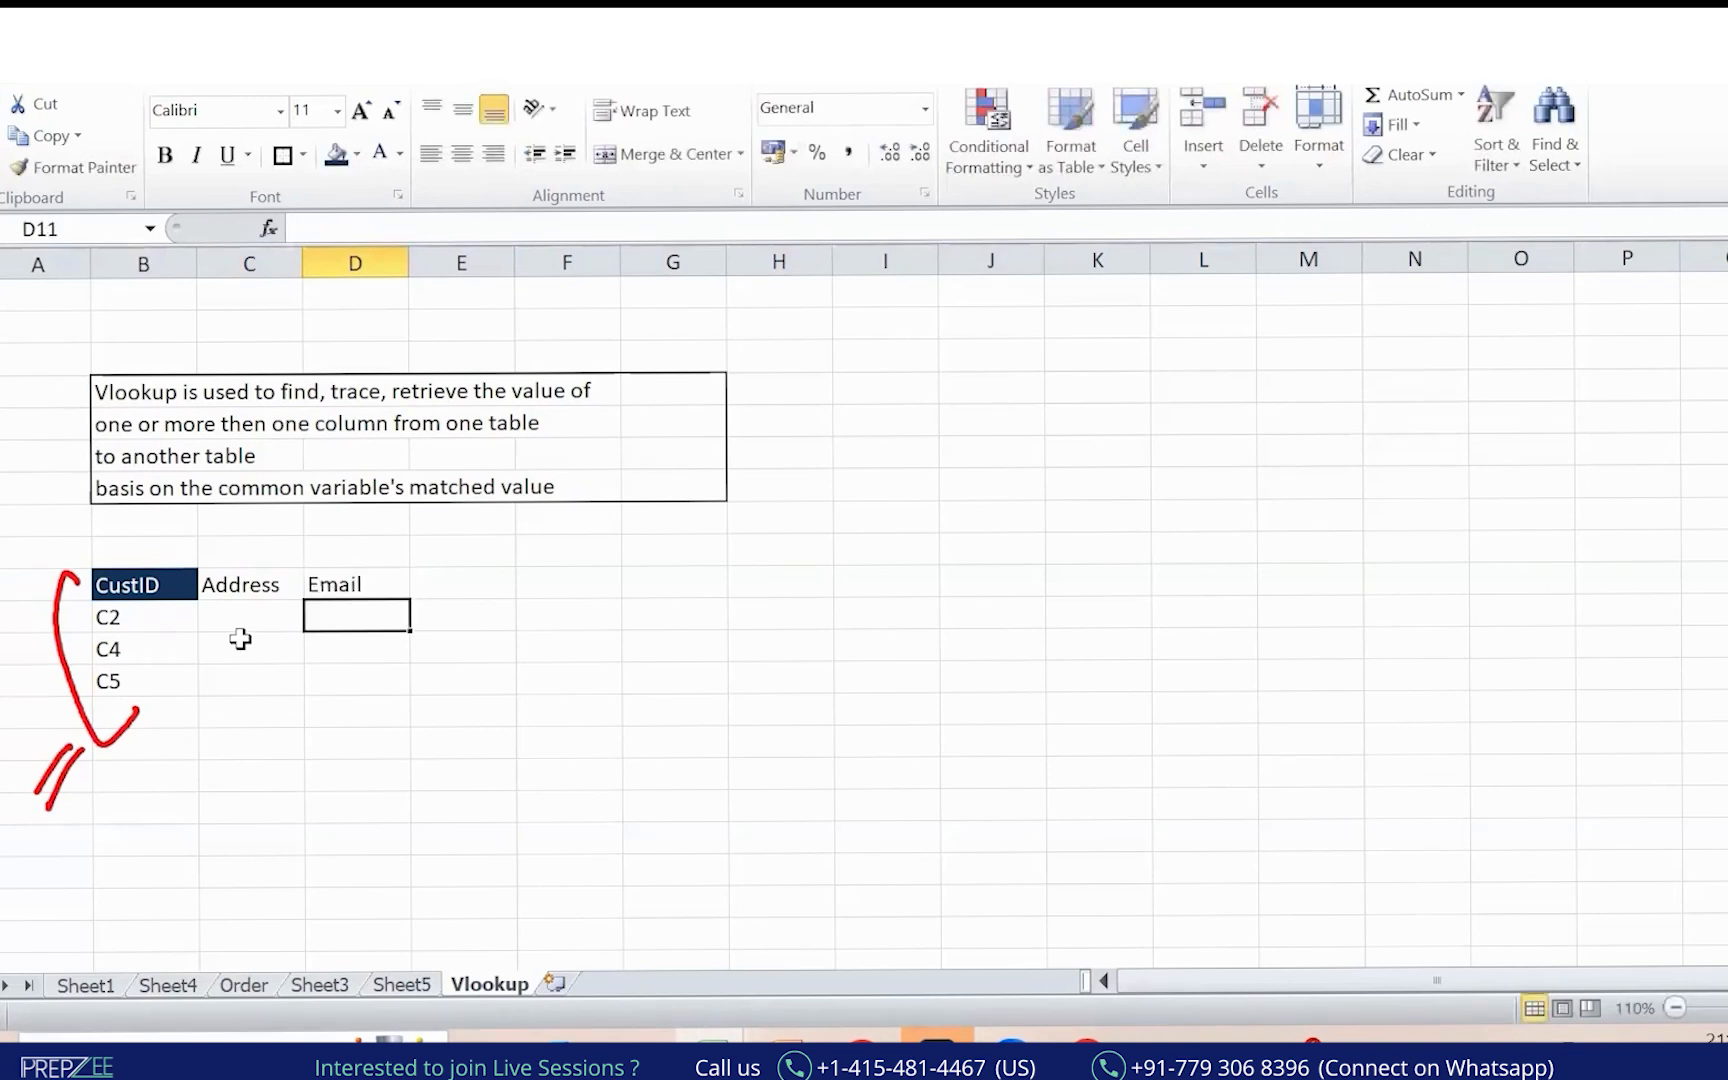
Copy the CustID heading into J4 to start the master table.
{"action": "mouse_move", "coordinate": [170, 585]}
{"action": "left_mouse_down"}
{"action": "mouse_move", "coordinate": [336, 575]}
{"action": "mouse_move", "coordinate": [185, 586]}
{"action": "left_mouse_up"}
{"action": "key", "text": "ctrl+c"}
{"action": "left_click", "coordinate": [968, 397]}
{"action": "key", "text": "ctrl+v"}
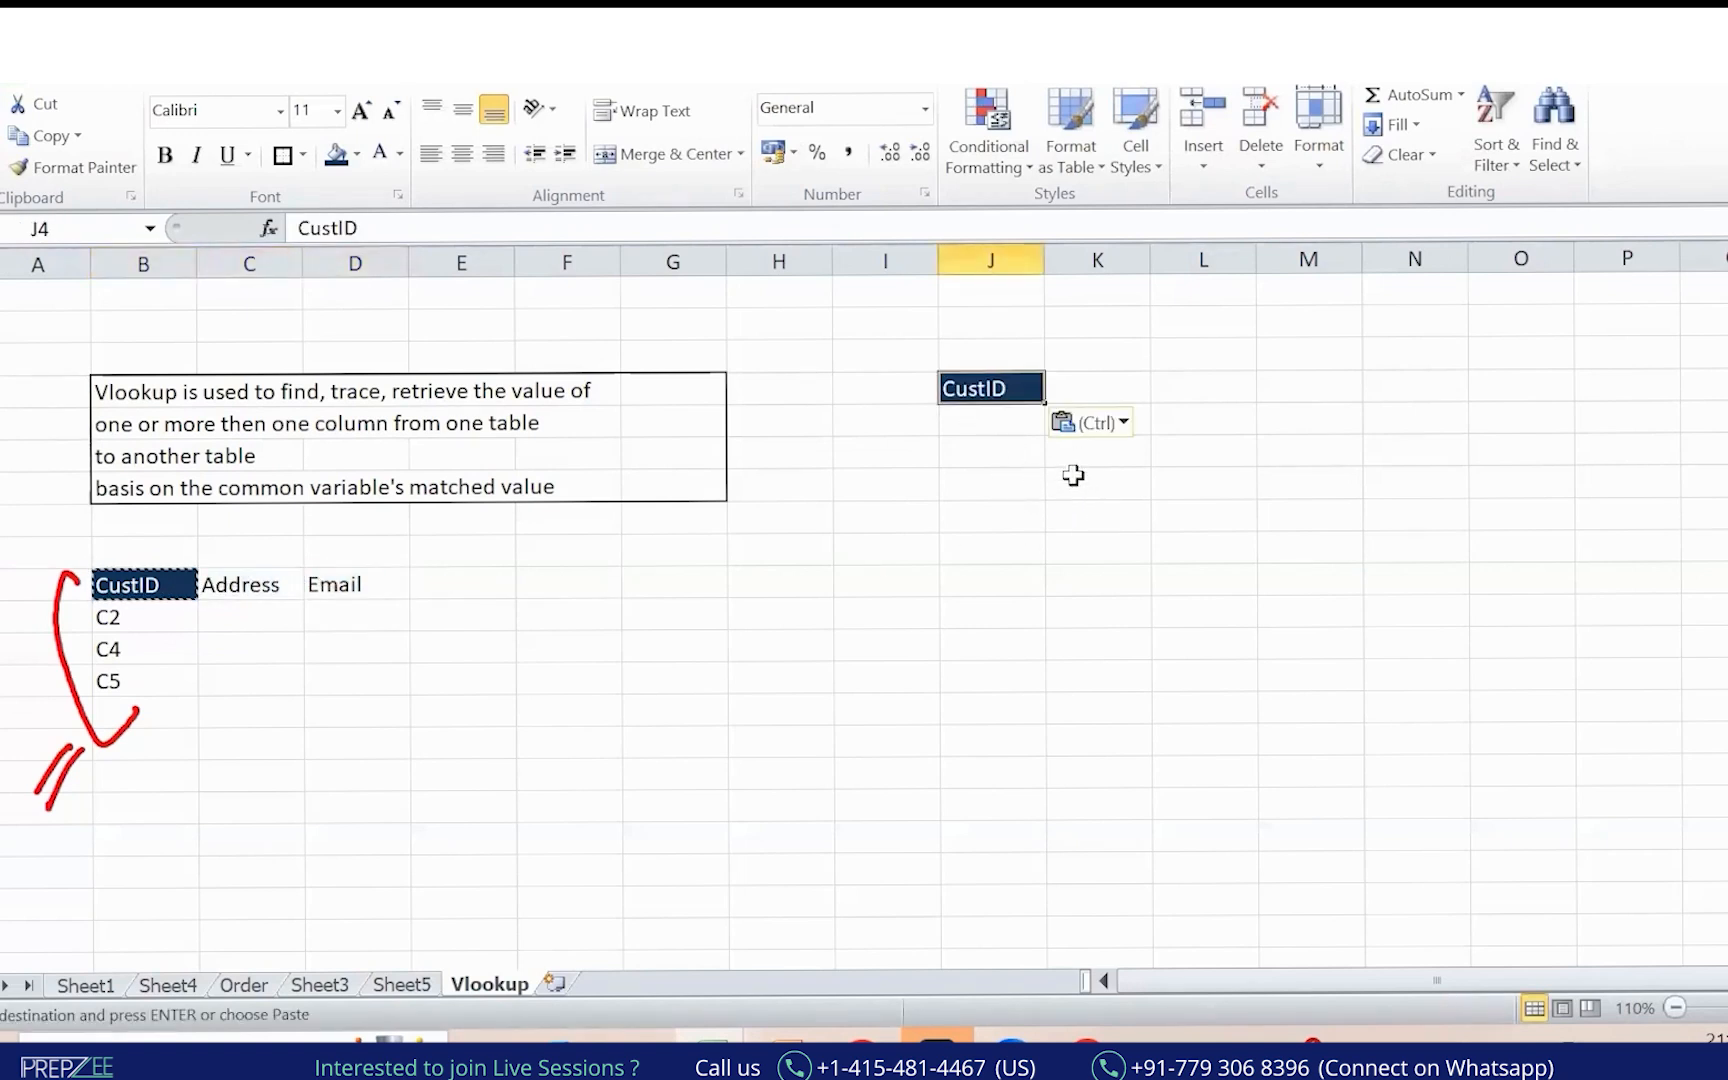
{"action": "left_click", "coordinate": [1000, 581]}
{"action": "left_click", "coordinate": [1095, 381]}
Merge J2:P2 and title it 'Master Data | Table'.
{"action": "left_click_drag", "start_coordinate": [983, 320], "coordinate": [1625, 323]}
{"action": "left_click", "coordinate": [689, 156]}
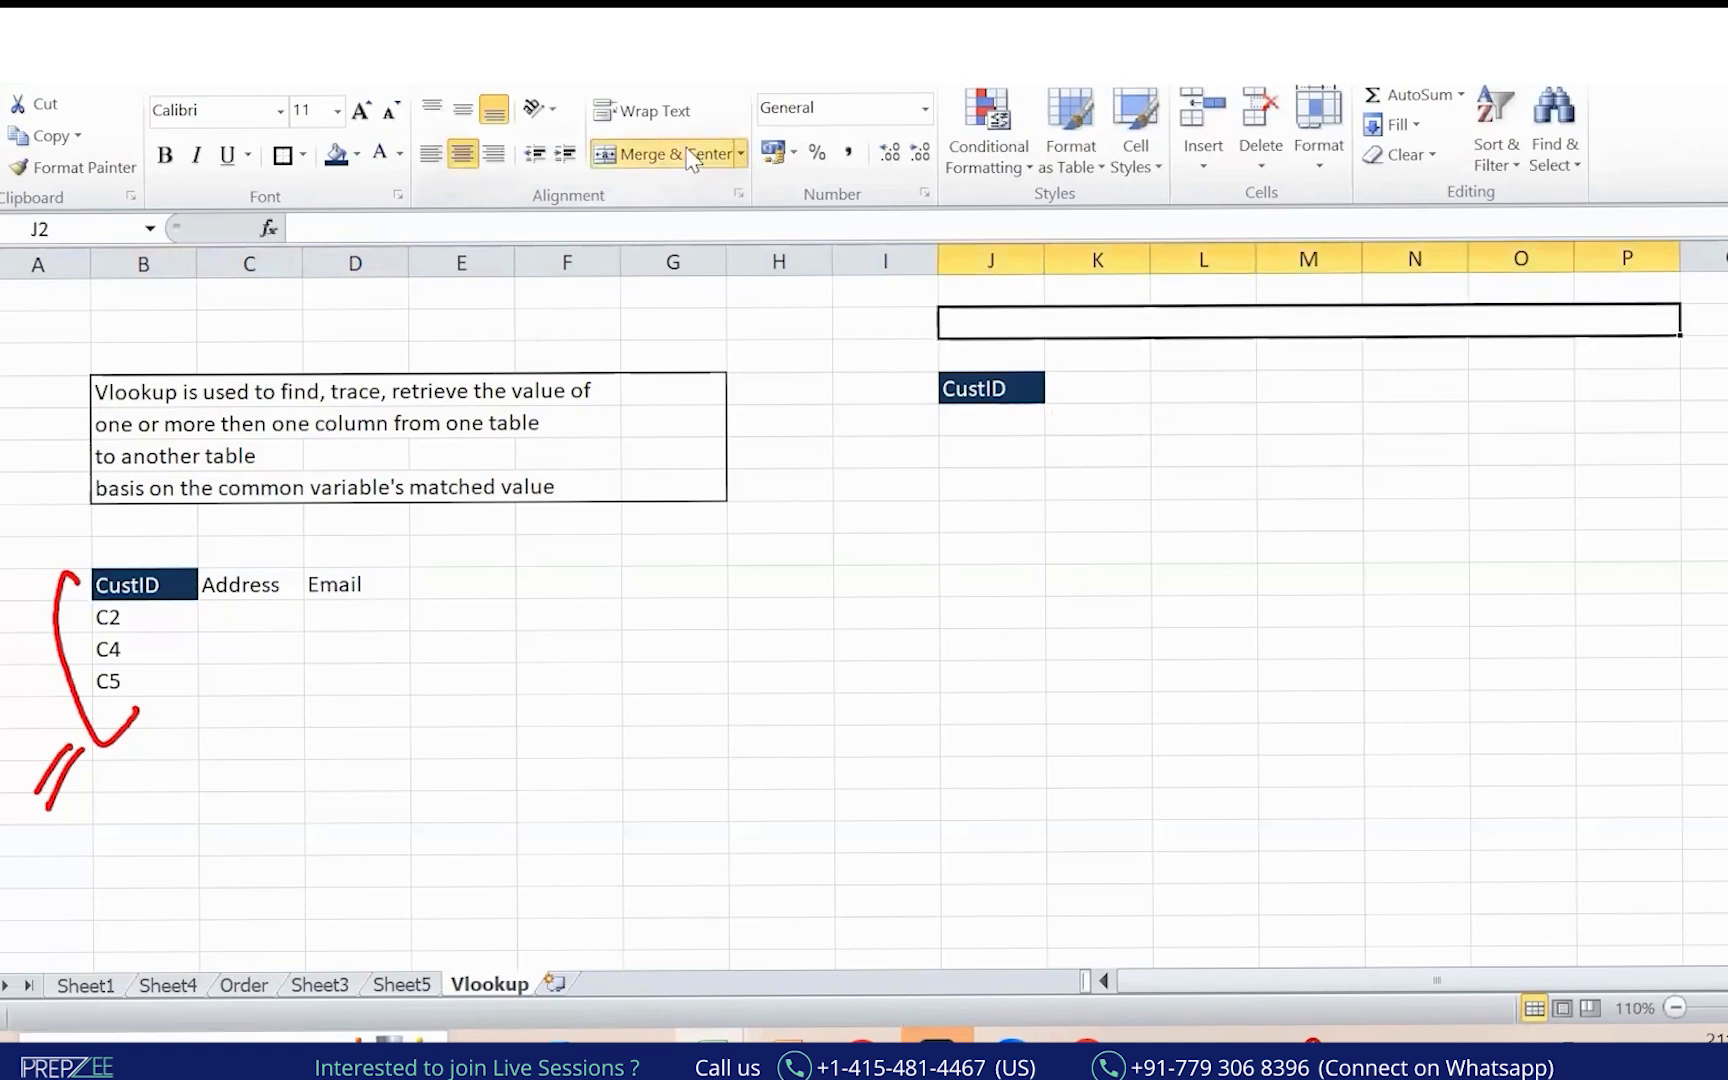
{"action": "type", "text": "Master DAt"}
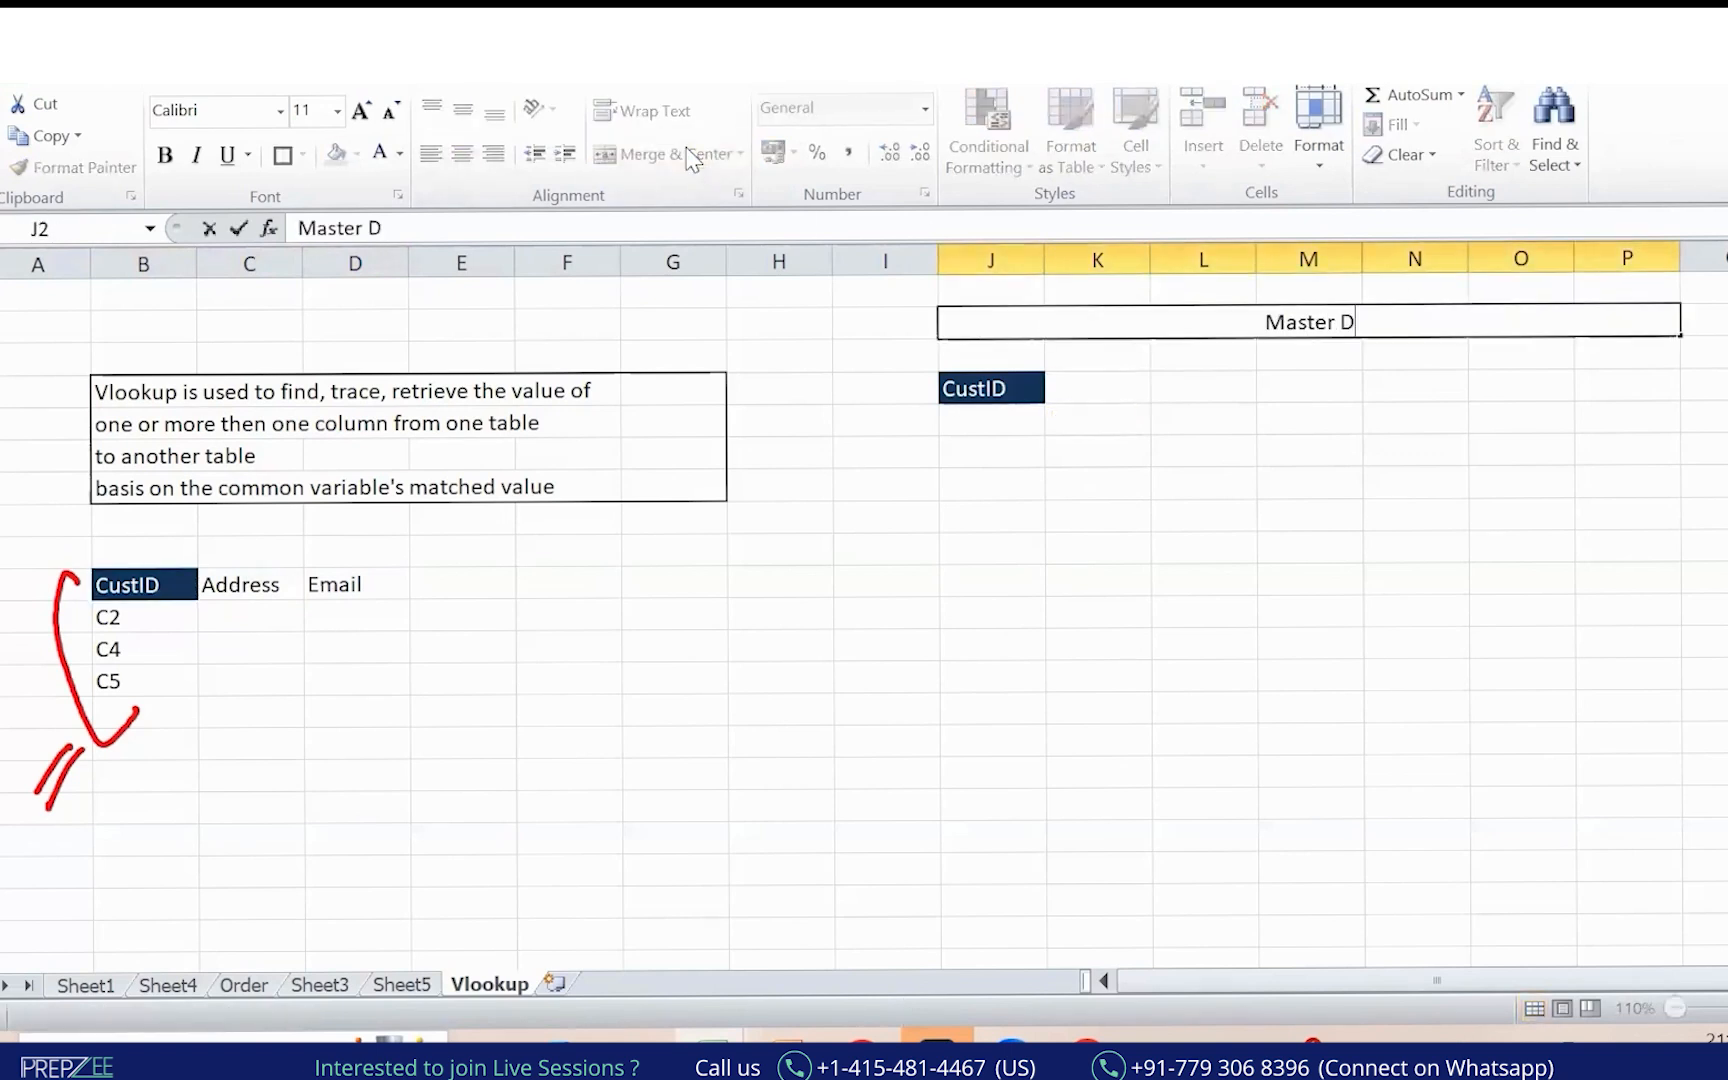
{"action": "key", "text": "BackSpace"}
{"action": "key", "text": "BackSpace"}
{"action": "type", "text": "ata"}
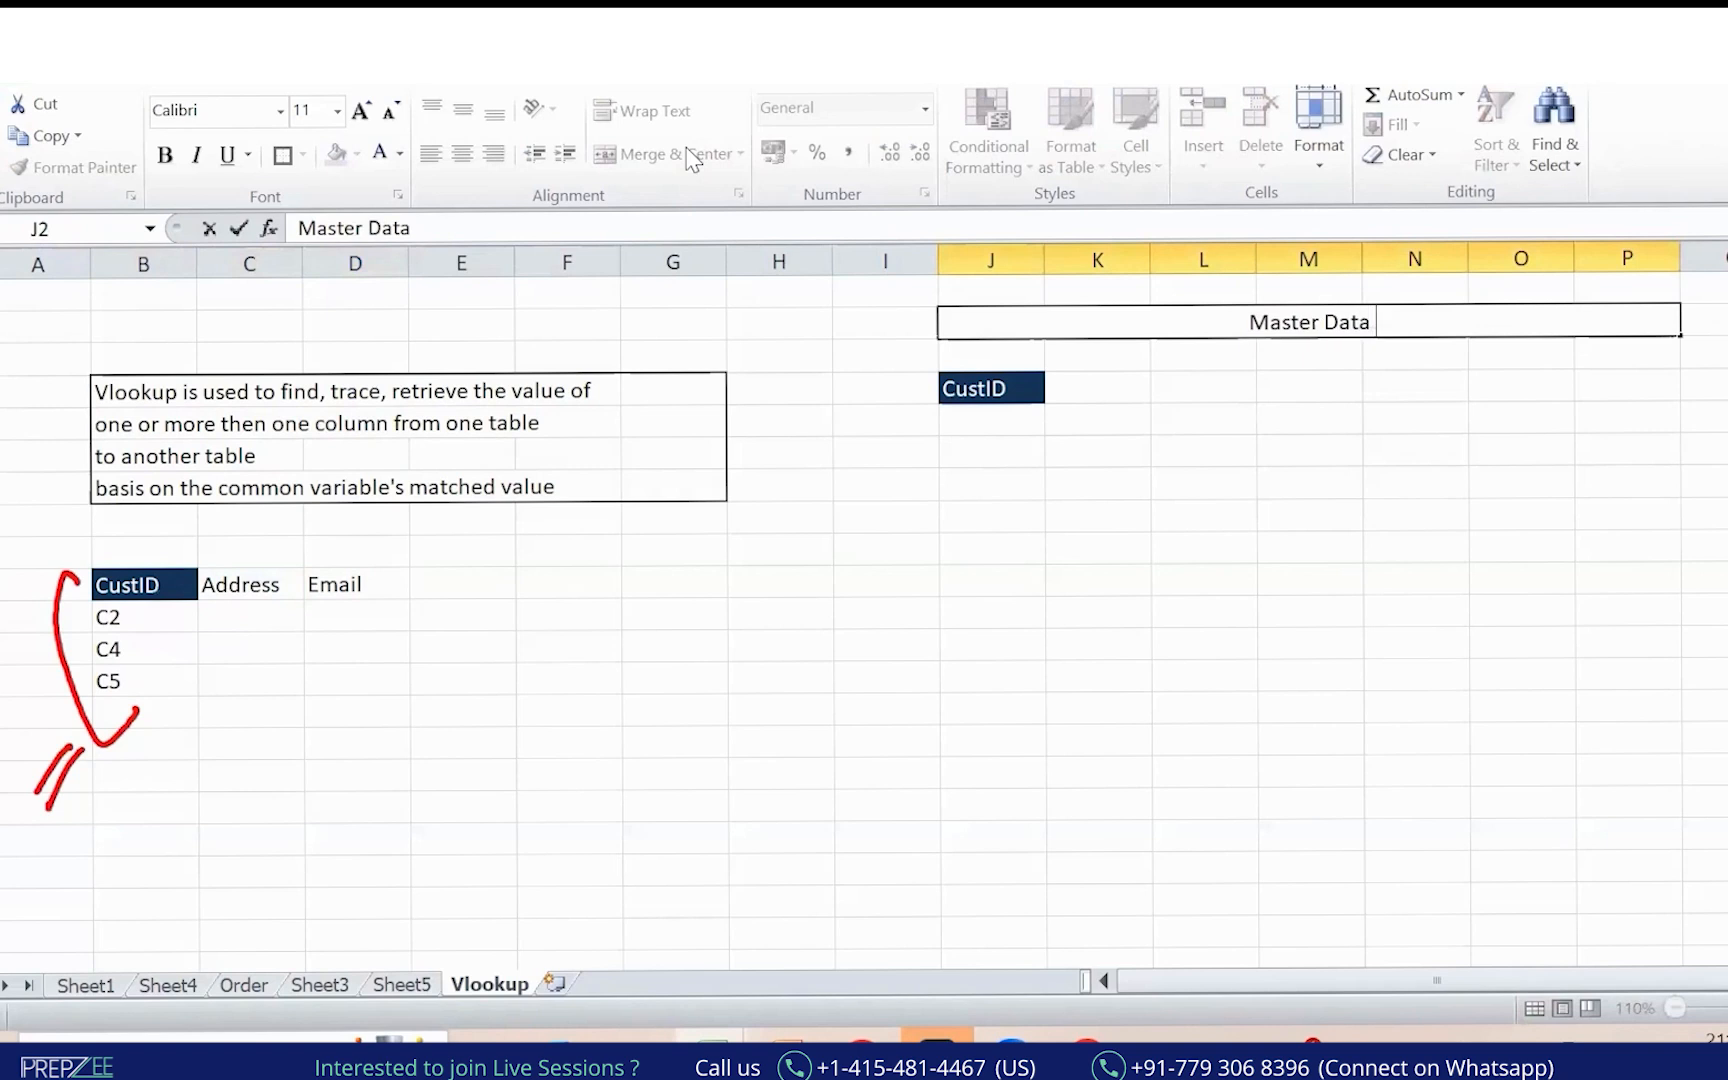
{"action": "type", "text": " | Table"}
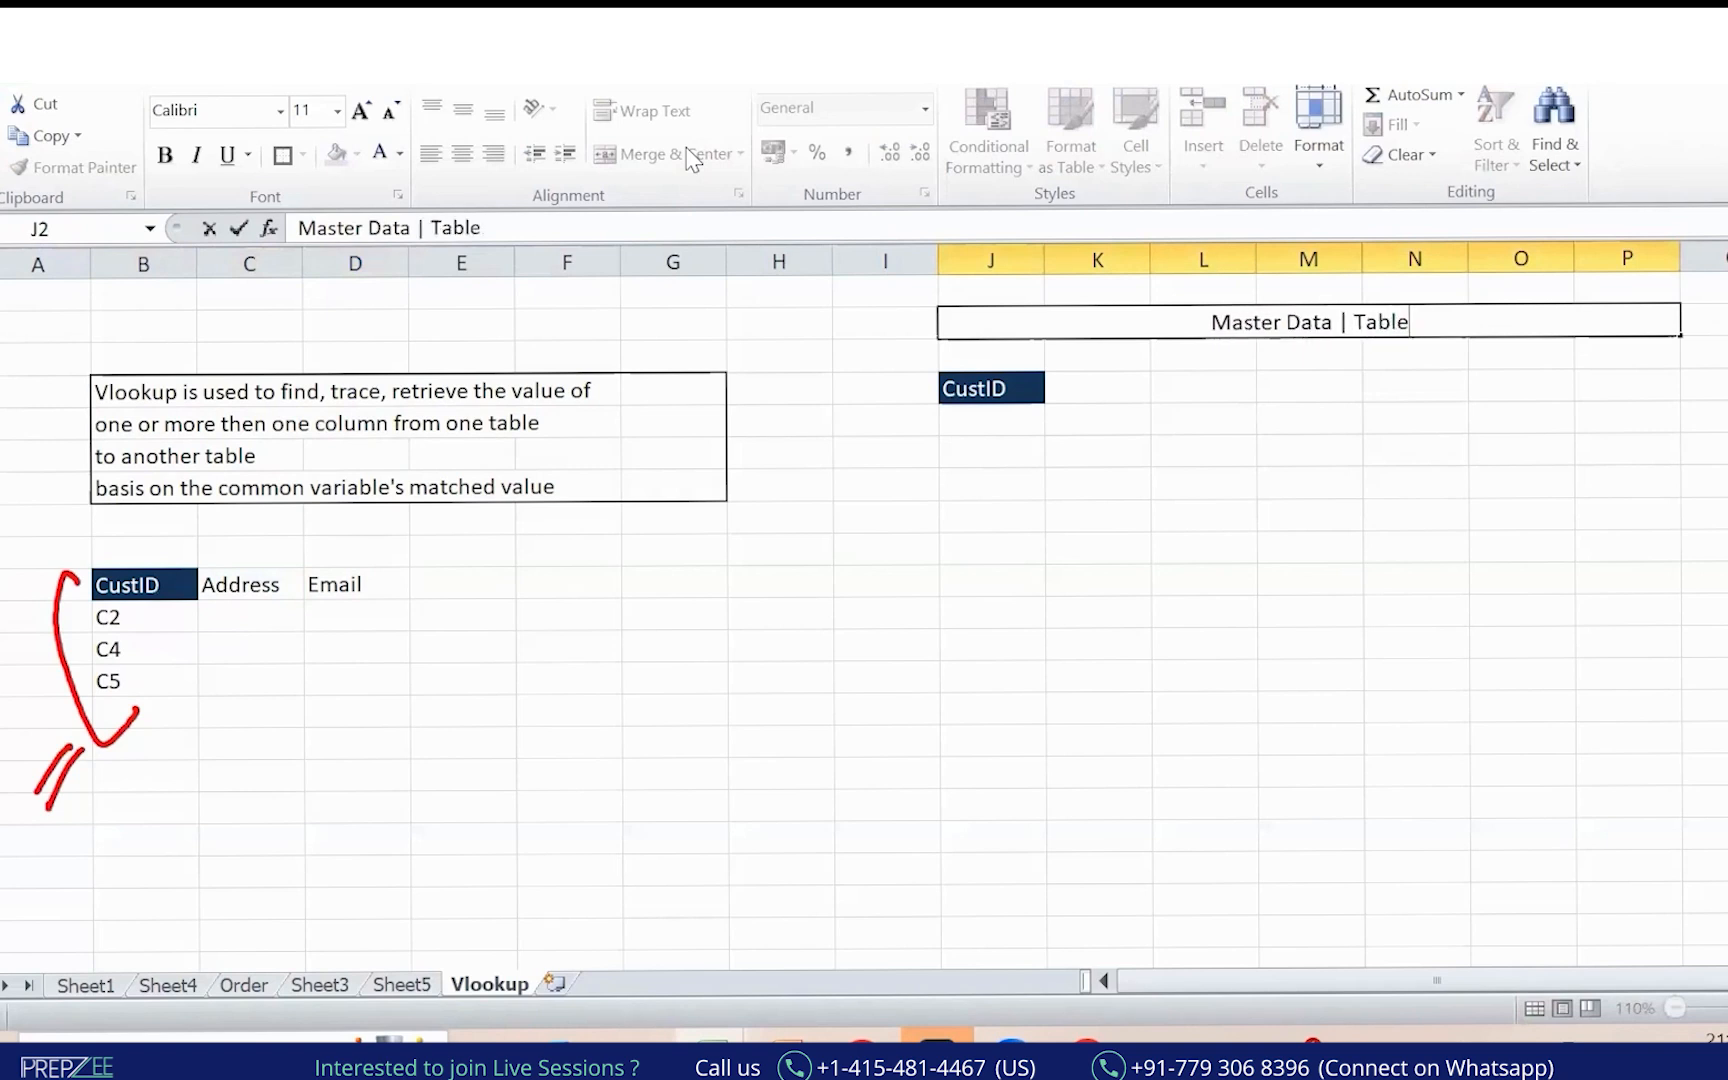
{"action": "key", "text": "Return"}
Enter headings Name, Age, Location, Address and Email in K4:O4.
{"action": "key", "text": "Down"}
{"action": "key", "text": "Right"}
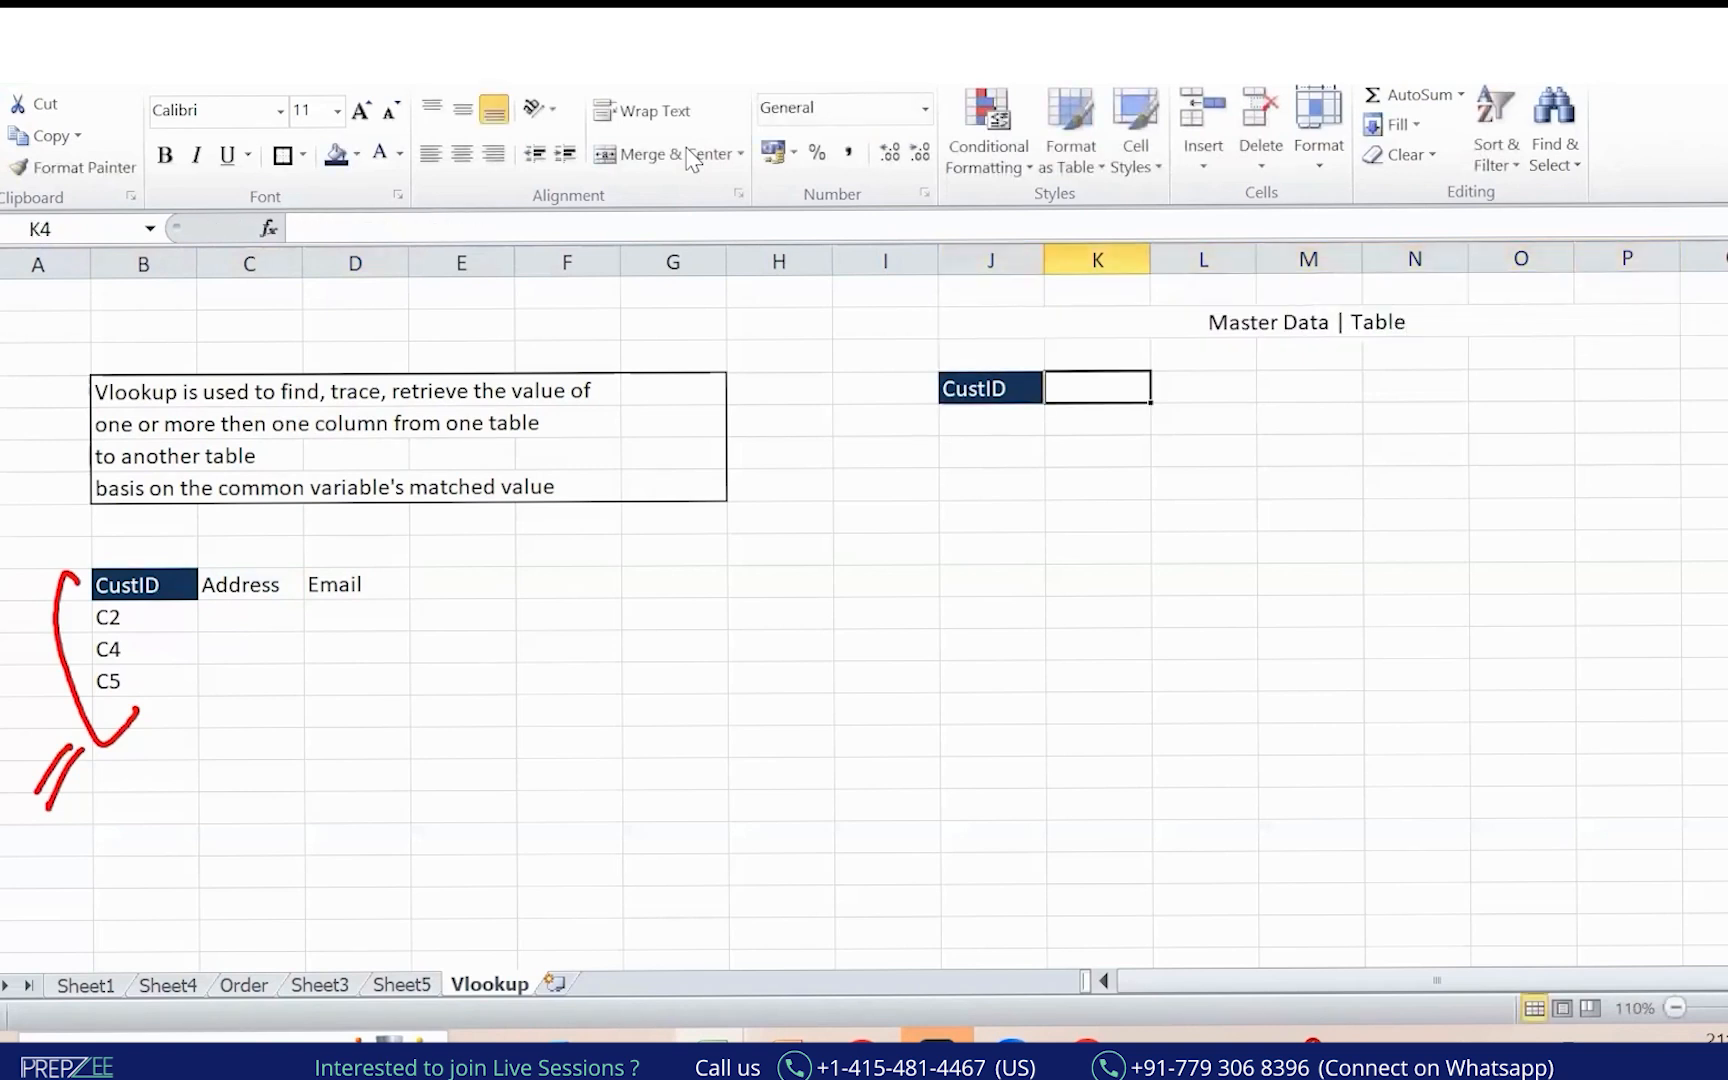
{"action": "type", "text": "Name"}
{"action": "key", "text": "Tab"}
{"action": "type", "text": "Ag"}
{"action": "key", "text": "Tab"}
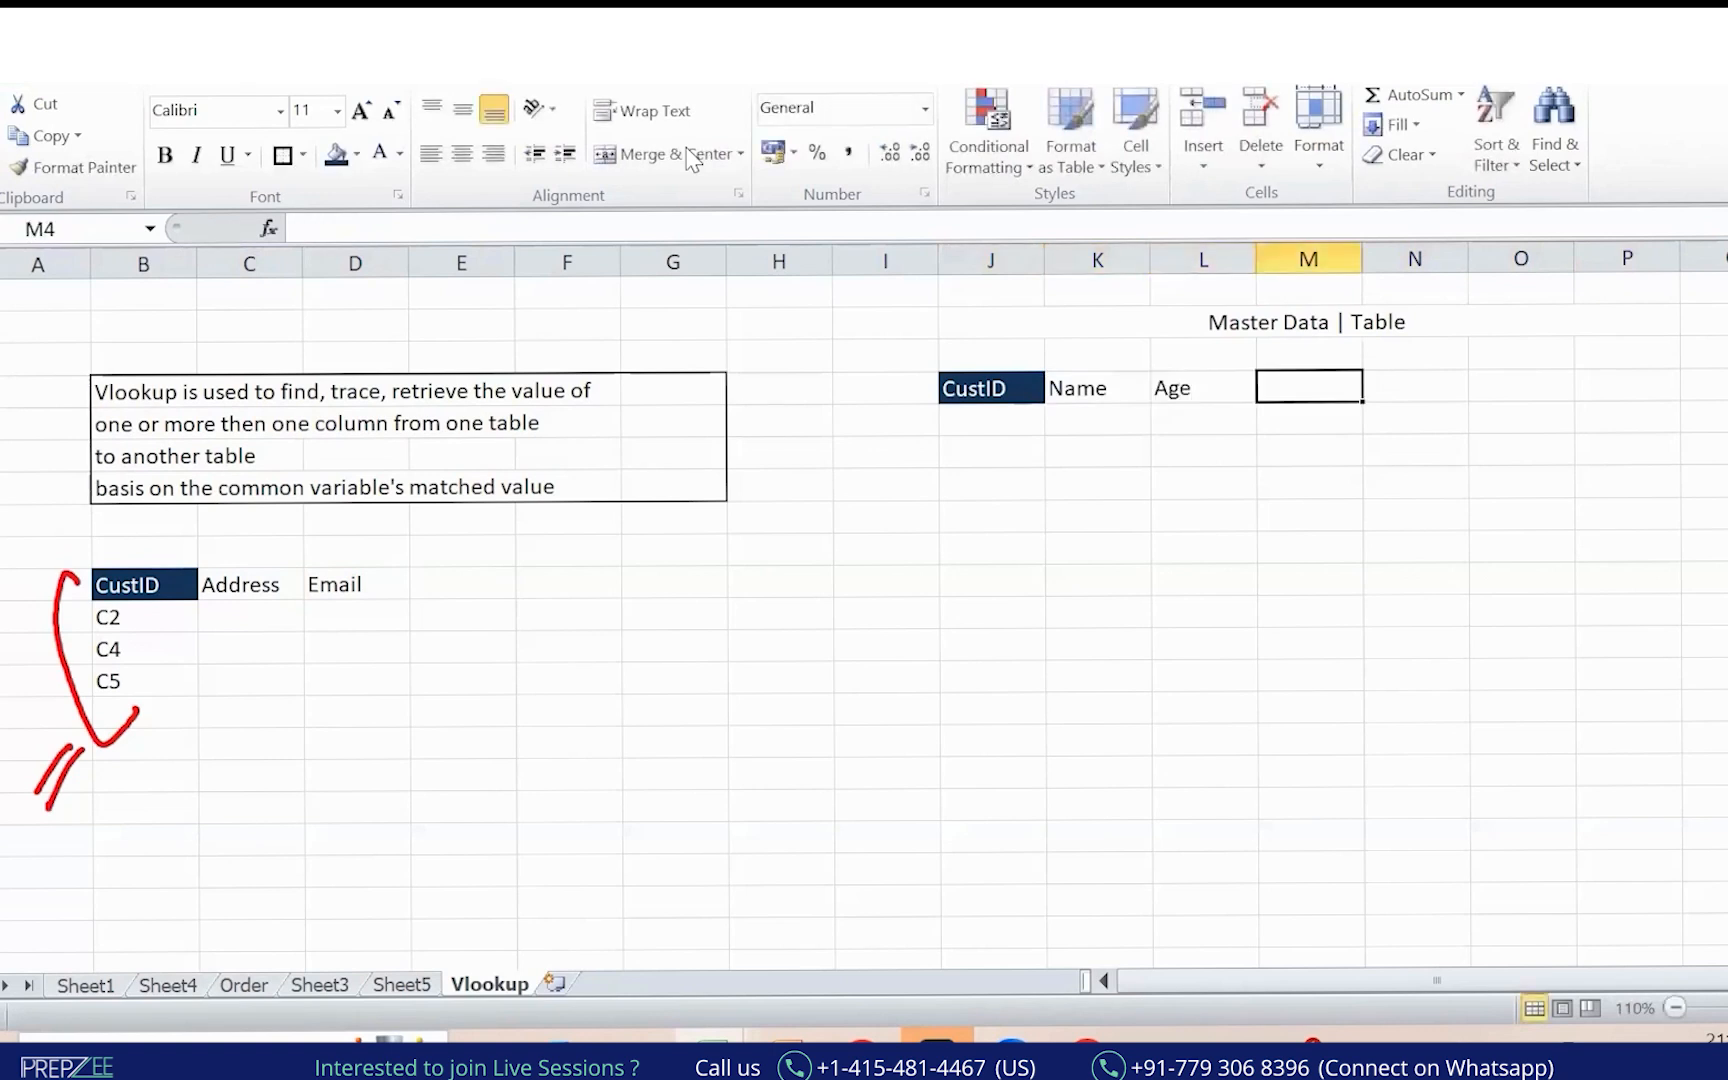
{"action": "type", "text": "Location"}
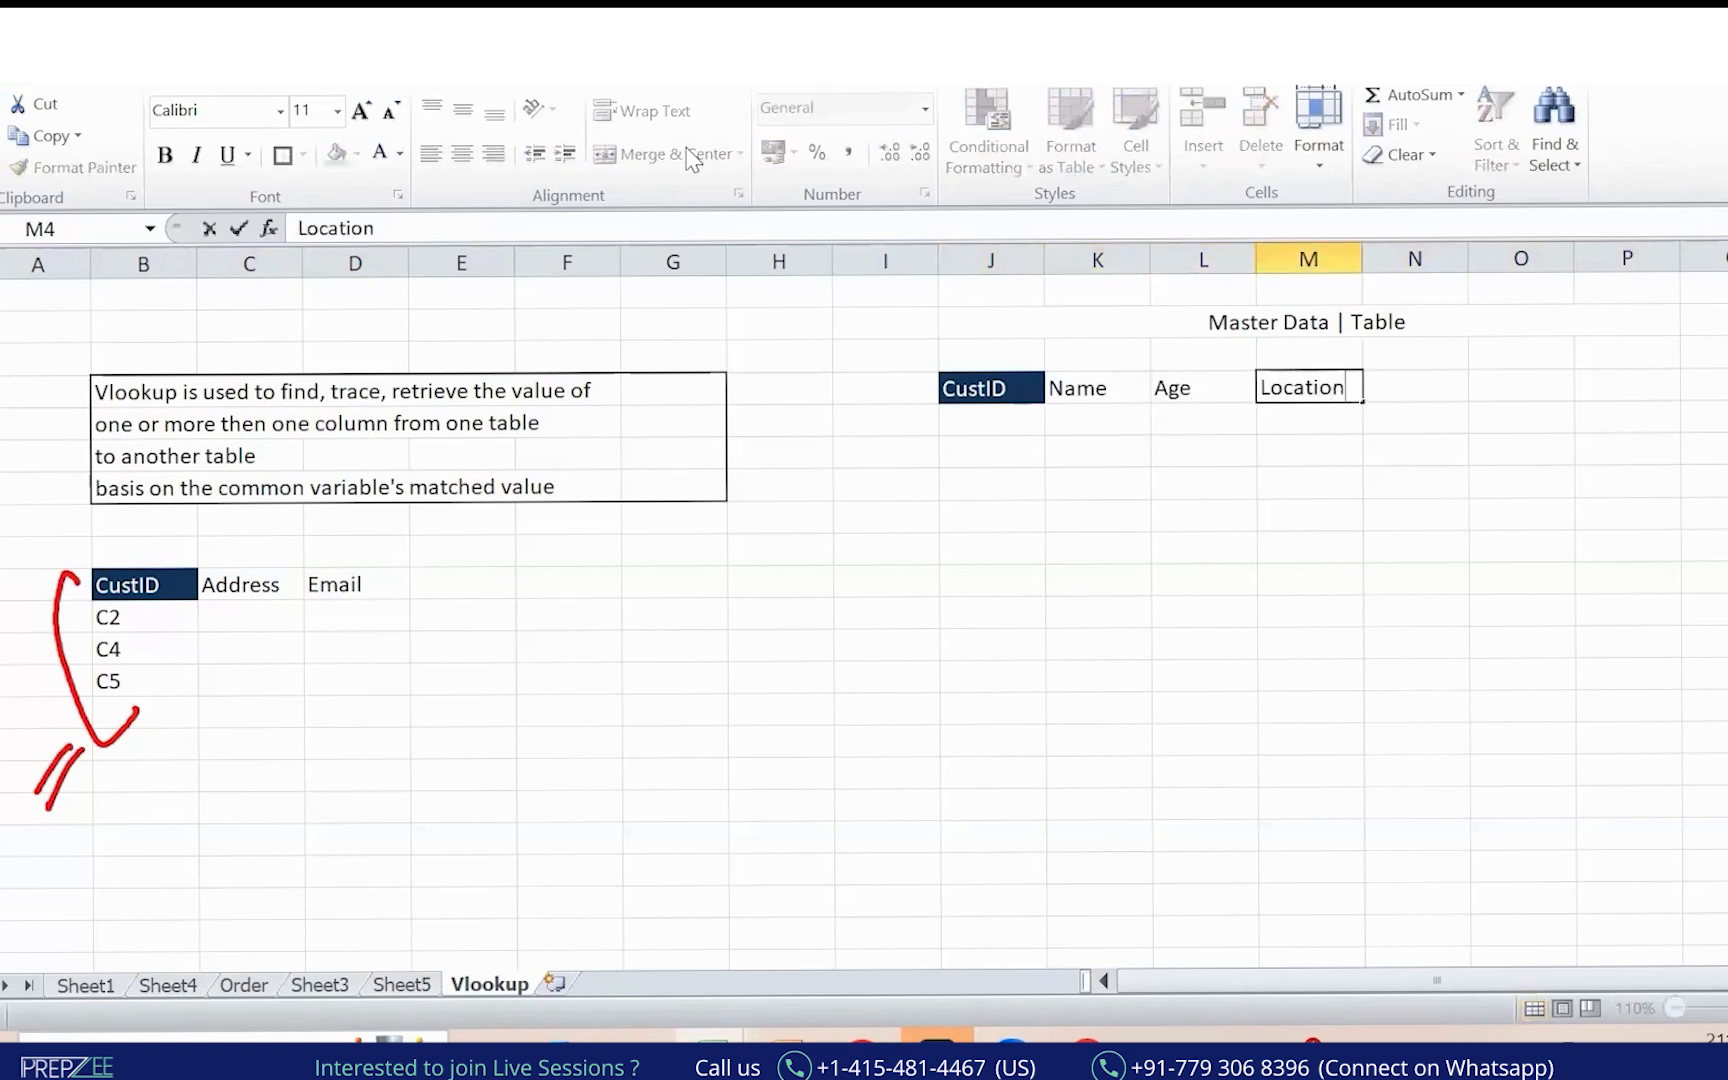
{"action": "key", "text": "Tab"}
{"action": "type", "text": "Address"}
{"action": "key", "text": "Tab"}
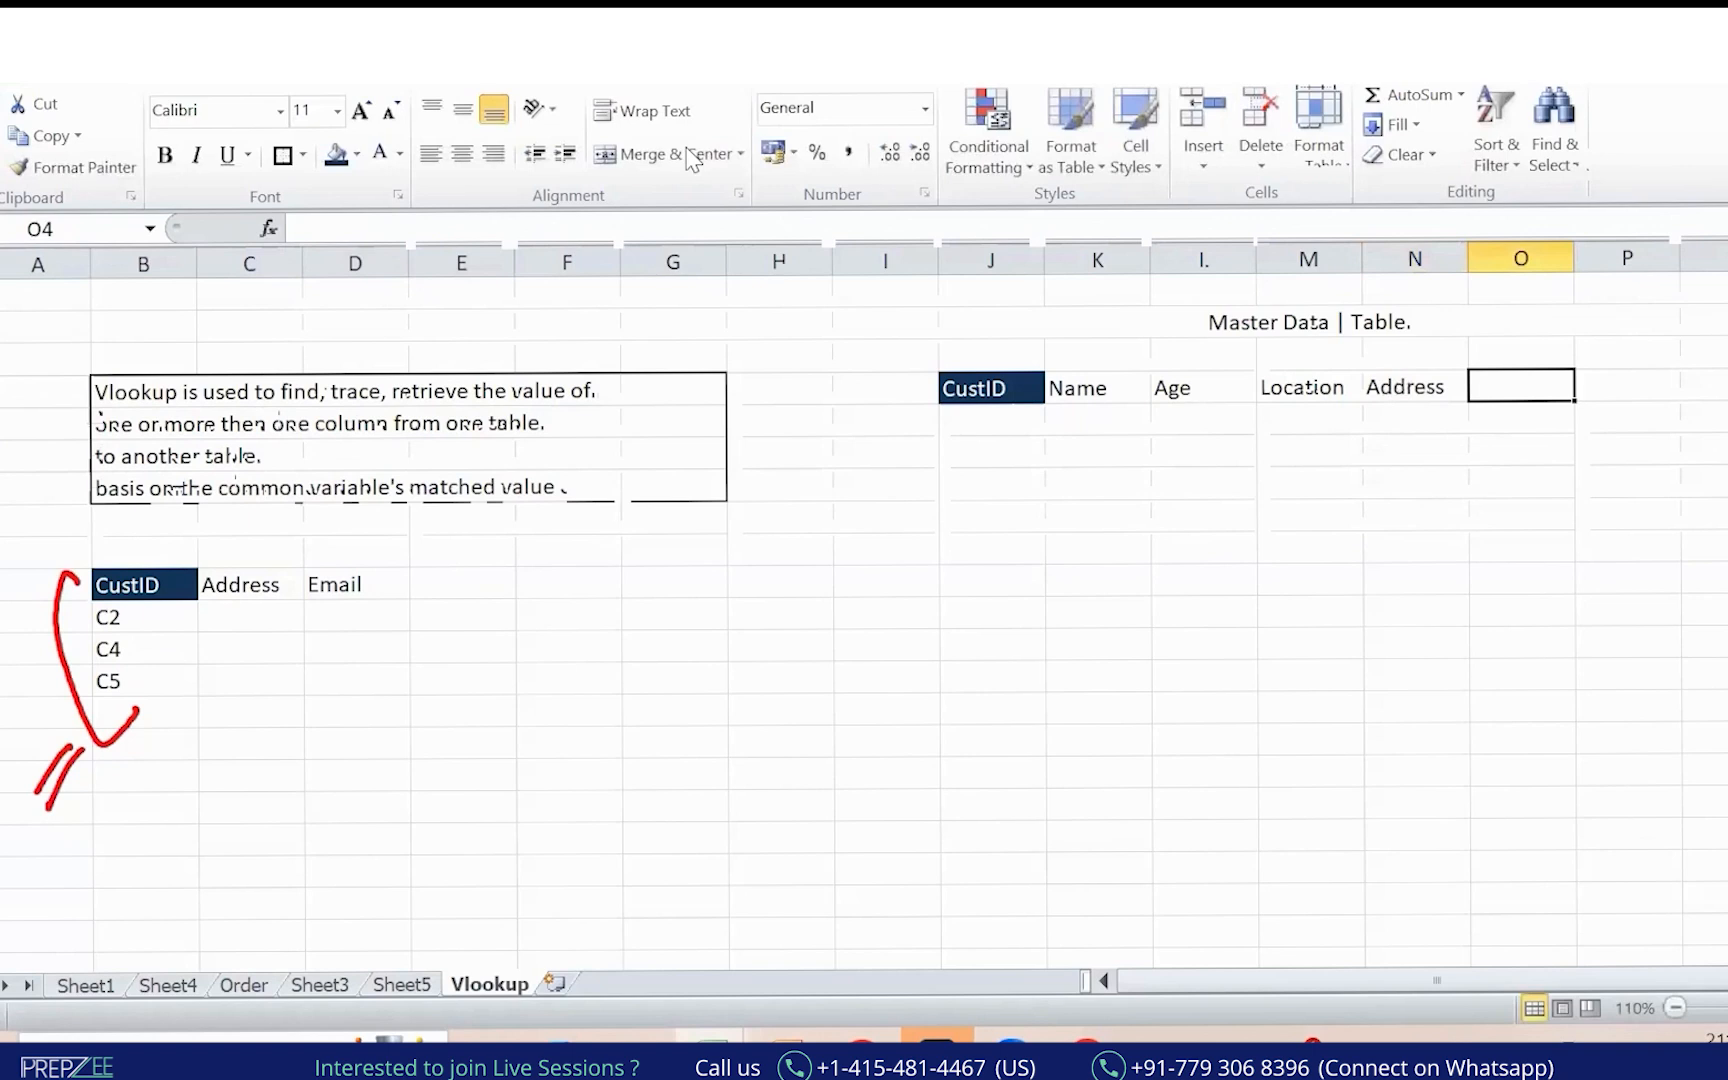
{"action": "type", "text": "Email"}
{"action": "key", "text": "Return"}
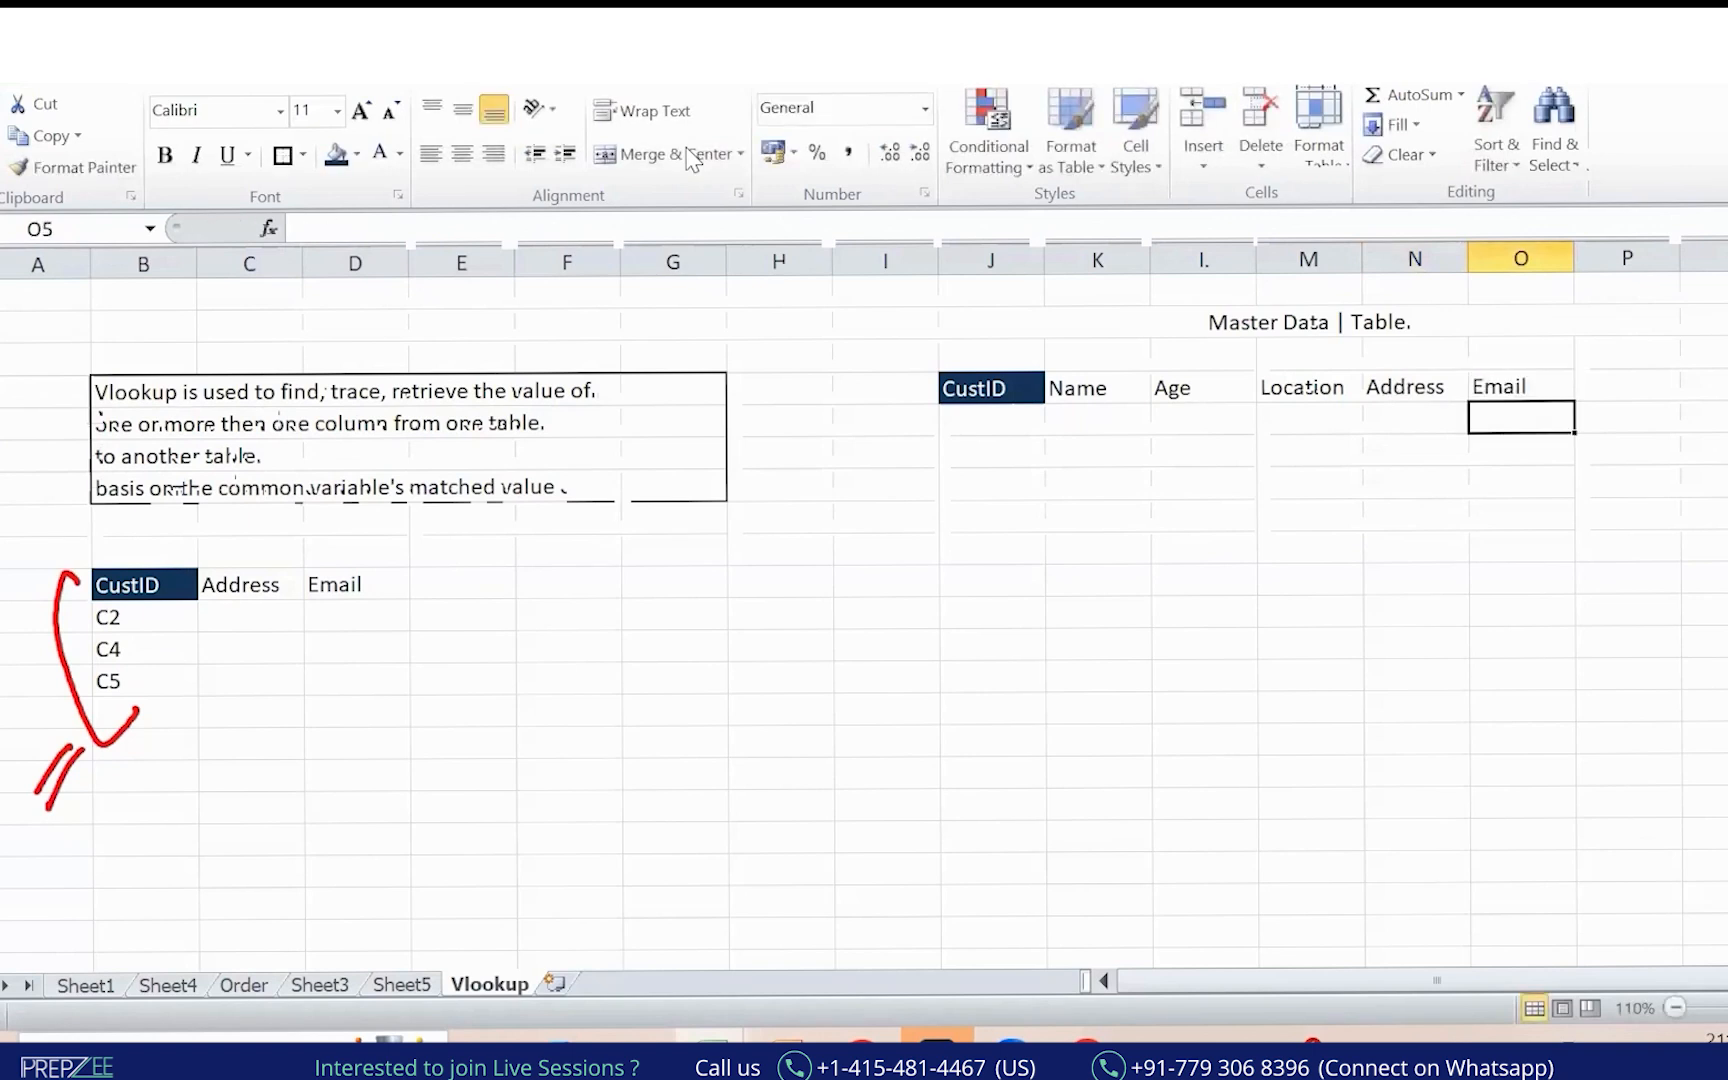
Format-paint the dark CustID heading style onto the Name through Email headings.
{"action": "left_click", "coordinate": [950, 388]}
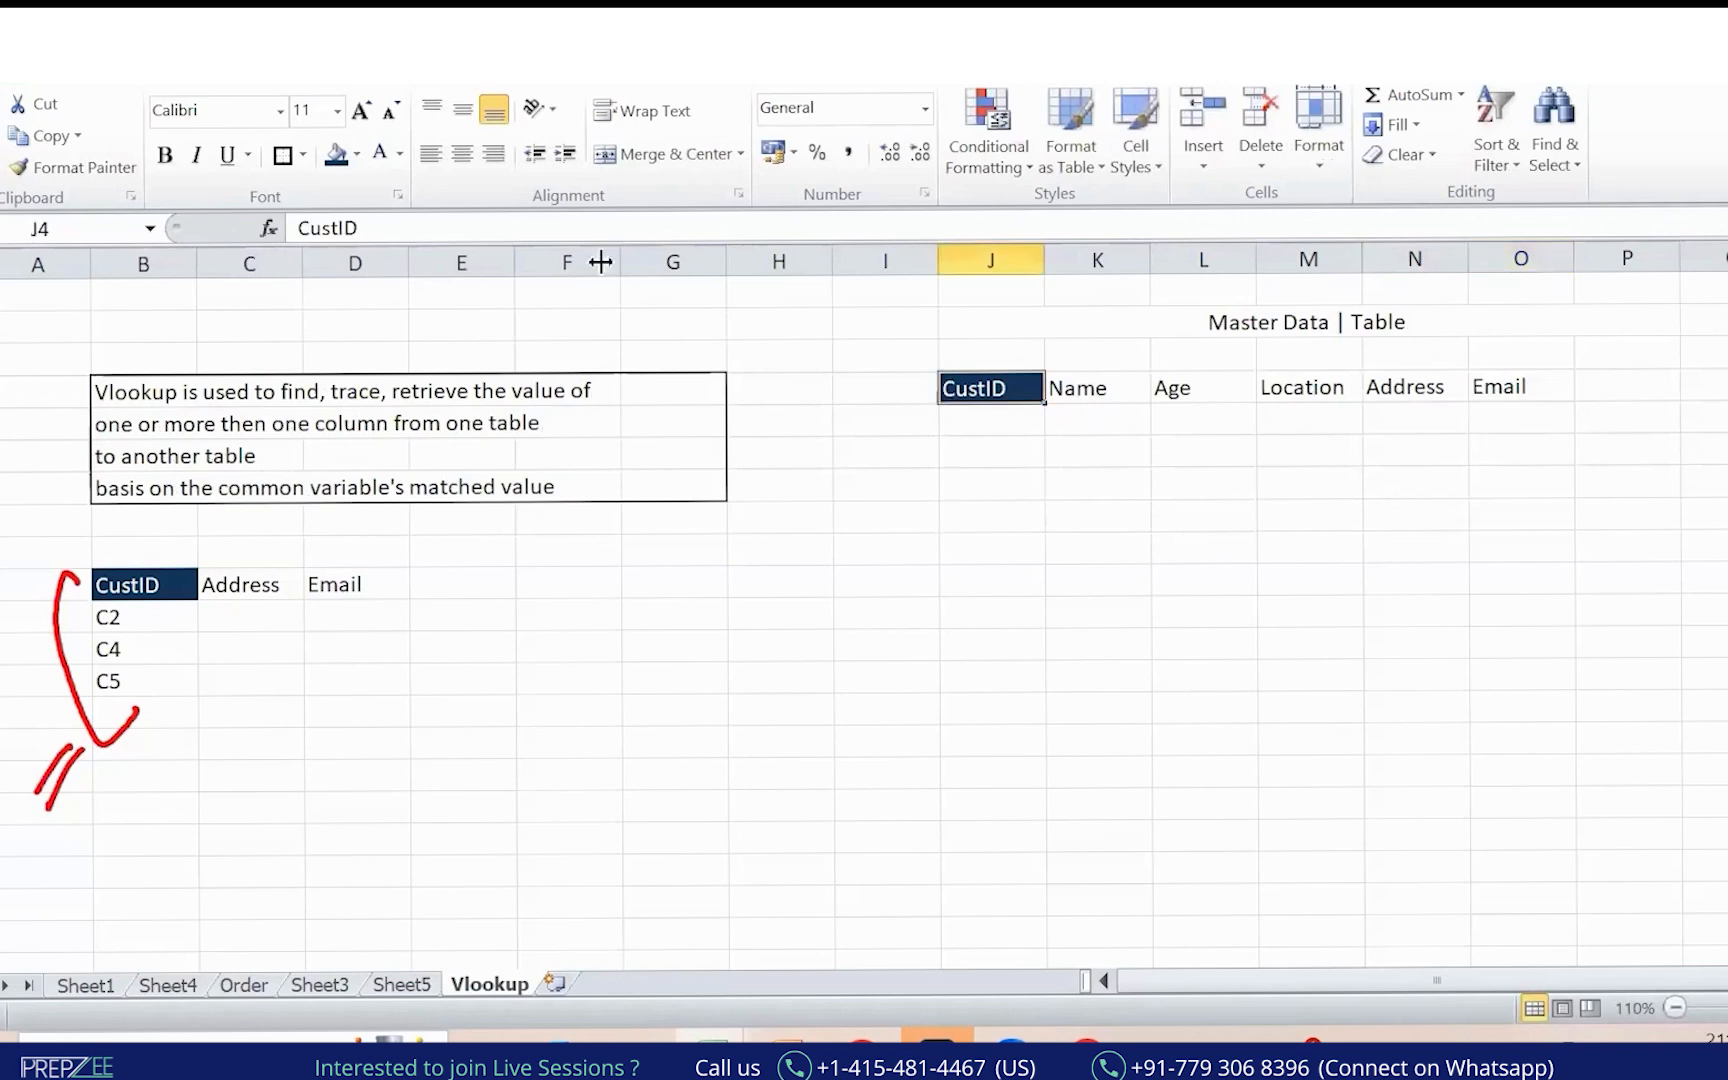
{"action": "left_click", "coordinate": [72, 167]}
{"action": "mouse_move", "coordinate": [1040, 388]}
{"action": "left_mouse_down"}
{"action": "mouse_move", "coordinate": [1640, 384]}
{"action": "mouse_move", "coordinate": [1578, 374]}
{"action": "mouse_move", "coordinate": [1550, 400]}
{"action": "left_mouse_up"}
{"action": "left_click", "coordinate": [1160, 515]}
Enter the first customer record (C1, N1, A…) and select the whole row.
{"action": "left_click", "coordinate": [990, 418]}
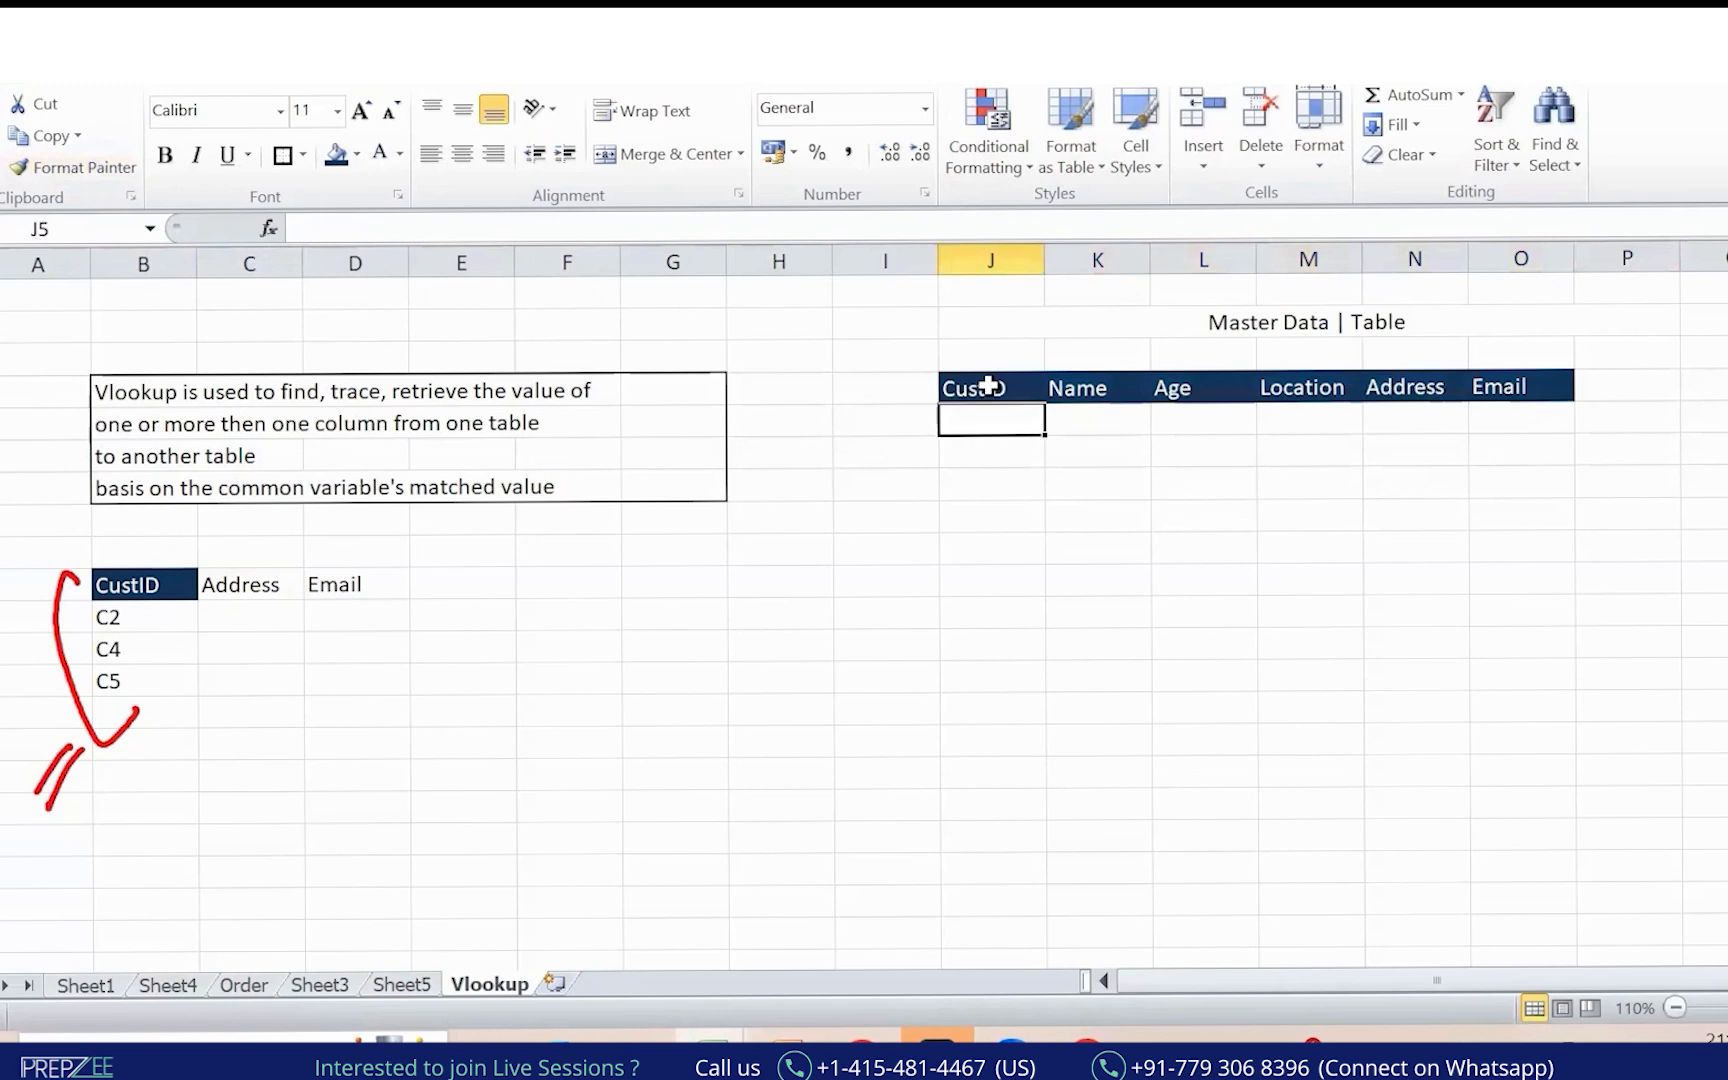
{"action": "type", "text": "C1"}
{"action": "key", "text": "Tab"}
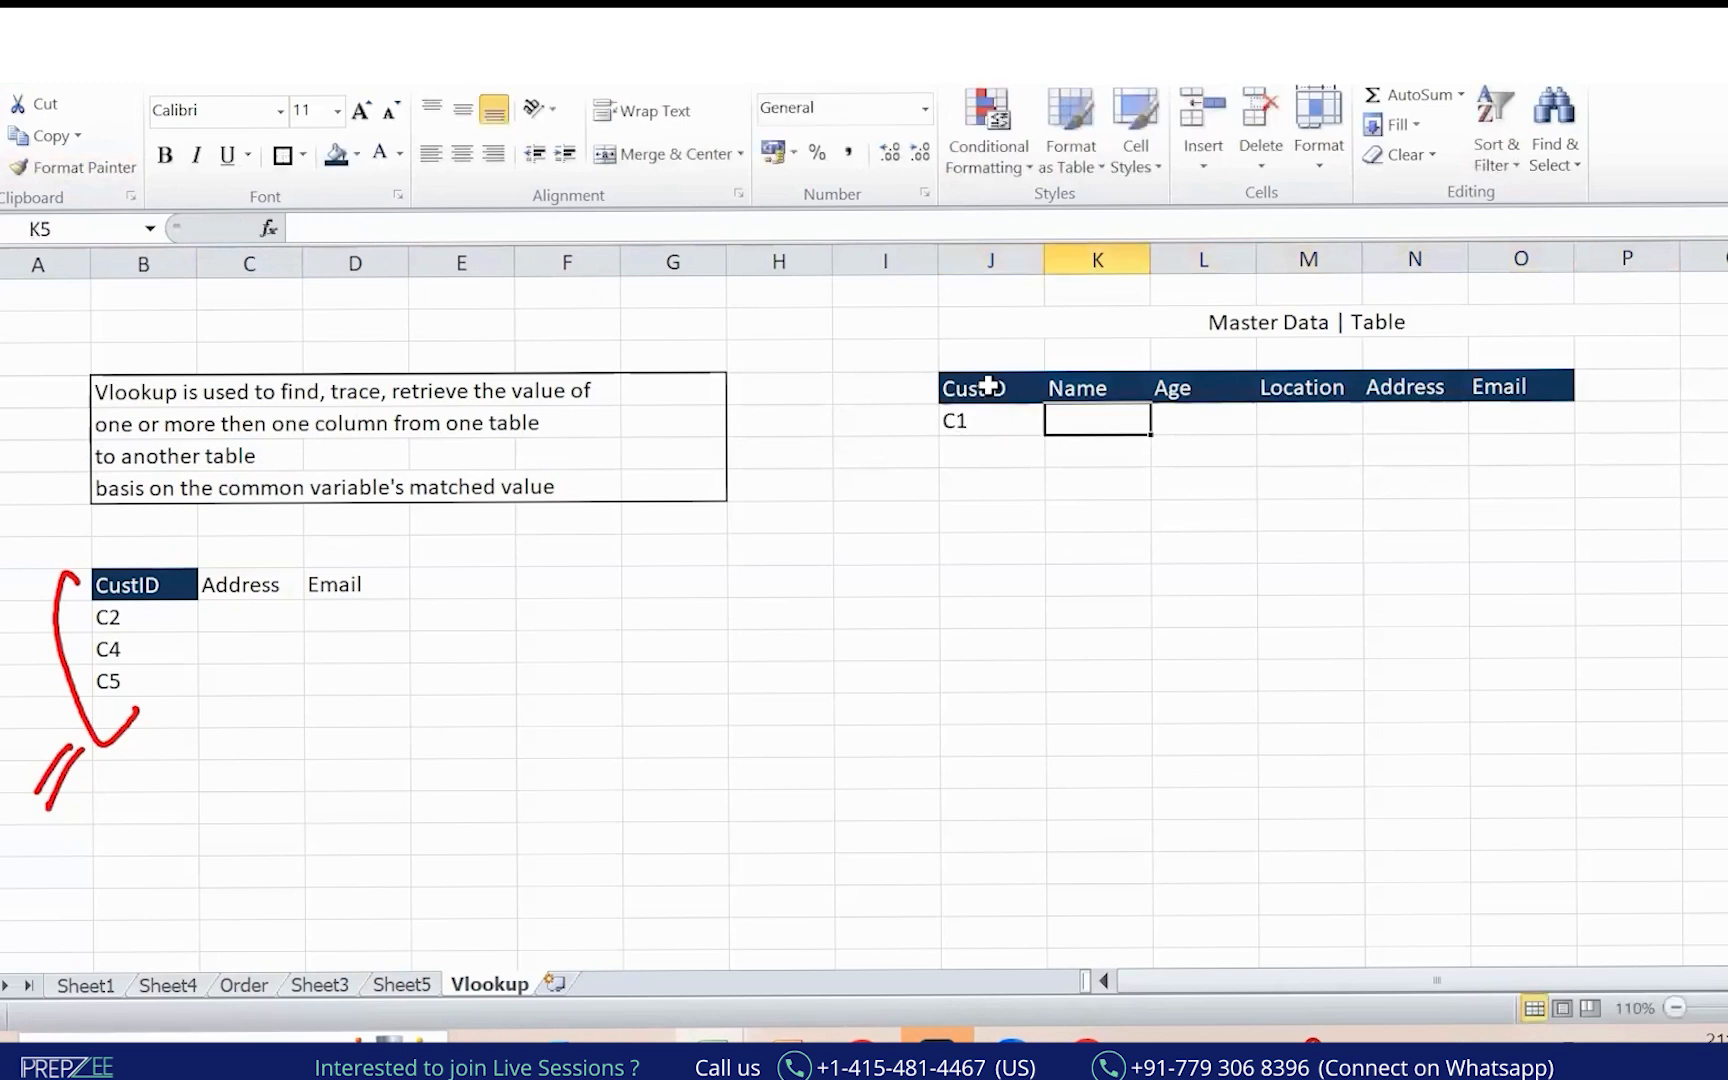
{"action": "type", "text": "N1"}
{"action": "key", "text": "Tab"}
{"action": "type", "text": "A"}
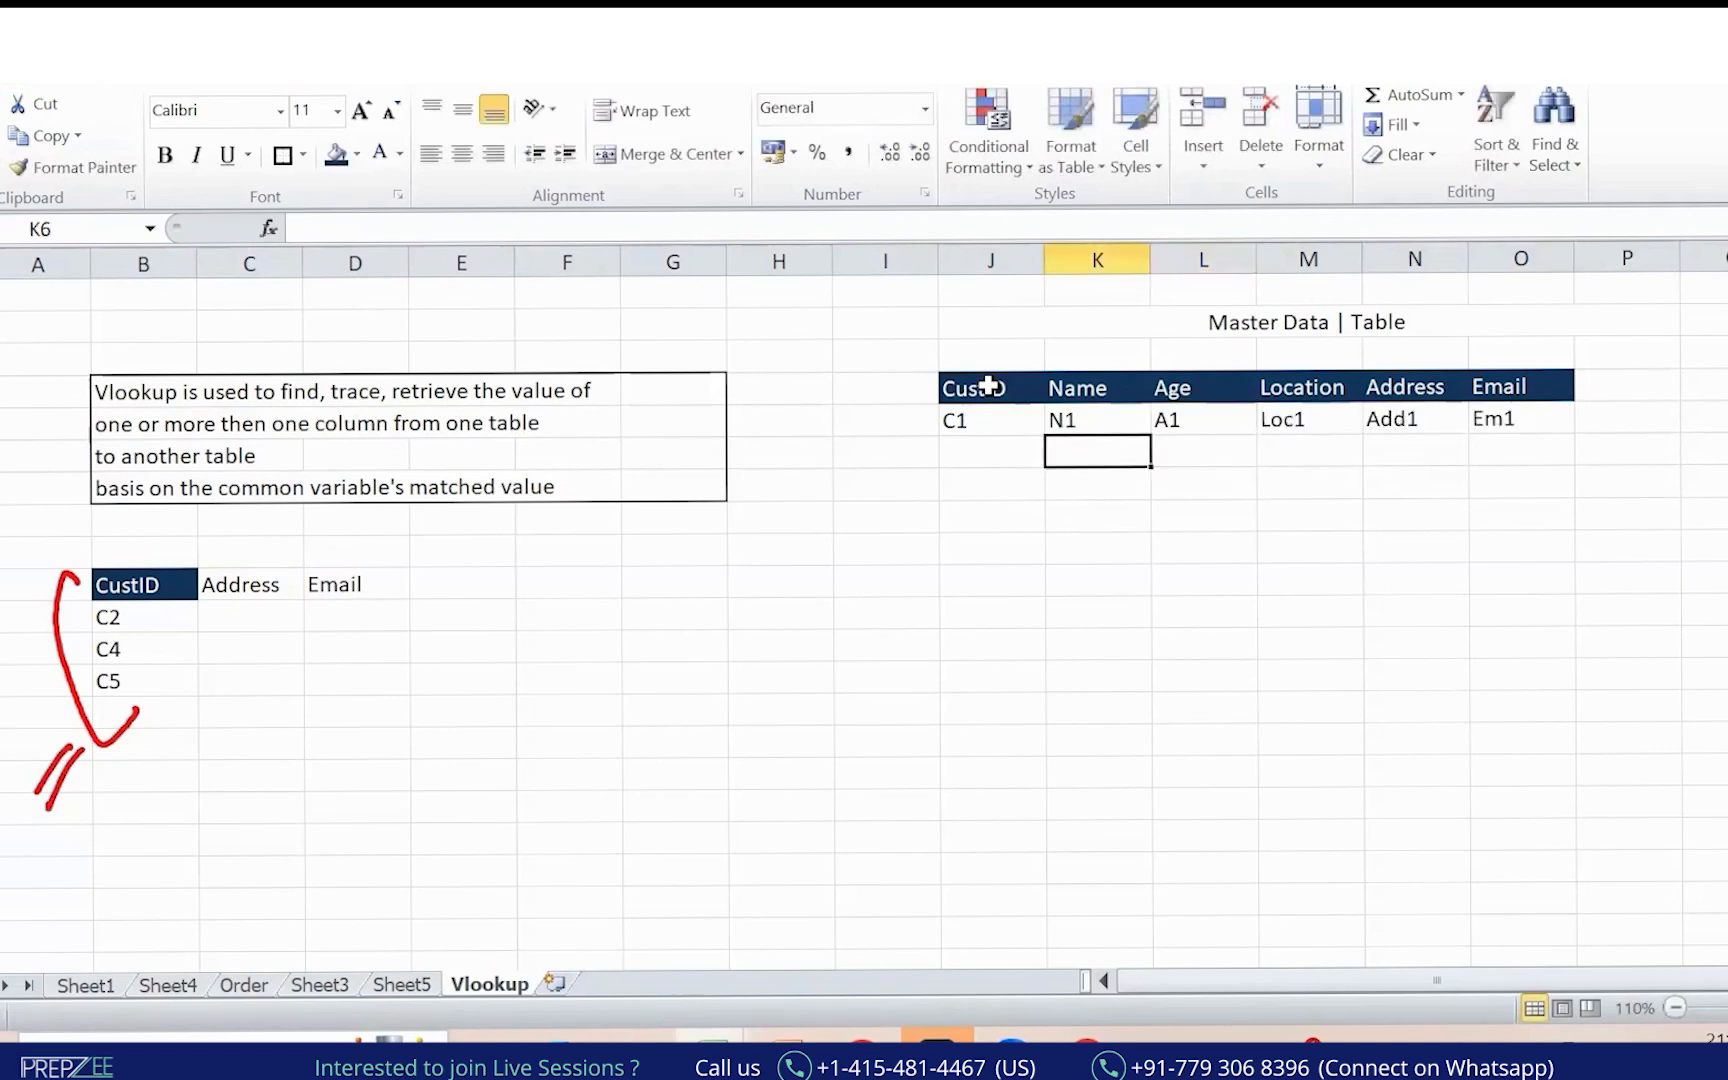
{"action": "key", "text": "Up"}
{"action": "key", "text": "Left"}
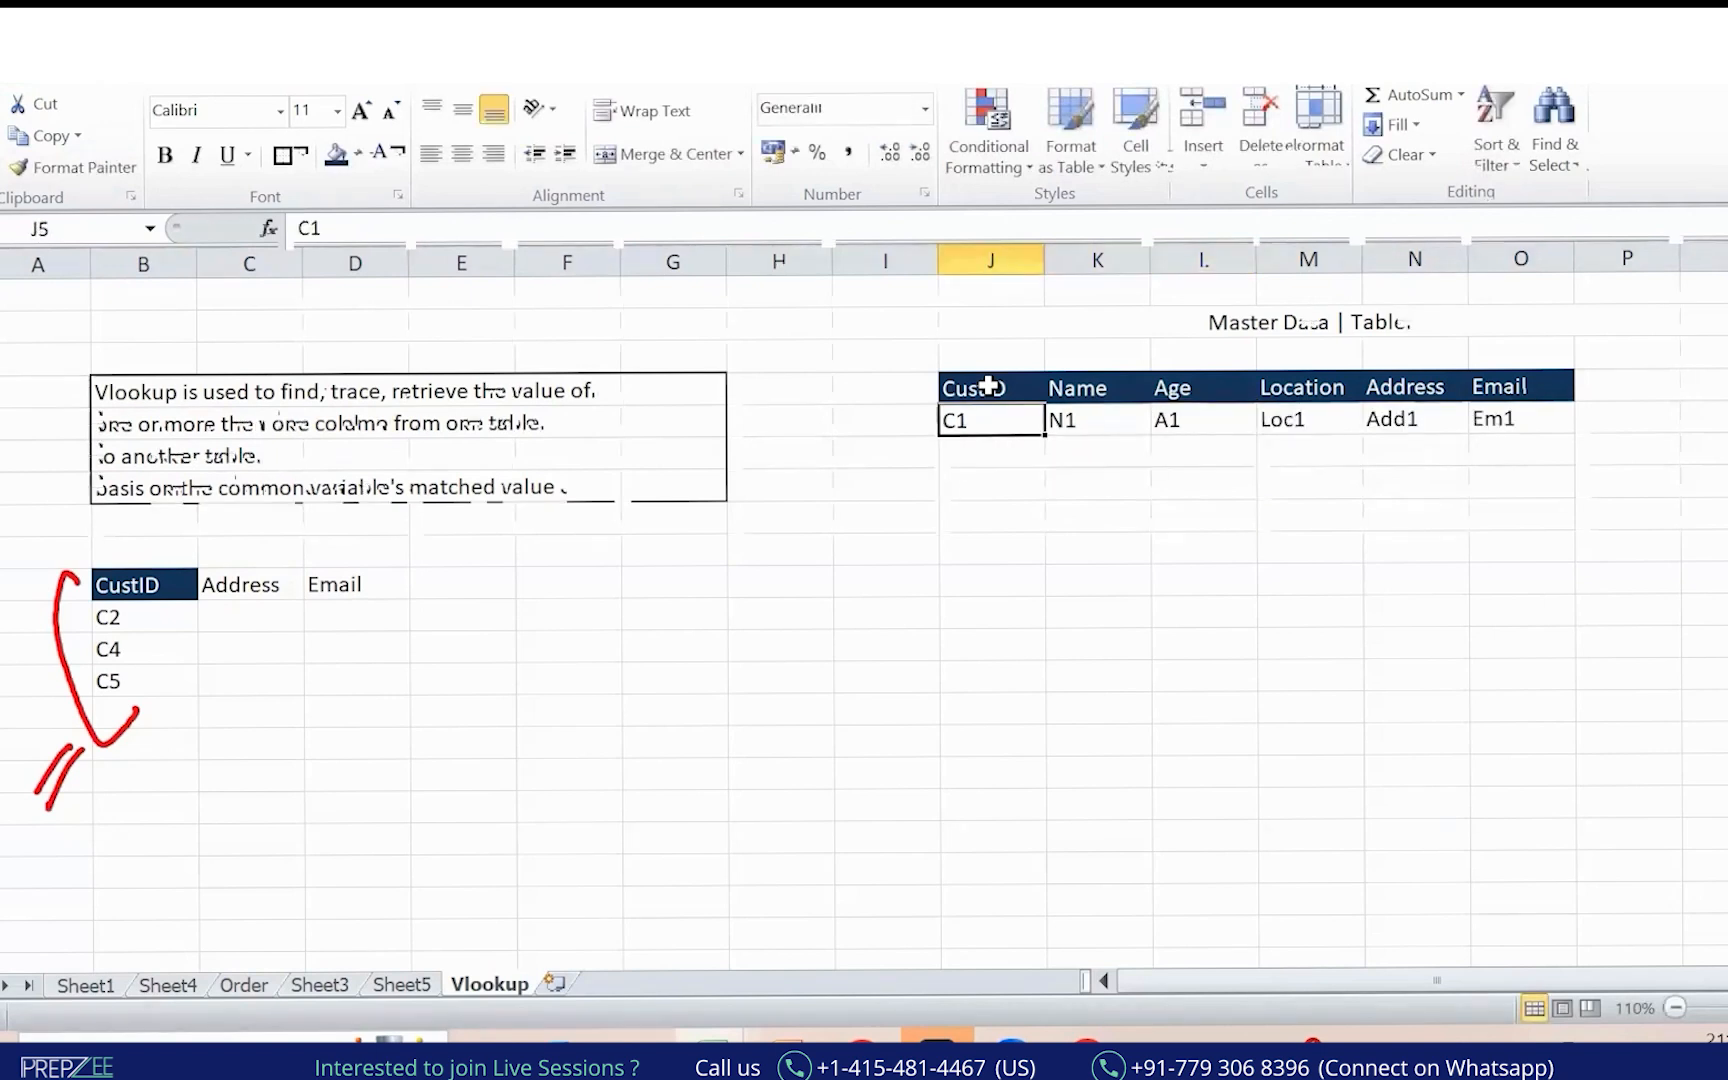
{"action": "key", "text": "ctrl+shift+Right"}
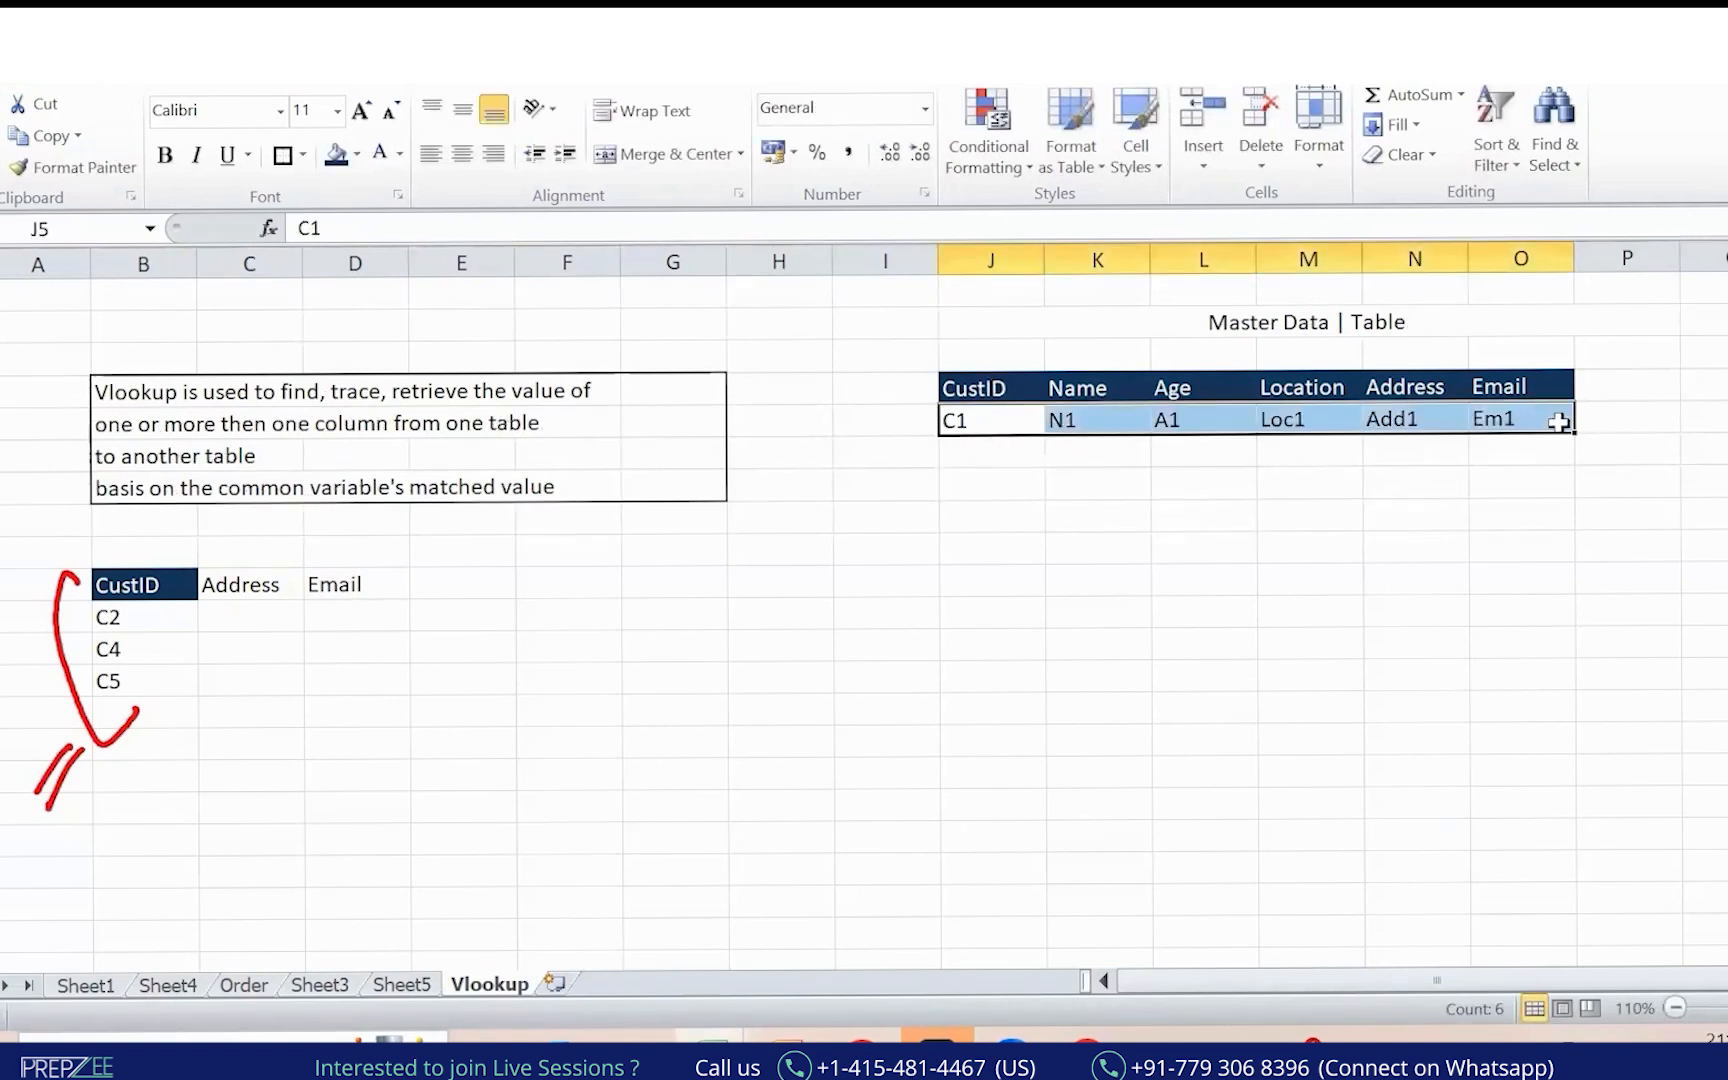
Fill the record down to C10, centred with borders on every cell.
{"action": "left_click_drag", "start_coordinate": [1575, 432], "coordinate": [1574, 722]}
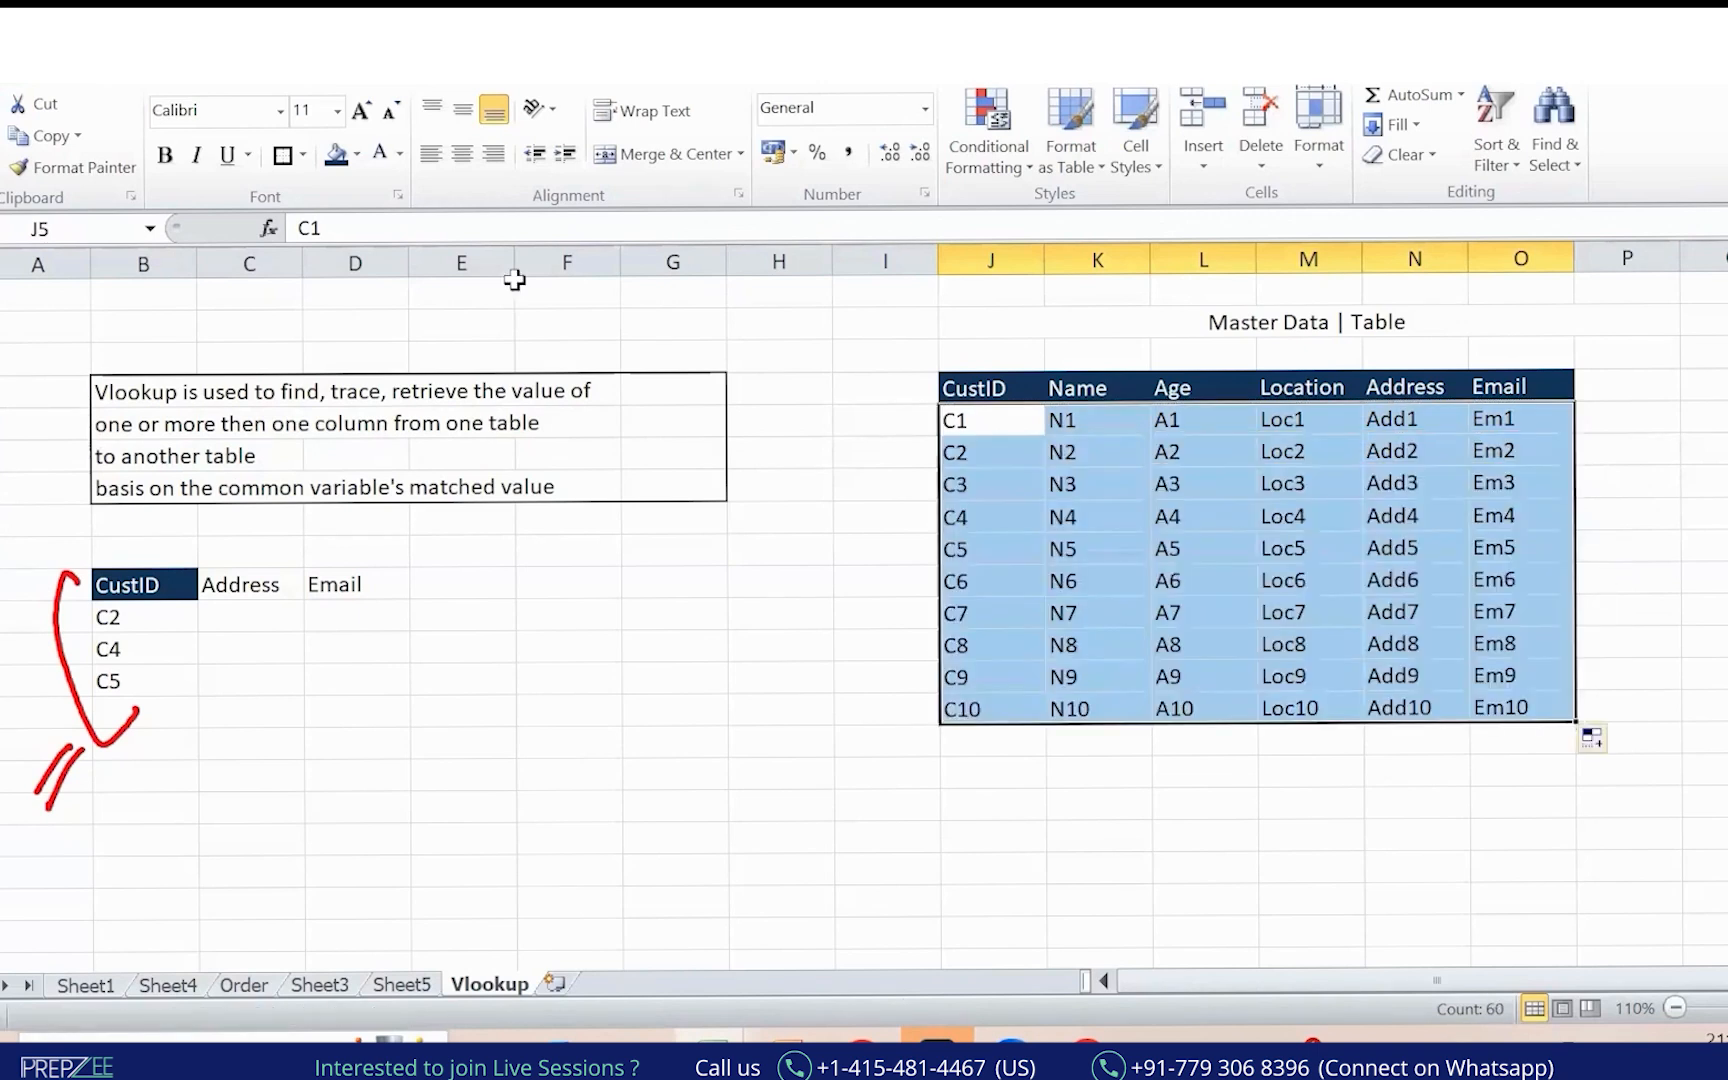
{"action": "left_click", "coordinate": [461, 153]}
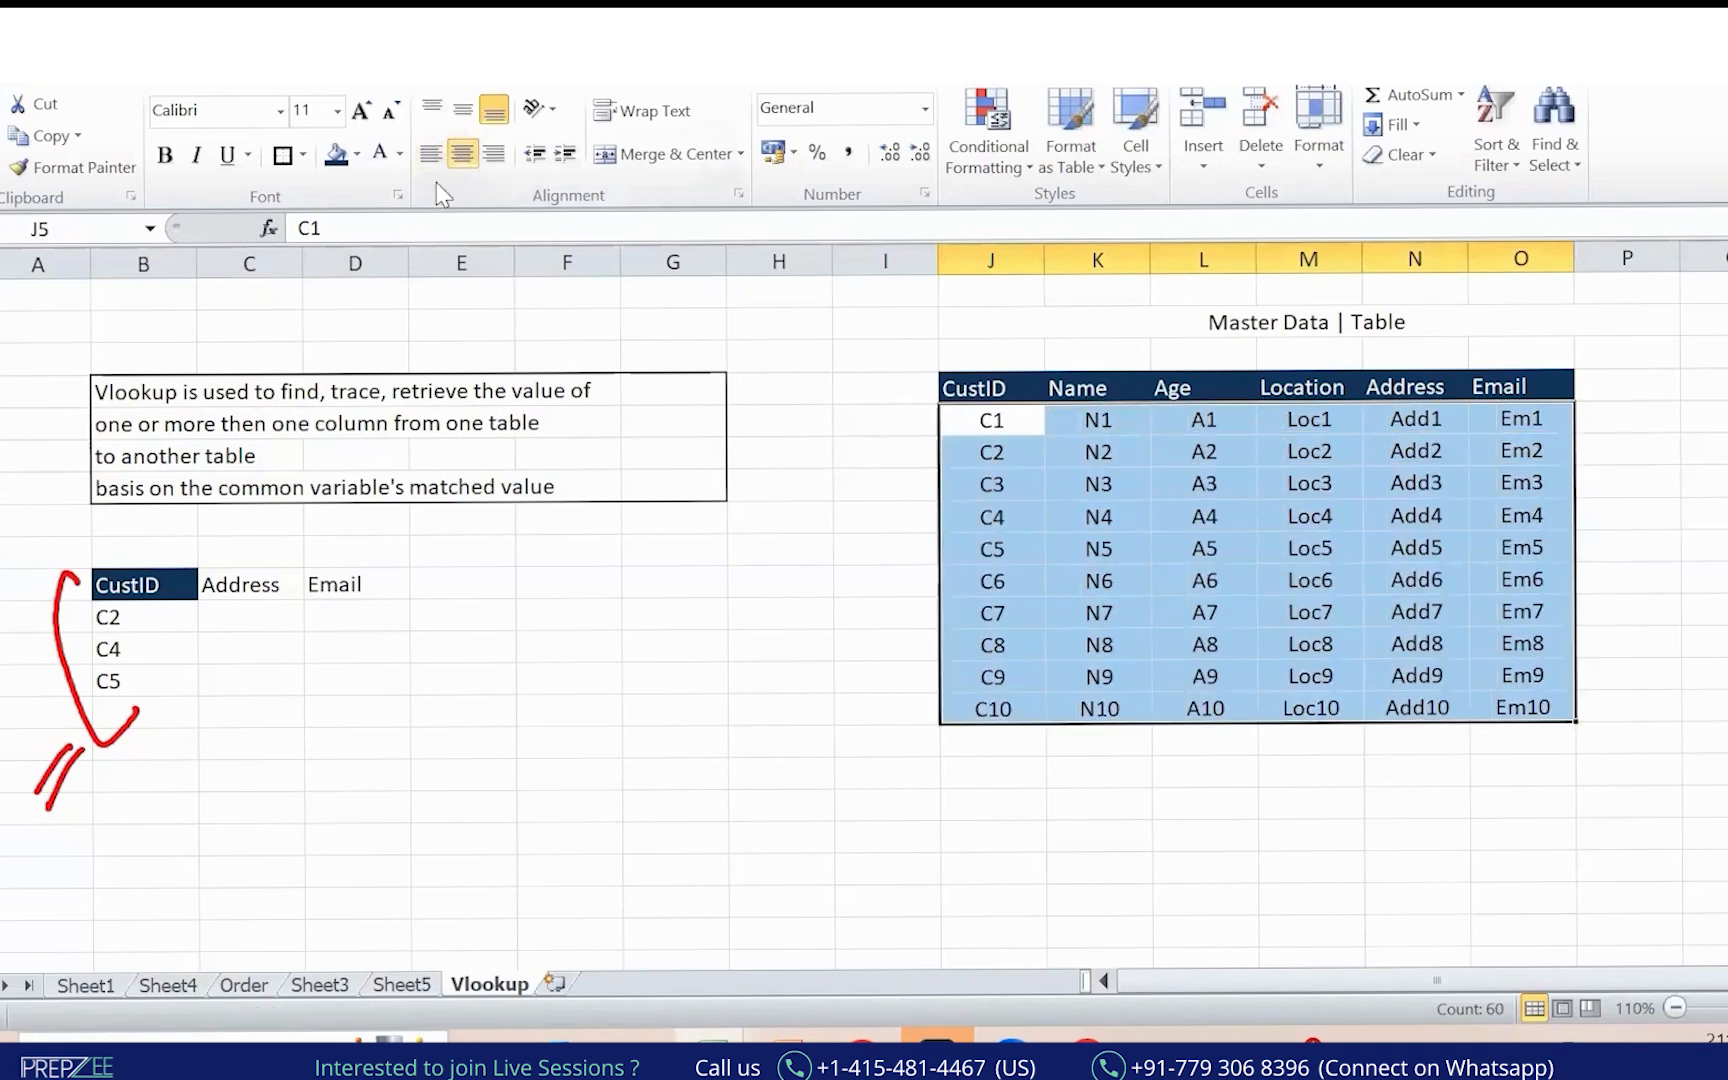
{"action": "left_click", "coordinate": [284, 157]}
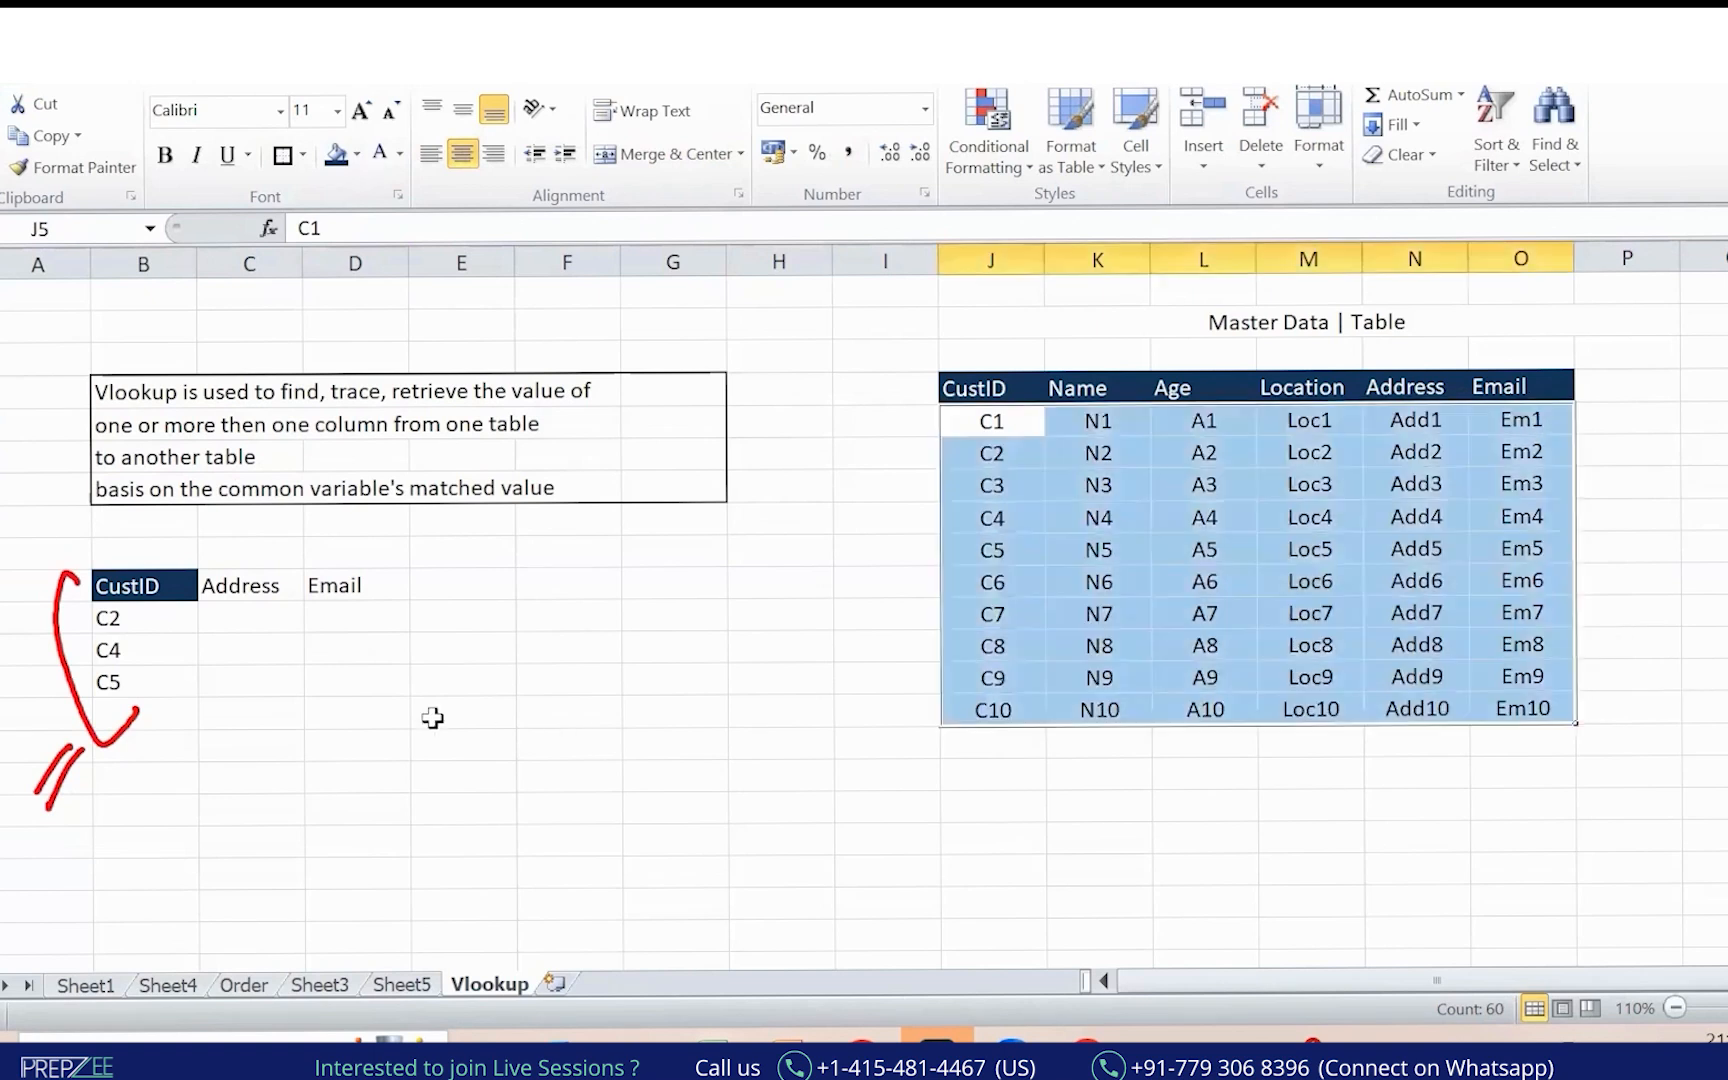
{"action": "left_click", "coordinate": [370, 713]}
{"action": "left_click", "coordinate": [238, 588]}
{"action": "left_click_drag", "start_coordinate": [345, 640], "coordinate": [332, 581]}
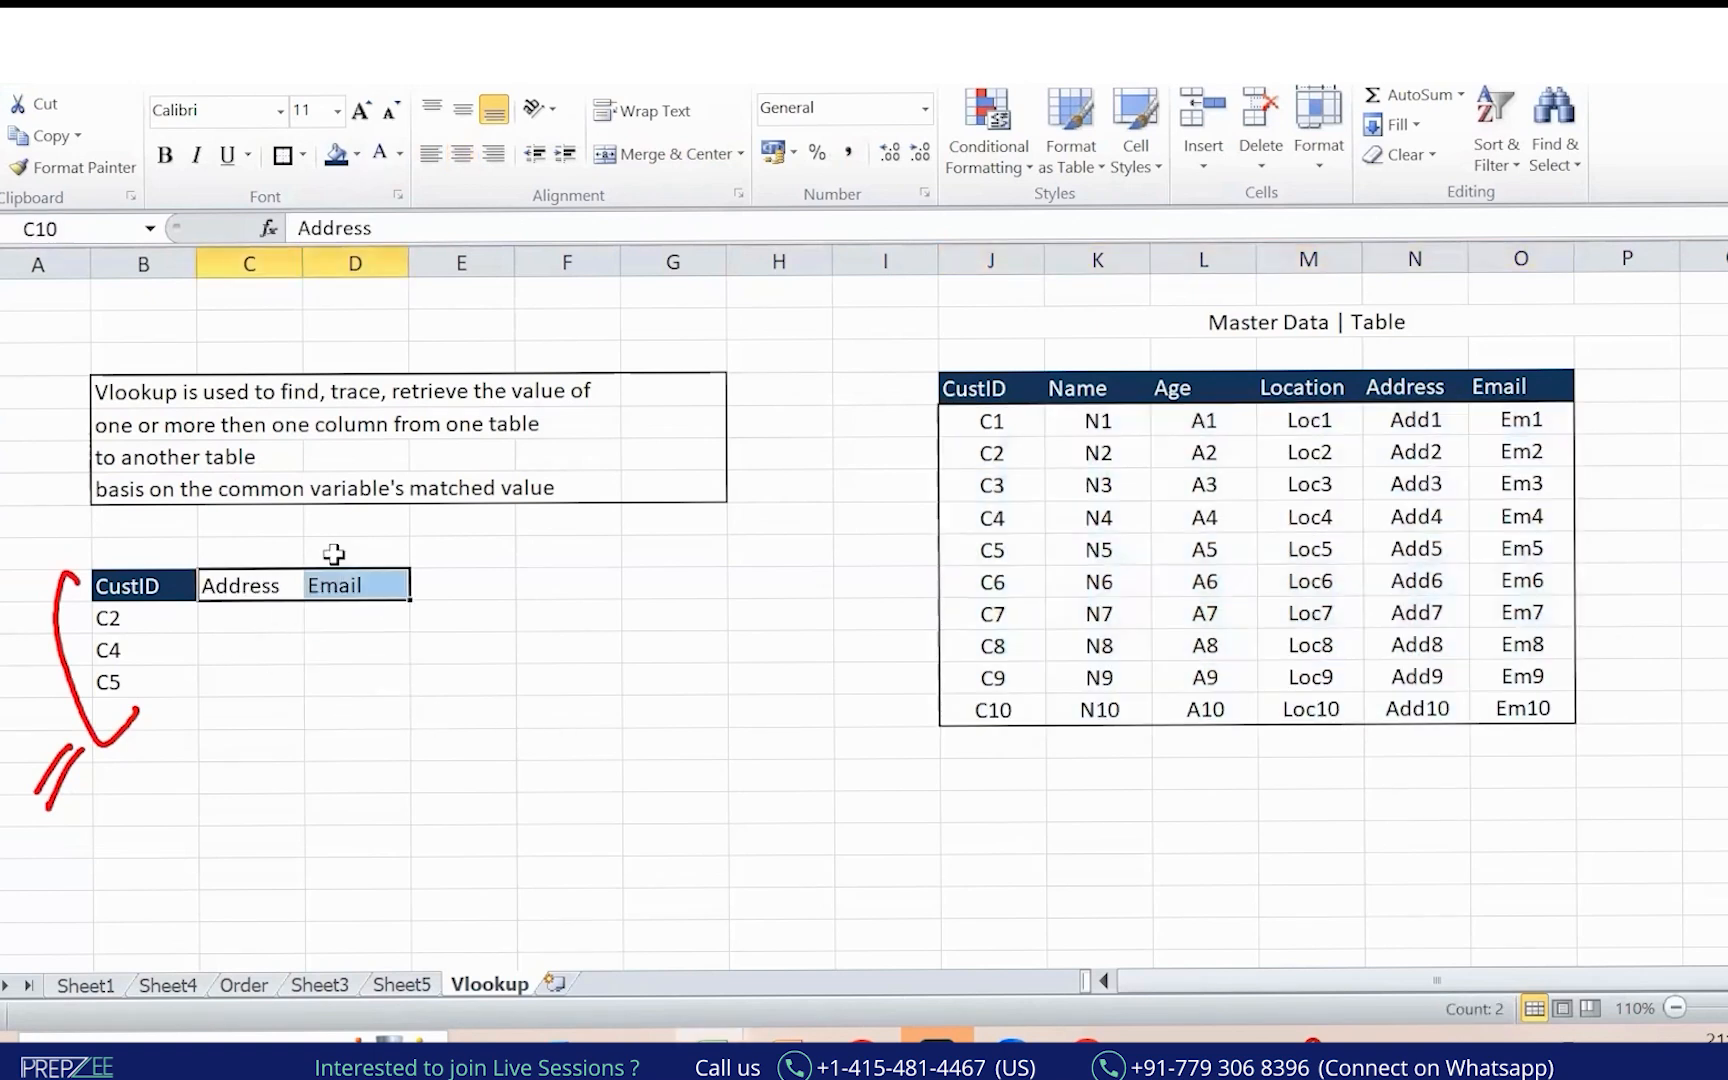
Fill the Address and Email headings (C10:D10) red.
{"action": "left_click", "coordinate": [357, 154]}
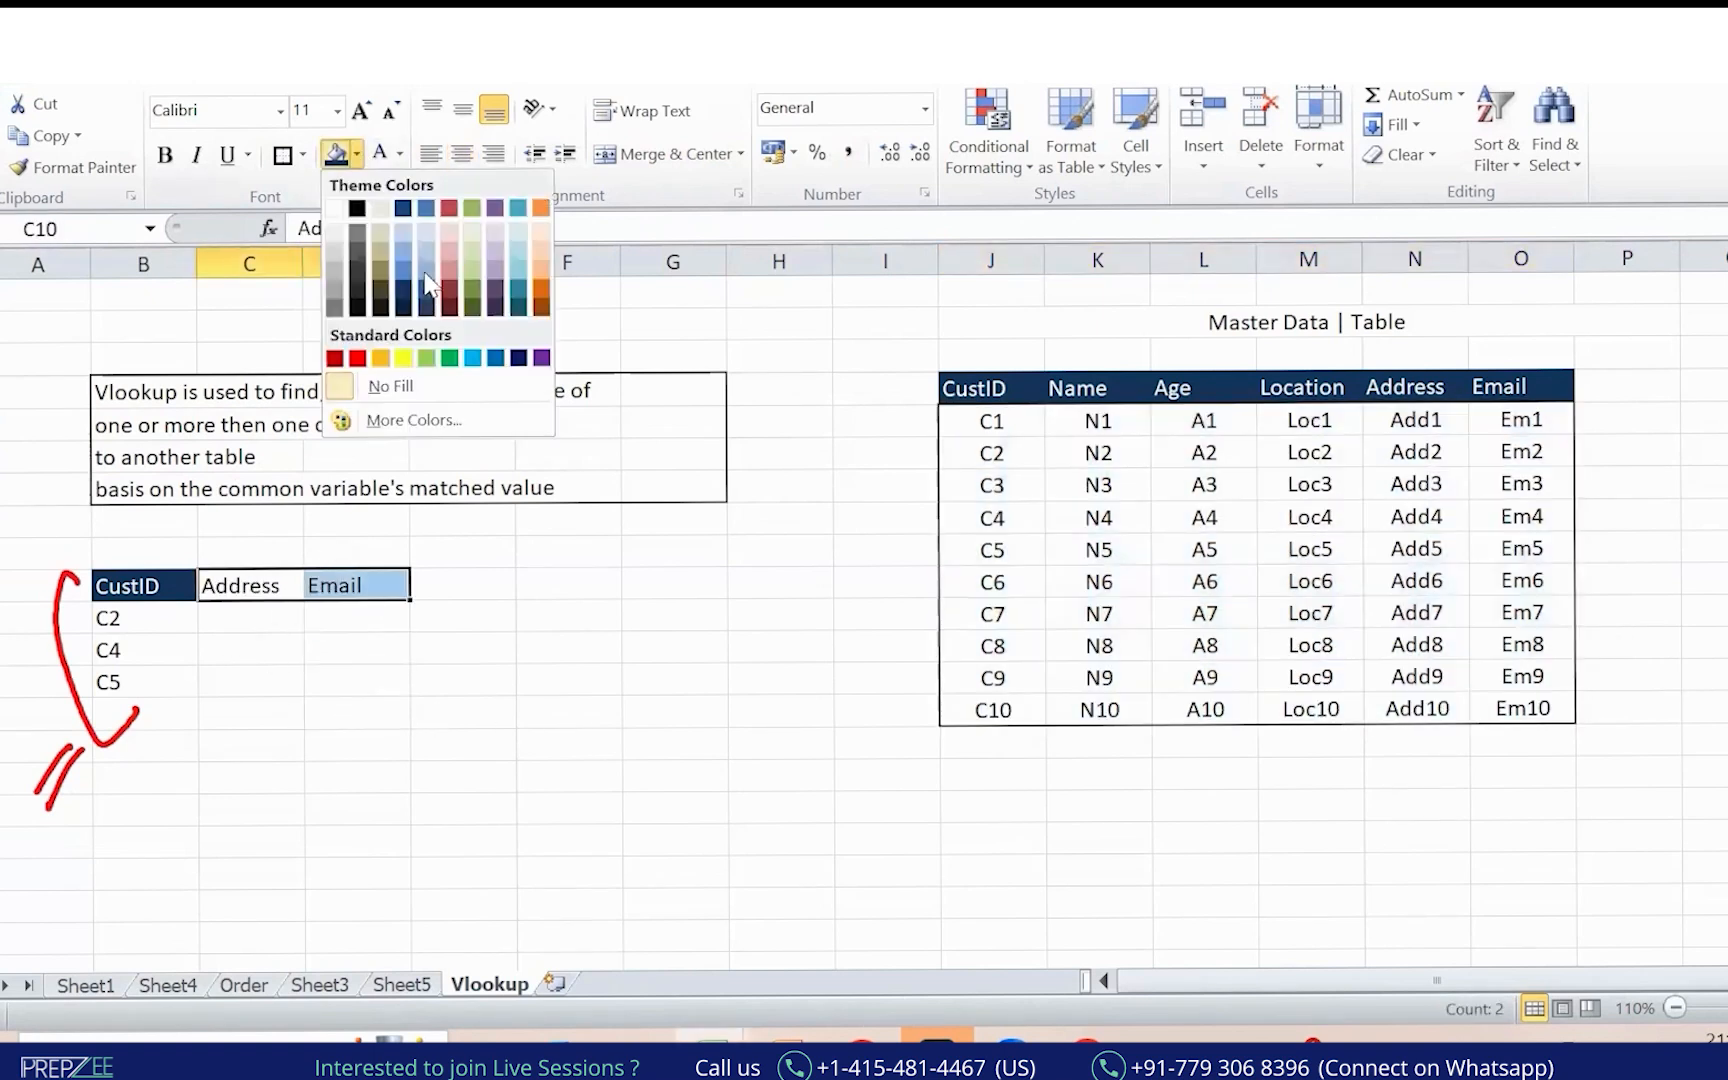
{"action": "left_click", "coordinate": [350, 352]}
{"action": "left_click", "coordinate": [660, 740]}
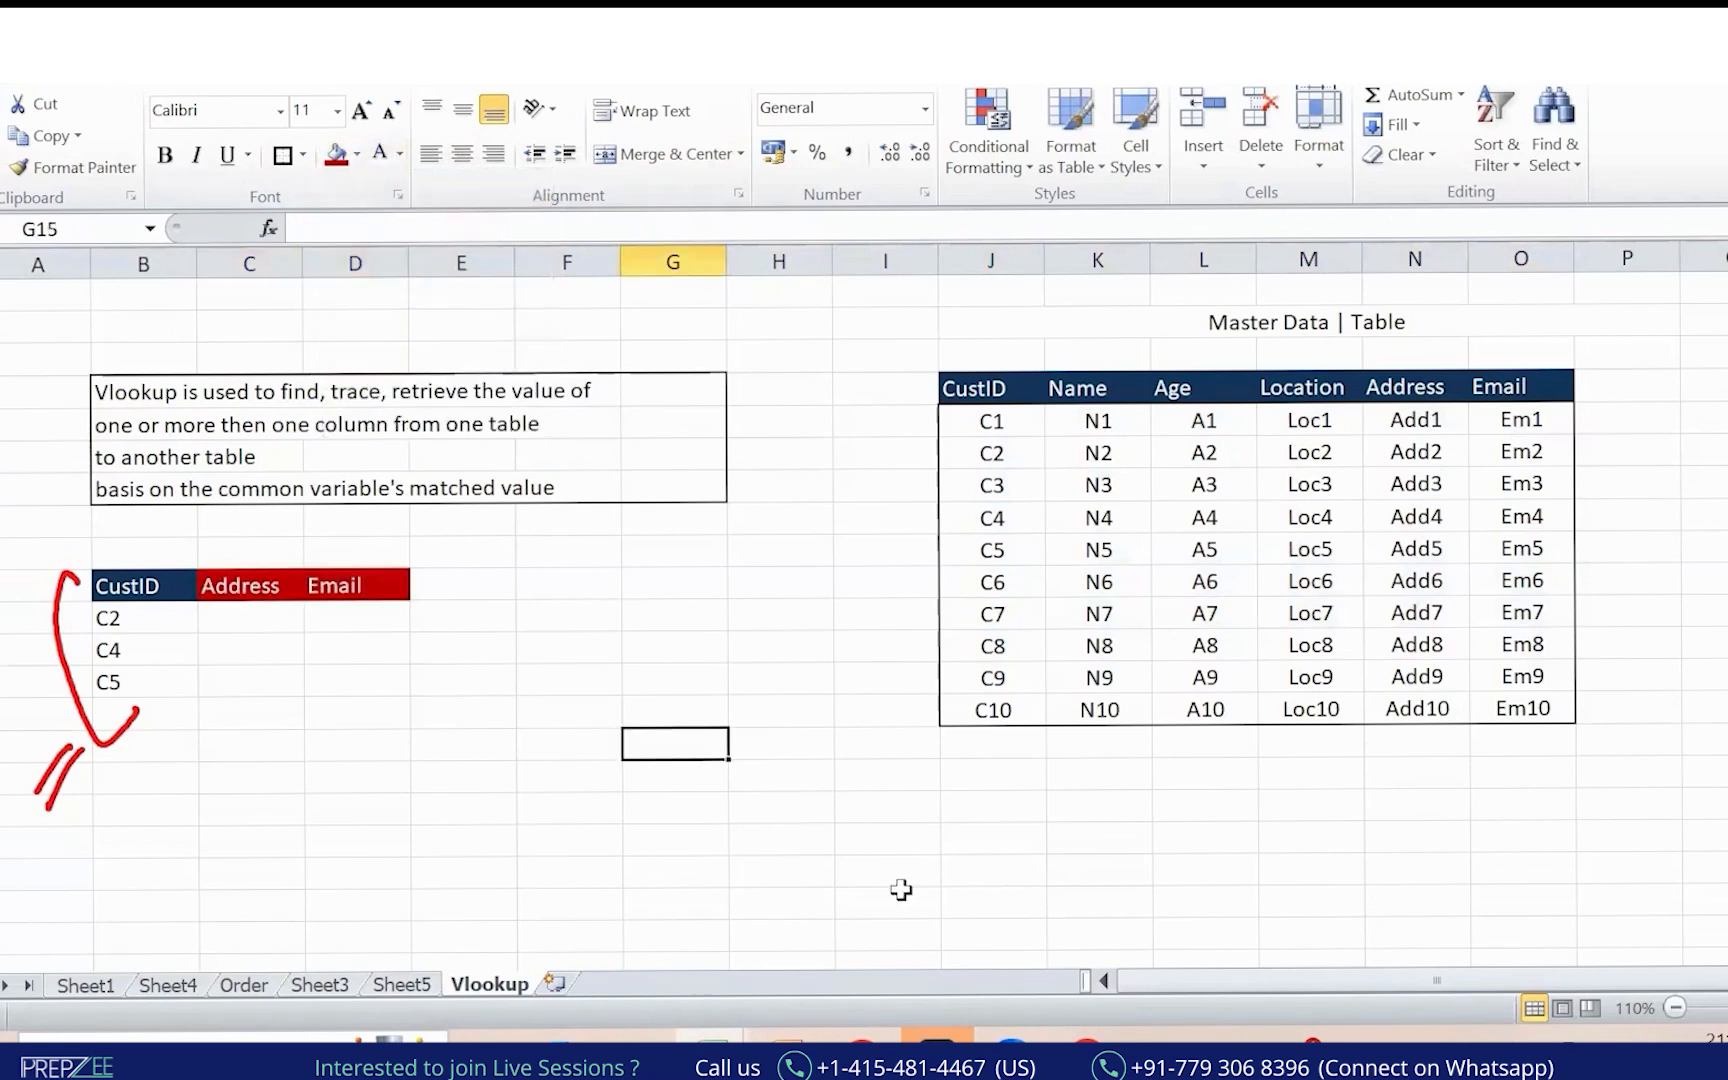
Mark up the lookup IDs and Vlookup explanation with red ink, then clear the annotations.
{"action": "mouse_move", "coordinate": [130, 623]}
{"action": "left_mouse_down"}
{"action": "mouse_move", "coordinate": [149, 609]}
{"action": "mouse_move", "coordinate": [146, 679]}
{"action": "left_mouse_up"}
{"action": "mouse_move", "coordinate": [1465, 366]}
{"action": "left_mouse_down"}
{"action": "mouse_move", "coordinate": [1041, 220]}
{"action": "mouse_move", "coordinate": [265, 615]}
{"action": "mouse_move", "coordinate": [290, 598]}
{"action": "left_mouse_up"}
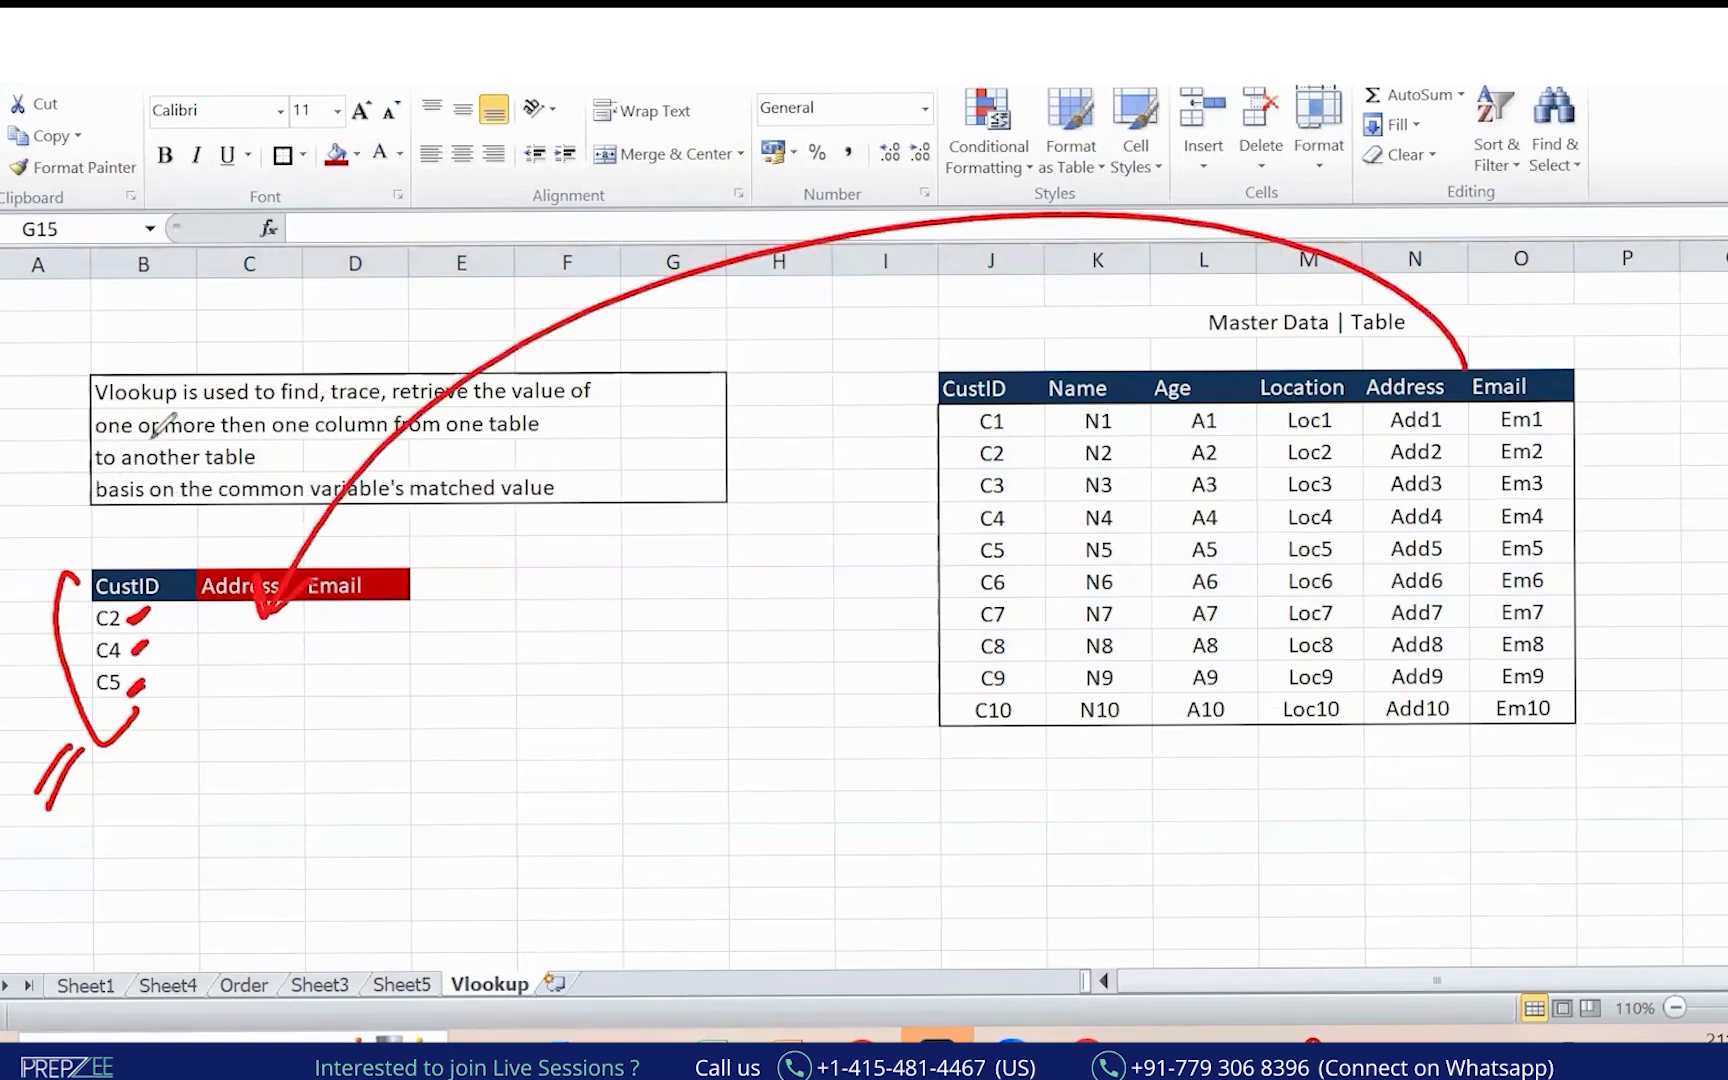
{"action": "mouse_move", "coordinate": [130, 346]}
{"action": "left_mouse_down"}
{"action": "mouse_move", "coordinate": [96, 413]}
{"action": "mouse_move", "coordinate": [193, 401]}
{"action": "left_mouse_up"}
{"action": "left_click_drag", "start_coordinate": [180, 331], "coordinate": [126, 357]}
{"action": "left_click_drag", "start_coordinate": [181, 347], "coordinate": [147, 370]}
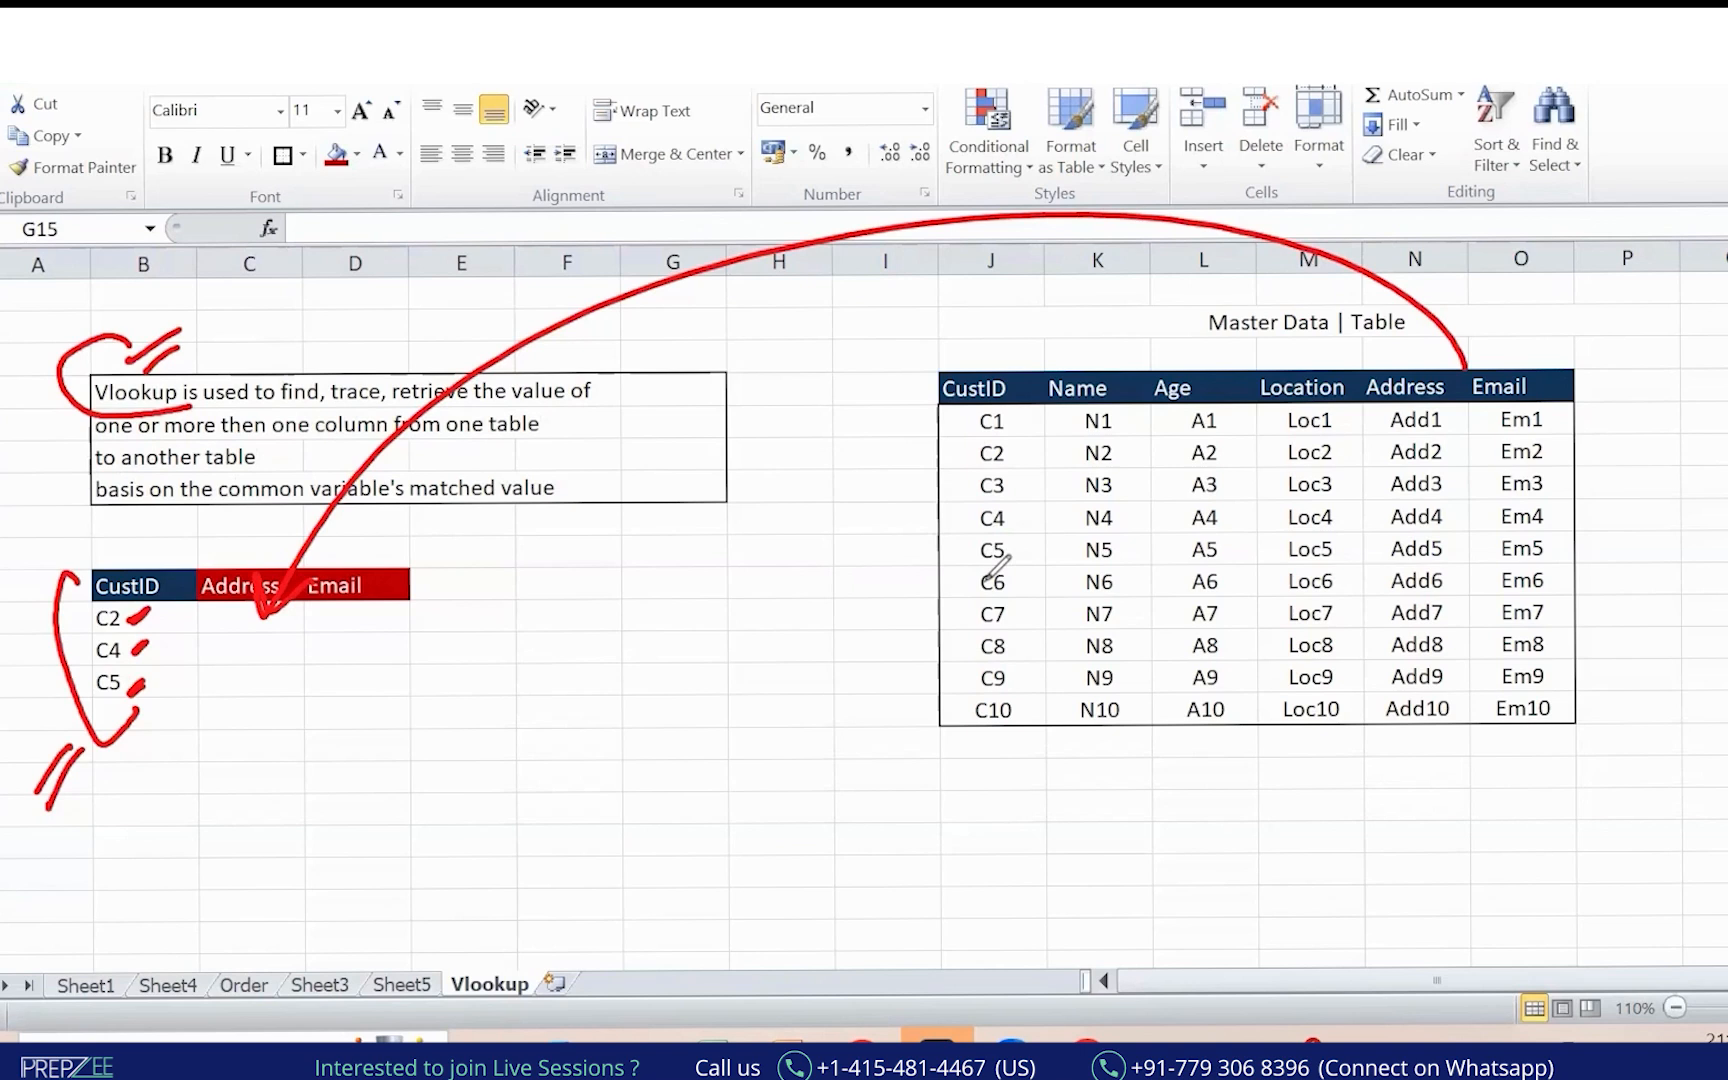
{"action": "key", "text": "Escape"}
{"action": "left_click", "coordinate": [285, 617]}
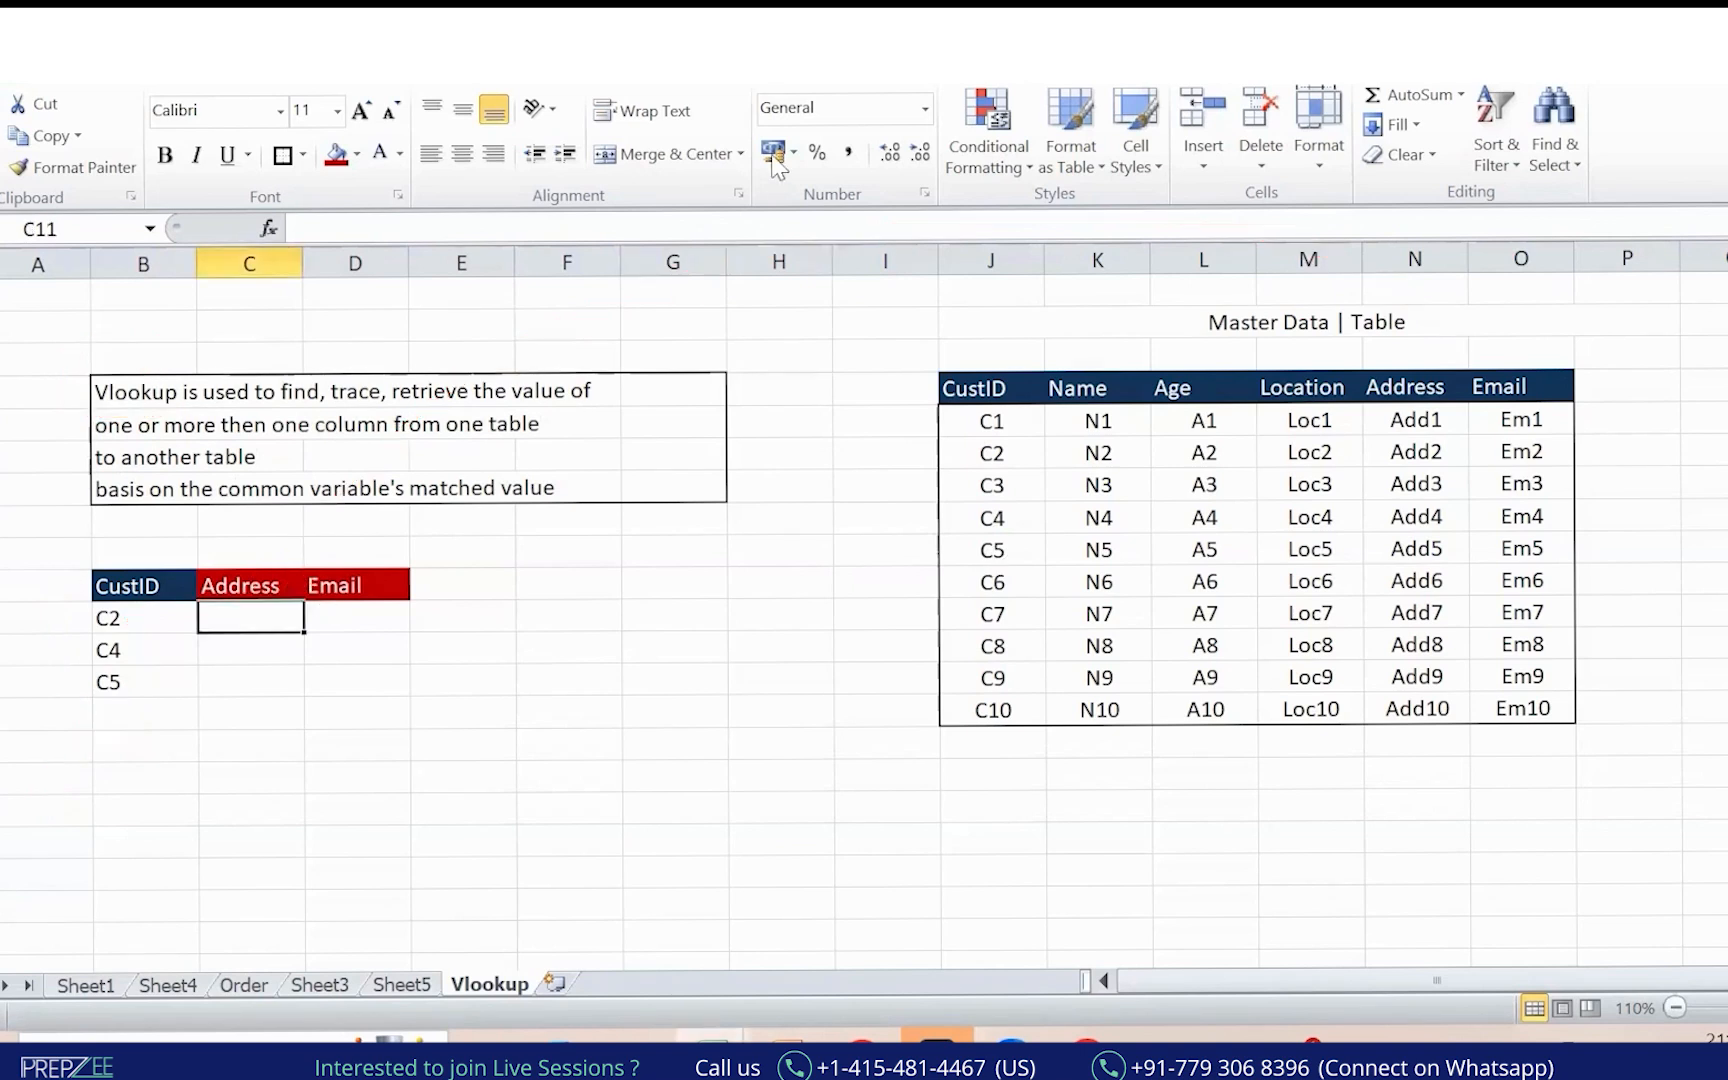
Bracket the Master Data table and the small CustID table in red ink.
{"action": "left_click", "coordinate": [1150, 225]}
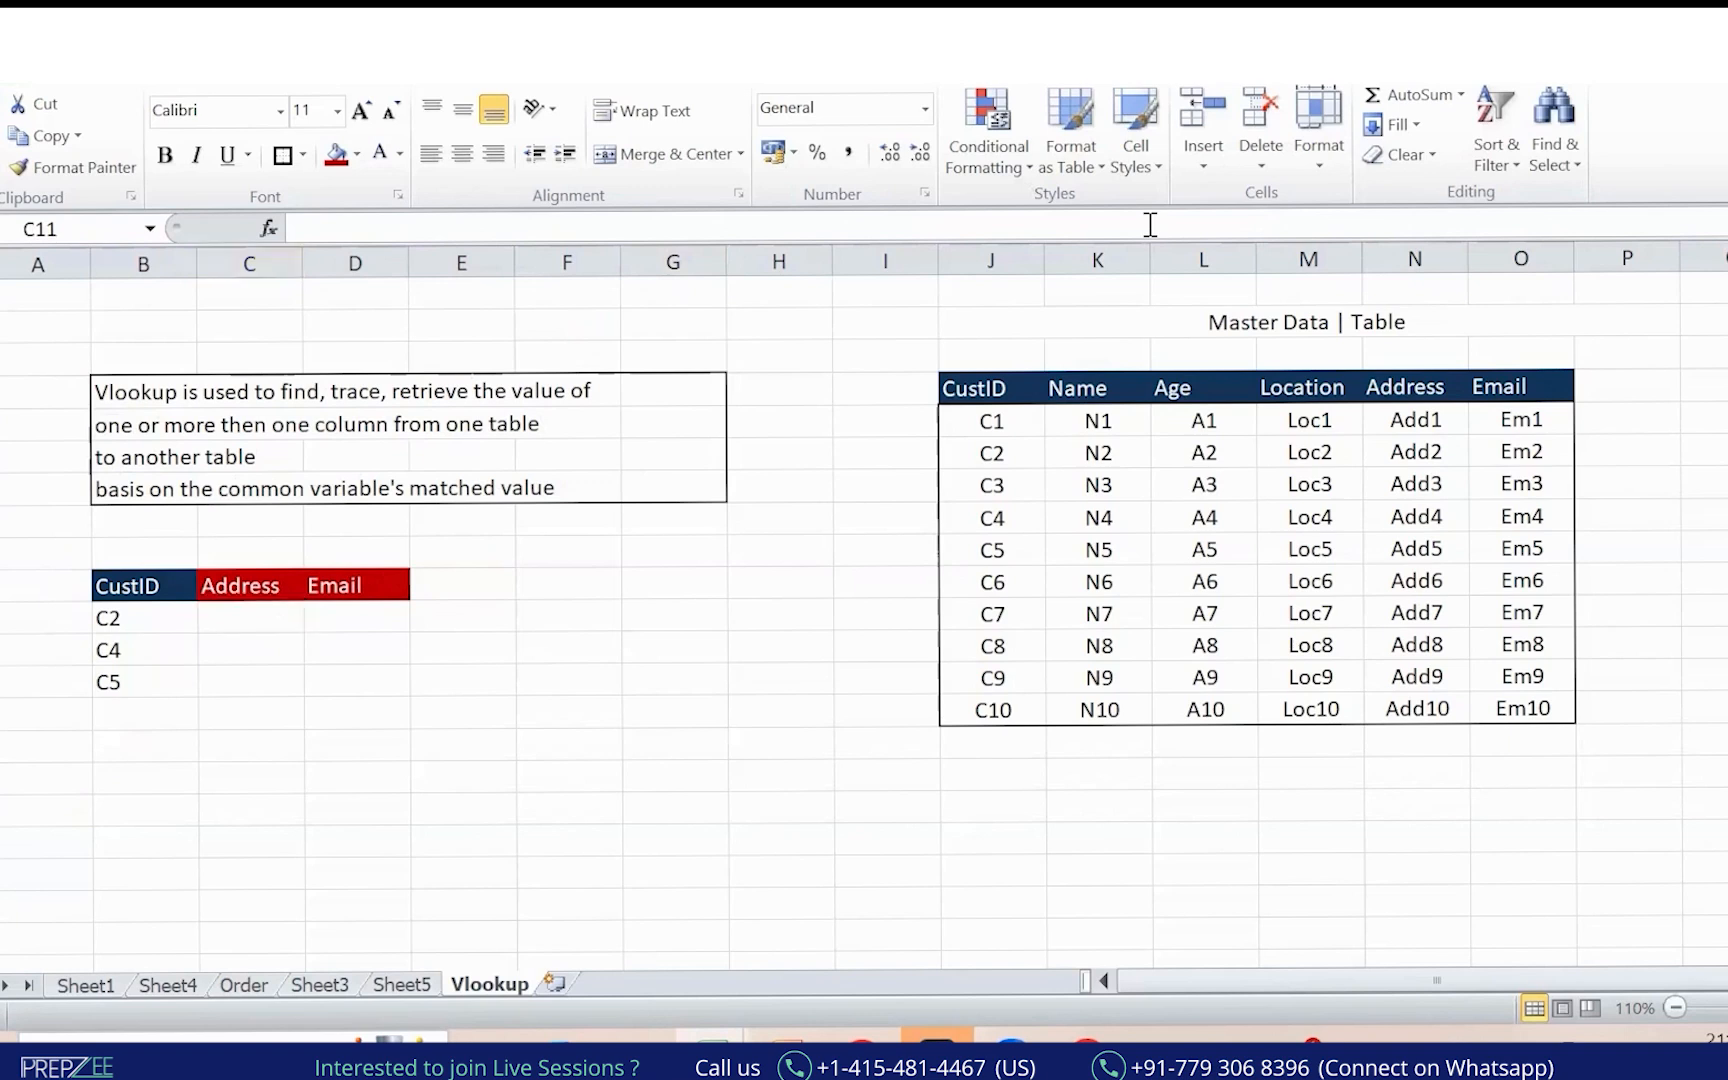
{"action": "left_click_drag", "start_coordinate": [945, 318], "coordinate": [930, 733]}
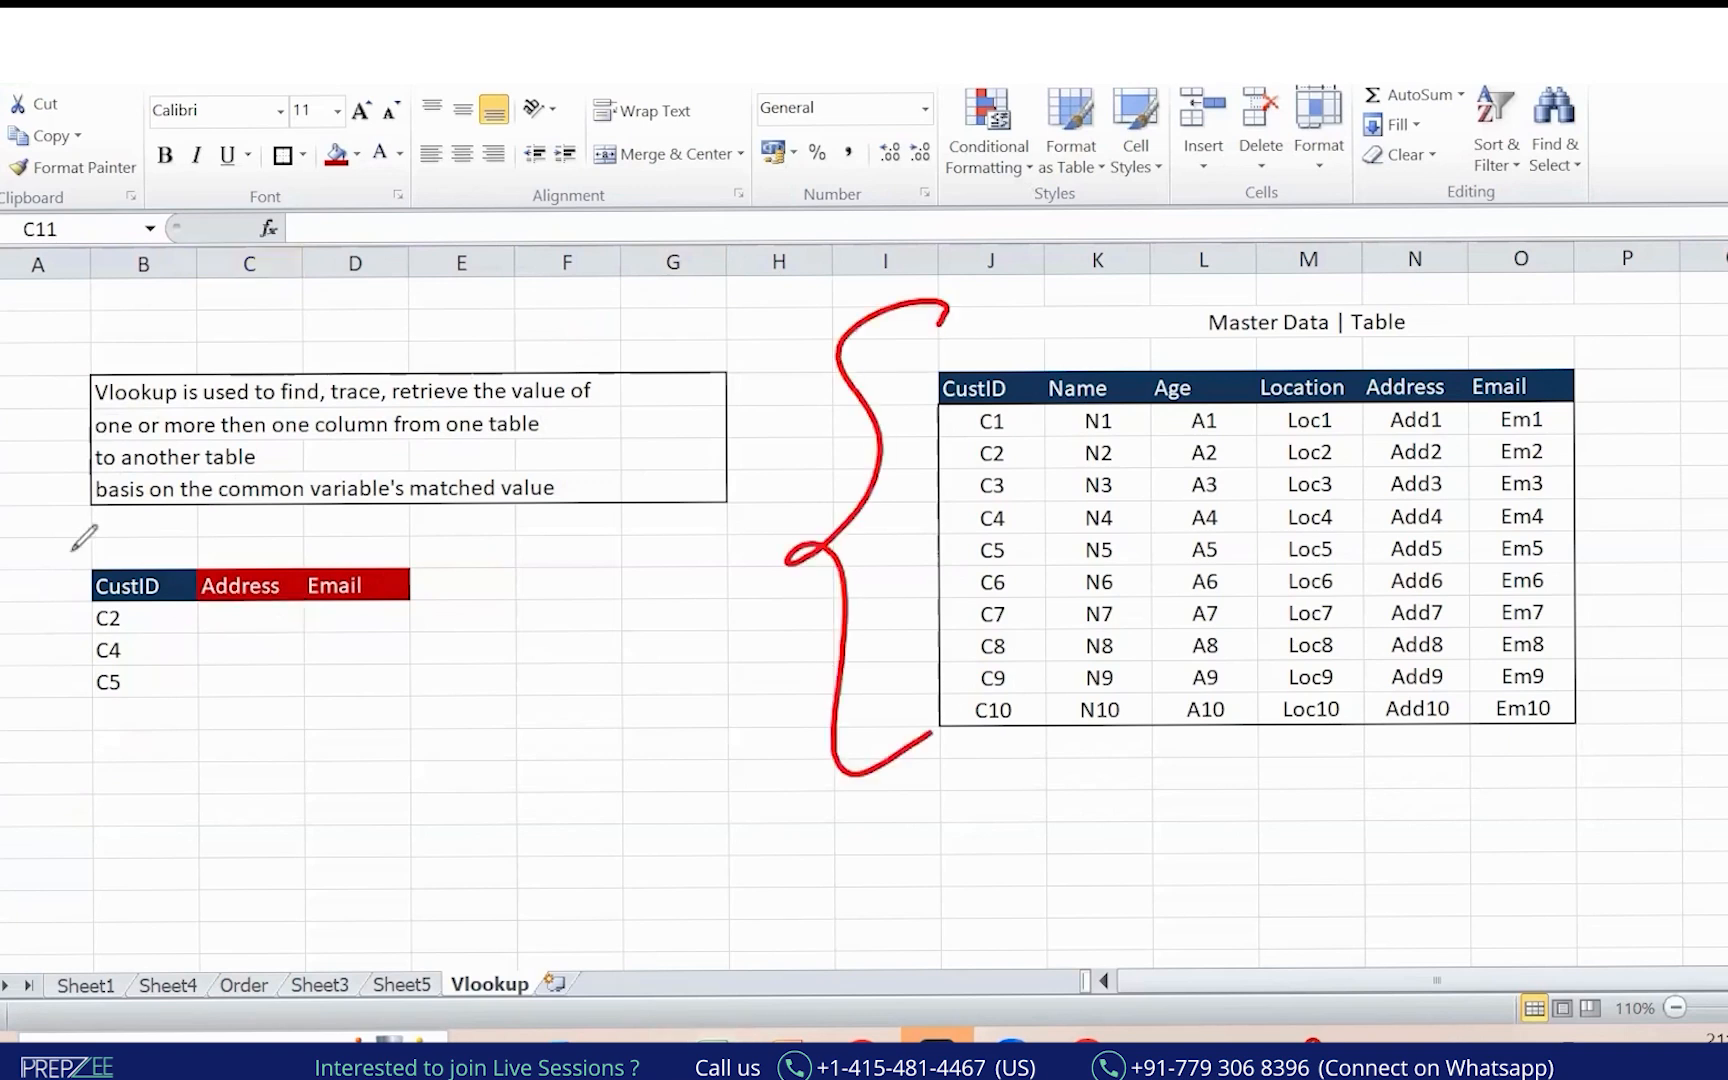
{"action": "left_click_drag", "start_coordinate": [77, 549], "coordinate": [106, 744]}
{"action": "mouse_move", "coordinate": [975, 353]}
{"action": "left_mouse_down"}
{"action": "mouse_move", "coordinate": [886, 642]}
{"action": "mouse_move", "coordinate": [905, 838]}
{"action": "left_mouse_up"}
Copy the whole Master Data table (J4:O14) and switch to the Google Sheets workbook.
{"action": "left_click_drag", "start_coordinate": [990, 388], "coordinate": [1520, 708]}
{"action": "key", "text": "ctrl+c"}
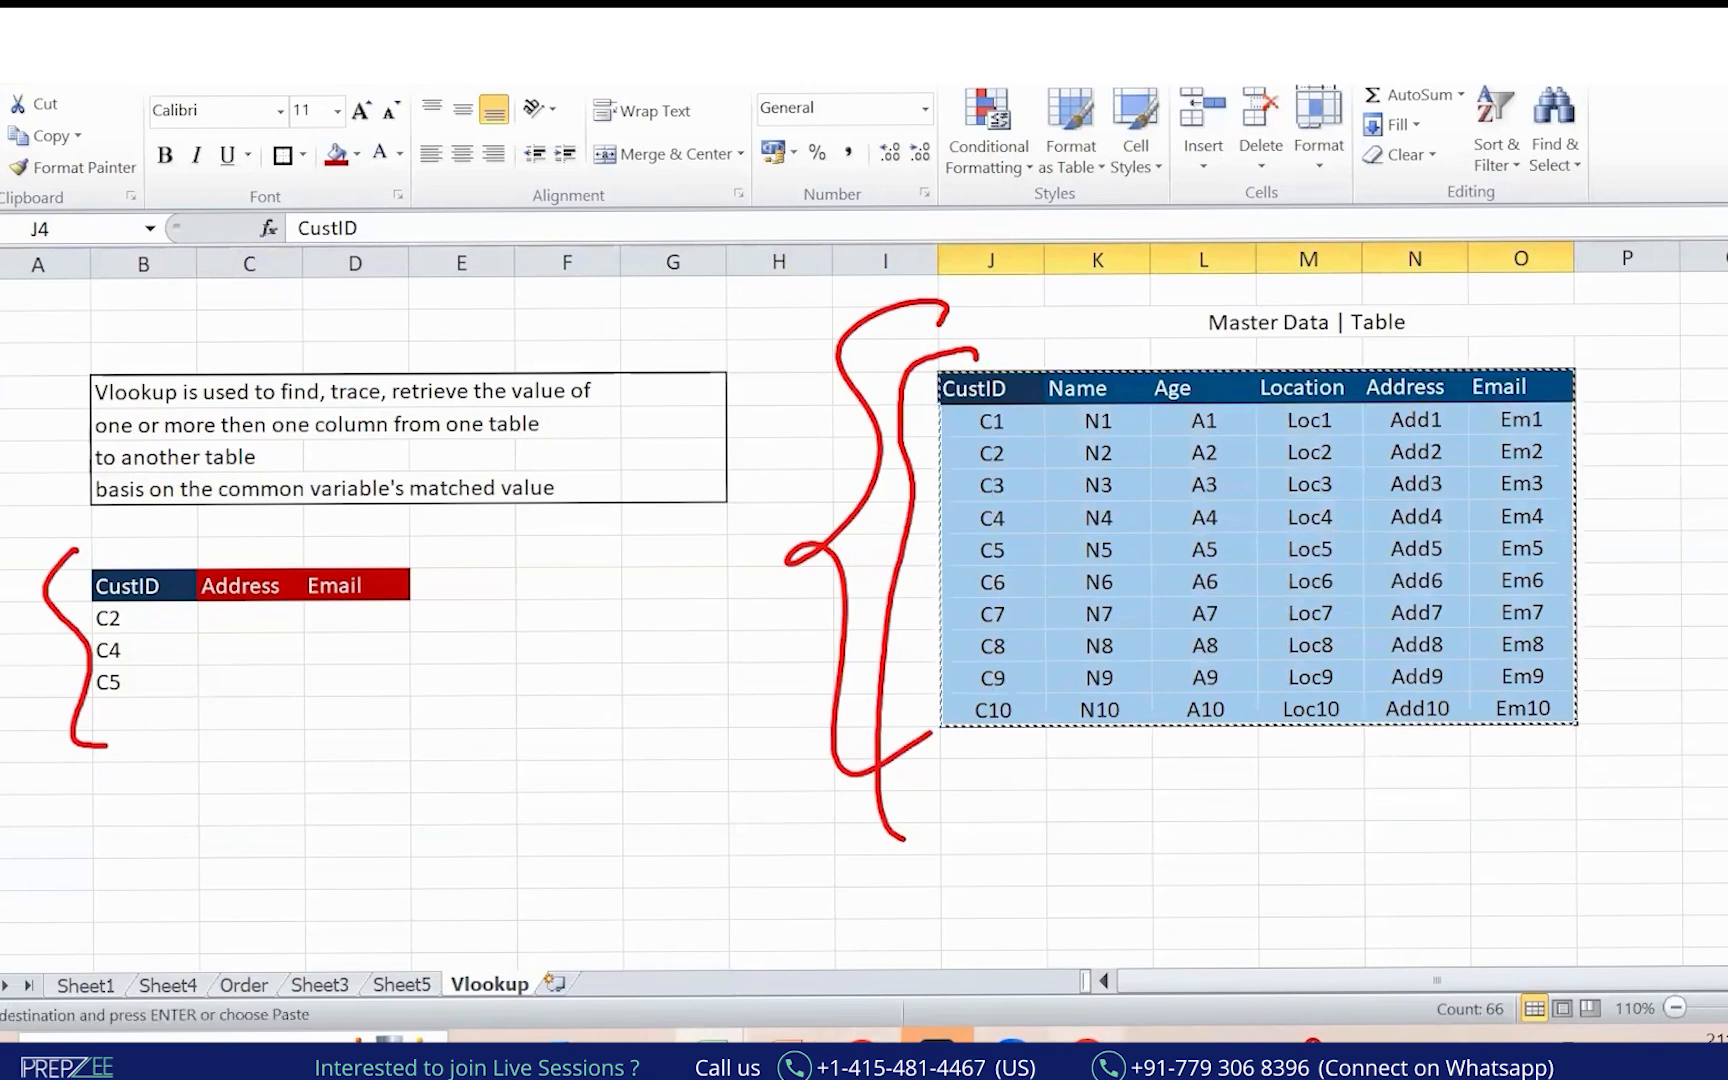
{"action": "left_click", "coordinate": [1087, 1053]}
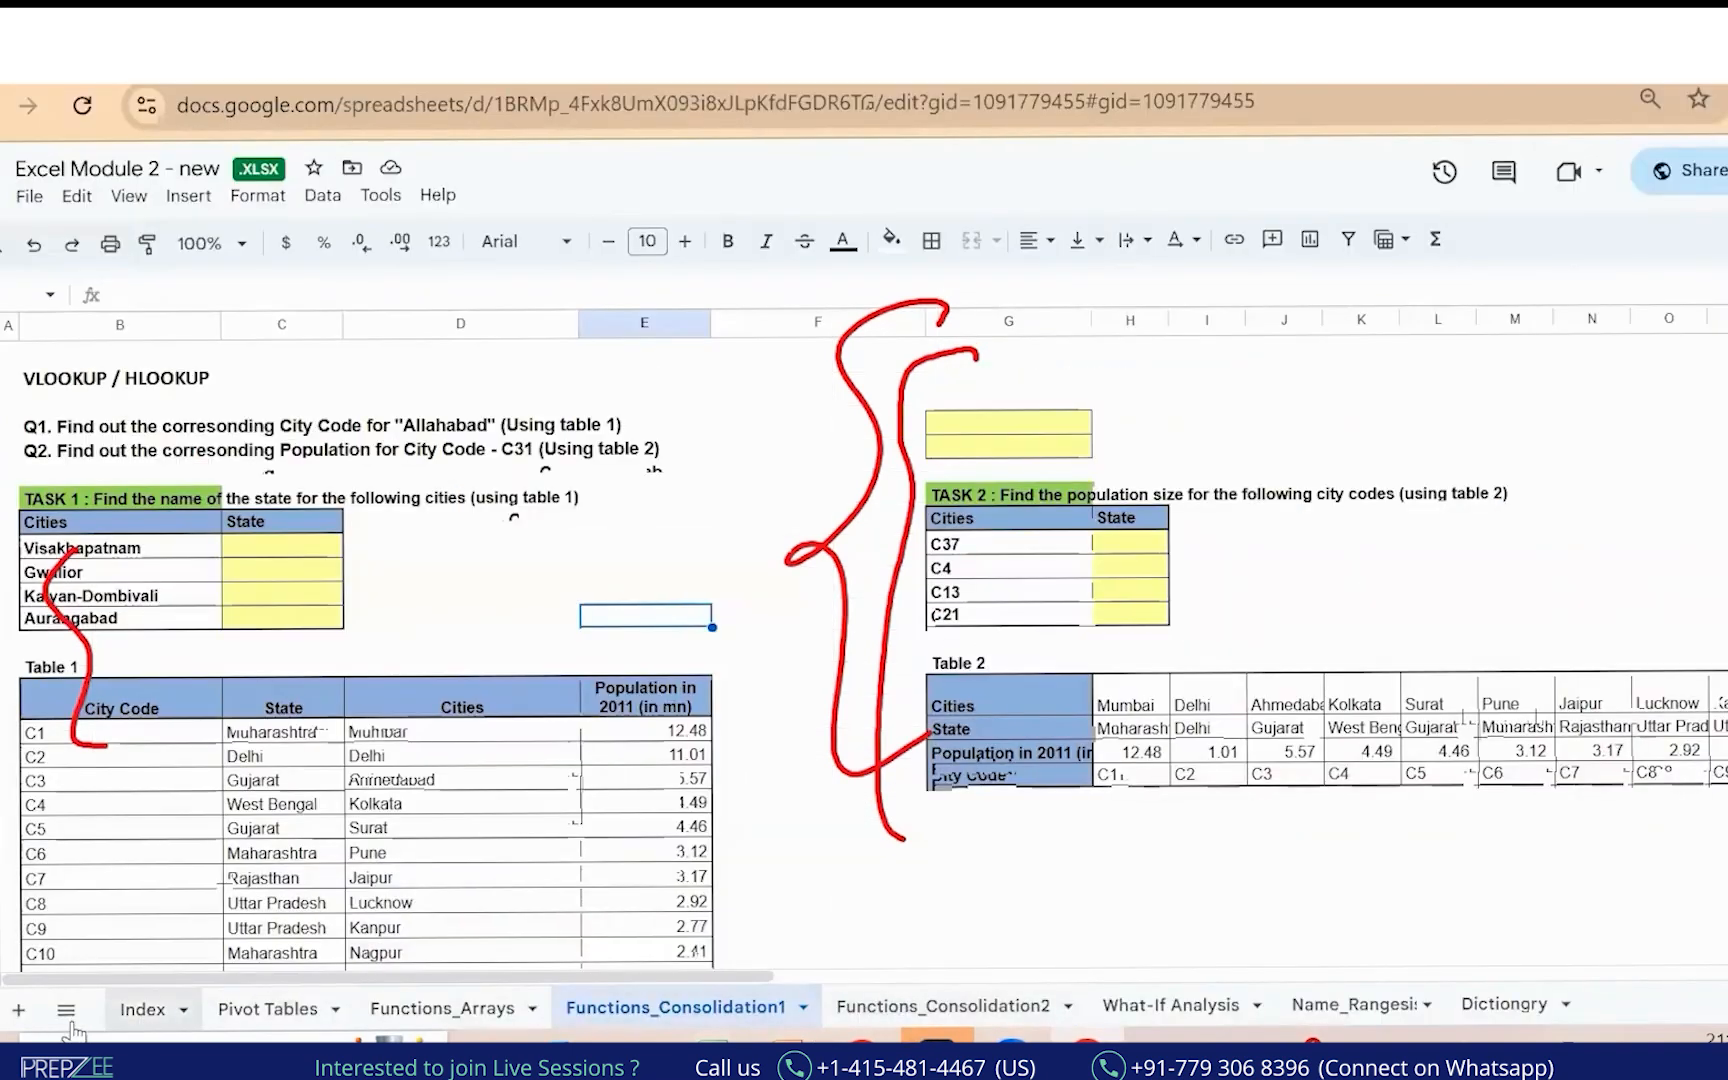
Paste the customer master table at B12 on the Index sheet.
{"action": "left_click_drag", "start_coordinate": [287, 977], "coordinate": [1212, 977]}
{"action": "left_click", "coordinate": [1352, 1008]}
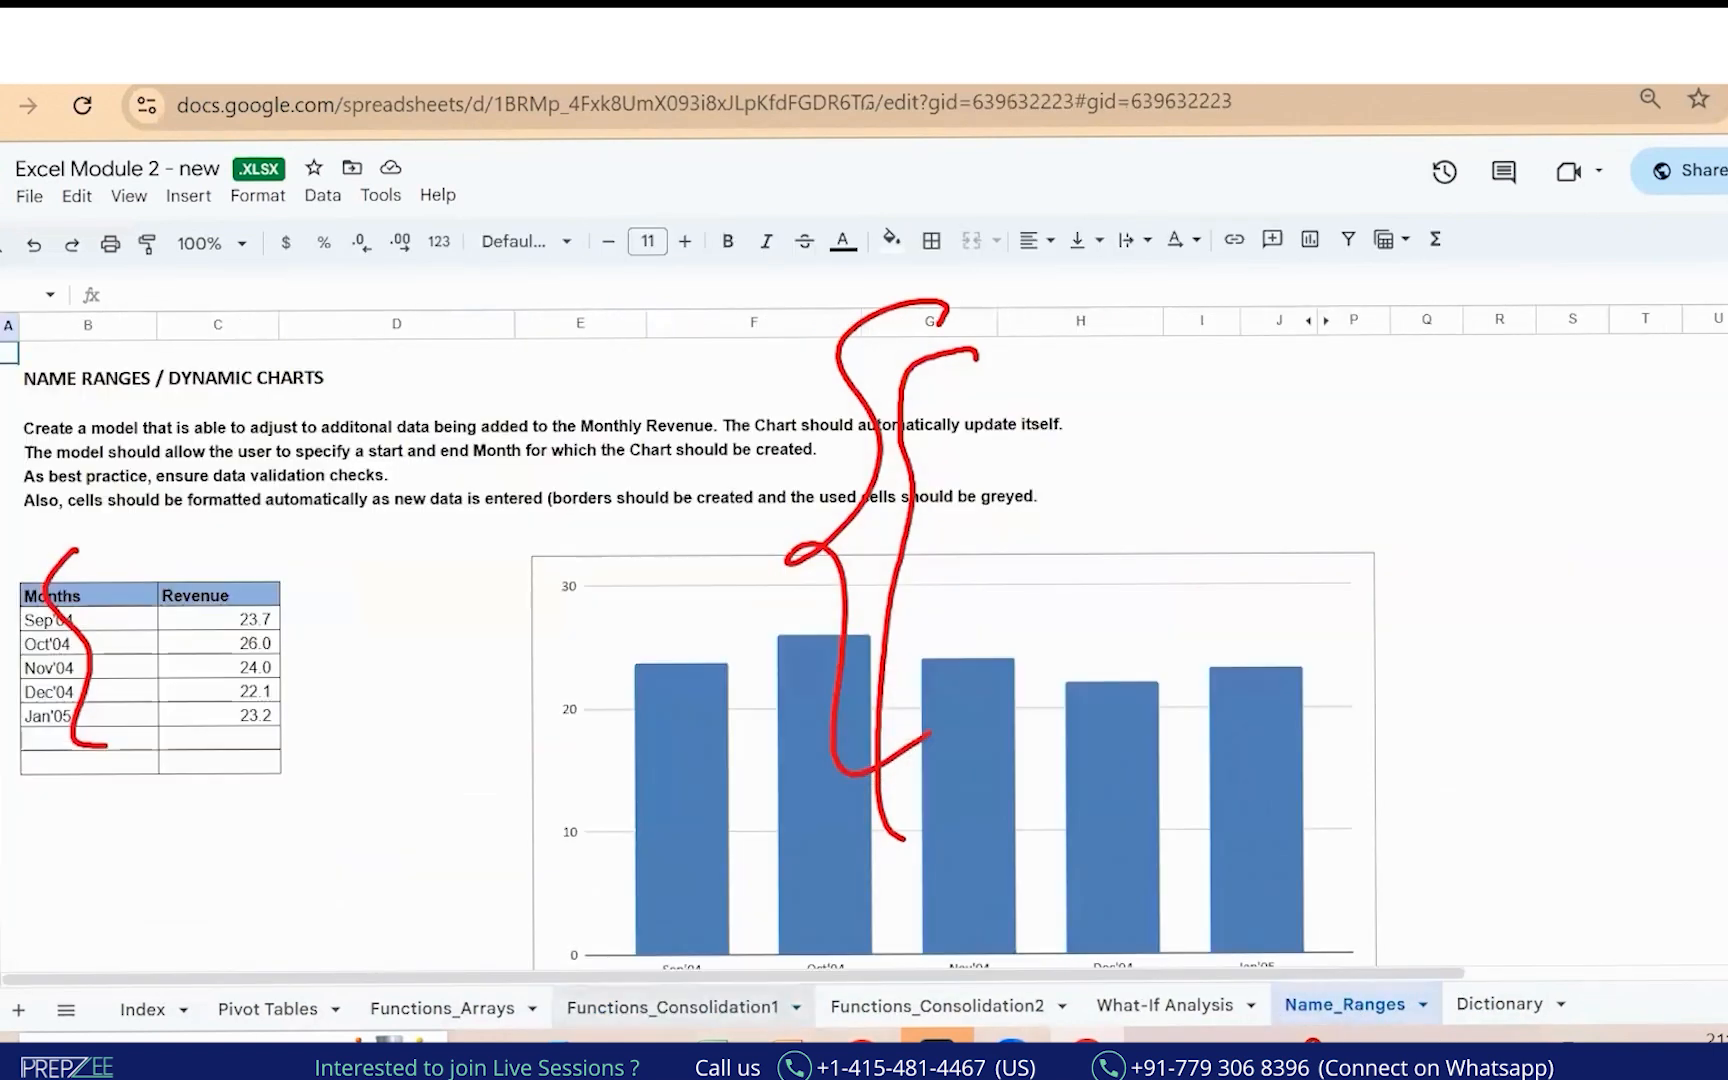
{"action": "left_click", "coordinate": [142, 1009]}
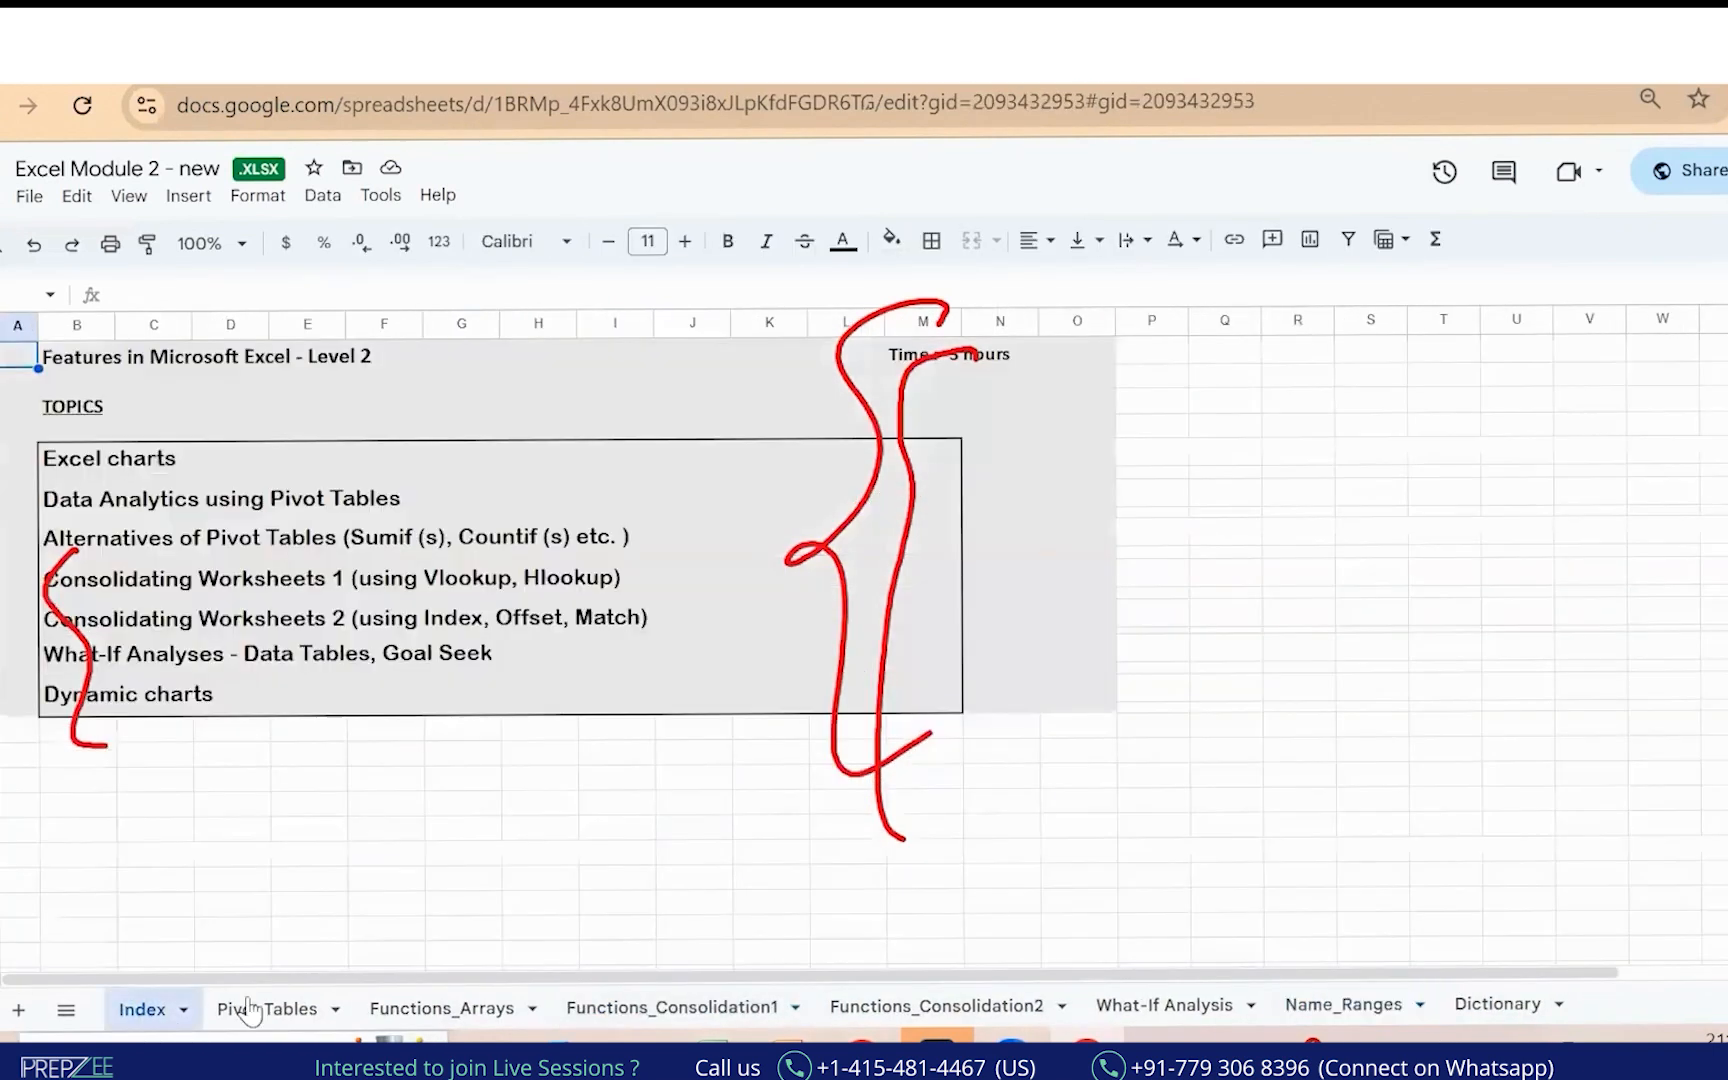
{"action": "left_click", "coordinate": [215, 810]}
{"action": "left_click", "coordinate": [100, 810]}
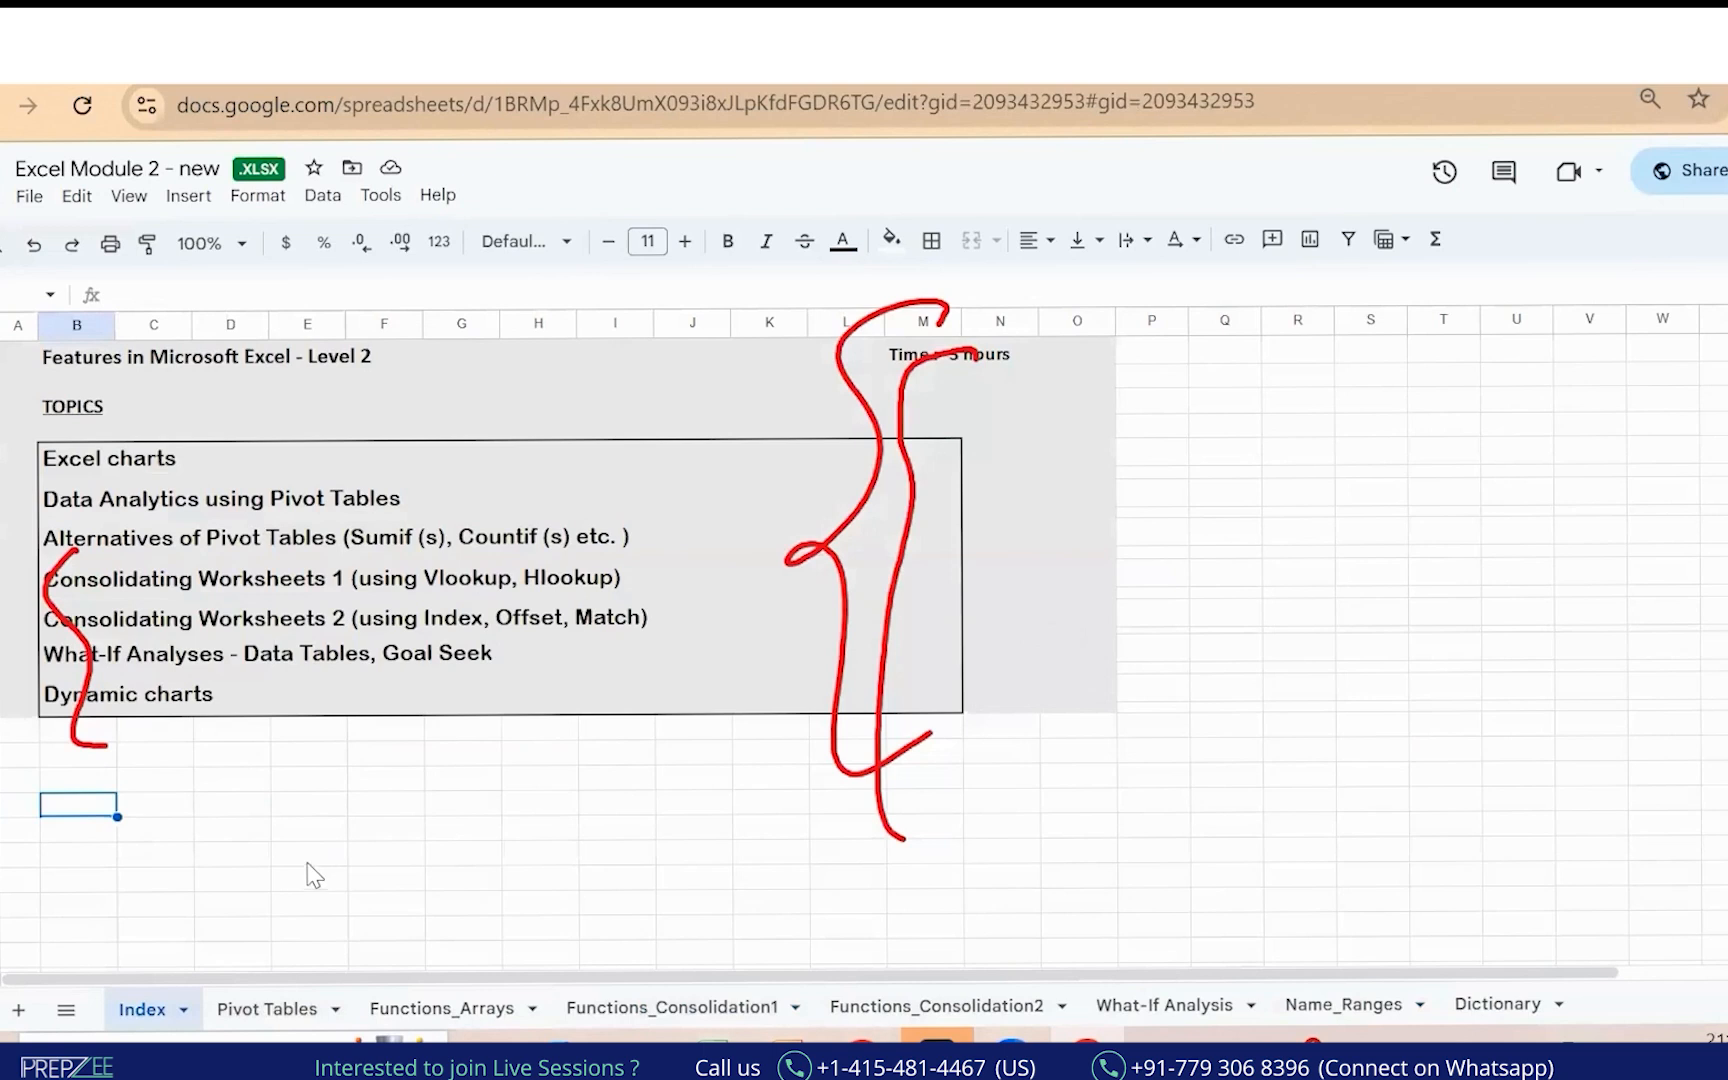
{"action": "key", "text": "ctrl+v"}
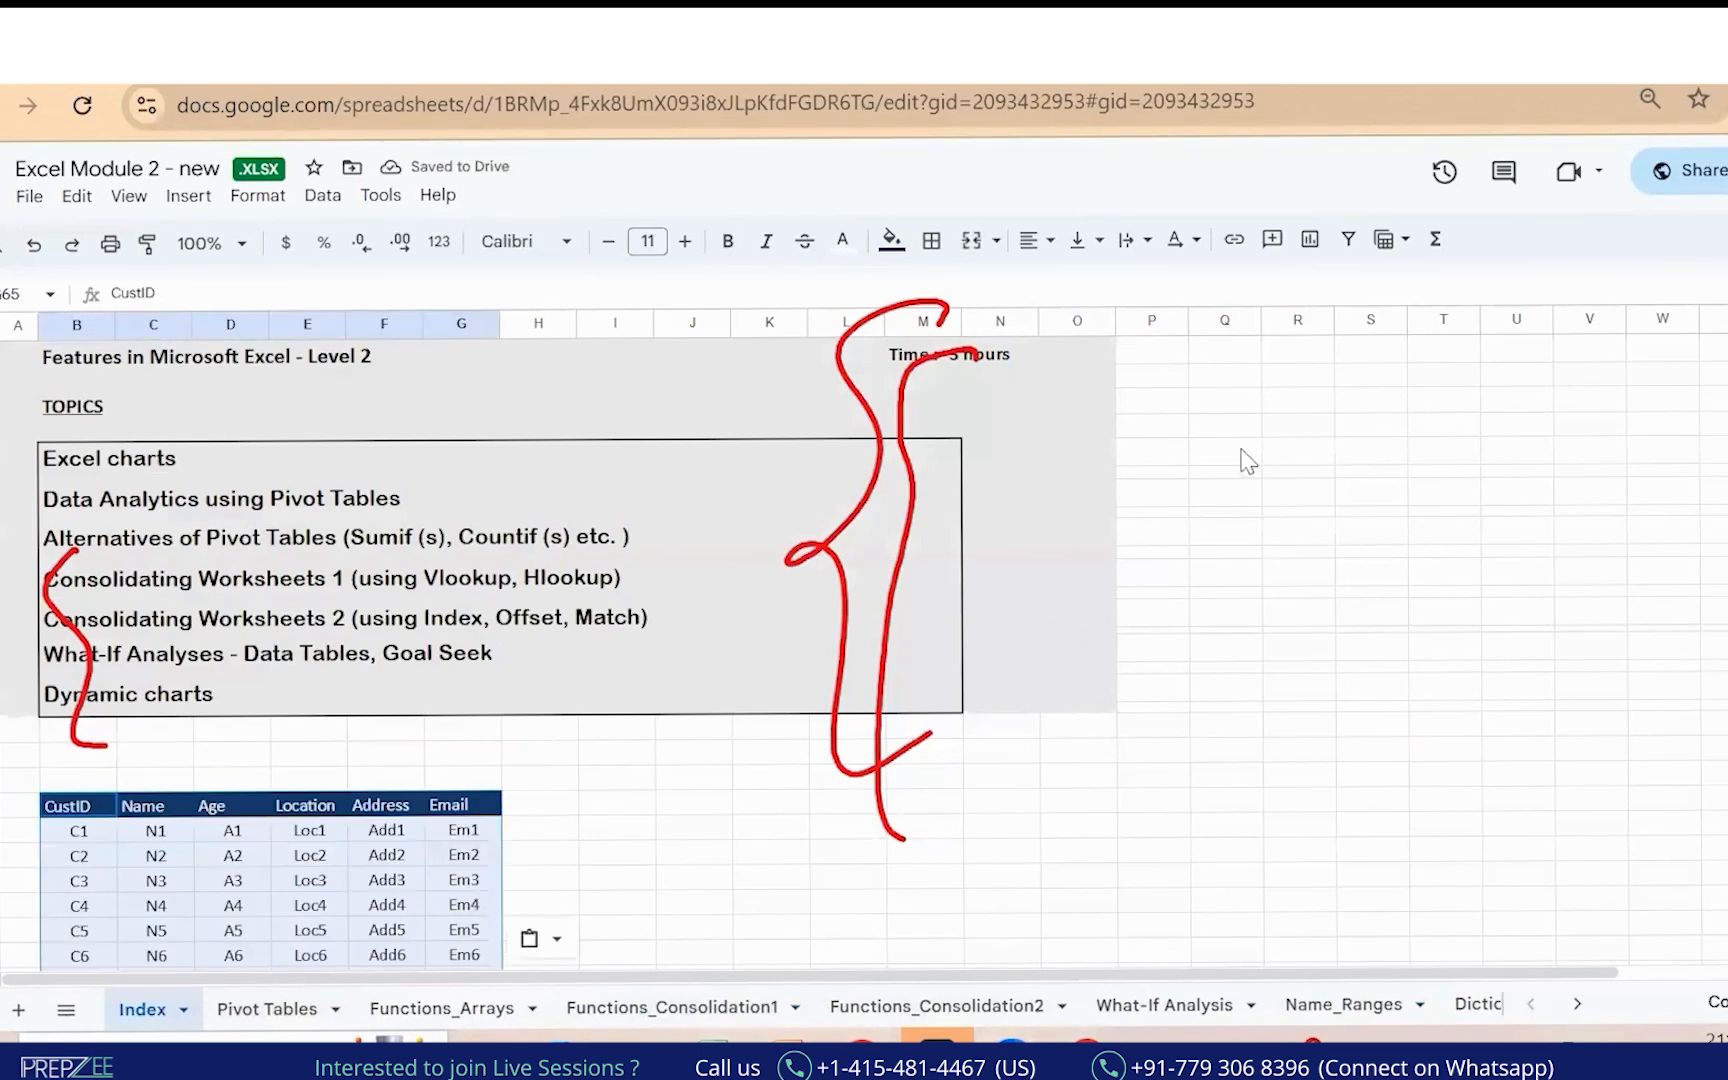
Mark the pasted table's Address column with red ink, then return to Excel.
{"action": "left_click_drag", "start_coordinate": [515, 757], "coordinate": [555, 795]}
{"action": "left_click_drag", "start_coordinate": [599, 937], "coordinate": [585, 939]}
{"action": "mouse_move", "coordinate": [440, 704]}
{"action": "left_mouse_down"}
{"action": "mouse_move", "coordinate": [373, 862]}
{"action": "mouse_move", "coordinate": [405, 850]}
{"action": "left_mouse_up"}
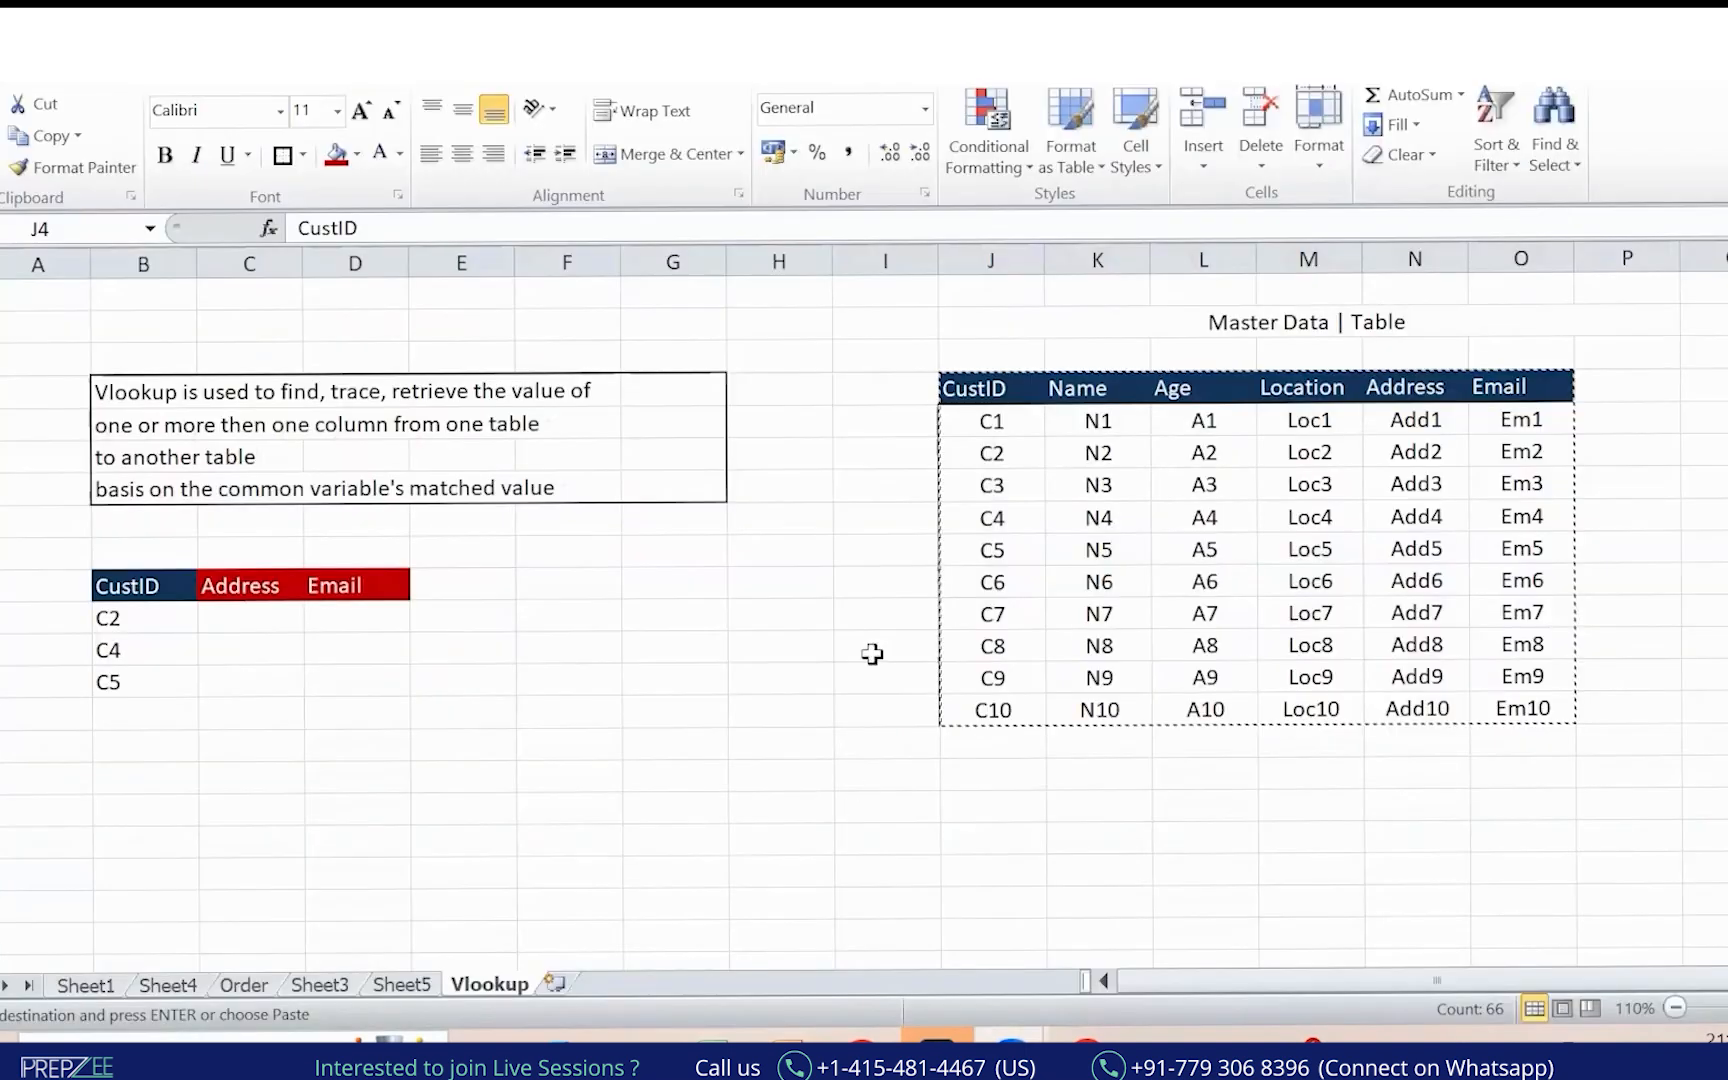
{"action": "key", "text": "ctrl+a"}
{"action": "key", "text": "ctrl+c"}
{"action": "mouse_move", "coordinate": [116, 335]}
{"action": "left_mouse_down"}
{"action": "mouse_move", "coordinate": [8, 485]}
{"action": "mouse_move", "coordinate": [15, 510]}
{"action": "mouse_move", "coordinate": [550, 517]}
{"action": "left_mouse_up"}
{"action": "mouse_move", "coordinate": [853, 392]}
{"action": "left_mouse_down"}
{"action": "mouse_move", "coordinate": [100, 325]}
{"action": "mouse_move", "coordinate": [116, 338]}
{"action": "left_mouse_up"}
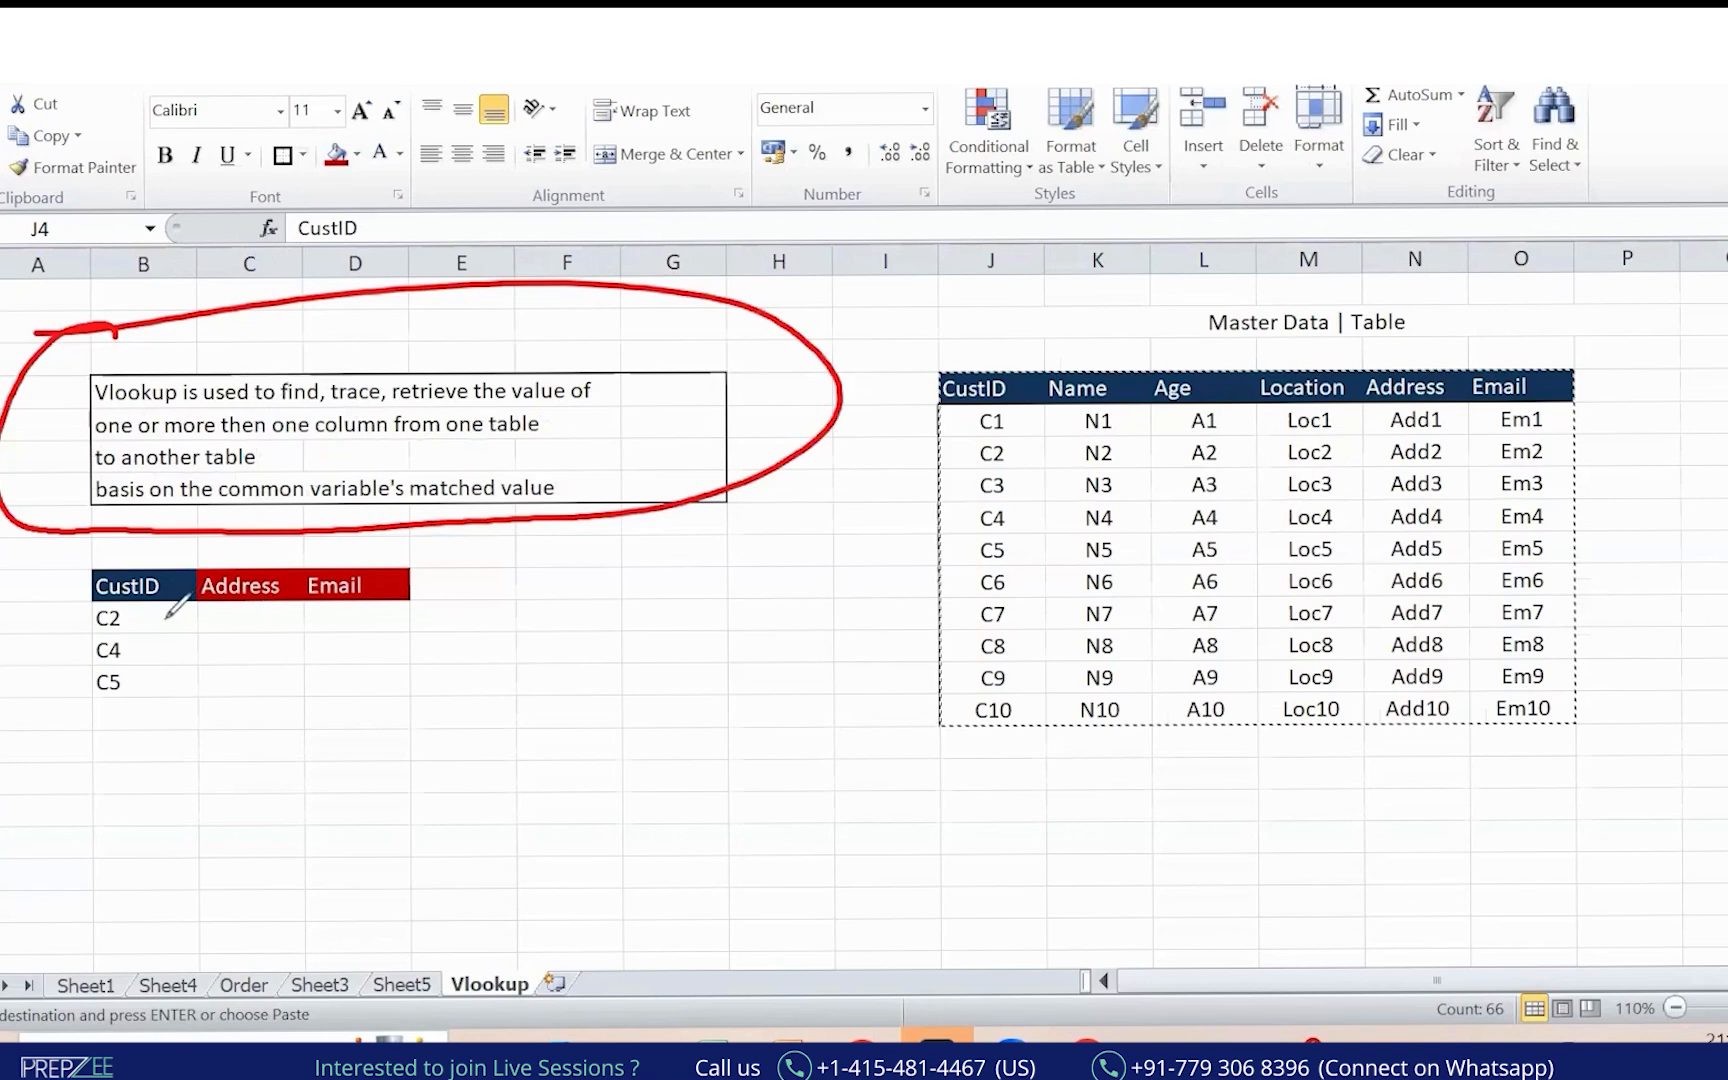
{"action": "mouse_move", "coordinate": [201, 612]}
{"action": "left_mouse_down"}
{"action": "mouse_move", "coordinate": [292, 574]}
{"action": "mouse_move", "coordinate": [348, 628]}
{"action": "mouse_move", "coordinate": [415, 588]}
{"action": "left_mouse_up"}
{"action": "mouse_move", "coordinate": [100, 598]}
{"action": "left_mouse_down"}
{"action": "mouse_move", "coordinate": [76, 612]}
{"action": "mouse_move", "coordinate": [82, 705]}
{"action": "left_mouse_up"}
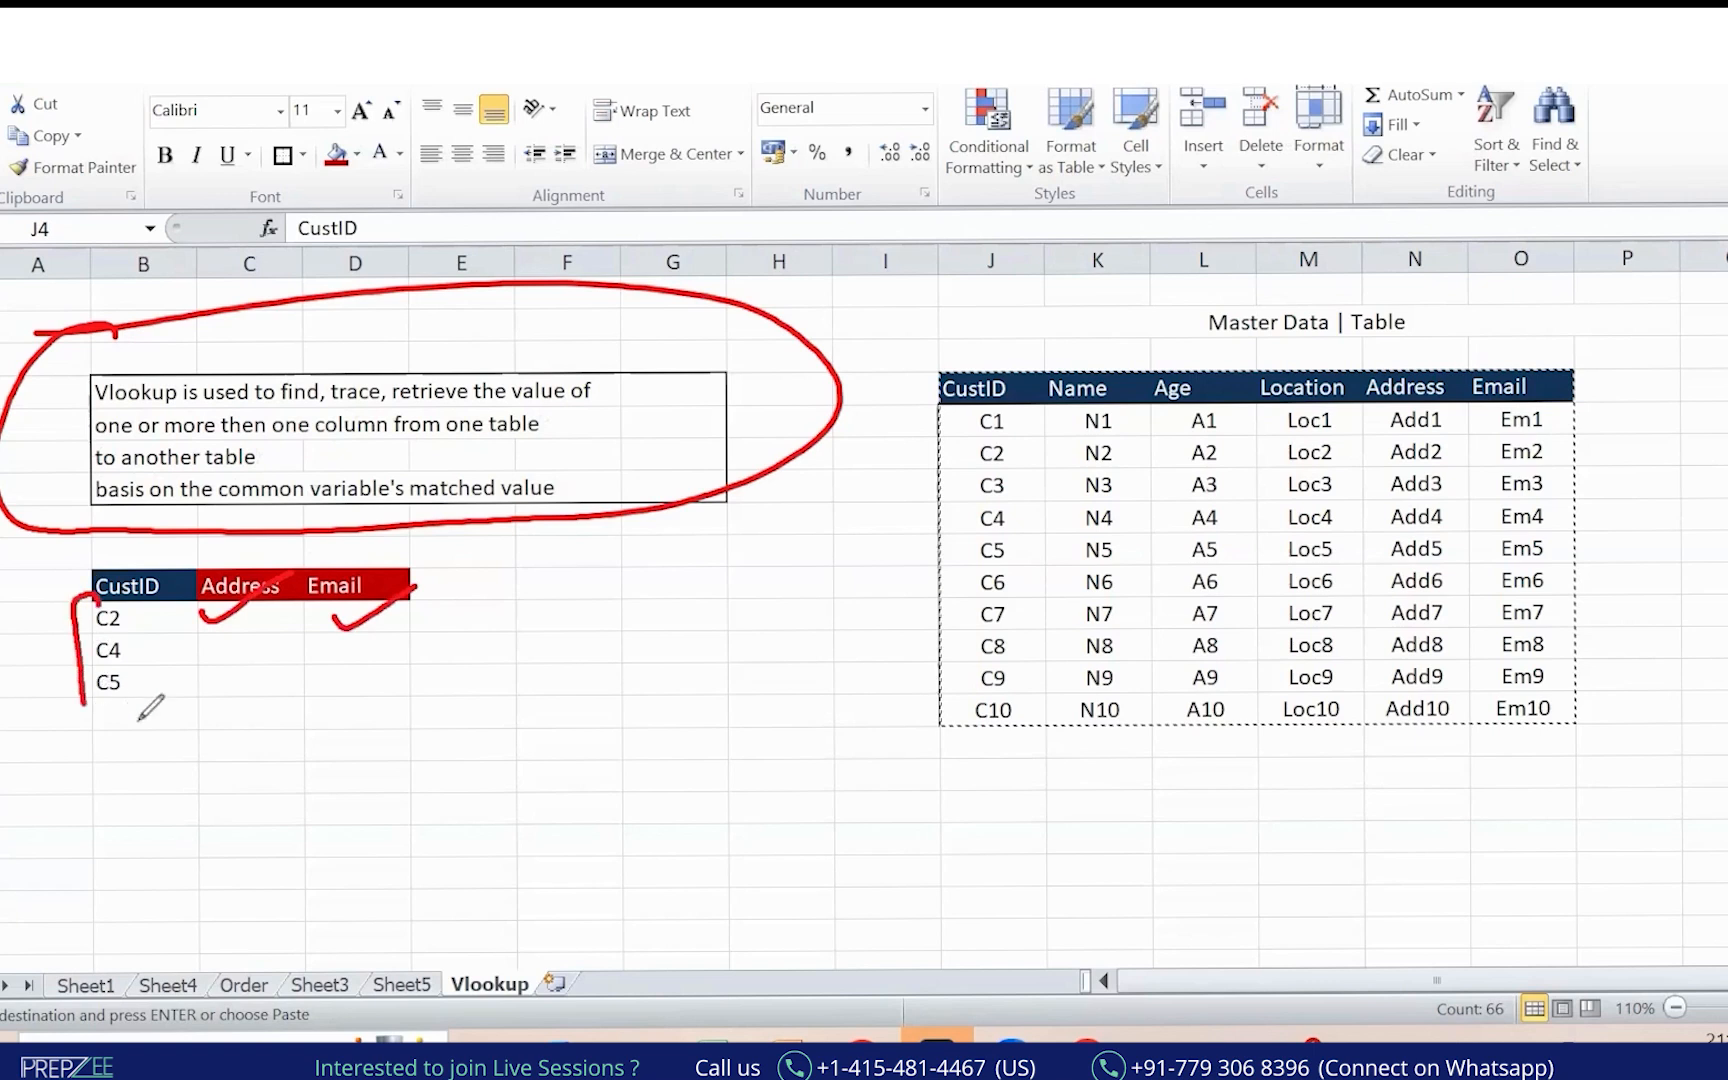
{"action": "left_click_drag", "start_coordinate": [1486, 258], "coordinate": [1483, 342]}
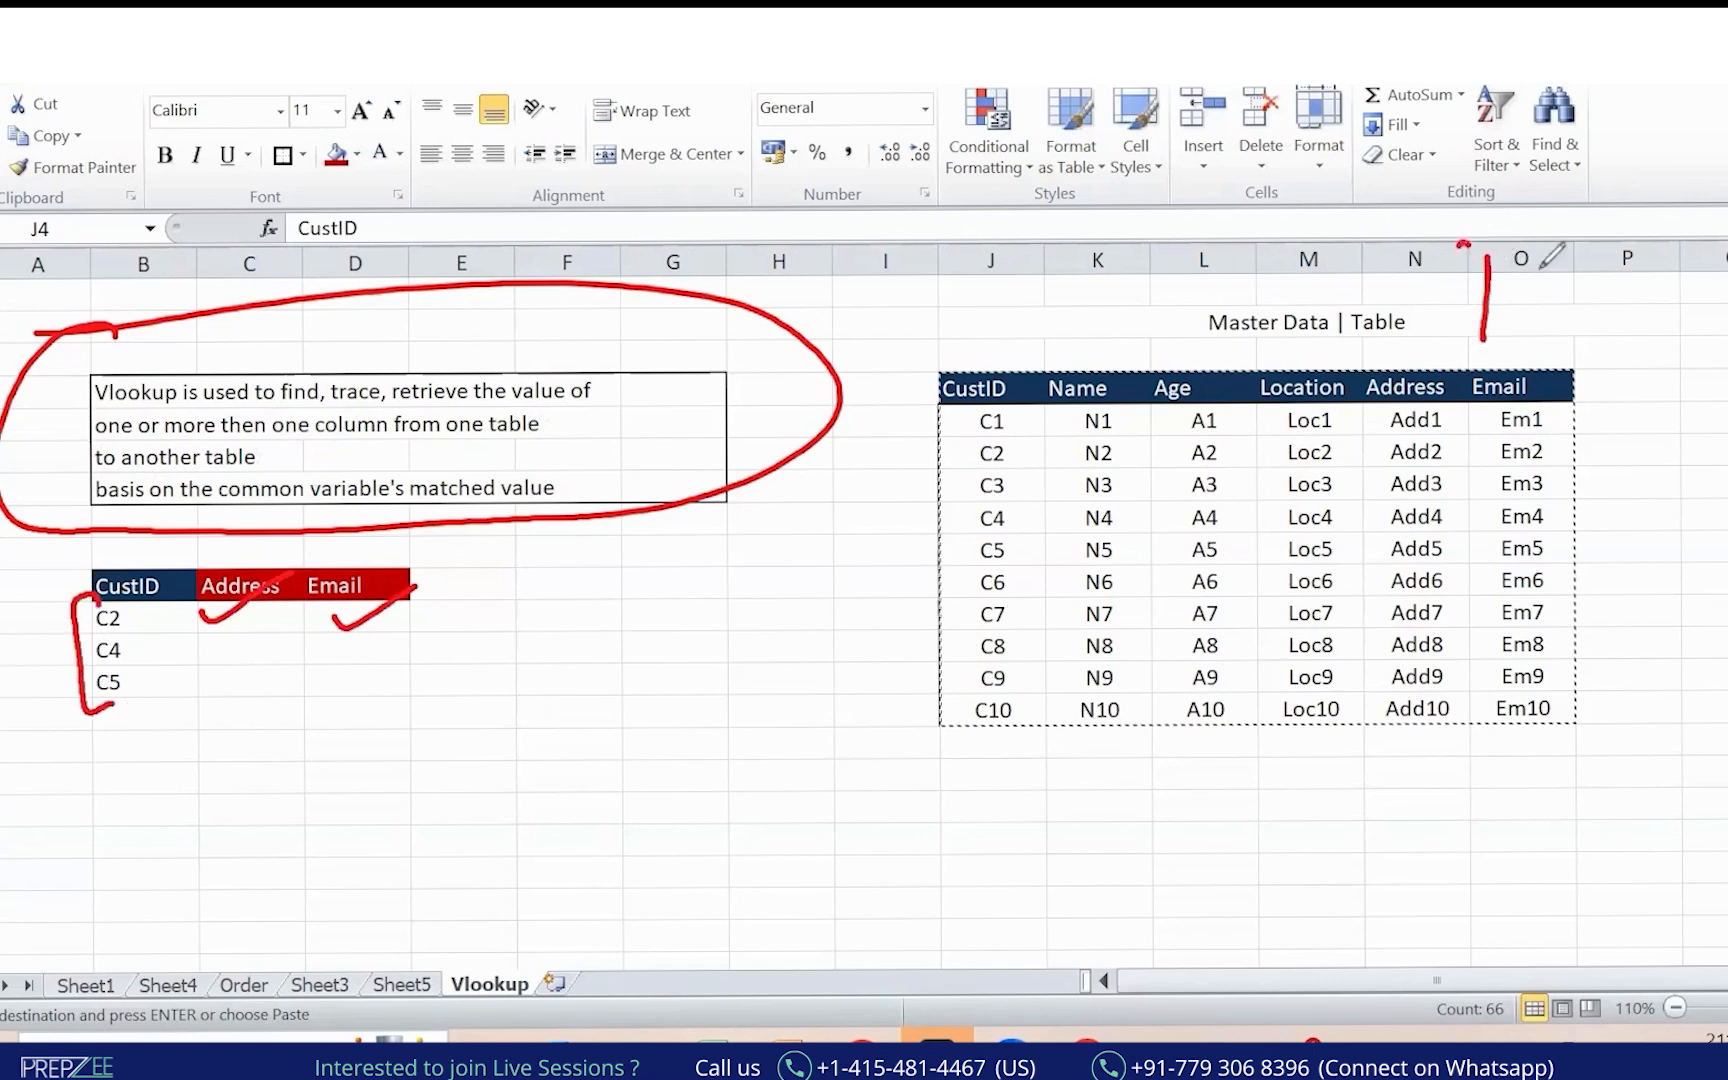
{"action": "left_click_drag", "start_coordinate": [1541, 267], "coordinate": [1487, 268]}
{"action": "left_click_drag", "start_coordinate": [497, 261], "coordinate": [495, 291]}
{"action": "left_click_drag", "start_coordinate": [508, 213], "coordinate": [517, 206]}
{"action": "mouse_move", "coordinate": [97, 595]}
{"action": "left_mouse_down"}
{"action": "mouse_move", "coordinate": [113, 574]}
{"action": "mouse_move", "coordinate": [96, 588]}
{"action": "left_mouse_up"}
{"action": "mouse_move", "coordinate": [945, 395]}
{"action": "left_mouse_down"}
{"action": "mouse_move", "coordinate": [950, 325]}
{"action": "mouse_move", "coordinate": [1015, 385]}
{"action": "mouse_move", "coordinate": [1055, 352]}
{"action": "left_mouse_up"}
{"action": "left_click_drag", "start_coordinate": [116, 562], "coordinate": [162, 542]}
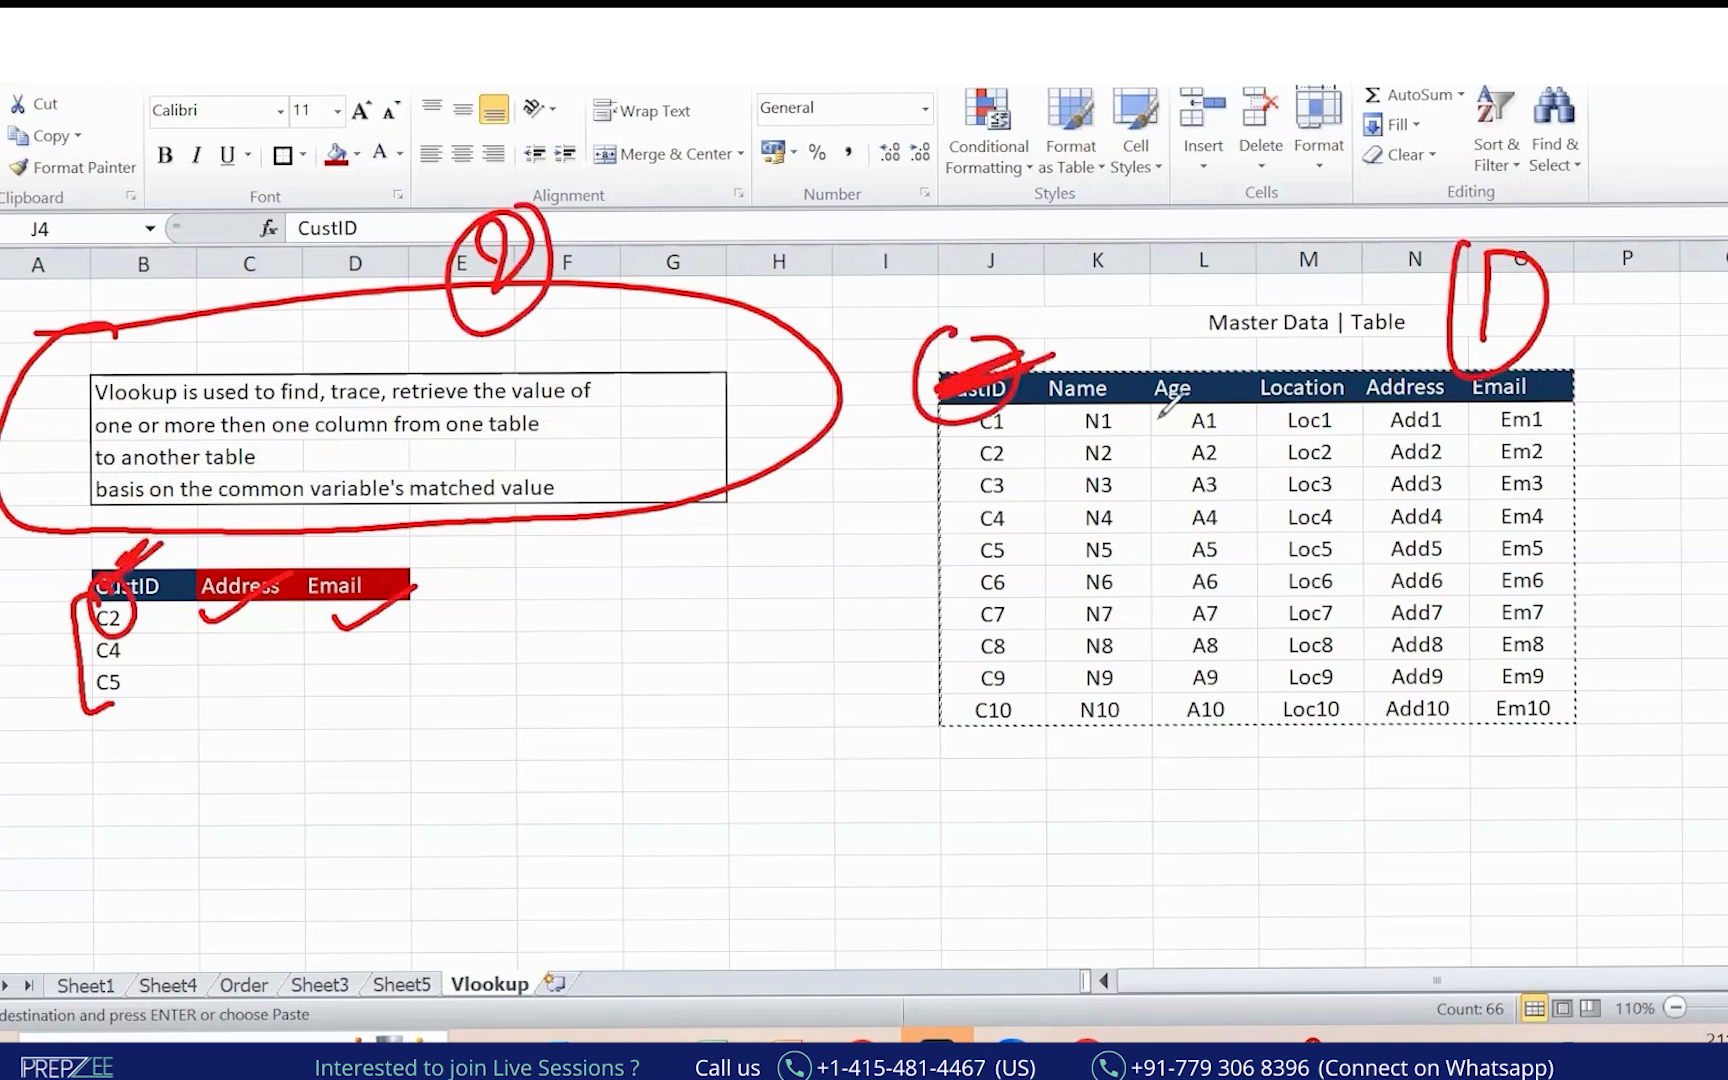
{"action": "key", "text": "Escape"}
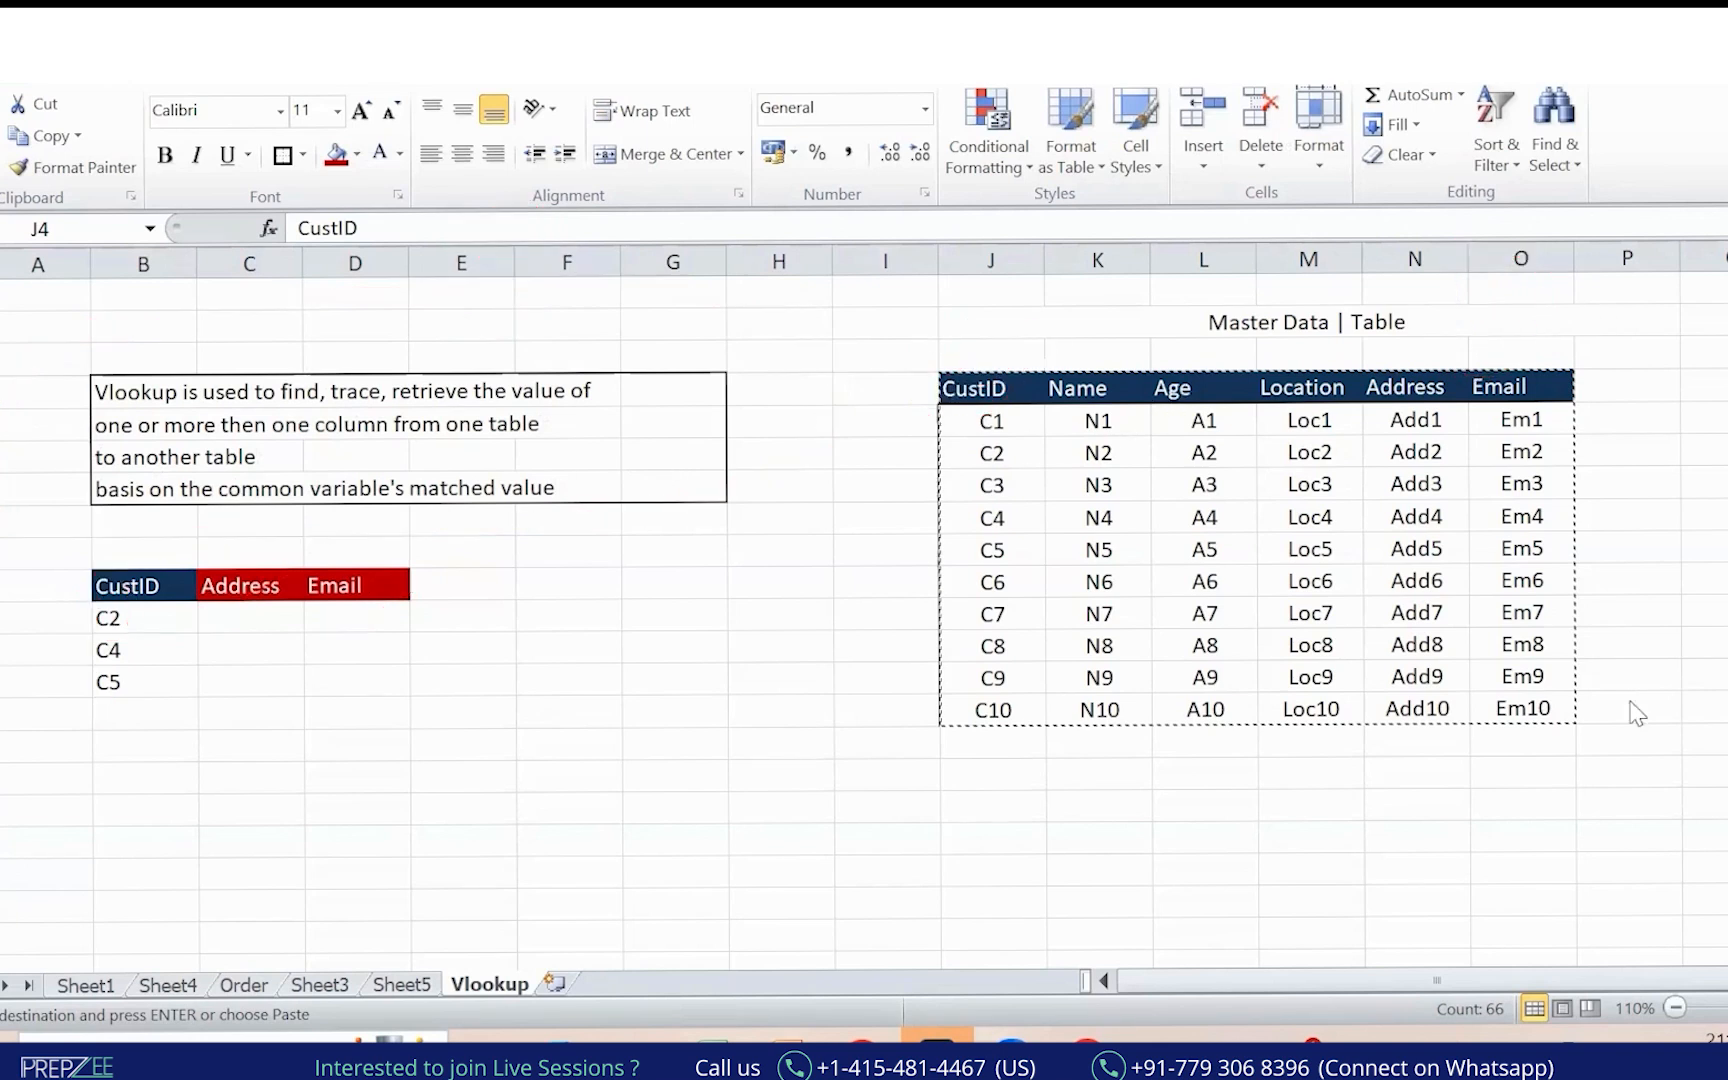
{"action": "key", "text": "Escape"}
{"action": "left_click", "coordinate": [700, 805]}
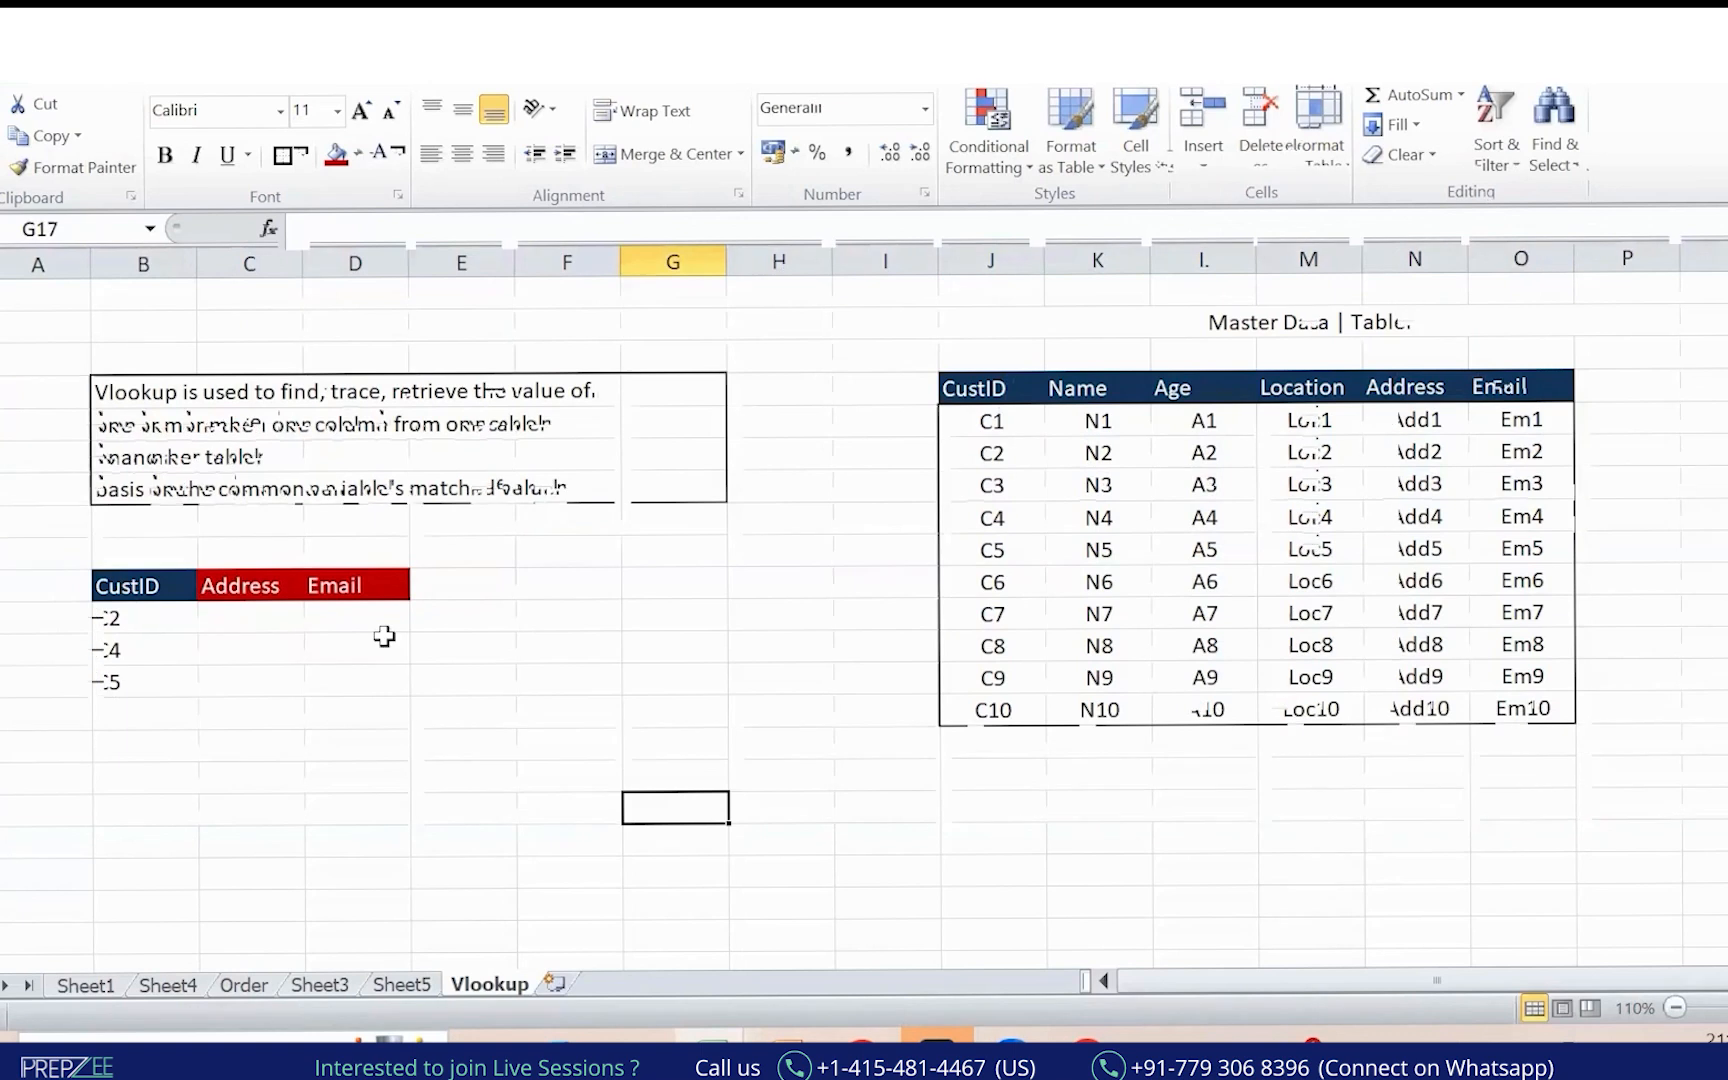
{"action": "scroll", "coordinate": [1427, 822], "scroll_direction": "up", "scroll_amount": 2, "text": "ctrl"}
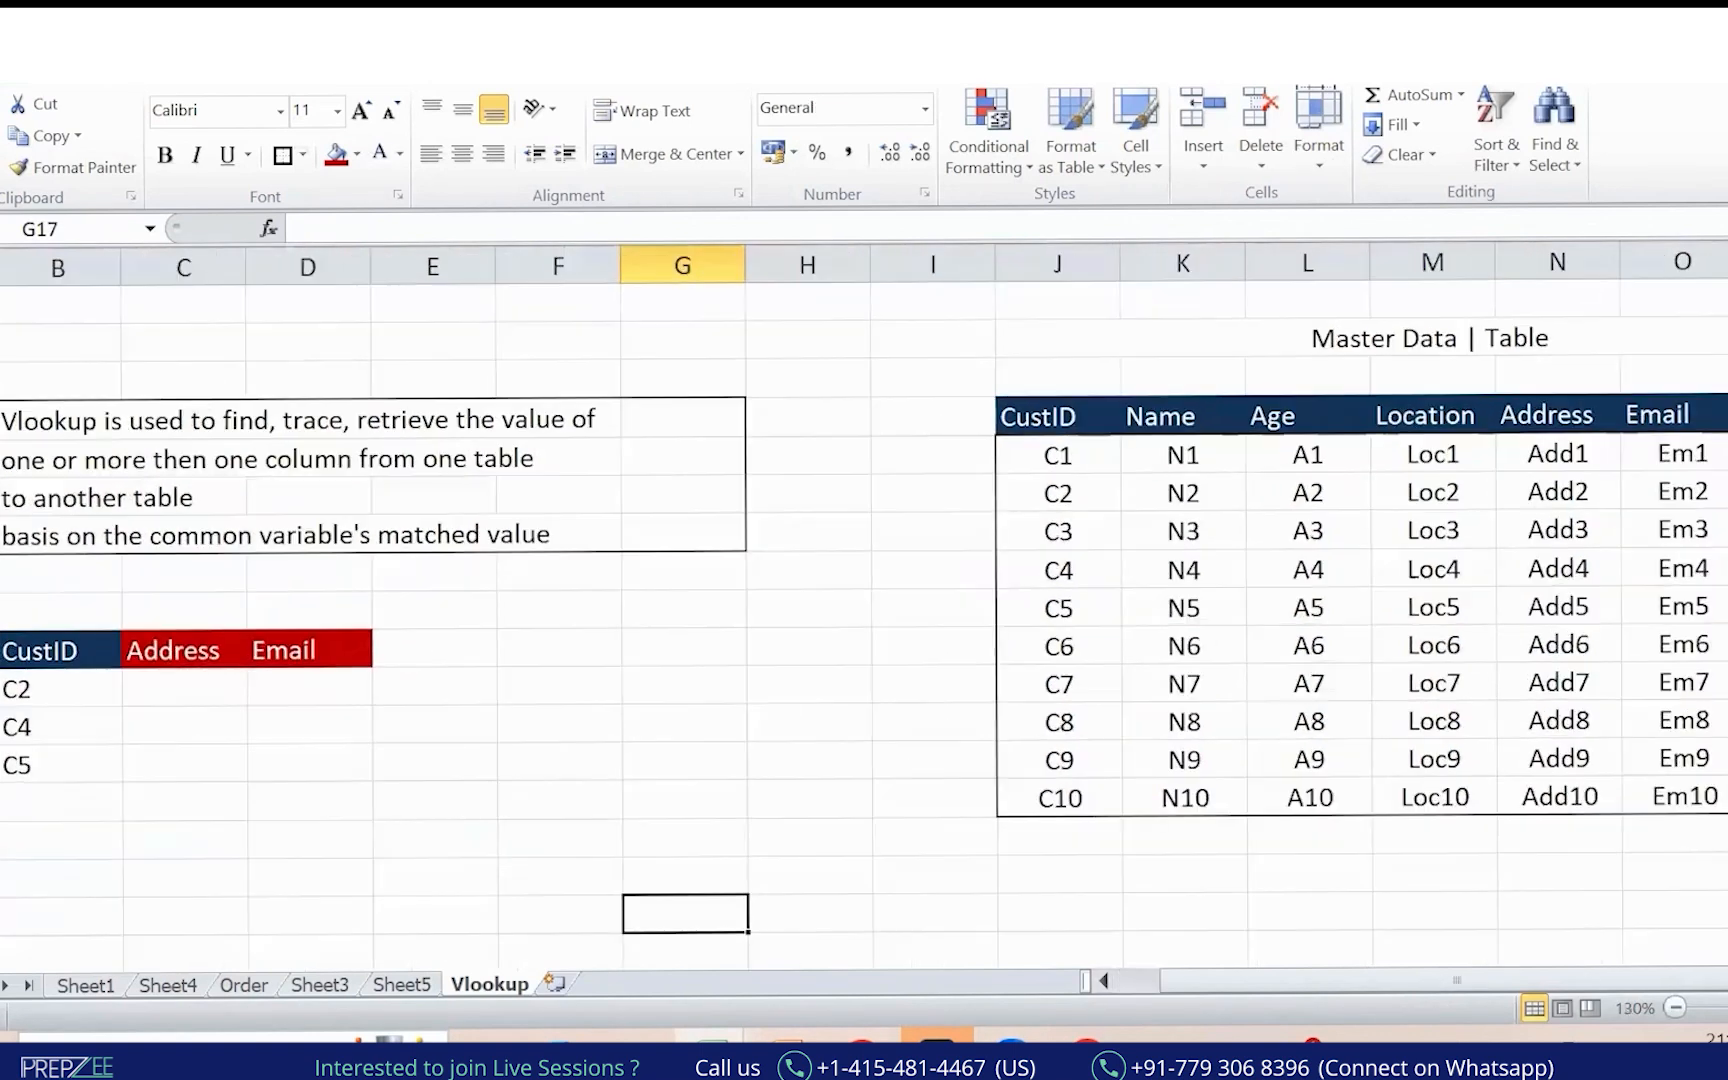
Delete the empty column I between the tables and select C11 under Address.
{"action": "left_click", "coordinate": [960, 264]}
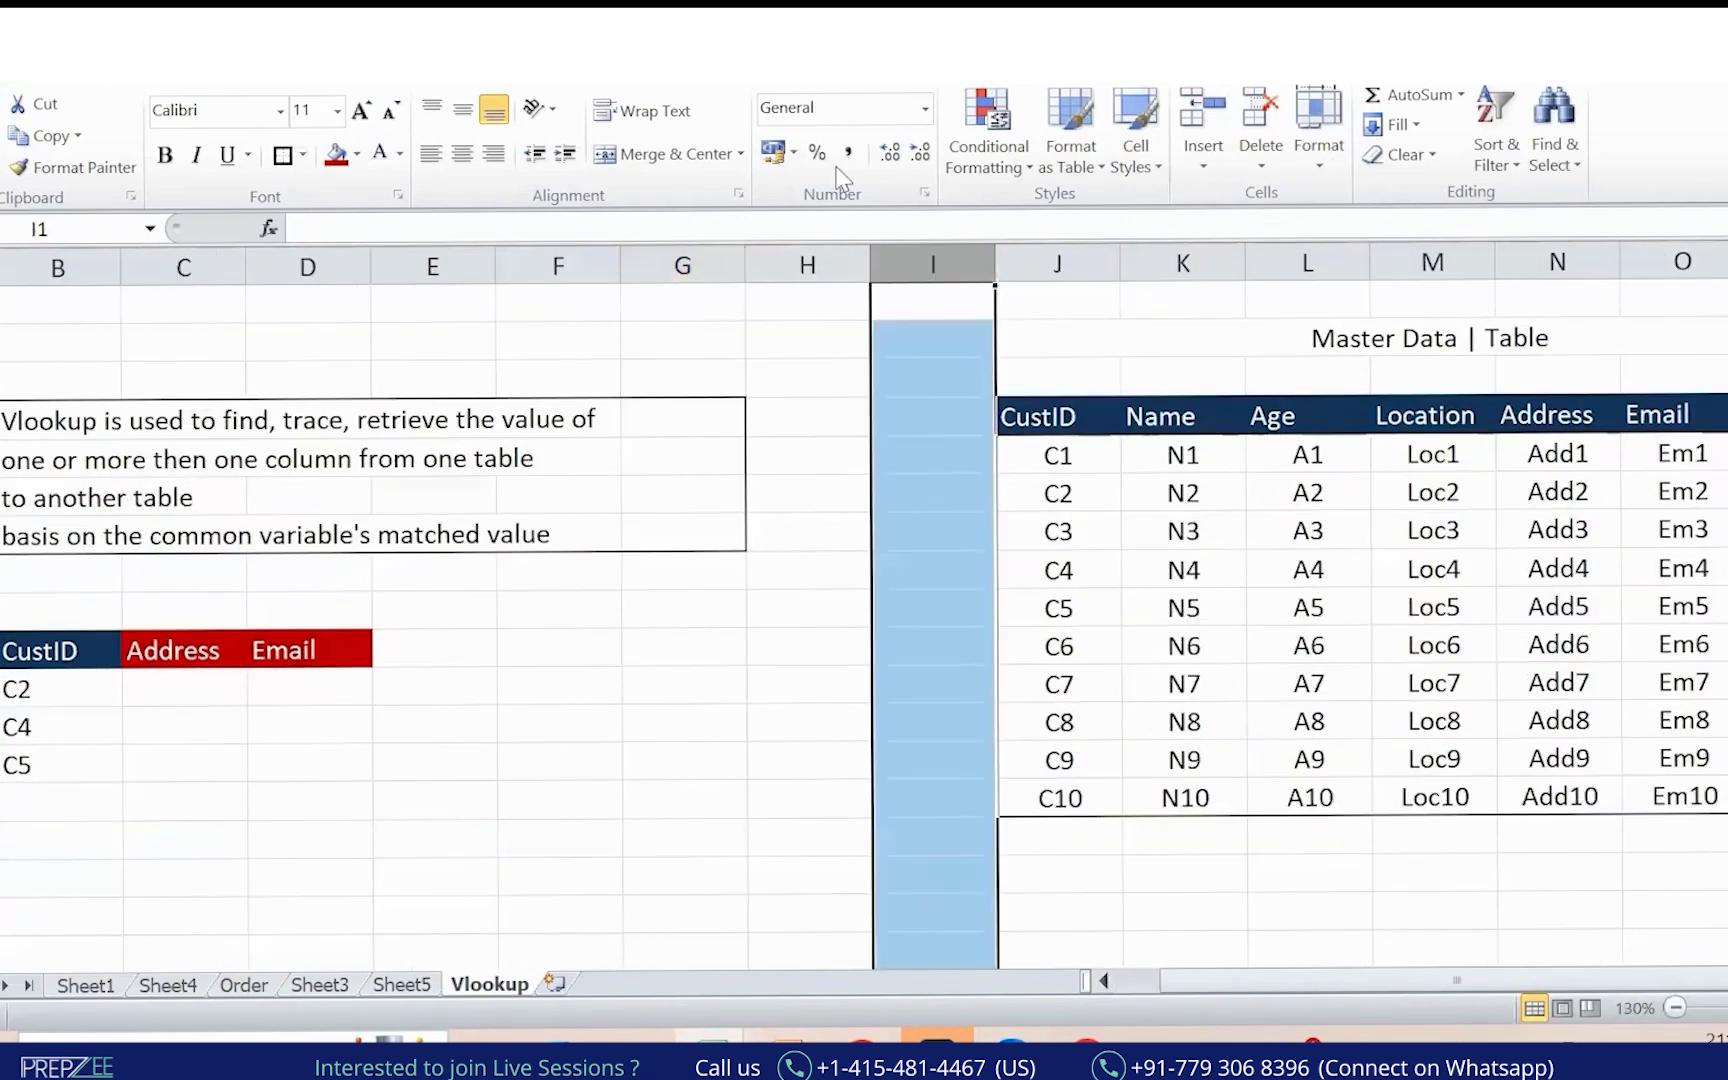
{"action": "key", "text": "ctrl+minus"}
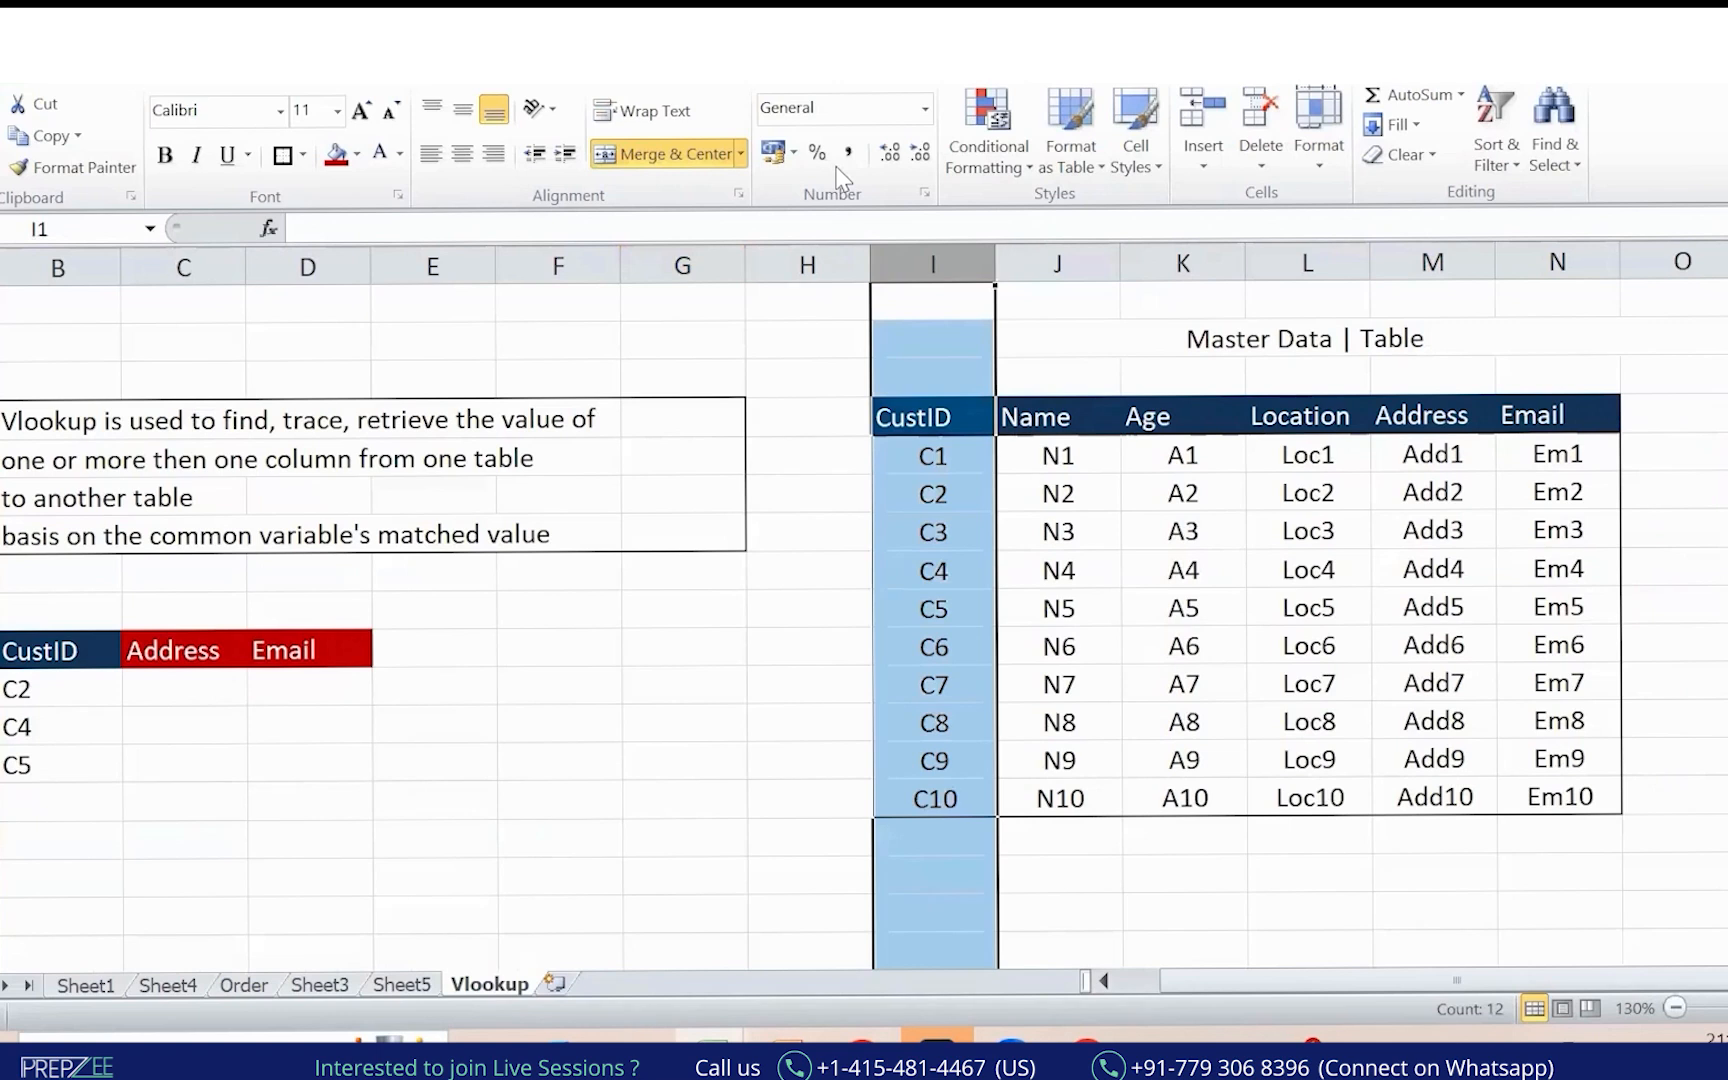
{"action": "left_click", "coordinate": [1104, 981]}
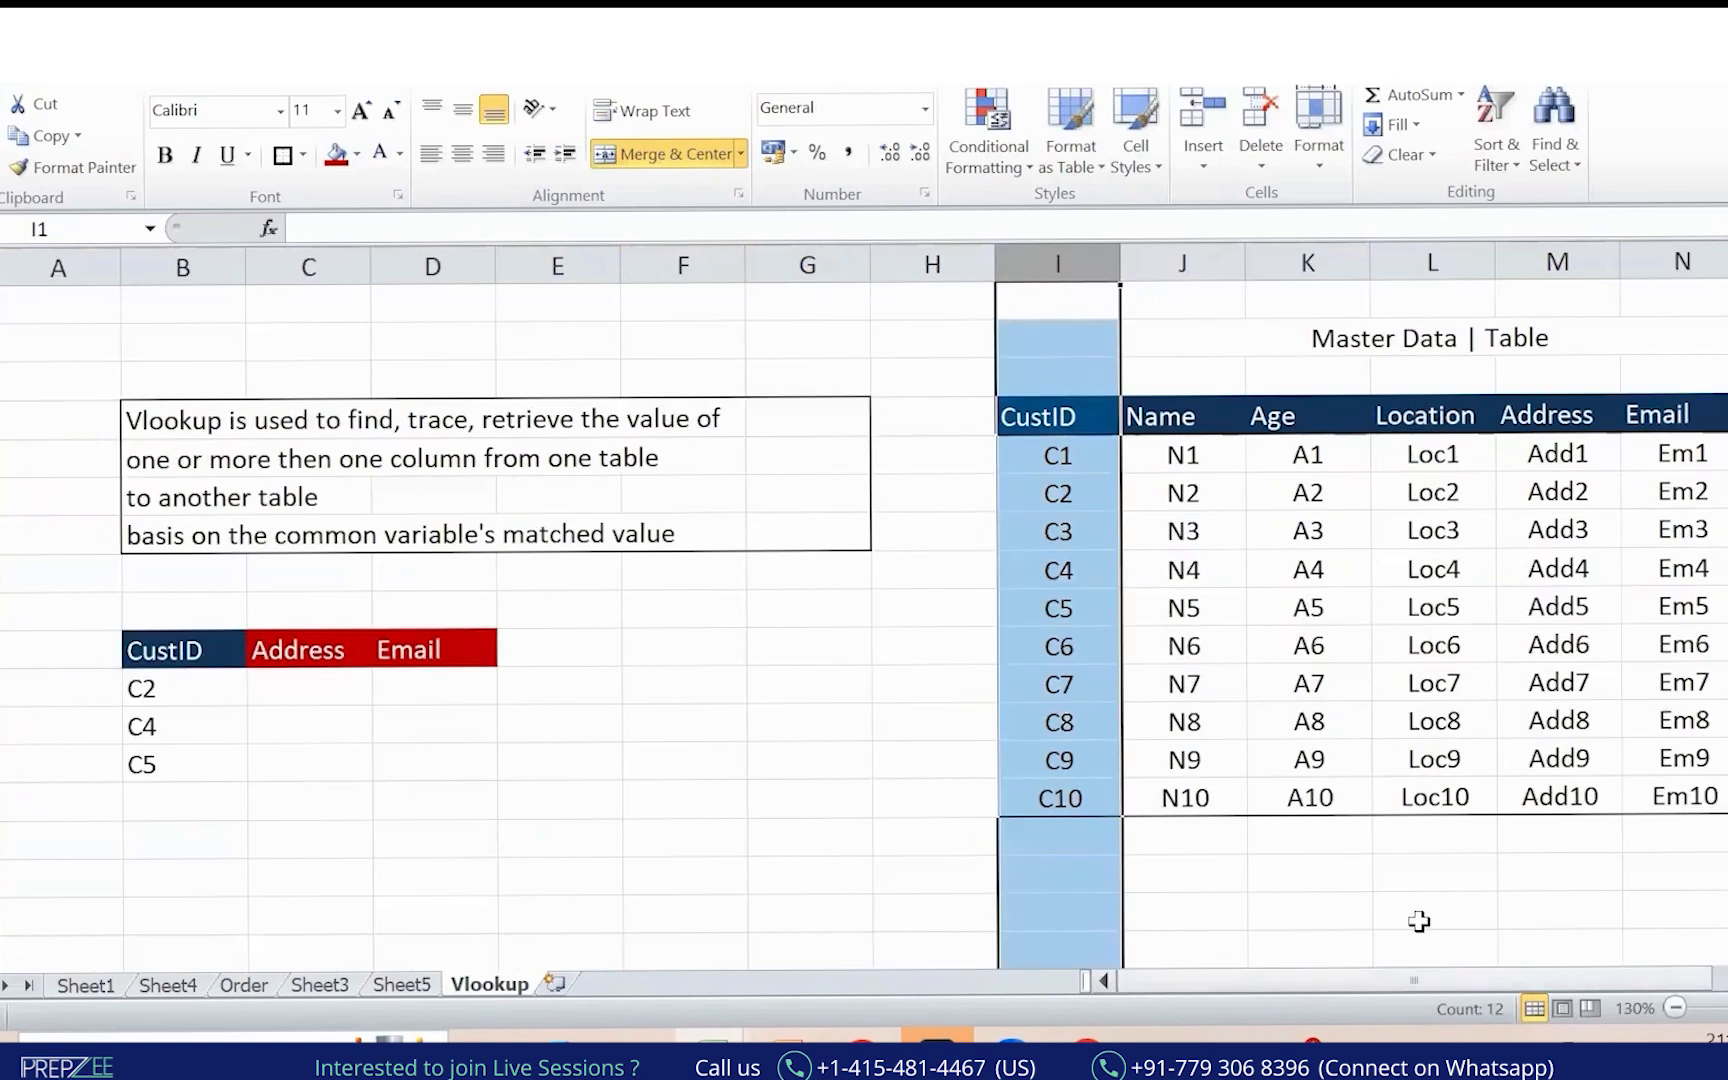
{"action": "left_click", "coordinate": [670, 715]}
{"action": "left_click", "coordinate": [336, 689]}
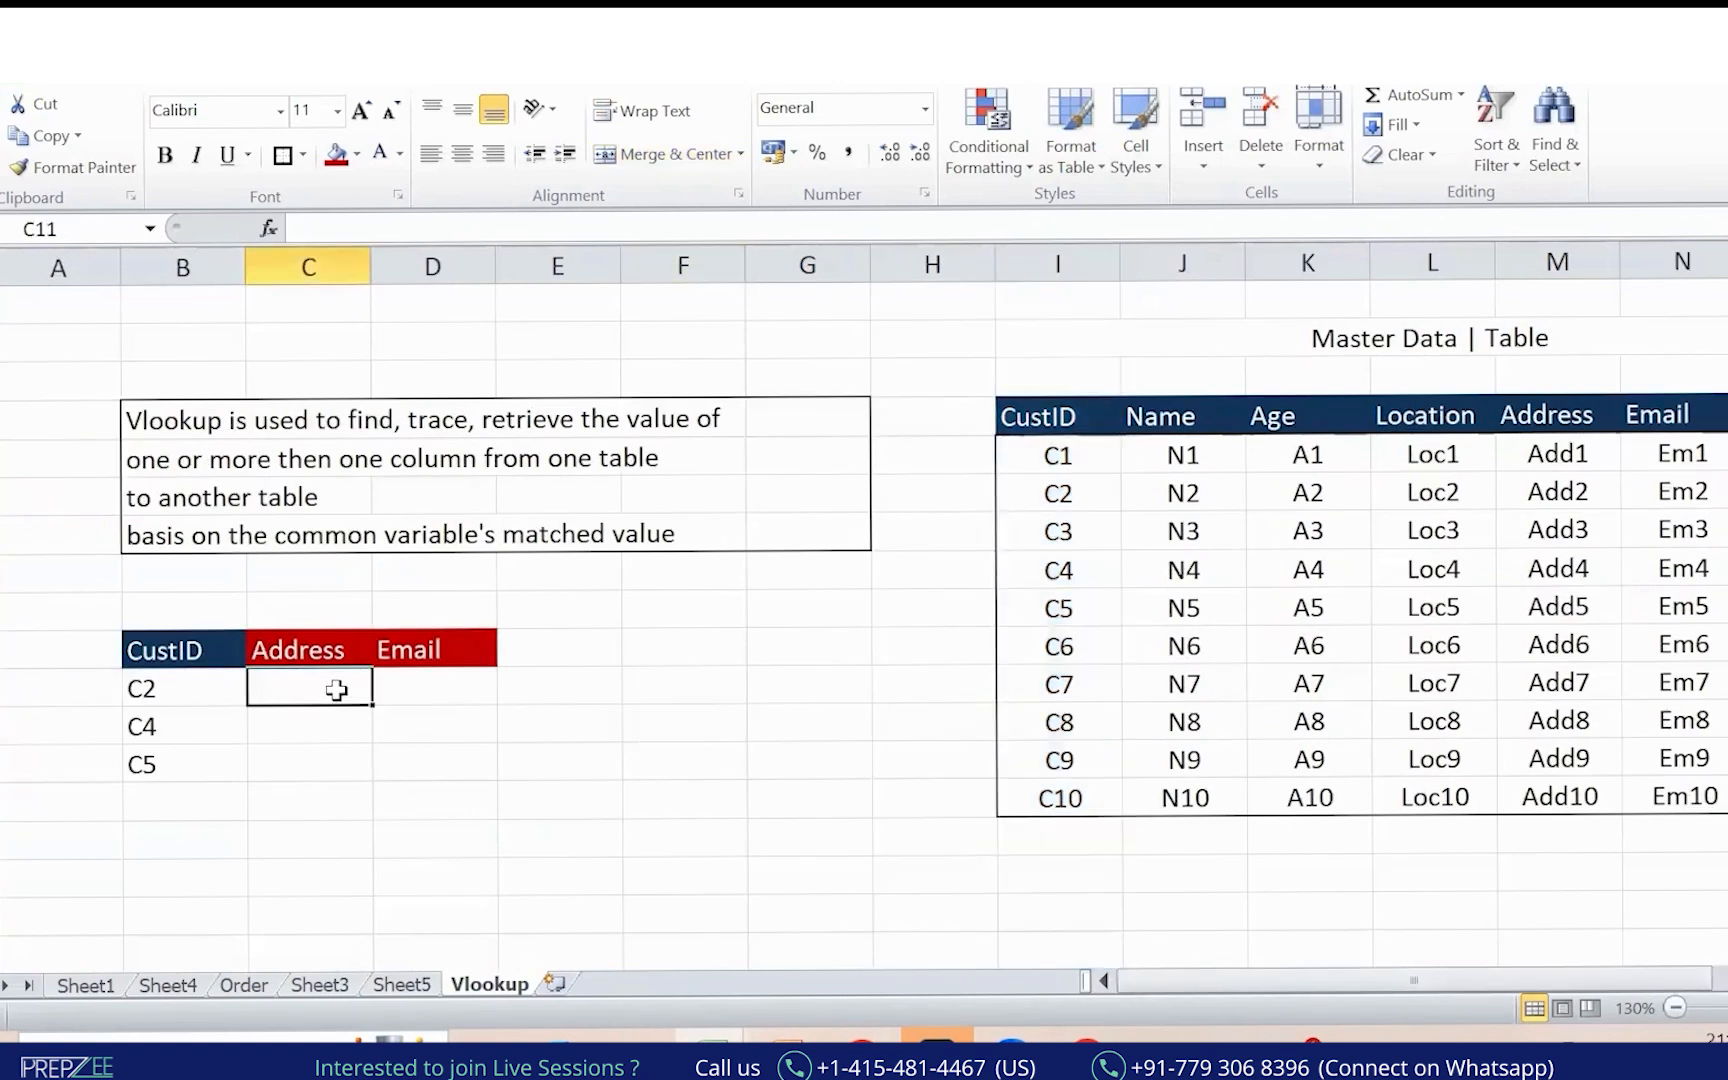
Handwrite an underlined "Practice is needed!" note over the sheet.
{"action": "mouse_move", "coordinate": [450, 358]}
{"action": "left_mouse_down"}
{"action": "mouse_move", "coordinate": [440, 303]}
{"action": "mouse_move", "coordinate": [486, 290]}
{"action": "left_mouse_up"}
{"action": "left_click_drag", "start_coordinate": [507, 270], "coordinate": [564, 262]}
{"action": "mouse_move", "coordinate": [573, 210]}
{"action": "left_mouse_down"}
{"action": "mouse_move", "coordinate": [588, 246]}
{"action": "mouse_move", "coordinate": [679, 203]}
{"action": "mouse_move", "coordinate": [583, 200]}
{"action": "left_mouse_up"}
{"action": "mouse_move", "coordinate": [574, 328]}
{"action": "left_mouse_down"}
{"action": "mouse_move", "coordinate": [582, 362]}
{"action": "mouse_move", "coordinate": [712, 300]}
{"action": "mouse_move", "coordinate": [795, 252]}
{"action": "mouse_move", "coordinate": [850, 178]}
{"action": "mouse_move", "coordinate": [850, 250]}
{"action": "mouse_move", "coordinate": [625, 398]}
{"action": "left_mouse_up"}
{"action": "left_click", "coordinate": [558, 300]}
{"action": "left_click_drag", "start_coordinate": [929, 160], "coordinate": [959, 246]}
{"action": "left_click", "coordinate": [967, 304]}
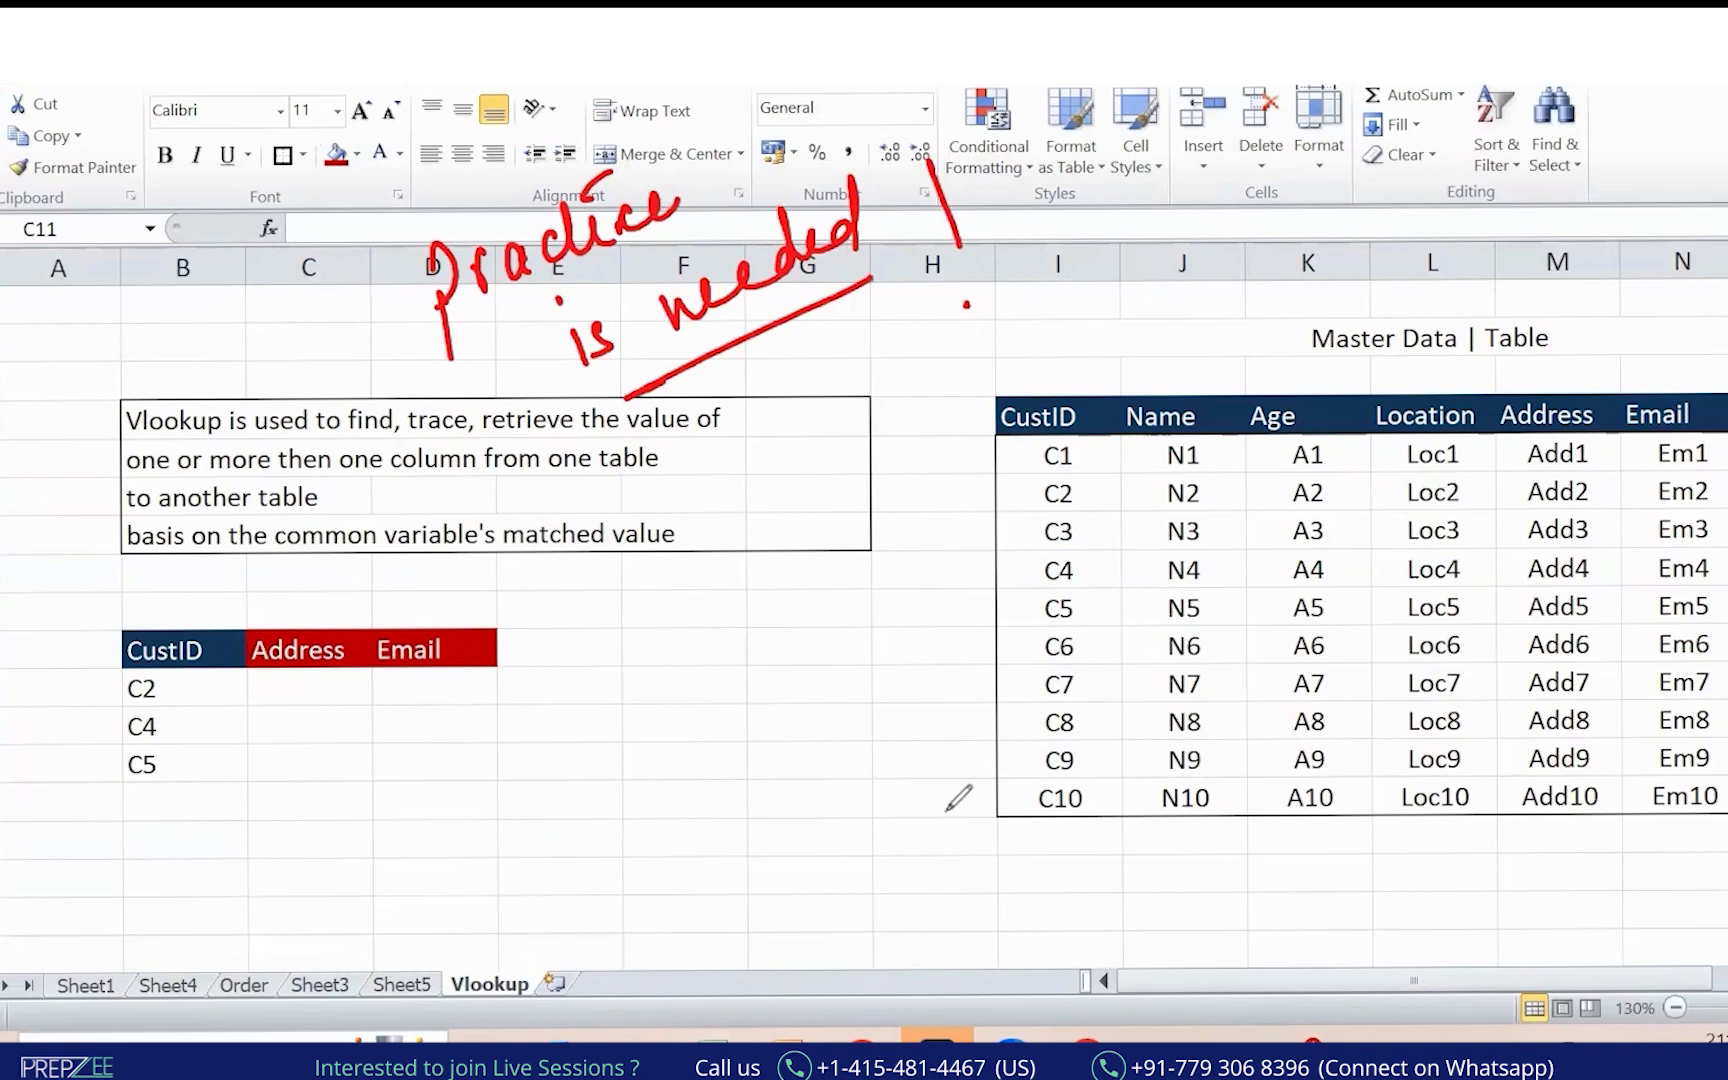
Start a VLOOKUP in C11 using B11 and the absolute range $I$4:$N$14.
{"action": "left_click", "coordinate": [285, 682]}
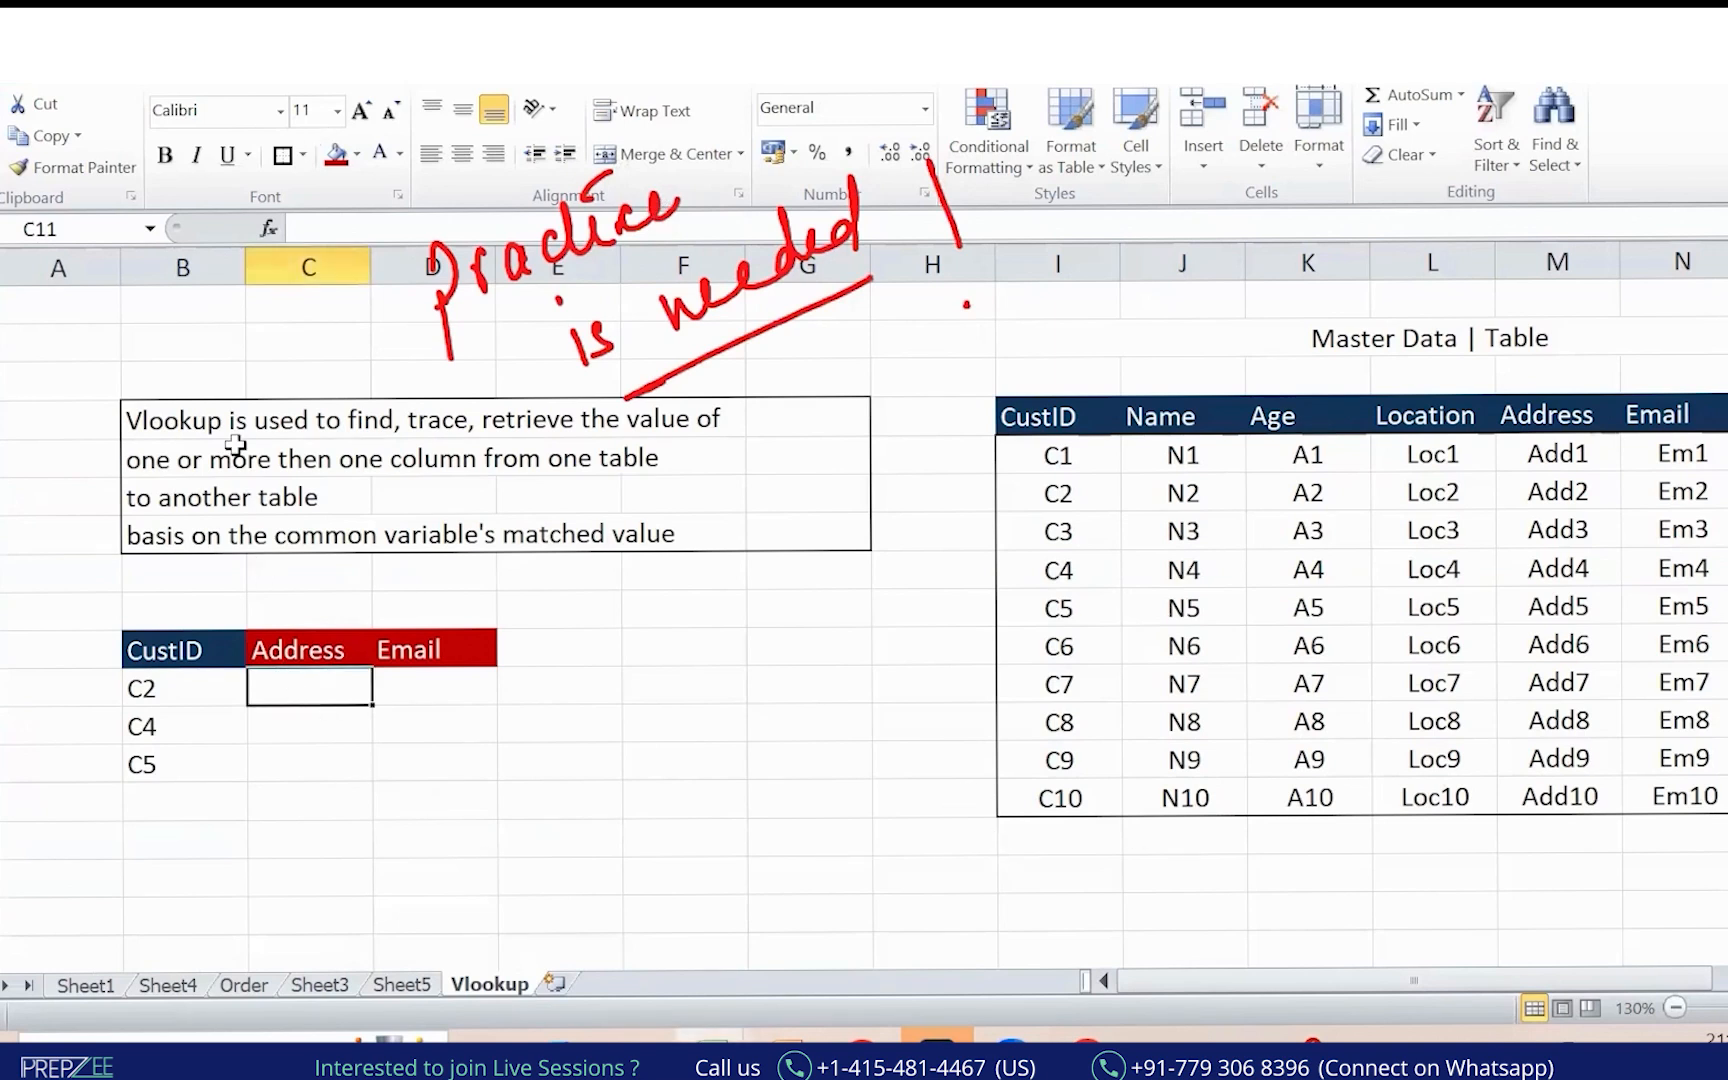
{"action": "type", "text": "=vl"}
{"action": "key", "text": "Tab"}
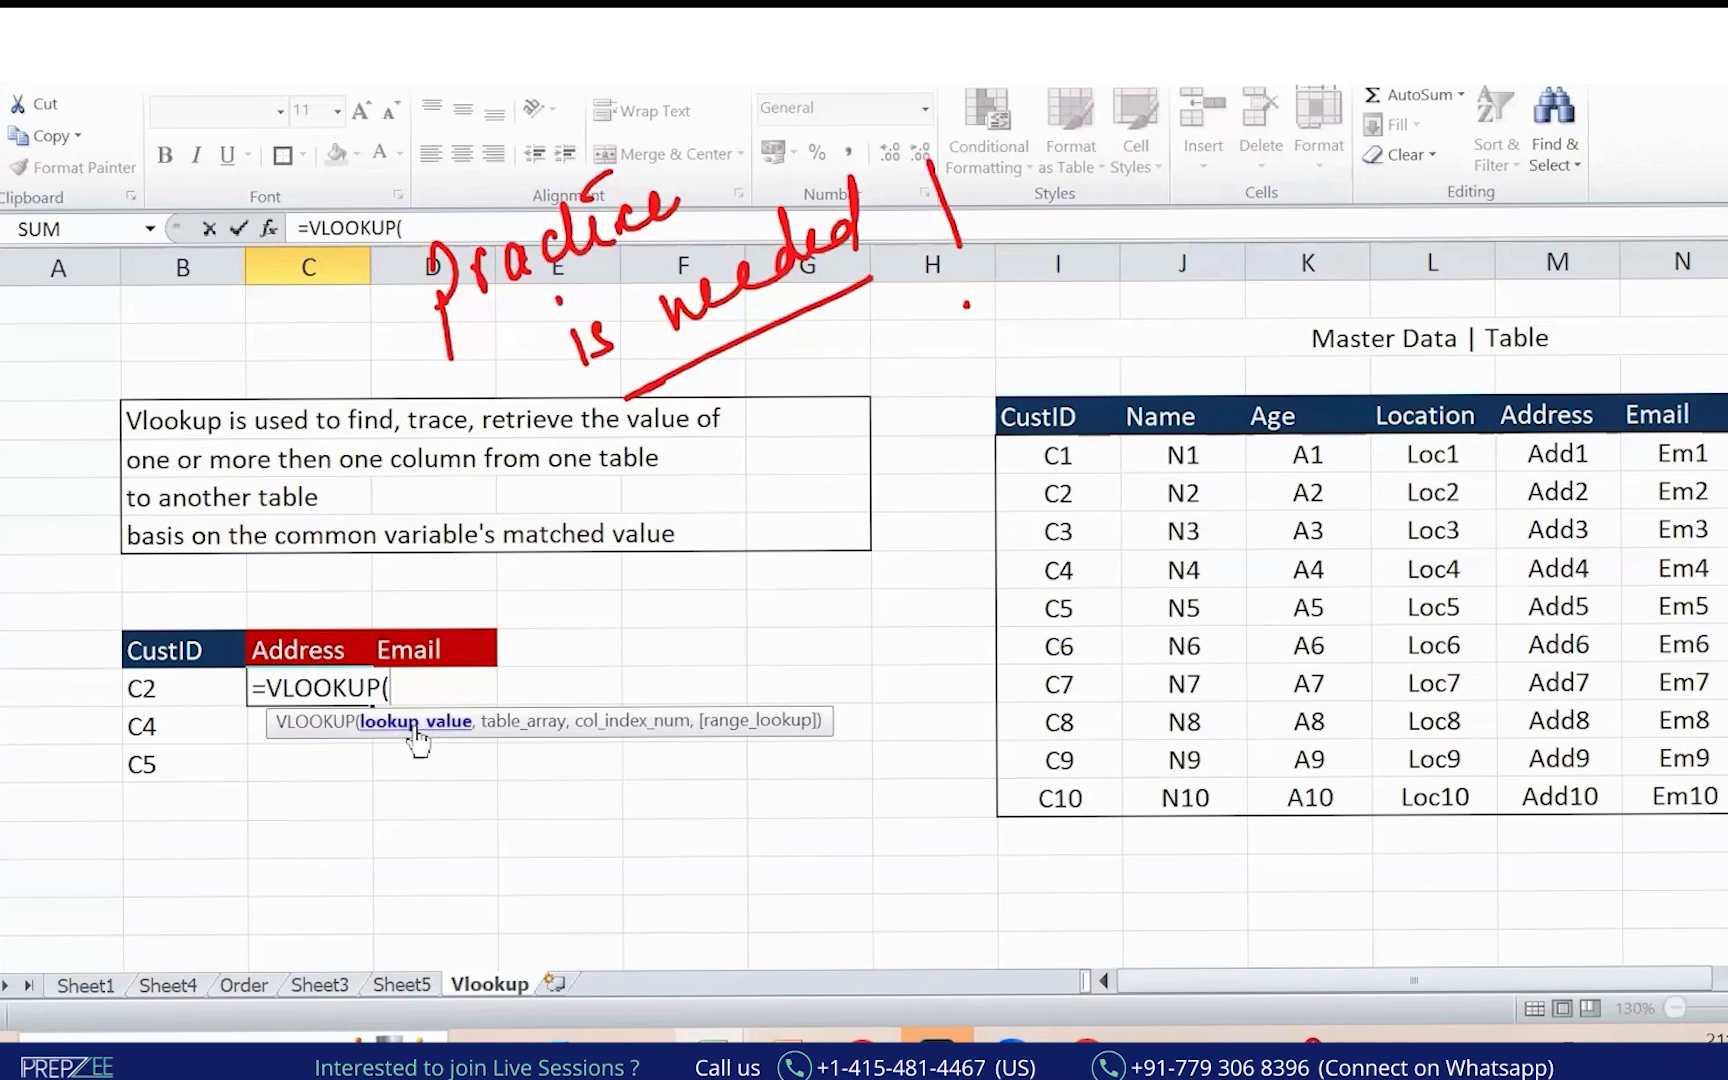
{"action": "left_click", "coordinate": [180, 686]}
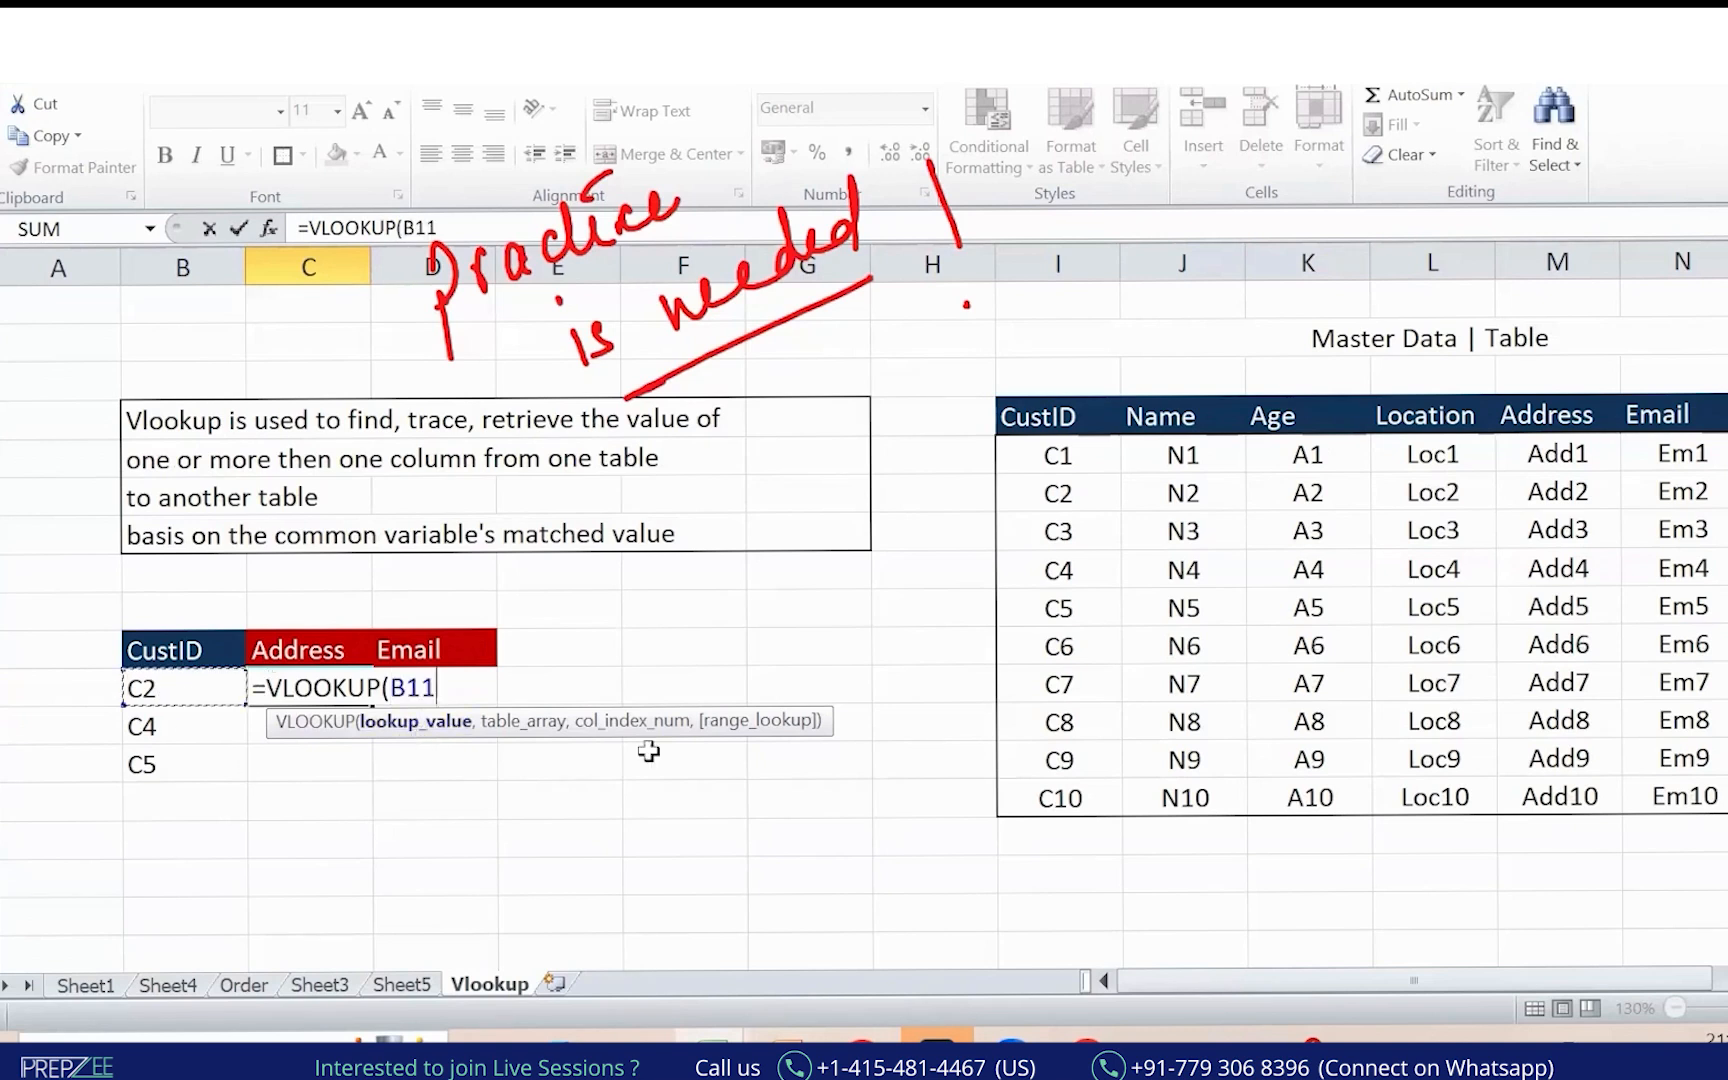
{"action": "type", "text": ","}
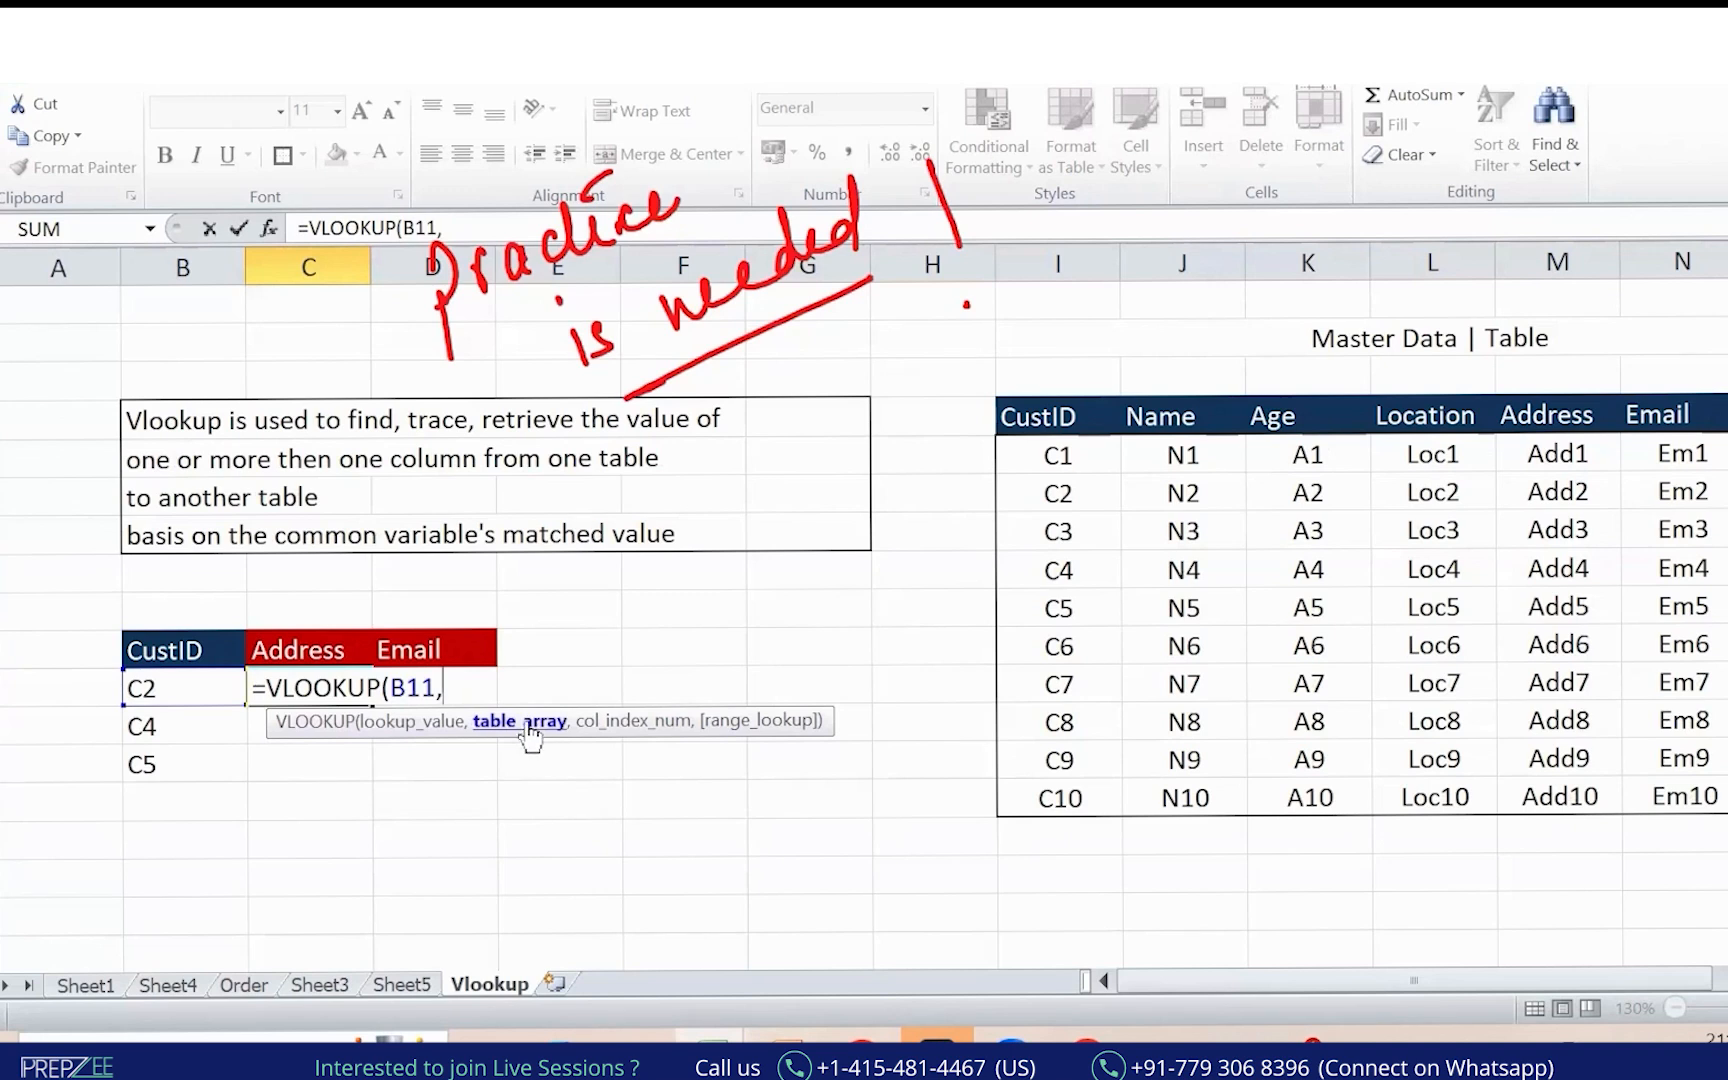
{"action": "left_click", "coordinate": [1030, 416]}
{"action": "key", "text": "ctrl+shift+Down"}
{"action": "key", "text": "ctrl+shift+Right"}
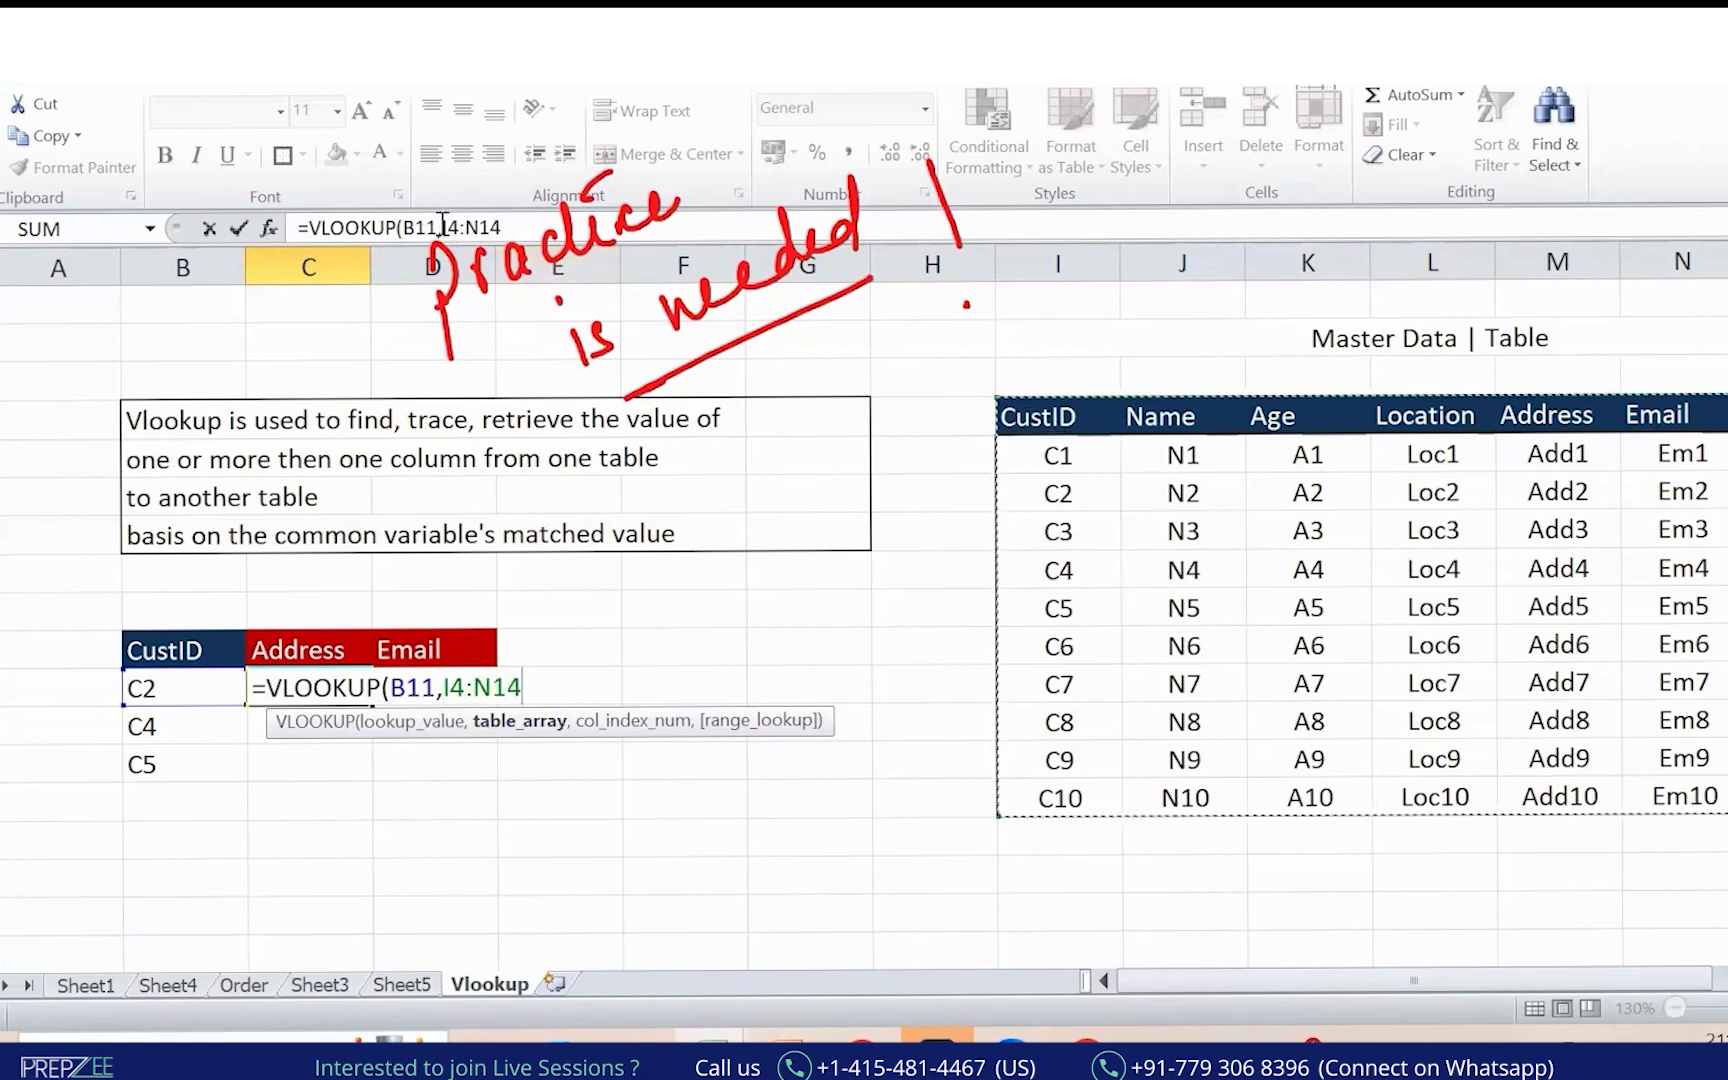
{"action": "left_click_drag", "start_coordinate": [444, 218], "coordinate": [500, 226]}
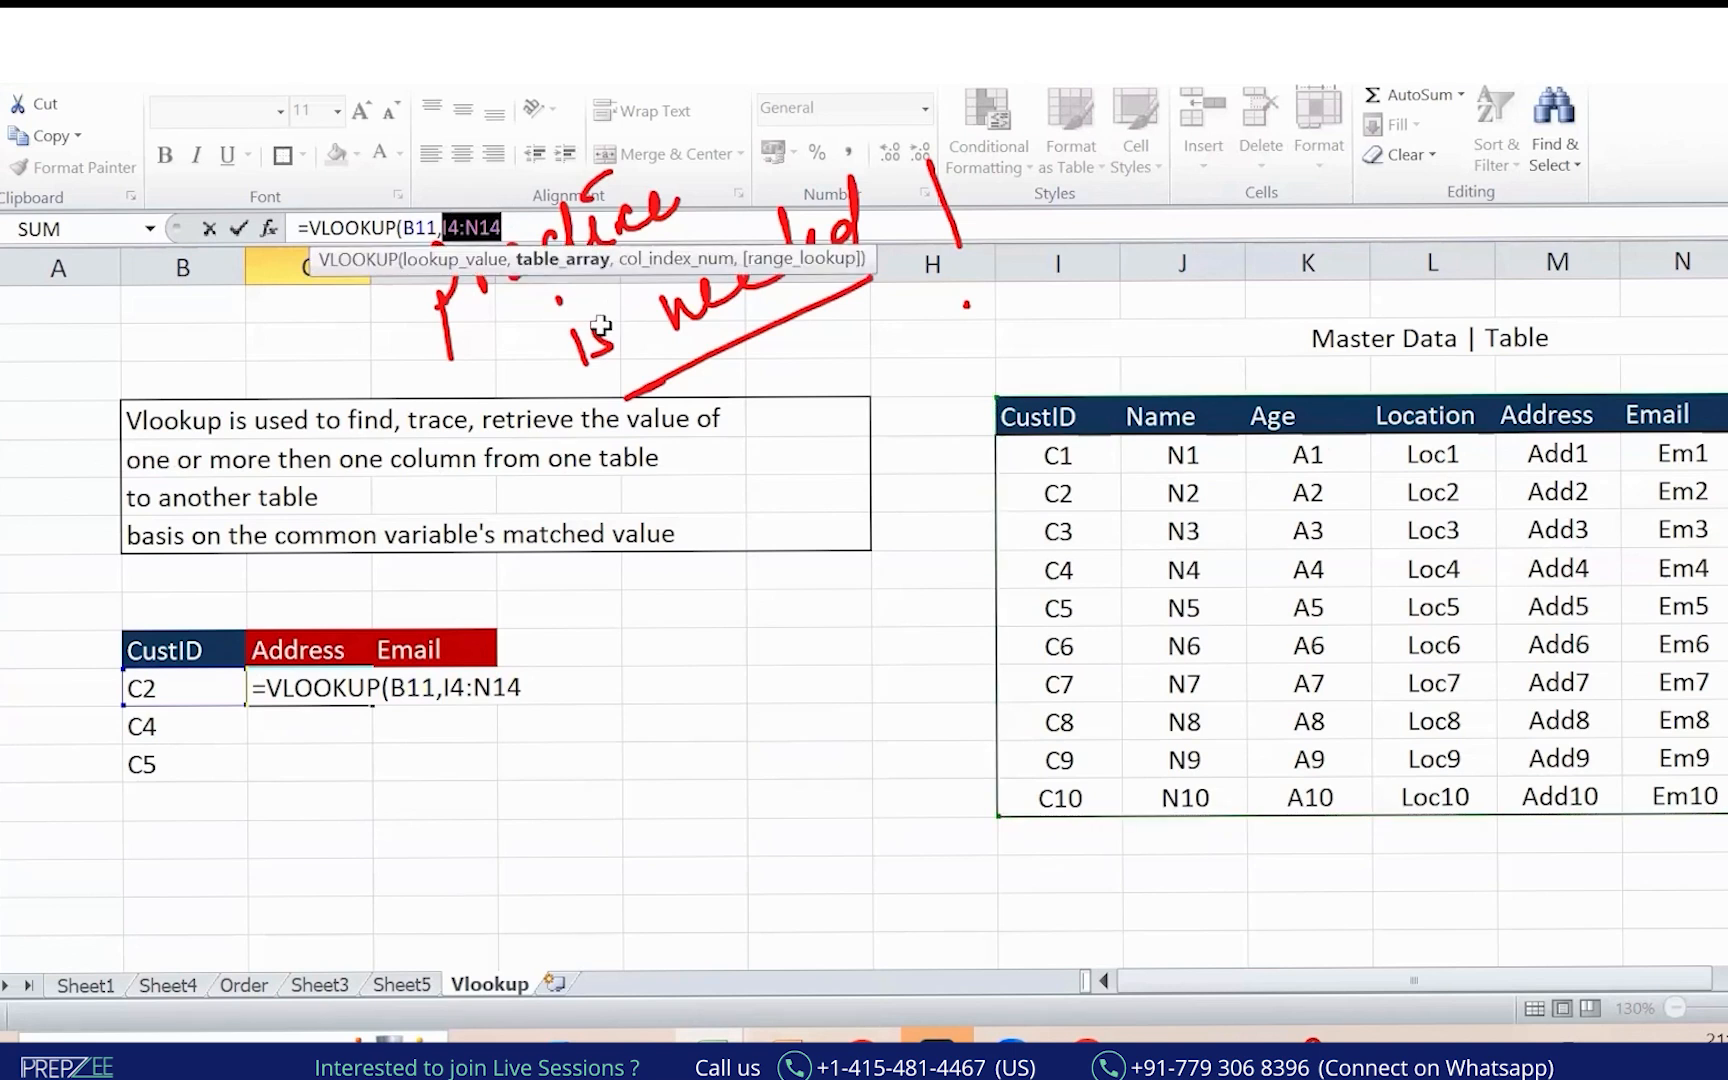
{"action": "key", "text": "F4"}
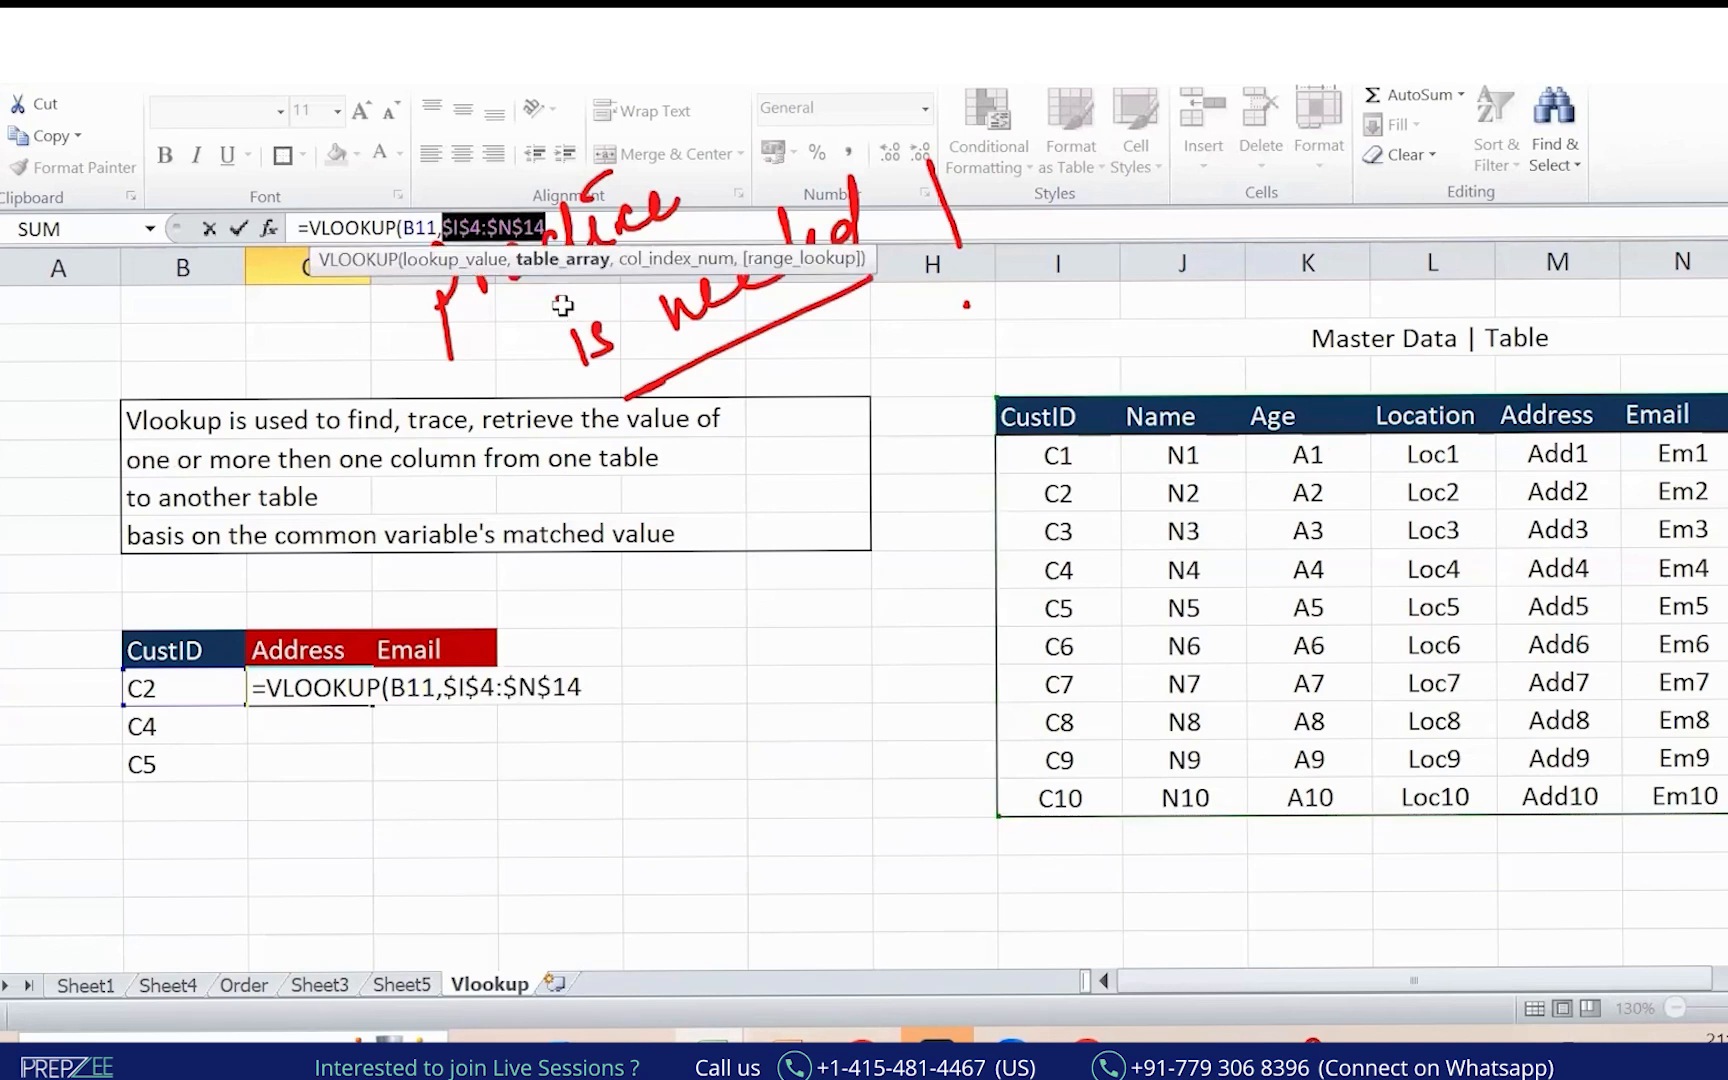
{"action": "left_click", "coordinate": [577, 228]}
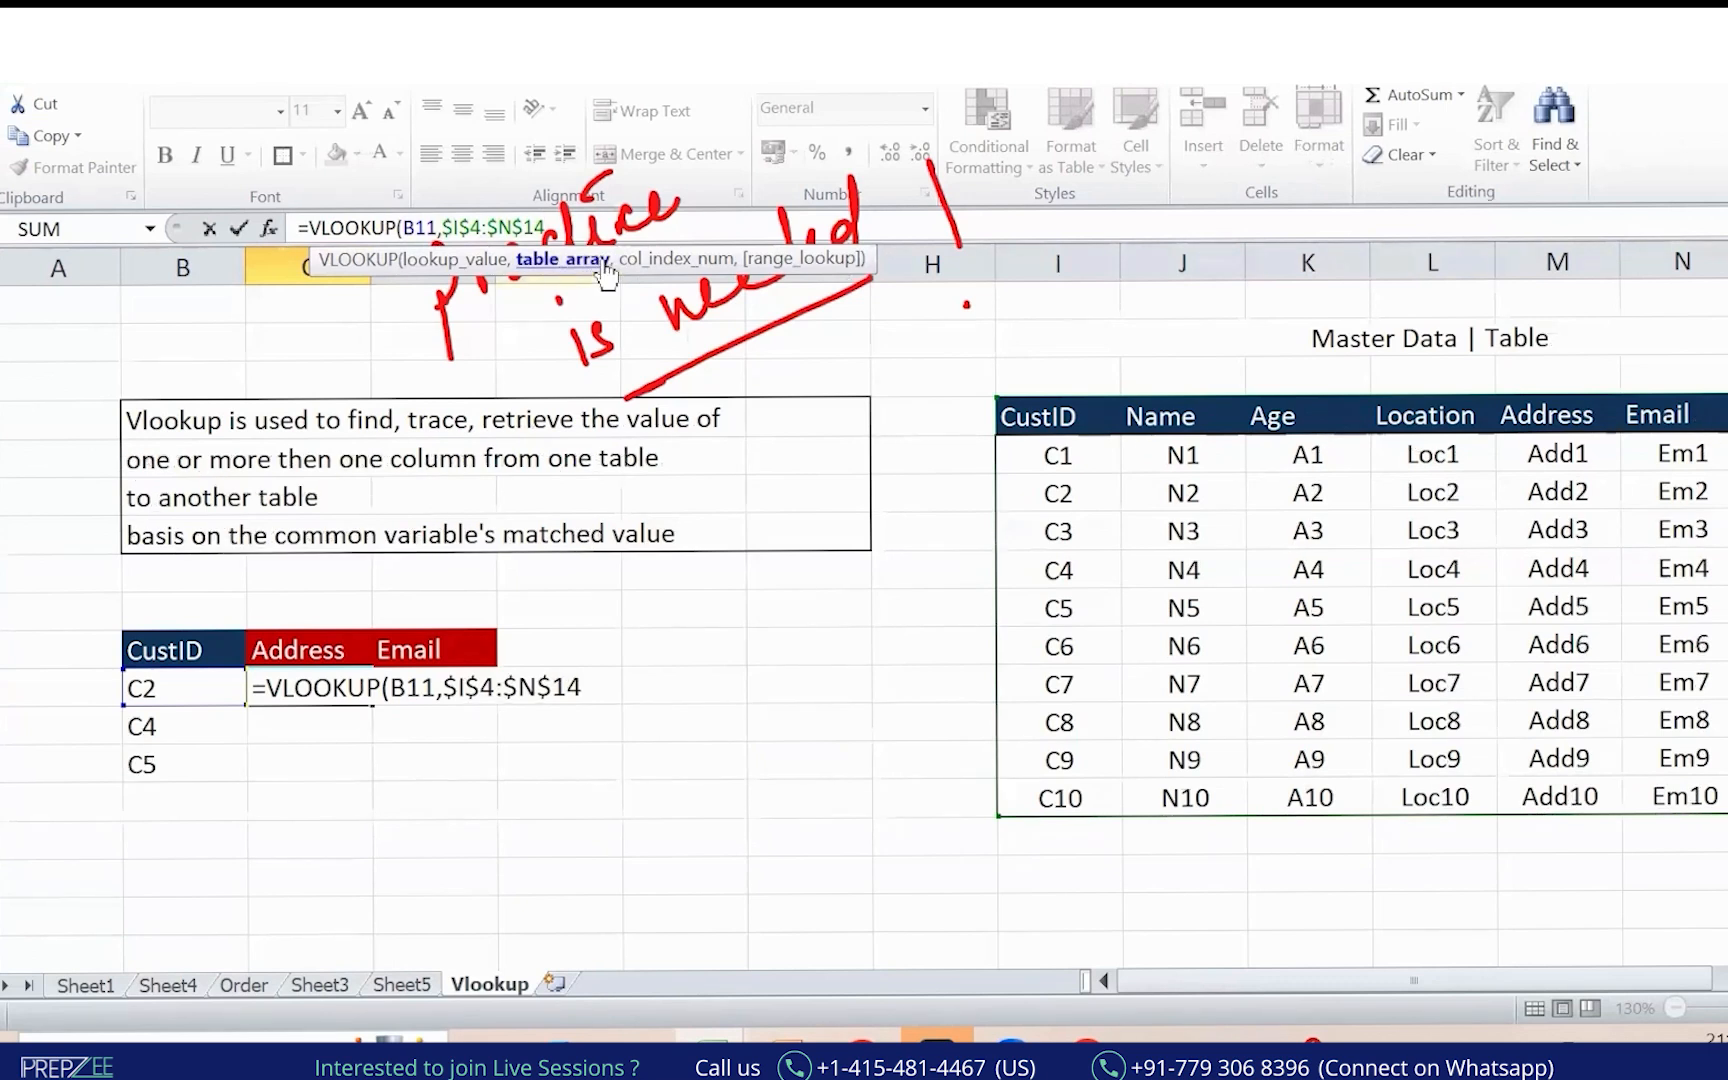
{"action": "type", "text": ","}
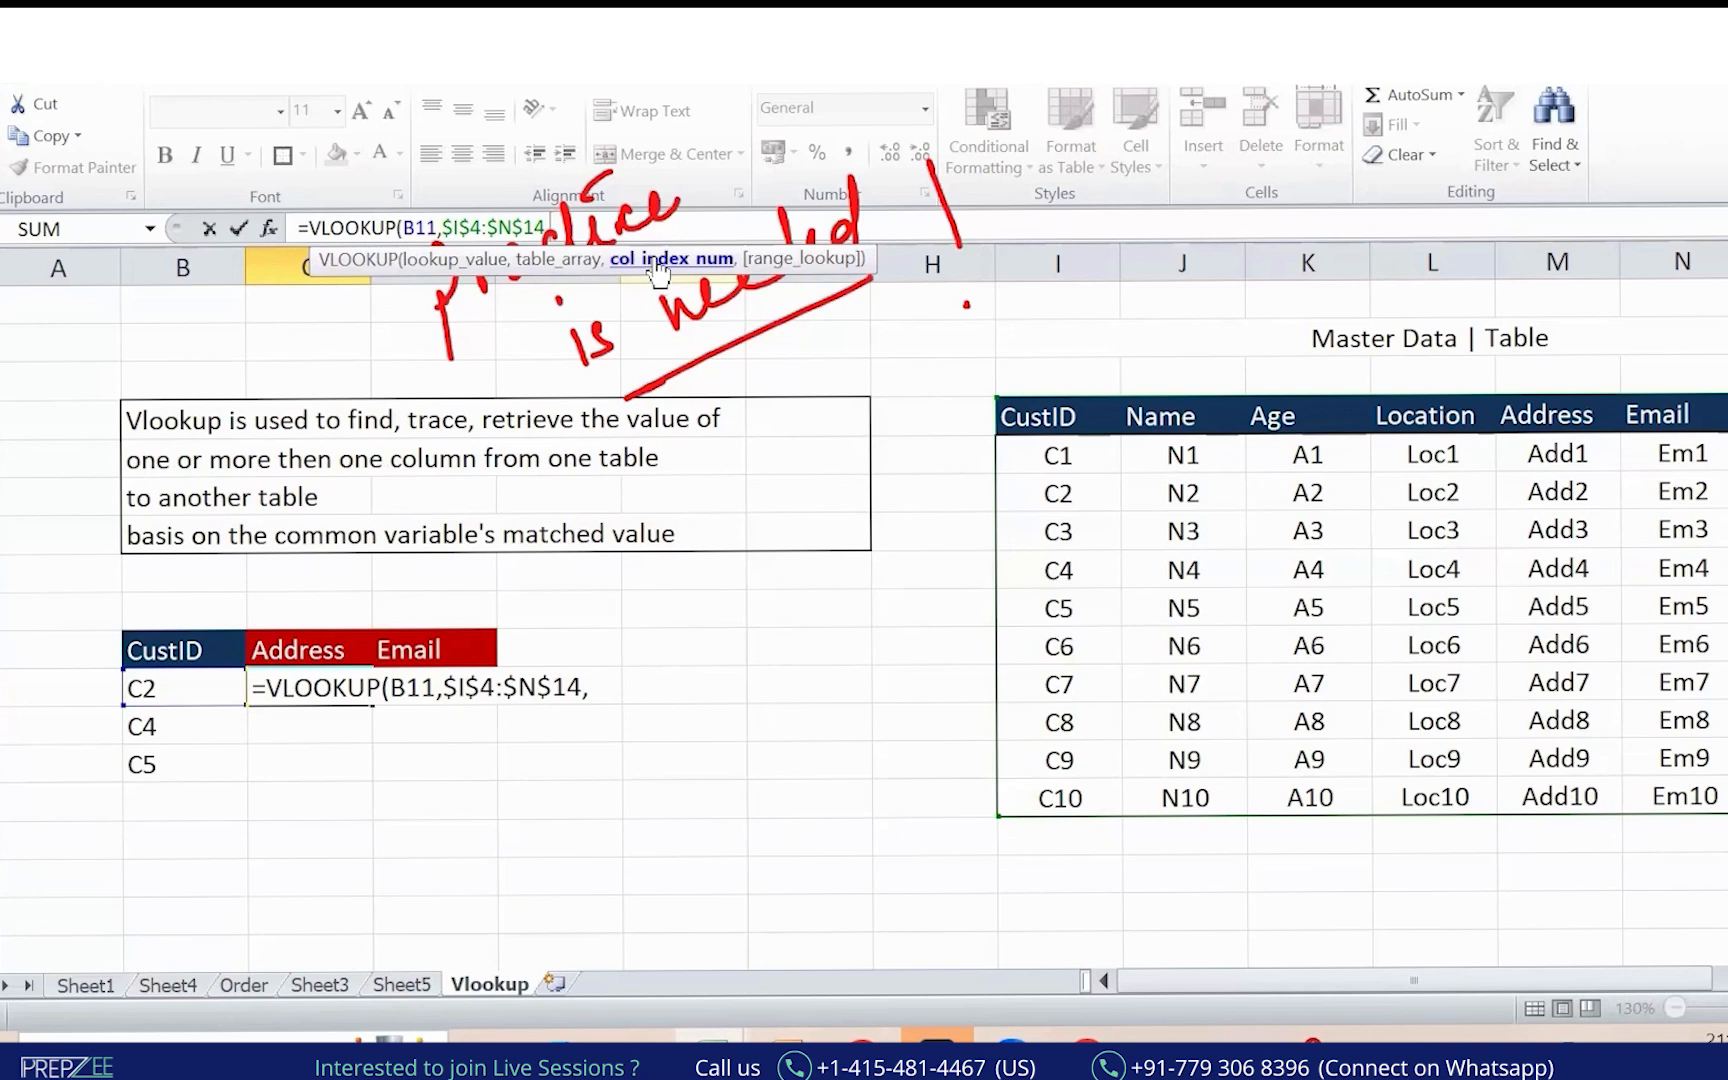
Number the Master Data columns 1 to 6 in ink, with Address as 5.
{"action": "left_click", "coordinate": [882, 167]}
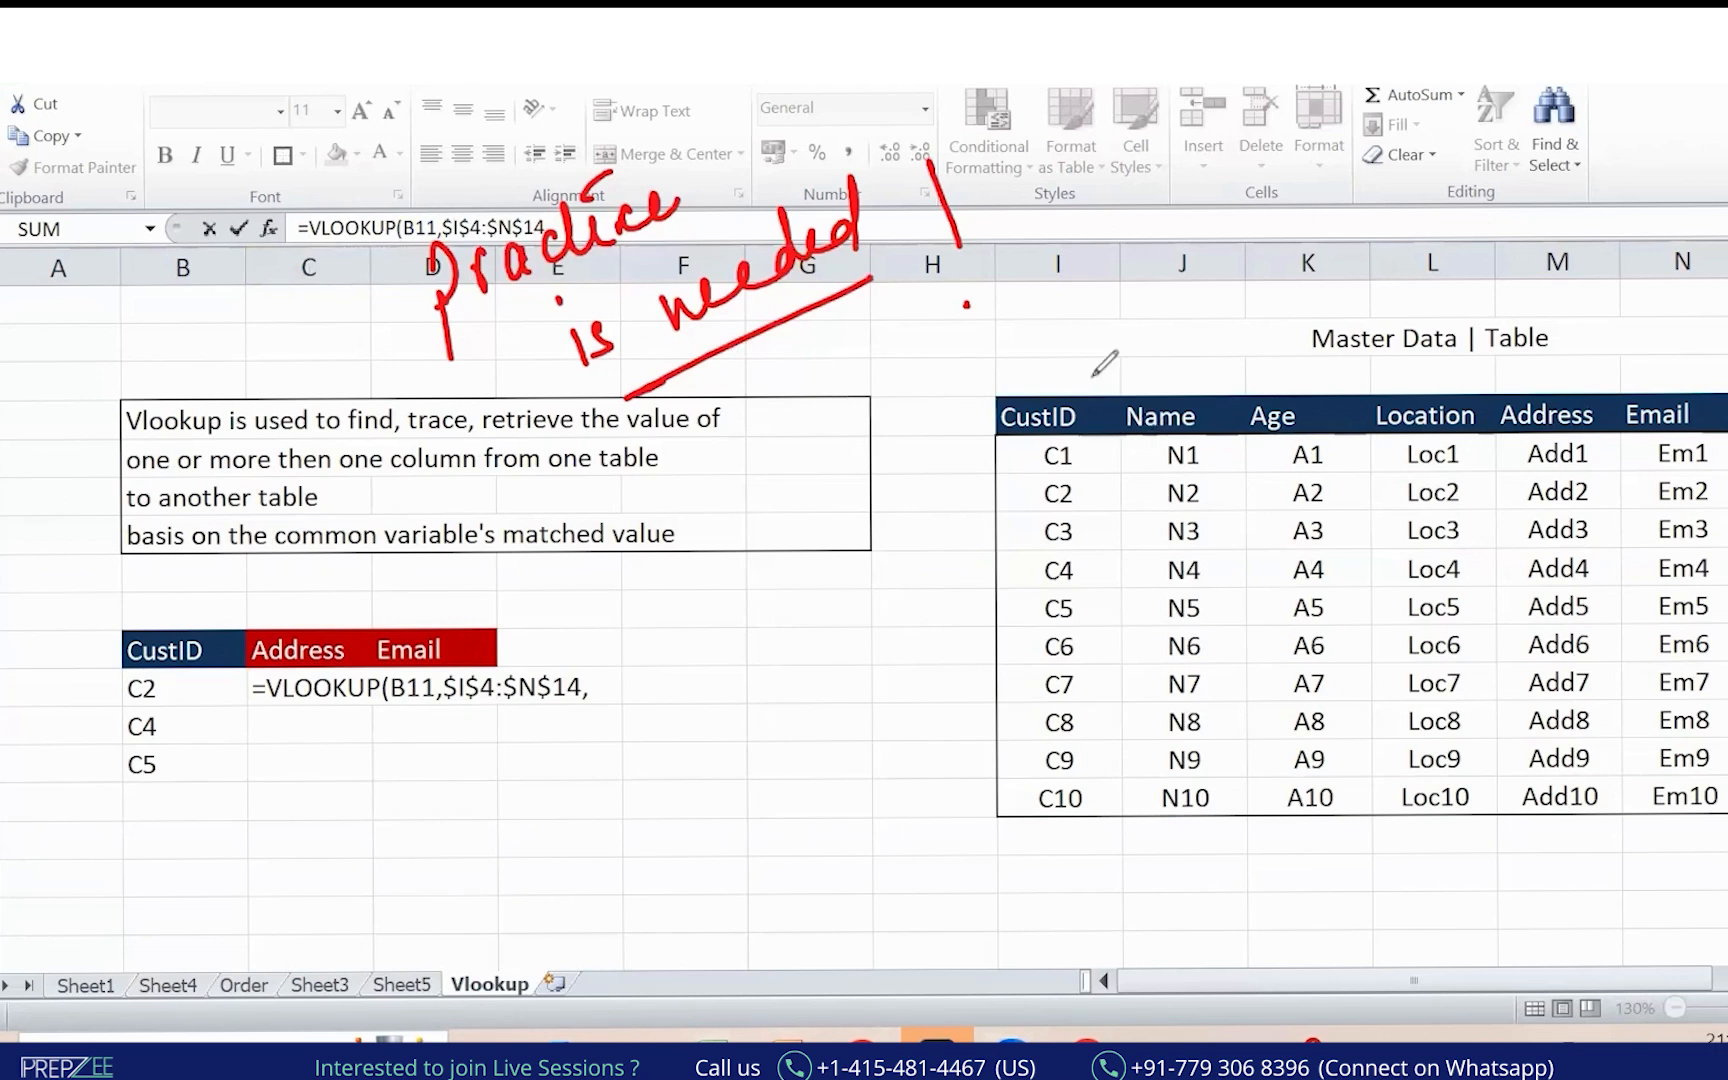
{"action": "left_click_drag", "start_coordinate": [1048, 330], "coordinate": [1056, 383]}
{"action": "left_click_drag", "start_coordinate": [1160, 340], "coordinate": [1205, 372]}
{"action": "left_click", "coordinate": [1297, 332]}
{"action": "left_click_drag", "start_coordinate": [1329, 348], "coordinate": [1296, 376]}
{"action": "mouse_move", "coordinate": [1407, 316]}
{"action": "left_mouse_down"}
{"action": "mouse_move", "coordinate": [1409, 356]}
{"action": "mouse_move", "coordinate": [1449, 357]}
{"action": "left_mouse_up"}
{"action": "left_click_drag", "start_coordinate": [1437, 322], "coordinate": [1442, 396]}
{"action": "left_click", "coordinate": [1545, 333]}
{"action": "mouse_move", "coordinate": [1540, 316]}
{"action": "left_mouse_down"}
{"action": "mouse_move", "coordinate": [1532, 376]}
{"action": "mouse_move", "coordinate": [1583, 312]}
{"action": "left_mouse_up"}
{"action": "left_click_drag", "start_coordinate": [1690, 312], "coordinate": [1672, 365]}
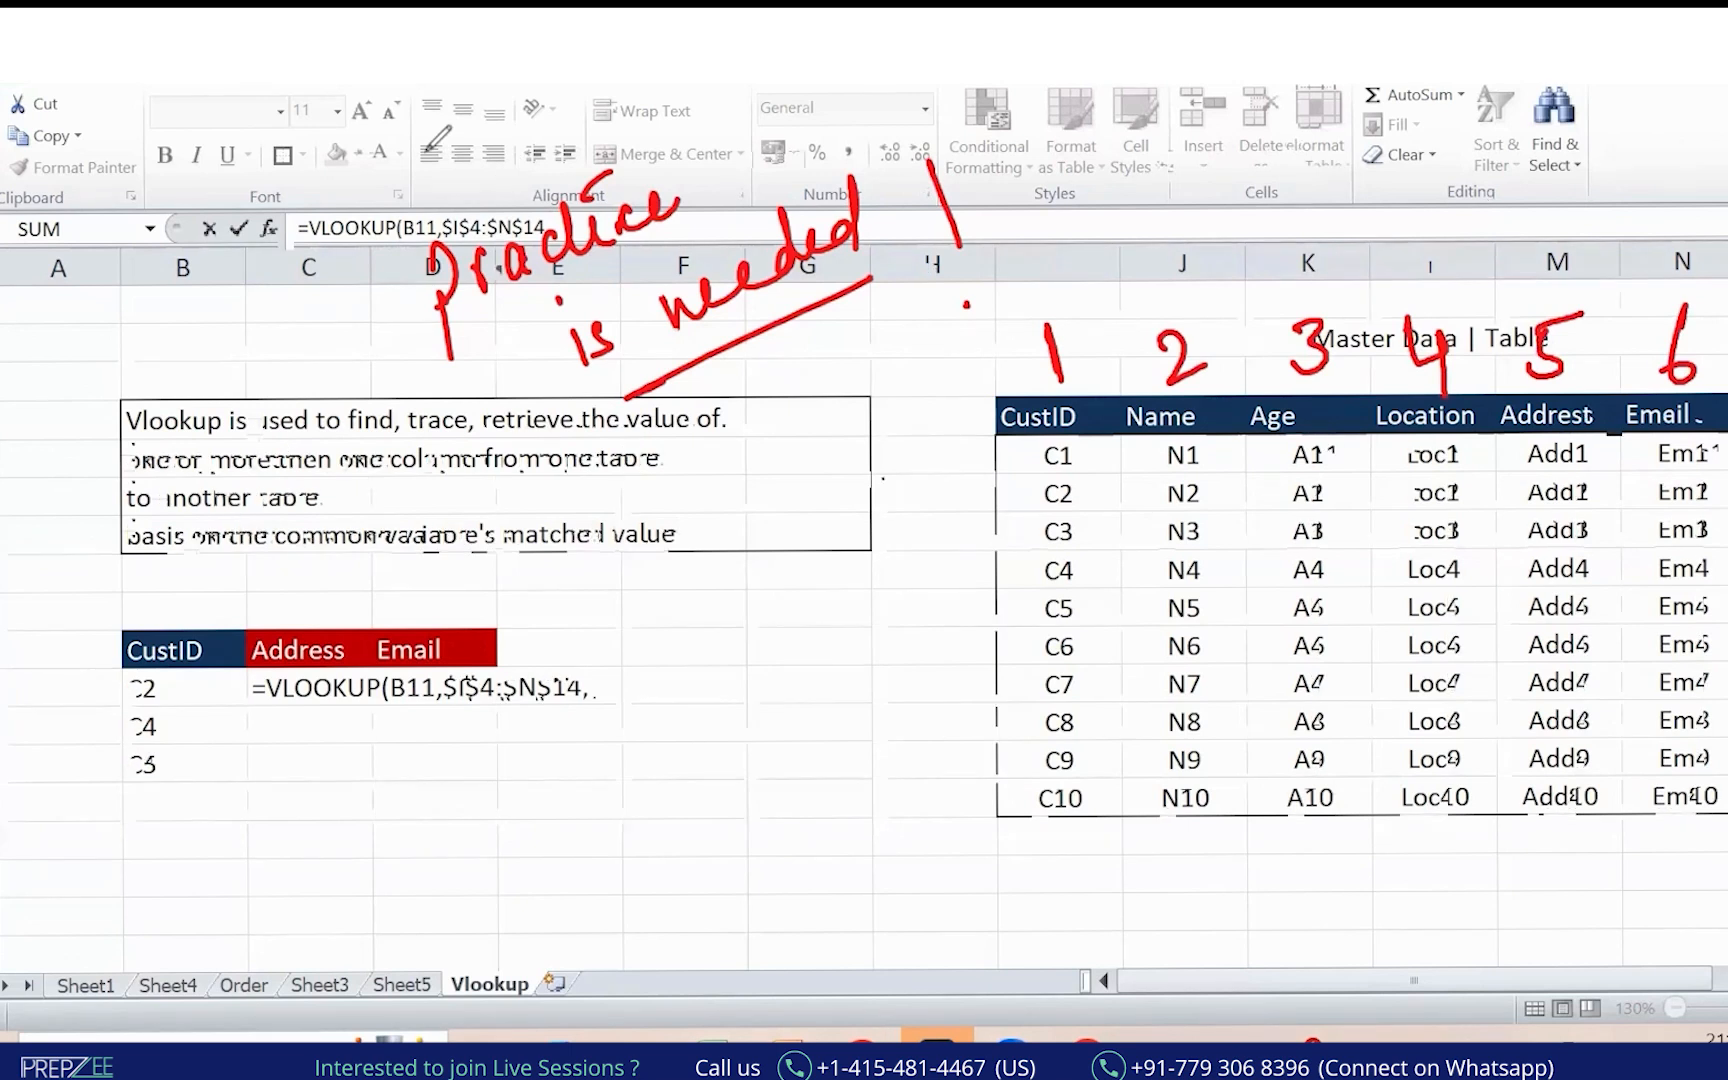
Finish the formula with column index 5 and exact match 0, showing Add2.
{"action": "left_click", "coordinate": [604, 228]}
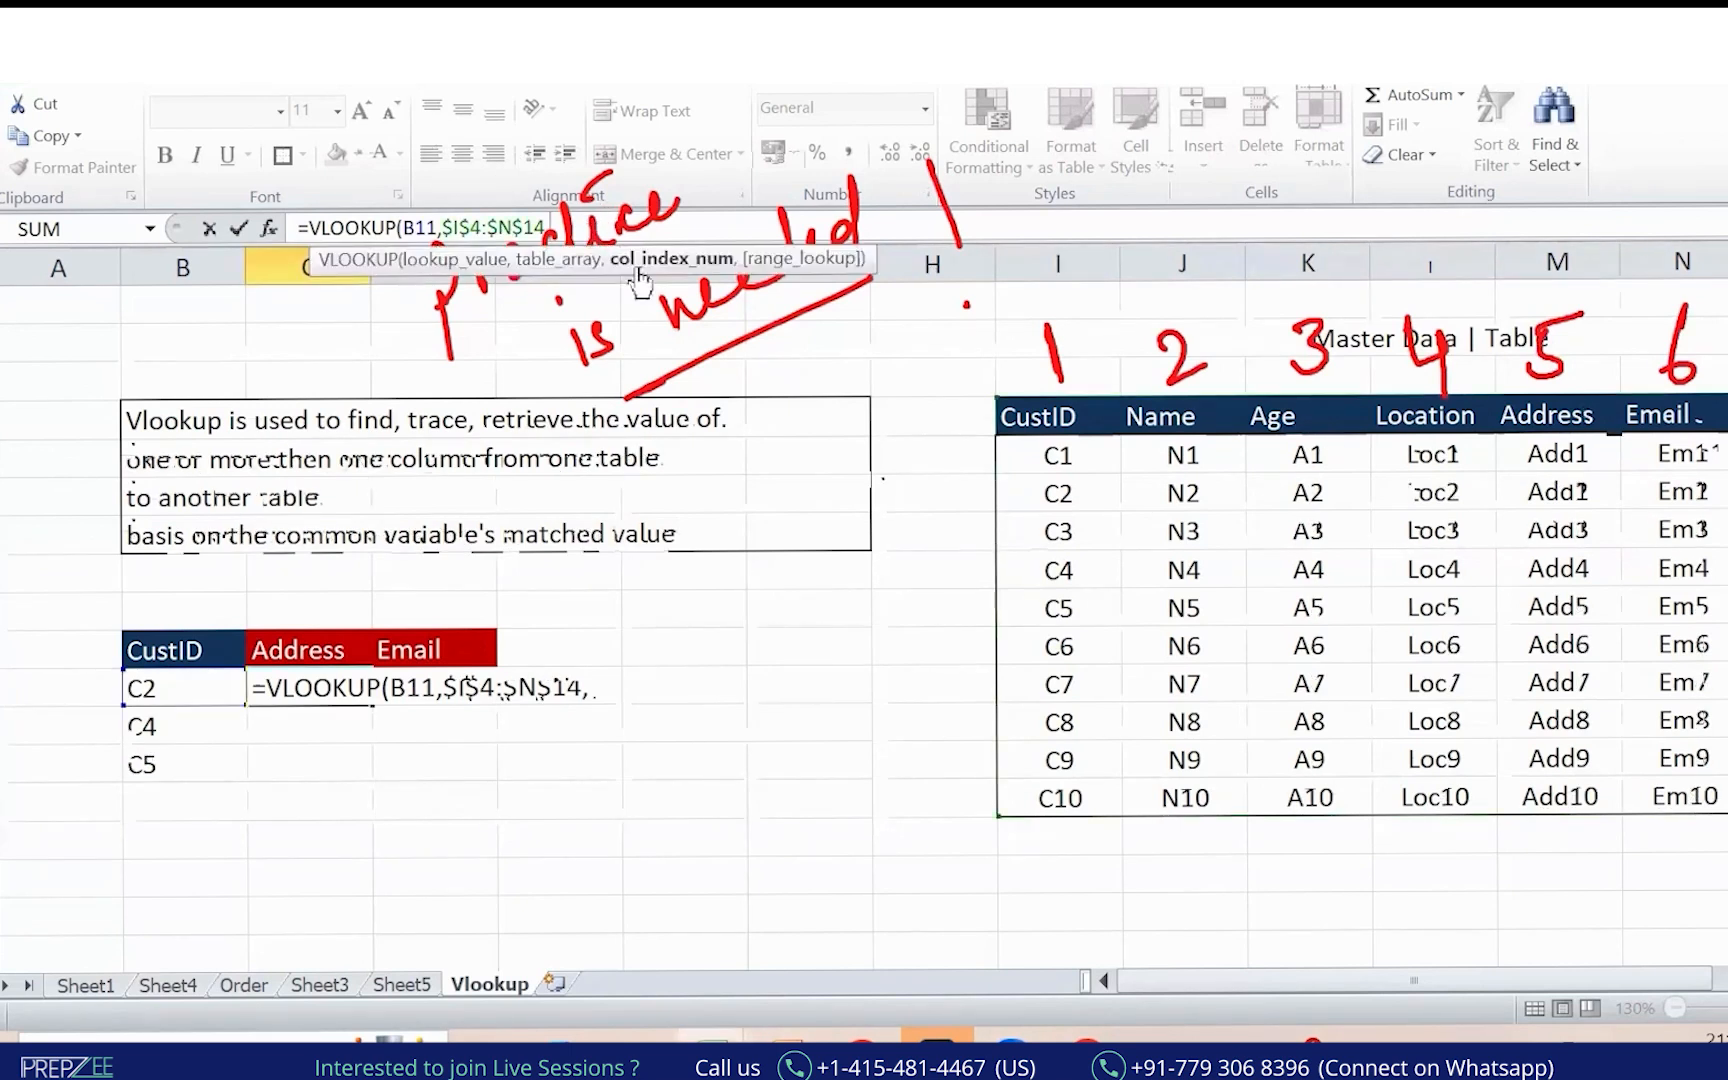
{"action": "type", "text": ","}
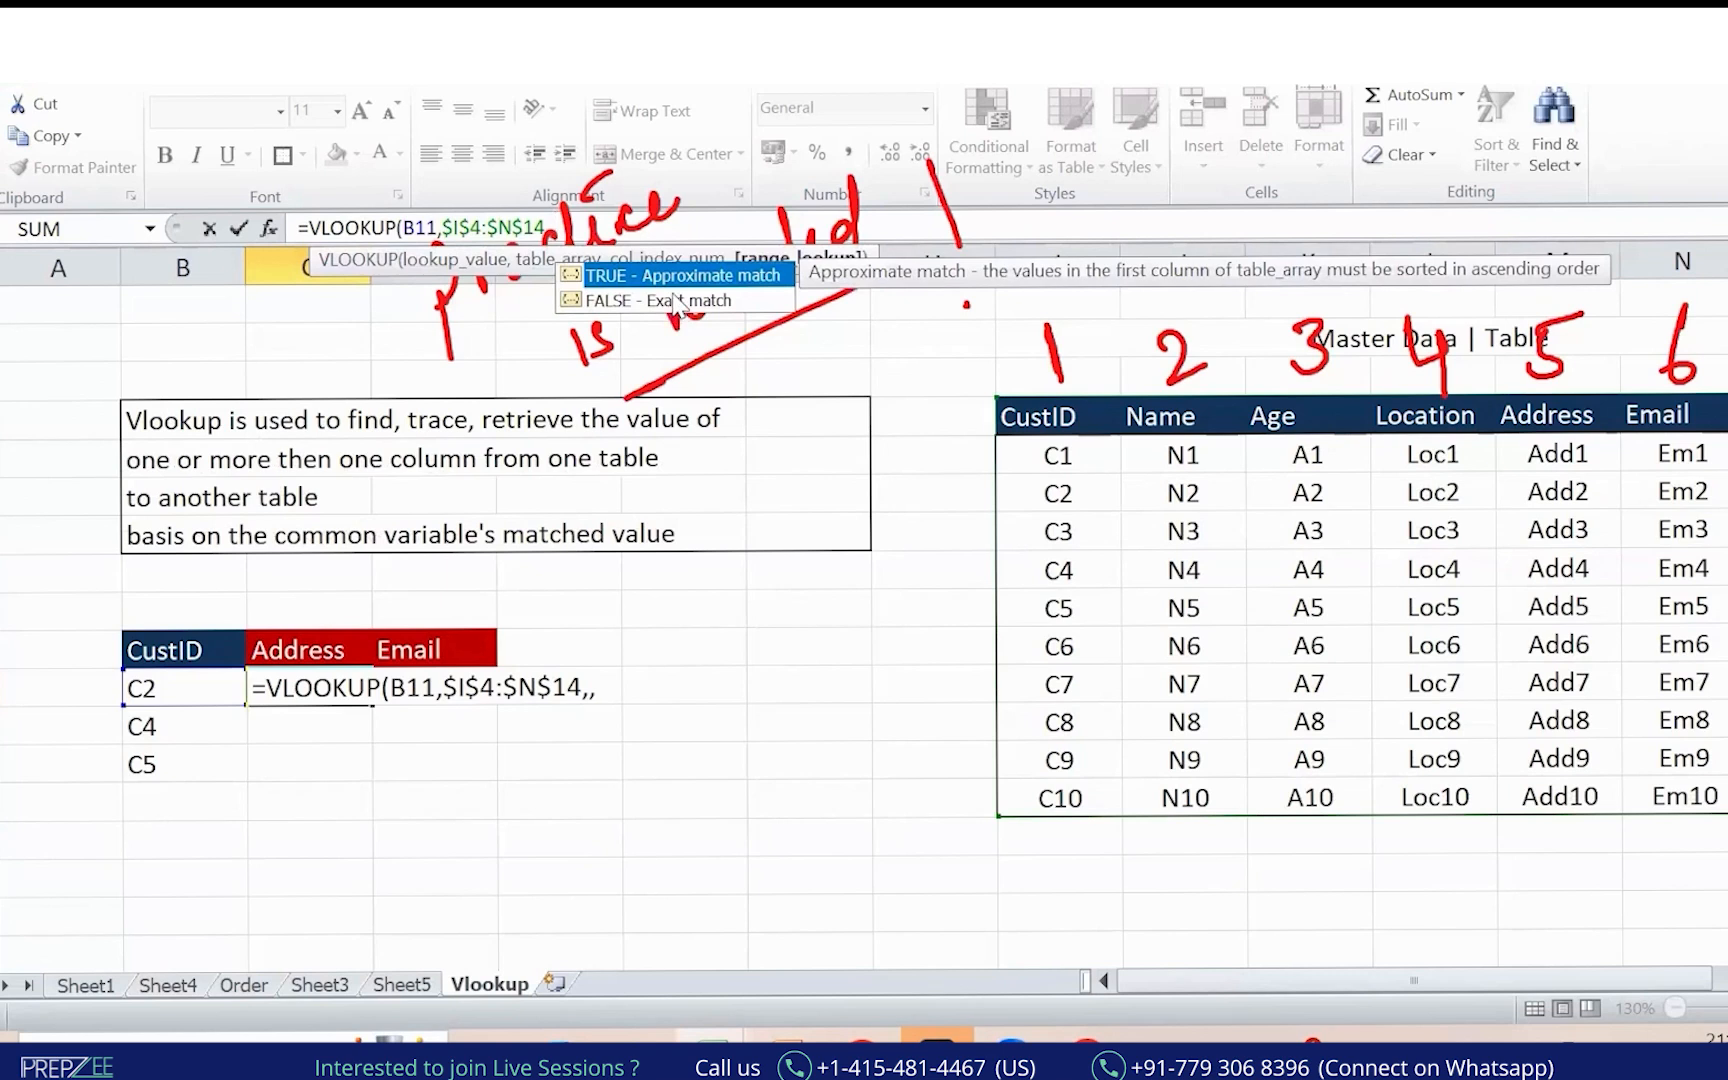
{"action": "type", "text": "5"}
{"action": "left_click", "coordinate": [611, 230]}
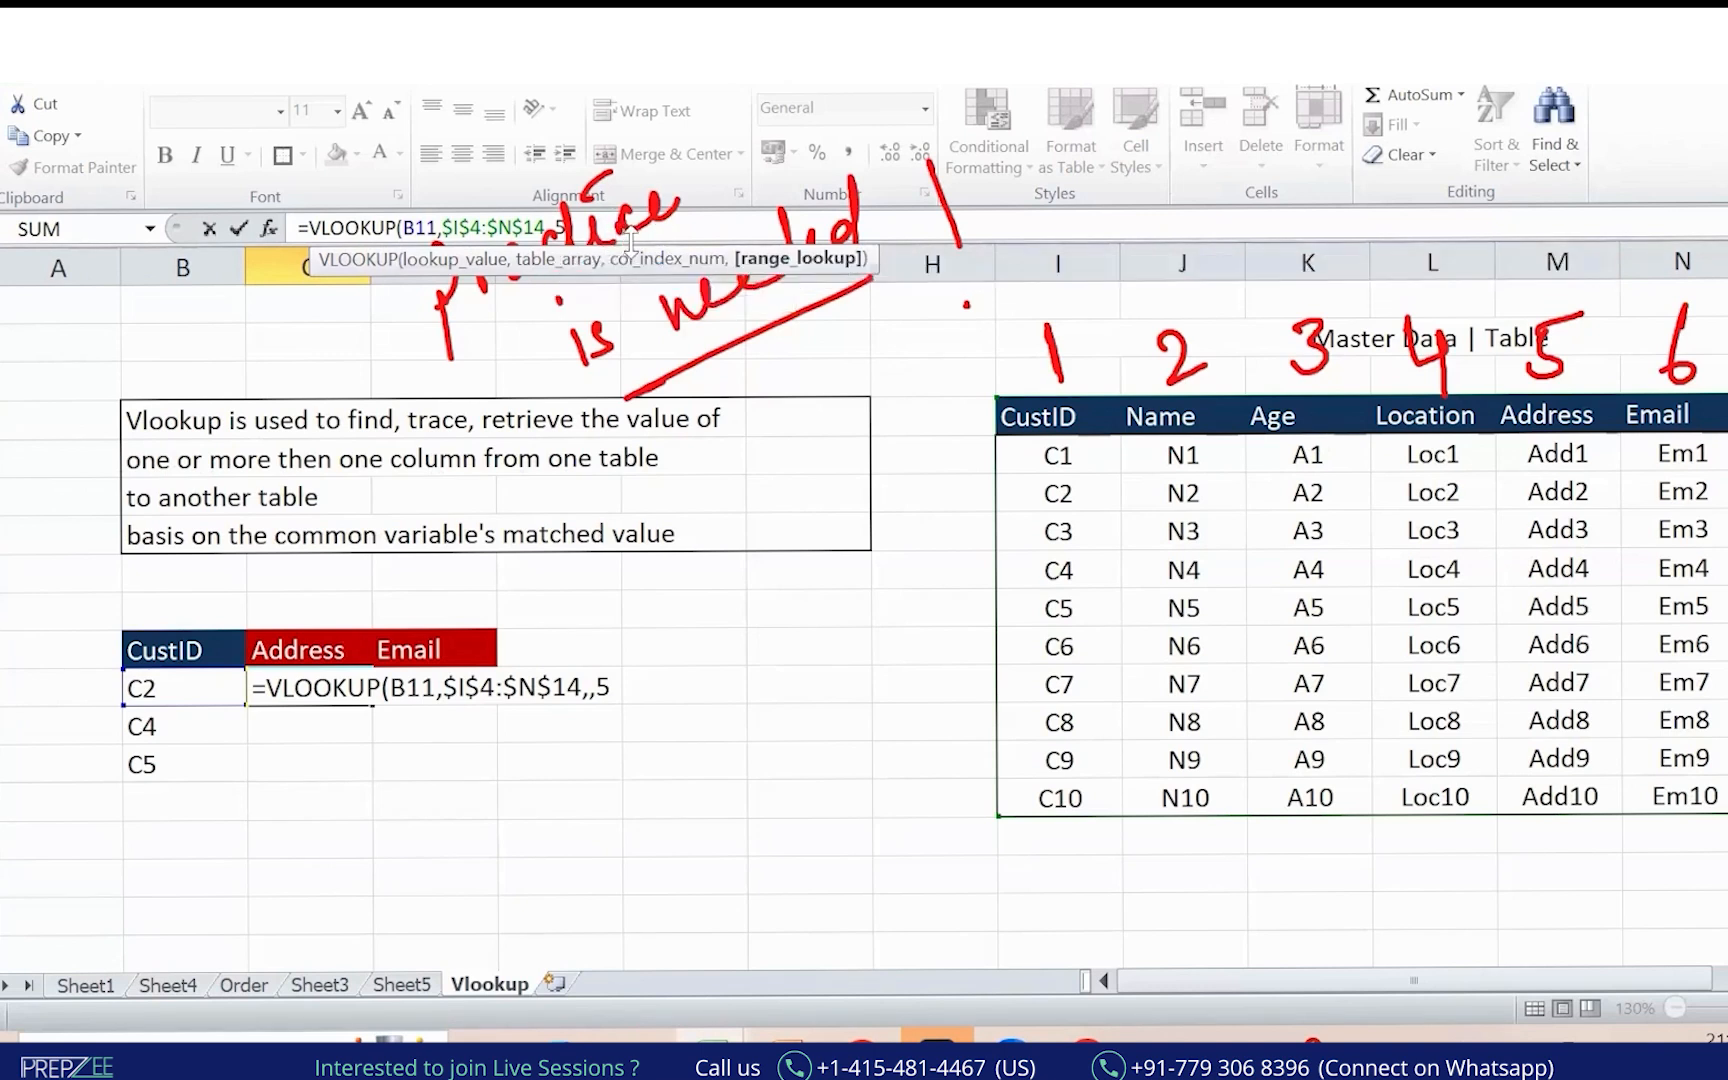
{"action": "type", "text": "0"}
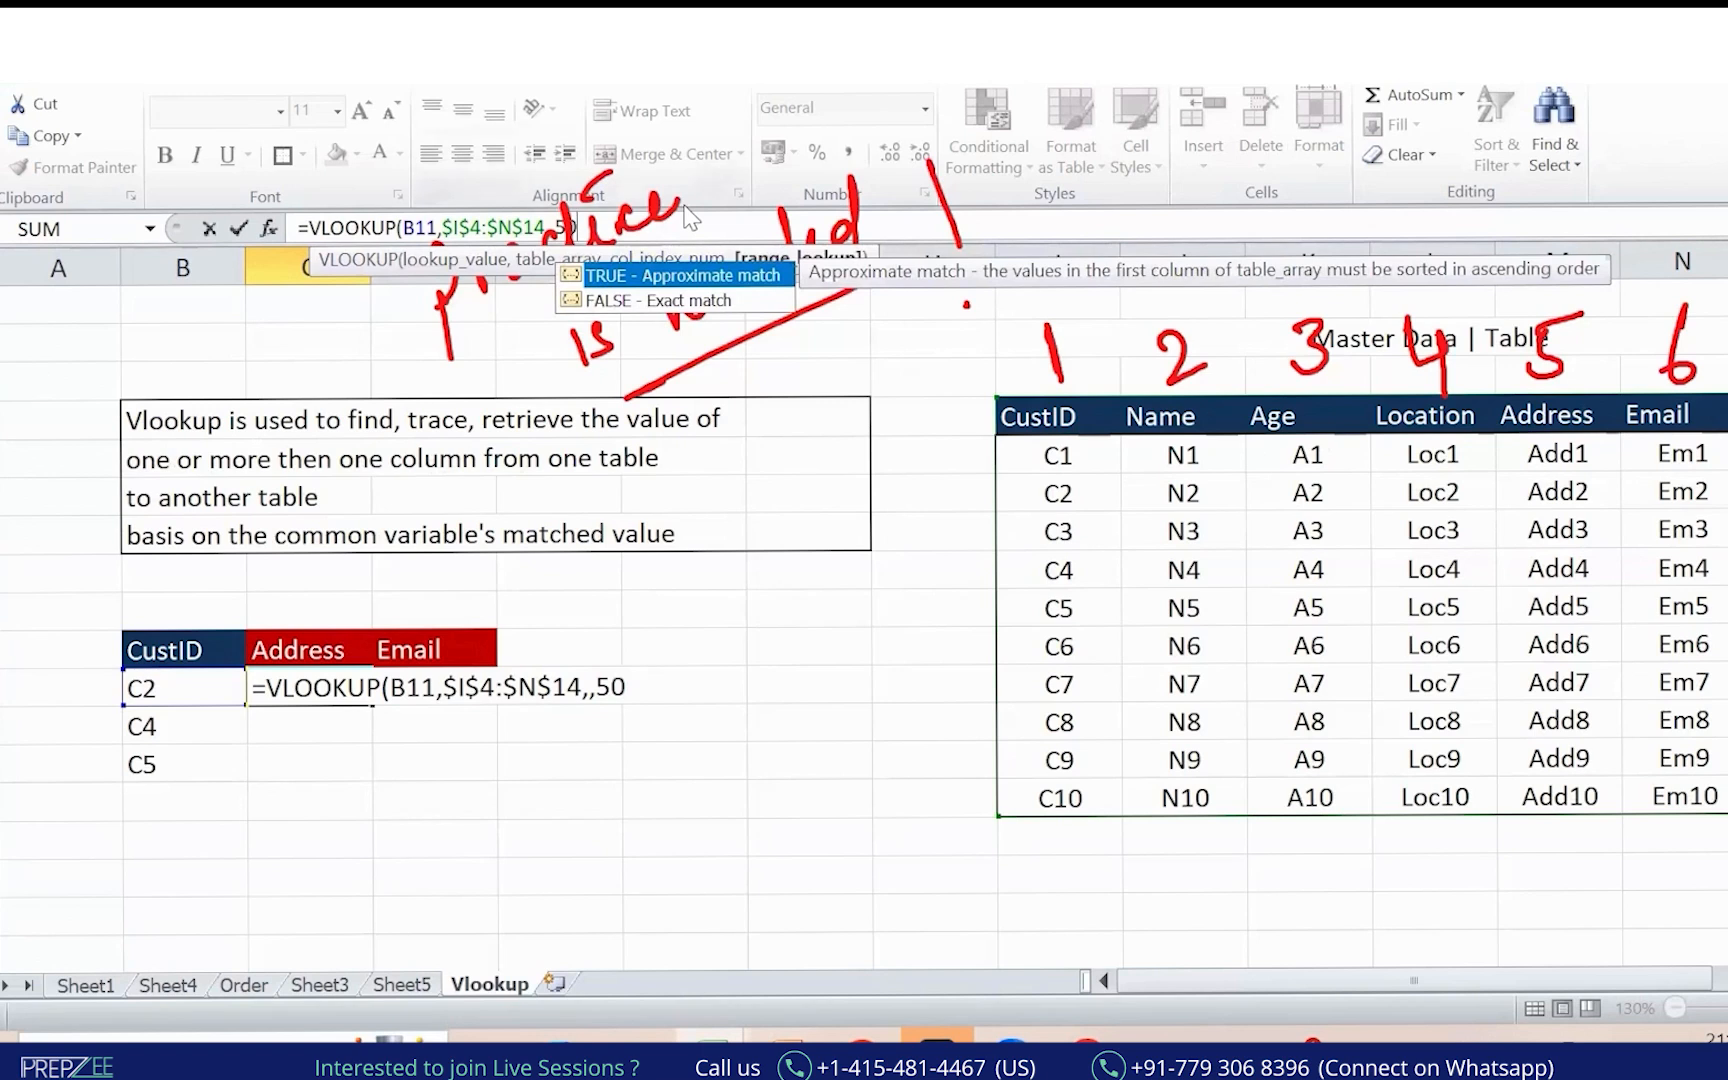
{"action": "key", "text": "BackSpace"}
{"action": "type", "text": ","}
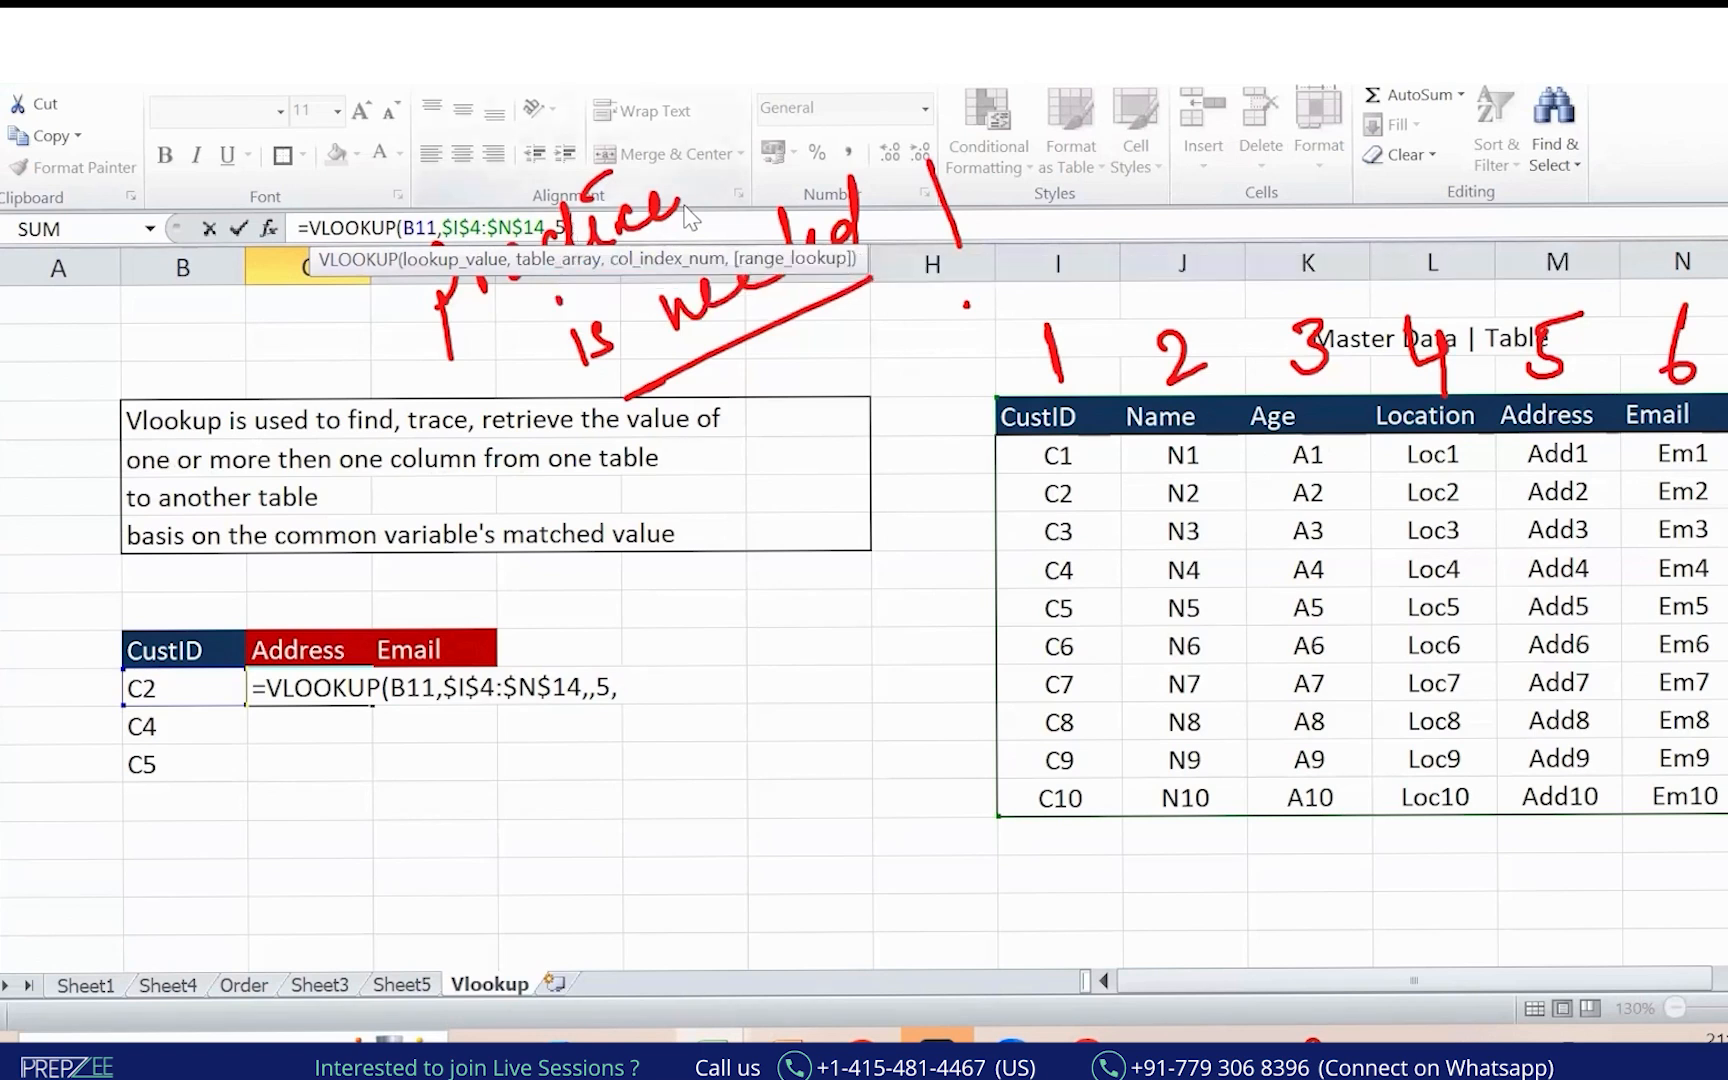
{"action": "type", "text": "0"}
{"action": "key", "text": "Return"}
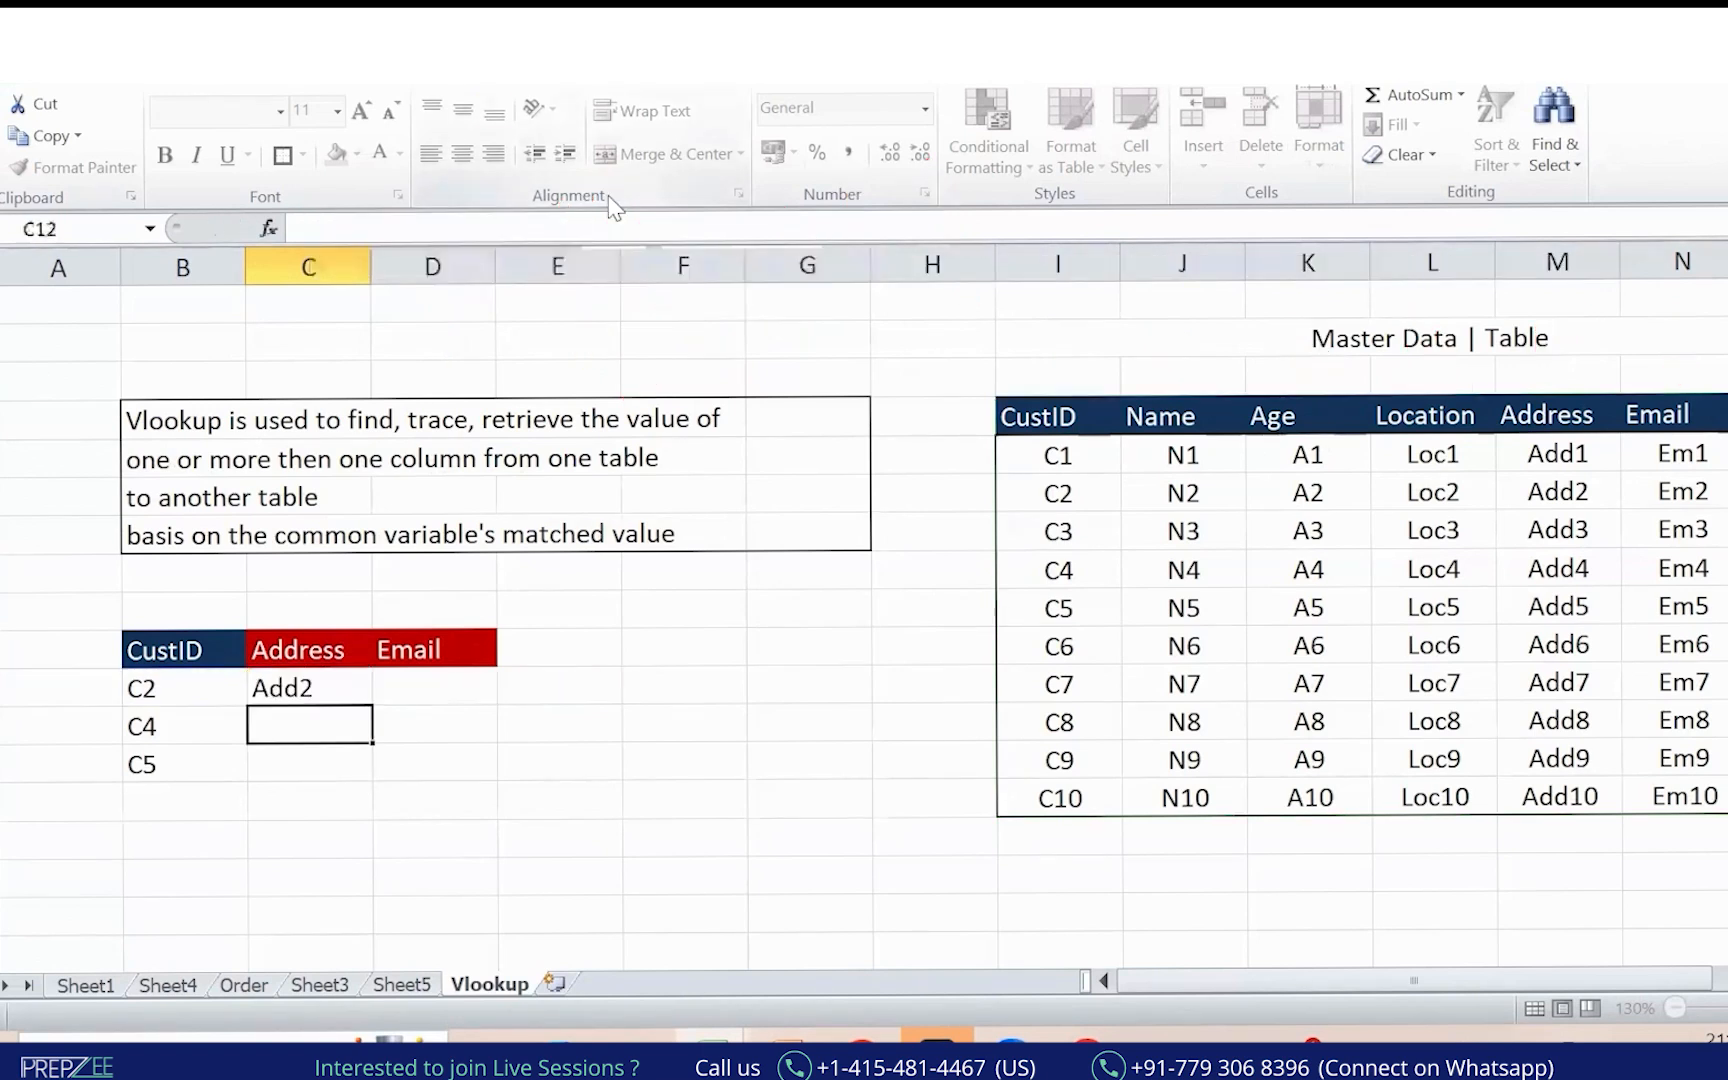
Re-enter the VLOOKUP in C11 with lookup value B11 and the locked master table range.
{"action": "left_click", "coordinate": [985, 65]}
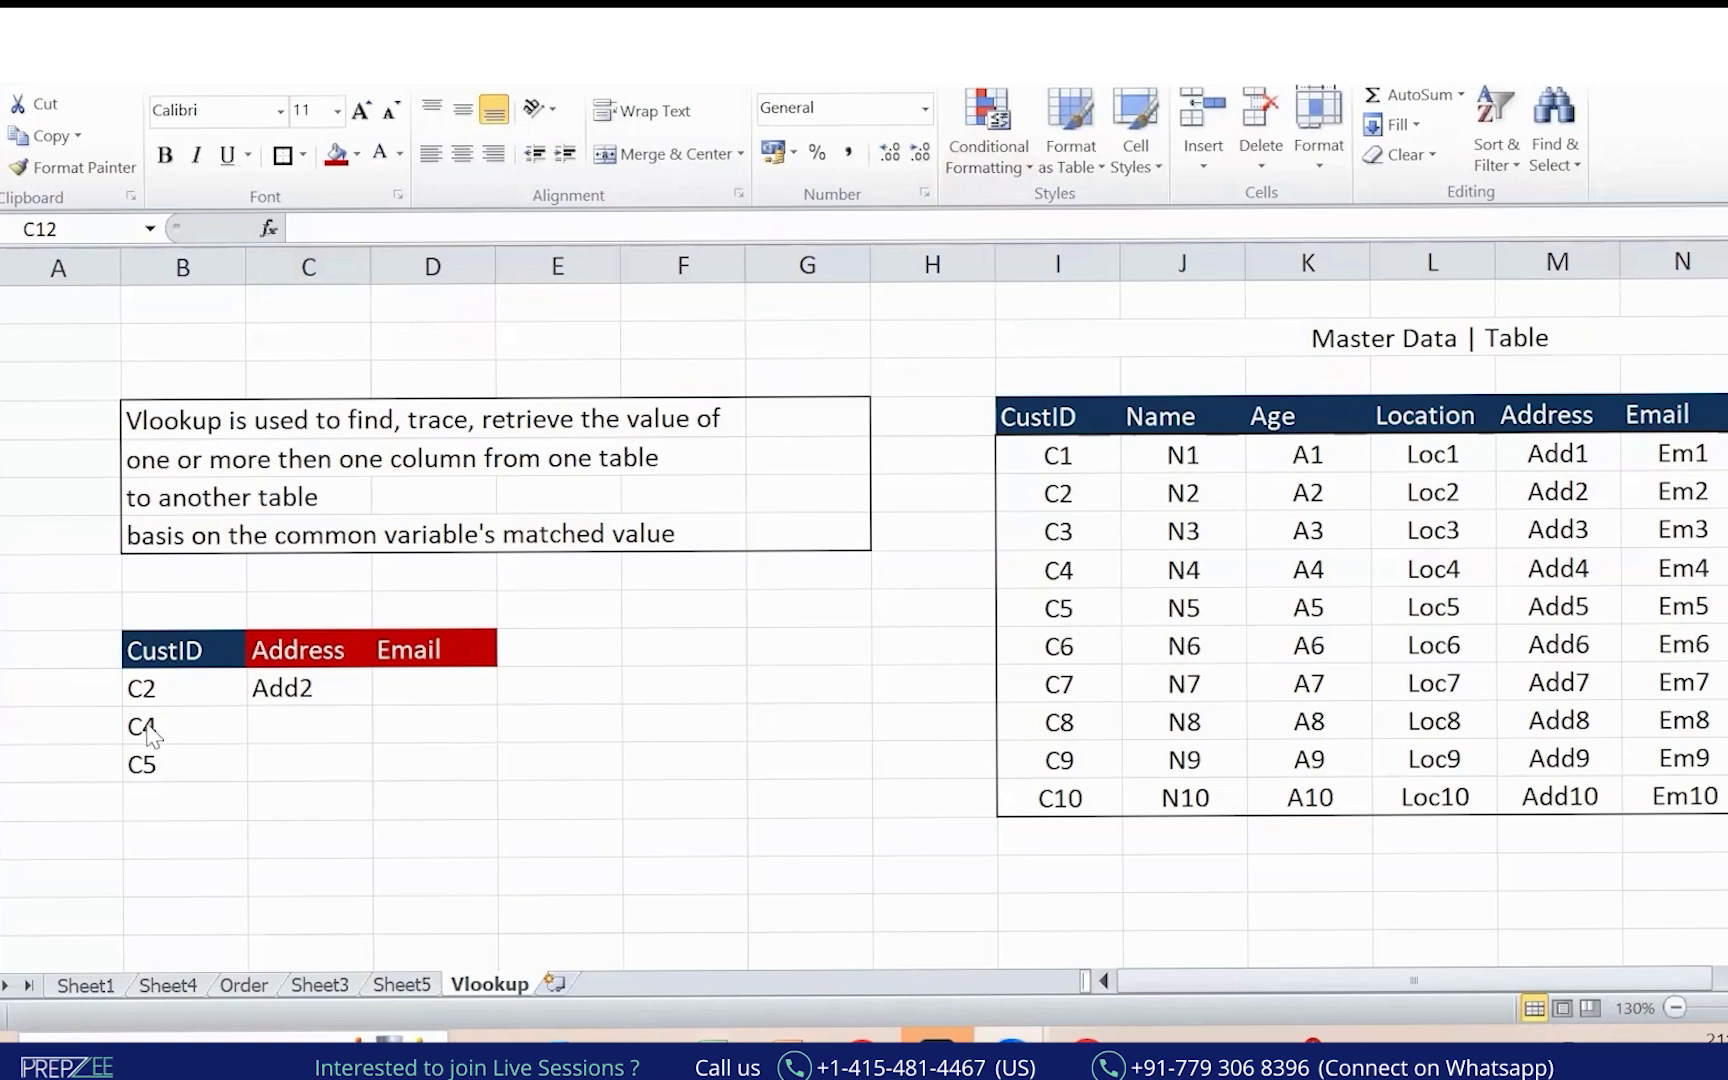
{"action": "mouse_move", "coordinate": [330, 698]}
{"action": "left_mouse_down"}
{"action": "mouse_move", "coordinate": [104, 668]}
{"action": "mouse_move", "coordinate": [415, 728]}
{"action": "mouse_move", "coordinate": [896, 872]}
{"action": "mouse_move", "coordinate": [1530, 630]}
{"action": "left_mouse_up"}
{"action": "left_click_drag", "start_coordinate": [1610, 462], "coordinate": [1585, 458]}
{"action": "mouse_move", "coordinate": [1130, 503]}
{"action": "left_mouse_down"}
{"action": "mouse_move", "coordinate": [1480, 483]}
{"action": "mouse_move", "coordinate": [1462, 470]}
{"action": "left_mouse_up"}
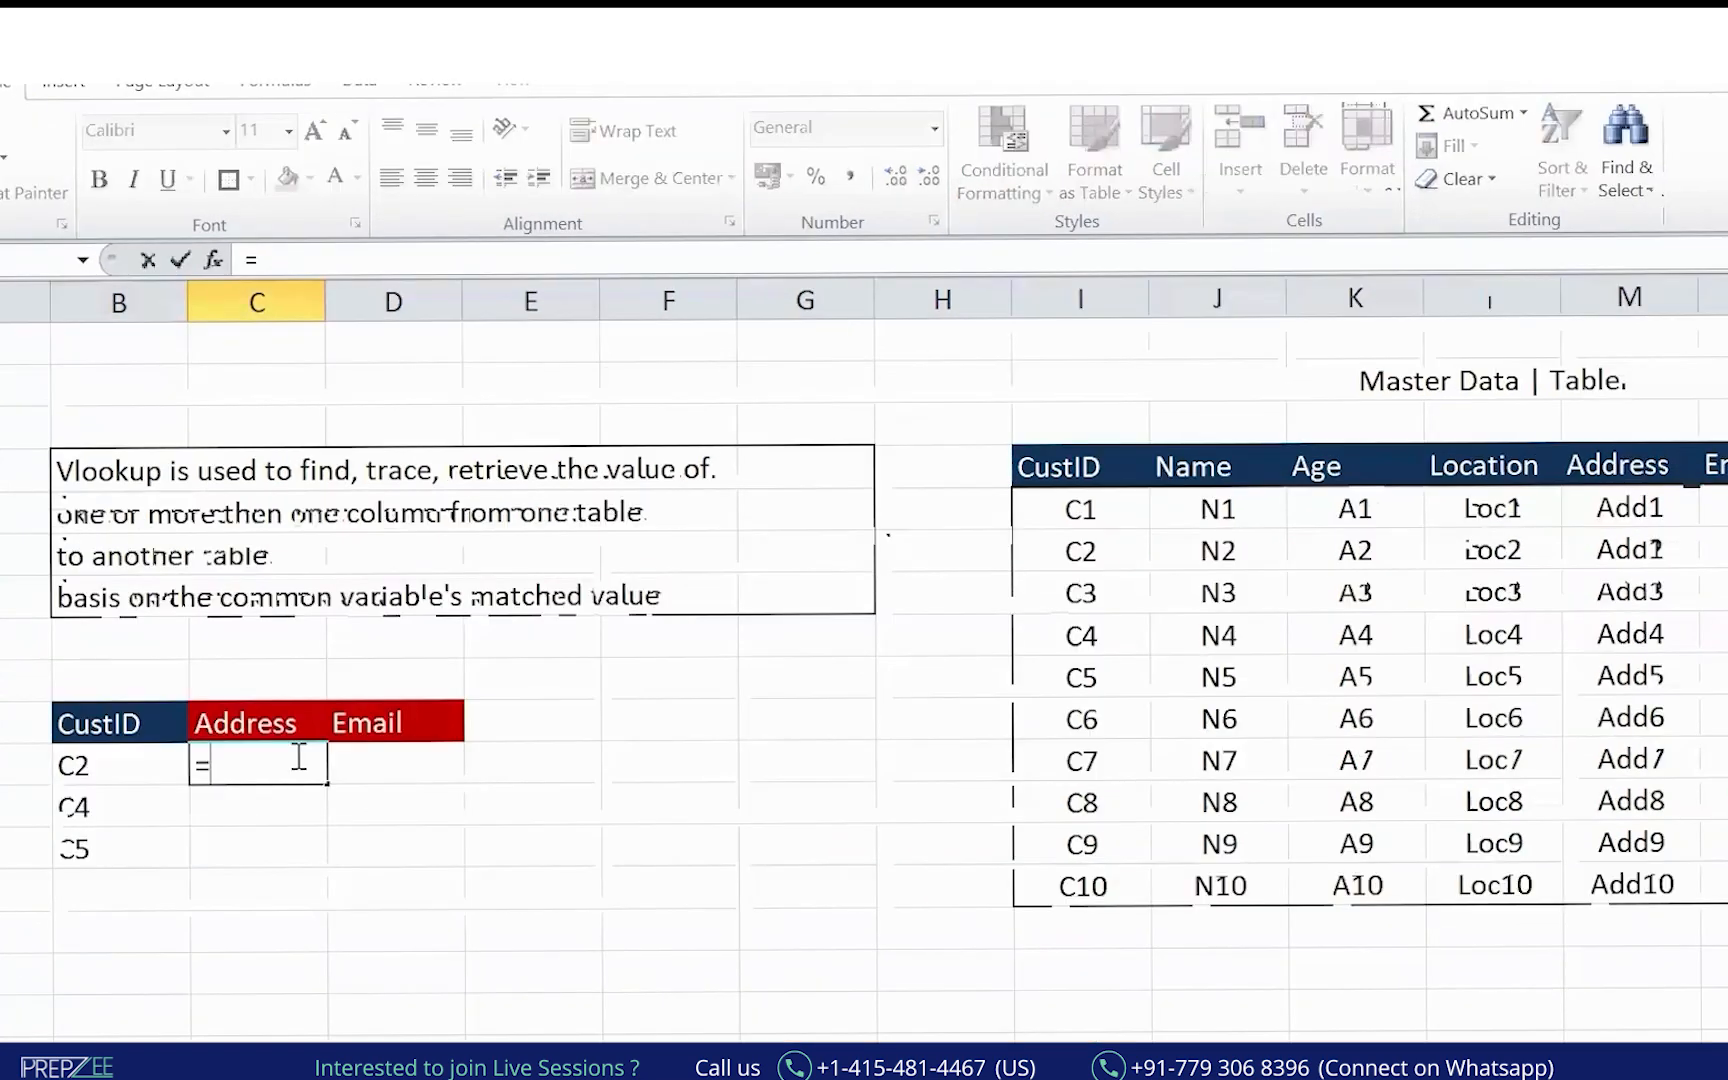
{"action": "type", "text": "vl"}
{"action": "key", "text": "Tab"}
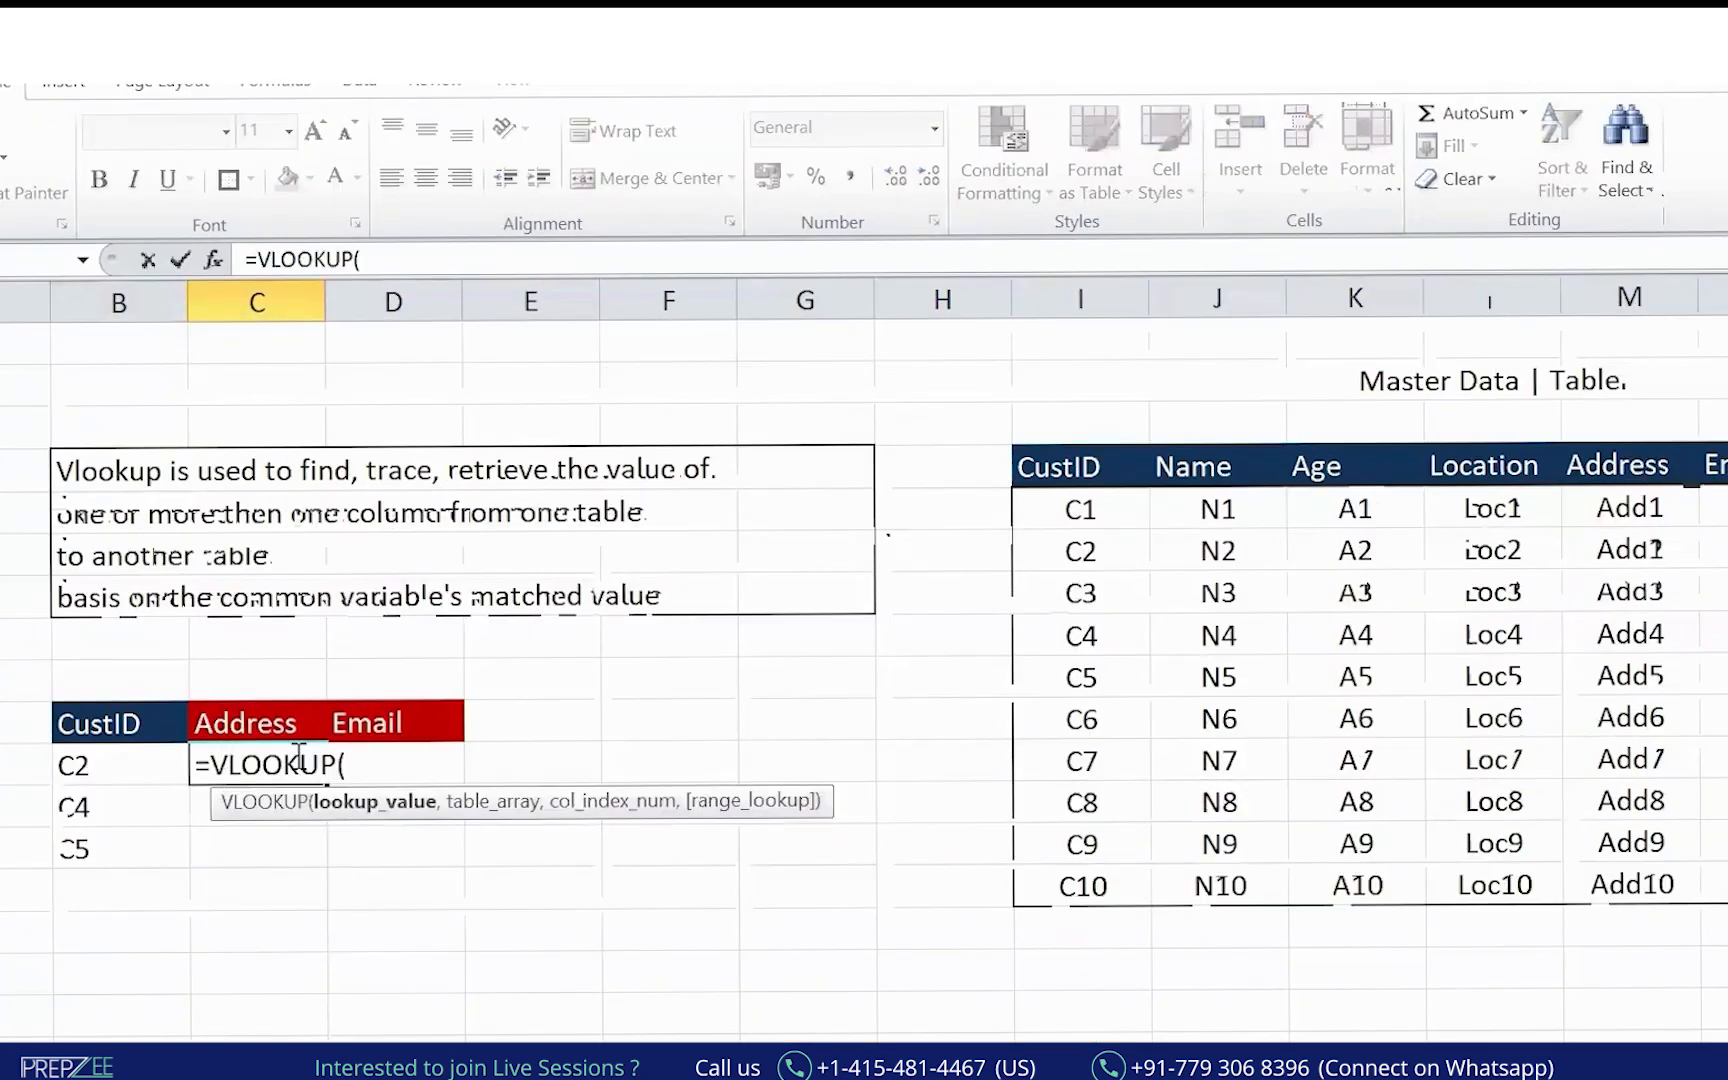
{"action": "left_click", "coordinate": [104, 767]}
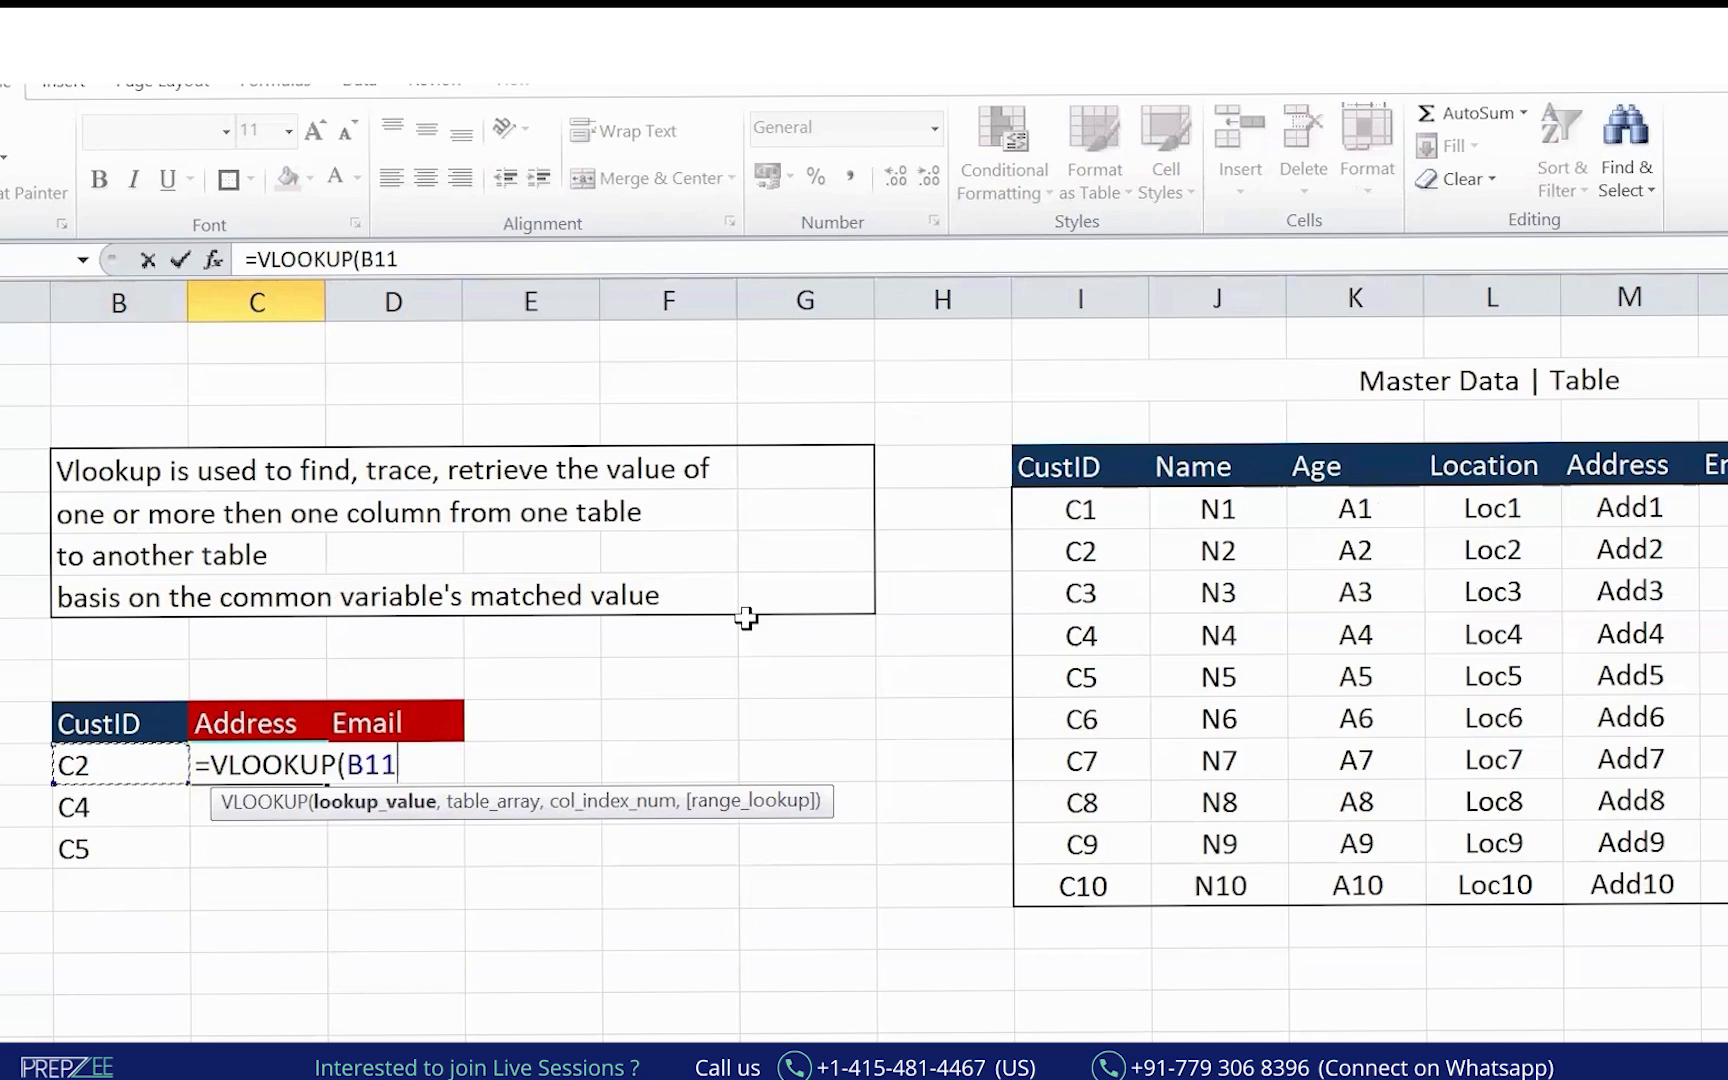
{"action": "type", "text": ","}
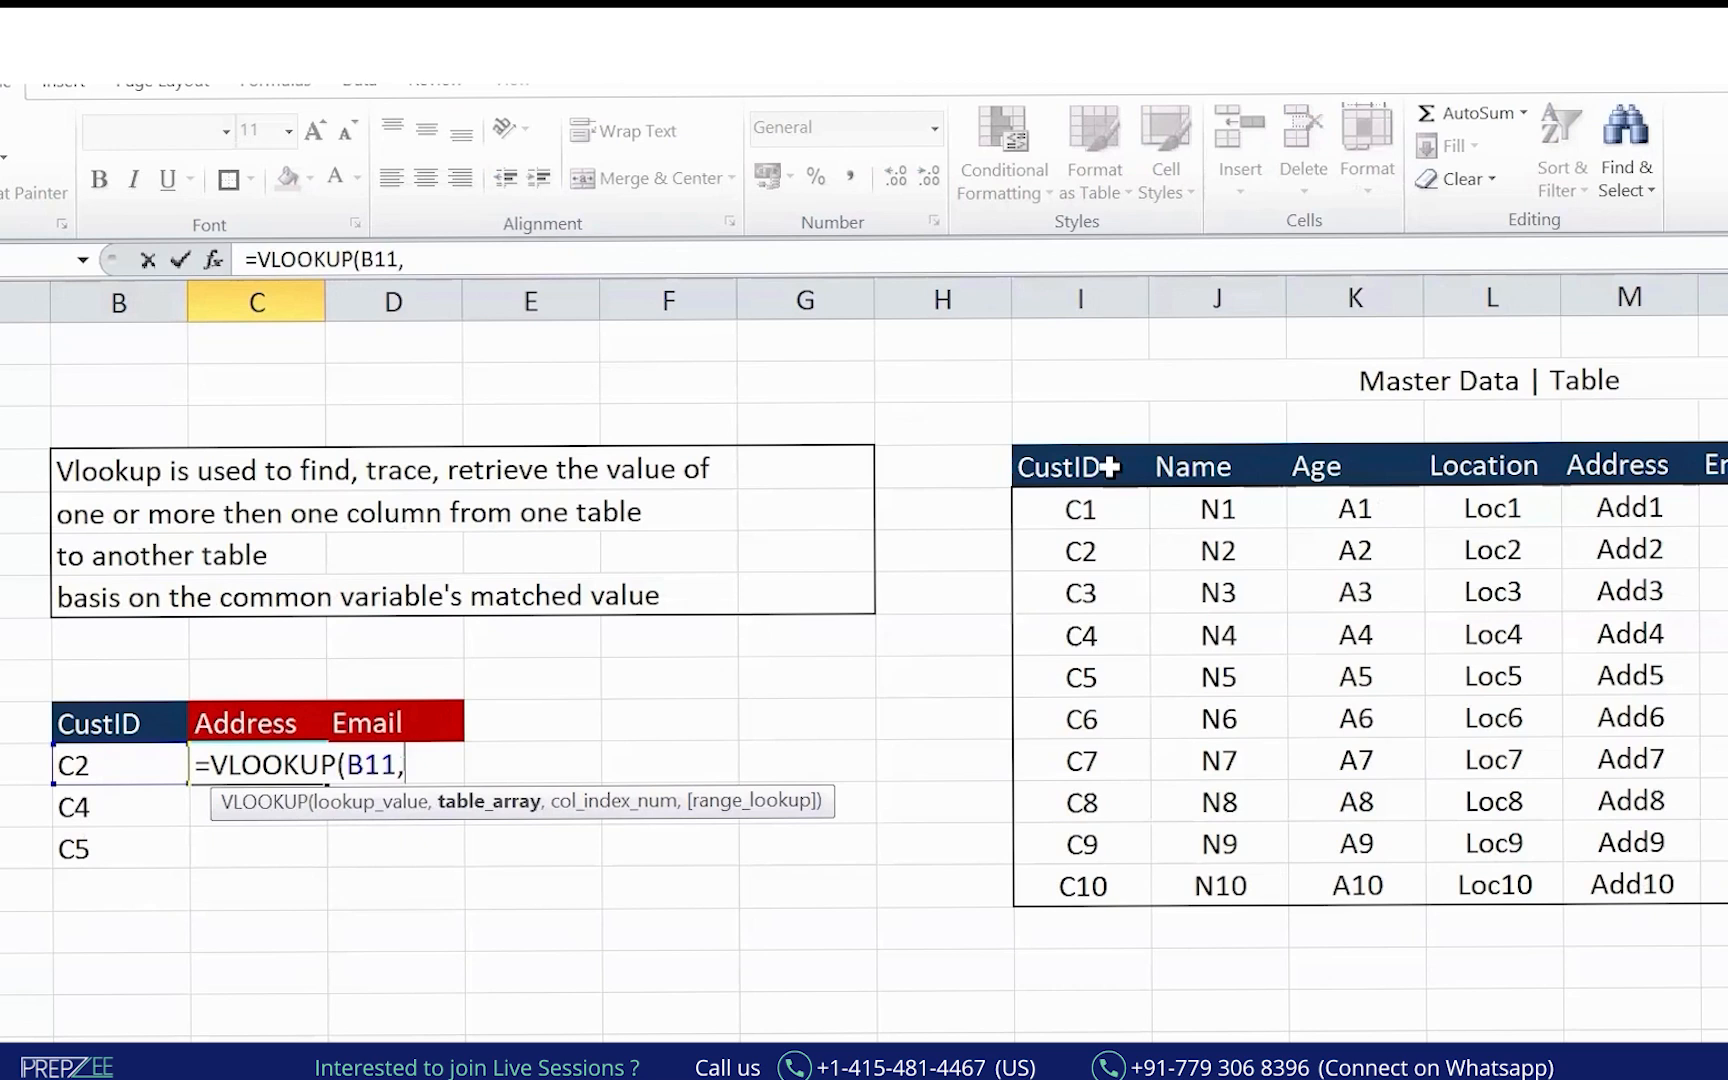
{"action": "left_click", "coordinate": [1071, 453]}
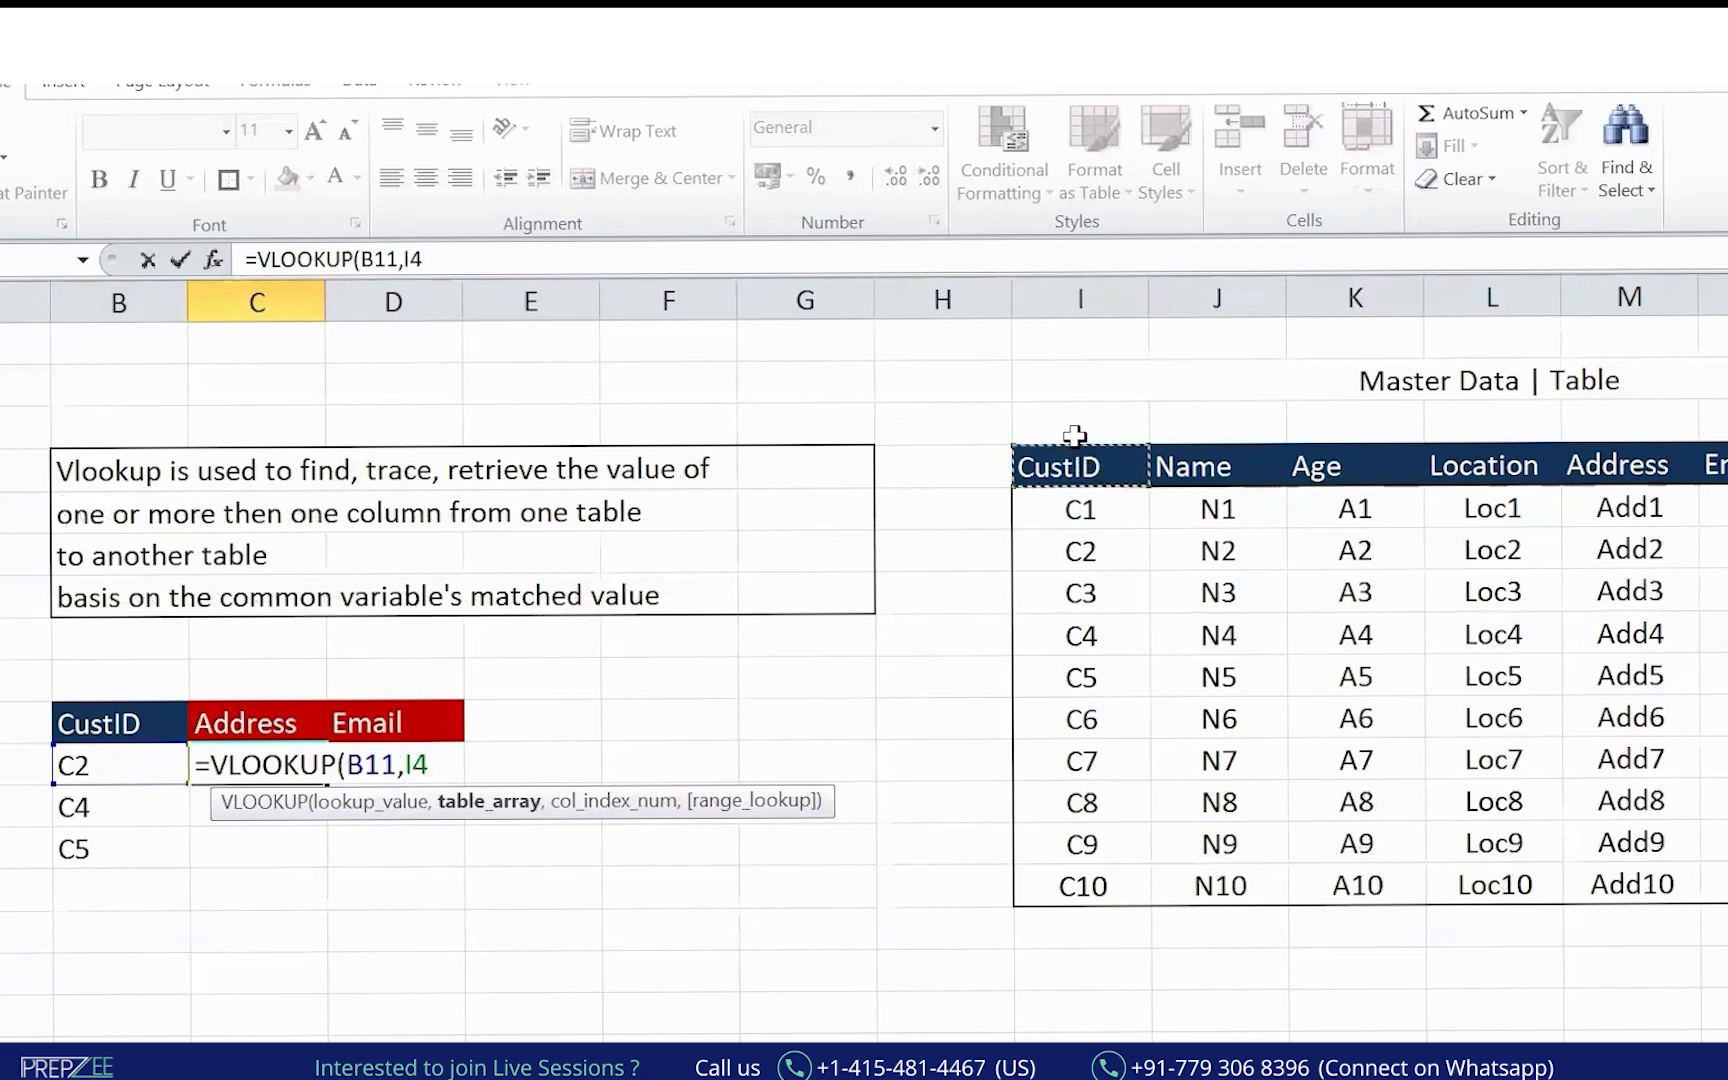
{"action": "key", "text": "ctrl+shift+Down"}
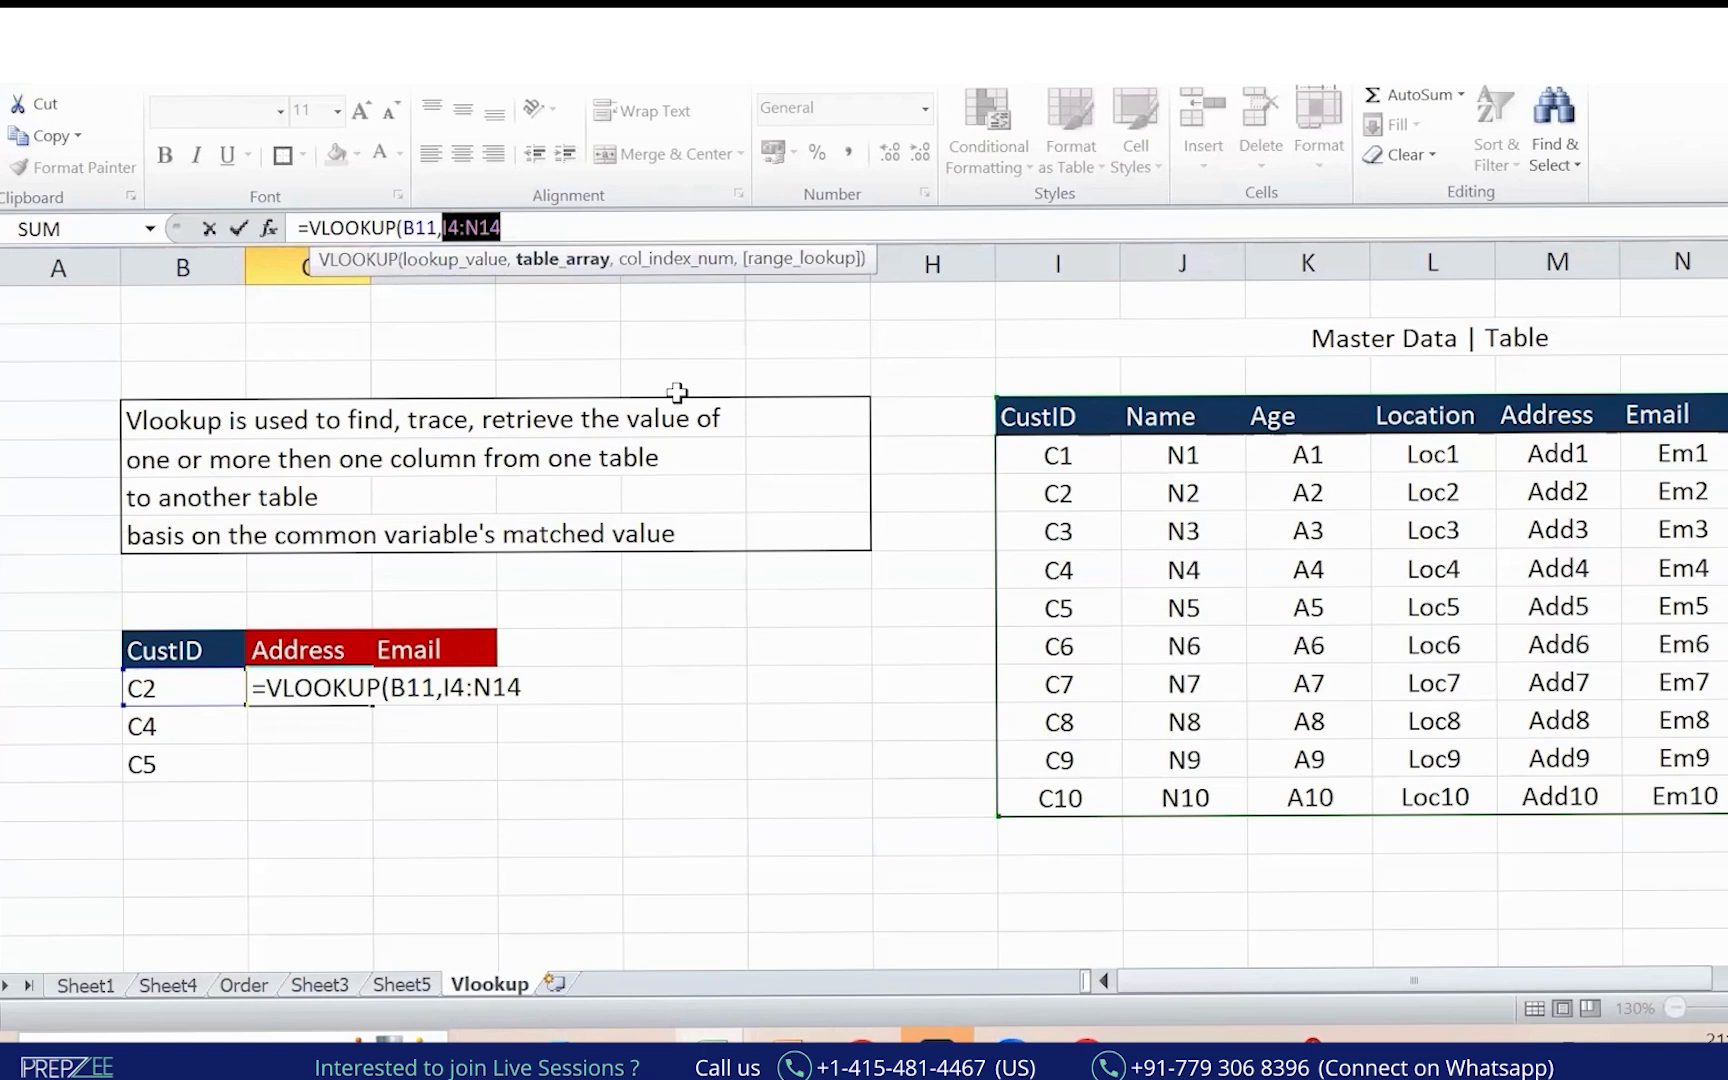
{"action": "key", "text": "F4"}
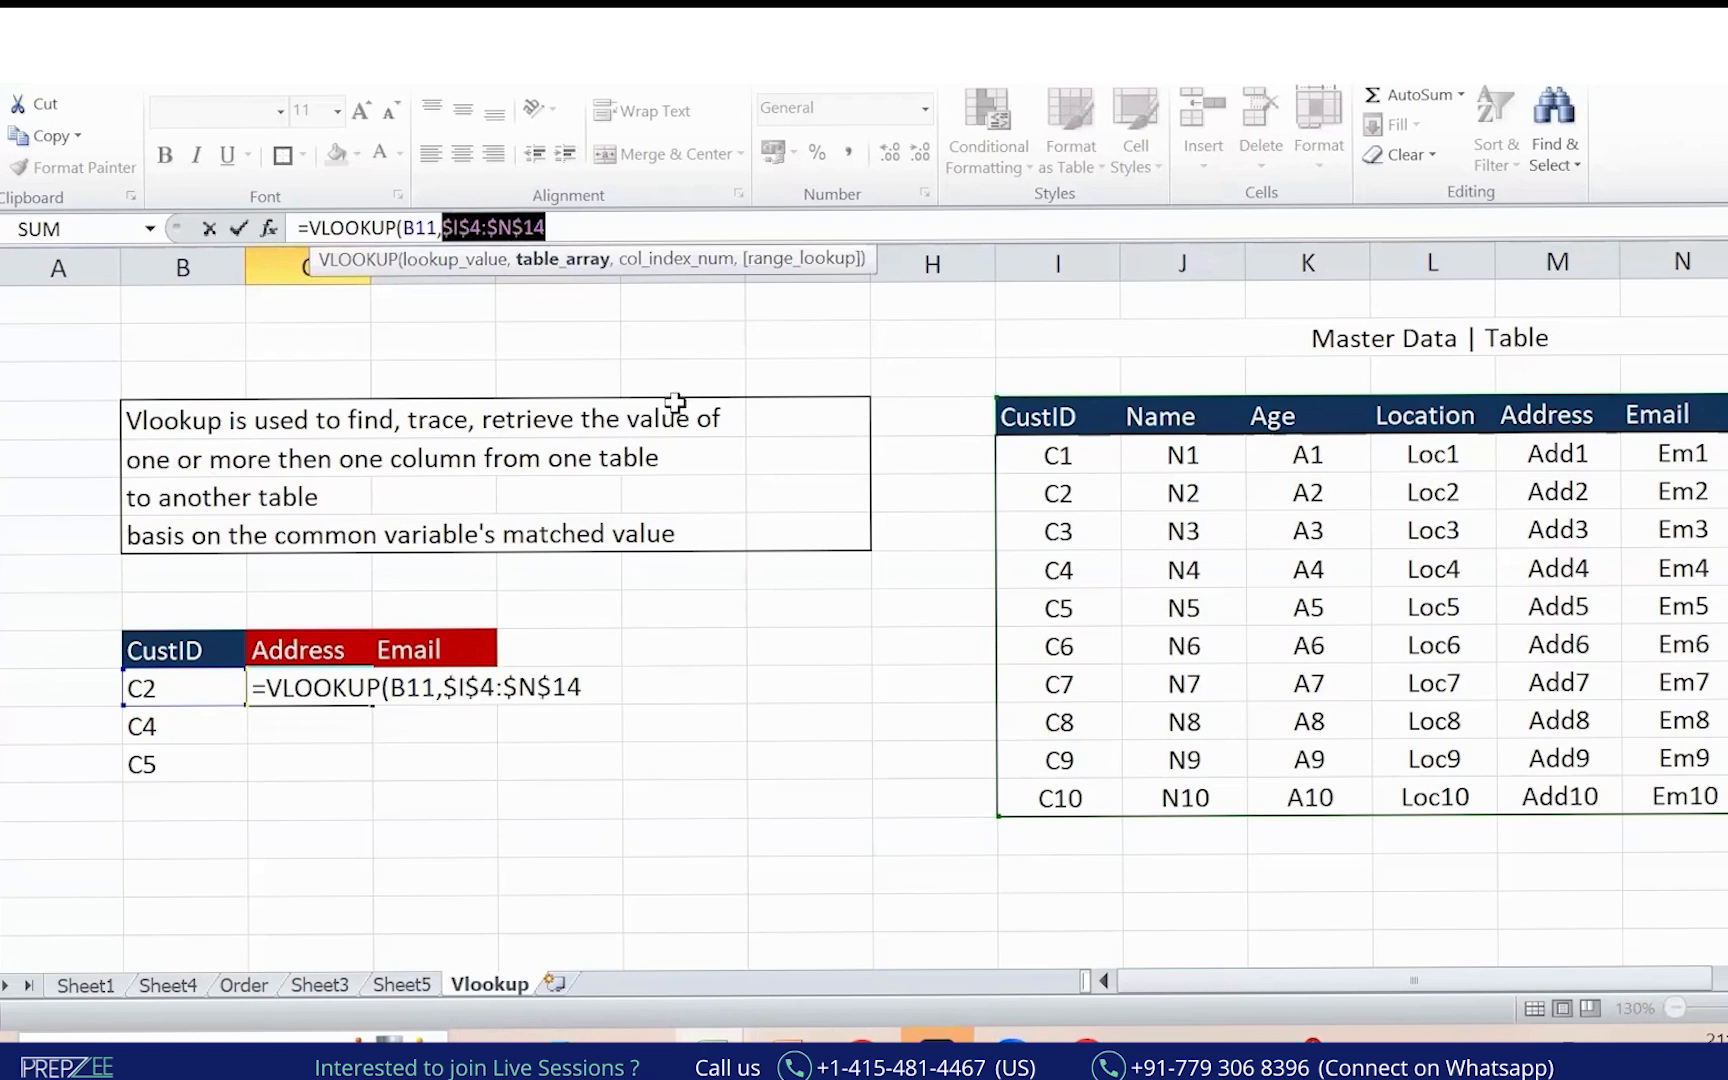
{"action": "left_click", "coordinate": [602, 232]}
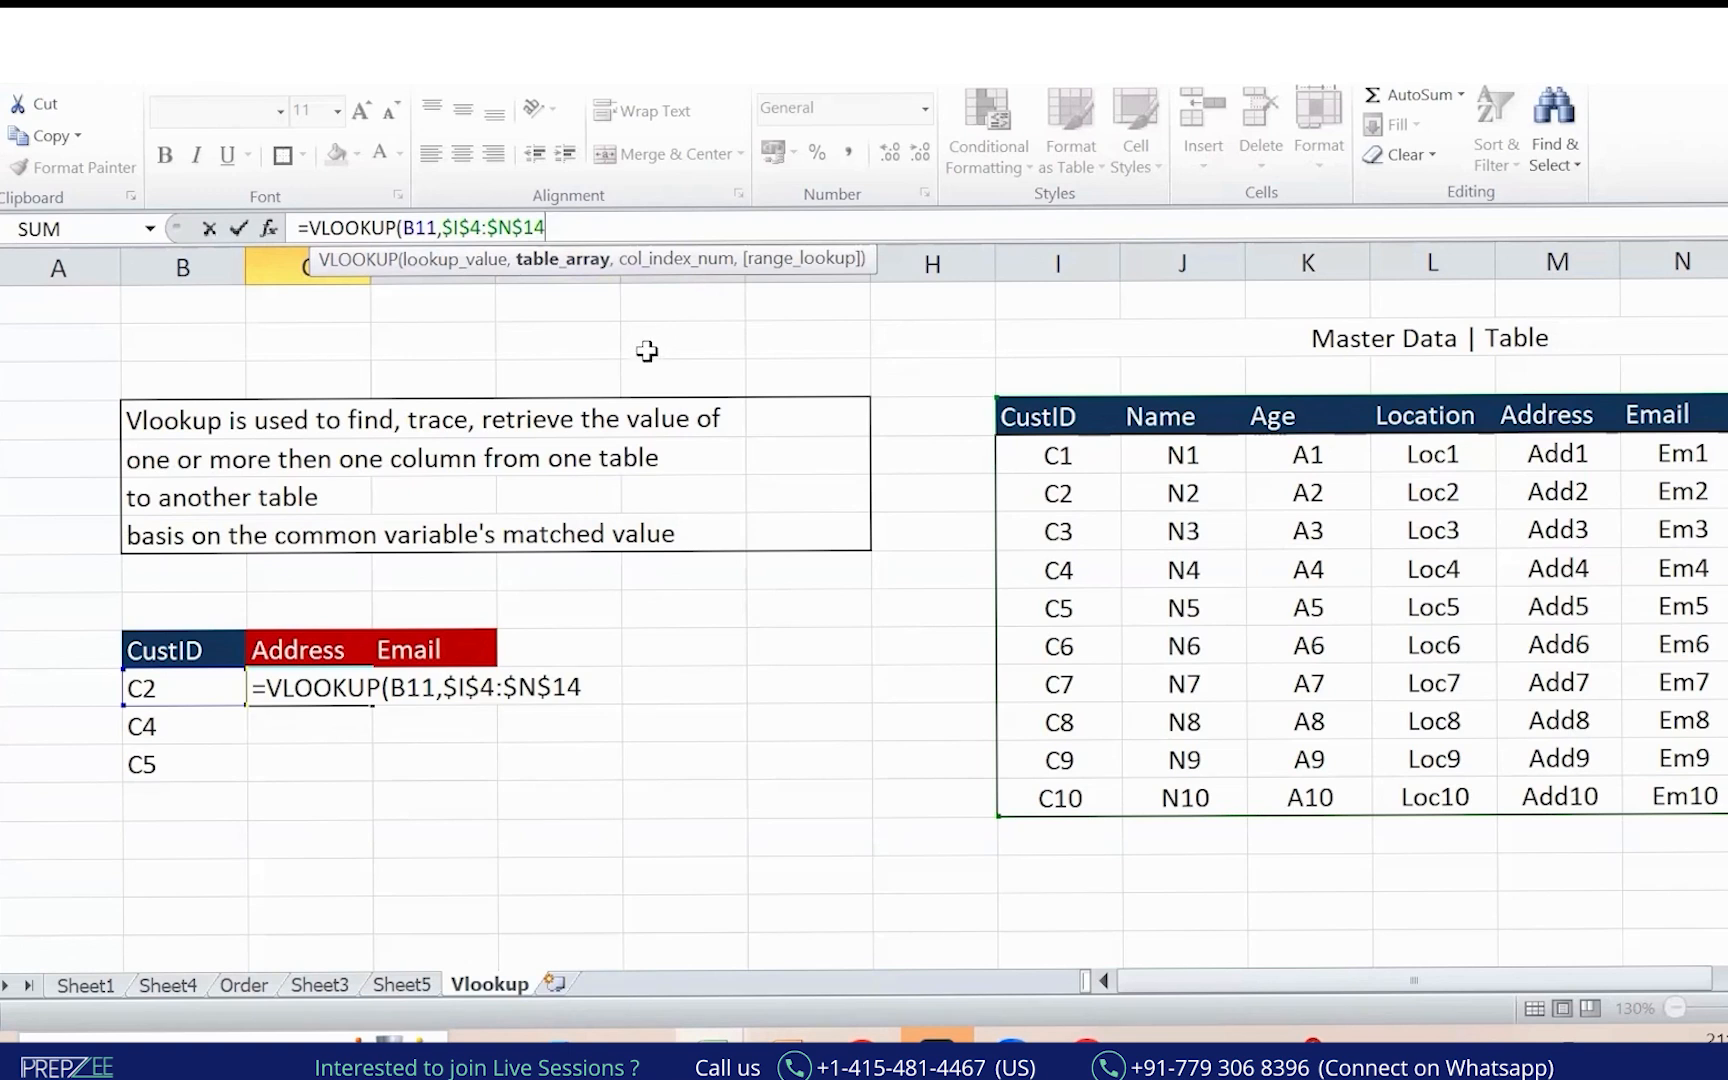
{"action": "type", "text": ","}
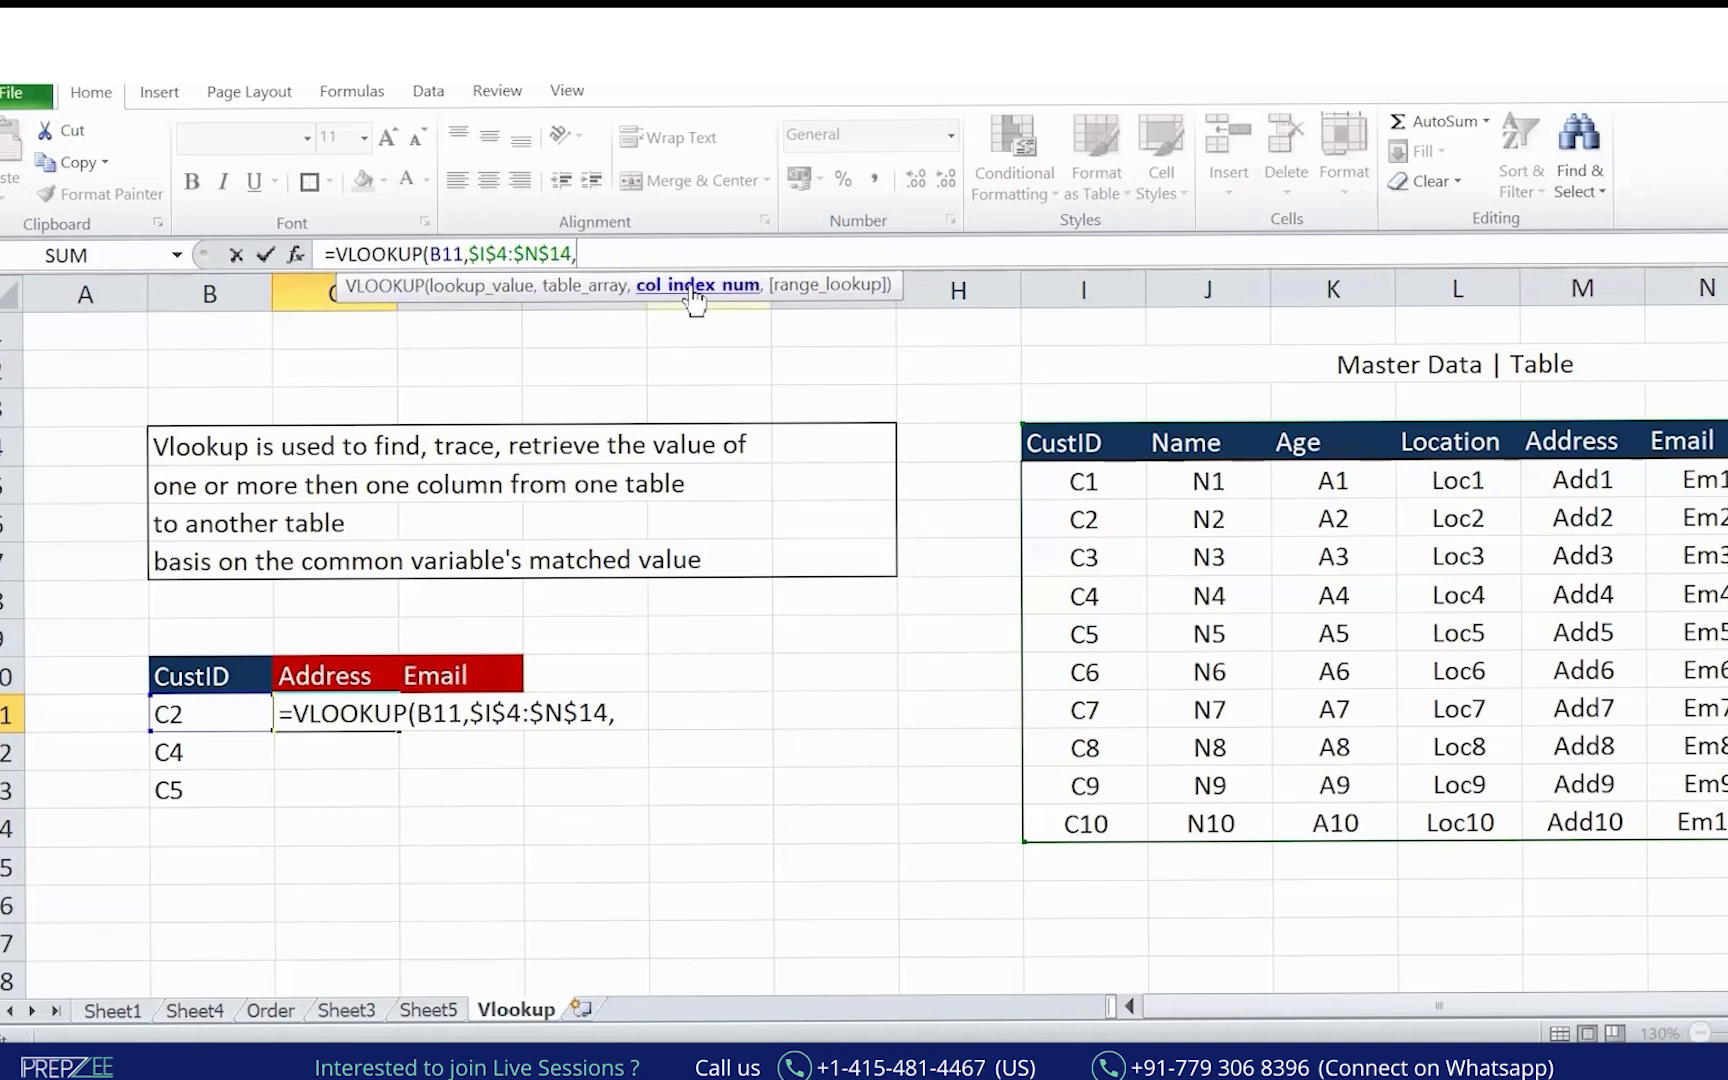
Annotate the Master Data column numbers and point Address to the lookup cell.
{"action": "key", "text": "alt+Tab"}
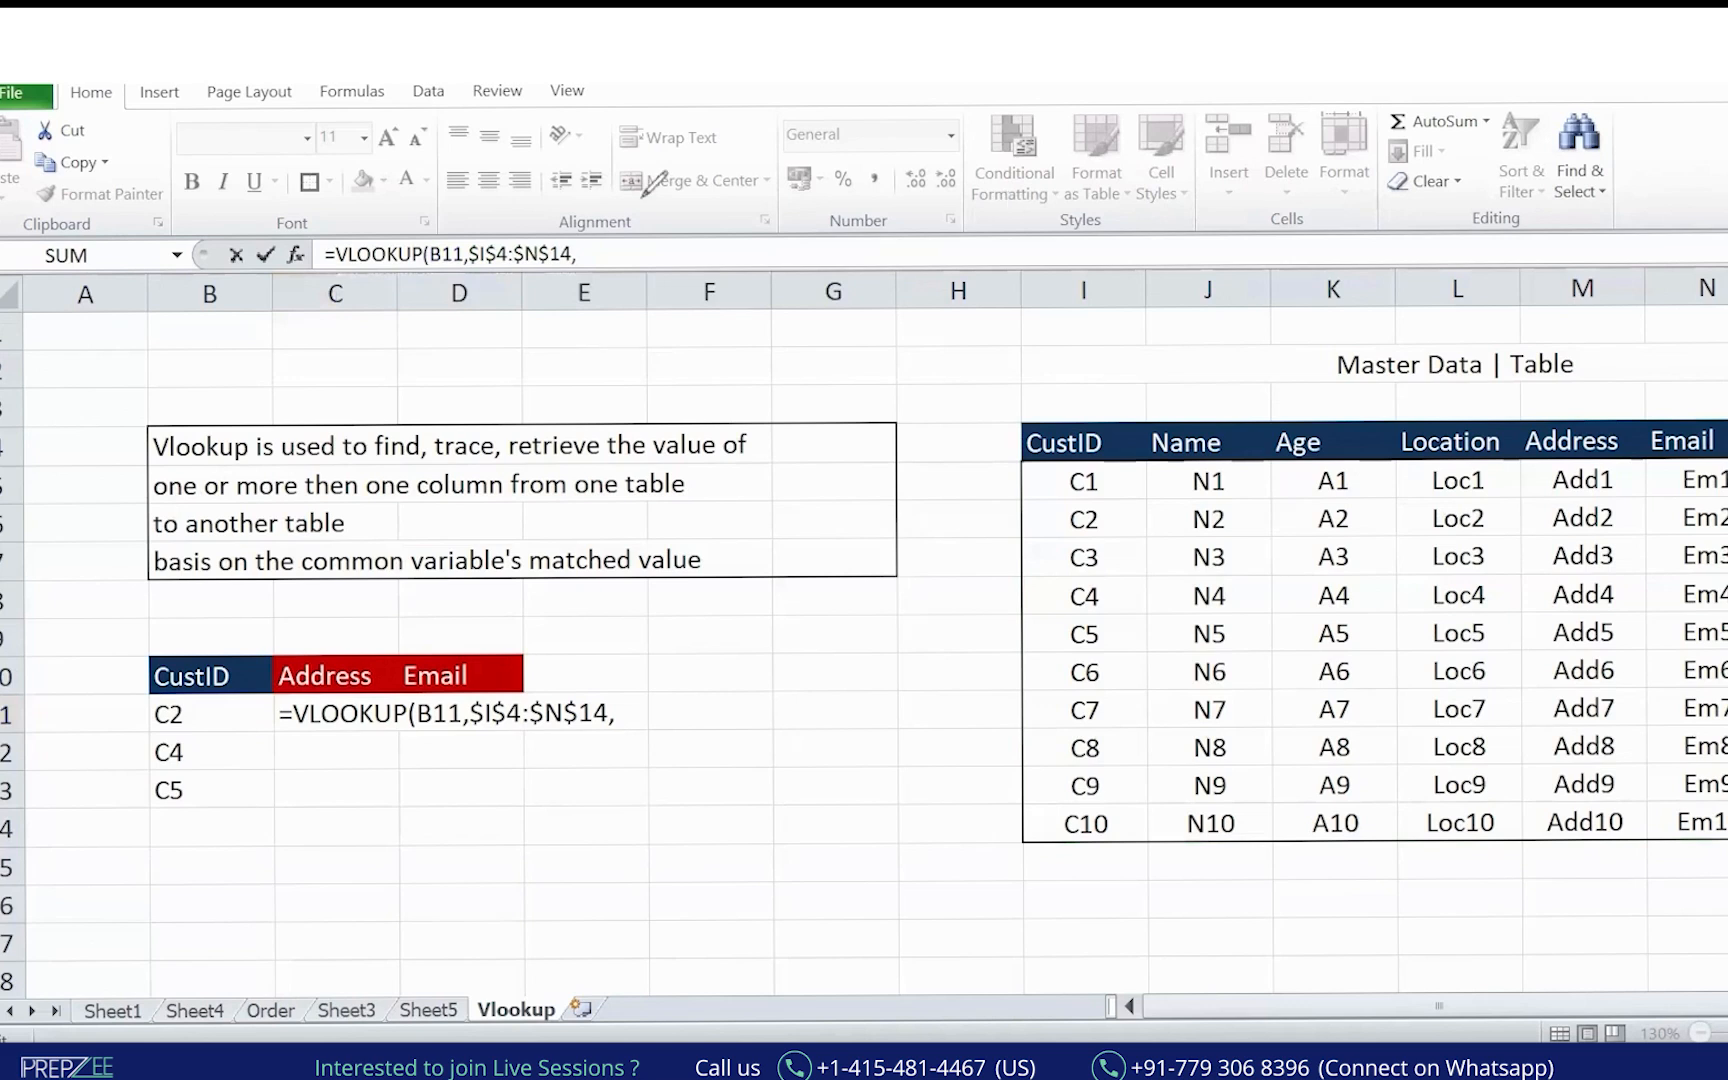
{"action": "left_click_drag", "start_coordinate": [1080, 373], "coordinate": [1086, 418]}
{"action": "left_click_drag", "start_coordinate": [1295, 376], "coordinate": [1304, 394]}
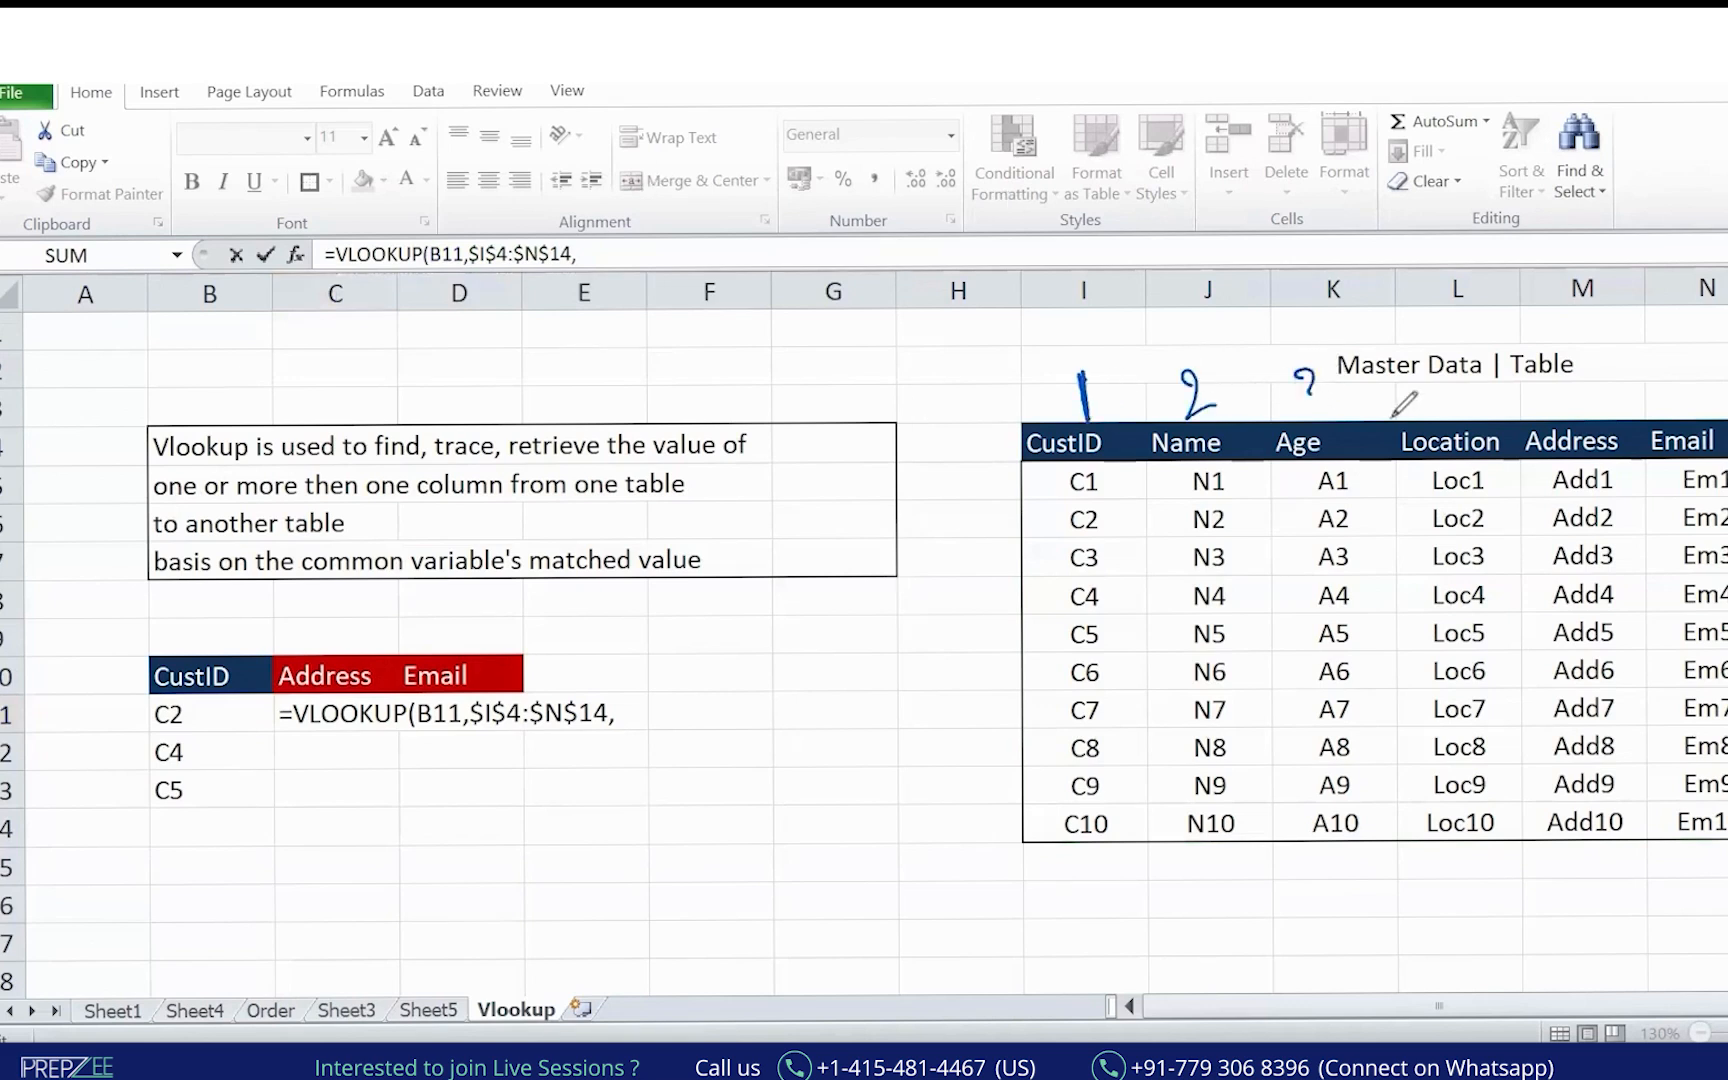
{"action": "left_click_drag", "start_coordinate": [1446, 370], "coordinate": [1452, 420]}
{"action": "left_click_drag", "start_coordinate": [1600, 352], "coordinate": [1578, 404]}
{"action": "left_click_drag", "start_coordinate": [1705, 350], "coordinate": [1695, 405]}
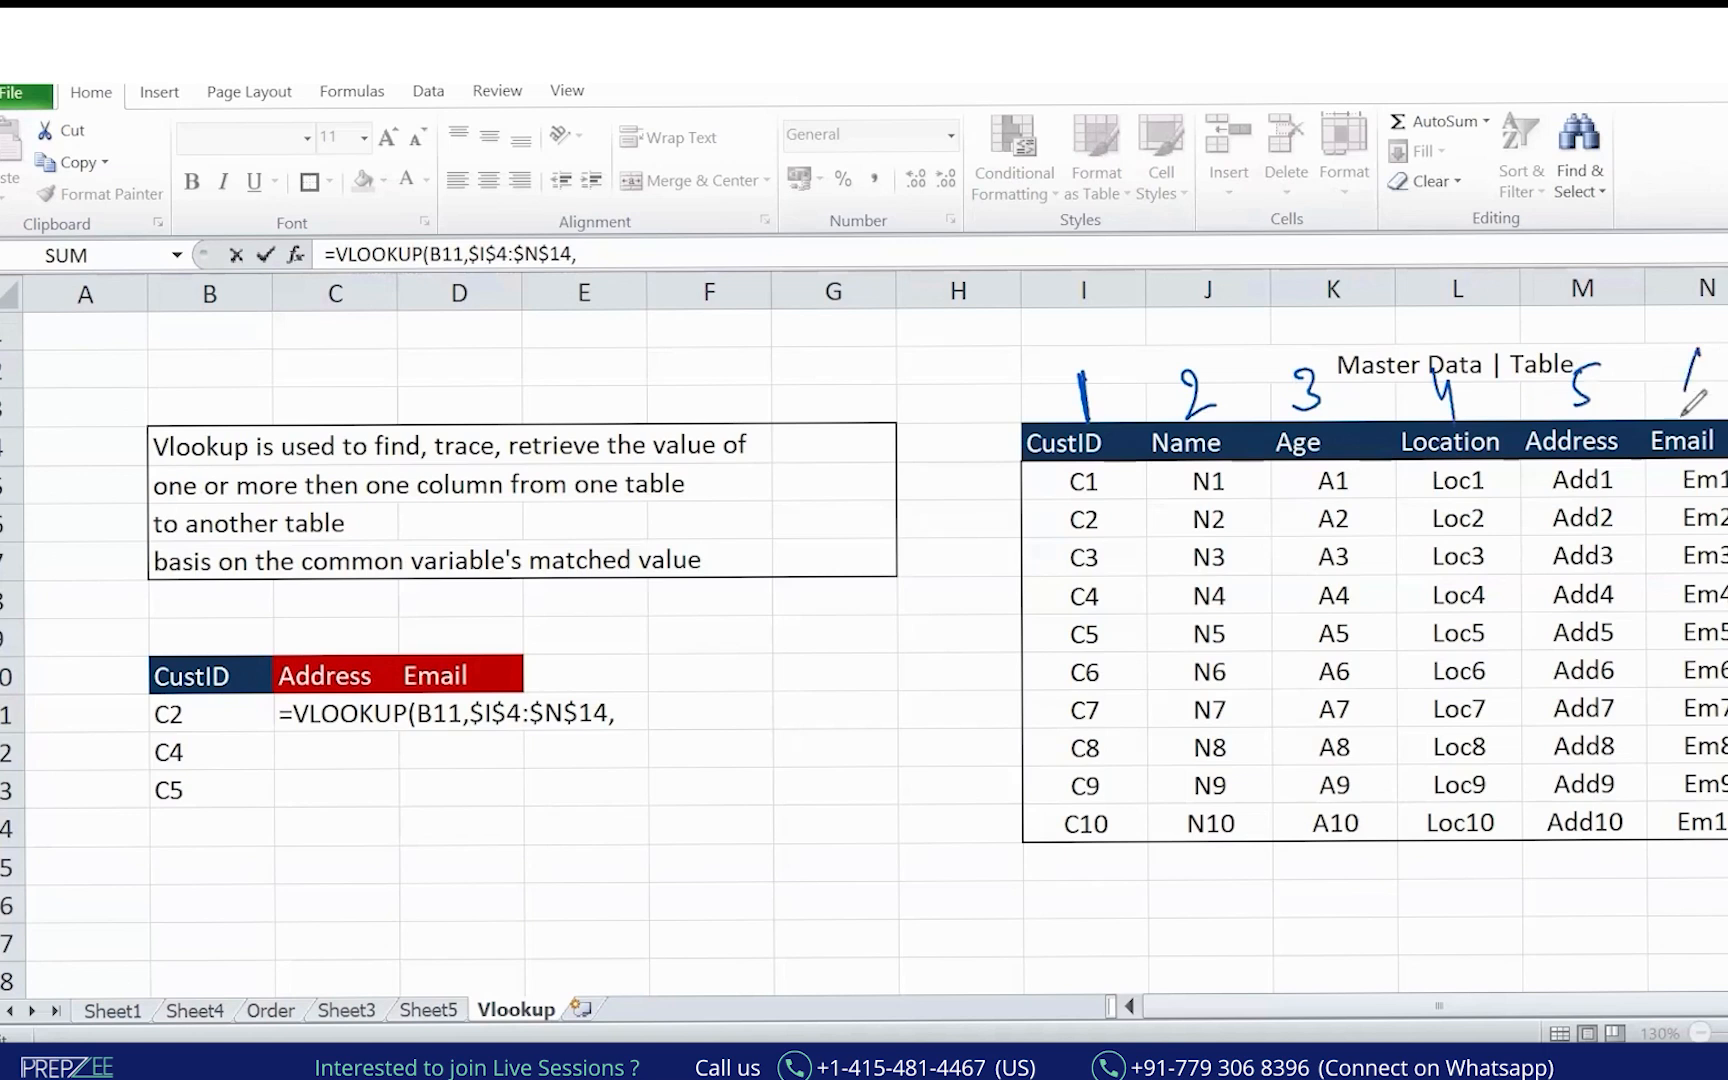
{"action": "left_click_drag", "start_coordinate": [322, 614], "coordinate": [348, 652]}
{"action": "mouse_move", "coordinate": [1588, 328]}
{"action": "left_mouse_down"}
{"action": "mouse_move", "coordinate": [577, 443]}
{"action": "mouse_move", "coordinate": [413, 537]}
{"action": "left_mouse_up"}
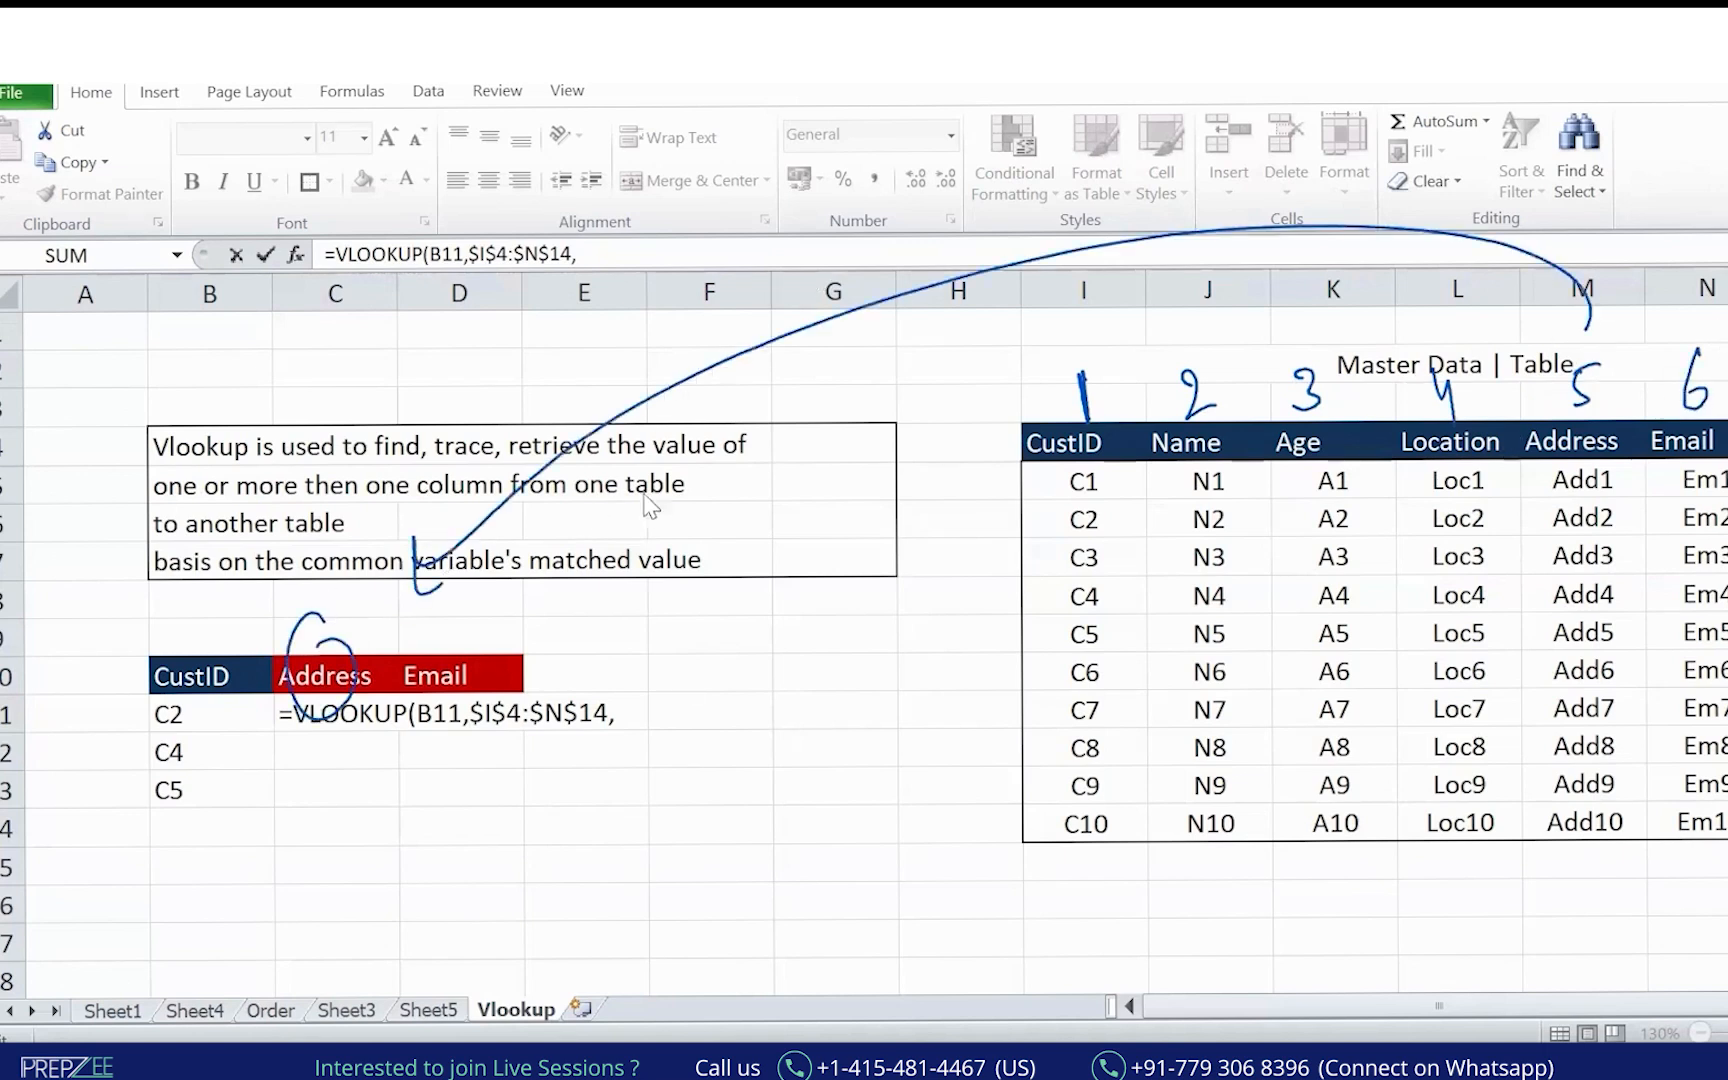
Complete the formula with column index 5 and match type 0.
{"action": "type", "text": "5,"}
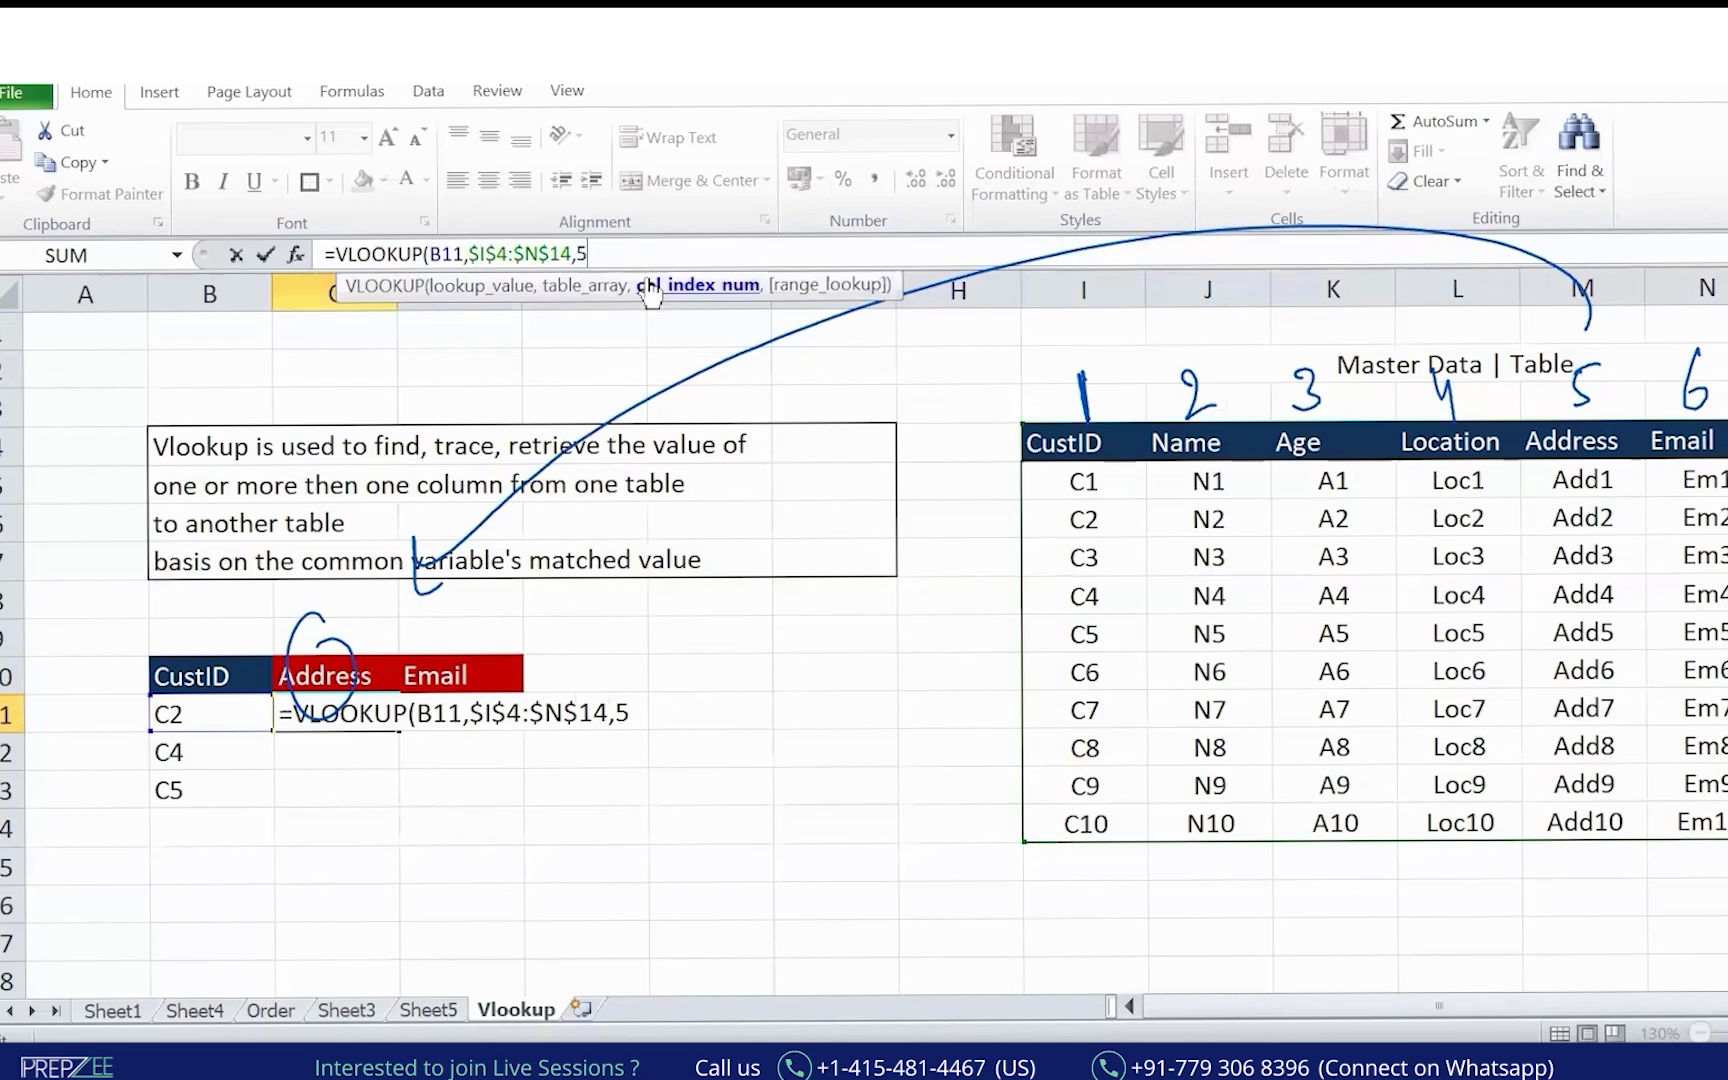
{"action": "left_click", "coordinate": [650, 259]}
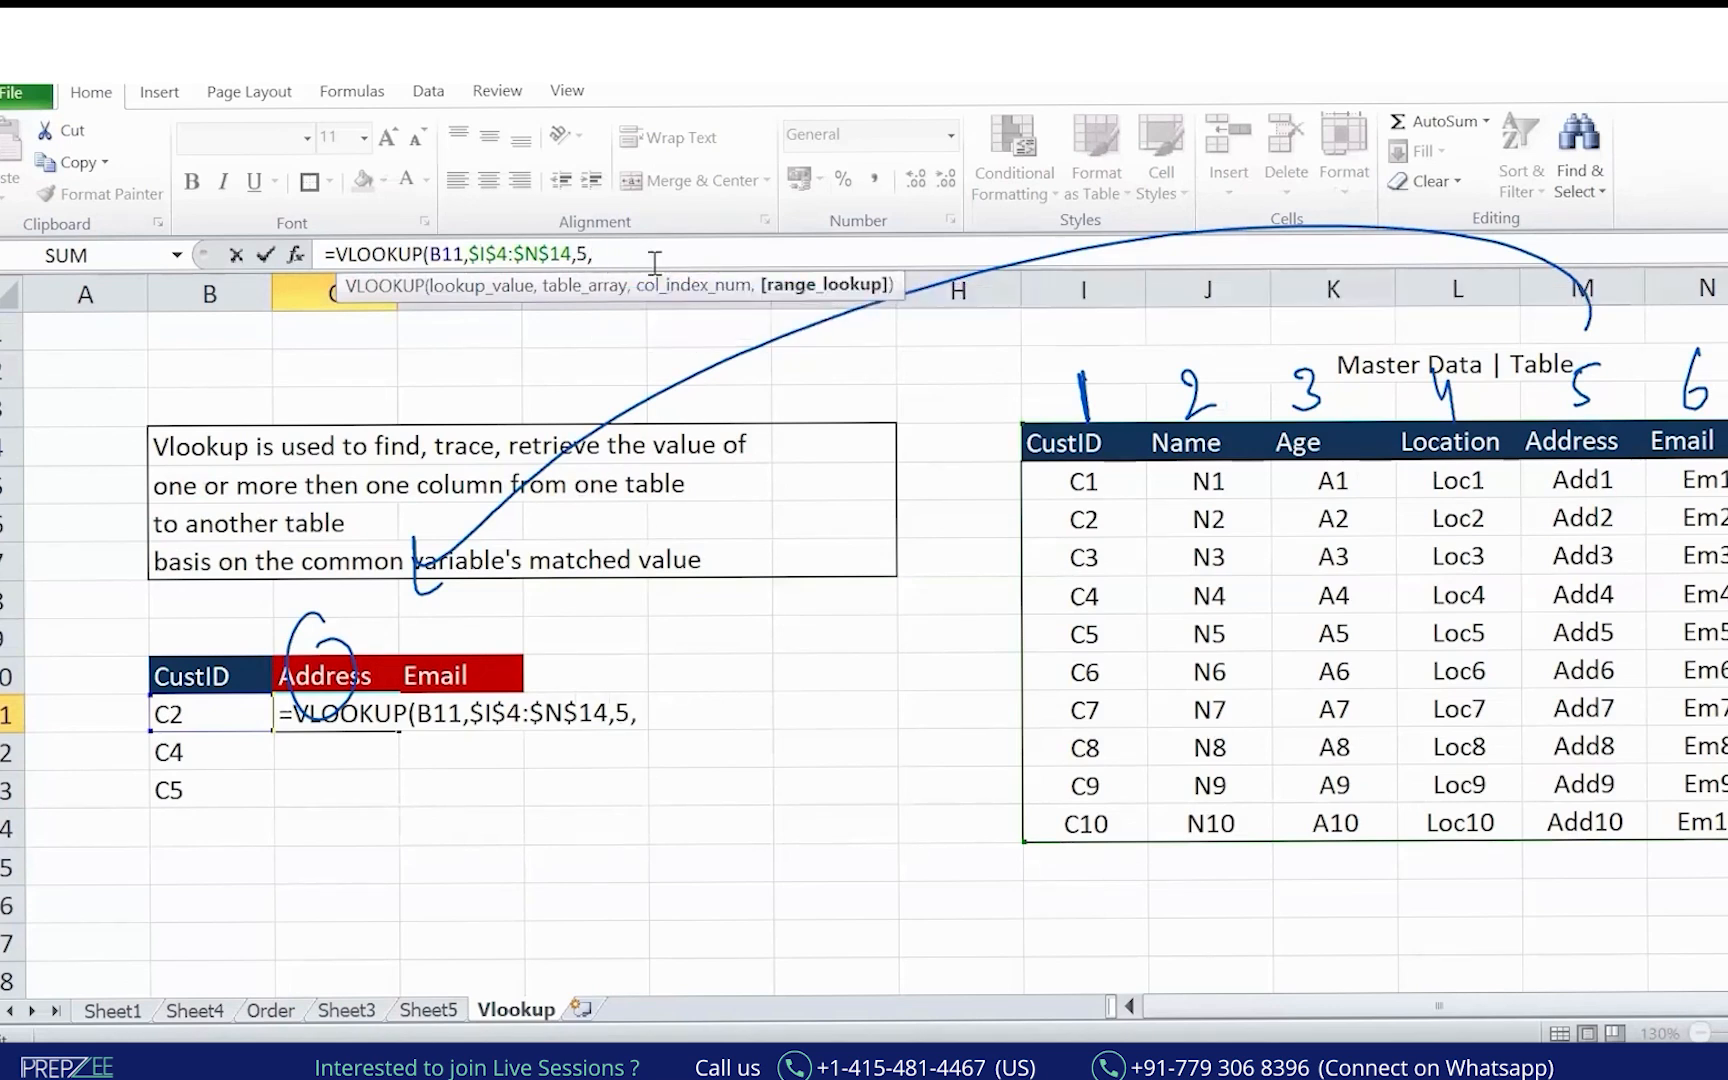
{"action": "type", "text": "0"}
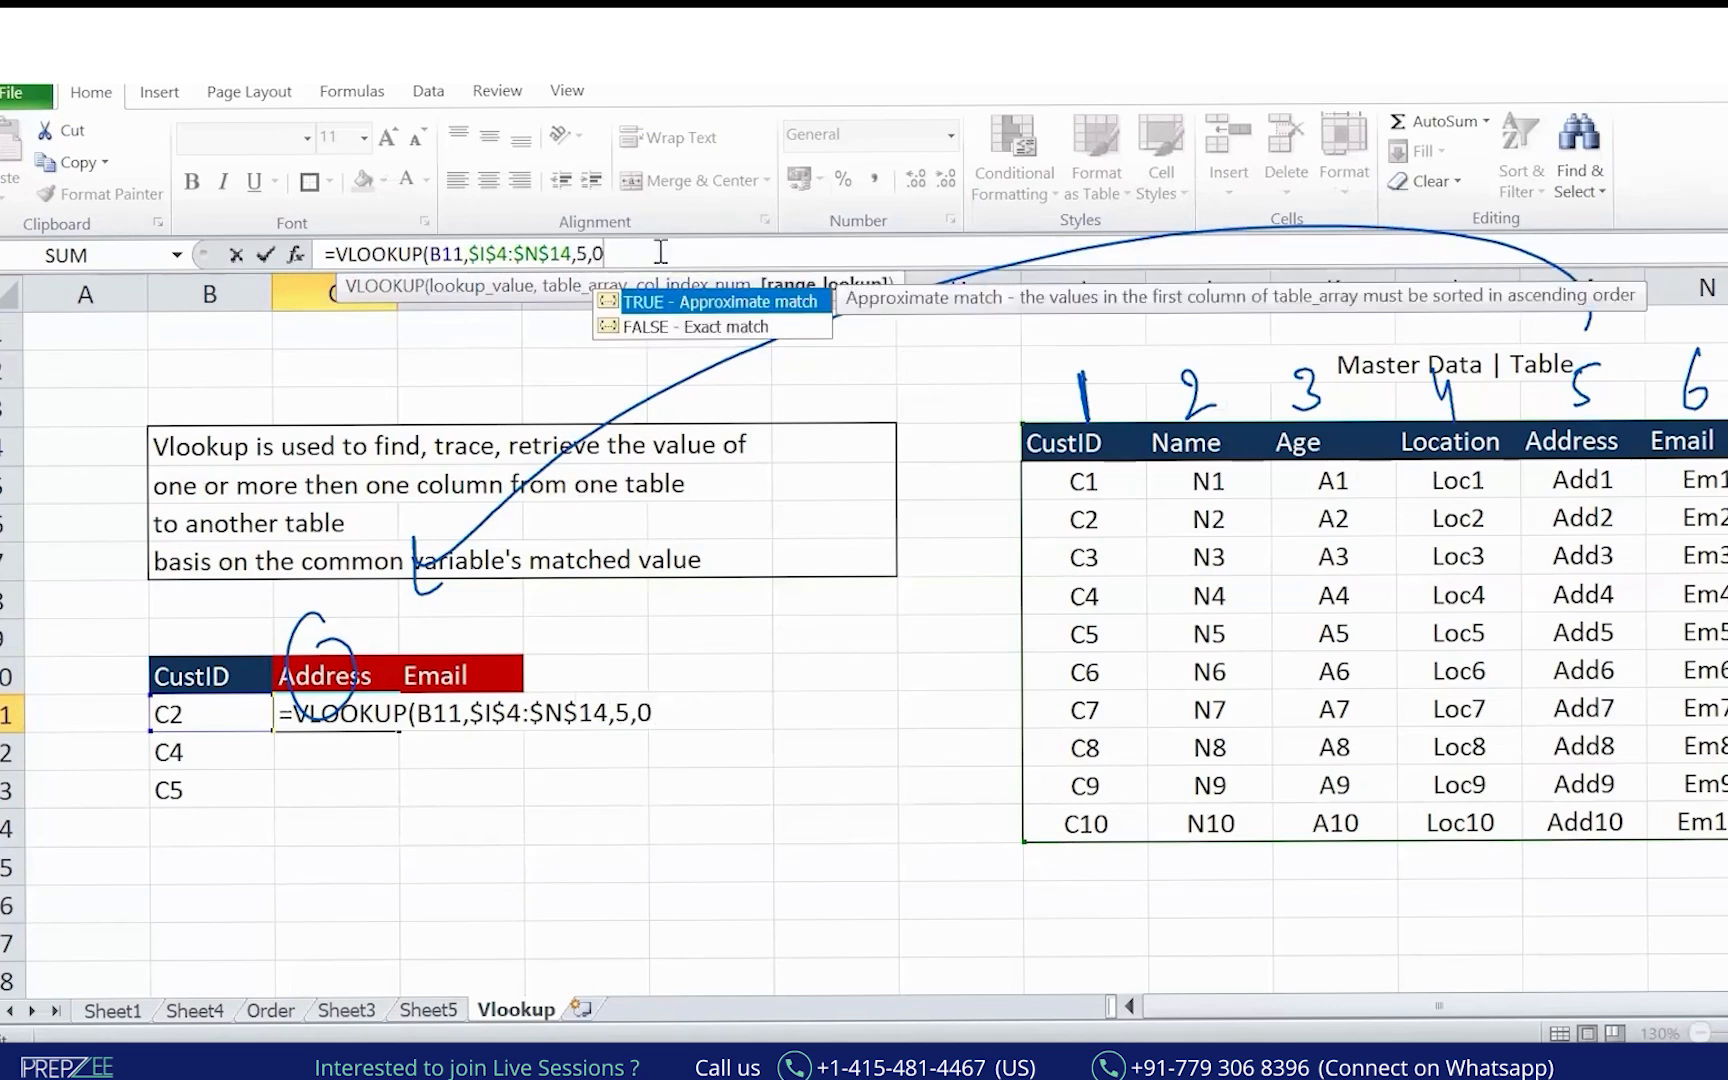
{"action": "type", "text": ")"}
{"action": "key", "text": "Return"}
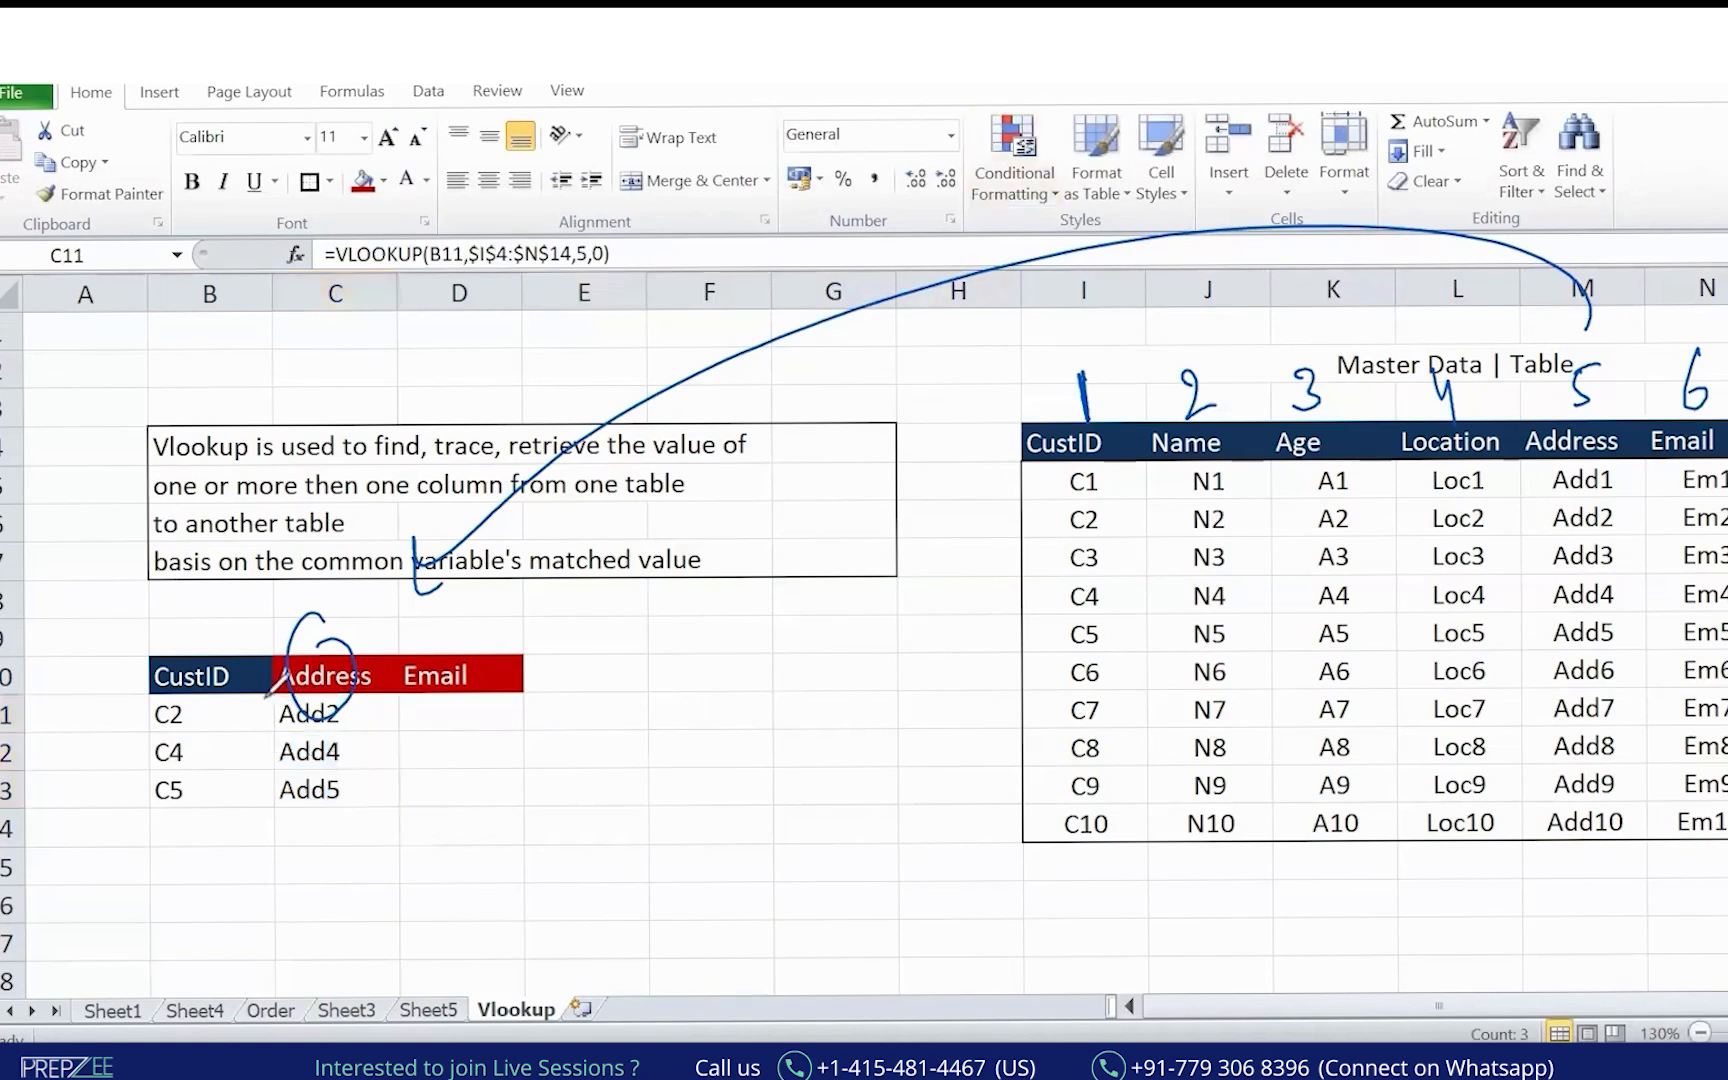
Underline the C2, C4, C5 lookup rows and matching Master Data rows in red ink.
{"action": "left_click_drag", "start_coordinate": [185, 726], "coordinate": [284, 705]}
{"action": "mouse_move", "coordinate": [205, 761]}
{"action": "left_mouse_down"}
{"action": "mouse_move", "coordinate": [276, 750]}
{"action": "mouse_move", "coordinate": [265, 762]}
{"action": "left_mouse_up"}
{"action": "left_click_drag", "start_coordinate": [205, 815], "coordinate": [300, 768]}
{"action": "left_click_drag", "start_coordinate": [1102, 525], "coordinate": [1517, 515]}
{"action": "left_click_drag", "start_coordinate": [1115, 598], "coordinate": [1555, 594]}
{"action": "left_click_drag", "start_coordinate": [1120, 636], "coordinate": [1575, 615]}
Copy the lookup into D11, pointing it at B11 with column index 6 for Email.
{"action": "key", "text": "ctrl+c"}
{"action": "key", "text": "Right"}
{"action": "key", "text": "ctrl+v"}
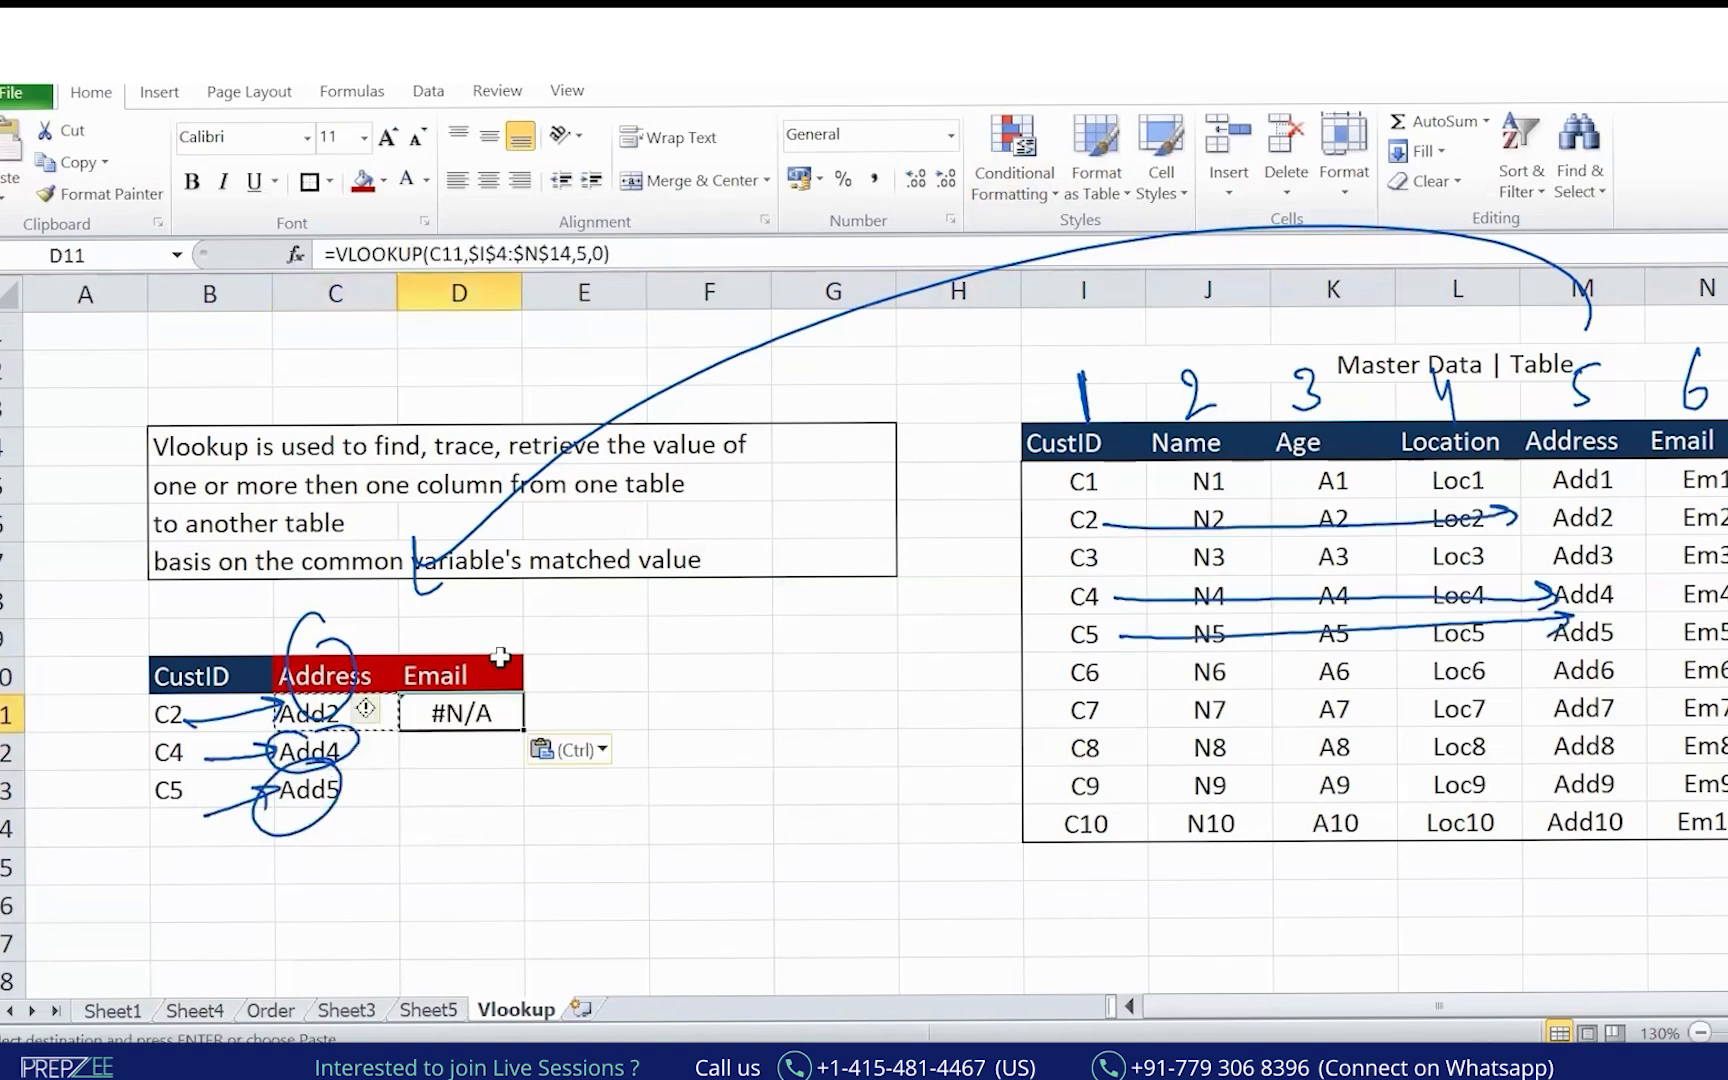
{"action": "double_click", "coordinate": [484, 710]}
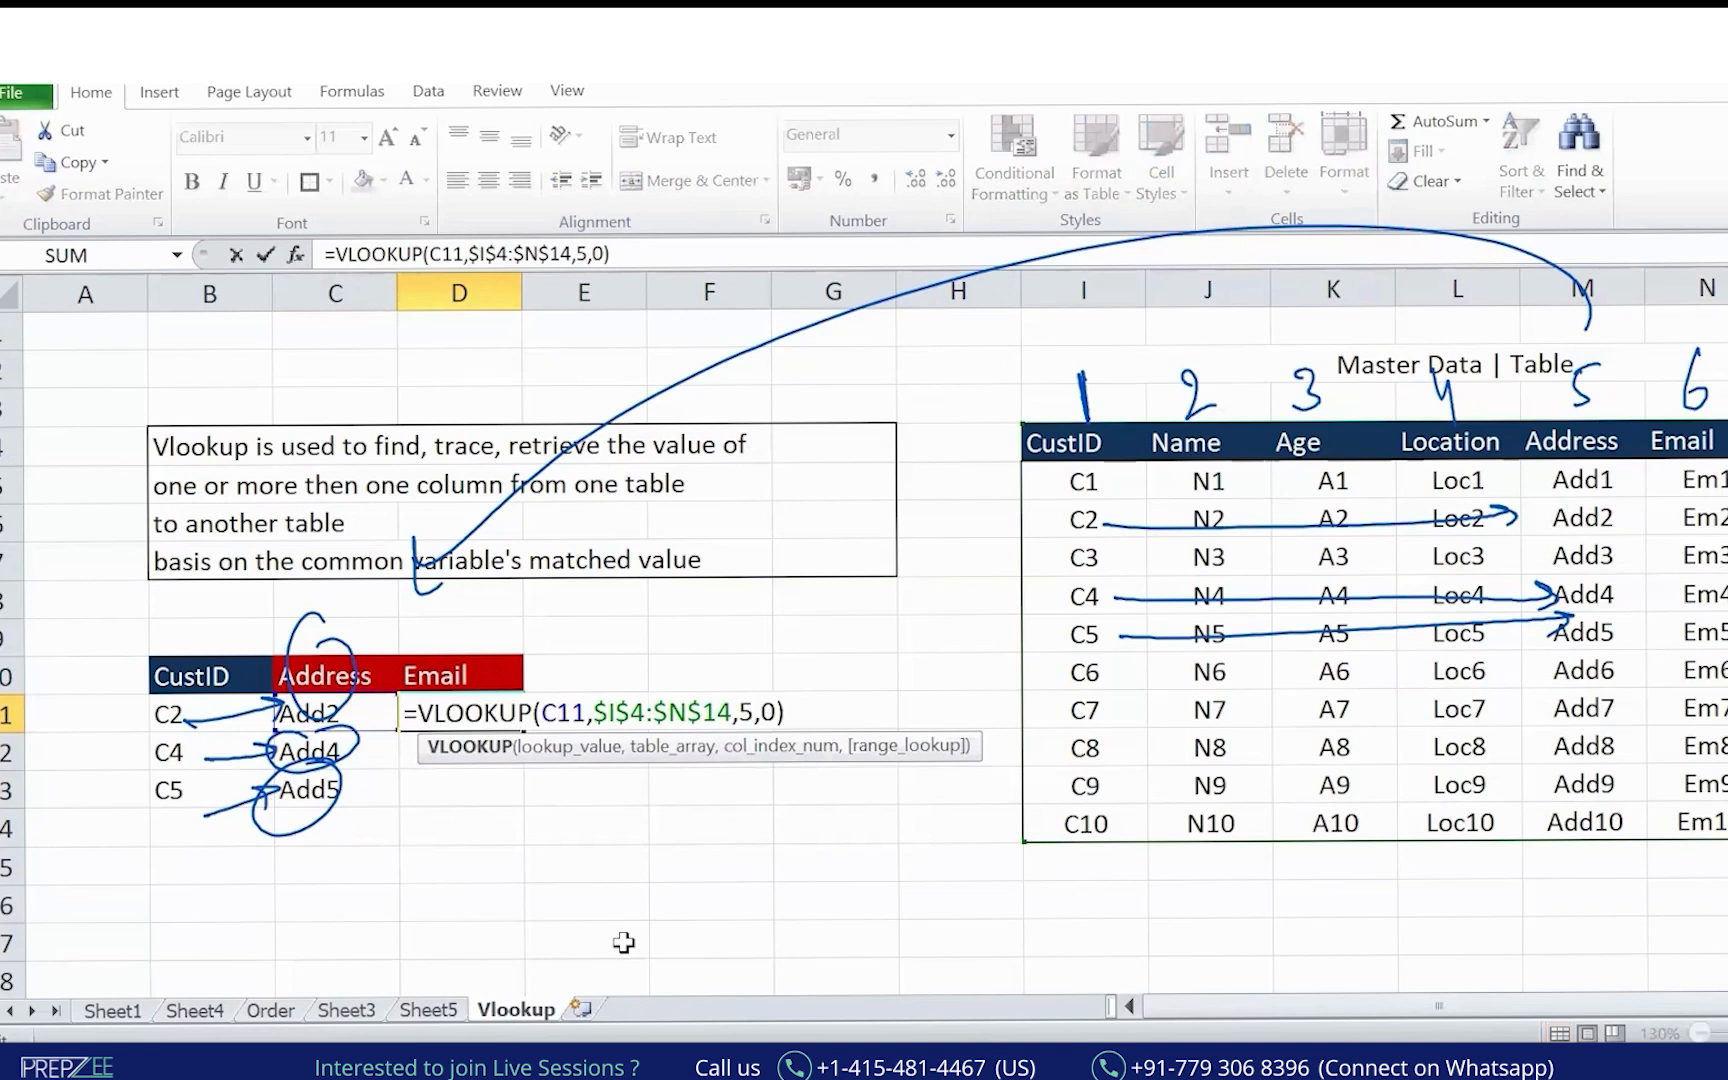
{"action": "left_click_drag", "start_coordinate": [280, 728], "coordinate": [213, 722]}
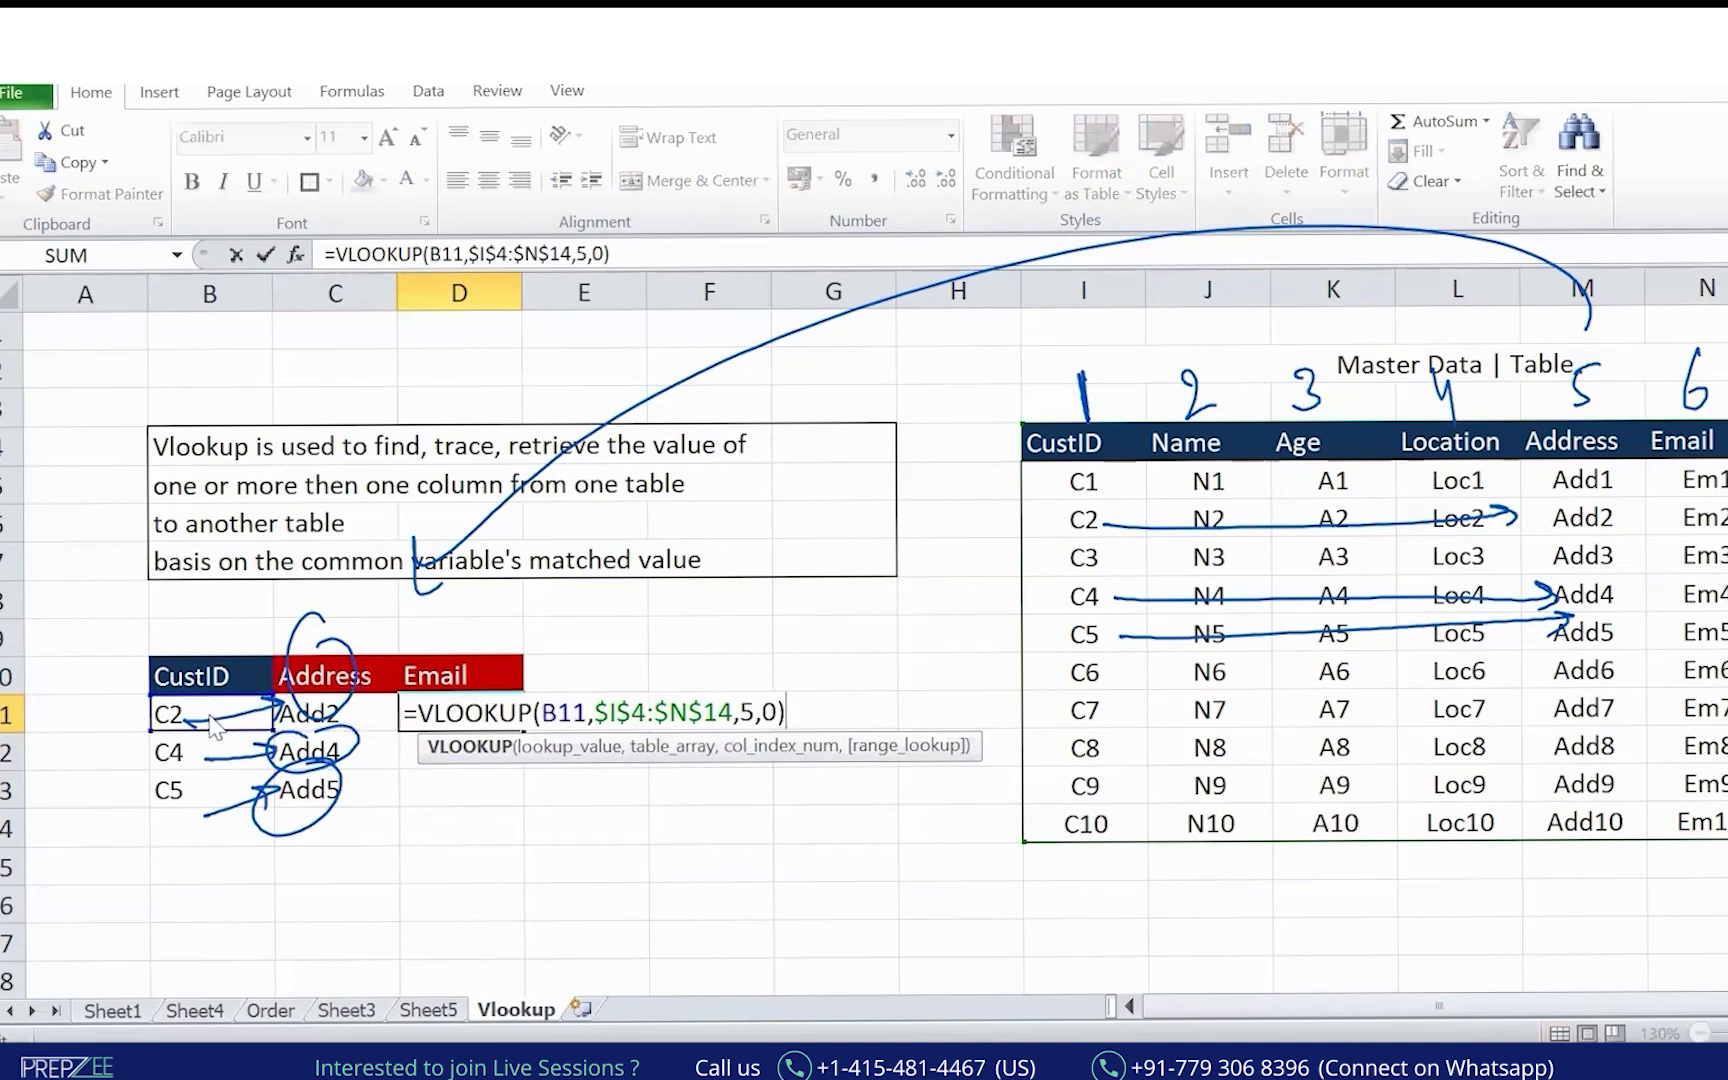
{"action": "double_click", "coordinate": [748, 710]}
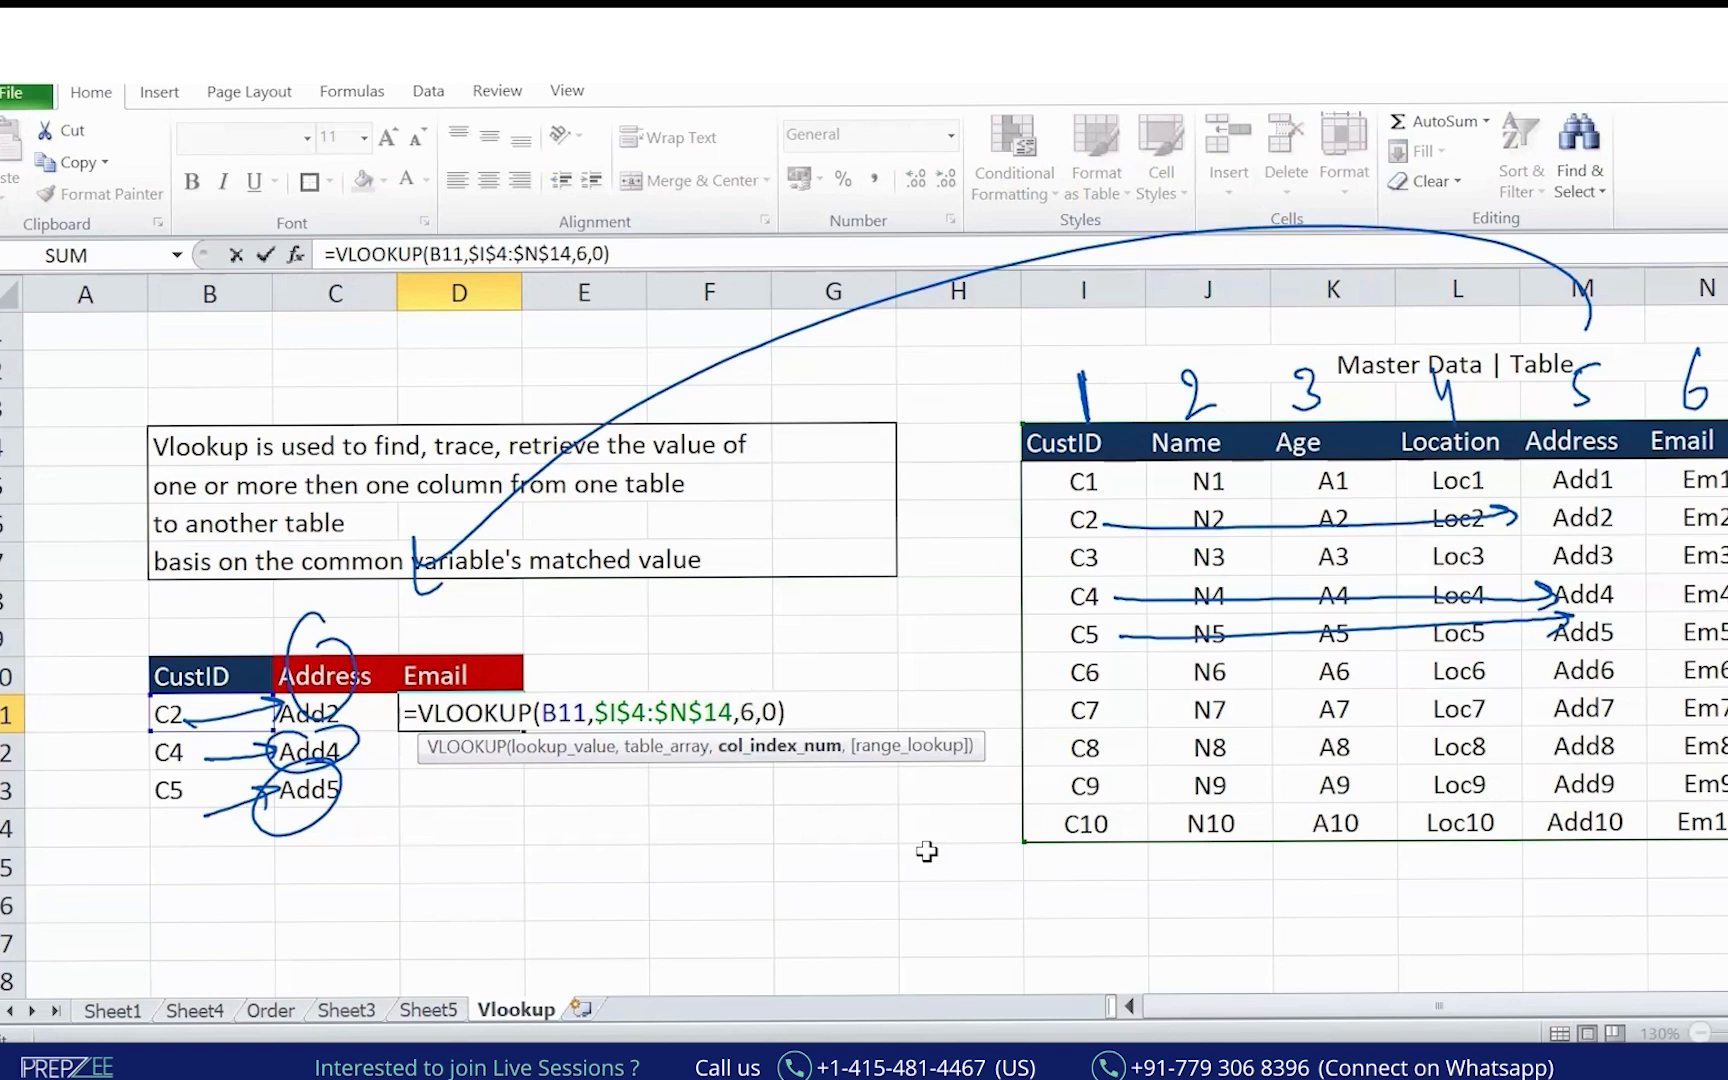
{"action": "key", "text": "Return"}
Copy the D11 Email formula into D12:D13.
{"action": "key", "text": "Up"}
{"action": "key", "text": "ctrl+c"}
{"action": "left_click_drag", "start_coordinate": [459, 751], "coordinate": [459, 789]}
{"action": "key", "text": "ctrl+v"}
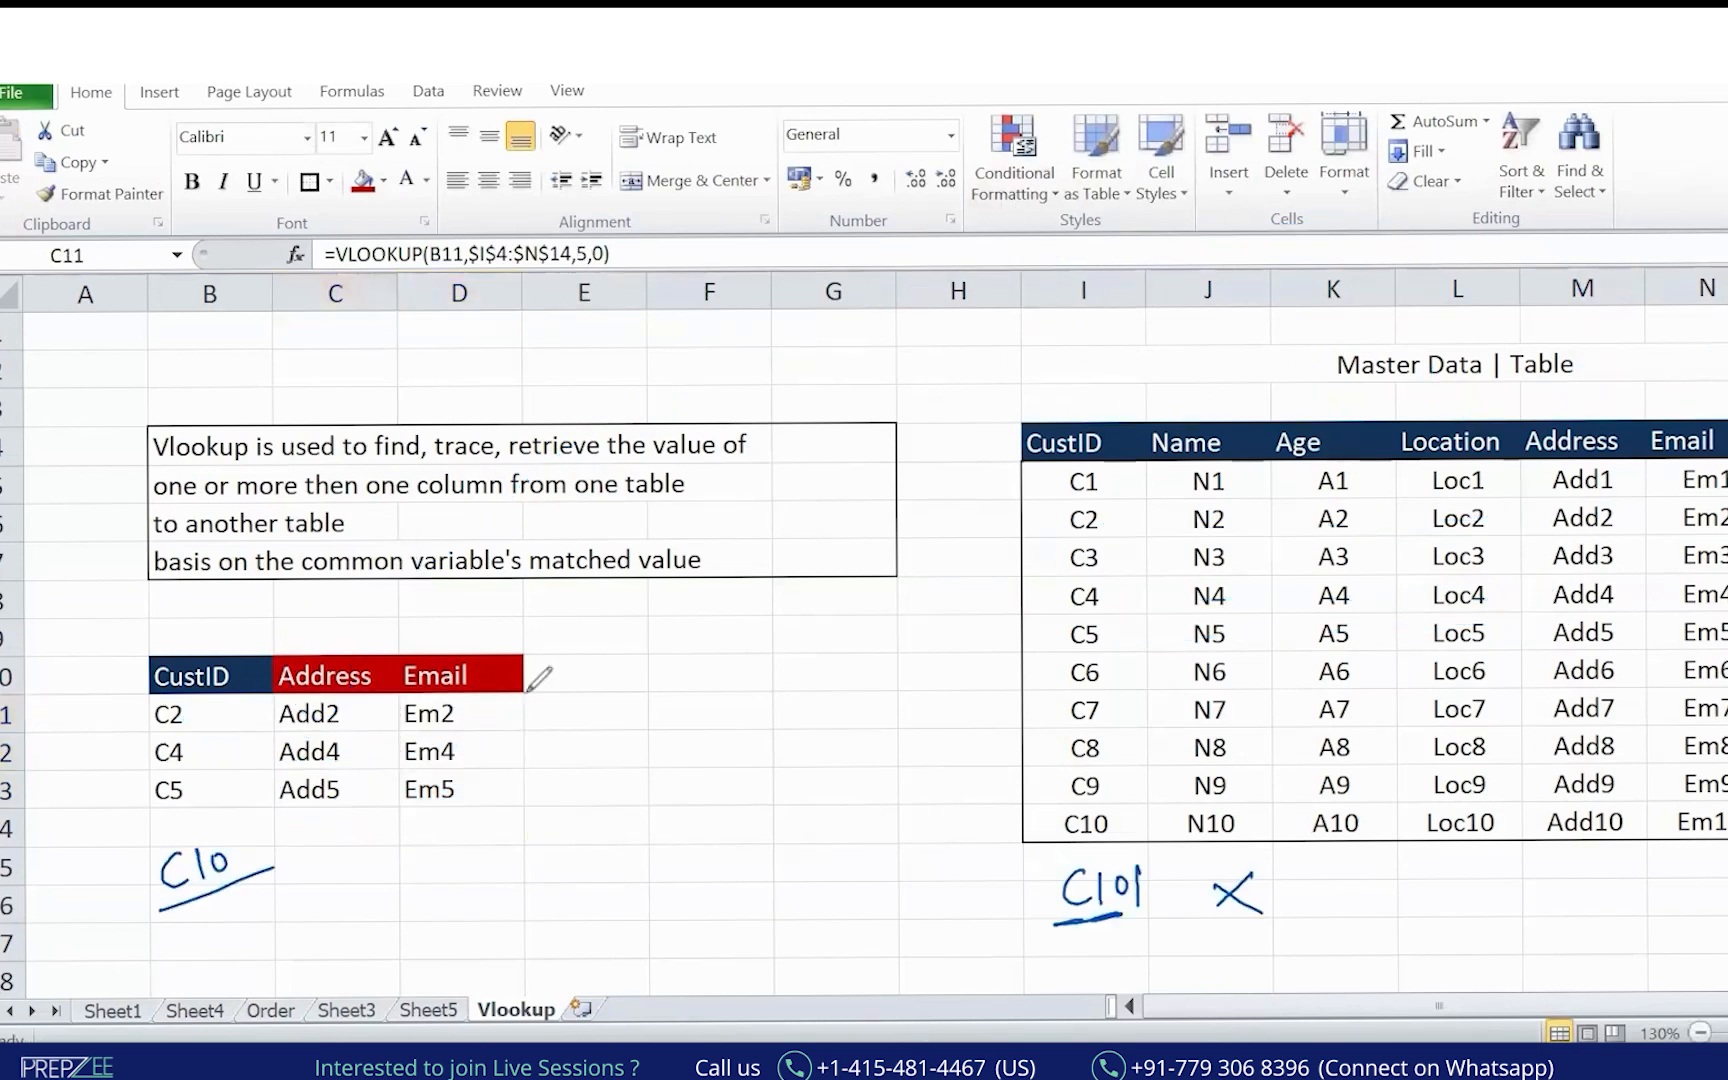
{"action": "left_click_drag", "start_coordinate": [375, 622], "coordinate": [100, 785]}
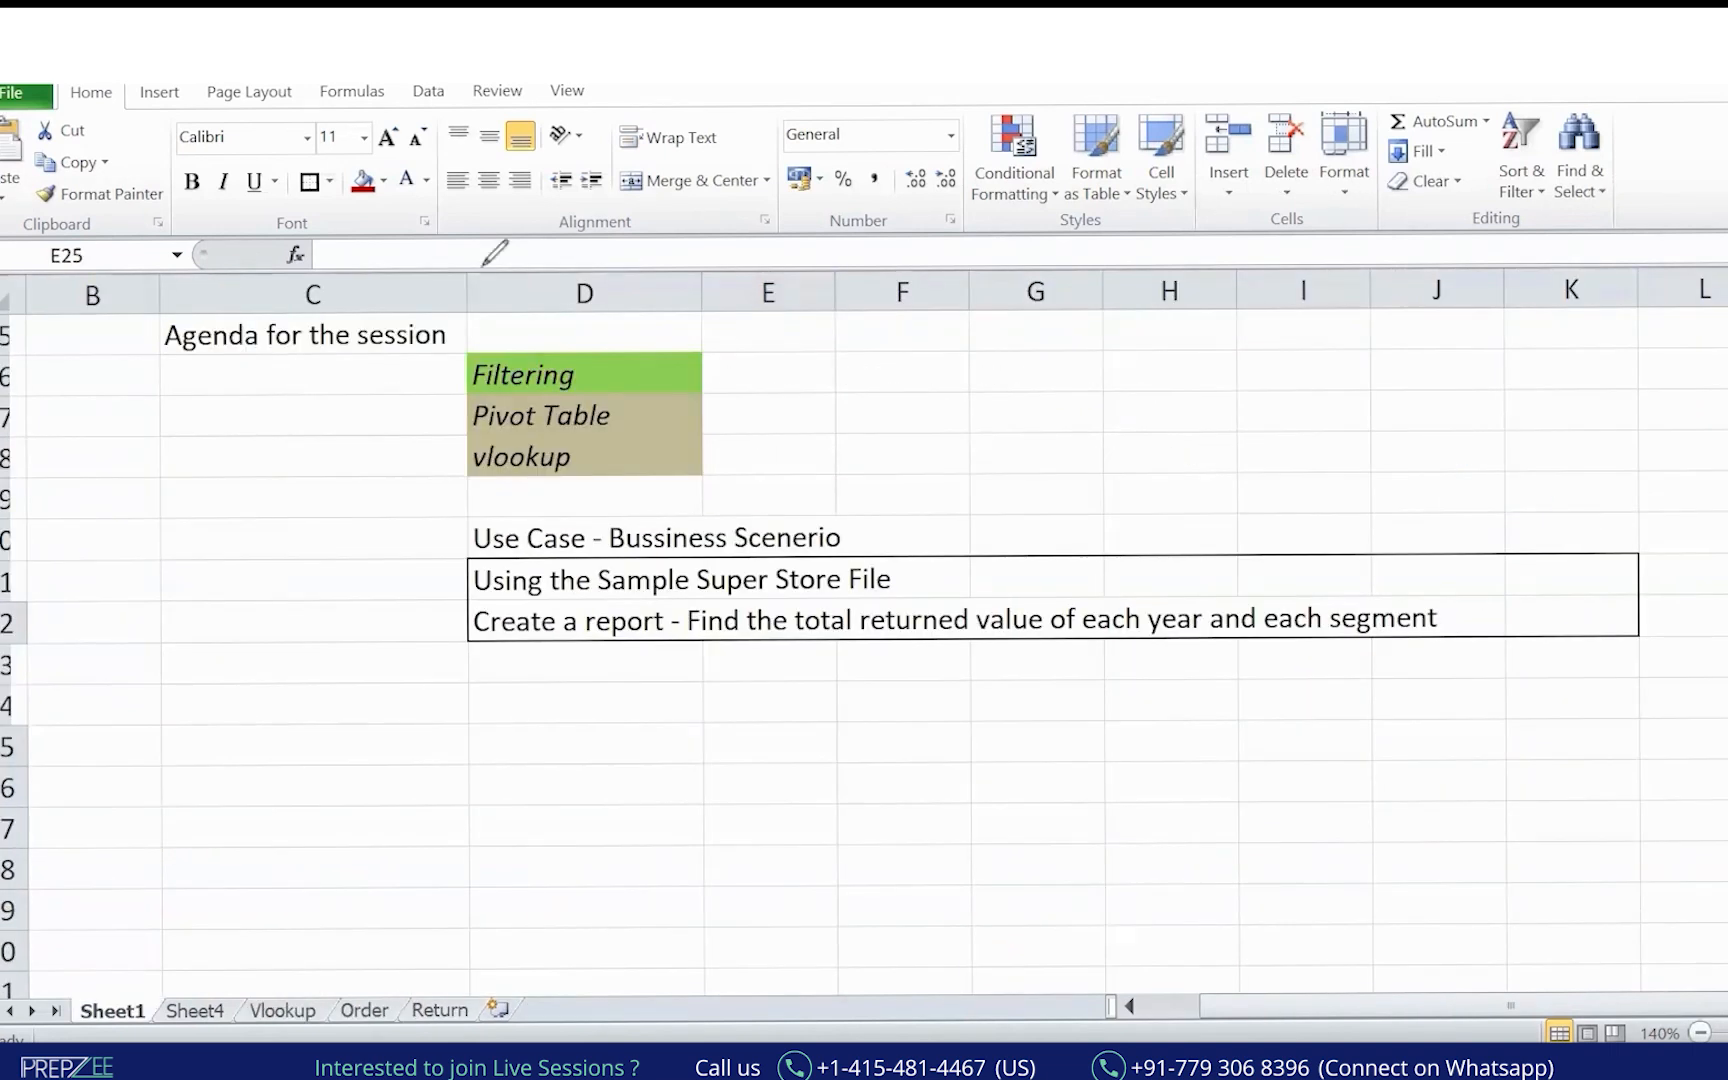
Bracket the Super Store use-case lines on Sheet1 with a handwritten mark.
{"action": "left_click_drag", "start_coordinate": [457, 493], "coordinate": [489, 673]}
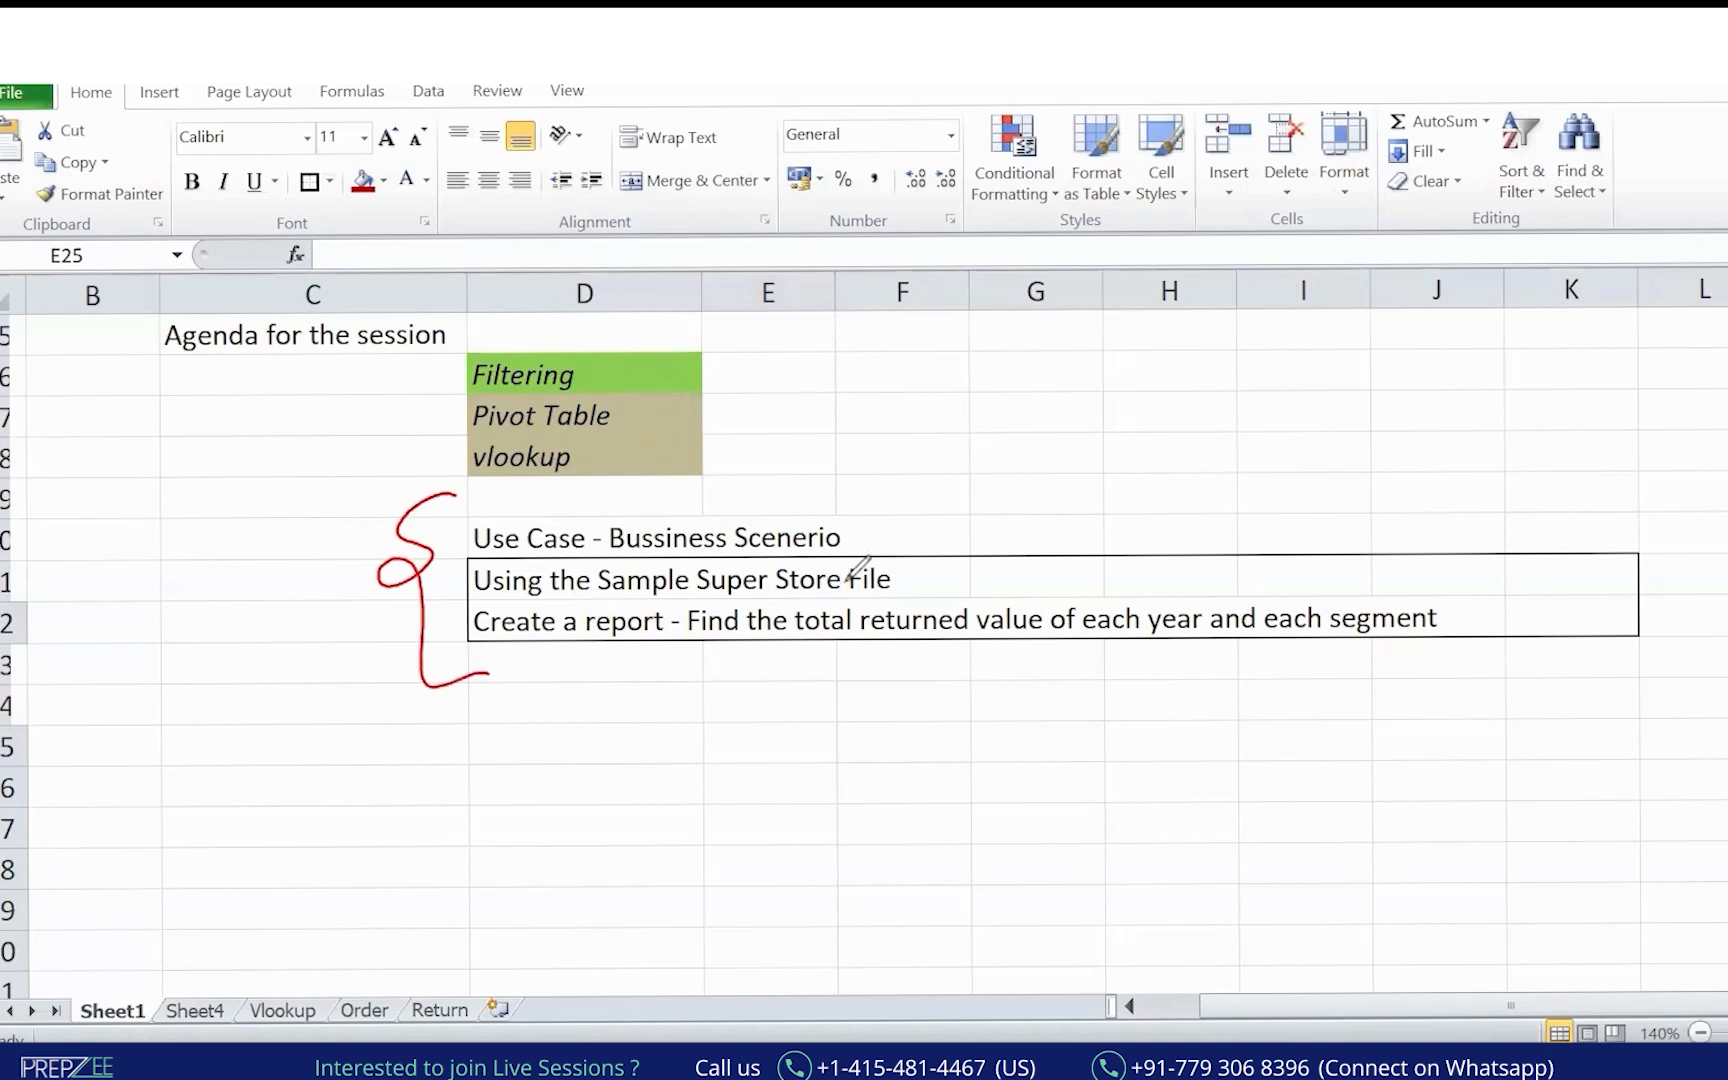
Finish the sketch below the notes, then make row 27 a thin dark blue band of height 6.
{"action": "mouse_move", "coordinate": [457, 727]}
{"action": "left_mouse_down"}
{"action": "mouse_move", "coordinate": [335, 855]}
{"action": "mouse_move", "coordinate": [341, 880]}
{"action": "left_mouse_up"}
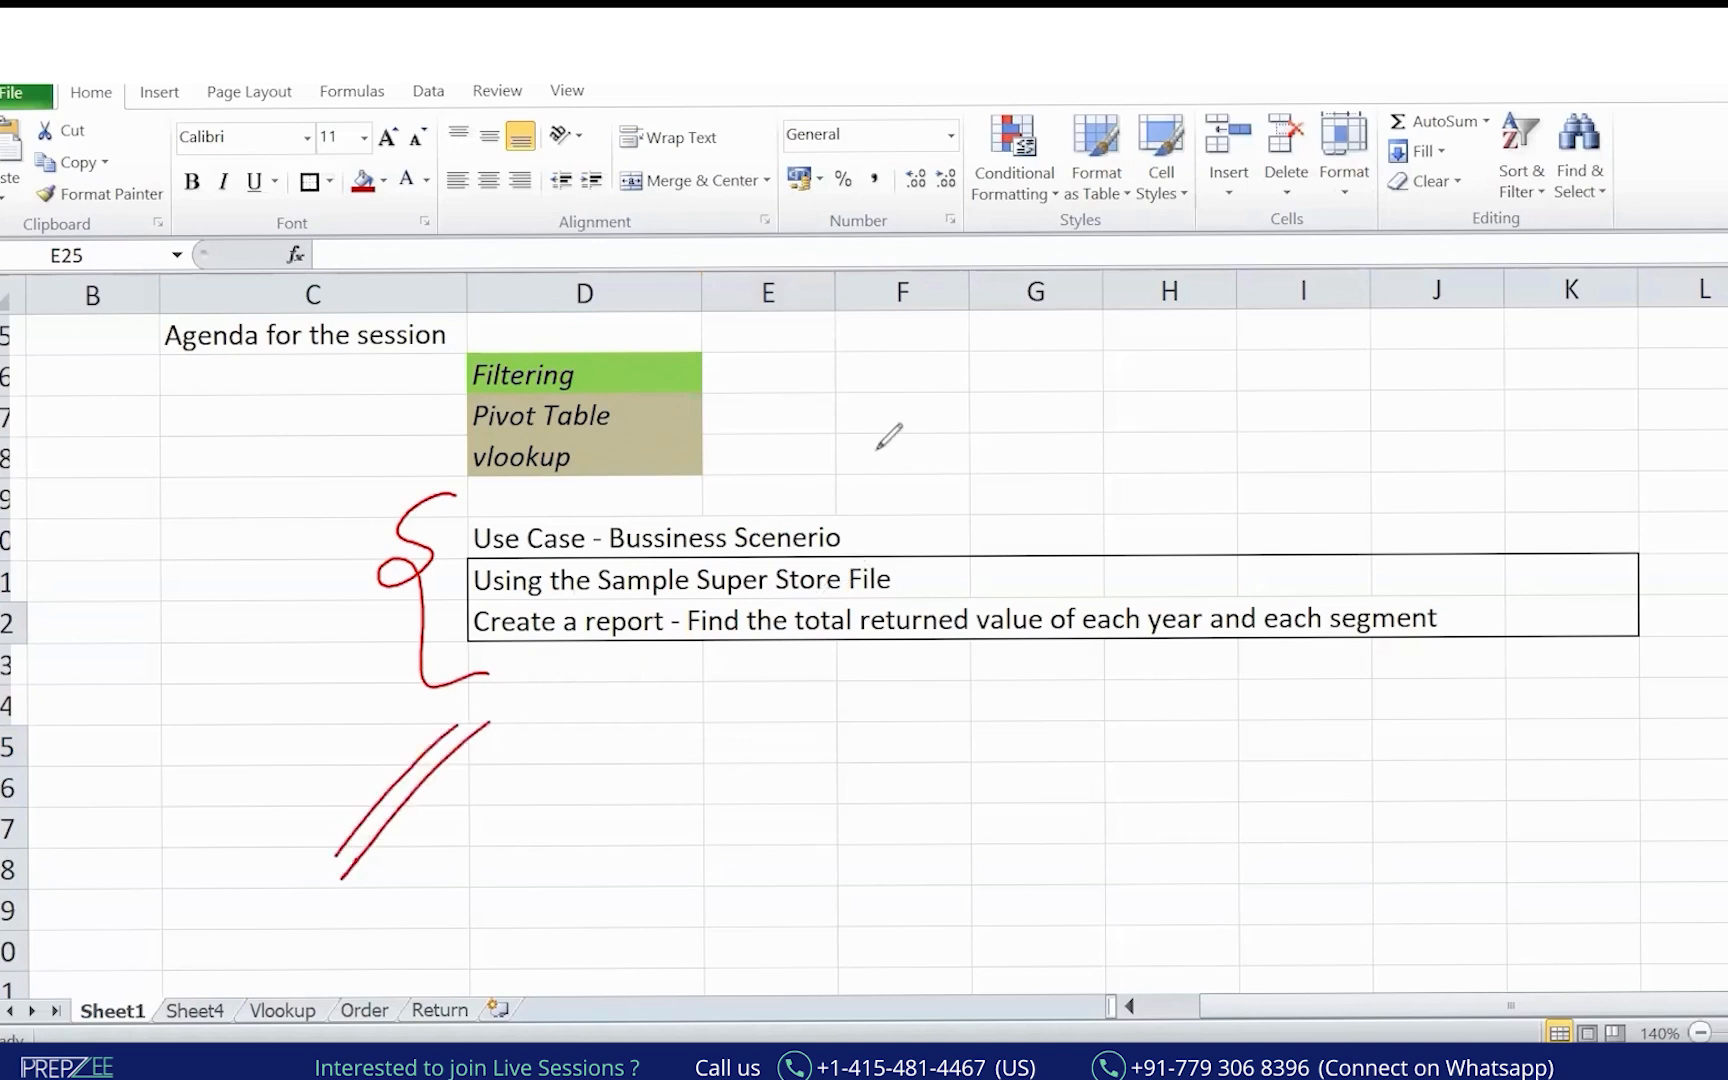
{"action": "key", "text": "Escape"}
{"action": "left_click", "coordinate": [14, 828]}
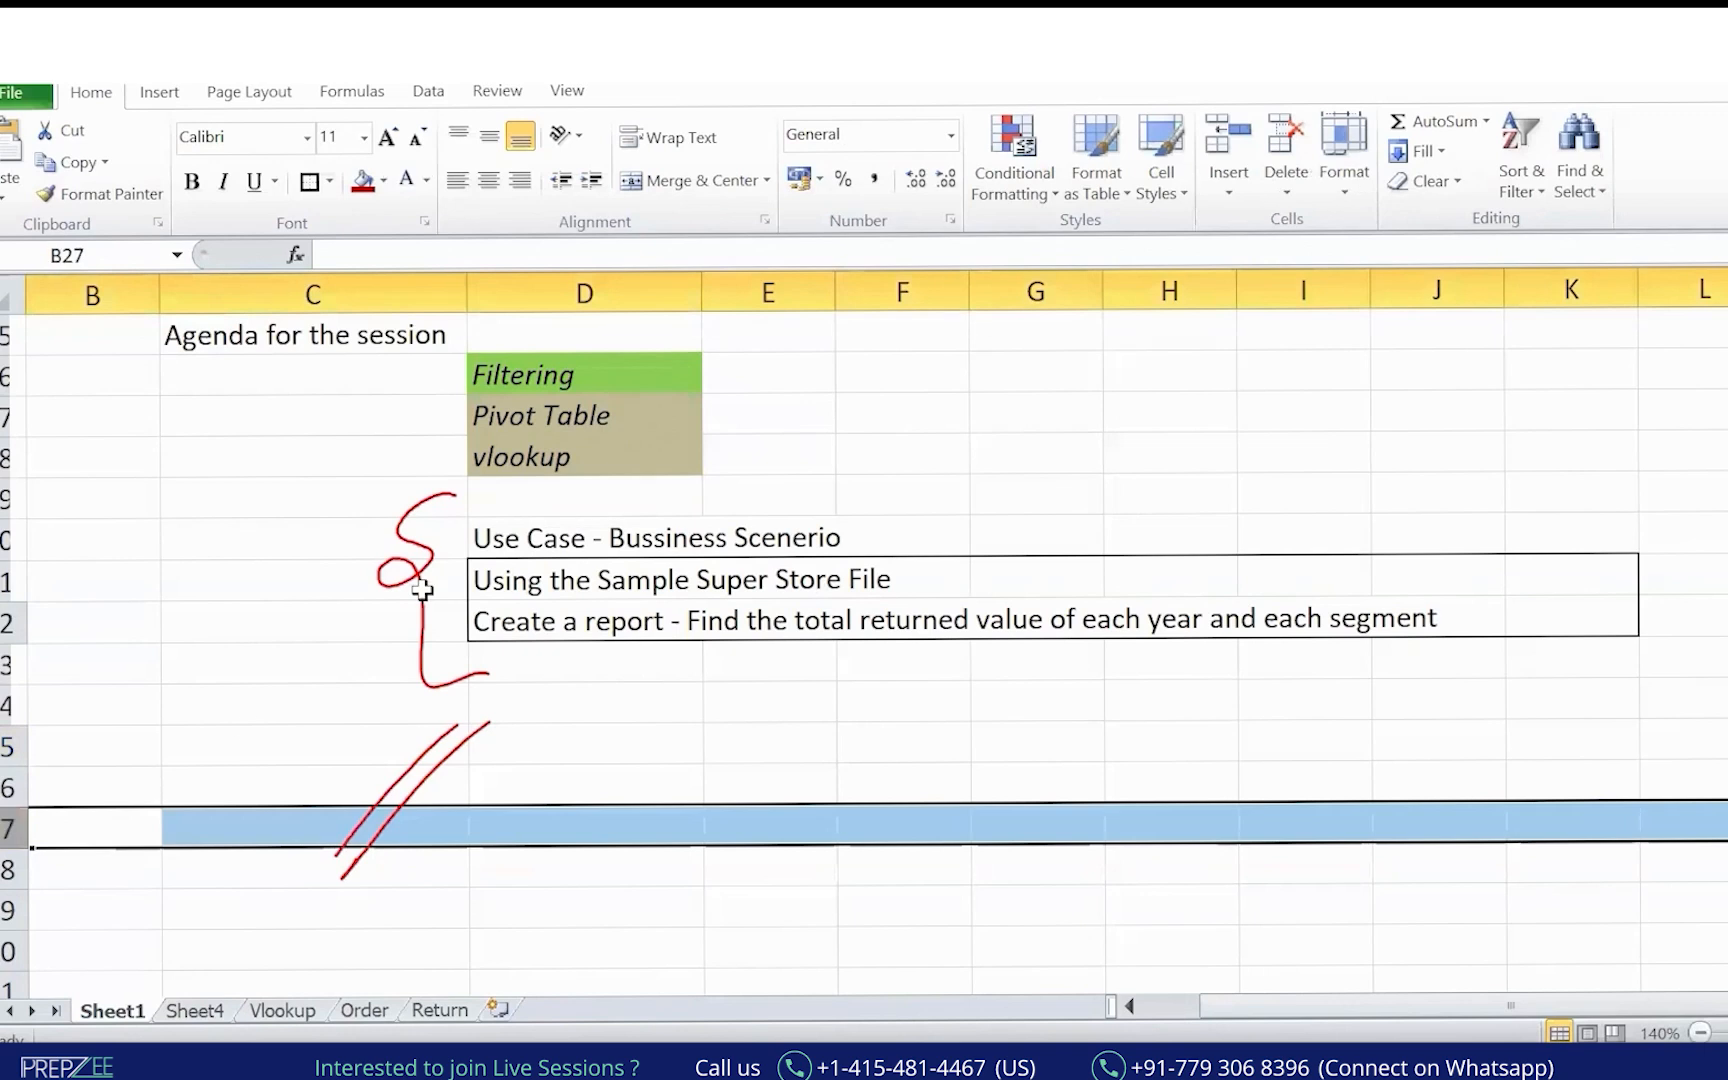
{"action": "left_click", "coordinate": [383, 181]}
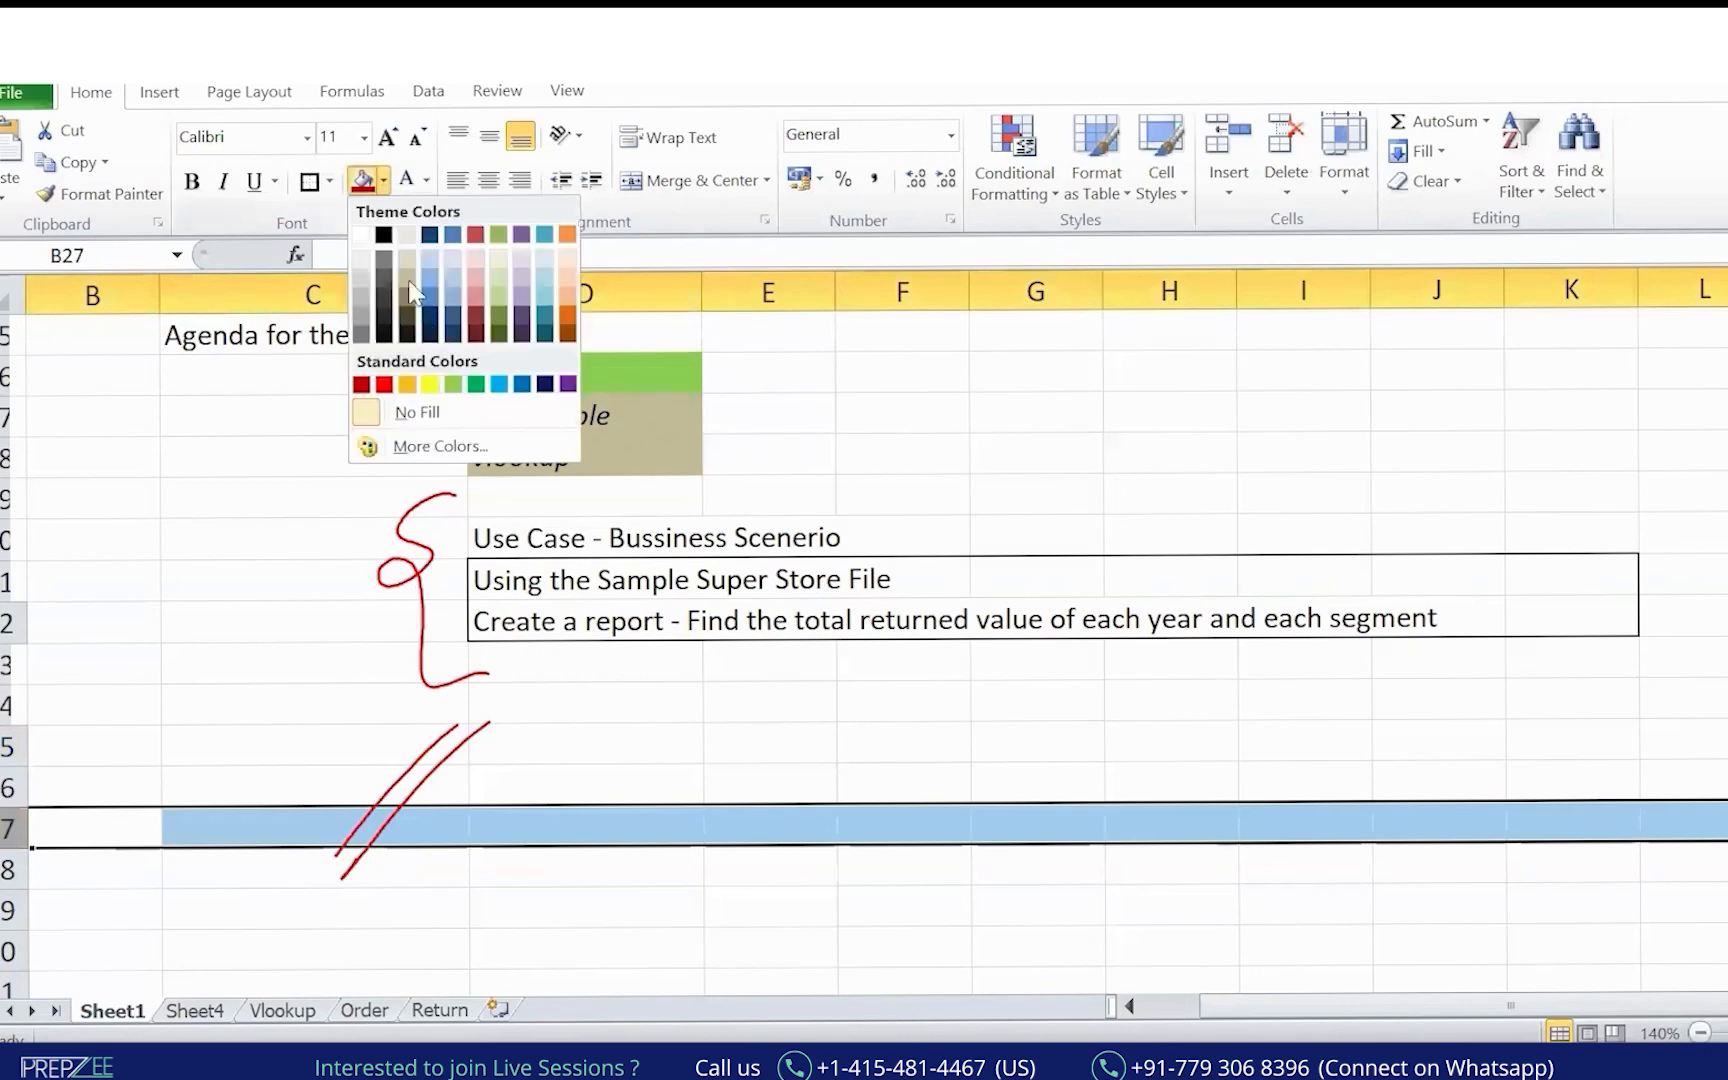
{"action": "left_click", "coordinate": [453, 335]}
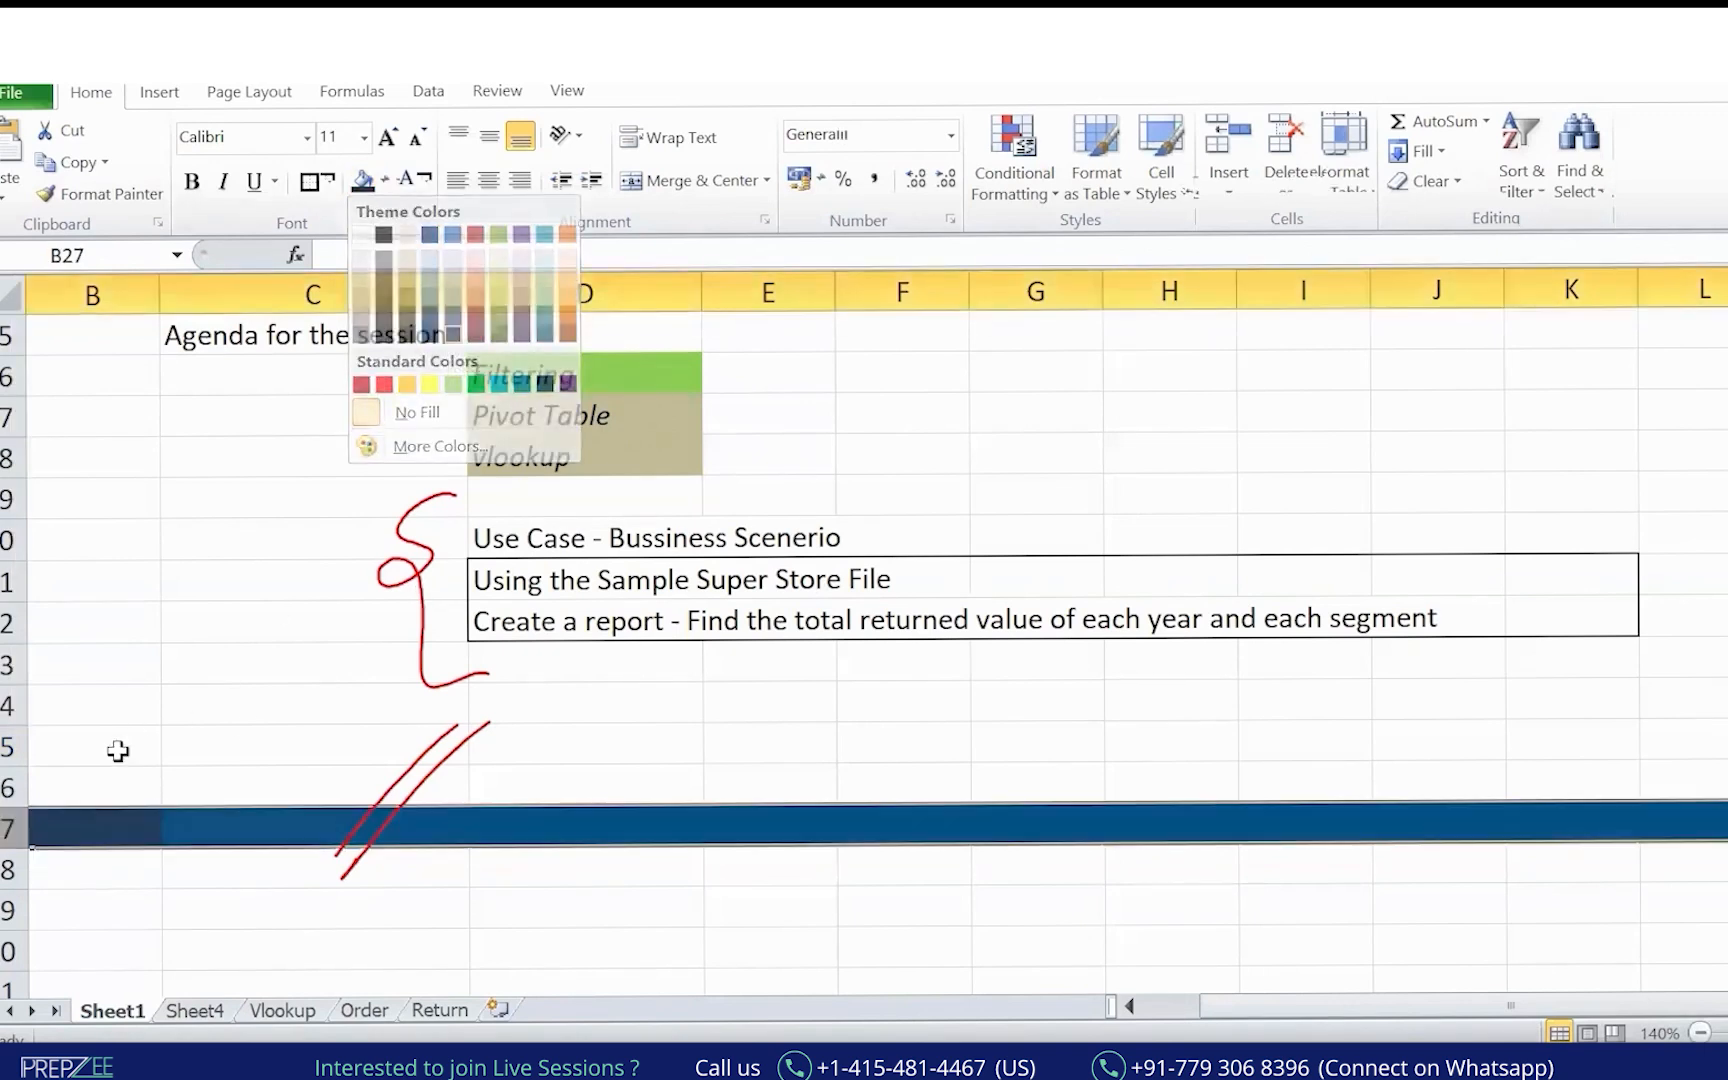
{"action": "left_click", "coordinate": [8, 866]}
{"action": "left_click_drag", "start_coordinate": [3, 843], "coordinate": [3, 820]}
{"action": "left_click", "coordinate": [903, 660]}
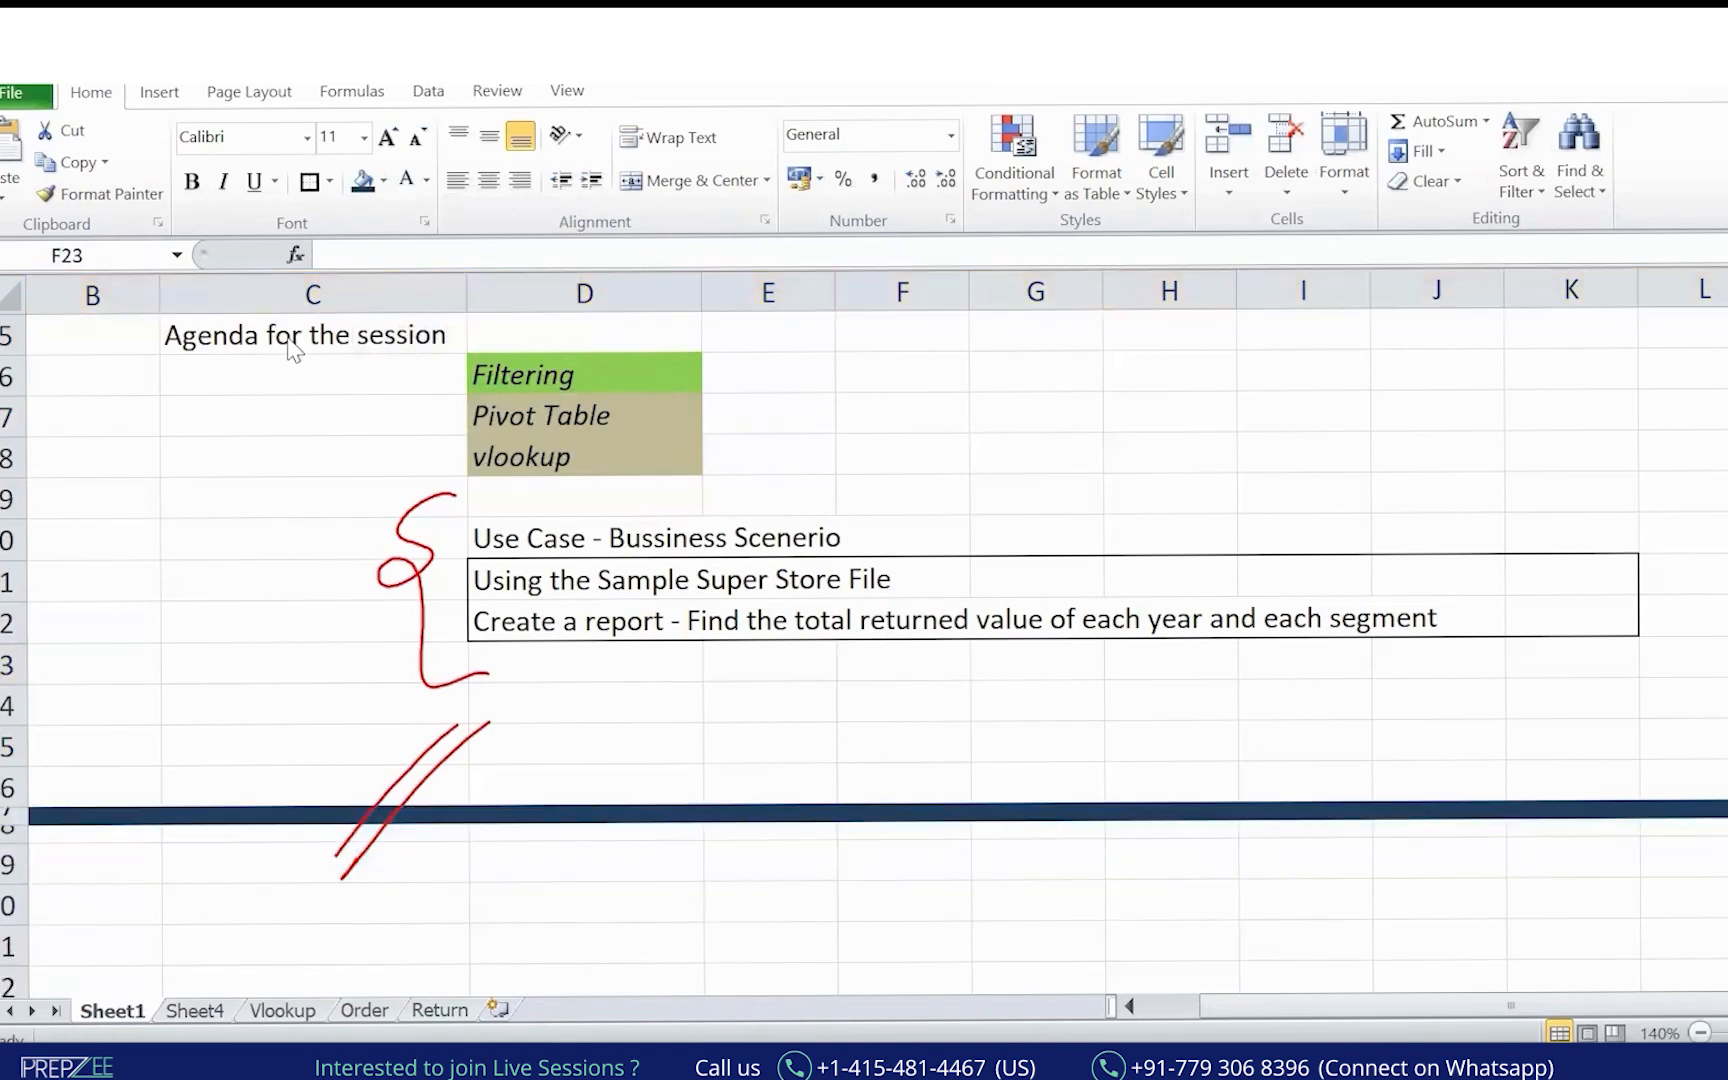
Mark up 'value returned' and 'each year and segment' in the task, then go to the Order sheet.
{"action": "mouse_move", "coordinate": [668, 660]}
{"action": "left_mouse_down"}
{"action": "mouse_move", "coordinate": [1028, 658]}
{"action": "mouse_move", "coordinate": [1079, 618]}
{"action": "mouse_move", "coordinate": [700, 570]}
{"action": "mouse_move", "coordinate": [675, 640]}
{"action": "left_mouse_up"}
{"action": "mouse_move", "coordinate": [1036, 425]}
{"action": "left_mouse_down"}
{"action": "mouse_move", "coordinate": [1014, 505]}
{"action": "mouse_move", "coordinate": [1048, 540]}
{"action": "left_mouse_up"}
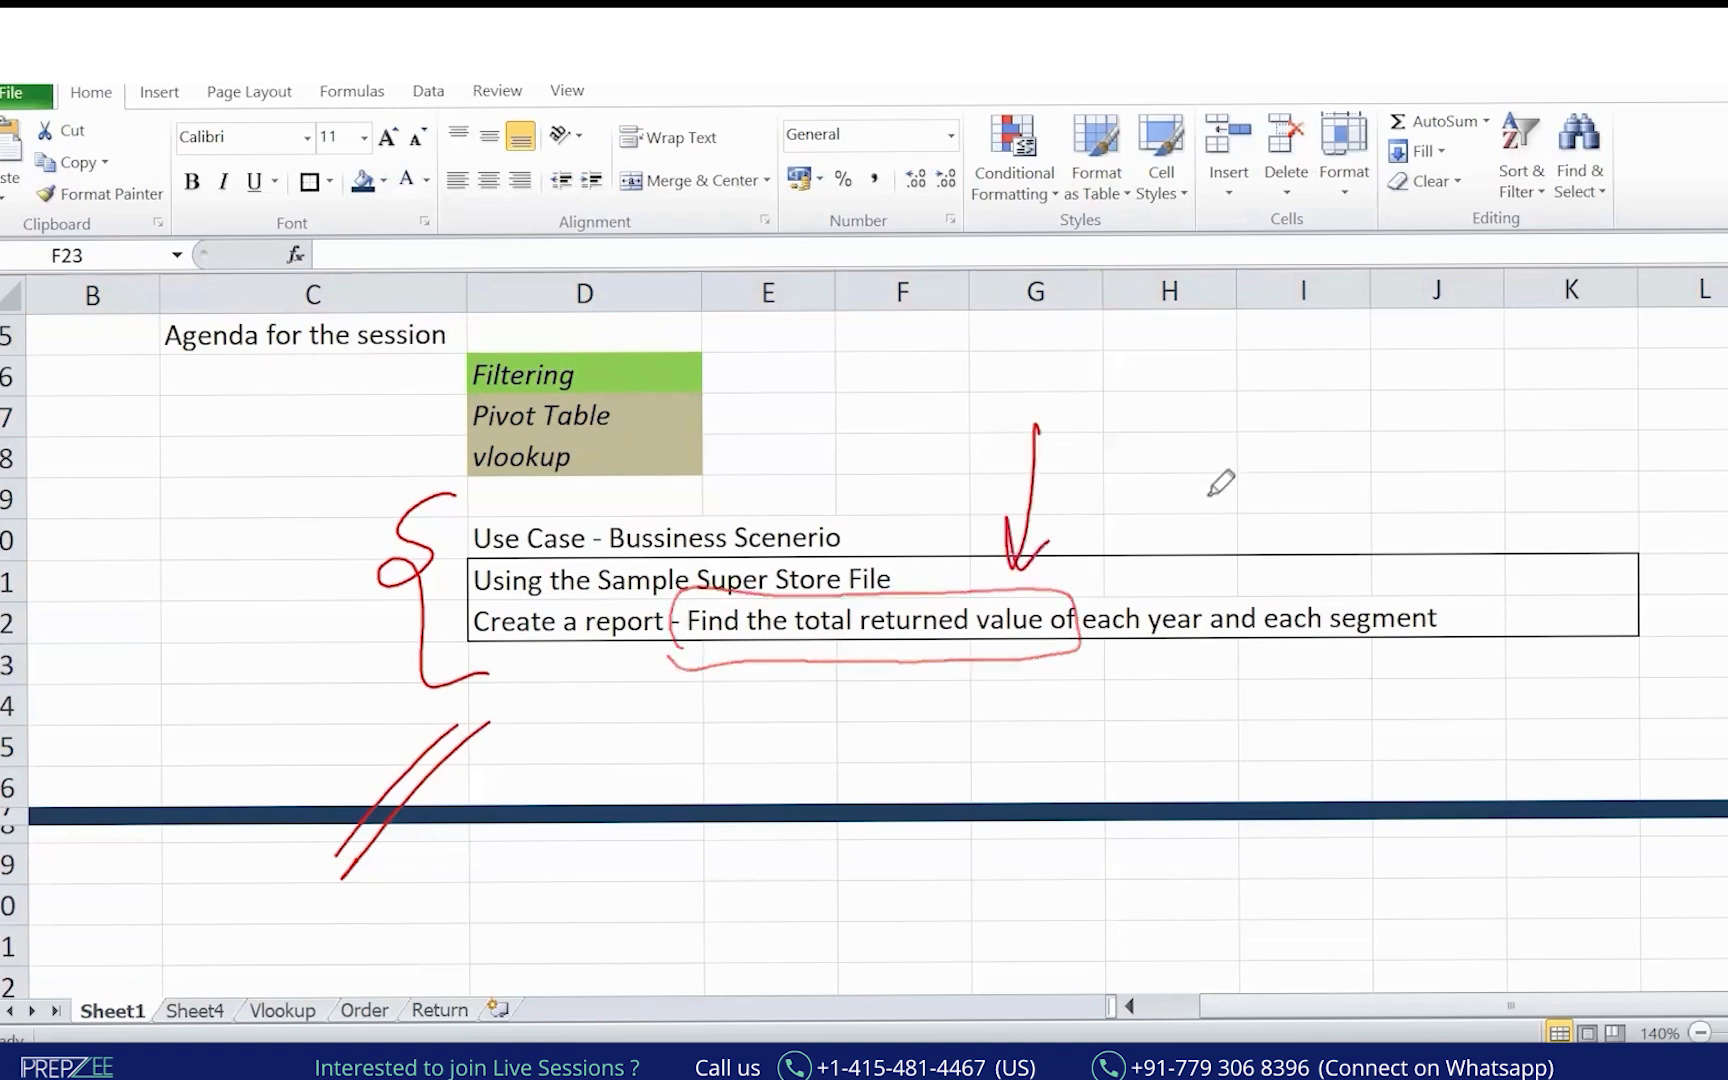
{"action": "mouse_move", "coordinate": [792, 668]}
{"action": "left_mouse_down"}
{"action": "mouse_move", "coordinate": [887, 650]}
{"action": "mouse_move", "coordinate": [825, 675]}
{"action": "left_mouse_up"}
{"action": "left_click_drag", "start_coordinate": [1184, 448], "coordinate": [1172, 580]}
{"action": "mouse_move", "coordinate": [1088, 678]}
{"action": "left_mouse_down"}
{"action": "mouse_move", "coordinate": [1185, 652]}
{"action": "mouse_move", "coordinate": [1110, 680]}
{"action": "left_mouse_up"}
{"action": "mouse_move", "coordinate": [1265, 655]}
{"action": "left_mouse_down"}
{"action": "mouse_move", "coordinate": [1420, 635]}
{"action": "mouse_move", "coordinate": [1013, 550]}
{"action": "mouse_move", "coordinate": [1505, 605]}
{"action": "left_mouse_up"}
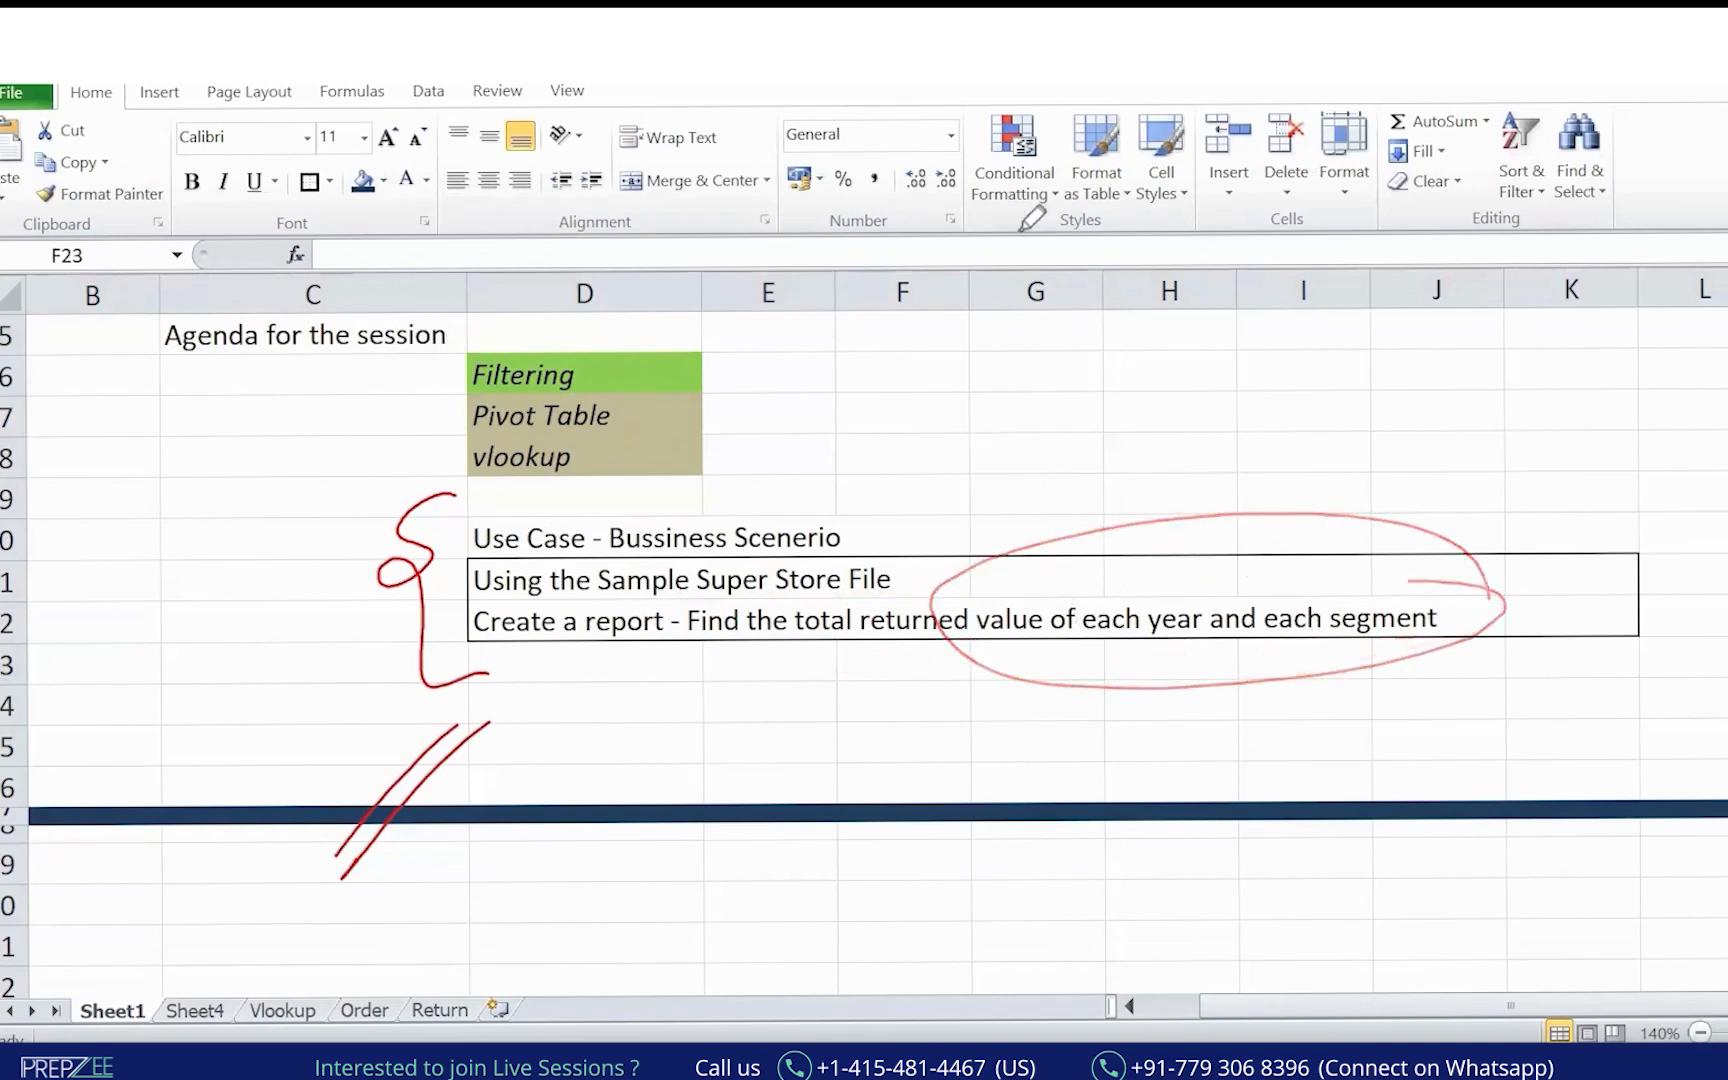
{"action": "left_click", "coordinate": [366, 1010]}
Fill Segment column H yellow and Format Paint the dark blue Customer Name header onto it.
{"action": "left_click", "coordinate": [740, 595]}
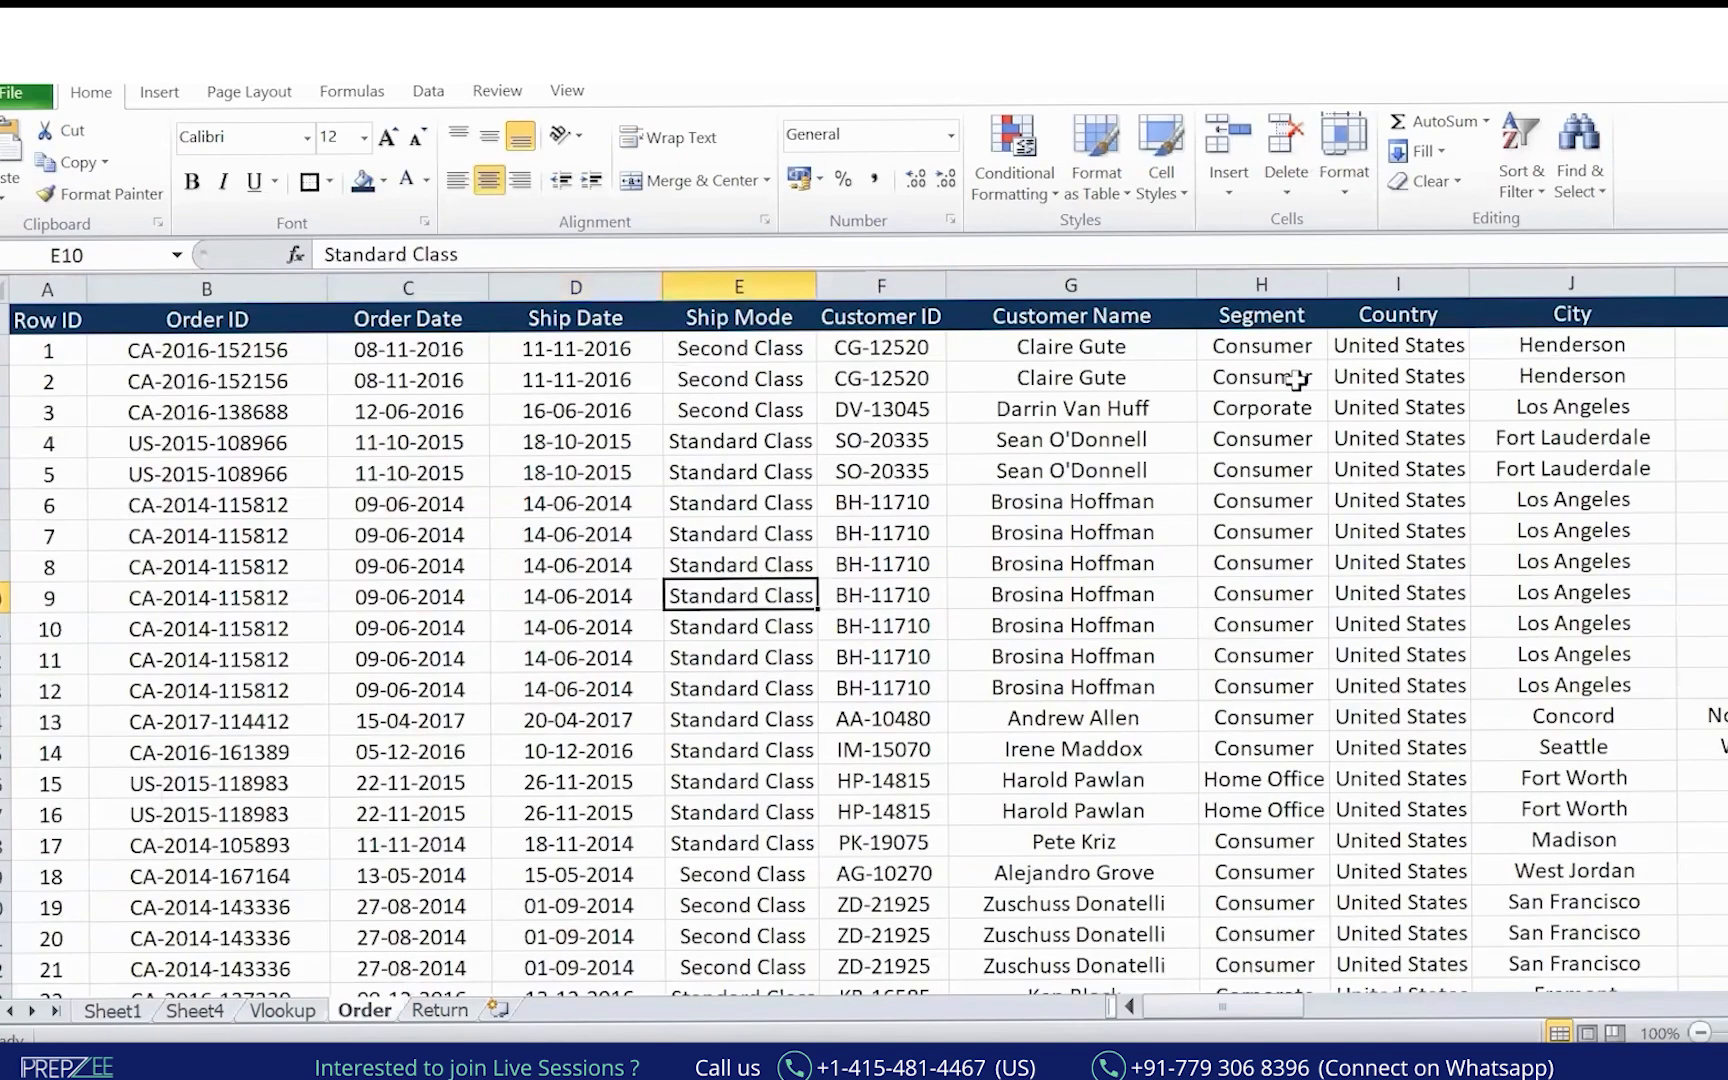
{"action": "left_click", "coordinate": [1265, 282]}
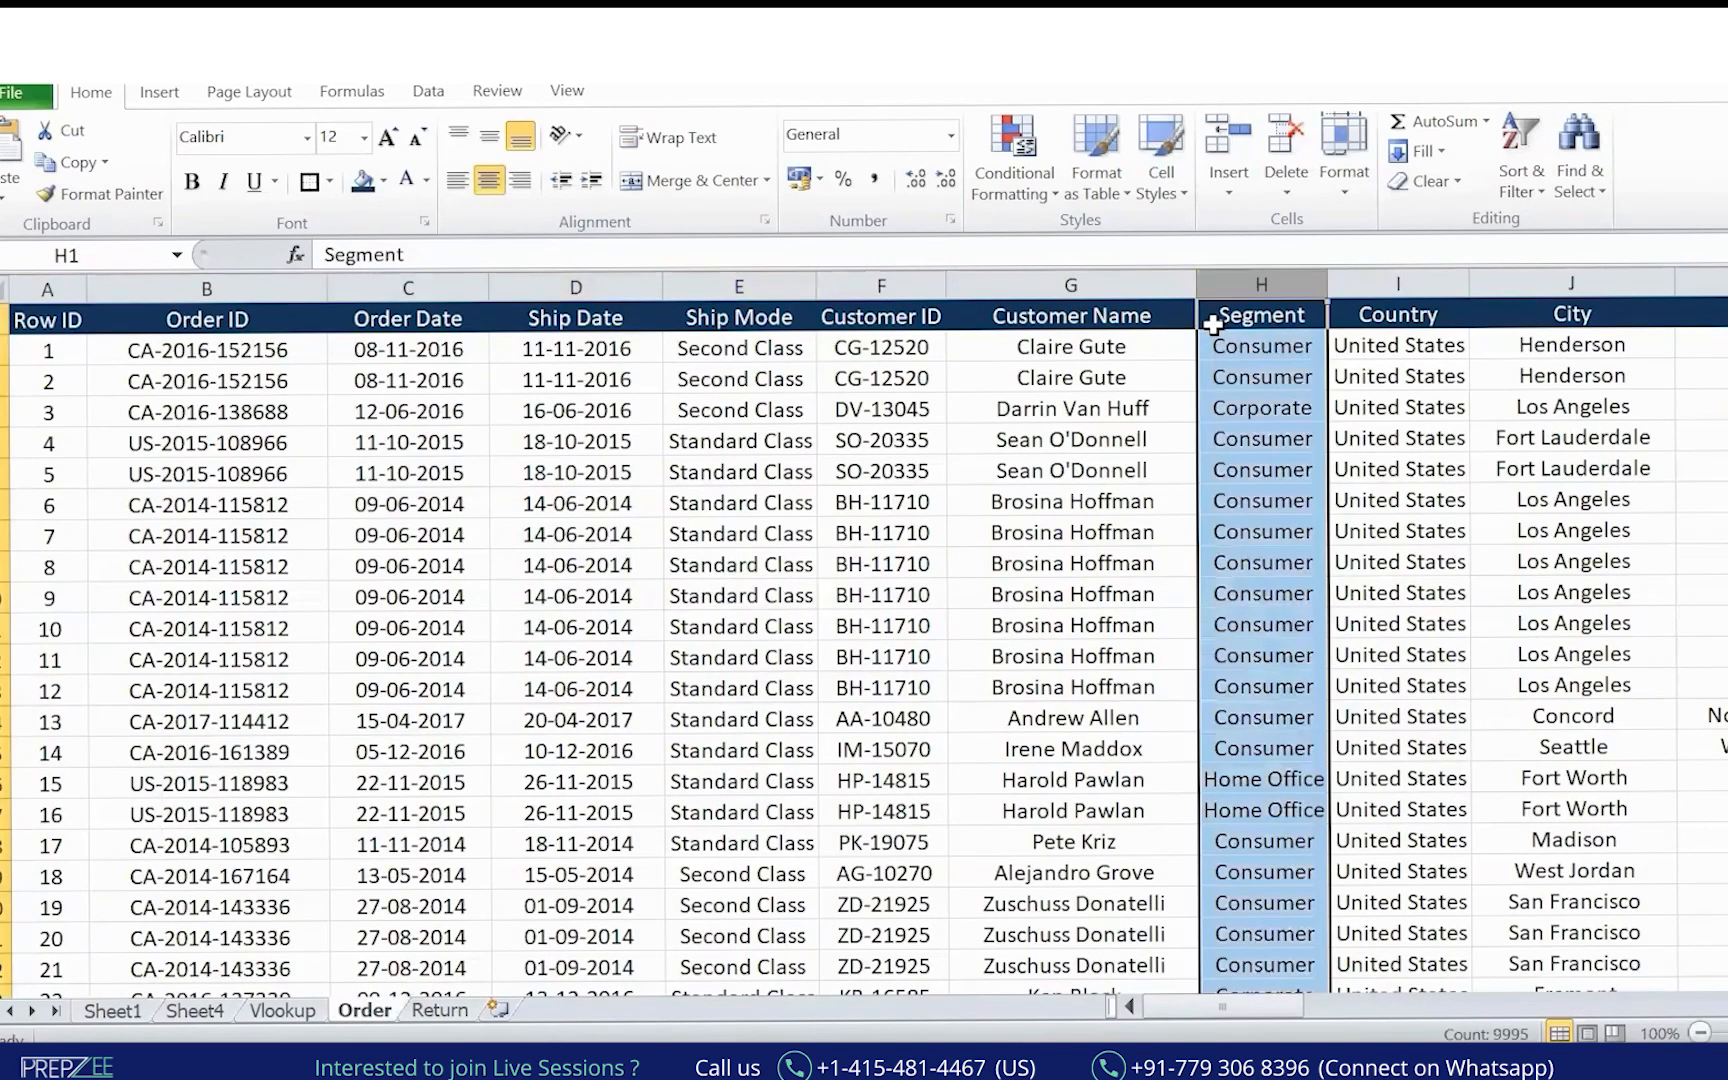
{"action": "left_click", "coordinate": [383, 181]}
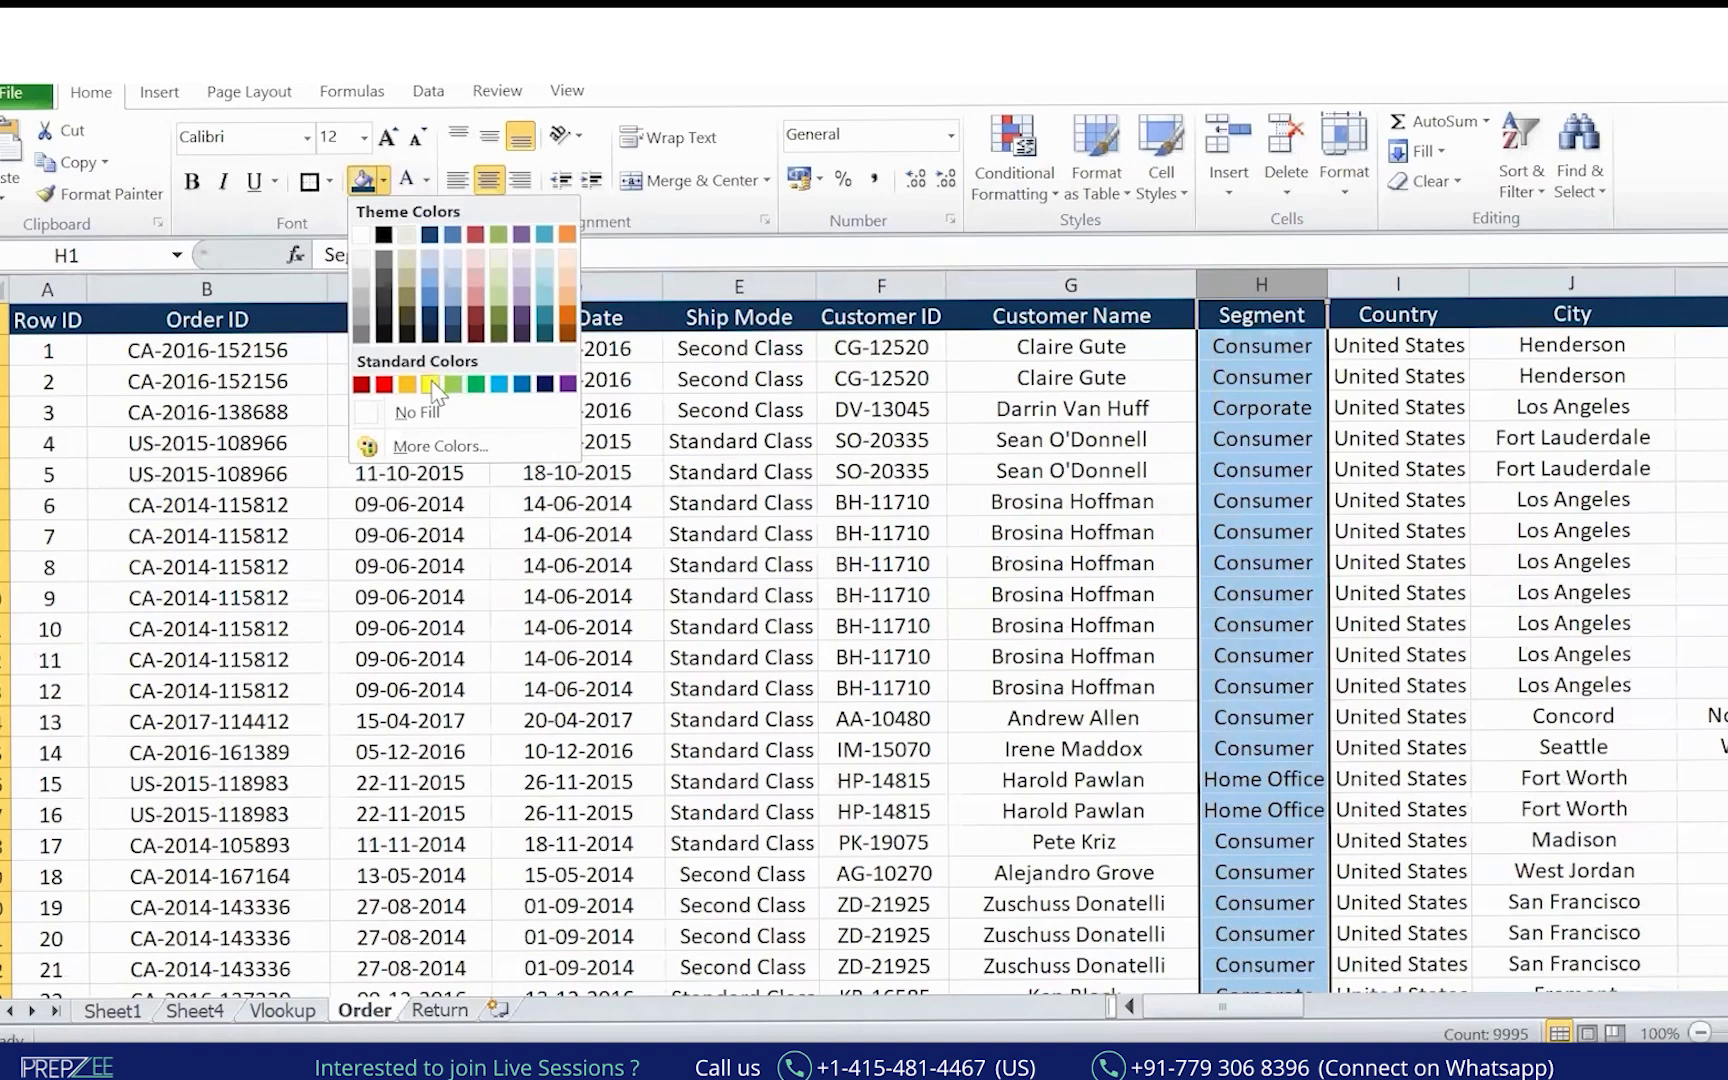
{"action": "left_click", "coordinate": [430, 384]}
{"action": "left_click", "coordinate": [1036, 318]}
{"action": "left_click", "coordinate": [152, 196]}
{"action": "left_click", "coordinate": [1283, 316]}
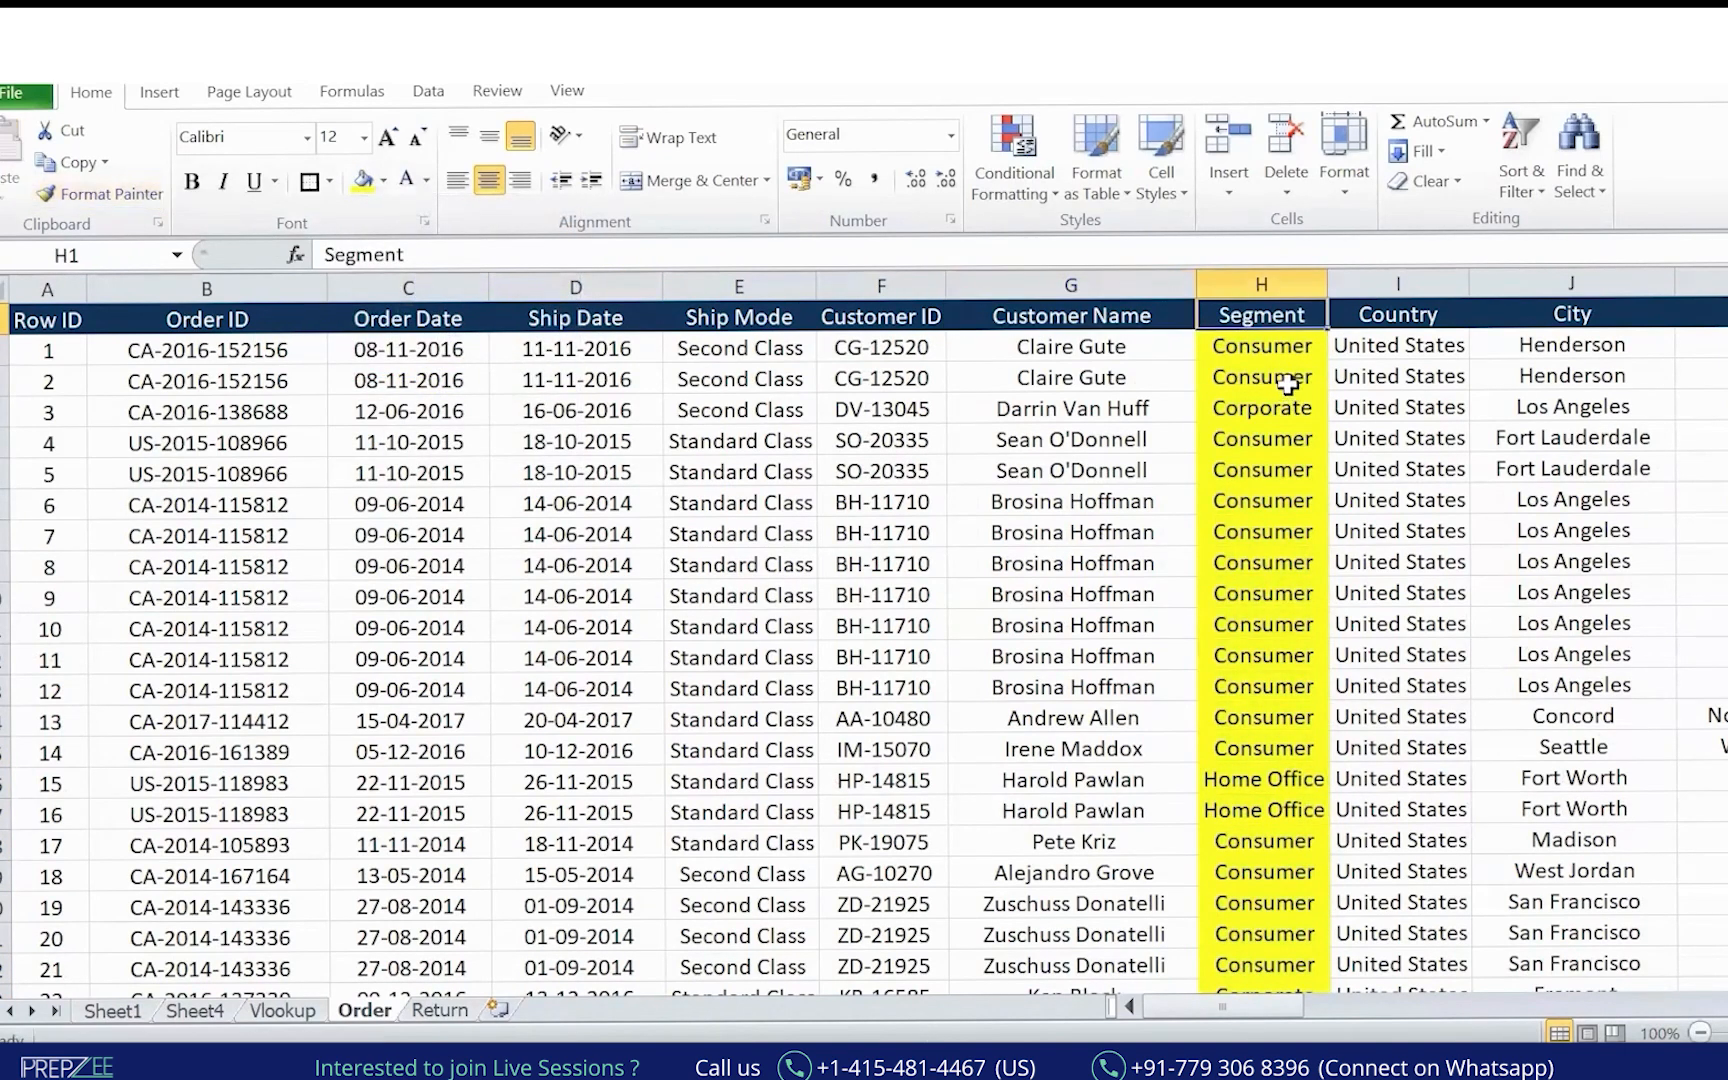
{"action": "left_click", "coordinate": [1180, 566]}
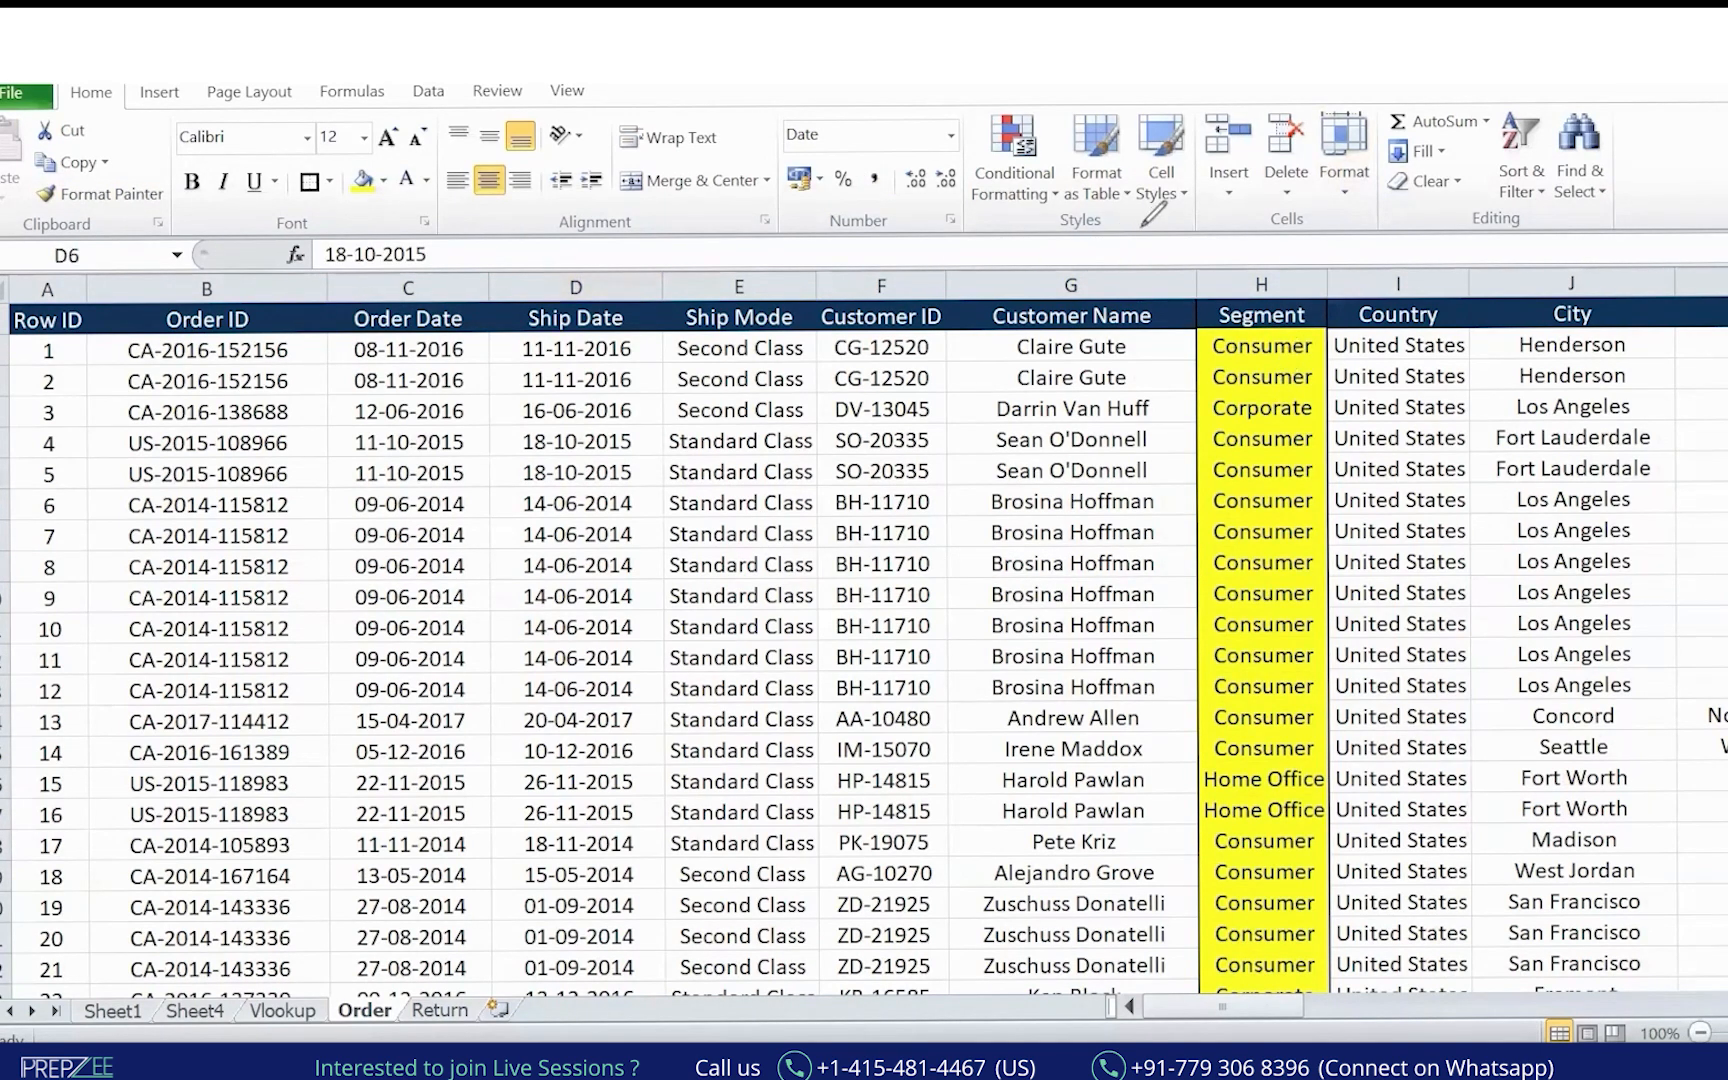
Sketch Year and Segment notes above the headers, pointing at the date columns.
{"action": "mouse_move", "coordinate": [1122, 220]}
{"action": "left_mouse_down"}
{"action": "mouse_move", "coordinate": [1145, 200]}
{"action": "mouse_move", "coordinate": [1215, 225]}
{"action": "mouse_move", "coordinate": [1226, 186]}
{"action": "left_mouse_up"}
{"action": "mouse_move", "coordinate": [1380, 168]}
{"action": "left_mouse_down"}
{"action": "mouse_move", "coordinate": [1457, 186]}
{"action": "mouse_move", "coordinate": [1545, 140]}
{"action": "mouse_move", "coordinate": [1200, 330]}
{"action": "mouse_move", "coordinate": [1285, 390]}
{"action": "left_mouse_up"}
{"action": "mouse_move", "coordinate": [1198, 160]}
{"action": "left_mouse_down"}
{"action": "mouse_move", "coordinate": [1140, 297]}
{"action": "mouse_move", "coordinate": [1205, 160]}
{"action": "left_mouse_up"}
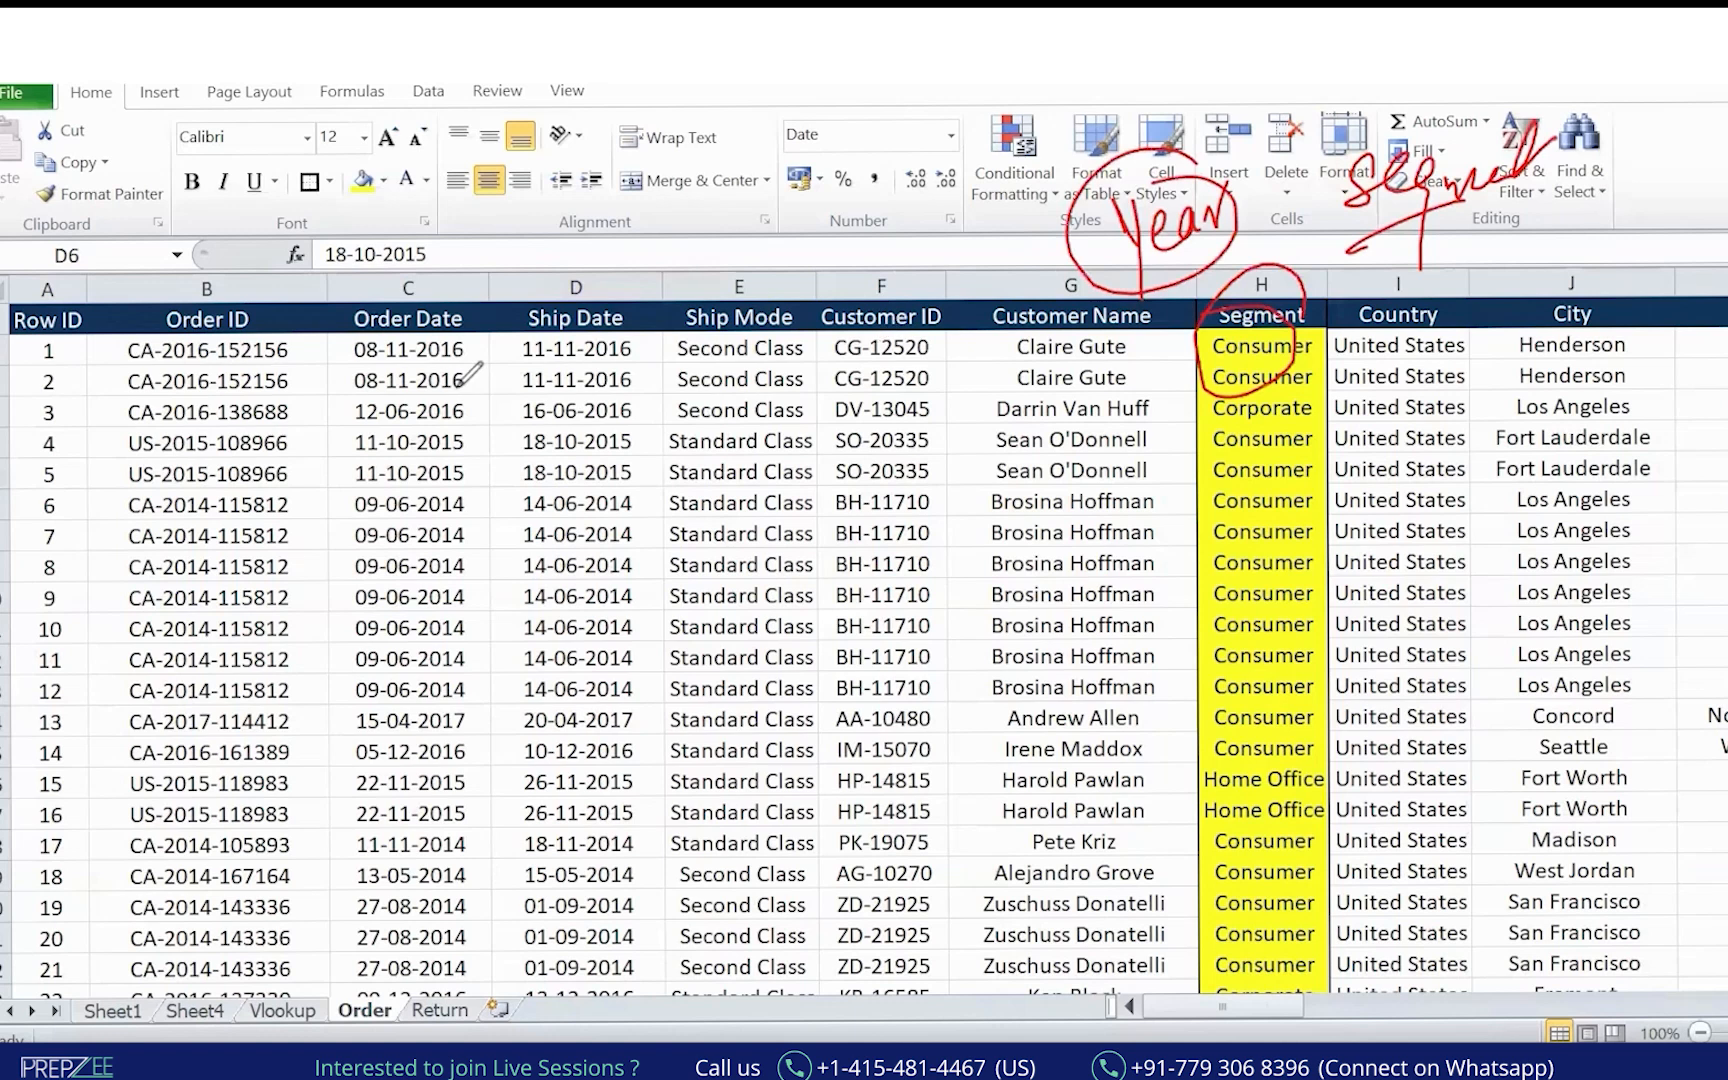
{"action": "mouse_move", "coordinate": [993, 232]}
{"action": "left_mouse_down"}
{"action": "mouse_move", "coordinate": [455, 590]}
{"action": "mouse_move", "coordinate": [580, 530]}
{"action": "left_mouse_up"}
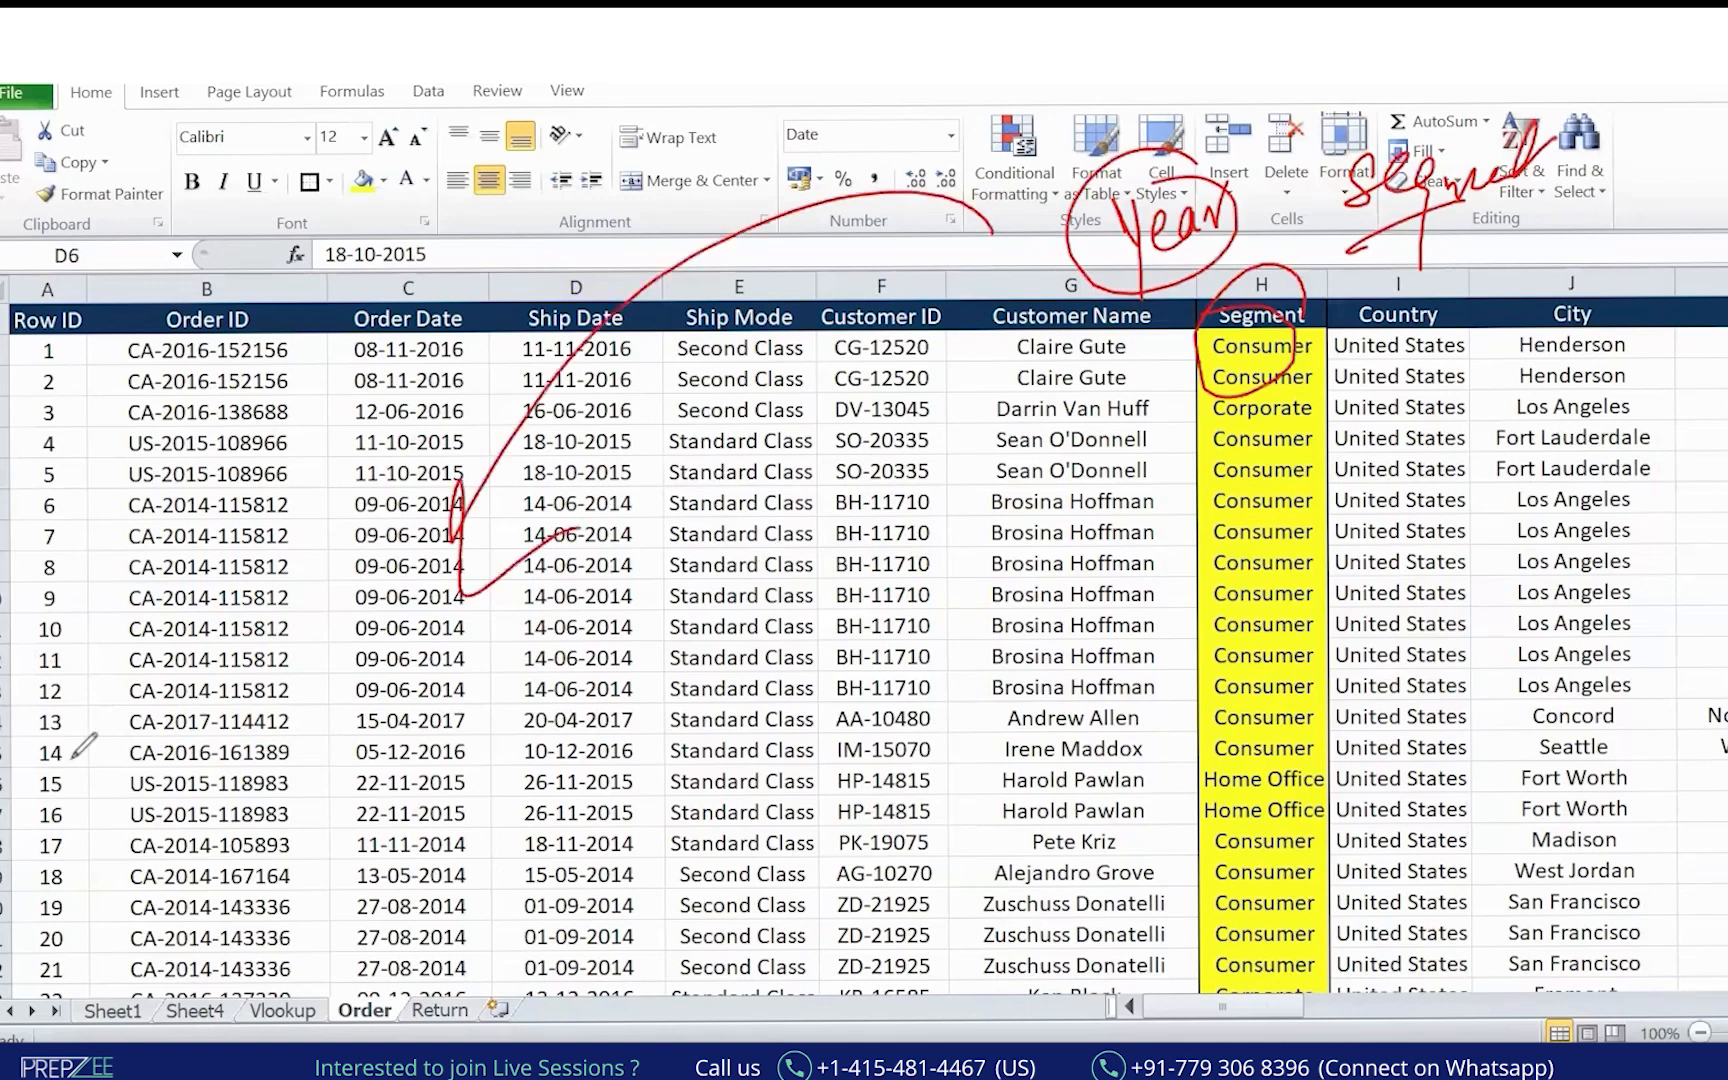
{"action": "key", "text": "Escape"}
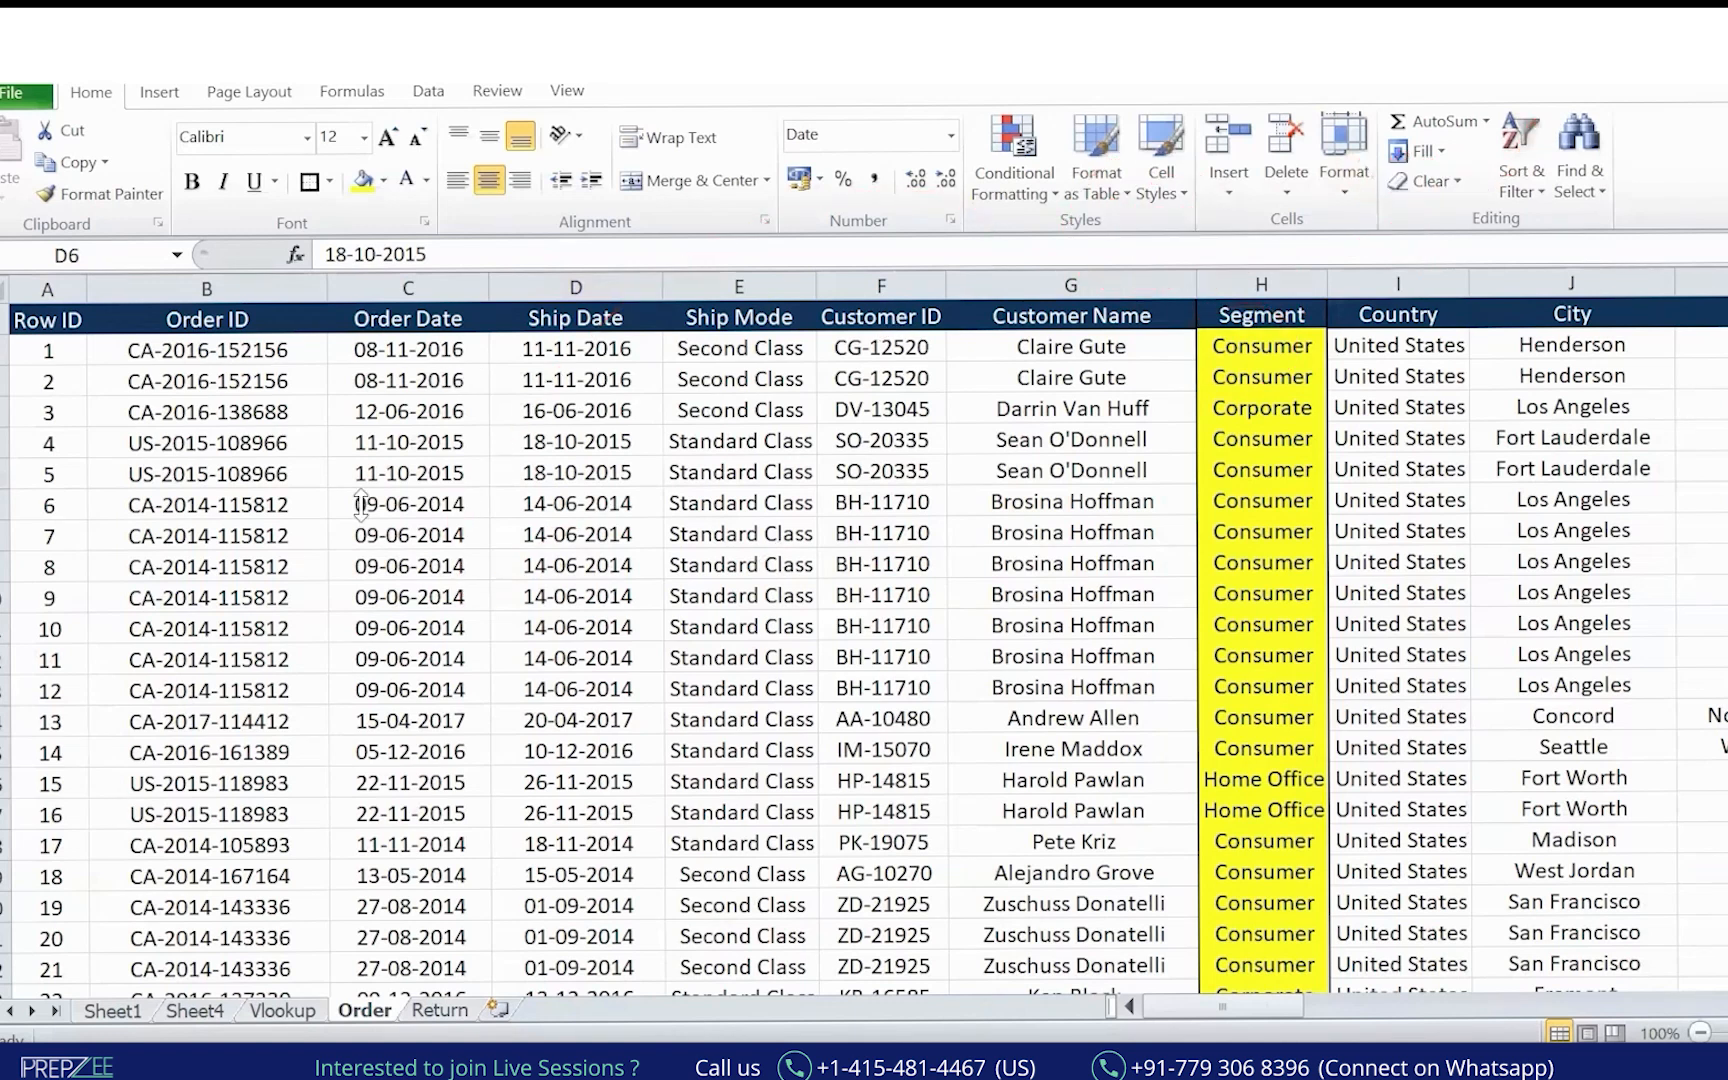
Insert a blank column E before Ship Mode, next to the Order Date and Ship Date columns.
{"action": "left_click", "coordinate": [410, 472]}
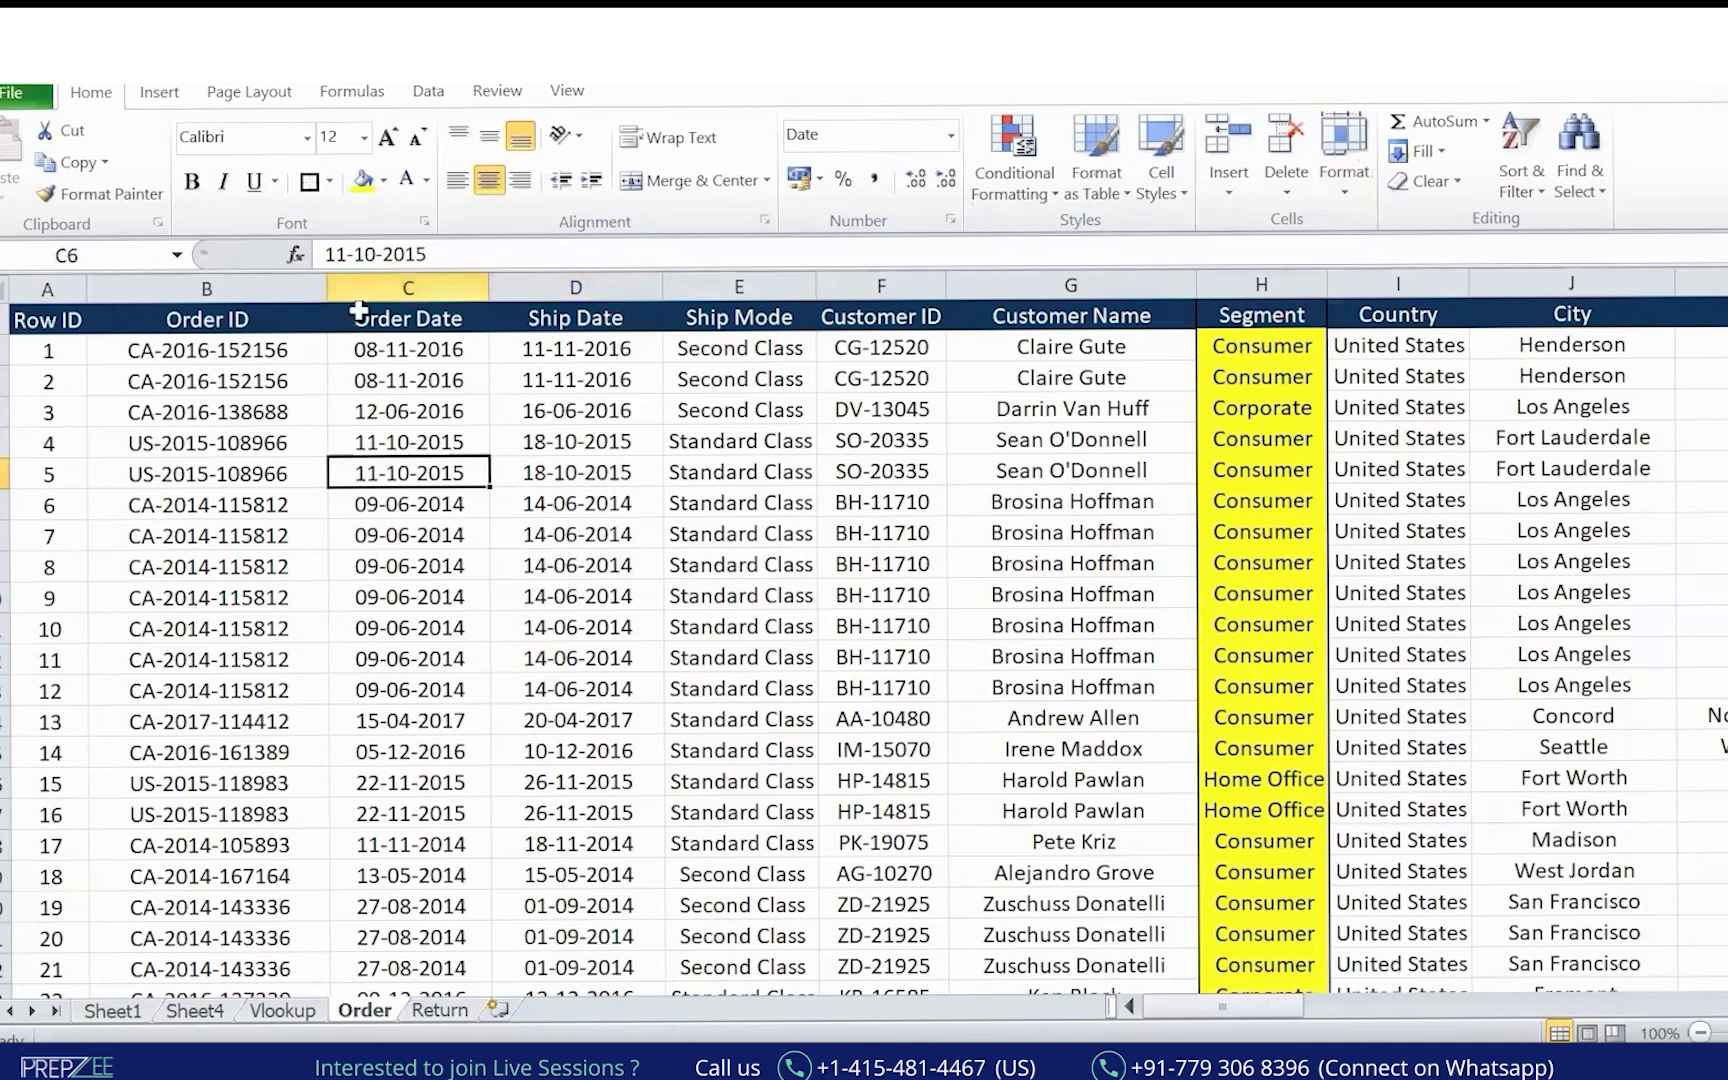
{"action": "left_click", "coordinate": [345, 285]}
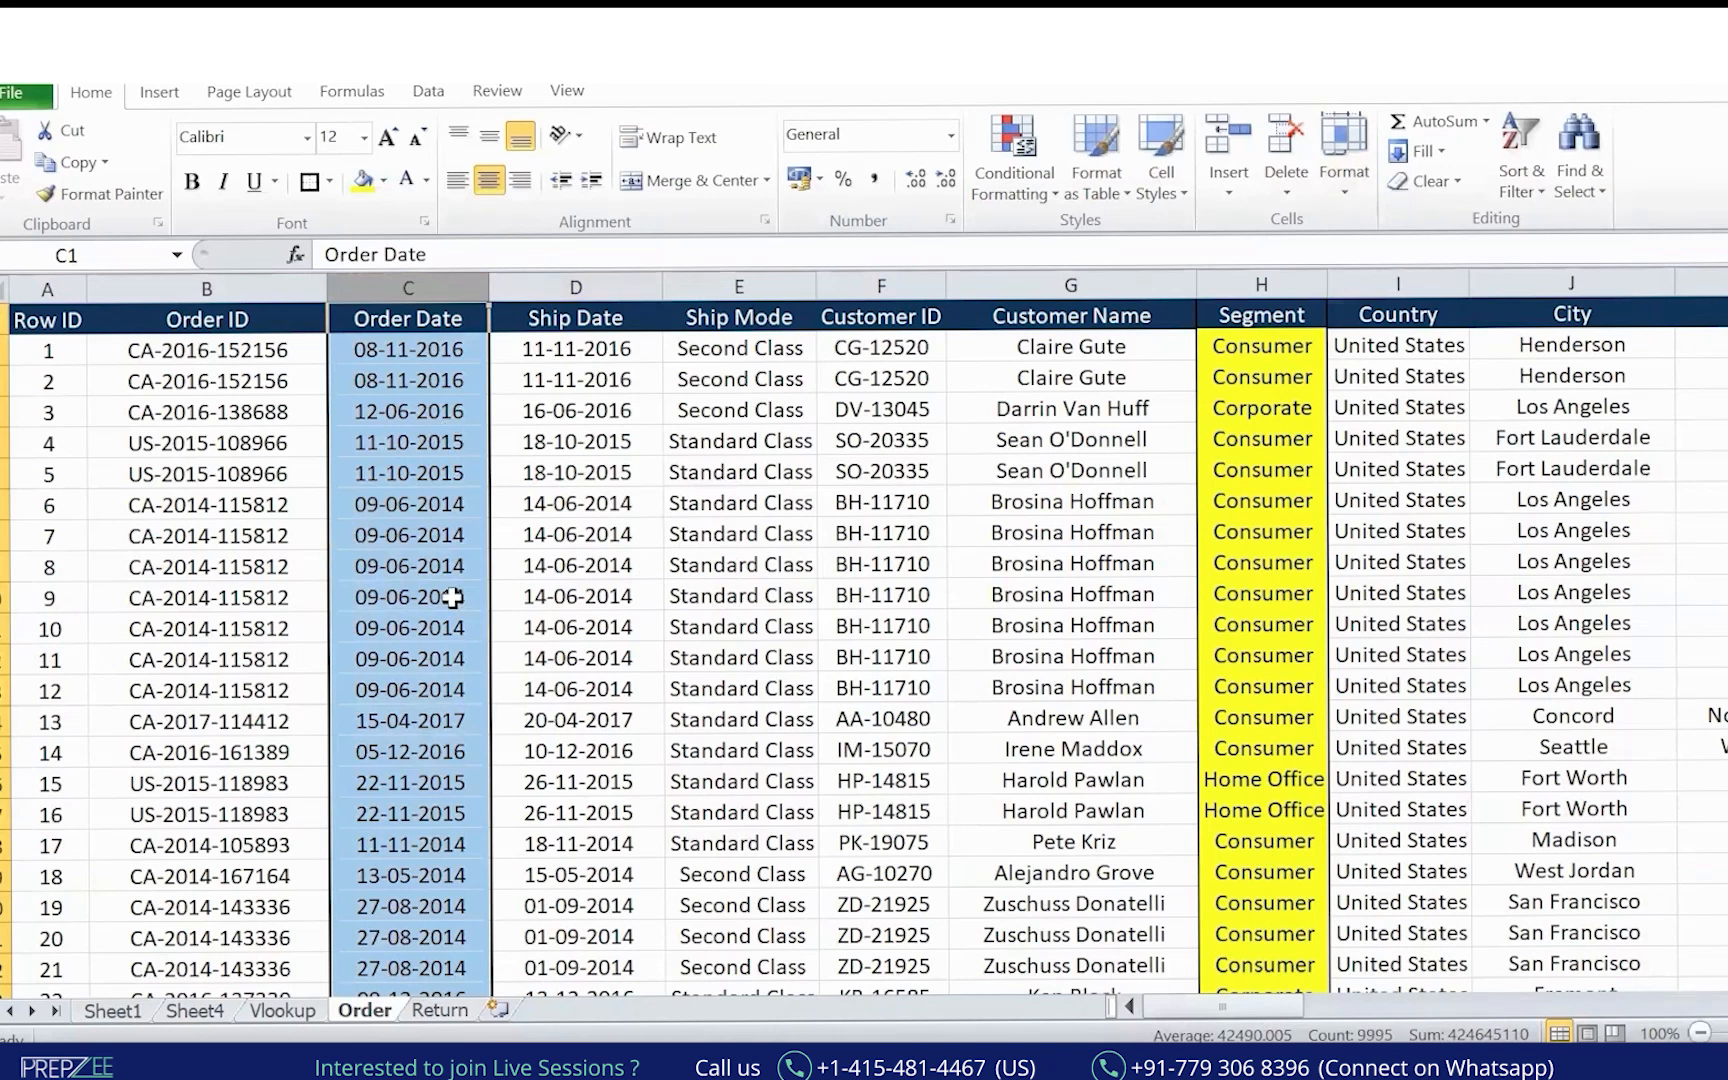
{"action": "left_click", "coordinate": [601, 407]}
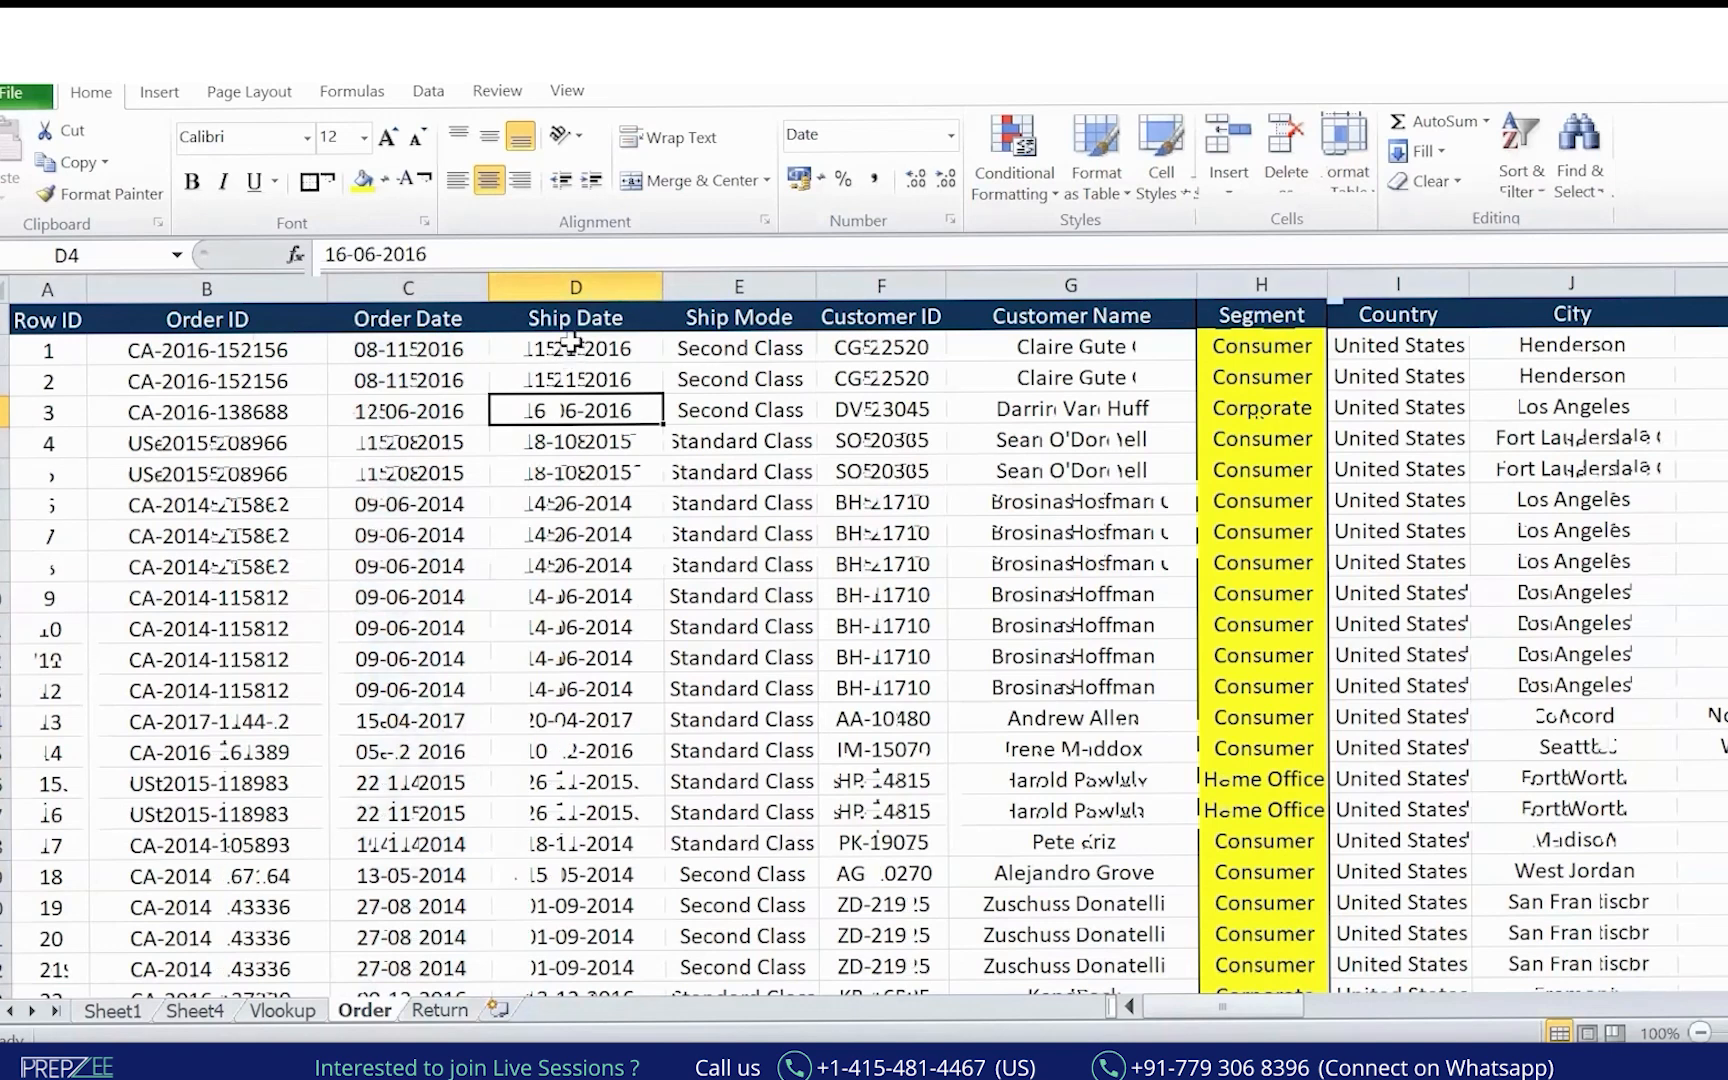
{"action": "left_click", "coordinate": [411, 284]}
{"action": "left_click", "coordinate": [577, 280]}
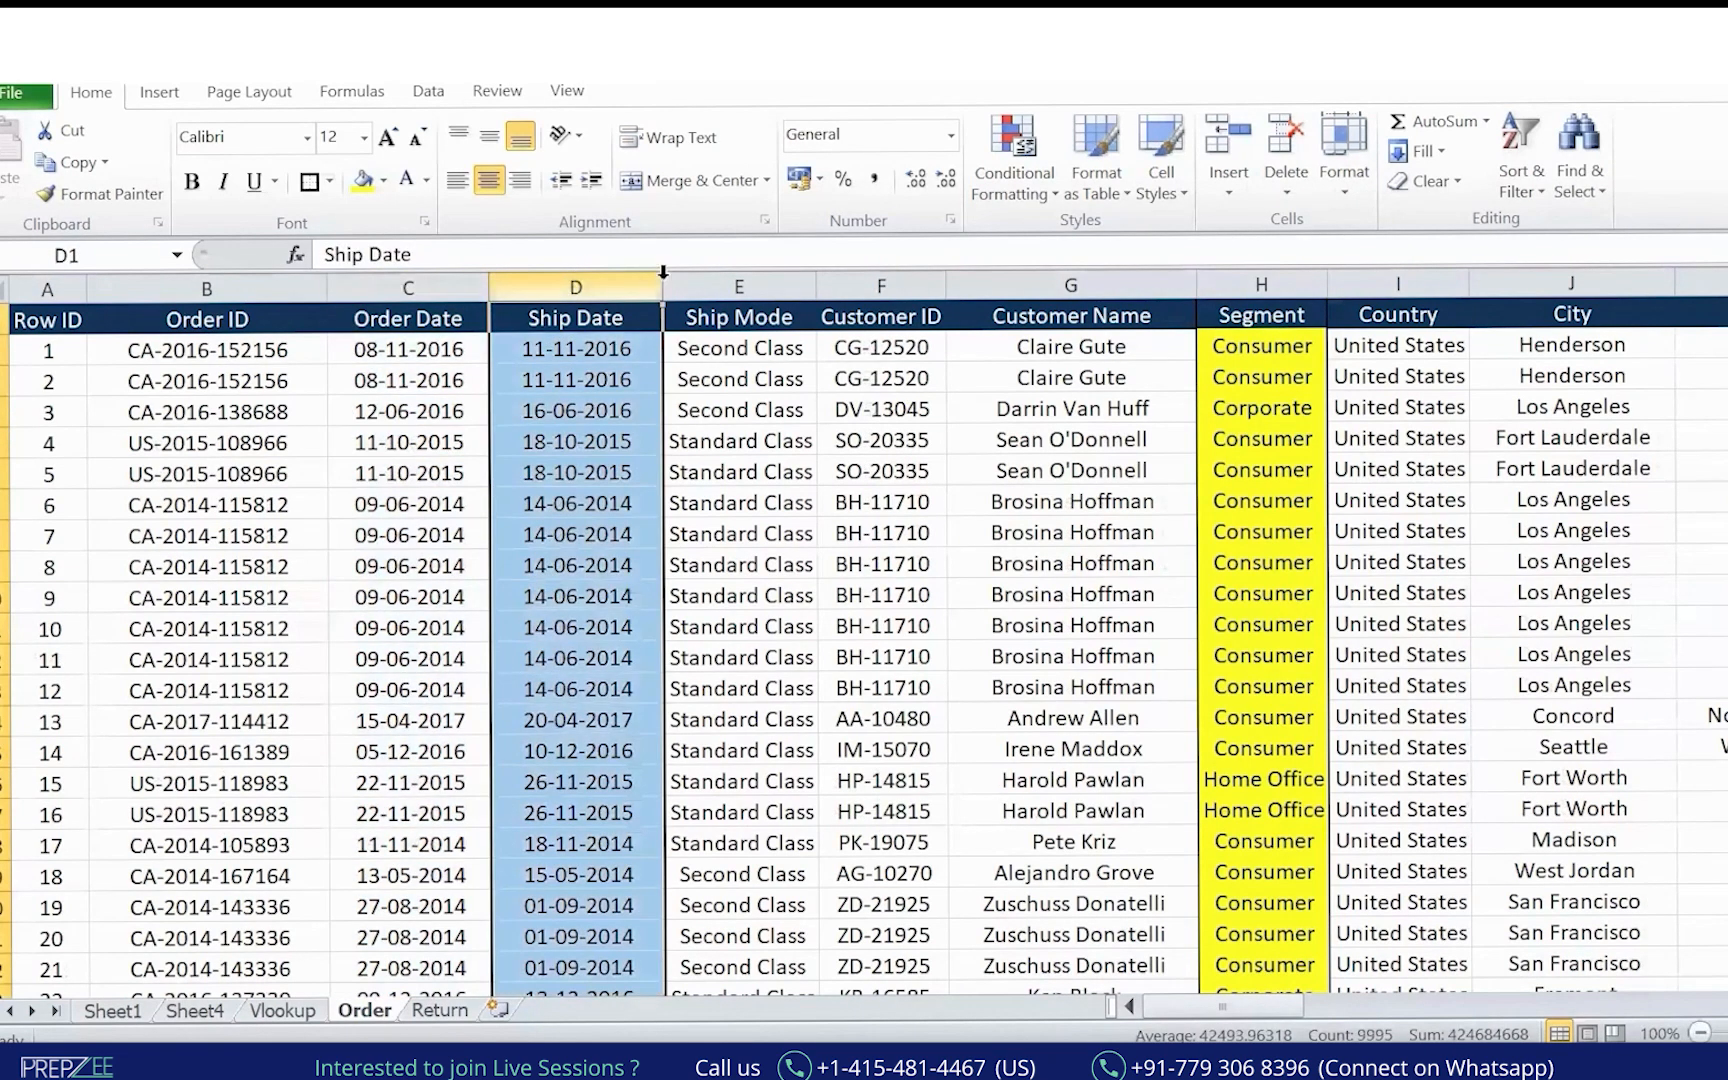
{"action": "left_click", "coordinate": [713, 282]}
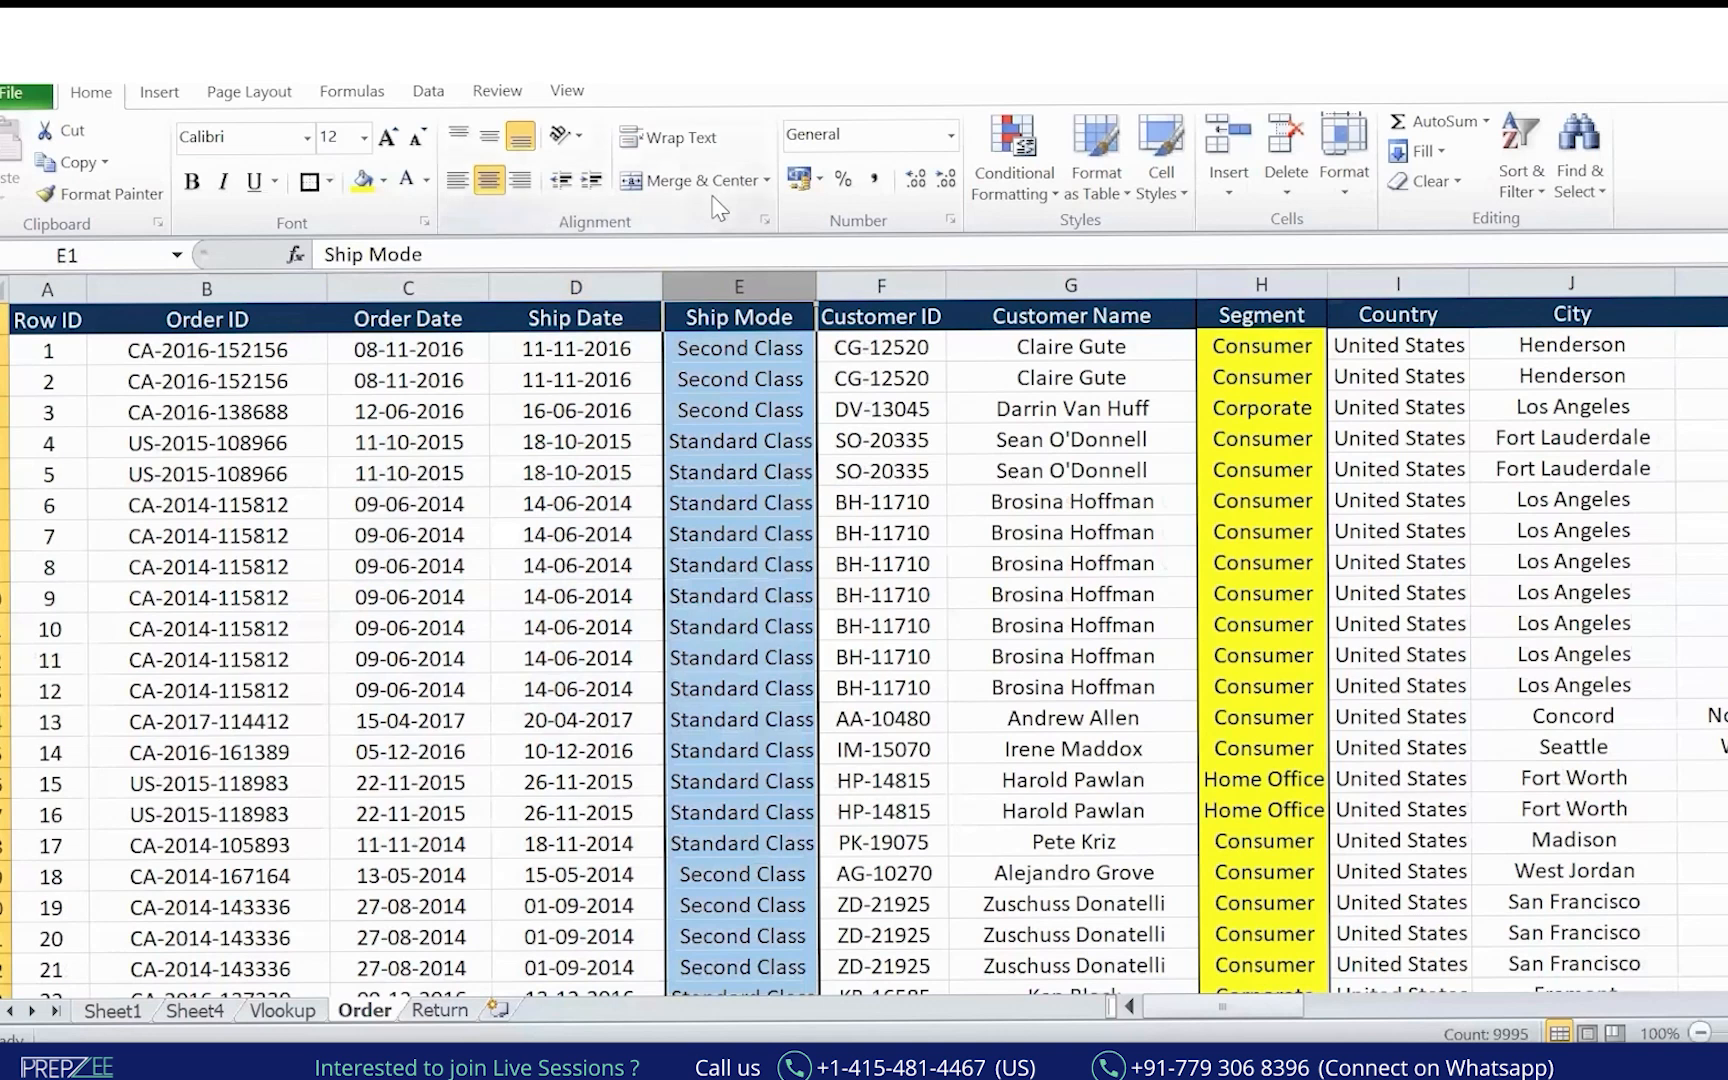
{"action": "key", "text": "ctrl+shift+plus"}
Enter the header 'Year' in E1 and the formula =YEAR(D2) in E2.
{"action": "left_click", "coordinate": [785, 313]}
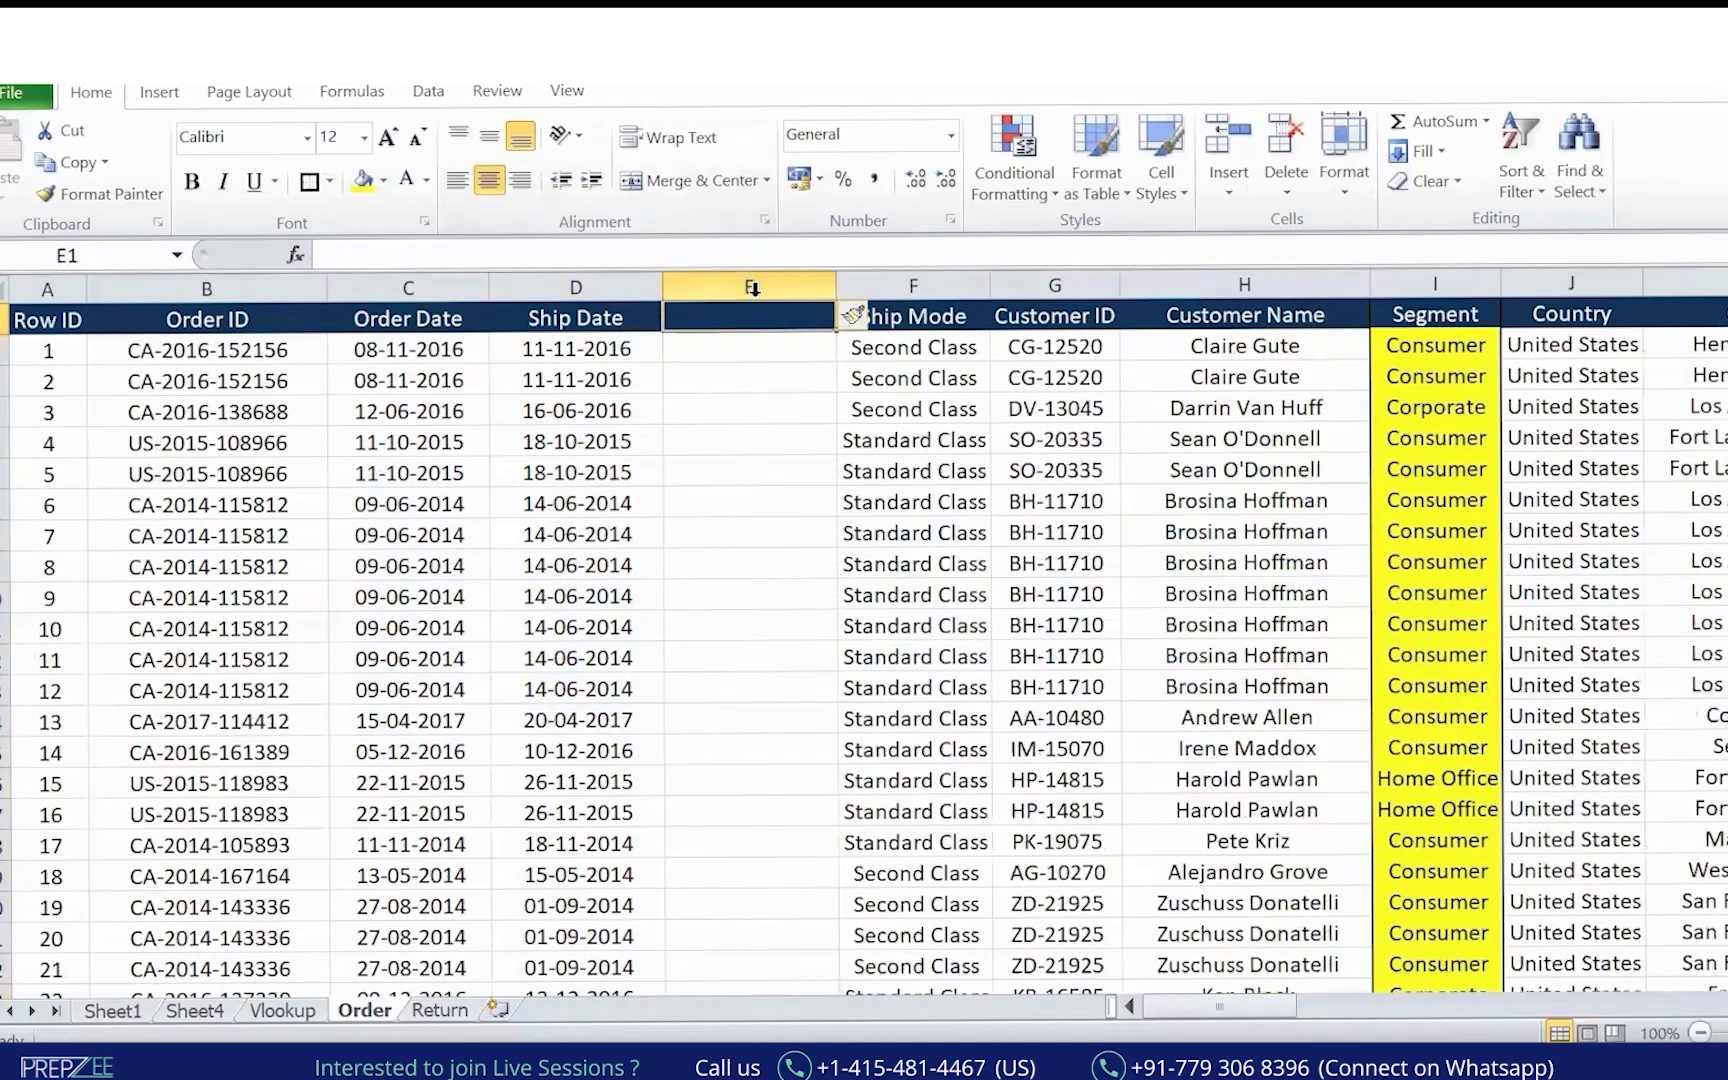
{"action": "type", "text": "Year"}
{"action": "key", "text": "Return"}
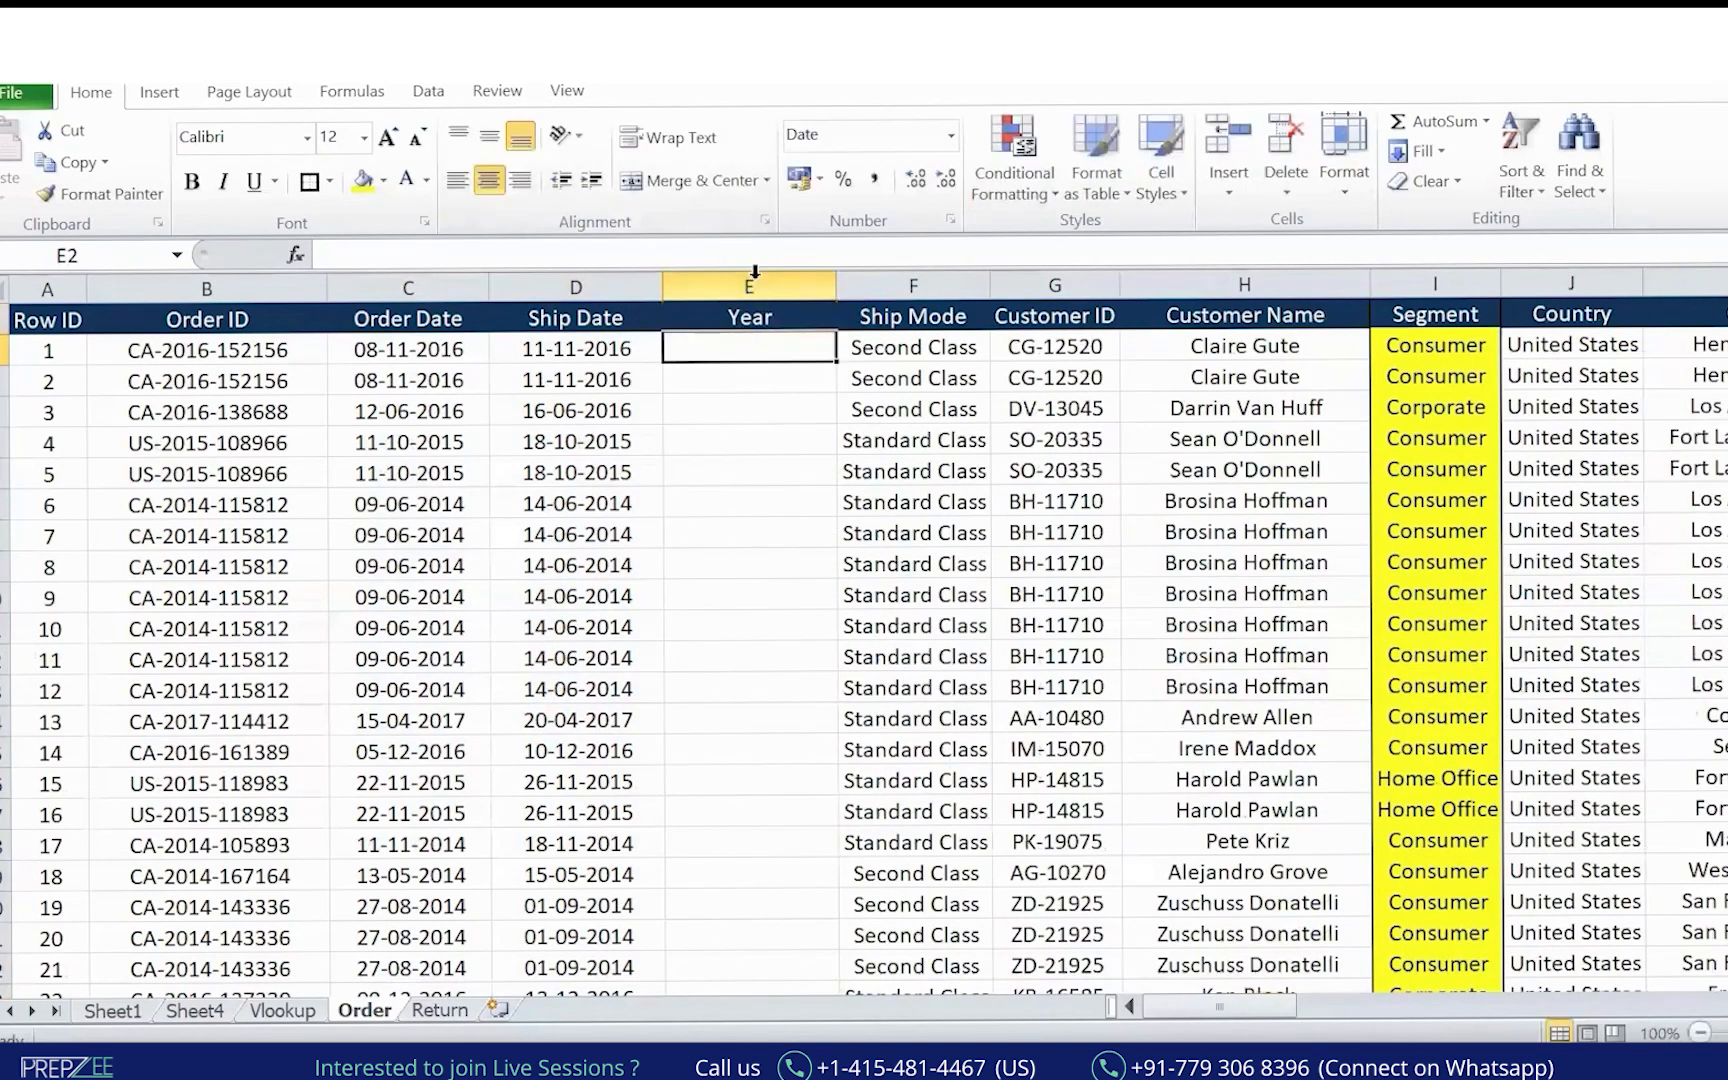
{"action": "type", "text": "=YEAR(D2)"}
{"action": "key", "text": "Return"}
{"action": "key", "text": "Up"}
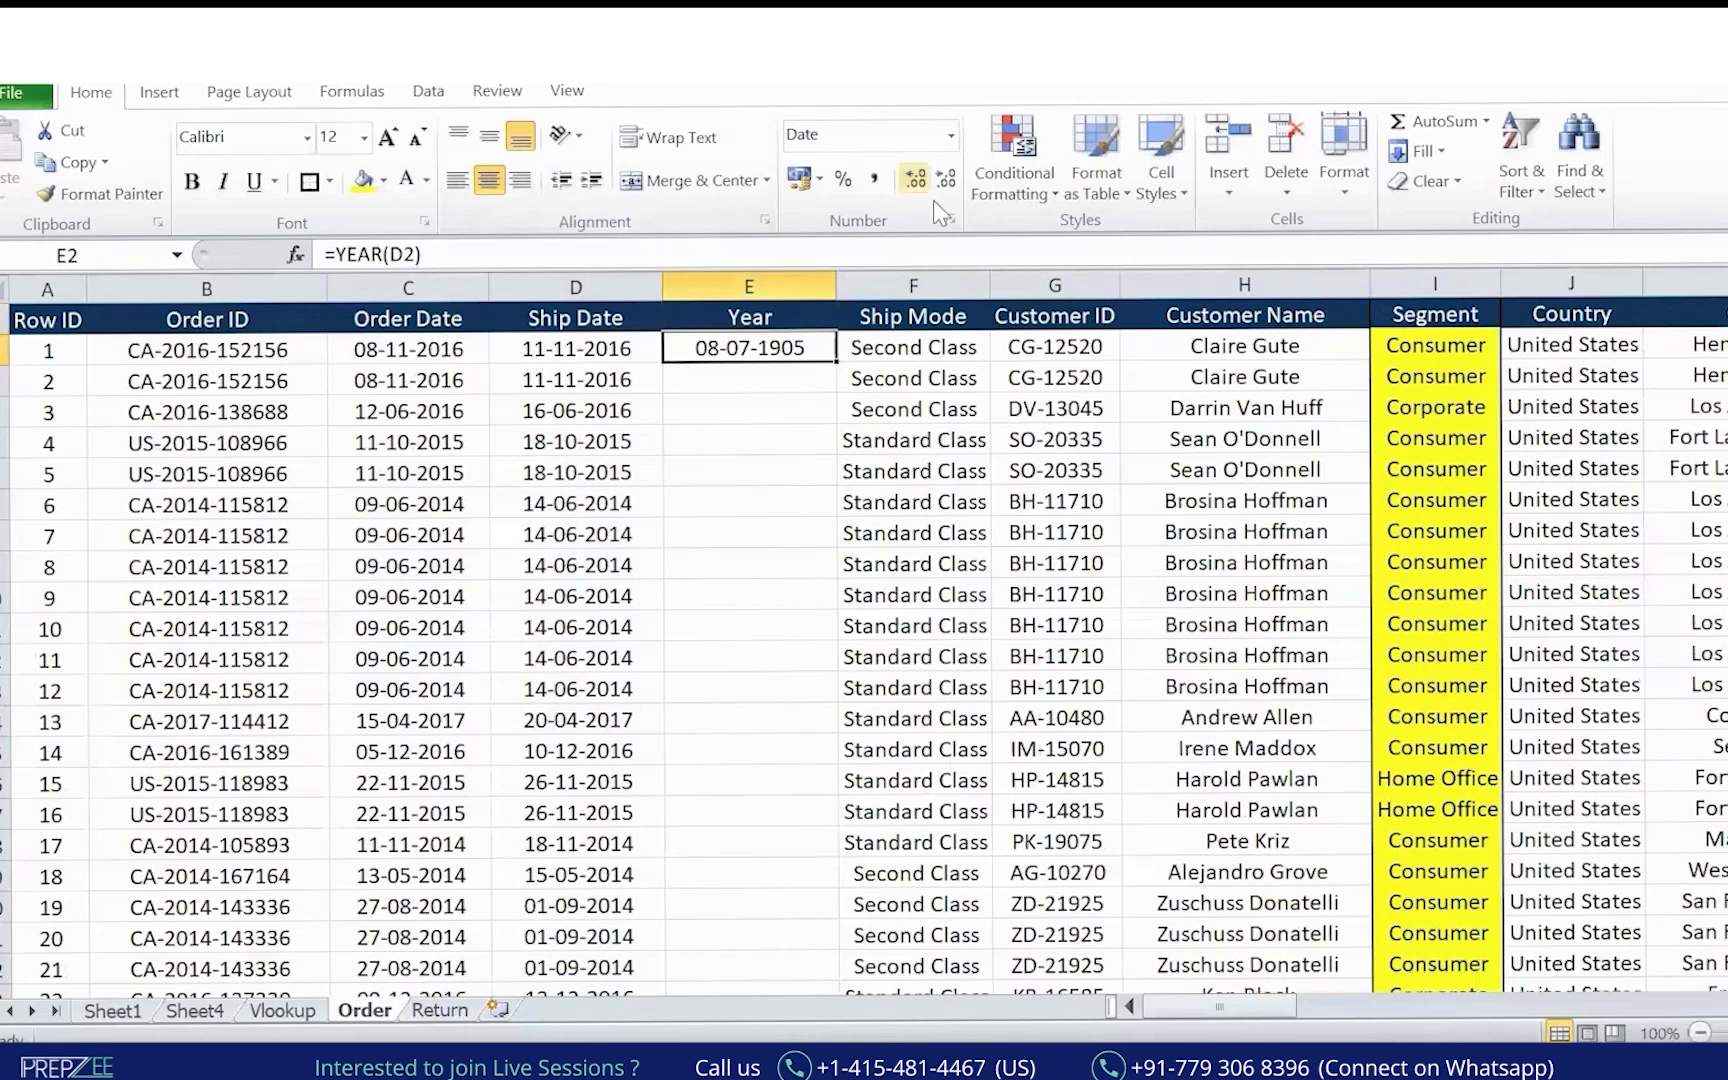
{"action": "left_click", "coordinate": [789, 315]}
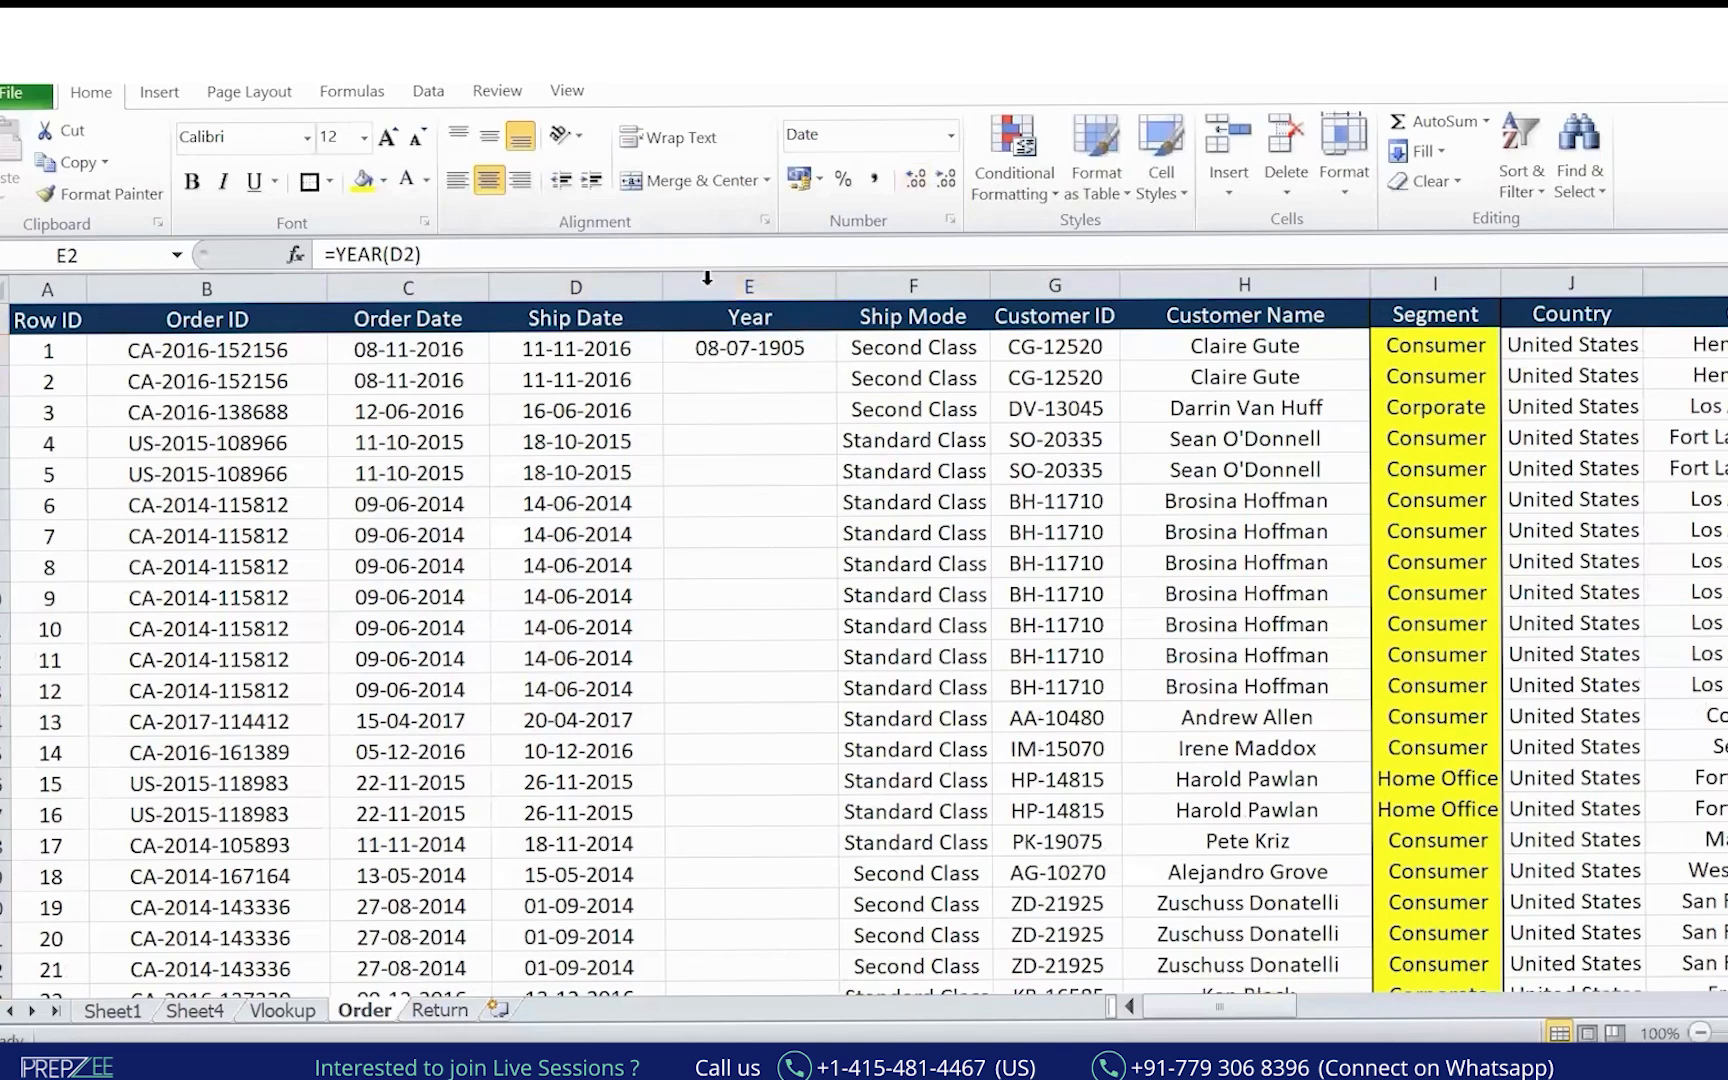
Annotate that E2's result shows as the date 08-07-1905 because of its date format.
{"action": "key", "text": "ctrl+2"}
{"action": "mouse_move", "coordinate": [785, 309]}
{"action": "left_mouse_down"}
{"action": "mouse_move", "coordinate": [803, 381]}
{"action": "mouse_move", "coordinate": [784, 308]}
{"action": "left_mouse_up"}
{"action": "left_click_drag", "start_coordinate": [835, 97], "coordinate": [788, 290]}
{"action": "left_click_drag", "start_coordinate": [782, 258], "coordinate": [810, 262]}
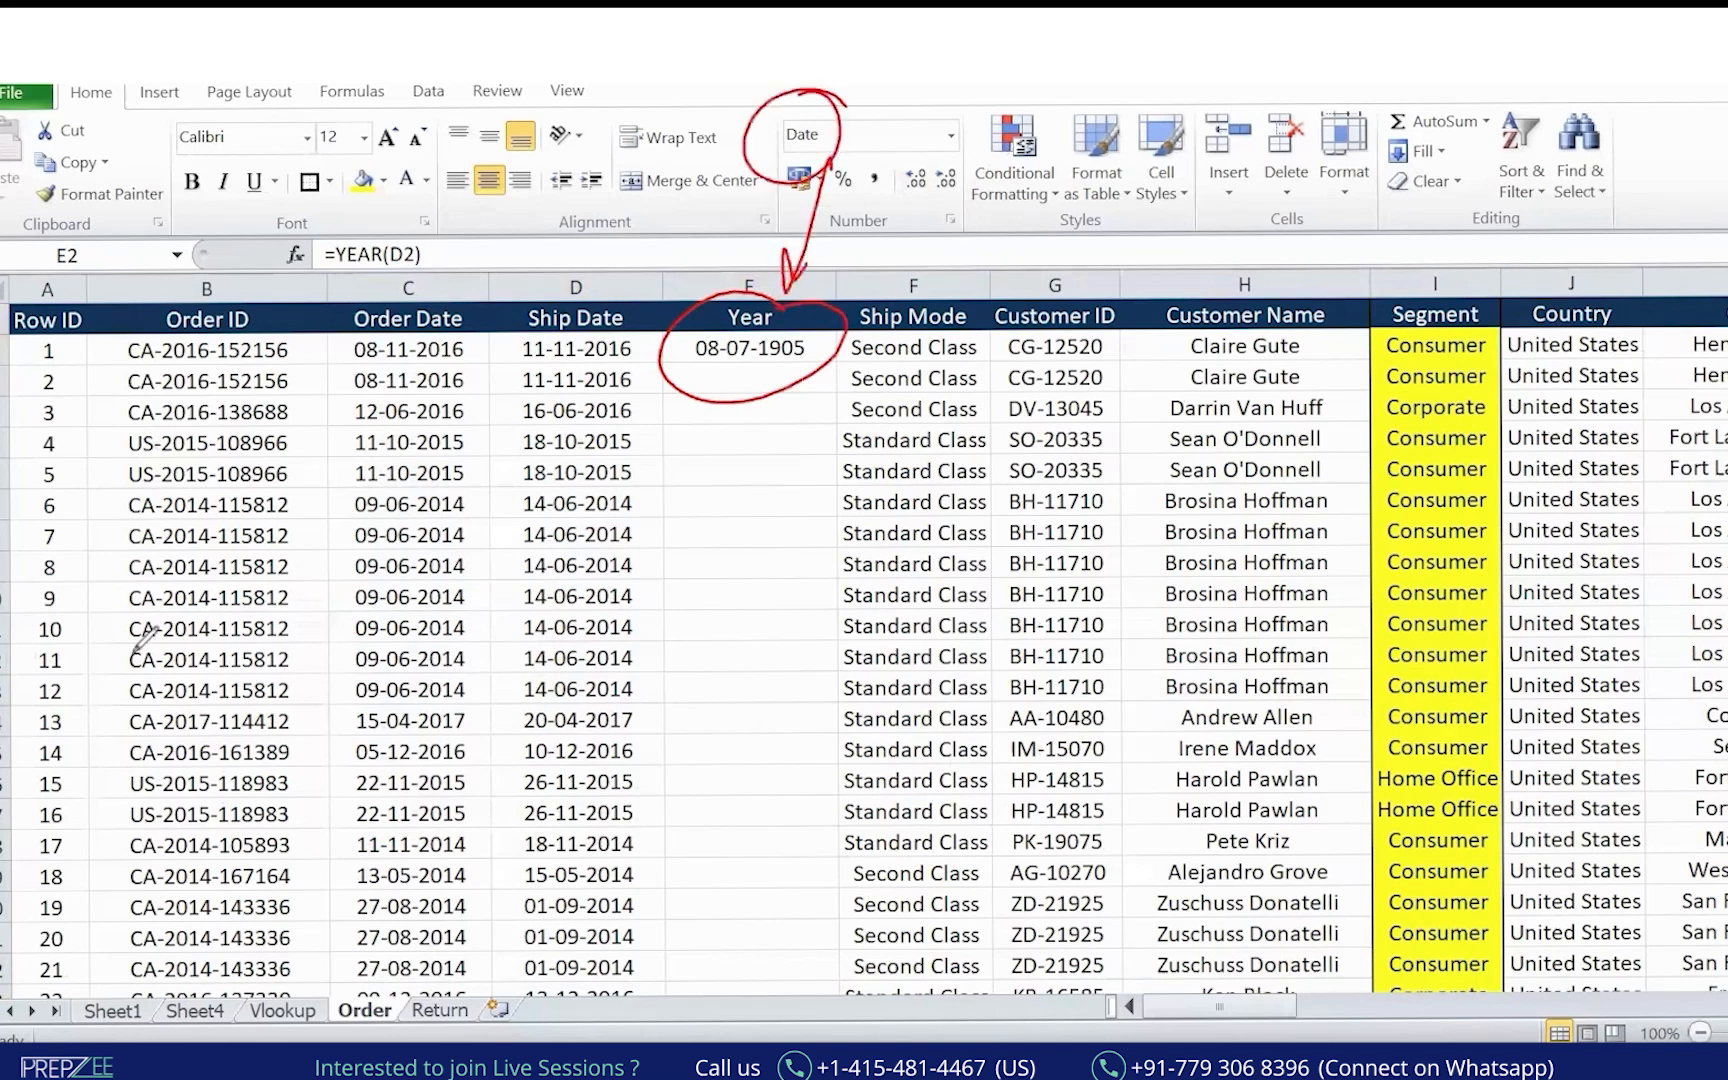
{"action": "key", "text": "e"}
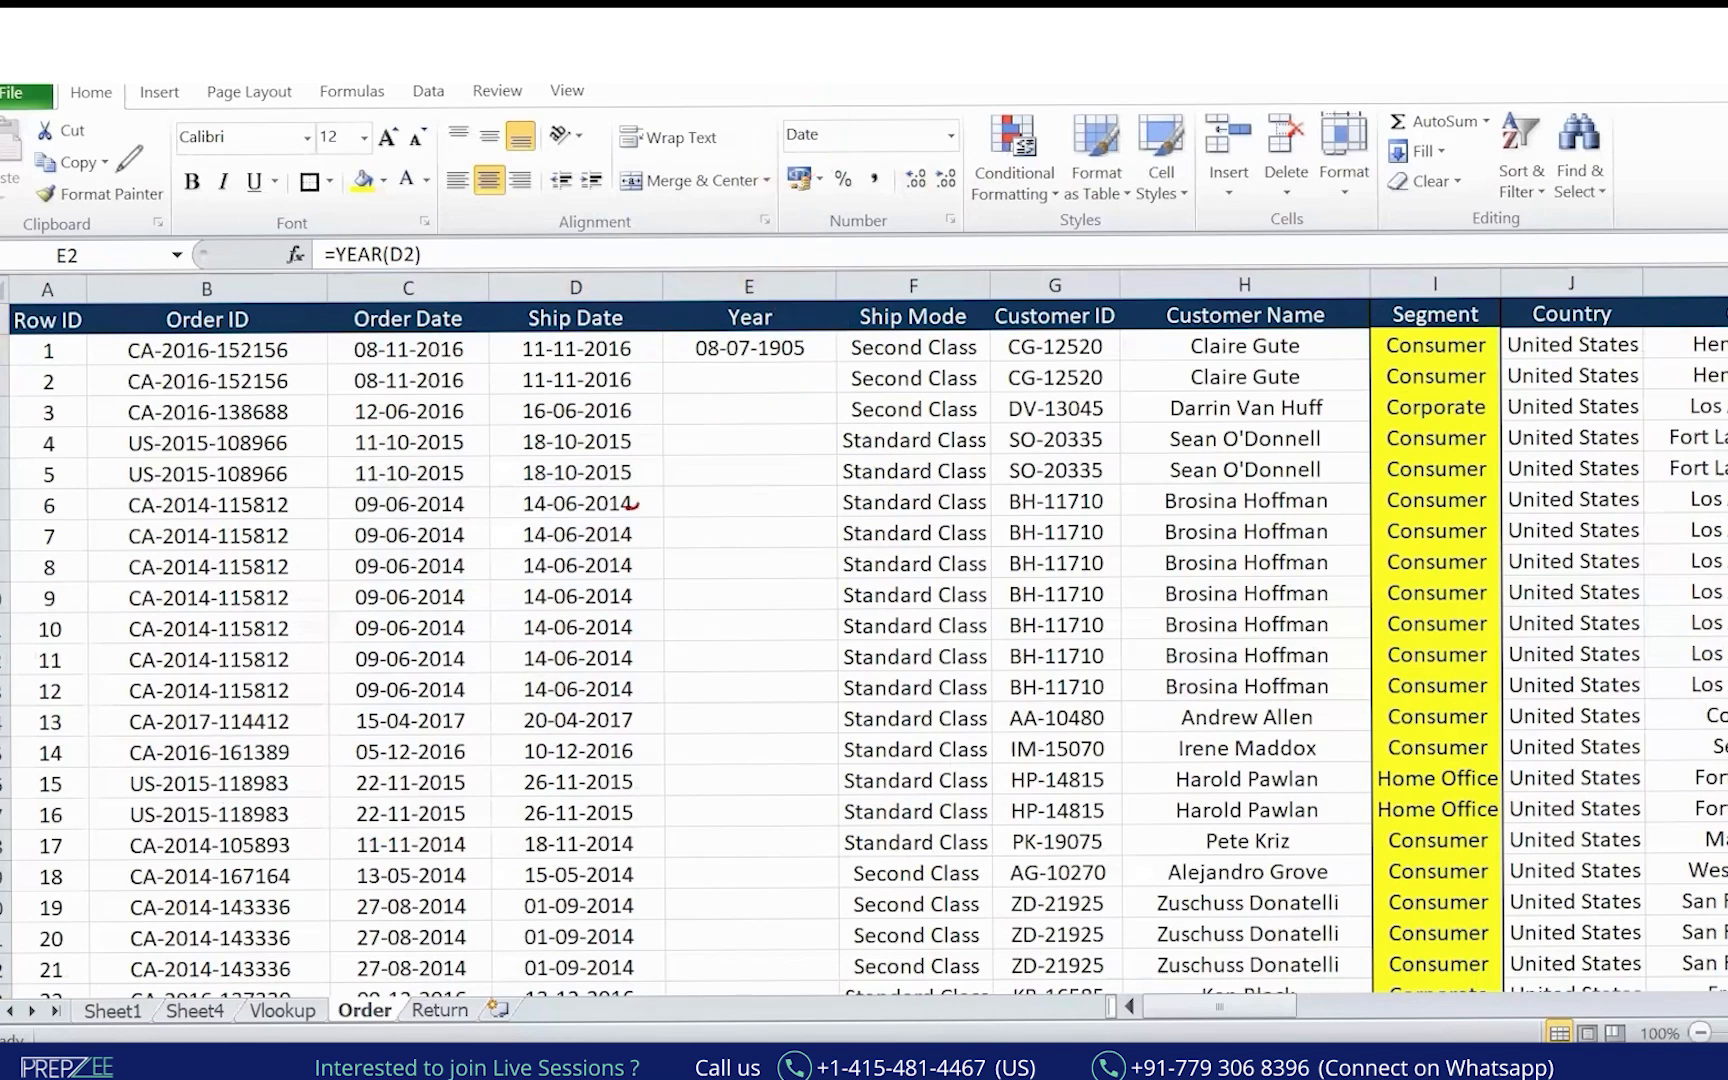
{"action": "key", "text": "Escape"}
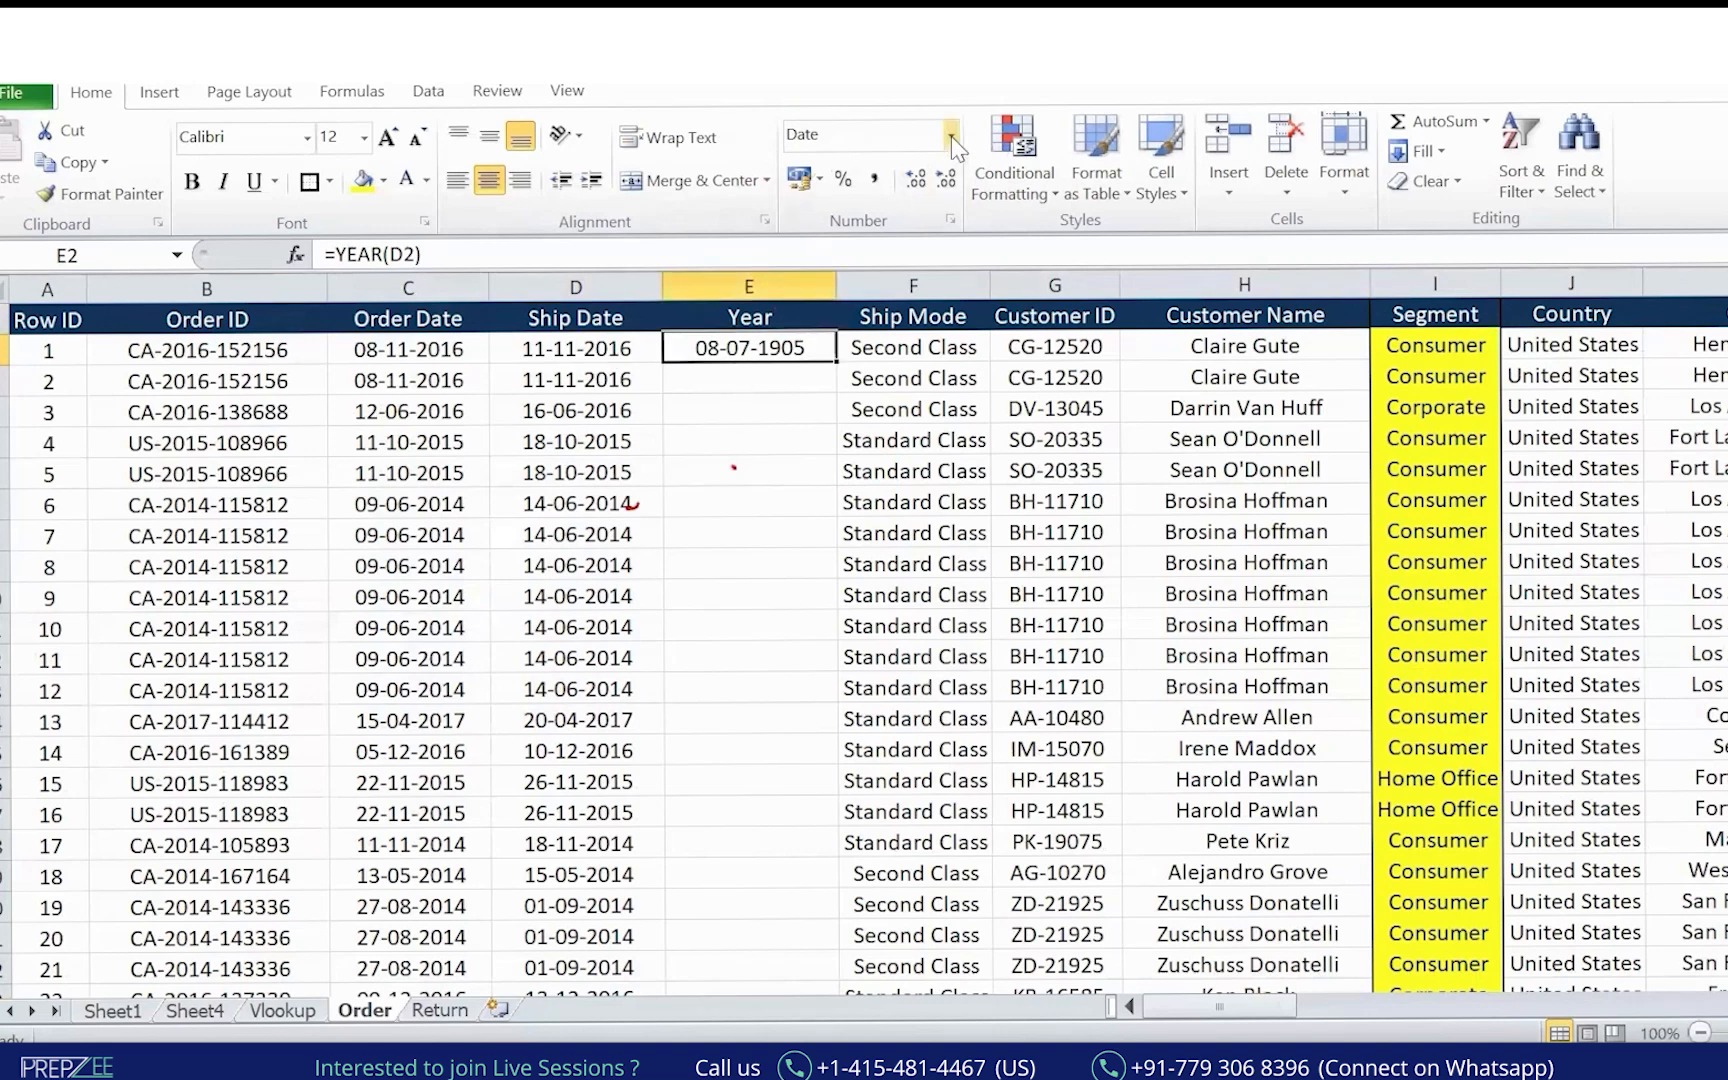
Format E2 as Number with zero decimal places so it shows a four-digit year.
{"action": "left_click", "coordinate": [950, 136]}
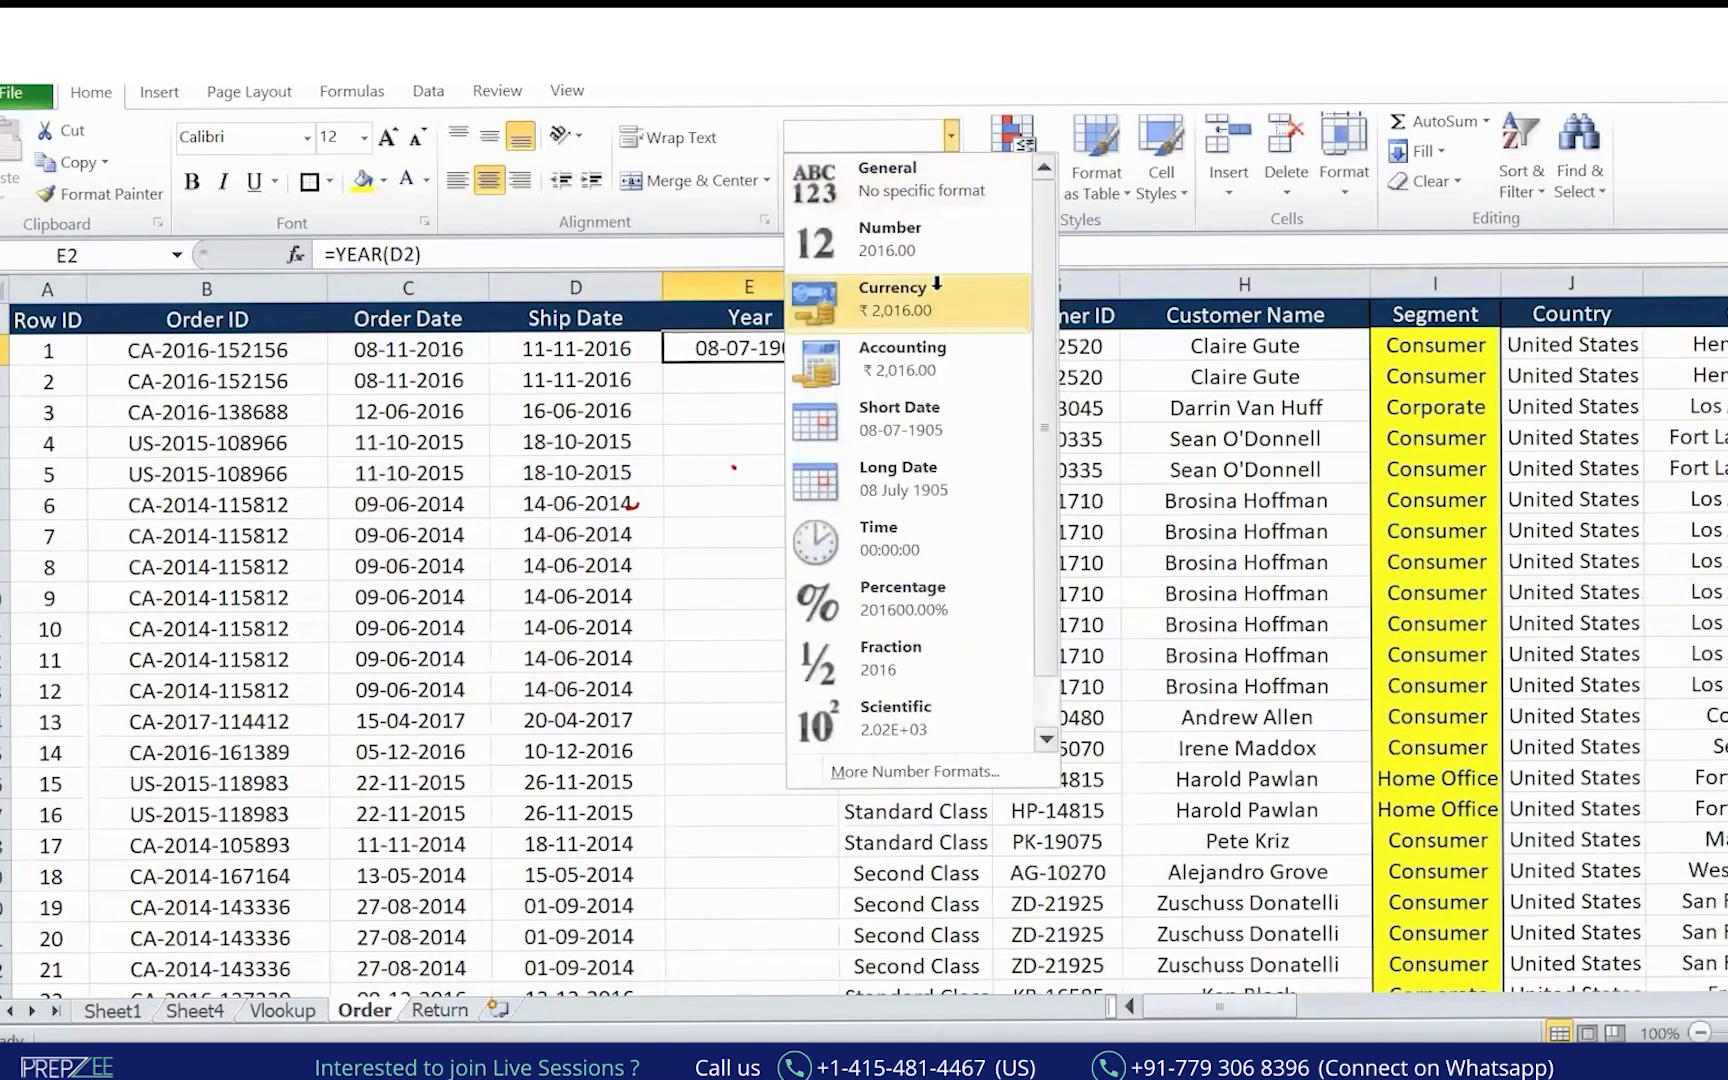
{"action": "left_click", "coordinate": [936, 288]}
{"action": "left_click", "coordinate": [947, 136]}
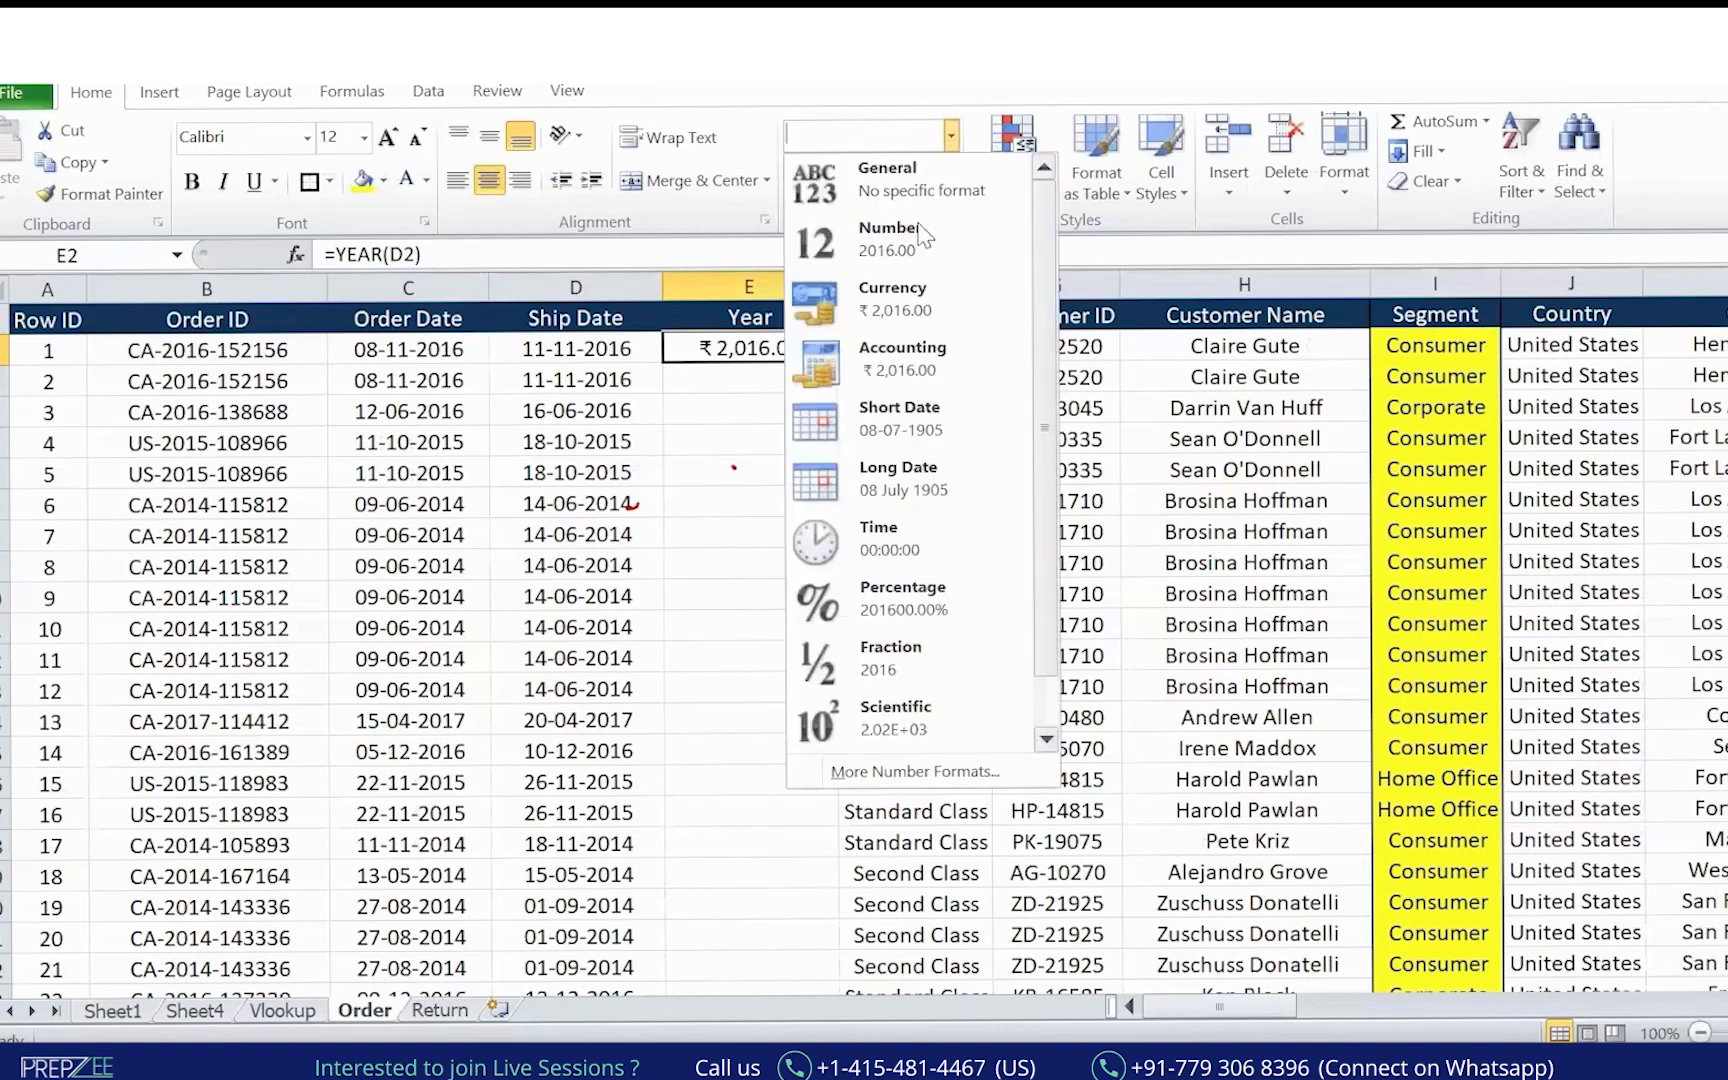
{"action": "left_click", "coordinate": [900, 238]}
{"action": "left_click", "coordinate": [945, 180]}
{"action": "left_click", "coordinate": [945, 180]}
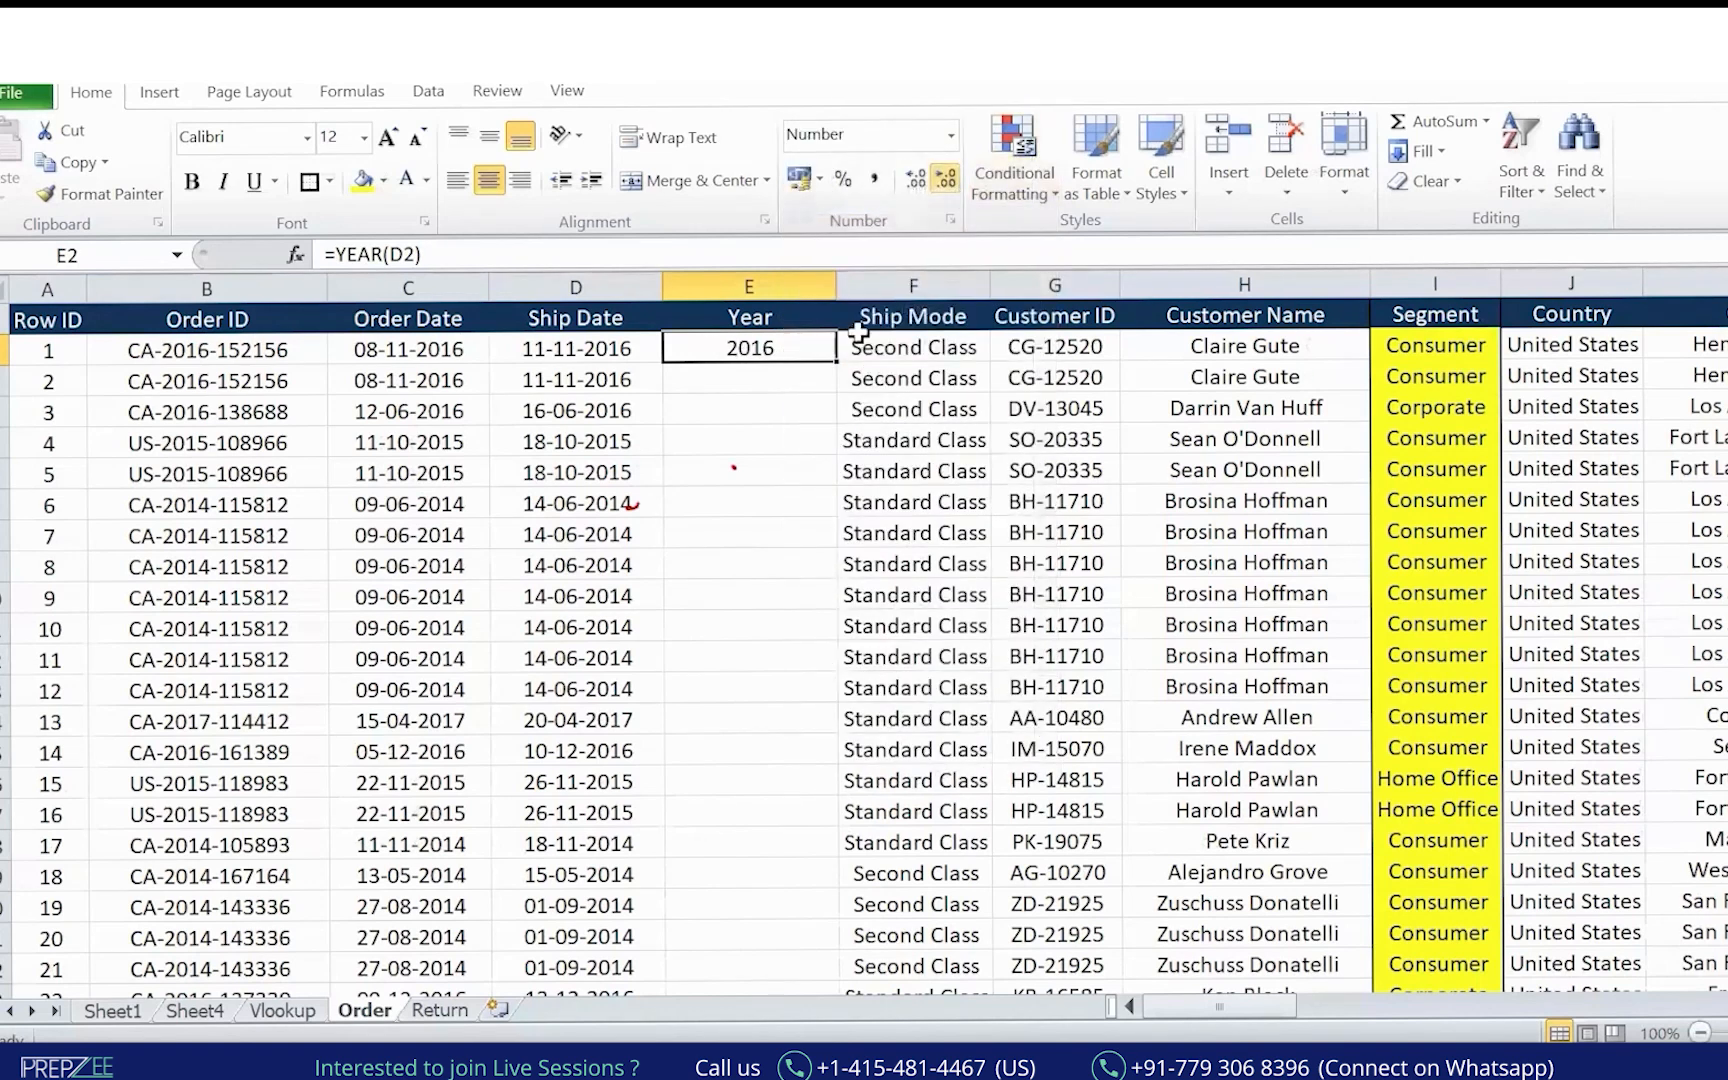
Fill the YEAR formula down column E and check the result in E6.
{"action": "double_click", "coordinate": [833, 358]}
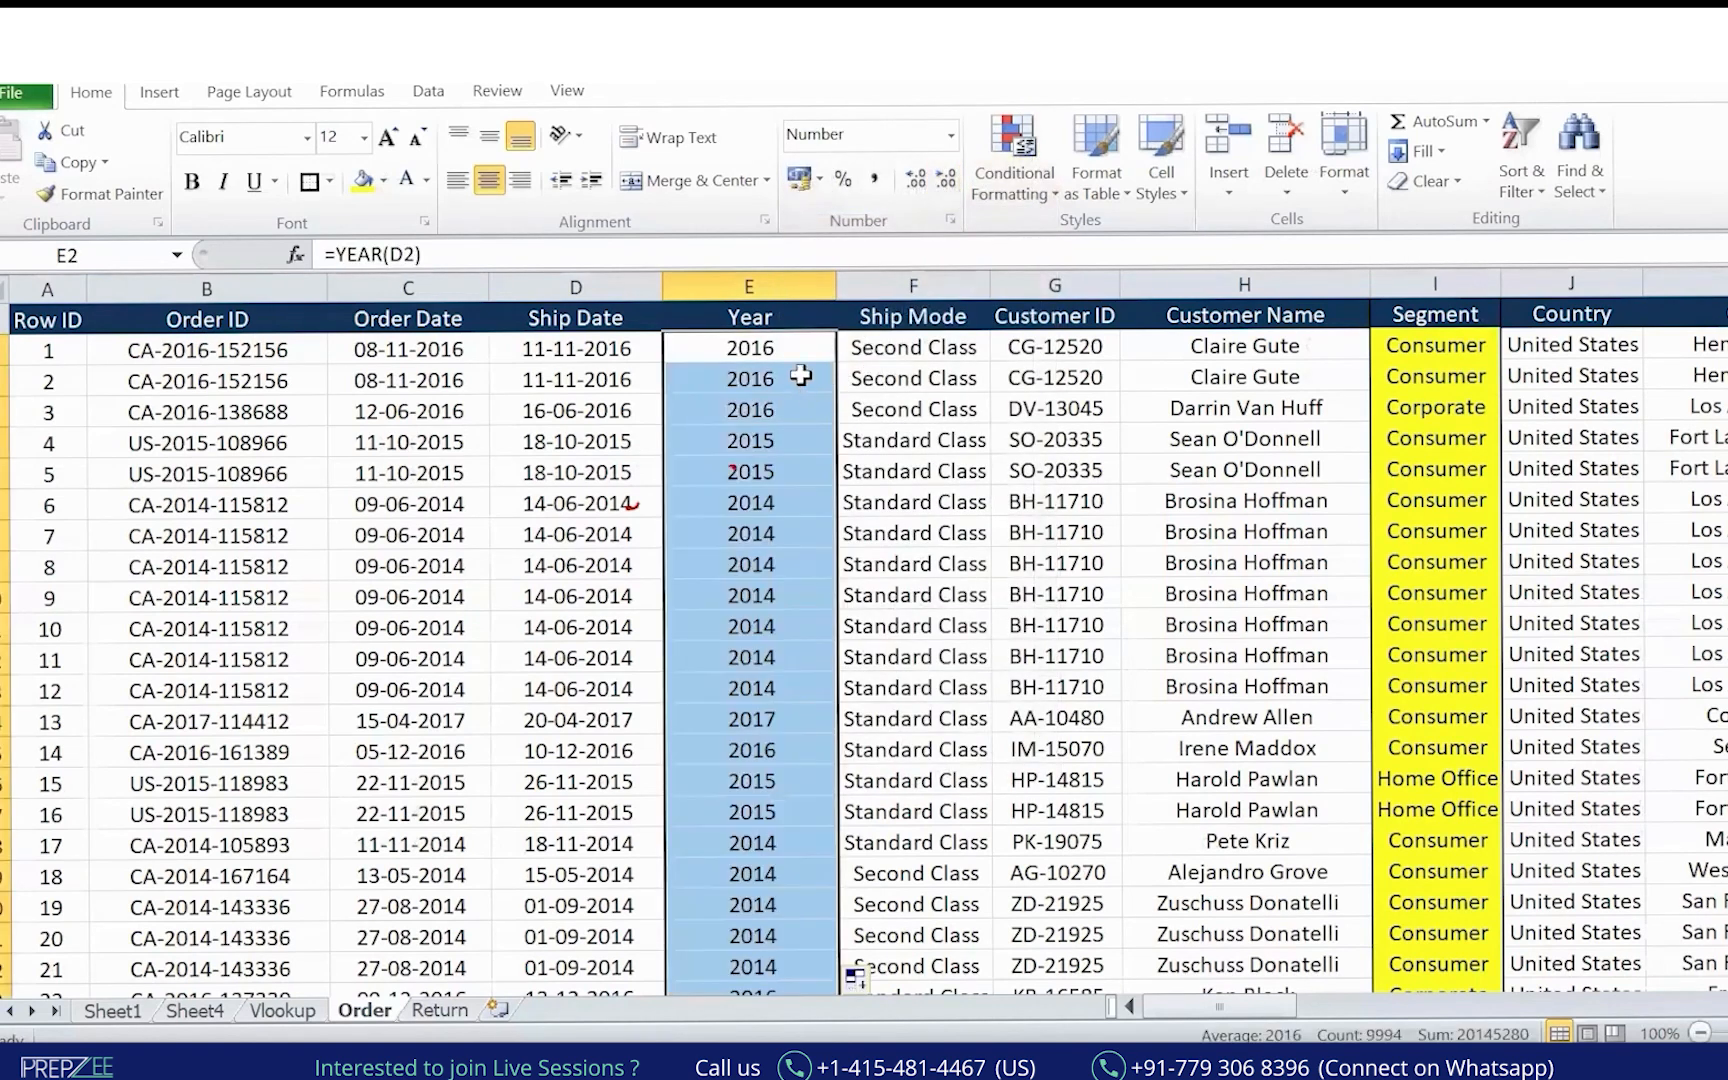
{"action": "left_click", "coordinate": [766, 287]}
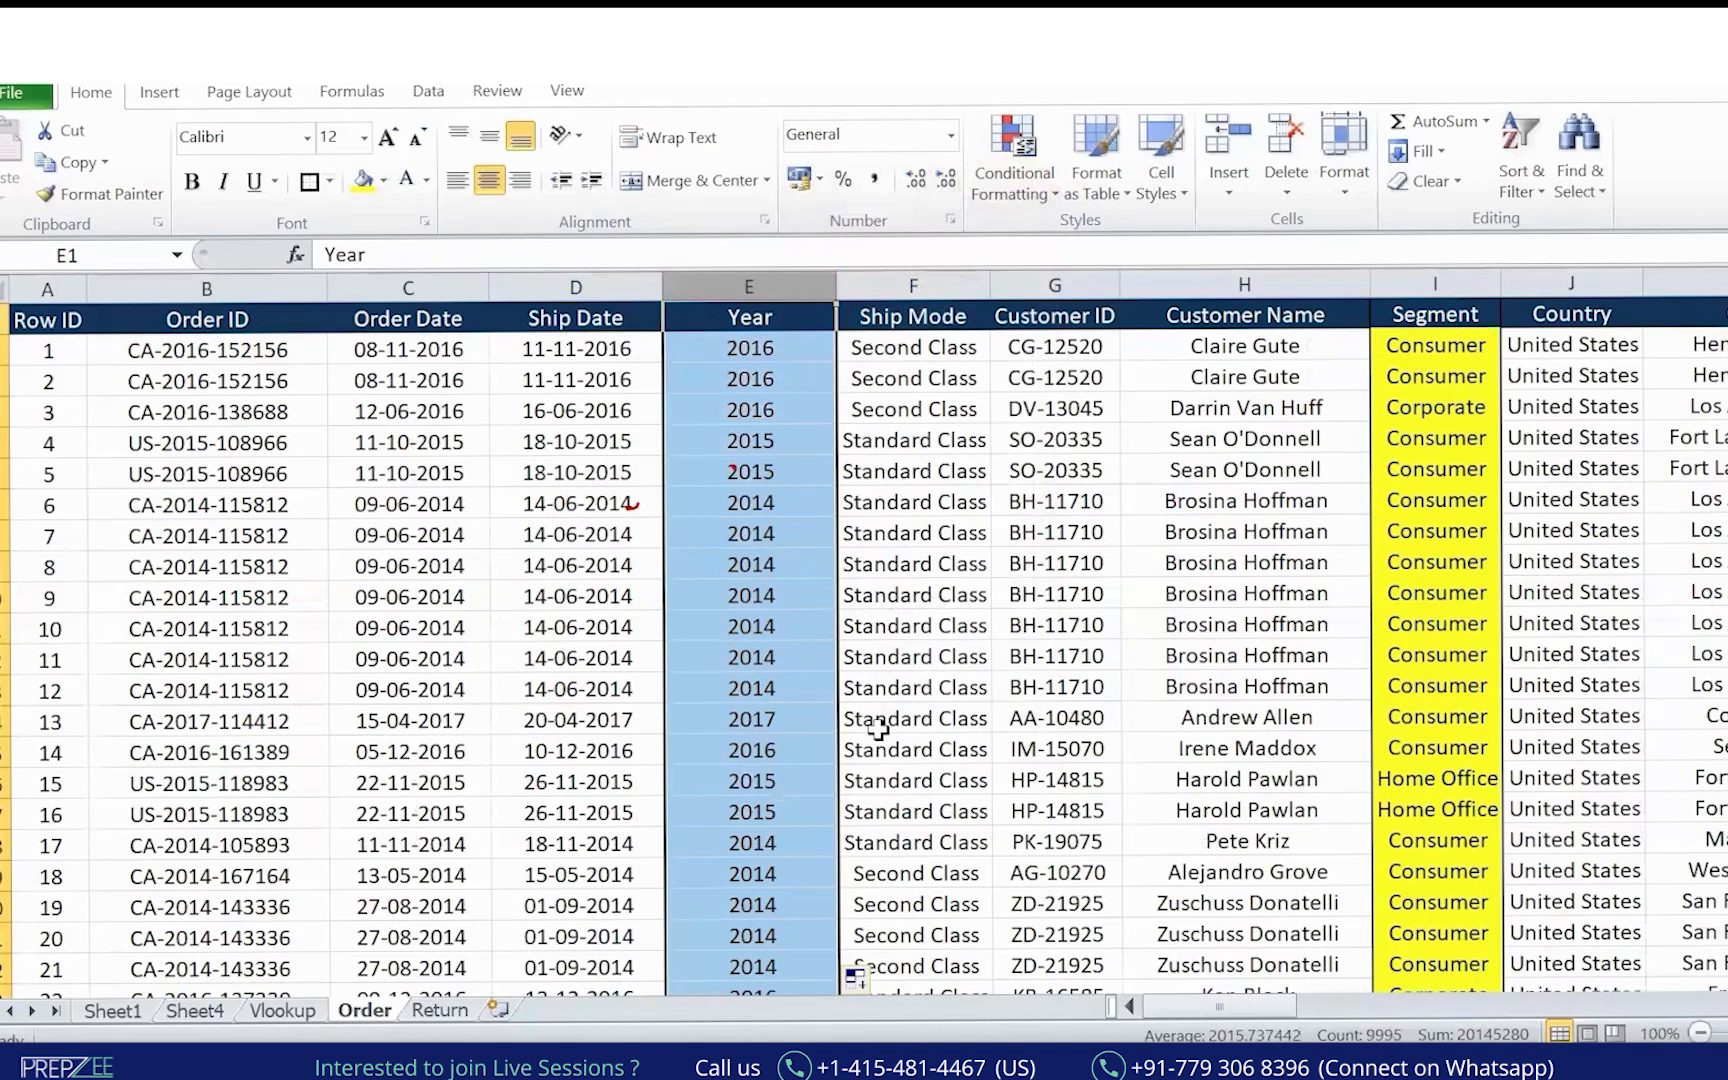
{"action": "left_click", "coordinate": [775, 476]}
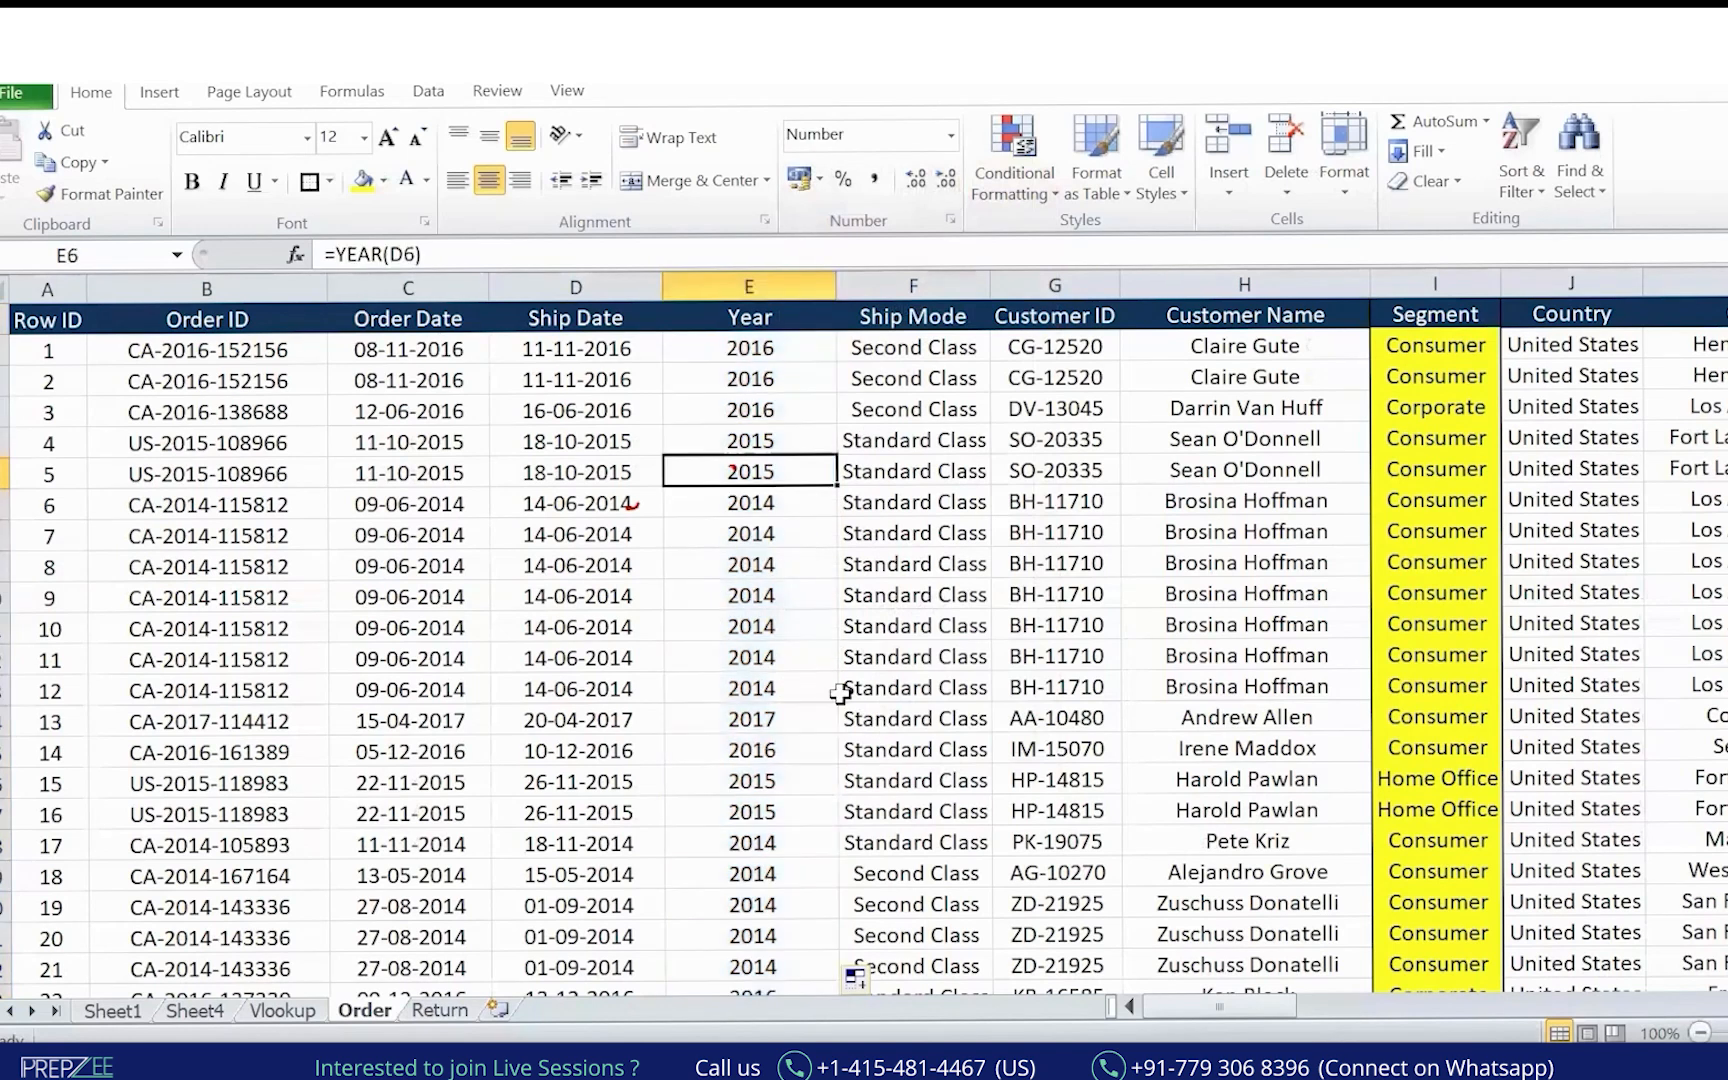
{"action": "left_click", "coordinate": [765, 286]}
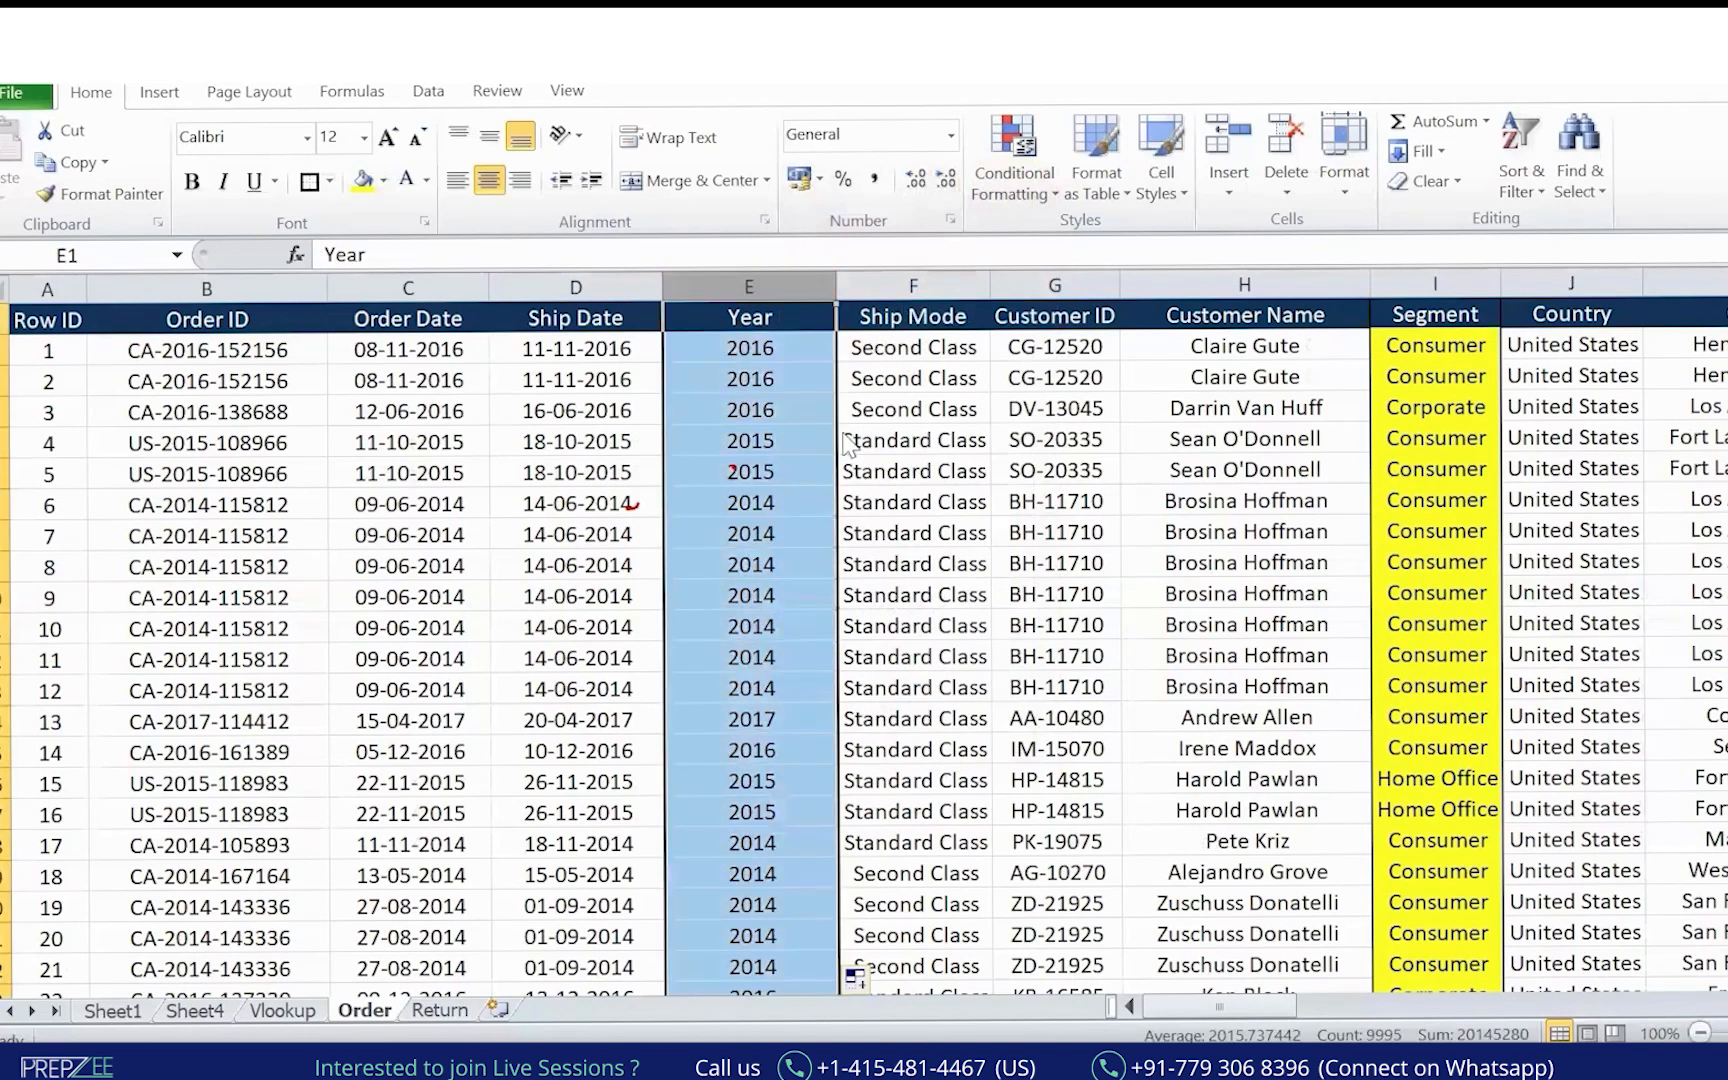
{"action": "left_click_drag", "start_coordinate": [841, 433], "coordinate": [843, 433]}
{"action": "left_click", "coordinate": [757, 276]}
Inspect the YEAR formula in E3, then copy the entire Year column.
{"action": "key", "text": "alt+Tab"}
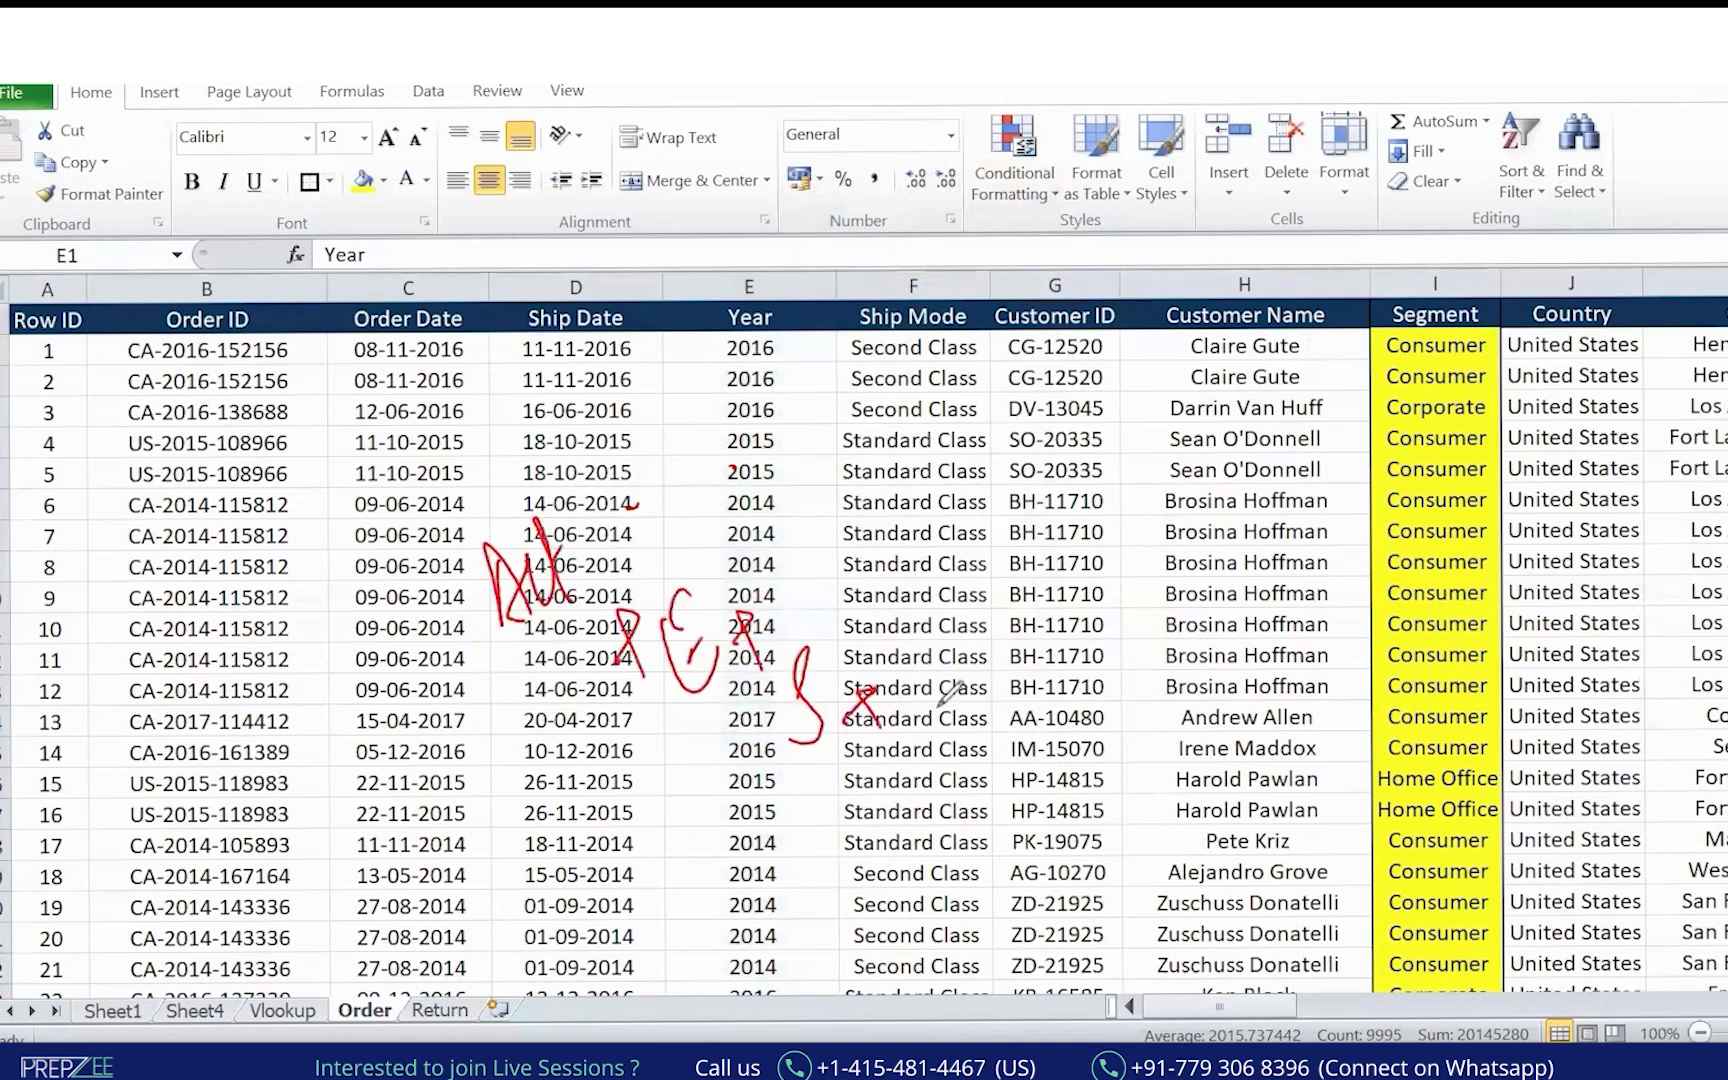
{"action": "mouse_move", "coordinate": [903, 639]}
{"action": "left_mouse_down"}
{"action": "mouse_move", "coordinate": [955, 654]}
{"action": "mouse_move", "coordinate": [945, 629]}
{"action": "left_mouse_up"}
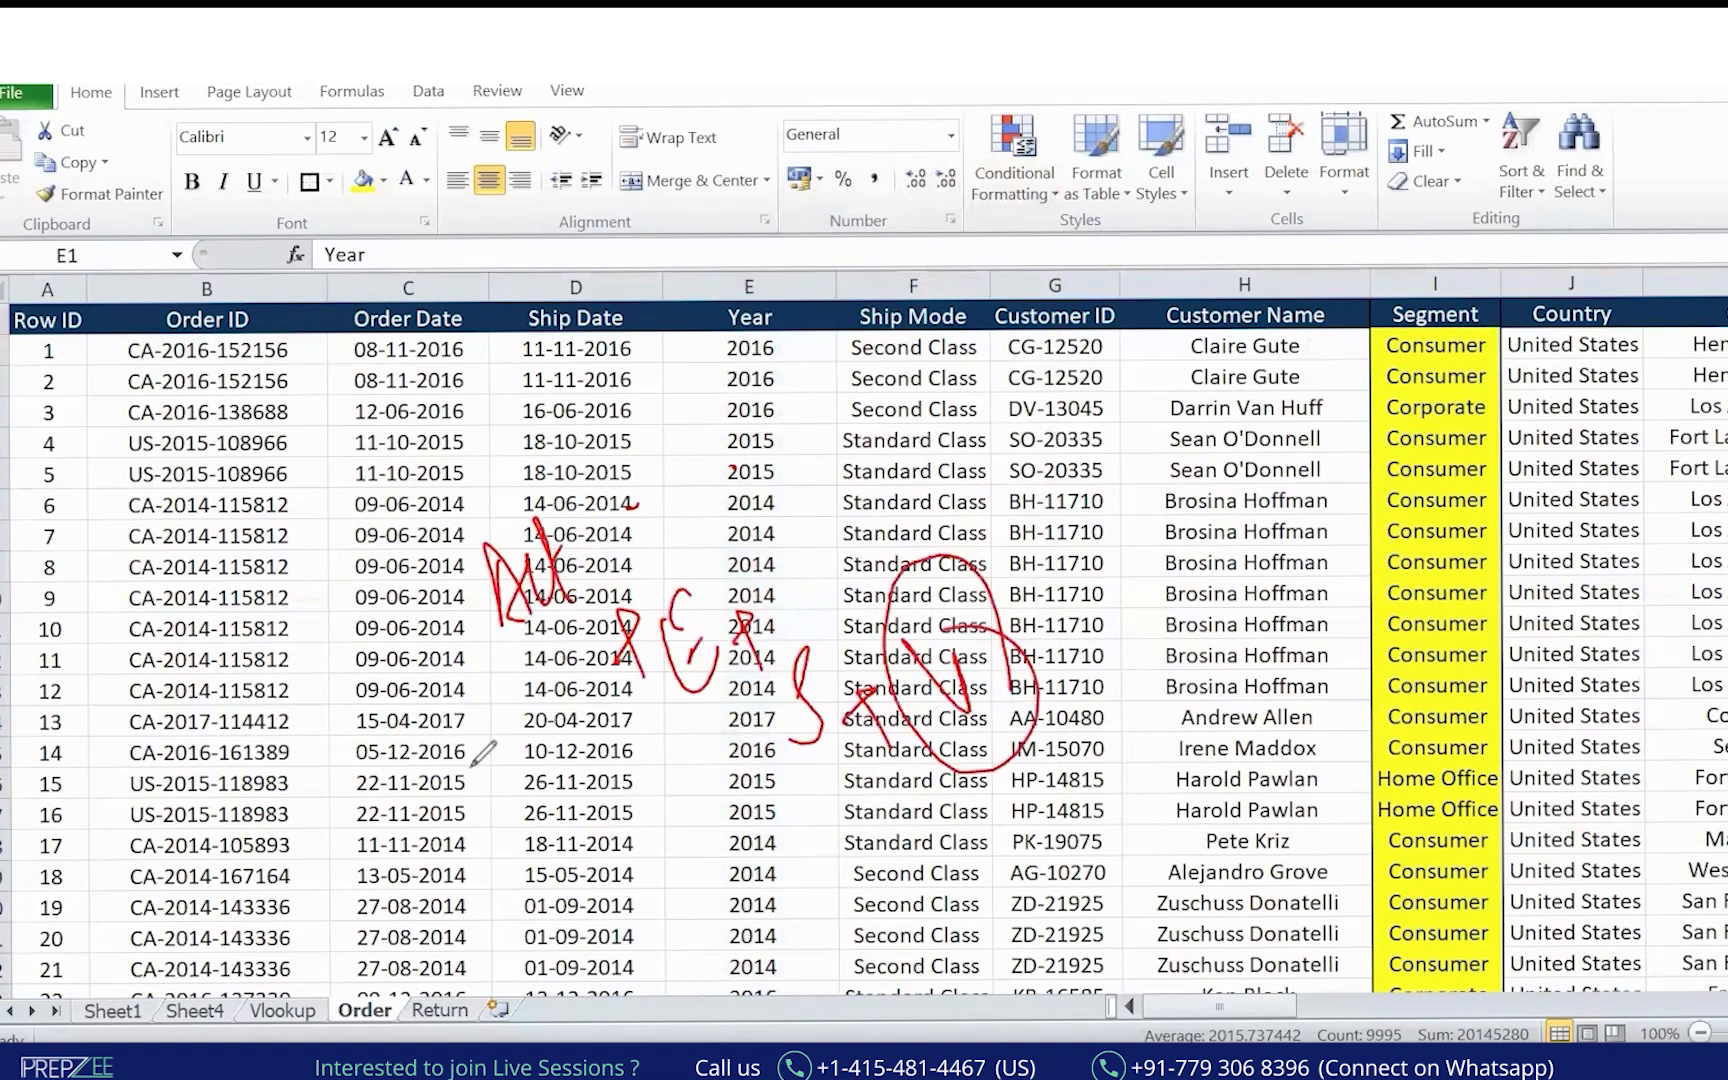
{"action": "key", "text": "Escape"}
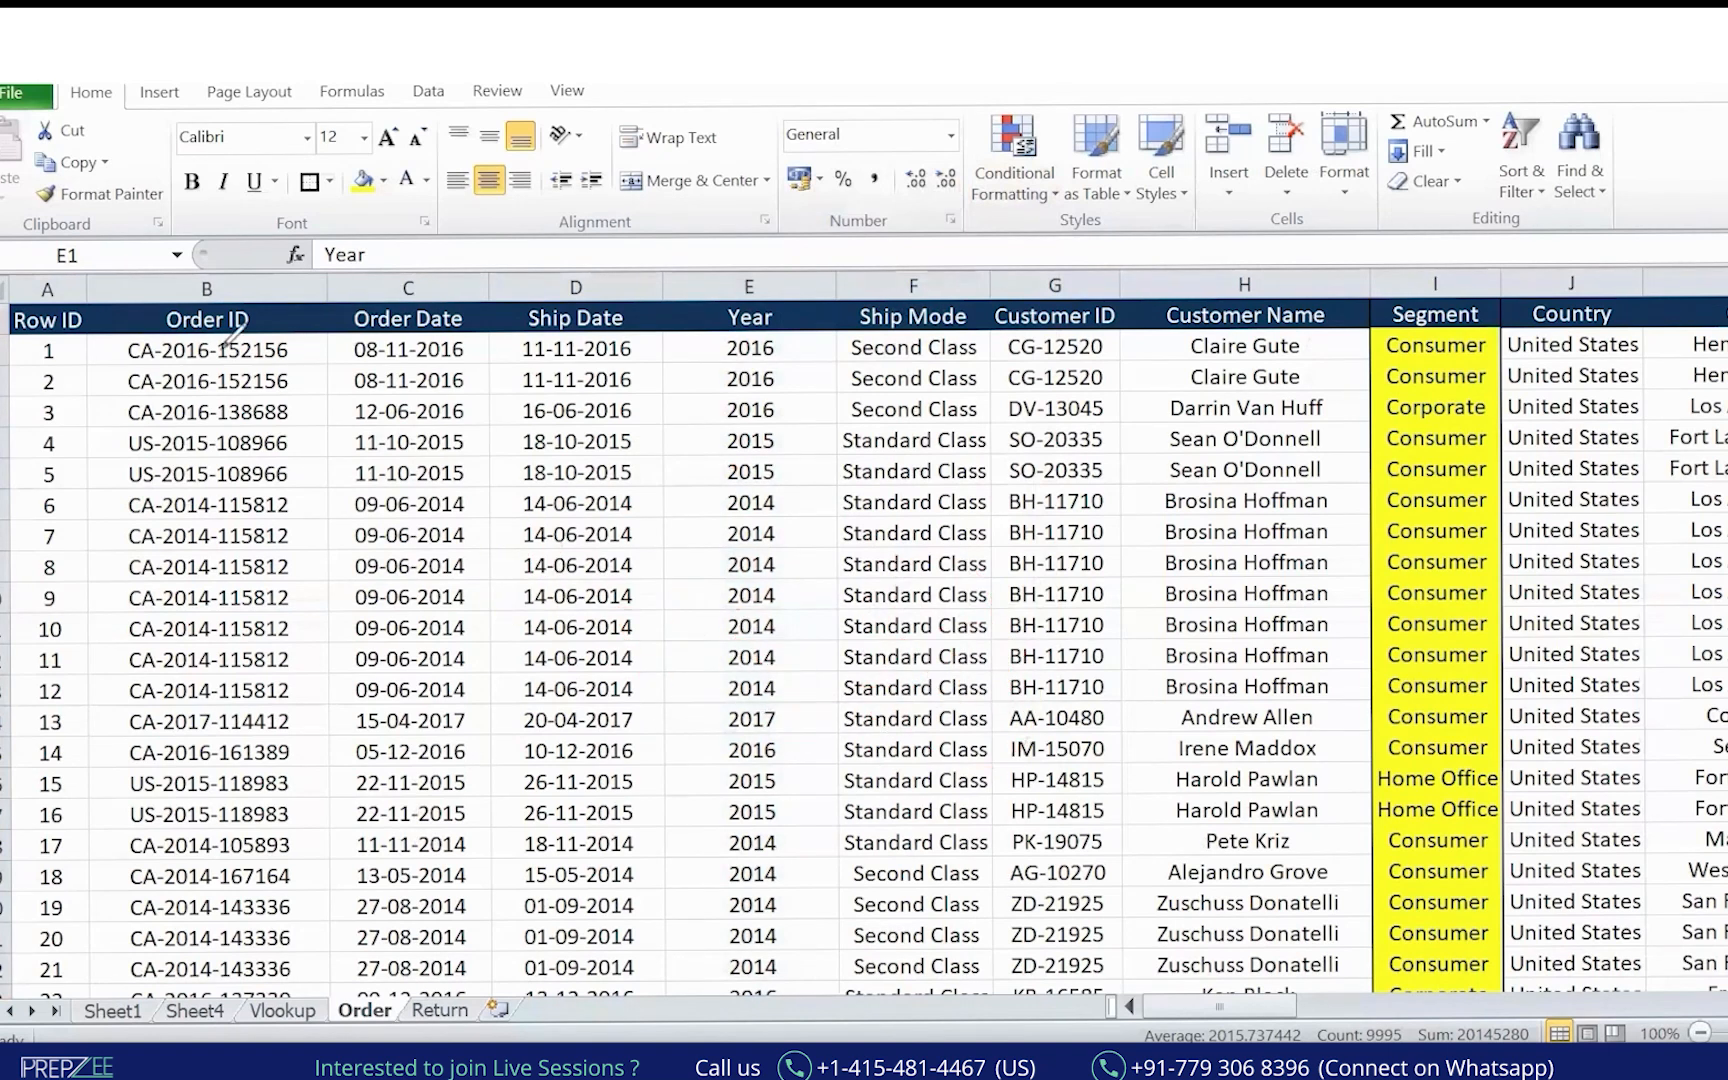
{"action": "left_click", "coordinate": [763, 289]}
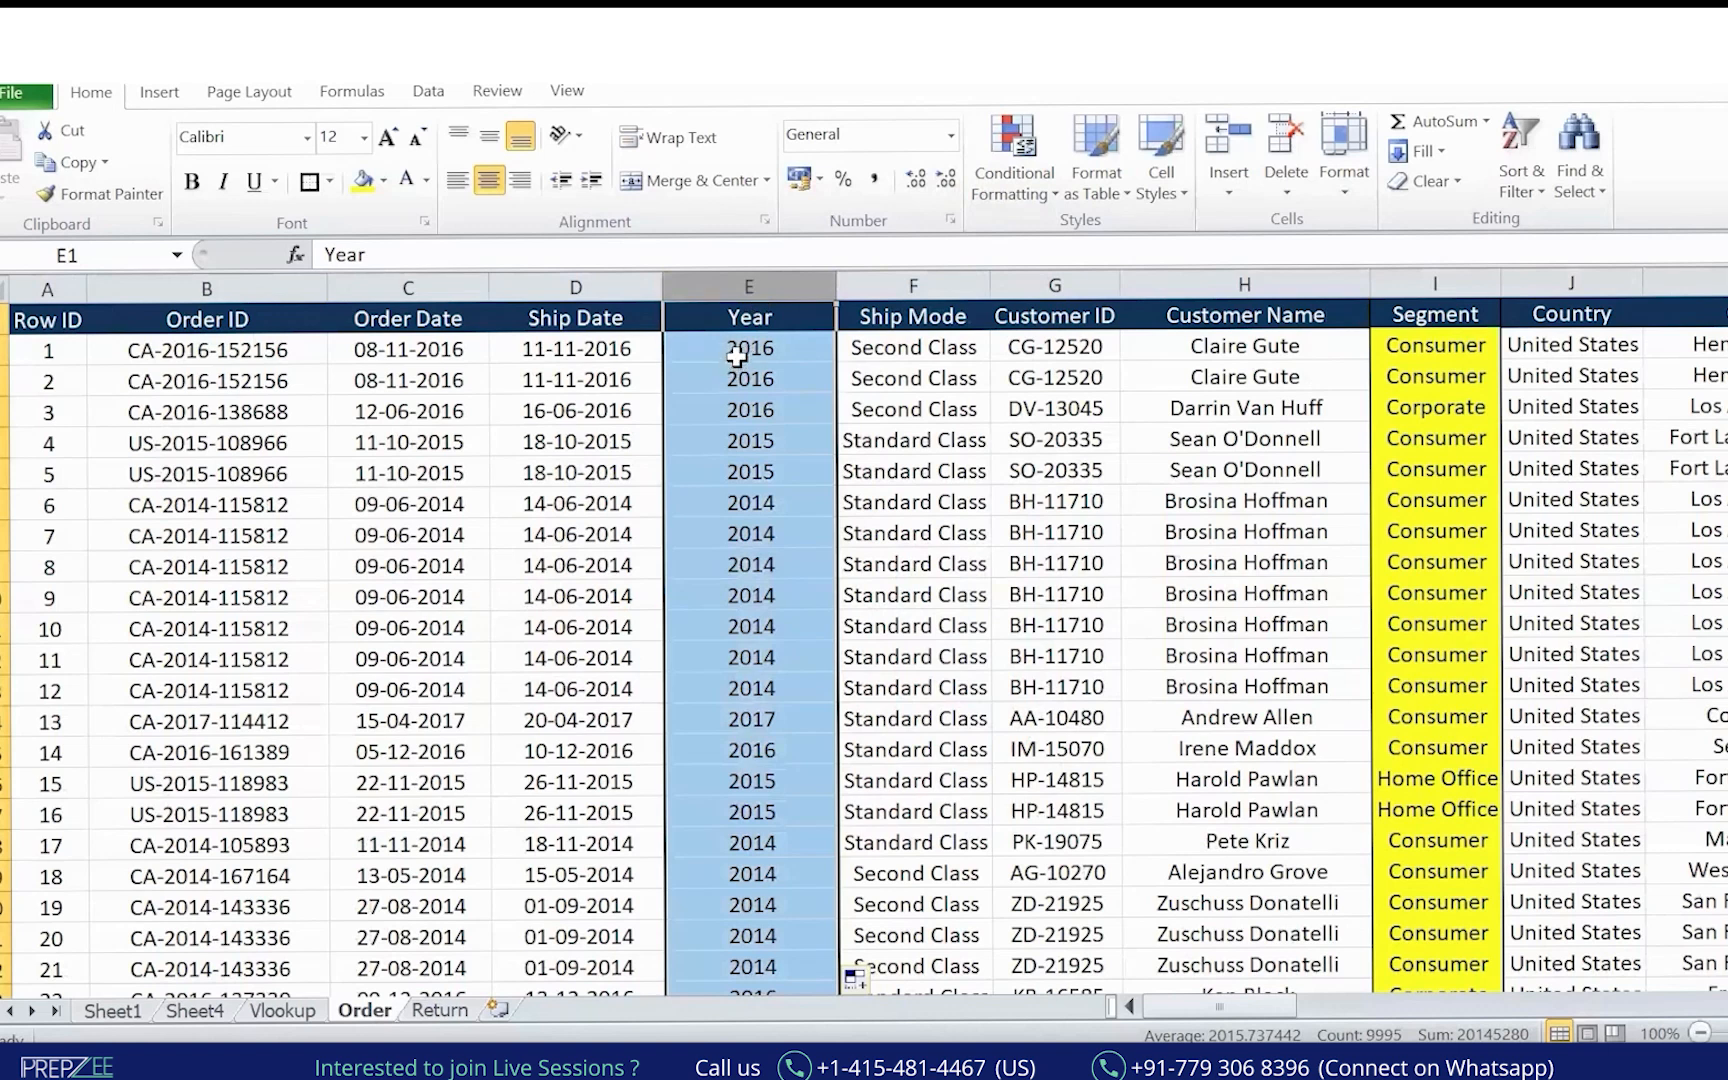
{"action": "left_click_drag", "start_coordinate": [730, 368], "coordinate": [737, 355]}
{"action": "left_click_drag", "start_coordinate": [435, 256], "coordinate": [324, 256]}
{"action": "key", "text": "Escape"}
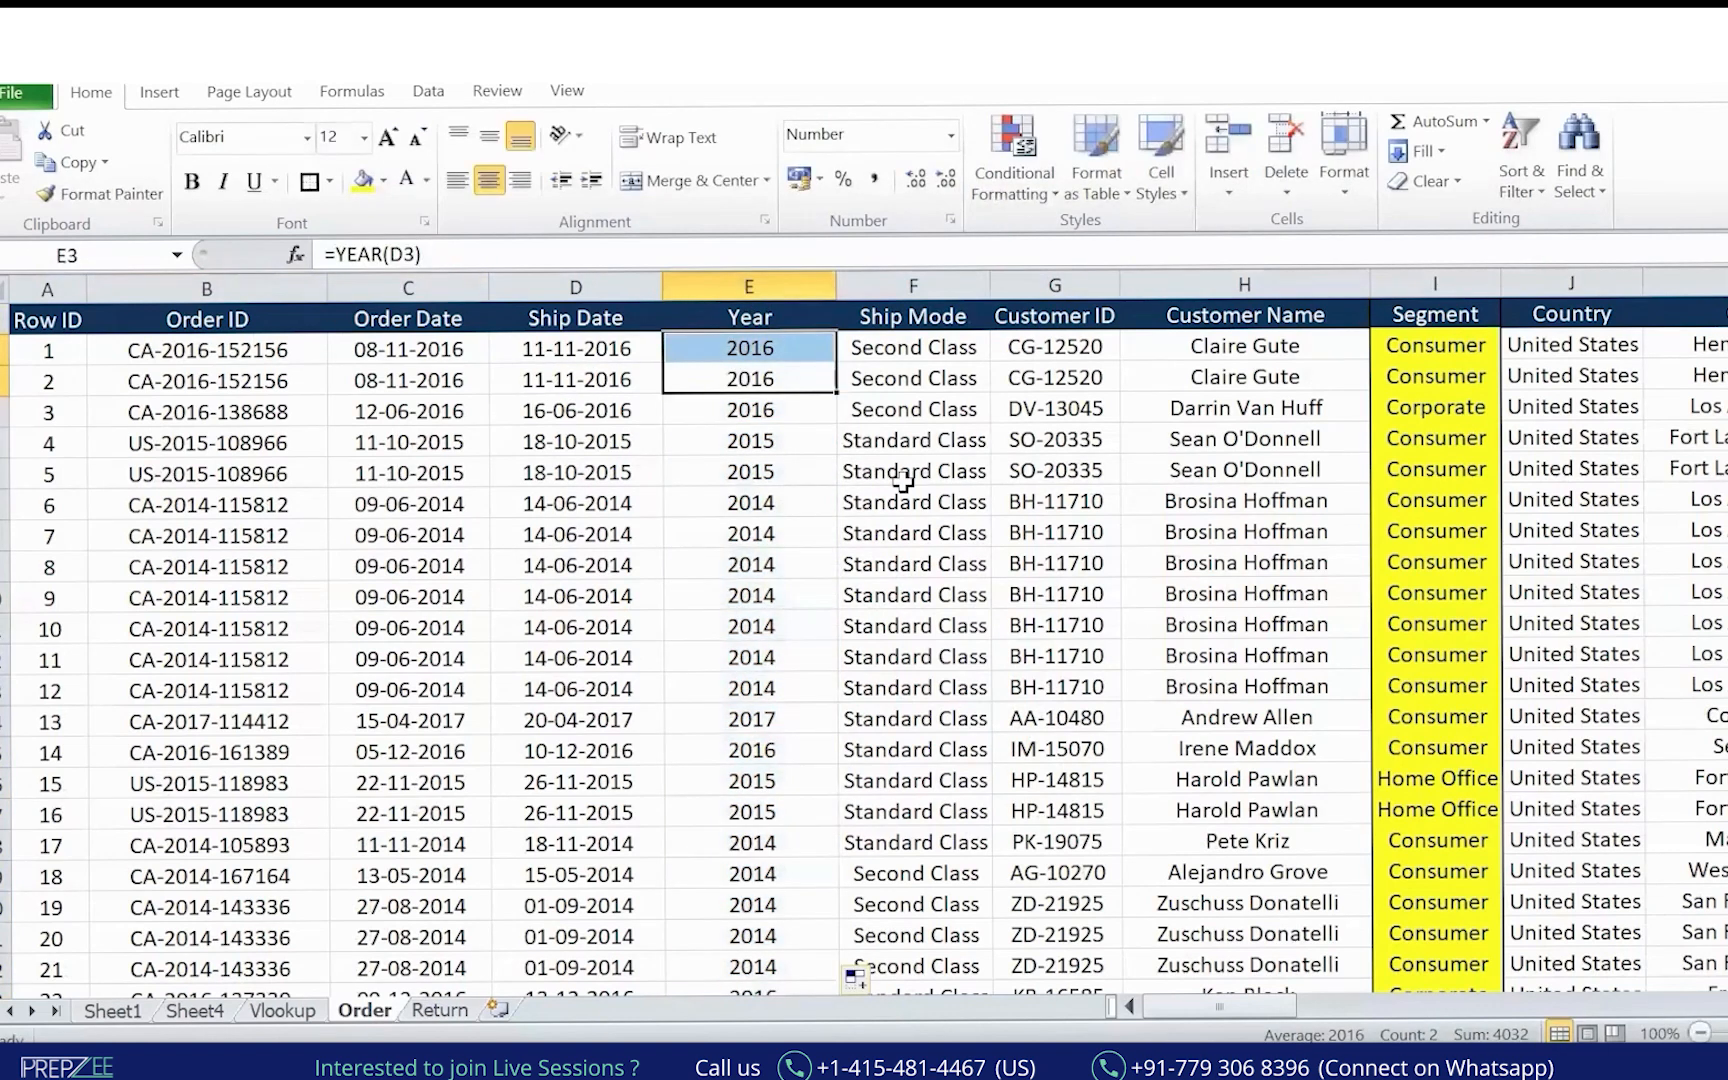
{"action": "left_click", "coordinate": [753, 271]}
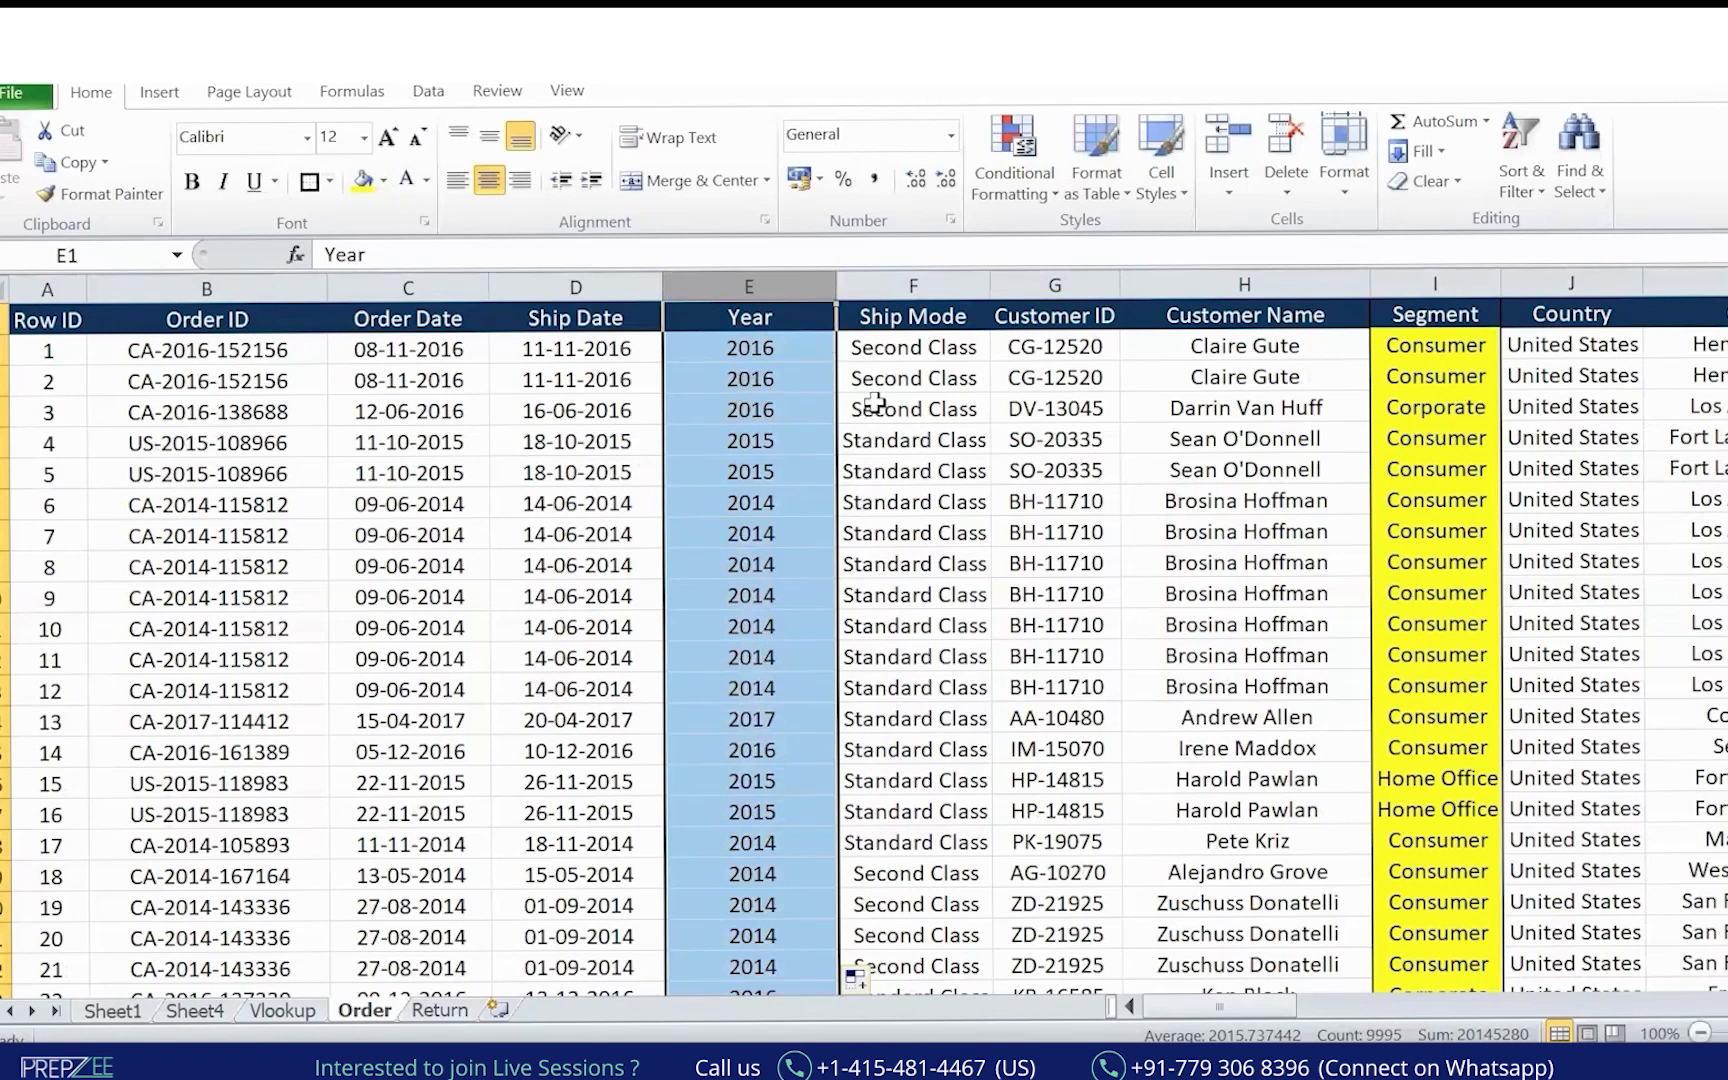
{"action": "key", "text": "ctrl+c"}
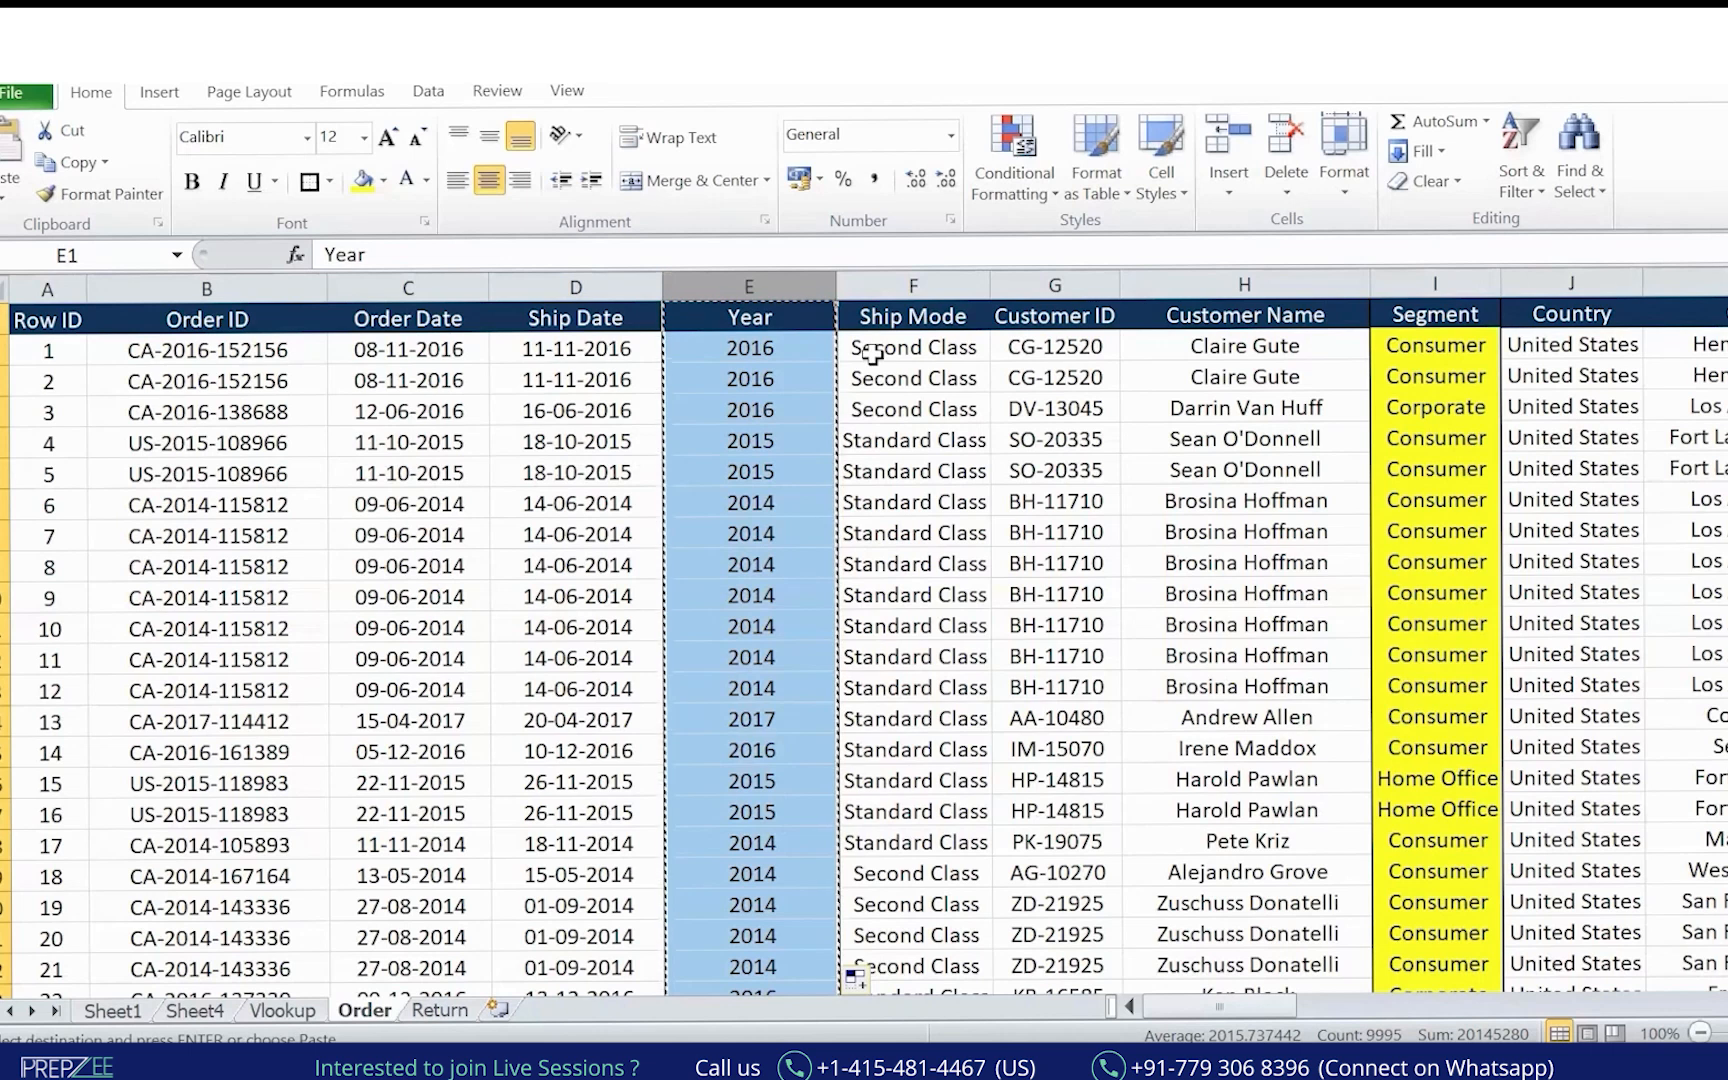
Paste the Year column back as values and confirm E6 holds the plain value 2015.
{"action": "key", "text": "ctrl+alt+v"}
{"action": "left_click", "coordinate": [995, 258]}
{"action": "left_click", "coordinate": [1300, 568]}
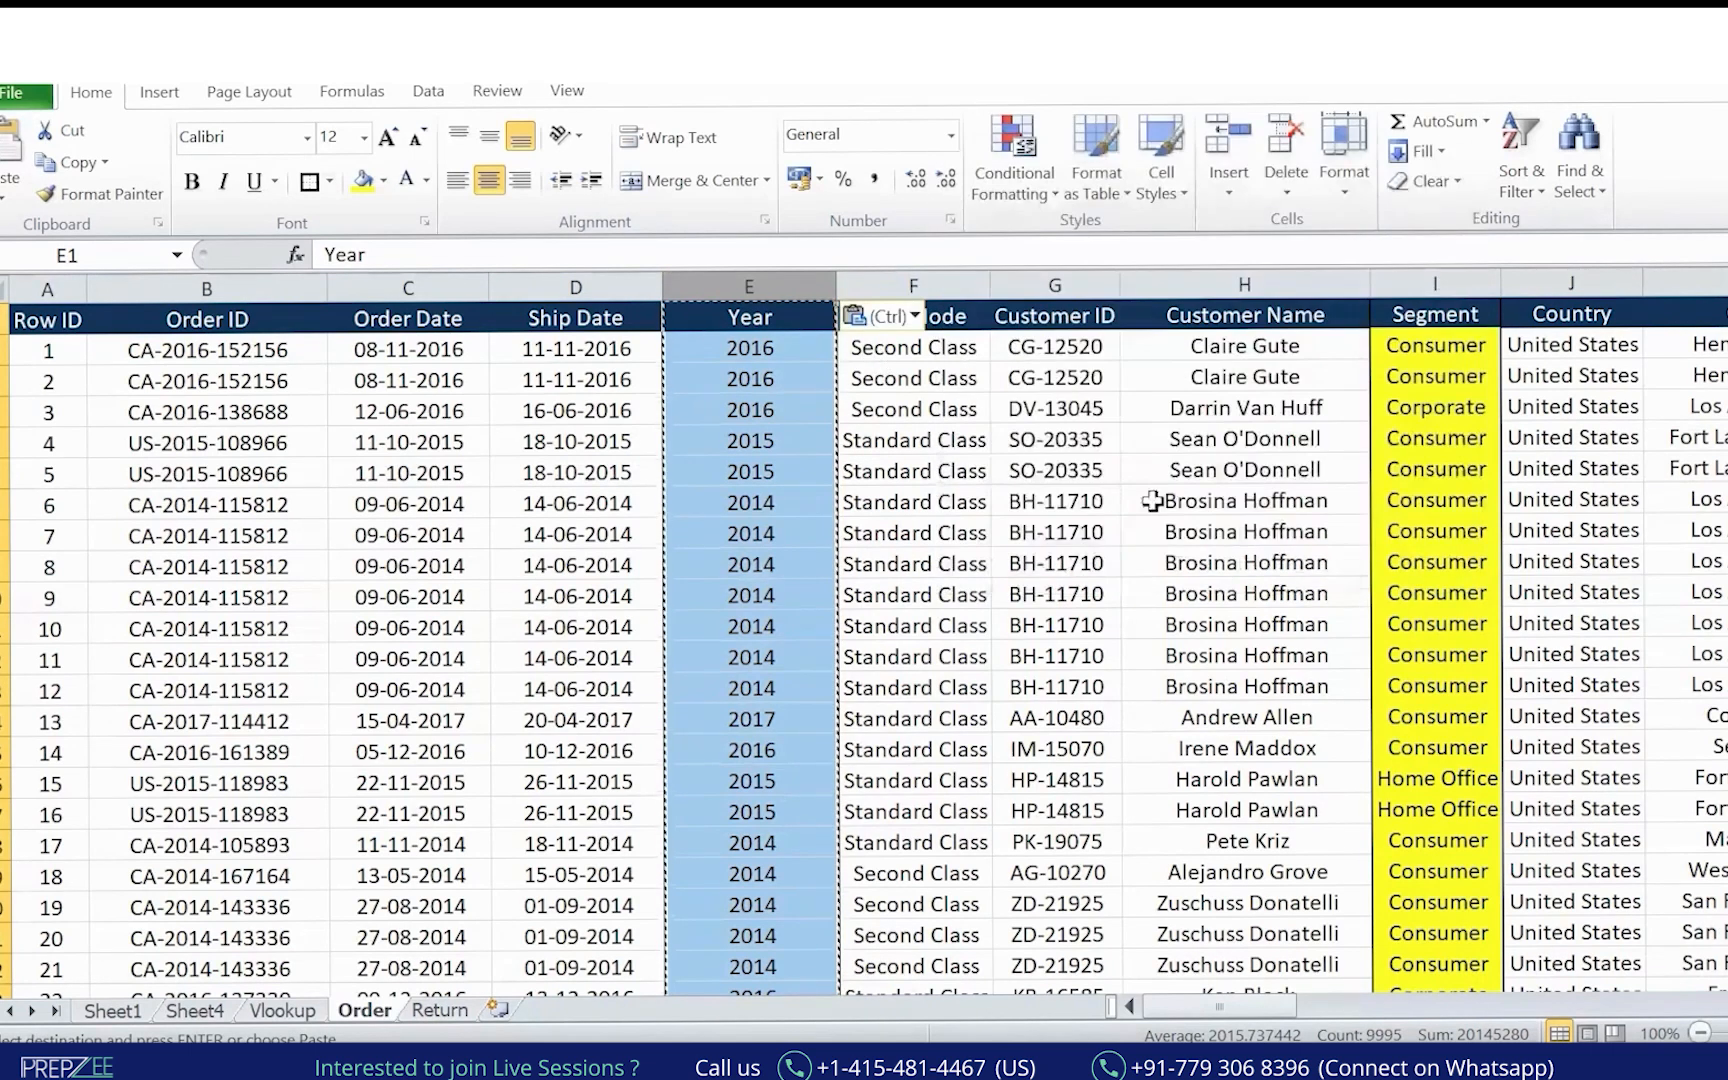
{"action": "key", "text": "Escape"}
{"action": "left_click", "coordinate": [750, 471]}
{"action": "double_click", "coordinate": [383, 263]}
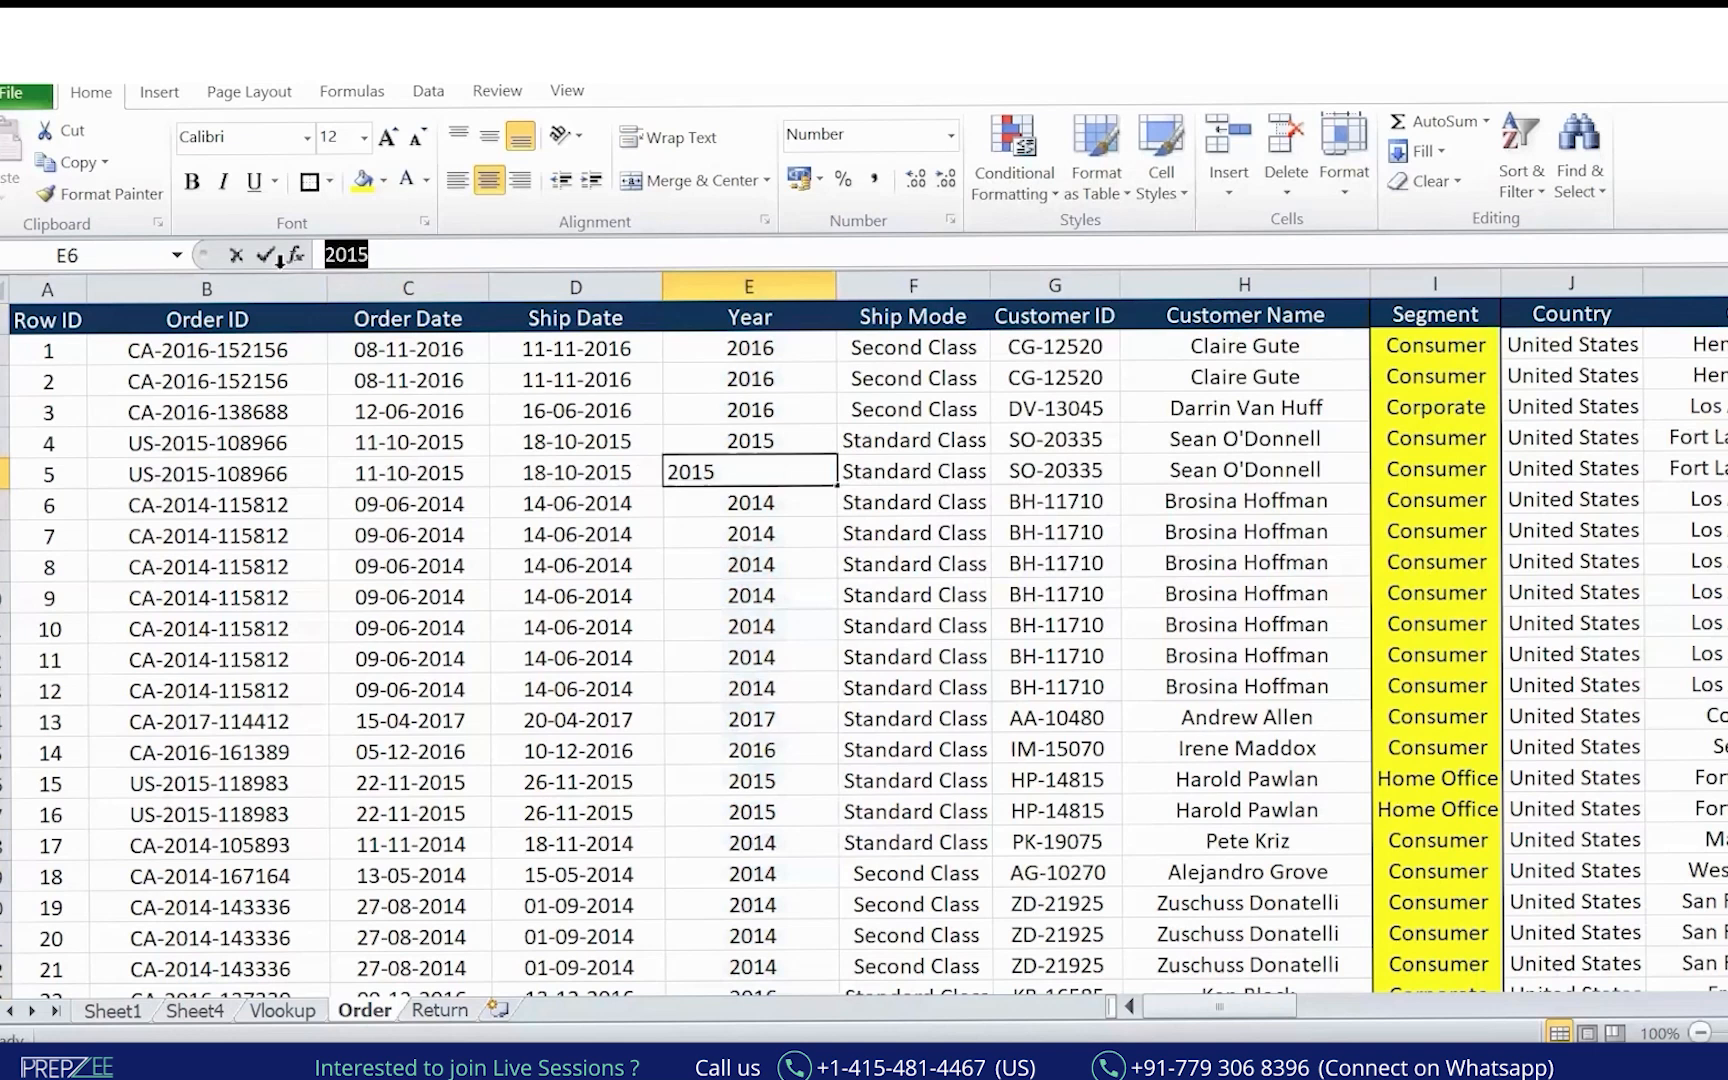
{"action": "left_click", "coordinate": [749, 600]}
Fill the Year column yellow and copy the Ship Date header style onto the Year header.
{"action": "left_click", "coordinate": [765, 285]}
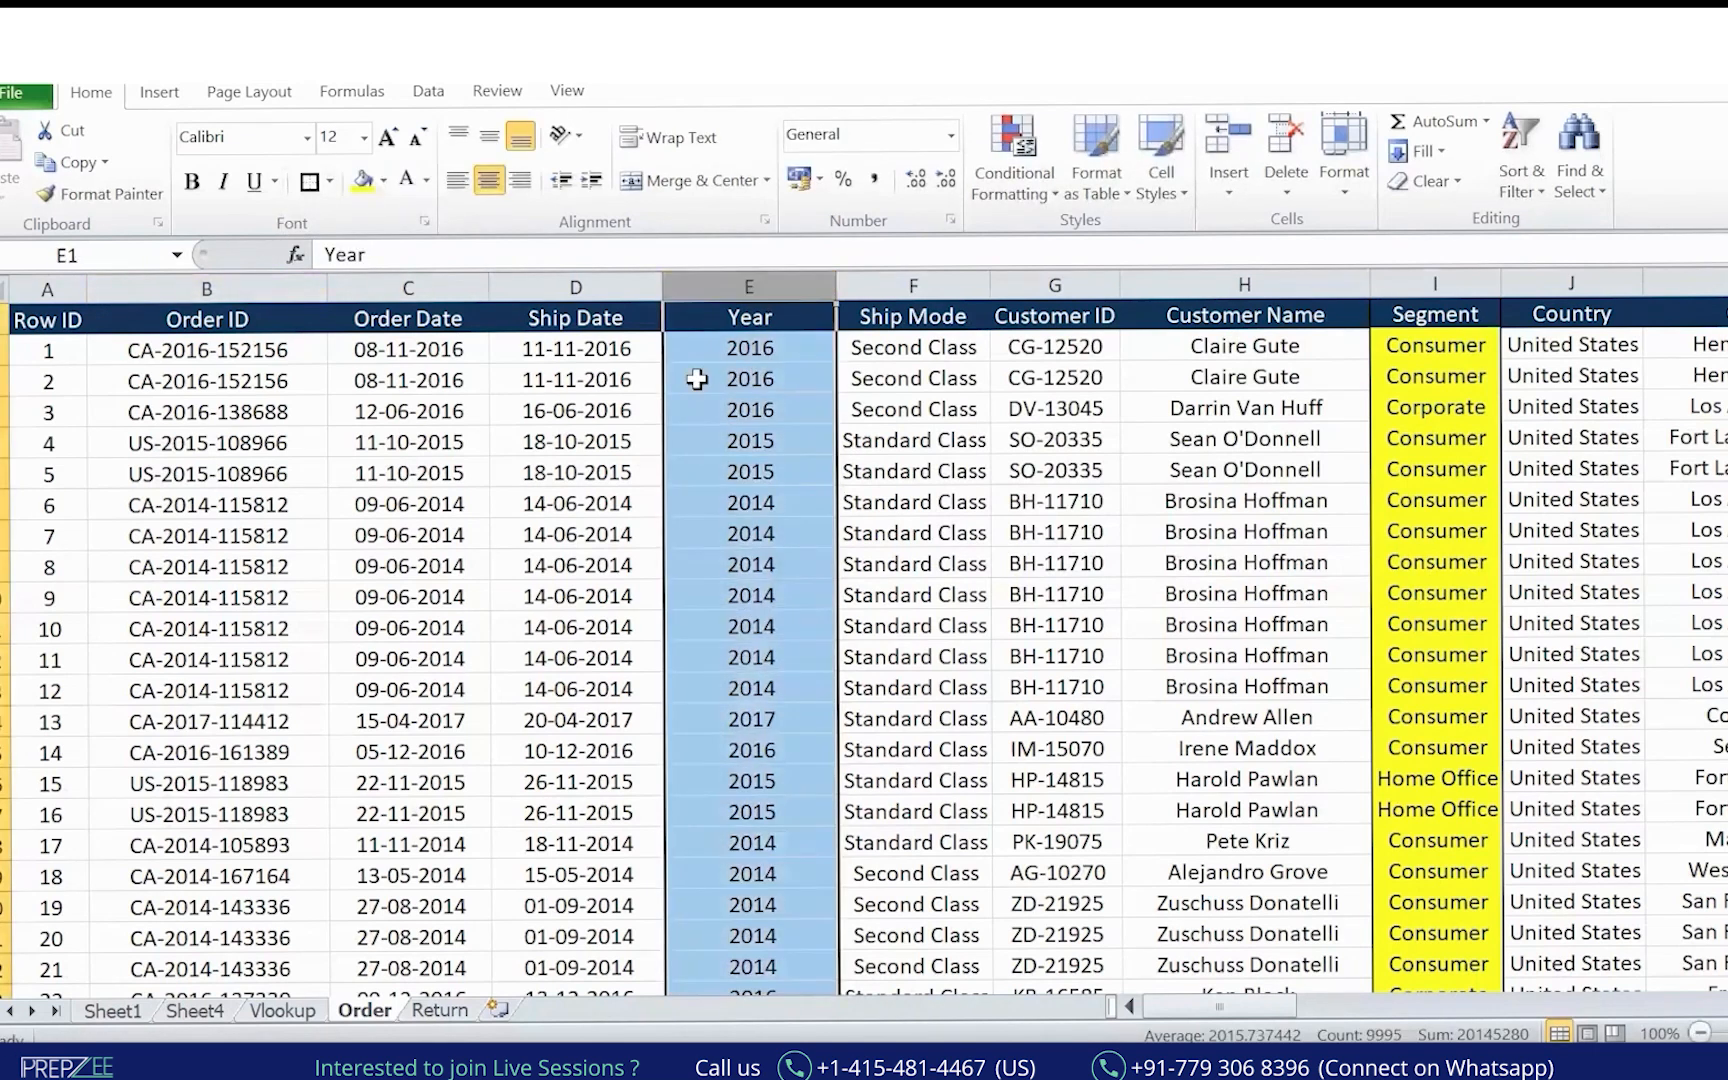
{"action": "left_click", "coordinate": [364, 182]}
{"action": "left_click", "coordinate": [550, 322]}
{"action": "left_click", "coordinate": [143, 198]}
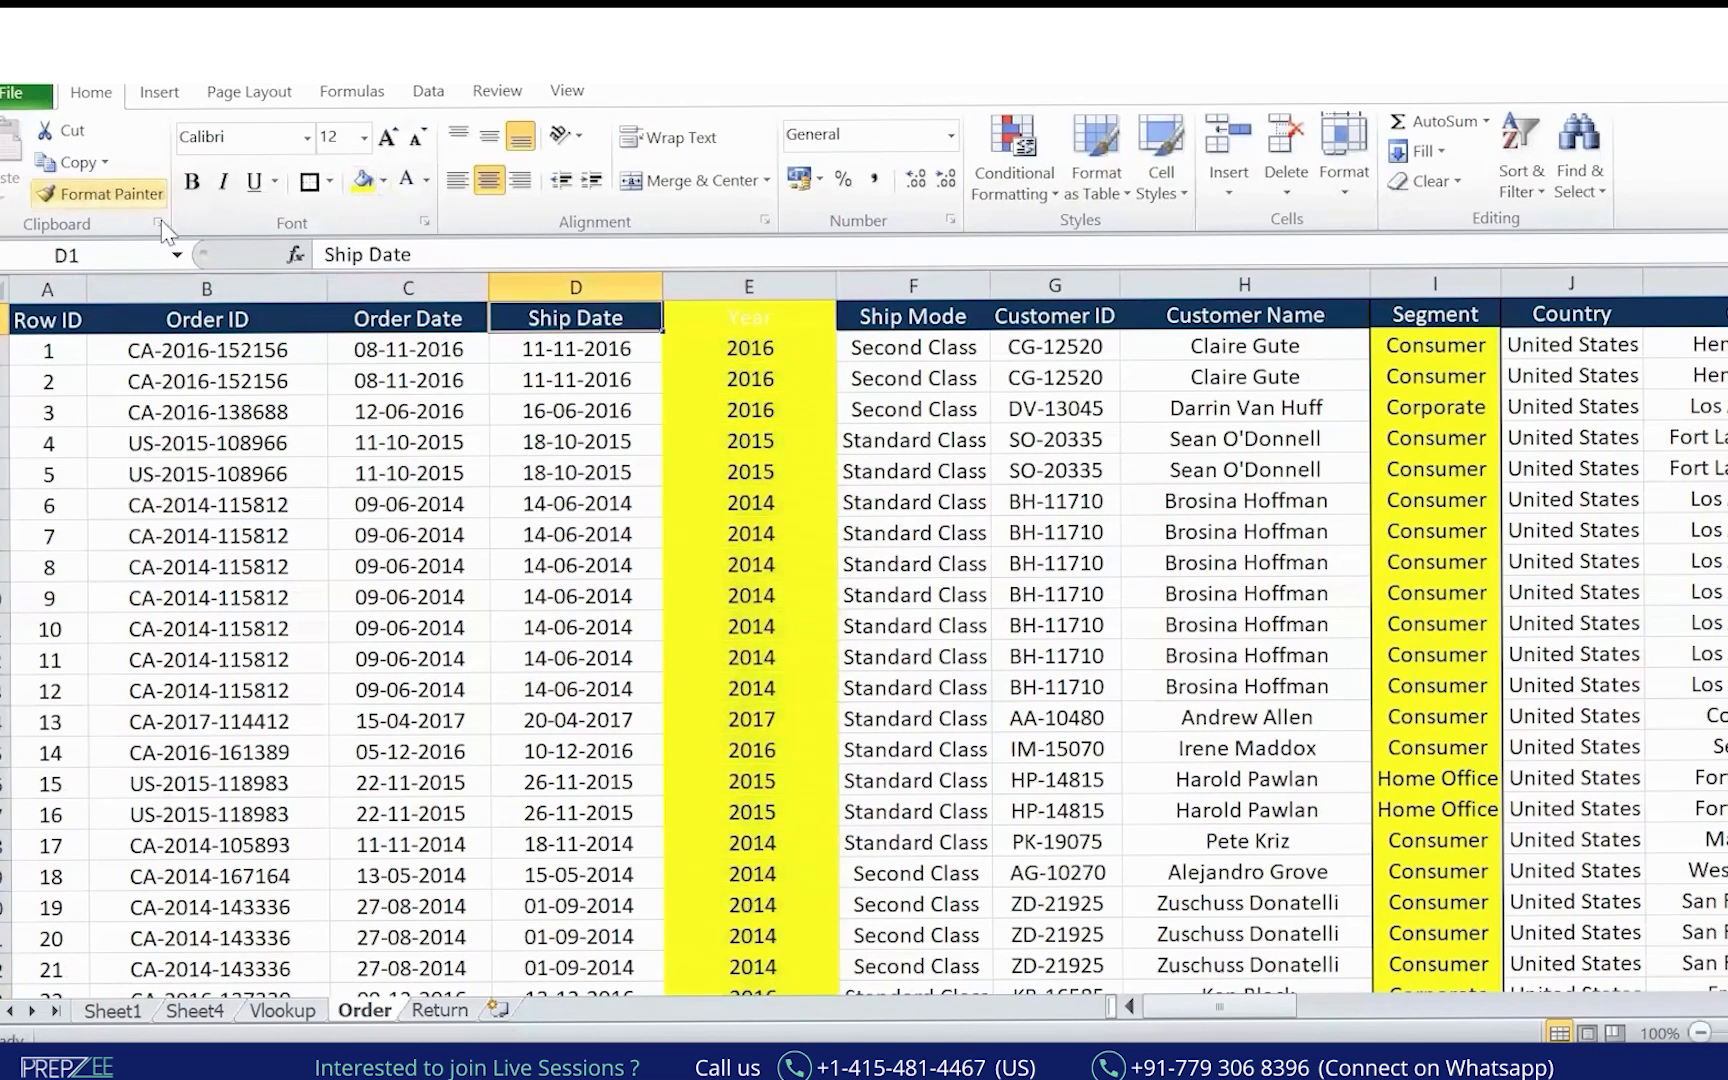
{"action": "left_click", "coordinate": [750, 317]}
{"action": "left_click", "coordinate": [343, 418]}
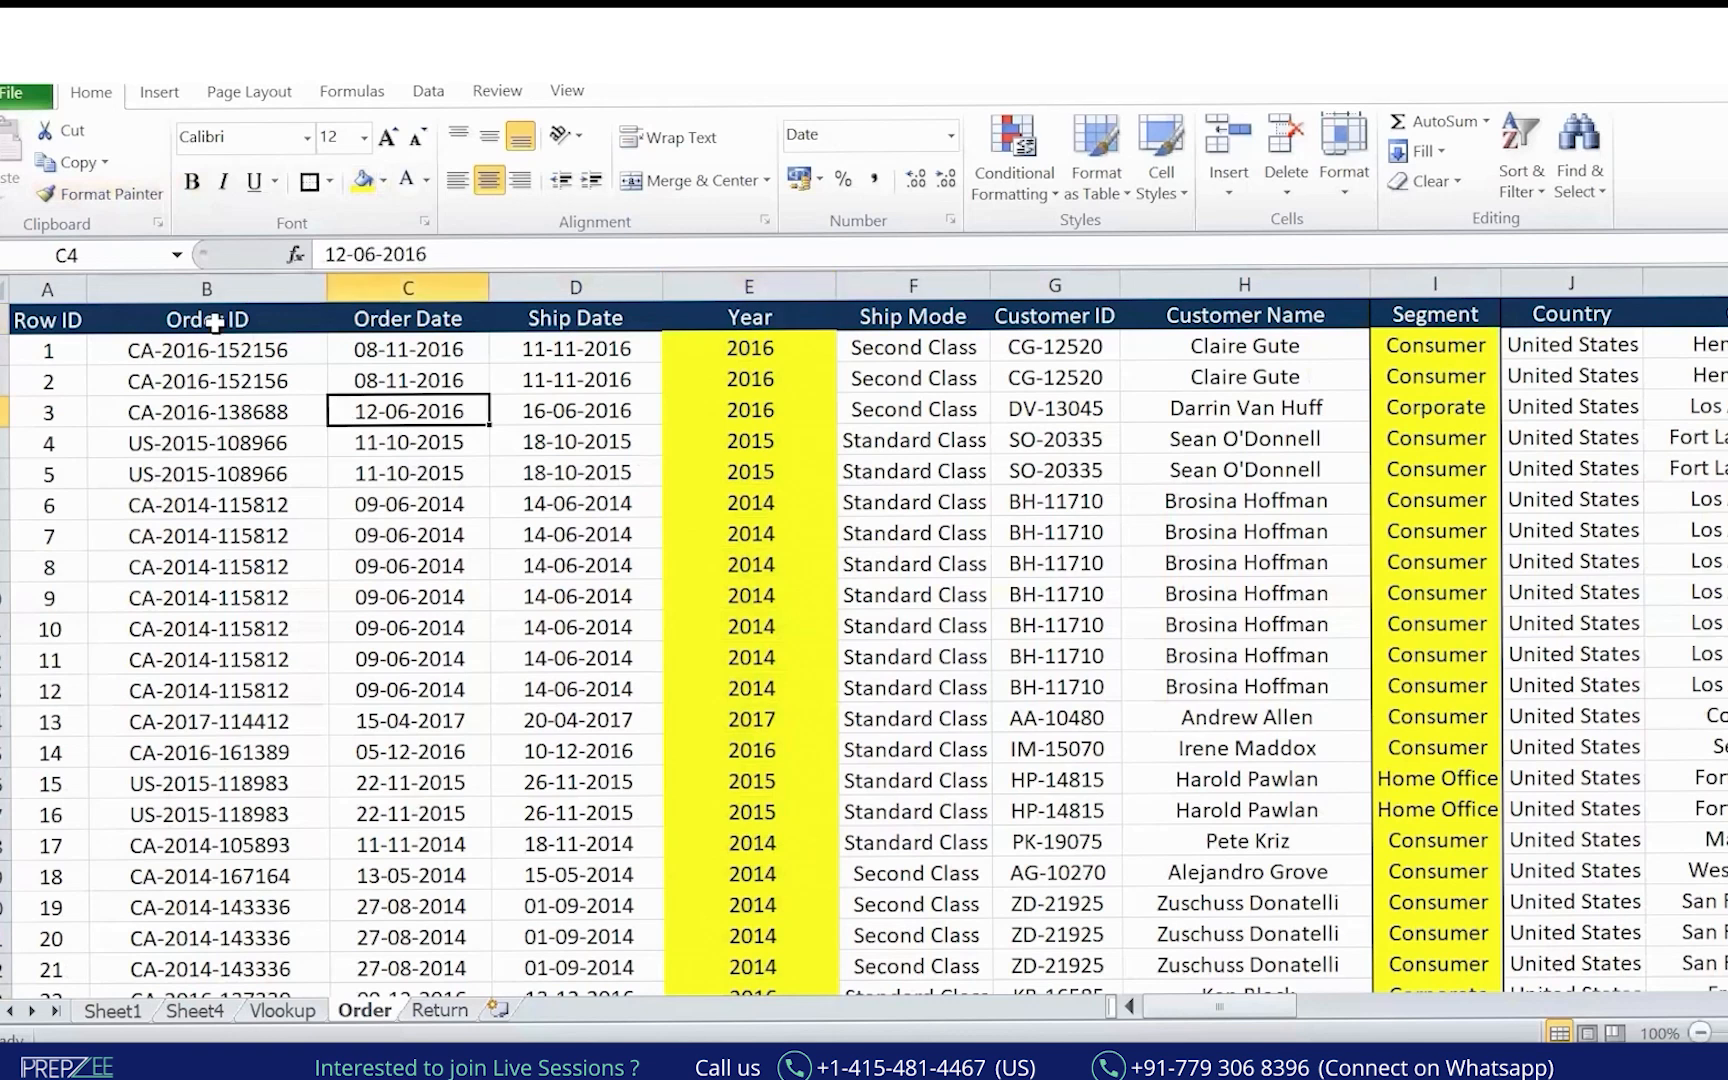
Select the Order ID column and compare it with the Return sheet's returned Order ID column.
{"action": "left_click", "coordinate": [210, 286]}
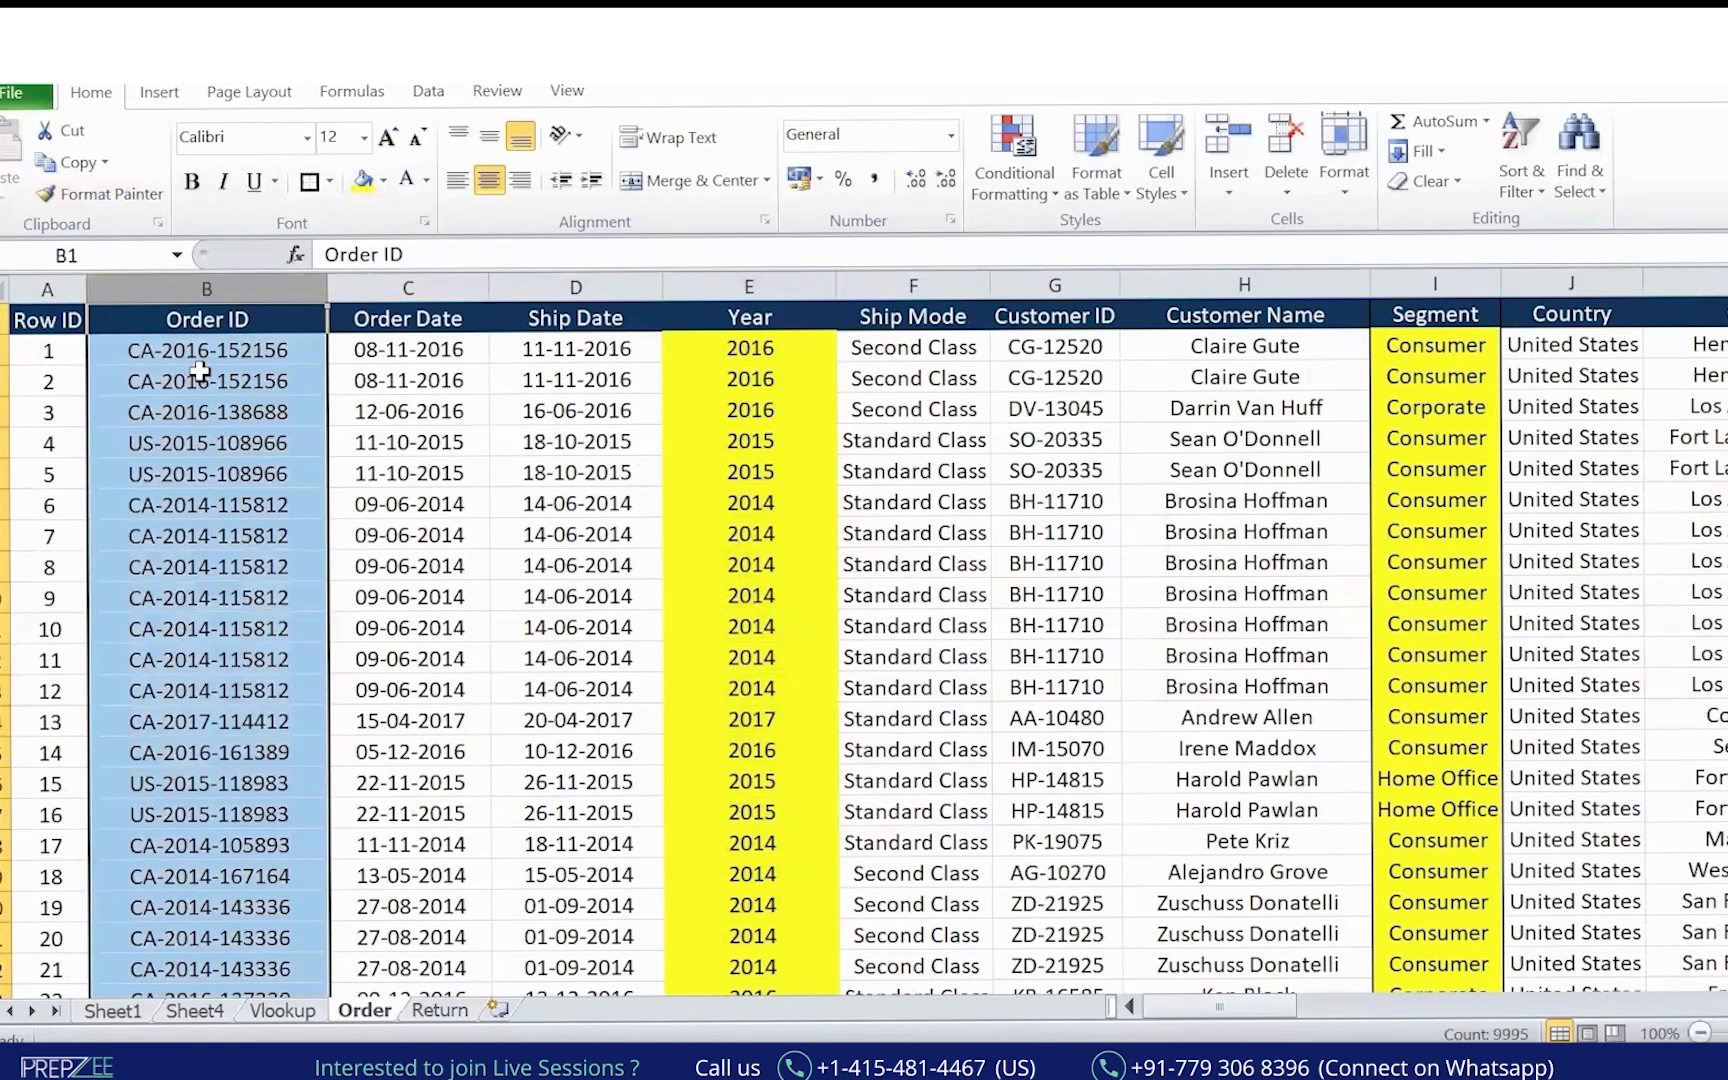
{"action": "key", "text": "ctrl+2"}
{"action": "mouse_move", "coordinate": [356, 1020]}
{"action": "left_mouse_down"}
{"action": "mouse_move", "coordinate": [384, 988]}
{"action": "mouse_move", "coordinate": [424, 1028]}
{"action": "mouse_move", "coordinate": [470, 992]}
{"action": "left_mouse_up"}
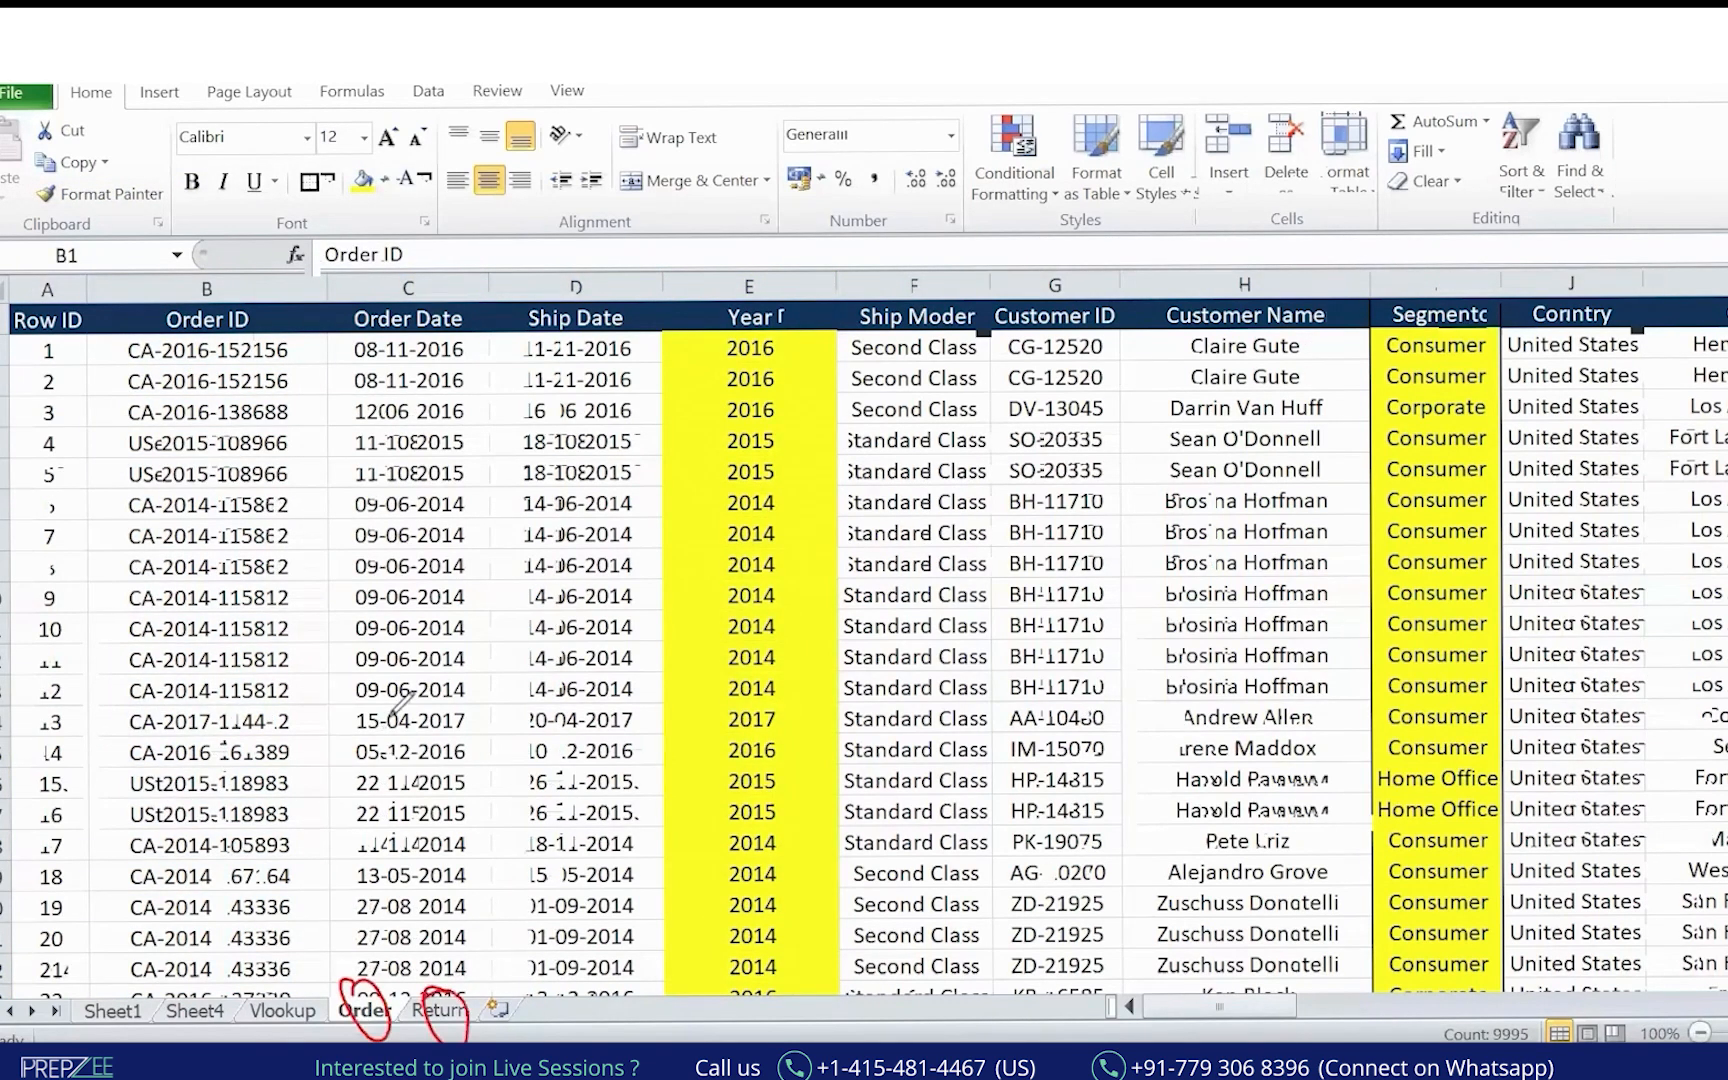
{"action": "left_click", "coordinate": [441, 1012]}
{"action": "left_click", "coordinate": [191, 287]}
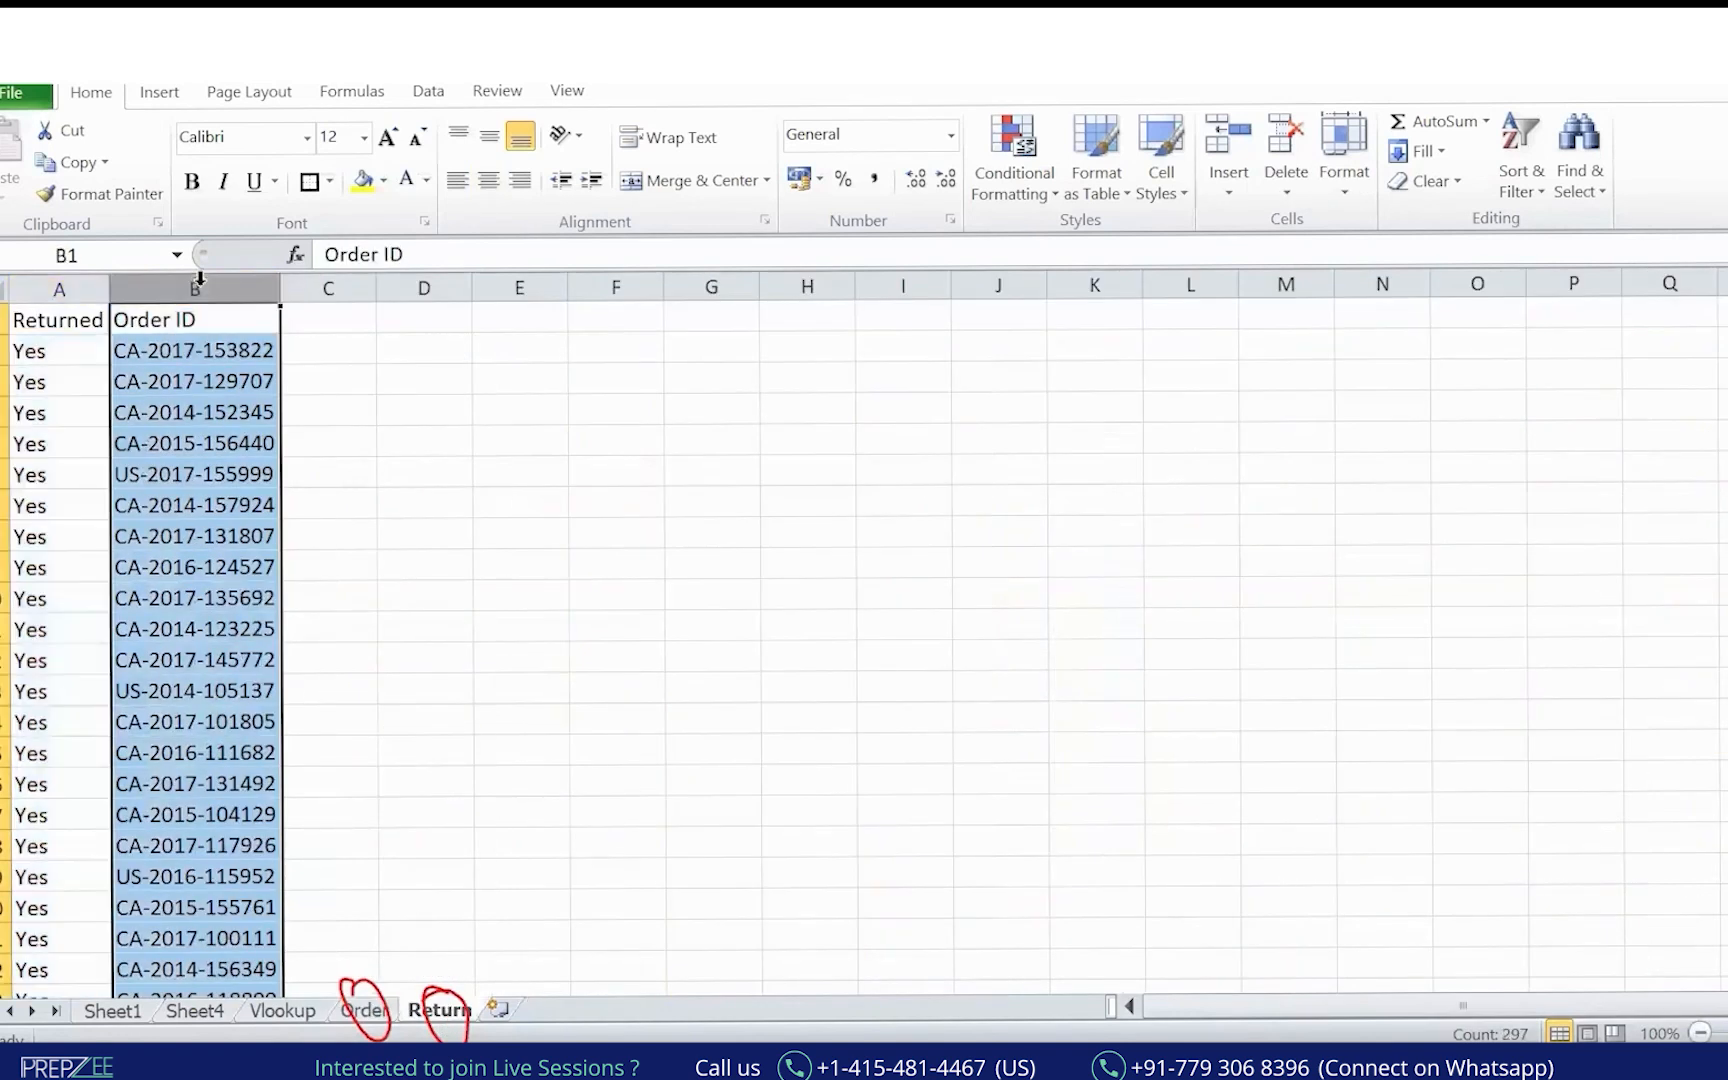
{"action": "key", "text": "ctrl+Page_Up"}
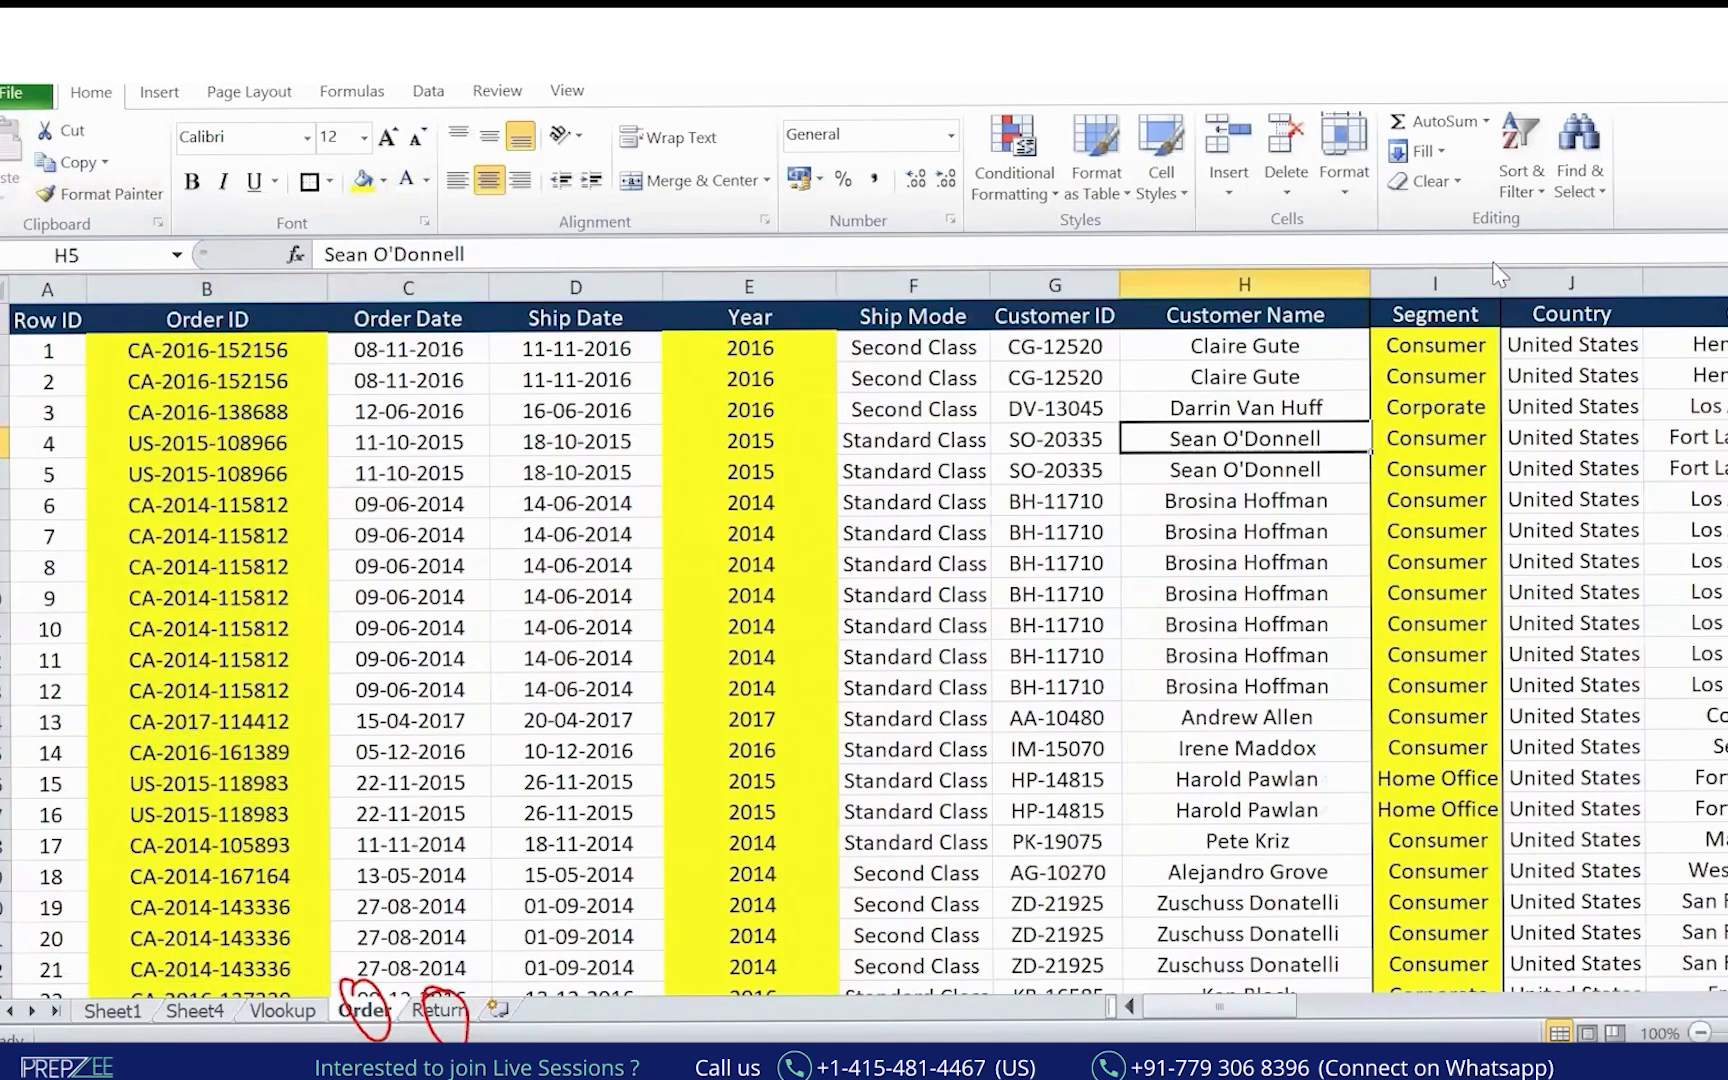
{"action": "left_click_drag", "start_coordinate": [1240, 1005], "coordinate": [1580, 1008]}
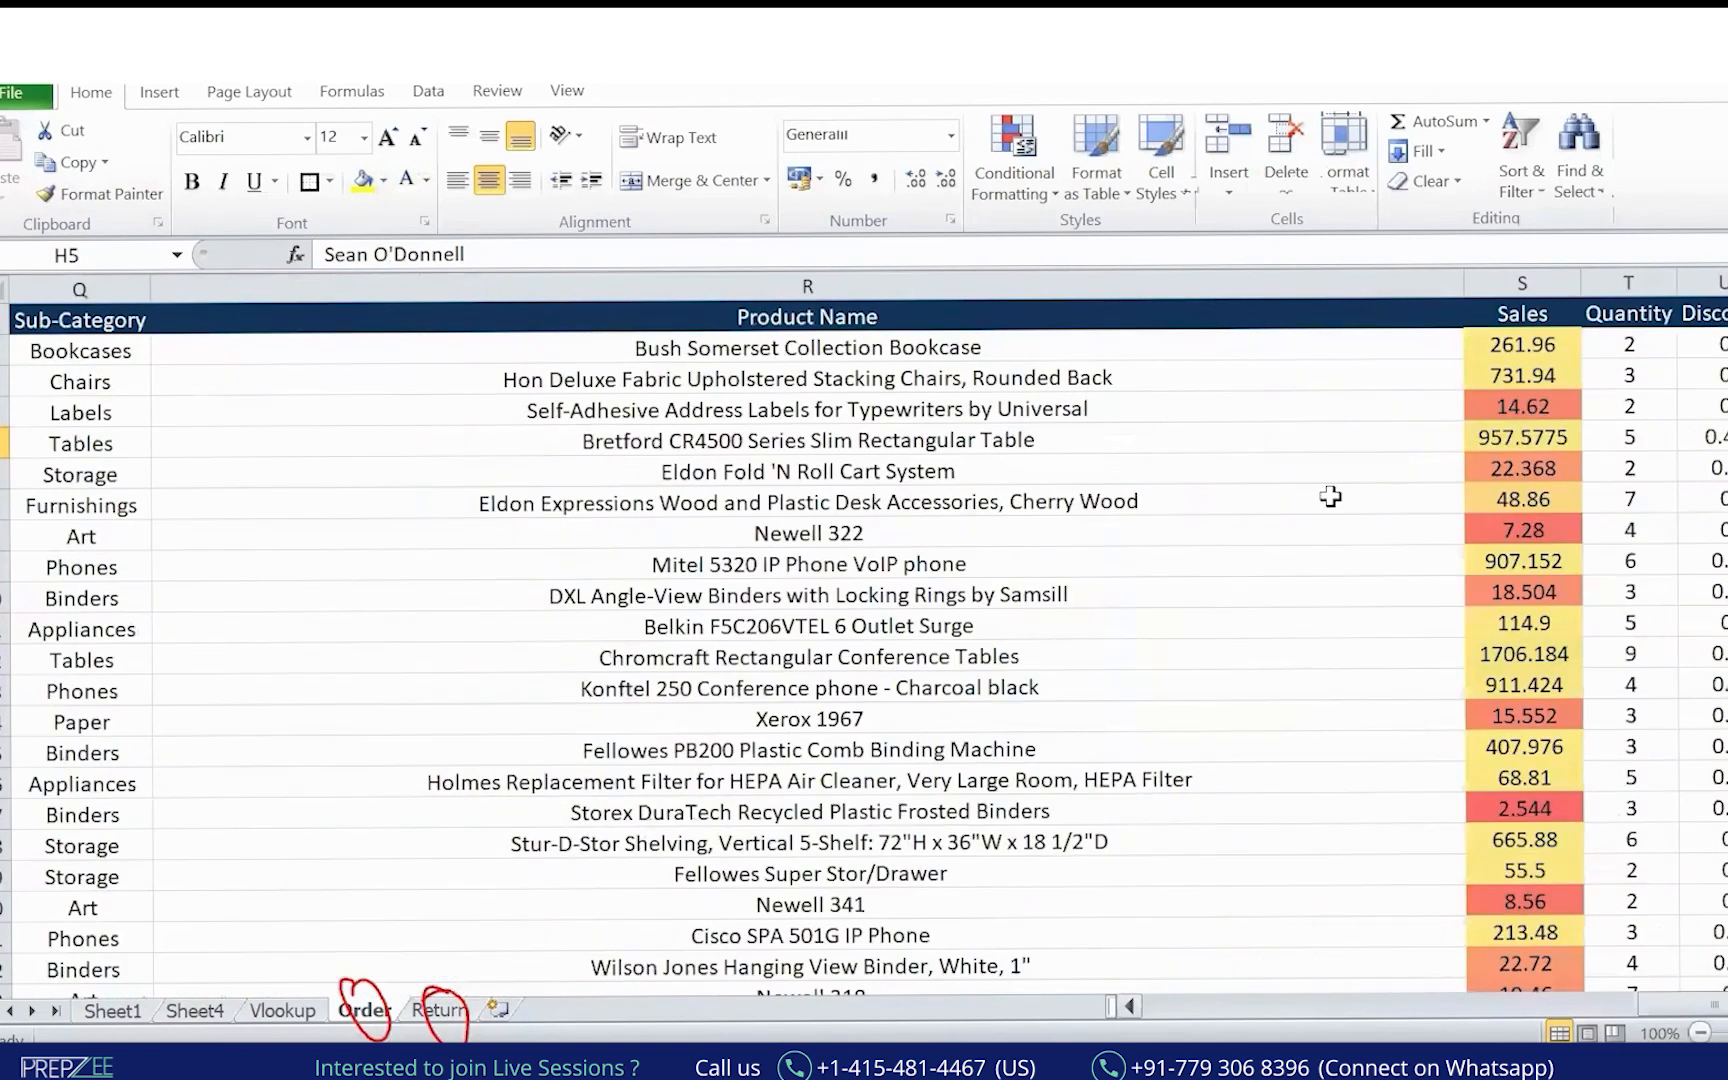
Select all Sales values down the column, then return to the top of the sheet.
{"action": "left_click", "coordinate": [1522, 318]}
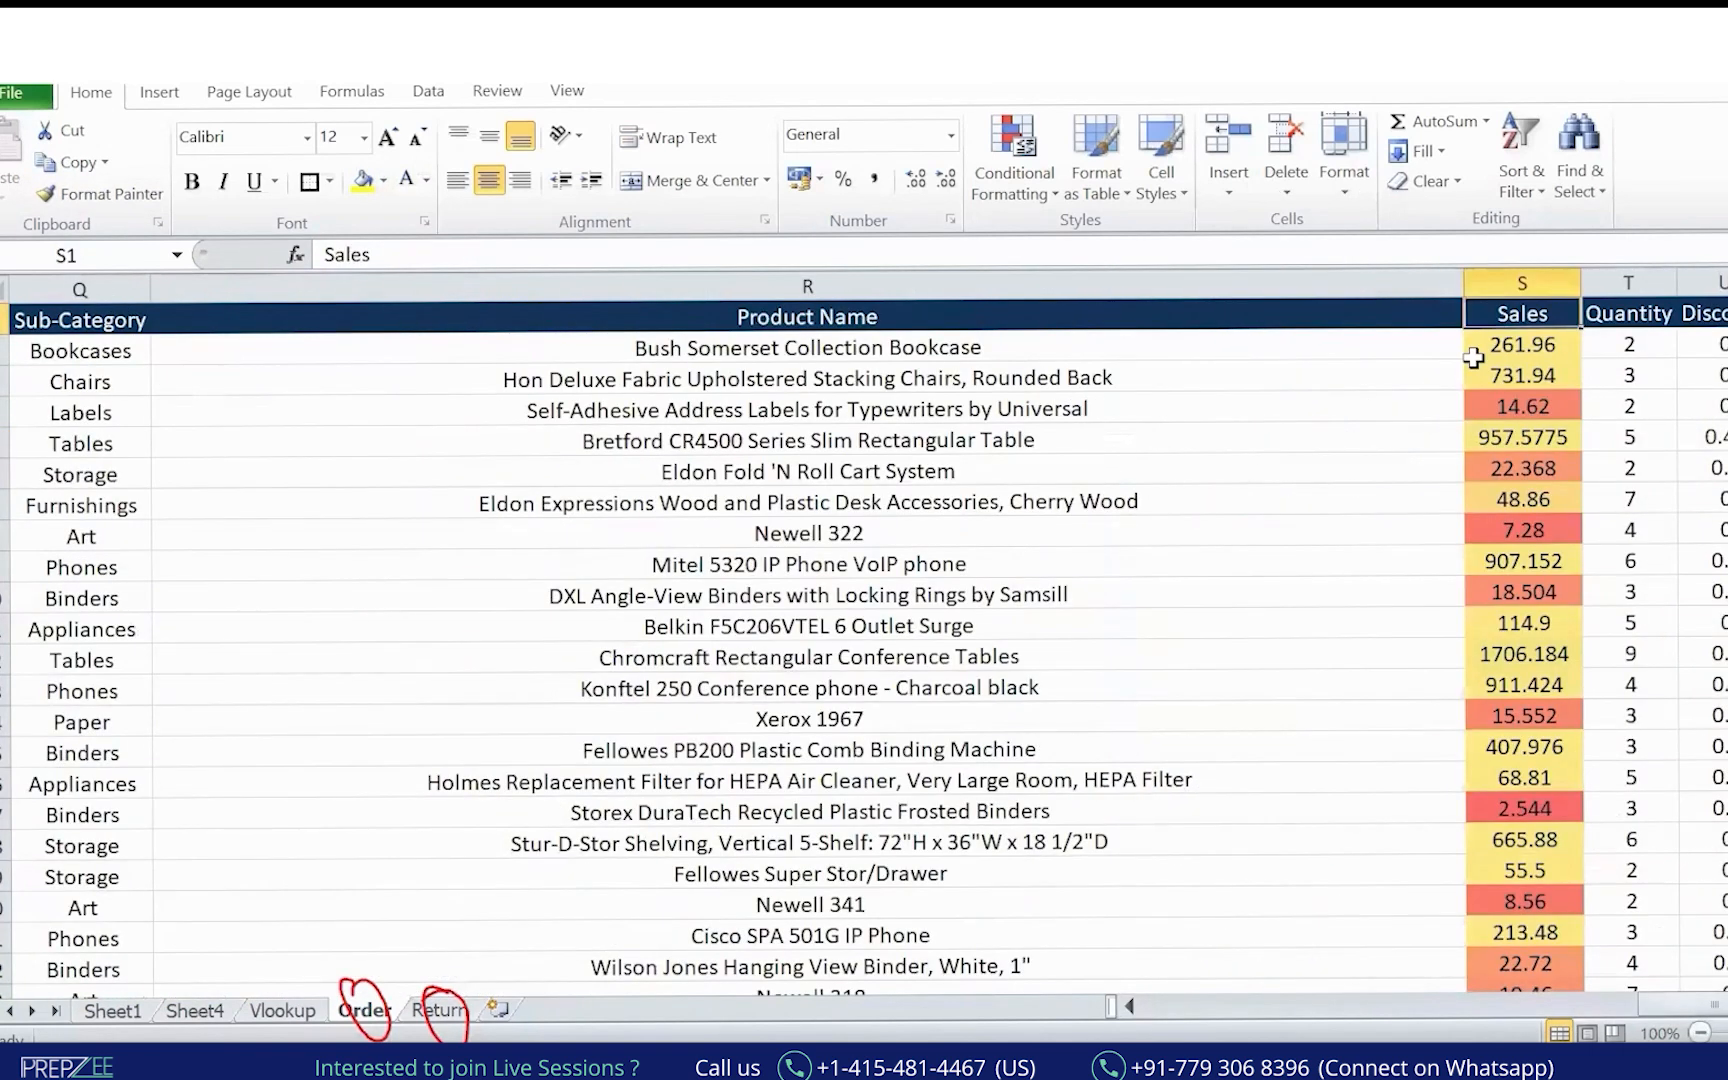
{"action": "left_click", "coordinate": [1540, 350]}
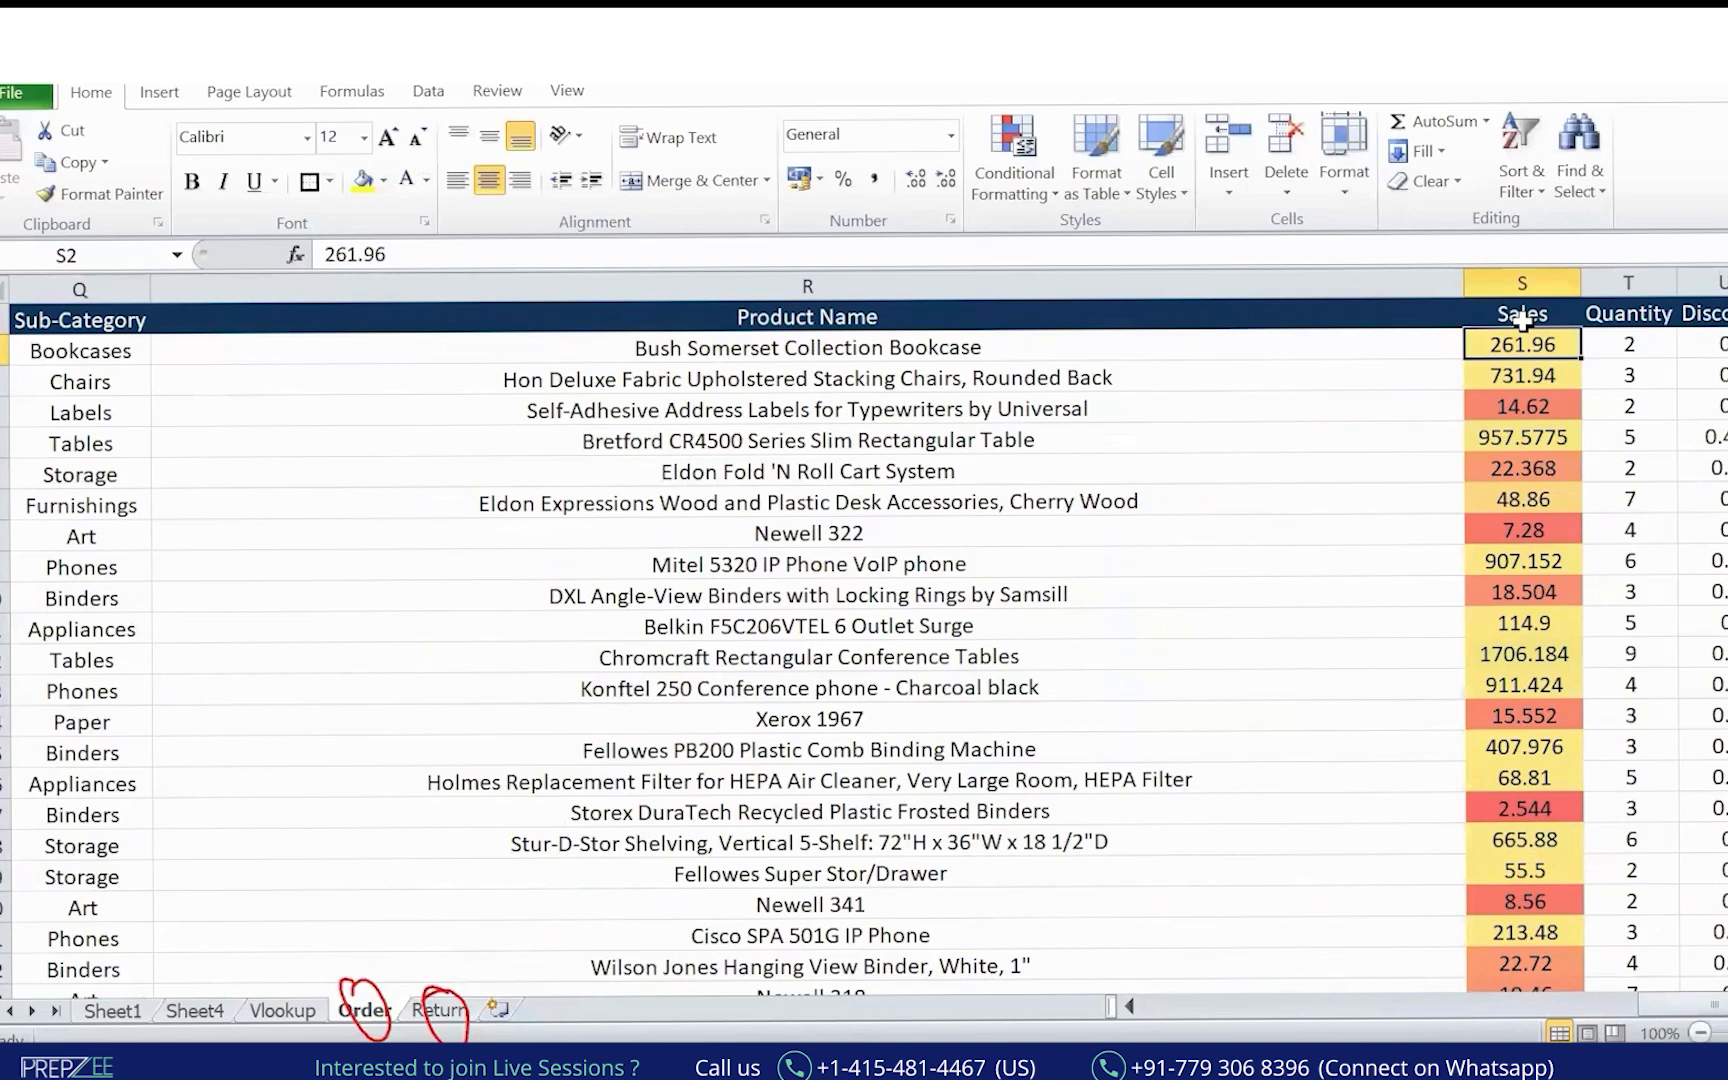
{"action": "key", "text": "ctrl+shift+Down"}
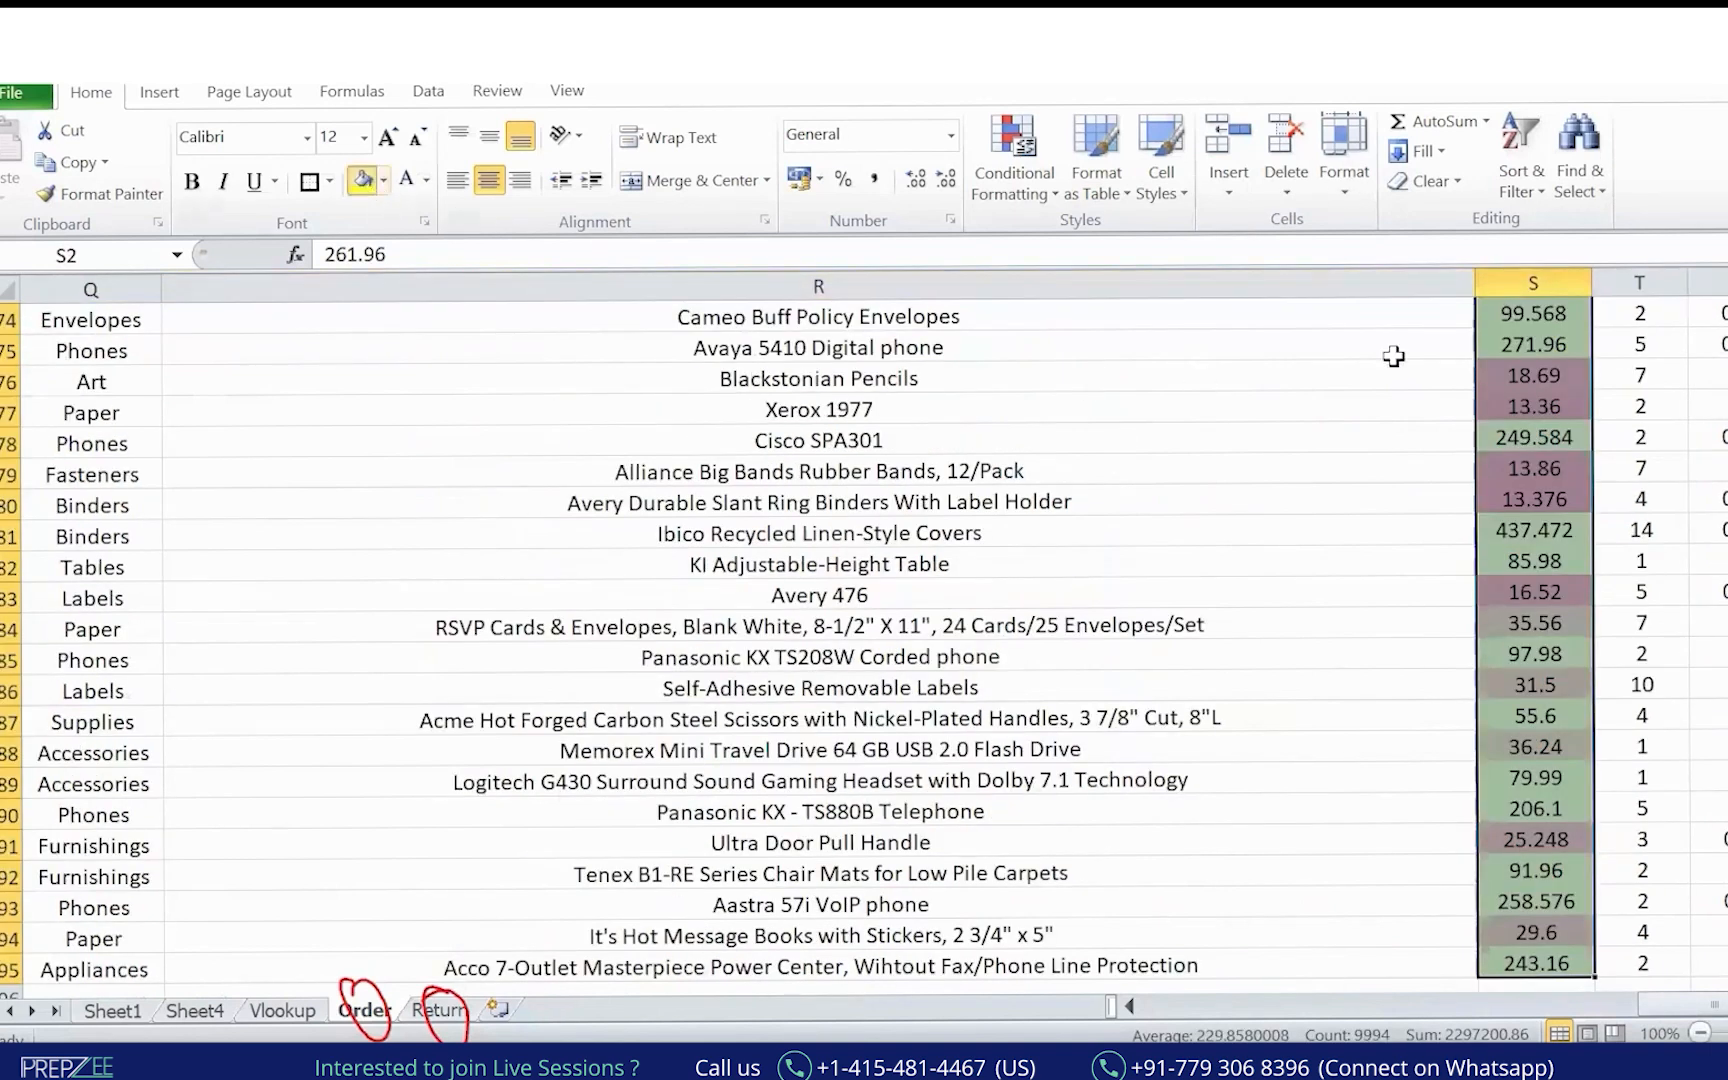
{"action": "key", "text": "ctrl+BackSpace"}
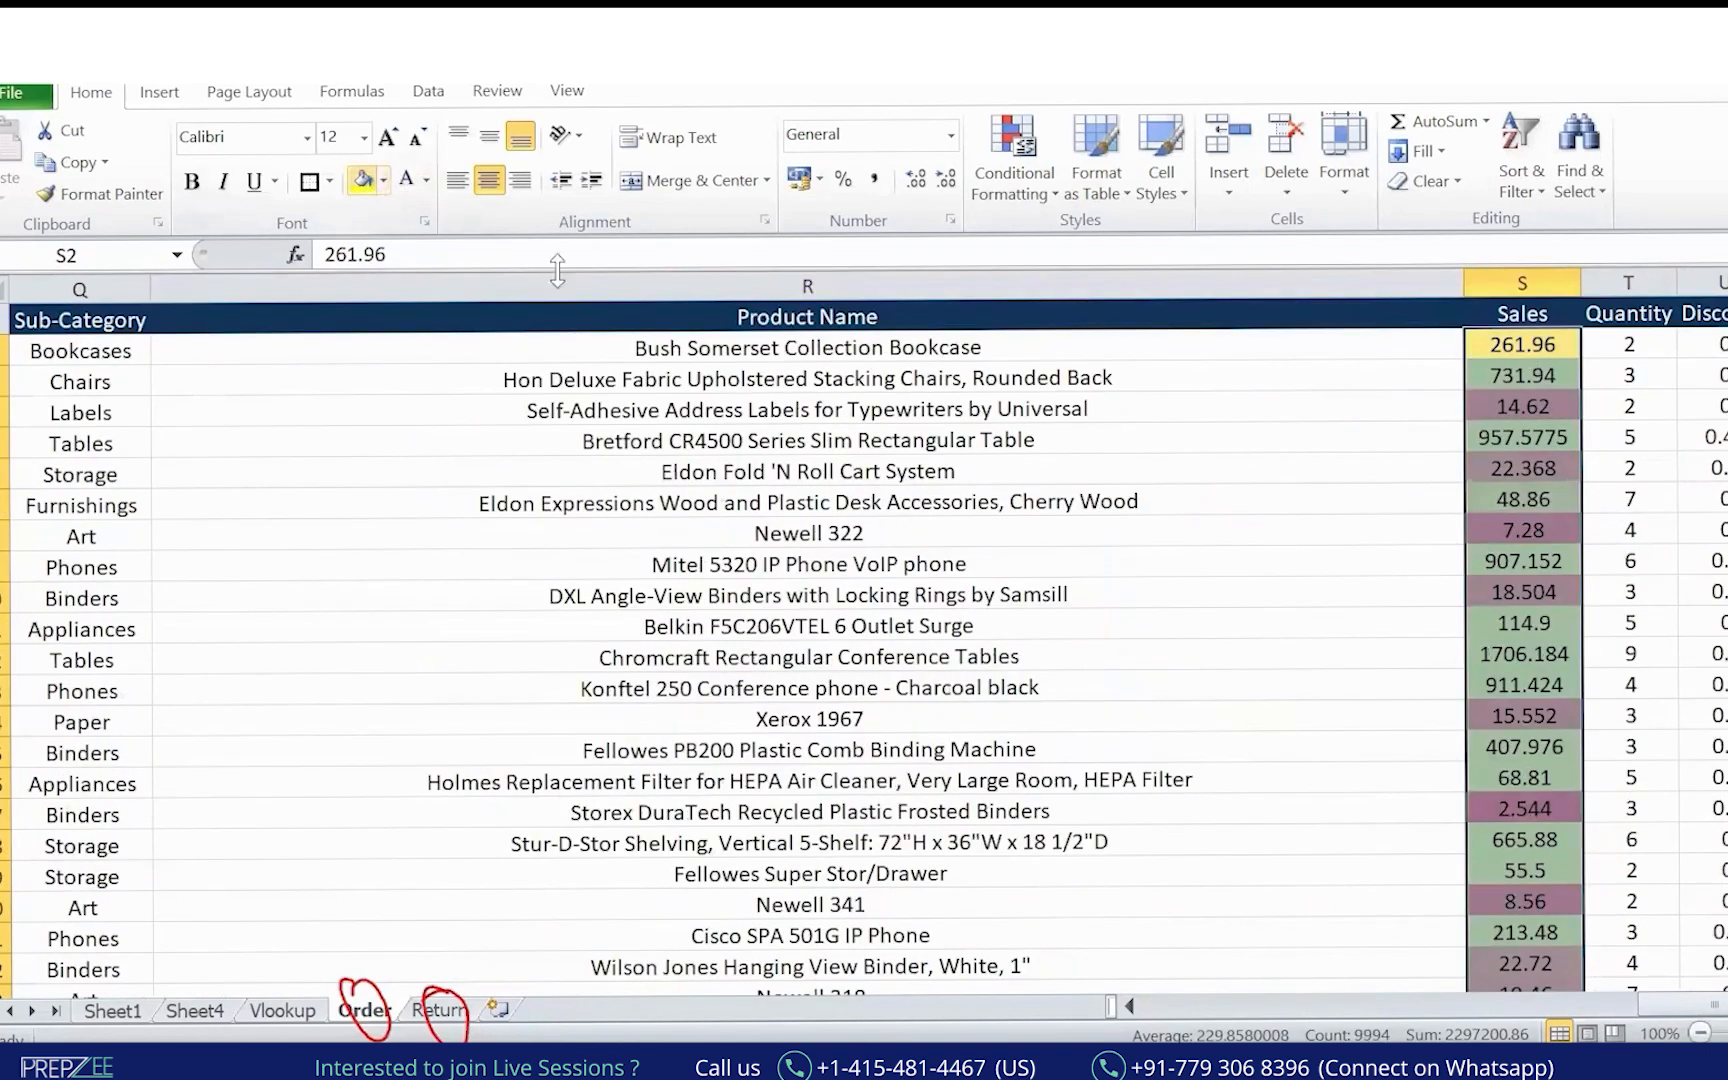
{"action": "left_click", "coordinate": [1105, 532]}
{"action": "left_click_drag", "start_coordinate": [1680, 1004], "coordinate": [1025, 985]}
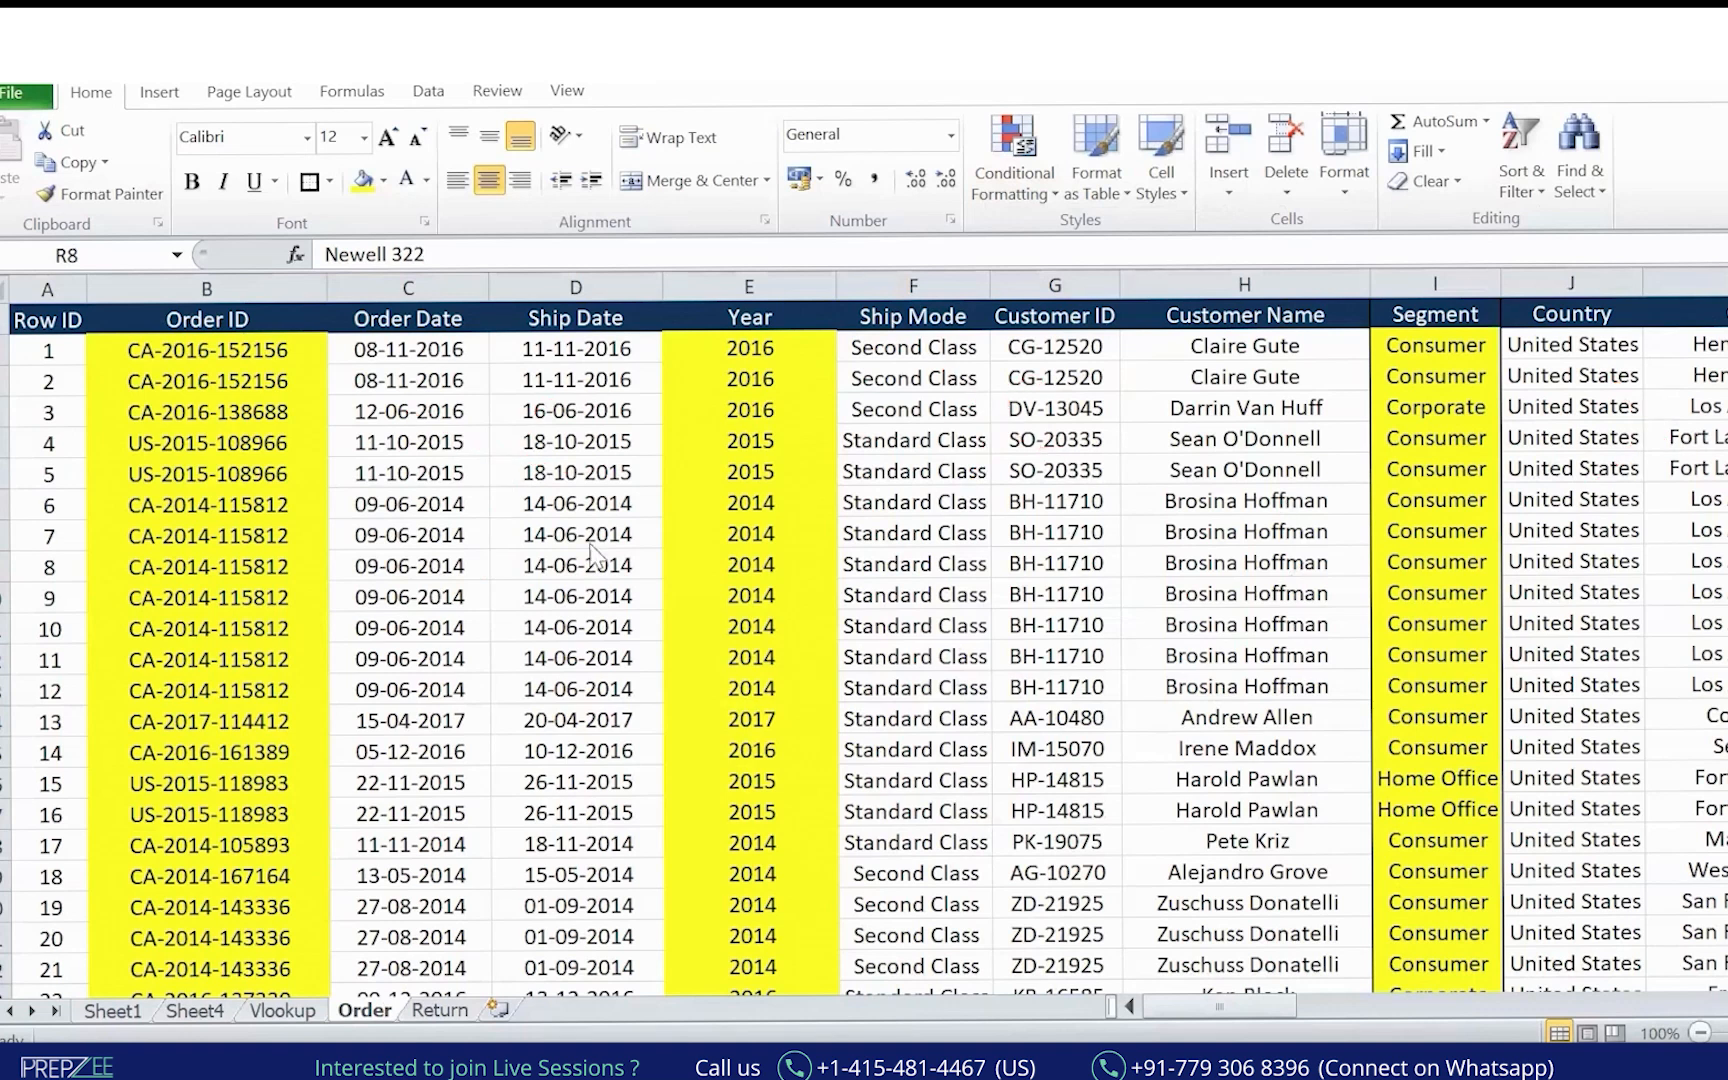
Delete the Row ID, Order Date and Ship Date columns.
{"action": "left_click", "coordinate": [183, 320]}
{"action": "key", "text": "ctrl+shift+Down"}
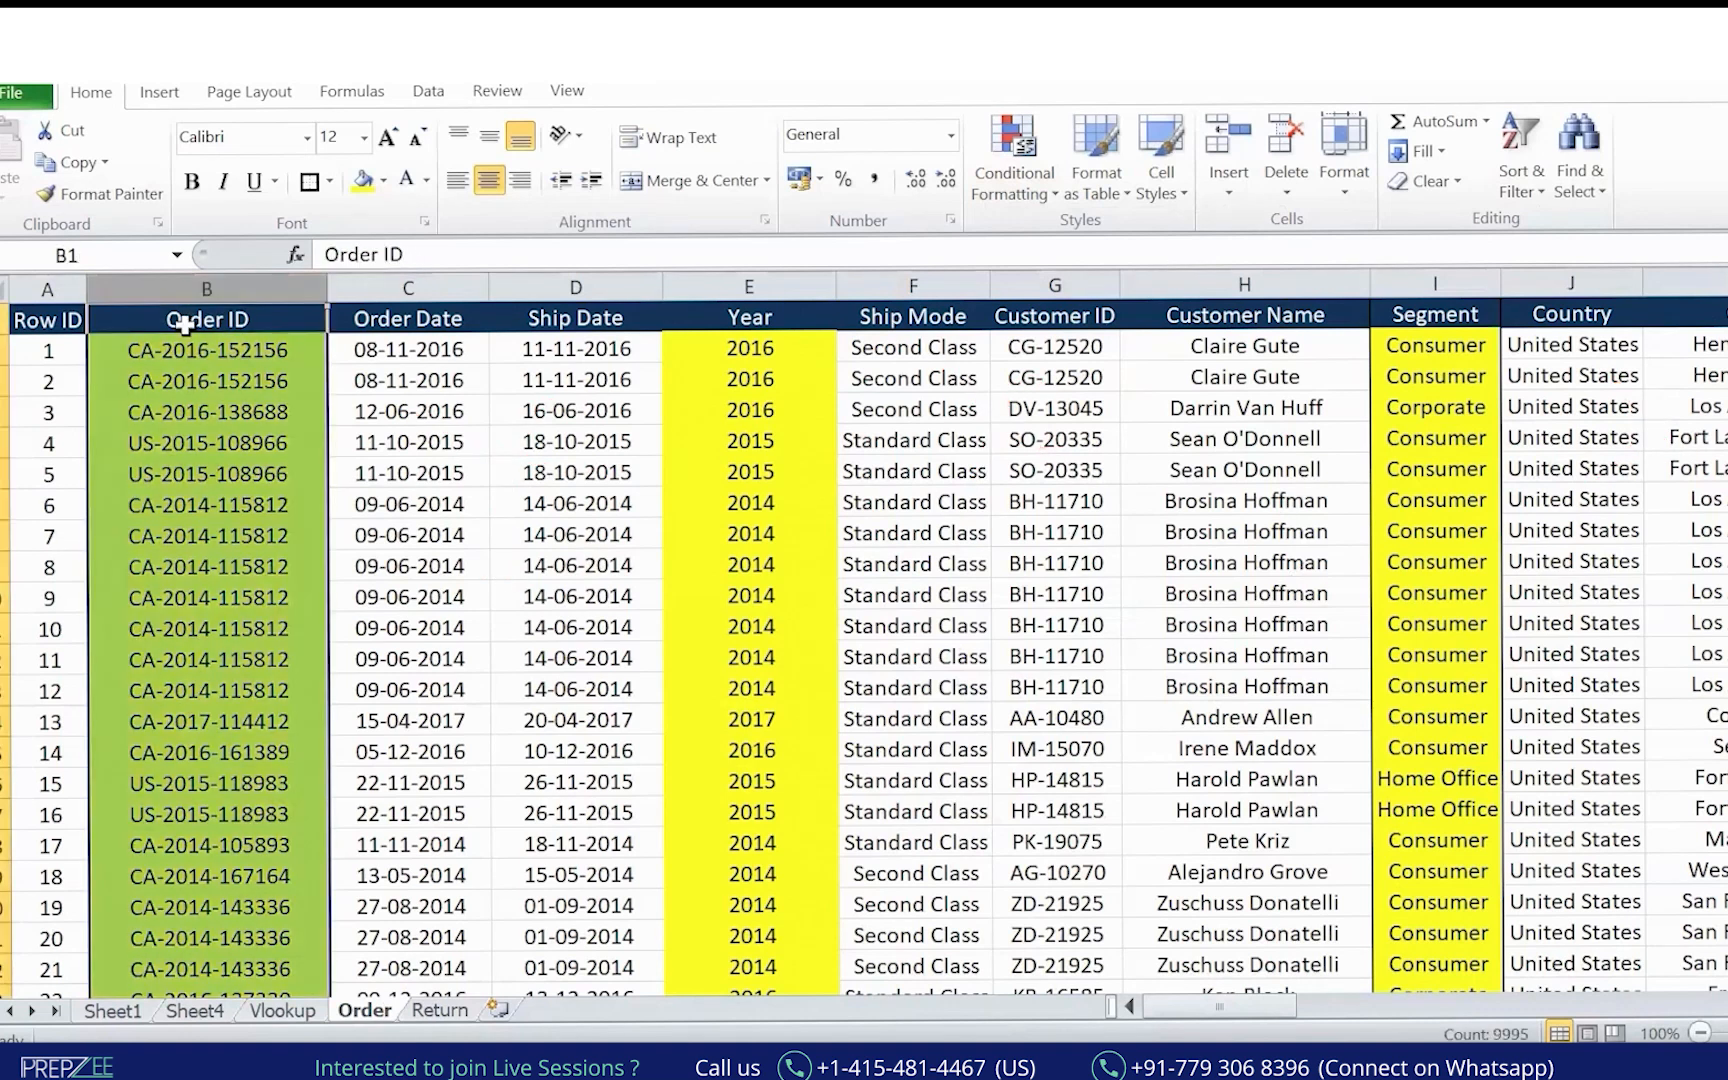
{"action": "left_click", "coordinate": [63, 279]}
{"action": "key", "text": "ctrl+minus"}
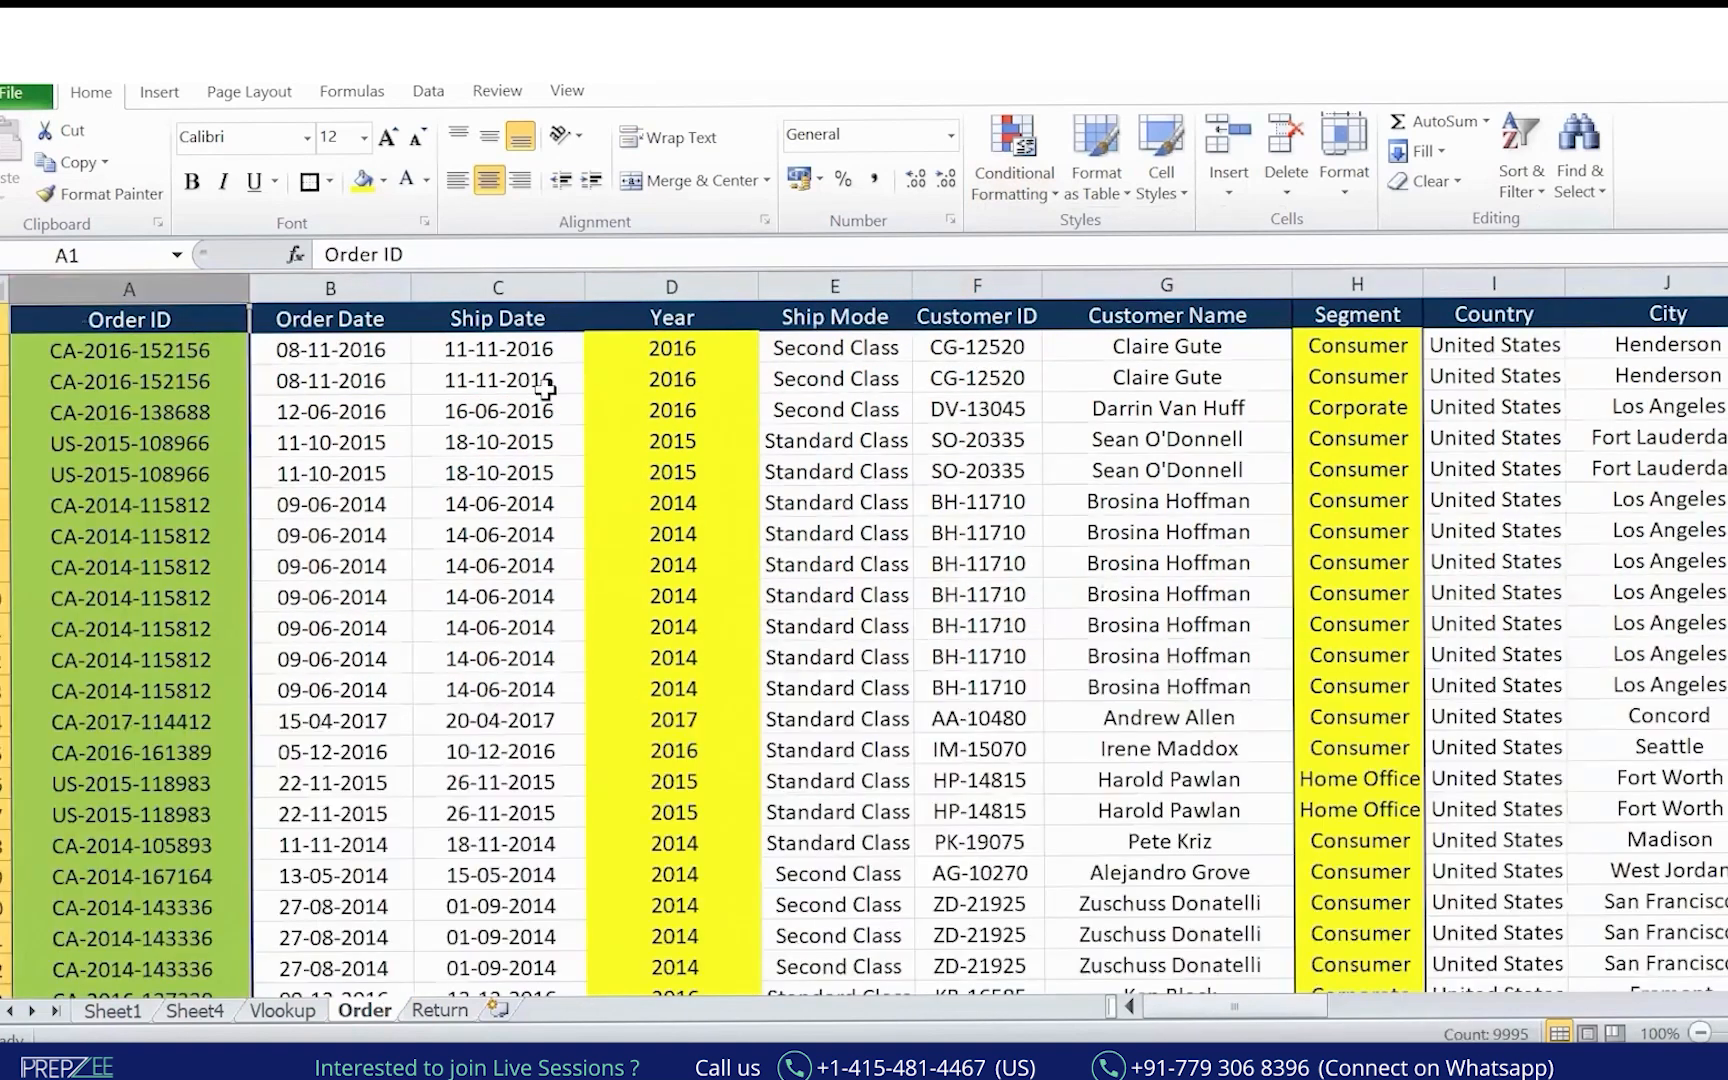
{"action": "left_click", "coordinate": [362, 287]}
{"action": "left_click", "coordinate": [520, 287], "text": "shift"}
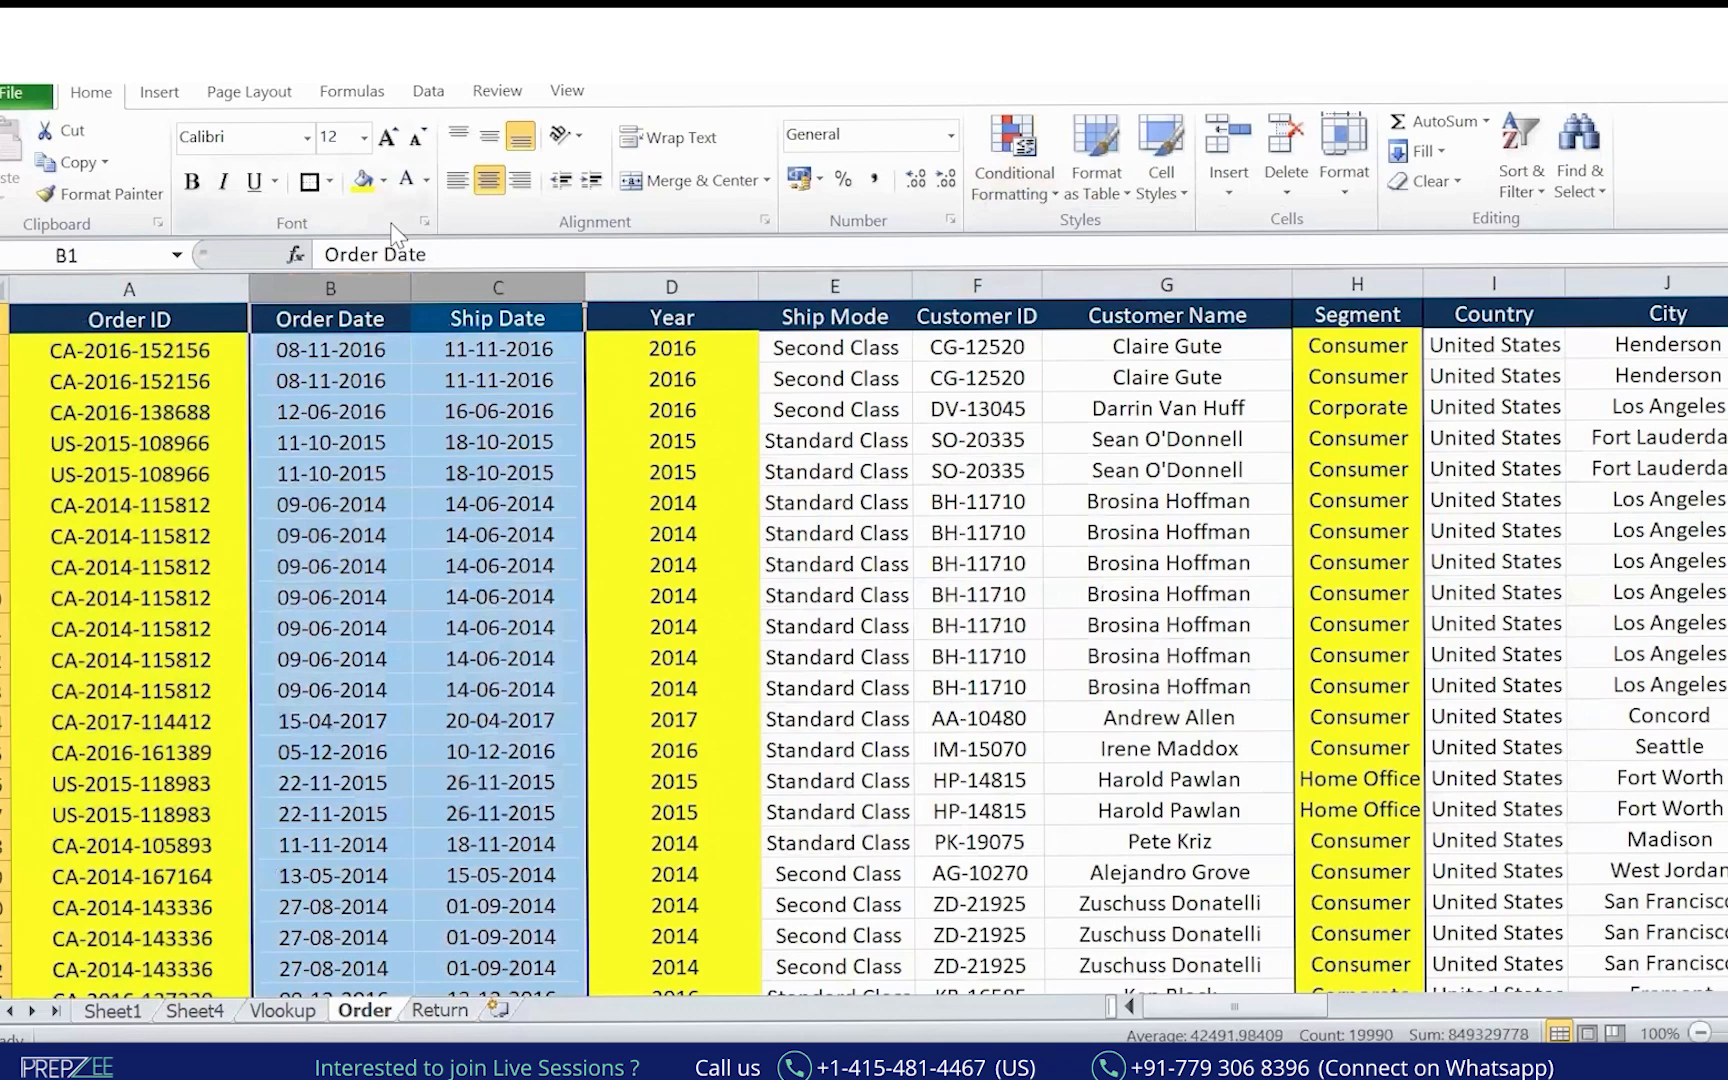
{"action": "key", "text": "ctrl+minus"}
Delete the Ship Mode–Customer Name and Country–Product Name column groups.
{"action": "left_click_drag", "start_coordinate": [523, 287], "coordinate": [950, 285]}
{"action": "key", "text": "ctrl+minus"}
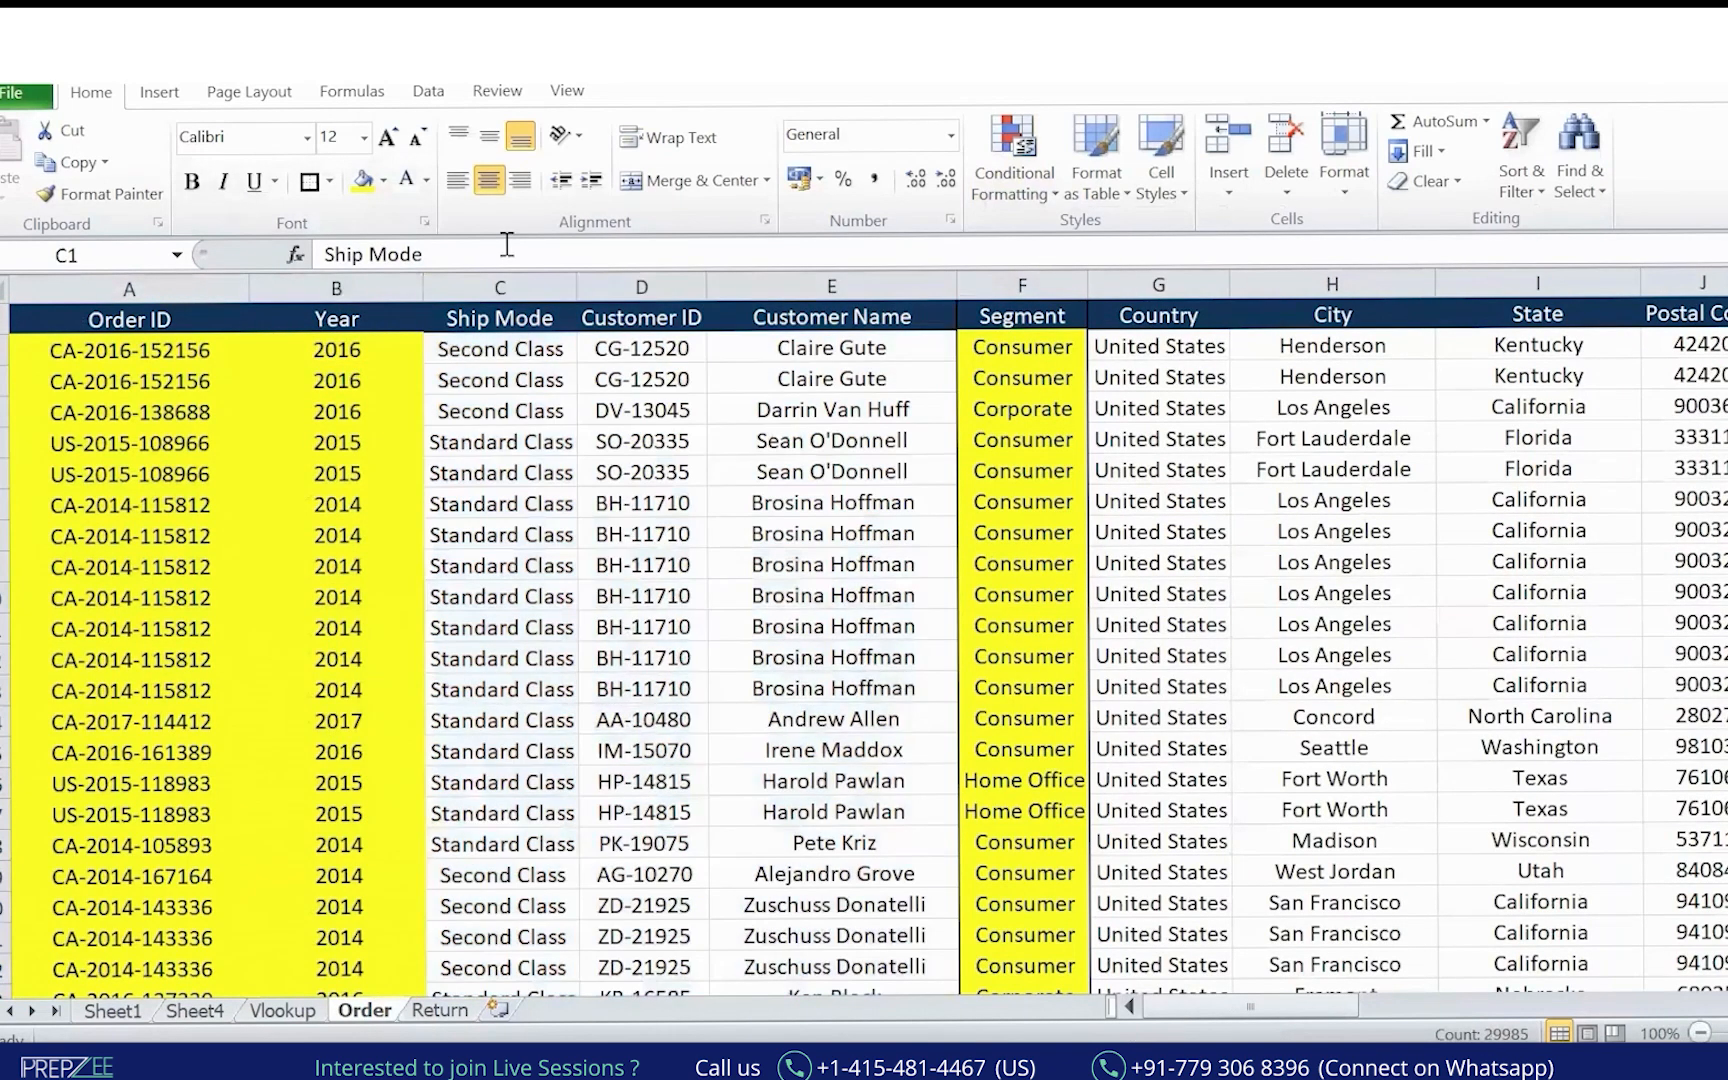
{"action": "mouse_move", "coordinate": [624, 287]}
{"action": "left_mouse_down"}
{"action": "mouse_move", "coordinate": [648, 235]}
{"action": "mouse_move", "coordinate": [845, 335]}
{"action": "mouse_move", "coordinate": [650, 275]}
{"action": "left_mouse_up"}
{"action": "key", "text": "shift+Right"}
{"action": "key", "text": "shift+Right"}
{"action": "key", "text": "shift+Right"}
{"action": "key", "text": "shift+Right"}
{"action": "key", "text": "shift+Right"}
{"action": "key", "text": "shift+Right"}
{"action": "key", "text": "shift+Right"}
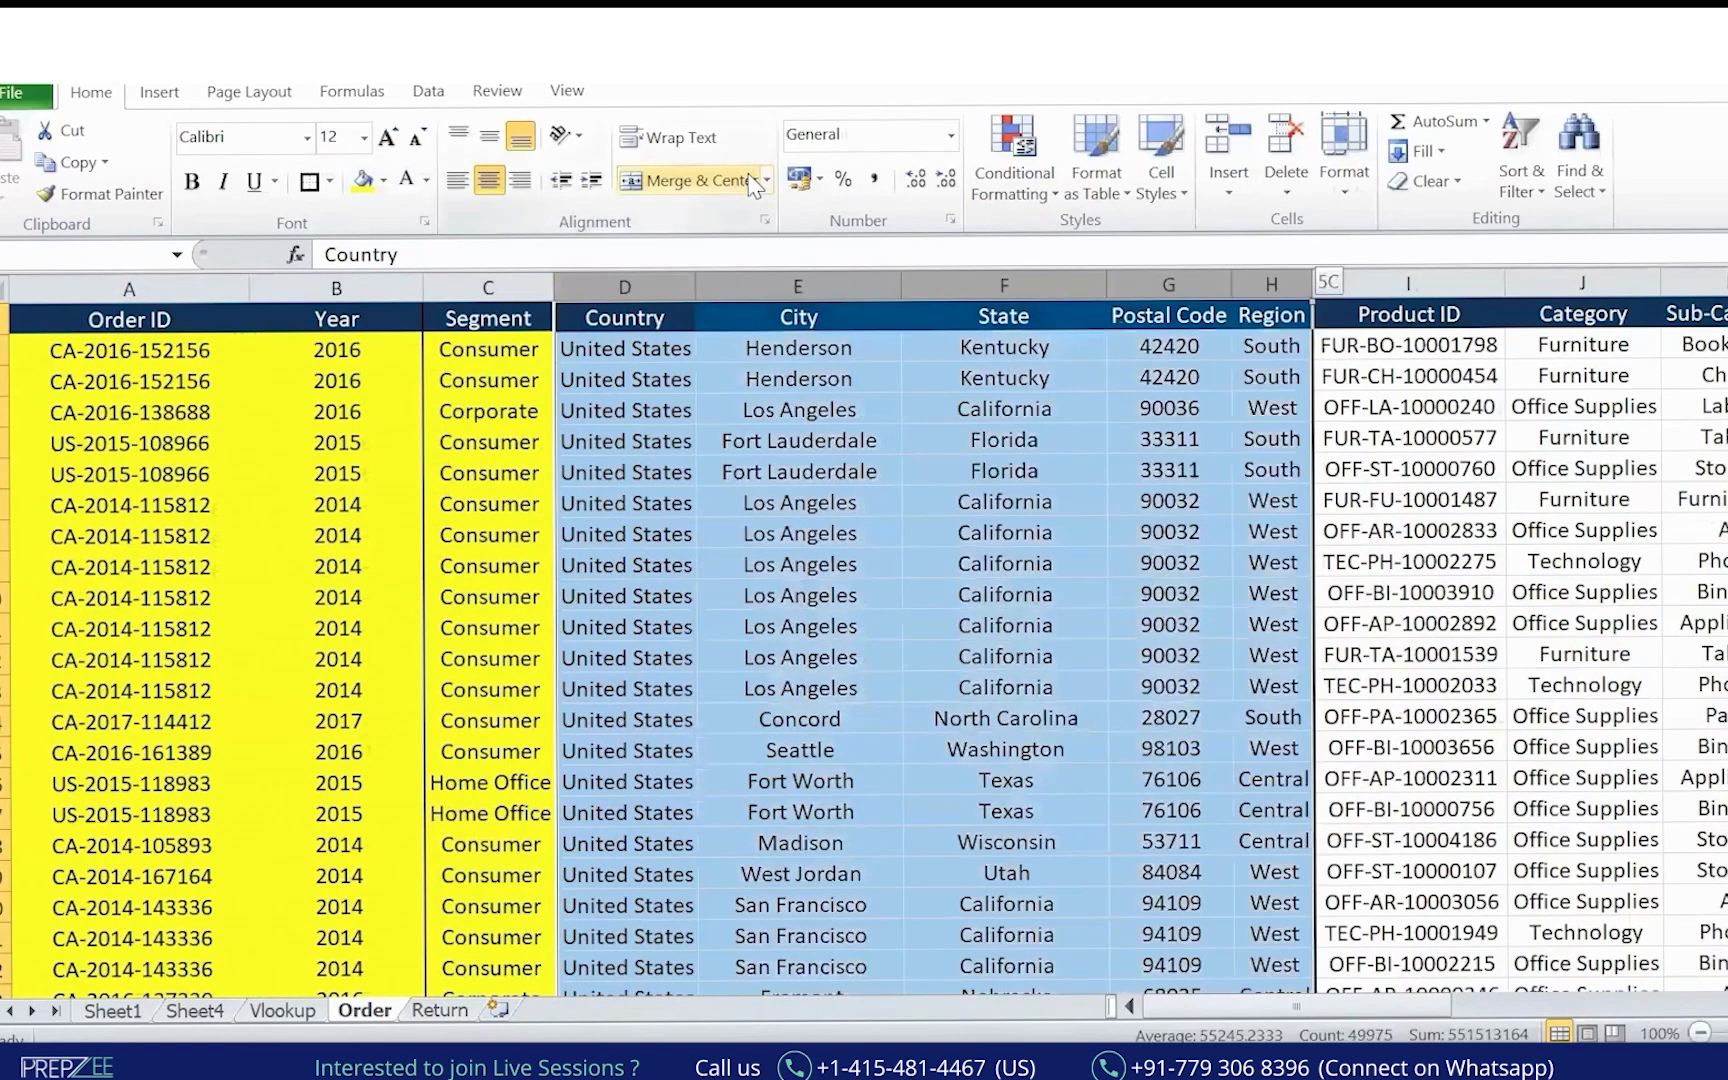
{"action": "key", "text": "shift+Right"}
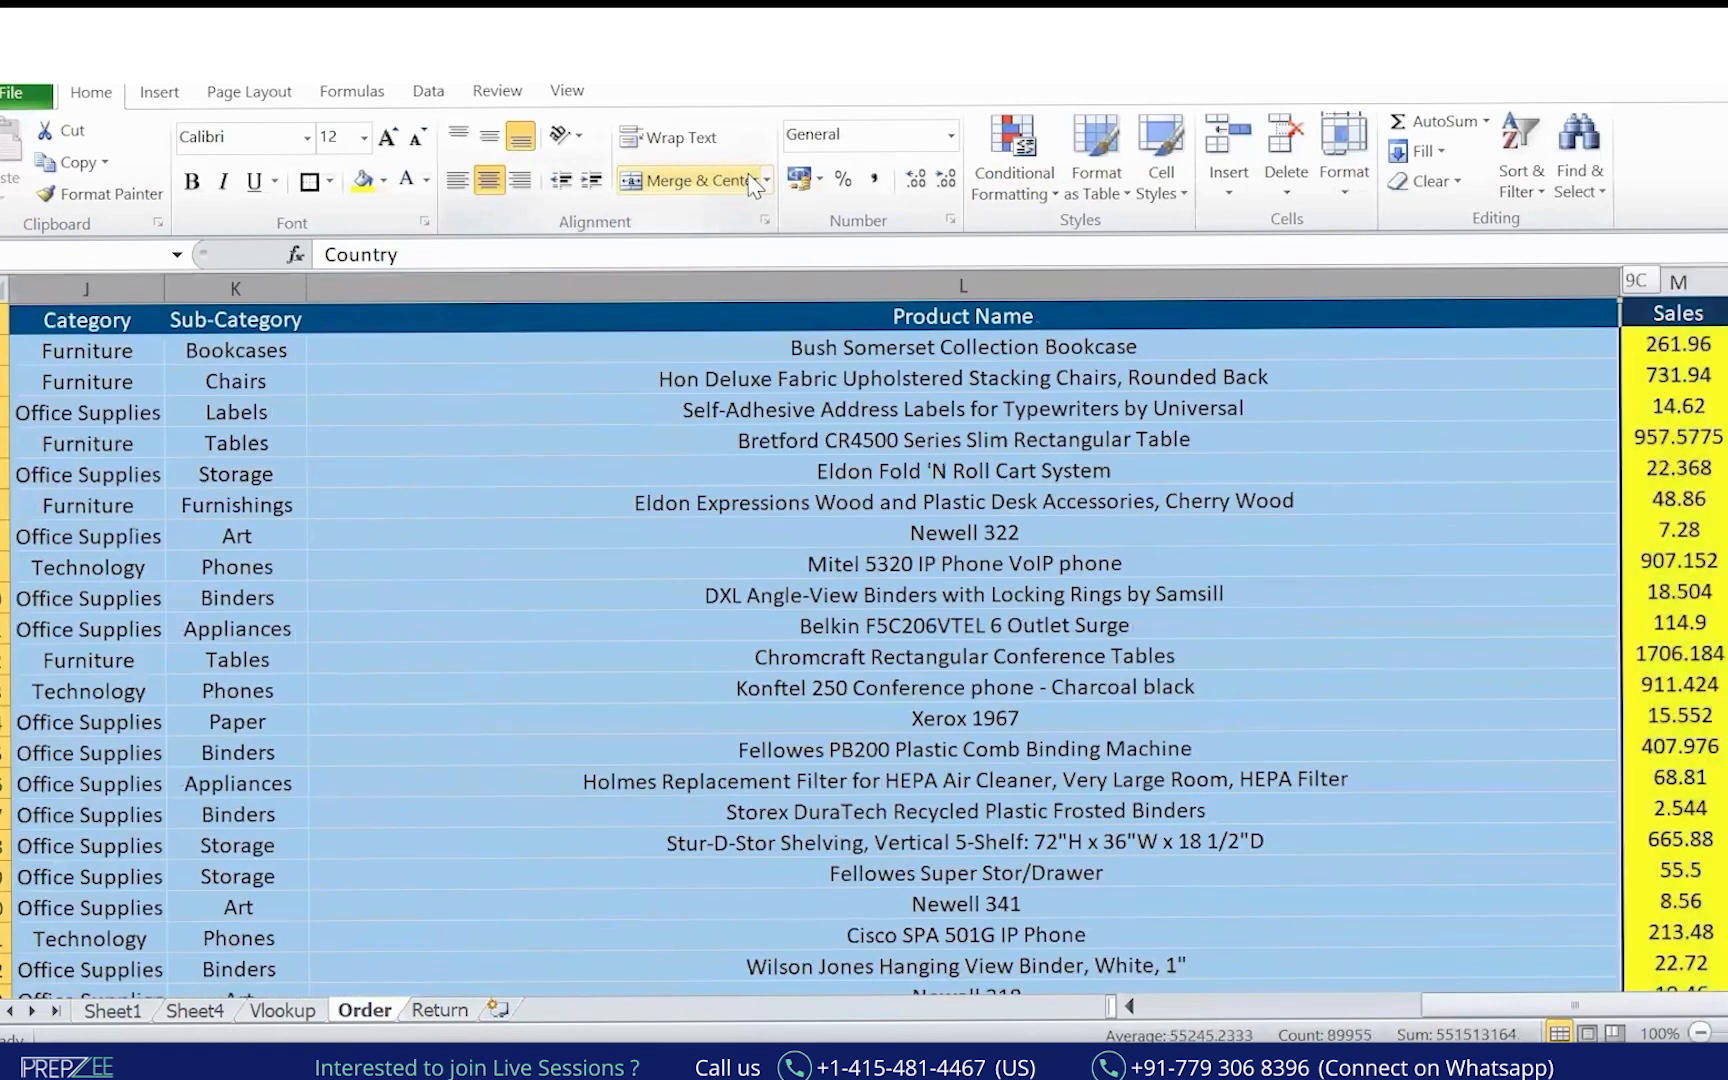
{"action": "key", "text": "ctrl+minus"}
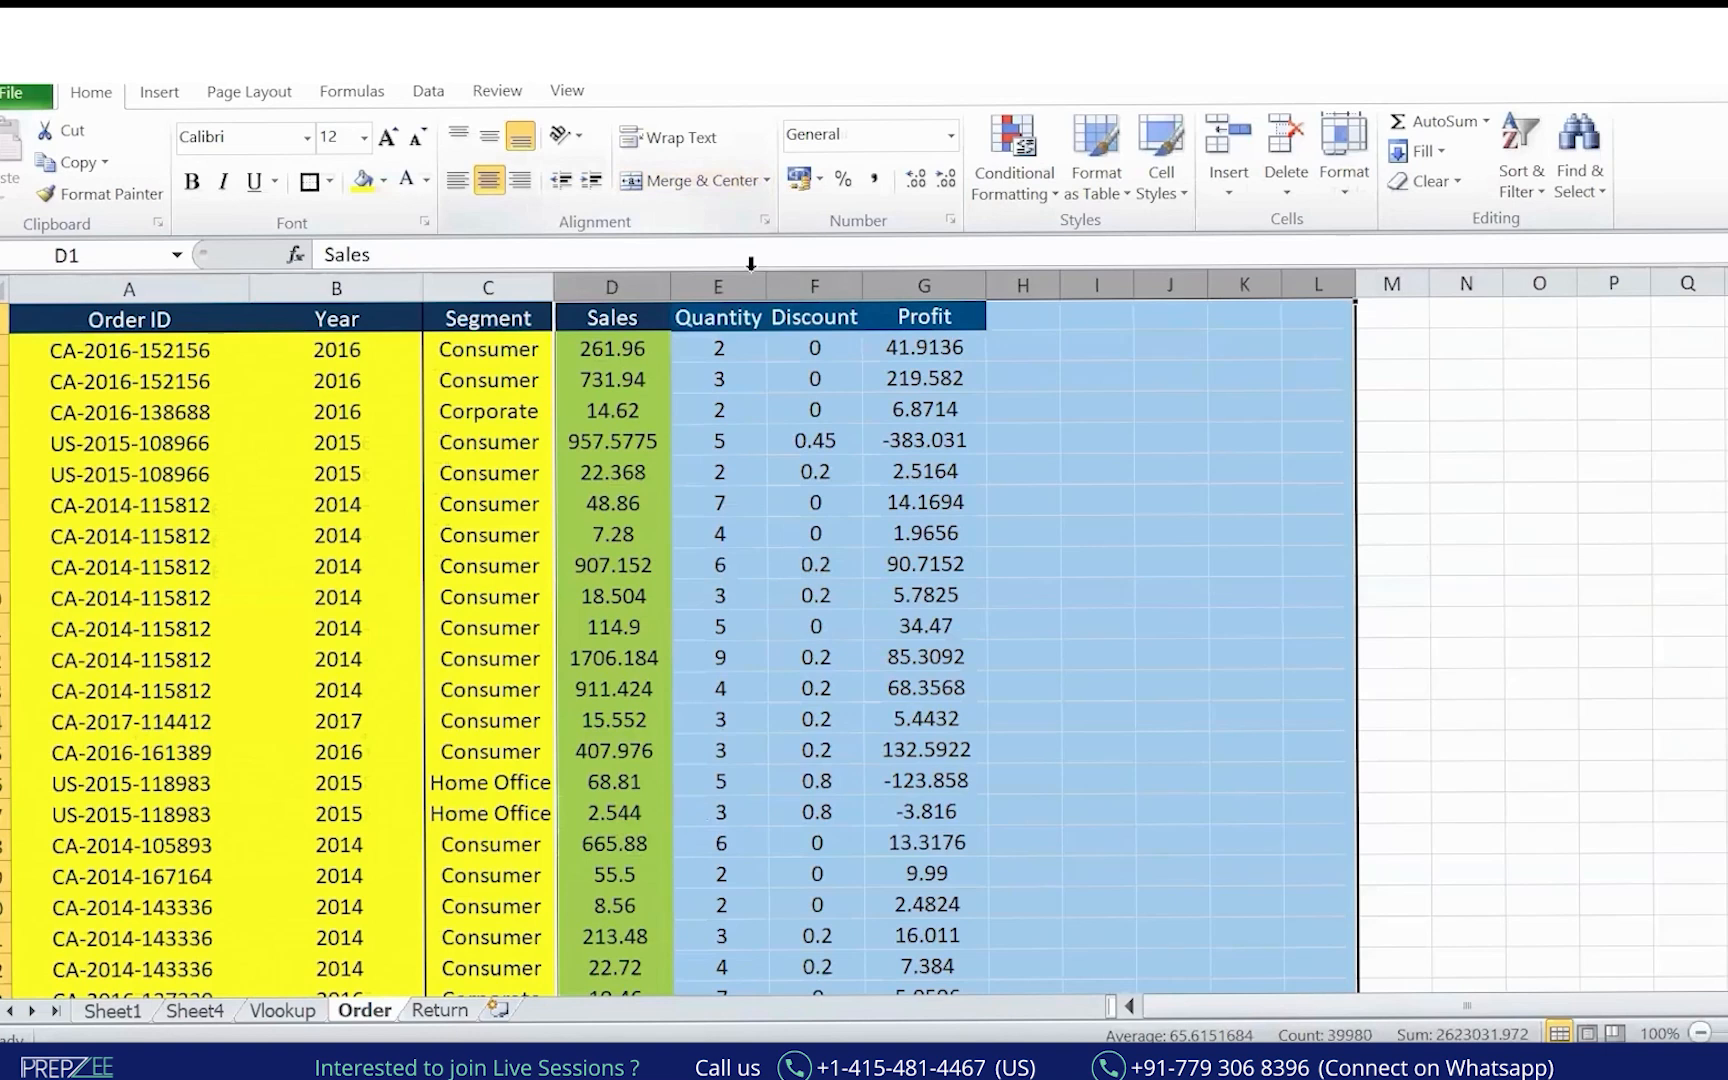
Delete the Quantity, Discount and Profit columns, then go to the Return sheet.
{"action": "key", "text": "Right"}
{"action": "key", "text": "ctrl+space"}
{"action": "key", "text": "shift+Right"}
{"action": "key", "text": "shift+Right"}
{"action": "key", "text": "ctrl+minus"}
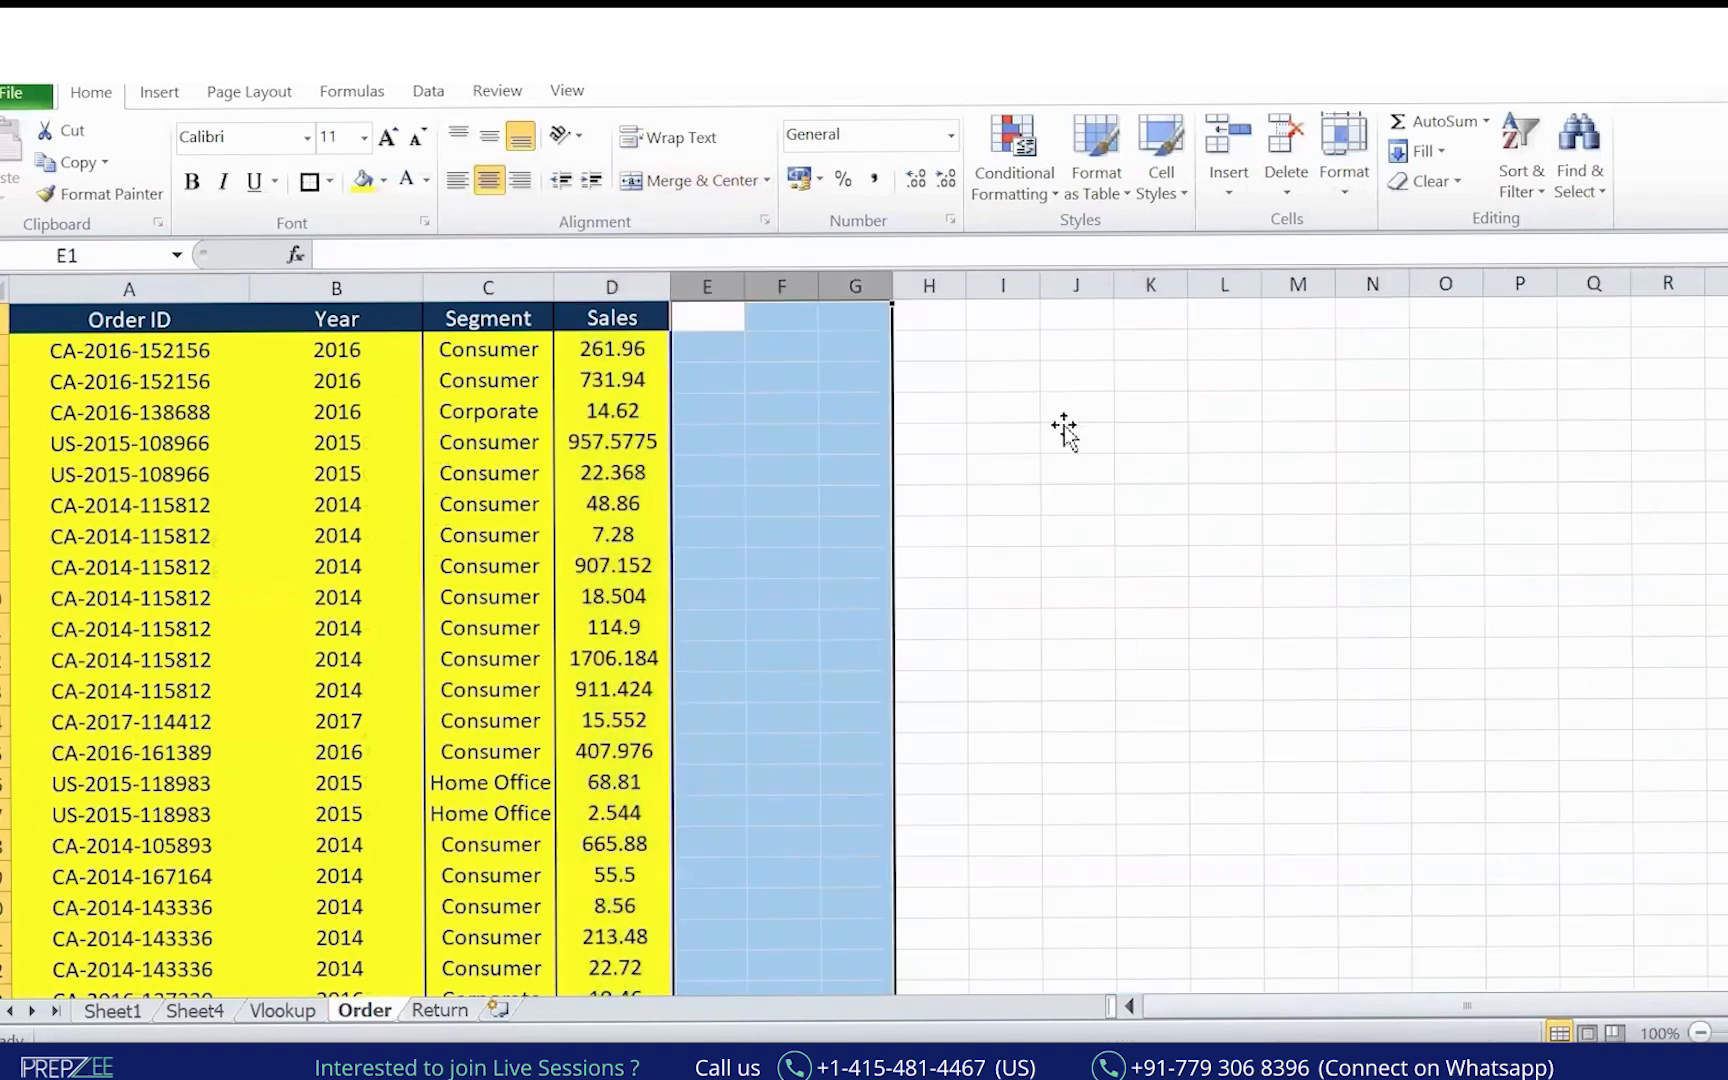
{"action": "left_click", "coordinate": [1065, 417]}
{"action": "key", "text": "ctrl+Page_Down"}
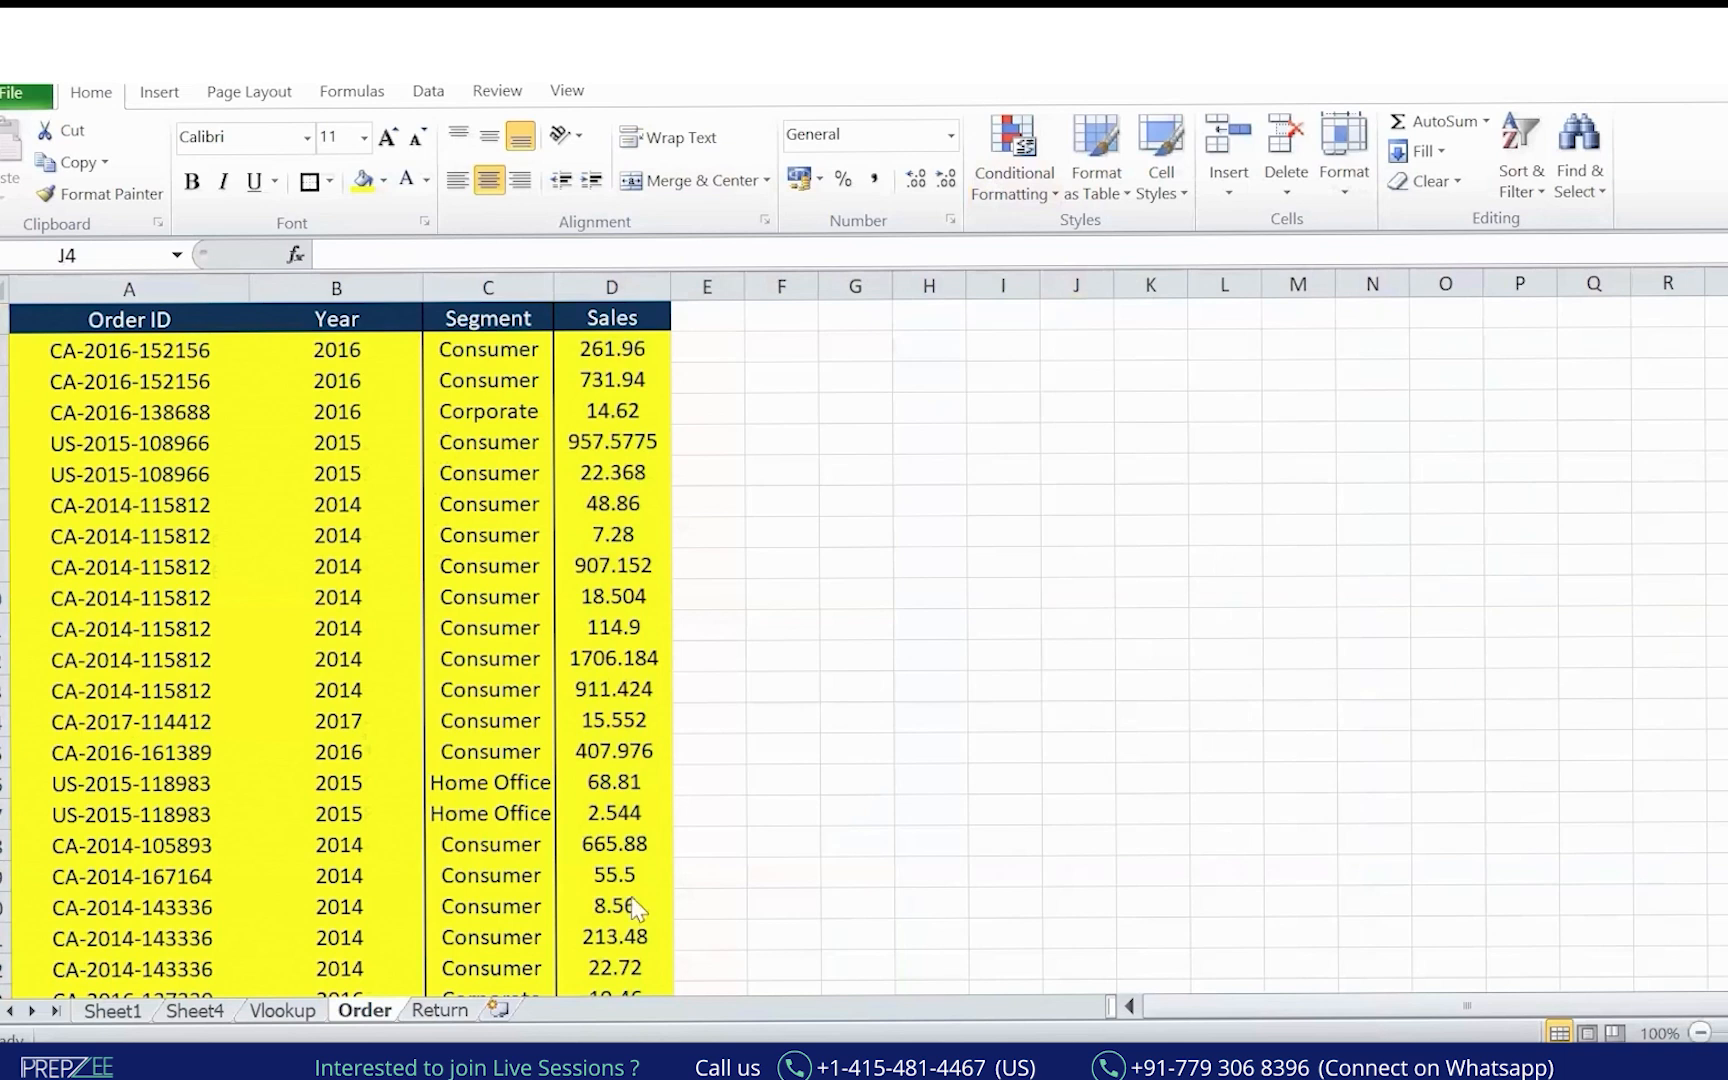
{"action": "left_click", "coordinate": [458, 1010]}
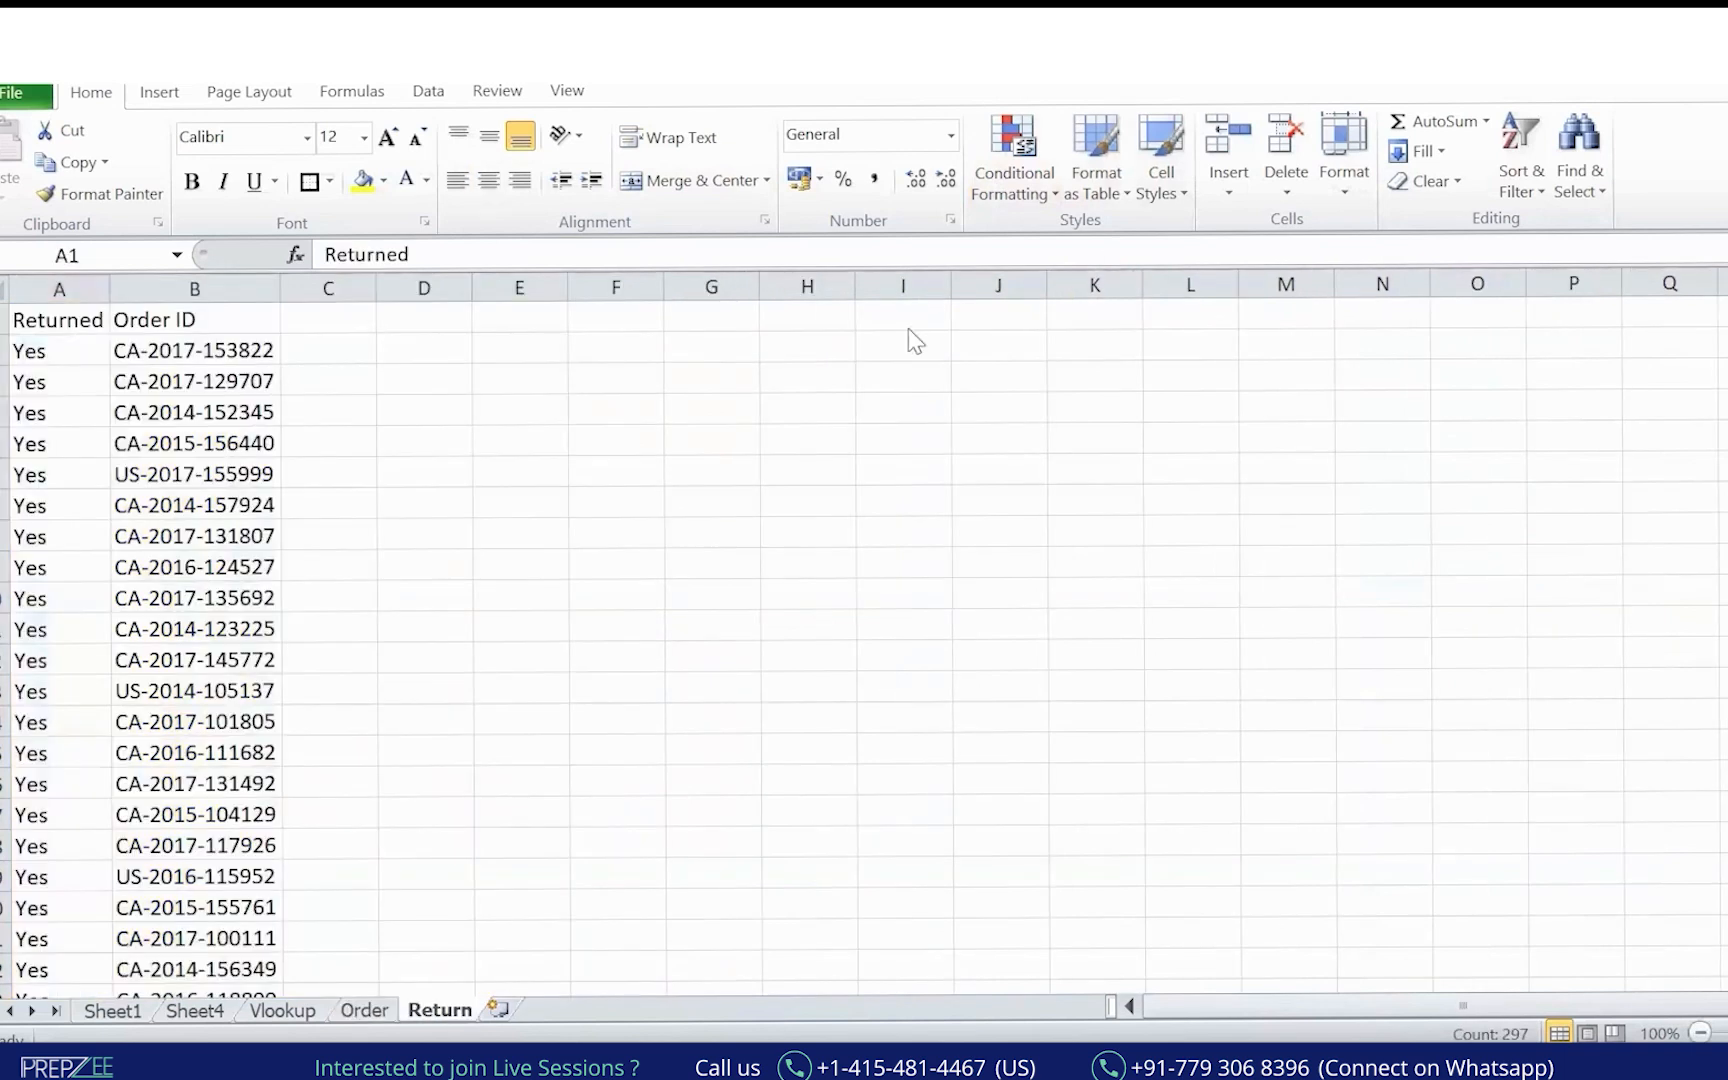
Widen the Order ID column and sketch arrows and a circle around the Order ID header.
{"action": "key", "text": "ctrl+space"}
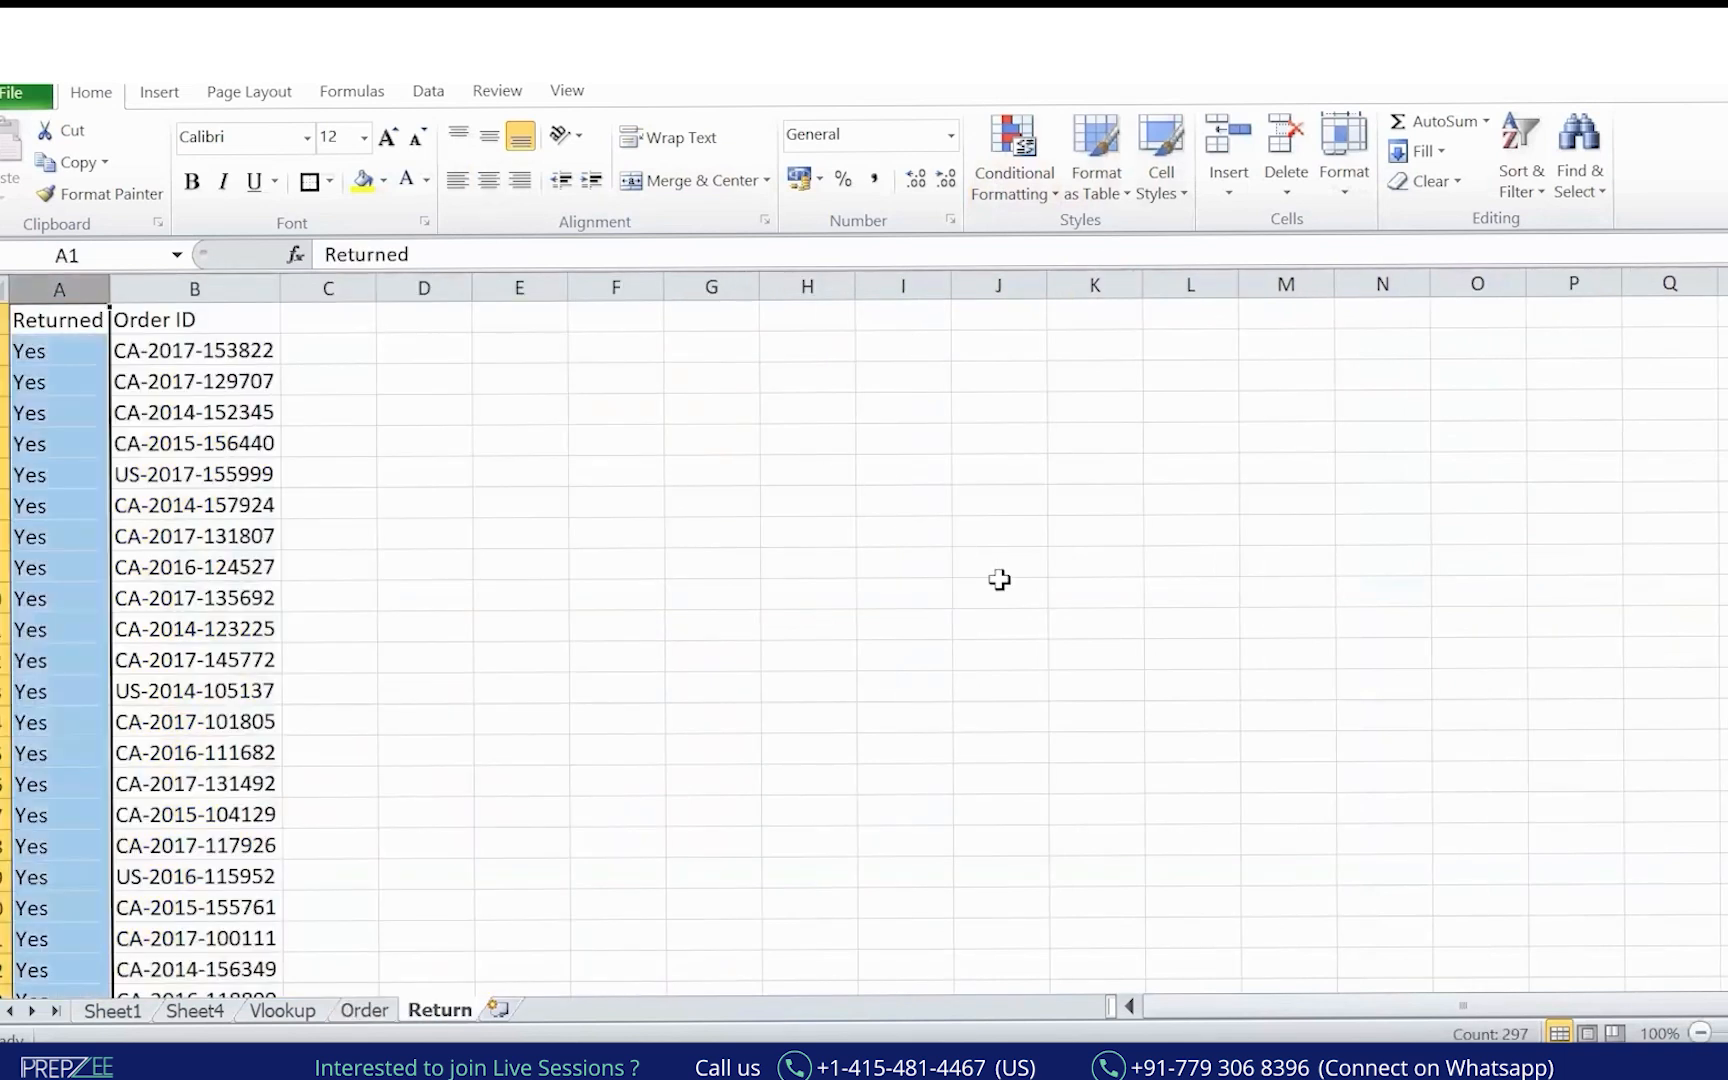
{"action": "left_click", "coordinate": [258, 280]}
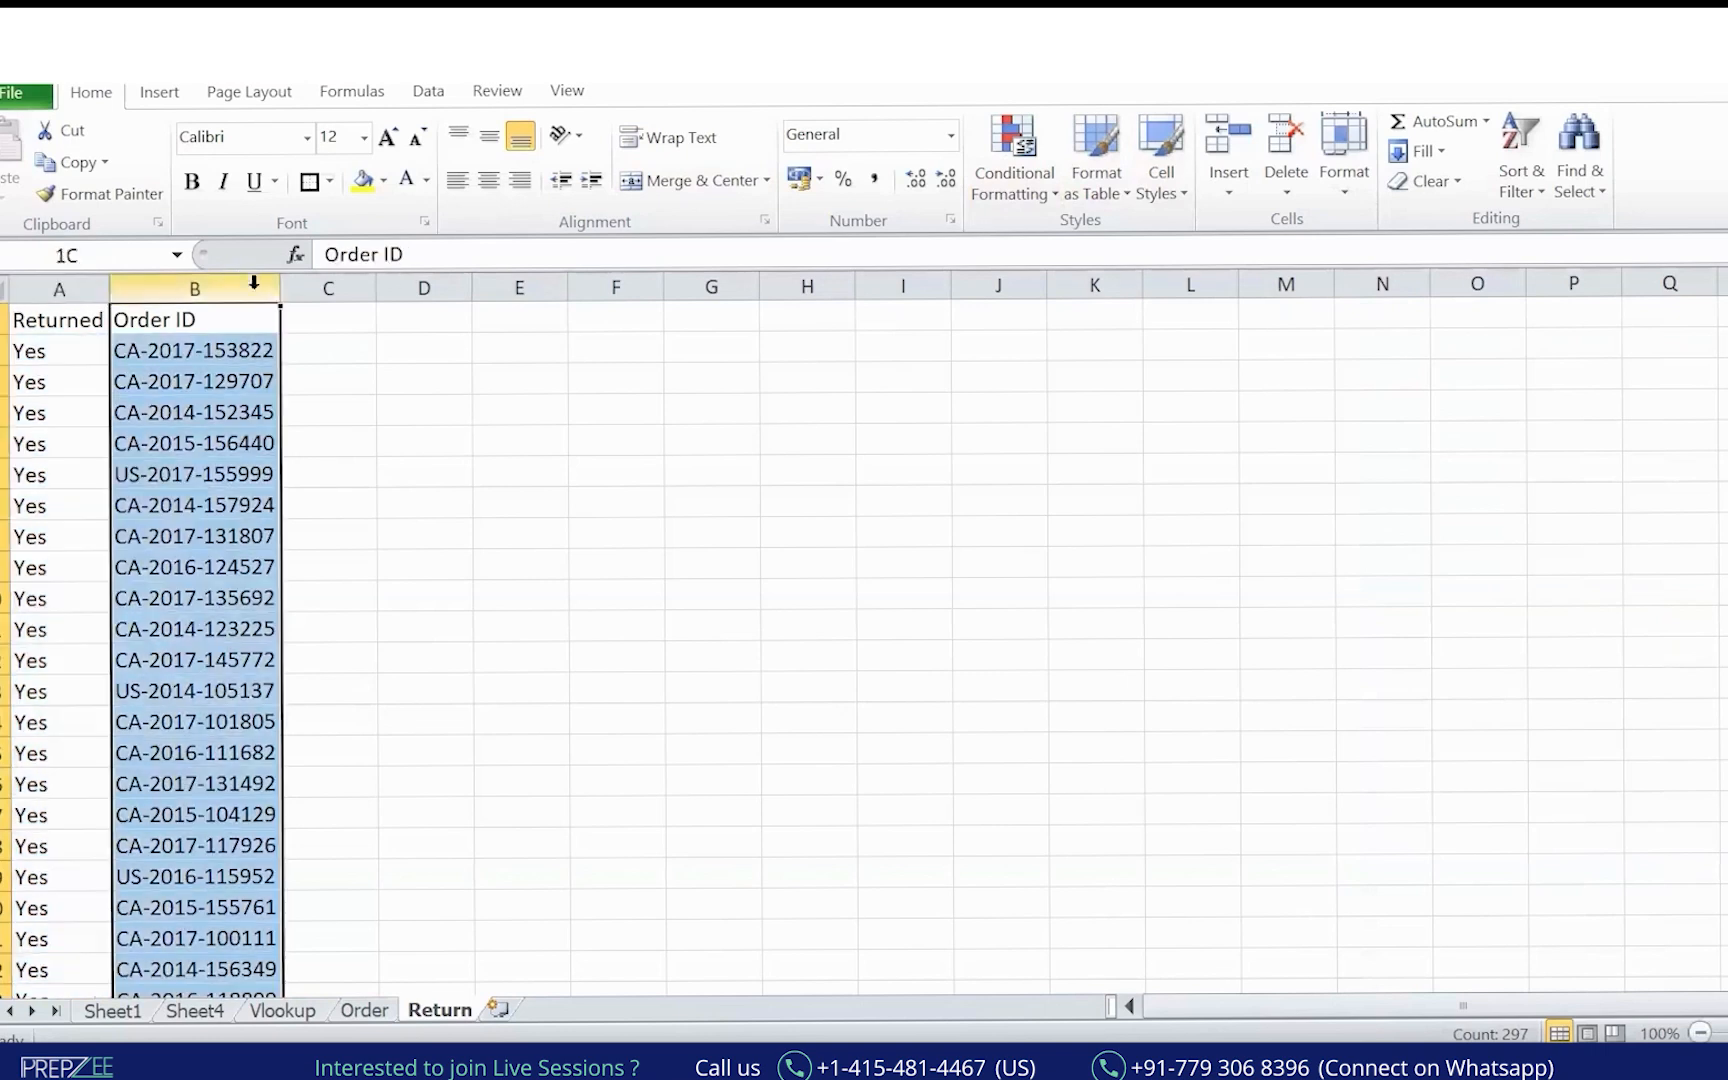
{"action": "left_click_drag", "start_coordinate": [281, 287], "coordinate": [408, 290]}
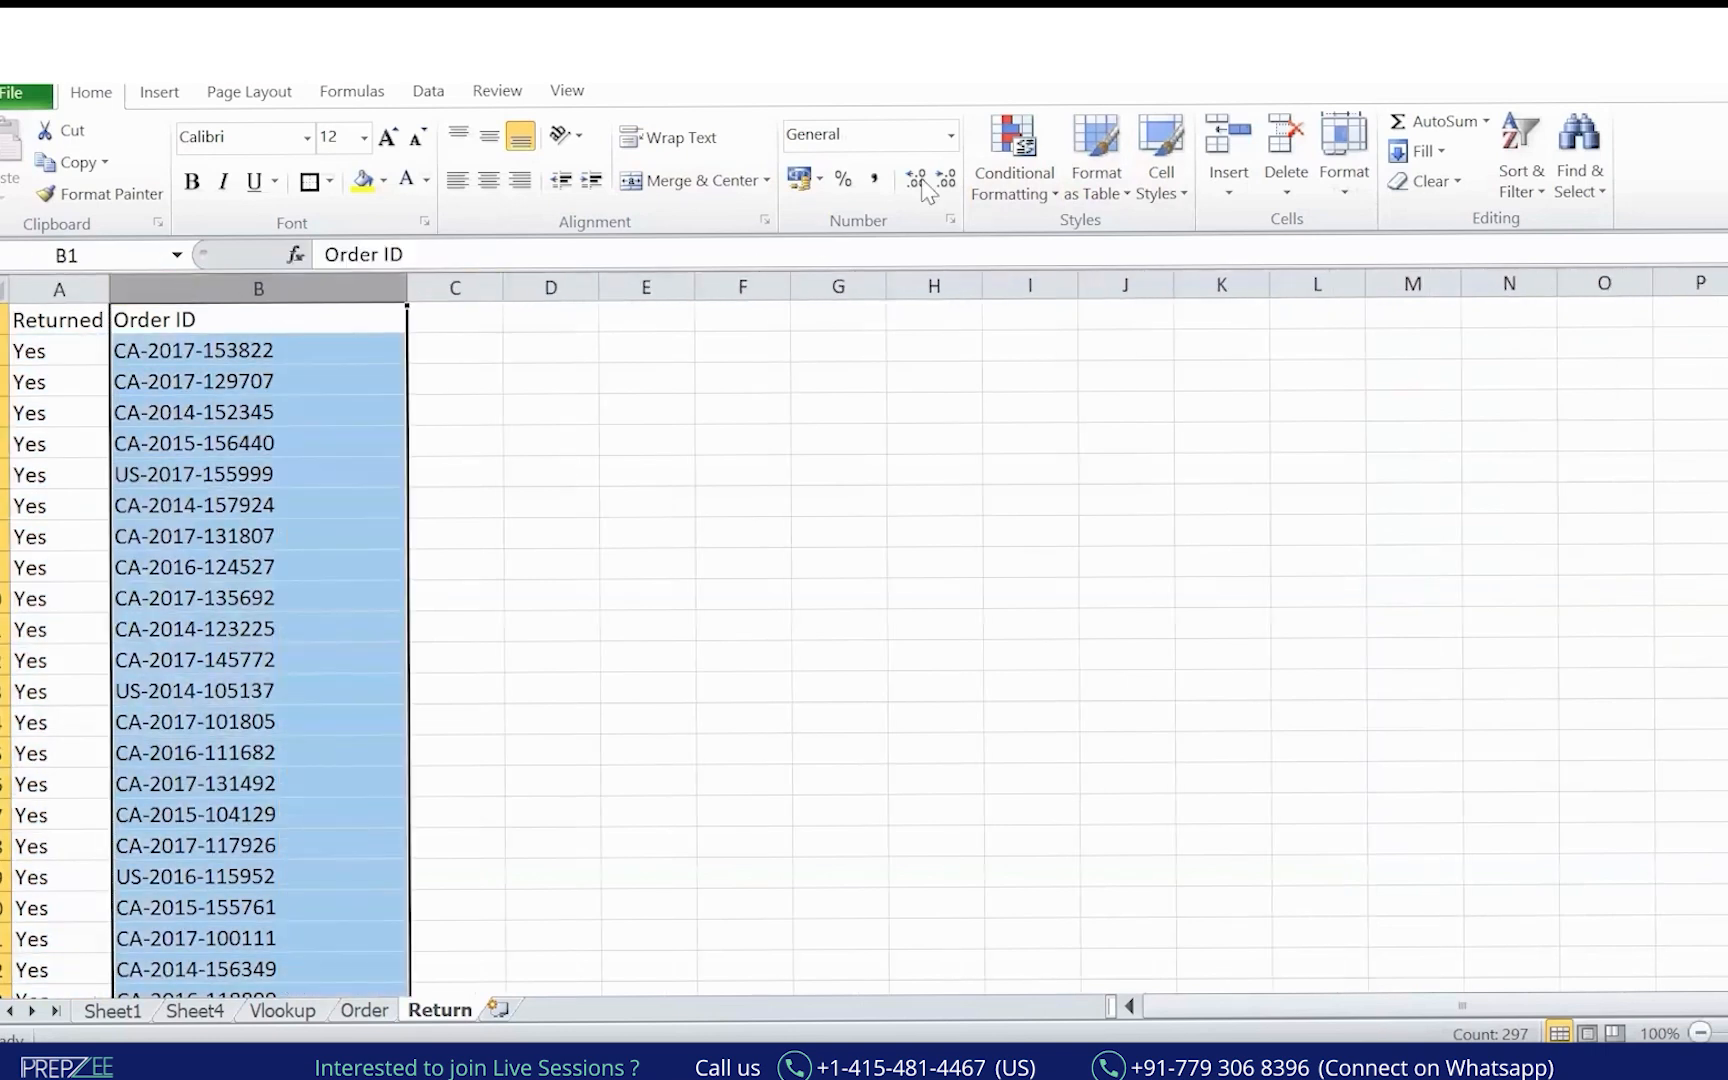
{"action": "left_click_drag", "start_coordinate": [258, 692], "coordinate": [512, 564]}
{"action": "left_click_drag", "start_coordinate": [465, 576], "coordinate": [480, 617]}
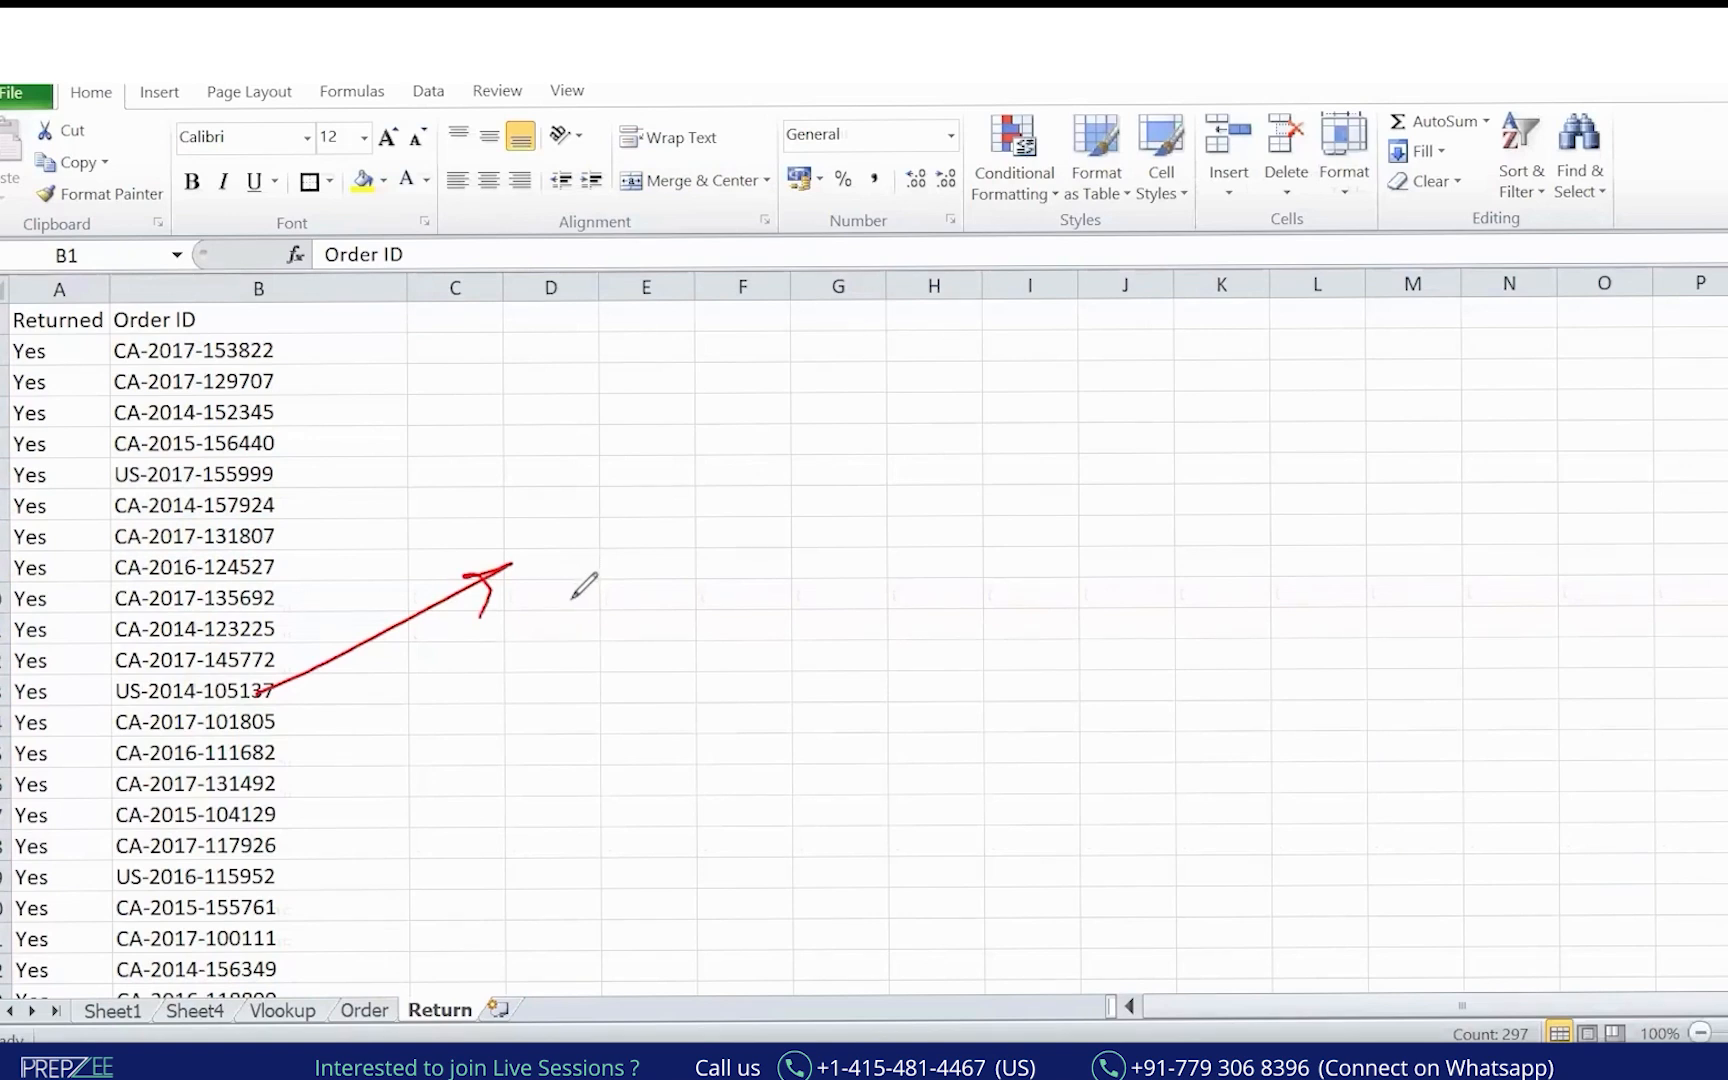
{"action": "left_click_drag", "start_coordinate": [104, 316], "coordinate": [192, 284]}
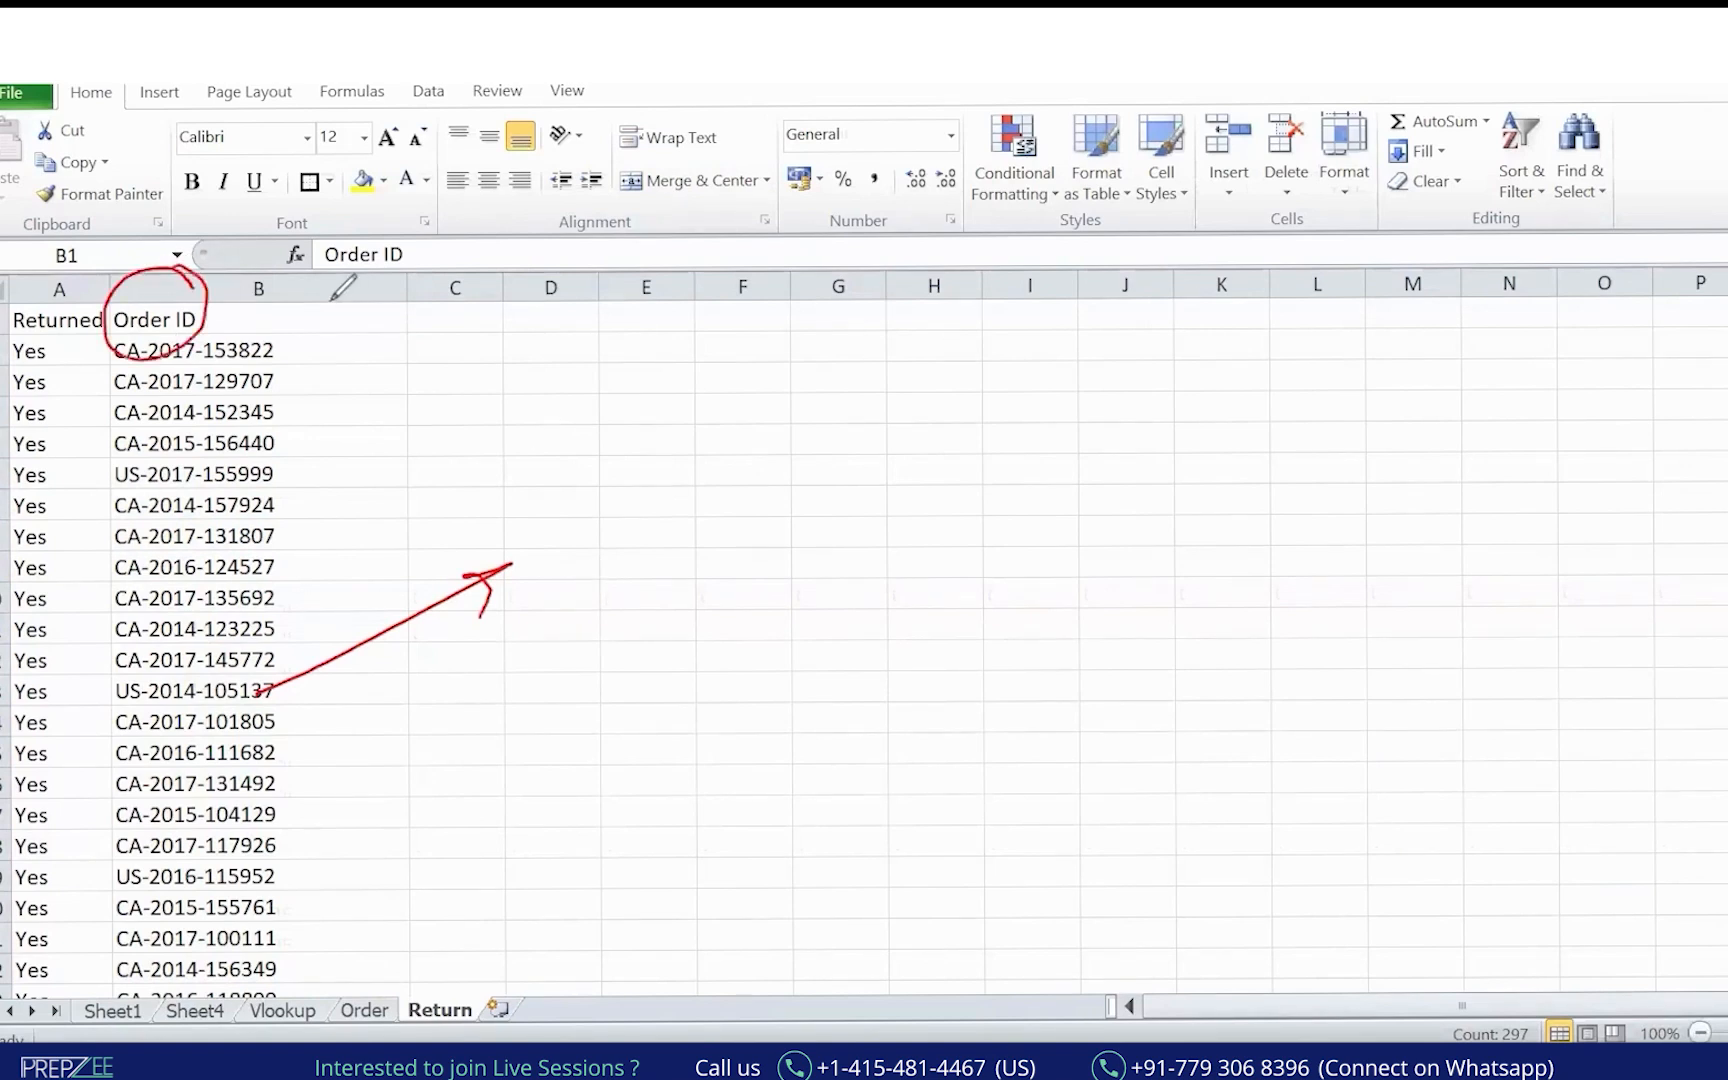
{"action": "mouse_move", "coordinate": [455, 292]}
{"action": "left_mouse_down"}
{"action": "mouse_move", "coordinate": [433, 336]}
{"action": "mouse_move", "coordinate": [478, 292]}
{"action": "mouse_move", "coordinate": [555, 310]}
{"action": "mouse_move", "coordinate": [568, 358]}
{"action": "left_mouse_up"}
{"action": "key", "text": "ctrl+z"}
{"action": "key", "text": "ctrl+z"}
Sketch labels above the columns and underline Sales and Order ID, then clear the pen marks.
{"action": "mouse_move", "coordinate": [618, 296]}
{"action": "left_mouse_down"}
{"action": "mouse_move", "coordinate": [638, 292]}
{"action": "mouse_move", "coordinate": [616, 318]}
{"action": "mouse_move", "coordinate": [663, 282]}
{"action": "mouse_move", "coordinate": [611, 382]}
{"action": "left_mouse_up"}
{"action": "left_click_drag", "start_coordinate": [729, 318], "coordinate": [636, 382]}
{"action": "left_click_drag", "start_coordinate": [281, 327], "coordinate": [357, 761]}
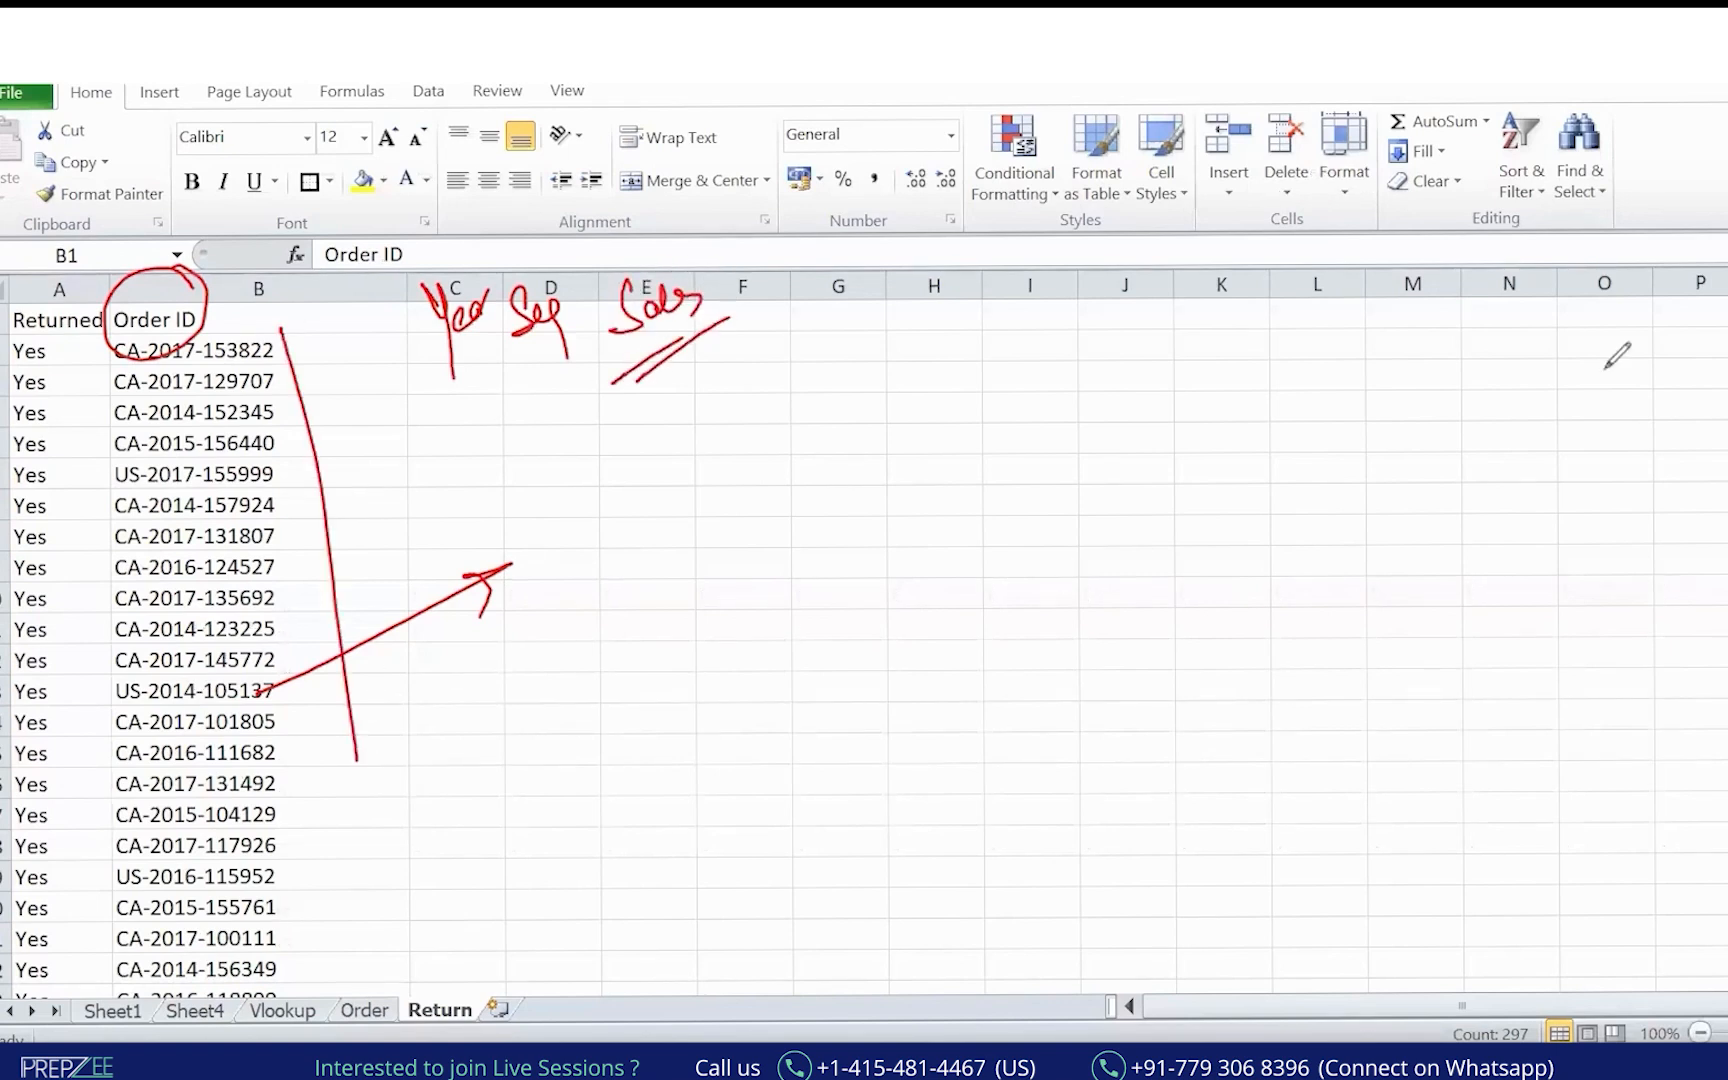
{"action": "key", "text": "Escape"}
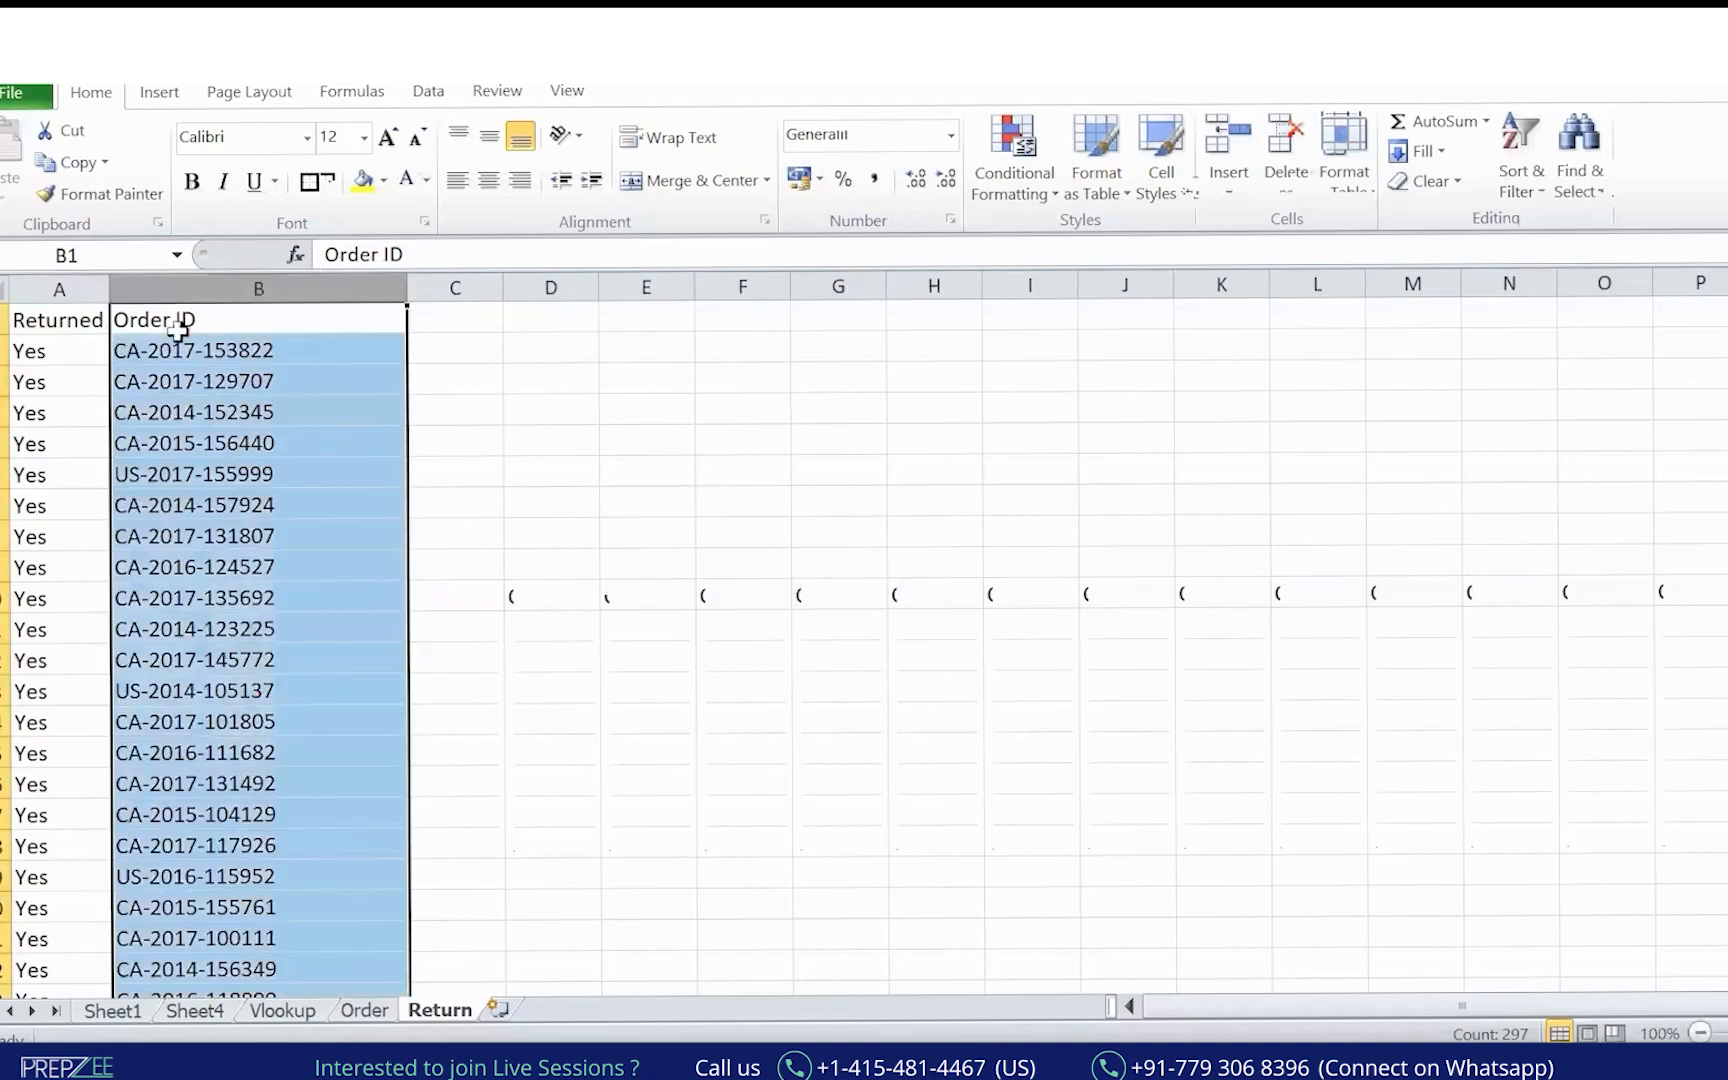
{"action": "left_click", "coordinate": [74, 298]}
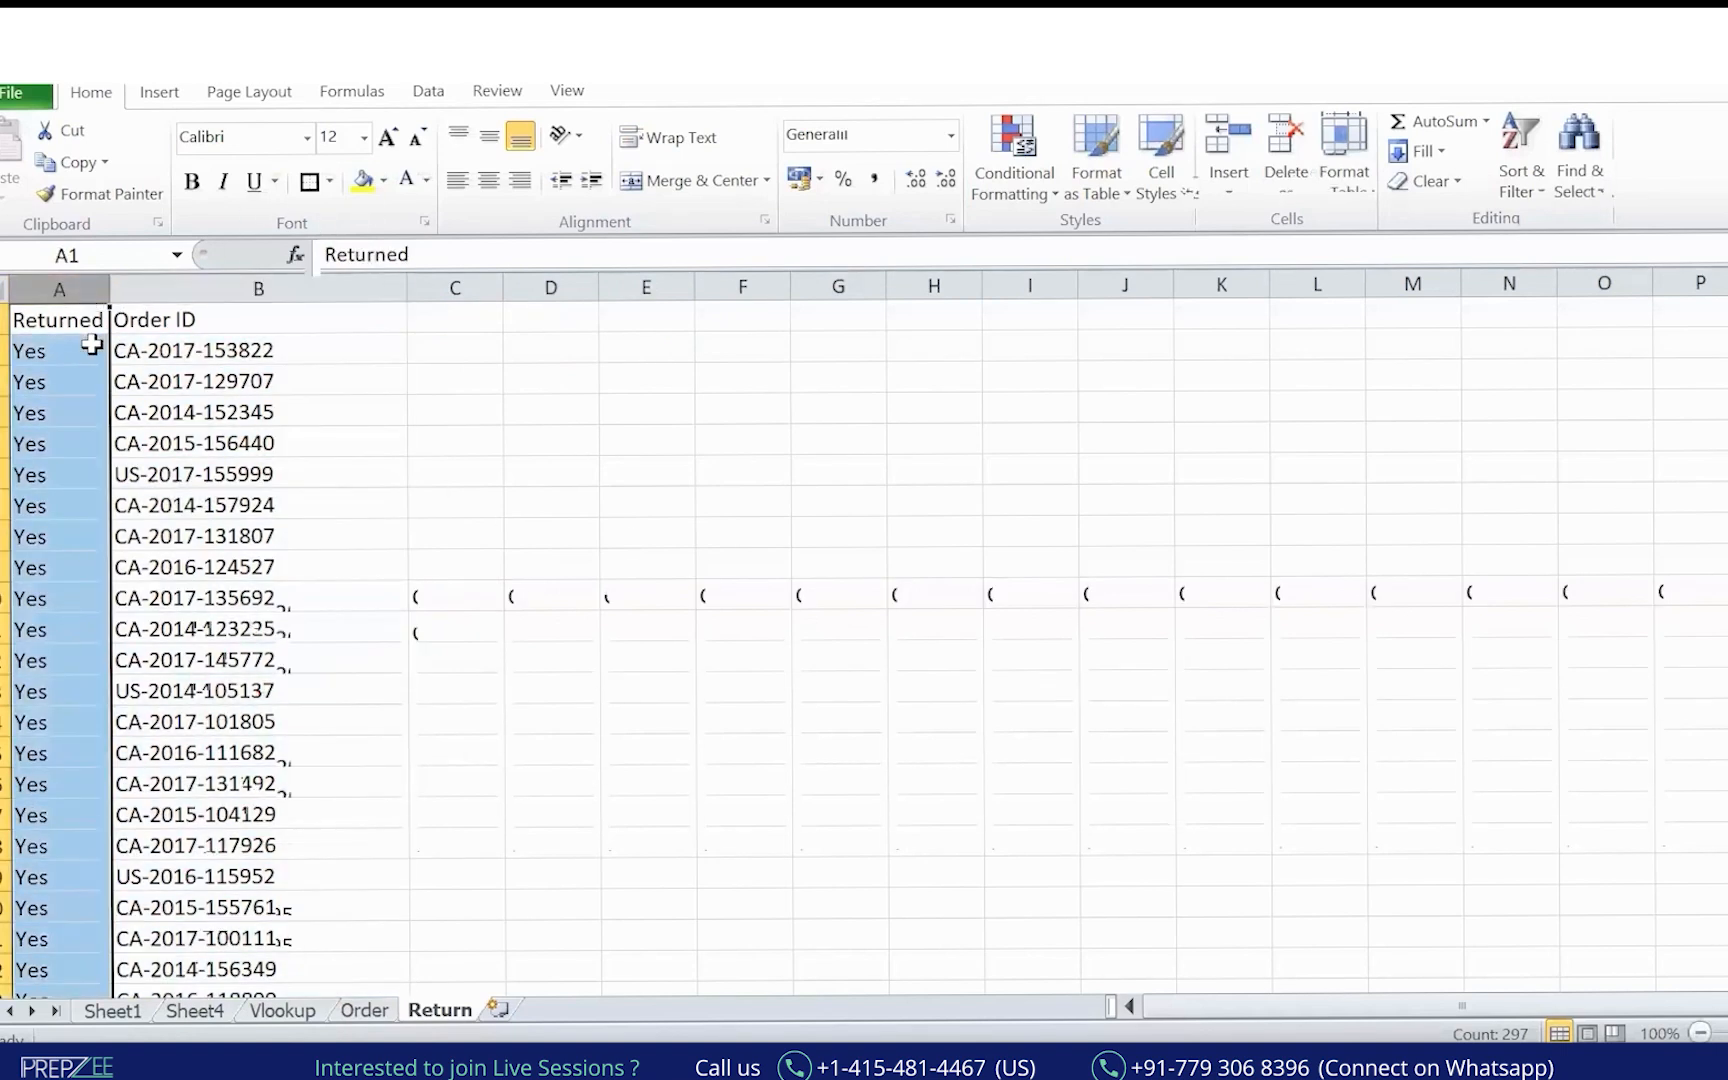
{"action": "left_click", "coordinate": [64, 318]}
Turn on header filters with Ctrl+Shift+L and delete the Returned column A.
{"action": "key", "text": "ctrl+shift+l"}
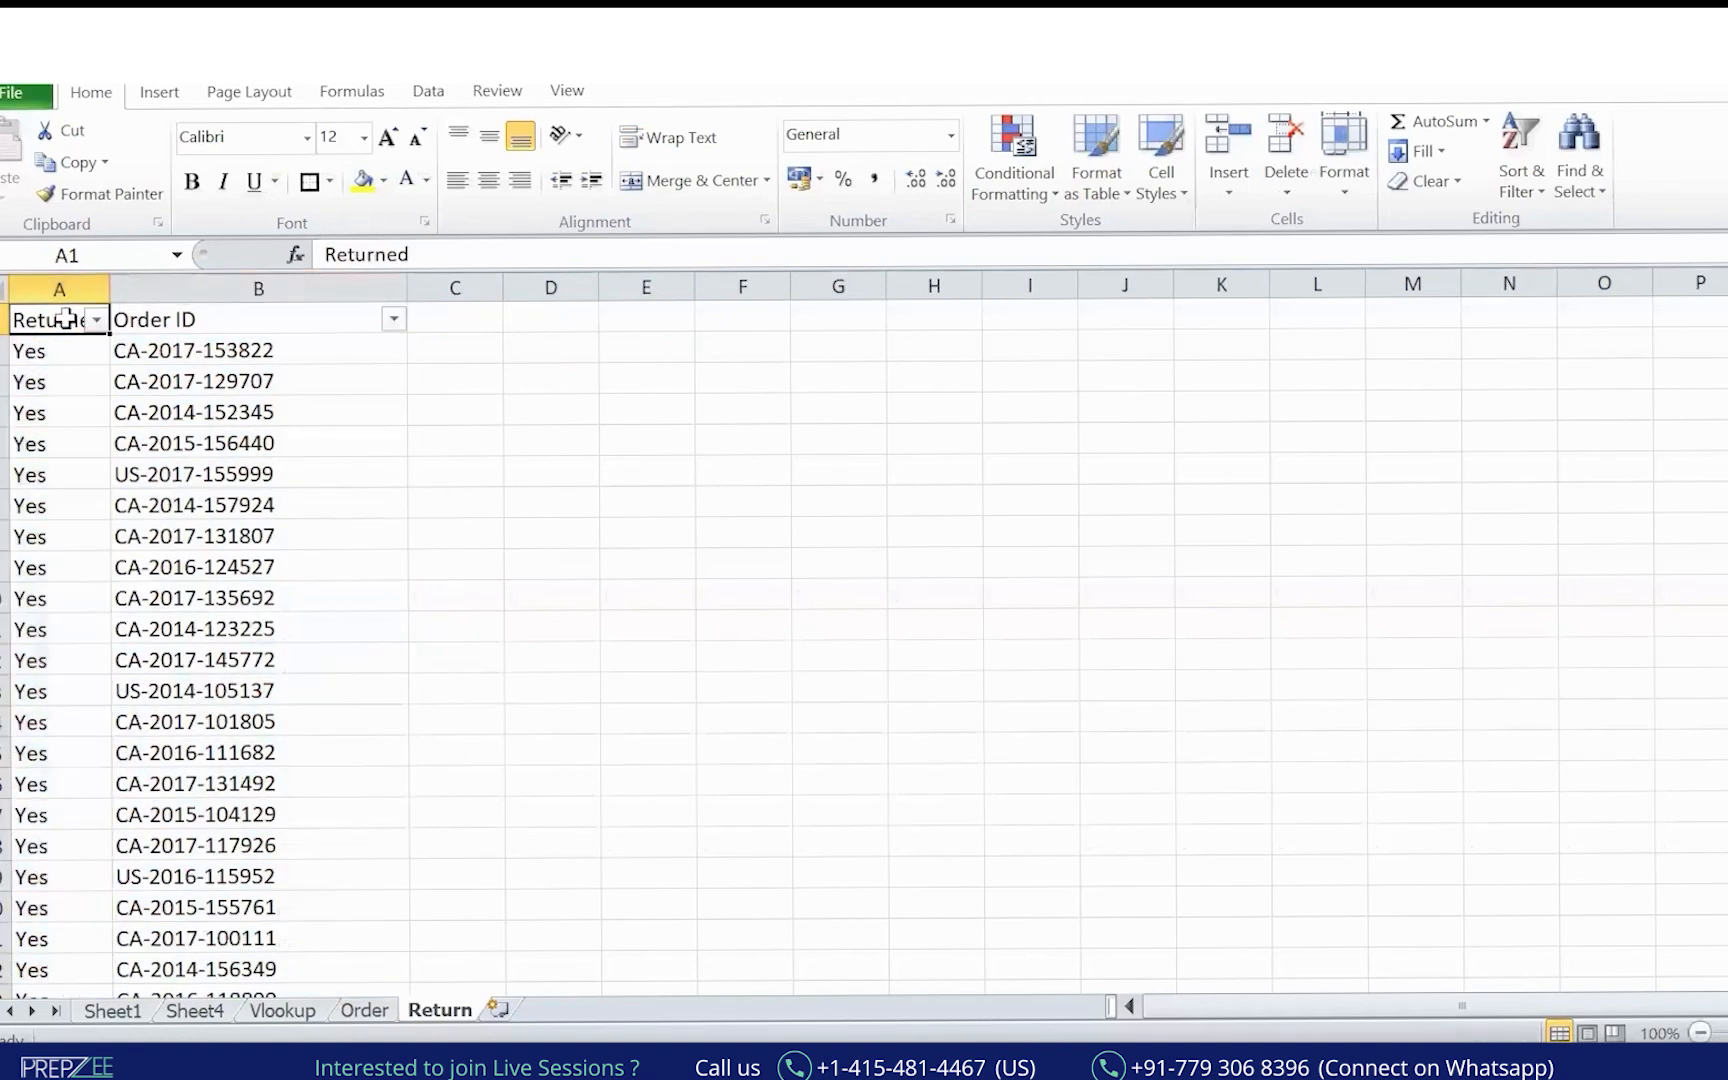
{"action": "left_click", "coordinate": [96, 320]}
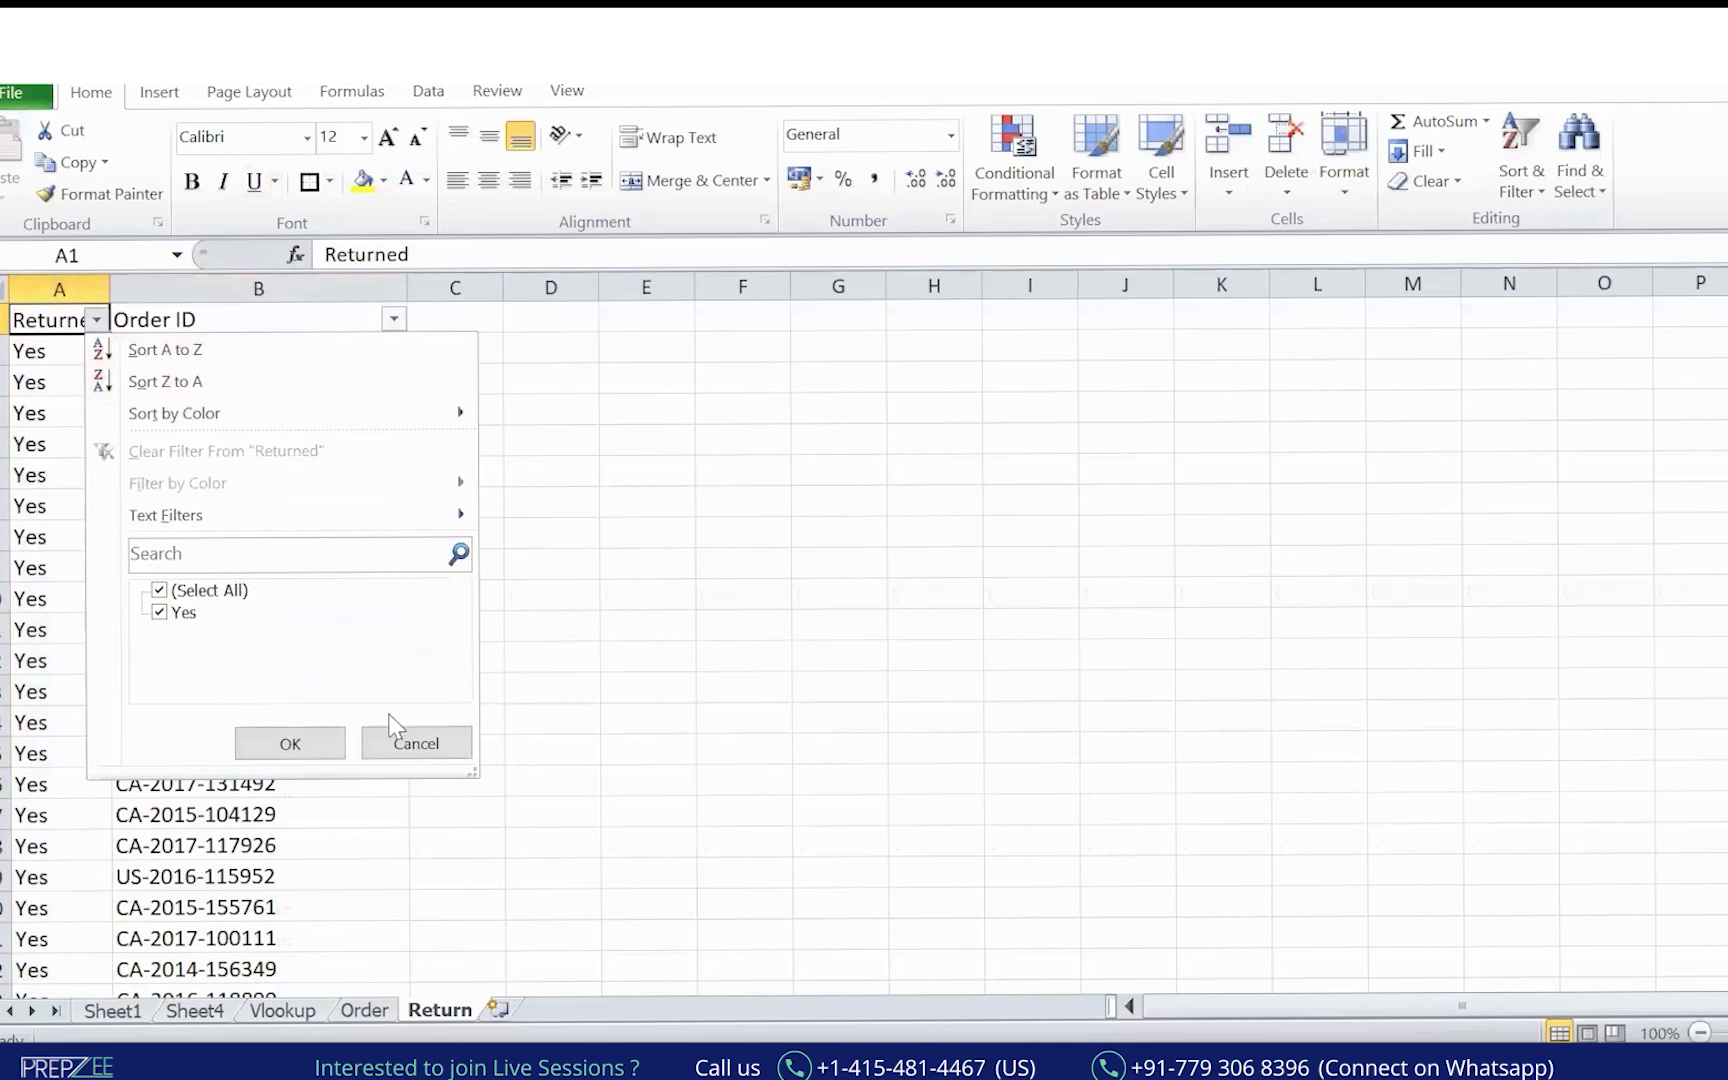
{"action": "left_click", "coordinate": [412, 740]}
{"action": "left_click", "coordinate": [84, 285]}
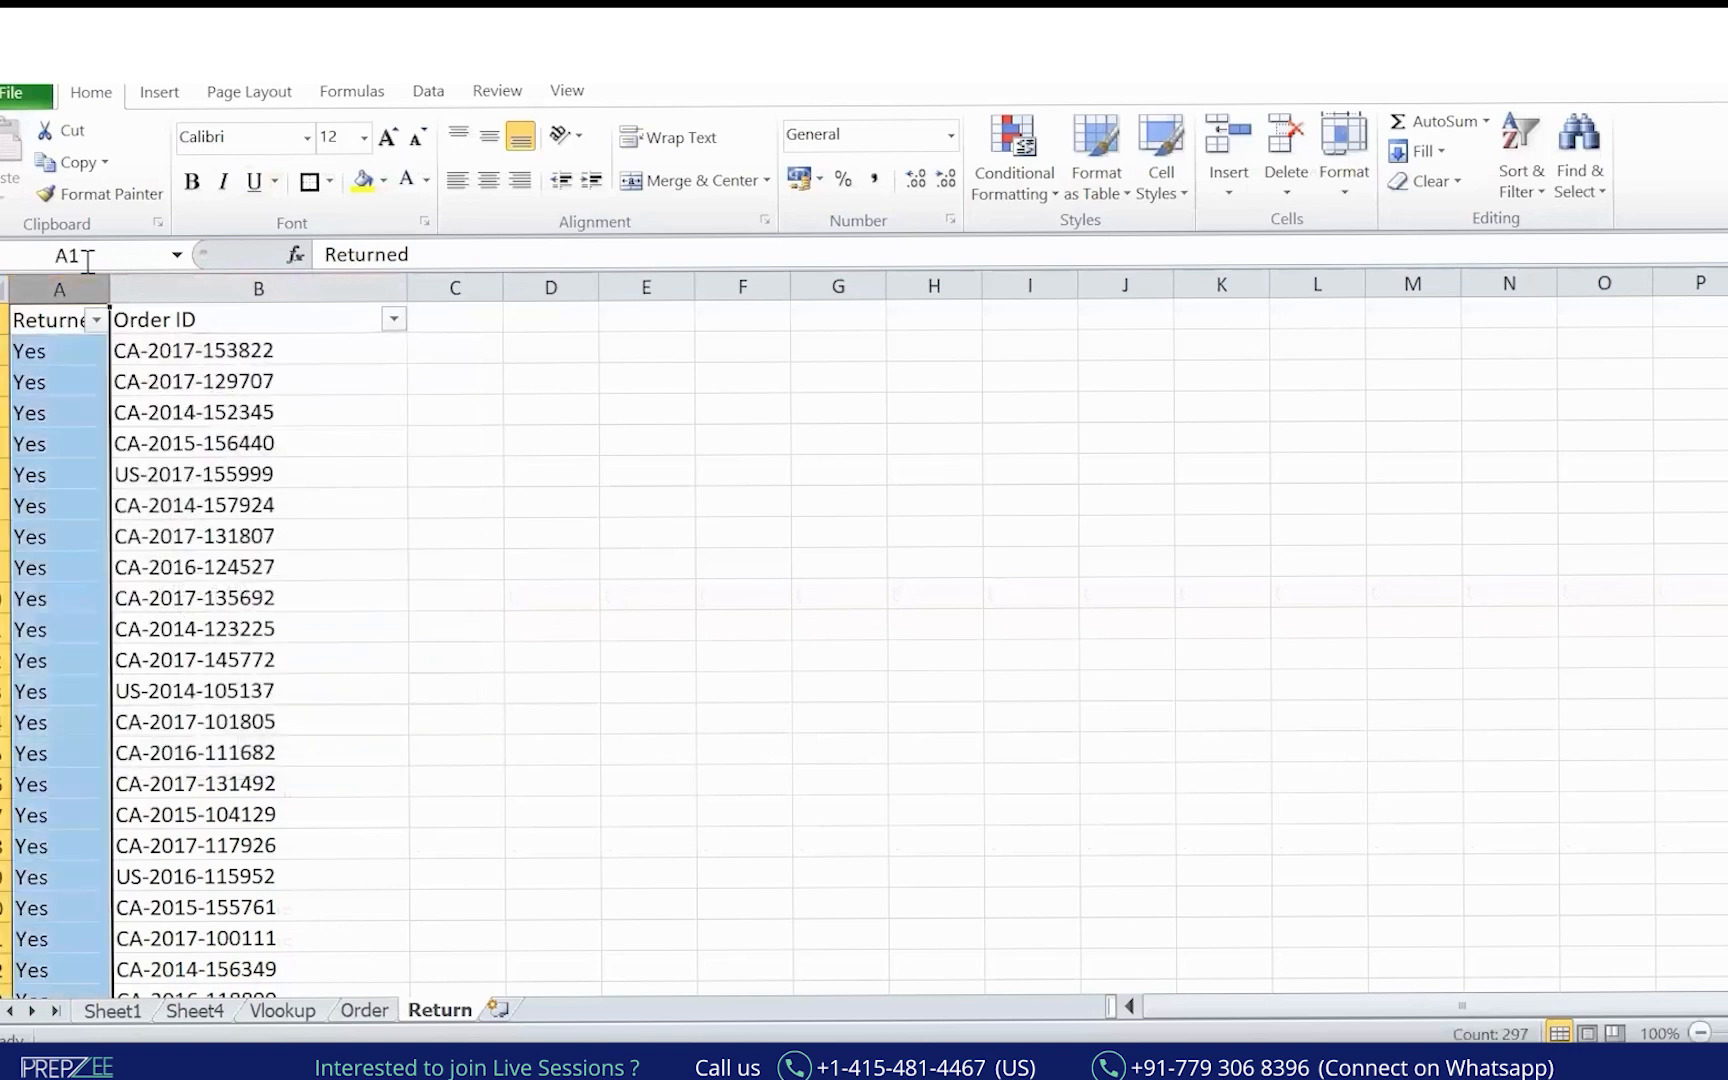
{"action": "key", "text": "ctrl+minus"}
{"action": "left_click", "coordinate": [470, 476]}
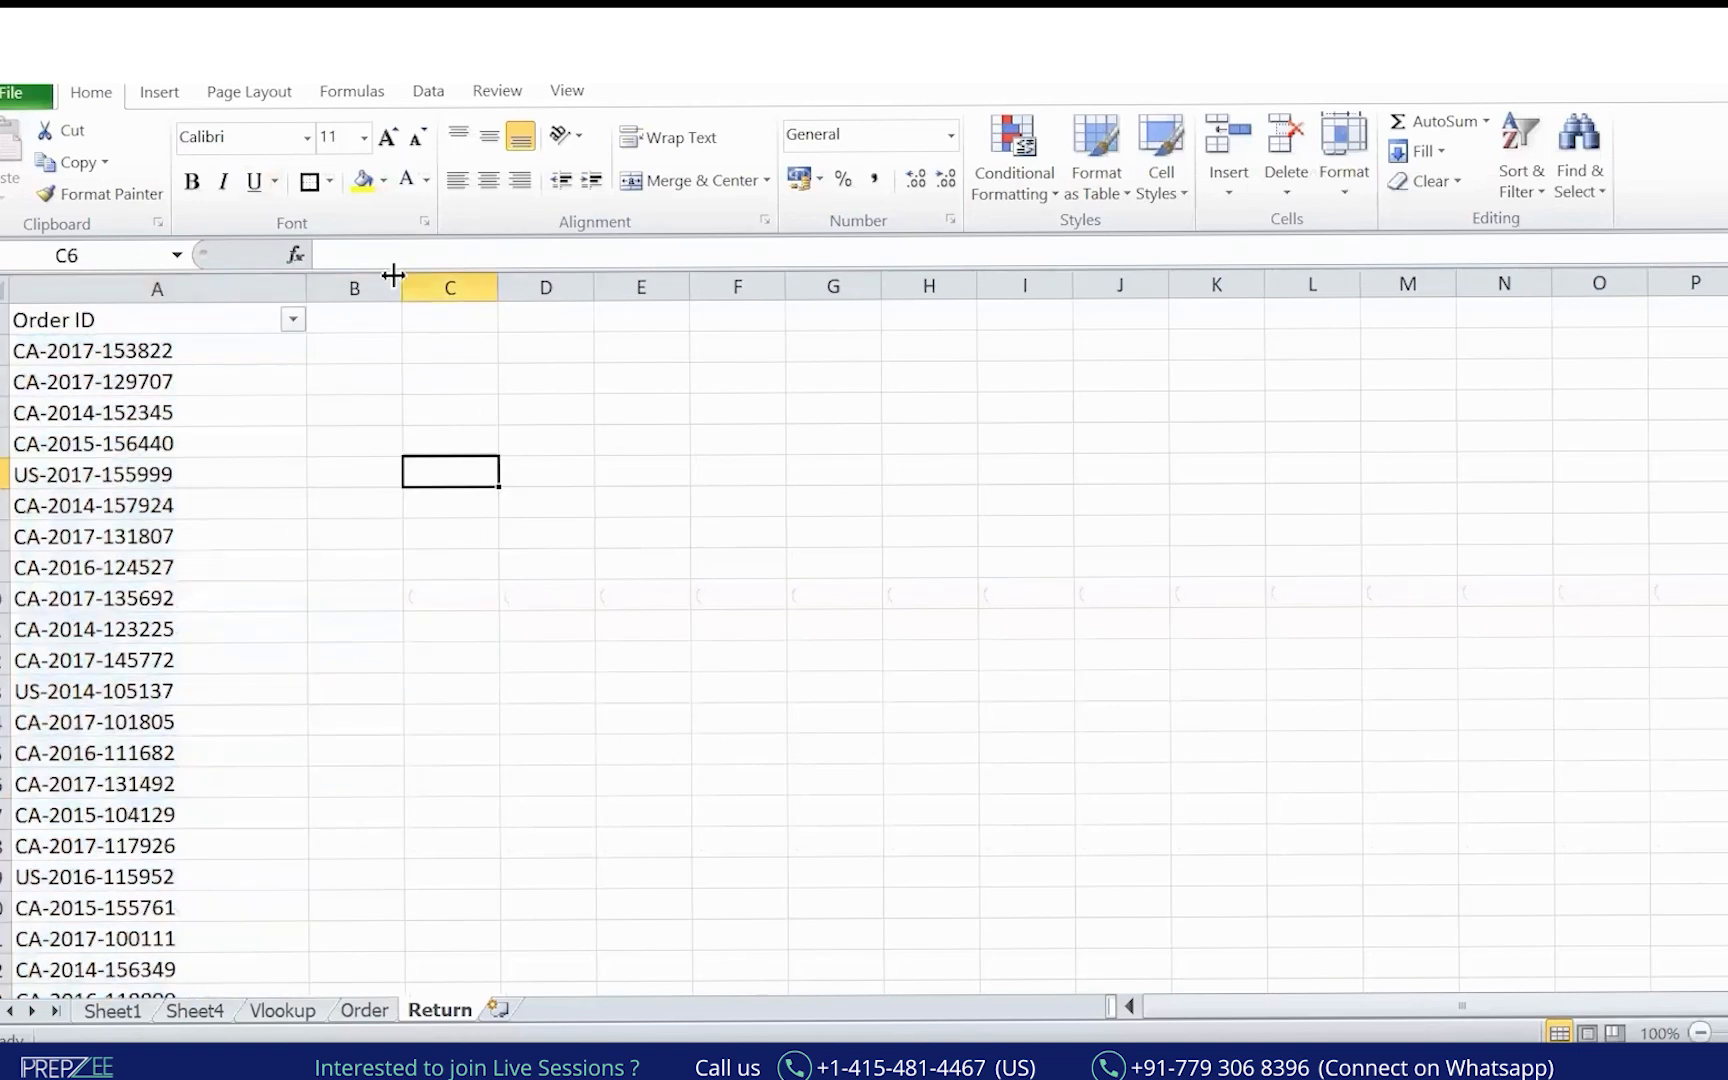
Copy the Year, Segment and Sales headers from the Order sheet into Return's B1:D1.
{"action": "left_click", "coordinate": [364, 1010]}
{"action": "left_click", "coordinate": [239, 379]}
{"action": "left_click_drag", "start_coordinate": [400, 318], "coordinate": [600, 322]}
{"action": "key", "text": "ctrl+c"}
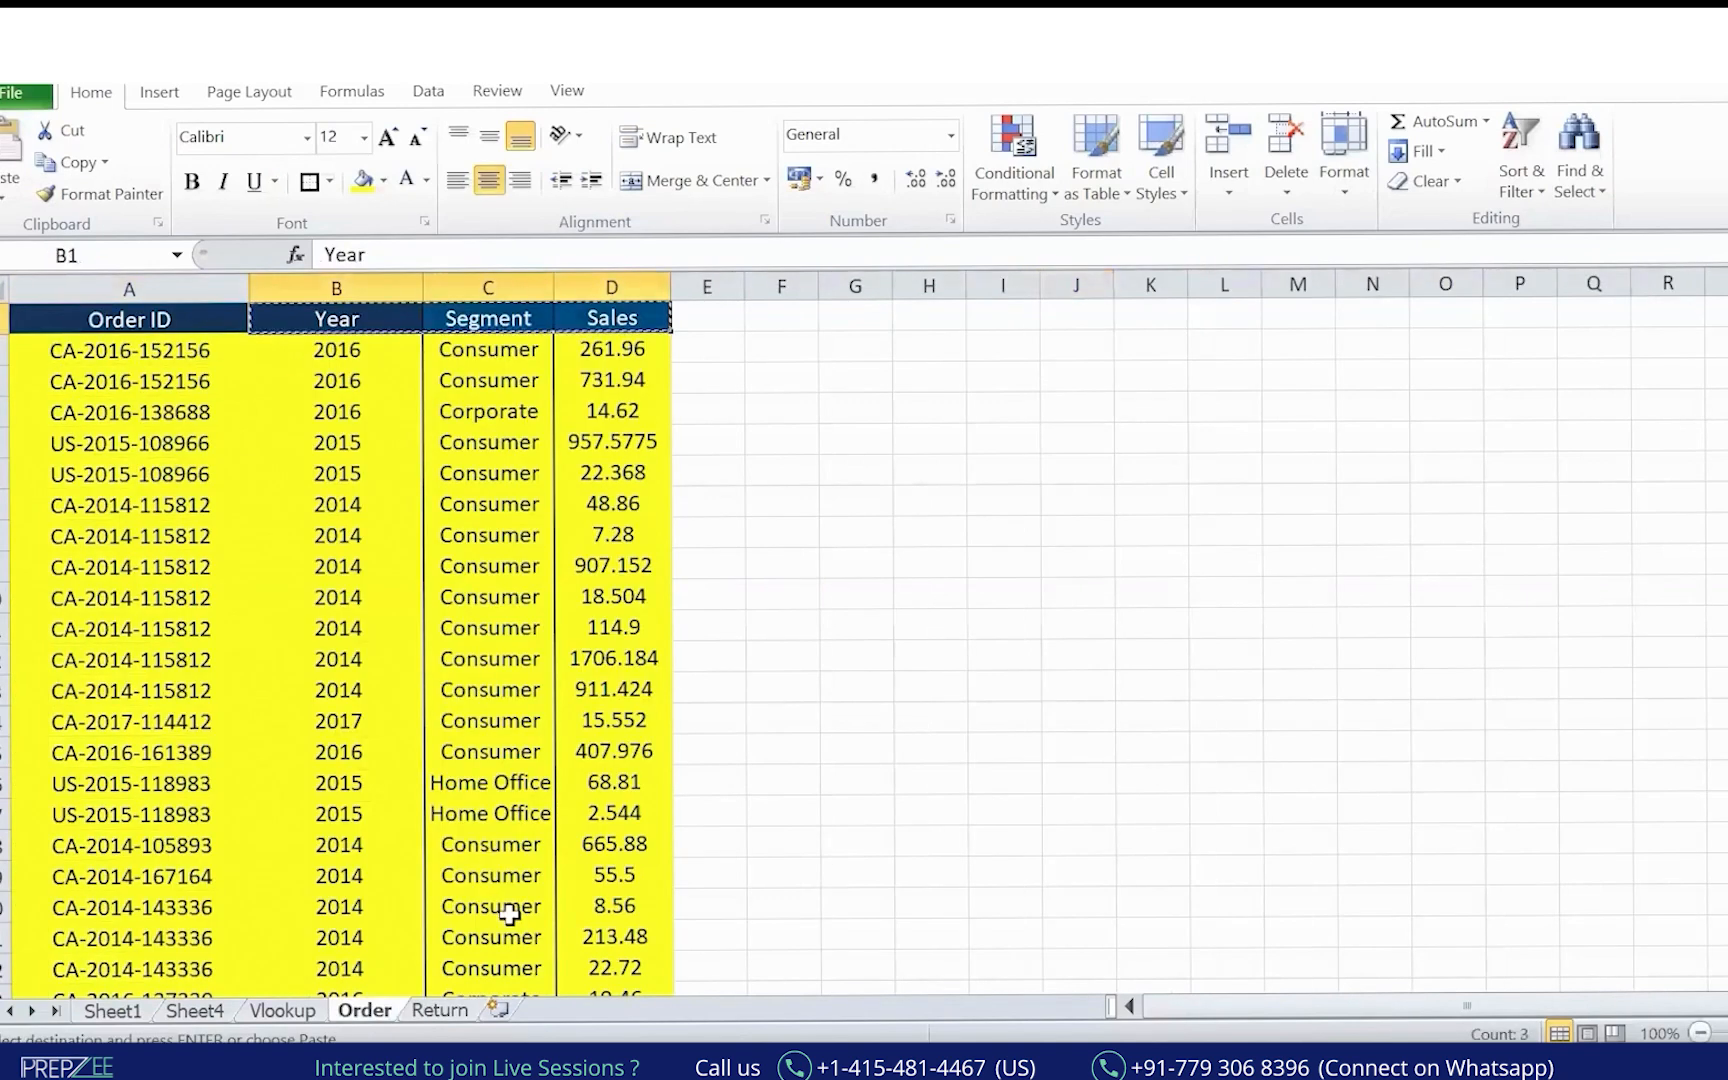
{"action": "left_click", "coordinate": [440, 1010]}
{"action": "left_click", "coordinate": [367, 313]}
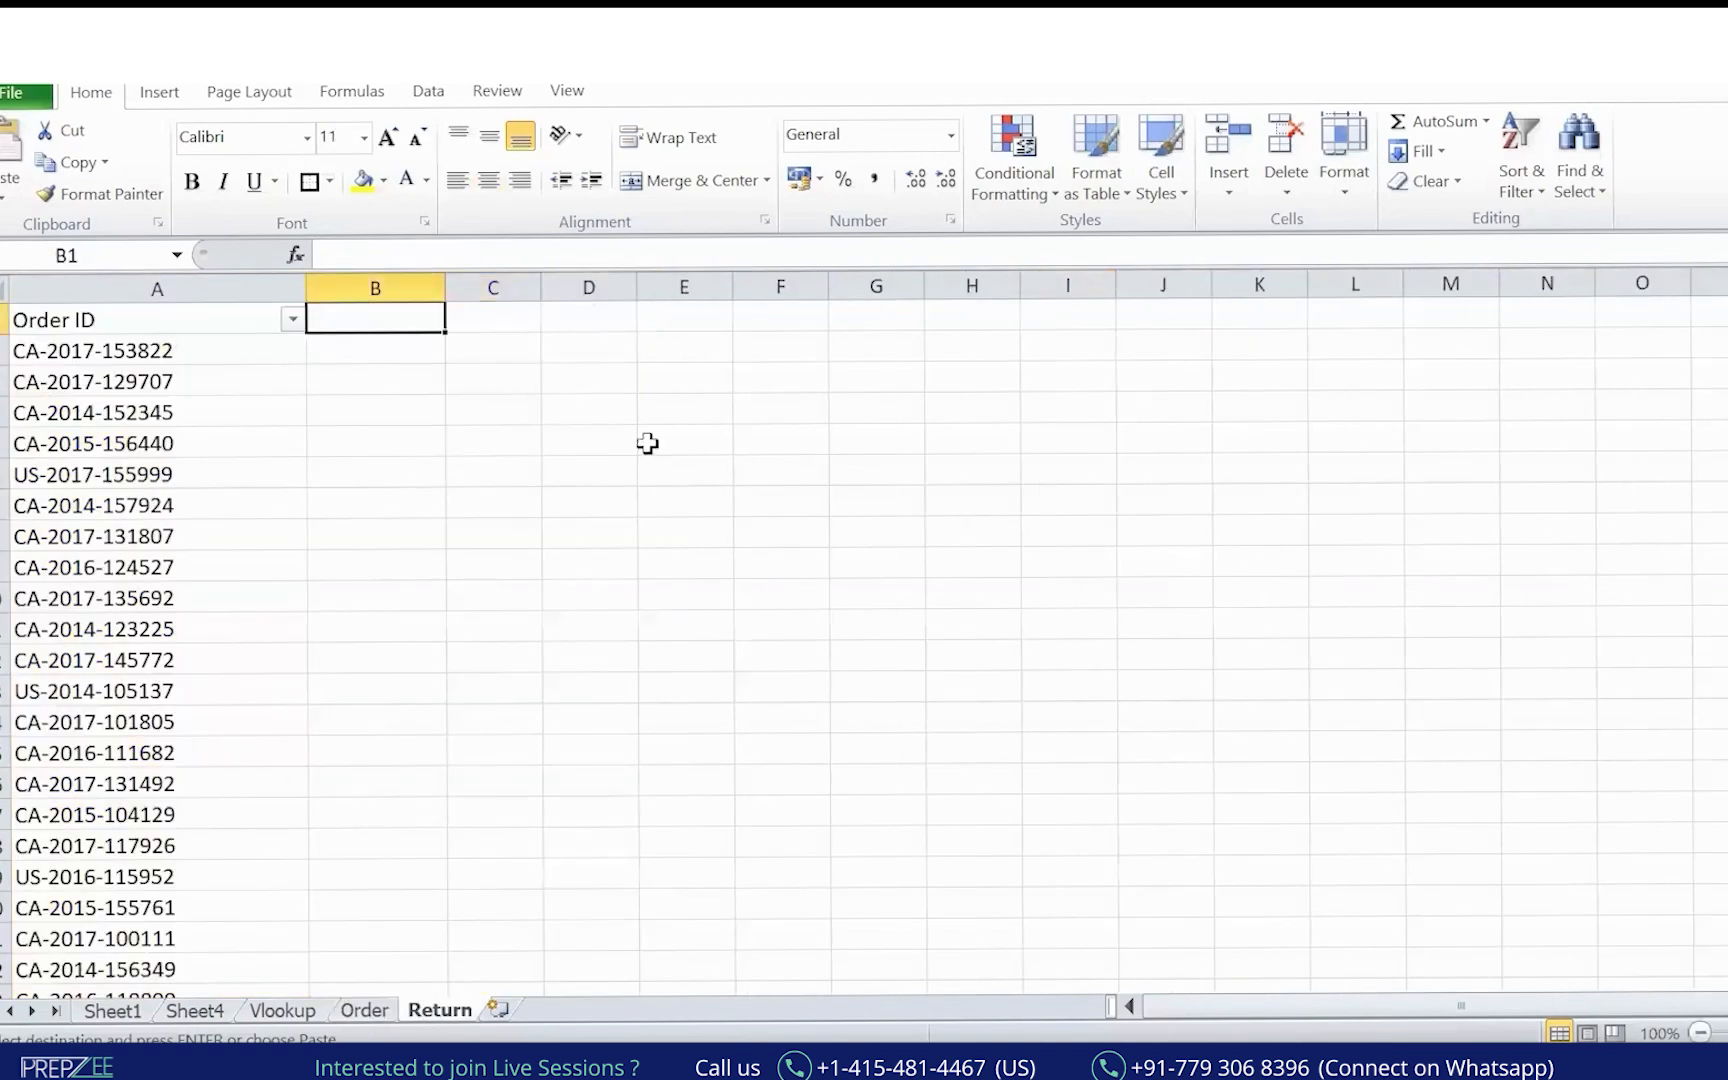
{"action": "key", "text": "ctrl+v"}
Enter a VLOOKUP in B2 that looks up A2 in Order columns A:D (absolute), column 2, exact match, returning 2017.
{"action": "key", "text": "Down"}
{"action": "type", "text": "=VLOOKUP("}
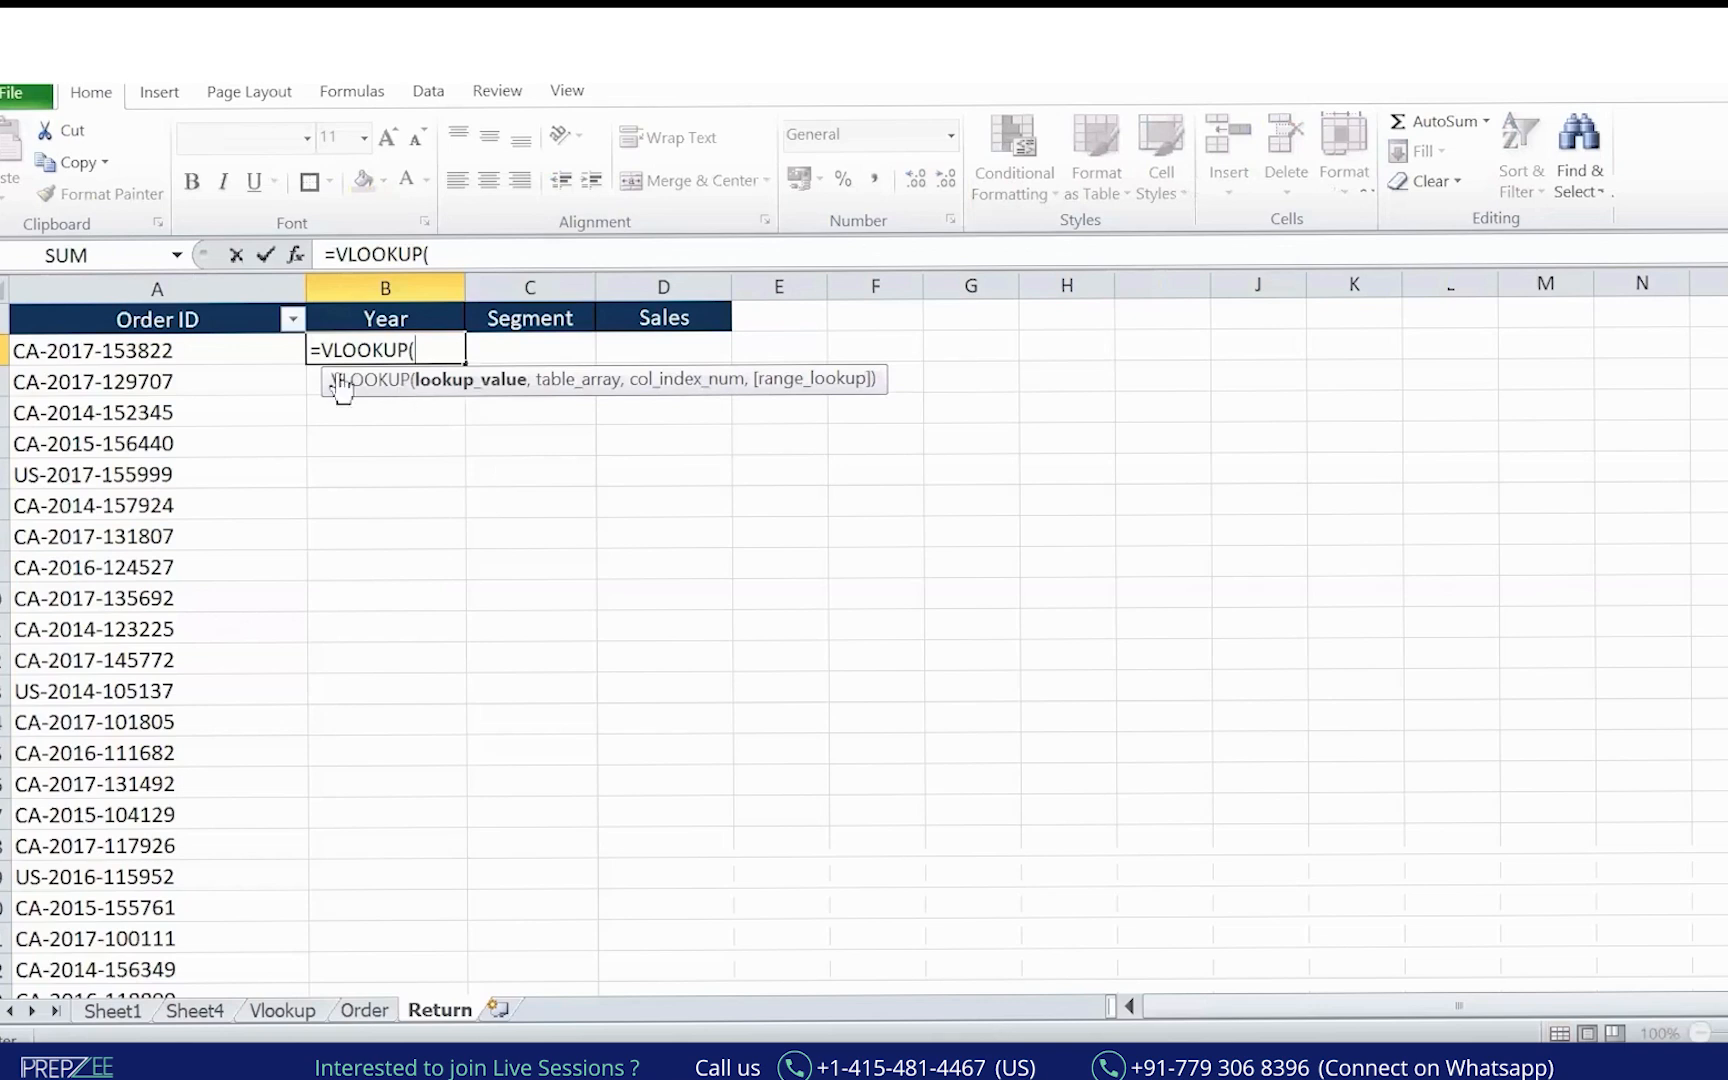
{"action": "left_click", "coordinate": [188, 350]}
{"action": "type", "text": ","}
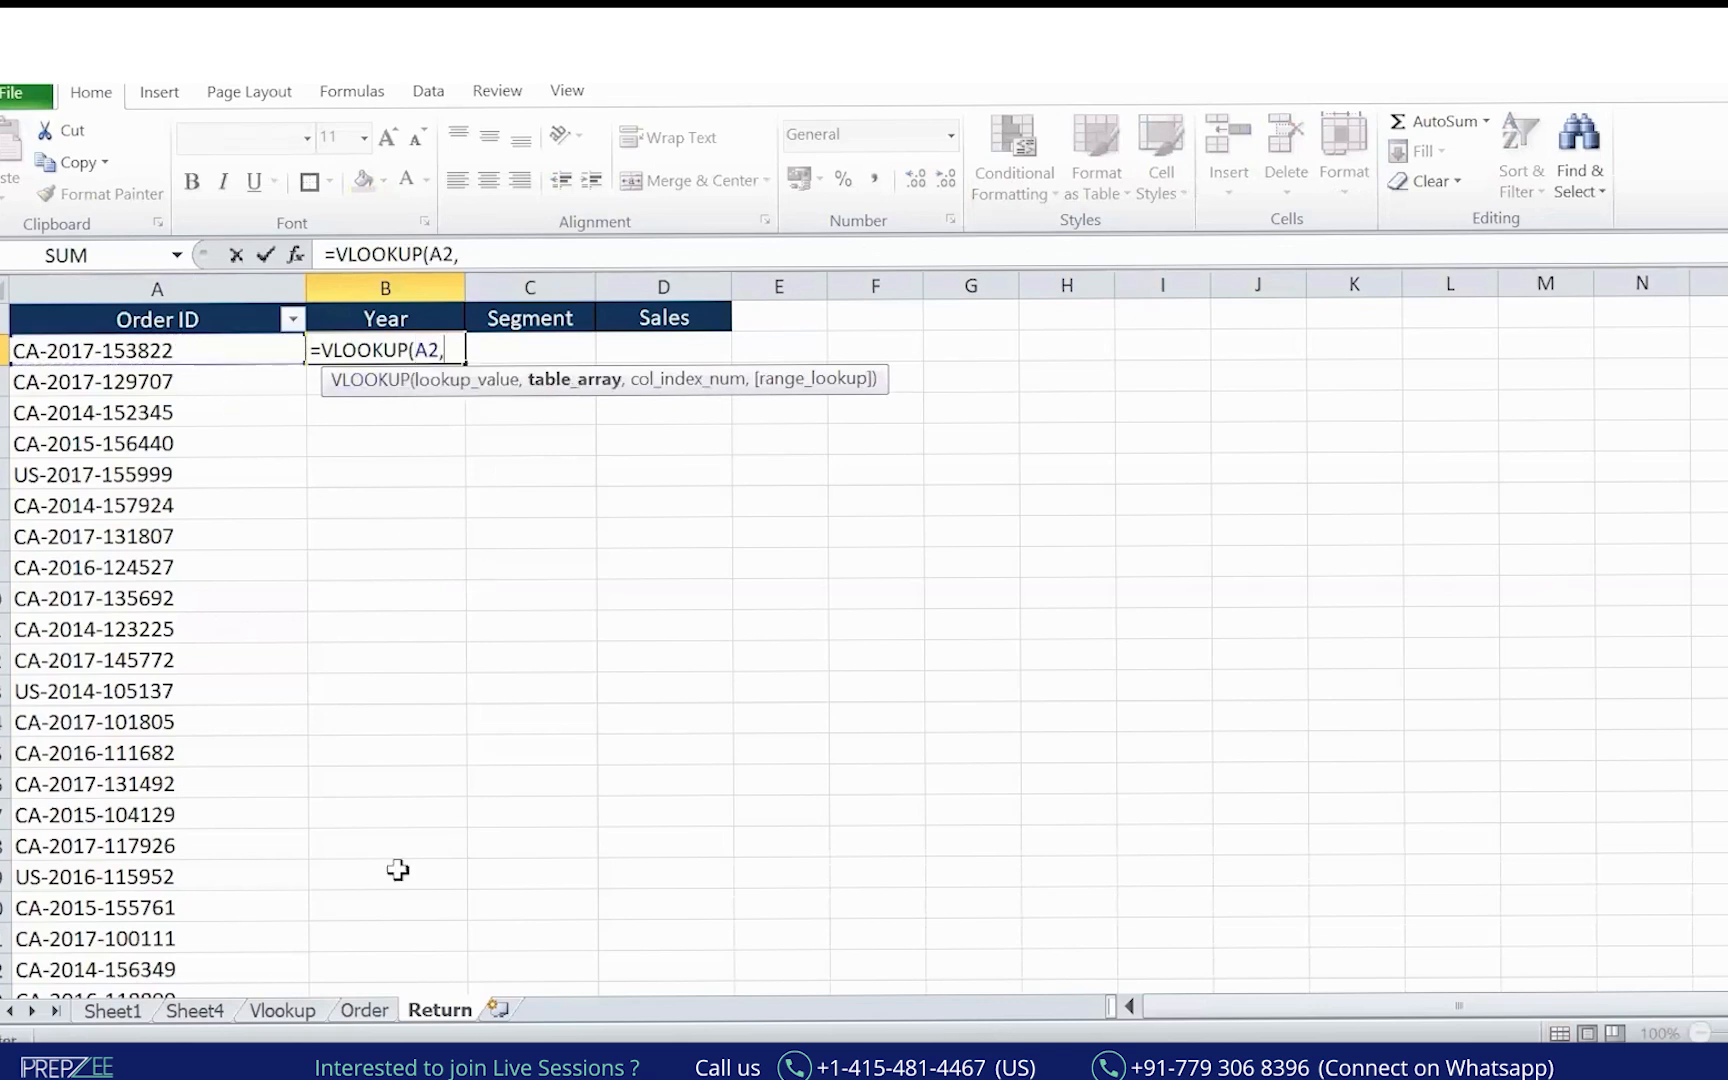
{"action": "left_click", "coordinate": [366, 1011]}
{"action": "left_click", "coordinate": [105, 322]}
{"action": "left_click", "coordinate": [110, 289]}
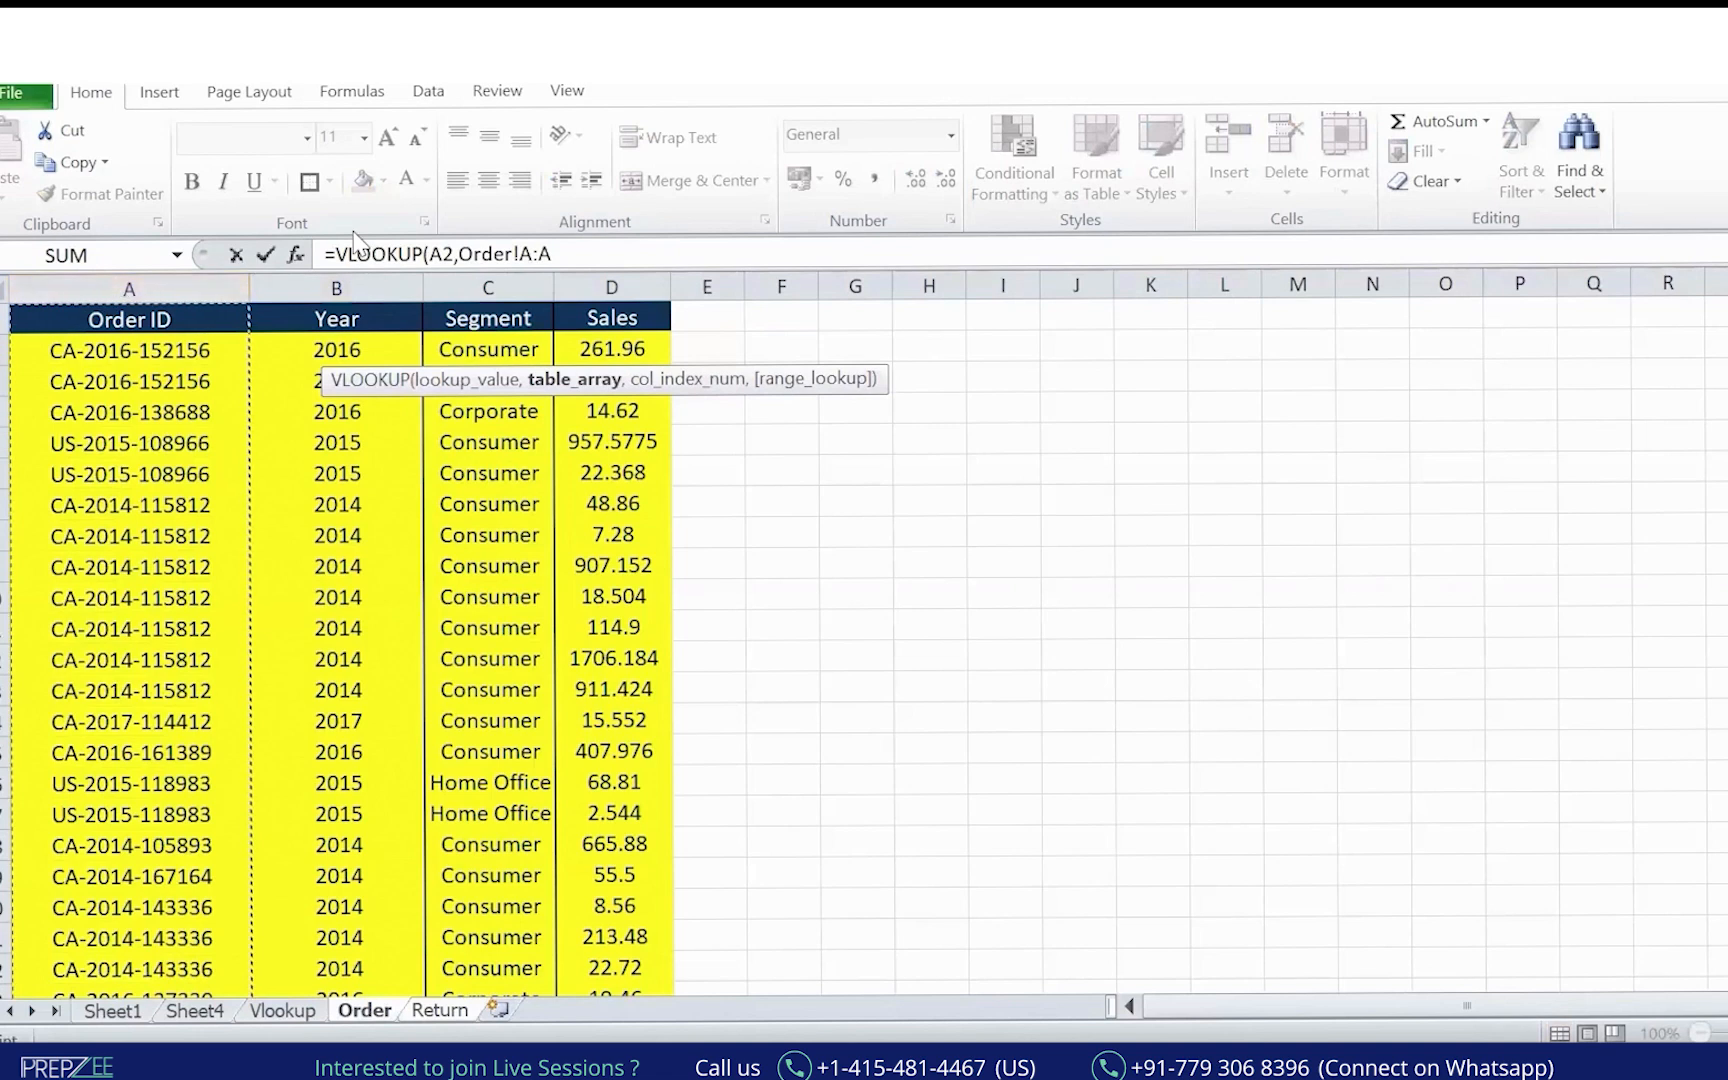
{"action": "key", "text": "shift+Right"}
{"action": "key", "text": "shift+Right"}
{"action": "key", "text": "shift+Right"}
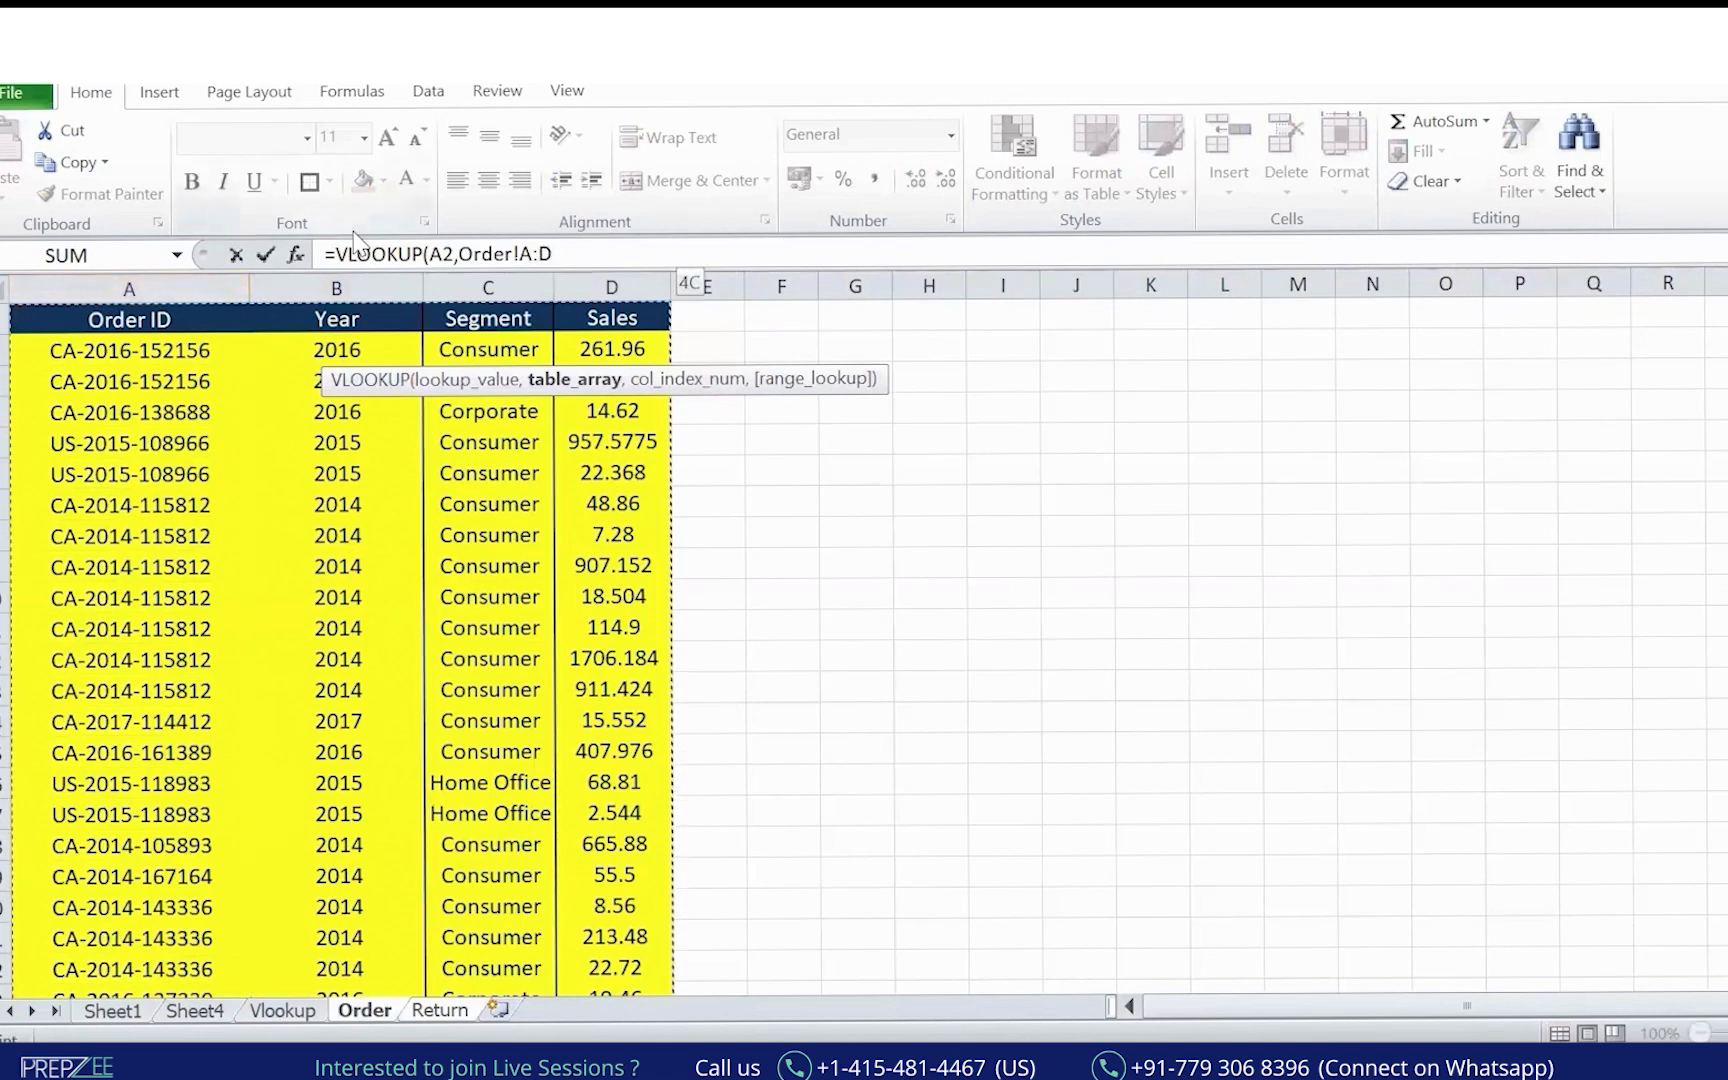
{"action": "left_click_drag", "start_coordinate": [459, 253], "coordinate": [644, 318]}
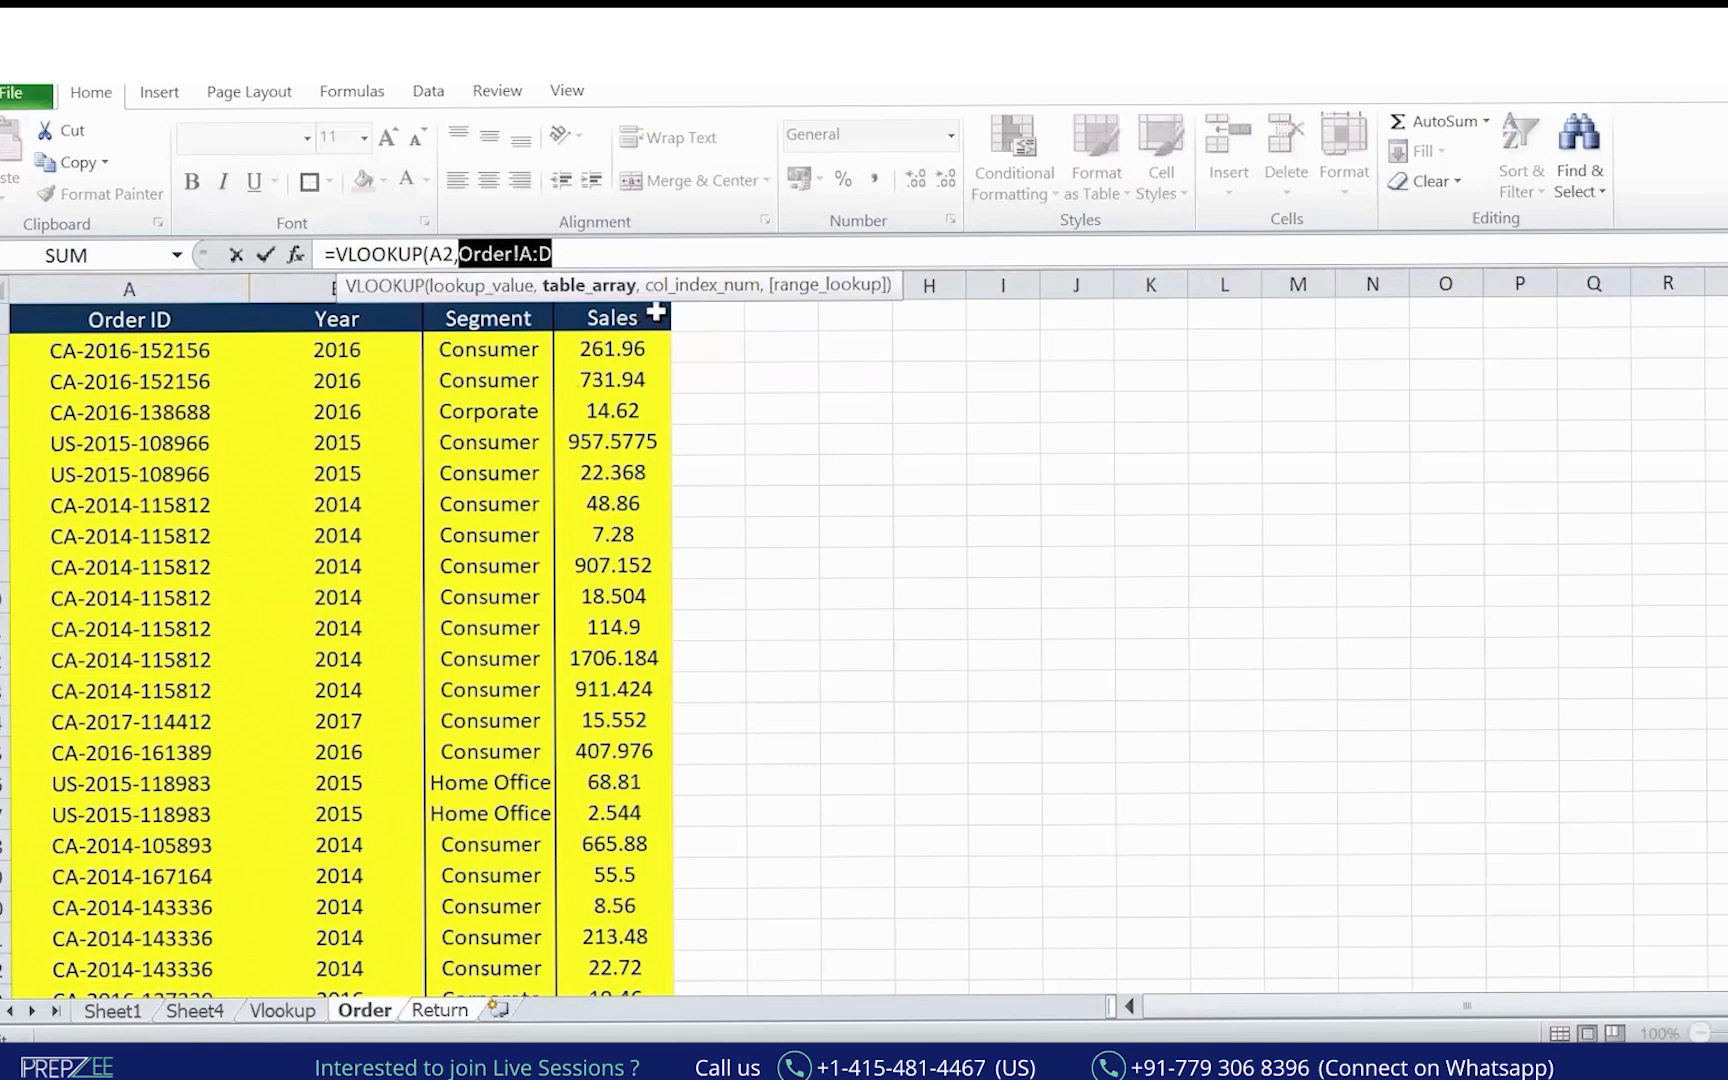
{"action": "key", "text": "F4"}
{"action": "left_click", "coordinate": [629, 252]}
{"action": "type", "text": ","}
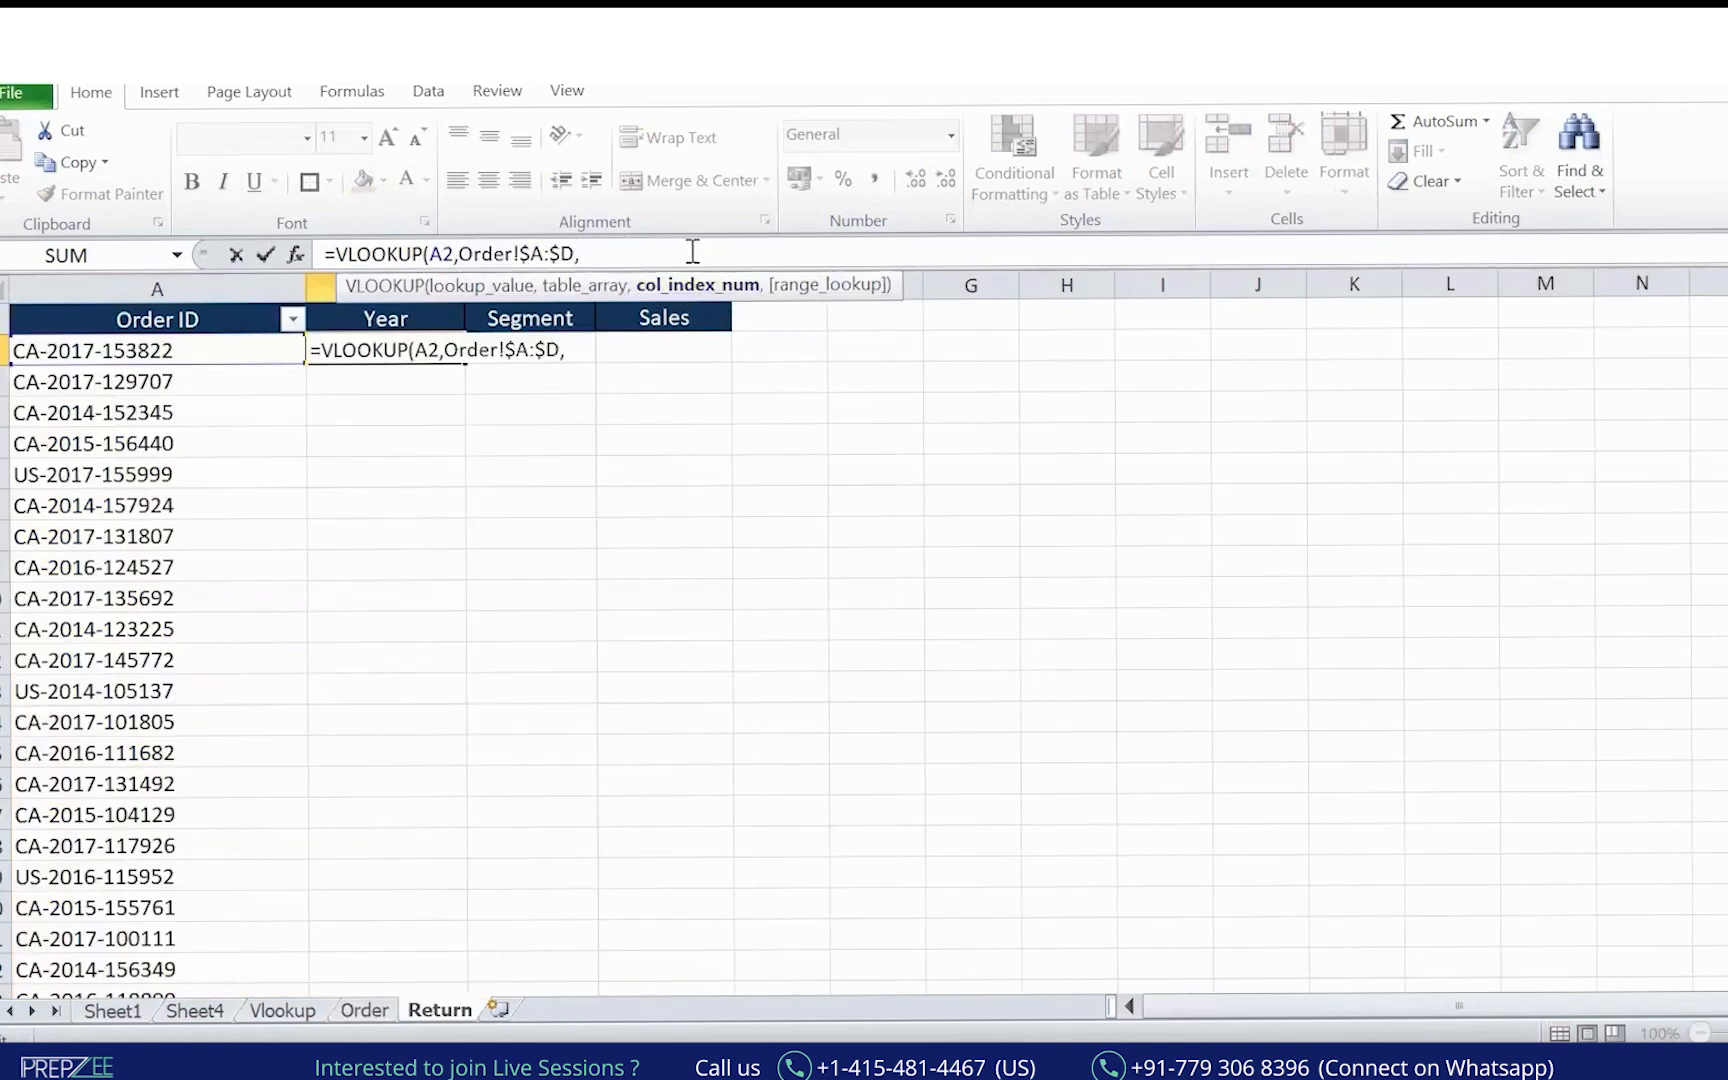
{"action": "type", "text": "2,"}
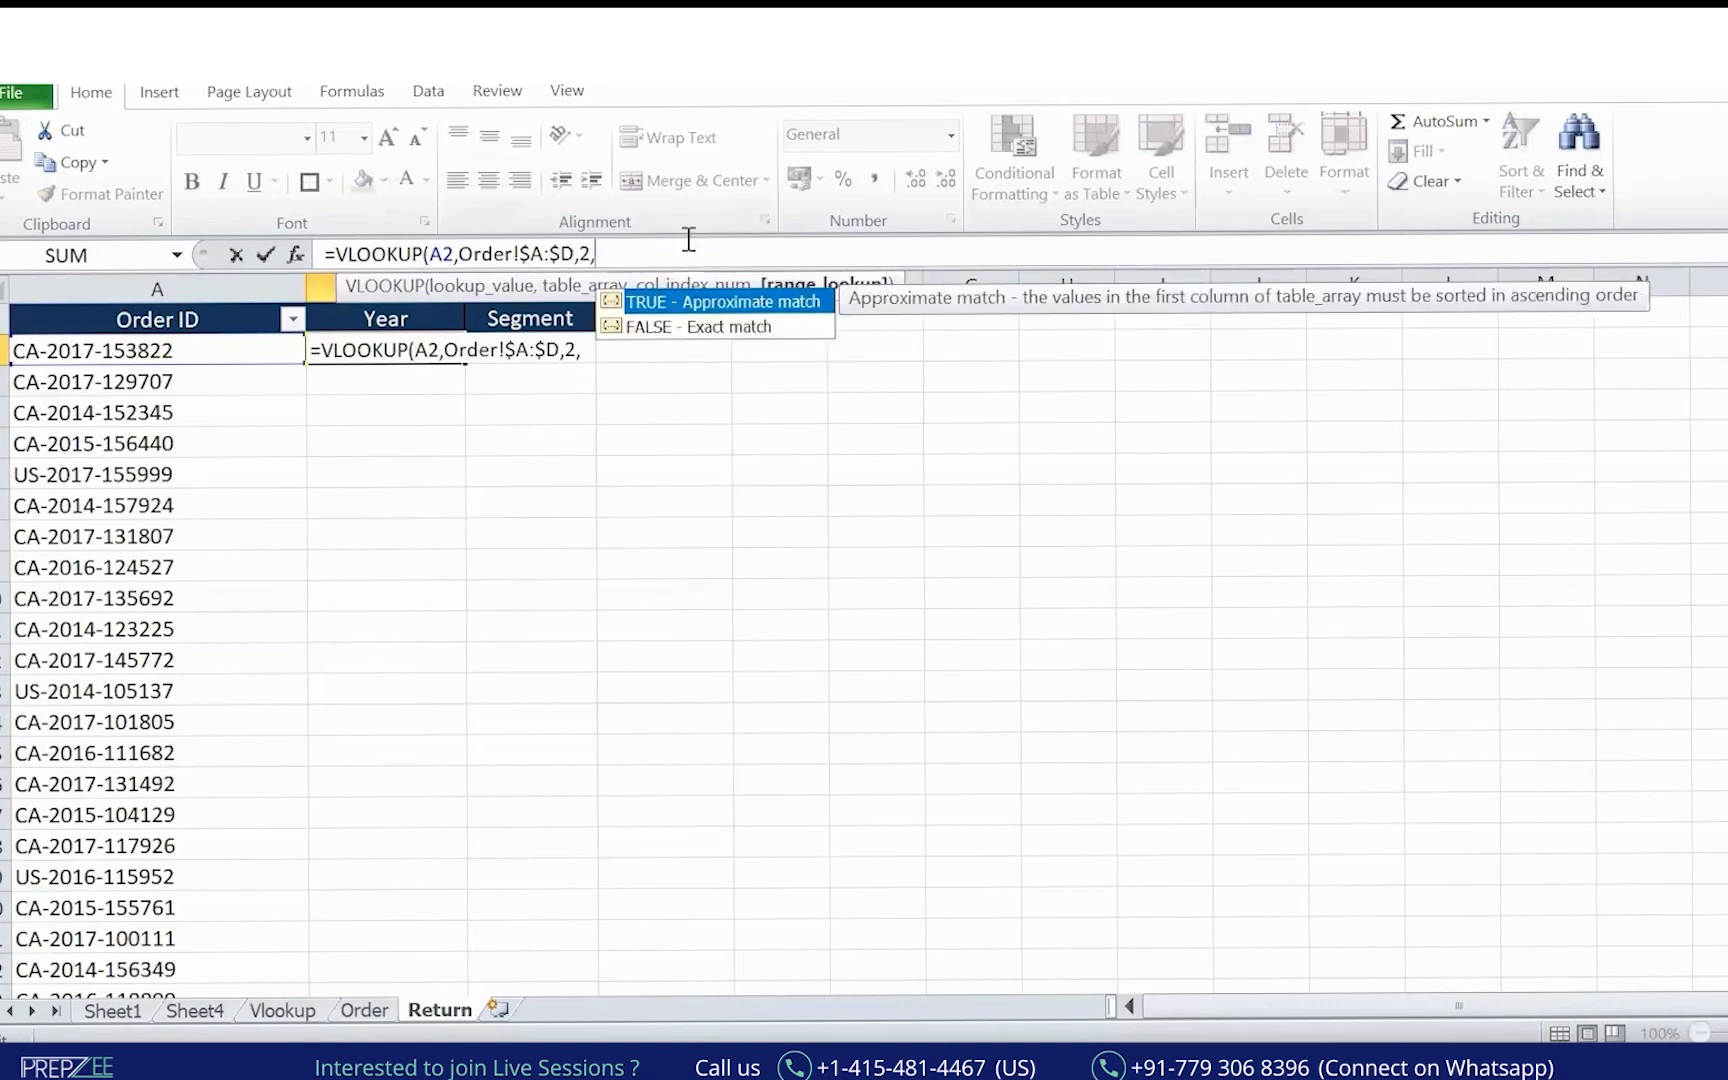
{"action": "type", "text": "0"}
{"action": "key", "text": "Return"}
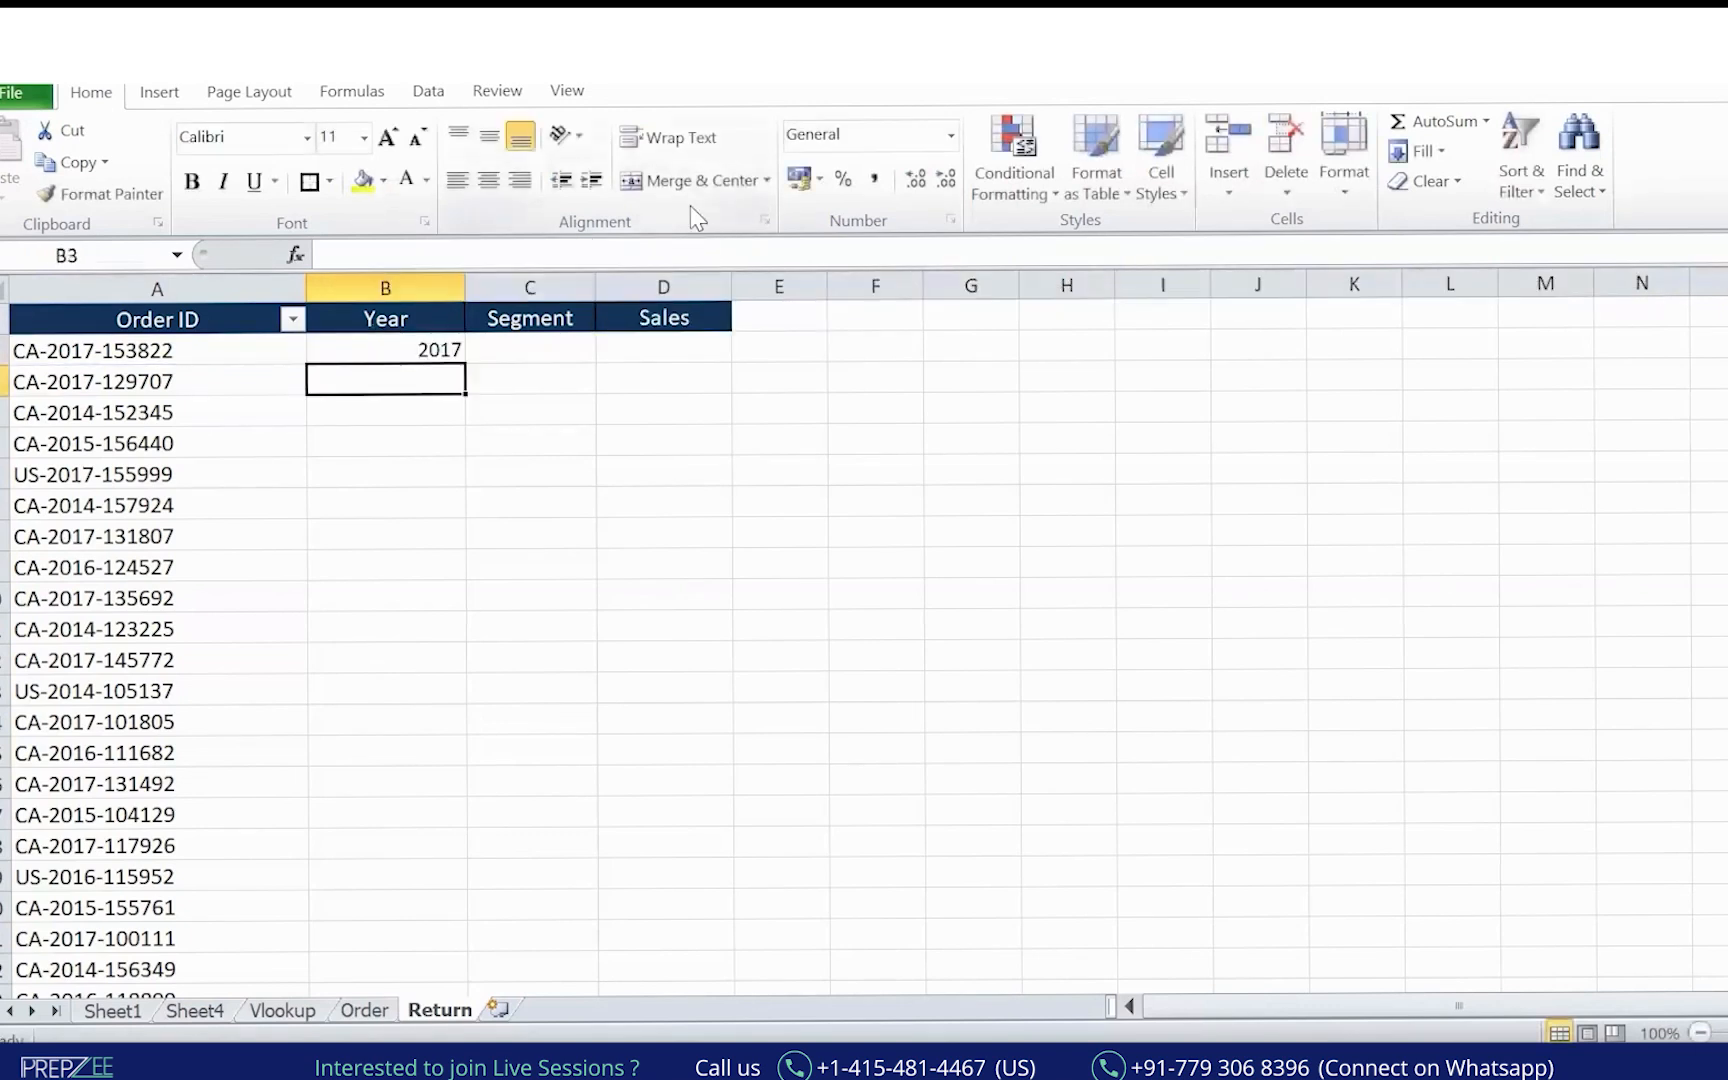
Copy B2's lookup formula into C2 and D2.
{"action": "key", "text": "Up"}
{"action": "key", "text": "ctrl+c"}
{"action": "key", "text": "Right"}
{"action": "key", "text": "ctrl+v"}
{"action": "key", "text": "Right"}
{"action": "key", "text": "ctrl+v"}
Correct C2's formula to look up A2 with column index 2, so it shows Consumer.
{"action": "left_click", "coordinate": [525, 349]}
{"action": "double_click", "coordinate": [535, 349]}
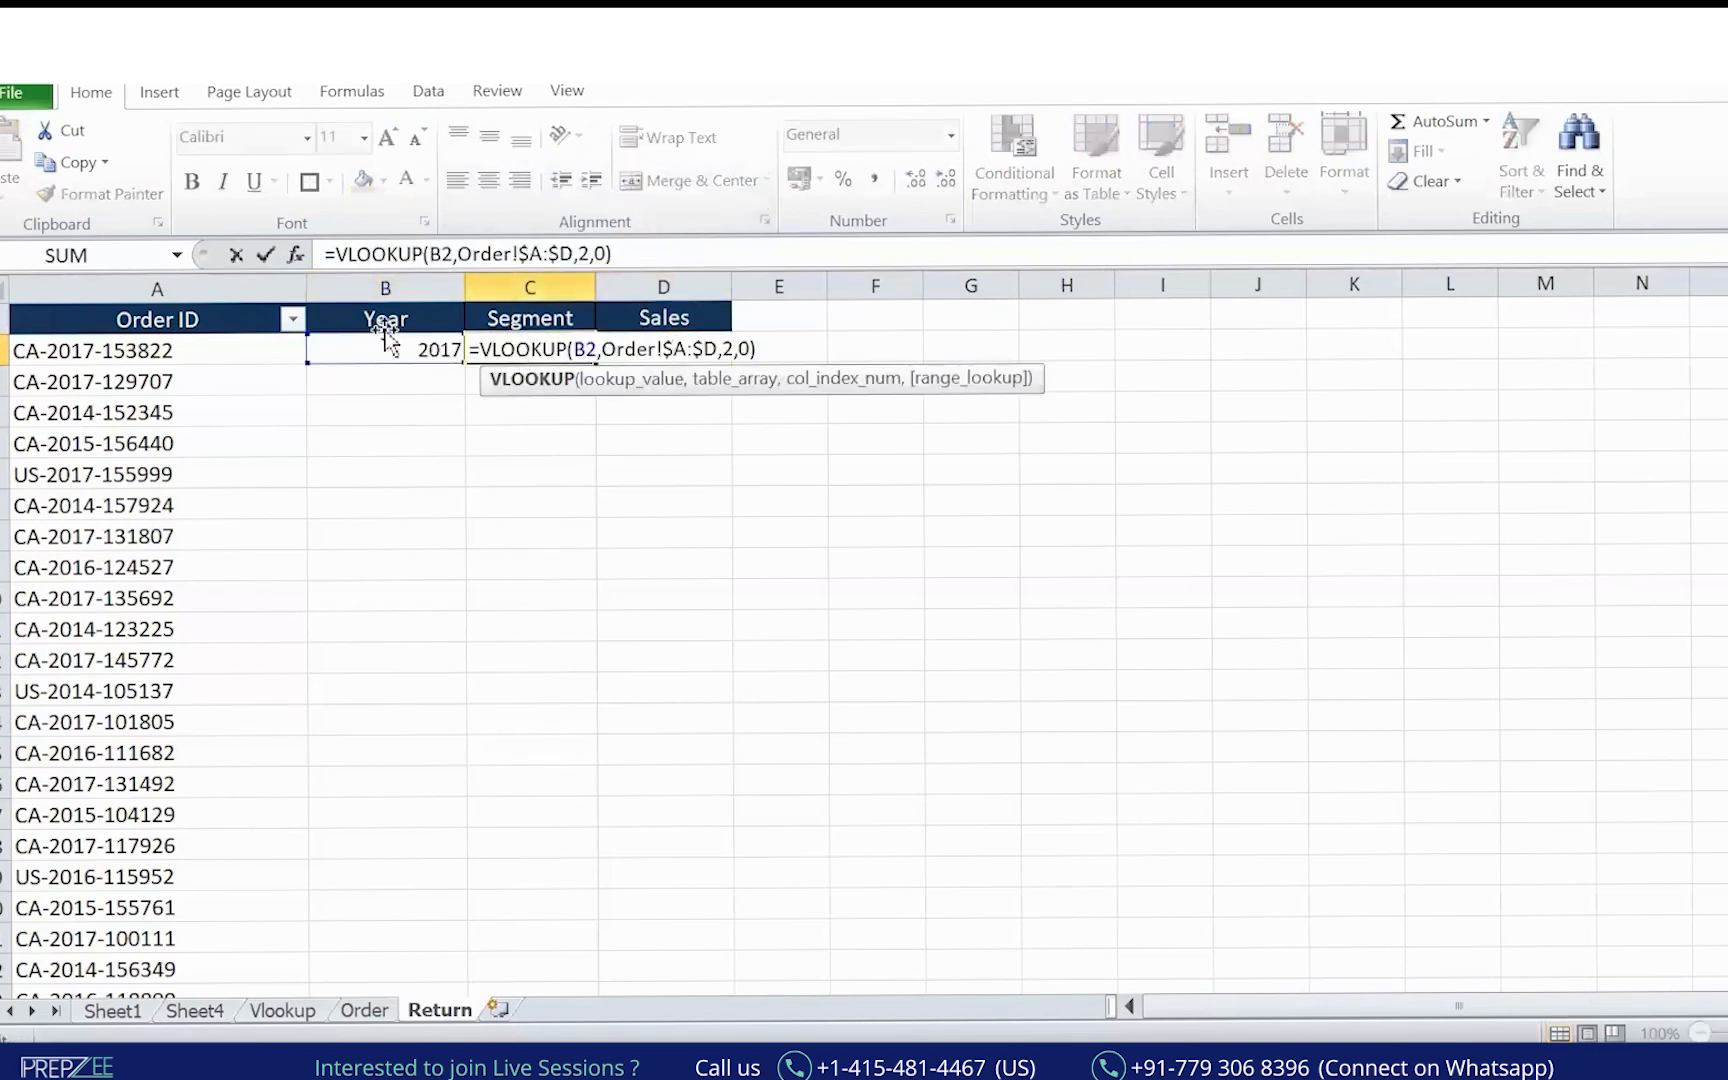
{"action": "left_click", "coordinate": [277, 355]}
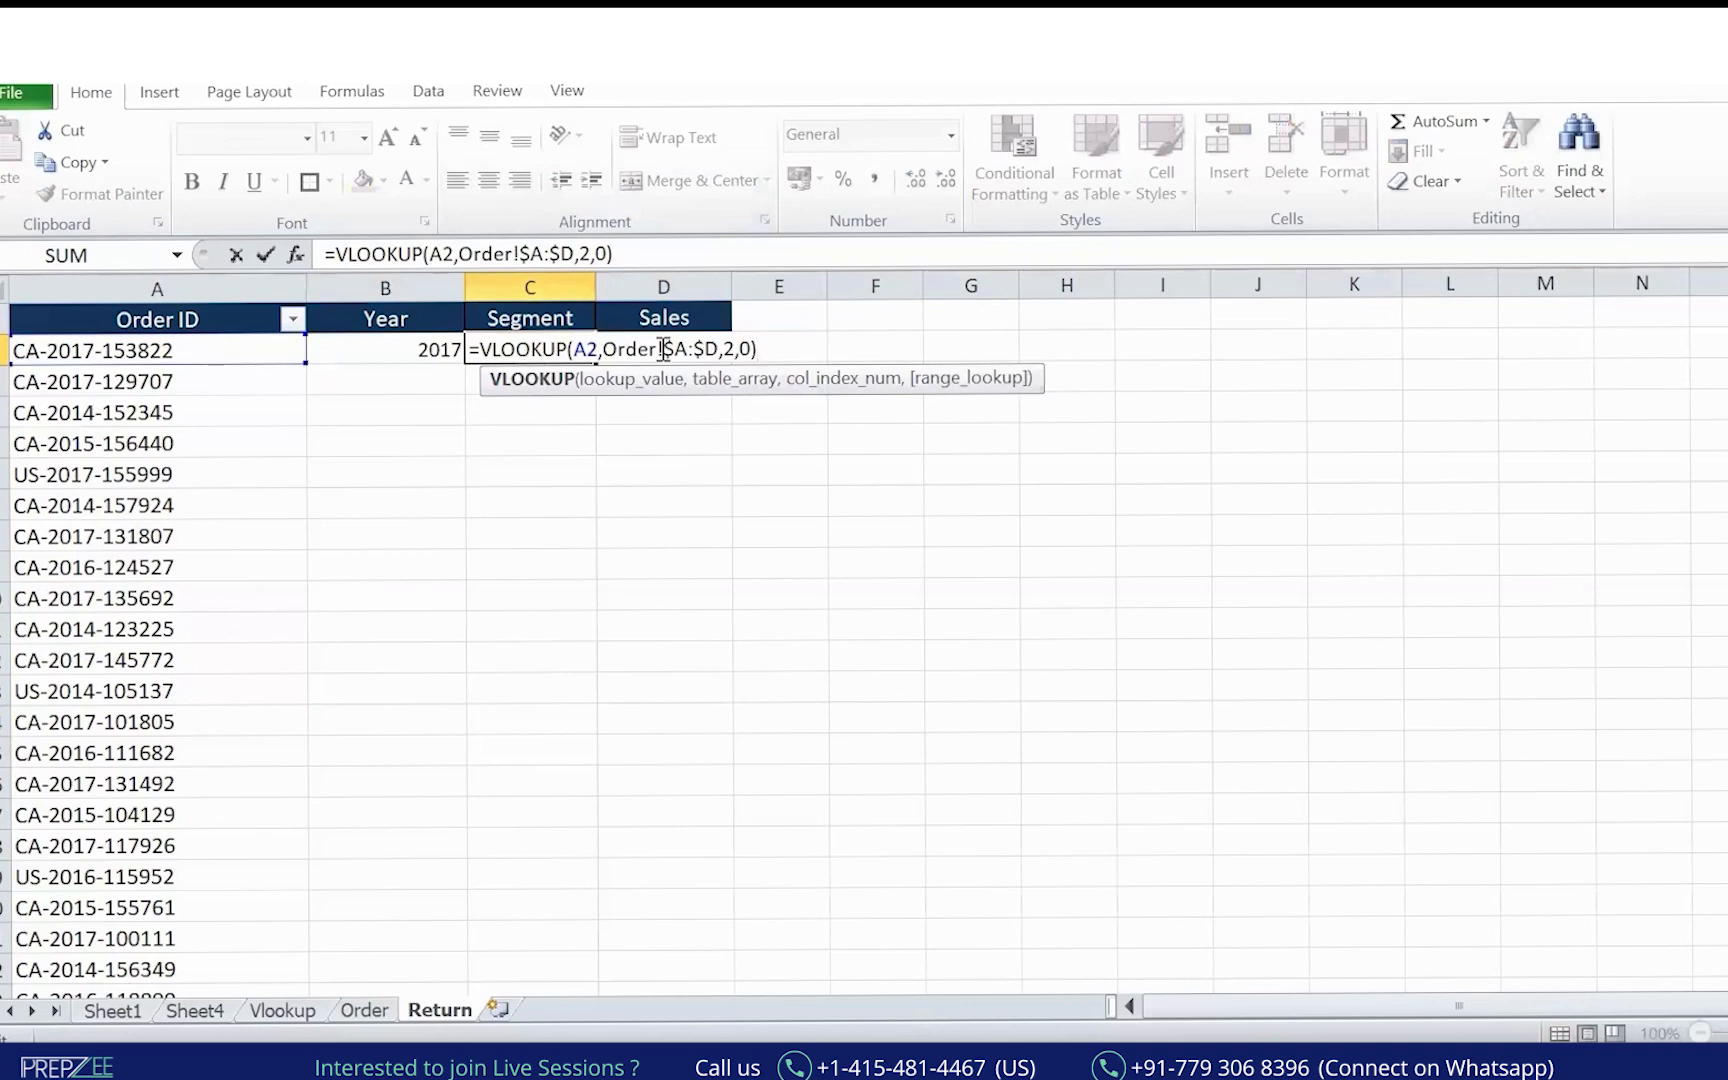
{"action": "key", "text": "Return"}
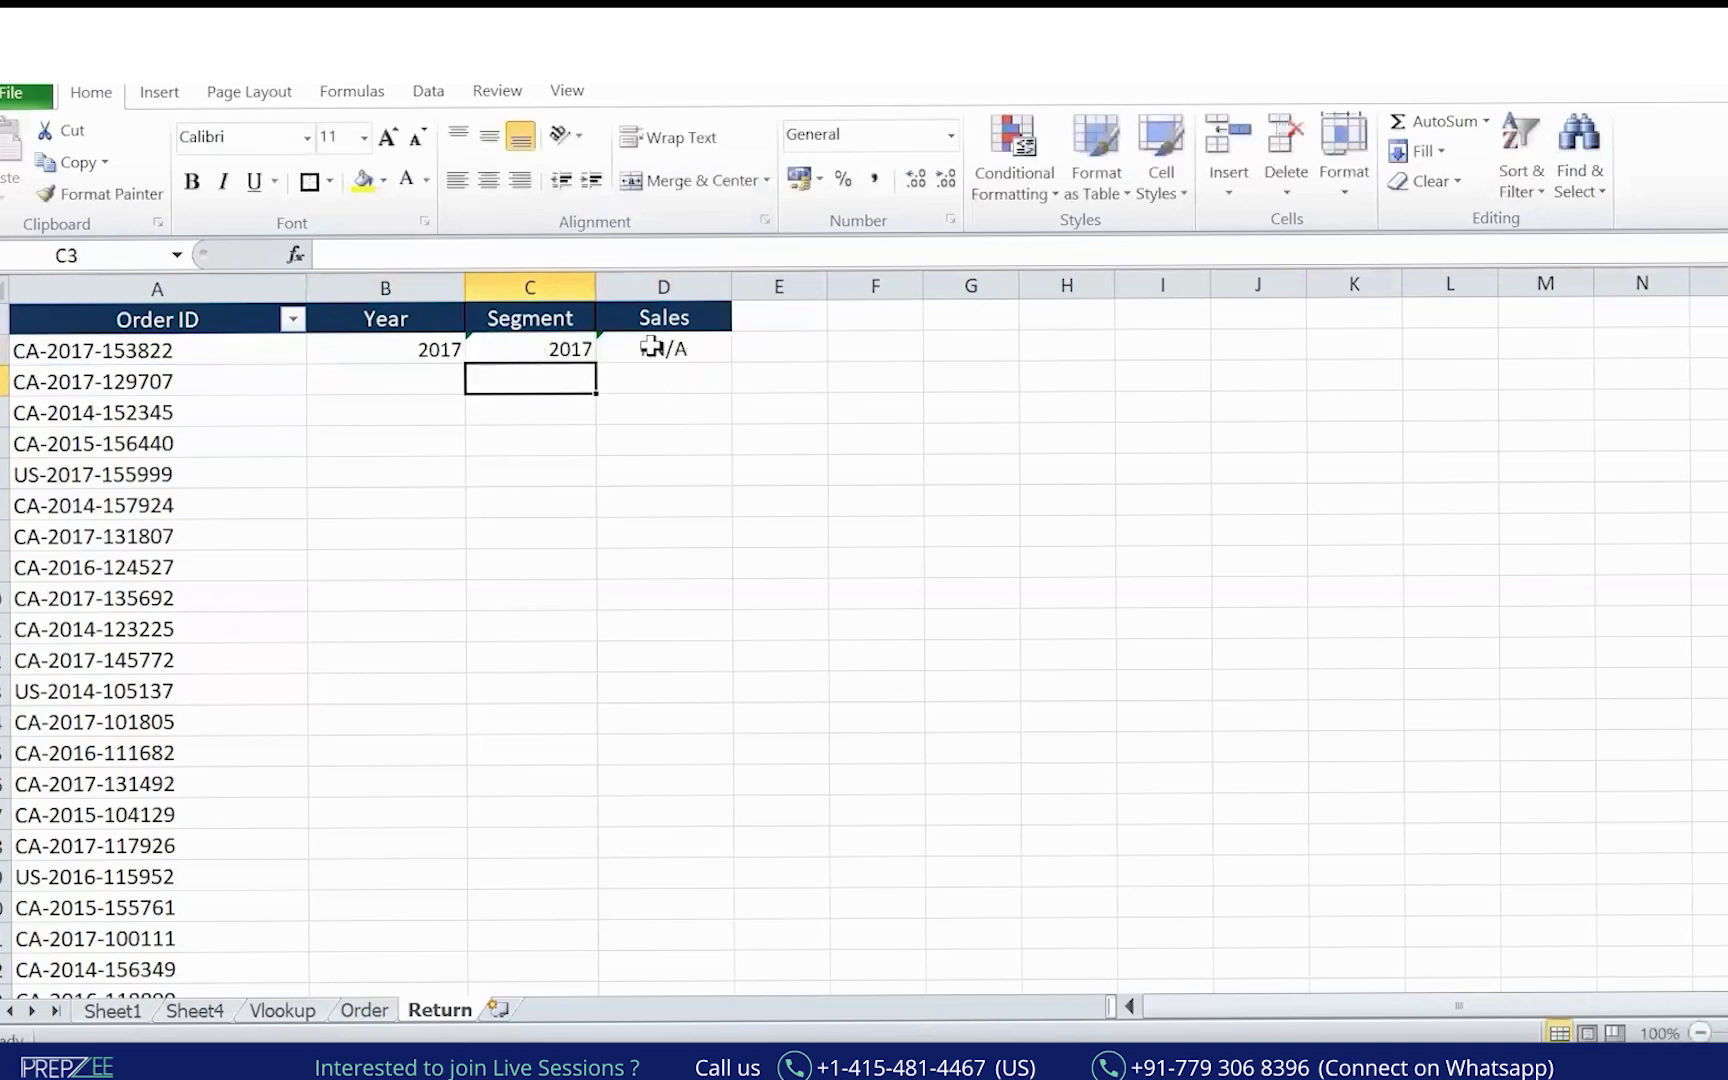
{"action": "double_click", "coordinate": [561, 338]}
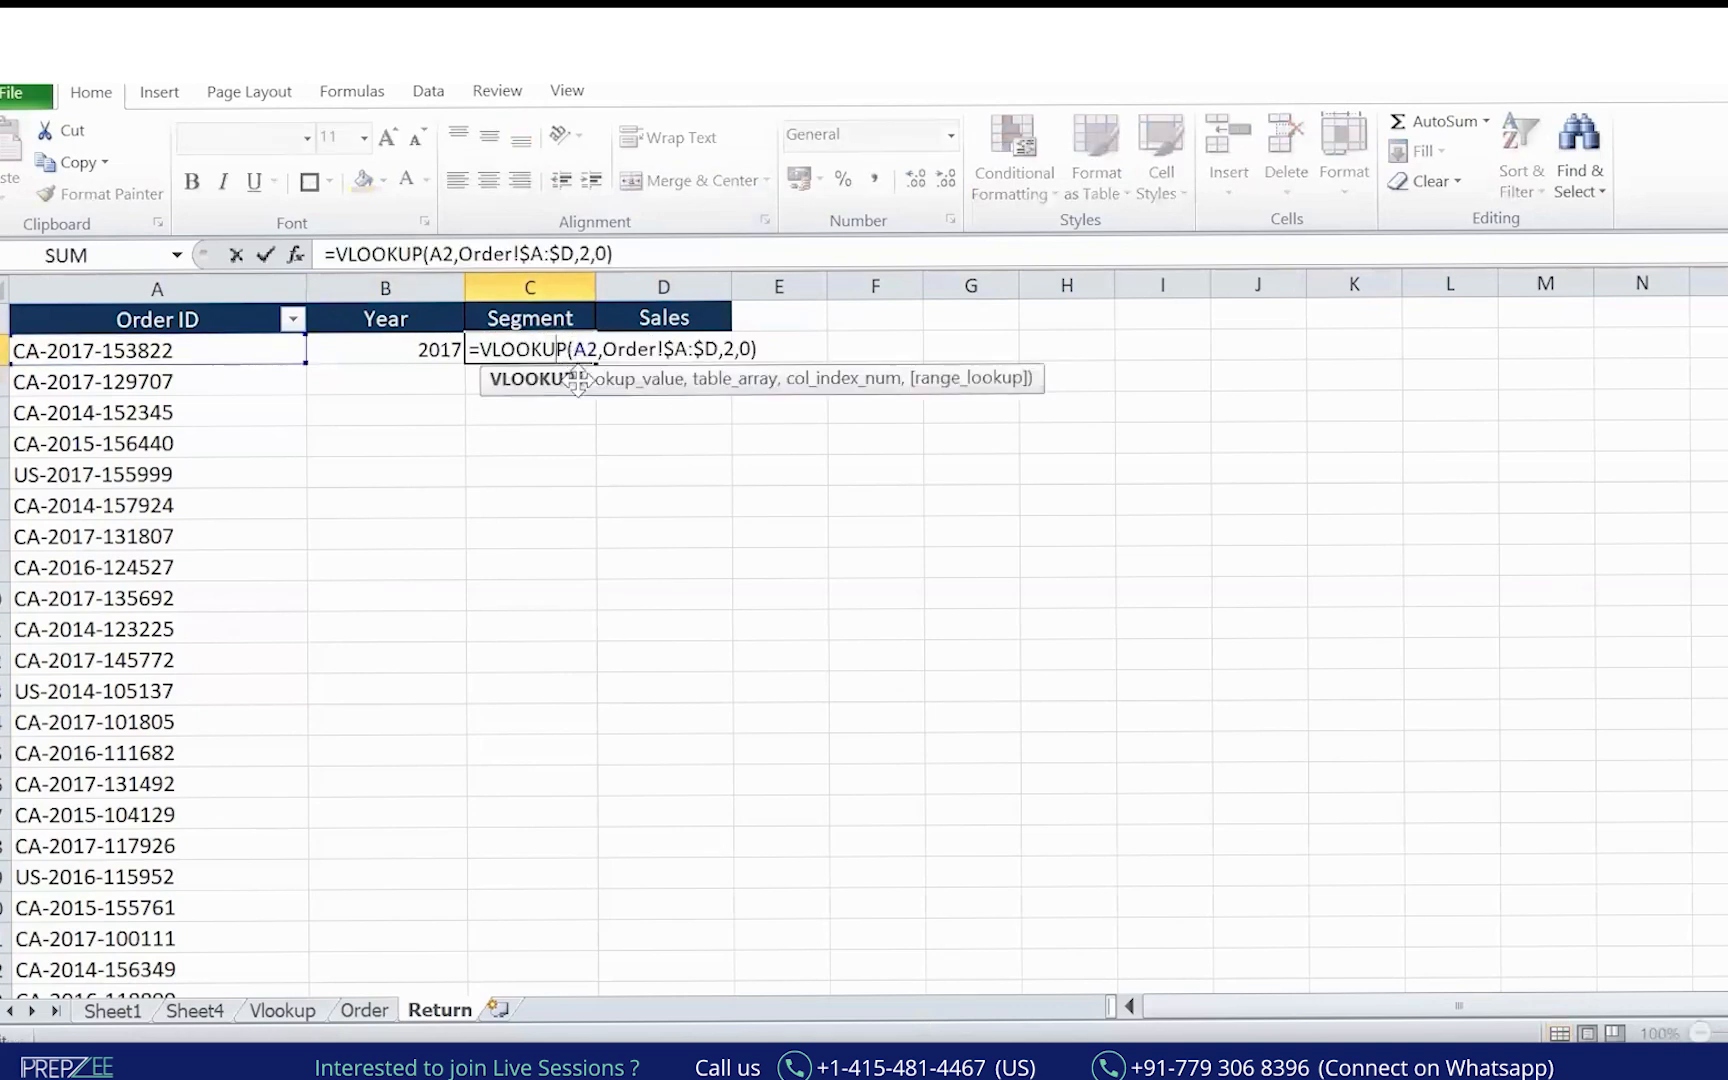
{"action": "left_click", "coordinate": [588, 254]}
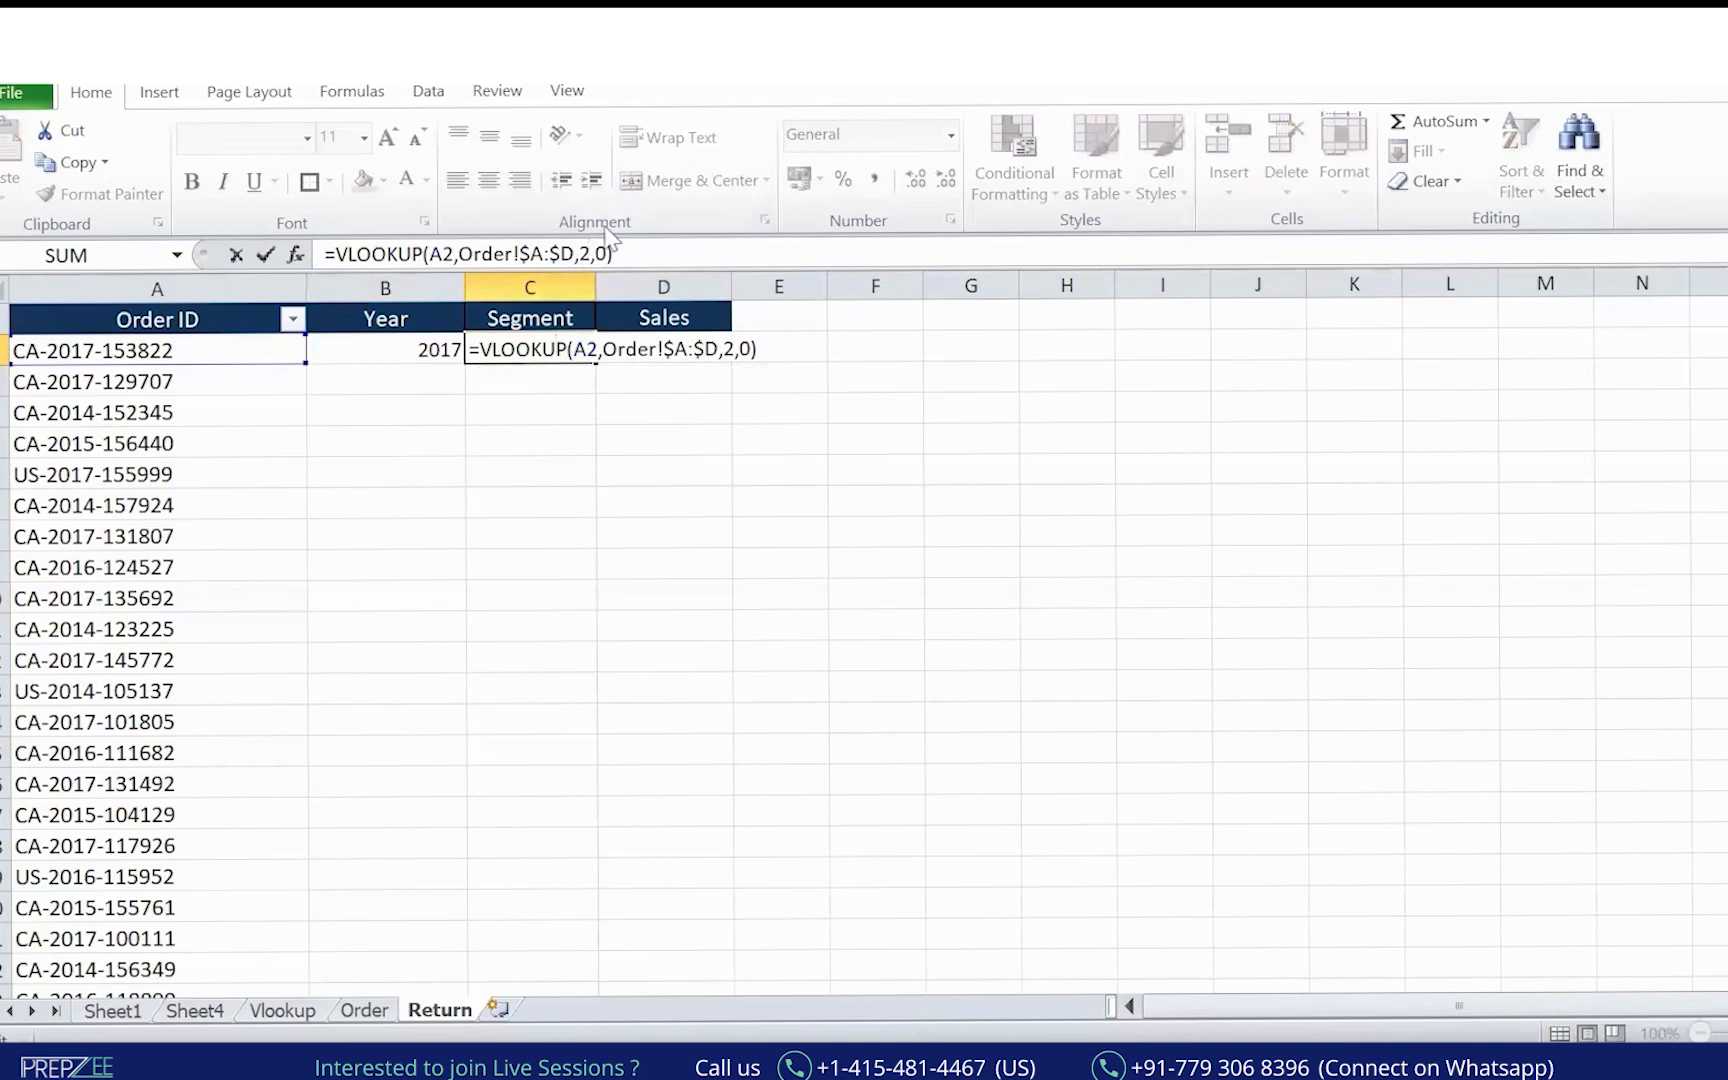
{"action": "key", "text": "BackSpace"}
{"action": "type", "text": "2"}
{"action": "key", "text": "Return"}
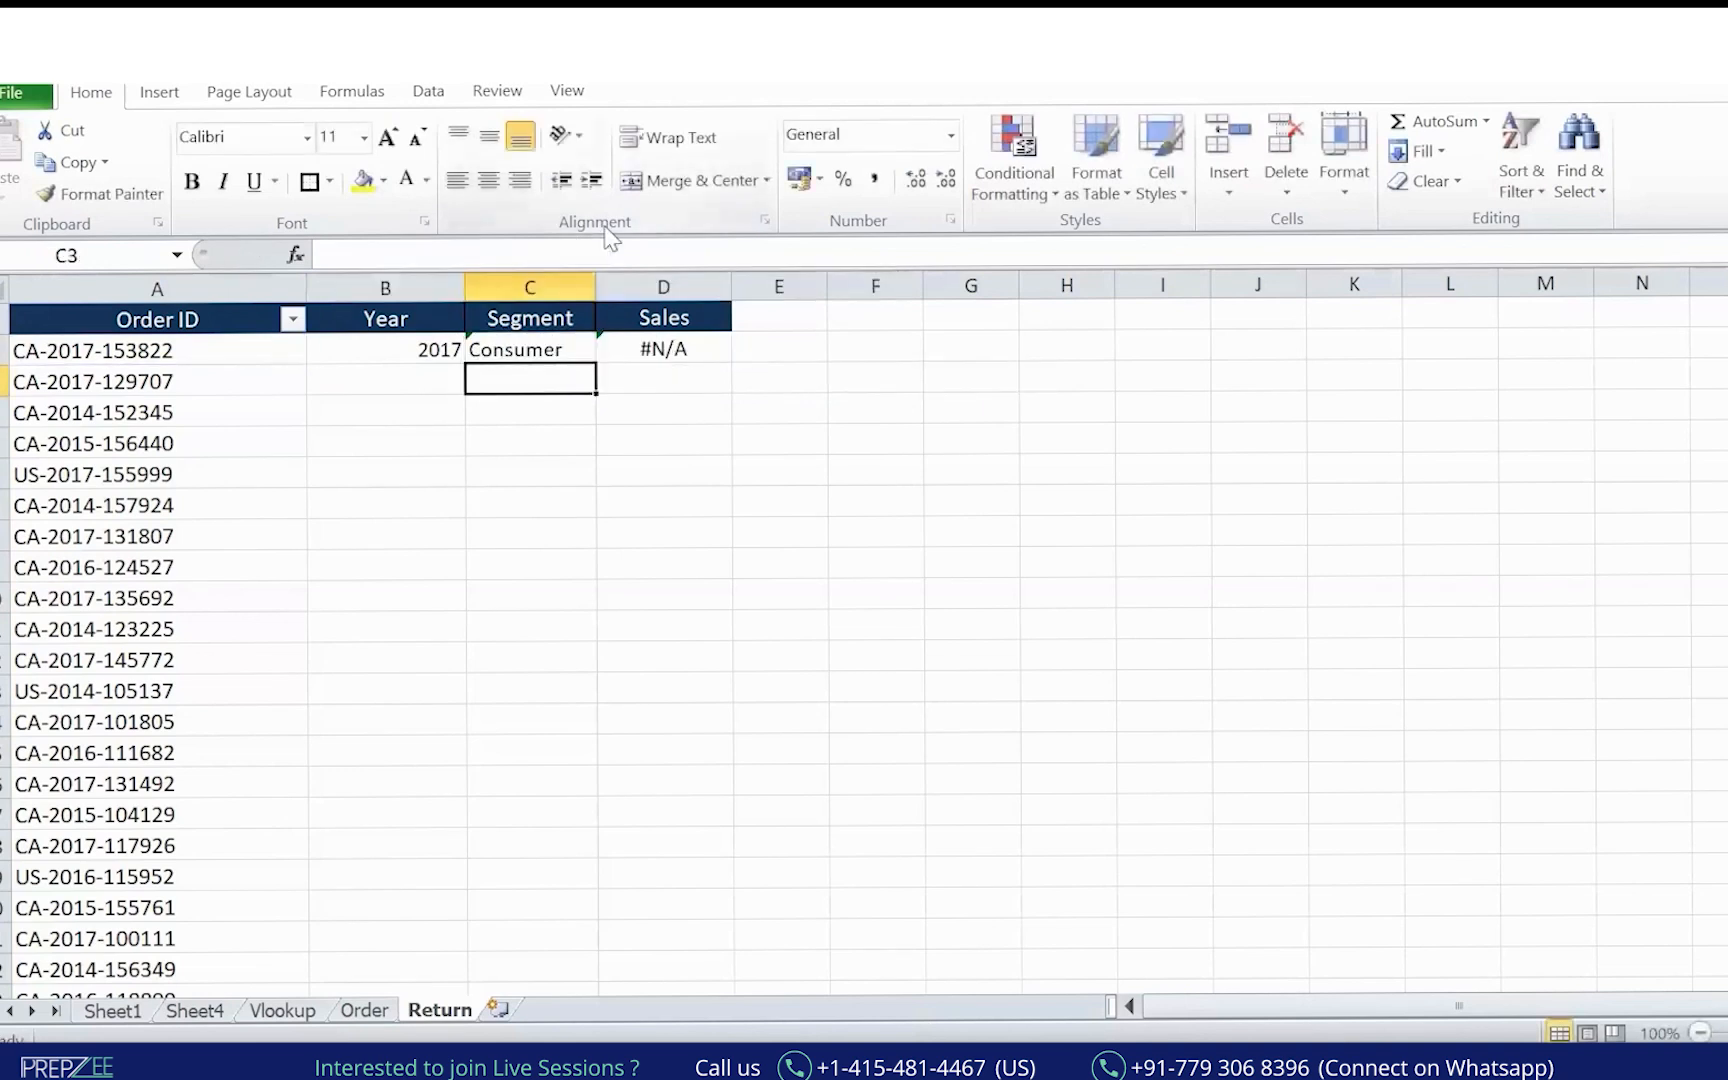
Fix D2's formula to reference A2 instead of C2, so it shows 12.624.
{"action": "key", "text": "Up"}
{"action": "key", "text": "Right"}
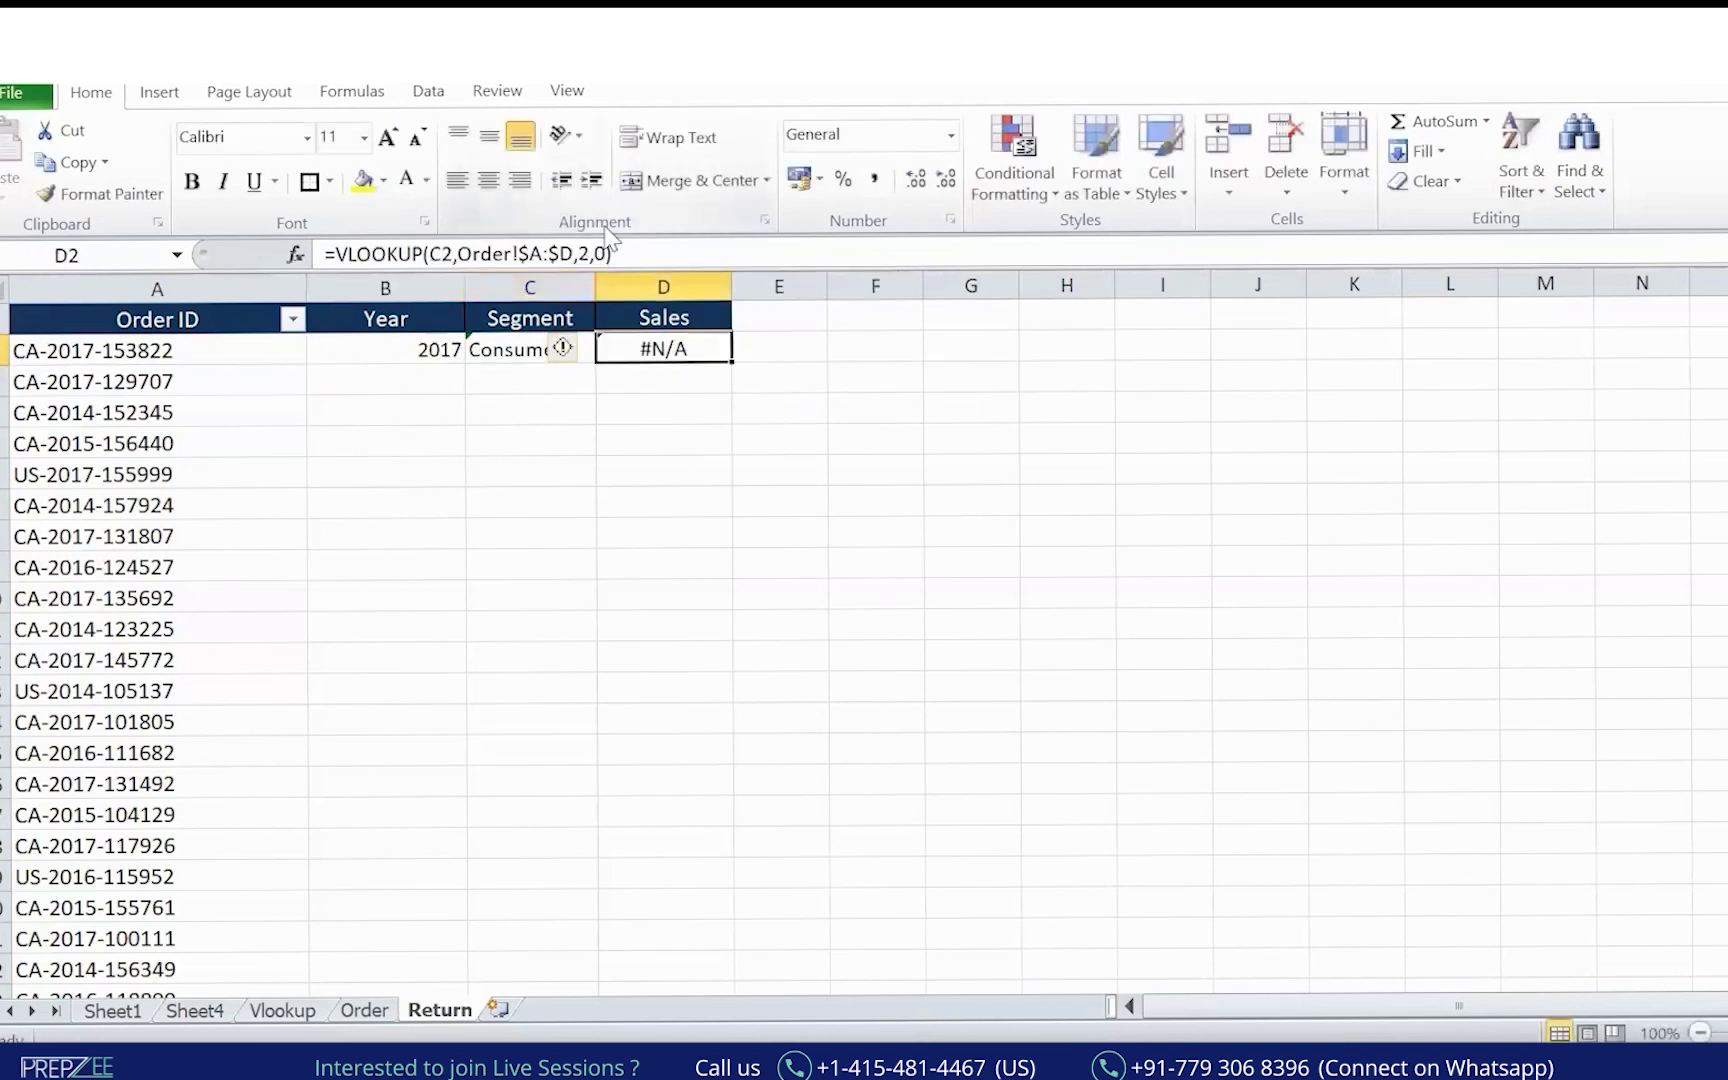
{"action": "left_click", "coordinate": [443, 254]}
{"action": "key", "text": "BackSpace"}
{"action": "type", "text": "A"}
{"action": "key", "text": "Right"}
{"action": "key", "text": "Right"}
{"action": "key", "text": "Right"}
{"action": "key", "text": "Right"}
{"action": "key", "text": "Right"}
{"action": "key", "text": "Right"}
{"action": "key", "text": "Right"}
{"action": "key", "text": "Right"}
{"action": "key", "text": "Right"}
{"action": "key", "text": "Right"}
{"action": "key", "text": "Right"}
{"action": "key", "text": "Right"}
{"action": "key", "text": "Right"}
{"action": "key", "text": "Right"}
{"action": "key", "text": "Right"}
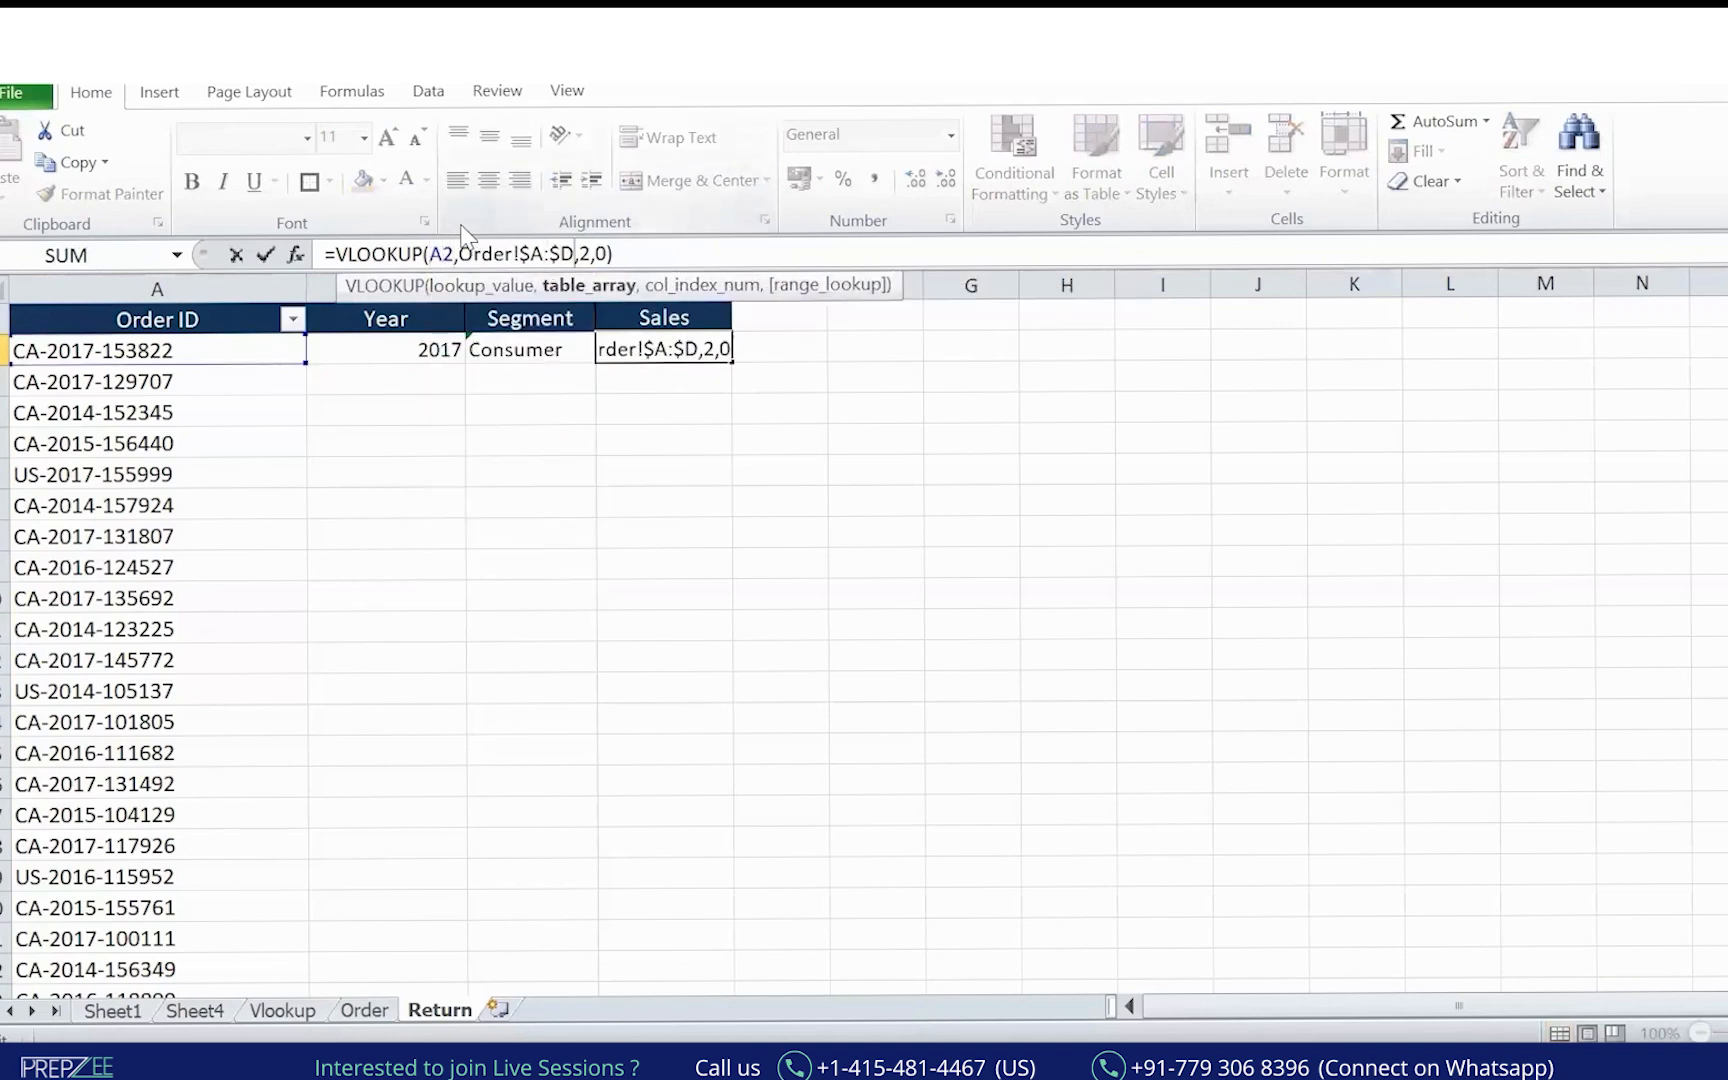
{"action": "key", "text": "Return"}
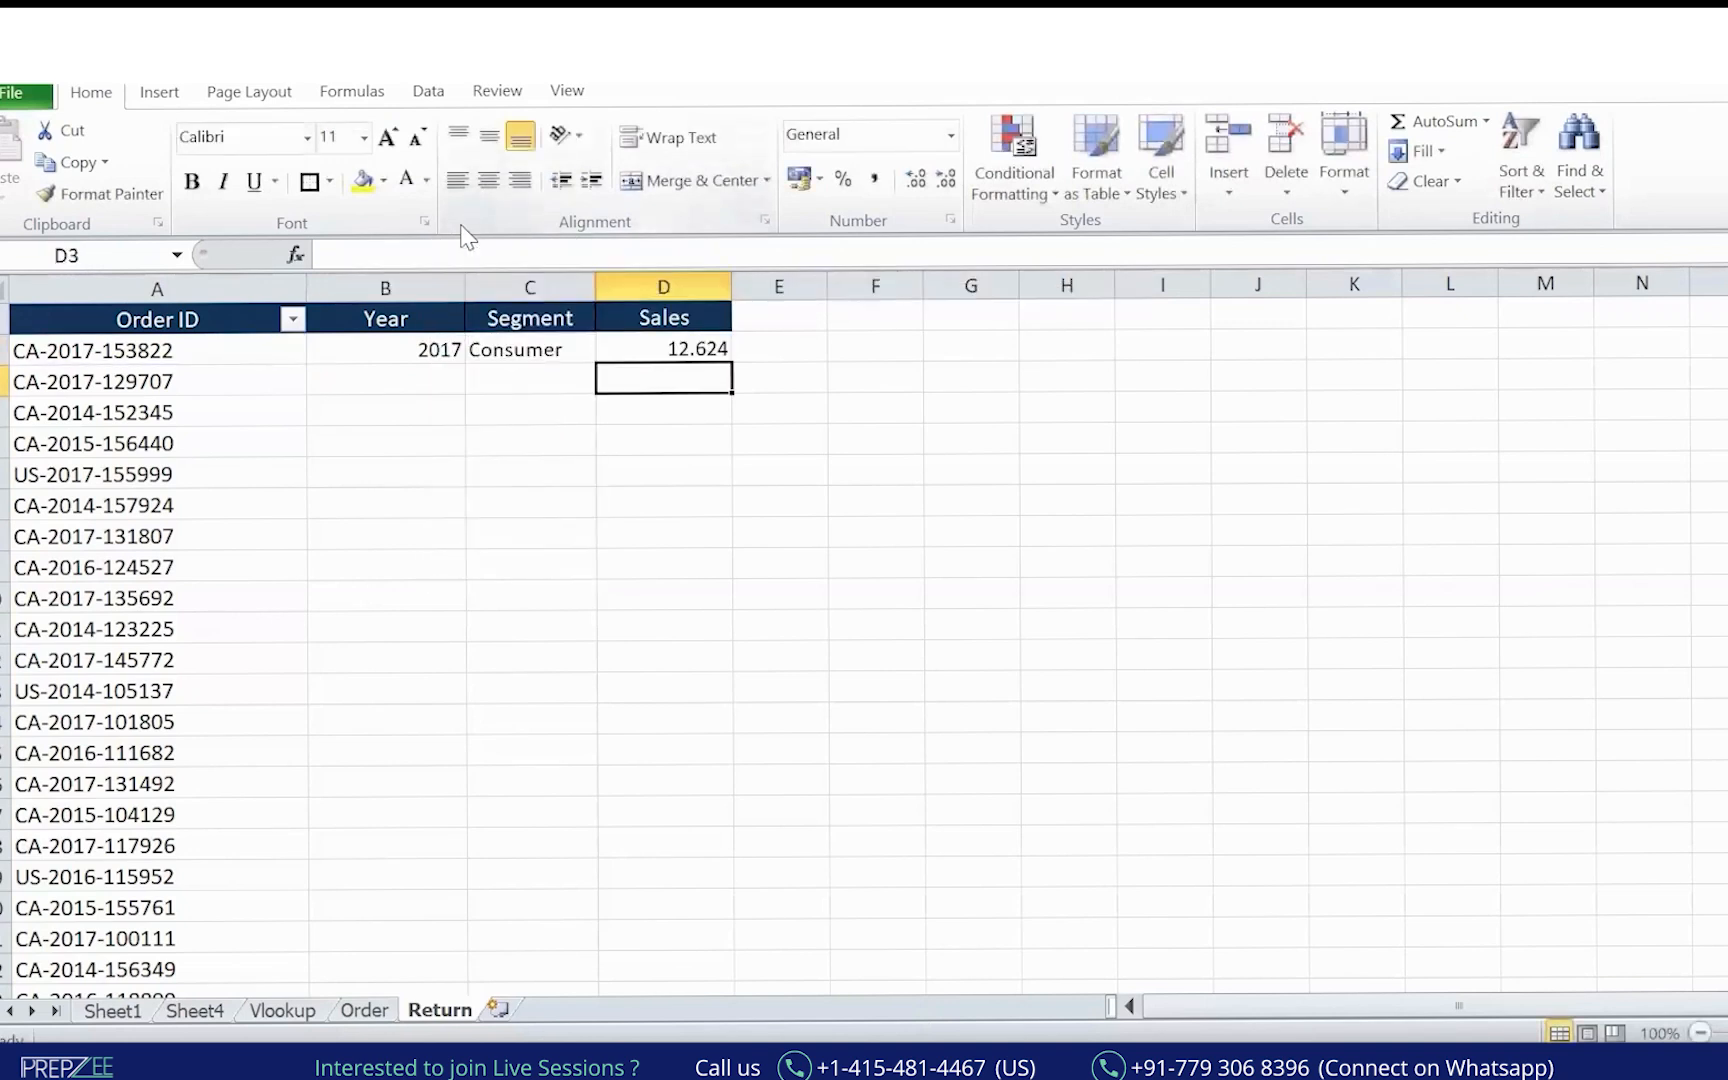
Fill the B2:D2 lookup formulas down for every order row.
{"action": "key", "text": "Up"}
{"action": "key", "text": "Left"}
{"action": "key", "text": "Left"}
{"action": "key", "text": "shift+Right"}
{"action": "key", "text": "shift+Right"}
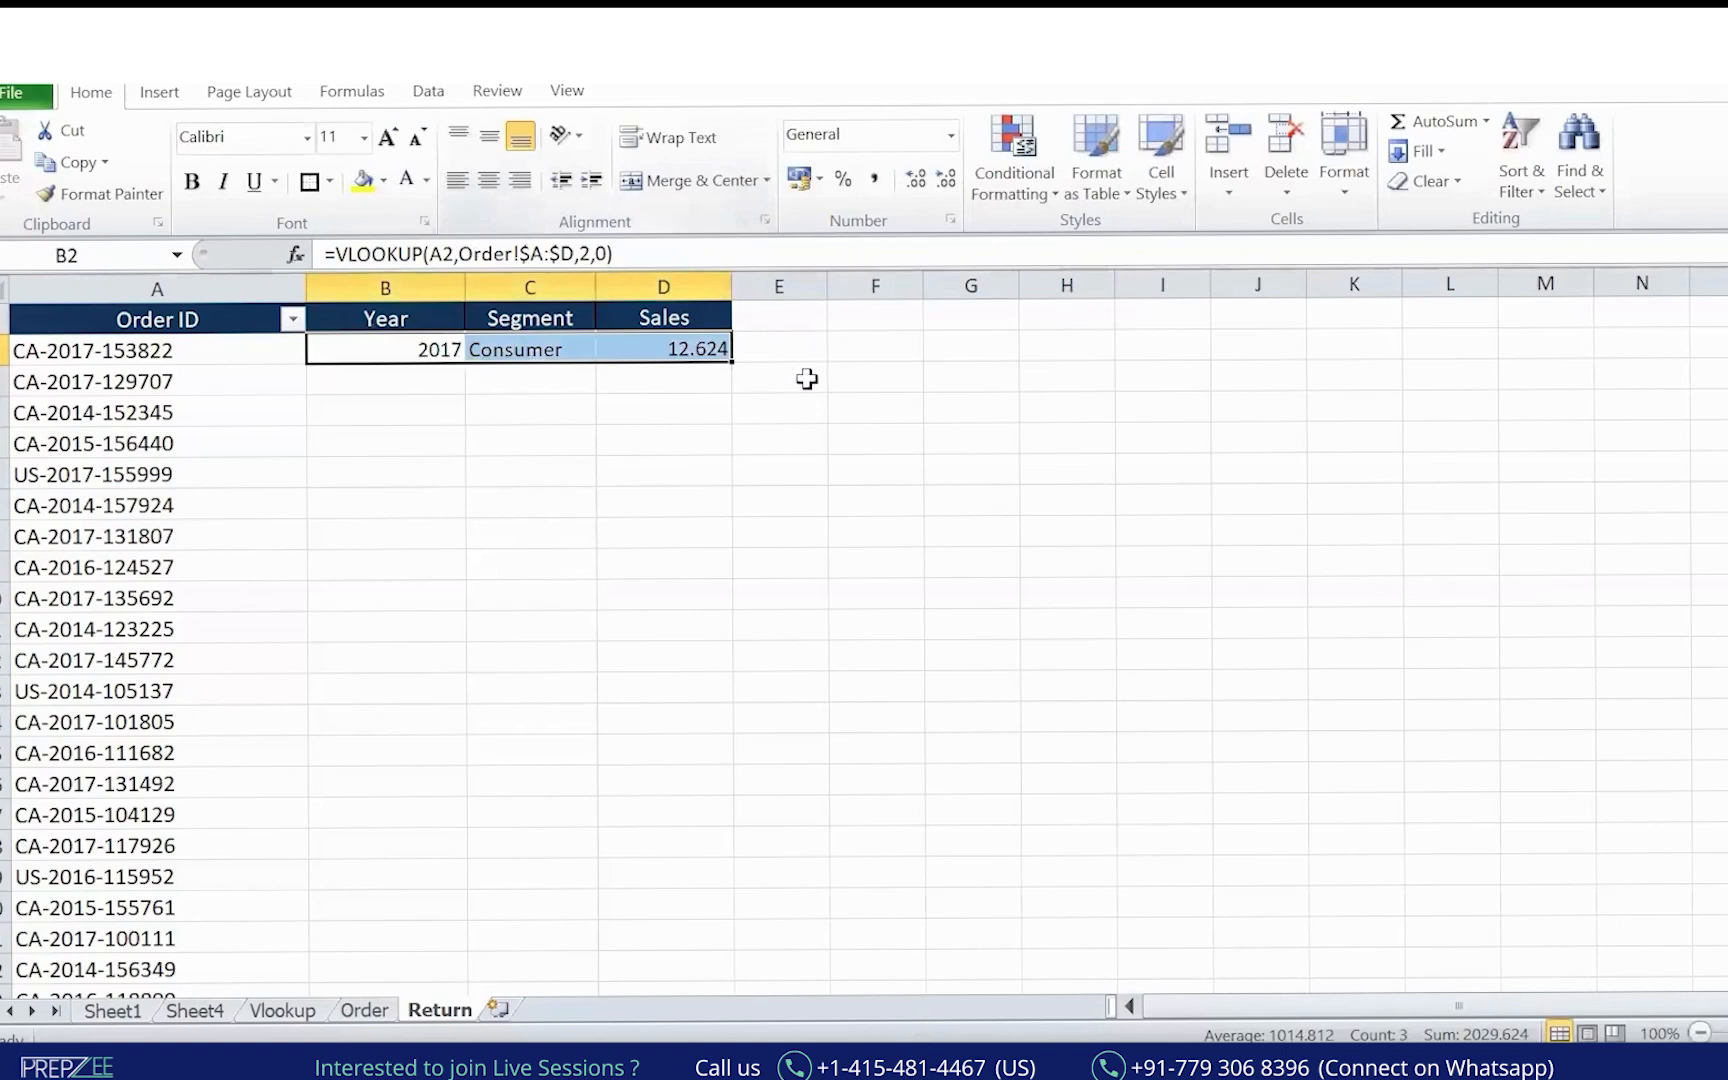
{"action": "double_click", "coordinate": [731, 358]}
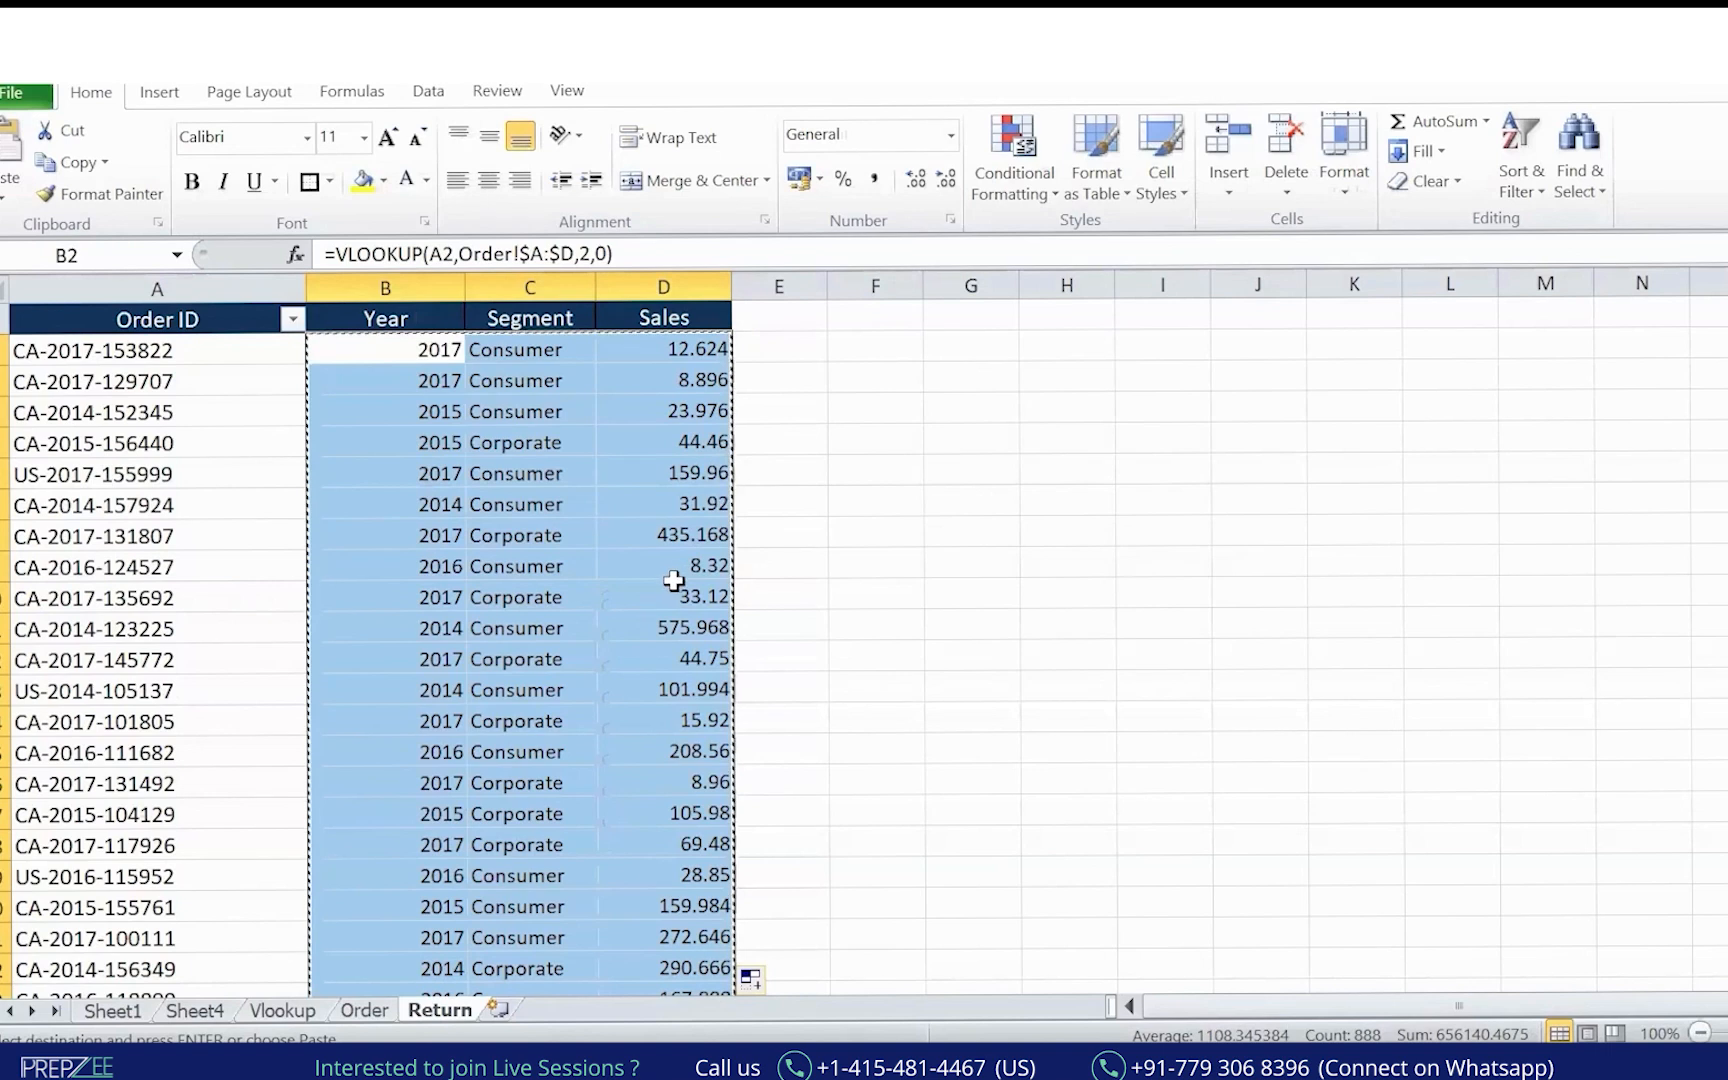
Copy the whole Return table and paste it into a new Sheet7.
{"action": "left_click", "coordinate": [170, 318]}
{"action": "key", "text": "ctrl+shift+Right"}
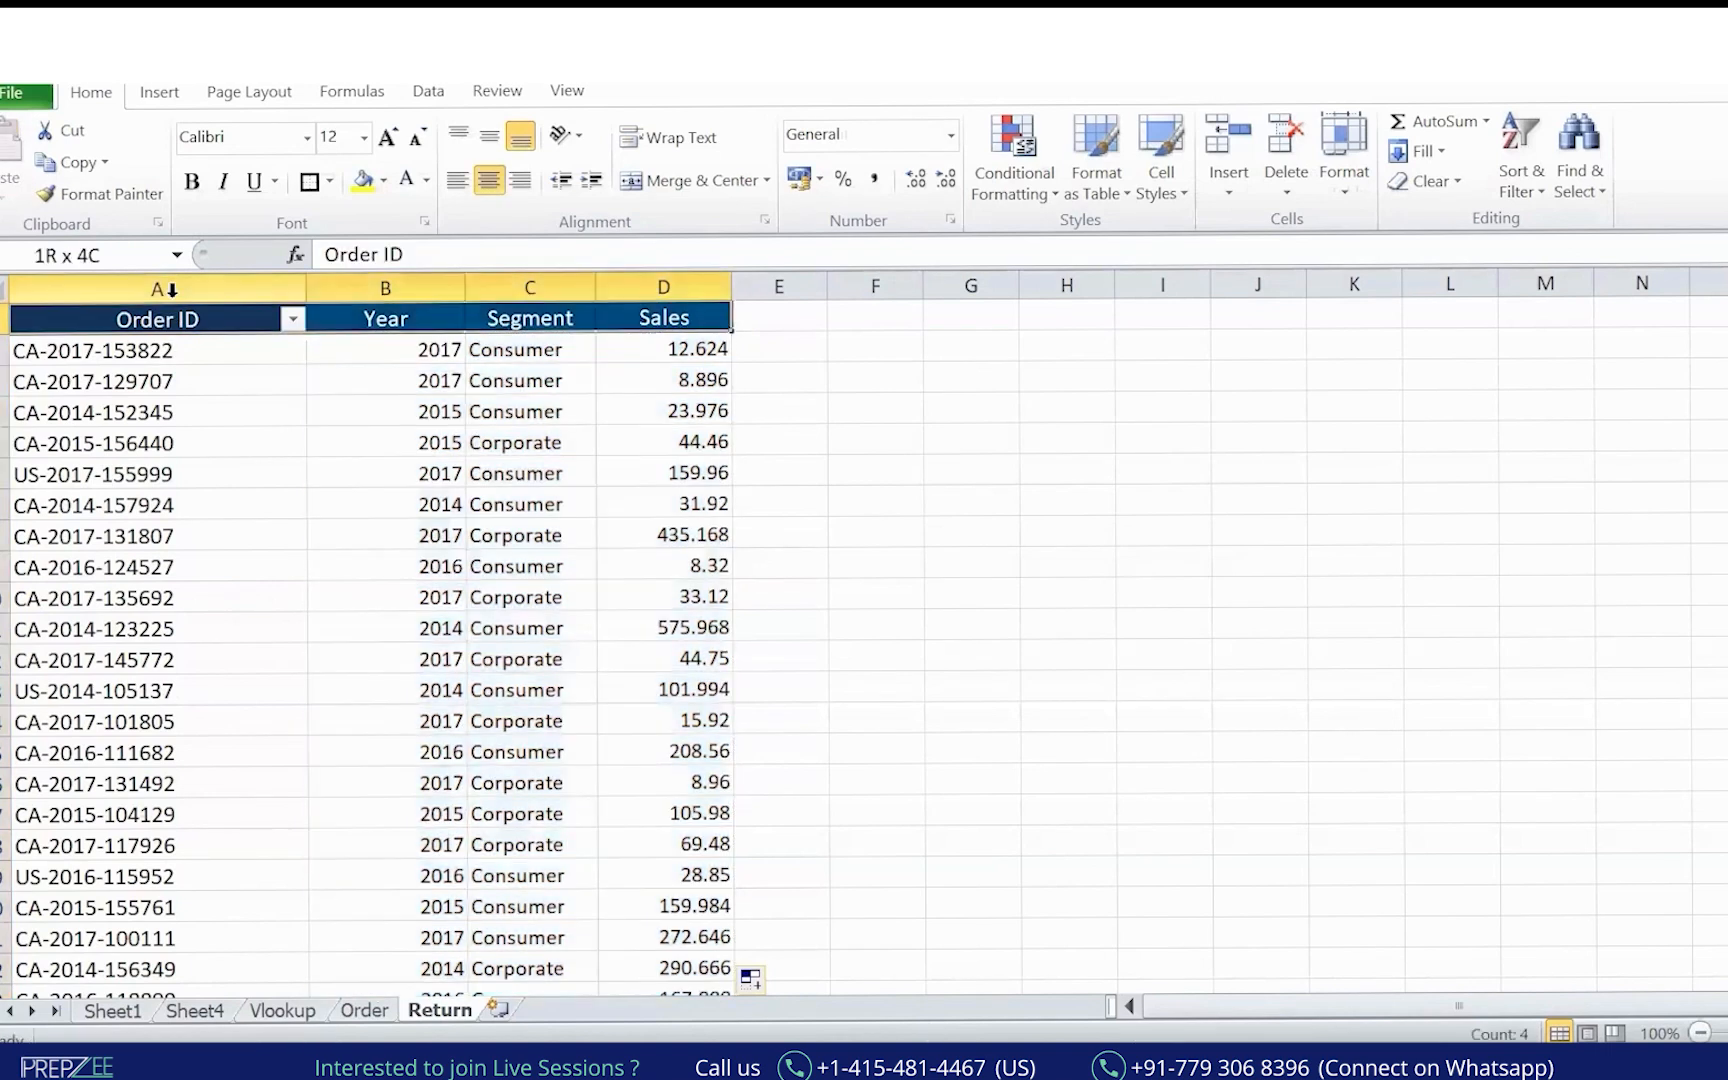
{"action": "key", "text": "ctrl+shift+Down"}
{"action": "key", "text": "ctrl+c"}
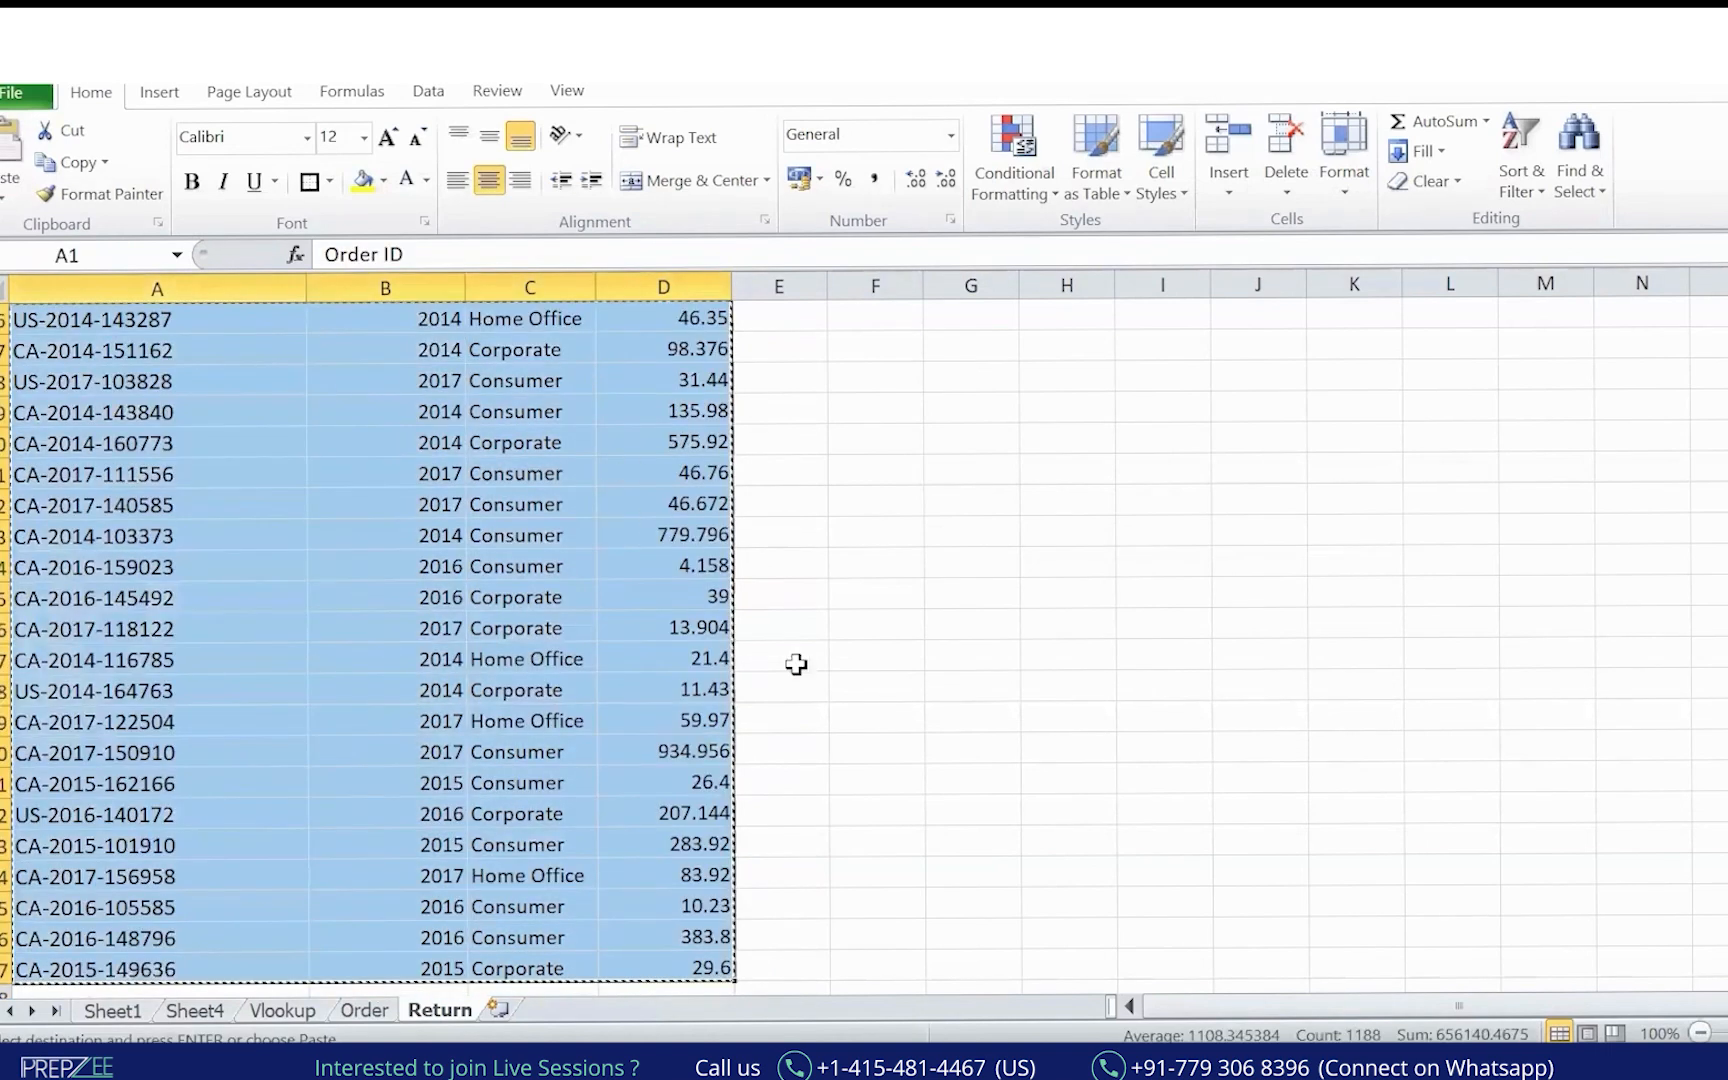
{"action": "left_click", "coordinate": [497, 1009]}
{"action": "key", "text": "ctrl+v"}
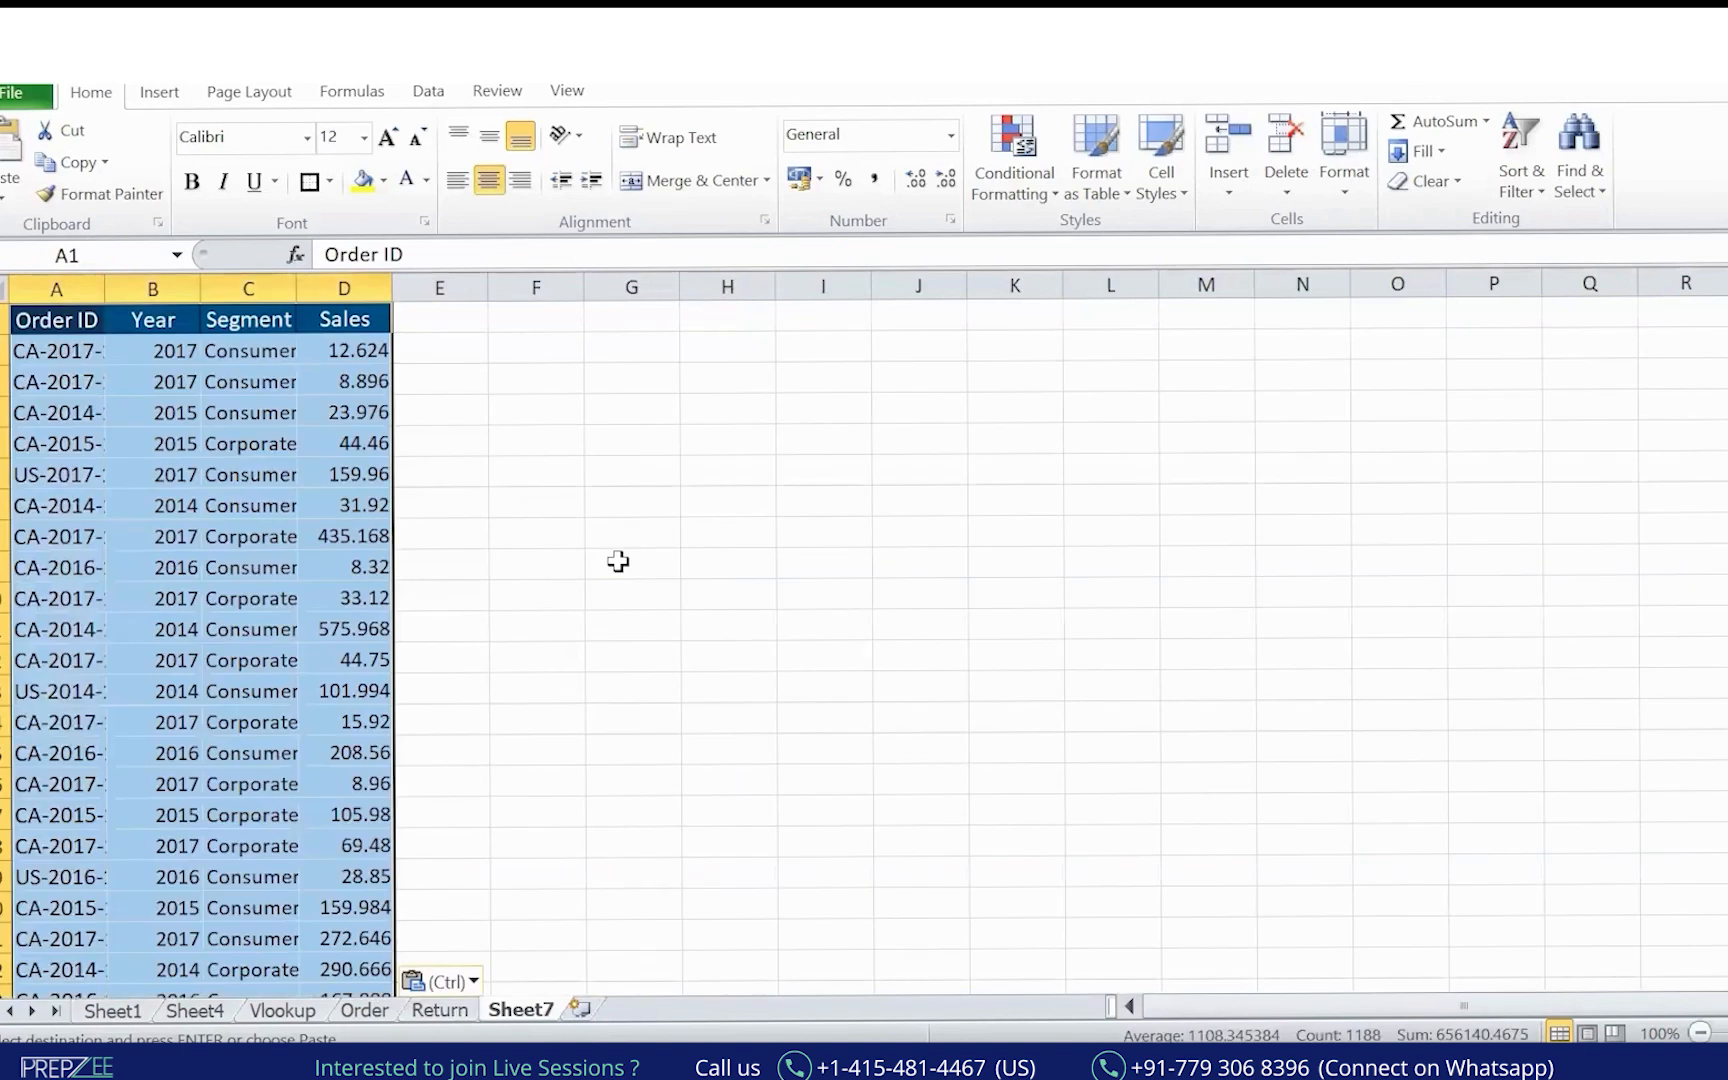
Widen Sheet7's columns so full Order IDs and the other values display.
{"action": "left_click_drag", "start_coordinate": [116, 272], "coordinate": [168, 286]}
{"action": "left_click_drag", "start_coordinate": [264, 287], "coordinate": [621, 285]}
{"action": "left_click", "coordinate": [976, 460]}
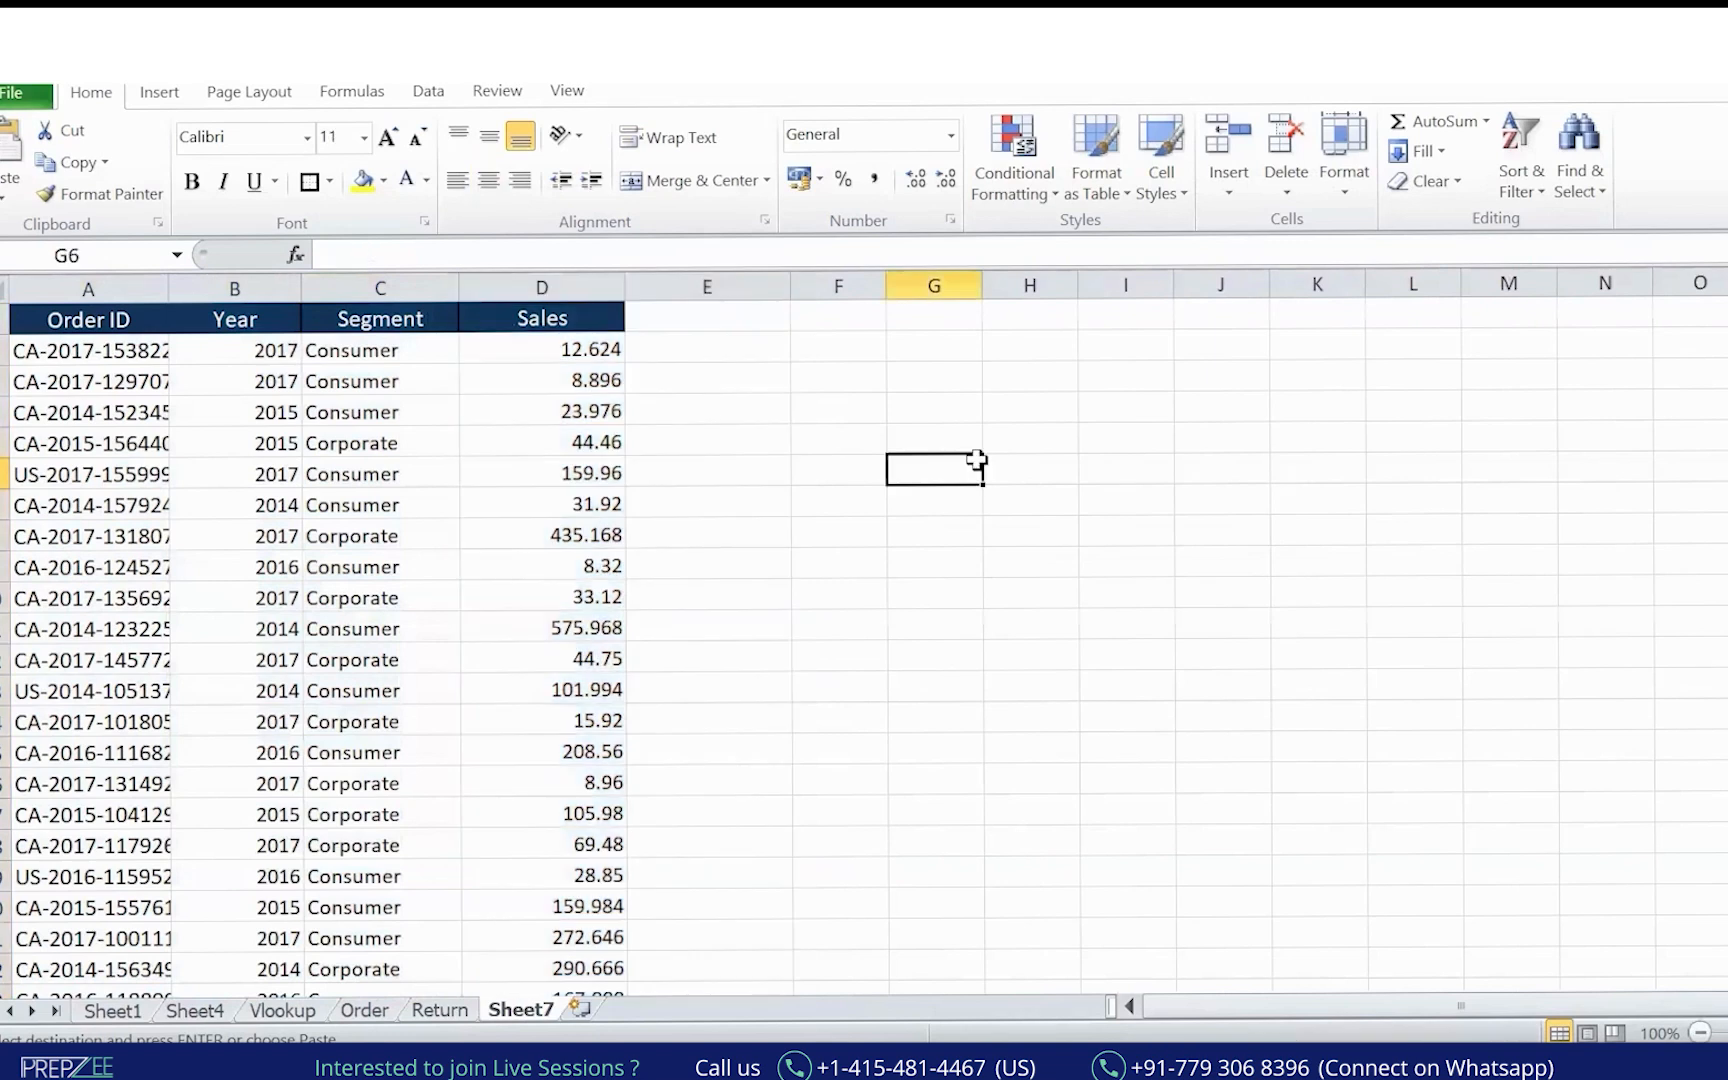
{"action": "left_click_drag", "start_coordinate": [170, 287], "coordinate": [245, 287]}
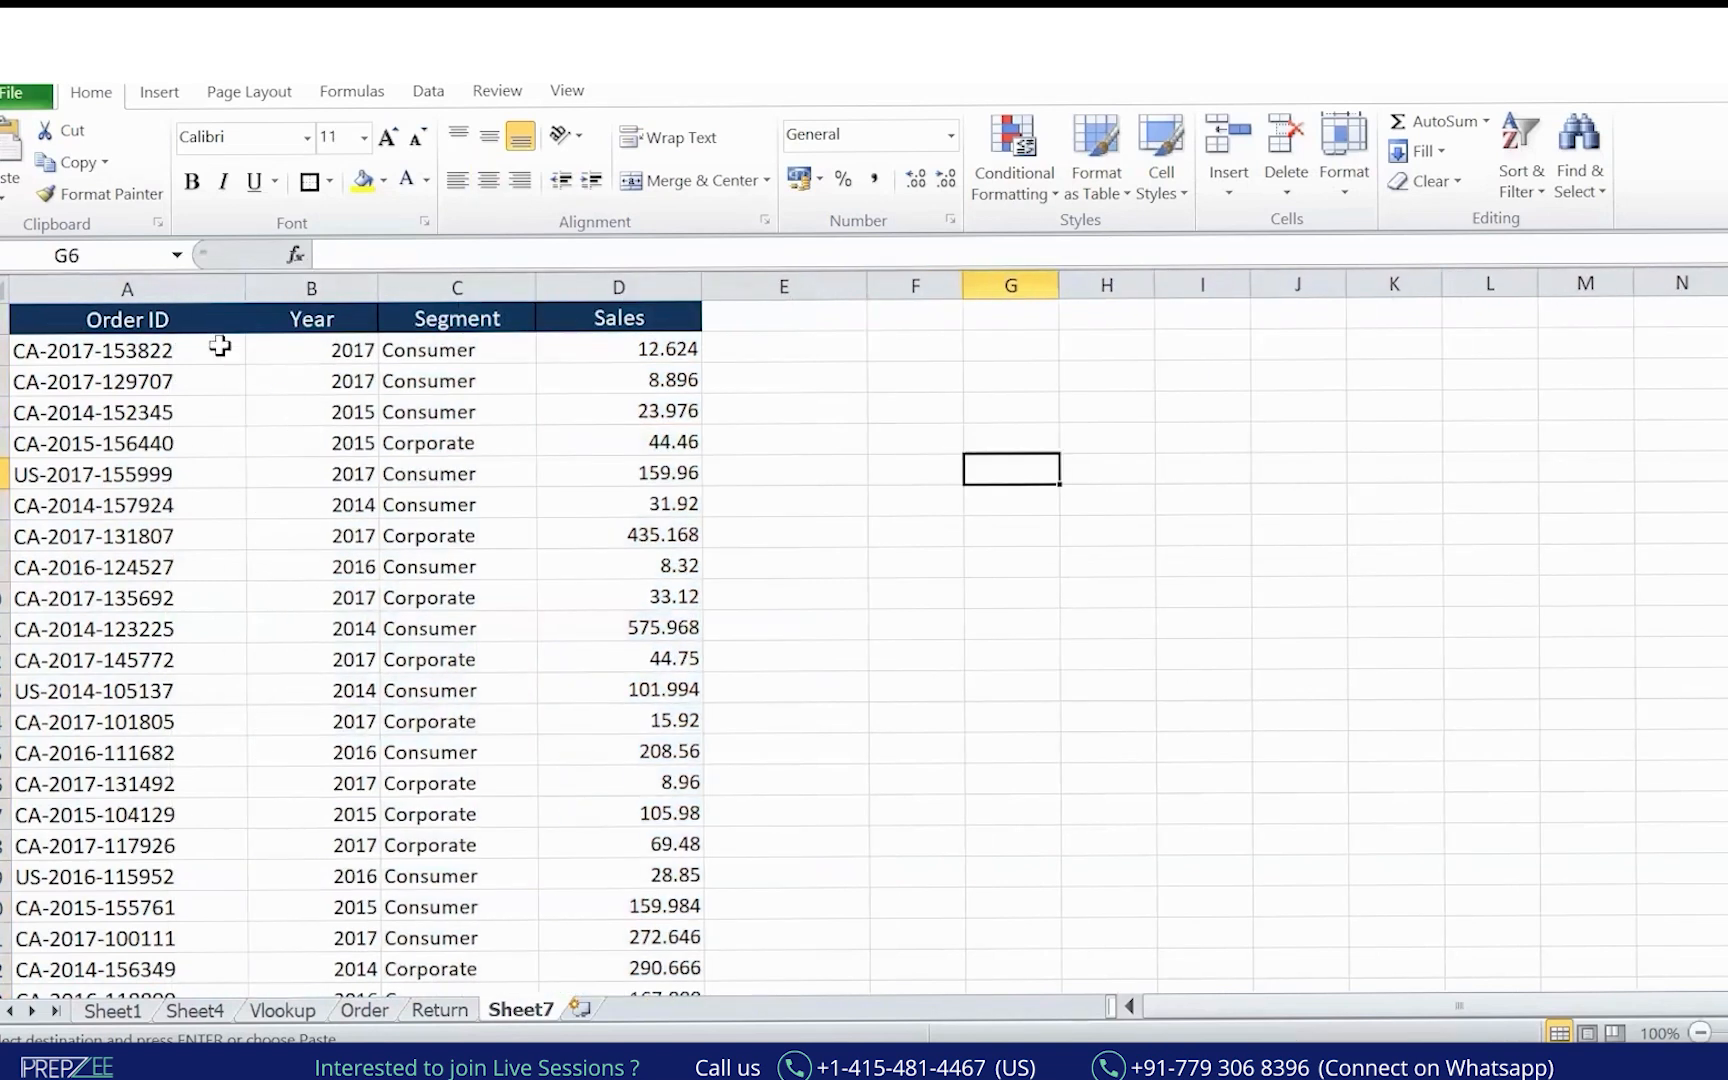
Reselect the pasted table and Paste Special it as Values to replace the formulas.
{"action": "left_click", "coordinate": [153, 305]}
{"action": "key", "text": "ctrl+shift+Right"}
{"action": "key", "text": "ctrl+shift+Down"}
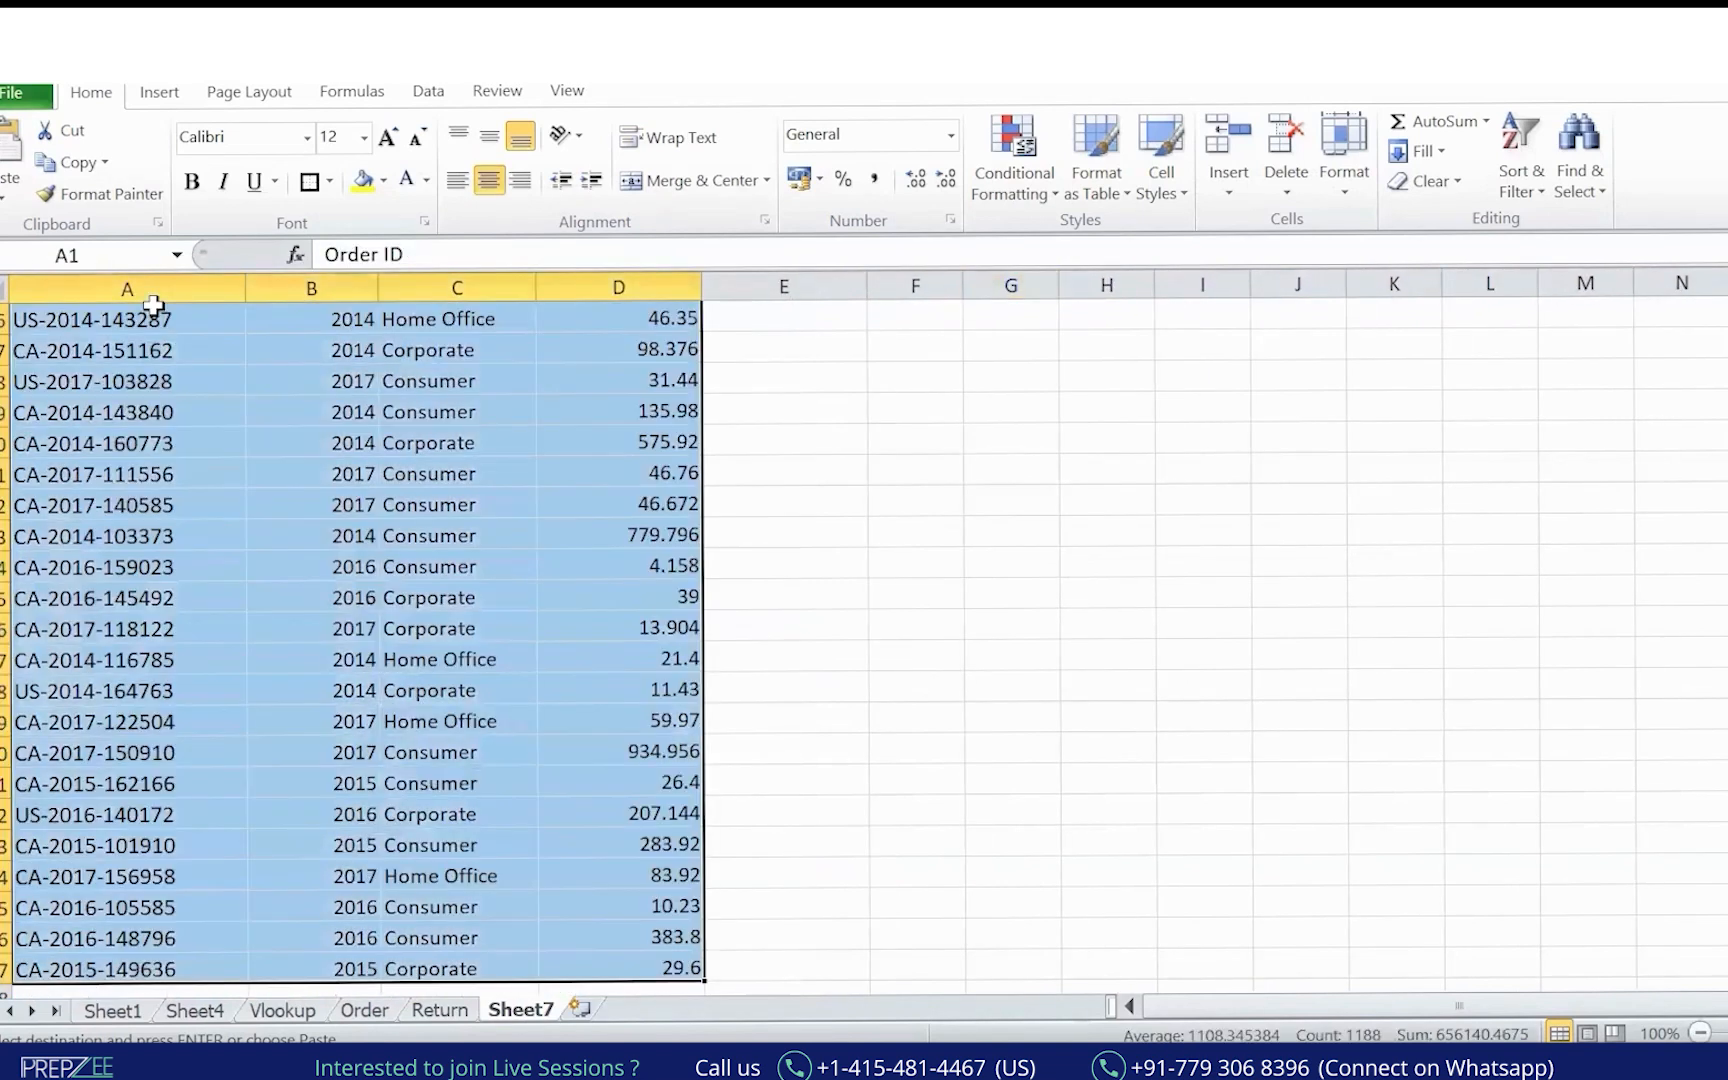
{"action": "key", "text": "ctrl+BackSpace"}
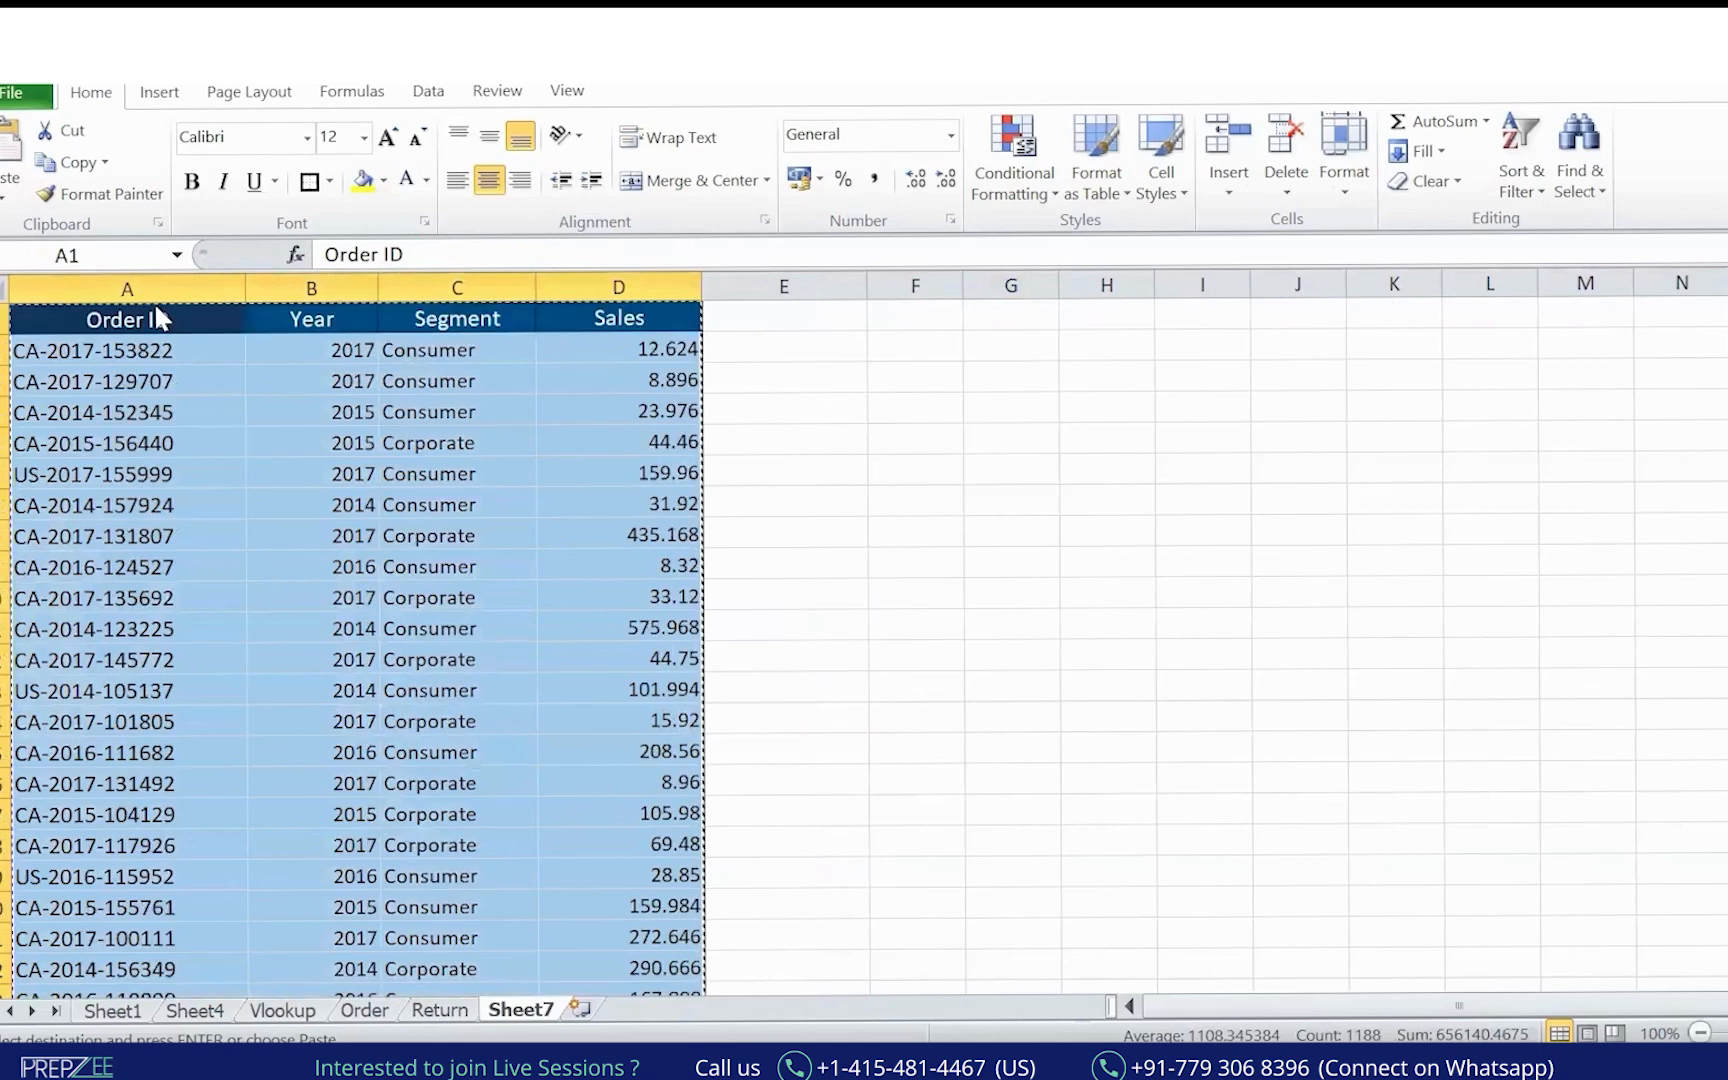
{"action": "key", "text": "ctrl+alt+v"}
{"action": "key", "text": "v"}
{"action": "key", "text": "t"}
{"action": "key", "text": "v"}
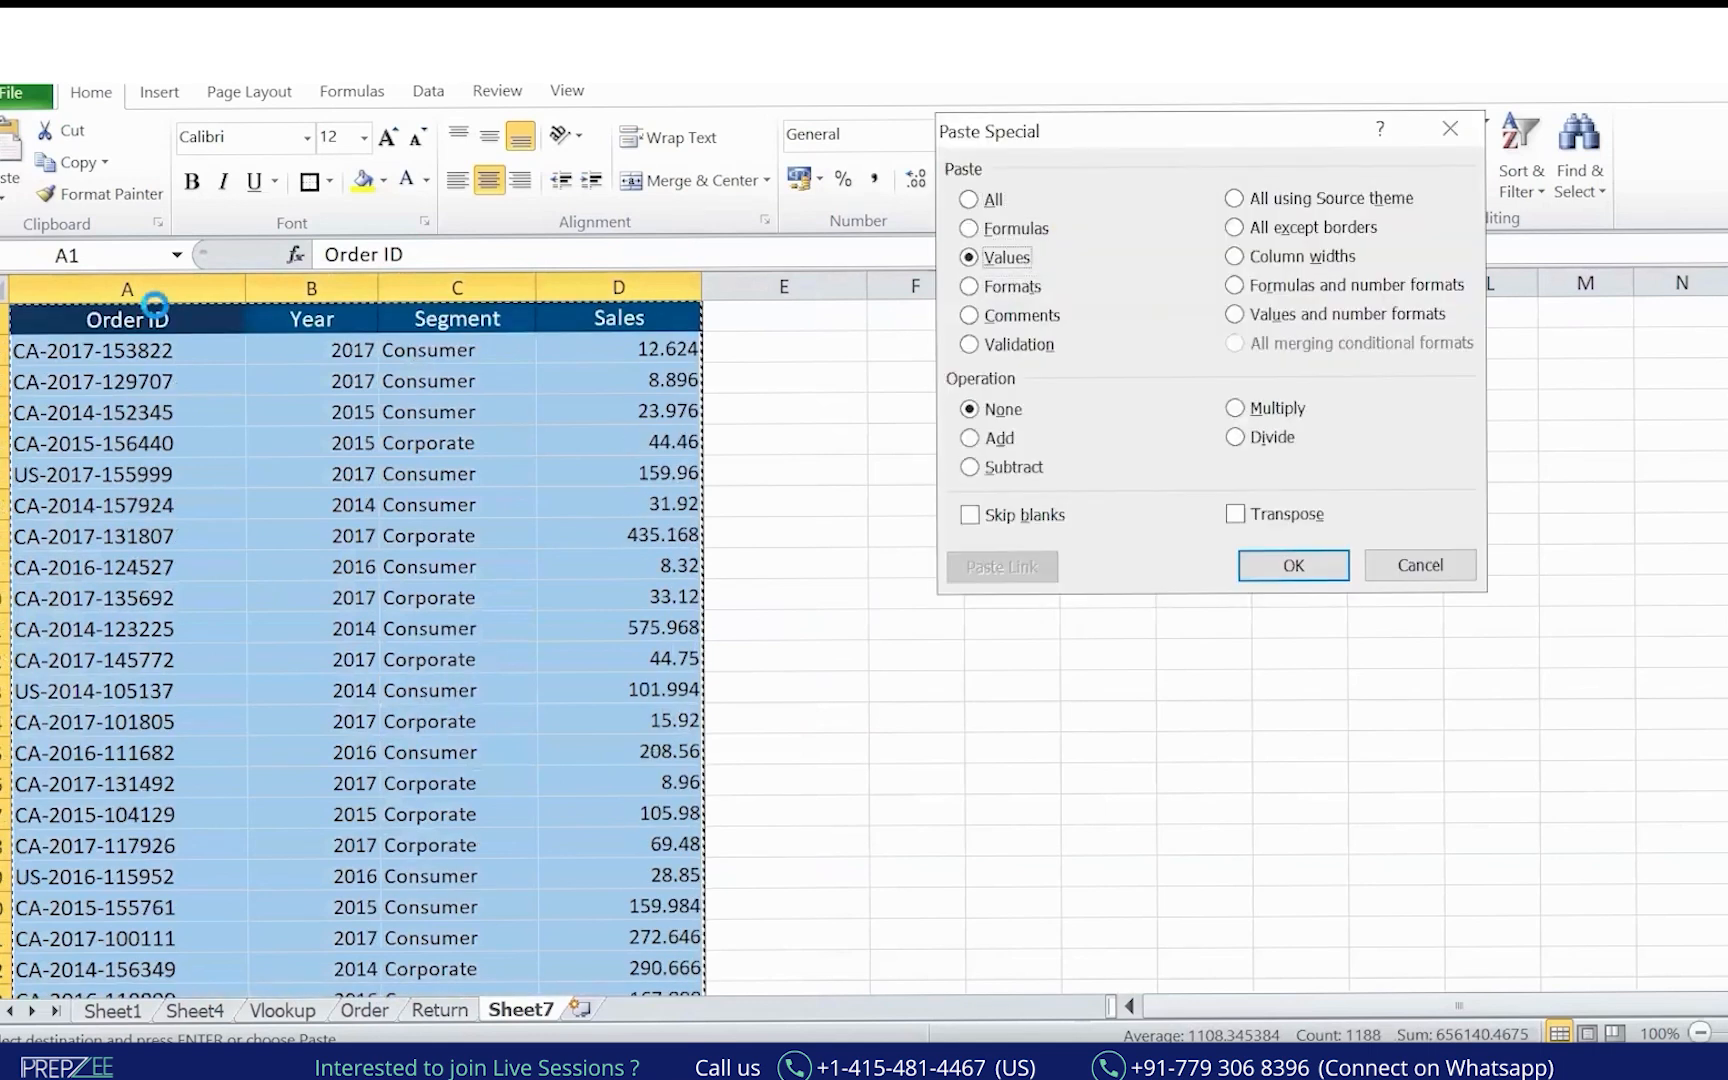
{"action": "key", "text": "Return"}
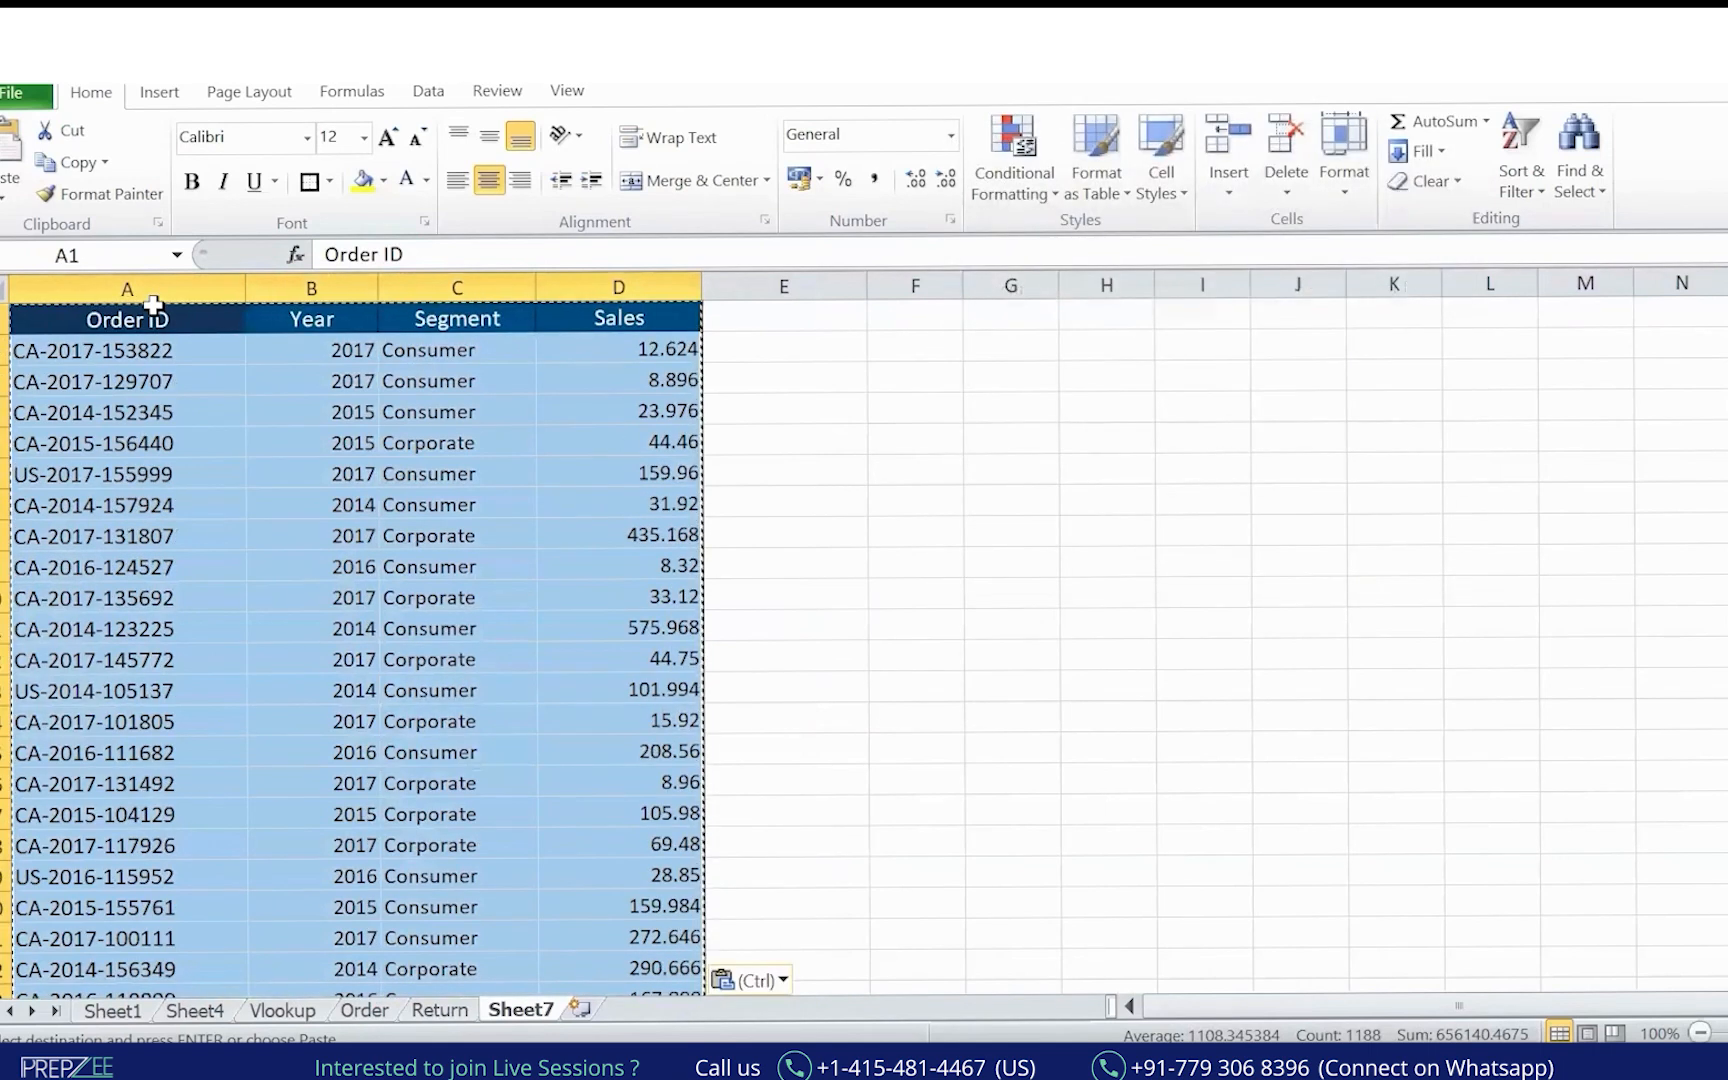
Insert a PivotTable of the Sheet7 order data on a new sheet.
{"action": "key", "text": "alt+n"}
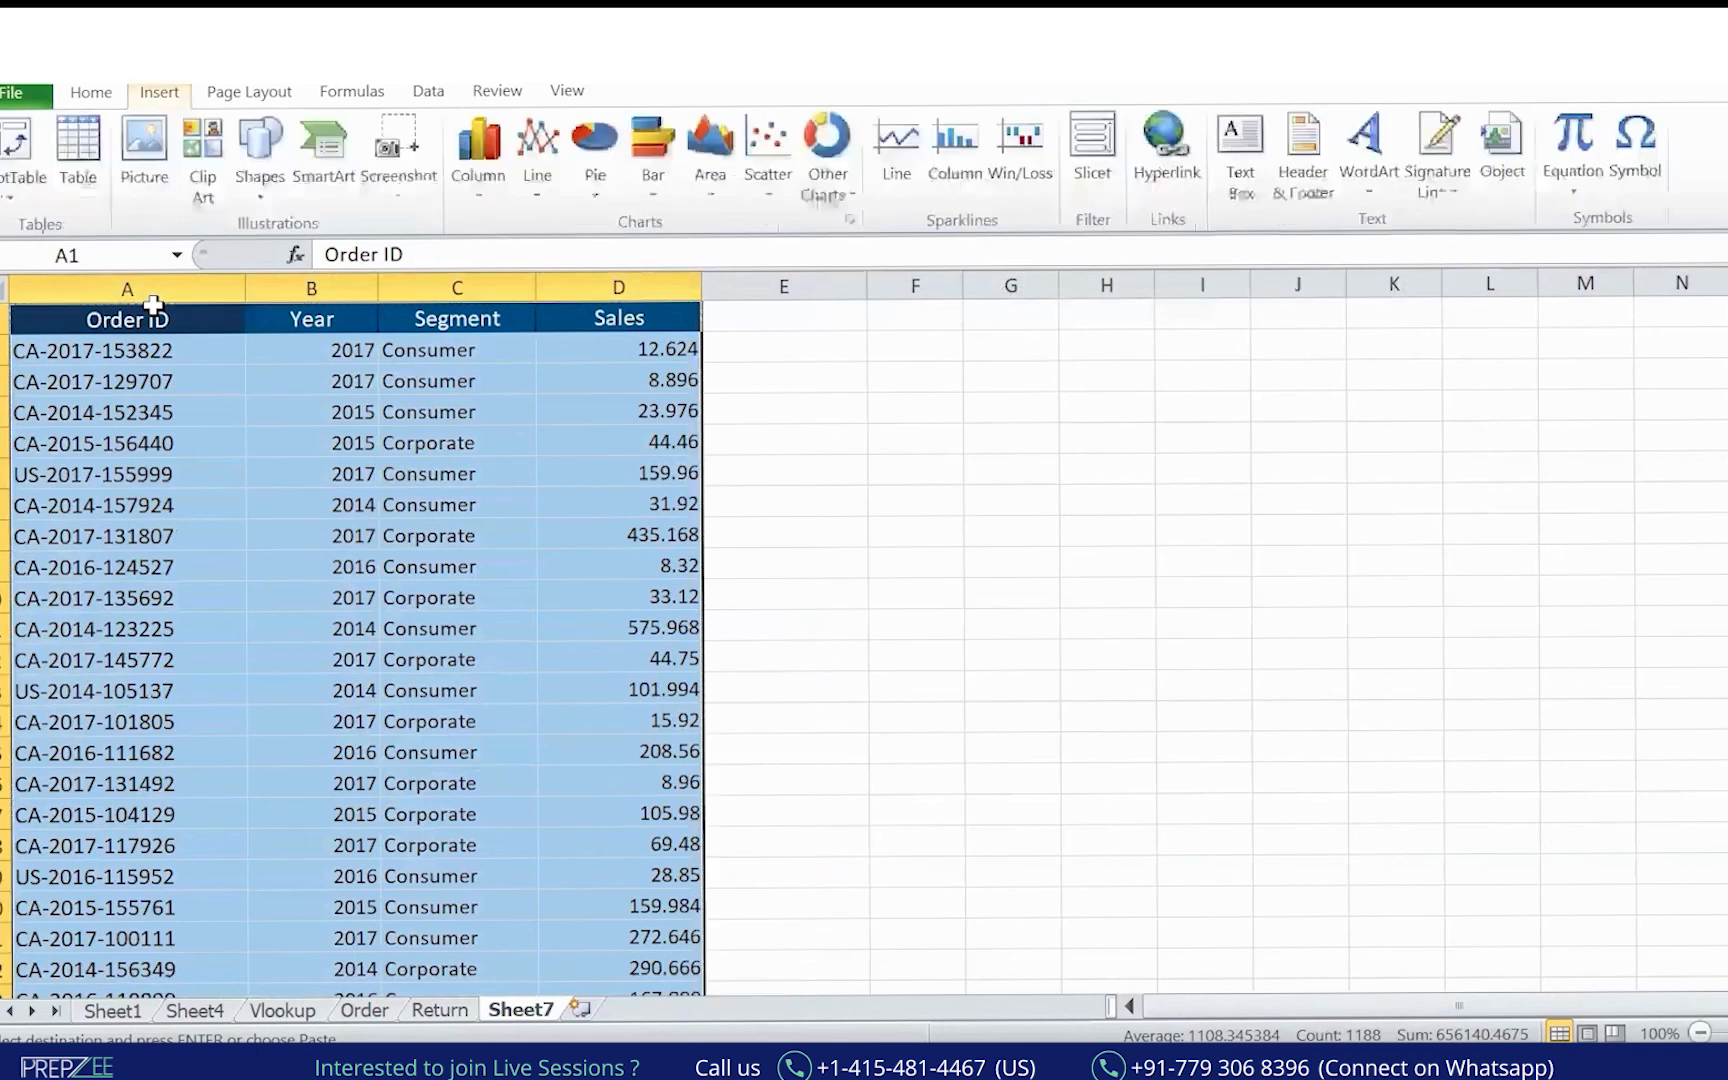
{"action": "key", "text": "t"}
{"action": "left_click", "coordinate": [1347, 271]}
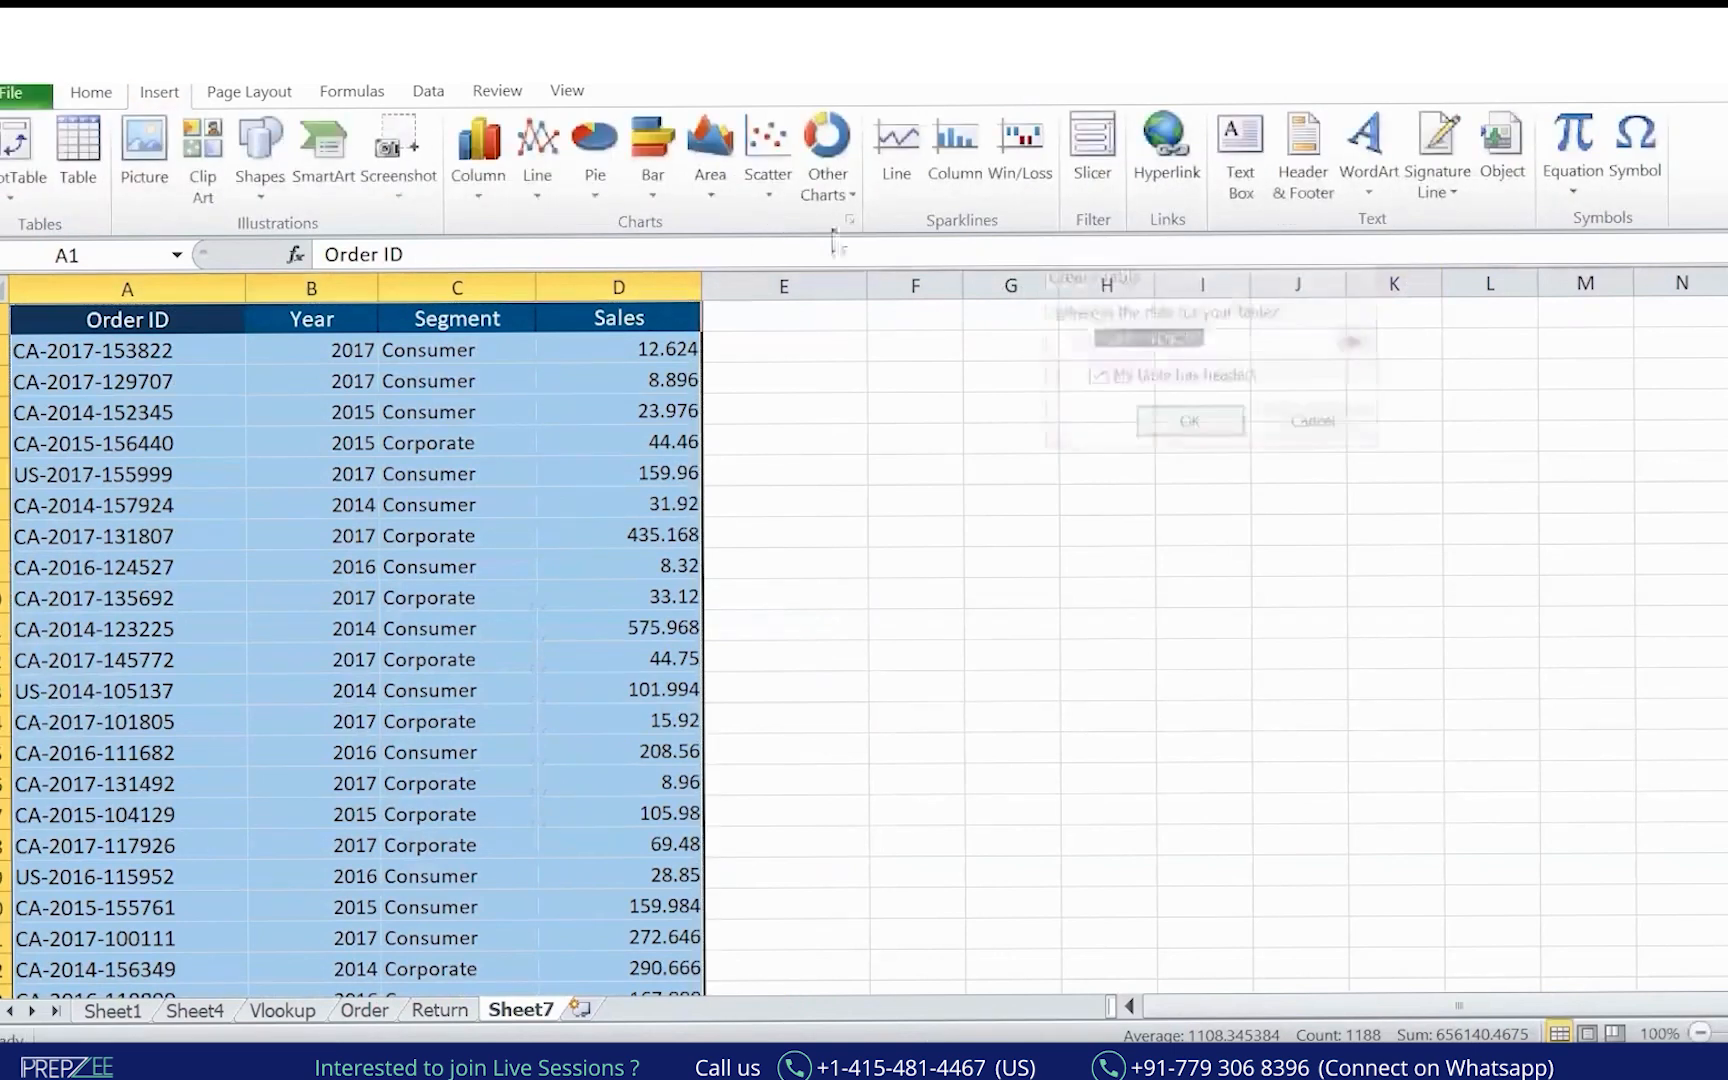
{"action": "left_click", "coordinate": [25, 150]}
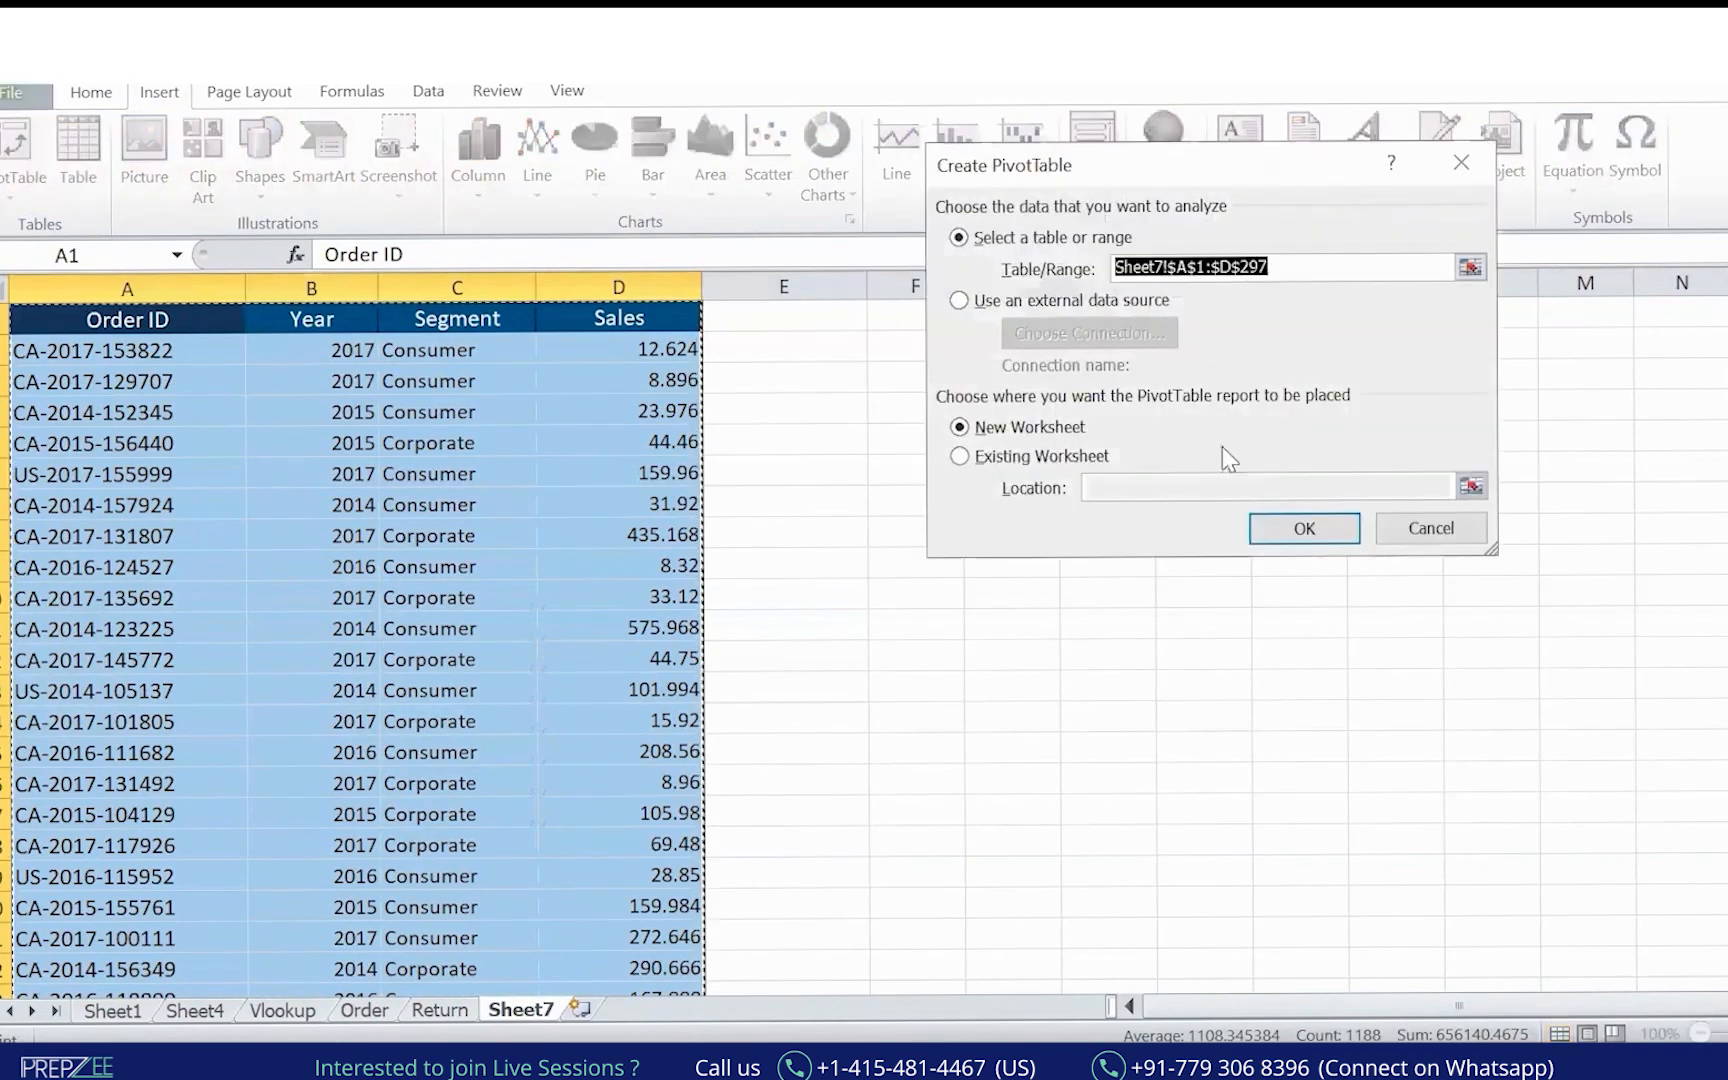
{"action": "left_click", "coordinate": [1304, 528]}
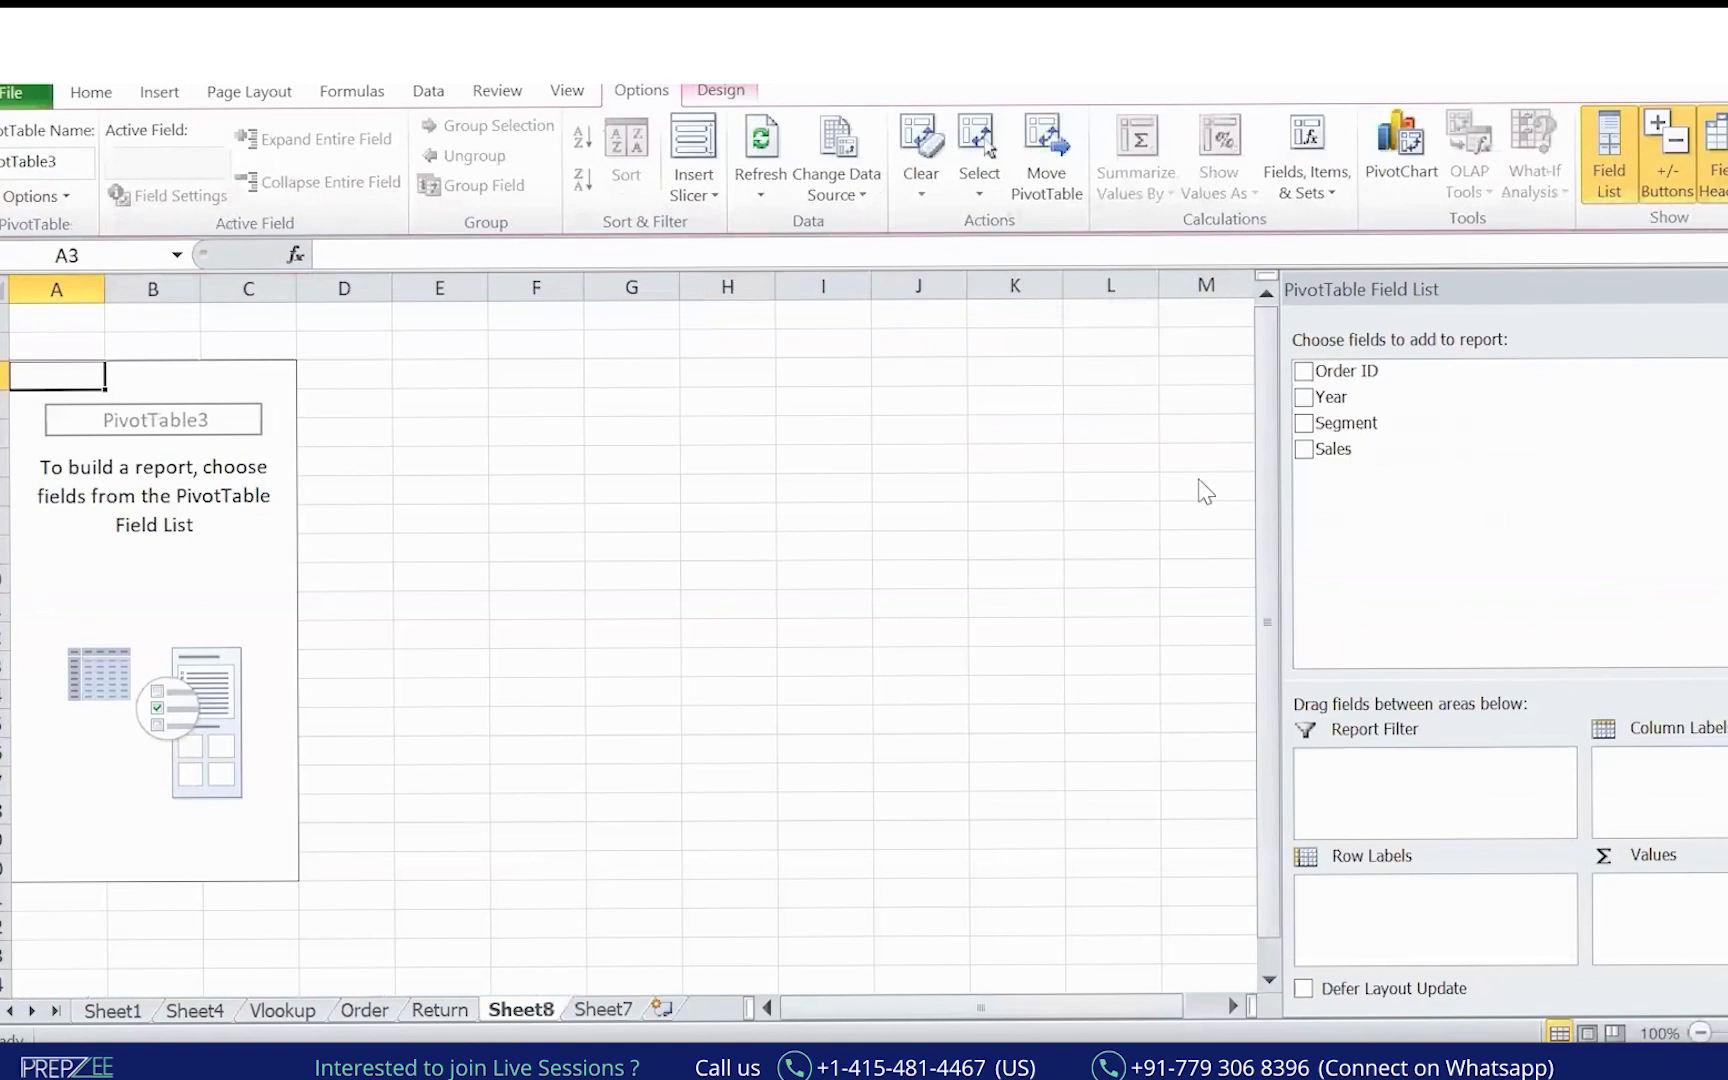
Lay out the pivot with Year as row labels and Segment as column labels.
{"action": "left_click_drag", "start_coordinate": [1358, 400], "coordinate": [1425, 895]}
{"action": "left_click_drag", "start_coordinate": [1368, 425], "coordinate": [1690, 890]}
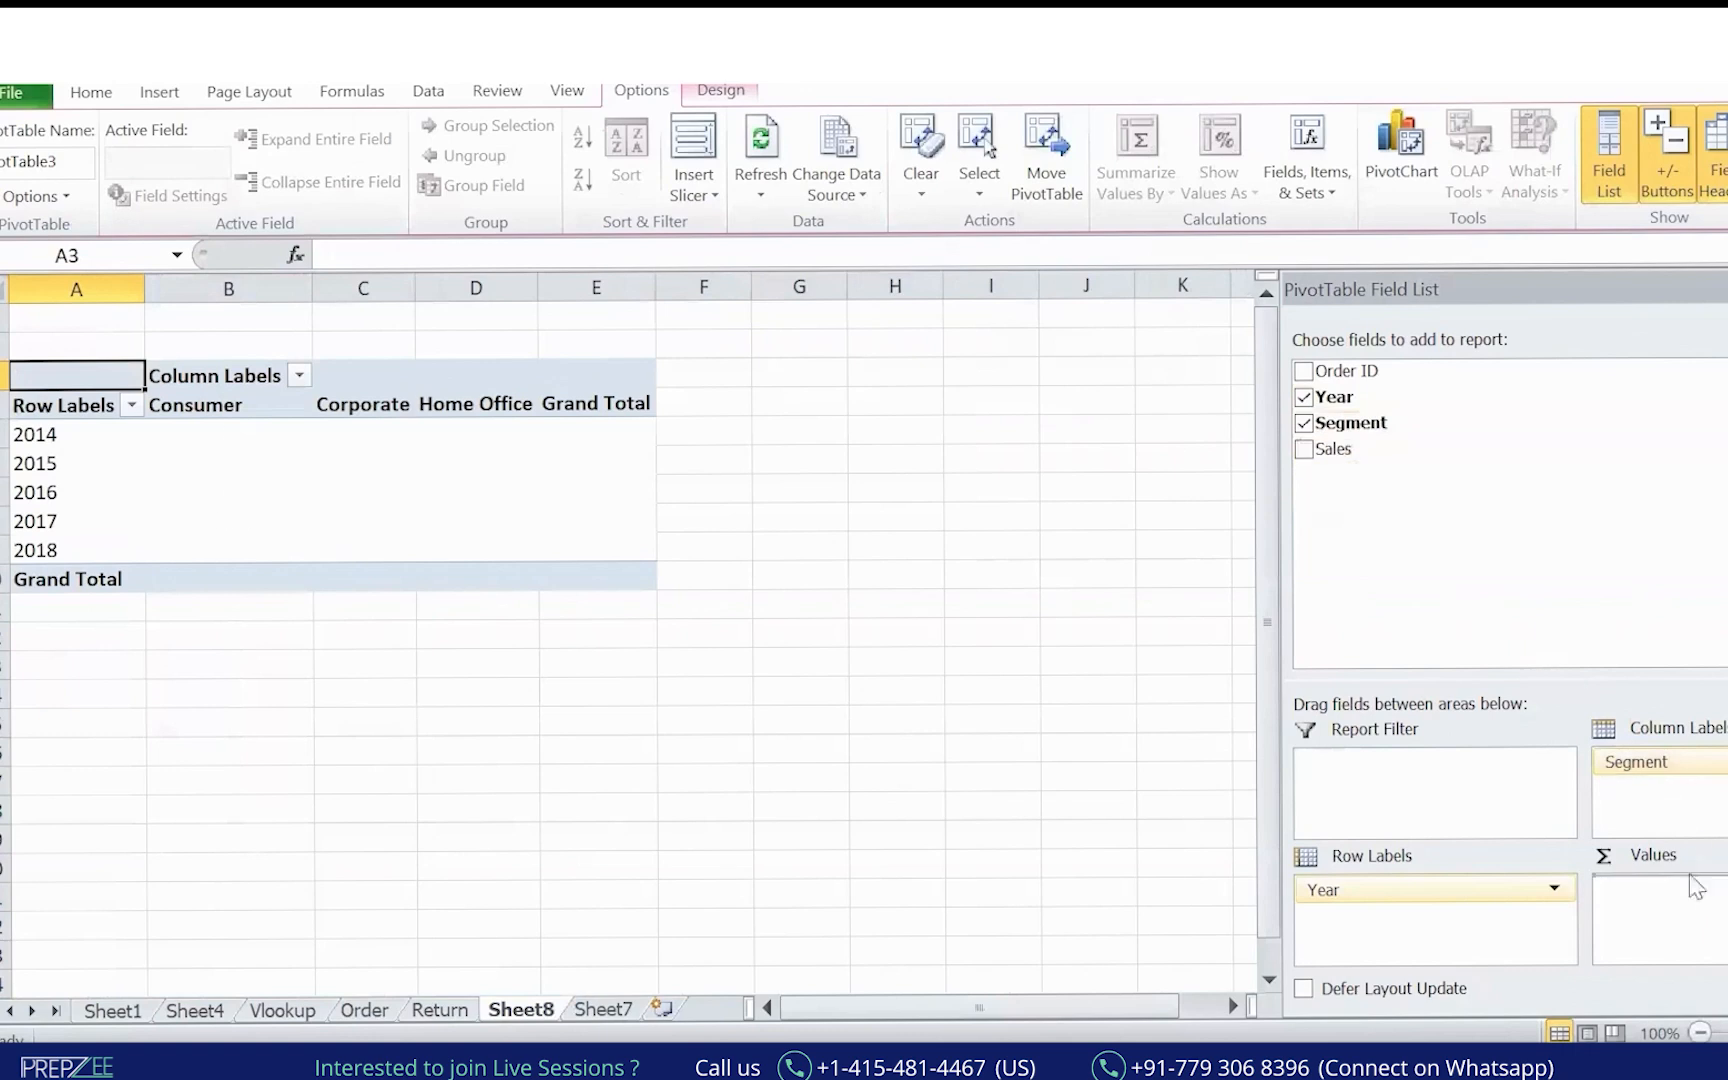
{"action": "key", "text": "Down"}
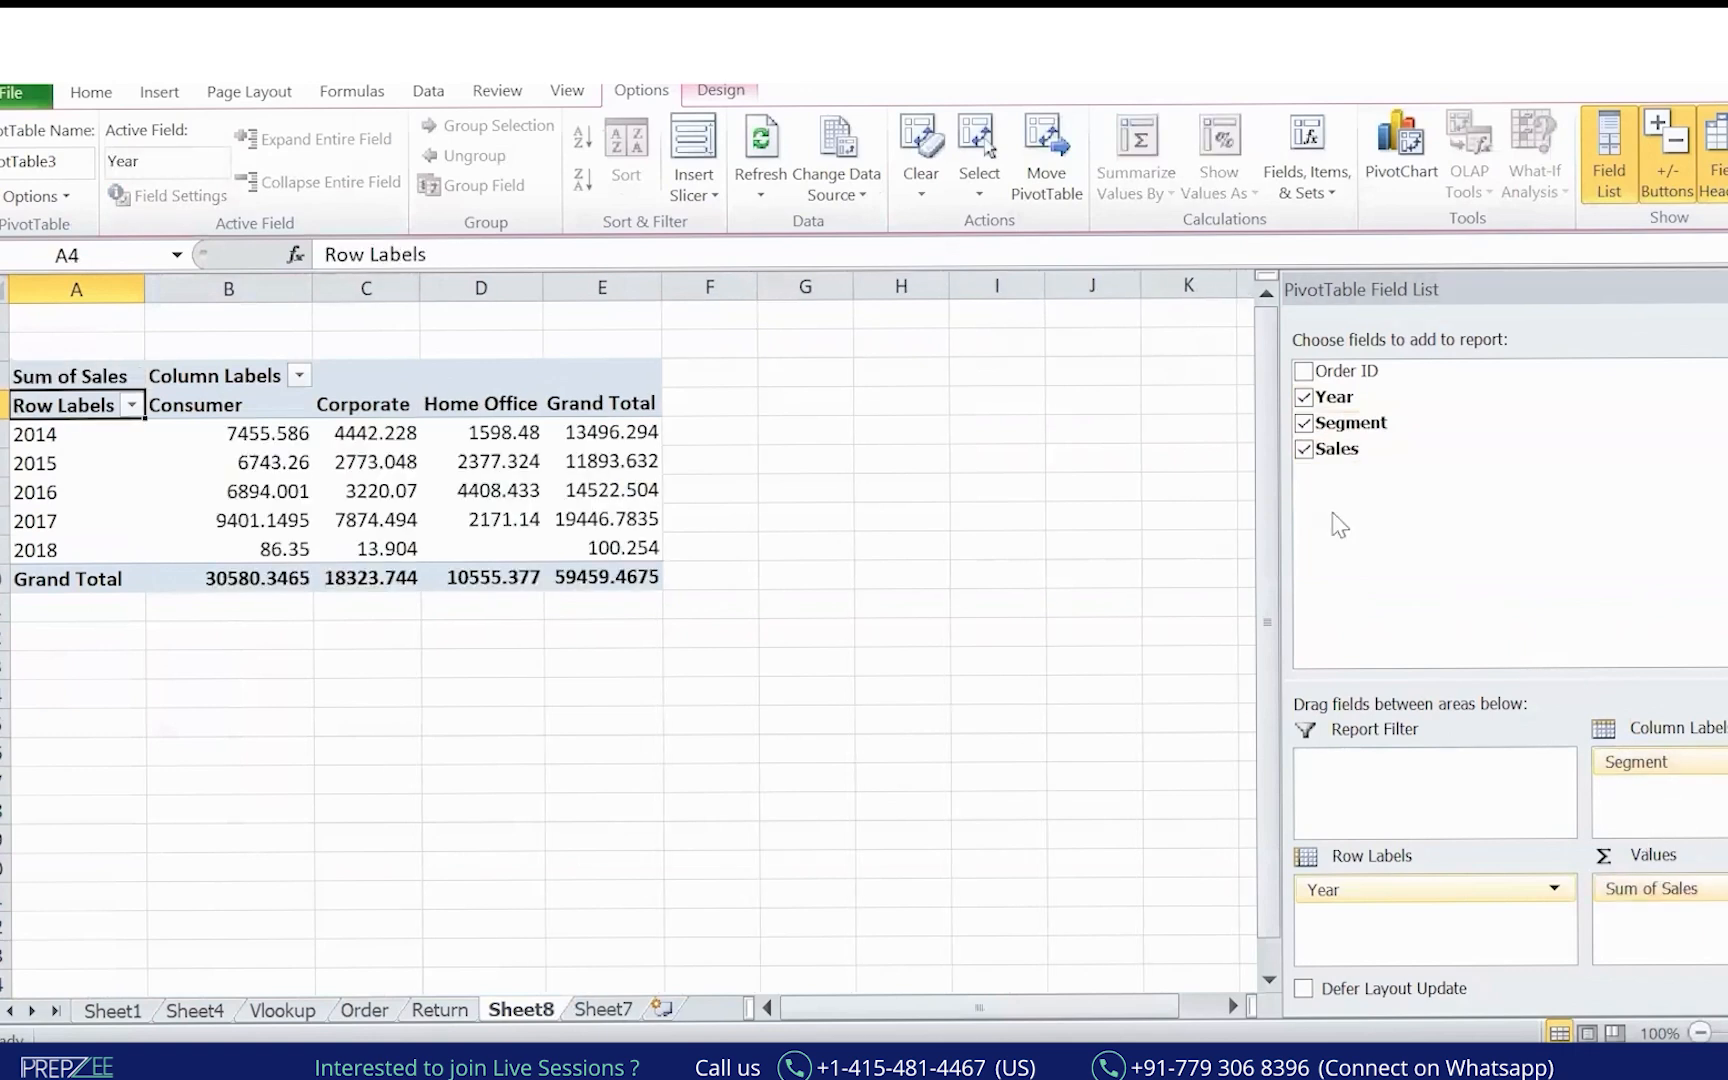
{"action": "left_click_drag", "start_coordinate": [670, 714], "coordinate": [655, 711]}
{"action": "left_click", "coordinate": [595, 422]}
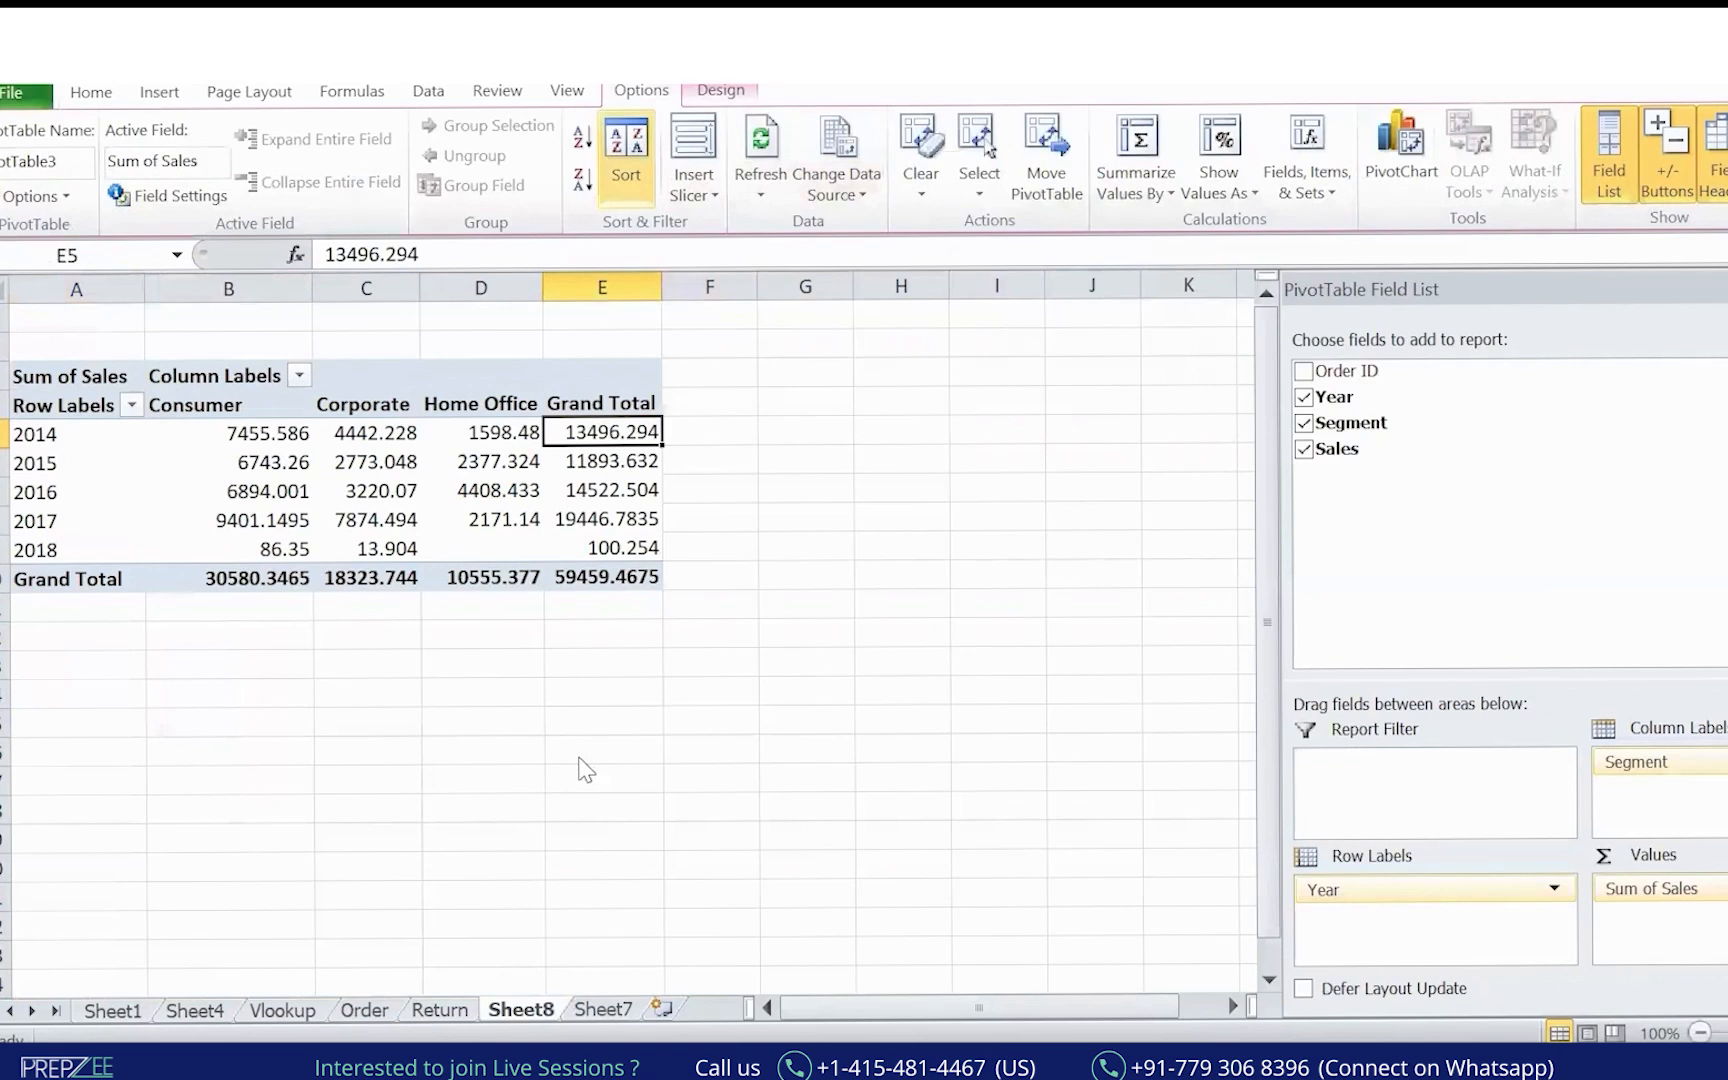
{"action": "left_click", "coordinate": [600, 1009]}
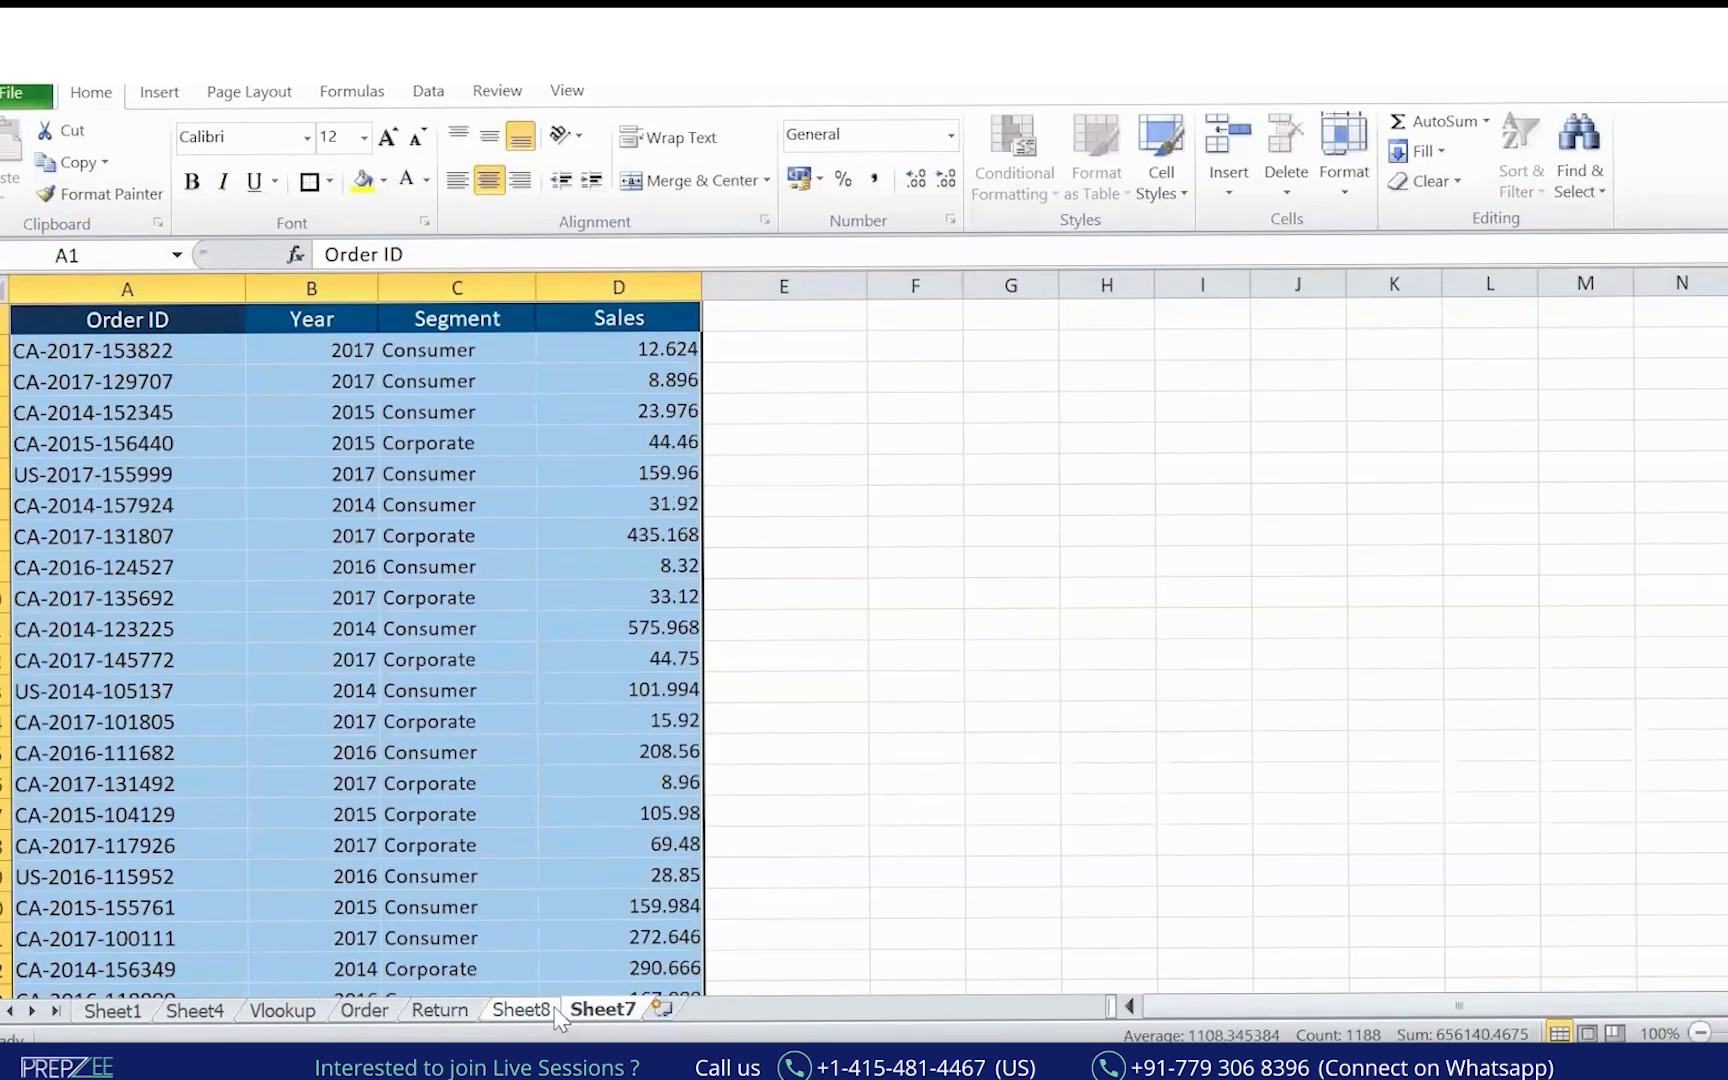
Copy the pivot and paste it as values at J4 on Sheet8.
{"action": "left_click", "coordinate": [553, 1010]}
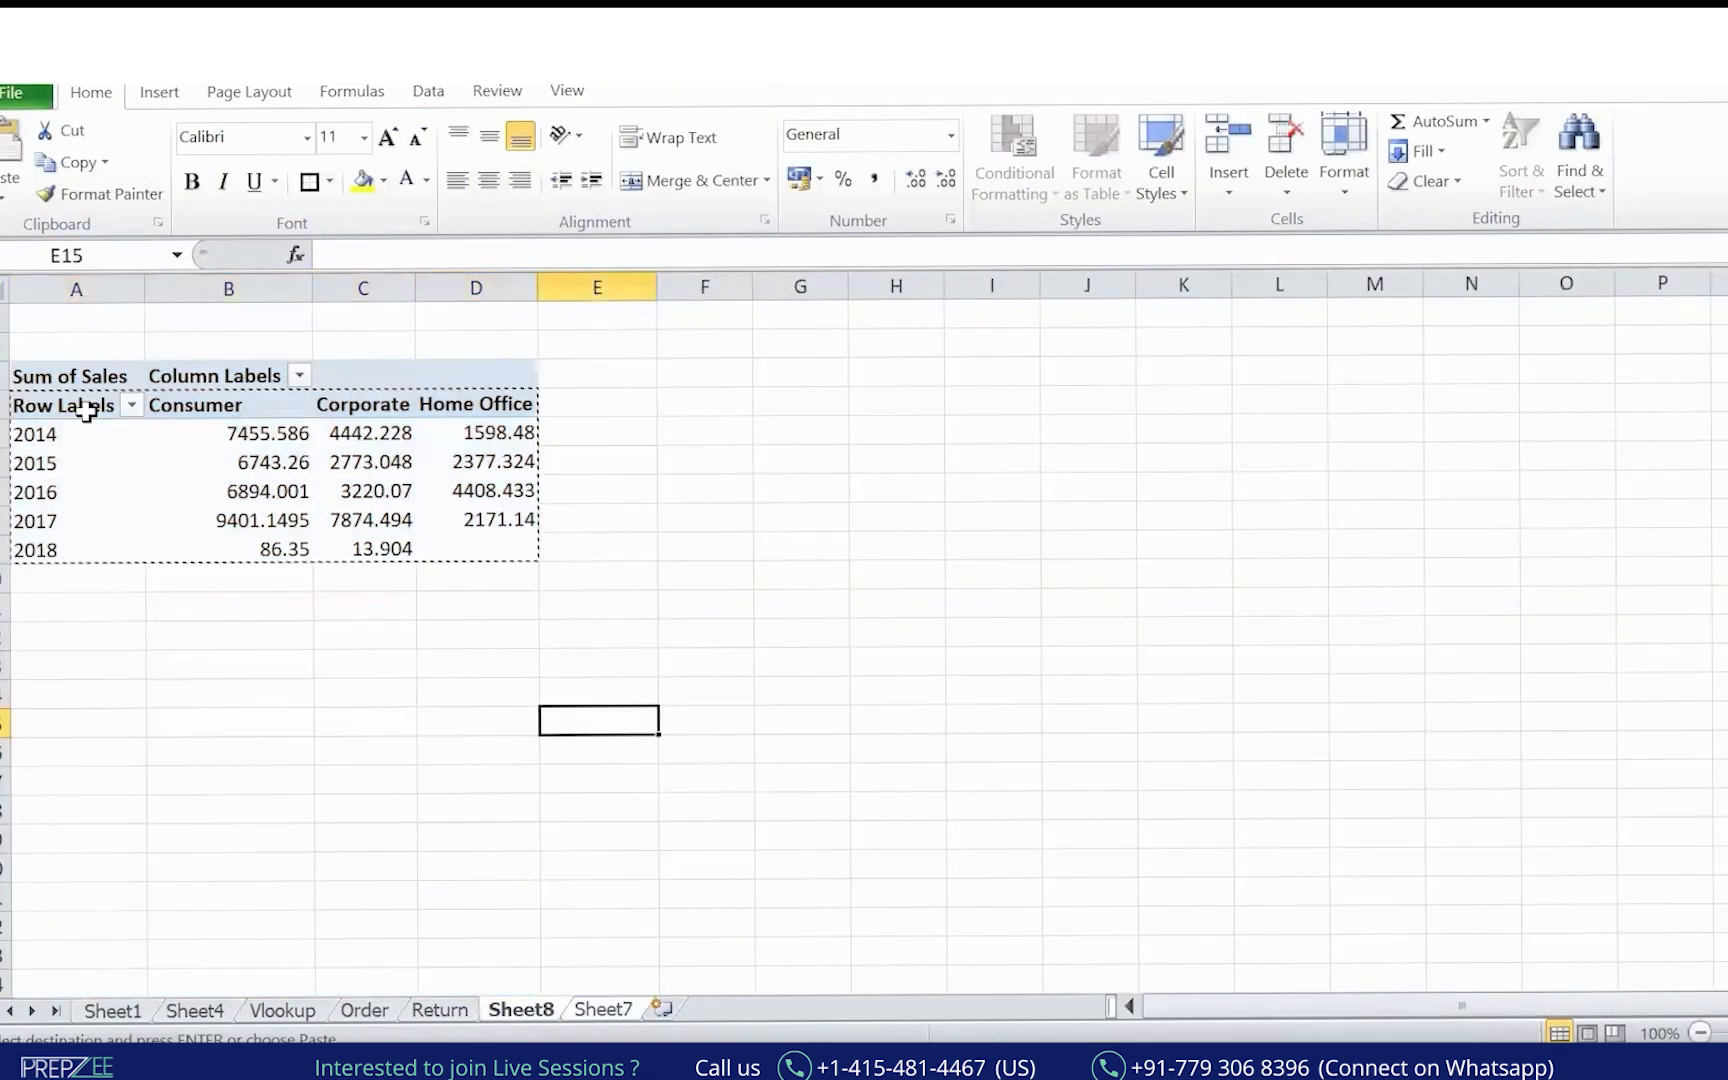
{"action": "key", "text": "Right"}
{"action": "key", "text": "Right"}
{"action": "key", "text": "Right"}
{"action": "key", "text": "Right"}
{"action": "key", "text": "Right"}
{"action": "key", "text": "Right"}
{"action": "key", "text": "Right"}
{"action": "key", "text": "Up"}
{"action": "key", "text": "Up"}
{"action": "key", "text": "Up"}
{"action": "key", "text": "Up"}
{"action": "key", "text": "Up"}
{"action": "key", "text": "Up"}
{"action": "key", "text": "Up"}
{"action": "key", "text": "Up"}
{"action": "key", "text": "Up"}
{"action": "key", "text": "Up"}
{"action": "key", "text": "Up"}
{"action": "key", "text": "Up"}
{"action": "key", "text": "Left"}
{"action": "key", "text": "Left"}
{"action": "key", "text": "Down"}
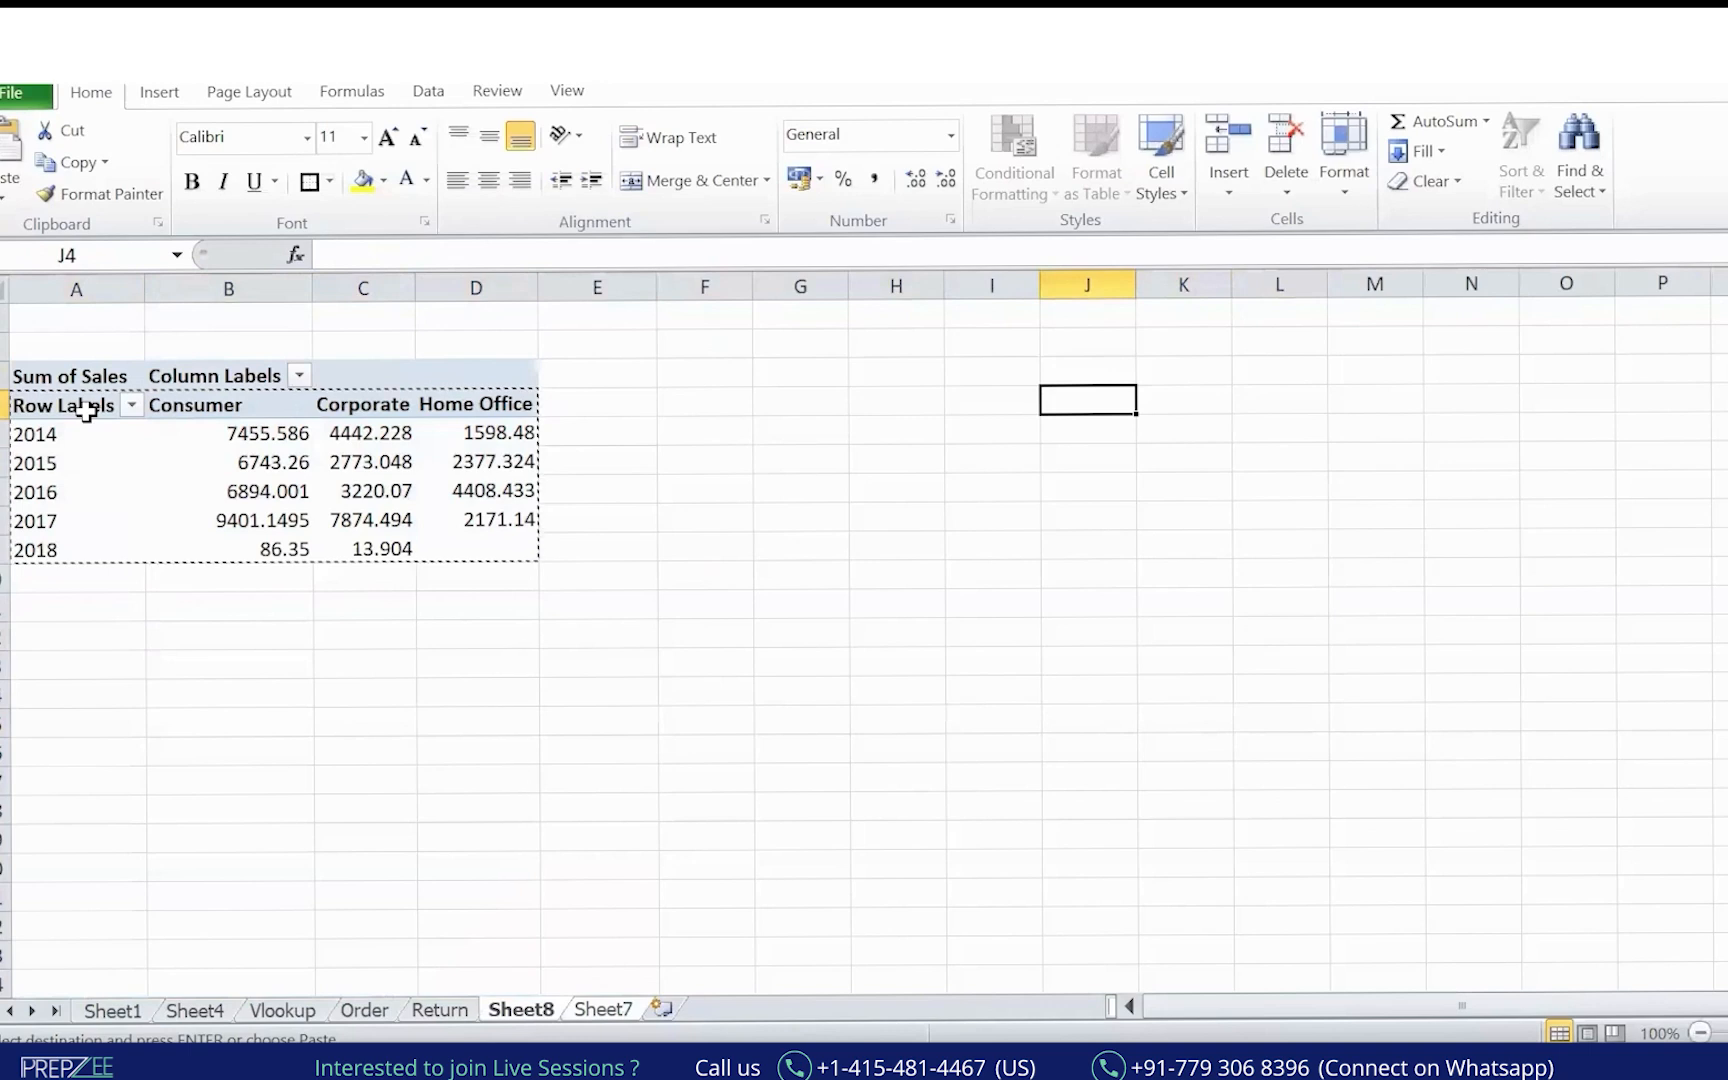
{"action": "key", "text": "ctrl+alt+v"}
{"action": "left_click", "coordinate": [1006, 258]}
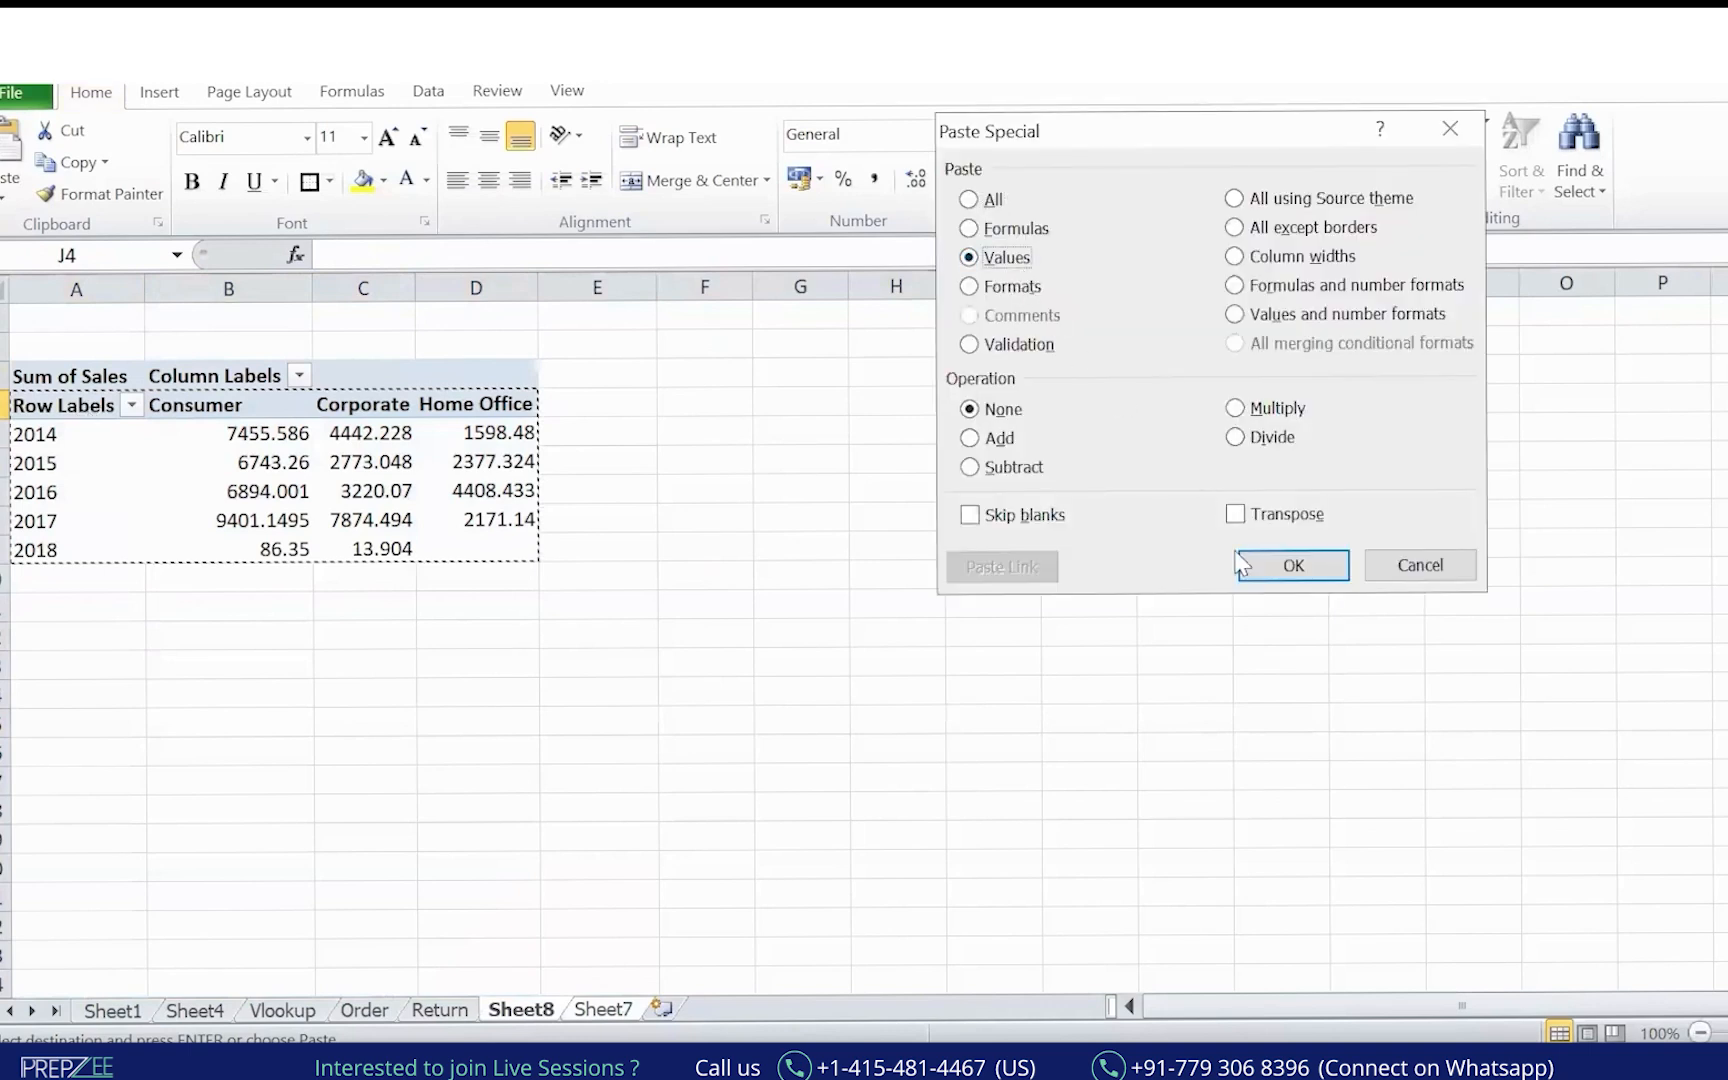
{"action": "left_click", "coordinate": [1285, 566]}
Autofit column J and rename the Row Labels header to 'Year/ Segment'.
{"action": "left_click", "coordinate": [1188, 712]}
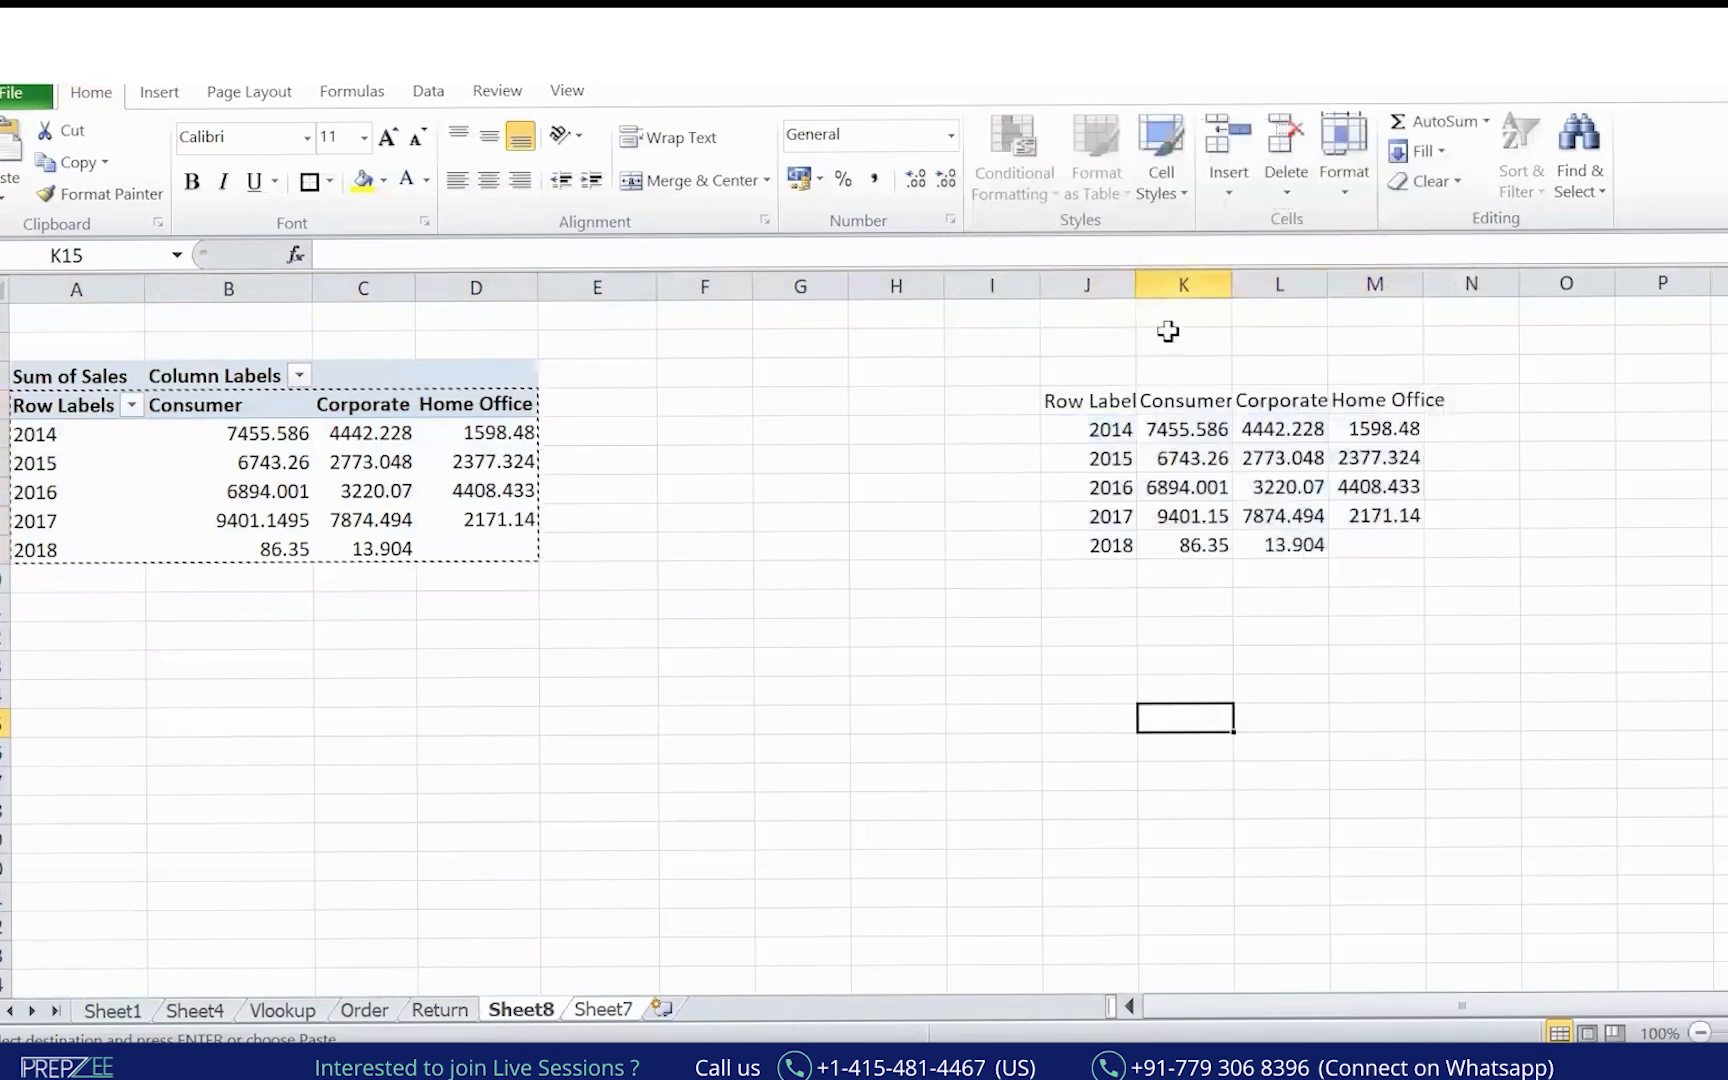
{"action": "double_click", "coordinate": [1137, 285]}
{"action": "left_click", "coordinate": [1158, 398]}
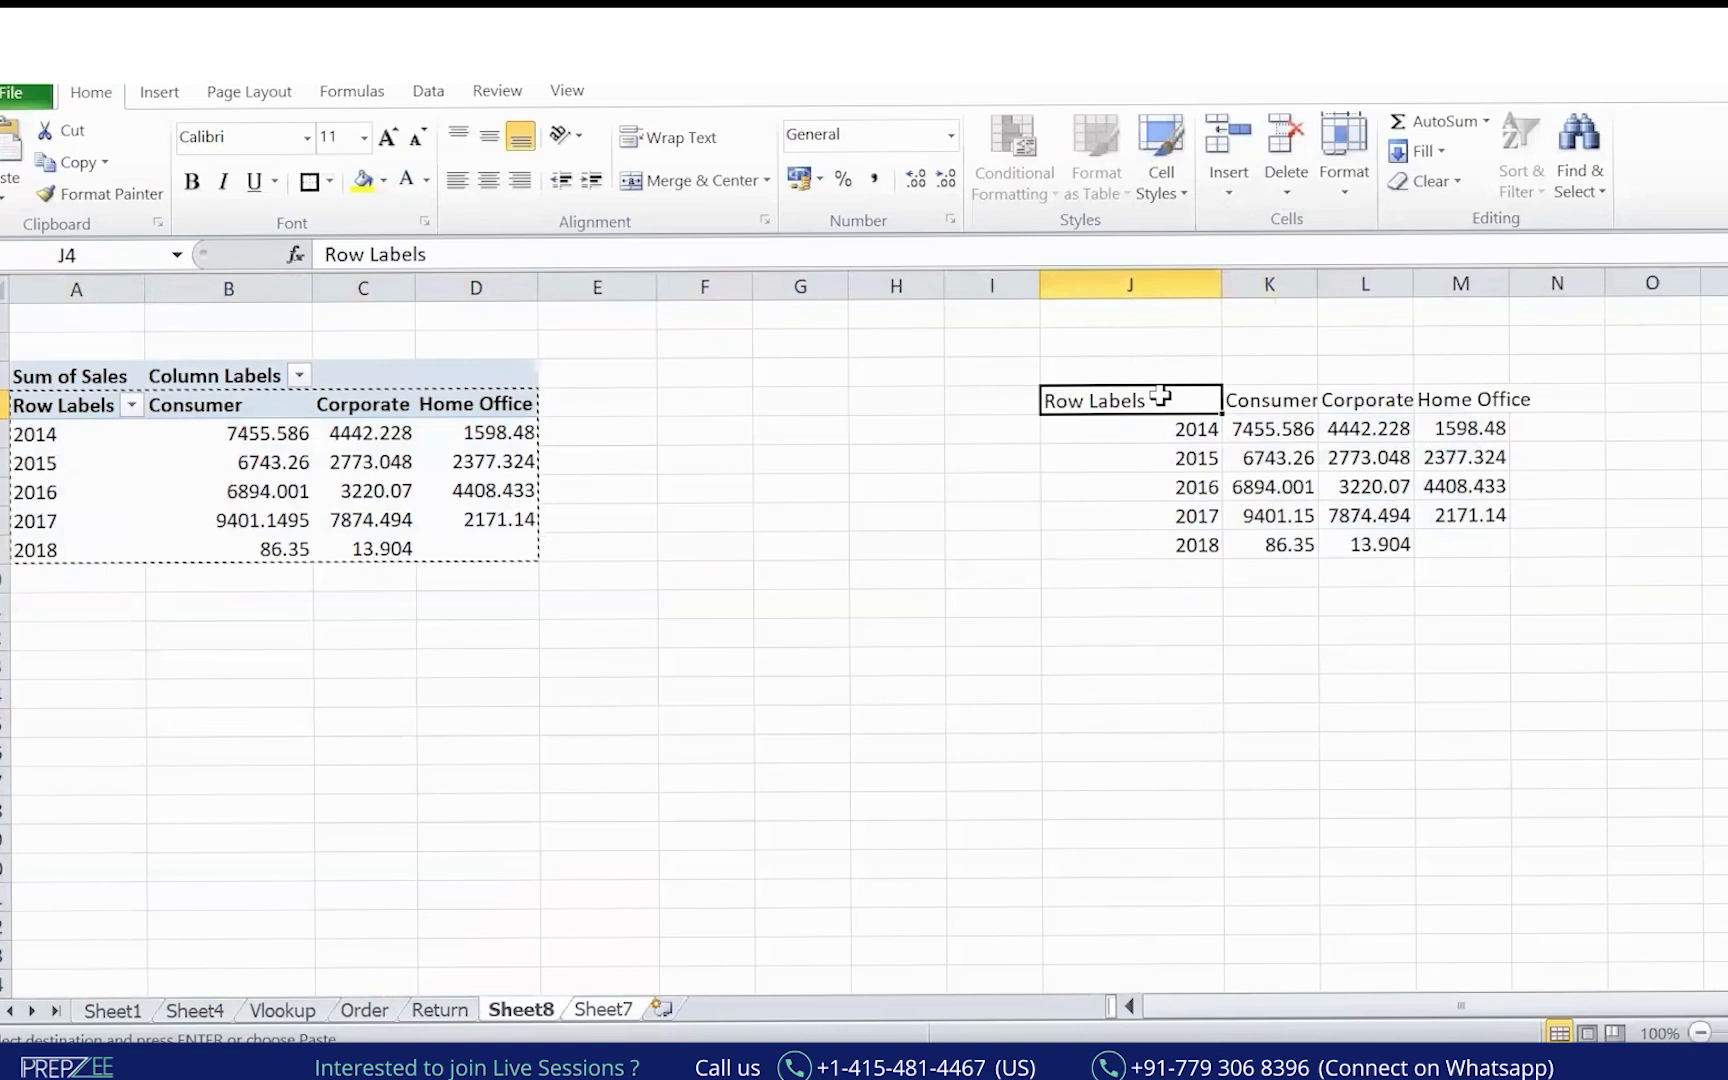
{"action": "type", "text": "Year/ Segment"}
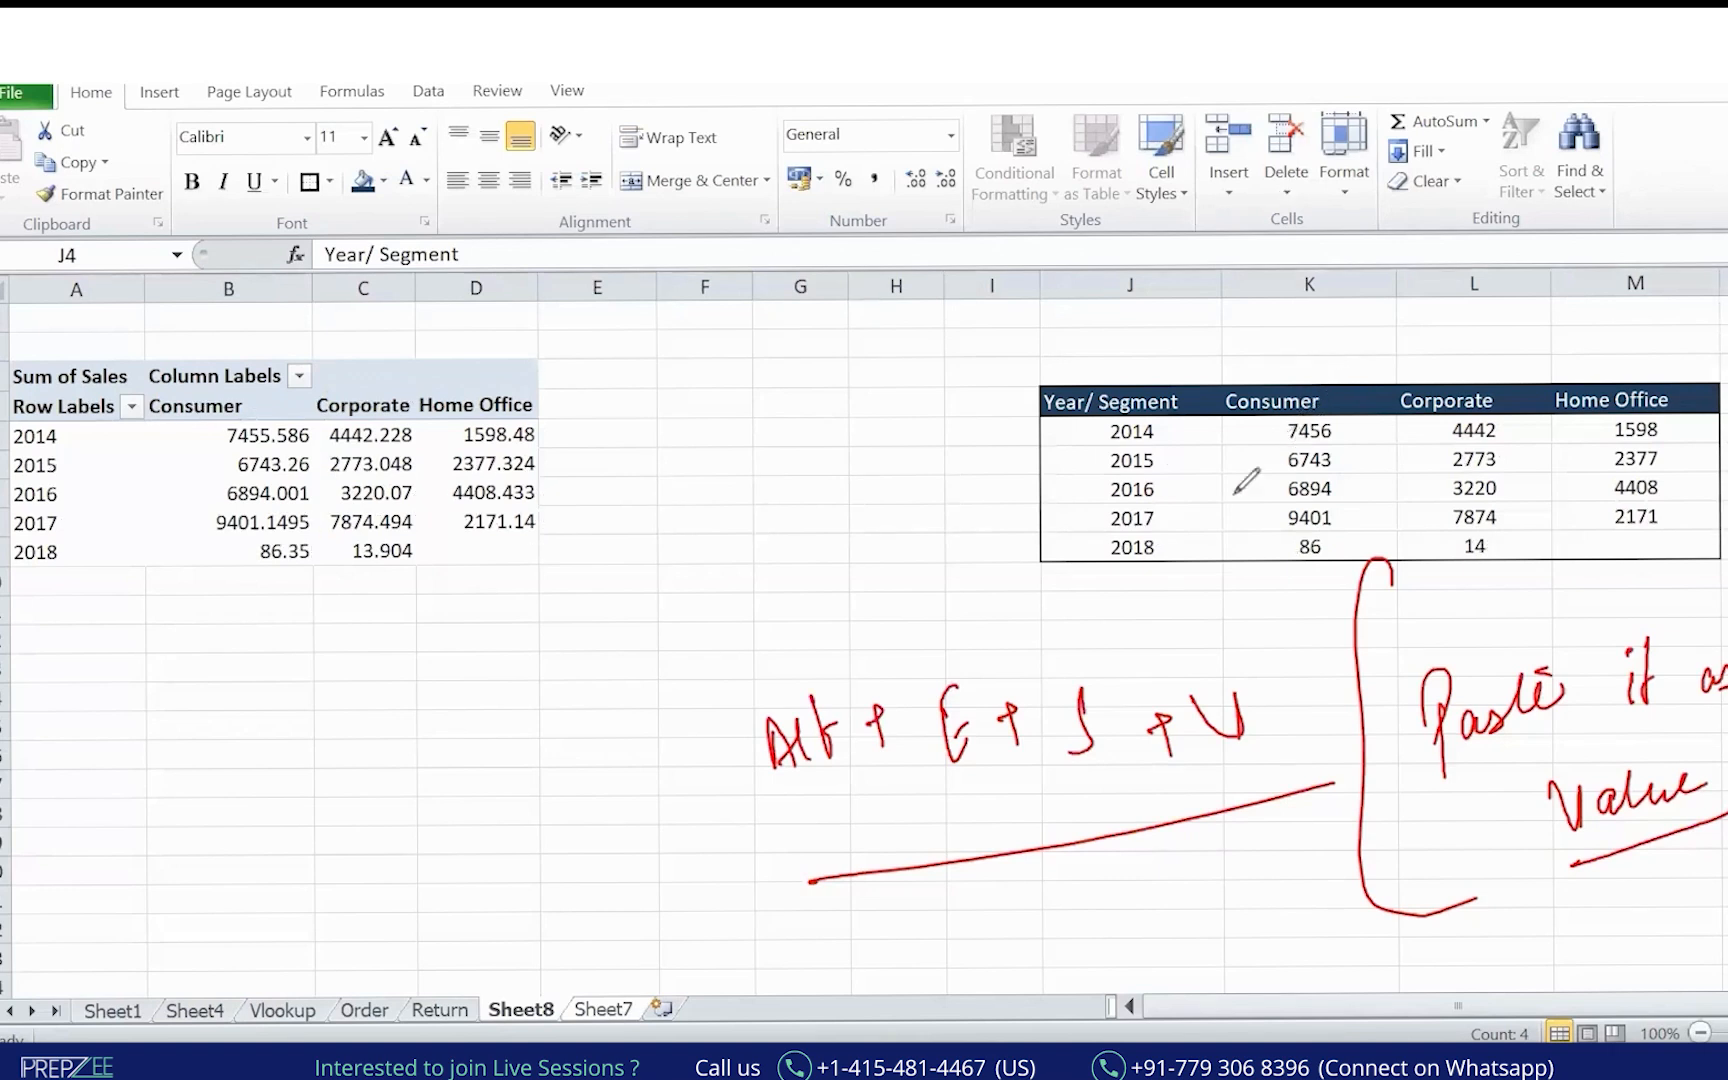
Ink numbered red notes below: circled shortcut, '1 year', '2 Paste is as Value', and note 3.
{"action": "mouse_move", "coordinate": [978, 604]}
{"action": "left_mouse_down"}
{"action": "mouse_move", "coordinate": [567, 733]}
{"action": "mouse_move", "coordinate": [908, 866]}
{"action": "mouse_move", "coordinate": [965, 614]}
{"action": "left_mouse_up"}
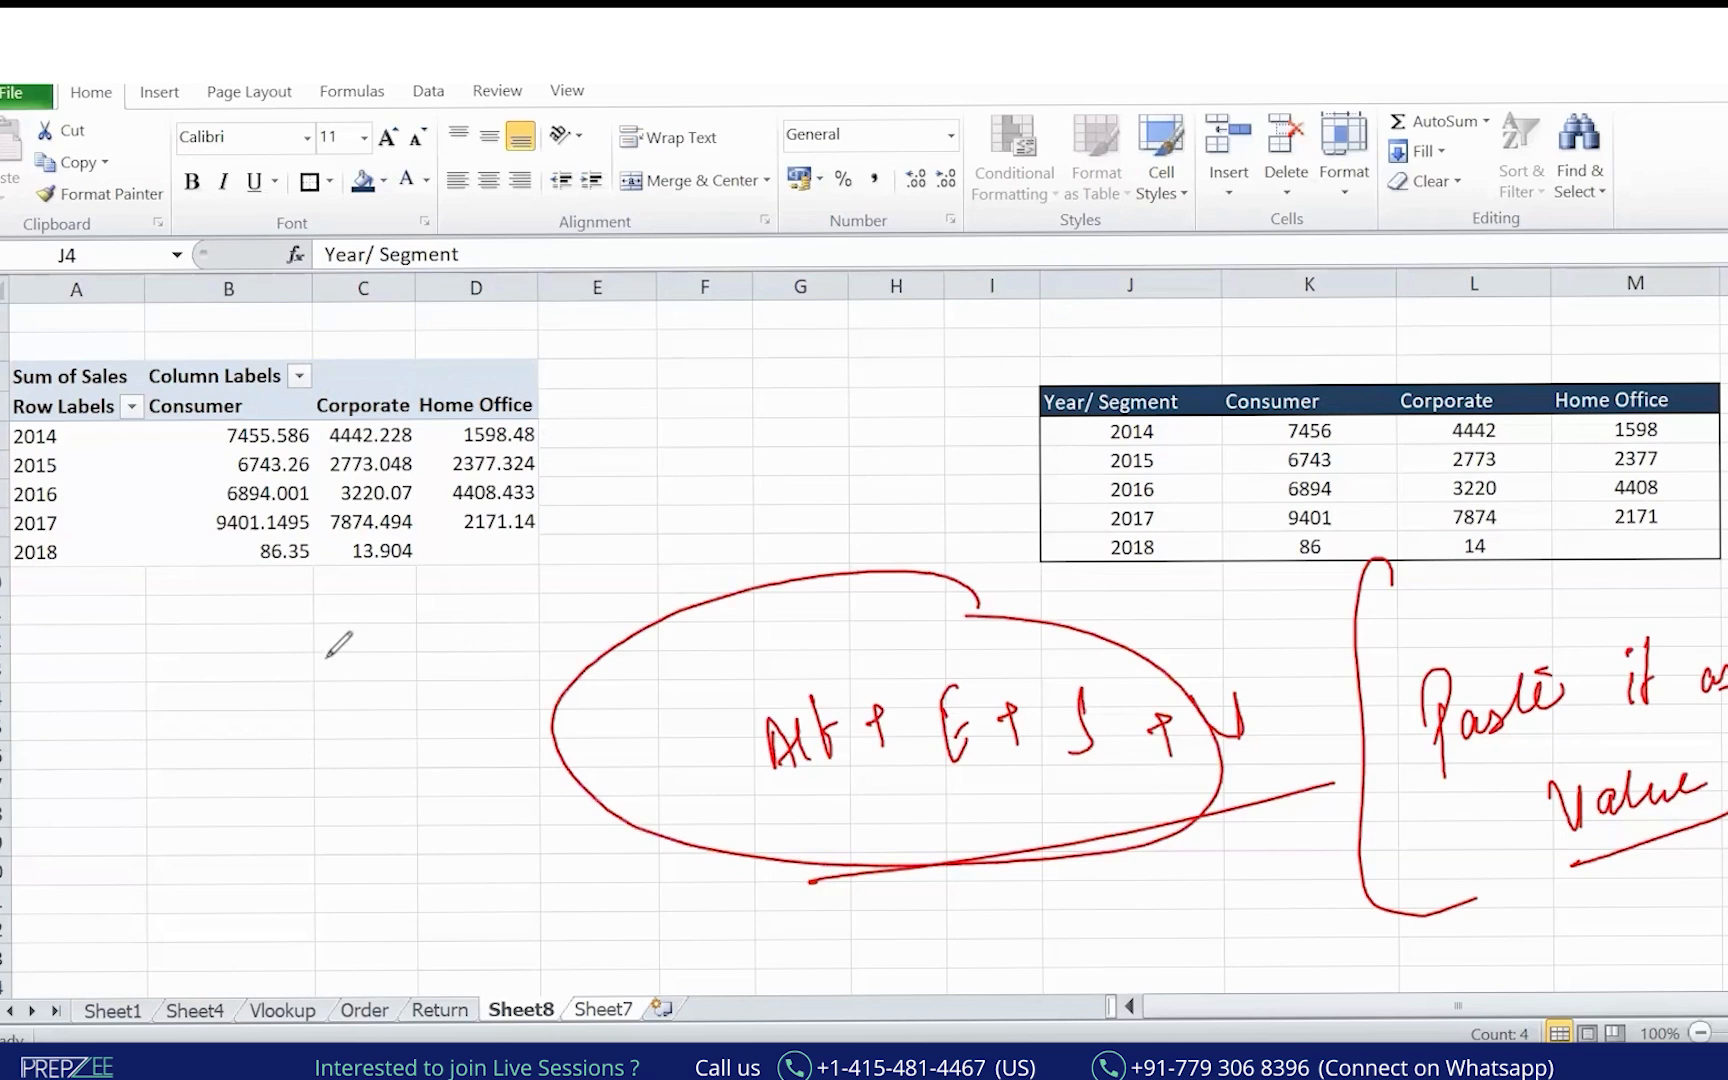
{"action": "left_click_drag", "start_coordinate": [158, 678], "coordinate": [170, 650]}
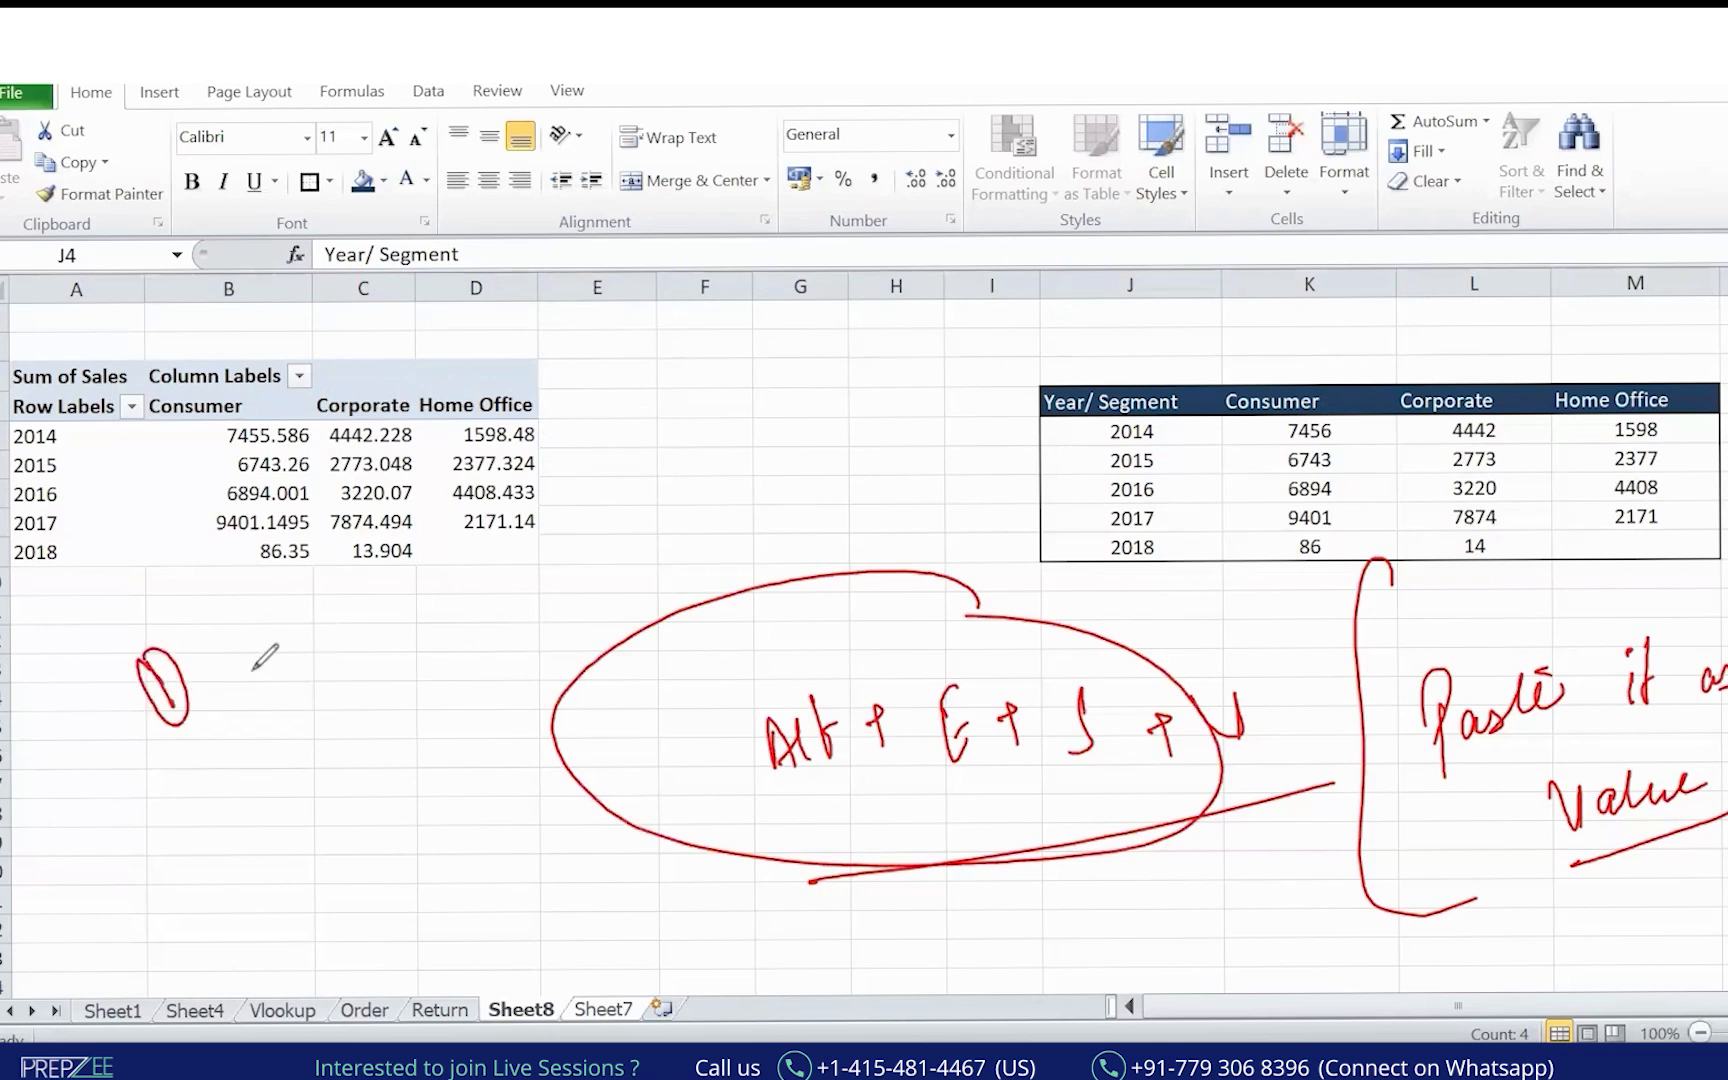
{"action": "mouse_move", "coordinate": [274, 651]}
{"action": "left_mouse_down"}
{"action": "mouse_move", "coordinate": [355, 621]}
{"action": "mouse_move", "coordinate": [386, 652]}
{"action": "mouse_move", "coordinate": [358, 605]}
{"action": "left_mouse_up"}
{"action": "mouse_move", "coordinate": [212, 776]}
{"action": "left_mouse_down"}
{"action": "mouse_move", "coordinate": [252, 822]}
{"action": "mouse_move", "coordinate": [214, 772]}
{"action": "mouse_move", "coordinate": [330, 822]}
{"action": "left_mouse_up"}
{"action": "mouse_move", "coordinate": [336, 752]}
{"action": "left_mouse_down"}
{"action": "mouse_move", "coordinate": [368, 755]}
{"action": "mouse_move", "coordinate": [455, 673]}
{"action": "mouse_move", "coordinate": [440, 700]}
{"action": "left_mouse_up"}
{"action": "mouse_move", "coordinate": [515, 640]}
{"action": "left_mouse_down"}
{"action": "mouse_move", "coordinate": [638, 562]}
{"action": "mouse_move", "coordinate": [565, 662]}
{"action": "left_mouse_up"}
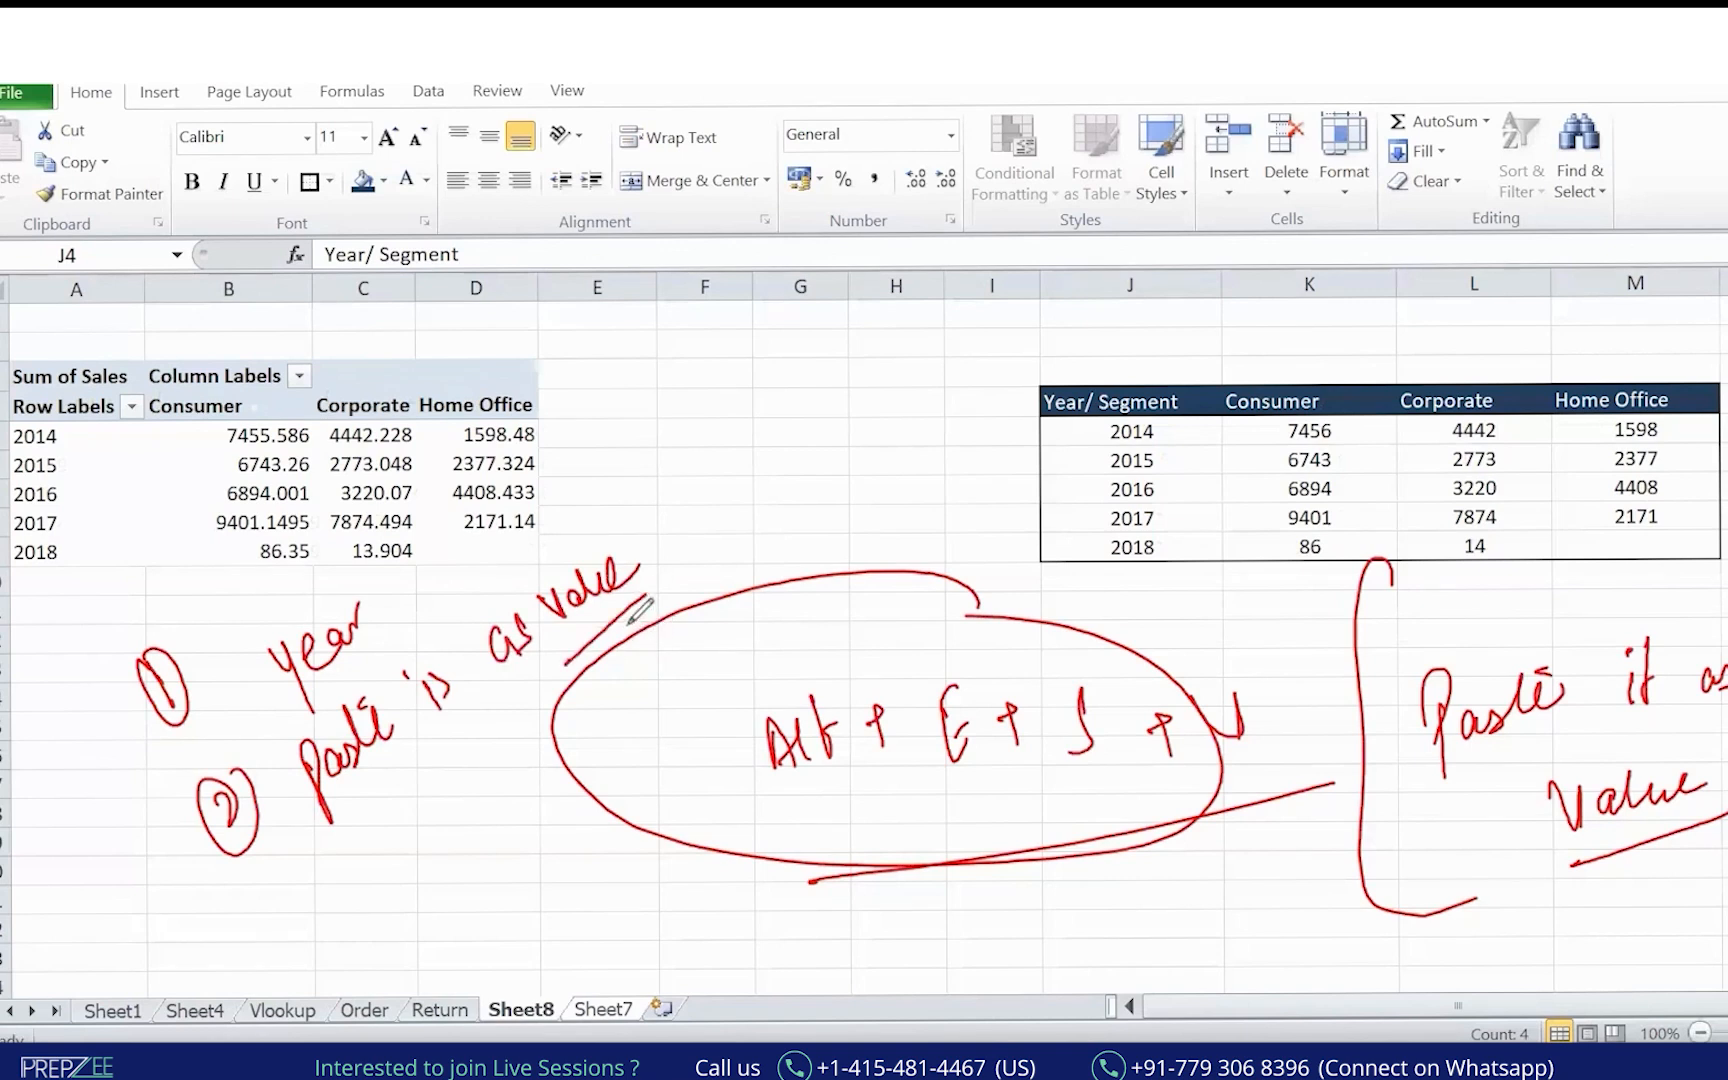
{"action": "left_click_drag", "start_coordinate": [272, 905], "coordinate": [302, 955]}
{"action": "mouse_move", "coordinate": [354, 888]}
{"action": "left_mouse_down"}
{"action": "mouse_move", "coordinate": [405, 865]}
{"action": "mouse_move", "coordinate": [472, 767]}
{"action": "left_mouse_up"}
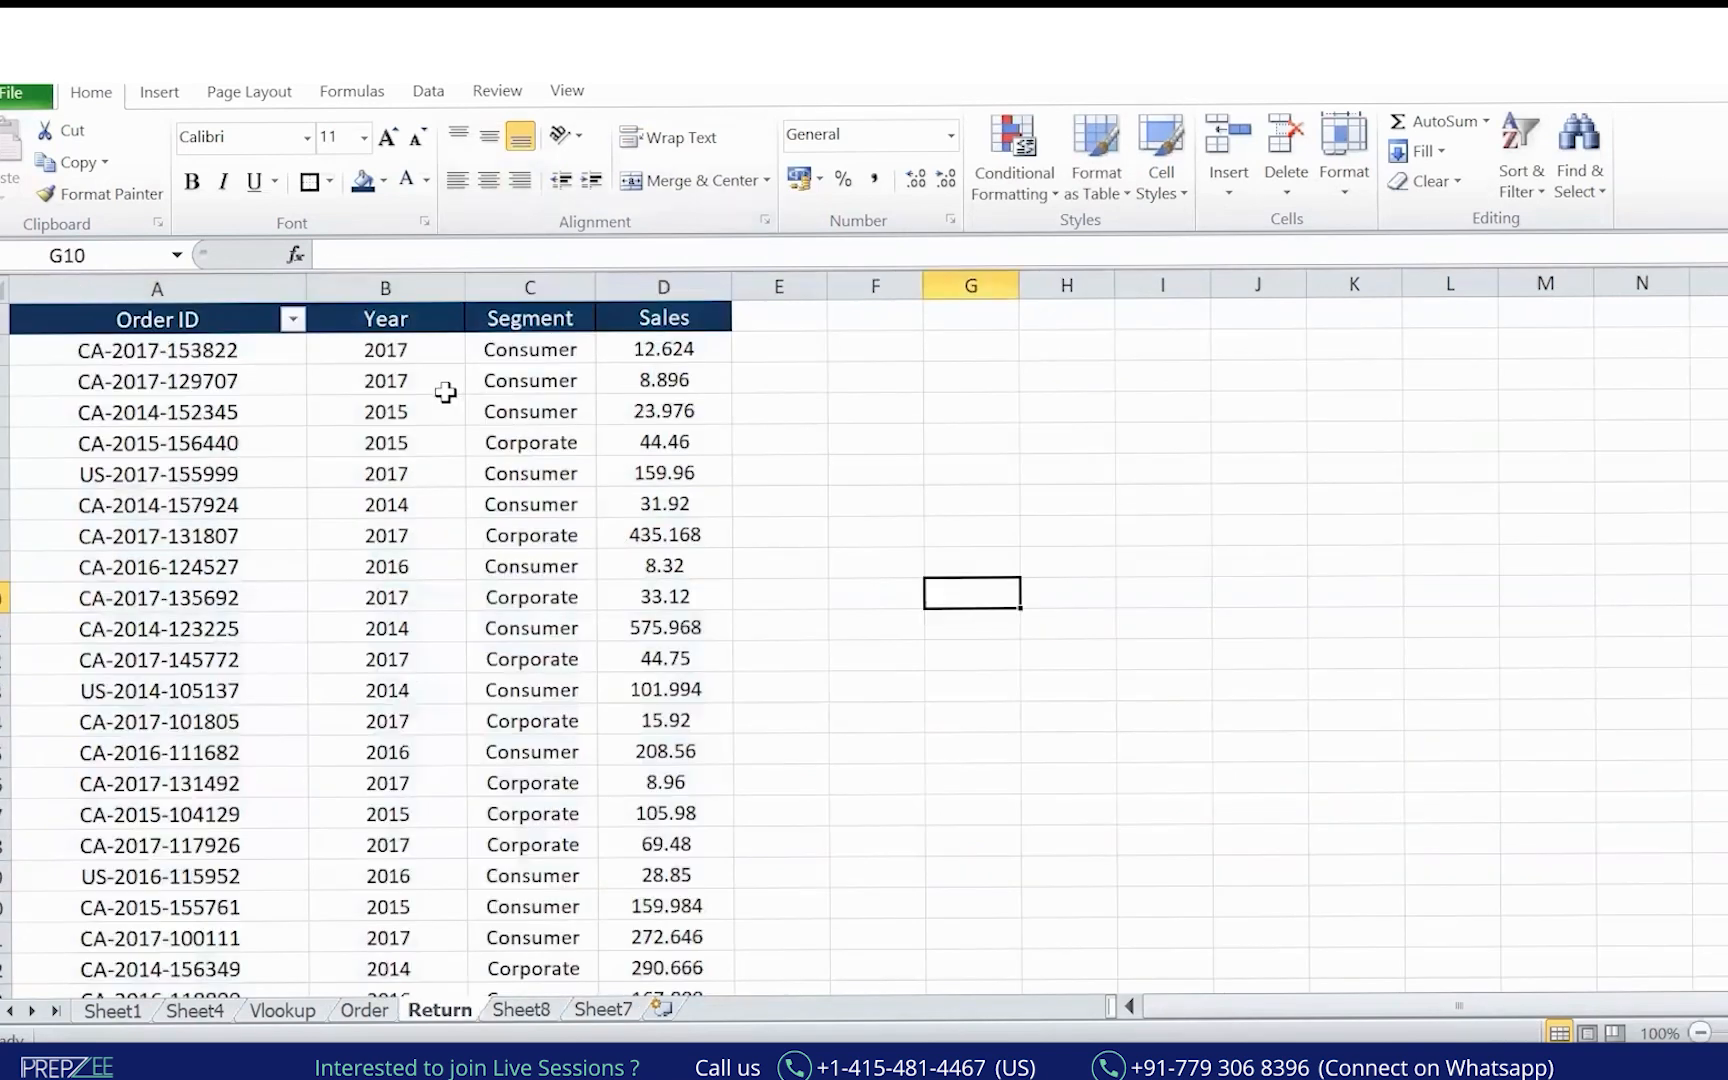
{"action": "left_click", "coordinate": [444, 390]}
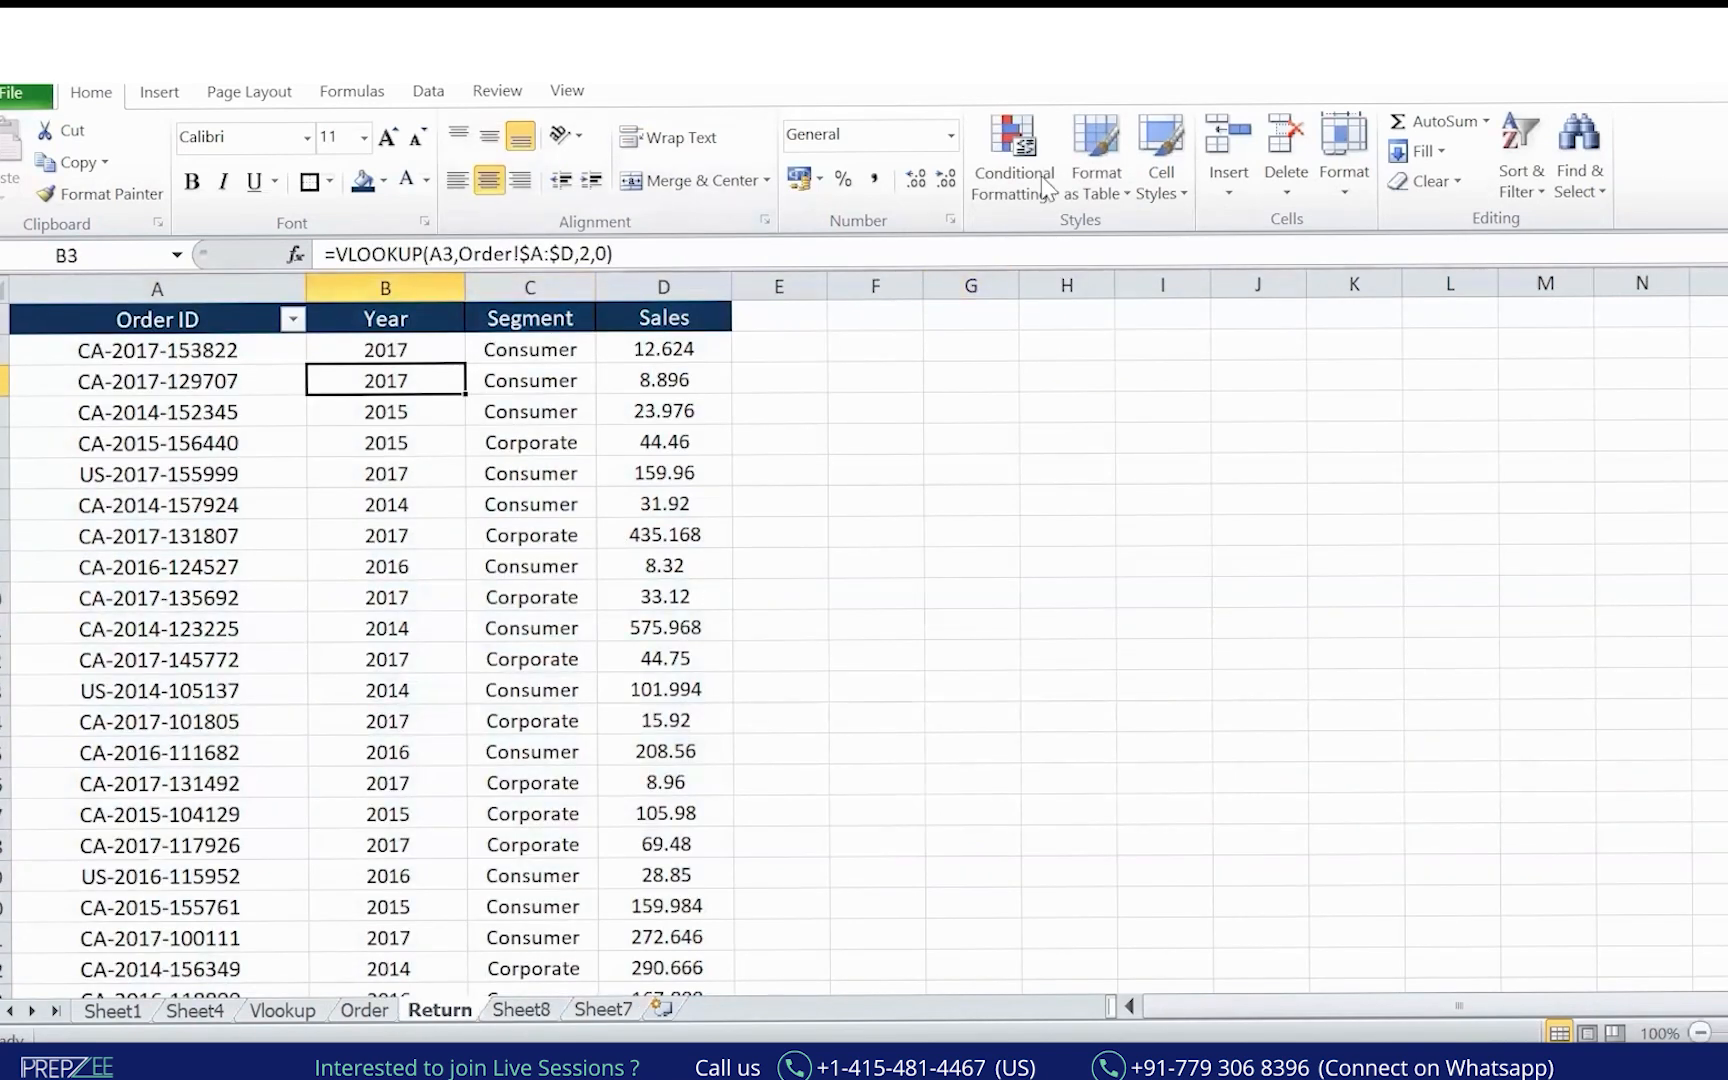
Widen the DESIGNATION, CURRENT DATE and DOJ columns so dates show, then black out the sheet.
{"action": "mouse_move", "coordinate": [1030, 545]}
{"action": "left_mouse_down"}
{"action": "mouse_move", "coordinate": [1012, 565]}
{"action": "mouse_move", "coordinate": [1018, 608]}
{"action": "mouse_move", "coordinate": [1638, 388]}
{"action": "mouse_move", "coordinate": [1668, 418]}
{"action": "left_mouse_up"}
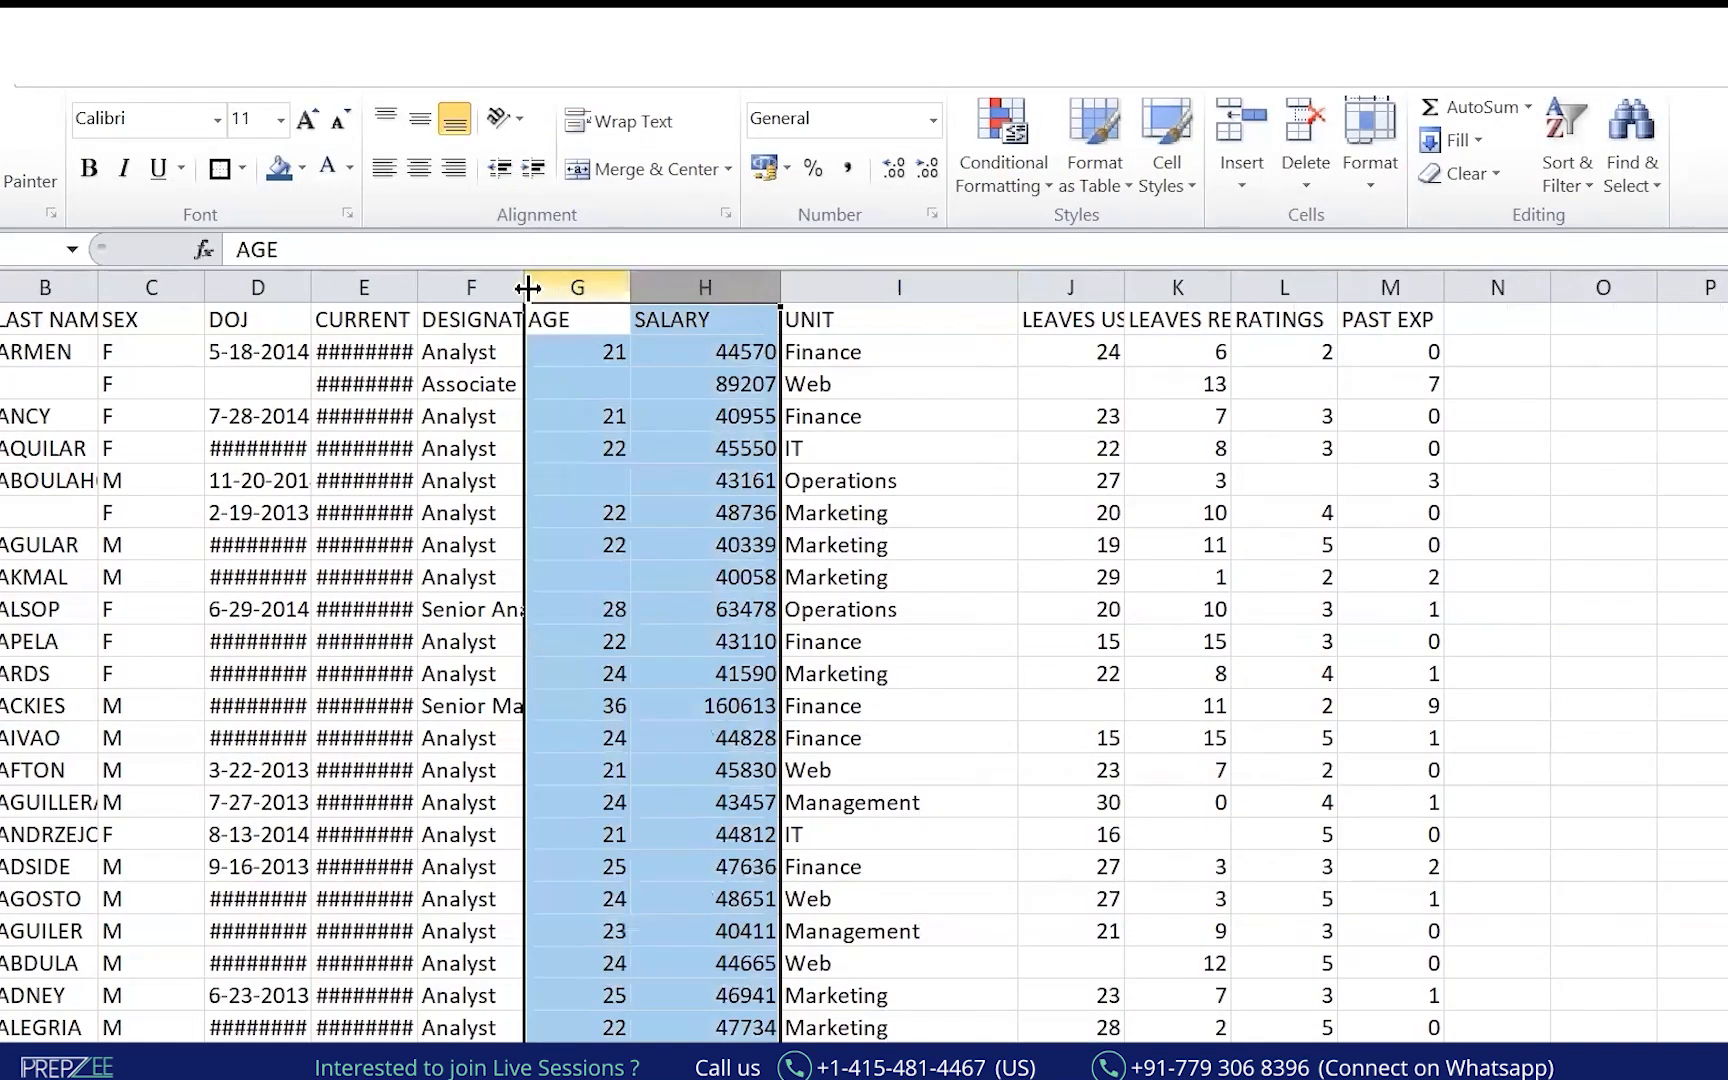
{"action": "left_click_drag", "start_coordinate": [525, 287], "coordinate": [578, 287]}
{"action": "left_click_drag", "start_coordinate": [421, 287], "coordinate": [524, 287]}
{"action": "left_click_drag", "start_coordinate": [323, 296], "coordinate": [388, 289]}
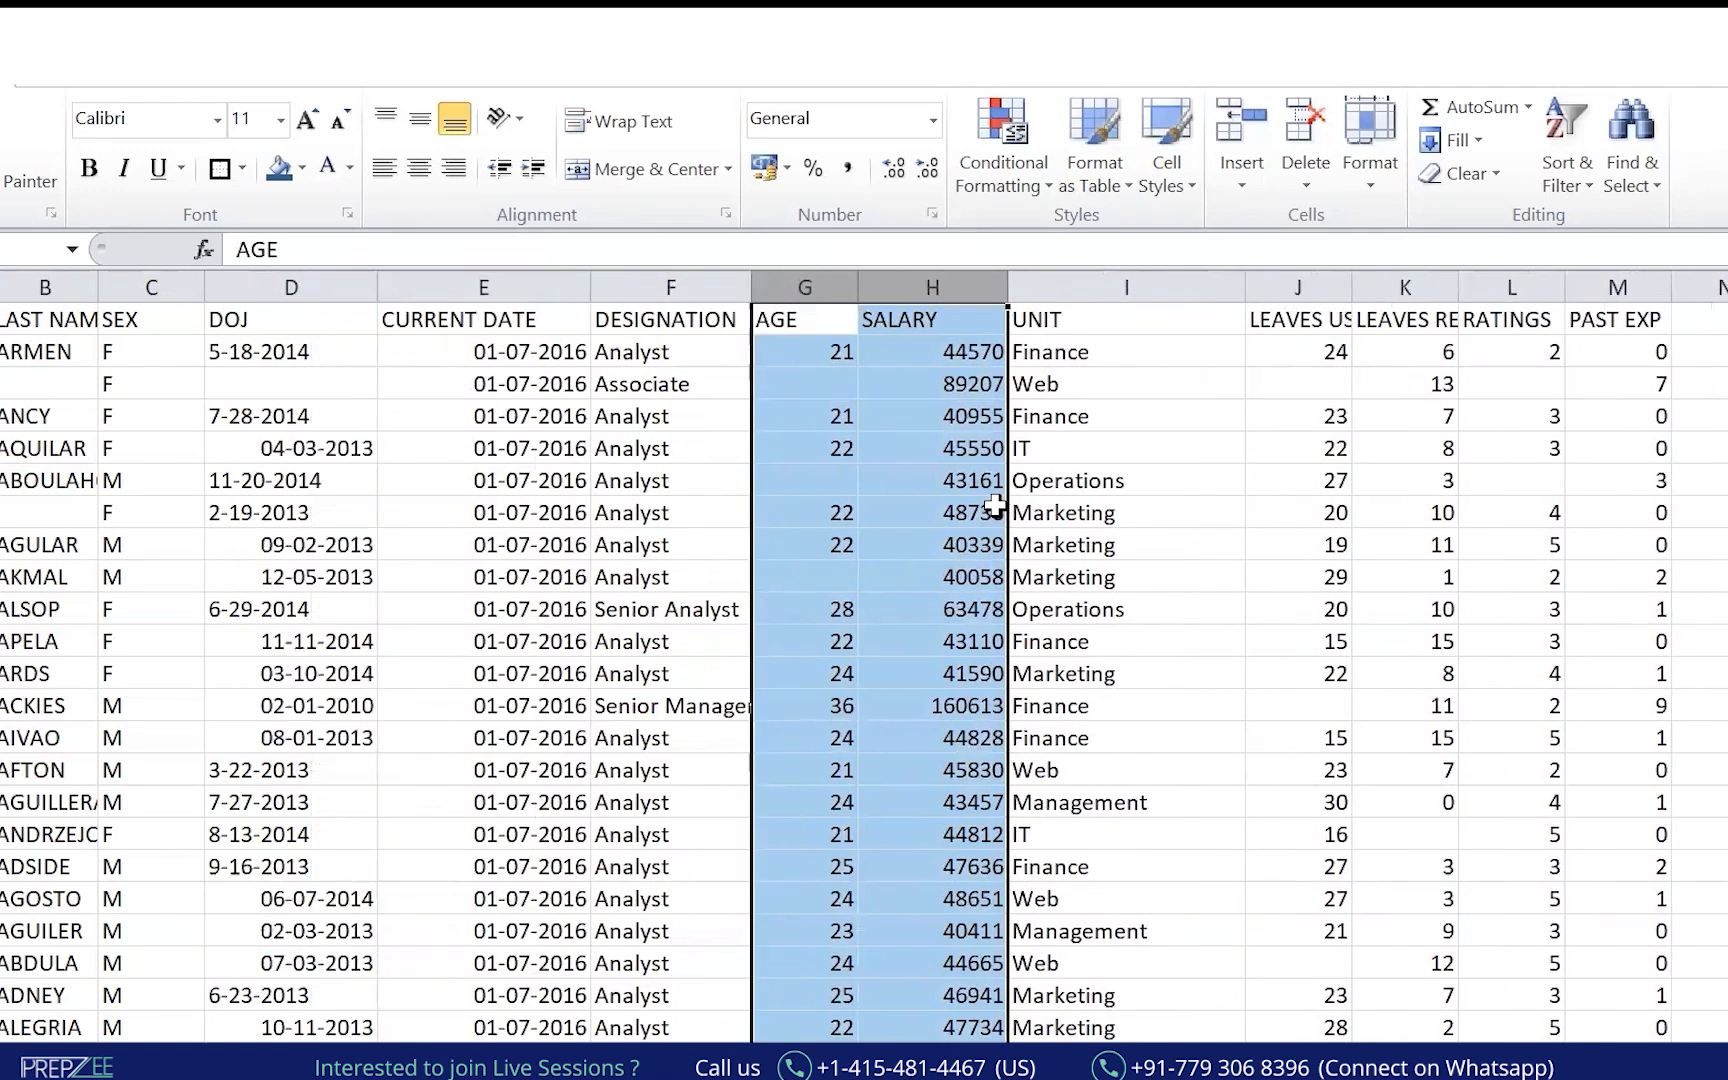
{"action": "left_click", "coordinate": [2, 456]}
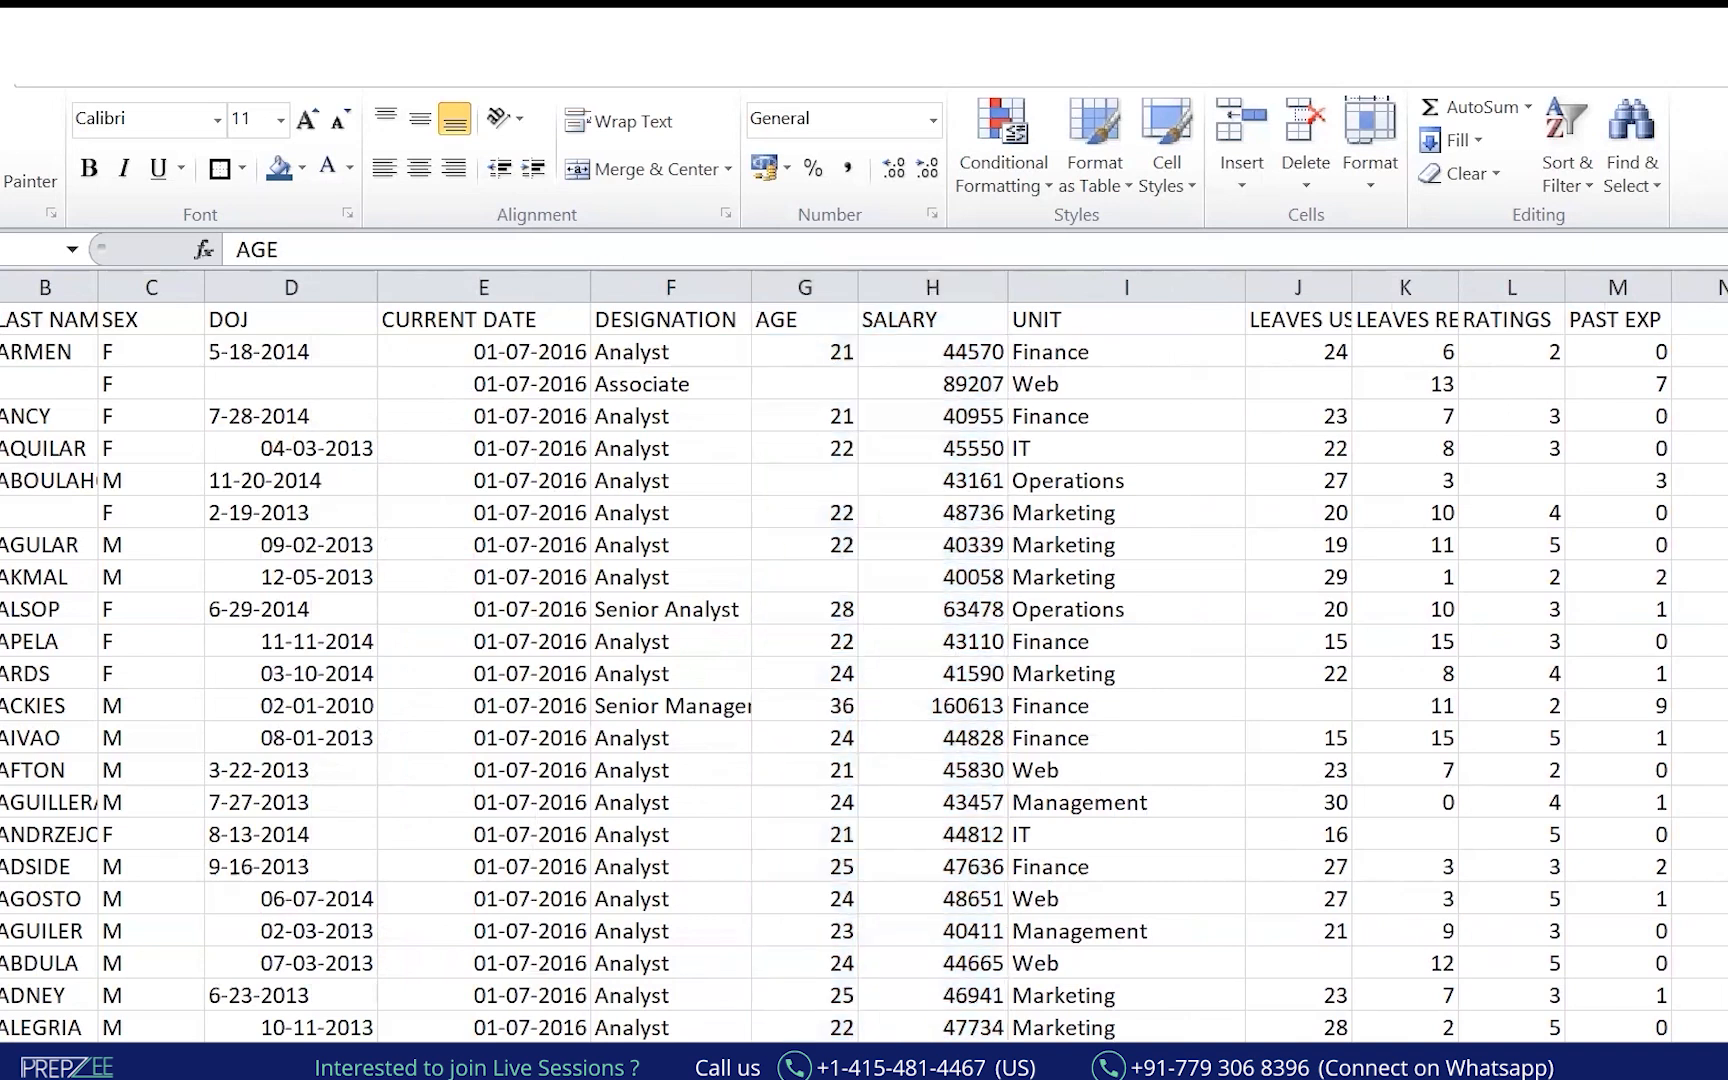
{"action": "left_click_drag", "start_coordinate": [0, 160], "coordinate": [1725, 1060]}
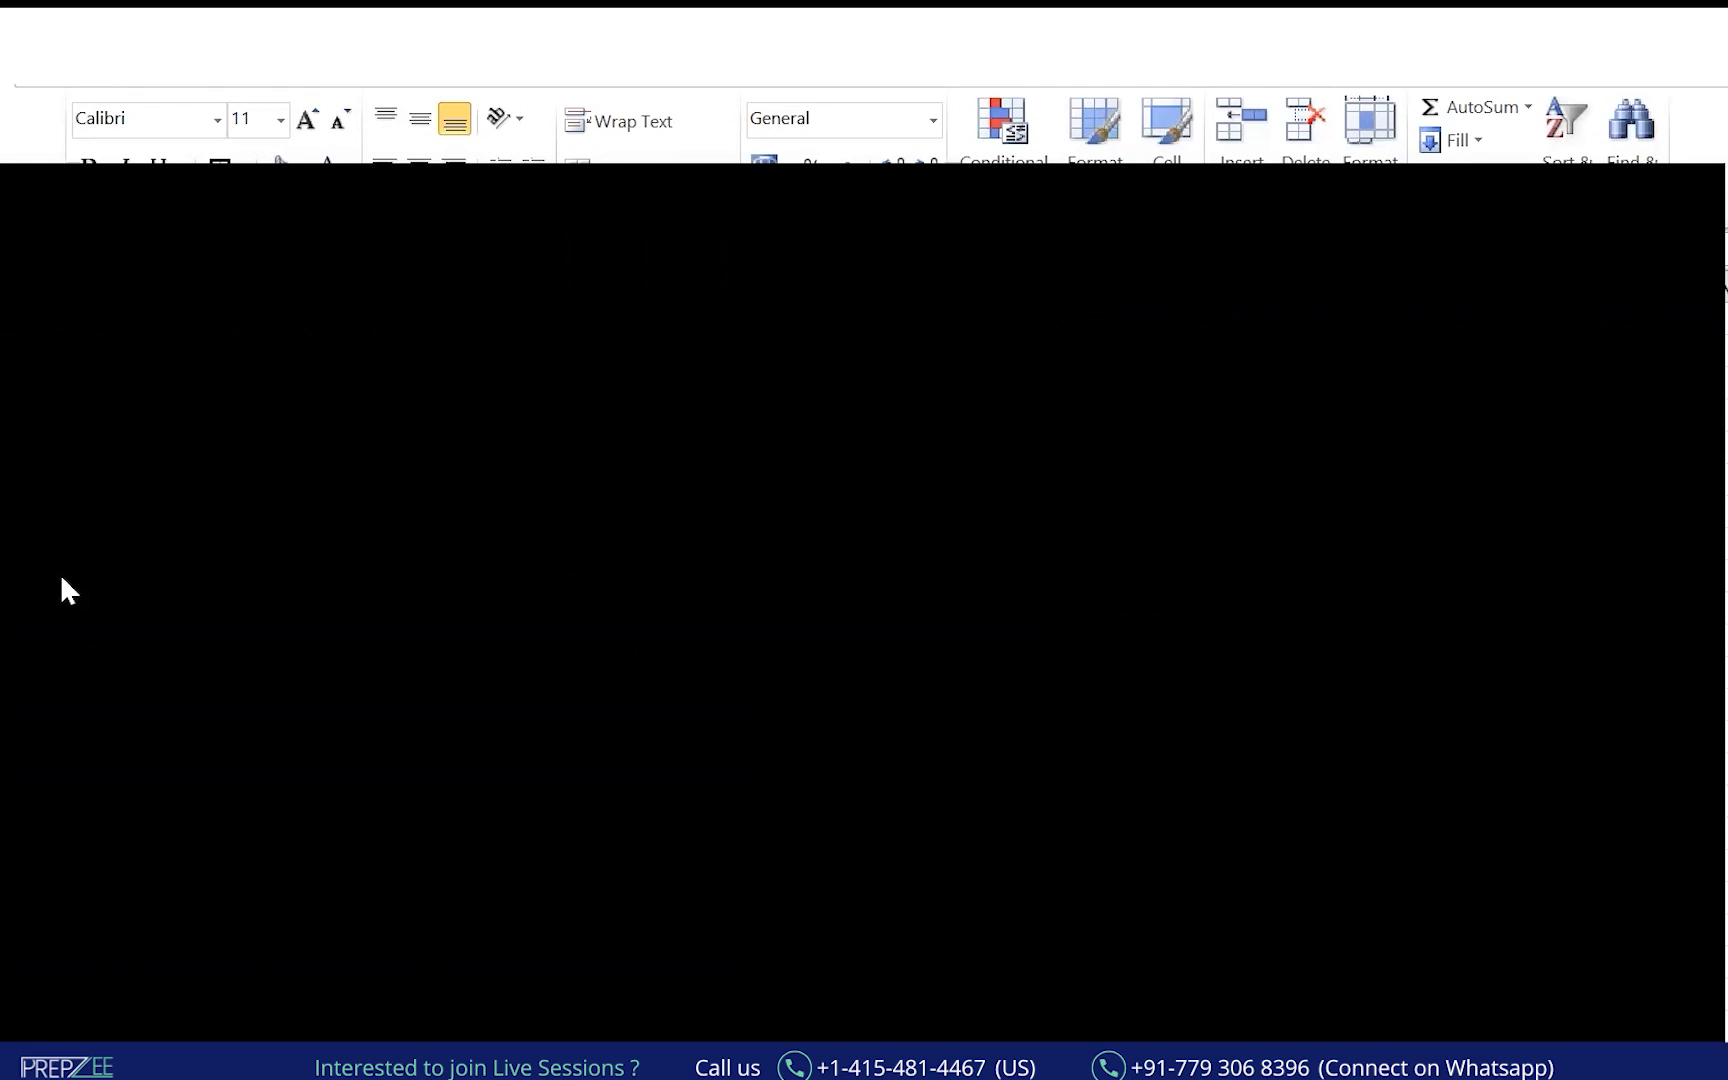
Handwrite the heading "Sorting:" with an underline and colon on the board.
{"action": "left_click_drag", "start_coordinate": [177, 213], "coordinate": [146, 285]}
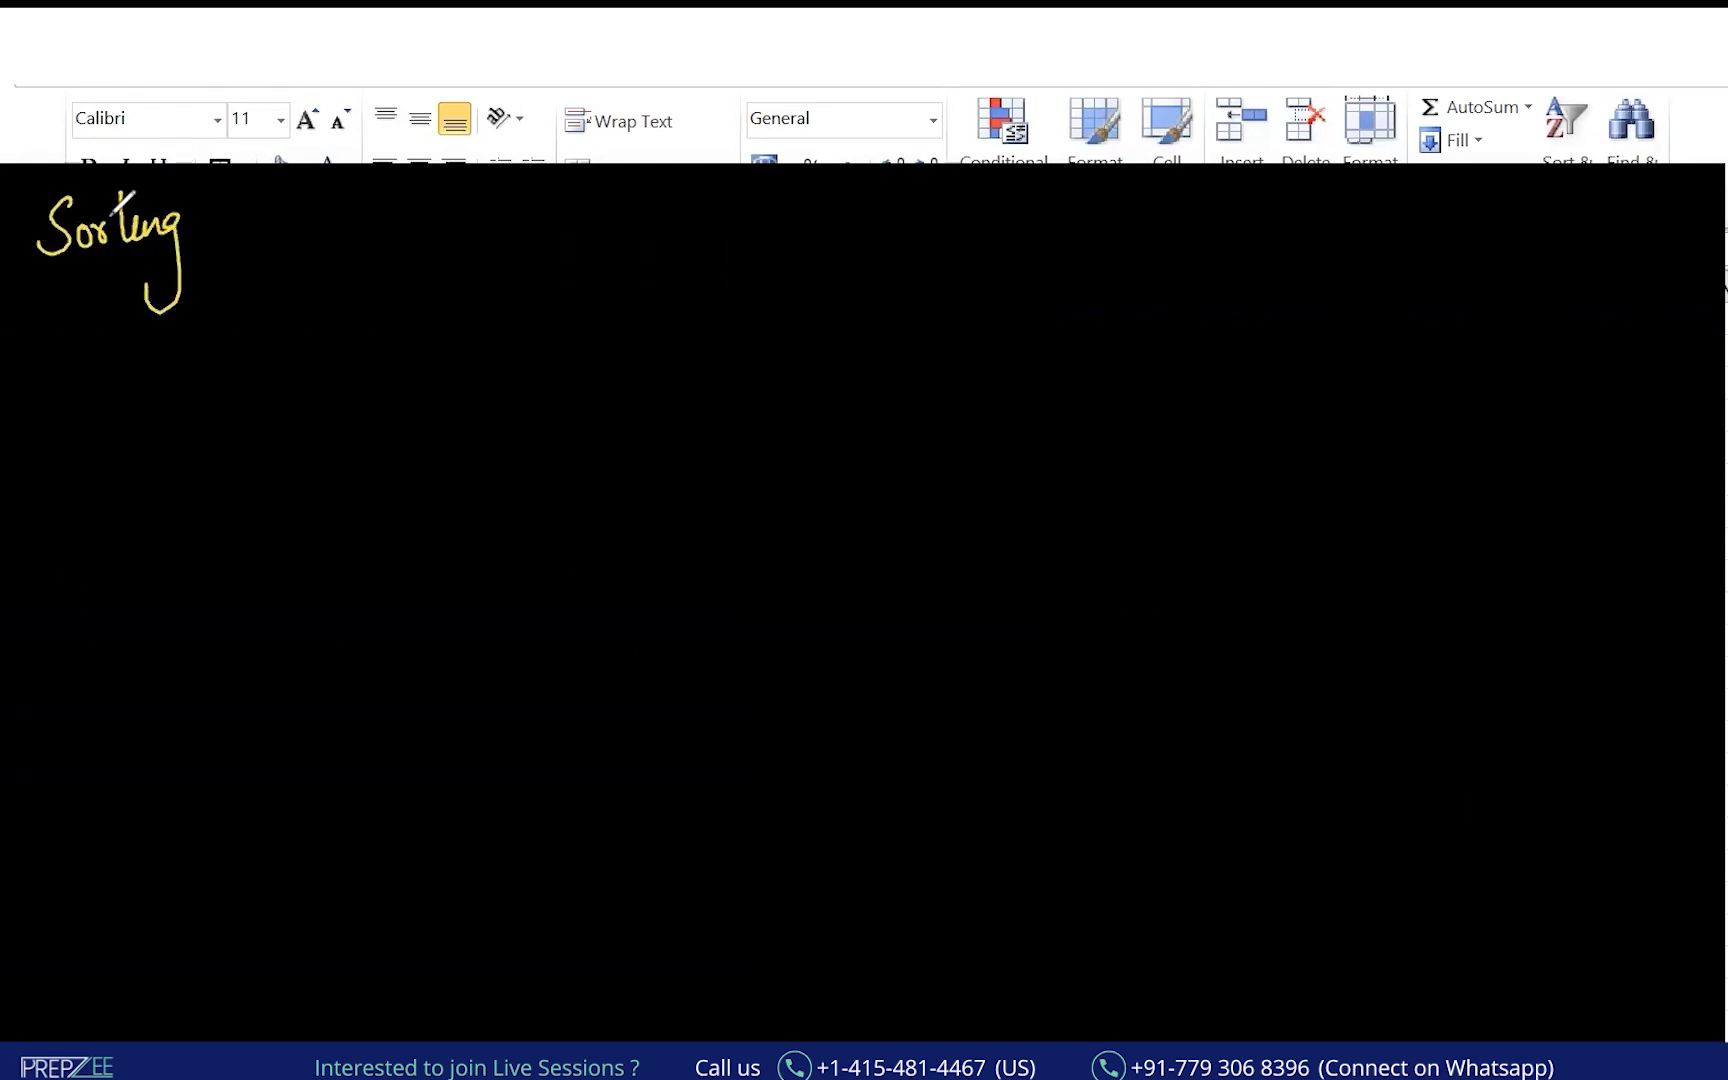
{"action": "left_click", "coordinate": [170, 179]}
{"action": "left_click_drag", "start_coordinate": [107, 215], "coordinate": [216, 186]}
{"action": "left_click_drag", "start_coordinate": [48, 288], "coordinate": [199, 258]}
{"action": "left_click", "coordinate": [255, 218]}
{"action": "left_click", "coordinate": [249, 259]}
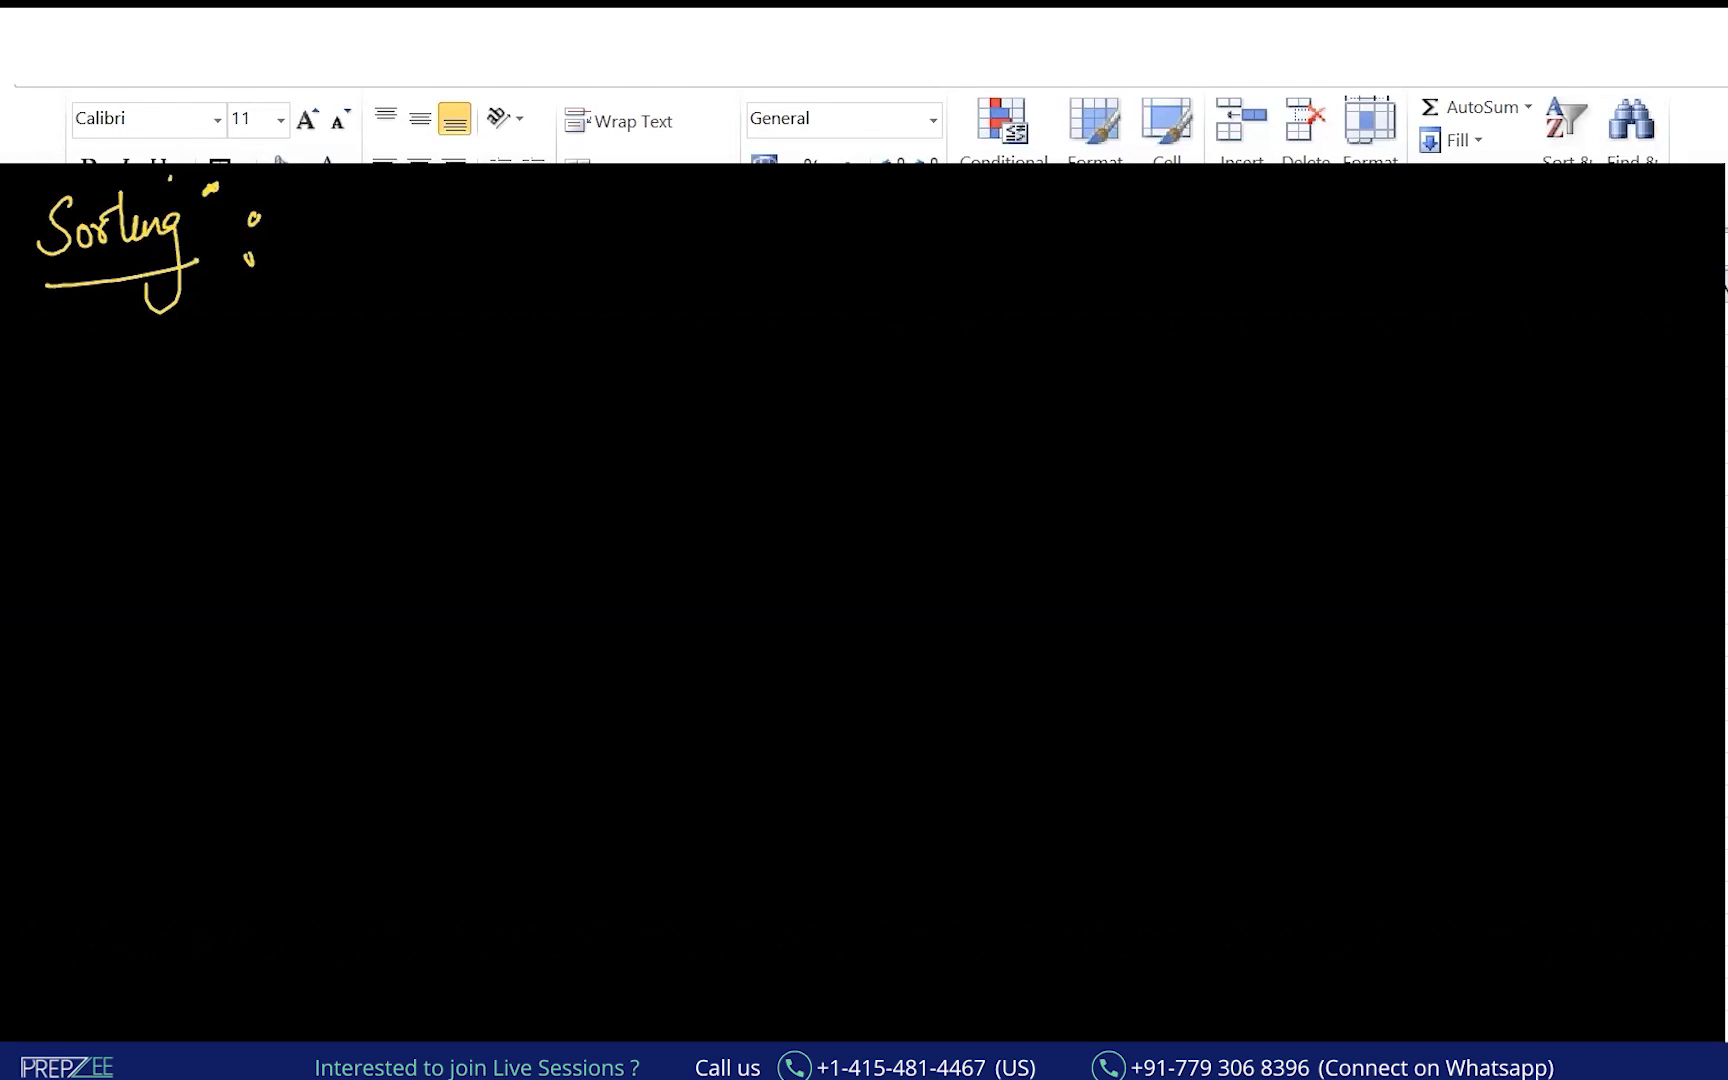
Write SQL and Python below the heading, circle Sorting, and mark and underline each word.
{"action": "mouse_move", "coordinate": [70, 520]}
{"action": "left_mouse_down"}
{"action": "mouse_move", "coordinate": [38, 561]}
{"action": "mouse_move", "coordinate": [125, 538]}
{"action": "left_mouse_up"}
{"action": "mouse_move", "coordinate": [42, 628]}
{"action": "left_mouse_down"}
{"action": "mouse_move", "coordinate": [40, 682]}
{"action": "mouse_move", "coordinate": [166, 609]}
{"action": "mouse_move", "coordinate": [190, 636]}
{"action": "left_mouse_up"}
{"action": "left_click_drag", "start_coordinate": [97, 617], "coordinate": [130, 606]}
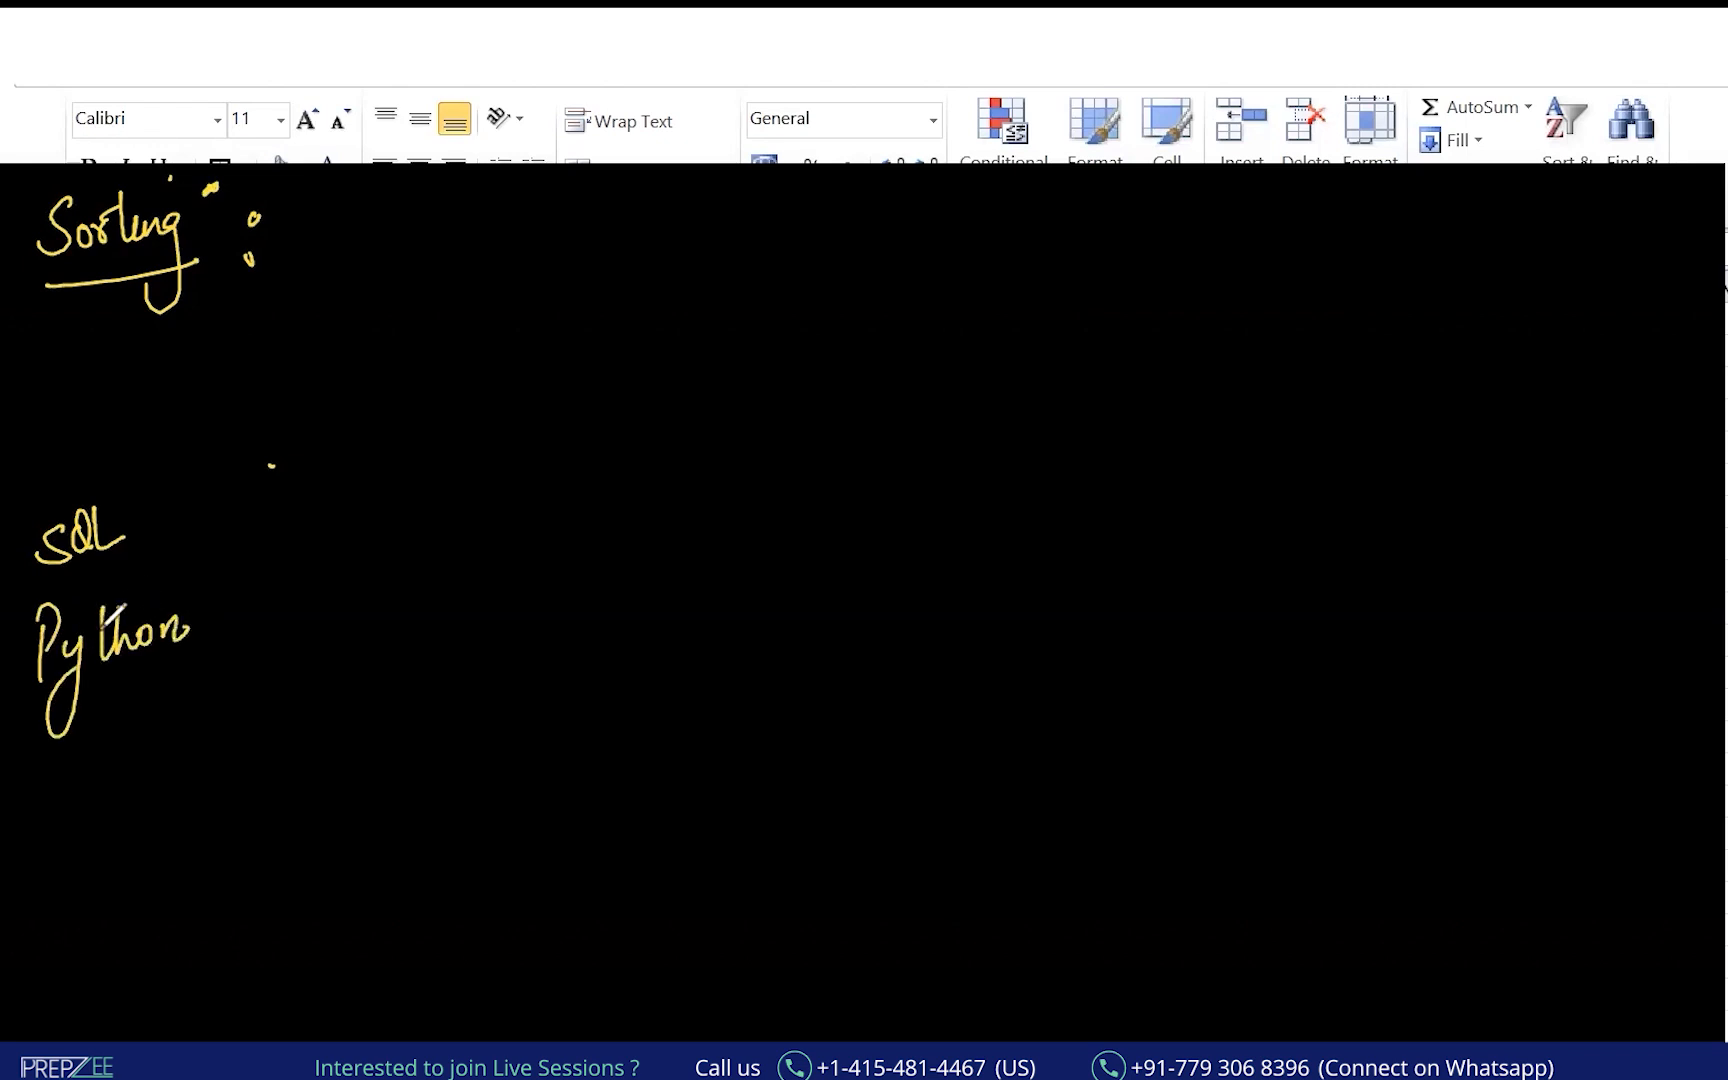
{"action": "mouse_move", "coordinate": [42, 182]}
{"action": "left_mouse_down"}
{"action": "mouse_move", "coordinate": [80, 288]}
{"action": "mouse_move", "coordinate": [222, 252]}
{"action": "mouse_move", "coordinate": [65, 188]}
{"action": "mouse_move", "coordinate": [170, 180]}
{"action": "left_mouse_up"}
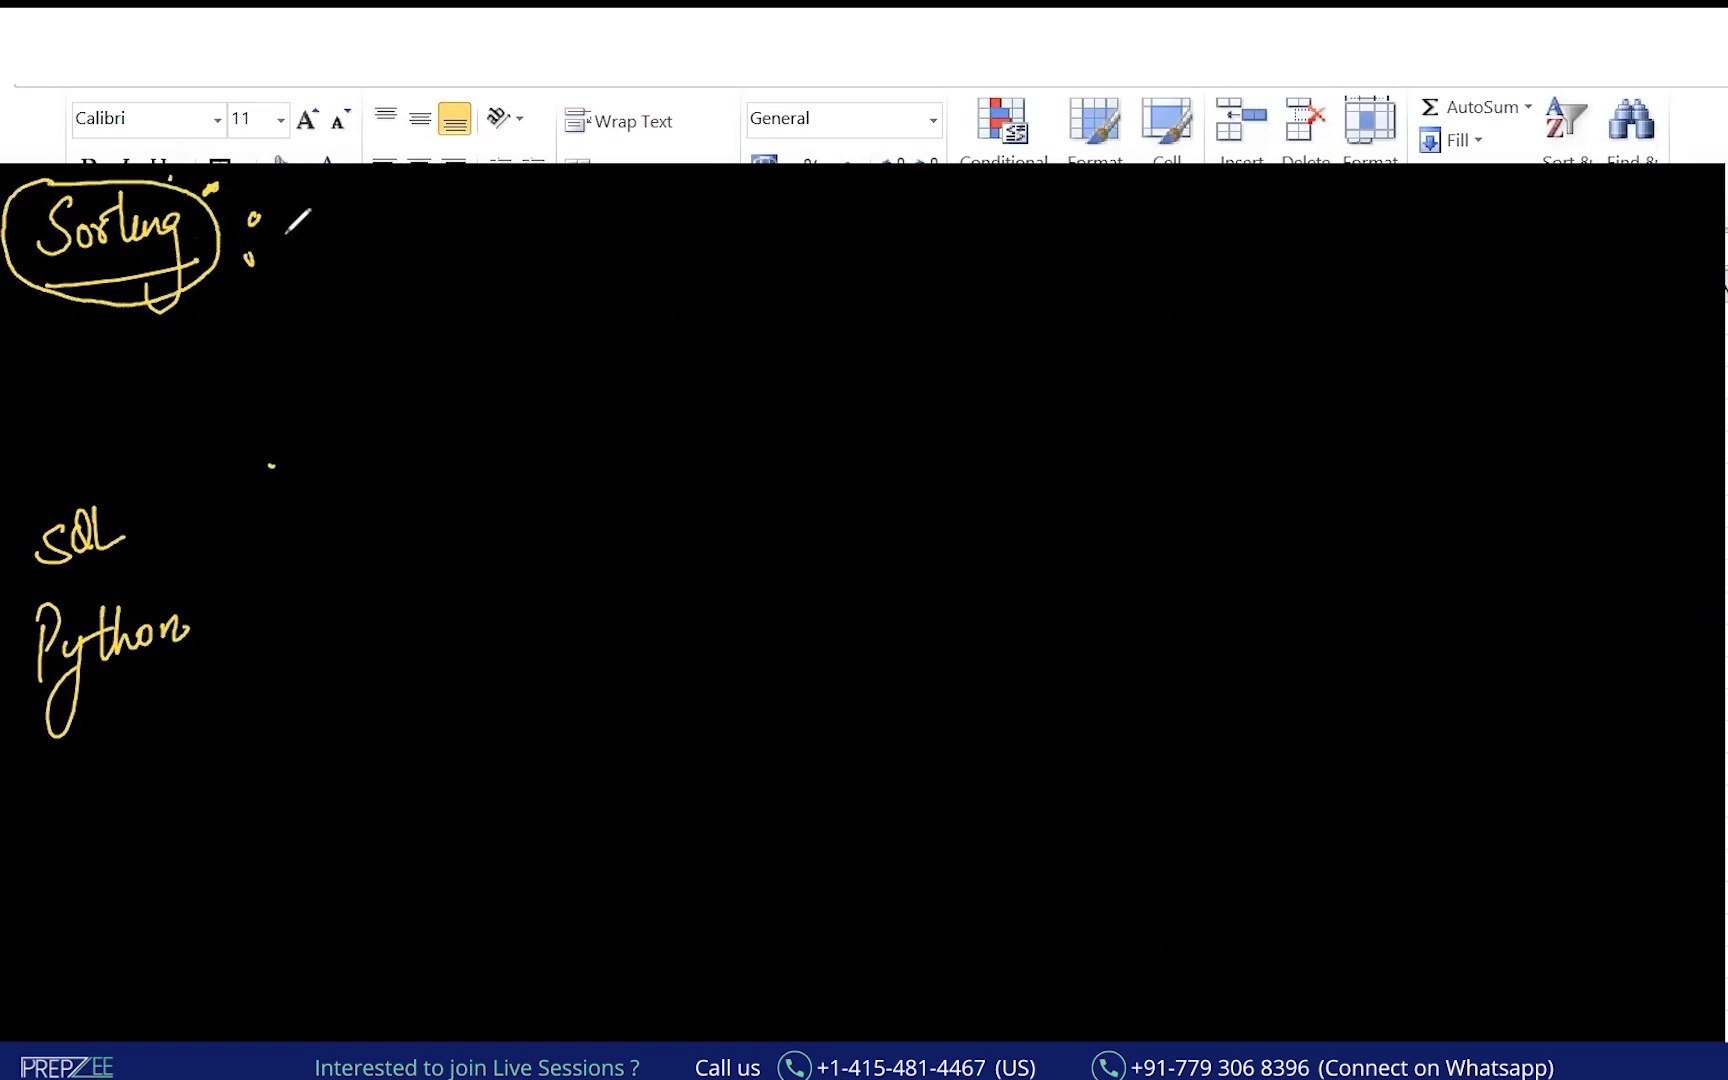
{"action": "left_click_drag", "start_coordinate": [280, 211], "coordinate": [282, 249]}
{"action": "left_click_drag", "start_coordinate": [172, 489], "coordinate": [191, 507]}
{"action": "left_click_drag", "start_coordinate": [192, 488], "coordinate": [170, 509]}
{"action": "left_click_drag", "start_coordinate": [227, 621], "coordinate": [238, 606]}
{"action": "left_click_drag", "start_coordinate": [70, 600], "coordinate": [138, 577]}
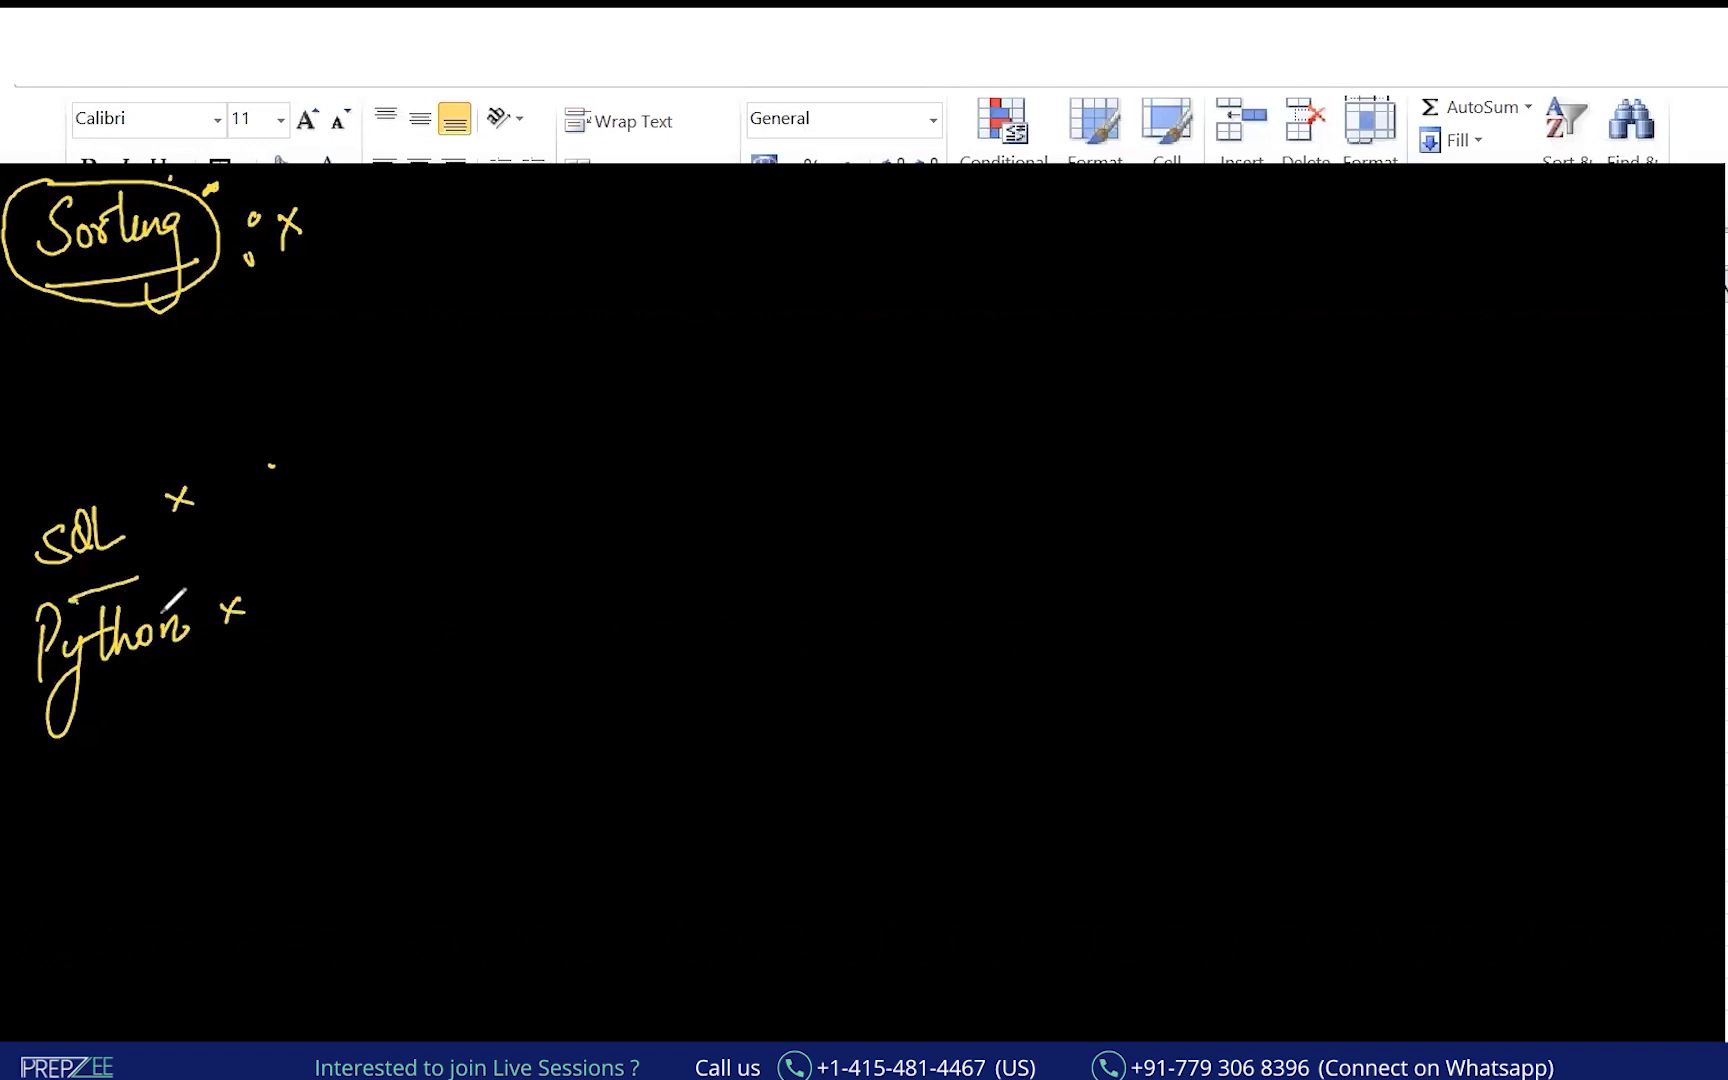
{"action": "left_click_drag", "start_coordinate": [128, 681], "coordinate": [184, 657]}
Draw arrows to SQL and Python, label each How, cross out What, and bracket the notes.
{"action": "mouse_move", "coordinate": [268, 295]}
{"action": "left_mouse_down"}
{"action": "mouse_move", "coordinate": [266, 476]}
{"action": "mouse_move", "coordinate": [282, 474]}
{"action": "left_mouse_up"}
{"action": "mouse_move", "coordinate": [321, 460]}
{"action": "left_mouse_down"}
{"action": "mouse_move", "coordinate": [322, 492]}
{"action": "mouse_move", "coordinate": [340, 494]}
{"action": "mouse_move", "coordinate": [392, 478]}
{"action": "mouse_move", "coordinate": [381, 460]}
{"action": "left_mouse_up"}
{"action": "mouse_move", "coordinate": [328, 575]}
{"action": "left_mouse_down"}
{"action": "mouse_move", "coordinate": [268, 598]}
{"action": "mouse_move", "coordinate": [339, 594]}
{"action": "left_mouse_up"}
{"action": "mouse_move", "coordinate": [355, 560]}
{"action": "left_mouse_down"}
{"action": "mouse_move", "coordinate": [356, 592]}
{"action": "mouse_move", "coordinate": [403, 558]}
{"action": "mouse_move", "coordinate": [306, 598]}
{"action": "left_mouse_up"}
{"action": "mouse_move", "coordinate": [424, 418]}
{"action": "left_mouse_down"}
{"action": "mouse_move", "coordinate": [440, 452]}
{"action": "mouse_move", "coordinate": [460, 420]}
{"action": "mouse_move", "coordinate": [482, 445]}
{"action": "mouse_move", "coordinate": [535, 386]}
{"action": "mouse_move", "coordinate": [516, 430]}
{"action": "left_mouse_up"}
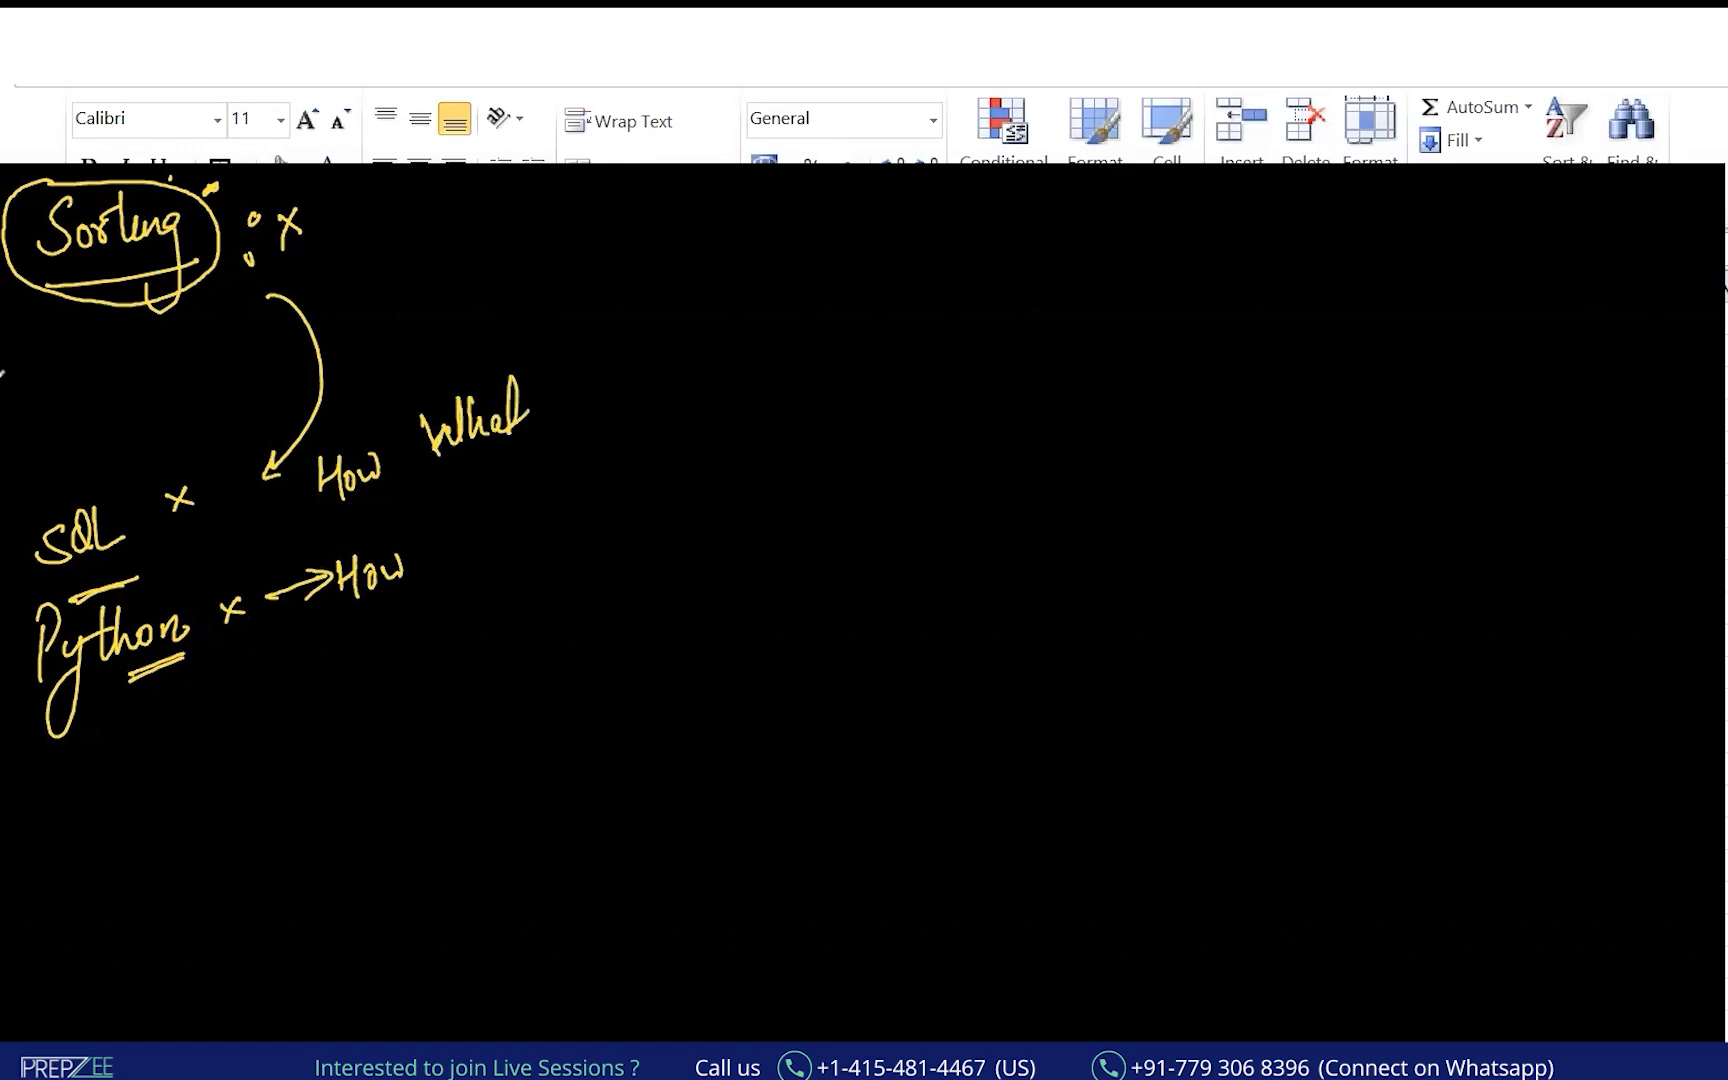
{"action": "left_click_drag", "start_coordinate": [516, 370], "coordinate": [459, 453]}
{"action": "left_click_drag", "start_coordinate": [440, 420], "coordinate": [522, 446]}
{"action": "left_click_drag", "start_coordinate": [385, 410], "coordinate": [412, 585]}
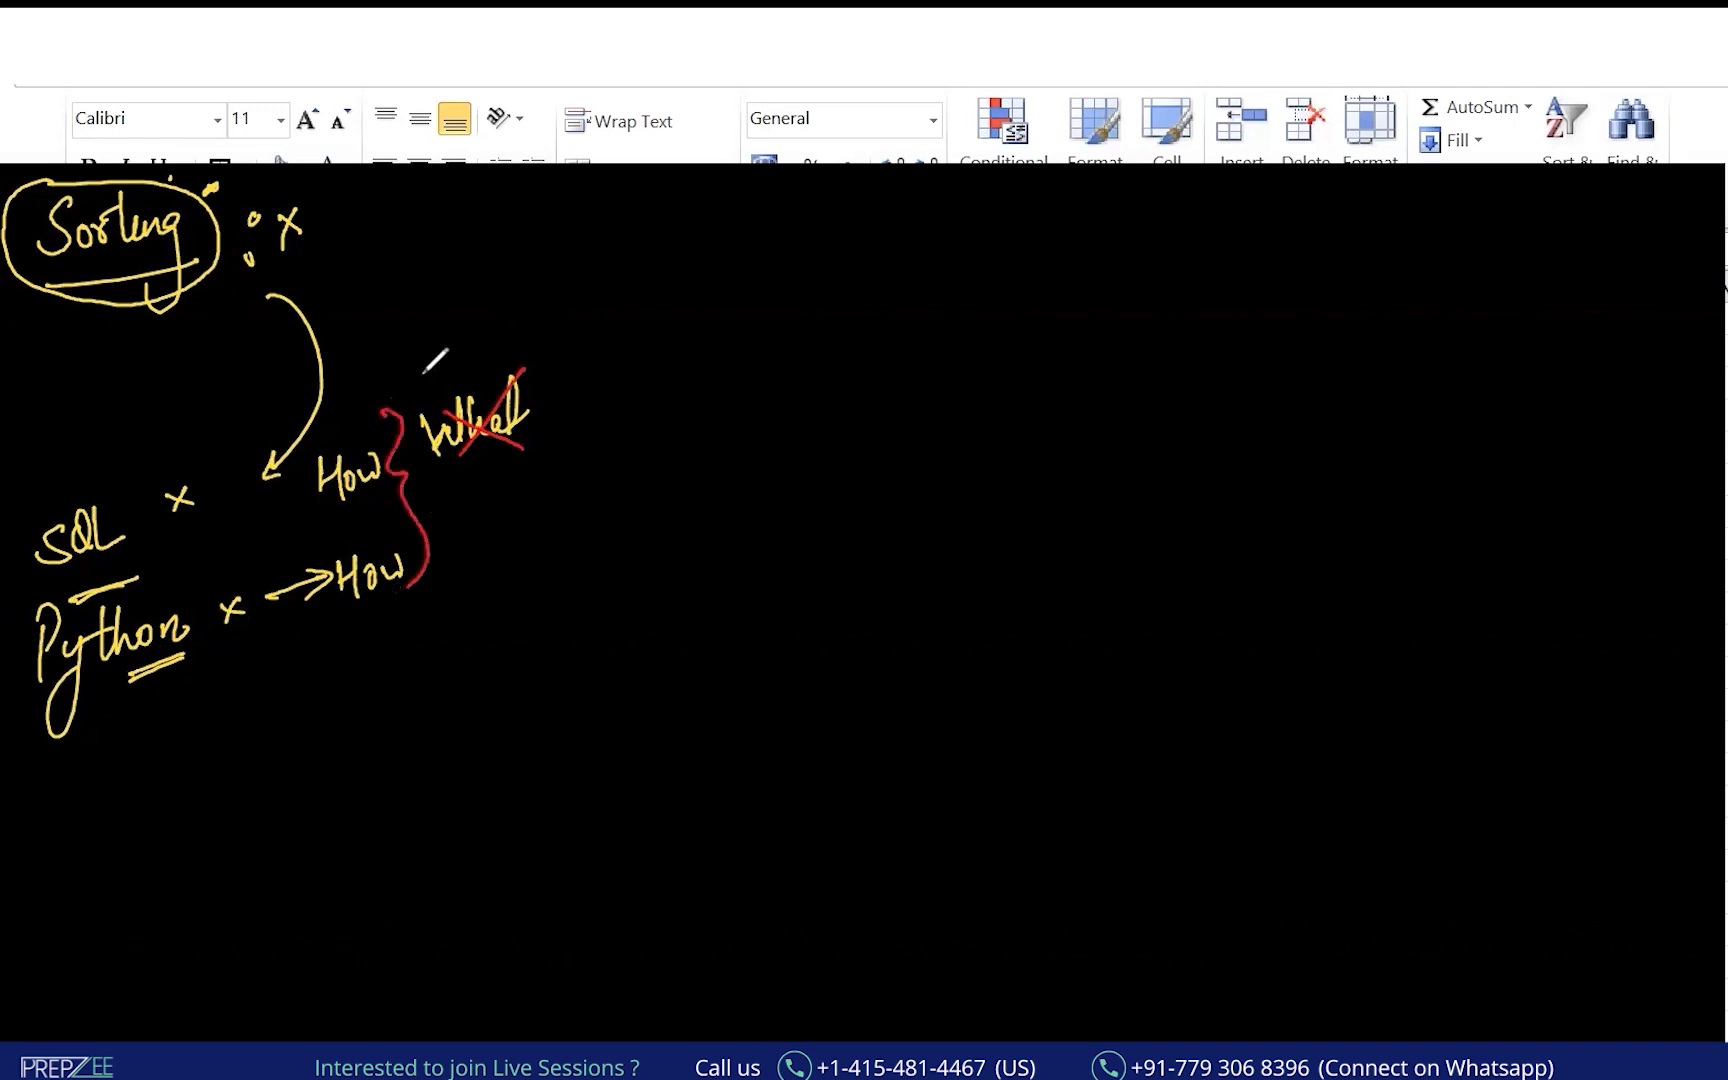
{"action": "mouse_move", "coordinate": [100, 466]}
{"action": "left_mouse_down"}
{"action": "mouse_move", "coordinate": [2, 540]}
{"action": "mouse_move", "coordinate": [655, 420]}
{"action": "mouse_move", "coordinate": [2, 488]}
{"action": "left_mouse_up"}
{"action": "left_click_drag", "start_coordinate": [181, 565], "coordinate": [325, 517]}
{"action": "left_click_drag", "start_coordinate": [148, 693], "coordinate": [361, 614]}
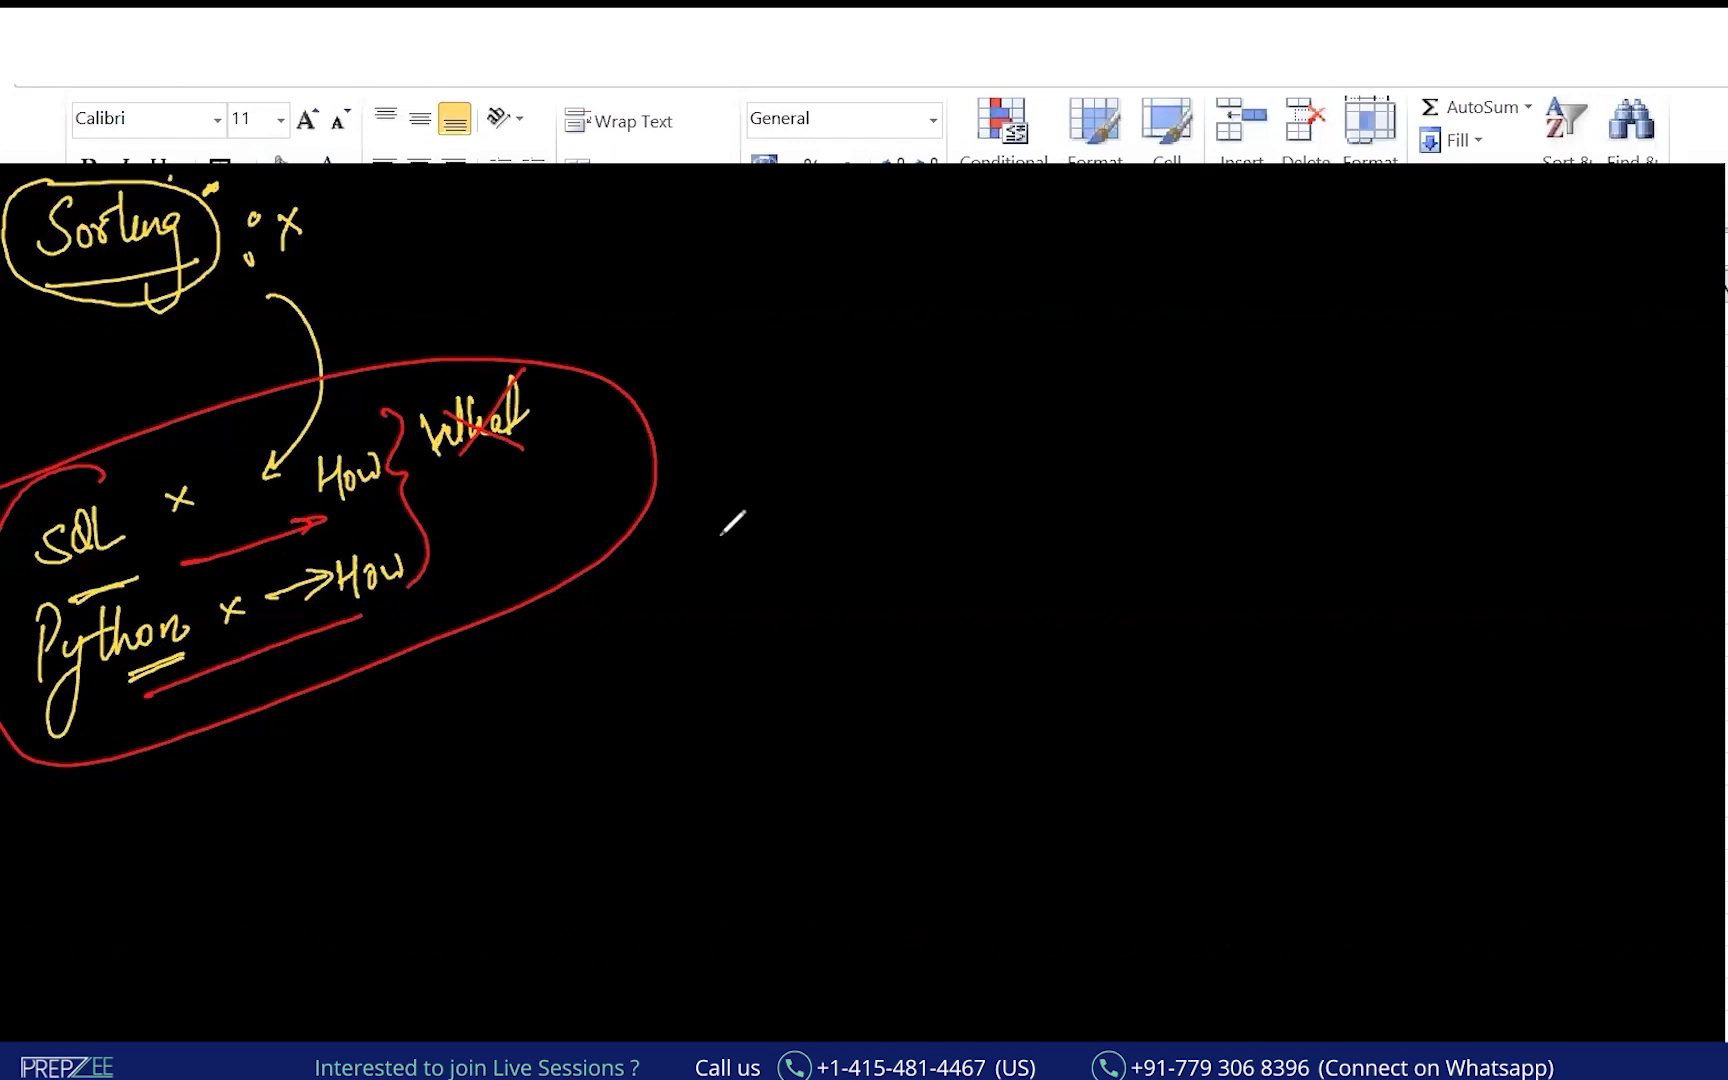
Write "what, why, How" right of Sorting in red, underlined and linked with arrows.
{"action": "mouse_move", "coordinate": [348, 262]}
{"action": "left_mouse_down"}
{"action": "mouse_move", "coordinate": [410, 245]}
{"action": "mouse_move", "coordinate": [392, 262]}
{"action": "left_mouse_up"}
{"action": "mouse_move", "coordinate": [458, 210]}
{"action": "left_mouse_down"}
{"action": "mouse_move", "coordinate": [482, 240]}
{"action": "mouse_move", "coordinate": [510, 205]}
{"action": "mouse_move", "coordinate": [532, 238]}
{"action": "mouse_move", "coordinate": [556, 208]}
{"action": "mouse_move", "coordinate": [660, 236]}
{"action": "mouse_move", "coordinate": [680, 288]}
{"action": "left_mouse_up"}
{"action": "left_click_drag", "start_coordinate": [737, 192], "coordinate": [742, 240]}
{"action": "mouse_move", "coordinate": [738, 215]}
{"action": "left_mouse_down"}
{"action": "mouse_move", "coordinate": [762, 212]}
{"action": "mouse_move", "coordinate": [766, 236]}
{"action": "left_mouse_up"}
{"action": "mouse_move", "coordinate": [780, 205]}
{"action": "left_mouse_down"}
{"action": "mouse_move", "coordinate": [790, 228]}
{"action": "mouse_move", "coordinate": [805, 212]}
{"action": "left_mouse_up"}
{"action": "left_click_drag", "start_coordinate": [708, 272], "coordinate": [808, 252]}
{"action": "left_click_drag", "start_coordinate": [434, 304], "coordinate": [645, 270]}
{"action": "left_click_drag", "start_coordinate": [381, 207], "coordinate": [652, 185]}
{"action": "left_click_drag", "start_coordinate": [438, 470], "coordinate": [520, 452]}
{"action": "mouse_move", "coordinate": [555, 432]}
{"action": "left_mouse_down"}
{"action": "mouse_move", "coordinate": [571, 405]}
{"action": "mouse_move", "coordinate": [560, 268]}
{"action": "left_mouse_up"}
{"action": "mouse_move", "coordinate": [632, 278]}
{"action": "left_mouse_down"}
{"action": "mouse_move", "coordinate": [475, 603]}
{"action": "mouse_move", "coordinate": [512, 570]}
{"action": "mouse_move", "coordinate": [519, 618]}
{"action": "left_mouse_up"}
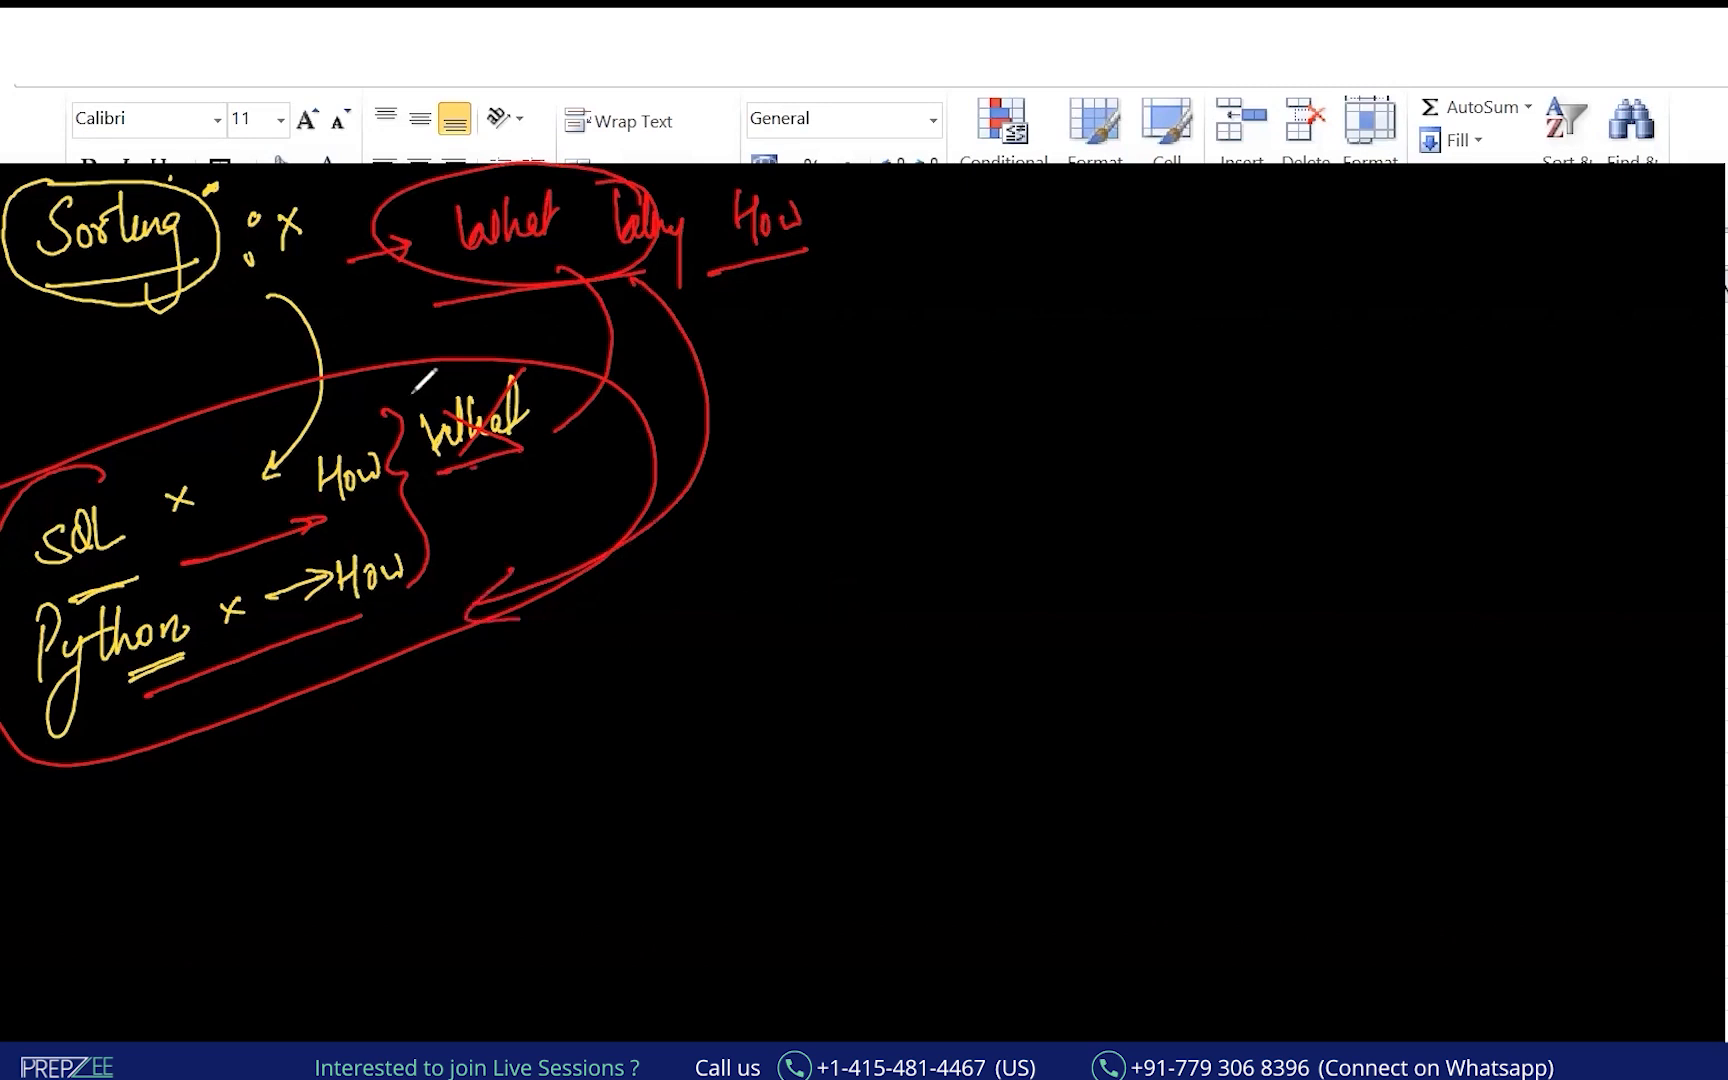
Undo the ink strokes with Ctrl+Z until only "Sorting:" remains.
{"action": "key", "text": "ctrl+z"}
{"action": "key", "text": "ctrl+z"}
{"action": "key", "text": "ctrl+z"}
{"action": "key", "text": "ctrl+z"}
{"action": "key", "text": "ctrl+z"}
{"action": "key", "text": "ctrl+z"}
{"action": "key", "text": "ctrl+z"}
{"action": "key", "text": "ctrl+z"}
{"action": "key", "text": "ctrl+z"}
{"action": "key", "text": "ctrl+z"}
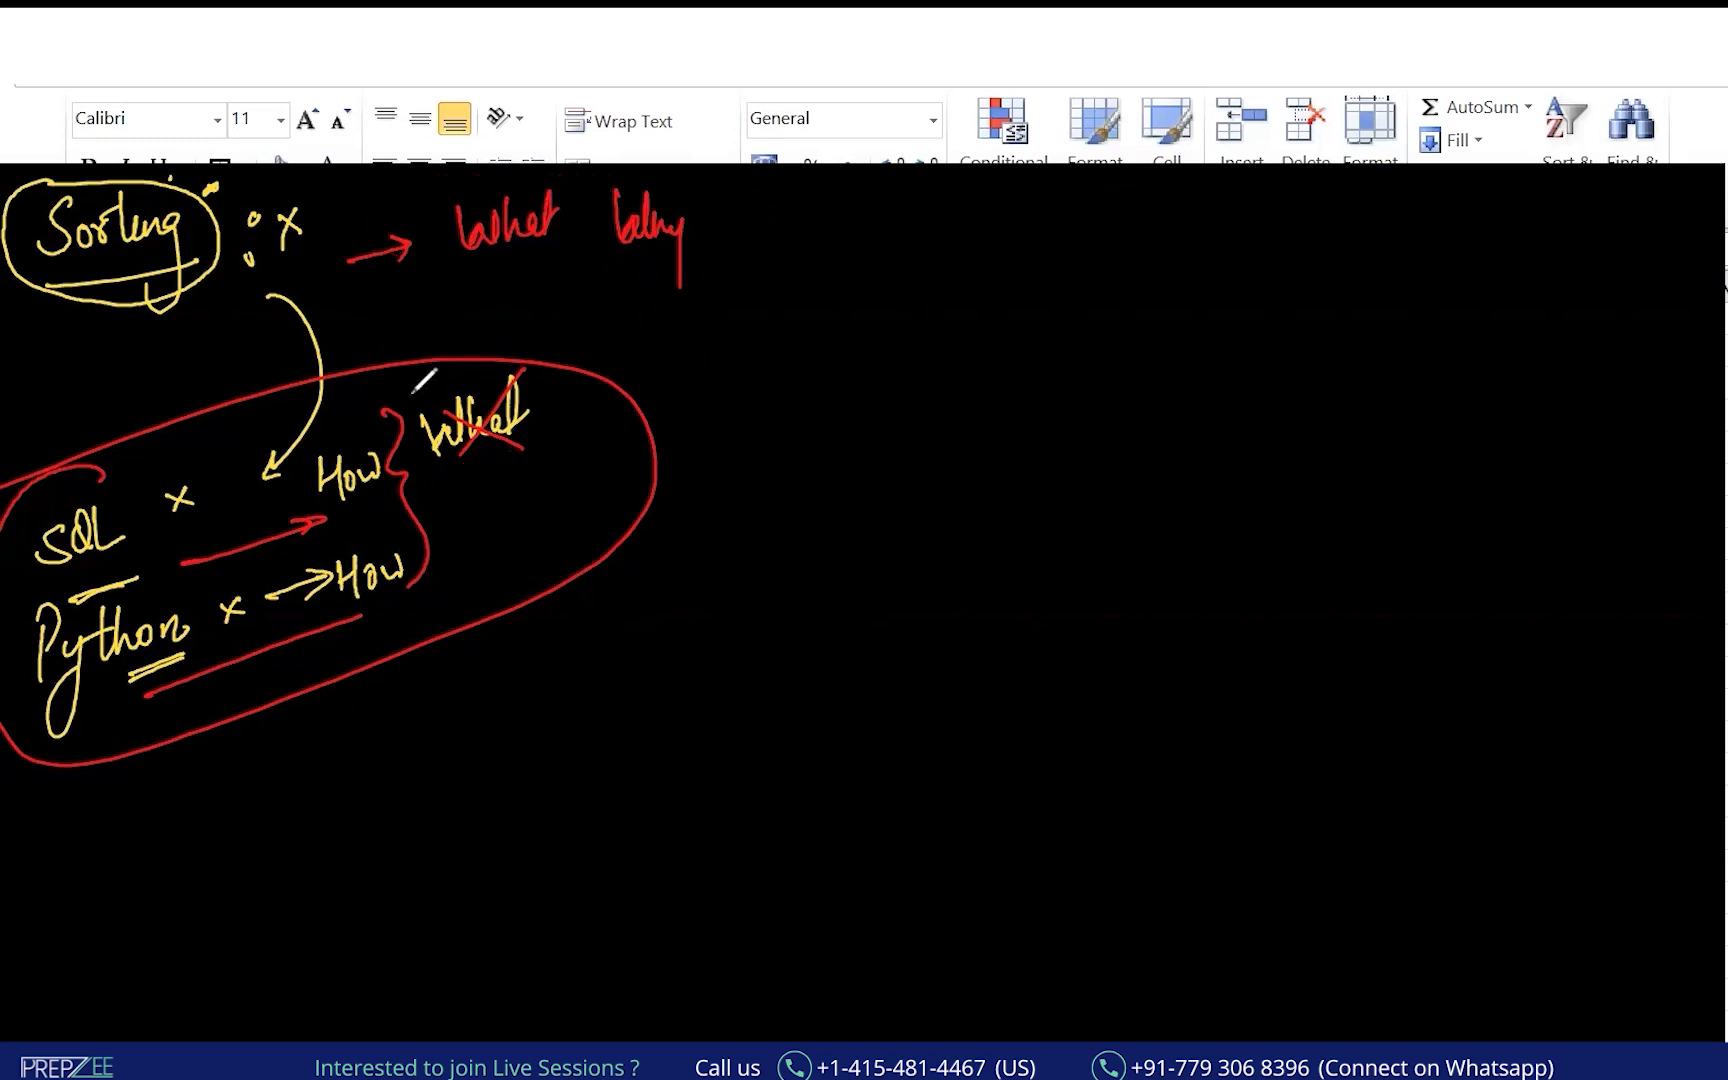
{"action": "key", "text": "ctrl+z"}
{"action": "key", "text": "ctrl+z"}
{"action": "key", "text": "ctrl+z"}
{"action": "key", "text": "ctrl+z"}
{"action": "key", "text": "ctrl+z"}
{"action": "key", "text": "ctrl+z"}
{"action": "key", "text": "ctrl+z"}
{"action": "key", "text": "ctrl+z"}
{"action": "key", "text": "ctrl+z"}
{"action": "key", "text": "ctrl+z"}
{"action": "key", "text": "ctrl+z"}
{"action": "key", "text": "ctrl+z"}
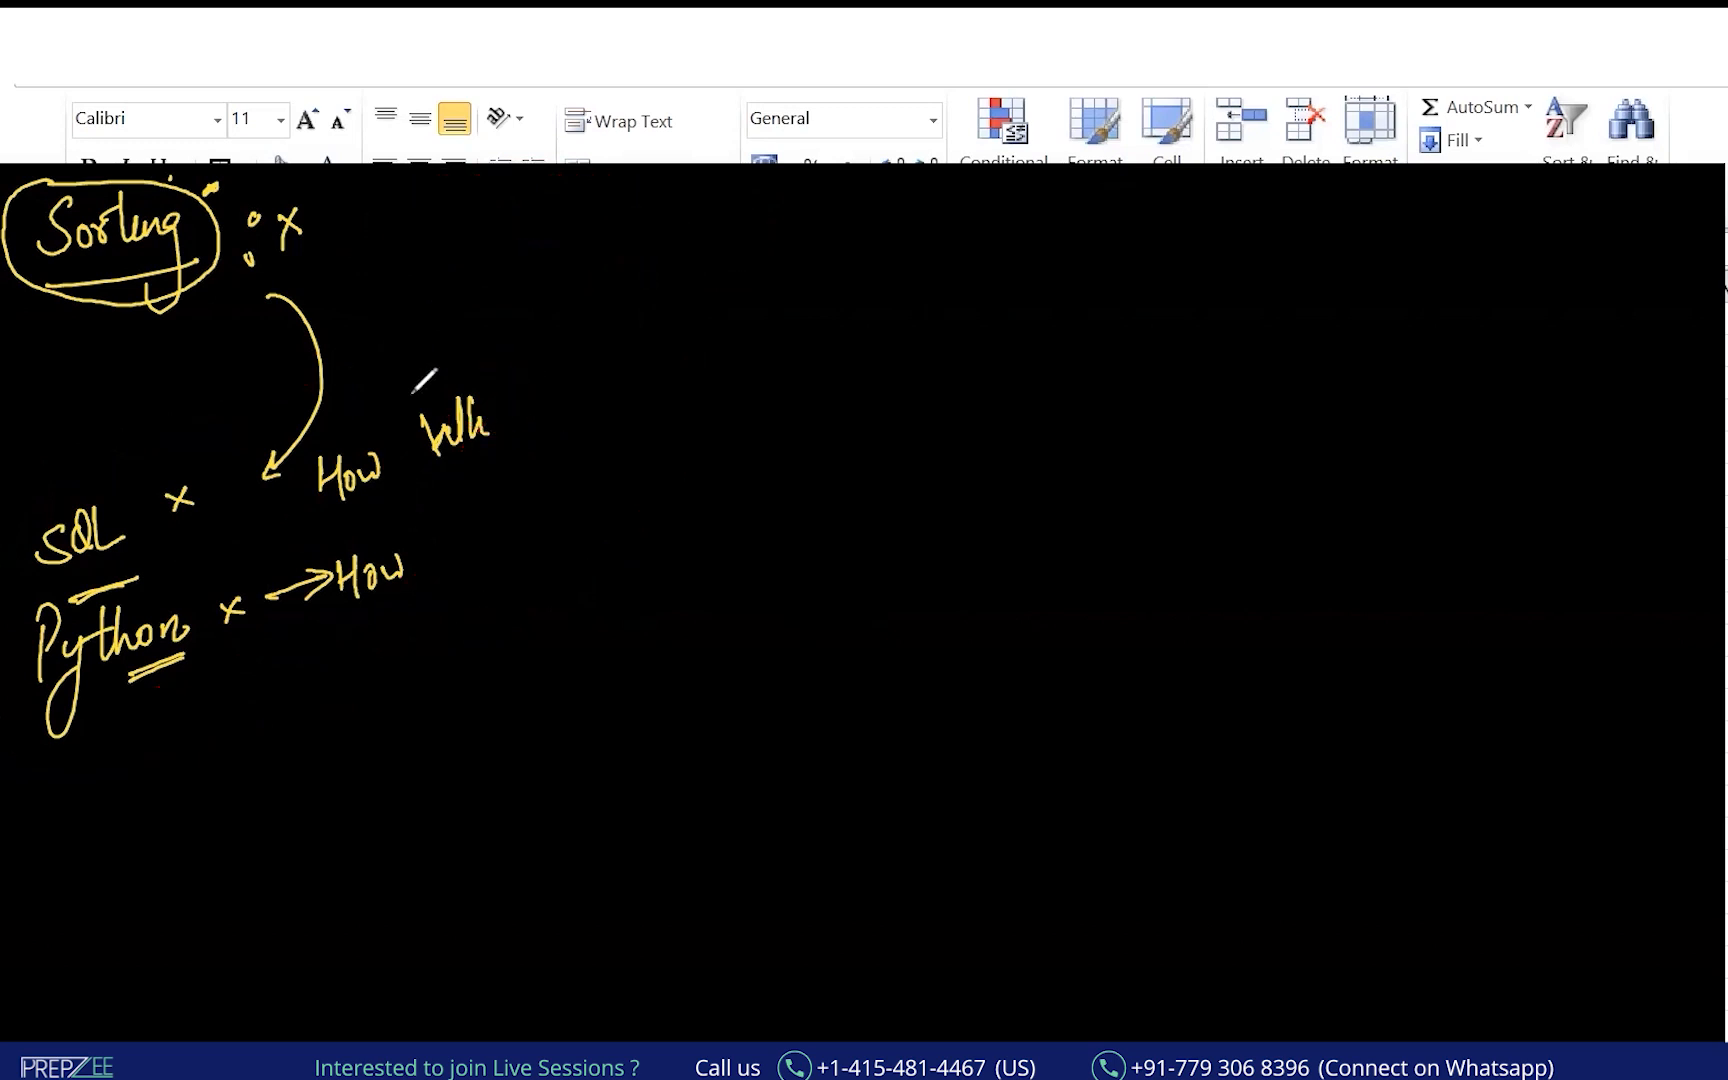
{"action": "key", "text": "ctrl+z"}
{"action": "key", "text": "ctrl+z"}
{"action": "key", "text": "ctrl+z"}
{"action": "key", "text": "ctrl+z"}
{"action": "key", "text": "ctrl+z"}
{"action": "key", "text": "ctrl+z"}
{"action": "key", "text": "ctrl+z"}
{"action": "key", "text": "ctrl+z"}
{"action": "key", "text": "ctrl+z"}
{"action": "key", "text": "ctrl+z"}
{"action": "key", "text": "ctrl+z"}
{"action": "key", "text": "ctrl+z"}
{"action": "key", "text": "ctrl+z"}
{"action": "key", "text": "ctrl+z"}
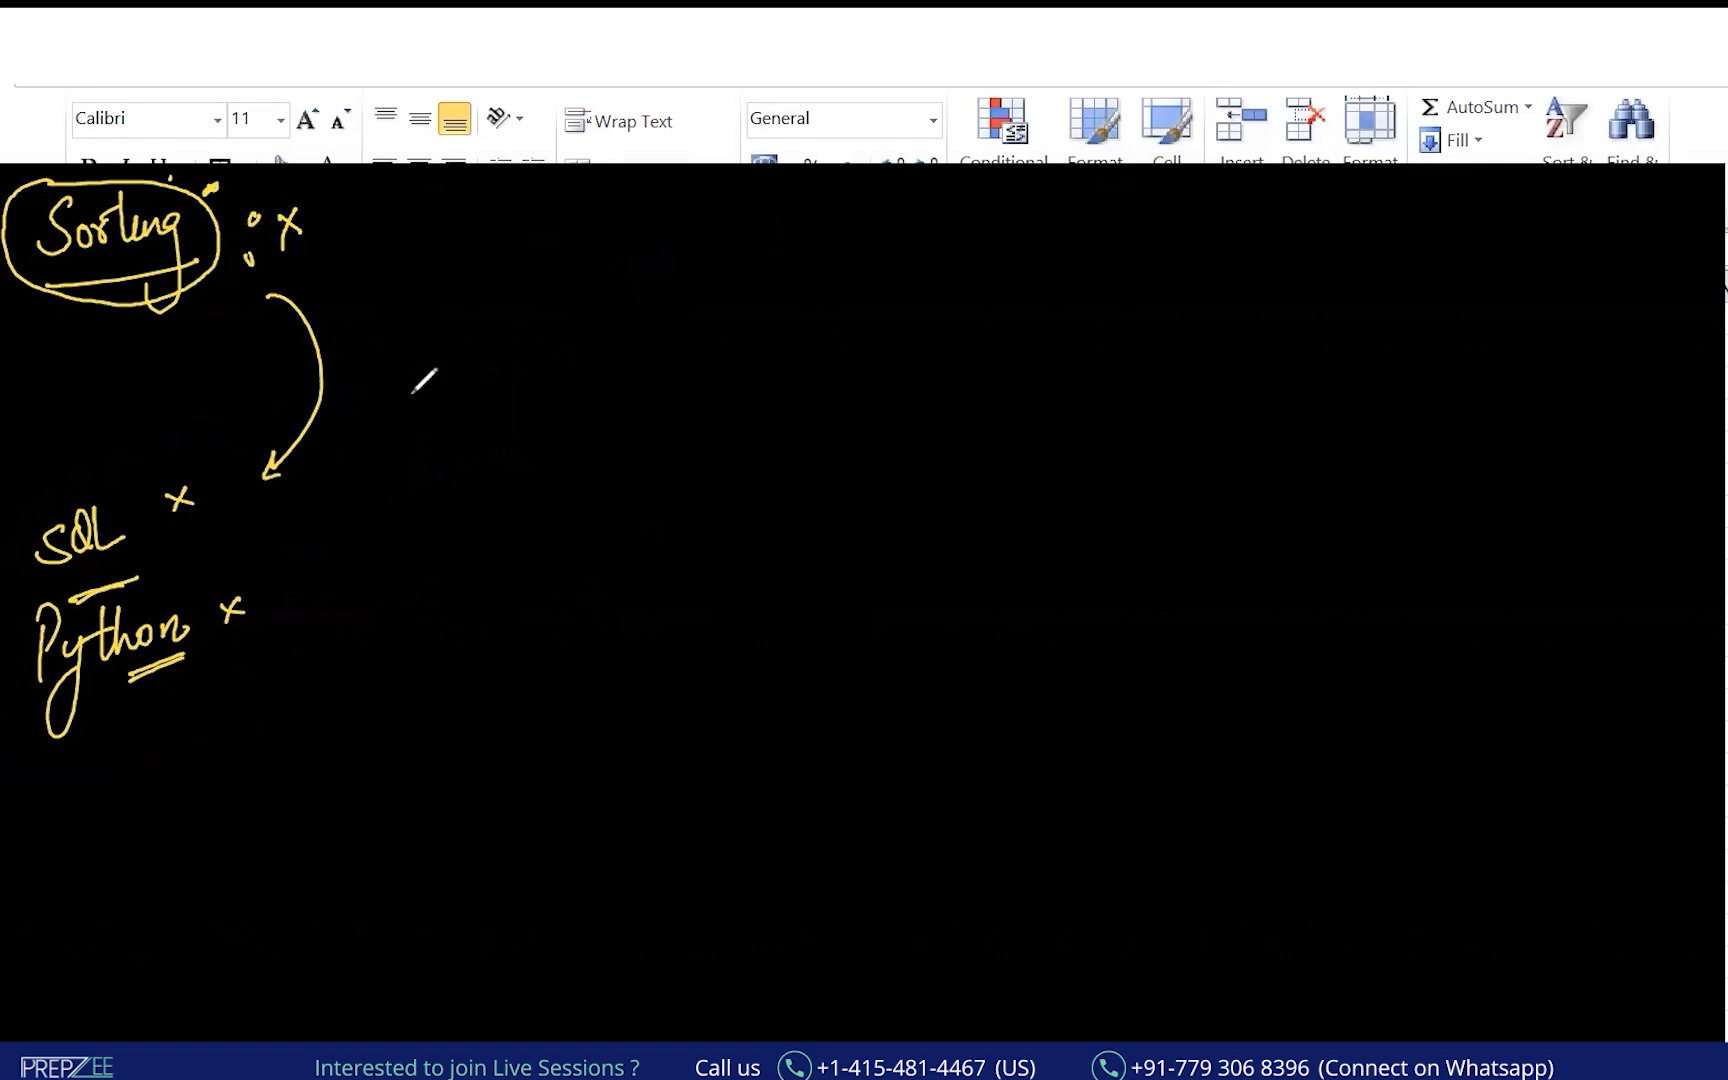
{"action": "key", "text": "ctrl+z"}
{"action": "key", "text": "ctrl+z"}
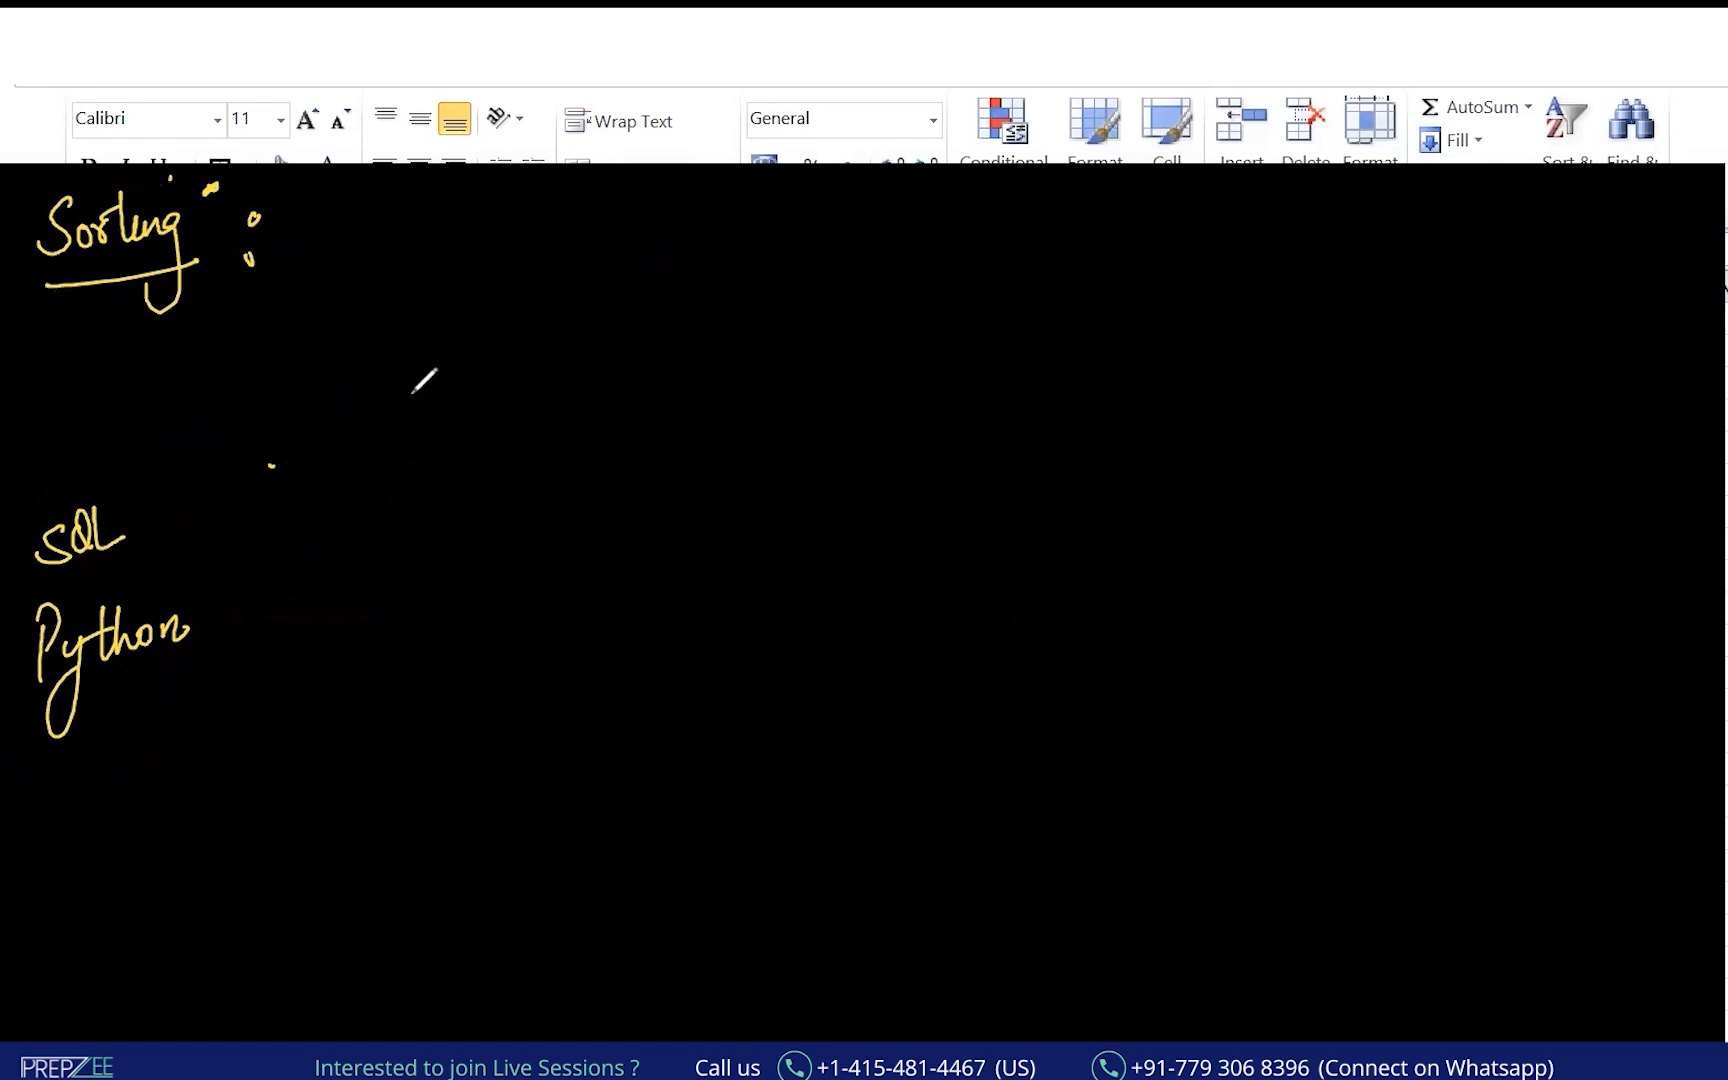
{"action": "key", "text": "ctrl+z"}
{"action": "key", "text": "ctrl+z"}
{"action": "key", "text": "ctrl+z"}
{"action": "key", "text": "ctrl+z"}
{"action": "key", "text": "ctrl+z"}
{"action": "key", "text": "ctrl+z"}
{"action": "key", "text": "ctrl+z"}
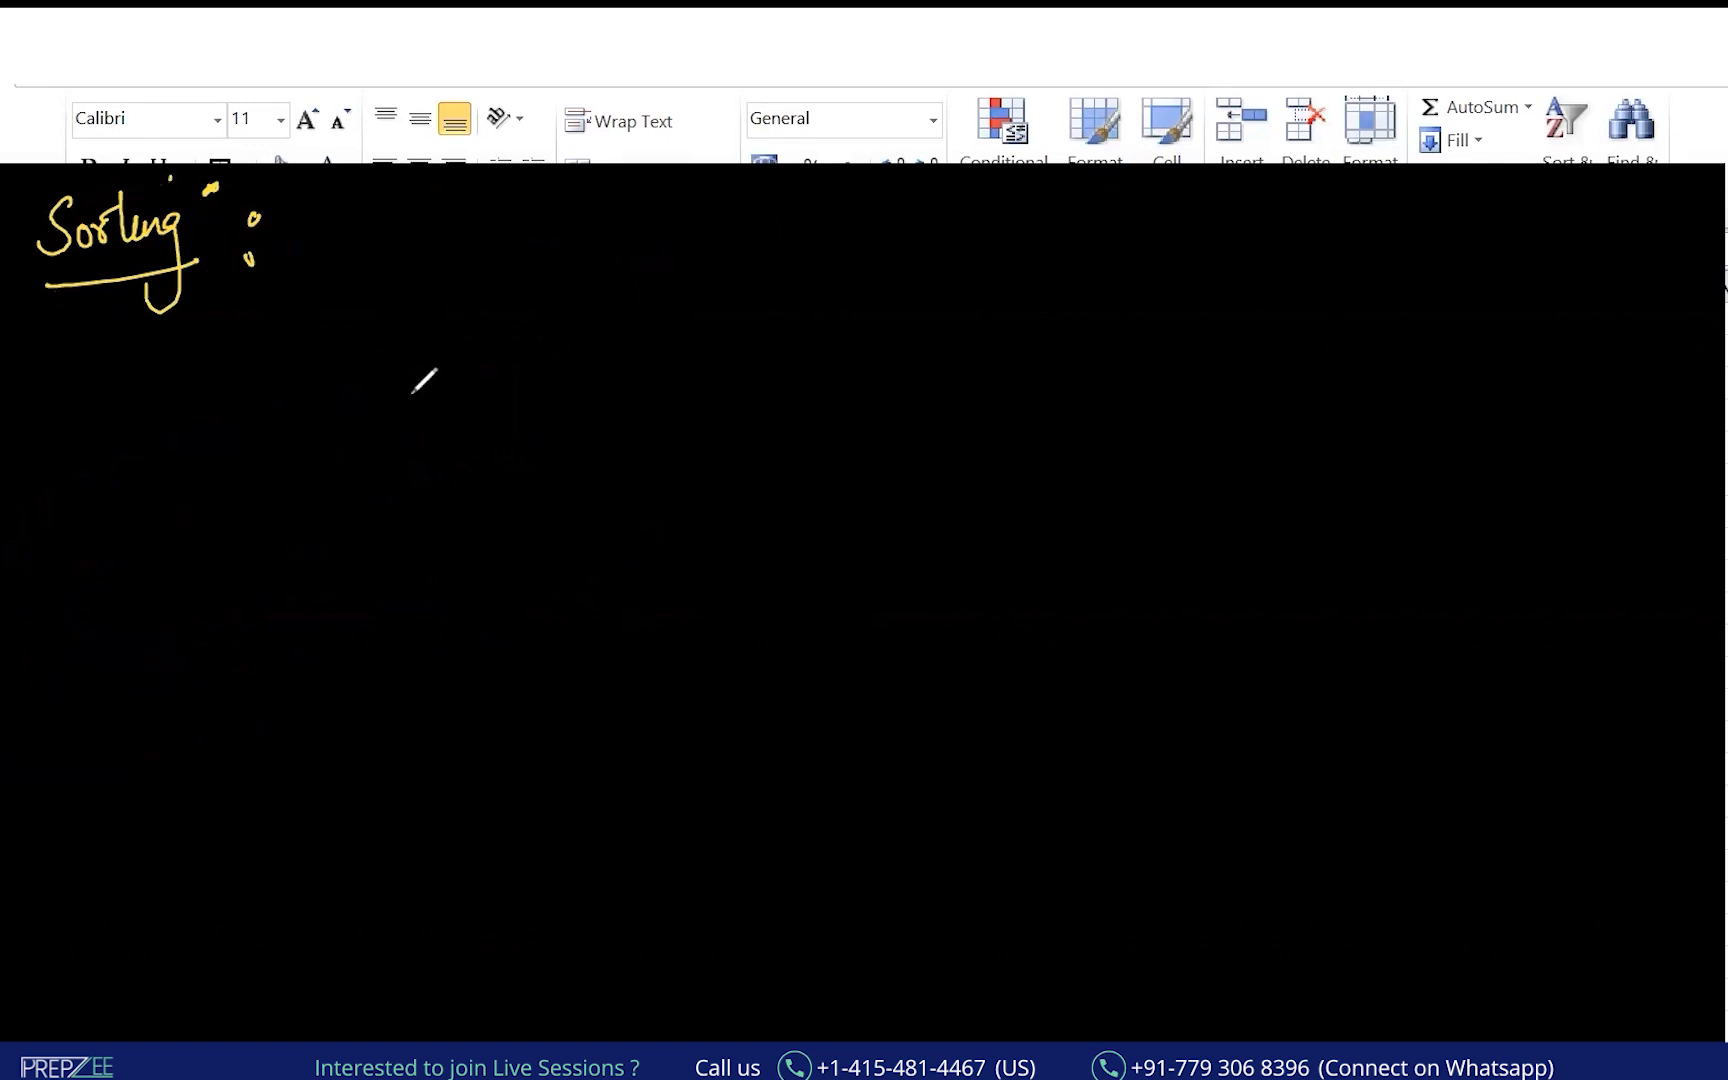
Write "Ordering the data in ascending or descending" beside the Sorting heading.
{"action": "left_click_drag", "start_coordinate": [392, 222], "coordinate": [548, 322]}
{"action": "mouse_move", "coordinate": [674, 192]}
{"action": "left_mouse_down"}
{"action": "mouse_move", "coordinate": [690, 252]}
{"action": "mouse_move", "coordinate": [728, 222]}
{"action": "mouse_move", "coordinate": [752, 236]}
{"action": "left_mouse_up"}
{"action": "mouse_move", "coordinate": [860, 190]}
{"action": "left_mouse_down"}
{"action": "mouse_move", "coordinate": [883, 219]}
{"action": "mouse_move", "coordinate": [956, 227]}
{"action": "mouse_move", "coordinate": [947, 240]}
{"action": "left_mouse_up"}
{"action": "mouse_move", "coordinate": [1079, 214]}
{"action": "left_mouse_down"}
{"action": "mouse_move", "coordinate": [1077, 253]}
{"action": "mouse_move", "coordinate": [1120, 241]}
{"action": "left_mouse_up"}
{"action": "mouse_move", "coordinate": [463, 414]}
{"action": "left_mouse_down"}
{"action": "mouse_move", "coordinate": [490, 390]}
{"action": "mouse_move", "coordinate": [625, 385]}
{"action": "mouse_move", "coordinate": [624, 464]}
{"action": "left_mouse_up"}
{"action": "mouse_move", "coordinate": [766, 358]}
{"action": "left_mouse_down"}
{"action": "mouse_move", "coordinate": [895, 378]}
{"action": "mouse_move", "coordinate": [940, 356]}
{"action": "mouse_move", "coordinate": [941, 374]}
{"action": "mouse_move", "coordinate": [922, 375]}
{"action": "mouse_move", "coordinate": [1079, 345]}
{"action": "mouse_move", "coordinate": [1105, 322]}
{"action": "mouse_move", "coordinate": [1052, 432]}
{"action": "left_mouse_up"}
{"action": "key", "text": "ctrl+z"}
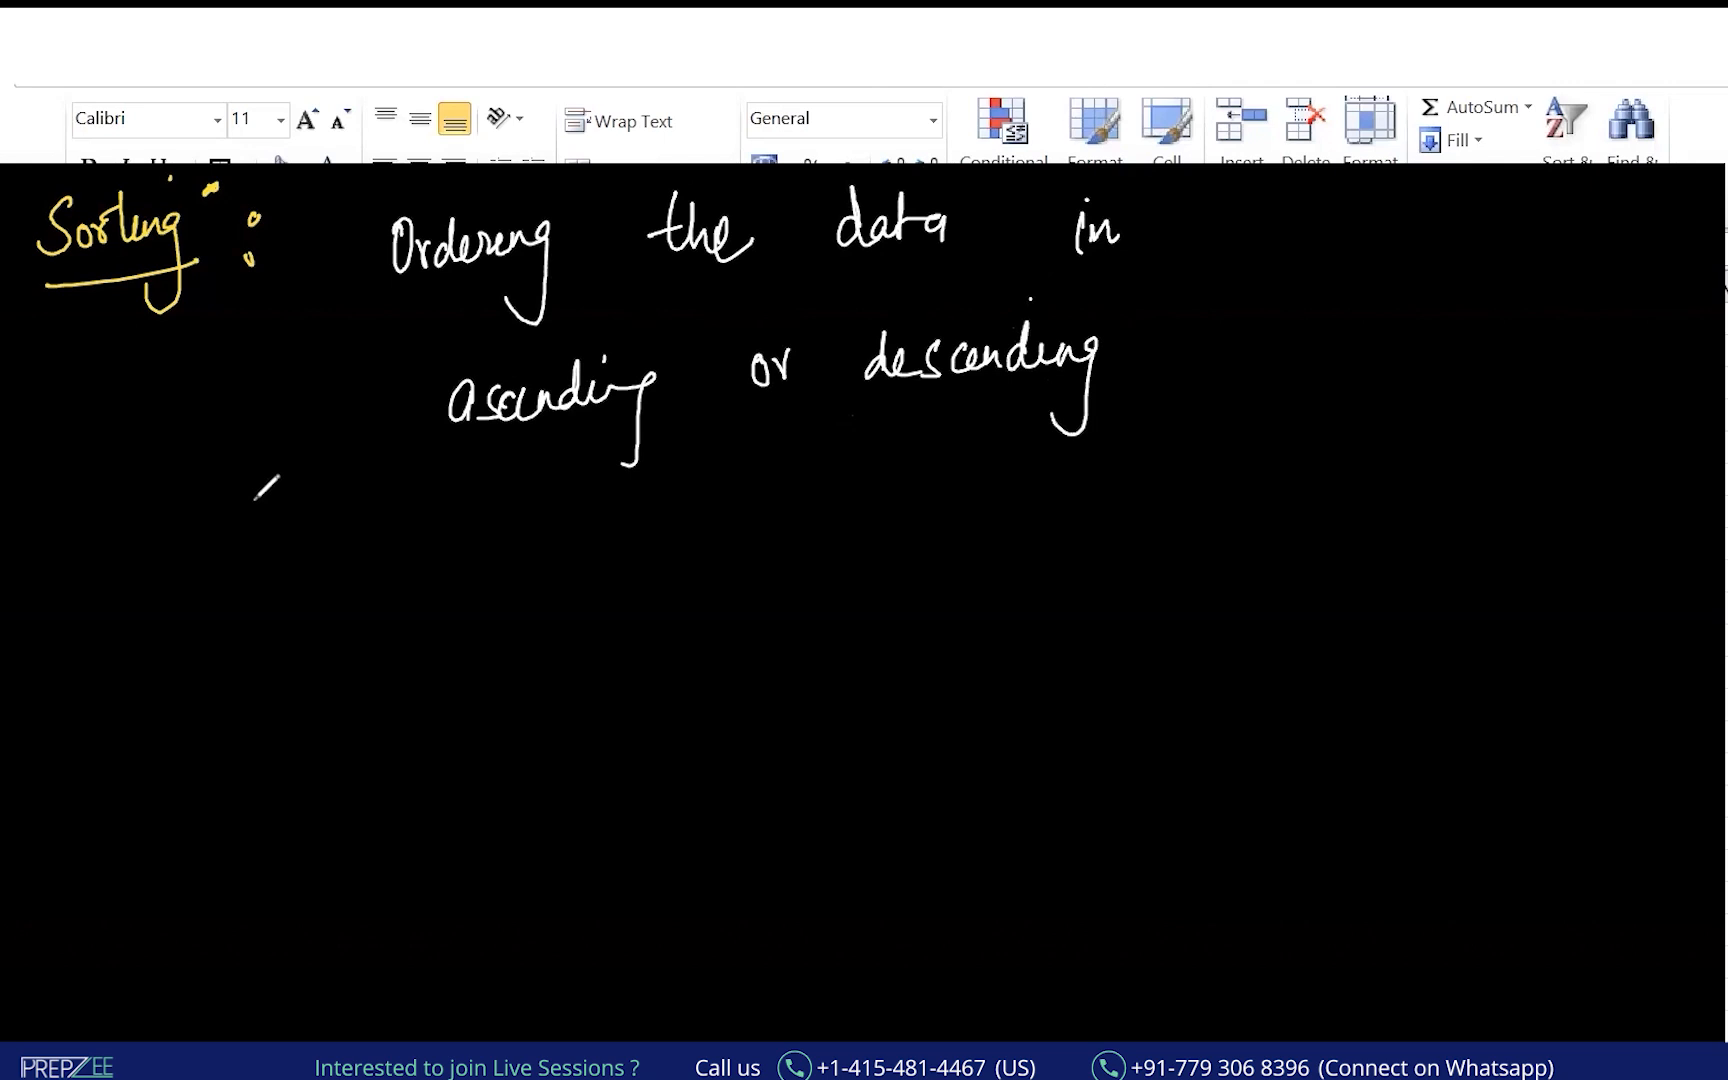
Add "(increasing)" and "(decreasing)" in green under ascending and descending.
{"action": "mouse_move", "coordinate": [382, 464]}
{"action": "left_mouse_down"}
{"action": "mouse_move", "coordinate": [440, 503]}
{"action": "mouse_move", "coordinate": [517, 497]}
{"action": "left_mouse_up"}
{"action": "mouse_move", "coordinate": [555, 485]}
{"action": "left_mouse_down"}
{"action": "mouse_move", "coordinate": [630, 492]}
{"action": "mouse_move", "coordinate": [597, 567]}
{"action": "left_mouse_up"}
{"action": "left_click_drag", "start_coordinate": [627, 450], "coordinate": [603, 567]}
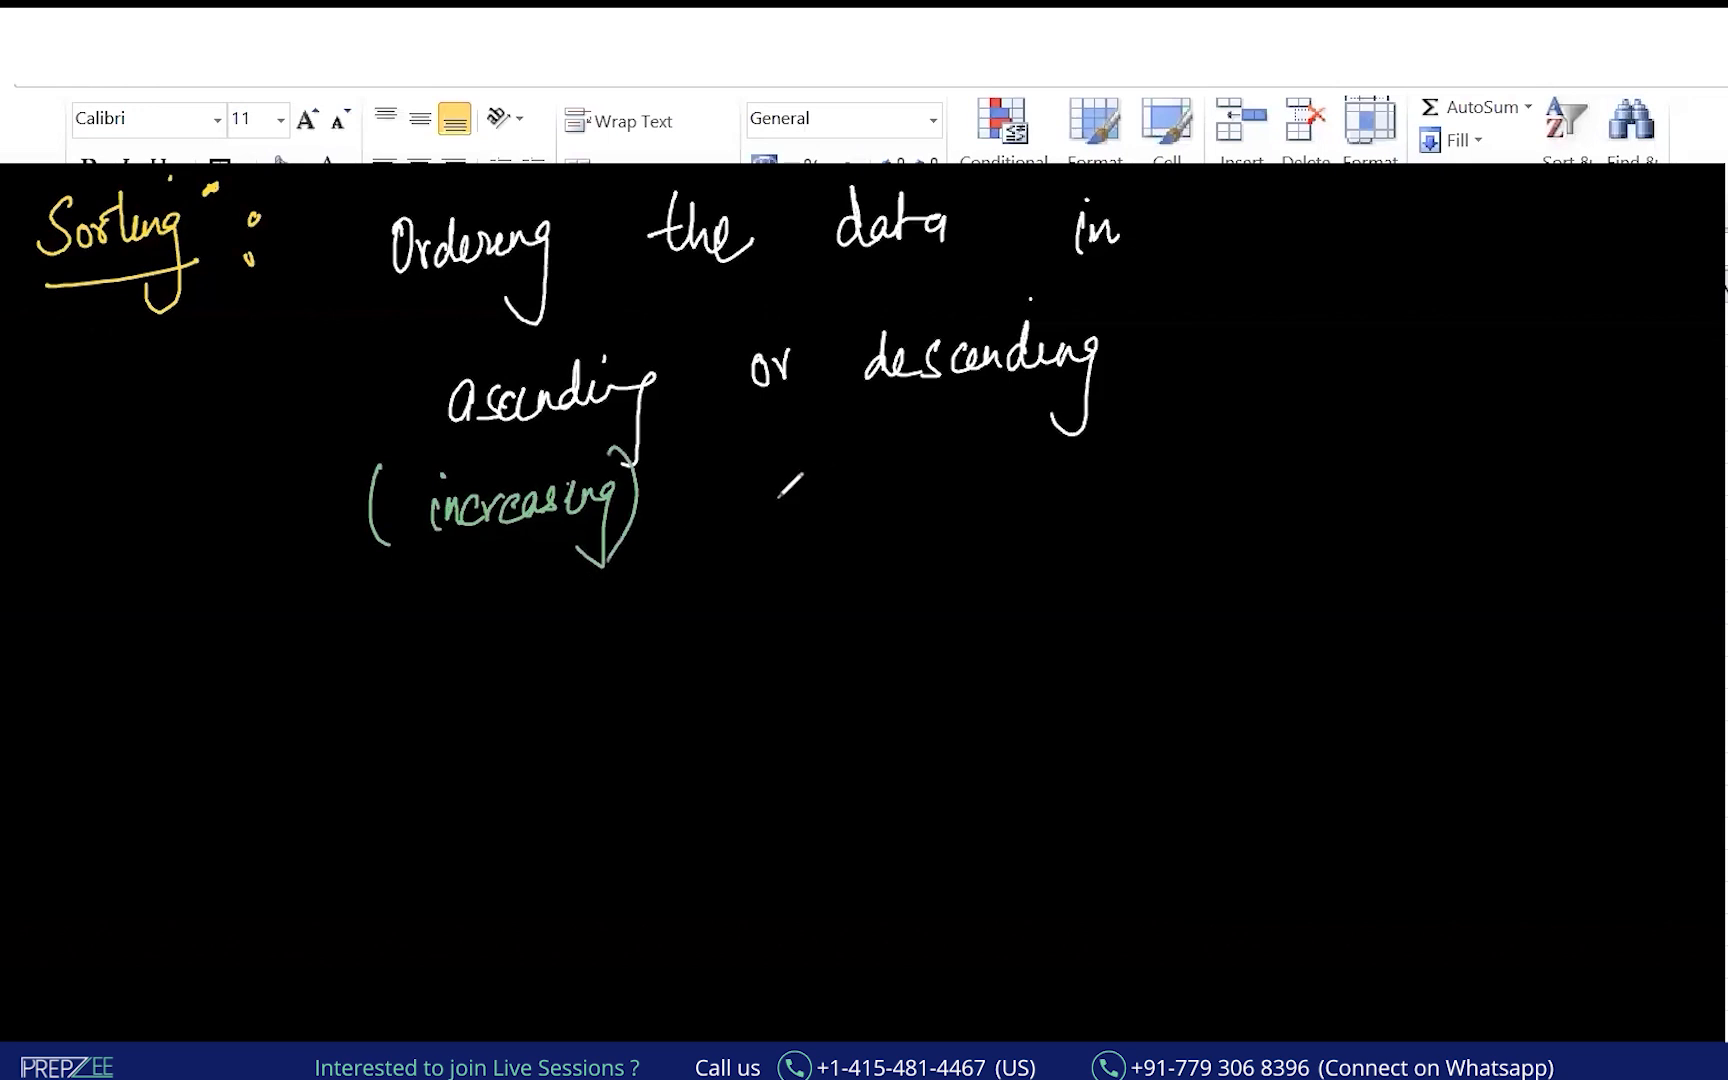
{"action": "left_click_drag", "start_coordinate": [773, 437], "coordinate": [762, 545]}
{"action": "left_click_drag", "start_coordinate": [912, 447], "coordinate": [905, 517]}
{"action": "left_click_drag", "start_coordinate": [918, 485], "coordinate": [1133, 452]}
{"action": "left_click_drag", "start_coordinate": [1143, 405], "coordinate": [1150, 518]}
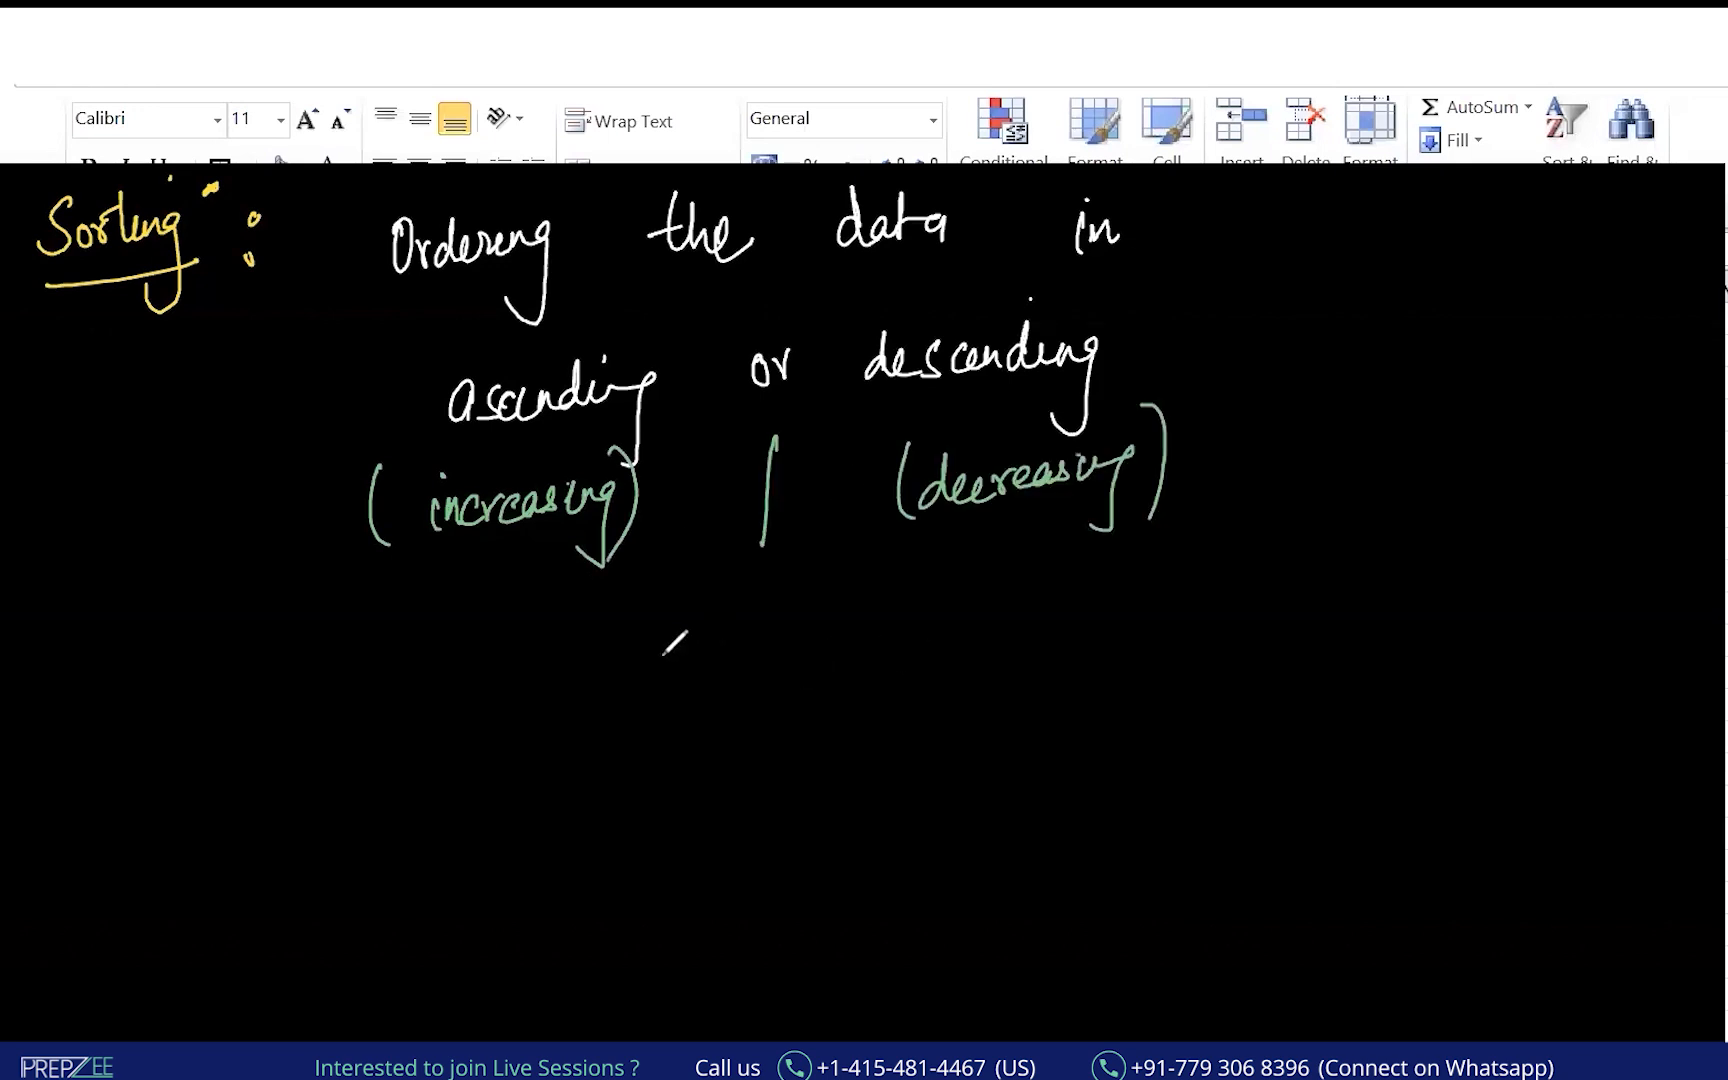
Write the examples Num 1→N and Char A→Z, bracketed together.
{"action": "mouse_move", "coordinate": [276, 676]}
{"action": "left_mouse_down"}
{"action": "mouse_move", "coordinate": [389, 692]}
{"action": "mouse_move", "coordinate": [490, 672]}
{"action": "mouse_move", "coordinate": [474, 686]}
{"action": "left_mouse_up"}
{"action": "mouse_move", "coordinate": [535, 662]}
{"action": "left_mouse_down"}
{"action": "mouse_move", "coordinate": [532, 686]}
{"action": "mouse_move", "coordinate": [560, 648]}
{"action": "left_mouse_up"}
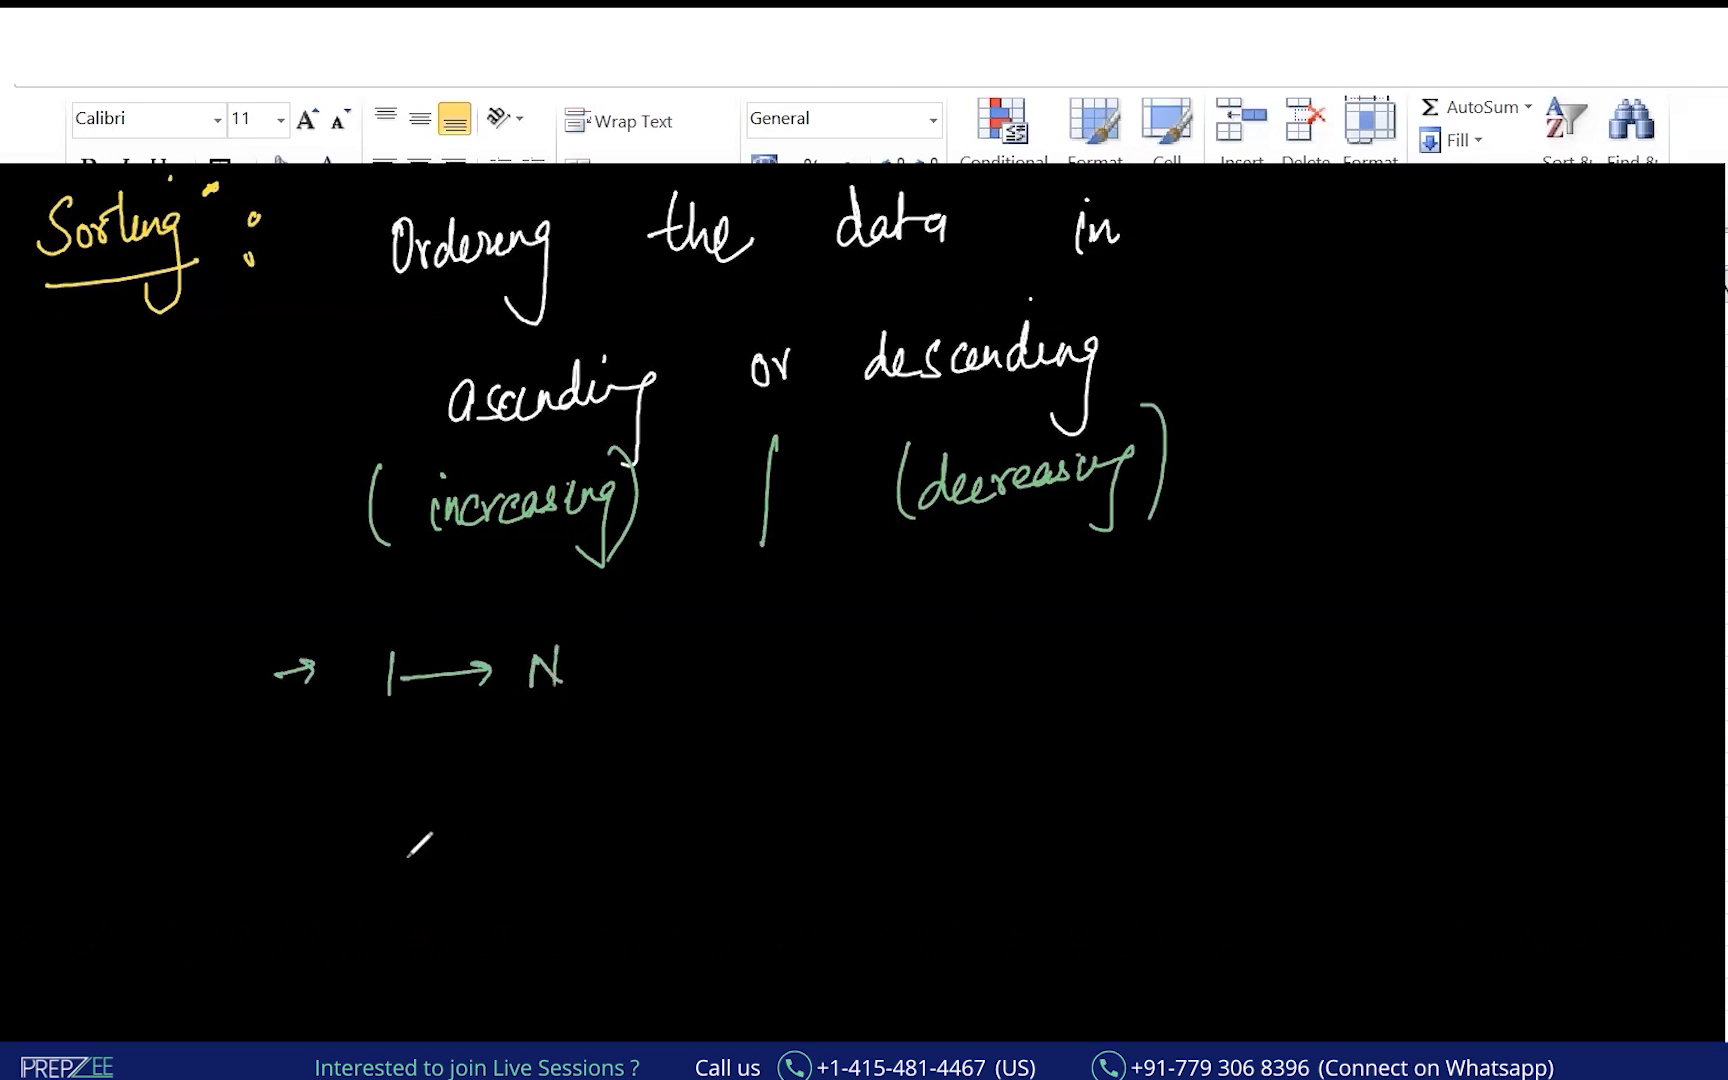
{"action": "mouse_move", "coordinate": [123, 686]}
{"action": "left_mouse_down"}
{"action": "mouse_move", "coordinate": [120, 718]}
{"action": "mouse_move", "coordinate": [163, 680]}
{"action": "mouse_move", "coordinate": [220, 712]}
{"action": "left_mouse_up"}
{"action": "left_click_drag", "start_coordinate": [124, 814], "coordinate": [108, 864]}
{"action": "mouse_move", "coordinate": [128, 818]}
{"action": "left_mouse_down"}
{"action": "mouse_move", "coordinate": [158, 858]}
{"action": "mouse_move", "coordinate": [186, 830]}
{"action": "mouse_move", "coordinate": [342, 808]}
{"action": "left_mouse_up"}
{"action": "mouse_move", "coordinate": [322, 797]}
{"action": "left_mouse_down"}
{"action": "mouse_move", "coordinate": [330, 825]}
{"action": "mouse_move", "coordinate": [418, 832]}
{"action": "mouse_move", "coordinate": [576, 772]}
{"action": "mouse_move", "coordinate": [580, 820]}
{"action": "left_mouse_up"}
{"action": "left_click_drag", "start_coordinate": [486, 782], "coordinate": [500, 800]}
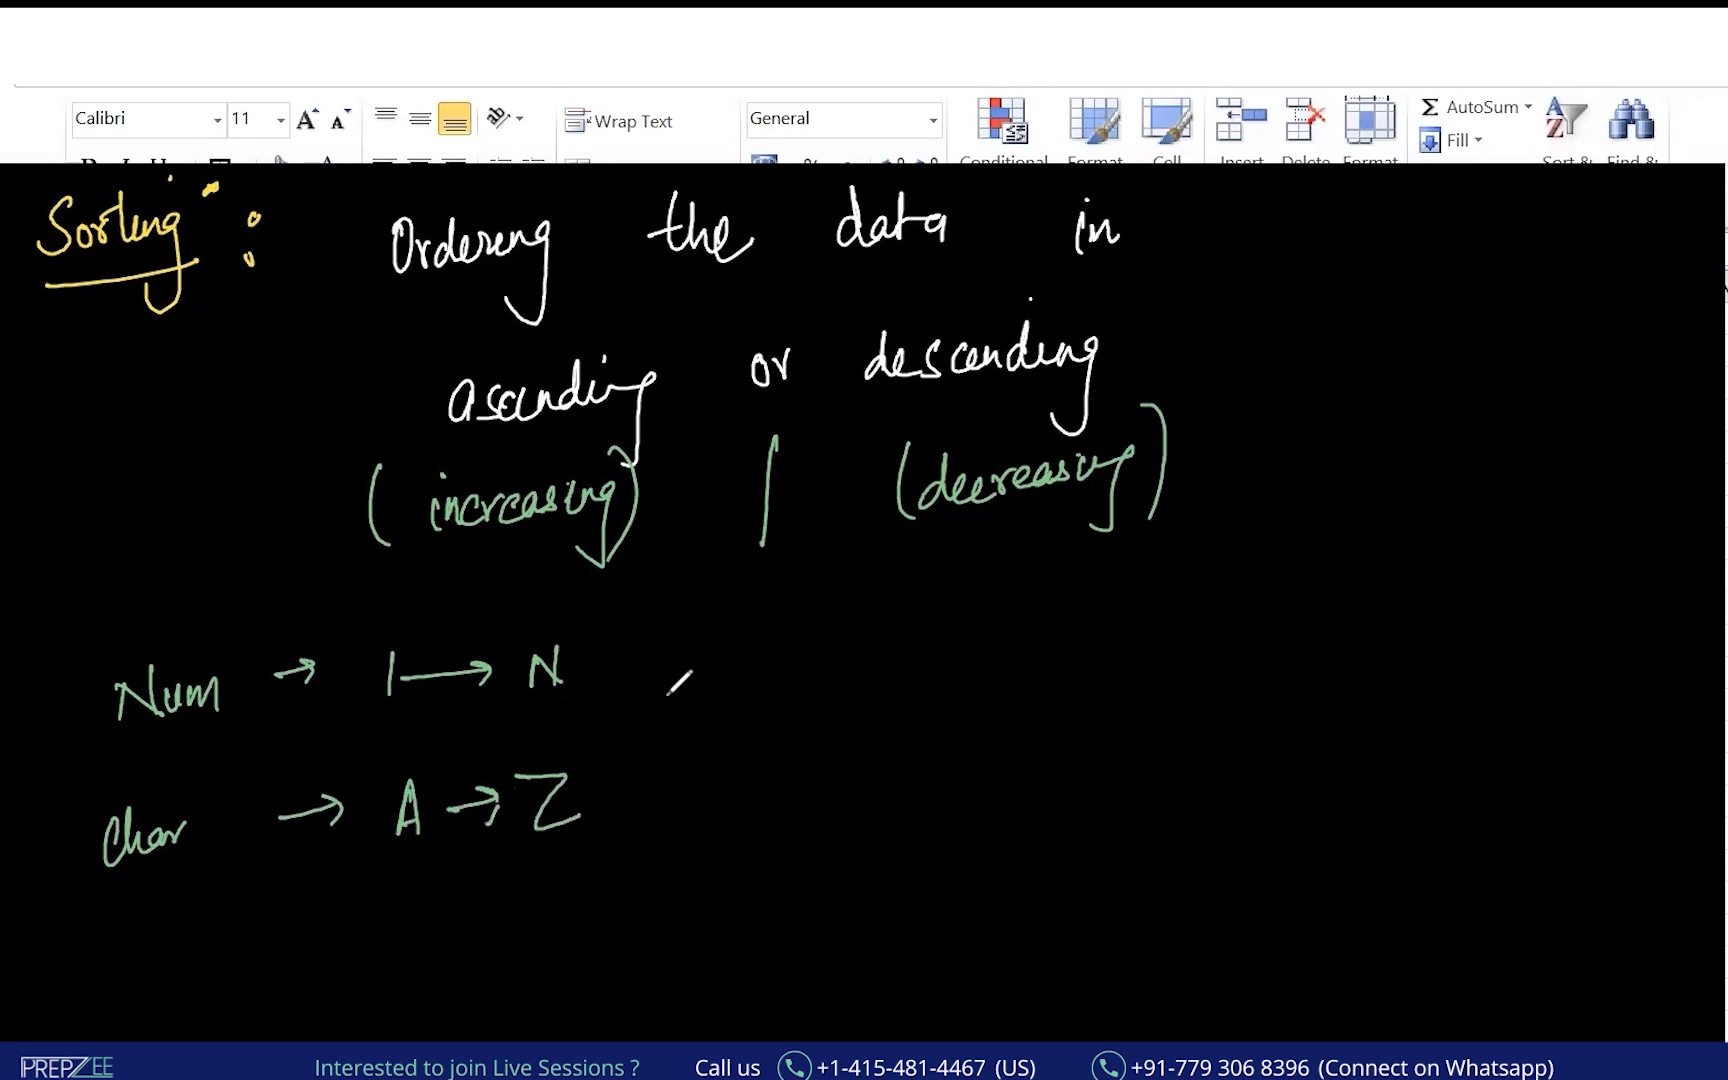
{"action": "left_click_drag", "start_coordinate": [626, 601], "coordinate": [660, 830]}
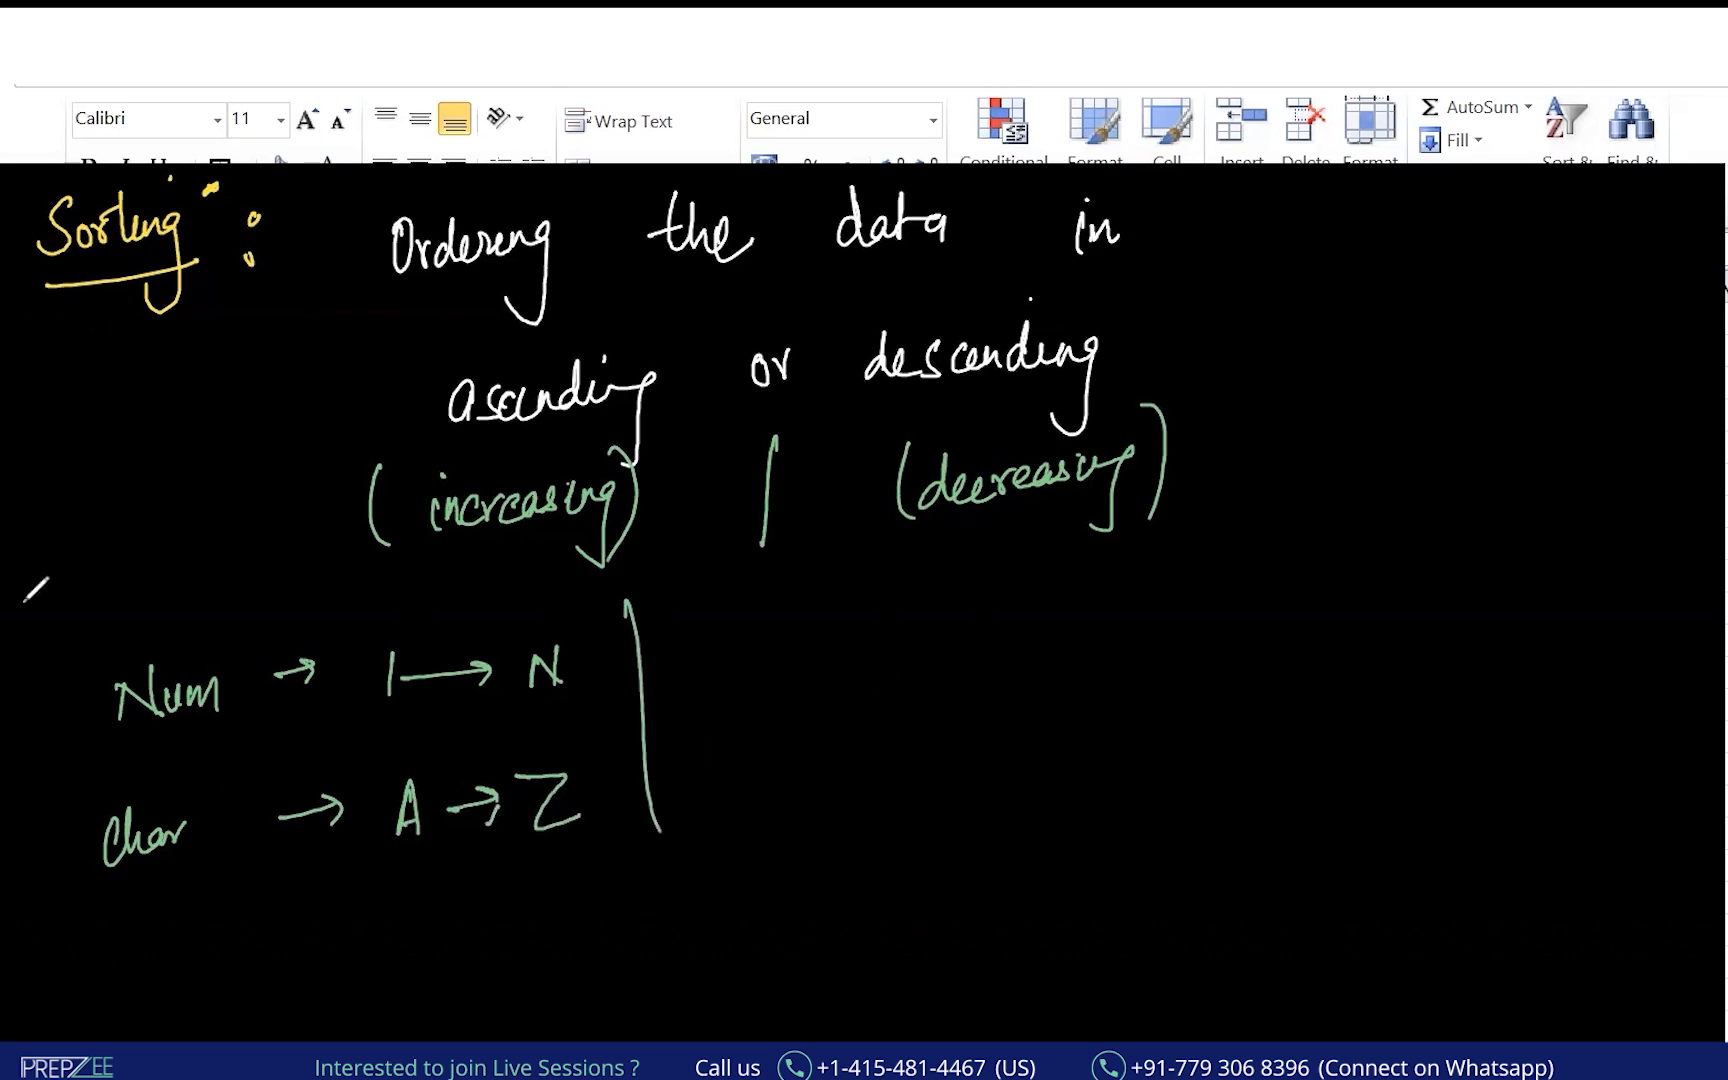
Number the point as a circled 2 and write "You can sort the data on".
{"action": "left_click_drag", "start_coordinate": [751, 651], "coordinate": [752, 690]}
{"action": "mouse_move", "coordinate": [738, 648]}
{"action": "left_mouse_down"}
{"action": "mouse_move", "coordinate": [767, 660]}
{"action": "mouse_move", "coordinate": [734, 646]}
{"action": "mouse_move", "coordinate": [764, 688]}
{"action": "left_mouse_up"}
{"action": "key", "text": "ctrl+z"}
{"action": "key", "text": "ctrl+z"}
{"action": "mouse_move", "coordinate": [741, 646]}
{"action": "left_mouse_down"}
{"action": "mouse_move", "coordinate": [742, 722]}
{"action": "mouse_move", "coordinate": [750, 646]}
{"action": "left_mouse_up"}
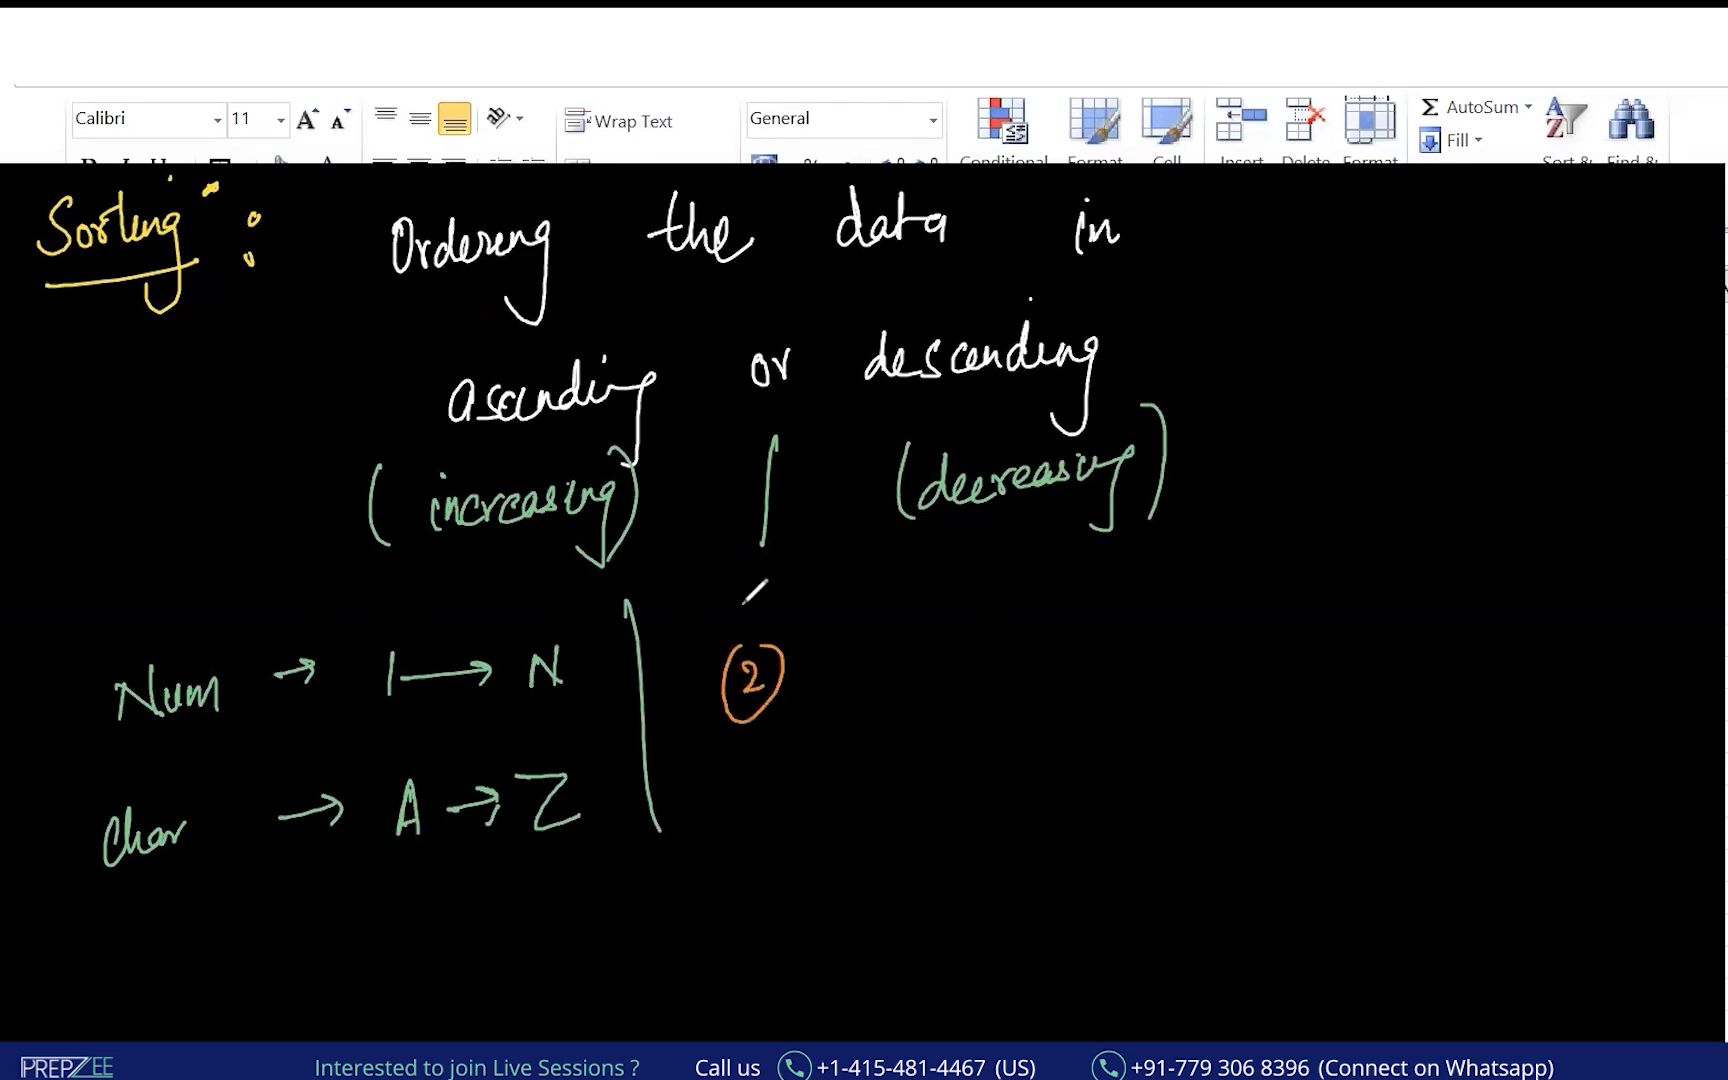
{"action": "left_click_drag", "start_coordinate": [861, 650], "coordinate": [869, 682]}
{"action": "mouse_move", "coordinate": [880, 648]}
{"action": "left_mouse_down"}
{"action": "mouse_move", "coordinate": [873, 718]}
{"action": "mouse_move", "coordinate": [918, 672]}
{"action": "mouse_move", "coordinate": [995, 686]}
{"action": "mouse_move", "coordinate": [1172, 668]}
{"action": "mouse_move", "coordinate": [1183, 640]}
{"action": "mouse_move", "coordinate": [1248, 658]}
{"action": "left_mouse_up"}
{"action": "left_click_drag", "start_coordinate": [1233, 636], "coordinate": [1268, 630]}
{"action": "left_click_drag", "start_coordinate": [1262, 608], "coordinate": [1320, 652]}
{"action": "left_click_drag", "start_coordinate": [1432, 620], "coordinate": [1428, 648]}
{"action": "left_click_drag", "start_coordinate": [1445, 630], "coordinate": [1492, 655]}
{"action": "mouse_move", "coordinate": [1578, 612]}
{"action": "left_mouse_down"}
{"action": "mouse_move", "coordinate": [1575, 630]}
{"action": "mouse_move", "coordinate": [1612, 628]}
{"action": "left_mouse_up"}
Finish point 2 with "more than one column", underlining key words and bracing the point.
{"action": "left_click_drag", "start_coordinate": [935, 825], "coordinate": [1020, 798]}
{"action": "left_click_drag", "start_coordinate": [1100, 755], "coordinate": [1098, 795]}
{"action": "left_click_drag", "start_coordinate": [1112, 770], "coordinate": [1590, 722]}
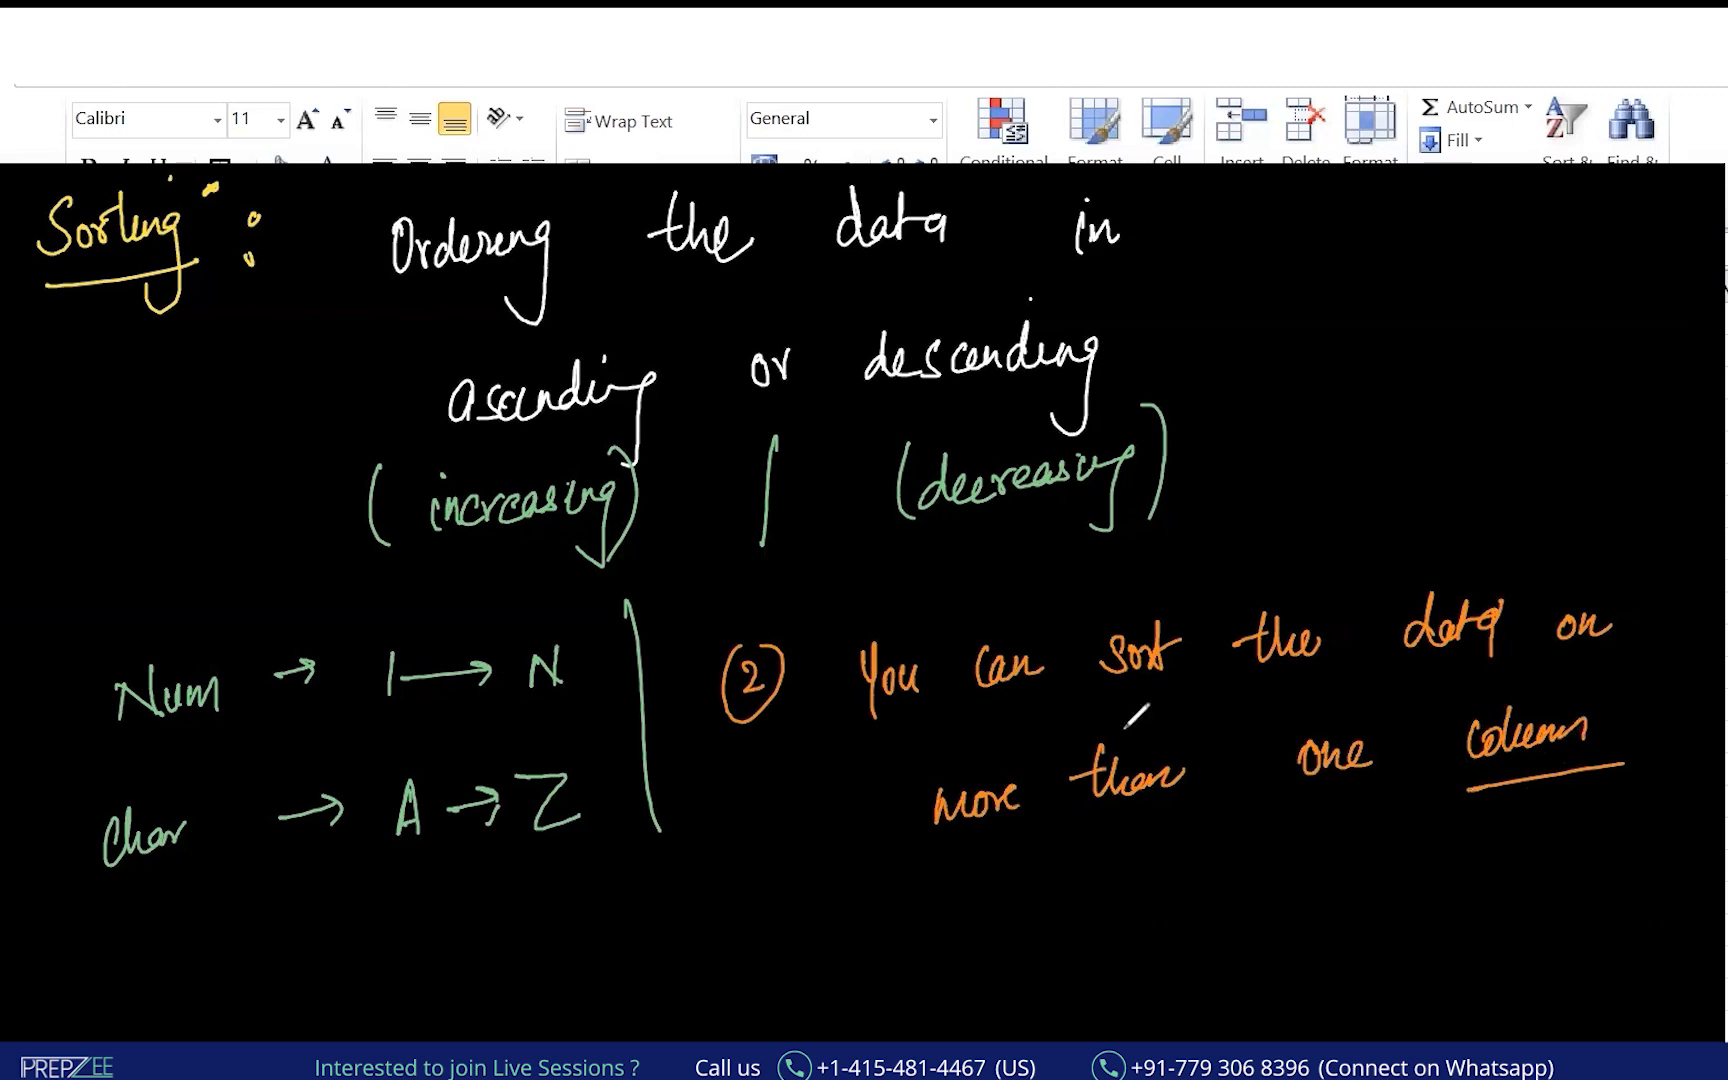
{"action": "left_click_drag", "start_coordinate": [910, 732], "coordinate": [1082, 713]}
{"action": "left_click_drag", "start_coordinate": [1372, 683], "coordinate": [1395, 681]}
{"action": "left_click_drag", "start_coordinate": [900, 880], "coordinate": [1370, 795]}
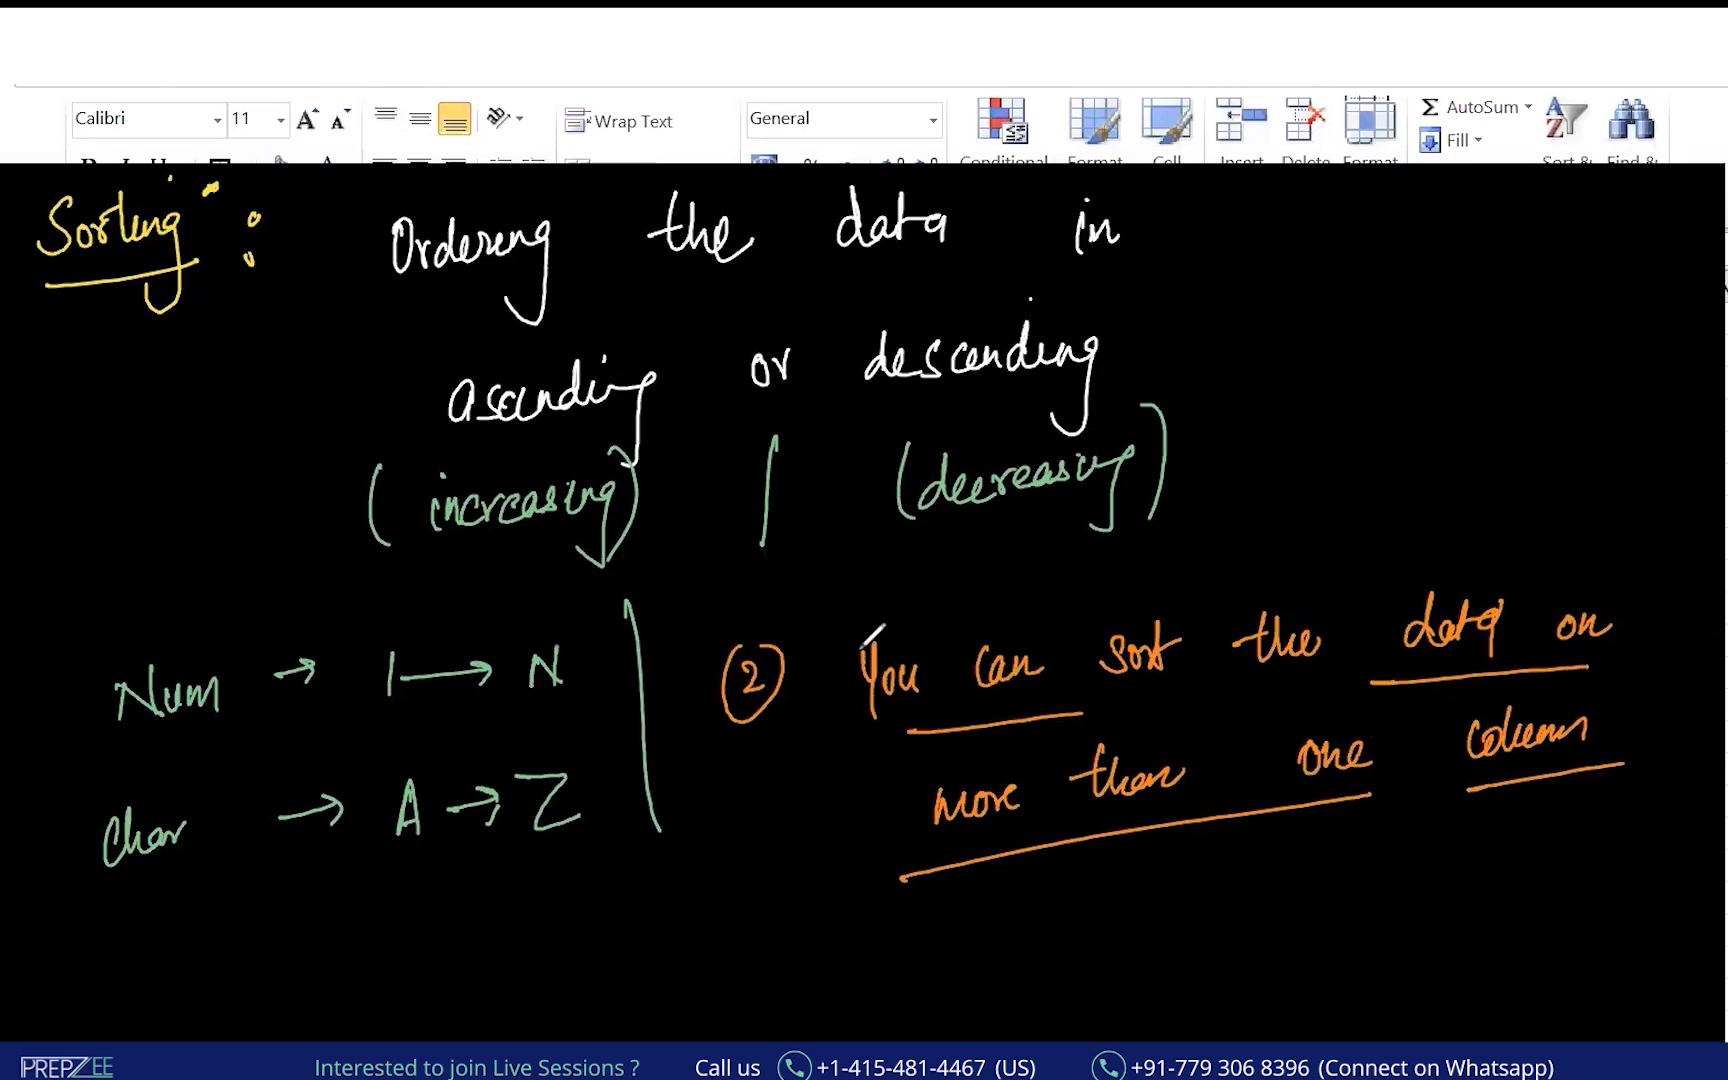
{"action": "left_click", "coordinate": [804, 623]}
{"action": "left_click", "coordinate": [1676, 688]}
{"action": "mouse_move", "coordinate": [873, 584]}
{"action": "left_mouse_down"}
{"action": "mouse_move", "coordinate": [829, 758]}
{"action": "mouse_move", "coordinate": [873, 930]}
{"action": "left_mouse_up"}
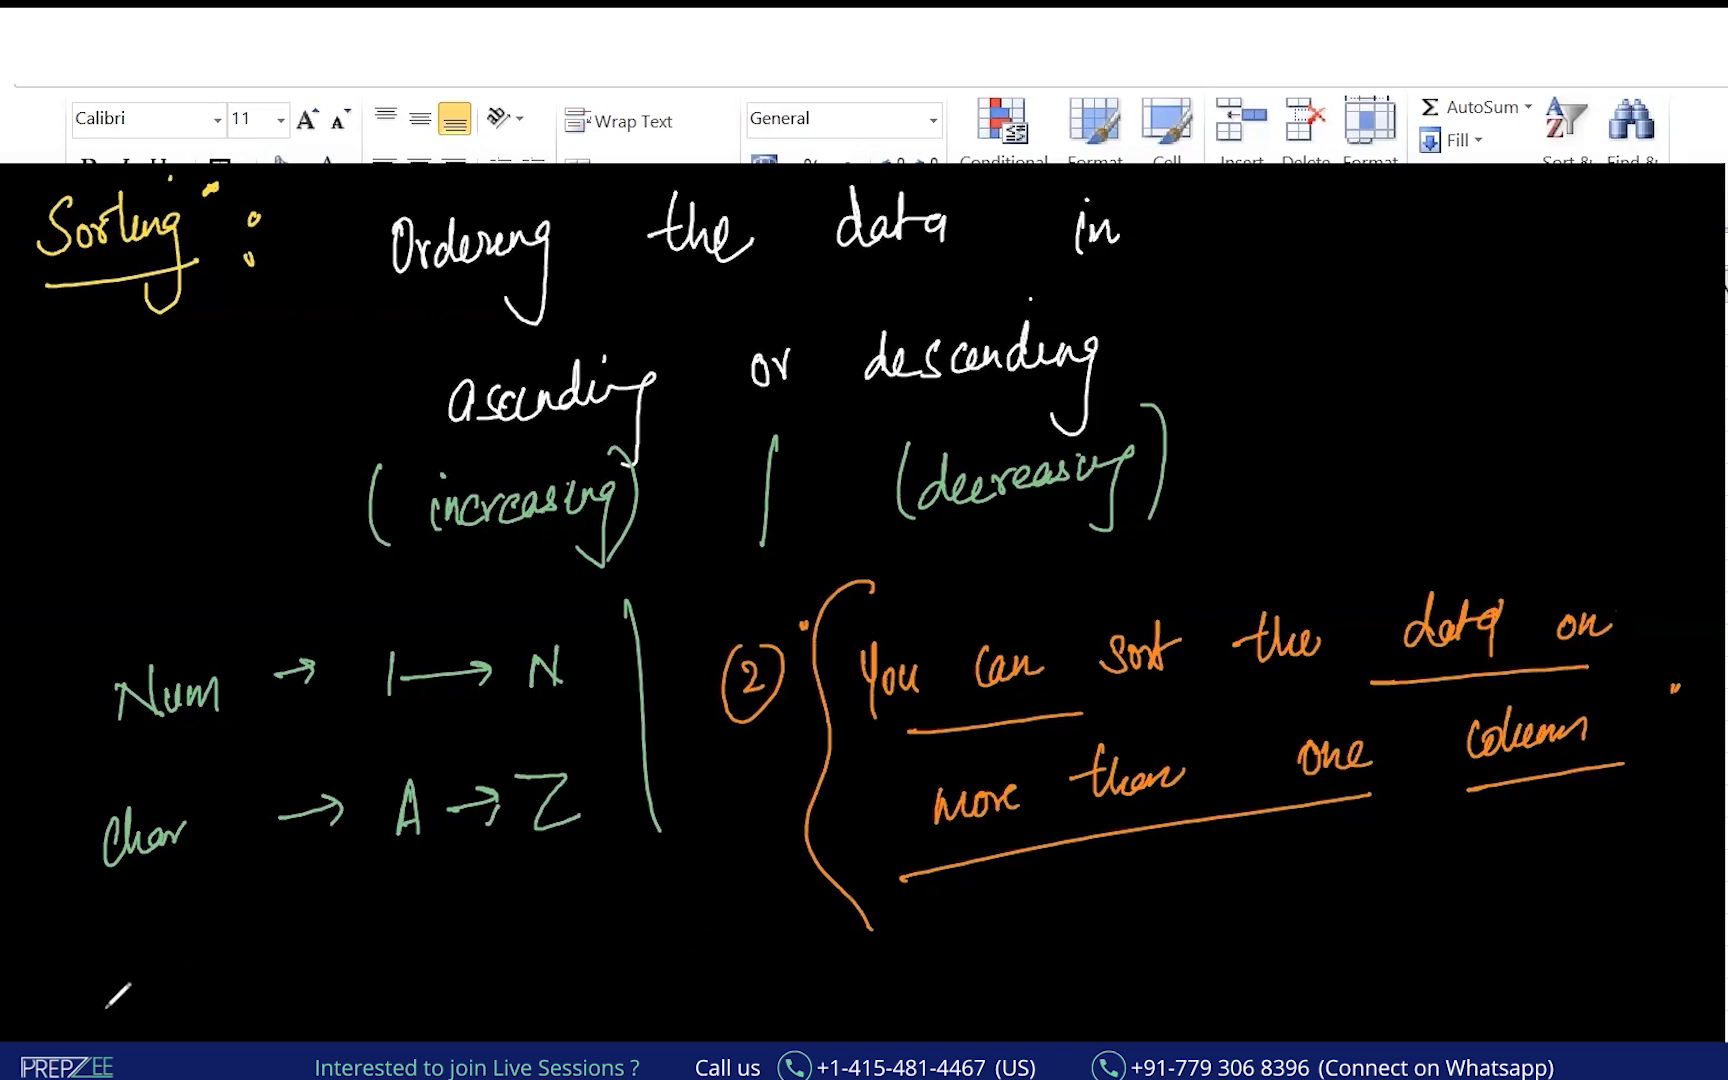
{"action": "left_click_drag", "start_coordinate": [135, 982], "coordinate": [160, 995]}
Write point 1 "Only on one column" with a red arrow to "Basis on Salary" and up/down arrows.
{"action": "mouse_move", "coordinate": [250, 958]}
{"action": "left_mouse_down"}
{"action": "mouse_move", "coordinate": [284, 955]}
{"action": "mouse_move", "coordinate": [302, 1022]}
{"action": "left_mouse_up"}
{"action": "mouse_move", "coordinate": [378, 955]}
{"action": "left_mouse_down"}
{"action": "mouse_move", "coordinate": [408, 975]}
{"action": "mouse_move", "coordinate": [491, 970]}
{"action": "mouse_move", "coordinate": [664, 935]}
{"action": "mouse_move", "coordinate": [701, 951]}
{"action": "mouse_move", "coordinate": [704, 934]}
{"action": "left_mouse_up"}
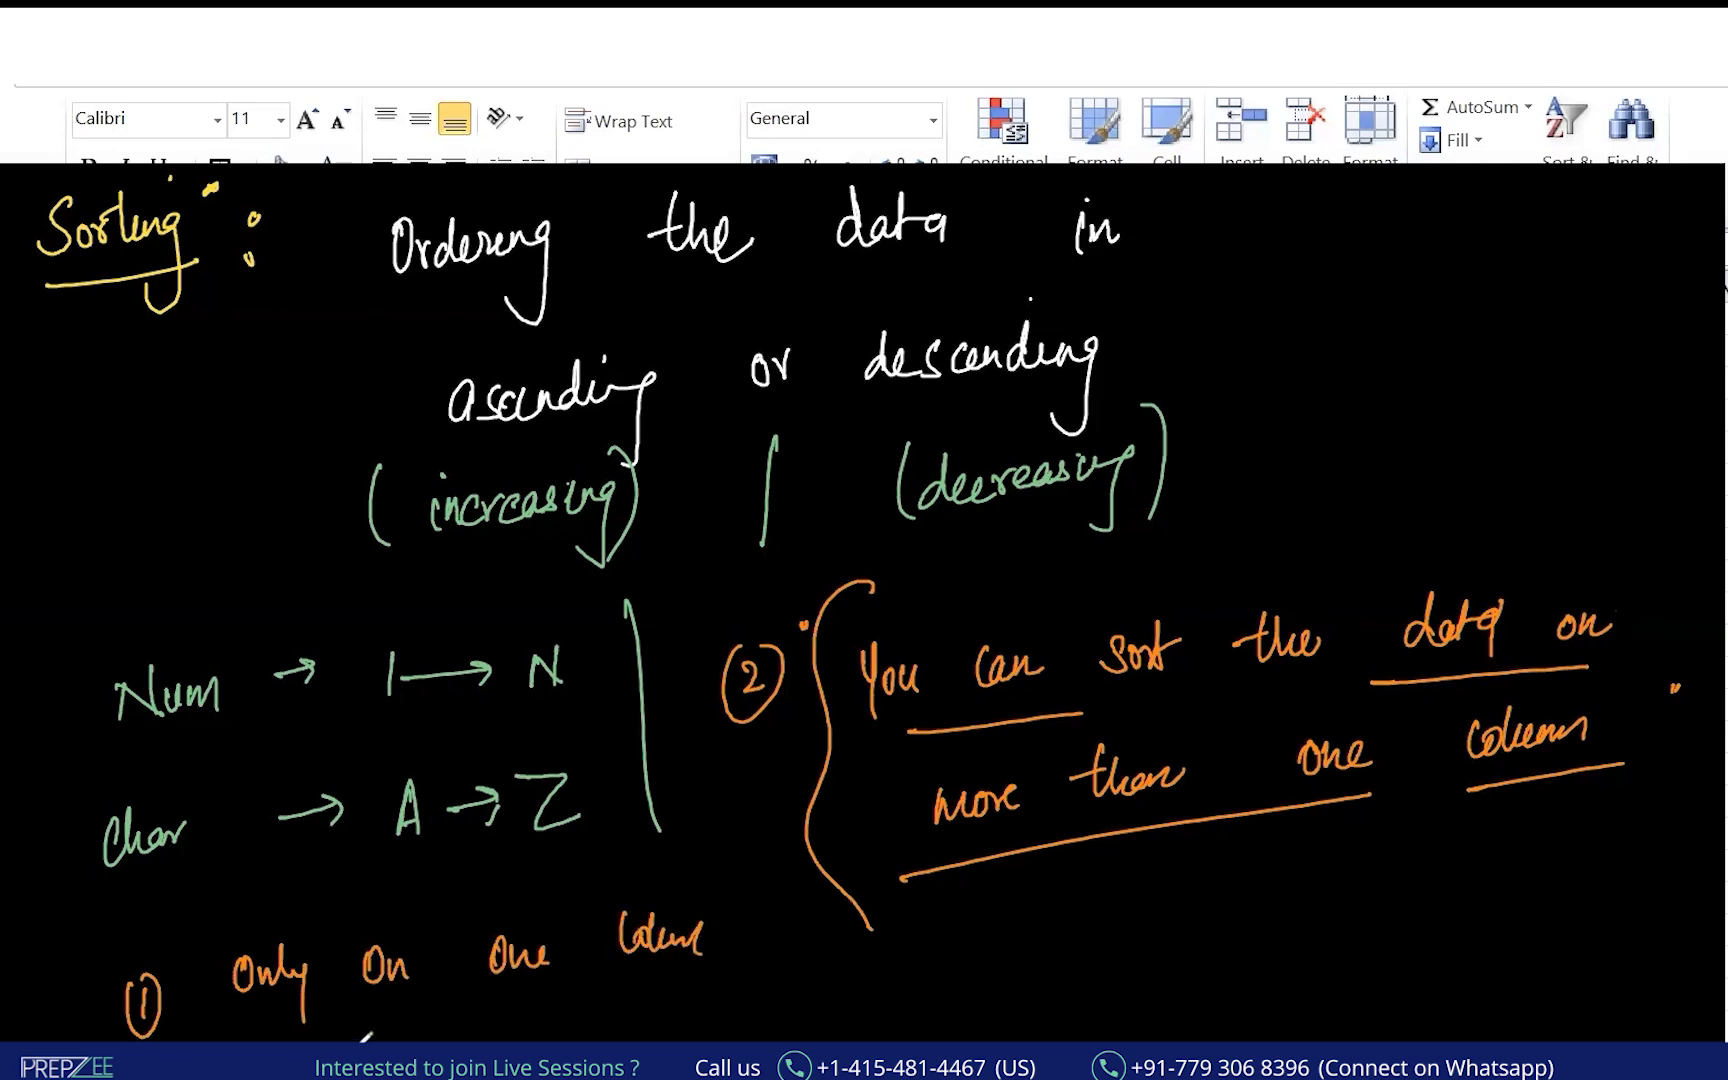
{"action": "mouse_move", "coordinate": [548, 1036]}
{"action": "left_mouse_down"}
{"action": "mouse_move", "coordinate": [740, 1028]}
{"action": "mouse_move", "coordinate": [725, 998]}
{"action": "left_mouse_up"}
{"action": "left_click_drag", "start_coordinate": [776, 940], "coordinate": [836, 934]}
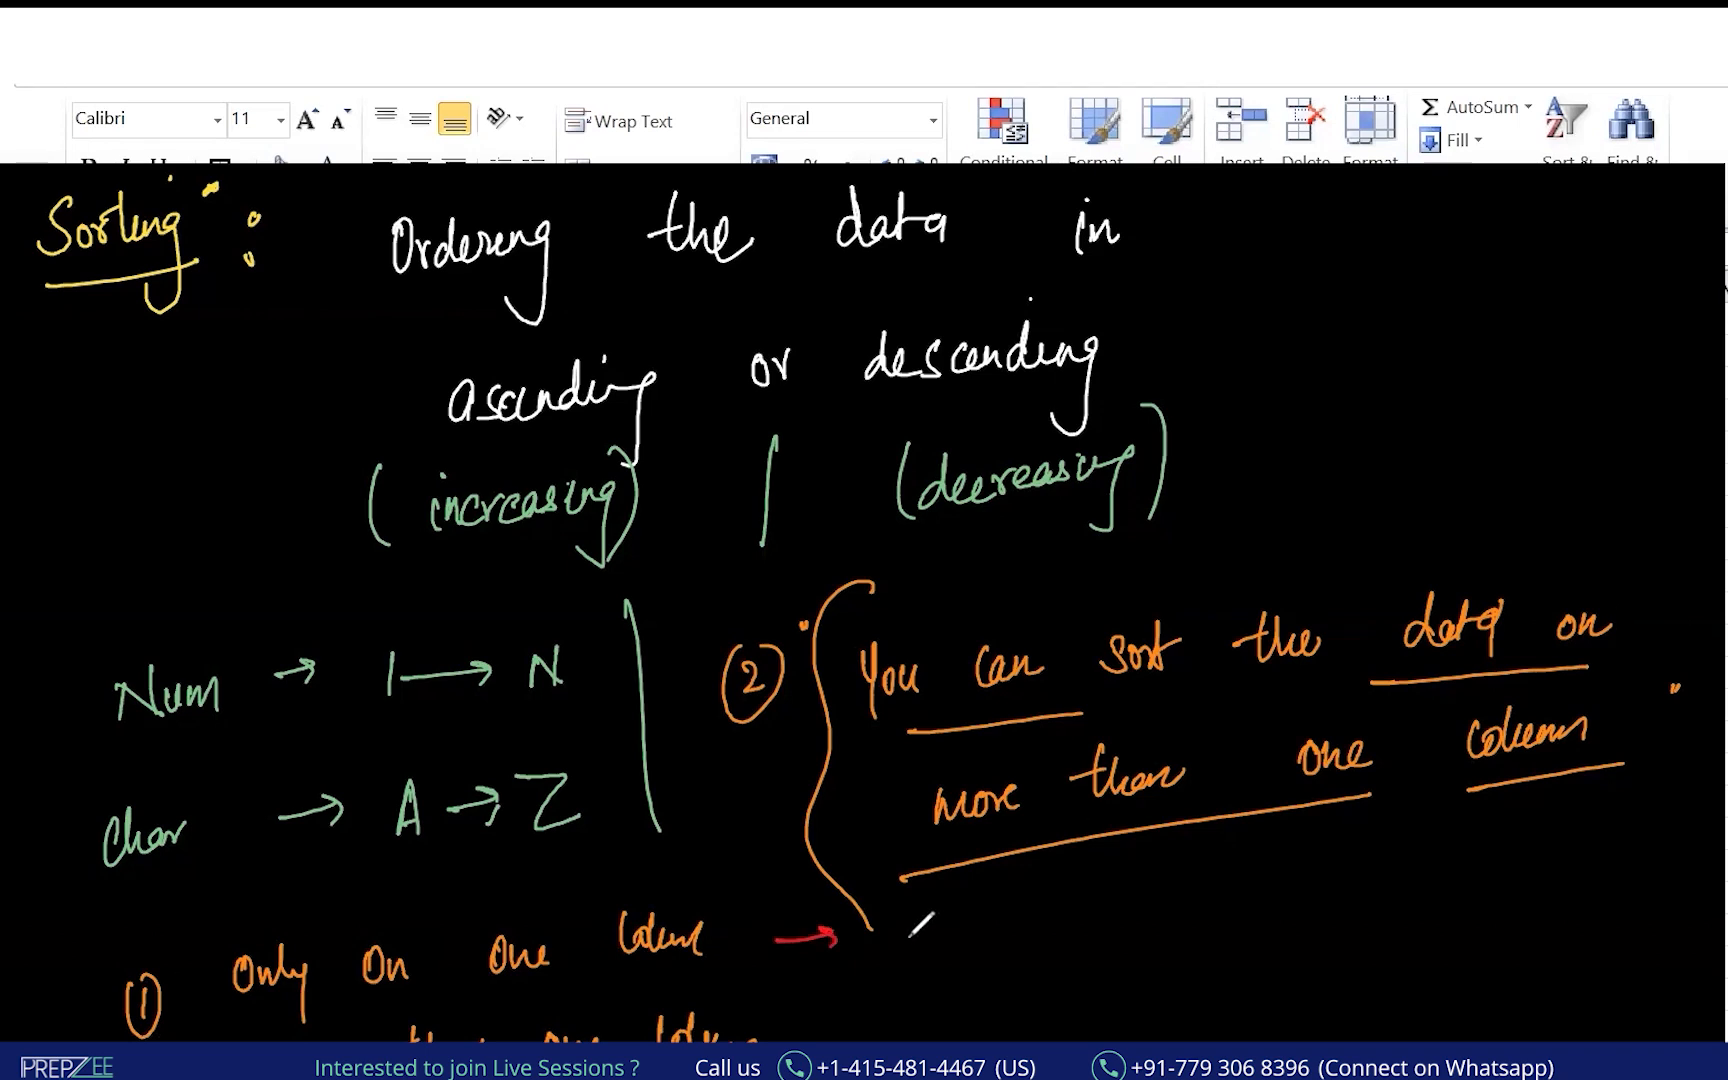
{"action": "mouse_move", "coordinate": [903, 924]}
{"action": "left_mouse_down"}
{"action": "mouse_move", "coordinate": [912, 940]}
{"action": "mouse_move", "coordinate": [984, 916]}
{"action": "mouse_move", "coordinate": [980, 935]}
{"action": "mouse_move", "coordinate": [1232, 920]}
{"action": "mouse_move", "coordinate": [1243, 954]}
{"action": "mouse_move", "coordinate": [1250, 930]}
{"action": "mouse_move", "coordinate": [1298, 952]}
{"action": "left_mouse_up"}
{"action": "left_click_drag", "start_coordinate": [916, 990], "coordinate": [1147, 962]}
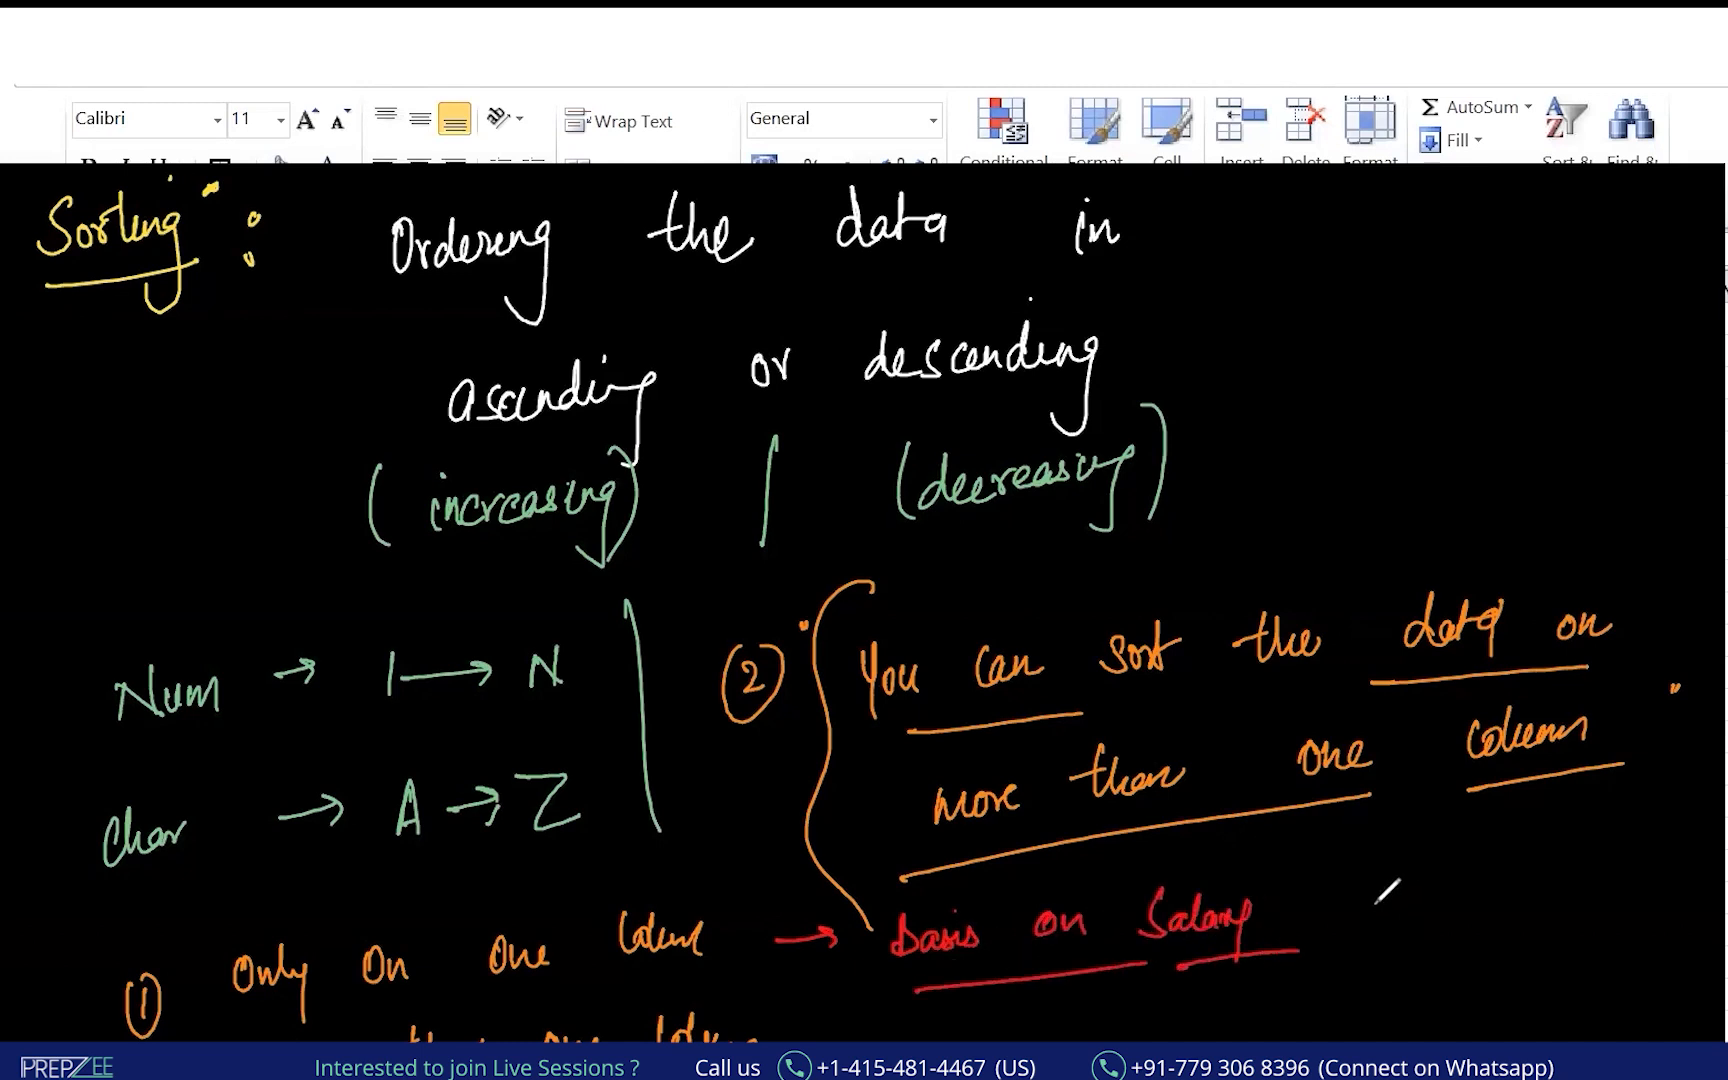
{"action": "mouse_move", "coordinate": [1312, 885]}
{"action": "left_mouse_down"}
{"action": "mouse_move", "coordinate": [1311, 908]}
{"action": "mouse_move", "coordinate": [1310, 875]}
{"action": "left_mouse_up"}
{"action": "left_click_drag", "start_coordinate": [1296, 902], "coordinate": [1377, 925]}
{"action": "mouse_move", "coordinate": [1366, 903]}
{"action": "left_mouse_down"}
{"action": "mouse_move", "coordinate": [1377, 925]}
{"action": "mouse_move", "coordinate": [1387, 902]}
{"action": "left_mouse_up"}
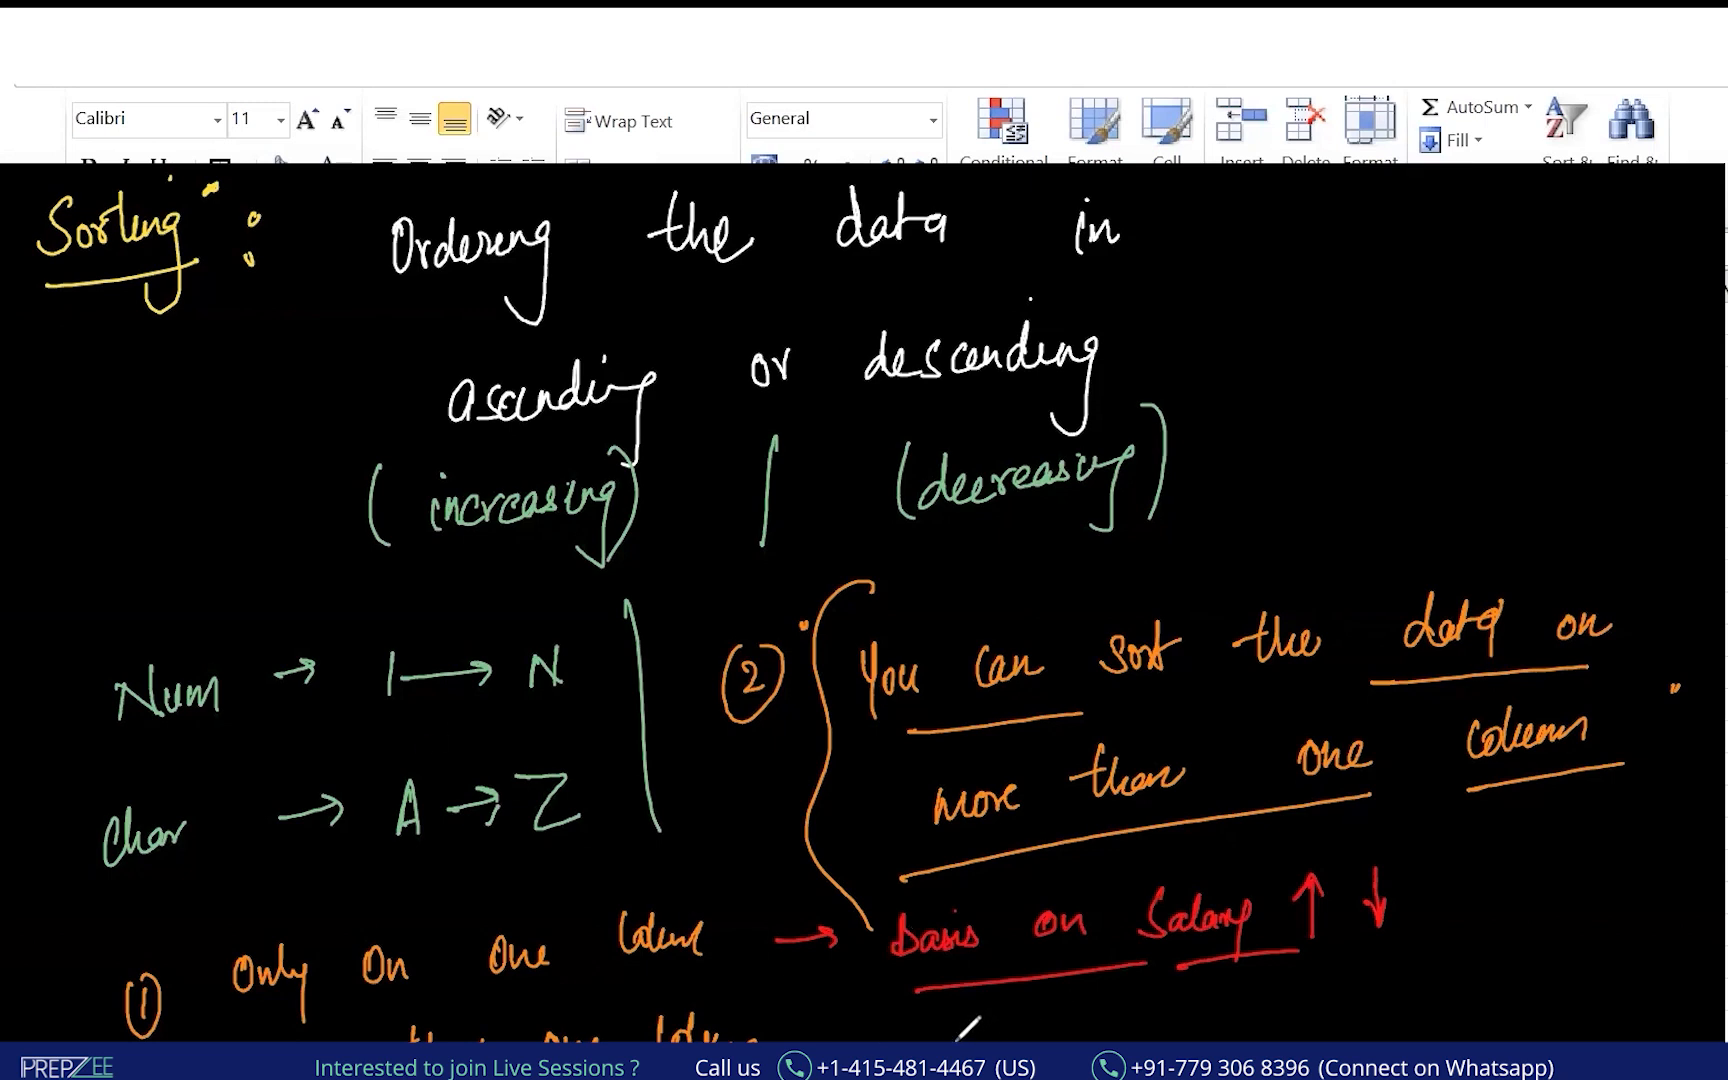
Add the increasing/decreasing order note along the bottom, underlining and circling its phrases.
{"action": "mouse_move", "coordinate": [945, 1040]}
{"action": "left_mouse_down"}
{"action": "mouse_move", "coordinate": [1270, 1030]}
{"action": "mouse_move", "coordinate": [1300, 1012]}
{"action": "mouse_move", "coordinate": [1530, 1000]}
{"action": "mouse_move", "coordinate": [1588, 970]}
{"action": "mouse_move", "coordinate": [1653, 978]}
{"action": "left_mouse_up"}
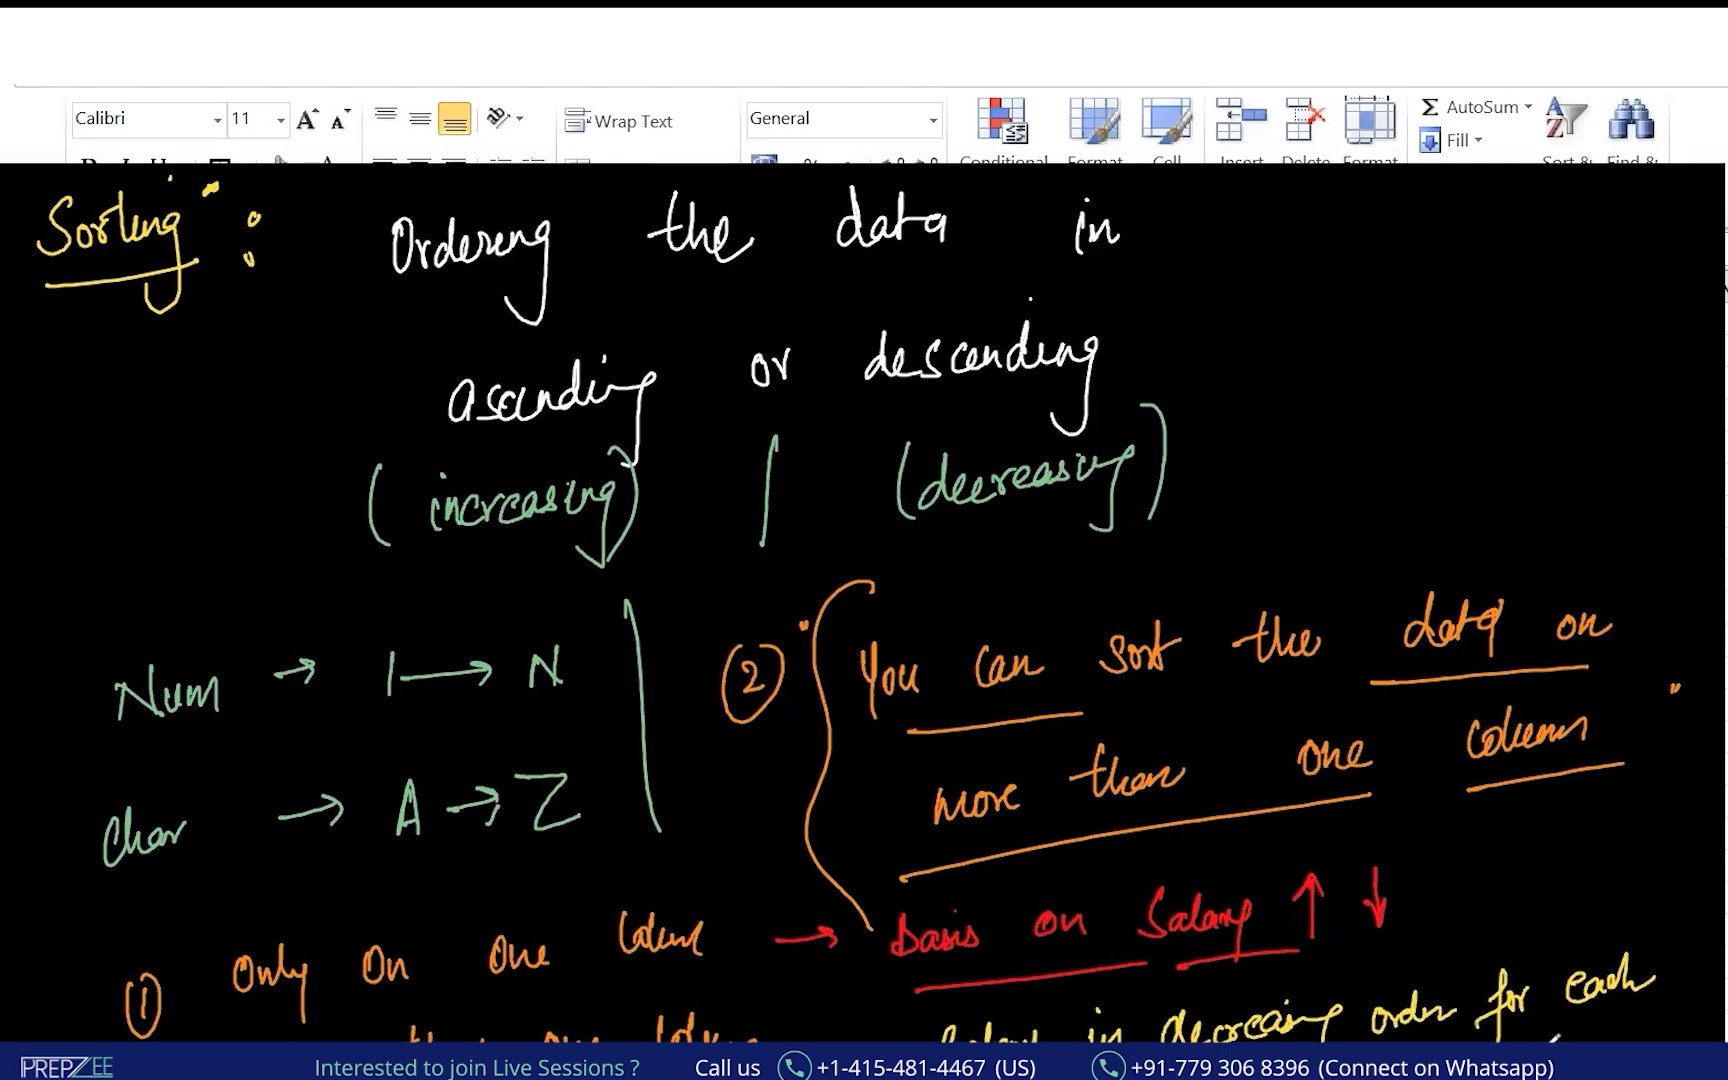
{"action": "left_click_drag", "start_coordinate": [1612, 1025], "coordinate": [1720, 1018]}
{"action": "left_click_drag", "start_coordinate": [1355, 1038], "coordinate": [1439, 1030]}
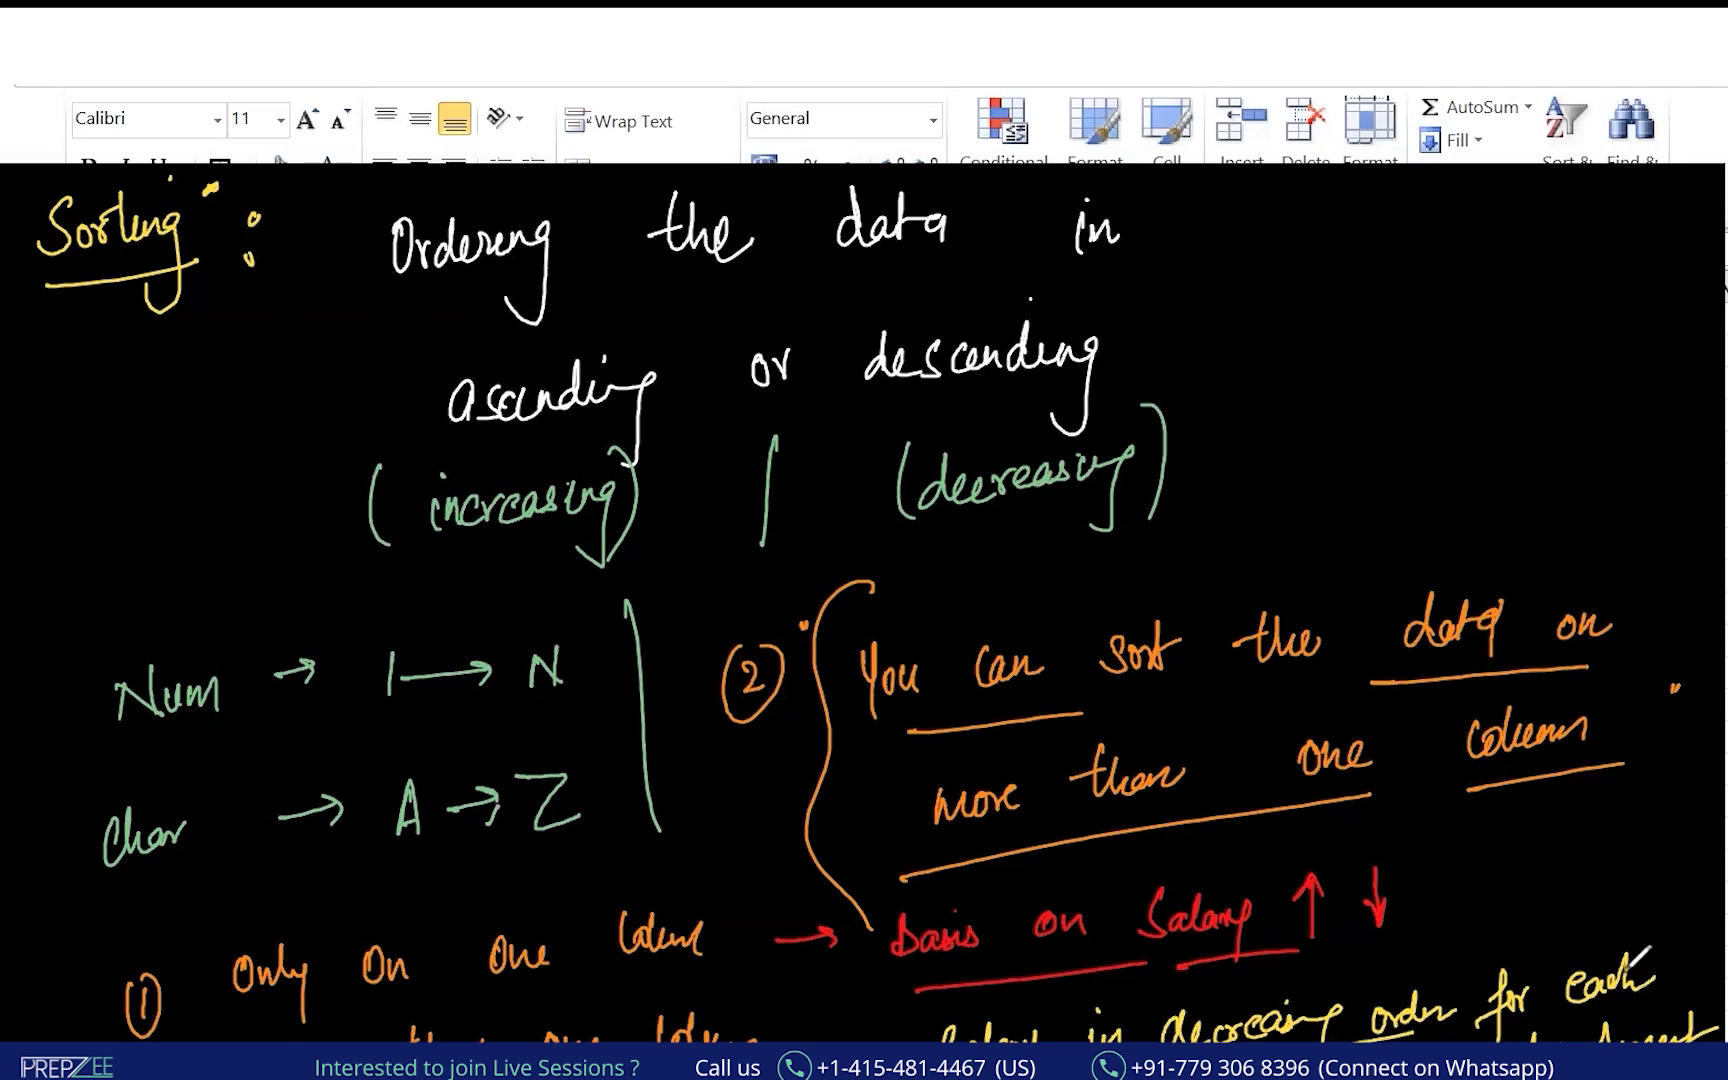
{"action": "mouse_move", "coordinate": [1638, 937]}
{"action": "left_mouse_down"}
{"action": "mouse_move", "coordinate": [1665, 925]}
{"action": "mouse_move", "coordinate": [1658, 998]}
{"action": "left_mouse_up"}
{"action": "left_click_drag", "start_coordinate": [1268, 978], "coordinate": [1155, 1040]}
{"action": "left_click_drag", "start_coordinate": [1404, 976], "coordinate": [1293, 1004]}
{"action": "mouse_move", "coordinate": [1456, 991]}
{"action": "left_mouse_down"}
{"action": "mouse_move", "coordinate": [1628, 833]}
{"action": "mouse_move", "coordinate": [1662, 1012]}
{"action": "left_mouse_up"}
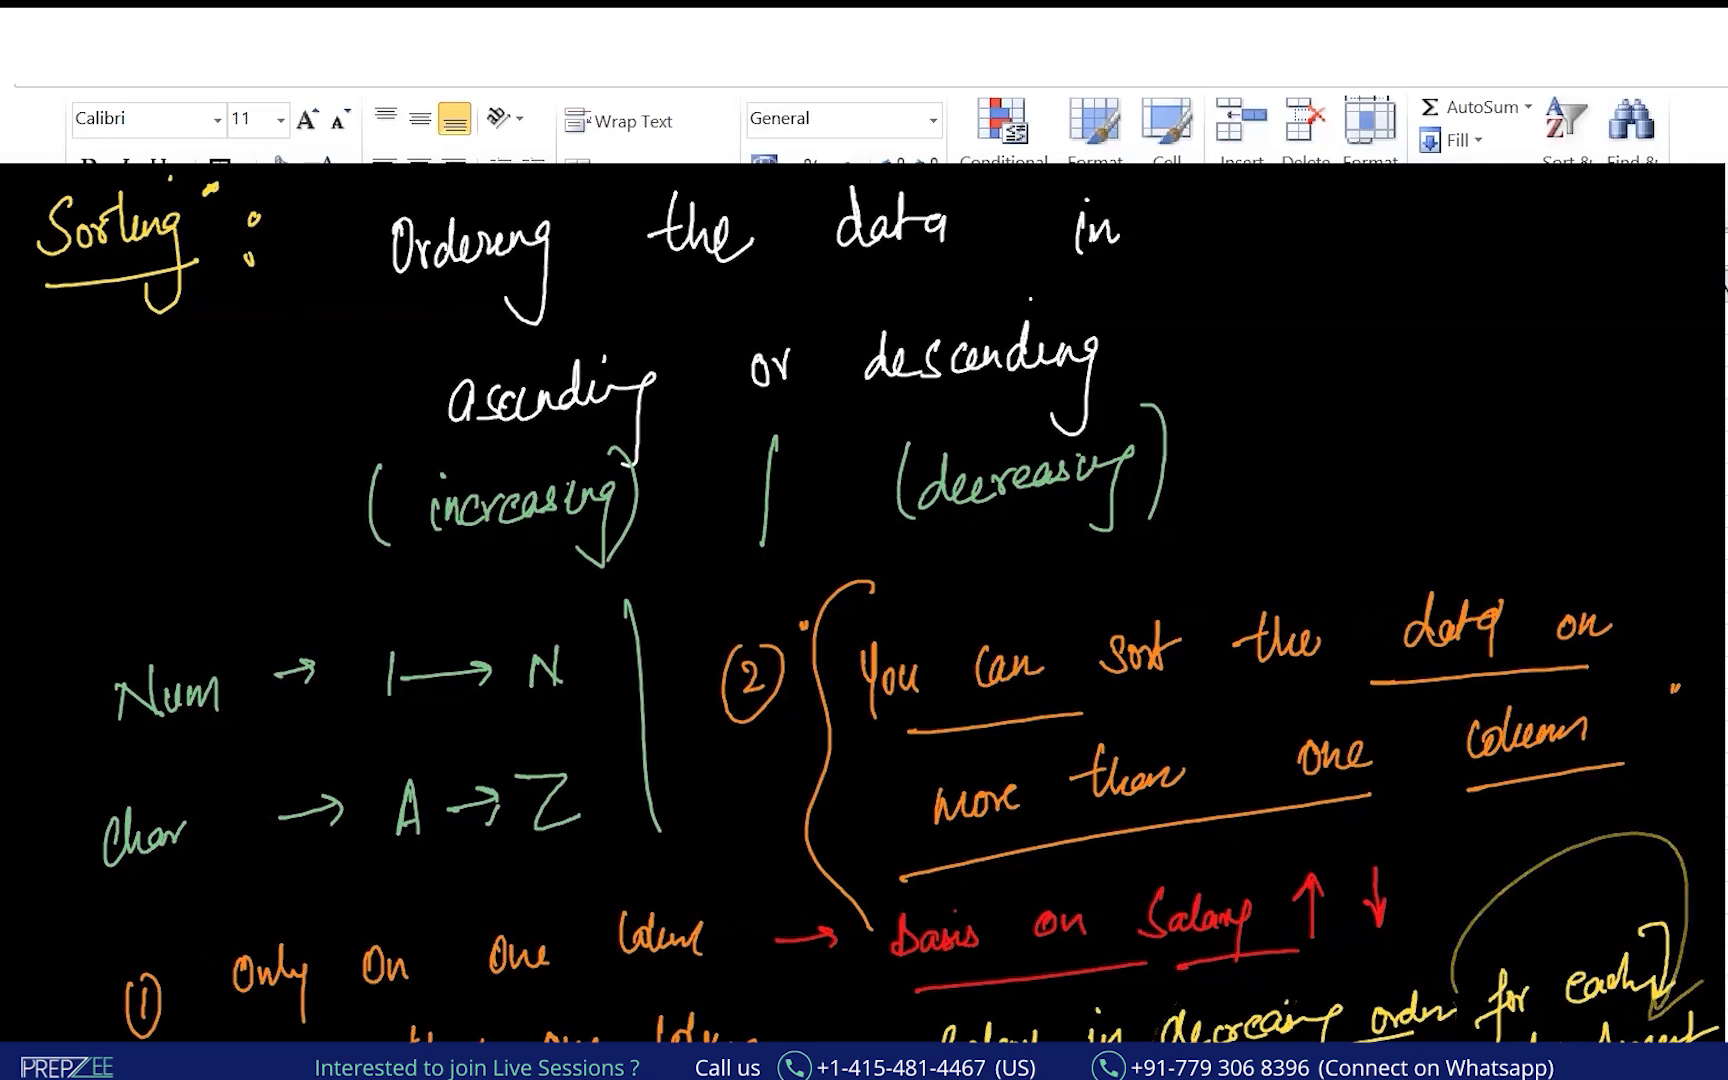
Mark the phrase with a circled 1, then replace the board with a teal panel containing a smaller square.
{"action": "left_click_drag", "start_coordinate": [1632, 854], "coordinate": [1633, 935]}
{"action": "left_click_drag", "start_coordinate": [1655, 840], "coordinate": [1640, 834]}
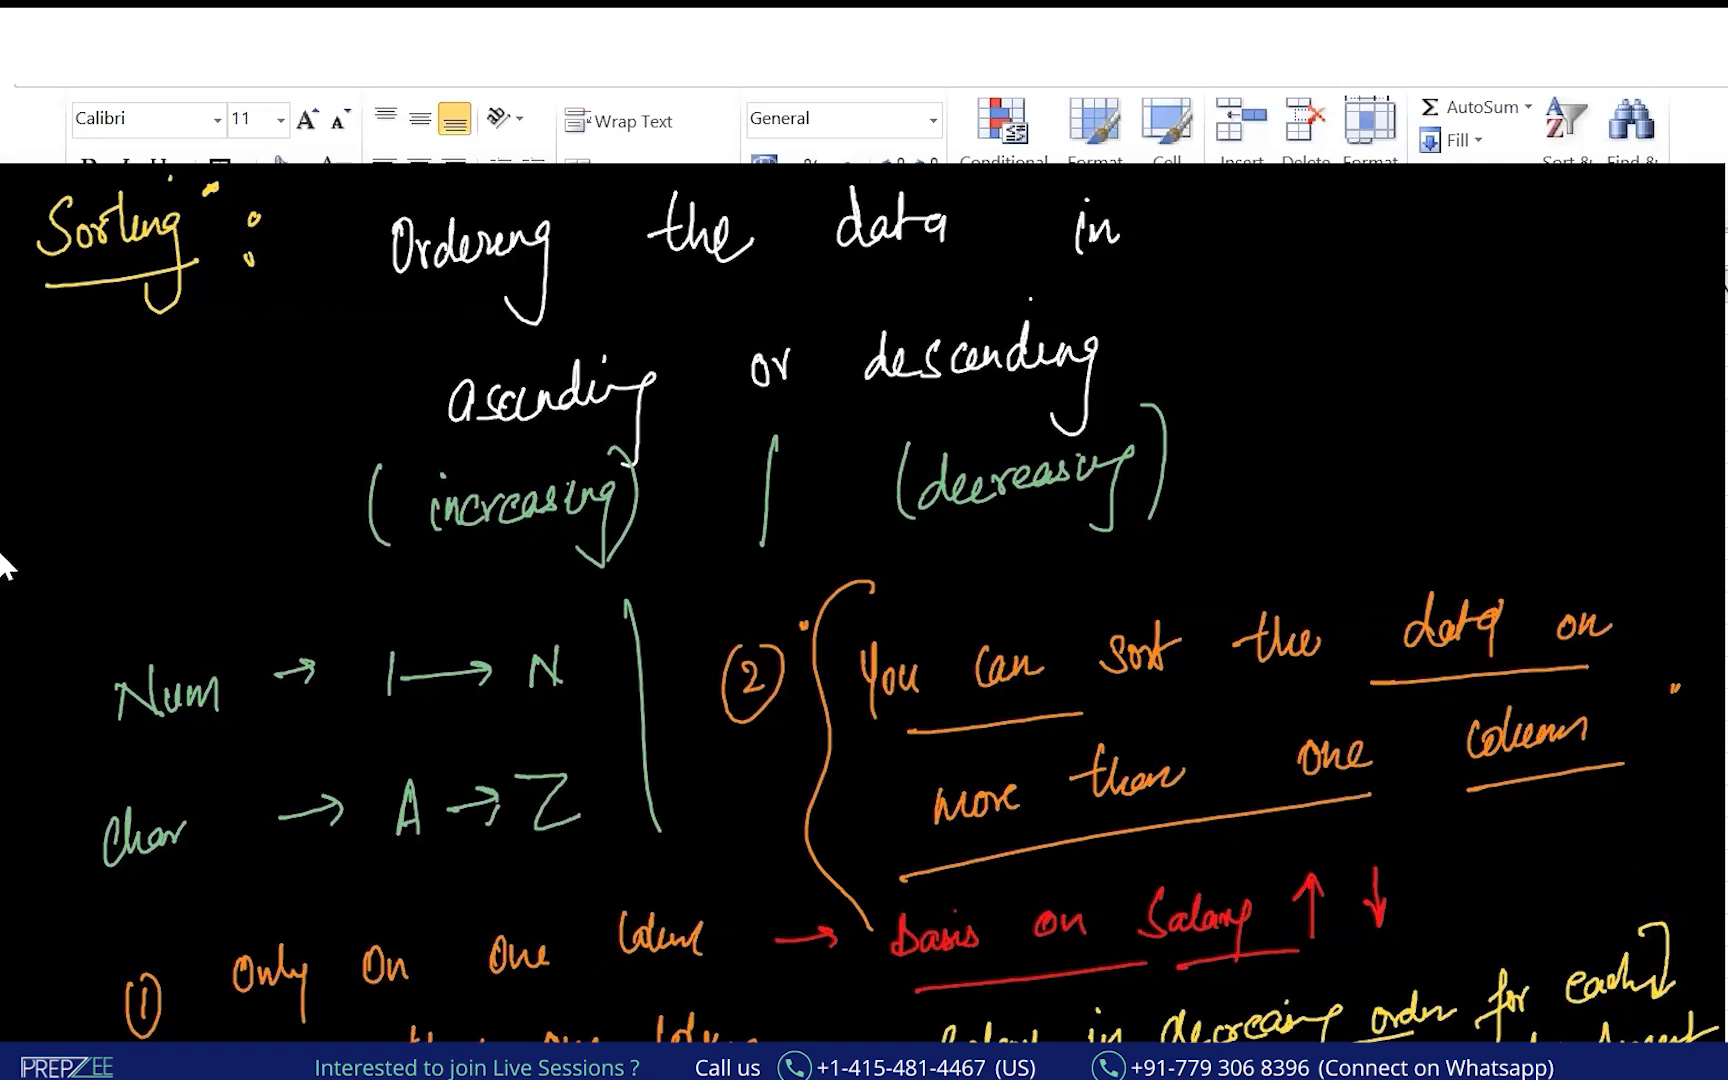
{"action": "left_click_drag", "start_coordinate": [0, 127], "coordinate": [1727, 1060]}
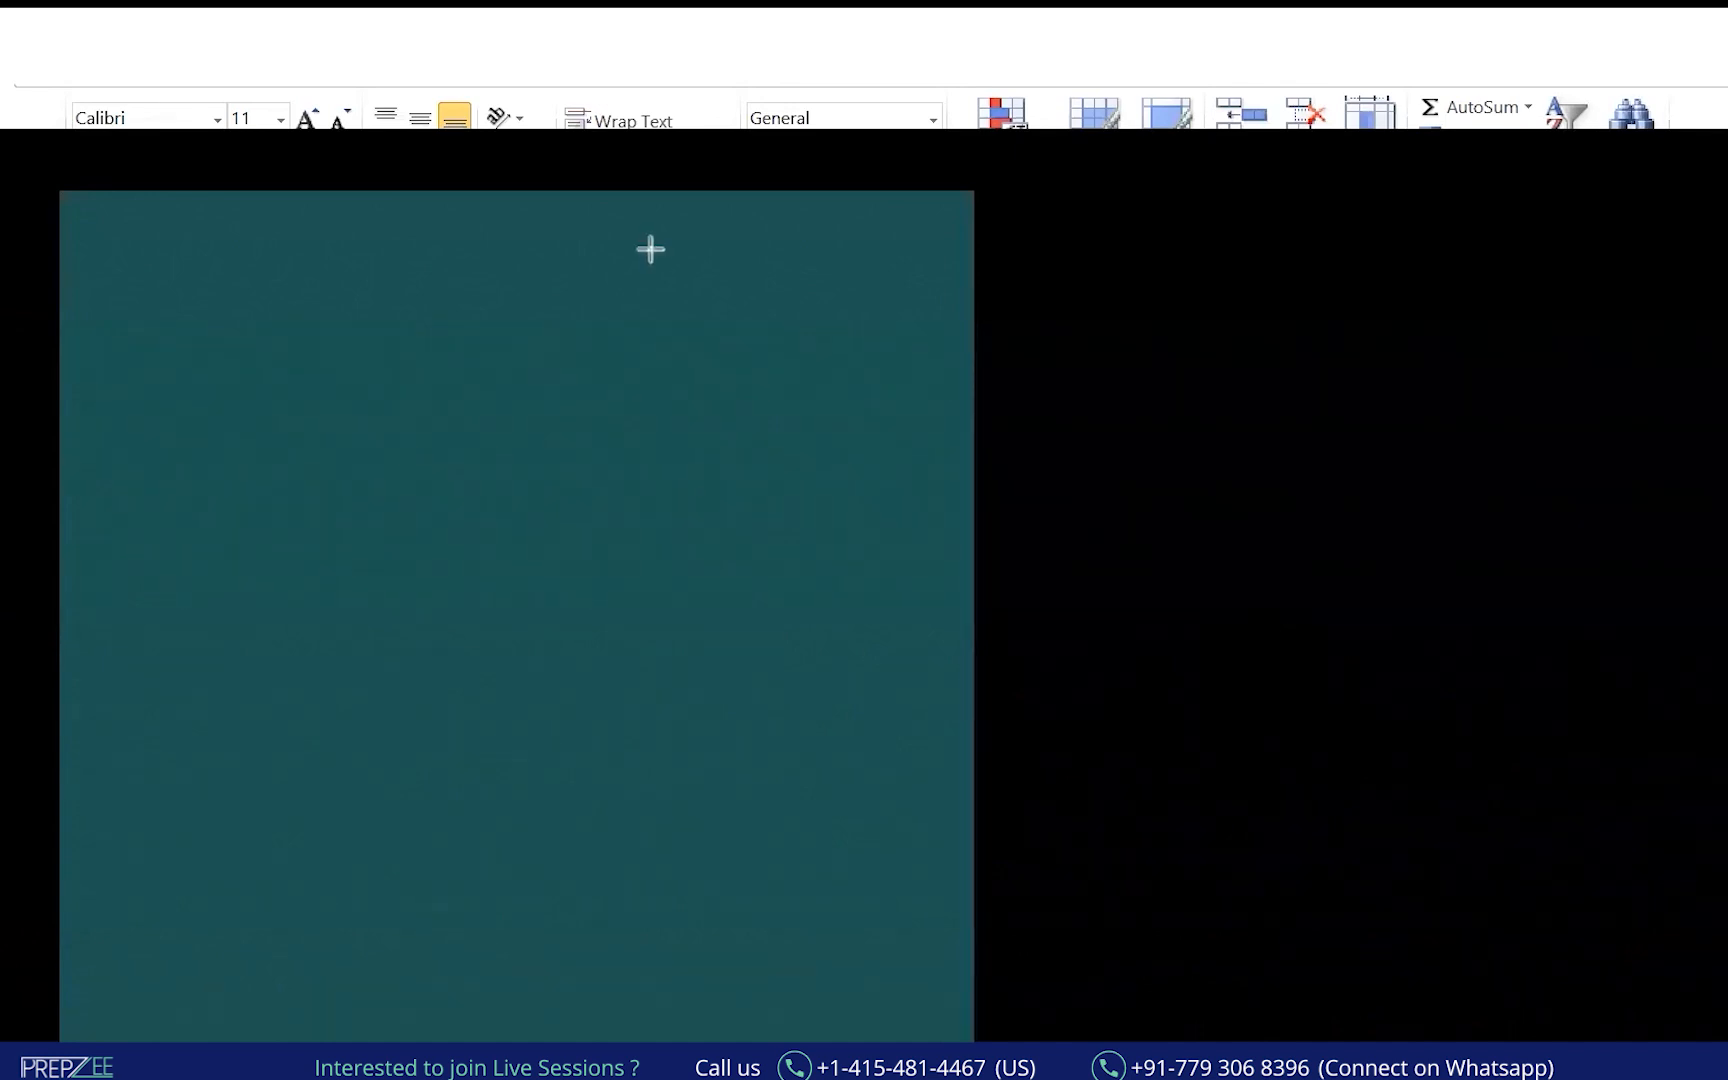
{"action": "left_click_drag", "start_coordinate": [162, 224], "coordinate": [450, 498]}
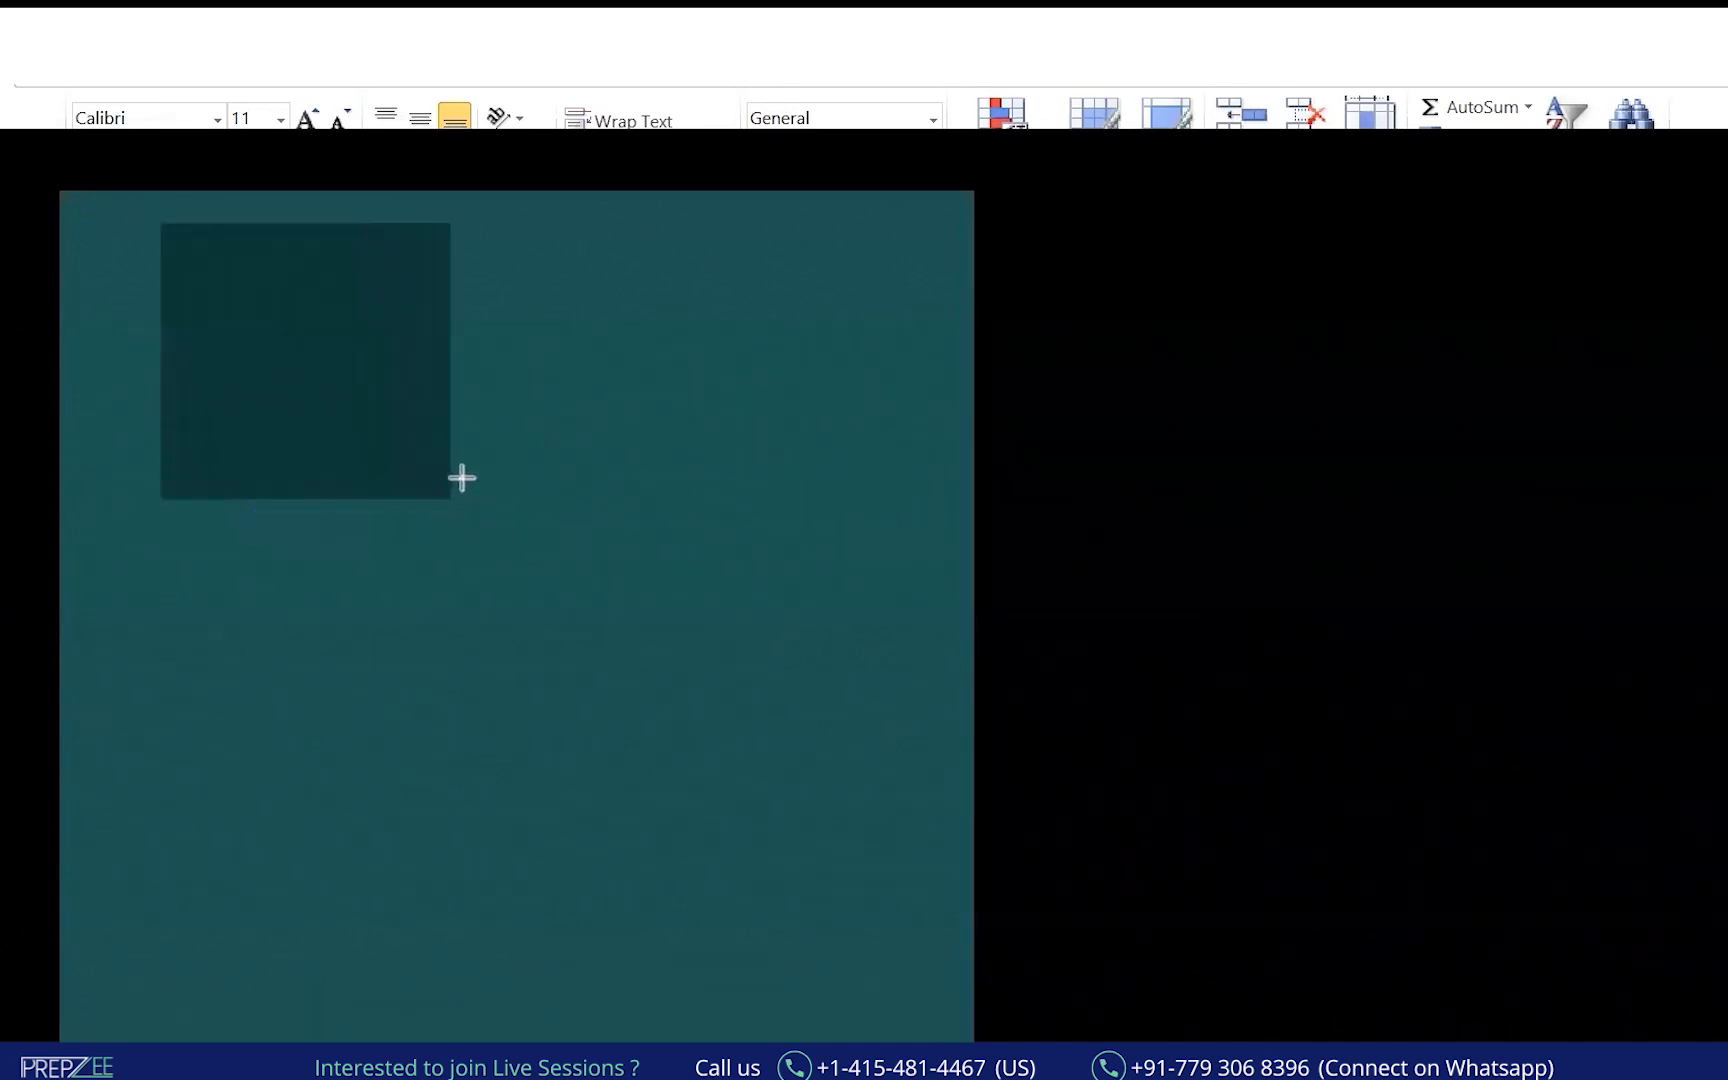
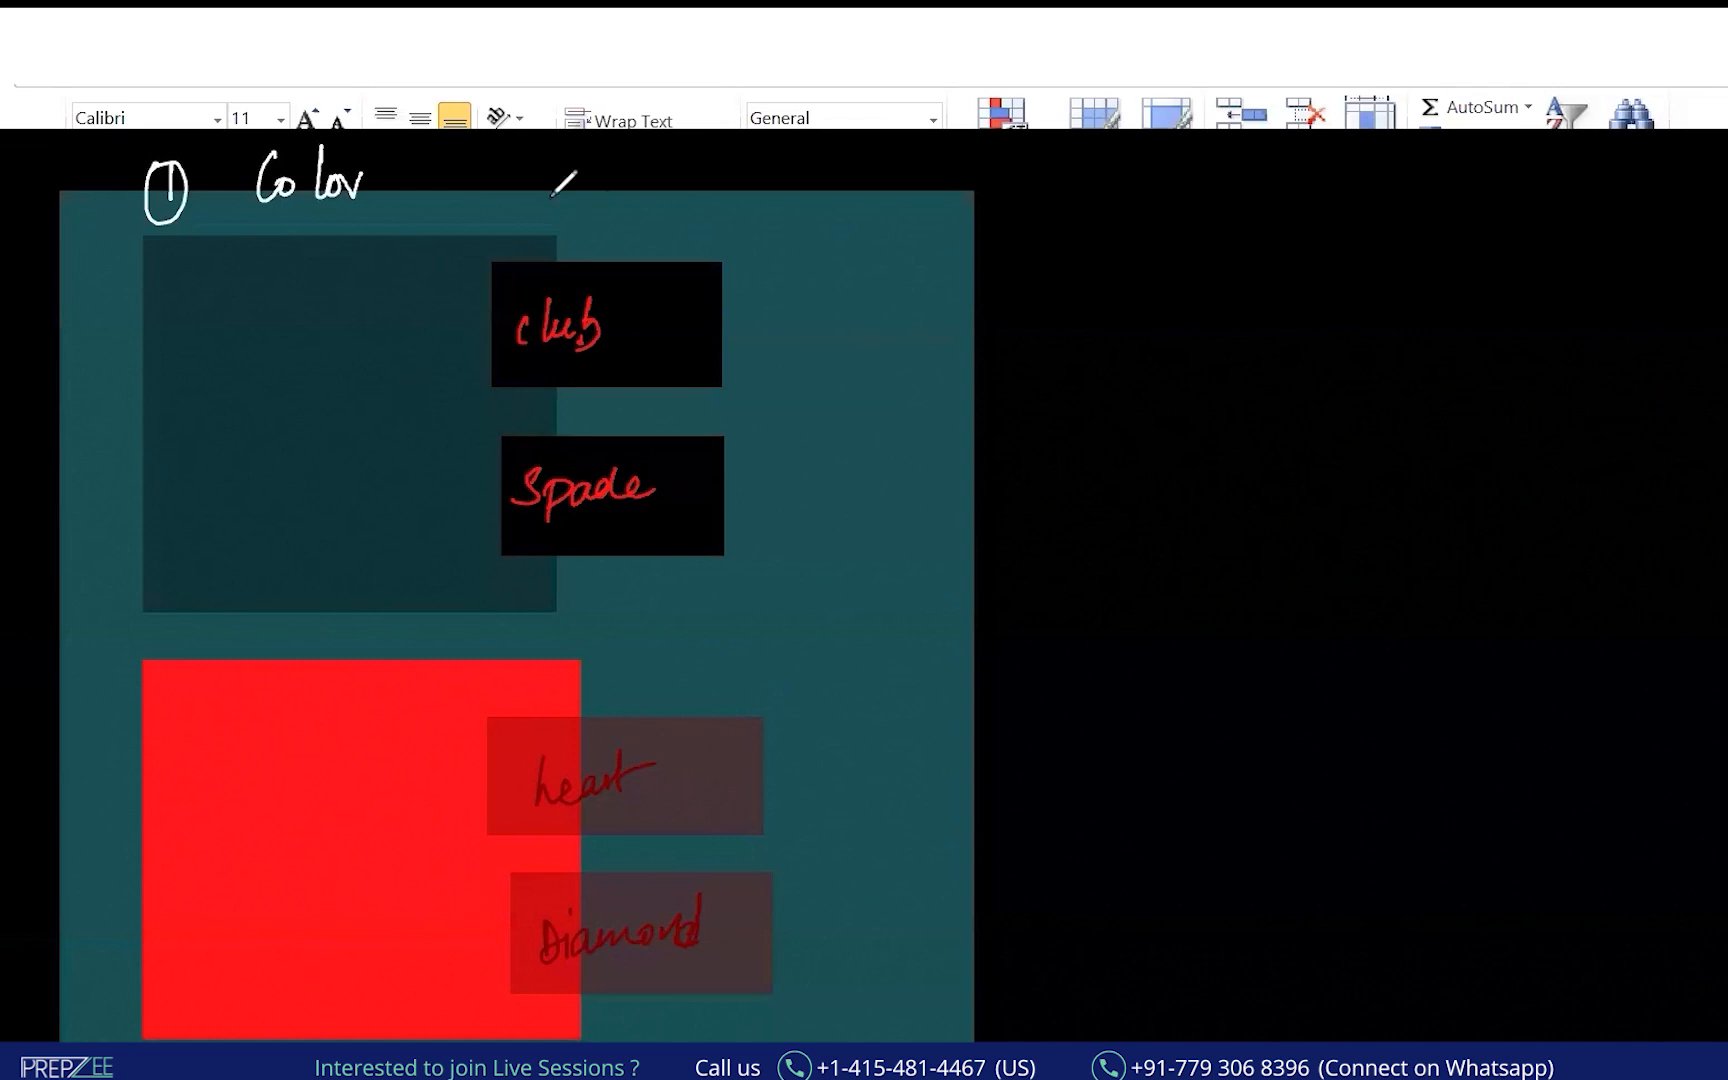
Write a circled 2 with 'Category' and a circled 3 on the card diagram.
{"action": "left_click_drag", "start_coordinate": [542, 176], "coordinate": [546, 214]}
{"action": "mouse_move", "coordinate": [590, 186]}
{"action": "left_mouse_down"}
{"action": "mouse_move", "coordinate": [626, 205]}
{"action": "mouse_move", "coordinate": [679, 170]}
{"action": "mouse_move", "coordinate": [706, 177]}
{"action": "mouse_move", "coordinate": [733, 220]}
{"action": "mouse_move", "coordinate": [668, 262]}
{"action": "left_mouse_up"}
{"action": "mouse_move", "coordinate": [812, 170]}
{"action": "left_mouse_down"}
{"action": "mouse_move", "coordinate": [790, 200]}
{"action": "mouse_move", "coordinate": [832, 212]}
{"action": "left_mouse_up"}
{"action": "left_click_drag", "start_coordinate": [812, 192], "coordinate": [815, 216]}
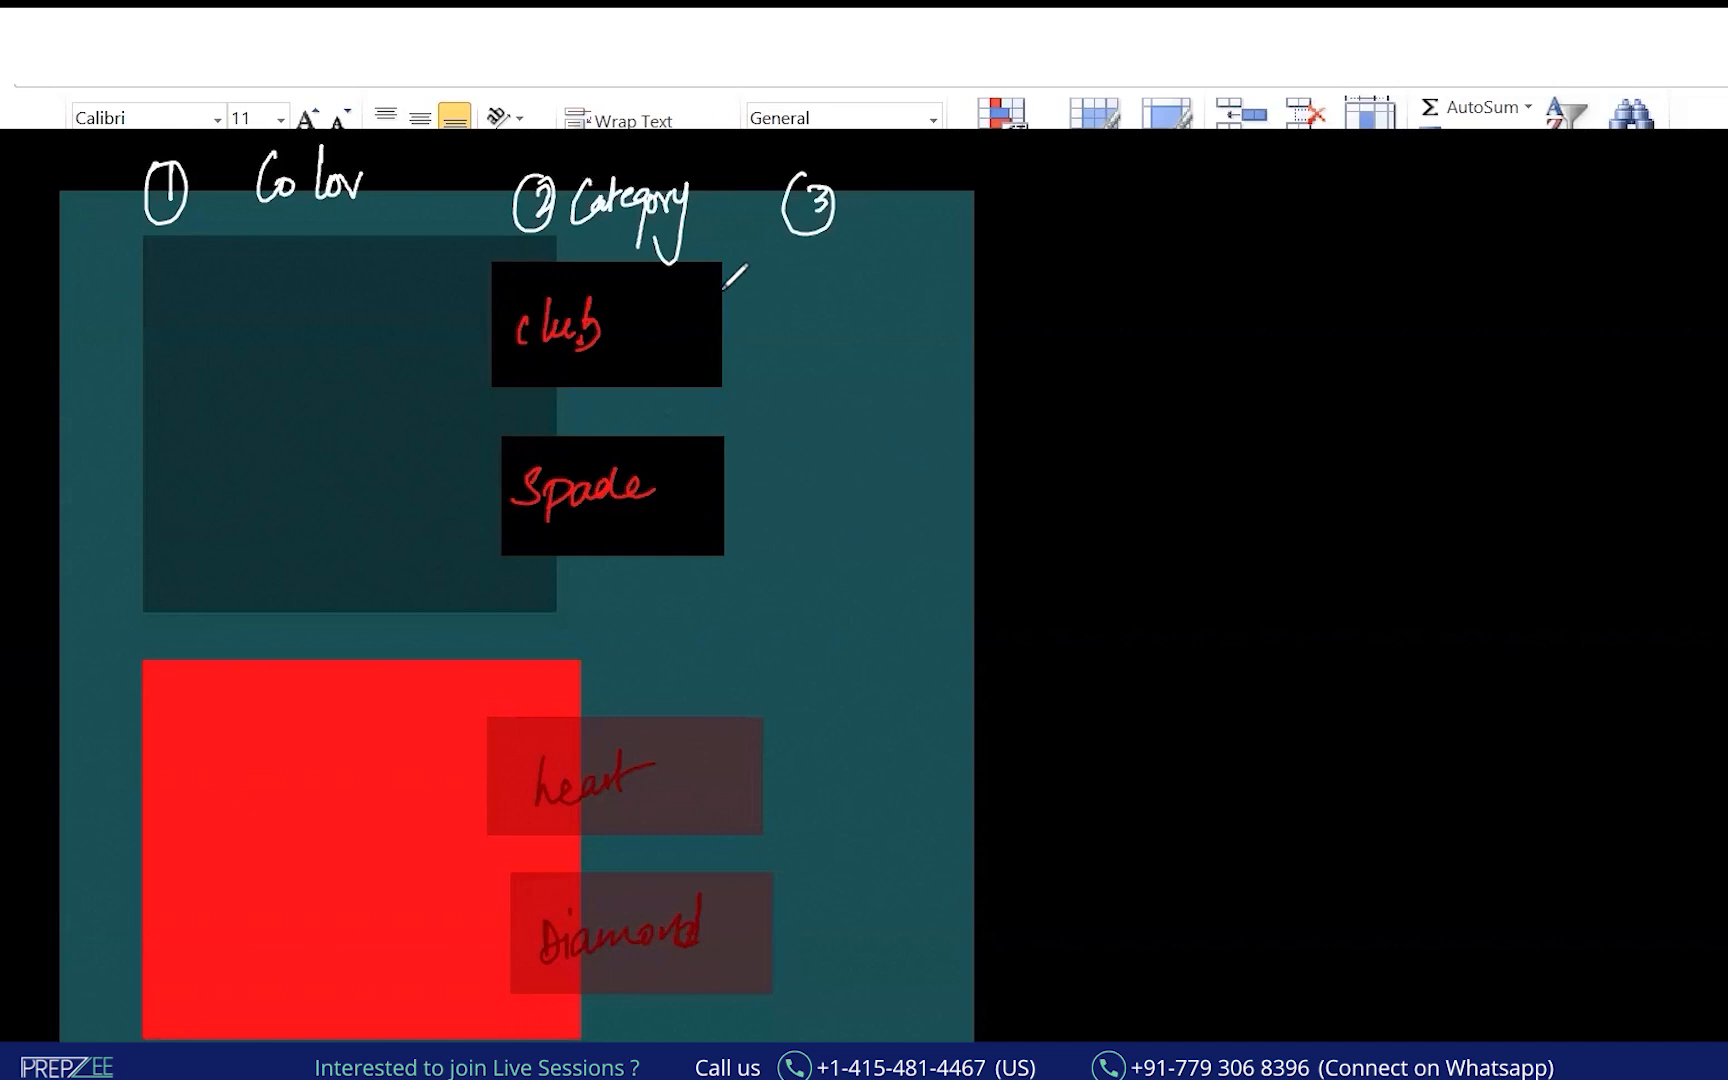
Write the card rank order from K and Q down to 9, undoing the stray lines.
{"action": "mouse_move", "coordinate": [737, 266]}
{"action": "left_mouse_down"}
{"action": "mouse_move", "coordinate": [745, 293]}
{"action": "mouse_move", "coordinate": [915, 285]}
{"action": "left_mouse_up"}
{"action": "mouse_move", "coordinate": [932, 262]}
{"action": "left_mouse_down"}
{"action": "mouse_move", "coordinate": [934, 284]}
{"action": "mouse_move", "coordinate": [992, 268]}
{"action": "left_mouse_up"}
{"action": "mouse_move", "coordinate": [983, 259]}
{"action": "left_mouse_down"}
{"action": "mouse_move", "coordinate": [984, 277]}
{"action": "mouse_move", "coordinate": [1035, 280]}
{"action": "mouse_move", "coordinate": [1193, 261]}
{"action": "left_mouse_up"}
{"action": "left_click_drag", "start_coordinate": [738, 328], "coordinate": [1197, 297]}
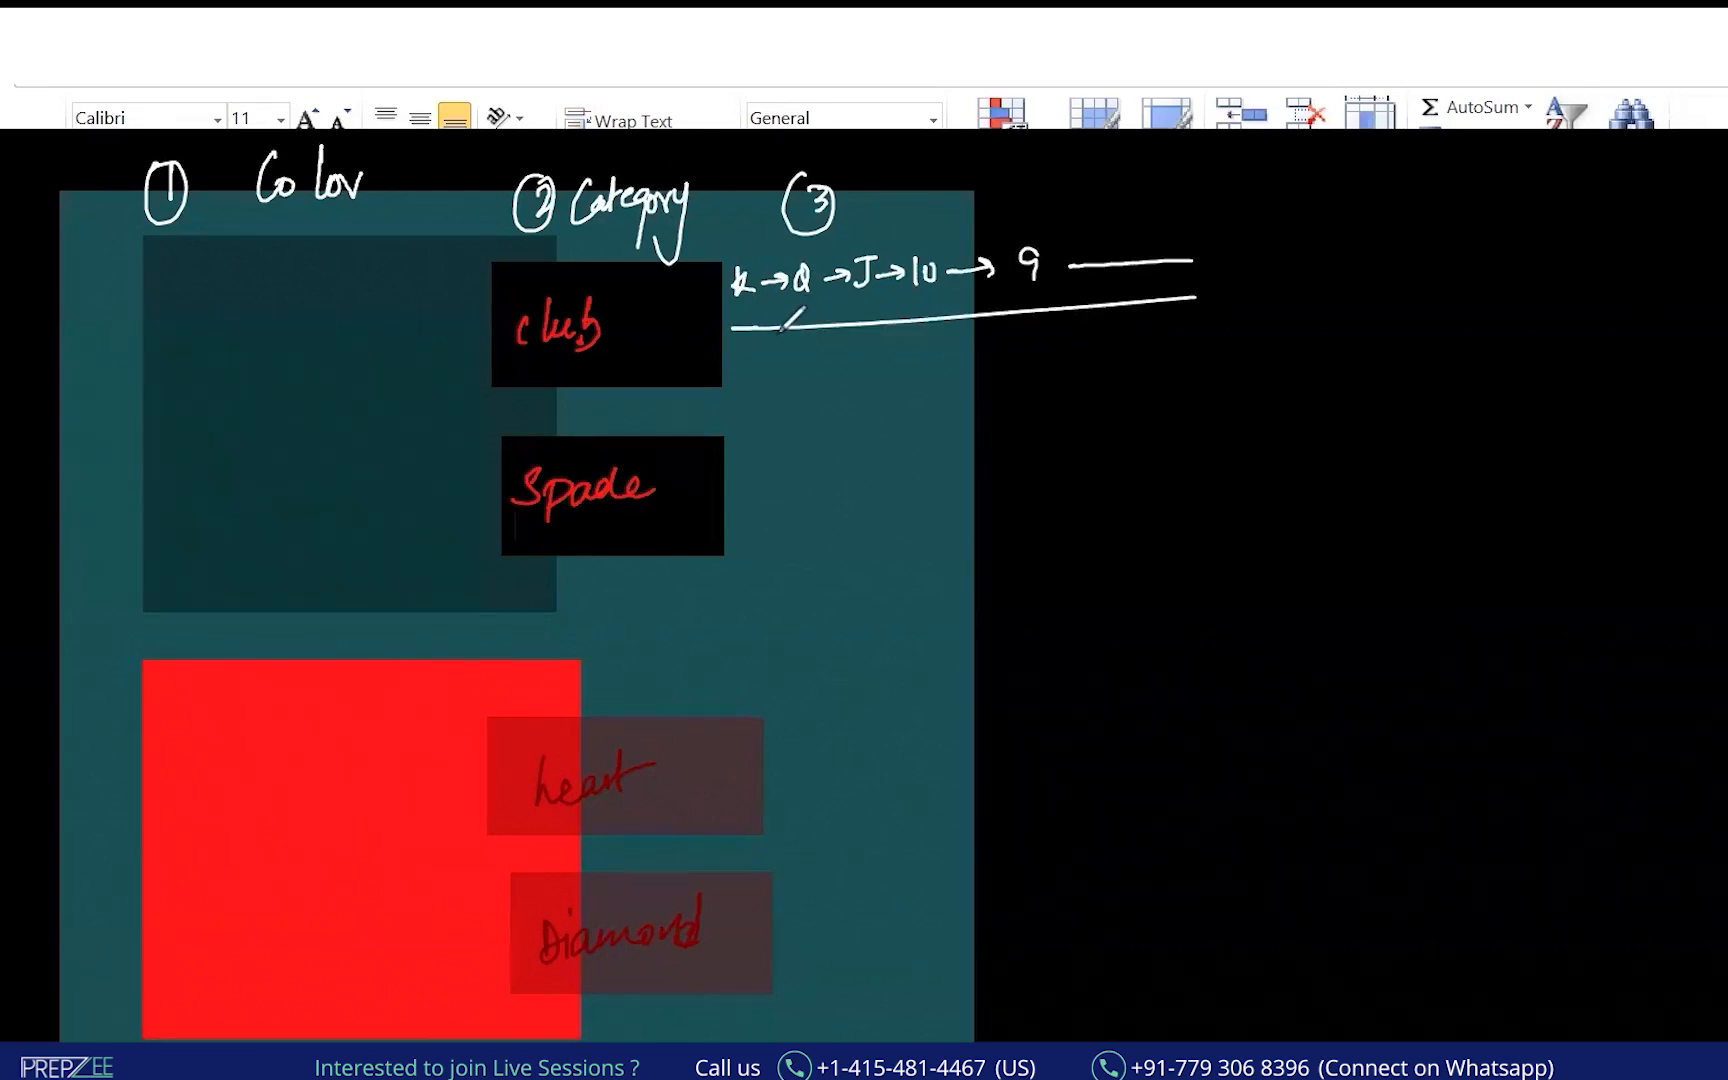
{"action": "key", "text": "ctrl+z"}
{"action": "key", "text": "ctrl+z"}
{"action": "key", "text": "ctrl+z"}
{"action": "key", "text": "ctrl+z"}
{"action": "key", "text": "ctrl+z"}
{"action": "key", "text": "ctrl+z"}
{"action": "key", "text": "ctrl+z"}
{"action": "key", "text": "ctrl+z"}
{"action": "key", "text": "ctrl+z"}
{"action": "key", "text": "ctrl+z"}
{"action": "key", "text": "ctrl+z"}
{"action": "key", "text": "ctrl+z"}
{"action": "key", "text": "ctrl+z"}
{"action": "key", "text": "ctrl+z"}
{"action": "key", "text": "ctrl+z"}
{"action": "key", "text": "ctrl+z"}
{"action": "key", "text": "ctrl+z"}
{"action": "key", "text": "ctrl+z"}
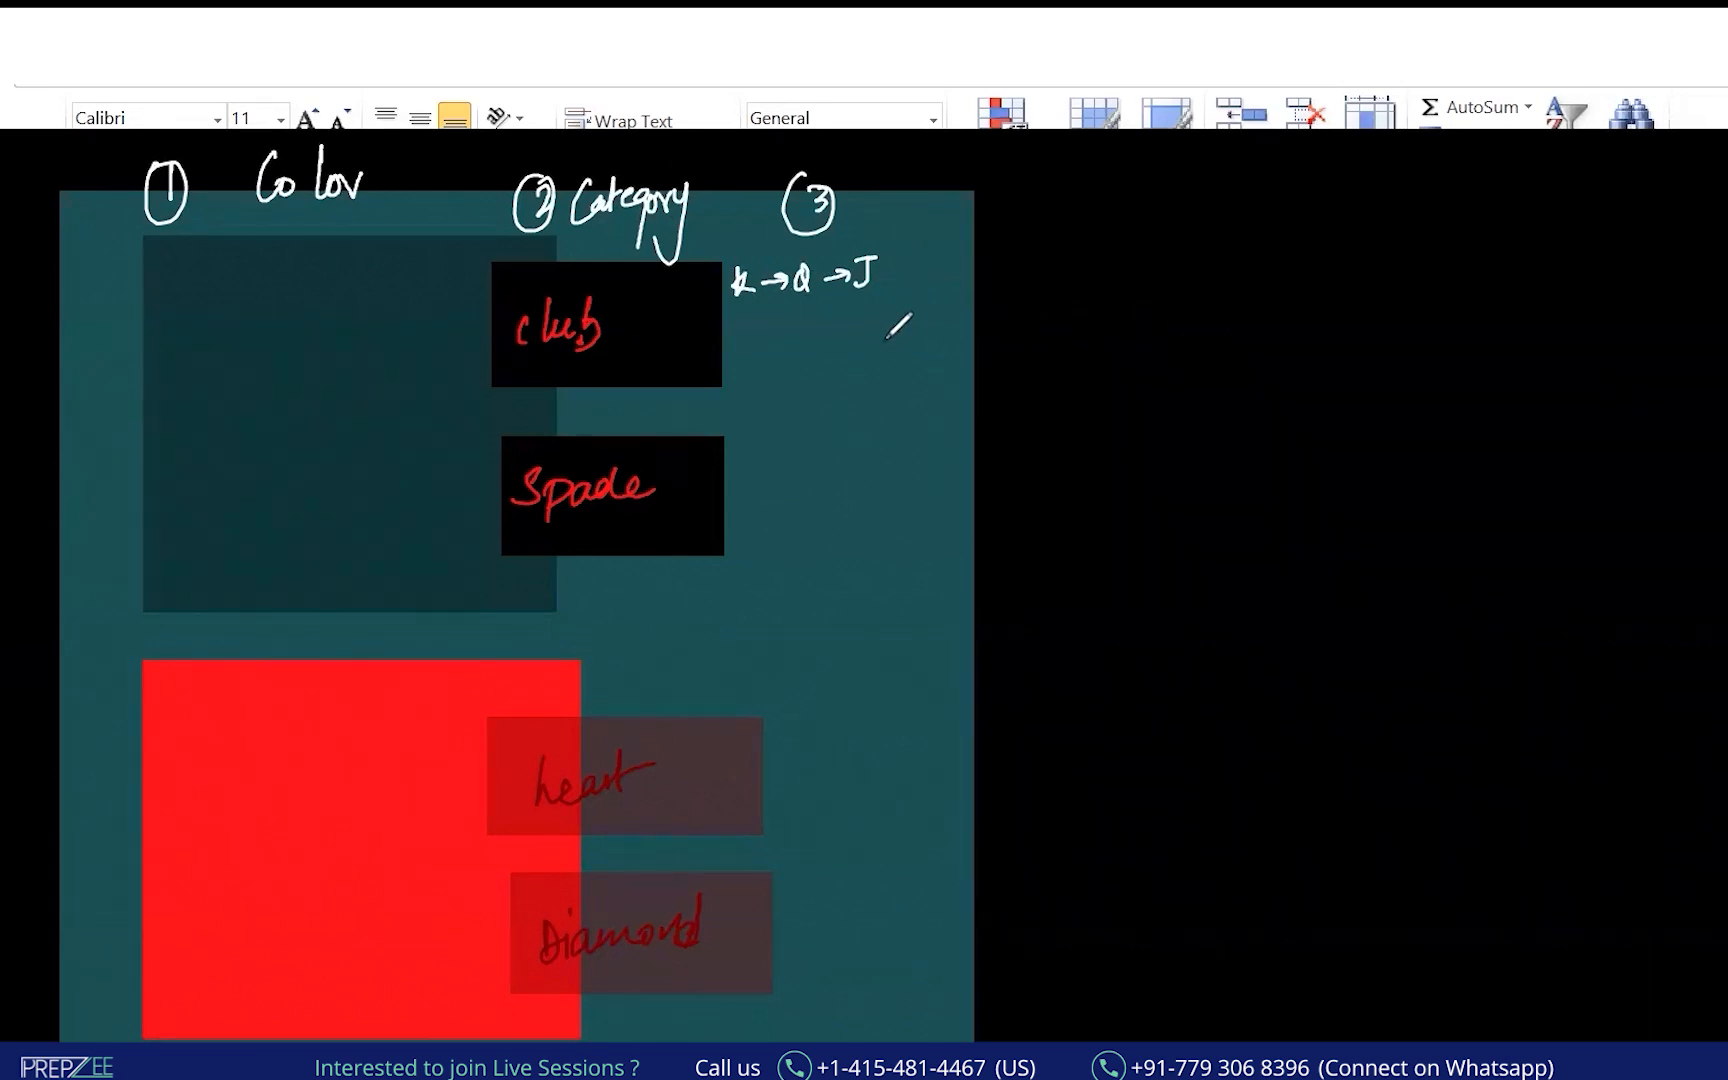
Draw downward arrows beside club, spade, heart and diamond and label level three 'Numbers'.
{"action": "left_click_drag", "start_coordinate": [815, 172], "coordinate": [818, 175]}
{"action": "left_click_drag", "start_coordinate": [789, 276], "coordinate": [790, 355]}
{"action": "left_click_drag", "start_coordinate": [778, 336], "coordinate": [801, 336]}
{"action": "mouse_move", "coordinate": [797, 428]}
{"action": "left_mouse_down"}
{"action": "mouse_move", "coordinate": [790, 530]}
{"action": "mouse_move", "coordinate": [803, 498]}
{"action": "left_mouse_up"}
{"action": "mouse_move", "coordinate": [838, 695]}
{"action": "left_mouse_down"}
{"action": "mouse_move", "coordinate": [822, 812]}
{"action": "mouse_move", "coordinate": [836, 786]}
{"action": "left_mouse_up"}
{"action": "left_click_drag", "start_coordinate": [860, 882], "coordinate": [858, 990]}
{"action": "left_click_drag", "start_coordinate": [848, 956], "coordinate": [876, 962]}
{"action": "mouse_move", "coordinate": [848, 182]}
{"action": "left_mouse_down"}
{"action": "mouse_move", "coordinate": [878, 232]}
{"action": "mouse_move", "coordinate": [852, 235]}
{"action": "mouse_move", "coordinate": [985, 195]}
{"action": "mouse_move", "coordinate": [995, 210]}
{"action": "left_mouse_up"}
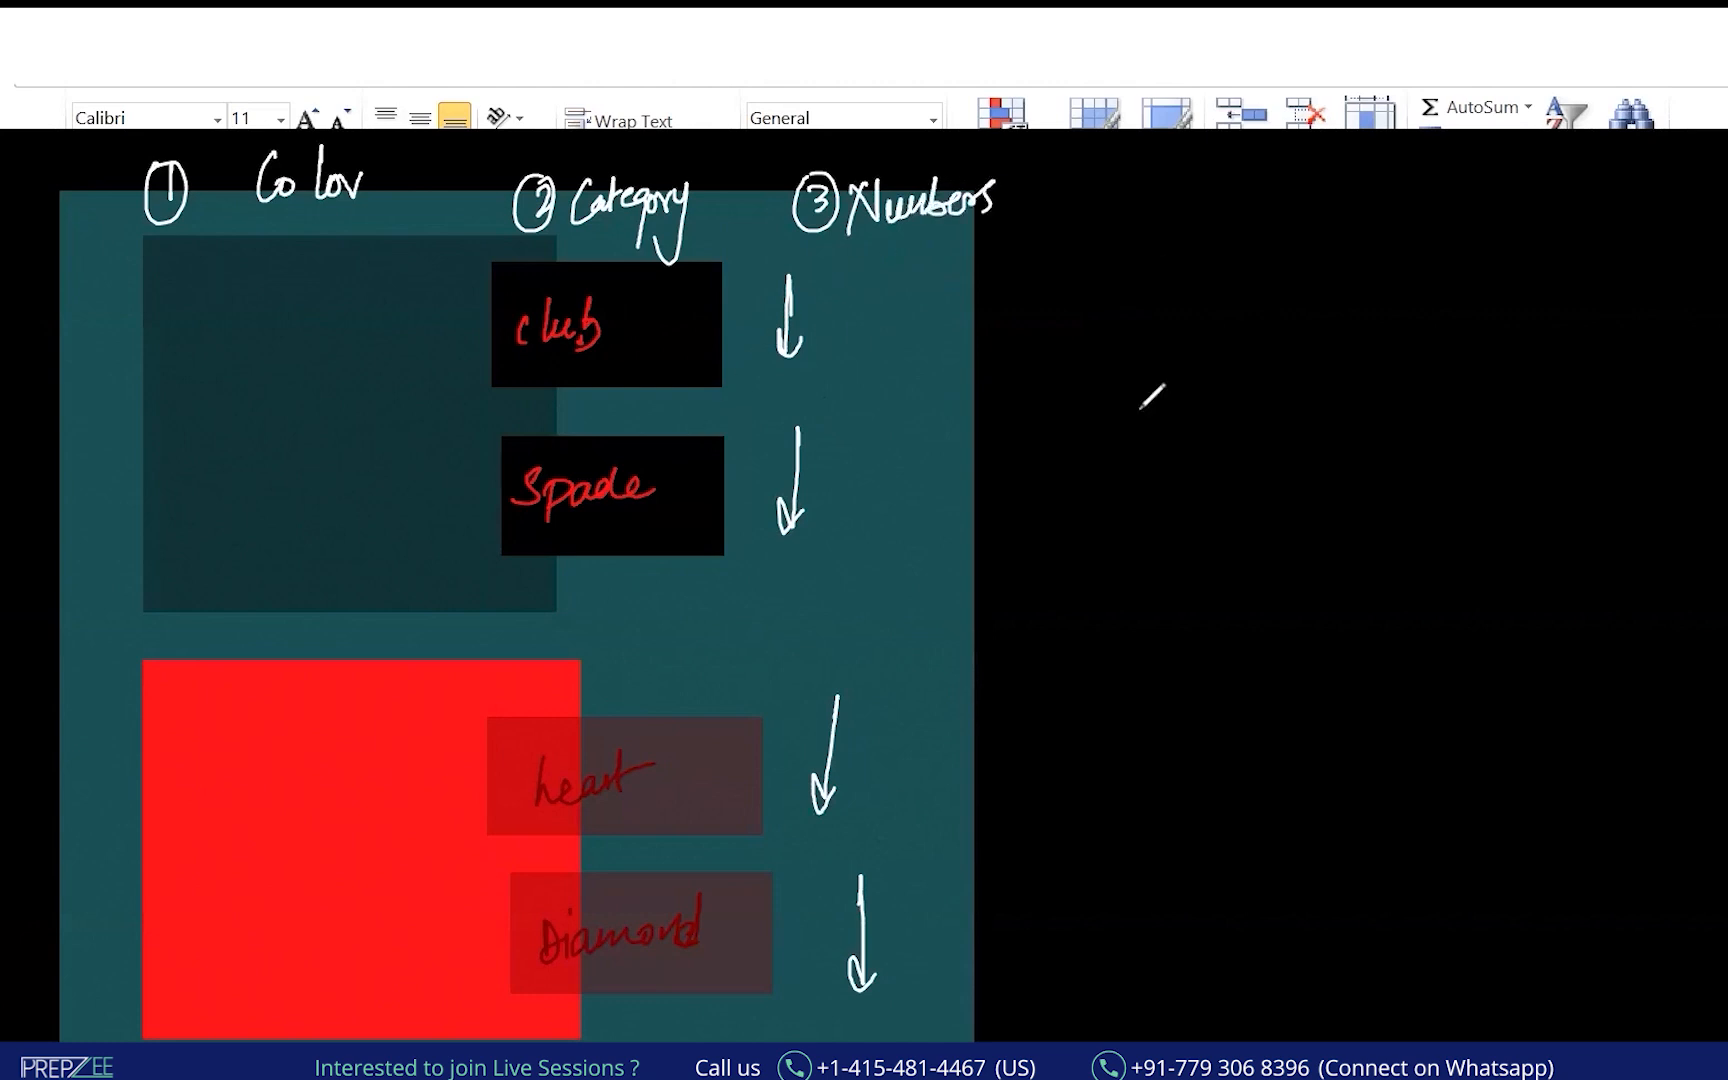
Write and underline the heading '3 Columns' on the board.
{"action": "left_click_drag", "start_coordinate": [1140, 300], "coordinate": [1138, 340]}
{"action": "mouse_move", "coordinate": [1248, 297]}
{"action": "left_mouse_down"}
{"action": "mouse_move", "coordinate": [1247, 329]}
{"action": "mouse_move", "coordinate": [1320, 312]}
{"action": "mouse_move", "coordinate": [1385, 330]}
{"action": "left_mouse_up"}
{"action": "left_click_drag", "start_coordinate": [1158, 372], "coordinate": [1382, 340]}
{"action": "left_click_drag", "start_coordinate": [1190, 440], "coordinate": [1188, 500]}
Add point 1 pointing to an underlined 'Color' with branches drawn off it.
{"action": "mouse_move", "coordinate": [1172, 438]}
{"action": "left_mouse_down"}
{"action": "mouse_move", "coordinate": [1152, 510]}
{"action": "mouse_move", "coordinate": [1222, 478]}
{"action": "left_mouse_up"}
{"action": "mouse_move", "coordinate": [1260, 466]}
{"action": "left_mouse_down"}
{"action": "mouse_move", "coordinate": [1345, 450]}
{"action": "mouse_move", "coordinate": [1322, 468]}
{"action": "left_mouse_up"}
{"action": "mouse_move", "coordinate": [1418, 405]}
{"action": "left_mouse_down"}
{"action": "mouse_move", "coordinate": [1400, 450]}
{"action": "mouse_move", "coordinate": [1495, 410]}
{"action": "left_mouse_up"}
{"action": "left_click_drag", "start_coordinate": [1497, 437], "coordinate": [1480, 458]}
{"action": "left_click_drag", "start_coordinate": [1380, 482], "coordinate": [1492, 462]}
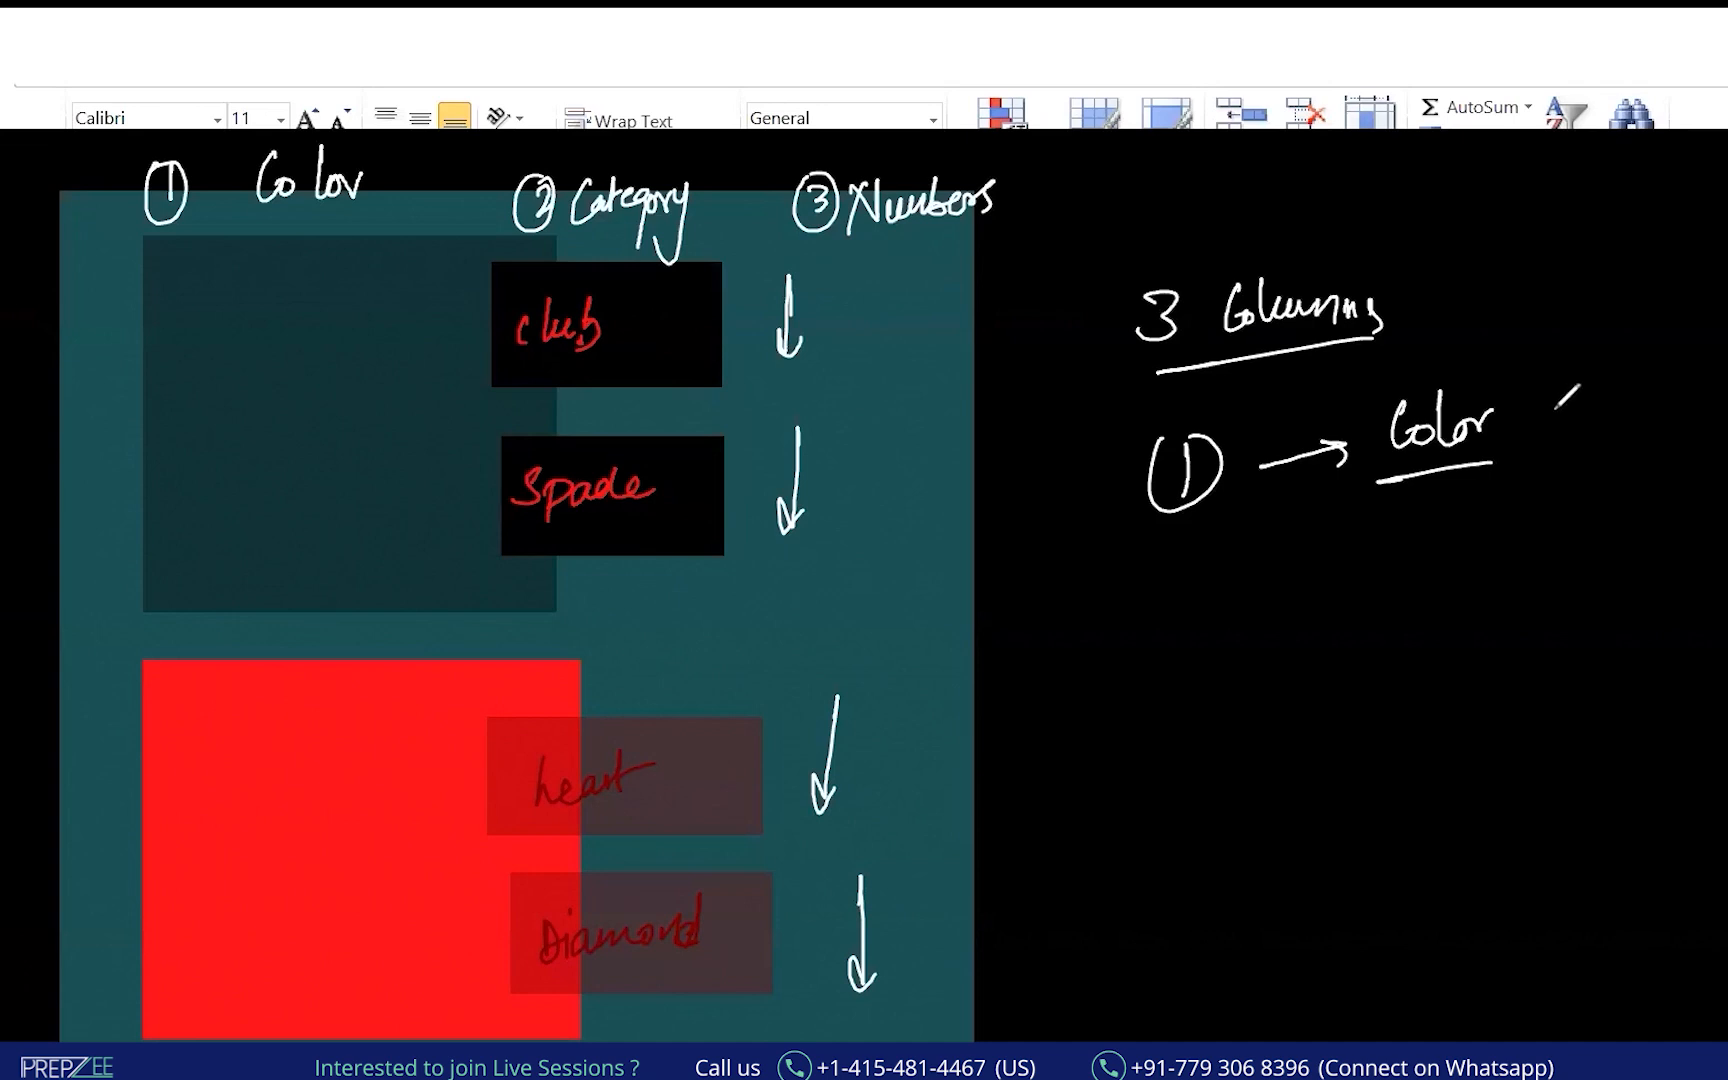
{"action": "mouse_move", "coordinate": [1625, 368]}
{"action": "left_mouse_down"}
{"action": "mouse_move", "coordinate": [1535, 405]}
{"action": "mouse_move", "coordinate": [1663, 455]}
{"action": "left_mouse_up"}
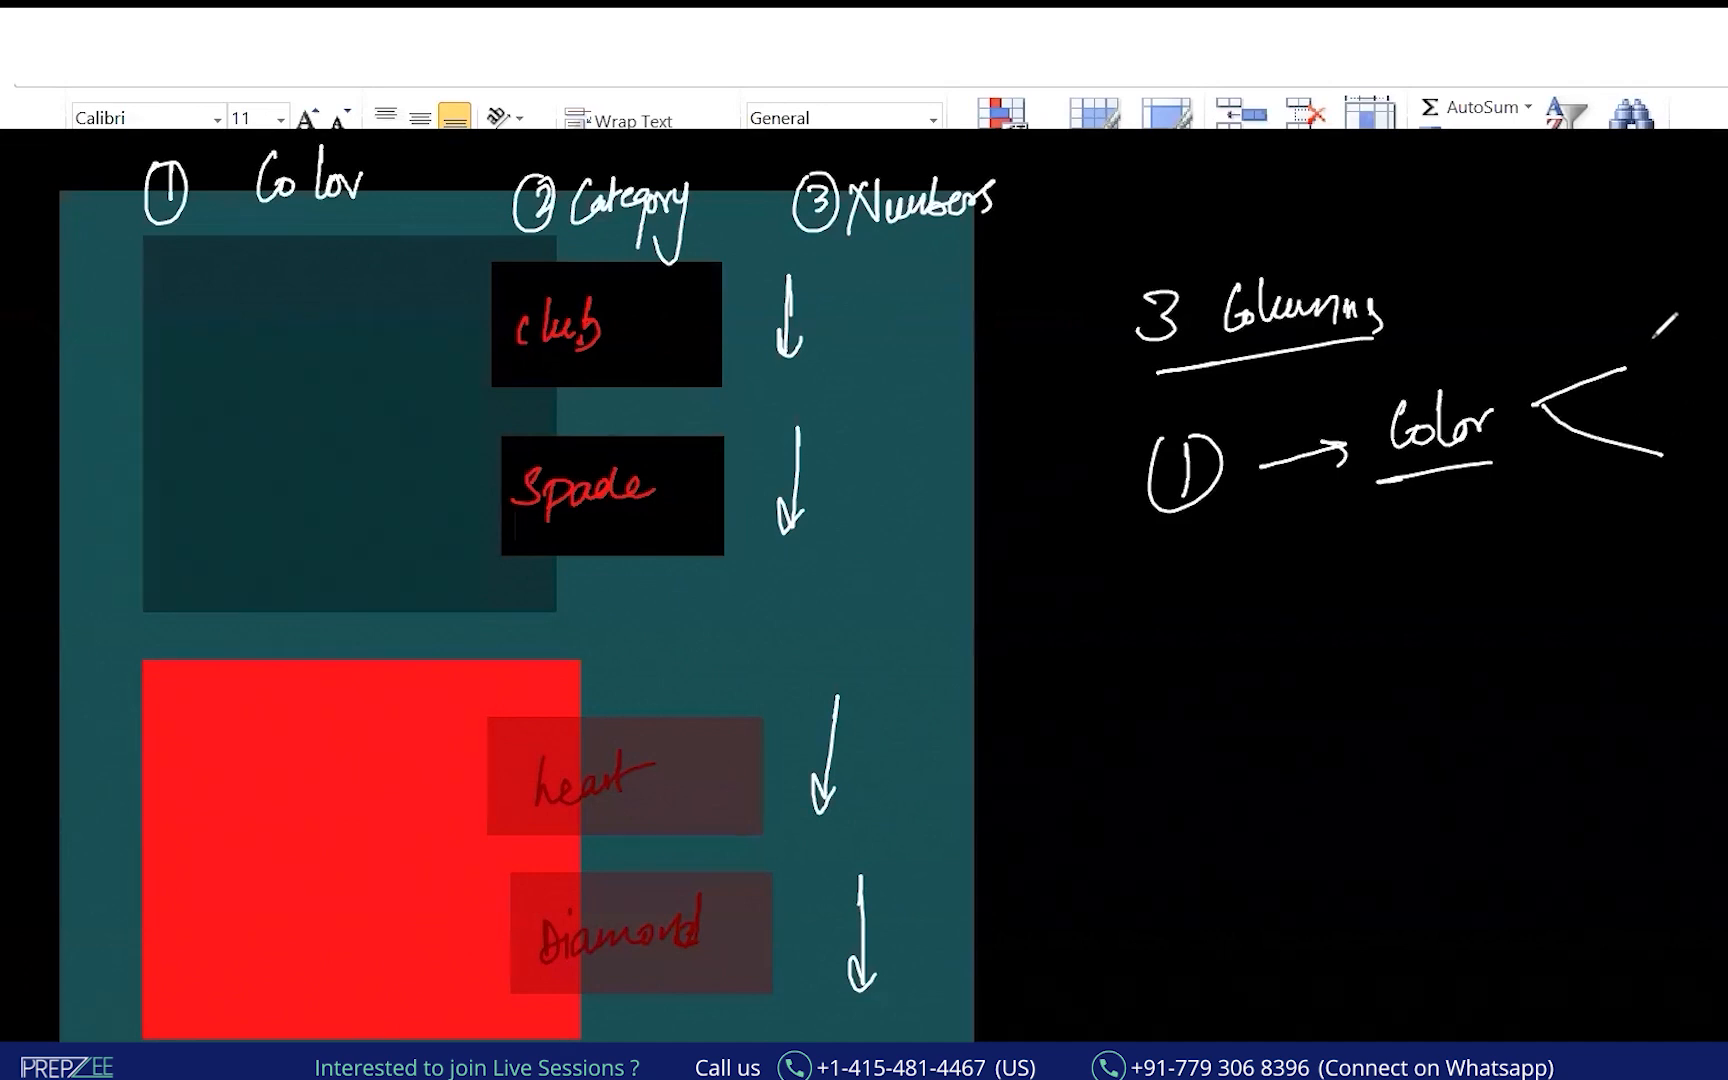
{"action": "left_click_drag", "start_coordinate": [1662, 318], "coordinate": [1694, 482]}
{"action": "left_click_drag", "start_coordinate": [1726, 287], "coordinate": [1726, 340]}
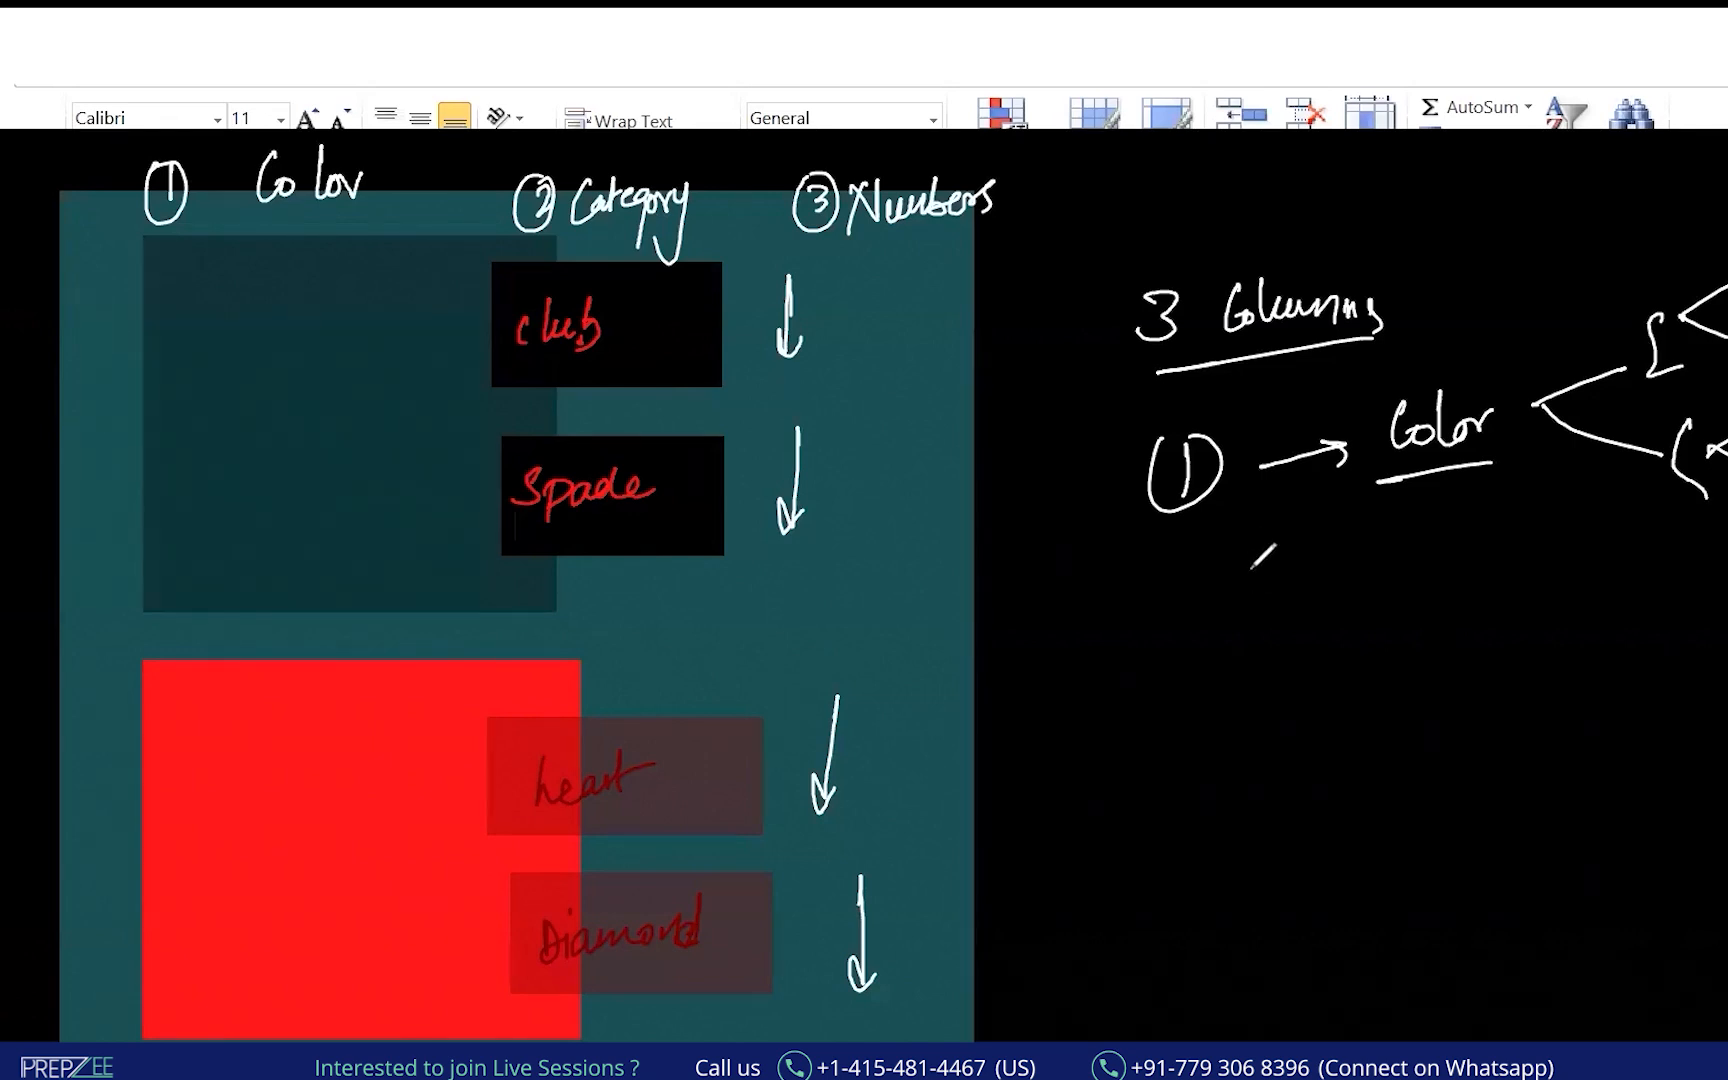
Bracket a first grouped note labelled Female with a downward arrow and list mark.
{"action": "mouse_move", "coordinate": [1160, 636]}
{"action": "left_mouse_down"}
{"action": "mouse_move", "coordinate": [1127, 738]}
{"action": "mouse_move", "coordinate": [1155, 766]}
{"action": "left_mouse_up"}
{"action": "mouse_move", "coordinate": [1185, 675]}
{"action": "left_mouse_down"}
{"action": "mouse_move", "coordinate": [1284, 679]}
{"action": "mouse_move", "coordinate": [1268, 655]}
{"action": "left_mouse_up"}
{"action": "left_click_drag", "start_coordinate": [1390, 596], "coordinate": [1388, 708]}
{"action": "left_click_drag", "start_coordinate": [1372, 674], "coordinate": [1404, 690]}
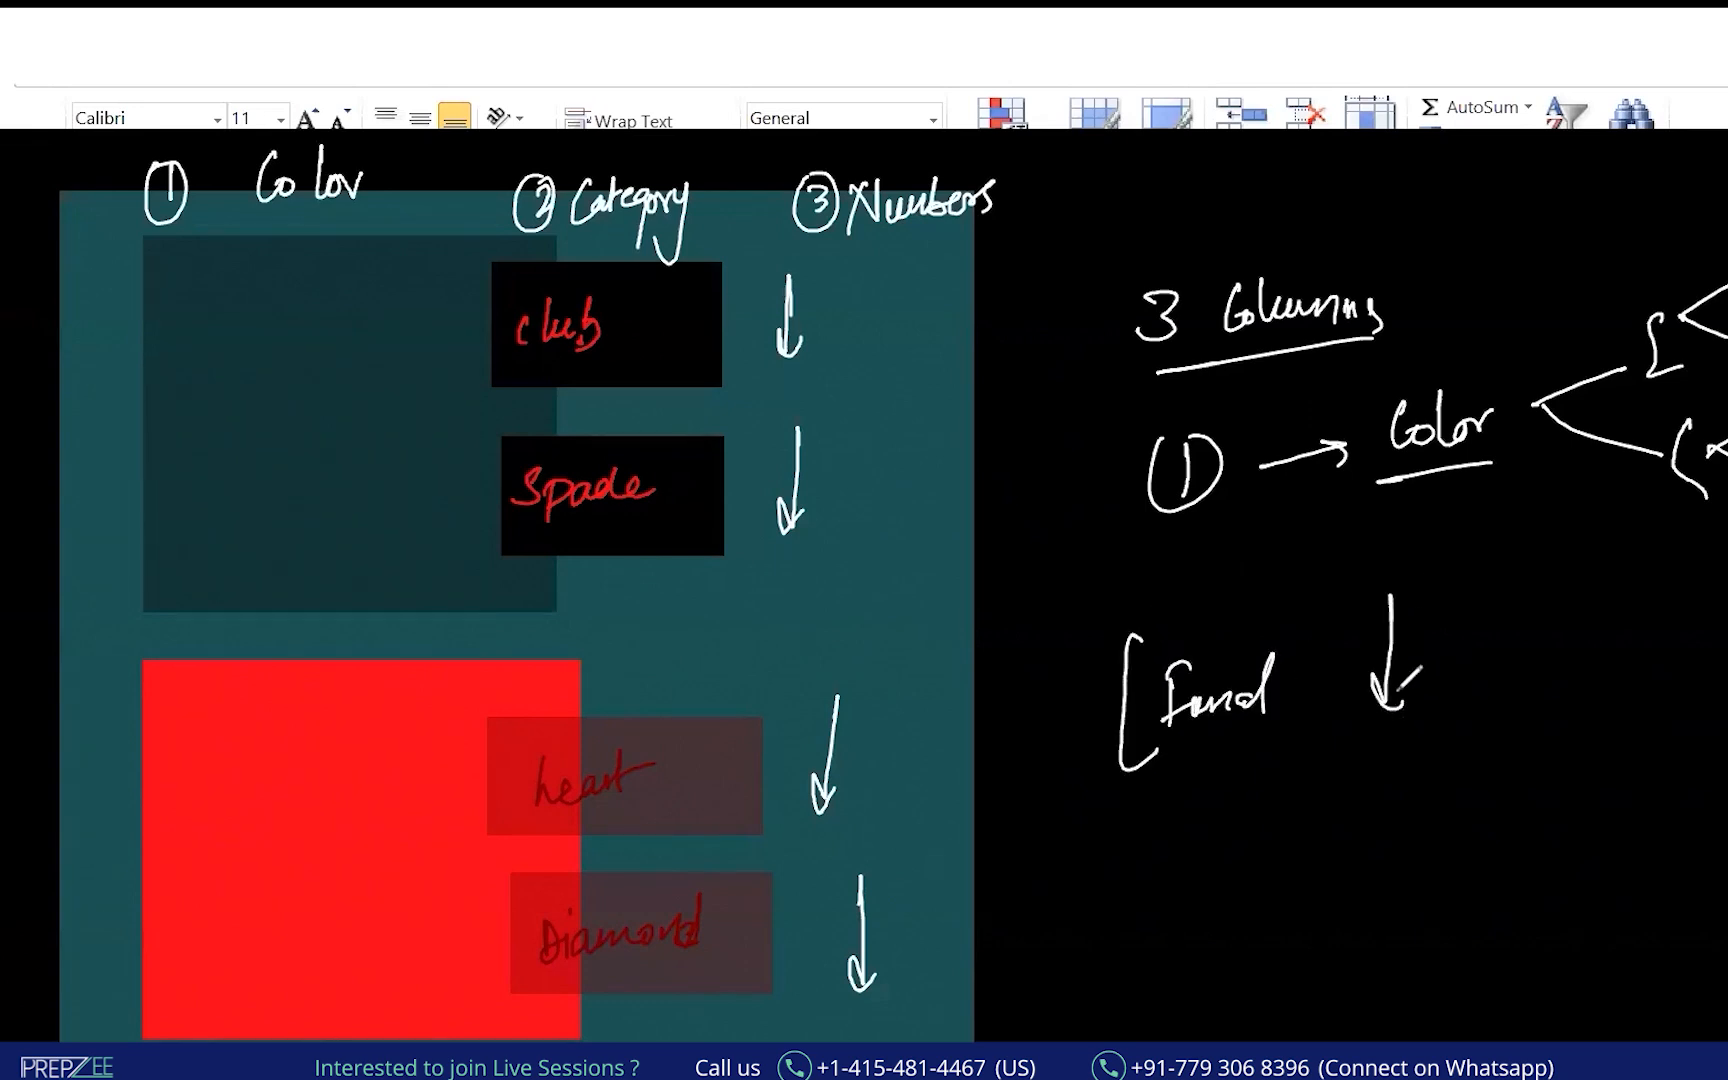
{"action": "left_click_drag", "start_coordinate": [1276, 700], "coordinate": [1301, 720]}
{"action": "left_click_drag", "start_coordinate": [1423, 593], "coordinate": [1473, 591]}
{"action": "mouse_move", "coordinate": [1425, 610]}
{"action": "left_mouse_down"}
{"action": "mouse_move", "coordinate": [1467, 609]}
{"action": "mouse_move", "coordinate": [1486, 716]}
{"action": "left_mouse_up"}
Sketch a second group labelled Male with its list mark, then return to the employee sheet.
{"action": "left_click_drag", "start_coordinate": [1200, 798], "coordinate": [1185, 990]}
{"action": "mouse_move", "coordinate": [1203, 915]}
{"action": "left_mouse_down"}
{"action": "mouse_move", "coordinate": [1222, 885]}
{"action": "mouse_move", "coordinate": [1290, 908]}
{"action": "left_mouse_up"}
{"action": "left_click_drag", "start_coordinate": [1305, 878], "coordinate": [1326, 912]}
{"action": "left_click_drag", "start_coordinate": [1330, 898], "coordinate": [1362, 912]}
{"action": "left_click_drag", "start_coordinate": [1390, 812], "coordinate": [1450, 915]}
{"action": "left_click_drag", "start_coordinate": [1442, 980], "coordinate": [1437, 996]}
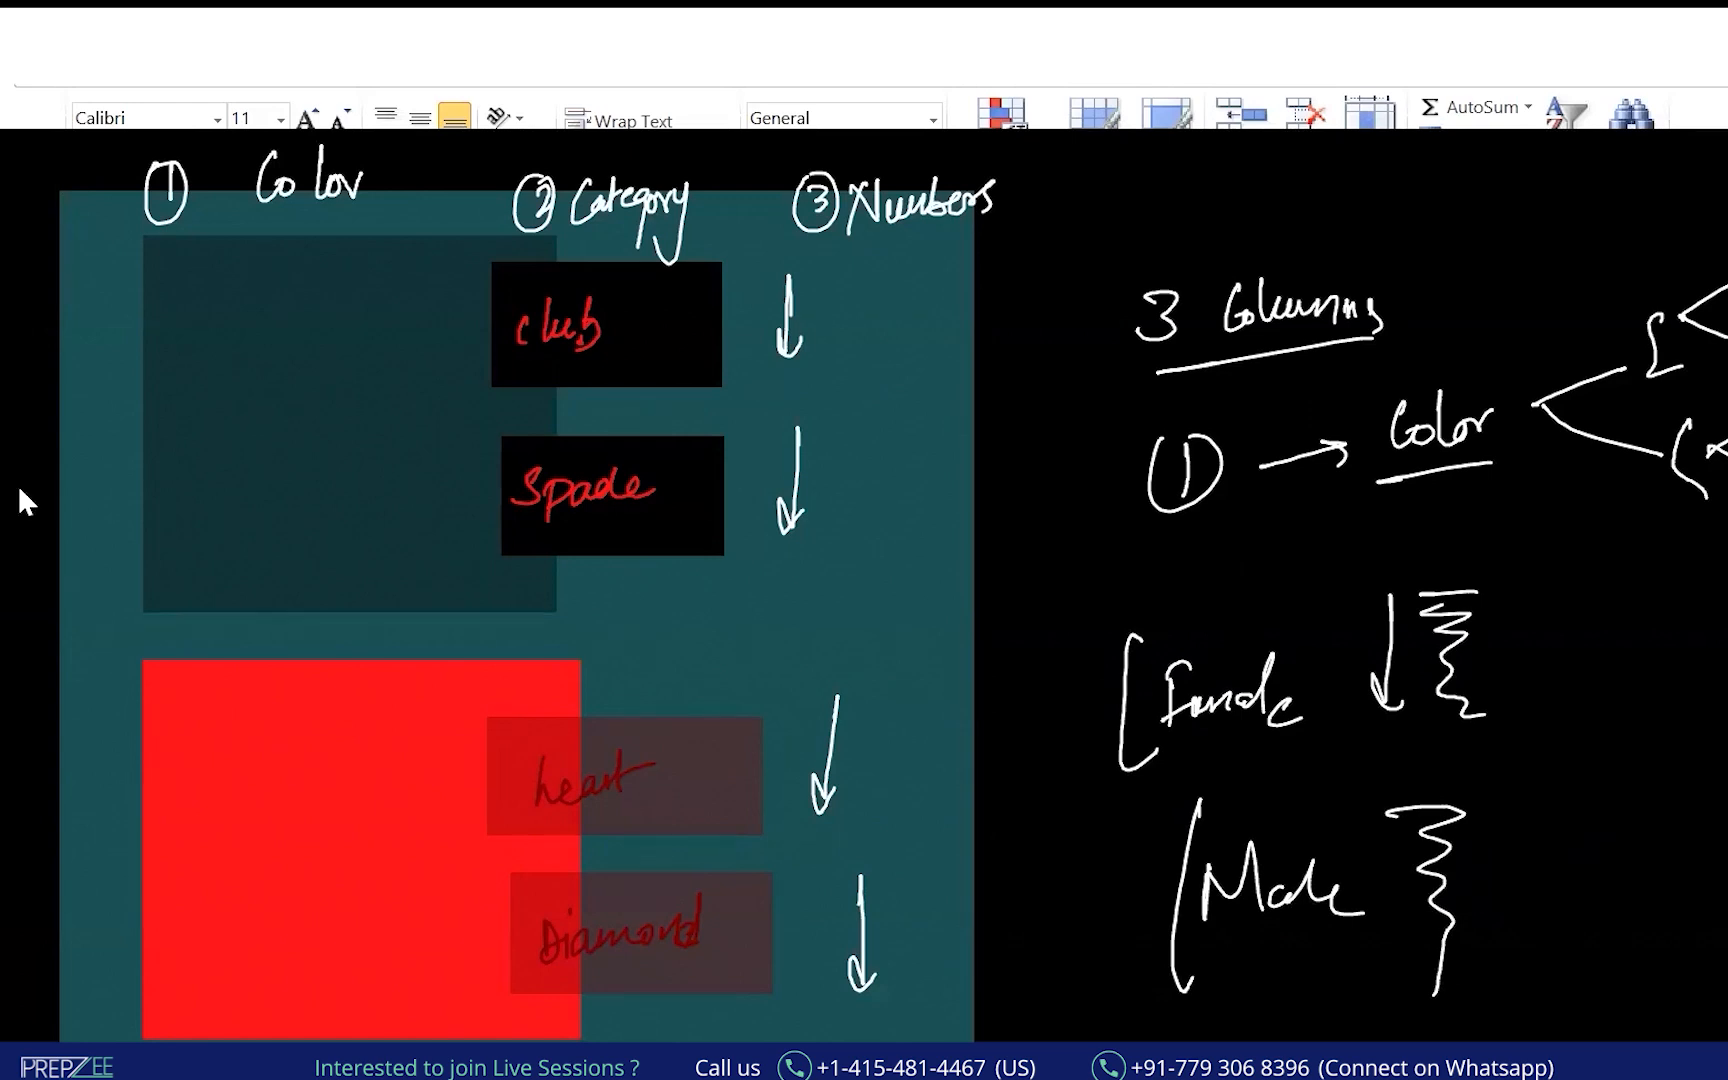
{"action": "key", "text": "alt+Tab"}
{"action": "left_click", "coordinate": [661, 421]}
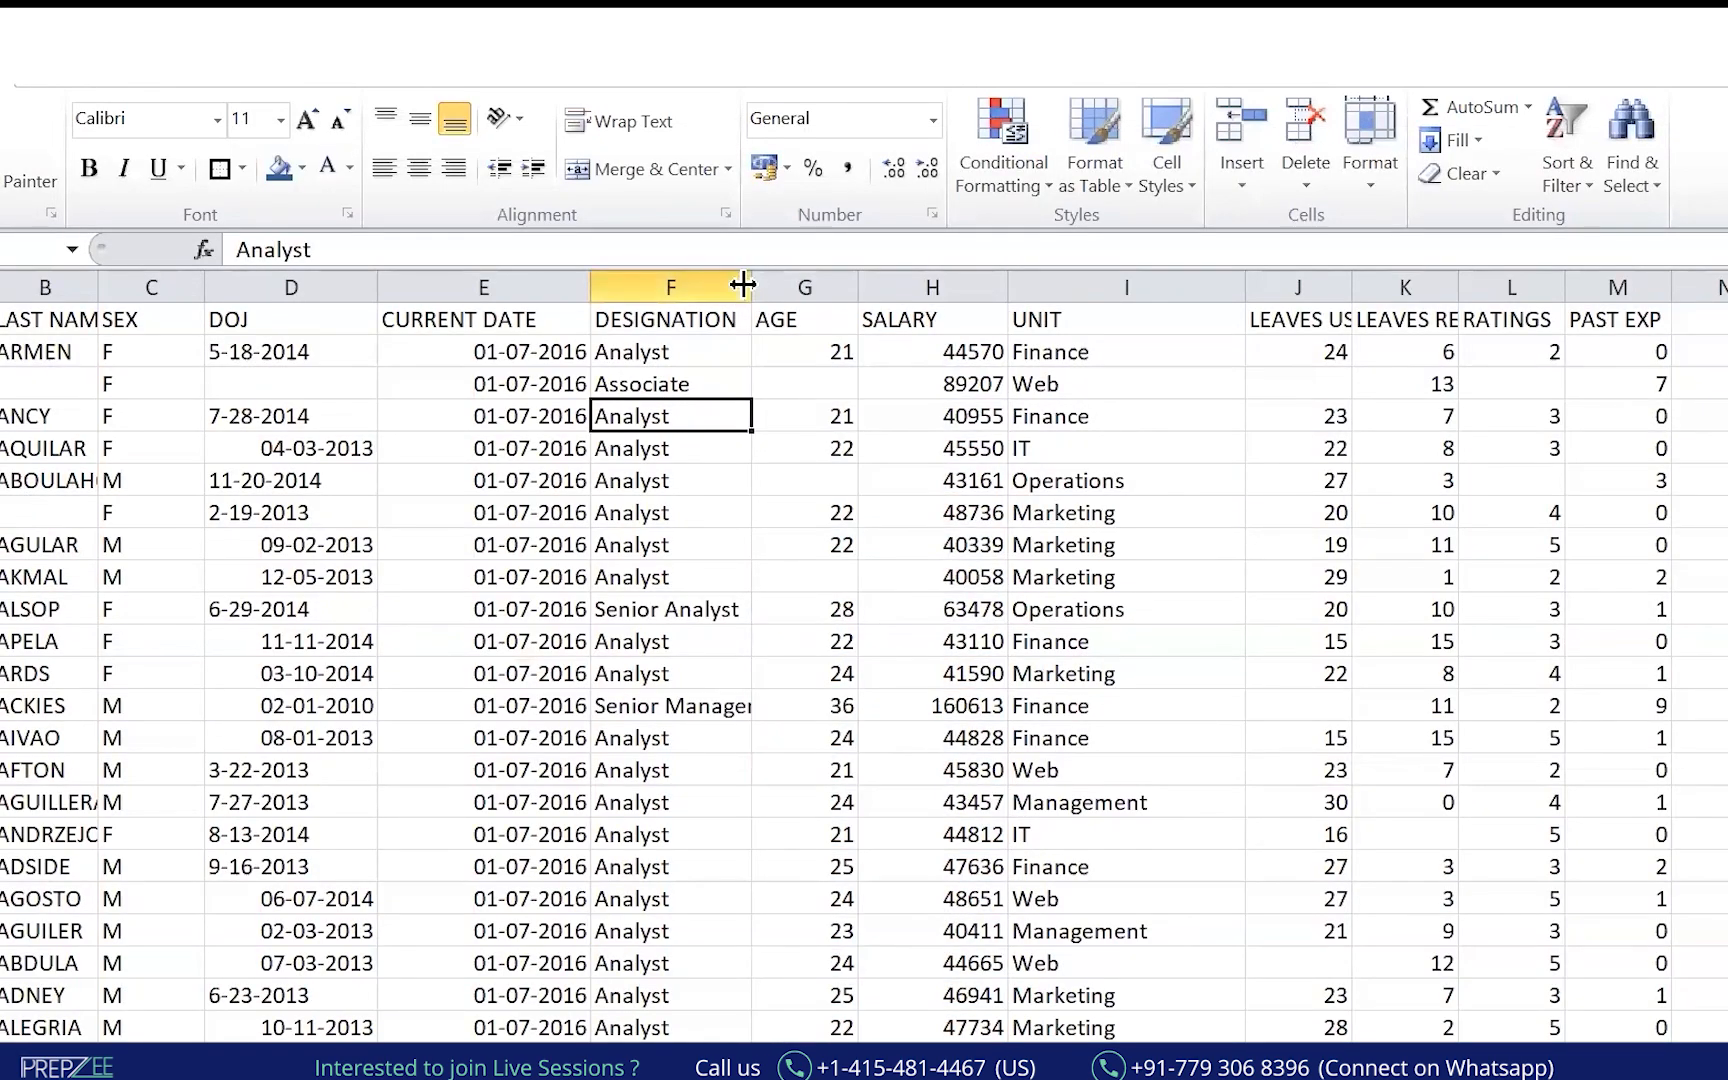
Widen column F to fit the designations and check column I's data range.
{"action": "left_click_drag", "start_coordinate": [743, 285], "coordinate": [789, 287]}
{"action": "left_click", "coordinate": [1075, 352]}
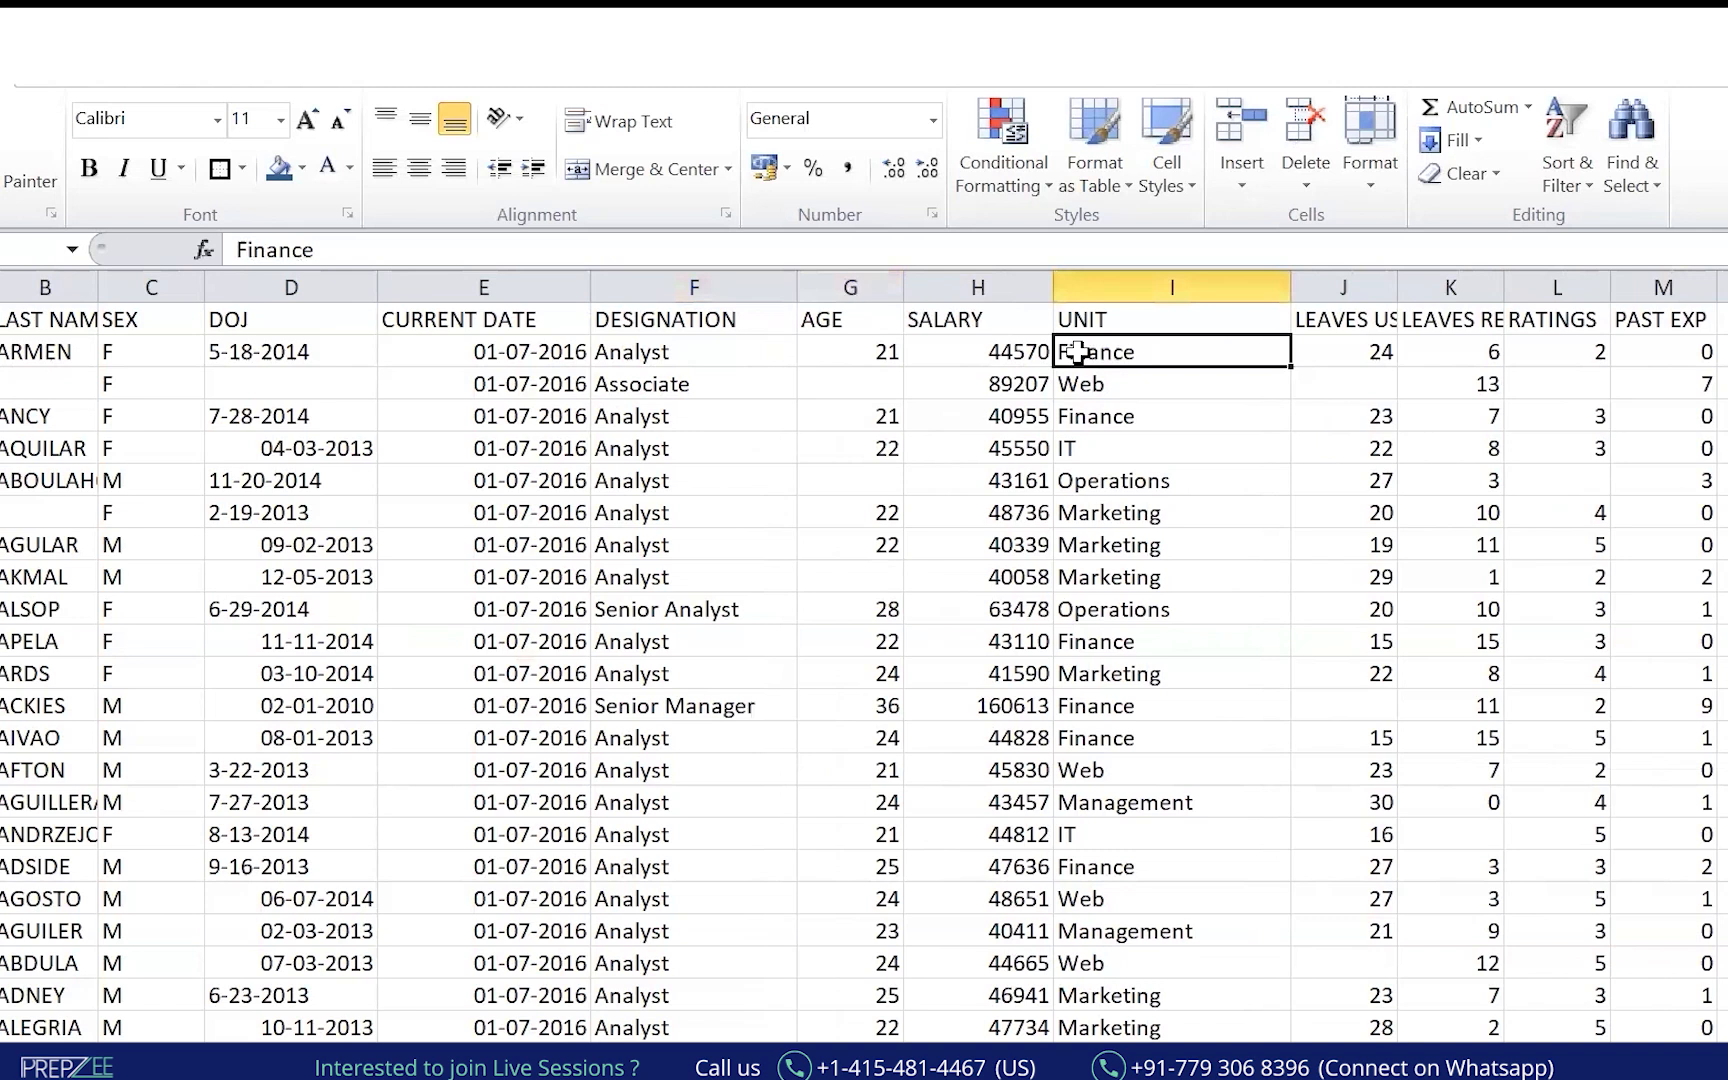
{"action": "key", "text": "ctrl+shift+Down"}
{"action": "key", "text": "ctrl+Up"}
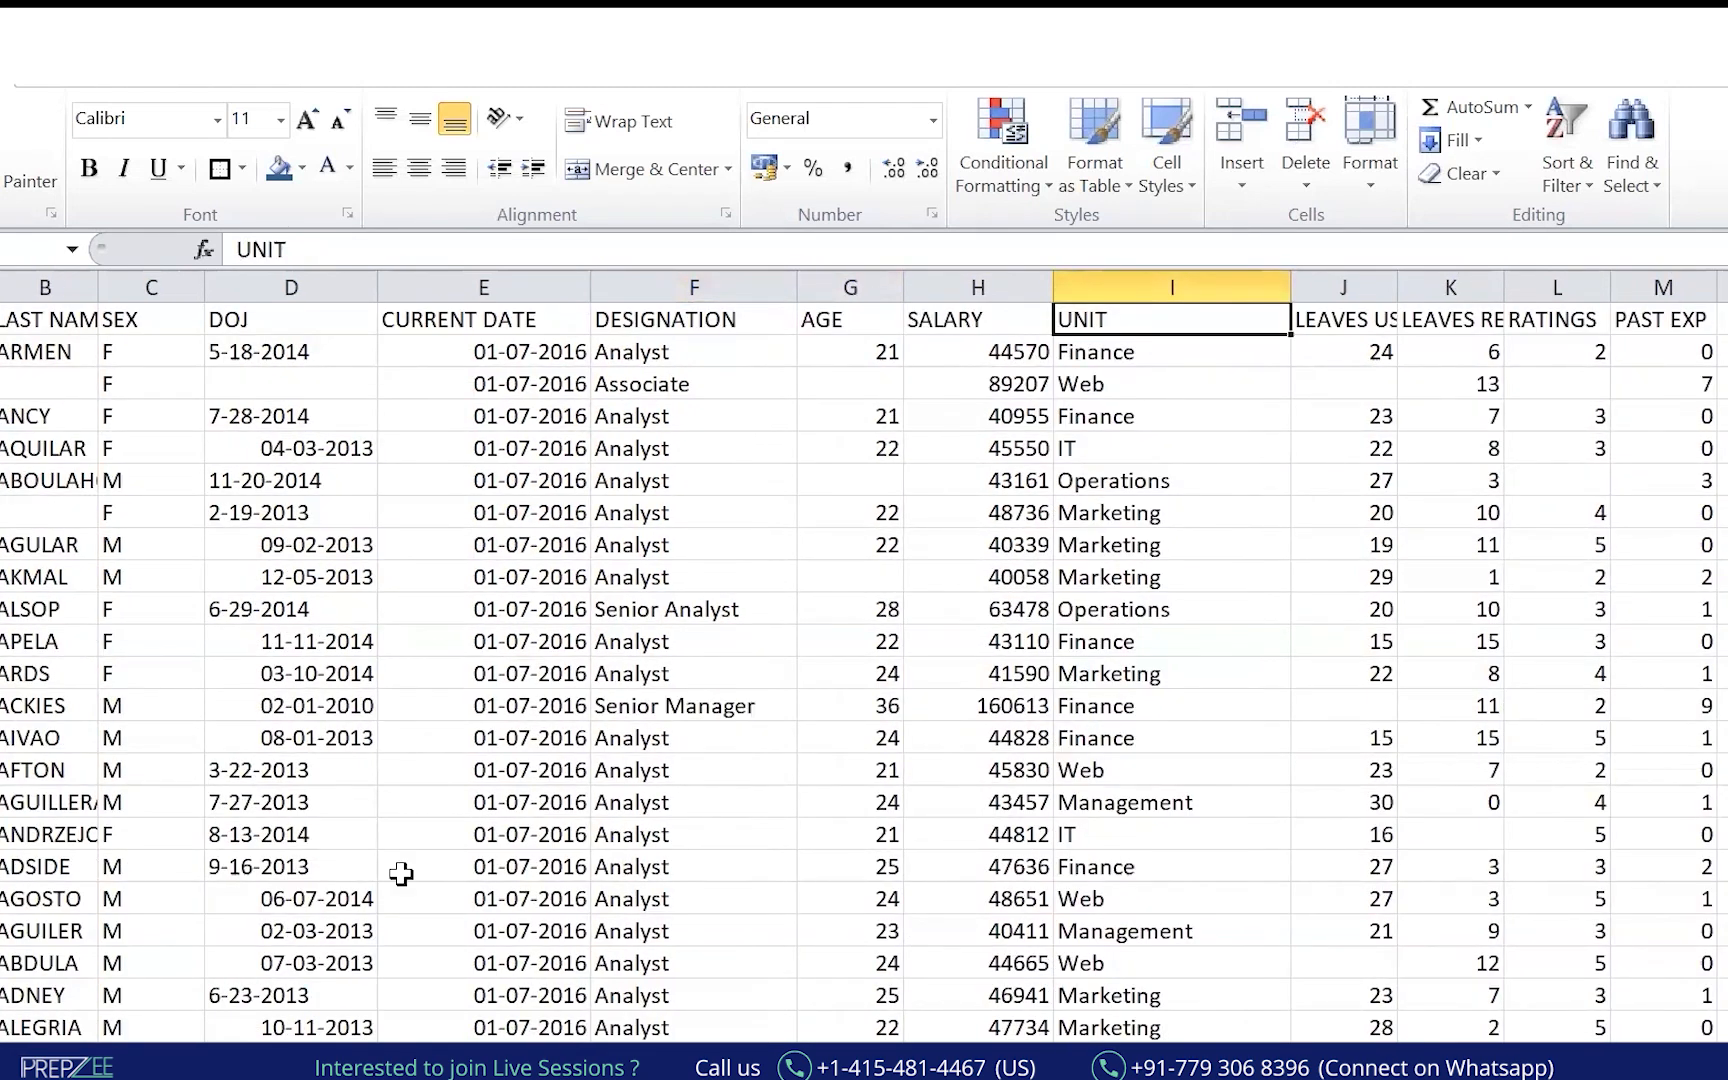
{"action": "key", "text": "alt+Tab"}
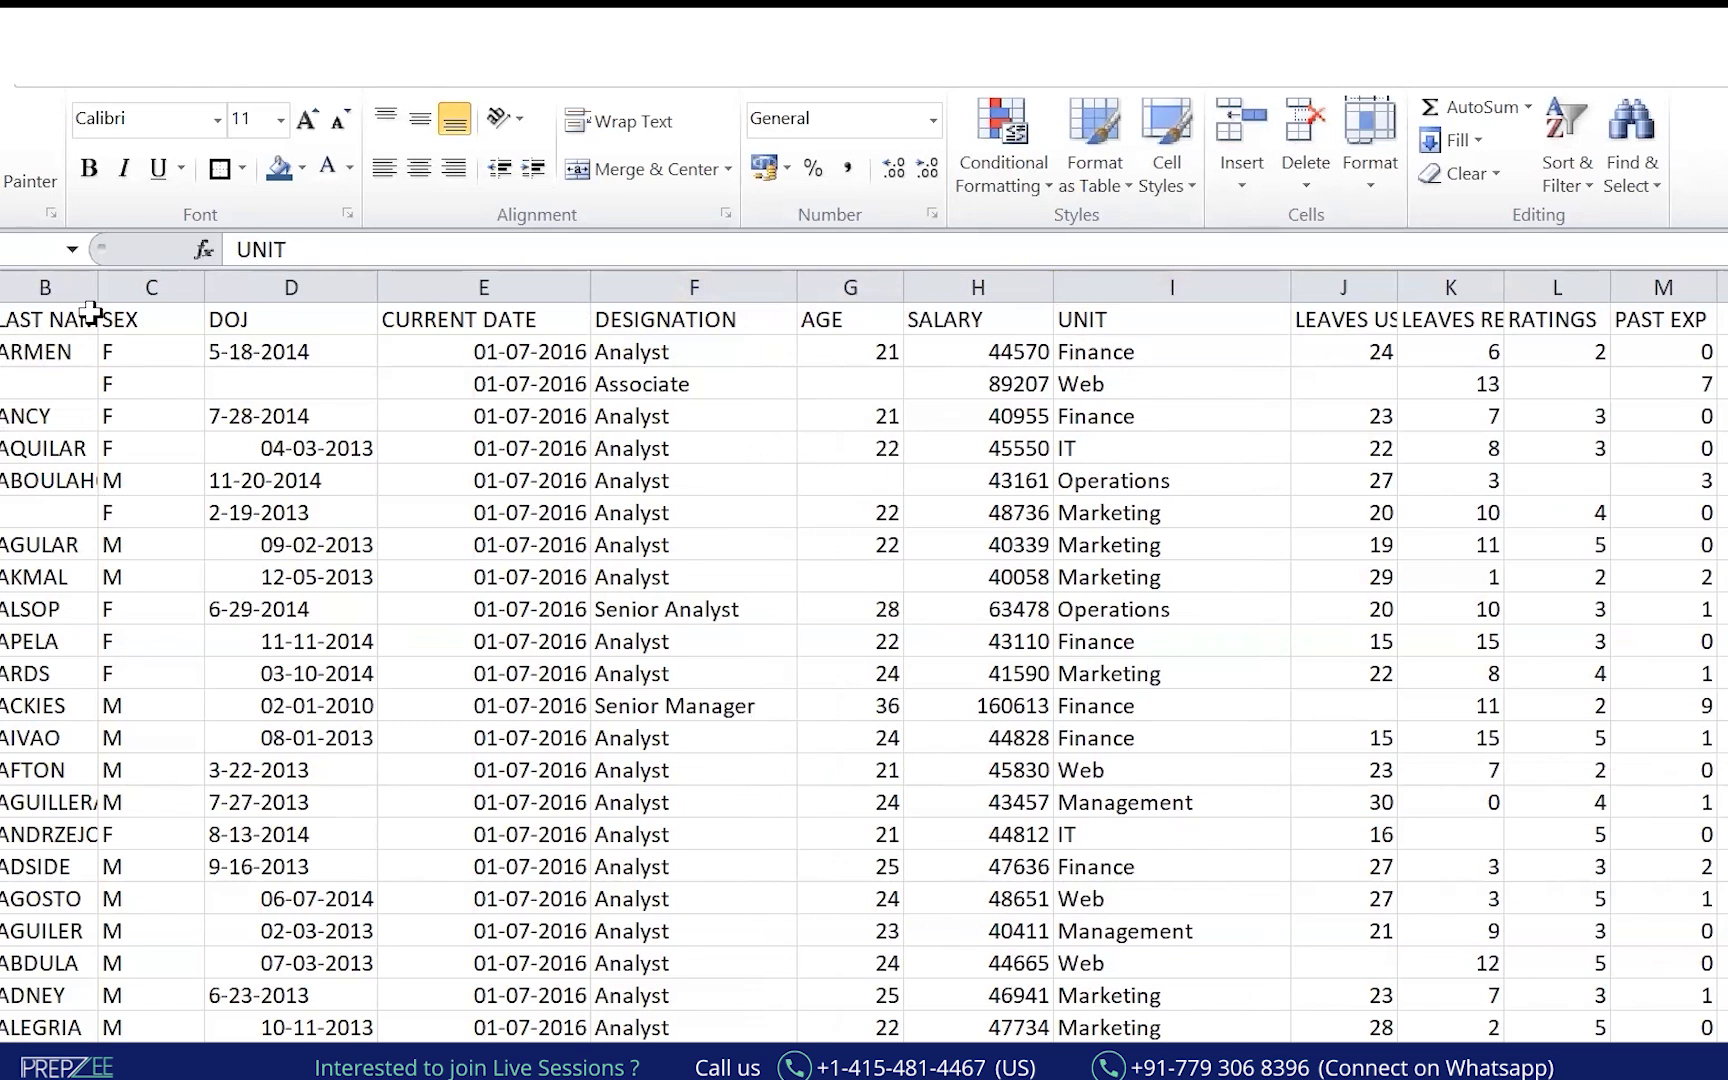
Give header row 1 a dark blue fill with white font.
{"action": "key", "text": "ctrl+shift+Right"}
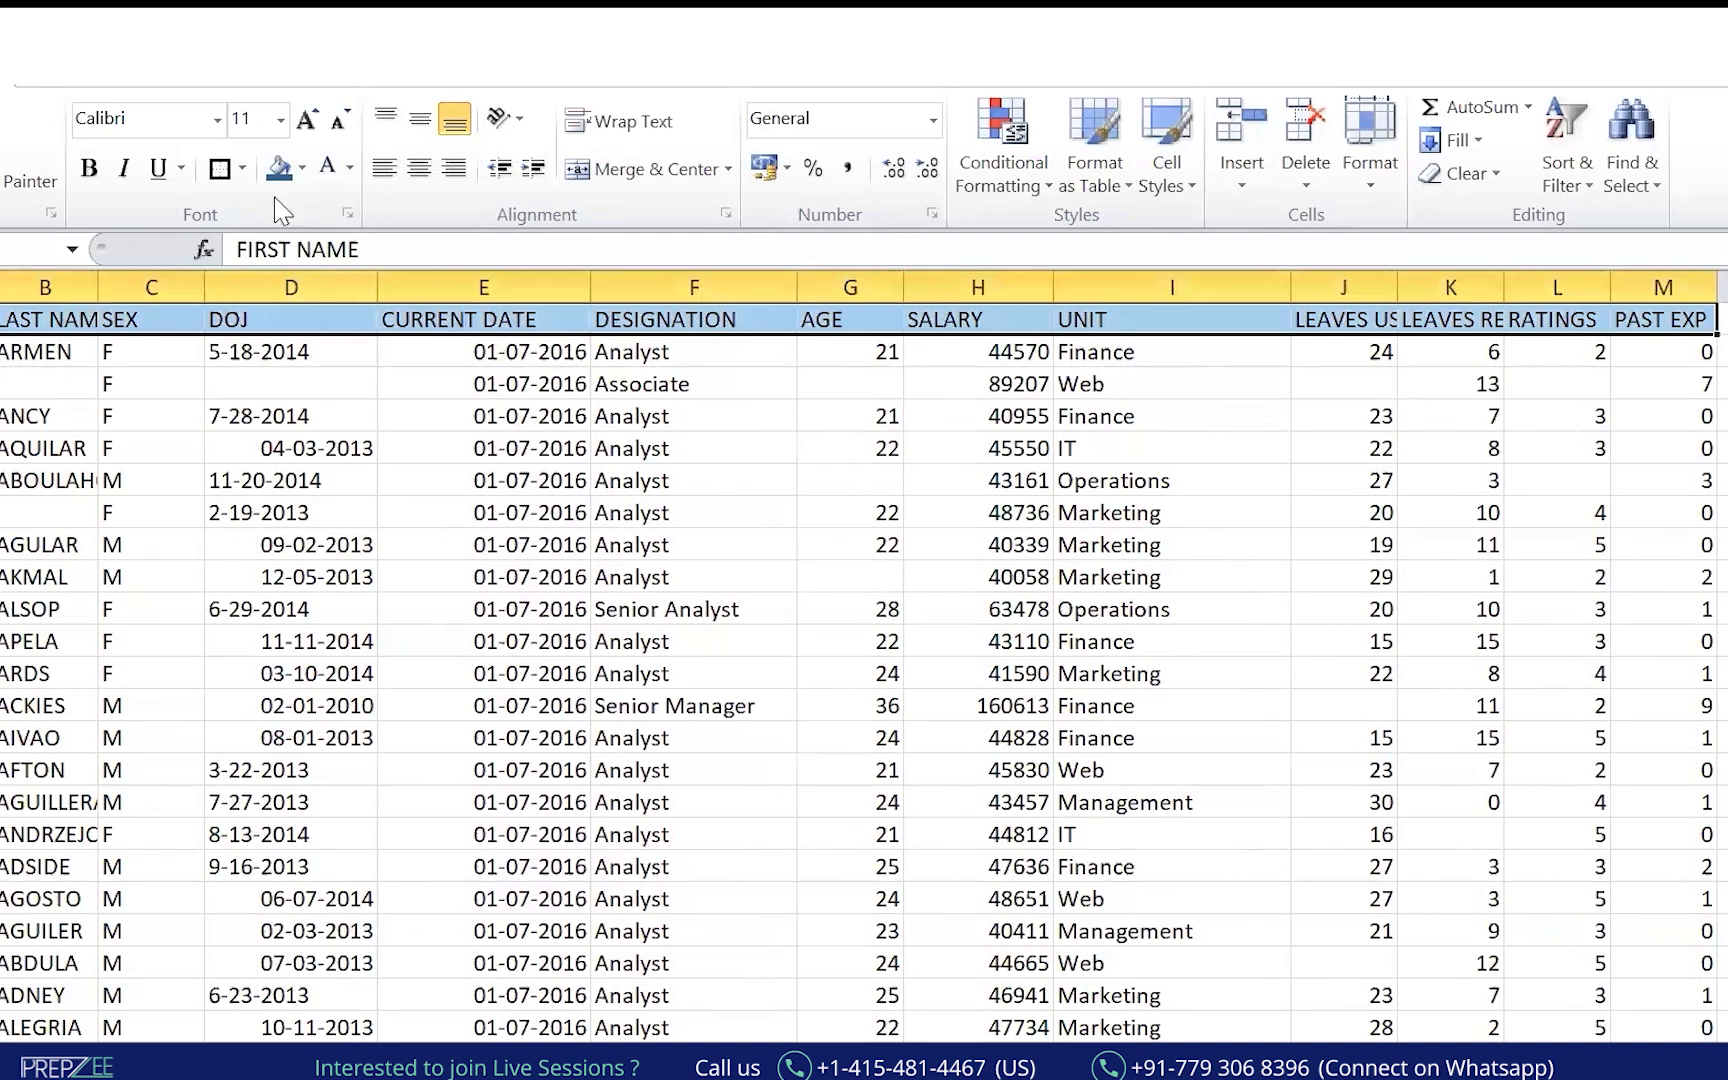
{"action": "left_click", "coordinate": [279, 168]}
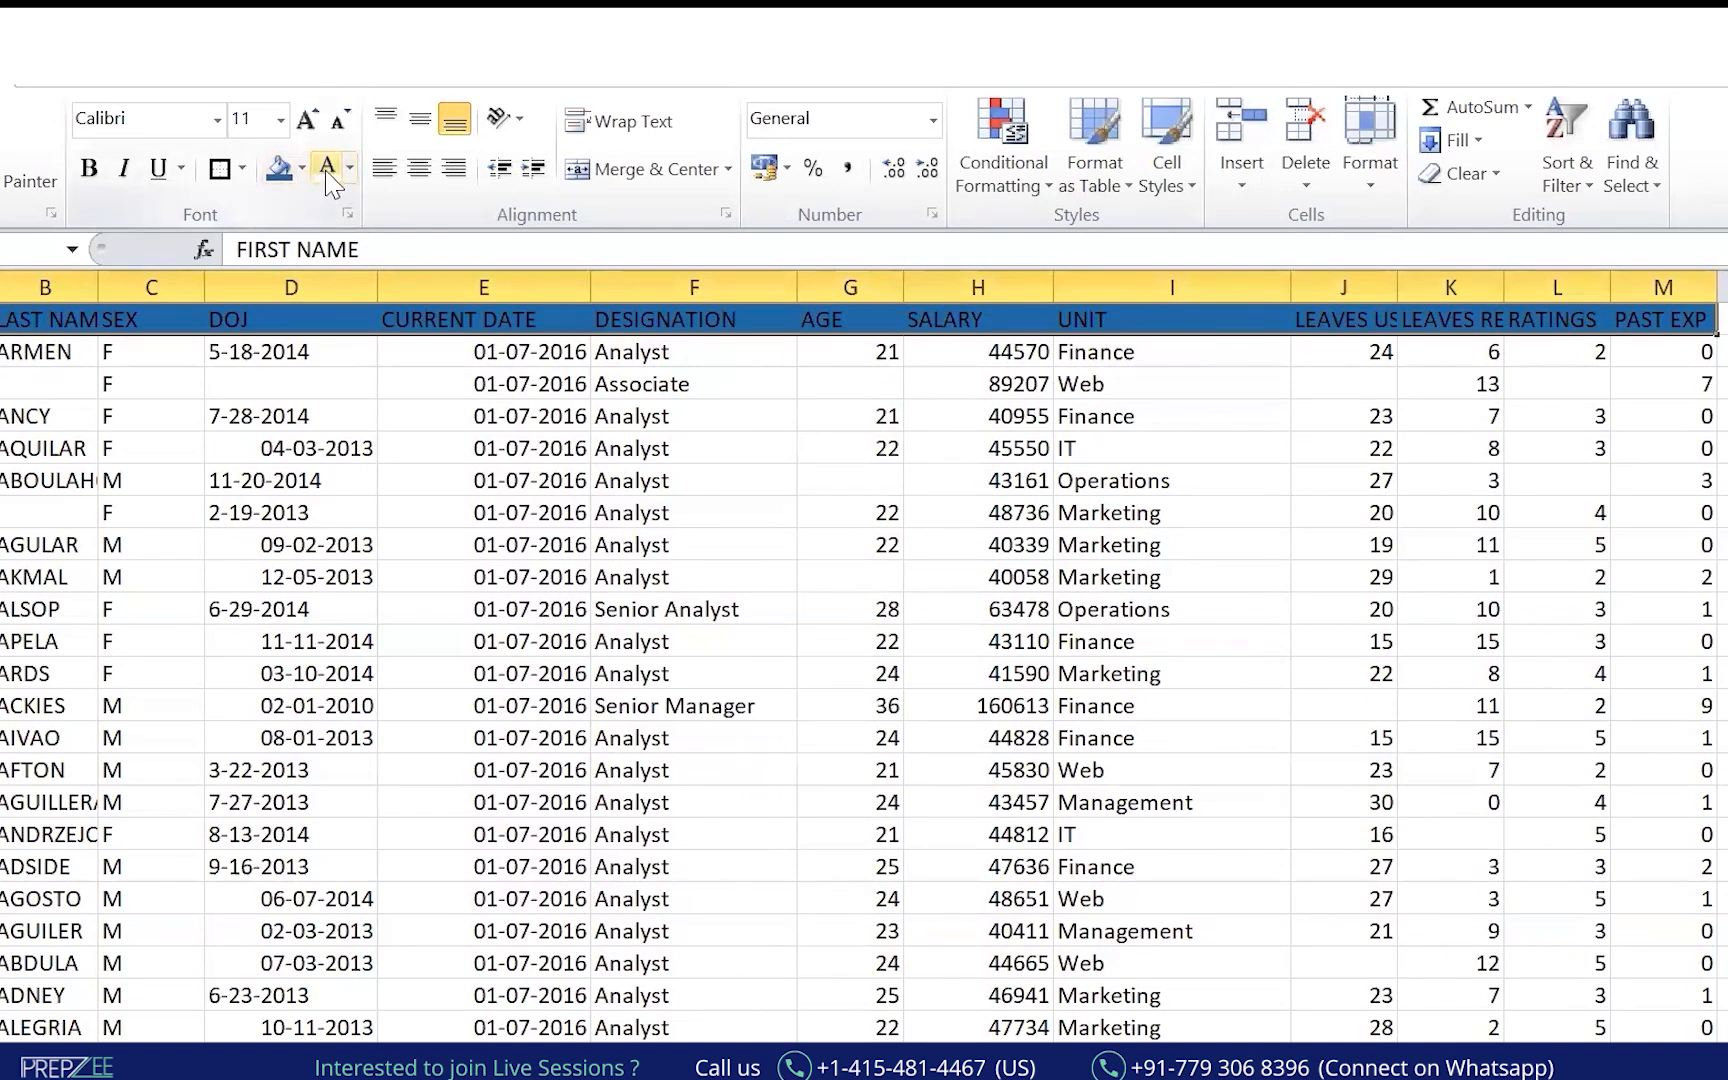
{"action": "left_click", "coordinate": [327, 167]}
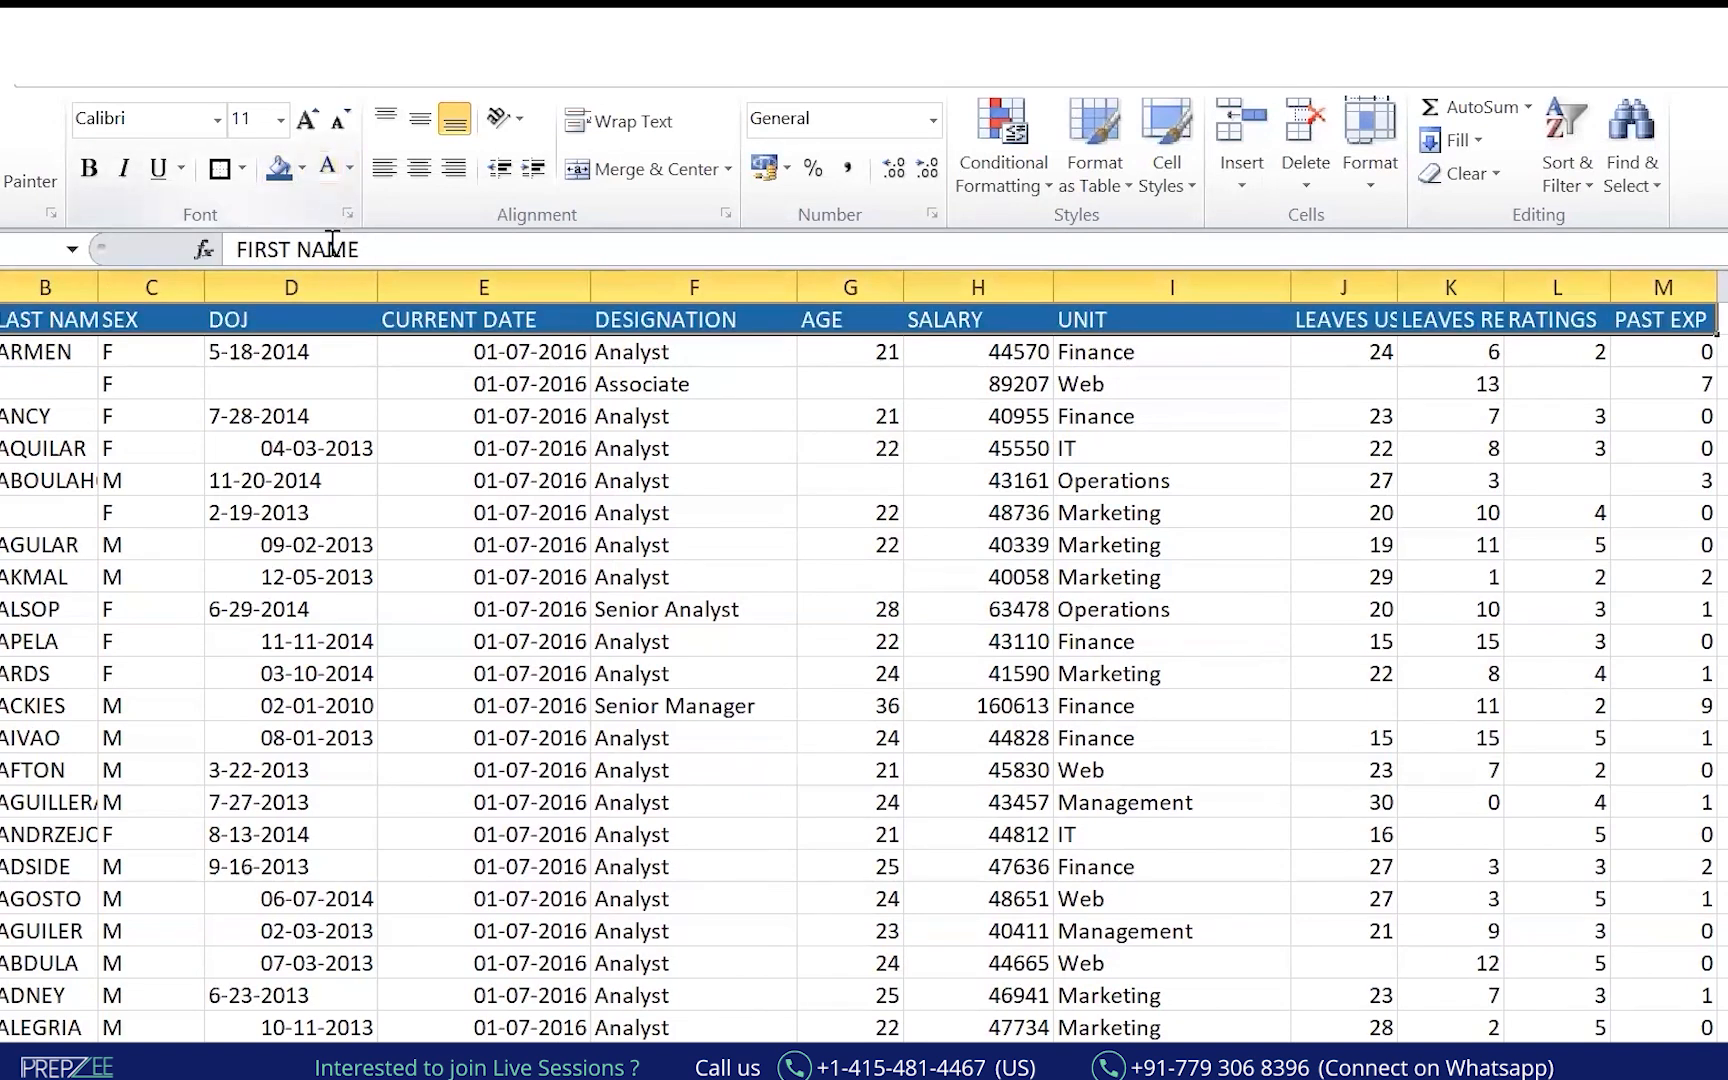
{"action": "left_click", "coordinate": [302, 168]}
{"action": "left_click", "coordinate": [353, 339]}
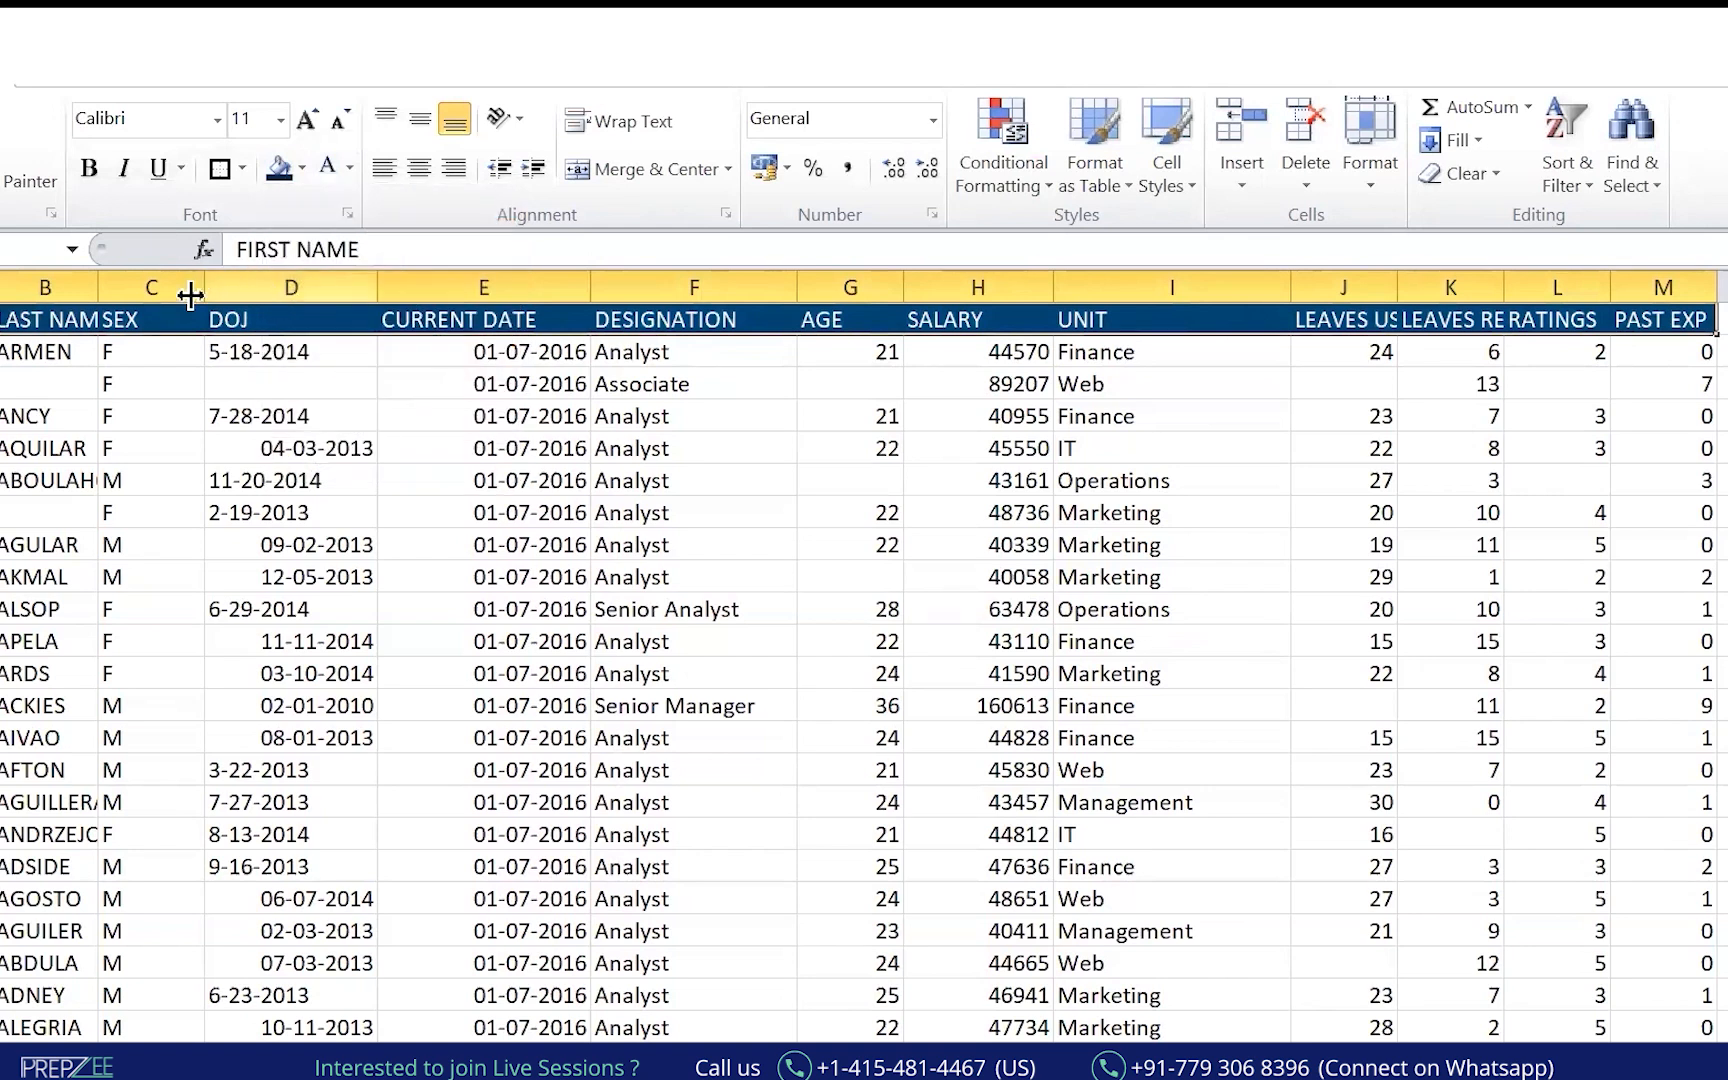
Autofit columns A and B so full last names show, then review the DESIGNATION column.
{"action": "double_click", "coordinate": [3, 286]}
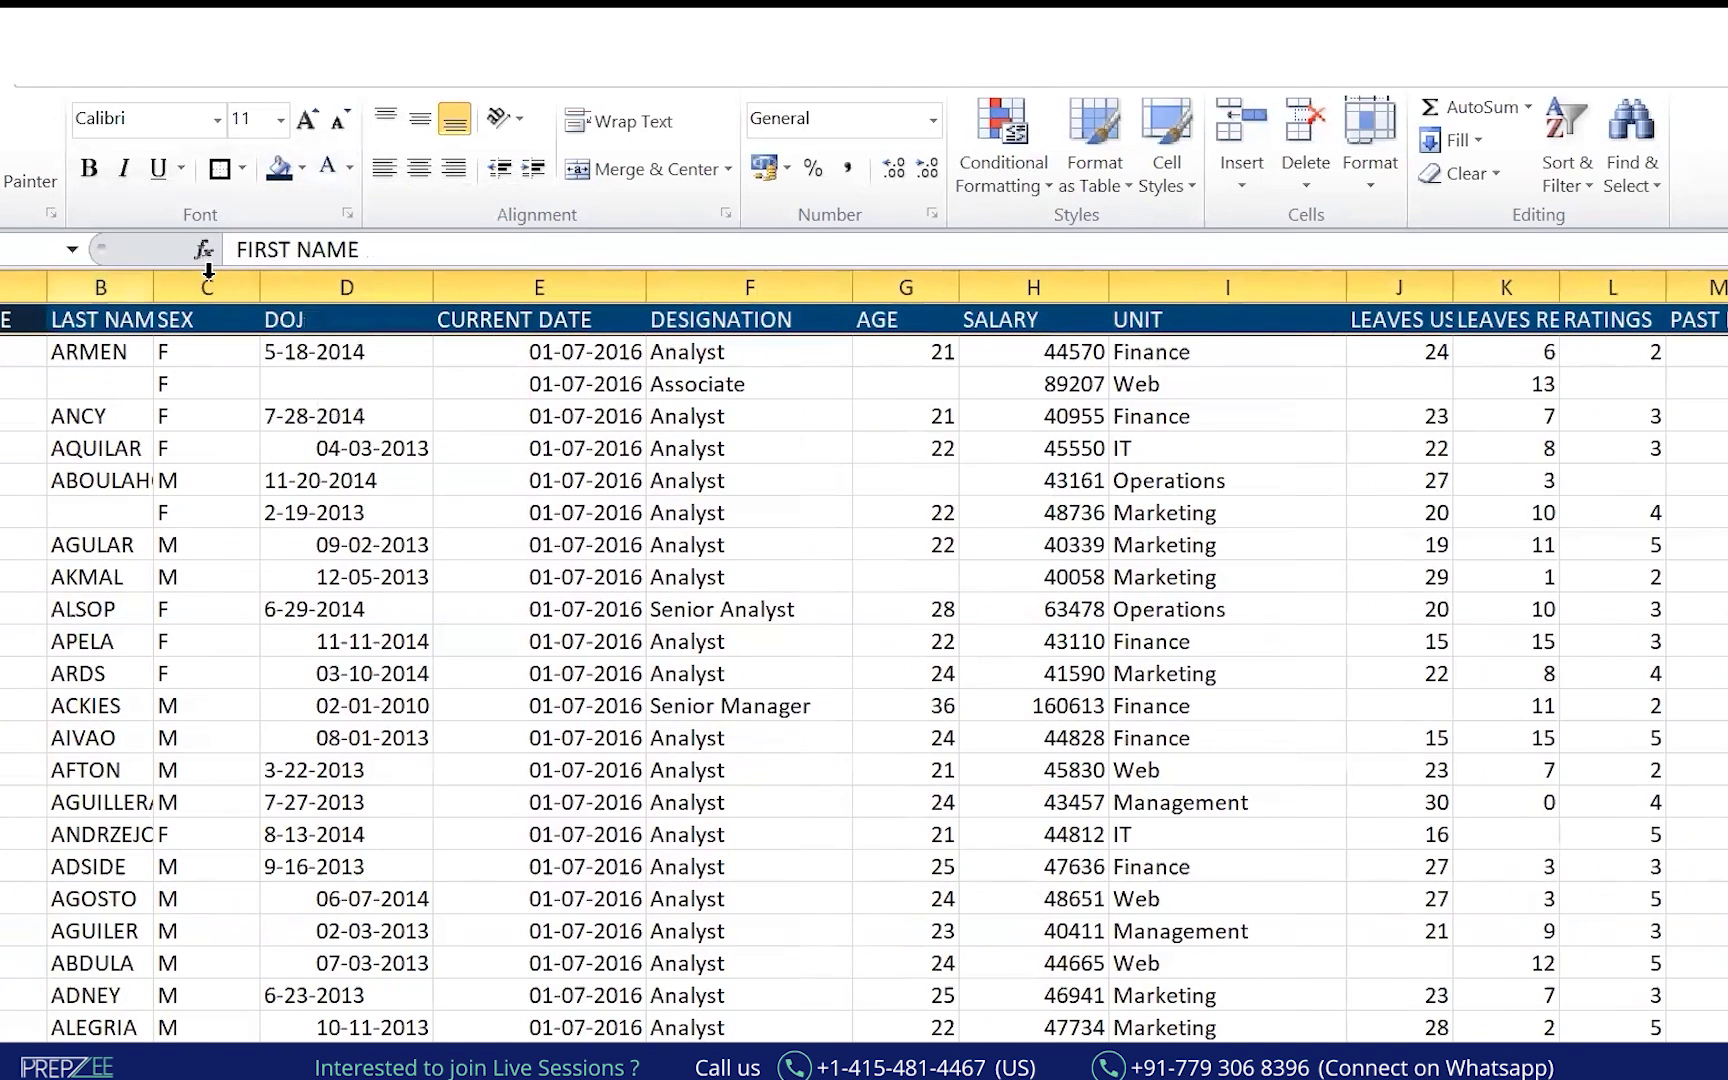
{"action": "double_click", "coordinate": [149, 287]}
{"action": "left_click", "coordinate": [400, 416]}
{"action": "key", "text": "Up"}
{"action": "key", "text": "Right"}
{"action": "key", "text": "Right"}
{"action": "key", "text": "Up"}
{"action": "key", "text": "ctrl+shift+Down"}
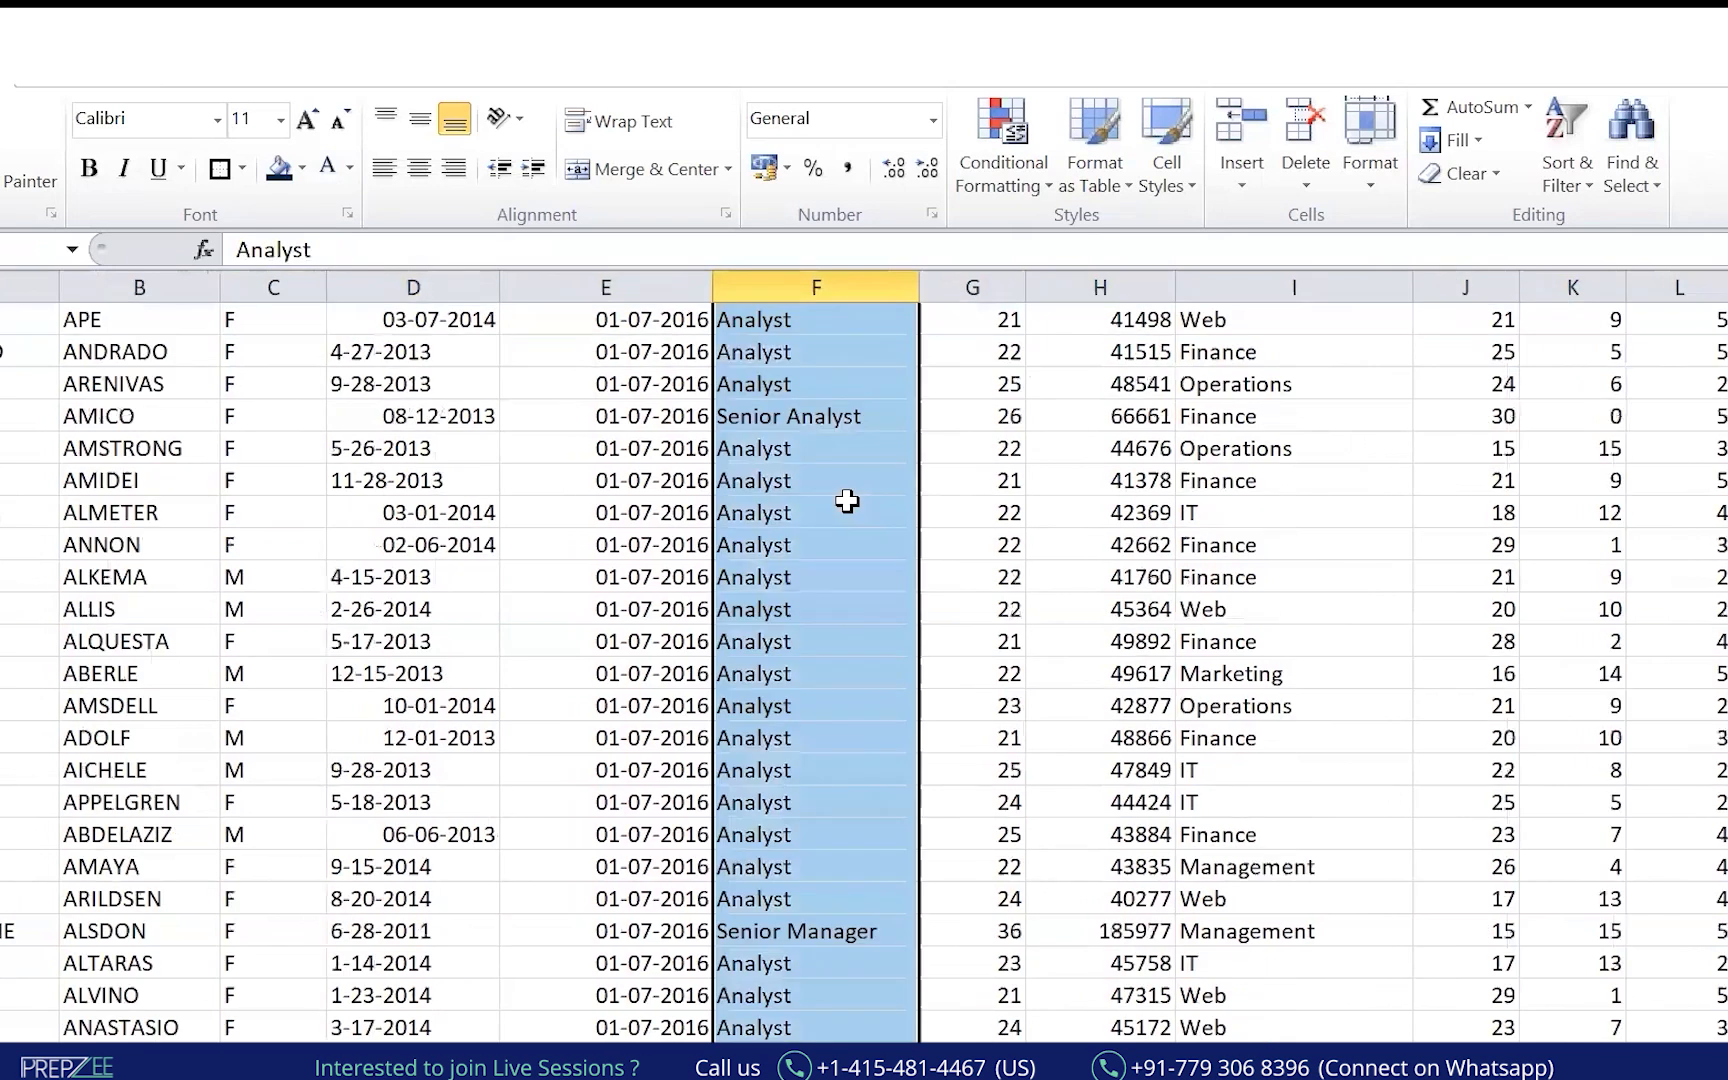
{"action": "key", "text": "ctrl+Up"}
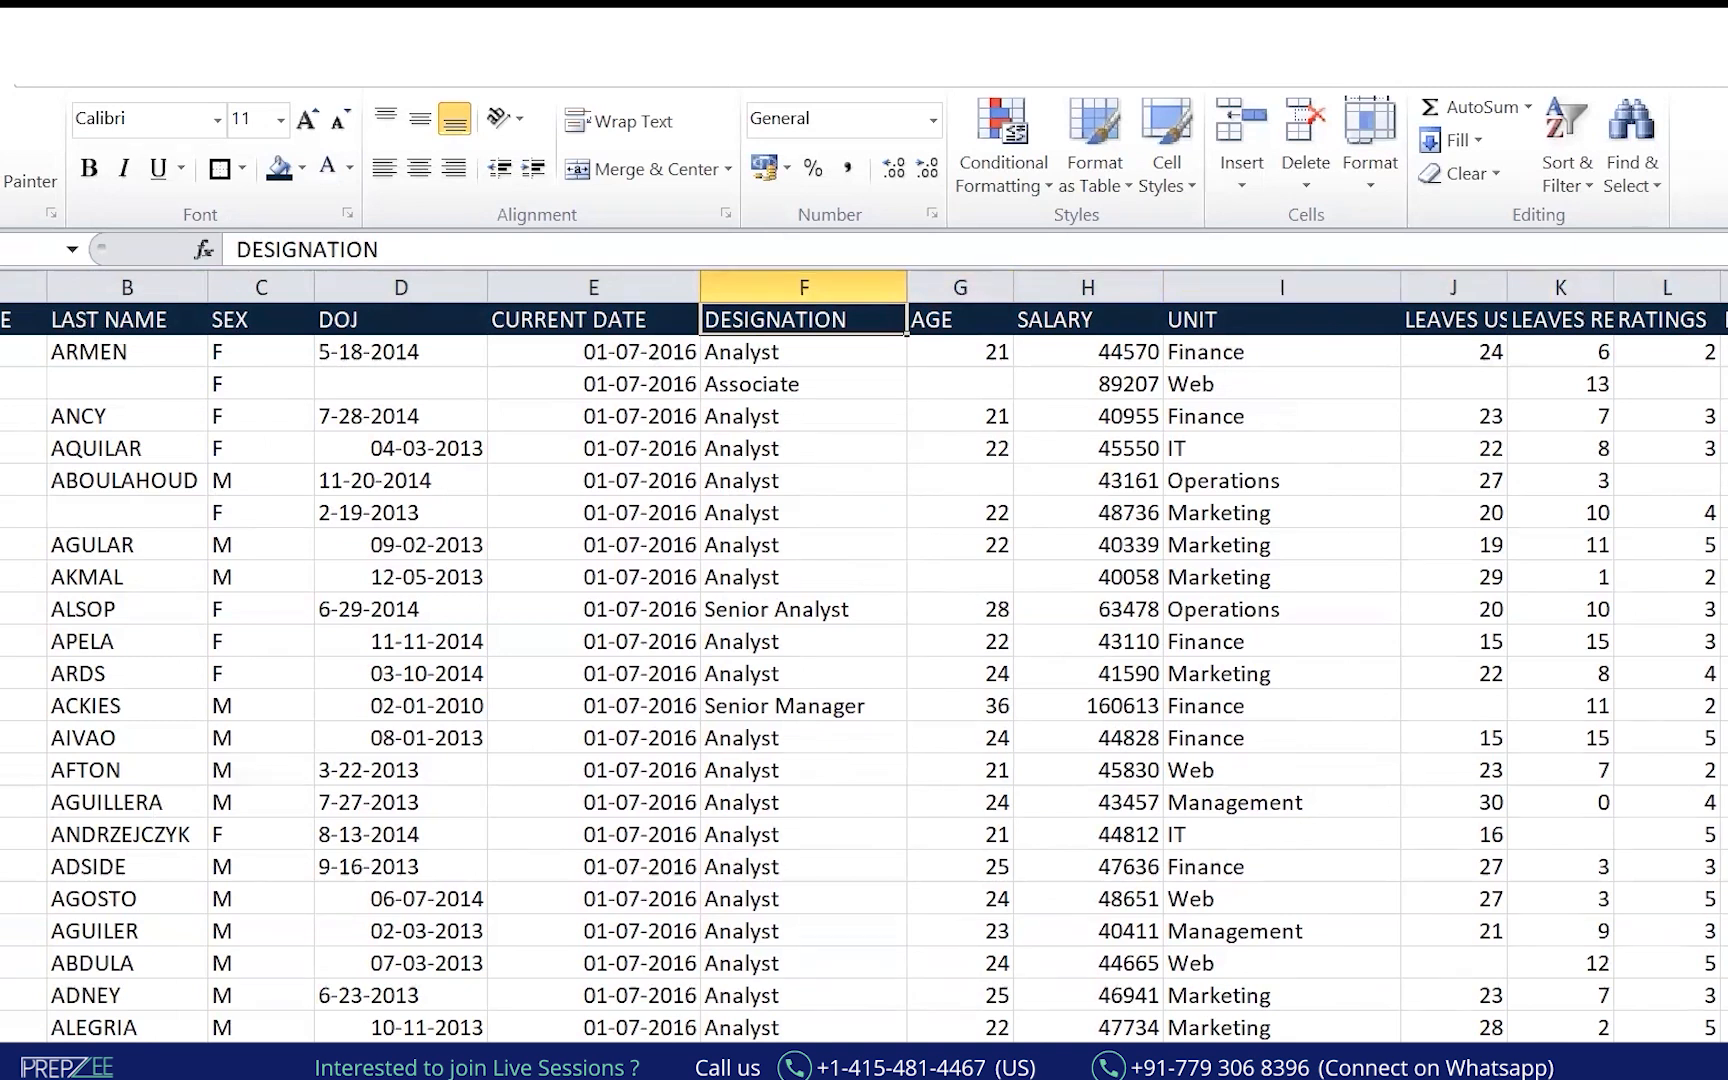
{"action": "scroll", "coordinate": [1690, 936], "scroll_direction": "down", "scroll_amount": 2}
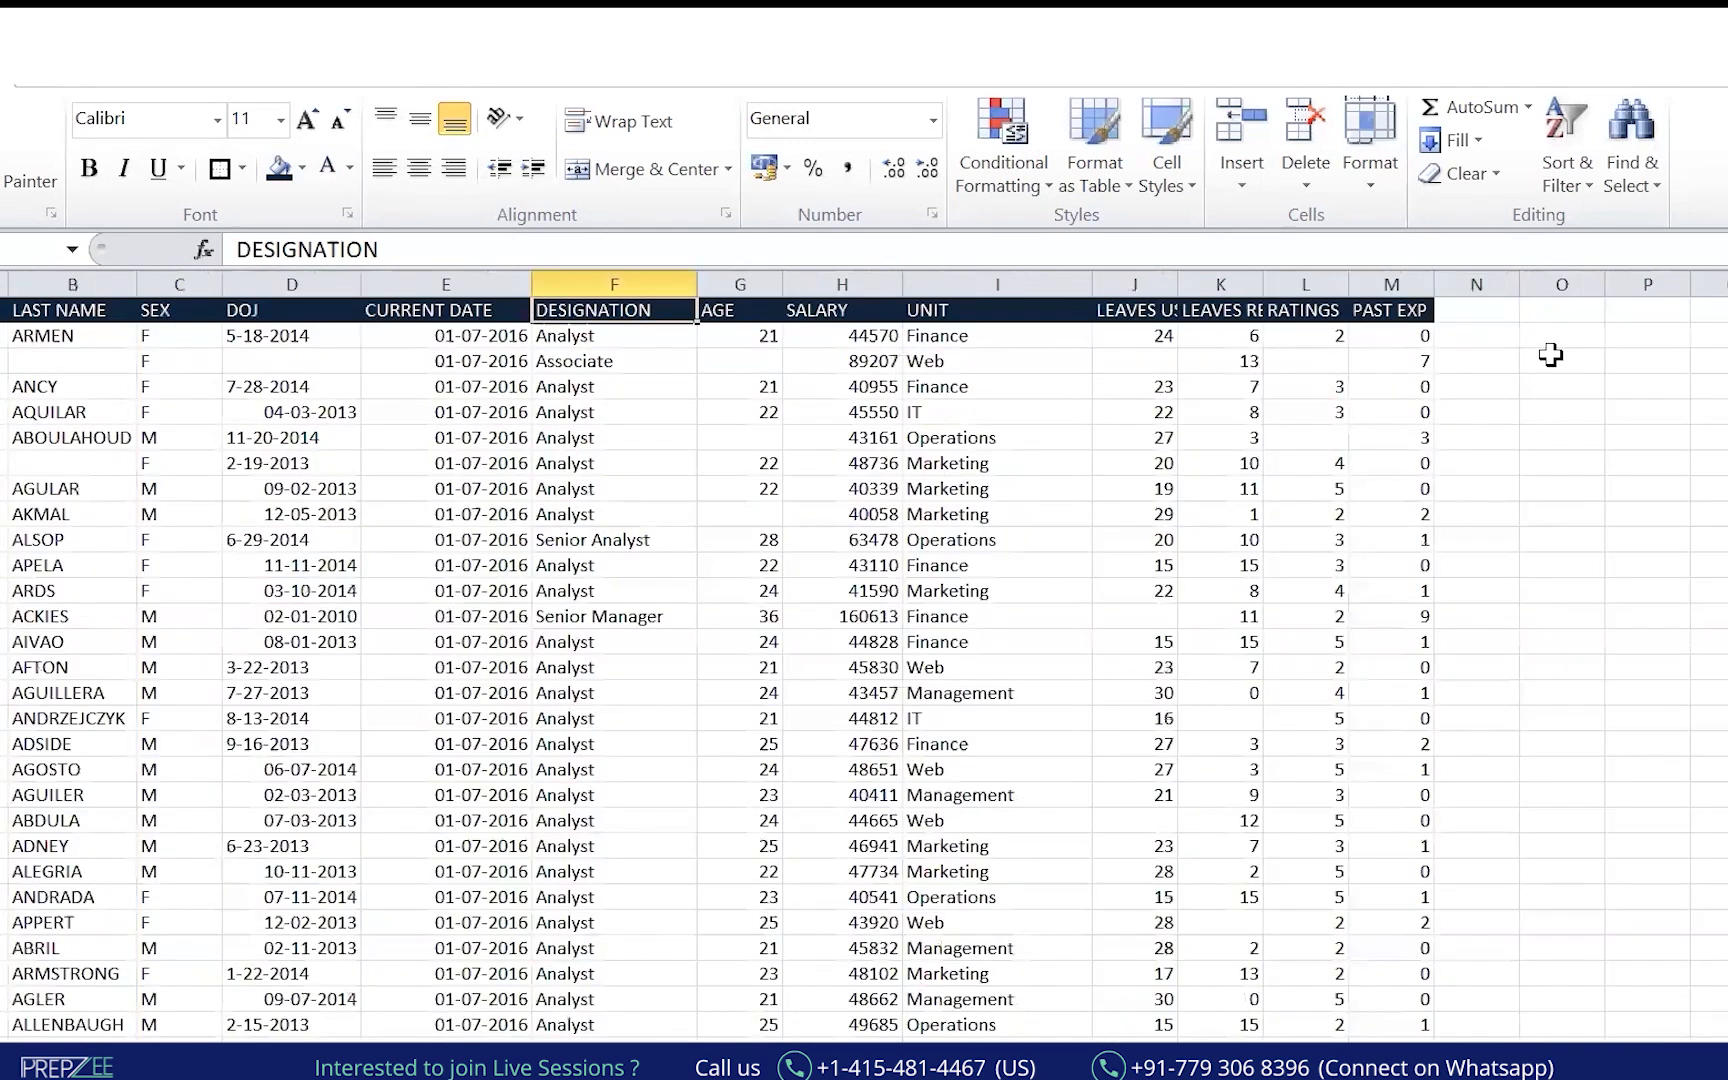
Widen column N and add the heading 'random' in N1.
{"action": "left_click_drag", "start_coordinate": [1522, 287], "coordinate": [1617, 296]}
{"action": "left_click", "coordinate": [1539, 316]}
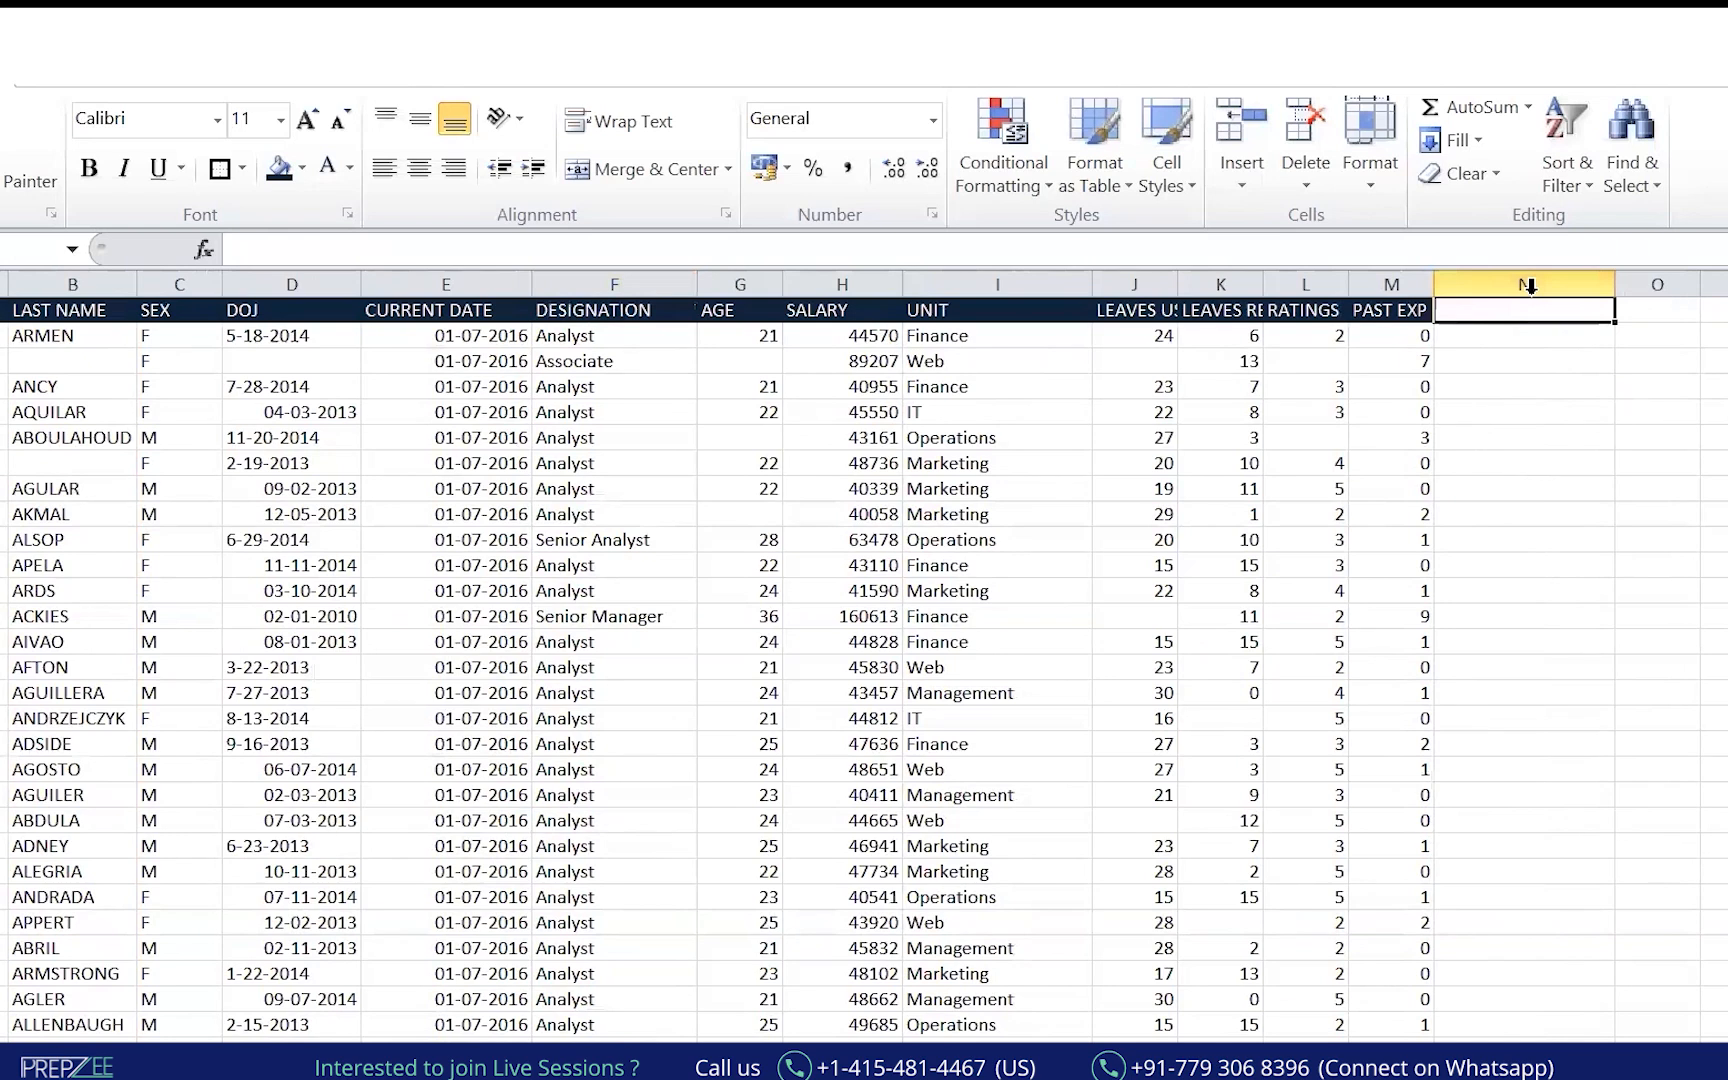
{"action": "type", "text": "random"}
{"action": "key", "text": "Return"}
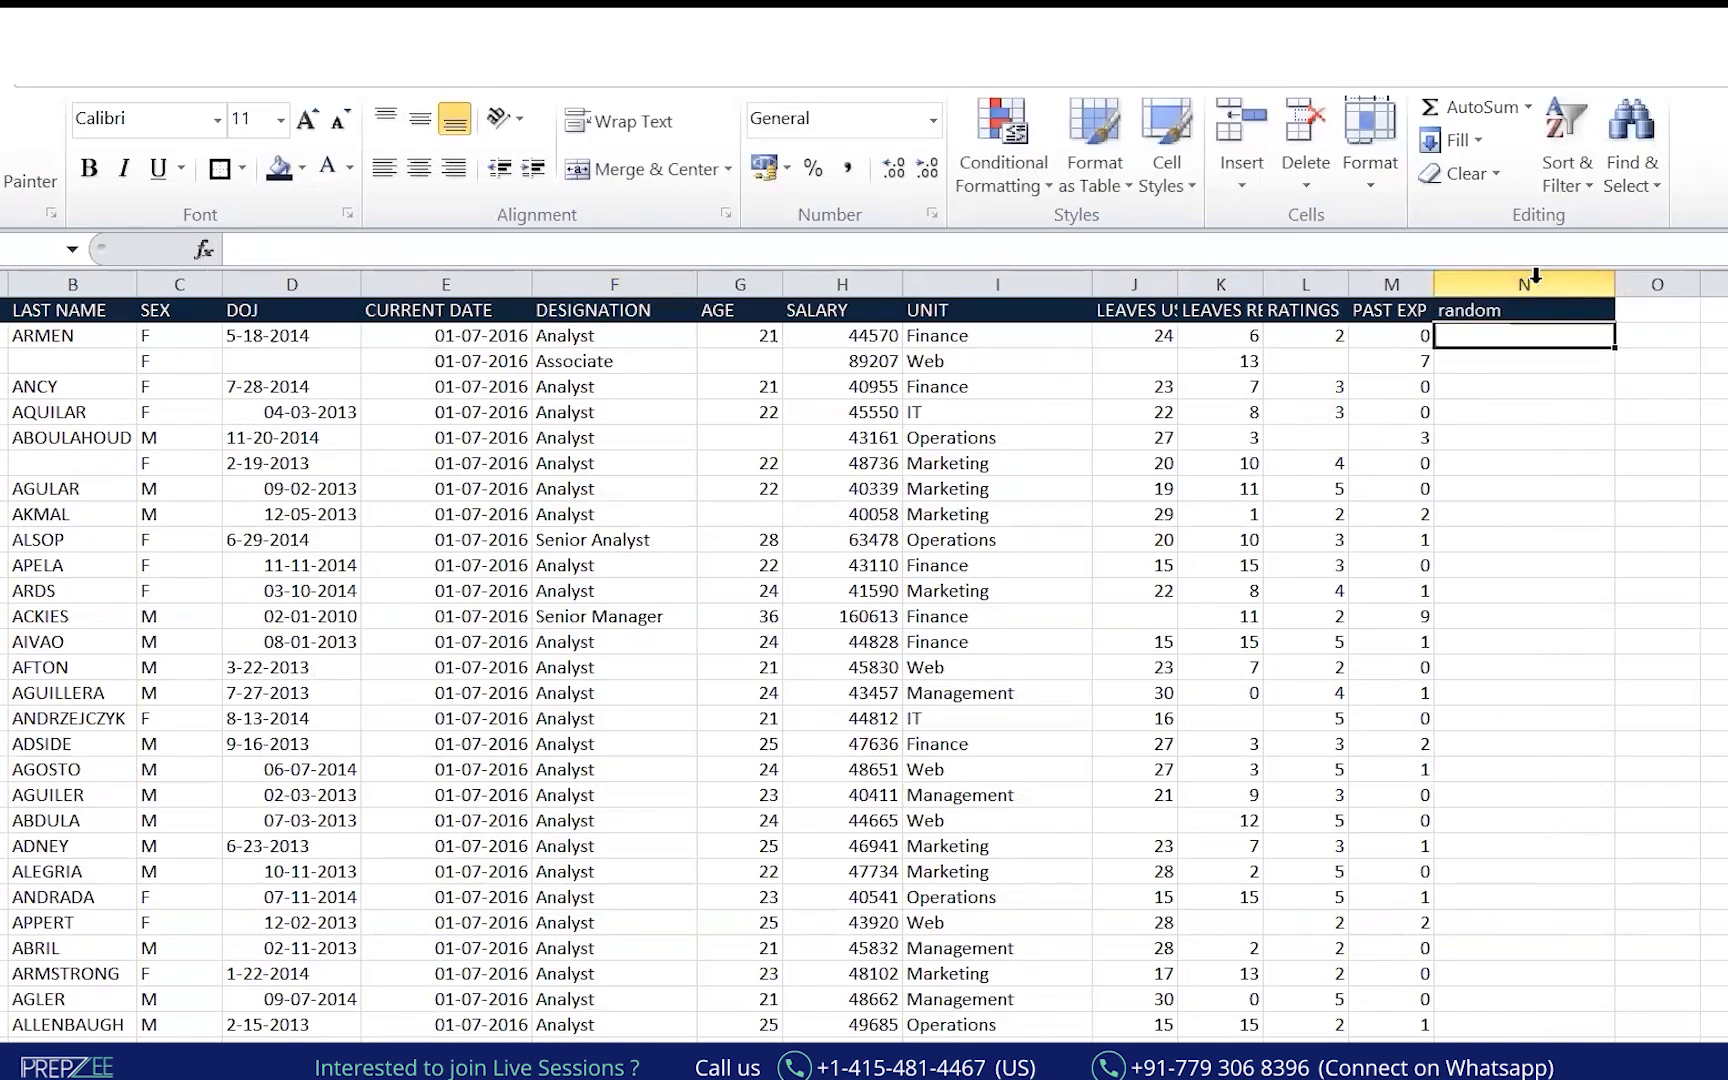
Enter =RANDBETWEEN(1,100) in N2.
{"action": "type", "text": "=ran"}
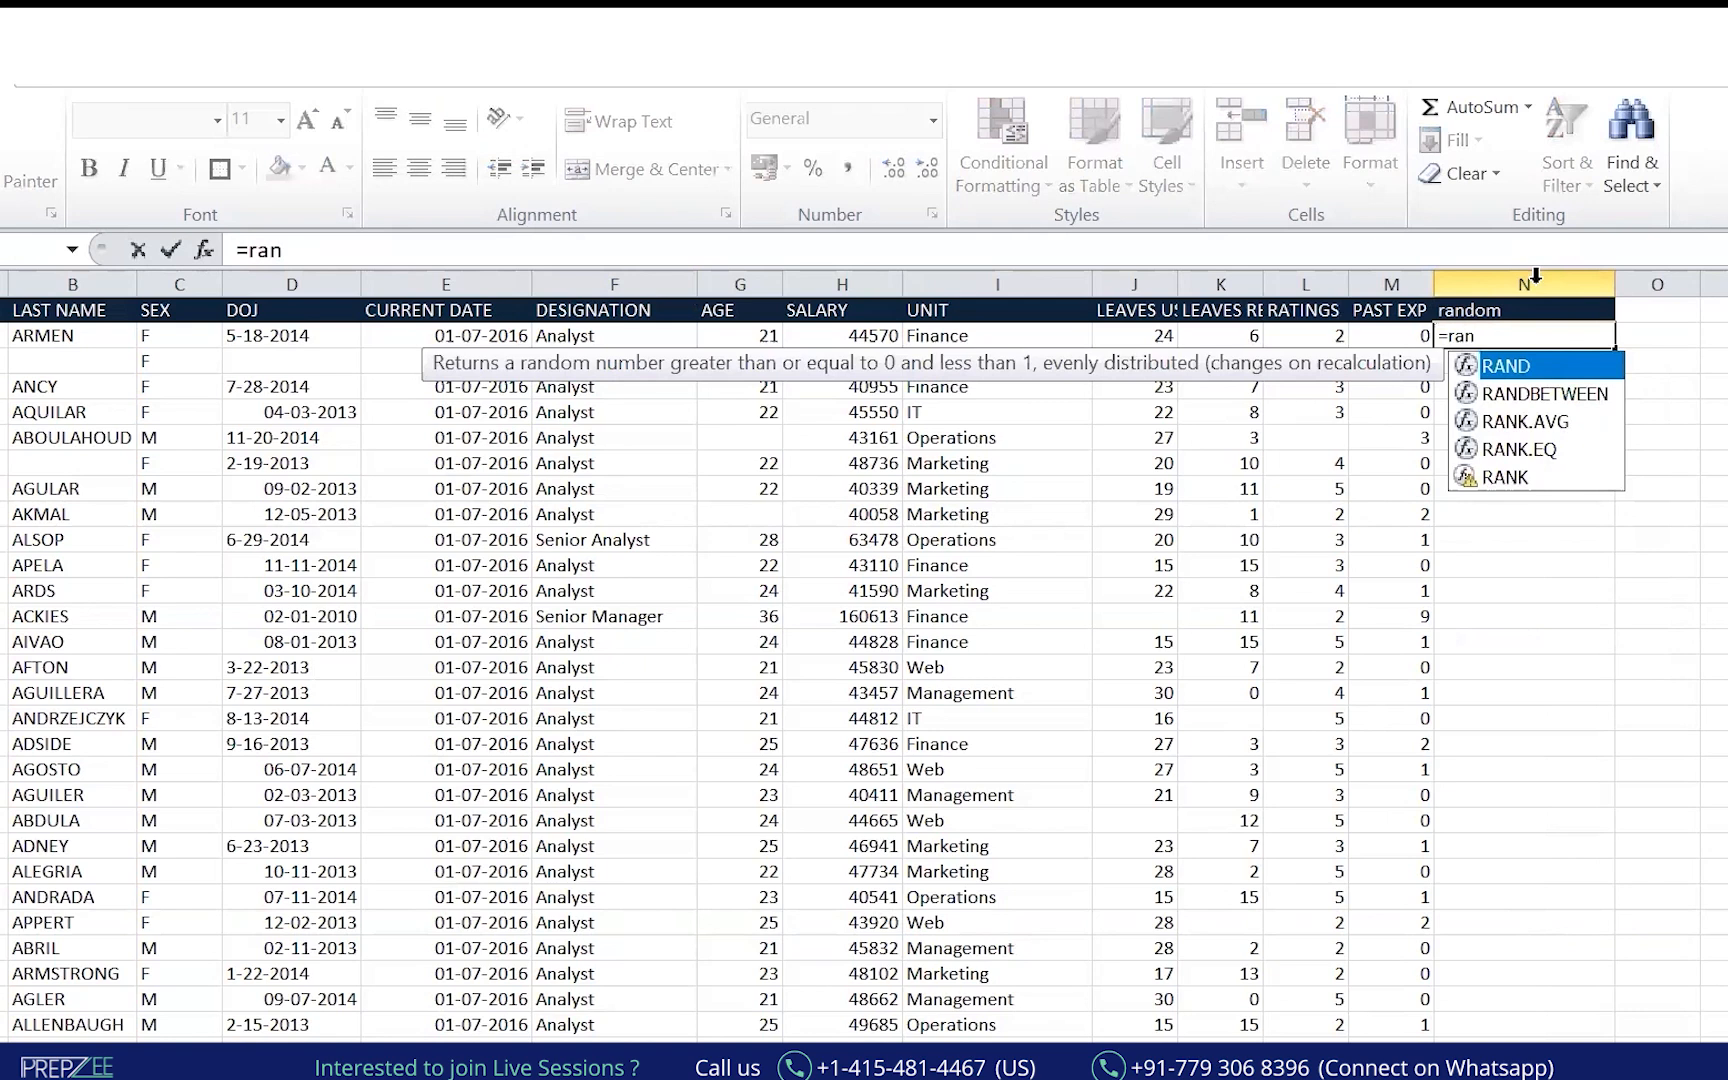
{"action": "key", "text": "Down"}
{"action": "key", "text": "Up"}
{"action": "key", "text": "Tab"}
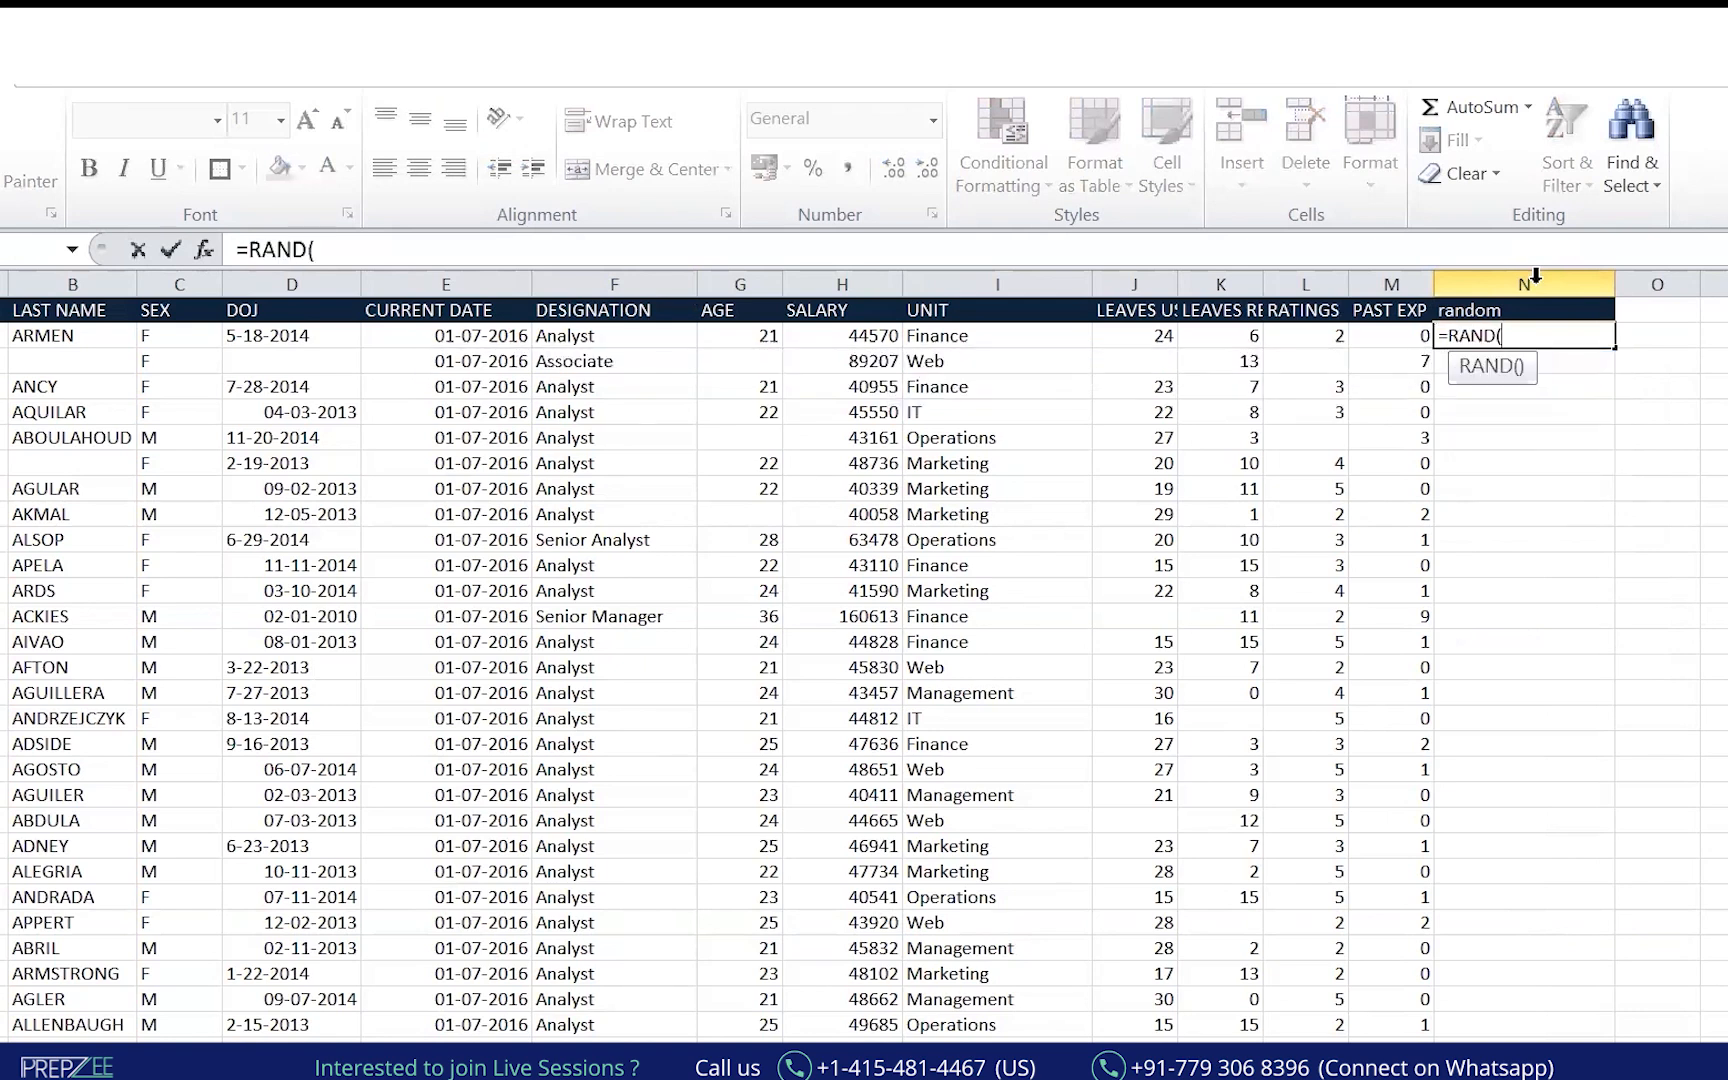
{"action": "key", "text": "BackSpace"}
{"action": "key", "text": "Down"}
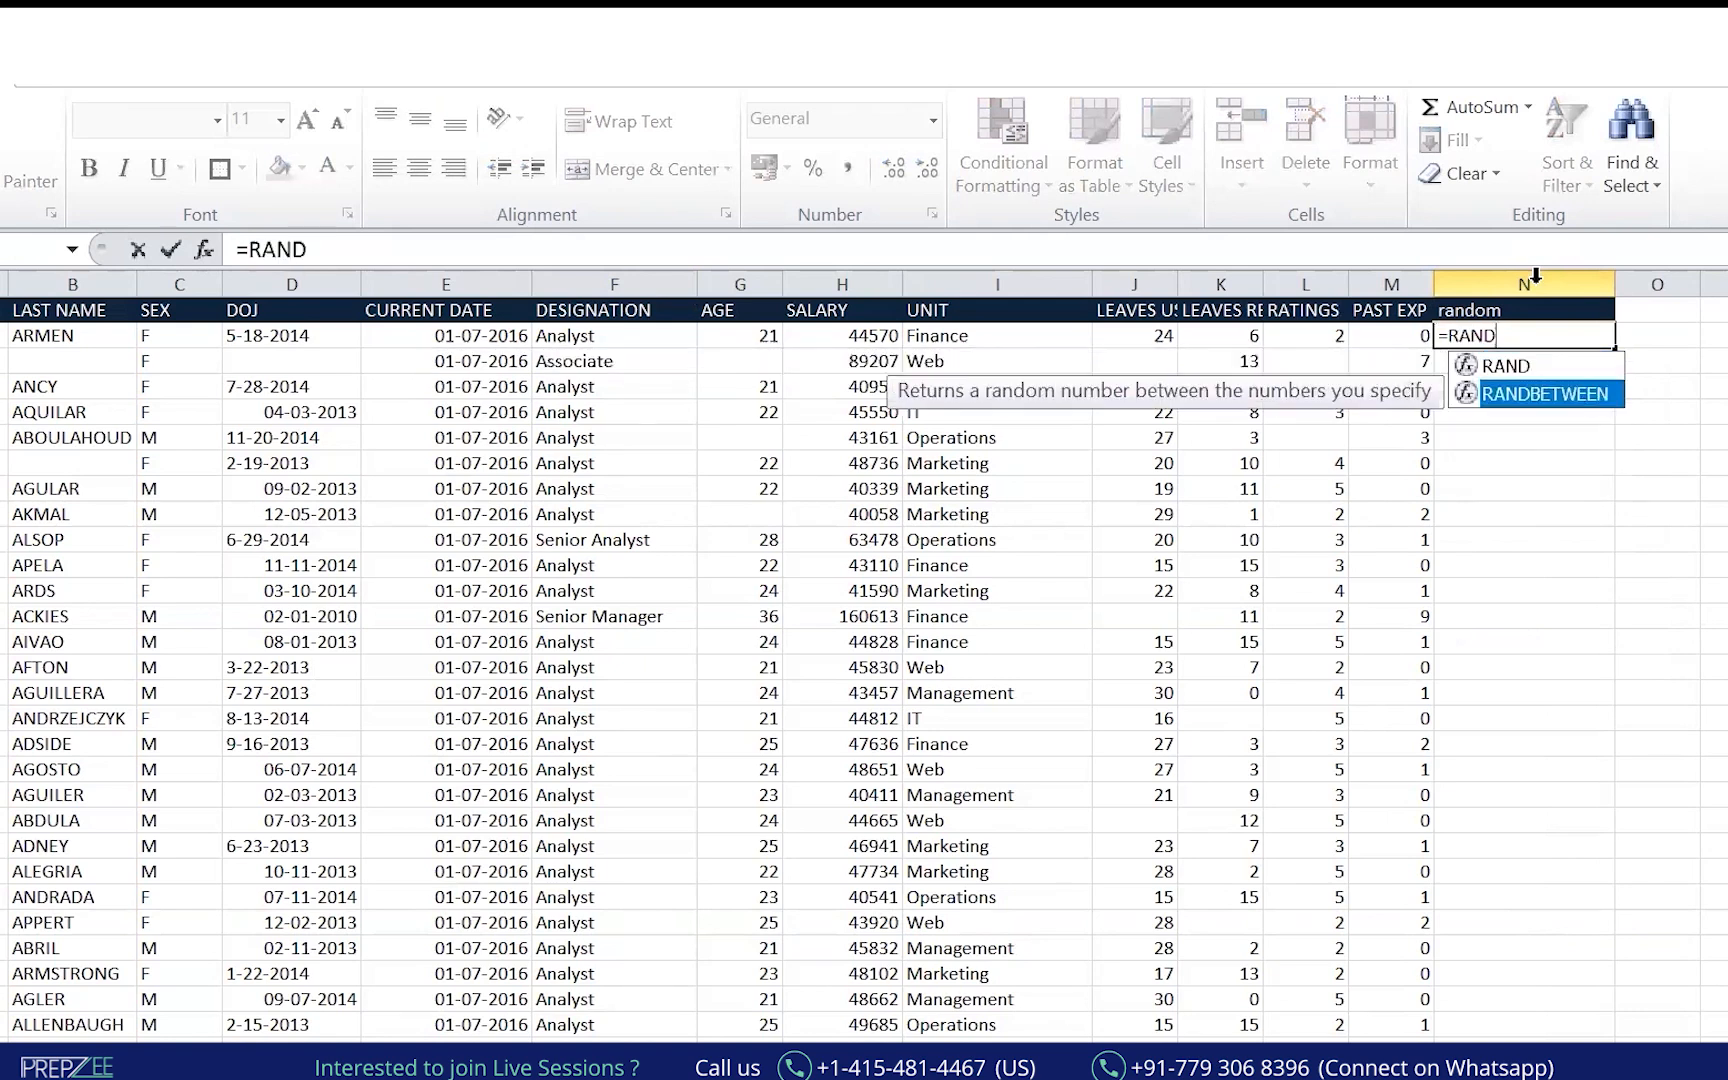
{"action": "key", "text": "Tab"}
{"action": "type", "text": "1,"}
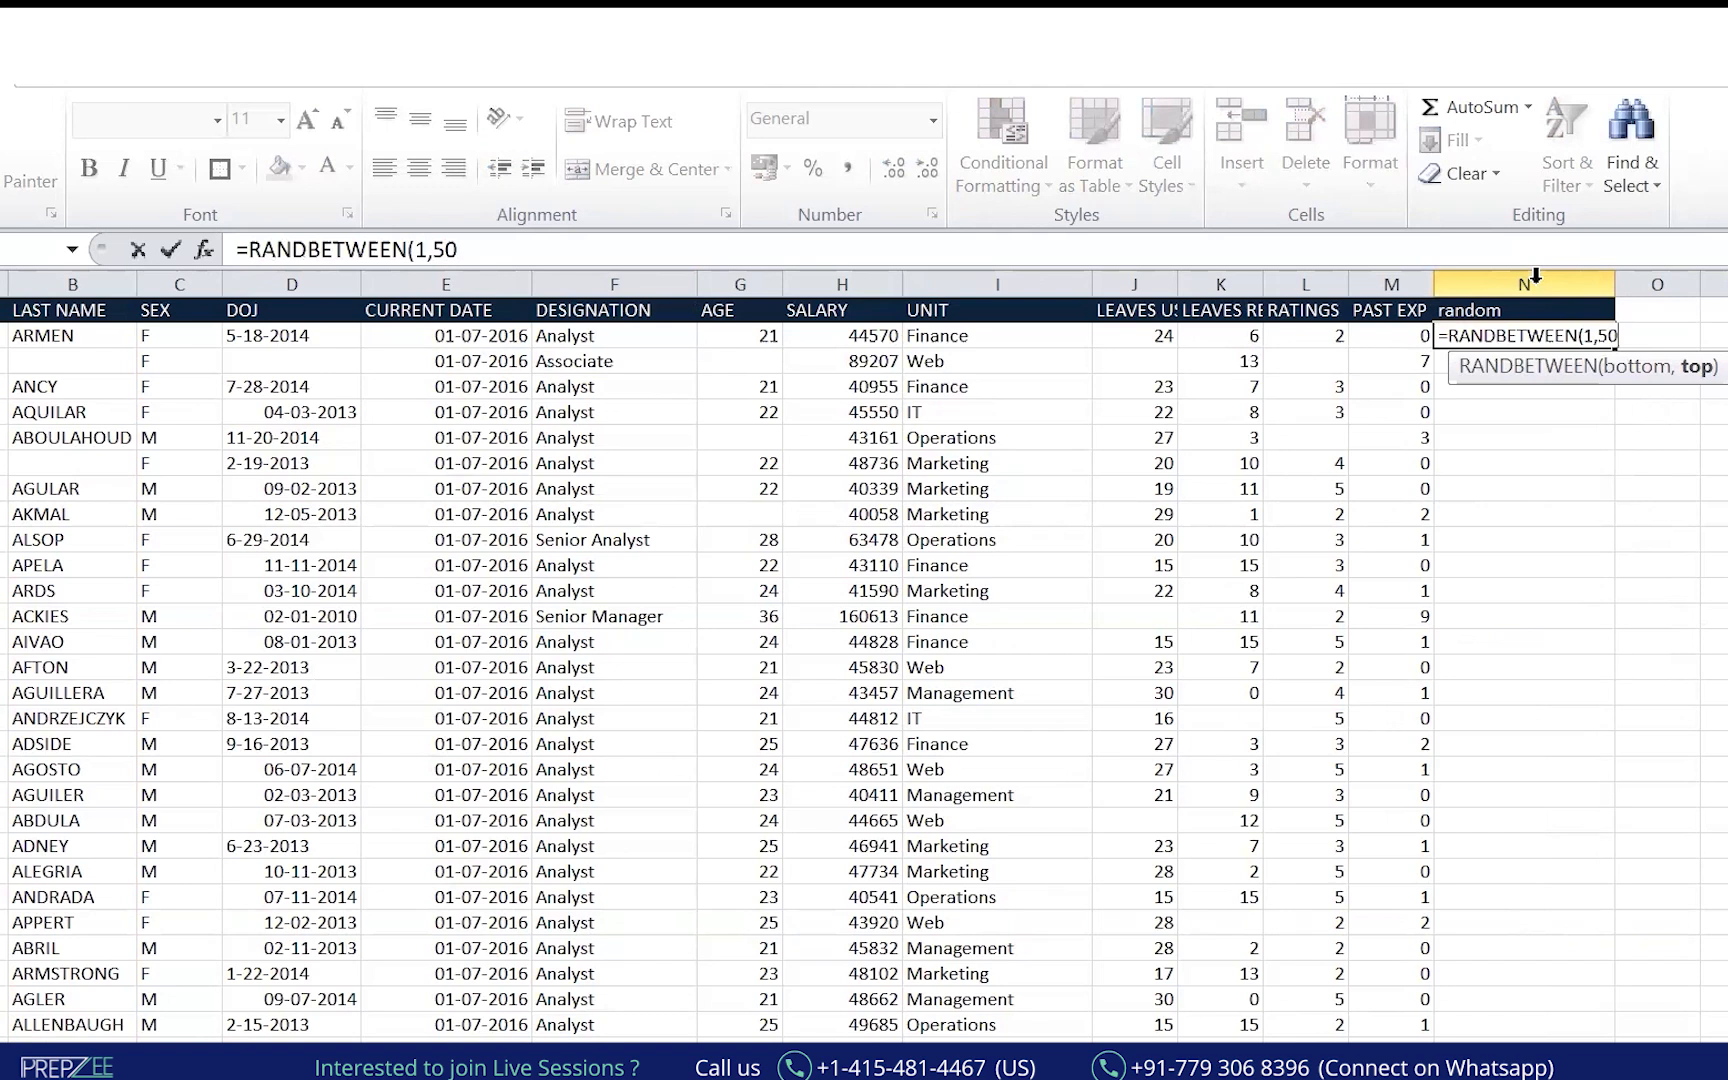
{"action": "type", "text": "100"}
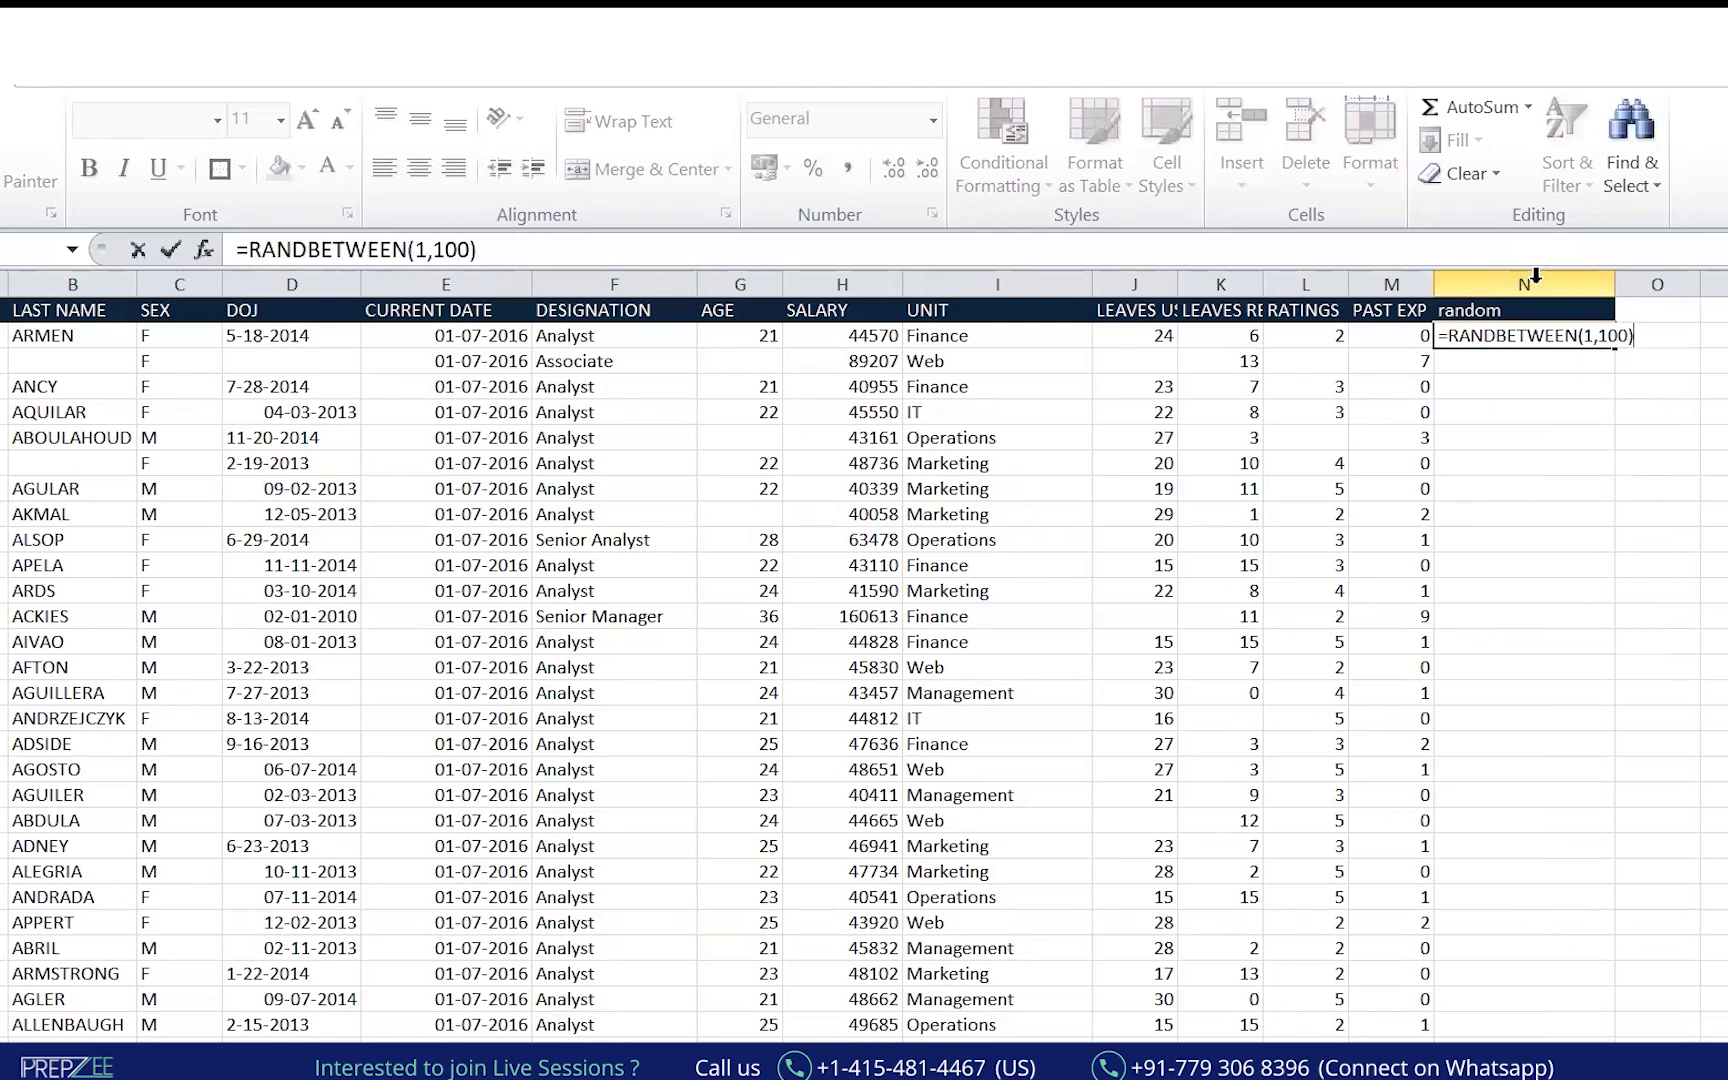
{"action": "key", "text": "Return"}
Copy the N2 formula down column N to the last employee row.
{"action": "key", "text": "Up"}
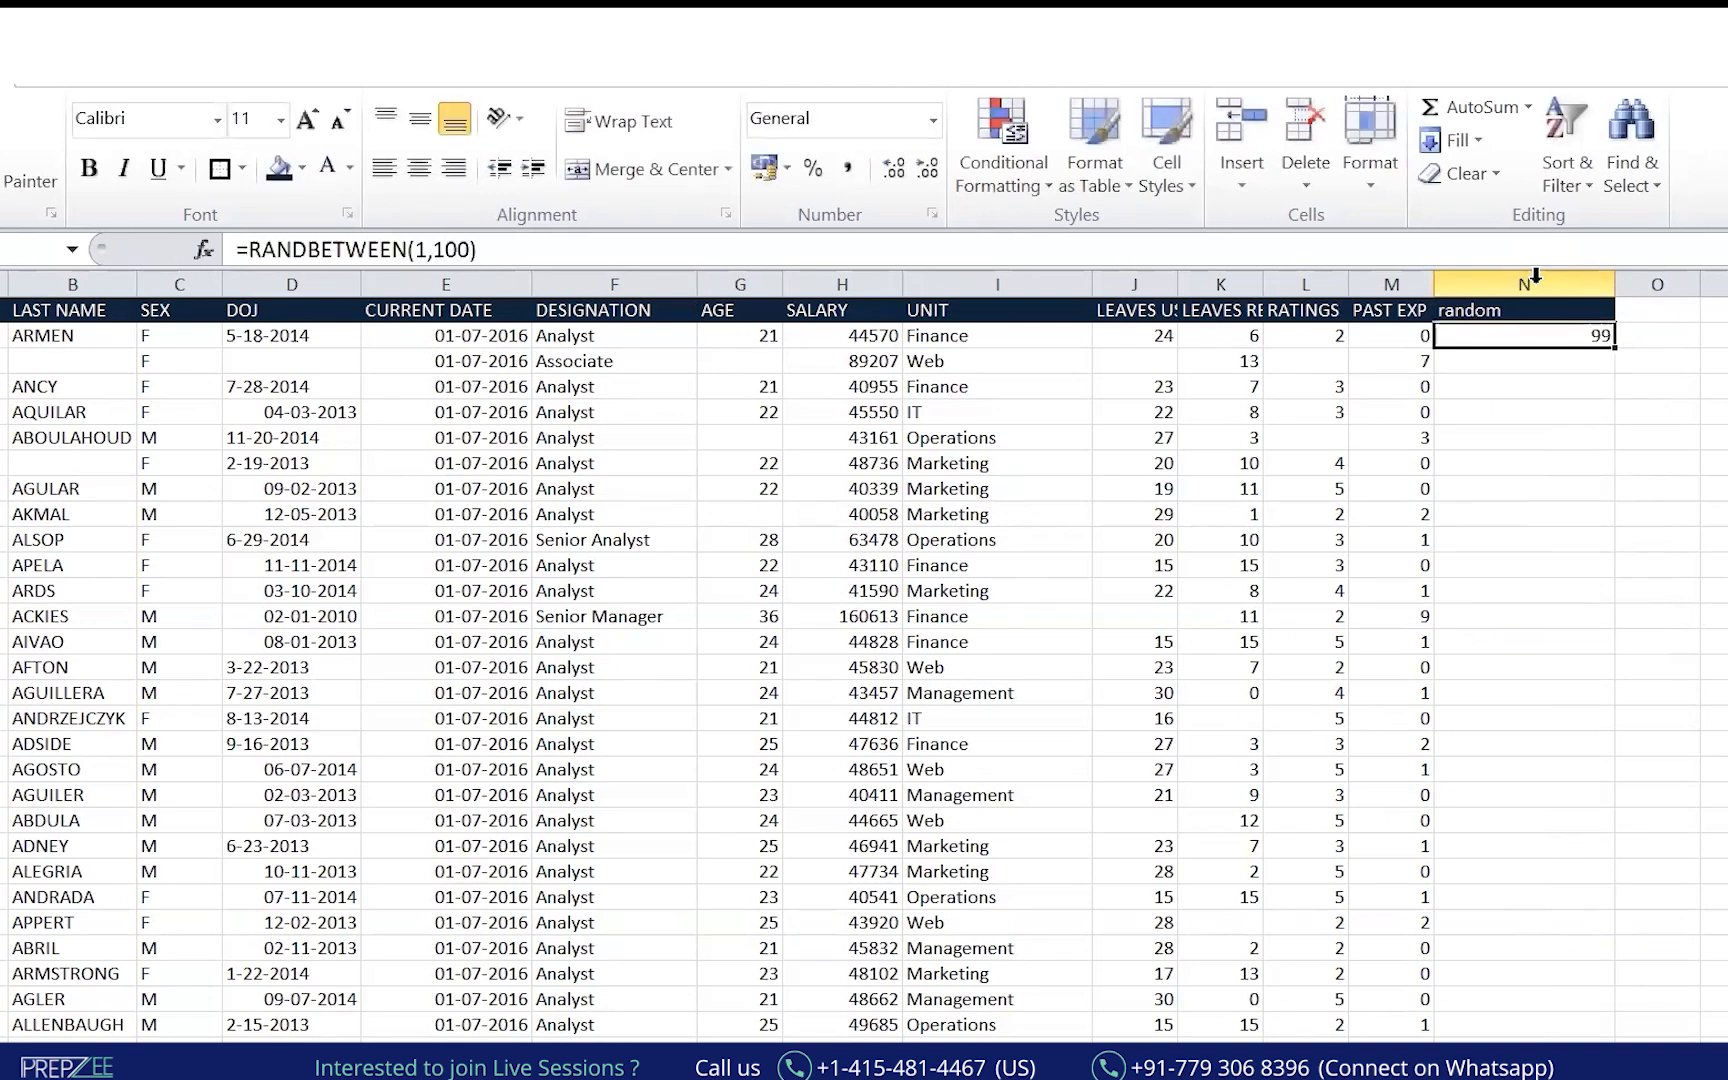
{"action": "key", "text": "ctrl+c"}
{"action": "key", "text": "Left"}
{"action": "key", "text": "ctrl+Down"}
{"action": "key", "text": "Right"}
{"action": "key", "text": "ctrl+shift+Up"}
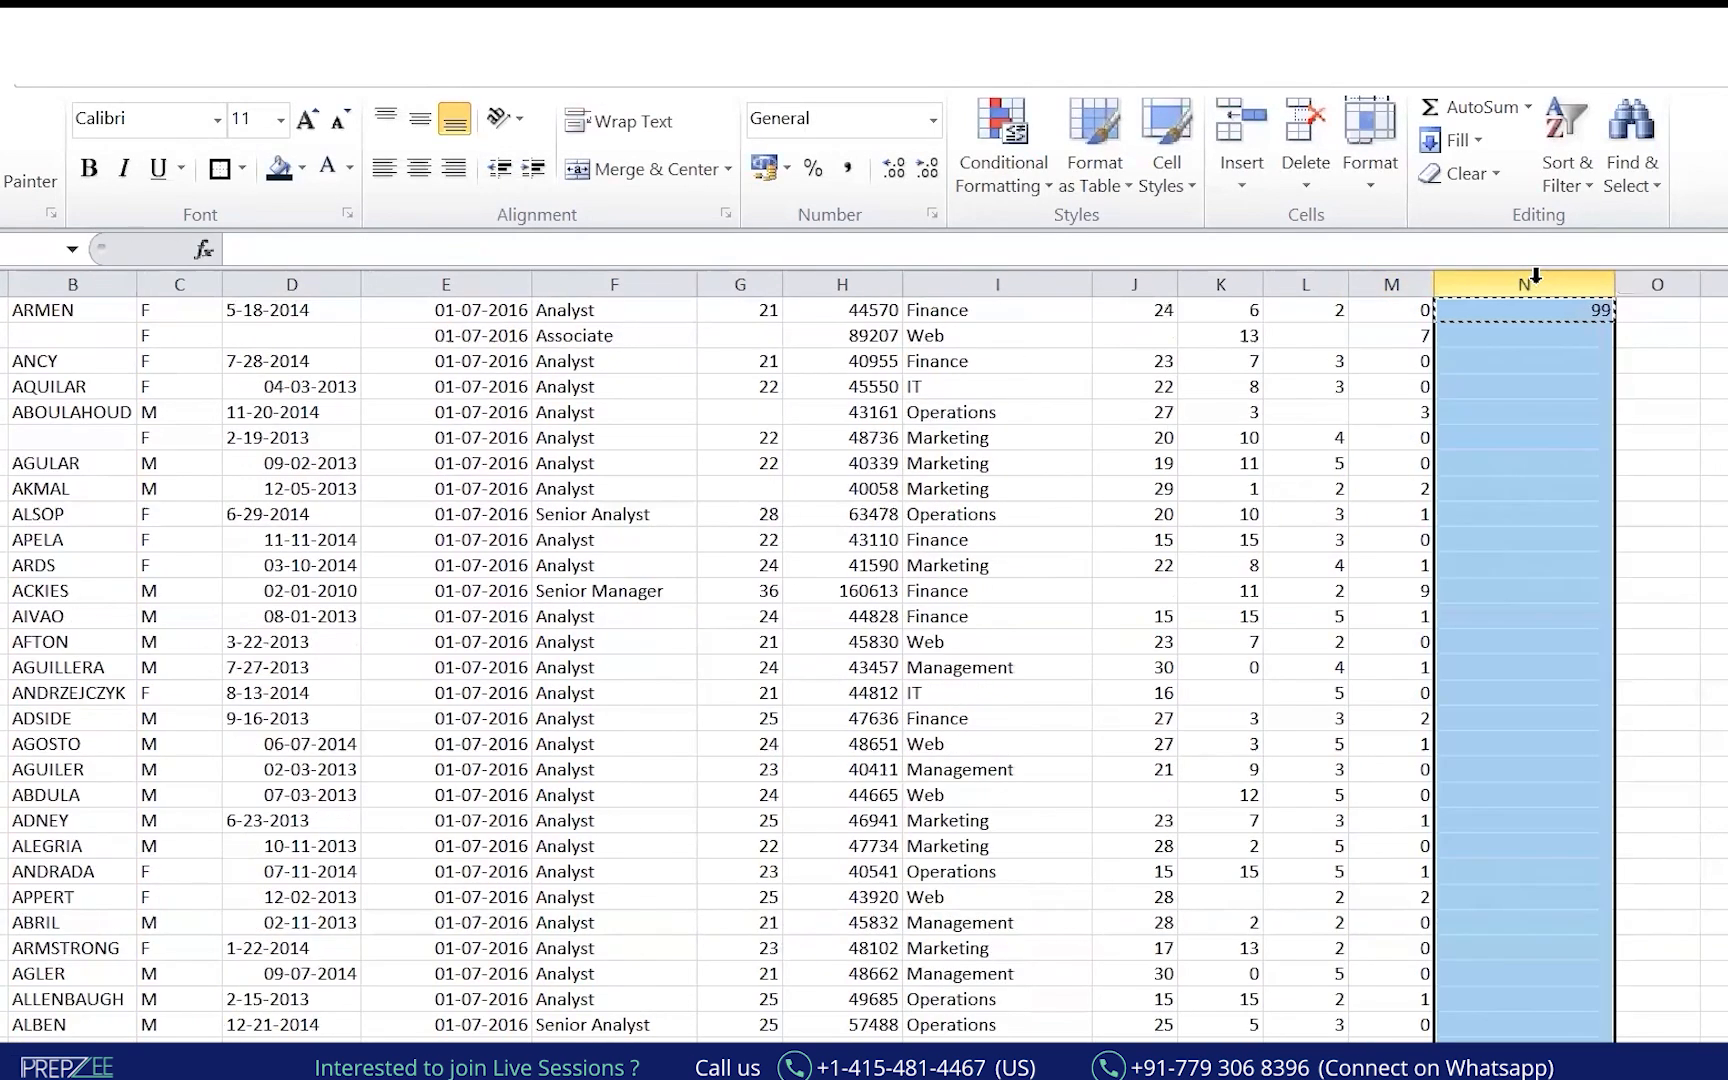
{"action": "key", "text": "ctrl+v"}
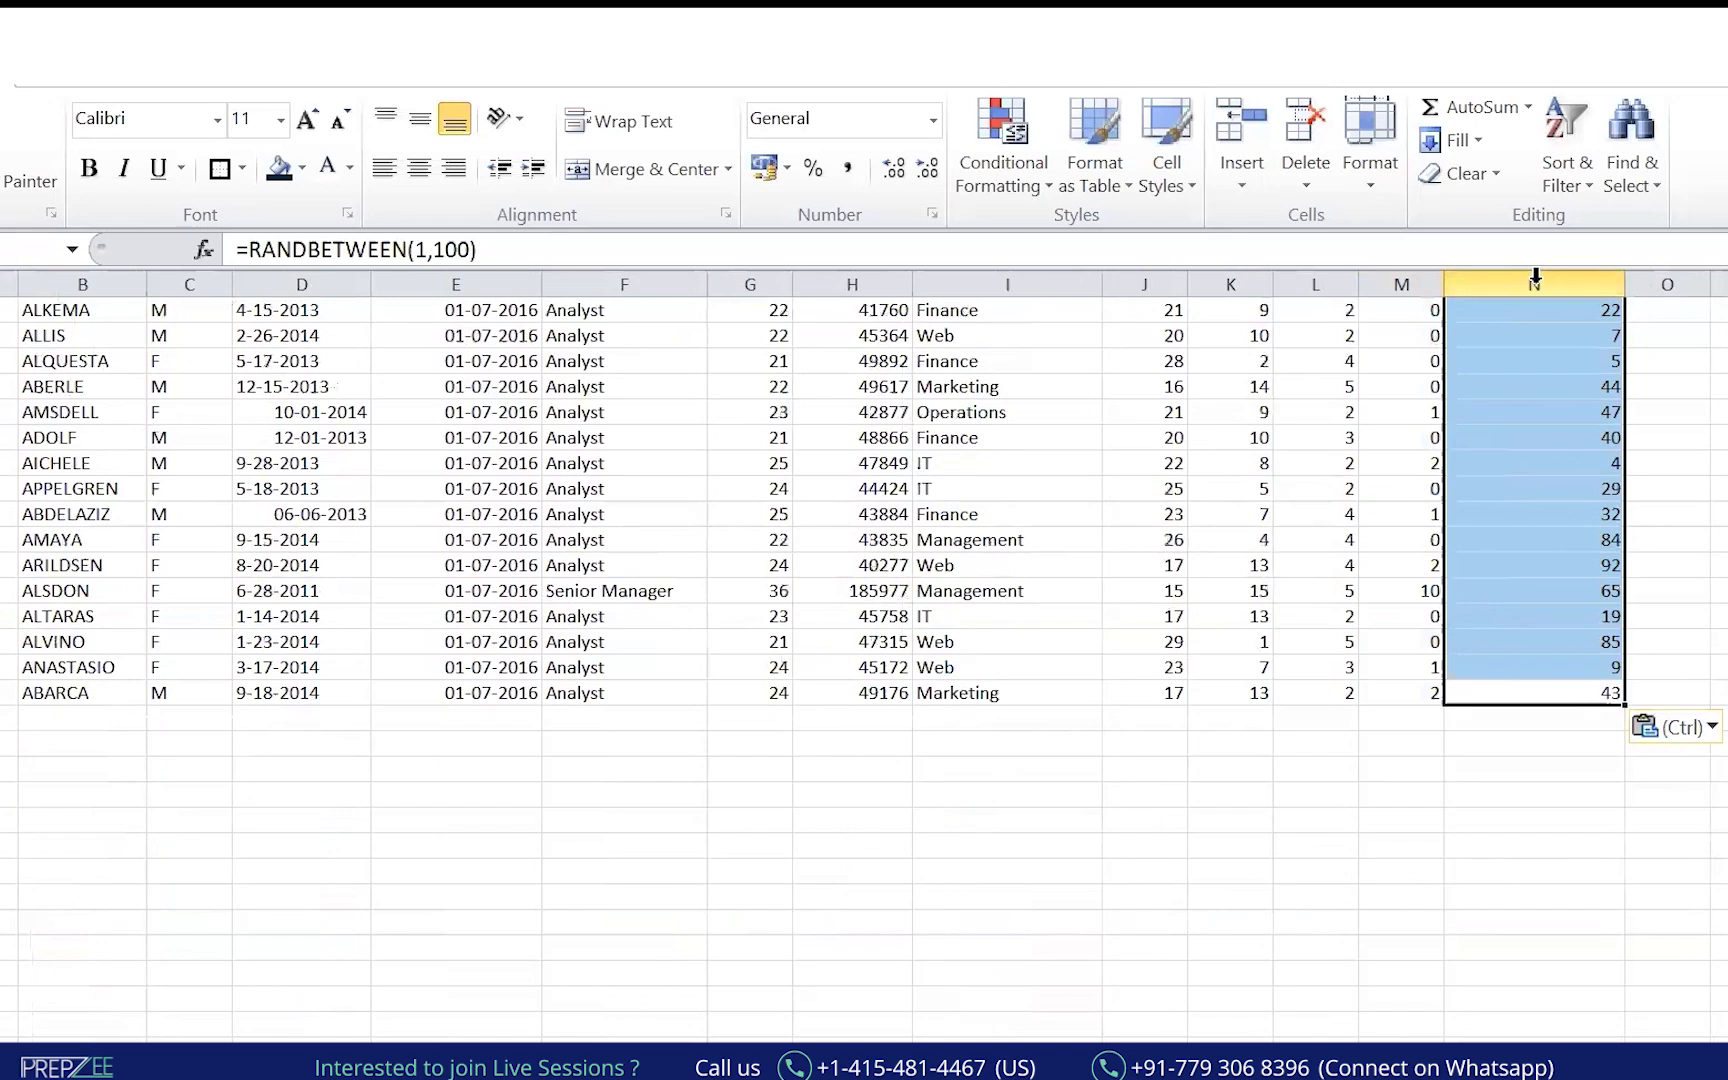
{"action": "key", "text": "ctrl+Up"}
{"action": "key", "text": "Down"}
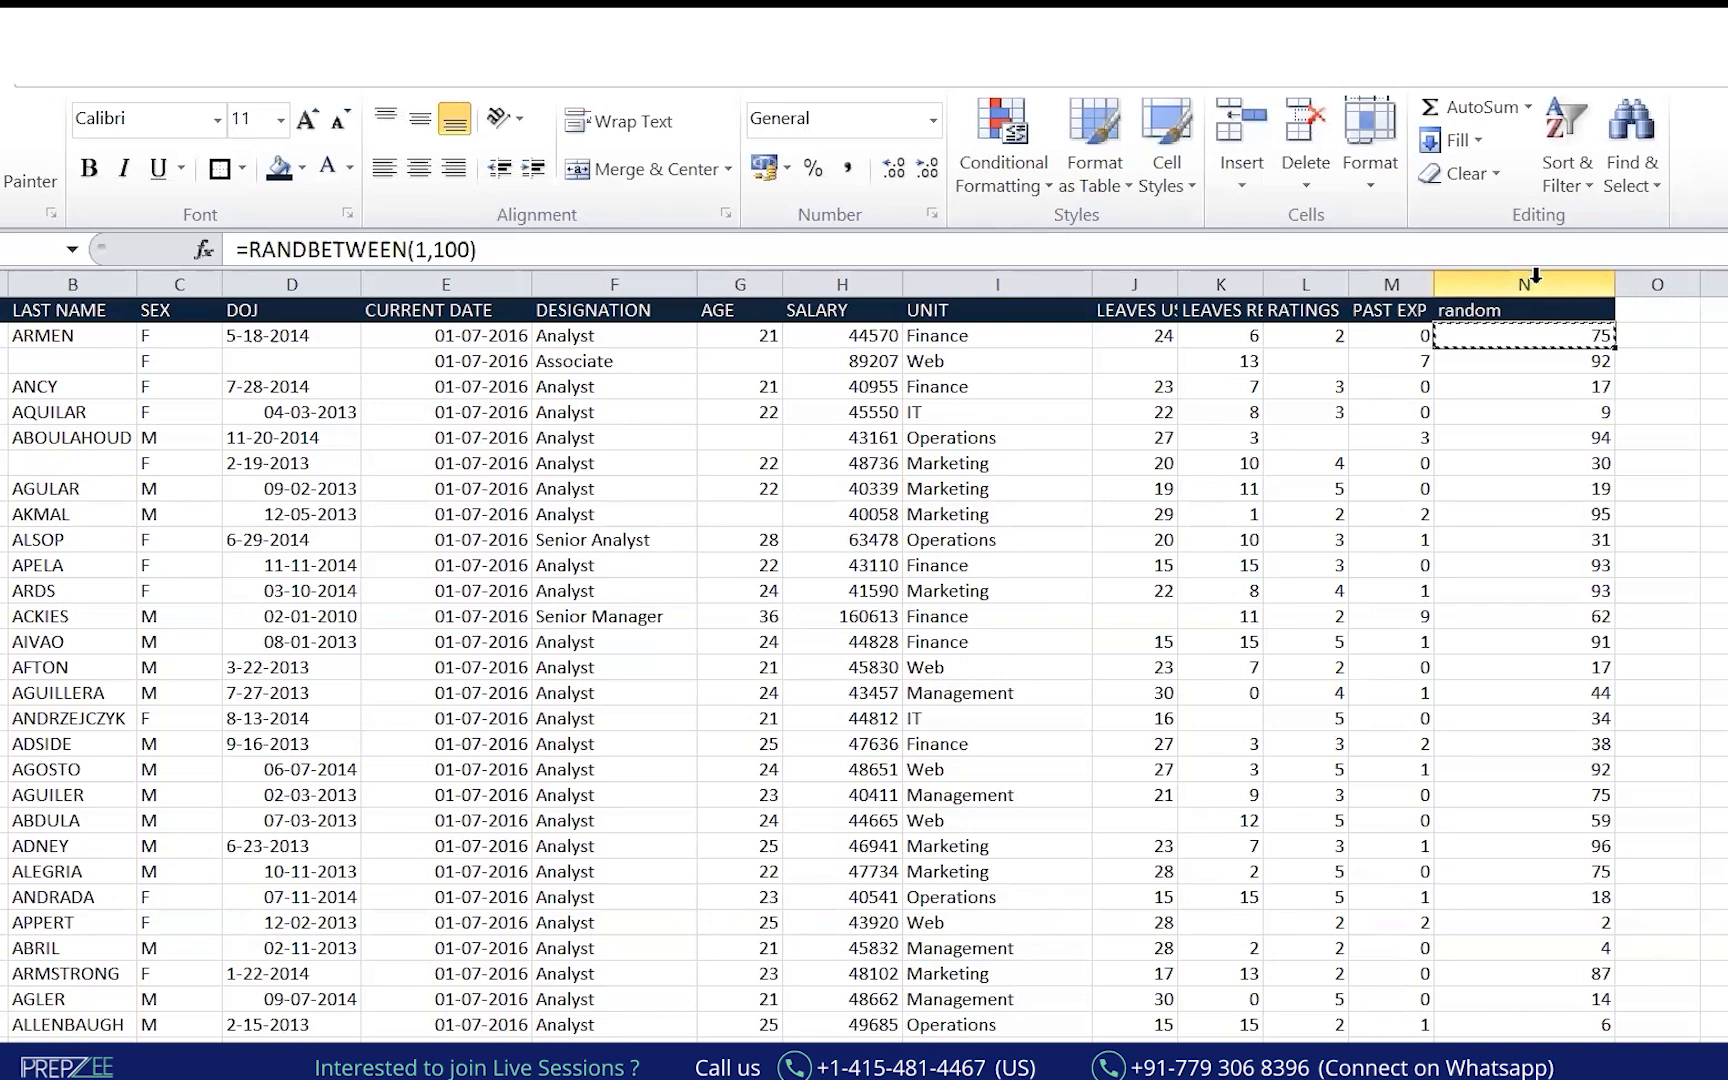
{"action": "key", "text": "ctrl+shift+Down"}
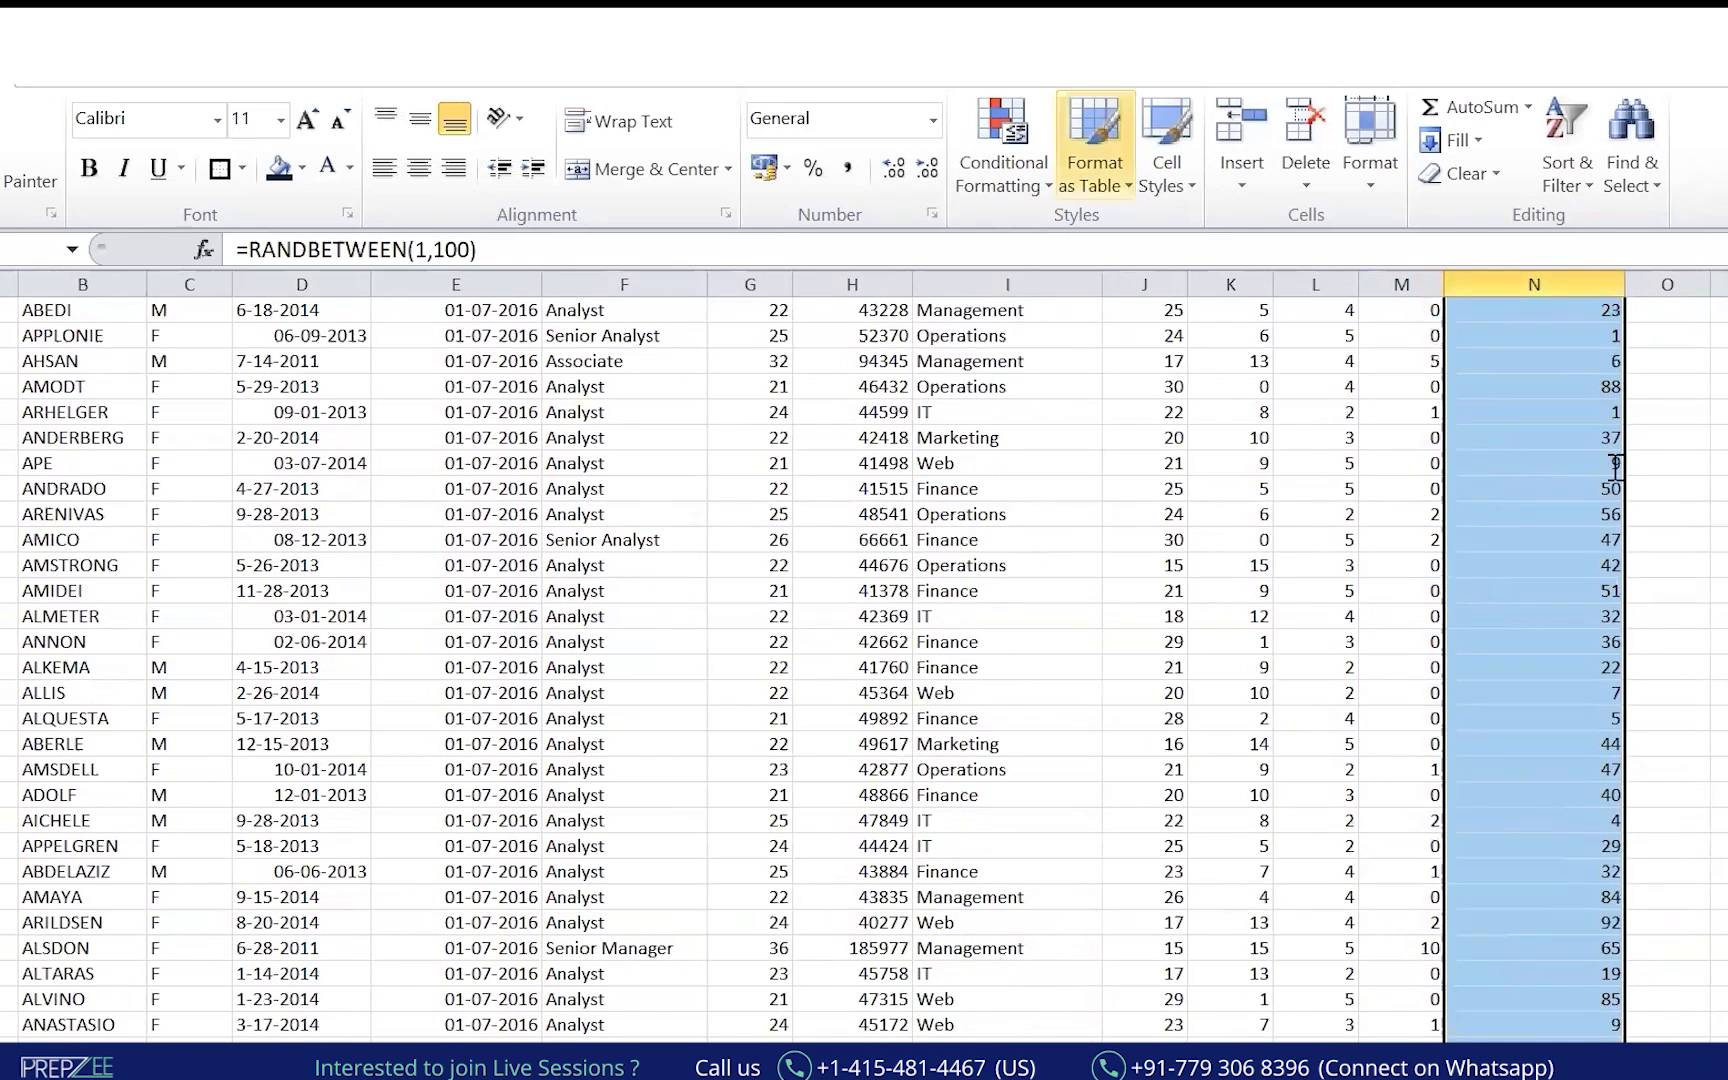
{"action": "scroll", "coordinate": [864, 665], "scroll_direction": "up", "scroll_amount": 10}
{"action": "scroll", "coordinate": [1636, 355], "scroll_direction": "up", "scroll_amount": 15}
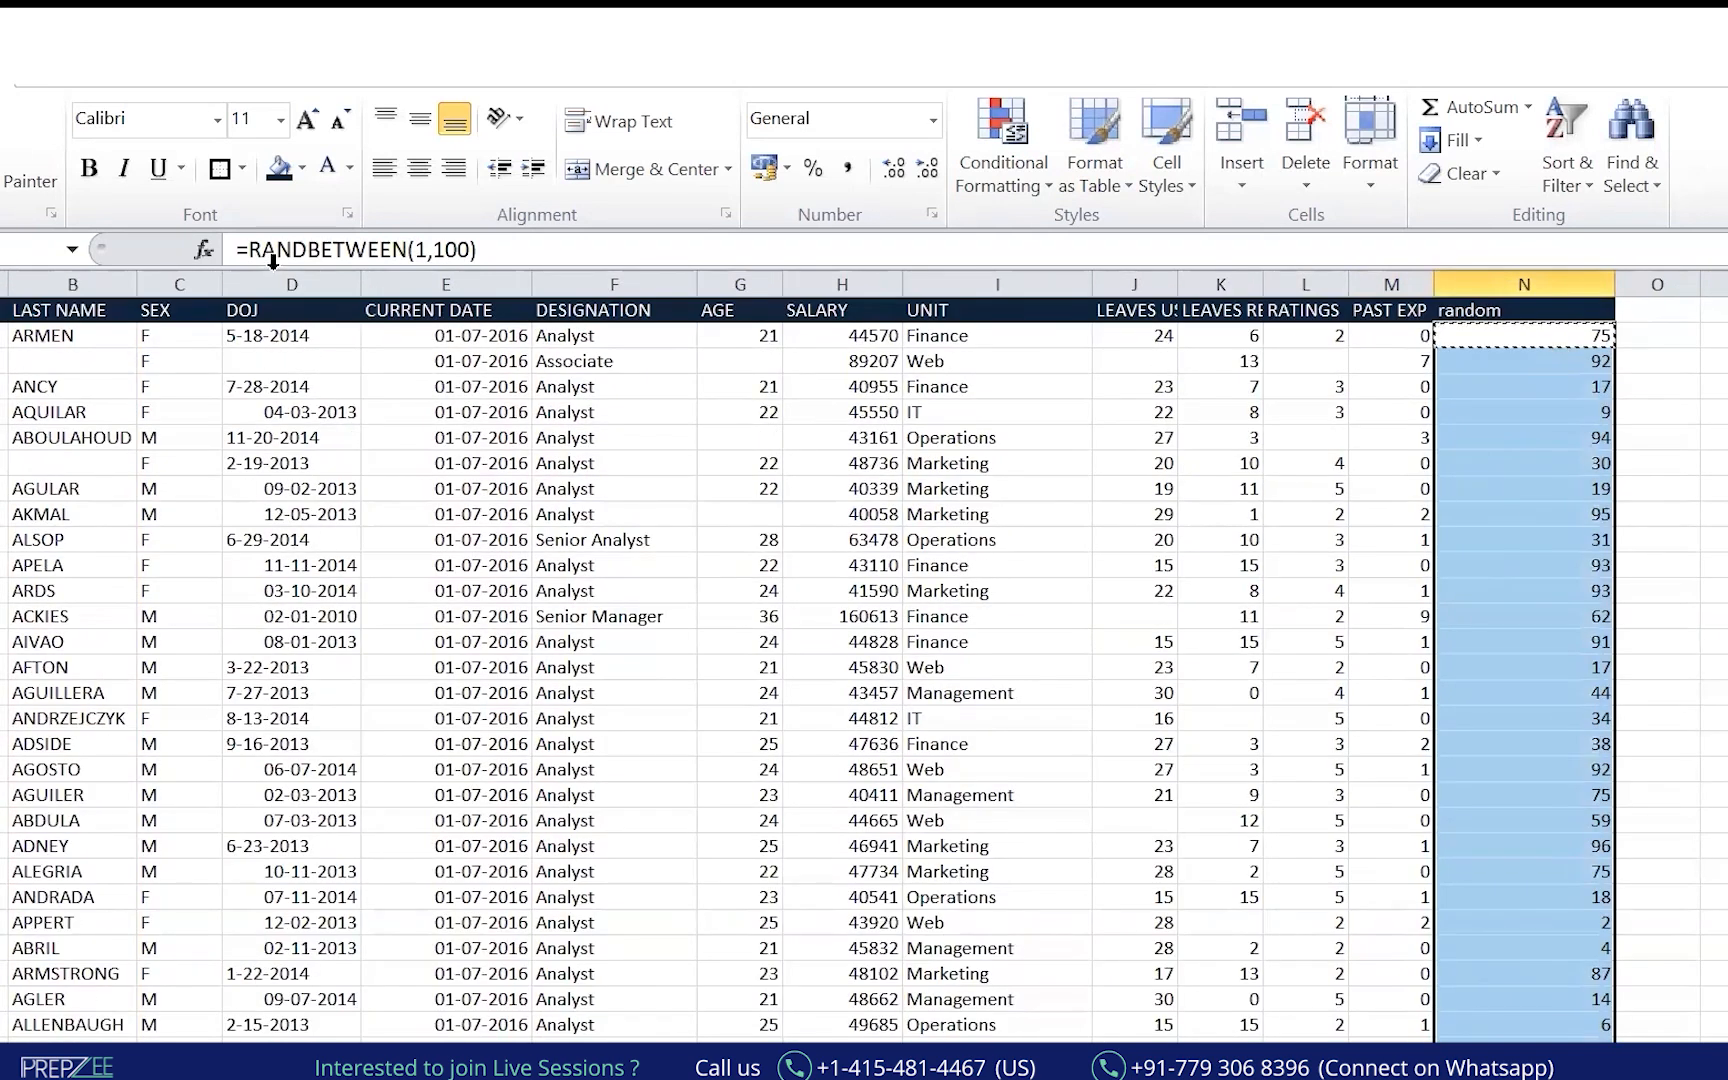
Convert the random column's formulas to fixed numbers with Paste Special > Values.
{"action": "left_click_drag", "start_coordinate": [237, 249], "coordinate": [478, 249]}
{"action": "key", "text": "Escape"}
{"action": "left_click", "coordinate": [1657, 361]}
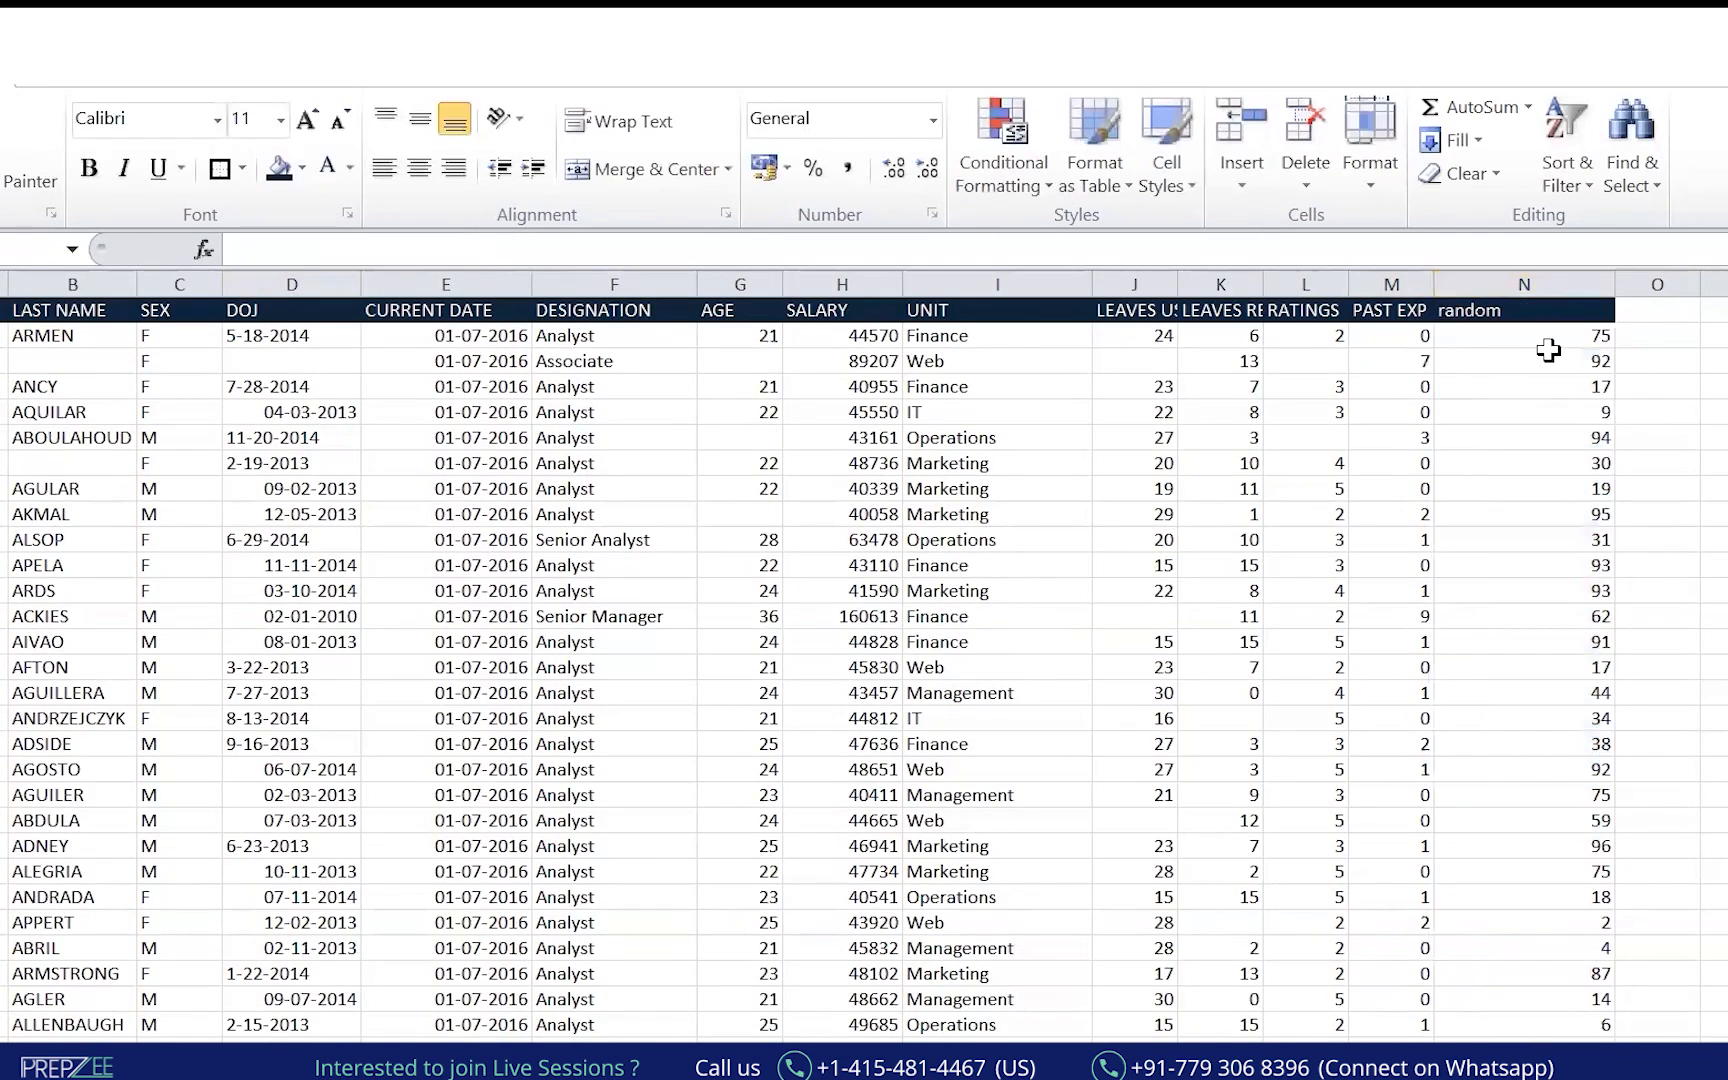
{"action": "left_click", "coordinate": [1546, 331]}
{"action": "key", "text": "ctrl+shift+Down"}
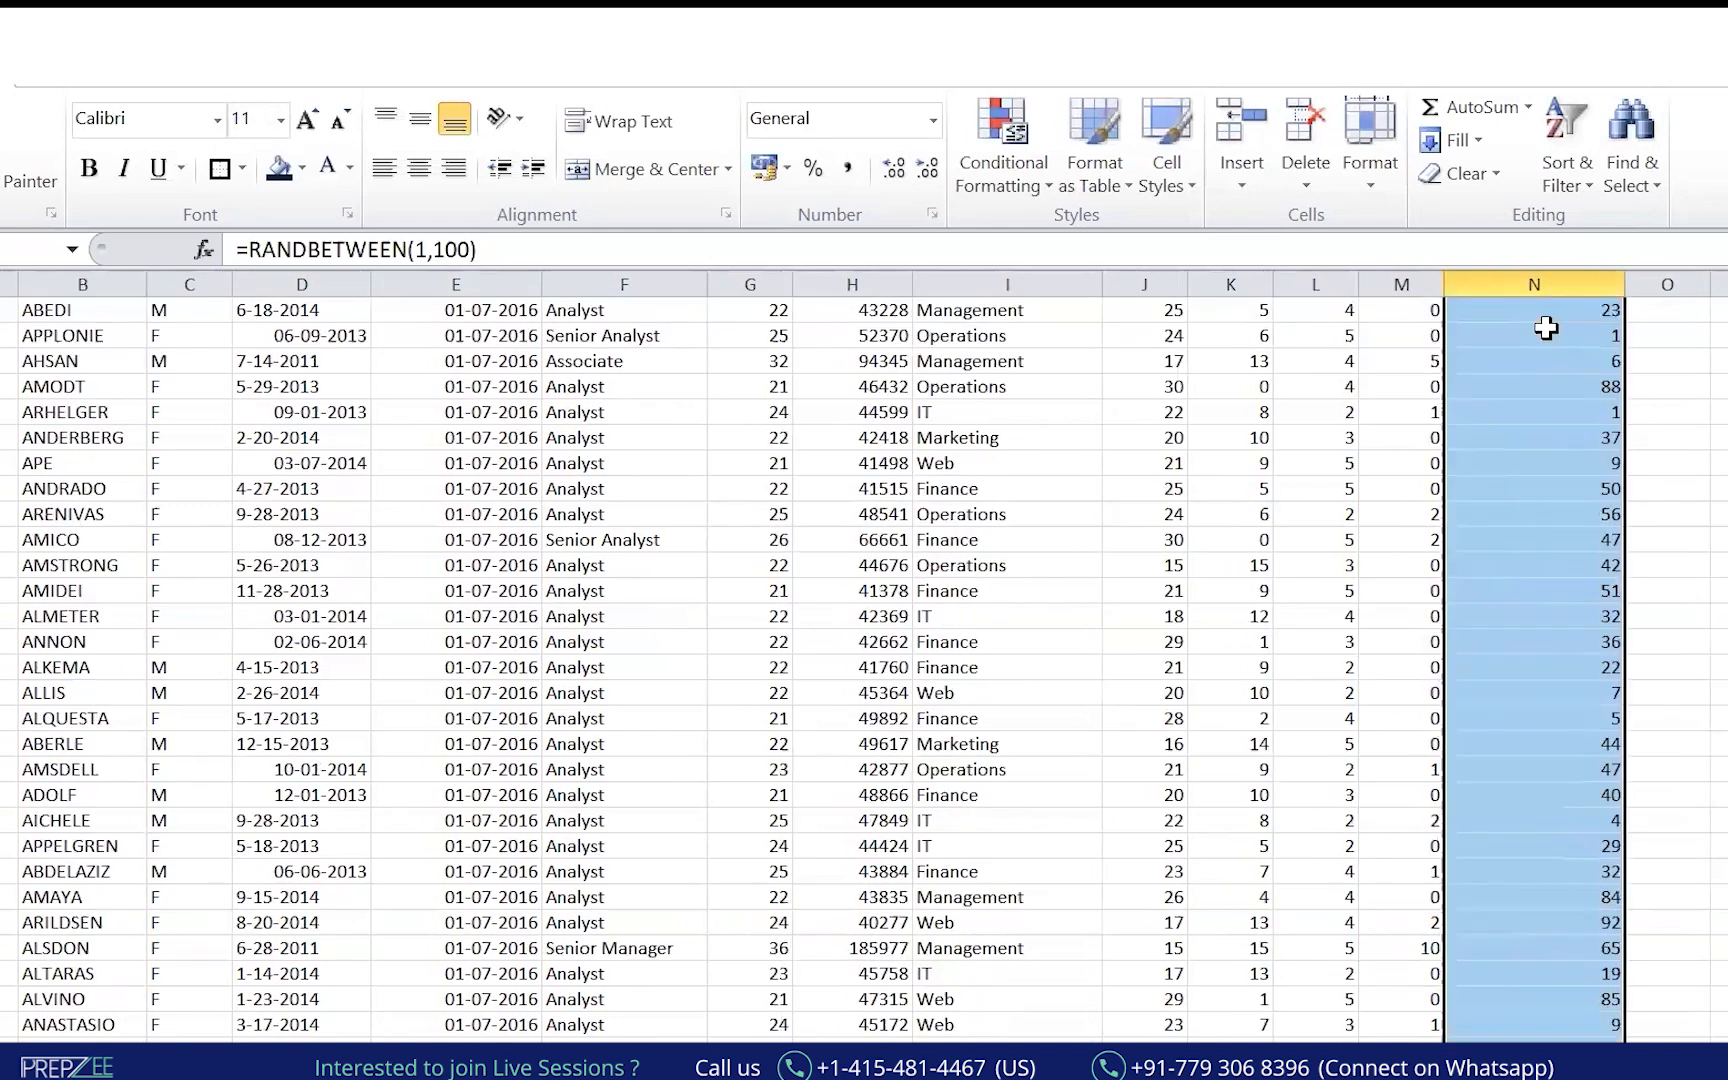
{"action": "key", "text": "ctrl+c"}
{"action": "key", "text": "alt+e"}
{"action": "key", "text": "s"}
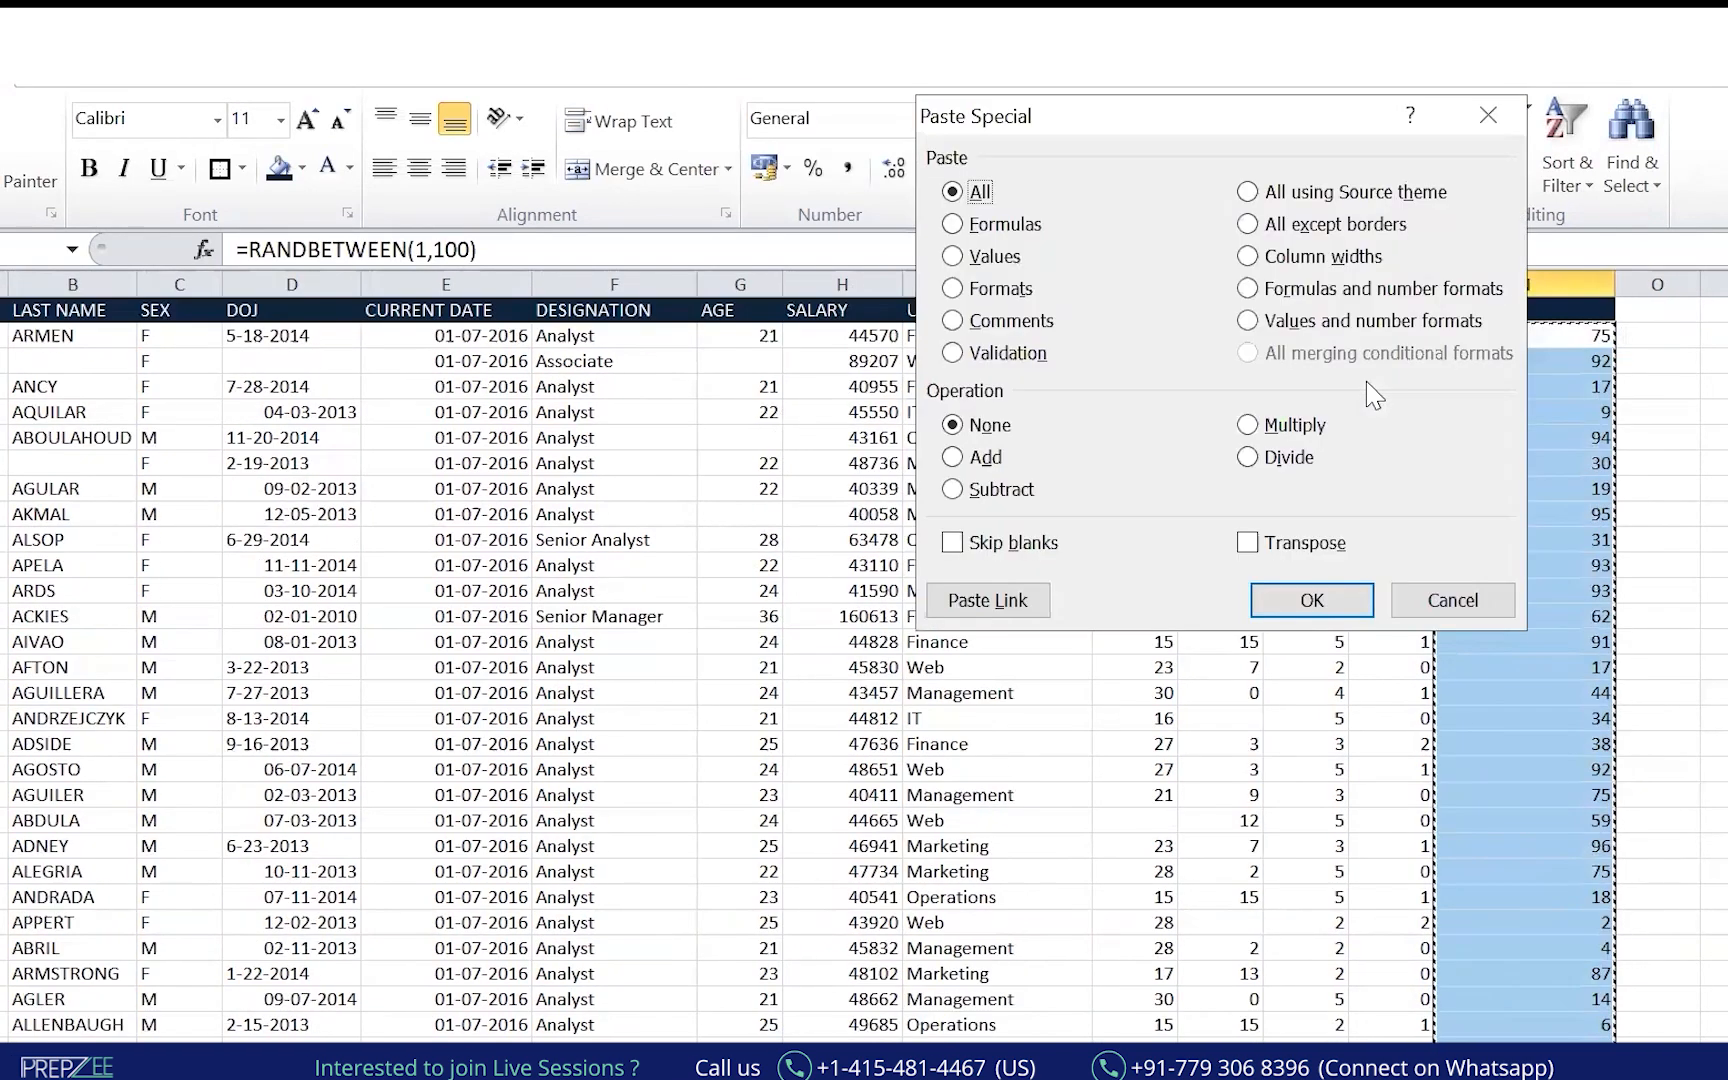
{"action": "key", "text": "v"}
{"action": "left_click", "coordinate": [1311, 599]}
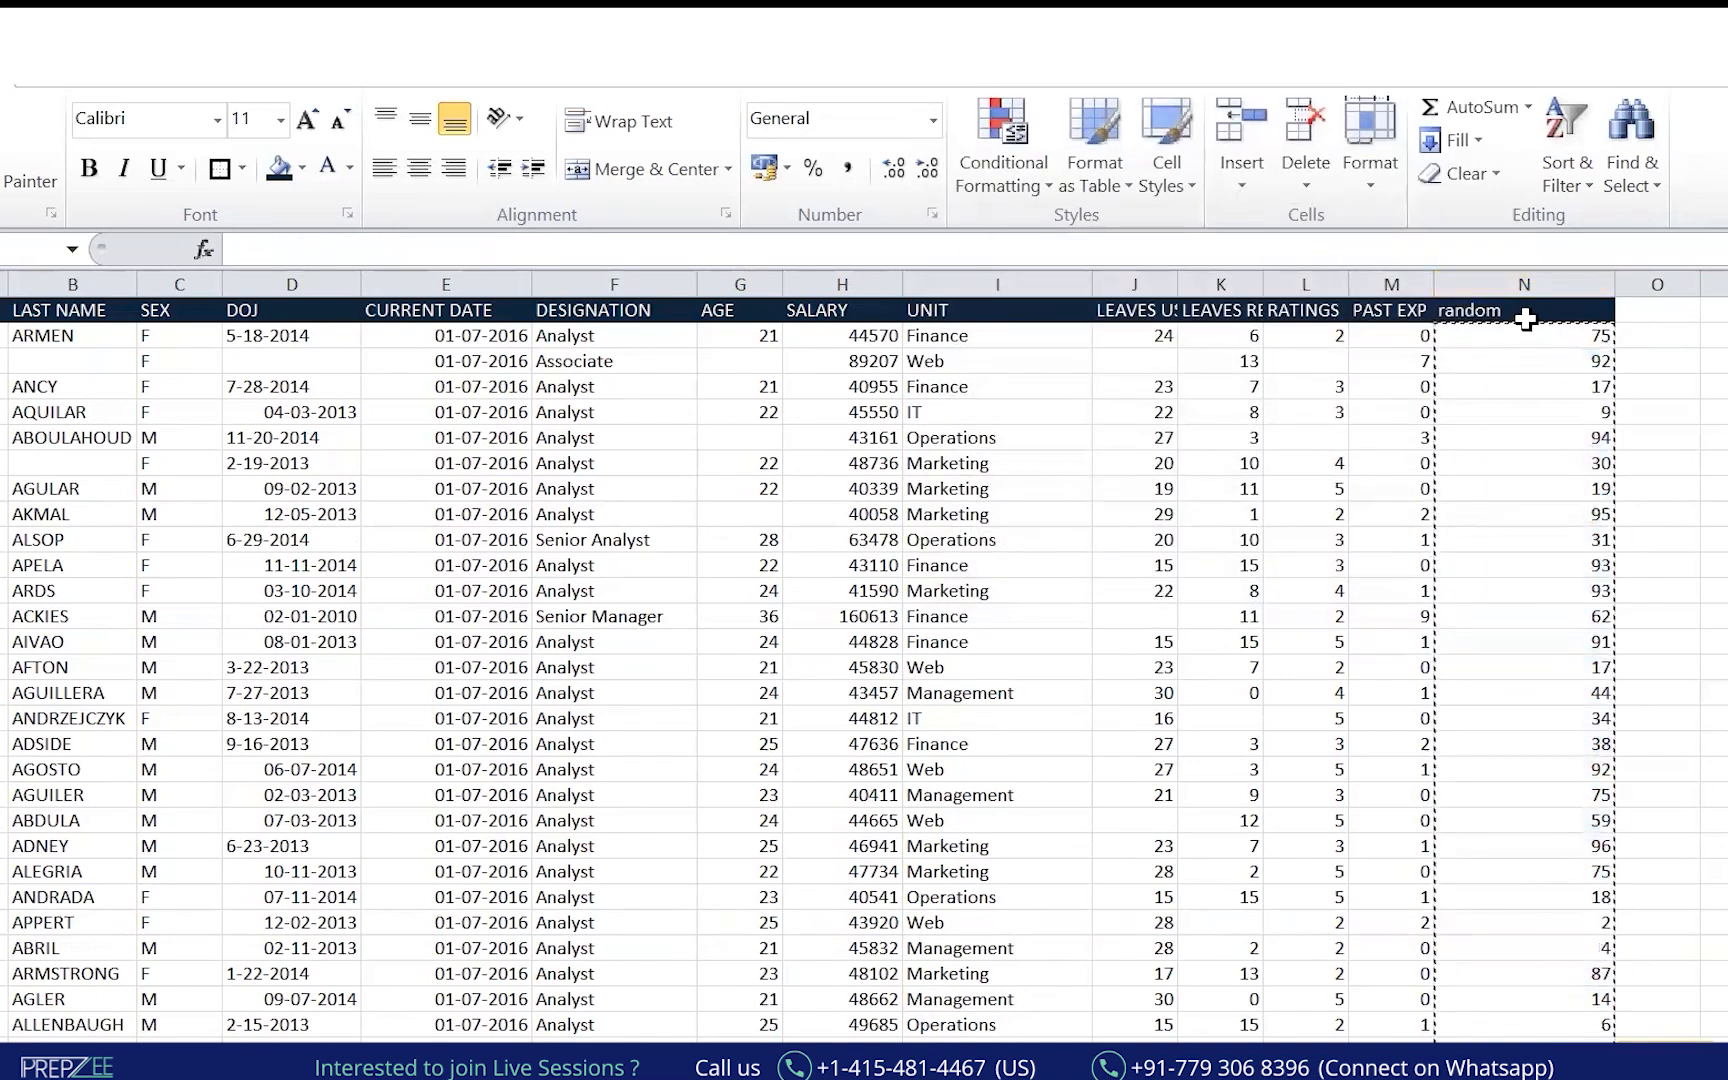
Turn on AutoFilter and filter the random column to show only 1.
{"action": "left_click", "coordinate": [1528, 314]}
{"action": "key", "text": "ctrl+shift+l"}
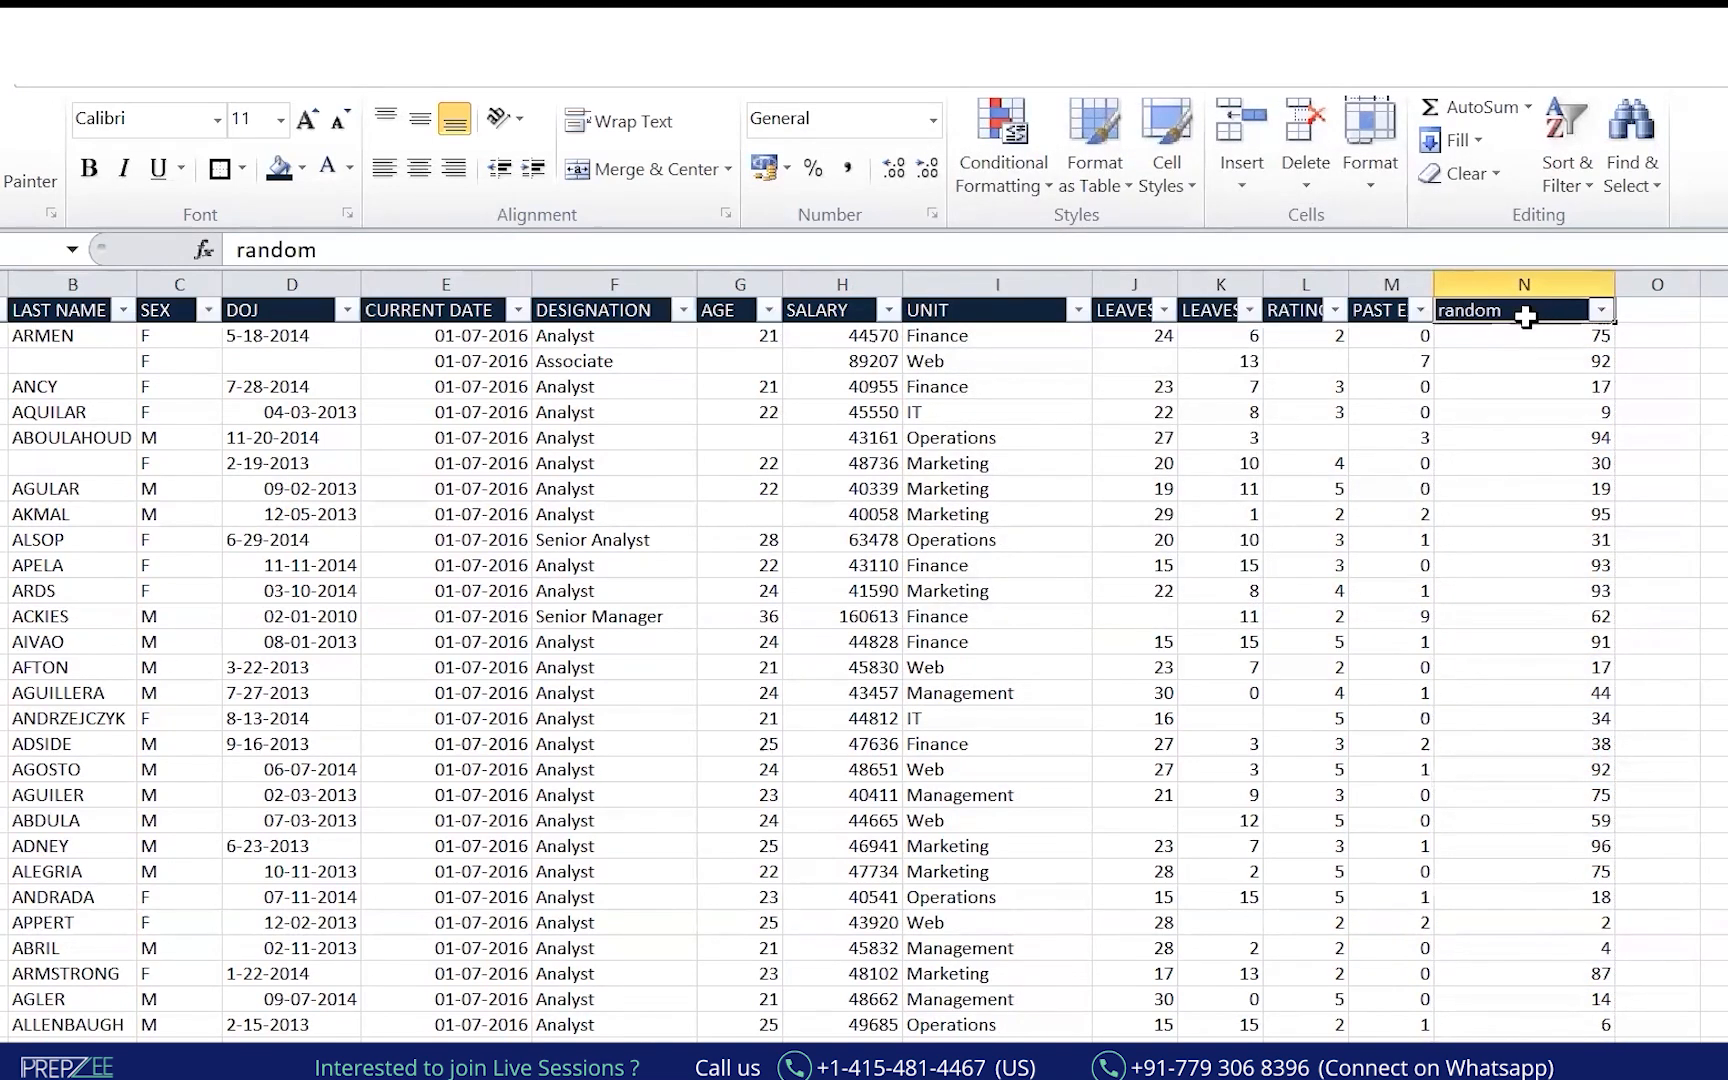
{"action": "left_click", "coordinate": [1601, 310]}
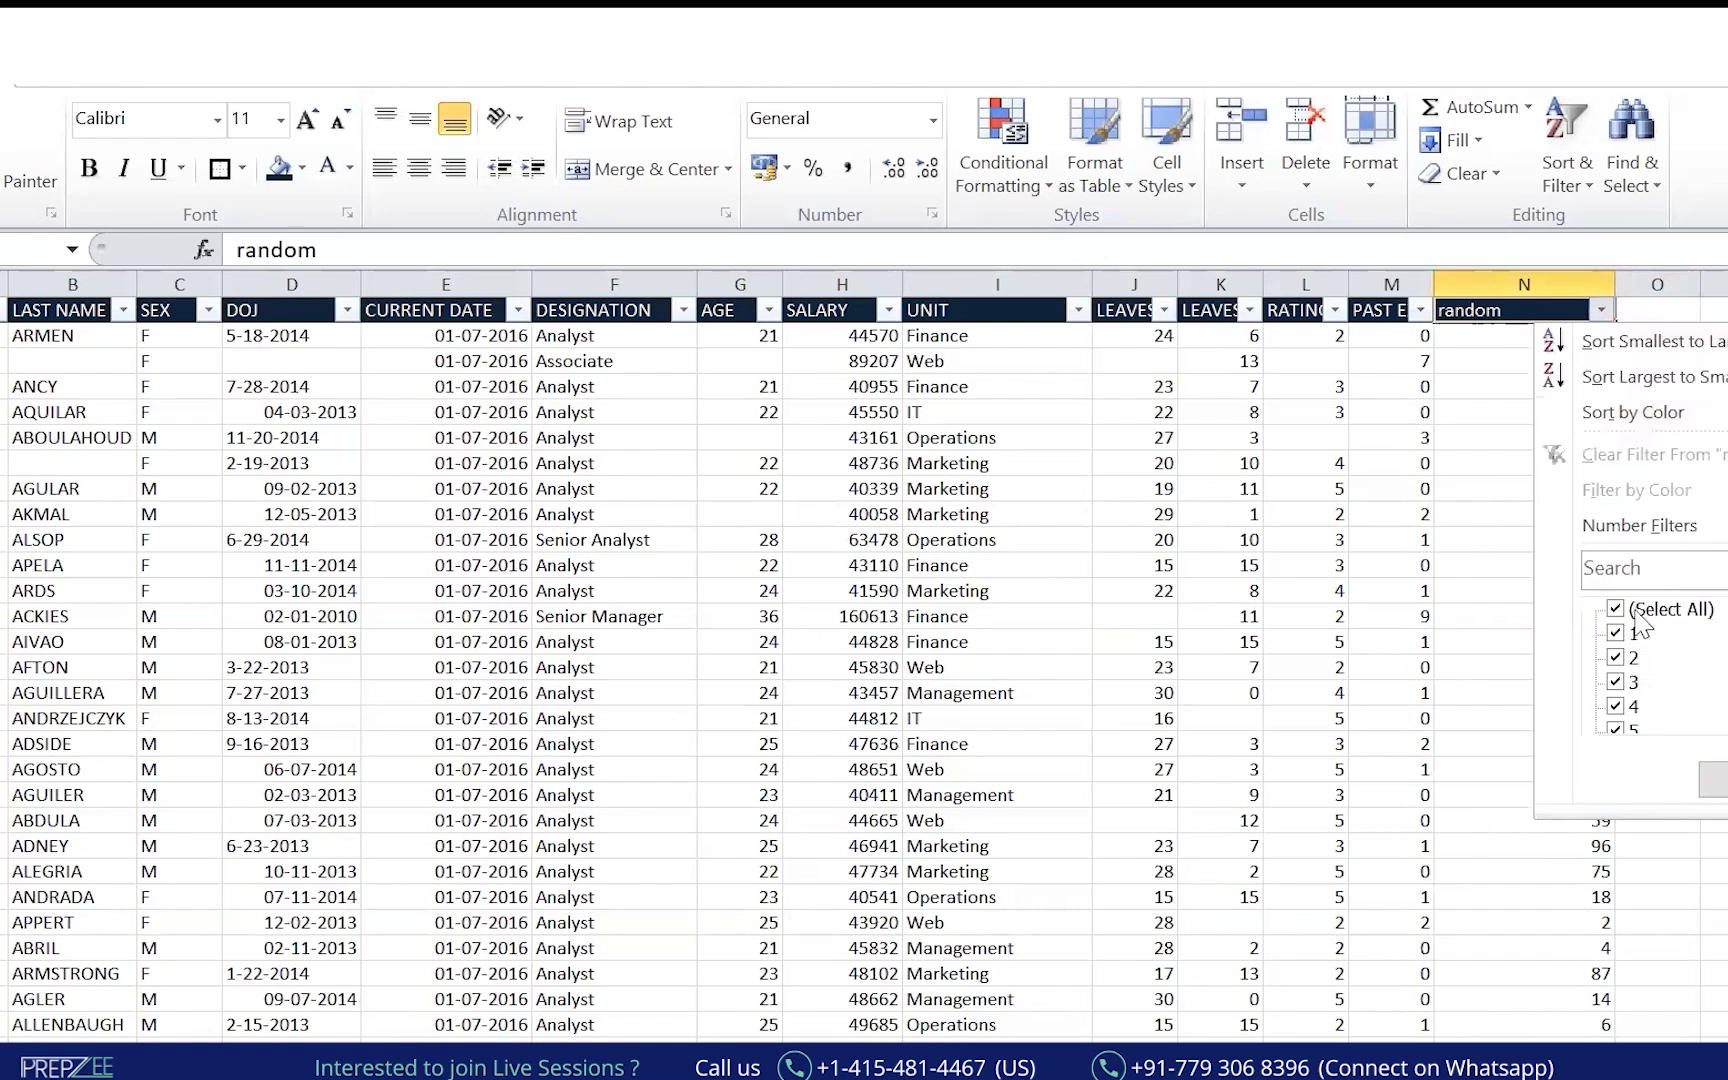
{"action": "left_click", "coordinate": [1615, 609]}
{"action": "left_click", "coordinate": [1615, 633]}
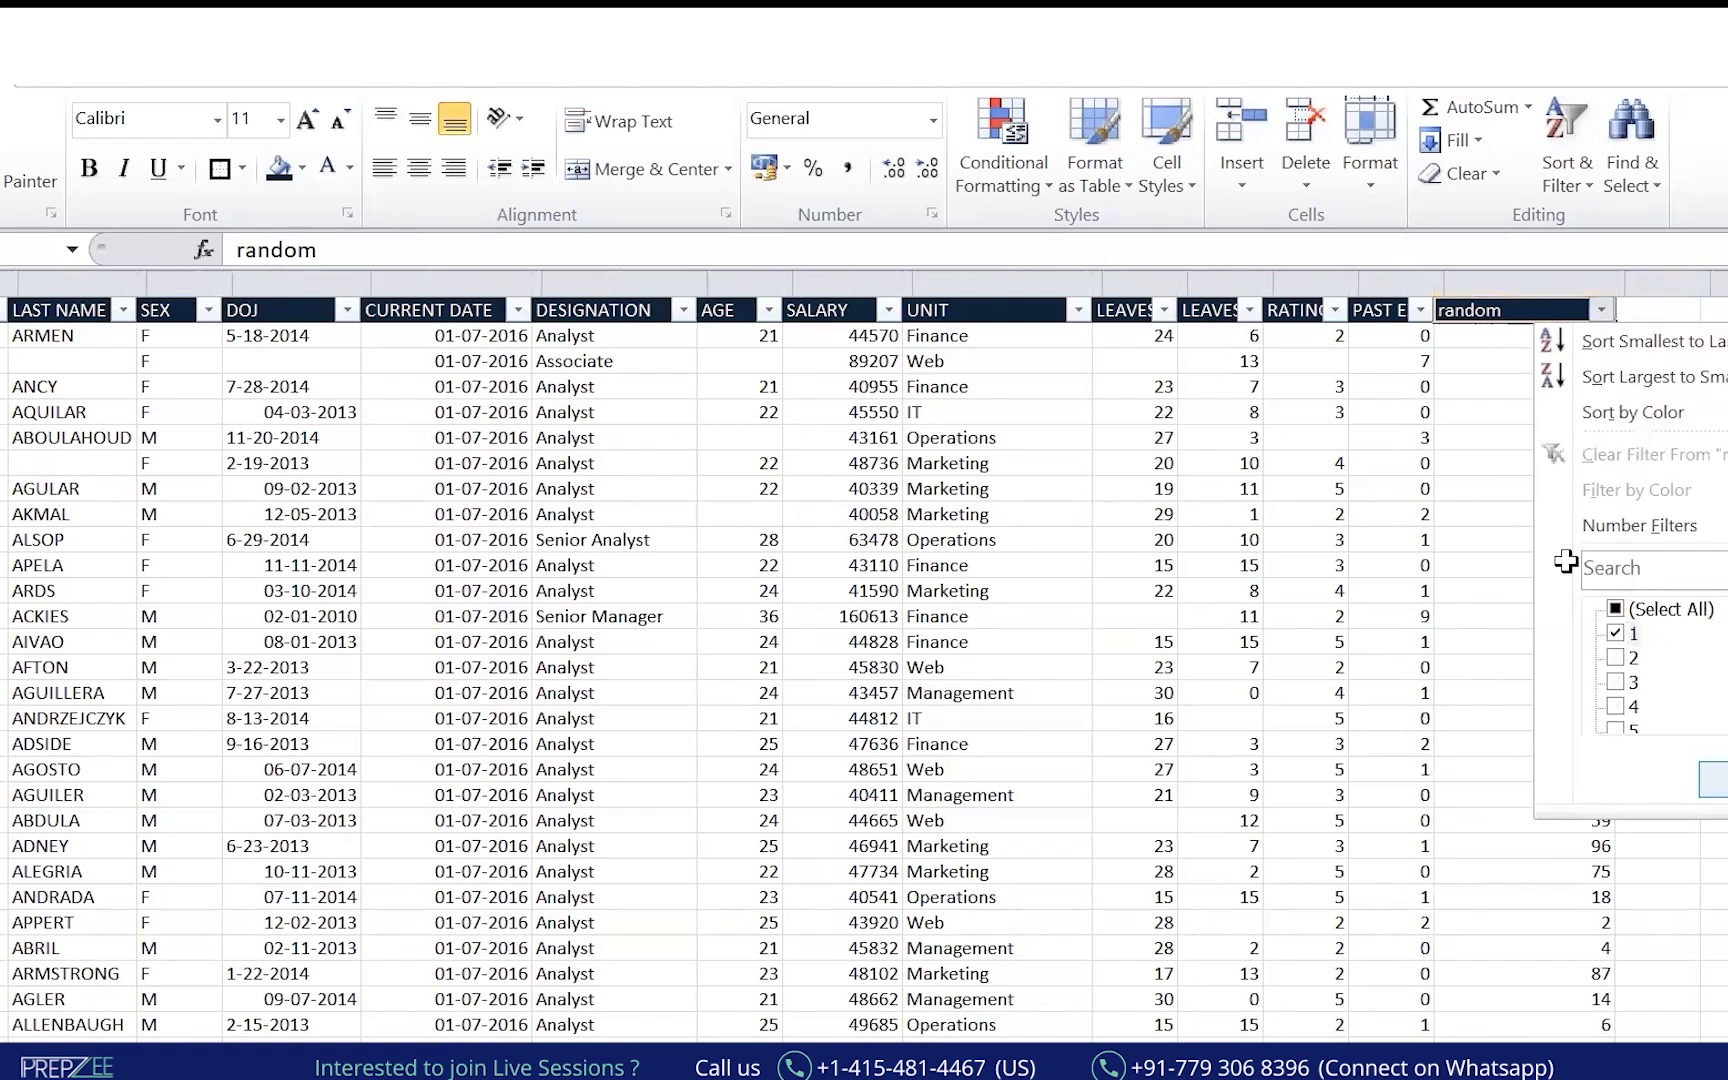
{"action": "key", "text": "Return"}
{"action": "scroll", "coordinate": [1320, 500], "scroll_direction": "down", "scroll_amount": 2}
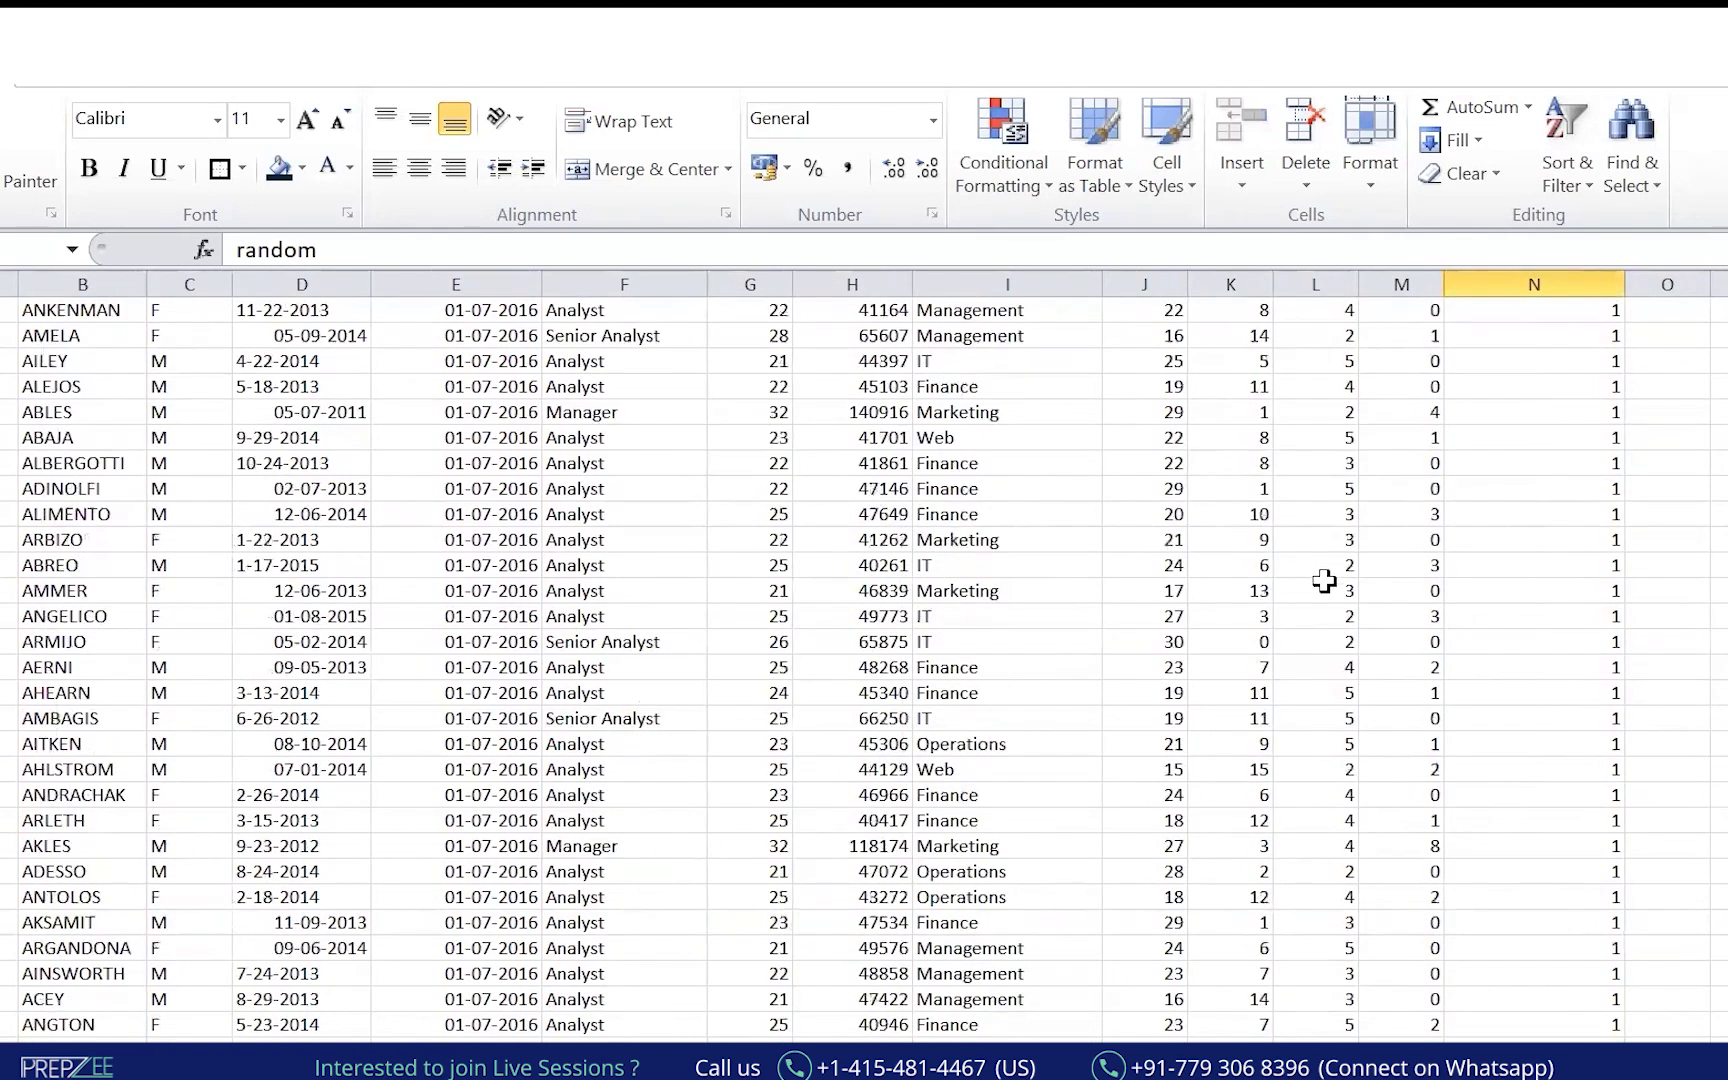
{"action": "scroll", "coordinate": [1330, 525], "scroll_direction": "down", "scroll_amount": 3}
{"action": "scroll", "coordinate": [1335, 535], "scroll_direction": "up", "scroll_amount": 5}
Review the filtered rows, widen column I for unit names and collapse the ribbon.
{"action": "key", "text": "Down"}
{"action": "key", "text": "Left"}
{"action": "key", "text": "Left"}
{"action": "key", "text": "Left"}
{"action": "key", "text": "Left"}
{"action": "key", "text": "Right"}
{"action": "key", "text": "Right"}
{"action": "key", "text": "Right"}
{"action": "key", "text": "Right"}
{"action": "key", "text": "ctrl+shift+Down"}
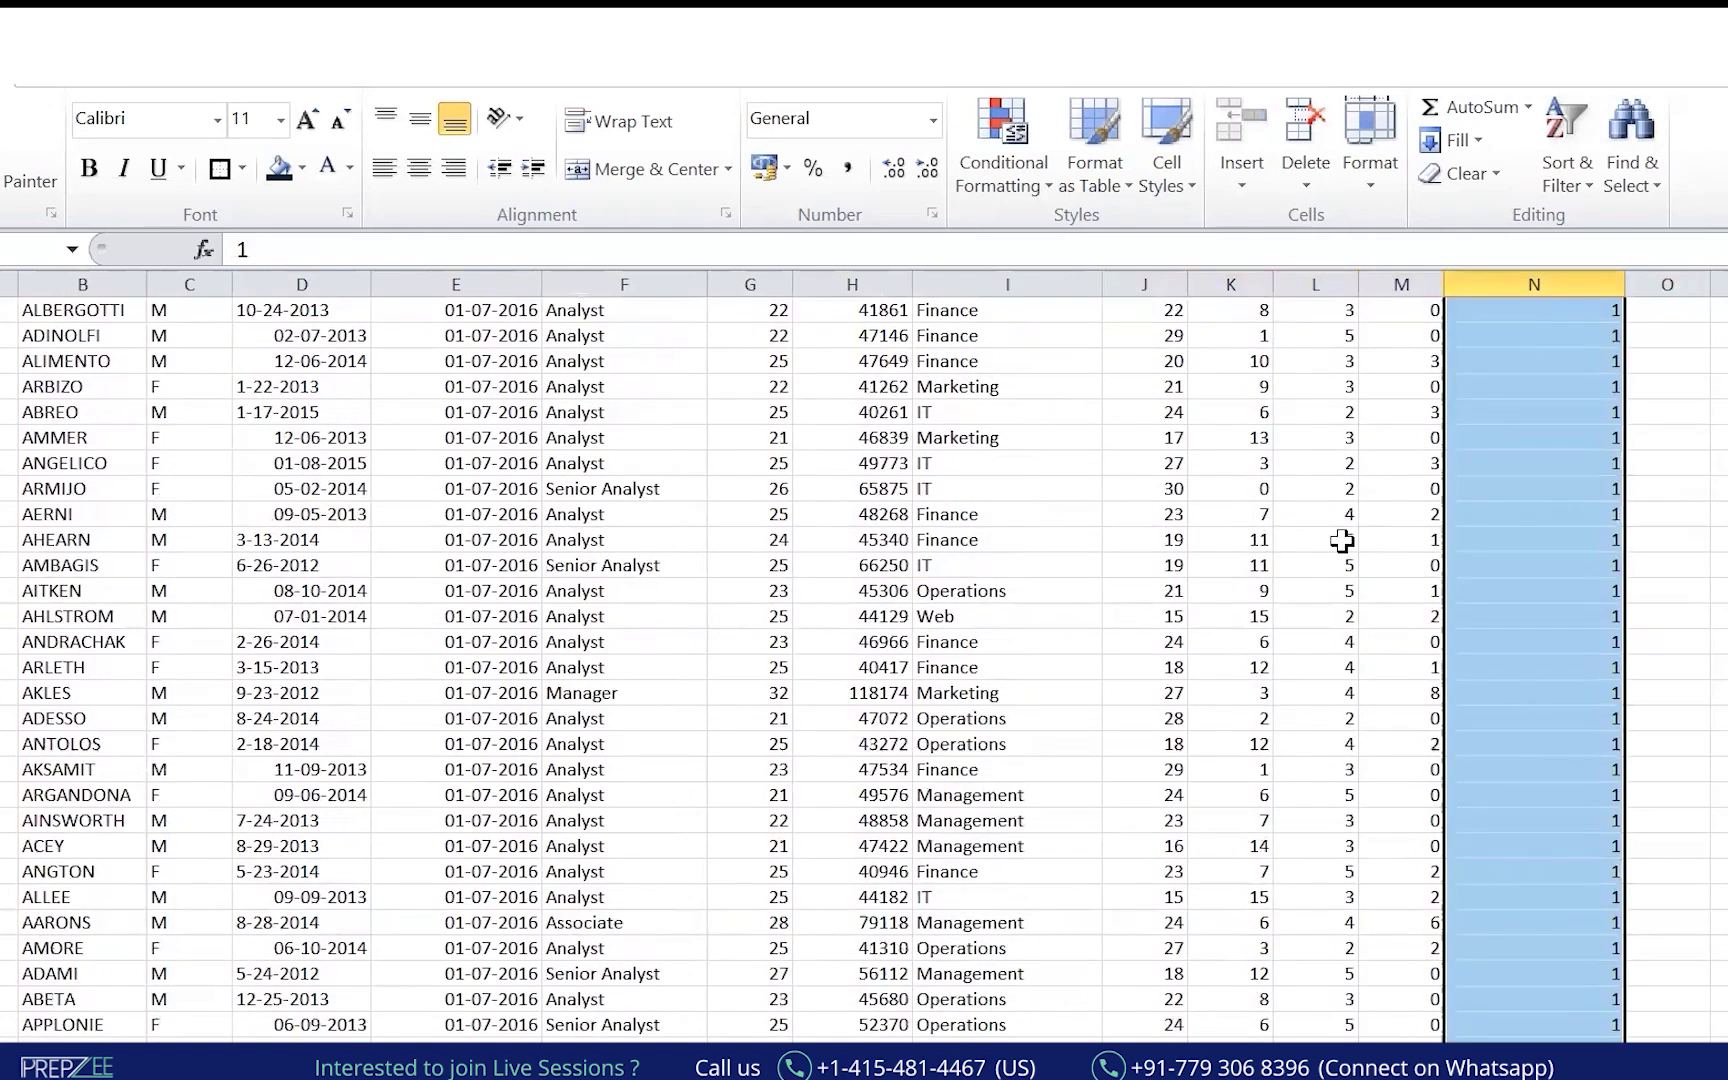
{"action": "scroll", "coordinate": [1504, 366], "scroll_direction": "up", "scroll_amount": 4}
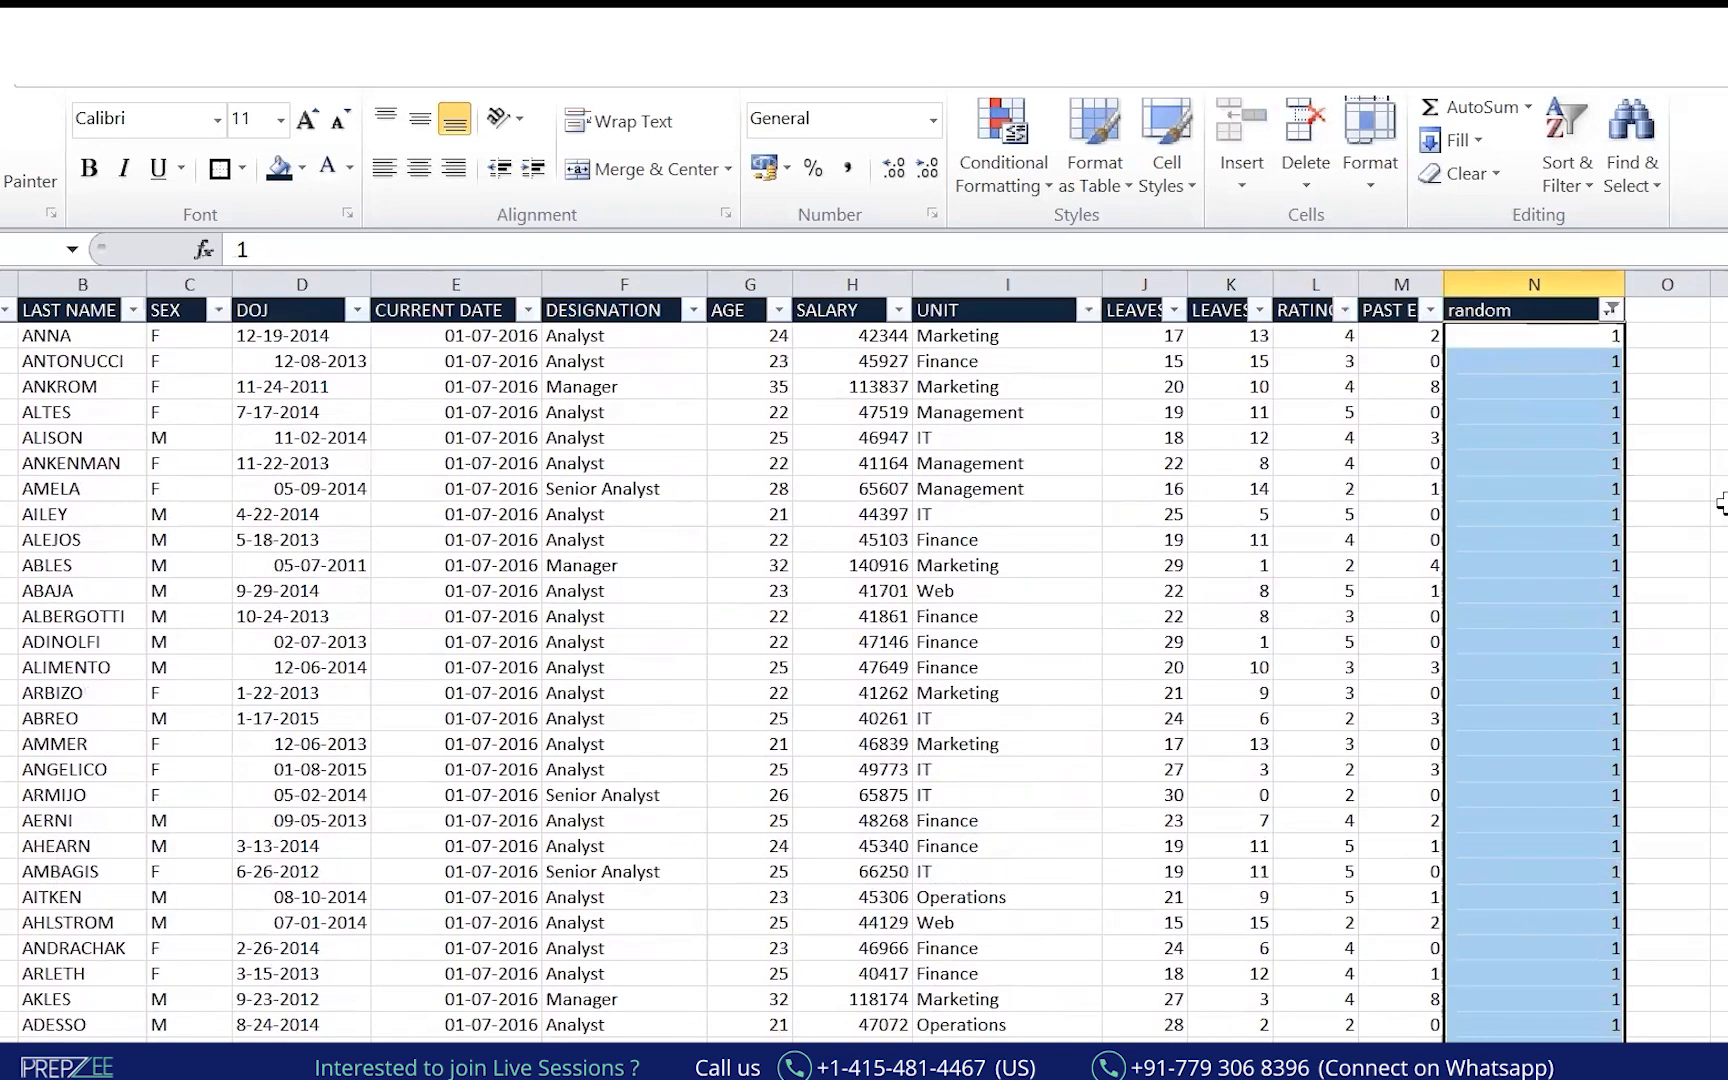
{"action": "left_click_drag", "start_coordinate": [1100, 275], "coordinate": [1132, 276]}
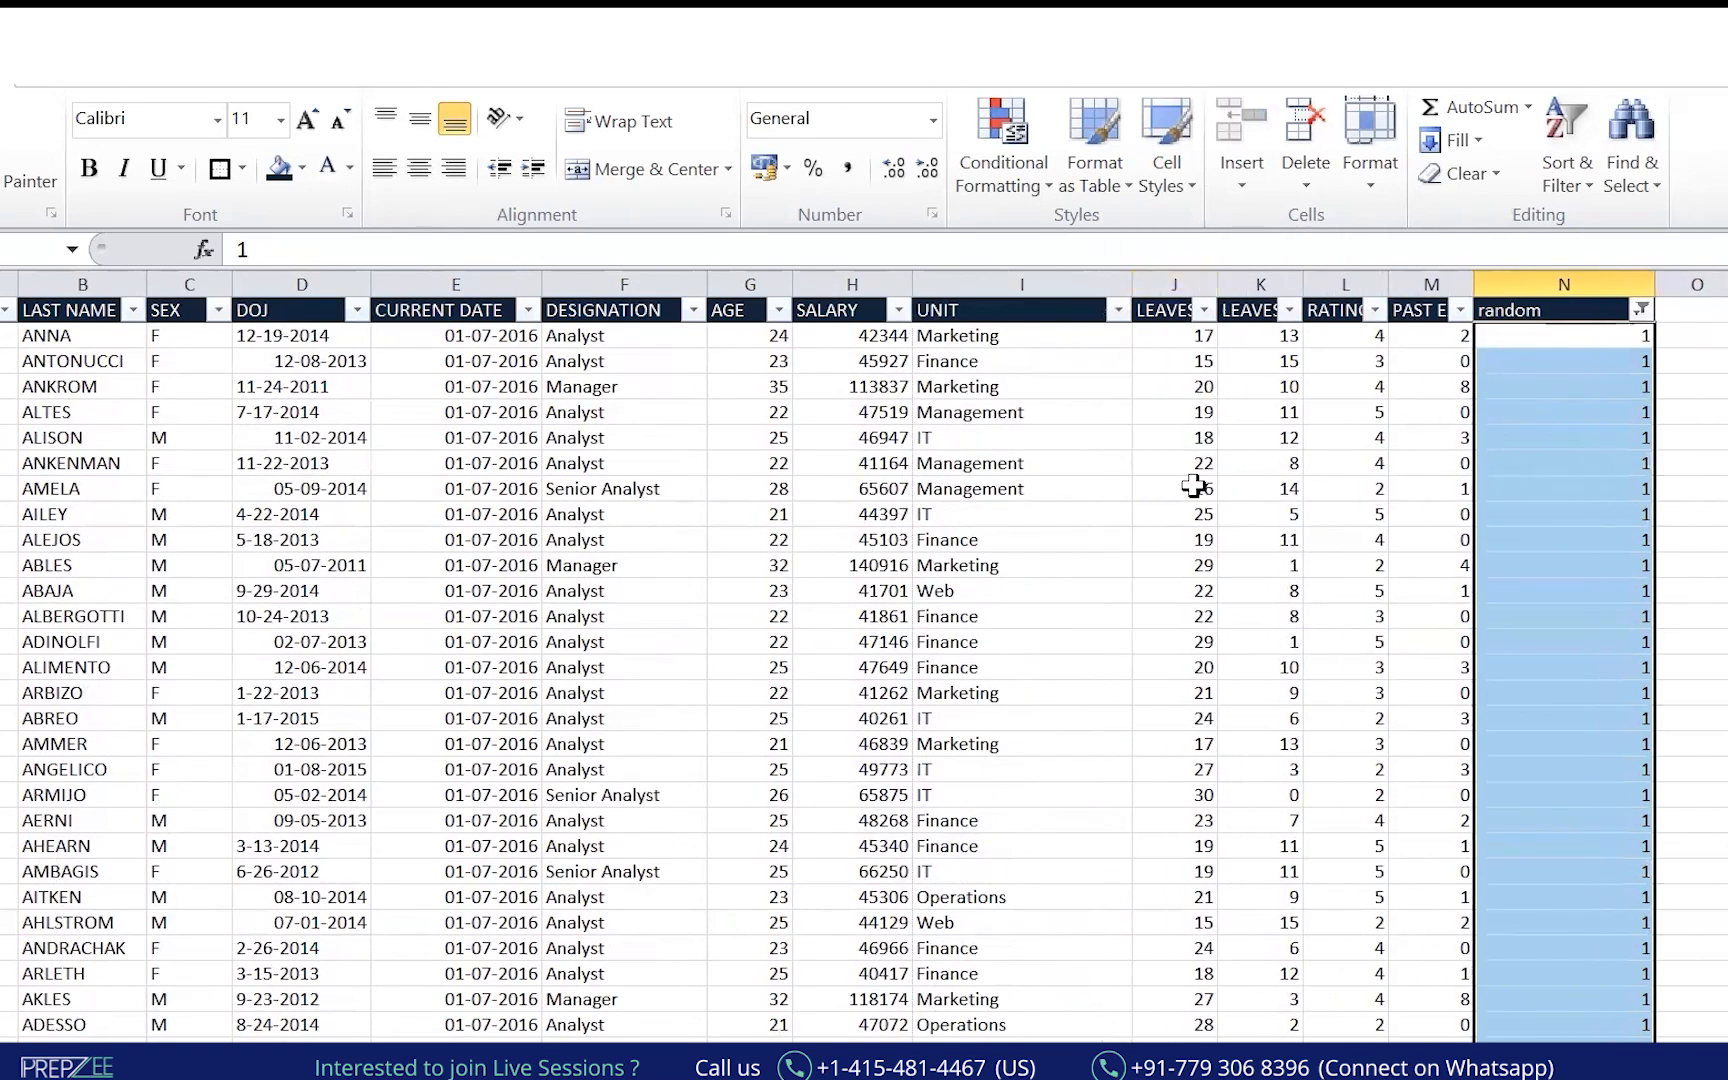
{"action": "key", "text": "ctrl+F1"}
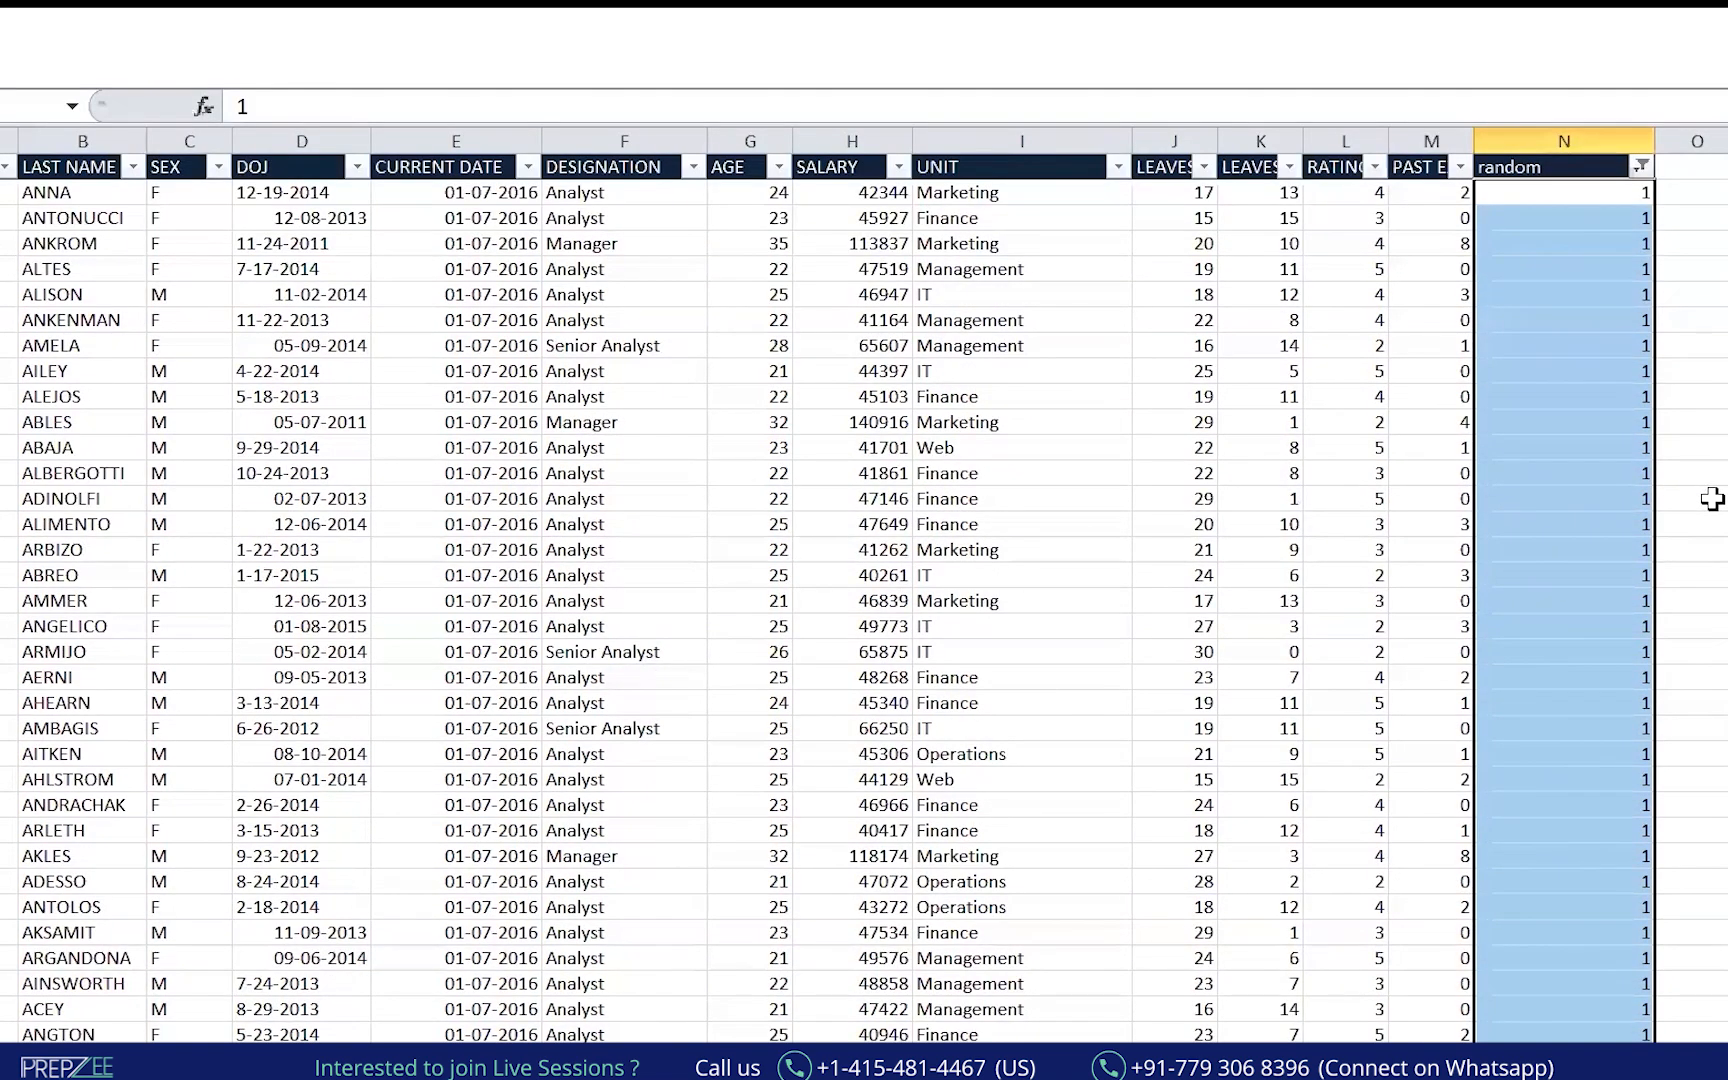
Copy the filtered table onto a blank sheet and widen column E so dates show.
{"action": "key", "text": "Up"}
{"action": "key", "text": "ctrl+shift+Left"}
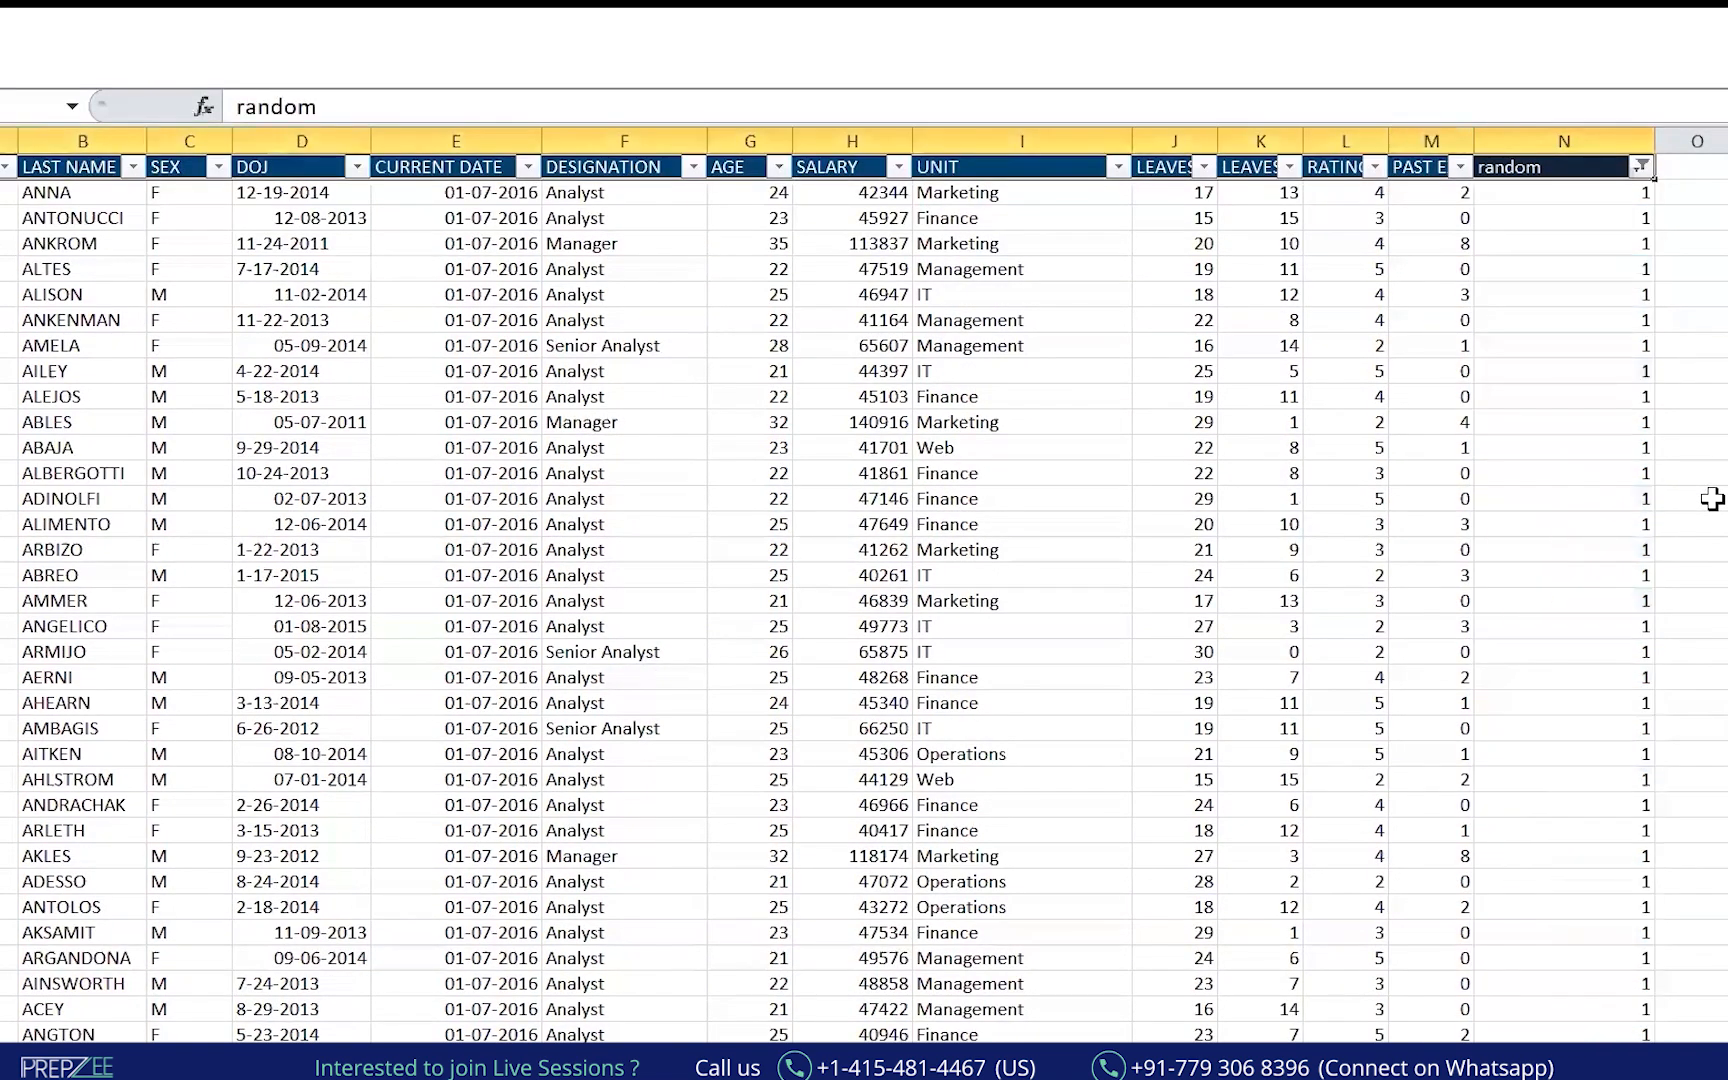
{"action": "key", "text": "ctrl+shift+Down"}
{"action": "key", "text": "ctrl+c"}
{"action": "left_click", "coordinate": [295, 1060]}
{"action": "key", "text": "ctrl+v"}
{"action": "left_click_drag", "start_coordinate": [407, 160], "coordinate": [502, 152]}
Auto-fit columns D, A and I, and widen column B for the last names.
{"action": "double_click", "coordinate": [311, 150]}
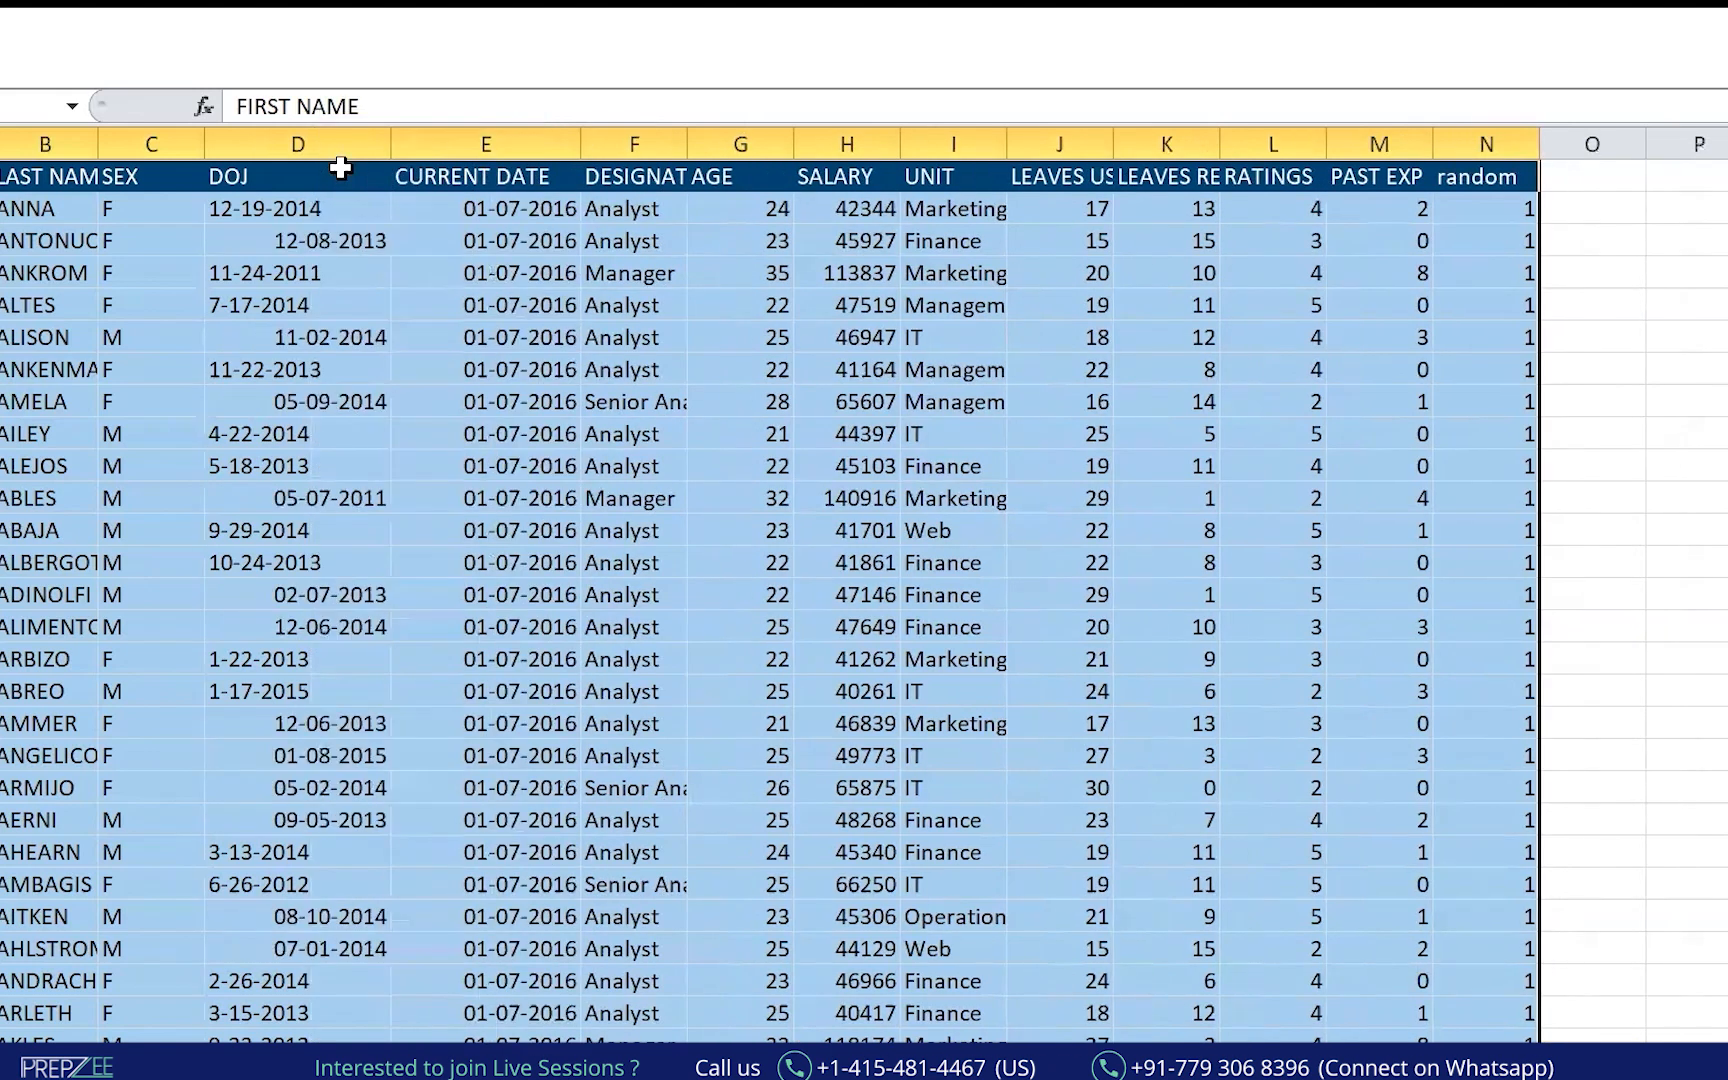
{"action": "left_click_drag", "start_coordinate": [98, 143], "coordinate": [201, 143]}
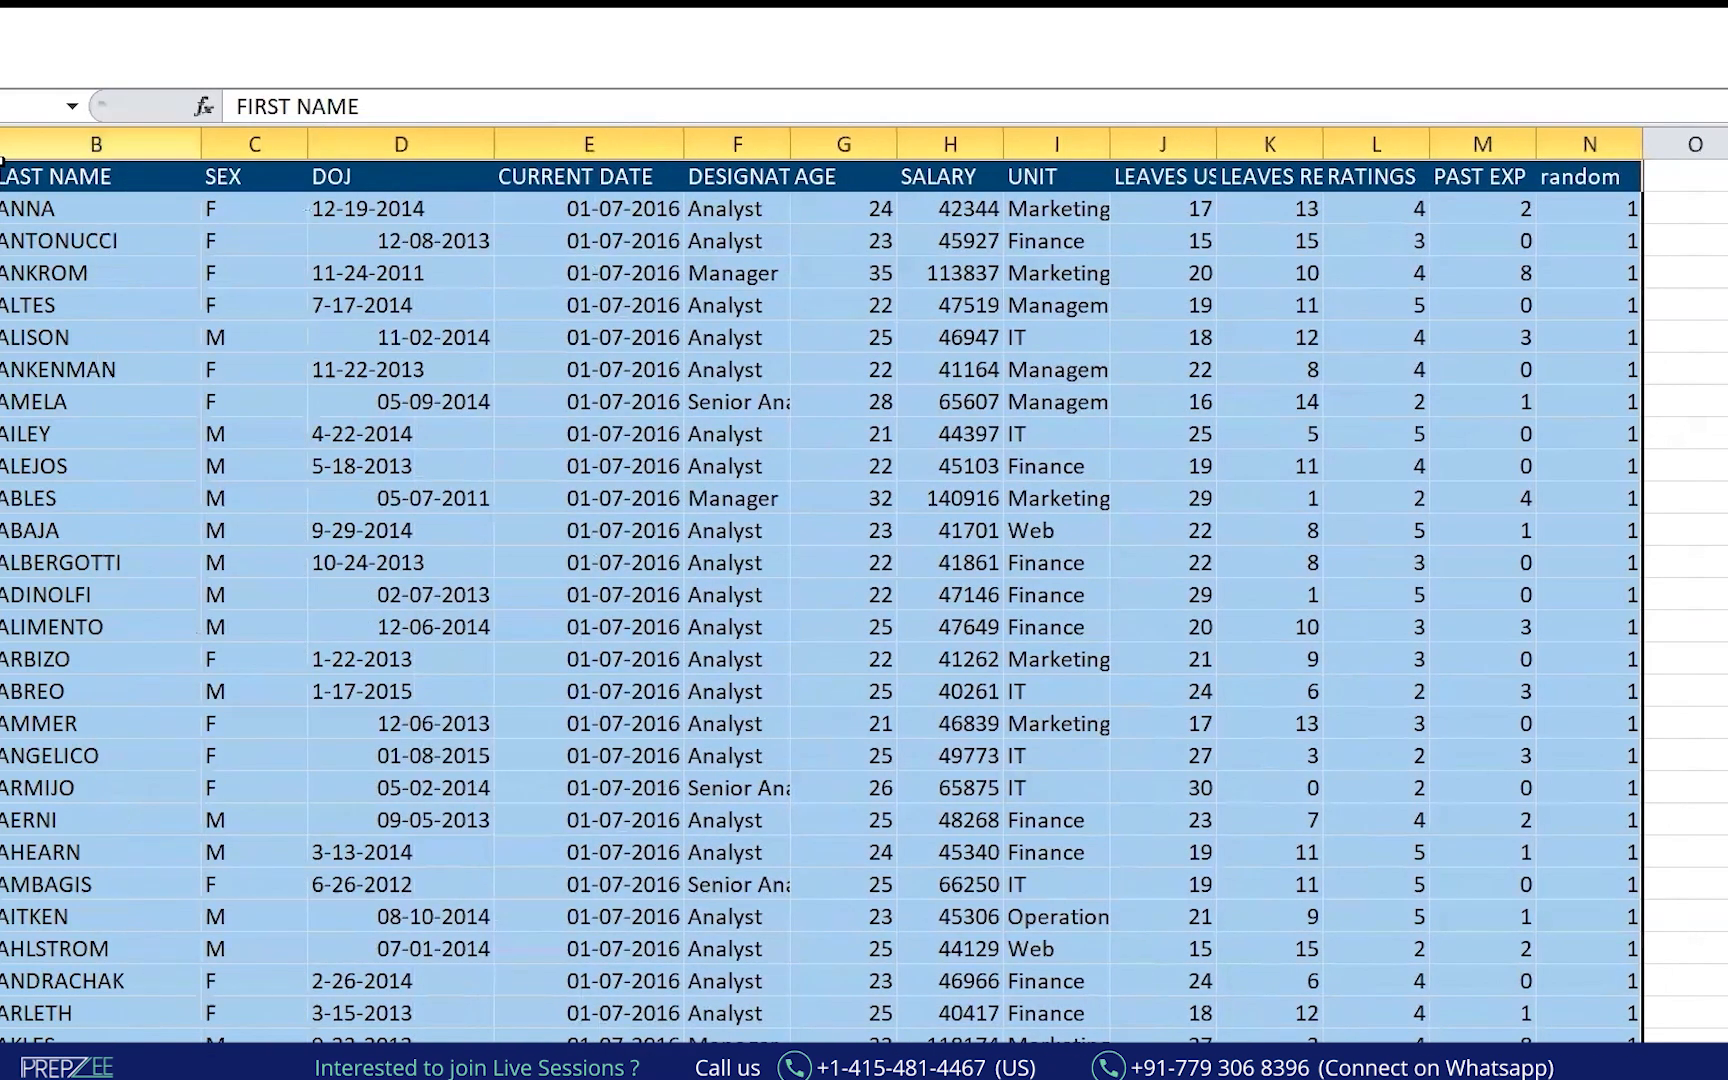
{"action": "double_click", "coordinate": [1, 158]}
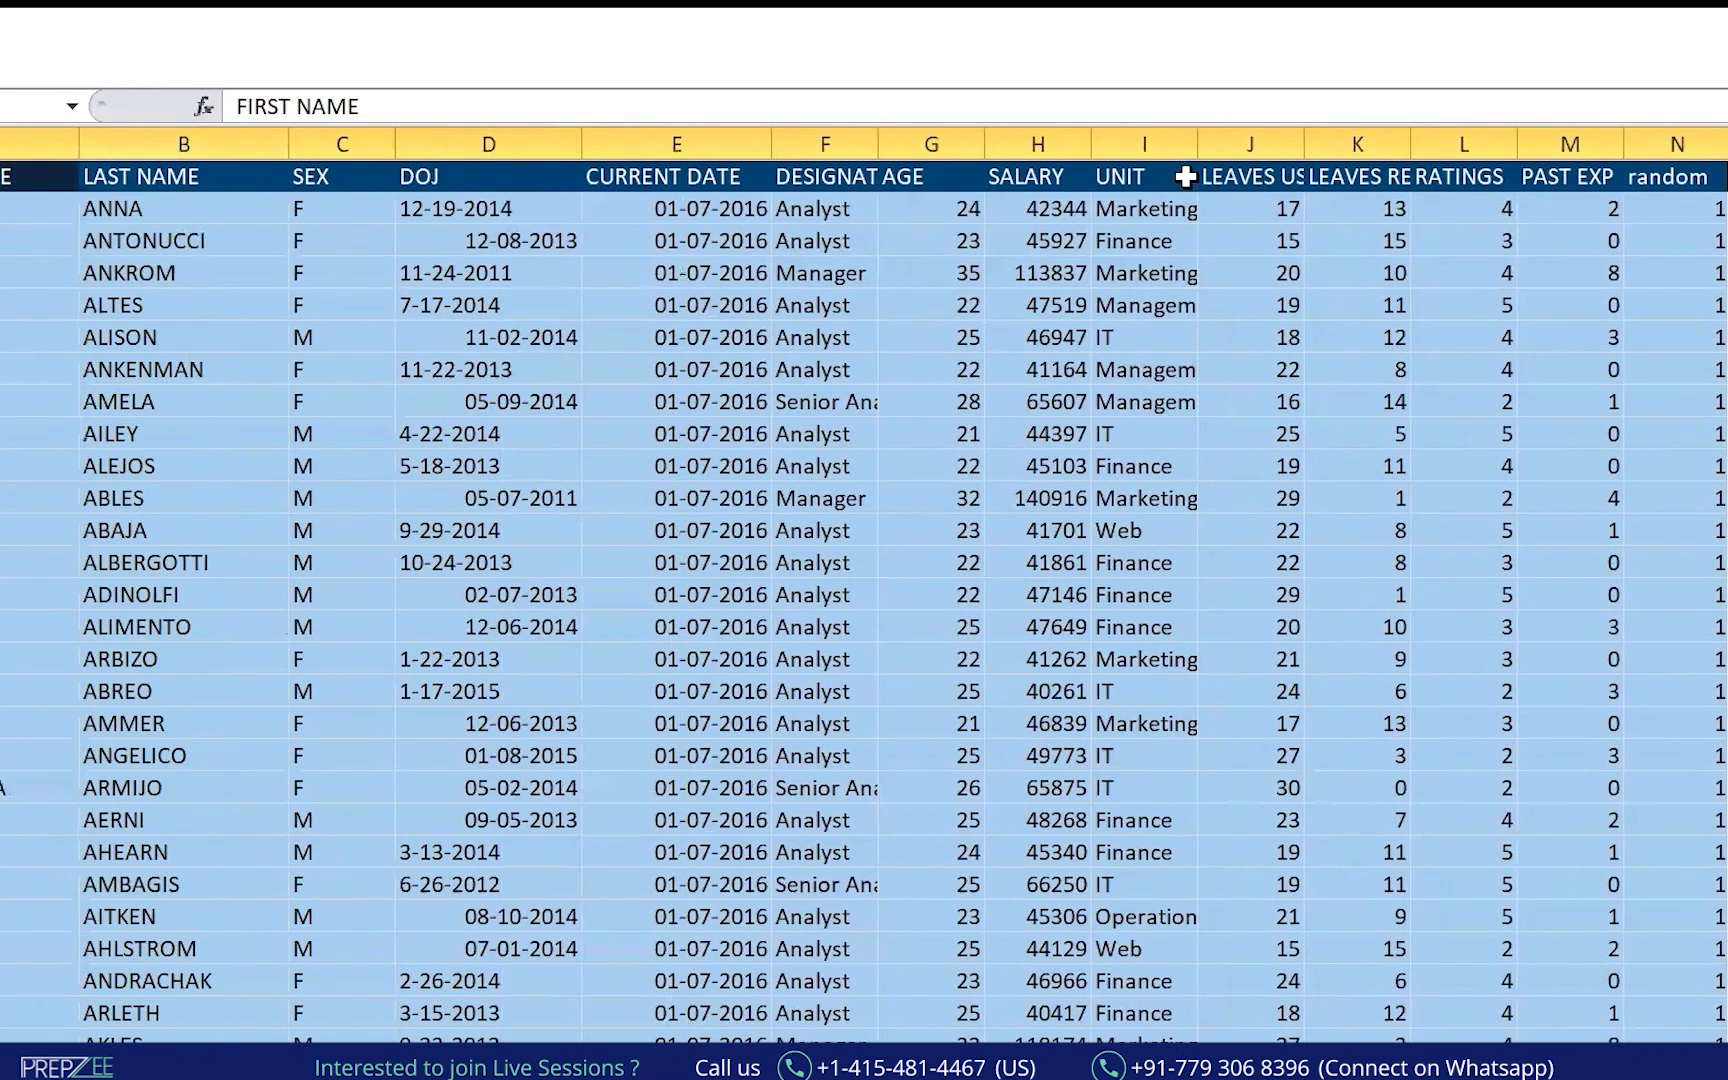
{"action": "double_click", "coordinate": [1197, 143]}
{"action": "left_click", "coordinate": [1393, 467]}
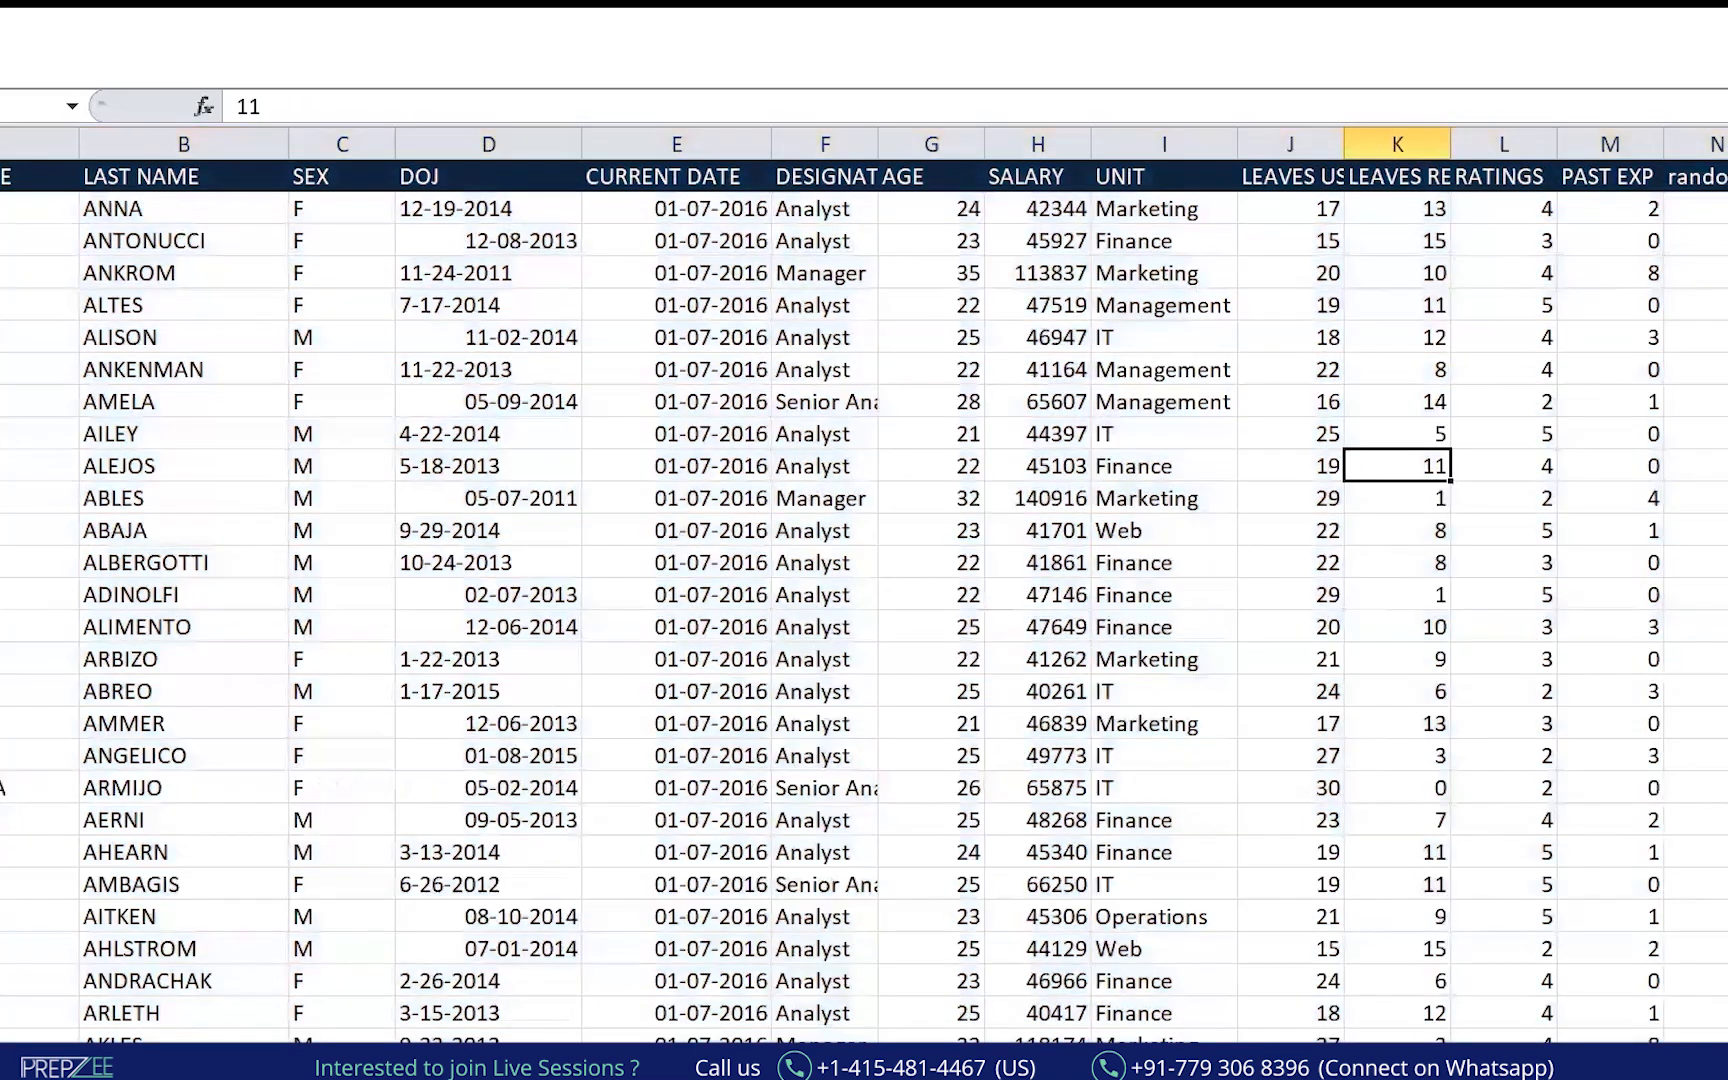
Hide the random column with Ctrl+0.
{"action": "left_click", "coordinate": [1714, 145]}
{"action": "key", "text": "ctrl+0"}
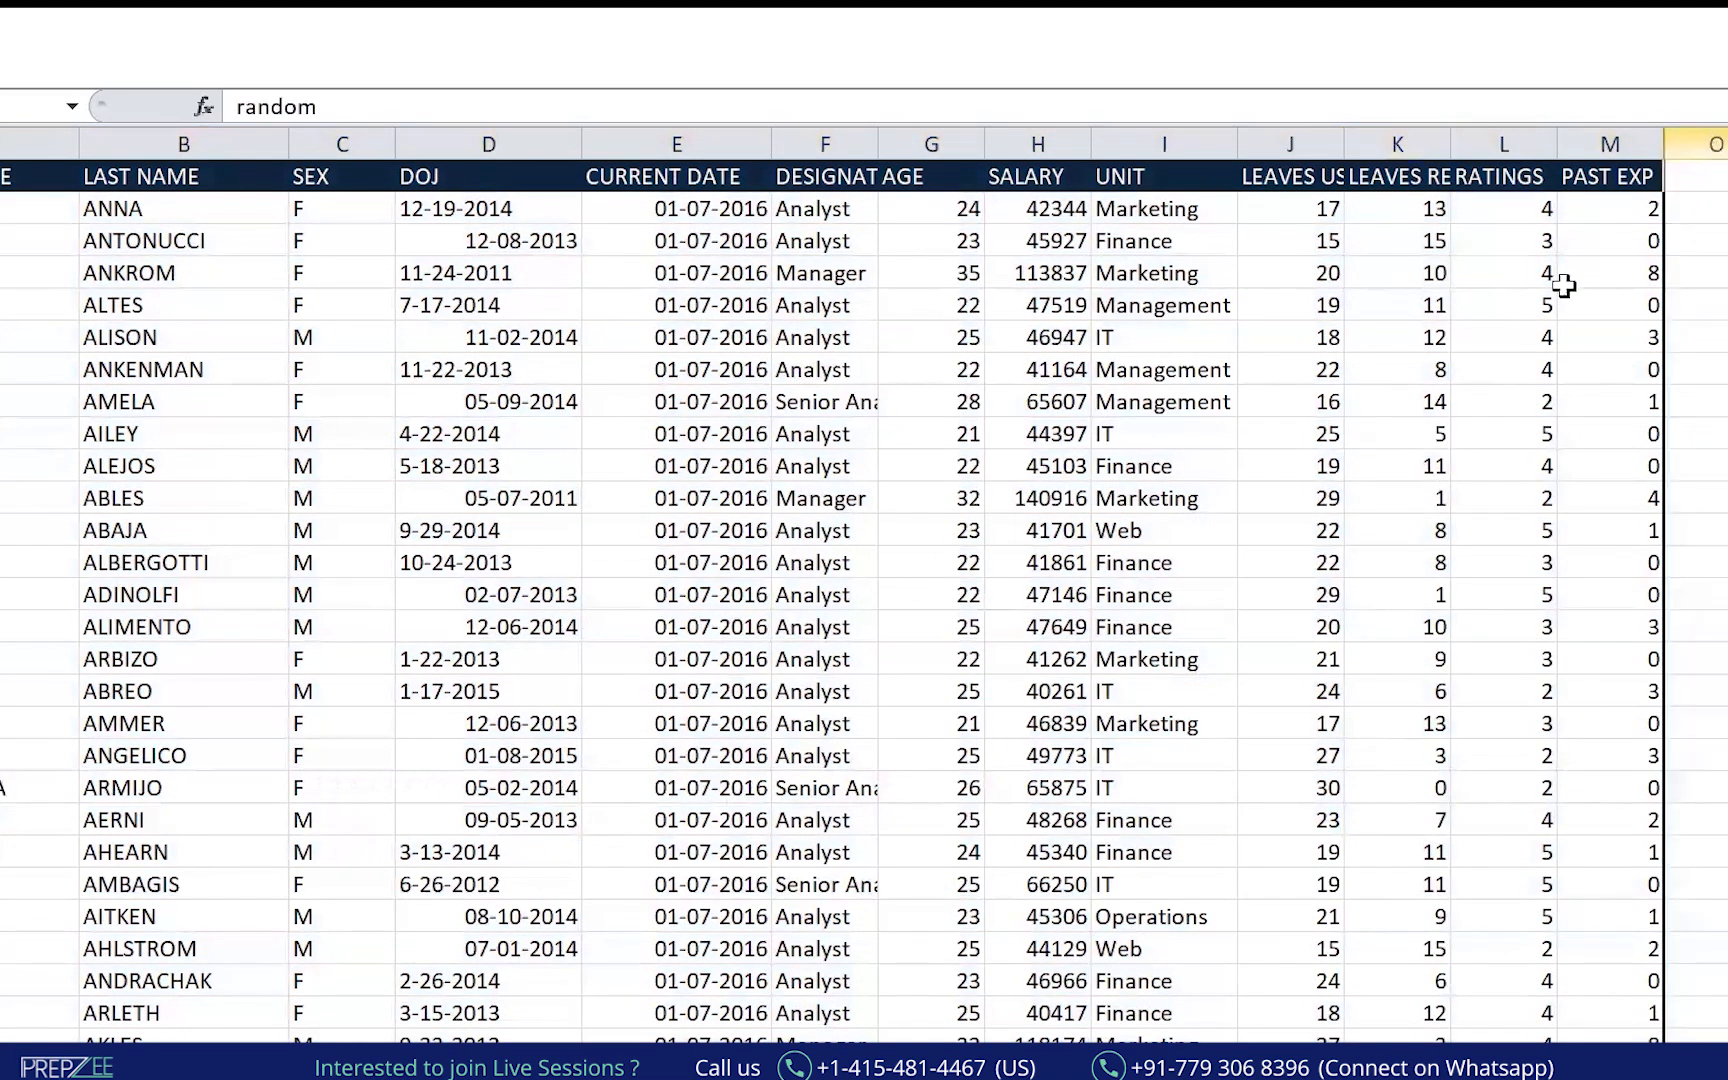
{"action": "left_click", "coordinate": [1264, 494]}
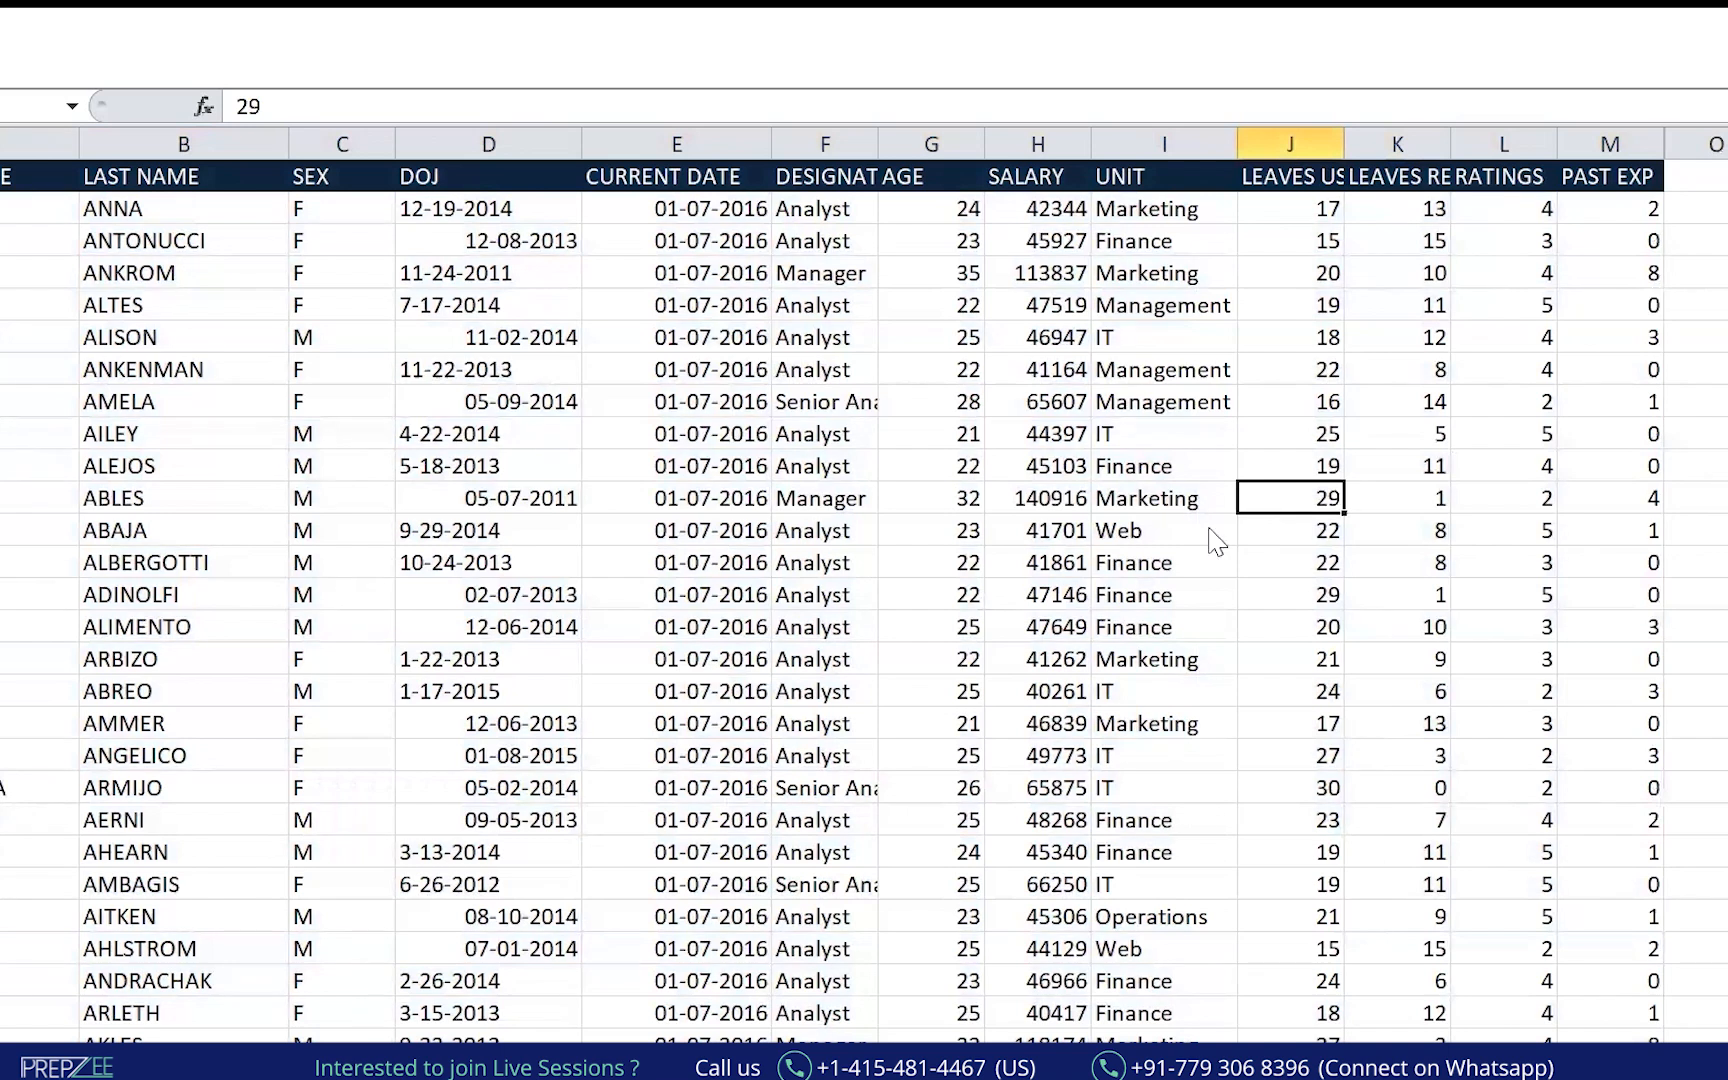
Auto-fit the DESIGNATION column to its longest entry.
{"action": "left_click", "coordinate": [40, 143]}
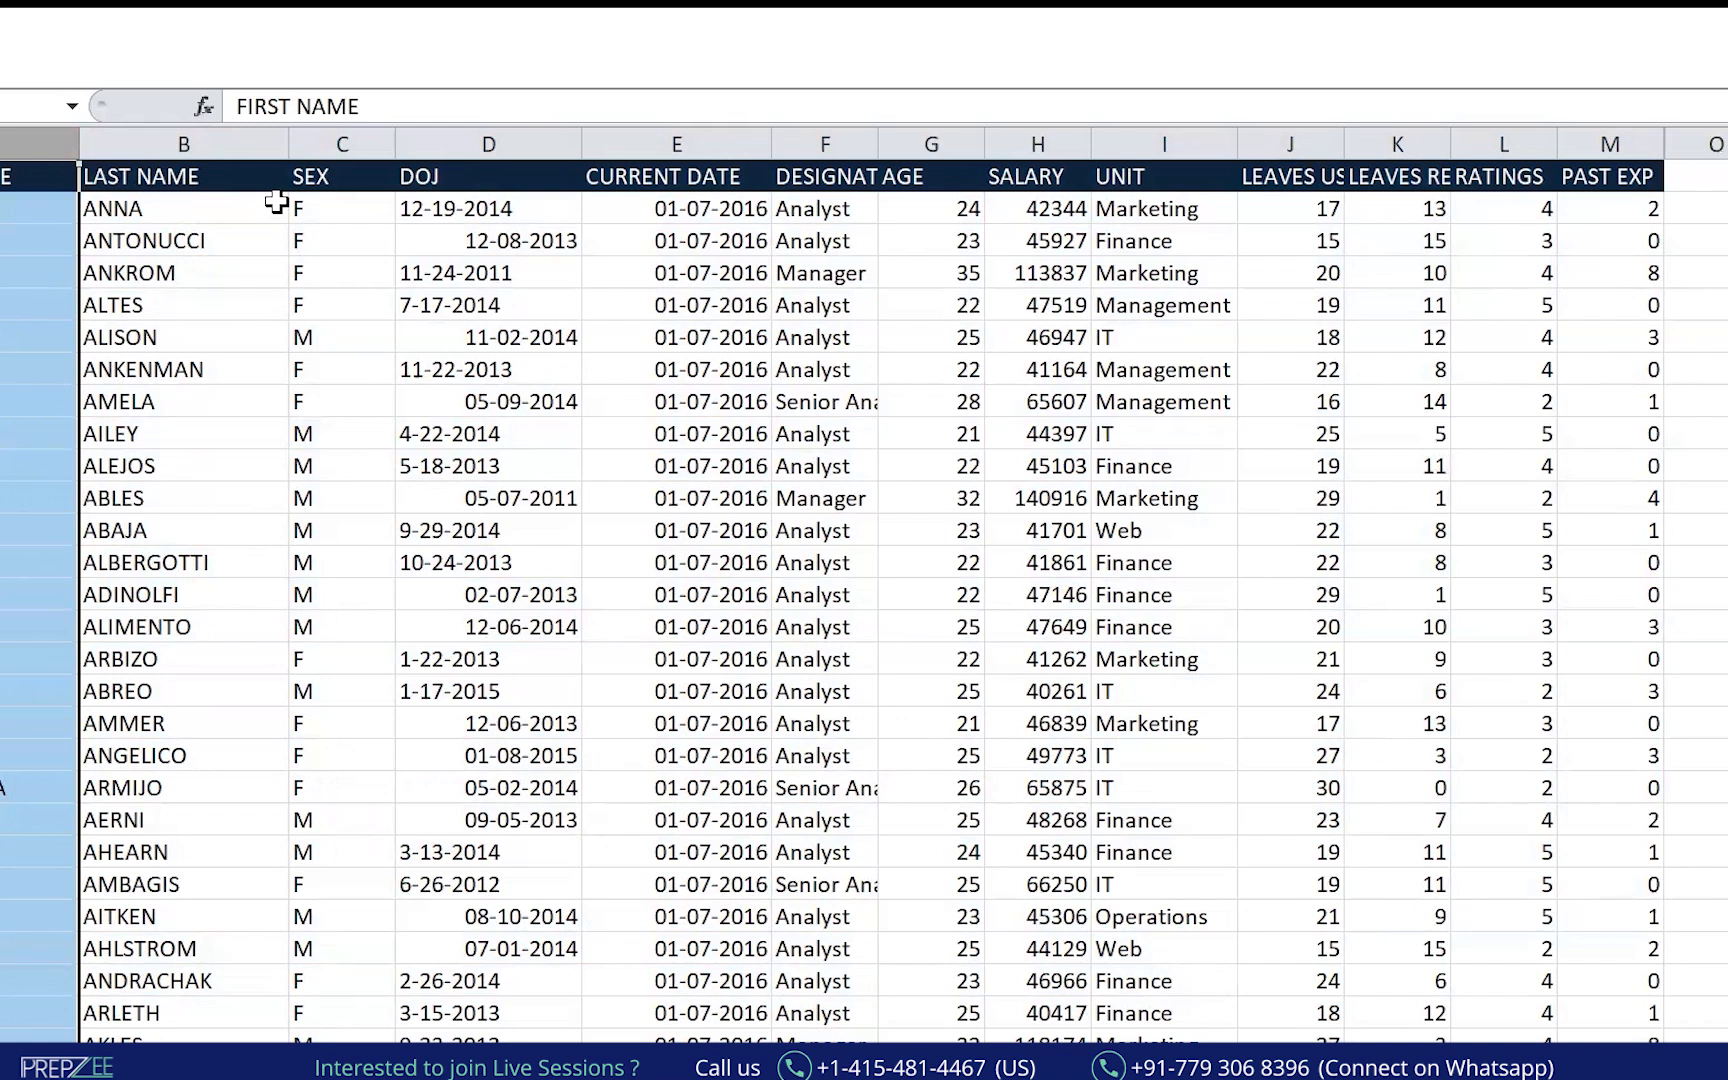
{"action": "left_click", "coordinate": [276, 146]}
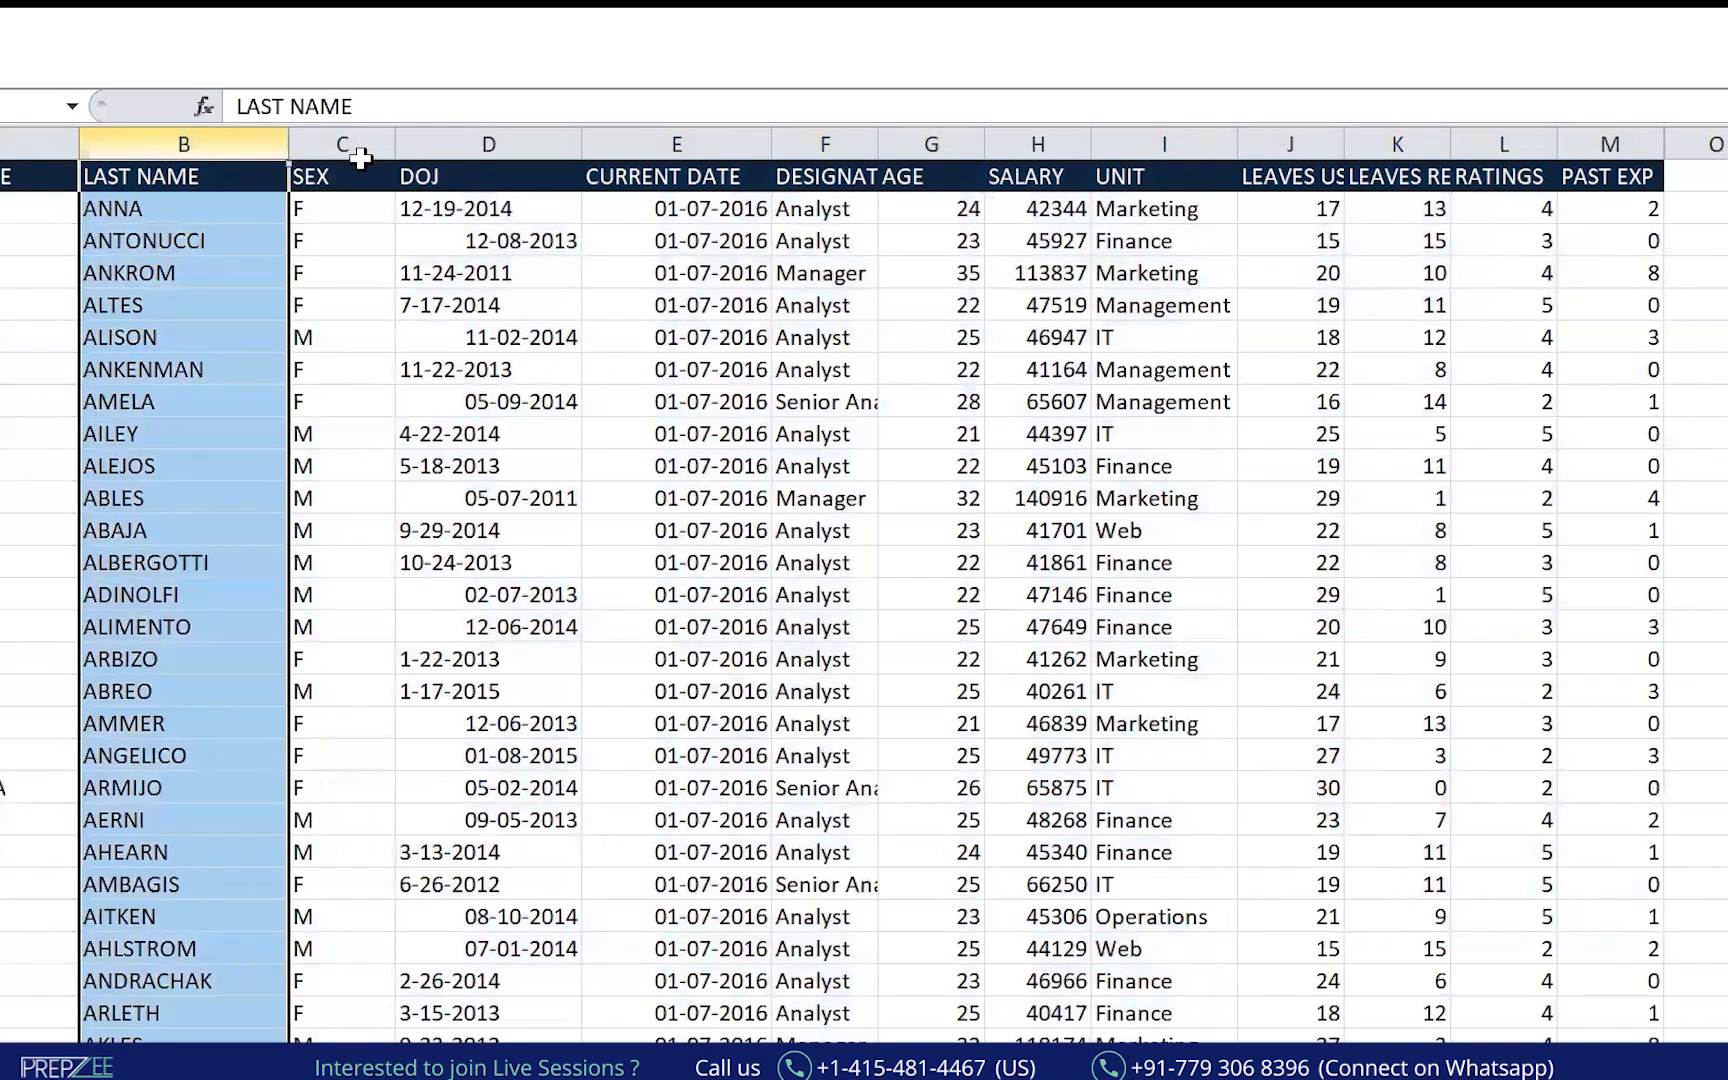
{"action": "left_click", "coordinate": [360, 155]}
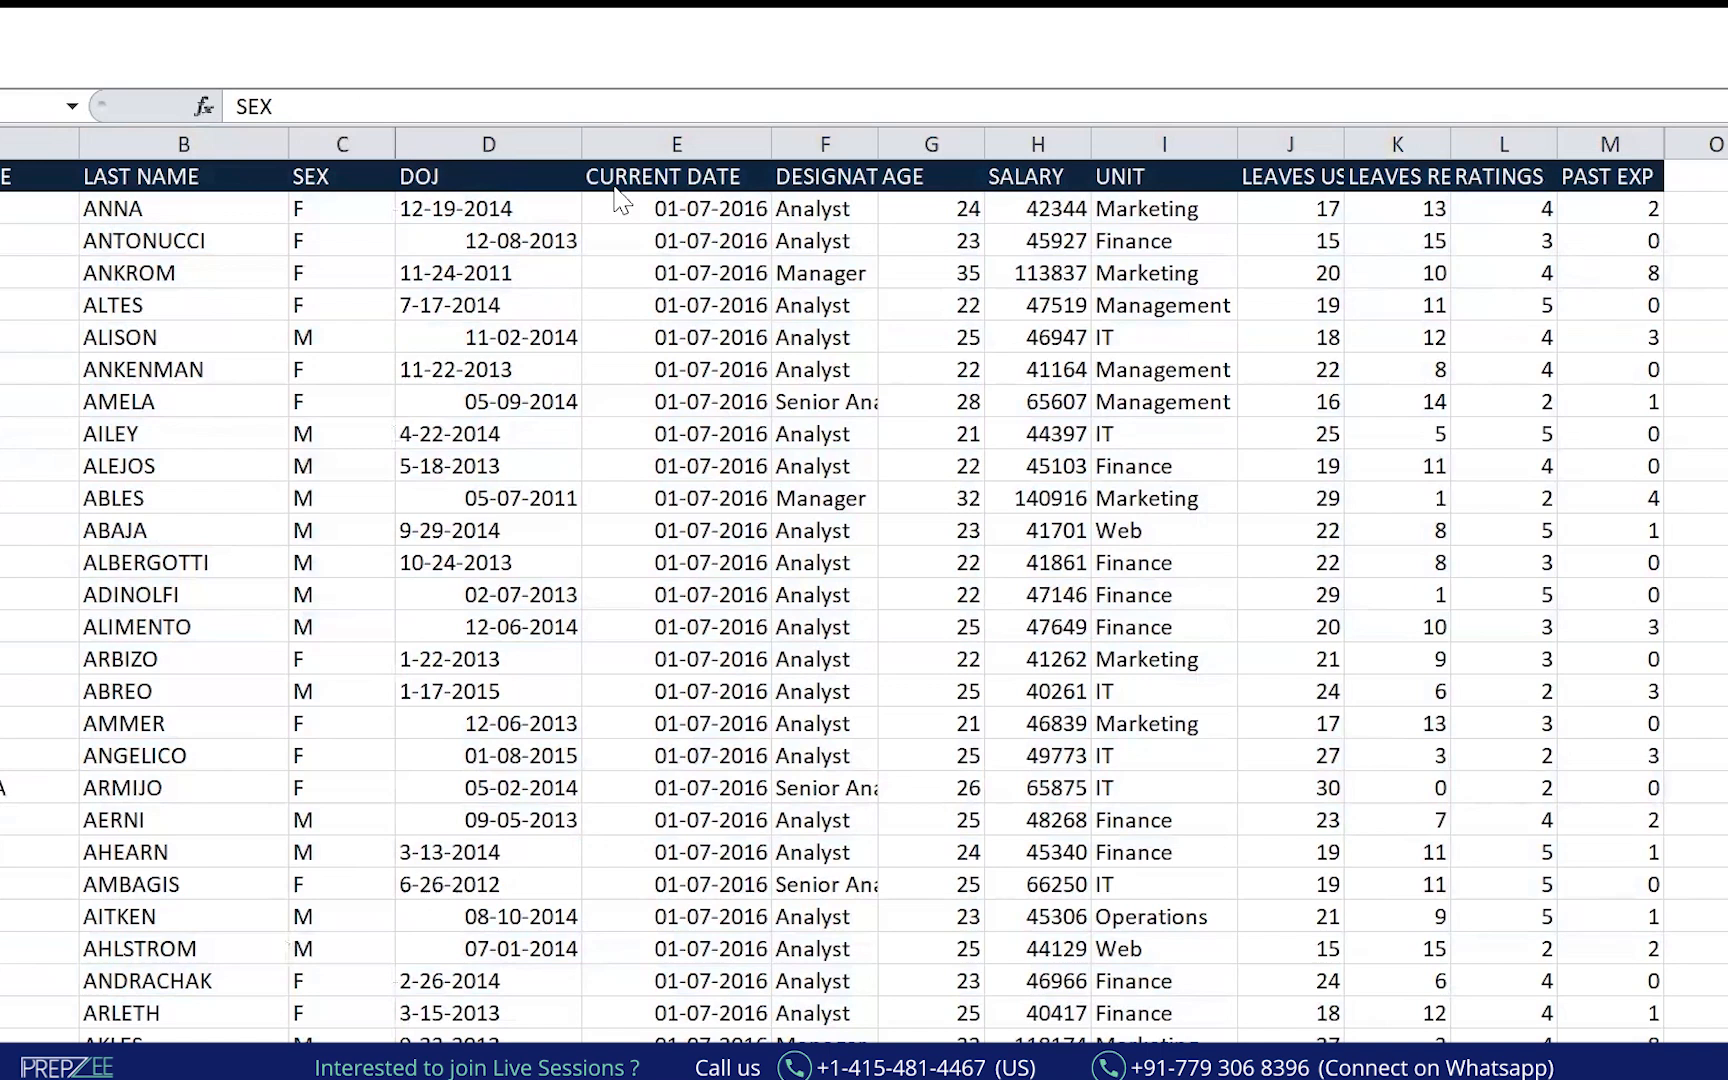
{"action": "left_click", "coordinate": [745, 143]}
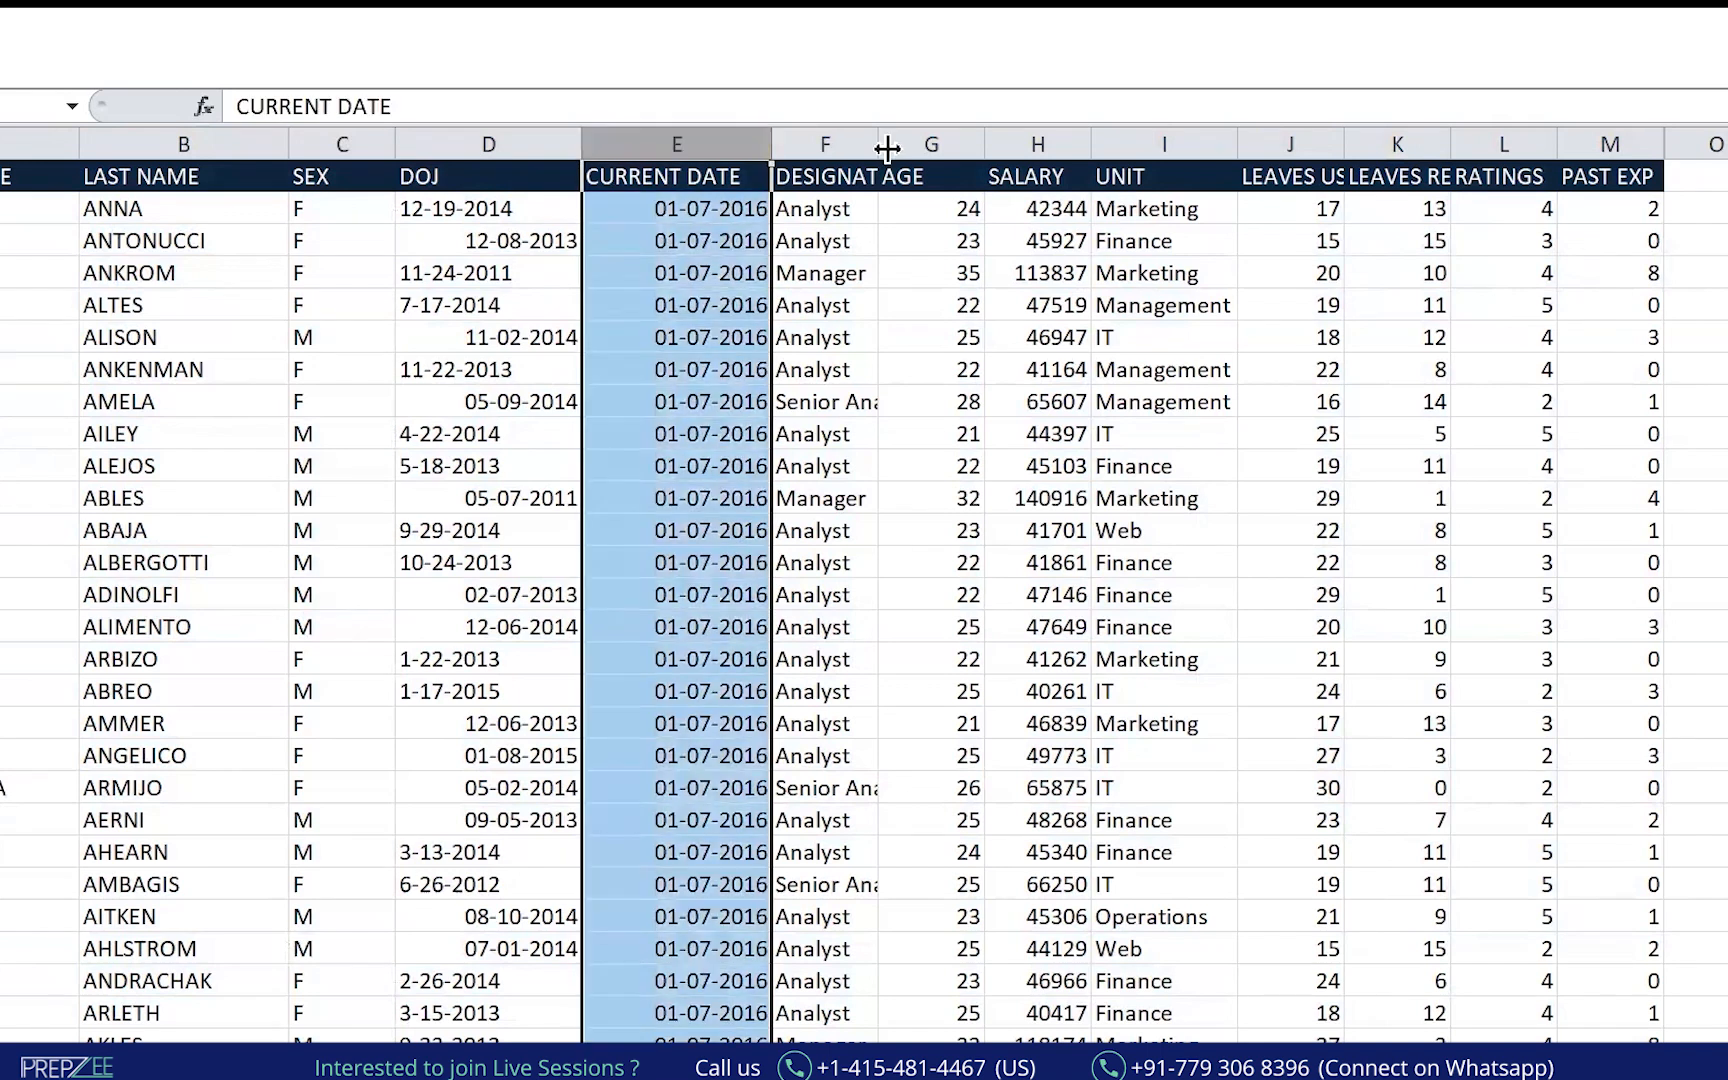
{"action": "double_click", "coordinate": [867, 130]}
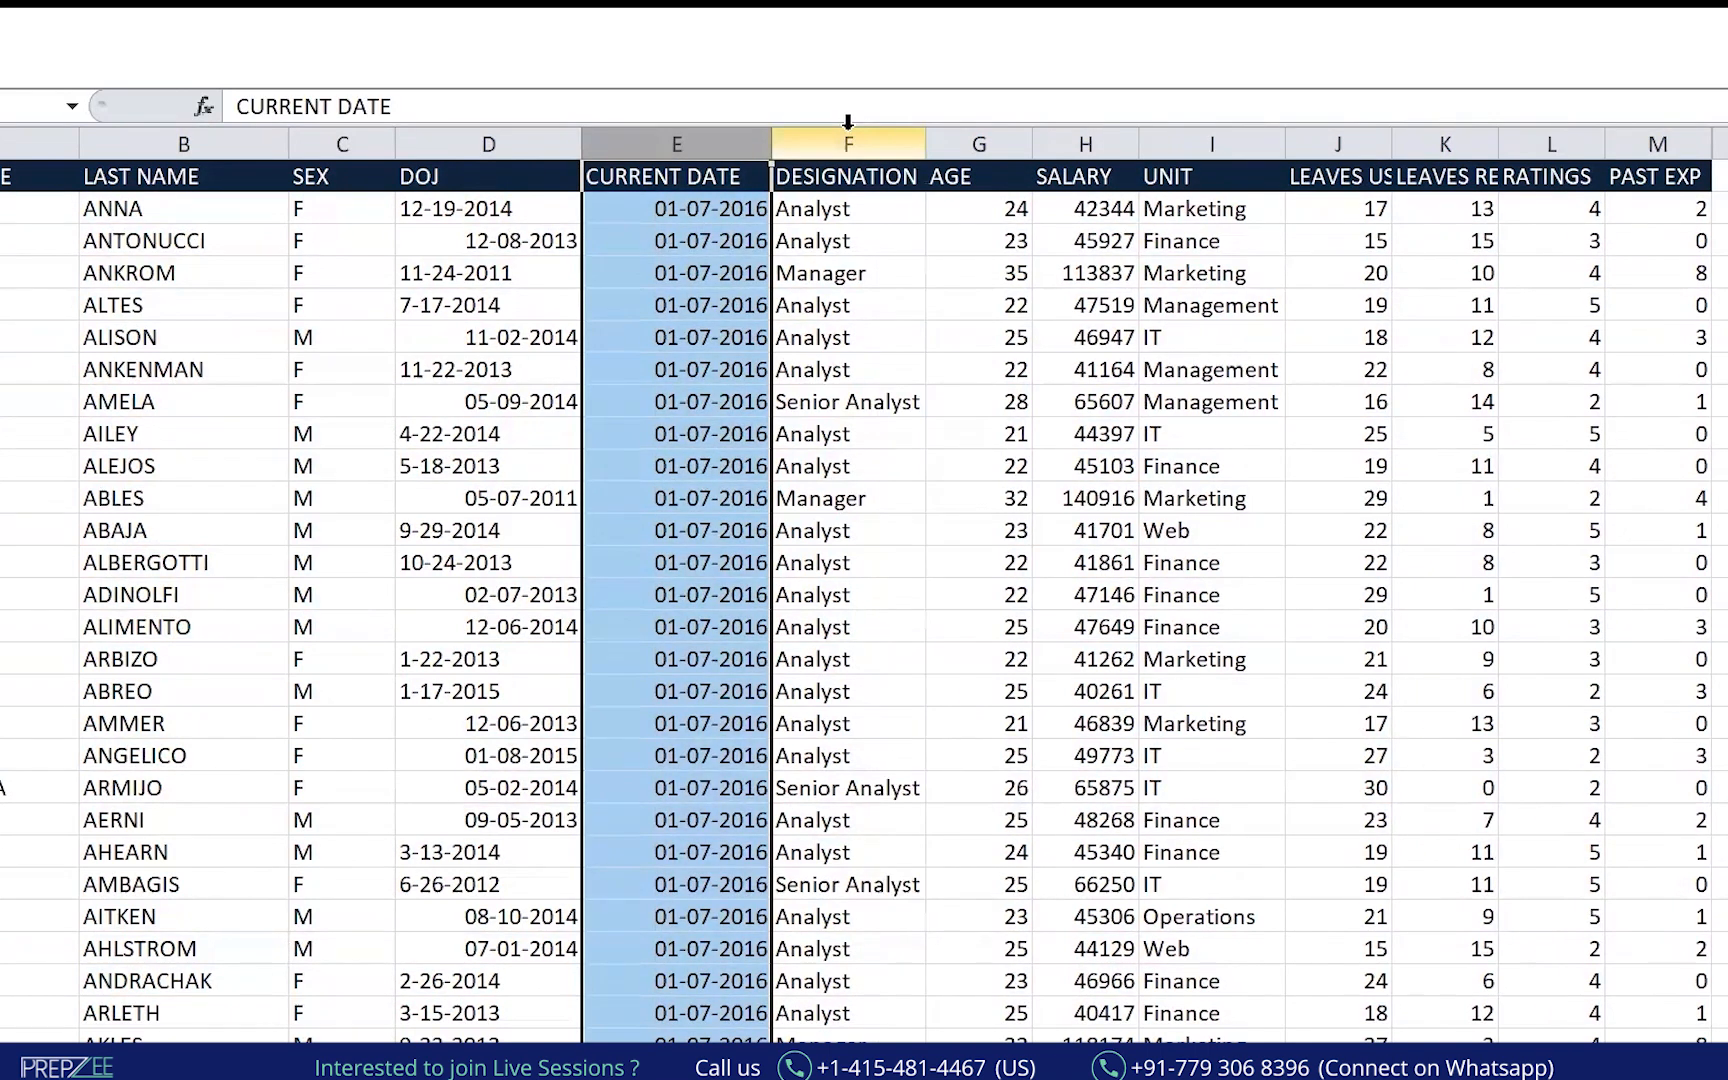
Auto-fit LEAVES USED to its header and turn on header filters from A1.
{"action": "left_click", "coordinate": [849, 140]}
{"action": "left_click", "coordinate": [1083, 140]}
{"action": "left_click", "coordinate": [1212, 143]}
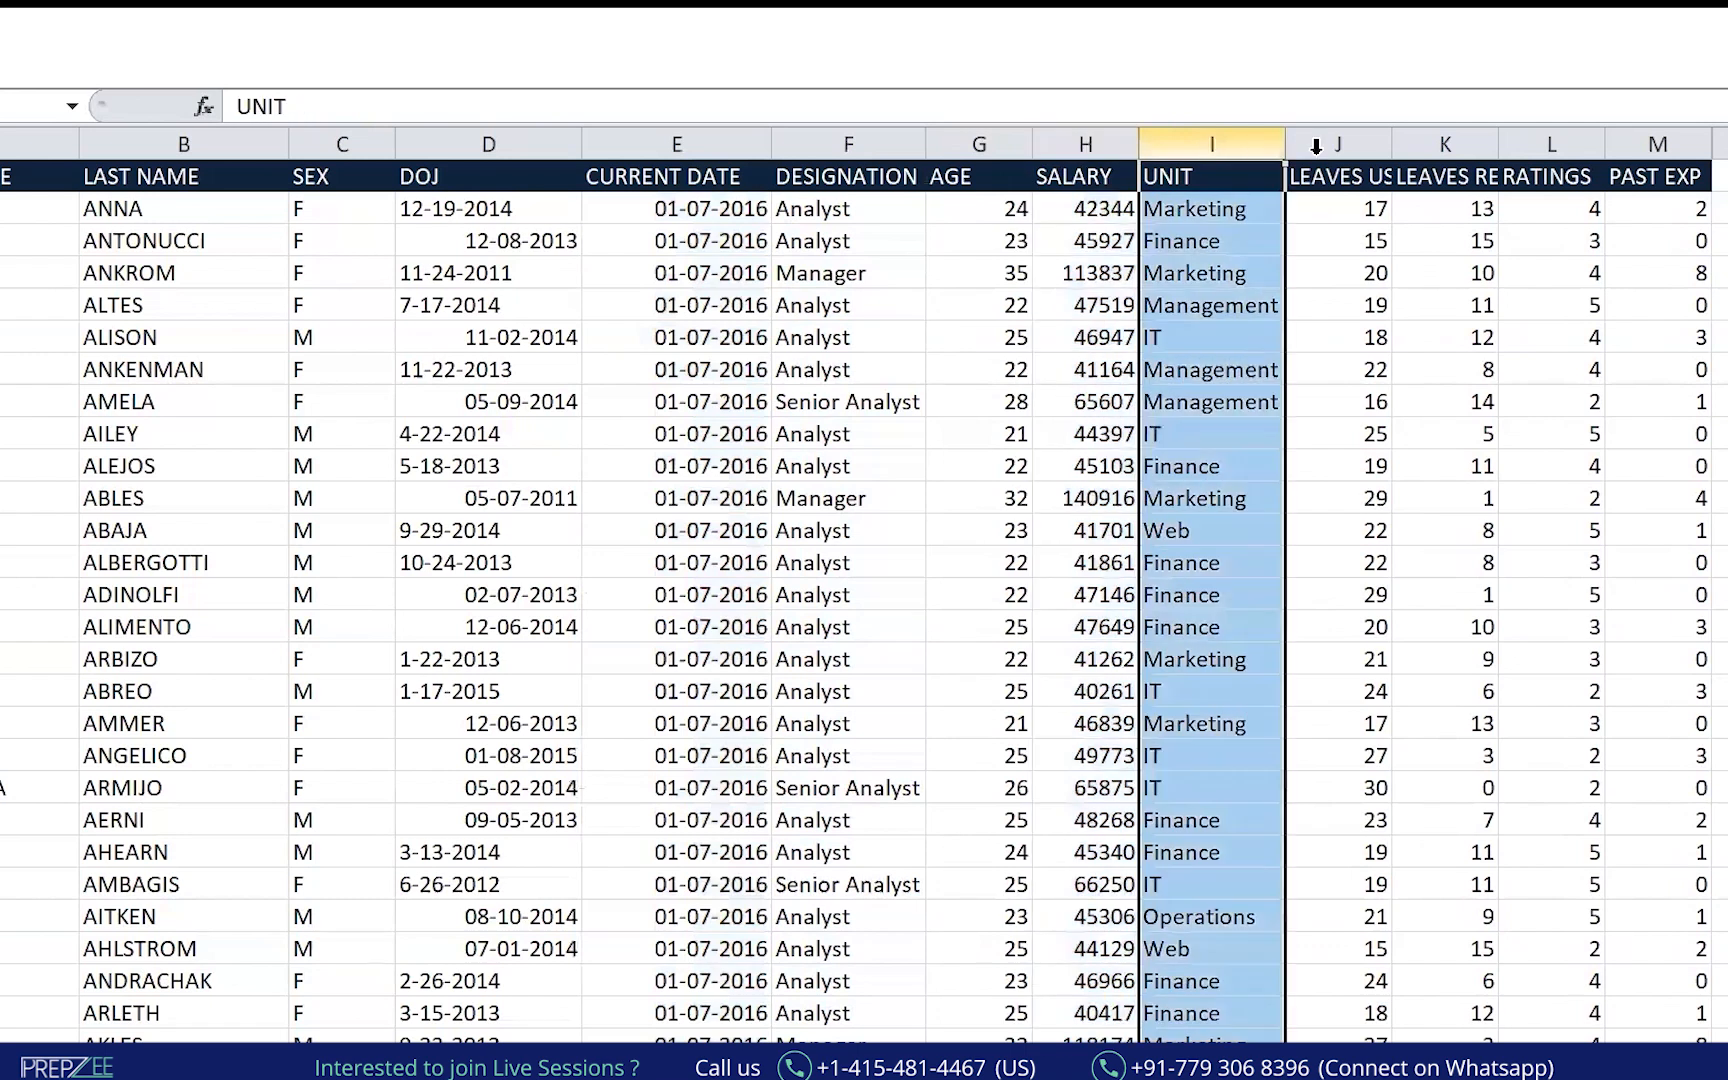
{"action": "left_click", "coordinate": [1320, 145]}
{"action": "double_click", "coordinate": [1400, 131]}
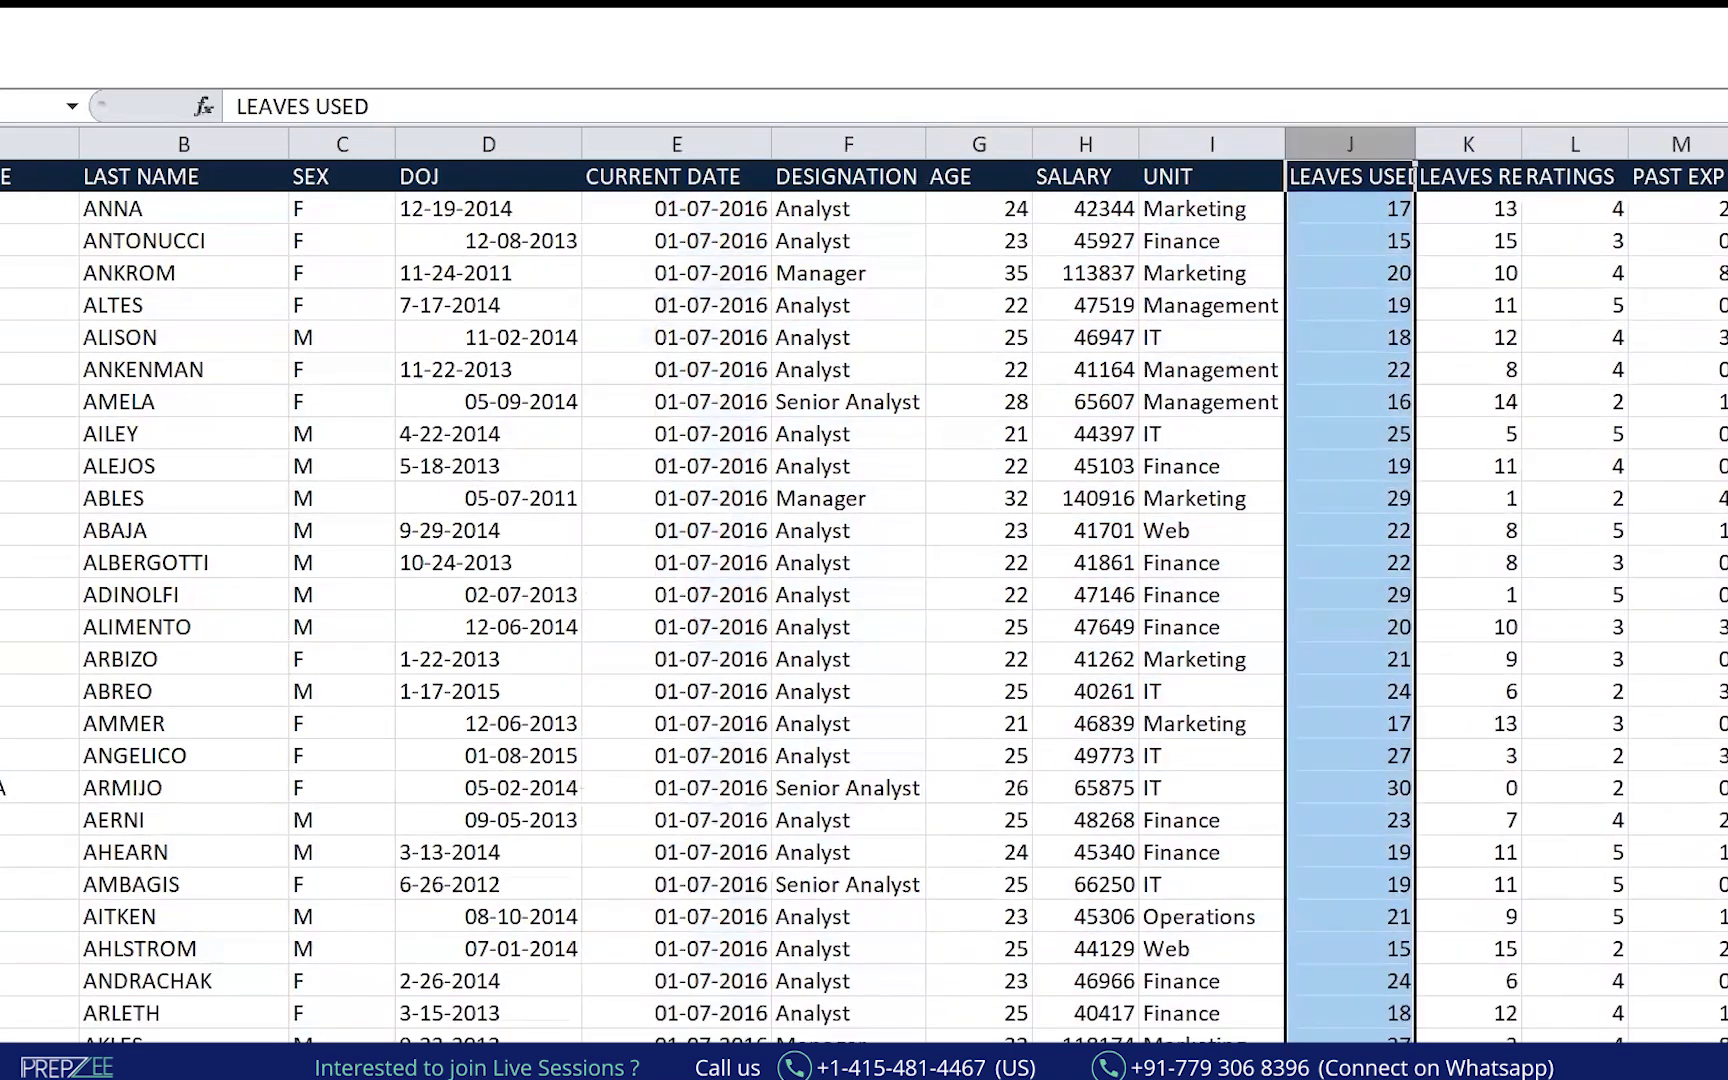
{"action": "left_click", "coordinate": [40, 176]}
{"action": "key", "text": "ctrl+shift+l"}
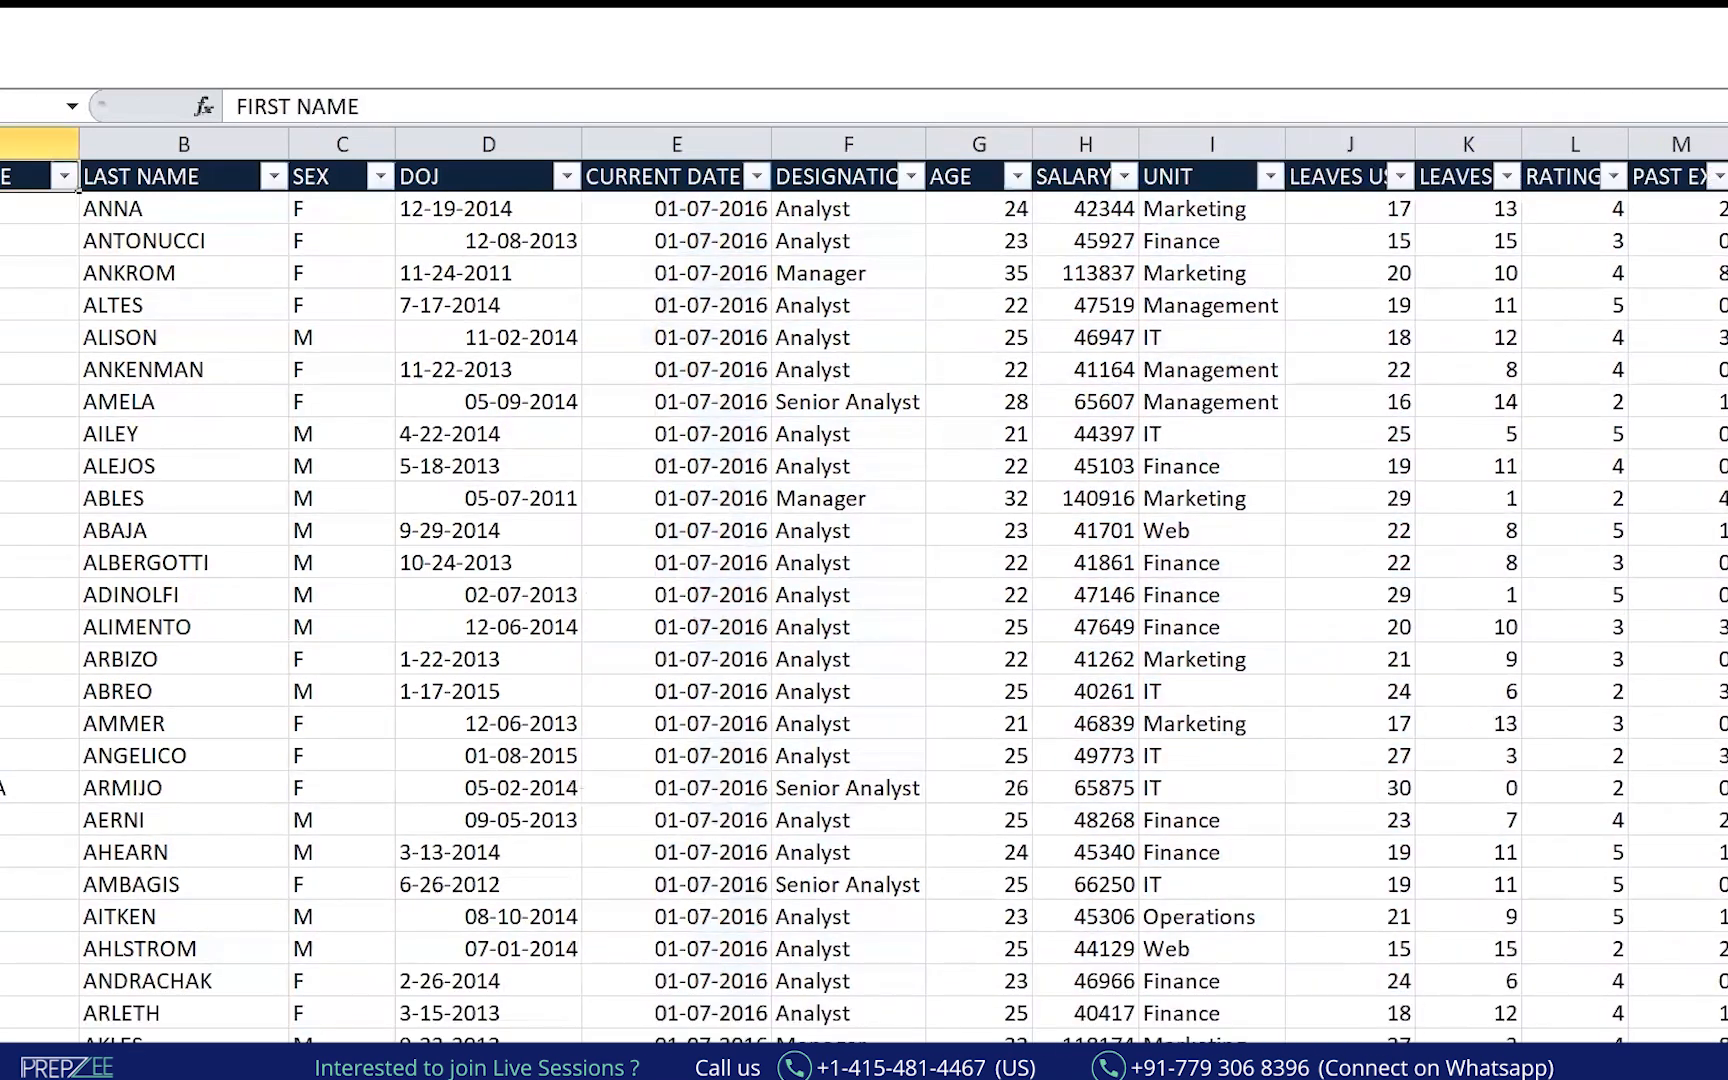
{"action": "left_click", "coordinate": [911, 177]}
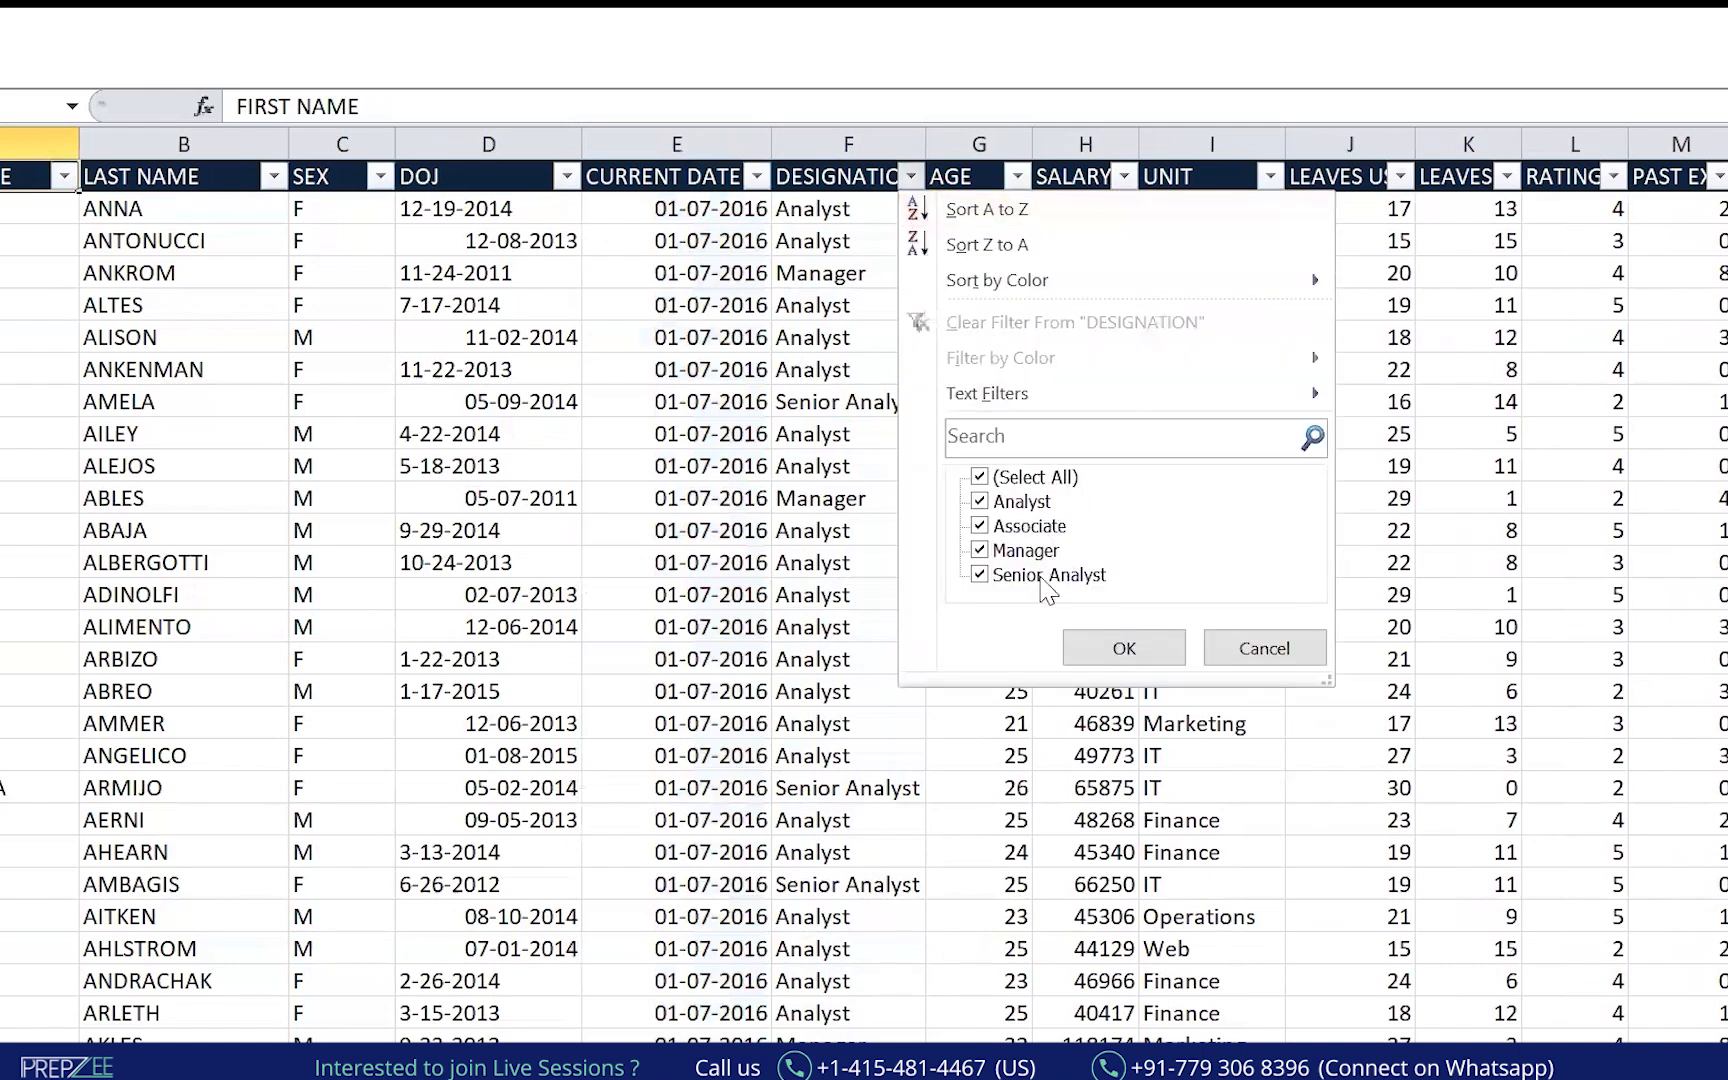
{"action": "left_click", "coordinate": [1258, 647]}
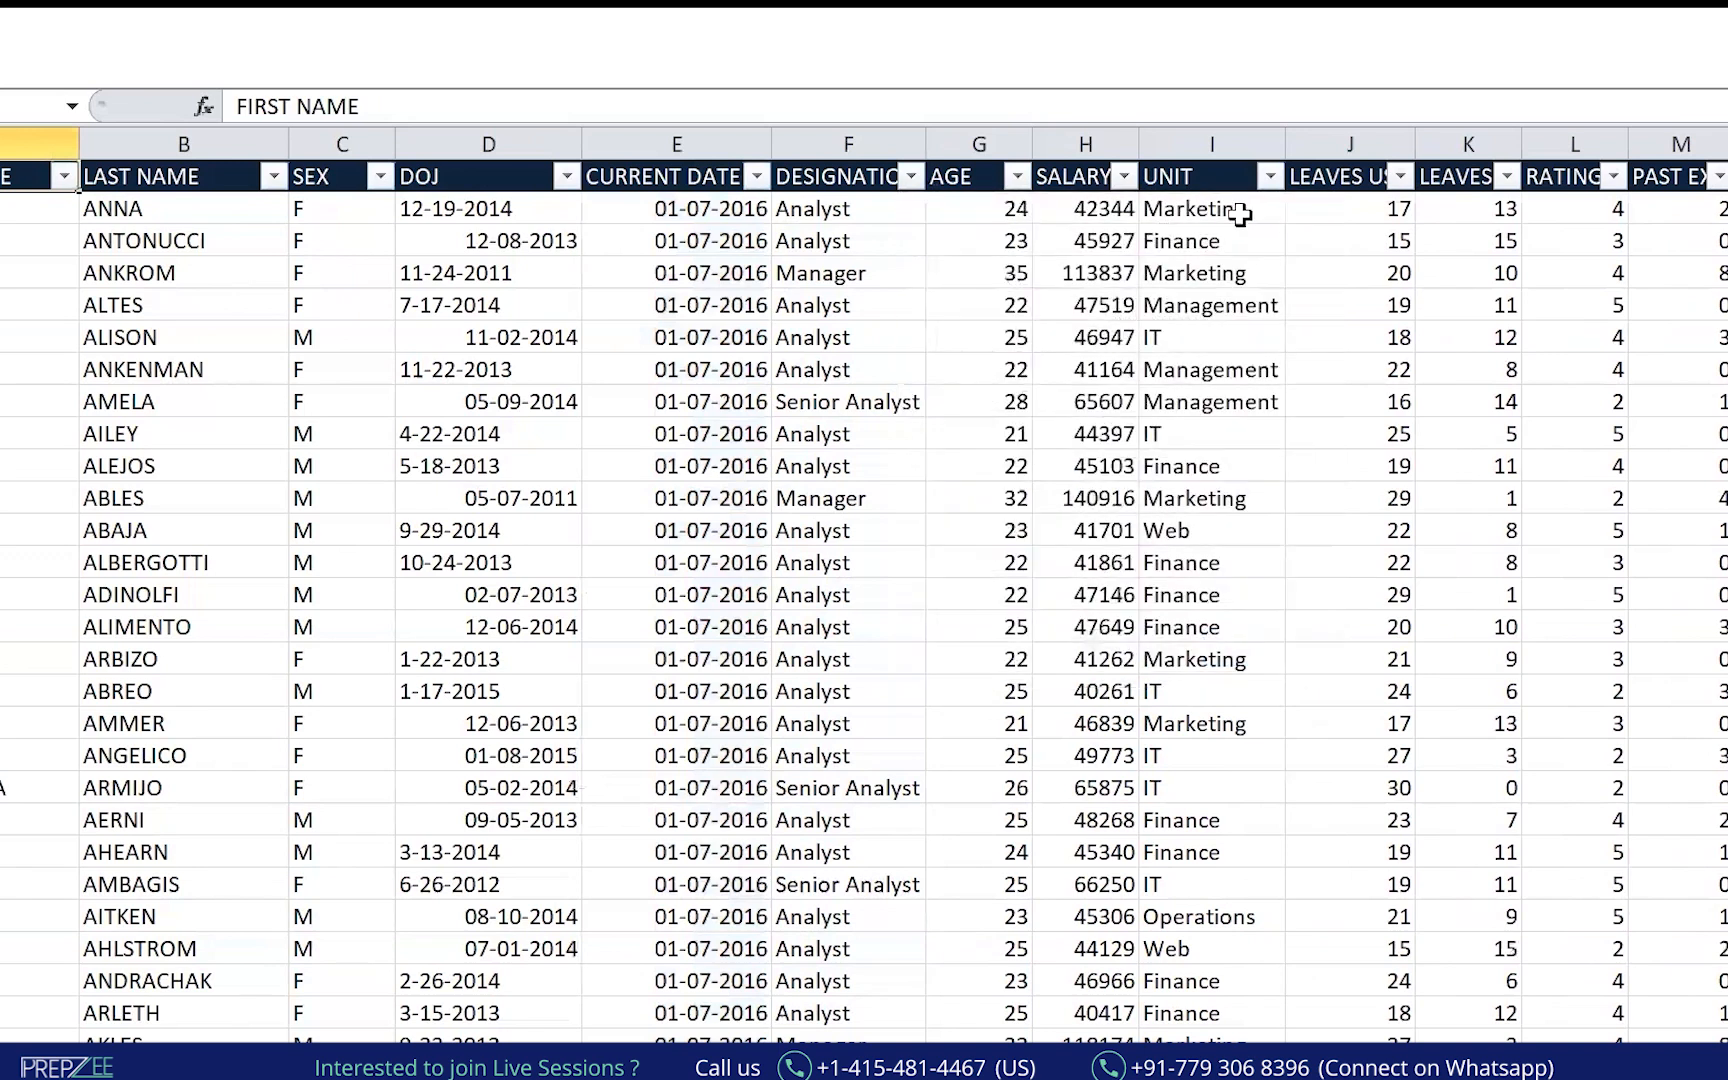
{"action": "left_click", "coordinate": [1270, 178]}
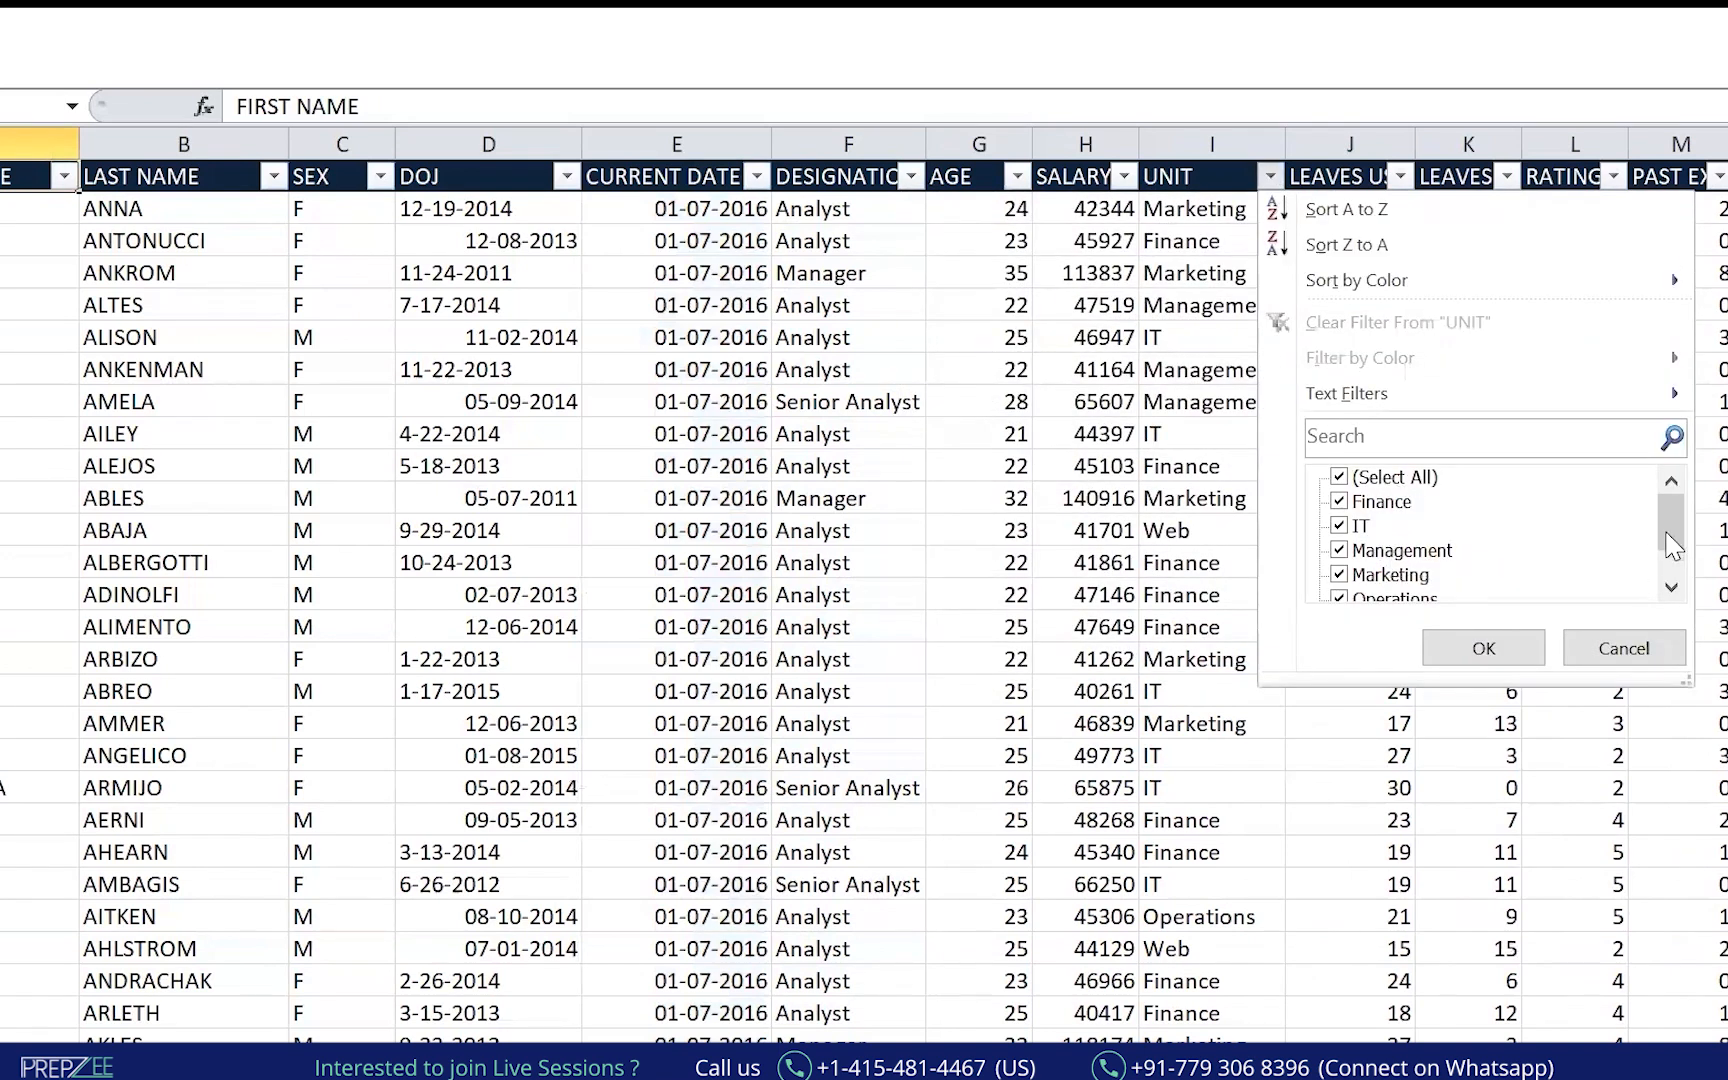
{"action": "left_click_drag", "start_coordinate": [1672, 548], "coordinate": [1672, 578]}
{"action": "left_click", "coordinate": [1632, 655]}
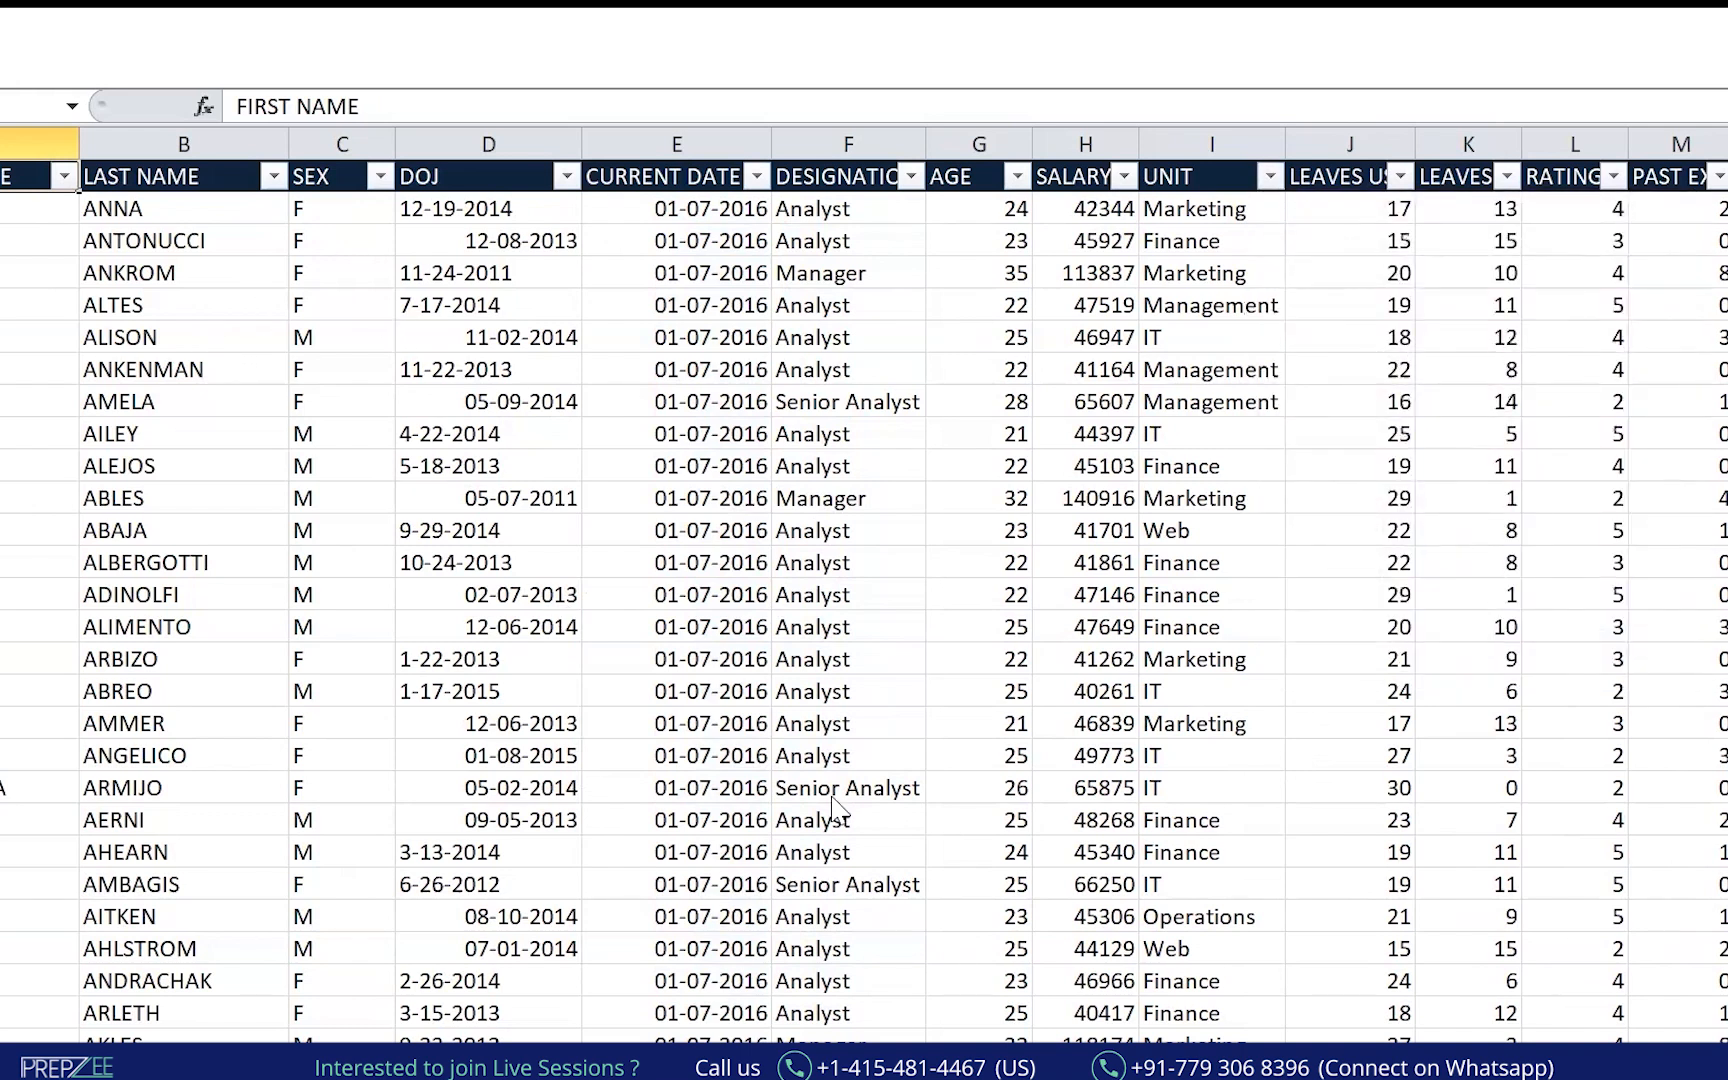
Switch to the Book1 agenda workbook.
{"action": "key", "text": "alt+Tab"}
{"action": "key", "text": "alt+Tab"}
{"action": "key", "text": "alt+Tab"}
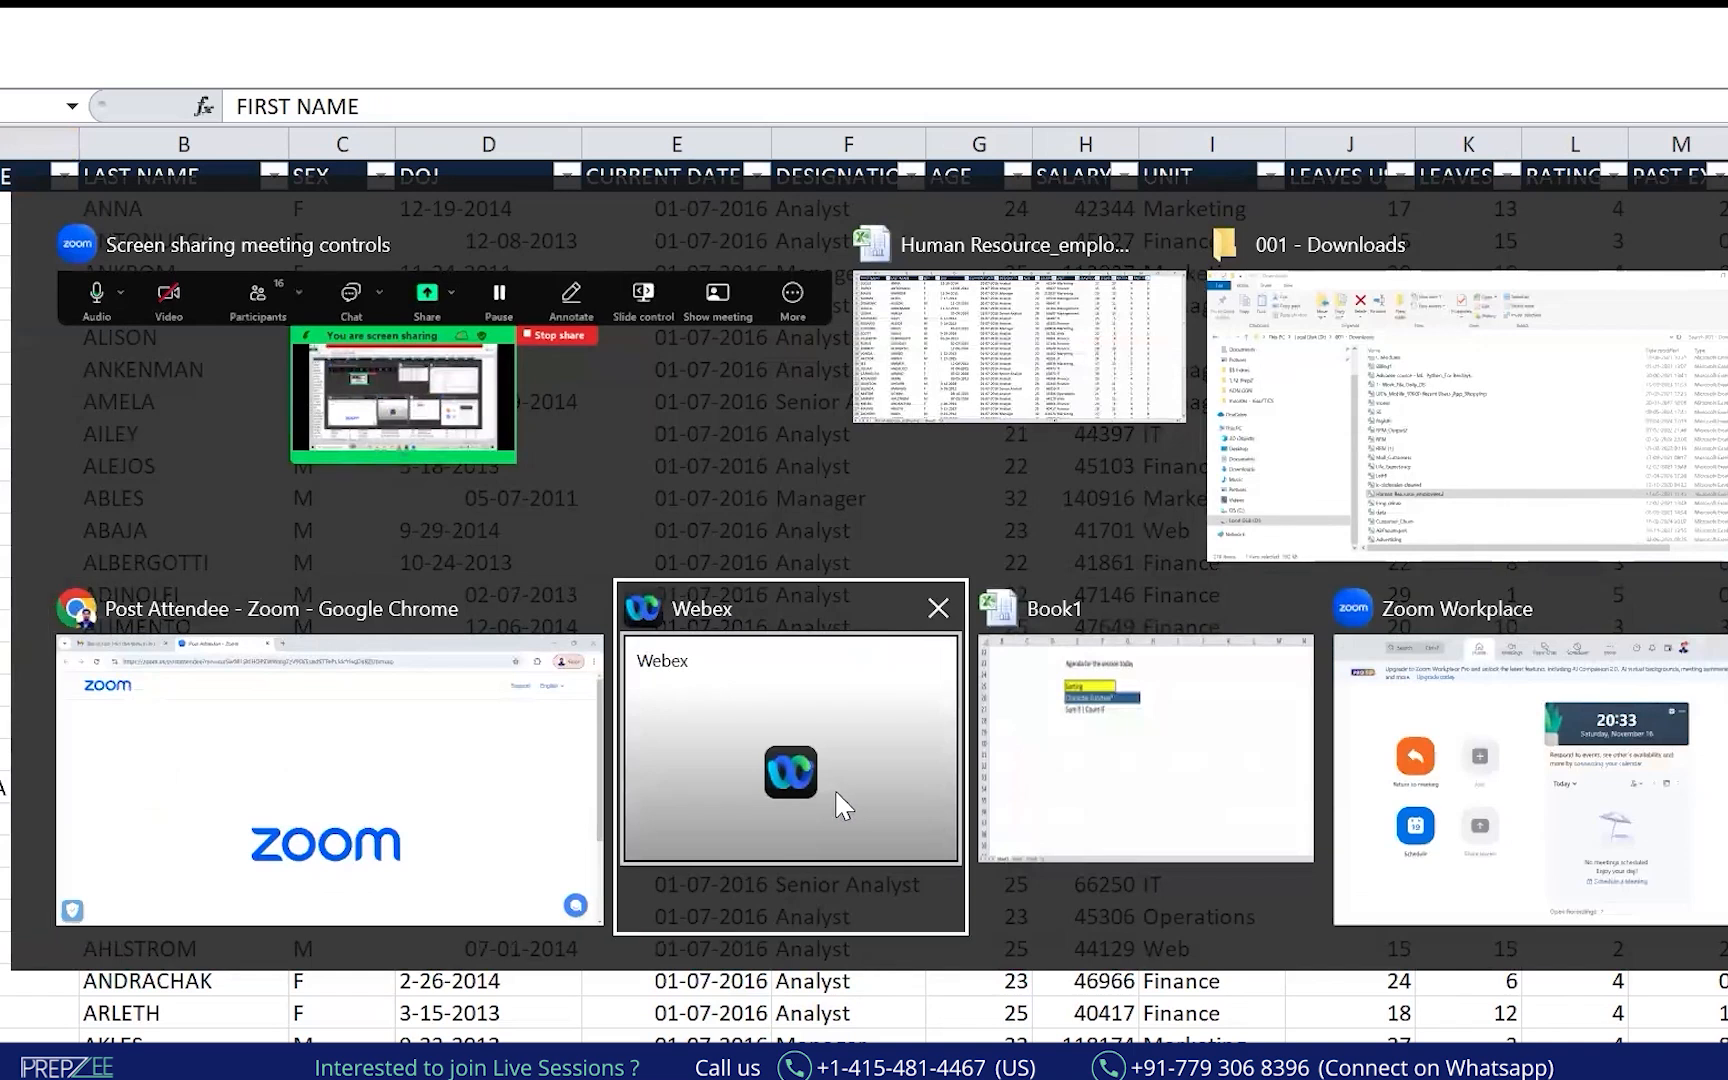
{"action": "scroll", "coordinate": [567, 565], "scroll_direction": "up", "scroll_amount": 7}
{"action": "scroll", "coordinate": [670, 640], "scroll_direction": "down", "scroll_amount": 6}
{"action": "left_click", "coordinate": [675, 680]}
Under Sum if | Count IF, enter 'EDA - Exploratory Data Analysis - Making friendship with the data'.
{"action": "left_click", "coordinate": [470, 632]}
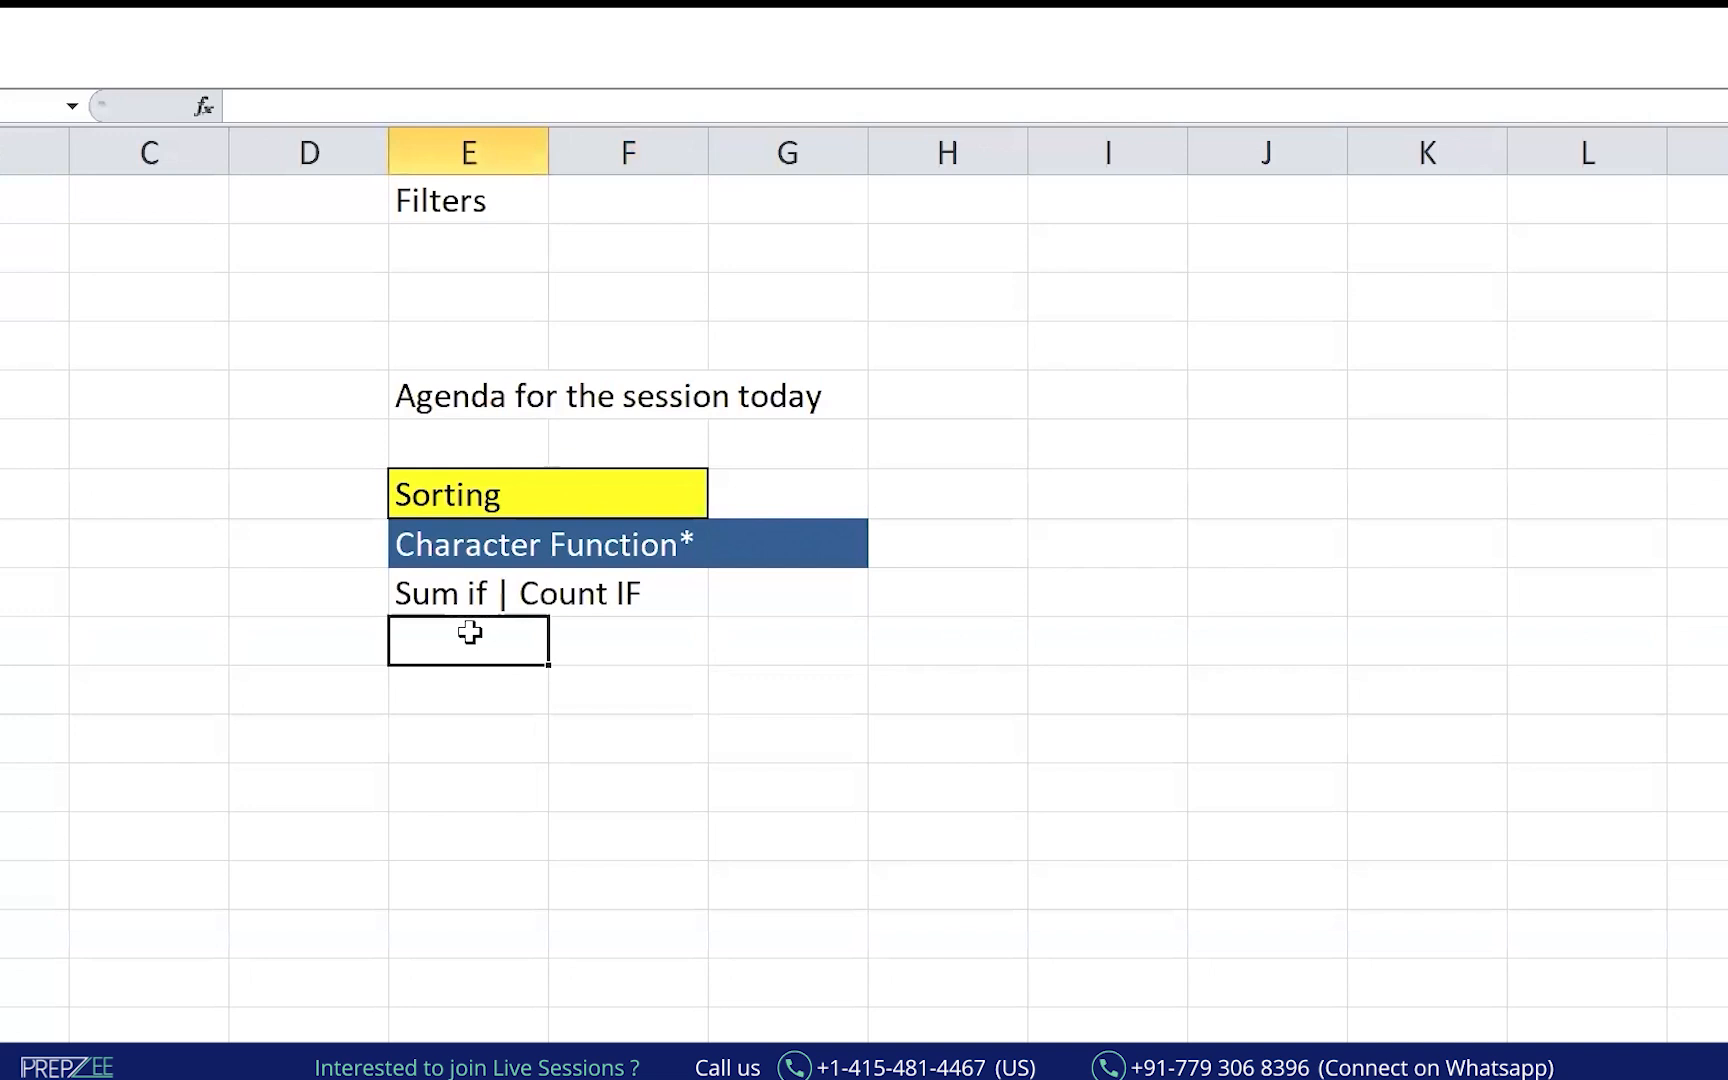
{"action": "type", "text": "EDA - Explo"}
{"action": "key", "text": "BackSpace"}
{"action": "type", "text": "lo"}
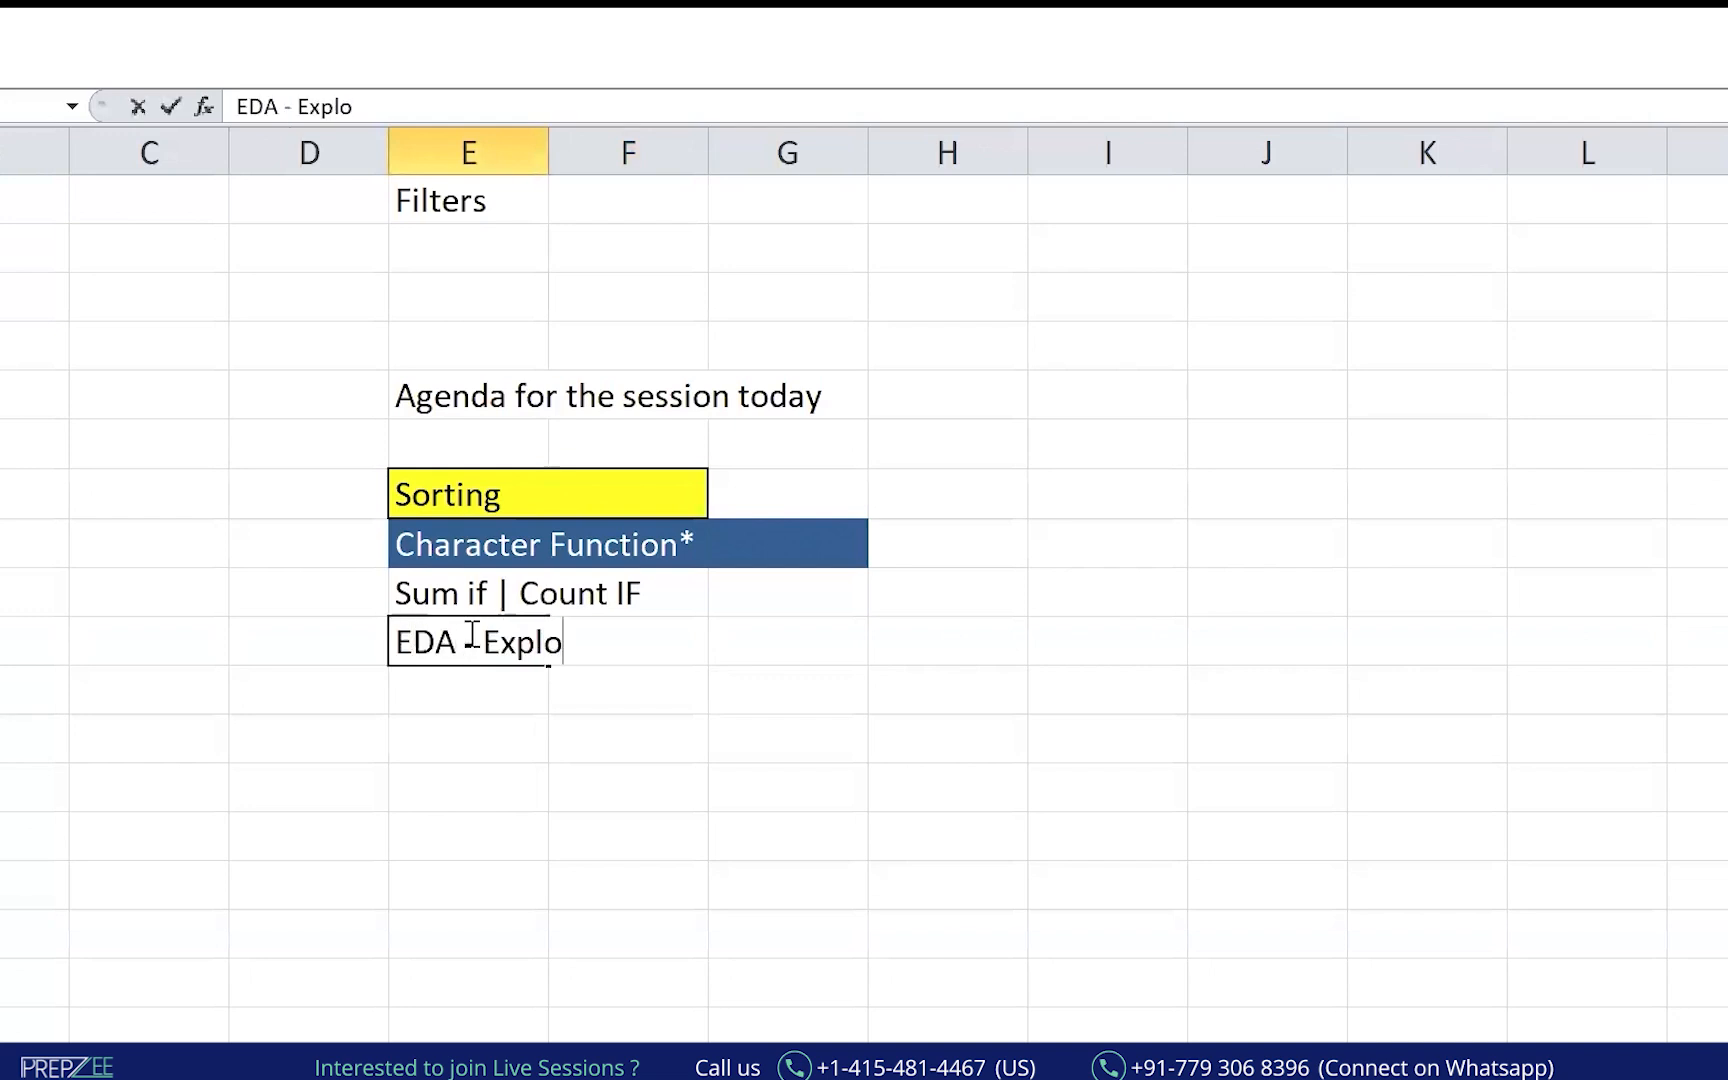
{"action": "type", "text": "ratory Daa A"}
{"action": "key", "text": "BackSpace"}
{"action": "key", "text": "BackSpace"}
{"action": "key", "text": "BackSpace"}
{"action": "type", "text": "ta Analy"}
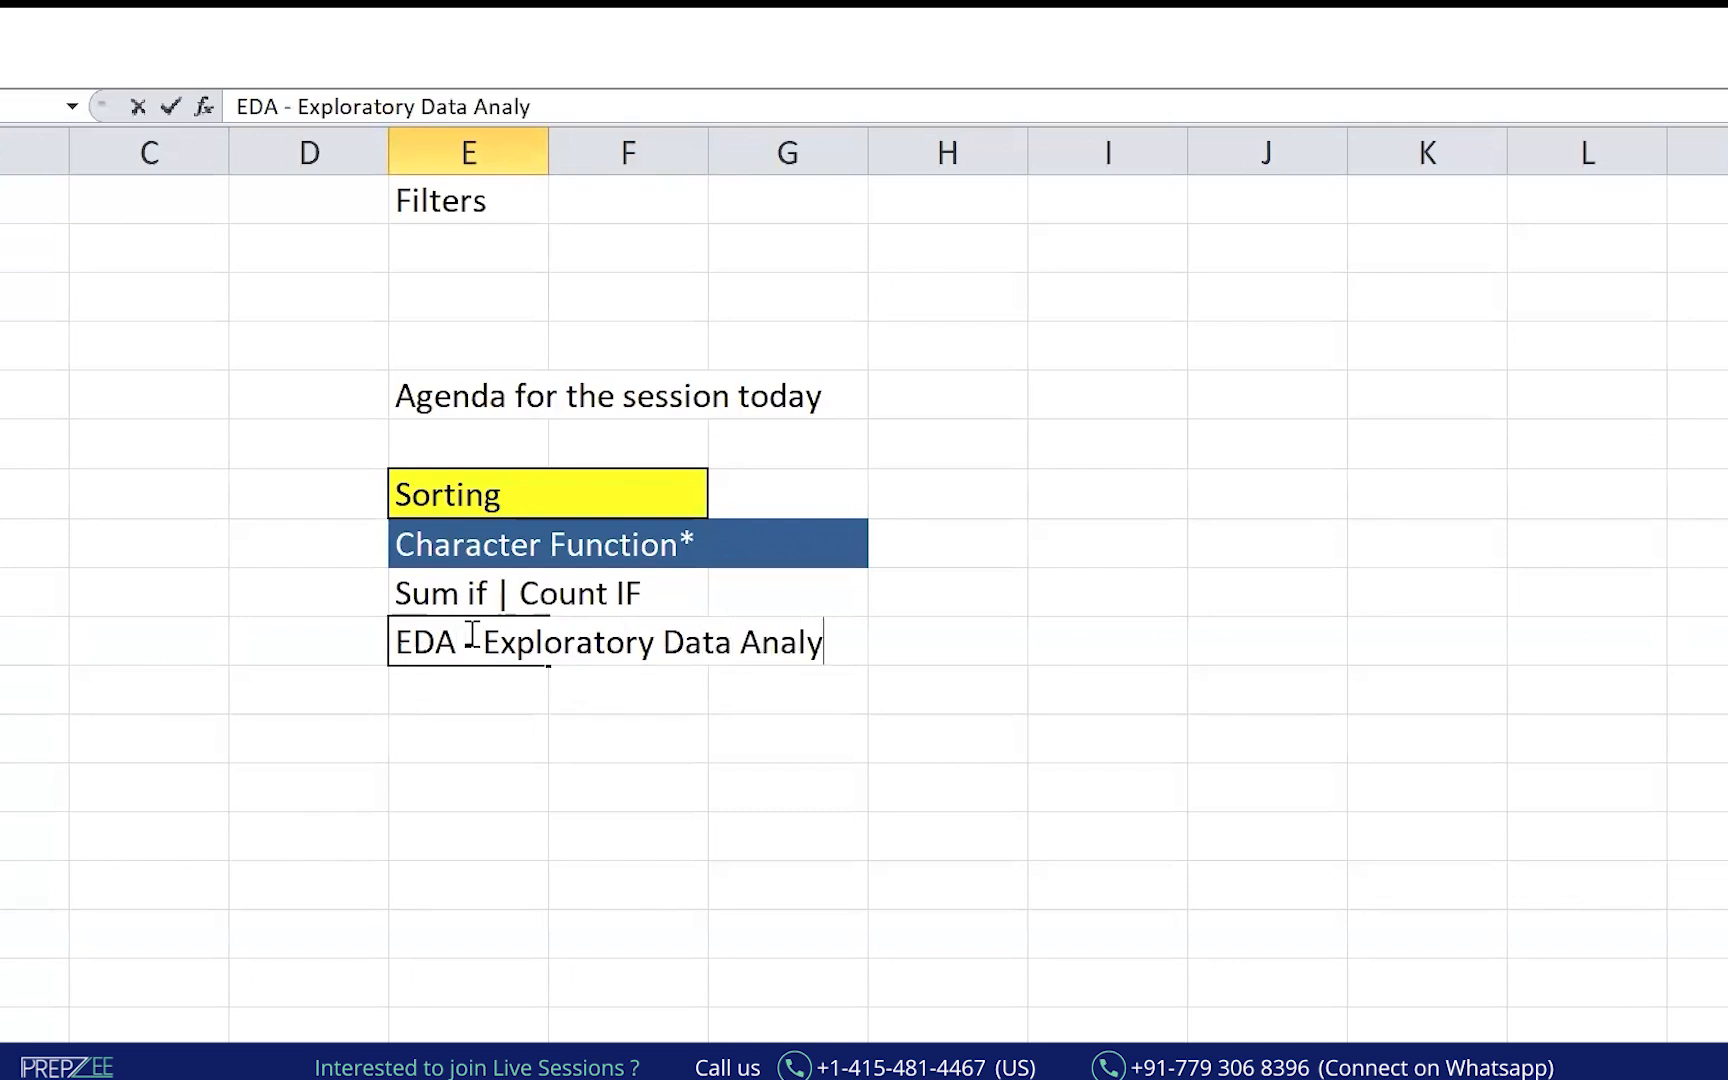
{"action": "type", "text": "sis - Making freind"}
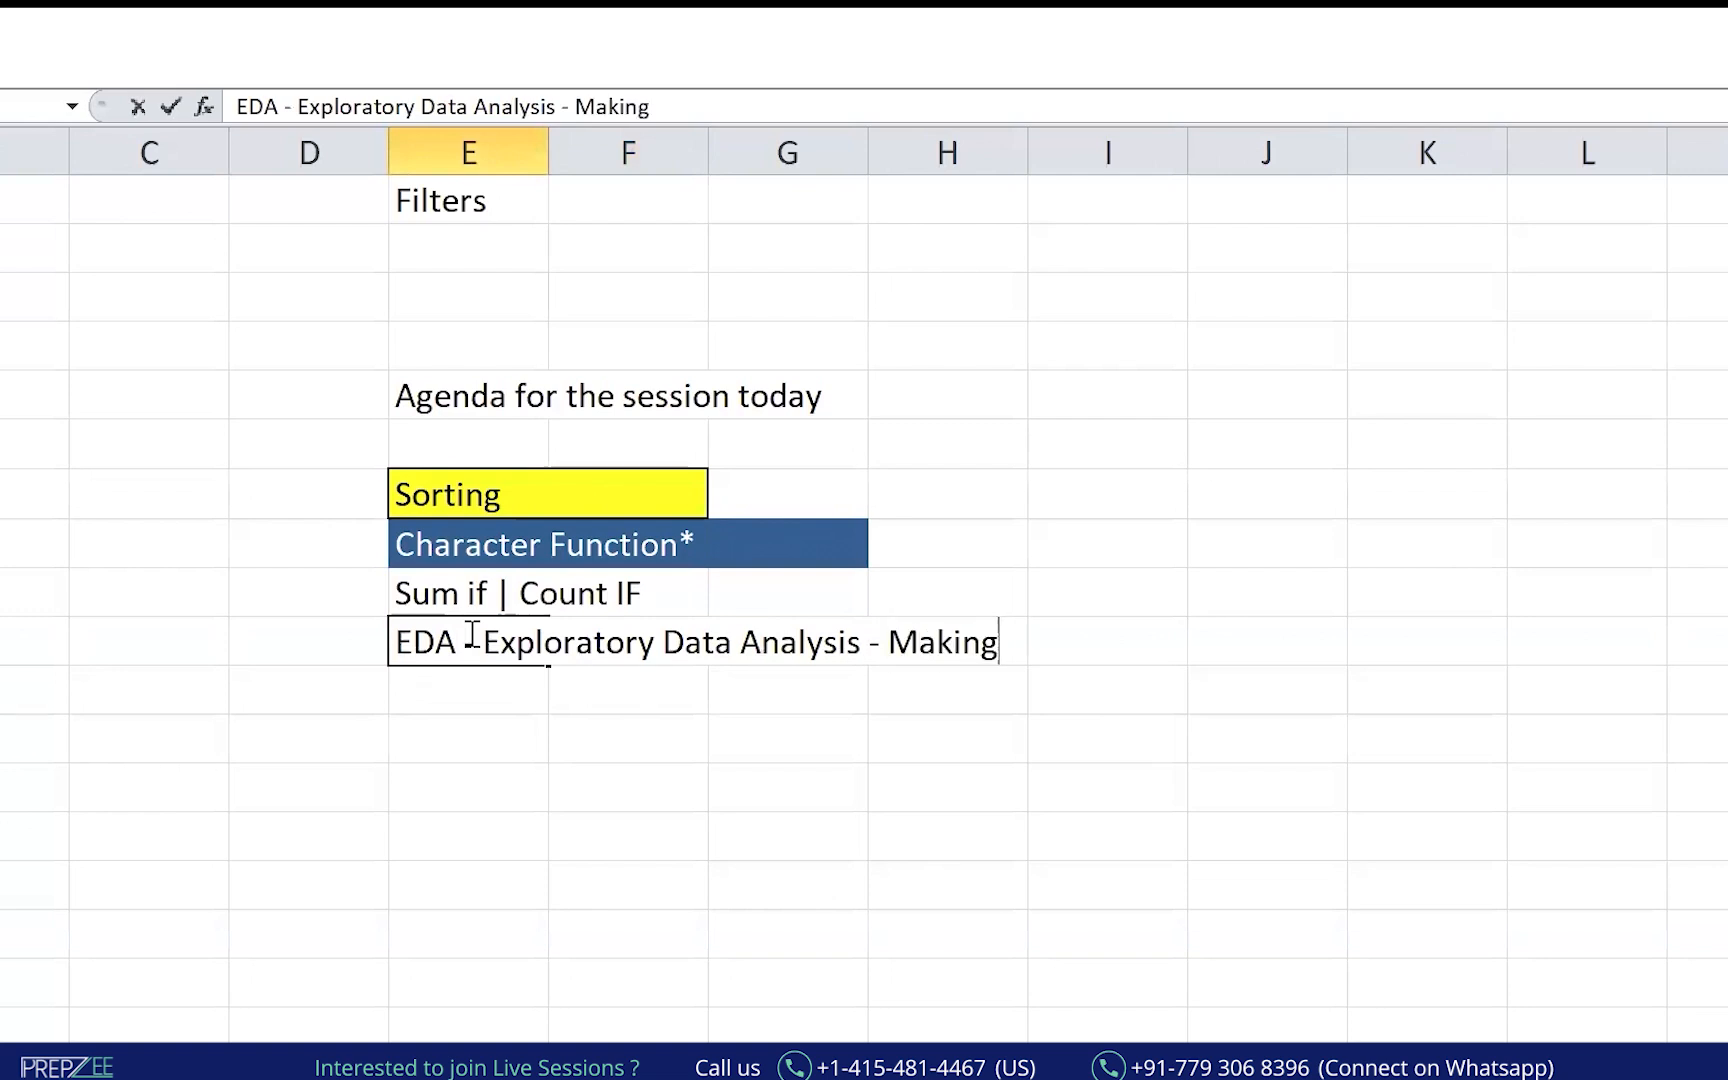
{"action": "key", "text": "BackSpace"}
{"action": "key", "text": "BackSpace"}
{"action": "key", "text": "BackSpace"}
{"action": "key", "text": "BackSpace"}
{"action": "type", "text": "iendship with the data"}
{"action": "key", "text": "Return"}
Add 'Understanding the data' in column H, then return to the Human Resource workbook.
{"action": "key", "text": "Right"}
{"action": "key", "text": "Right"}
{"action": "key", "text": "Right"}
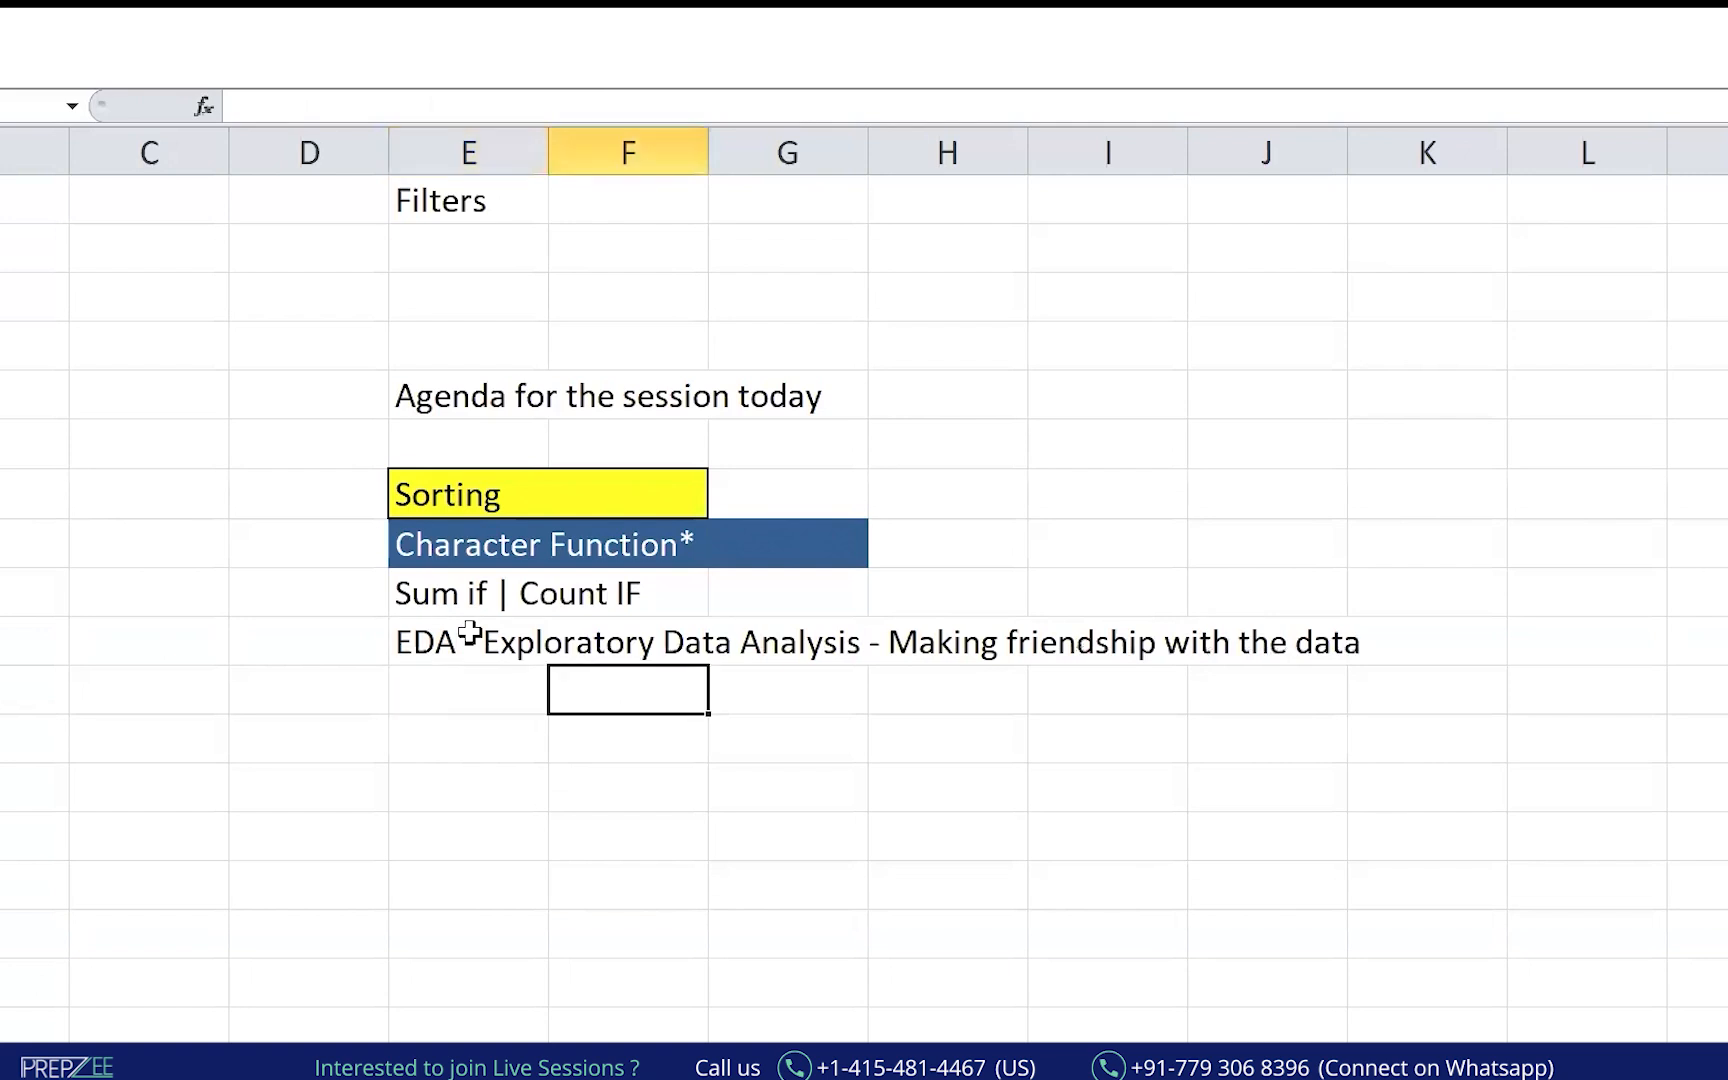
{"action": "type", "text": "Understanding the data"}
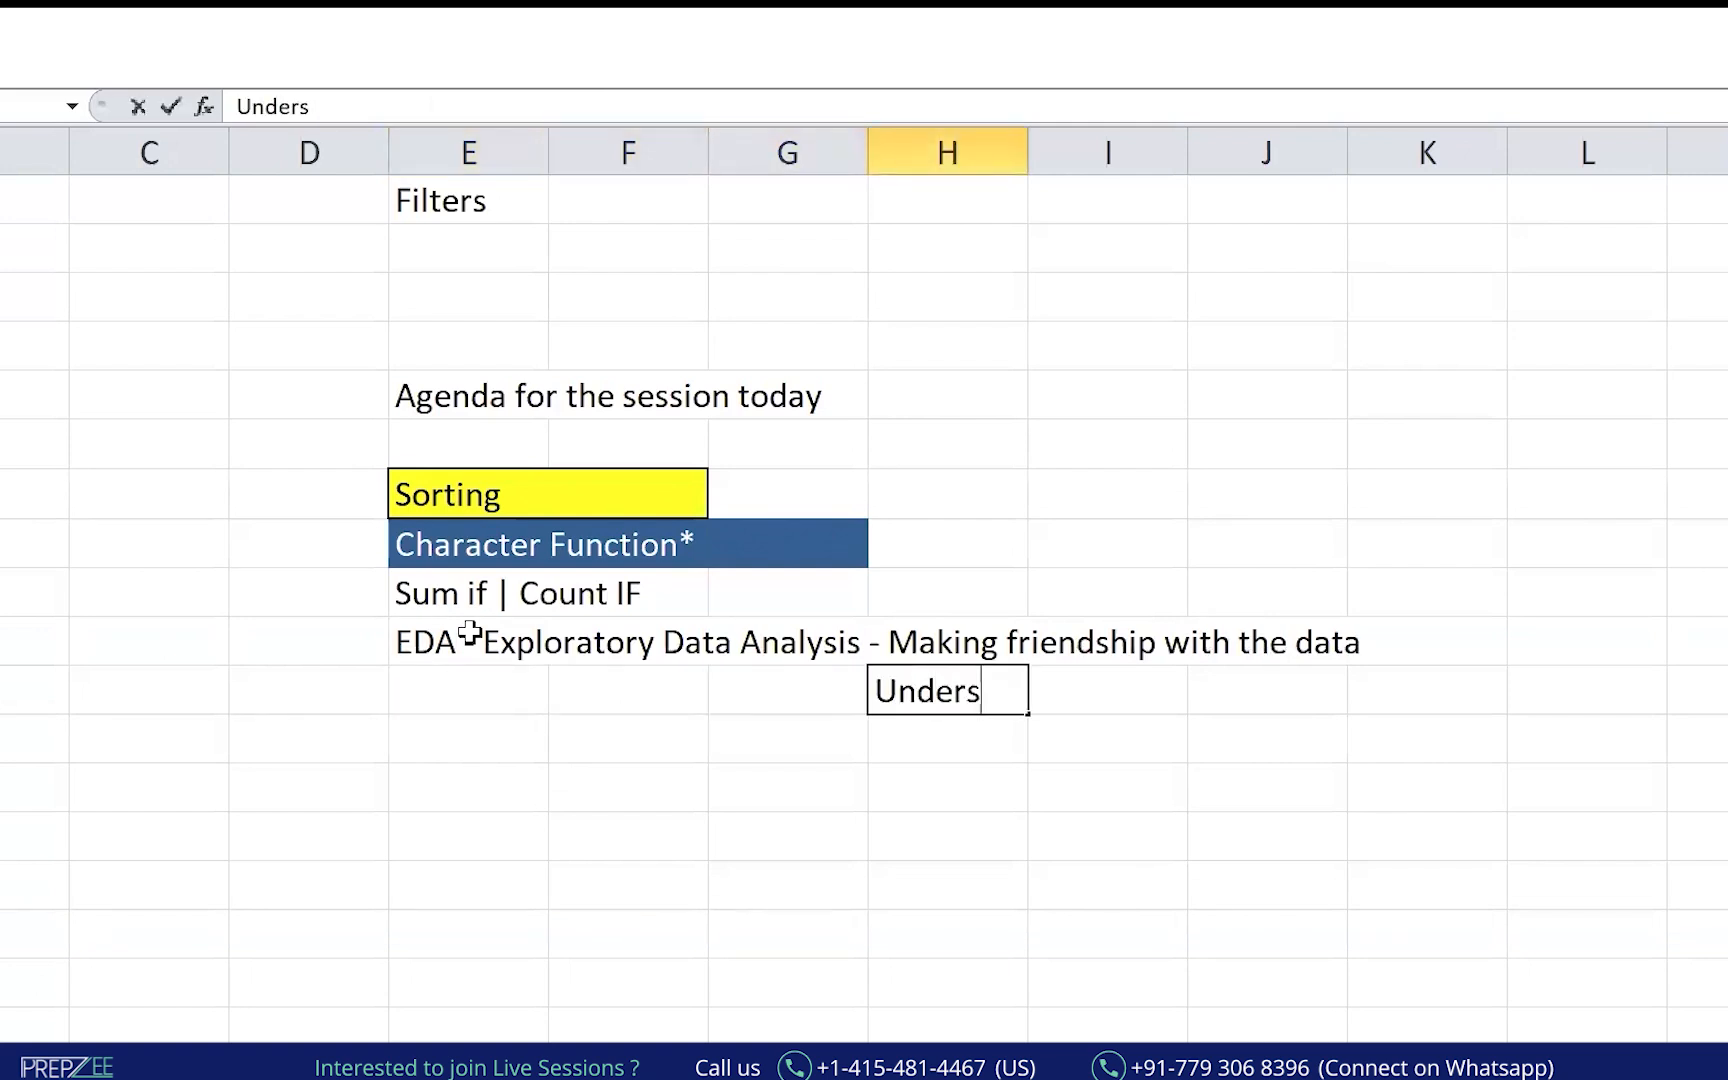
{"action": "key", "text": "Return"}
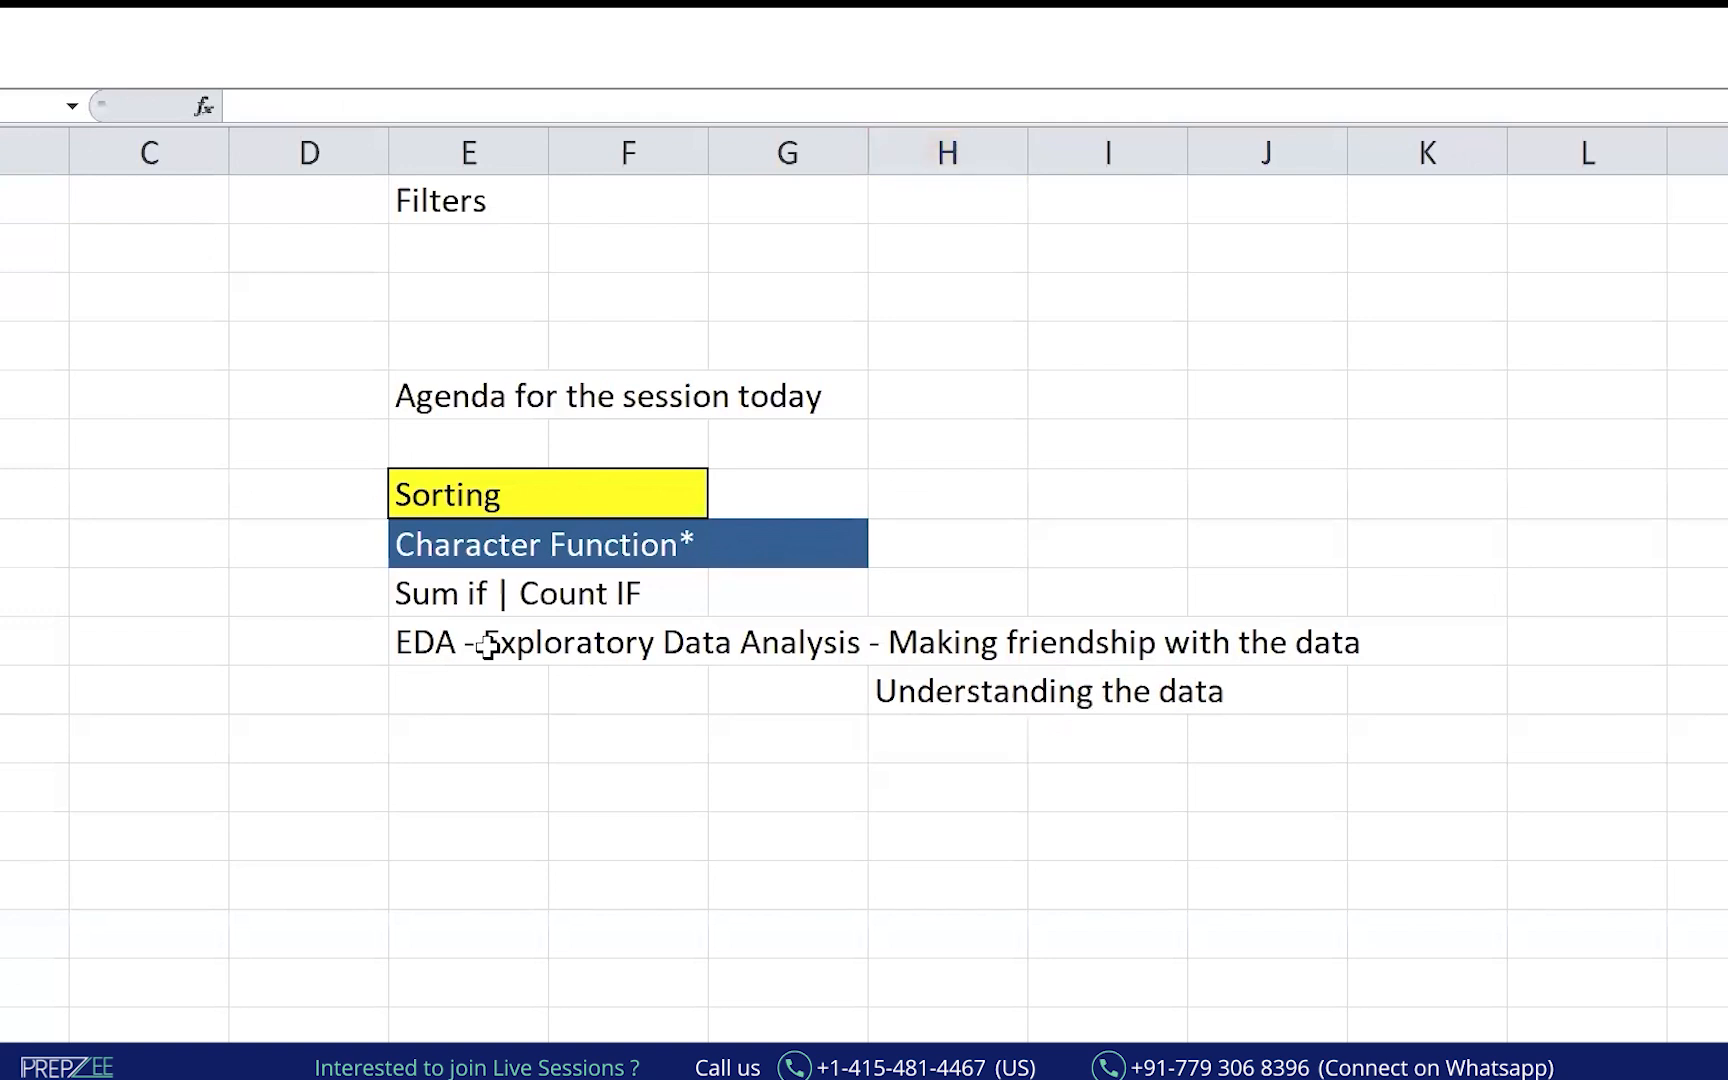
{"action": "left_click", "coordinate": [692, 1068]}
{"action": "left_click", "coordinate": [872, 990]}
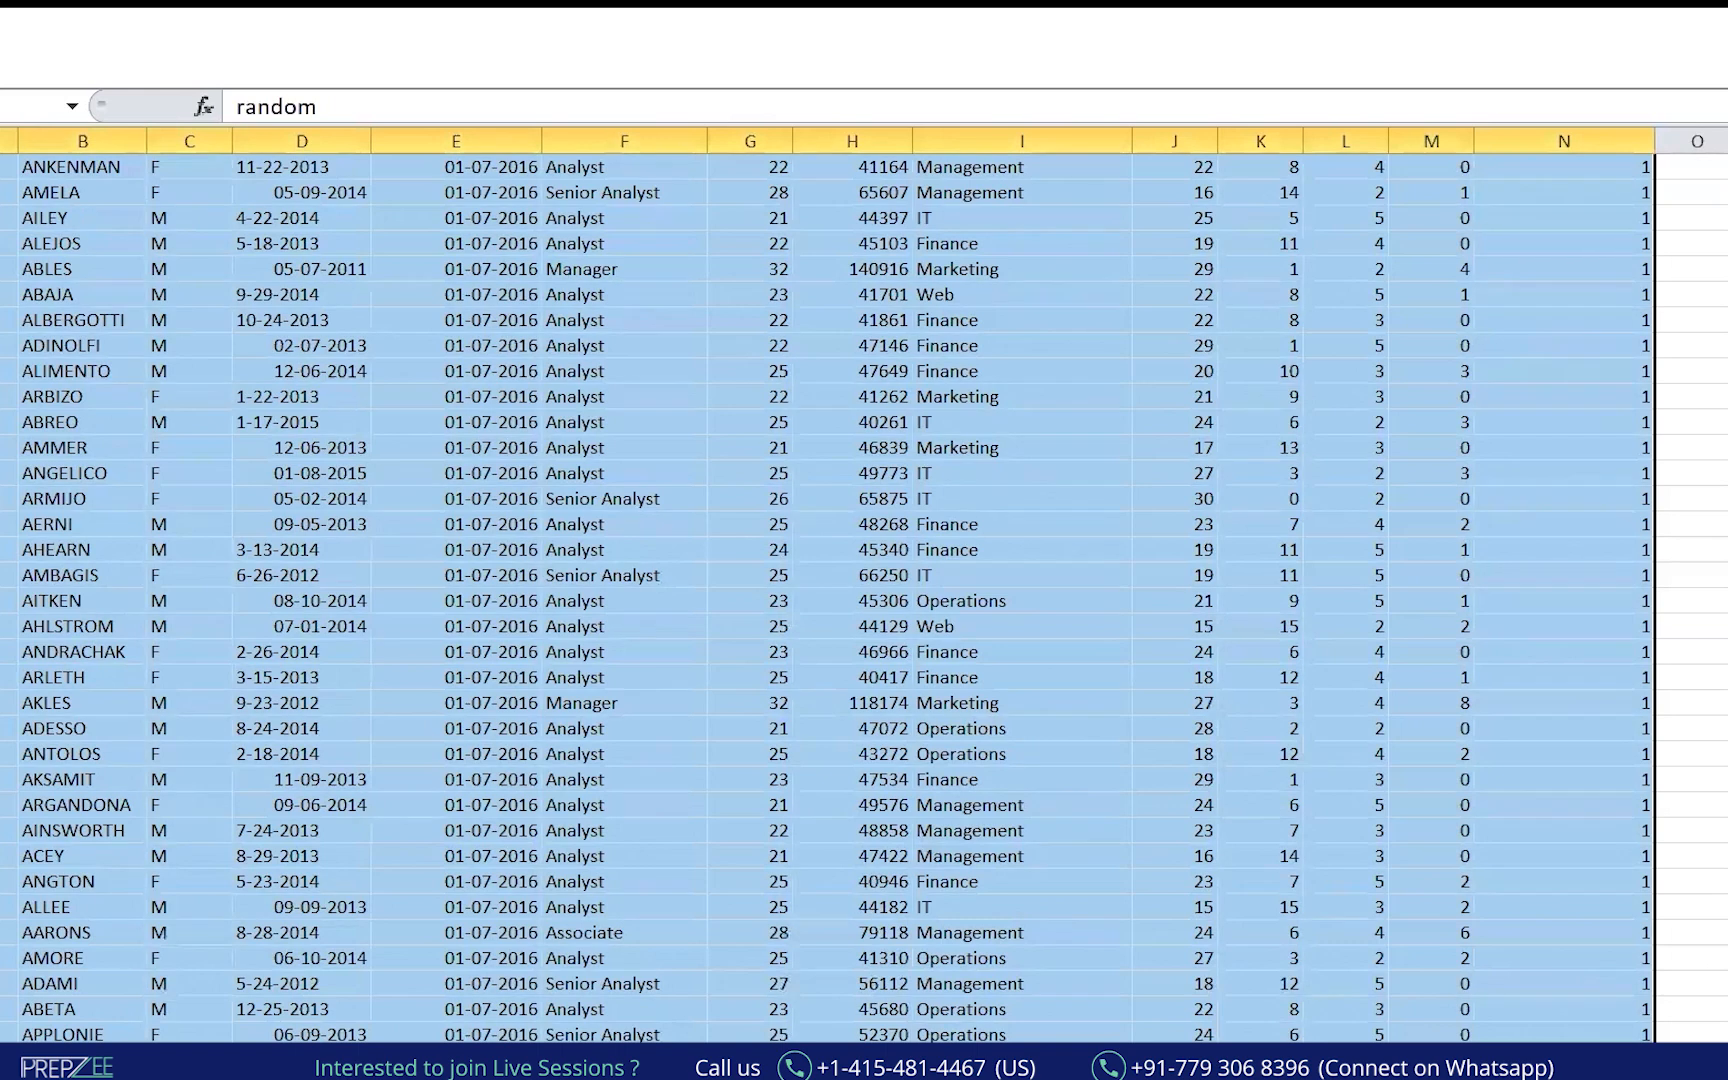
Widen the UNIT and SALARY columns.
{"action": "left_click", "coordinate": [1502, 756]}
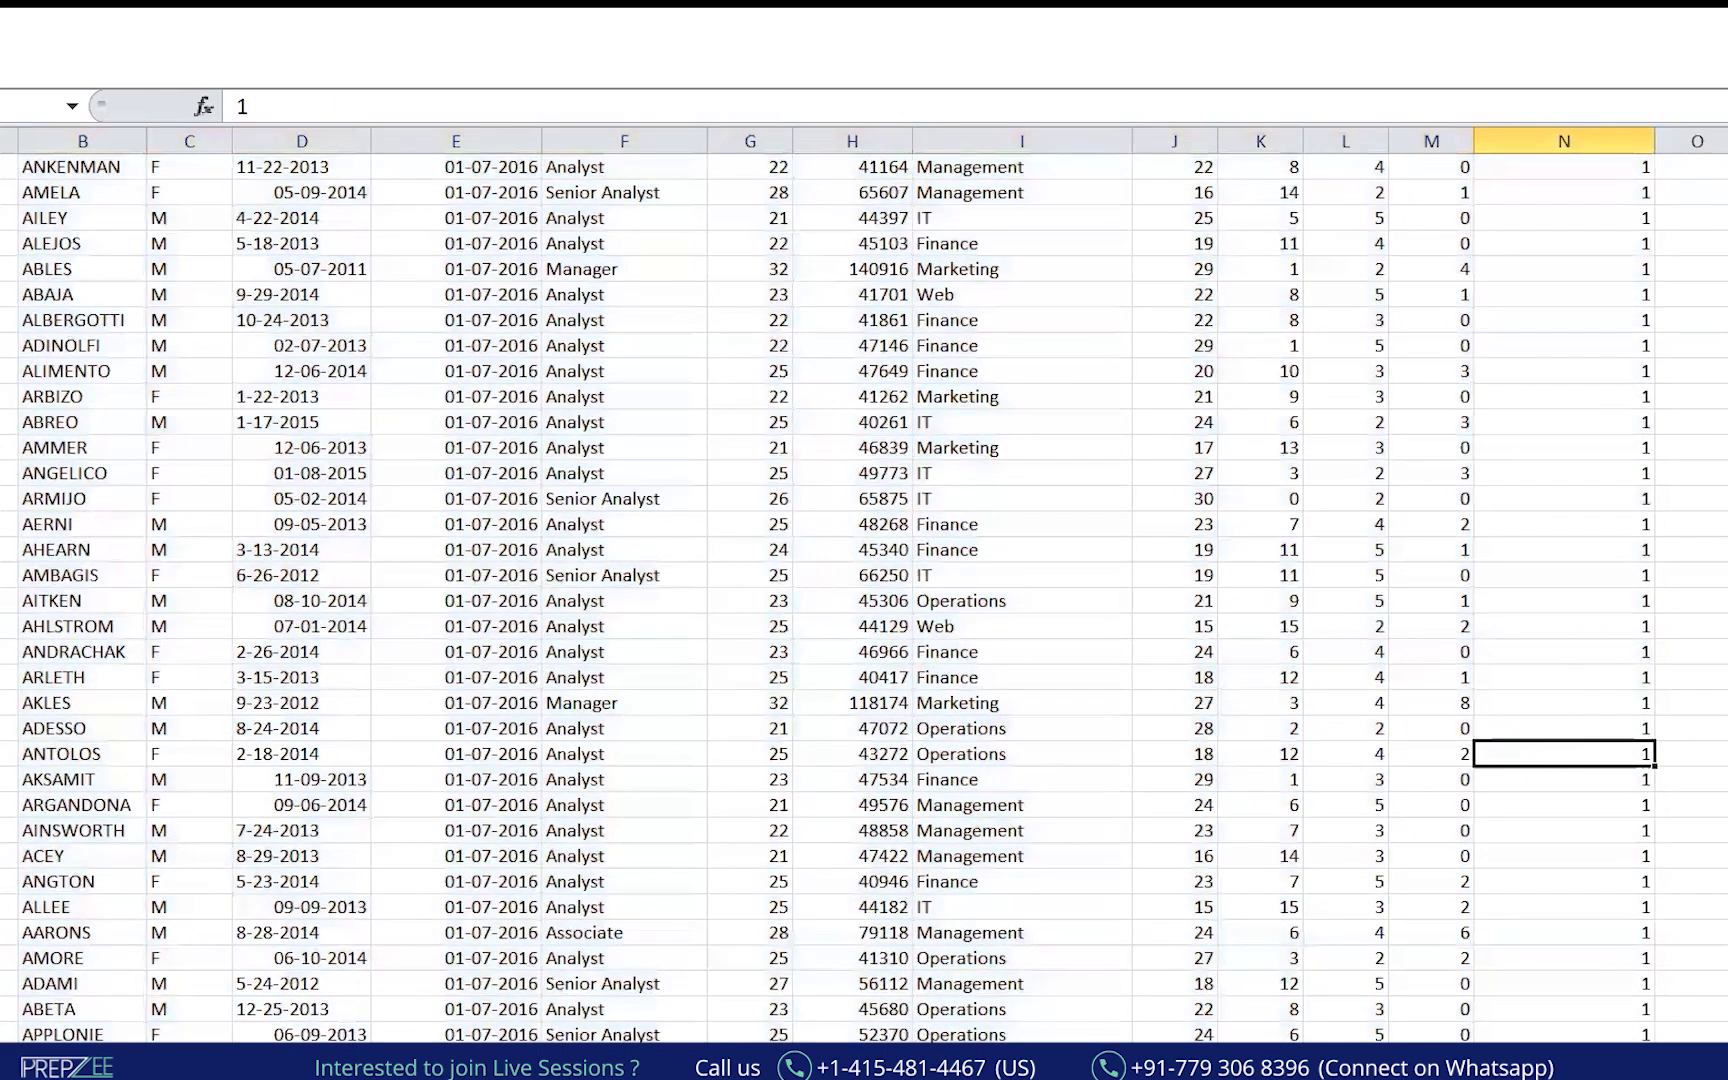
{"action": "scroll", "coordinate": [1550, 418], "scroll_direction": "up", "scroll_amount": 2}
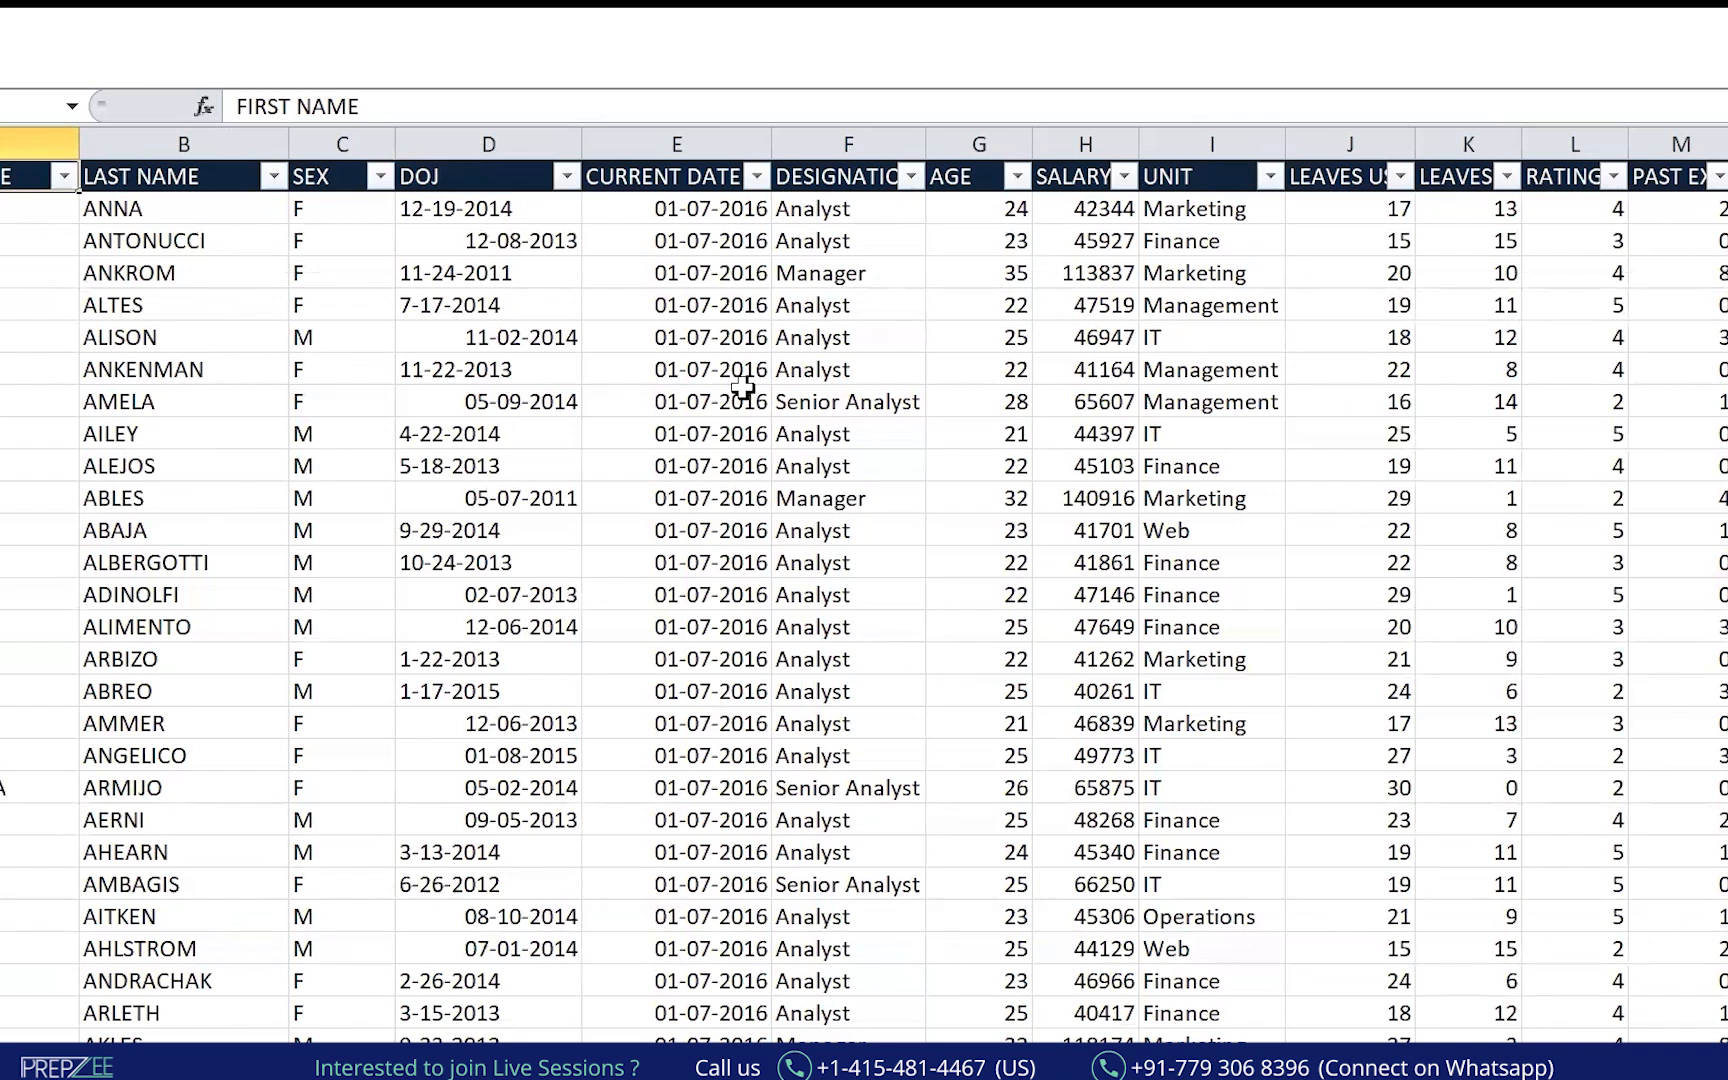
{"action": "left_click_drag", "start_coordinate": [1285, 144], "coordinate": [1403, 144]}
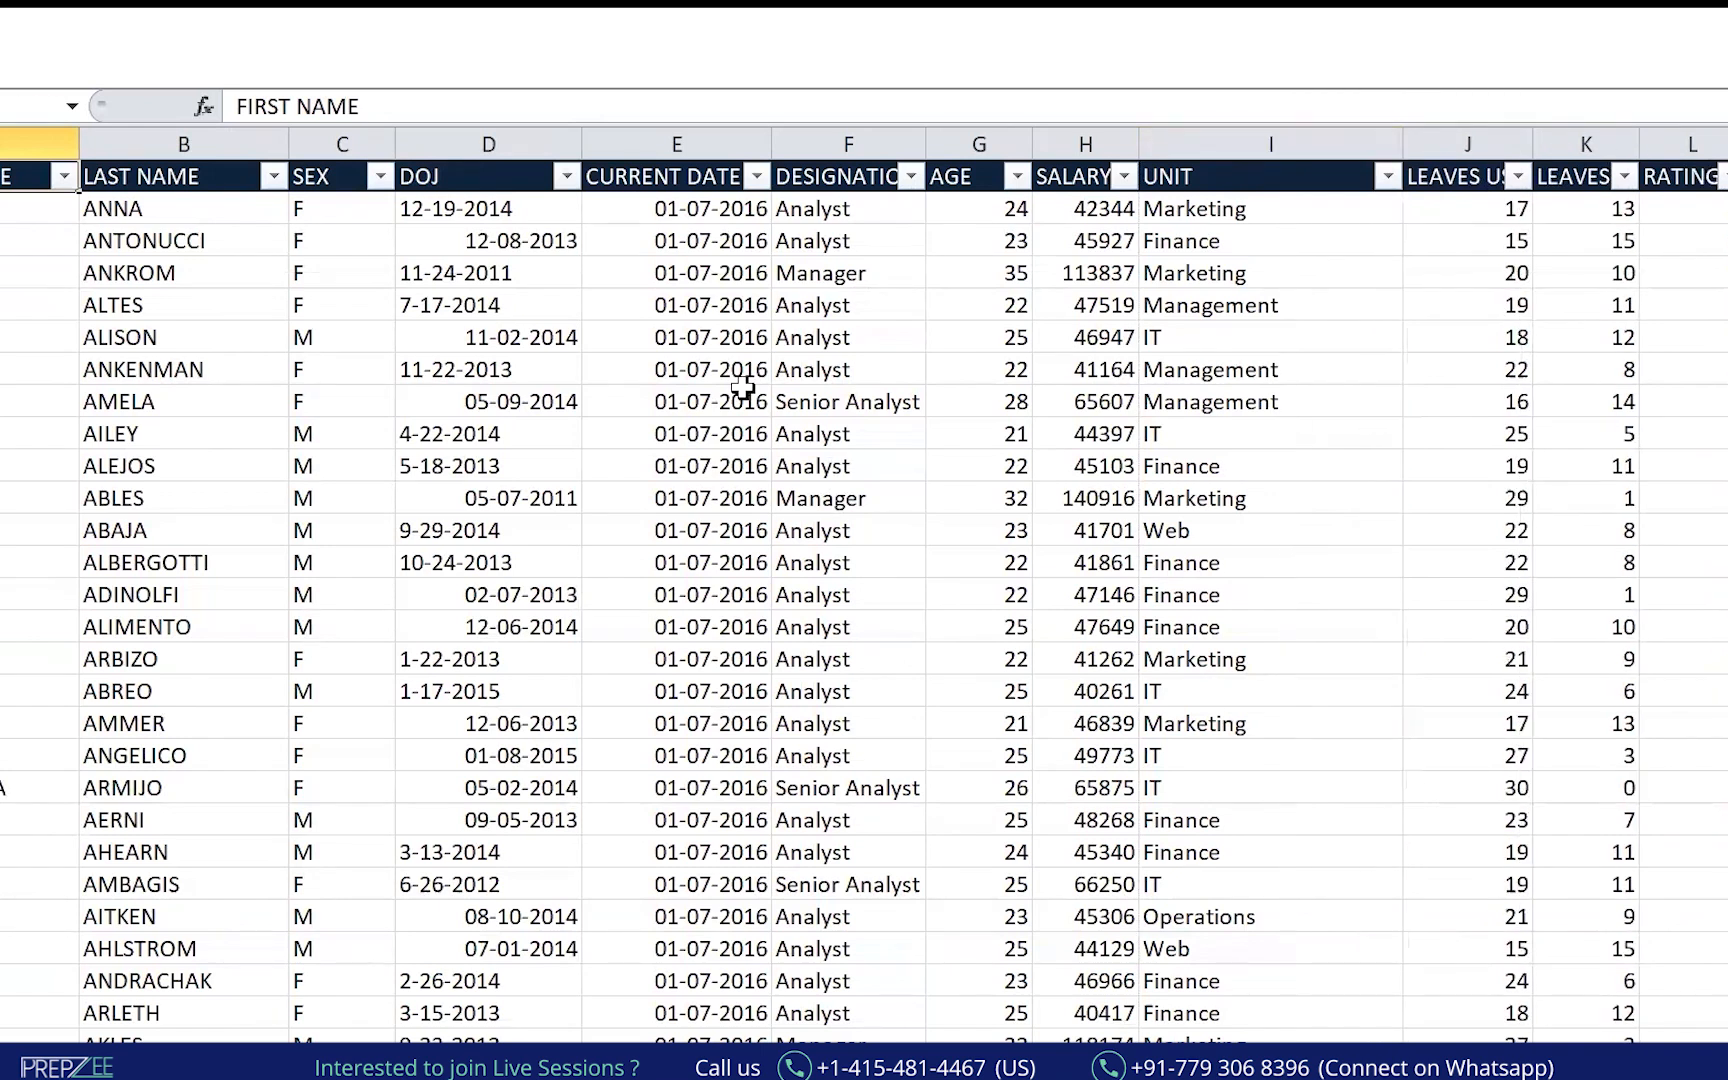
{"action": "left_click_drag", "start_coordinate": [1139, 144], "coordinate": [1181, 144]}
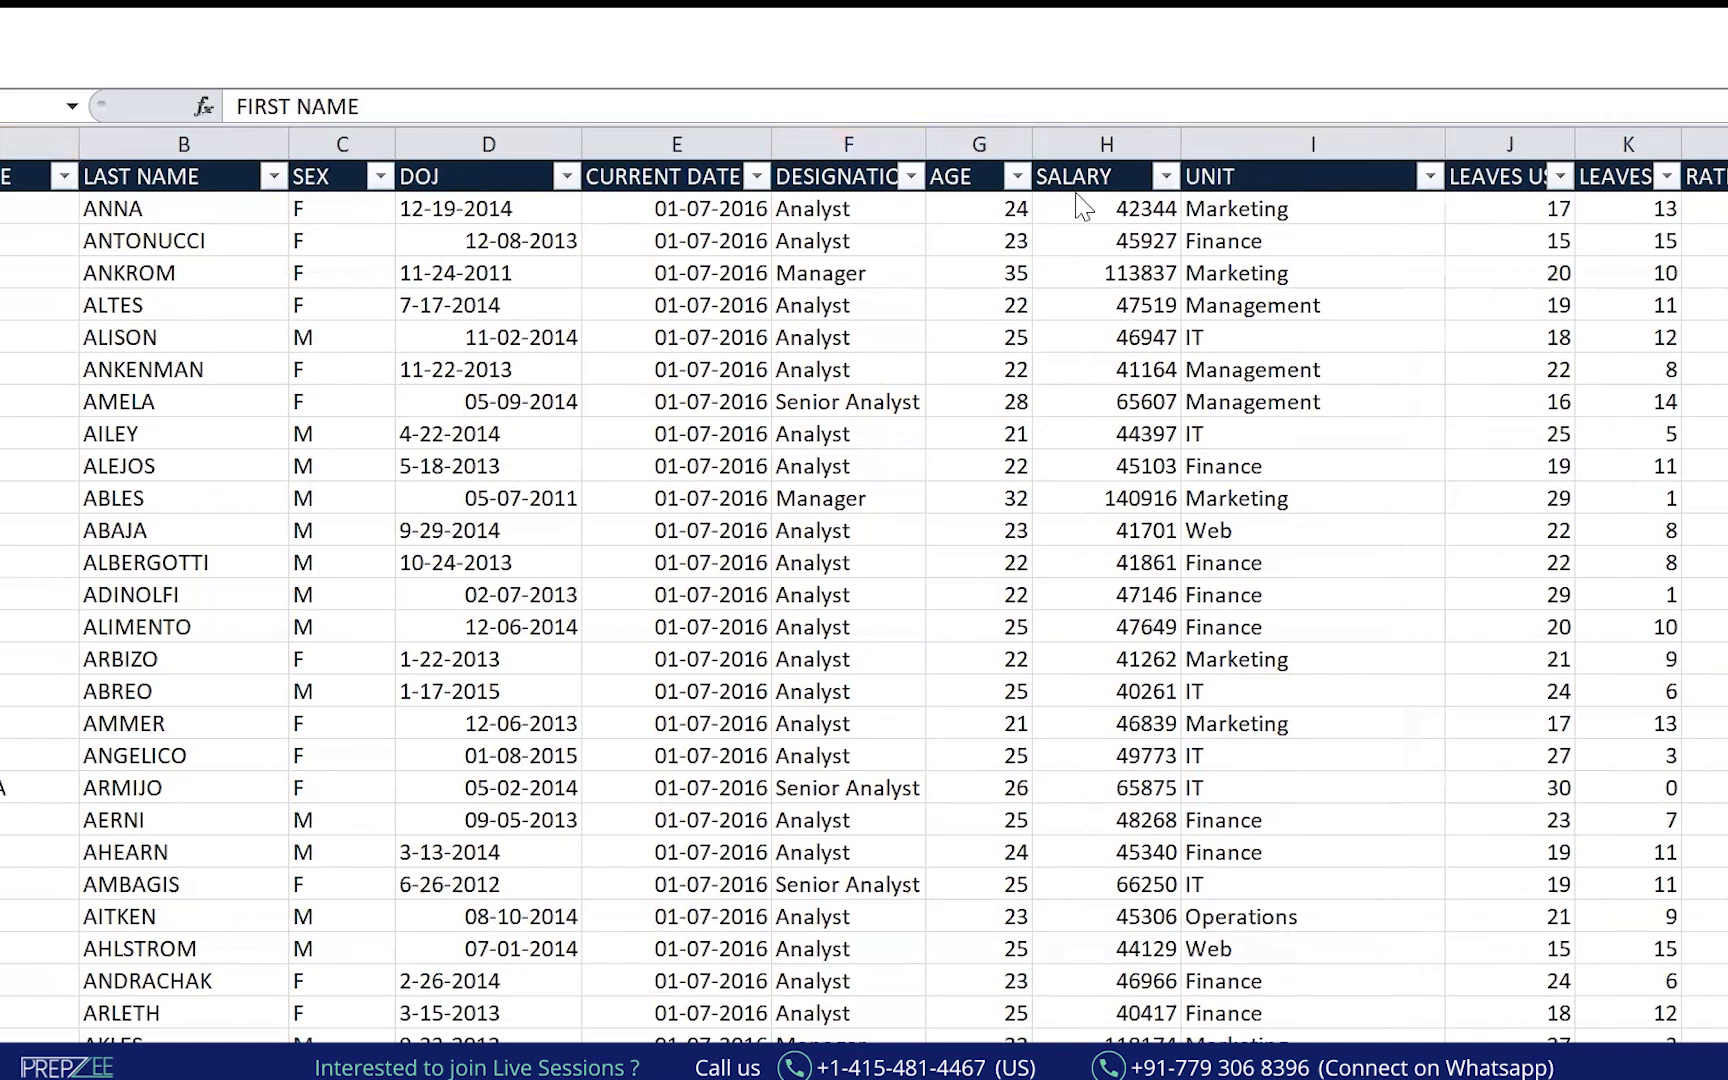
Move the AGE and SALARY columns to sit before LEAVES USED.
{"action": "left_click", "coordinate": [1107, 140]}
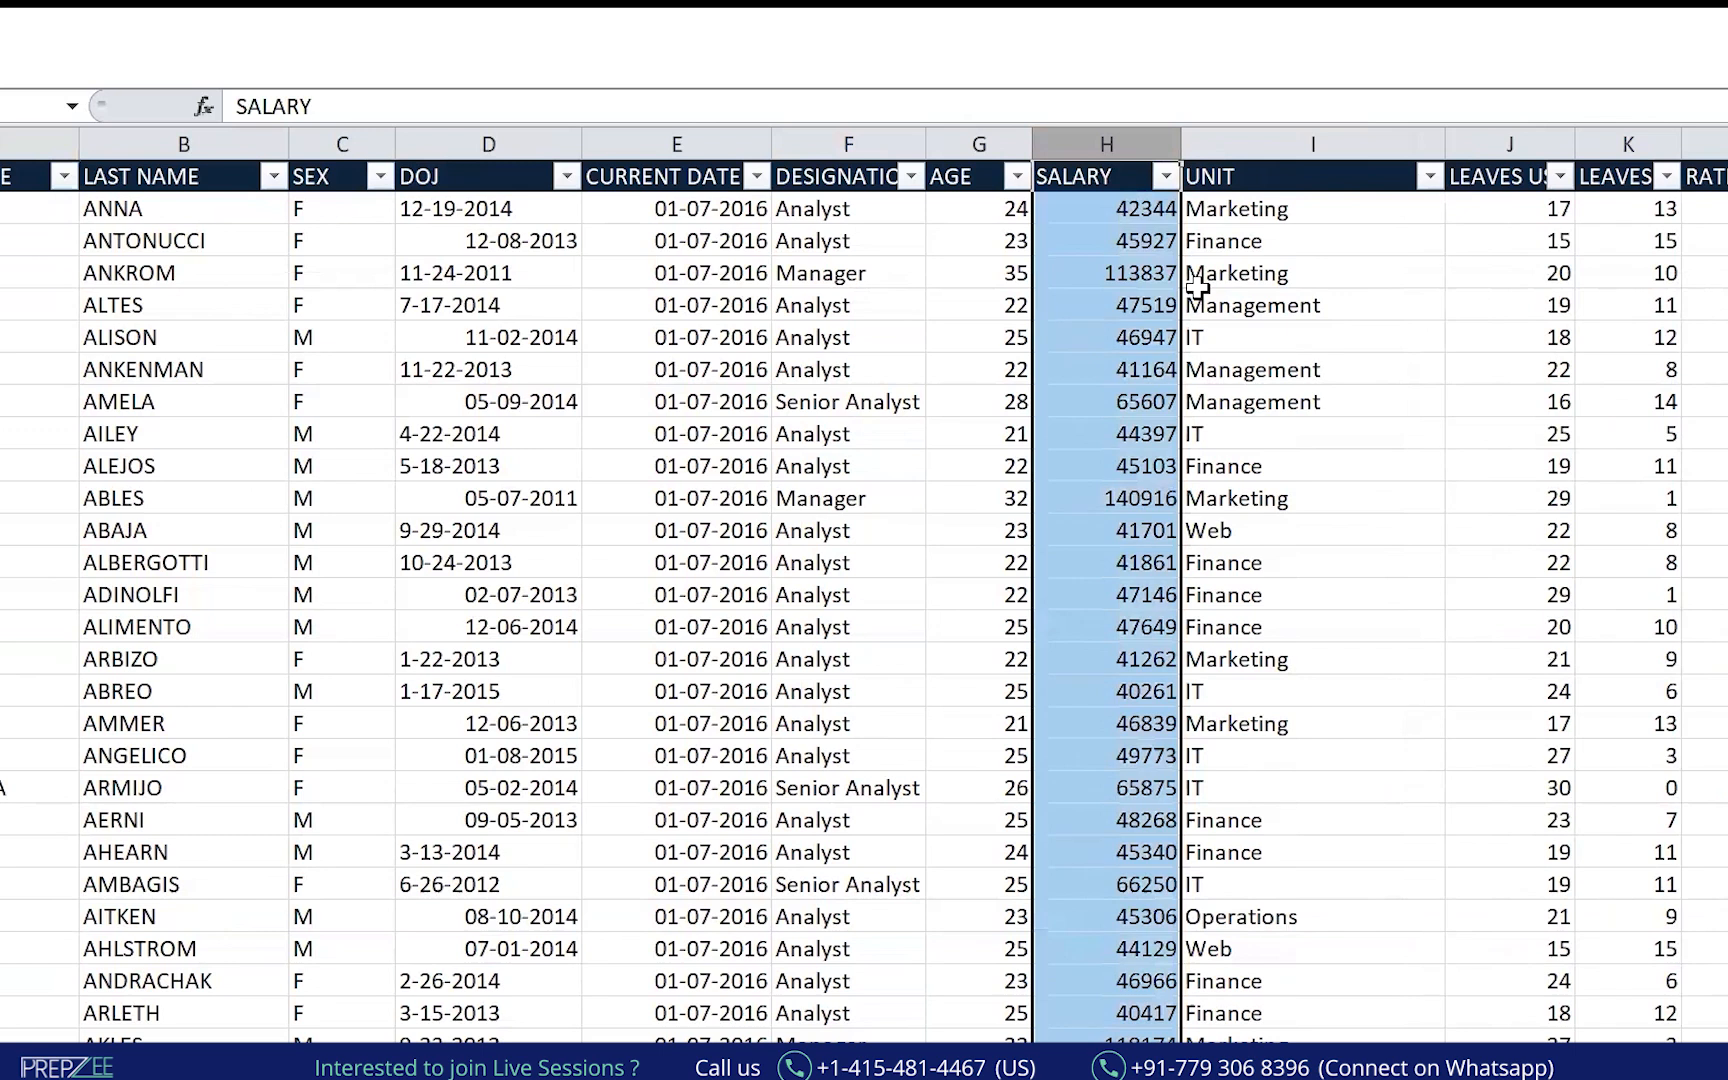
{"action": "key", "text": "shift+Left"}
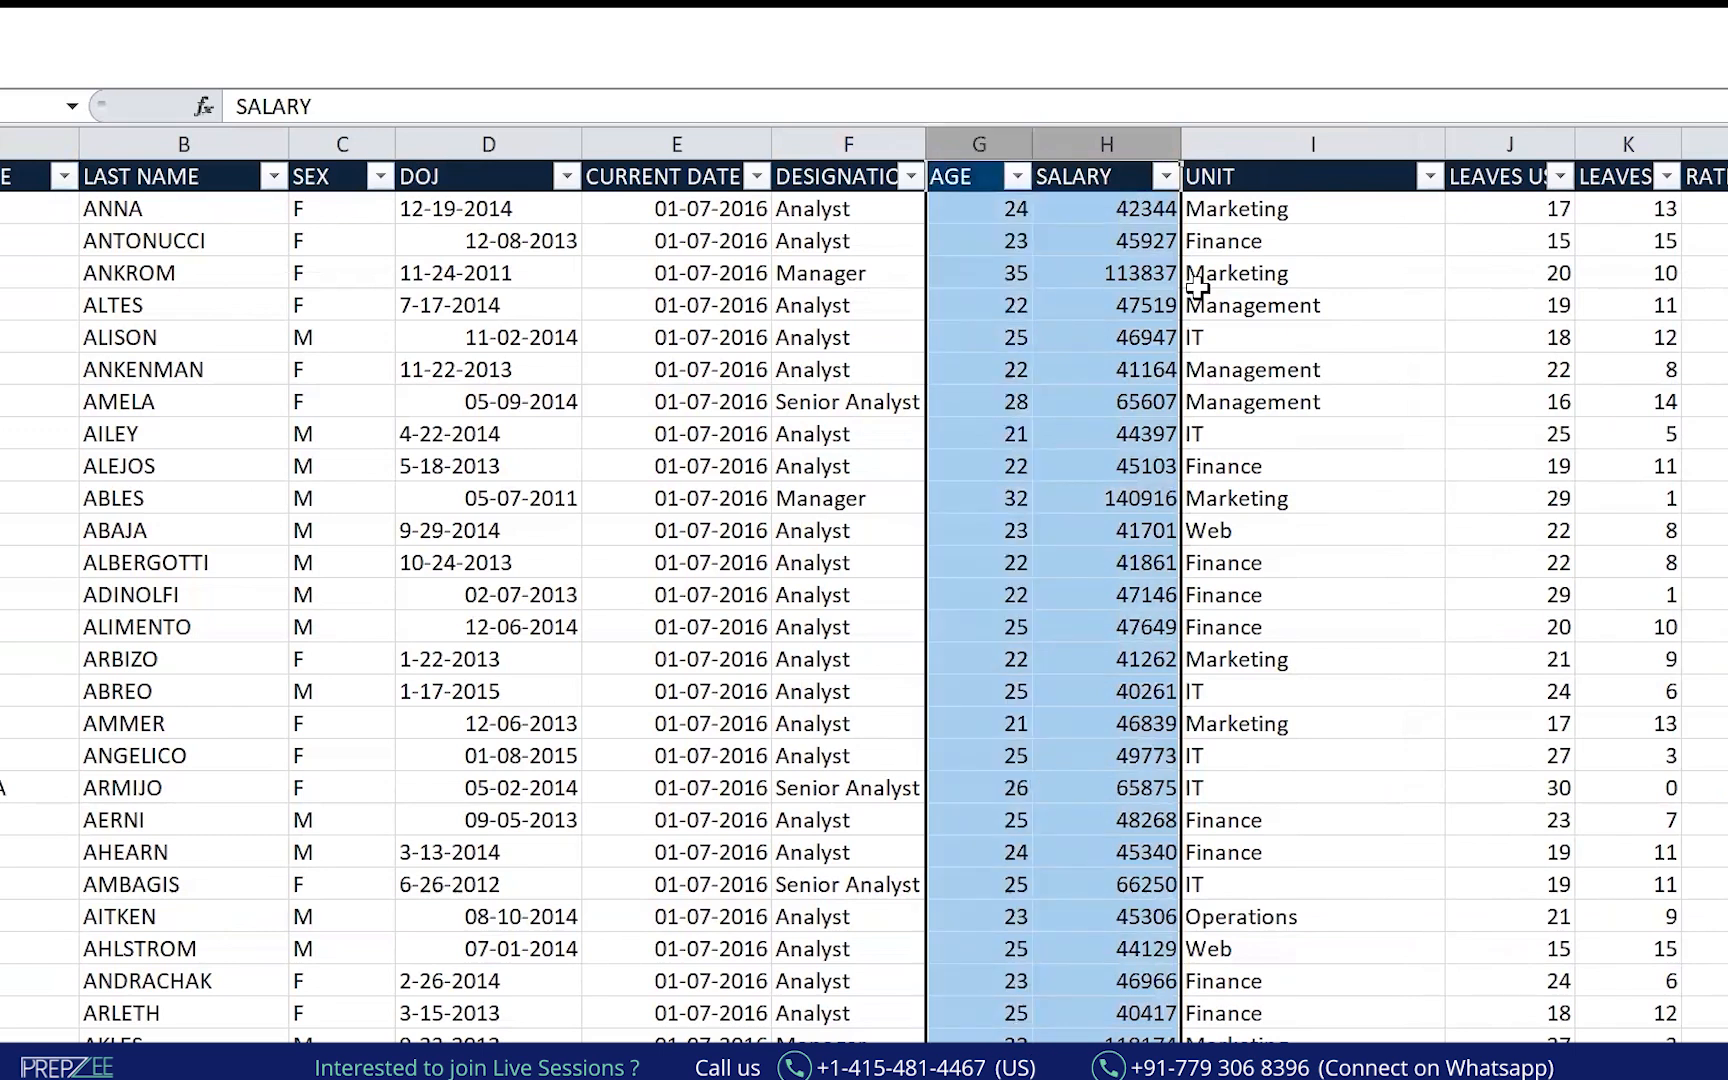
{"action": "key", "text": "ctrl+x"}
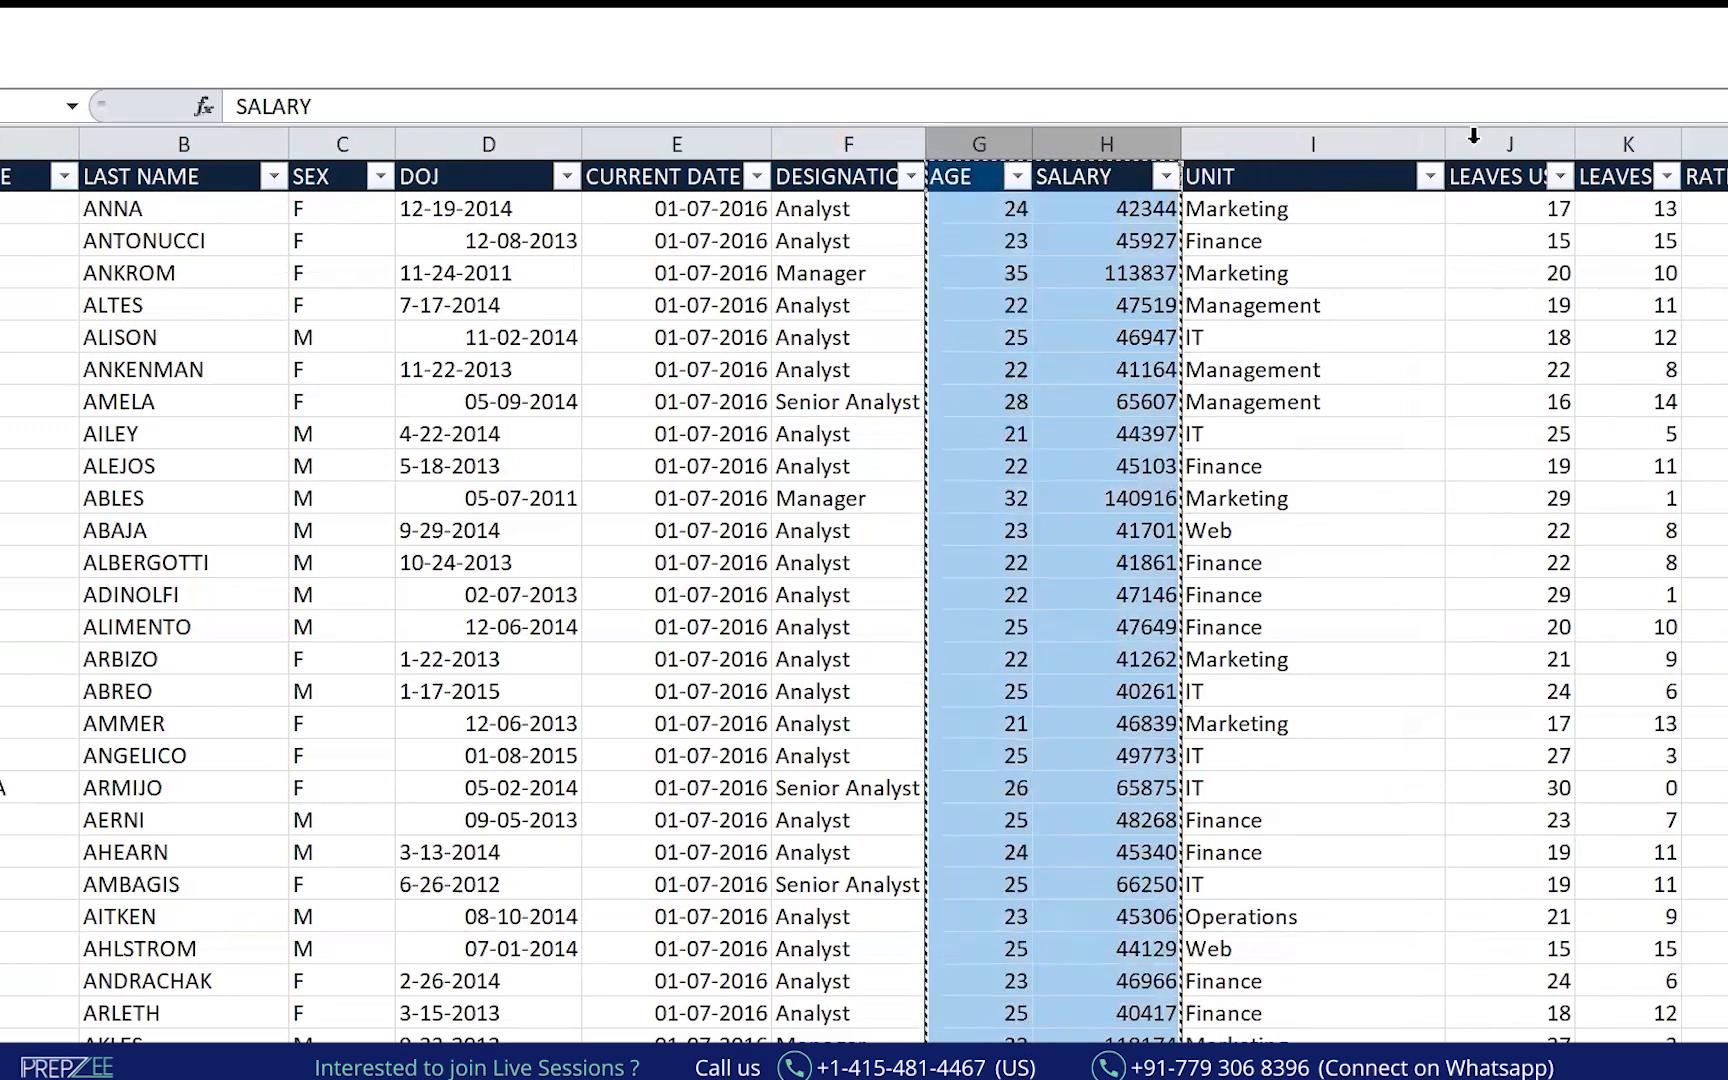
{"action": "left_click", "coordinate": [1528, 128]}
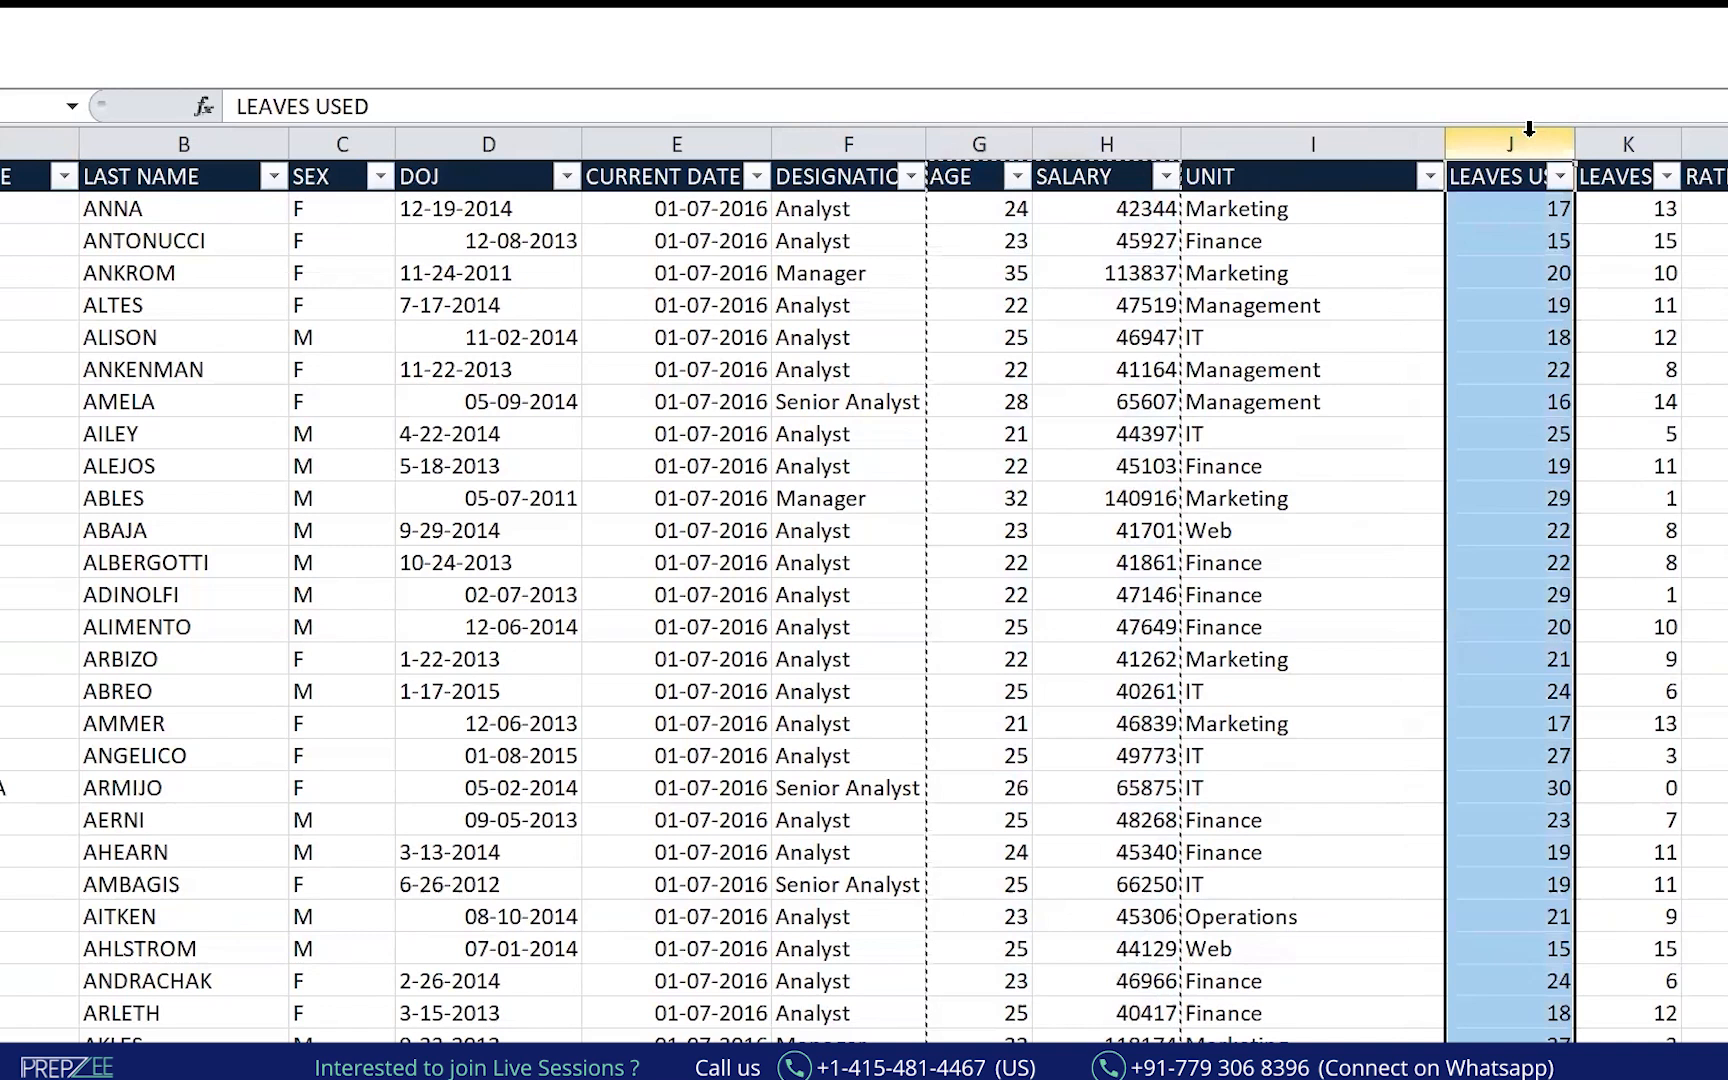
{"action": "key", "text": "ctrl+plus"}
{"action": "left_click", "coordinate": [961, 477]}
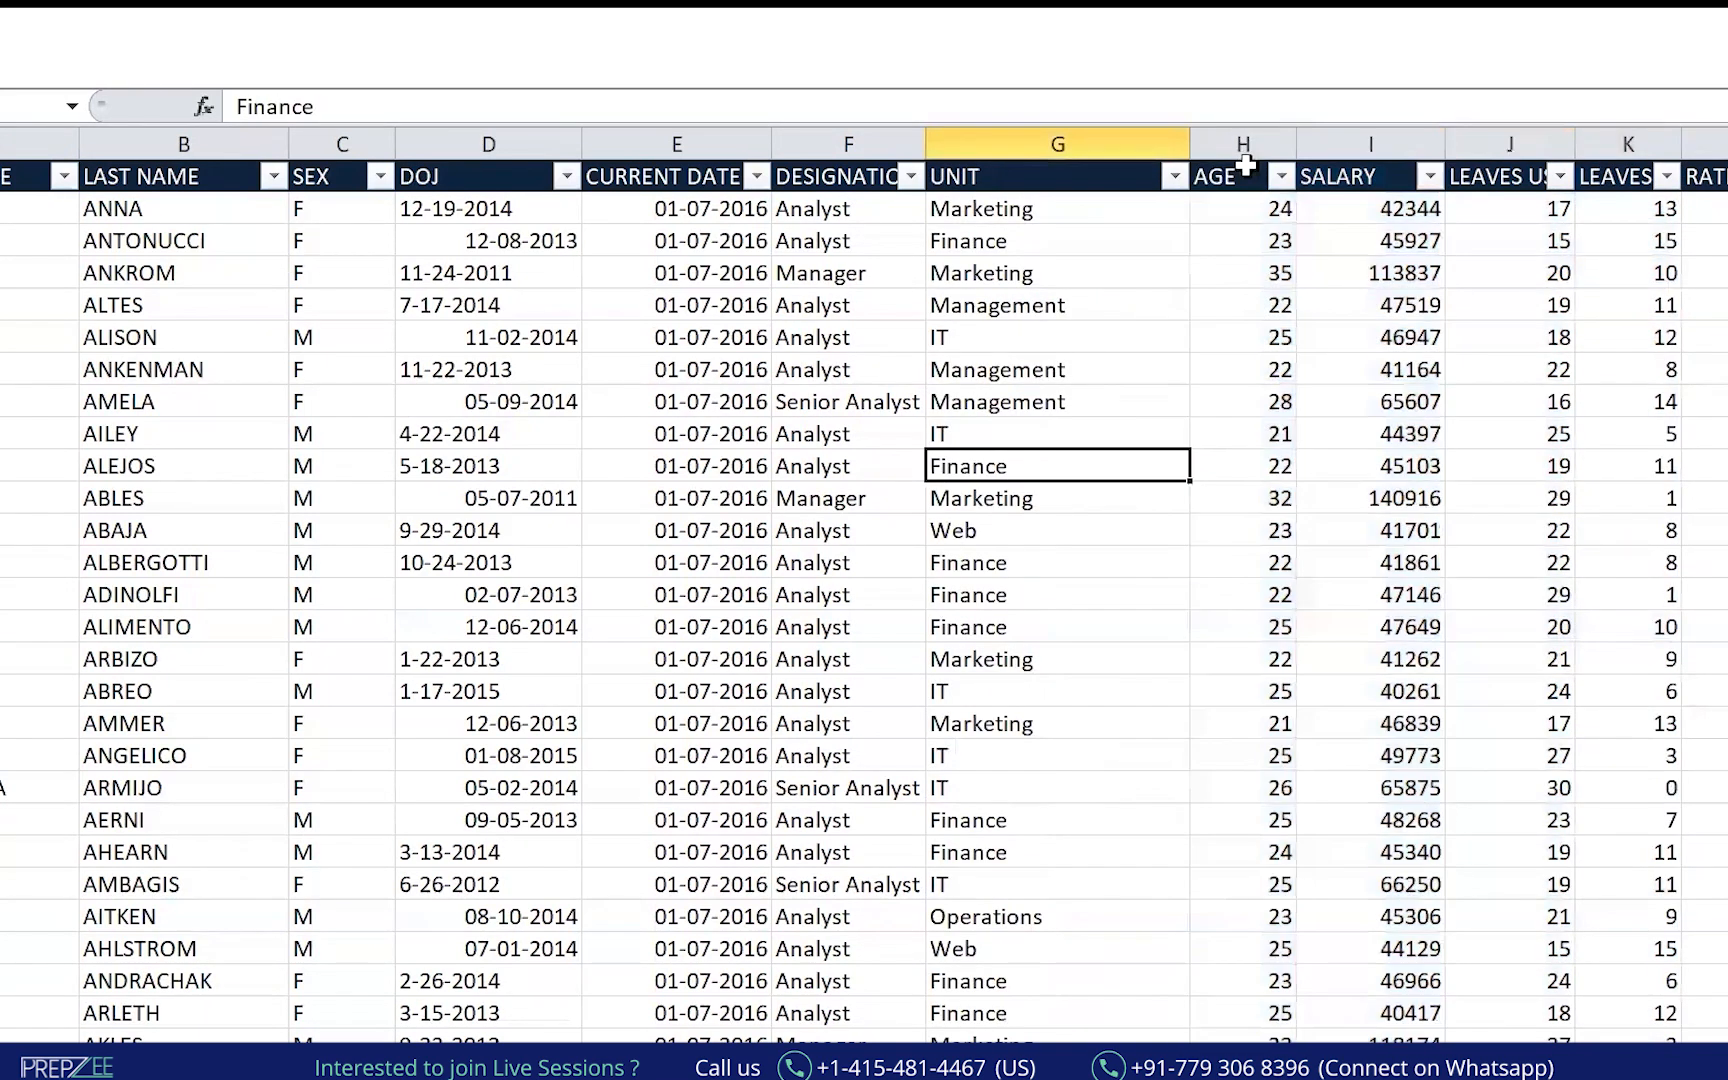
{"action": "left_click_drag", "start_coordinate": [1243, 137], "coordinate": [1385, 138]}
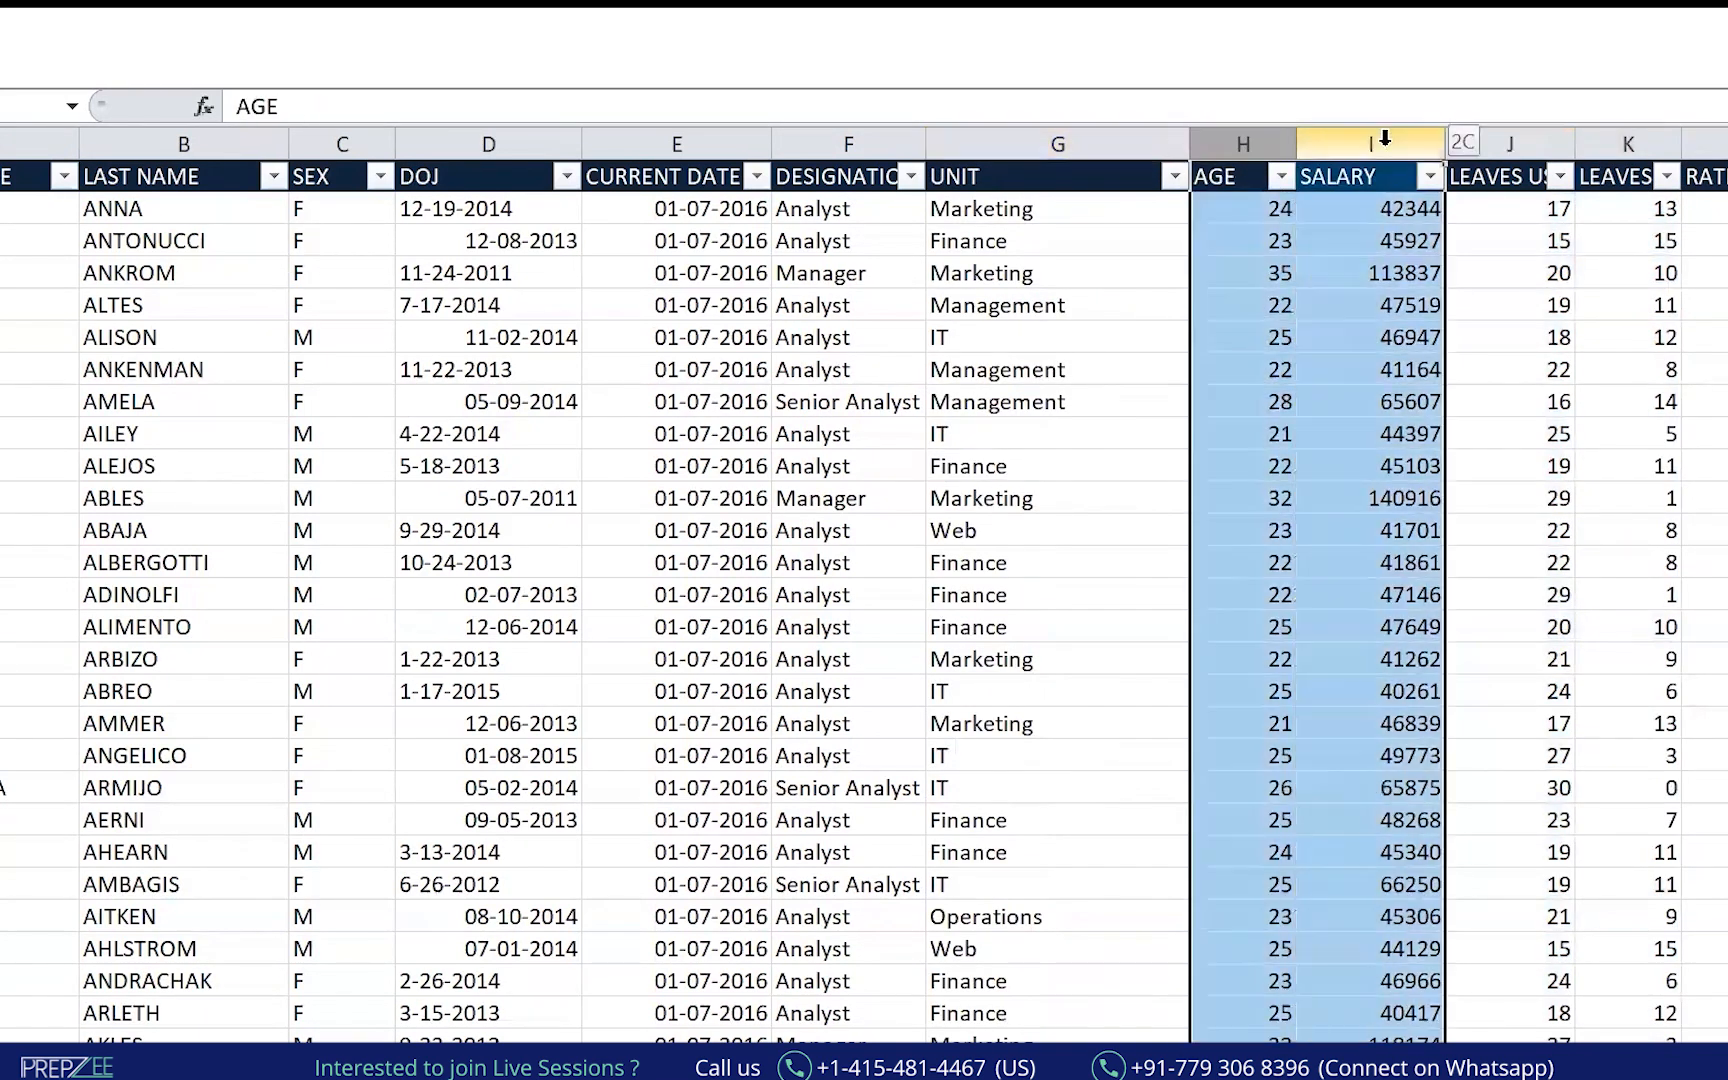
Fill columns F to I with yellow.
{"action": "left_click_drag", "start_coordinate": [872, 139], "coordinate": [1378, 137]}
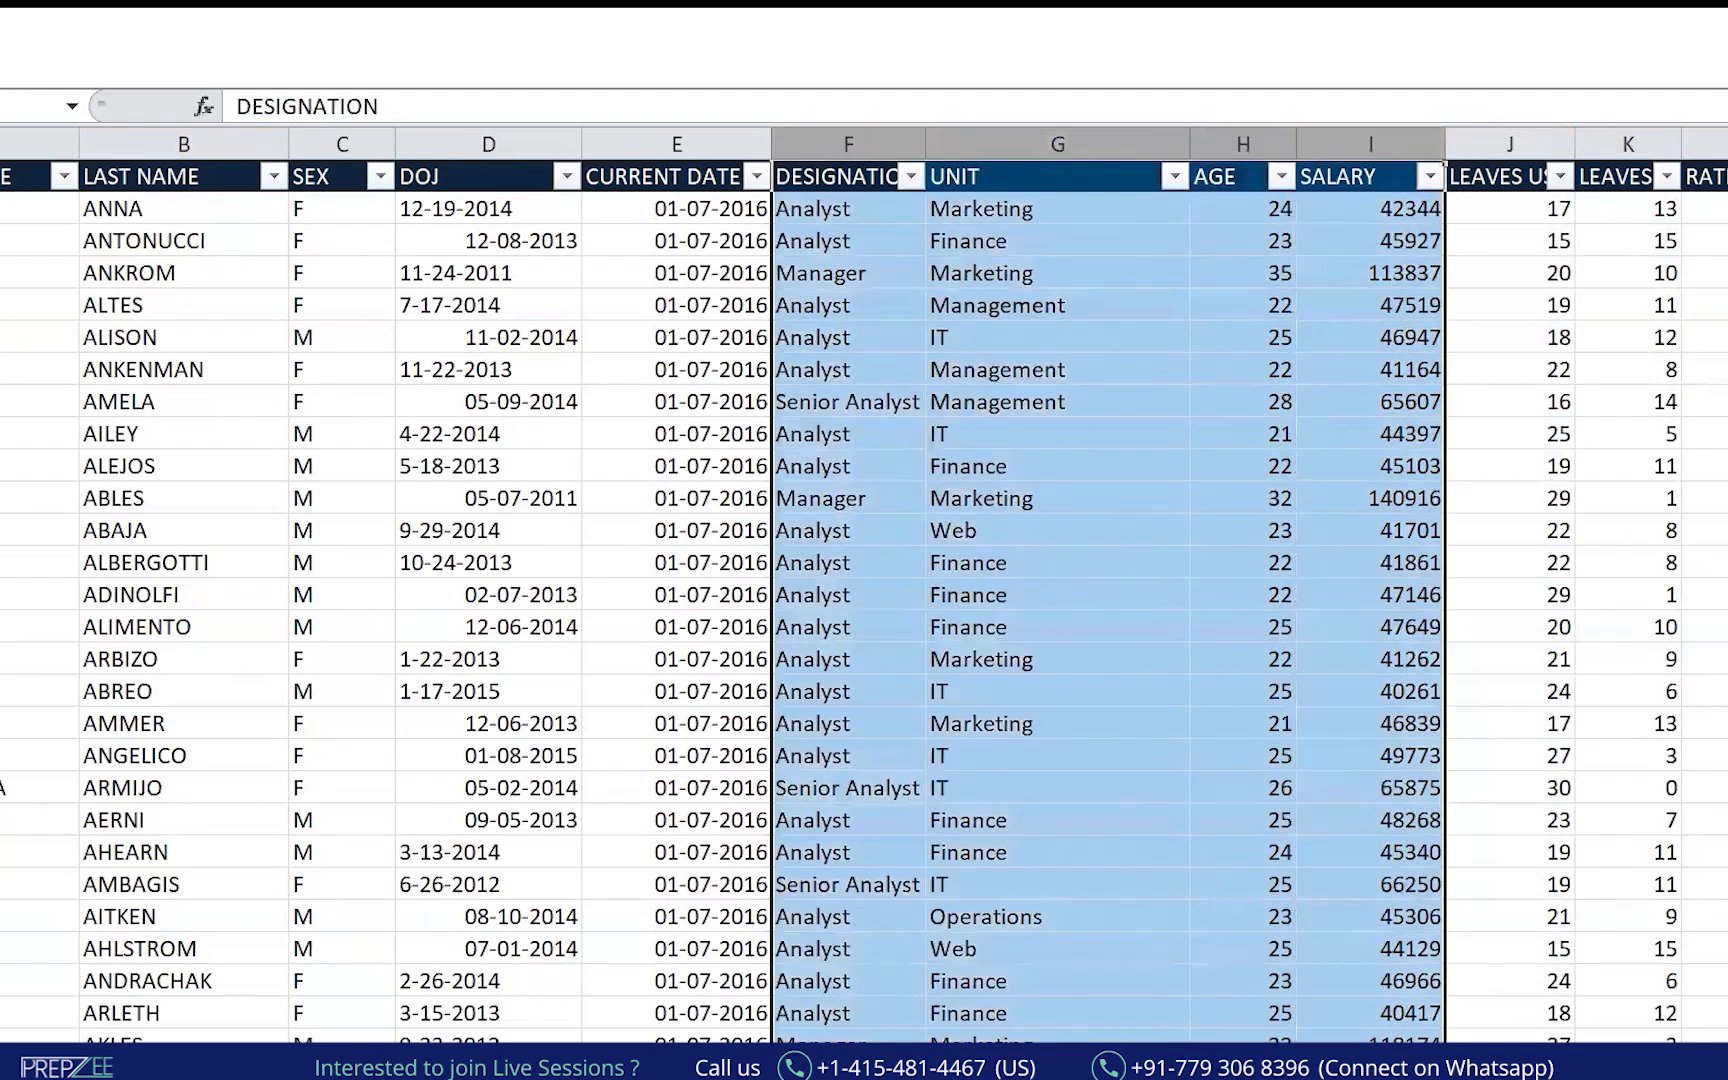
{"action": "left_click", "coordinate": [5, 60]}
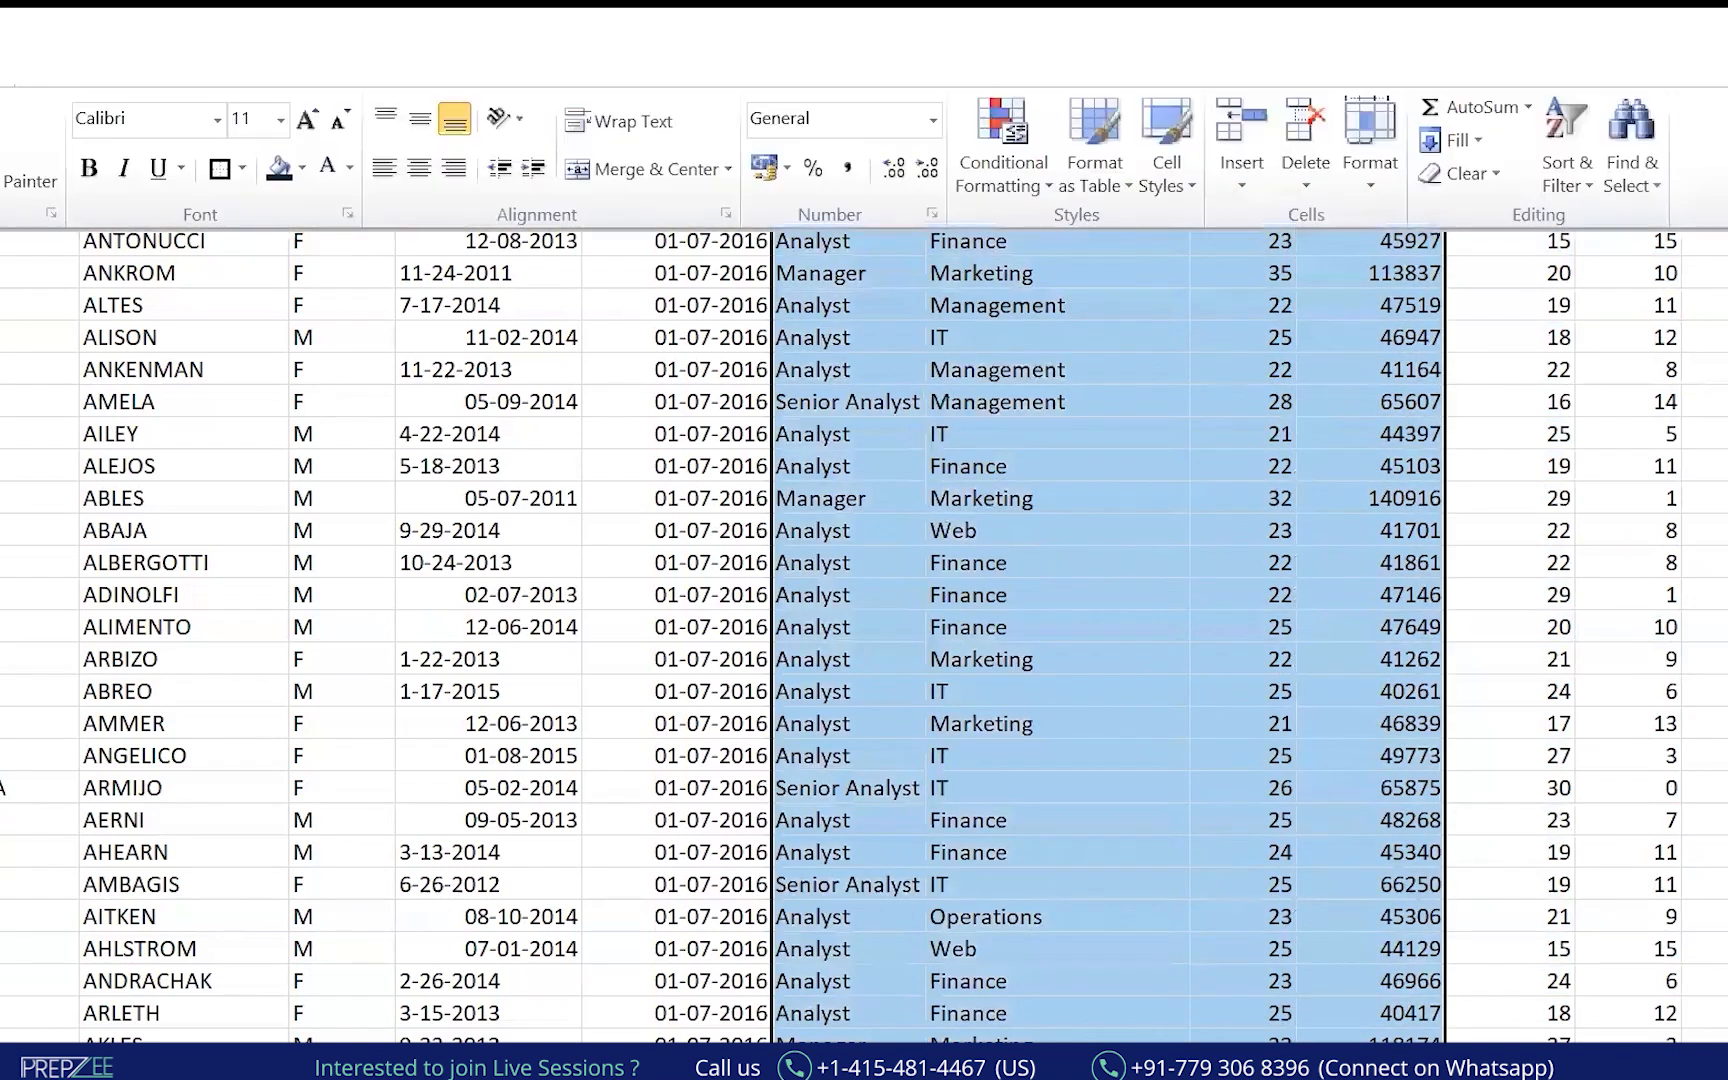
{"action": "left_click", "coordinate": [301, 168]}
{"action": "left_click", "coordinate": [378, 394]}
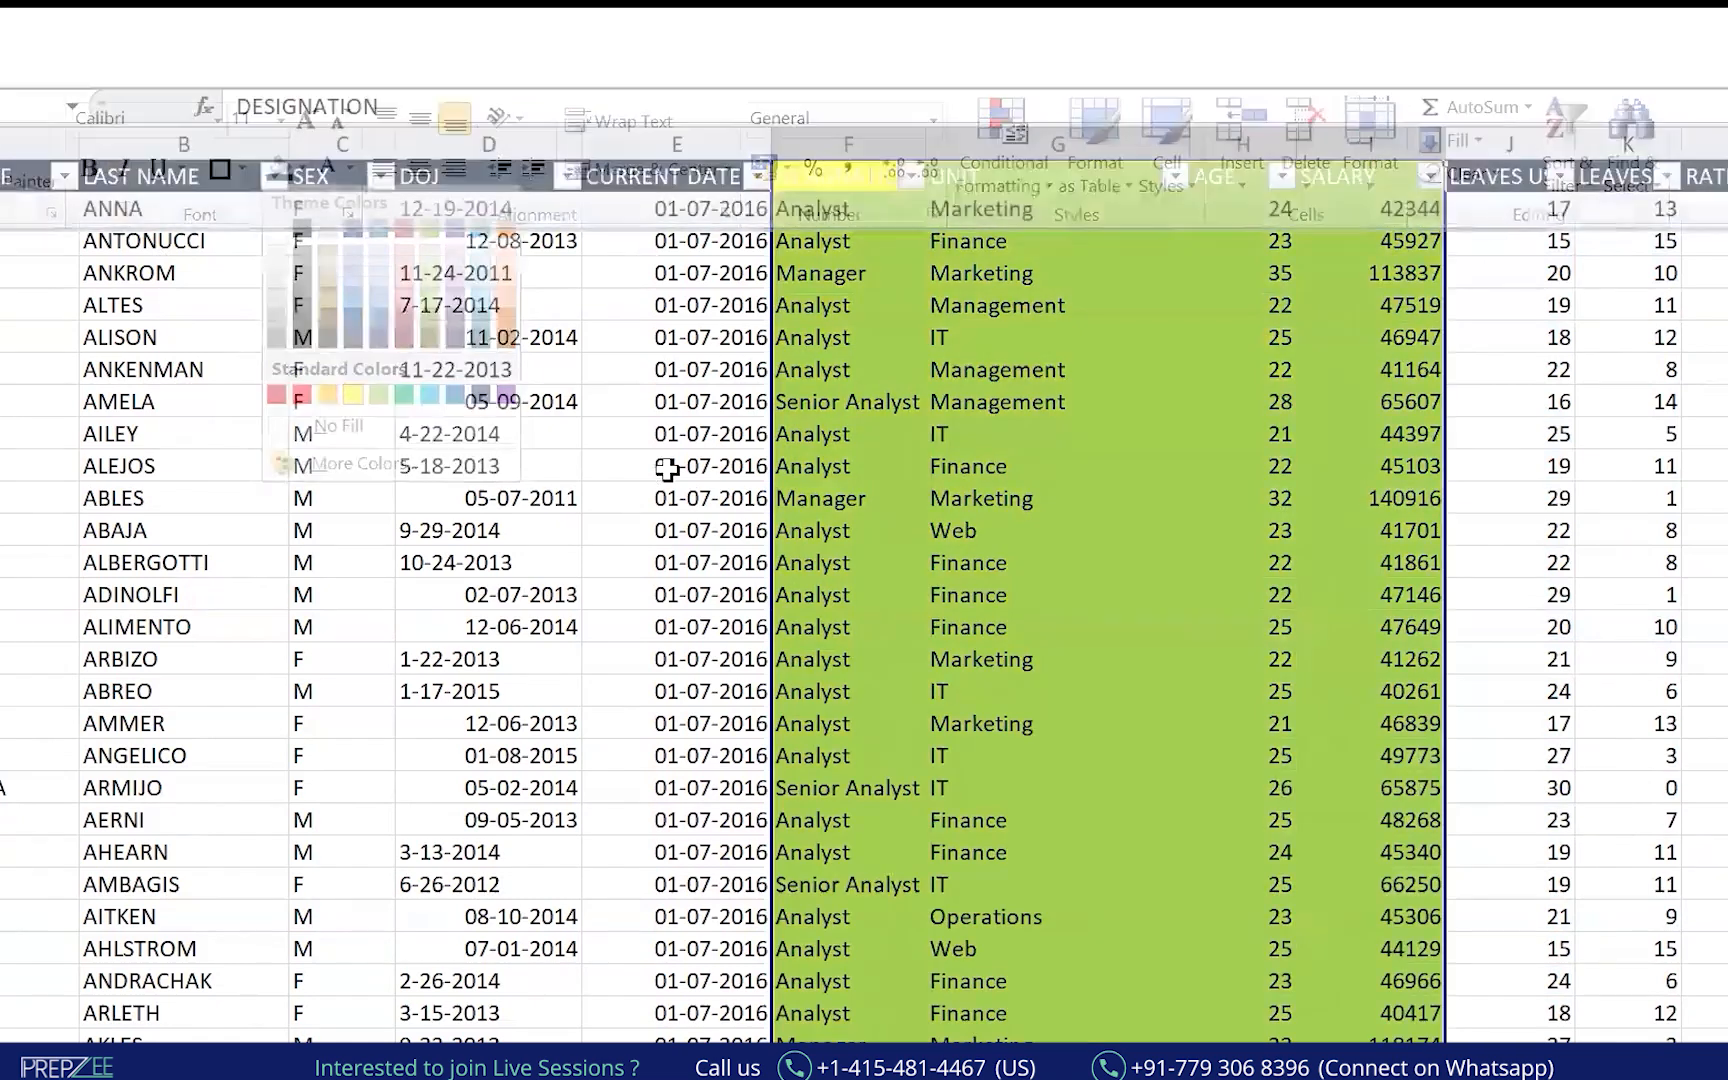
{"action": "left_click", "coordinate": [650, 190]}
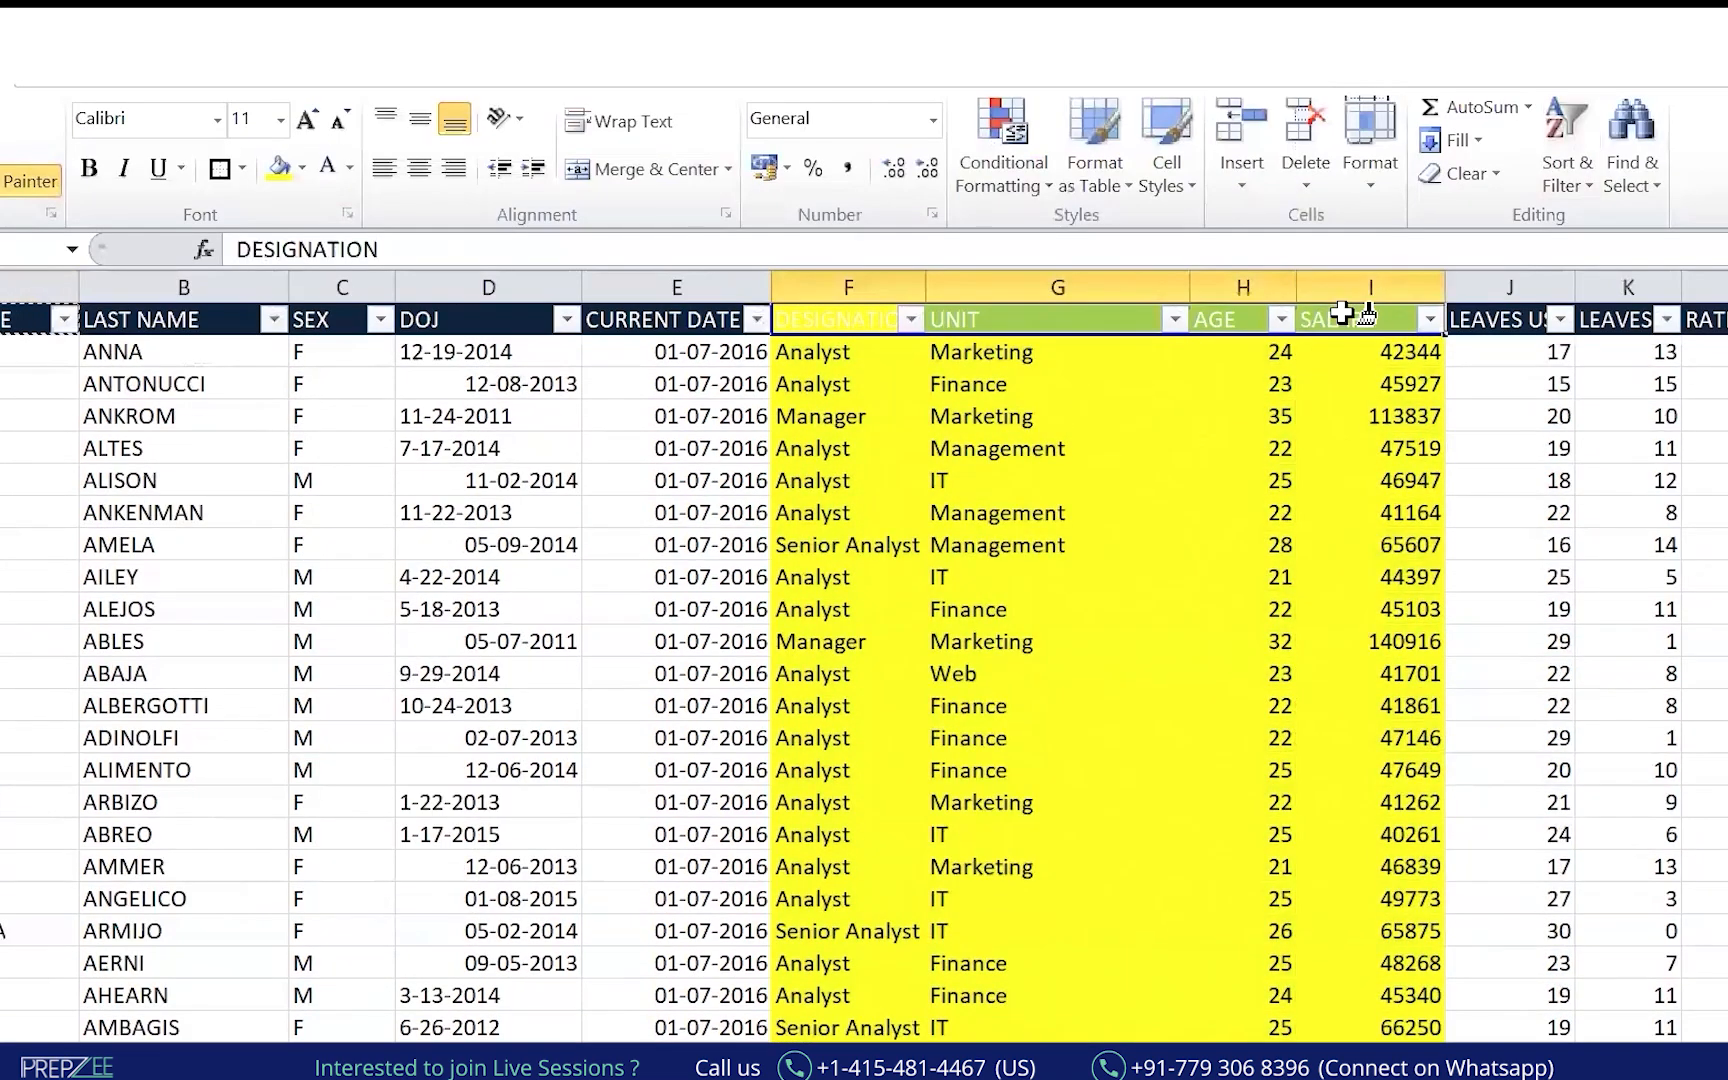
Swap the UNIT and DESIGNATION columns so UNIT comes first.
{"action": "left_click", "coordinate": [900, 540]}
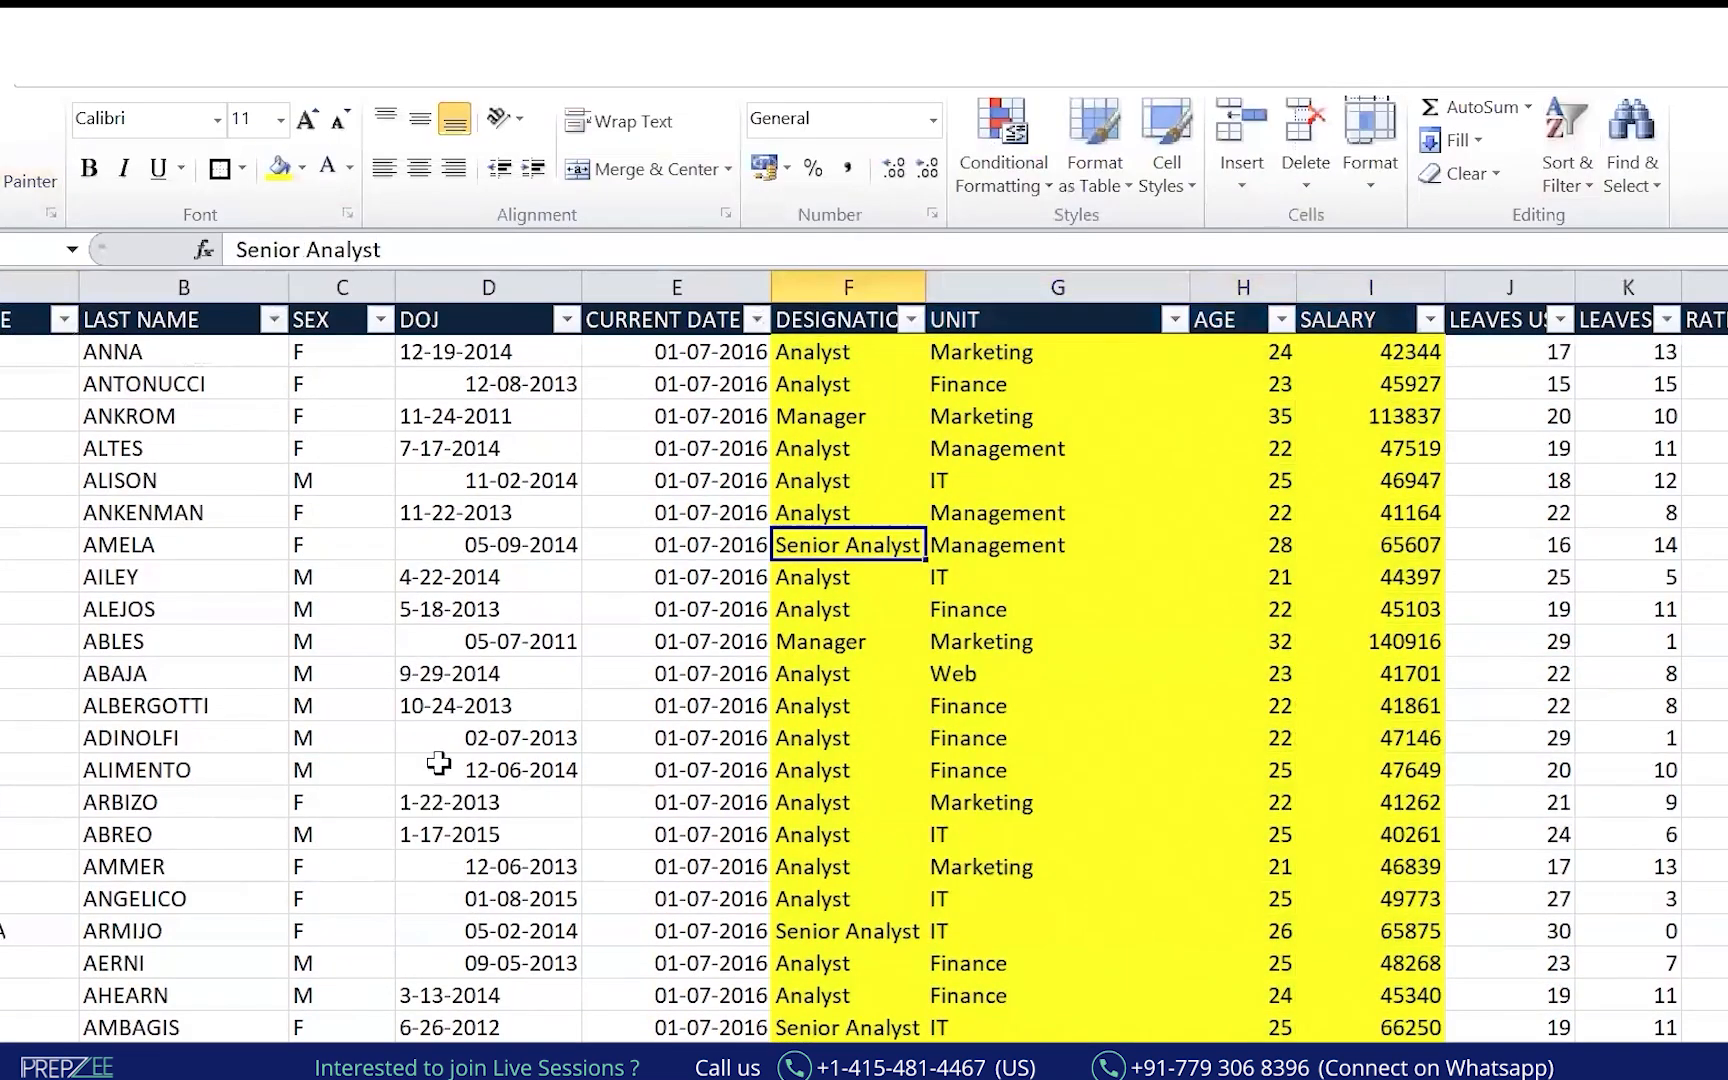
{"action": "left_click", "coordinate": [1638, 547]}
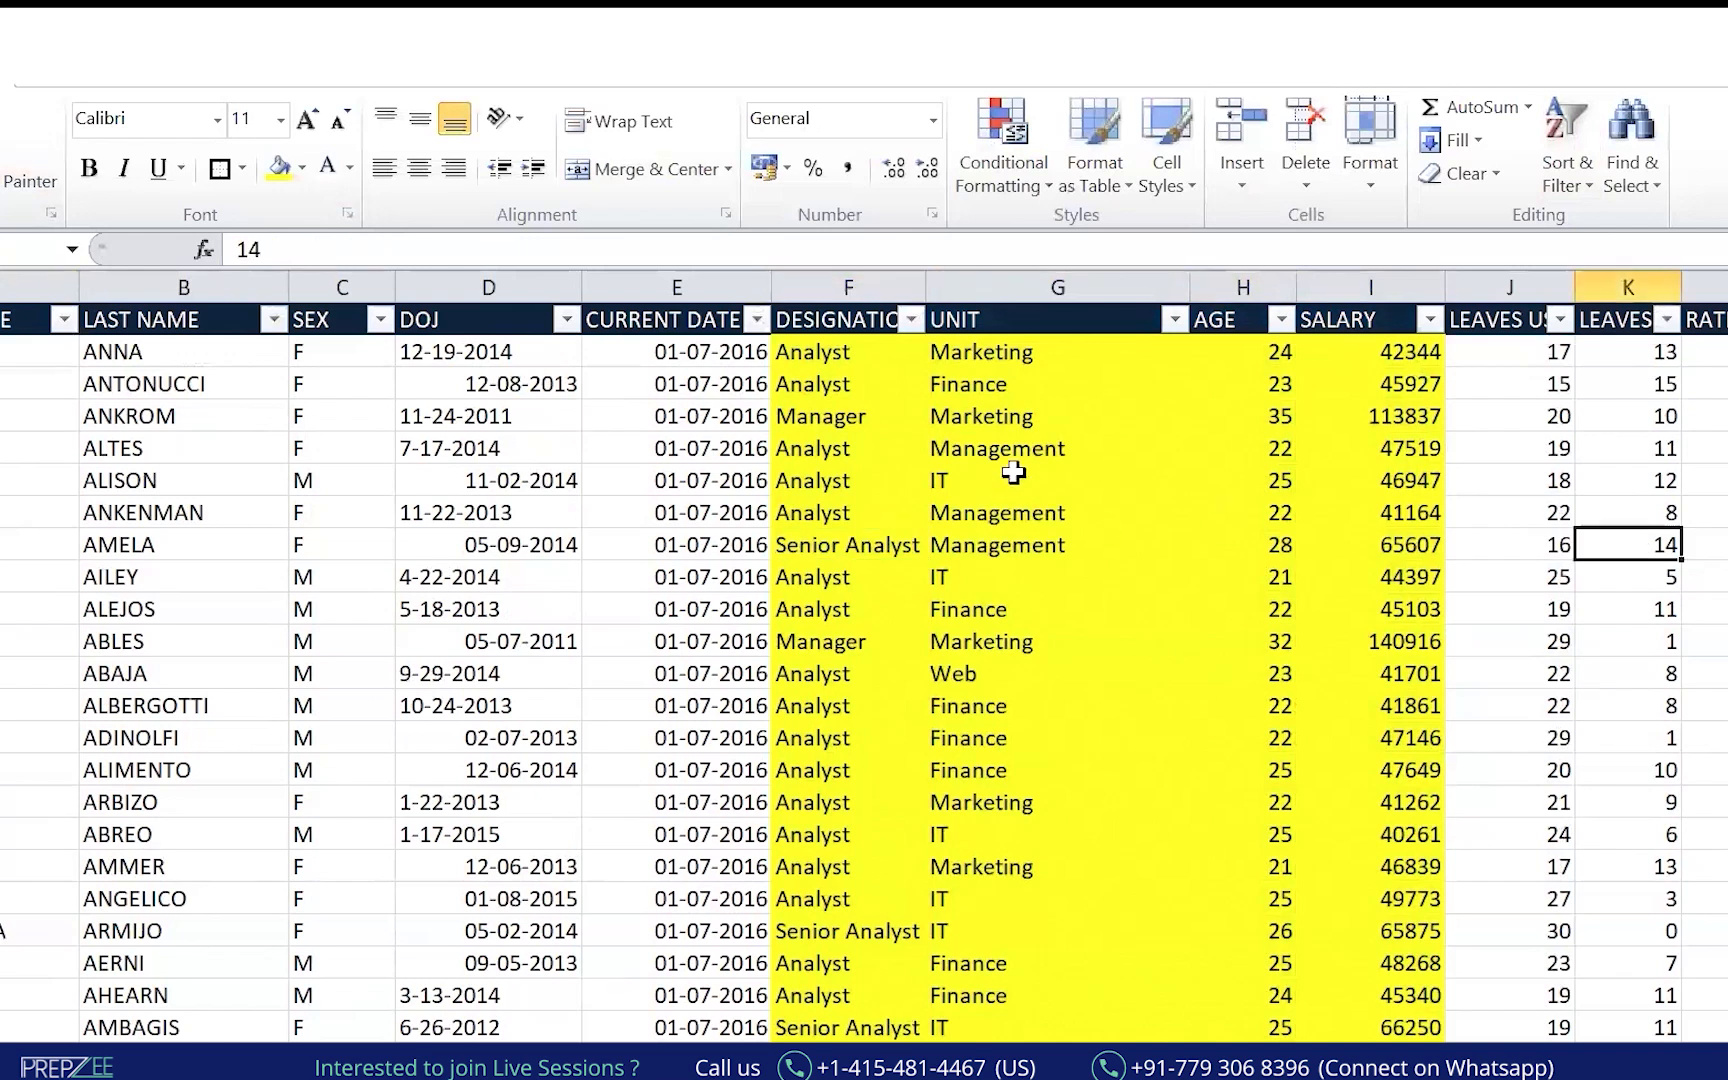
{"action": "left_click_drag", "start_coordinate": [1010, 356], "coordinate": [1000, 835]}
{"action": "left_click_drag", "start_coordinate": [815, 367], "coordinate": [815, 900]}
{"action": "left_click", "coordinate": [1003, 510]}
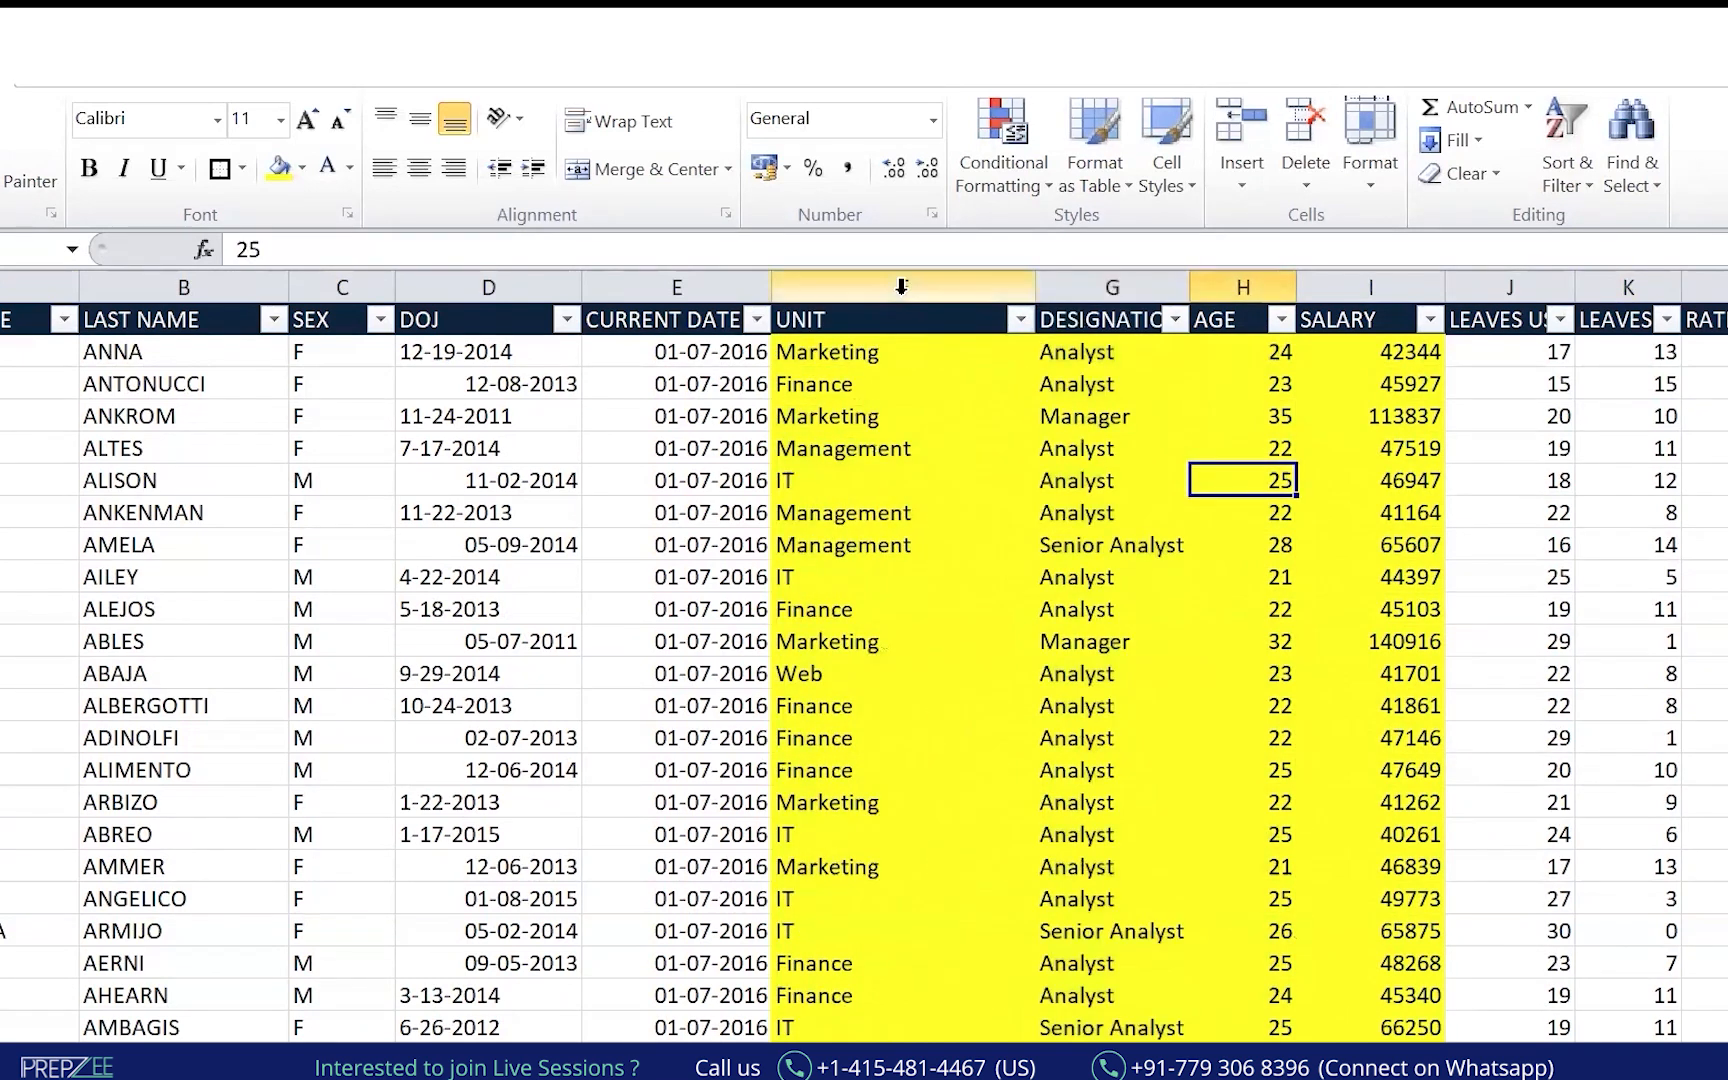
Auto-fit the DESIGNATION column to its header and widen the AGE column.
{"action": "left_click", "coordinate": [901, 287]}
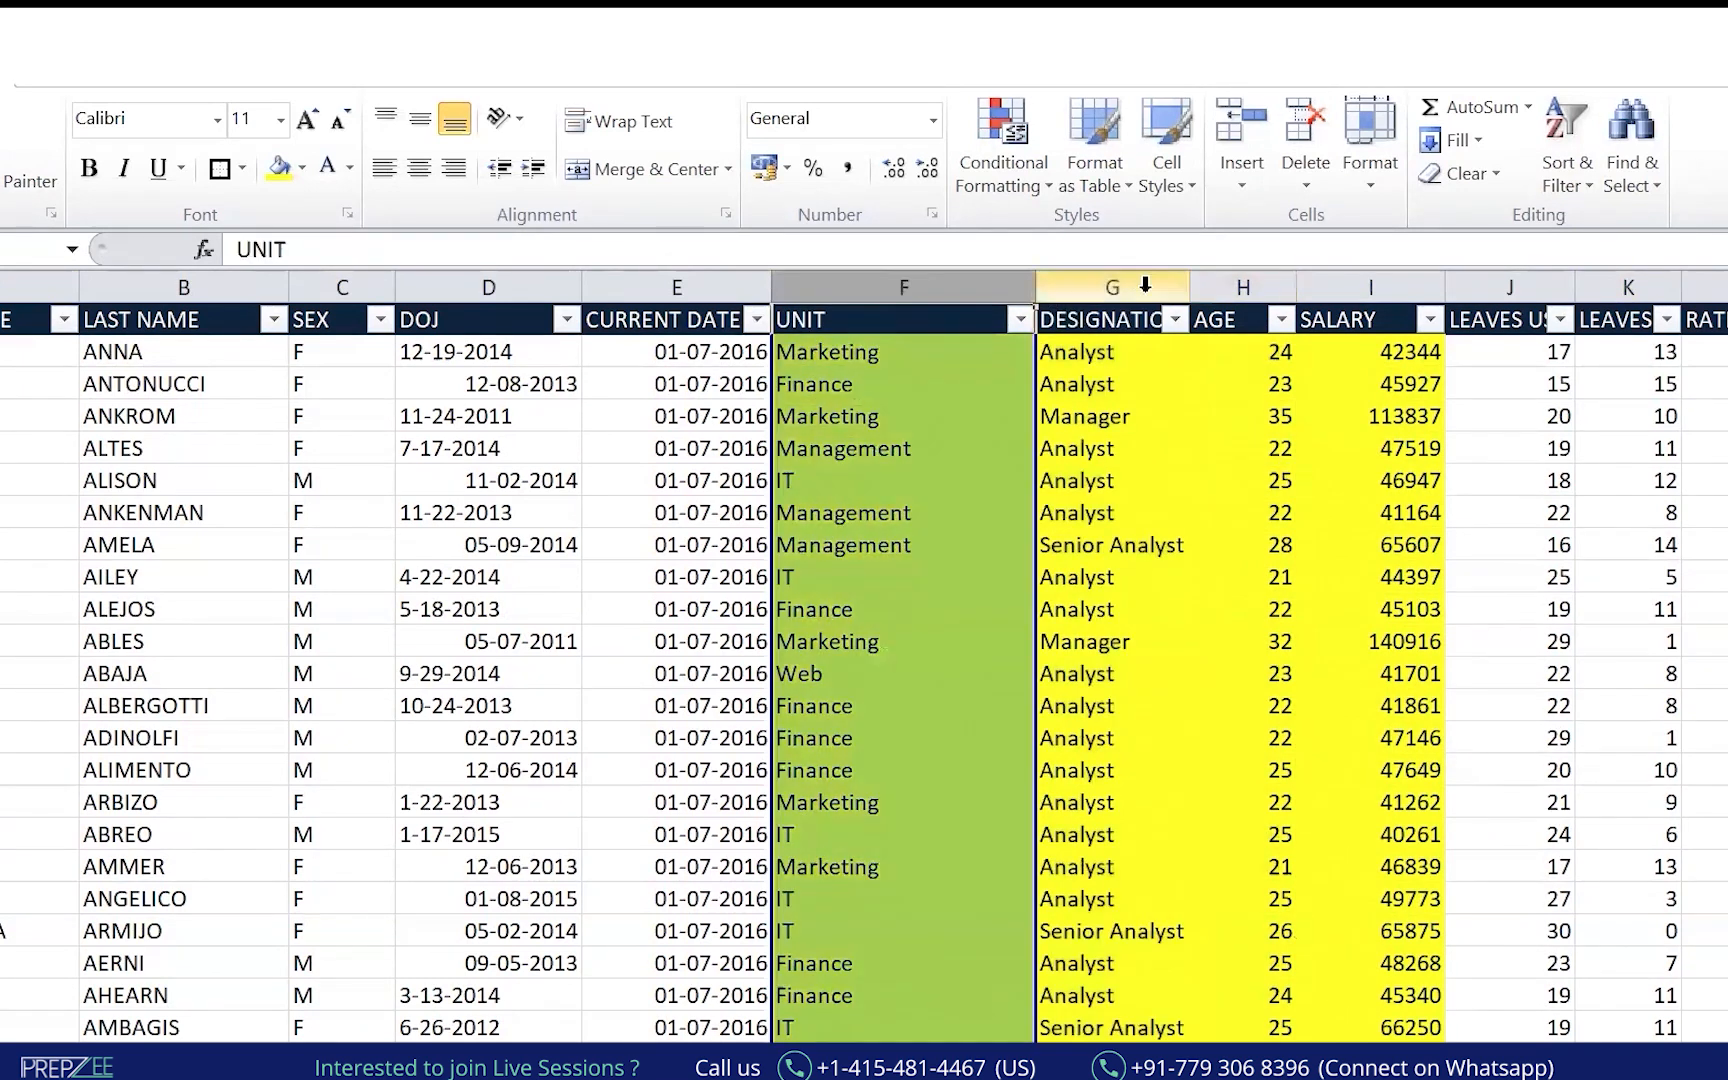
{"action": "left_click", "coordinate": [1140, 287]}
{"action": "left_click", "coordinate": [1280, 287]}
{"action": "left_click", "coordinate": [1415, 280]}
{"action": "left_click", "coordinate": [1225, 670]}
{"action": "double_click", "coordinate": [1190, 287]}
{"action": "left_click_drag", "start_coordinate": [1327, 280], "coordinate": [1343, 280]}
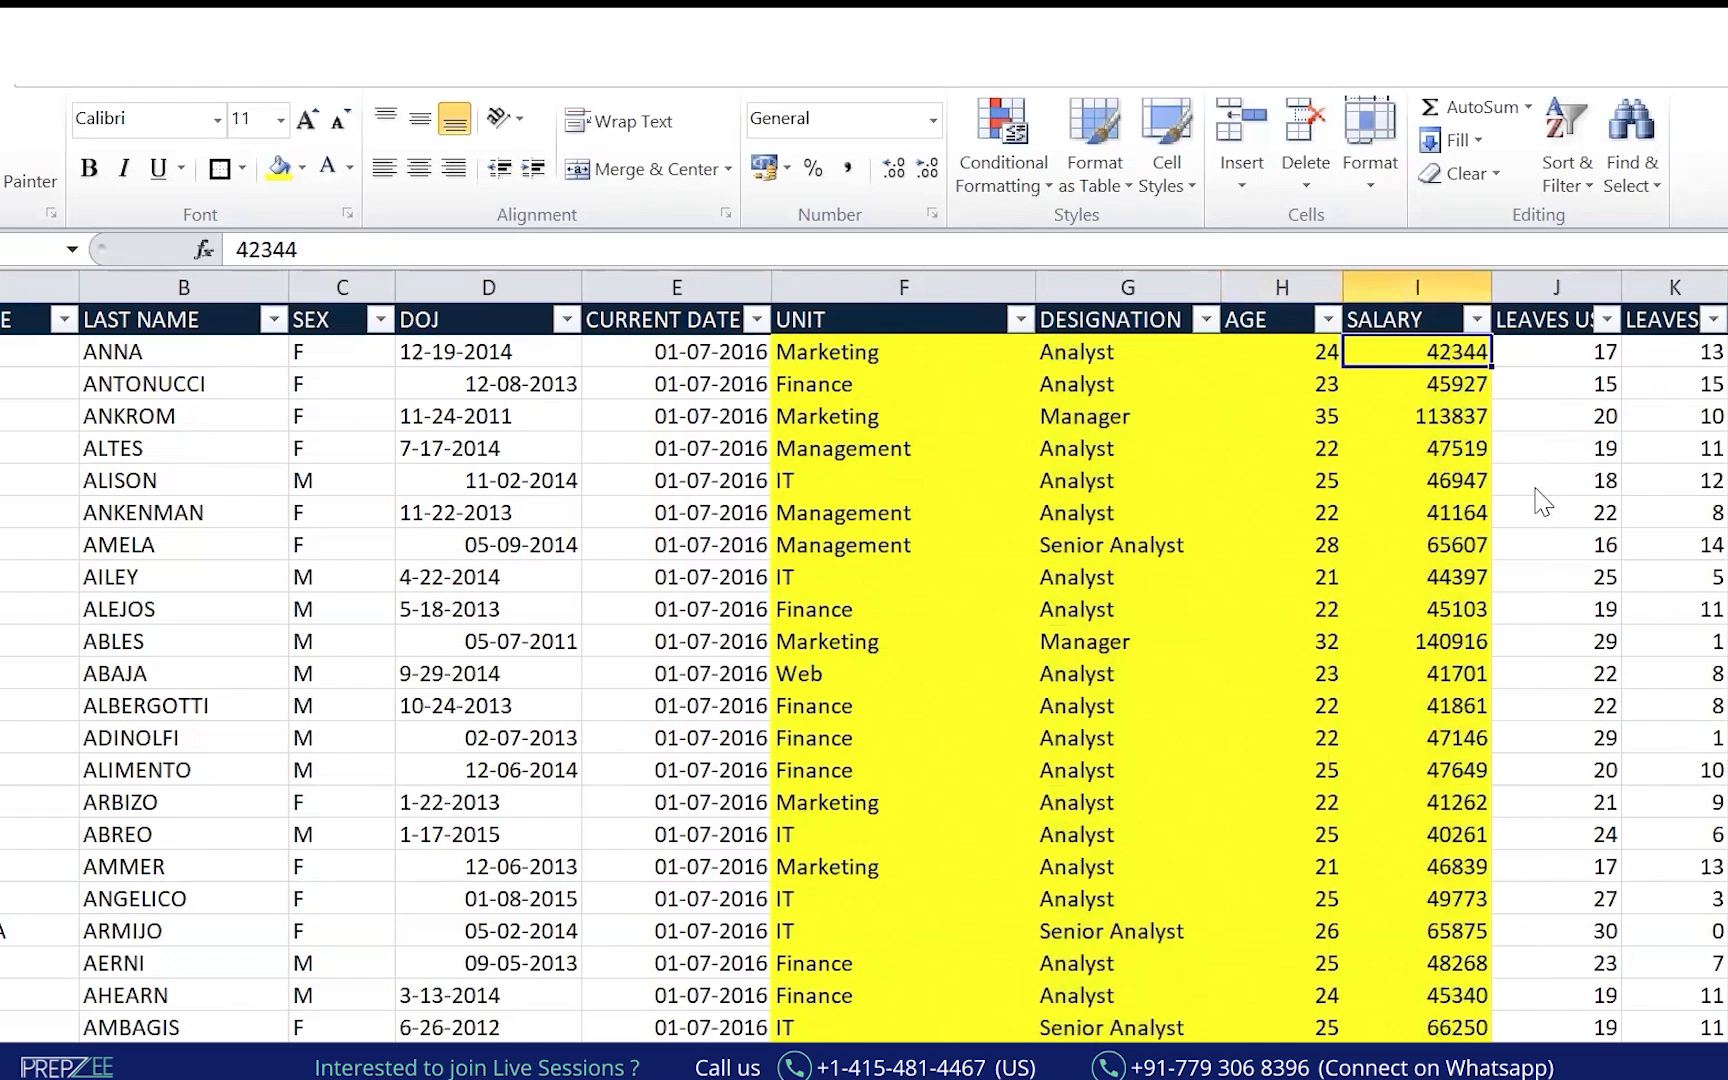
{"action": "key", "text": "ctrl+shift+Down"}
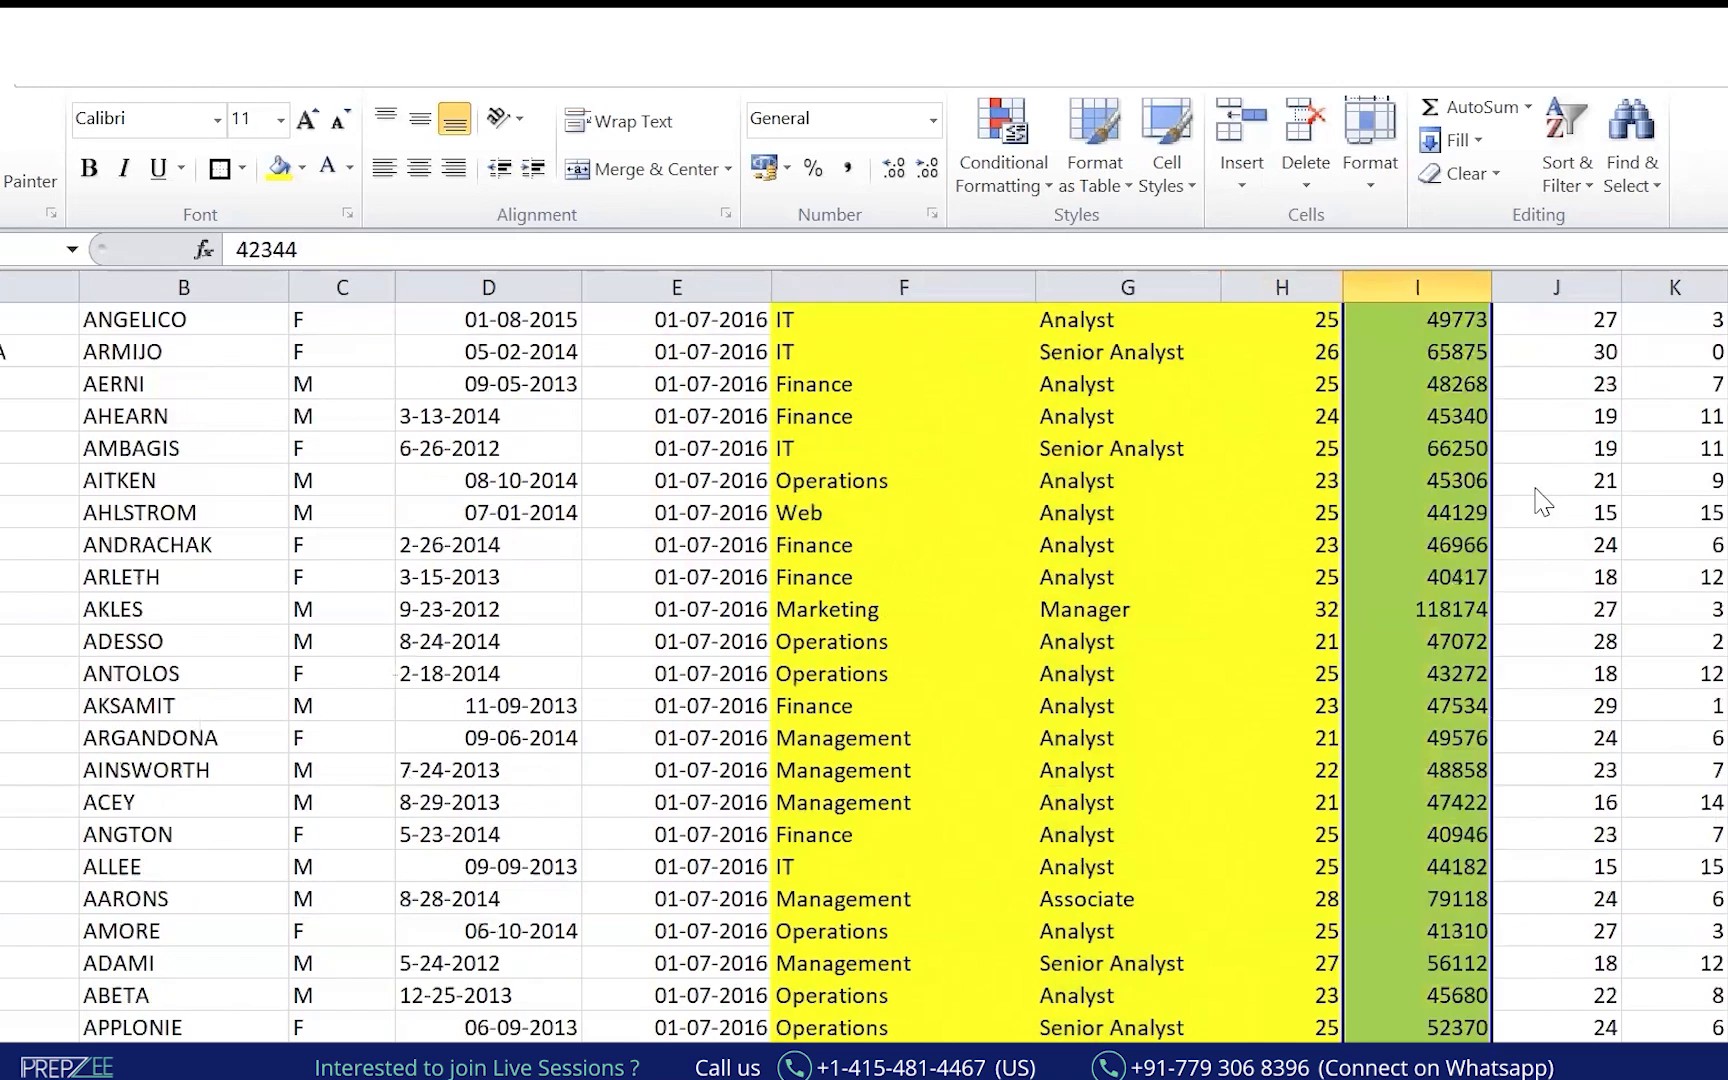
{"action": "key", "text": "ctrl+Up"}
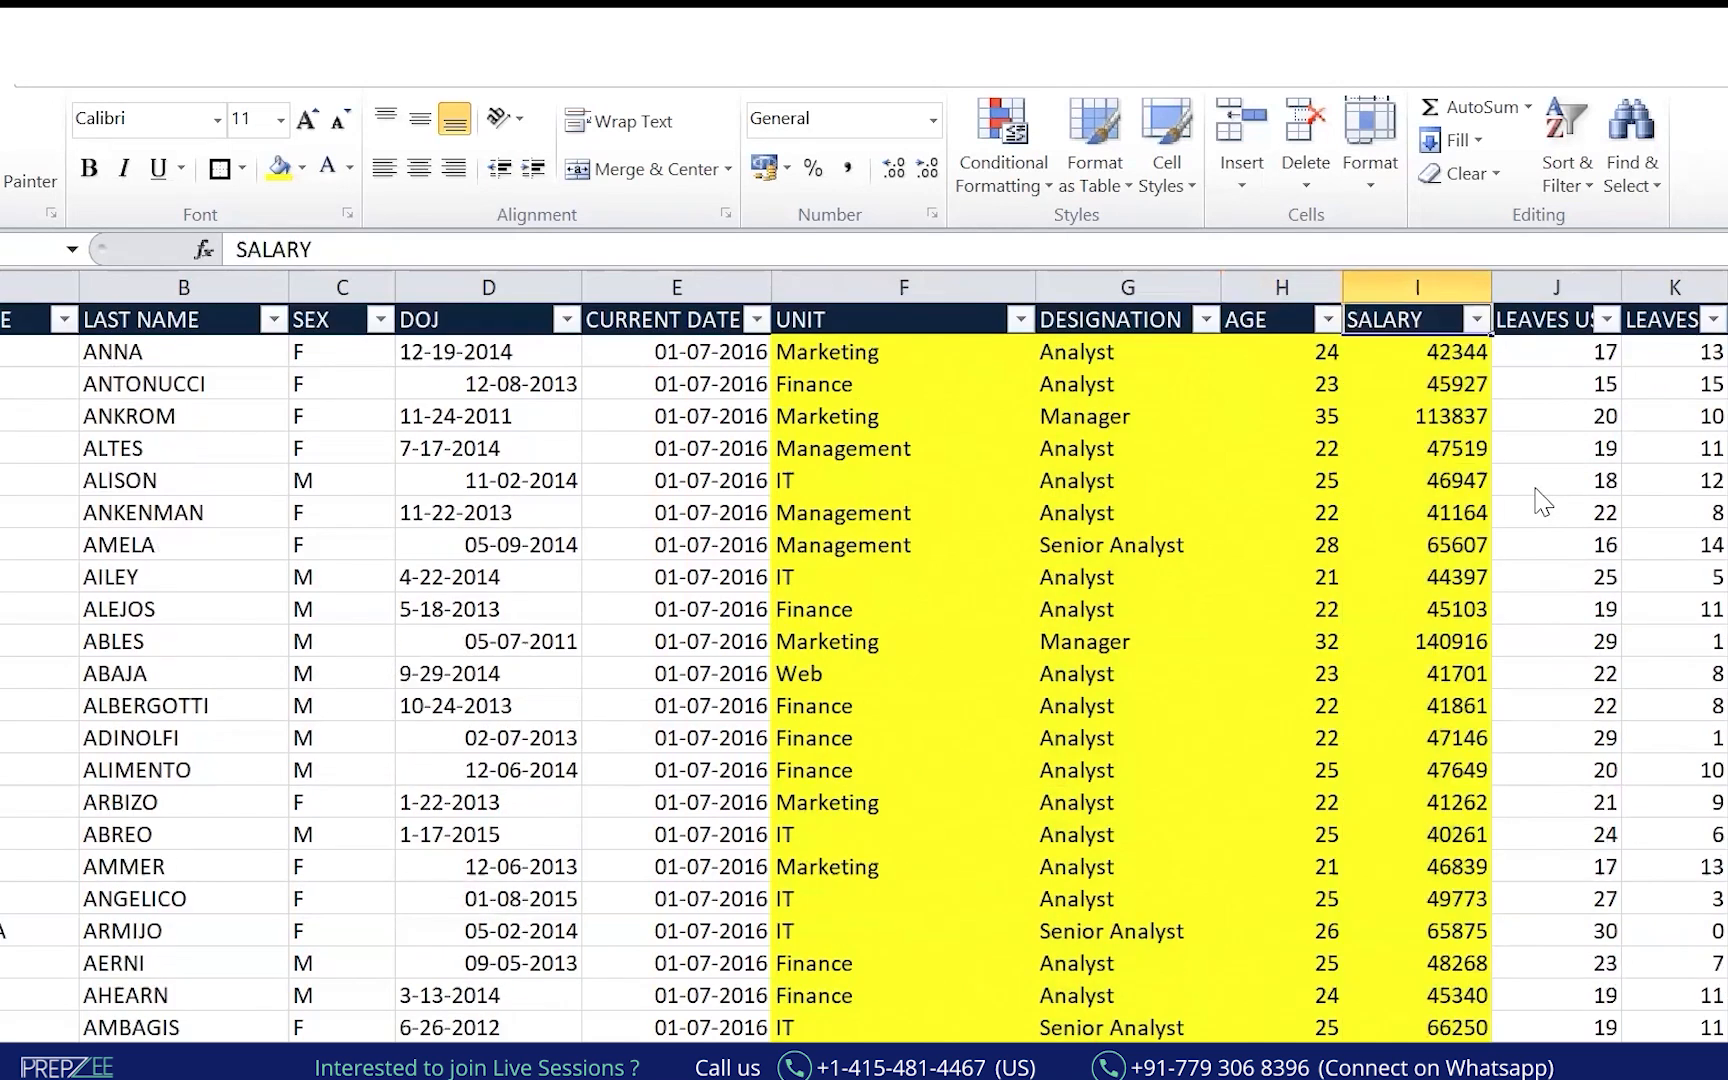
{"action": "left_click", "coordinate": [913, 540]}
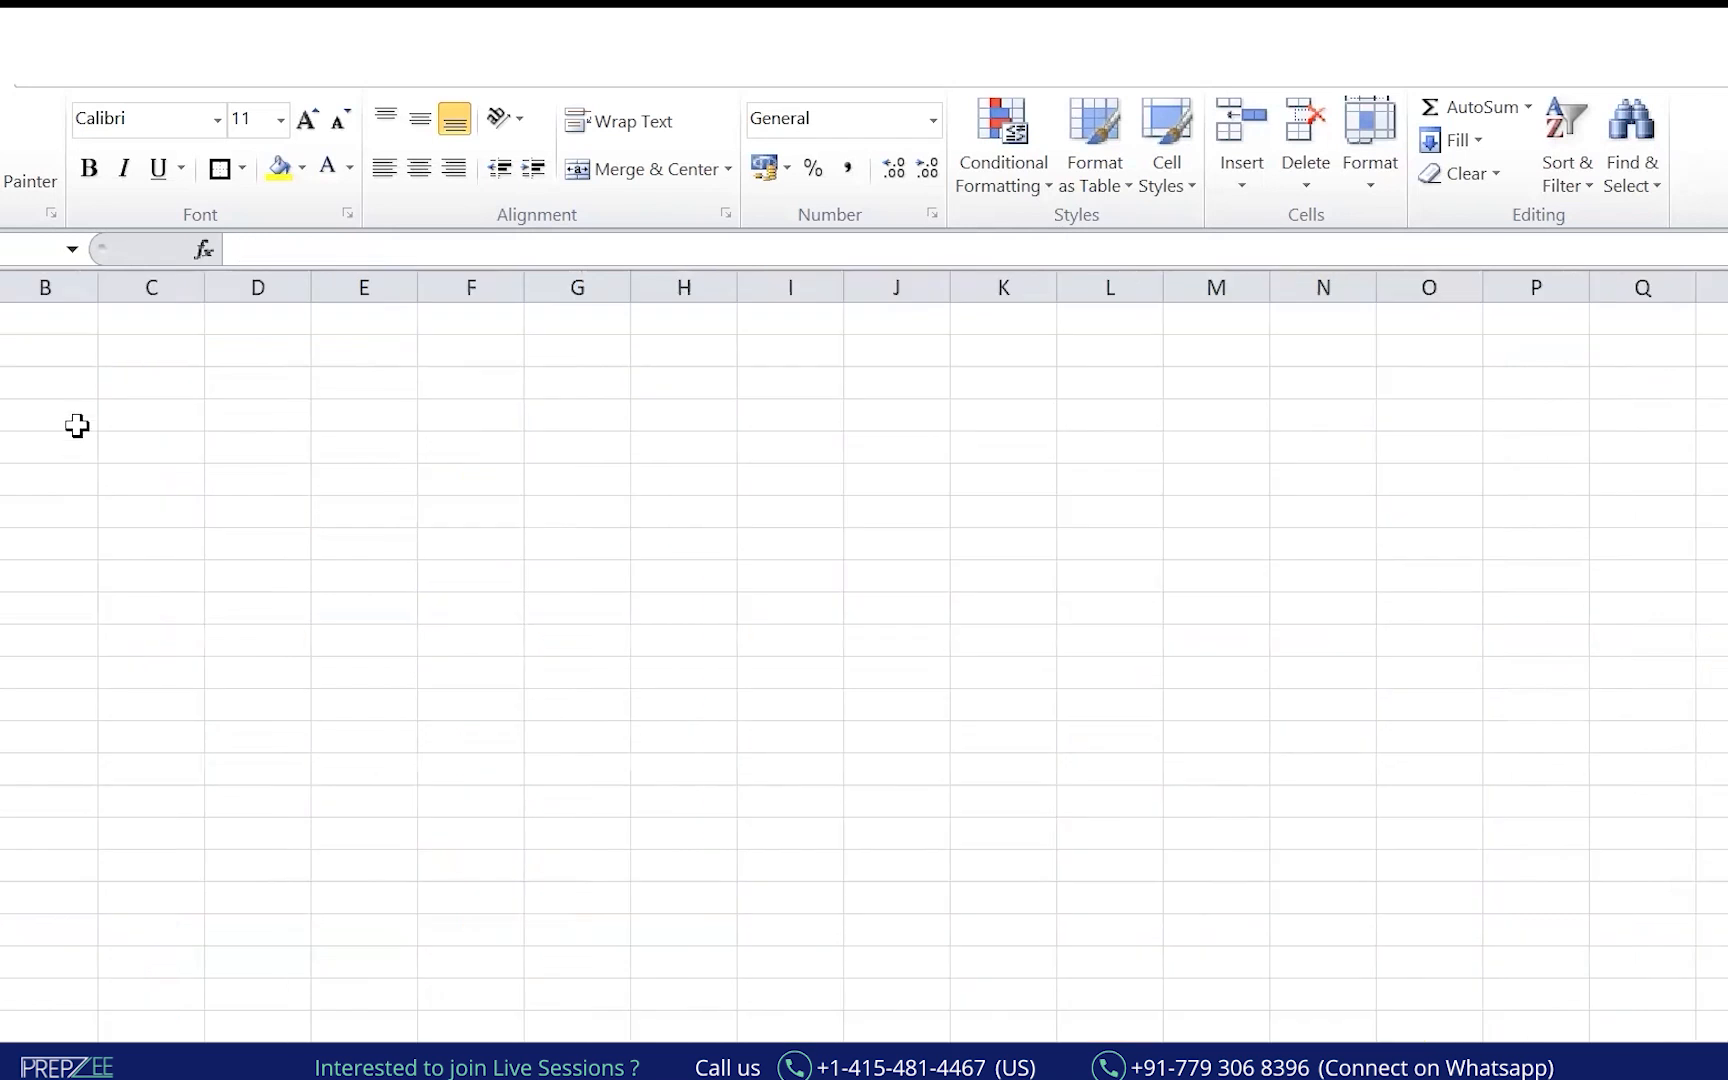
In a cell of the blank sheet, enter 'Sort the data on the basis of Salary in a) increasing b) Decreasing'.
{"action": "left_click", "coordinate": [79, 420]}
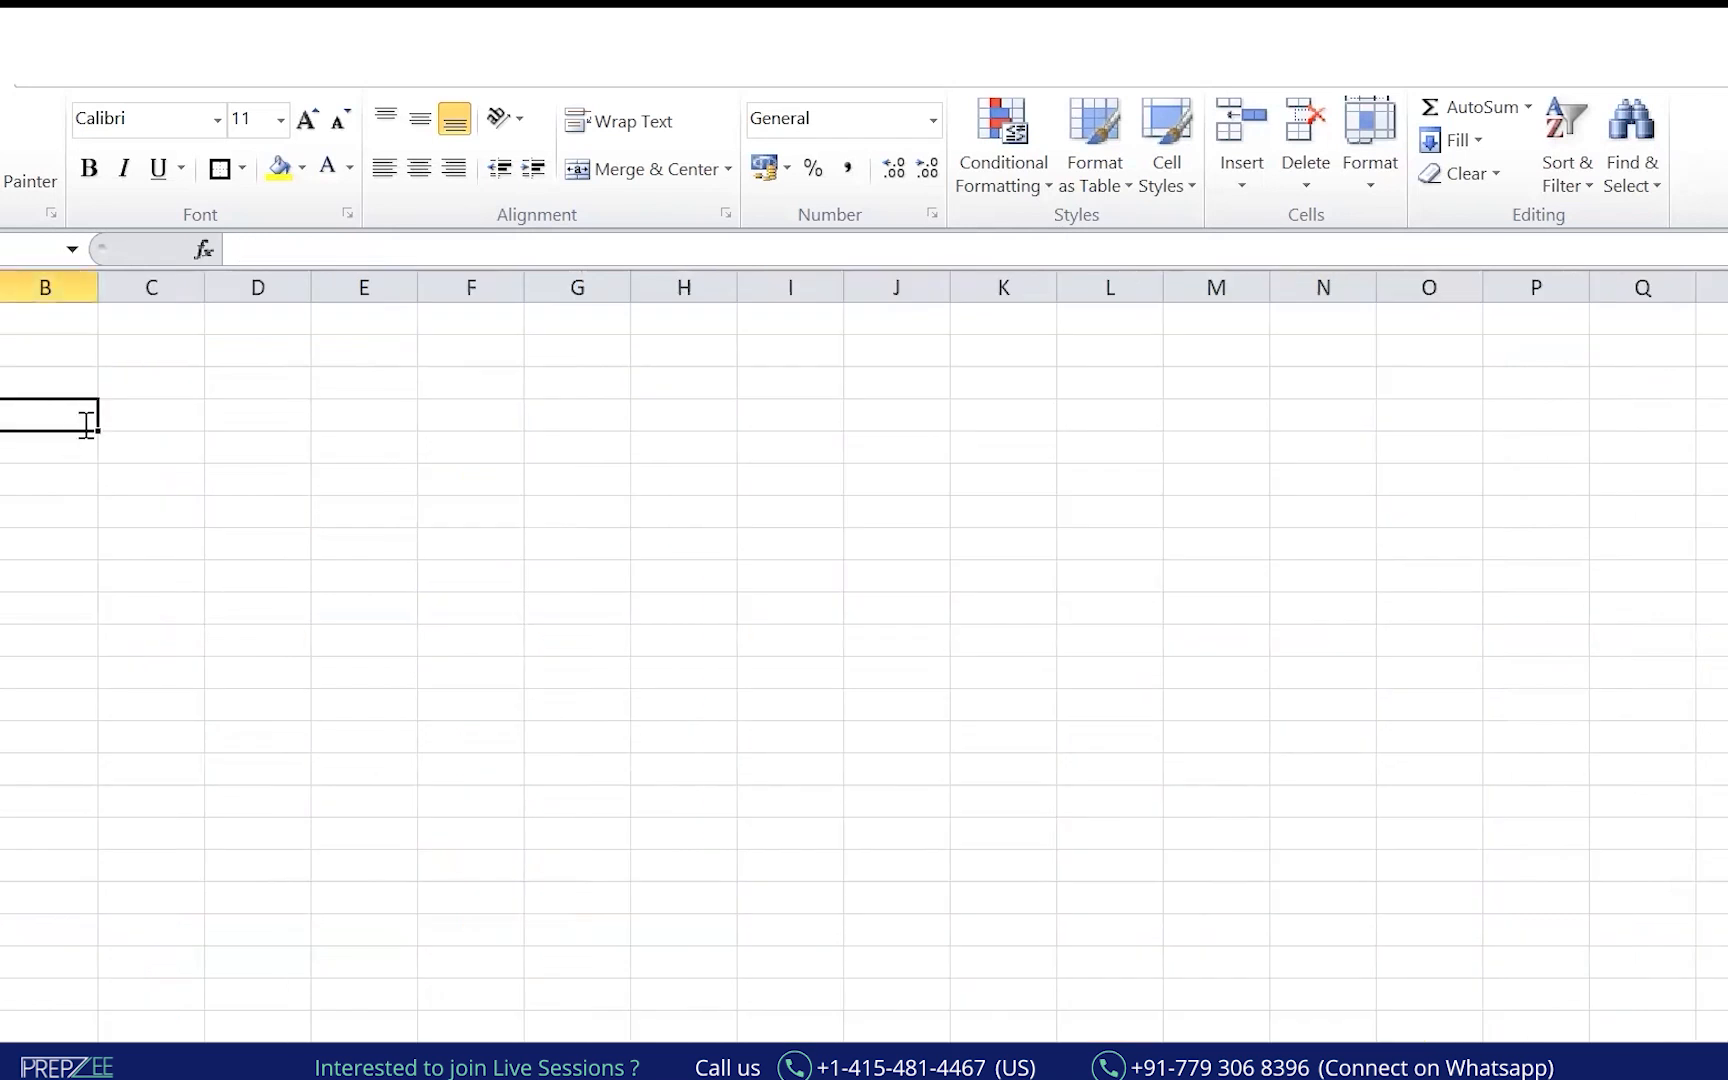
{"action": "type", "text": "Sort th"}
{"action": "key", "text": "BackSpace"}
{"action": "key", "text": "BackSpace"}
{"action": "key", "text": "BackSpace"}
{"action": "type", "text": "t the d"}
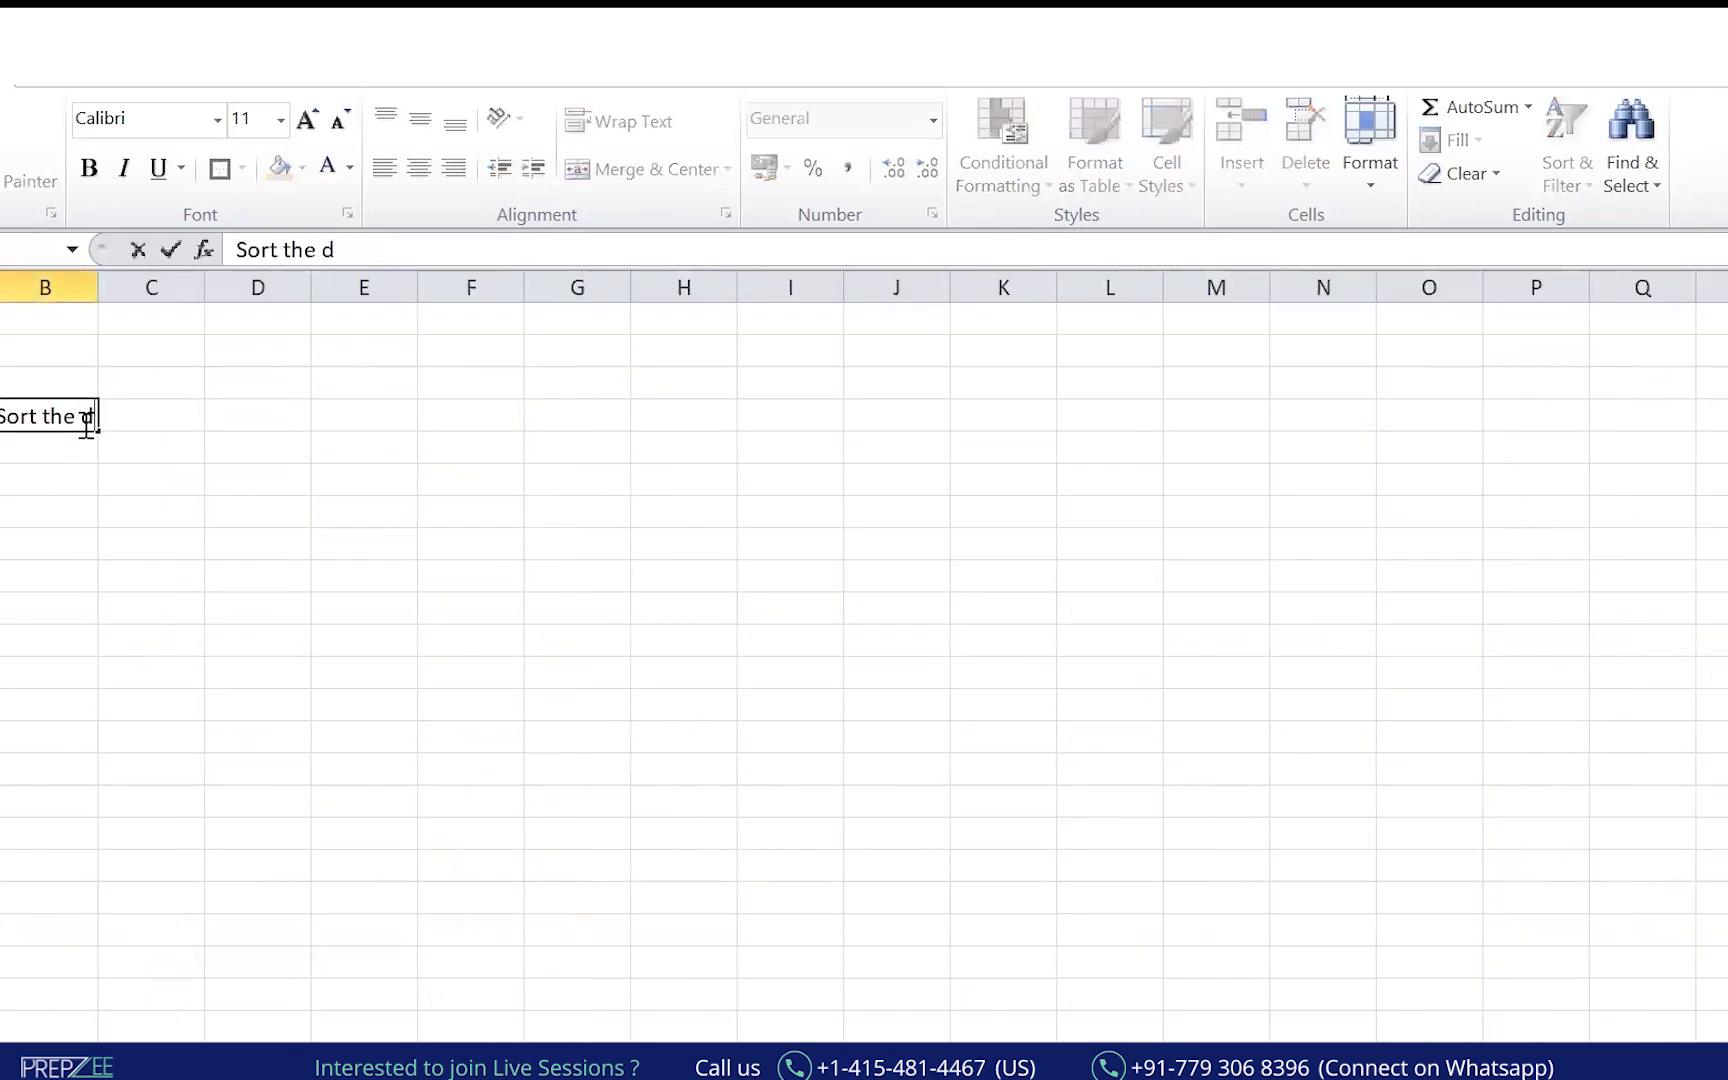
{"action": "type", "text": "ata on Salary"}
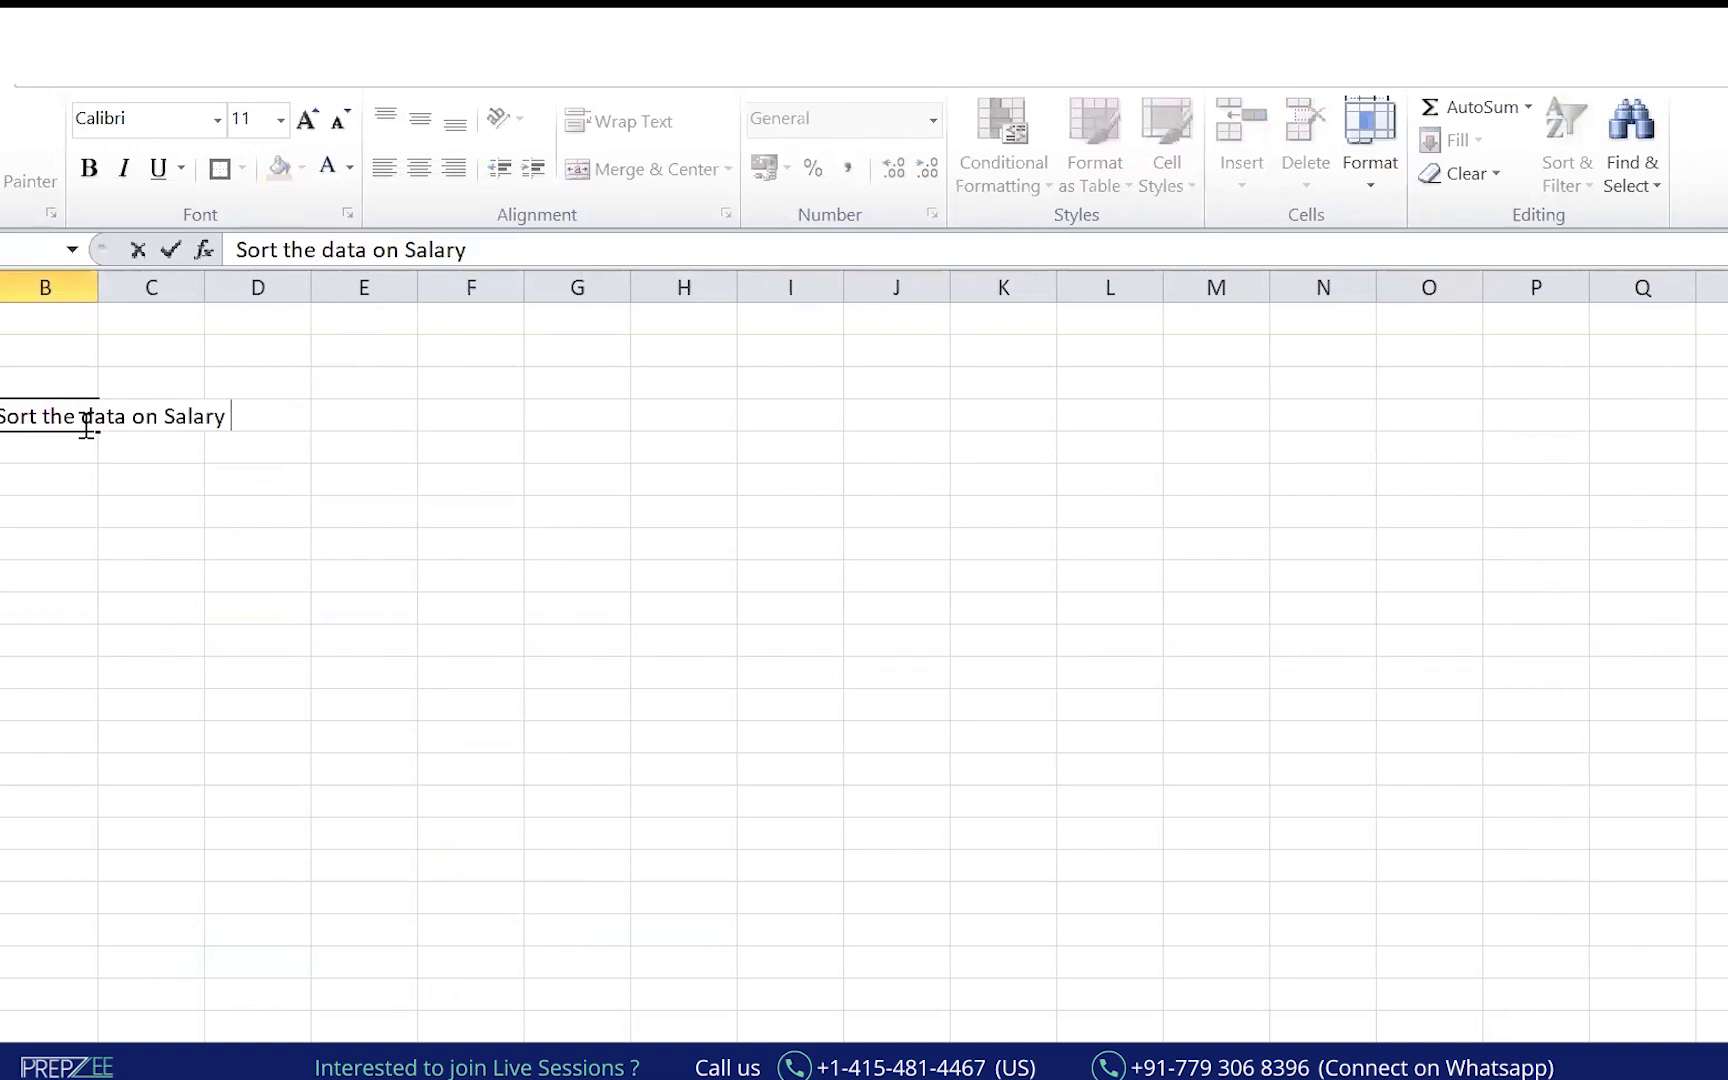
{"action": "key", "text": "BackSpace"}
{"action": "key", "text": "BackSpace"}
{"action": "key", "text": "BackSpace"}
{"action": "key", "text": "BackSpace"}
{"action": "type", "text": "the"}
{"action": "key", "text": "BackSpace"}
{"action": "key", "text": "BackSpace"}
{"action": "type", "text": "f Salary in A"}
{"action": "key", "text": "BackSpace"}
{"action": "type", "text": "a) increa"}
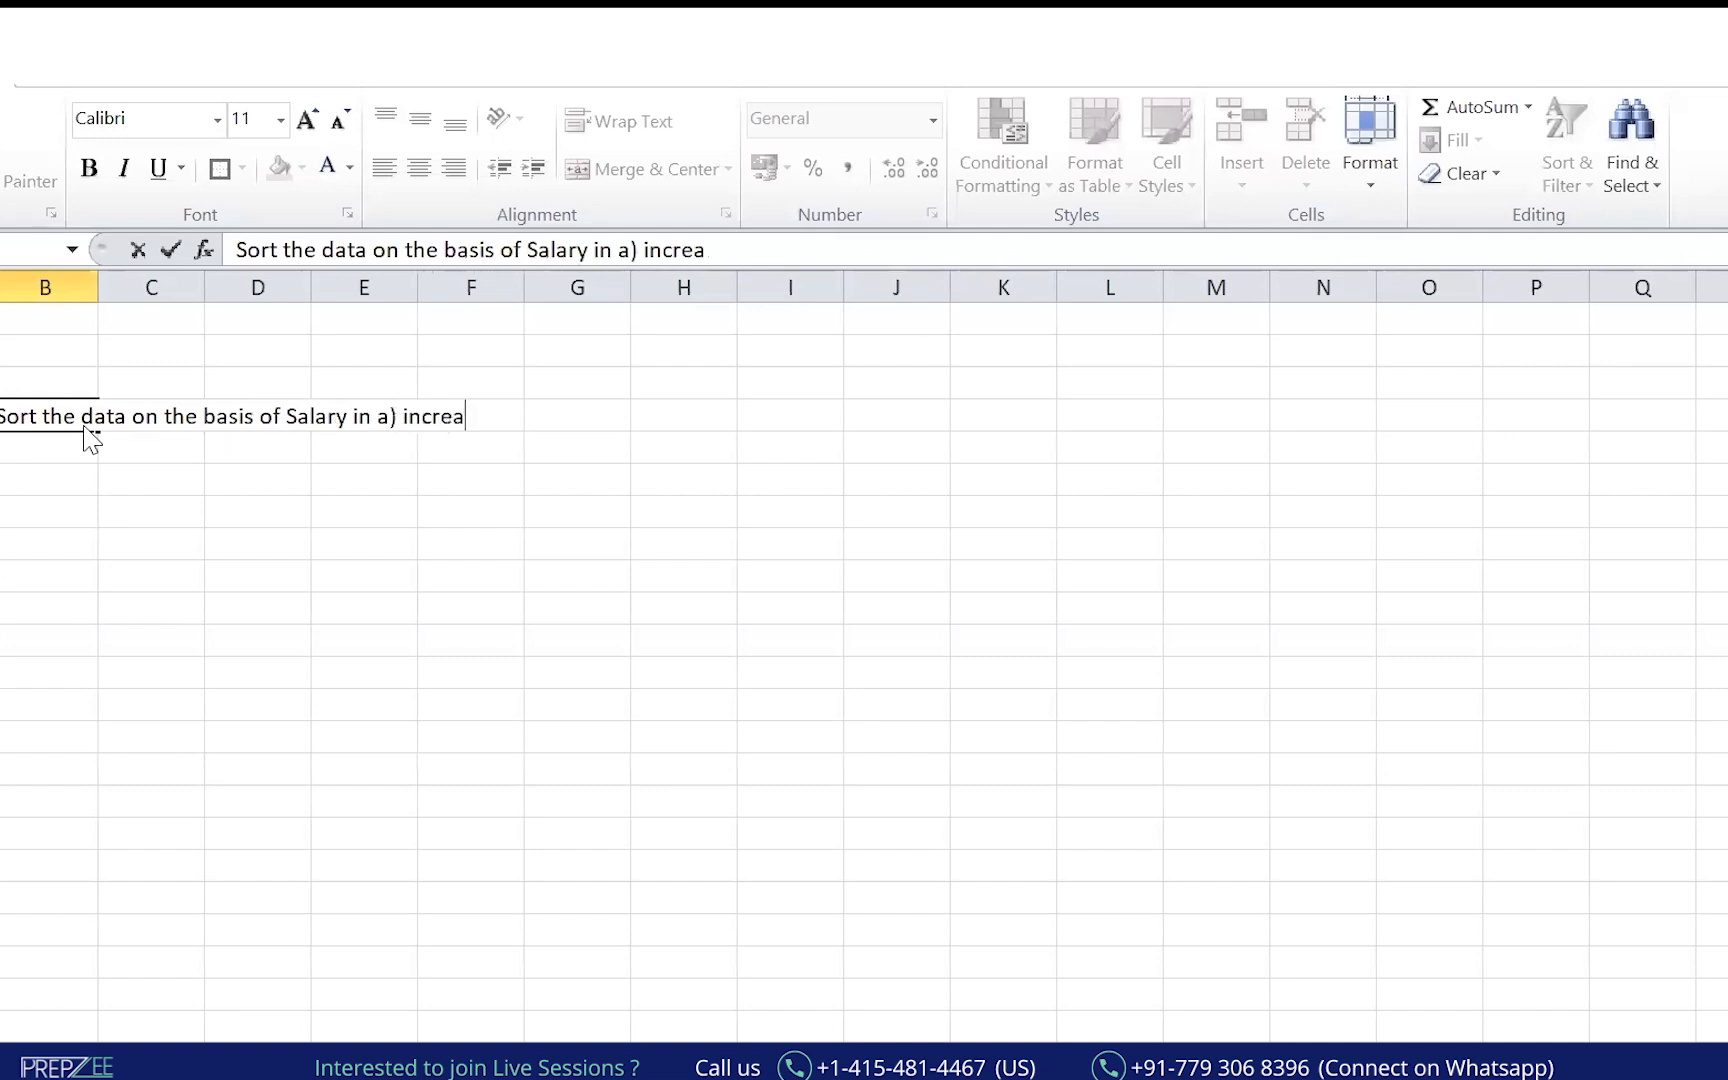
{"action": "type", "text": "sing b) Decreasing"}
{"action": "key", "text": "Return"}
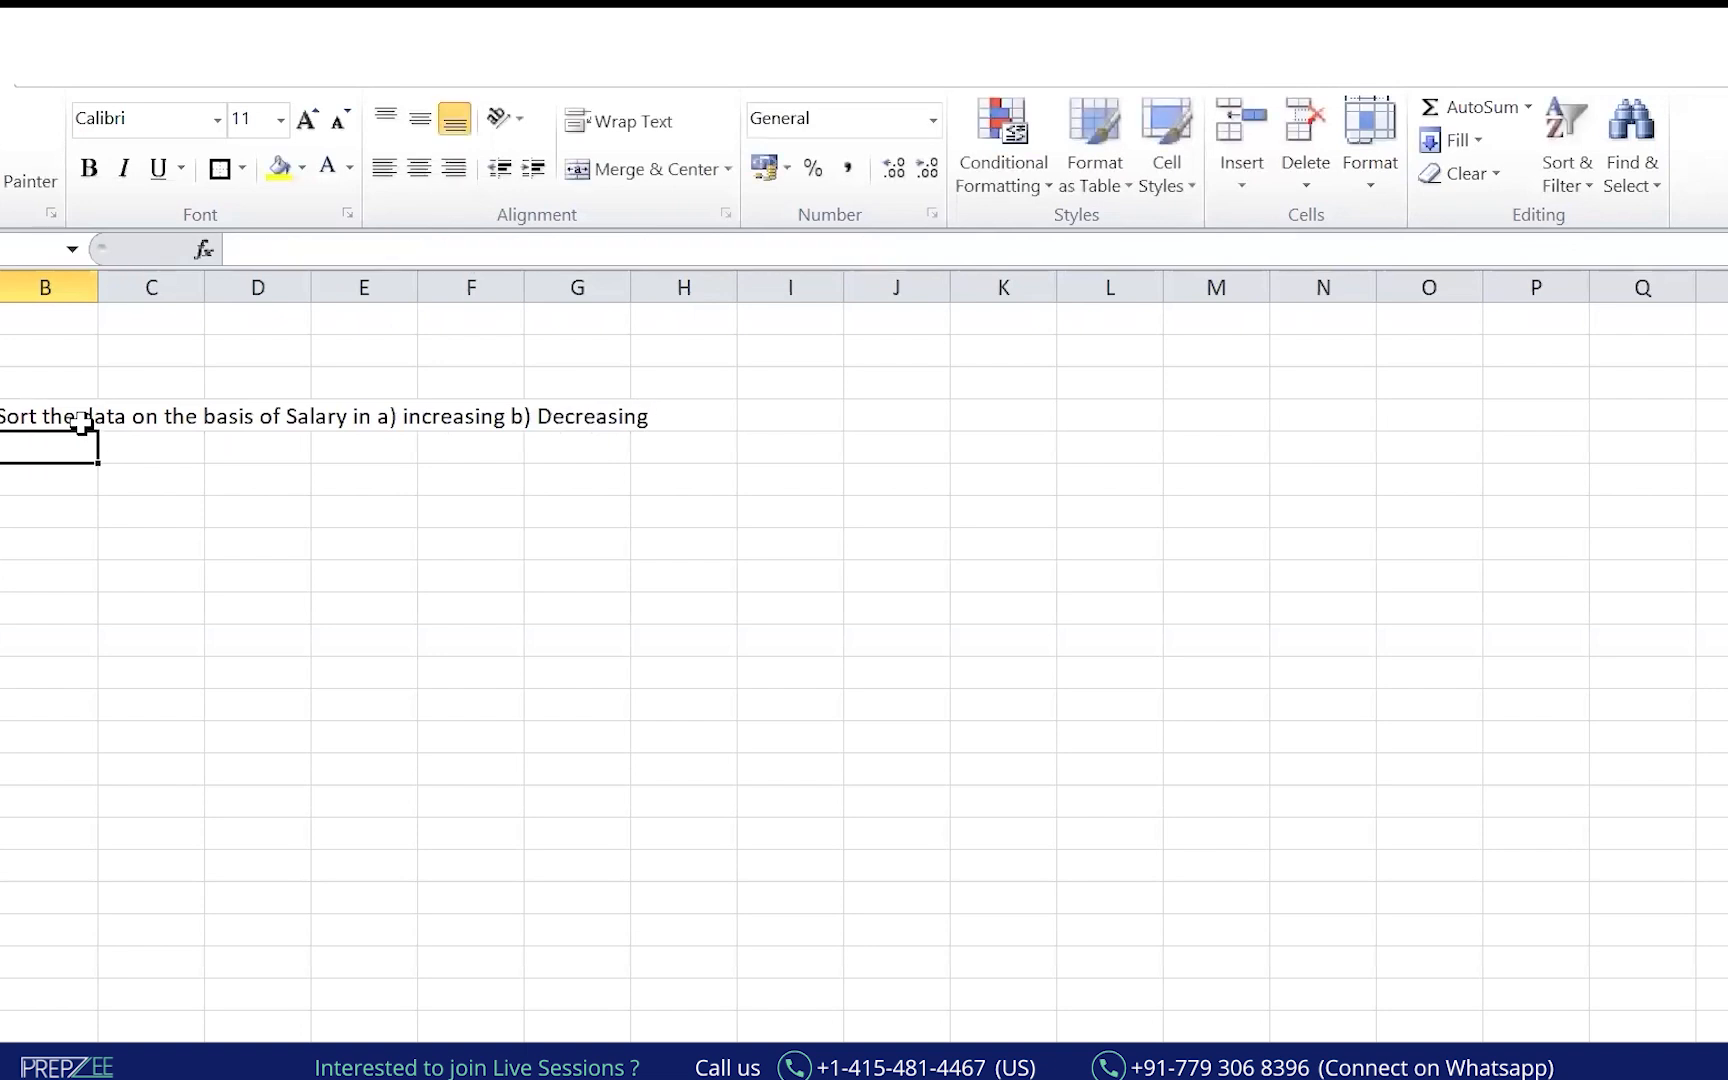
On the employee sheet, sort the SALARY column Largest to Smallest and move the Sort Warning aside.
{"action": "left_click", "coordinate": [1183, 1062]}
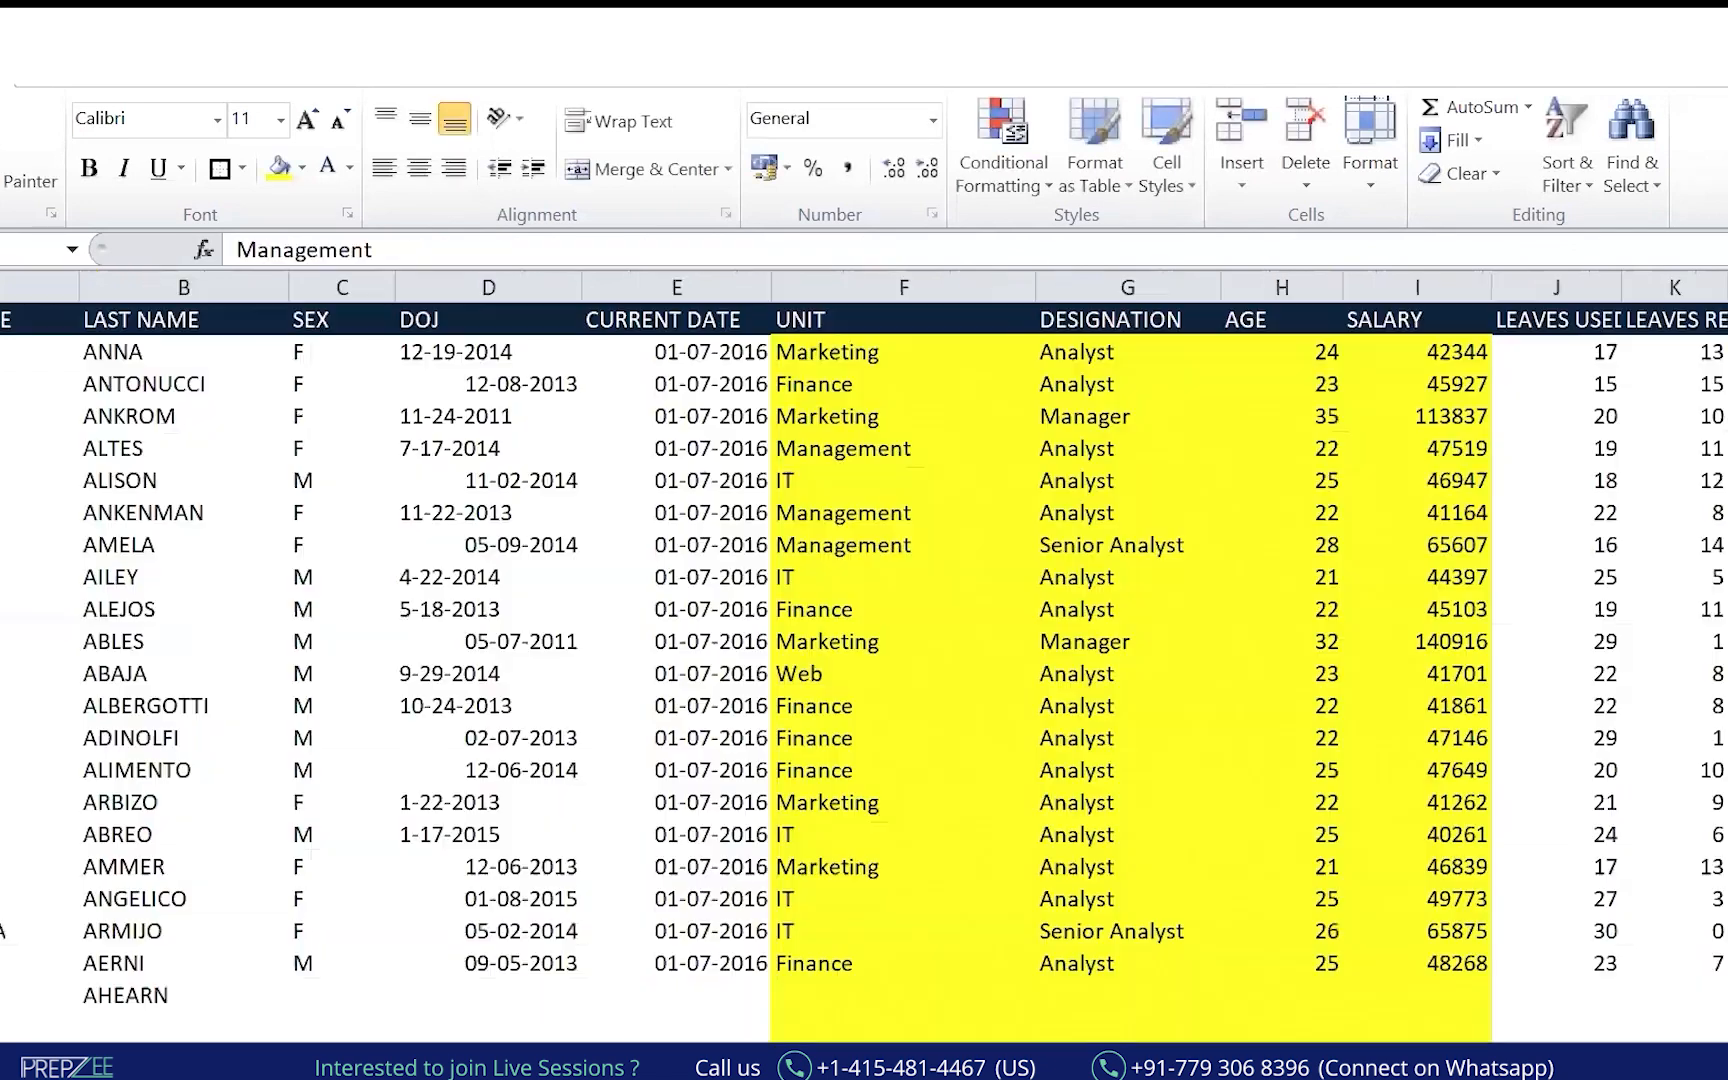
{"action": "left_click", "coordinate": [1565, 170]}
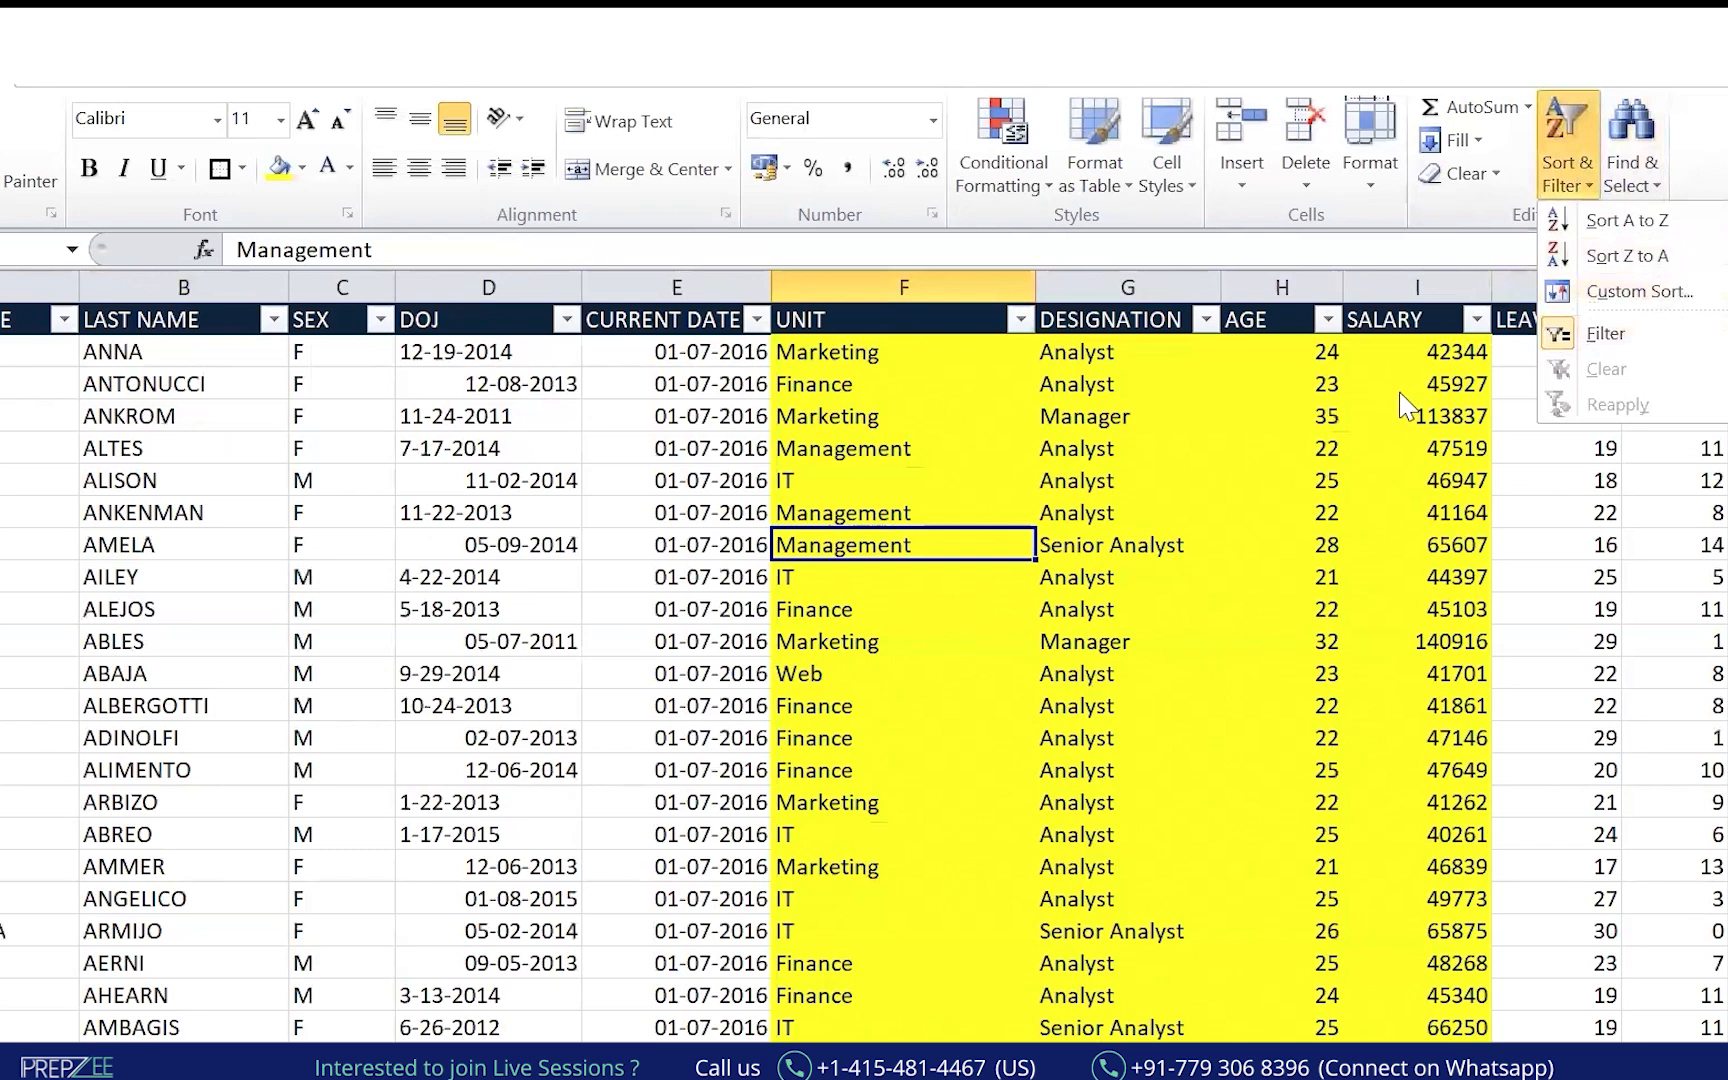
{"action": "left_click", "coordinate": [1405, 405]}
{"action": "left_click", "coordinate": [1417, 287]}
{"action": "left_click", "coordinate": [1565, 165]}
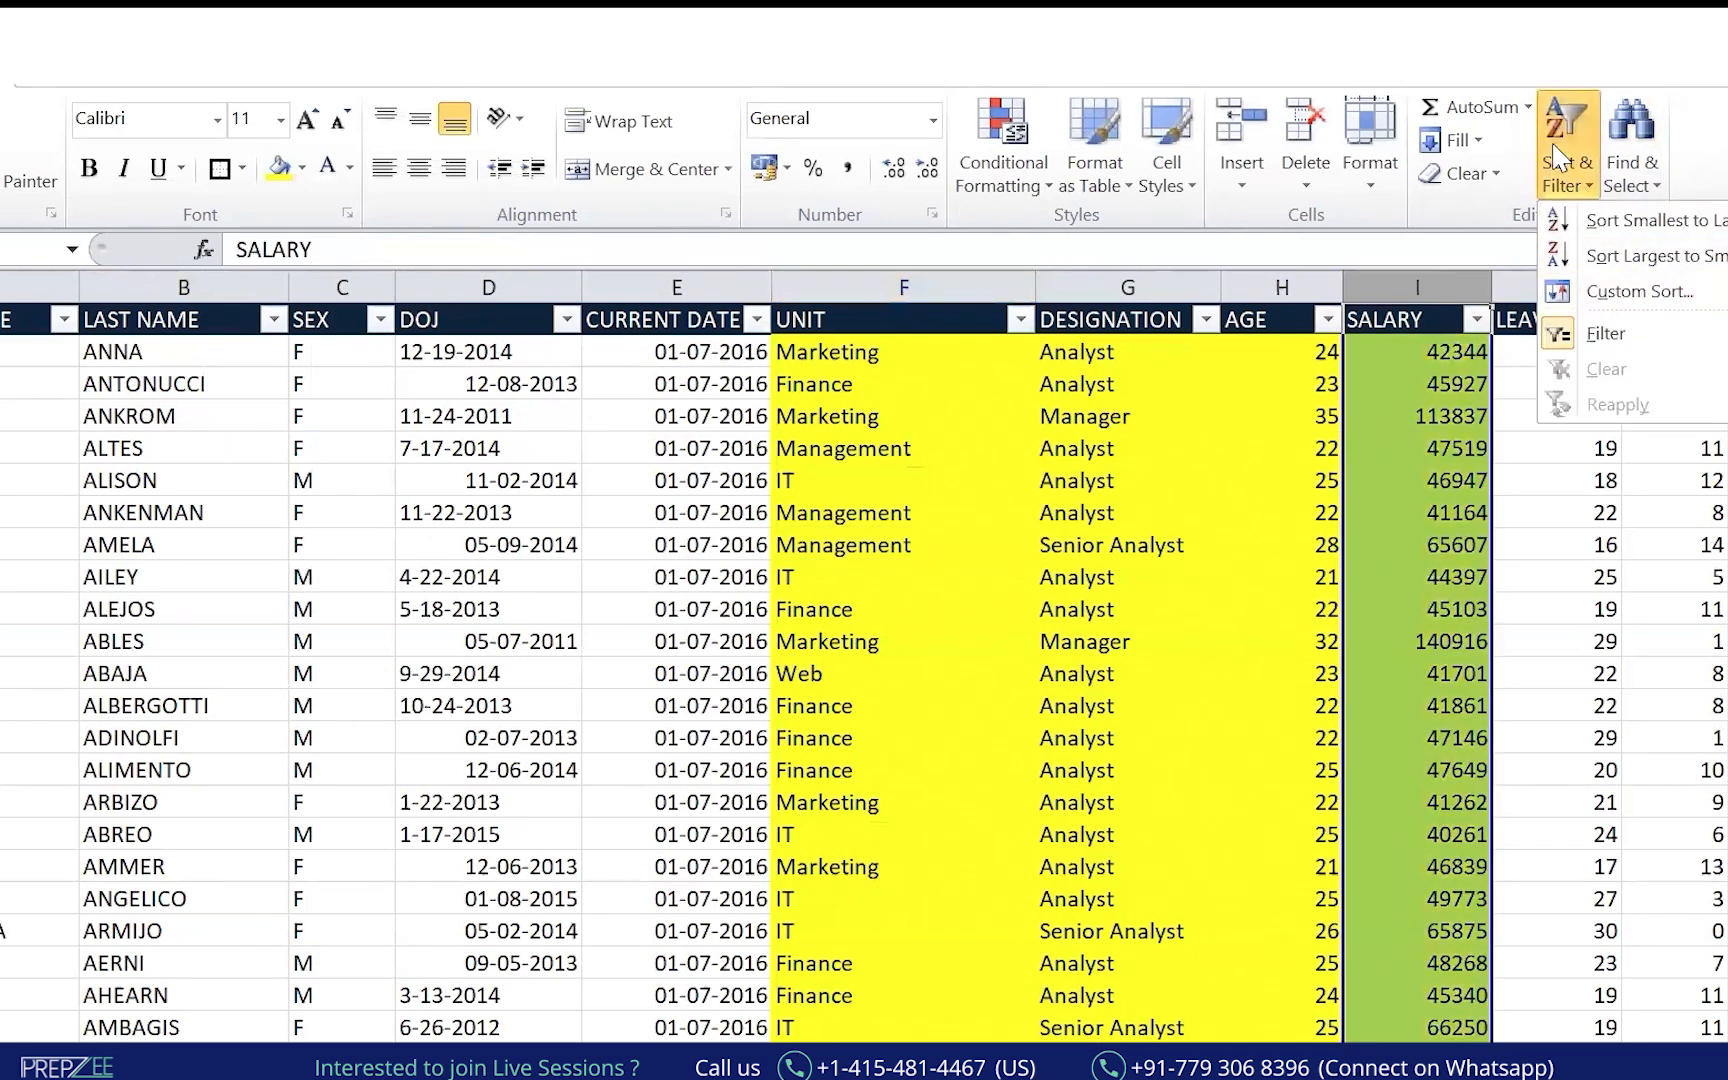
{"action": "left_click", "coordinate": [1655, 262]}
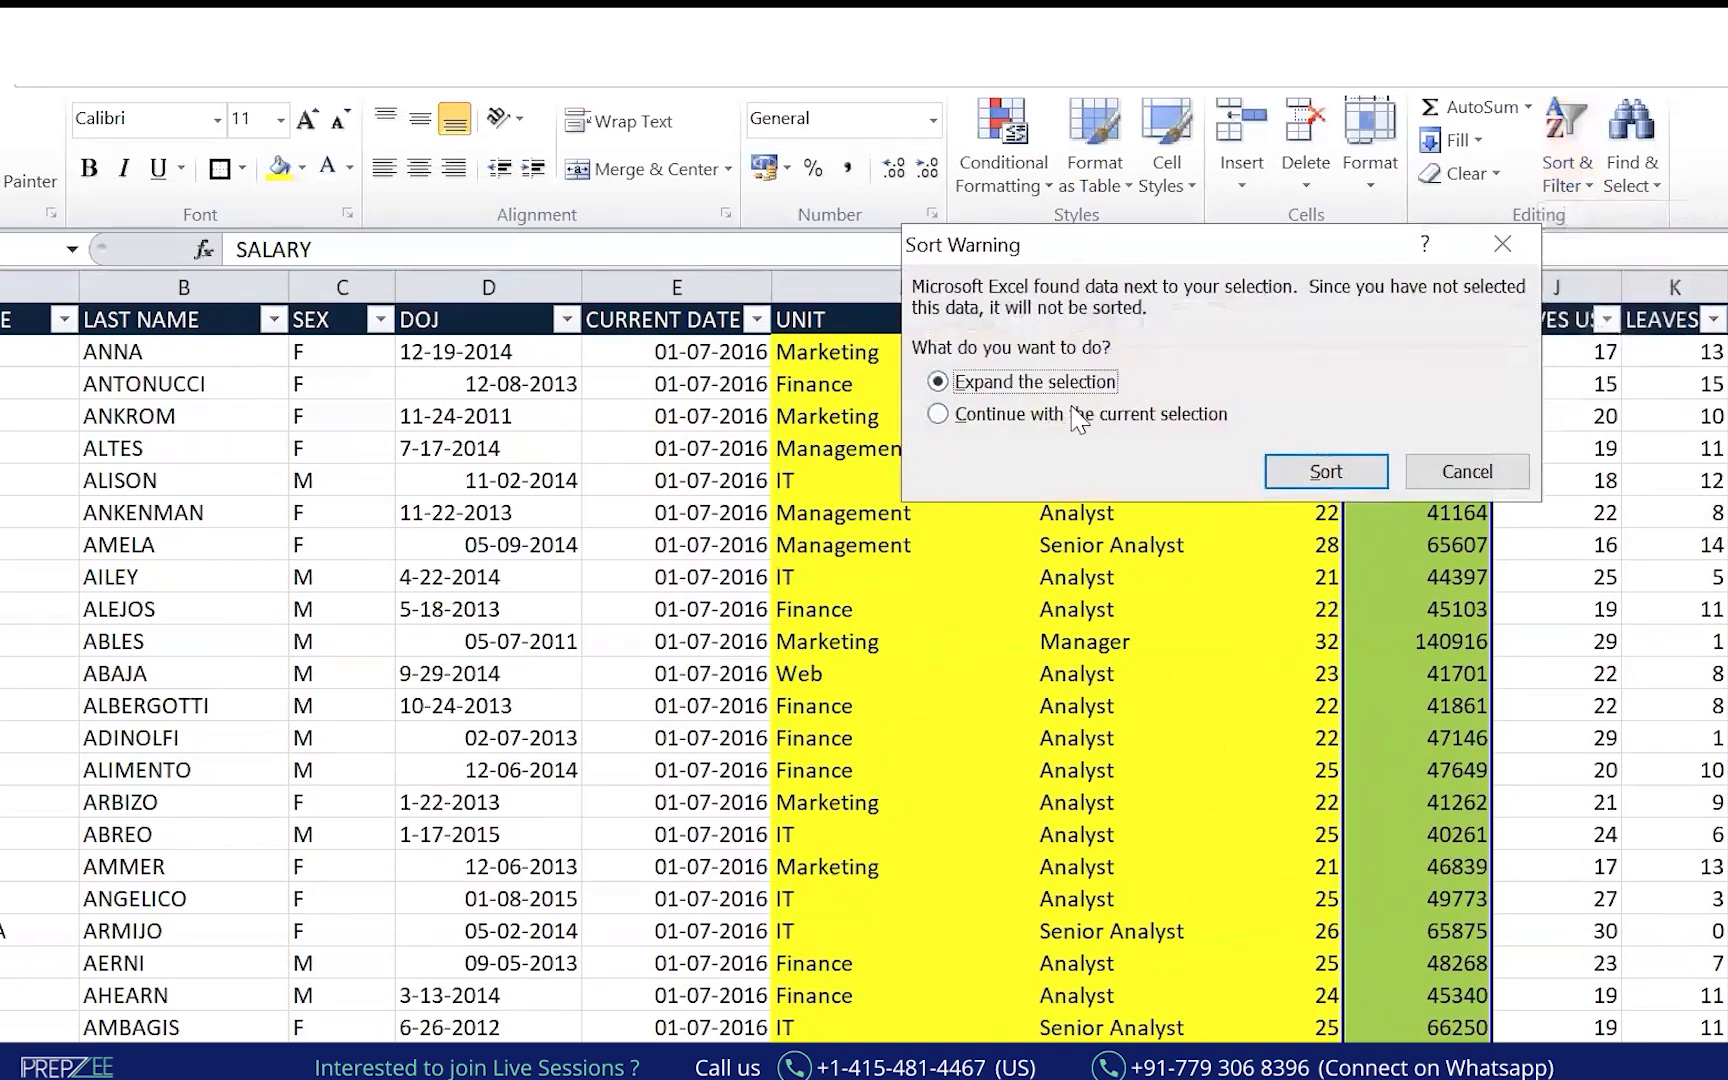
{"action": "left_click_drag", "start_coordinate": [1244, 245], "coordinate": [1327, 665]}
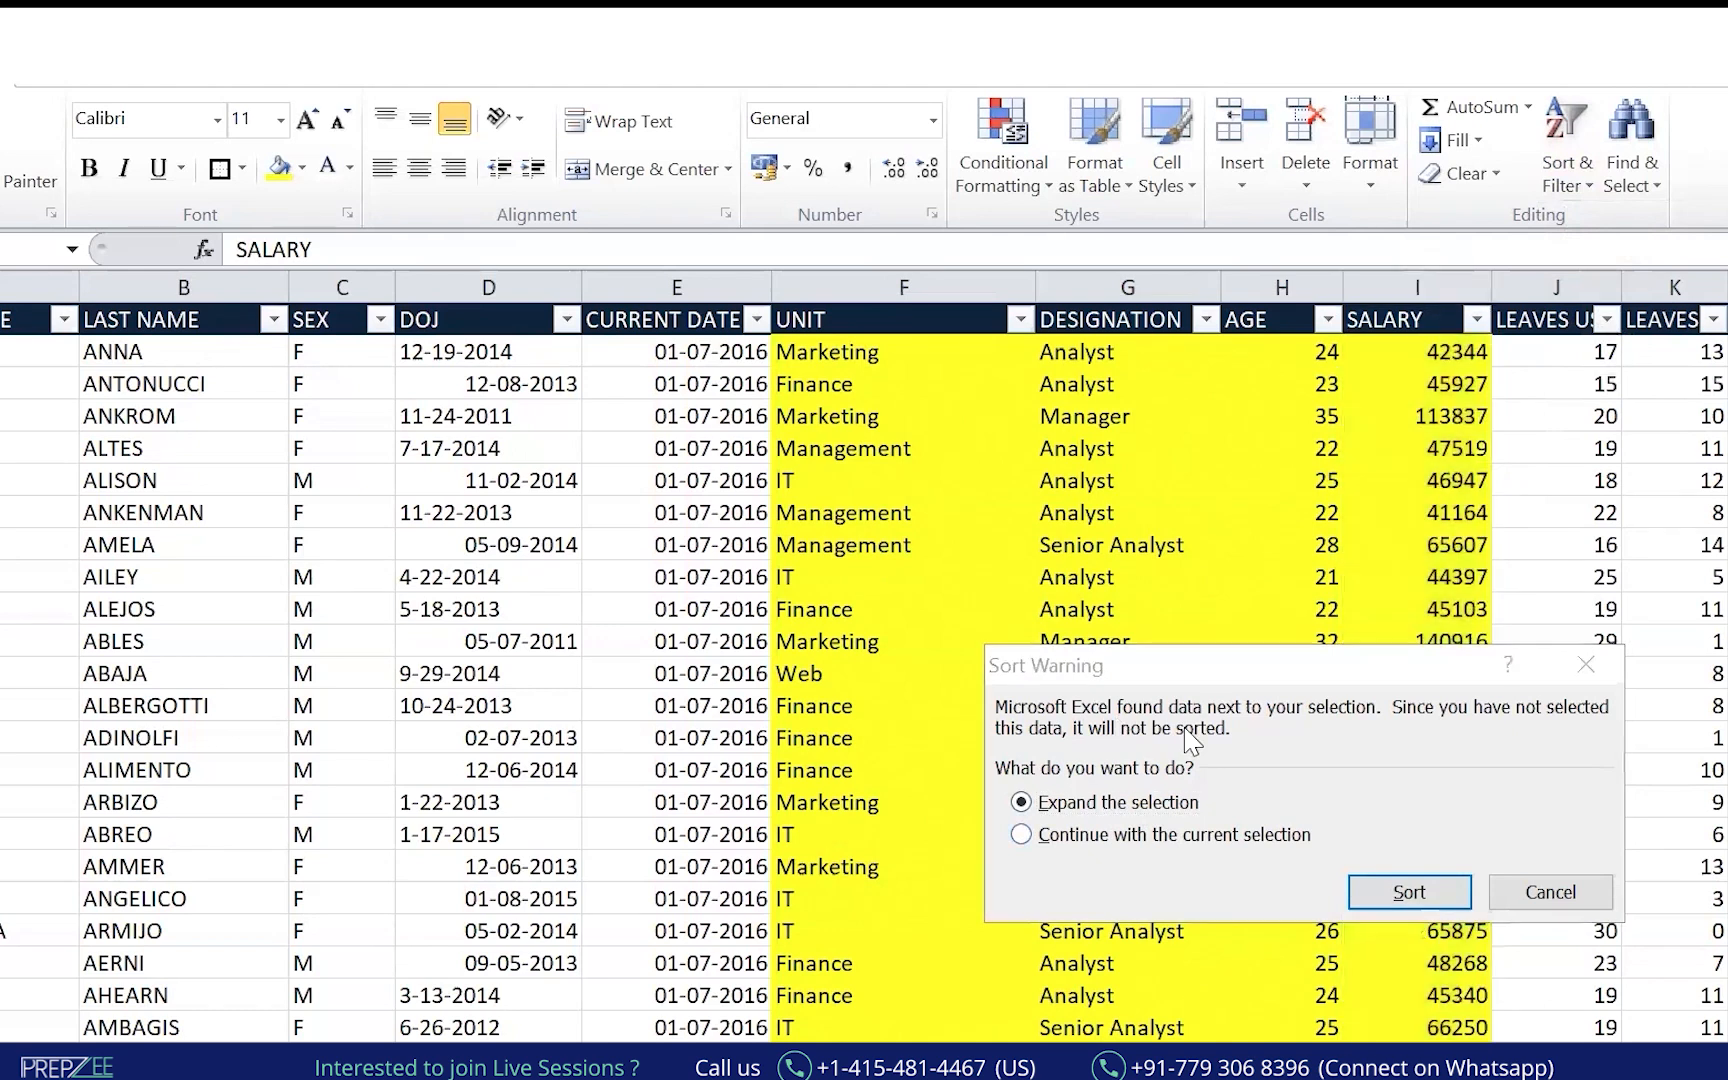
{"action": "left_click_drag", "start_coordinate": [290, 235], "coordinate": [1055, 601]}
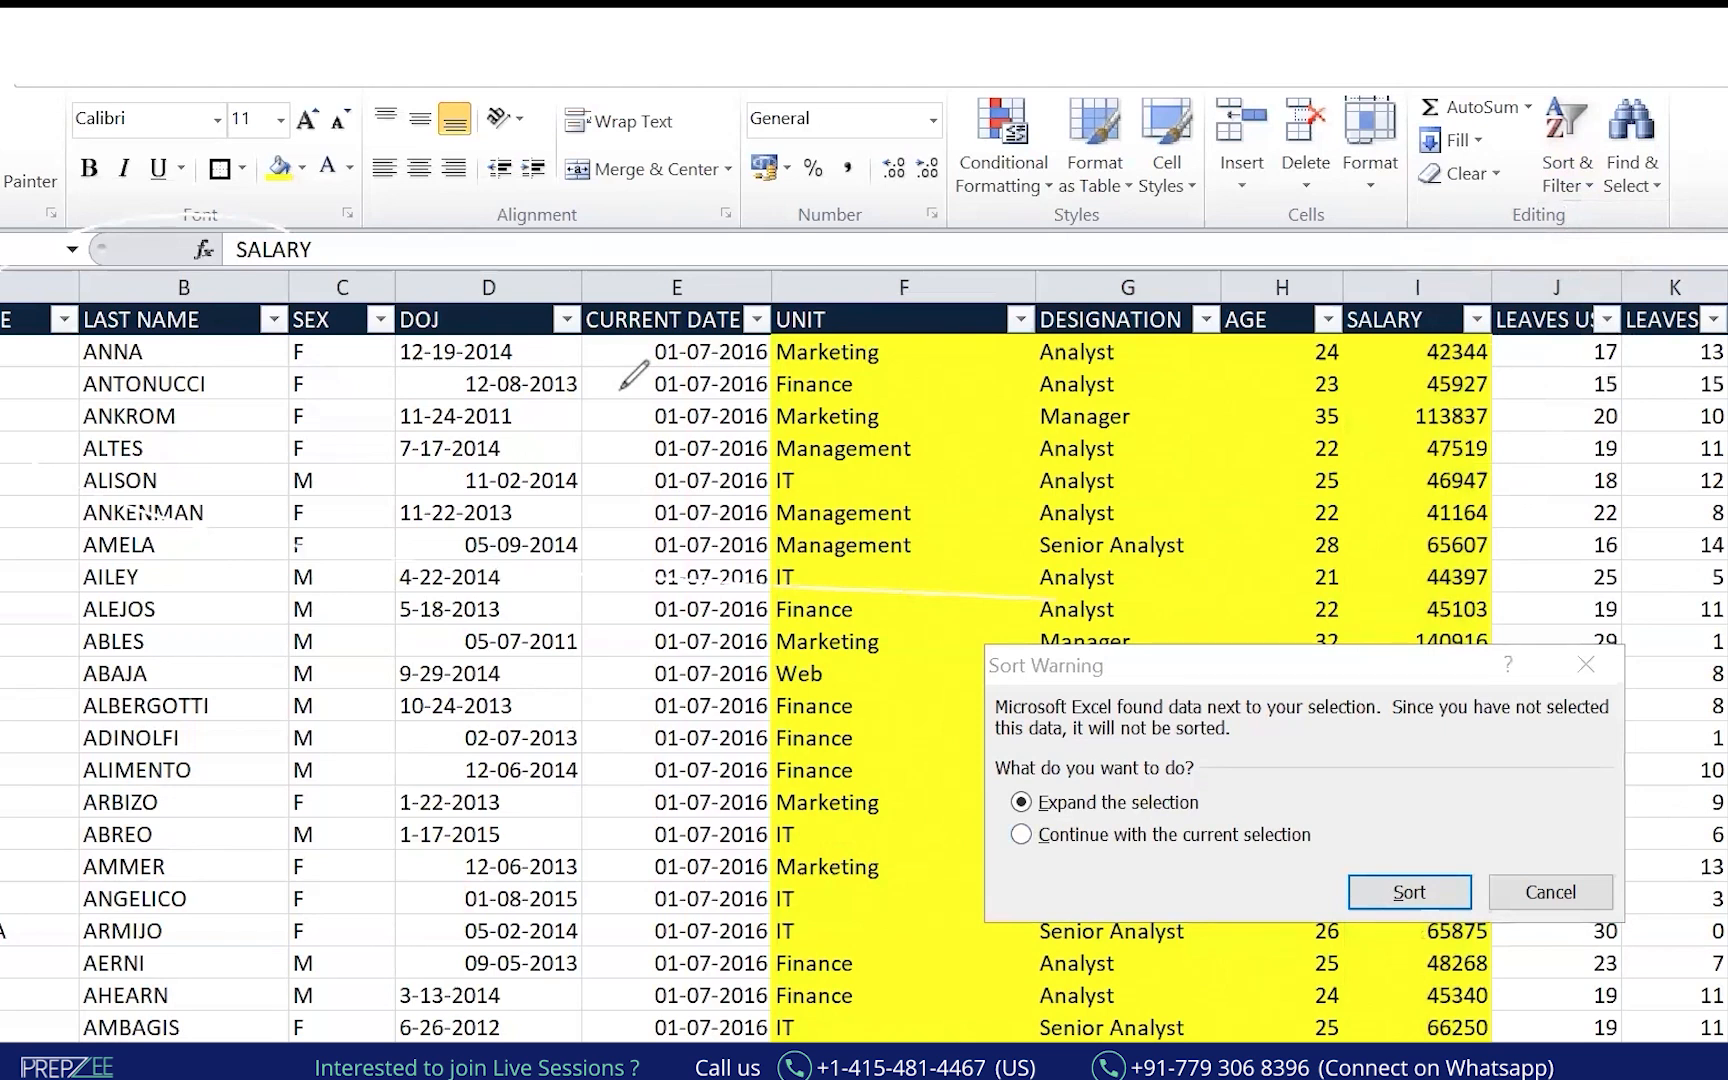
{"action": "mouse_move", "coordinate": [80, 228]}
{"action": "left_mouse_down"}
{"action": "mouse_move", "coordinate": [321, 468]}
{"action": "mouse_move", "coordinate": [1212, 534]}
{"action": "mouse_move", "coordinate": [1513, 273]}
{"action": "mouse_move", "coordinate": [251, 212]}
{"action": "left_mouse_up"}
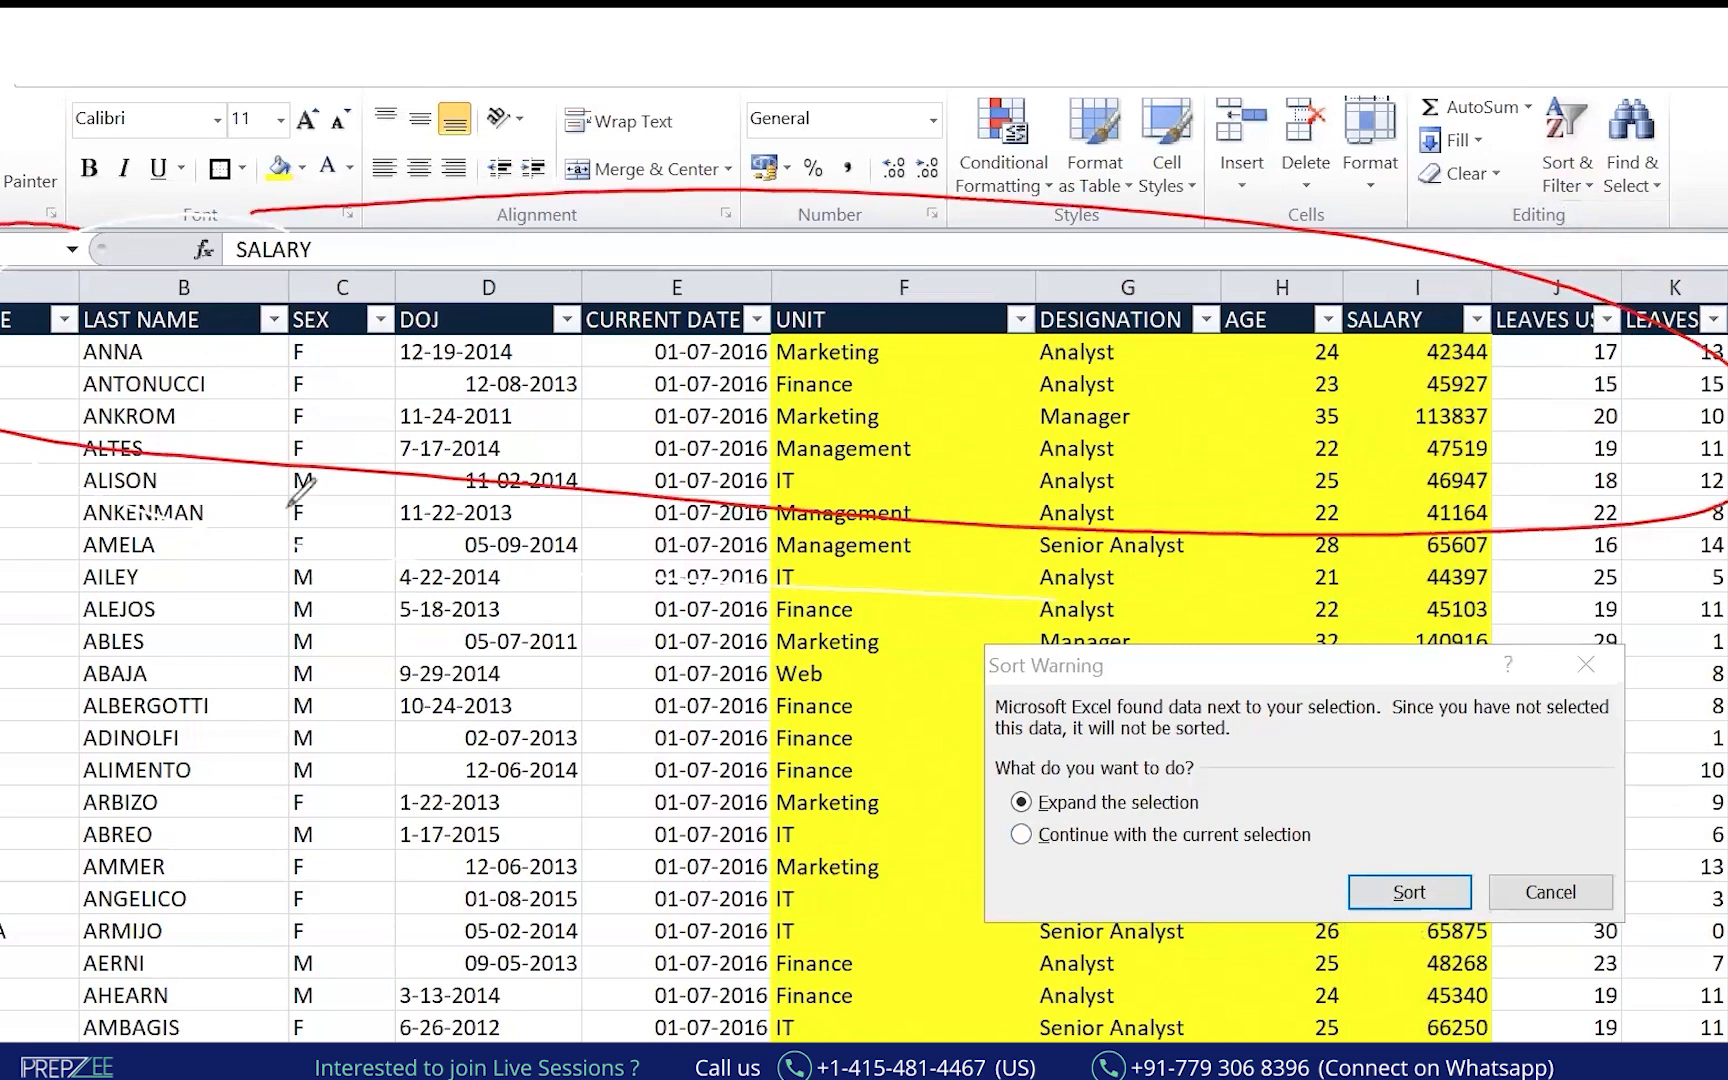
{"action": "left_click_drag", "start_coordinate": [207, 593], "coordinate": [213, 514]}
{"action": "left_click_drag", "start_coordinate": [177, 553], "coordinate": [256, 570]}
{"action": "left_click_drag", "start_coordinate": [260, 530], "coordinate": [276, 566]}
{"action": "left_click_drag", "start_coordinate": [276, 566], "coordinate": [288, 537]}
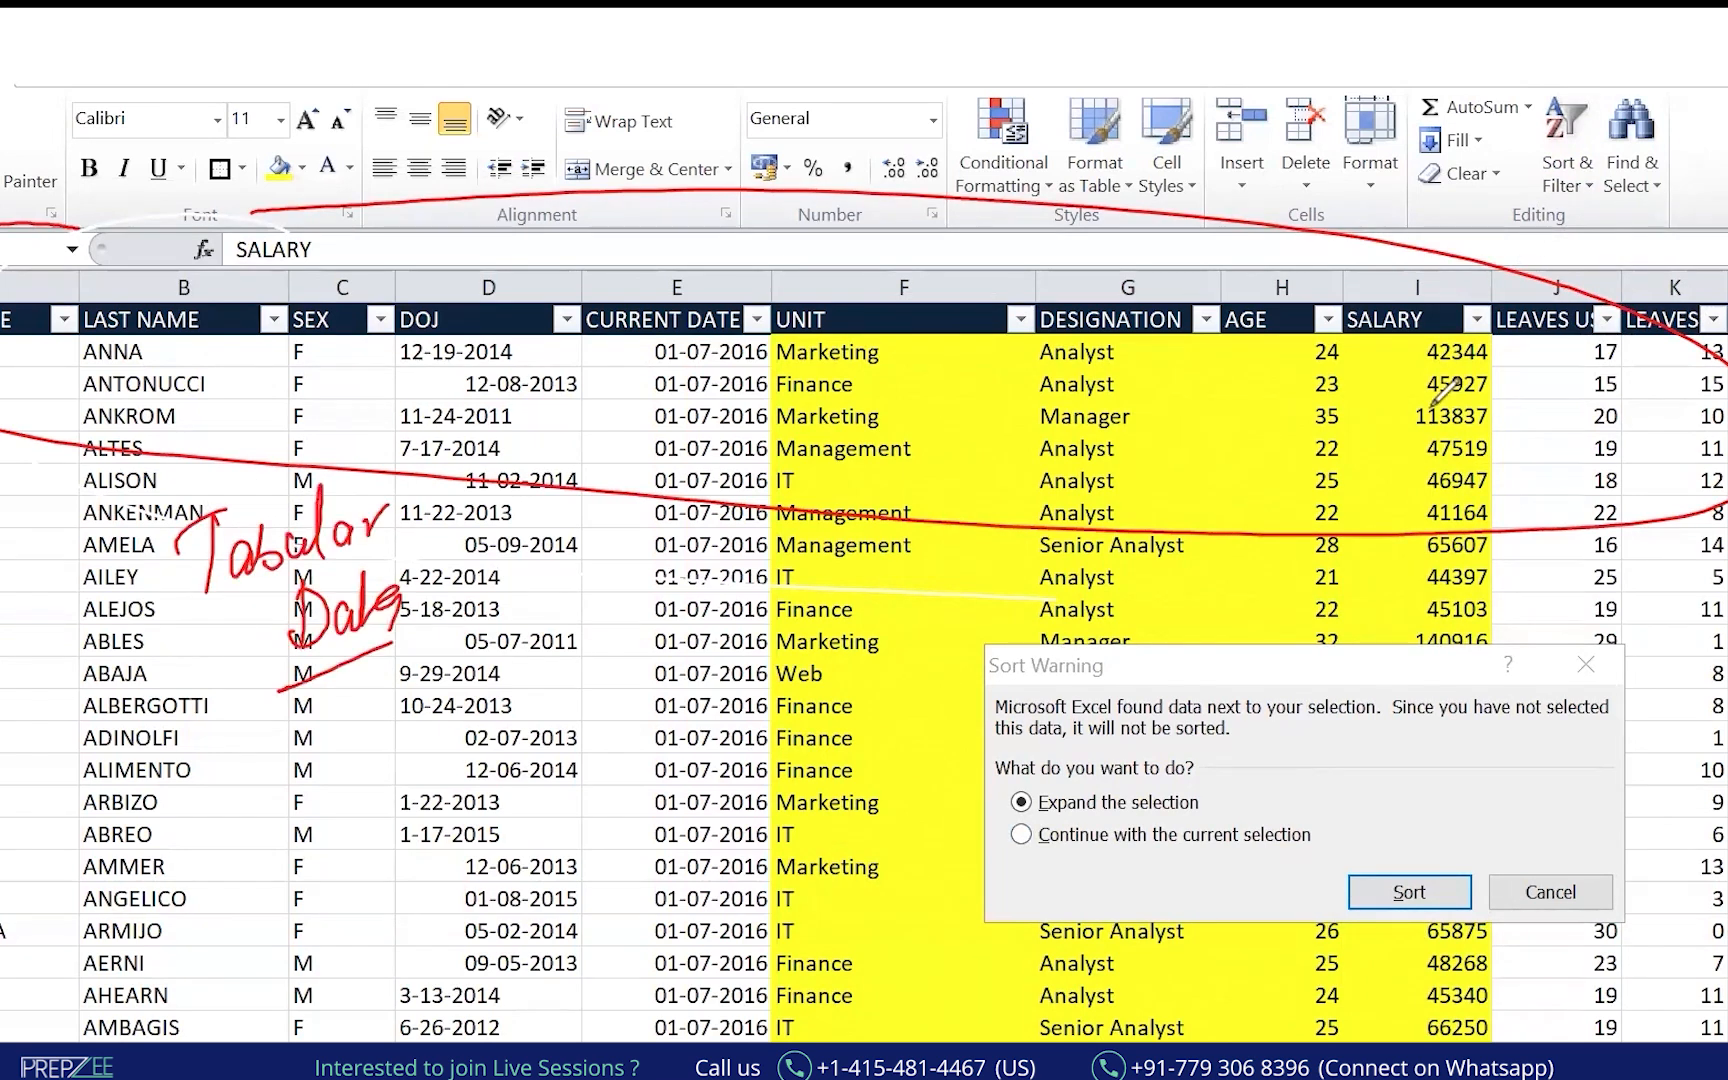
{"action": "mouse_move", "coordinate": [1328, 333]}
{"action": "left_mouse_down"}
{"action": "mouse_move", "coordinate": [1300, 368]}
{"action": "mouse_move", "coordinate": [1346, 340]}
{"action": "left_mouse_up"}
{"action": "left_click_drag", "start_coordinate": [77, 369], "coordinate": [151, 367]}
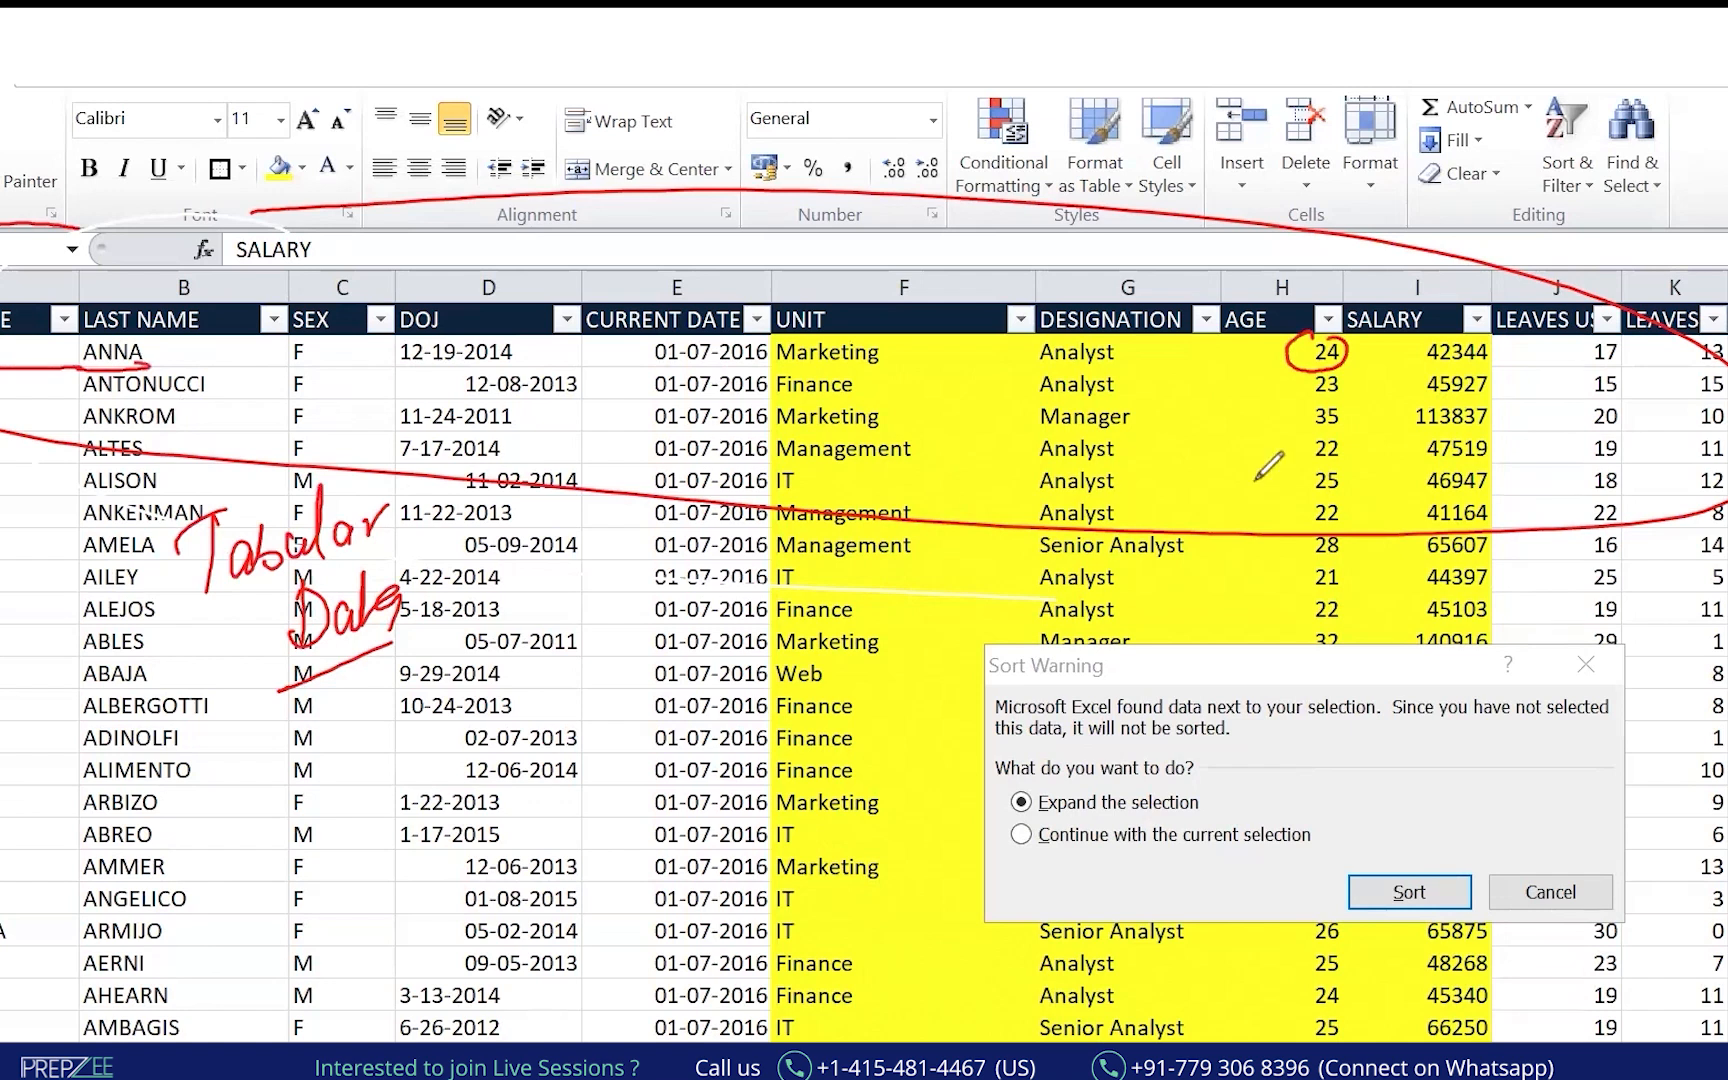
{"action": "mouse_move", "coordinate": [1318, 400]}
{"action": "left_mouse_down"}
{"action": "mouse_move", "coordinate": [1348, 420]}
{"action": "mouse_move", "coordinate": [1497, 432]}
{"action": "left_mouse_up"}
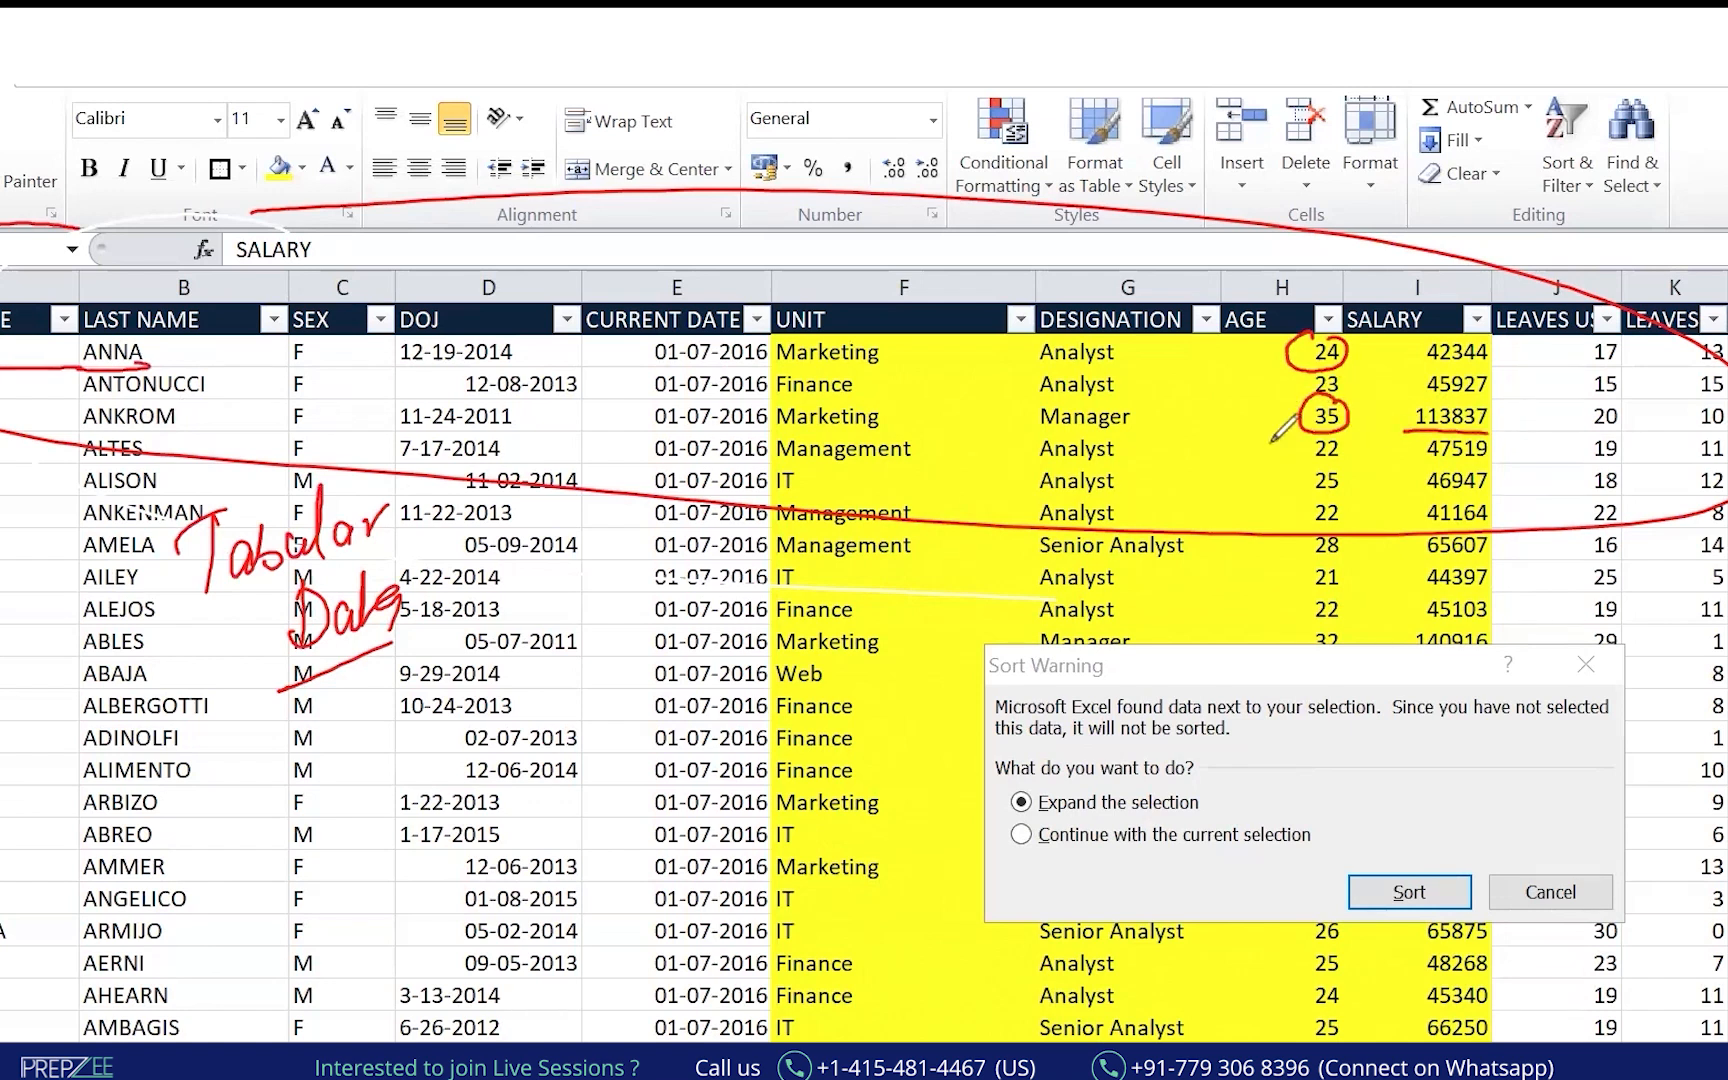
{"action": "left_click_drag", "start_coordinate": [3, 432], "coordinate": [195, 430]}
{"action": "left_click_drag", "start_coordinate": [0, 706], "coordinate": [1727, 705]}
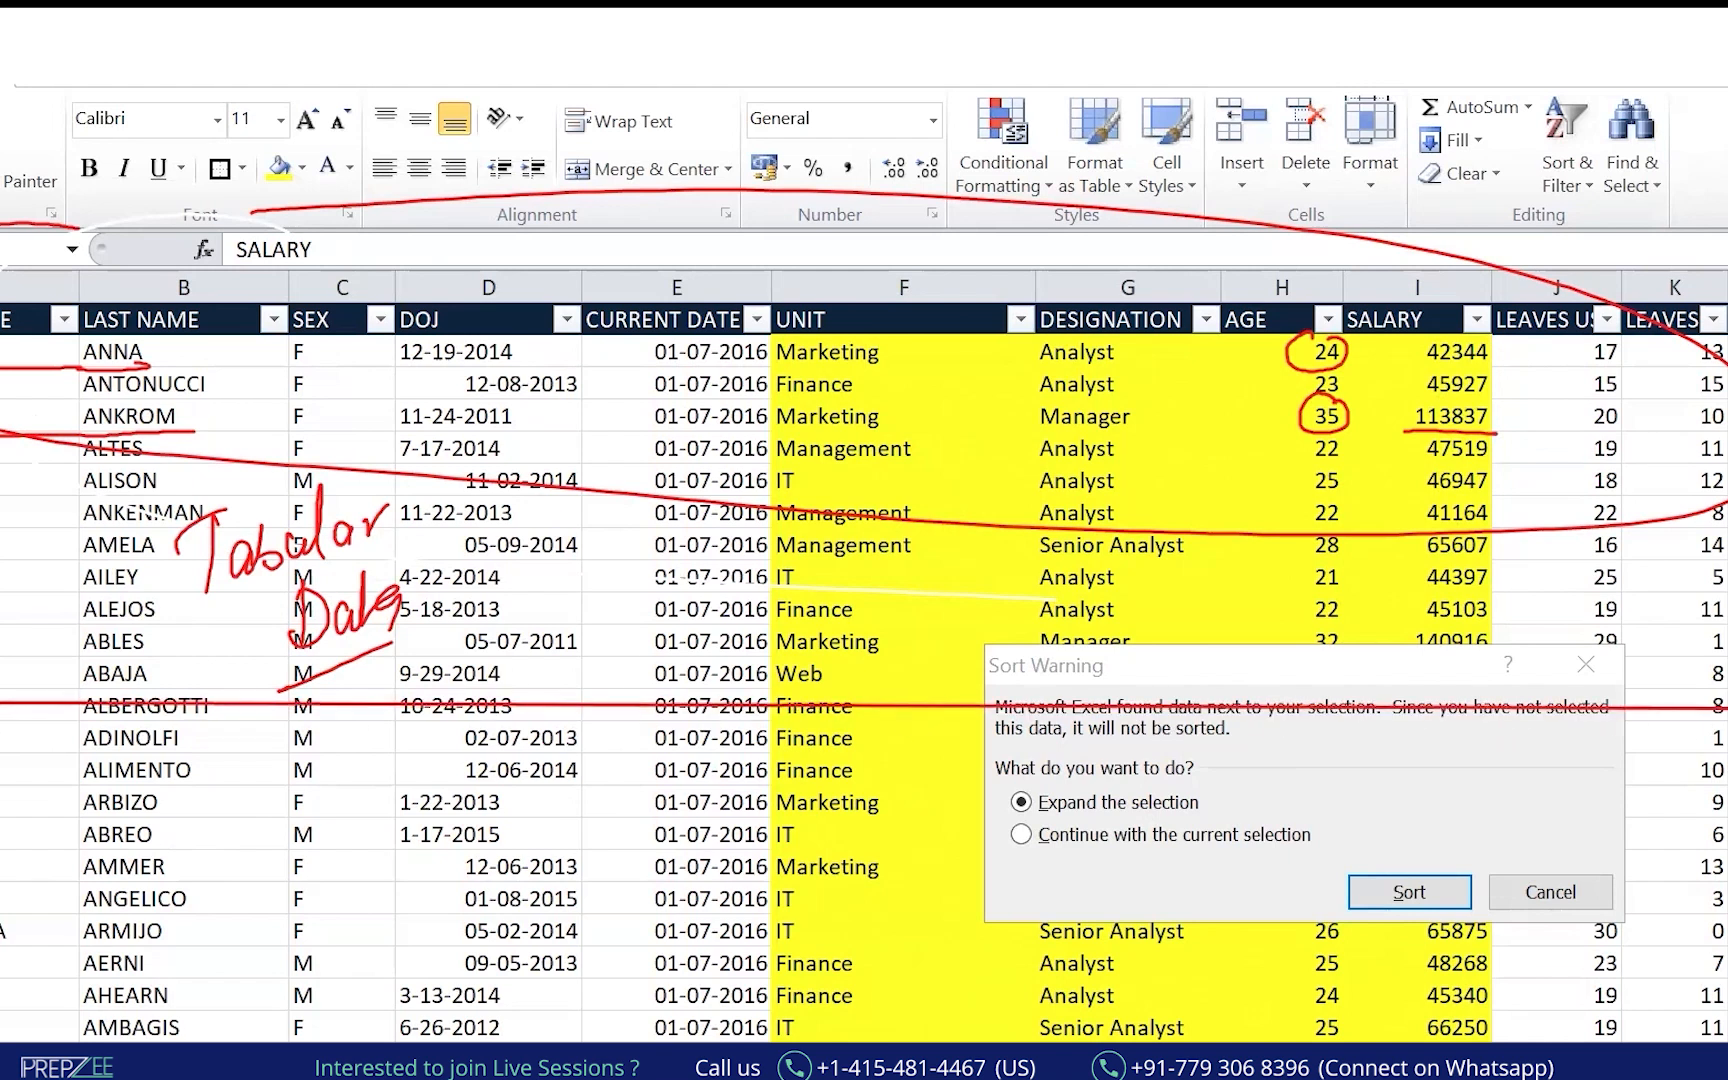
{"action": "left_click_drag", "start_coordinate": [0, 416], "coordinate": [1727, 415]}
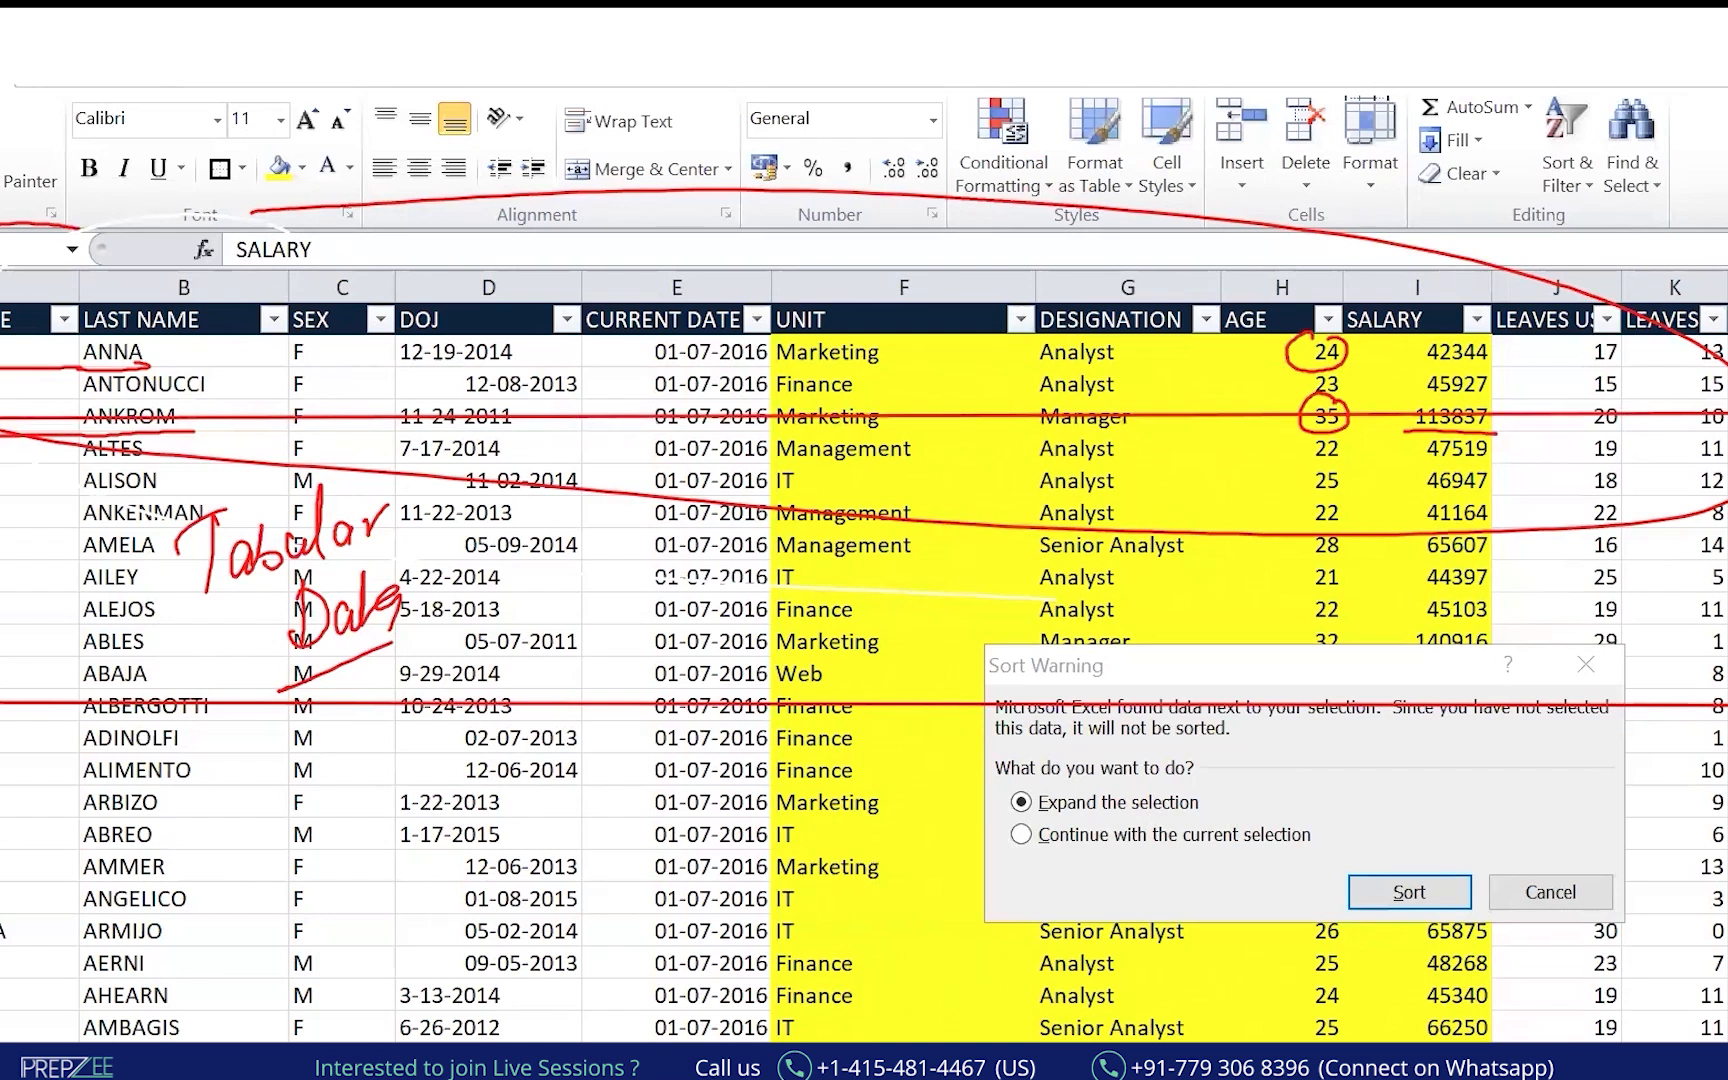
{"action": "left_click_drag", "start_coordinate": [0, 572], "coordinate": [1727, 571]}
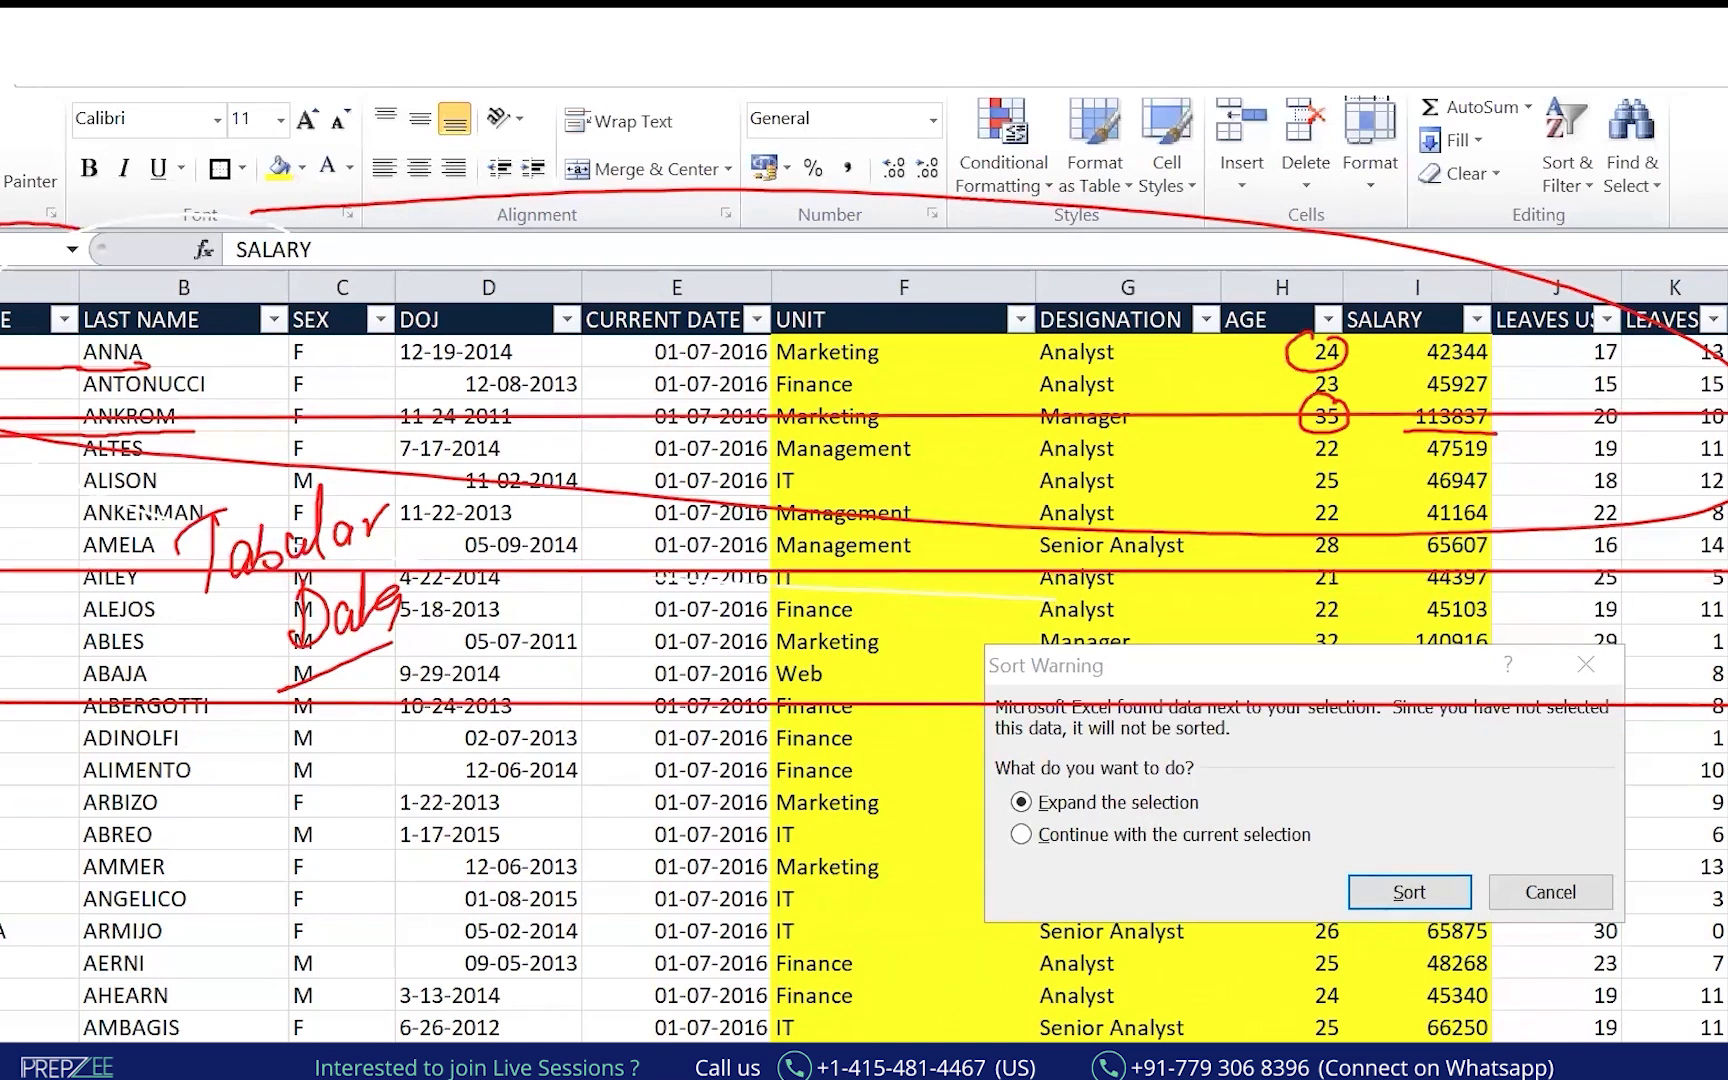
{"action": "key", "text": "ctrl+z"}
{"action": "key", "text": "ctrl+z"}
{"action": "key", "text": "ctrl+z"}
{"action": "key", "text": "ctrl+z"}
{"action": "key", "text": "ctrl+z"}
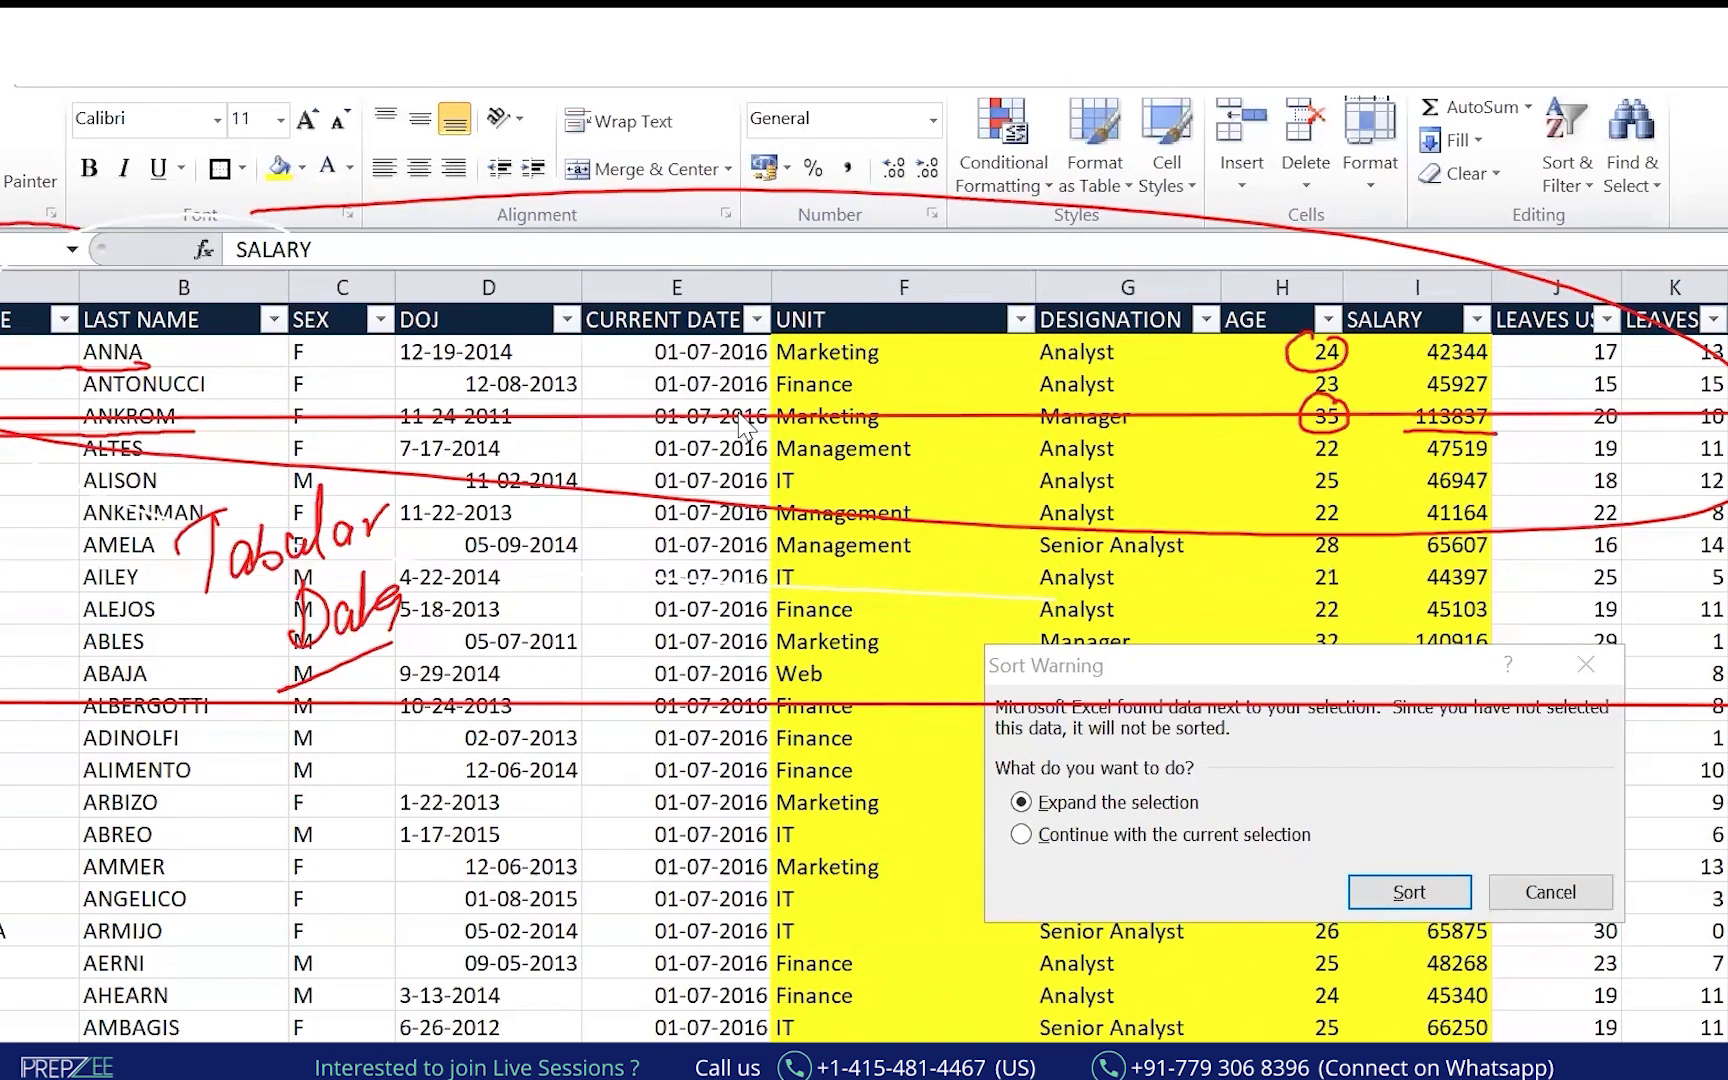
{"action": "key", "text": "ctrl+z"}
{"action": "key", "text": "ctrl+z"}
{"action": "key", "text": "ctrl+z"}
{"action": "key", "text": "ctrl+z"}
{"action": "key", "text": "ctrl+z"}
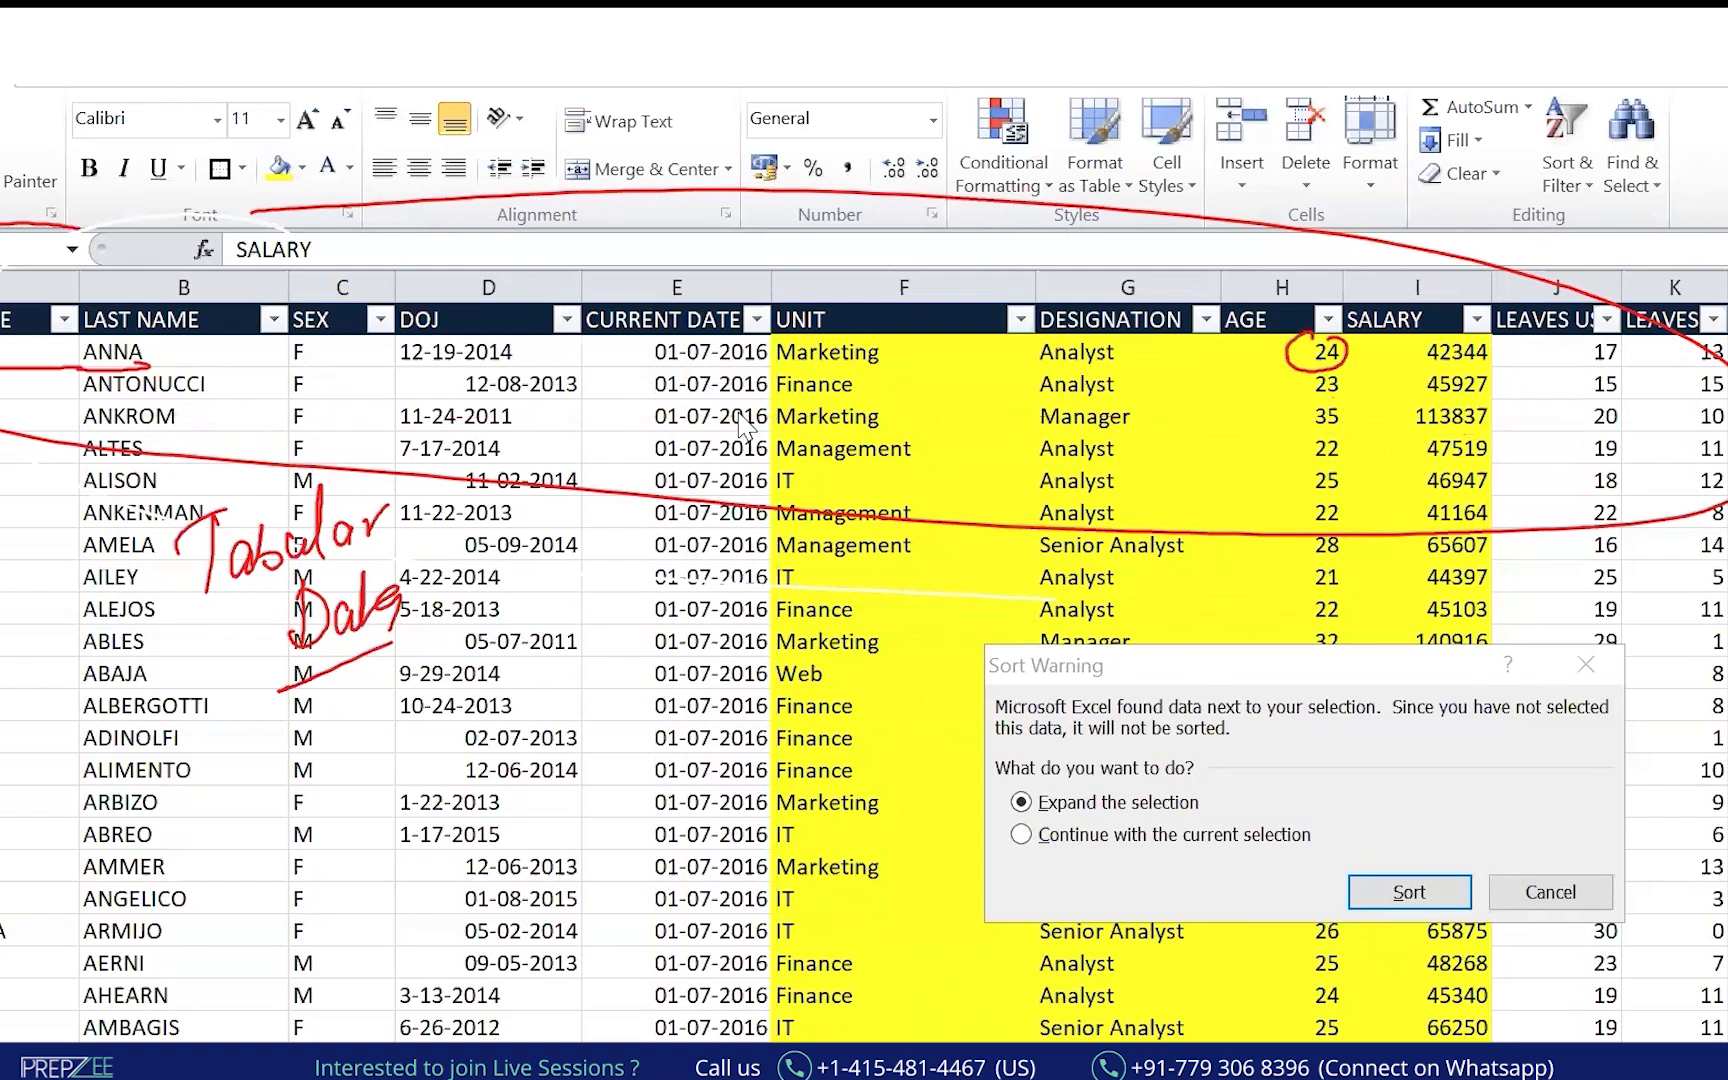
{"action": "key", "text": "ctrl+z"}
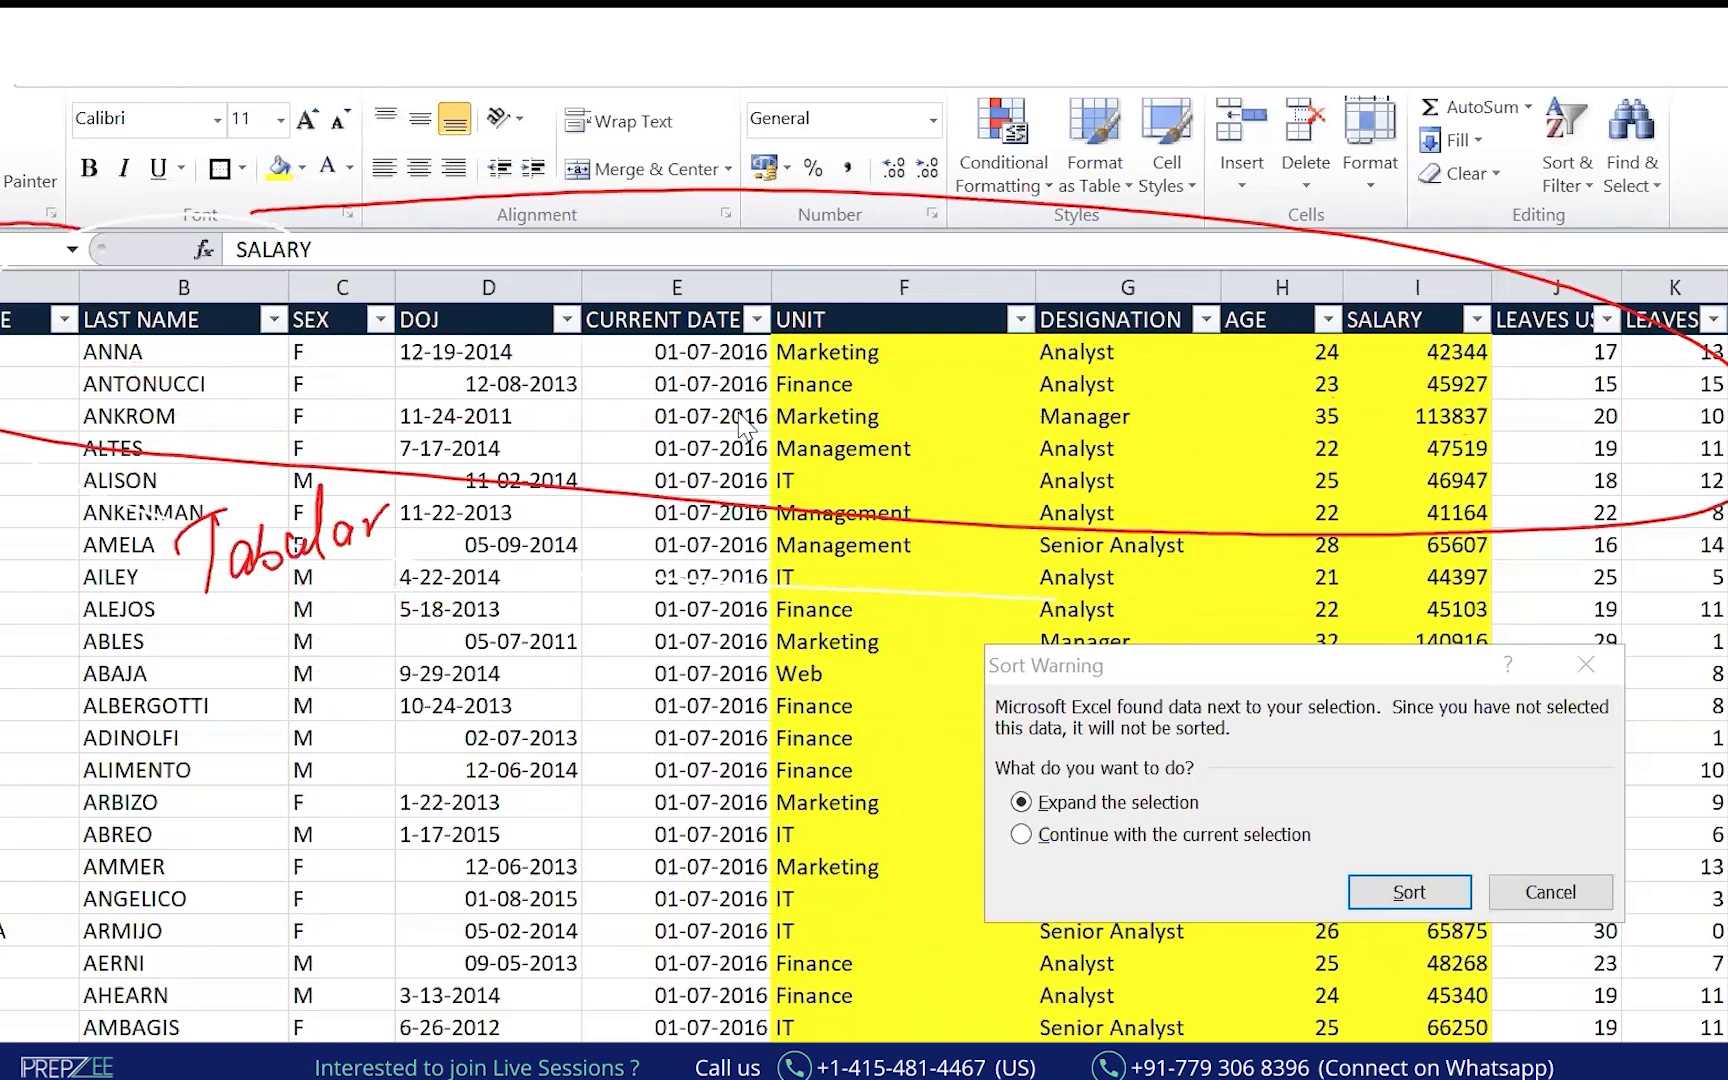
{"action": "key", "text": "ctrl+z"}
{"action": "key", "text": "ctrl+z"}
{"action": "key", "text": "ctrl+z"}
{"action": "key", "text": "ctrl+z"}
{"action": "key", "text": "ctrl+z"}
{"action": "key", "text": "ctrl+z"}
{"action": "key", "text": "ctrl+z"}
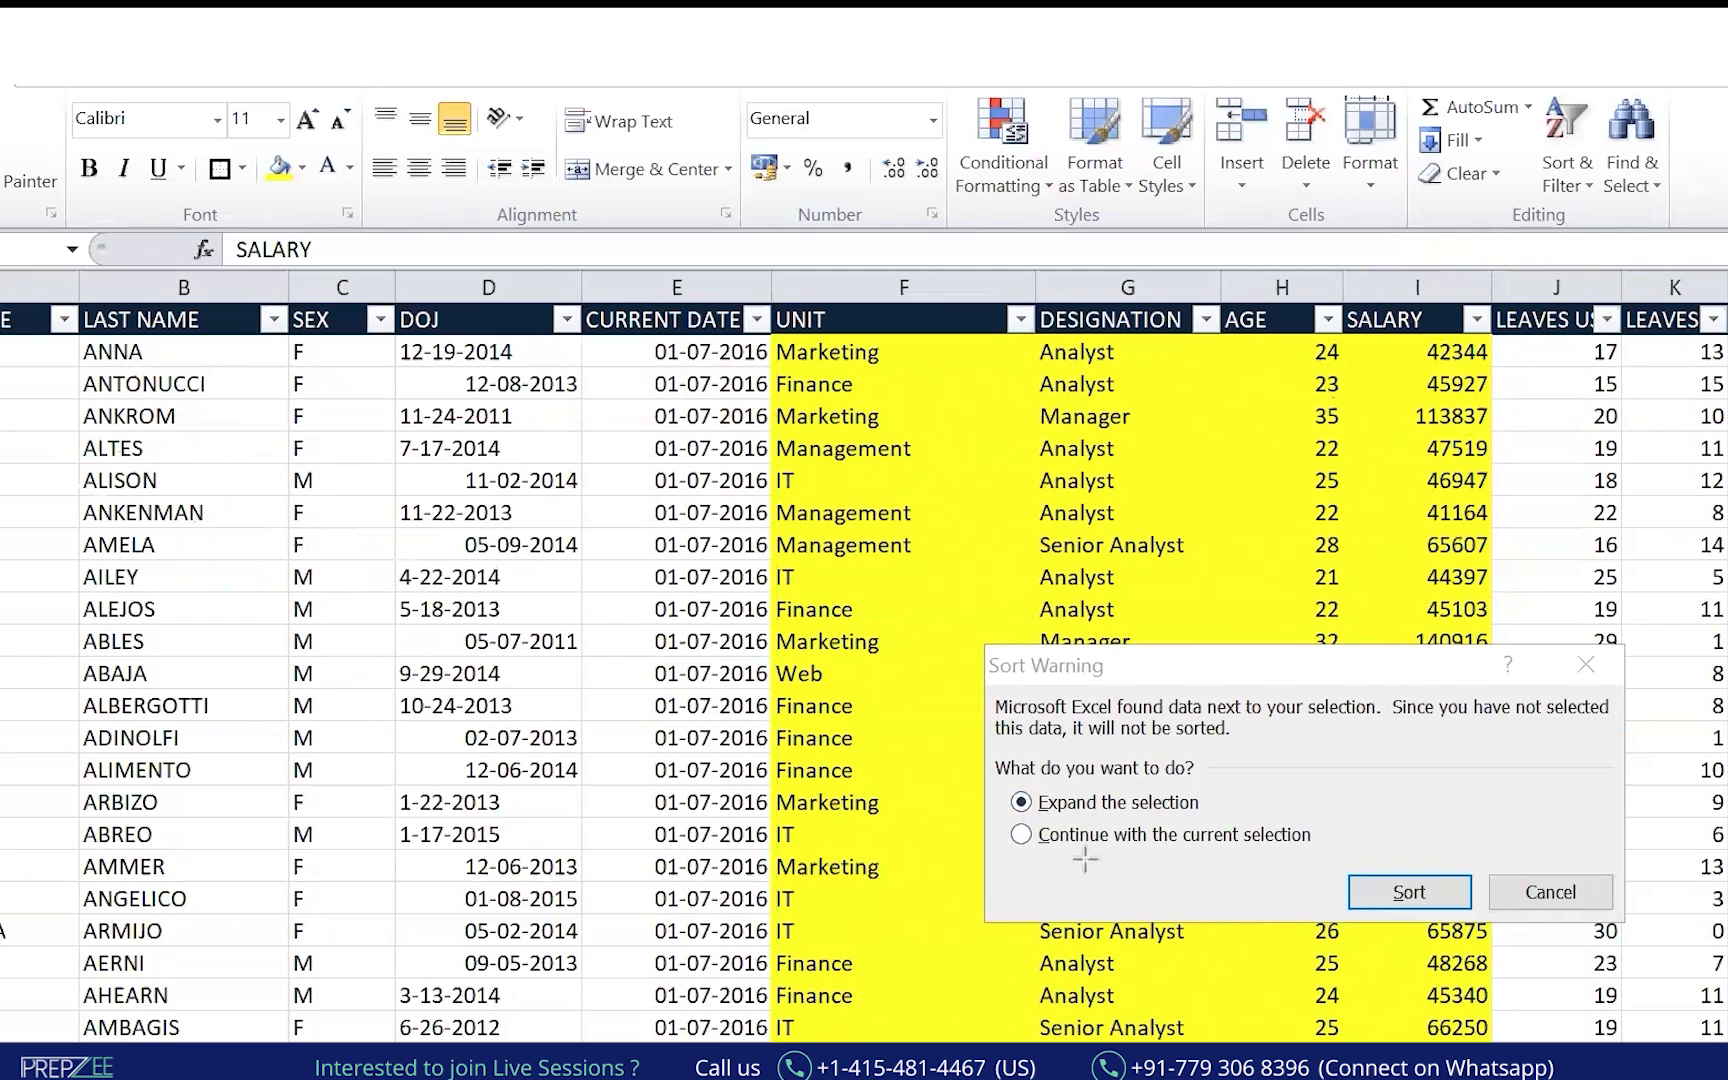
{"action": "mouse_move", "coordinate": [1066, 782]}
{"action": "left_mouse_down"}
{"action": "mouse_move", "coordinate": [1008, 798]}
{"action": "mouse_move", "coordinate": [1040, 828]}
{"action": "left_mouse_up"}
{"action": "left_click_drag", "start_coordinate": [1150, 830], "coordinate": [1135, 768]}
{"action": "mouse_move", "coordinate": [1288, 791]}
{"action": "left_mouse_down"}
{"action": "mouse_move", "coordinate": [1350, 800]}
{"action": "mouse_move", "coordinate": [1472, 765]}
{"action": "left_mouse_up"}
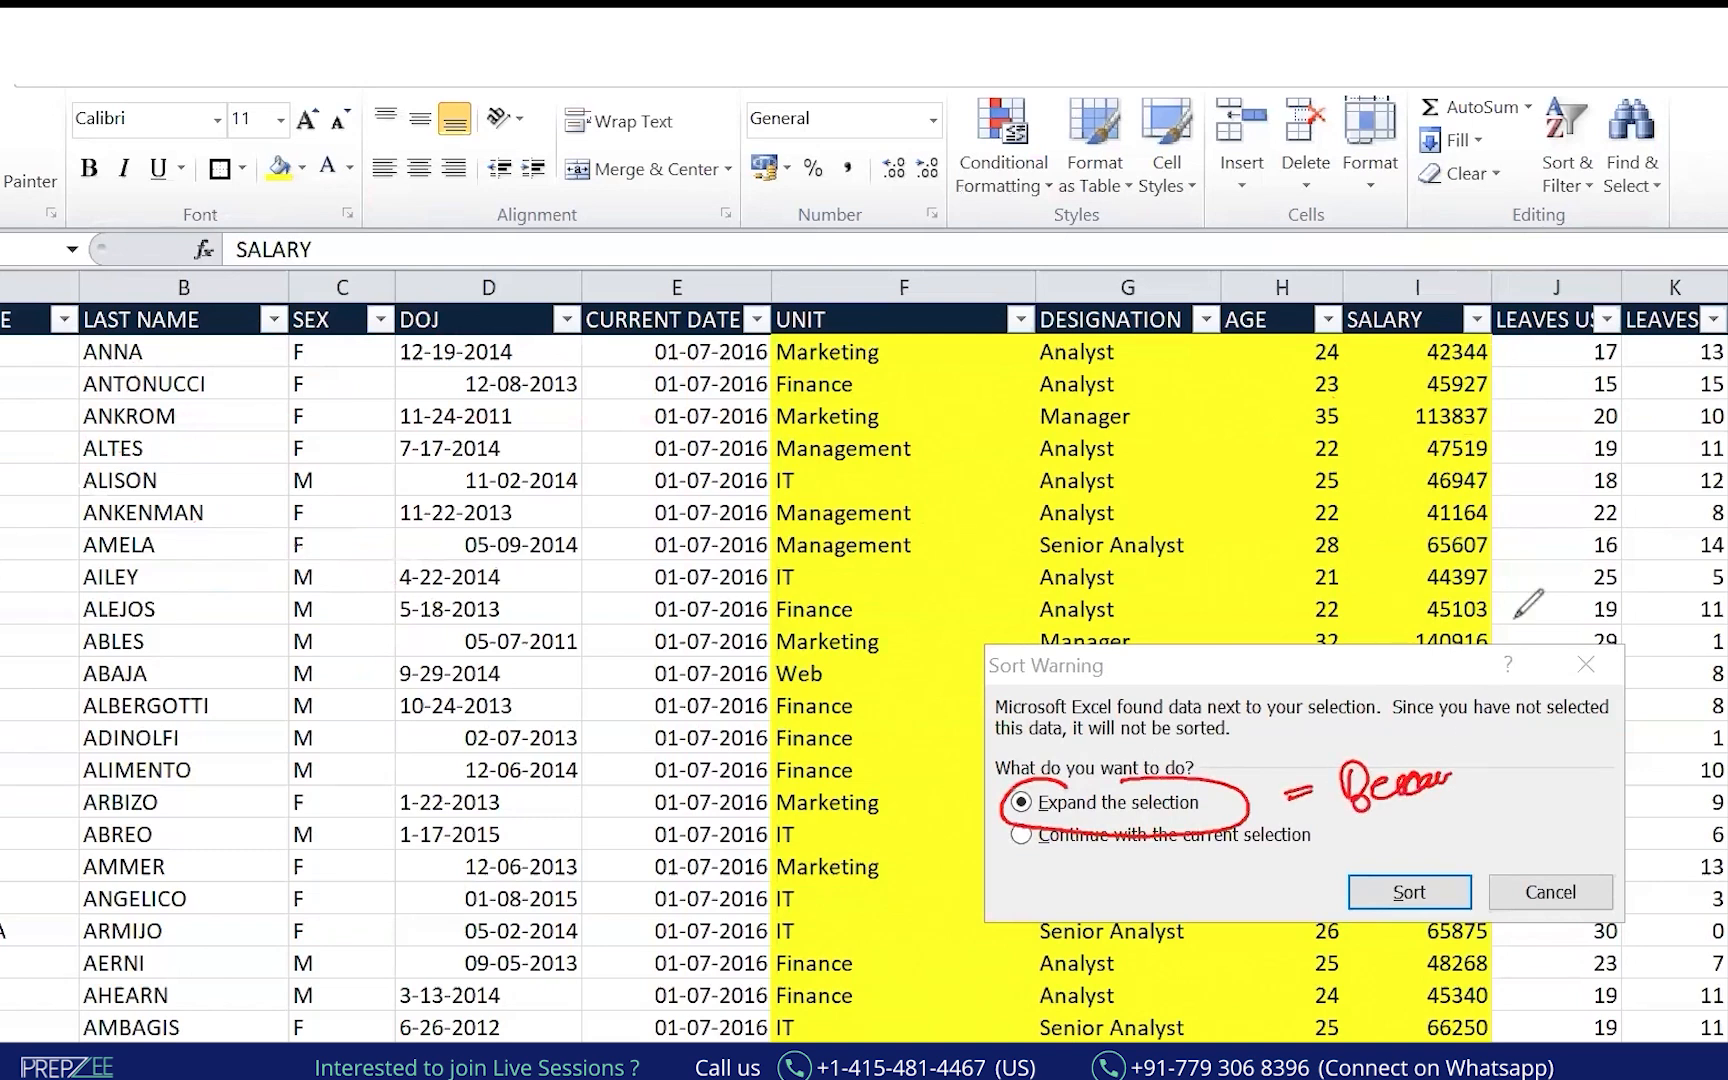
{"action": "mouse_move", "coordinate": [1418, 416]}
{"action": "left_mouse_down"}
{"action": "mouse_move", "coordinate": [1390, 385]}
{"action": "mouse_move", "coordinate": [1402, 342]}
{"action": "left_mouse_up"}
{"action": "mouse_move", "coordinate": [1335, 398]}
{"action": "left_mouse_down"}
{"action": "mouse_move", "coordinate": [1030, 381]}
{"action": "mouse_move", "coordinate": [0, 424]}
{"action": "left_mouse_up"}
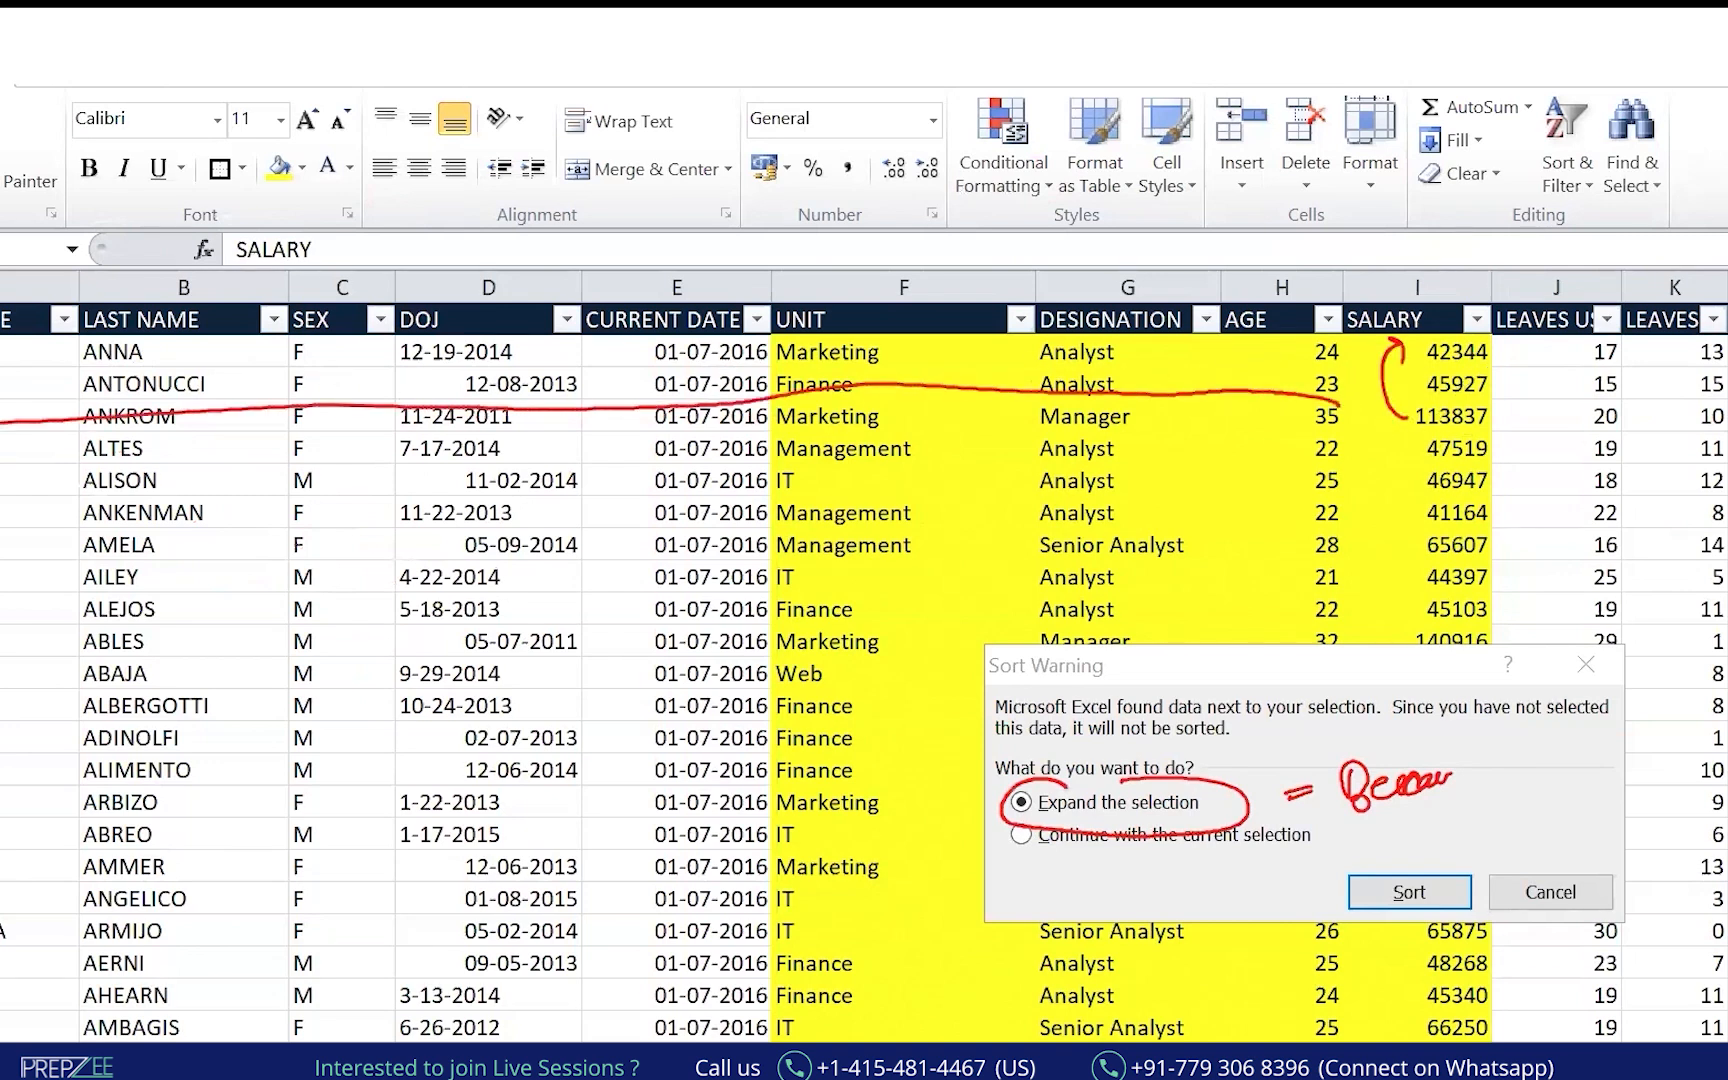
{"action": "mouse_move", "coordinate": [1462, 400]}
{"action": "left_mouse_down"}
{"action": "mouse_move", "coordinate": [1490, 422]}
{"action": "mouse_move", "coordinate": [1384, 393]}
{"action": "mouse_move", "coordinate": [1445, 340]}
{"action": "left_mouse_up"}
{"action": "left_click_drag", "start_coordinate": [1118, 335], "coordinate": [1100, 578]}
{"action": "left_click_drag", "start_coordinate": [1072, 510], "coordinate": [1142, 532]}
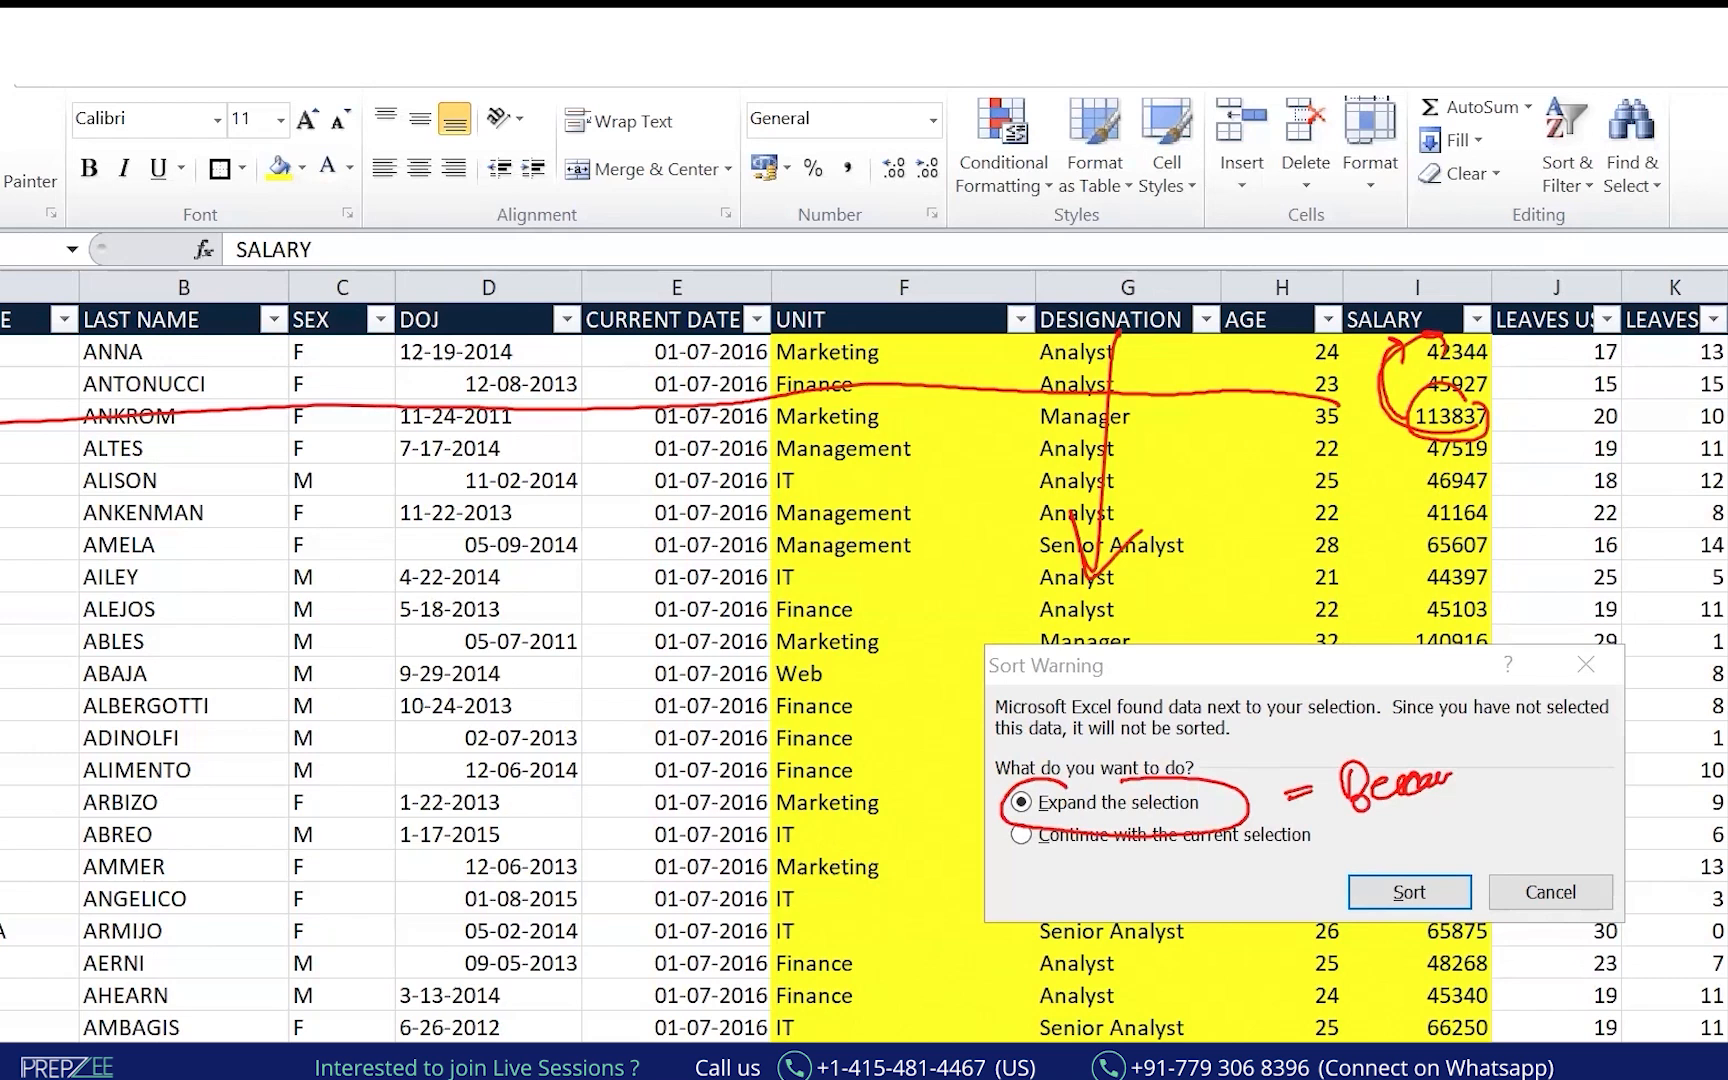
{"action": "mouse_move", "coordinate": [1712, 160]}
{"action": "left_mouse_down"}
{"action": "mouse_move", "coordinate": [1694, 190]}
{"action": "mouse_move", "coordinate": [1718, 155]}
{"action": "left_mouse_up"}
Cancel the warning and sort the table by SALARY smallest to largest with expanded selection.
{"action": "left_click", "coordinate": [1585, 665]}
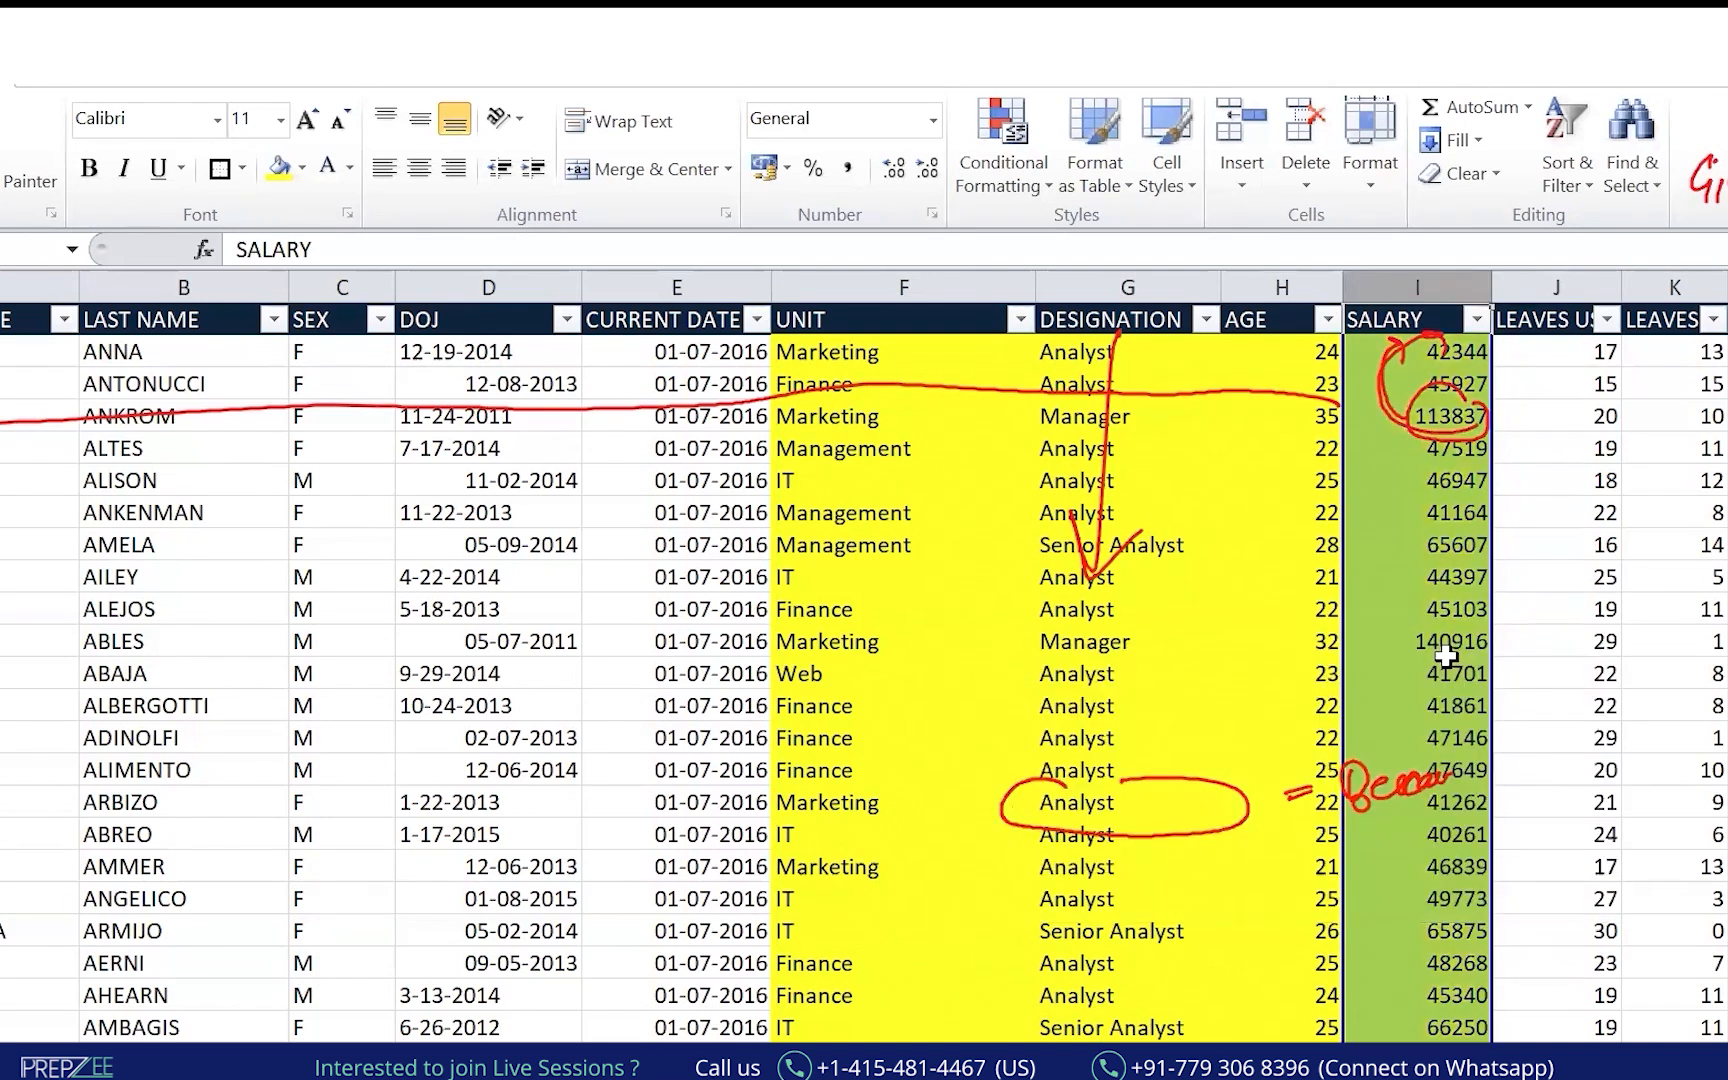
{"action": "left_click", "coordinate": [1566, 178]}
{"action": "left_click", "coordinate": [1610, 220]}
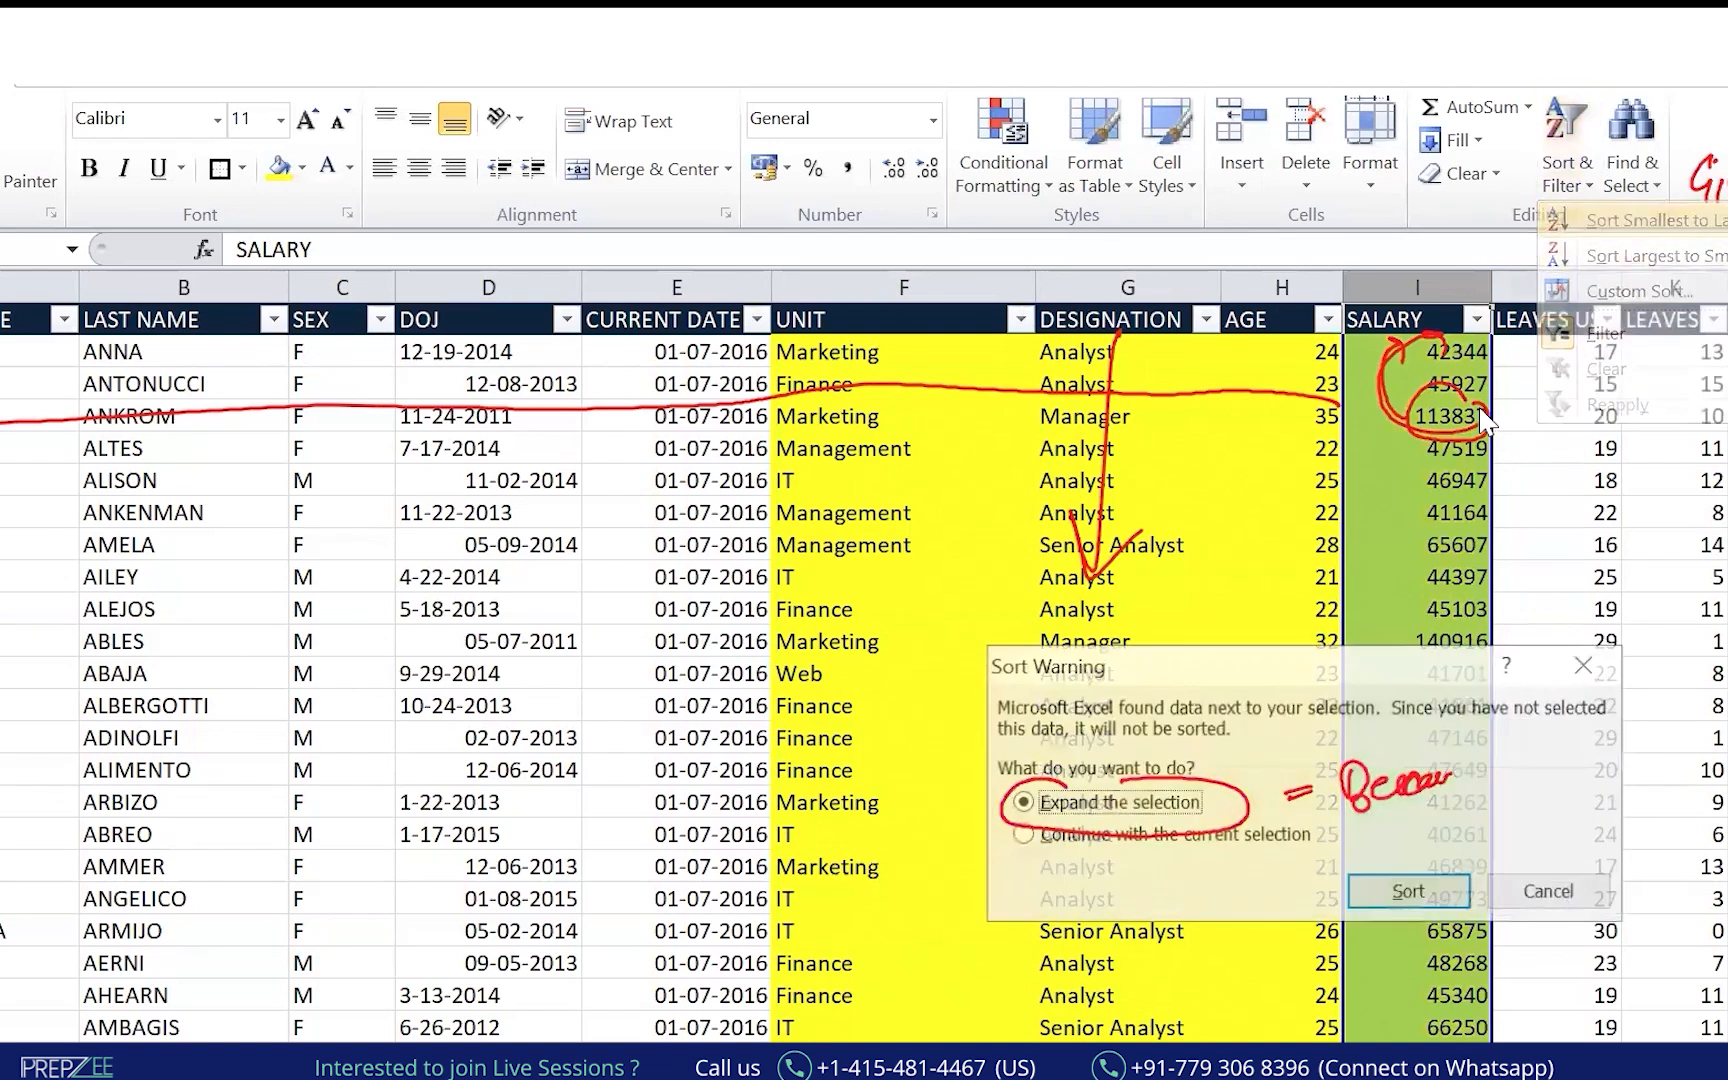
{"action": "left_click", "coordinate": [1407, 893]}
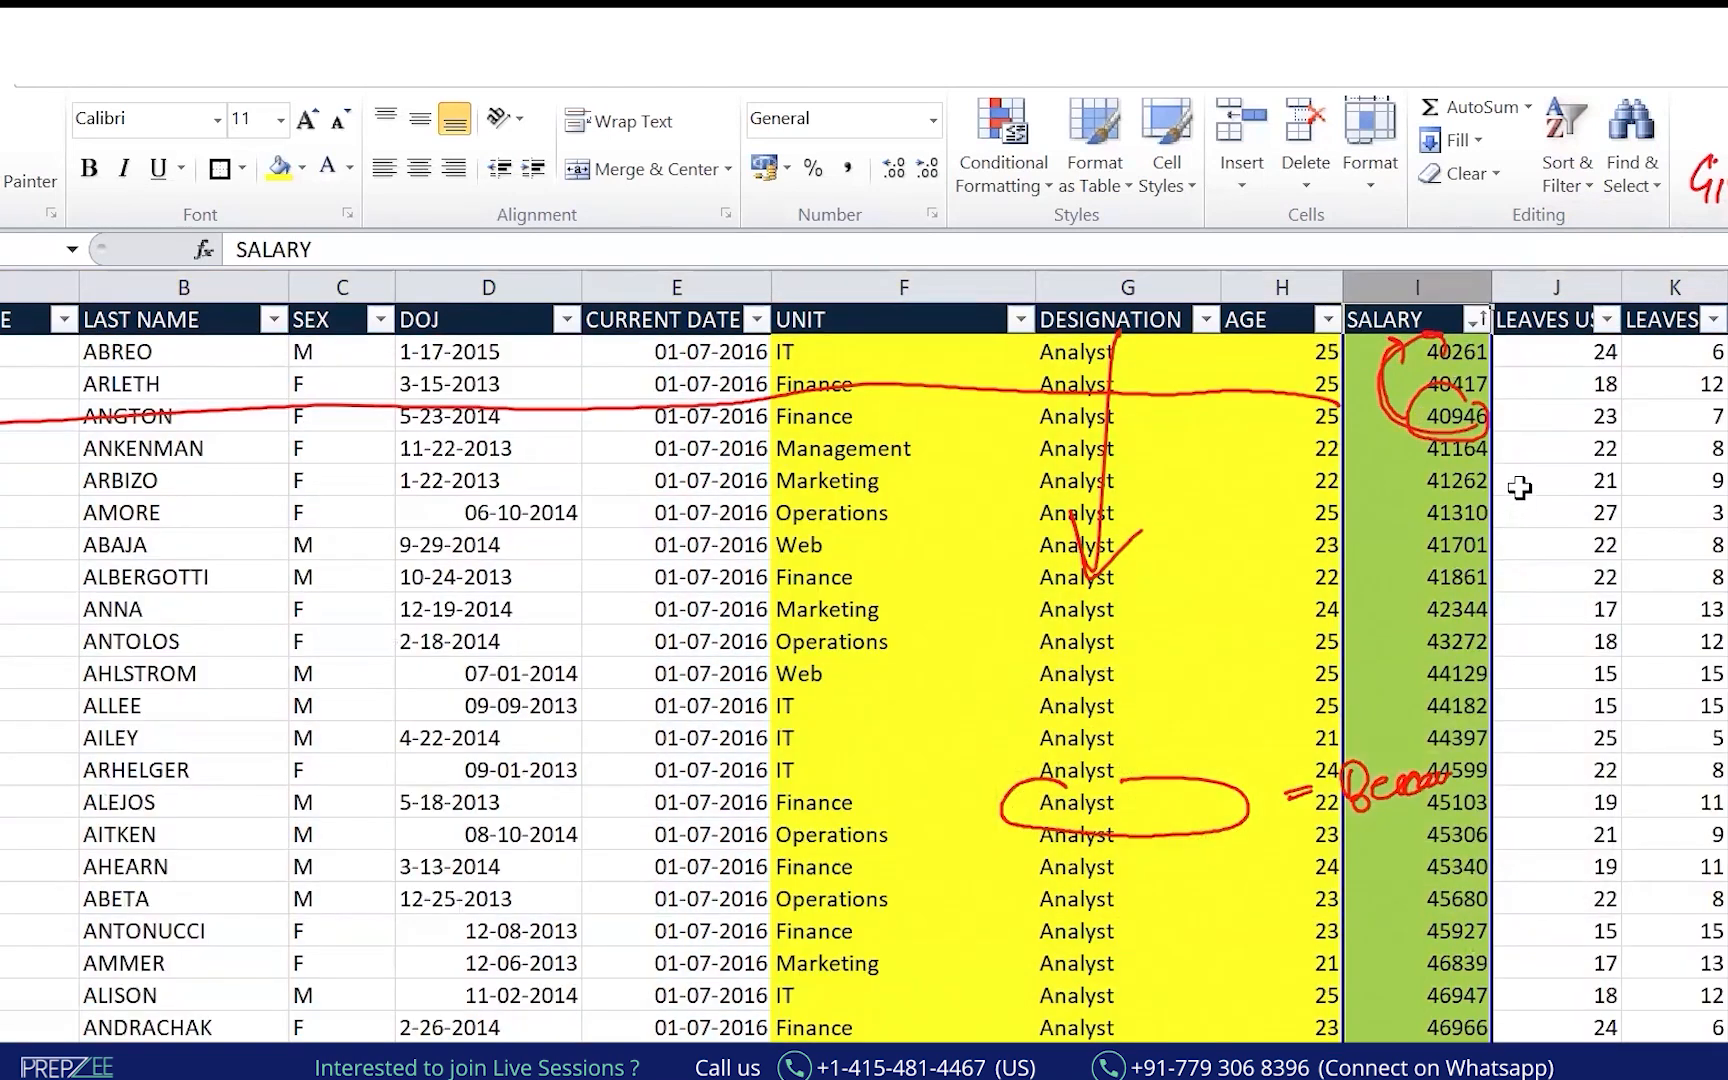
Re-sort the whole table by SALARY largest to smallest, expanding the selection.
{"action": "left_click", "coordinate": [1586, 180]}
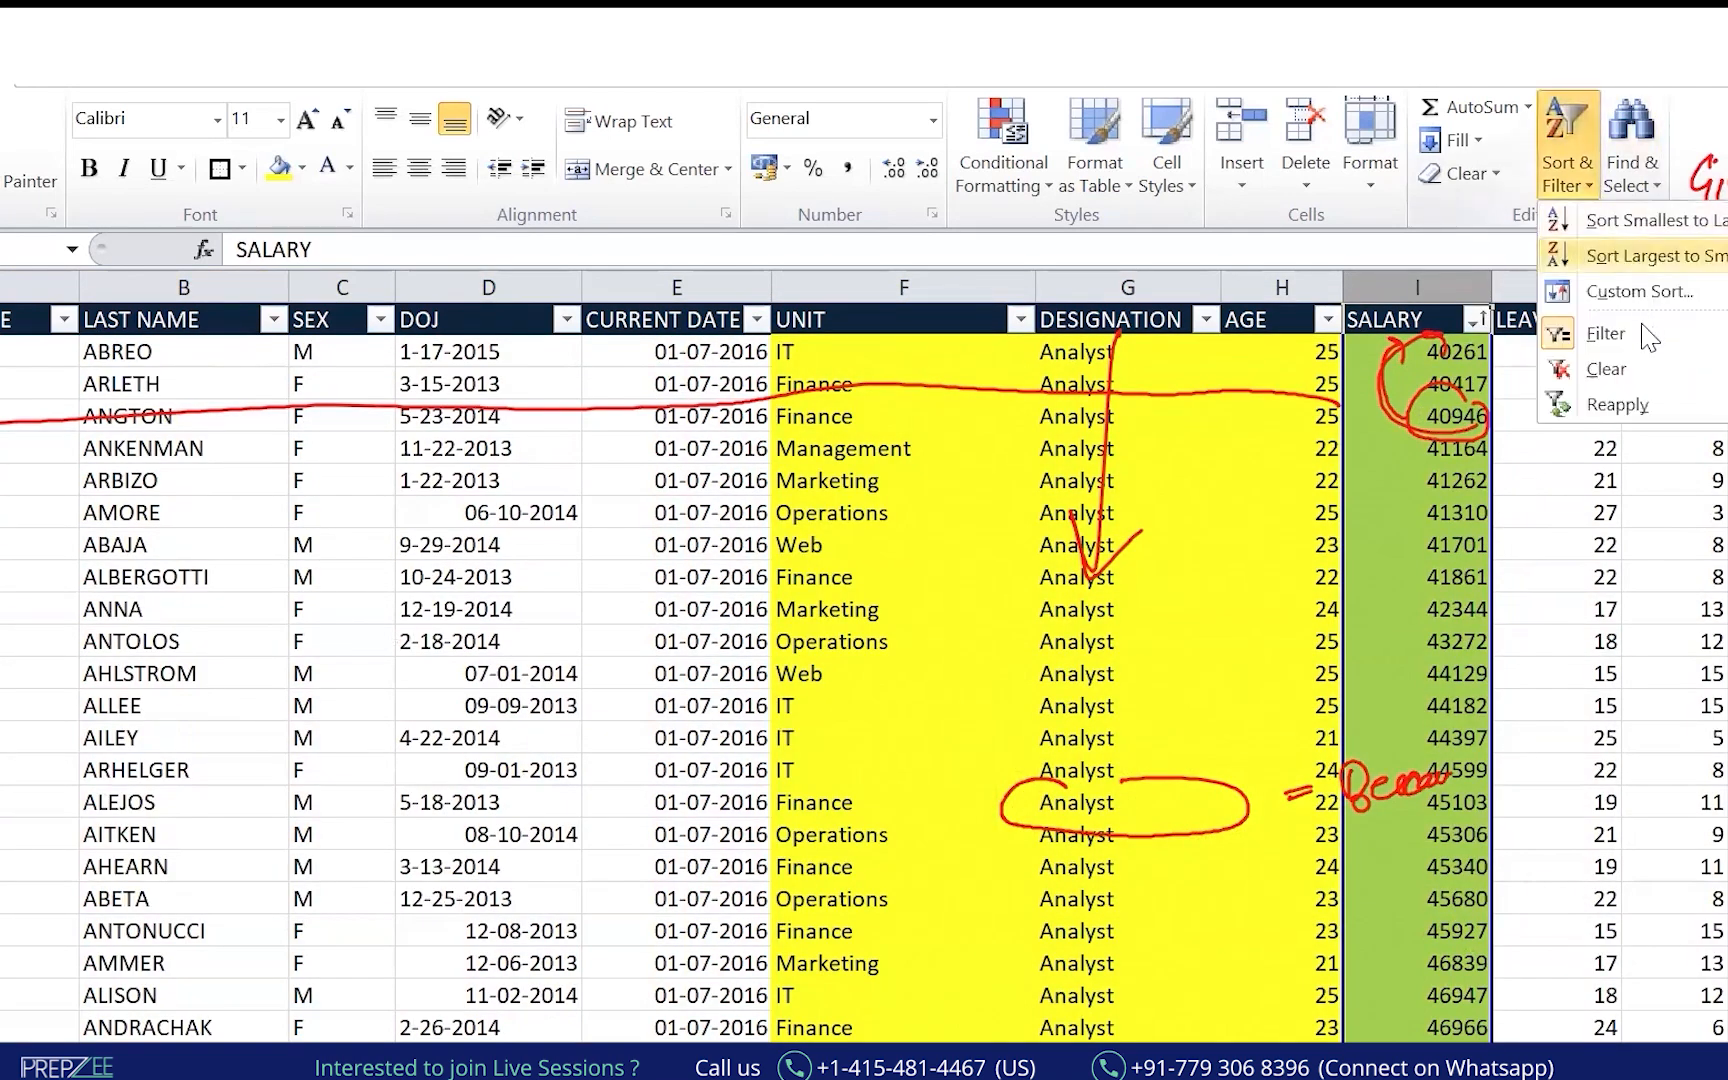
{"action": "left_click", "coordinate": [1640, 262]}
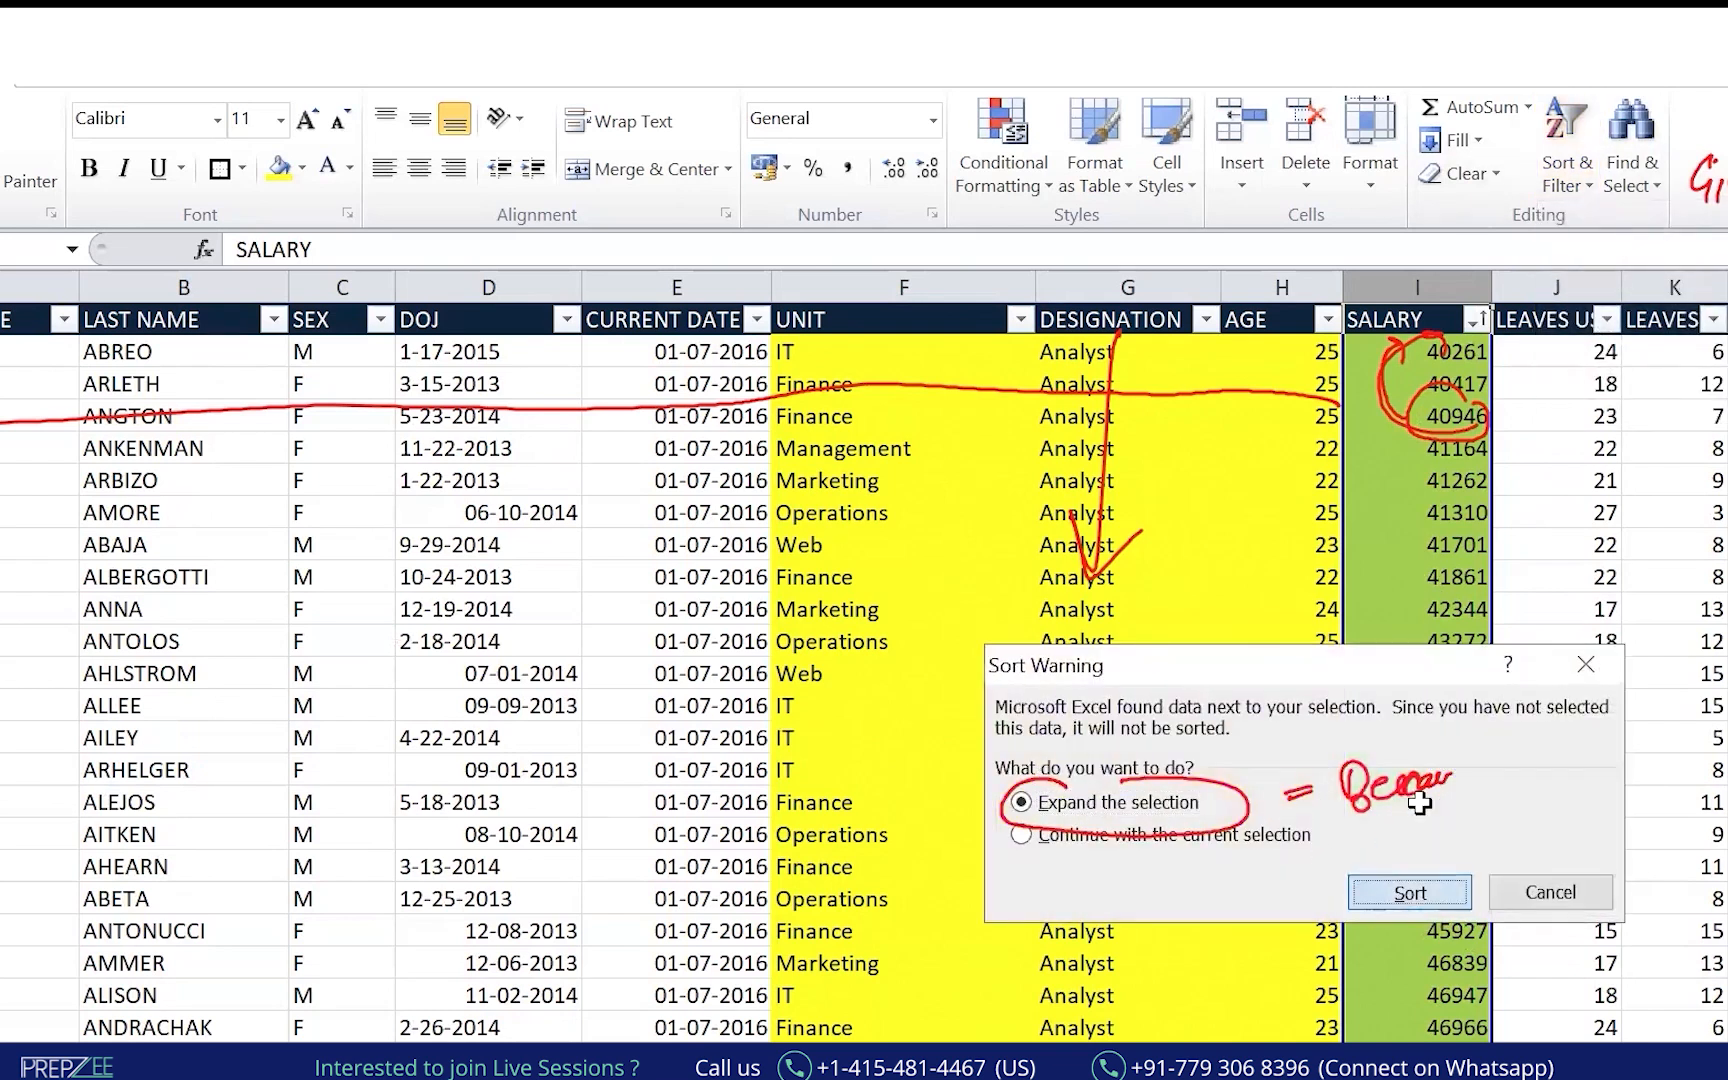
{"action": "left_click", "coordinate": [1366, 900]}
{"action": "left_click", "coordinate": [1310, 542]}
Annotate the top salary 140916 and the decreasing salaries down the rows.
{"action": "key", "text": "alt+Tab"}
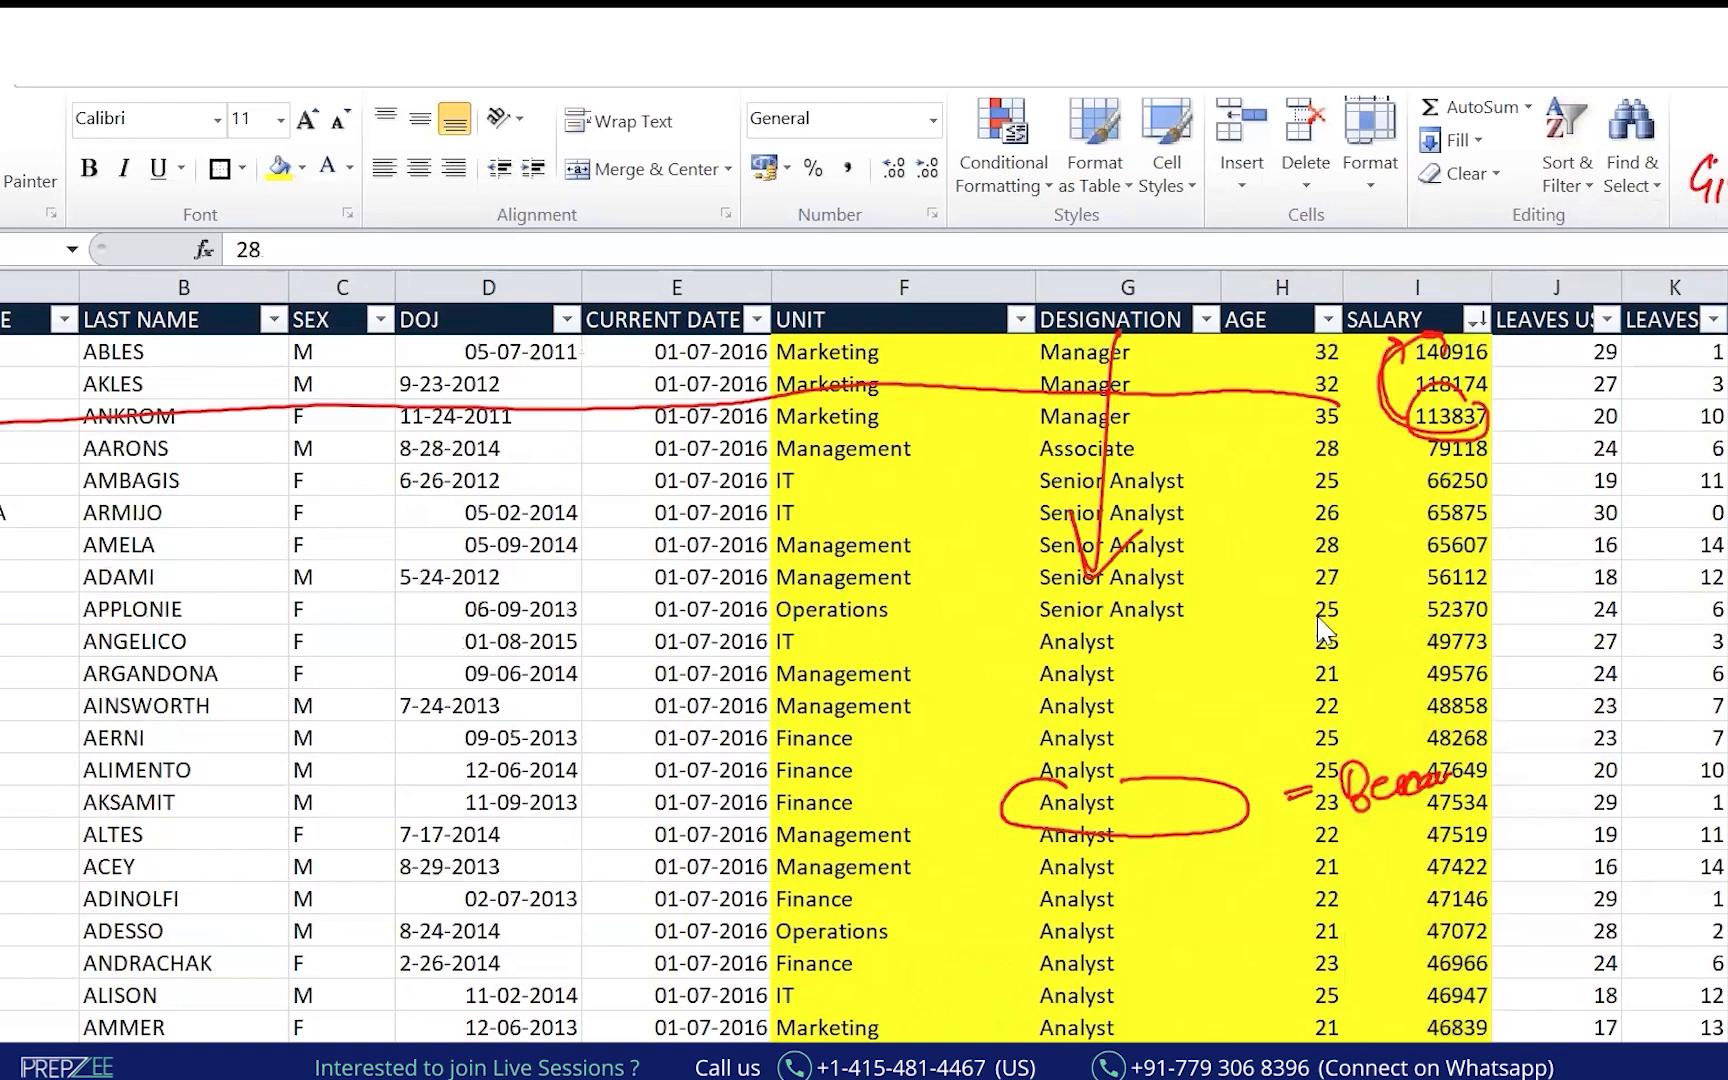
{"action": "key", "text": "Escape"}
{"action": "mouse_move", "coordinate": [1394, 358]}
{"action": "left_mouse_down"}
{"action": "mouse_move", "coordinate": [1476, 334]}
{"action": "mouse_move", "coordinate": [1391, 507]}
{"action": "mouse_move", "coordinate": [1408, 860]}
{"action": "left_mouse_up"}
{"action": "mouse_move", "coordinate": [1400, 814]}
{"action": "left_mouse_down"}
{"action": "mouse_move", "coordinate": [1428, 836]}
{"action": "mouse_move", "coordinate": [1404, 864]}
{"action": "left_mouse_up"}
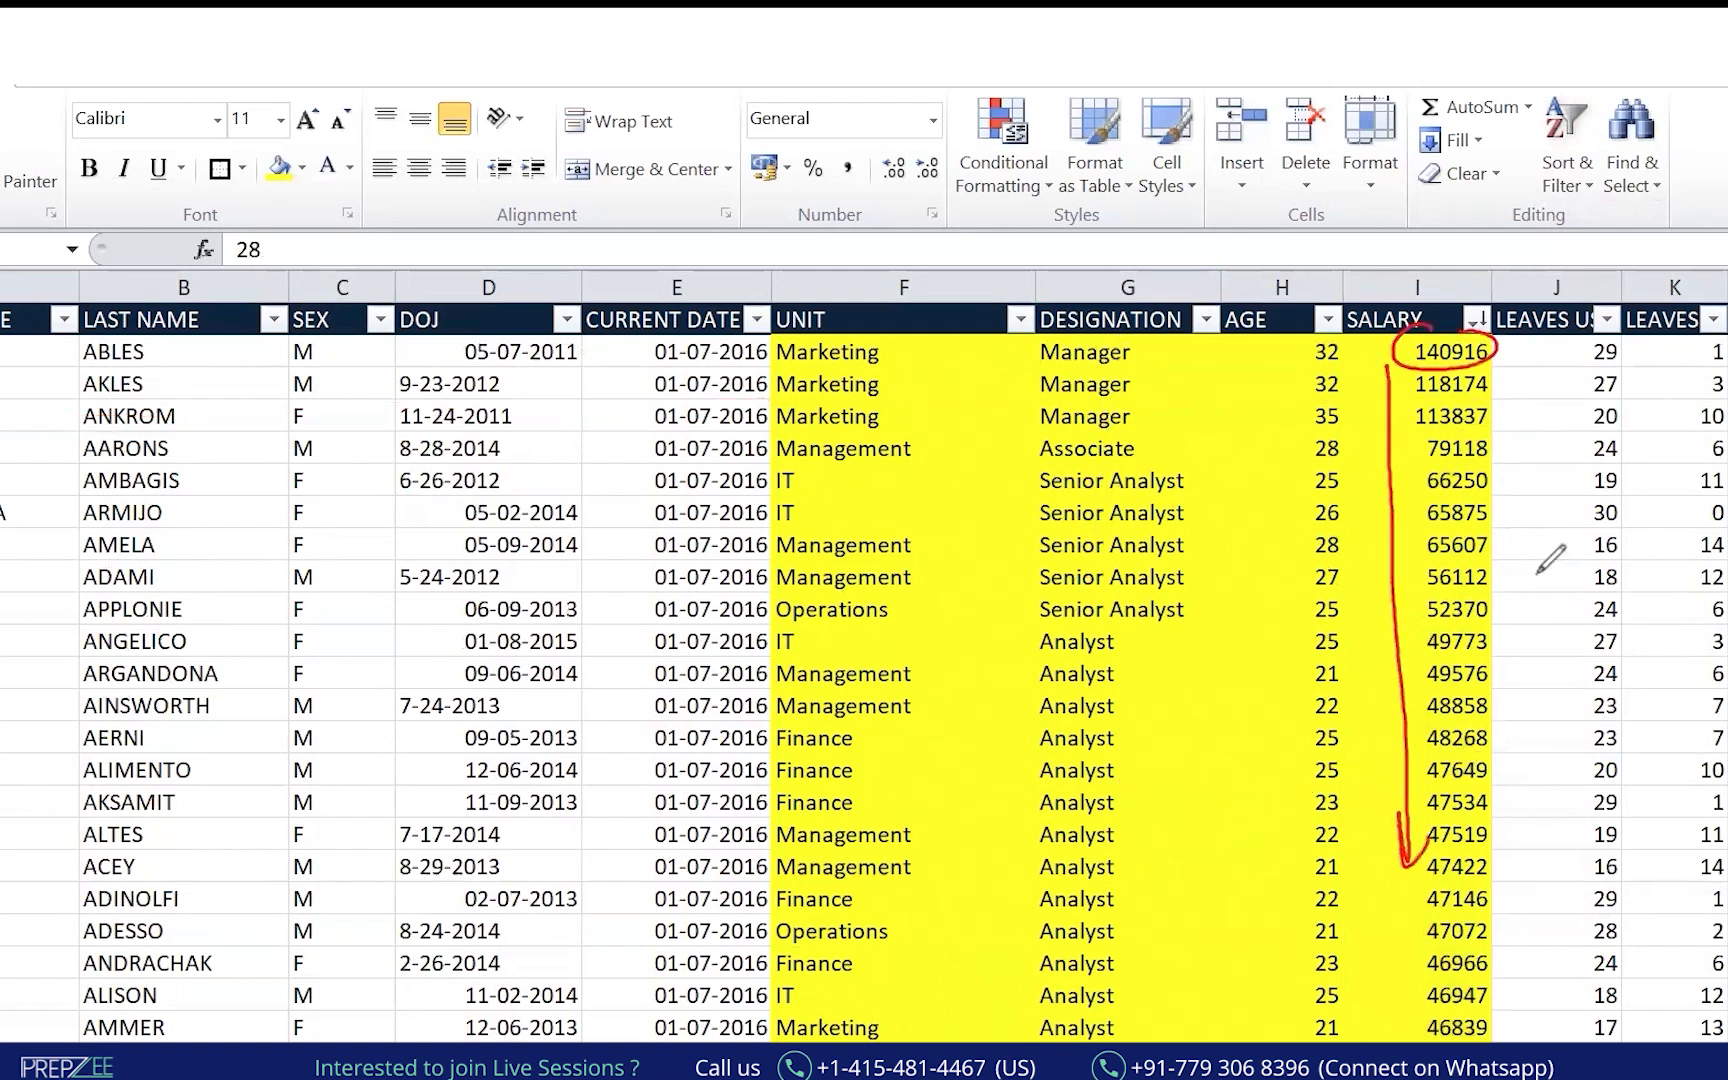
{"action": "mouse_move", "coordinate": [1497, 382]}
{"action": "left_mouse_down"}
{"action": "mouse_move", "coordinate": [1492, 628]}
{"action": "mouse_move", "coordinate": [1533, 582]}
{"action": "left_mouse_up"}
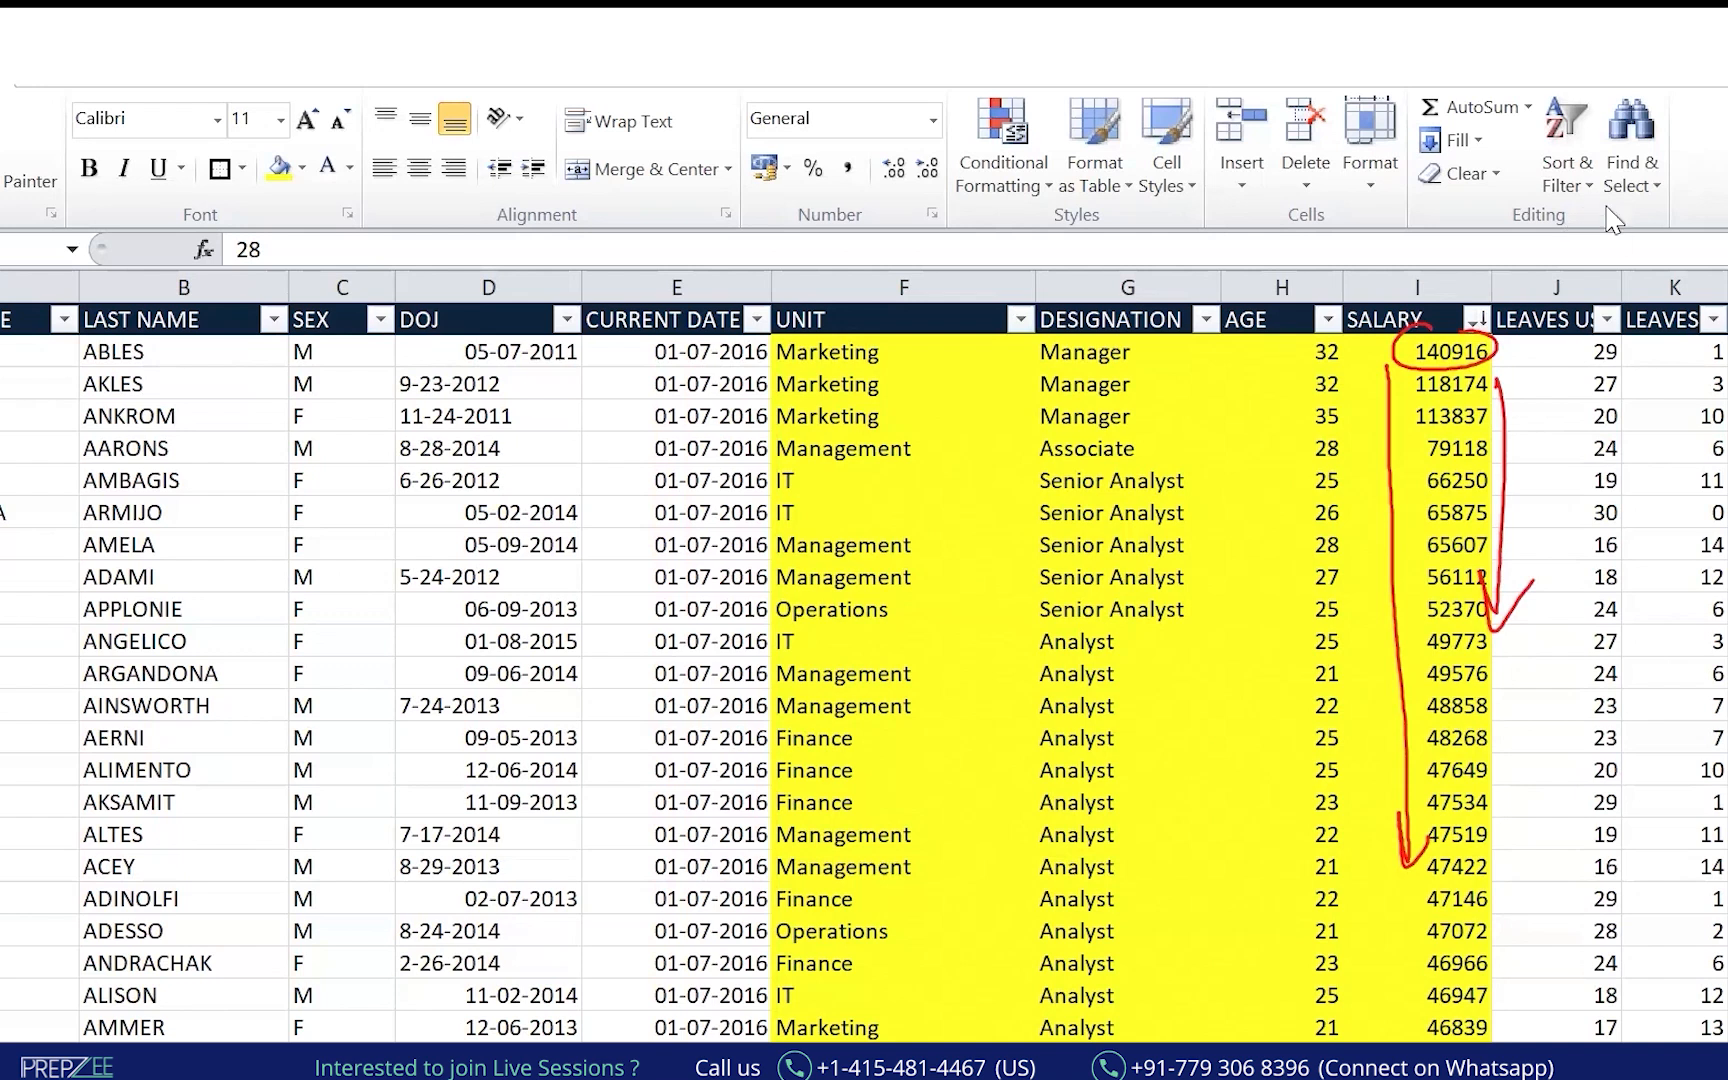
Open Custom Sort and add two extra sort levels.
{"action": "left_click", "coordinate": [1566, 165]}
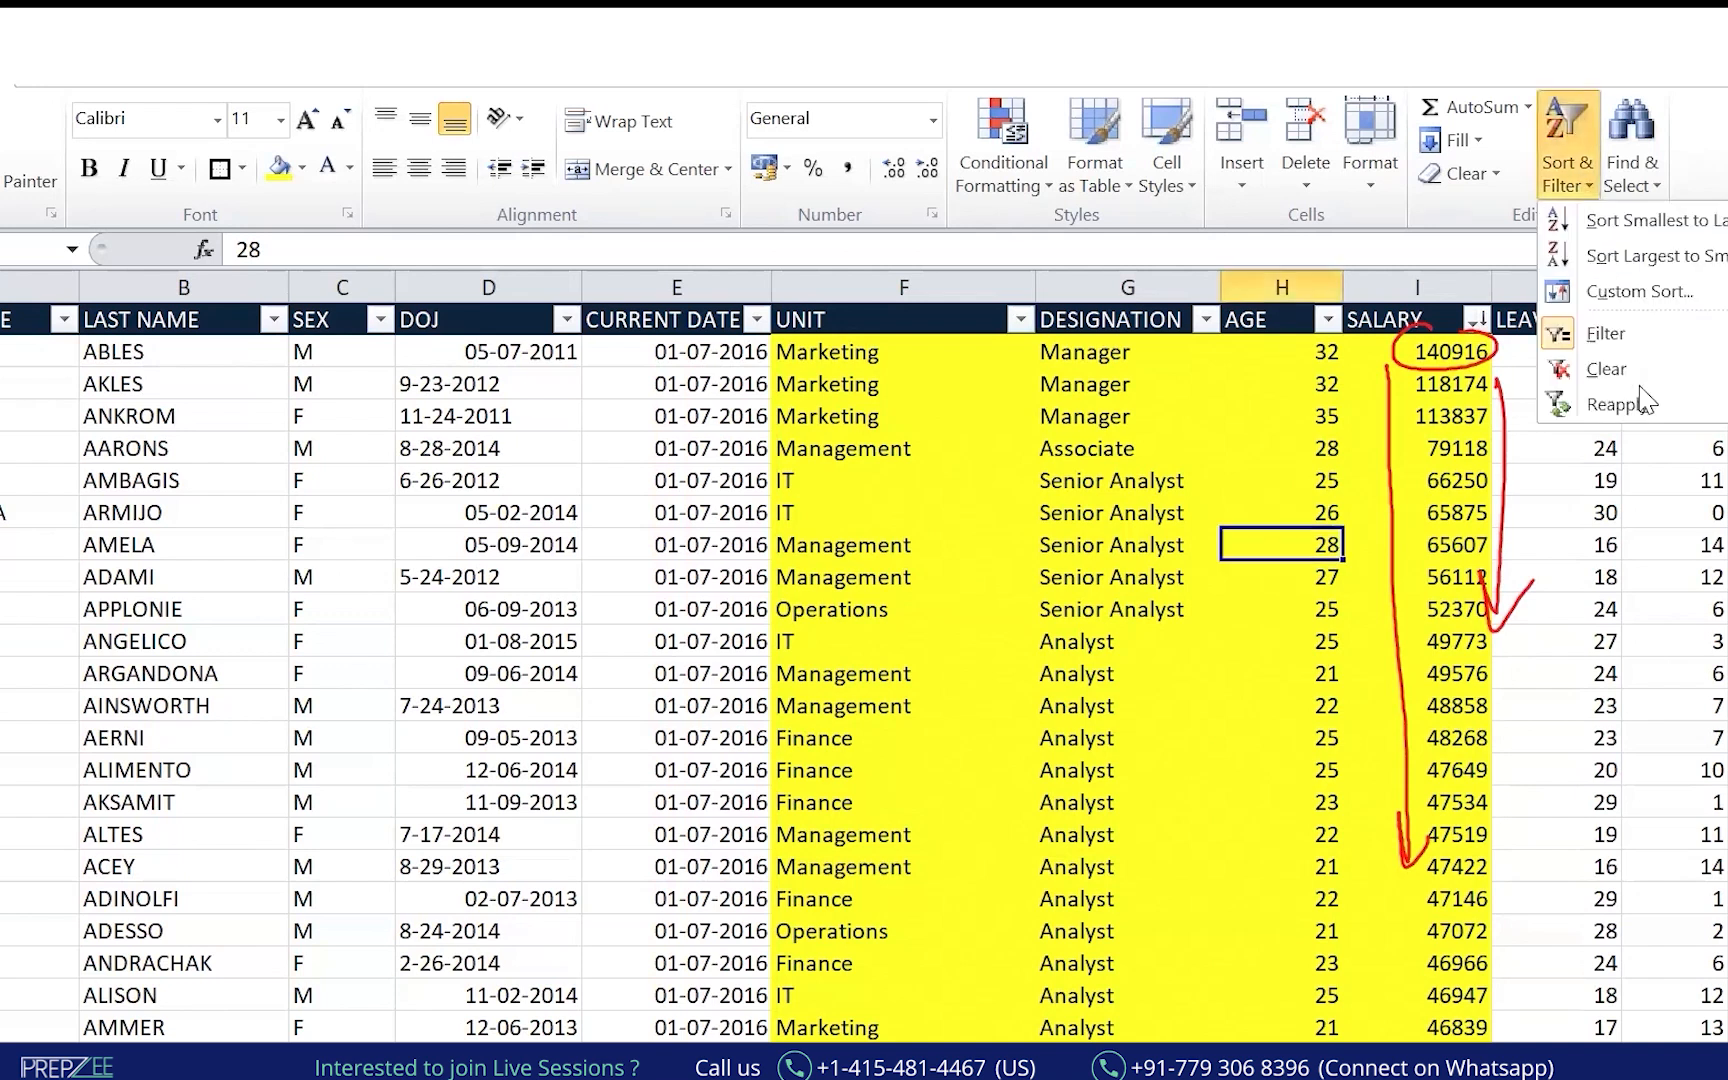
{"action": "left_click", "coordinate": [1640, 292]}
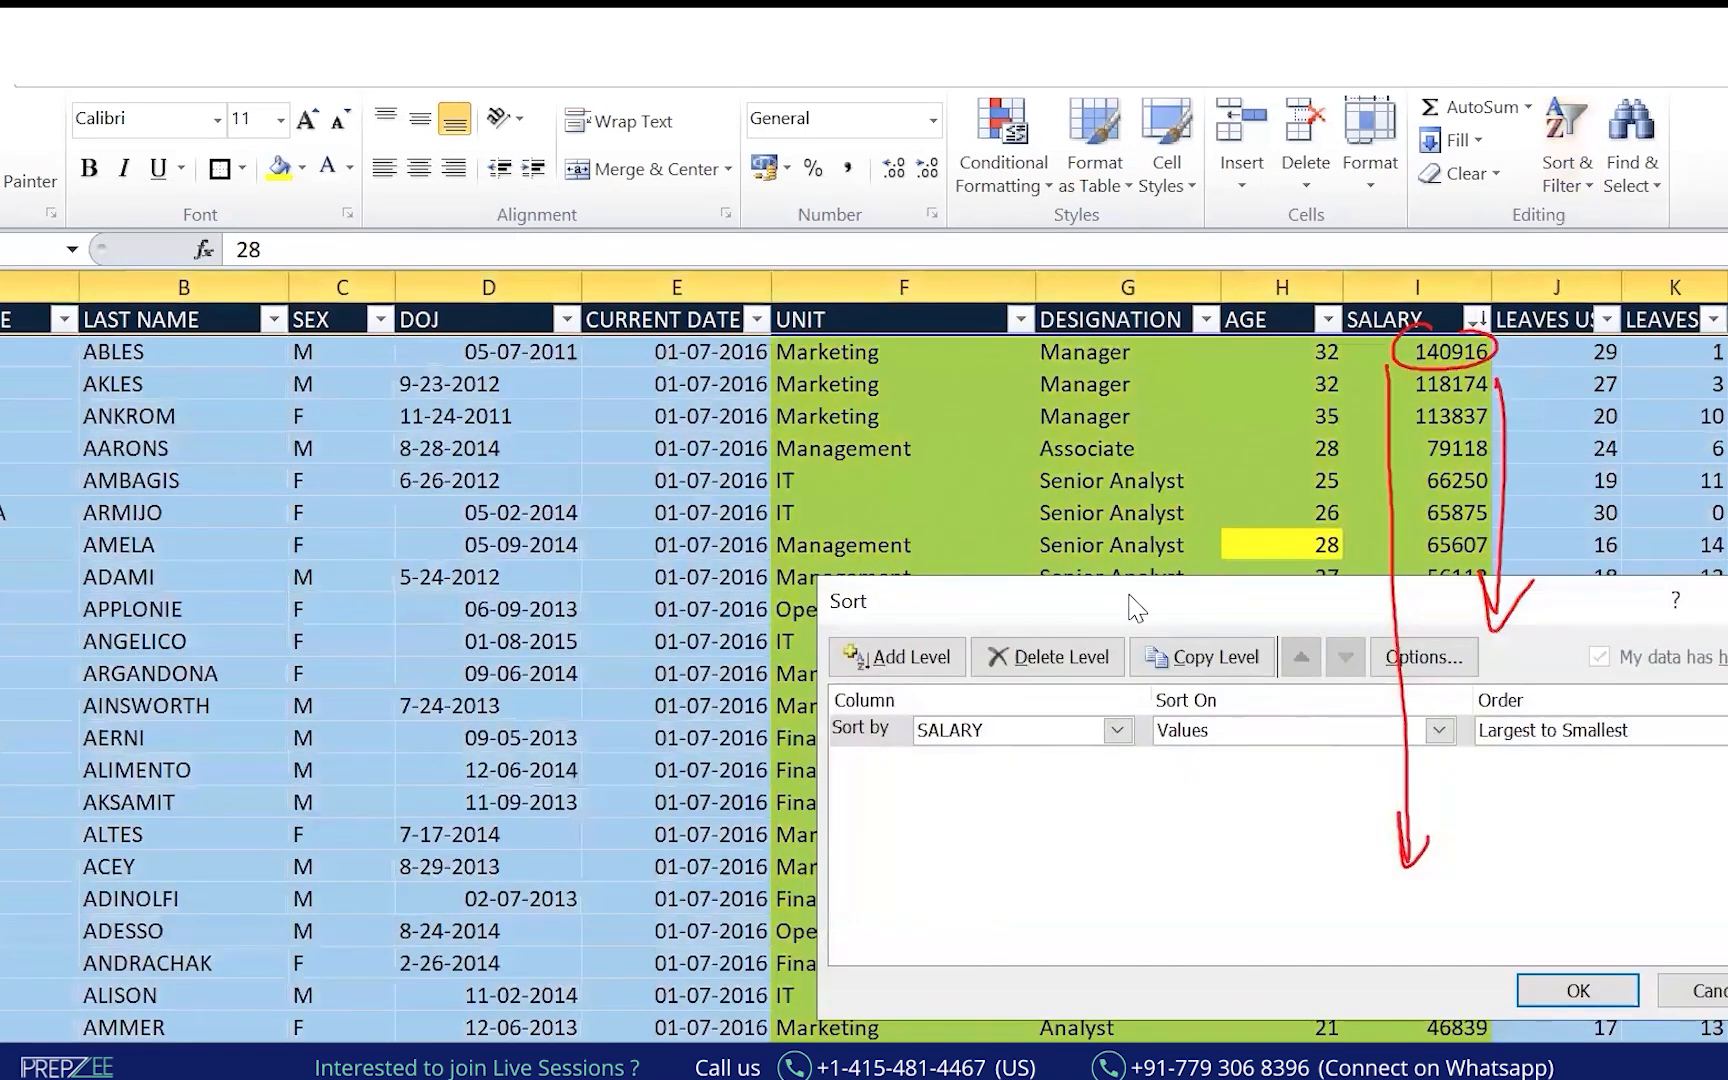
{"action": "left_click_drag", "start_coordinate": [1130, 605], "coordinate": [1183, 614]}
{"action": "key", "text": "alt+Tab"}
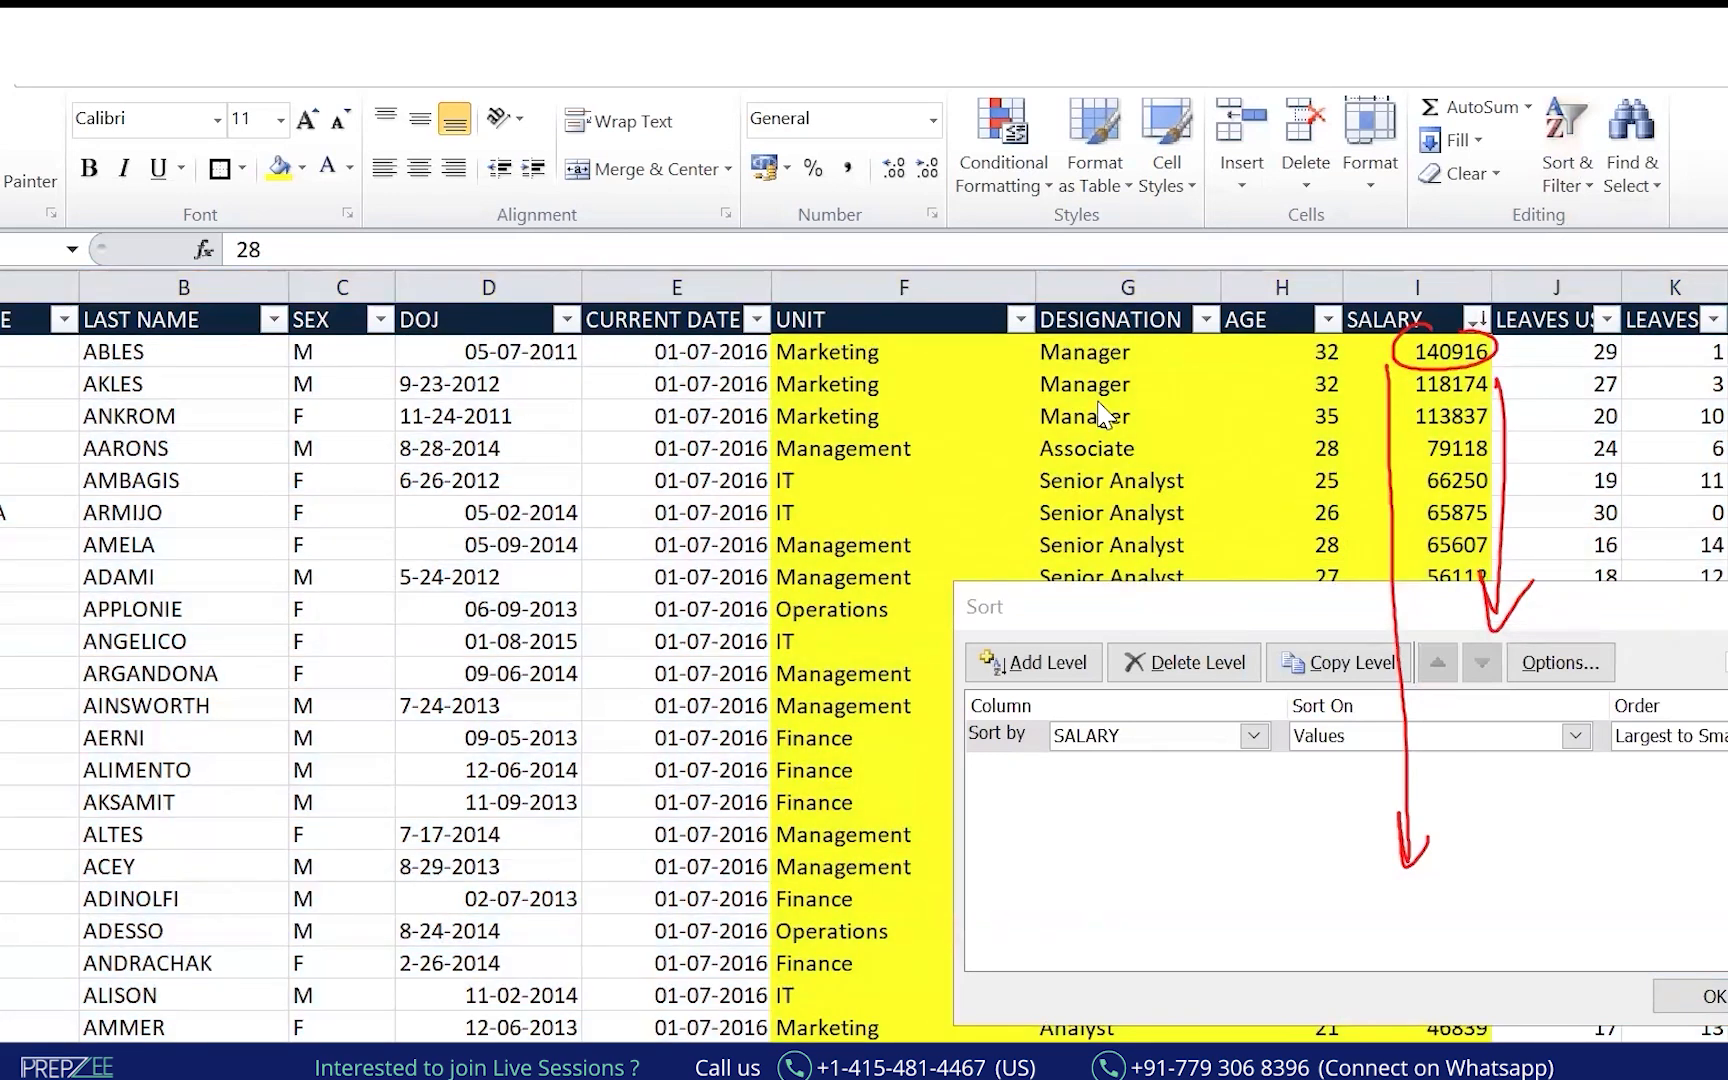
{"action": "mouse_move", "coordinate": [1105, 618]}
{"action": "left_mouse_down"}
{"action": "mouse_move", "coordinate": [985, 672]}
{"action": "mouse_move", "coordinate": [1040, 600]}
{"action": "left_mouse_up"}
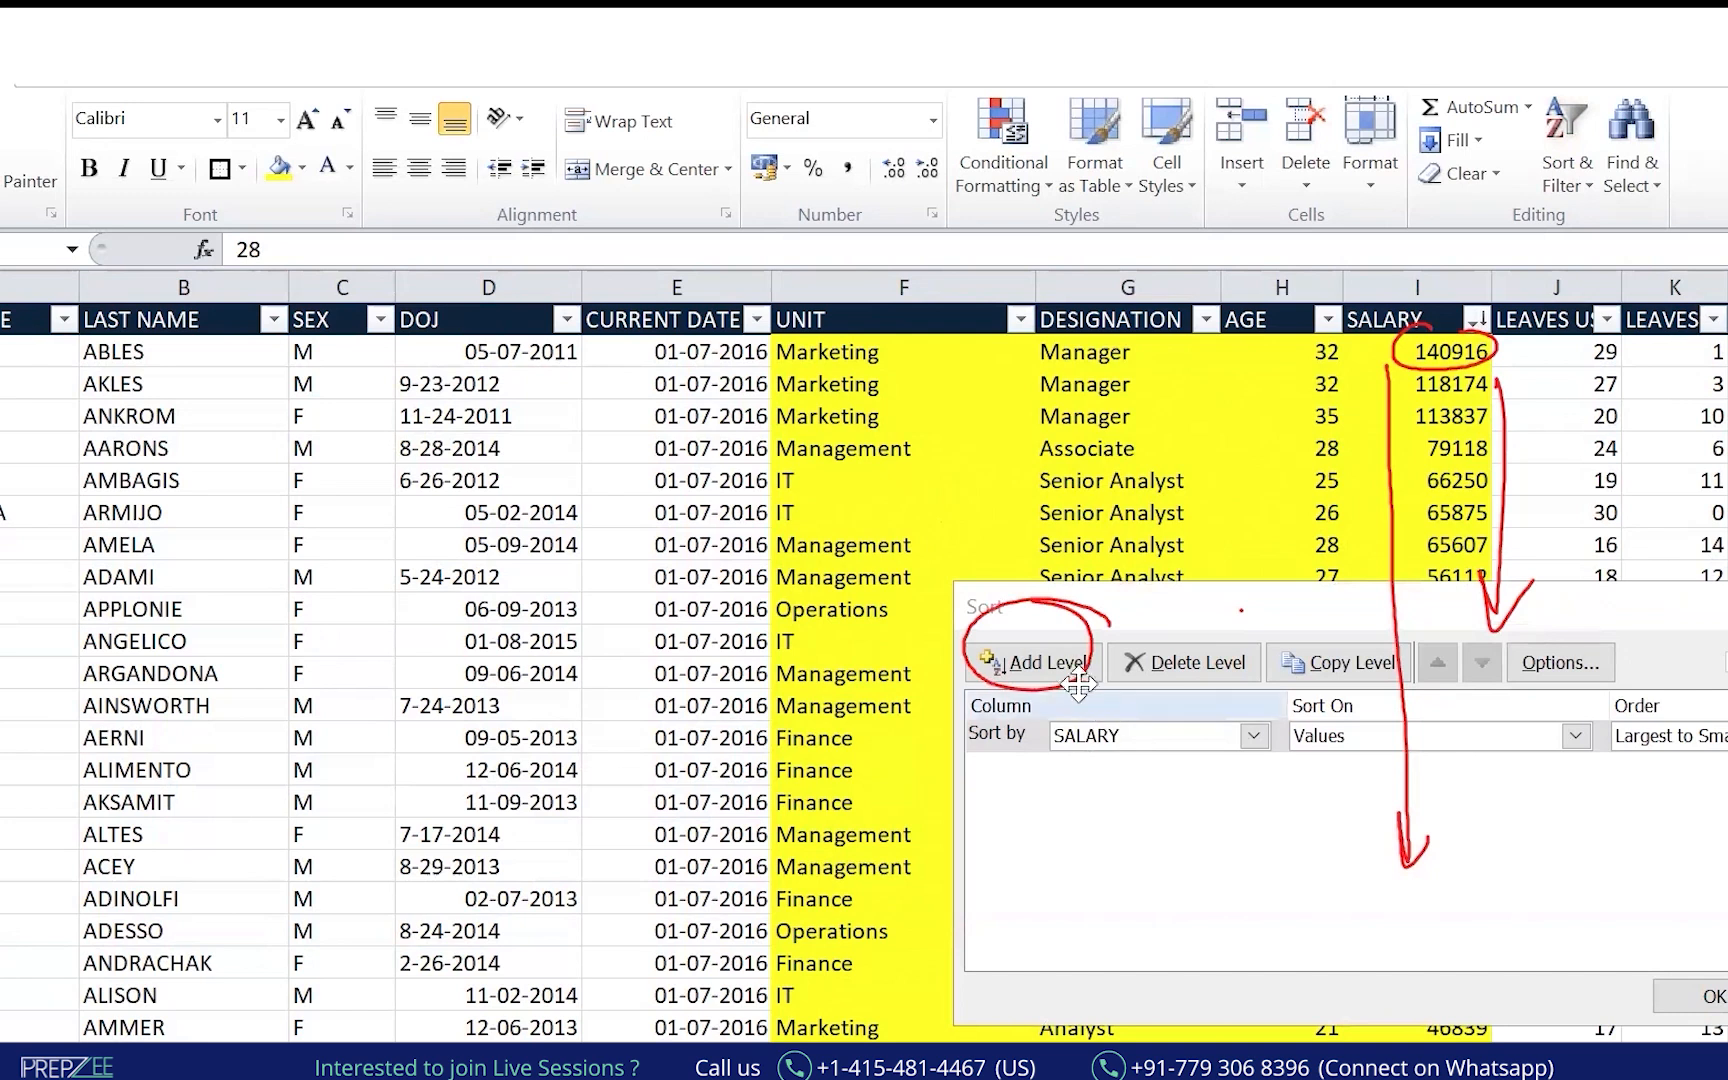
{"action": "left_click", "coordinate": [1054, 660]}
{"action": "left_click", "coordinate": [1054, 660]}
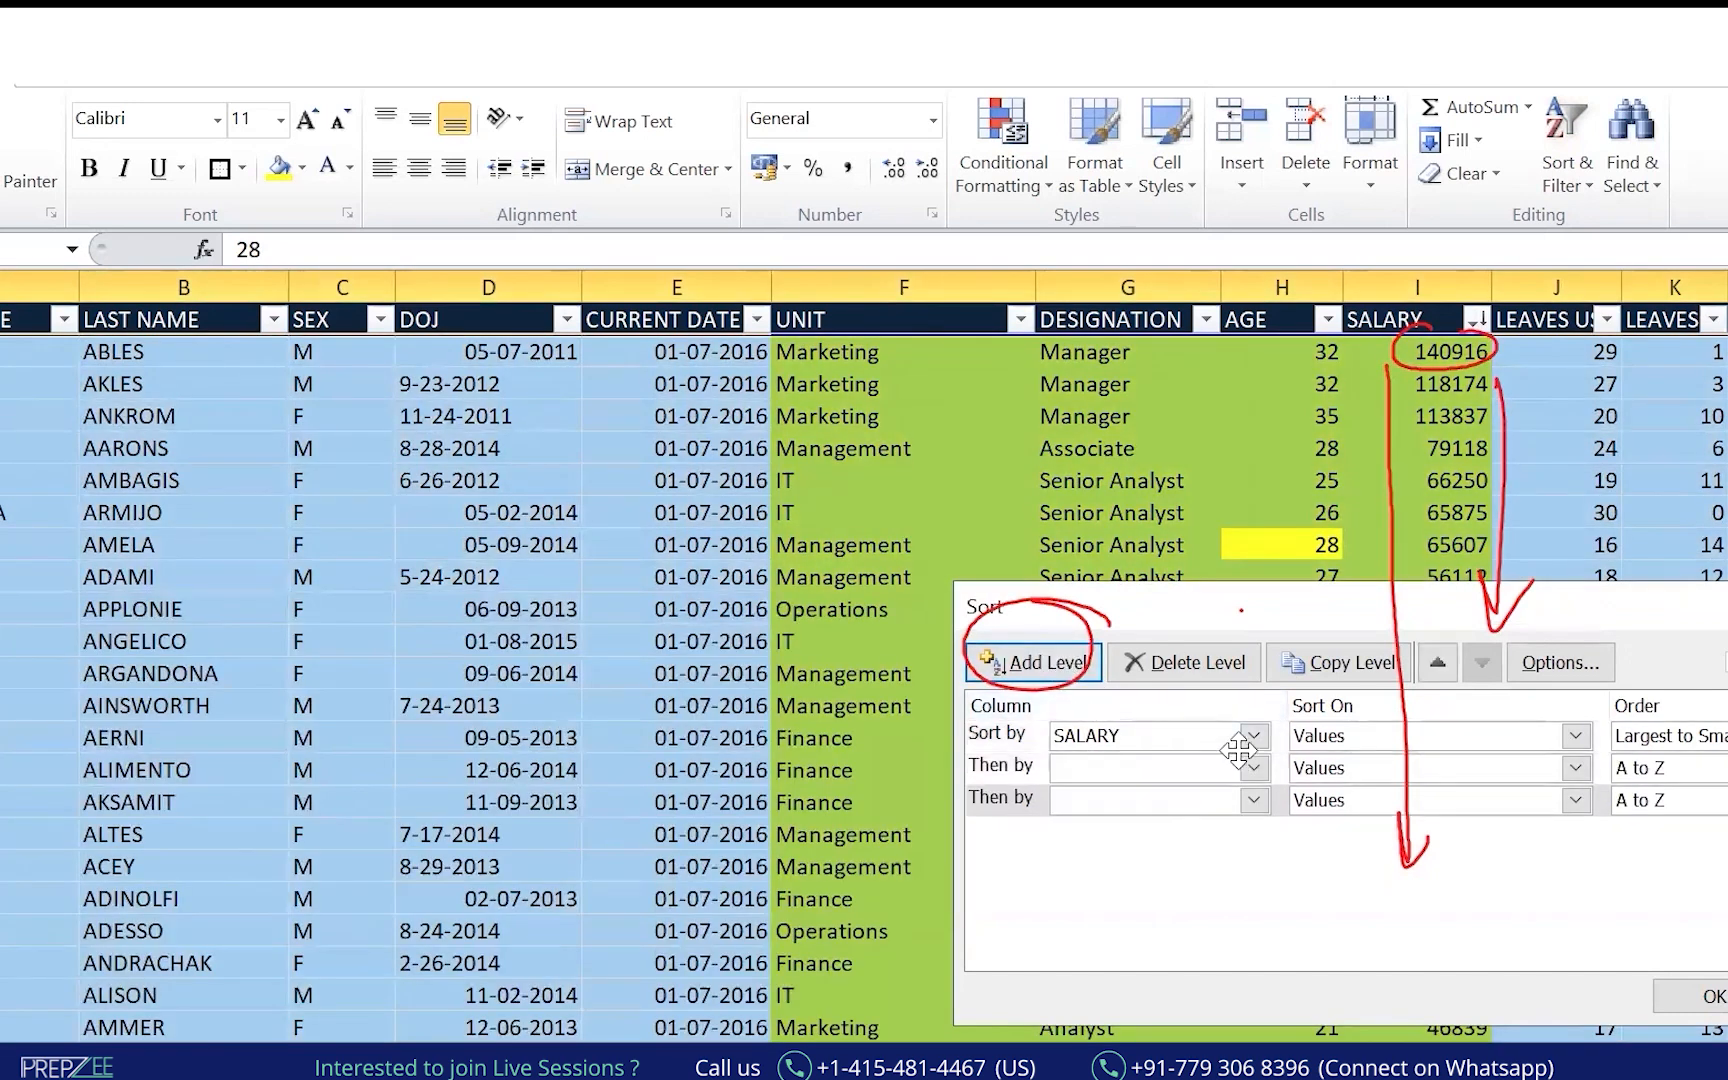
Set the sort columns to UNIT, then DESIGNATION, then SALARY.
{"action": "left_click", "coordinate": [1254, 737]}
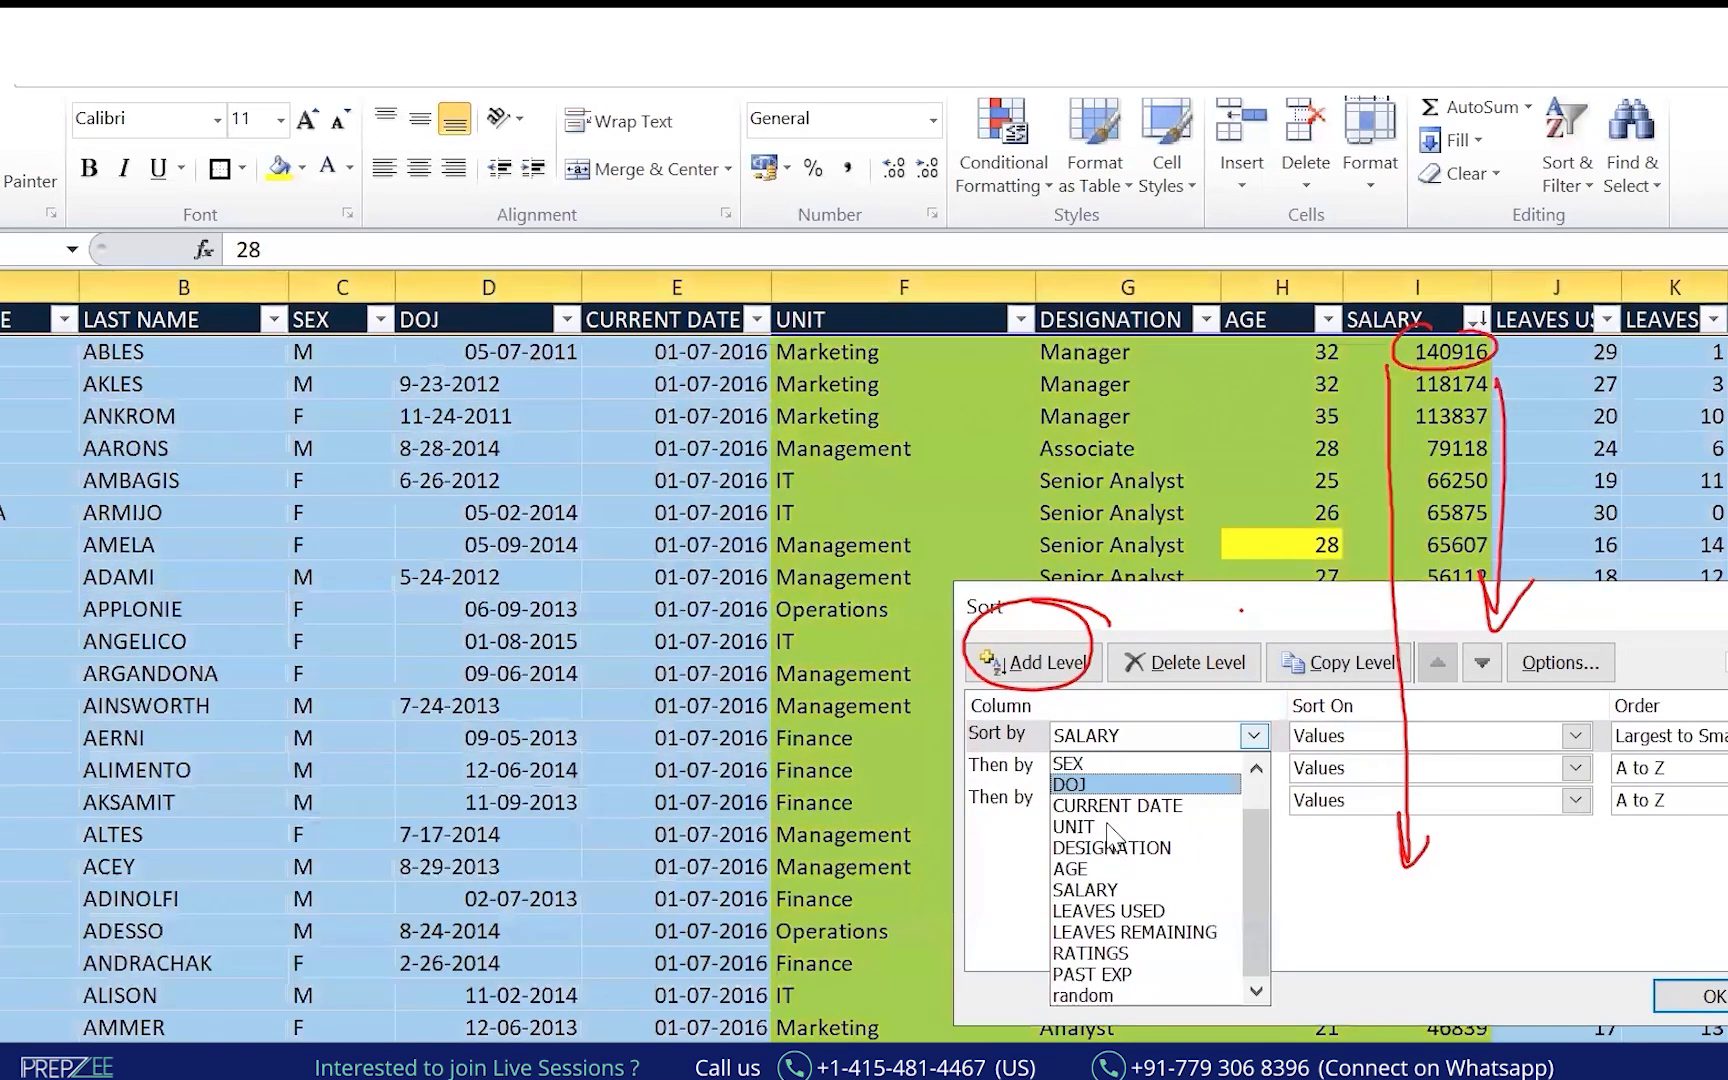
{"action": "left_click", "coordinate": [1105, 827]}
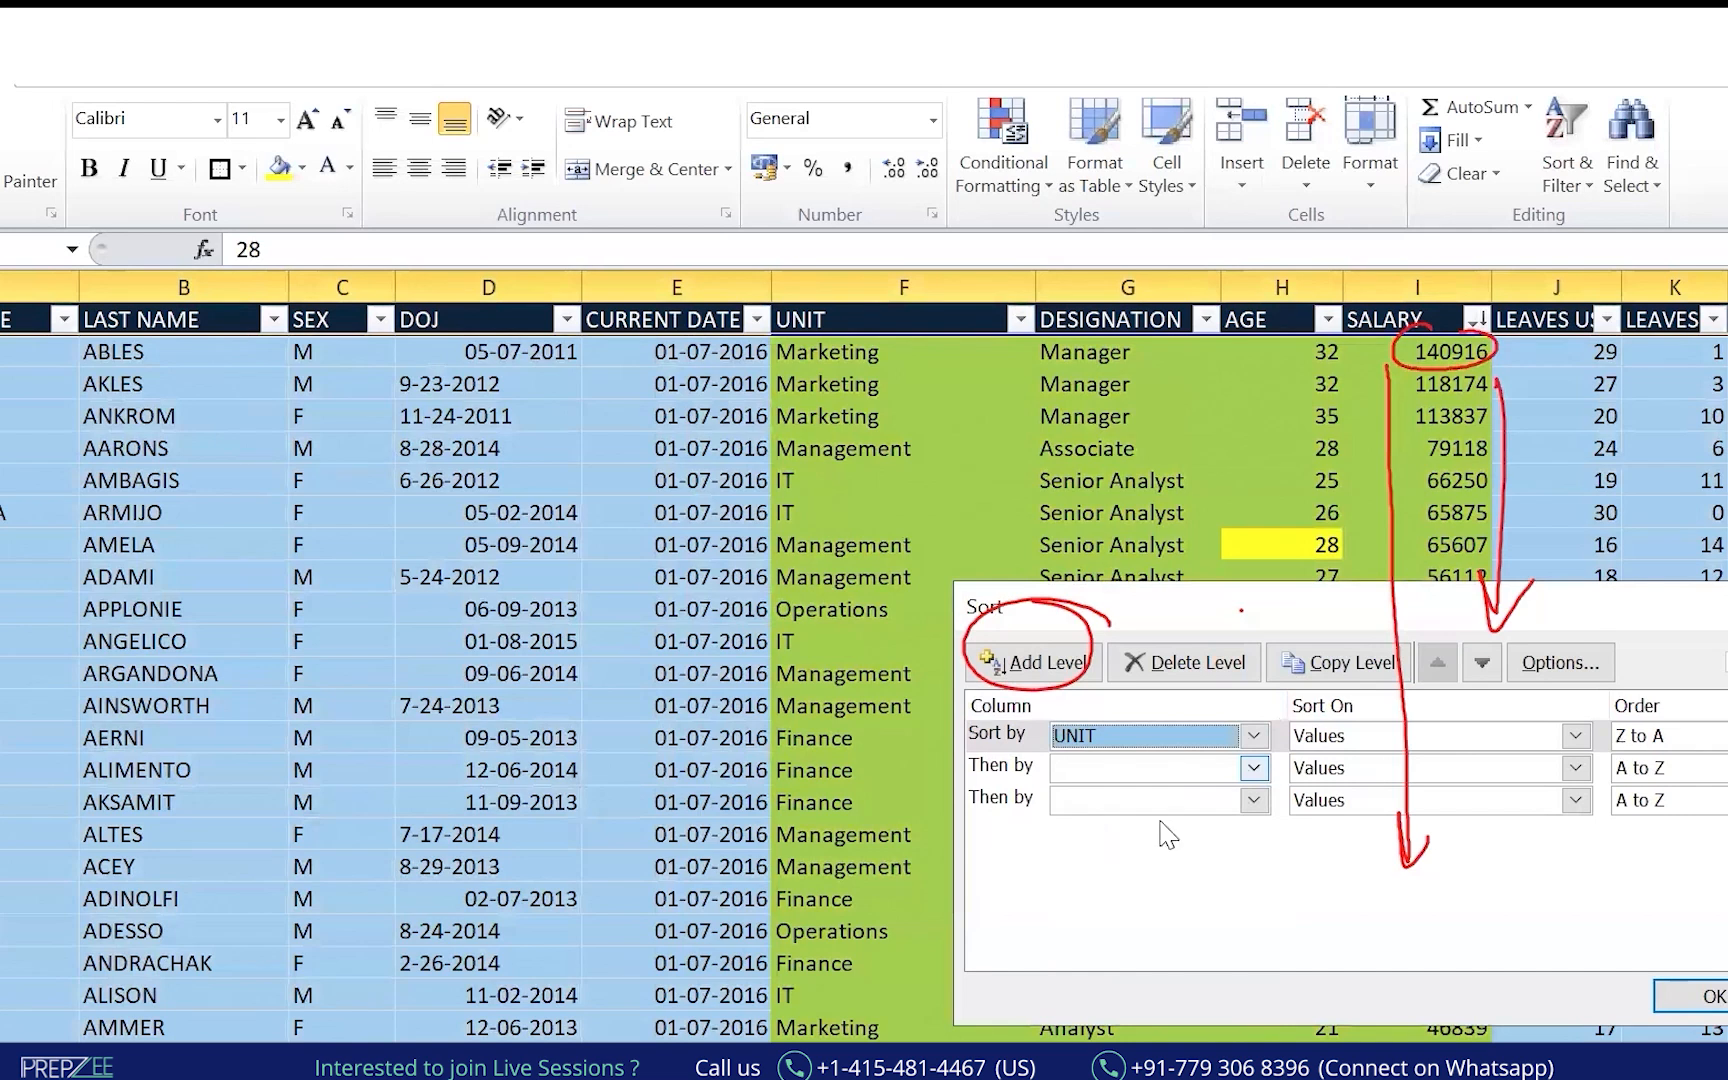
{"action": "left_click", "coordinate": [1160, 768]}
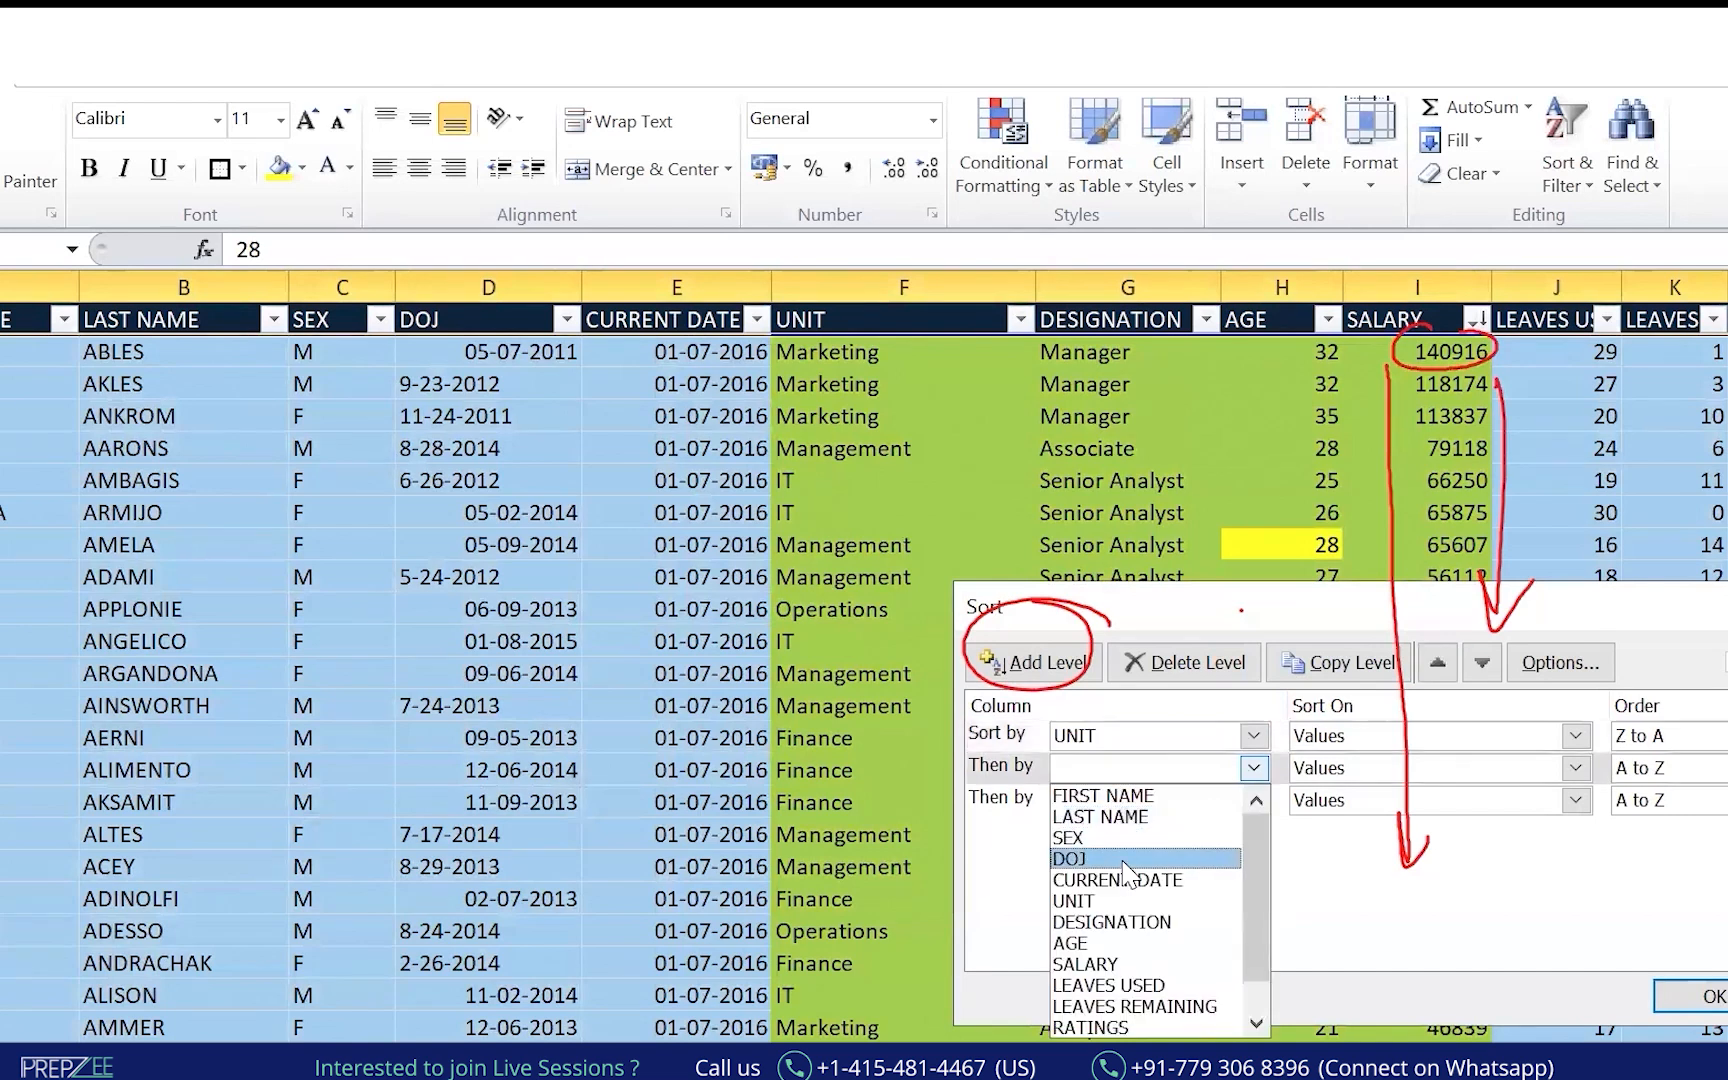
{"action": "left_click", "coordinate": [1152, 922]}
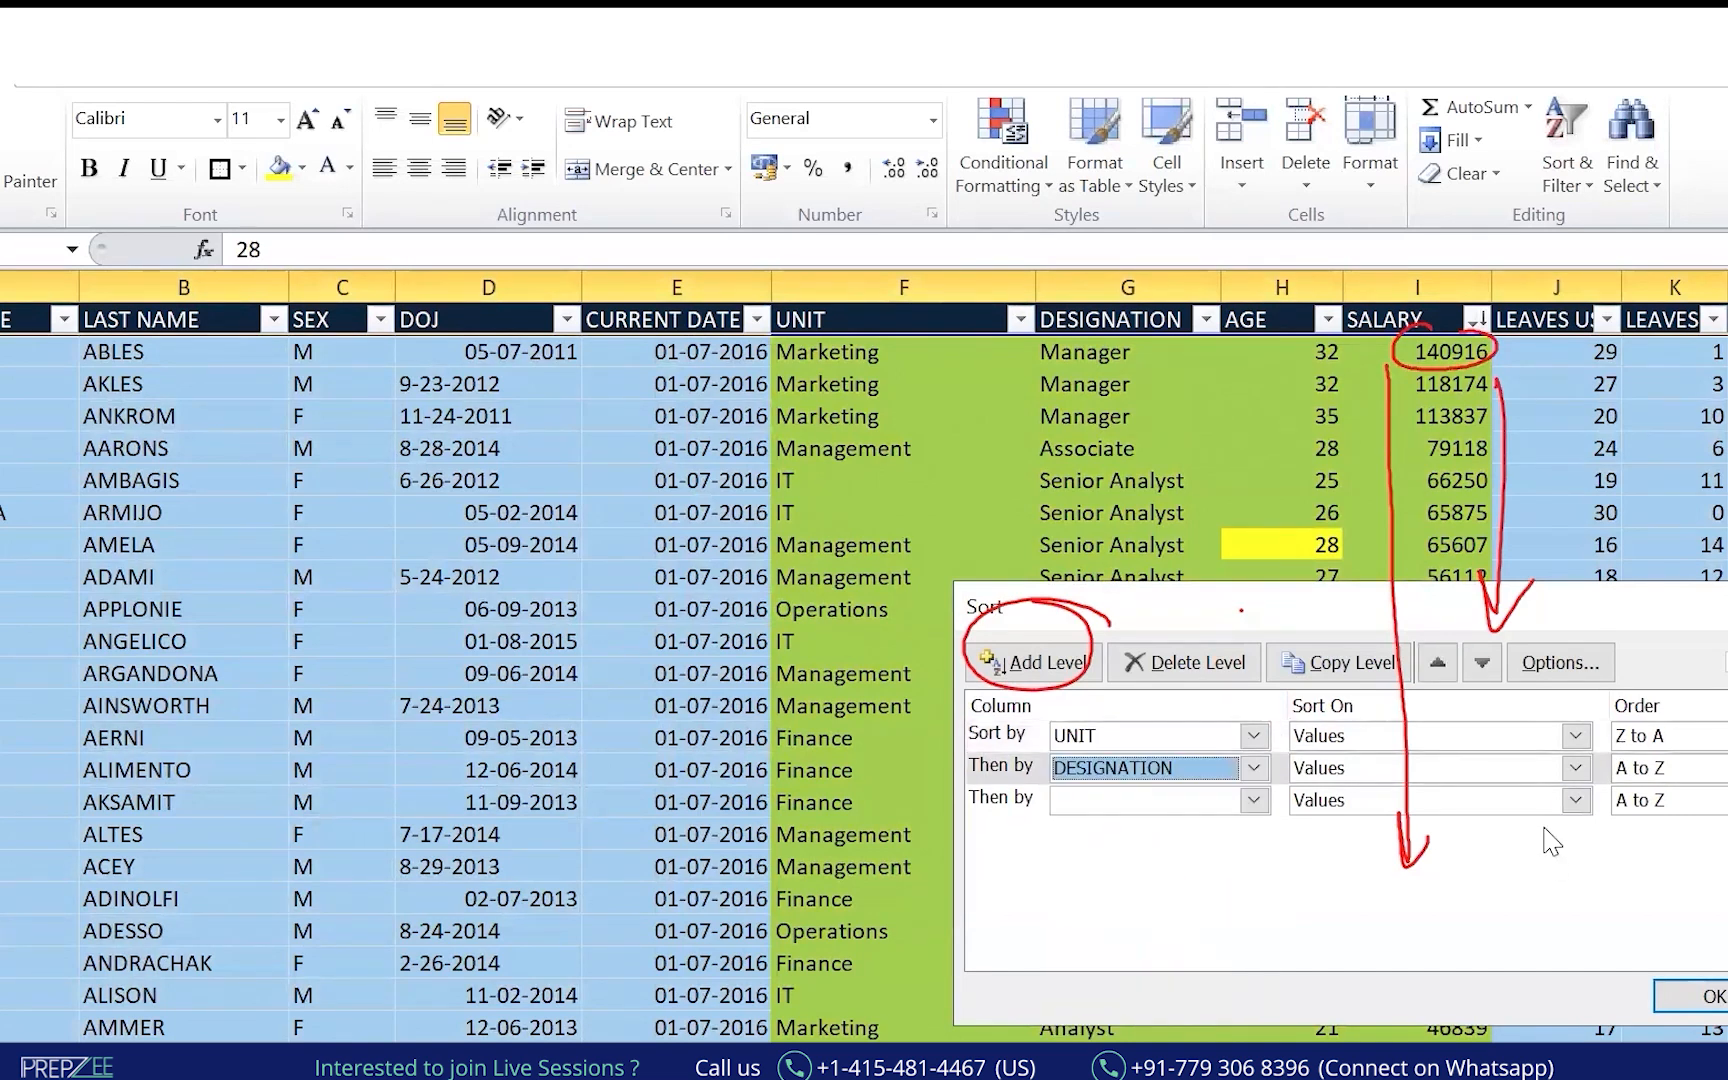
{"action": "key", "text": "alt+Down"}
{"action": "left_click", "coordinate": [1101, 1000]}
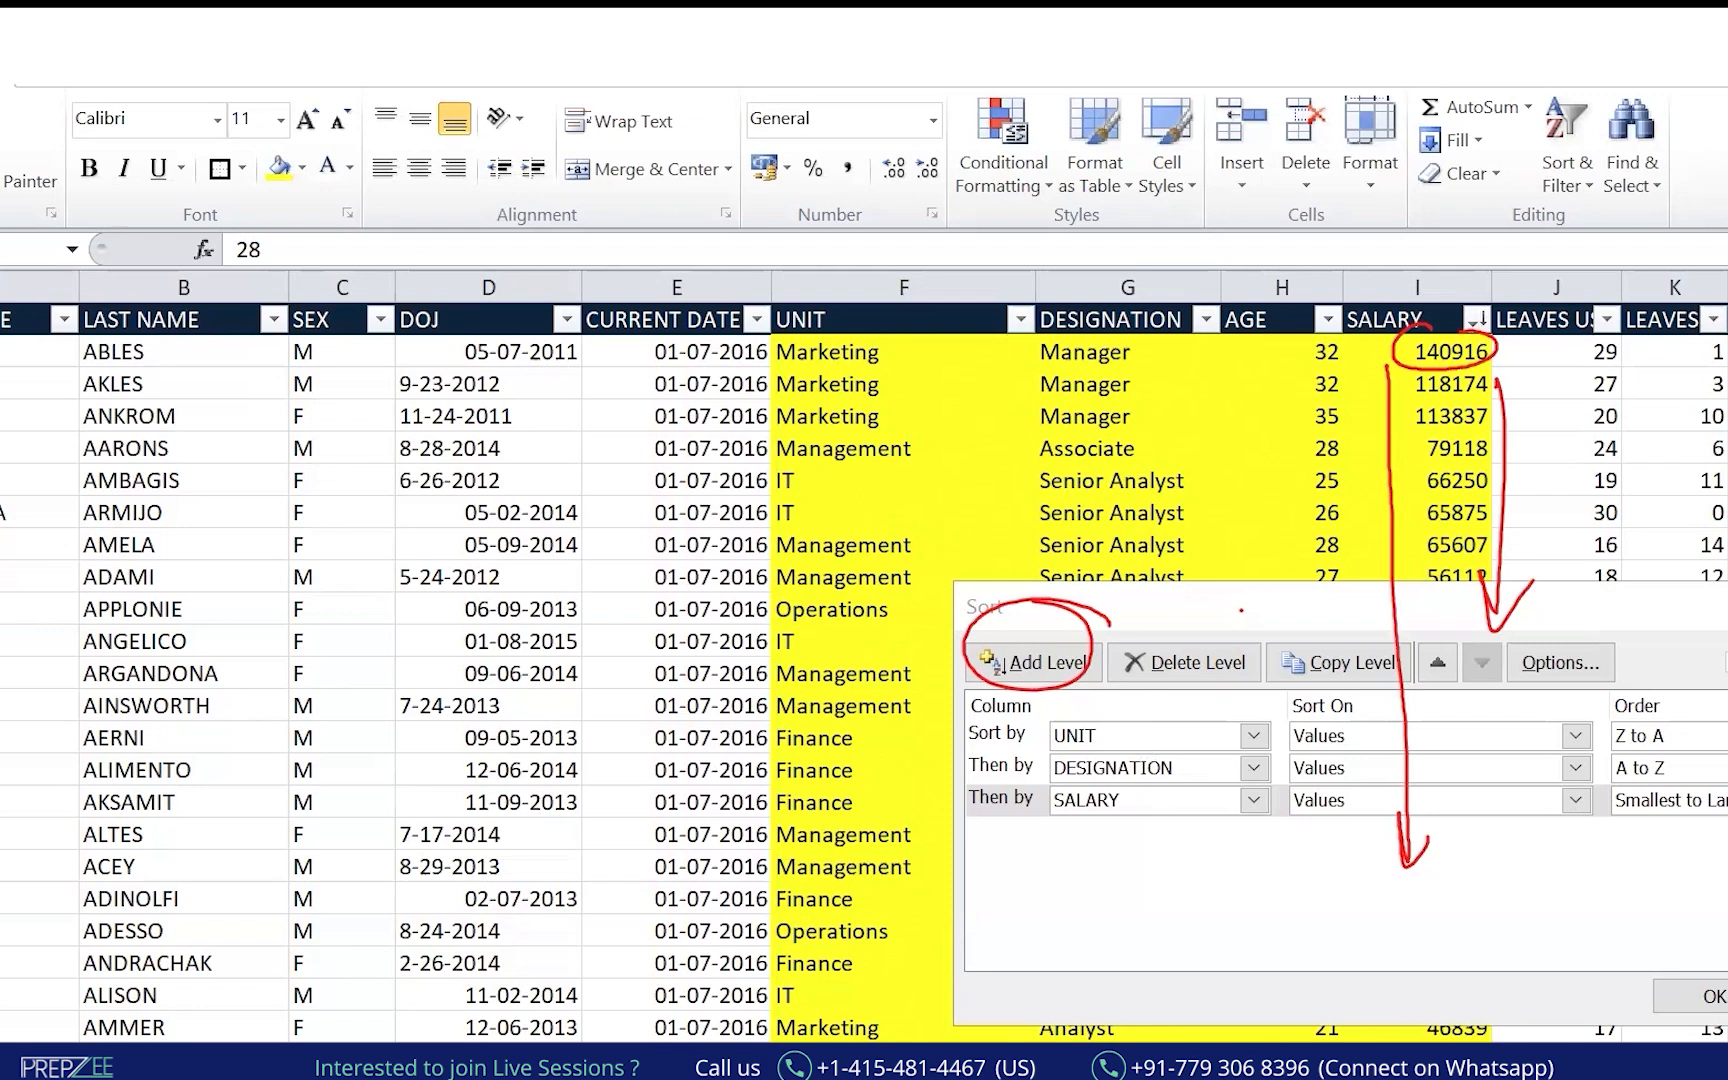
Order UNIT A to Z and SALARY Largest to Smallest, then apply the sort.
{"action": "left_click", "coordinate": [1720, 736]}
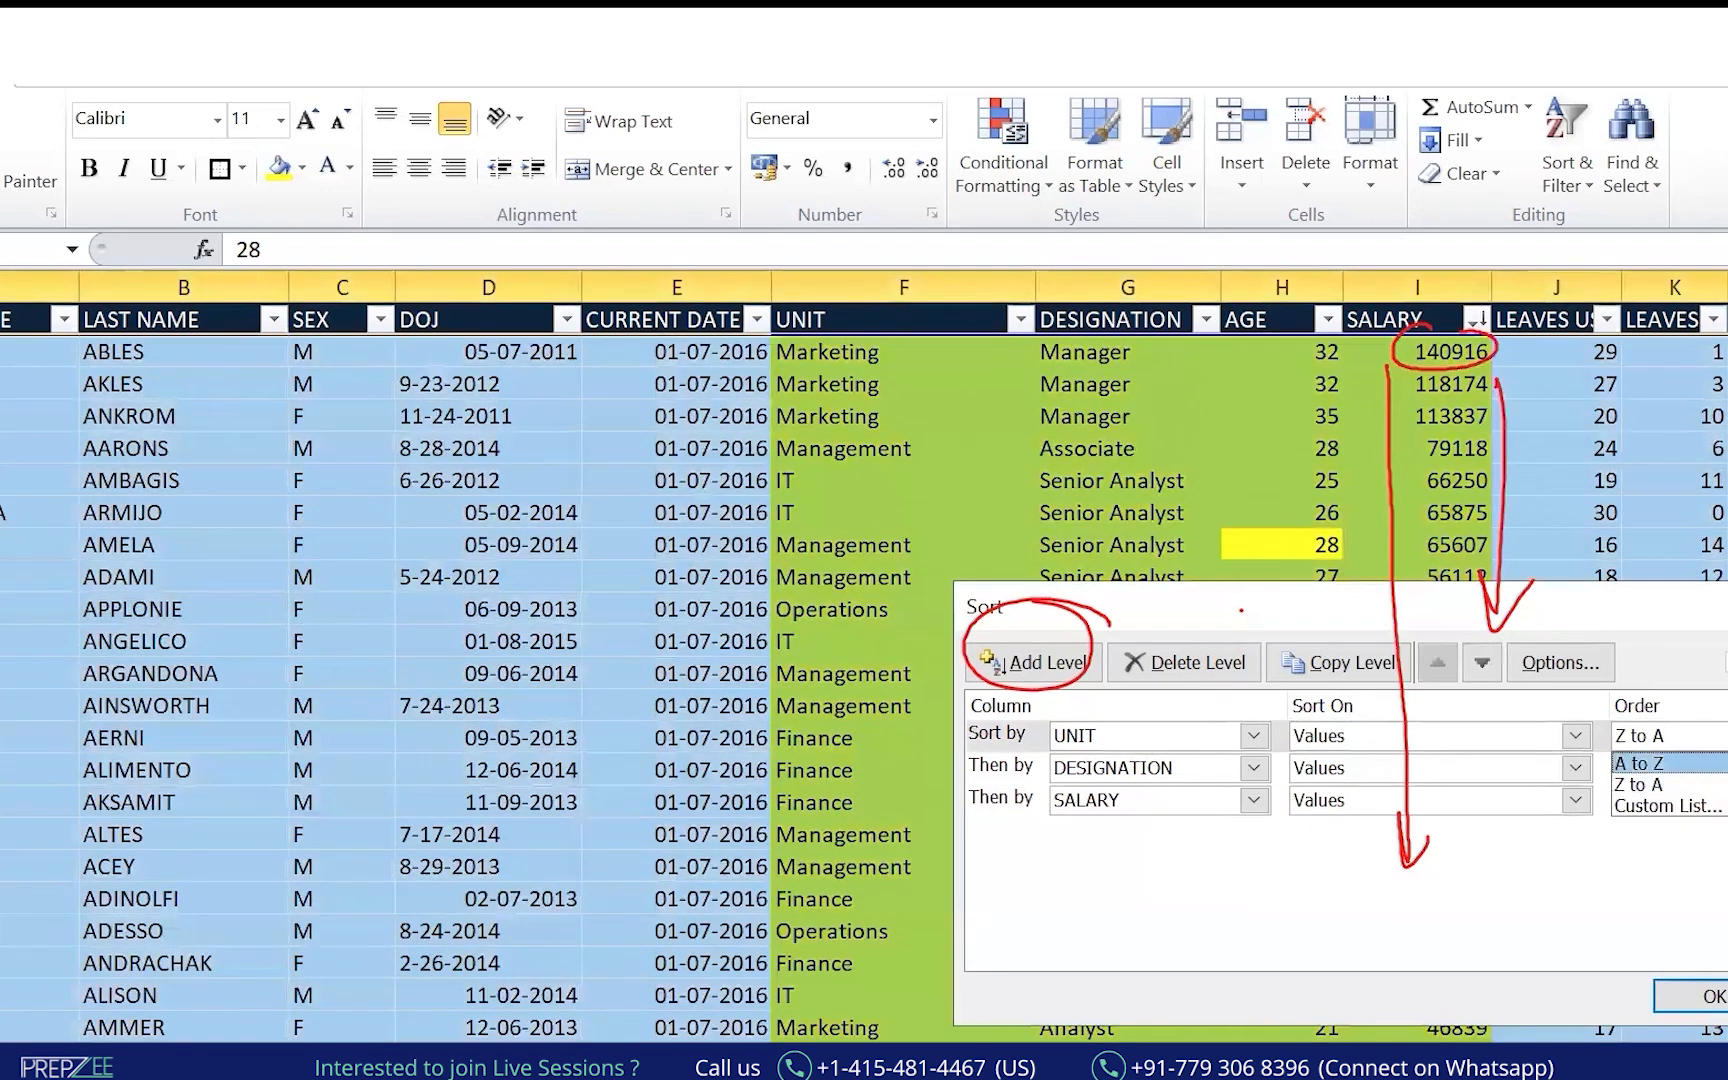
{"action": "left_click", "coordinate": [1705, 763]}
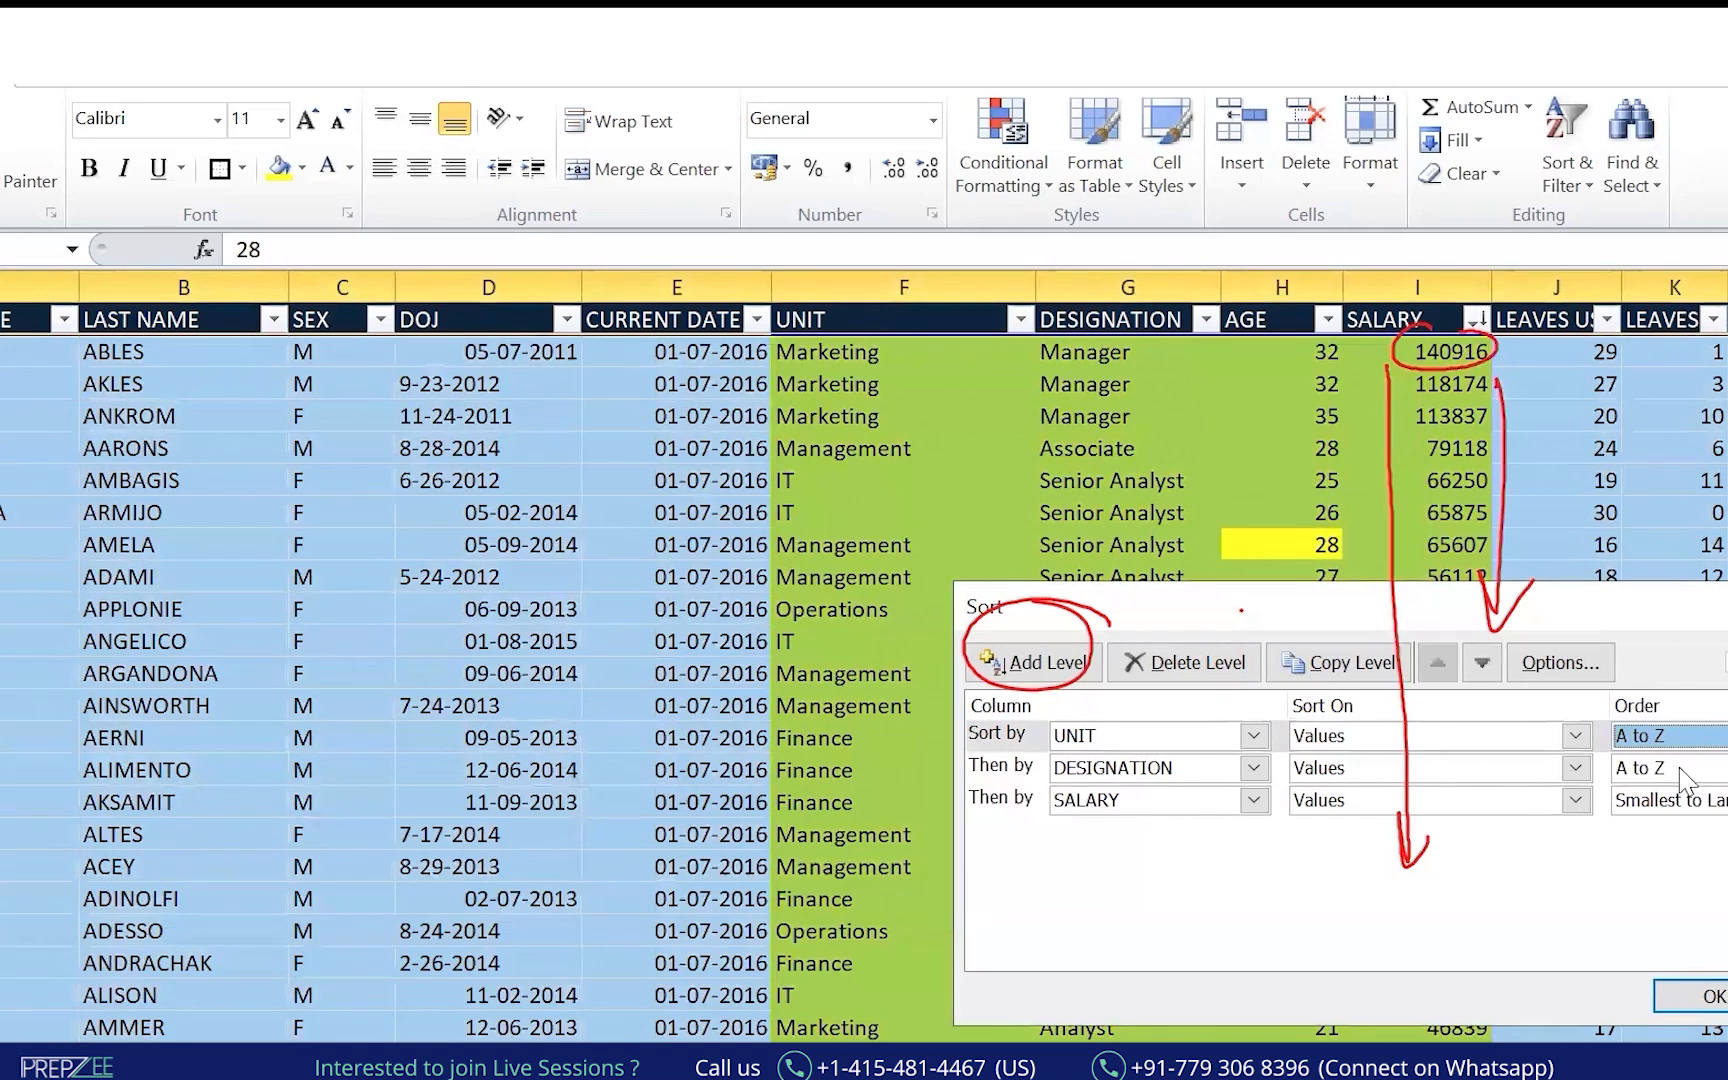
{"action": "left_click", "coordinate": [1670, 800]}
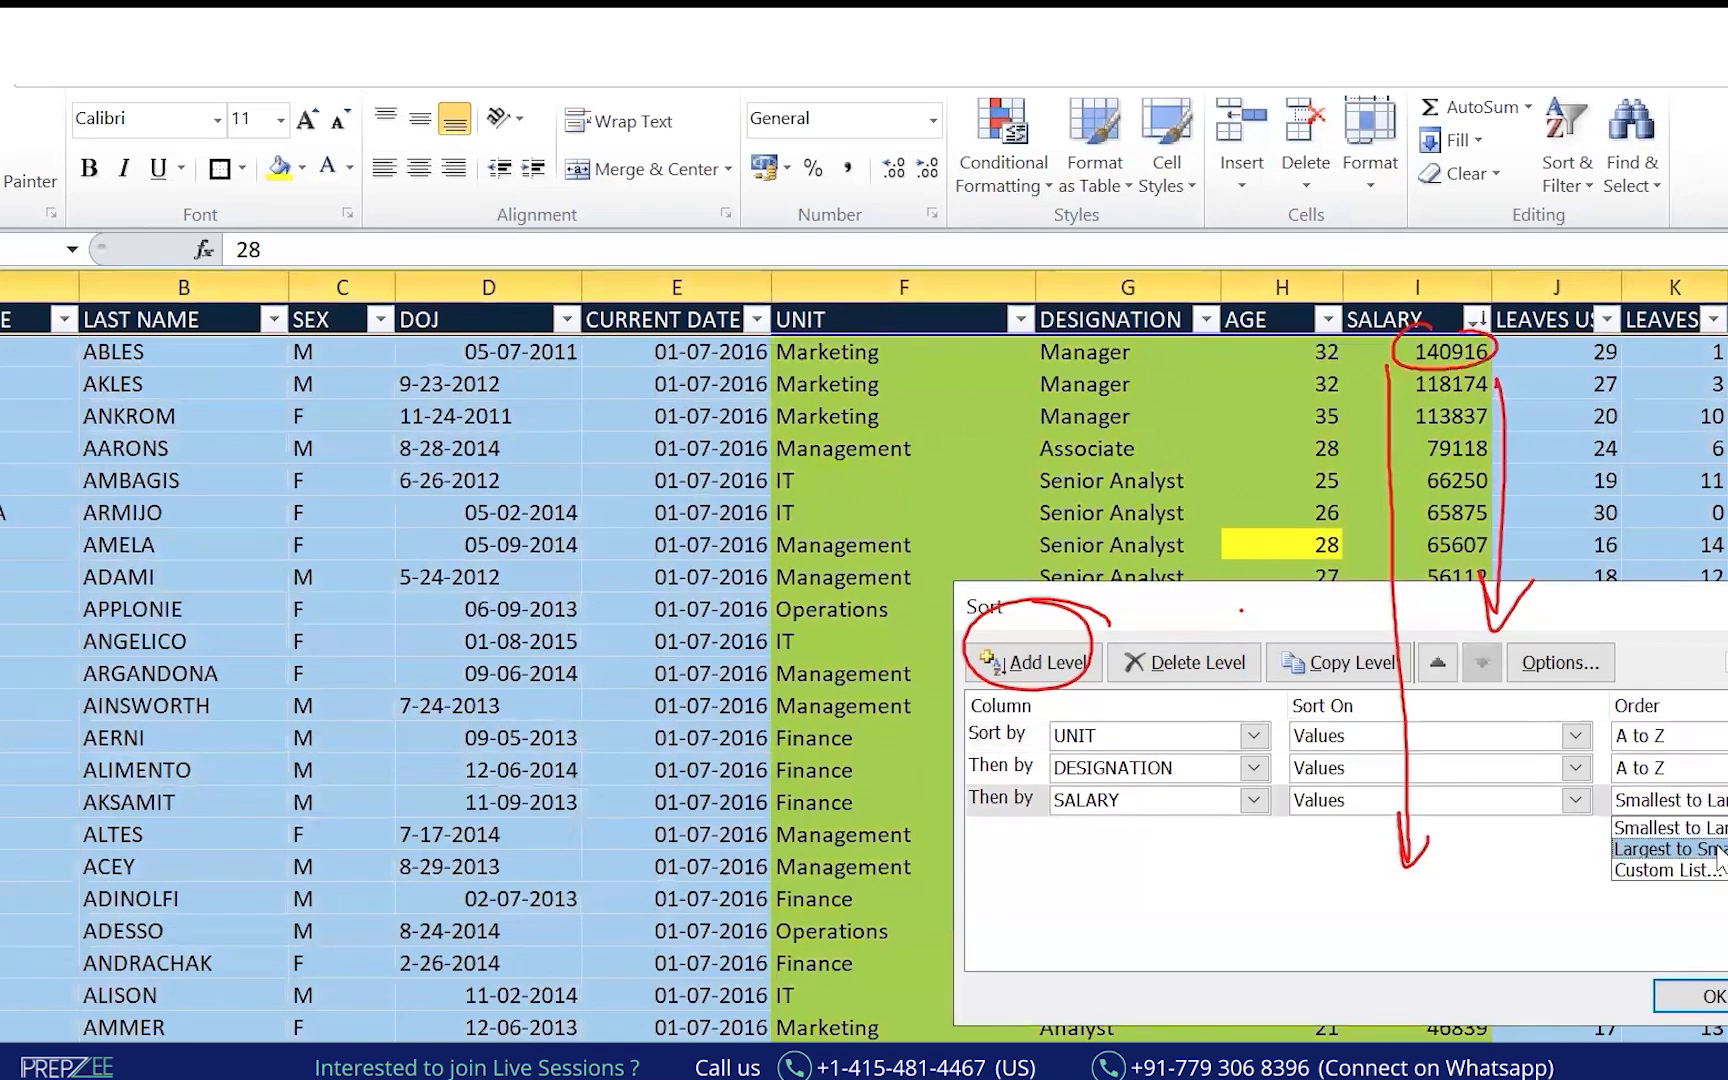
{"action": "left_click", "coordinate": [1670, 849]}
{"action": "left_click", "coordinate": [1690, 990]}
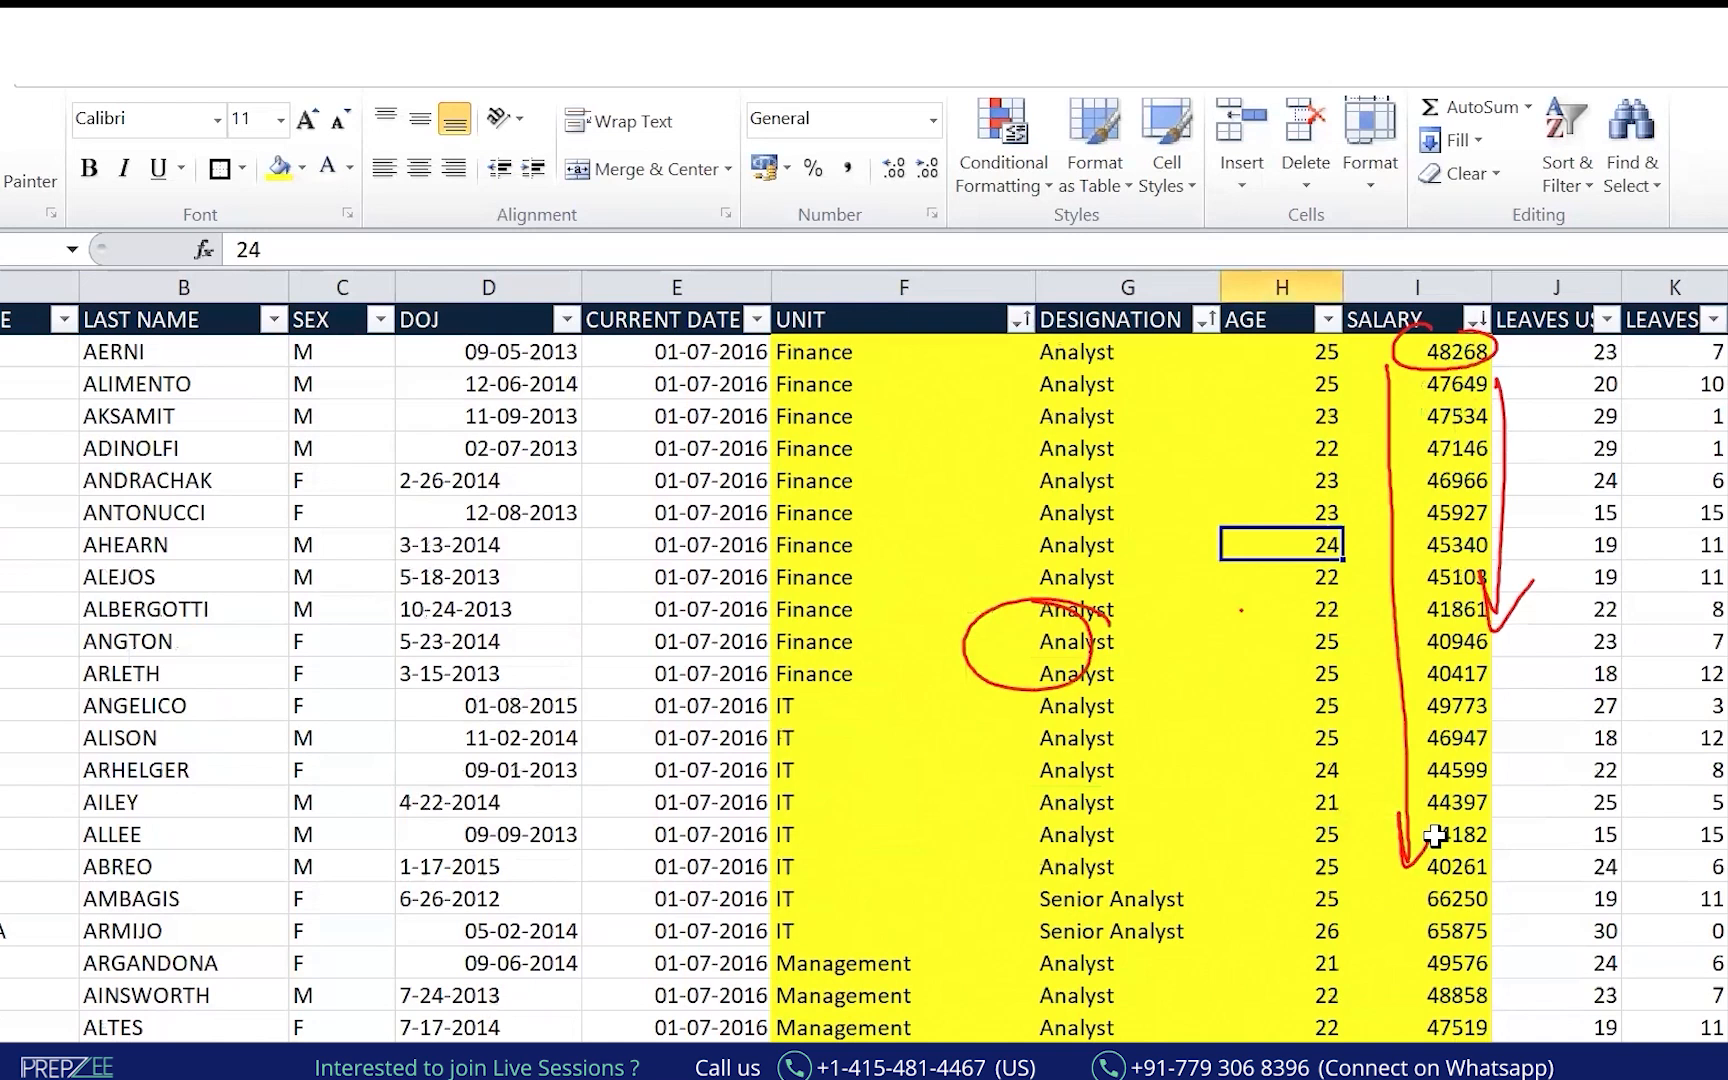
Outline the sorted Management rows and their column H values in red.
{"action": "key", "text": "Escape"}
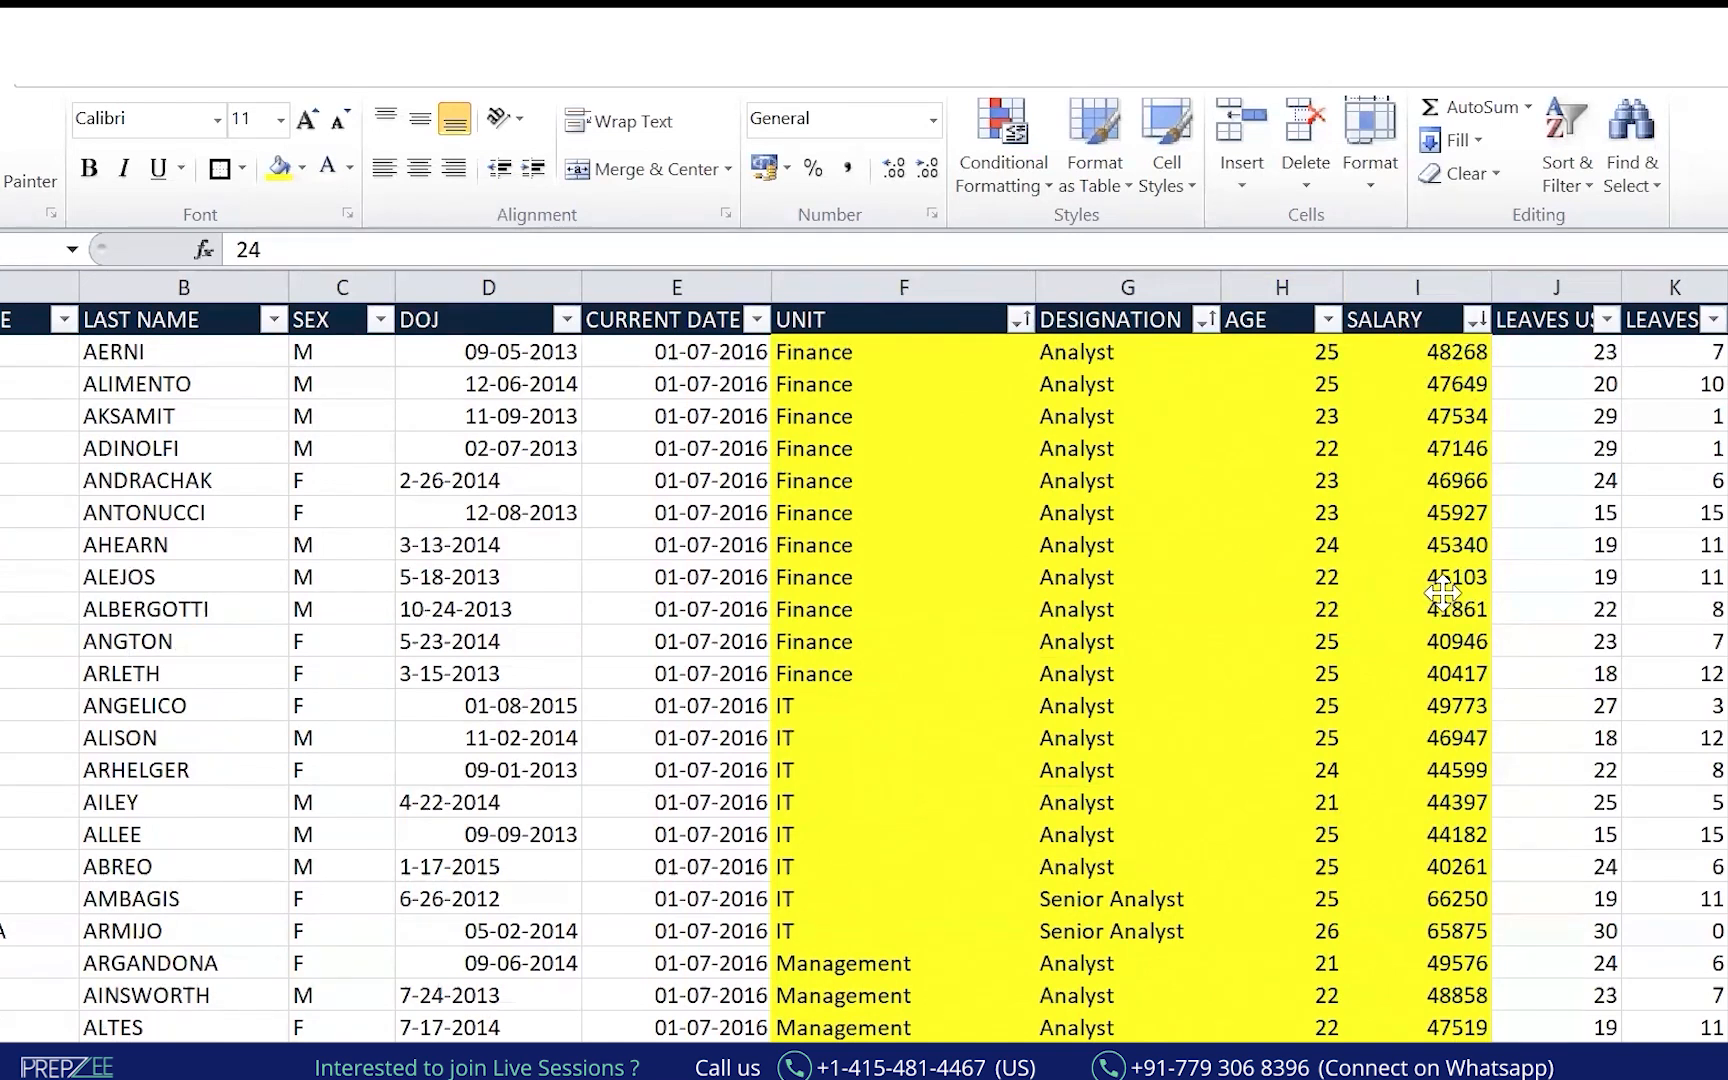
{"action": "scroll", "coordinate": [1640, 571], "scroll_direction": "down", "scroll_amount": 5}
{"action": "scroll", "coordinate": [864, 670], "scroll_direction": "up", "scroll_amount": 1}
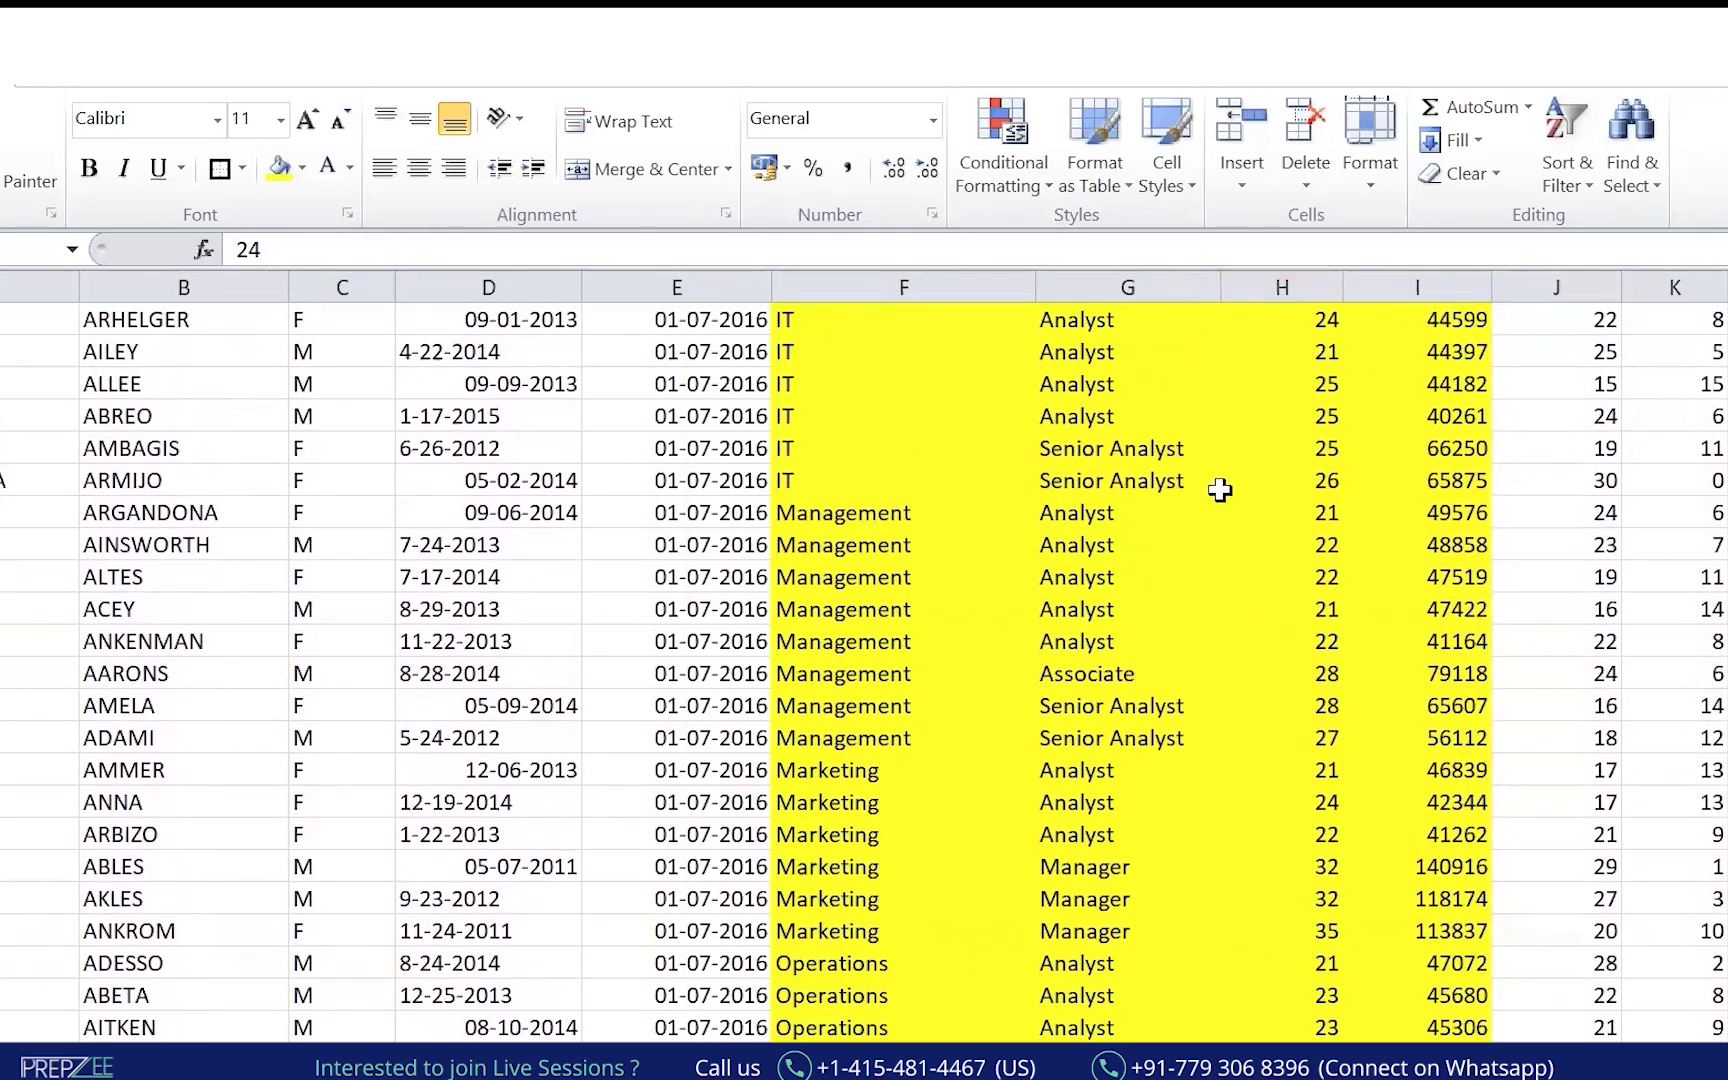
{"action": "left_click_drag", "start_coordinate": [766, 502], "coordinate": [957, 738]}
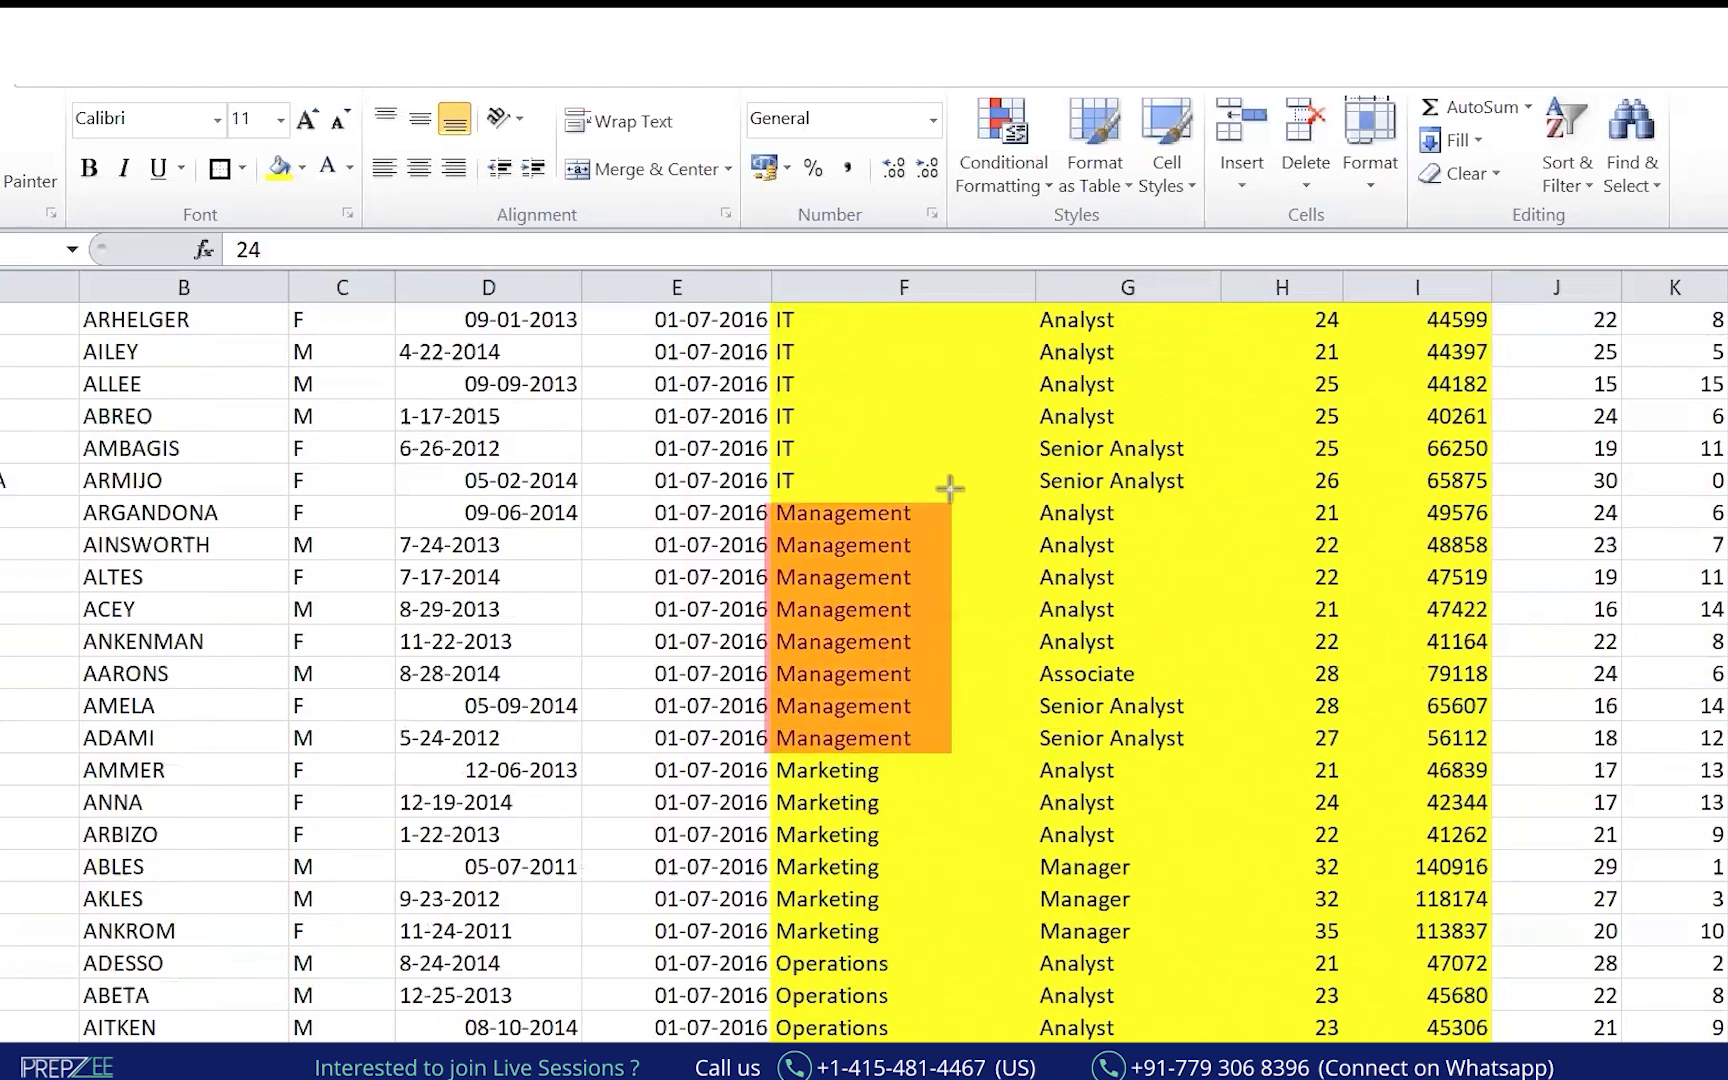
{"action": "left_click_drag", "start_coordinate": [950, 500], "coordinate": [1138, 655]}
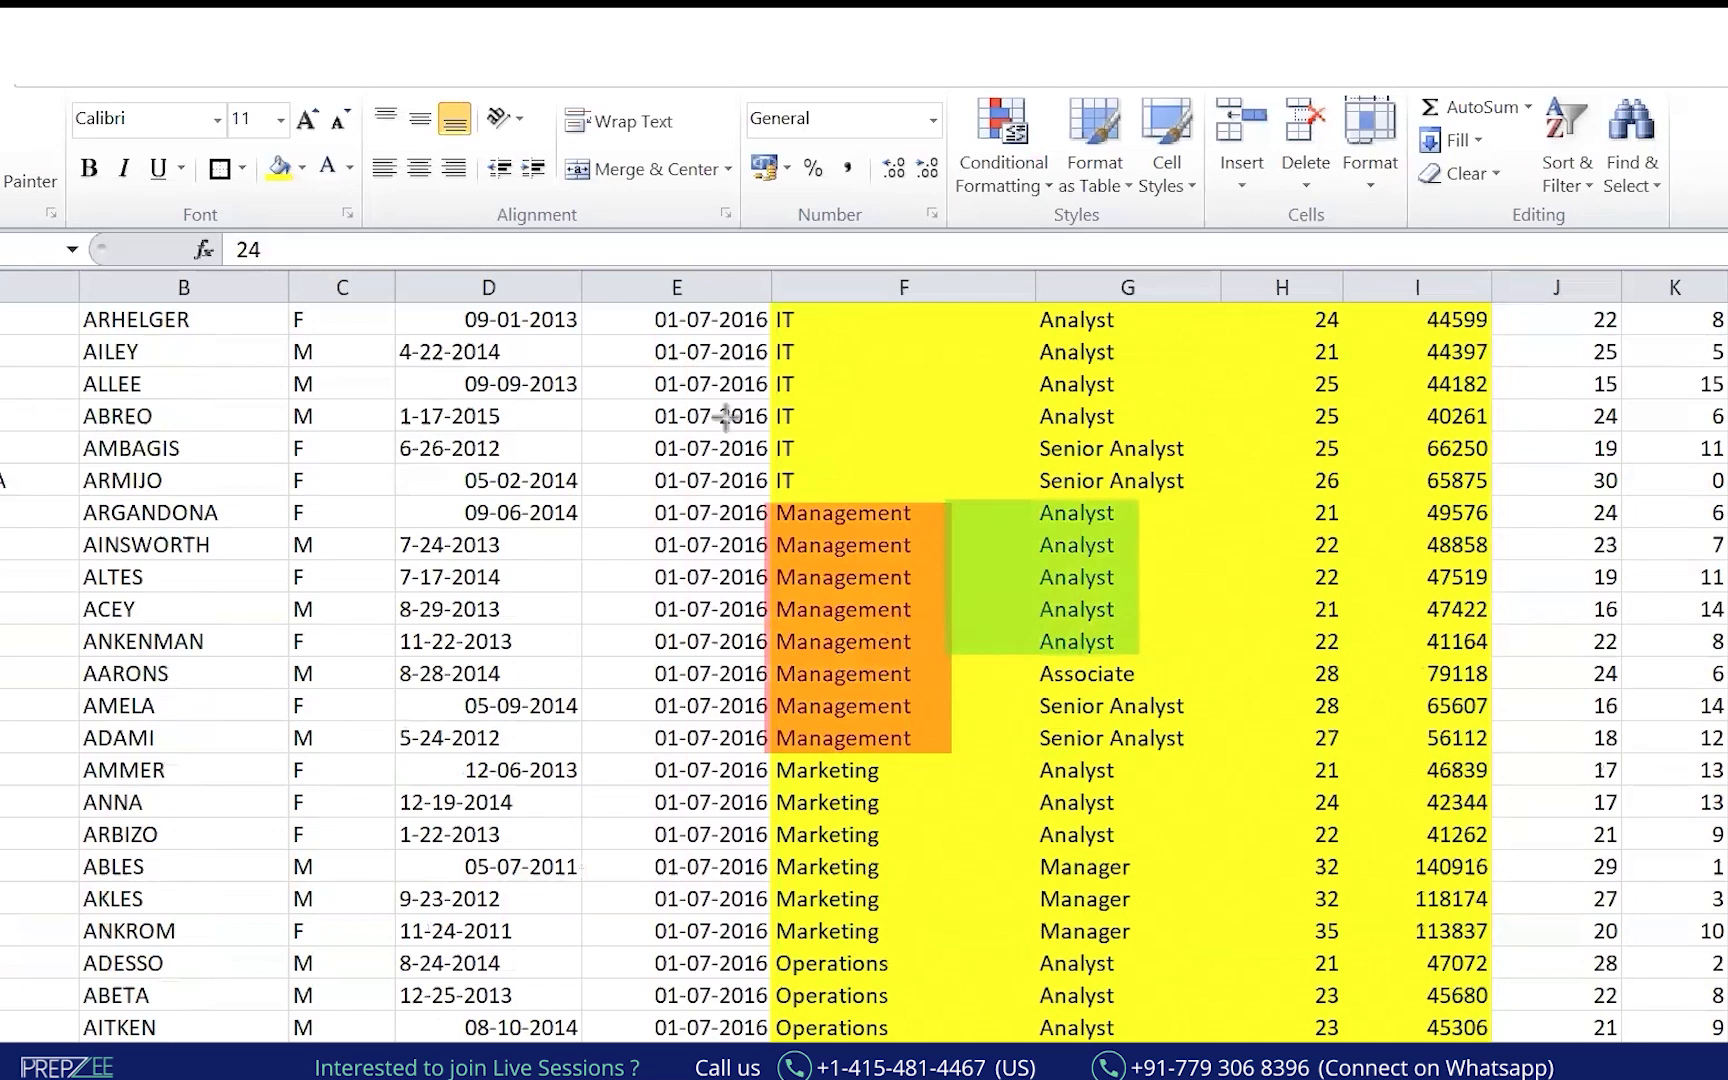
{"action": "left_click_drag", "start_coordinate": [934, 630], "coordinate": [1155, 686]}
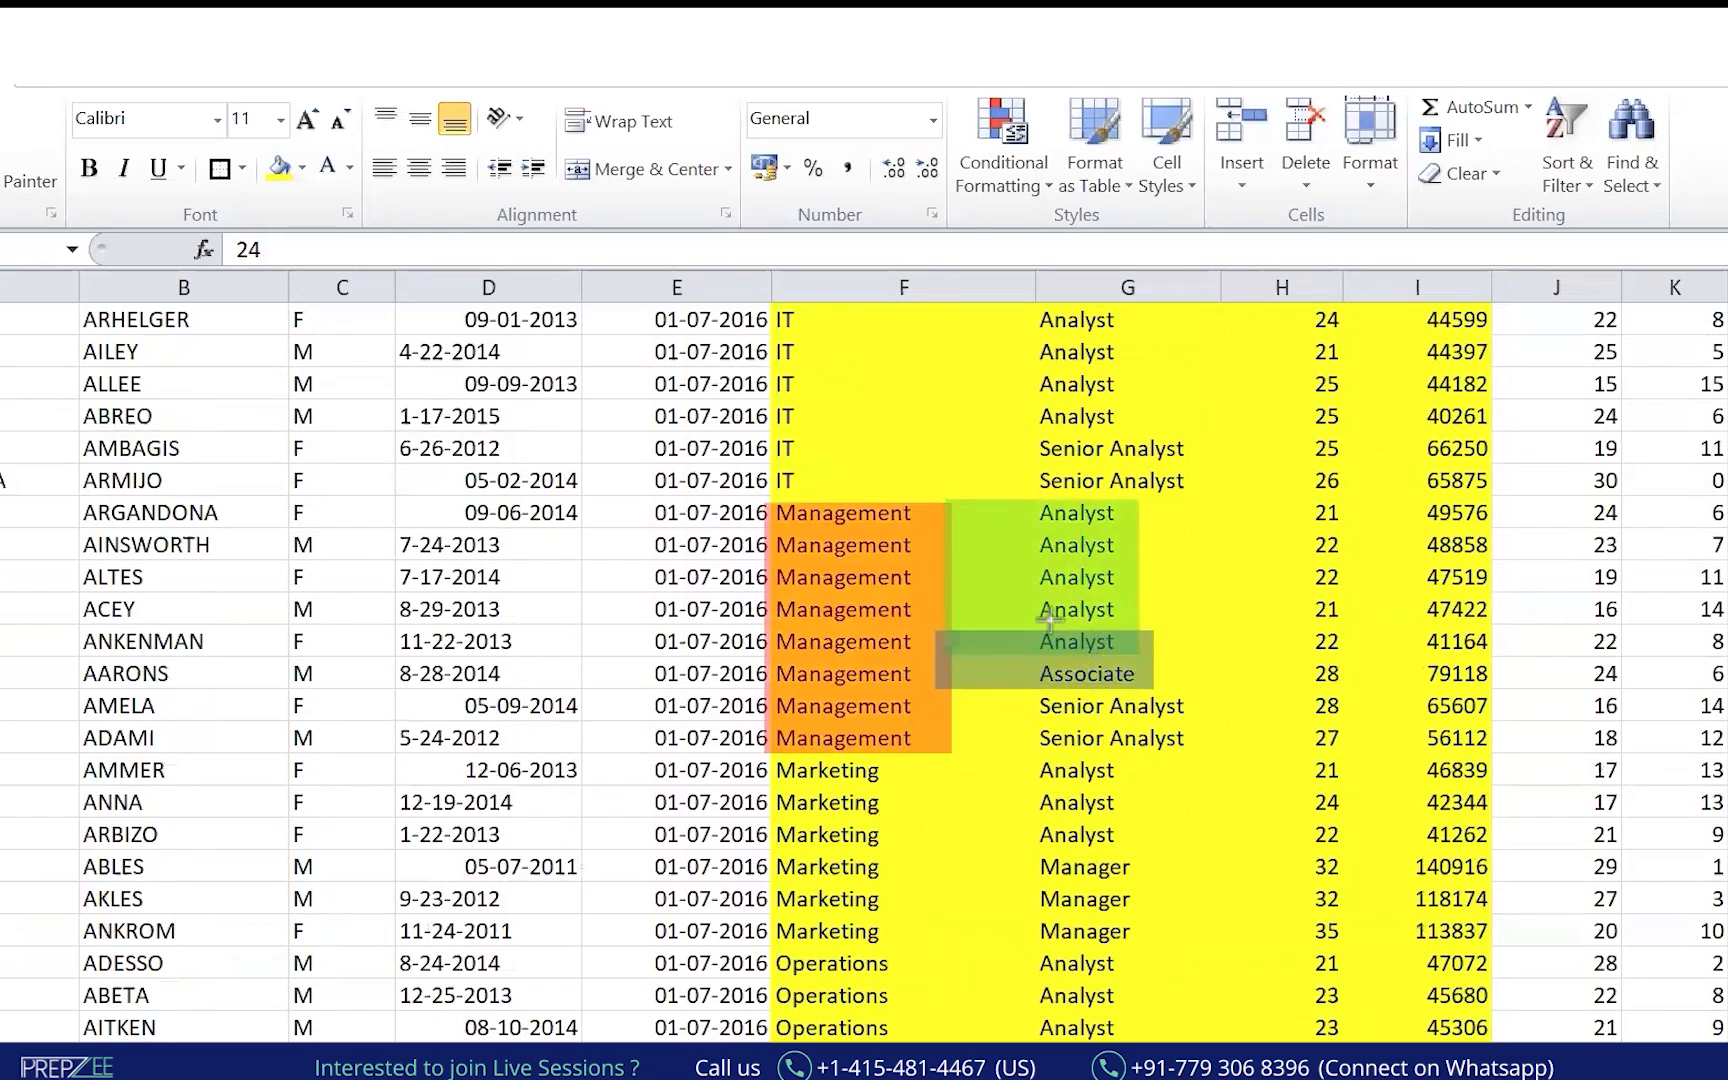
{"action": "left_click_drag", "start_coordinate": [944, 676], "coordinate": [1205, 762]}
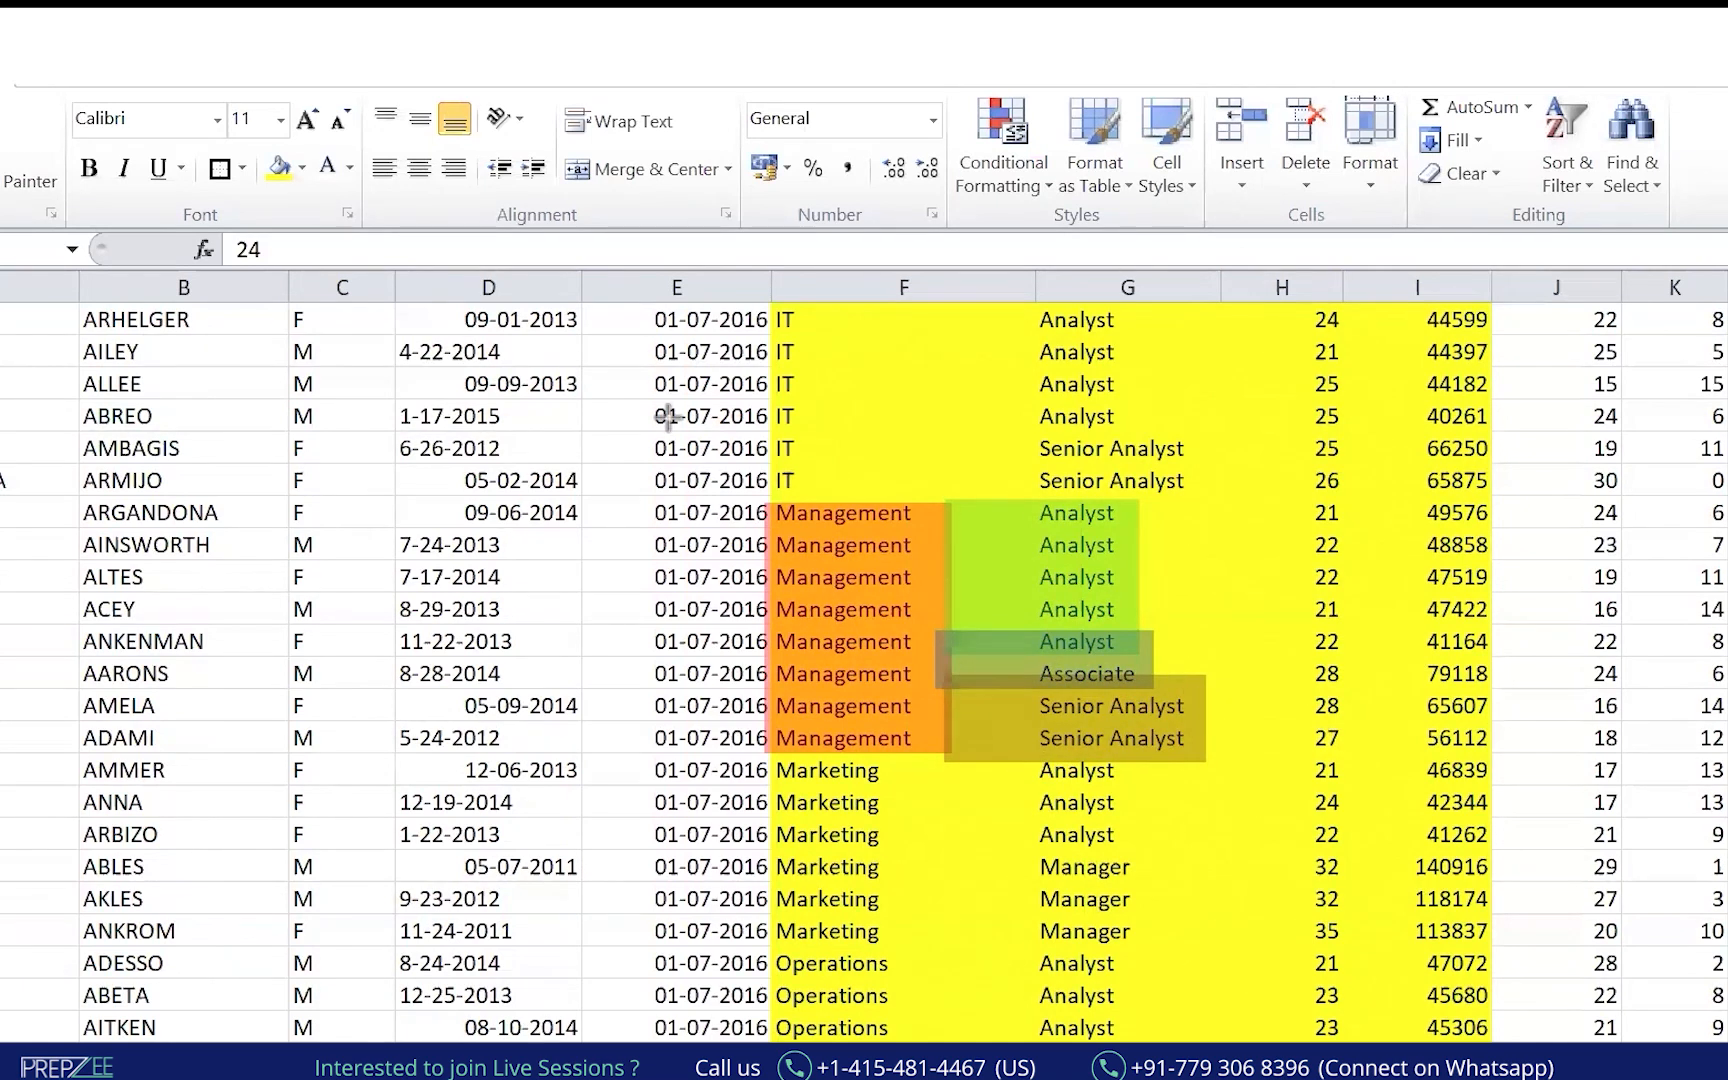
{"action": "mouse_move", "coordinate": [1312, 502]}
{"action": "left_mouse_down"}
{"action": "mouse_move", "coordinate": [1284, 562]}
{"action": "mouse_move", "coordinate": [1276, 648]}
{"action": "mouse_move", "coordinate": [1296, 643]}
{"action": "left_mouse_up"}
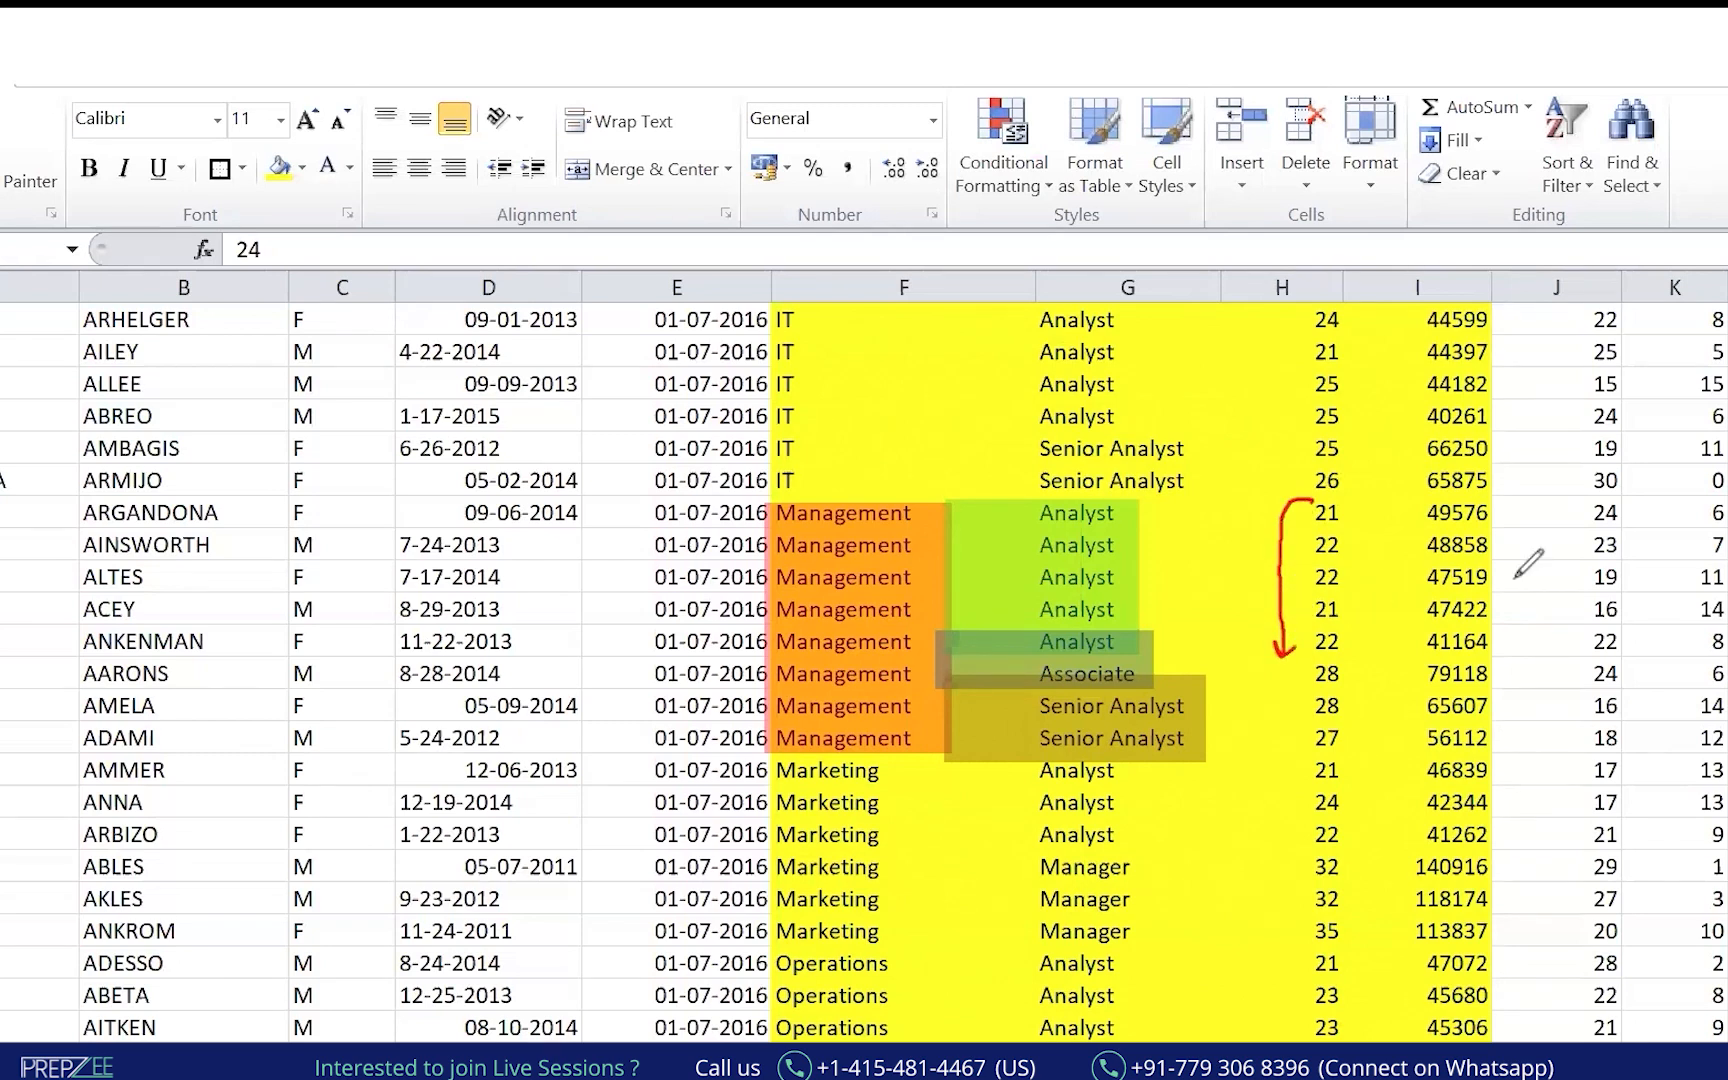
Draw red brackets, arrows and strike-through marks on the Marketing and Management entries.
{"action": "mouse_move", "coordinate": [791, 741]}
{"action": "left_mouse_down"}
{"action": "mouse_move", "coordinate": [772, 743]}
{"action": "mouse_move", "coordinate": [748, 912]}
{"action": "mouse_move", "coordinate": [810, 940]}
{"action": "left_mouse_up"}
{"action": "left_click_drag", "start_coordinate": [1008, 752], "coordinate": [1003, 951]}
{"action": "mouse_move", "coordinate": [1250, 756]}
{"action": "left_mouse_down"}
{"action": "mouse_move", "coordinate": [1266, 948]}
{"action": "mouse_move", "coordinate": [1284, 934]}
{"action": "left_mouse_up"}
{"action": "left_click_drag", "start_coordinate": [983, 527], "coordinate": [893, 557]}
{"action": "mouse_move", "coordinate": [845, 678]}
{"action": "left_mouse_down"}
{"action": "mouse_move", "coordinate": [962, 667]}
{"action": "mouse_move", "coordinate": [780, 748]}
{"action": "left_mouse_up"}
{"action": "left_click_drag", "start_coordinate": [1146, 576], "coordinate": [1286, 555]}
{"action": "left_click_drag", "start_coordinate": [1112, 663], "coordinate": [1198, 654]}
{"action": "left_click_drag", "start_coordinate": [1149, 734], "coordinate": [1210, 732]}
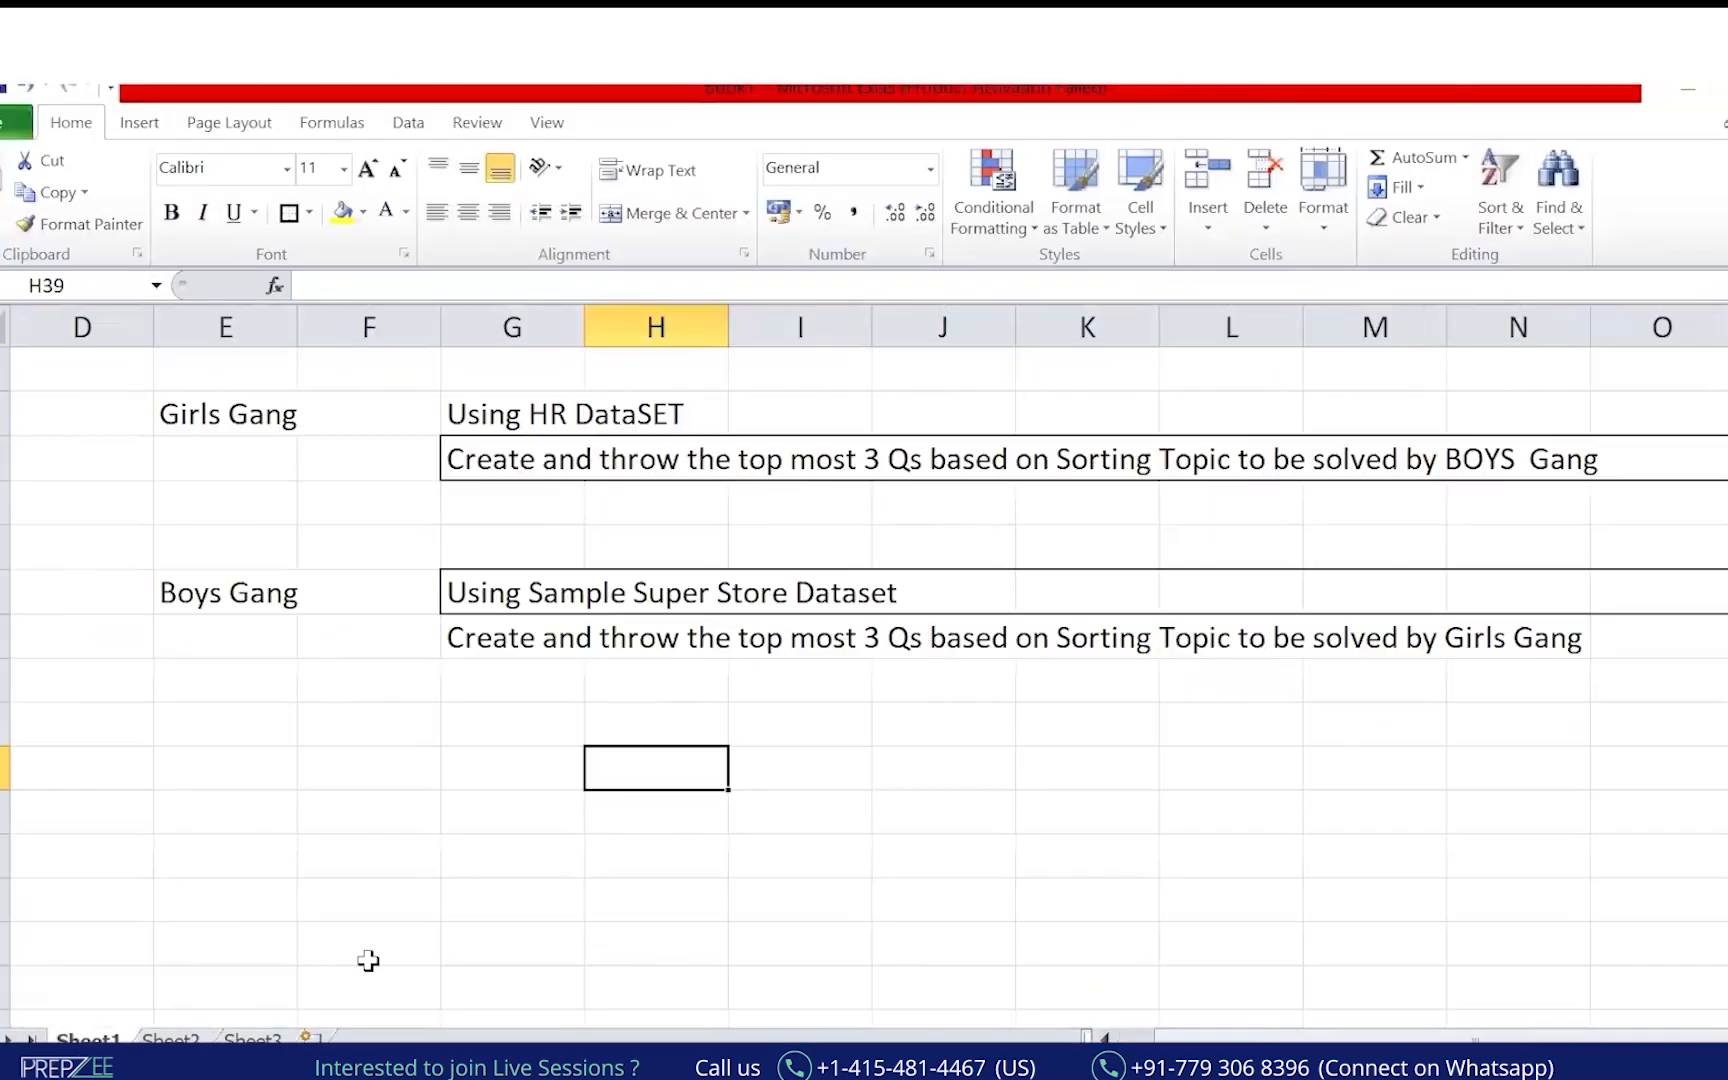
Give the Character Function row E26:H26 a green fill and black font colour.
{"action": "scroll", "coordinate": [366, 950], "scroll_direction": "up", "scroll_amount": 5}
{"action": "scroll", "coordinate": [366, 945], "scroll_direction": "down", "scroll_amount": 3}
{"action": "left_click_drag", "start_coordinate": [212, 455], "coordinate": [714, 456]}
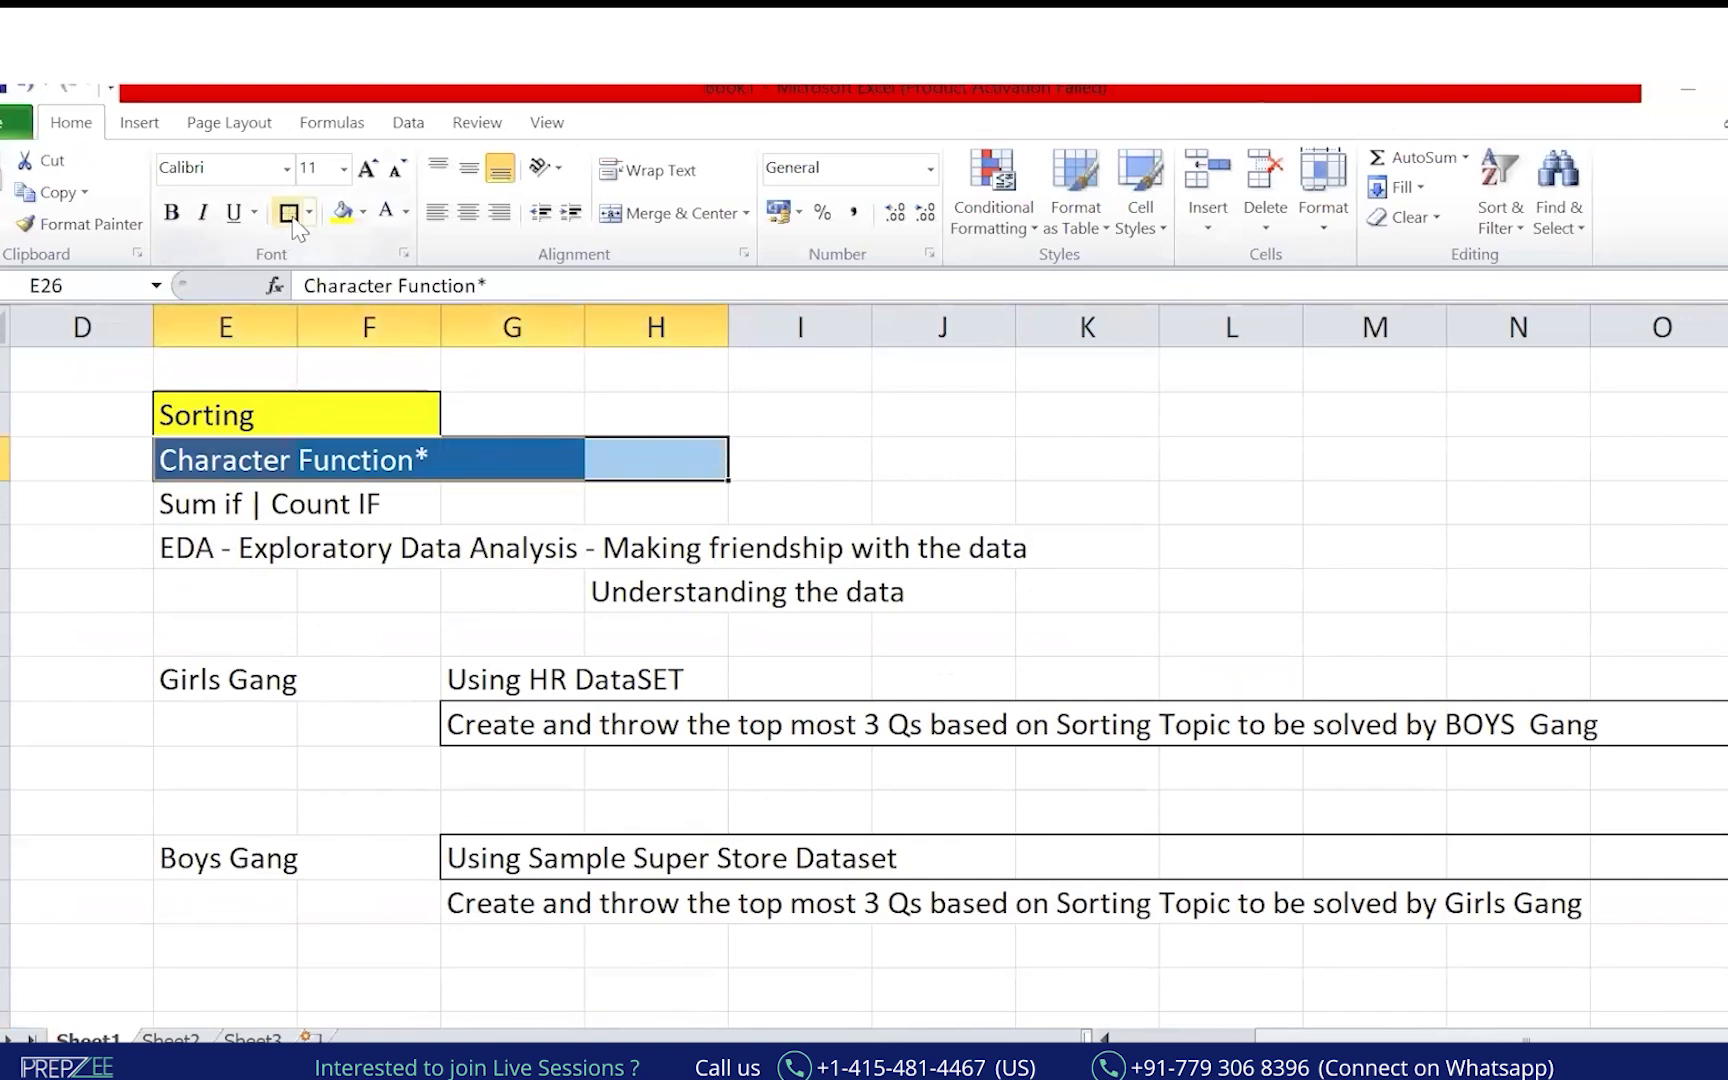
{"action": "left_click", "coordinate": [340, 211]}
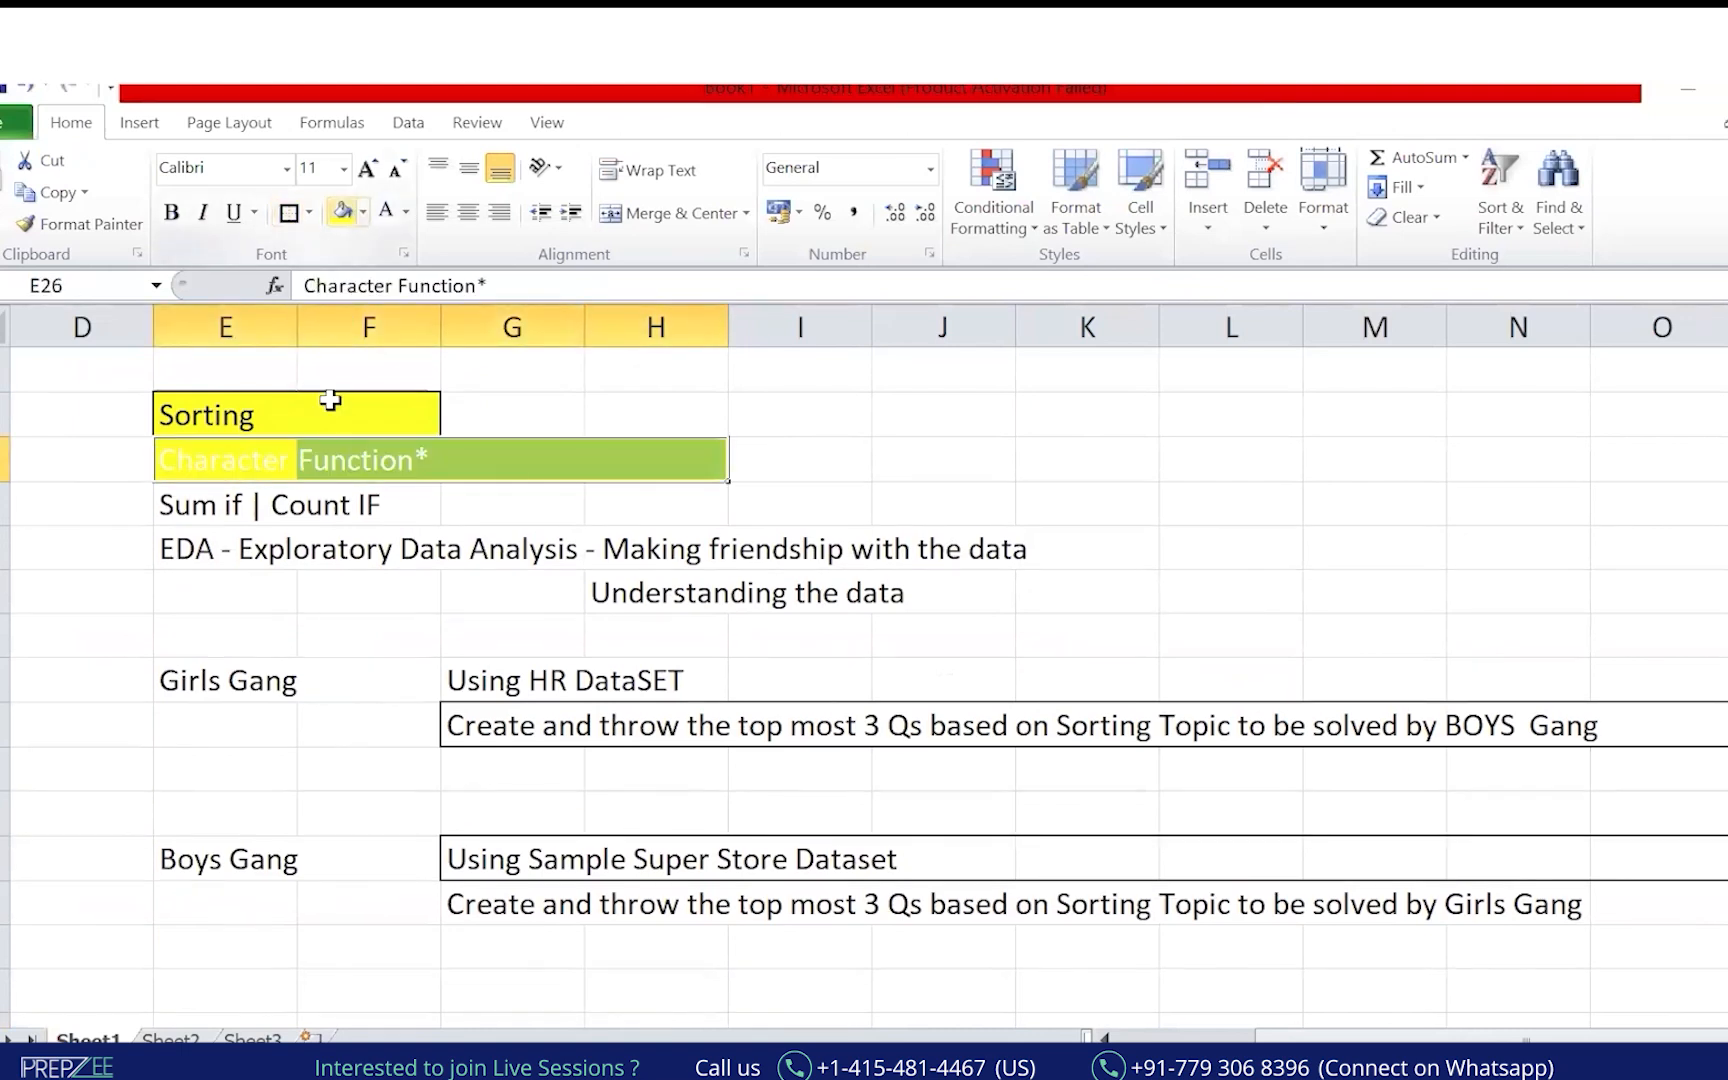
{"action": "left_click", "coordinate": [405, 212]}
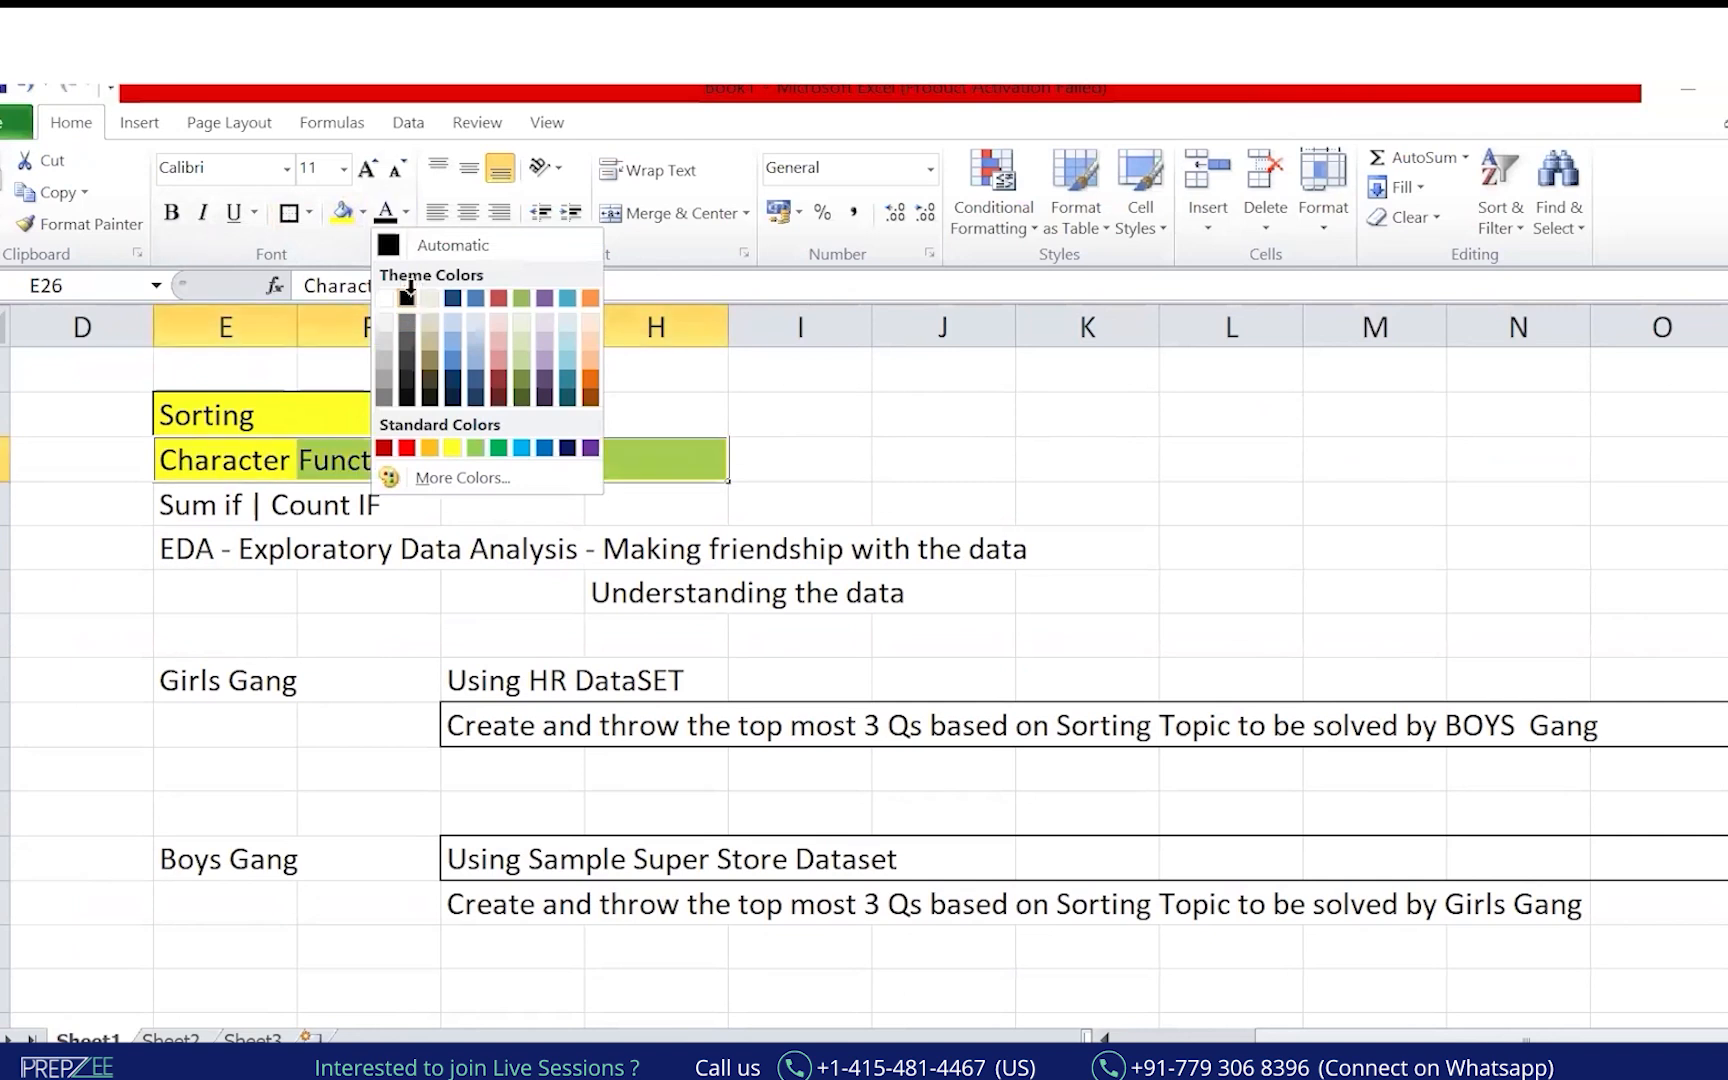
{"action": "left_click", "coordinate": [407, 299]}
Enter a sample full name in cell G42.
{"action": "scroll", "coordinate": [181, 764], "scroll_direction": "down", "scroll_amount": 3}
{"action": "left_click", "coordinate": [298, 729]}
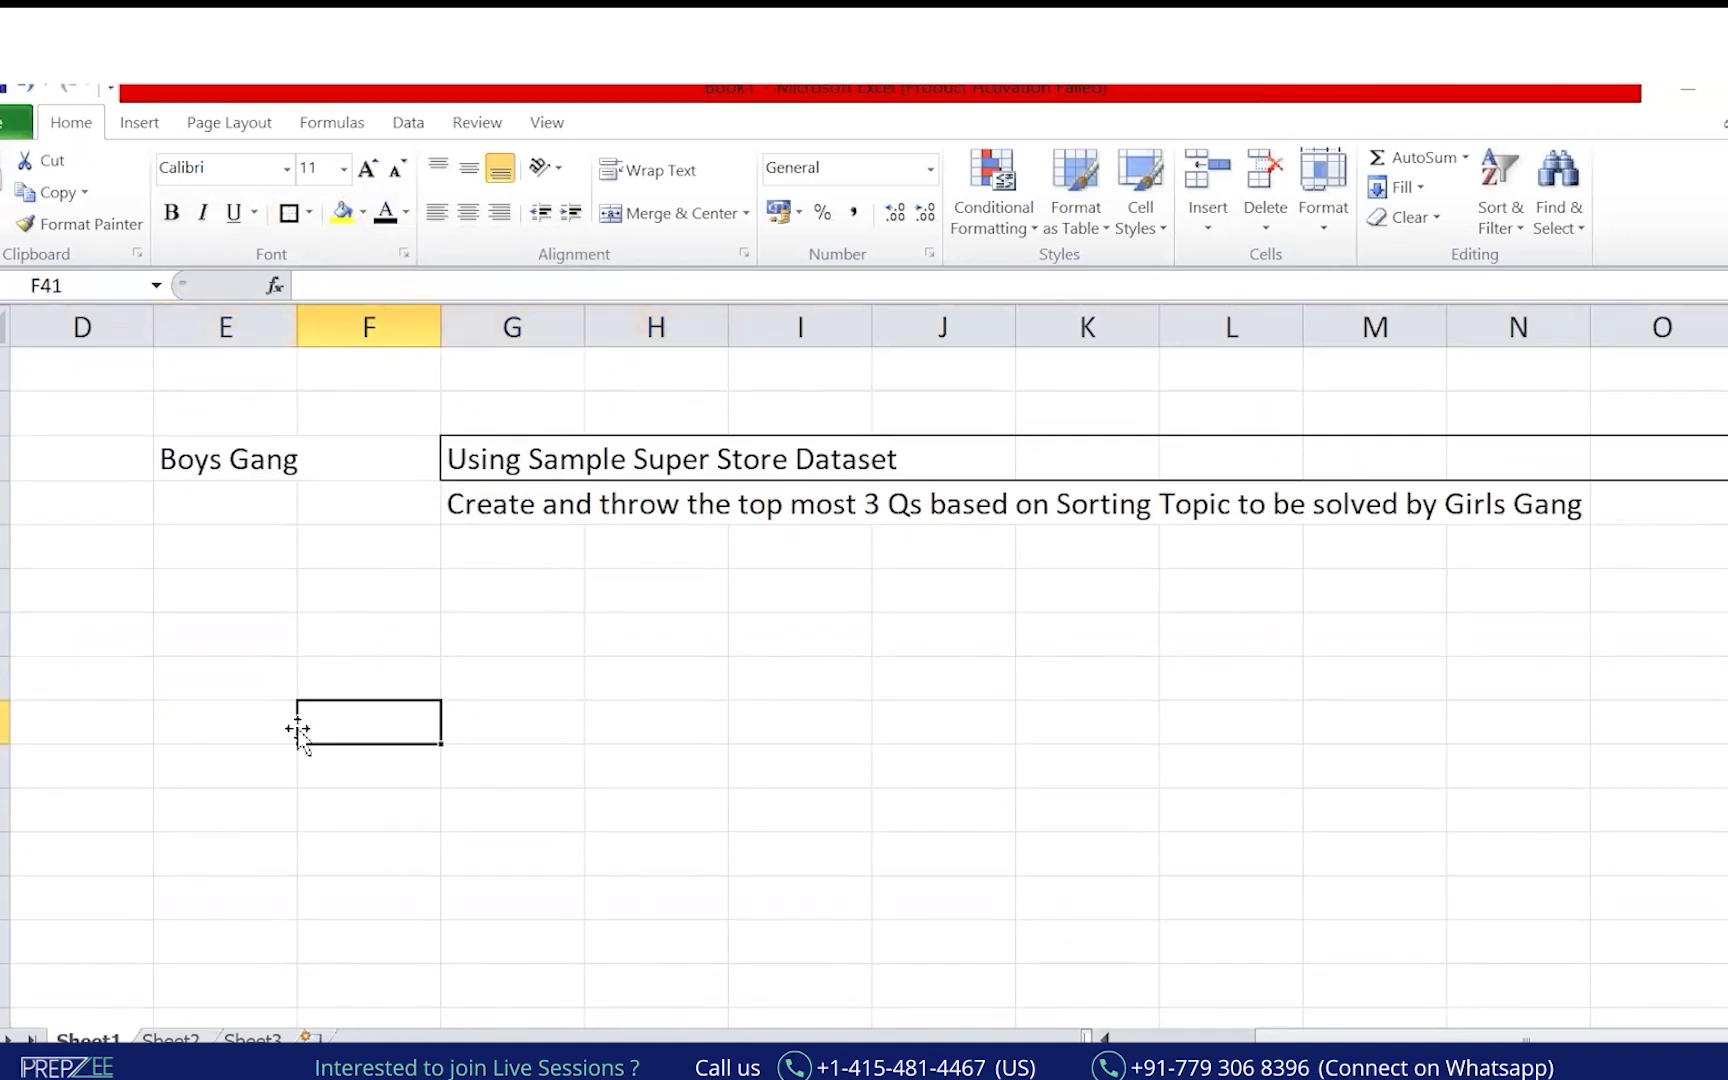
{"action": "left_click", "coordinate": [232, 738]}
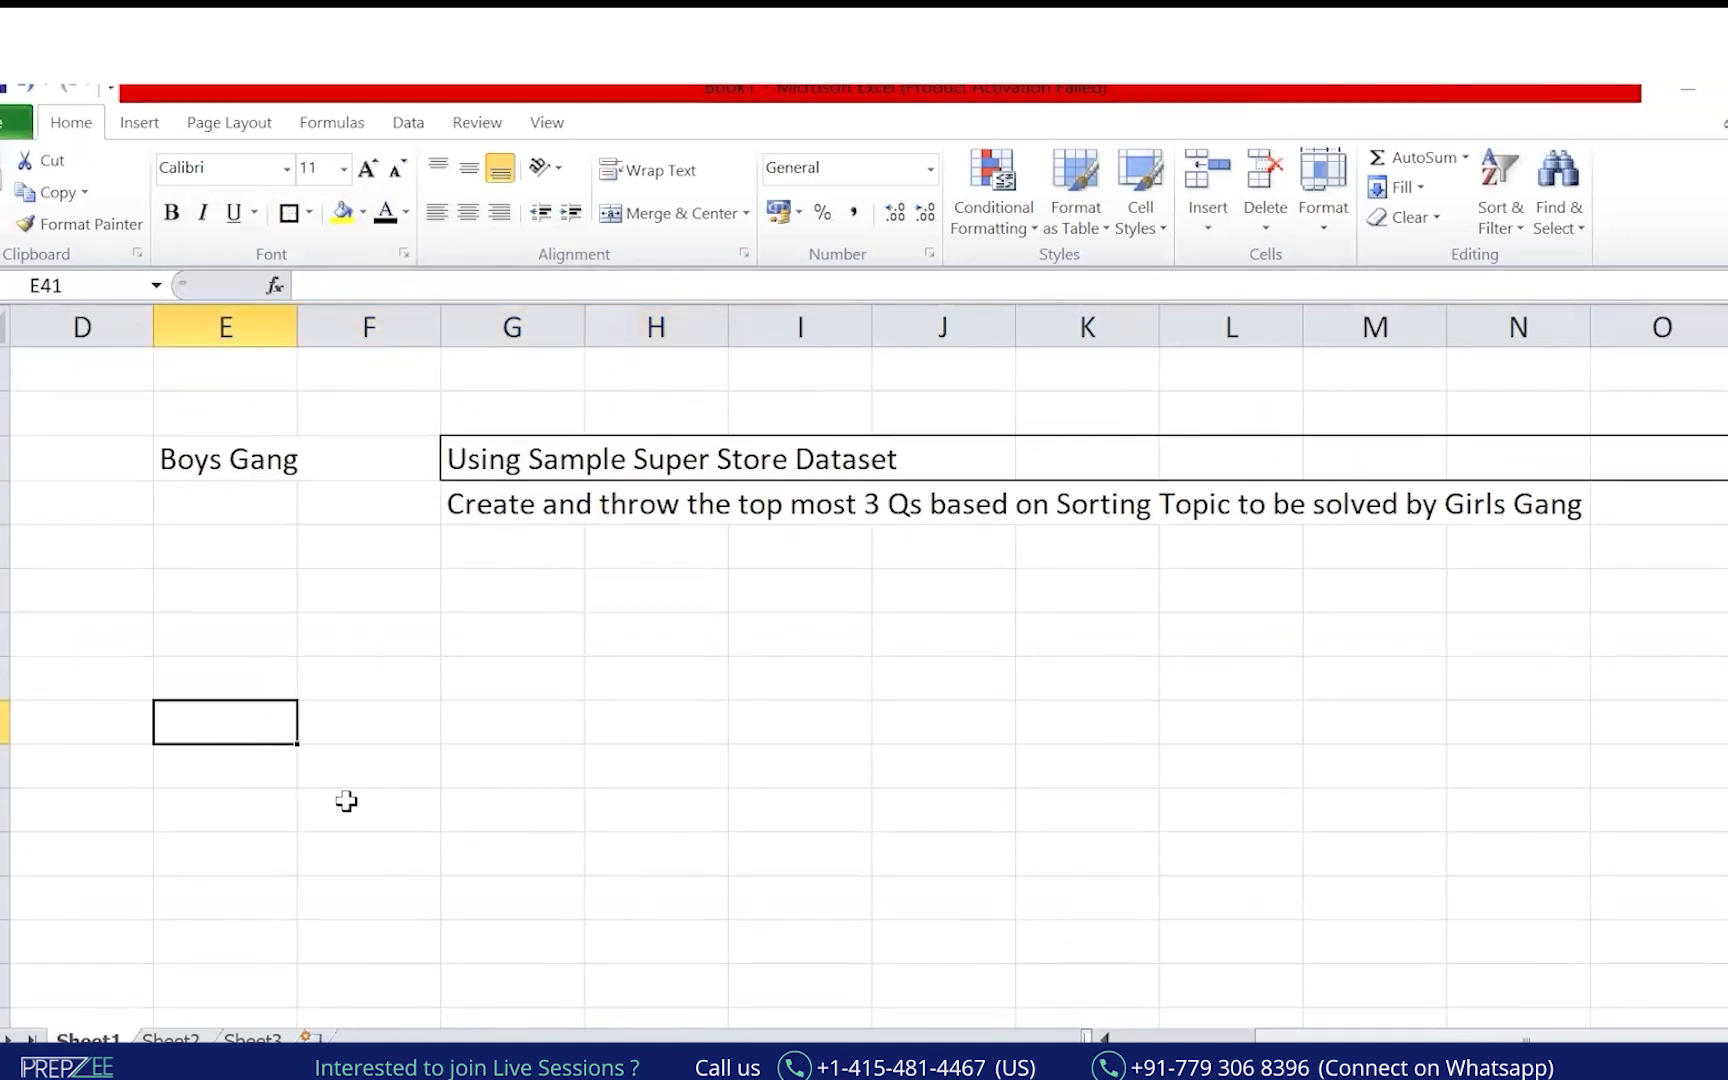
{"action": "left_click", "coordinate": [505, 765]}
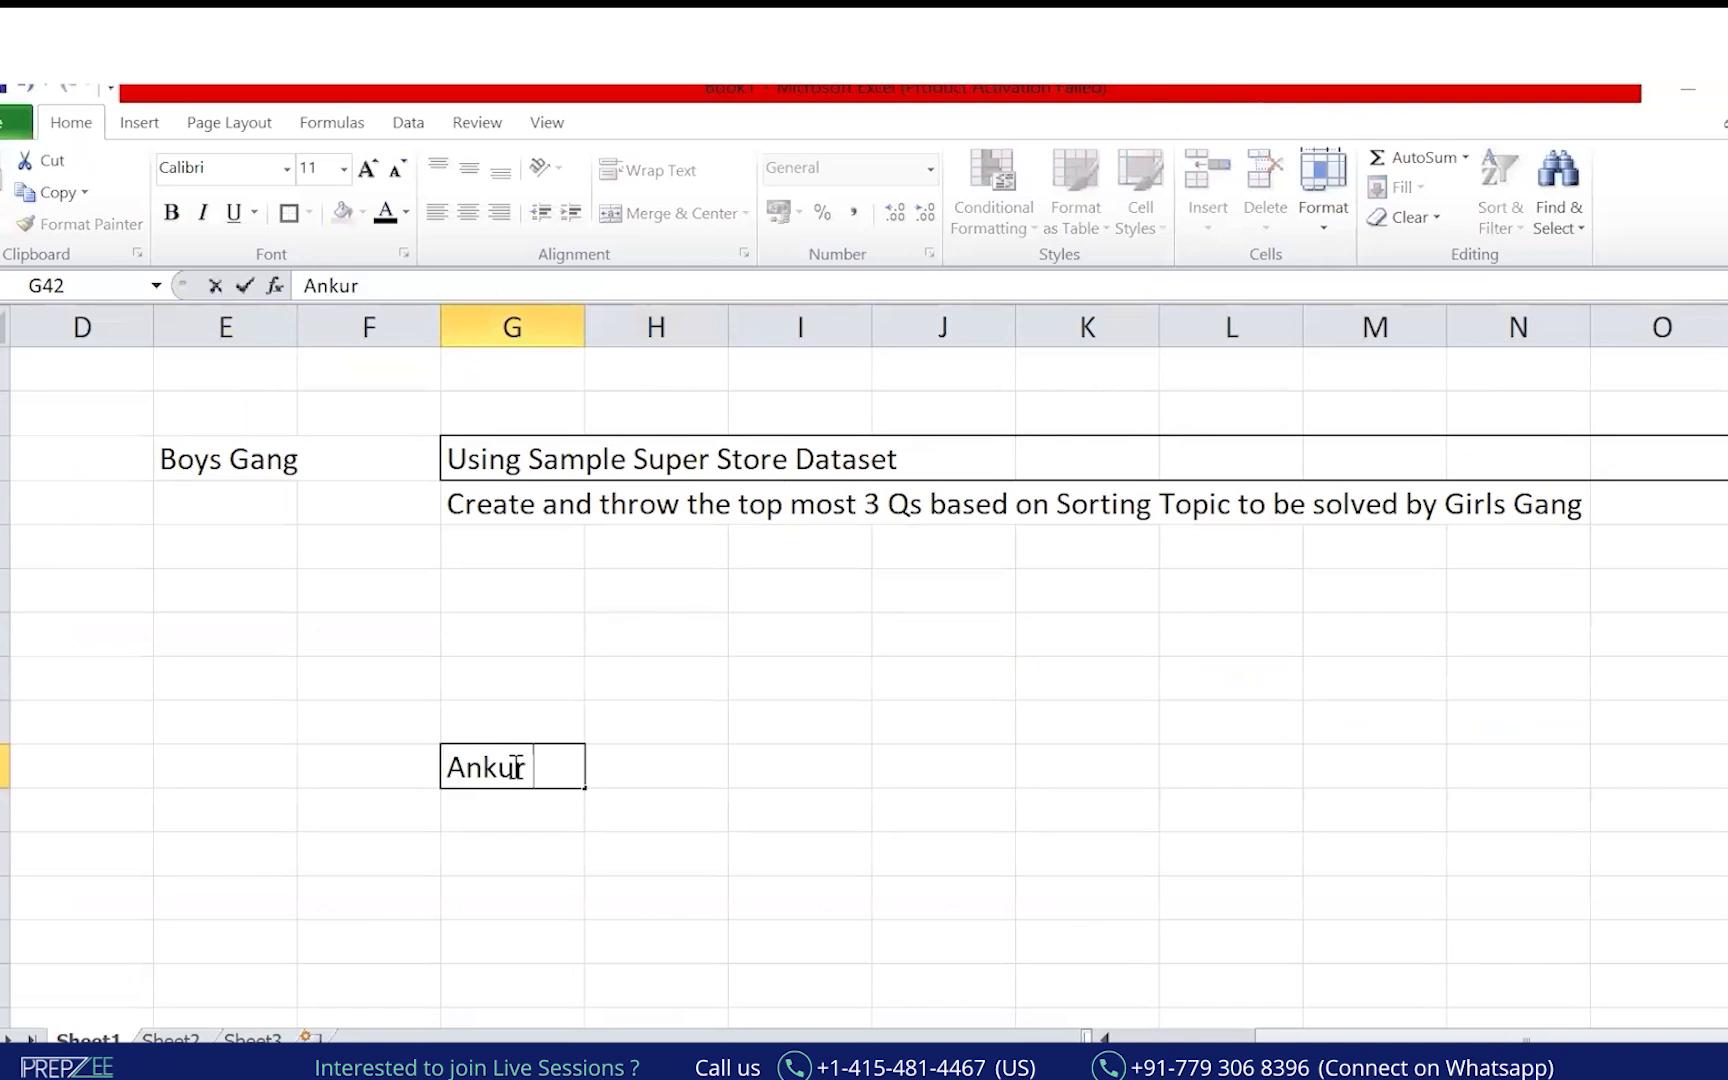
{"action": "key", "text": "Return"}
{"action": "type", "text": "\\"}
{"action": "key", "text": "BackSpace"}
Enter =LEFT(G42,4) in I42 to return the name's first four letters.
{"action": "key", "text": "Right"}
{"action": "key", "text": "Right"}
{"action": "key", "text": "Up"}
{"action": "type", "text": "left"}
{"action": "key", "text": "BackSpace"}
{"action": "key", "text": "BackSpace"}
{"action": "key", "text": "BackSpace"}
{"action": "key", "text": "BackSpace"}
{"action": "type", "text": "="}
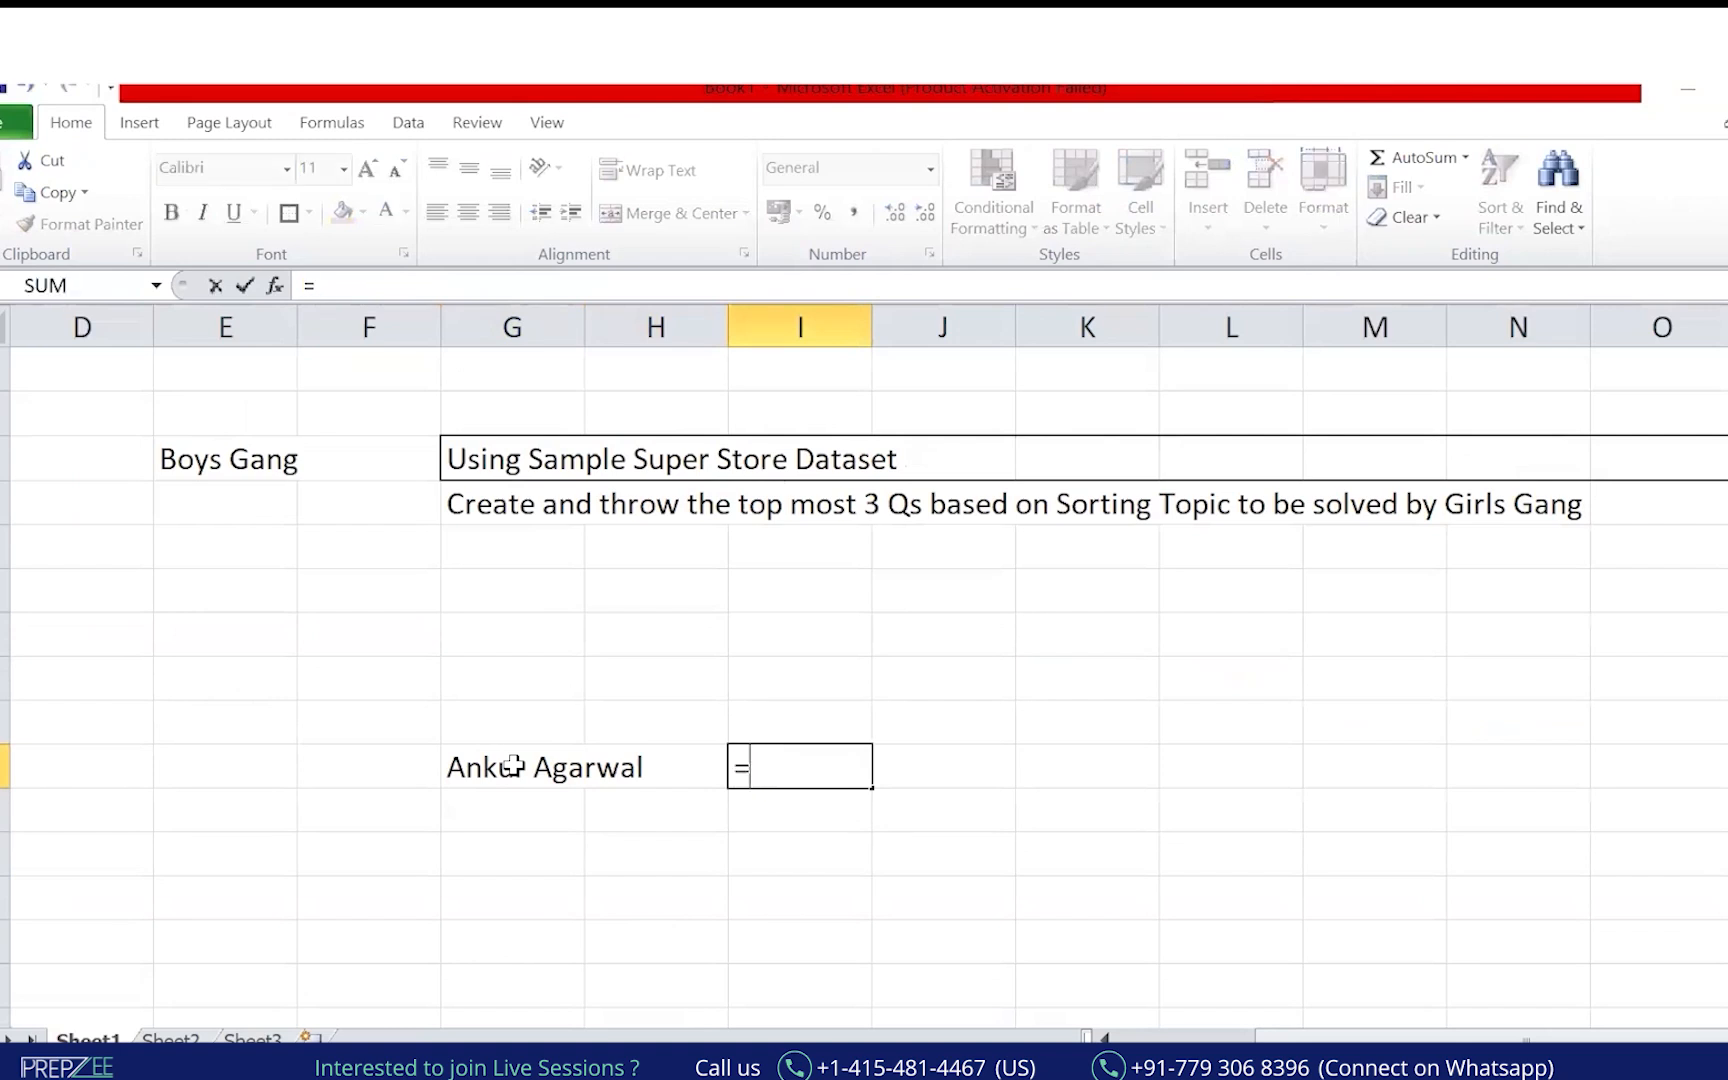
{"action": "key", "text": "BackSpace"}
{"action": "type", "text": "=lef"}
{"action": "key", "text": "Tab"}
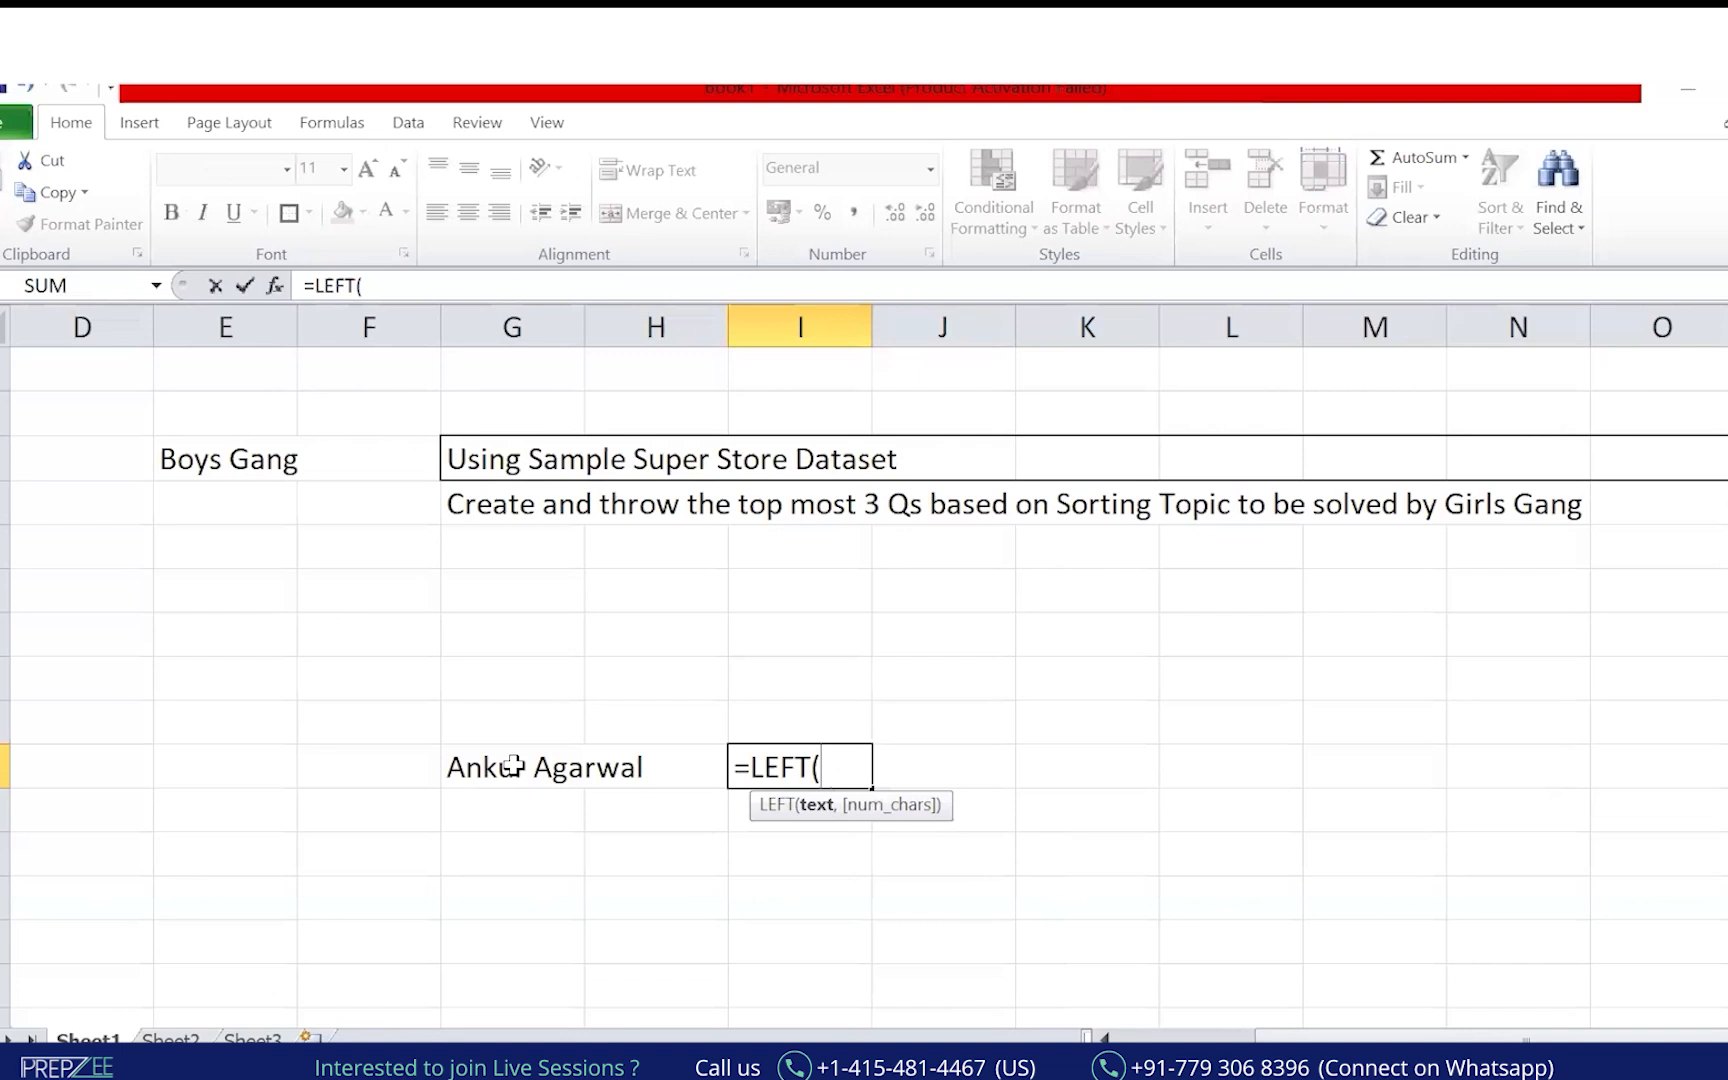
{"action": "left_click", "coordinate": [513, 766]}
{"action": "type", "text": ",4)"}
{"action": "key", "text": "Return"}
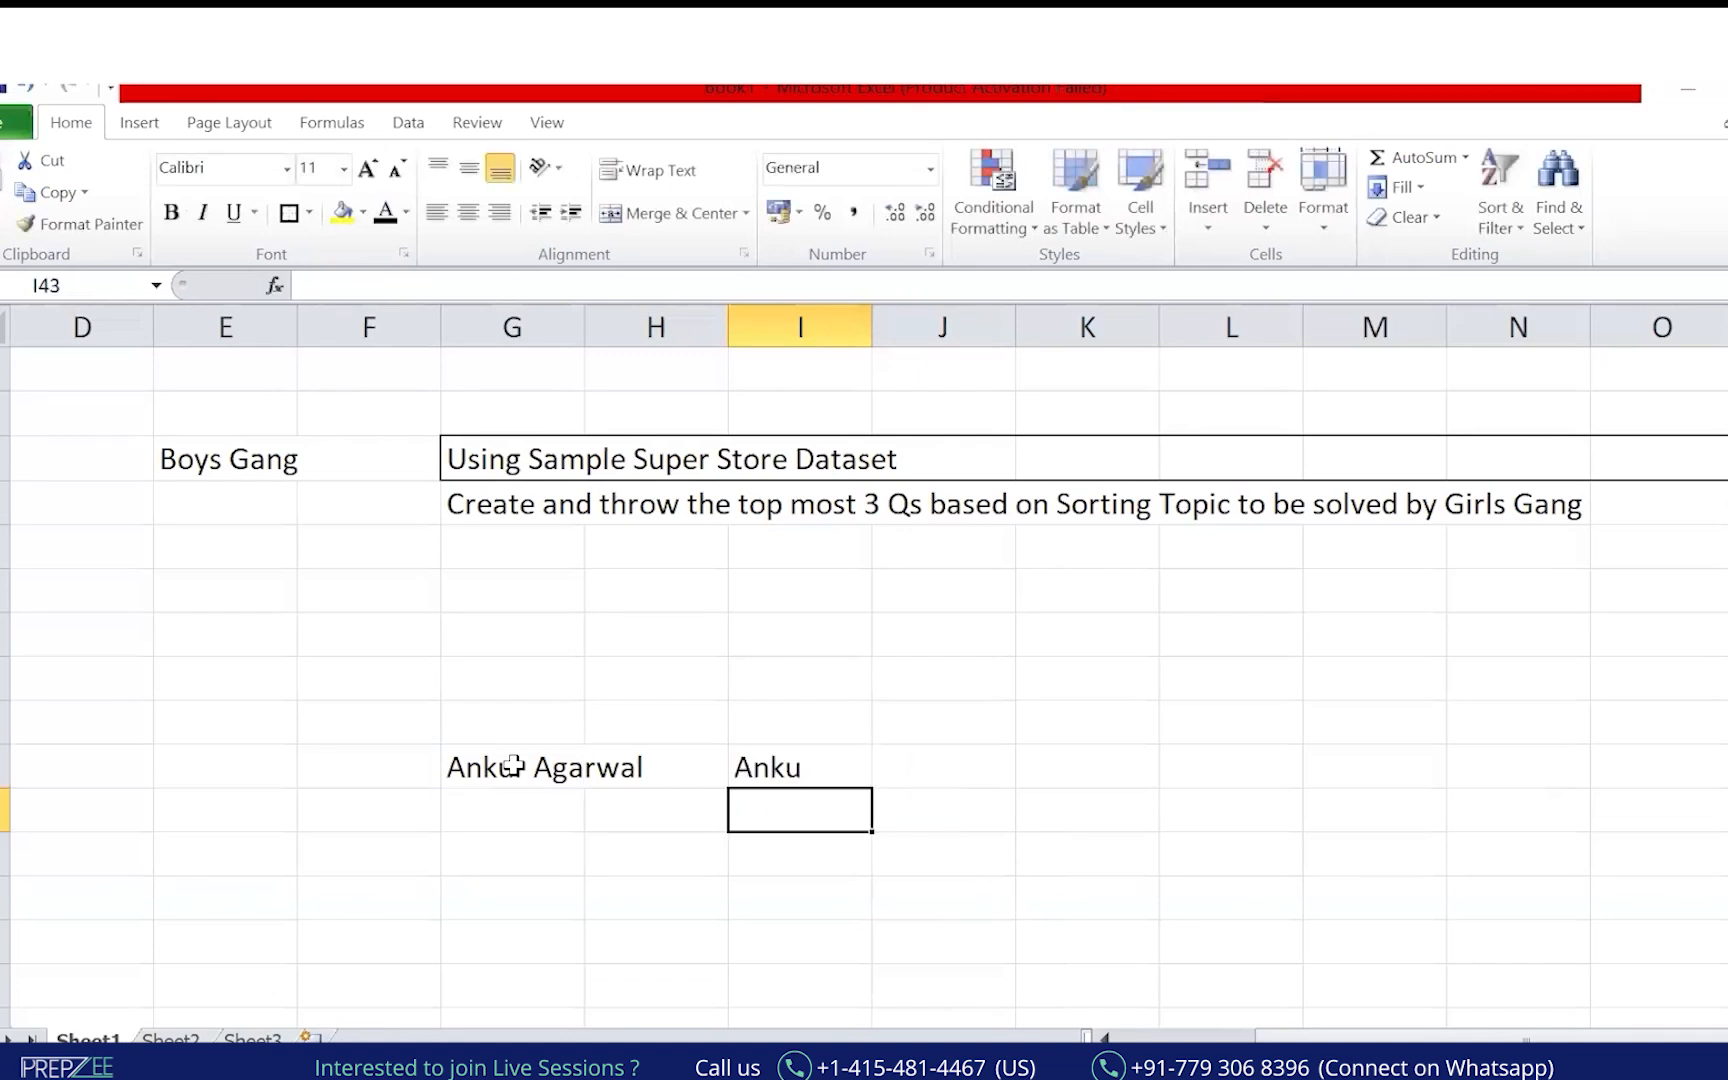
{"action": "key", "text": "Up"}
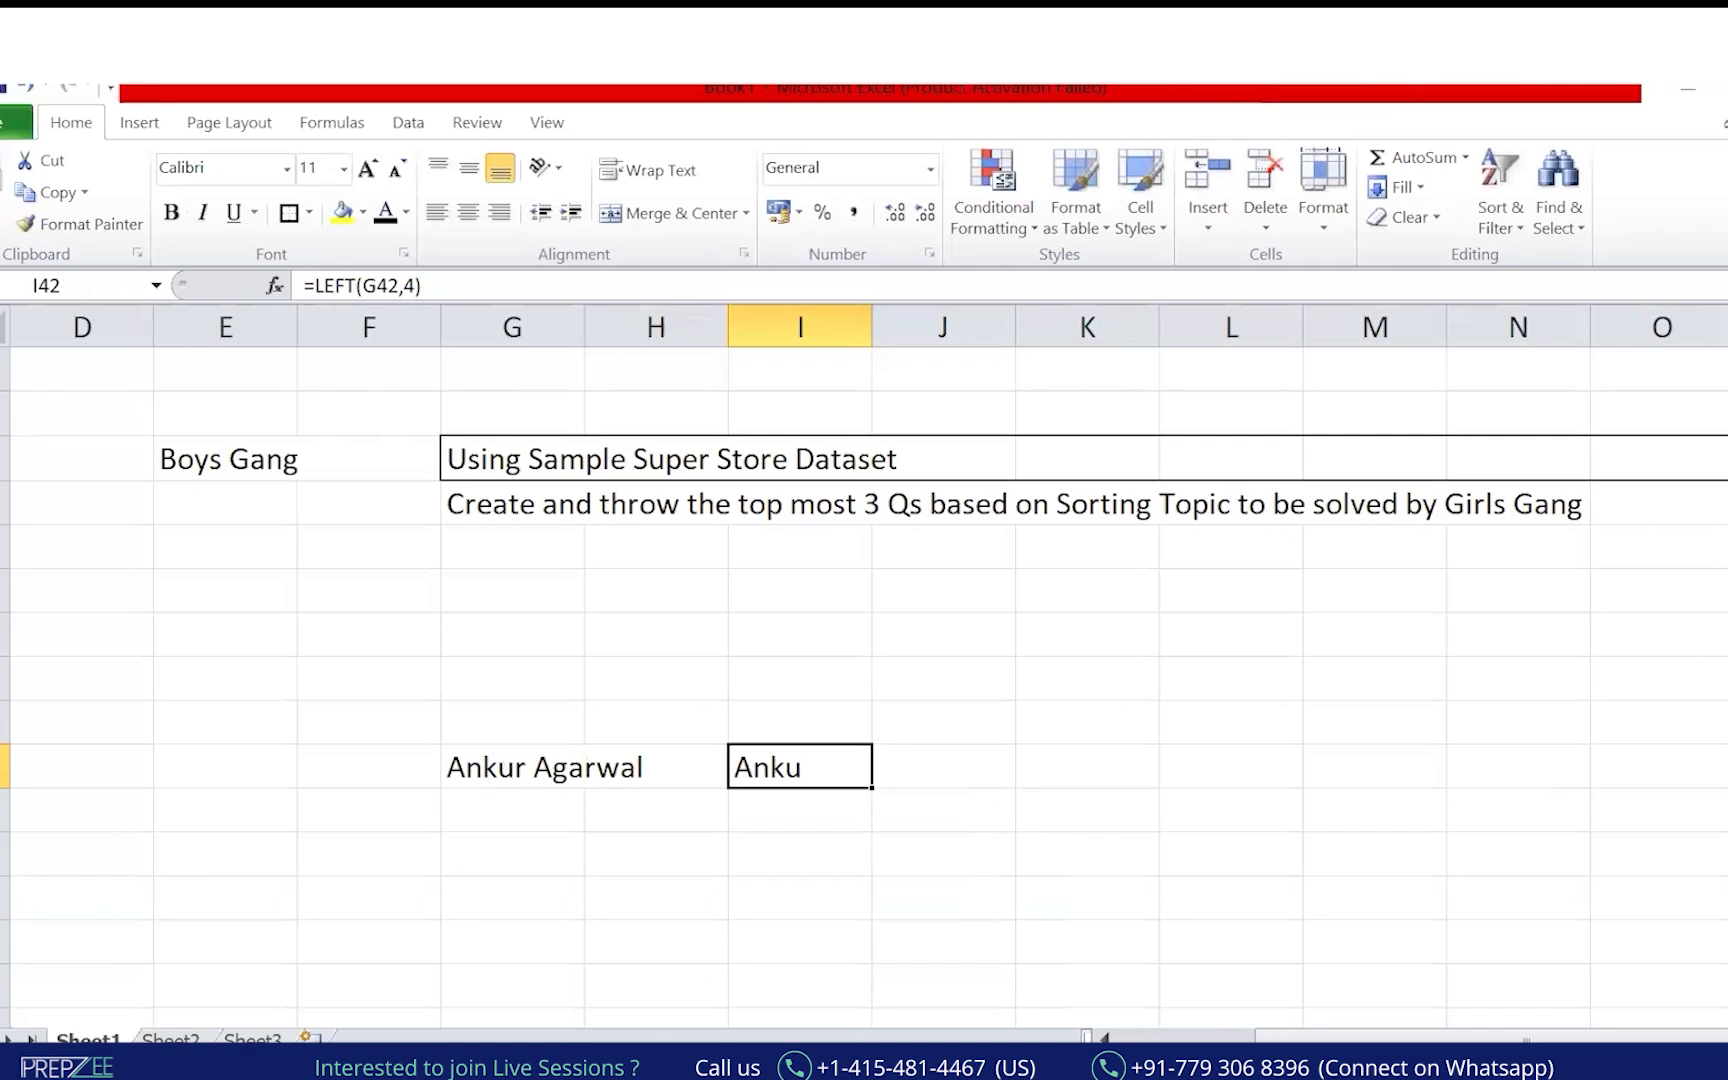
Bring up the 001 - Downloads folder window and scroll through its files.
{"action": "mouse_move", "coordinate": [641, 1066]}
{"action": "left_click", "coordinate": [660, 1010]}
{"action": "scroll", "coordinate": [792, 706], "scroll_direction": "down", "scroll_amount": 10}
{"action": "scroll", "coordinate": [790, 705], "scroll_direction": "down", "scroll_amount": 10}
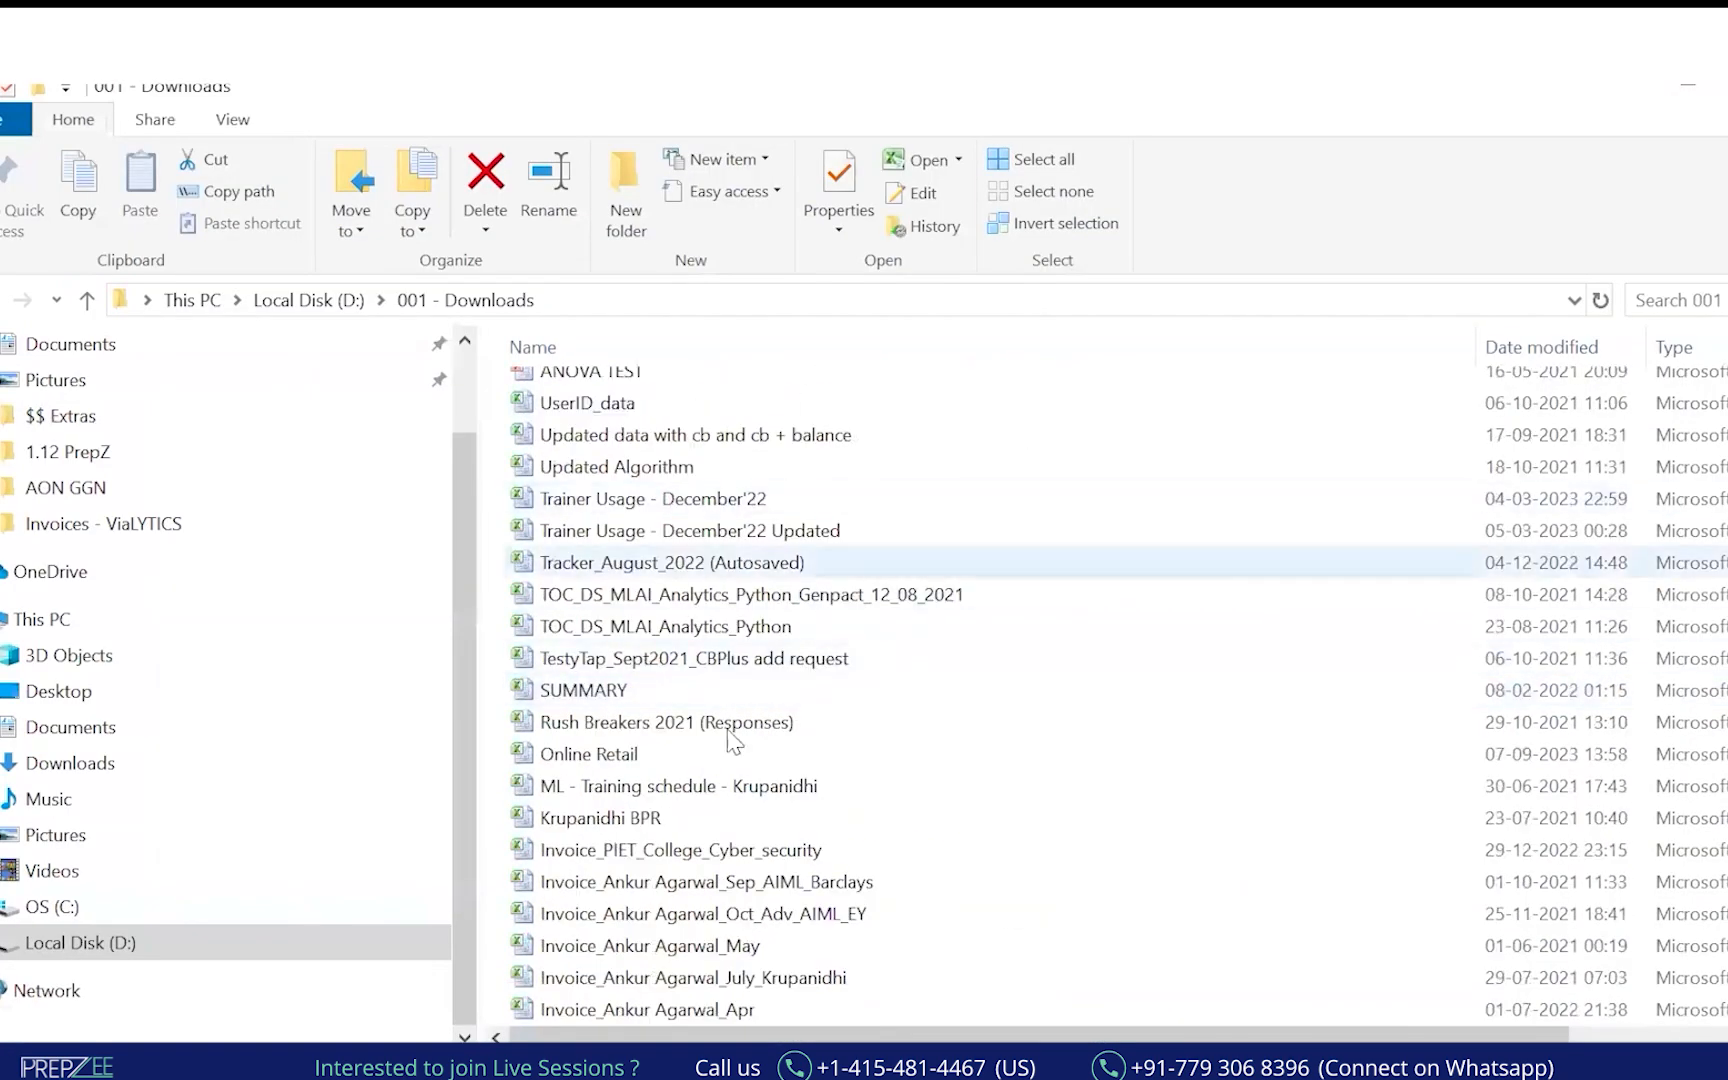
{"action": "scroll", "coordinate": [775, 760], "scroll_direction": "down", "scroll_amount": 2}
{"action": "scroll", "coordinate": [800, 860], "scroll_direction": "down", "scroll_amount": 3}
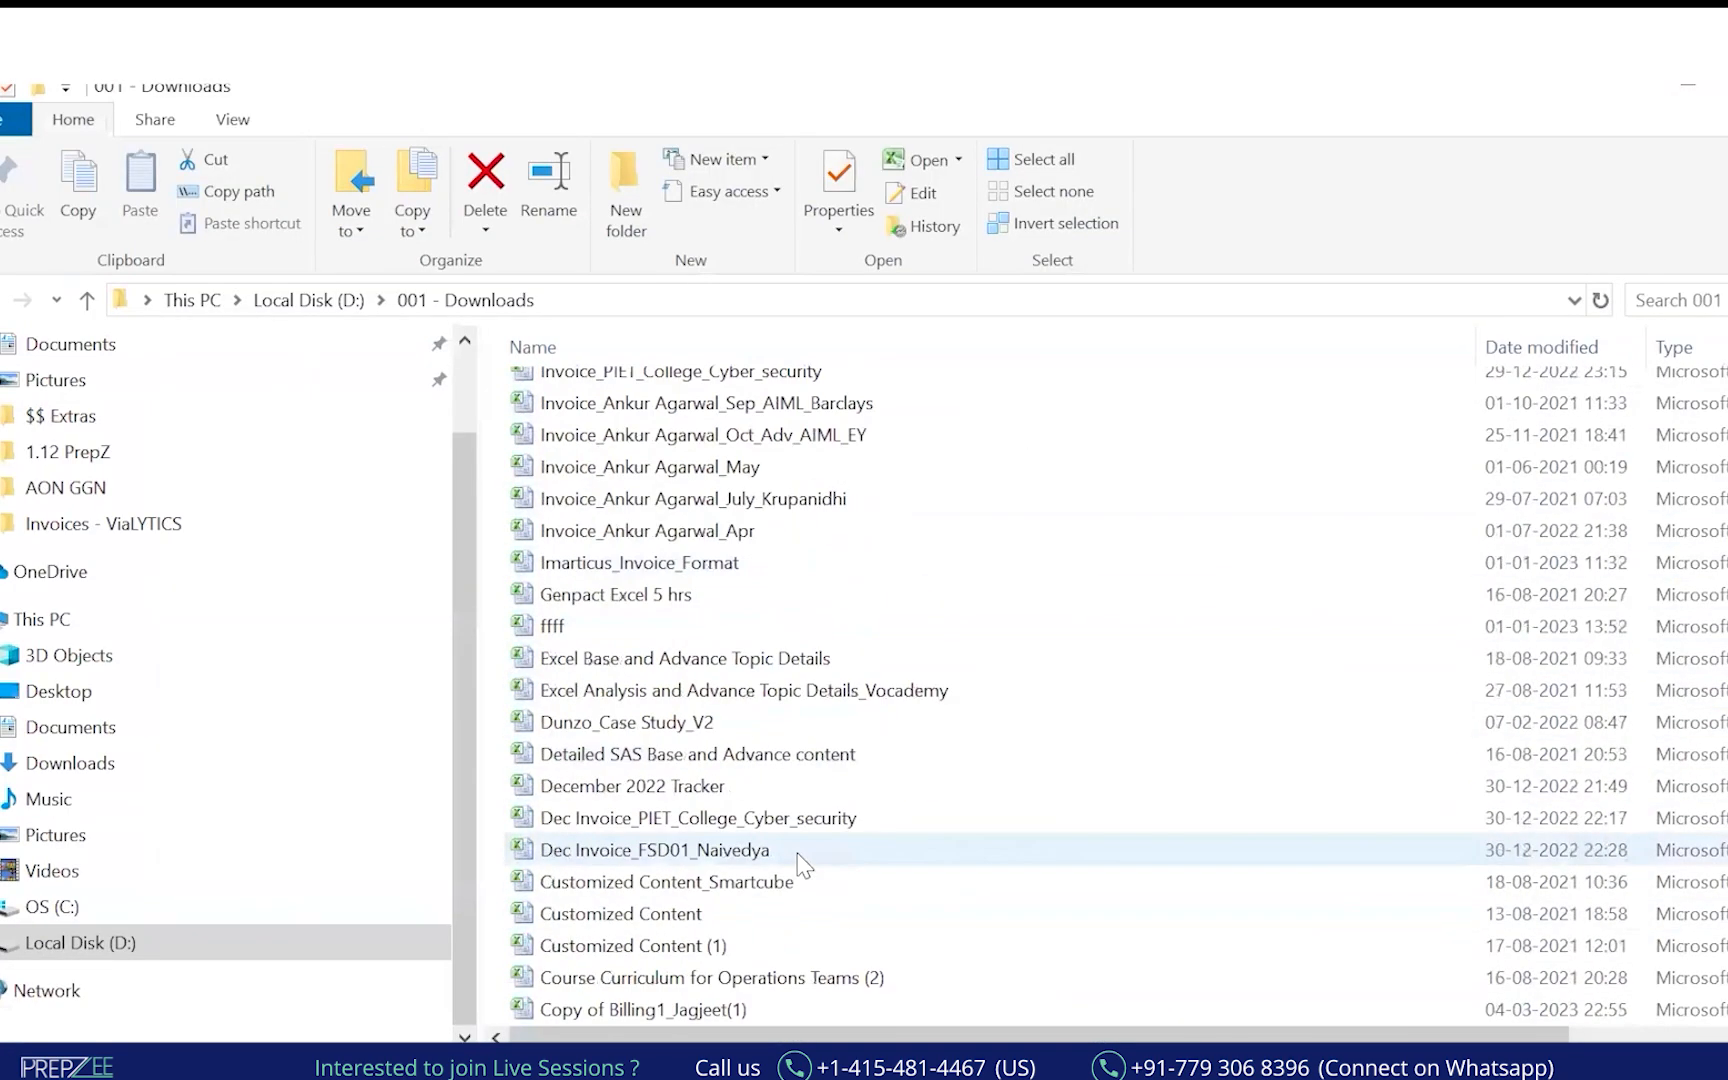
{"action": "scroll", "coordinate": [803, 865], "scroll_direction": "up", "scroll_amount": 5}
Switch via the 0.00 - Excel folder to the Excel Module 1 - new spreadsheet.
{"action": "key", "text": "alt+Tab"}
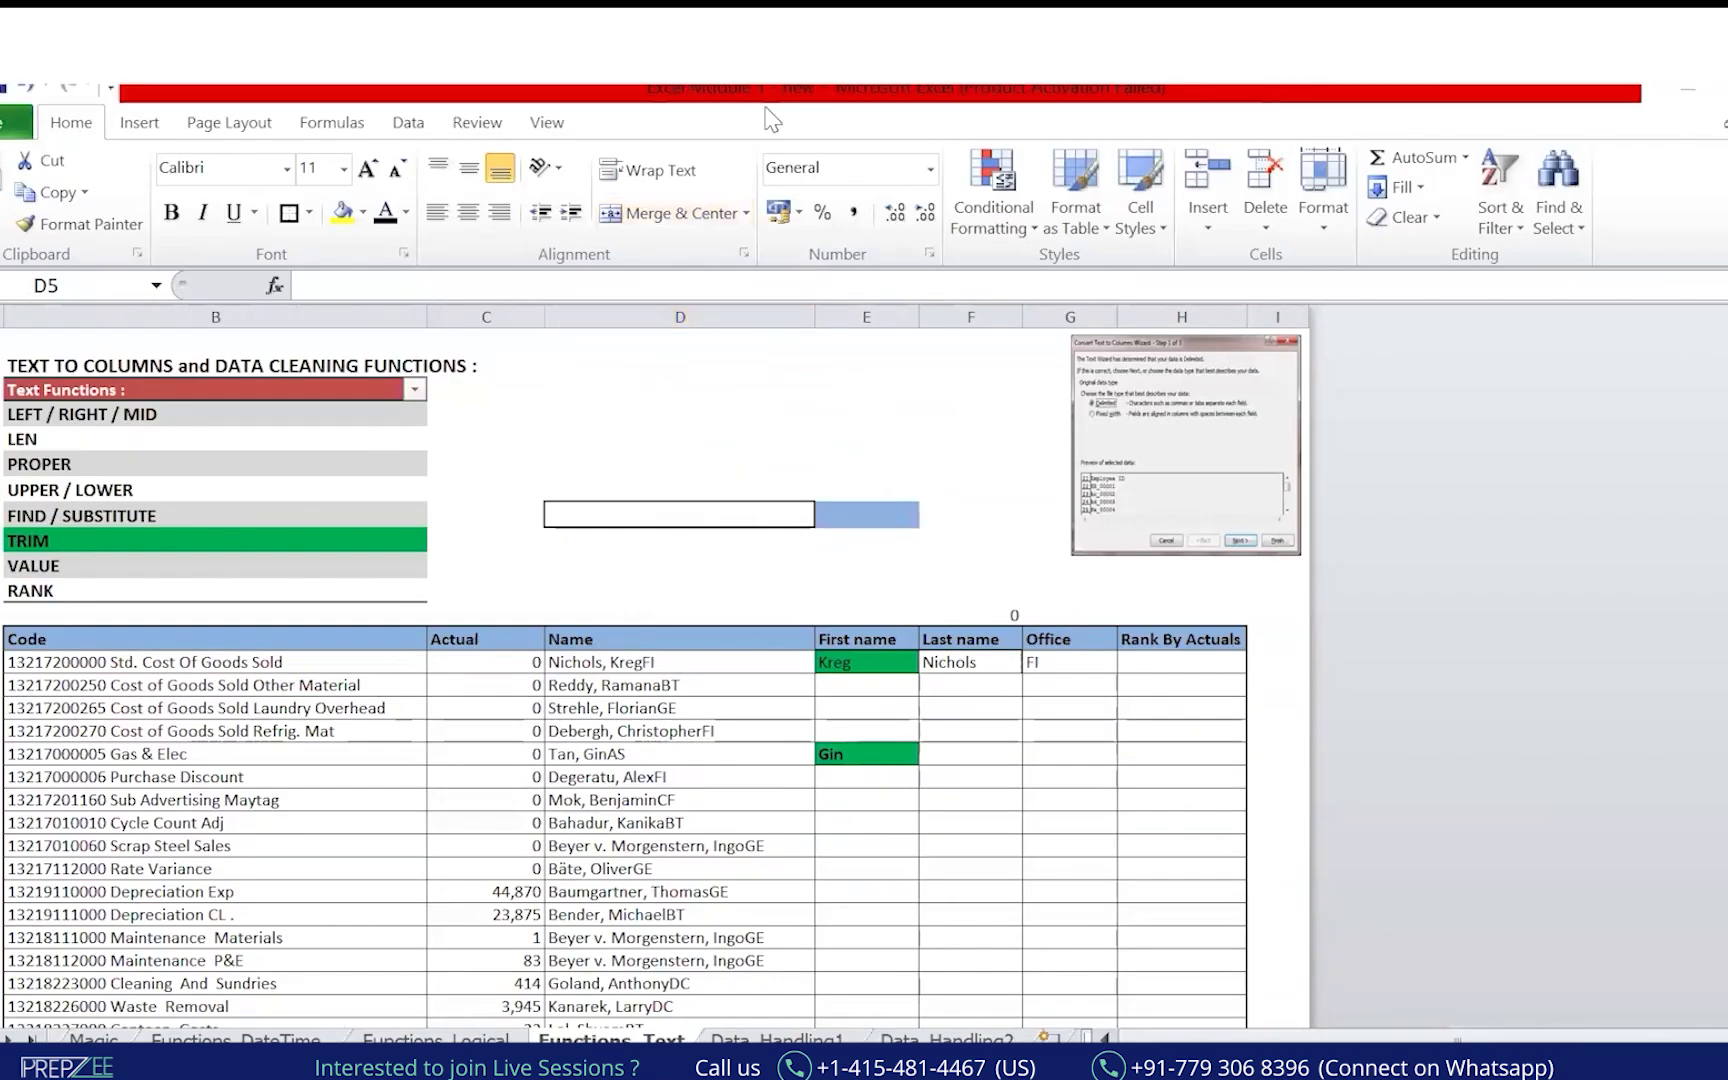
{"action": "key", "text": "alt+Tab"}
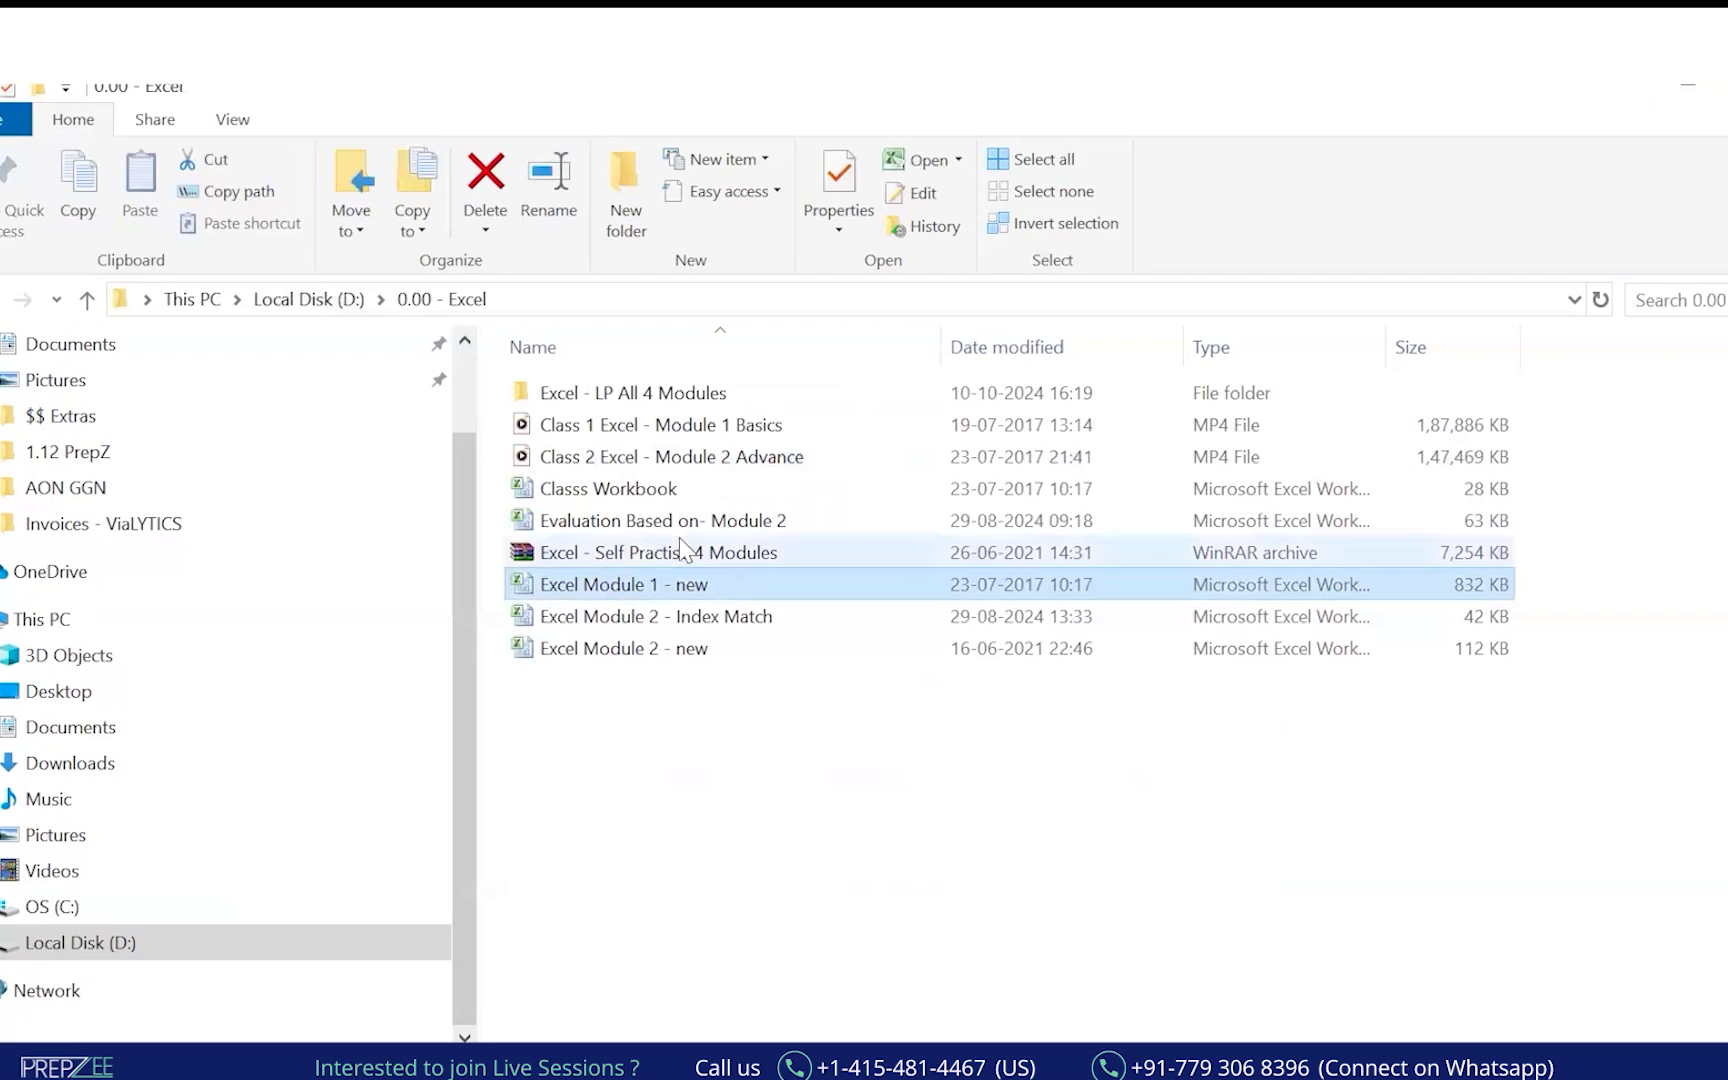
{"action": "key", "text": "alt+Tab"}
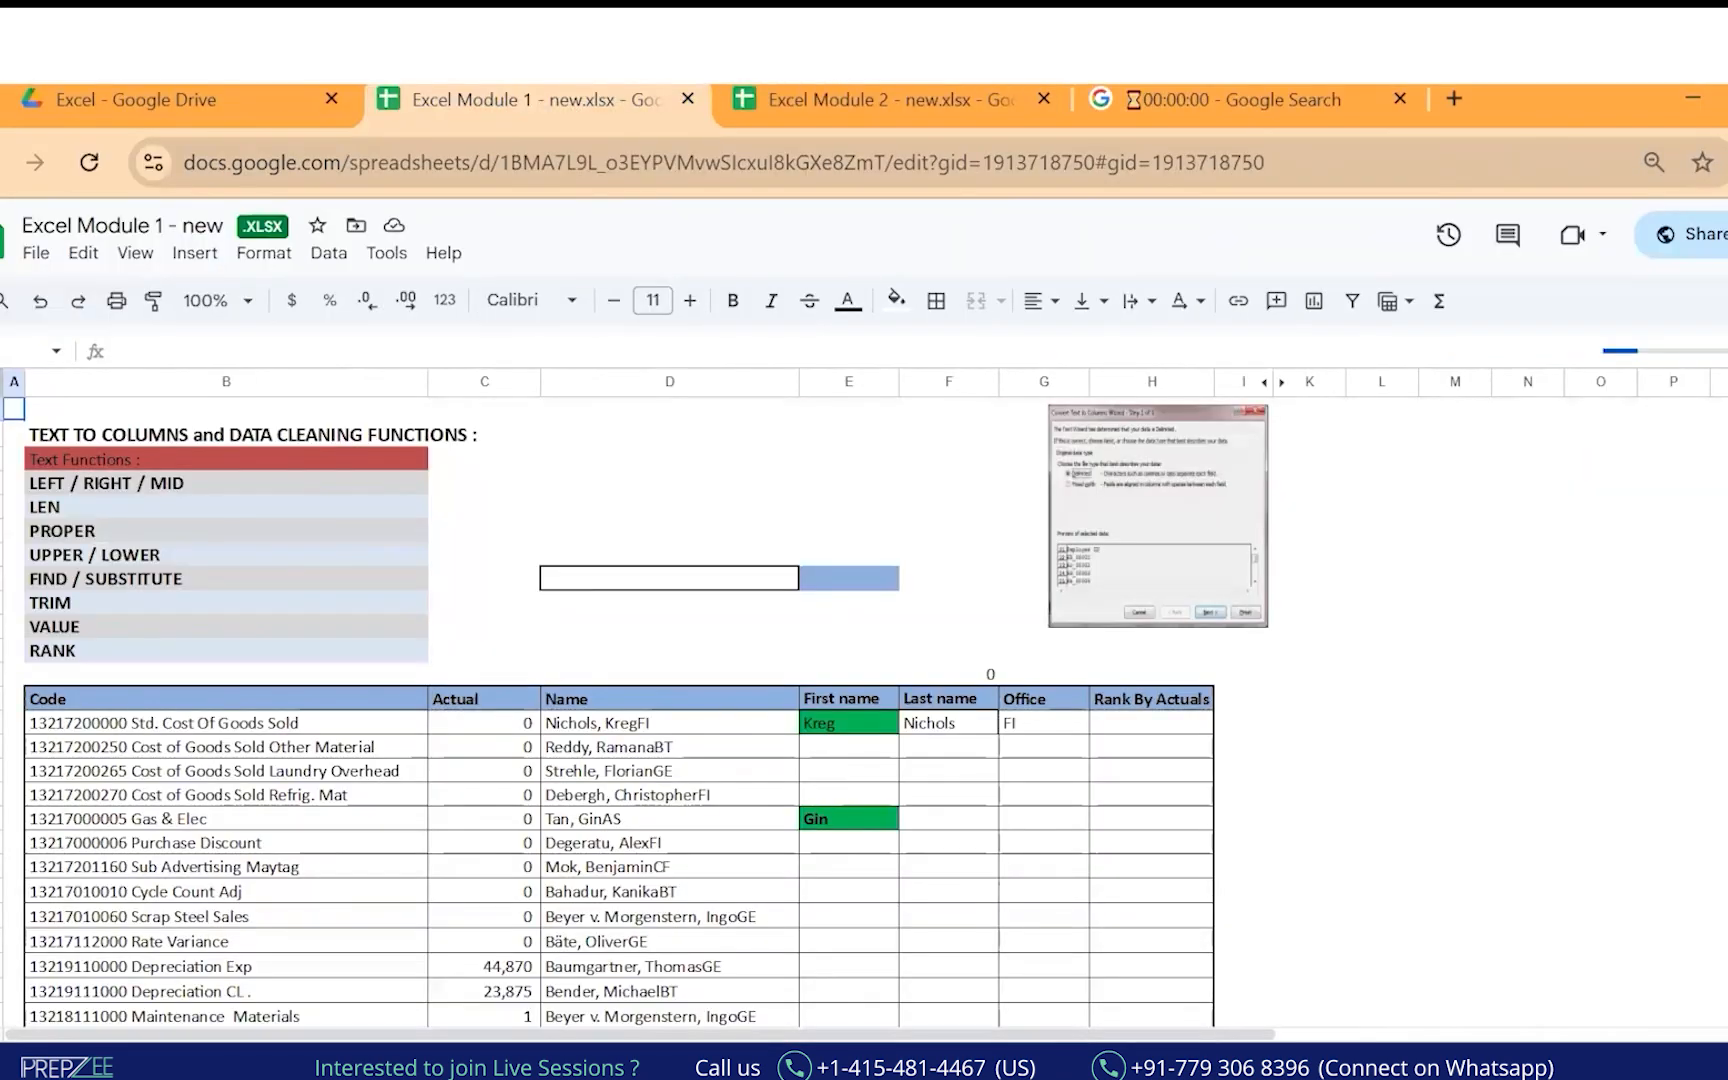
Select the function list from LEFT / RIGHT / MID down to RANK, then return to desktop Excel.
{"action": "left_click", "coordinate": [120, 507]}
{"action": "key", "text": "Down"}
{"action": "key", "text": "Up"}
{"action": "key", "text": "Up"}
{"action": "key", "text": "shift+Down"}
{"action": "key", "text": "shift+Down"}
{"action": "key", "text": "shift+Down"}
{"action": "key", "text": "shift+Down"}
{"action": "key", "text": "shift+Down"}
{"action": "key", "text": "shift+Down"}
{"action": "key", "text": "shift+Down"}
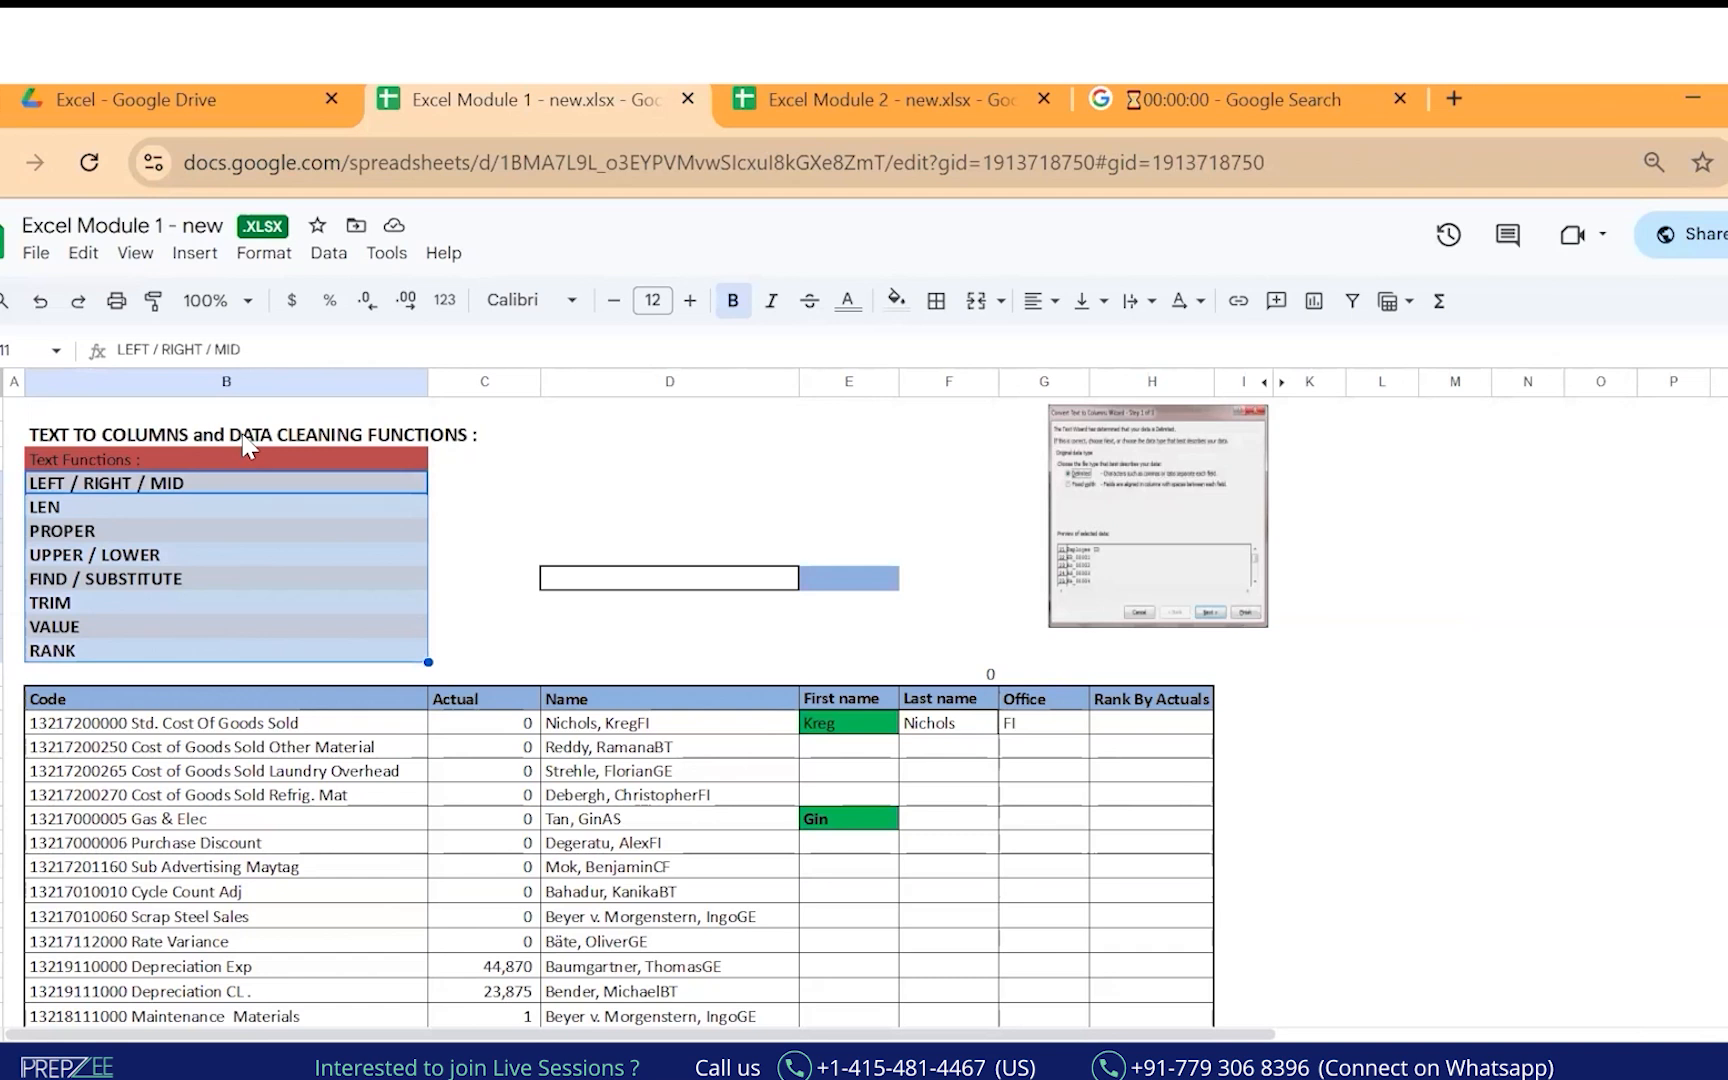
{"action": "key", "text": "shift+Up"}
{"action": "key", "text": "shift+Up"}
{"action": "key", "text": "shift+Up"}
{"action": "key", "text": "shift+Up"}
{"action": "key", "text": "shift+Up"}
{"action": "key", "text": "shift+Up"}
{"action": "key", "text": "shift+Up"}
{"action": "key", "text": "shift+Down"}
{"action": "key", "text": "shift+Down"}
{"action": "key", "text": "shift+Down"}
{"action": "key", "text": "shift+Down"}
{"action": "key", "text": "shift+Down"}
{"action": "key", "text": "shift+Down"}
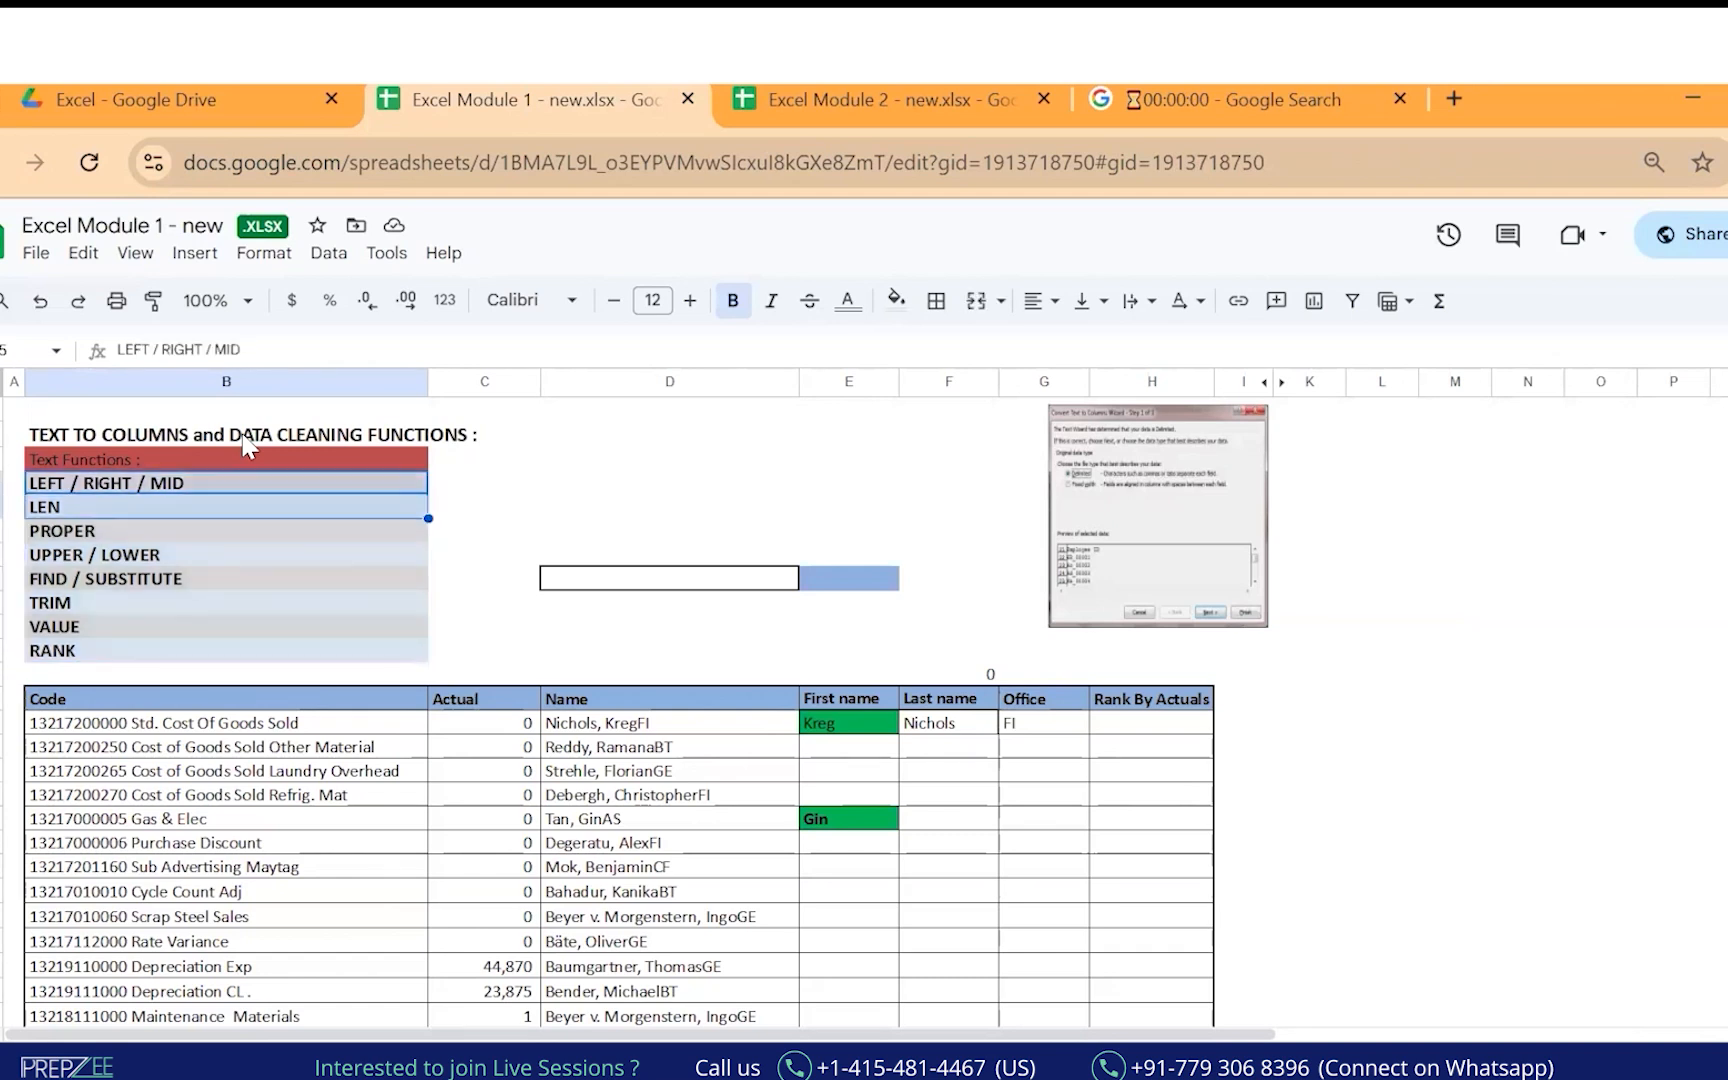
{"action": "key", "text": "shift+Down"}
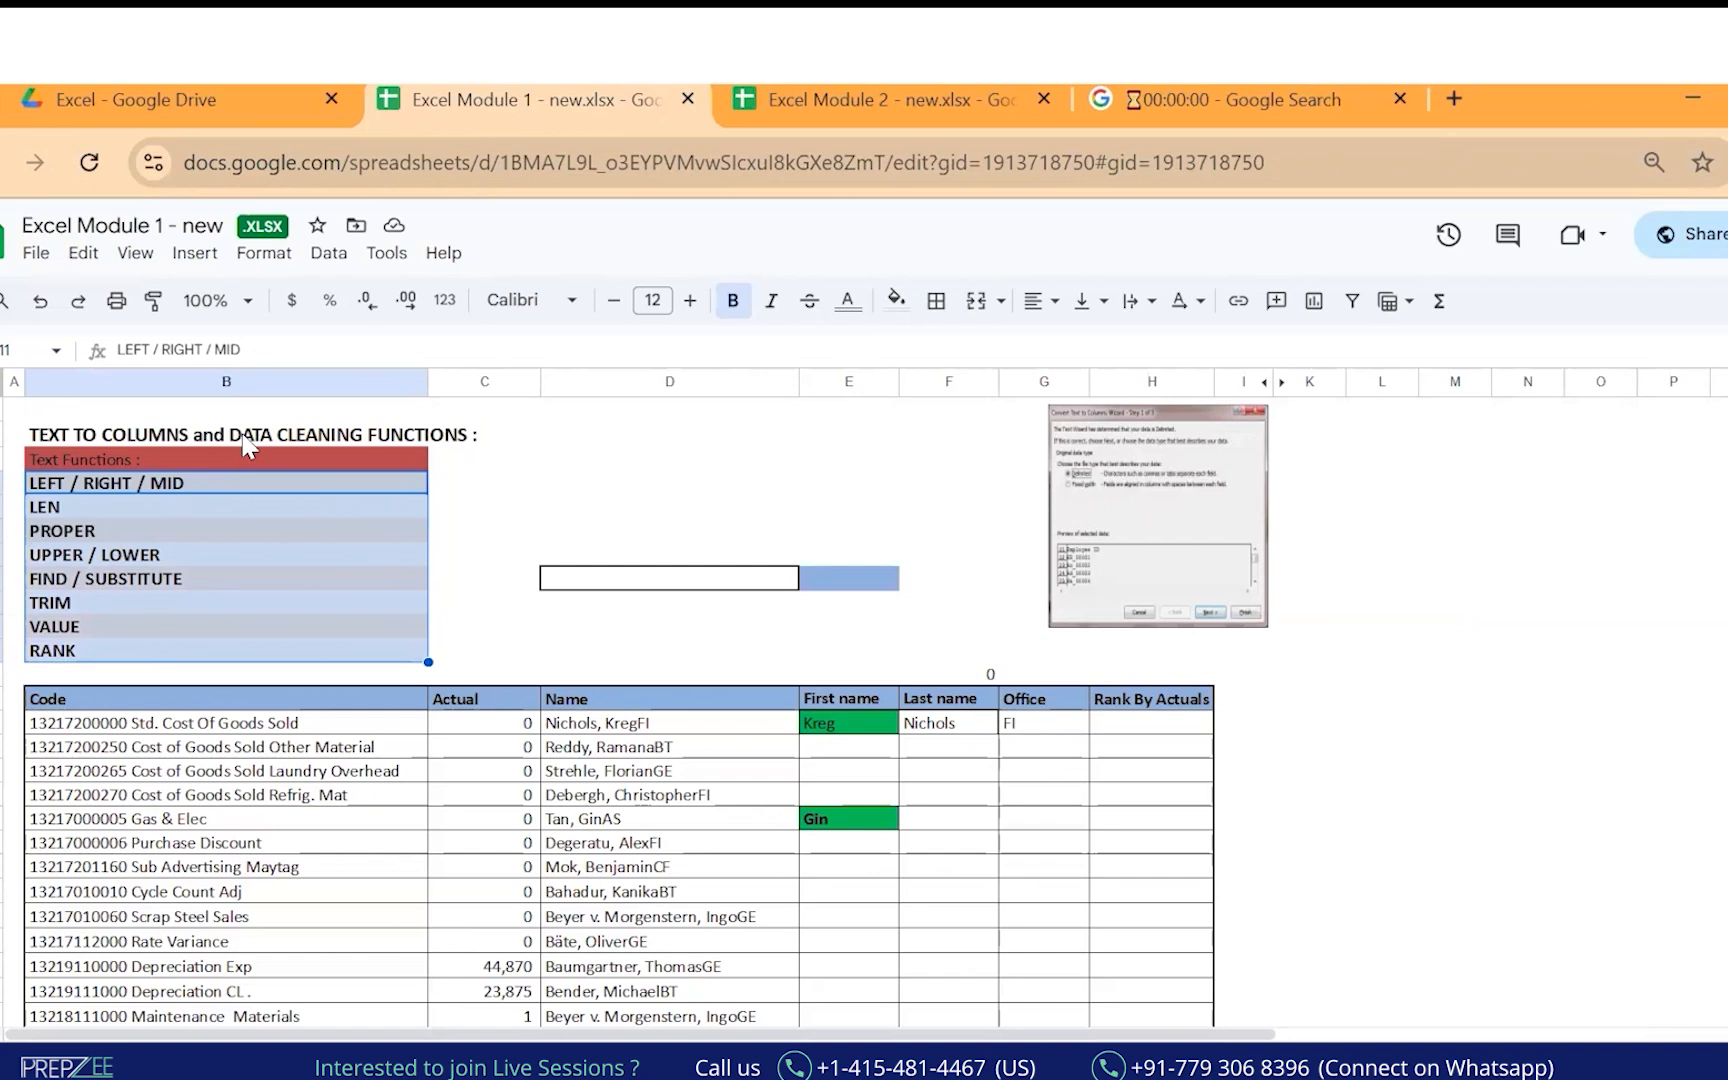
{"action": "key", "text": "alt+Tab"}
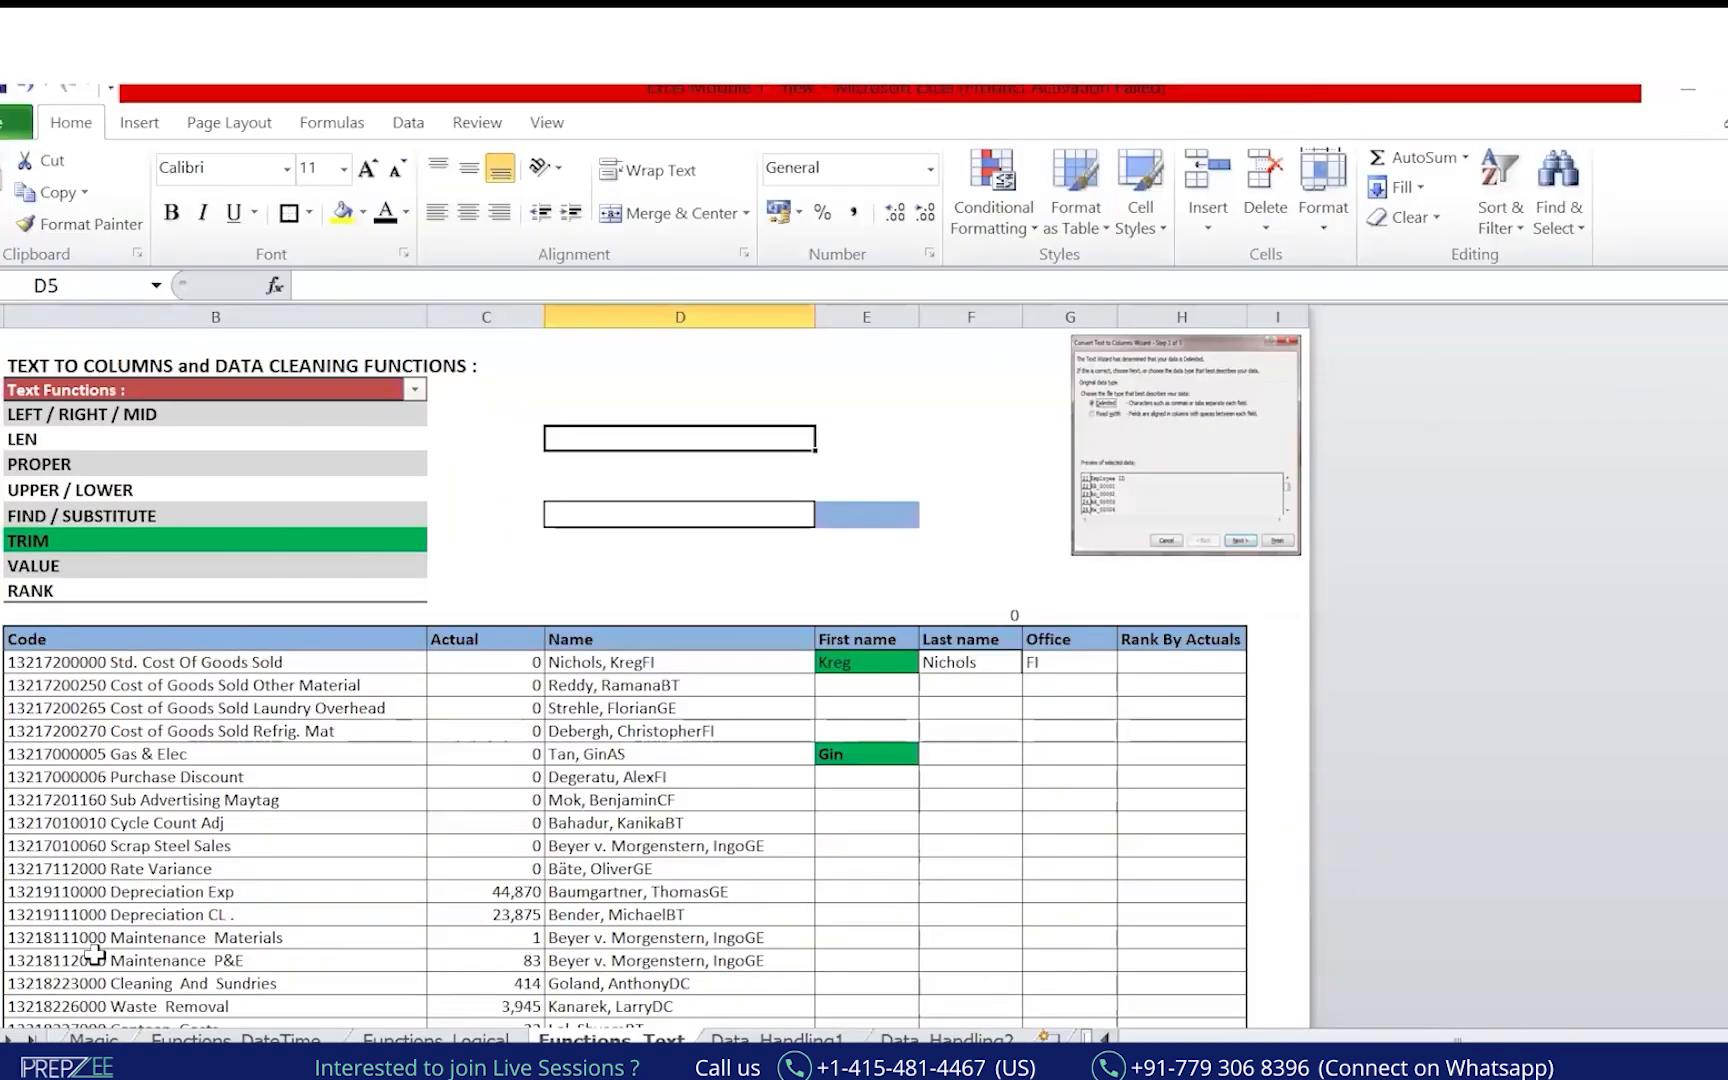
Enter the sample full name in cell D1.
{"action": "scroll", "coordinate": [560, 520], "scroll_direction": "up", "scroll_amount": 3}
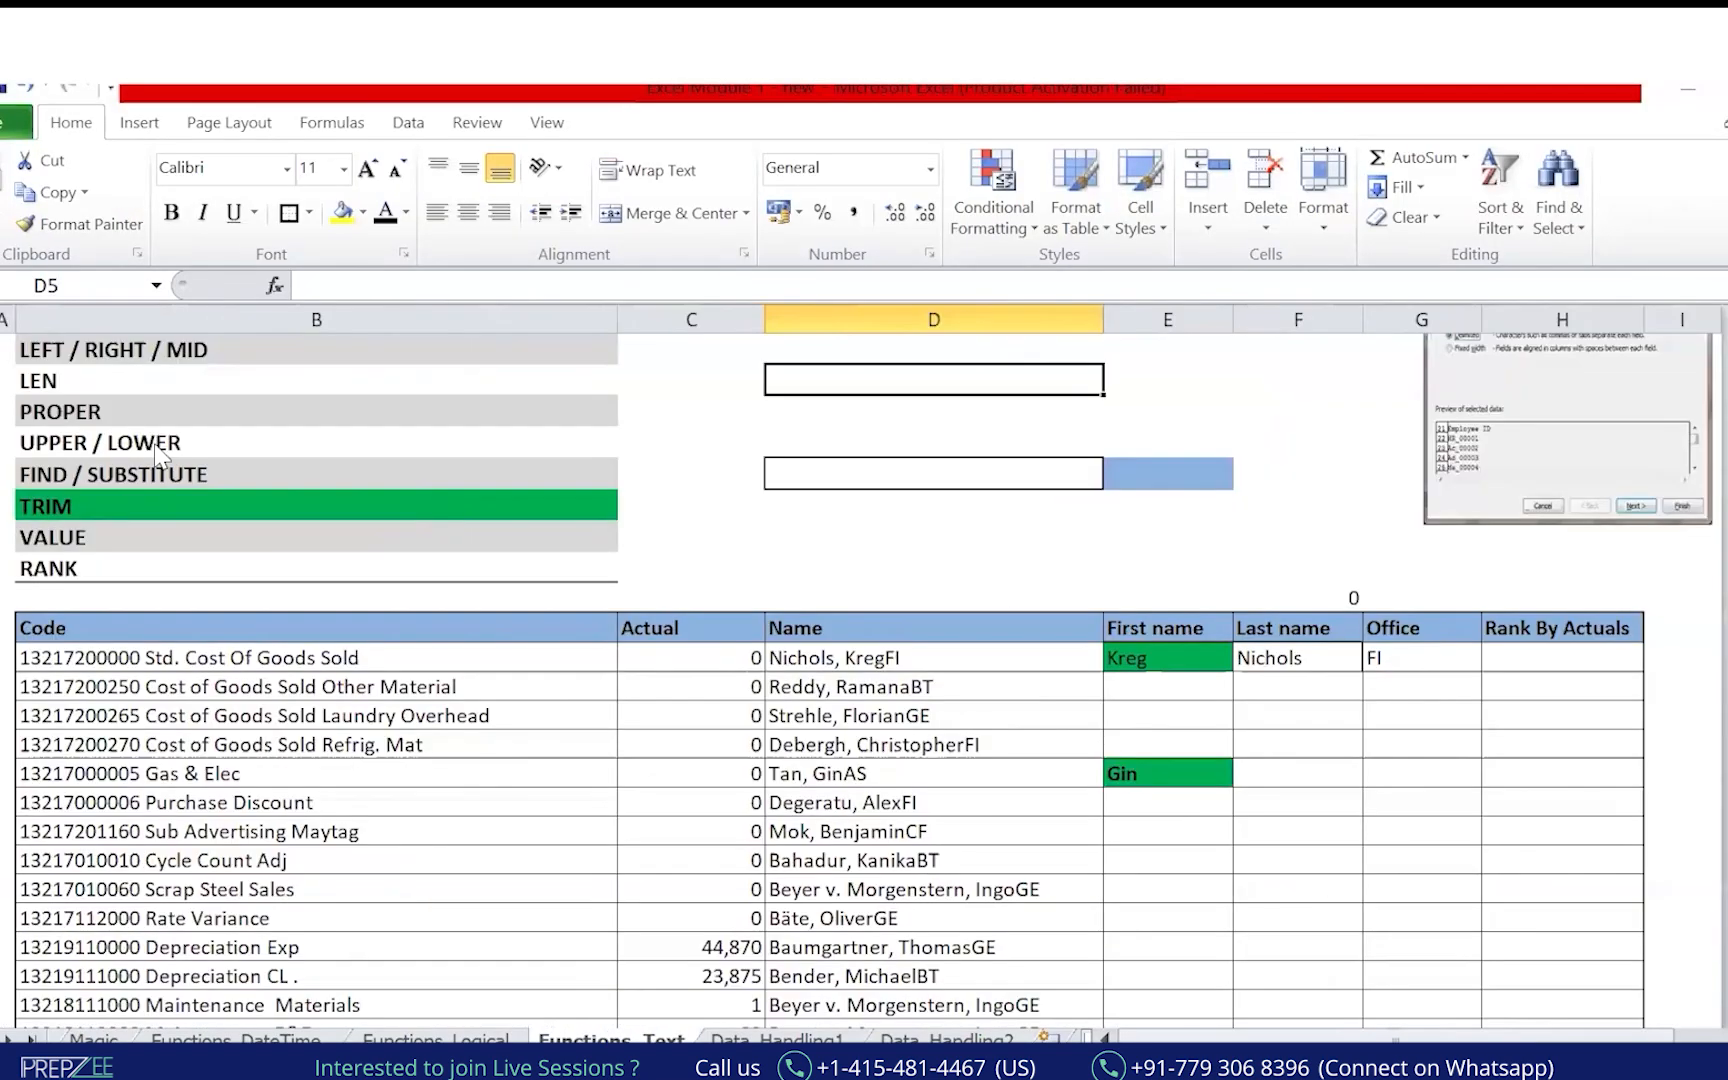
{"action": "scroll", "coordinate": [845, 440], "scroll_direction": "up", "scroll_amount": 2}
{"action": "left_click", "coordinate": [866, 443]}
{"action": "left_click", "coordinate": [884, 360]}
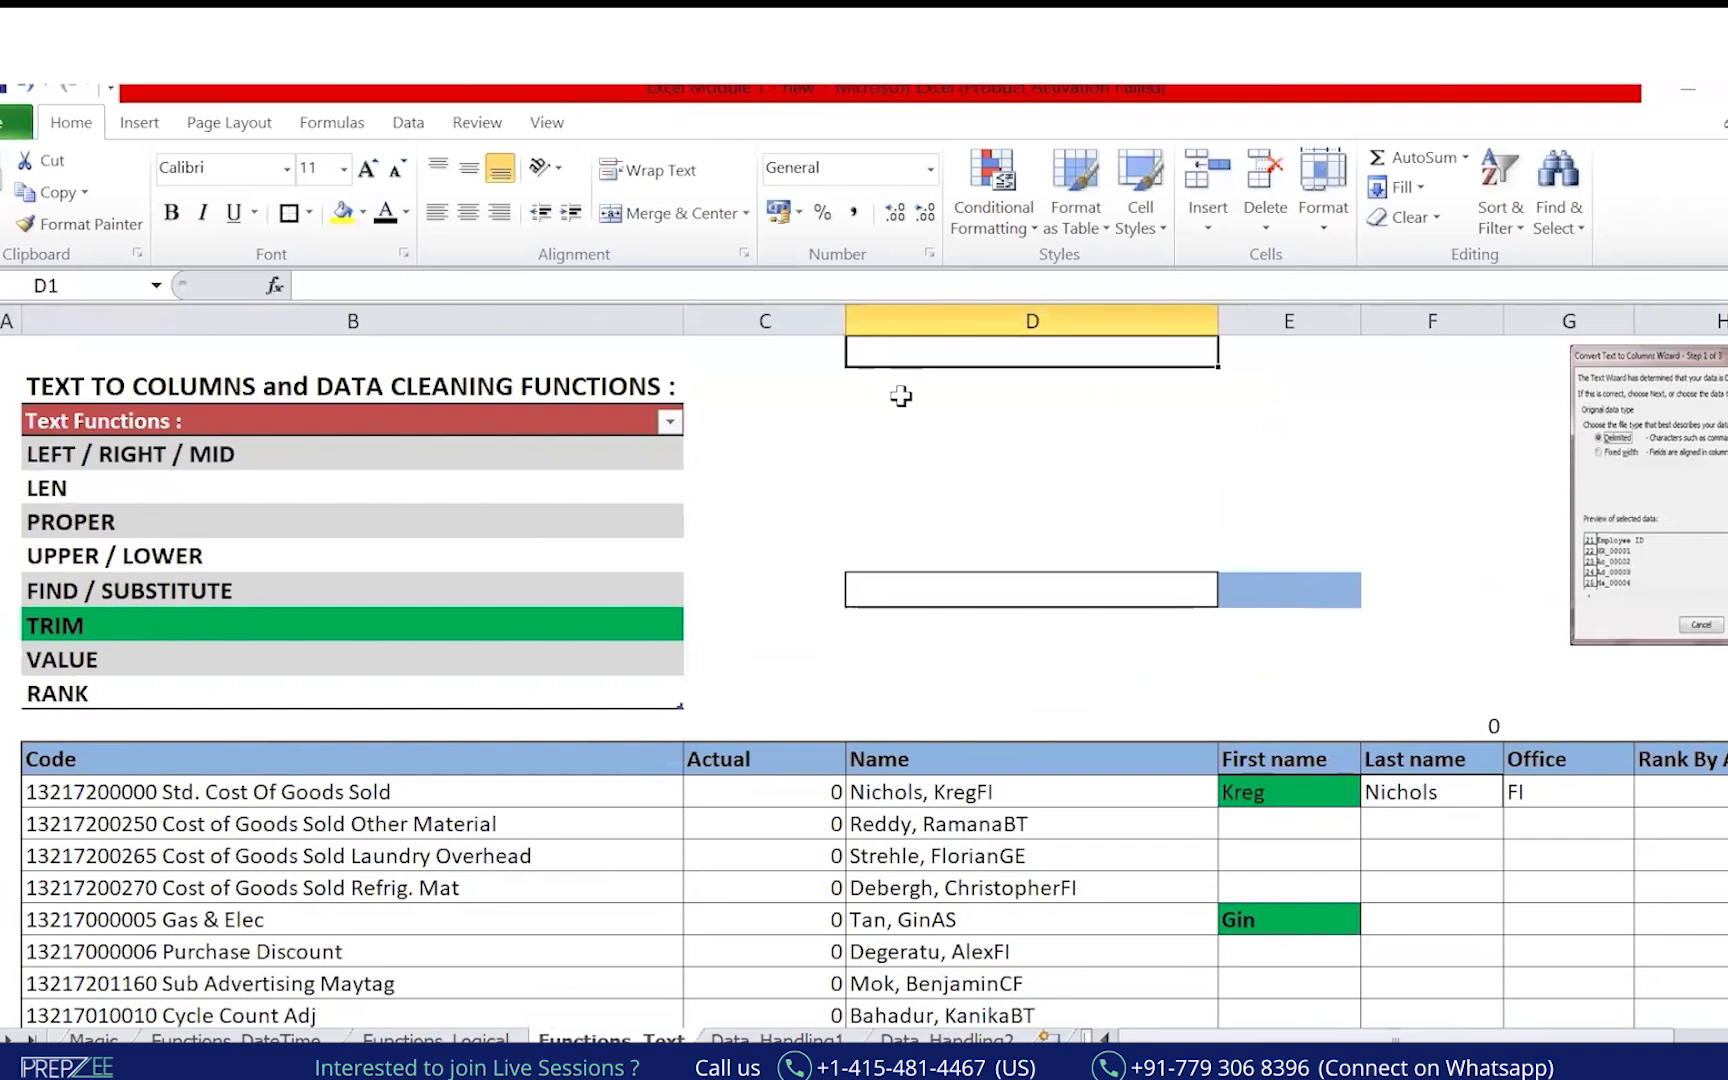
{"action": "type", "text": "ankur"}
{"action": "key", "text": "BackSpace"}
{"action": "key", "text": "BackSpace"}
{"action": "key", "text": "BackSpace"}
{"action": "key", "text": "BackSpace"}
{"action": "key", "text": "BackSpace"}
{"action": "type", "text": "Agh"}
{"action": "key", "text": "BackSpace"}
{"action": "key", "text": "BackSpace"}
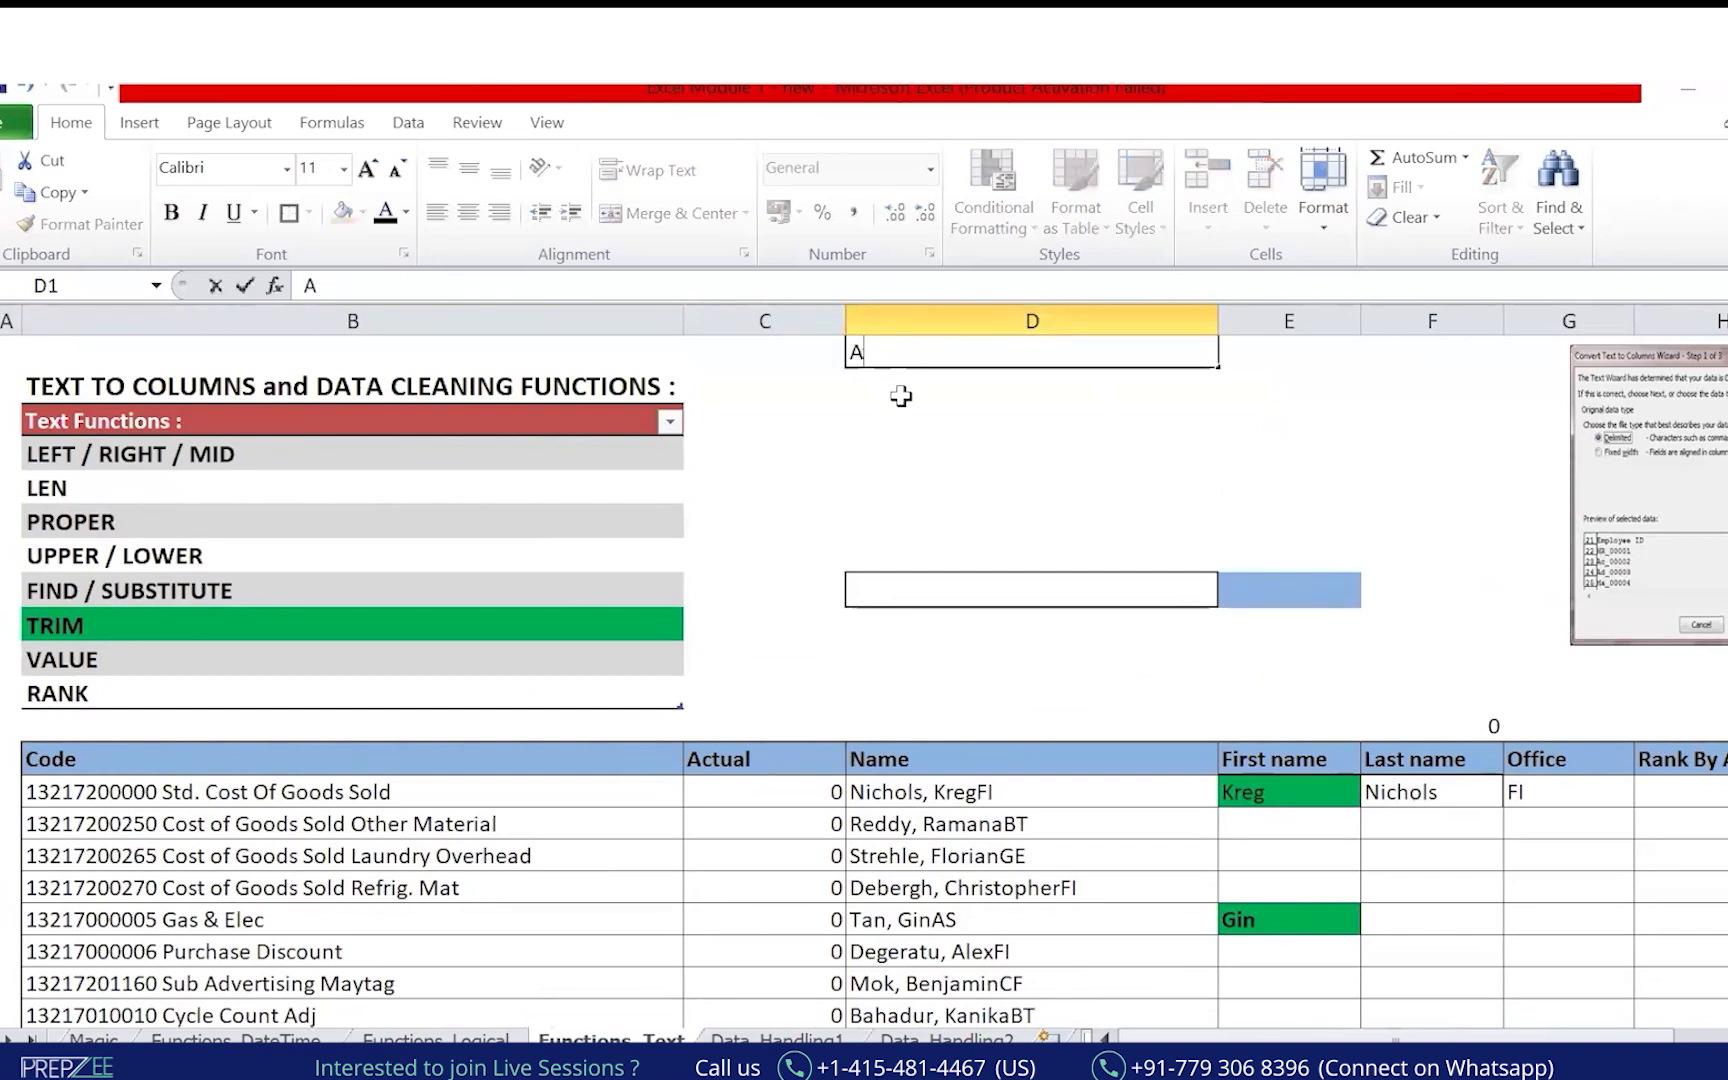
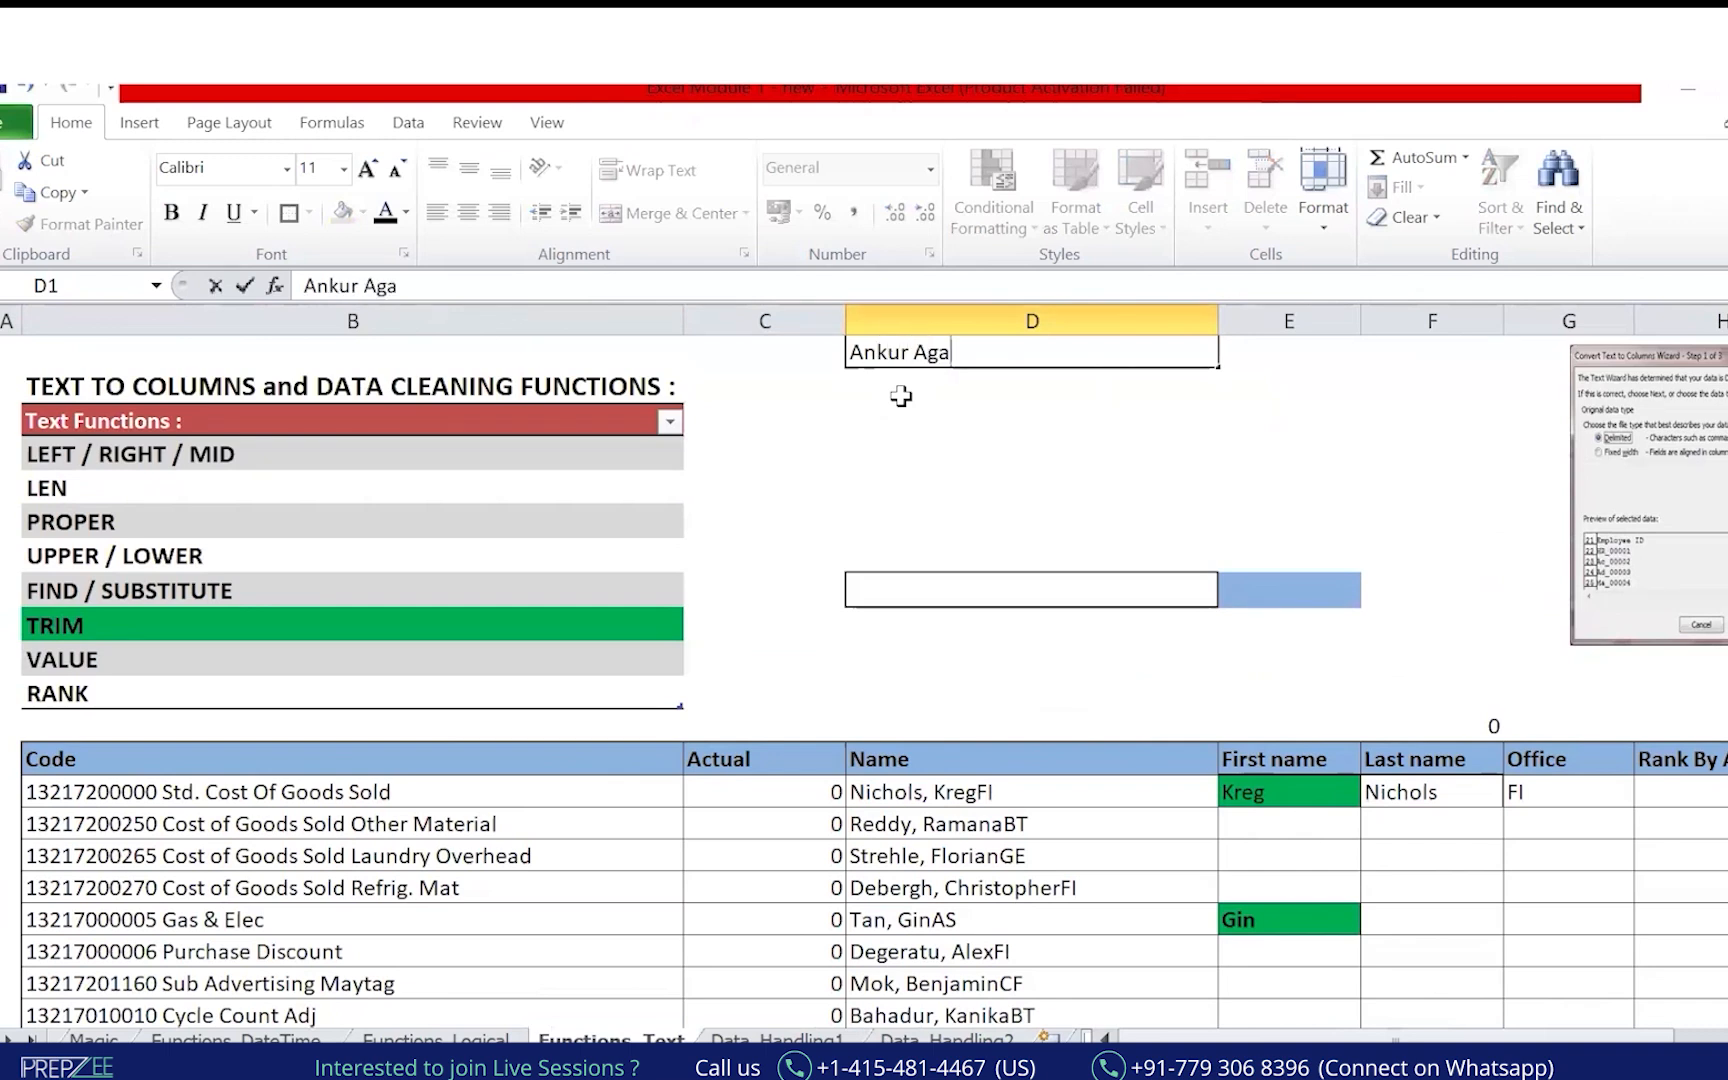
{"action": "key", "text": "Return"}
Label E1, E2 and E3 as Left, Right and Mid.
{"action": "key", "text": "Up"}
{"action": "key", "text": "Right"}
{"action": "type", "text": "Left"}
{"action": "key", "text": "Return"}
{"action": "type", "text": "Rog"}
{"action": "key", "text": "BackSpace"}
{"action": "key", "text": "BackSpace"}
{"action": "type", "text": "ight"}
{"action": "key", "text": "Return"}
{"action": "type", "text": "Mid"}
{"action": "key", "text": "Return"}
{"action": "key", "text": "Up"}
{"action": "key", "text": "Up"}
{"action": "key", "text": "Up"}
Enter =LEFT(D1,4) in F1 and shade it yellow.
{"action": "key", "text": "Right"}
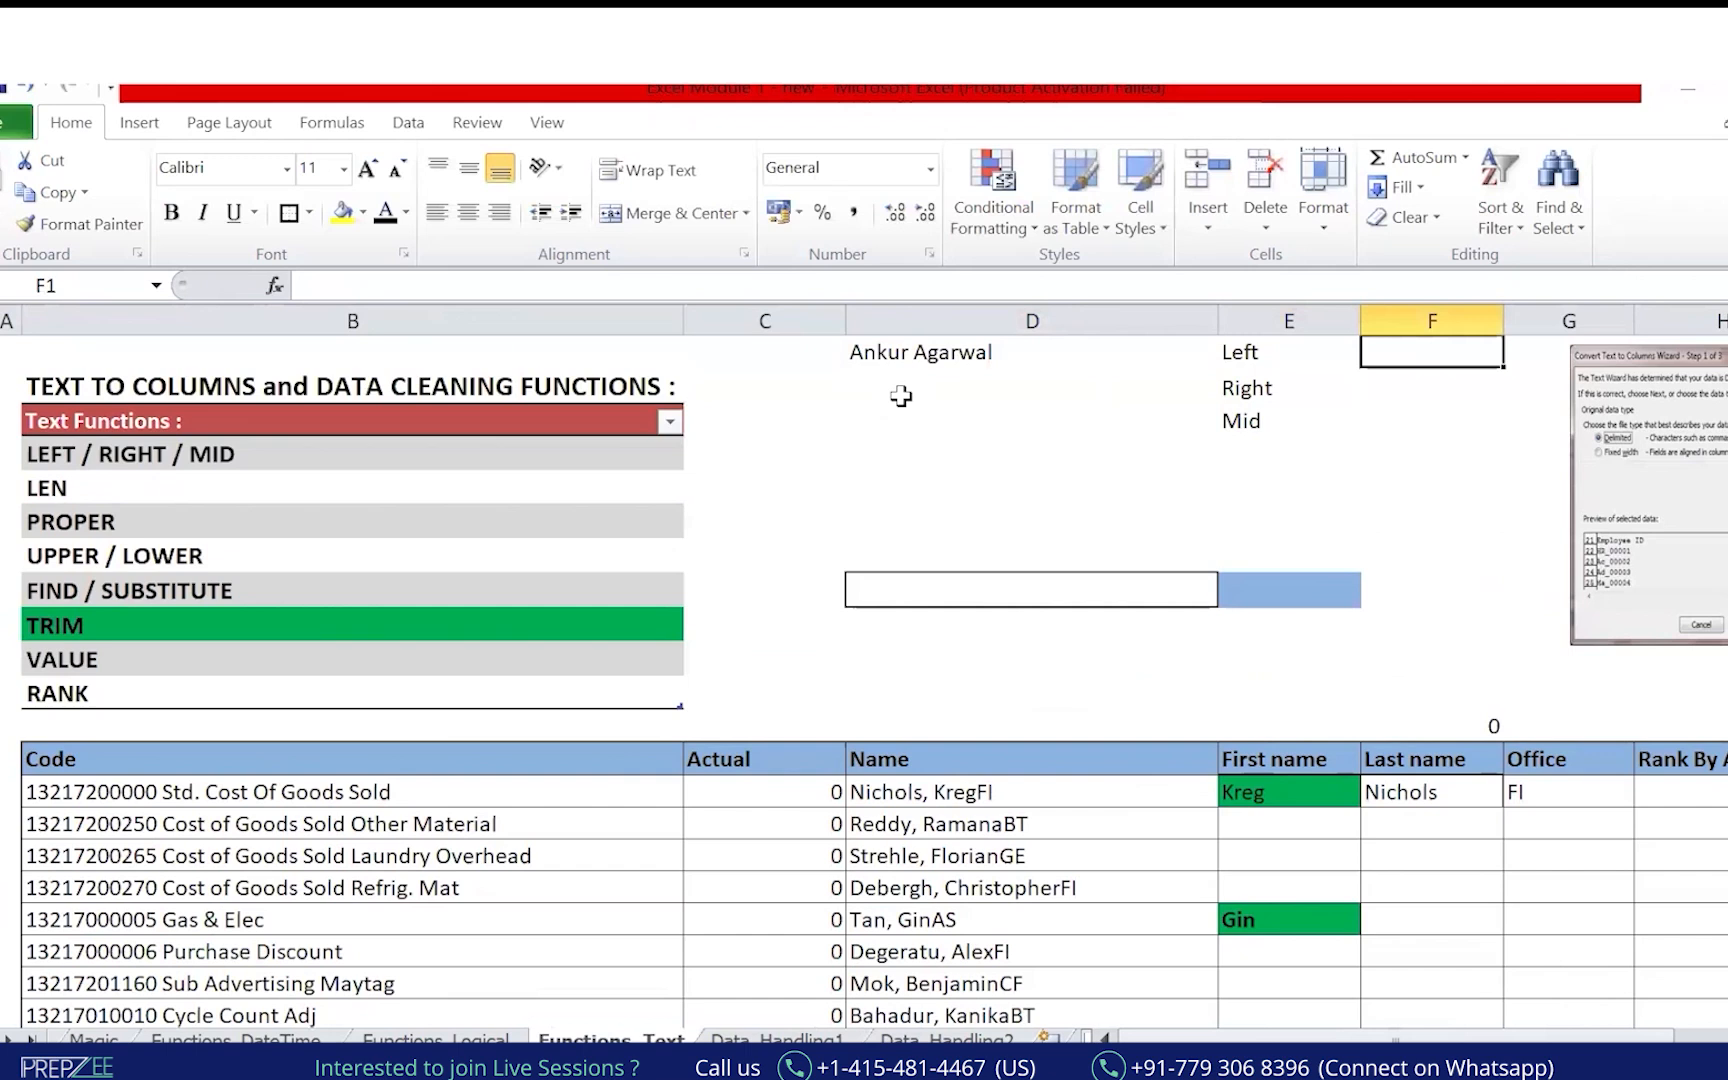
{"action": "type", "text": "=LEFT("}
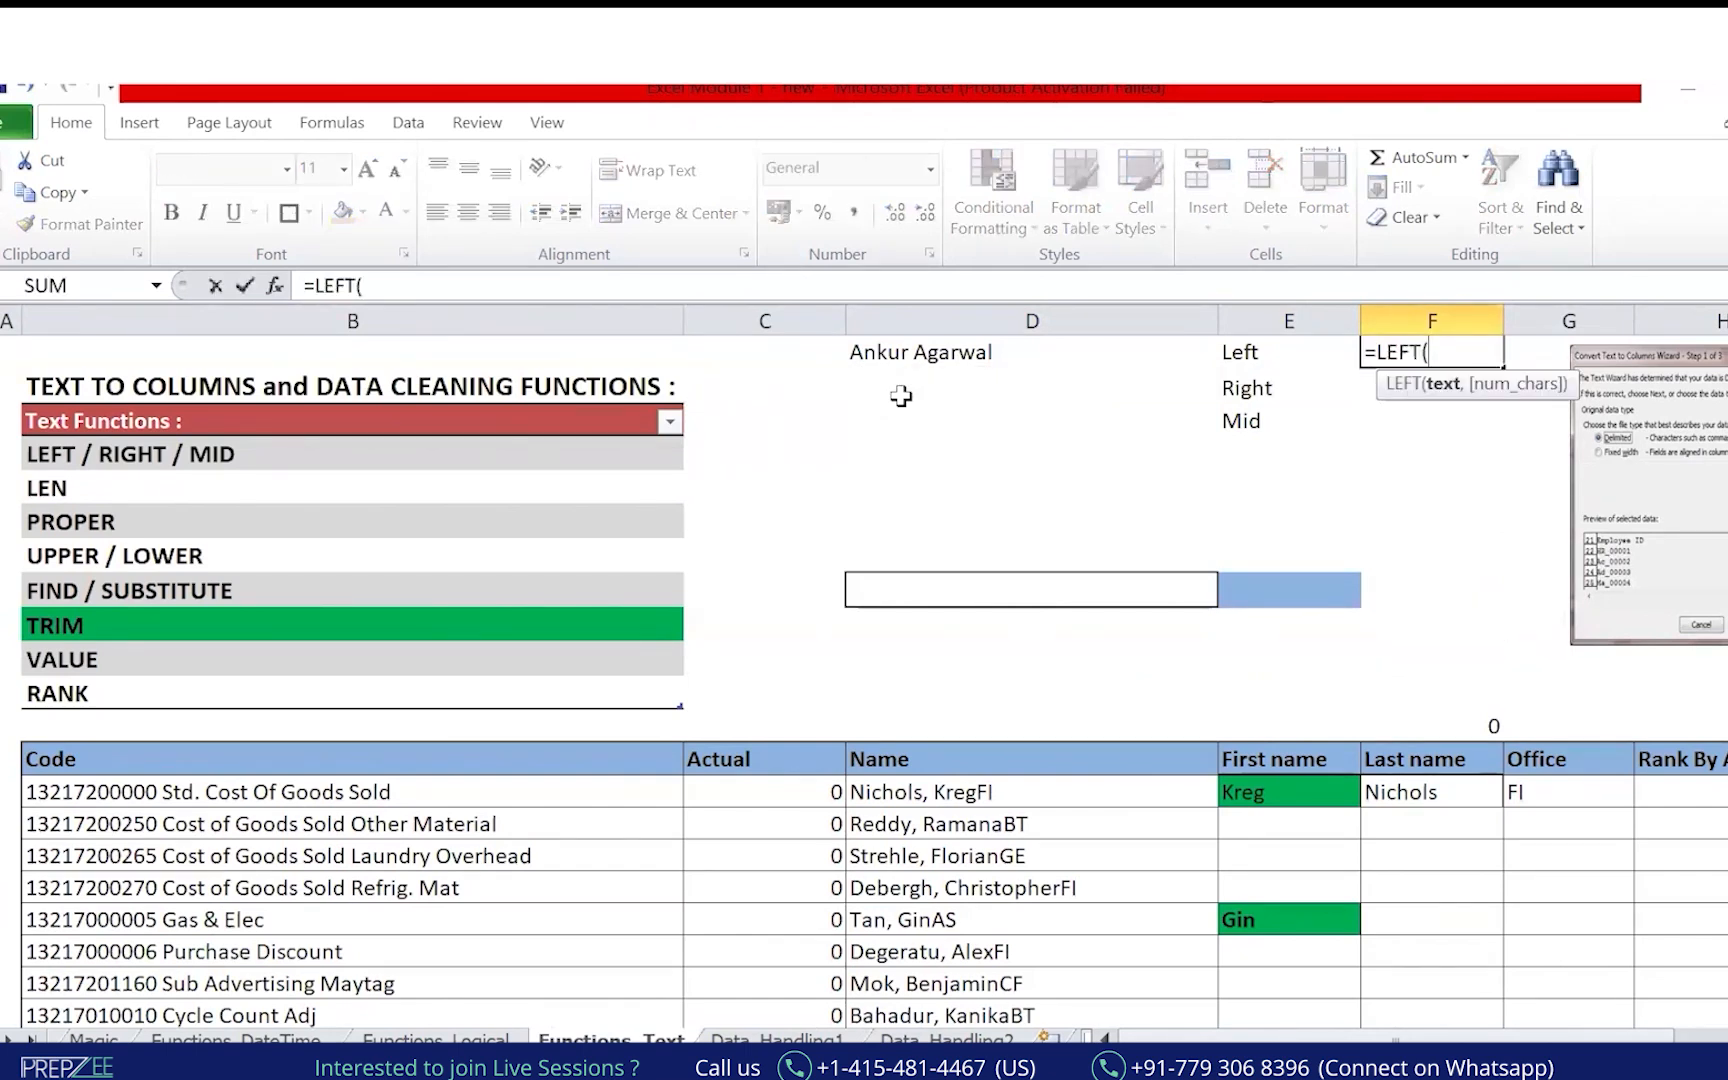
{"action": "key", "text": "Left"}
{"action": "key", "text": "Left"}
{"action": "key", "text": "Left"}
{"action": "key", "text": "Right"}
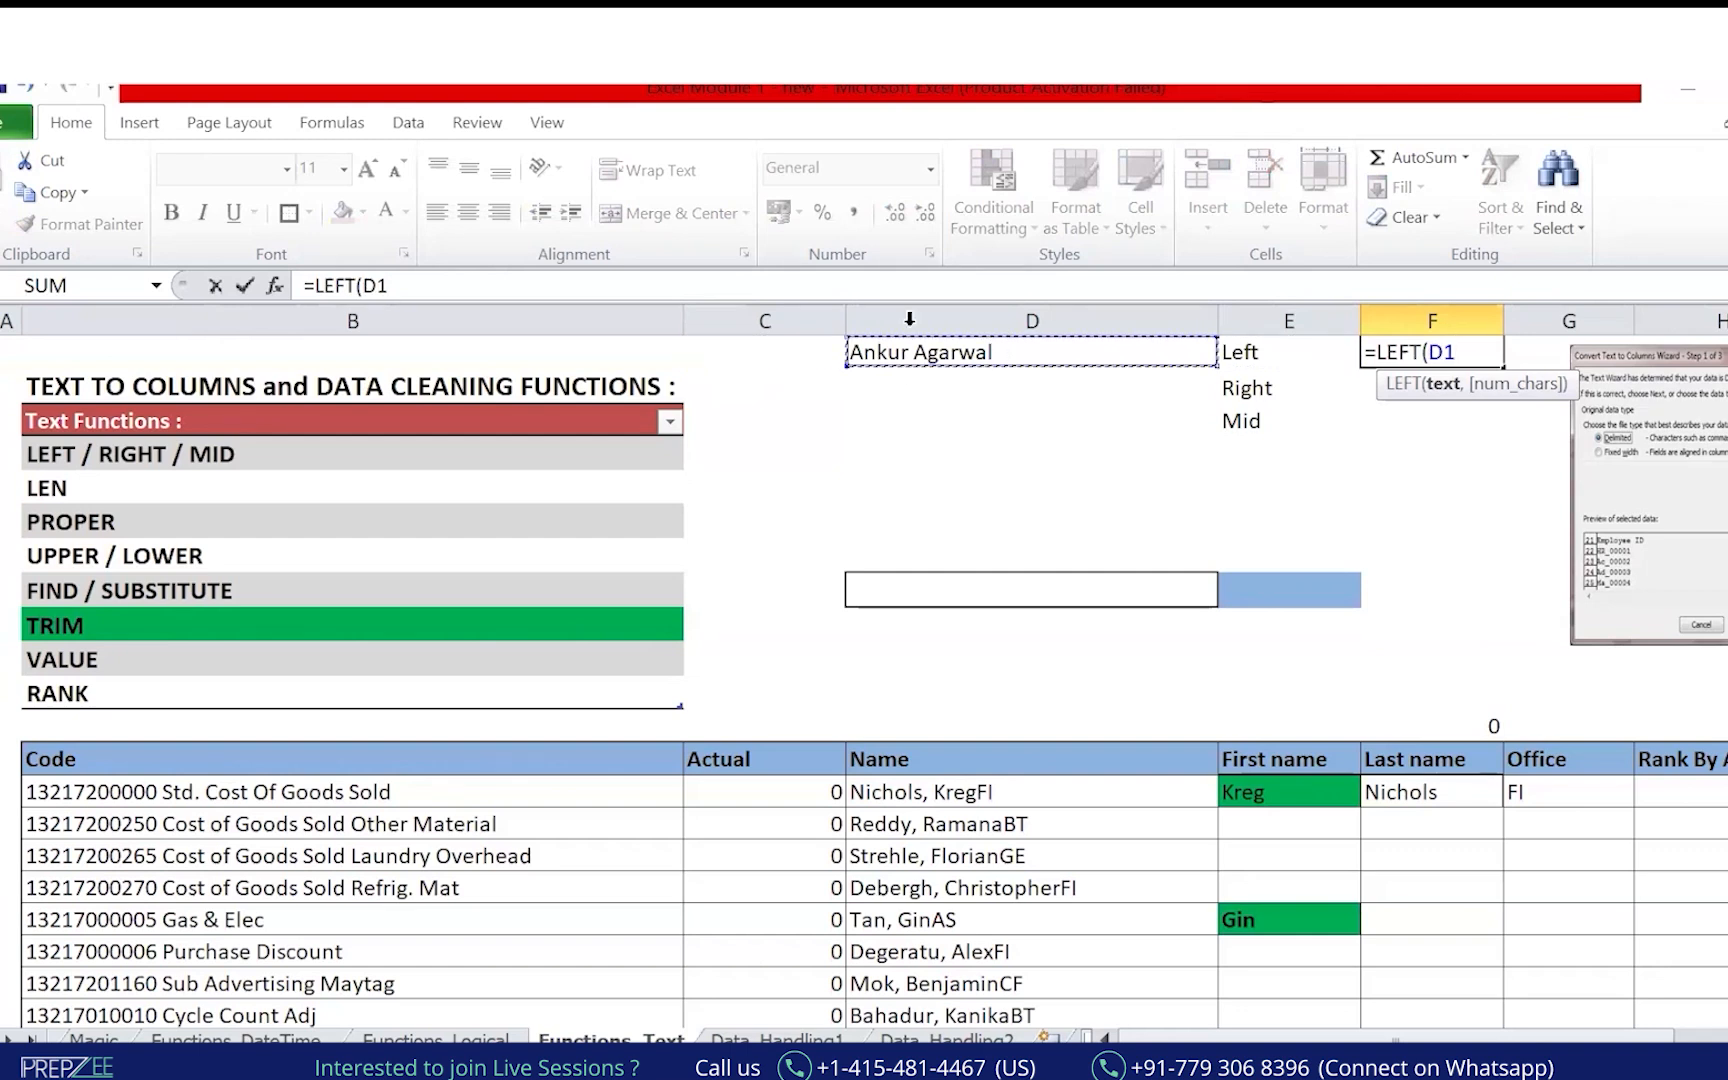
{"action": "left_click", "coordinate": [526, 286]}
{"action": "type", "text": ","}
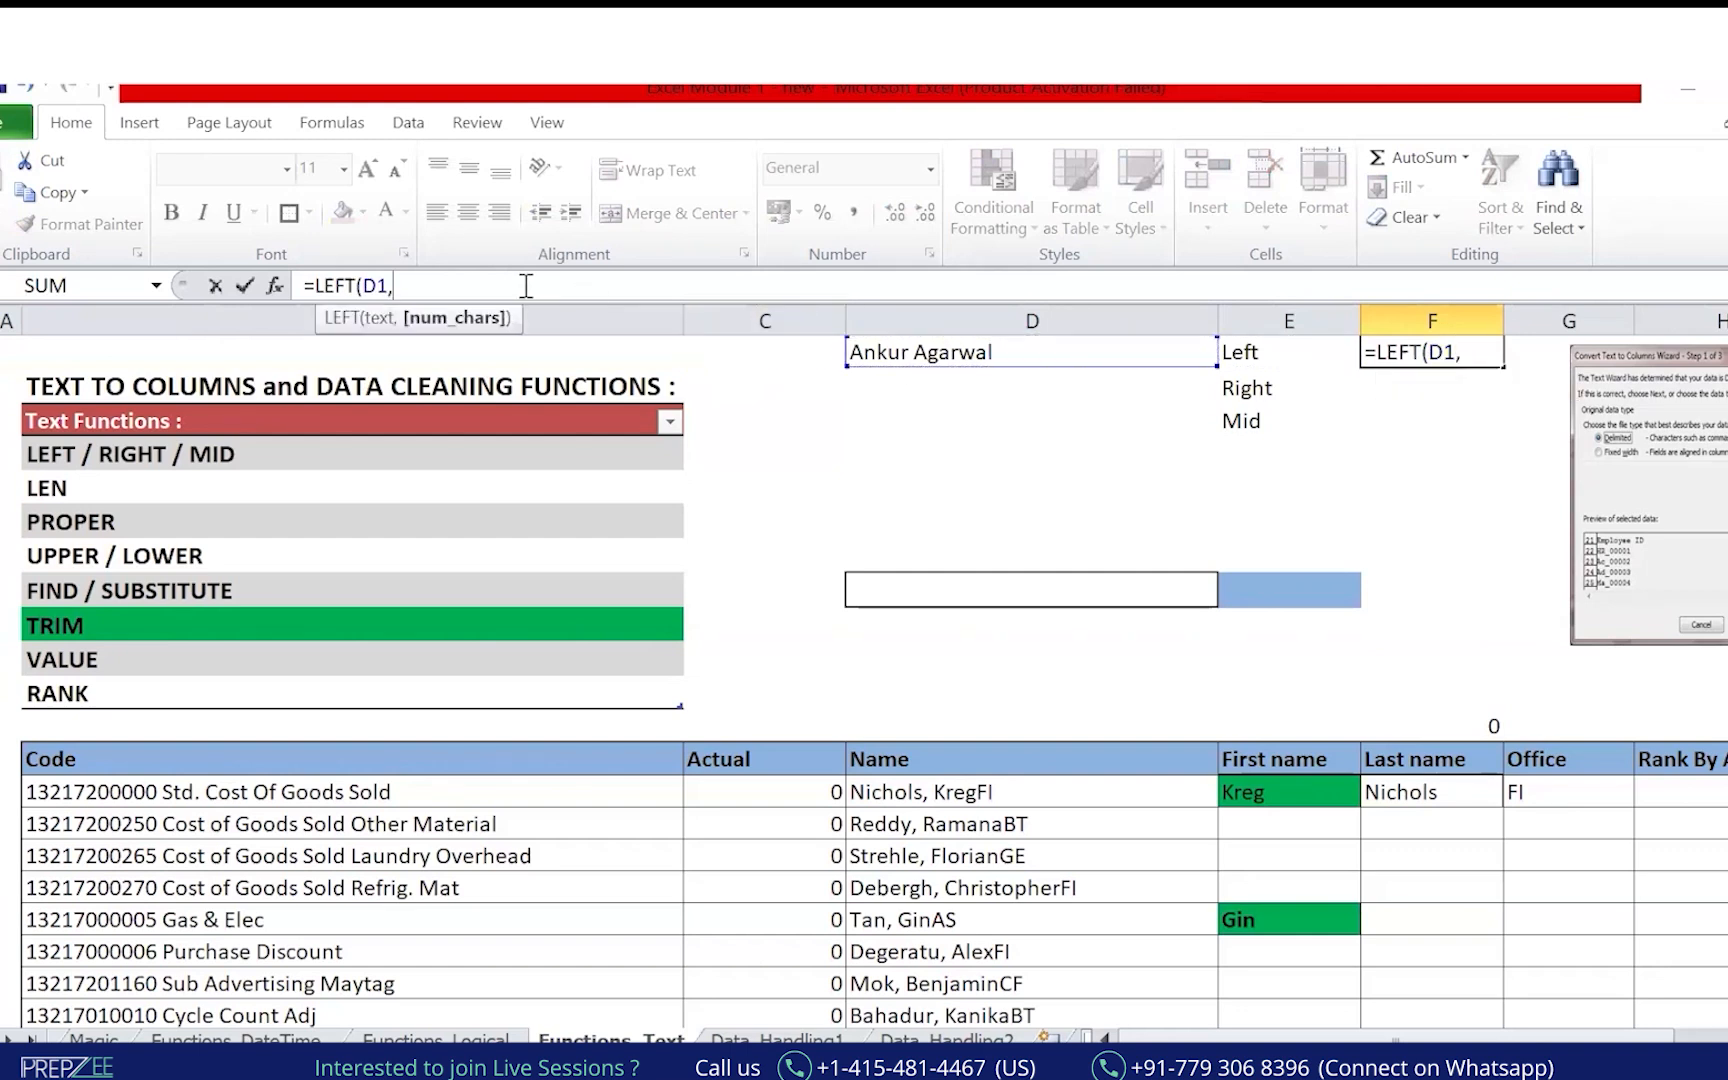
{"action": "type", "text": "4)"}
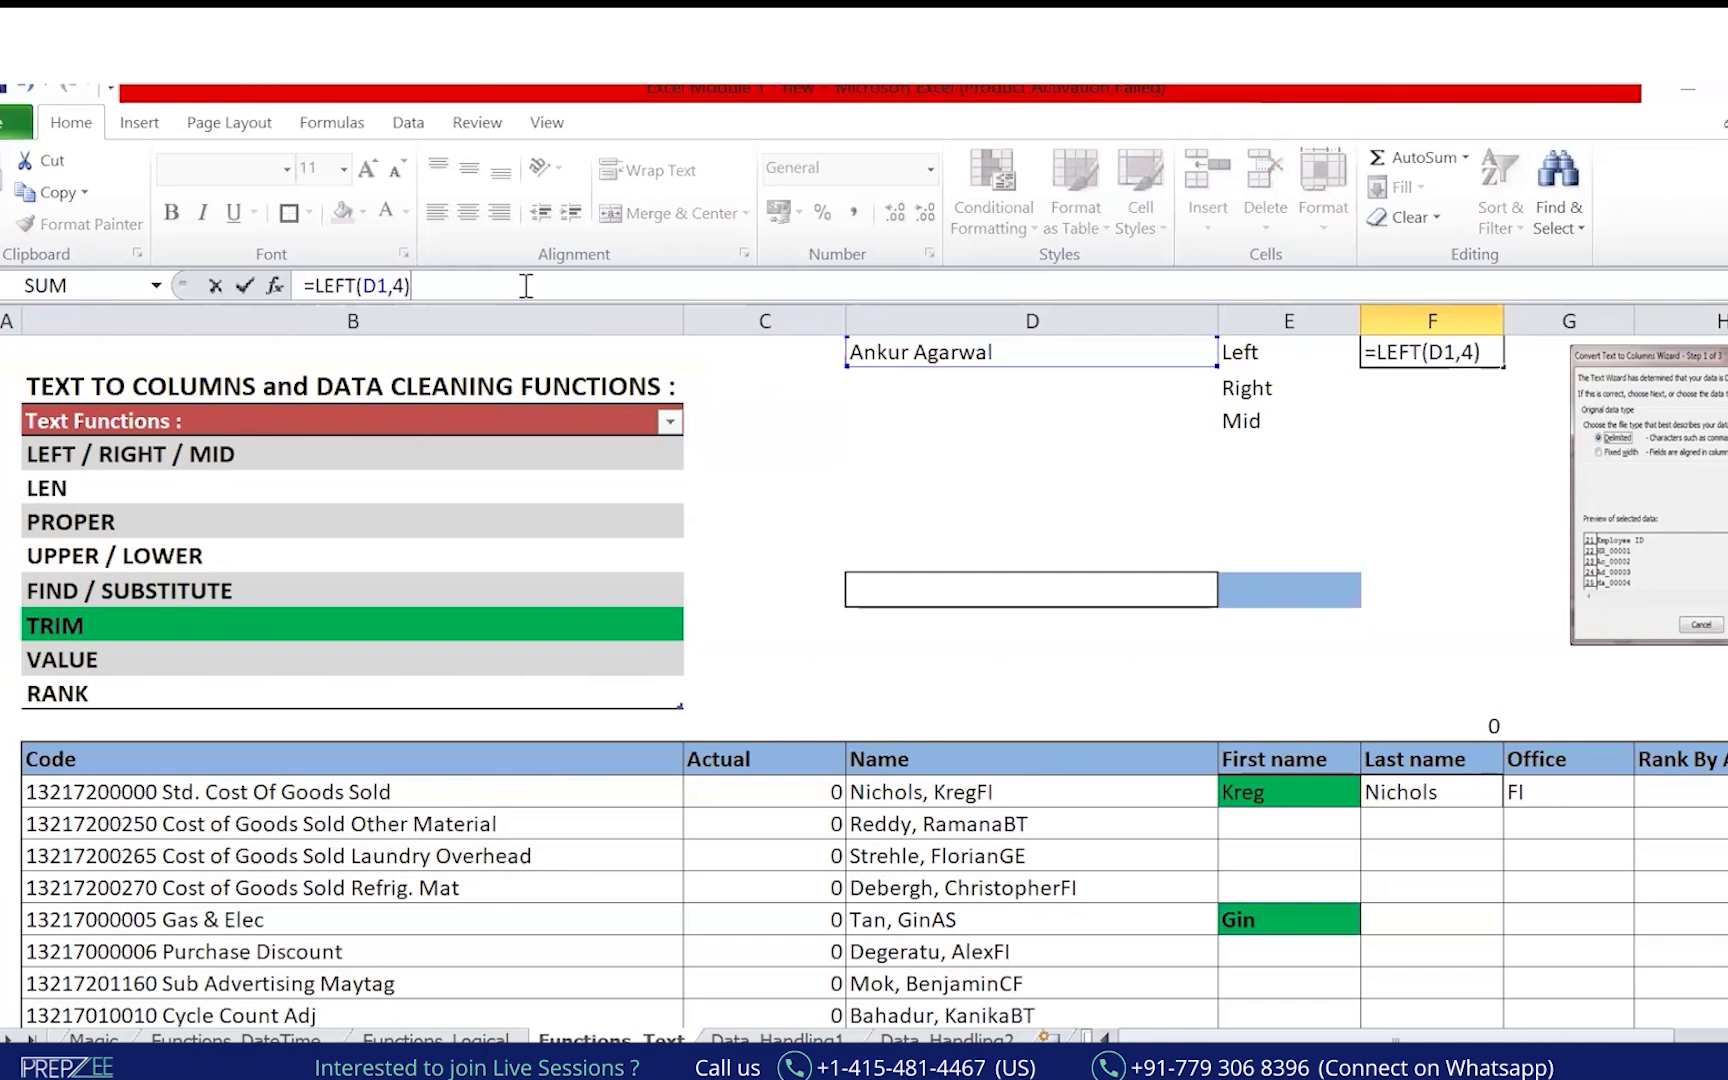
{"action": "key", "text": "Return"}
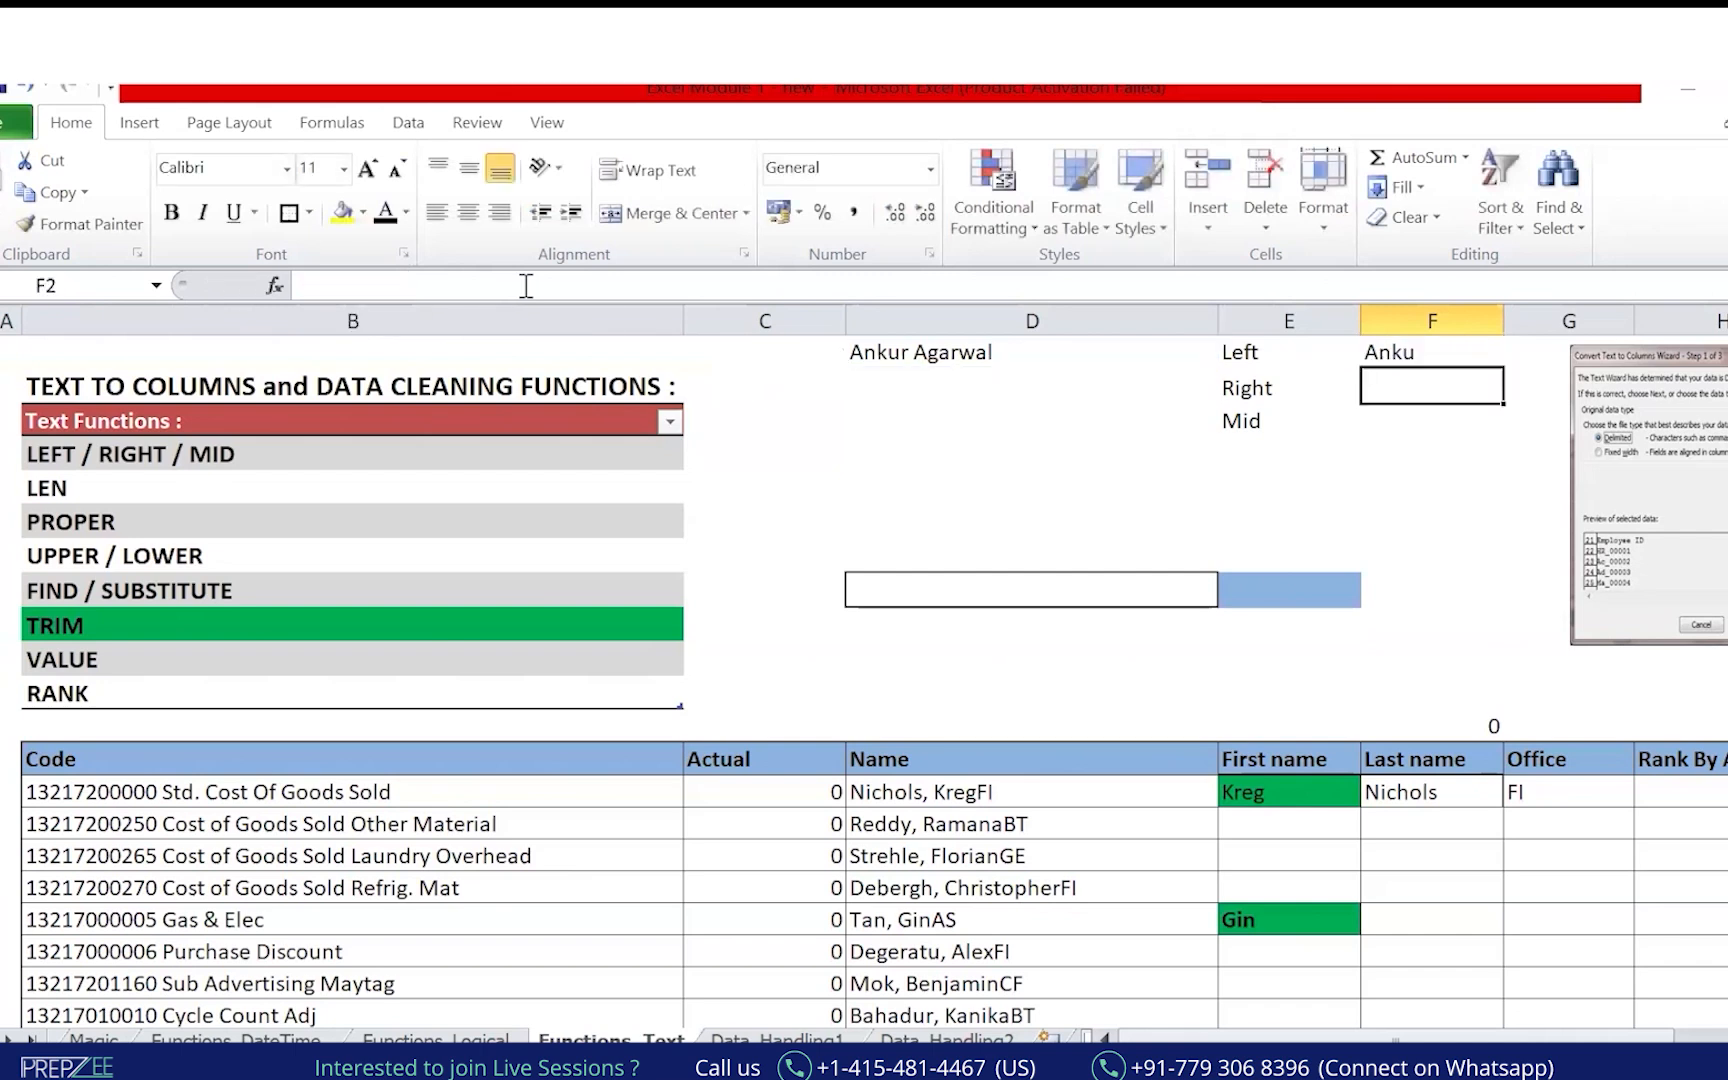
{"action": "key", "text": "Up"}
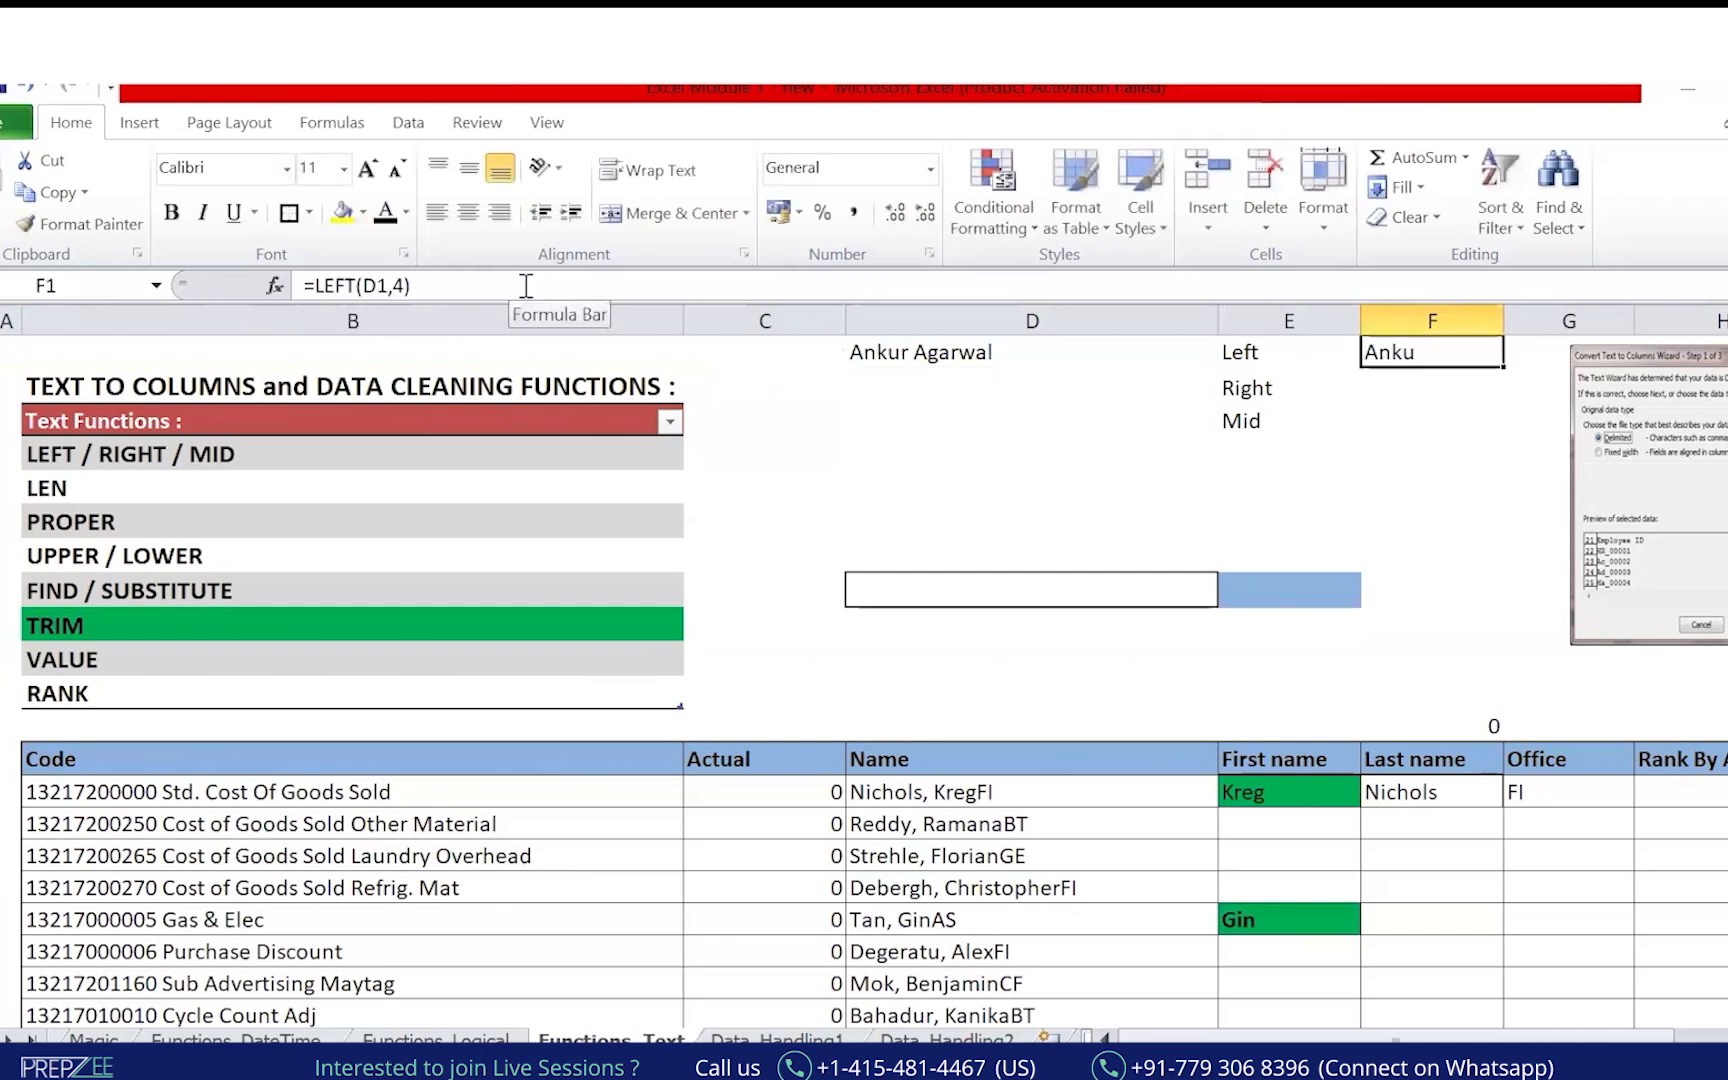
{"action": "left_click", "coordinate": [342, 213]}
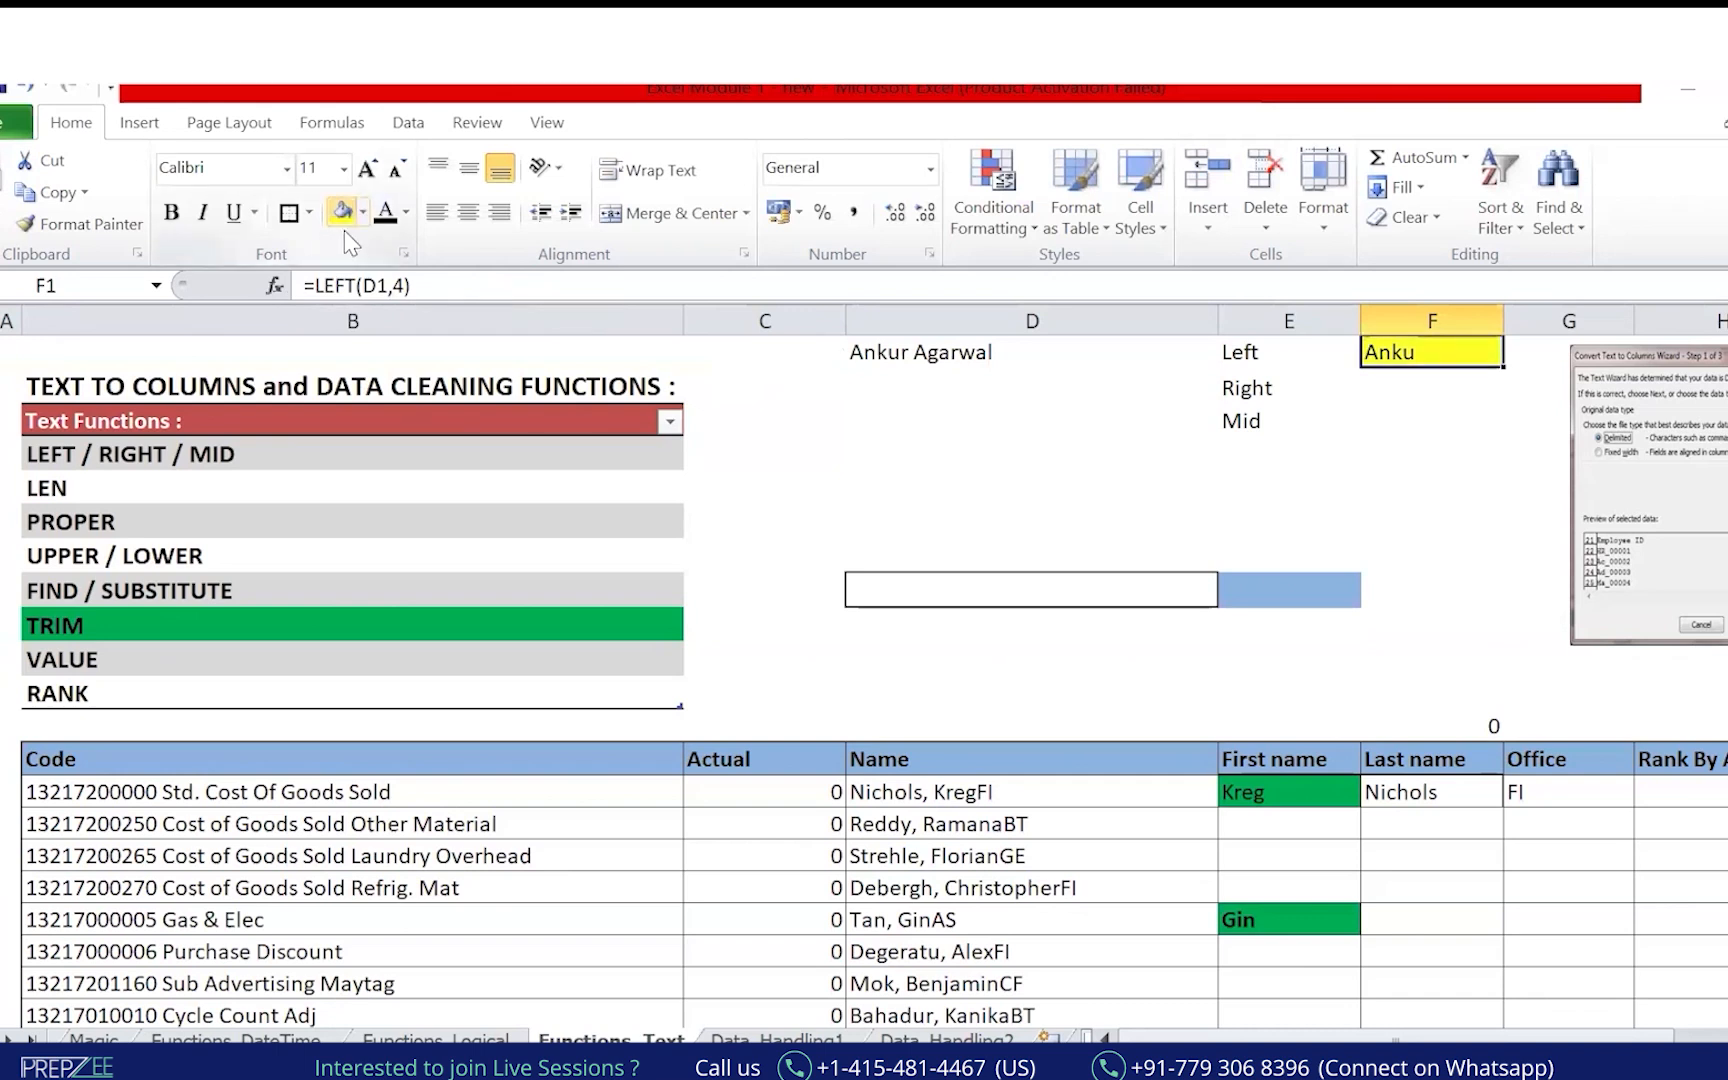
Enter =RIGHT(D1,4) in F2 and shade it yellow.
{"action": "left_click", "coordinate": [1392, 388]}
{"action": "type", "text": "=RIGHT("}
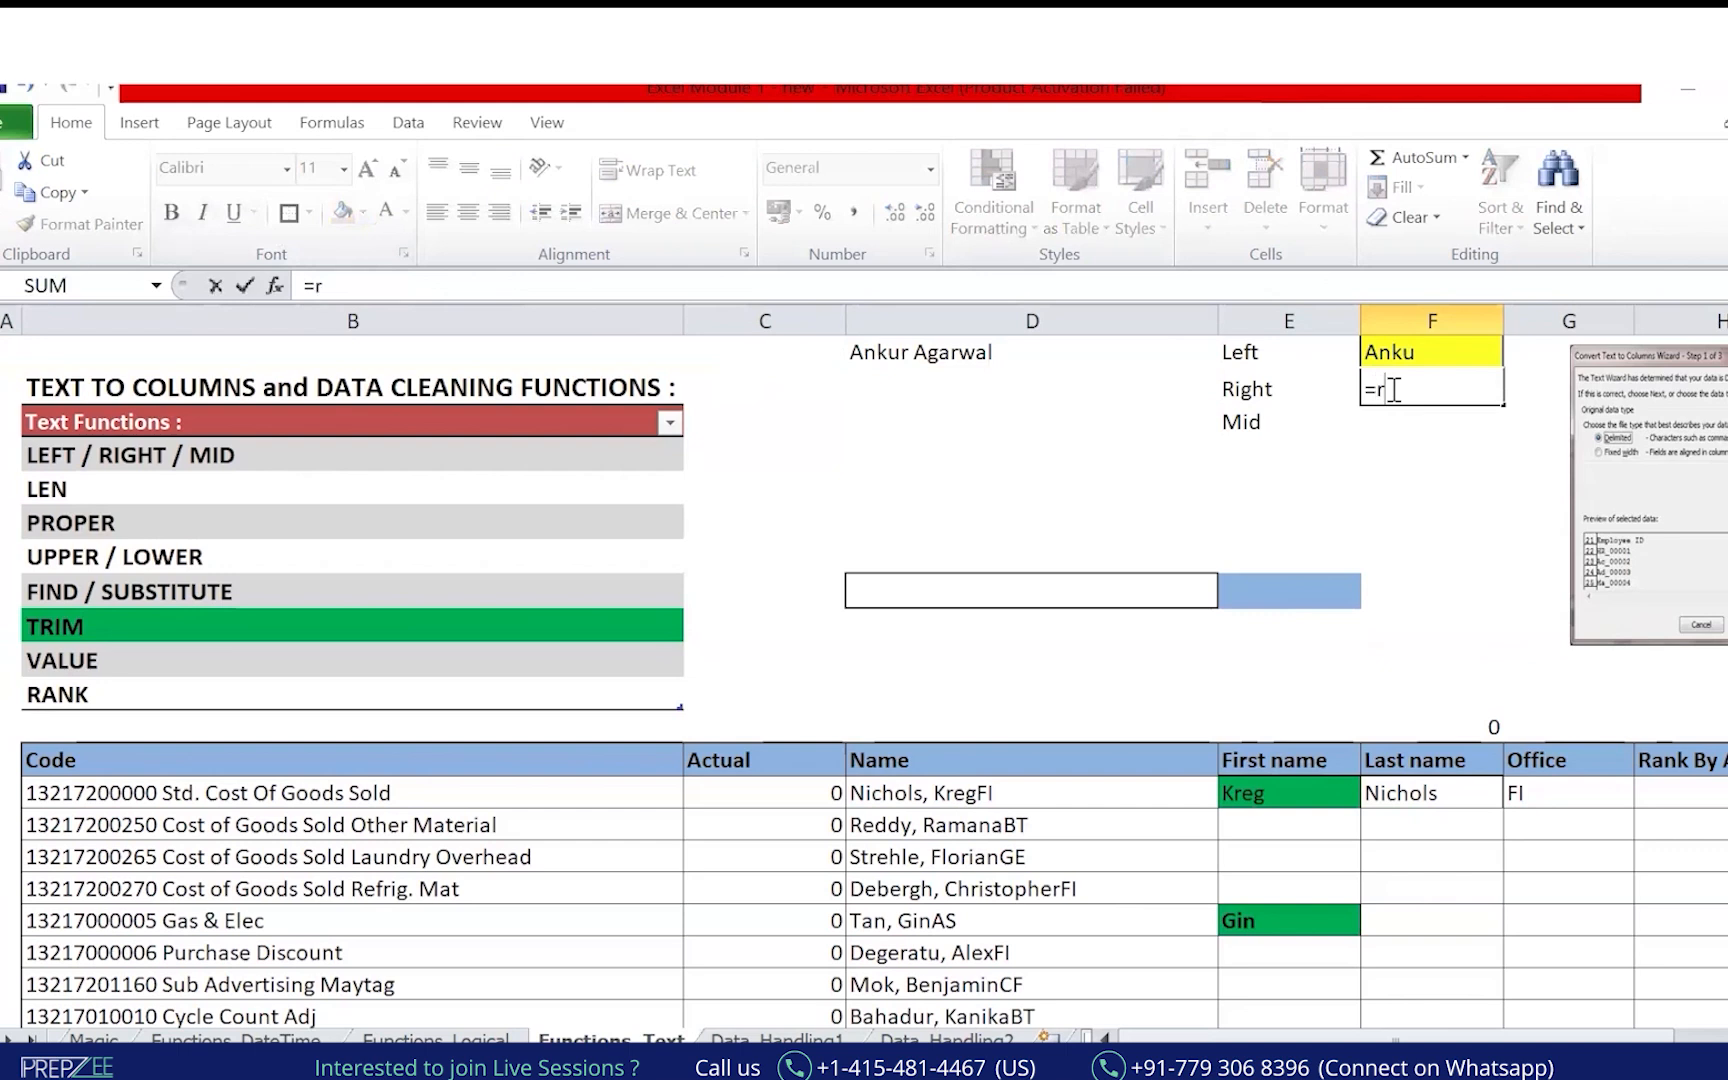
{"action": "key", "text": "Left"}
{"action": "key", "text": "Left"}
{"action": "key", "text": "Left"}
{"action": "key", "text": "Right"}
{"action": "key", "text": "Up"}
{"action": "type", "text": ","}
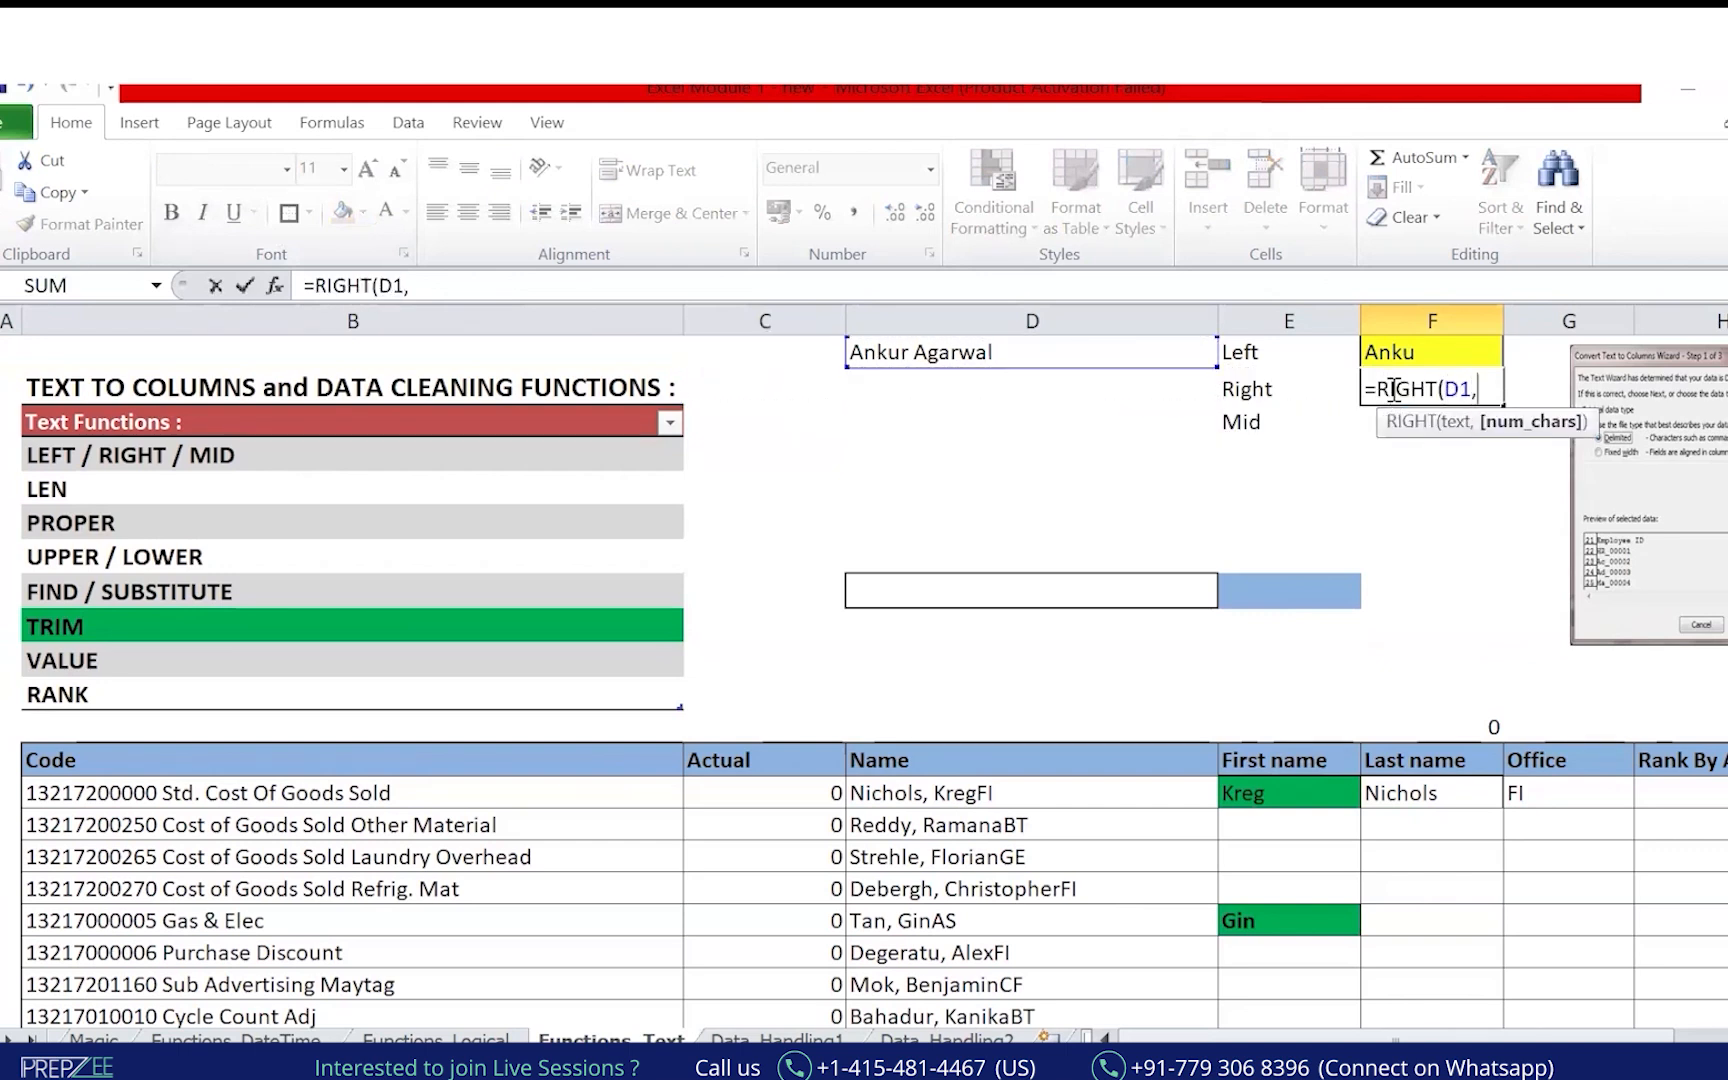
{"action": "type", "text": "4)"}
{"action": "key", "text": "Return"}
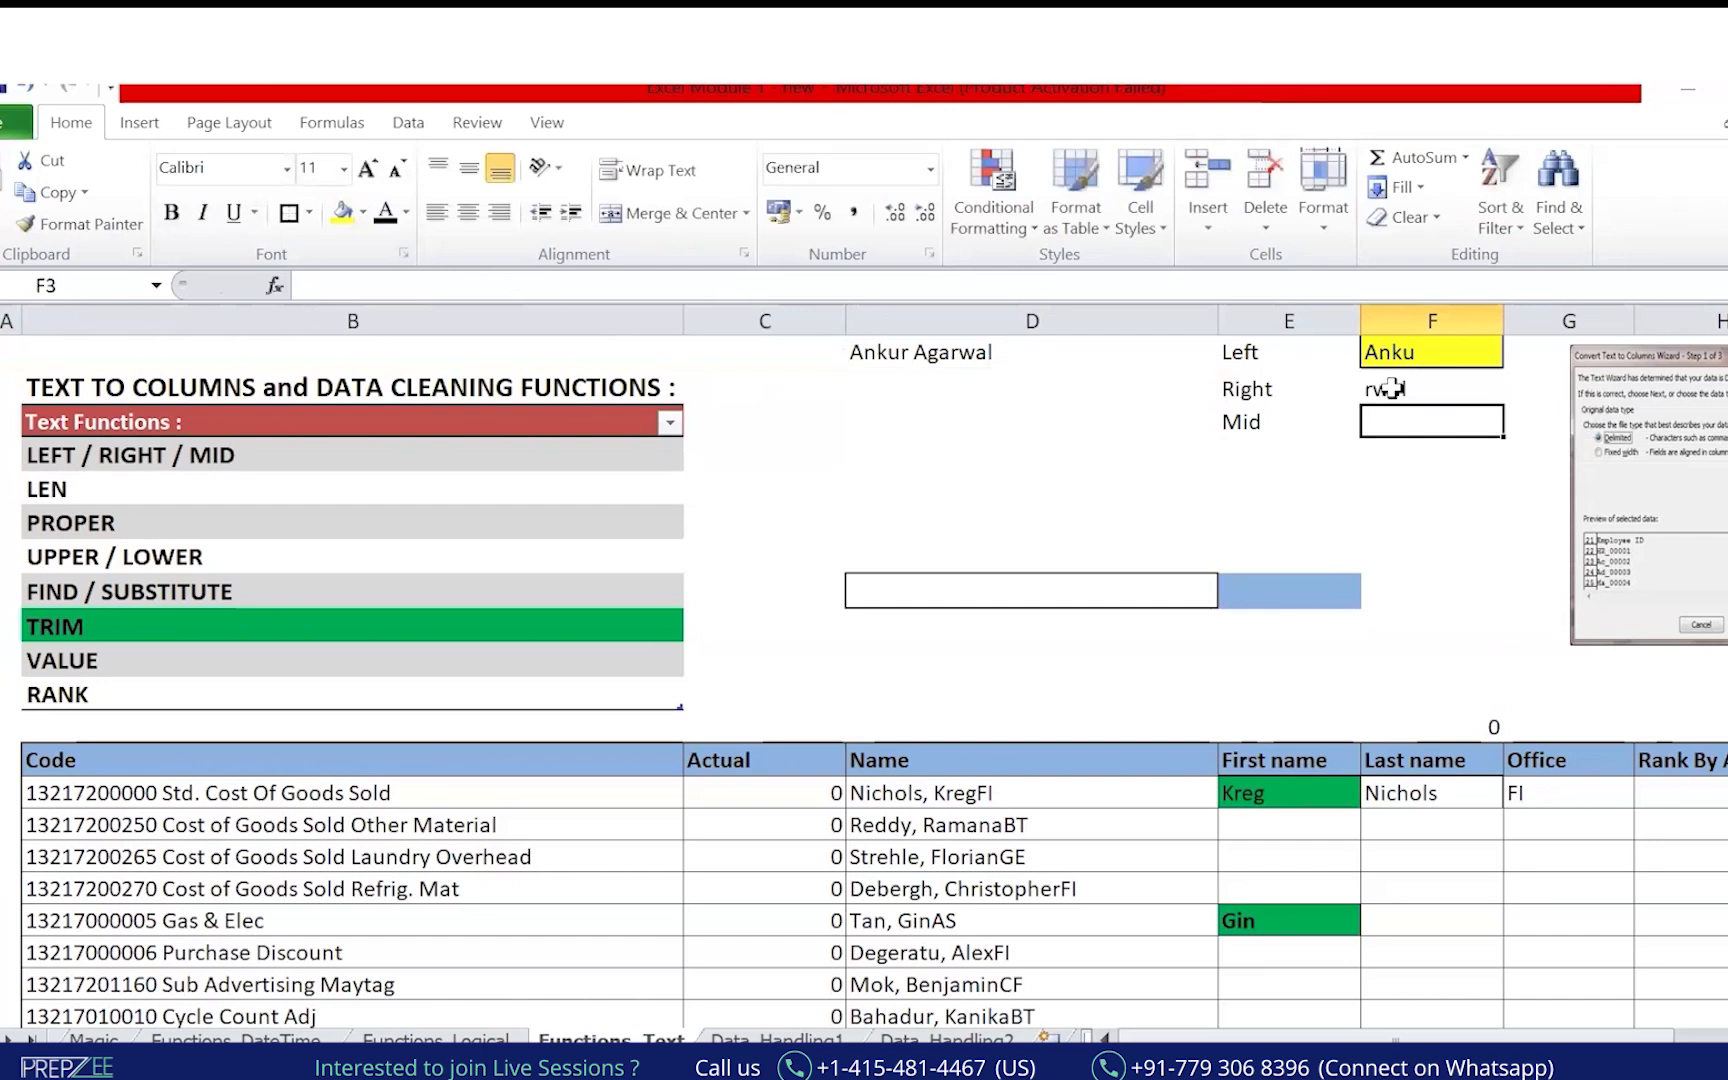
{"action": "left_click", "coordinate": [1394, 386]}
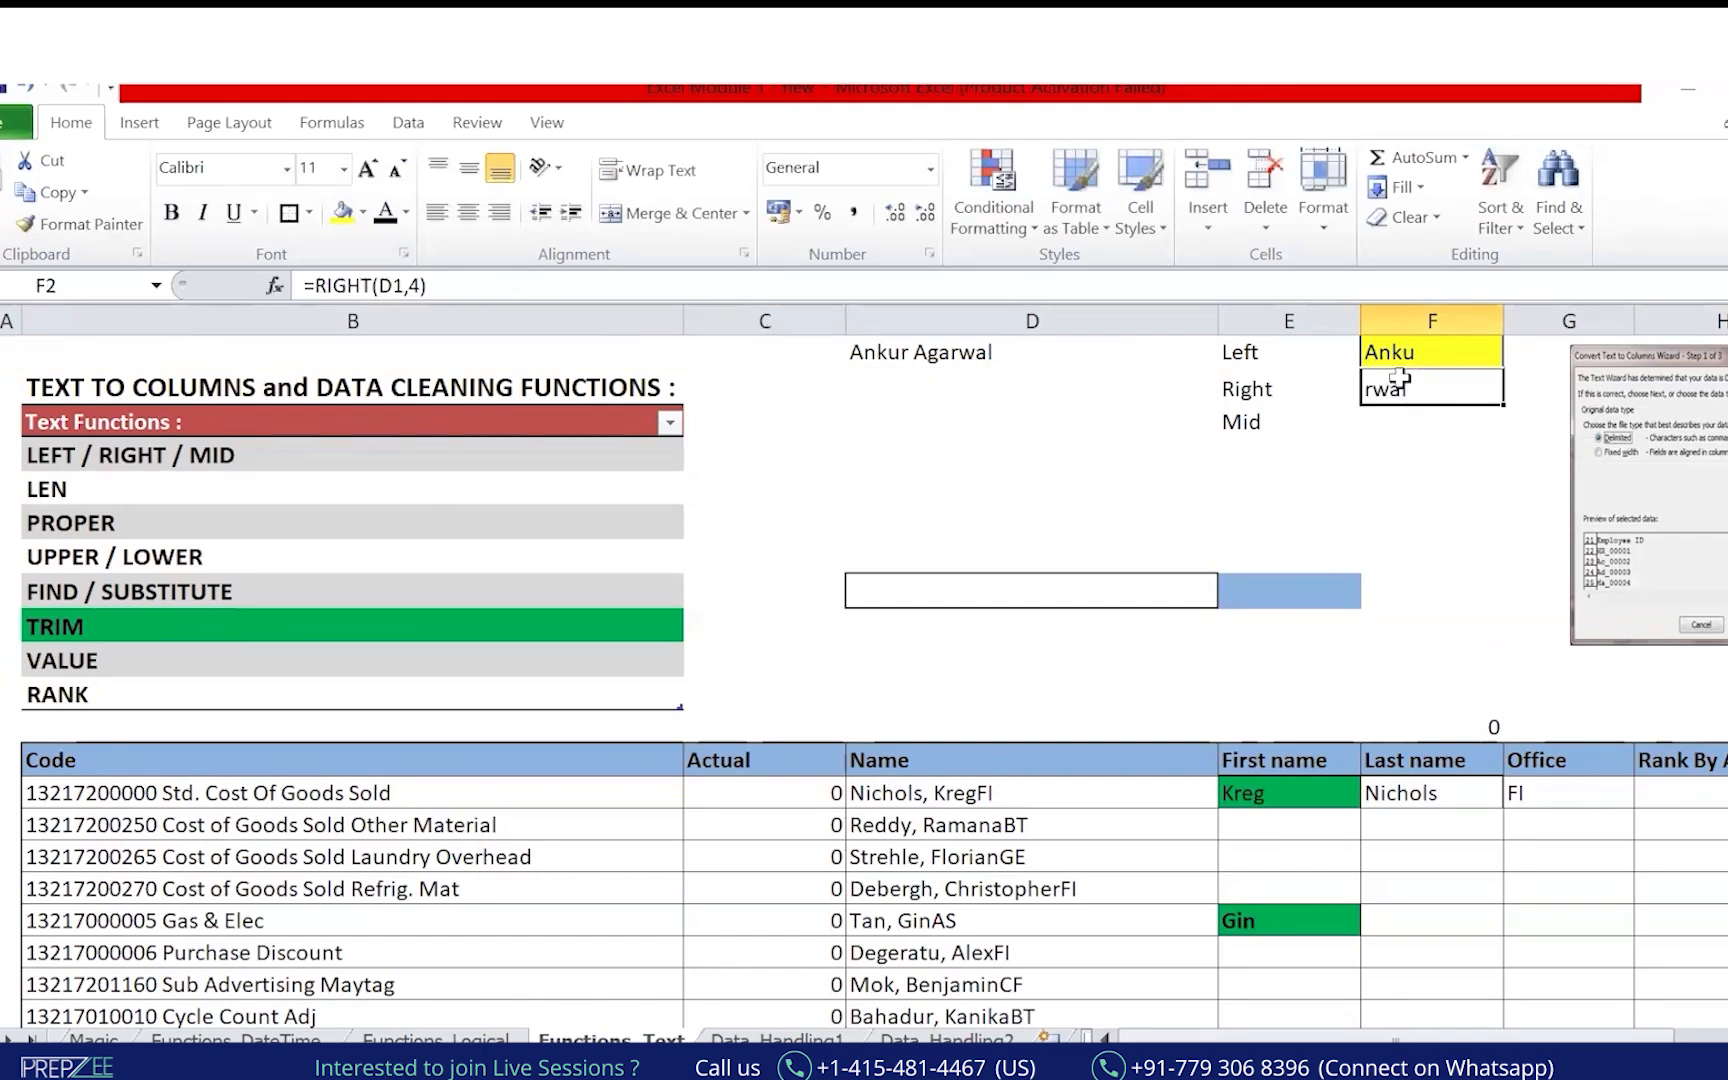
{"action": "left_click", "coordinate": [341, 212]}
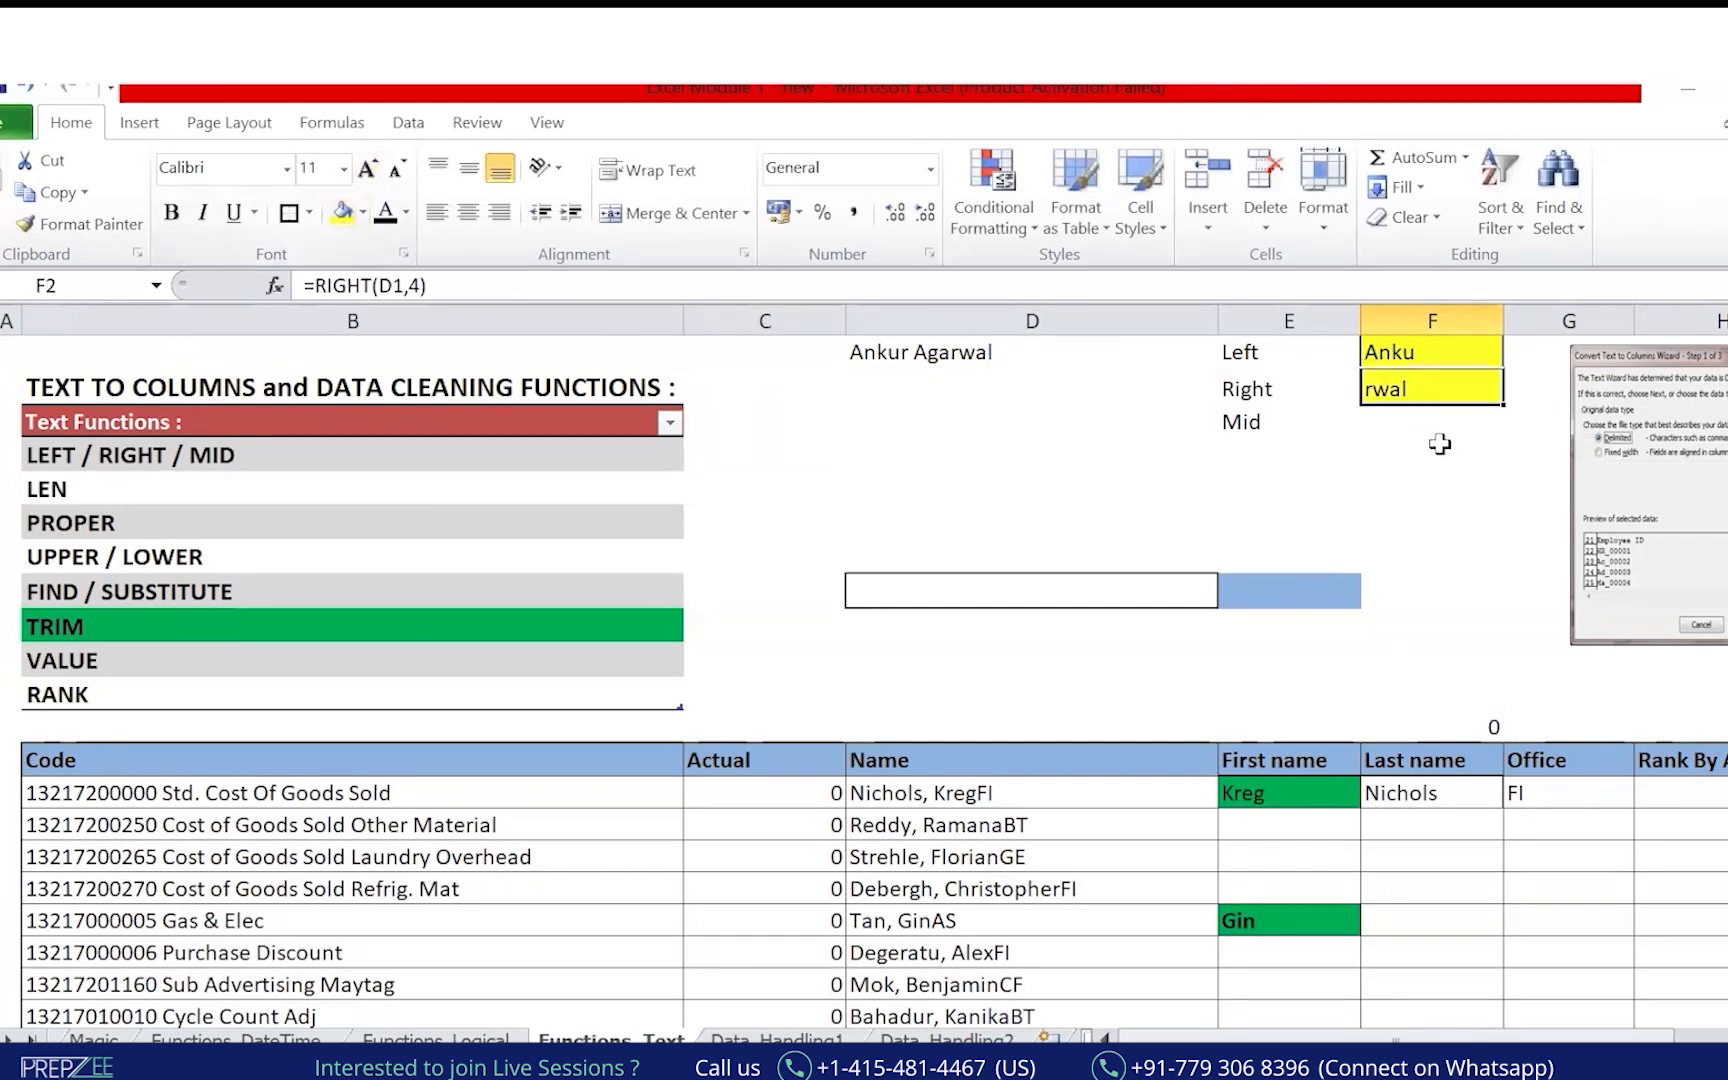
{"action": "left_click", "coordinate": [1420, 418]}
Enter =MID(D1,3,2) in F3 to take two characters starting at position 3.
{"action": "type", "text": "=mi"}
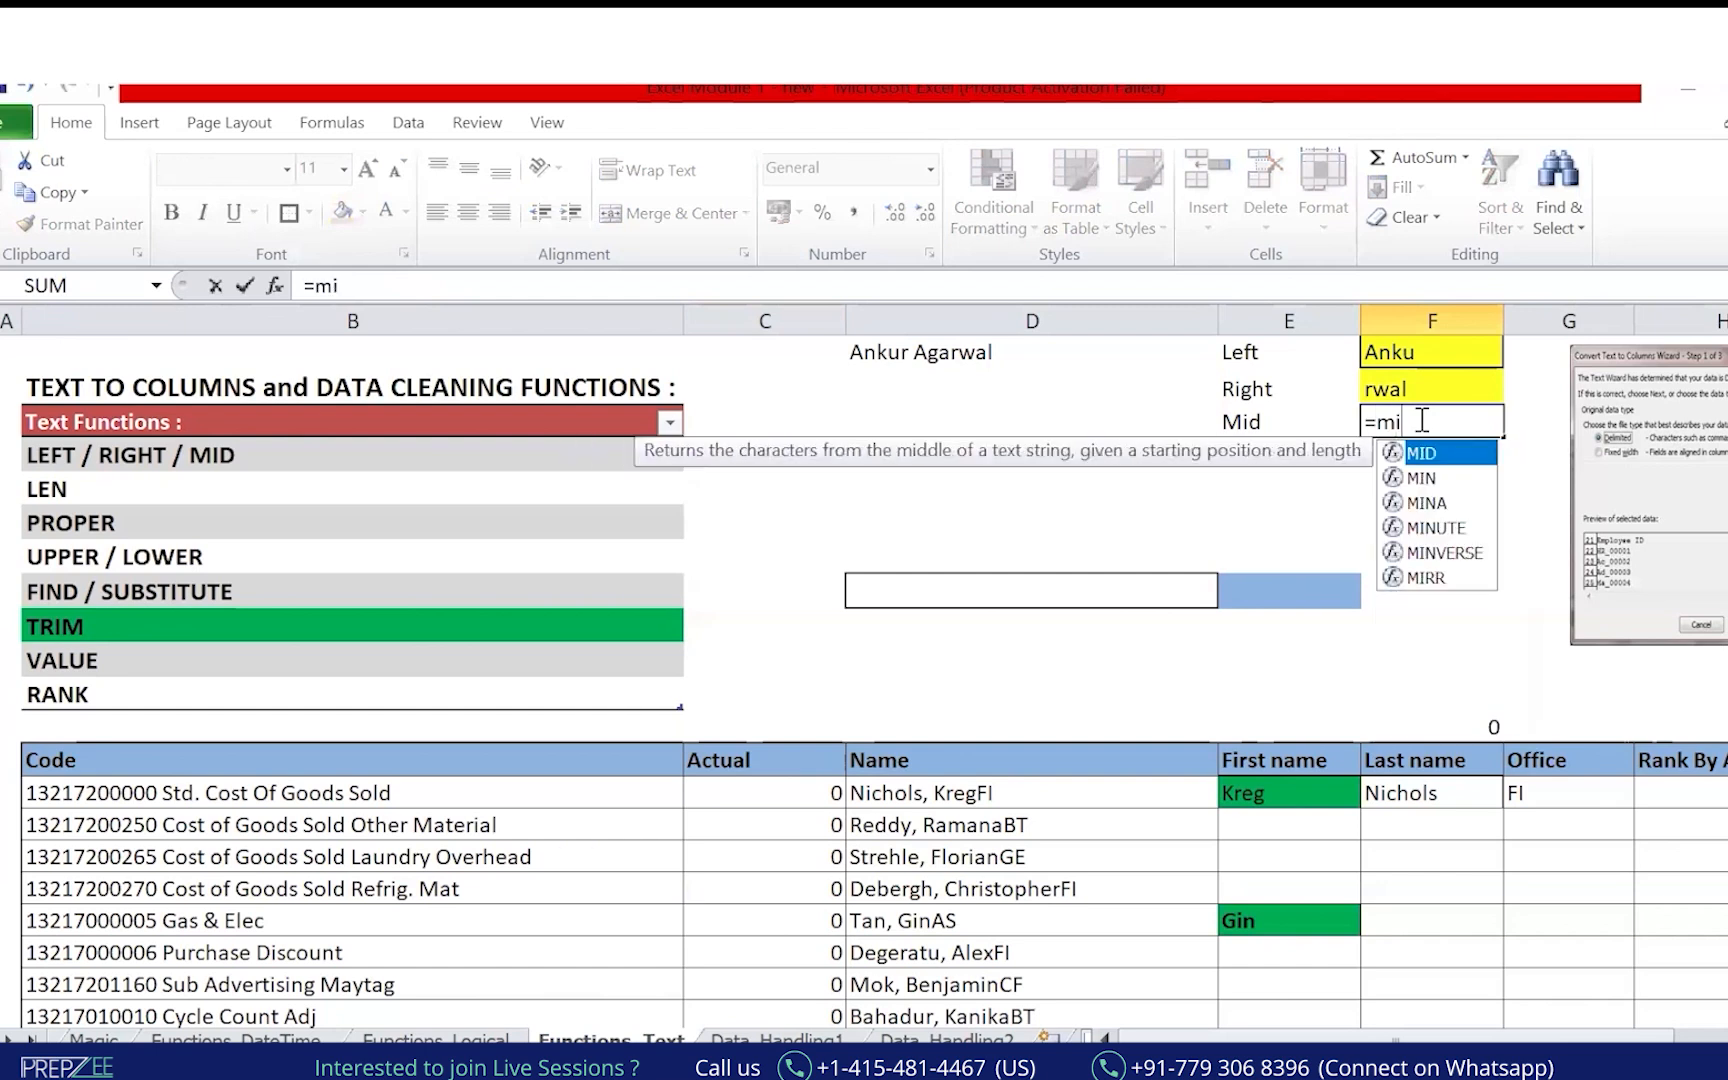
{"action": "type", "text": "d"}
{"action": "key", "text": "Tab"}
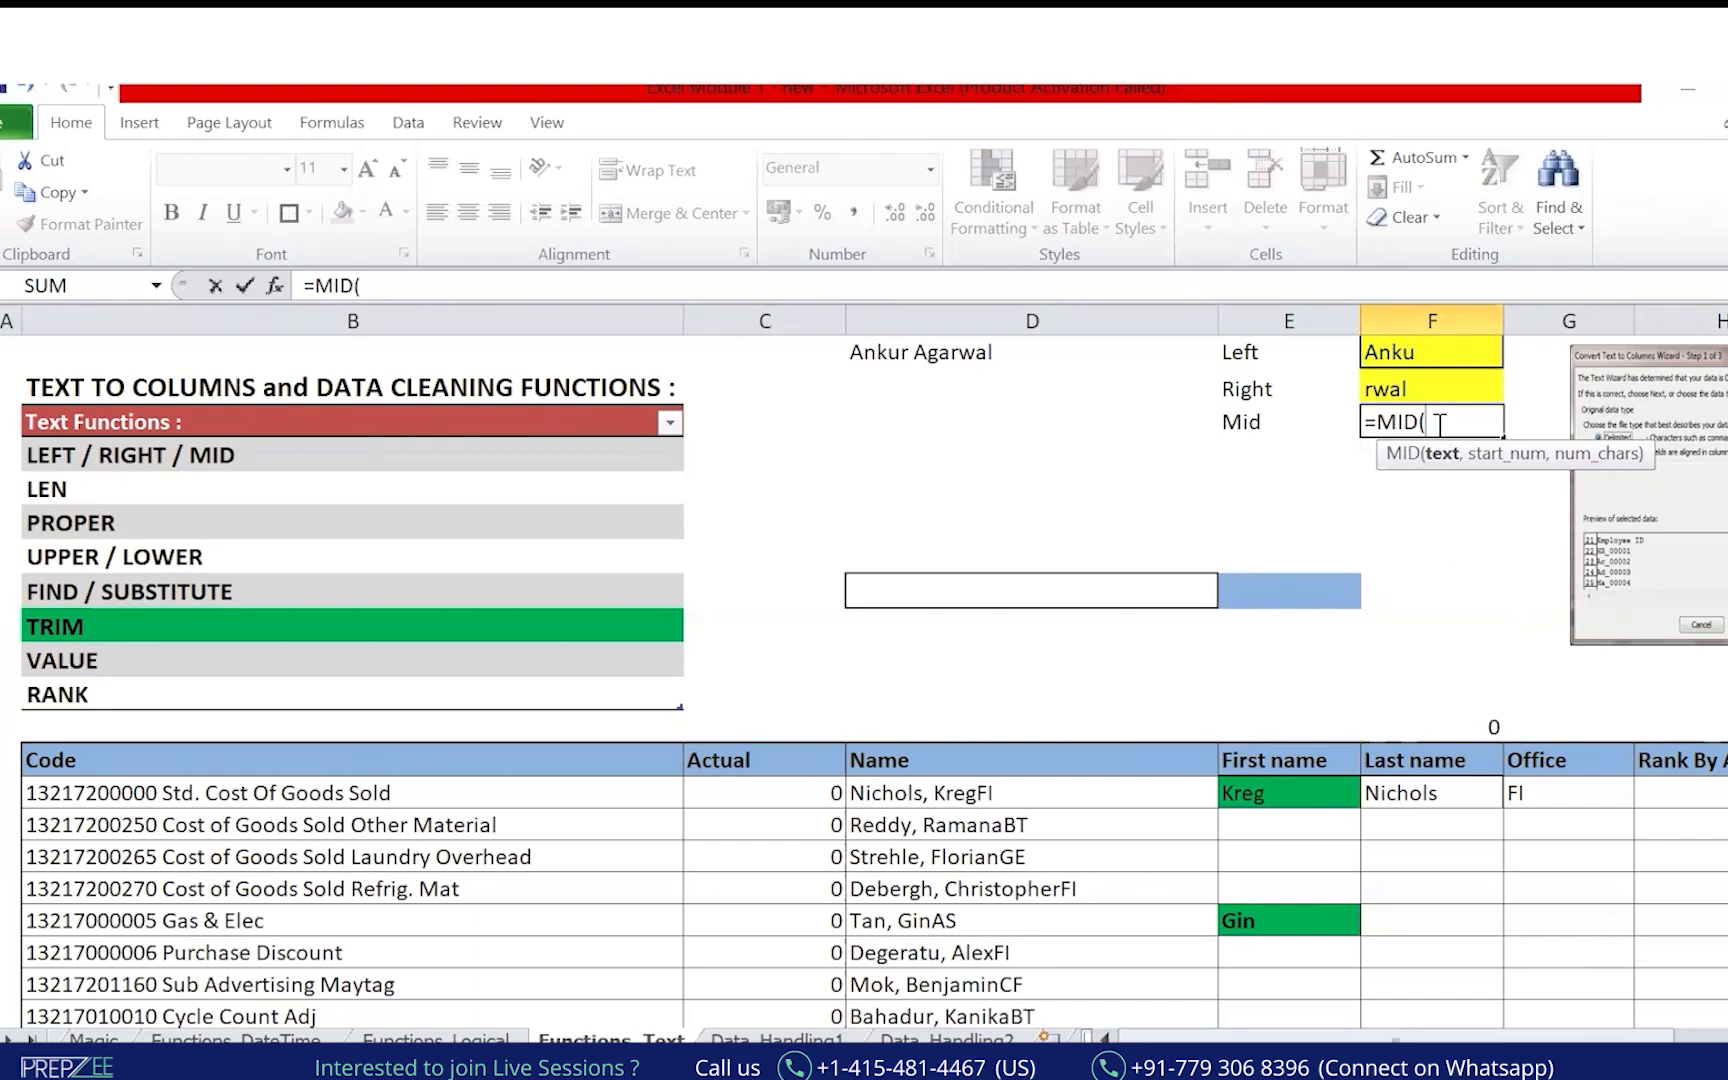
{"action": "left_click", "coordinate": [1102, 217]}
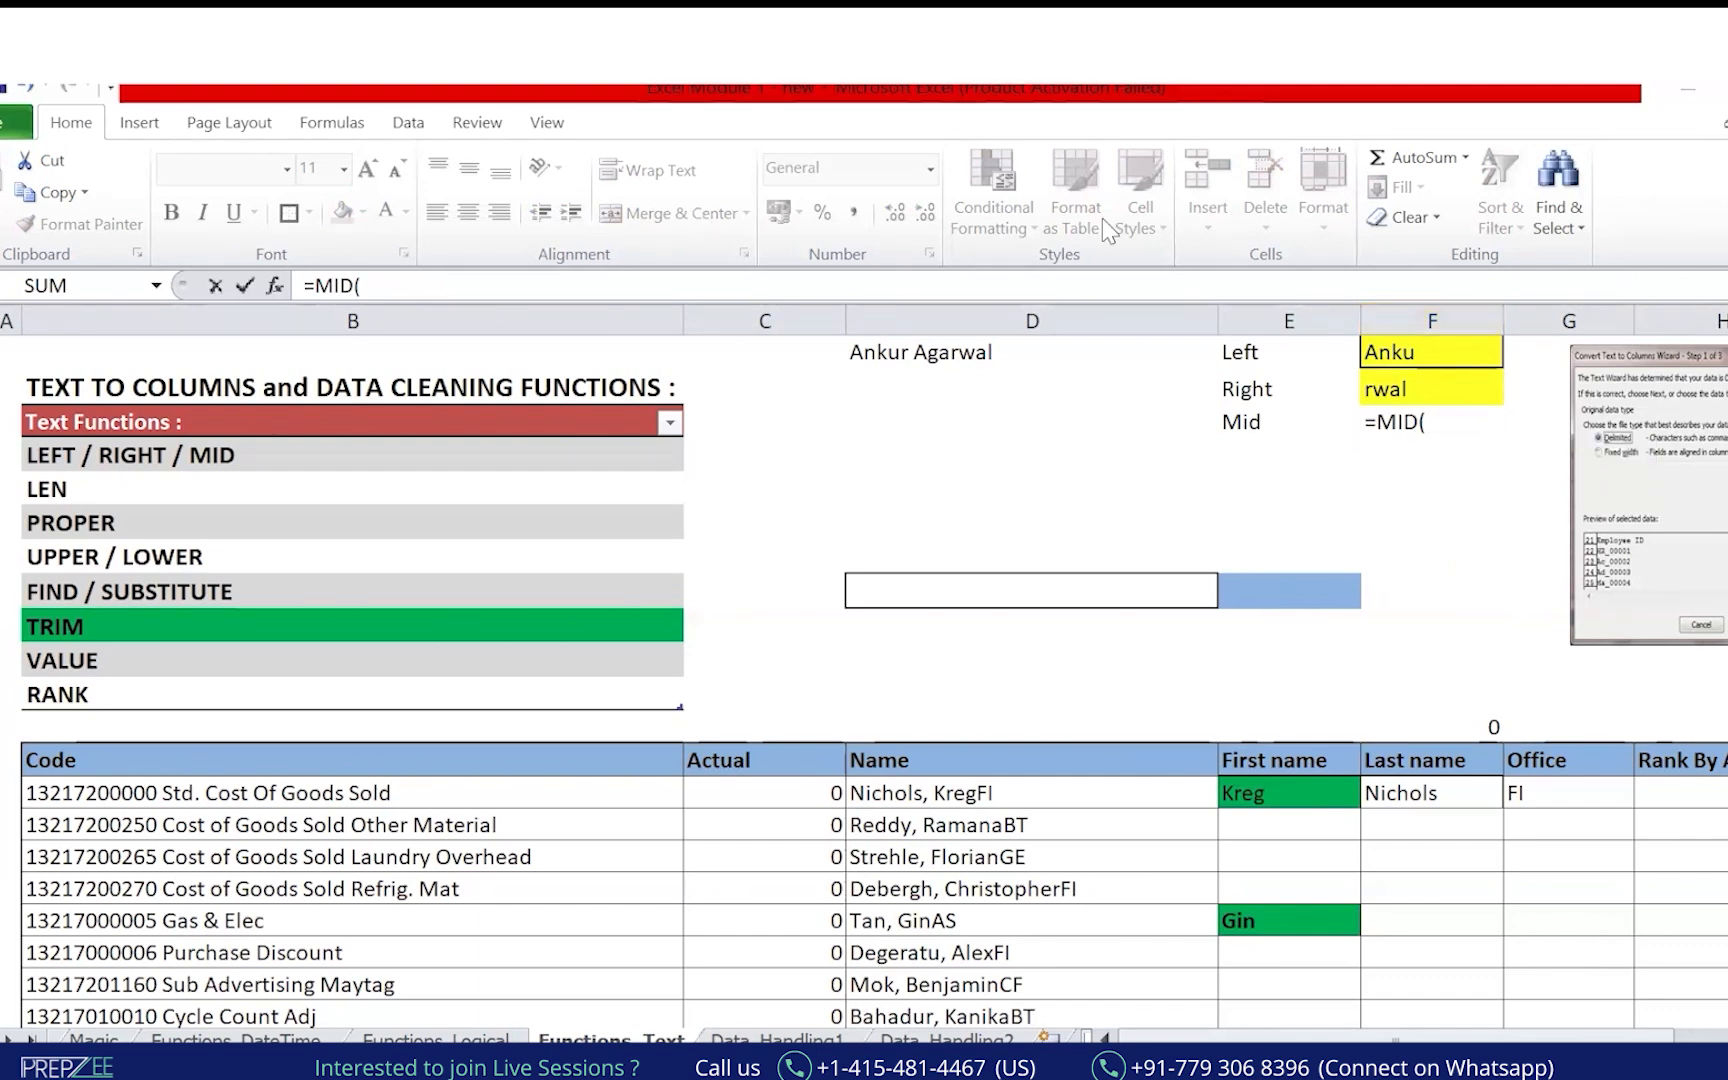
{"action": "left_click", "coordinate": [1493, 486]}
{"action": "left_click", "coordinate": [952, 351]}
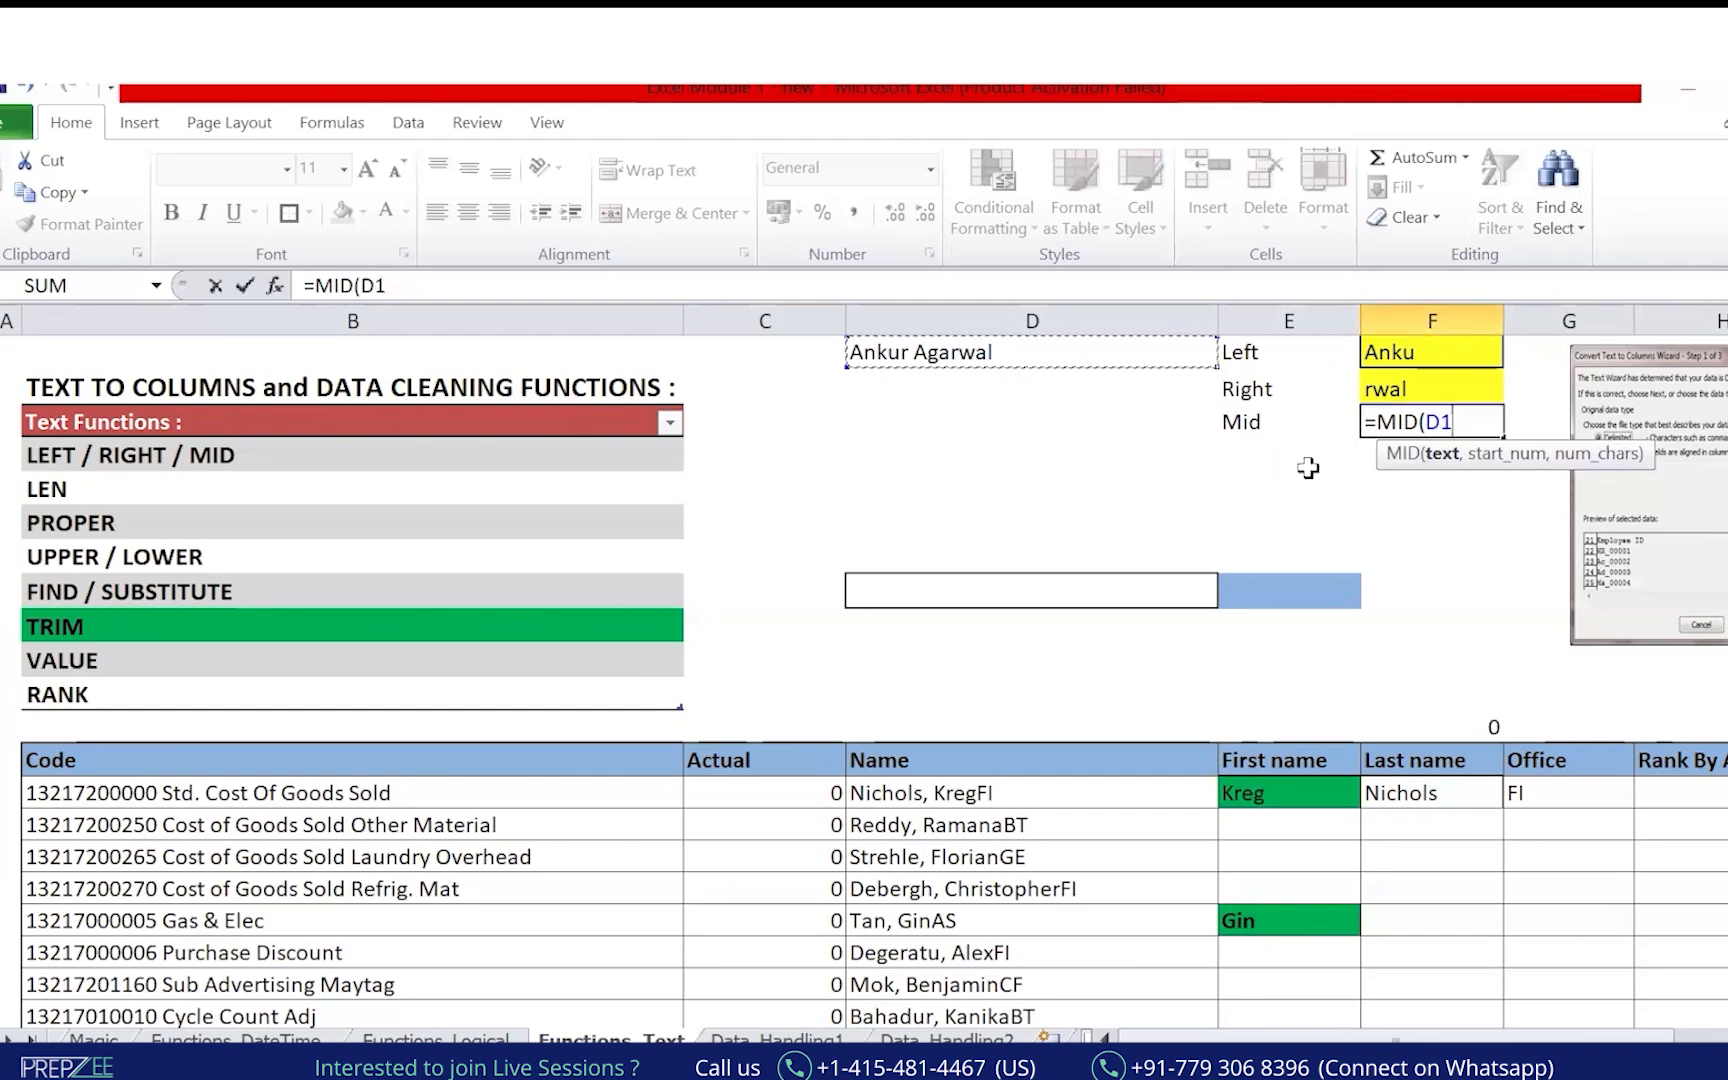
{"action": "type", "text": ","}
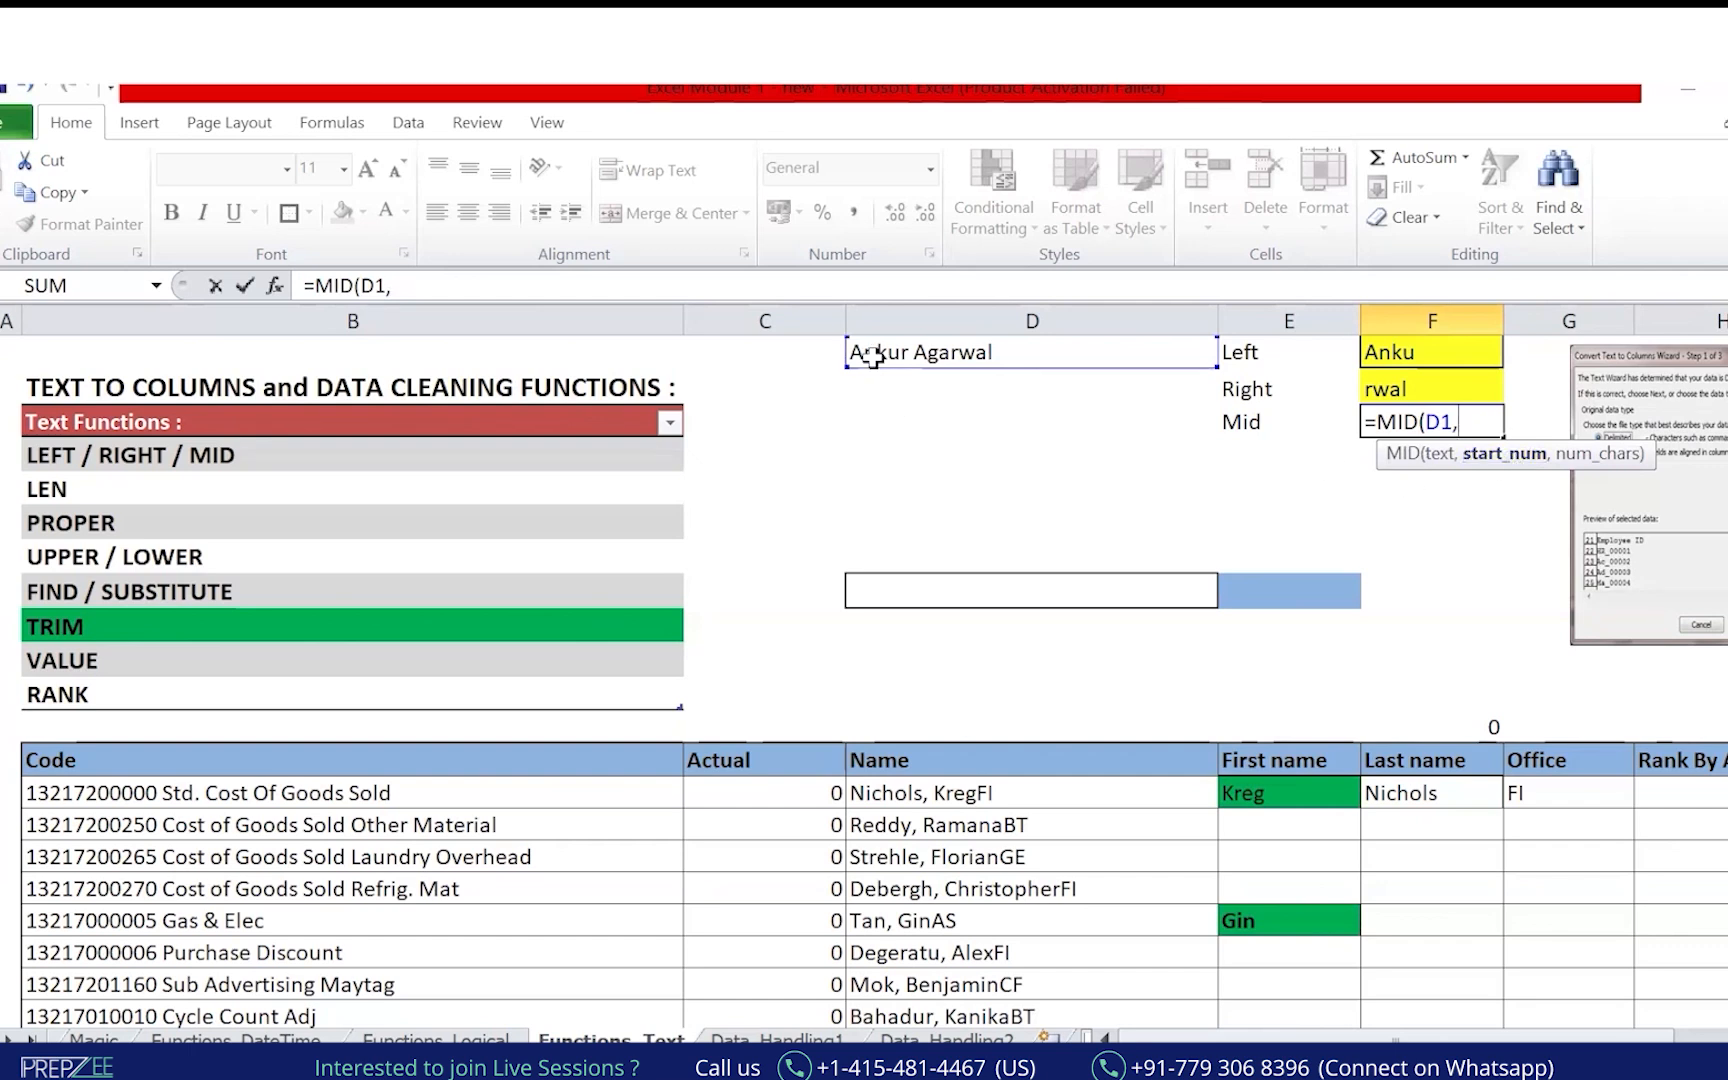
{"action": "type", "text": "3,"}
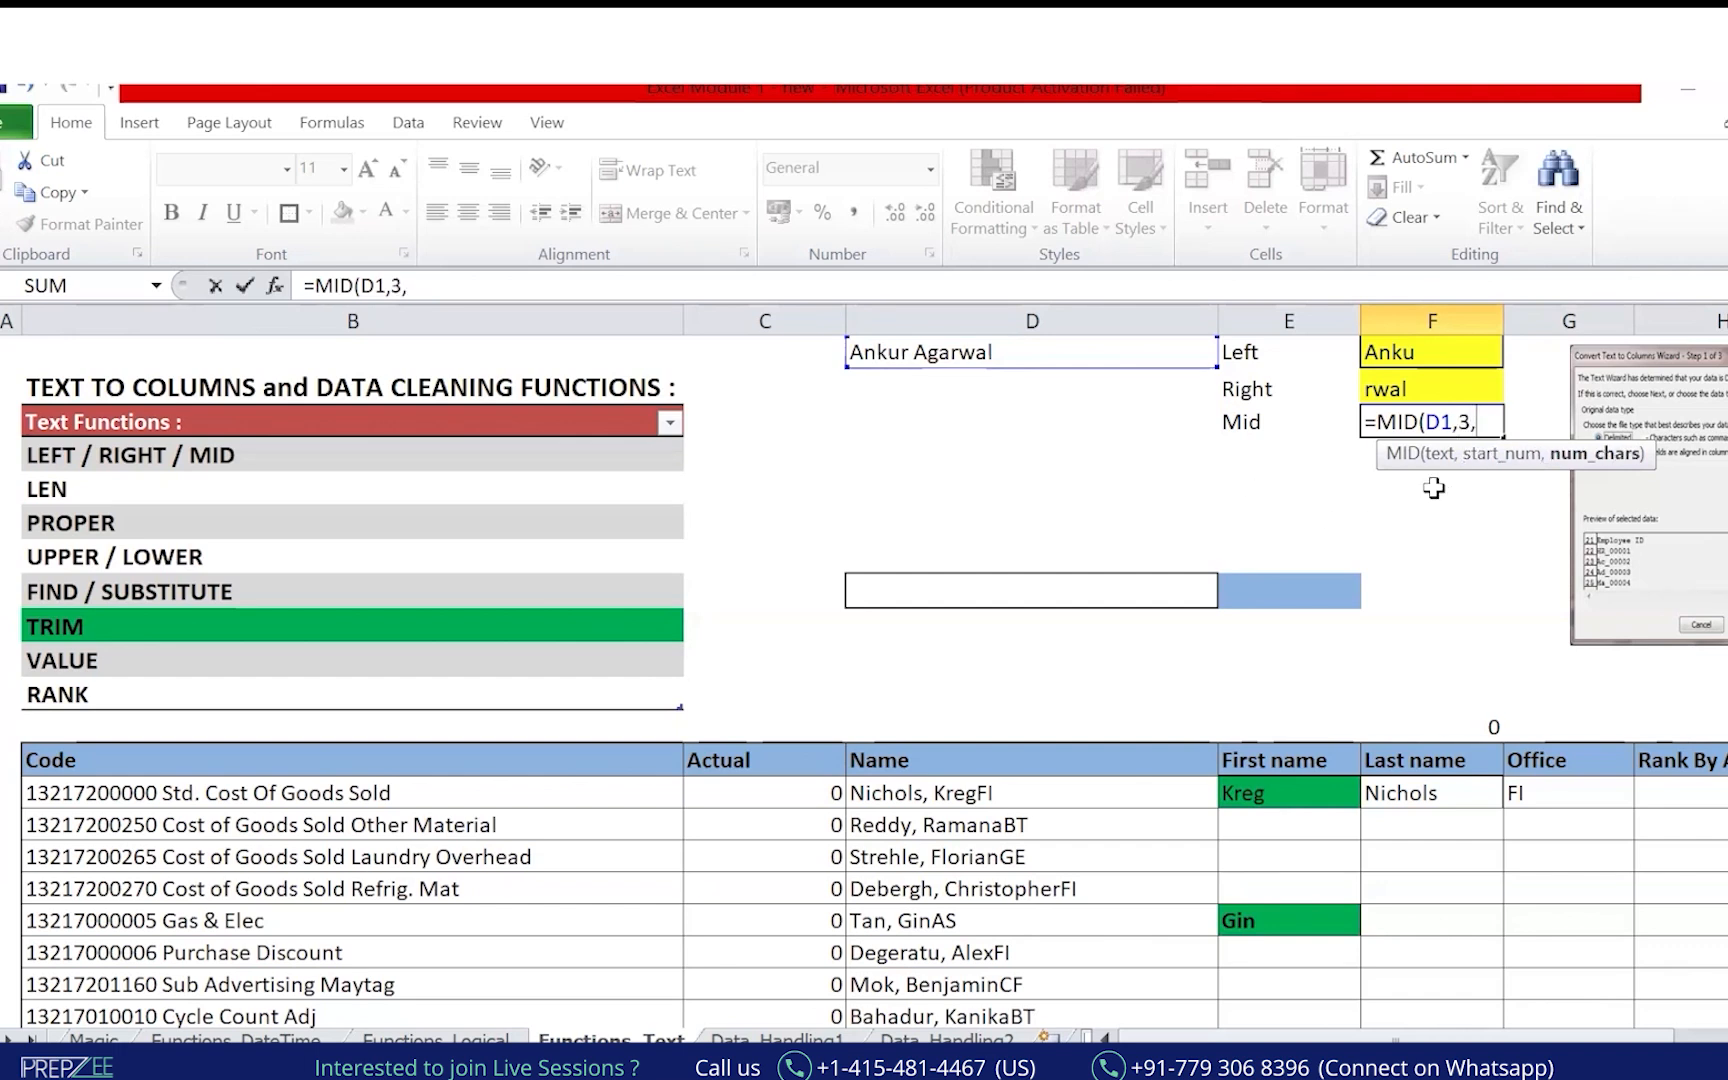
{"action": "type", "text": "2)"}
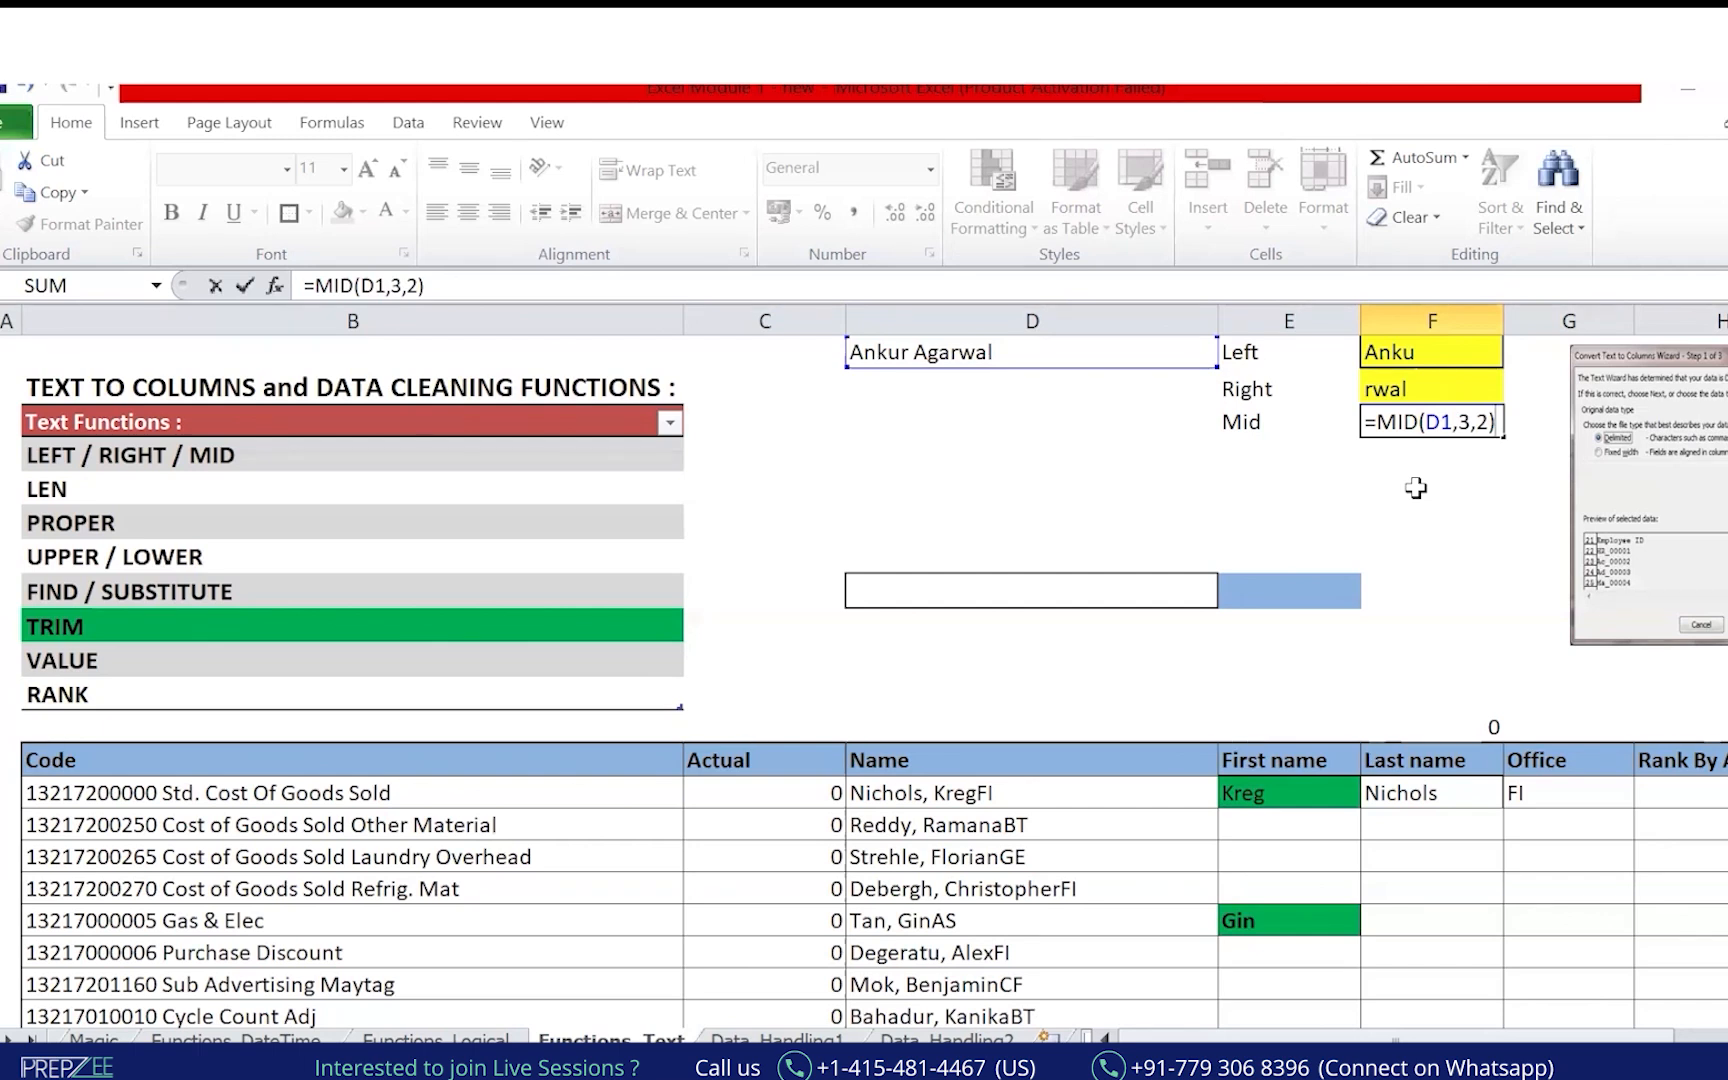
{"action": "key", "text": "Return"}
{"action": "key", "text": "Return"}
{"action": "key", "text": "Return"}
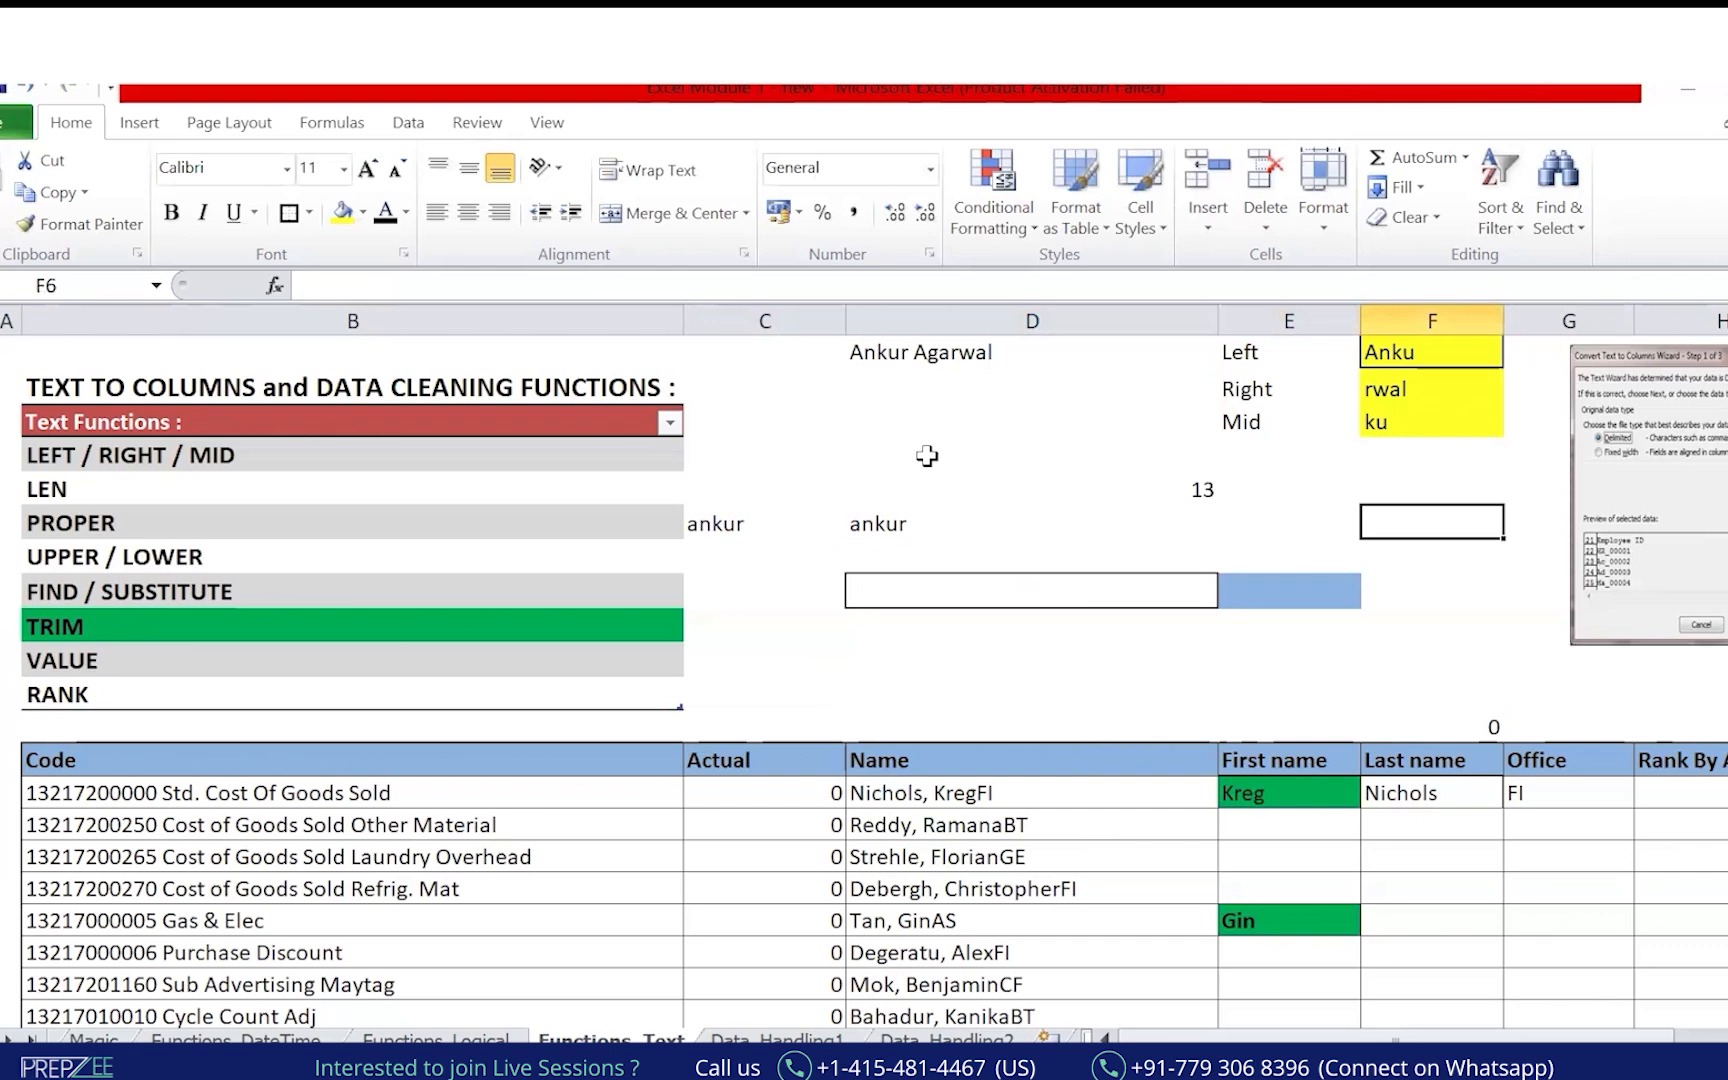
Label E6 prop and enter =PROPER(D6) in F6.
{"action": "key", "text": "Left"}
{"action": "type", "text": "prop"}
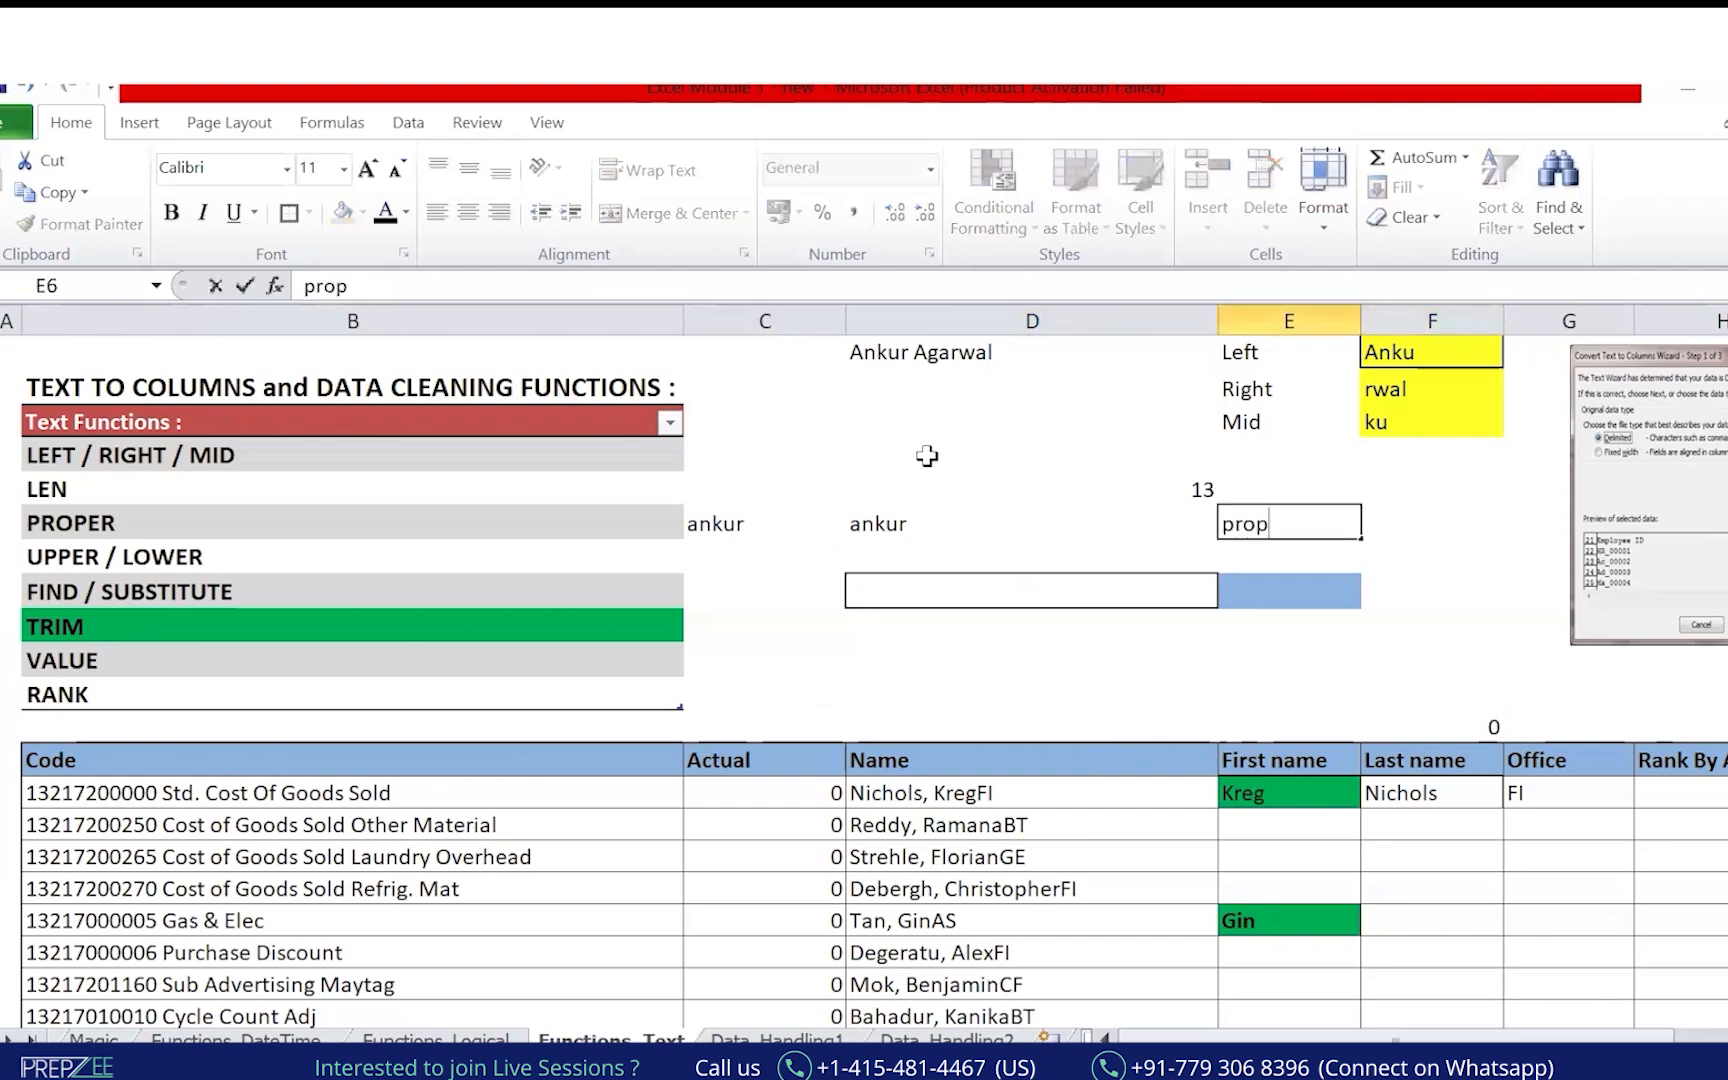
{"action": "key", "text": "Right"}
{"action": "type", "text": "="}
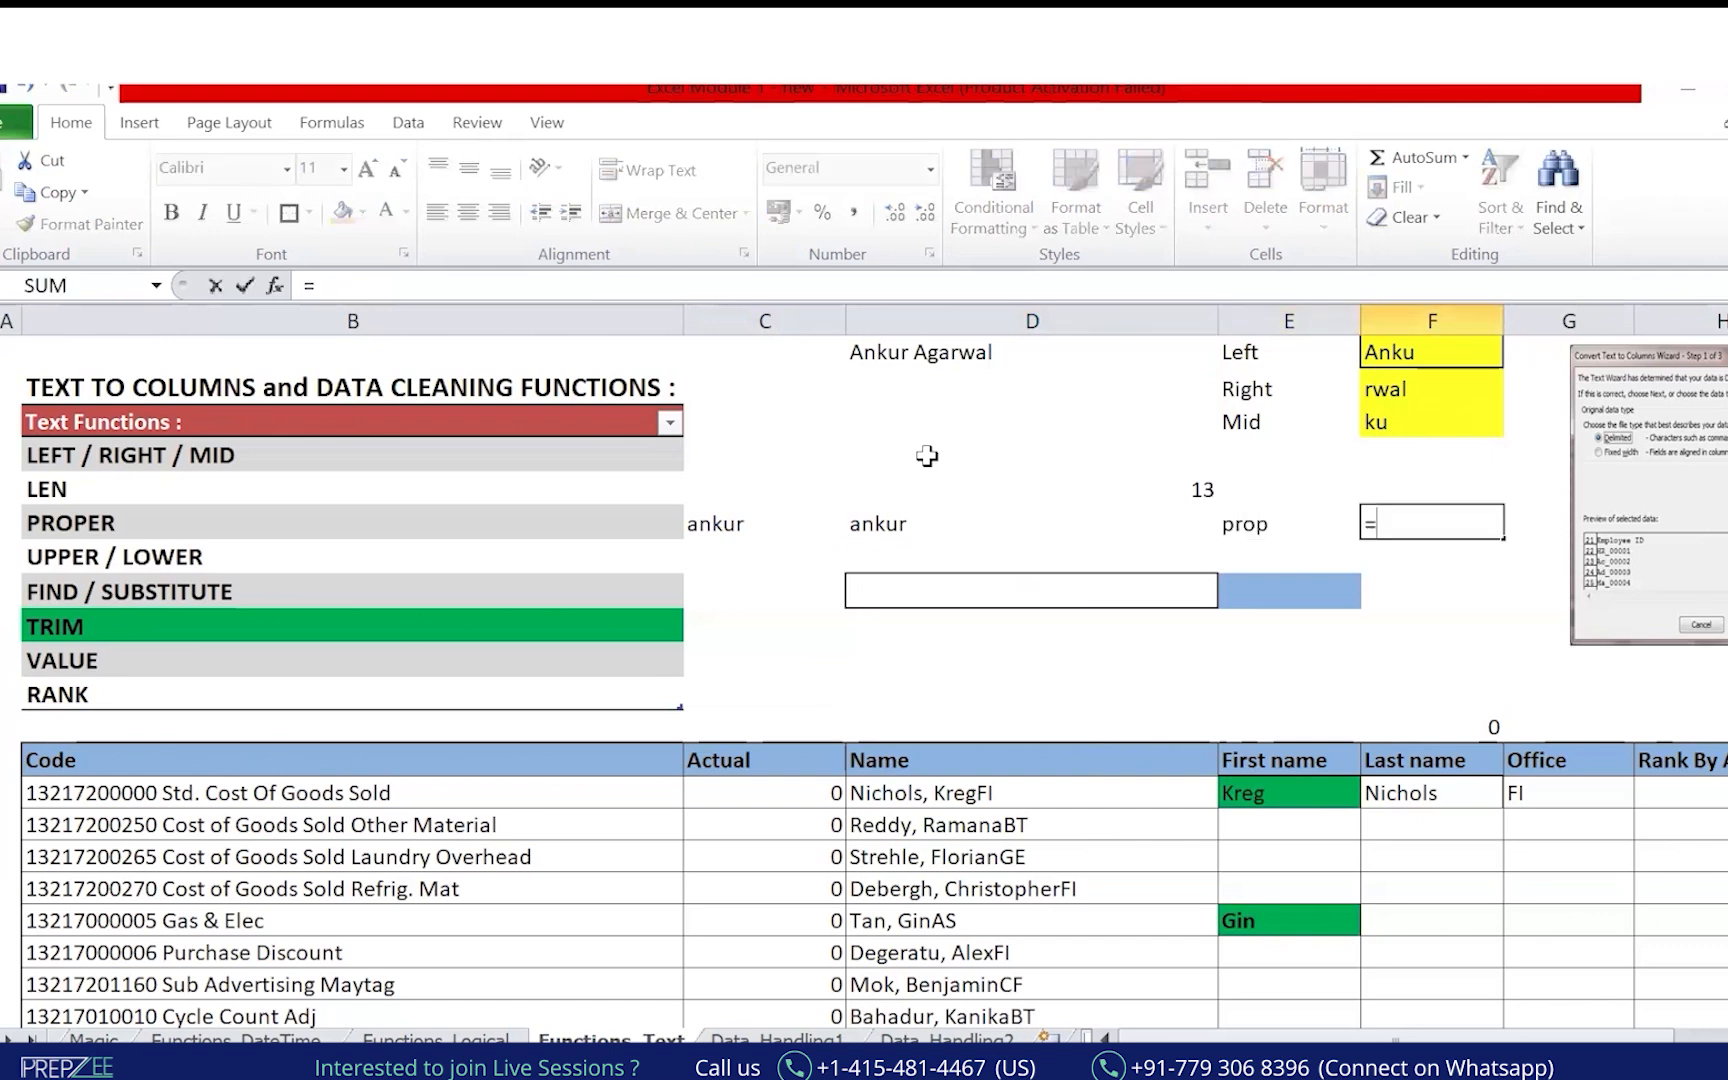
{"action": "type", "text": "prop"}
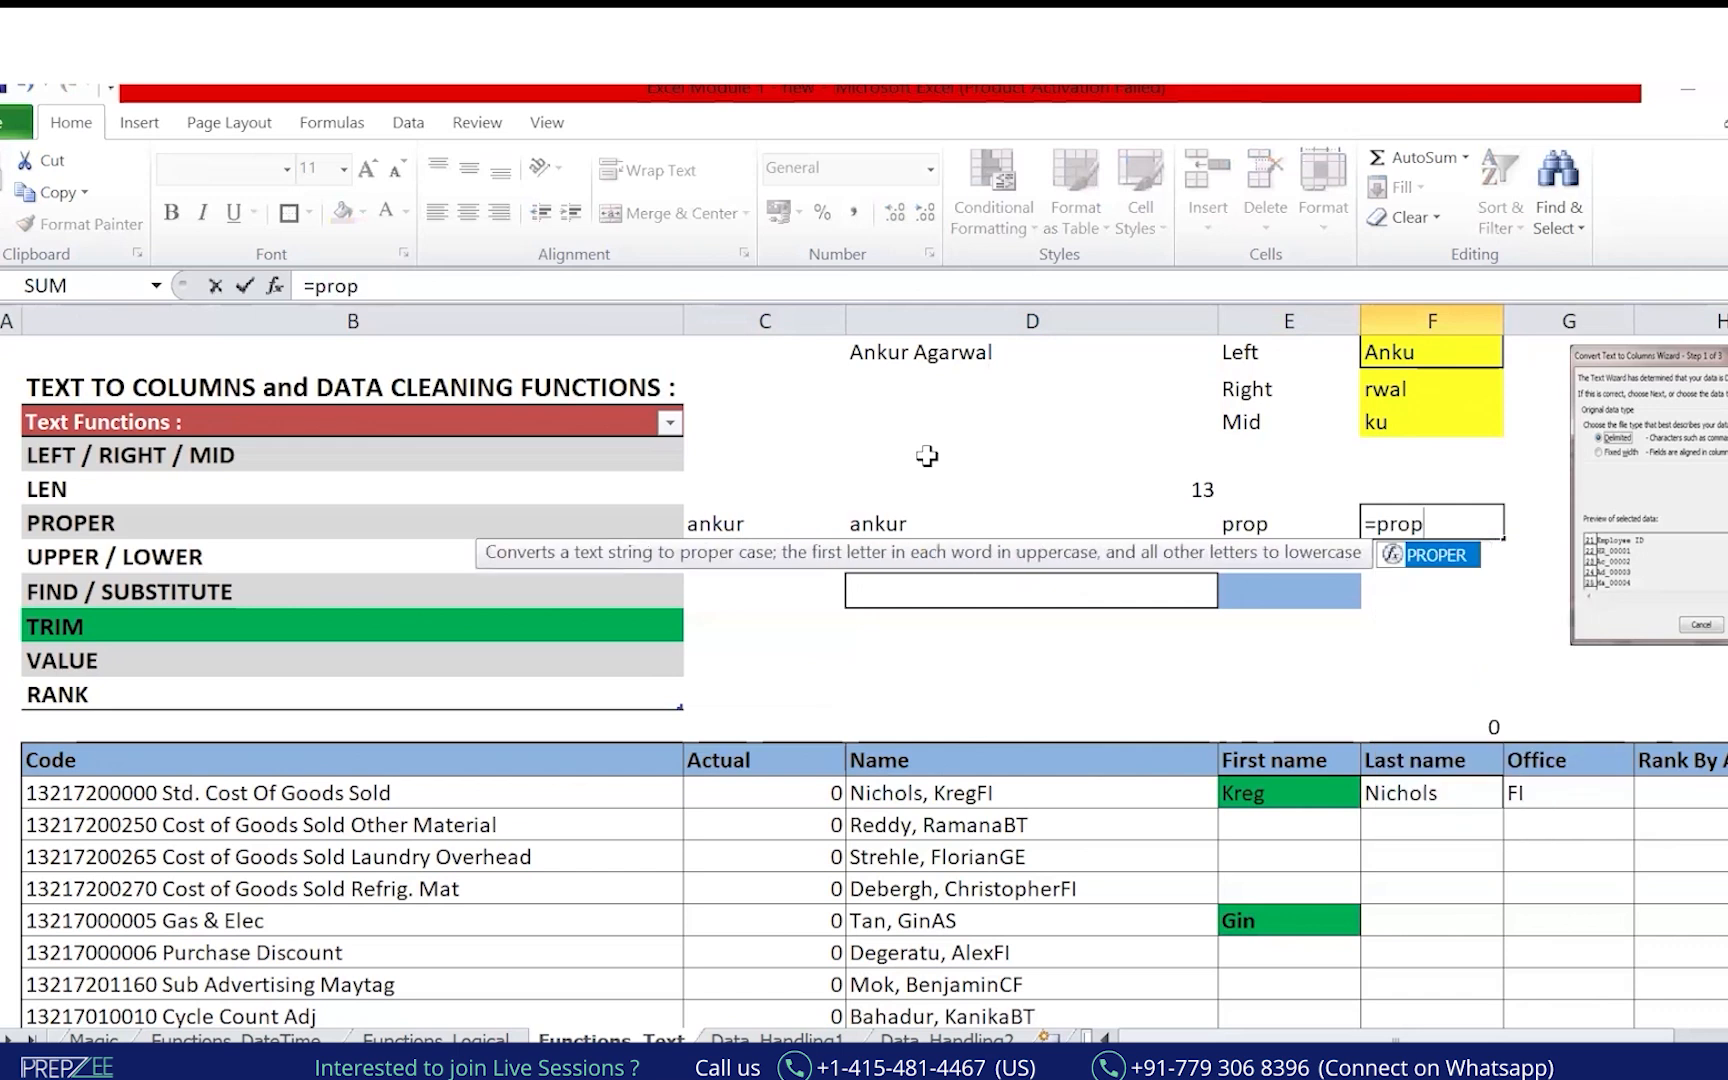
{"action": "key", "text": "Left"}
{"action": "key", "text": "Left"}
{"action": "key", "text": "Left"}
{"action": "key", "text": "Return"}
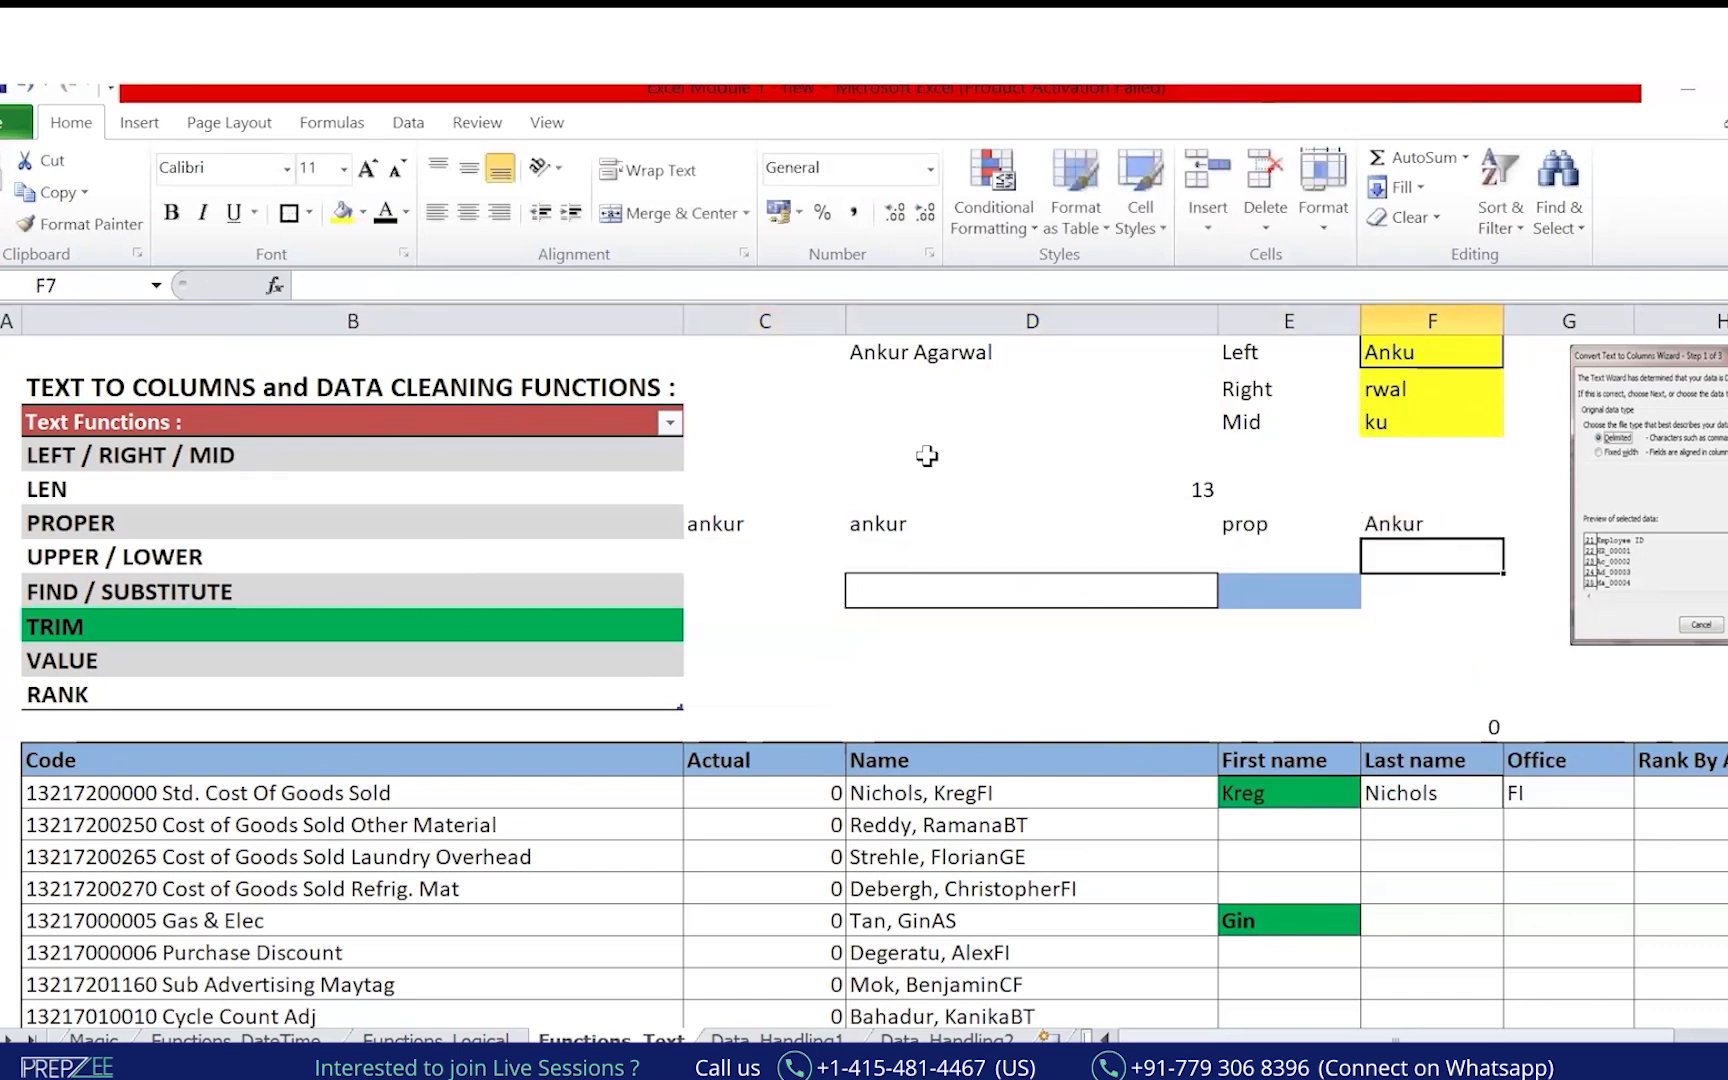
{"action": "key", "text": "Up"}
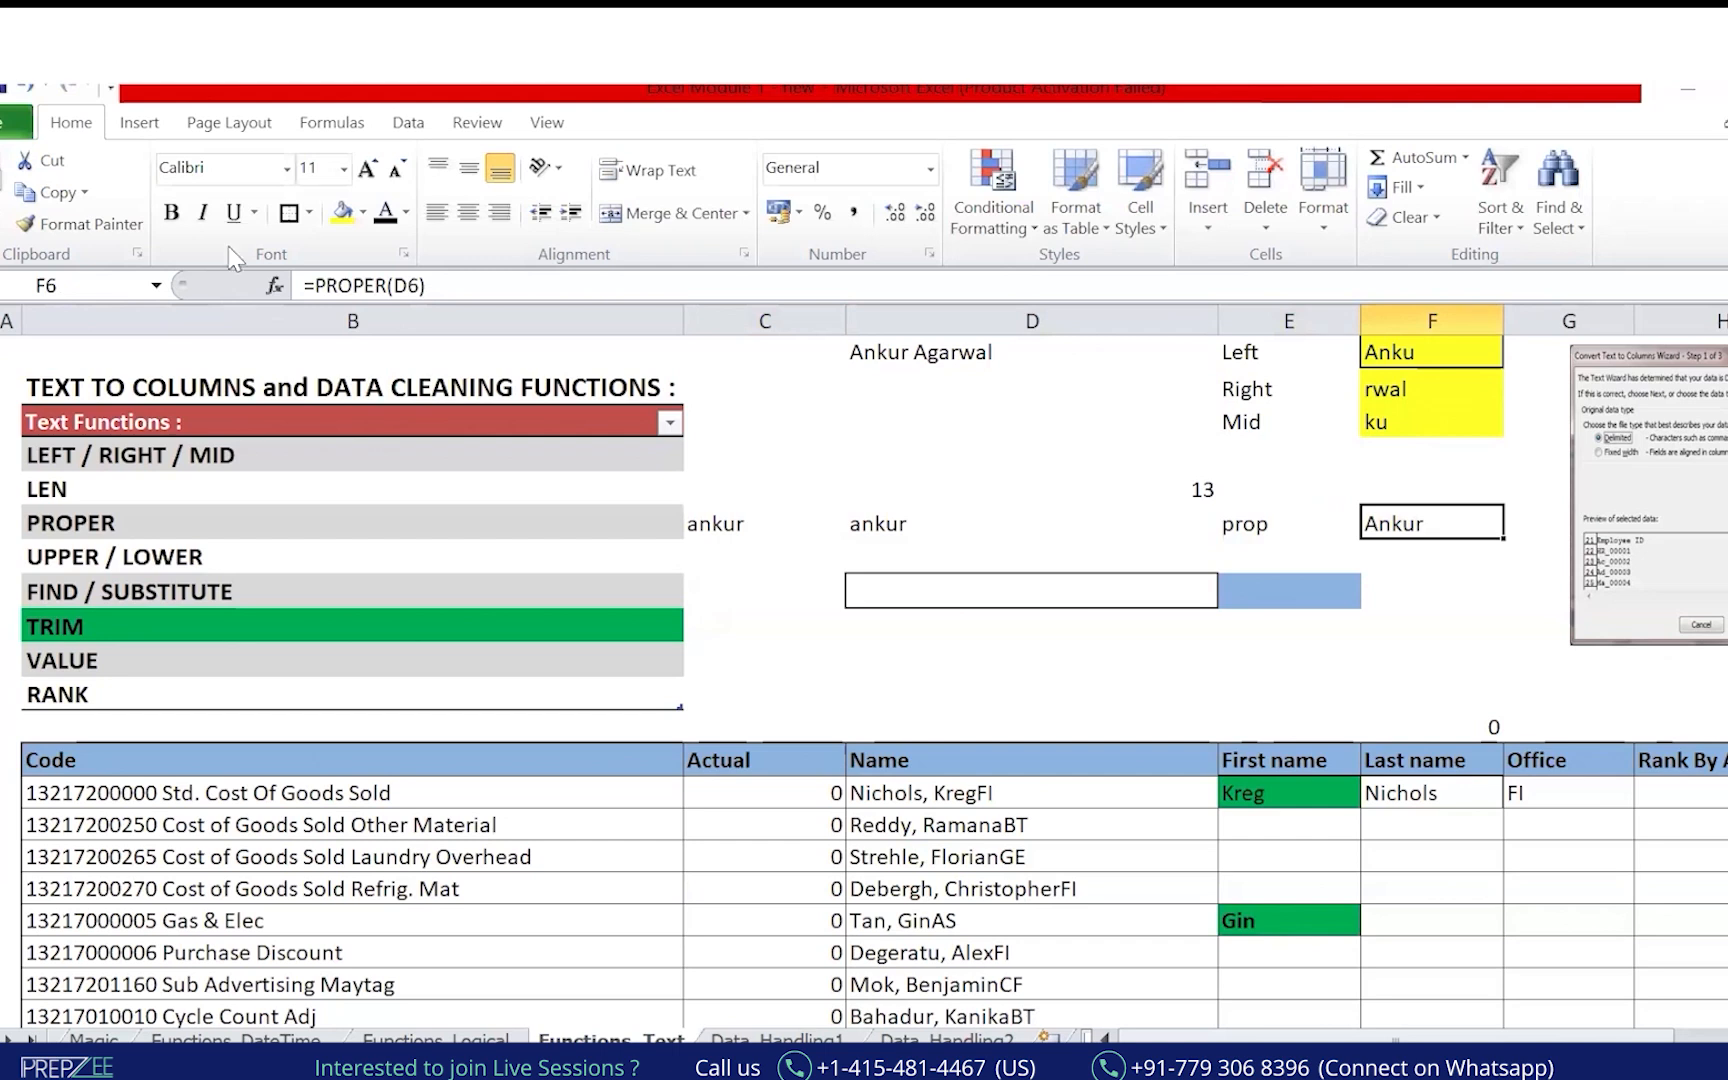
Use a ribbon control and select ranges in the function-list column.
{"action": "left_click", "coordinate": [173, 218]}
{"action": "left_click", "coordinate": [409, 552]}
{"action": "mouse_move", "coordinate": [90, 504]}
{"action": "left_mouse_down"}
{"action": "mouse_move", "coordinate": [225, 490]}
{"action": "mouse_move", "coordinate": [262, 450]}
{"action": "mouse_move", "coordinate": [268, 470]}
{"action": "left_mouse_up"}
{"action": "left_click", "coordinate": [144, 520]}
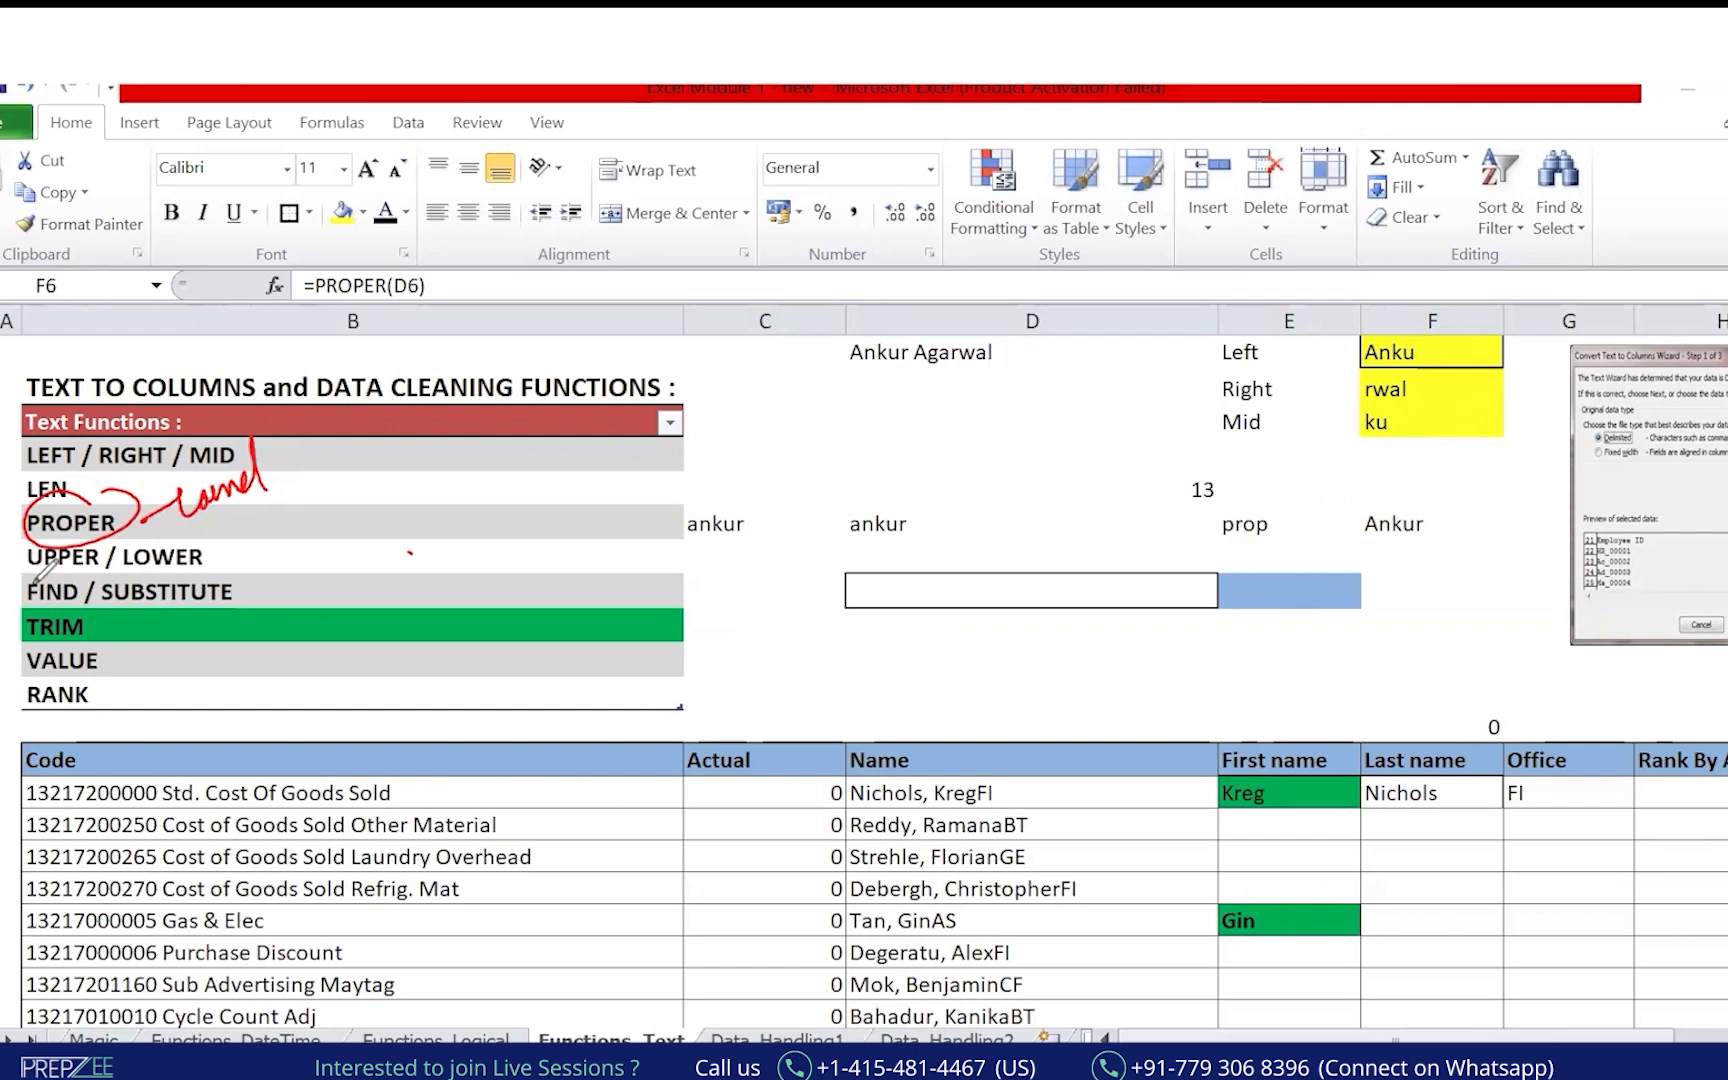
{"action": "left_click_drag", "start_coordinate": [50, 575], "coordinate": [205, 537]}
Copy the sample name from D1 into D8 and add a comma after the first name.
{"action": "left_click", "coordinate": [55, 595]}
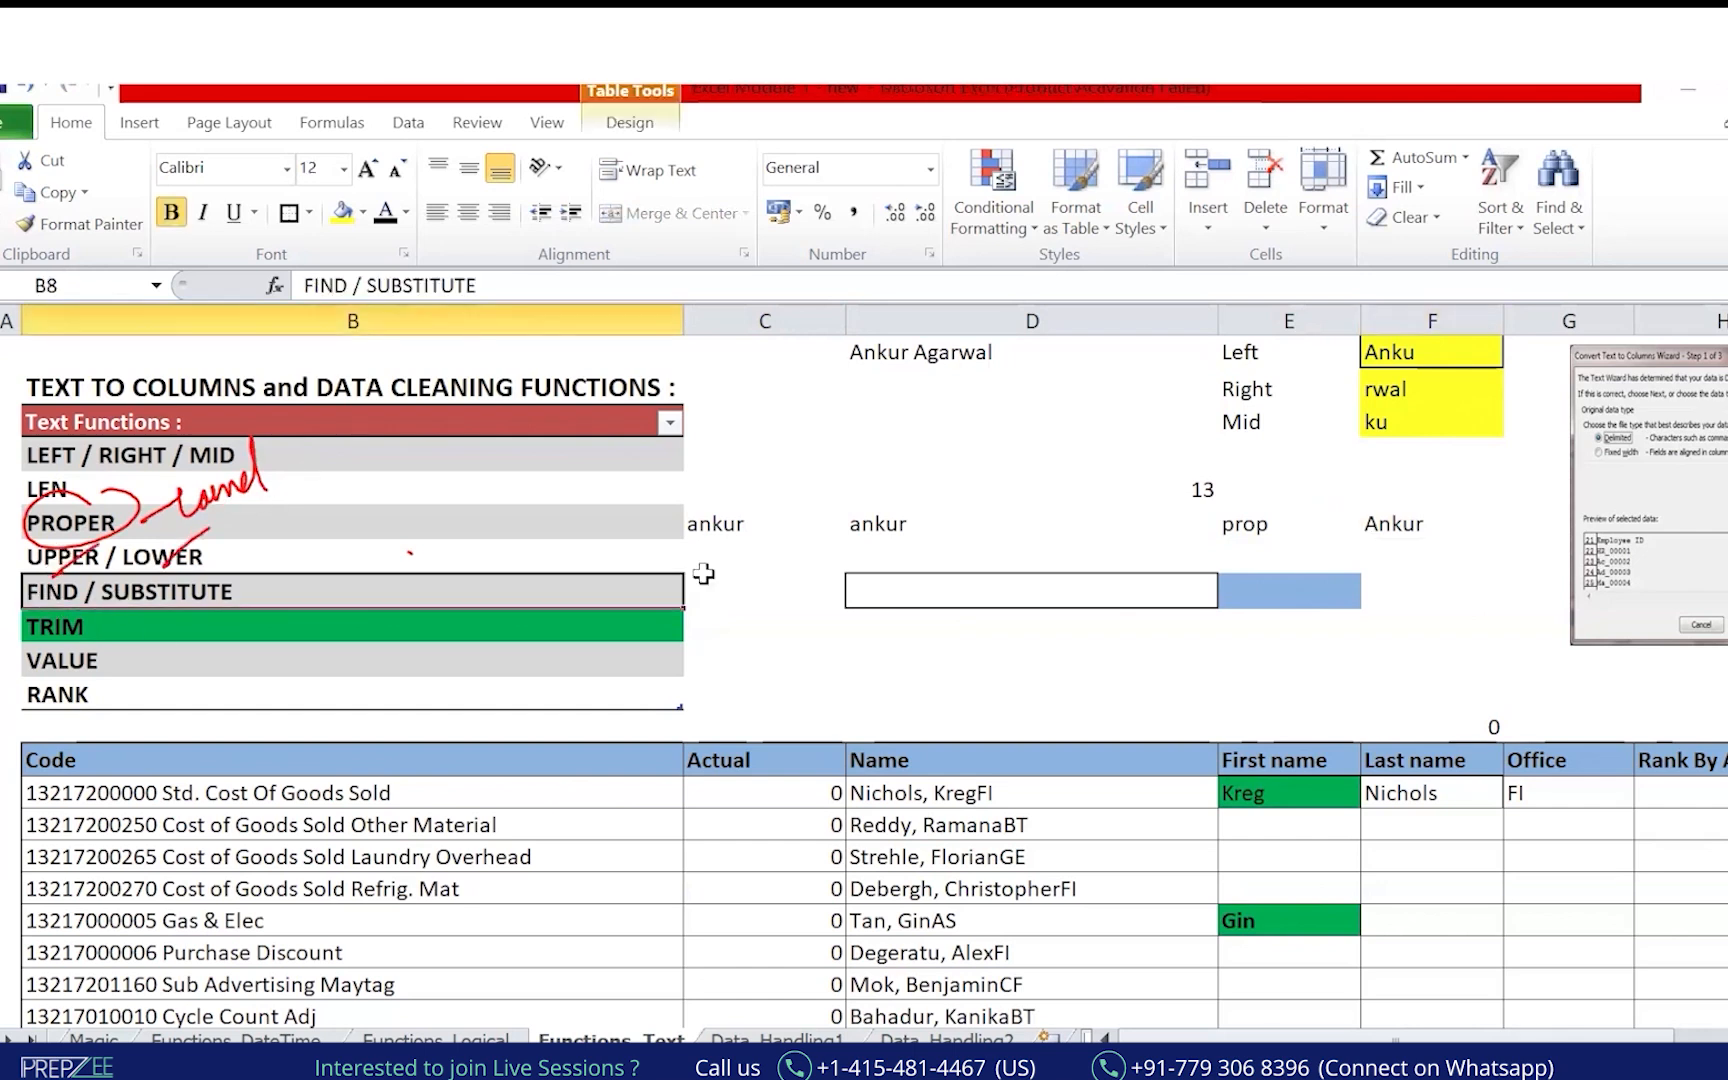
{"action": "left_click", "coordinate": [1293, 578]}
{"action": "left_click", "coordinate": [1041, 602]}
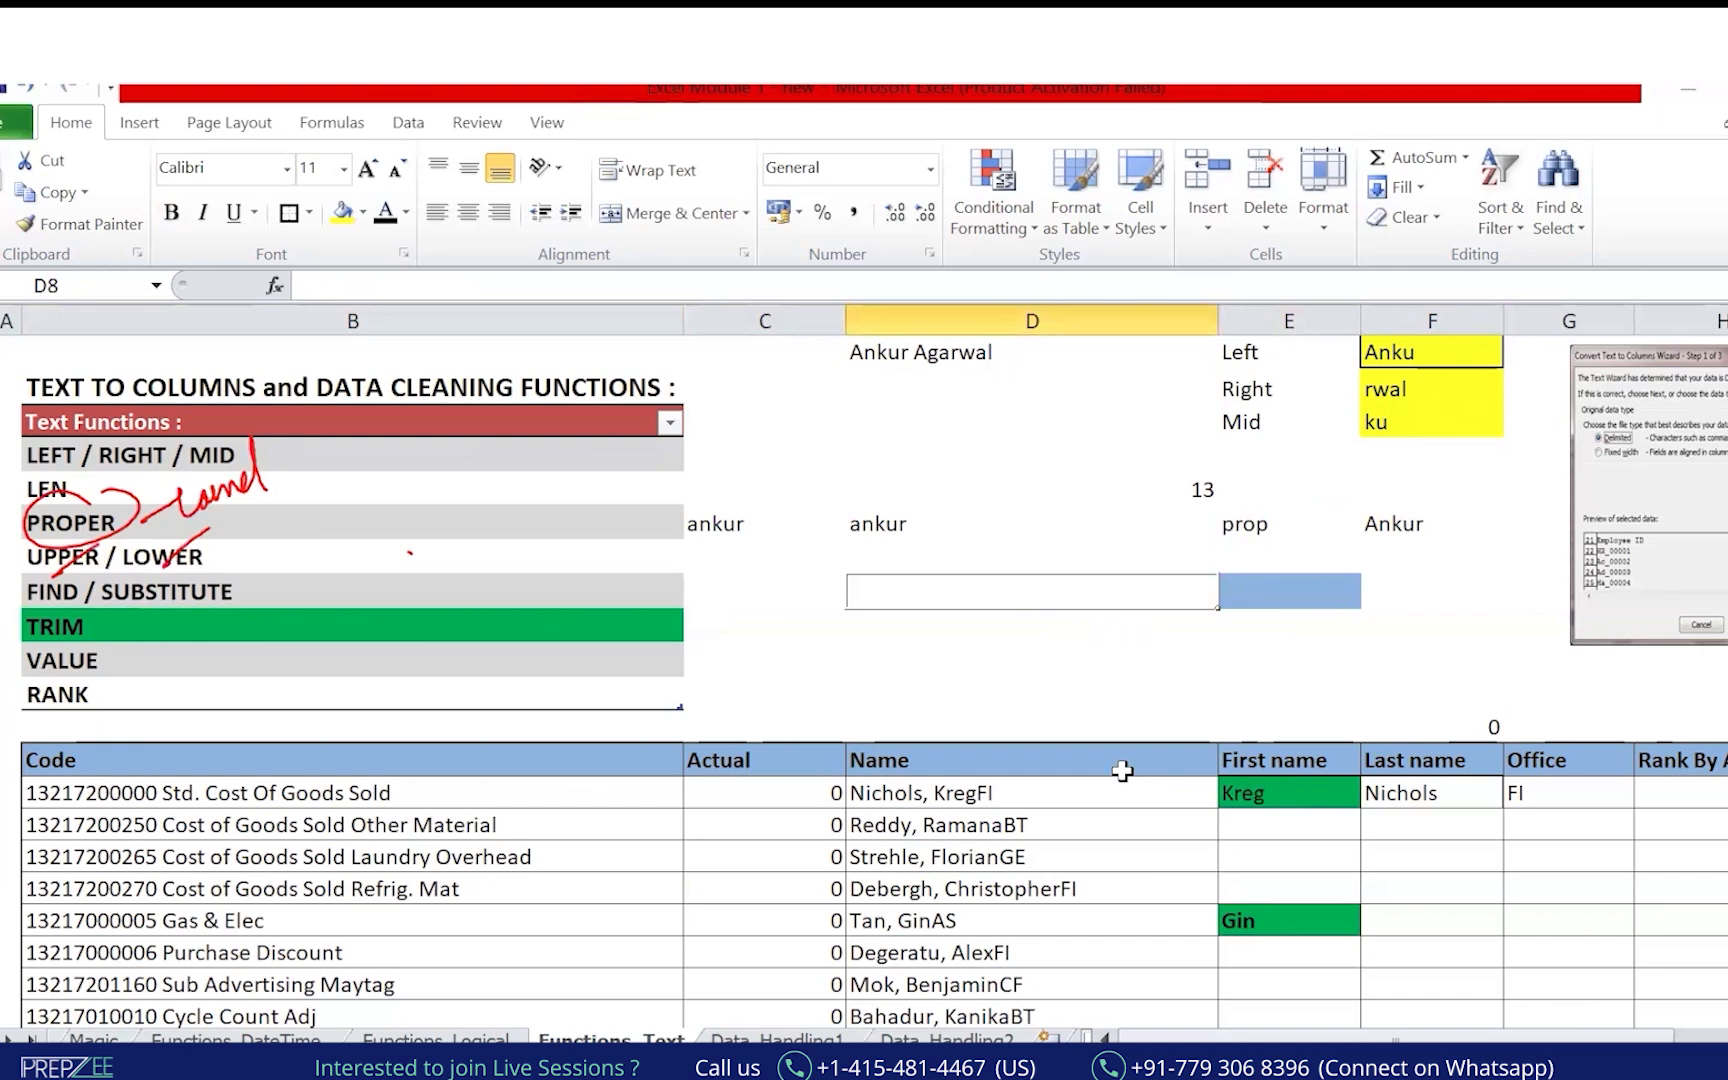
{"action": "left_click", "coordinate": [975, 358]}
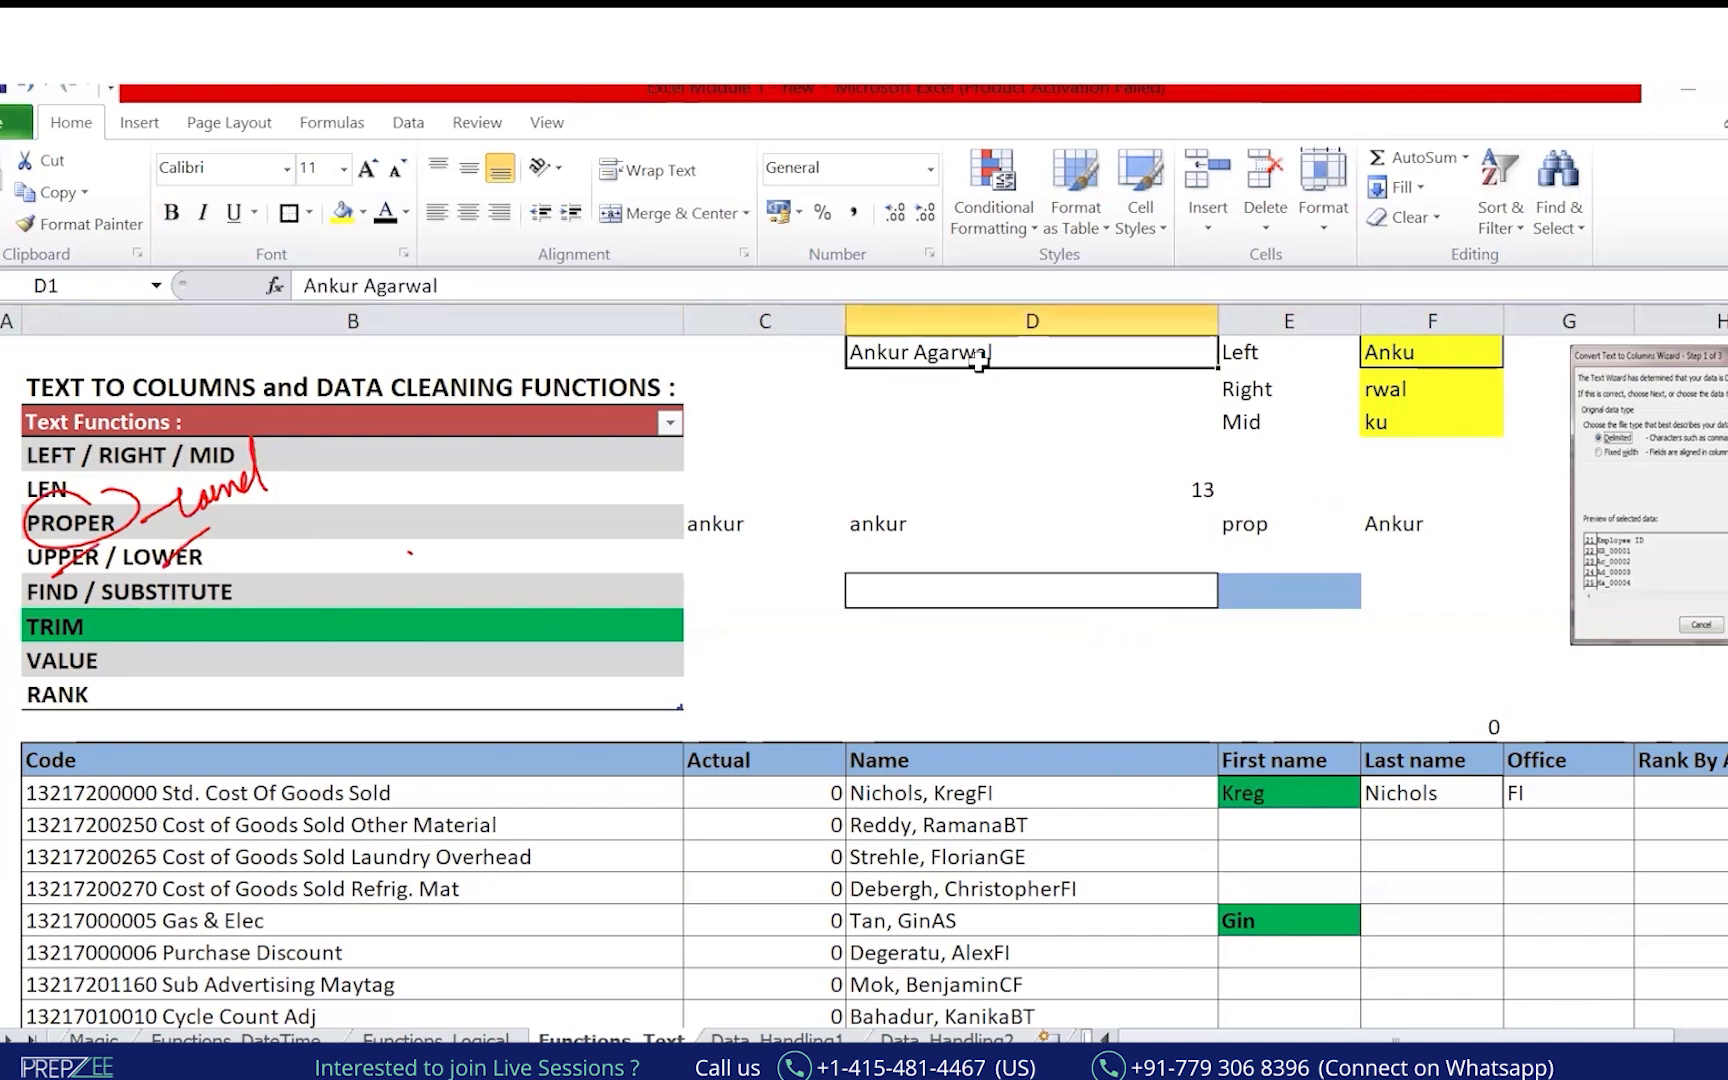
{"action": "key", "text": "ctrl+c"}
{"action": "left_click", "coordinate": [999, 590]}
{"action": "key", "text": "ctrl+v"}
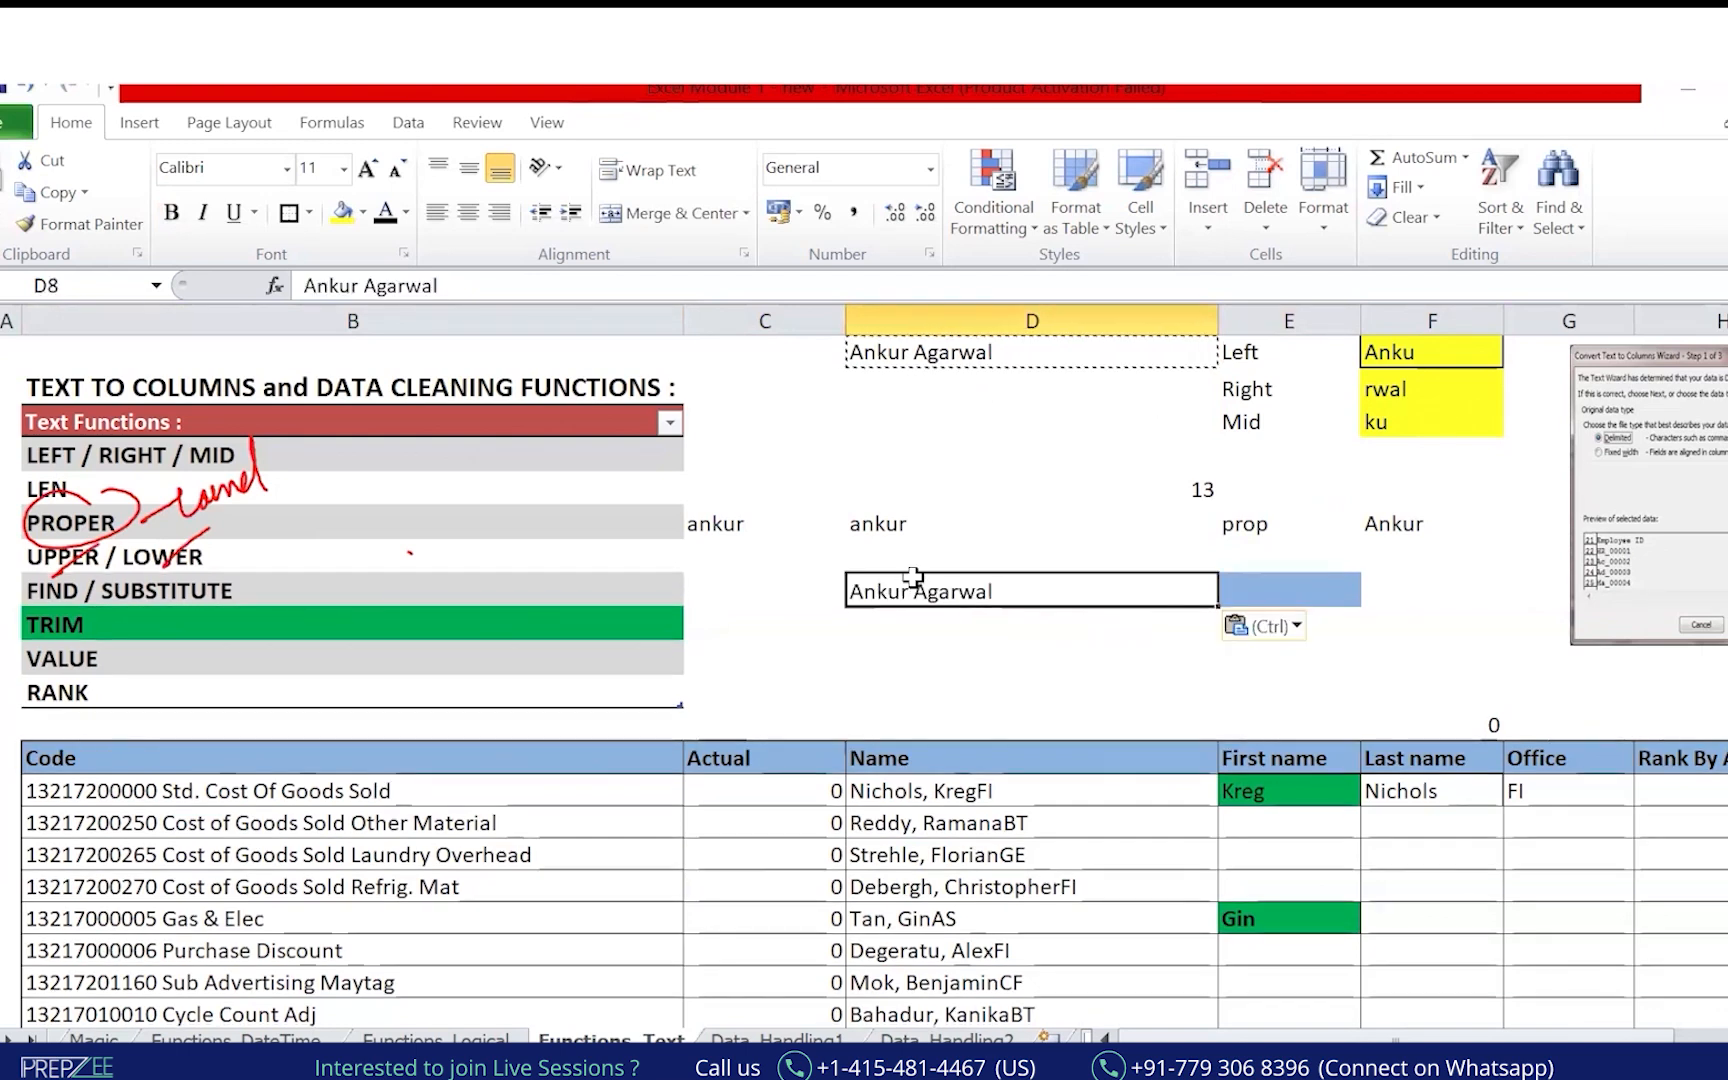
{"action": "double_click", "coordinate": [913, 583]}
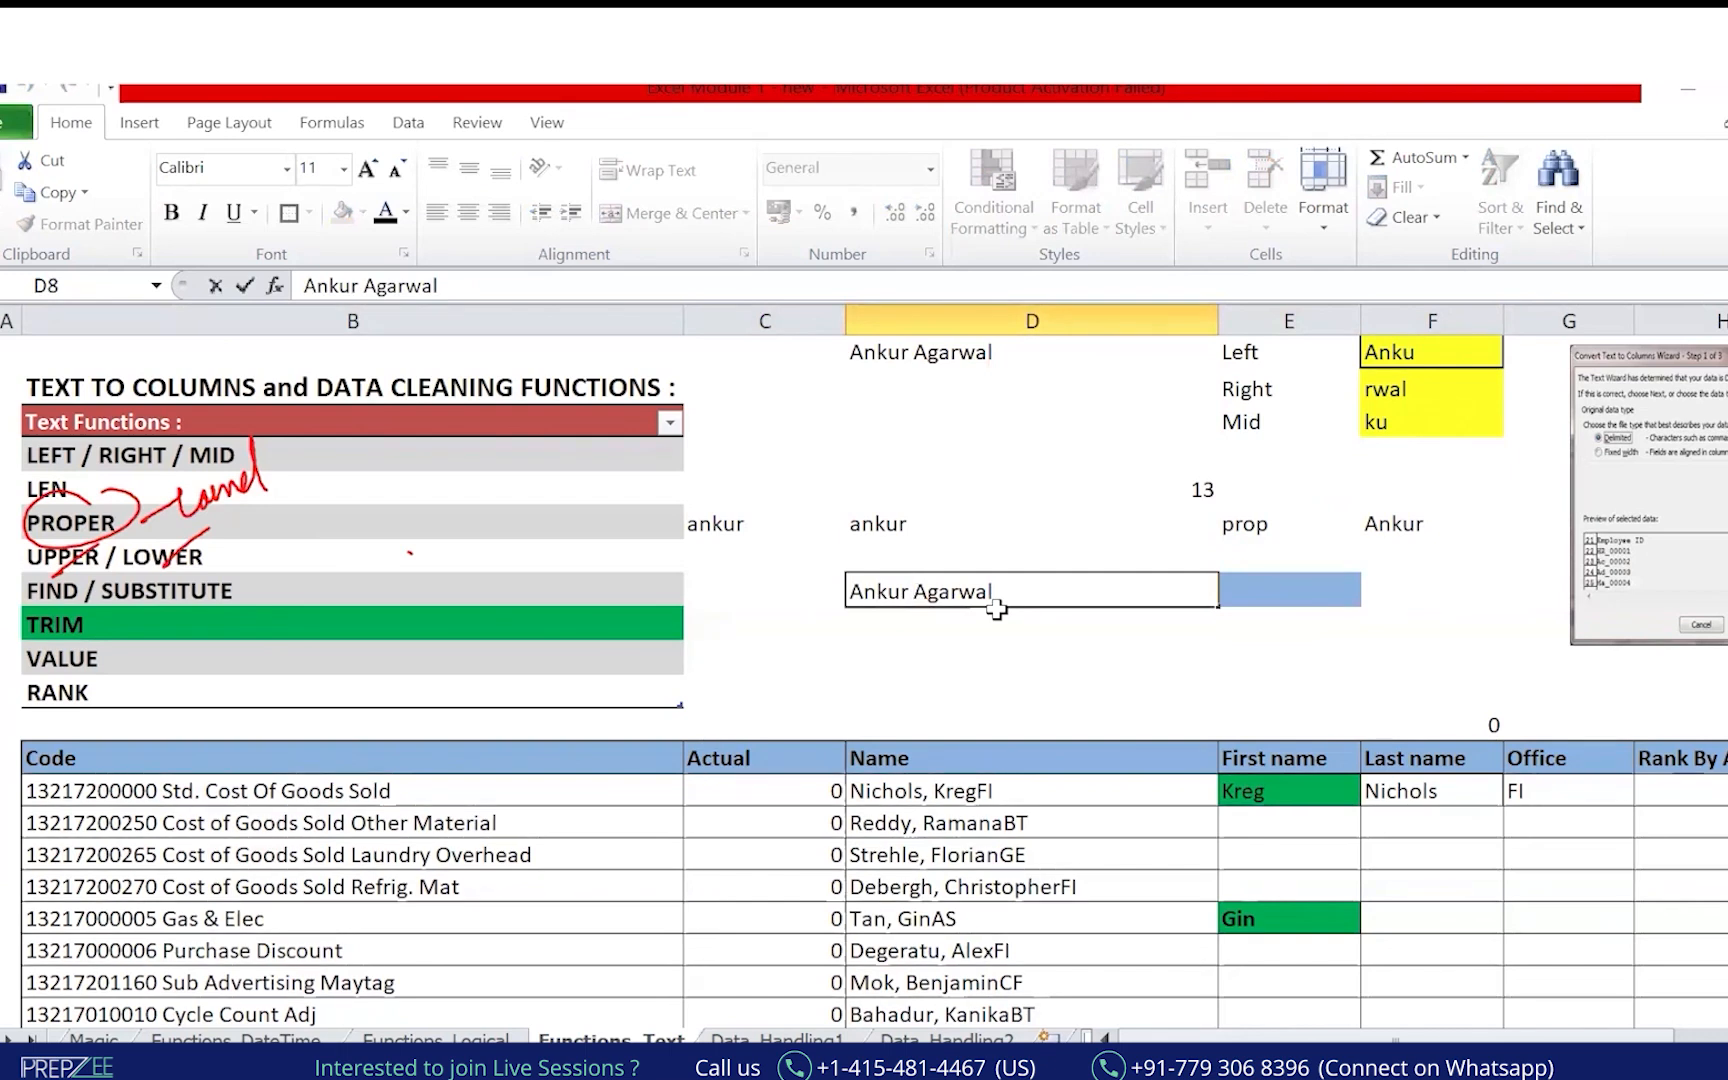
{"action": "type", "text": ","}
{"action": "key", "text": "Return"}
Label E8 Find and begin the =FIND( formula in F8.
{"action": "key", "text": "Up"}
{"action": "key", "text": "Right"}
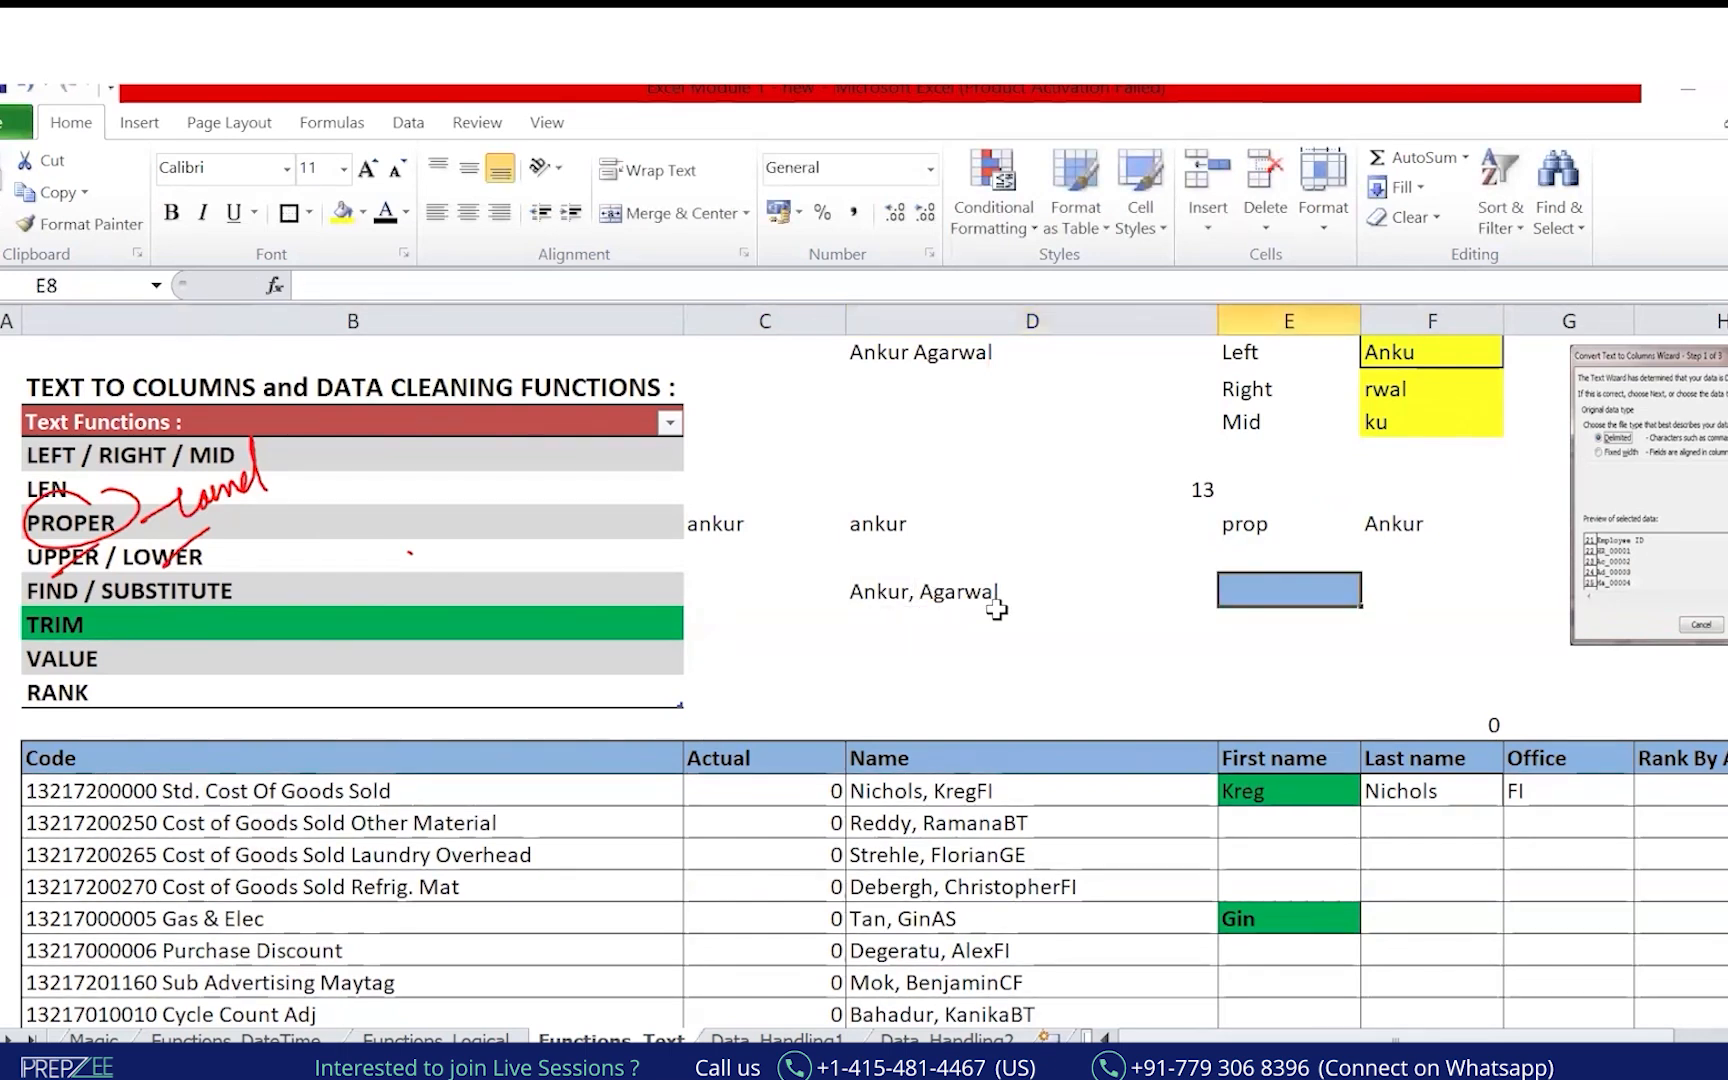
{"action": "type", "text": "Find"}
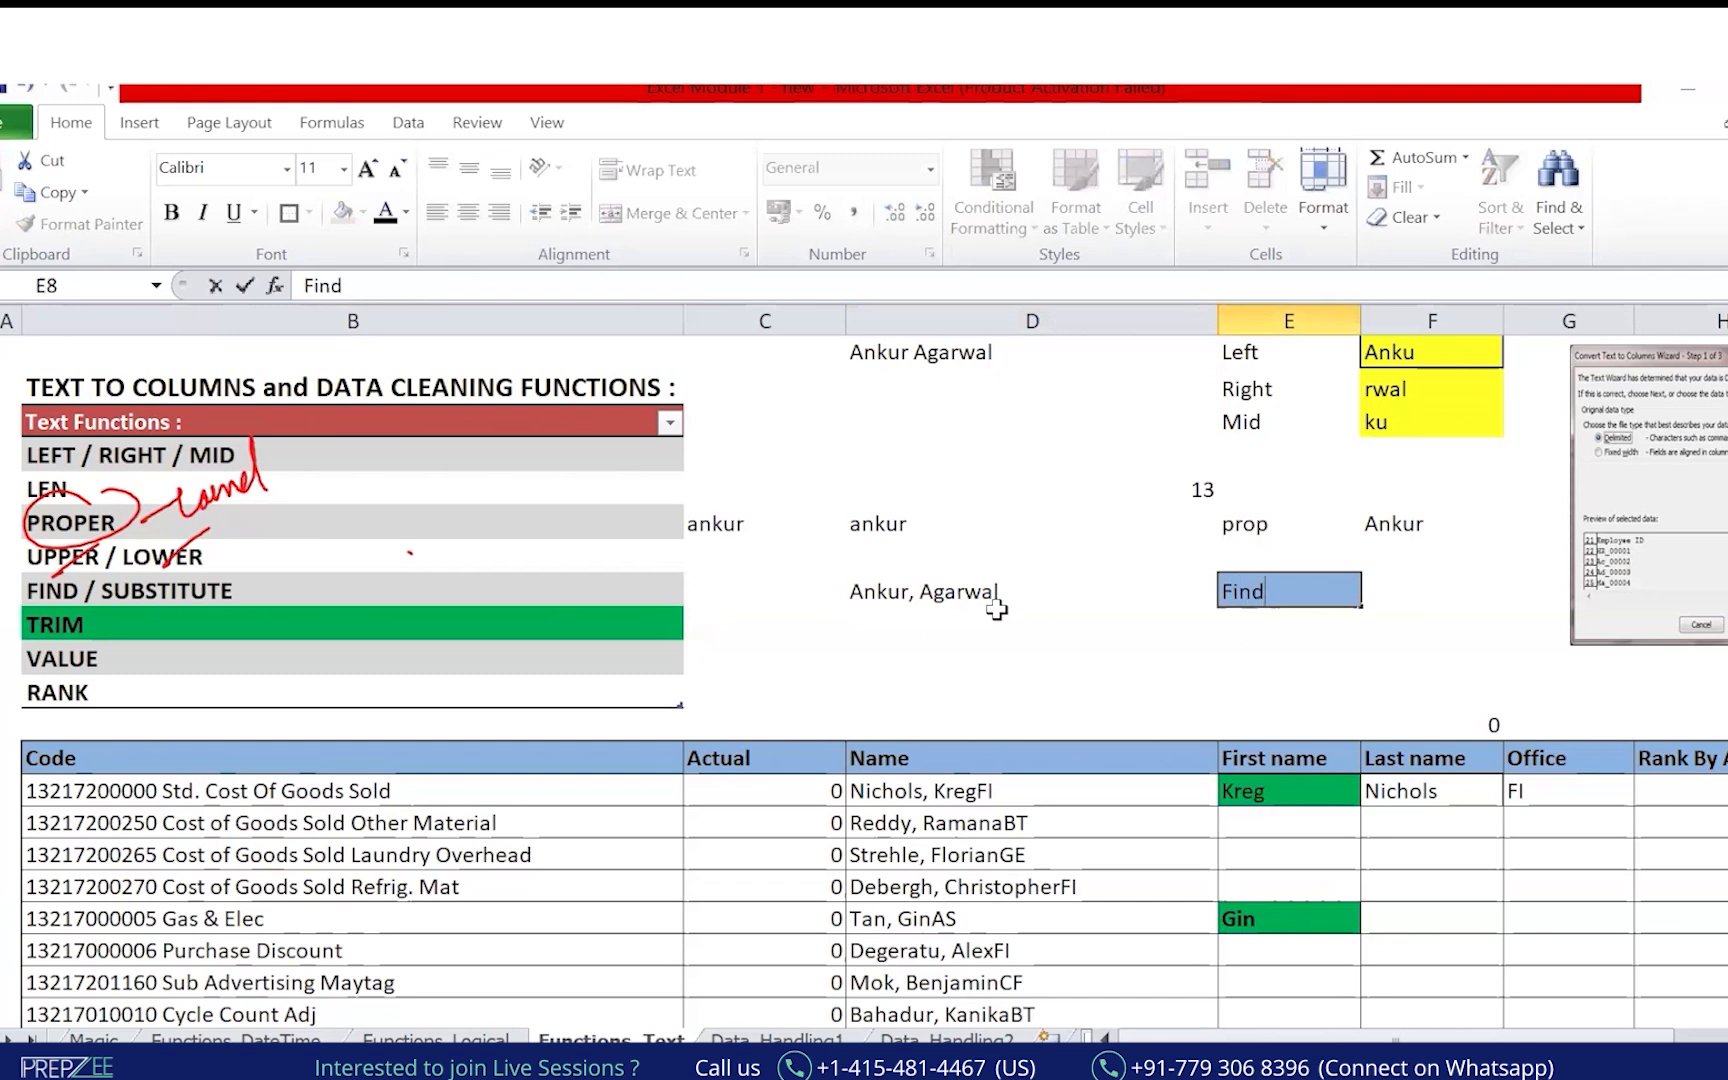
{"action": "key", "text": "Tab"}
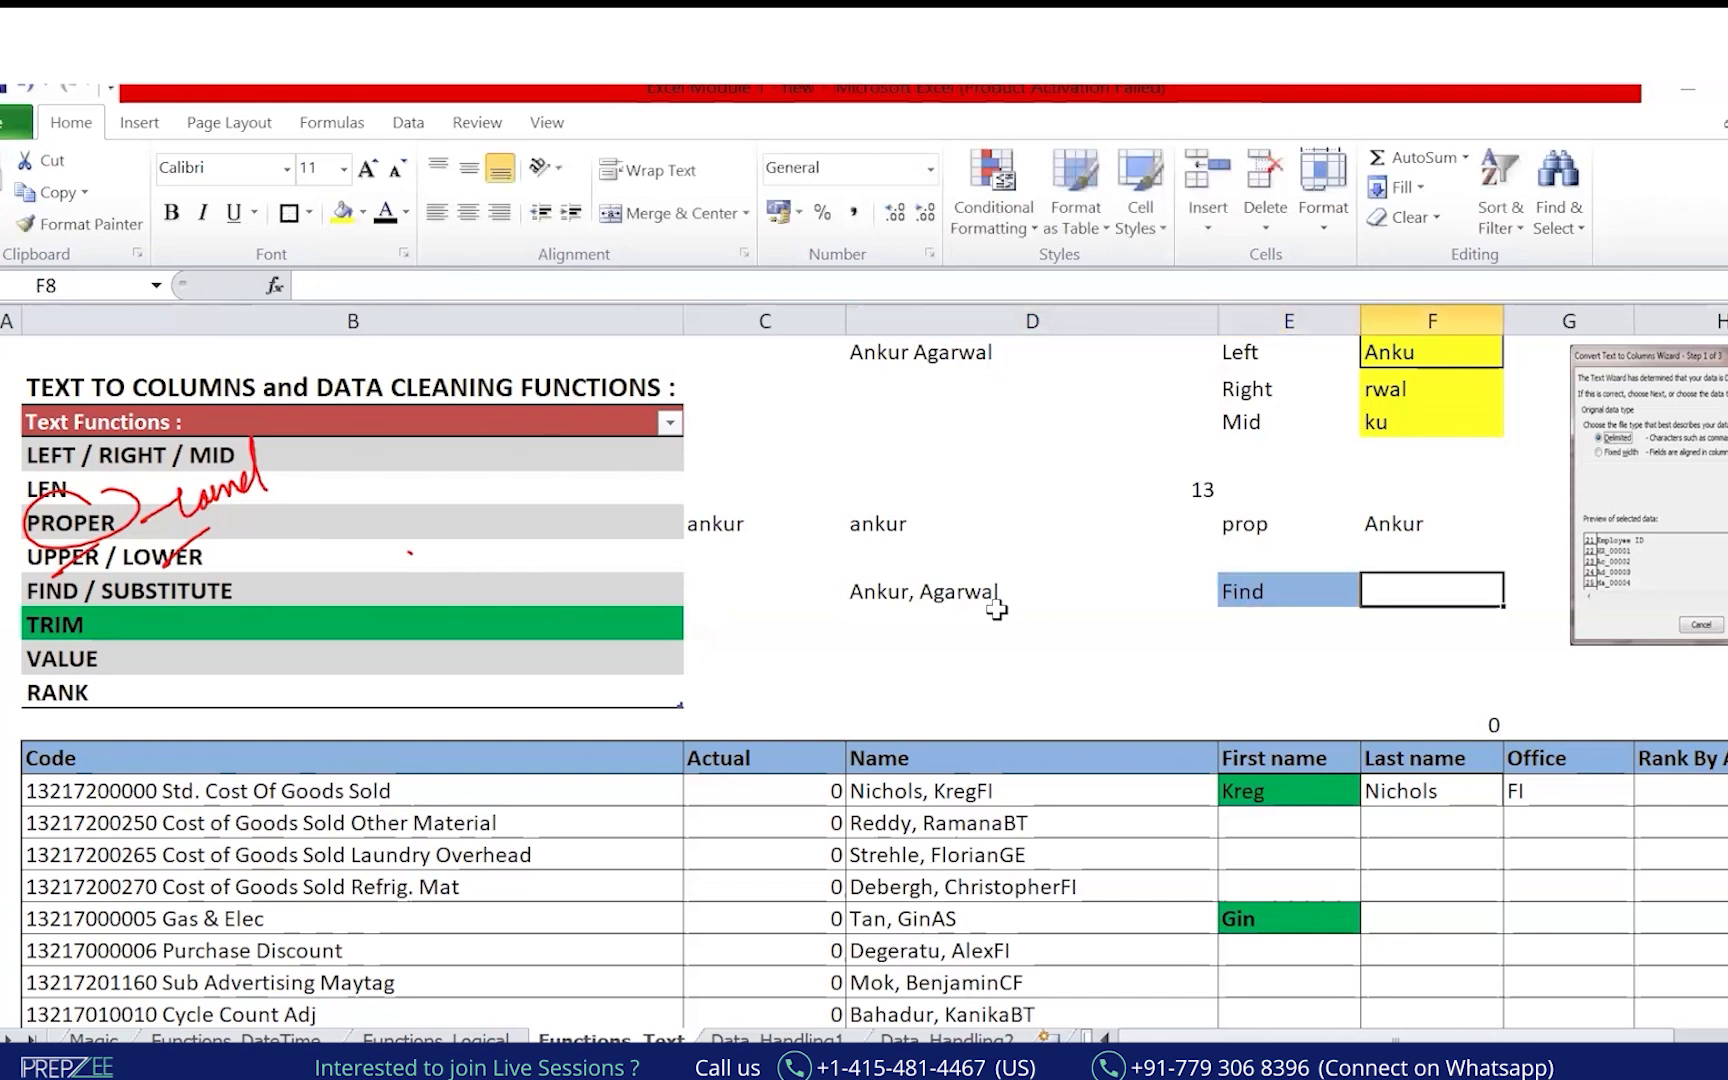
{"action": "type", "text": "="}
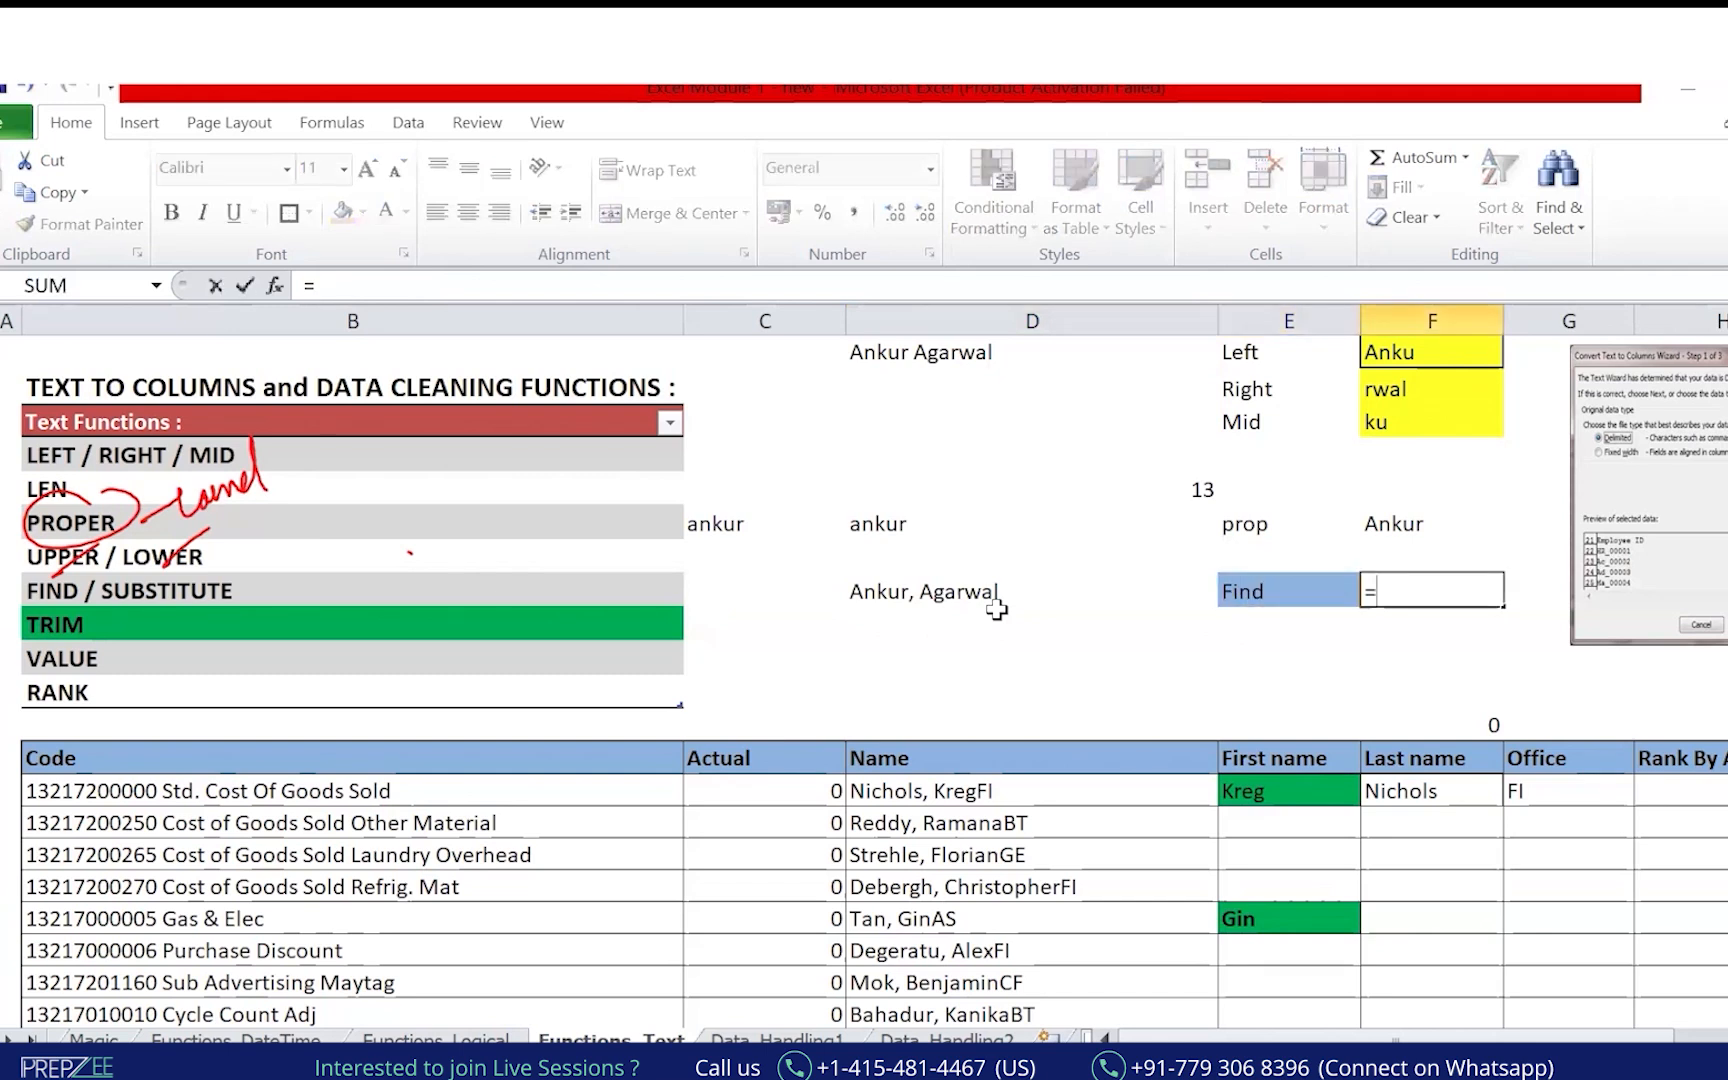
{"action": "type", "text": "FIND("}
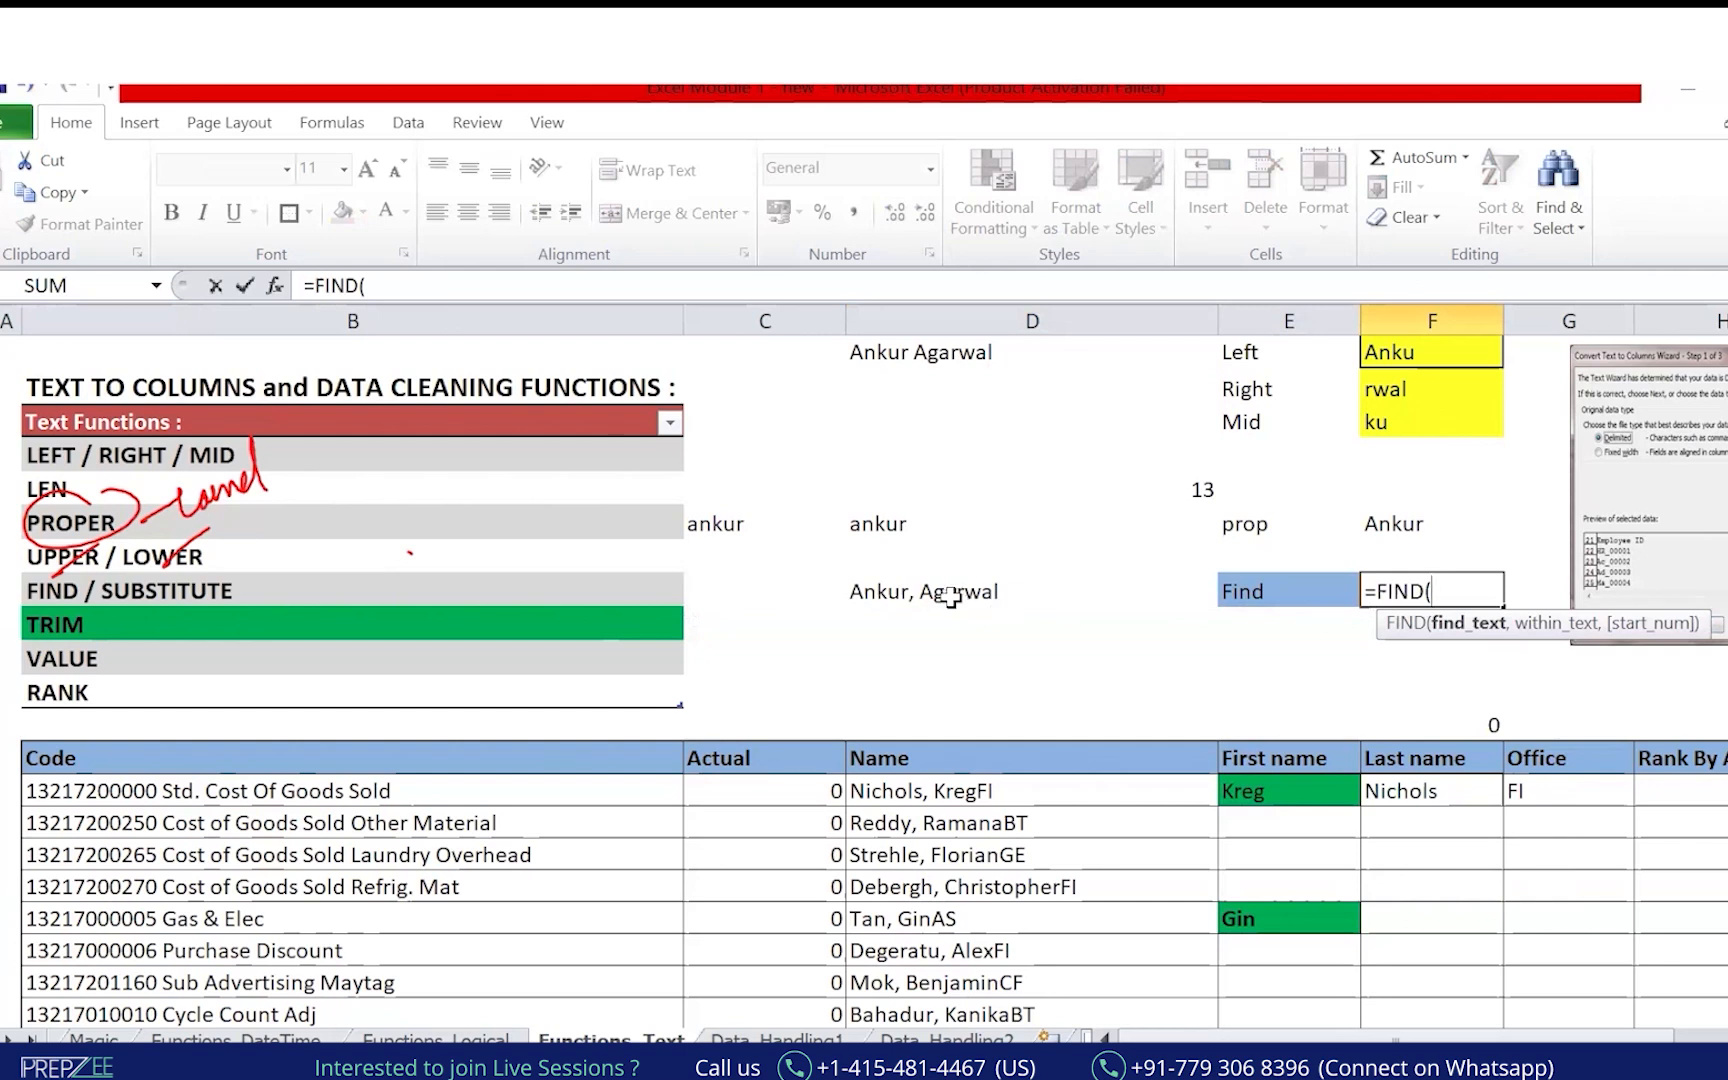
Complete =FIND(",",D8) in F8, returning the comma's position 6.
{"action": "left_click", "coordinate": [951, 596]}
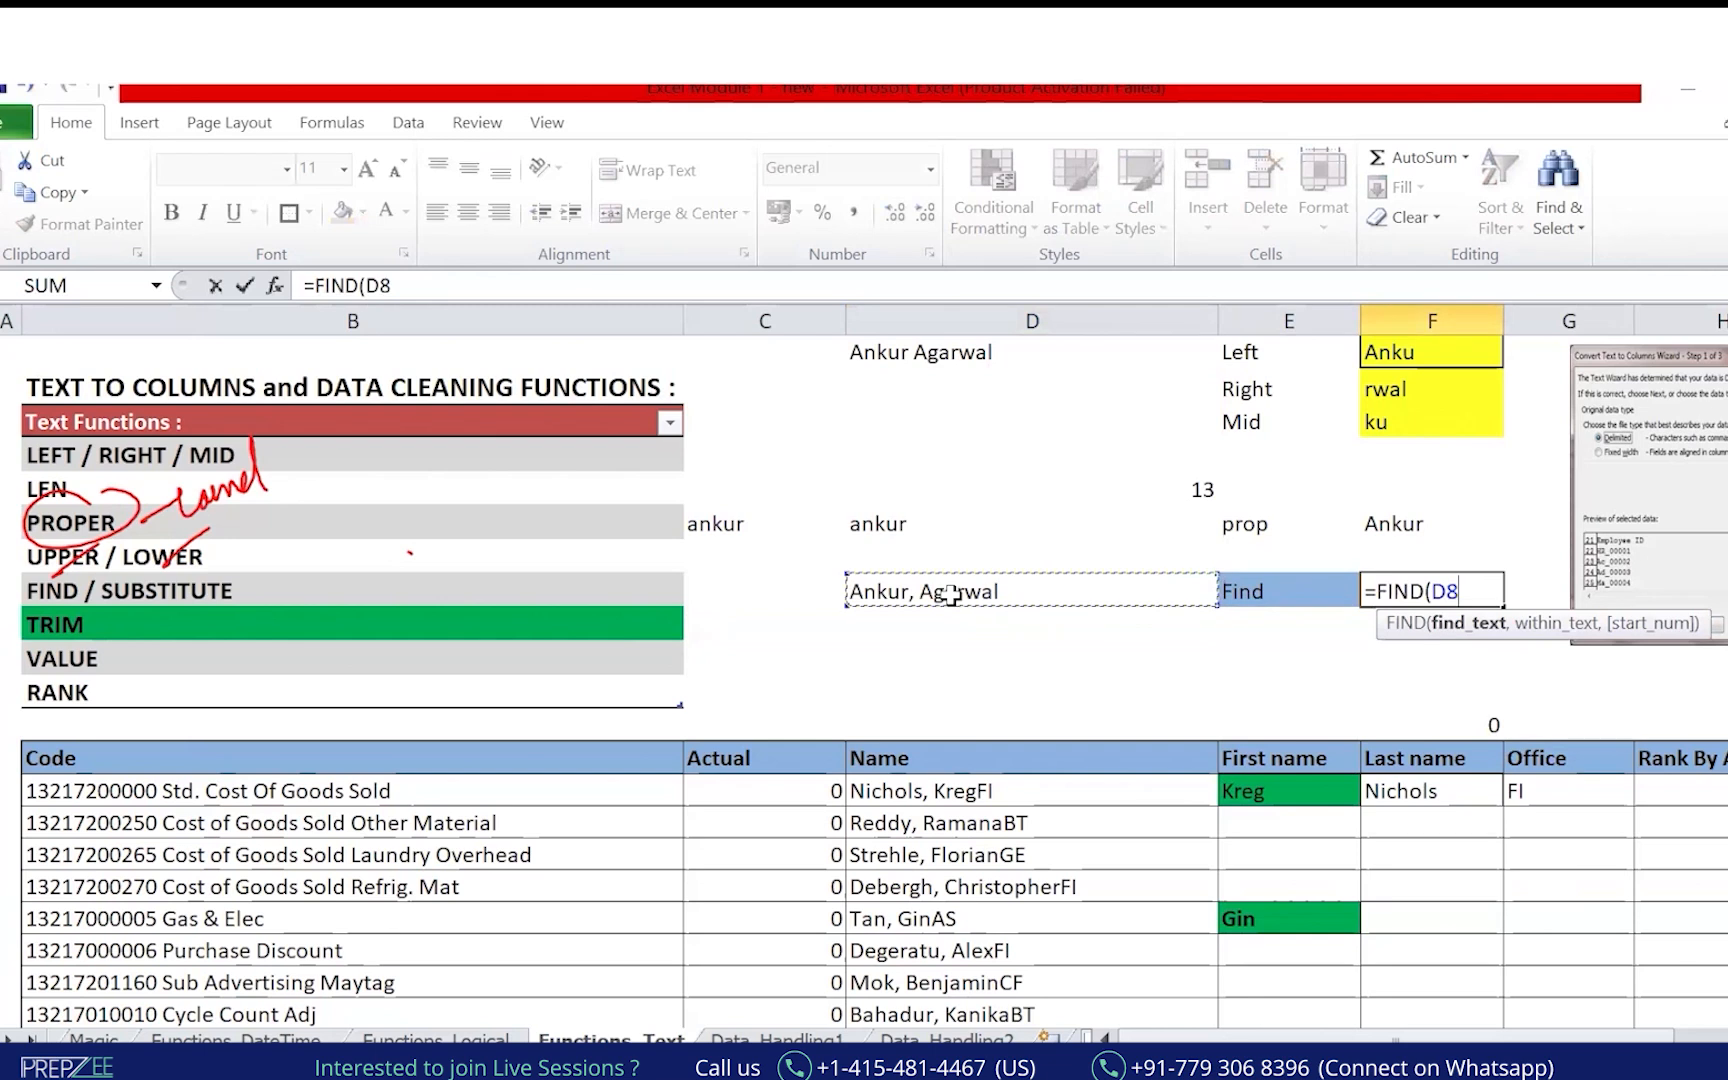
{"action": "key", "text": "BackSpace"}
{"action": "key", "text": "BackSpace"}
{"action": "type", "text": "\",\""}
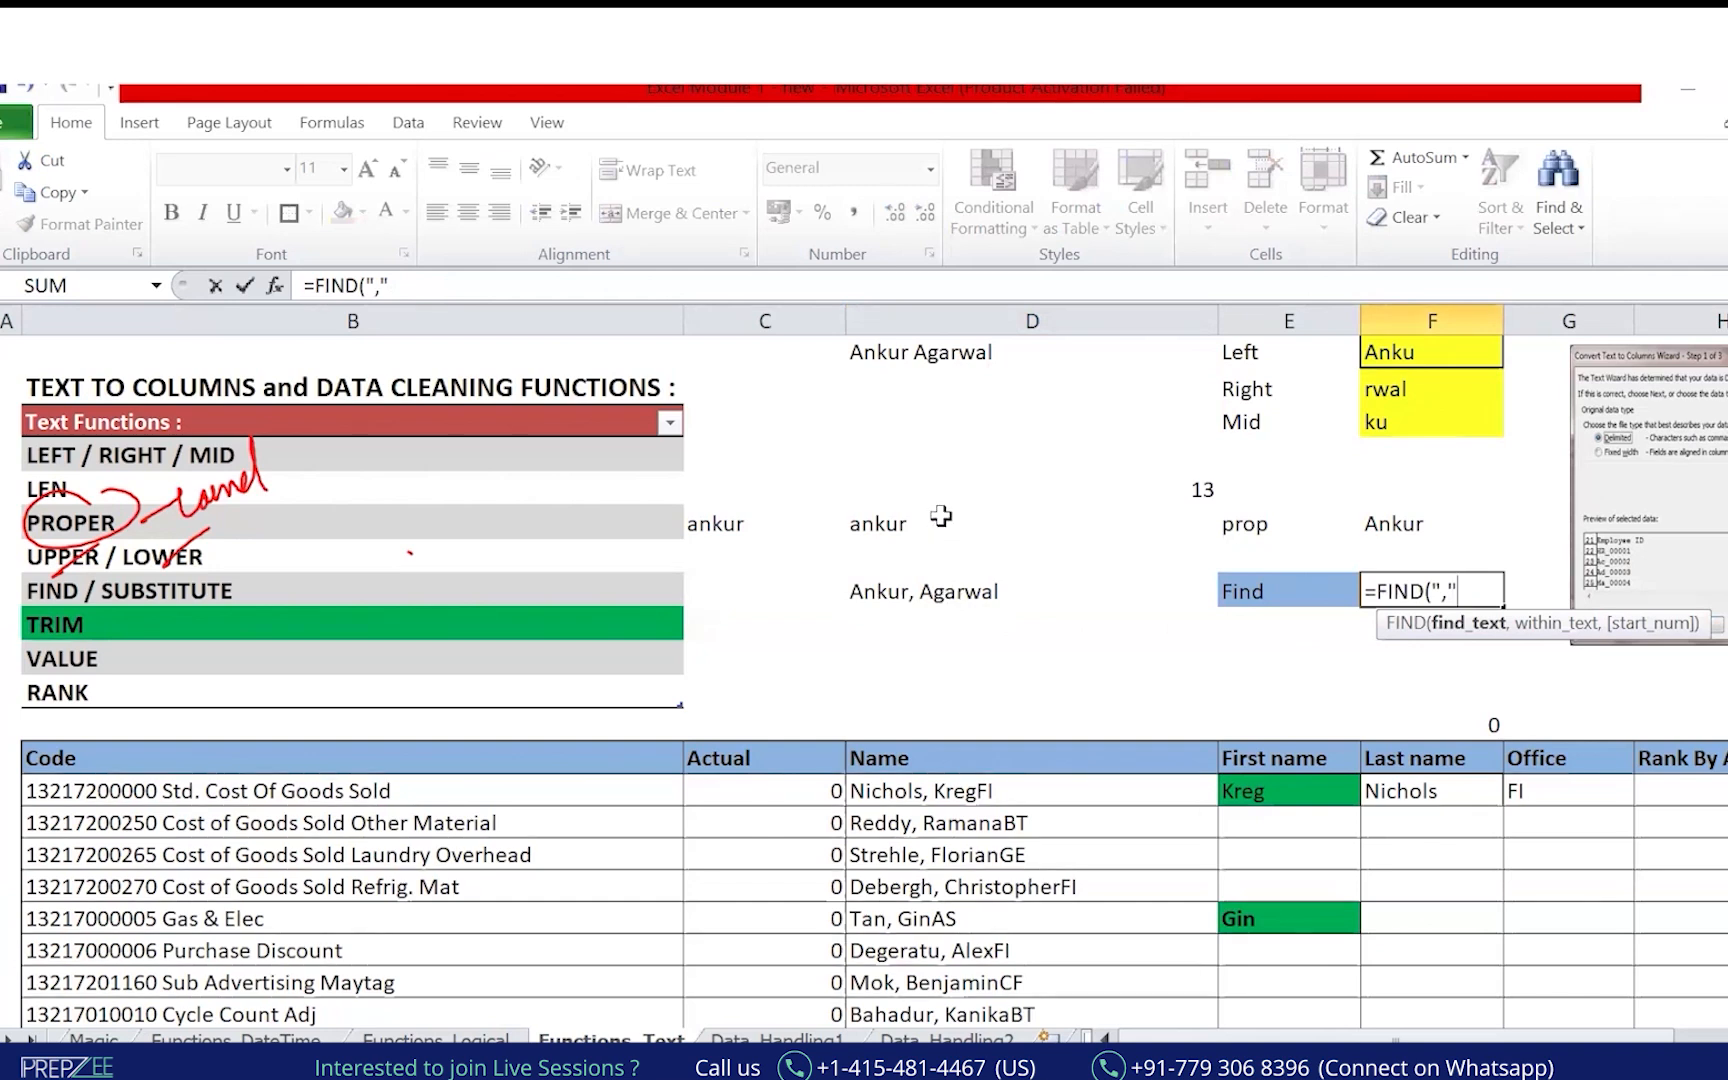
{"action": "left_click_drag", "start_coordinate": [1464, 593], "coordinate": [1432, 592]}
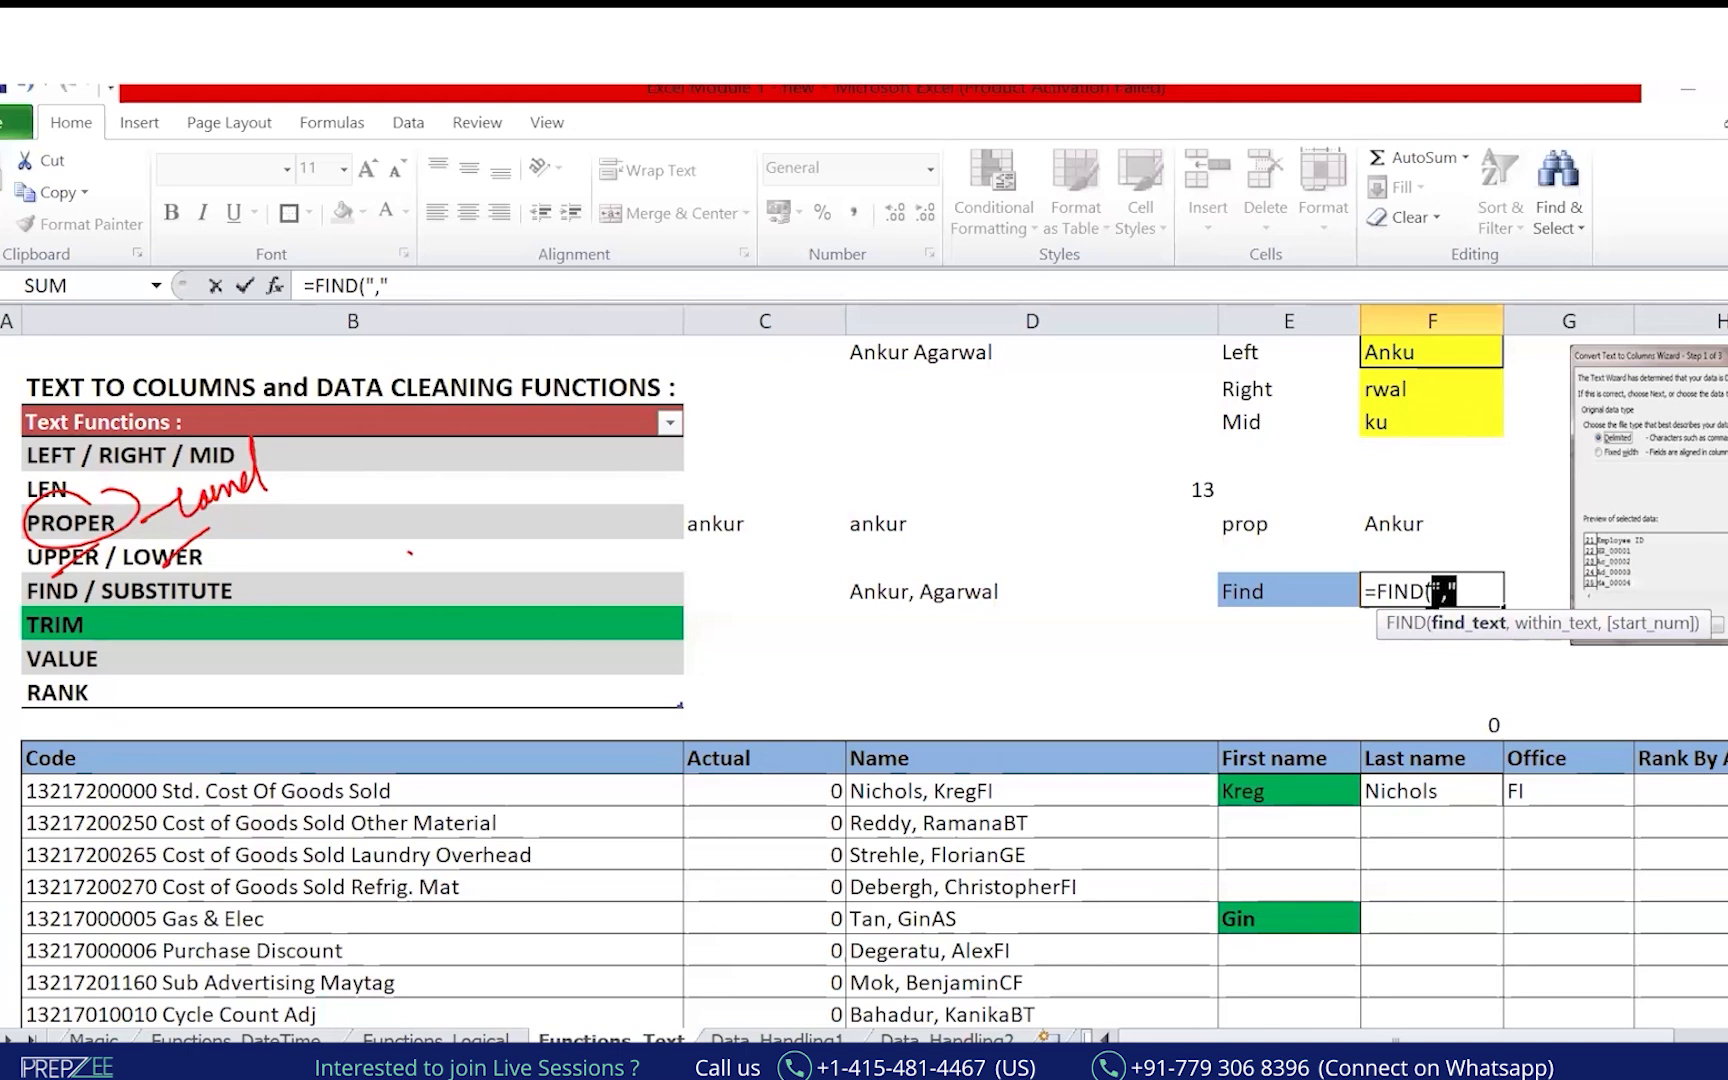
{"action": "left_click", "coordinate": [1484, 590]}
{"action": "type", "text": ","}
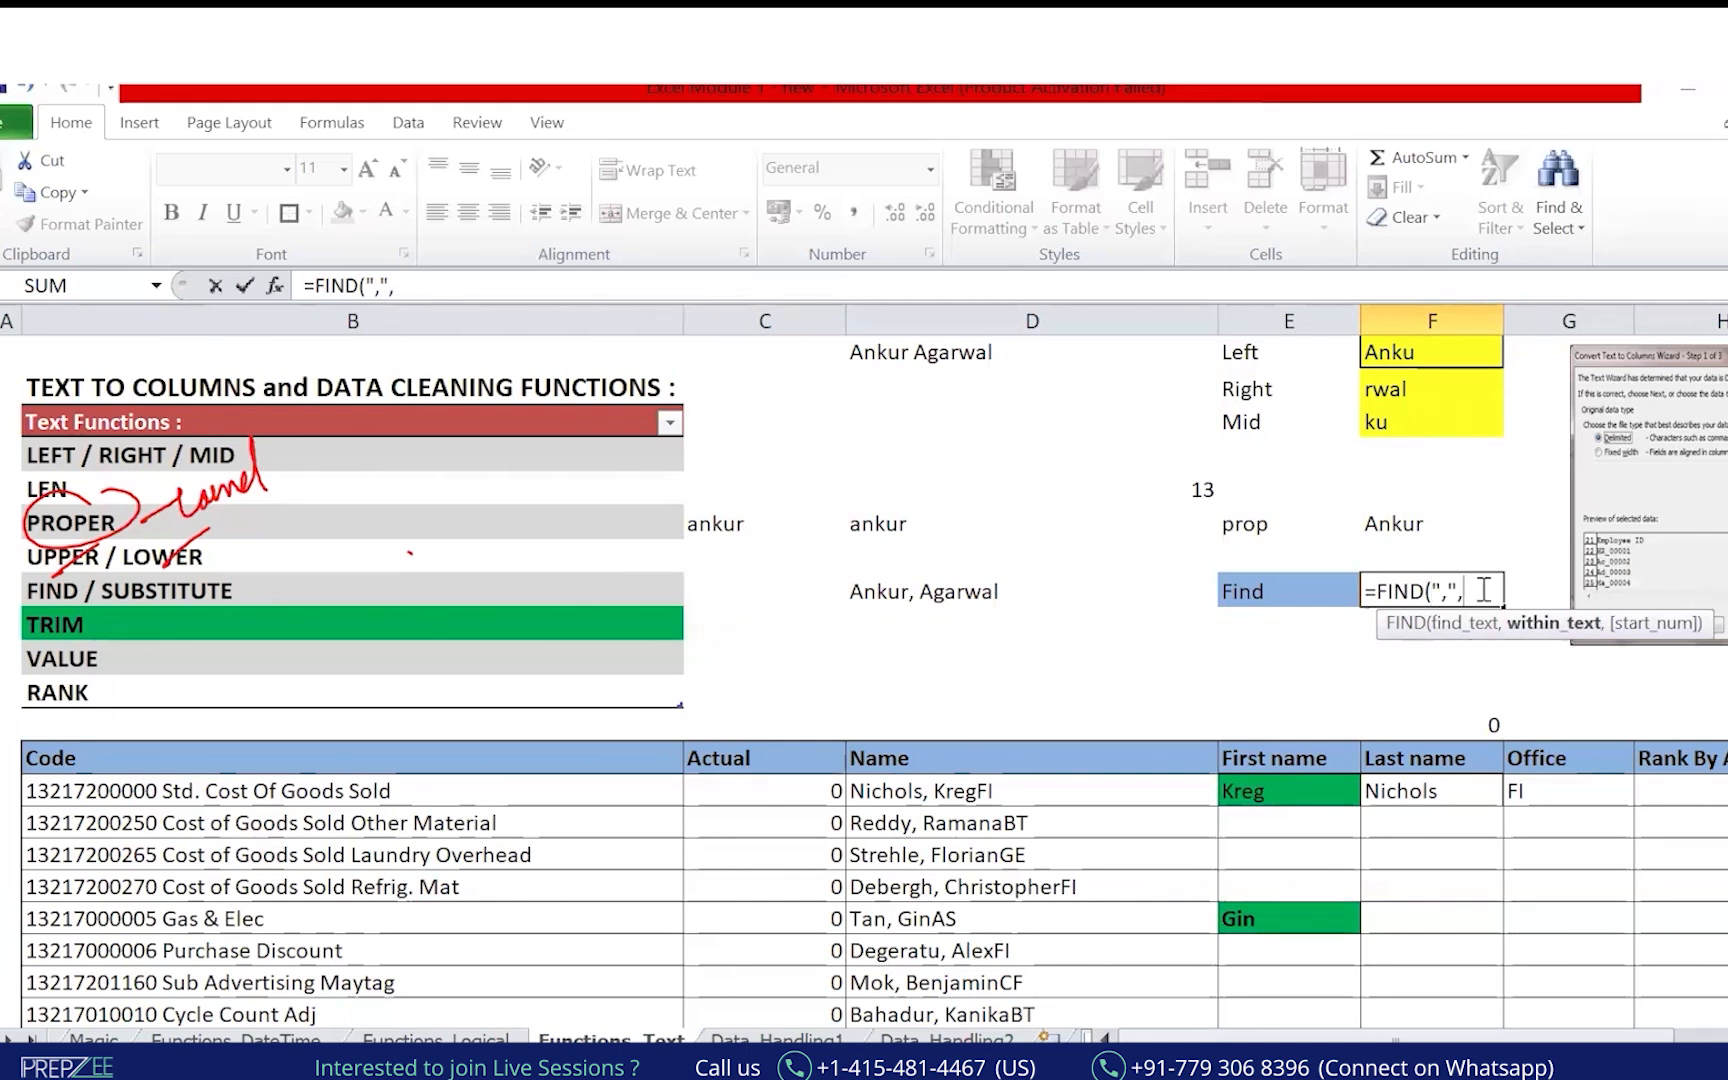
{"action": "left_click", "coordinate": [978, 590]}
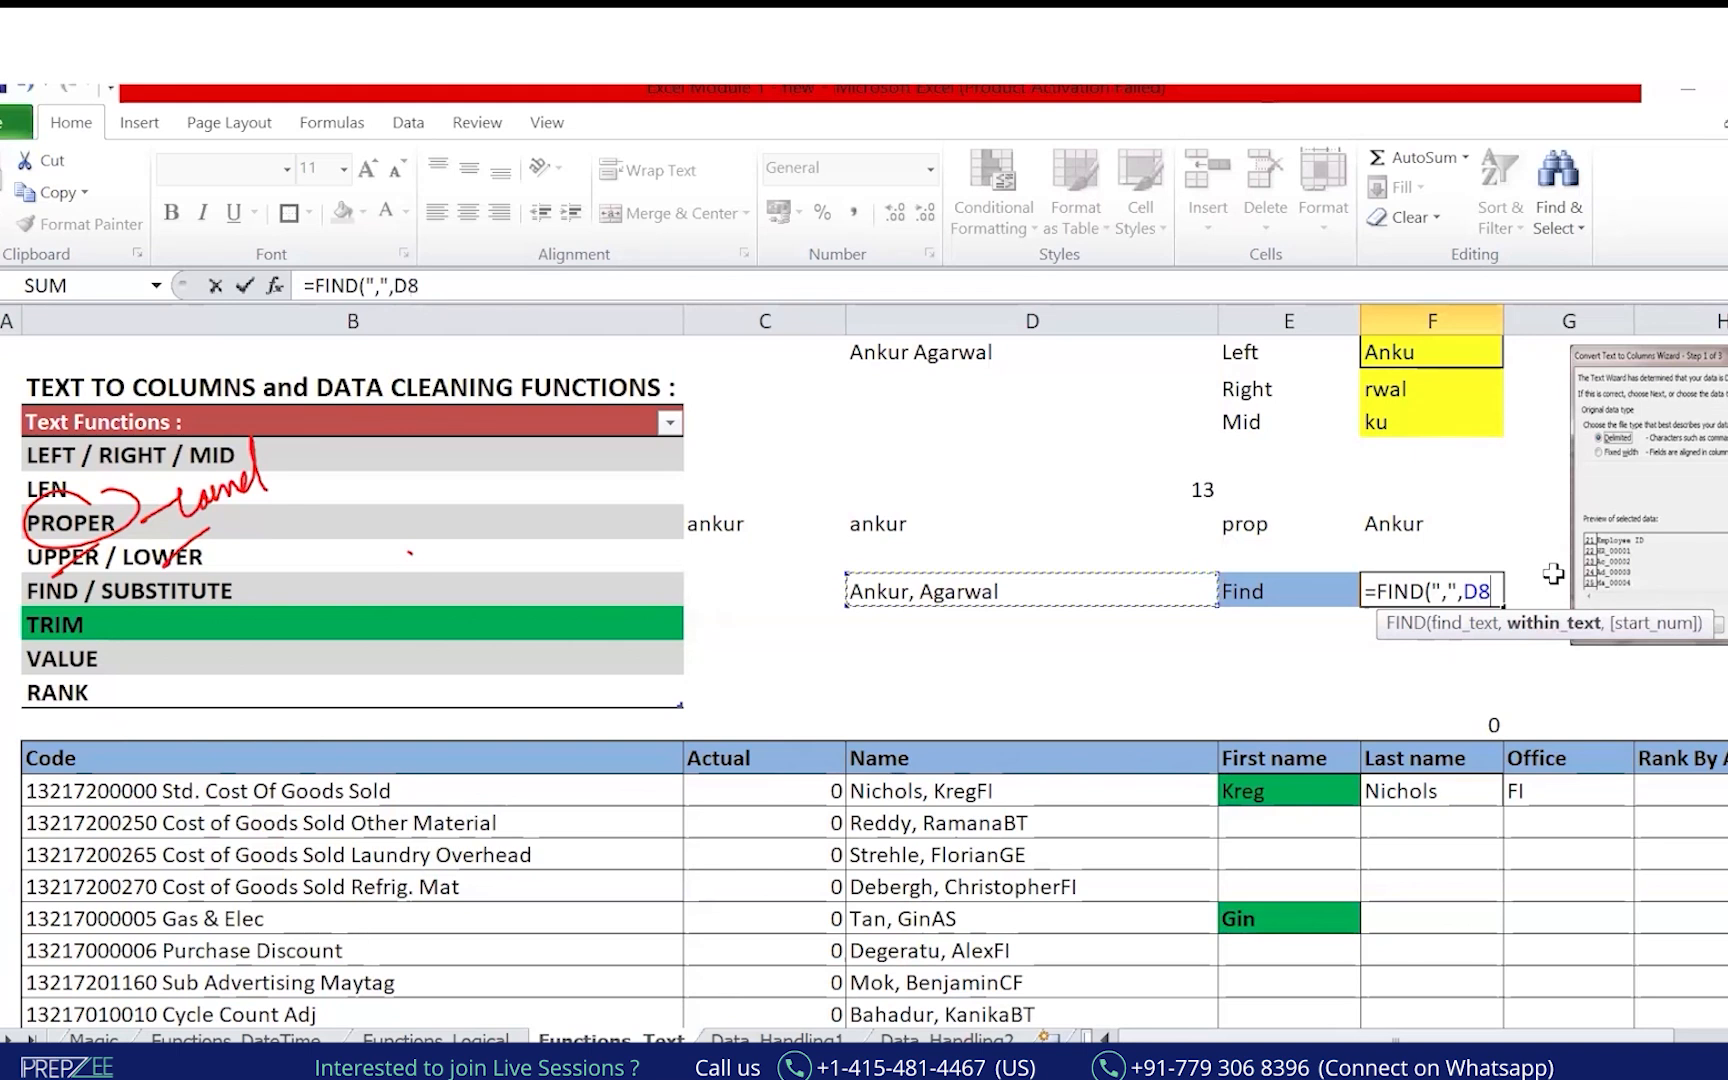
{"action": "type", "text": ")"}
{"action": "key", "text": "Return"}
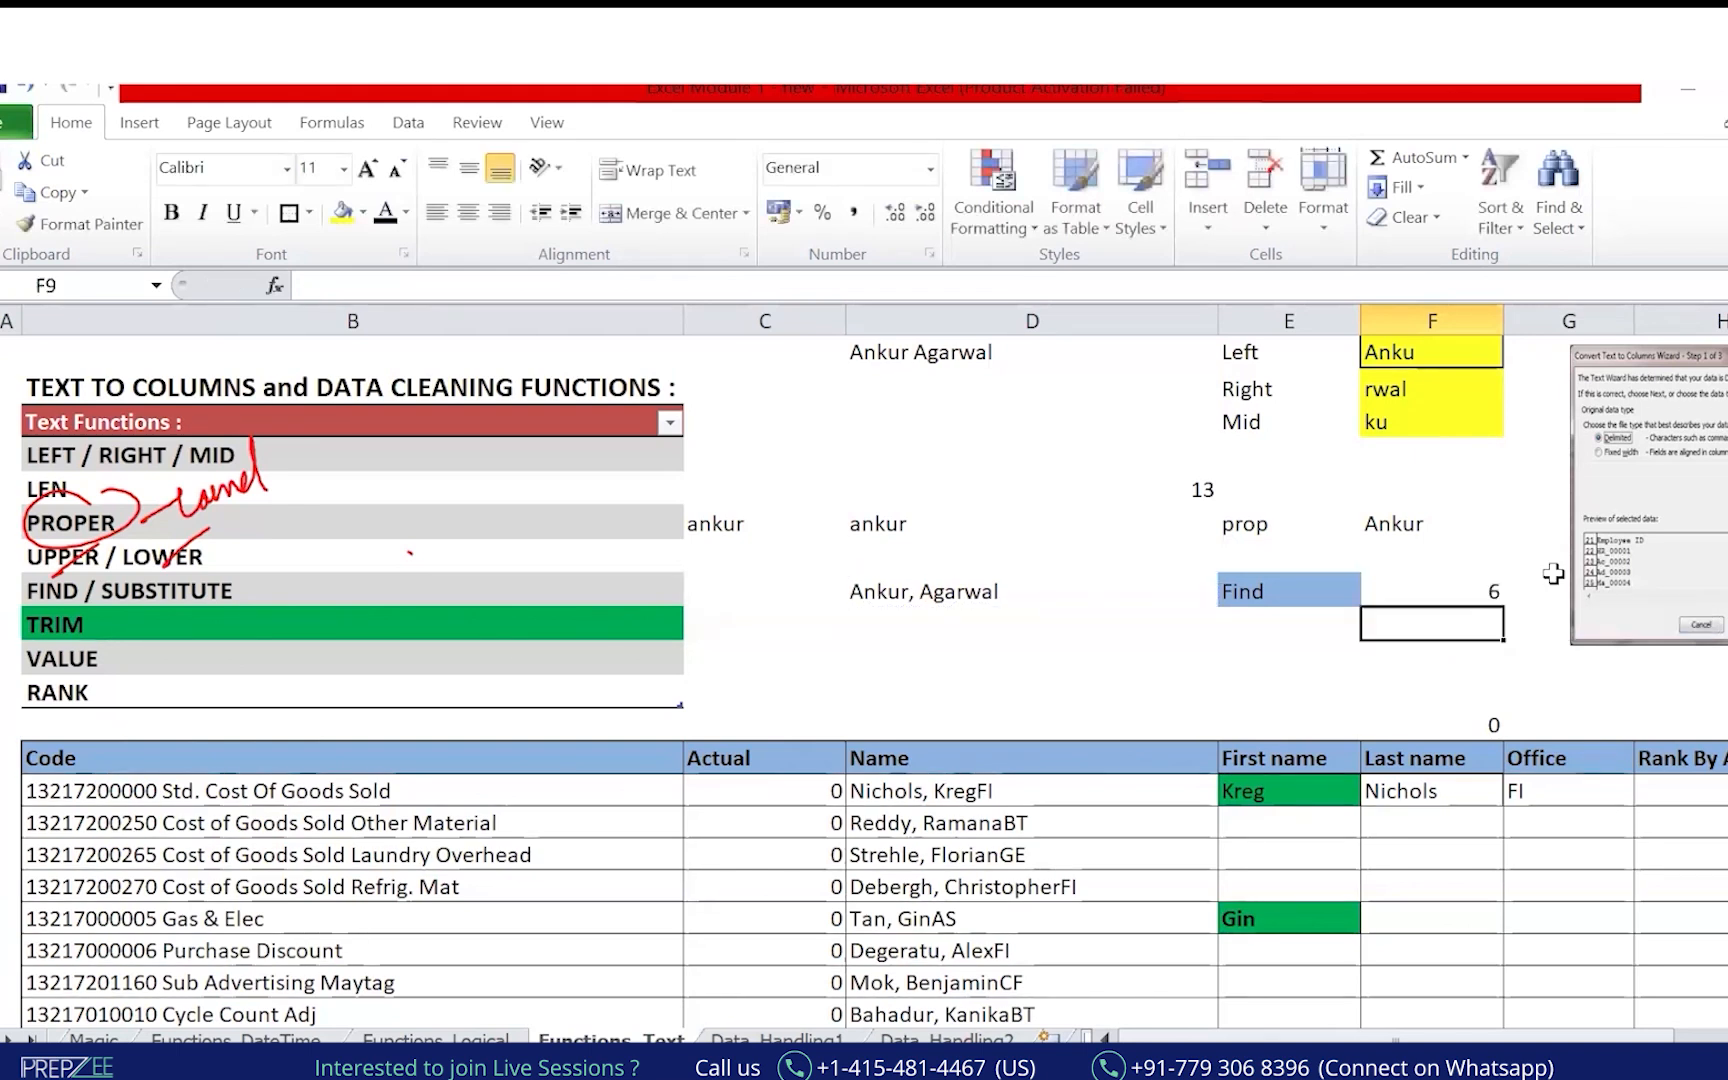
{"action": "key", "text": "Up"}
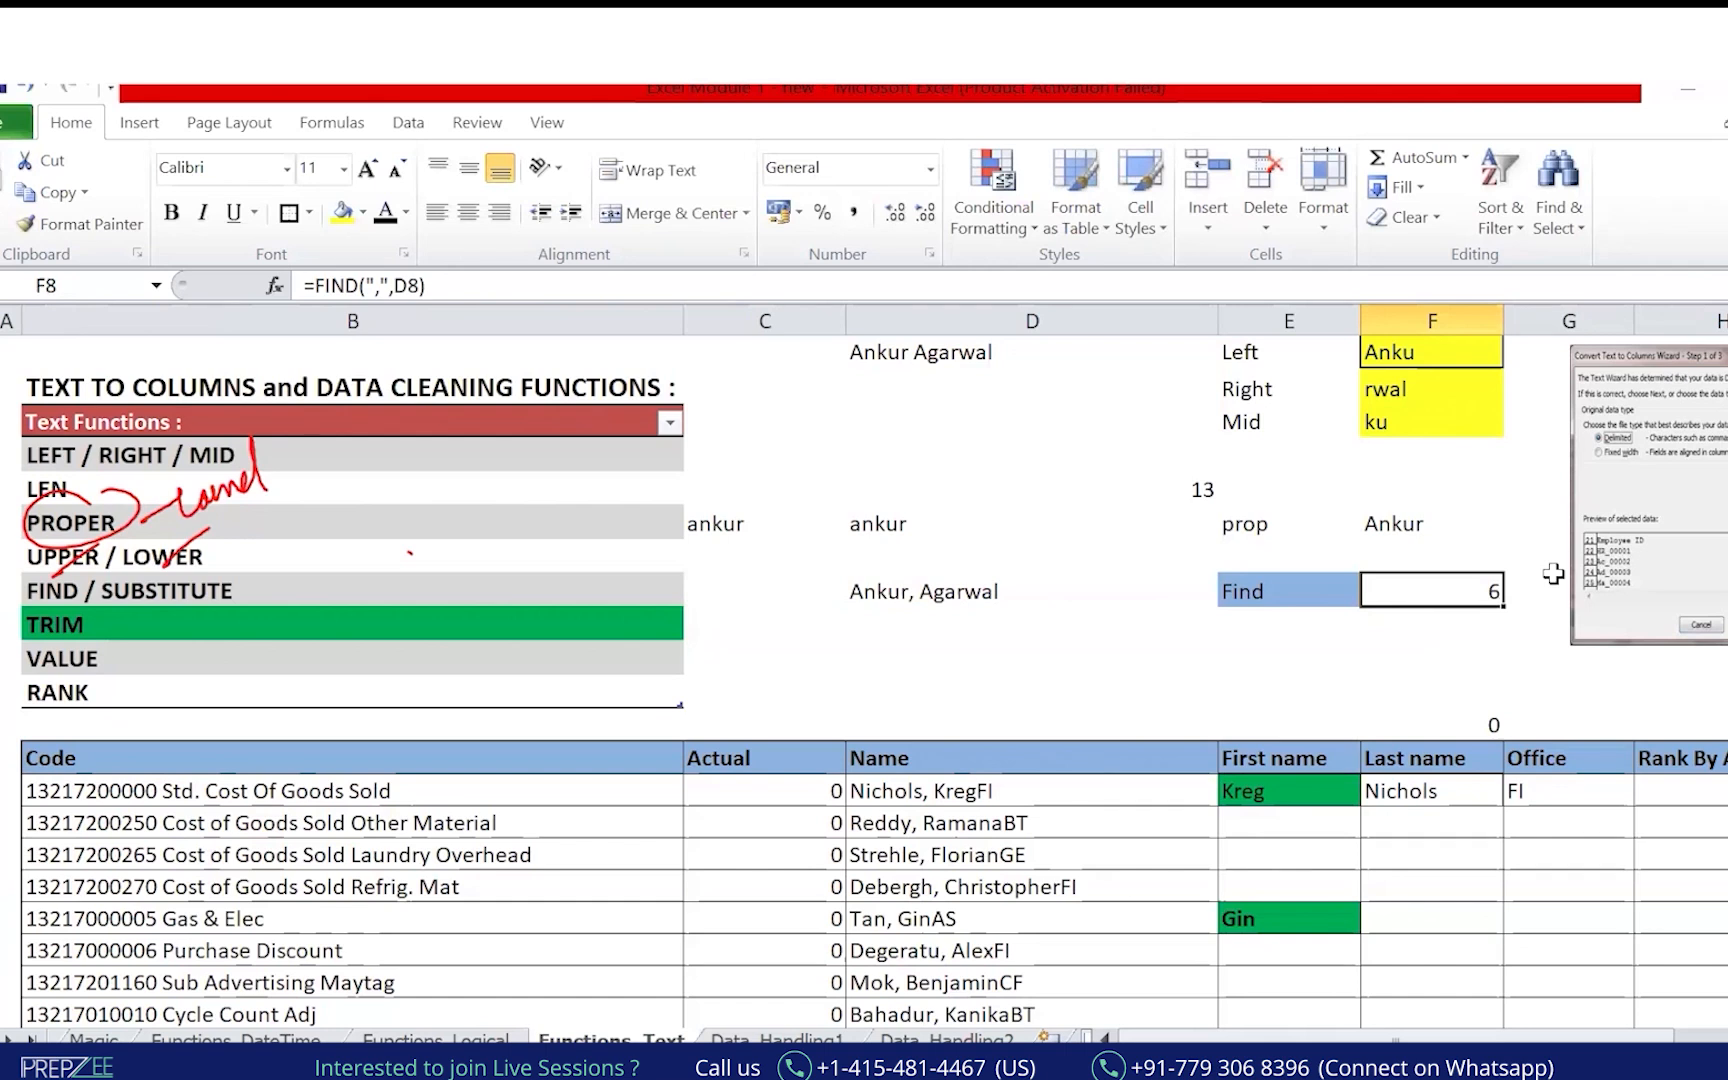
Type the sample name into D9 with extra spaces between first and last name.
{"action": "key", "text": "Down"}
{"action": "key", "text": "Left"}
{"action": "key", "text": "Left"}
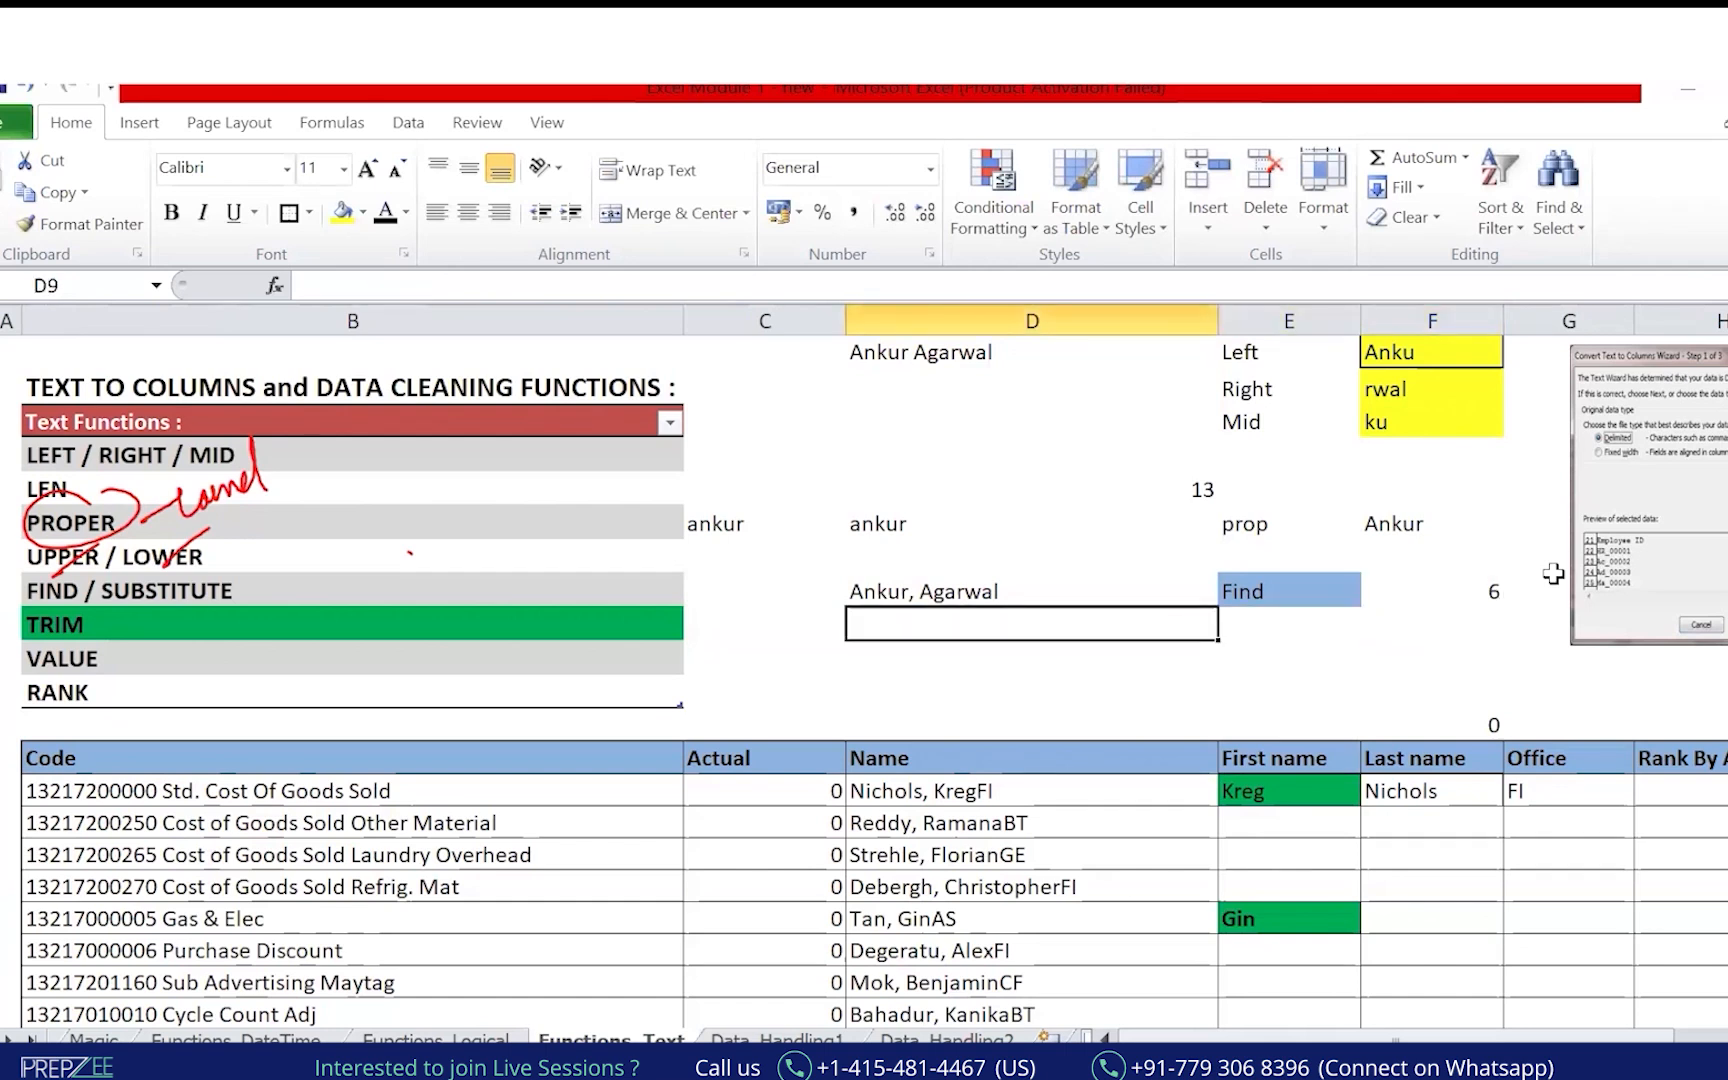
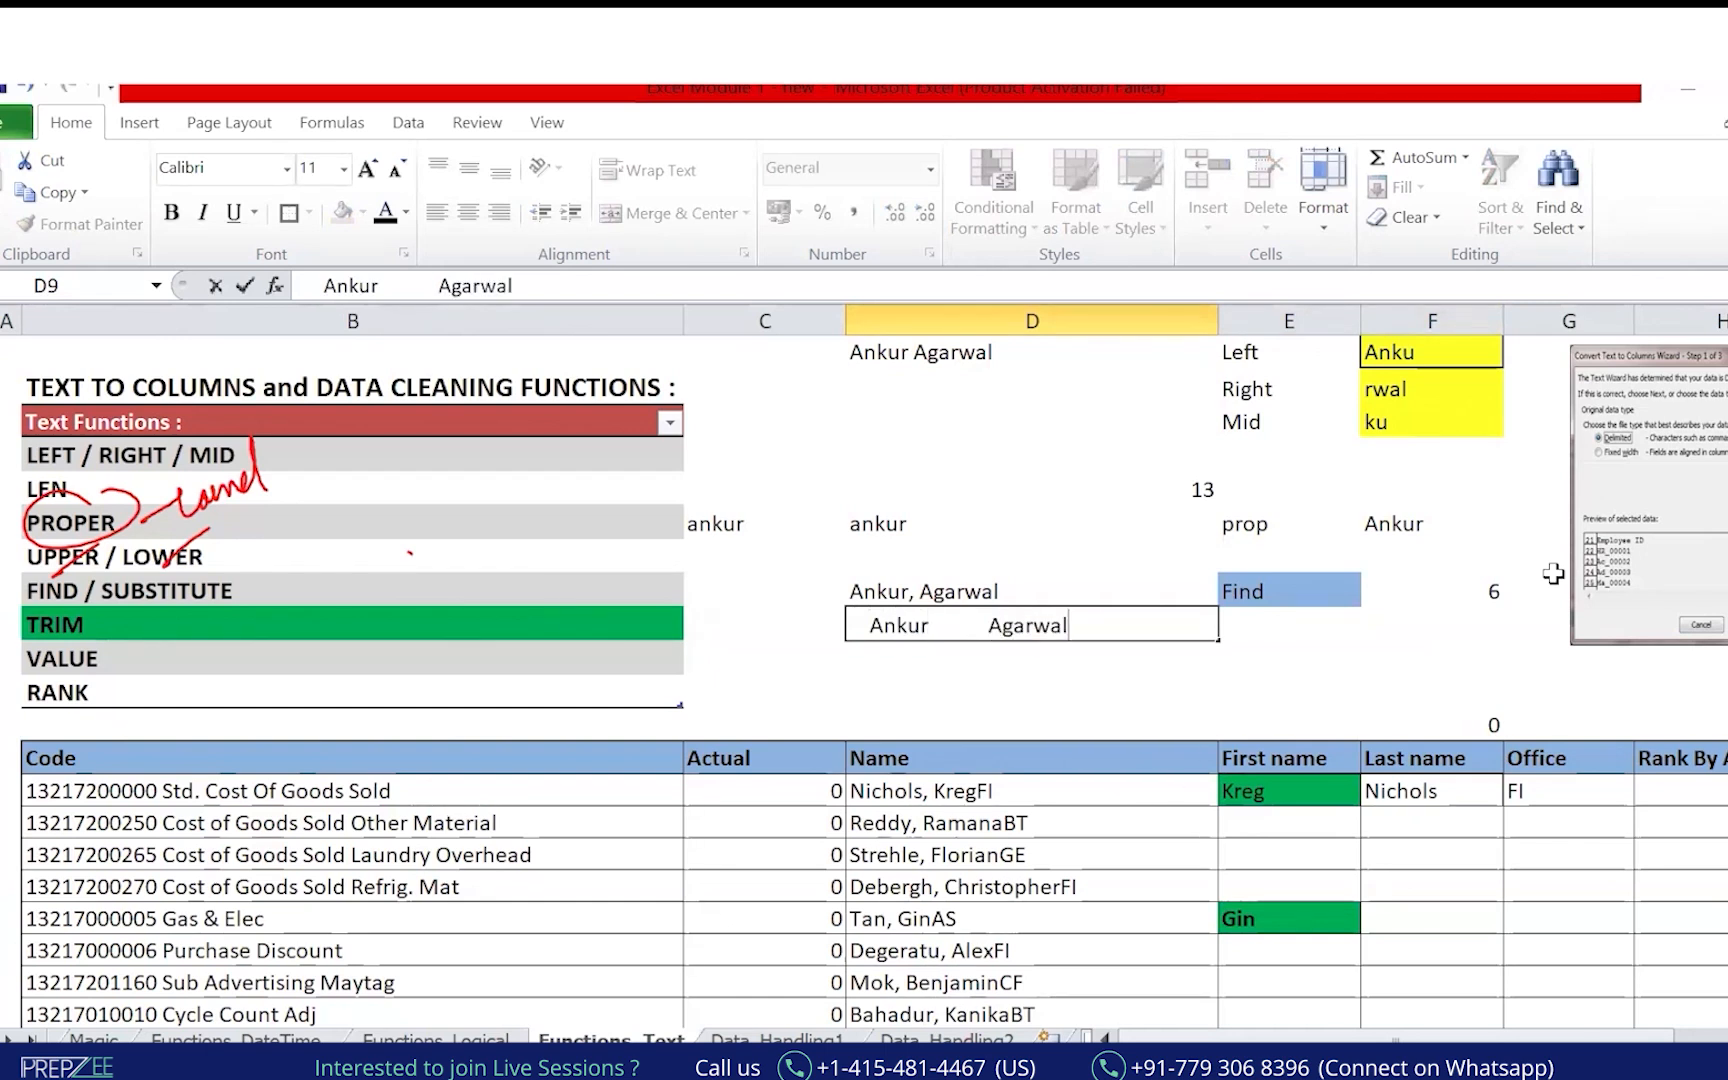
Commit the space-padded name in D9 and check its extra spaces.
{"action": "key", "text": "Return"}
{"action": "key", "text": "Return"}
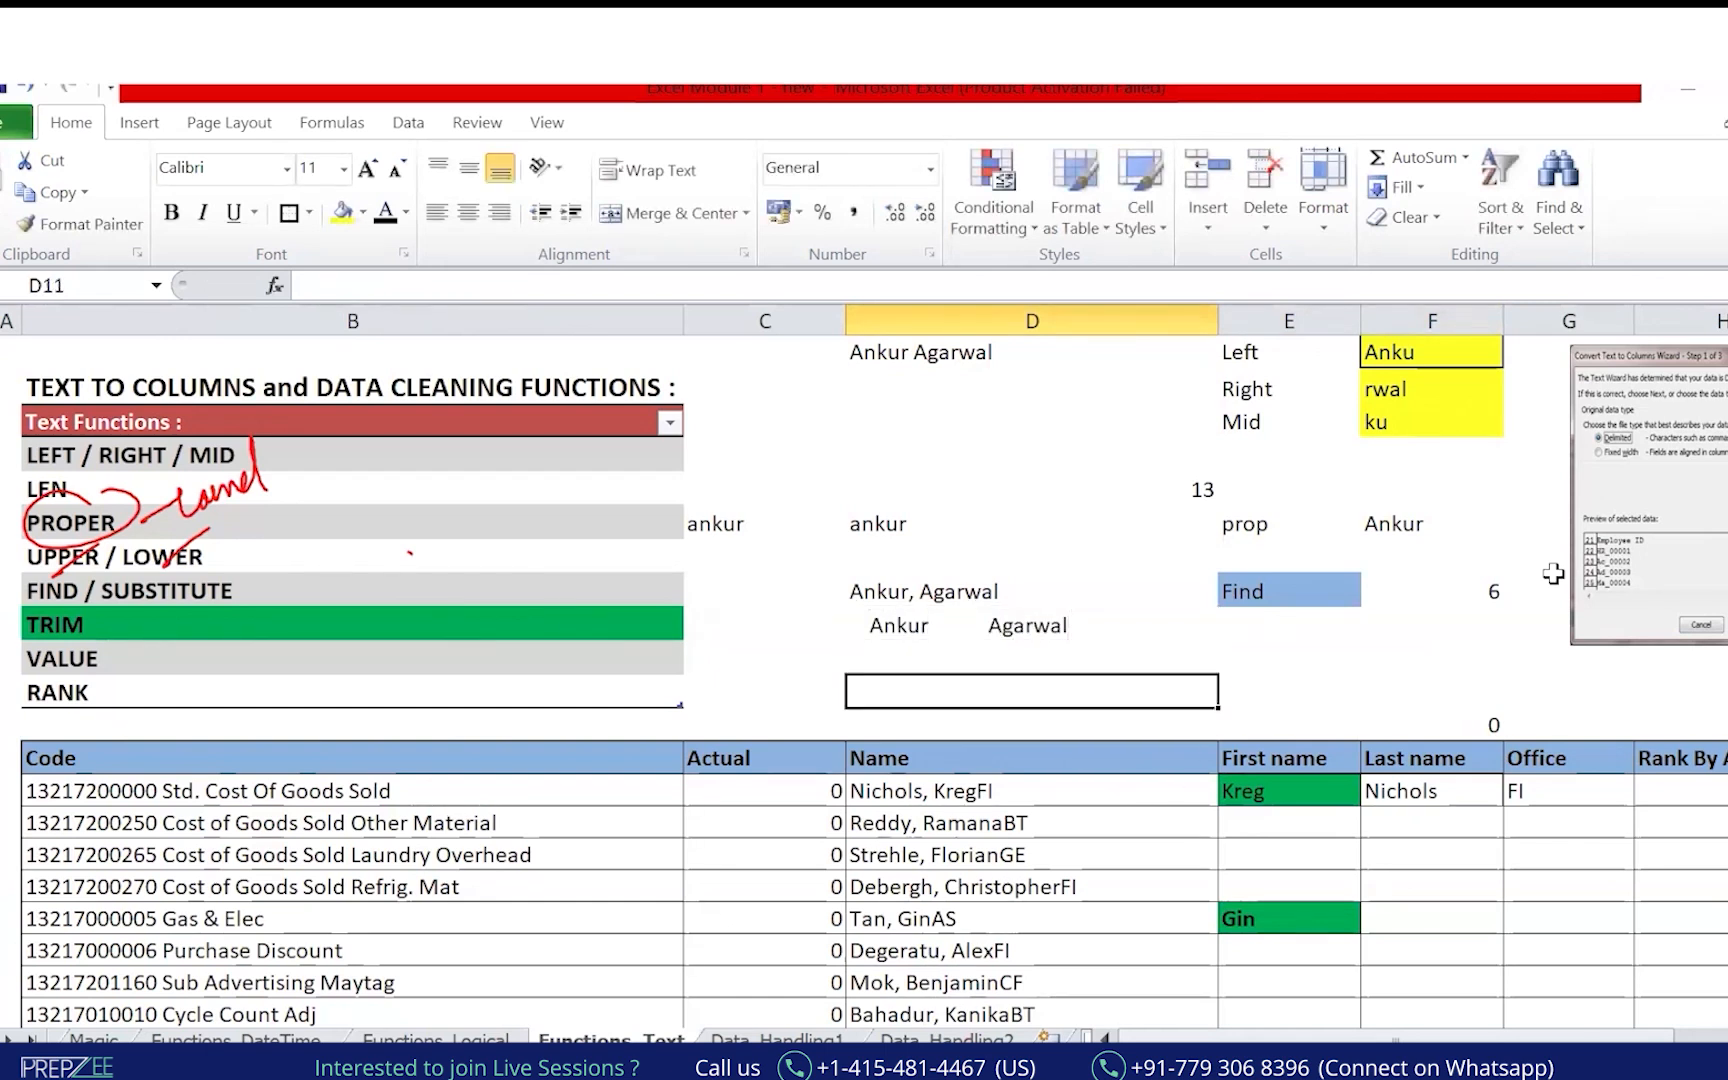
{"action": "key", "text": "Up"}
{"action": "key", "text": "Up"}
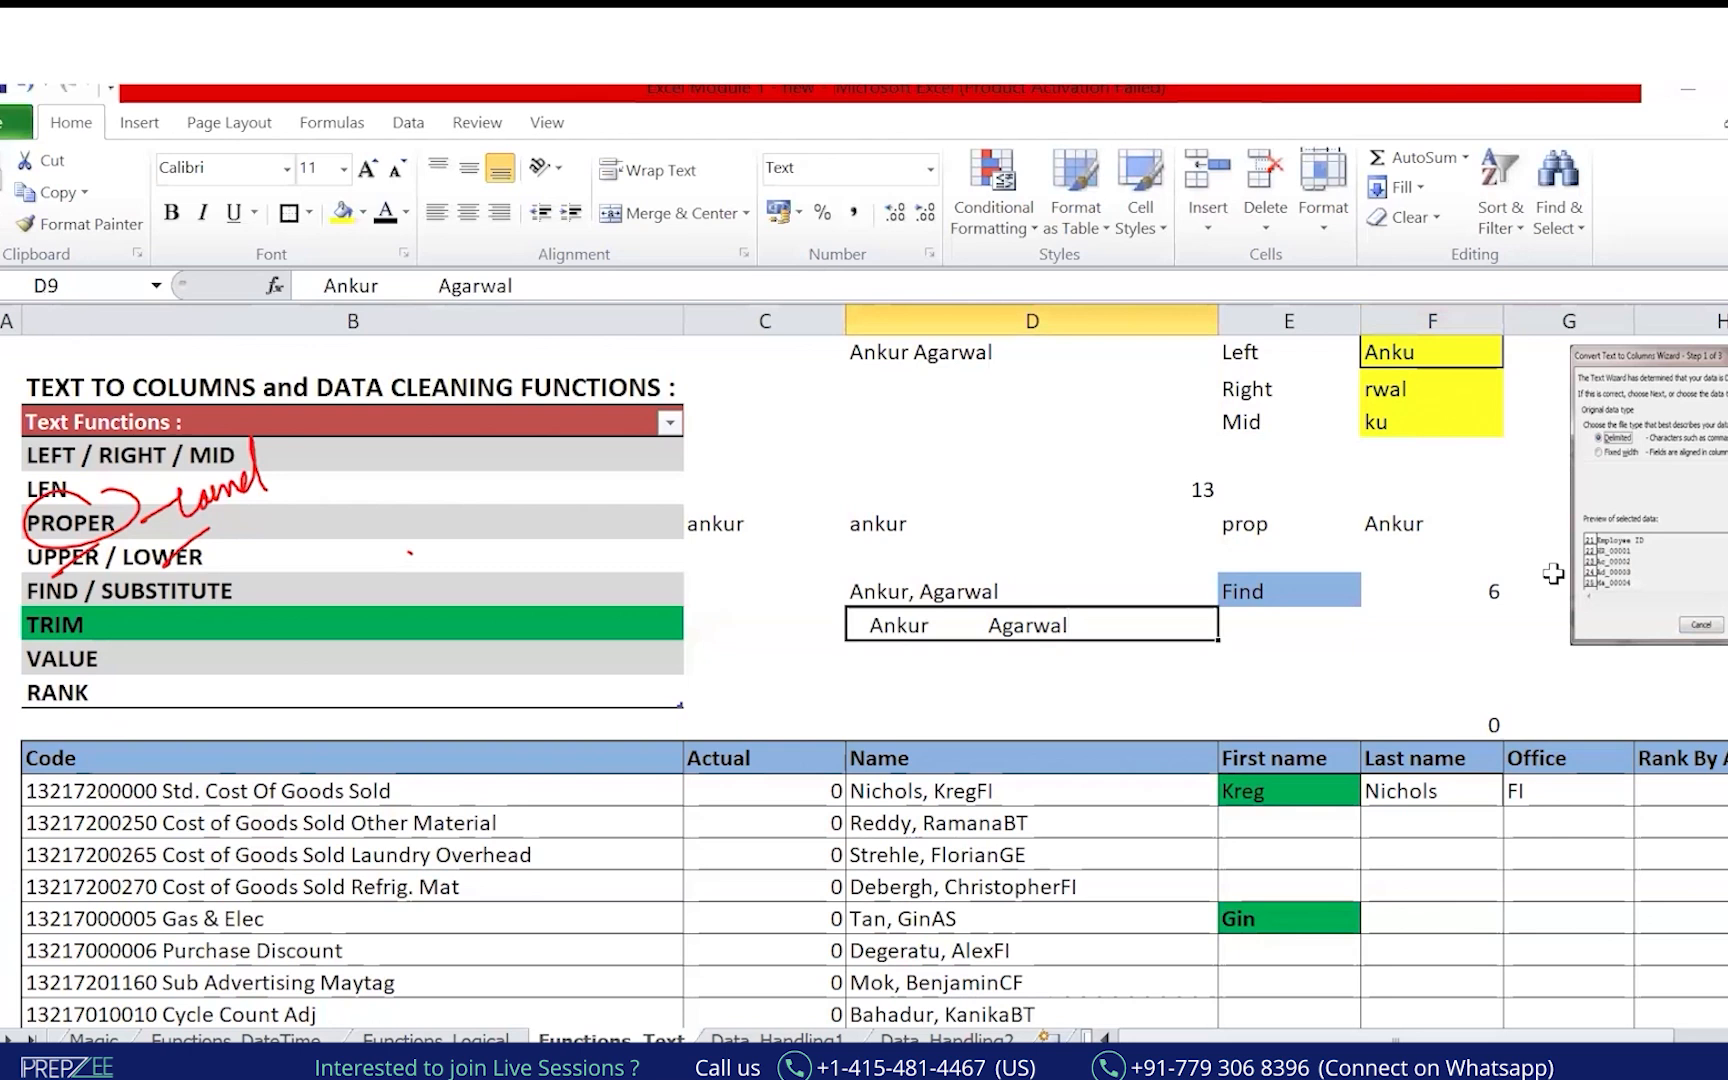
{"action": "left_click", "coordinate": [636, 287]}
{"action": "key", "text": "Return"}
{"action": "key", "text": "Up"}
Enter =LEN(D9) in E9 to count the padded name's characters (41).
{"action": "key", "text": "Right"}
{"action": "key", "text": "Left"}
{"action": "key", "text": "Right"}
{"action": "type", "text": "=me"}
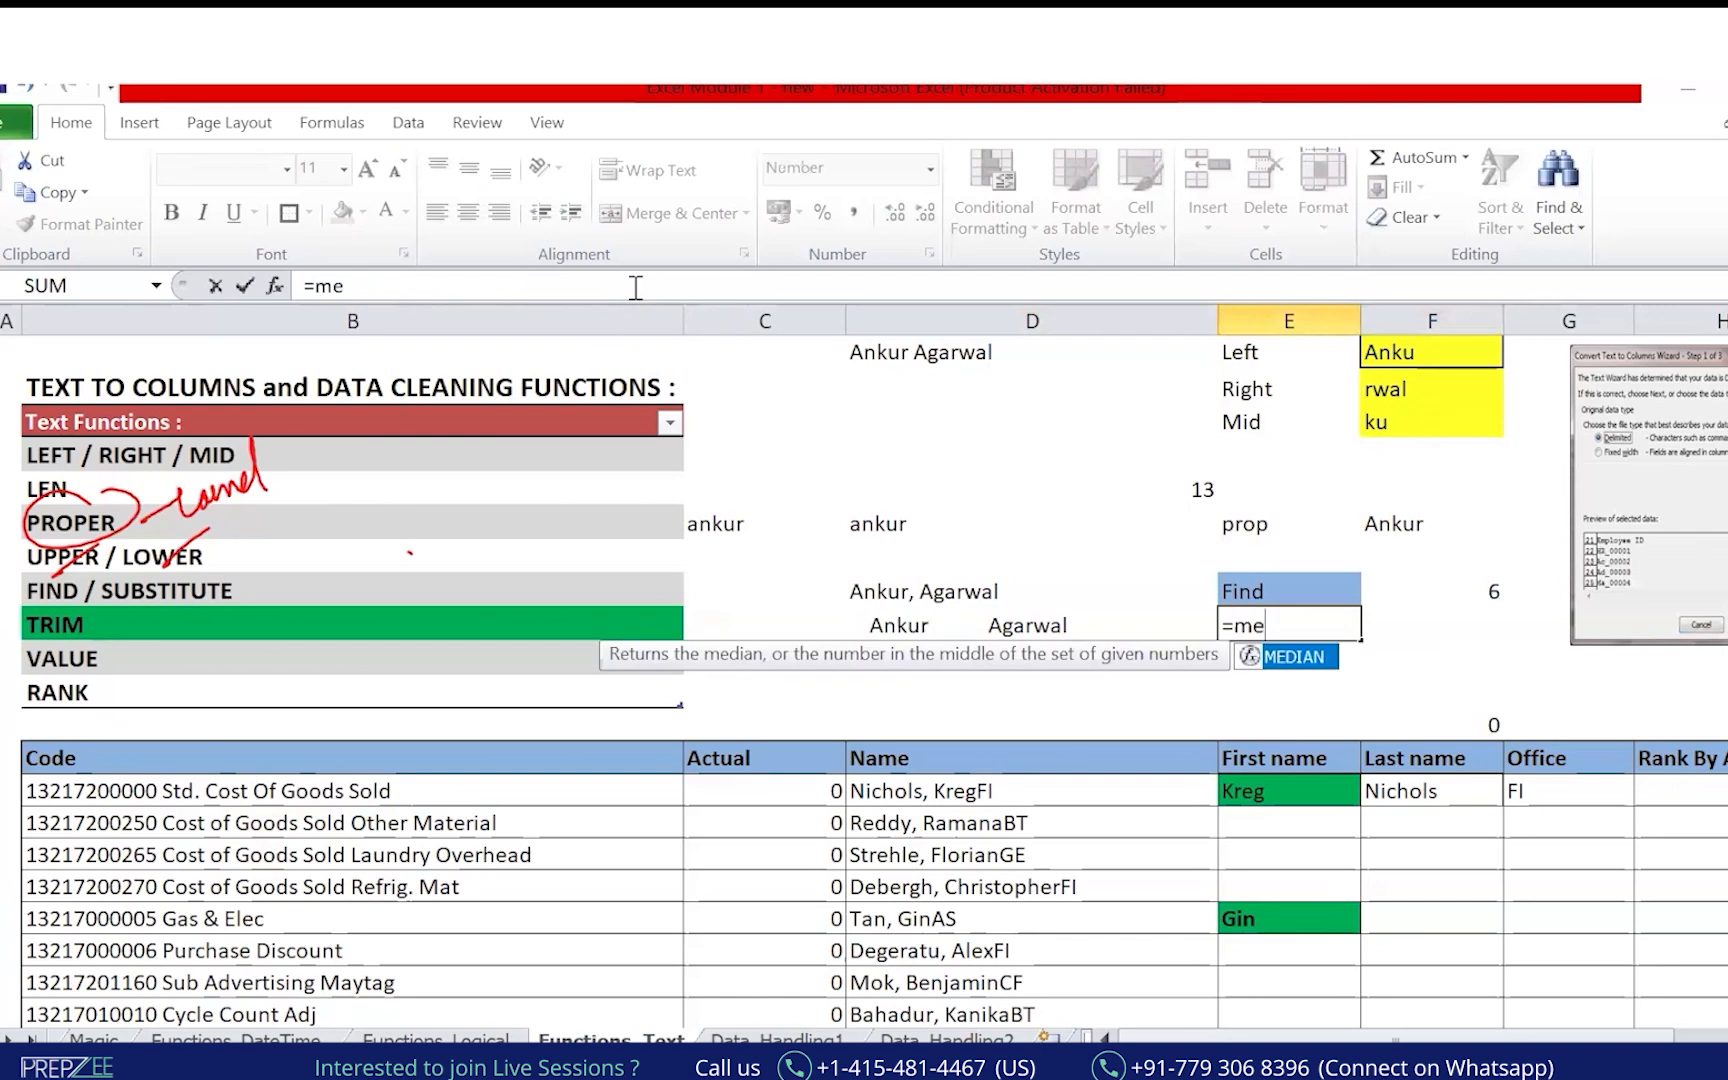
{"action": "key", "text": "BackSpace"}
{"action": "key", "text": "BackSpace"}
{"action": "type", "text": "len"}
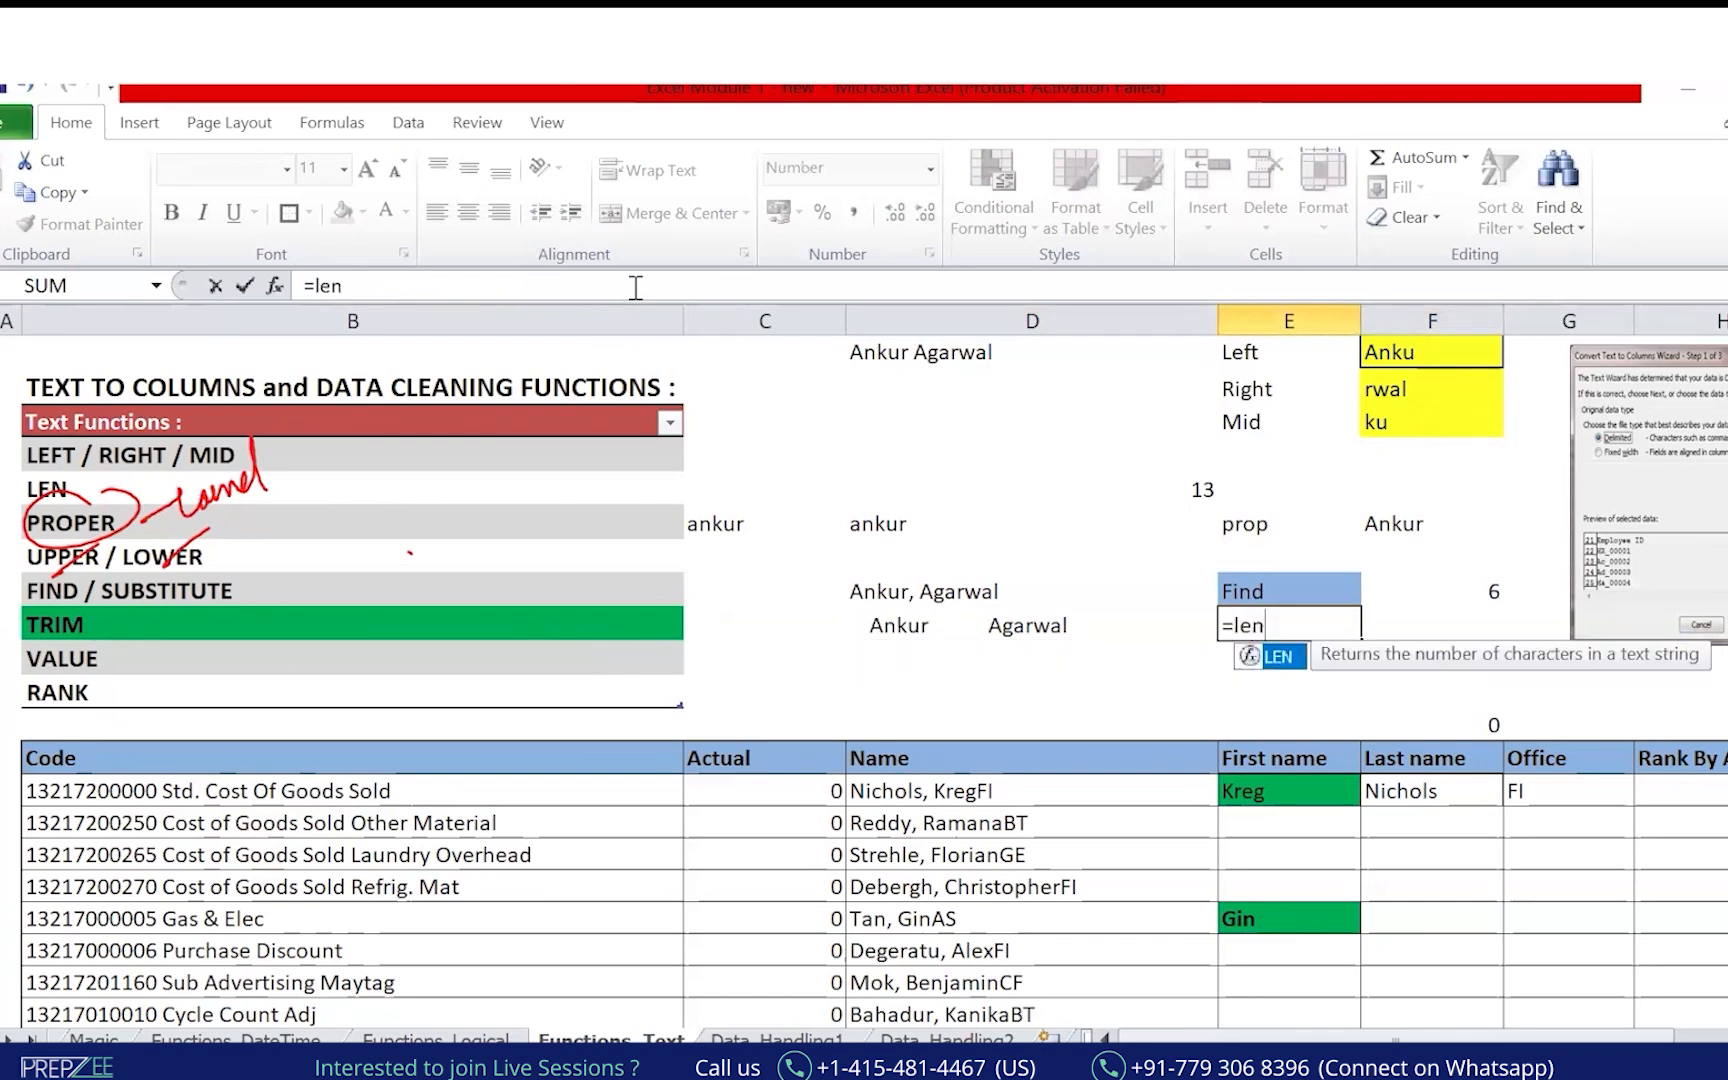
{"action": "key", "text": "Tab"}
{"action": "key", "text": "Left"}
{"action": "type", "text": ")"}
{"action": "key", "text": "Return"}
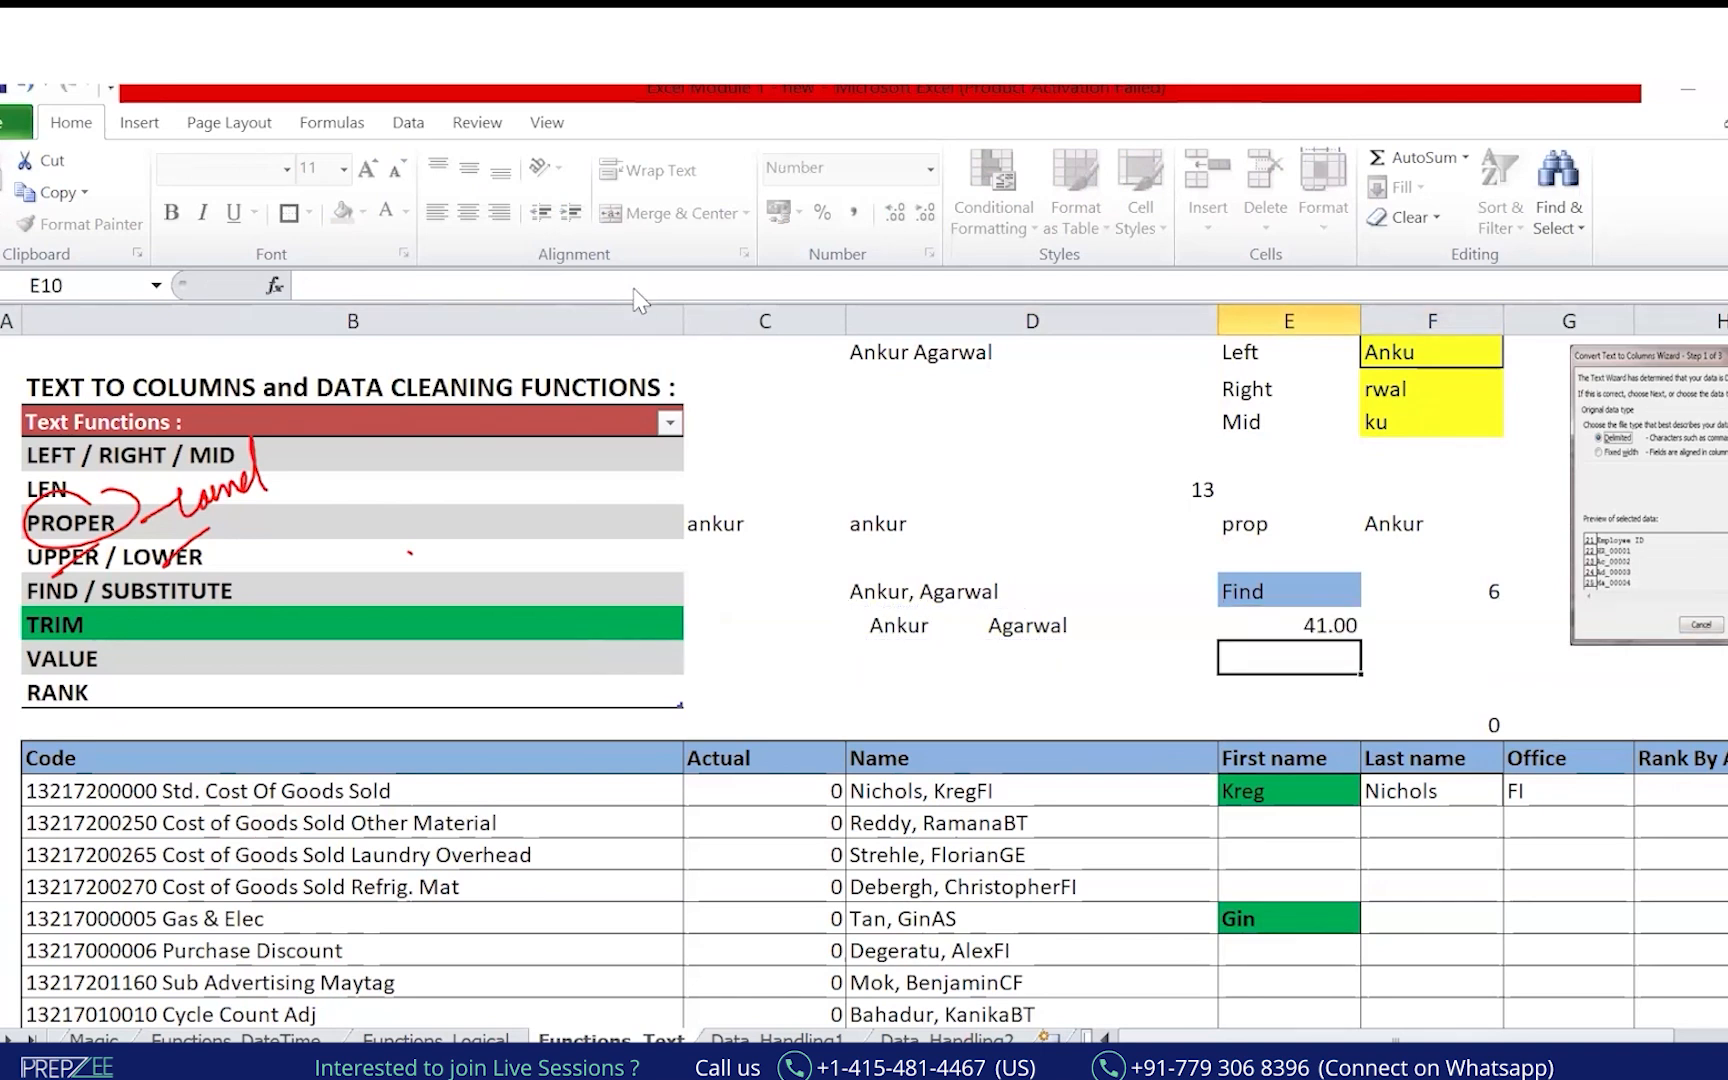
Format E9's length as a centred whole number with no decimals.
{"action": "key", "text": "Up"}
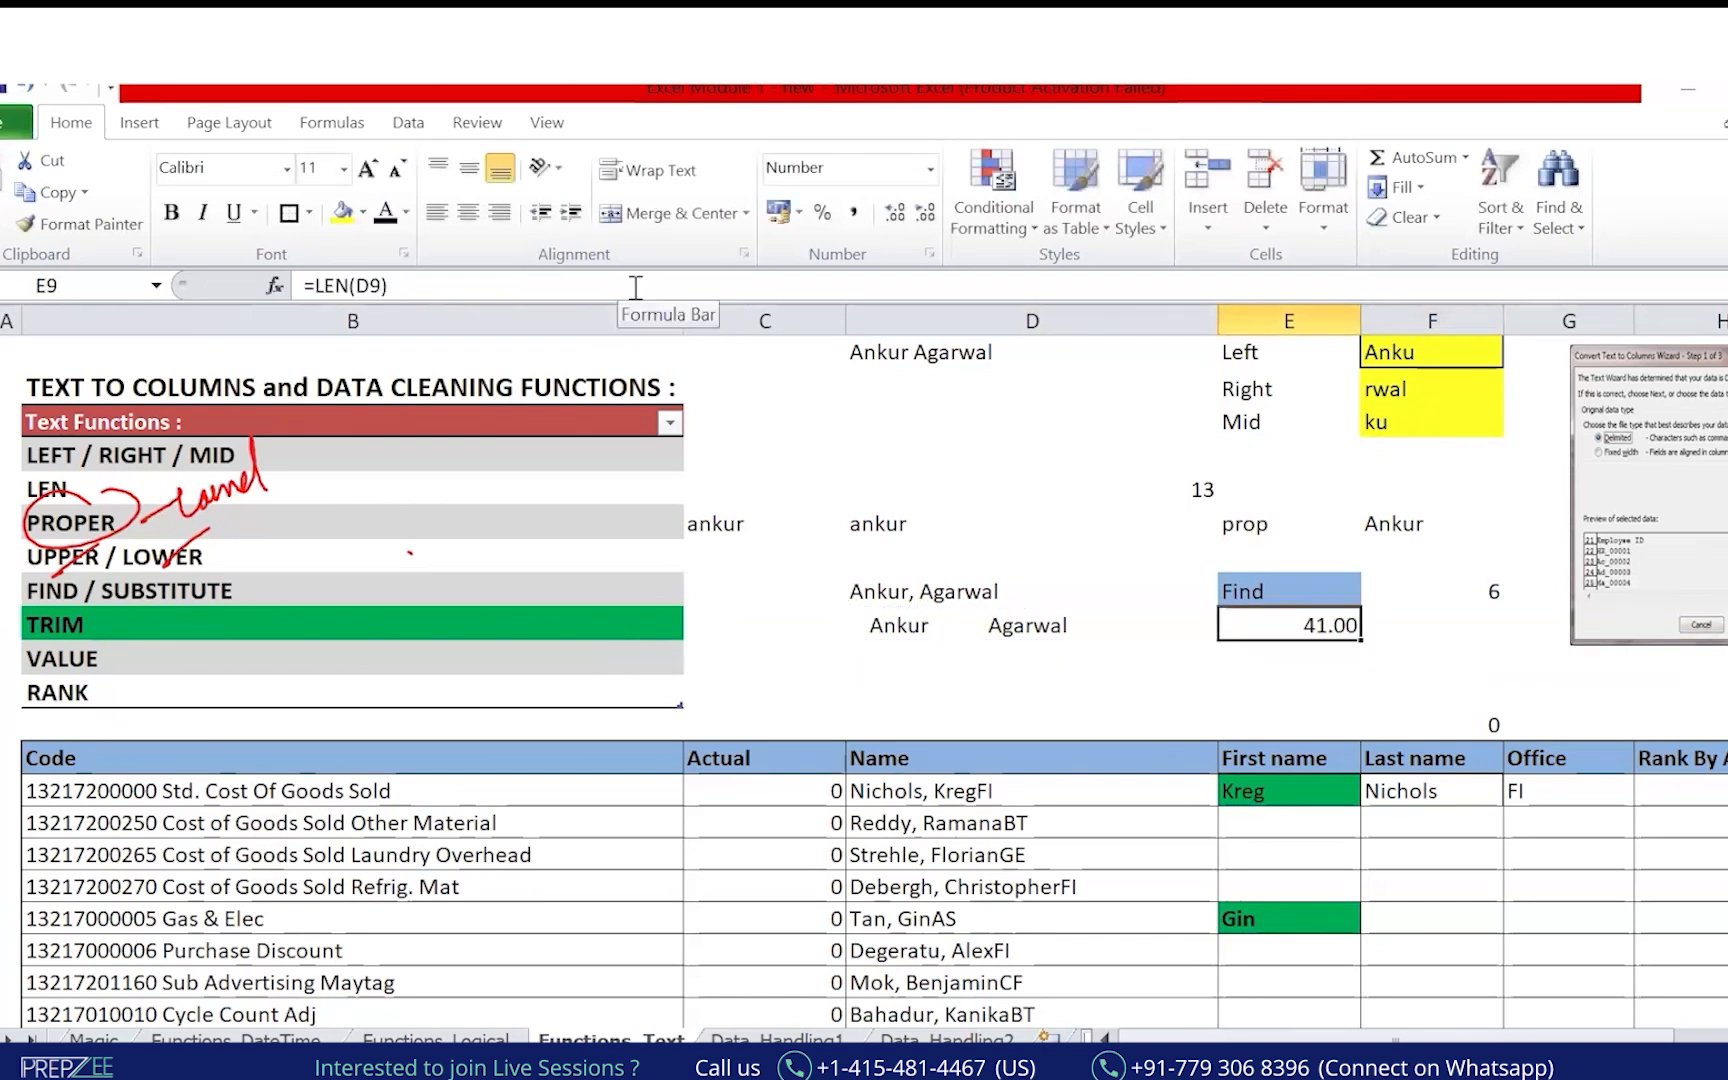
{"action": "left_click", "coordinate": [930, 218]}
{"action": "left_click", "coordinate": [933, 224]}
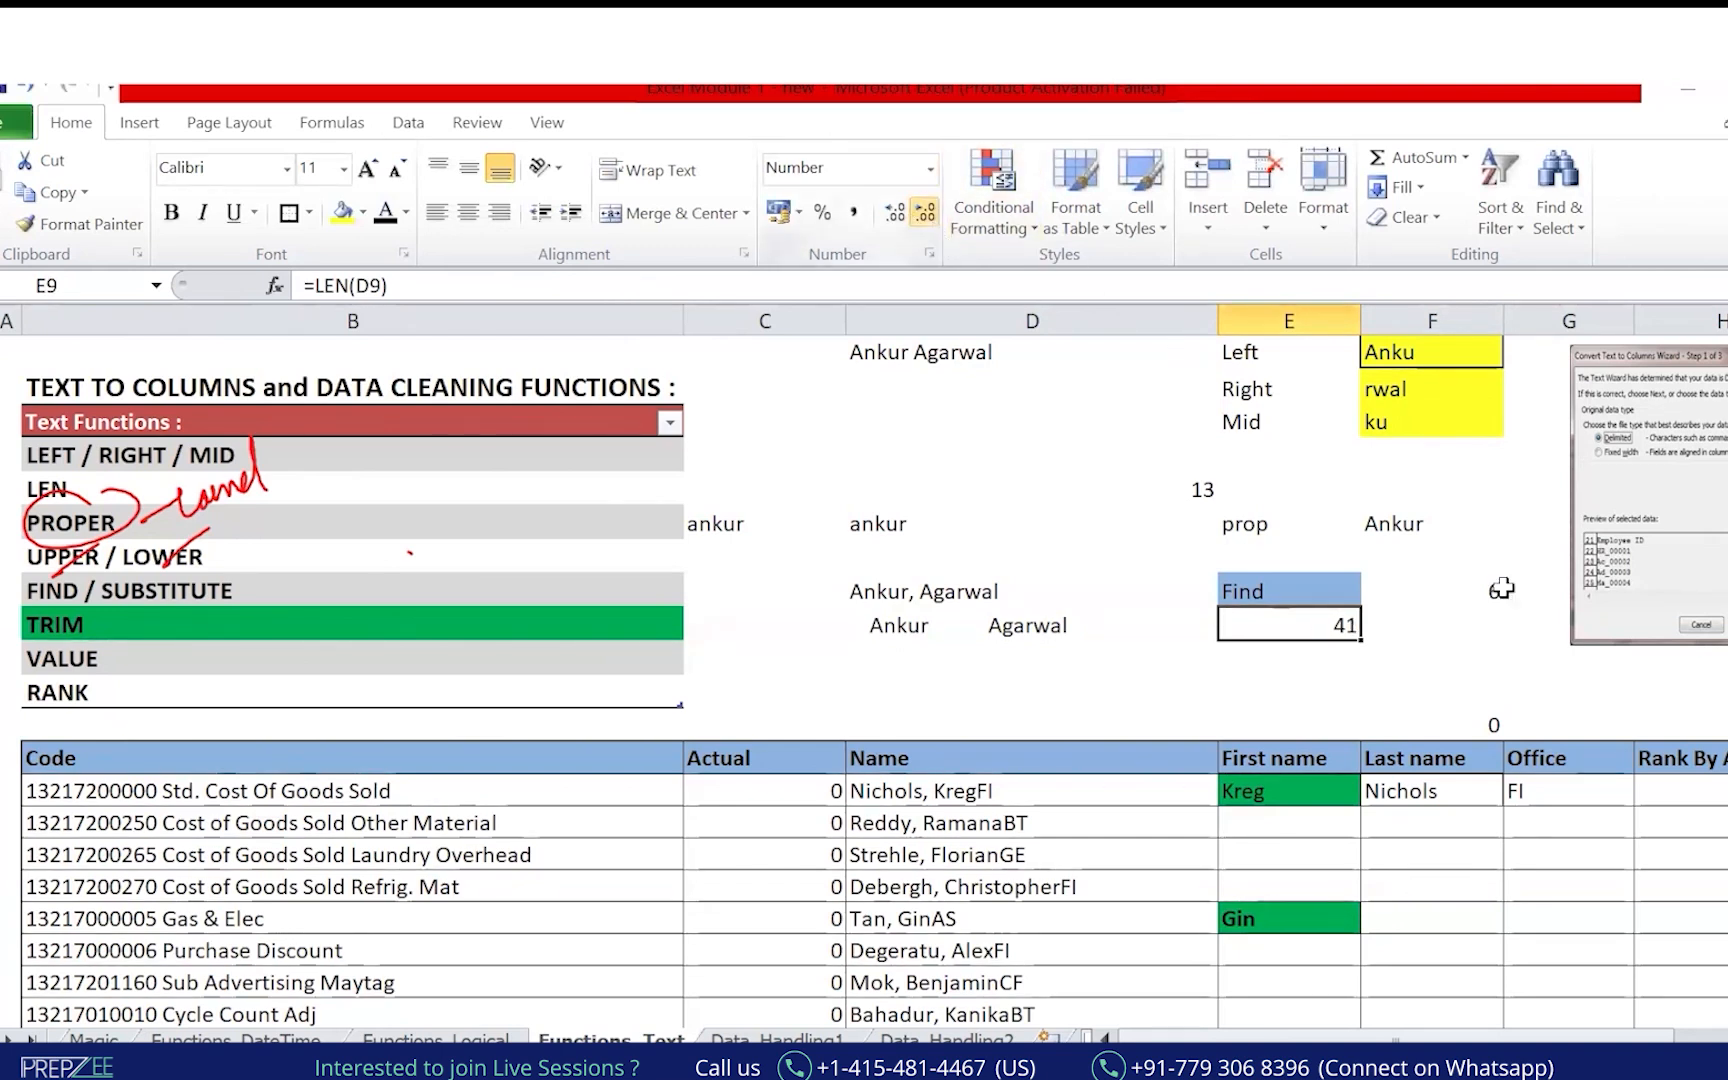
{"action": "left_click", "coordinate": [478, 223]}
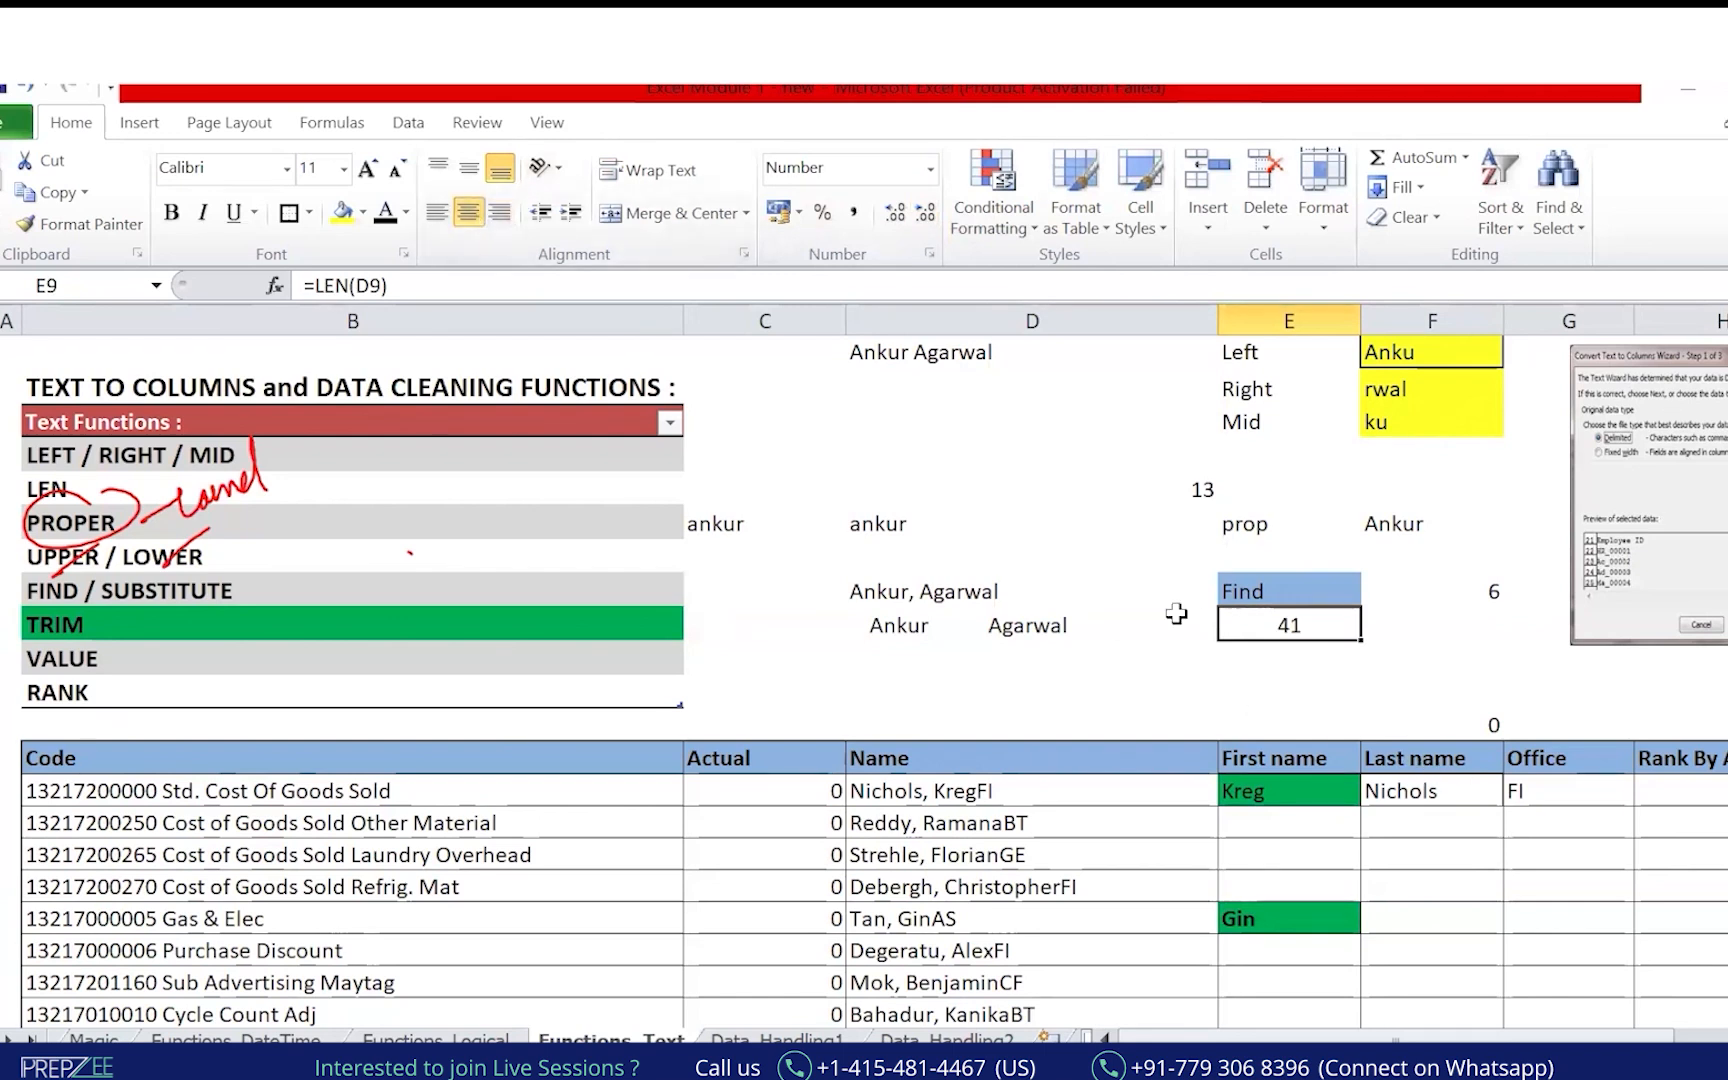
{"action": "left_click", "coordinate": [1093, 632]}
{"action": "left_click", "coordinate": [1285, 628]}
Enter =TRIM(D9) in F9 to strip the name's extra spaces.
{"action": "key", "text": "Right"}
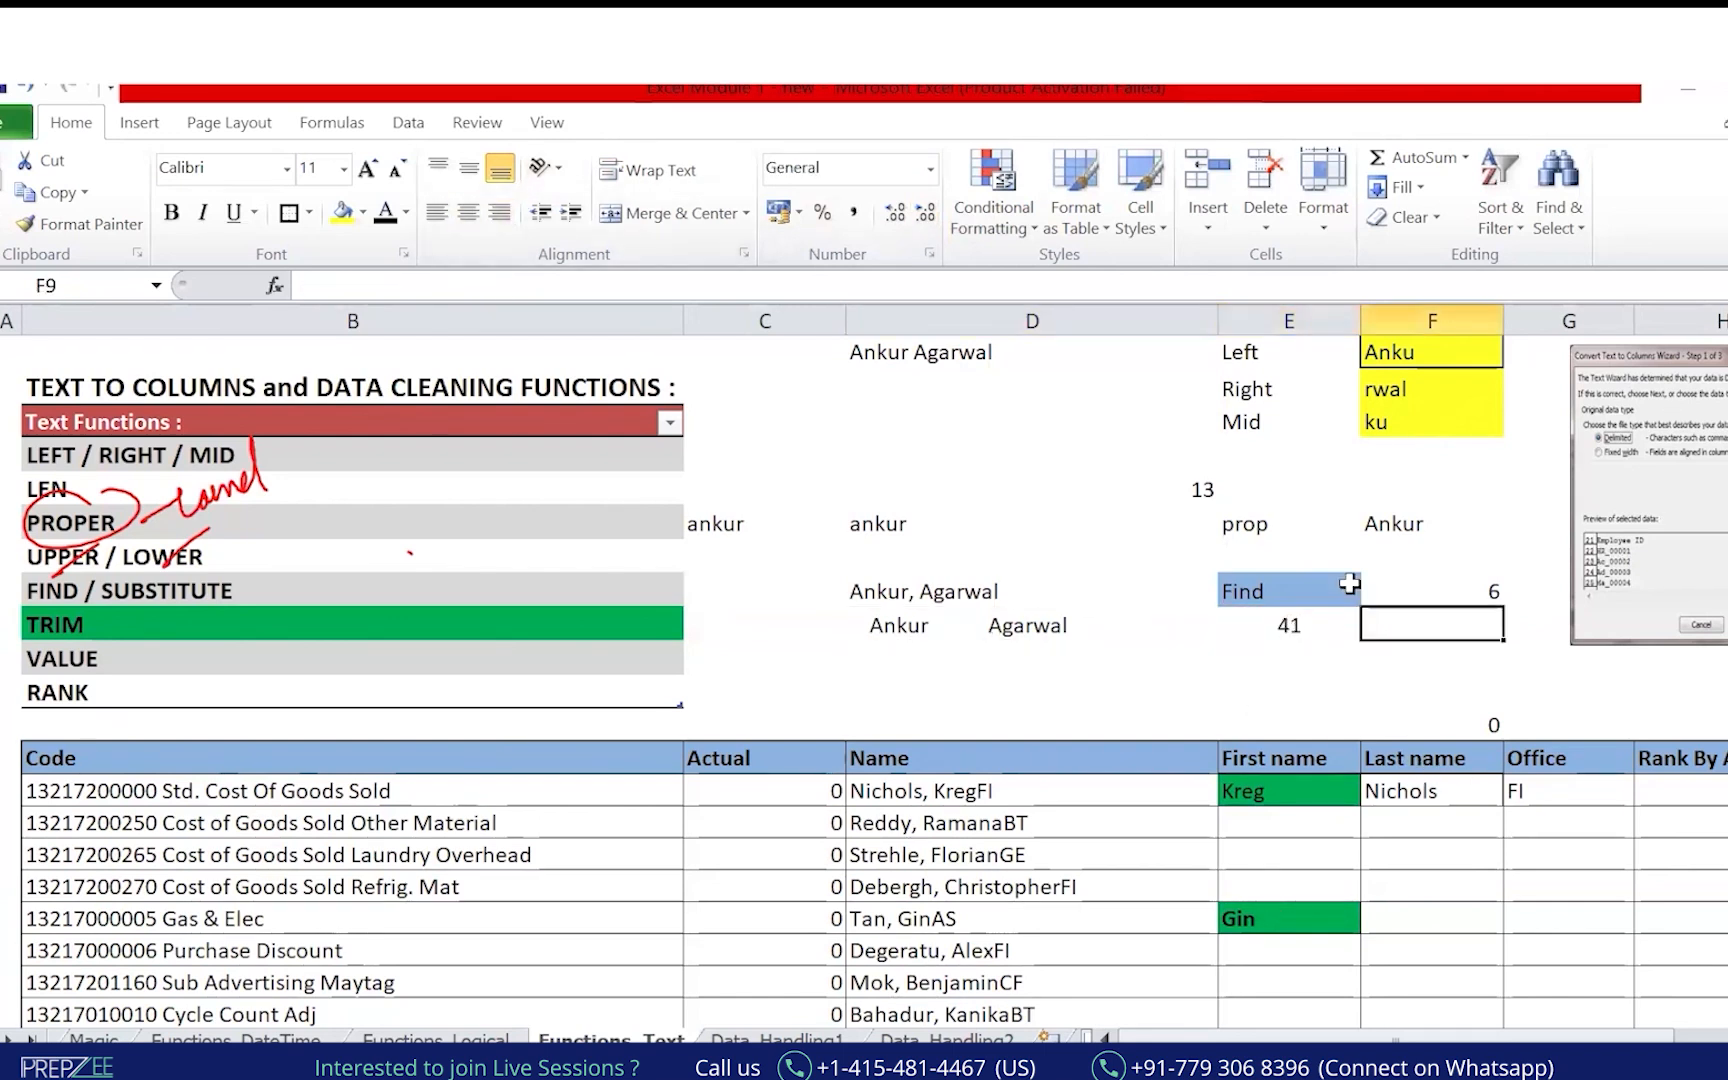
{"action": "type", "text": "="}
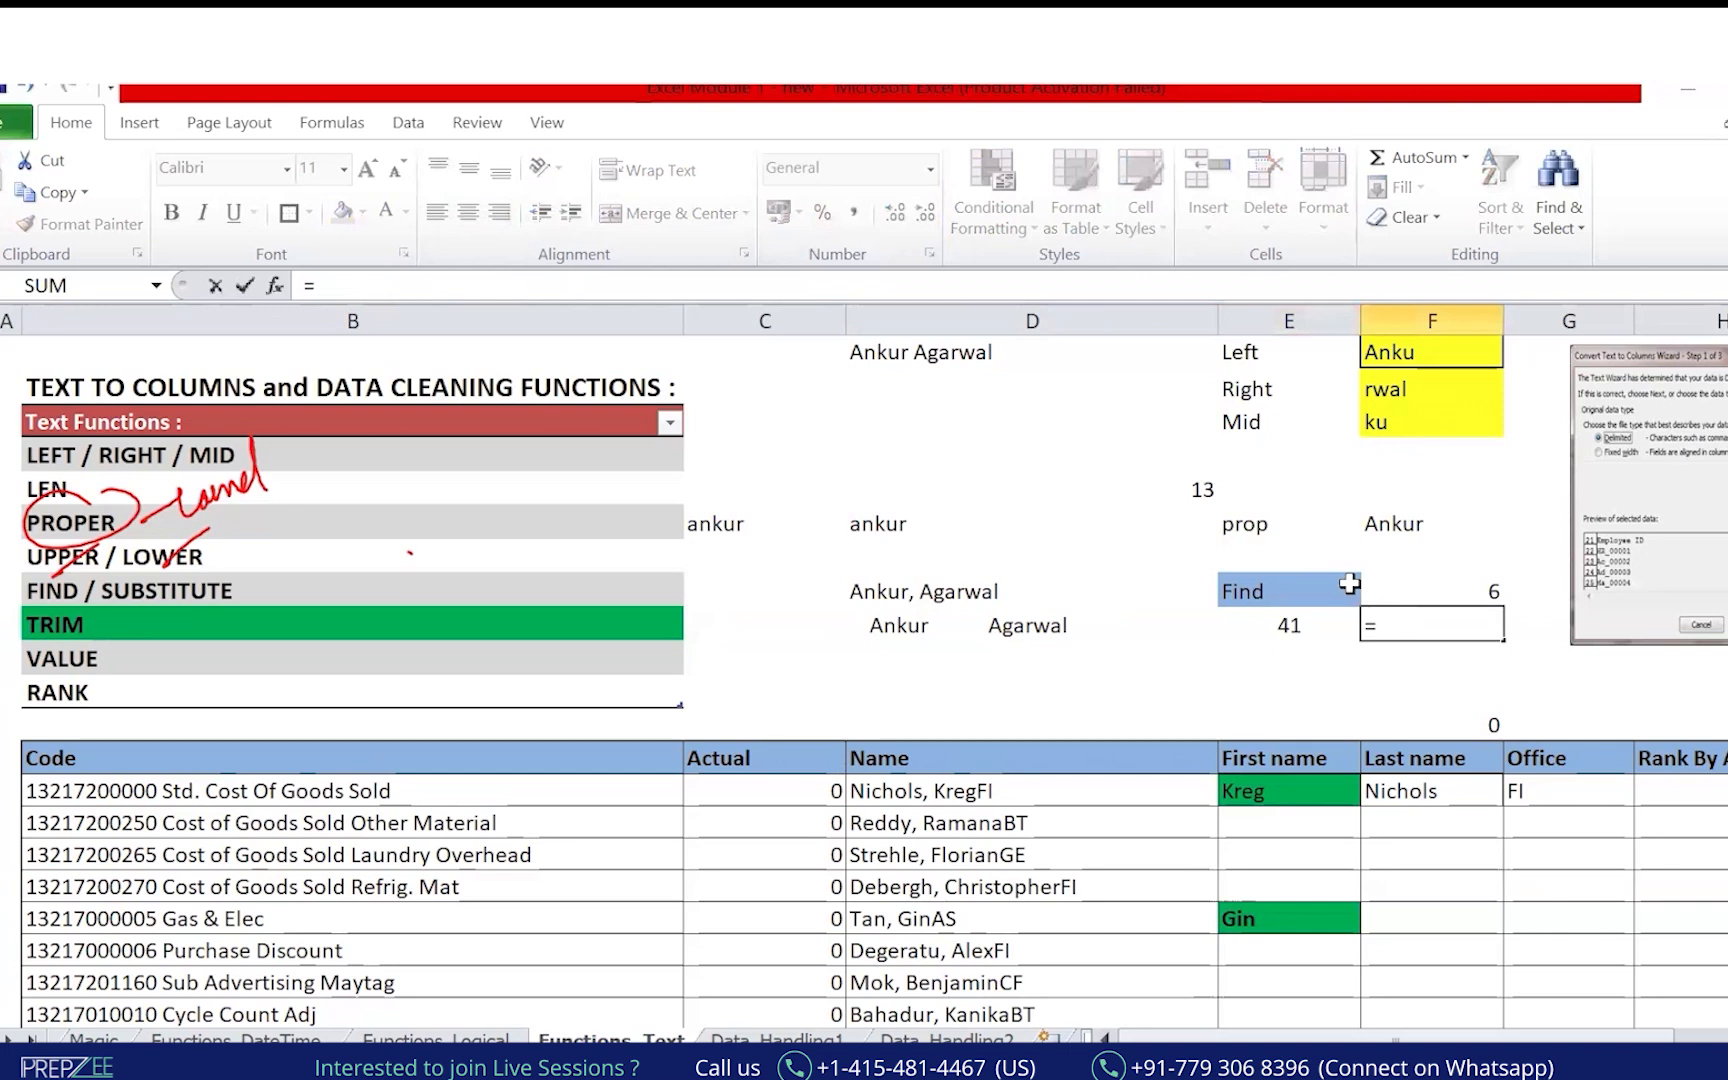
{"action": "type", "text": "TRIM("}
{"action": "key", "text": "Left"}
{"action": "key", "text": "Left"}
{"action": "key", "text": "Left"}
{"action": "key", "text": "Right"}
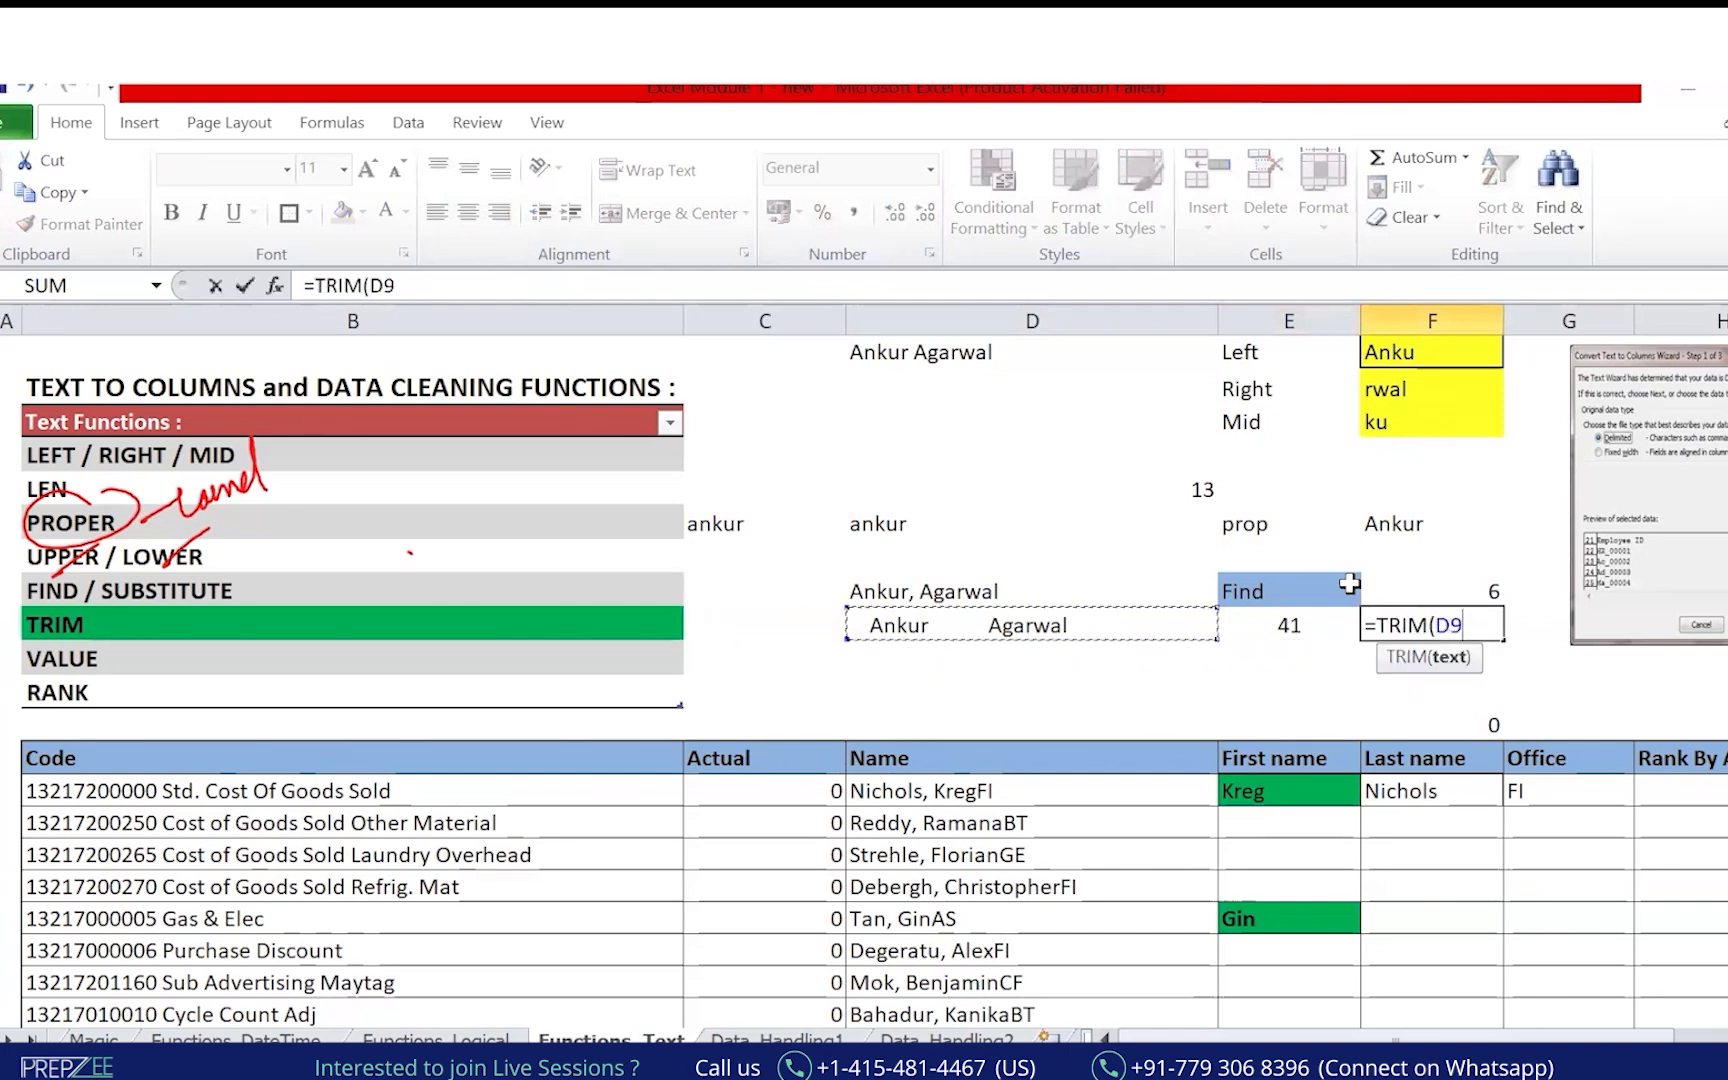
{"action": "key", "text": "Return"}
Review the trimmed name in F9, then select the cell below it.
{"action": "key", "text": "Up"}
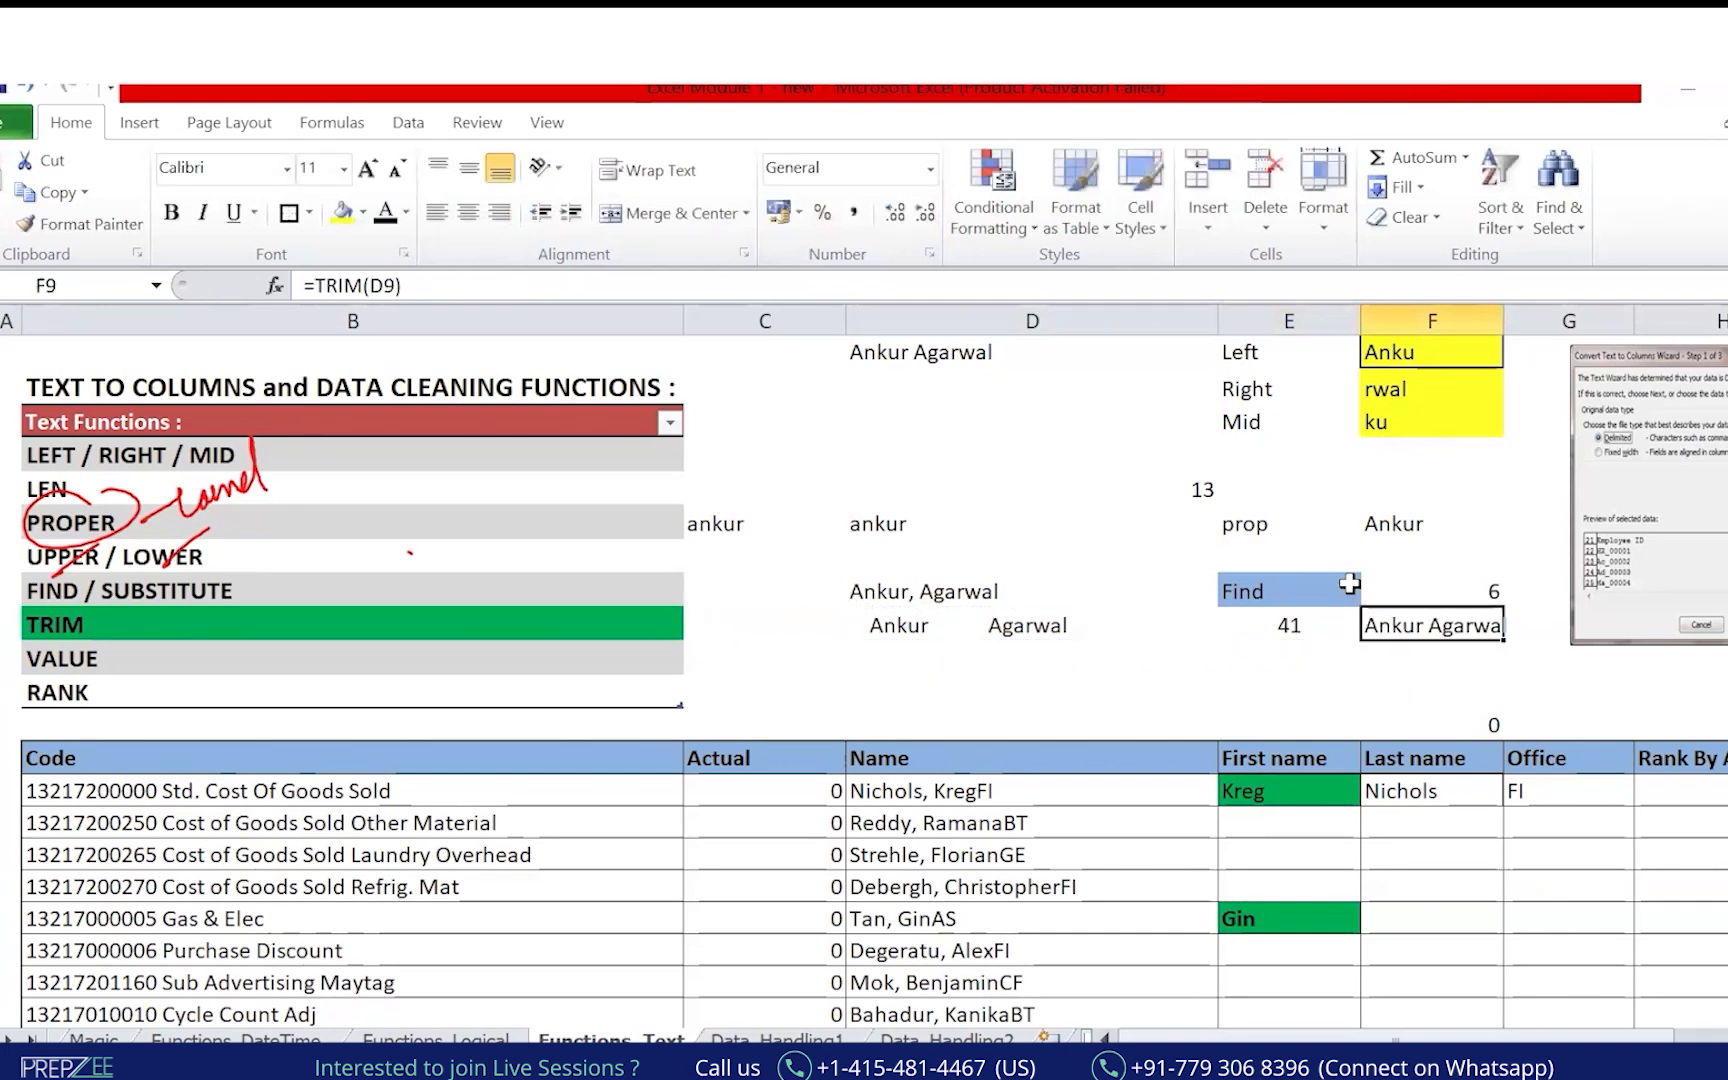
{"action": "key", "text": "Down"}
{"action": "key", "text": "Up"}
{"action": "key", "text": "Right"}
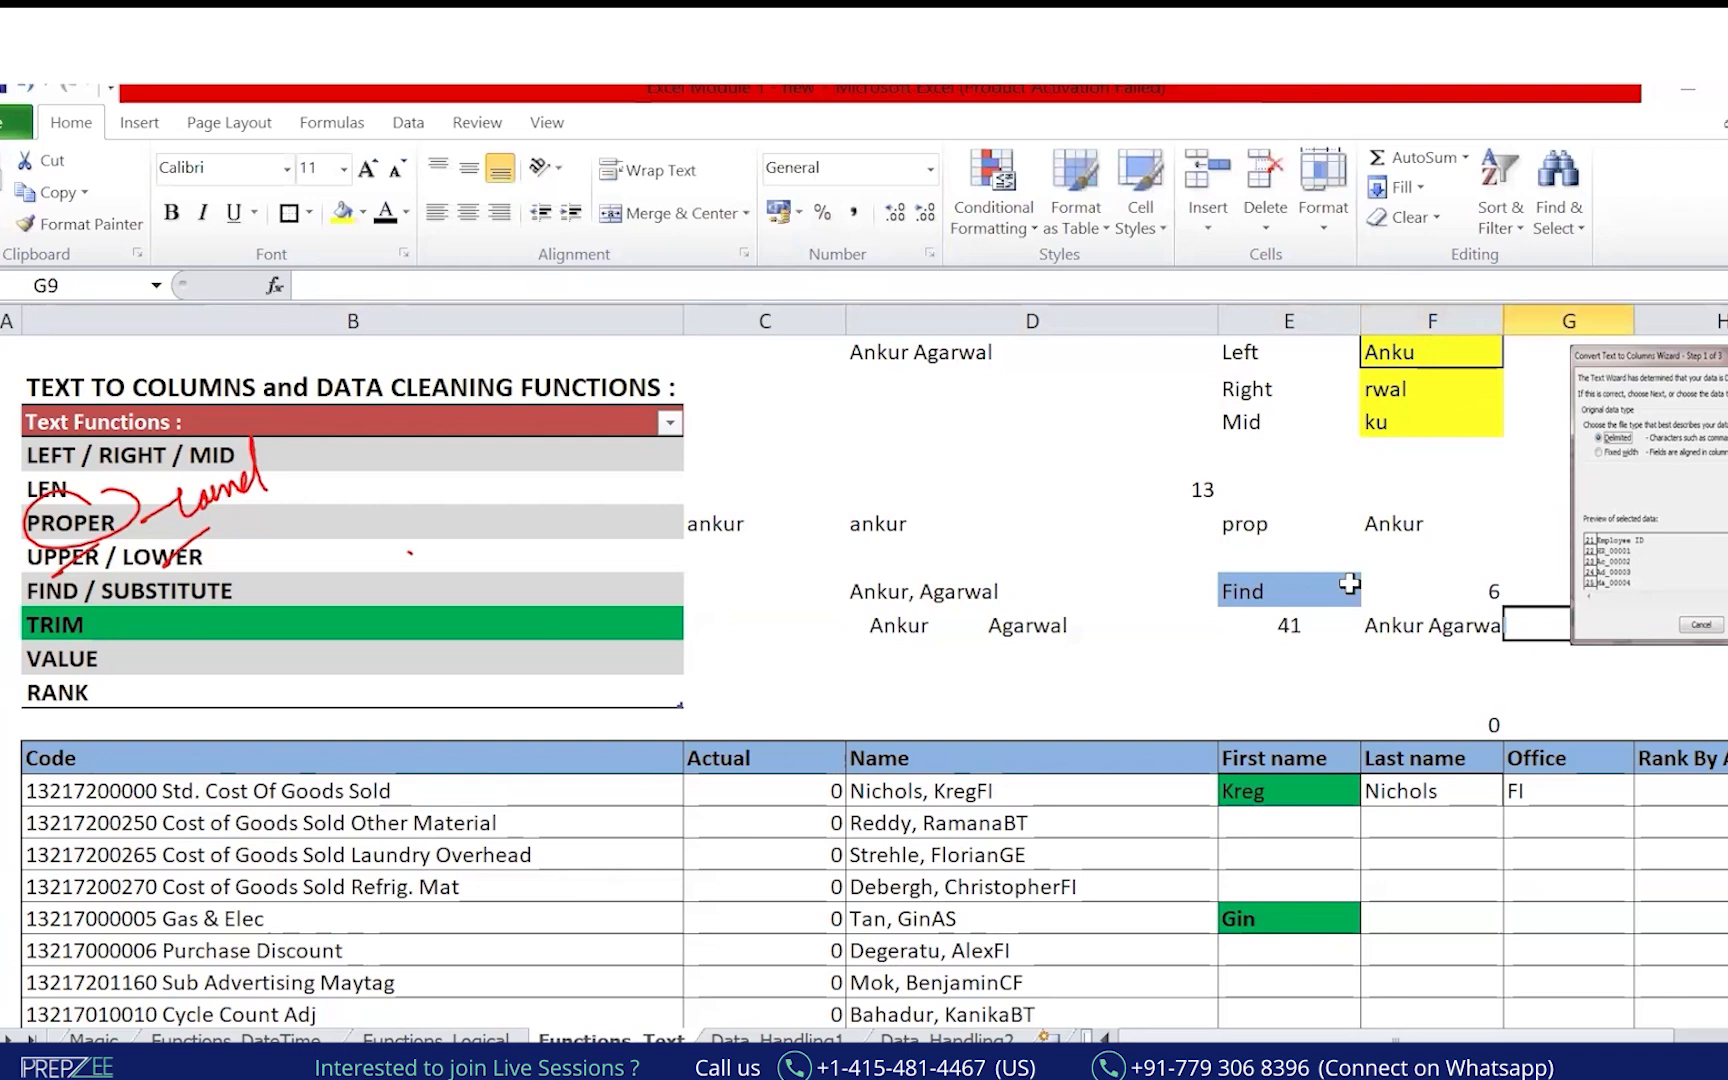
{"action": "key", "text": "Left"}
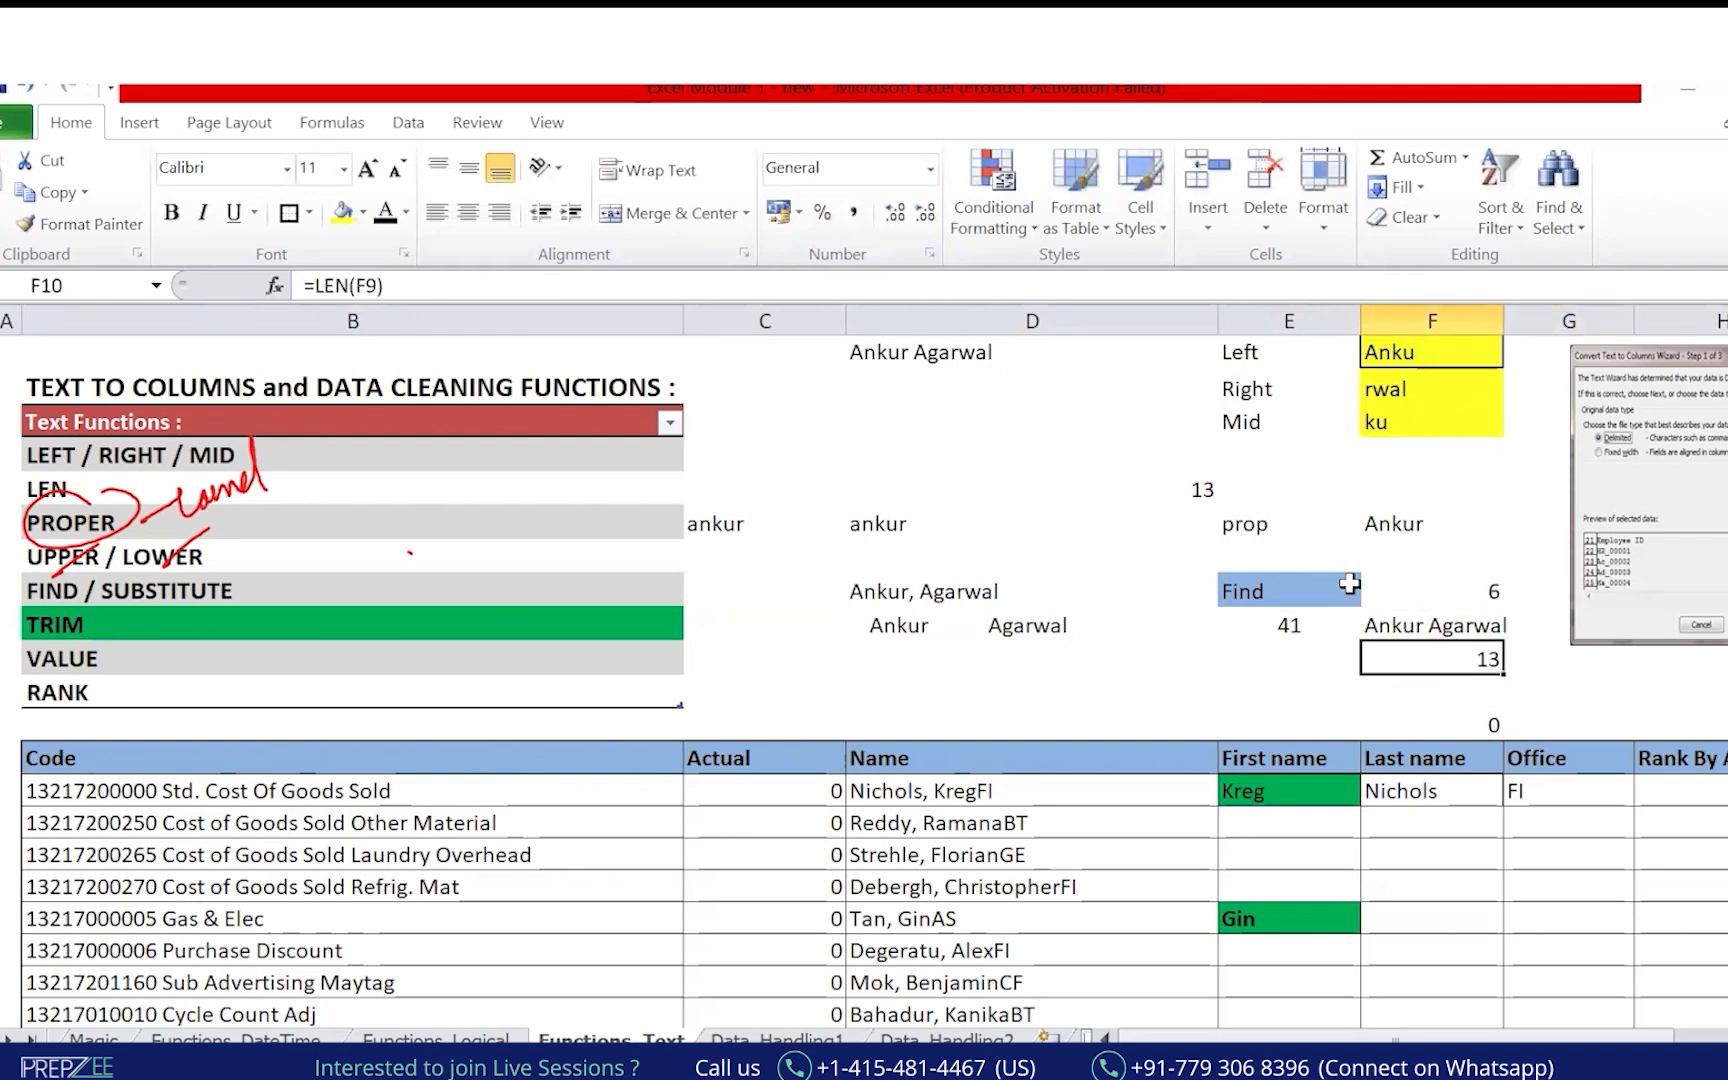
{"action": "left_click", "coordinate": [214, 416]}
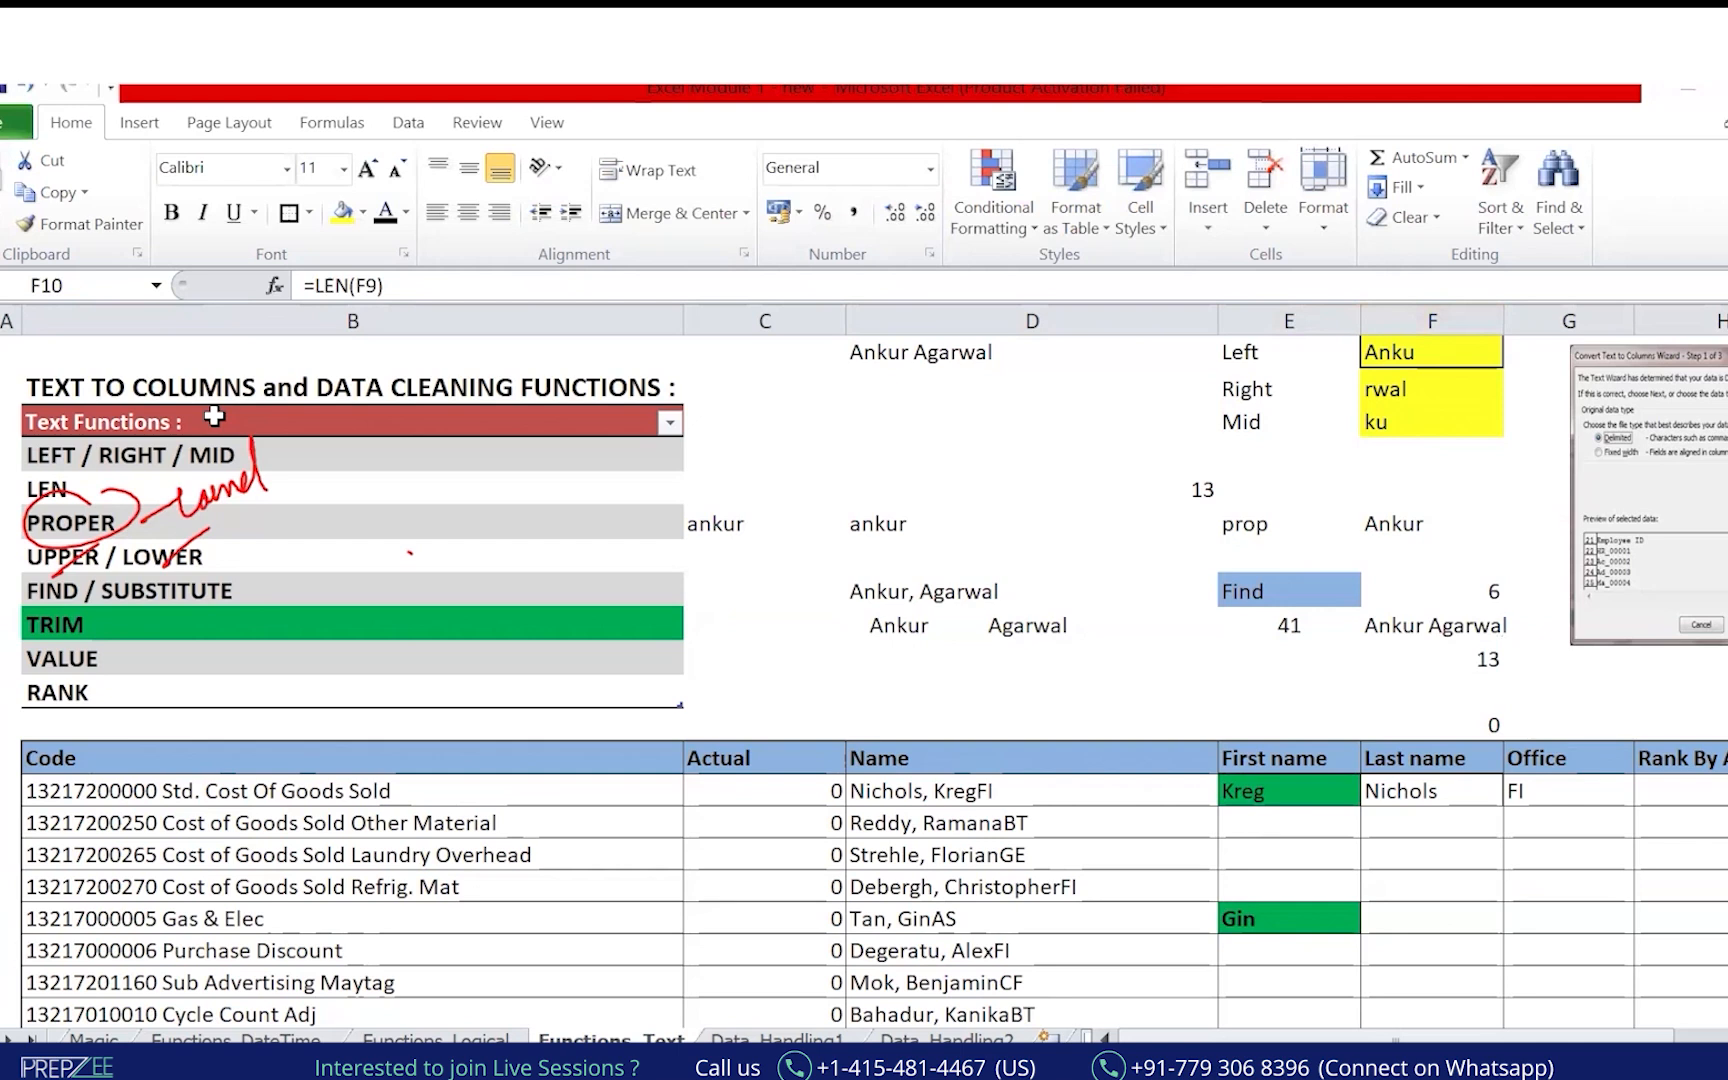
{"action": "mouse_move", "coordinate": [1209, 458]}
{"action": "left_mouse_down"}
{"action": "mouse_move", "coordinate": [1181, 474]}
{"action": "mouse_move", "coordinate": [1213, 457]}
{"action": "left_mouse_up"}
{"action": "mouse_move", "coordinate": [1499, 655]}
{"action": "left_mouse_down"}
{"action": "mouse_move", "coordinate": [1461, 658]}
{"action": "mouse_move", "coordinate": [1497, 648]}
{"action": "left_mouse_up"}
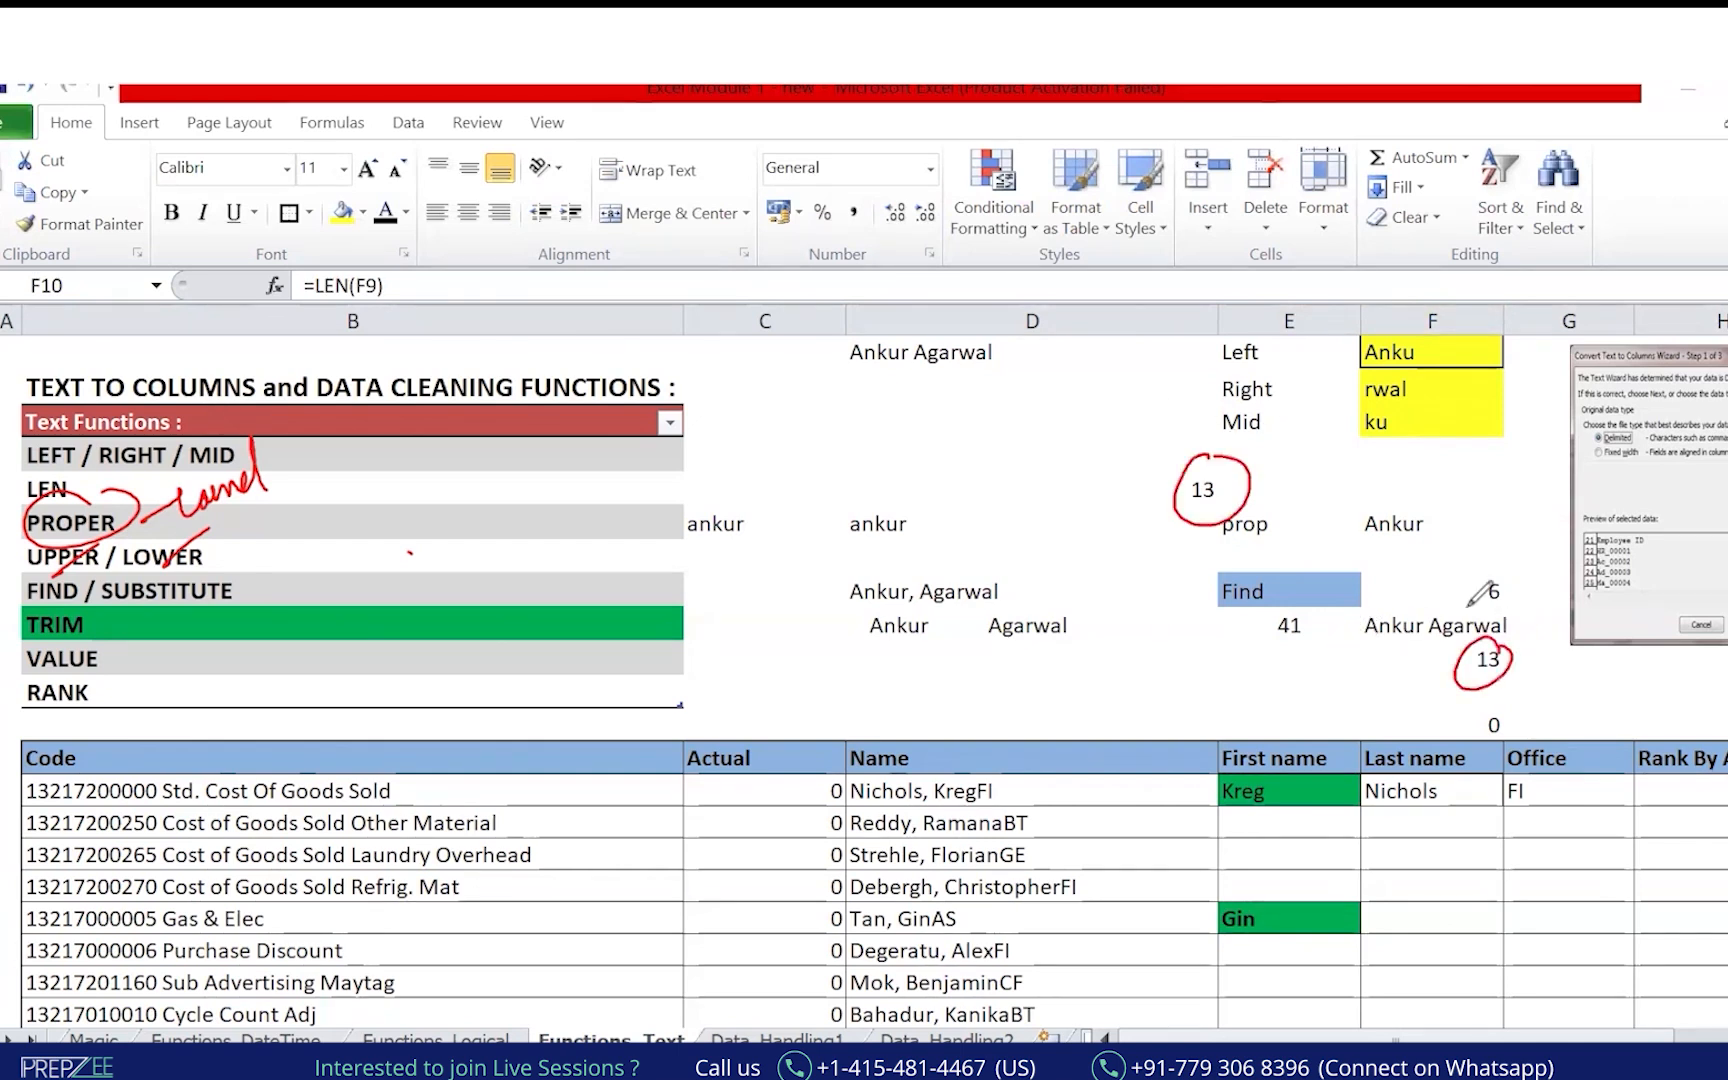
{"action": "left_click_drag", "start_coordinate": [833, 628], "coordinate": [840, 646]}
{"action": "left_click_drag", "start_coordinate": [967, 637], "coordinate": [1097, 629]}
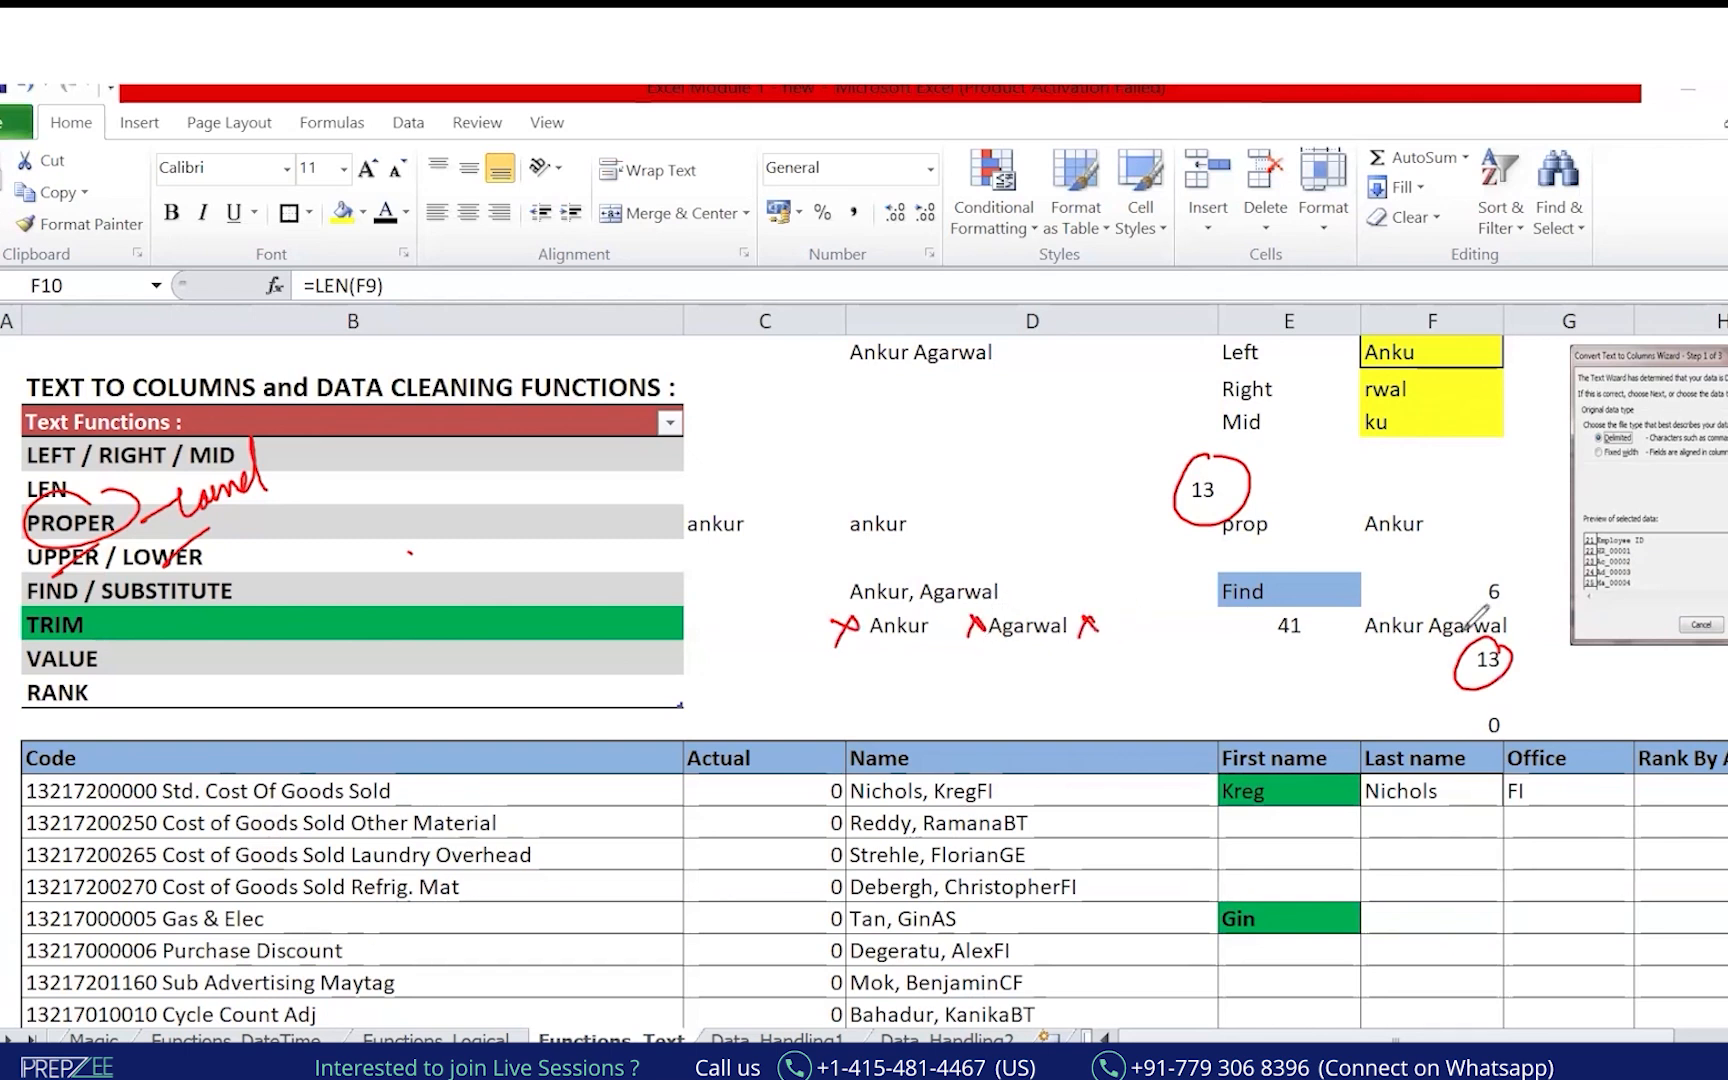
{"action": "left_click_drag", "start_coordinate": [1410, 648], "coordinate": [1440, 639]}
{"action": "left_click_drag", "start_coordinate": [924, 641], "coordinate": [954, 634]}
{"action": "left_click_drag", "start_coordinate": [1407, 600], "coordinate": [1445, 614]}
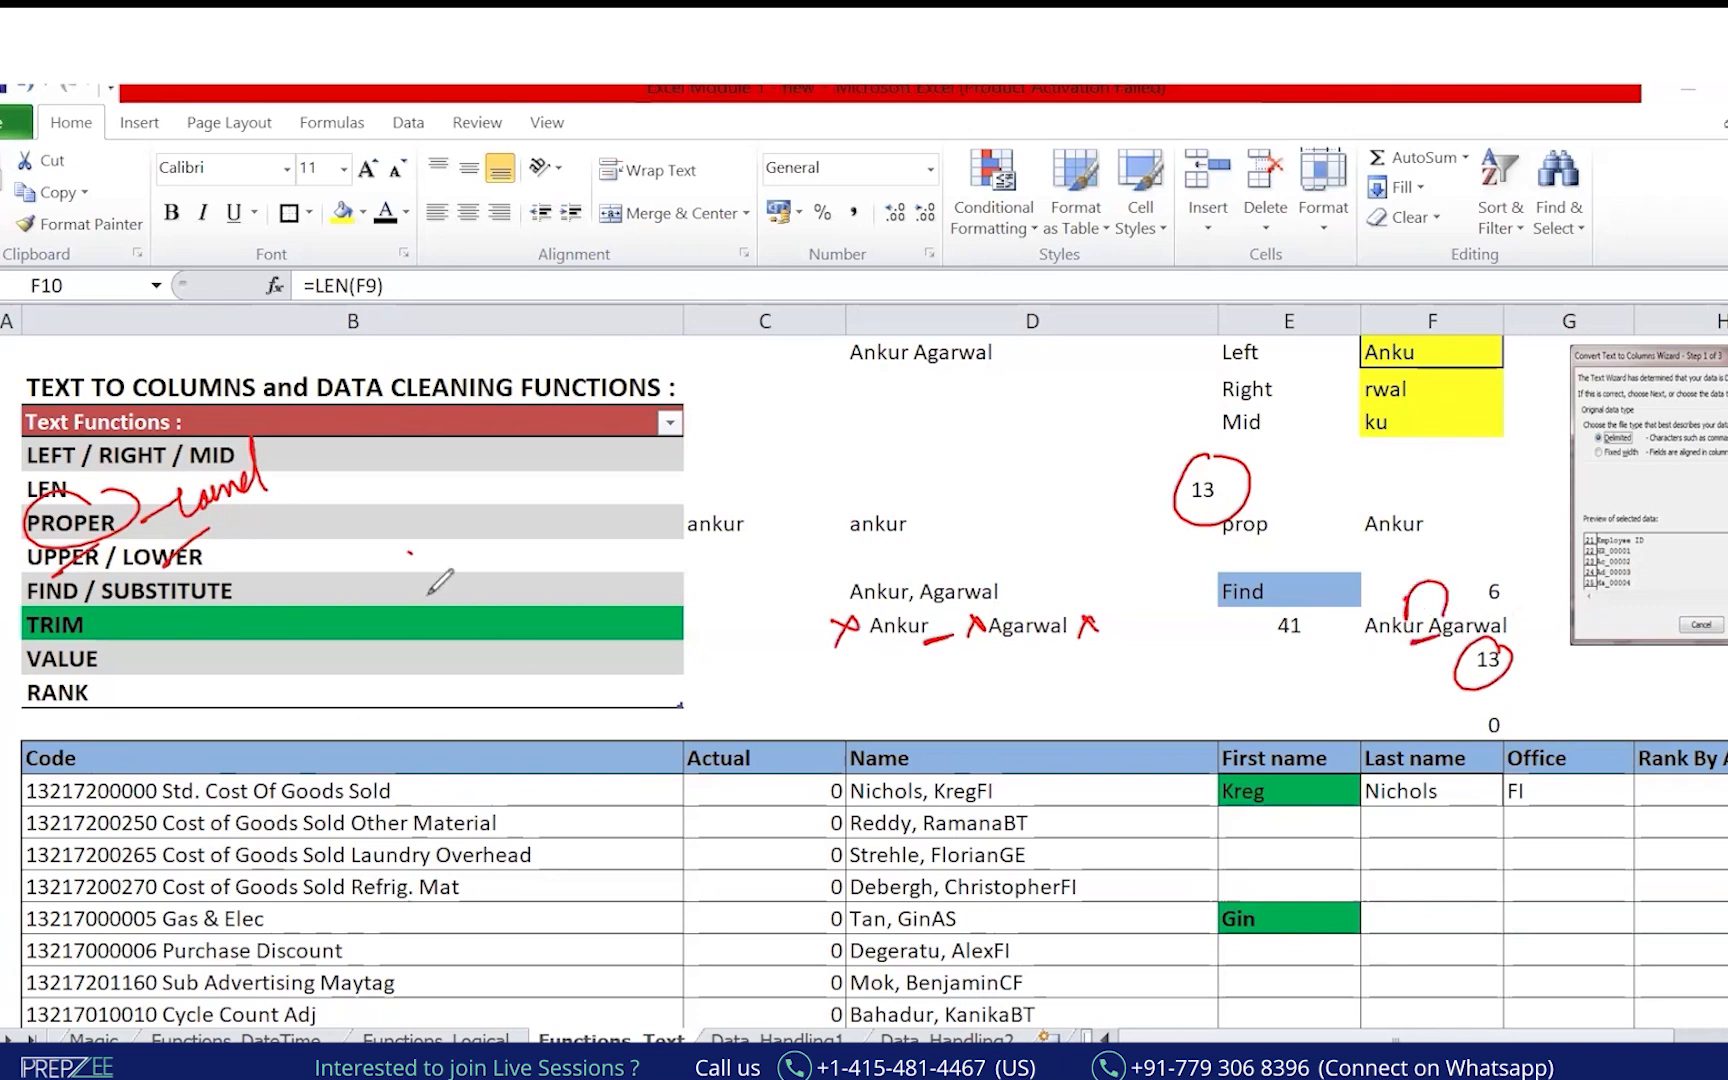
{"action": "right_click", "coordinate": [690, 603]}
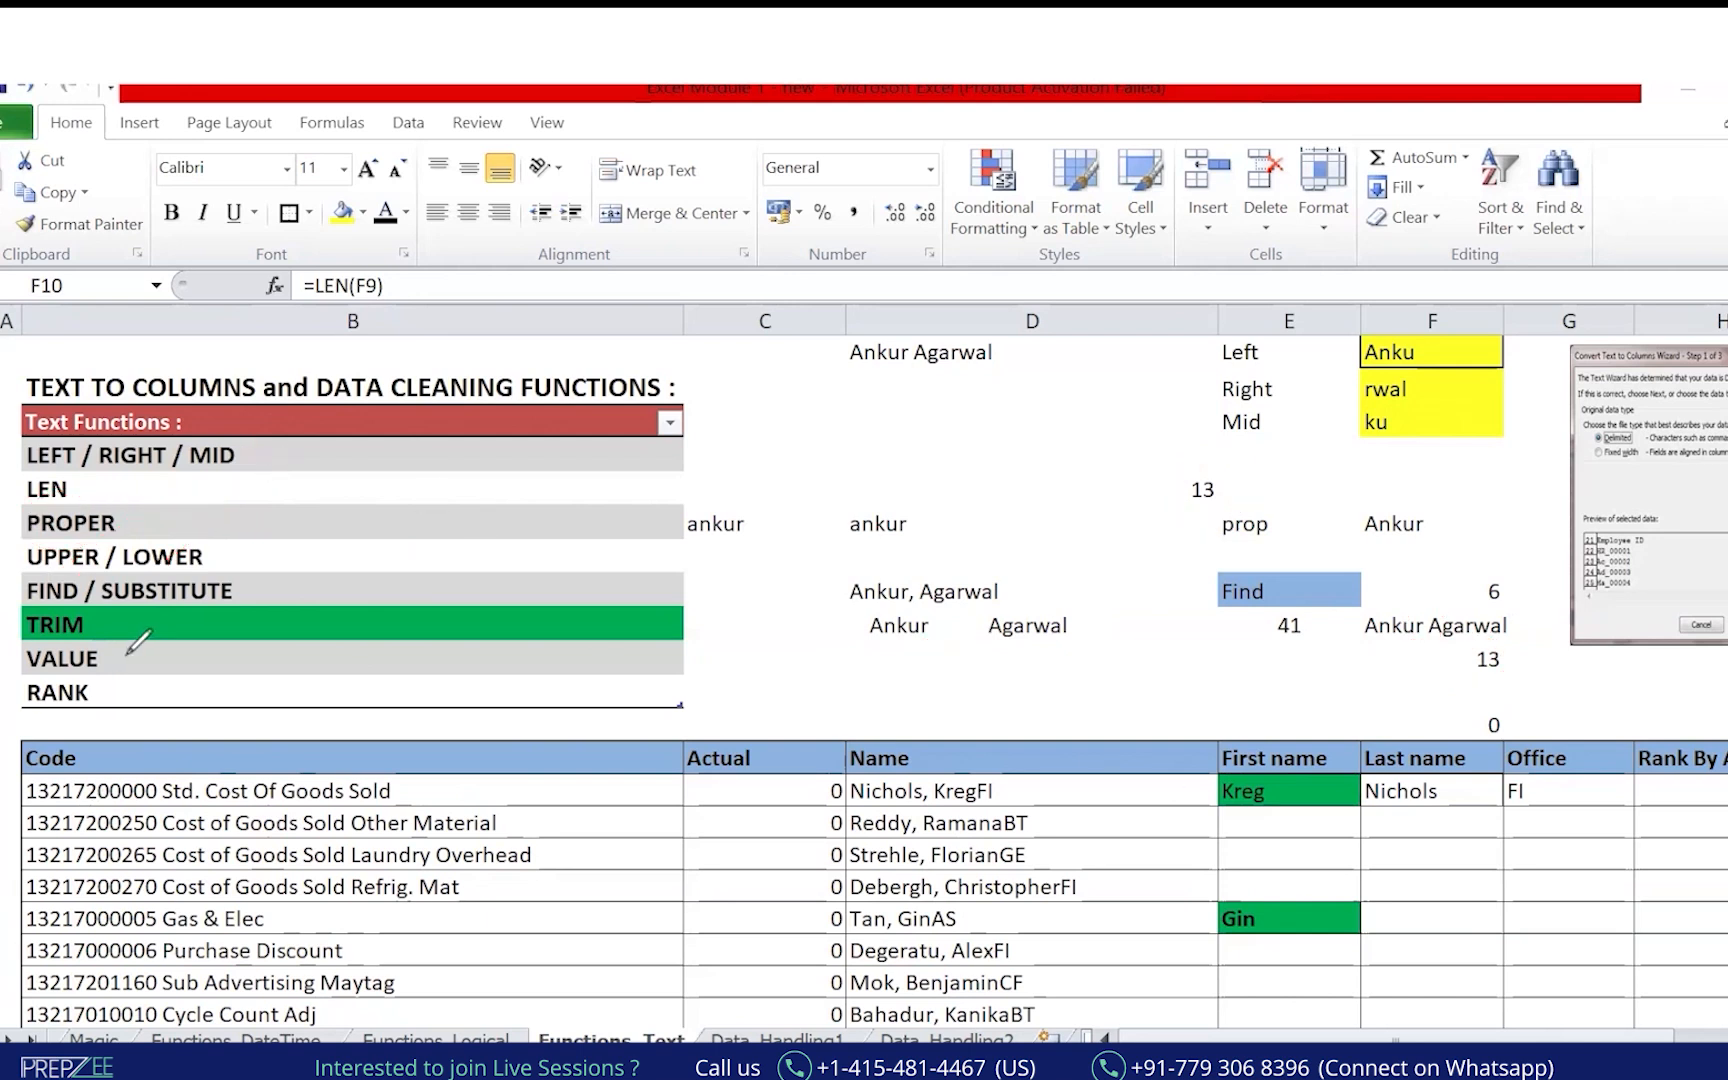
{"action": "left_click_drag", "start_coordinate": [109, 647], "coordinate": [127, 668]}
{"action": "mouse_move", "coordinate": [126, 647]}
{"action": "left_mouse_down"}
{"action": "mouse_move", "coordinate": [110, 669]}
{"action": "mouse_move", "coordinate": [166, 702]}
{"action": "left_mouse_up"}
{"action": "mouse_move", "coordinate": [207, 656]}
{"action": "left_mouse_down"}
{"action": "mouse_move", "coordinate": [238, 676]}
{"action": "mouse_move", "coordinate": [213, 679]}
{"action": "left_mouse_up"}
{"action": "left_click_drag", "start_coordinate": [259, 662], "coordinate": [270, 689]}
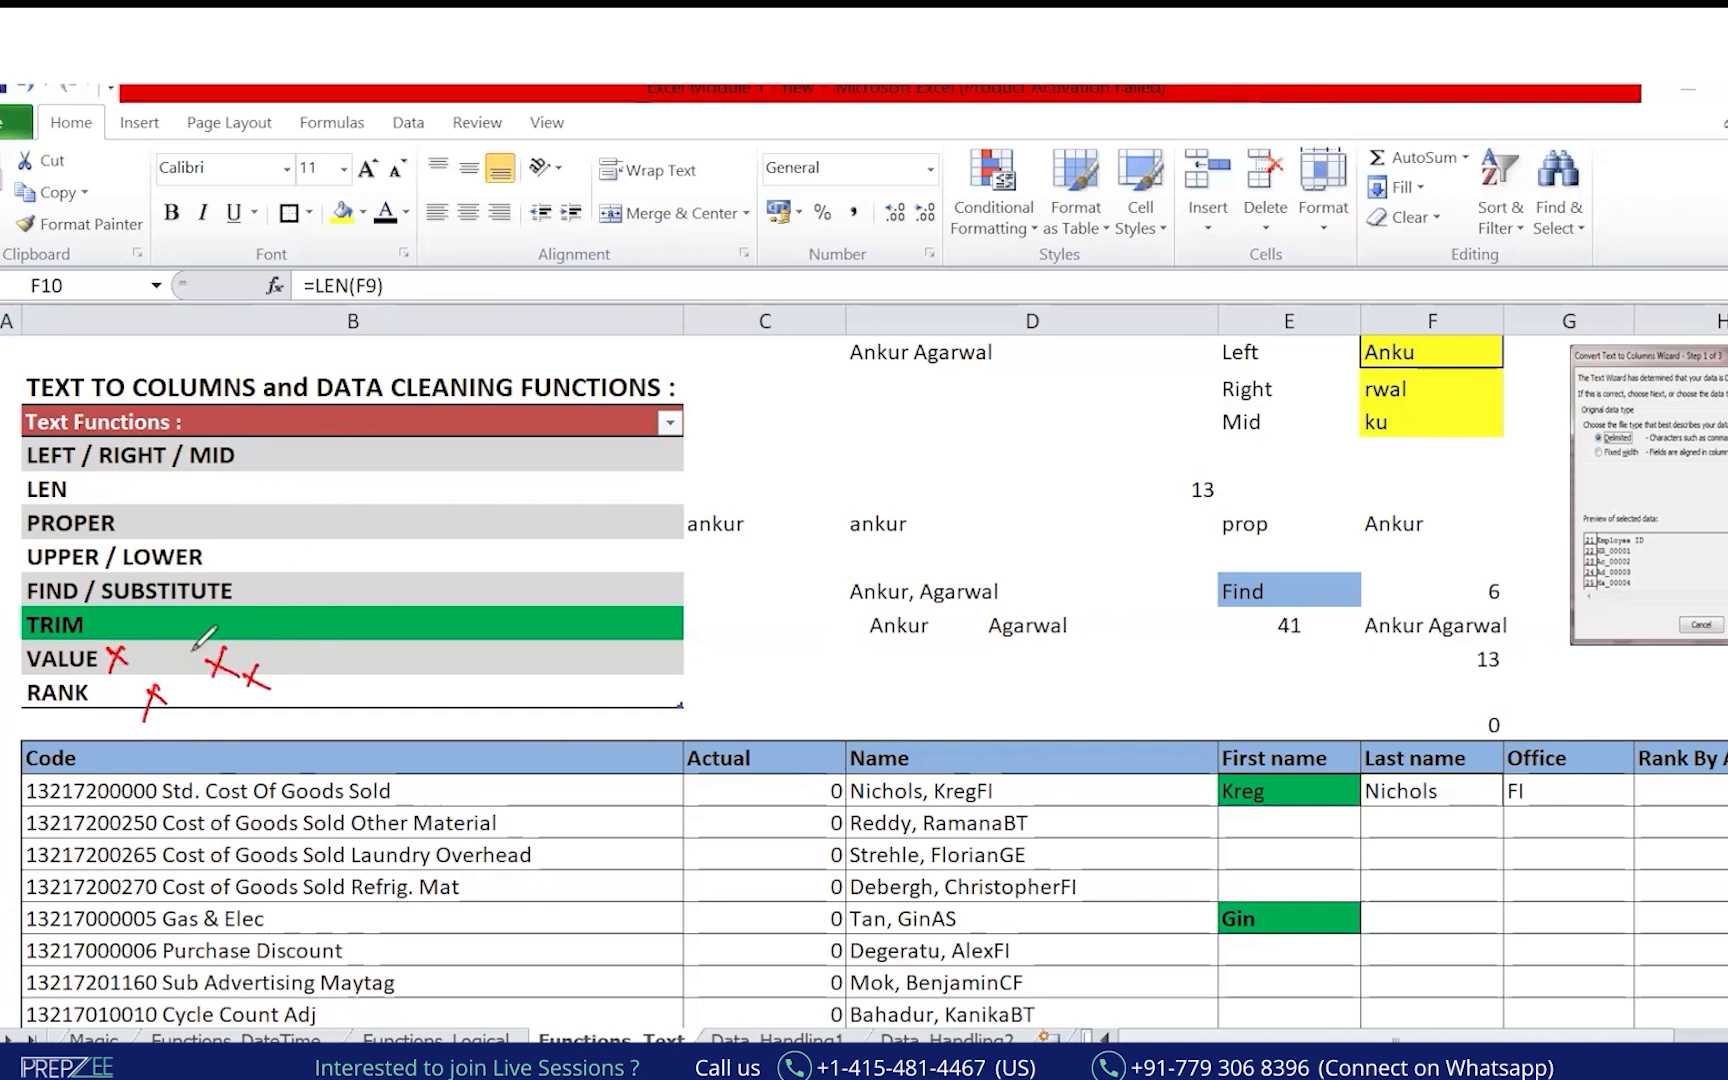
{"action": "key", "text": "e"}
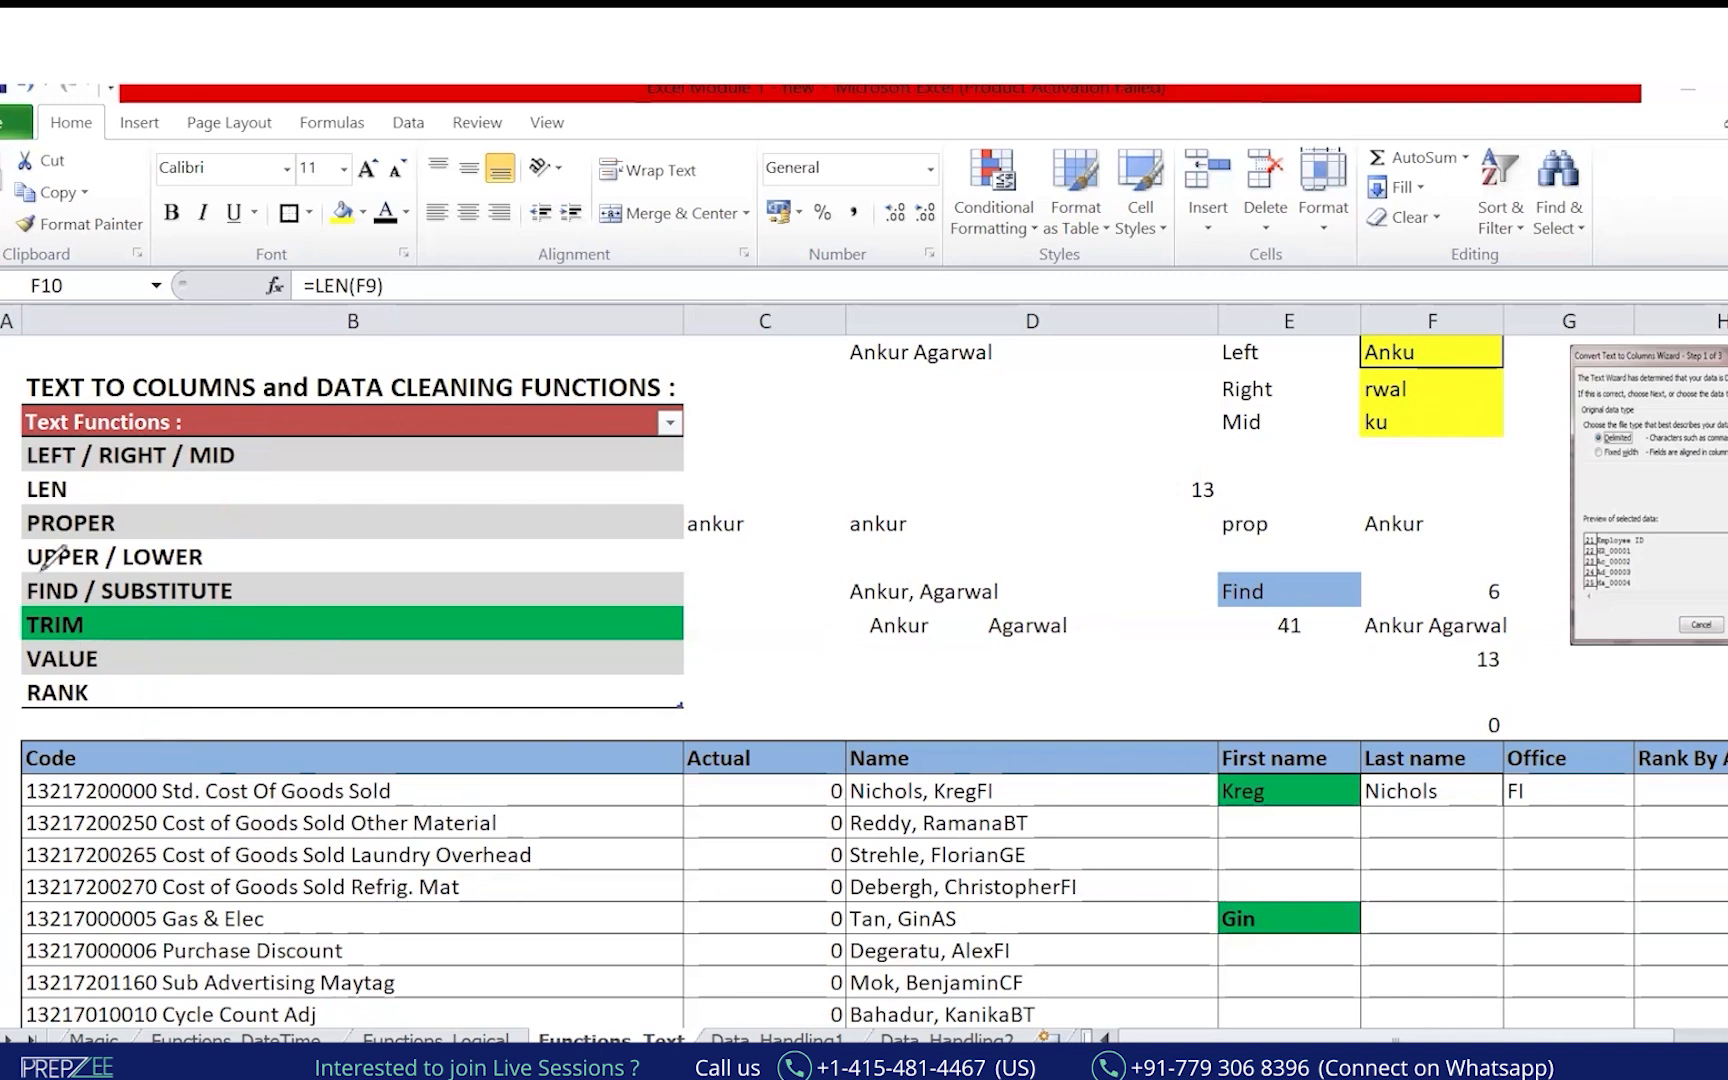
{"action": "left_click_drag", "start_coordinate": [30, 646], "coordinate": [701, 710]}
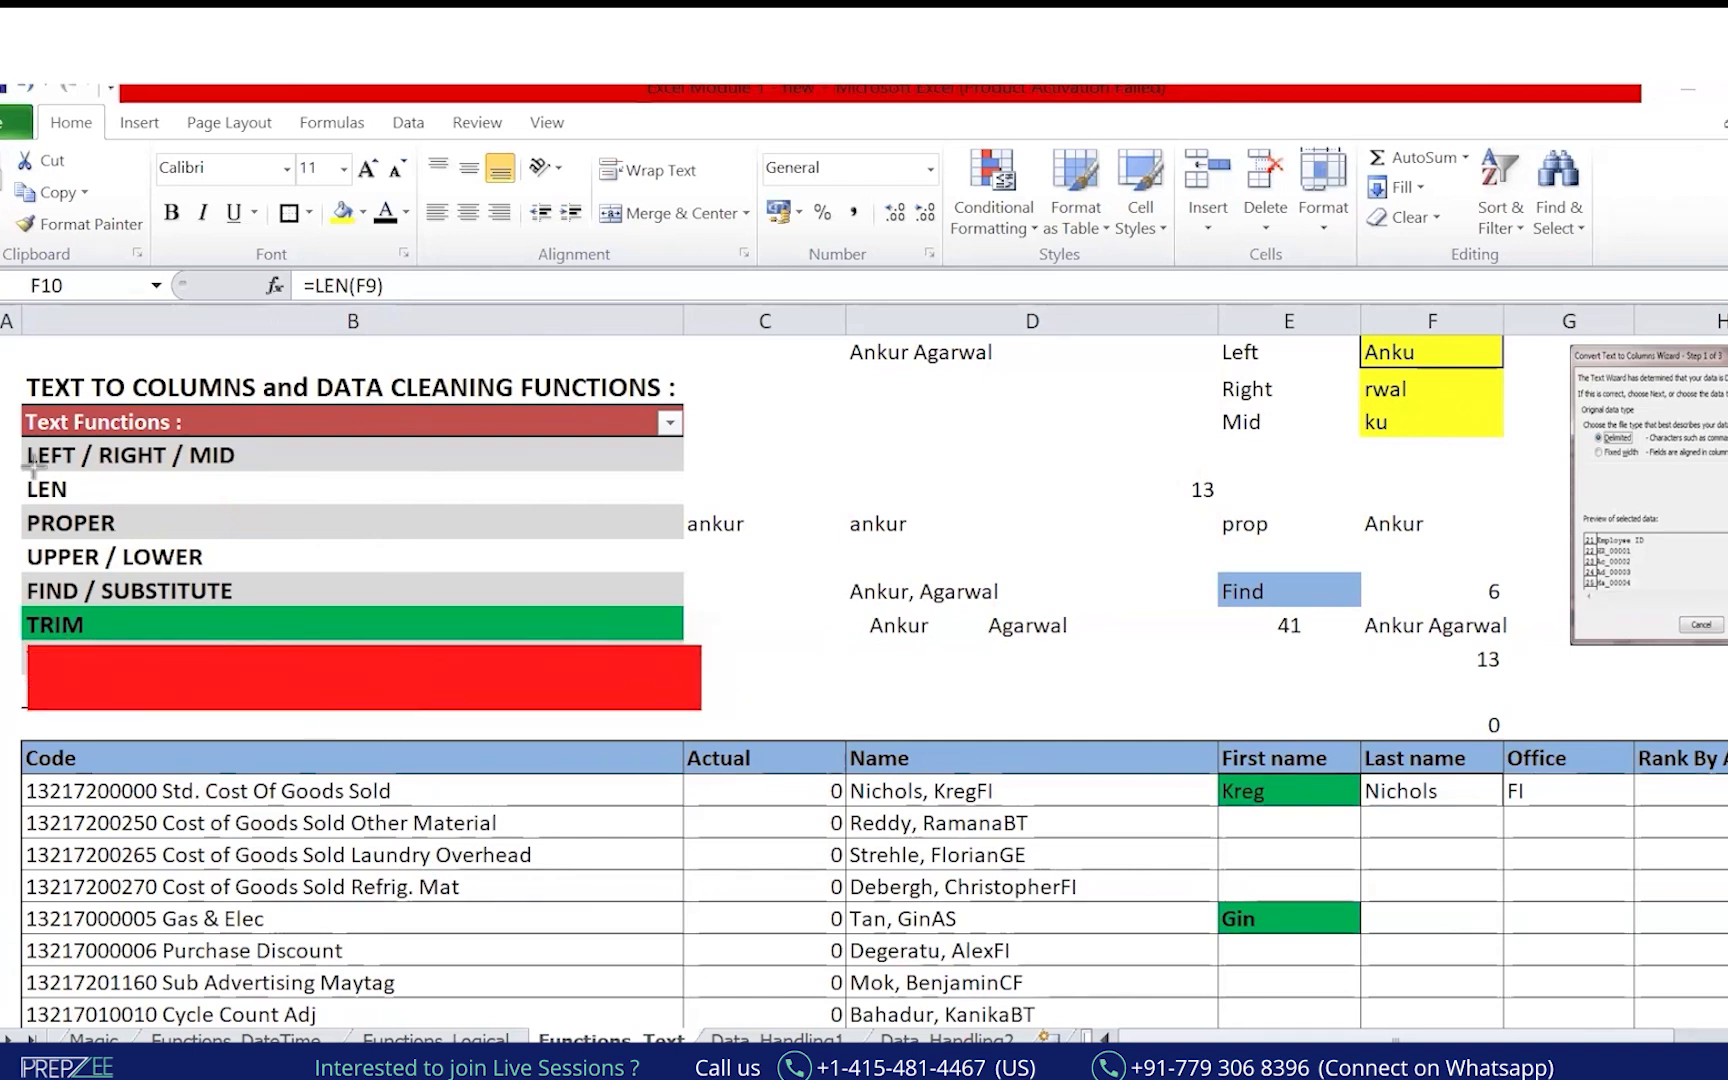
{"action": "left_click", "coordinate": [494, 455]}
{"action": "mouse_move", "coordinate": [432, 437]}
{"action": "left_mouse_down"}
{"action": "mouse_move", "coordinate": [470, 500]}
{"action": "mouse_move", "coordinate": [456, 640]}
{"action": "left_mouse_up"}
{"action": "mouse_move", "coordinate": [562, 488]}
{"action": "left_mouse_down"}
{"action": "mouse_move", "coordinate": [577, 521]}
{"action": "mouse_move", "coordinate": [660, 458]}
{"action": "left_mouse_up"}
{"action": "left_click_drag", "start_coordinate": [576, 556], "coordinate": [660, 498]}
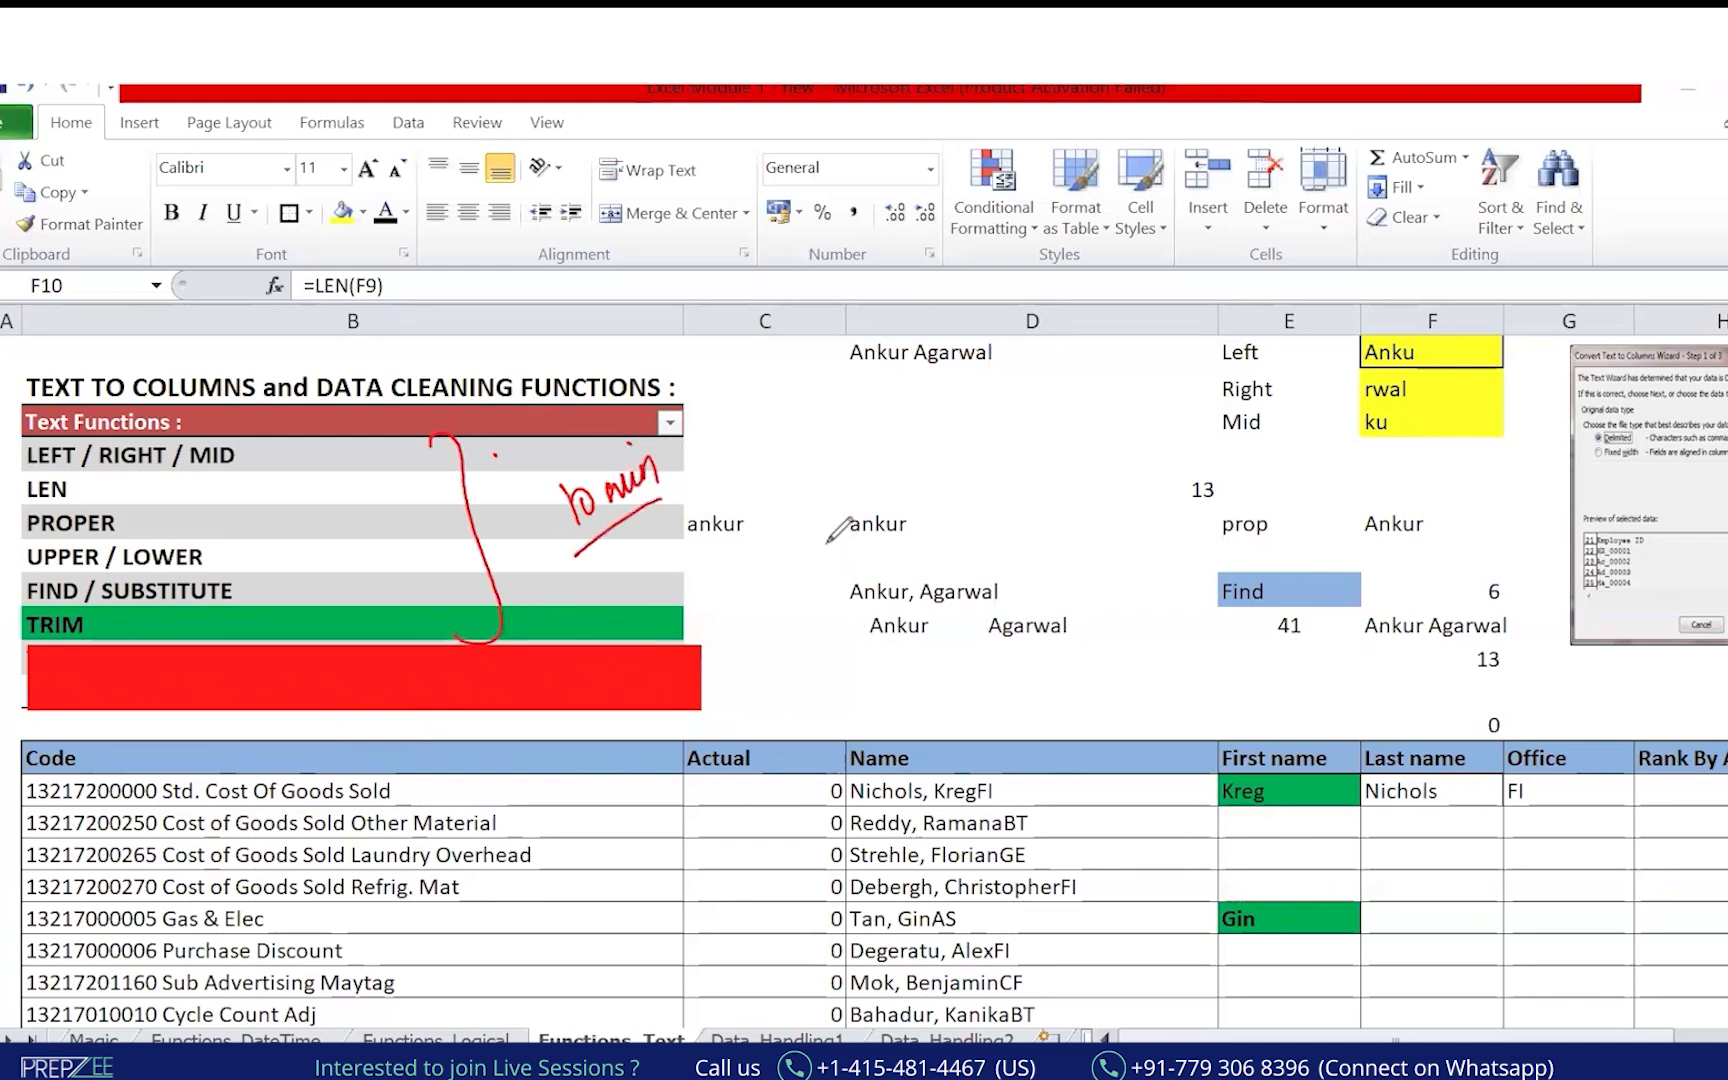
{"action": "mouse_move", "coordinate": [628, 428]}
{"action": "left_mouse_down"}
{"action": "mouse_move", "coordinate": [850, 318]}
{"action": "mouse_move", "coordinate": [1266, 674]}
{"action": "left_mouse_up"}
{"action": "mouse_move", "coordinate": [930, 718]}
{"action": "left_mouse_down"}
{"action": "mouse_move", "coordinate": [990, 722]}
{"action": "mouse_move", "coordinate": [845, 780]}
{"action": "left_mouse_up"}
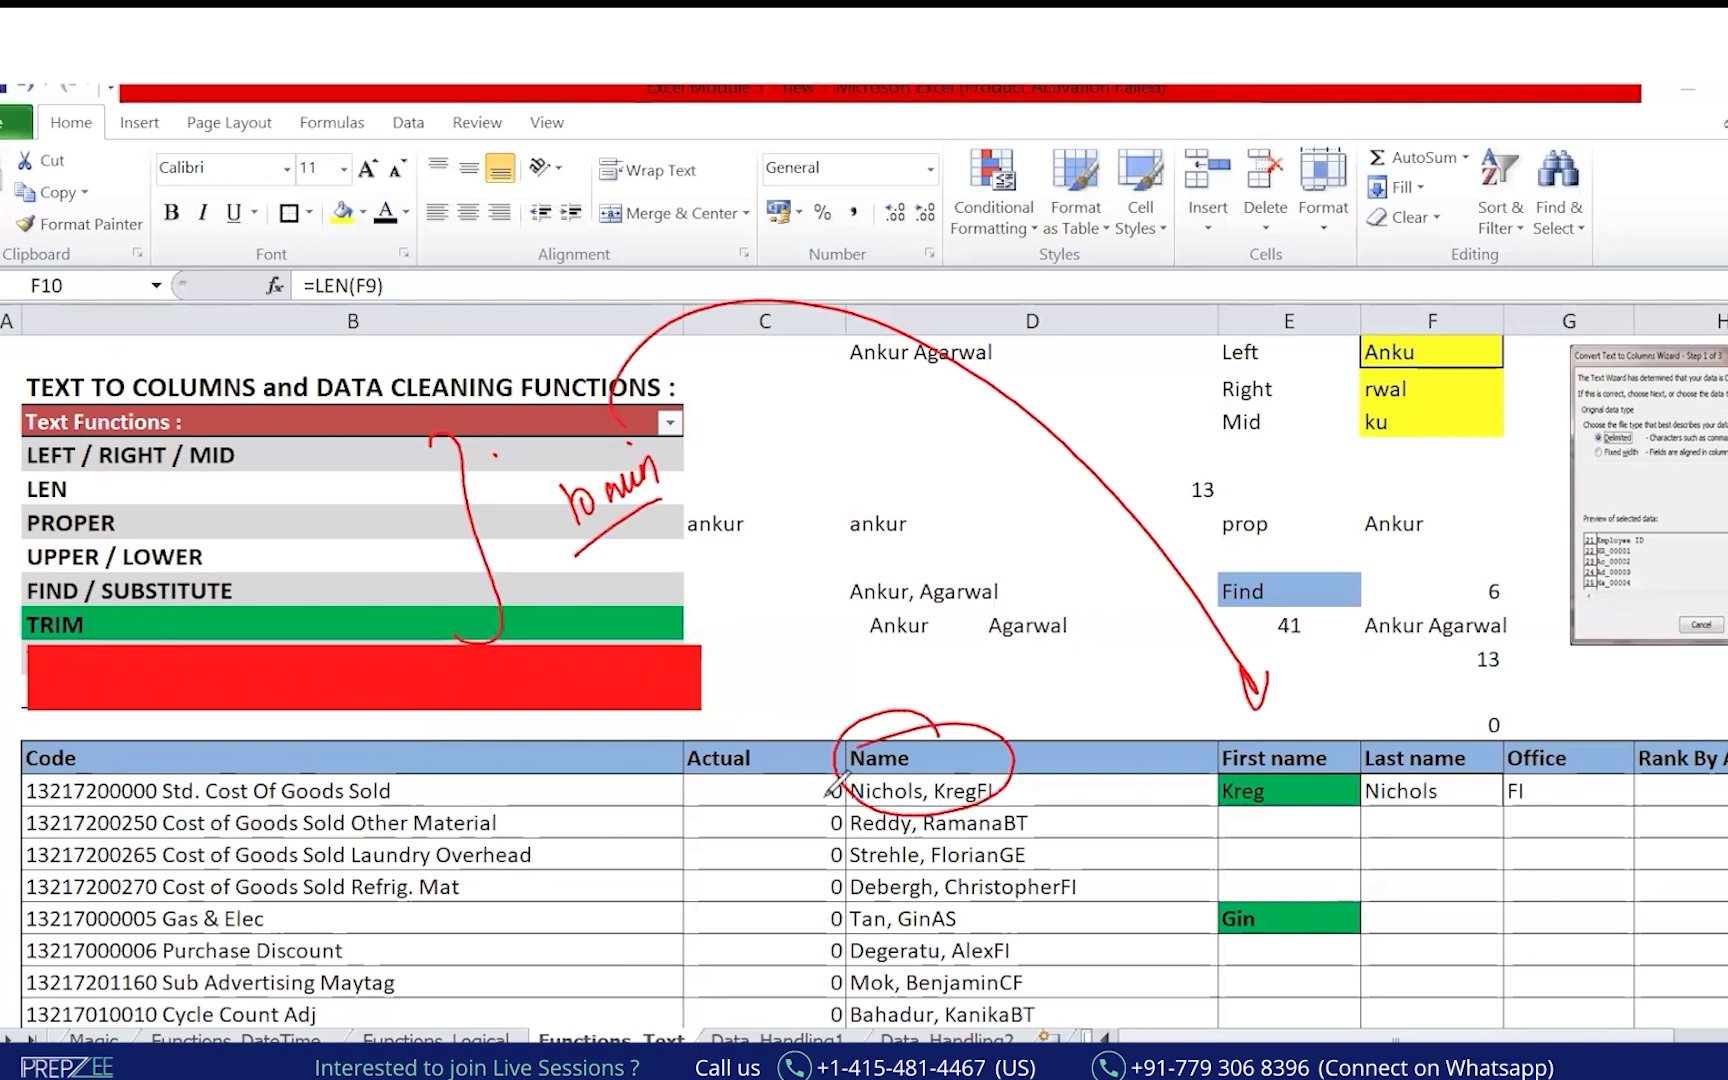
{"action": "mouse_move", "coordinate": [1262, 762]}
{"action": "left_mouse_down"}
{"action": "mouse_move", "coordinate": [1283, 780]}
{"action": "mouse_move", "coordinate": [1354, 724]}
{"action": "left_mouse_up"}
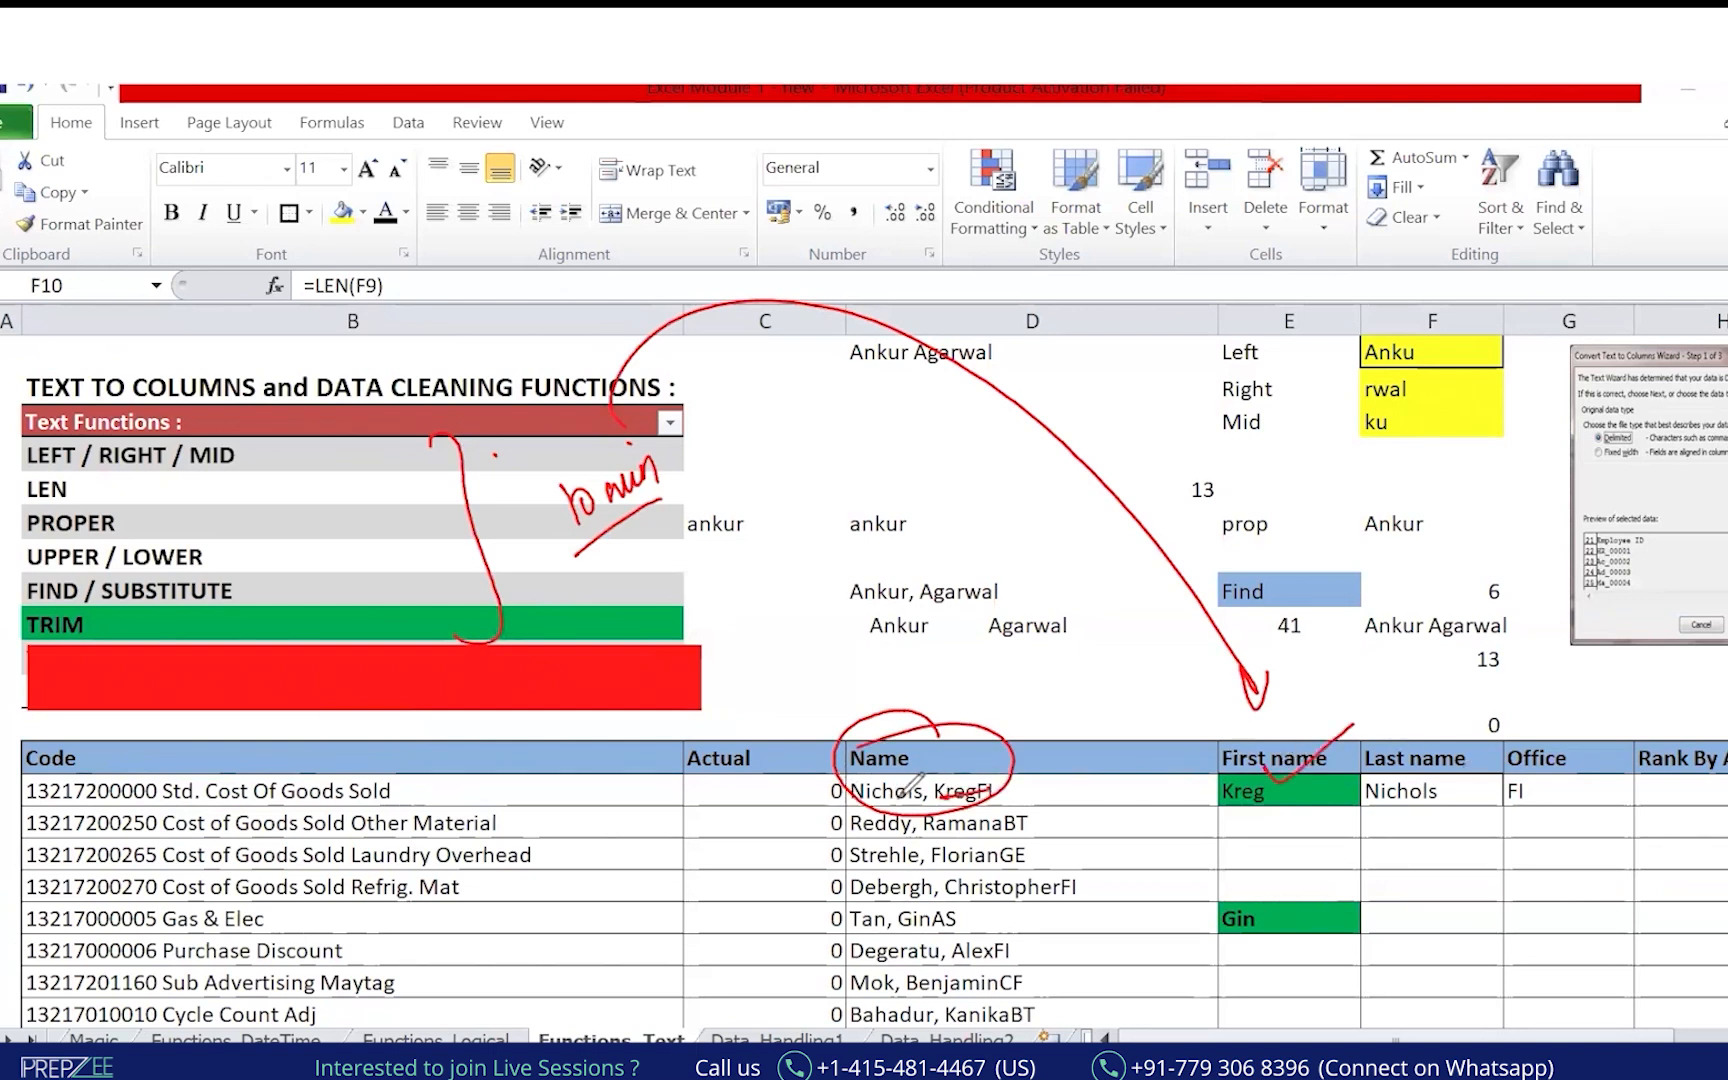
{"action": "mouse_move", "coordinate": [931, 811]}
{"action": "left_mouse_down"}
{"action": "mouse_move", "coordinate": [968, 806]}
{"action": "mouse_move", "coordinate": [982, 867]}
{"action": "left_mouse_up"}
{"action": "left_click_drag", "start_coordinate": [932, 906], "coordinate": [1036, 890]}
{"action": "left_click_drag", "start_coordinate": [899, 941], "coordinate": [943, 924]}
{"action": "mouse_move", "coordinate": [1470, 697]}
{"action": "left_mouse_down"}
{"action": "mouse_move", "coordinate": [1456, 762]}
{"action": "mouse_move", "coordinate": [1484, 740]}
{"action": "mouse_move", "coordinate": [1555, 745]}
{"action": "left_mouse_up"}
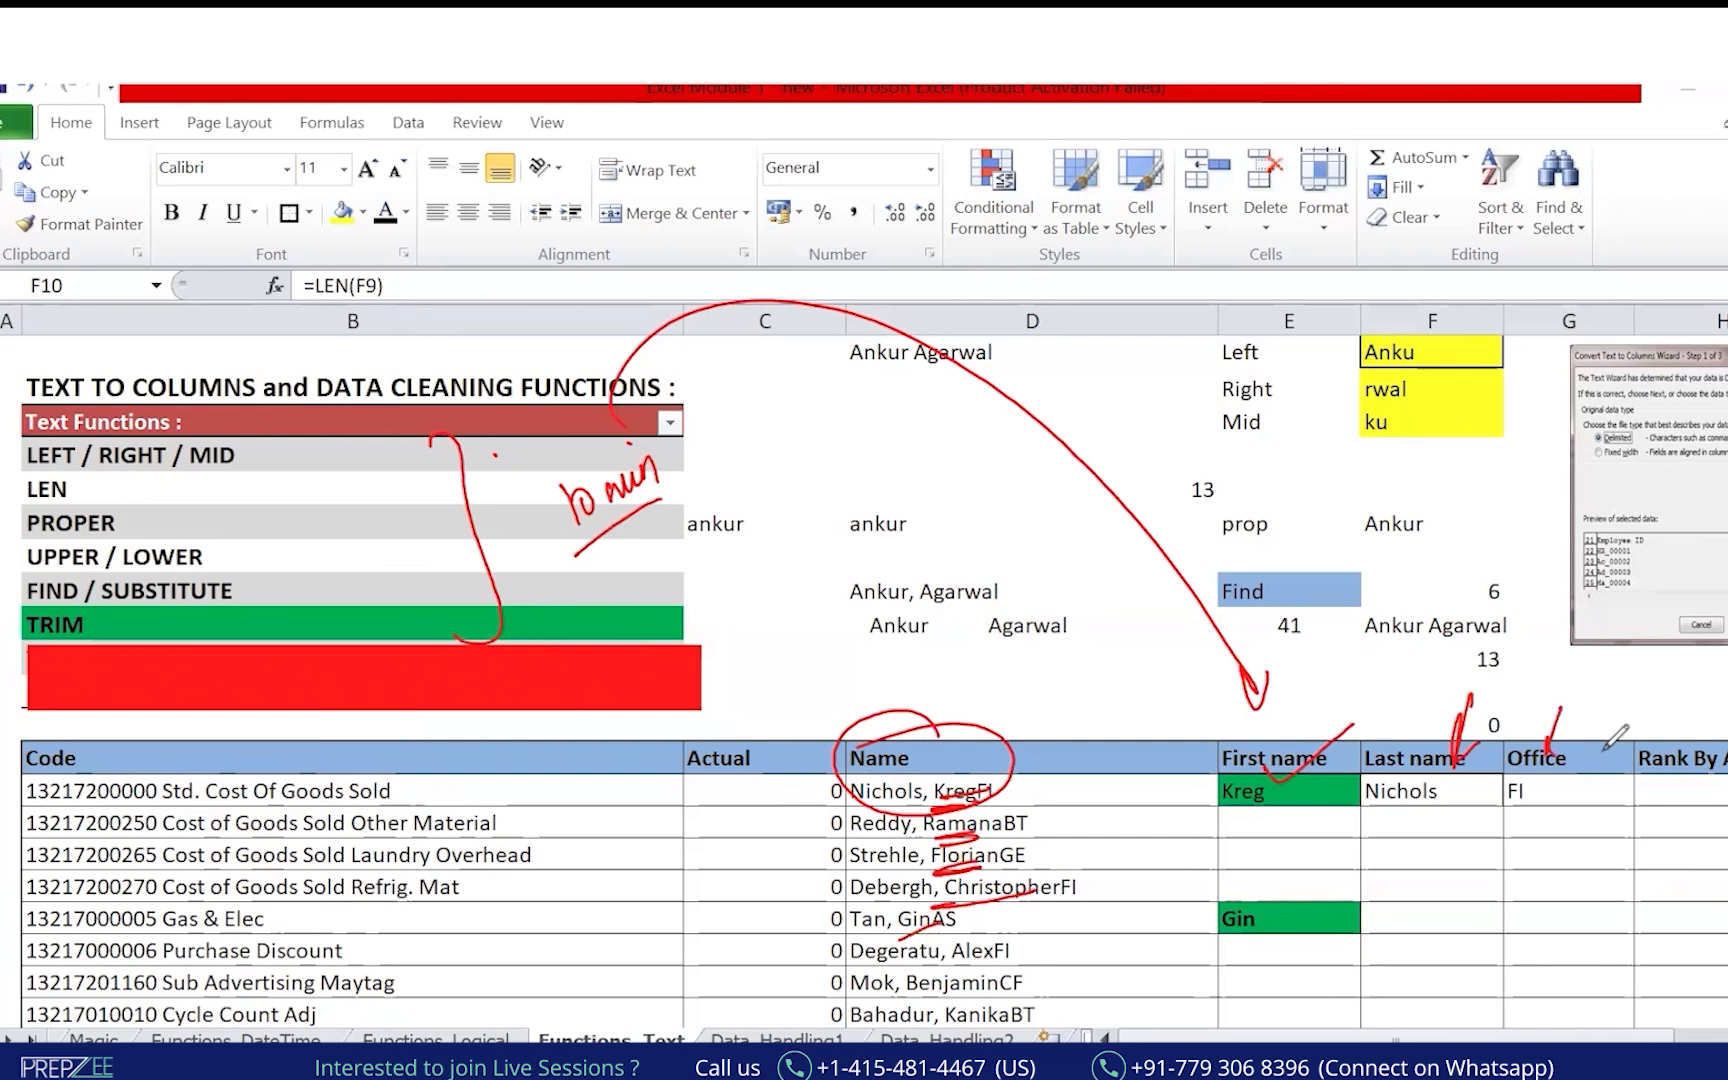
{"action": "left_click", "coordinate": [686, 454]}
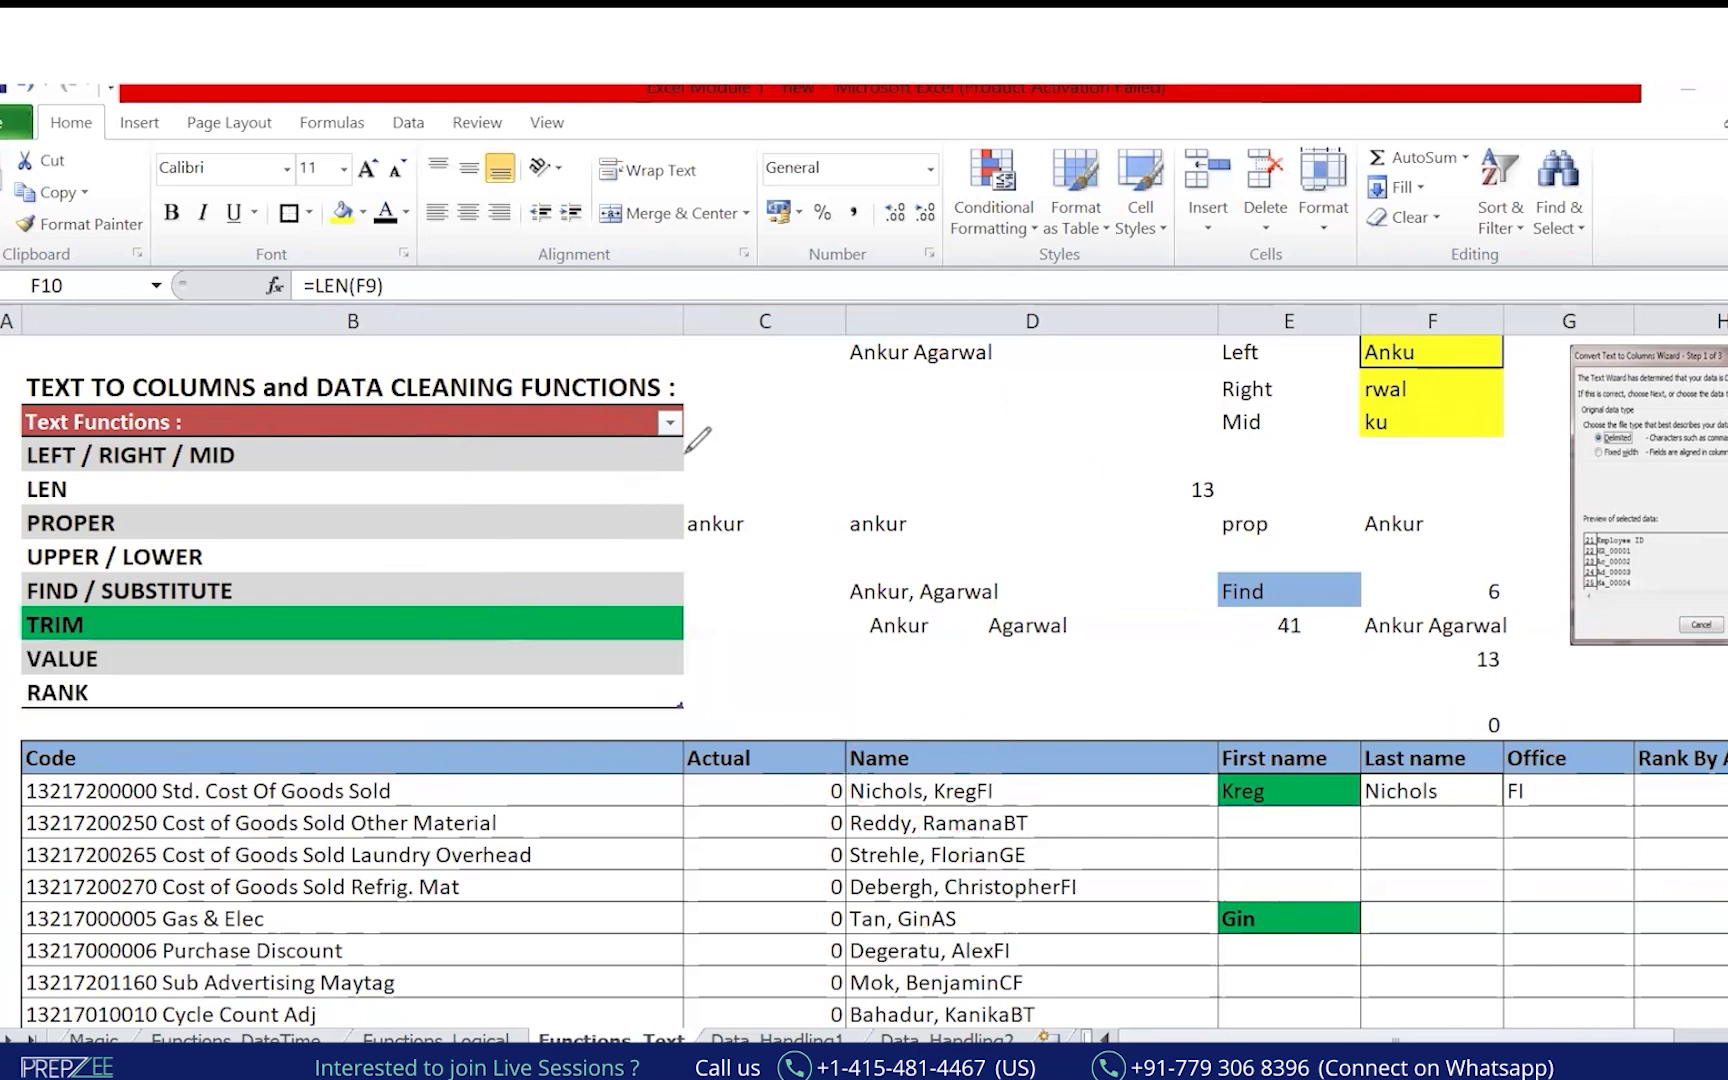
{"action": "left_click_drag", "start_coordinate": [615, 574], "coordinate": [466, 610]}
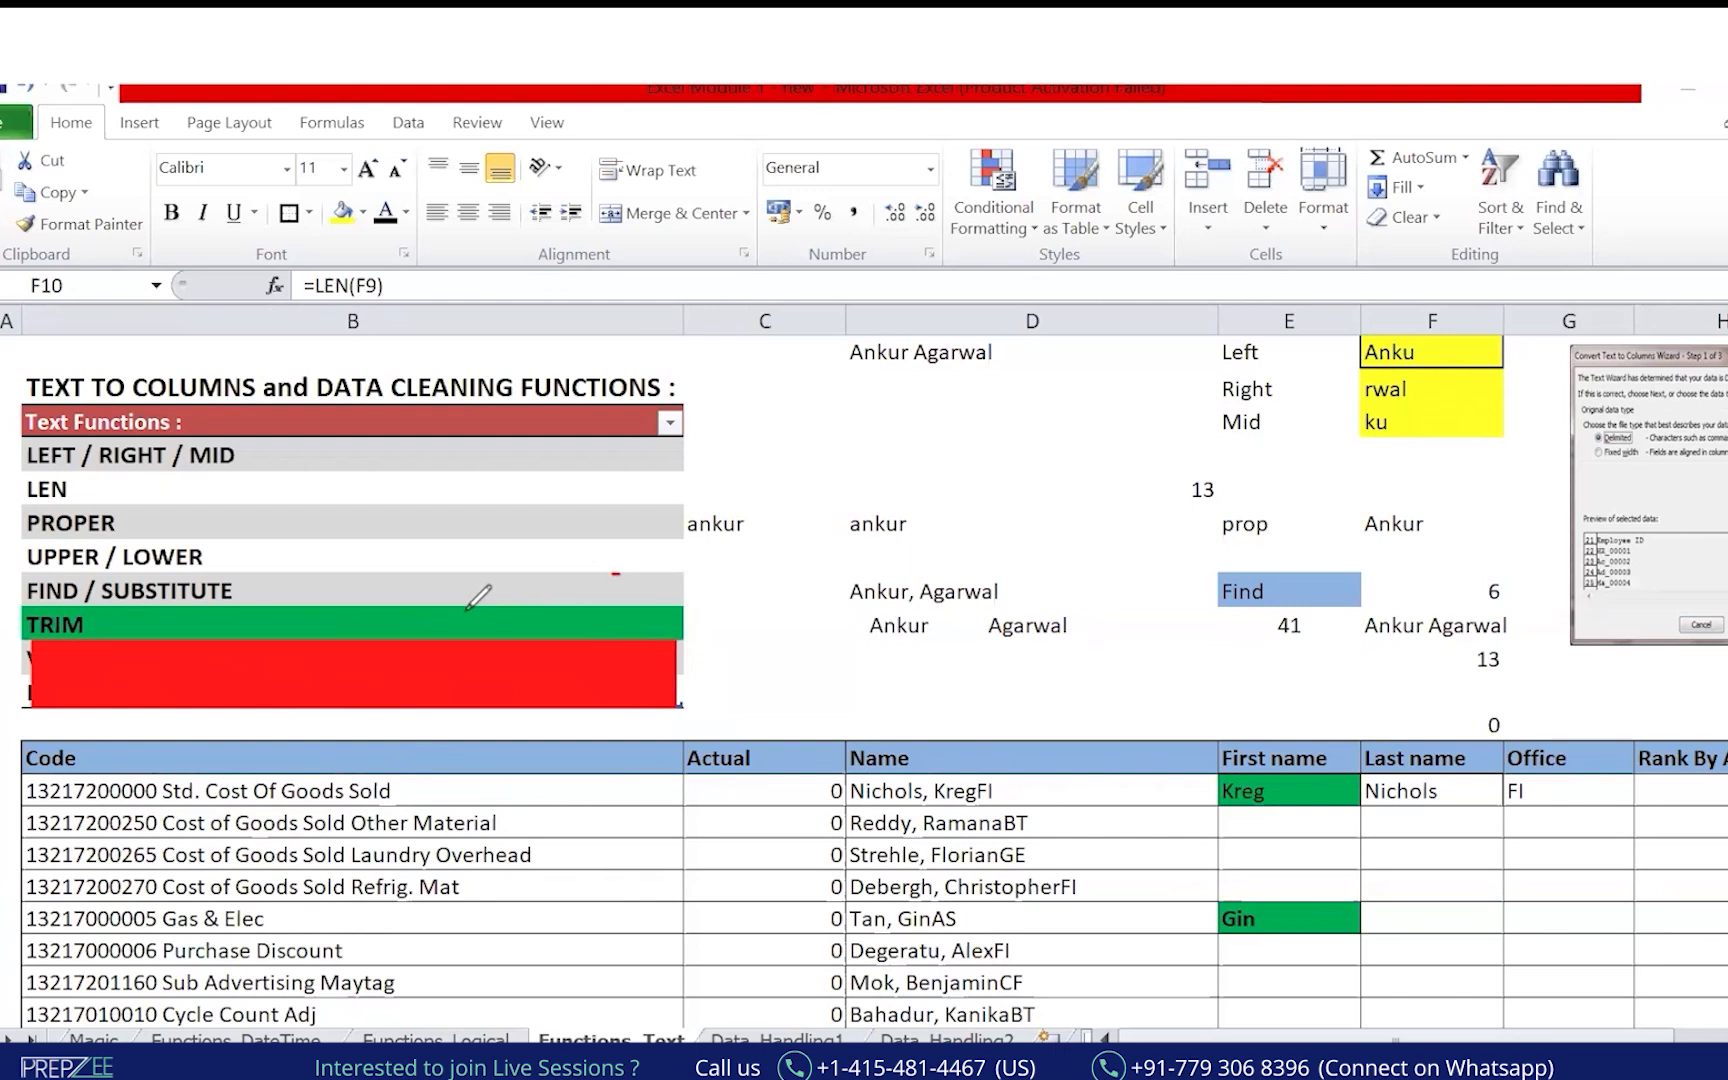
{"action": "left_click_drag", "start_coordinate": [531, 437], "coordinate": [519, 577]}
{"action": "left_click_drag", "start_coordinate": [574, 494], "coordinate": [578, 528]}
{"action": "left_click_drag", "start_coordinate": [590, 500], "coordinate": [674, 460]}
{"action": "left_click", "coordinate": [622, 490]}
{"action": "left_click_drag", "start_coordinate": [601, 541], "coordinate": [668, 503]}
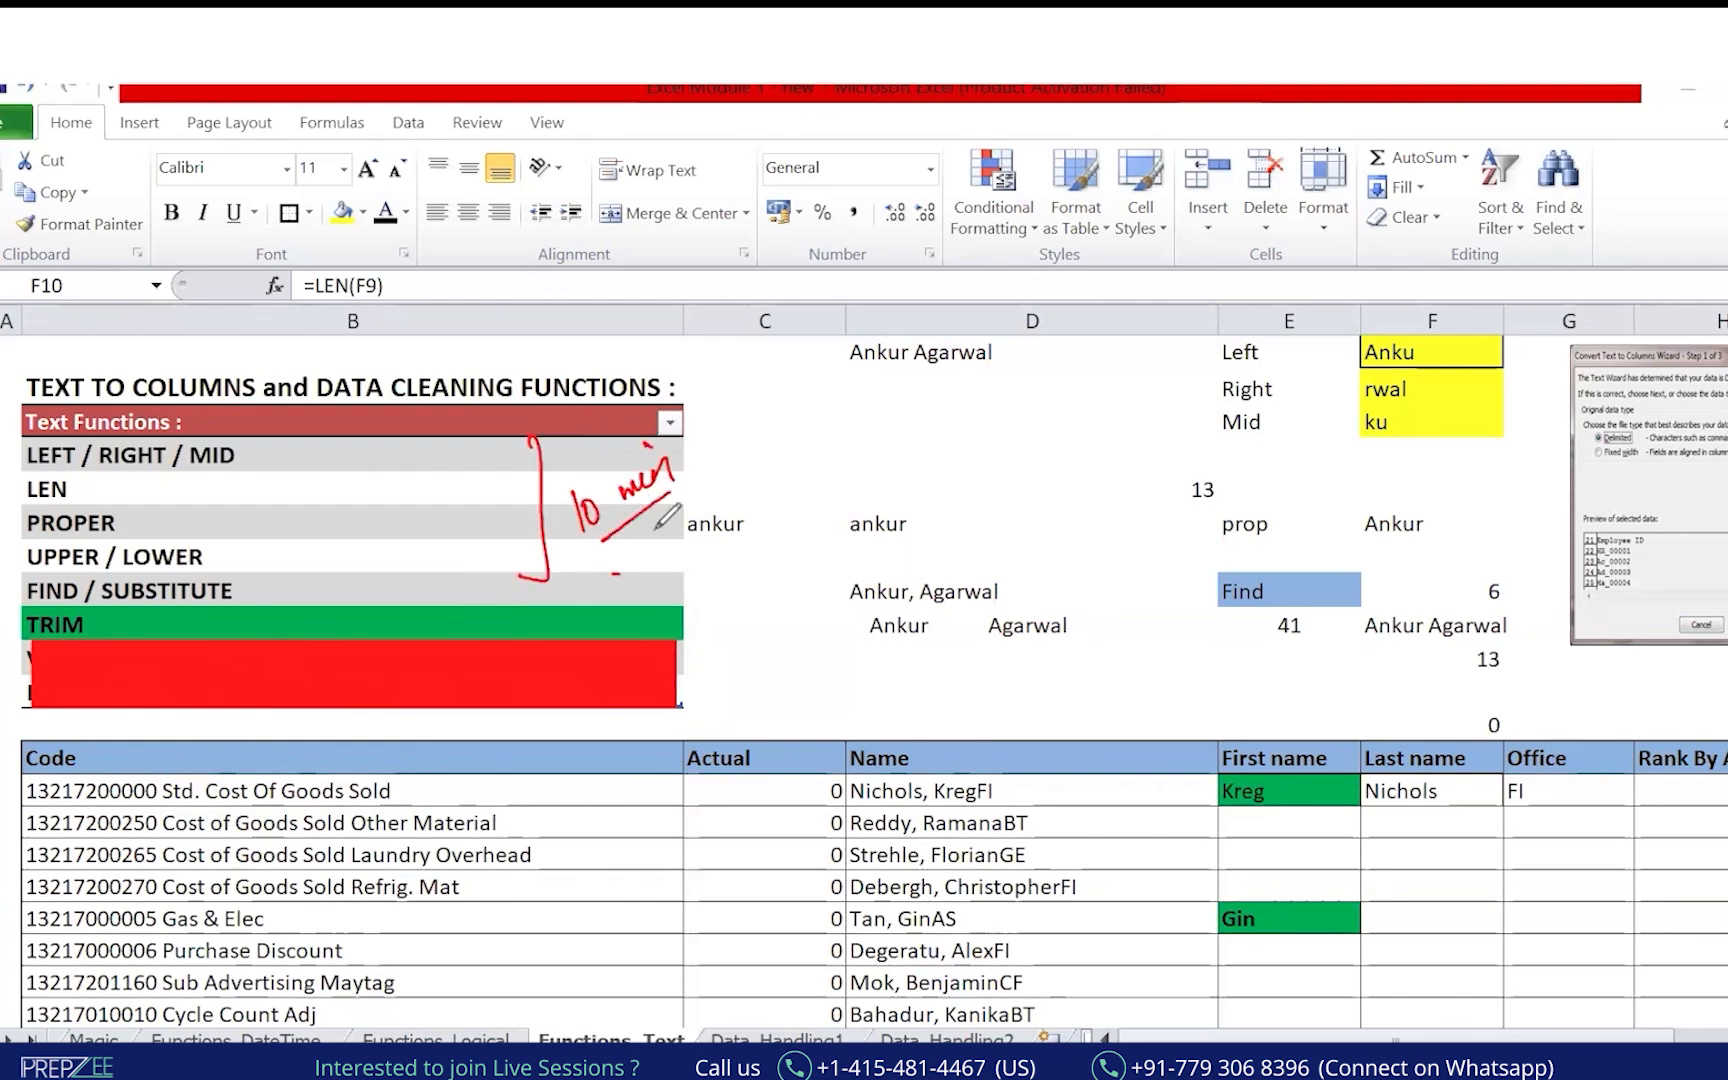
{"action": "mouse_move", "coordinate": [1210, 738]}
{"action": "left_mouse_down"}
{"action": "mouse_move", "coordinate": [1375, 655]}
{"action": "mouse_move", "coordinate": [1596, 745]}
{"action": "left_mouse_up"}
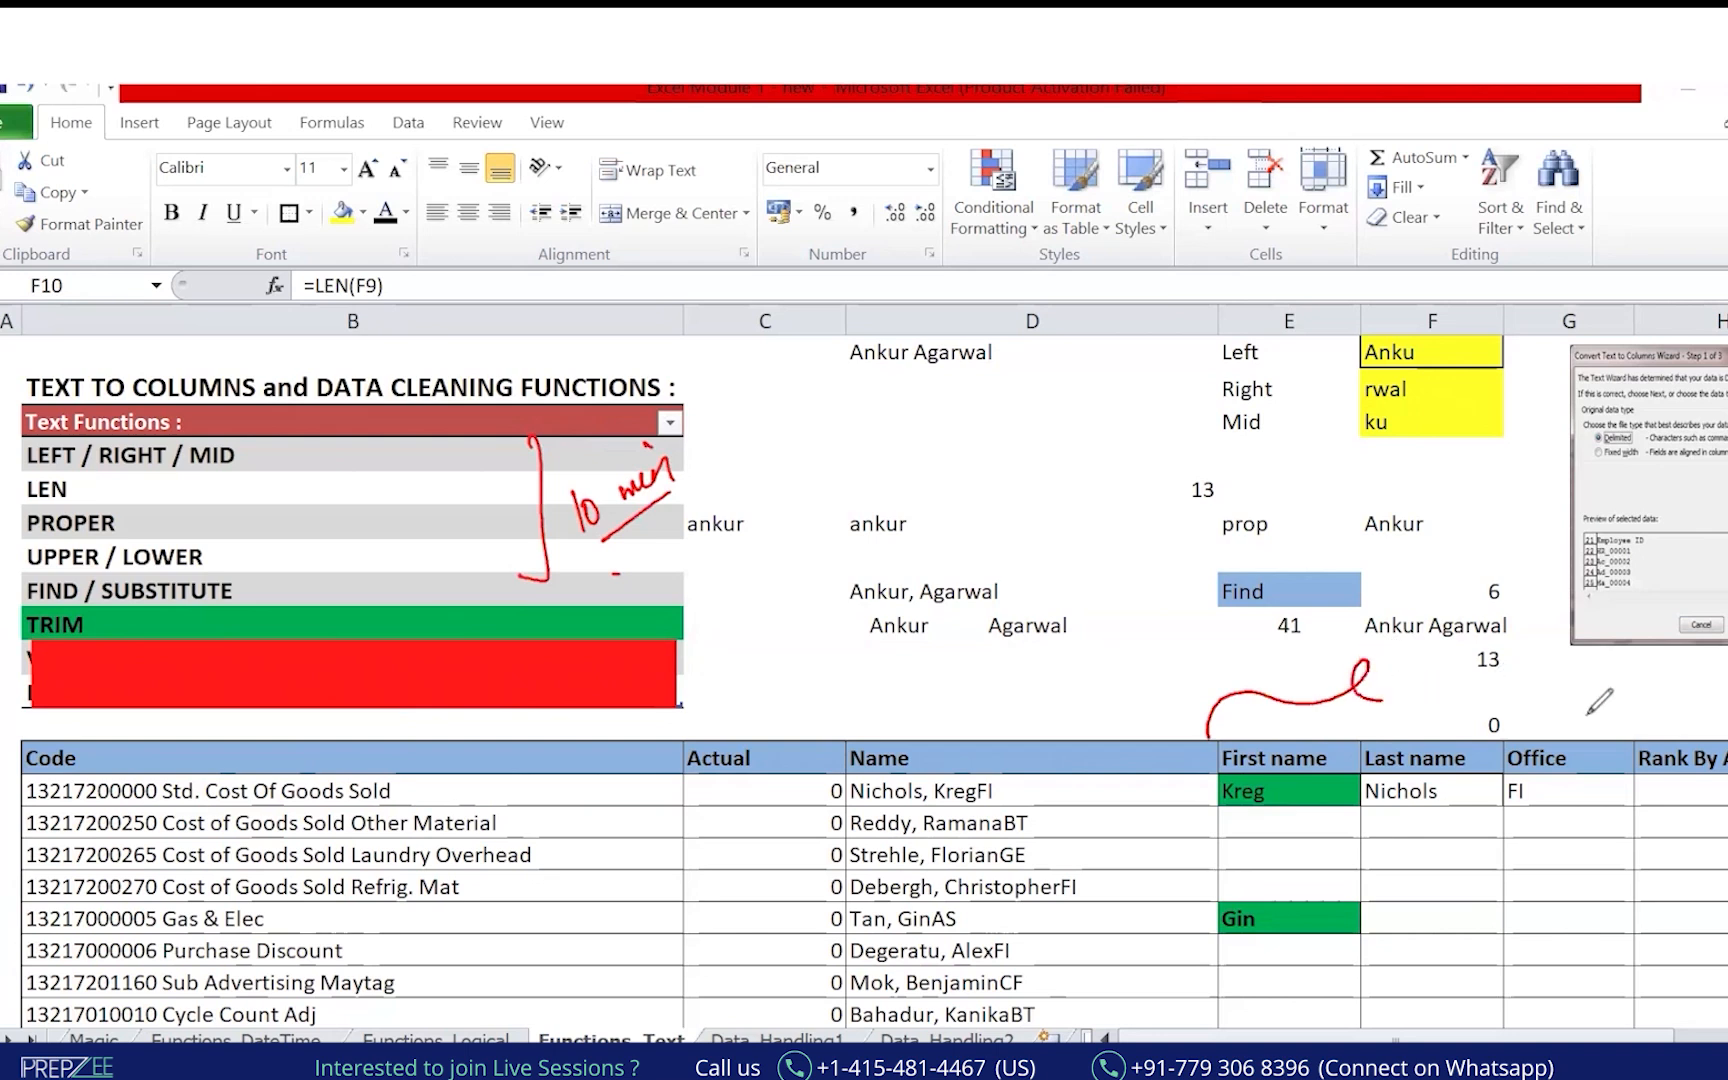
{"action": "left_click_drag", "start_coordinate": [1222, 650], "coordinate": [1224, 687]}
{"action": "mouse_move", "coordinate": [1248, 658]}
{"action": "left_mouse_down"}
{"action": "mouse_move", "coordinate": [1282, 668]}
{"action": "mouse_move", "coordinate": [1312, 650]}
{"action": "mouse_move", "coordinate": [1322, 678]}
{"action": "left_mouse_up"}
{"action": "left_click", "coordinate": [1310, 630]}
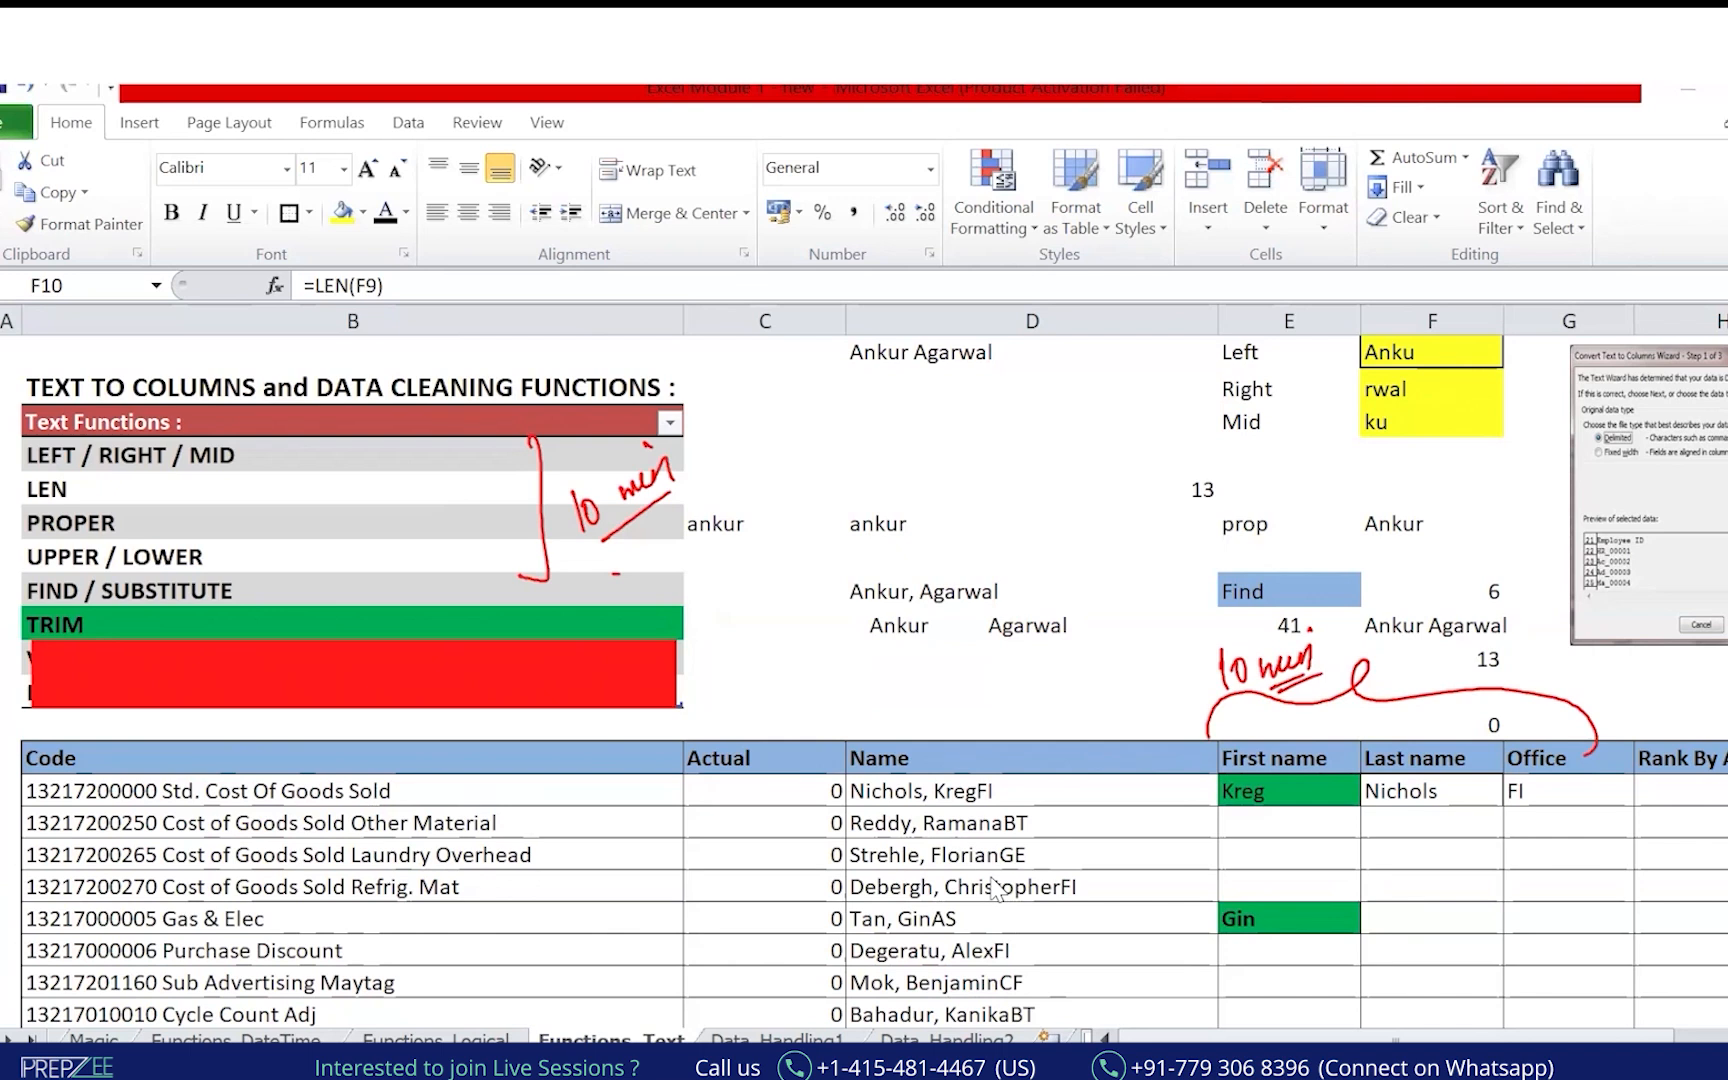
{"action": "mouse_move", "coordinate": [1323, 824]}
{"action": "left_mouse_down"}
{"action": "mouse_move", "coordinate": [1345, 845]}
{"action": "mouse_move", "coordinate": [1330, 858]}
{"action": "mouse_move", "coordinate": [1365, 835]}
{"action": "mouse_move", "coordinate": [1378, 857]}
{"action": "mouse_move", "coordinate": [1396, 830]}
{"action": "mouse_move", "coordinate": [1425, 835]}
{"action": "mouse_move", "coordinate": [1276, 915]}
{"action": "left_mouse_up"}
{"action": "key", "text": "ctrl+z"}
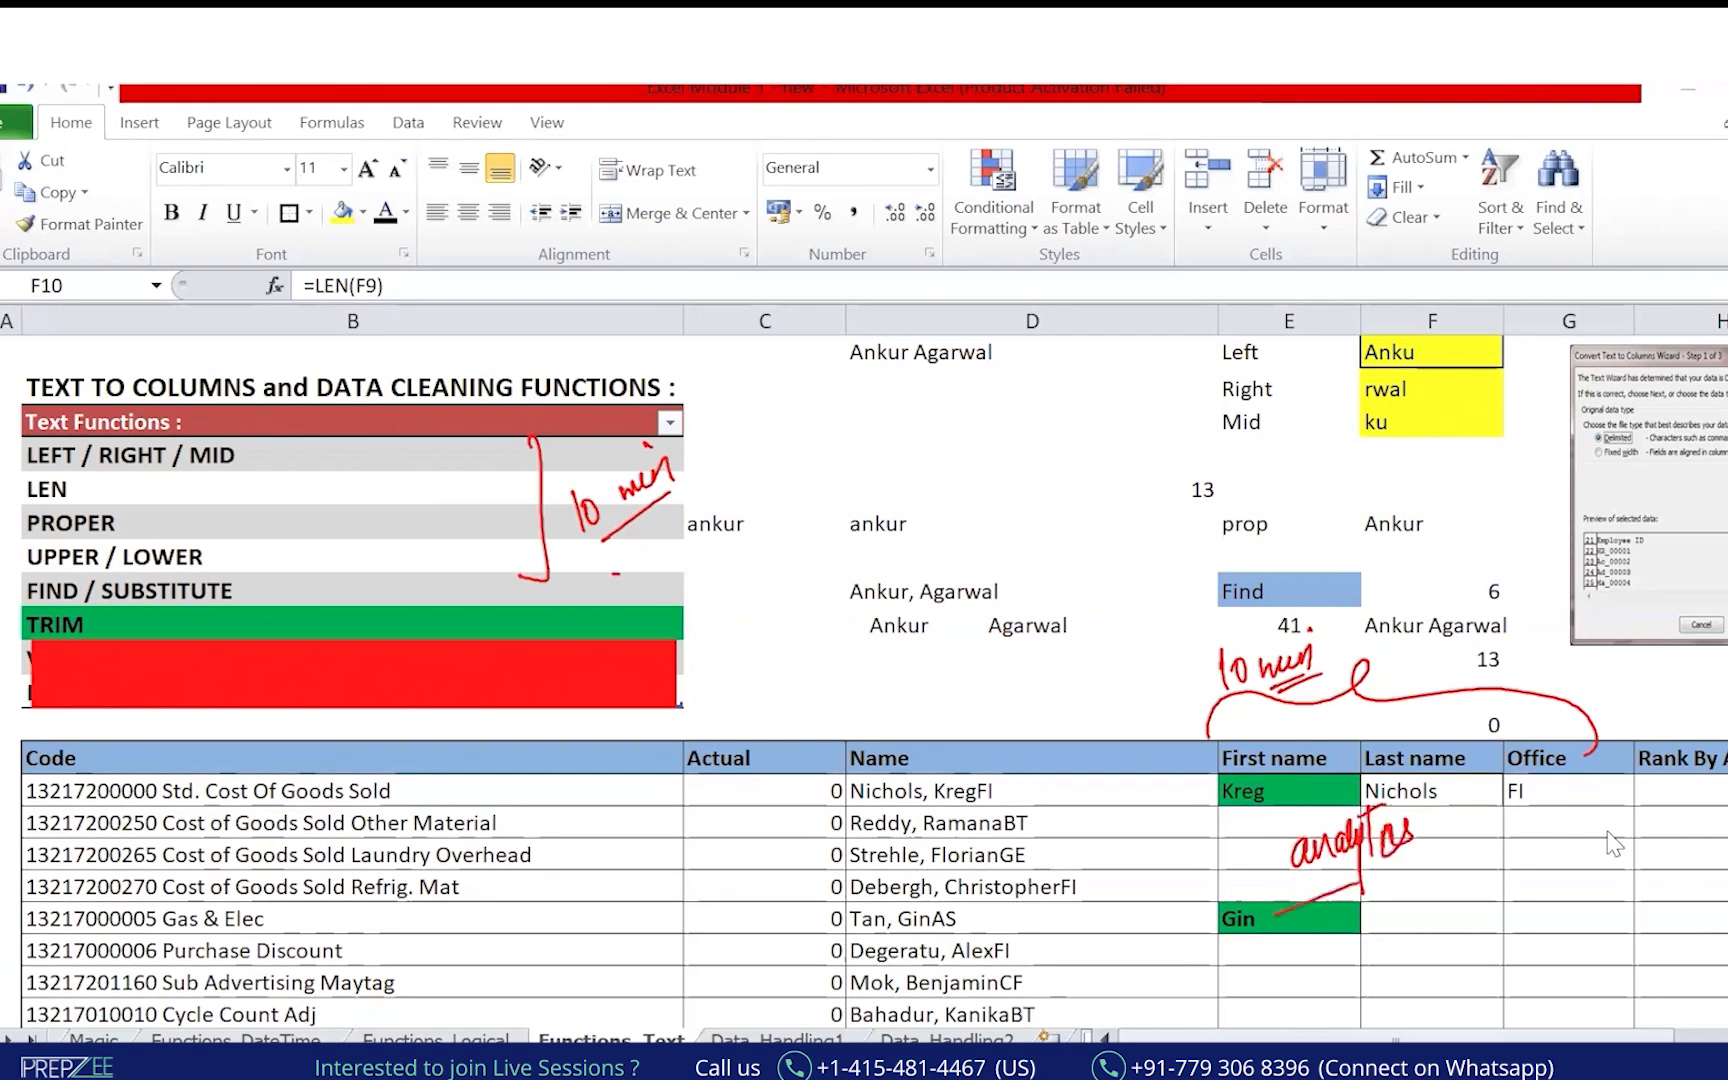
{"action": "left_click_drag", "start_coordinate": [1393, 878], "coordinate": [1312, 914]}
{"action": "left_click_drag", "start_coordinate": [1452, 800], "coordinate": [1490, 826]}
{"action": "left_click_drag", "start_coordinate": [1466, 917], "coordinate": [1360, 965]}
{"action": "mouse_move", "coordinate": [1110, 762]}
{"action": "left_mouse_down"}
{"action": "mouse_move", "coordinate": [805, 815]}
{"action": "mouse_move", "coordinate": [930, 842]}
{"action": "left_mouse_up"}
{"action": "mouse_move", "coordinate": [1335, 722]}
{"action": "left_mouse_down"}
{"action": "mouse_move", "coordinate": [1250, 830]}
{"action": "mouse_move", "coordinate": [1320, 740]}
{"action": "left_mouse_up"}
{"action": "left_click_drag", "start_coordinate": [1460, 730], "coordinate": [1357, 760]}
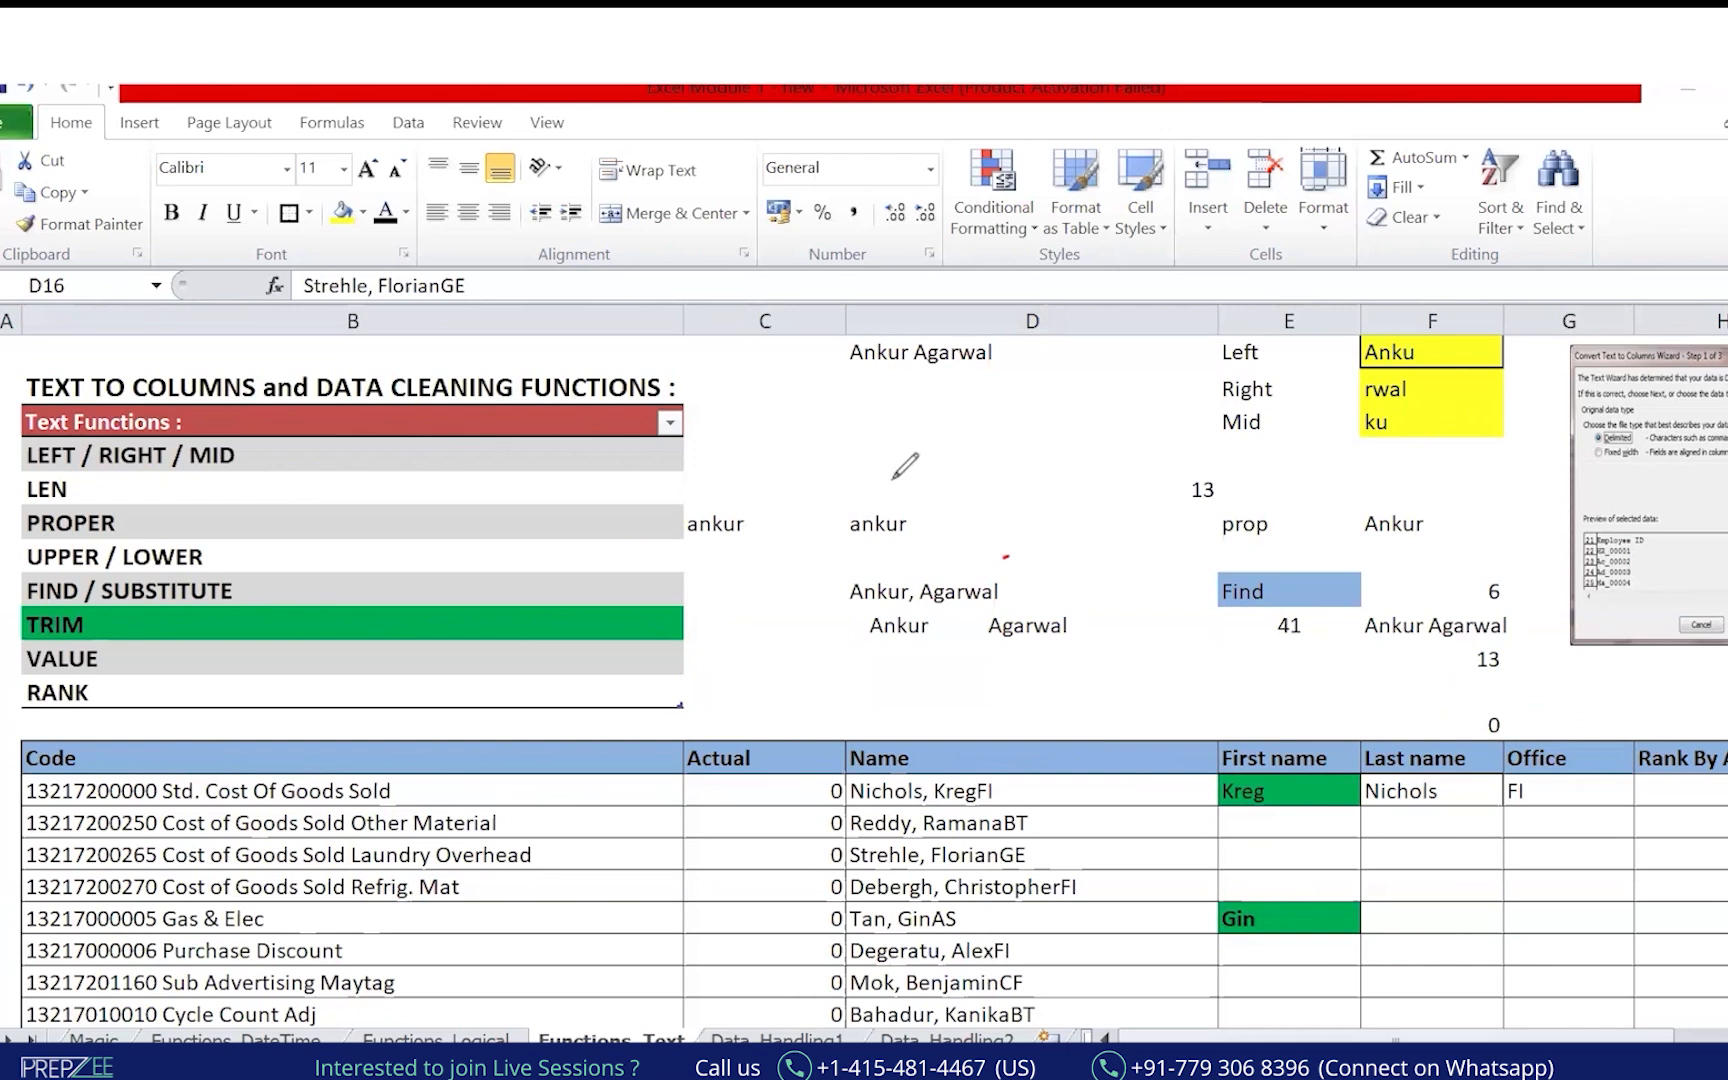
{"action": "mouse_move", "coordinate": [262, 422]}
{"action": "left_mouse_down"}
{"action": "mouse_move", "coordinate": [300, 615]}
{"action": "mouse_move", "coordinate": [105, 657]}
{"action": "mouse_move", "coordinate": [3, 608]}
{"action": "left_mouse_up"}
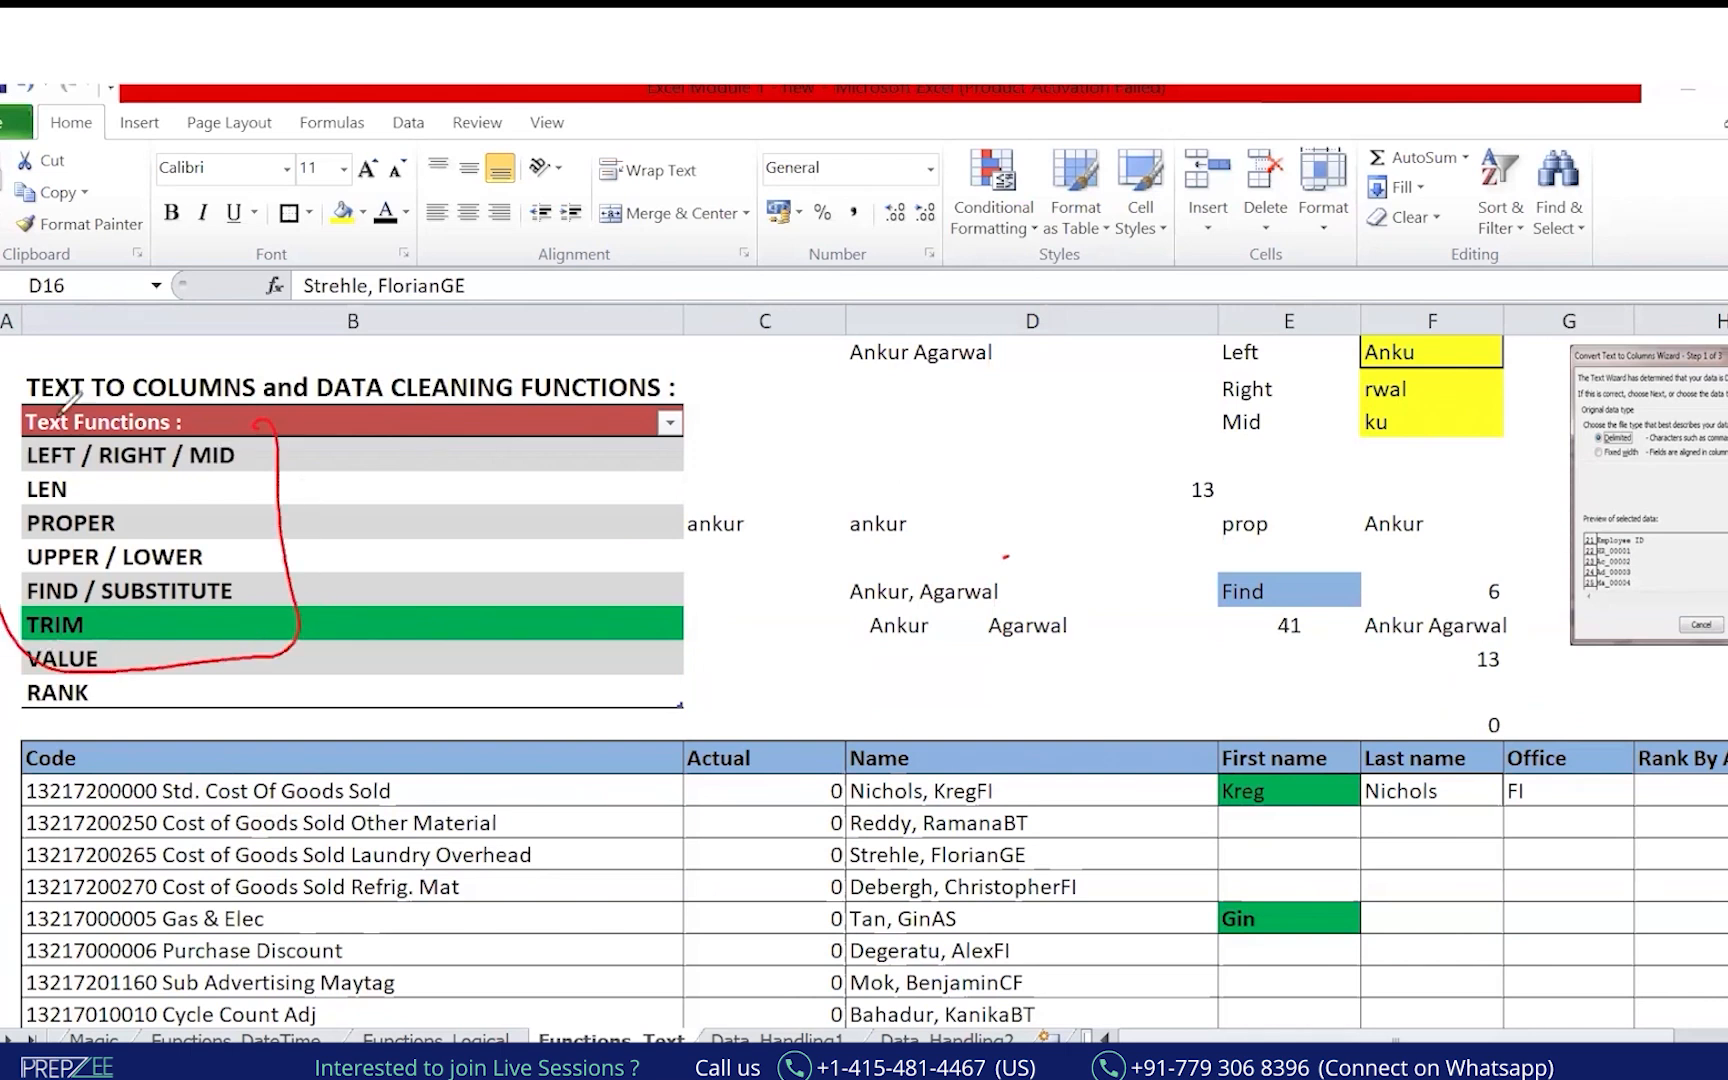
{"action": "mouse_move", "coordinate": [185, 550]}
{"action": "left_mouse_down"}
{"action": "mouse_move", "coordinate": [720, 318]}
{"action": "mouse_move", "coordinate": [968, 418]}
{"action": "left_mouse_up"}
{"action": "left_click_drag", "start_coordinate": [955, 305], "coordinate": [880, 570]}
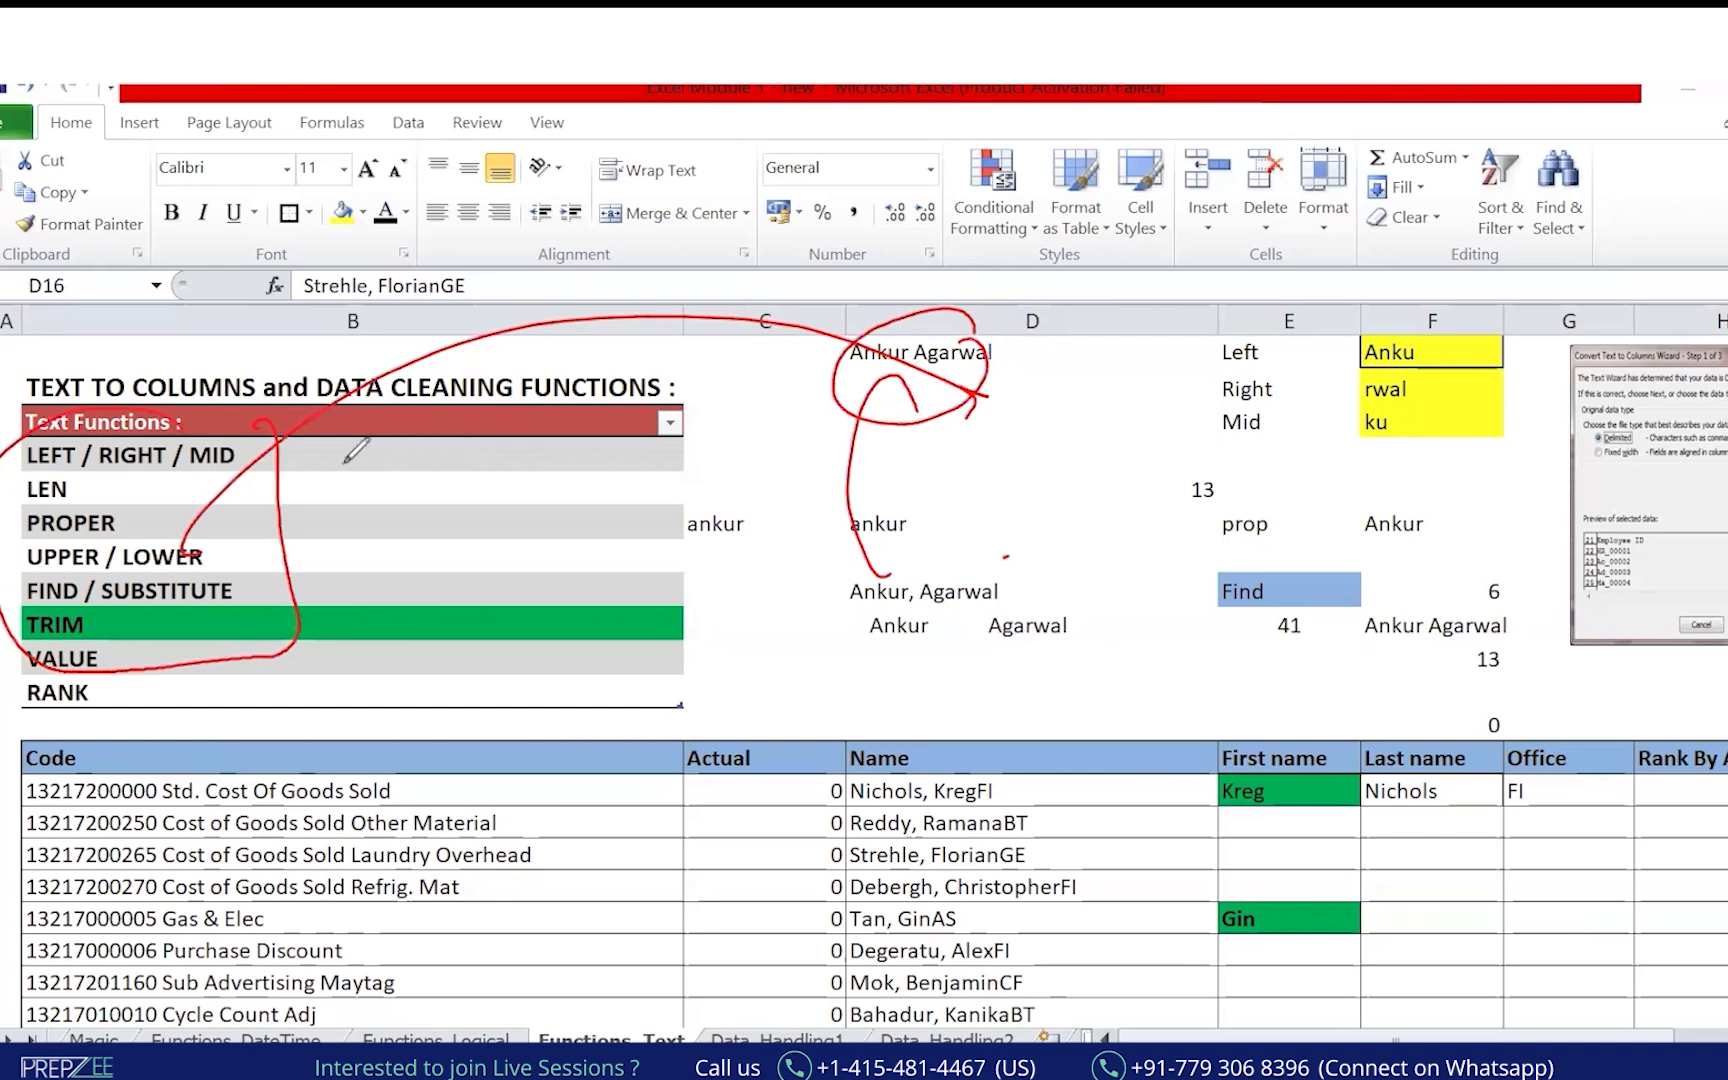
{"action": "mouse_move", "coordinate": [296, 457]}
{"action": "left_mouse_down"}
{"action": "mouse_move", "coordinate": [362, 397]}
{"action": "mouse_move", "coordinate": [388, 405]}
{"action": "left_mouse_up"}
{"action": "left_click_drag", "start_coordinate": [335, 478], "coordinate": [398, 412]}
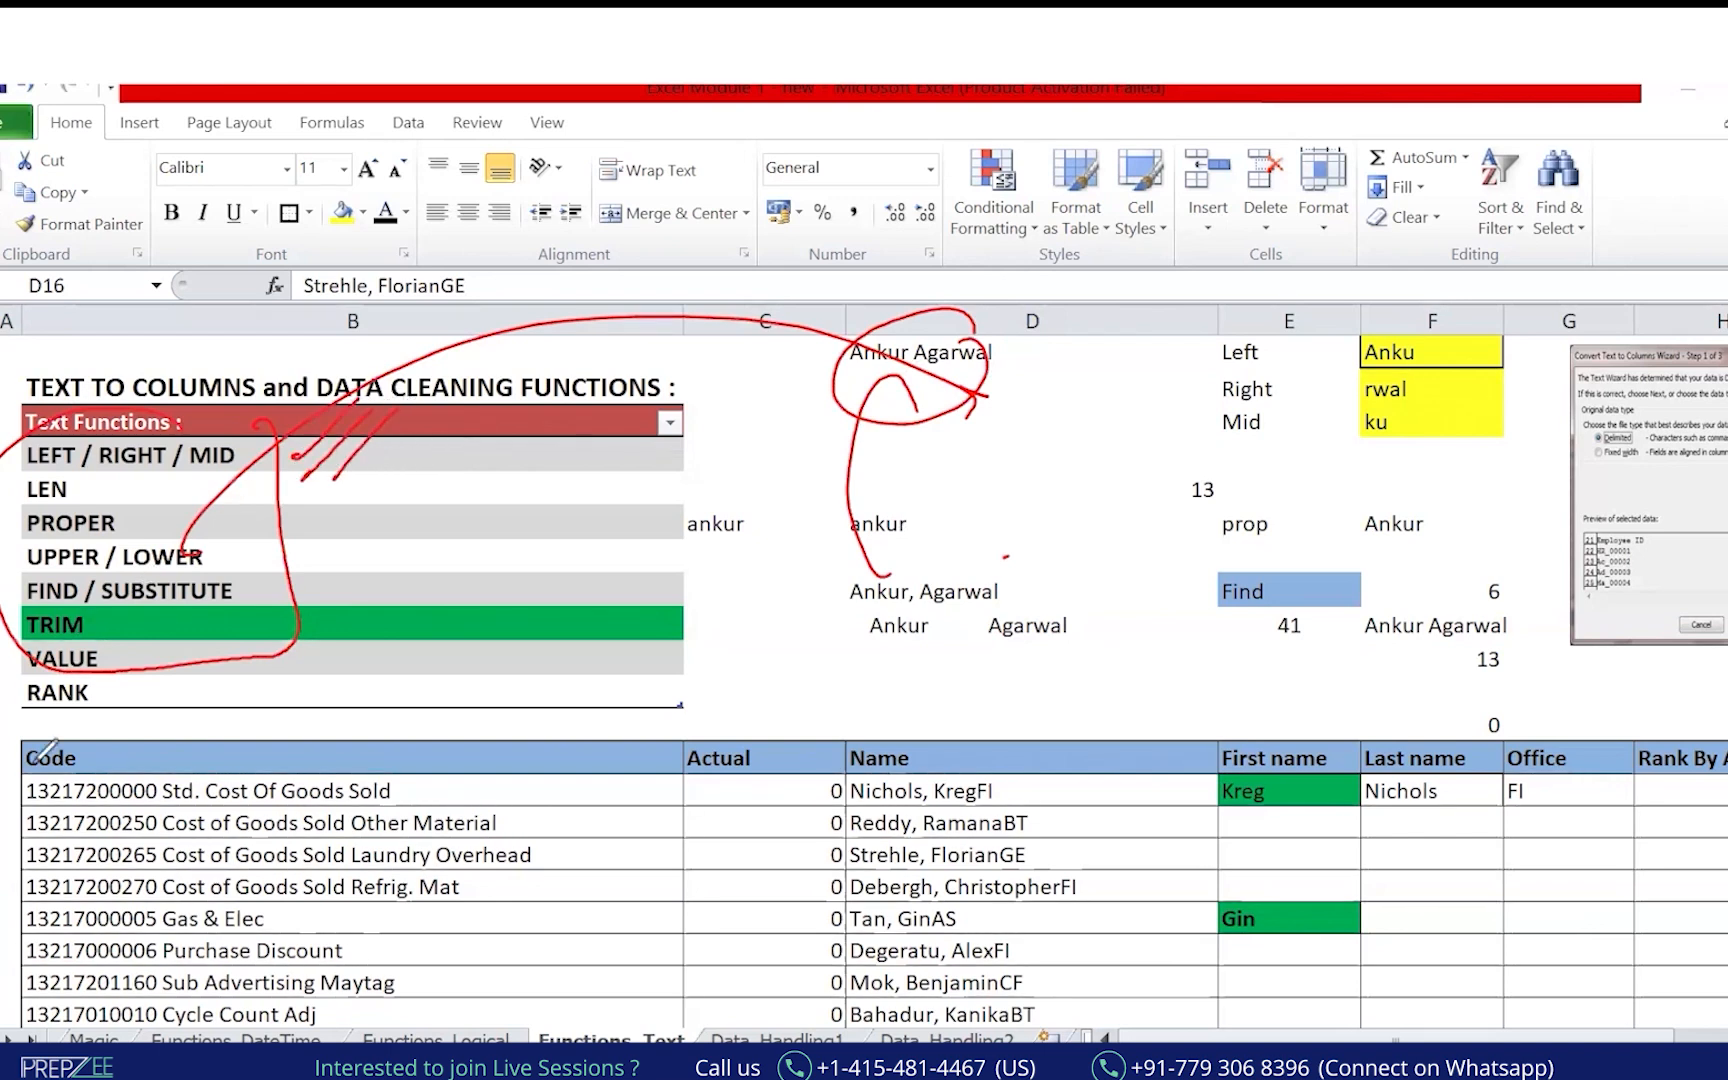
{"action": "key", "text": "e"}
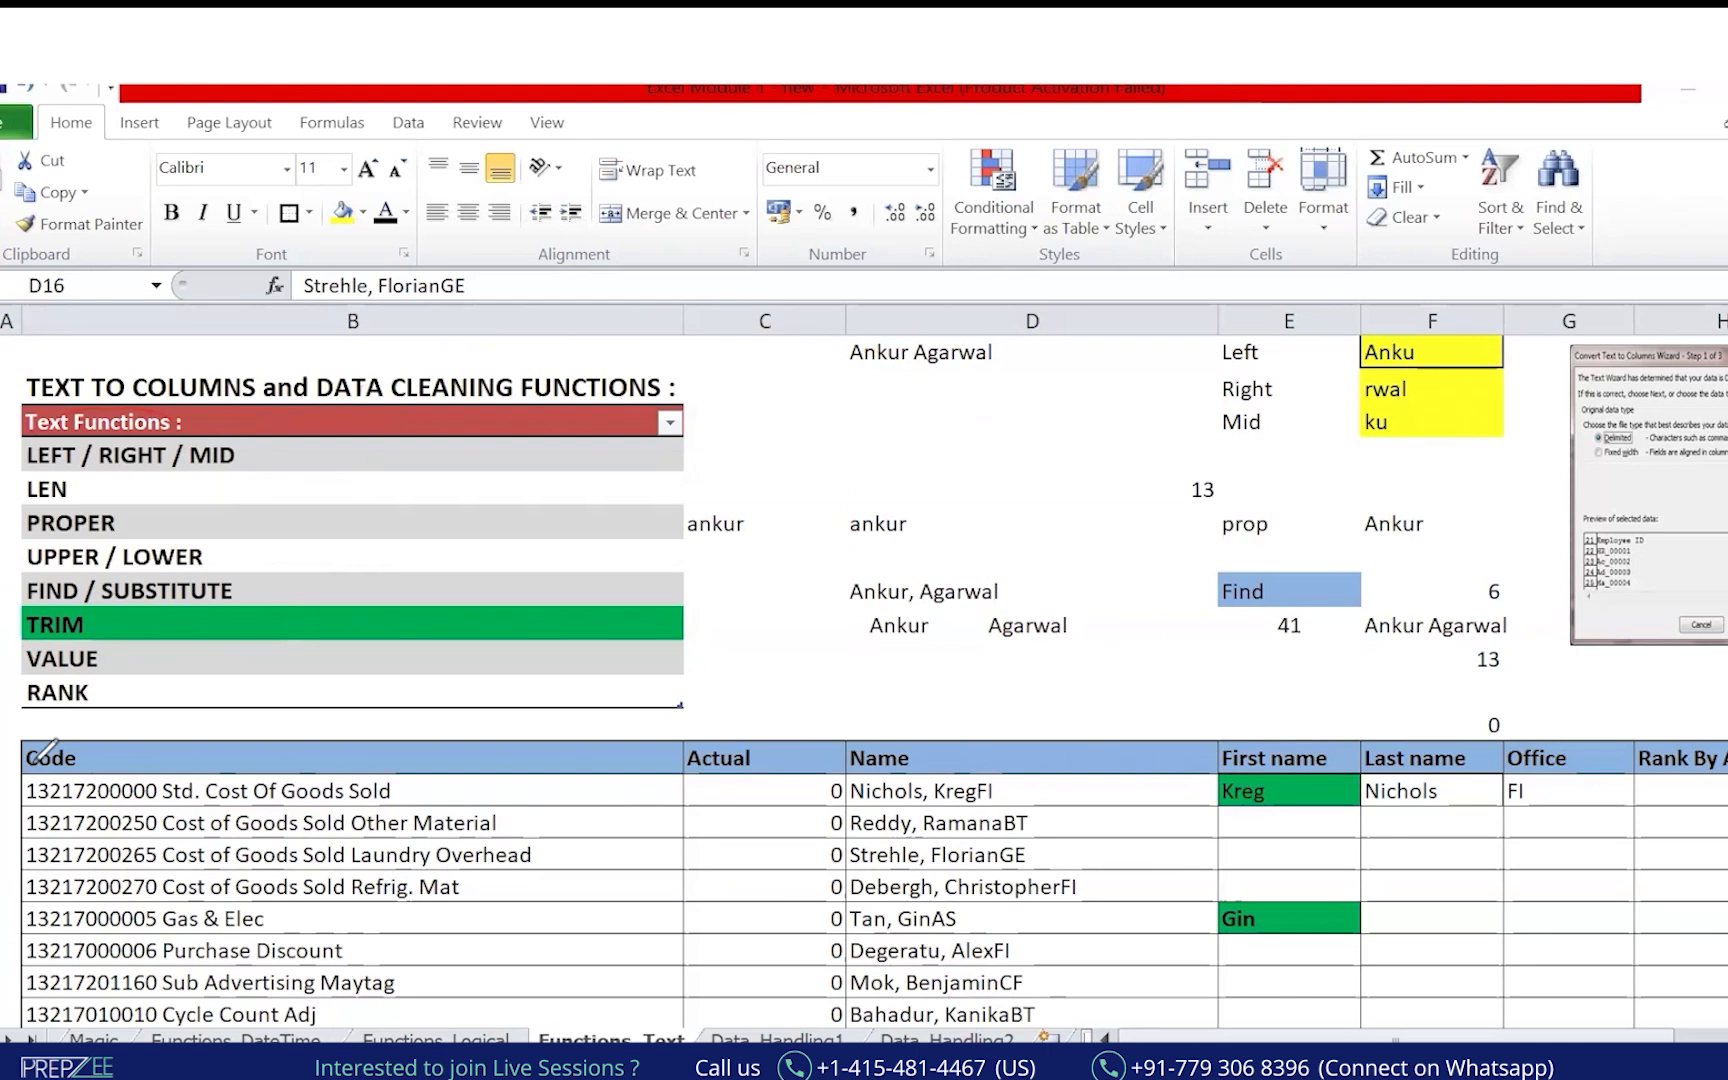
{"action": "left_click", "coordinate": [340, 590]}
{"action": "mouse_move", "coordinate": [706, 711]}
{"action": "left_mouse_down"}
{"action": "mouse_move", "coordinate": [122, 698]}
{"action": "mouse_move", "coordinate": [34, 678]}
{"action": "mouse_move", "coordinate": [1, 647]}
{"action": "left_mouse_up"}
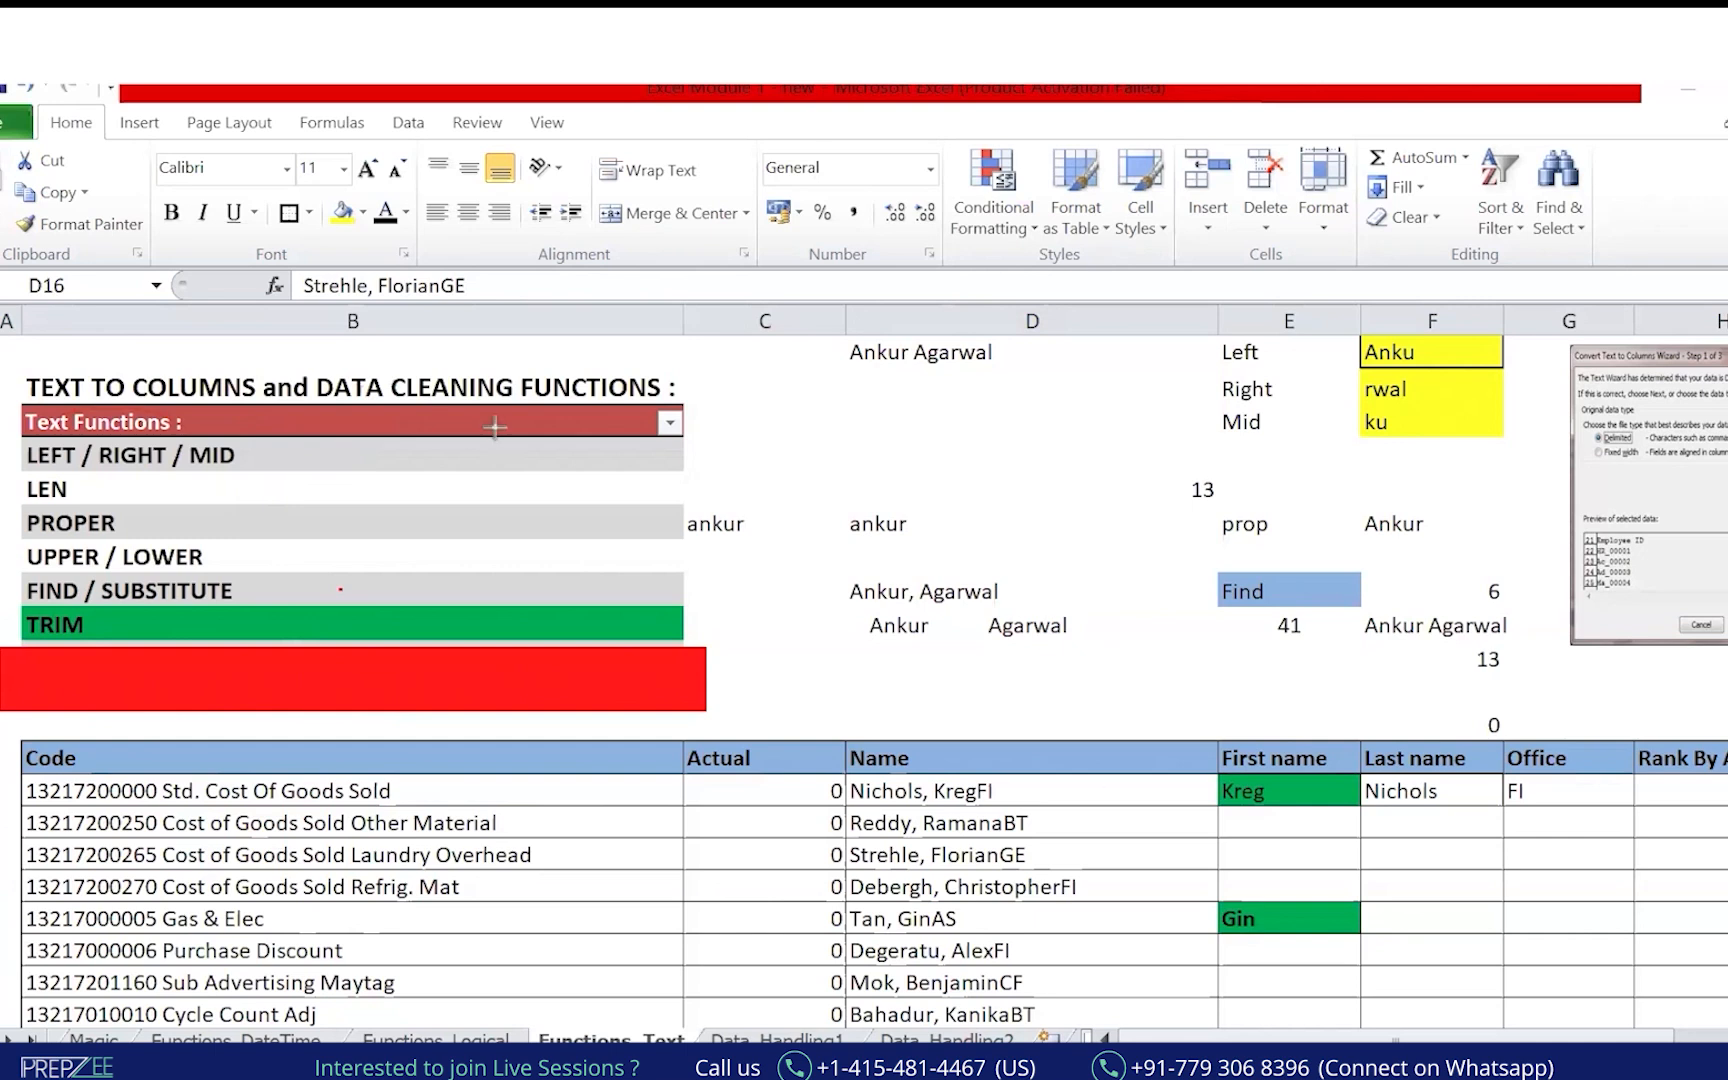
{"action": "mouse_move", "coordinate": [990, 492]}
{"action": "left_mouse_down"}
{"action": "mouse_move", "coordinate": [1321, 708]}
{"action": "mouse_move", "coordinate": [1328, 652]}
{"action": "mouse_move", "coordinate": [1335, 728]}
{"action": "left_mouse_up"}
{"action": "mouse_move", "coordinate": [1216, 543]}
{"action": "left_mouse_down"}
{"action": "mouse_move", "coordinate": [1205, 497]}
{"action": "mouse_move", "coordinate": [1465, 738]}
{"action": "mouse_move", "coordinate": [1489, 661]}
{"action": "left_mouse_up"}
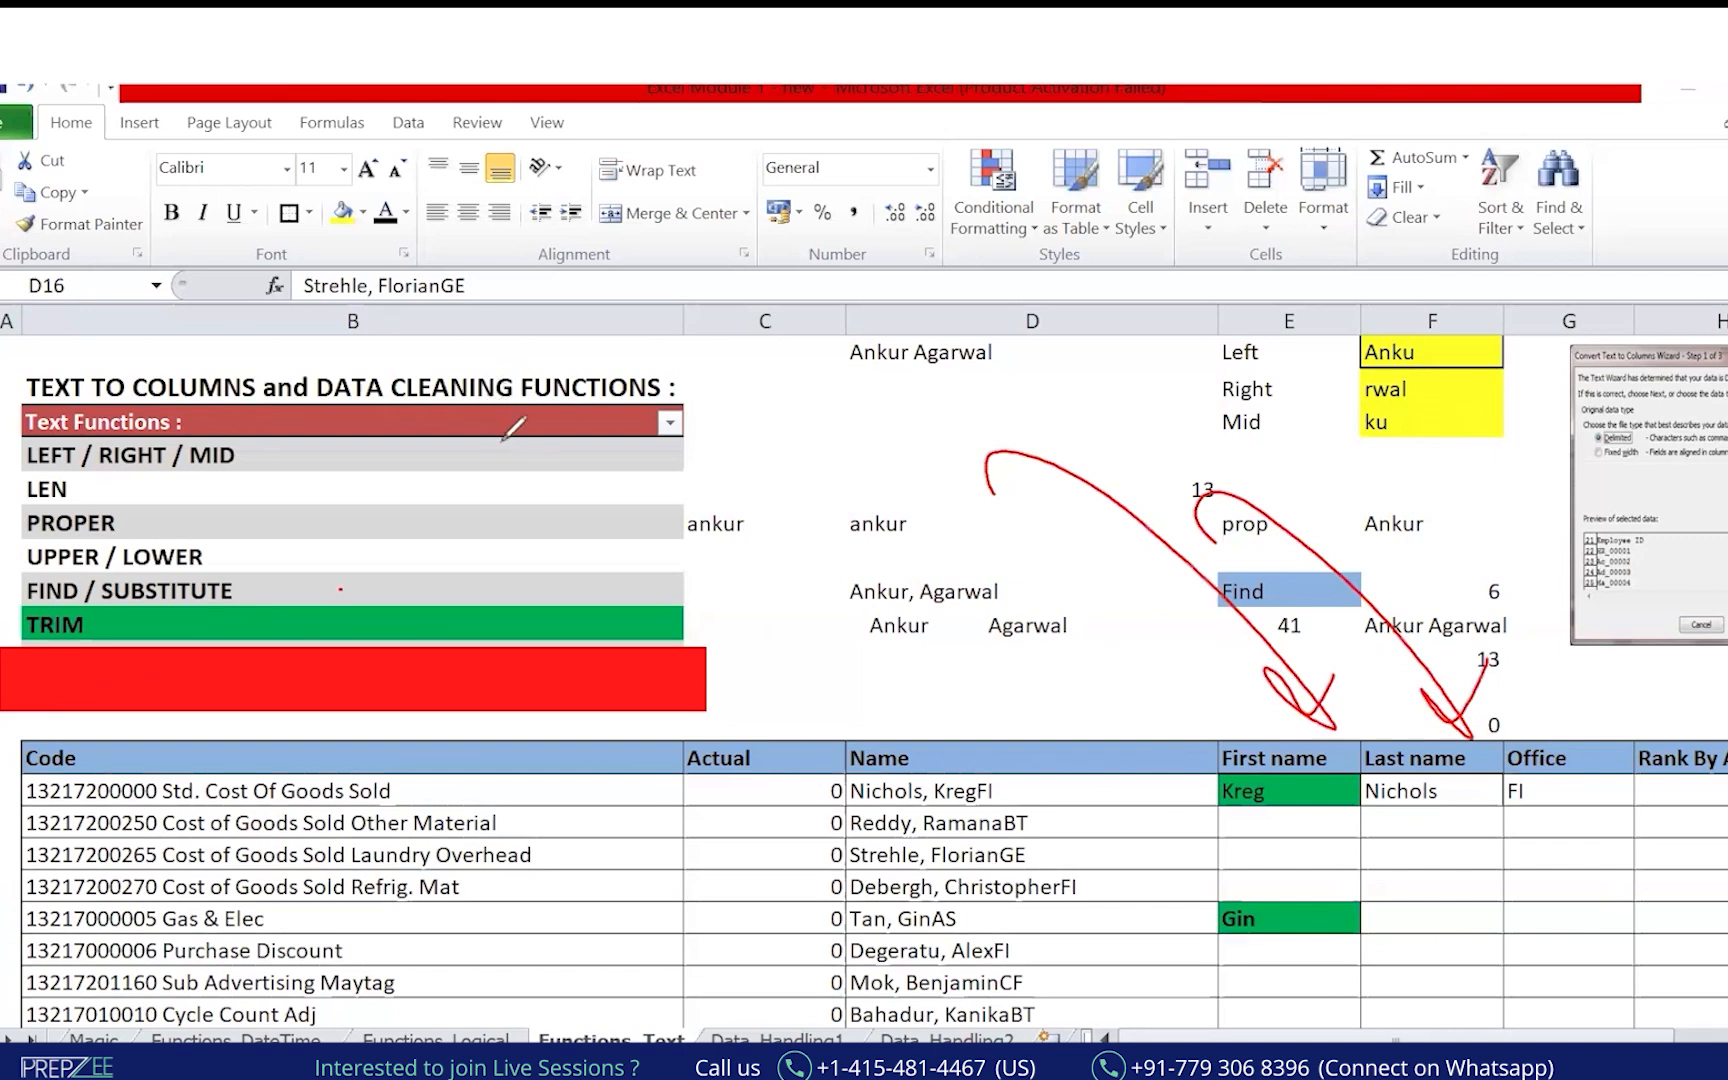
{"action": "left_click_drag", "start_coordinate": [782, 320], "coordinate": [786, 370]}
{"action": "mouse_move", "coordinate": [798, 322]}
{"action": "left_mouse_down"}
{"action": "mouse_move", "coordinate": [835, 330]}
{"action": "mouse_move", "coordinate": [840, 360]}
{"action": "mouse_move", "coordinate": [838, 318]}
{"action": "left_mouse_up"}
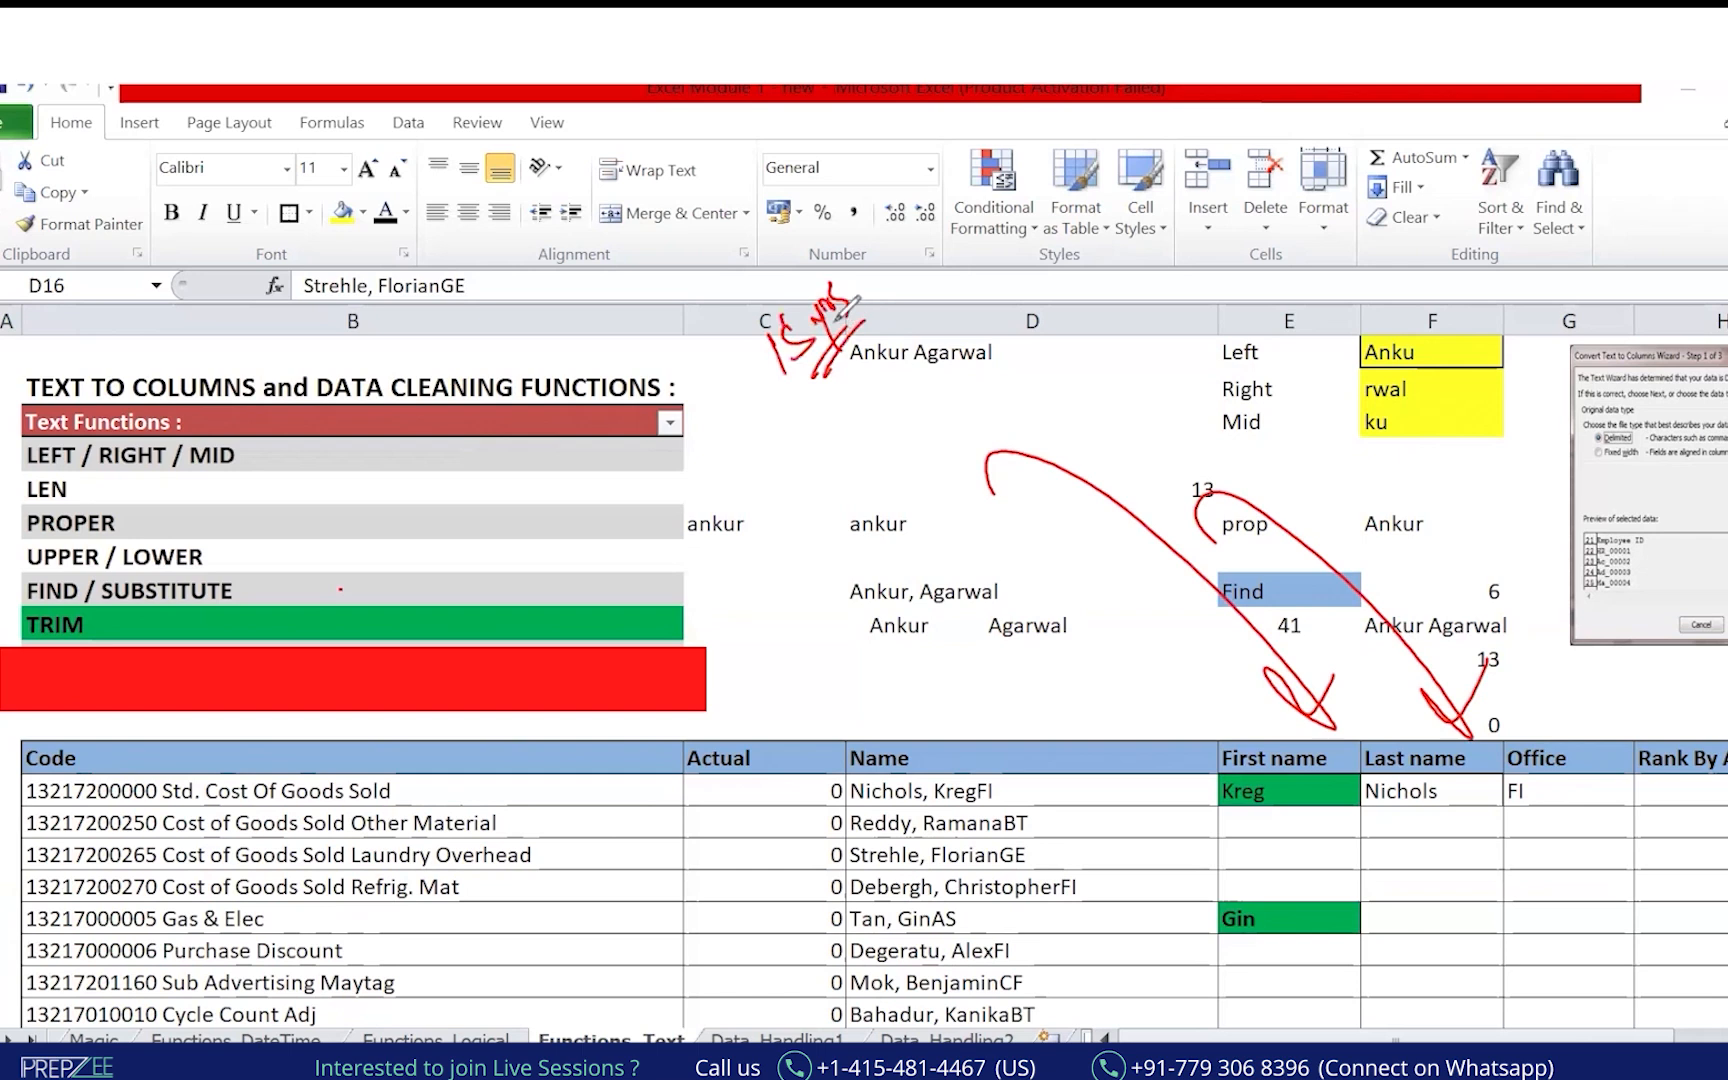
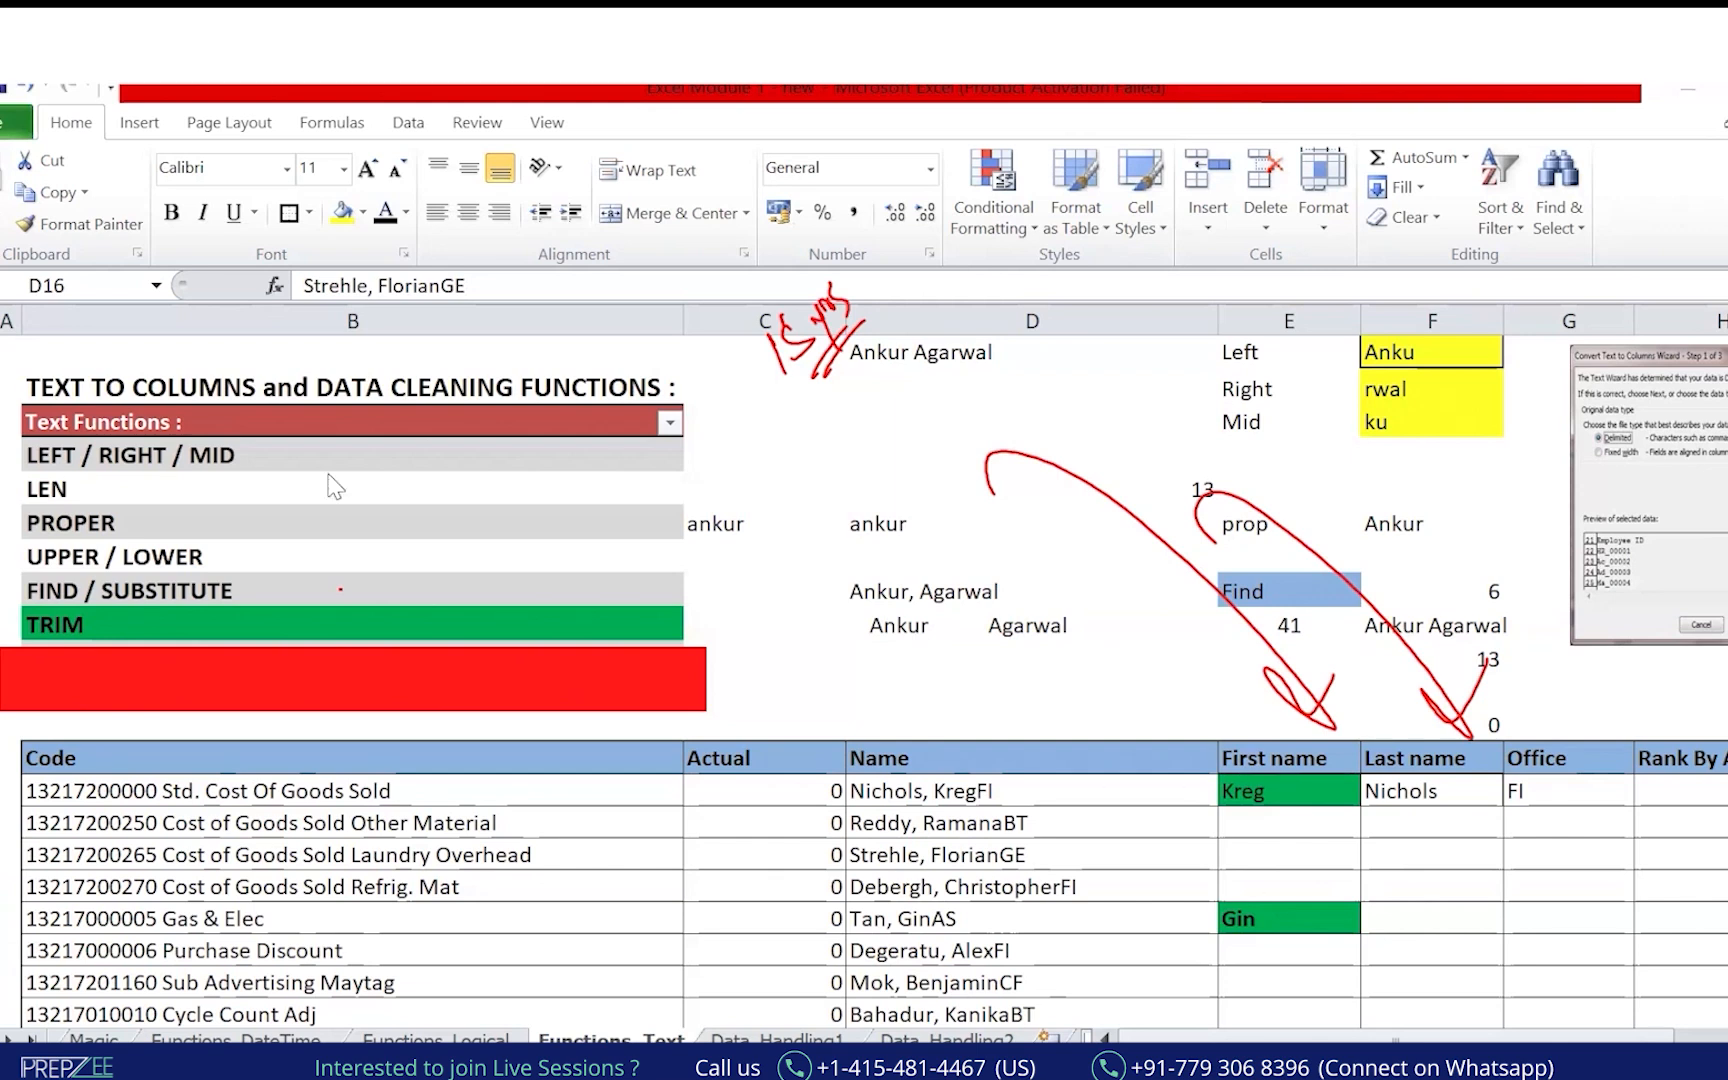
Handwrite 'logic' above the name headers, circle First name, Last name and Office, and arrow down the Name column.
{"action": "left_click_drag", "start_coordinate": [1060, 672], "coordinate": [1080, 730]}
{"action": "mouse_move", "coordinate": [1104, 694]}
{"action": "left_mouse_down"}
{"action": "mouse_move", "coordinate": [1112, 748]}
{"action": "mouse_move", "coordinate": [1132, 696]}
{"action": "left_mouse_up"}
{"action": "left_click", "coordinate": [1124, 629]}
{"action": "mouse_move", "coordinate": [1144, 668]}
{"action": "left_mouse_down"}
{"action": "mouse_move", "coordinate": [1150, 686]}
{"action": "mouse_move", "coordinate": [1088, 770]}
{"action": "left_mouse_up"}
{"action": "mouse_move", "coordinate": [1303, 746]}
{"action": "left_mouse_down"}
{"action": "mouse_move", "coordinate": [1244, 736]}
{"action": "mouse_move", "coordinate": [1215, 824]}
{"action": "left_mouse_up"}
{"action": "left_click_drag", "start_coordinate": [1578, 765], "coordinate": [1310, 716]}
{"action": "left_click_drag", "start_coordinate": [1034, 765], "coordinate": [1065, 995]}
{"action": "left_click_drag", "start_coordinate": [1043, 935], "coordinate": [1093, 928]}
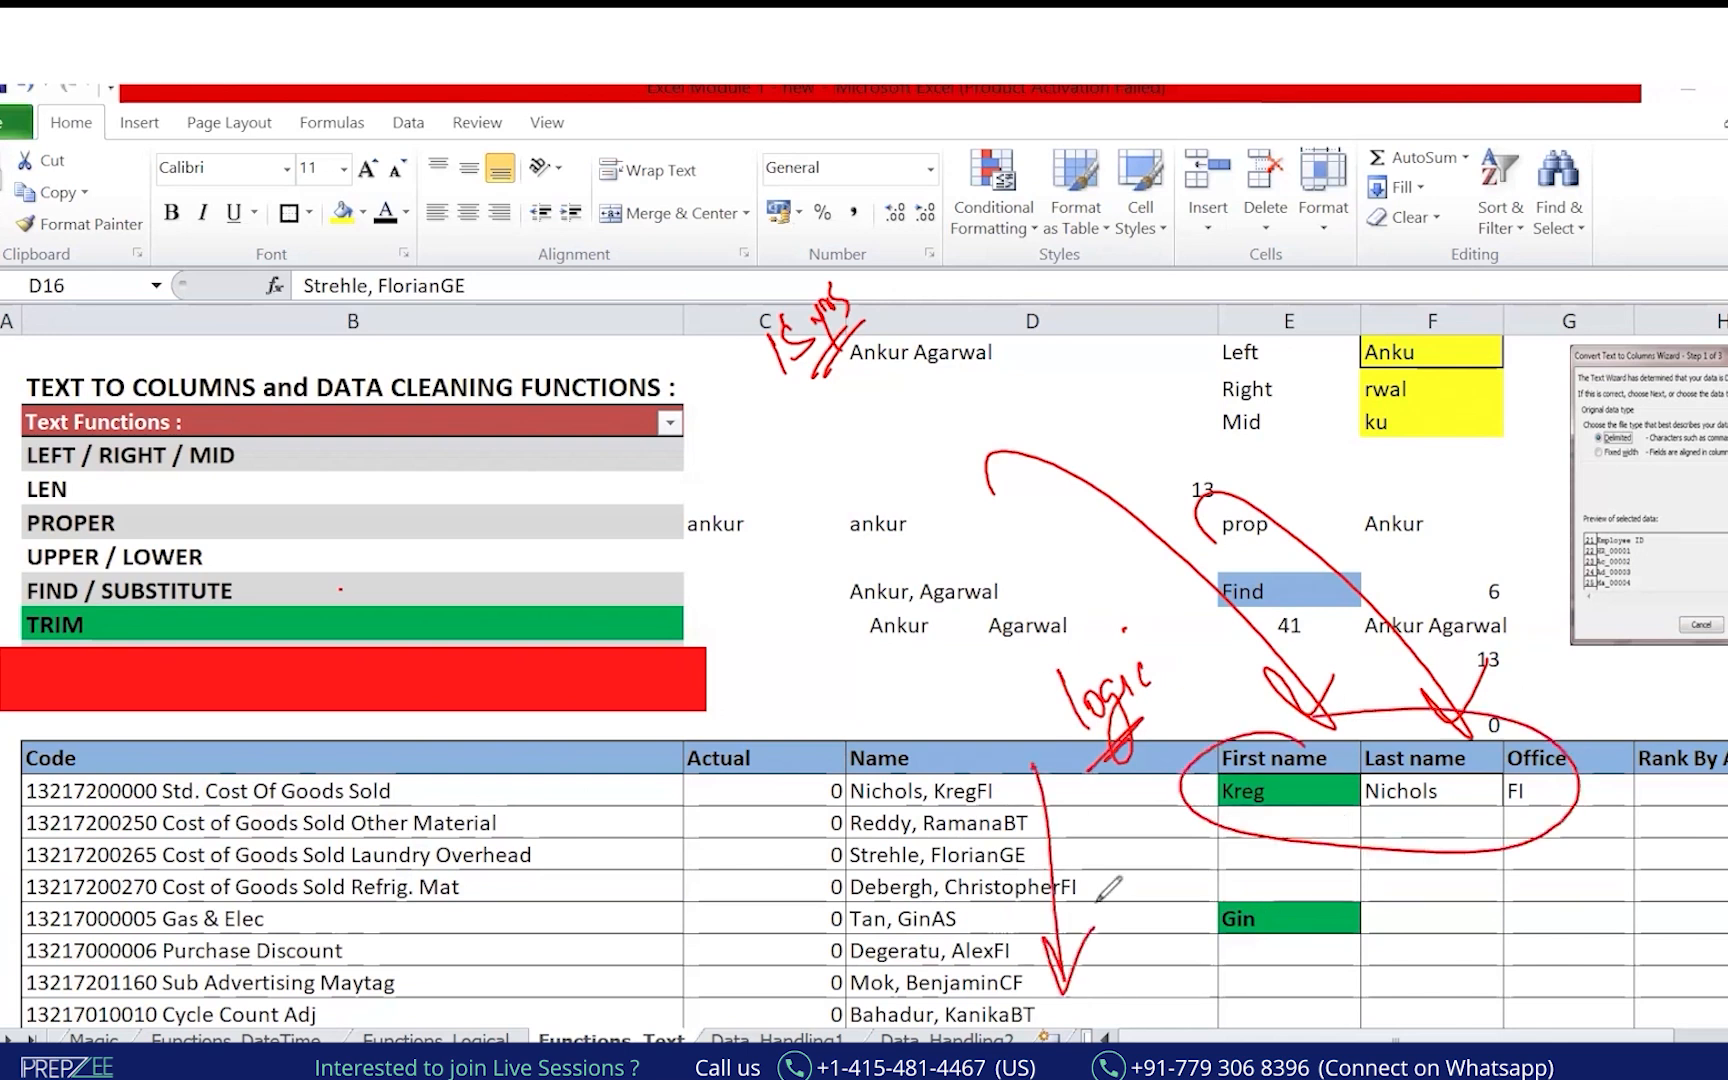
Circle the list of text functions and handwrite 'Think about the' beside it.
{"action": "mouse_move", "coordinate": [258, 440]}
{"action": "left_mouse_down"}
{"action": "mouse_move", "coordinate": [301, 575]}
{"action": "mouse_move", "coordinate": [165, 645]}
{"action": "left_mouse_up"}
{"action": "left_click_drag", "start_coordinate": [47, 573], "coordinate": [248, 442]}
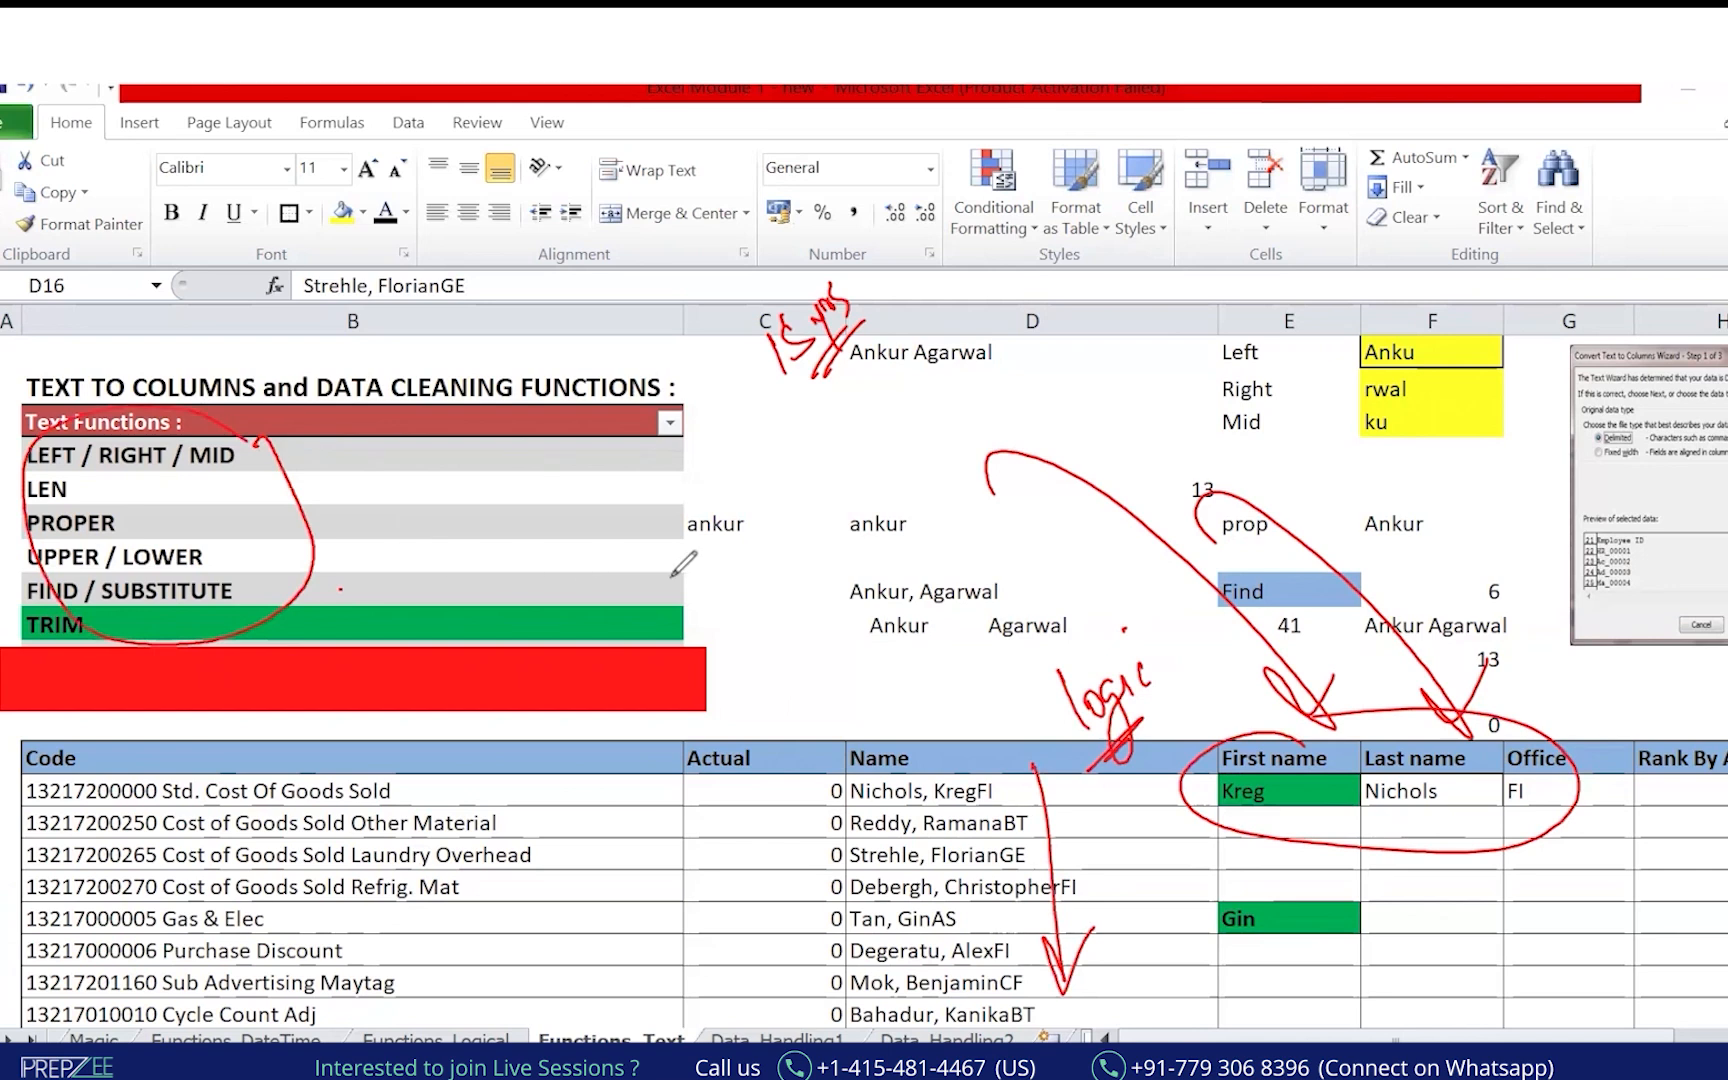
{"action": "left_click", "coordinate": [483, 527]}
{"action": "mouse_move", "coordinate": [514, 497]}
{"action": "left_mouse_down"}
{"action": "mouse_move", "coordinate": [548, 570]}
{"action": "mouse_move", "coordinate": [560, 478]}
{"action": "left_mouse_up"}
{"action": "left_click_drag", "start_coordinate": [560, 470], "coordinate": [638, 495]}
{"action": "left_click_drag", "start_coordinate": [652, 548], "coordinate": [728, 462]}
{"action": "left_click_drag", "start_coordinate": [735, 572], "coordinate": [800, 522]}
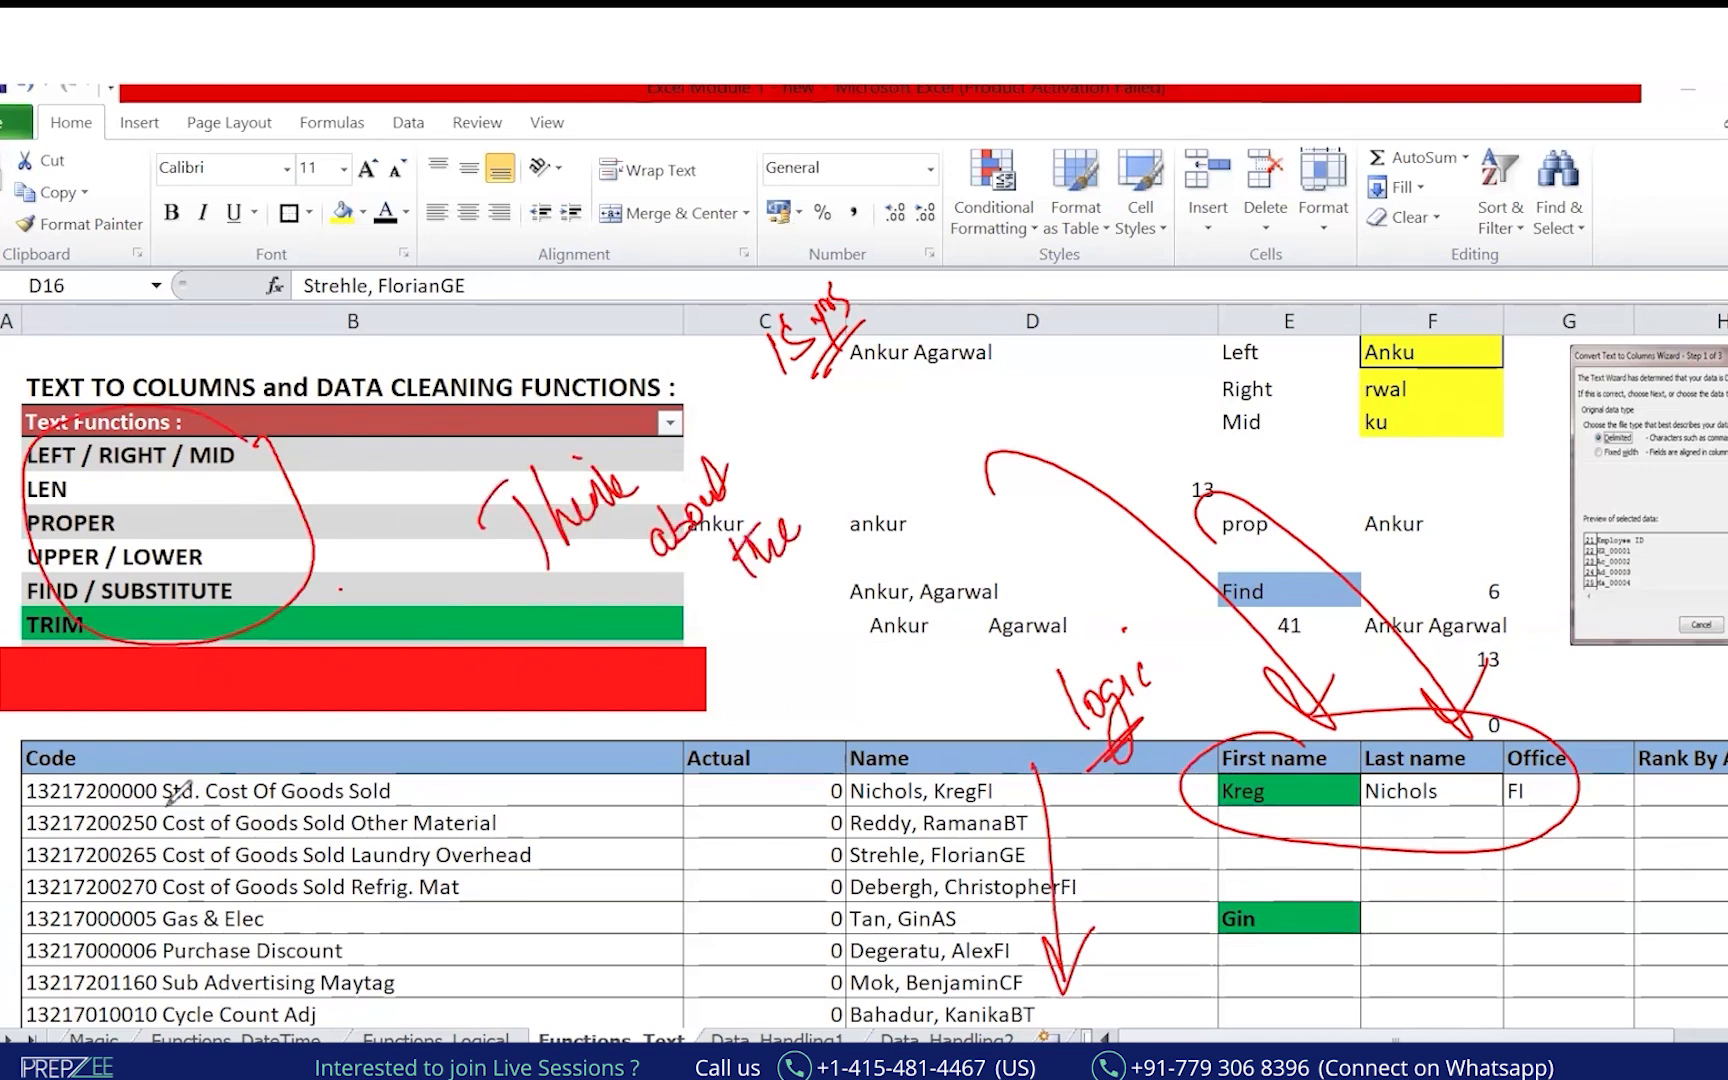
Clear the pen ink, then copy names D14:D20 and paste them into Book1's column G.
{"action": "key", "text": "Escape"}
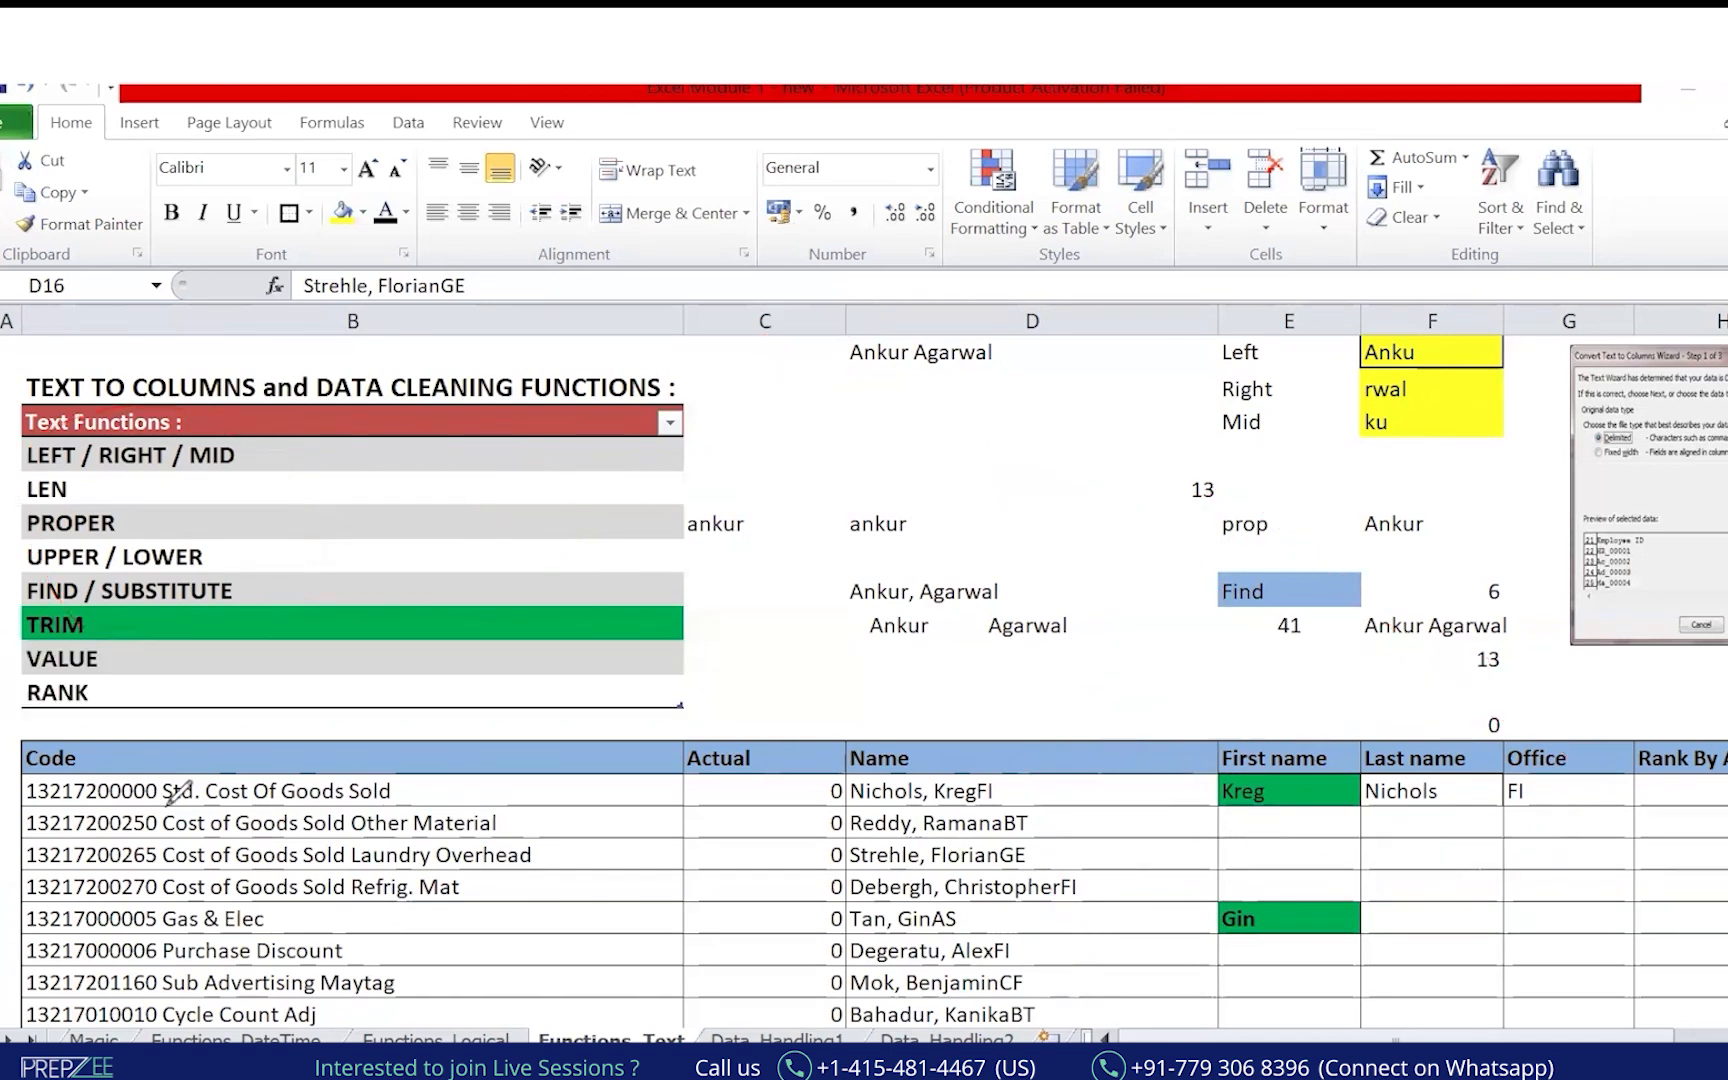
{"action": "left_click_drag", "start_coordinate": [940, 791], "coordinate": [978, 950]}
{"action": "key", "text": "ctrl+c"}
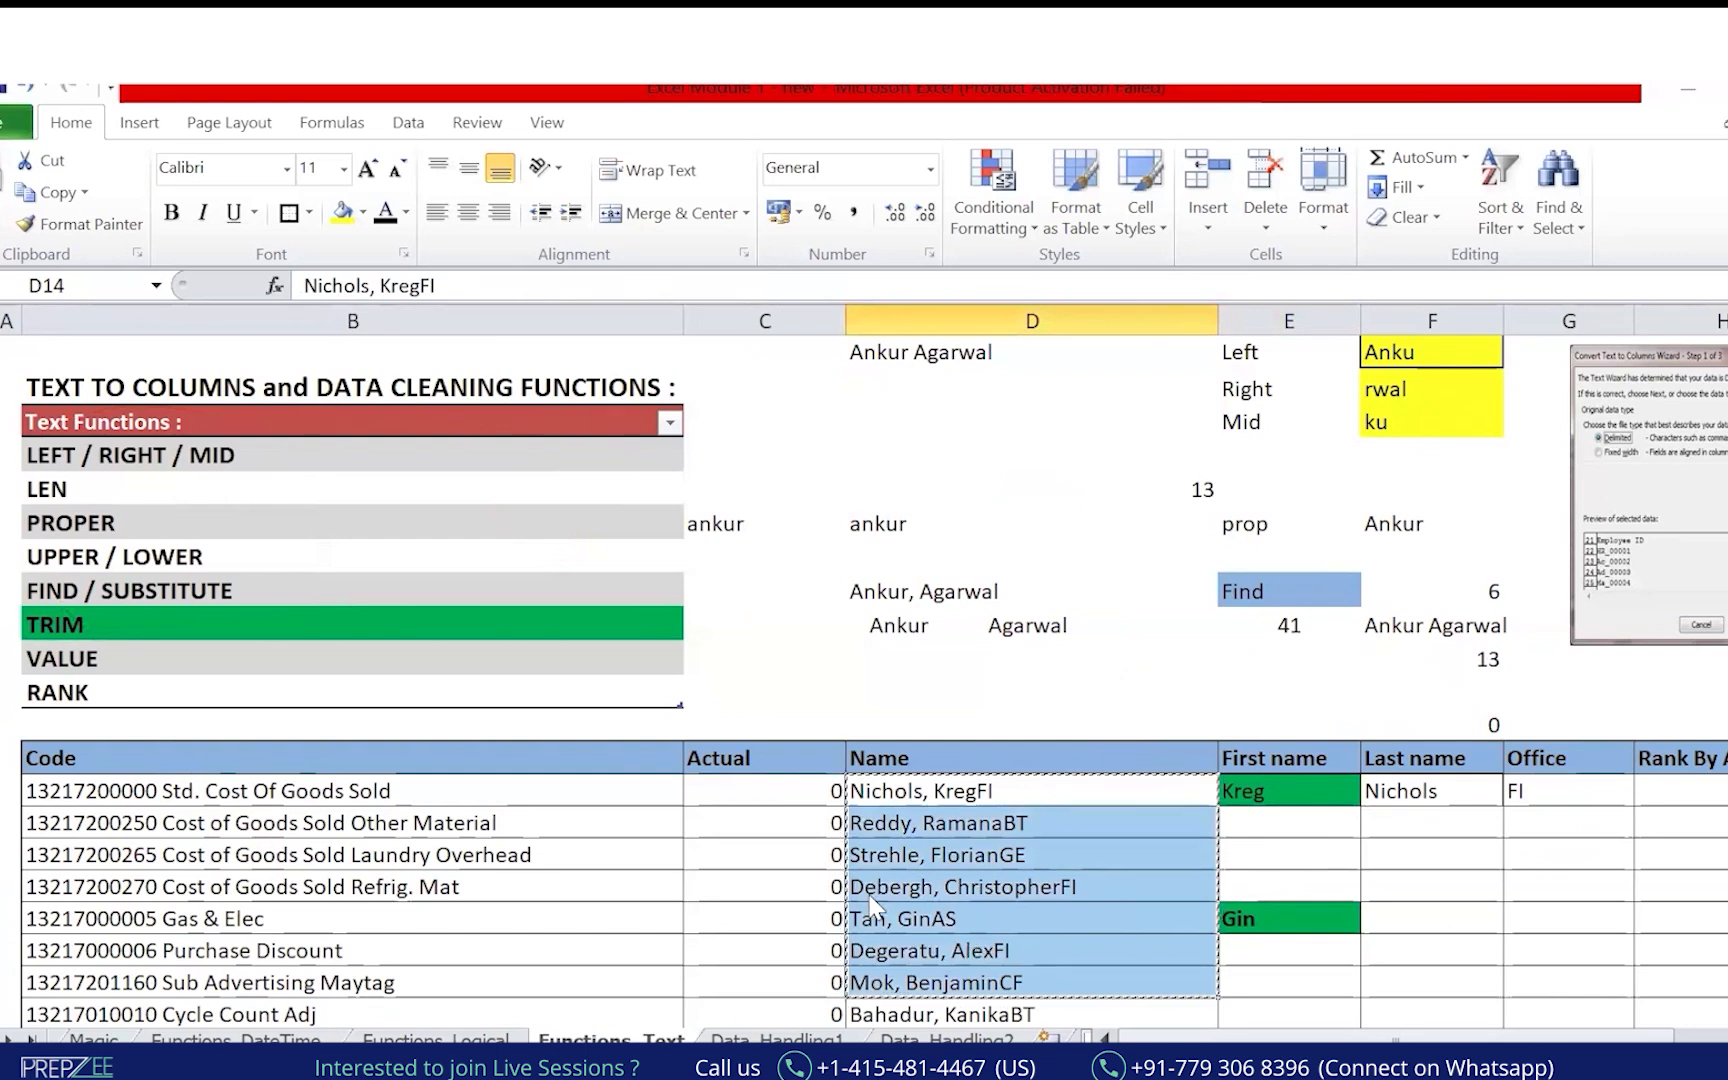
{"action": "key", "text": "alt+Tab"}
{"action": "key", "text": "ctrl+v"}
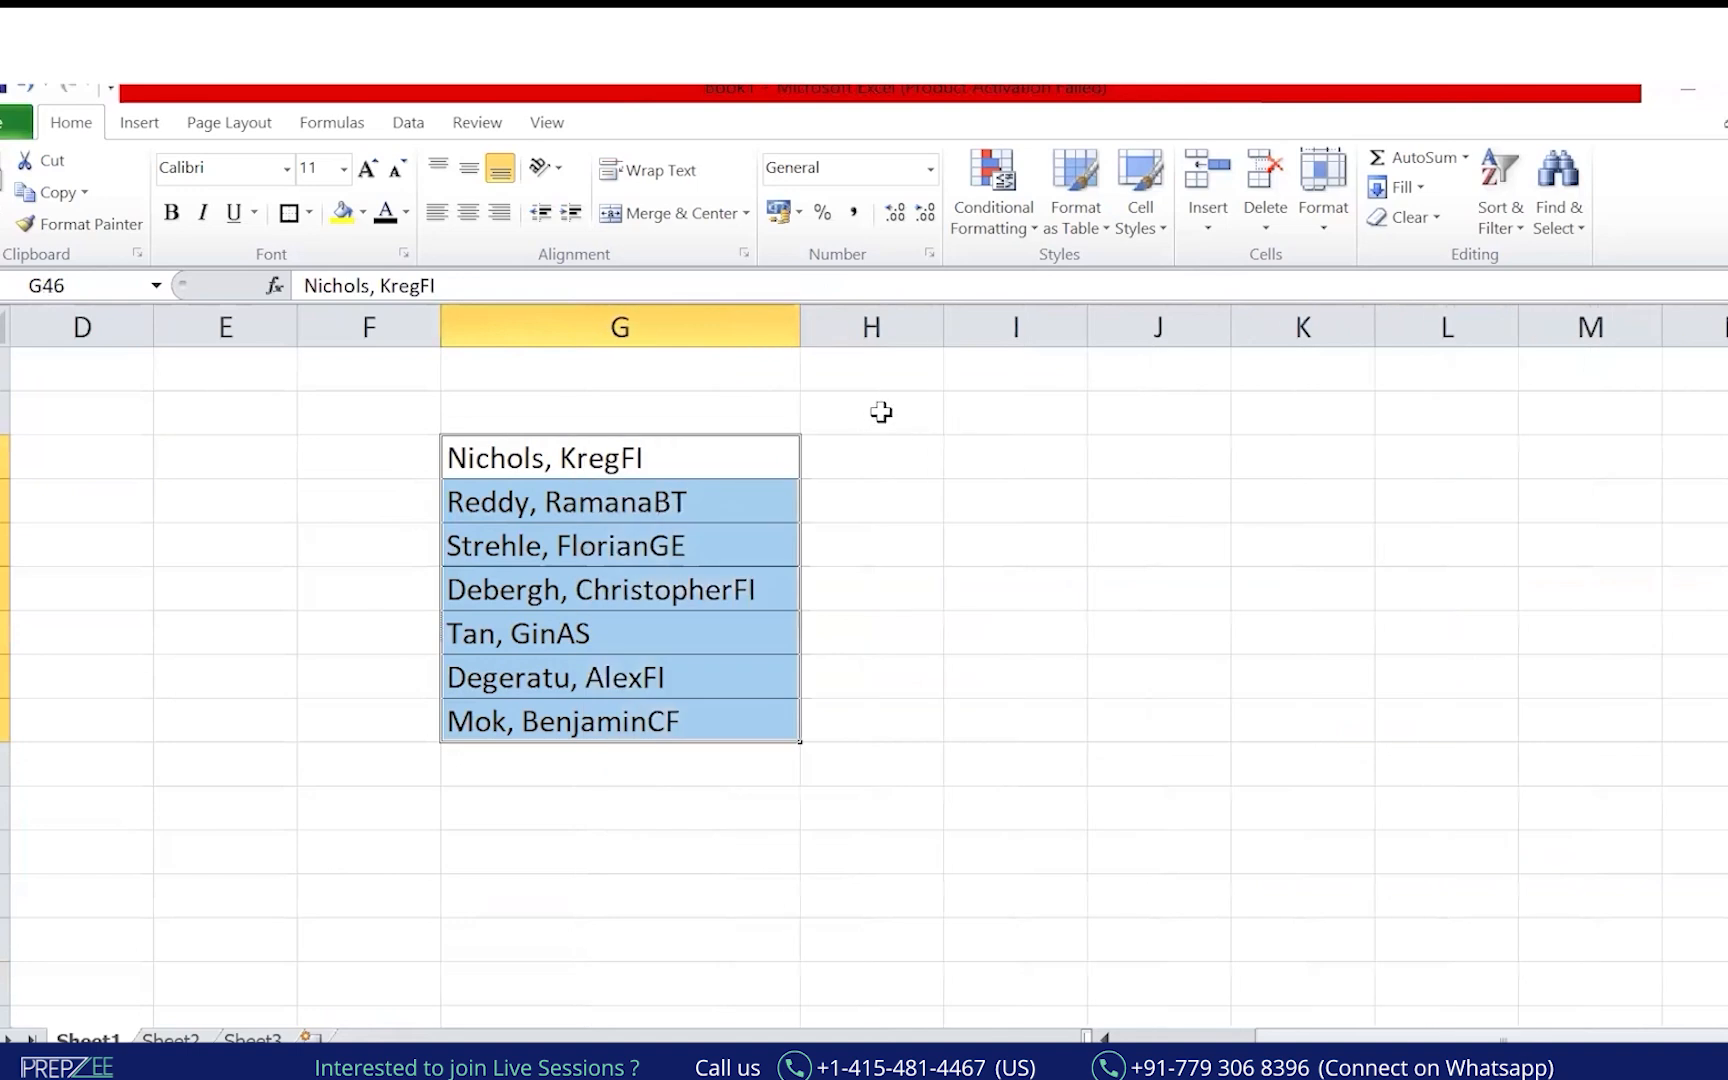
Enter 'First Name' in H45 and 'Last Name' in I45, then widen column H to fit.
{"action": "left_click", "coordinate": [881, 413]}
{"action": "type", "text": "First"}
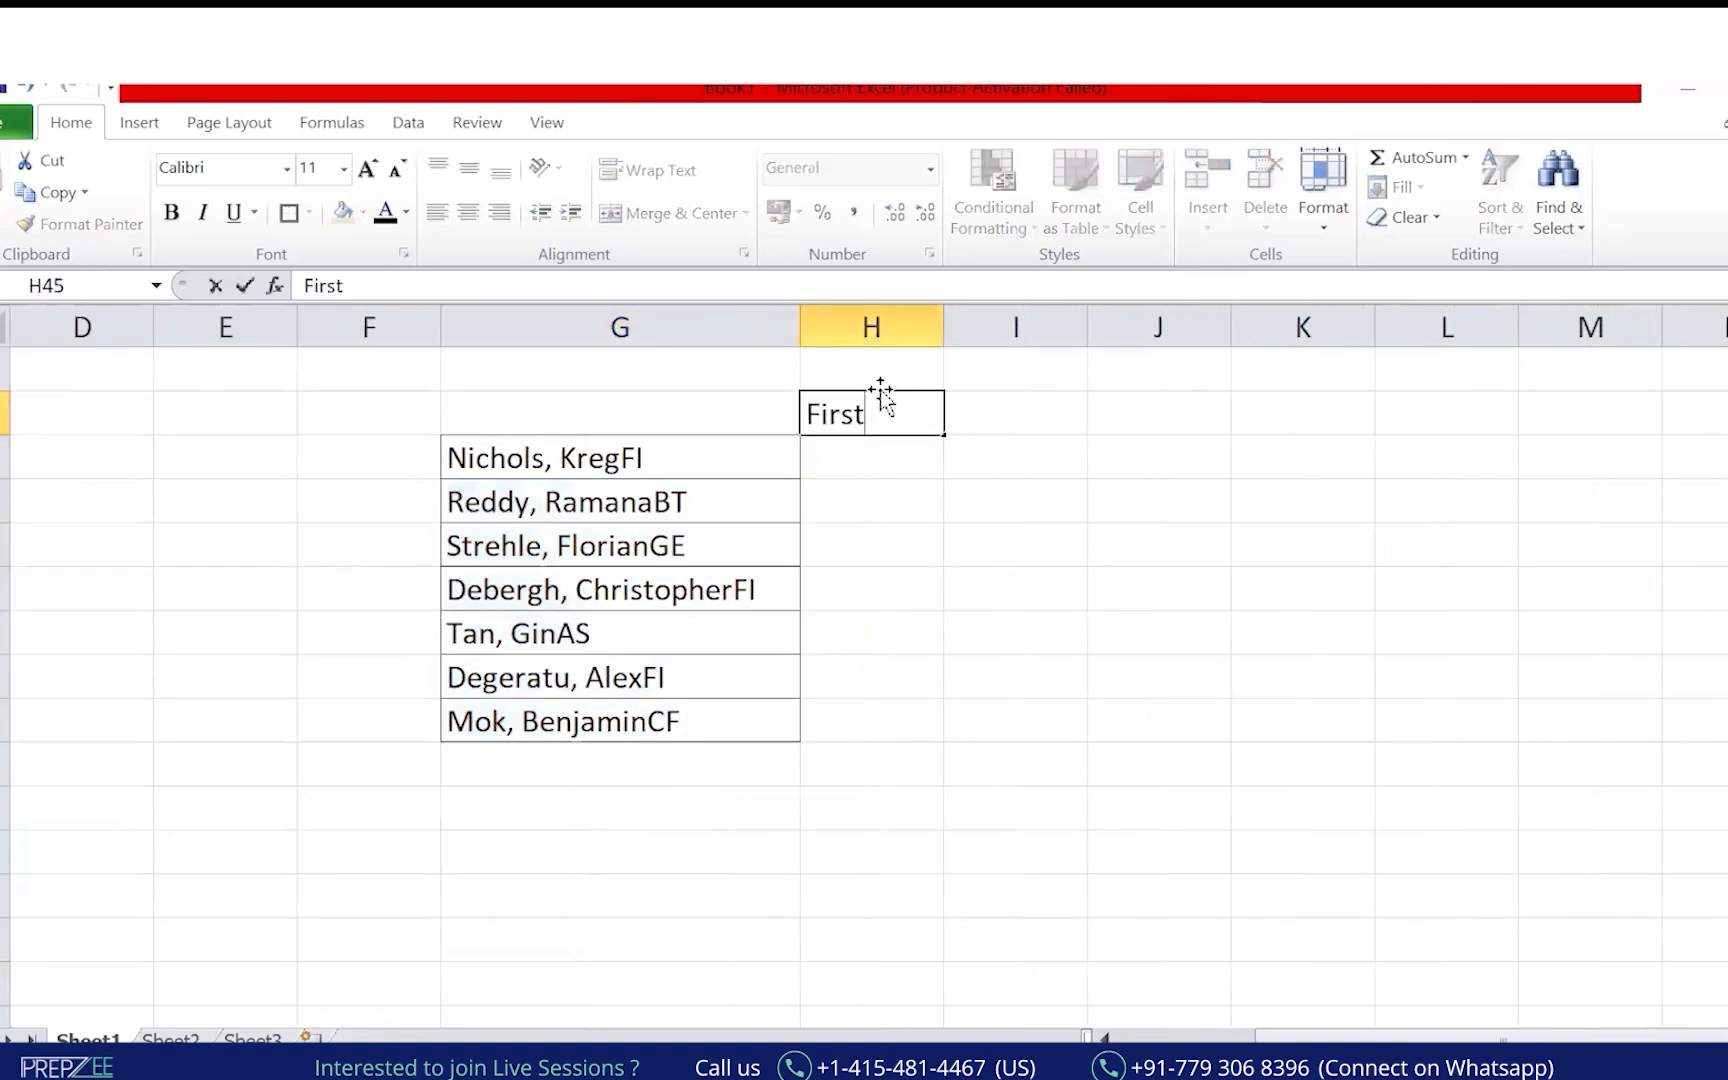
{"action": "type", "text": " Name"}
{"action": "key", "text": "Tab"}
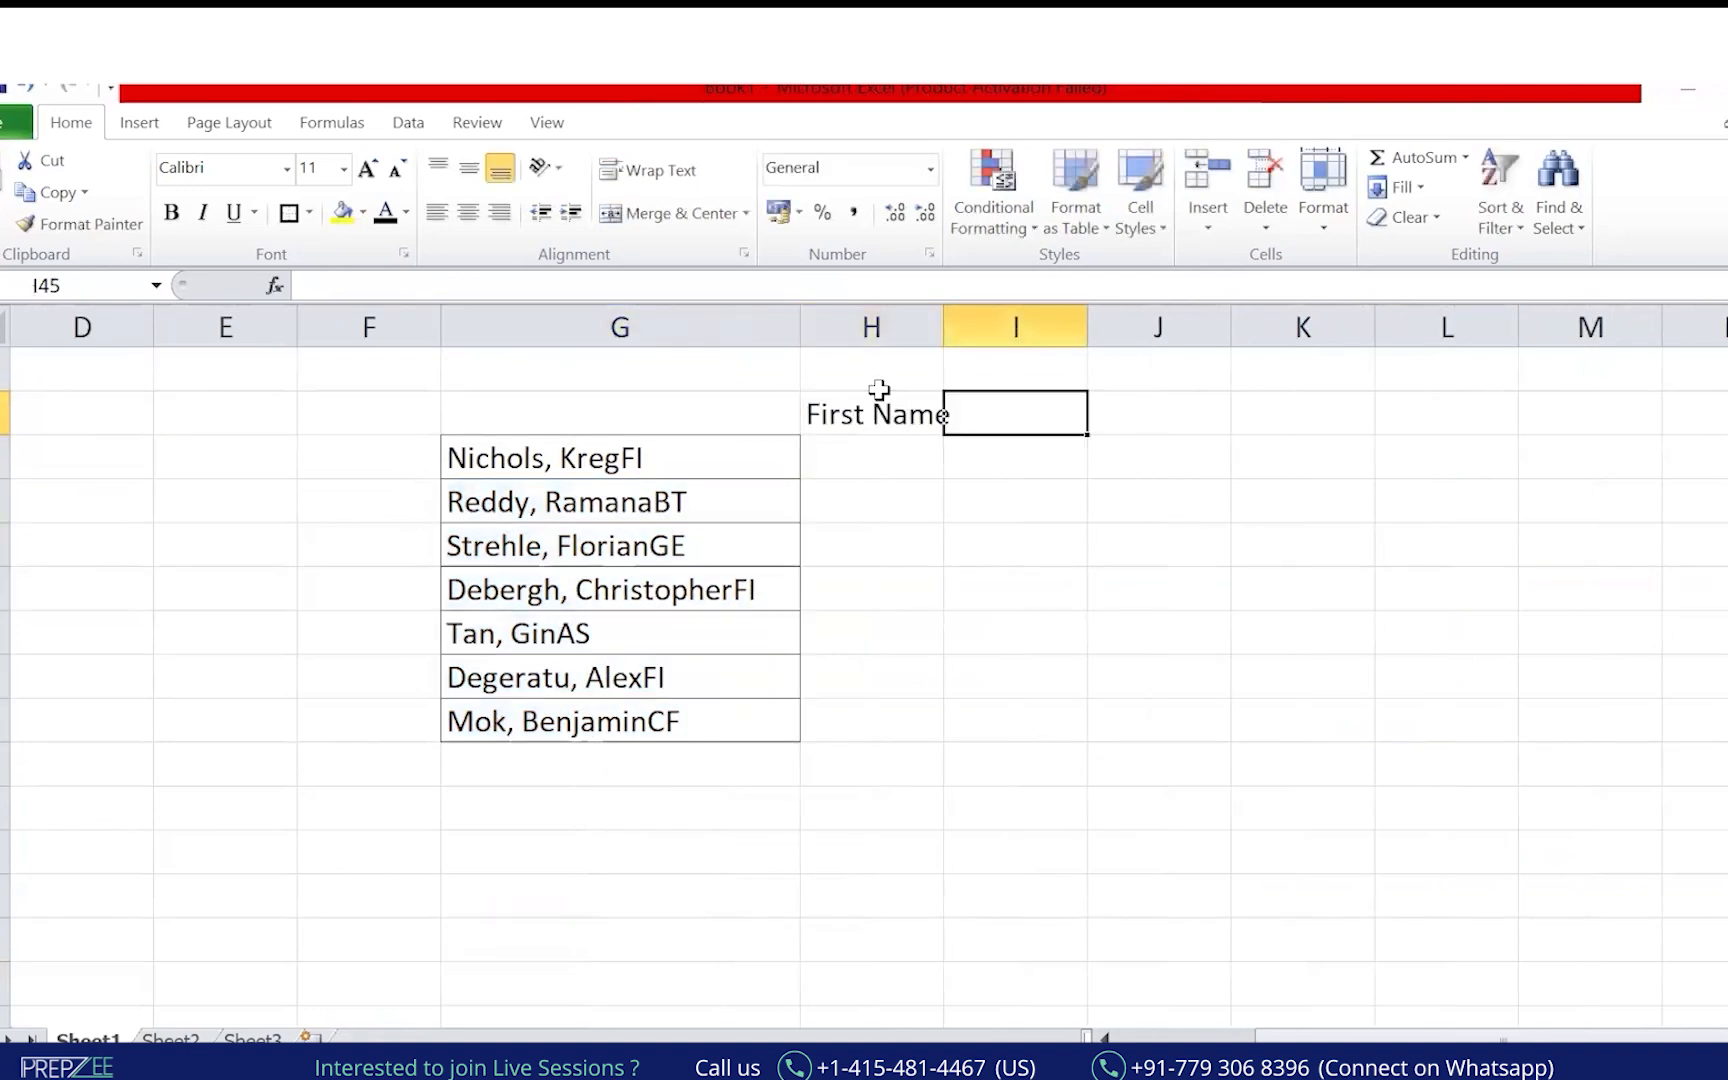
{"action": "type", "text": "Last"}
{"action": "key", "text": "Return"}
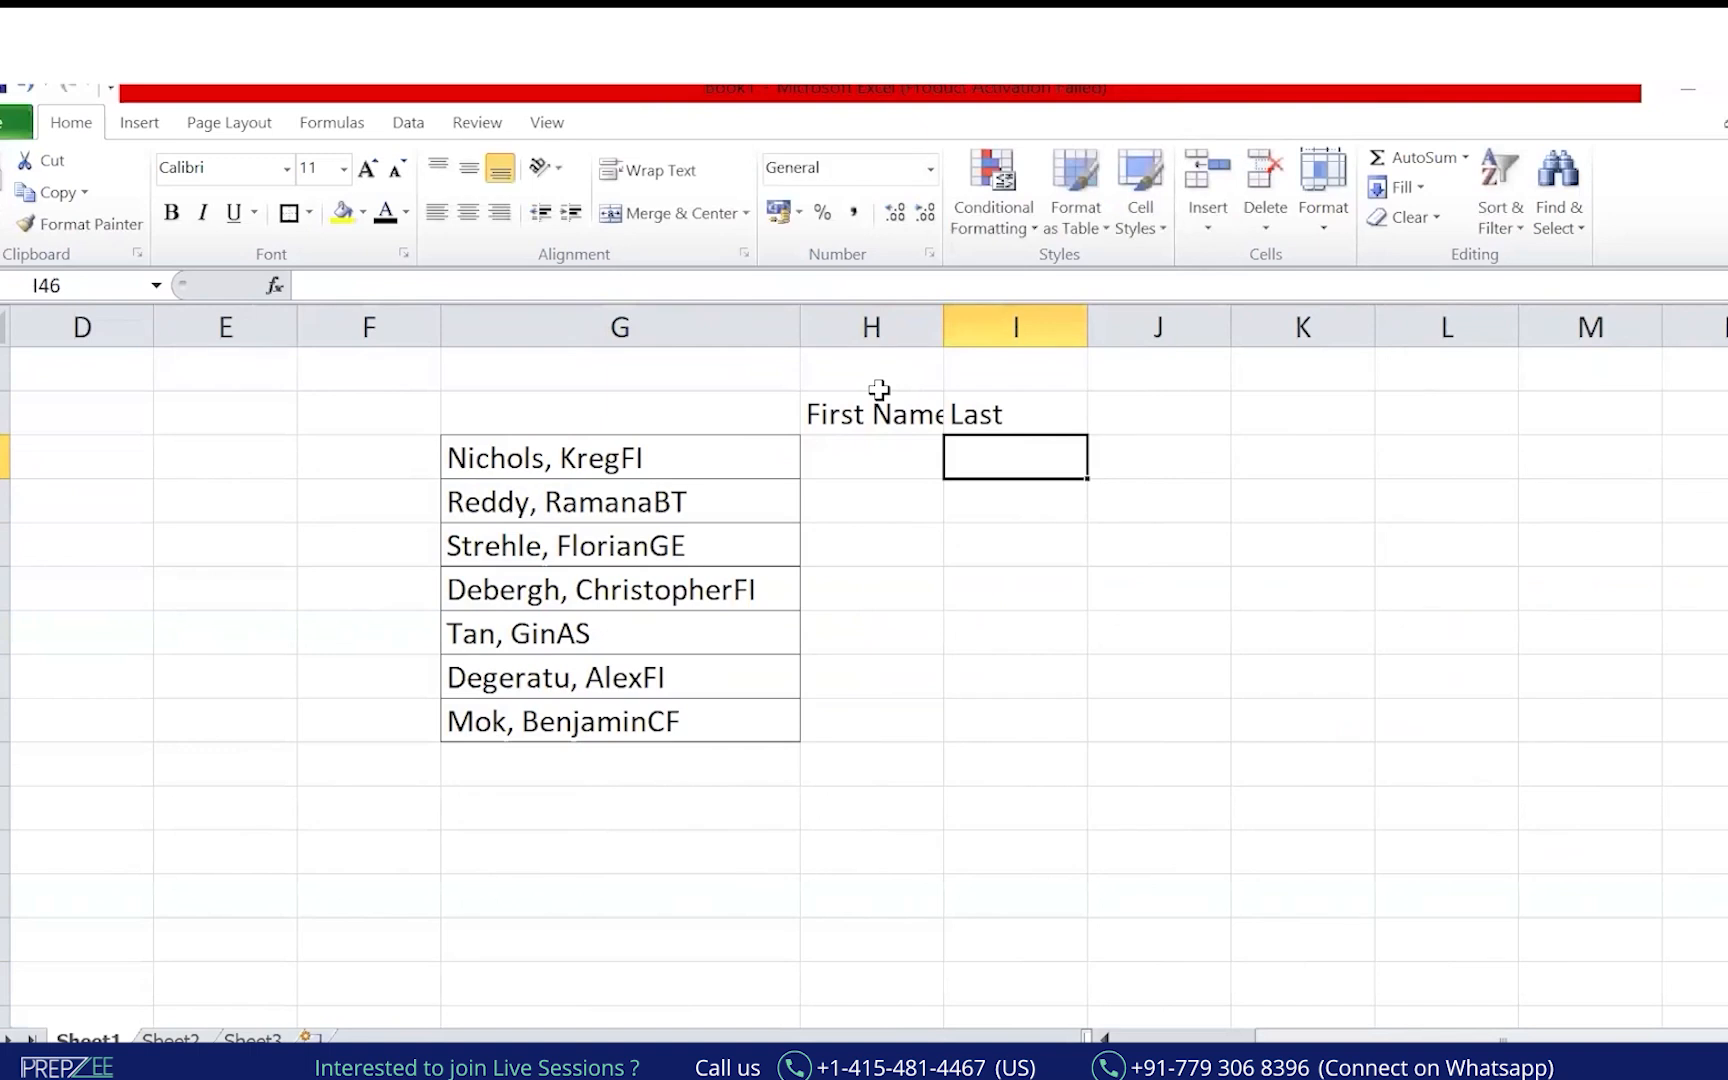
{"action": "double_click", "coordinate": [1030, 404]}
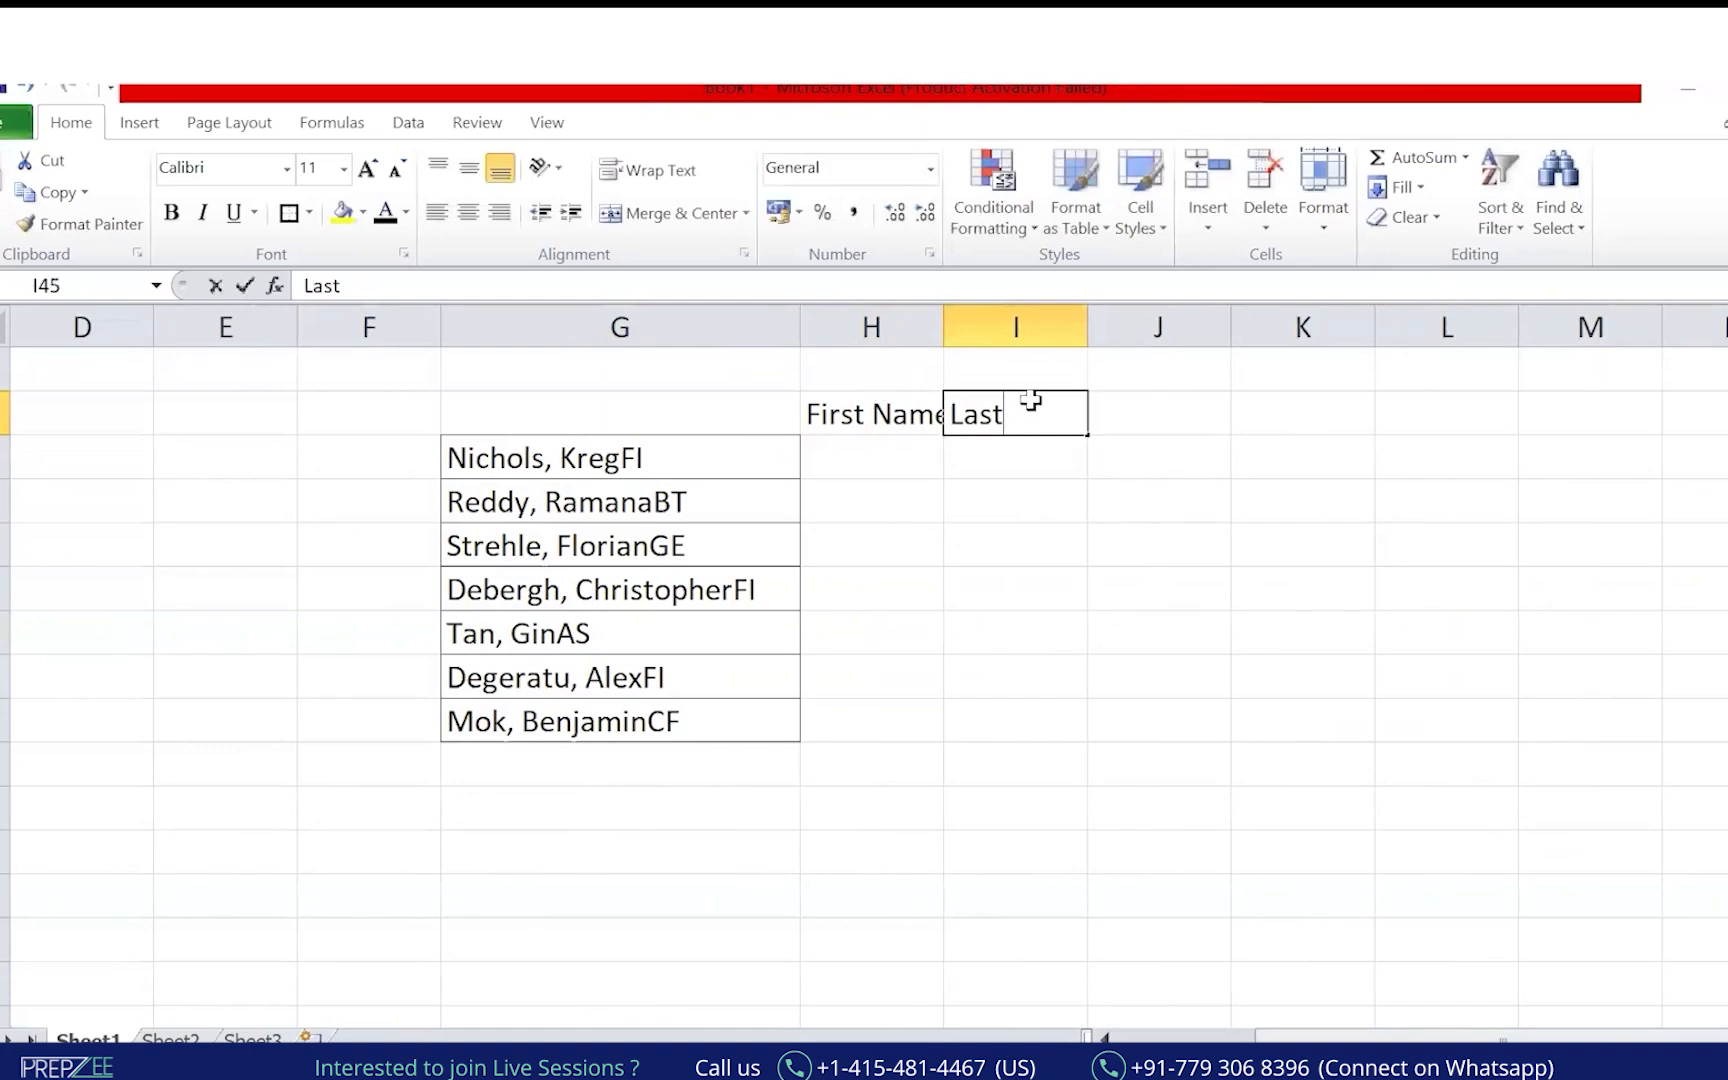
{"action": "type", "text": "Name"}
{"action": "key", "text": "Return"}
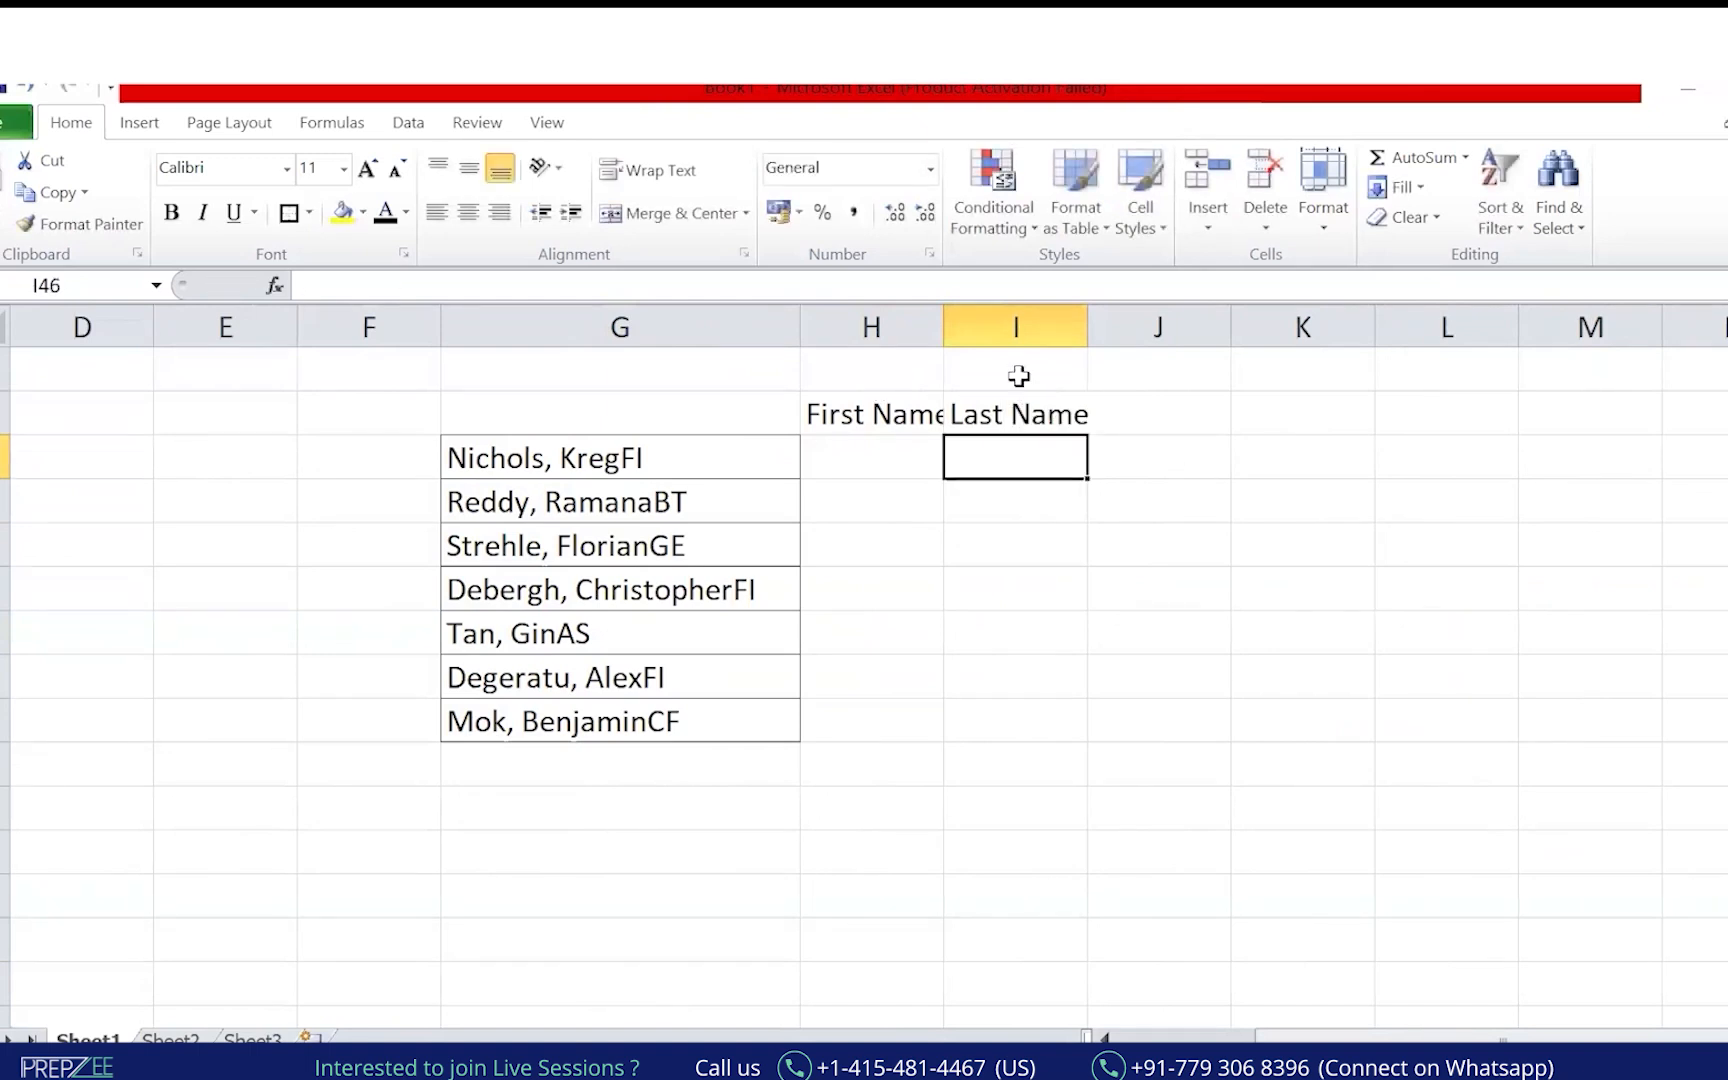
{"action": "left_click_drag", "start_coordinate": [1005, 307], "coordinate": [1005, 309]}
{"action": "left_click", "coordinate": [920, 467]}
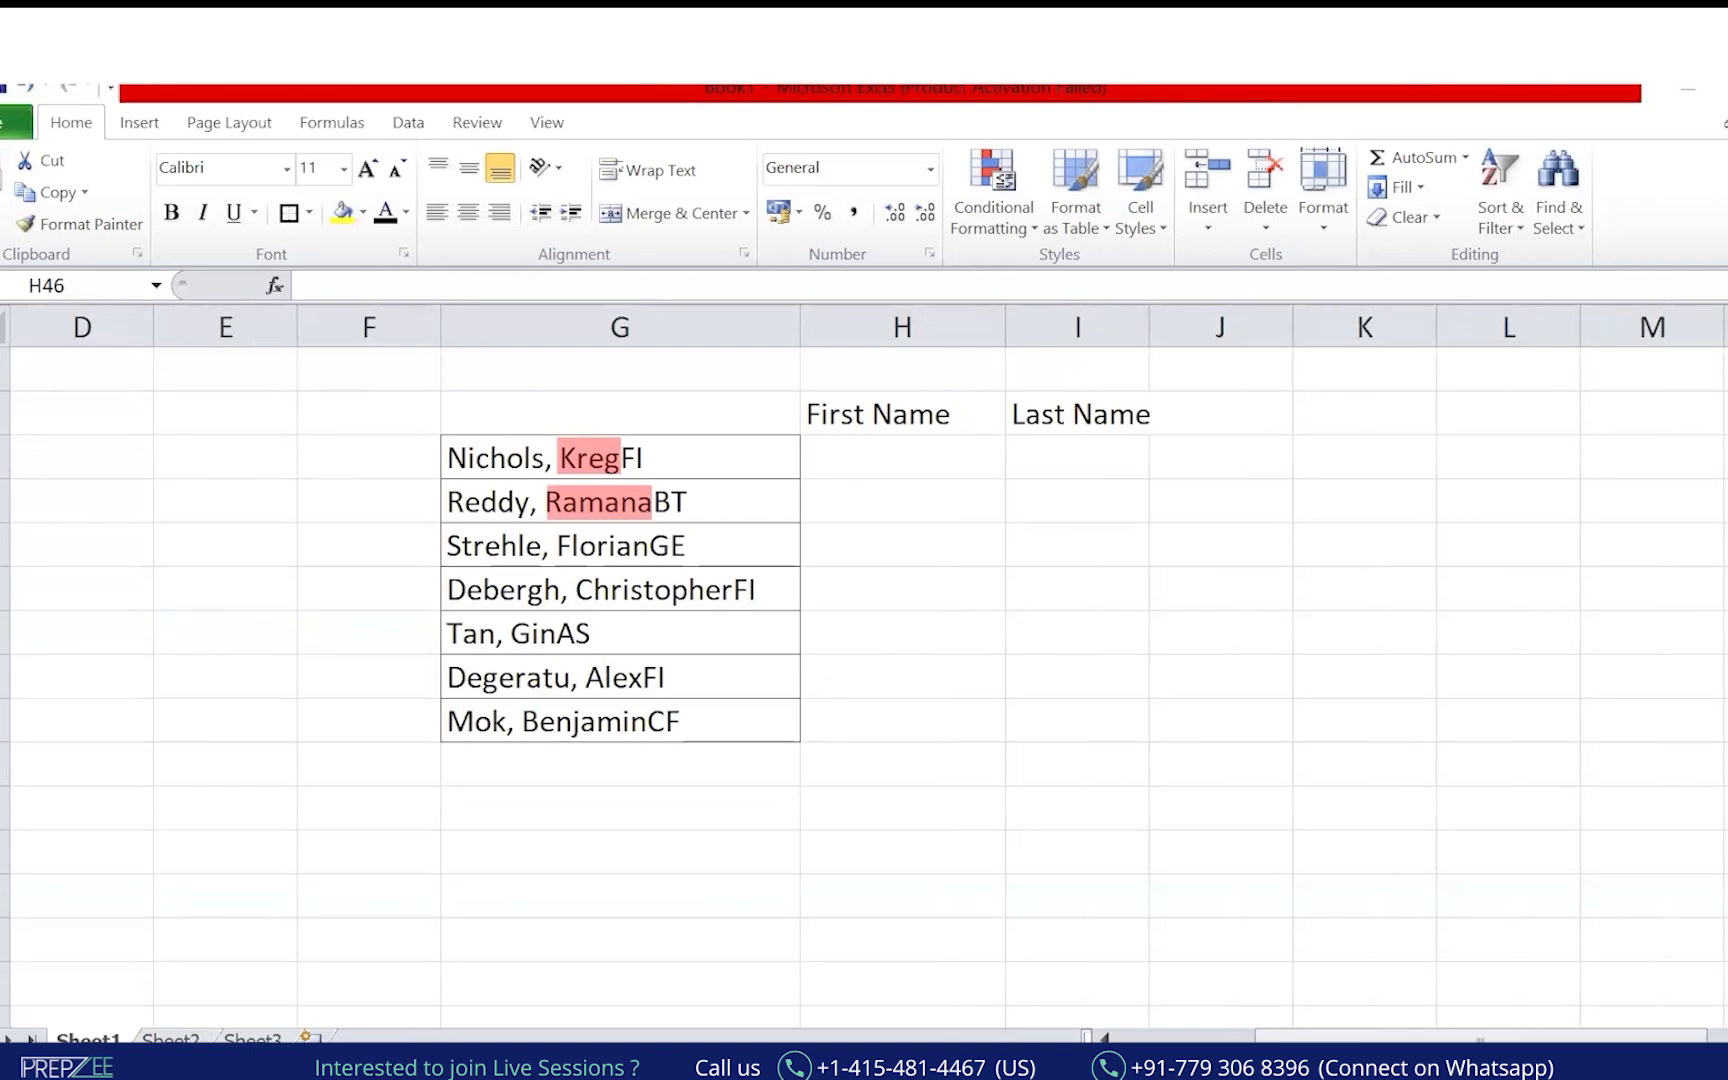
Bring File Explorer forward and go to the Local Disk (D:) listing.
{"action": "mouse_move", "coordinate": [857, 1040]}
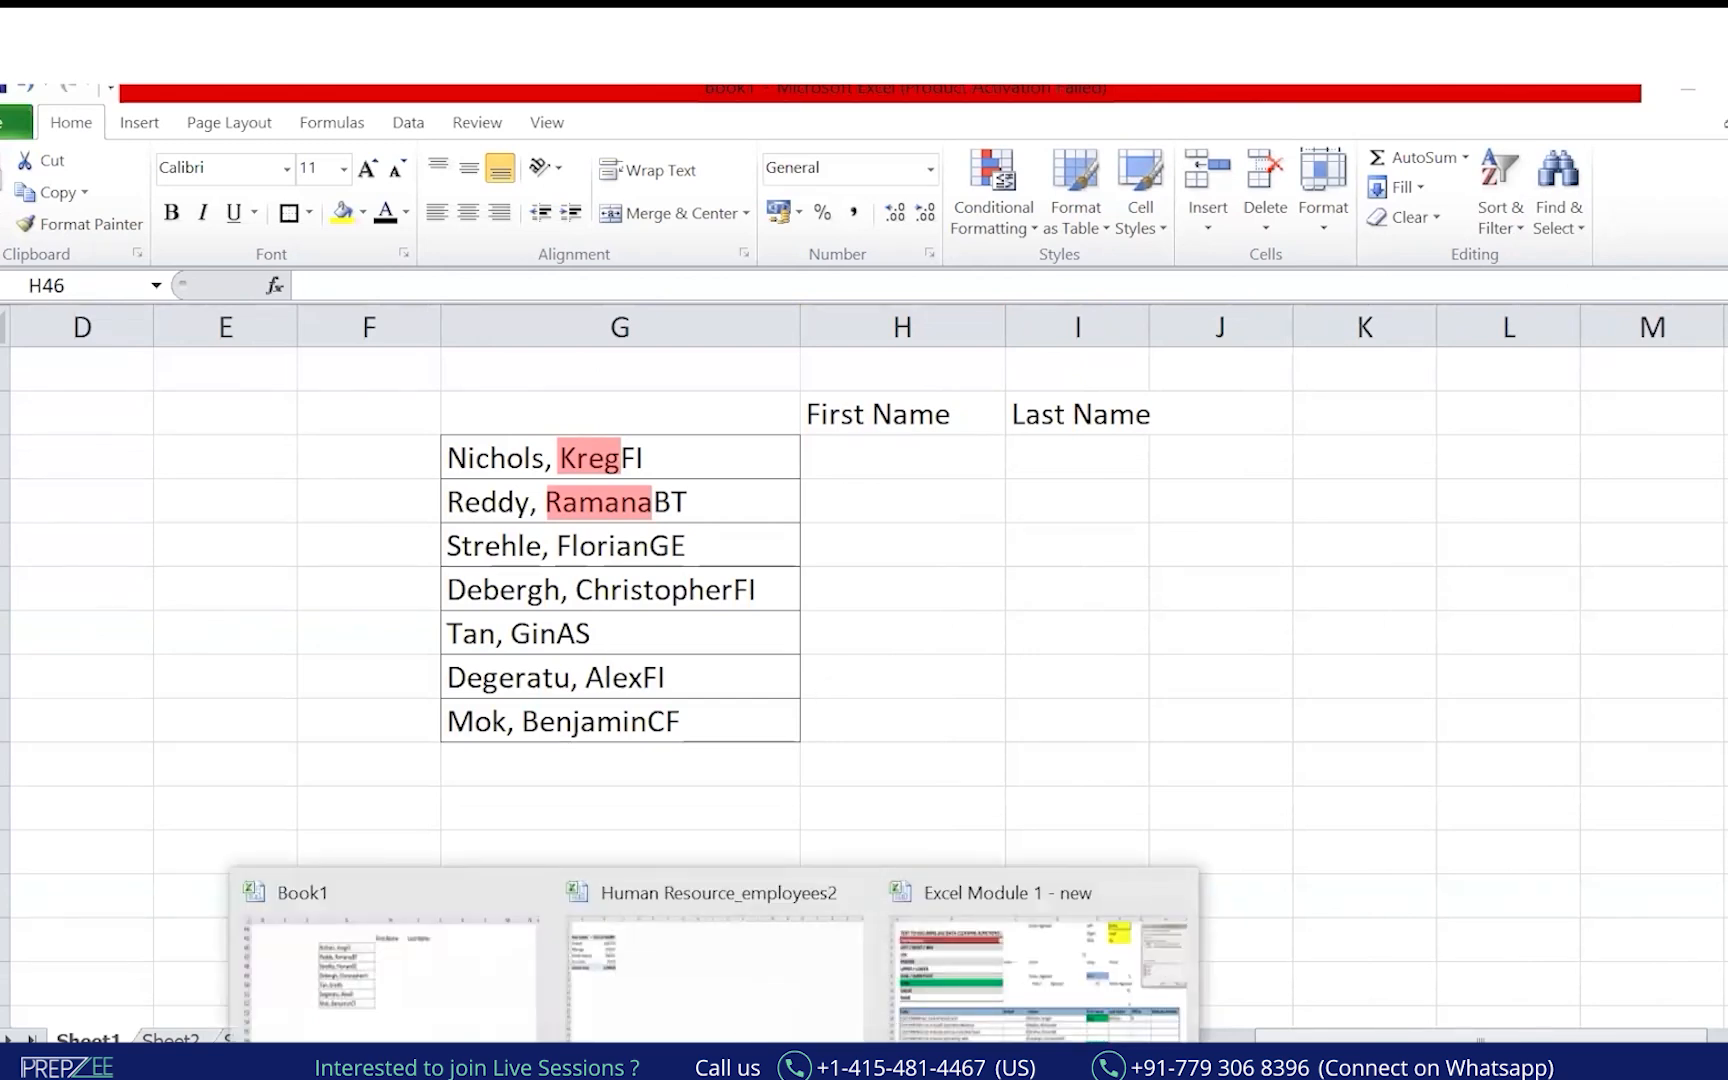
{"action": "left_click", "coordinate": [690, 1060]}
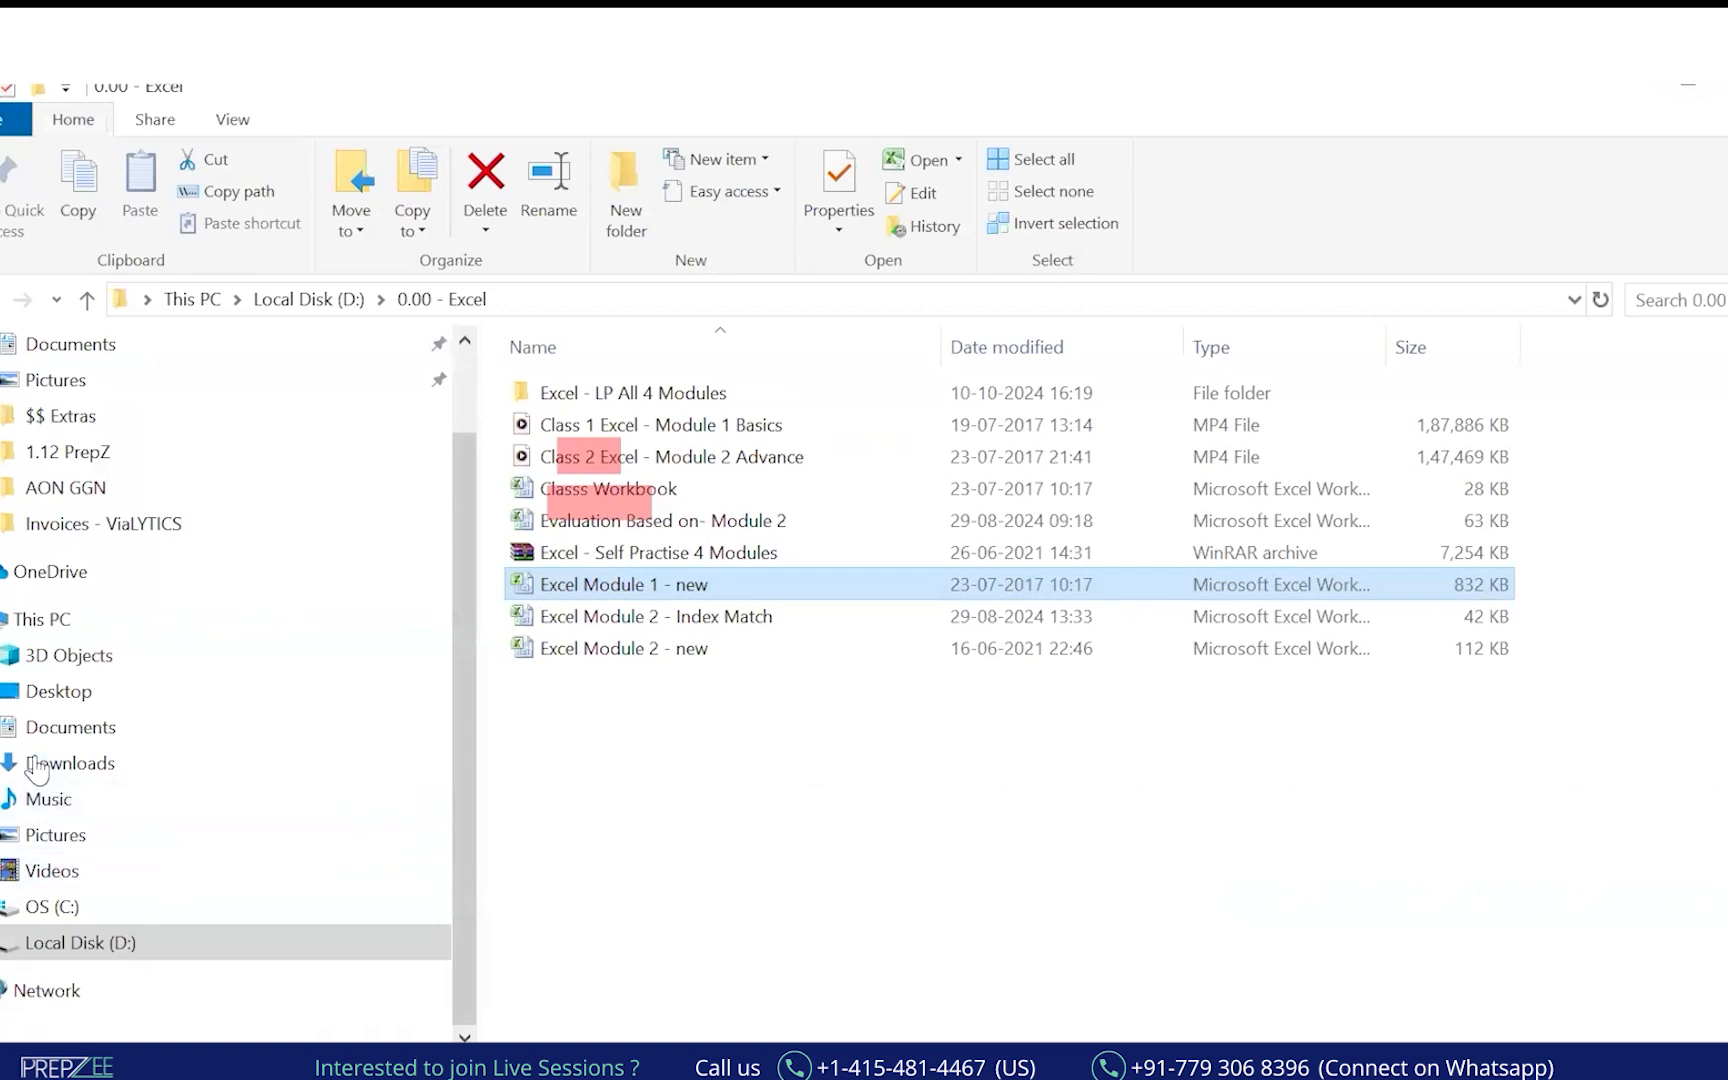
{"action": "left_click", "coordinate": [136, 841]}
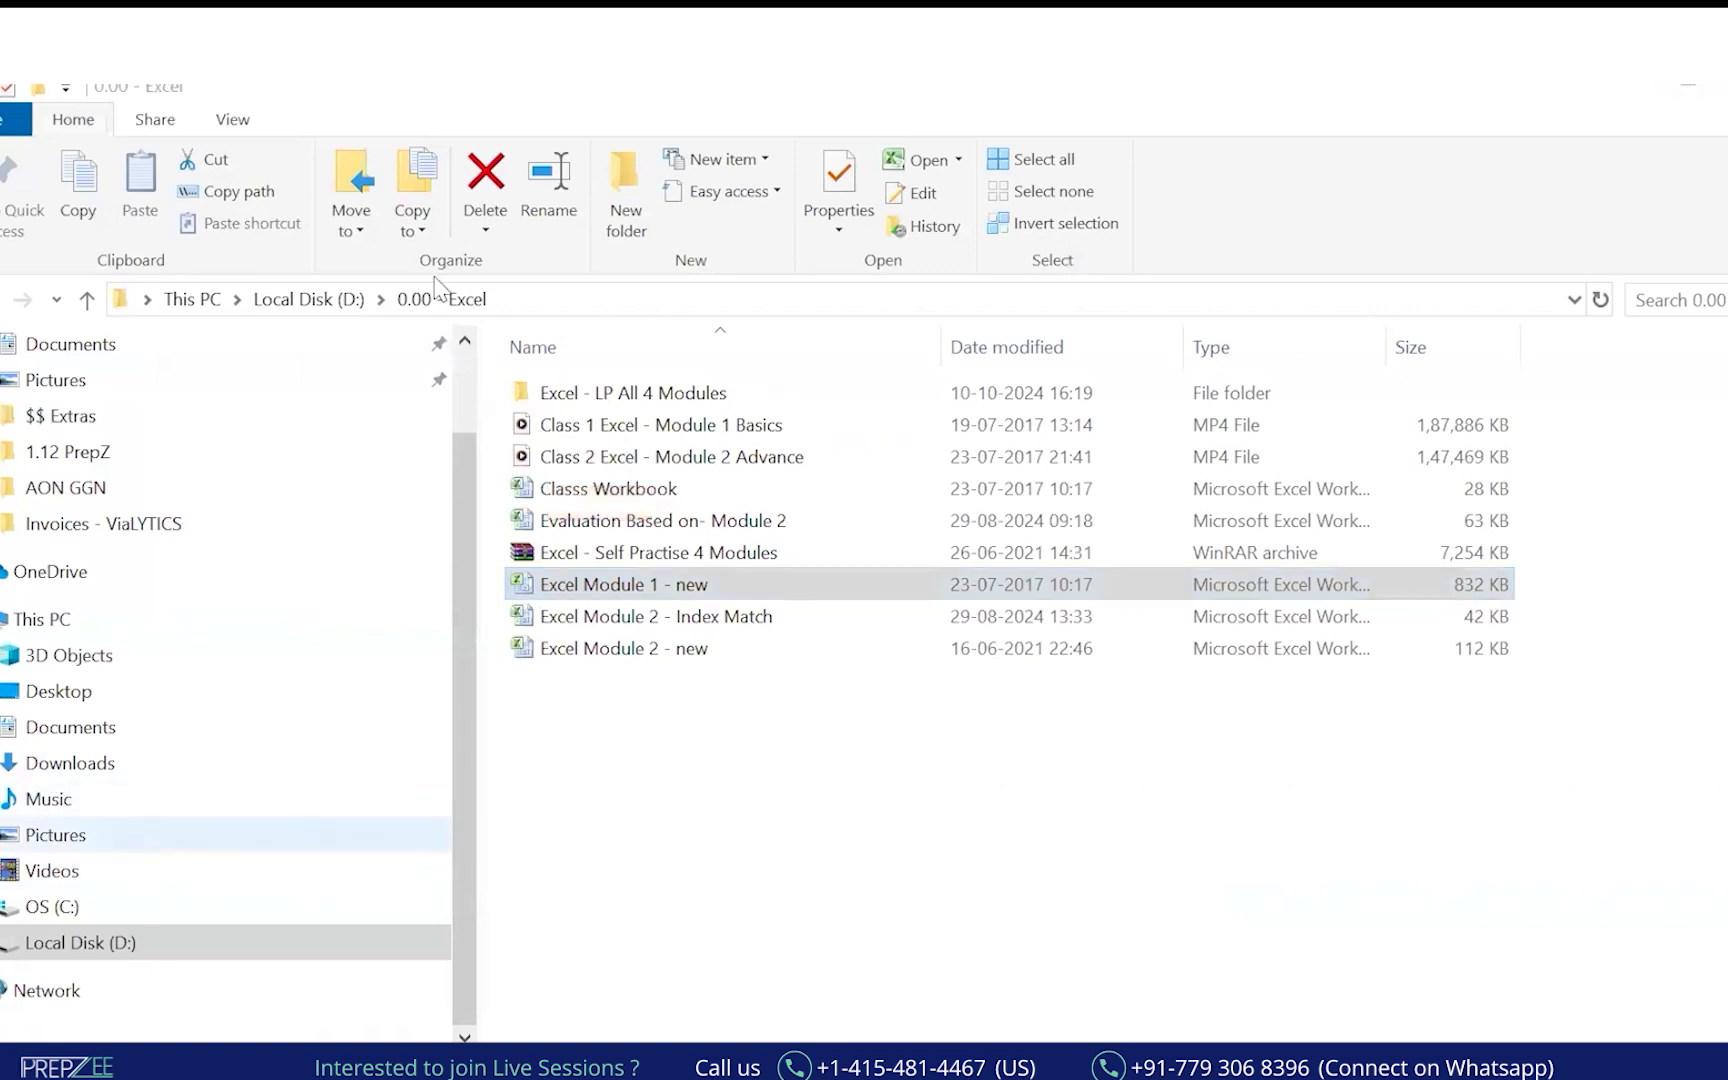
{"action": "left_click", "coordinate": [280, 310]}
{"action": "scroll", "coordinate": [830, 750], "scroll_direction": "down", "scroll_amount": 10}
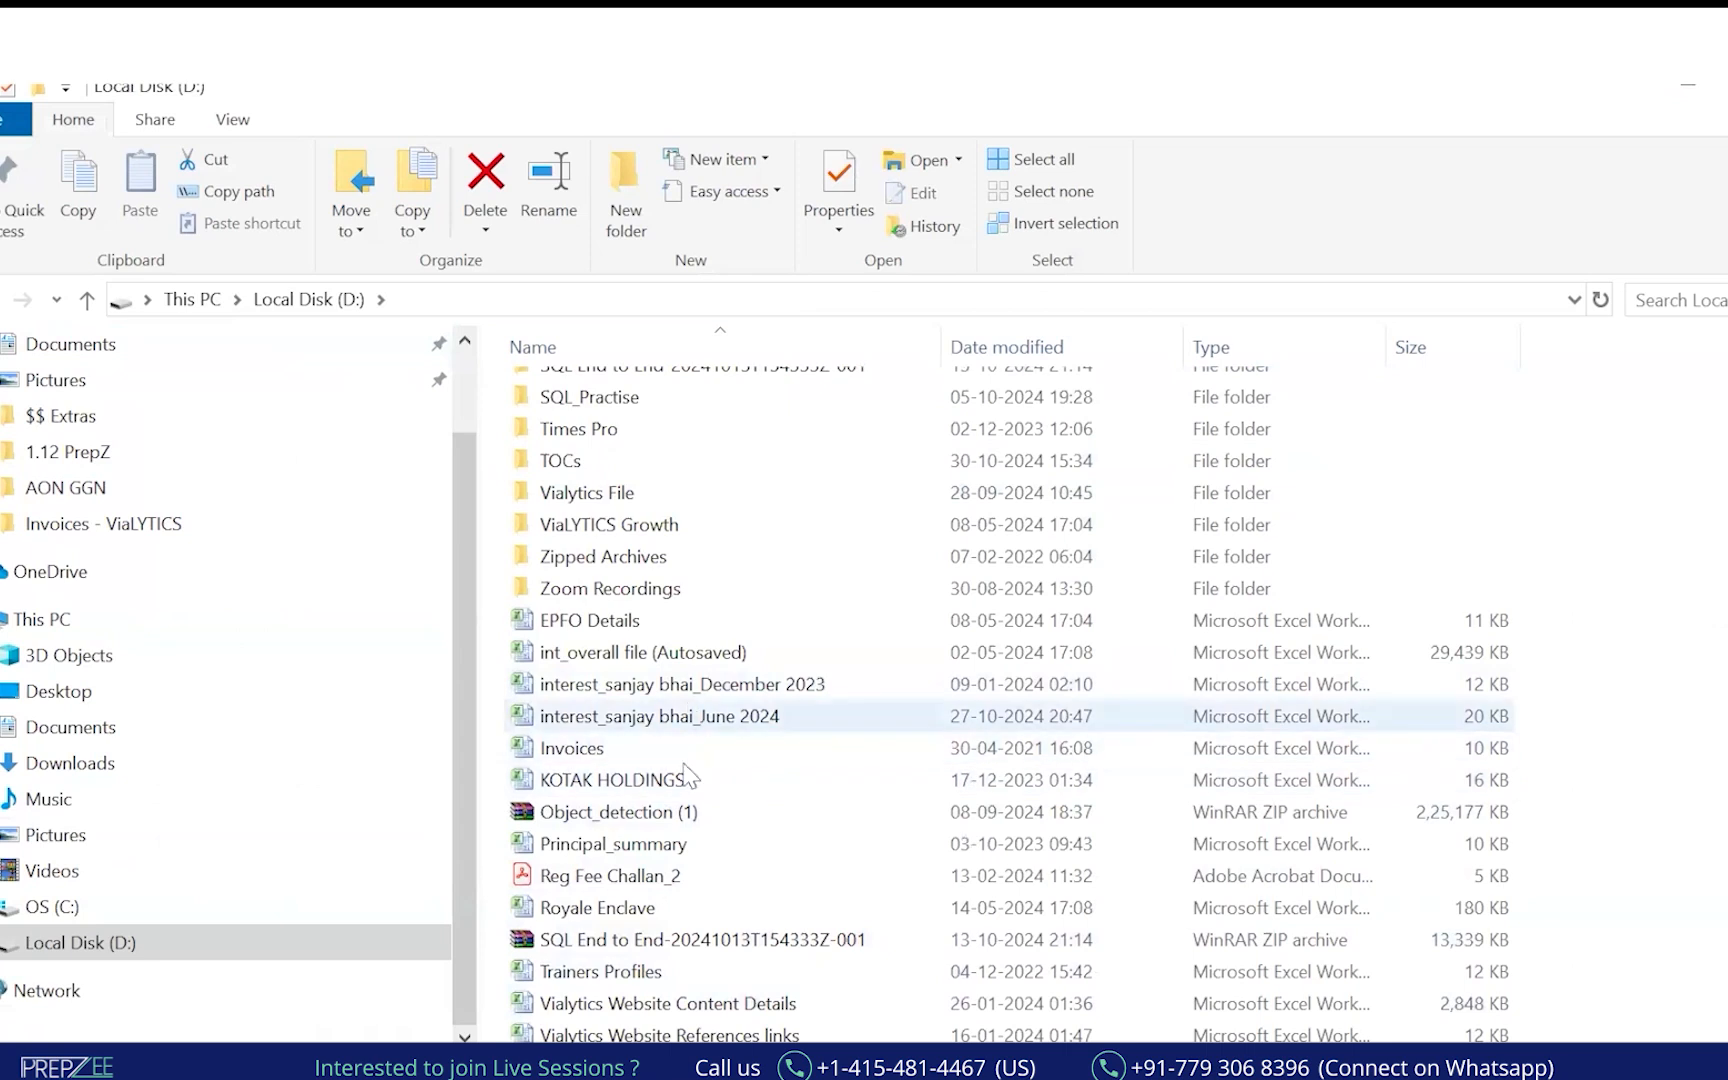
{"action": "scroll", "coordinate": [745, 940], "scroll_direction": "up", "scroll_amount": 20}
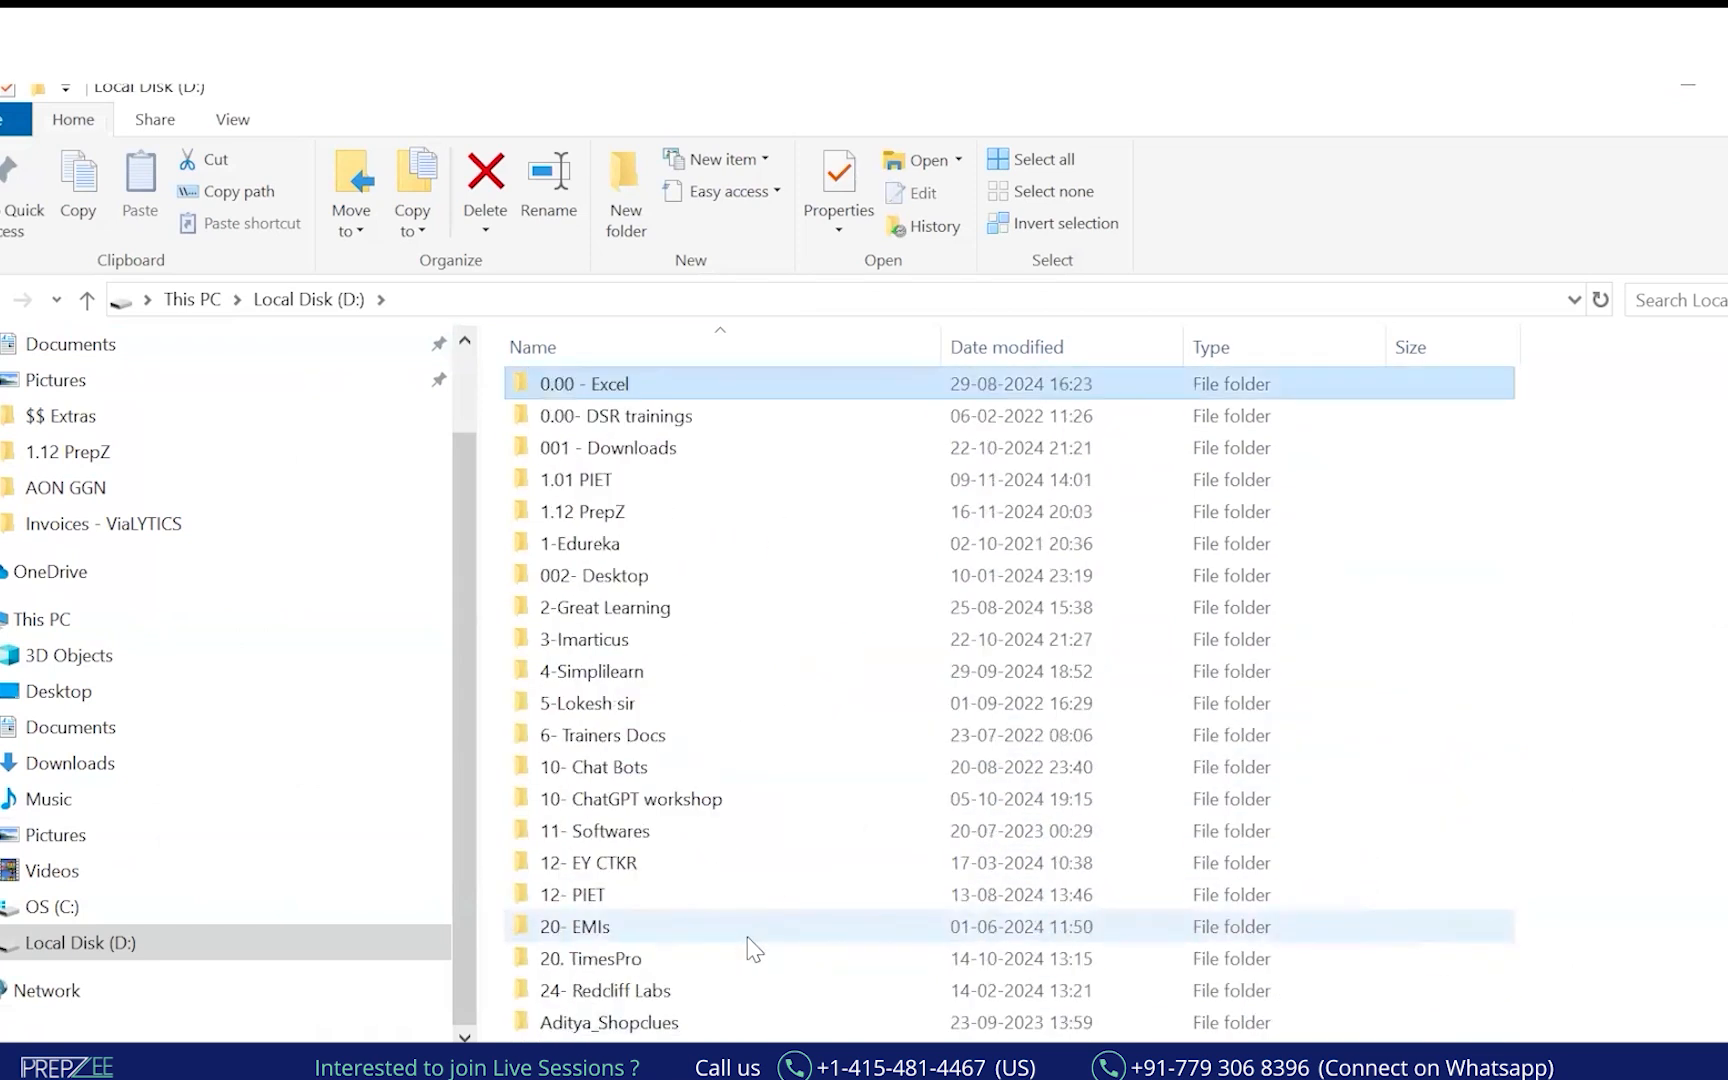
{"action": "scroll", "coordinate": [805, 915], "scroll_direction": "down", "scroll_amount": 3}
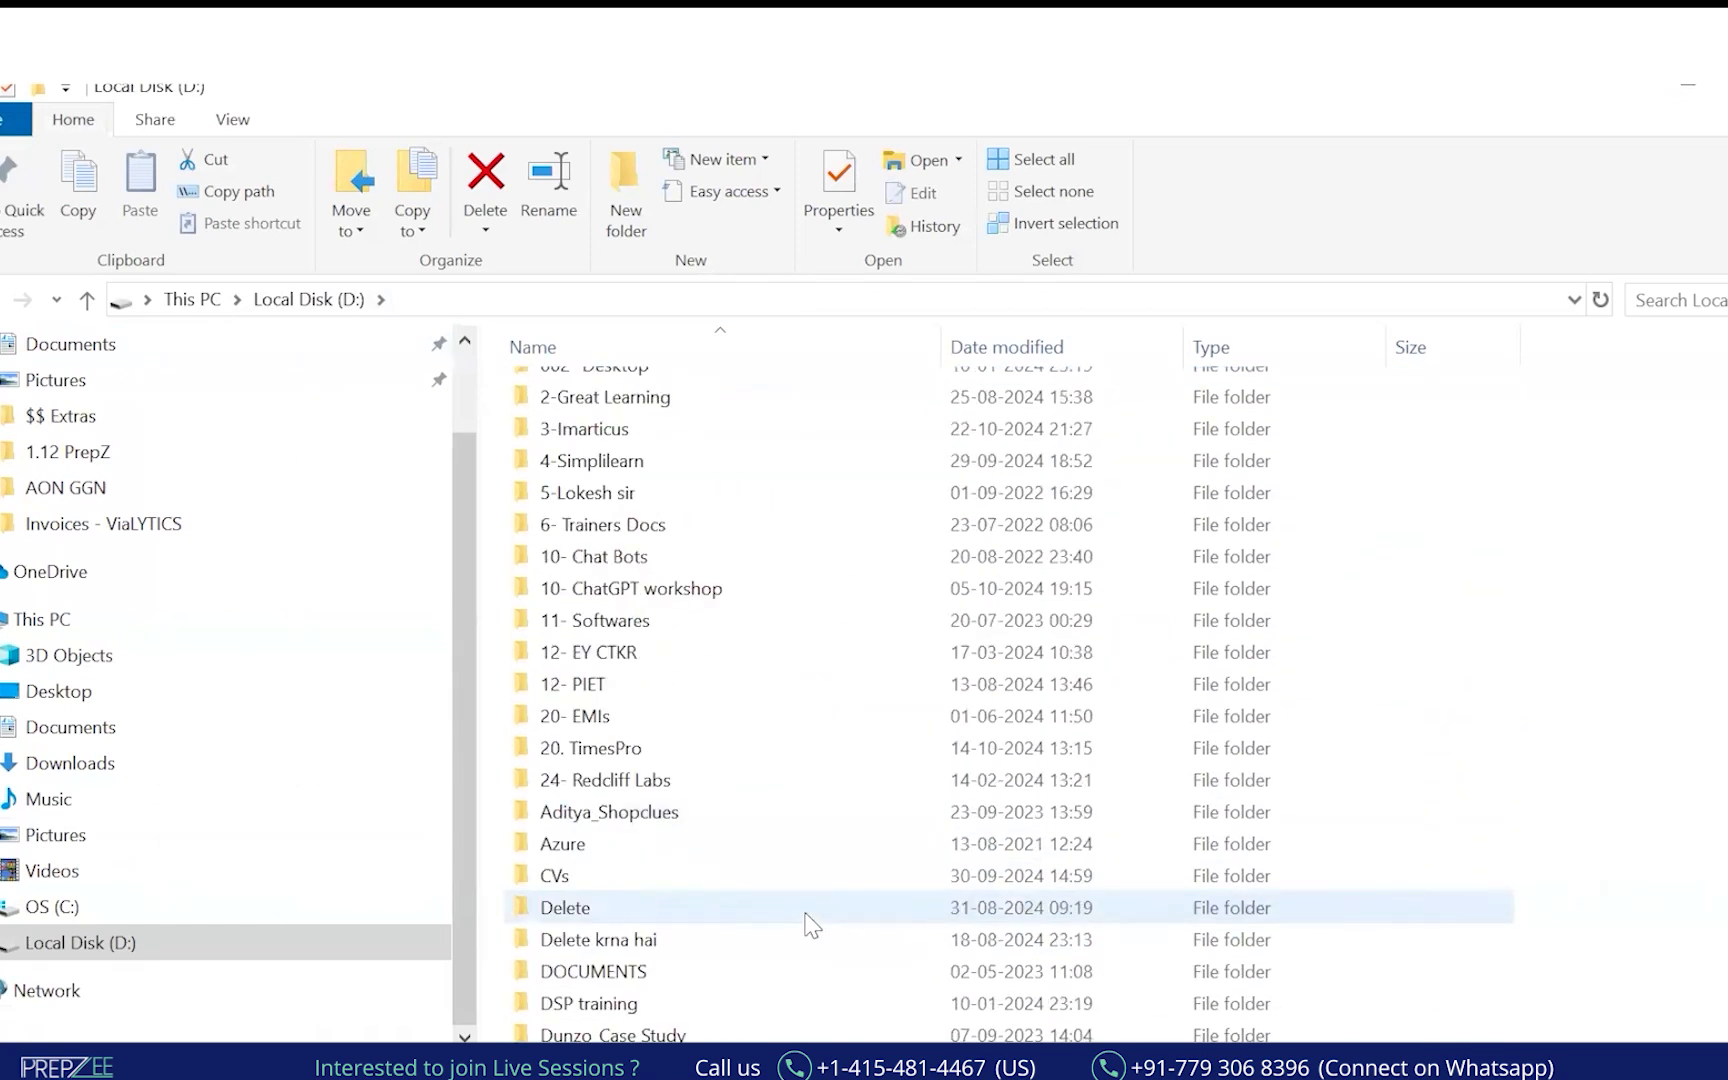
{"action": "scroll", "coordinate": [800, 860], "scroll_direction": "up", "scroll_amount": 1}
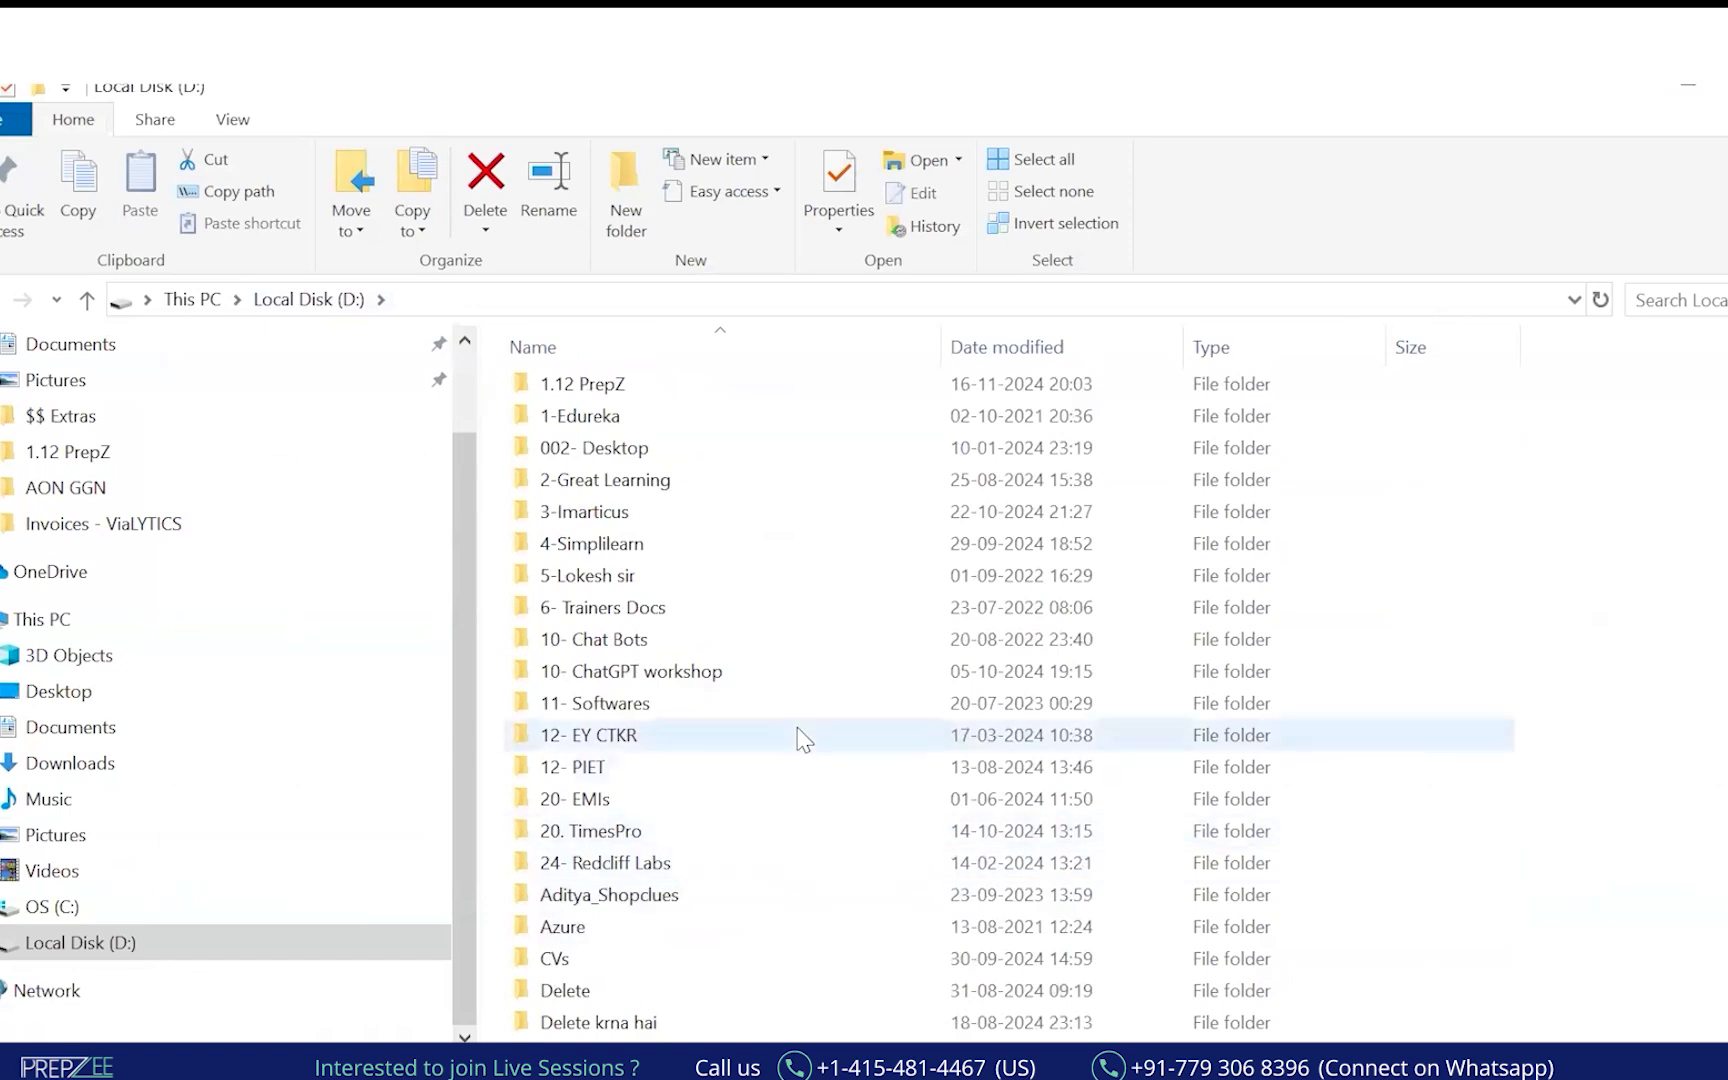
{"action": "scroll", "coordinate": [798, 800], "scroll_direction": "up", "scroll_amount": 2}
Open the 001 - Downloads folder and scroll through its folders and workbooks.
{"action": "left_click", "coordinate": [663, 531]}
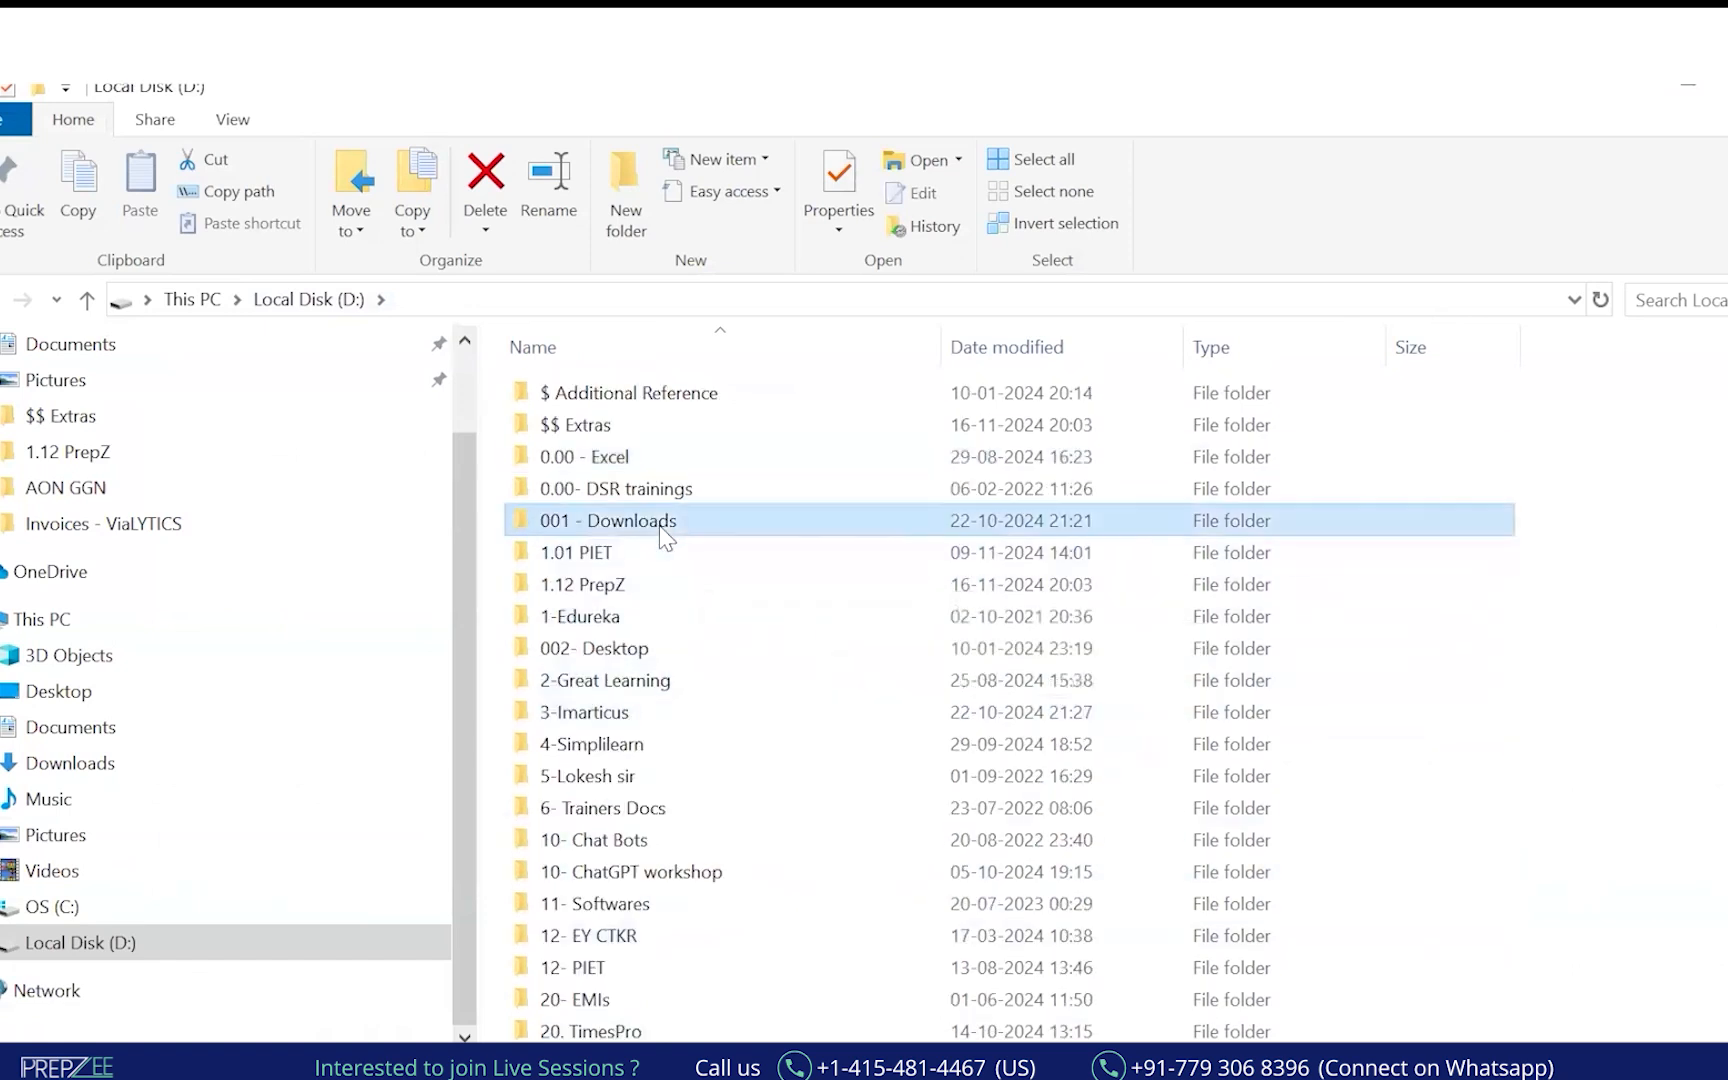
{"action": "double_click", "coordinate": [663, 521]}
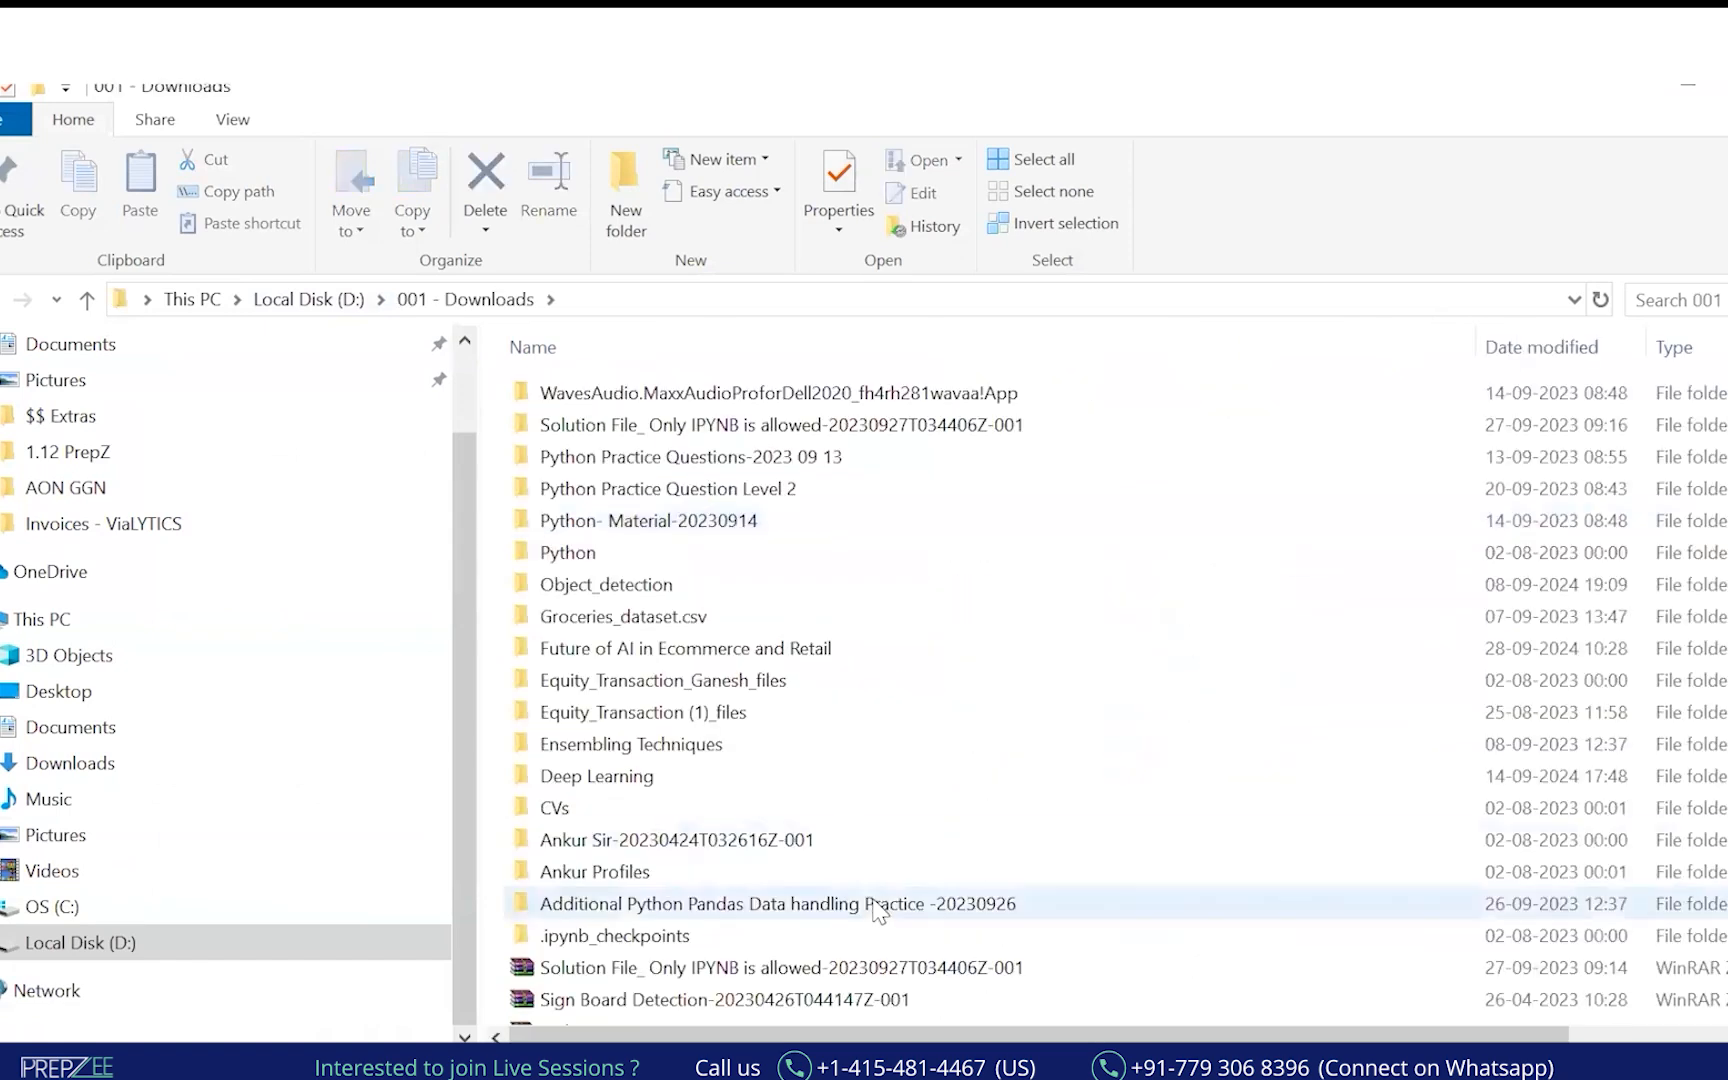
{"action": "scroll", "coordinate": [875, 910], "scroll_direction": "down", "scroll_amount": 8}
{"action": "scroll", "coordinate": [872, 922], "scroll_direction": "down", "scroll_amount": 20}
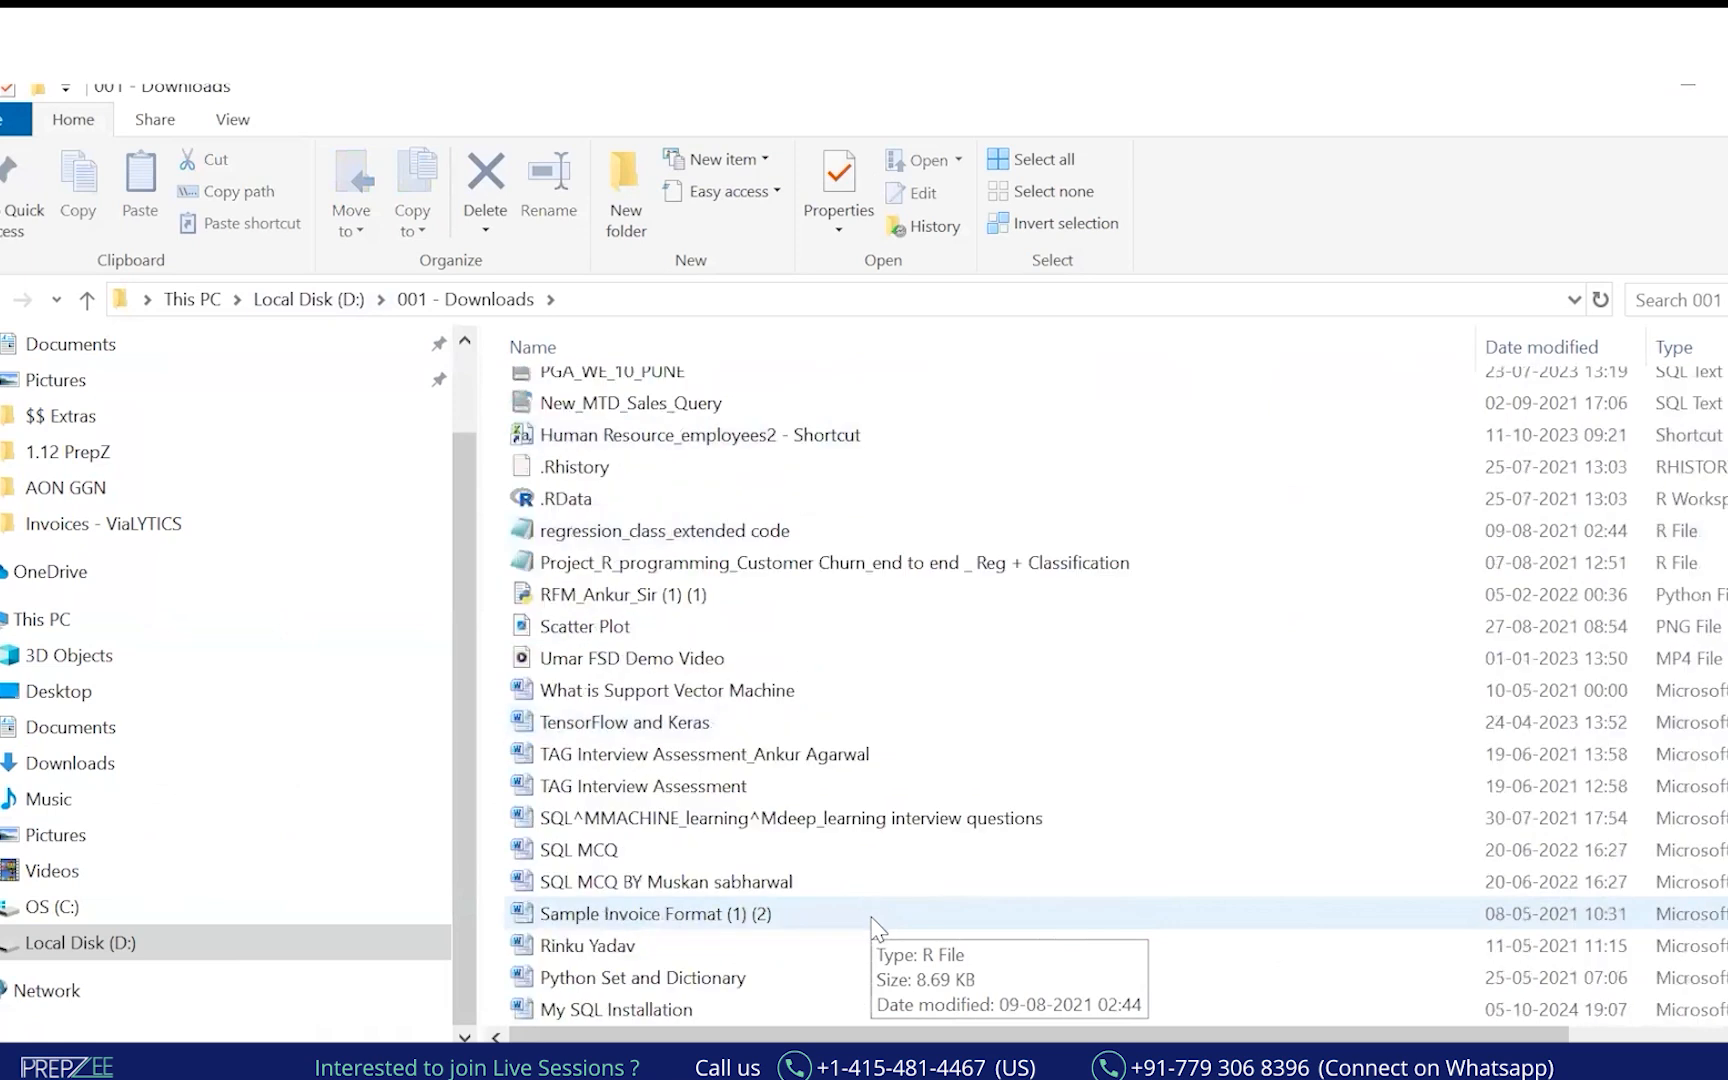
{"action": "scroll", "coordinate": [872, 922], "scroll_direction": "down", "scroll_amount": 7}
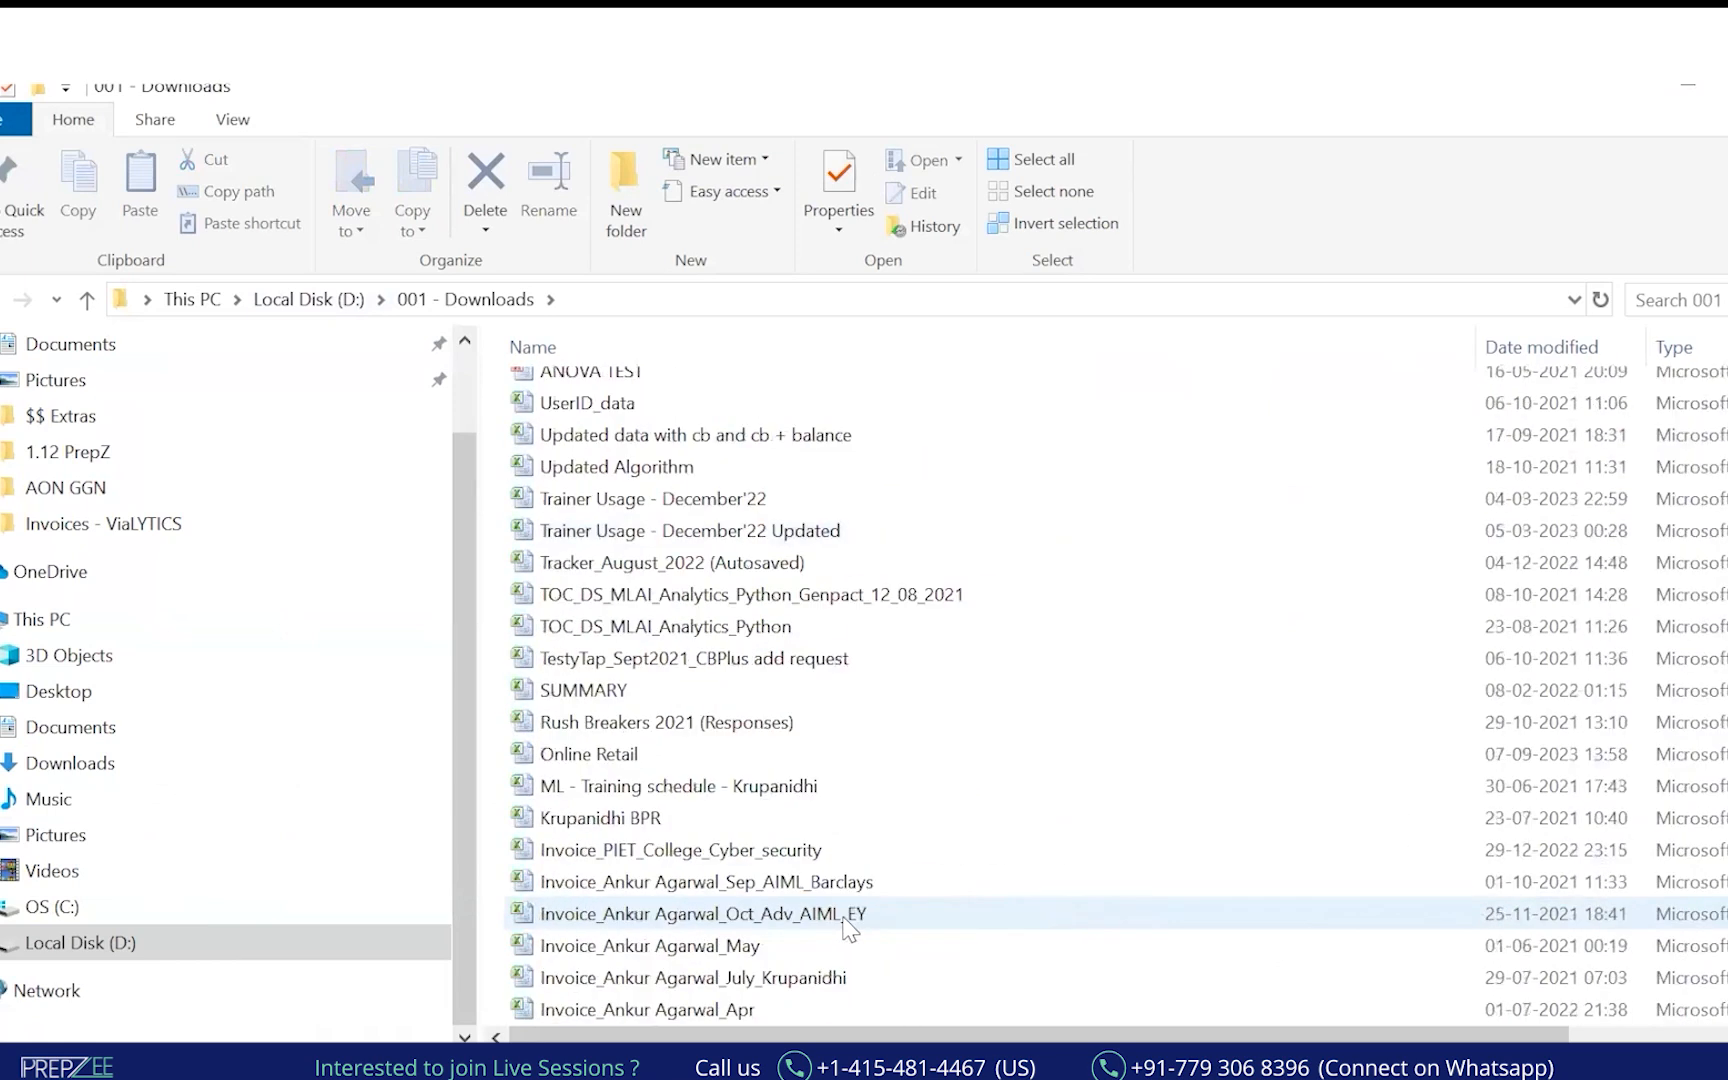
{"action": "scroll", "coordinate": [705, 850], "scroll_direction": "down", "scroll_amount": 2}
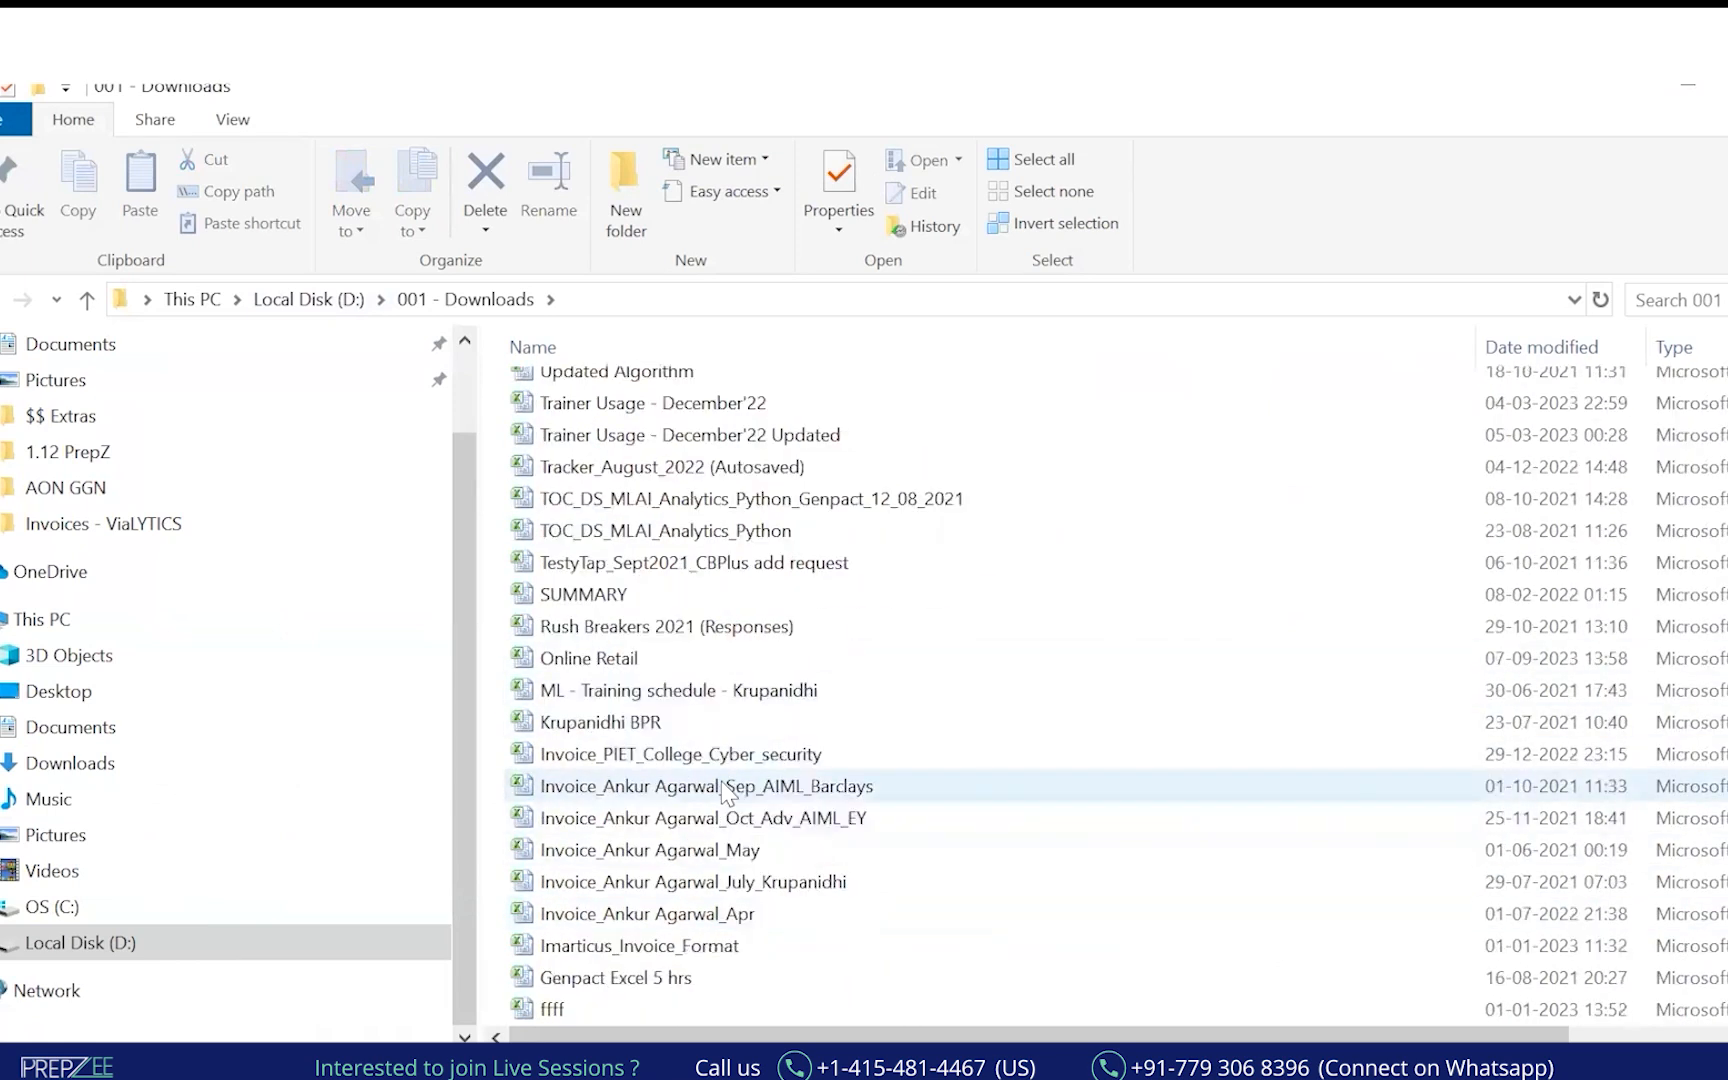
{"action": "scroll", "coordinate": [760, 930], "scroll_direction": "down", "scroll_amount": 2}
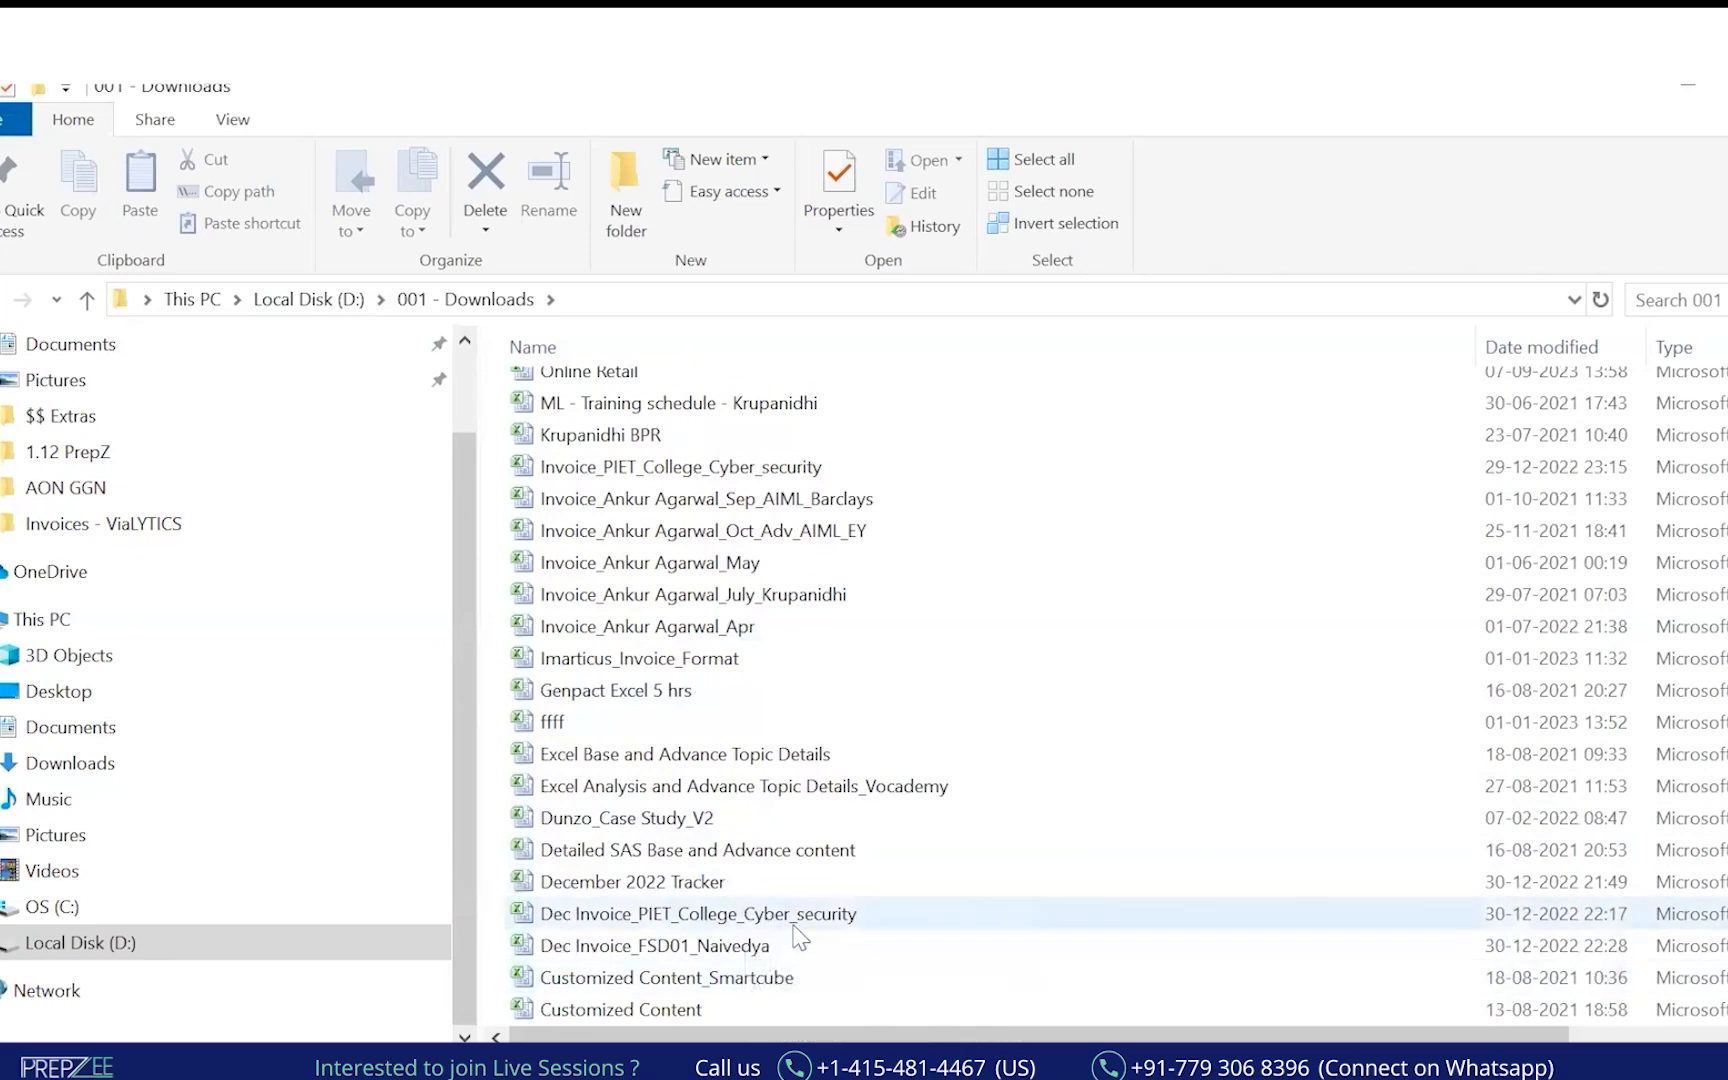
{"action": "scroll", "coordinate": [795, 933], "scroll_direction": "down", "scroll_amount": 2}
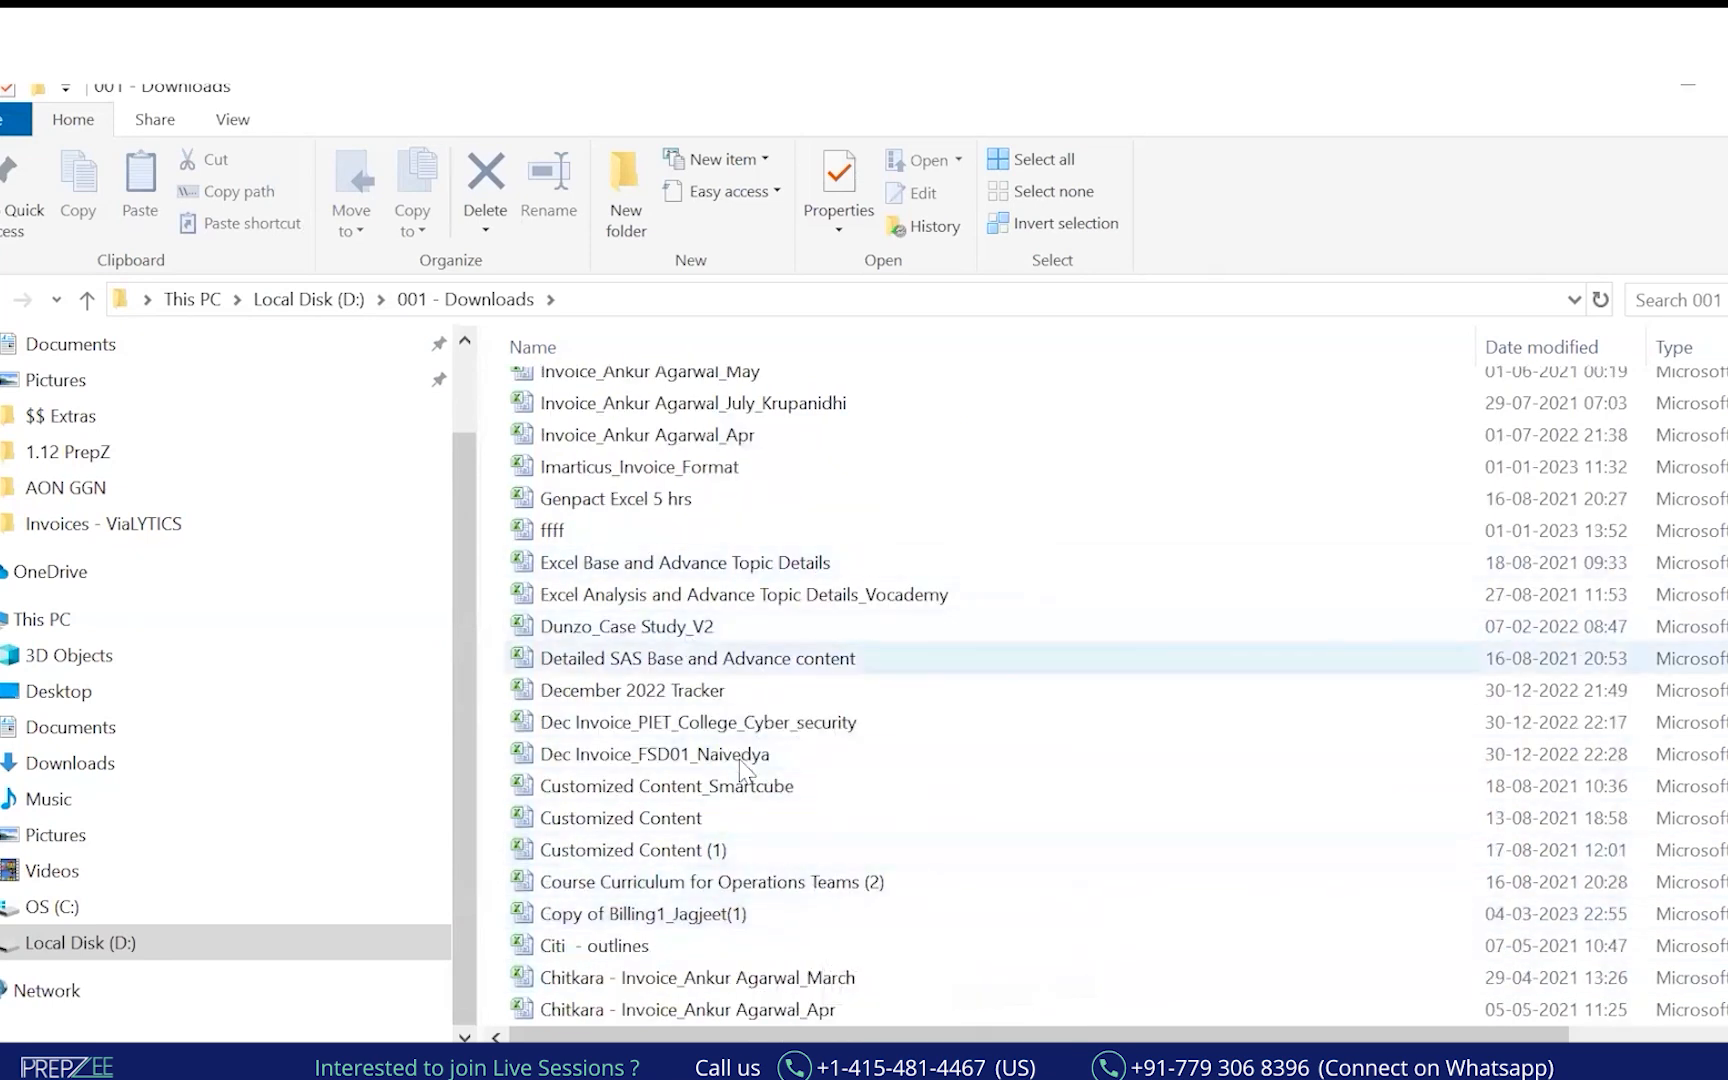
{"action": "scroll", "coordinate": [745, 851], "scroll_direction": "up", "scroll_amount": 2}
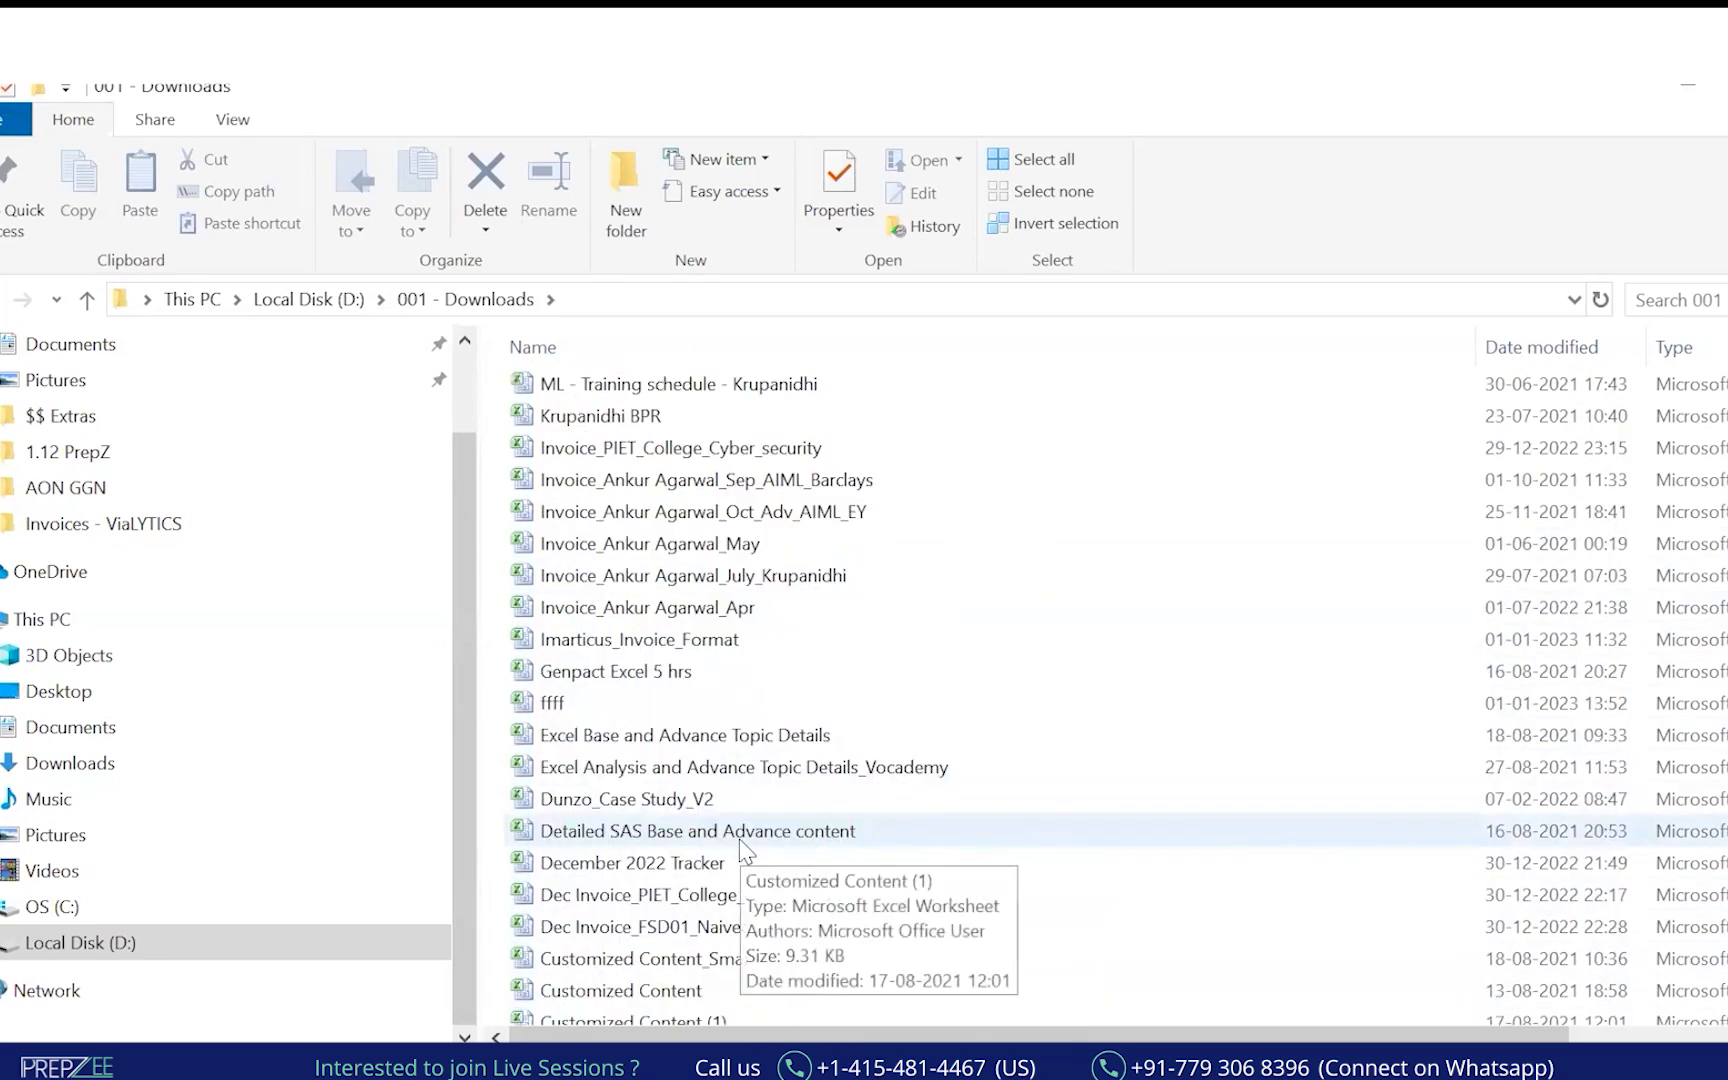
{"action": "scroll", "coordinate": [745, 851], "scroll_direction": "up", "scroll_amount": 1}
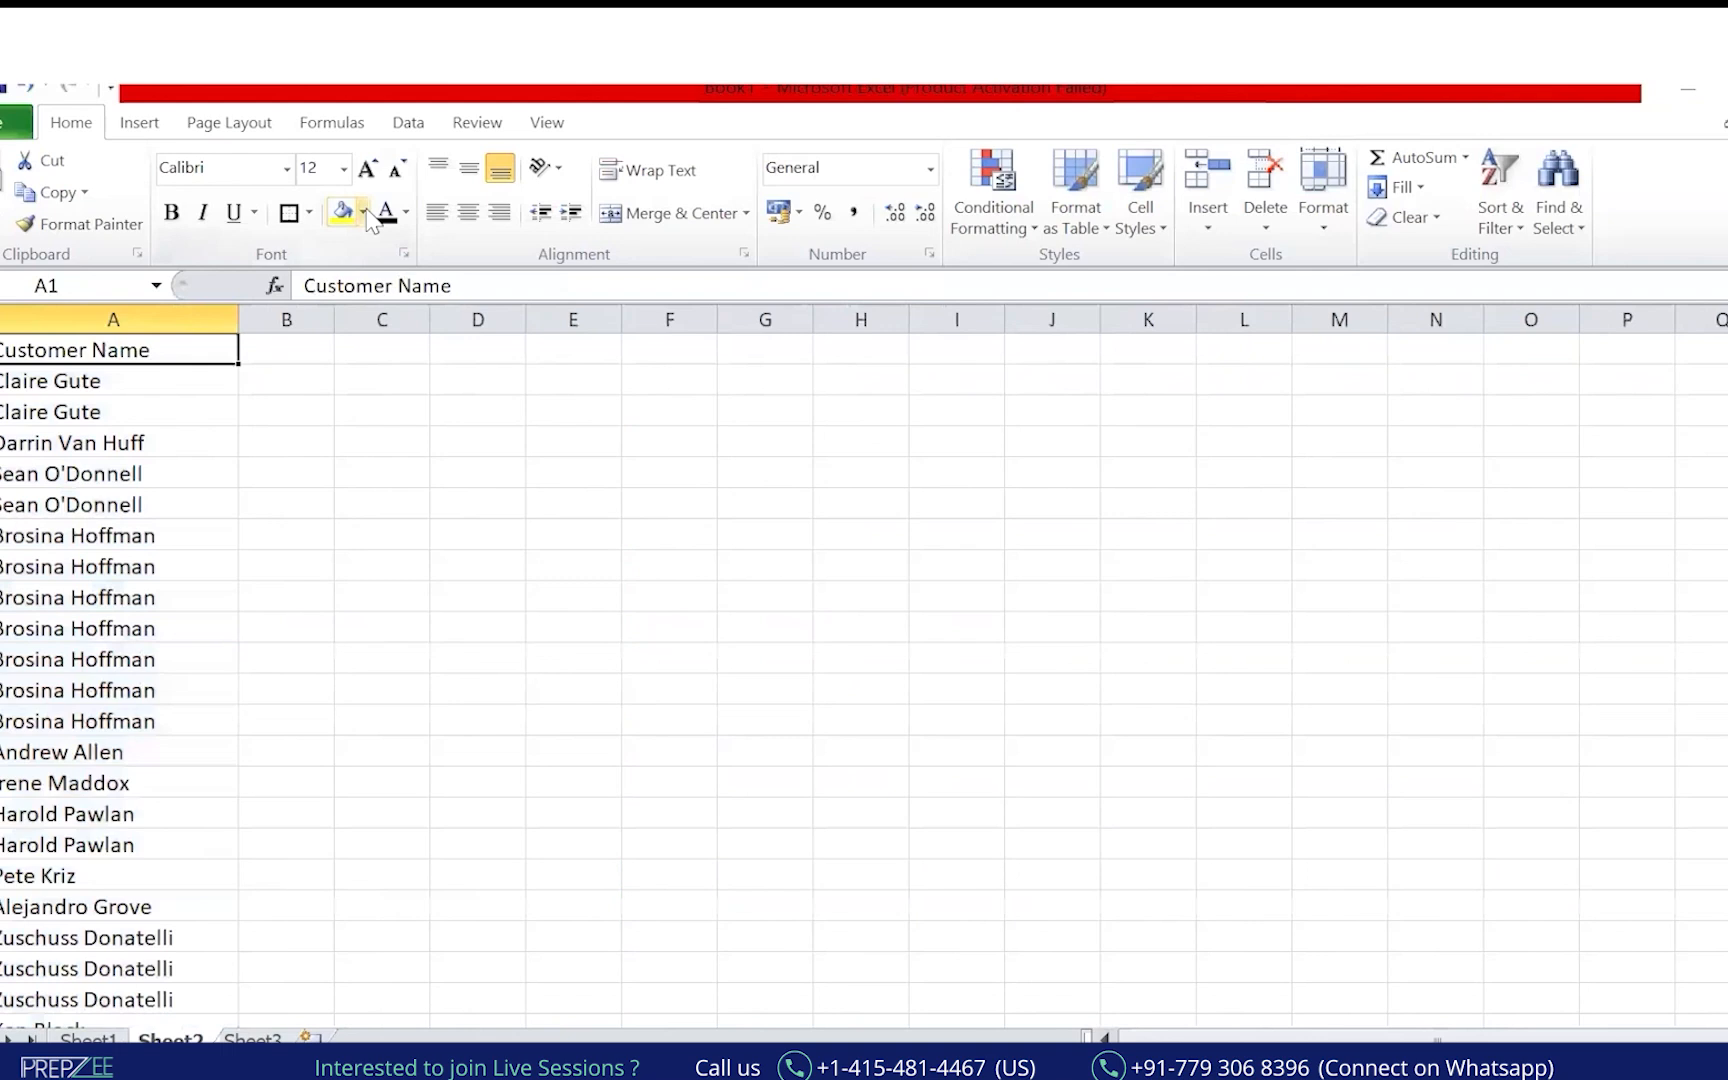
Make the Customer Name header text white and widen column B.
{"action": "left_click", "coordinate": [362, 212]}
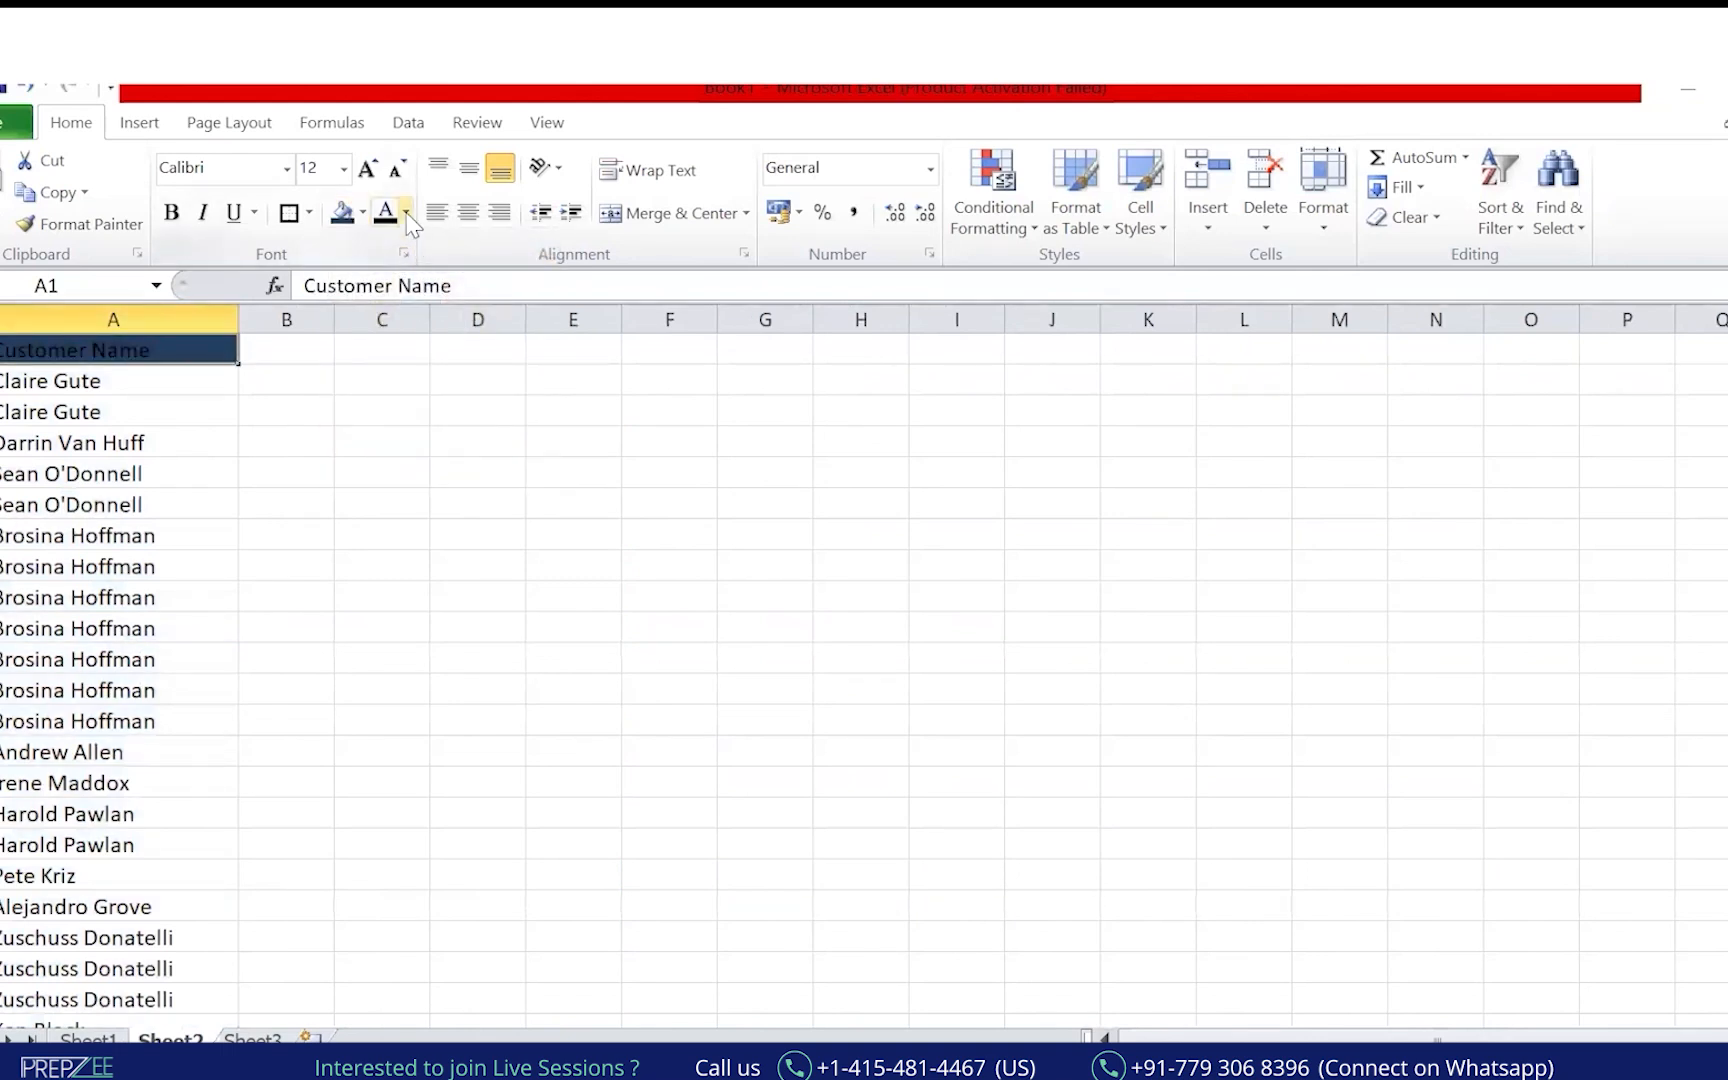
{"action": "left_click", "coordinate": [407, 214]}
{"action": "left_click", "coordinate": [390, 332]}
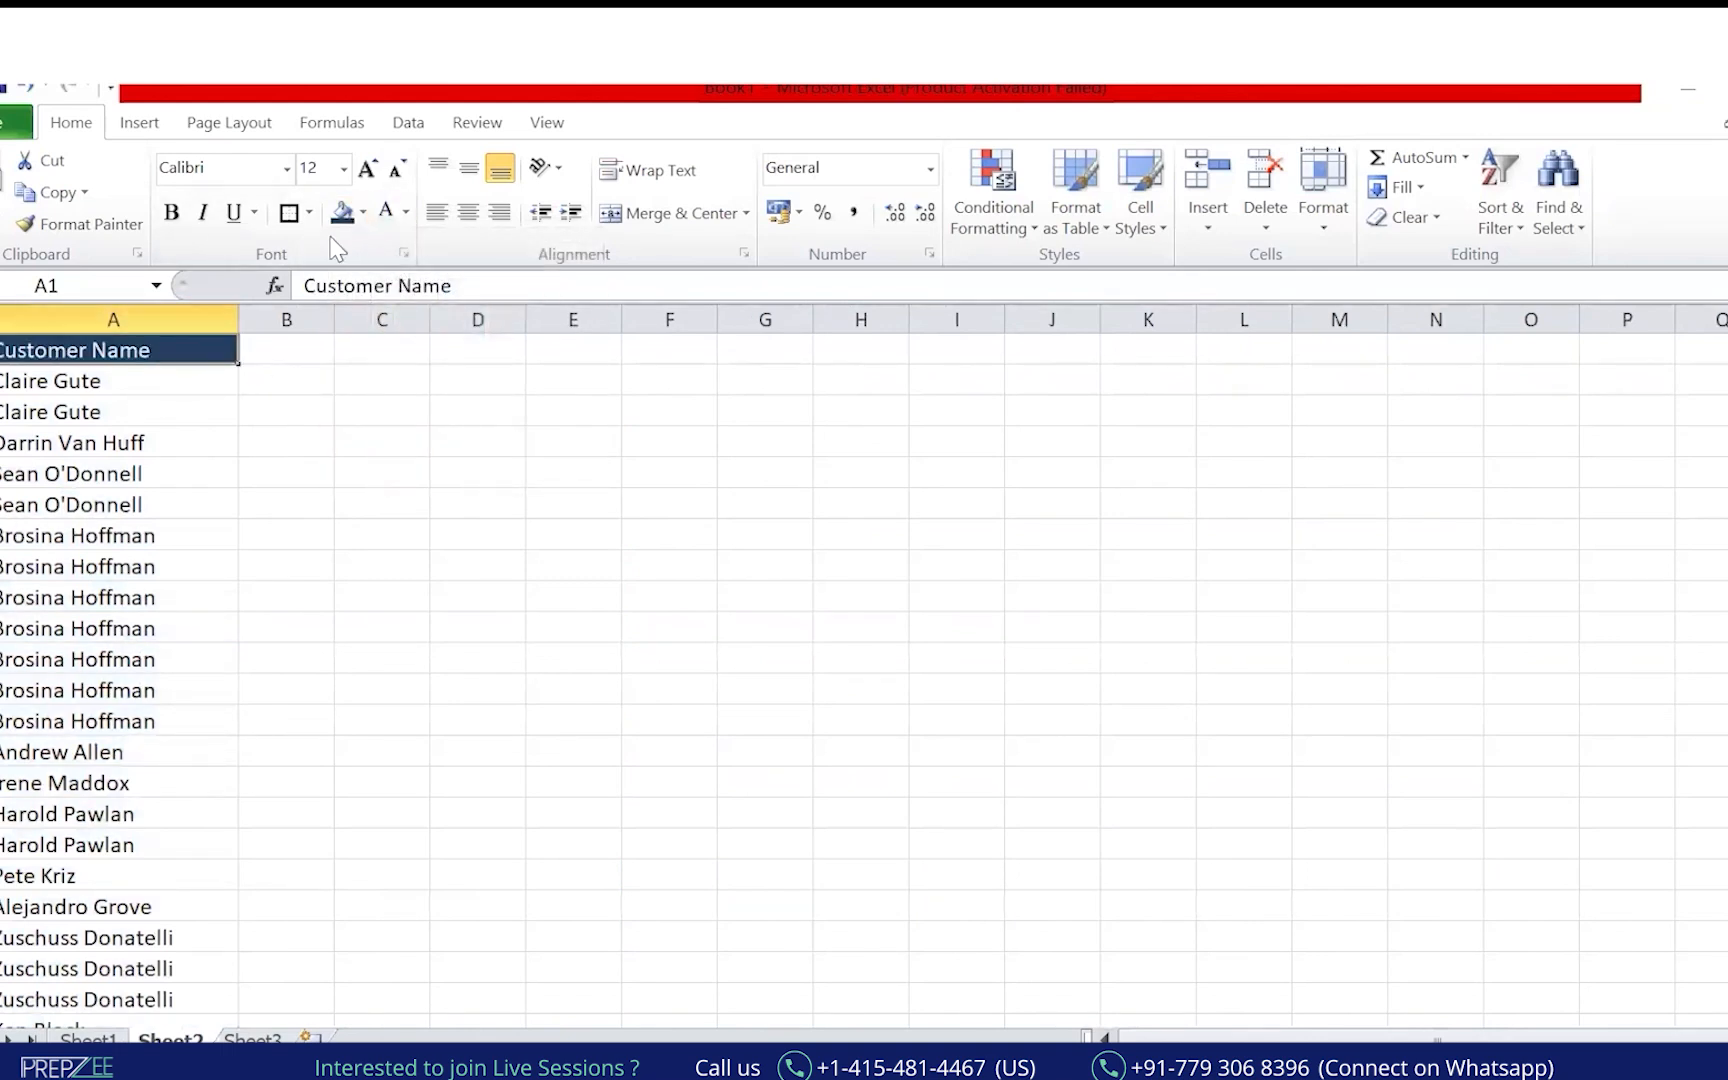
{"action": "left_click", "coordinate": [177, 466]}
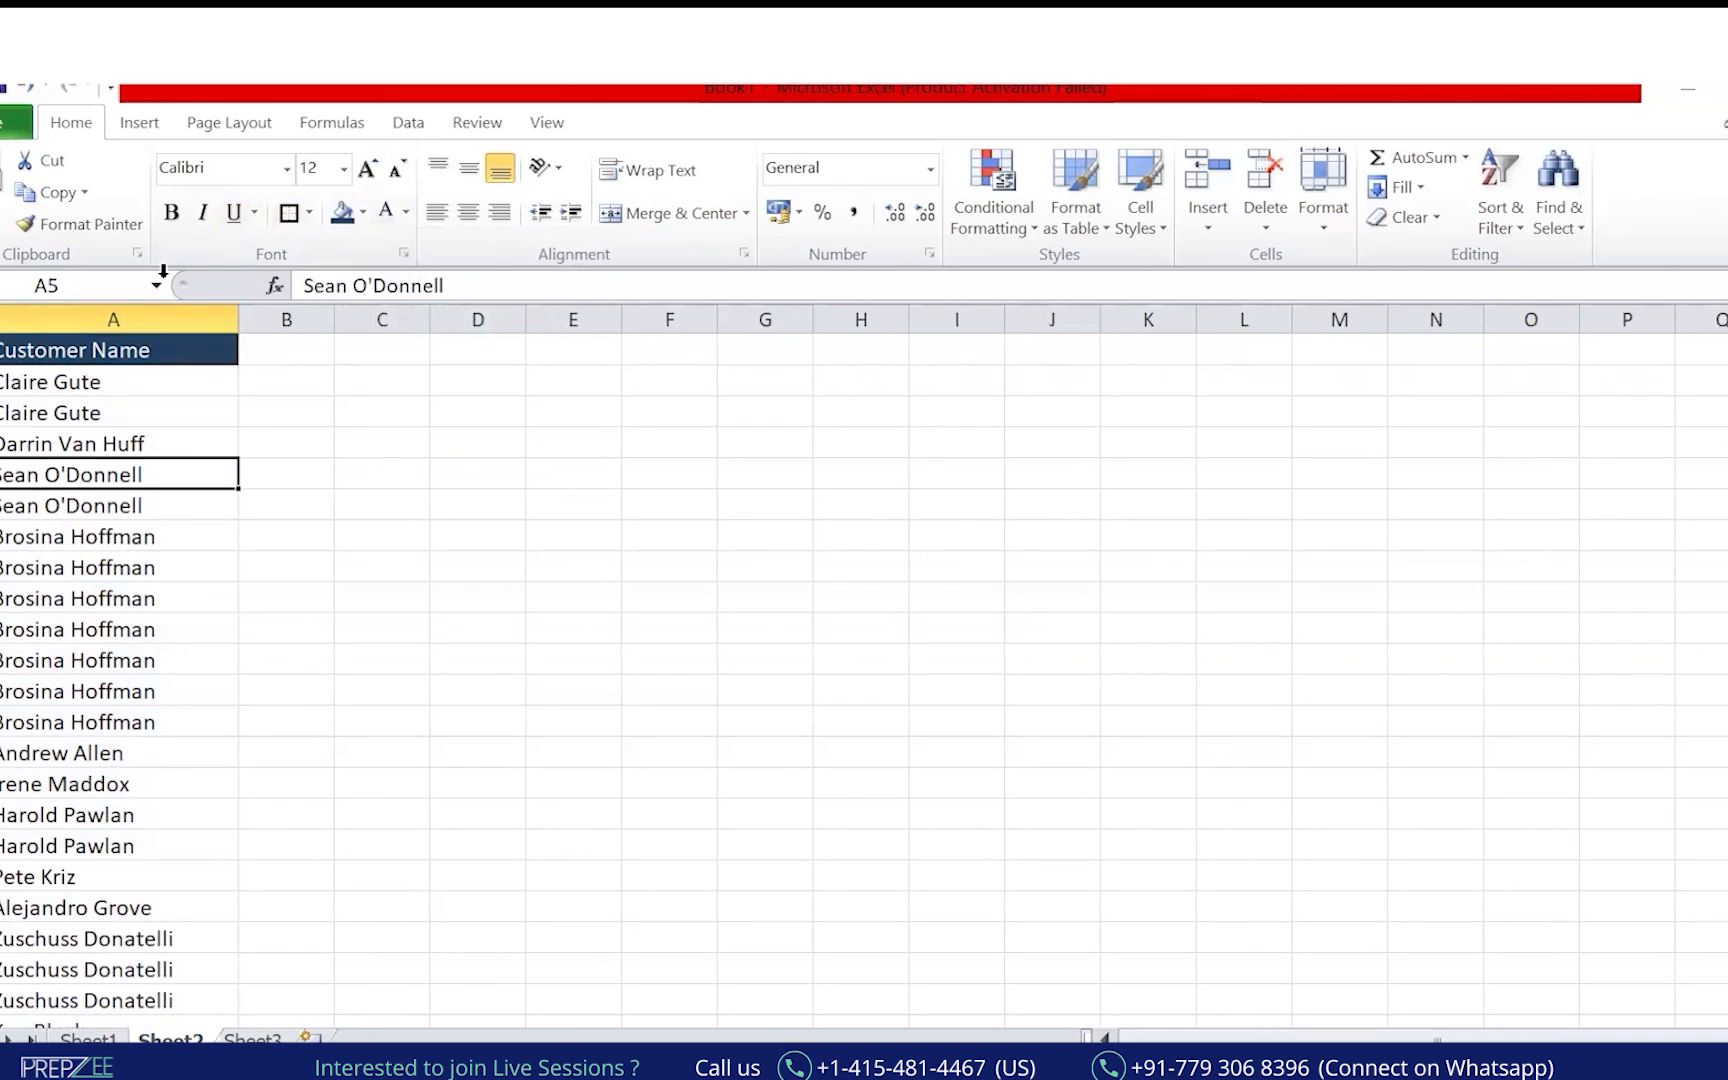
{"action": "left_click", "coordinate": [118, 318]}
{"action": "left_click_drag", "start_coordinate": [335, 319], "coordinate": [550, 319]}
{"action": "left_click", "coordinate": [393, 319]}
Add the headings 'First Name' in B1 and 'Last Name' in C1.
{"action": "left_click", "coordinate": [381, 340]}
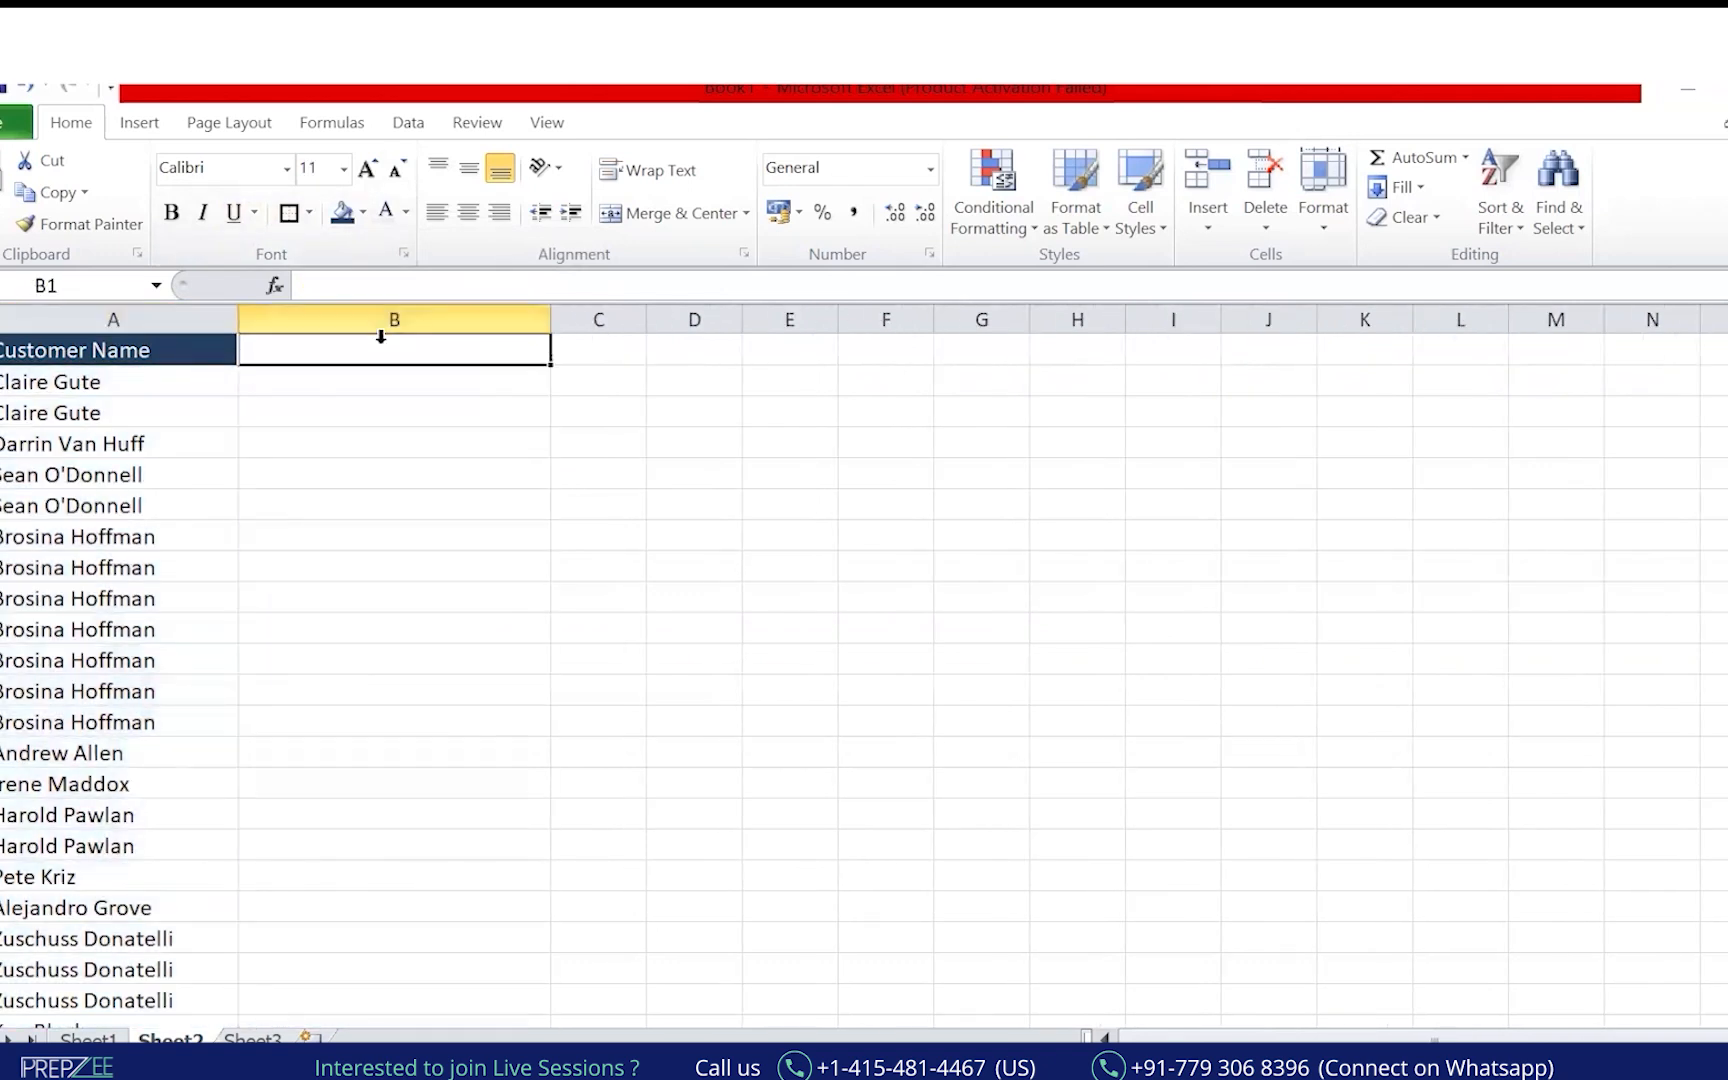
{"action": "type", "text": "First NA"}
{"action": "key", "text": "Tab"}
{"action": "type", "text": "Last Name"}
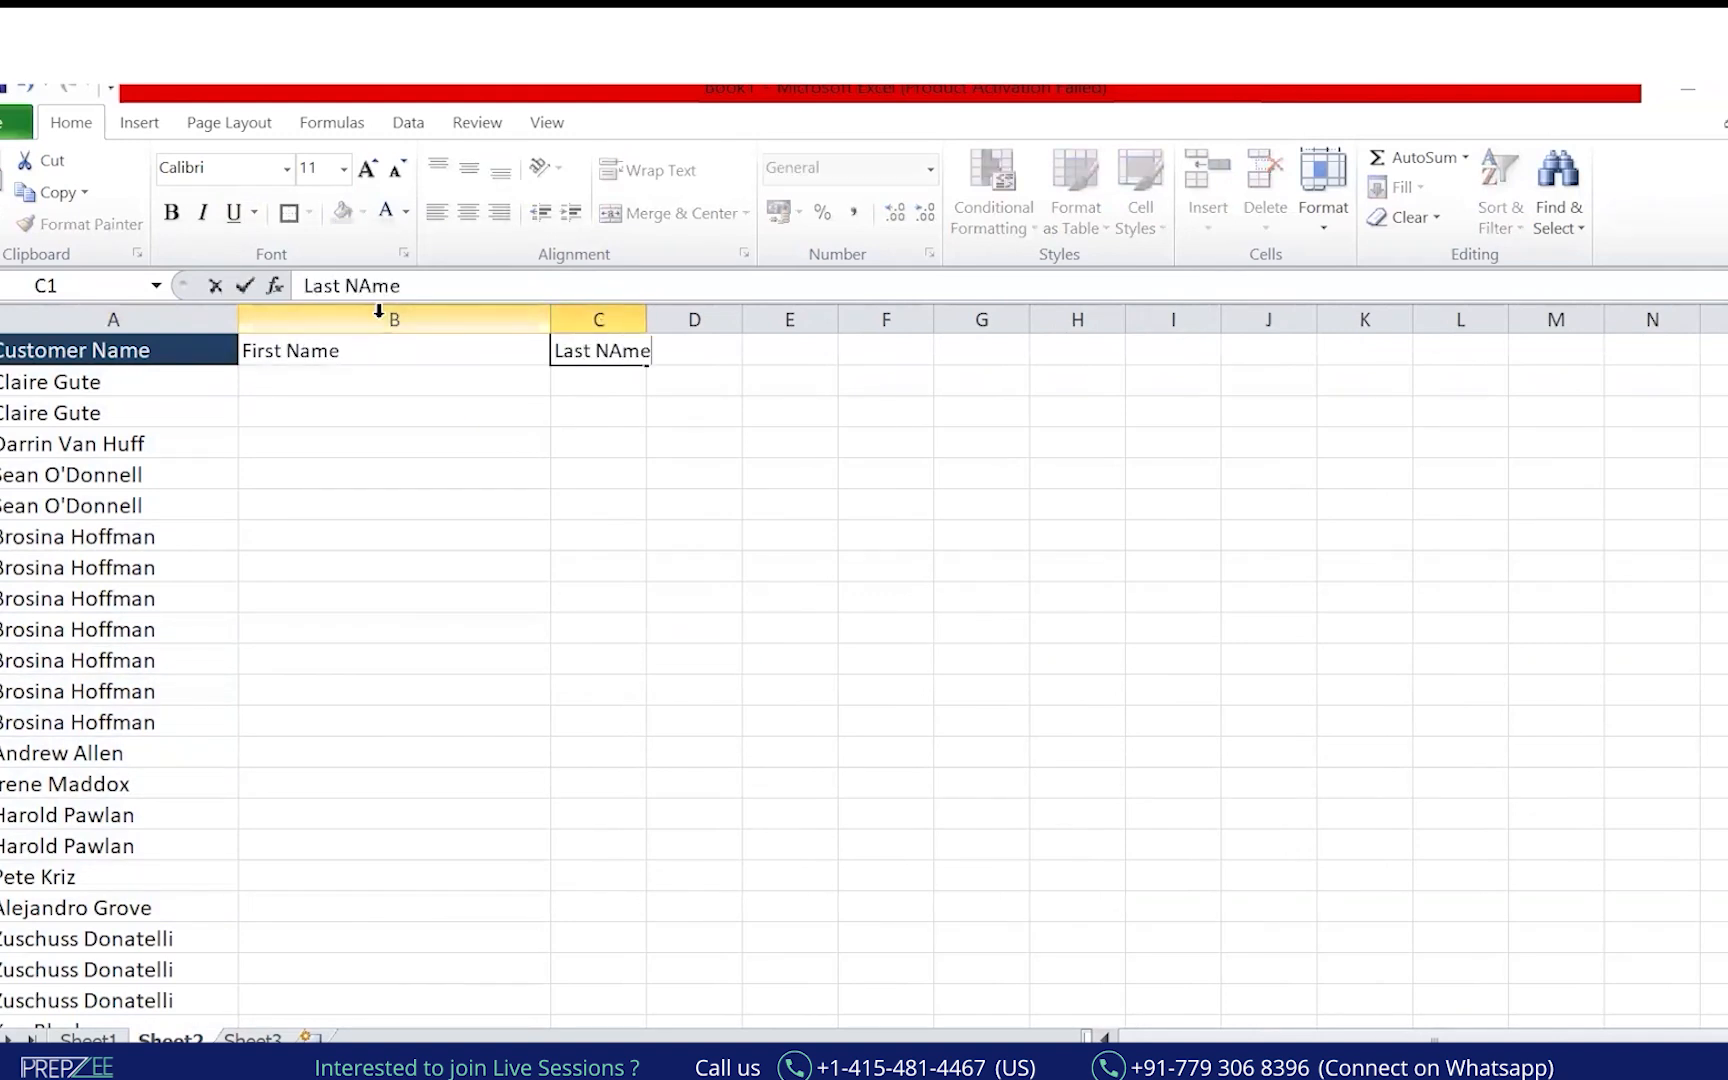
{"action": "key", "text": "Return"}
{"action": "key", "text": "Left"}
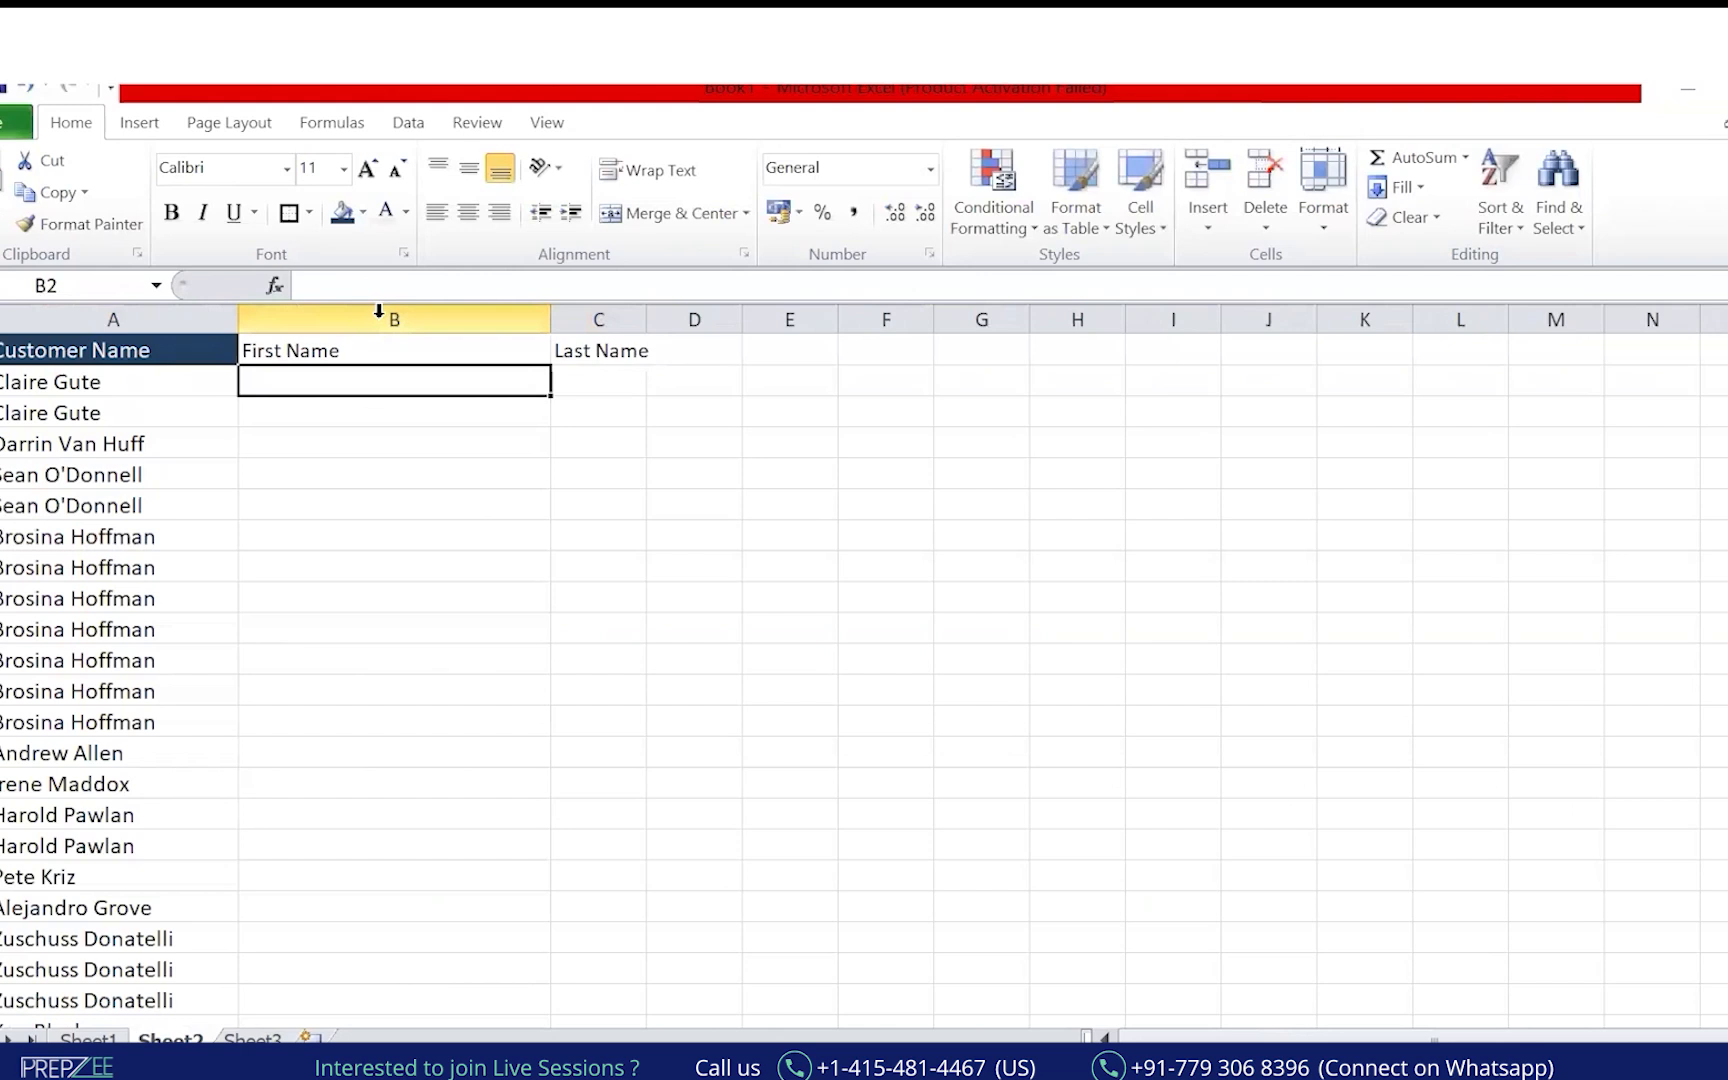
Enter =LEFT(A2,6) in B2, correcting the character count from 5 to 6.
{"action": "type", "text": "="}
{"action": "key", "text": "BackSpace"}
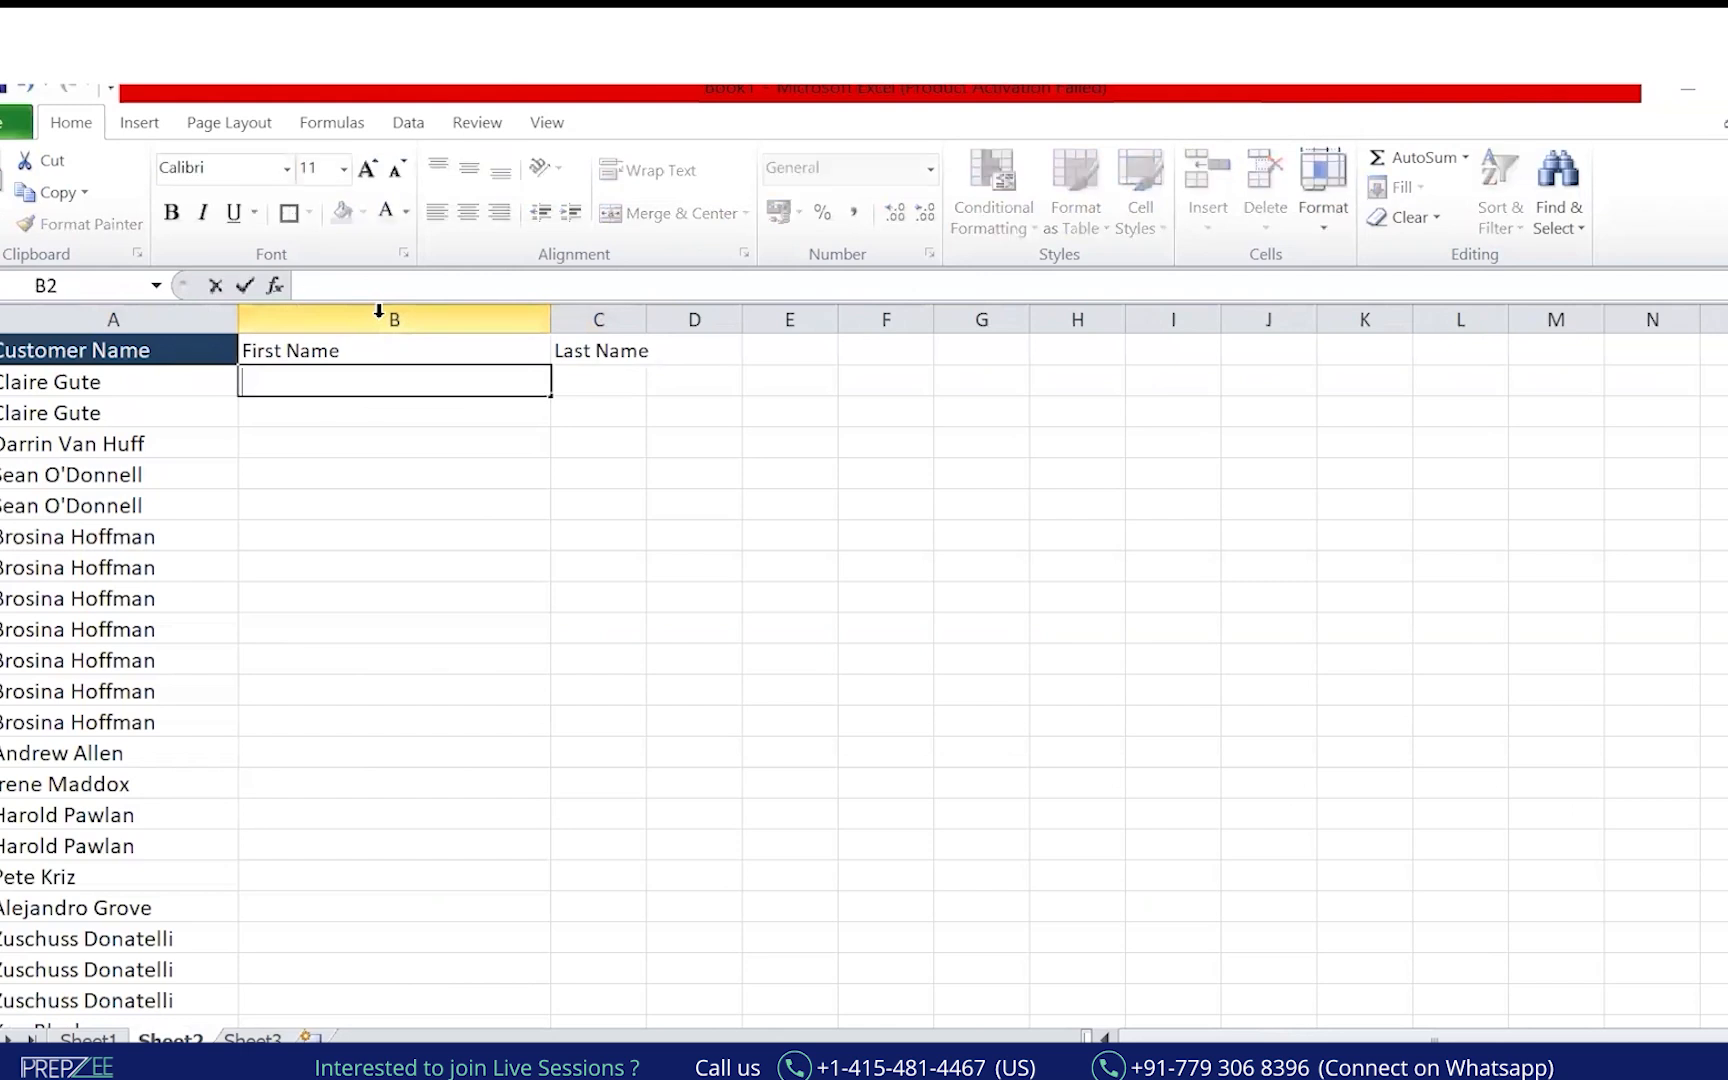
{"action": "type", "text": "="}
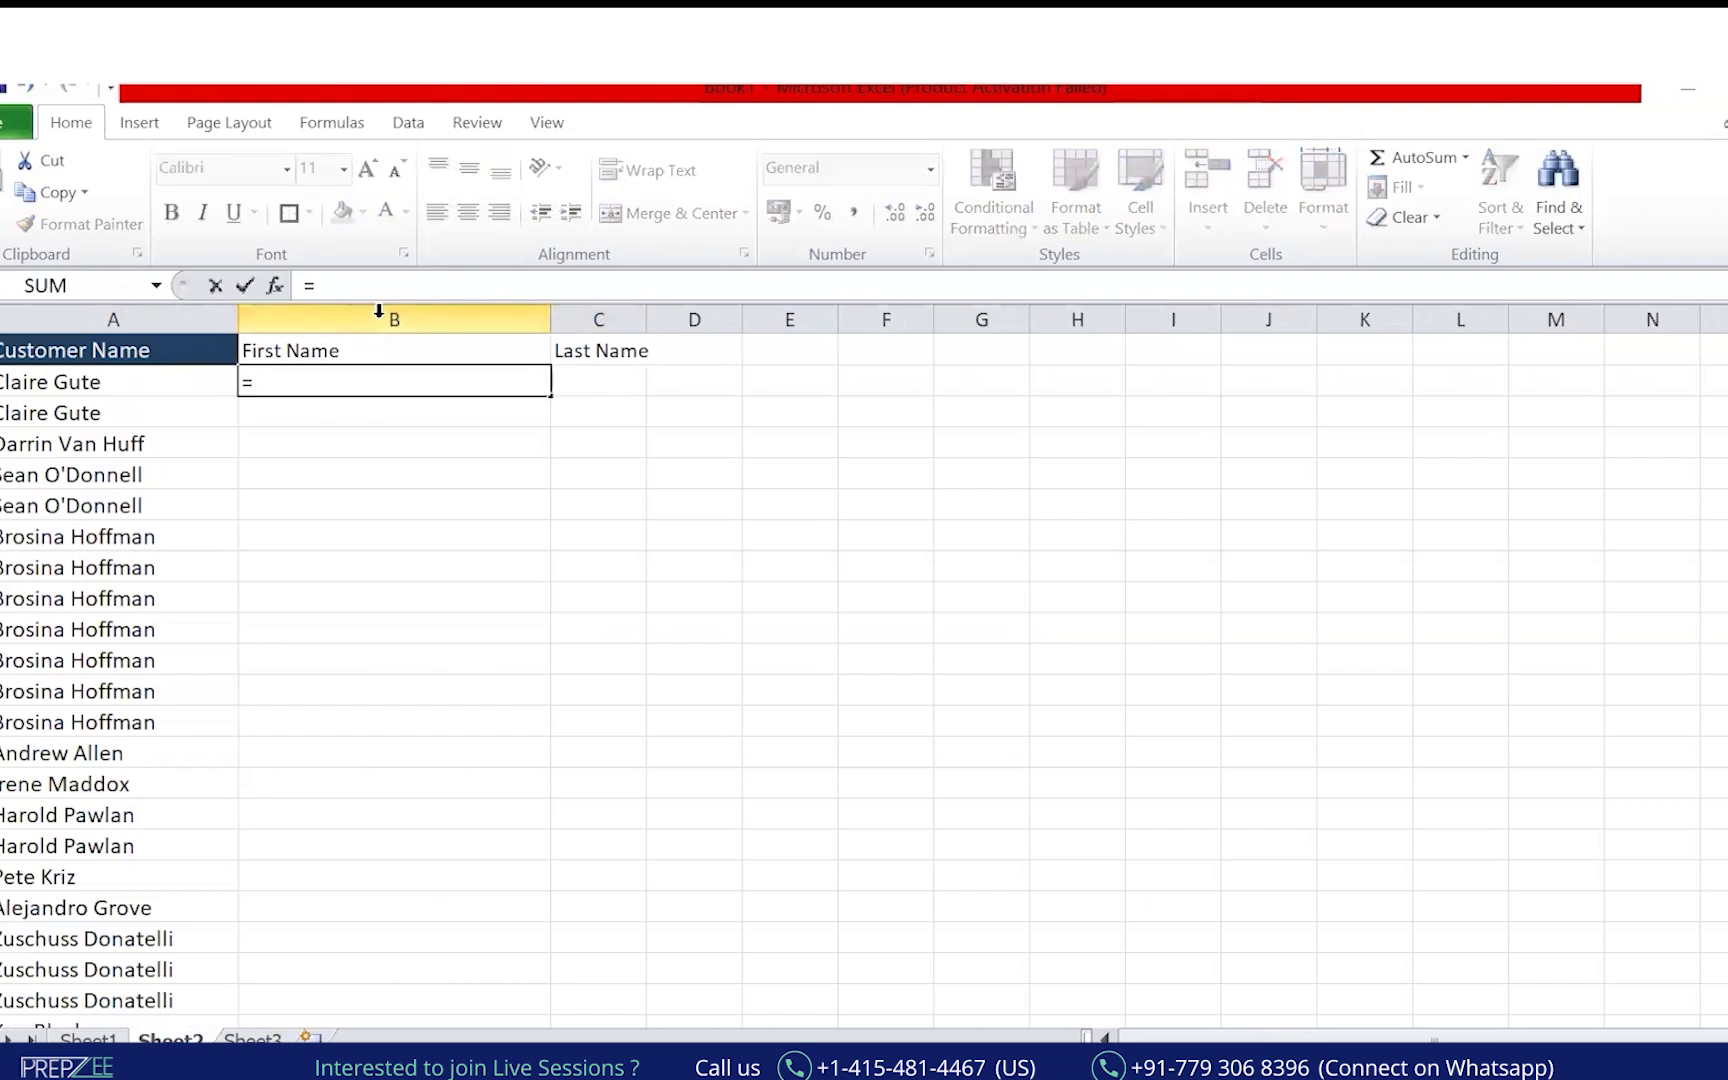
{"action": "type", "text": "lef"}
{"action": "key", "text": "Tab"}
{"action": "key", "text": "Left"}
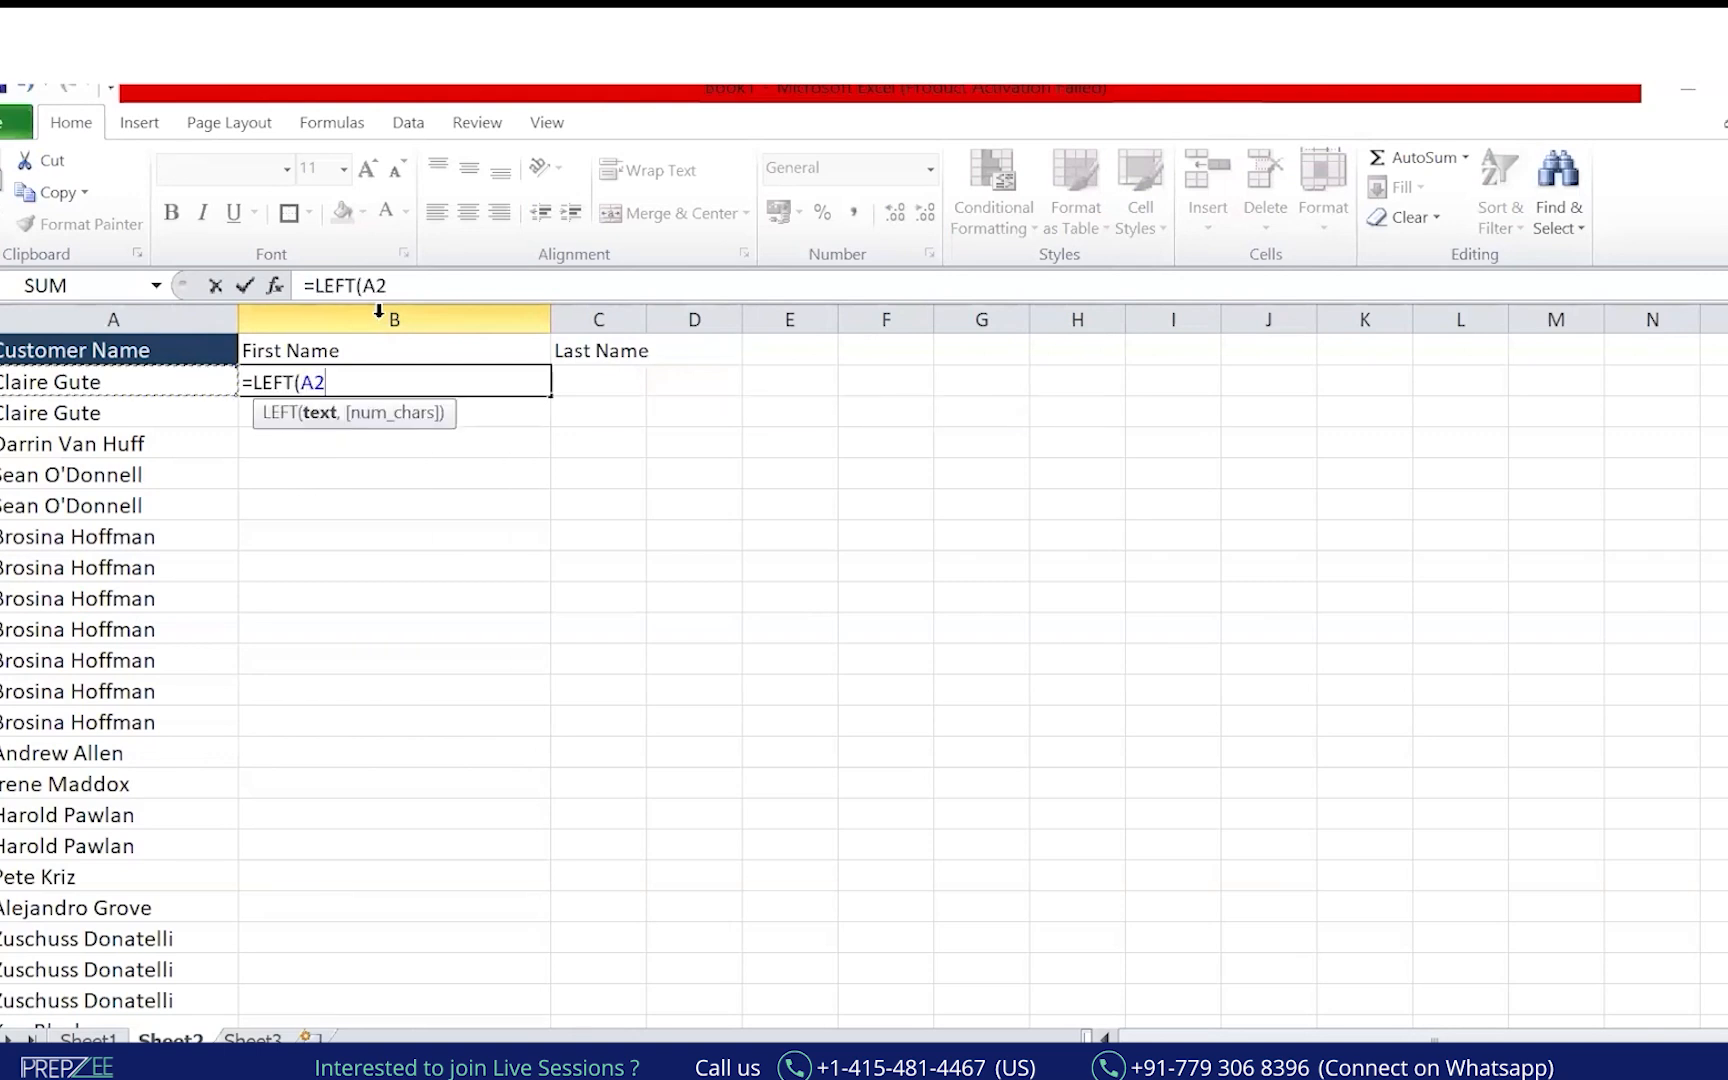
{"action": "type", "text": ",5"}
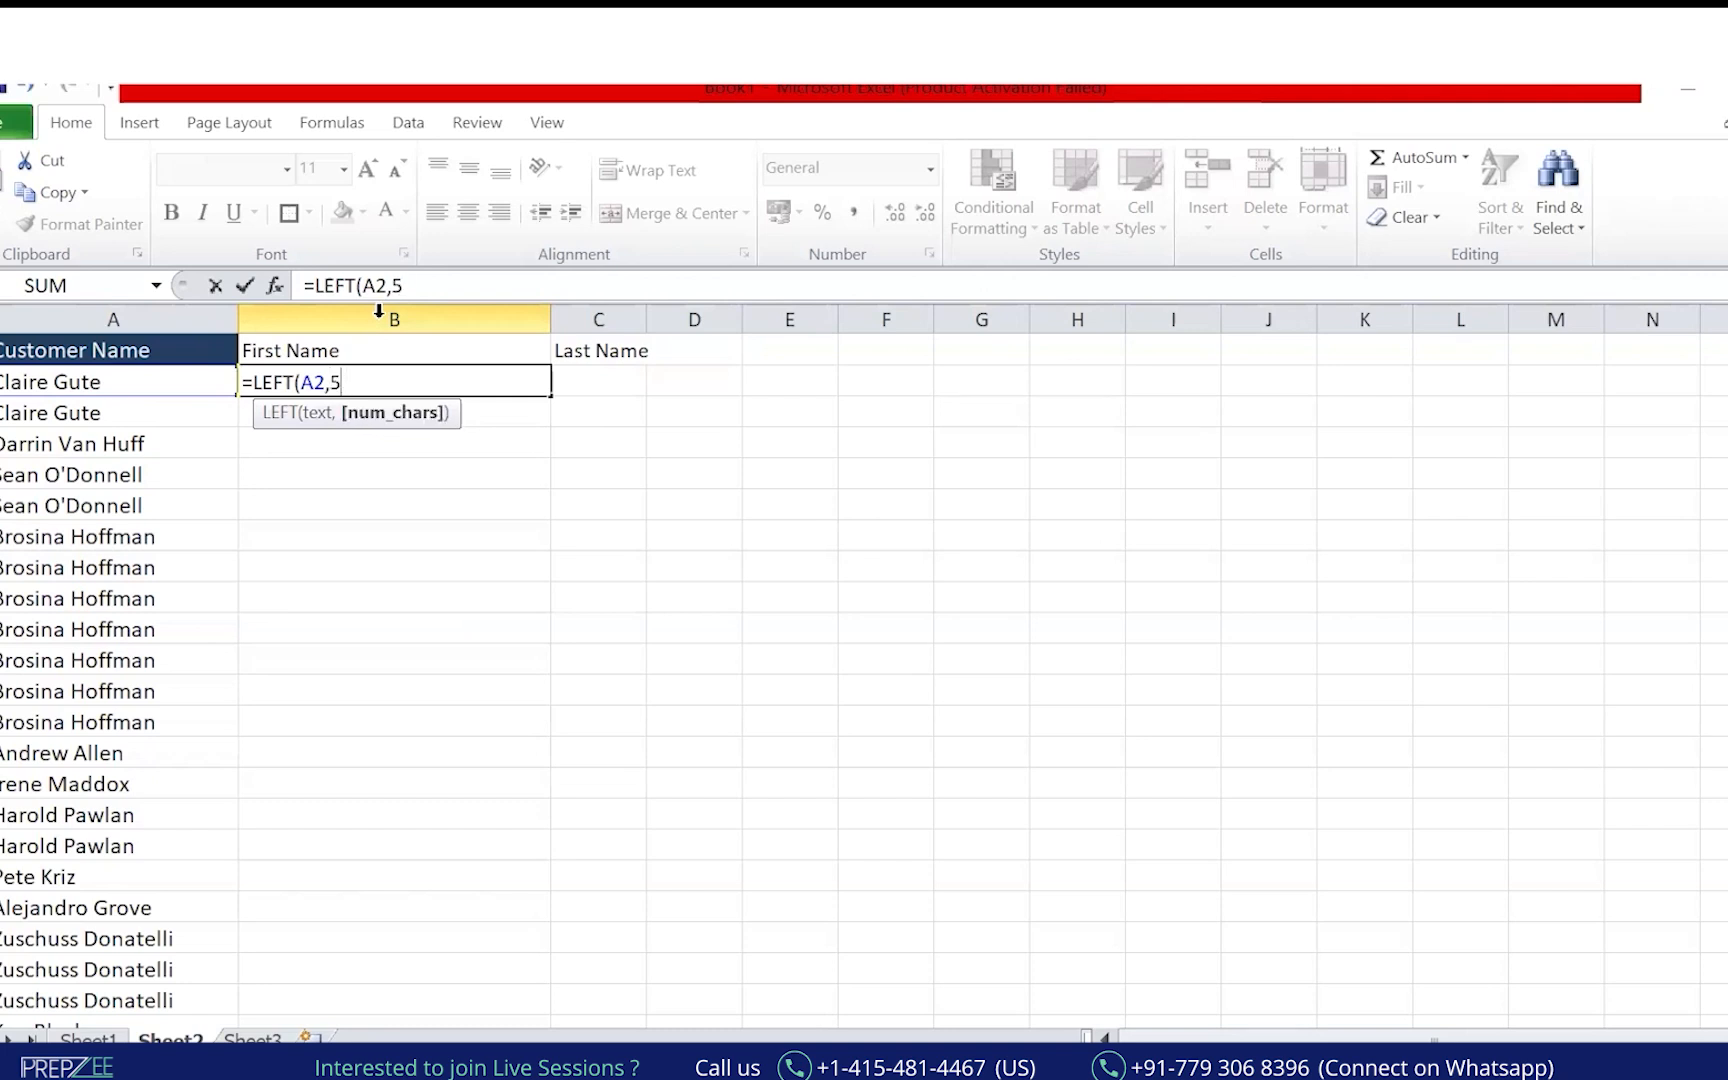
{"action": "key", "text": "Return"}
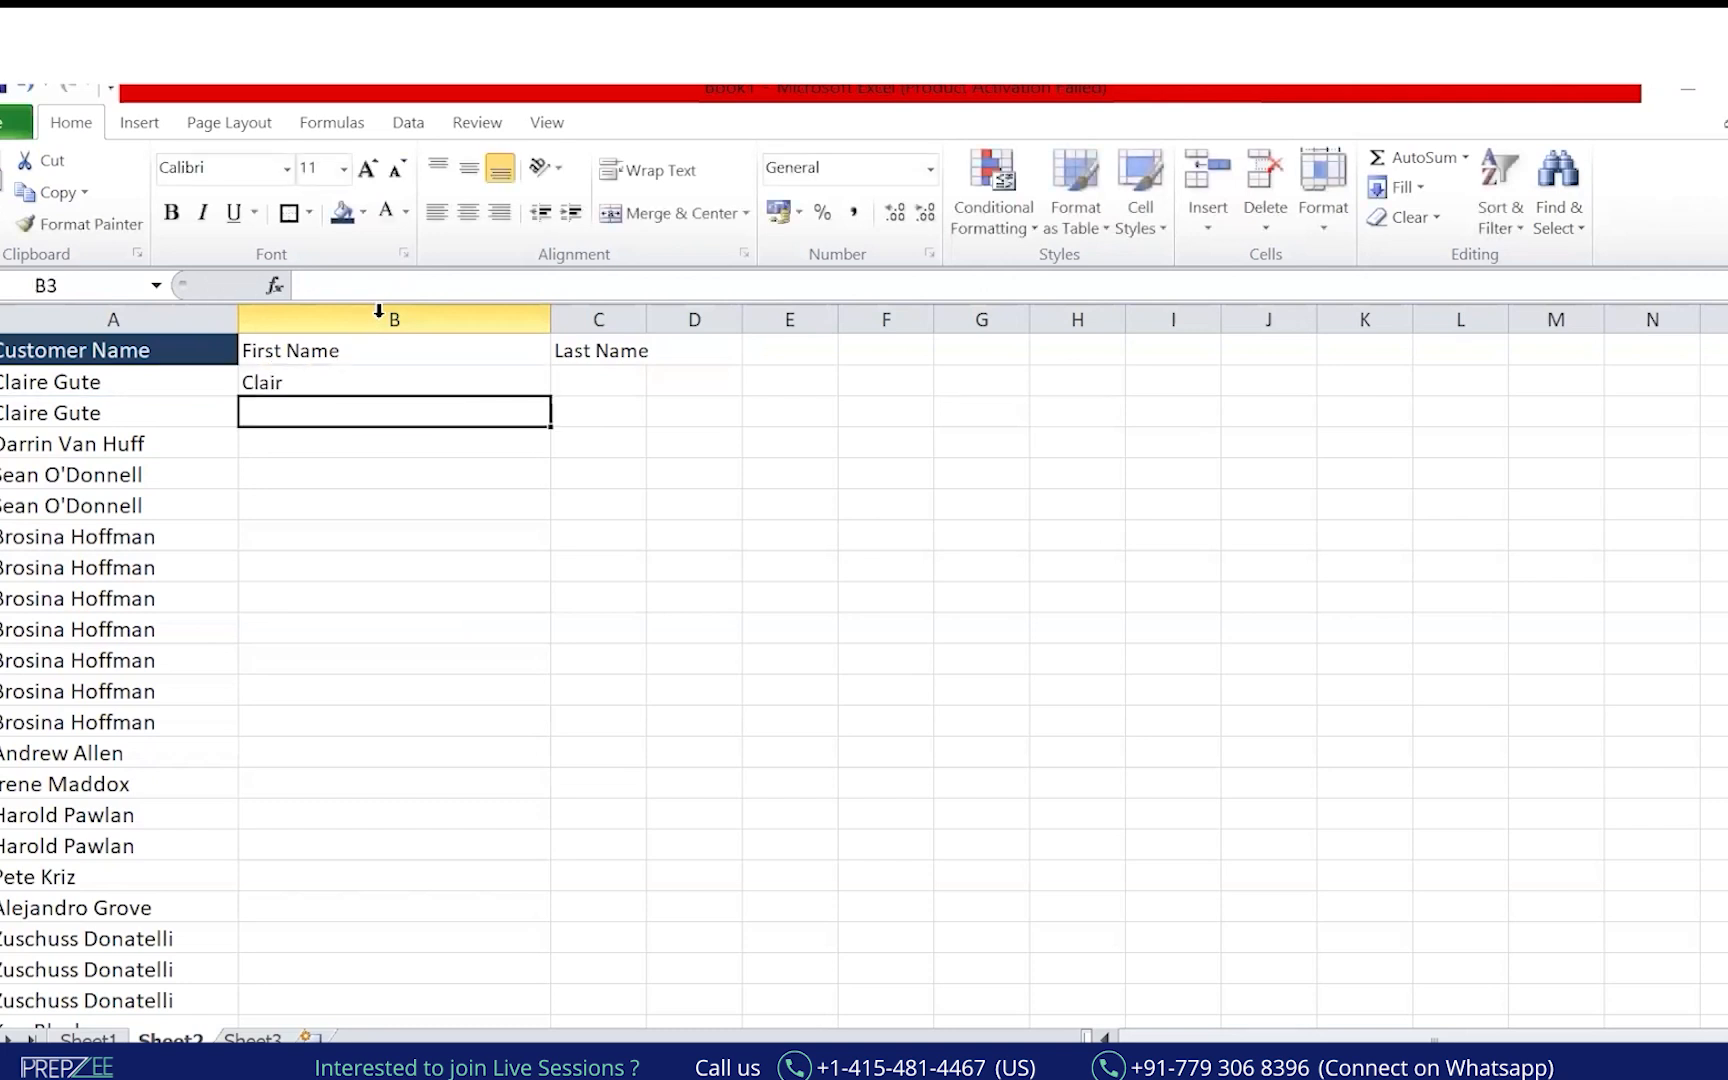
{"action": "key", "text": "Up"}
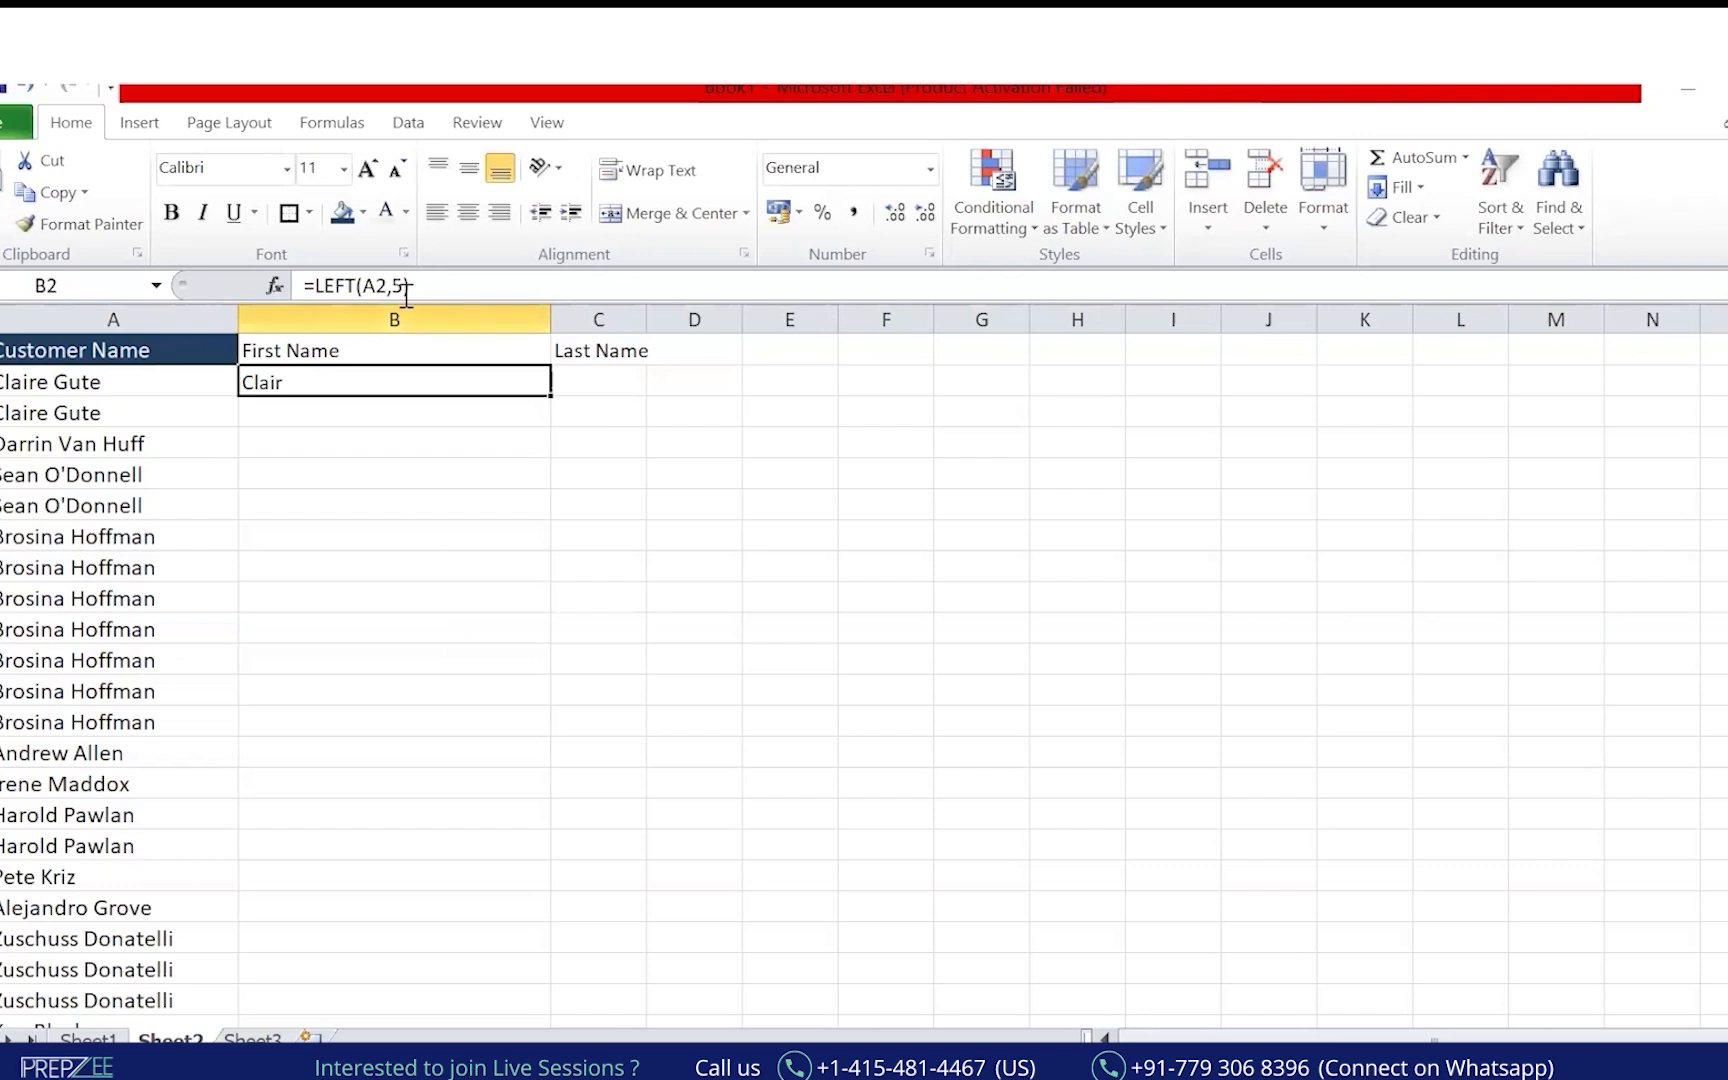
{"action": "left_click", "coordinate": [416, 290]}
{"action": "key", "text": "BackSpace"}
{"action": "type", "text": "6"}
{"action": "key", "text": "Return"}
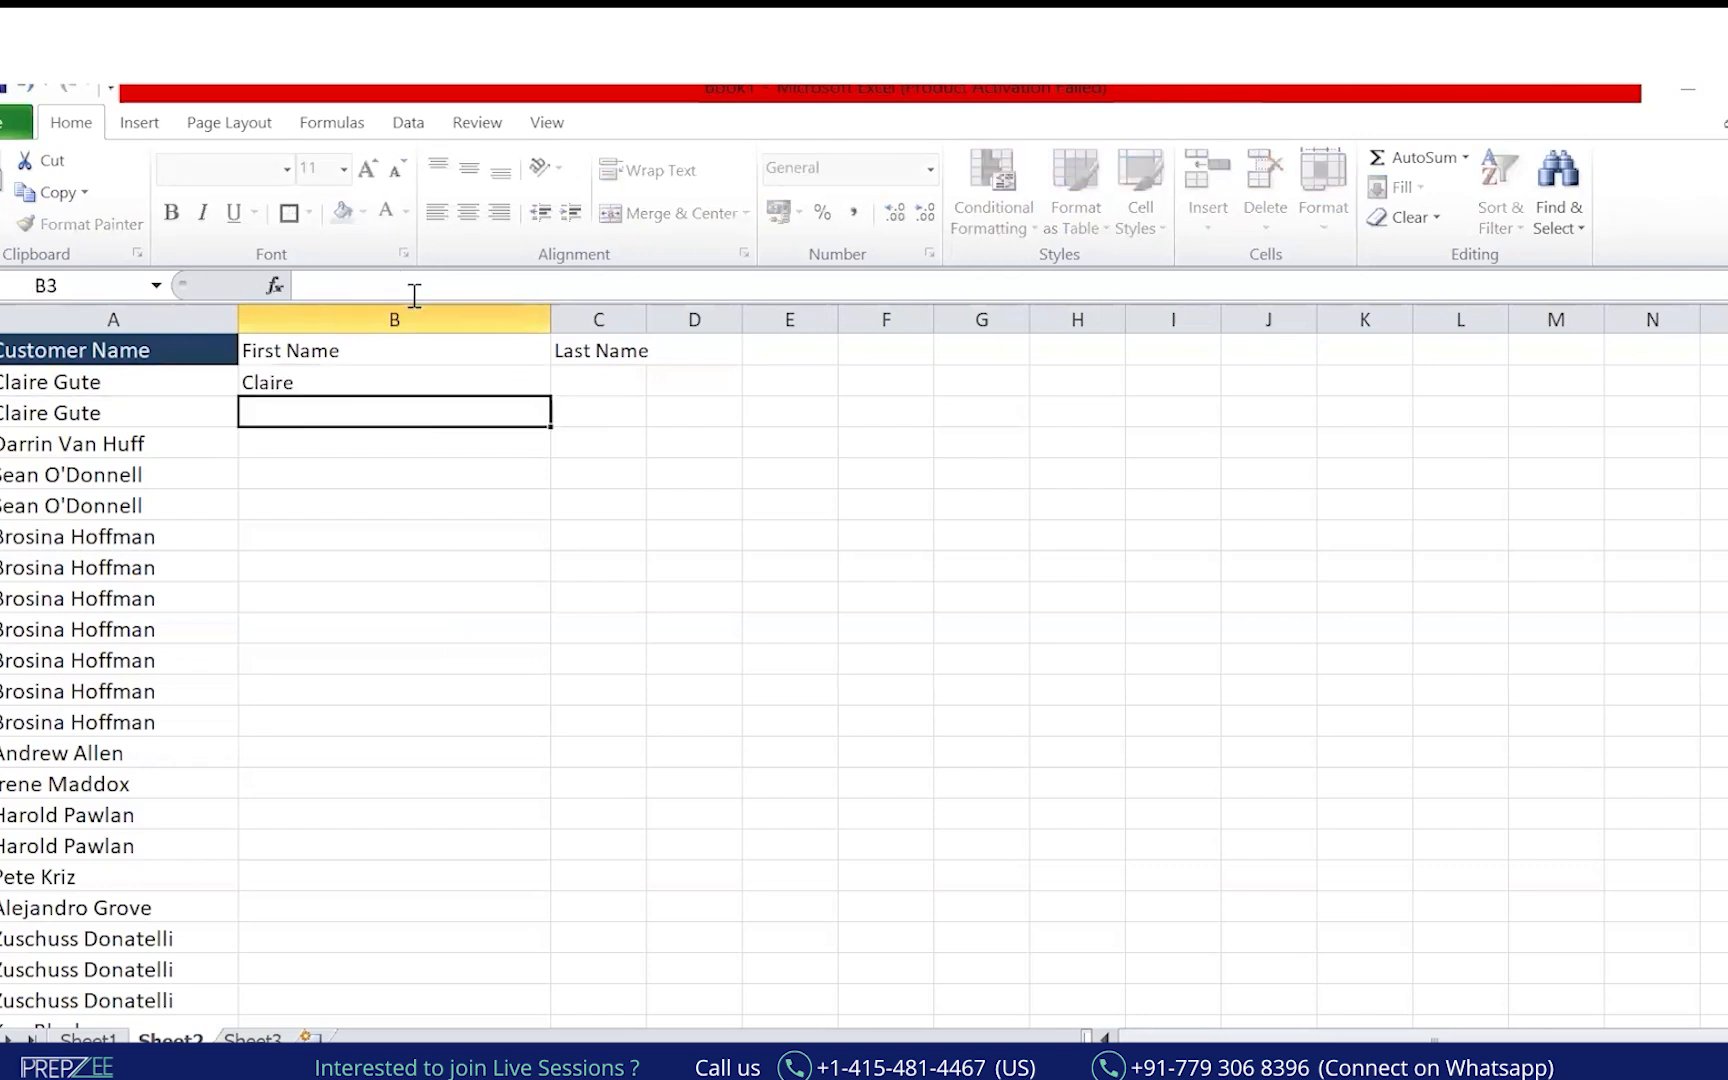
Copy the LEFT formula from B2 down into B3:B7.
{"action": "key", "text": "Up"}
{"action": "key", "text": "ctrl+c"}
{"action": "key", "text": "shift+Down"}
{"action": "key", "text": "shift+Down"}
{"action": "key", "text": "ctrl+v"}
{"action": "key", "text": "Escape"}
{"action": "key", "text": "Down"}
{"action": "key", "text": "Down"}
{"action": "key", "text": "ctrl+c"}
{"action": "key", "text": "Down"}
{"action": "key", "text": "ctrl+v"}
{"action": "key", "text": "Escape"}
{"action": "key", "text": "Down"}
{"action": "key", "text": "Up"}
{"action": "key", "text": "ctrl+c"}
{"action": "key", "text": "Down"}
{"action": "key", "text": "Down"}
{"action": "key", "text": "ctrl+v"}
{"action": "key", "text": "Up"}
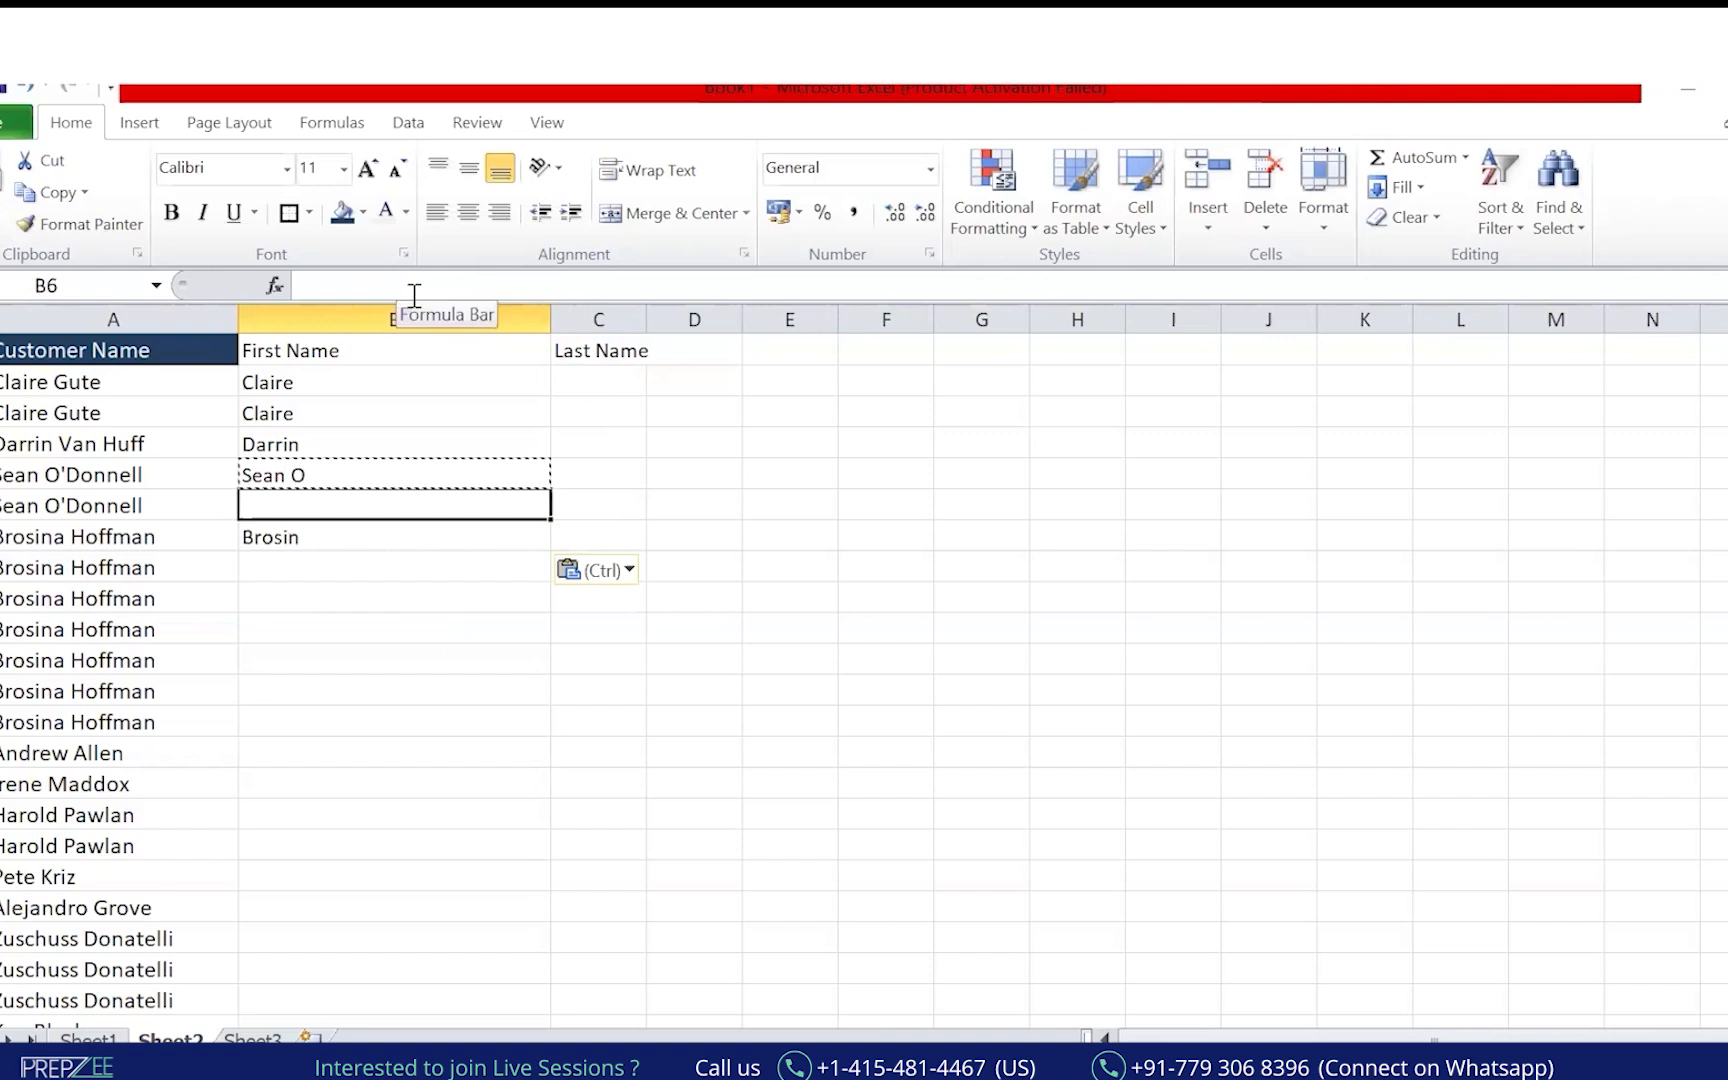
{"action": "key", "text": "ctrl+v"}
{"action": "key", "text": "Down"}
{"action": "key", "text": "Down"}
{"action": "key", "text": "Escape"}
{"action": "key", "text": "Up"}
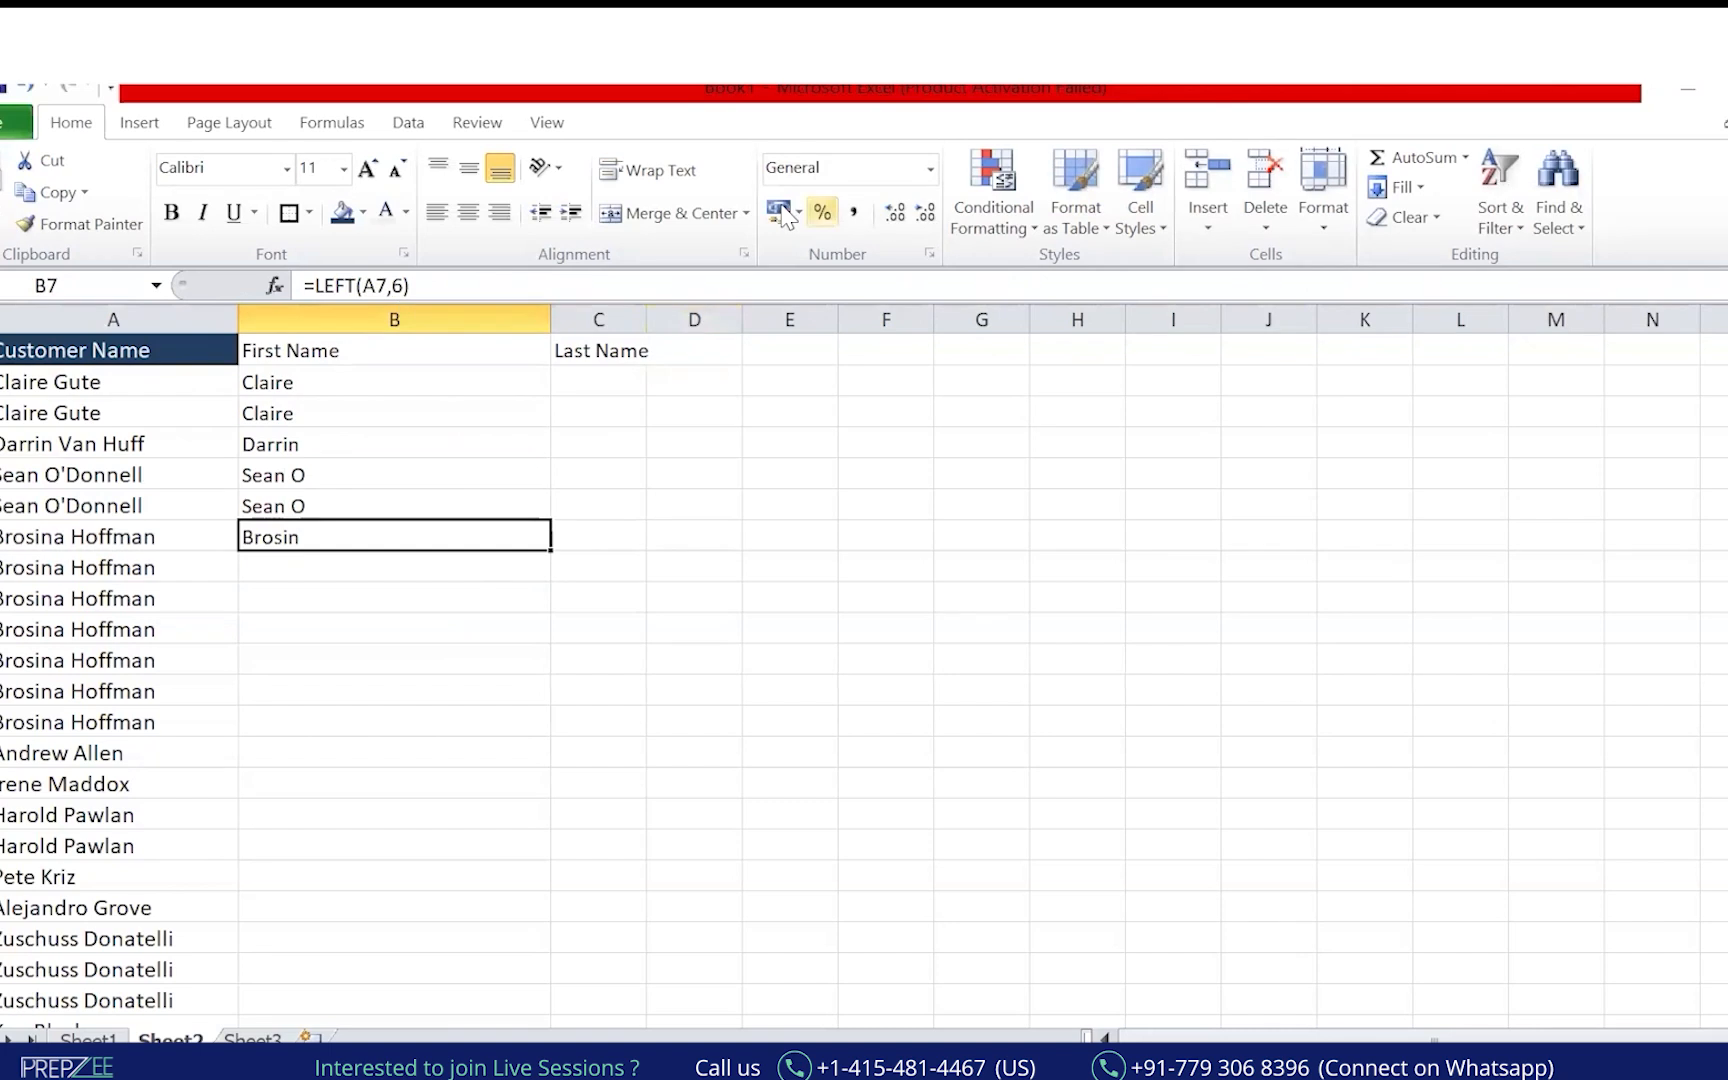
Trace the First Name results with the pen, then erase the note.
{"action": "left_click", "coordinate": [783, 318]}
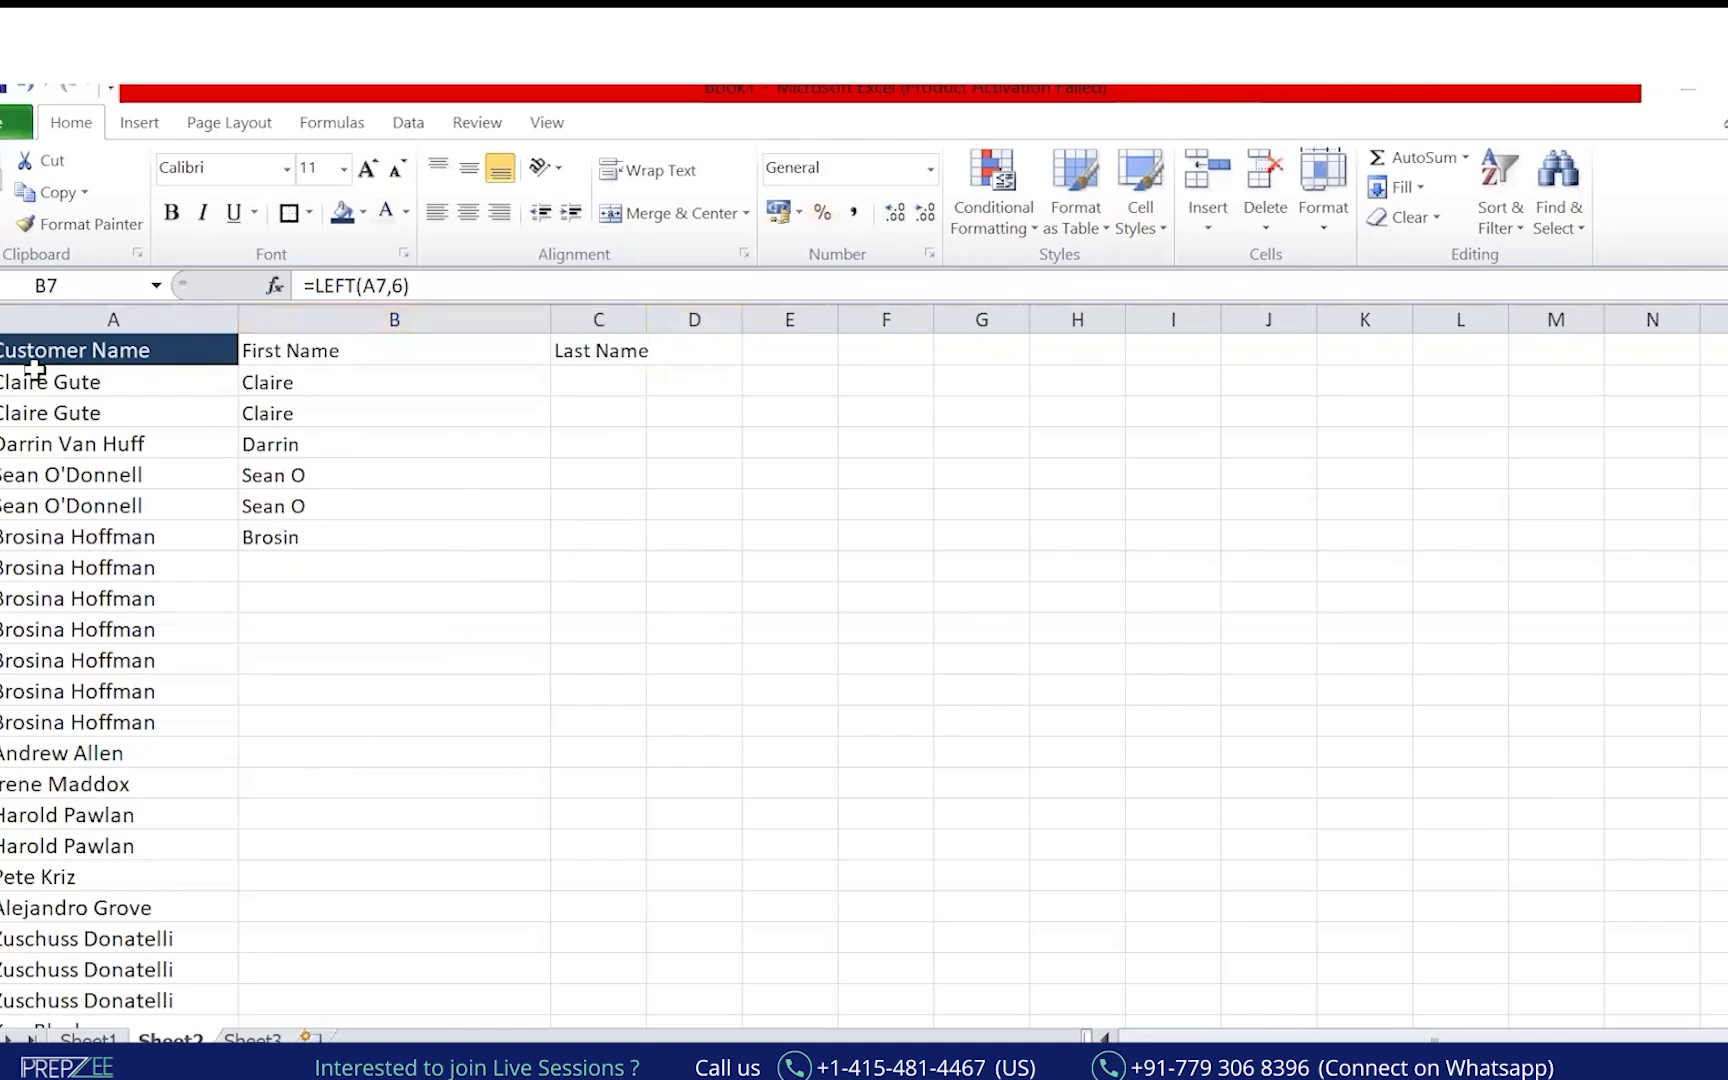
{"action": "left_click_drag", "start_coordinate": [320, 356], "coordinate": [325, 552]}
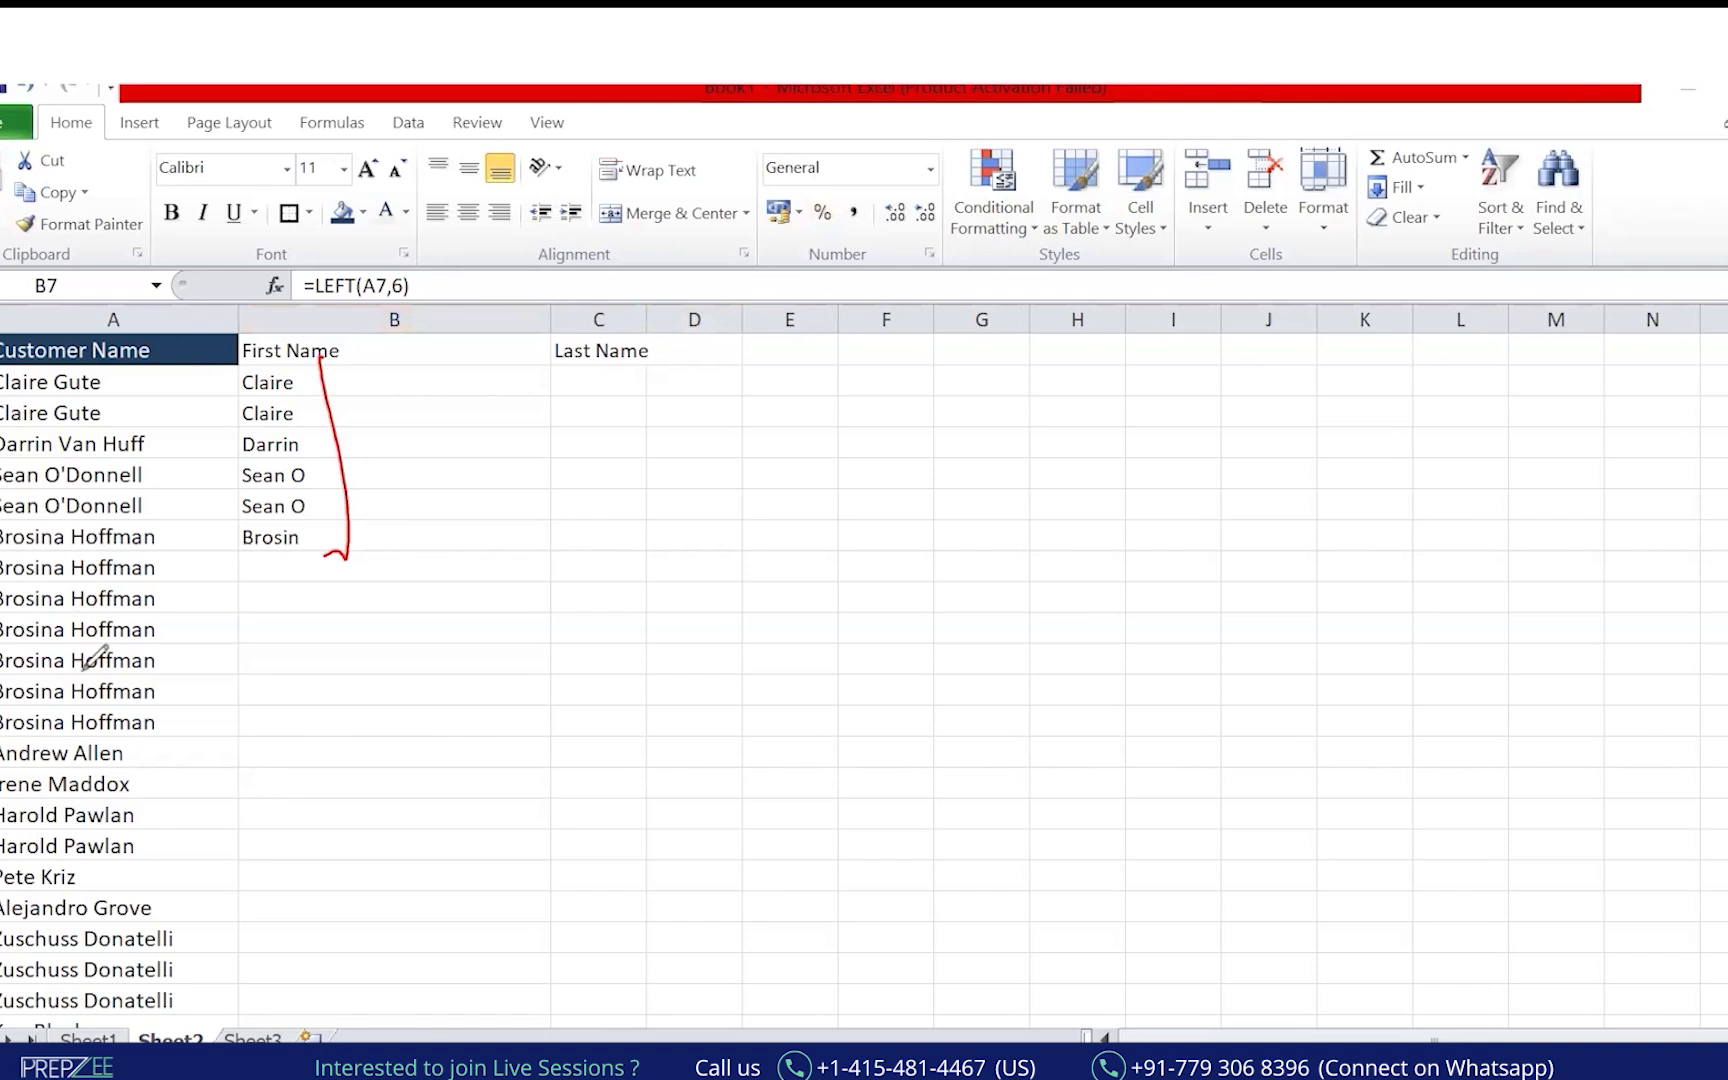
{"action": "key", "text": "Escape"}
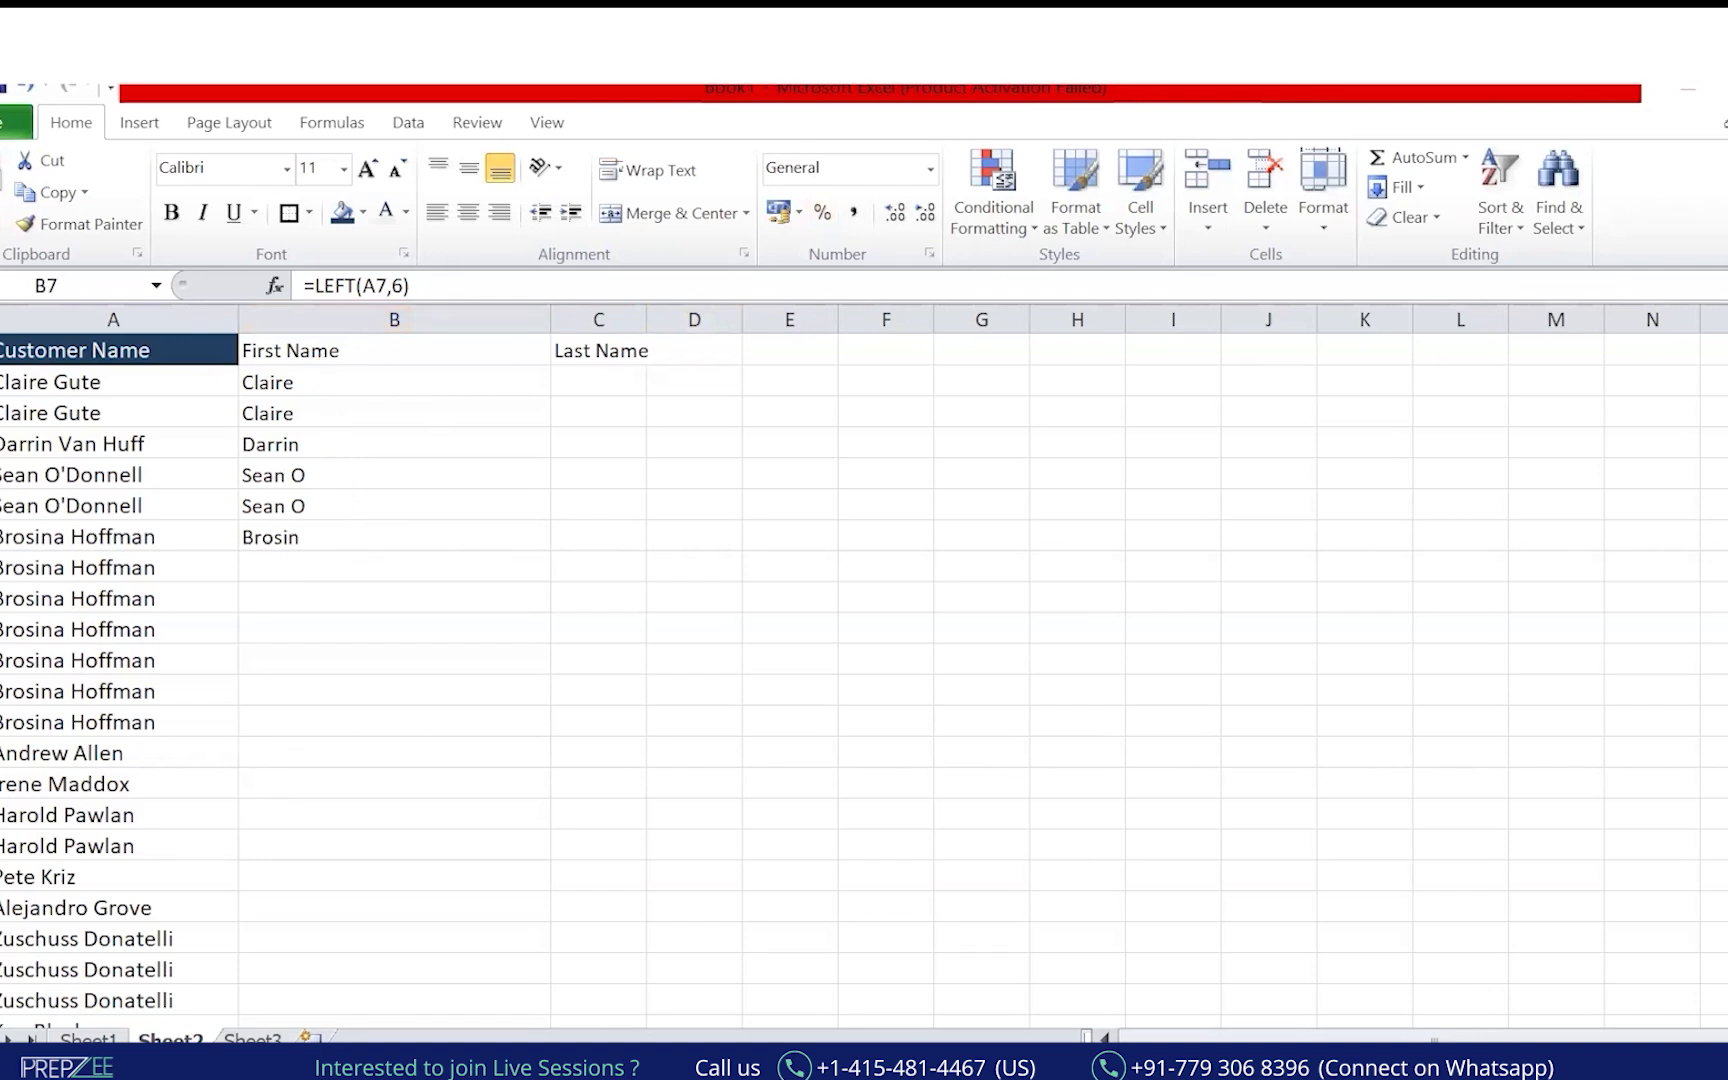
{"action": "scroll", "coordinate": [1485, 929], "scroll_direction": "up", "scroll_amount": 8}
{"action": "scroll", "coordinate": [1403, 876], "scroll_direction": "down", "scroll_amount": 12}
{"action": "scroll", "coordinate": [1403, 876], "scroll_direction": "up", "scroll_amount": 4}
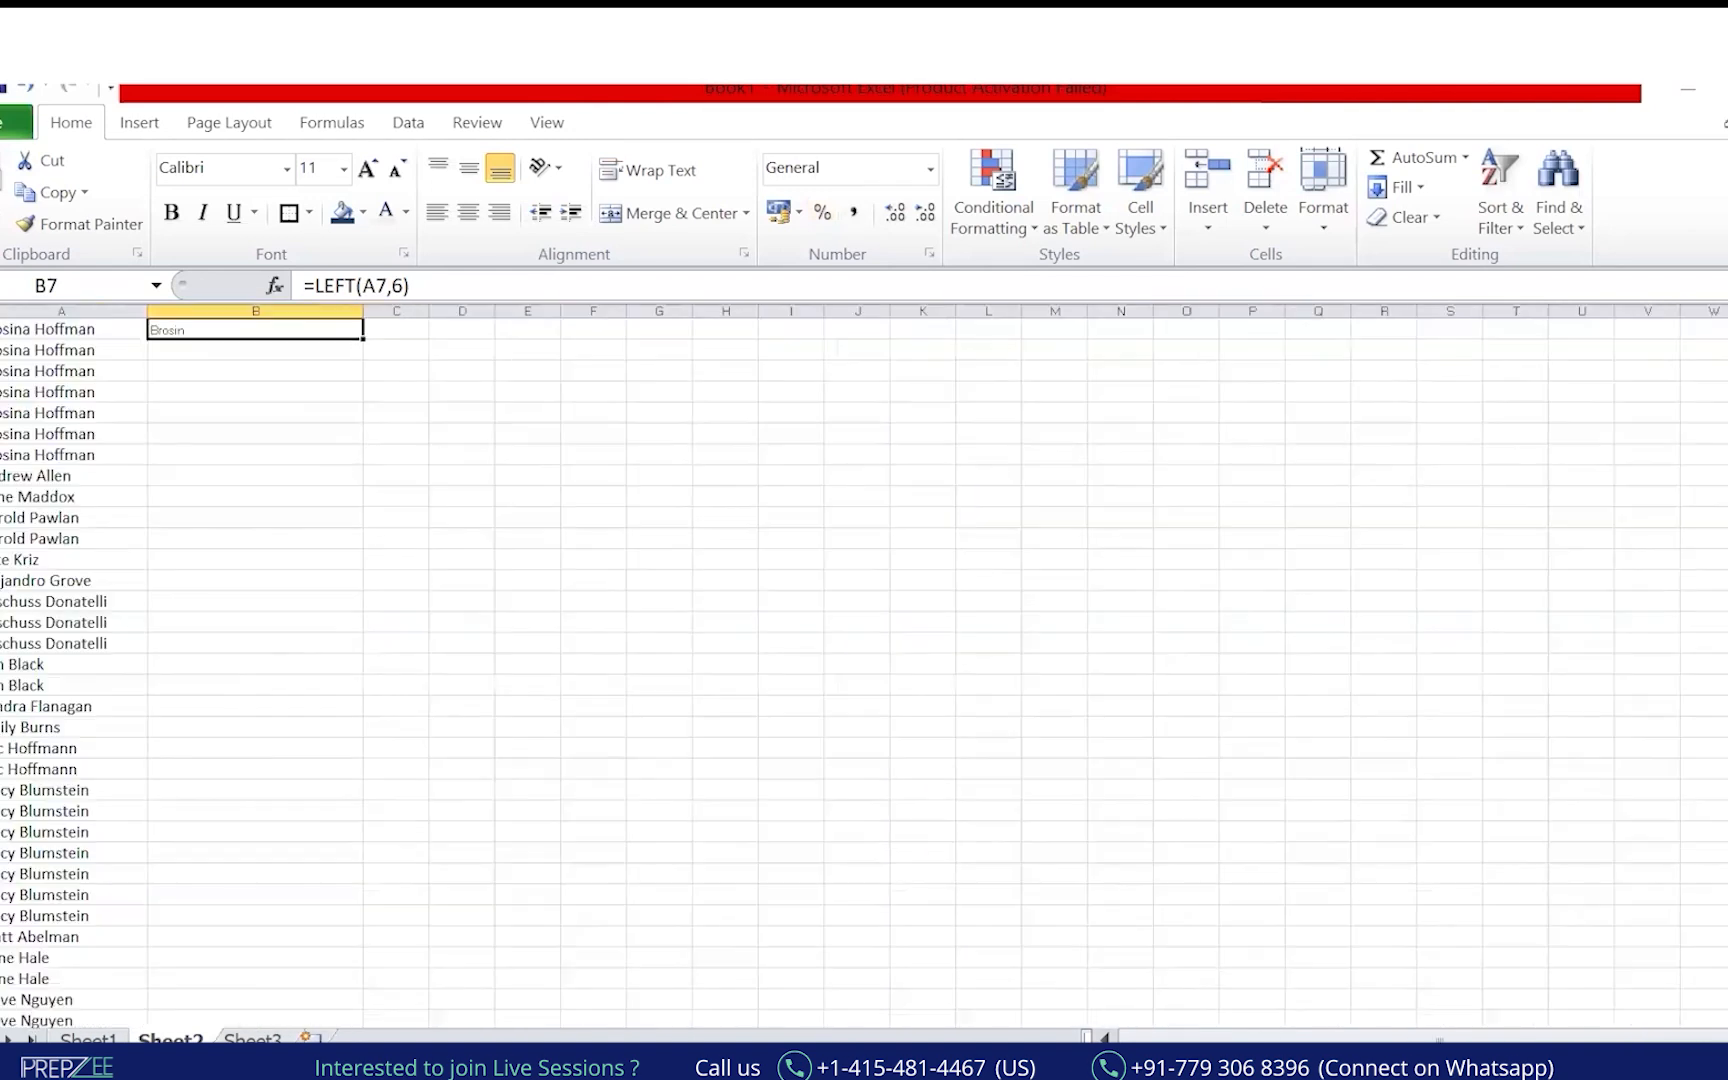
{"action": "scroll", "coordinate": [1254, 806], "scroll_direction": "up", "scroll_amount": 8}
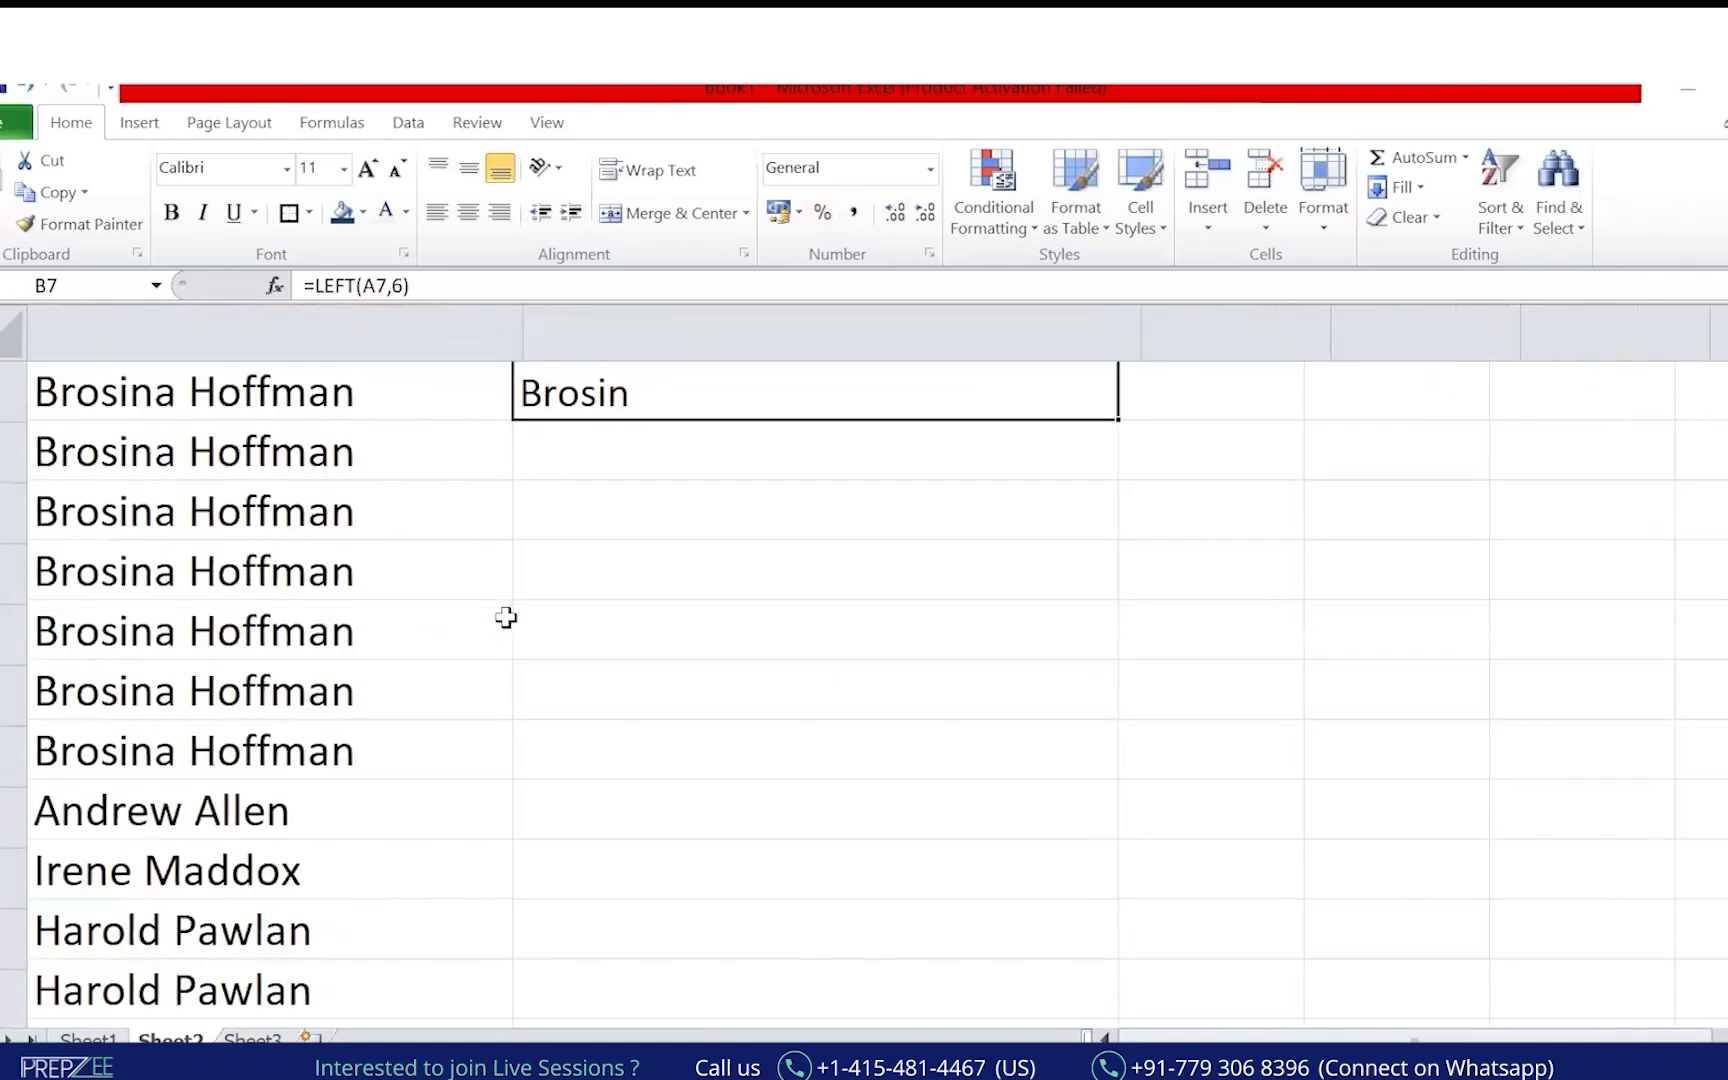
Underline 'Claire' in A2 and mark the spaces before the last names with the pen.
{"action": "key", "text": "ctrl+Home"}
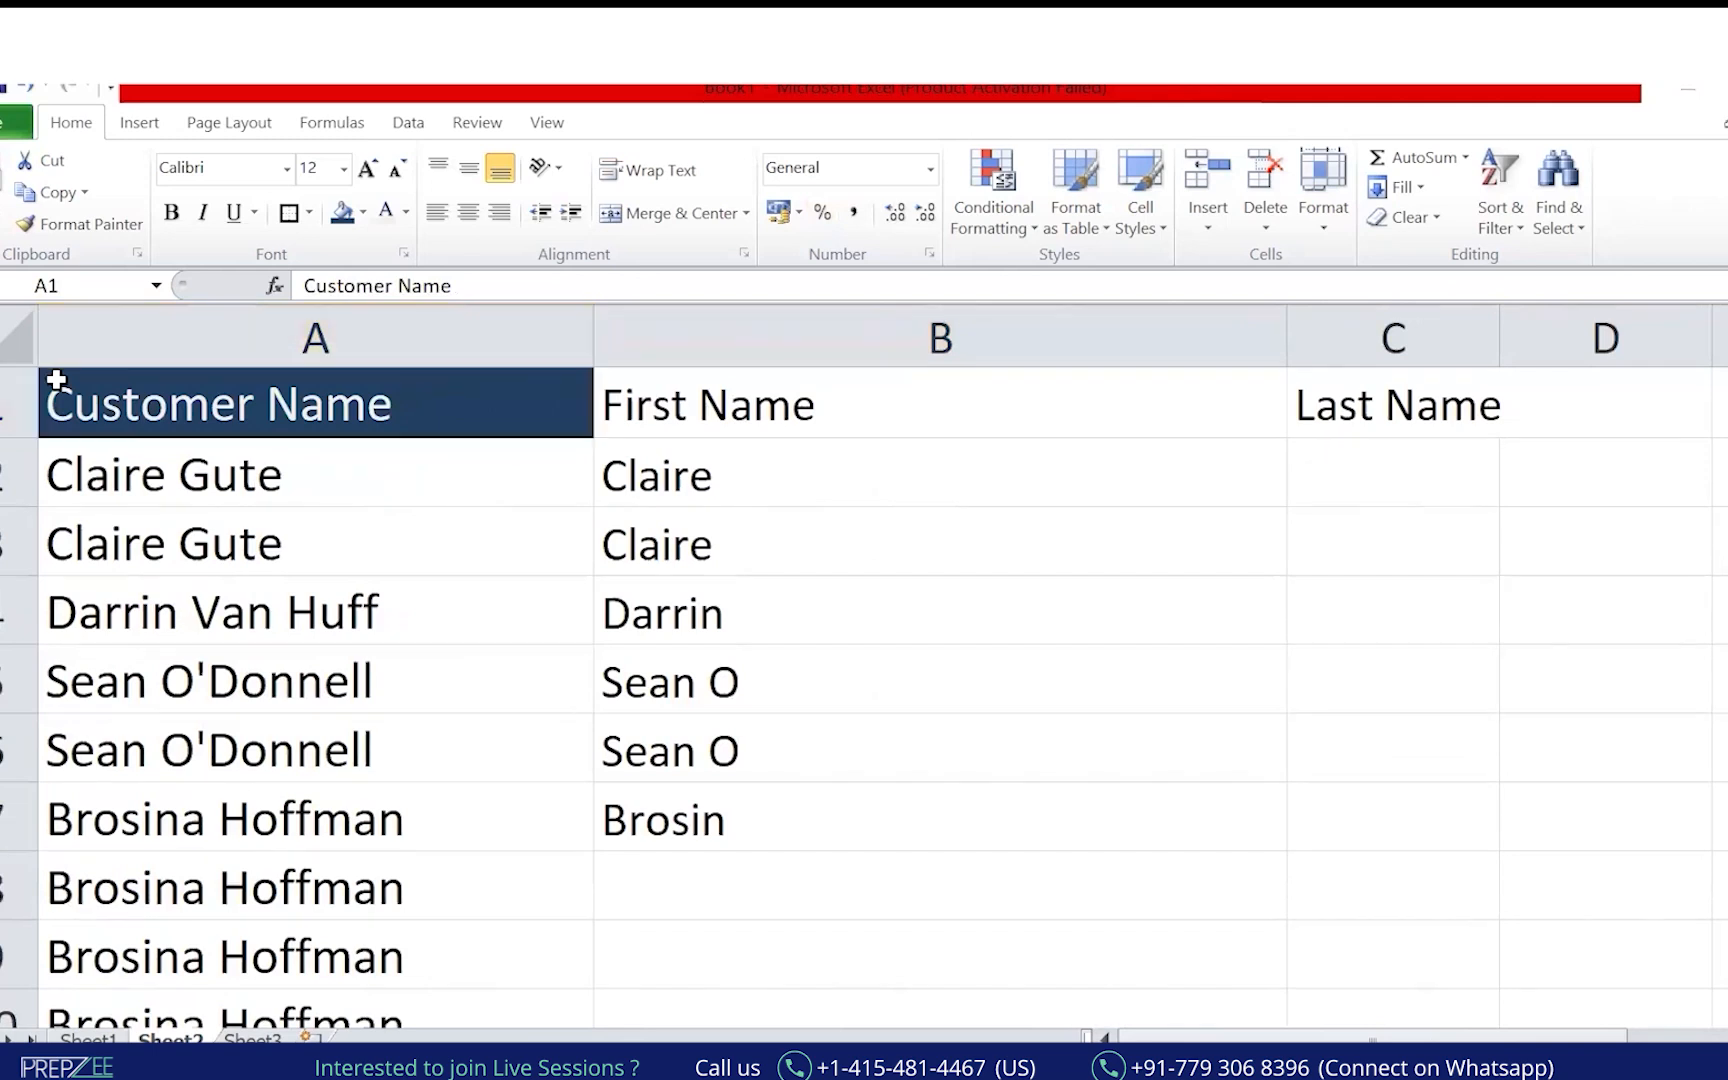
{"action": "left_click_drag", "start_coordinate": [52, 503], "coordinate": [142, 500]}
{"action": "left_click_drag", "start_coordinate": [153, 412], "coordinate": [160, 478]}
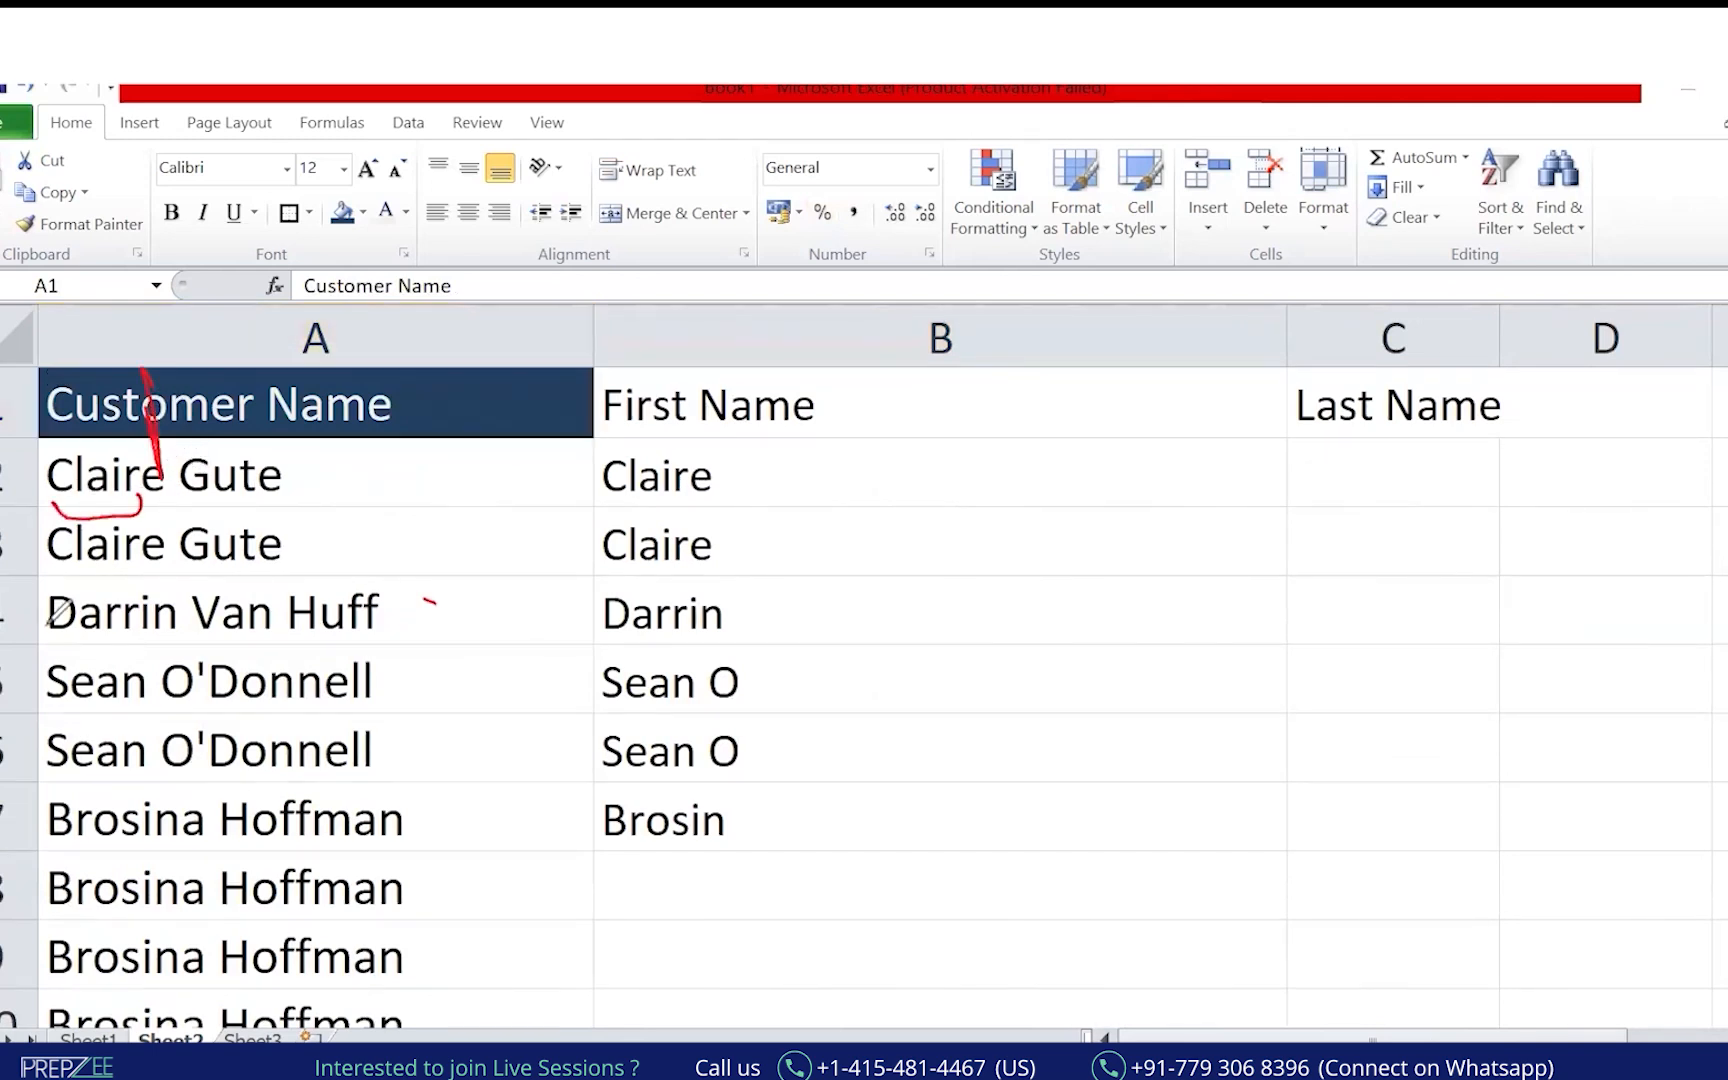
{"action": "key", "text": "e"}
{"action": "mouse_move", "coordinate": [48, 503]}
{"action": "left_mouse_down"}
{"action": "mouse_move", "coordinate": [186, 501]}
{"action": "mouse_move", "coordinate": [181, 551]}
{"action": "left_mouse_up"}
{"action": "left_click_drag", "start_coordinate": [155, 693], "coordinate": [172, 695]}
{"action": "left_click", "coordinate": [151, 769]}
{"action": "left_click_drag", "start_coordinate": [209, 843], "coordinate": [218, 841]}
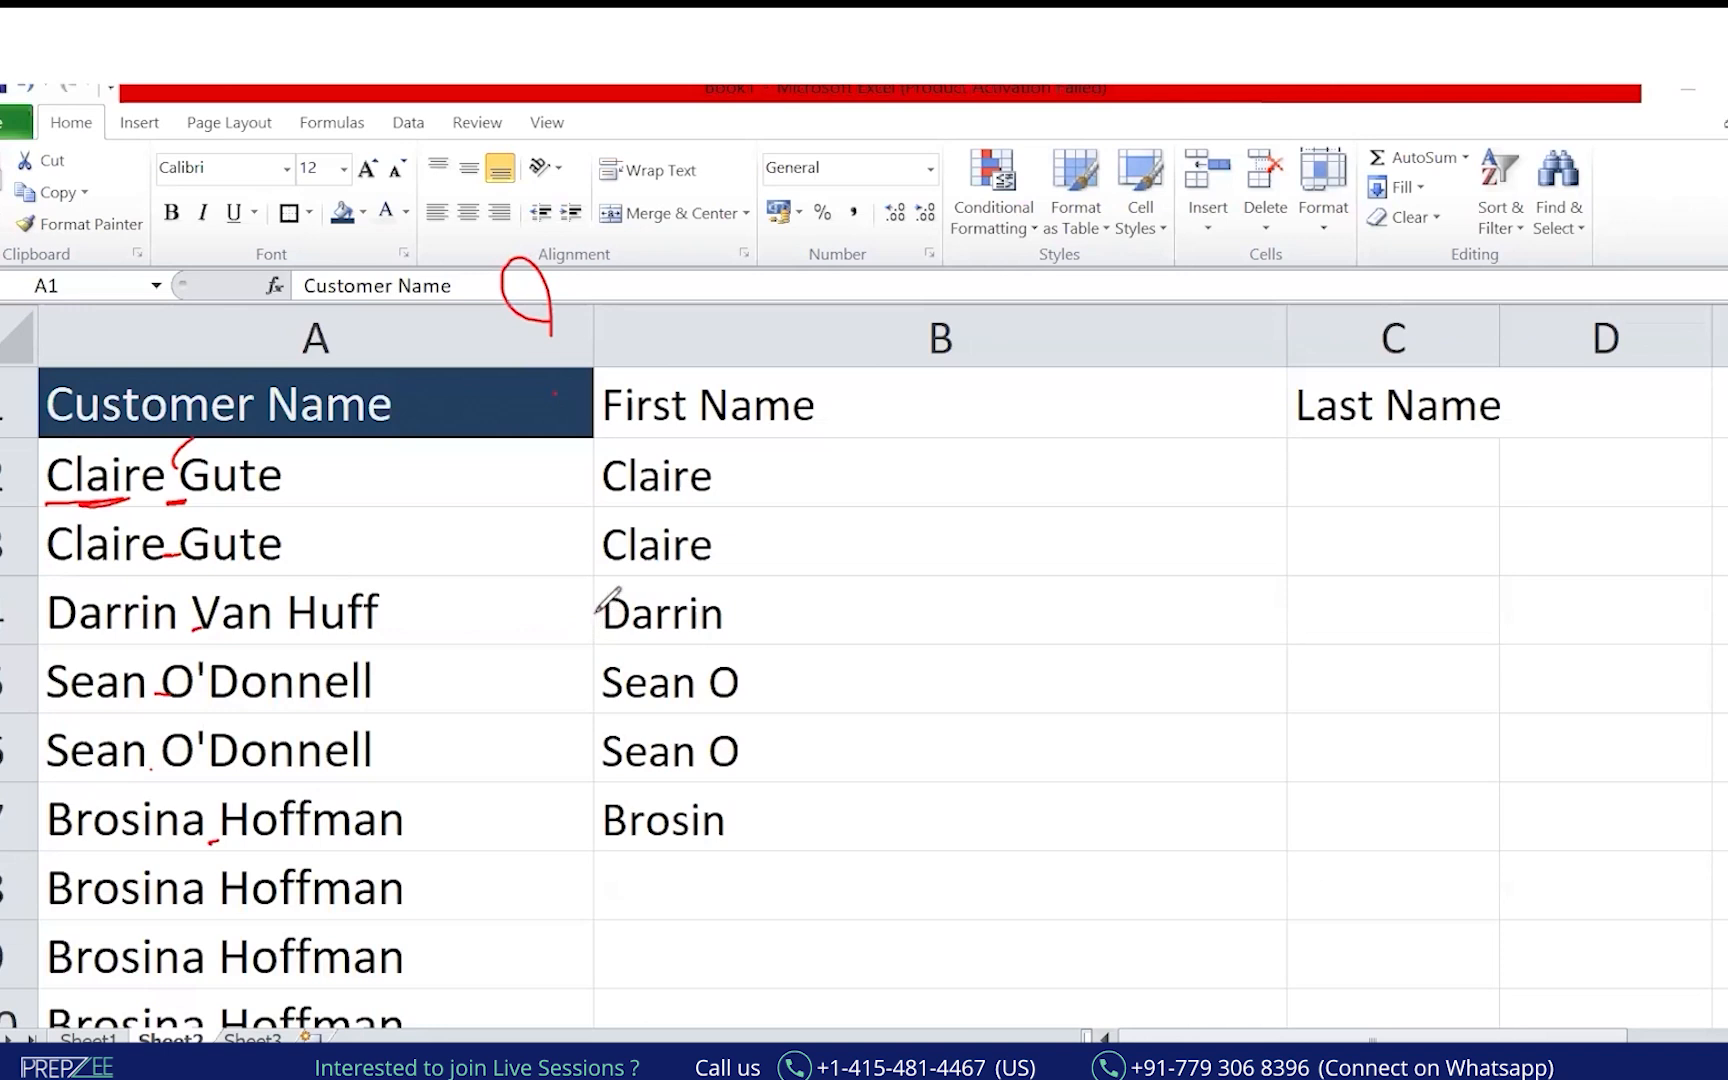
{"action": "mouse_move", "coordinate": [1047, 398]}
{"action": "left_mouse_down"}
{"action": "mouse_move", "coordinate": [1049, 463]}
{"action": "mouse_move", "coordinate": [1058, 382]}
{"action": "mouse_move", "coordinate": [1125, 408]}
{"action": "mouse_move", "coordinate": [1031, 510]}
{"action": "left_mouse_up"}
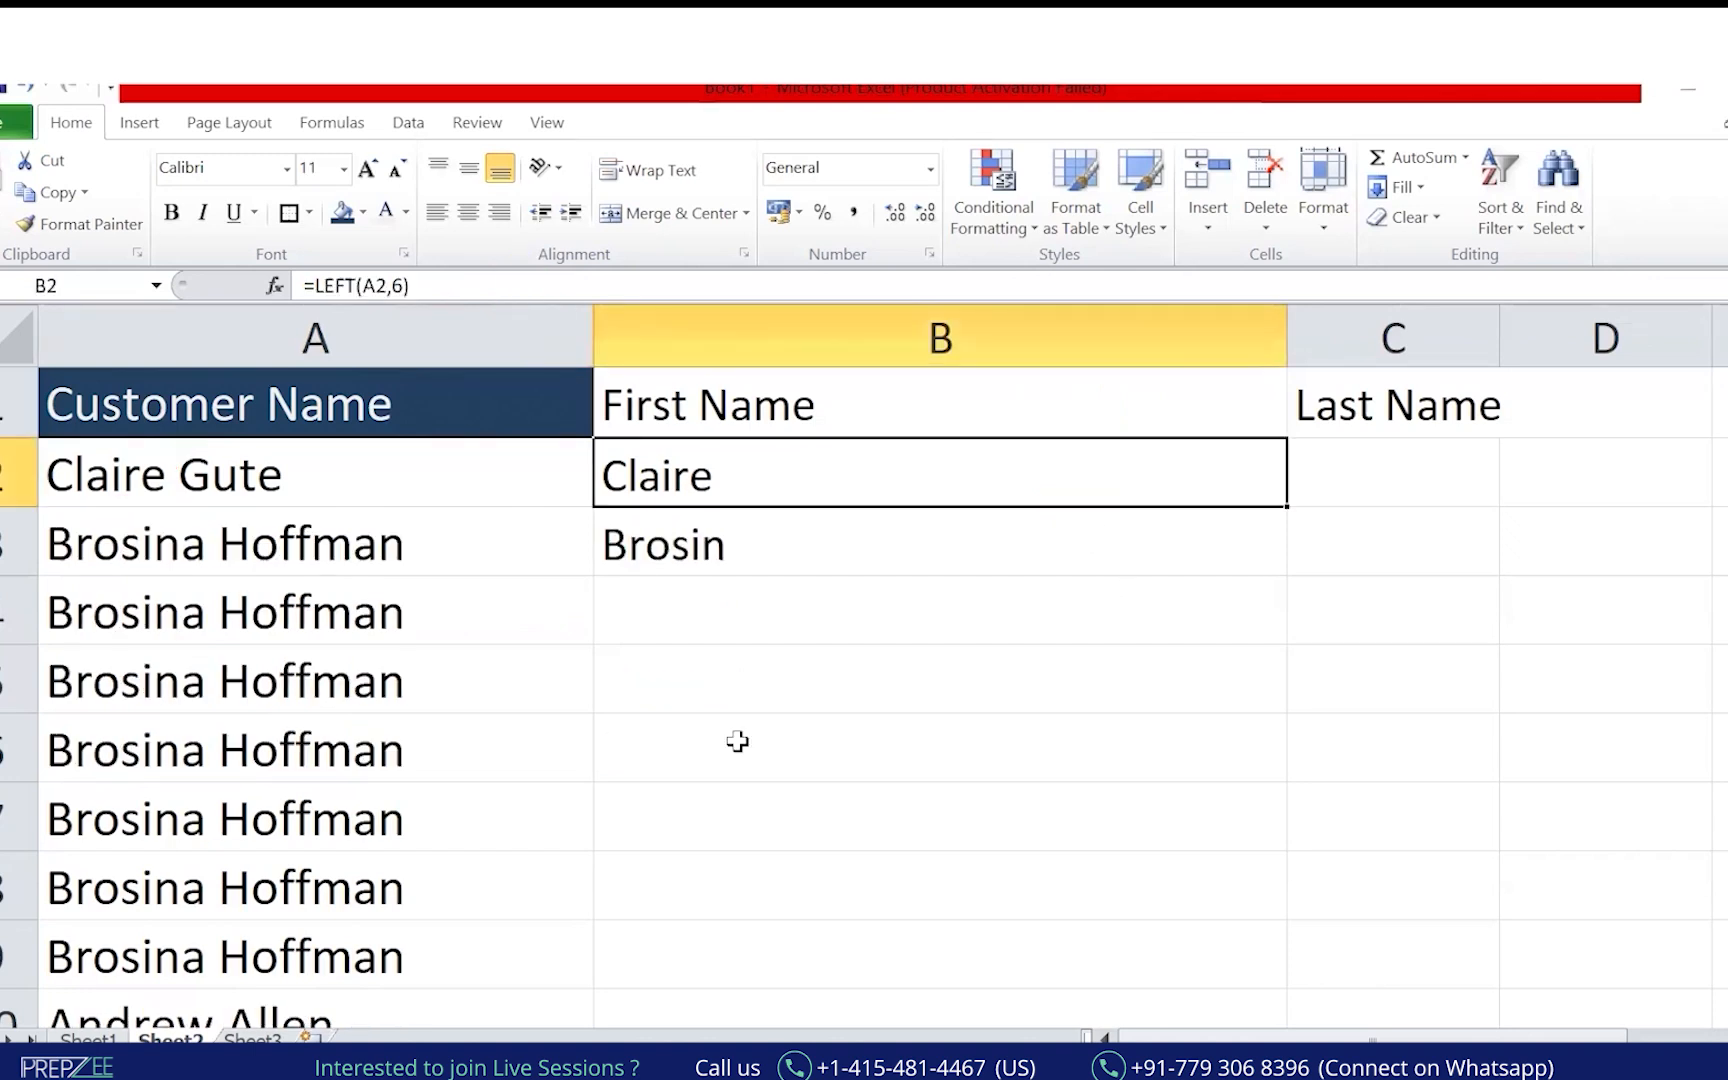
{"action": "left_click_drag", "start_coordinate": [357, 286], "coordinate": [490, 281]}
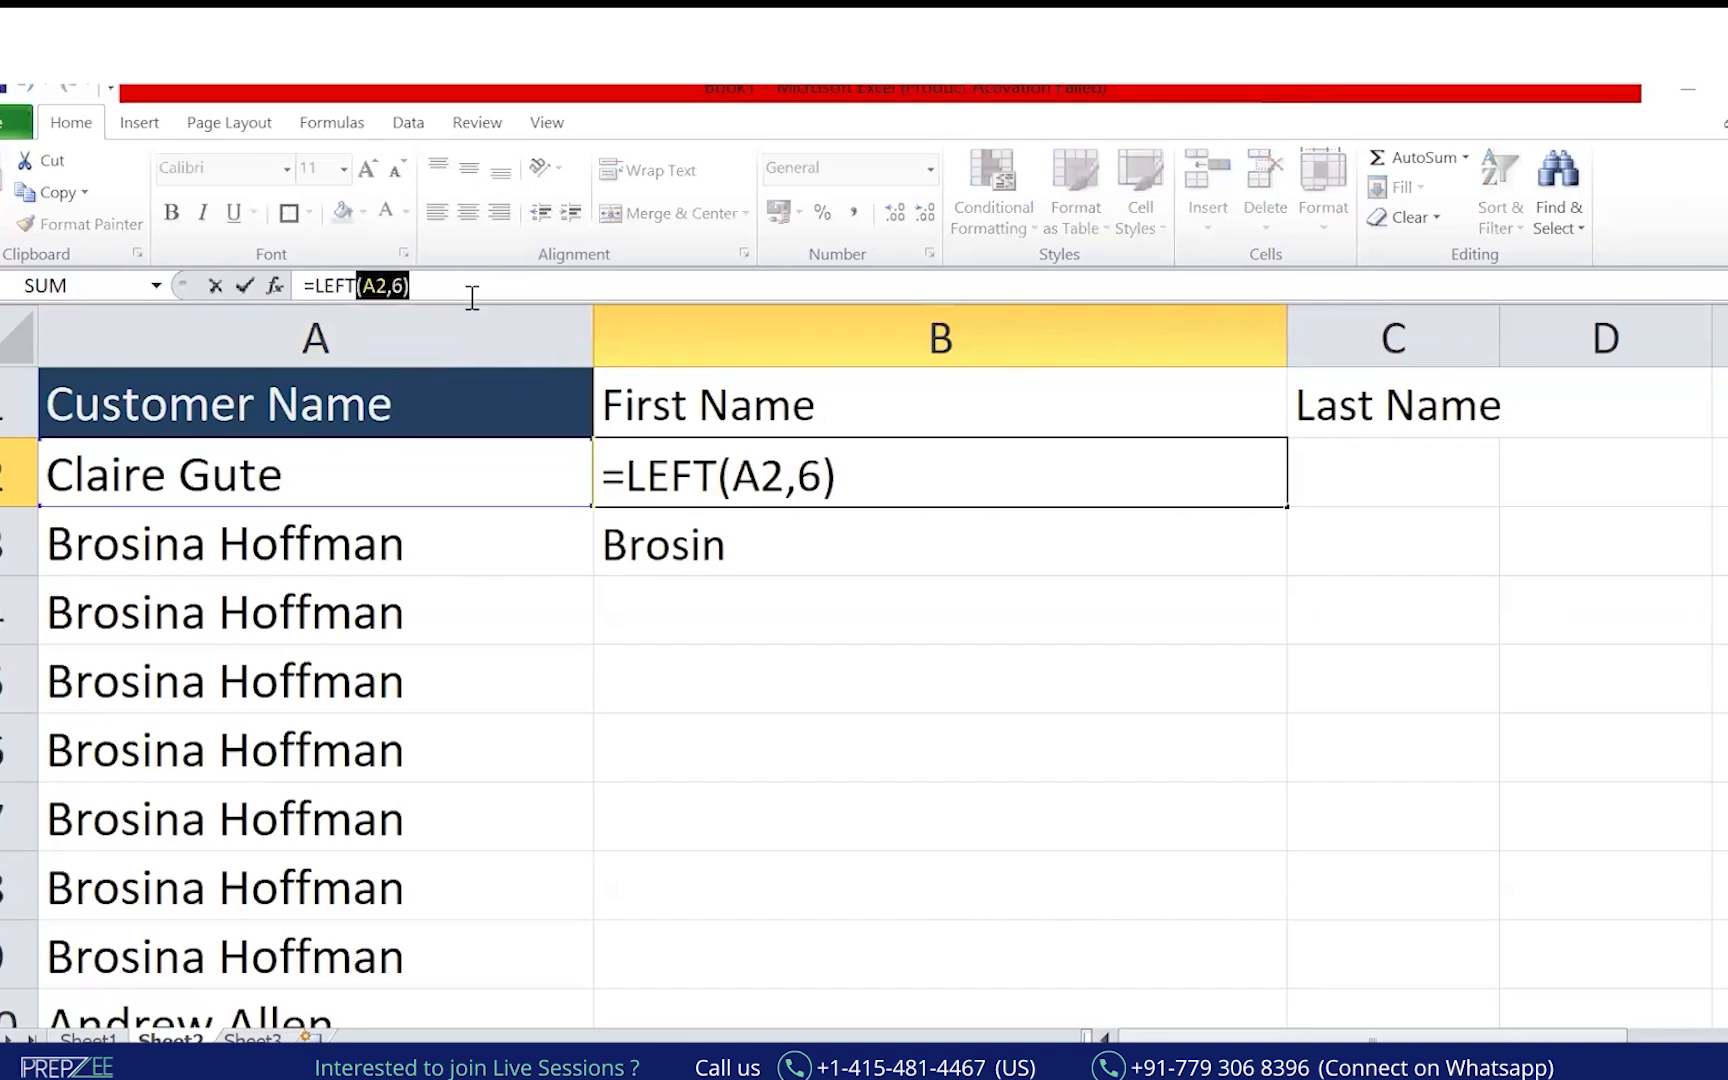
{"action": "key", "text": "Escape"}
{"action": "left_click", "coordinate": [716, 675]}
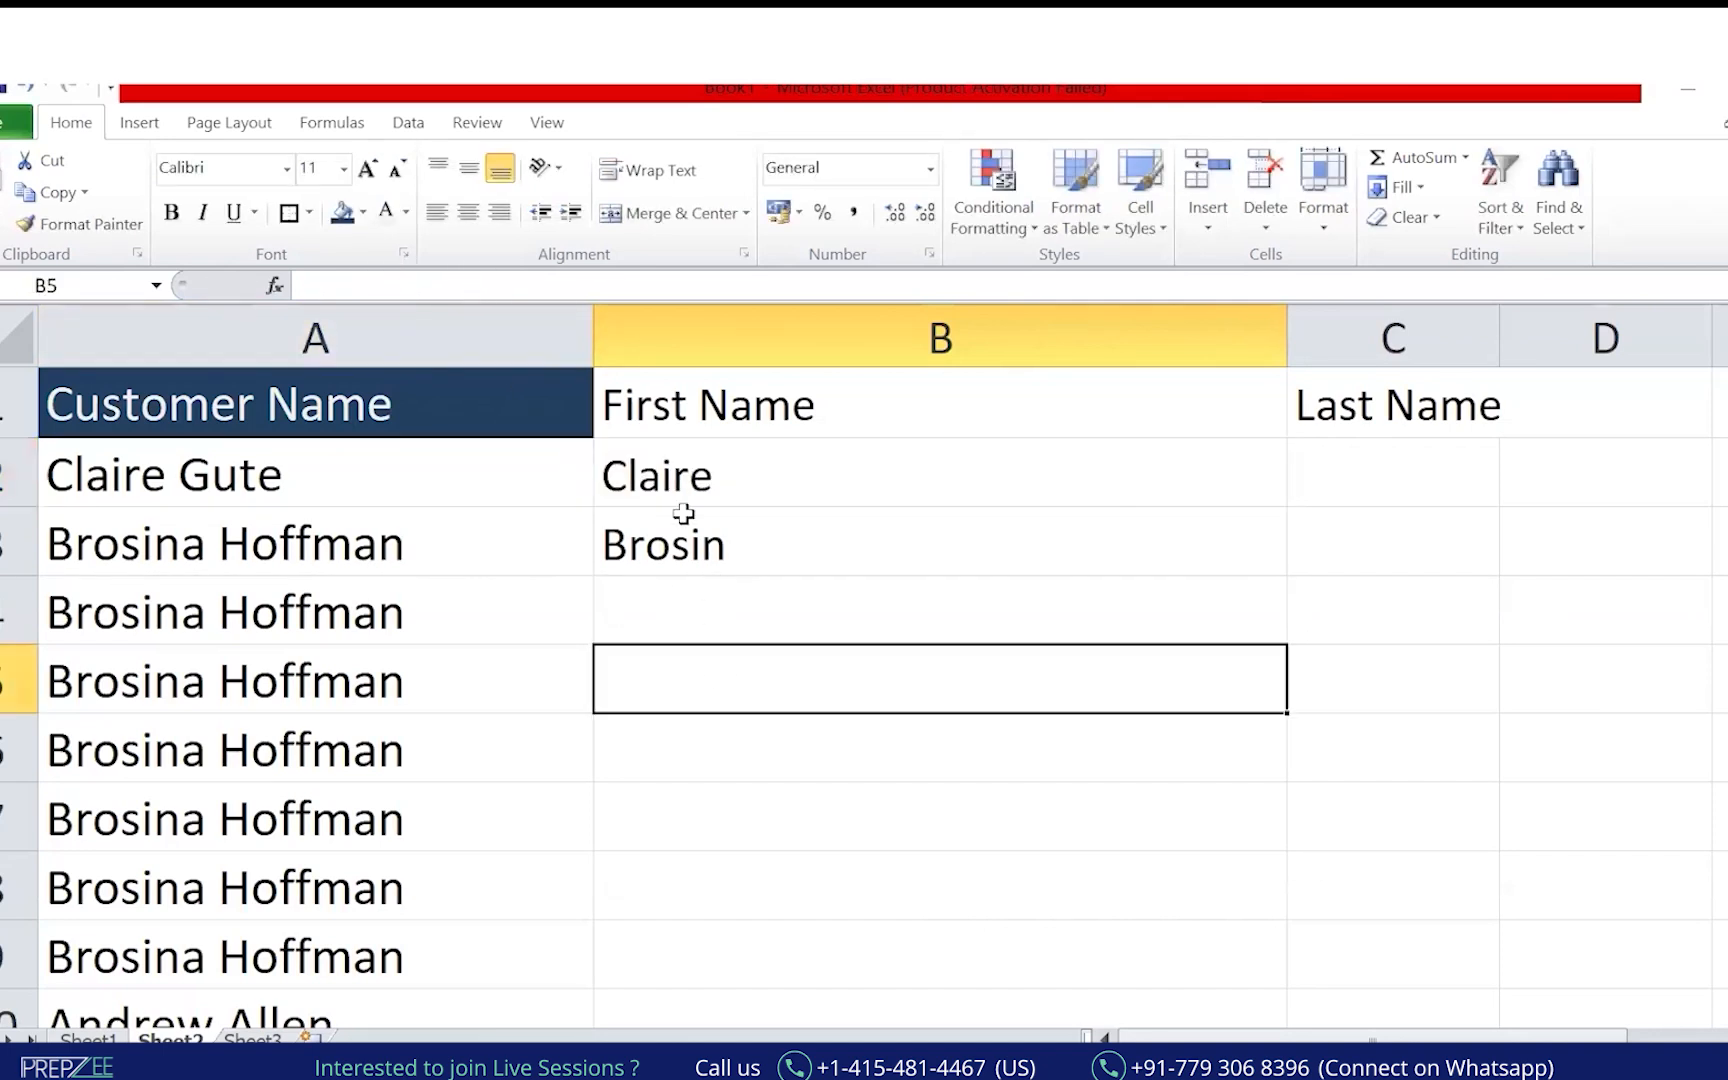
{"action": "key", "text": "ctrl+2"}
{"action": "mouse_move", "coordinate": [765, 455]}
{"action": "left_mouse_down"}
{"action": "mouse_move", "coordinate": [778, 477]}
{"action": "mouse_move", "coordinate": [890, 403]}
{"action": "left_mouse_up"}
{"action": "mouse_move", "coordinate": [830, 520]}
{"action": "left_mouse_down"}
{"action": "mouse_move", "coordinate": [880, 548]}
{"action": "mouse_move", "coordinate": [845, 568]}
{"action": "left_mouse_up"}
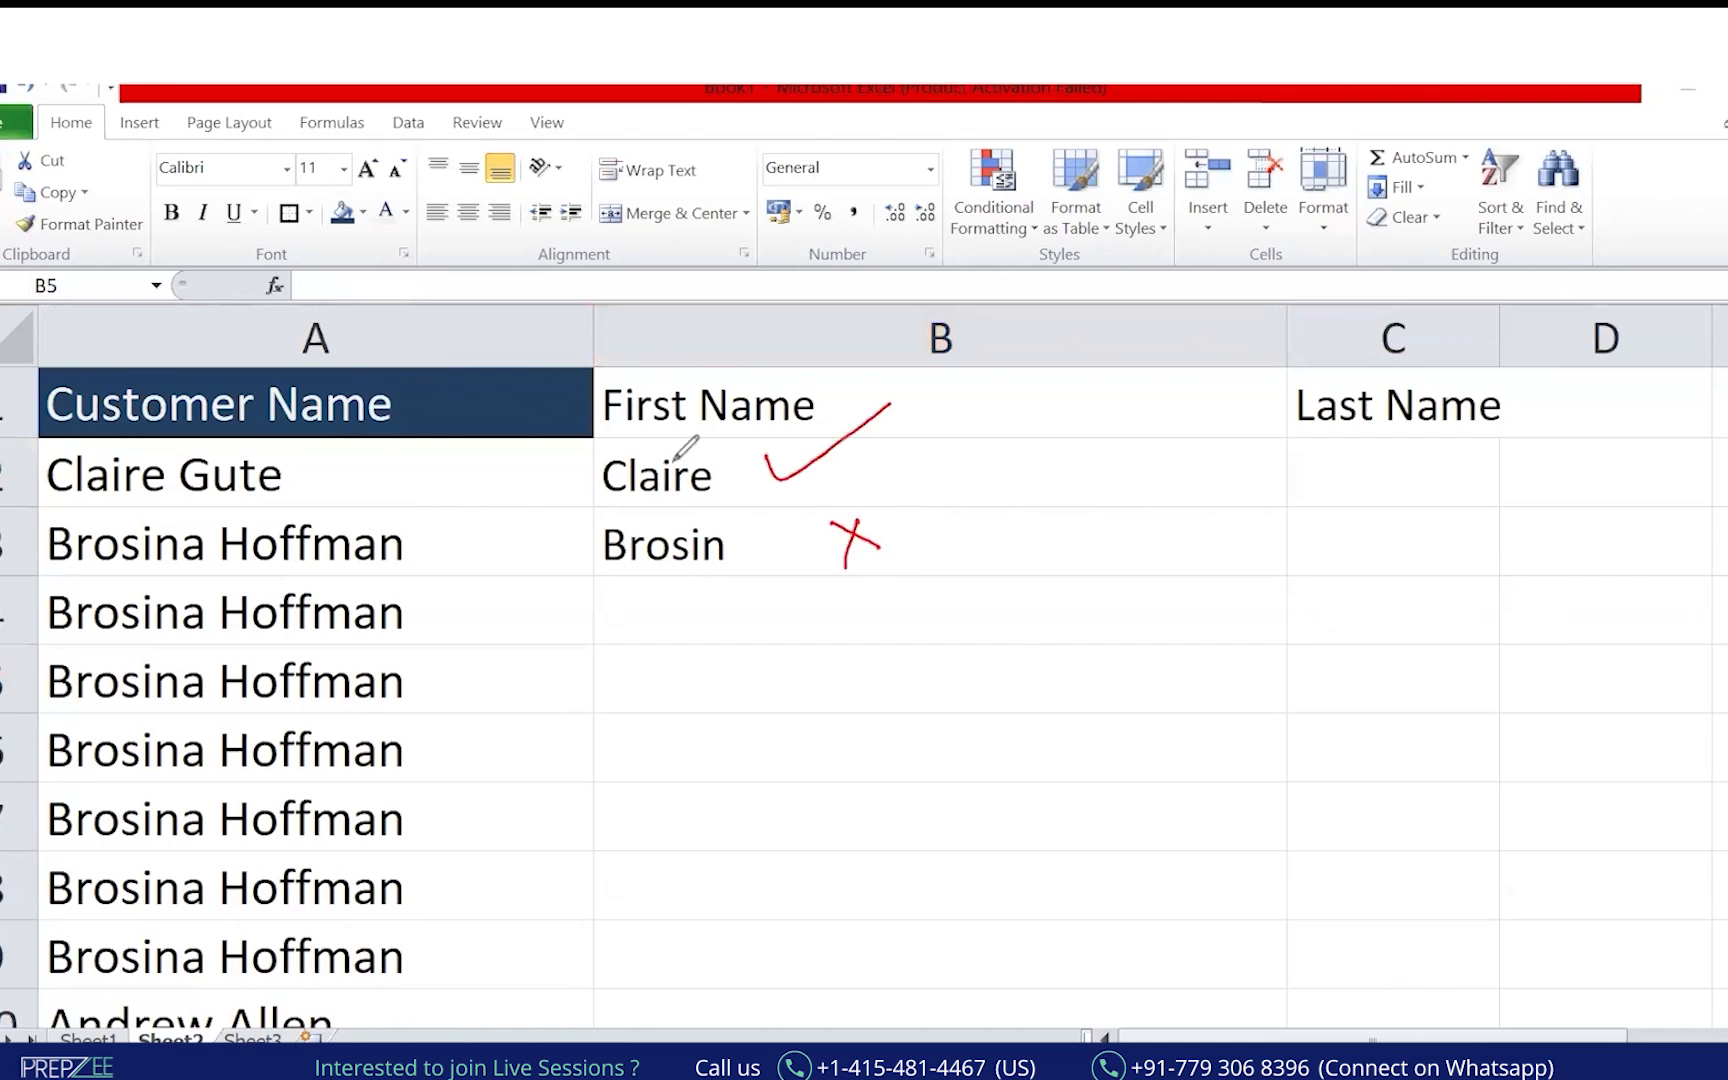
{"action": "left_click", "coordinate": [758, 468]}
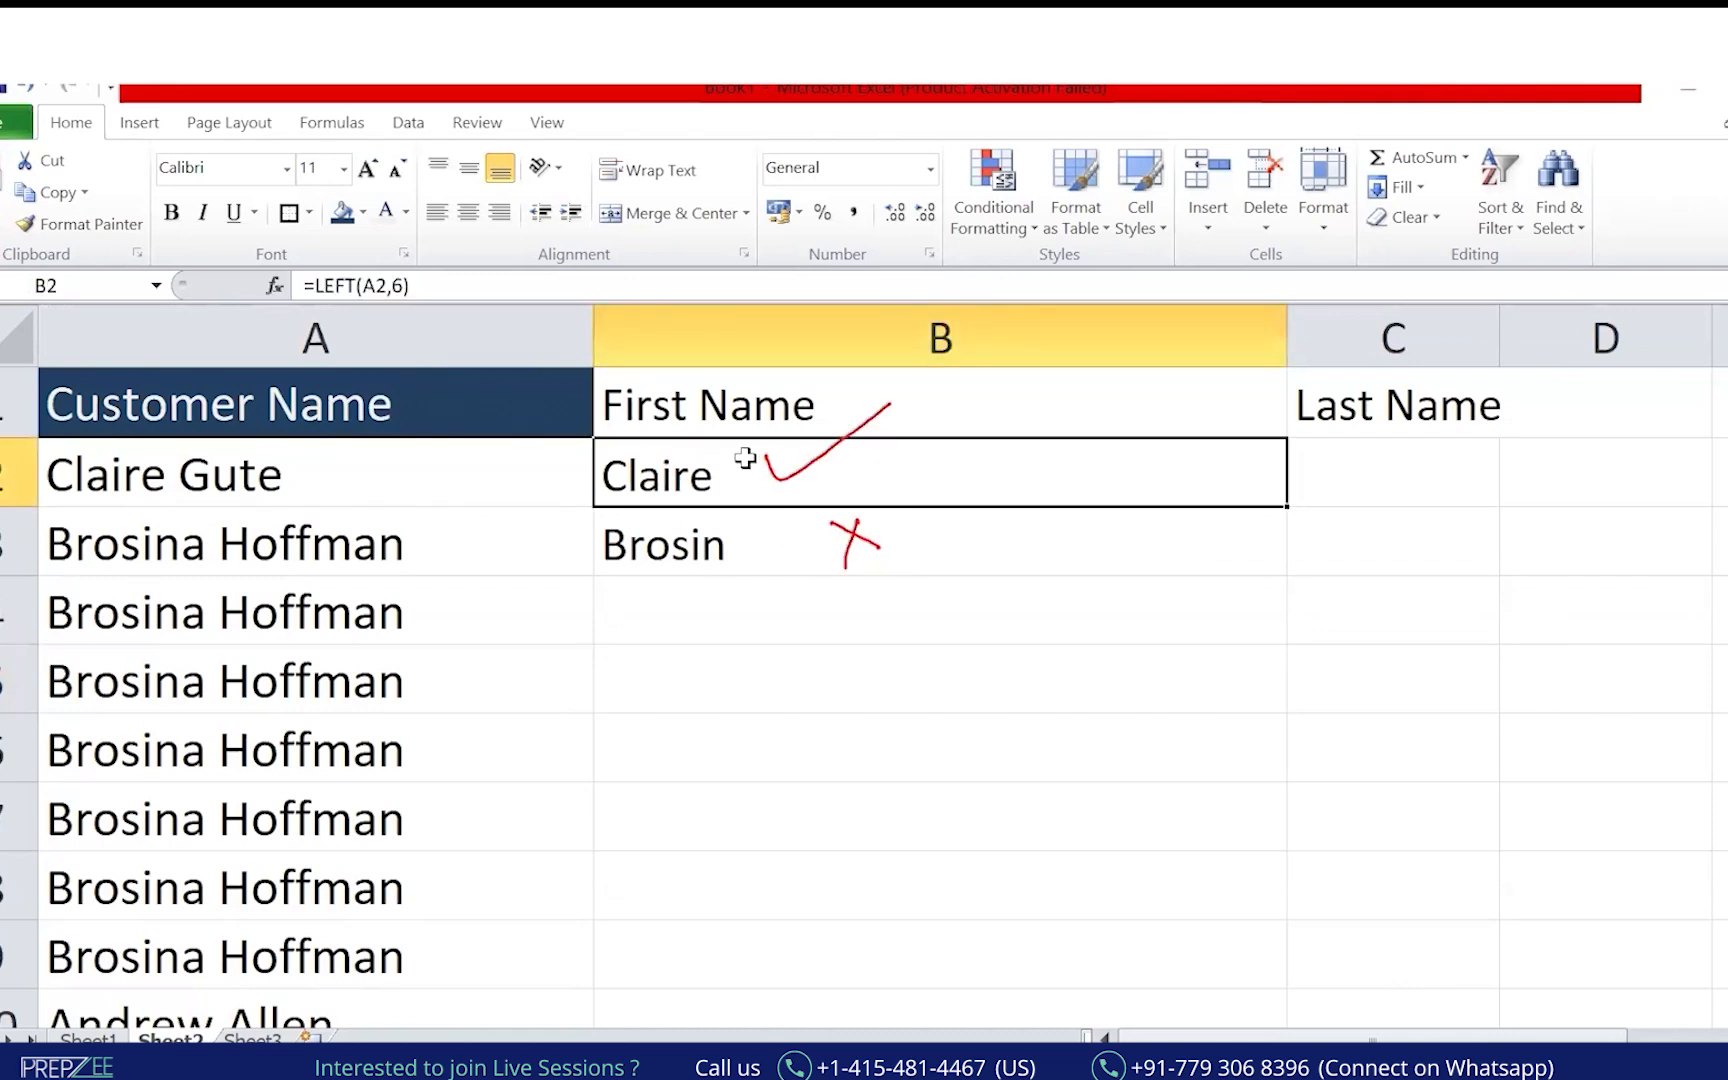
{"action": "key", "text": "ctrl+2"}
{"action": "mouse_move", "coordinate": [388, 266]}
{"action": "left_mouse_down"}
{"action": "mouse_move", "coordinate": [537, 262]}
{"action": "mouse_move", "coordinate": [585, 283]}
{"action": "mouse_move", "coordinate": [645, 239]}
{"action": "left_mouse_up"}
{"action": "left_click", "coordinate": [578, 232]}
{"action": "left_click_drag", "start_coordinate": [533, 328], "coordinate": [653, 245]}
{"action": "left_click_drag", "start_coordinate": [537, 333], "coordinate": [638, 269]}
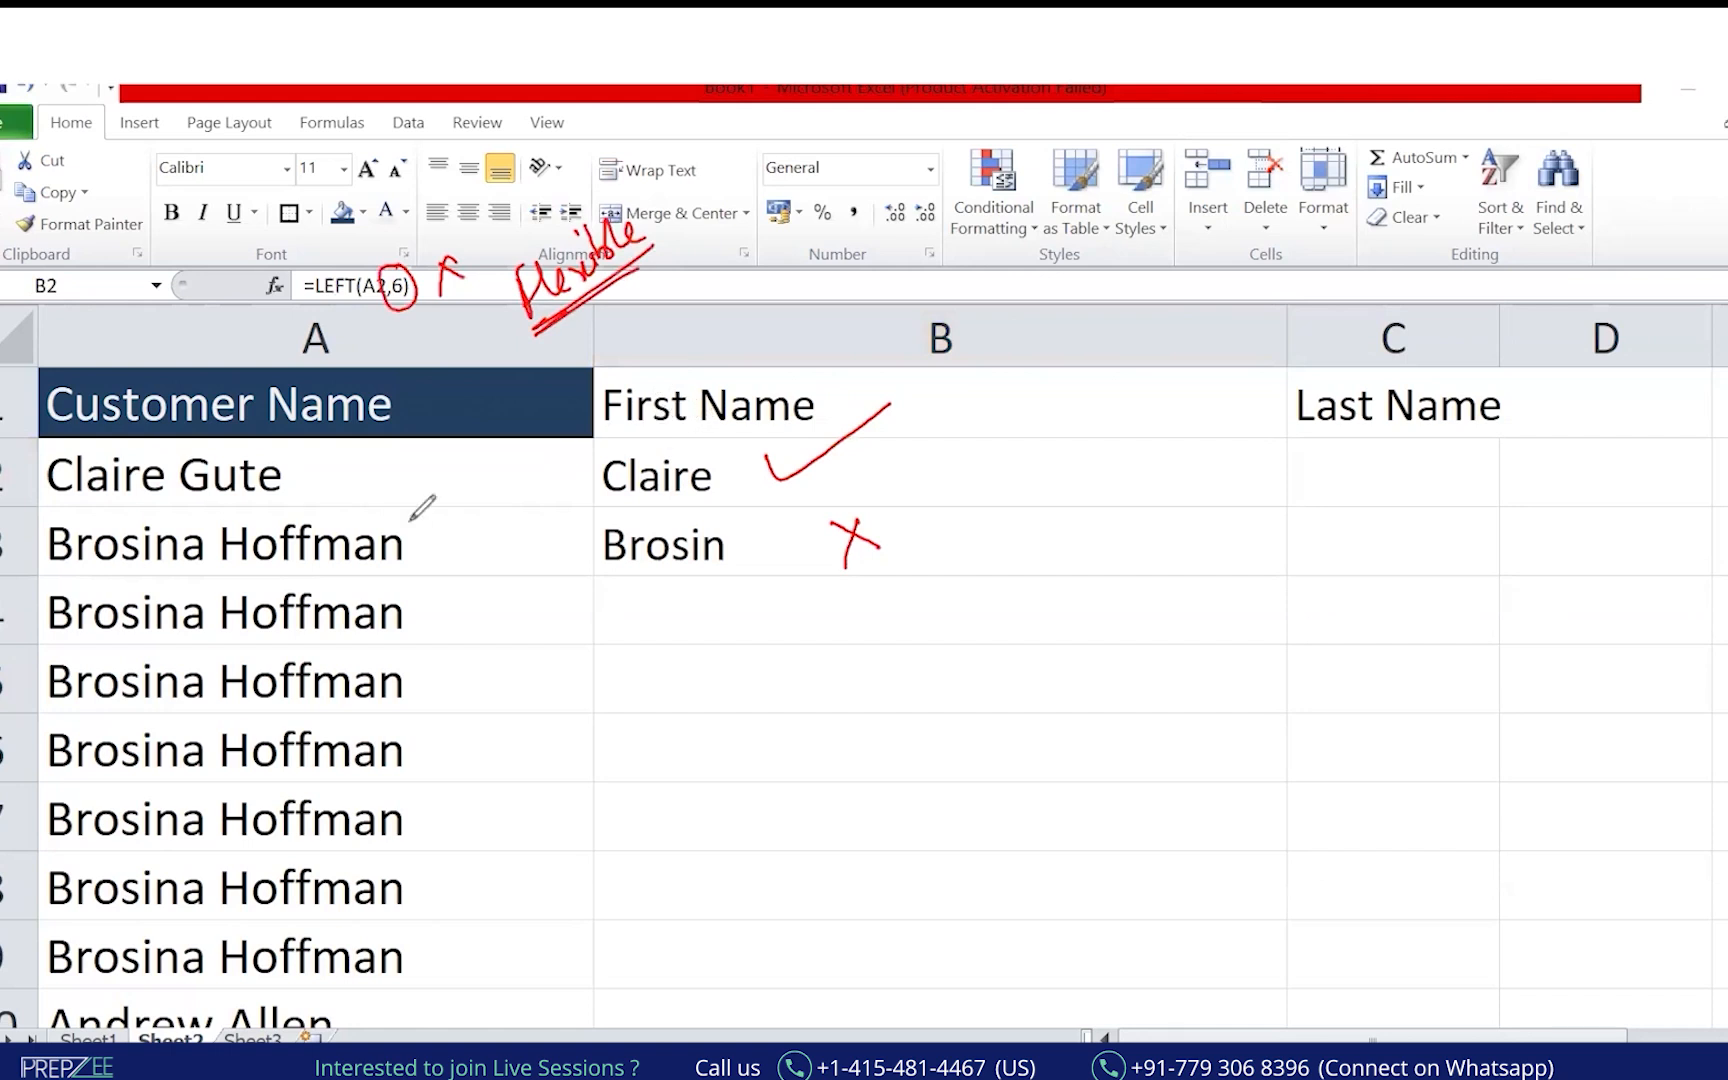
{"action": "left_click_drag", "start_coordinate": [47, 568], "coordinate": [190, 566]}
{"action": "mouse_move", "coordinate": [50, 622]}
{"action": "left_mouse_down"}
{"action": "mouse_move", "coordinate": [200, 632]}
{"action": "mouse_move", "coordinate": [222, 652]}
{"action": "left_mouse_up"}
{"action": "left_click_drag", "start_coordinate": [205, 530], "coordinate": [215, 587]}
{"action": "left_click", "coordinate": [856, 642]}
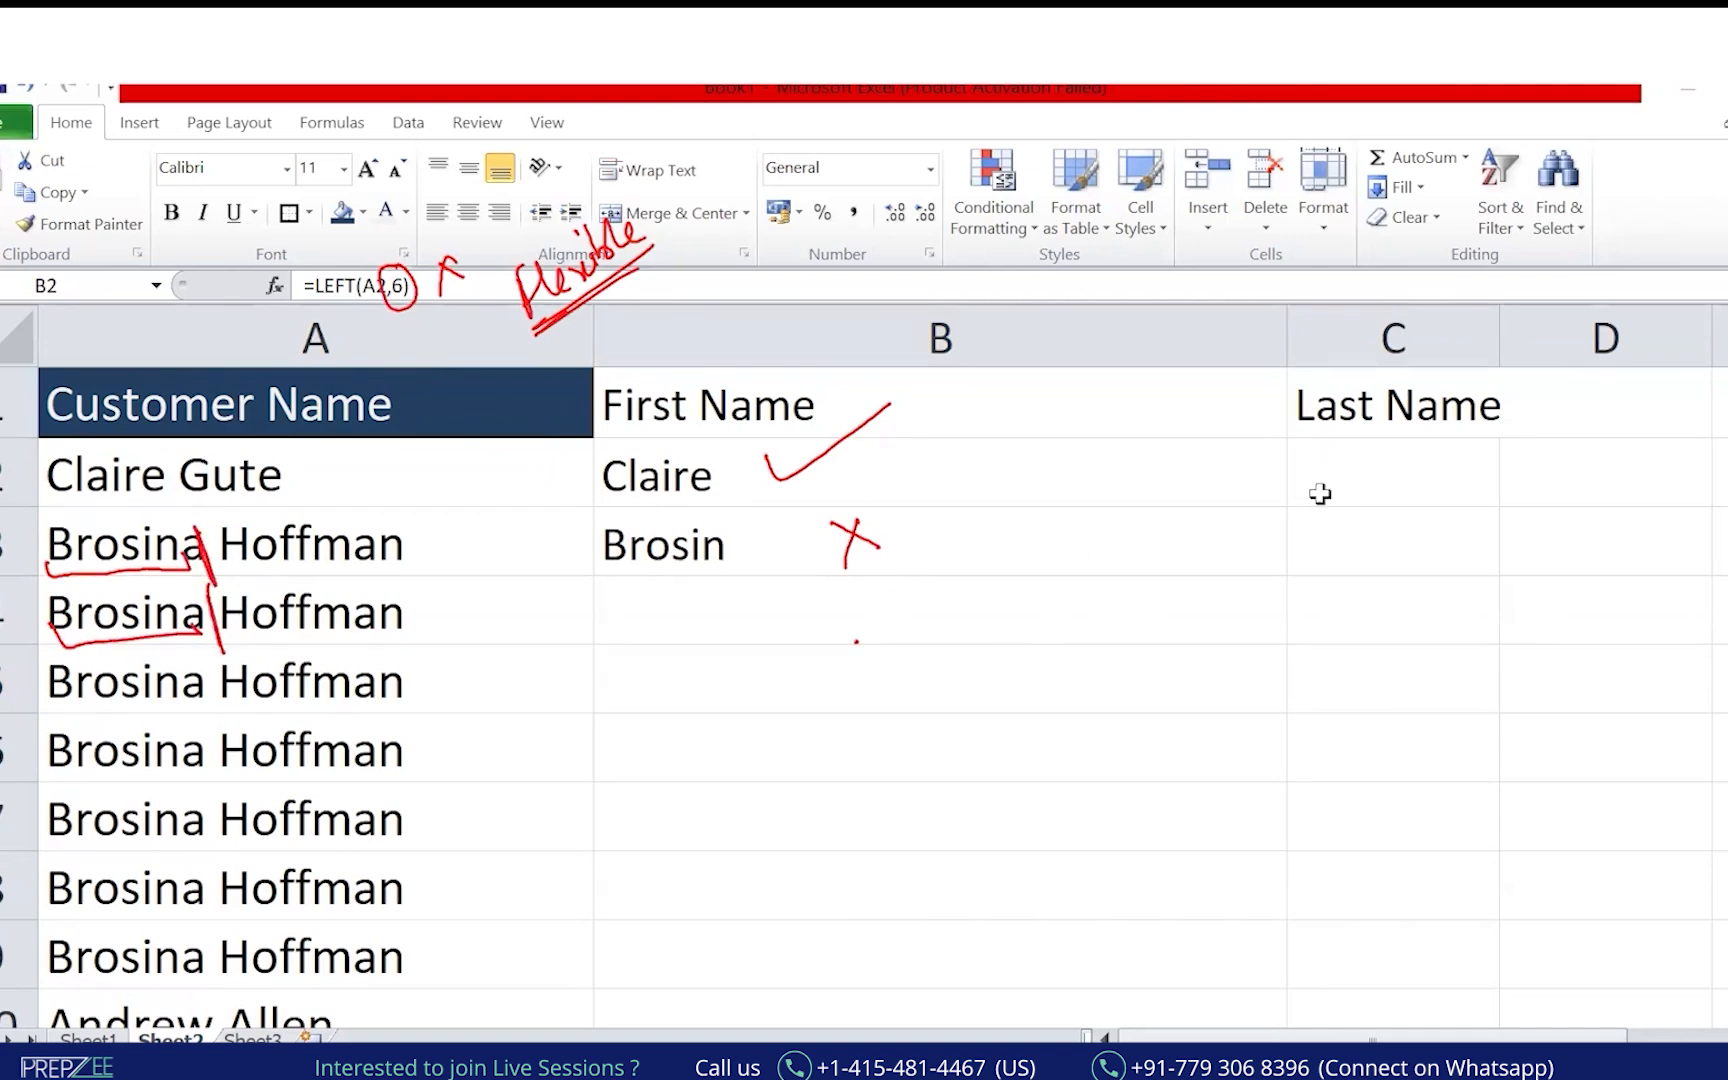
{"action": "left_click", "coordinate": [1416, 330]}
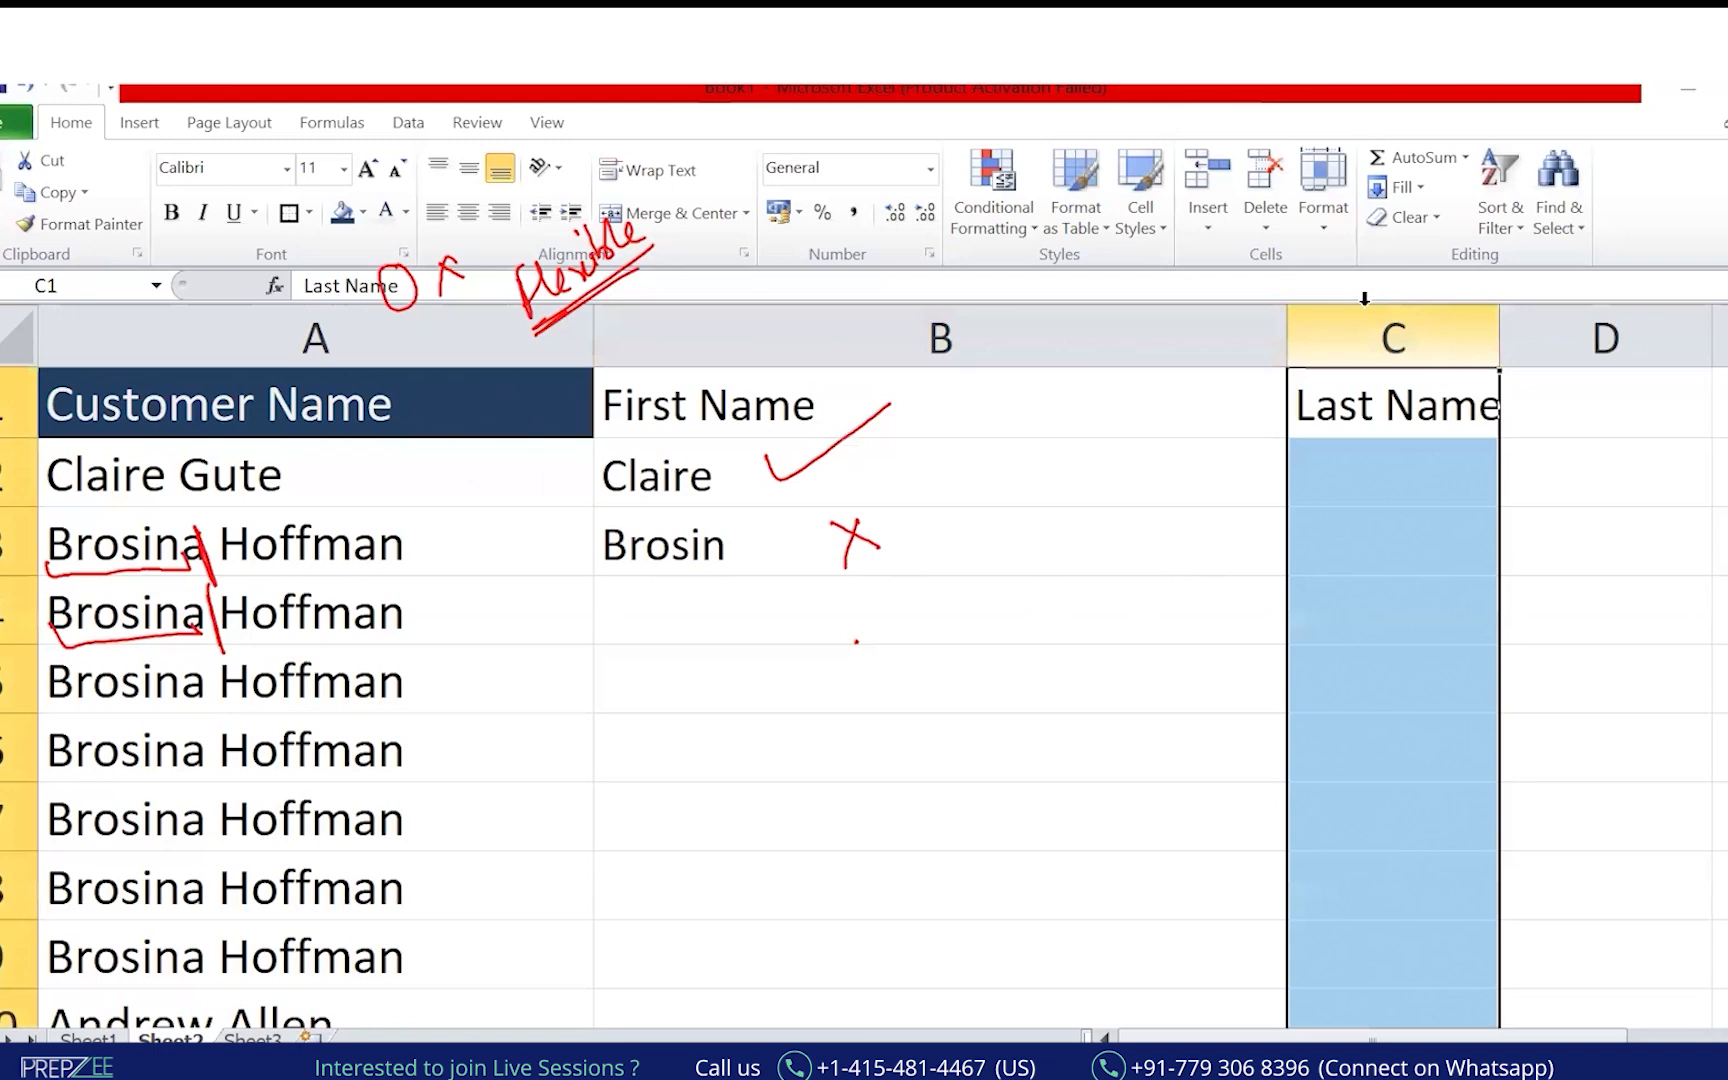
Insert a blank column C headed "Space's Position" and narrow columns B and C.
{"action": "key", "text": "ctrl+shift+plus"}
{"action": "key", "text": "Left"}
{"action": "key", "text": "Right"}
{"action": "left_click_drag", "start_coordinate": [1428, 309], "coordinate": [1180, 321]}
{"action": "left_click_drag", "start_coordinate": [724, 325], "coordinate": [473, 328]}
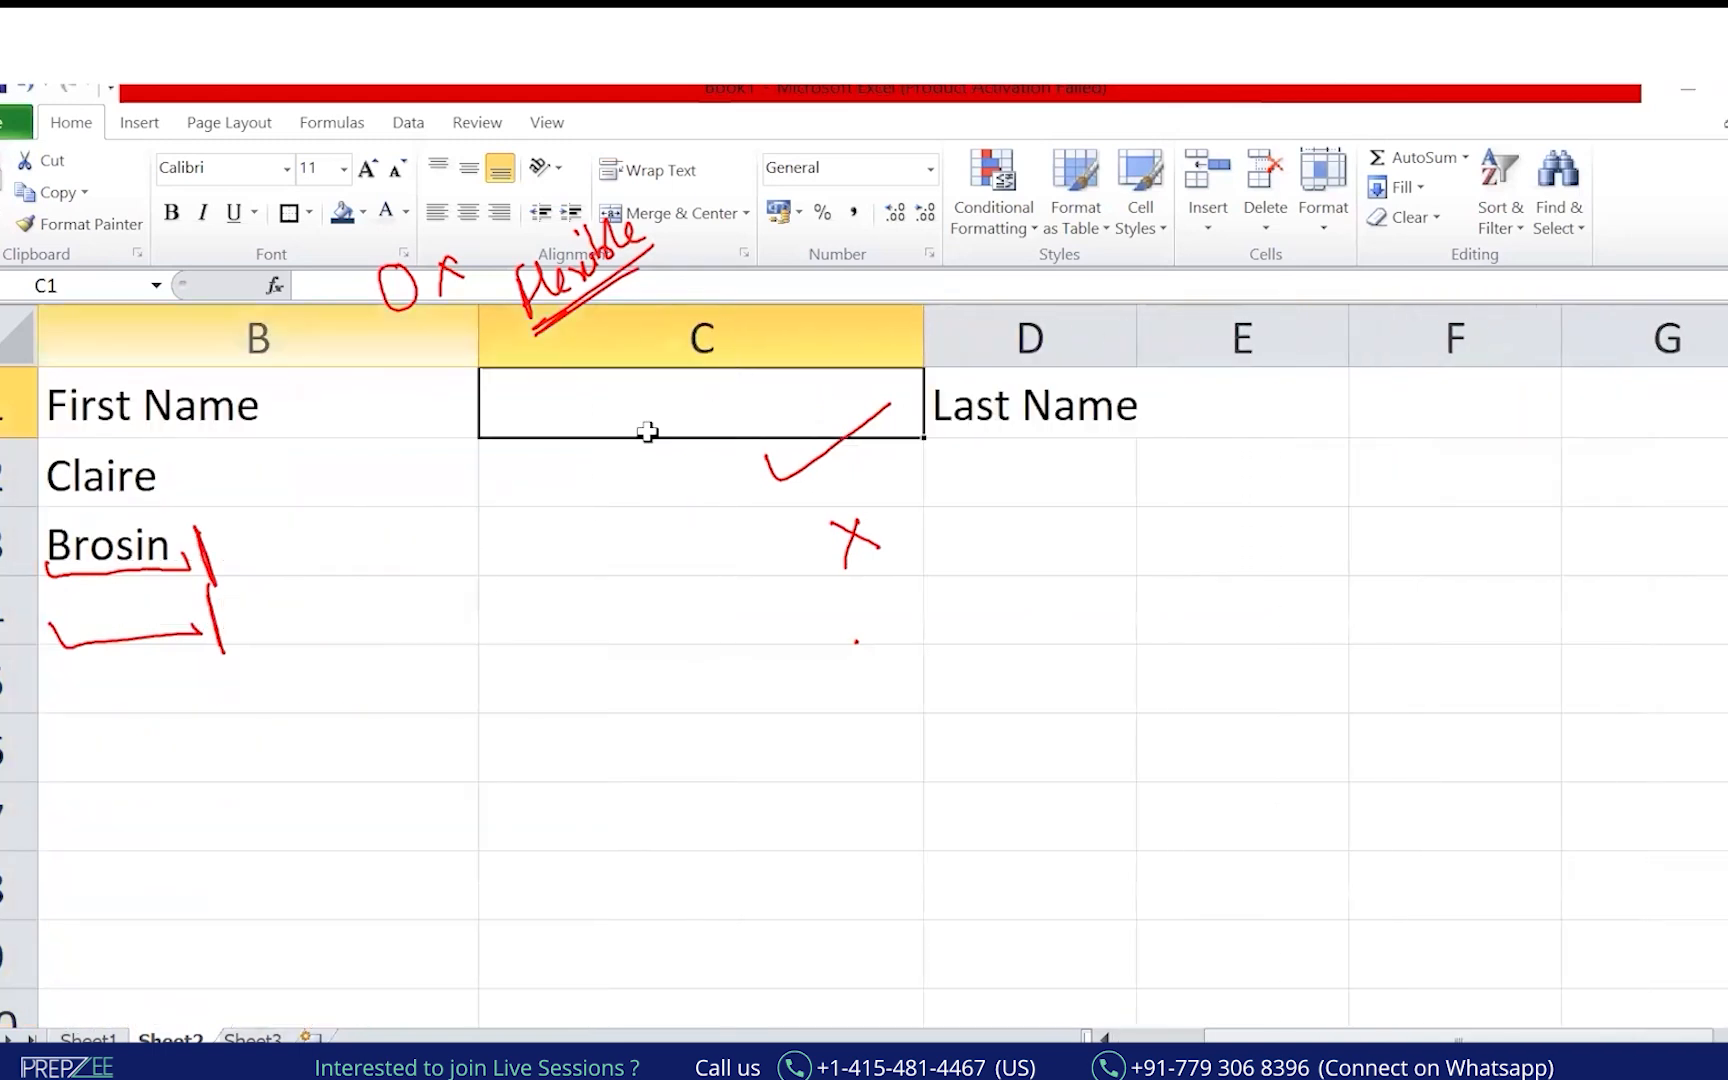
{"action": "type", "text": "P"}
{"action": "key", "text": "BackSpace"}
{"action": "type", "text": "Spav"}
{"action": "key", "text": "BackSpace"}
{"action": "type", "text": "ce's Position"}
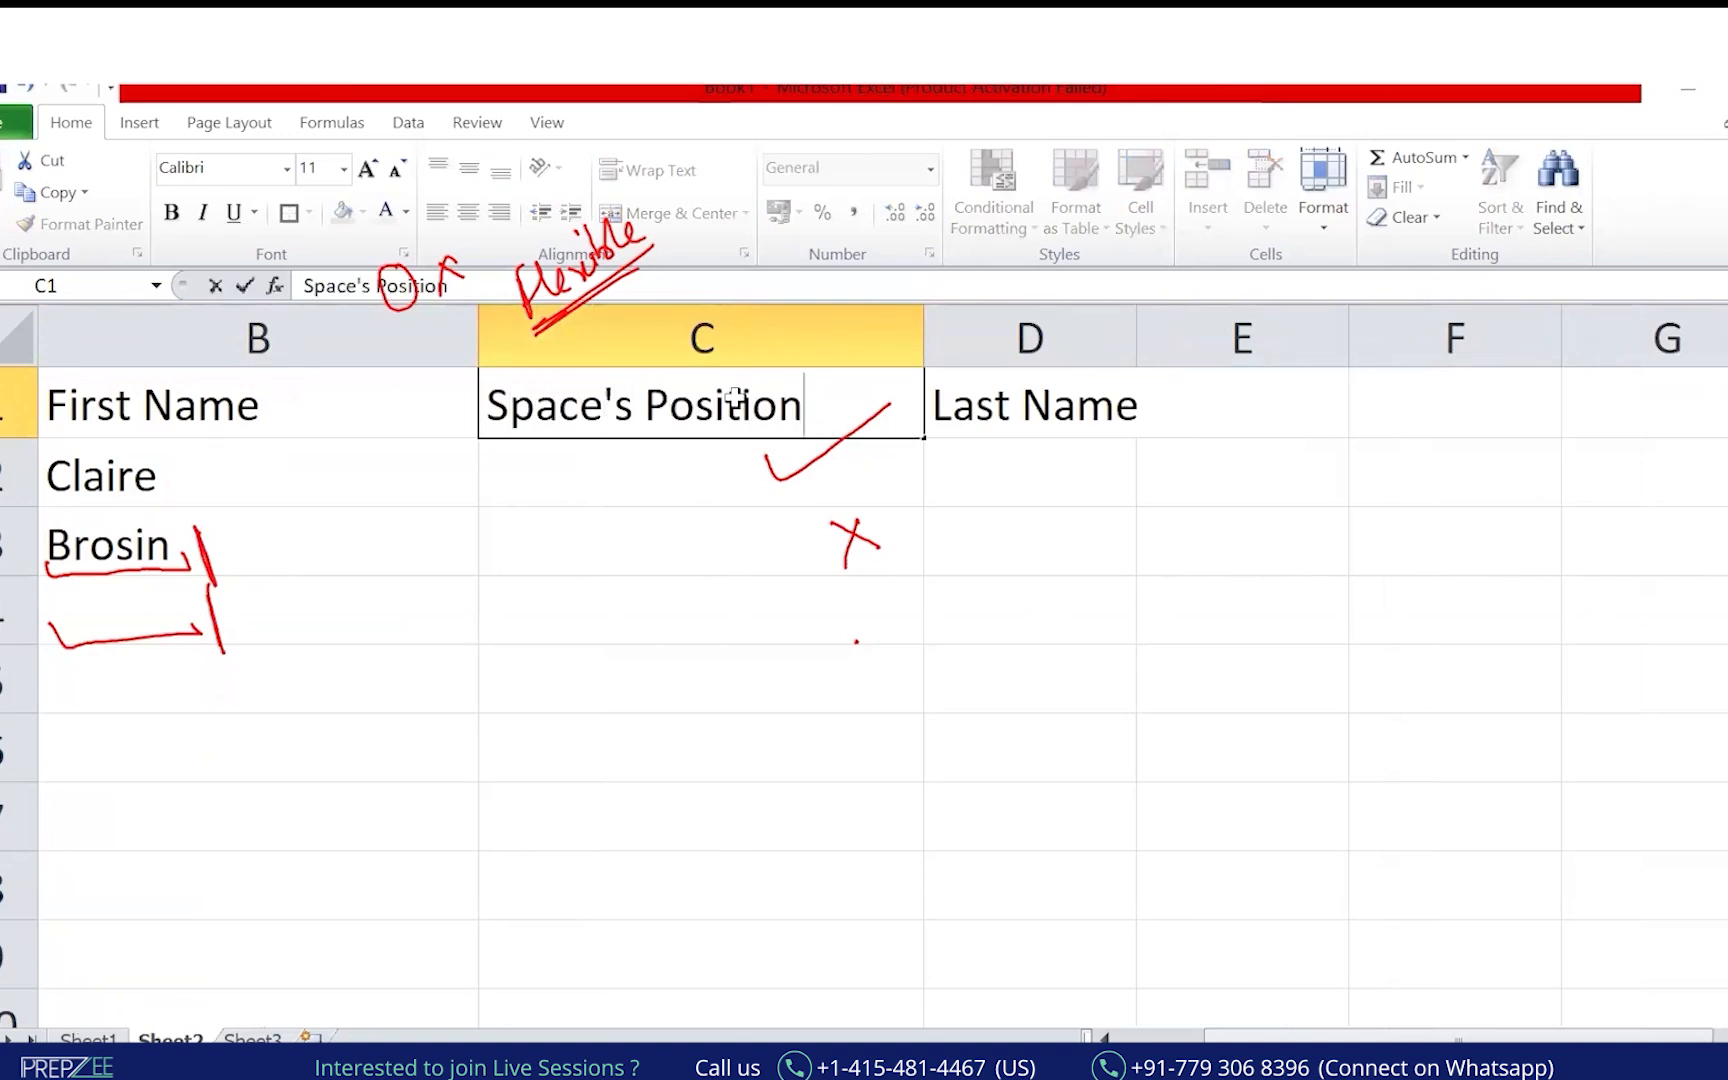
{"action": "key", "text": "Return"}
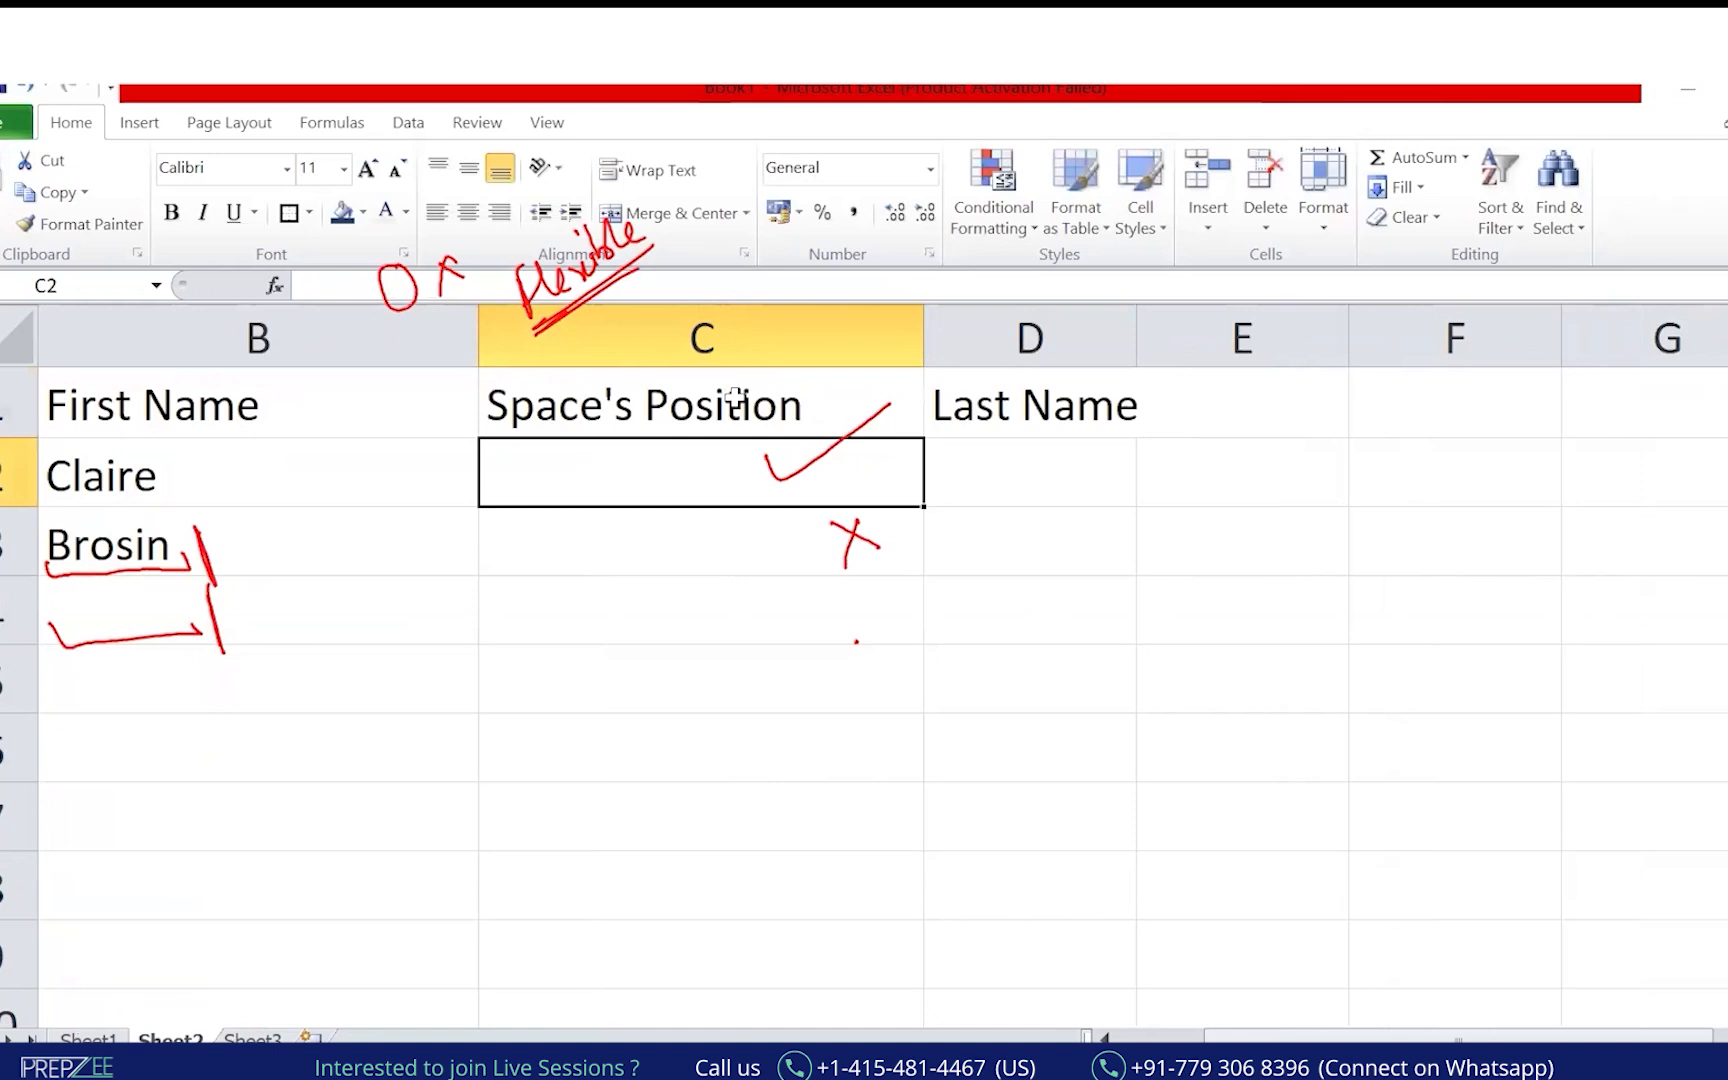
Enter =FIND(" ",A2) in C2, returning 7 for Claire Gute.
{"action": "key", "text": "Home"}
{"action": "key", "text": "Right"}
{"action": "key", "text": "Right"}
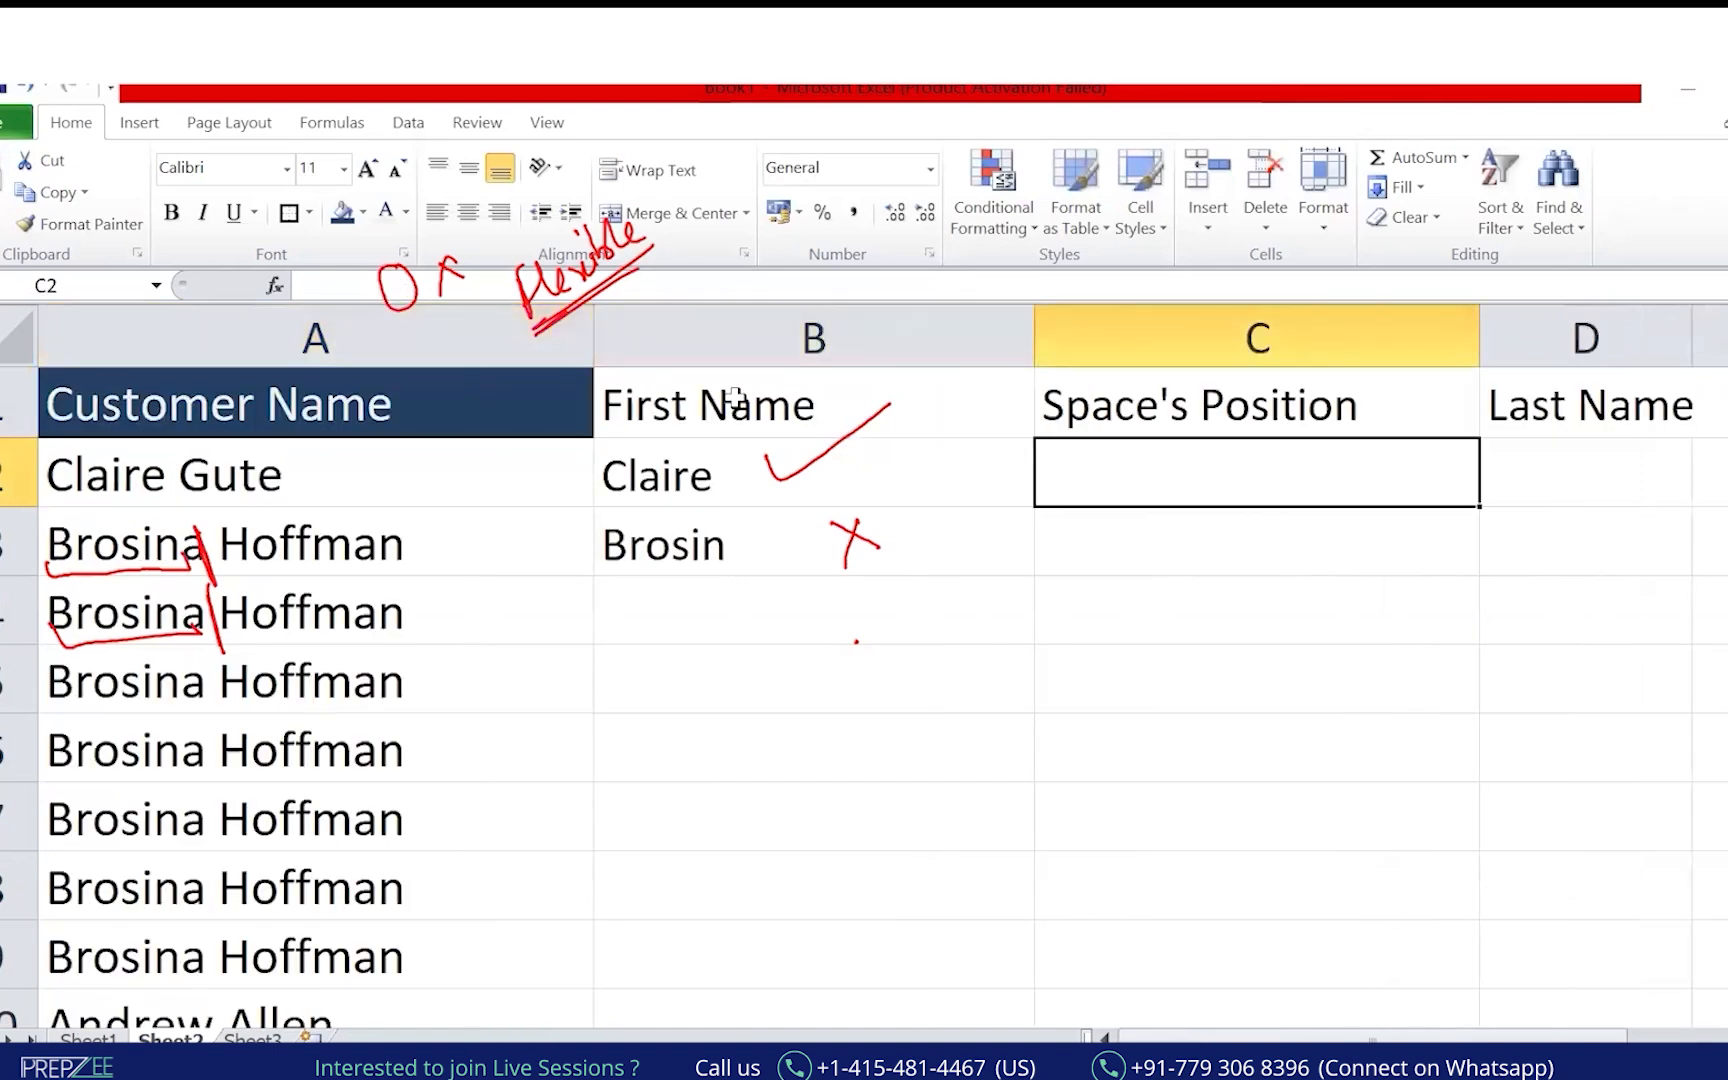
{"action": "type", "text": "=fin"}
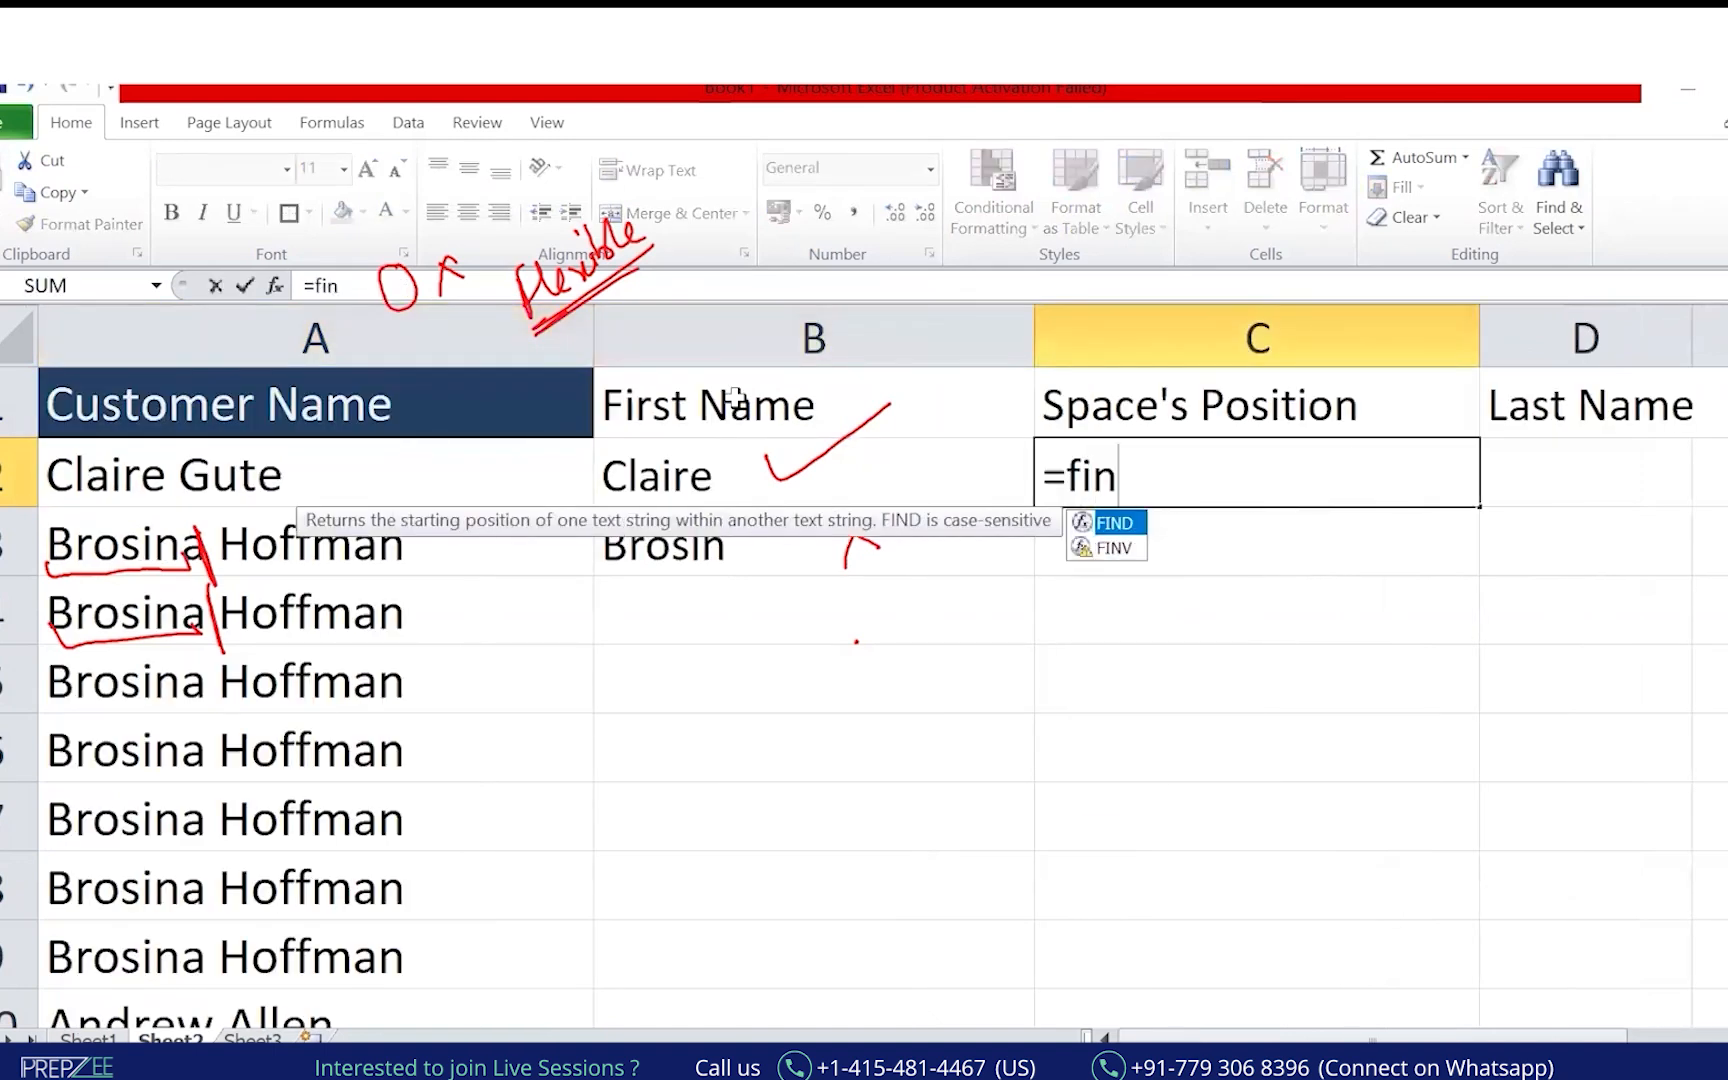
{"action": "key", "text": "Tab"}
{"action": "key", "text": "Left"}
{"action": "key", "text": "Left"}
{"action": "key", "text": "BackSpace"}
{"action": "key", "text": "BackSpace"}
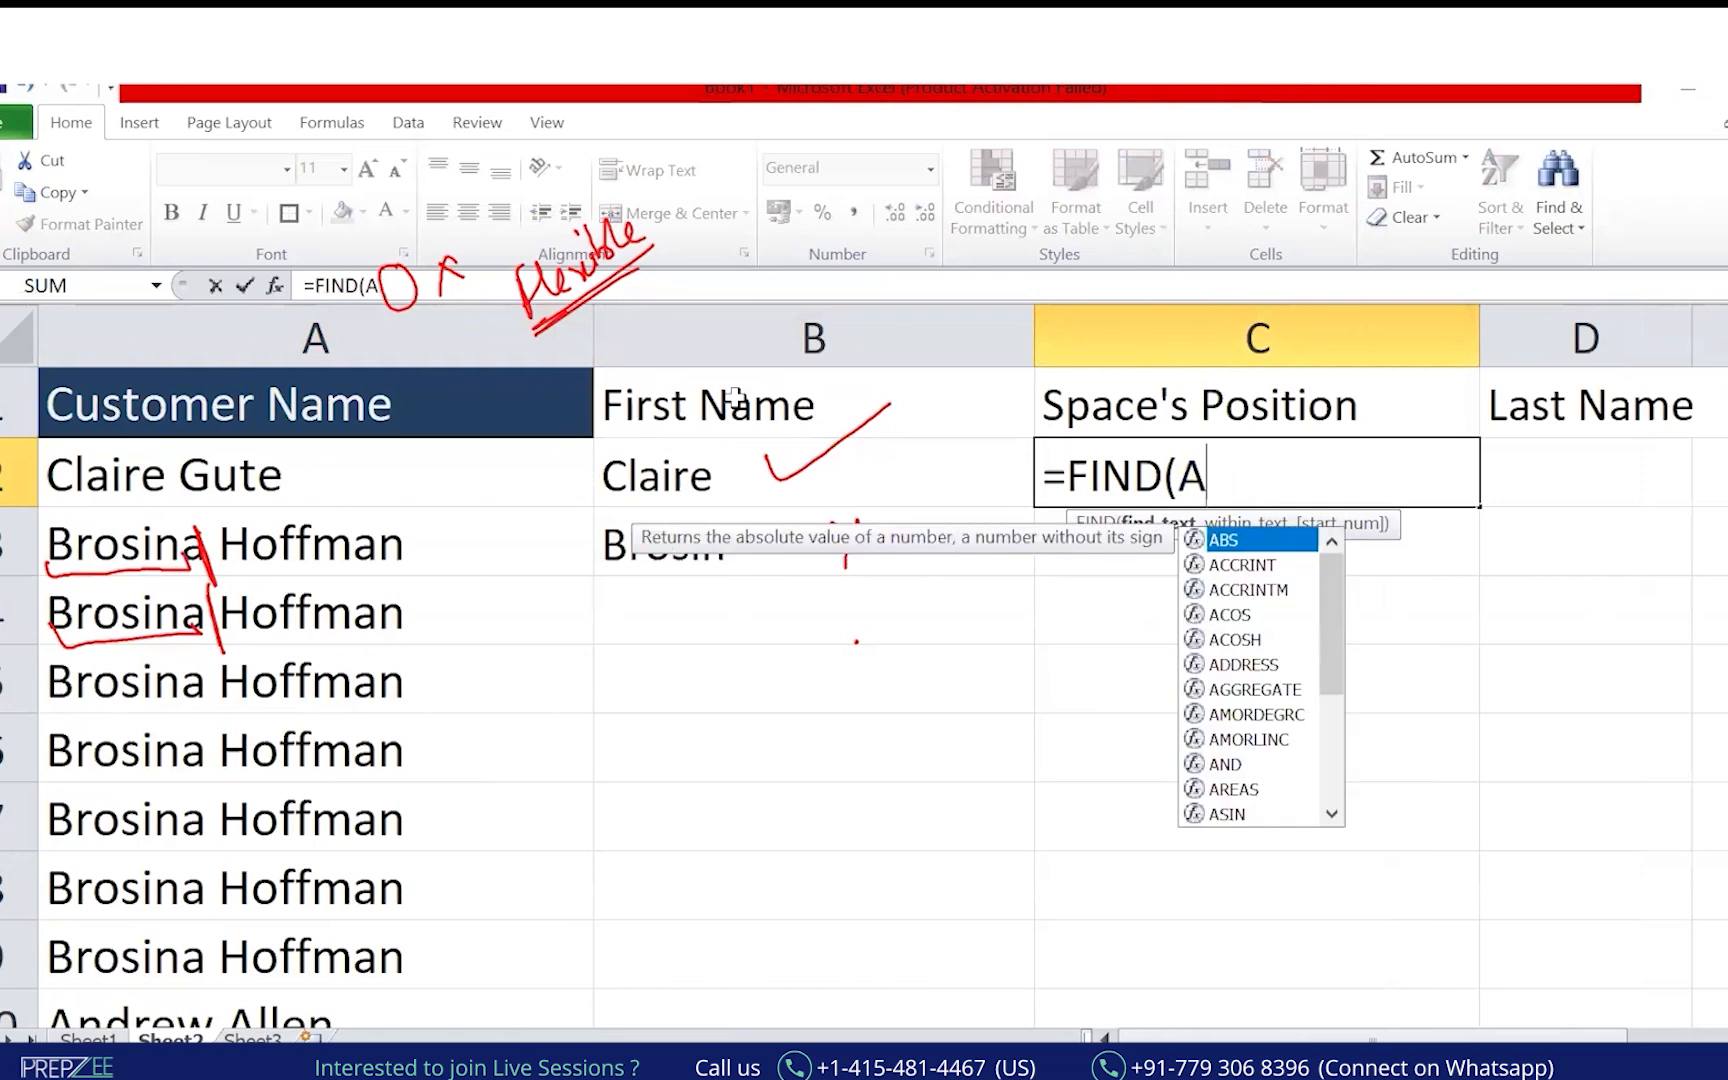
{"action": "type", "text": "\""}
{"action": "type", "text": ","}
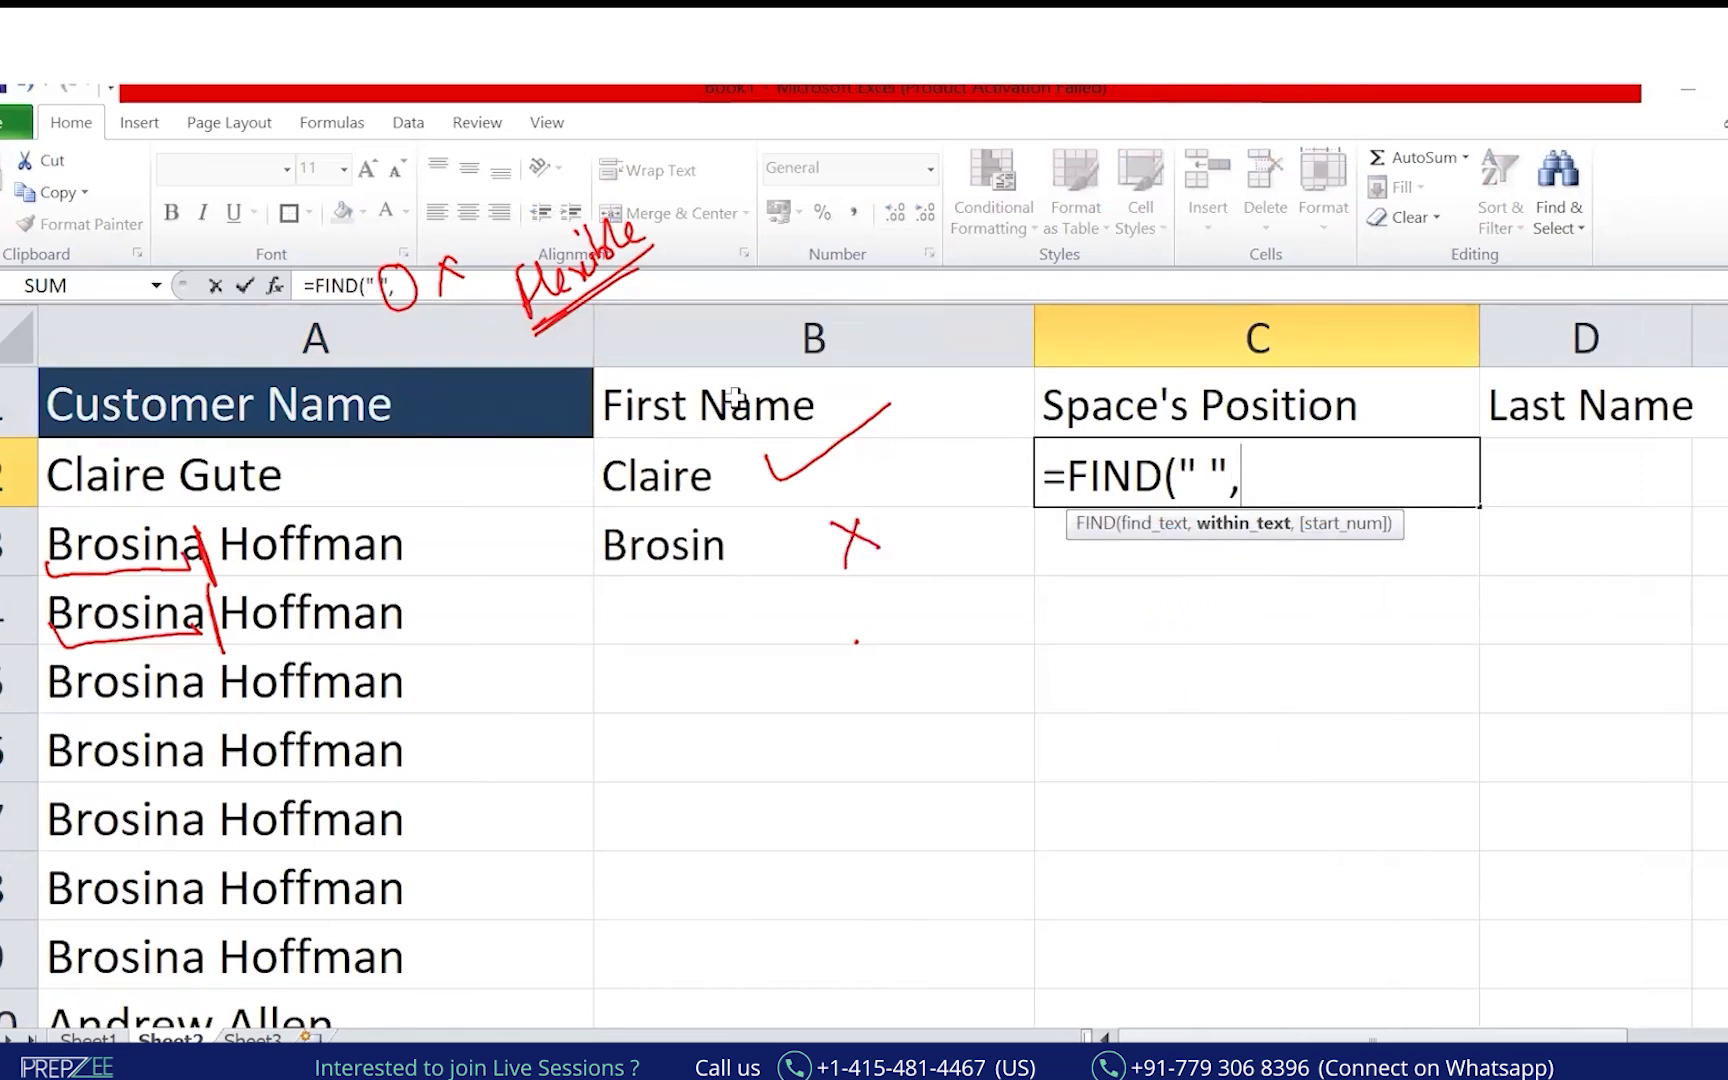
{"action": "key", "text": "Left"}
{"action": "key", "text": "Left"}
{"action": "type", "text": ")"}
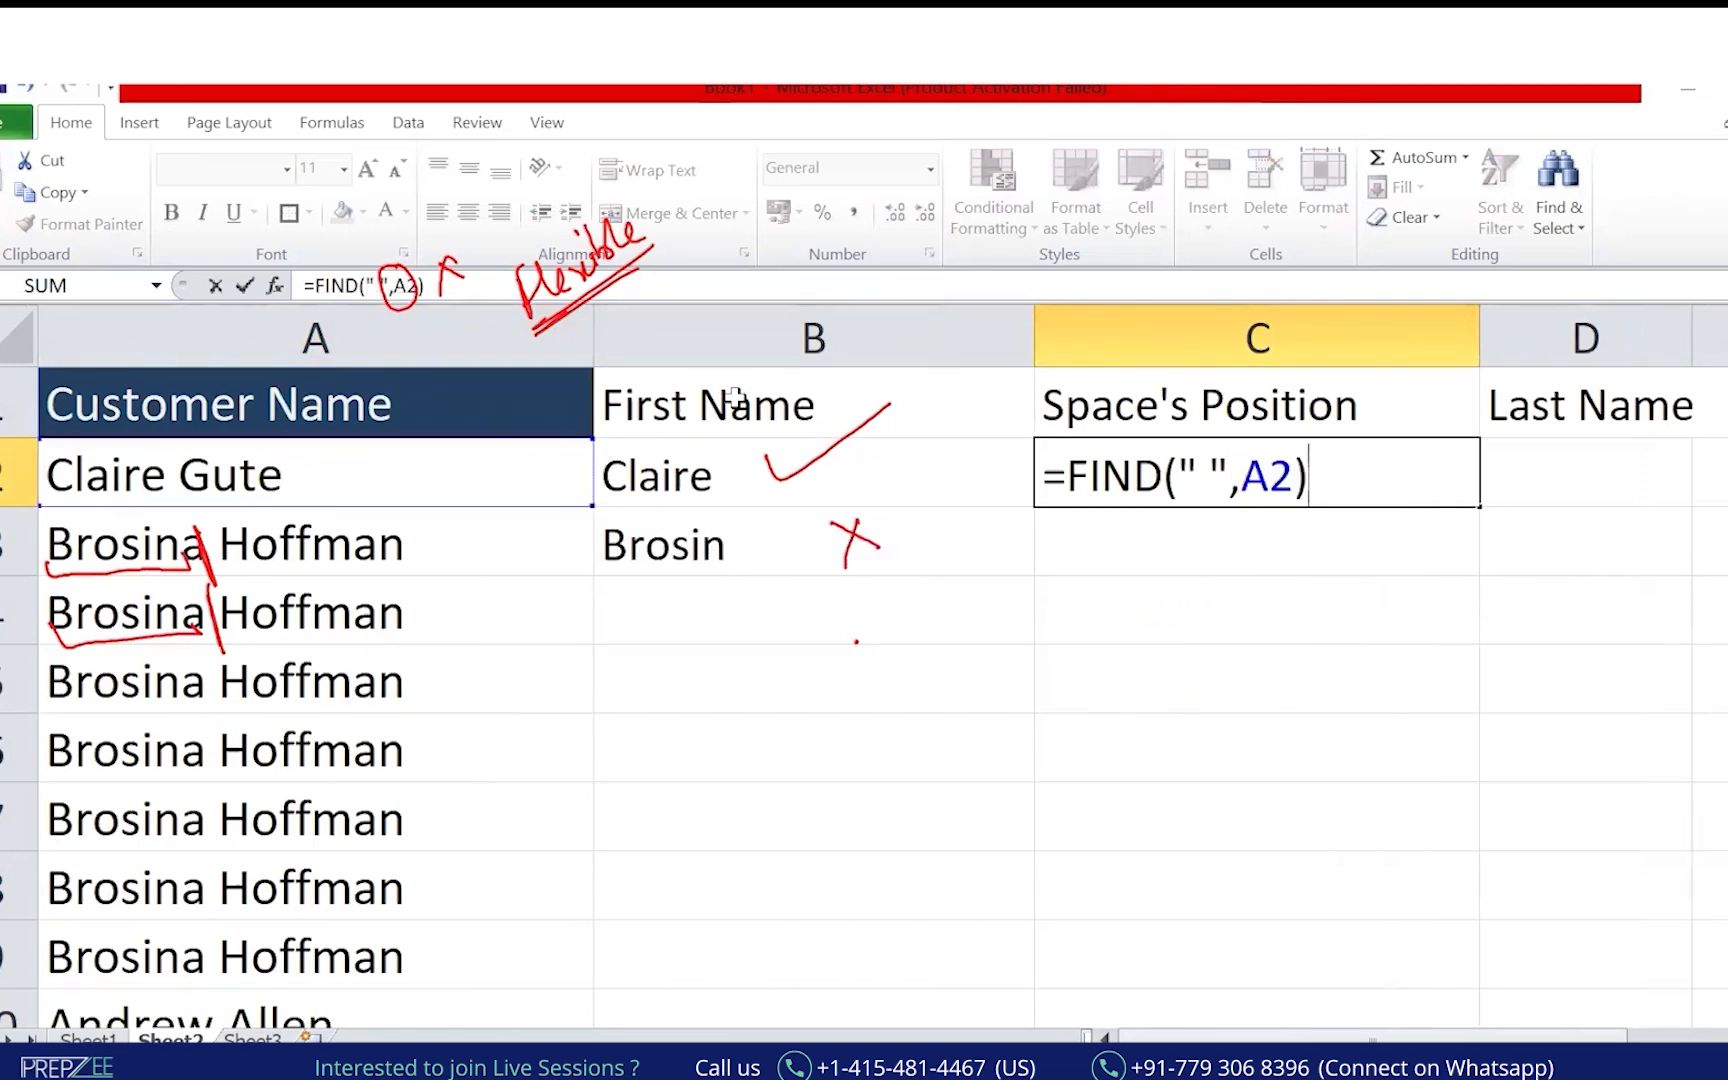
{"action": "key", "text": "Return"}
{"action": "key", "text": "Up"}
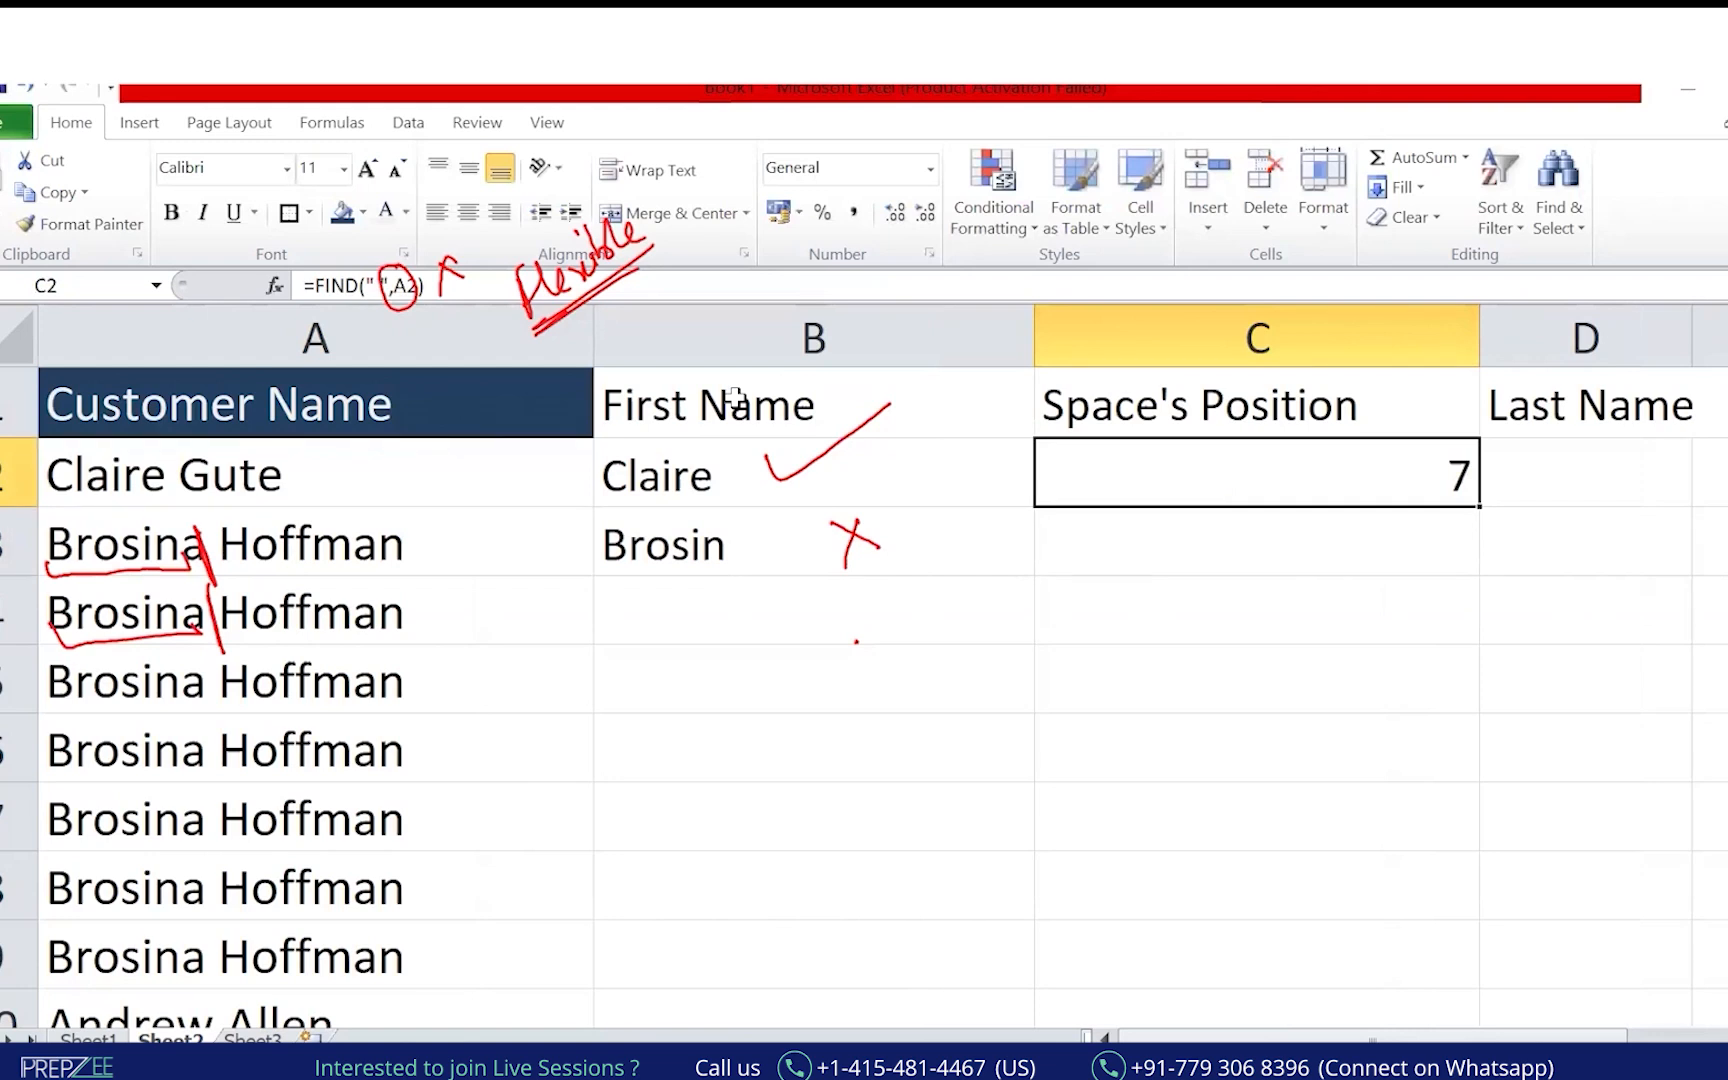
Mark up the first-name example with the pen, then clear the annotations.
{"action": "left_click", "coordinate": [10, 325]}
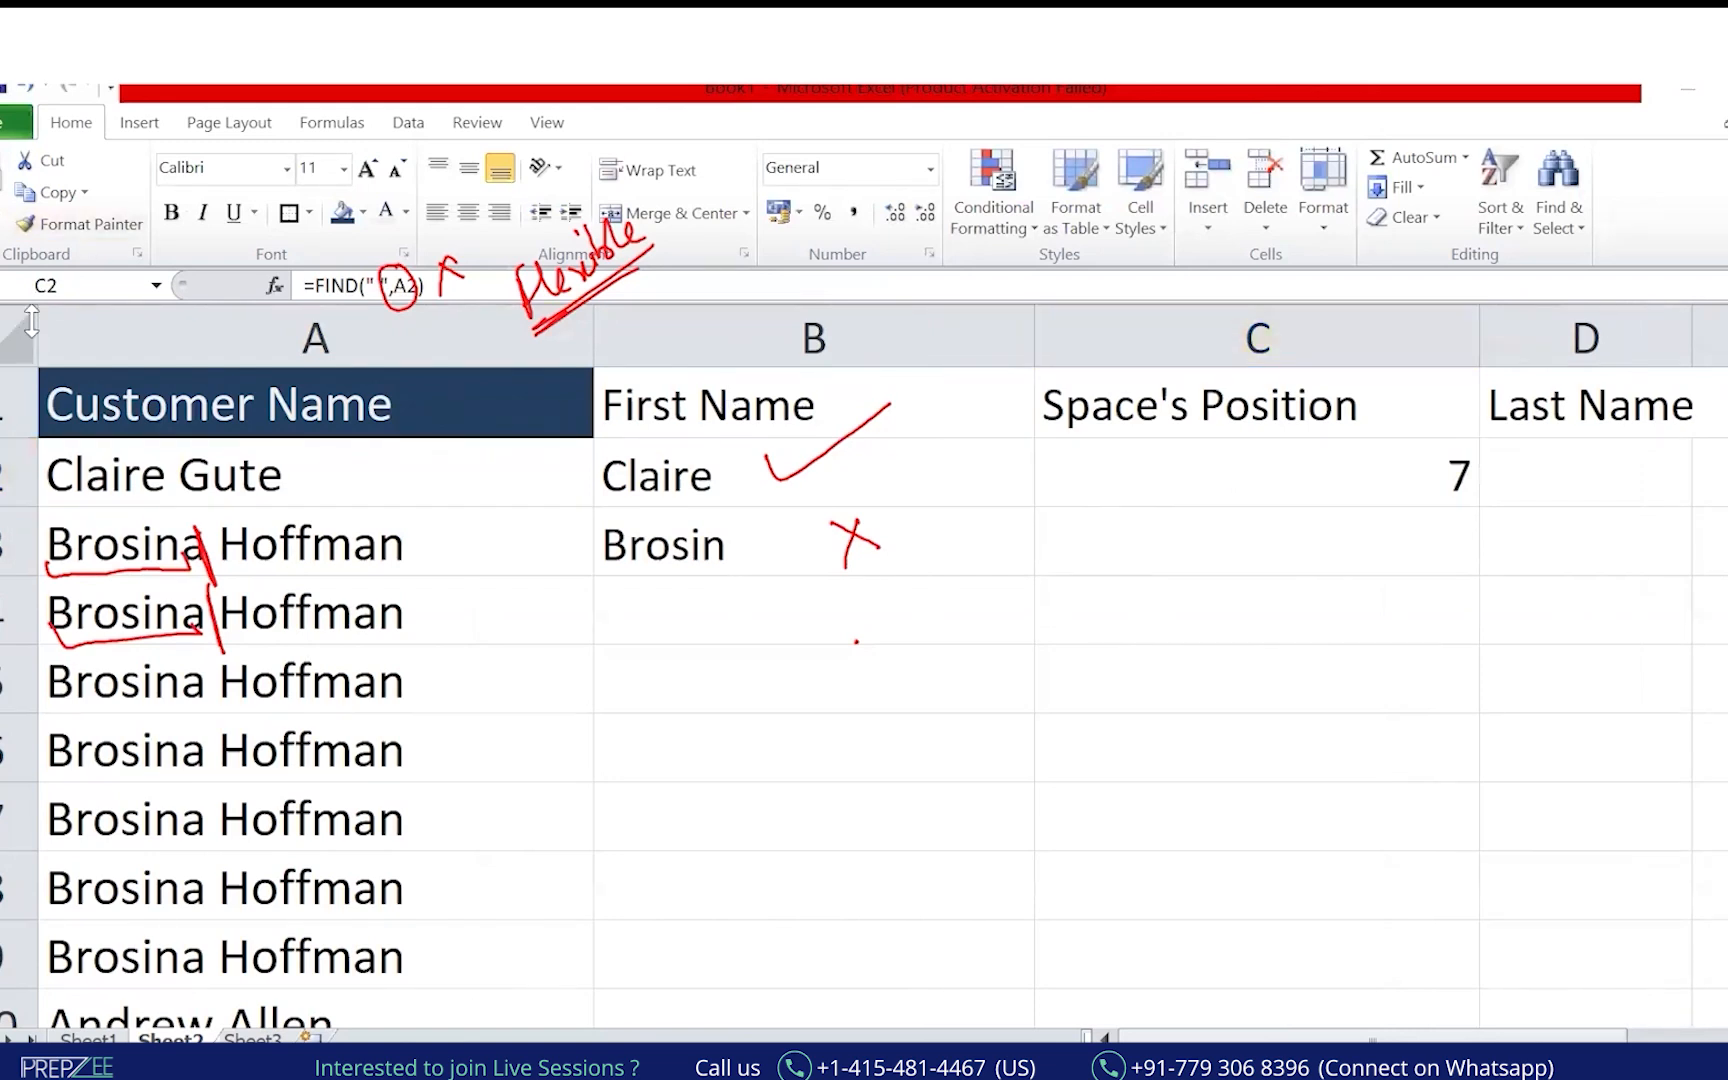
{"action": "left_click", "coordinate": [503, 640]}
{"action": "mouse_move", "coordinate": [183, 499]}
{"action": "left_mouse_down"}
{"action": "mouse_move", "coordinate": [166, 503]}
{"action": "mouse_move", "coordinate": [160, 463]}
{"action": "left_mouse_up"}
{"action": "left_click", "coordinate": [176, 468]}
{"action": "key", "text": "Escape"}
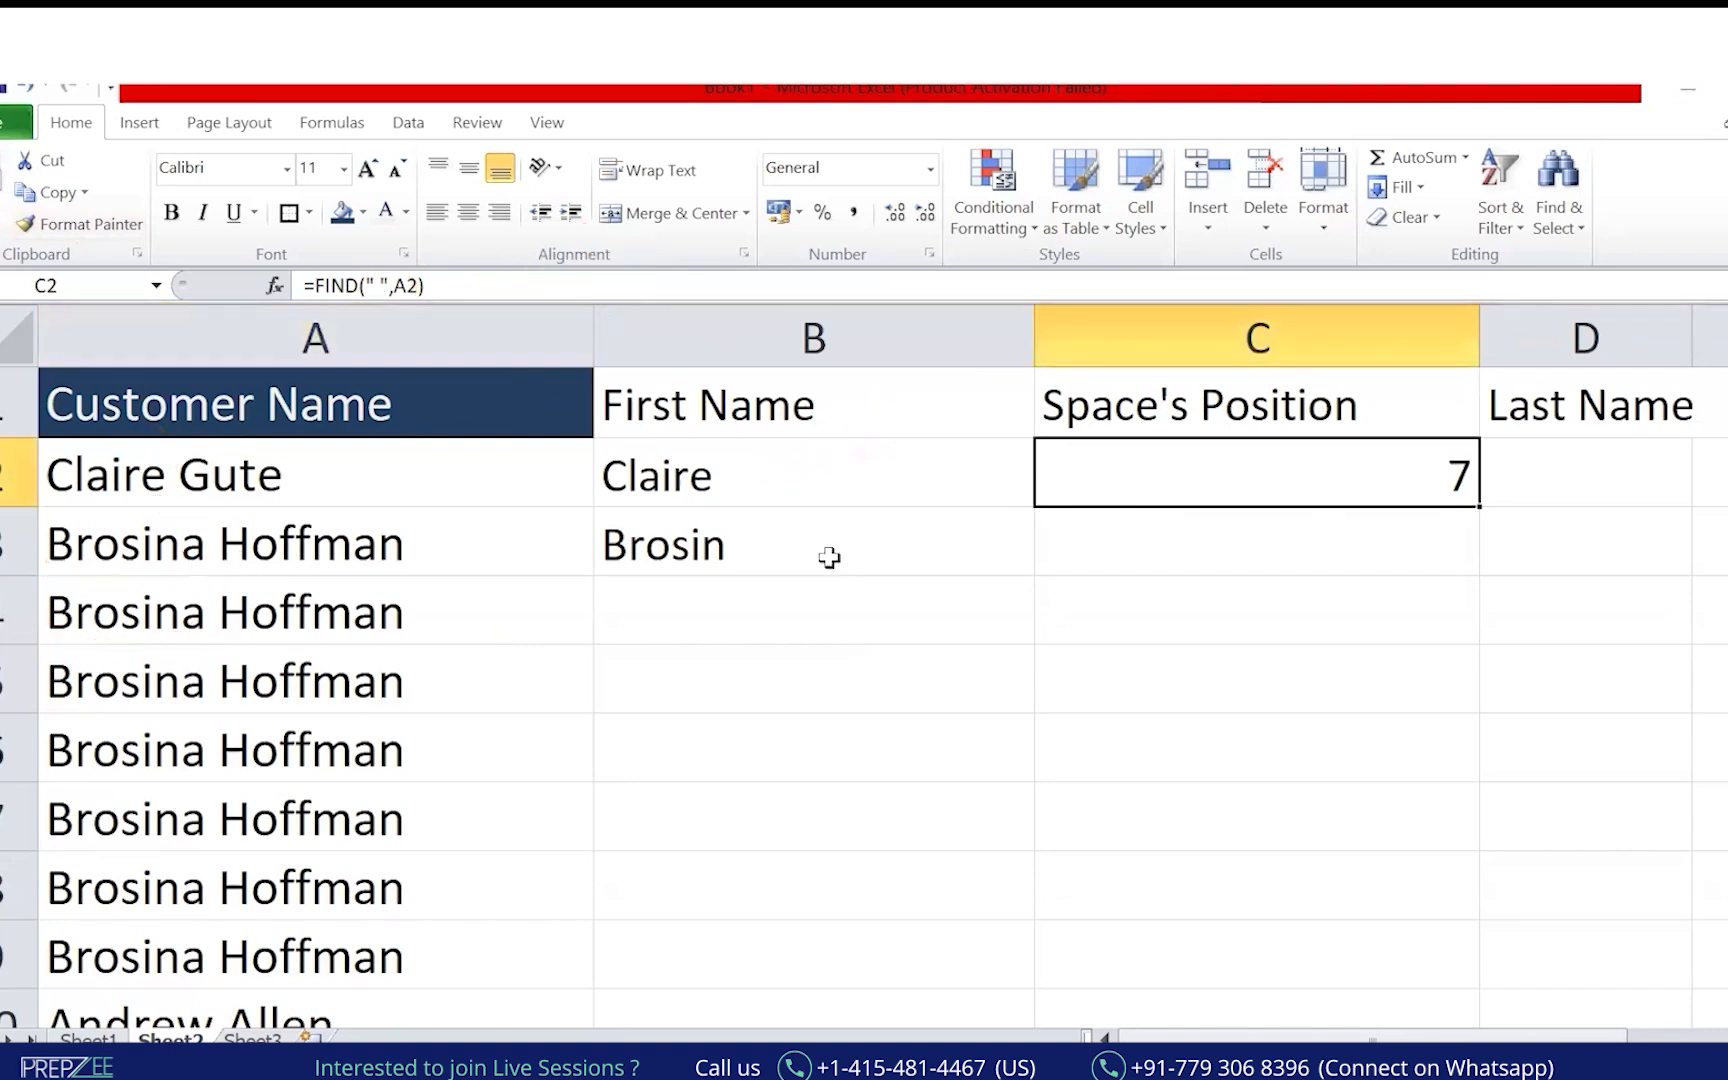
Change B2's first-name formula to =LEFT(A2,C2-1), using the space position as length.
{"action": "left_click", "coordinate": [733, 471]}
{"action": "double_click", "coordinate": [398, 285]}
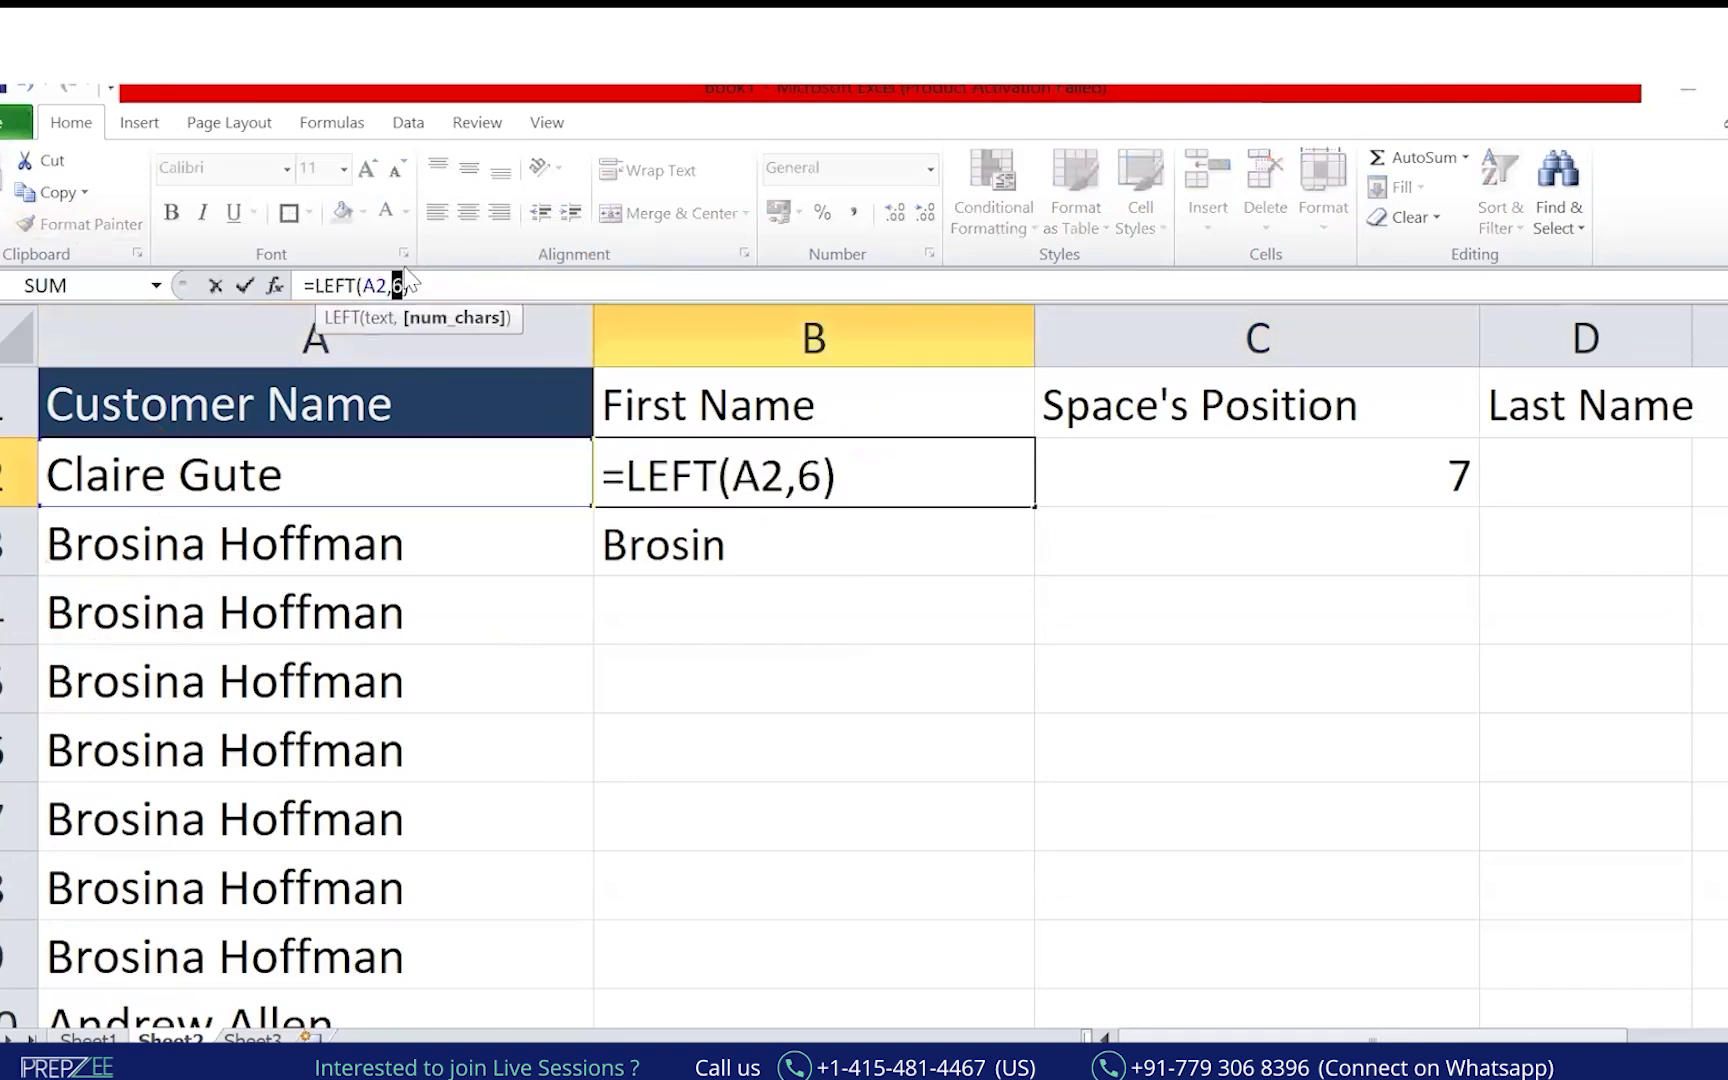
{"action": "type", "text": "find"}
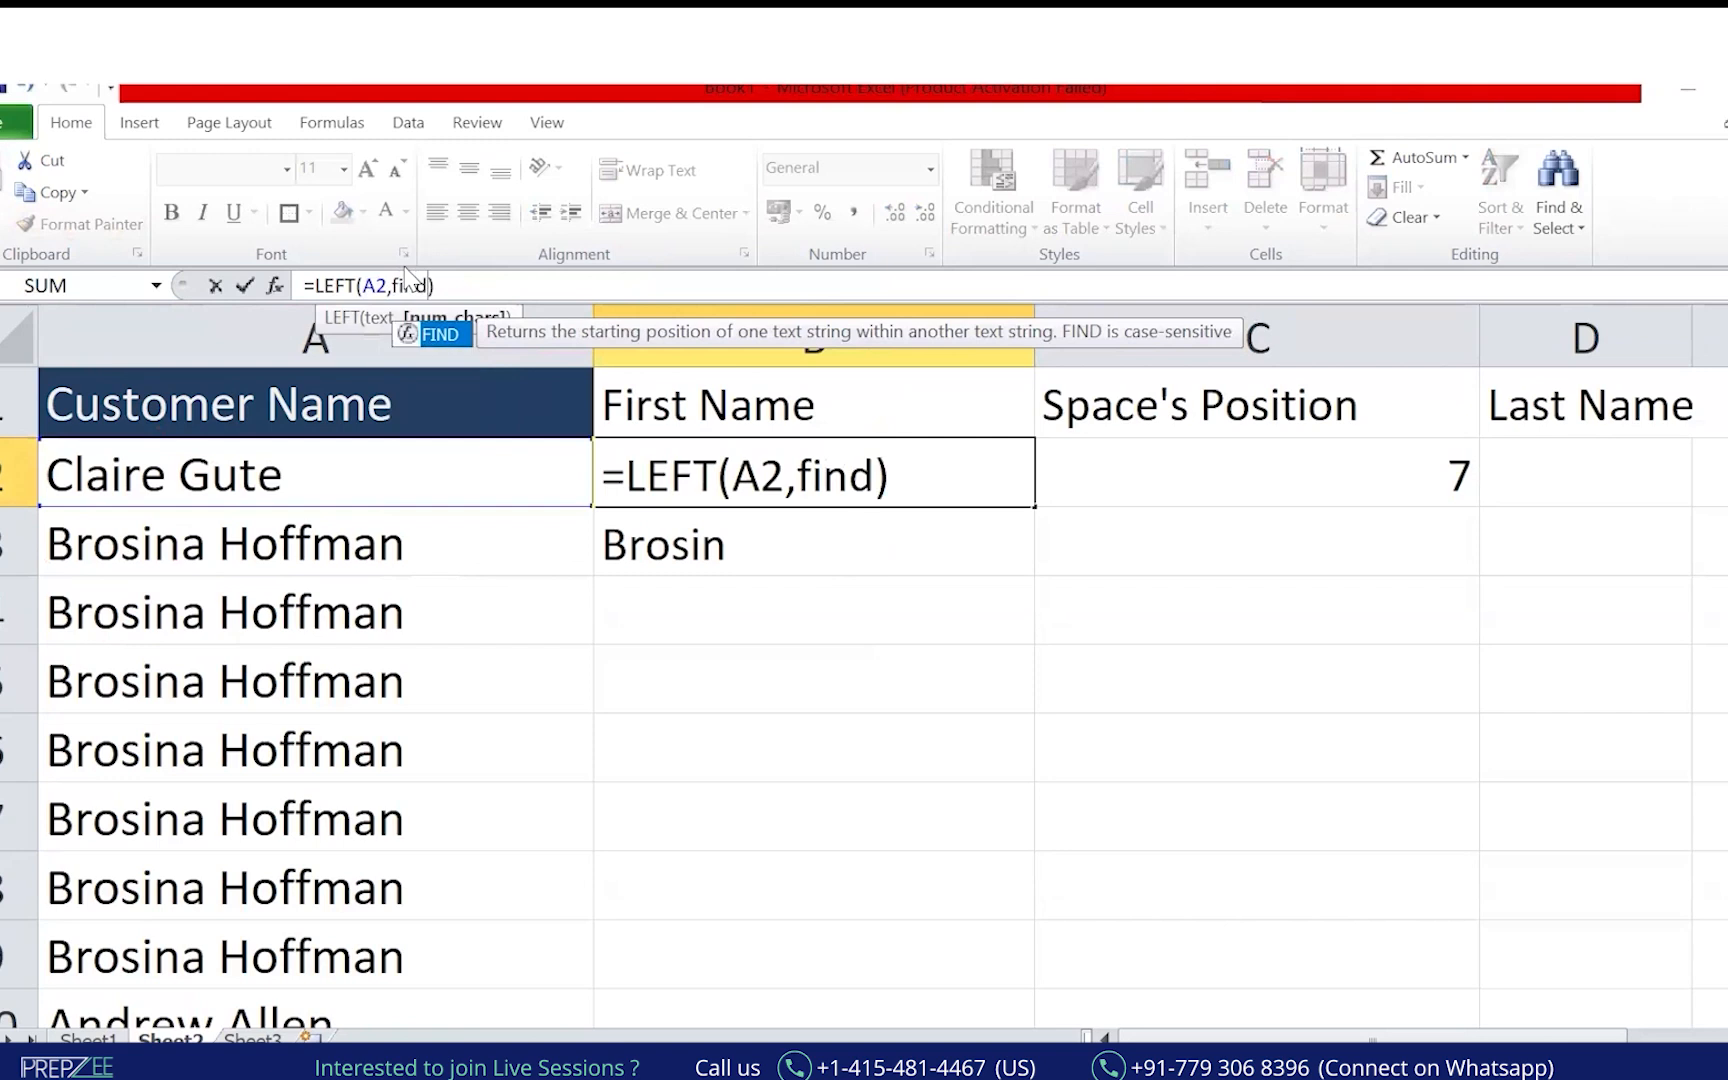
{"action": "key", "text": "BackSpace"}
{"action": "key", "text": "BackSpace"}
{"action": "key", "text": "BackSpace"}
{"action": "key", "text": "BackSpace"}
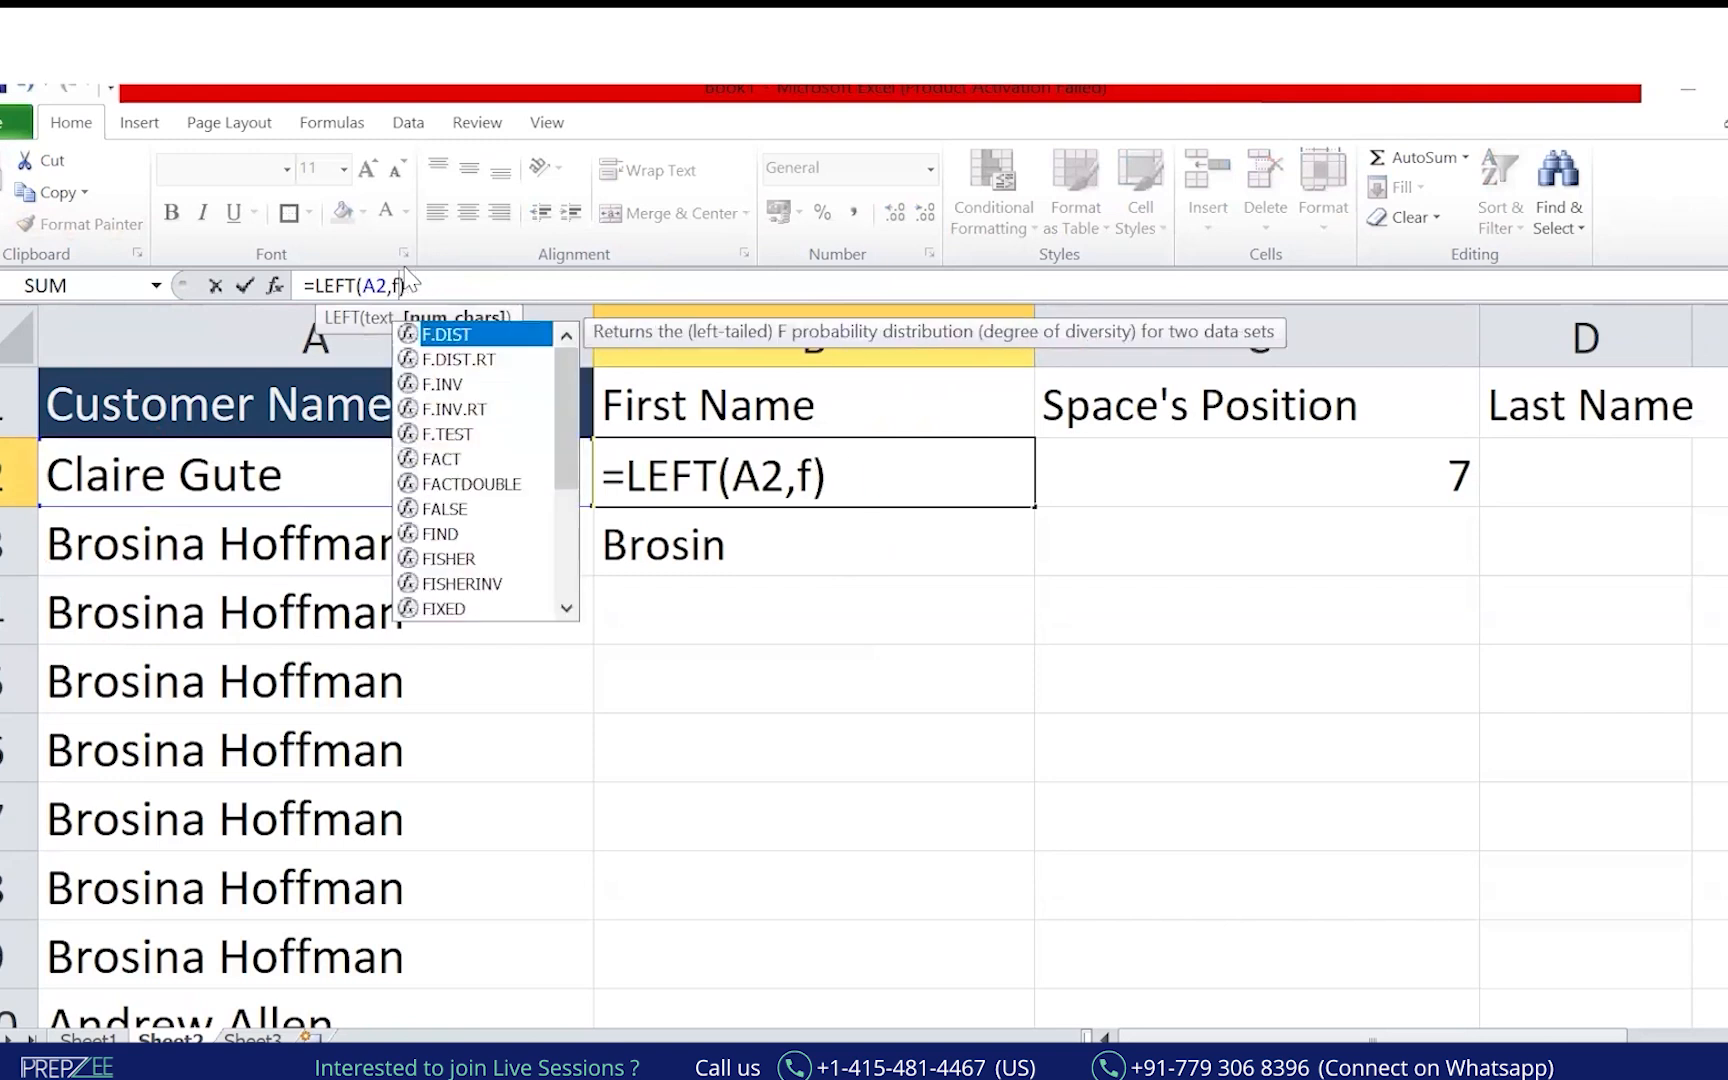
{"action": "left_click", "coordinate": [1185, 462]}
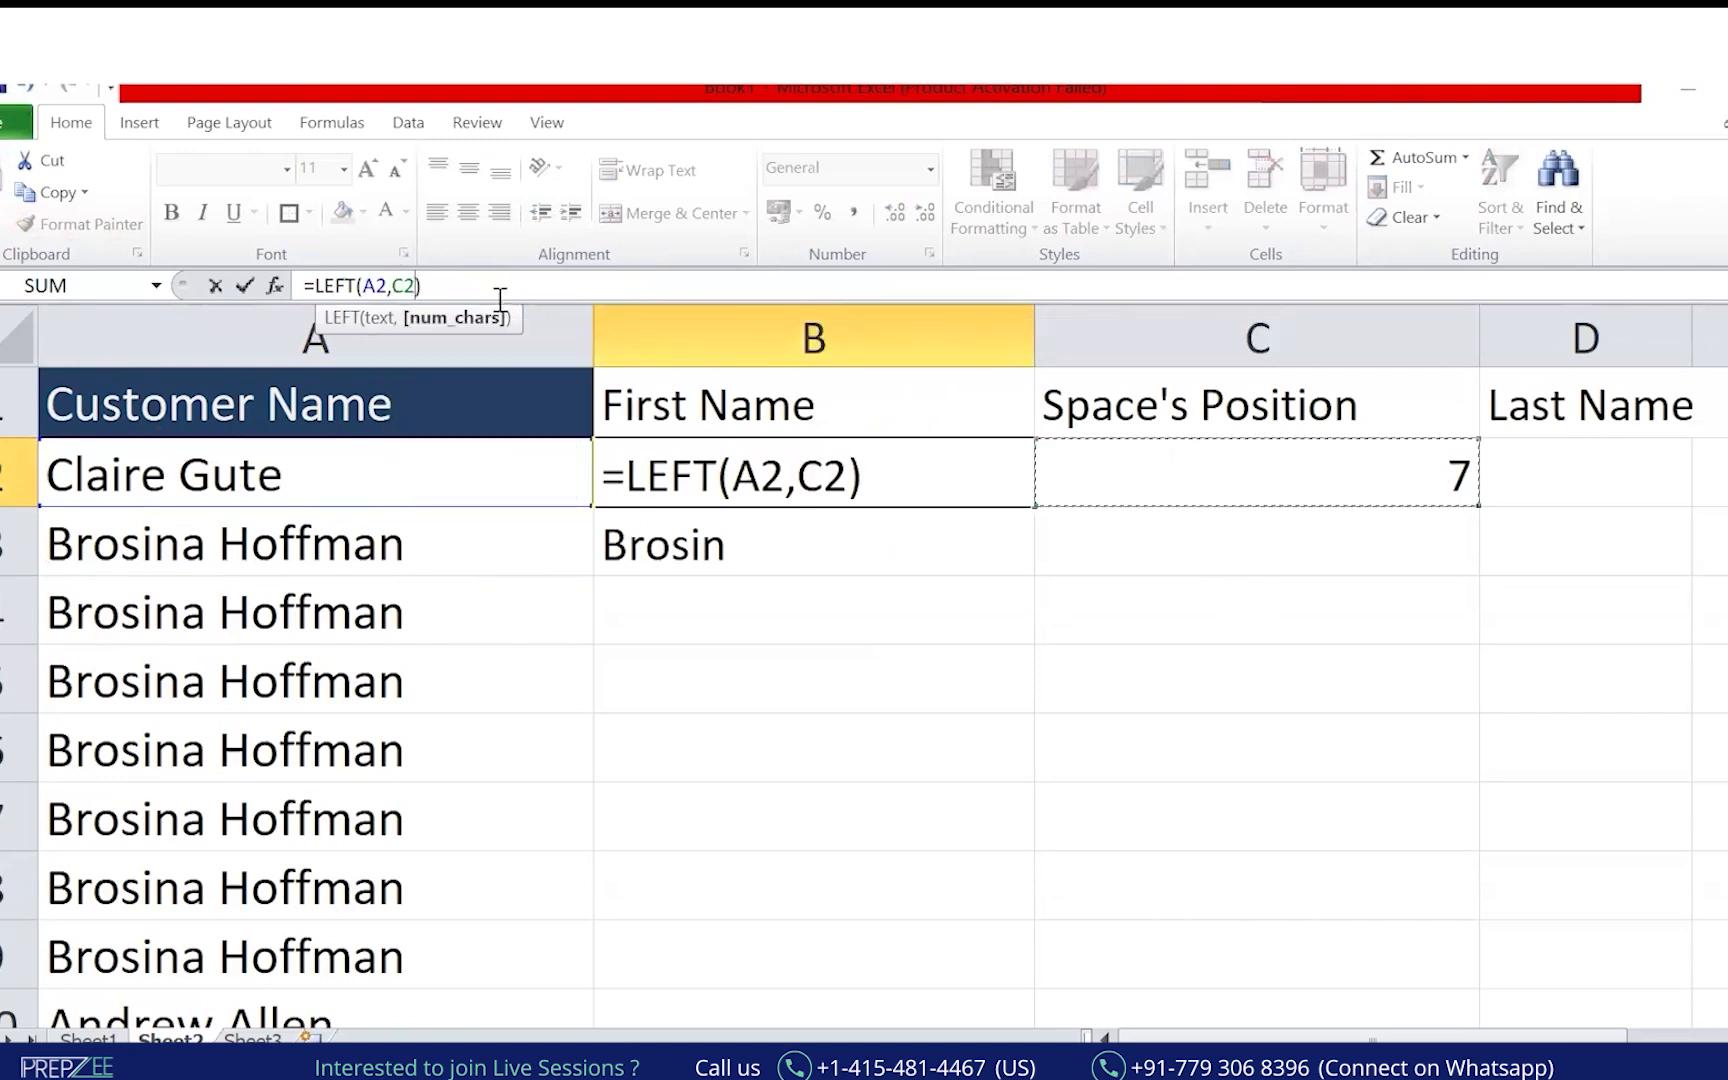
{"action": "type", "text": "-1"}
{"action": "key", "text": "Return"}
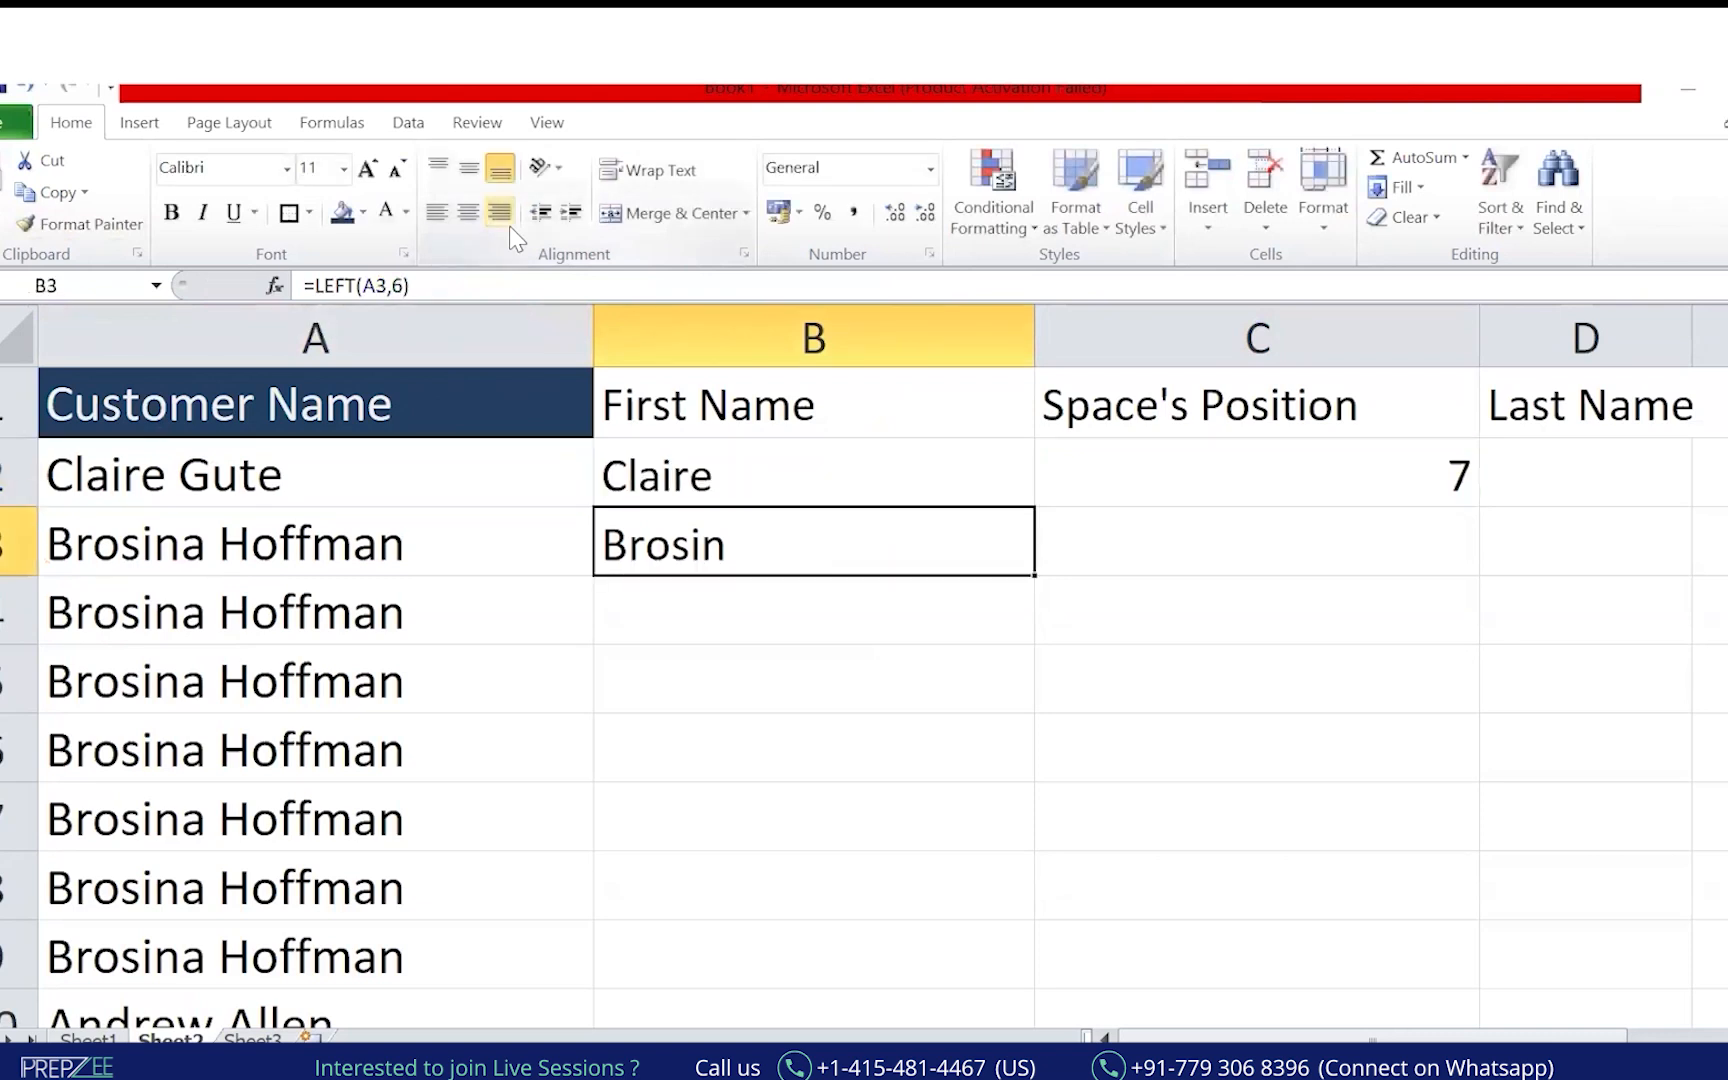
Copy the B2 formula down to B3 and C2's FIND formula into C3.
{"action": "key", "text": "Up"}
{"action": "key", "text": "ctrl+c"}
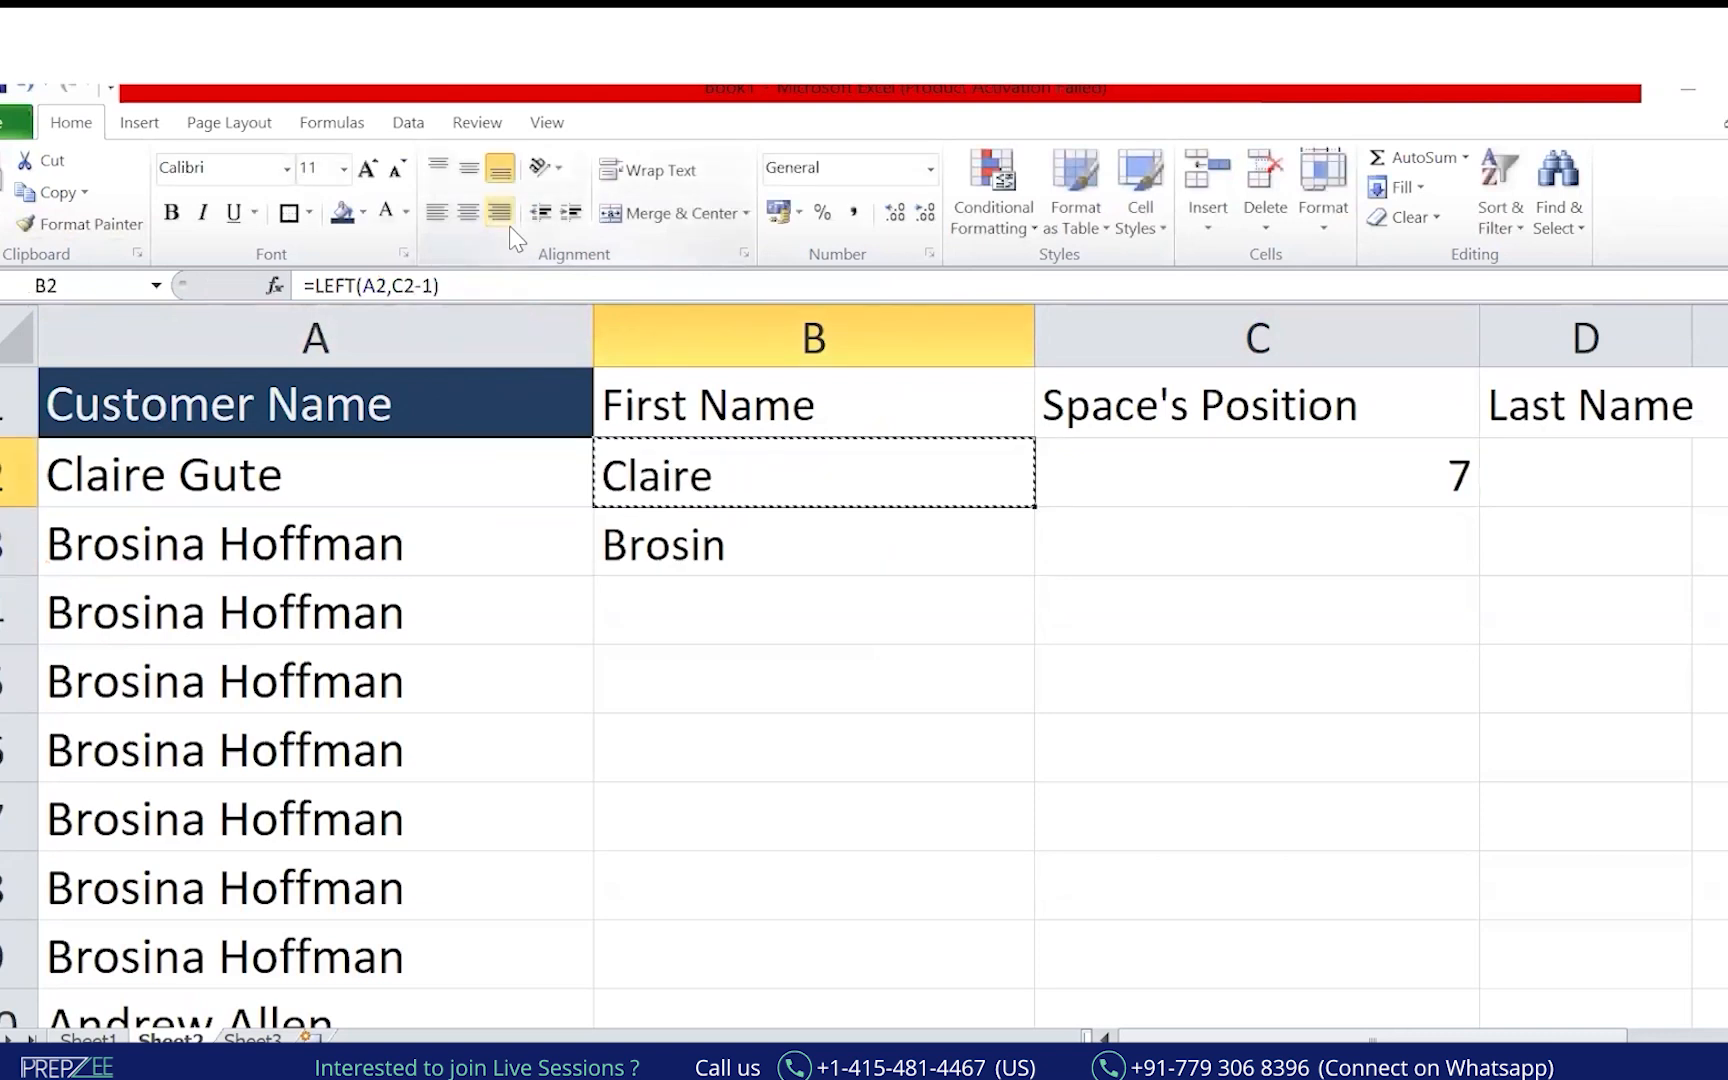
{"action": "key", "text": "shift+Down"}
{"action": "key", "text": "shift+Down"}
{"action": "key", "text": "shift+Down"}
{"action": "key", "text": "shift+Up"}
{"action": "key", "text": "shift+Up"}
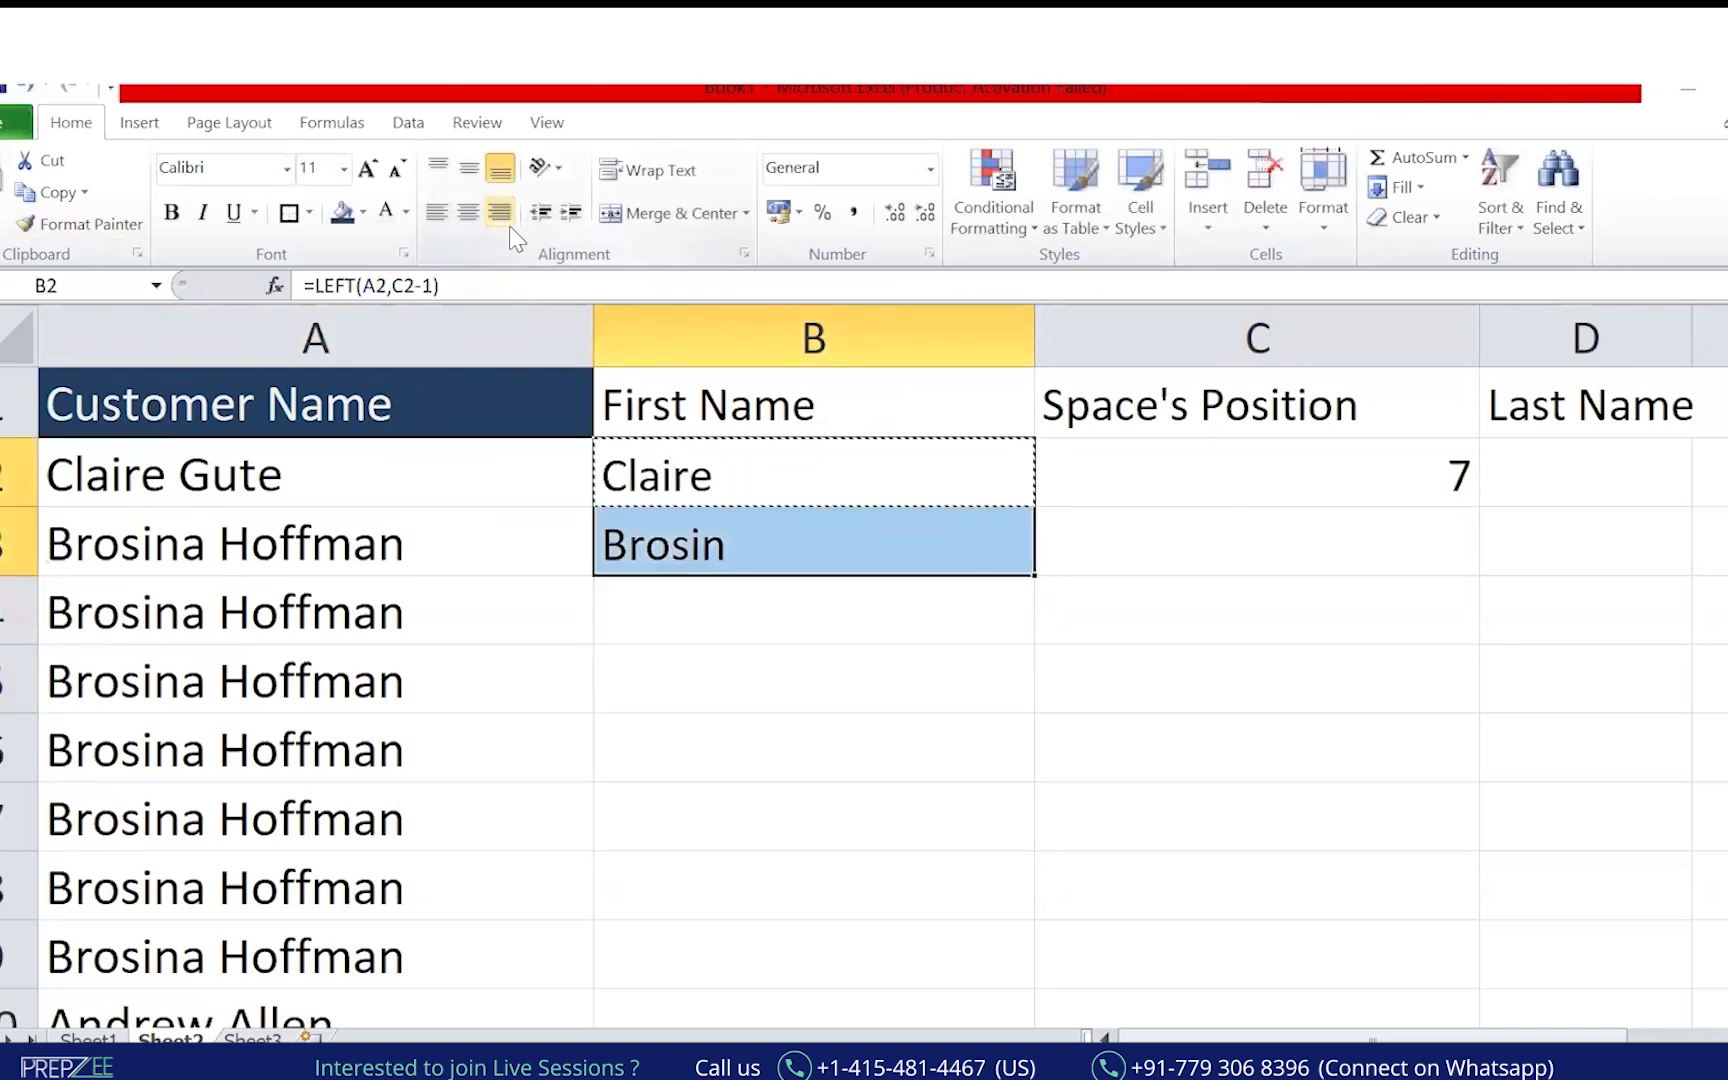
{"action": "key", "text": "ctrl+v"}
{"action": "key", "text": "Escape"}
{"action": "key", "text": "Down"}
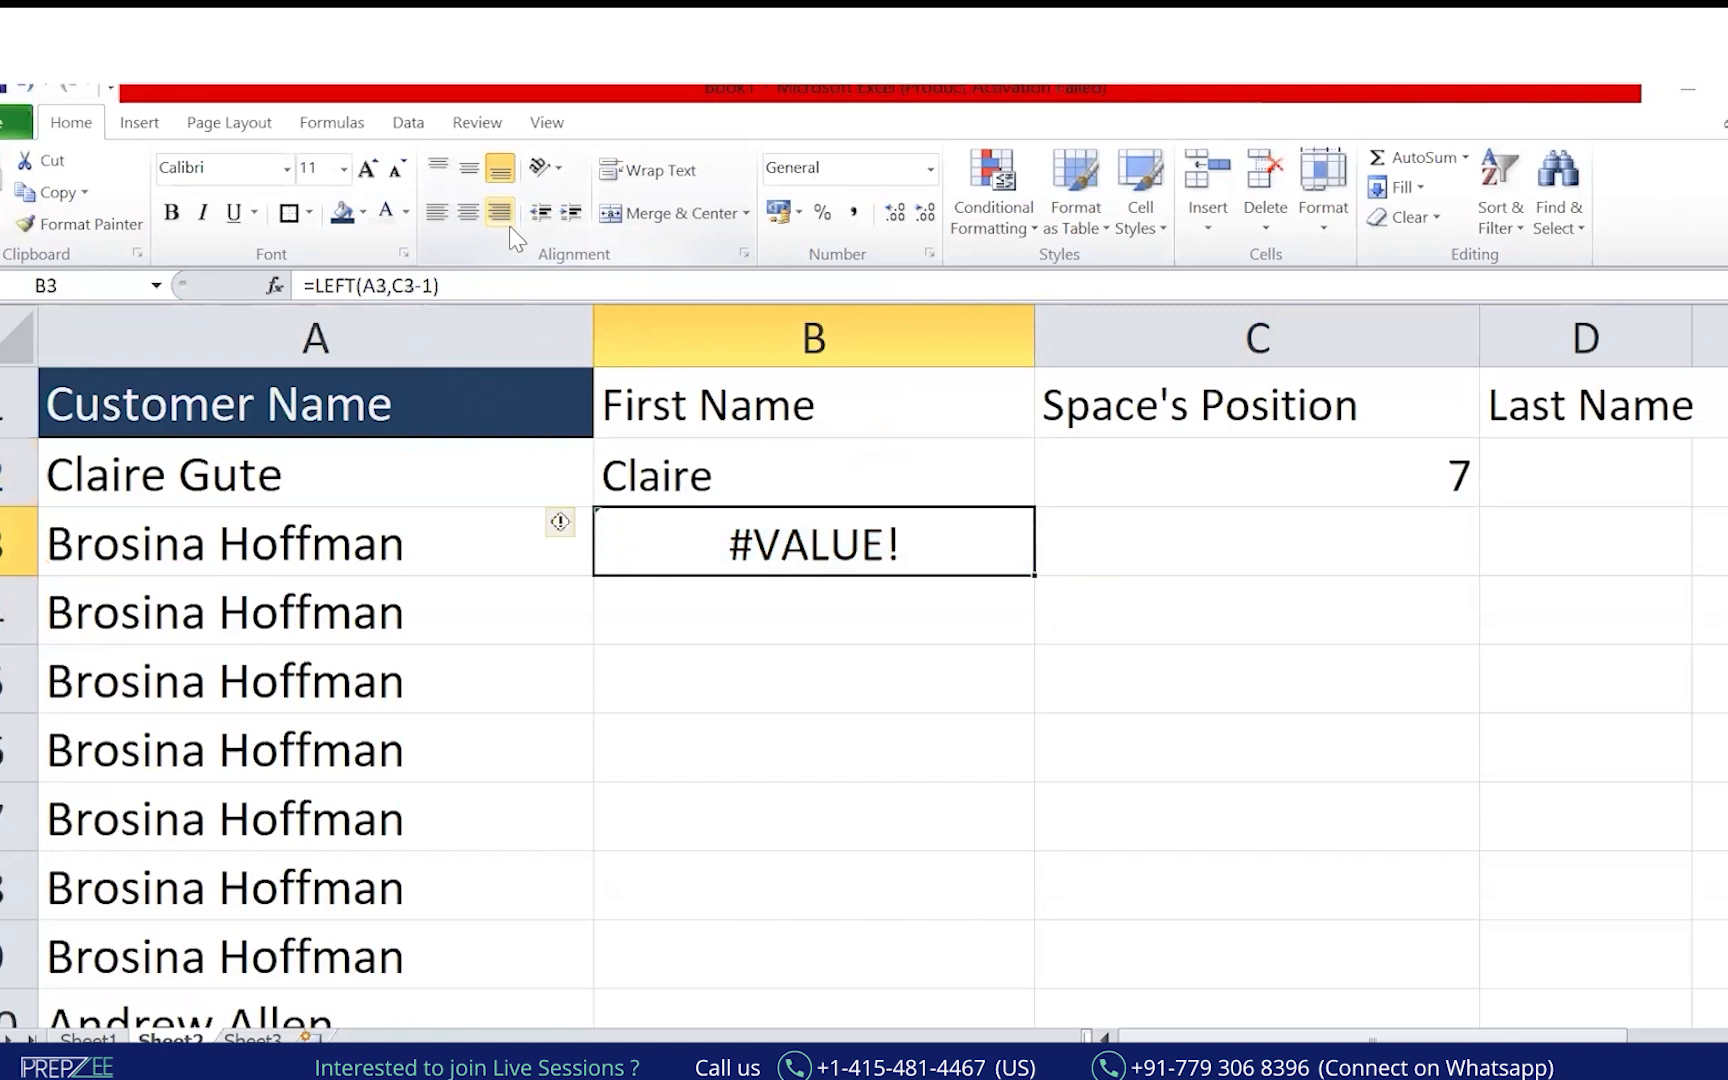
{"action": "key", "text": "Up"}
{"action": "key", "text": "Right"}
{"action": "key", "text": "ctrl+c"}
{"action": "key", "text": "Down"}
{"action": "key", "text": "ctrl+v"}
{"action": "key", "text": "Escape"}
Review the B3, C2 and C3 formulas and circle the first-name and space-position results.
{"action": "key", "text": "Left"}
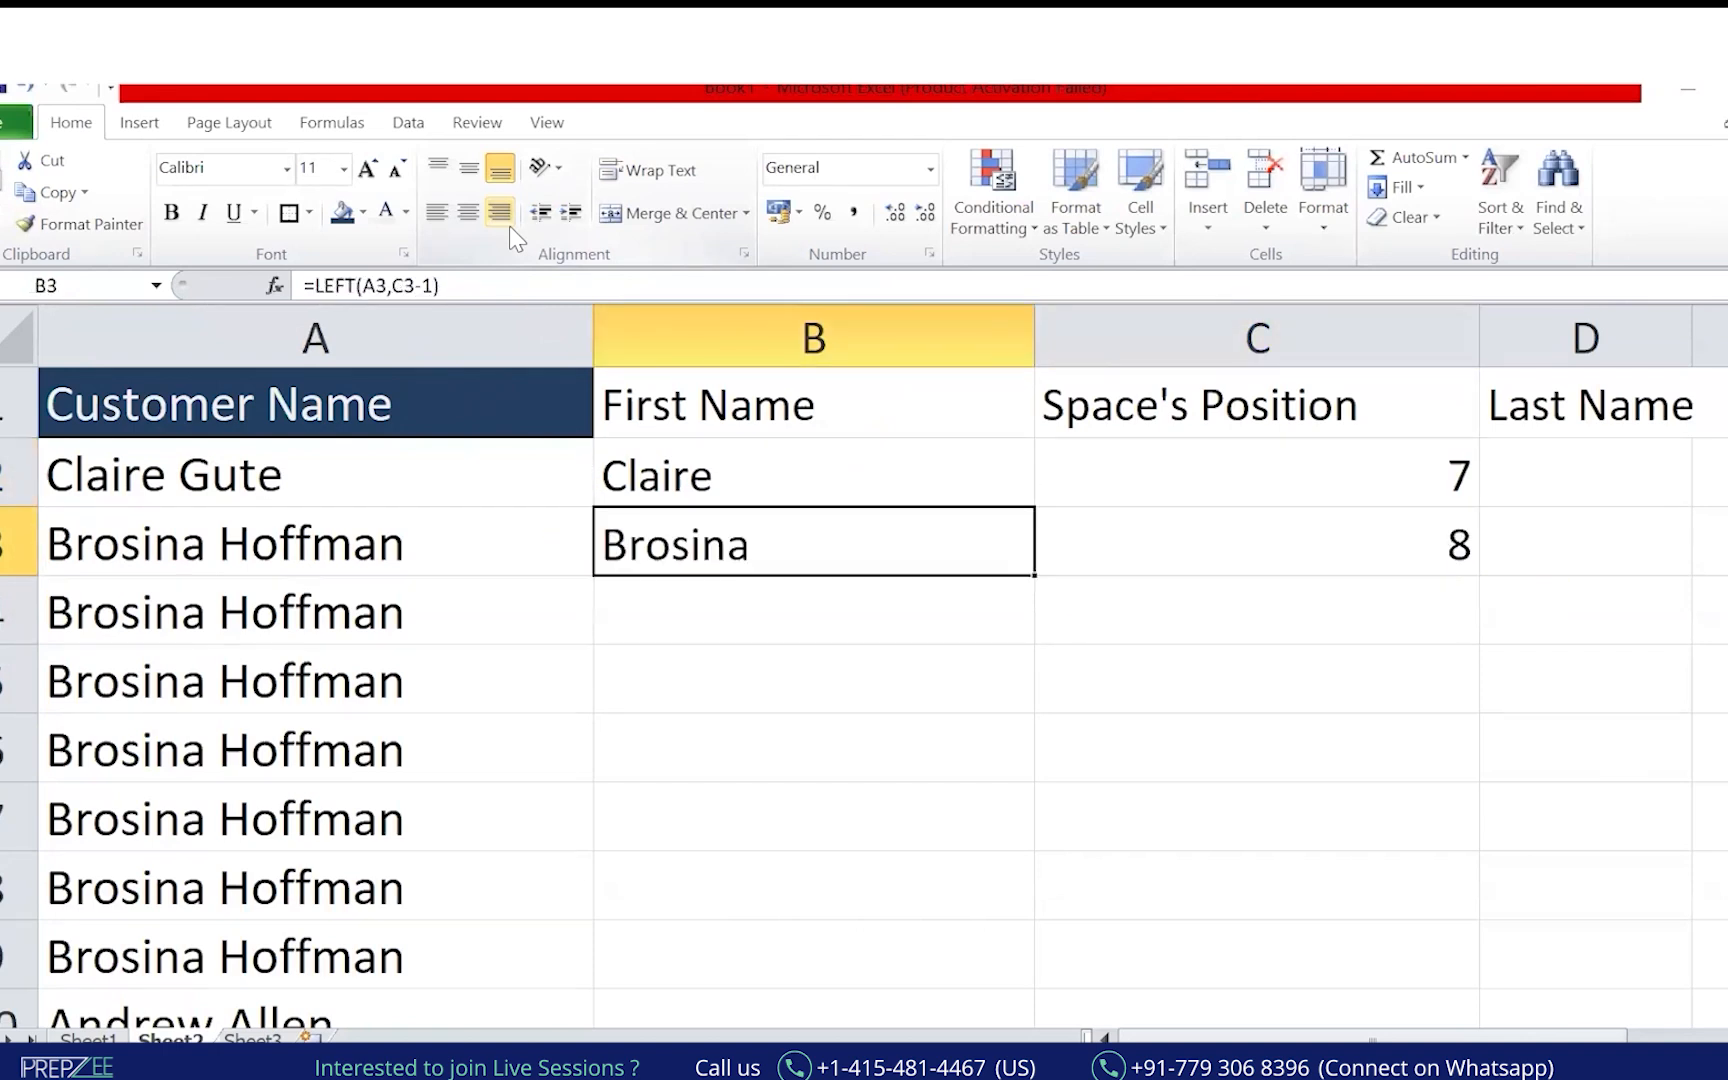
{"action": "left_click_drag", "start_coordinate": [392, 286], "coordinate": [421, 286]}
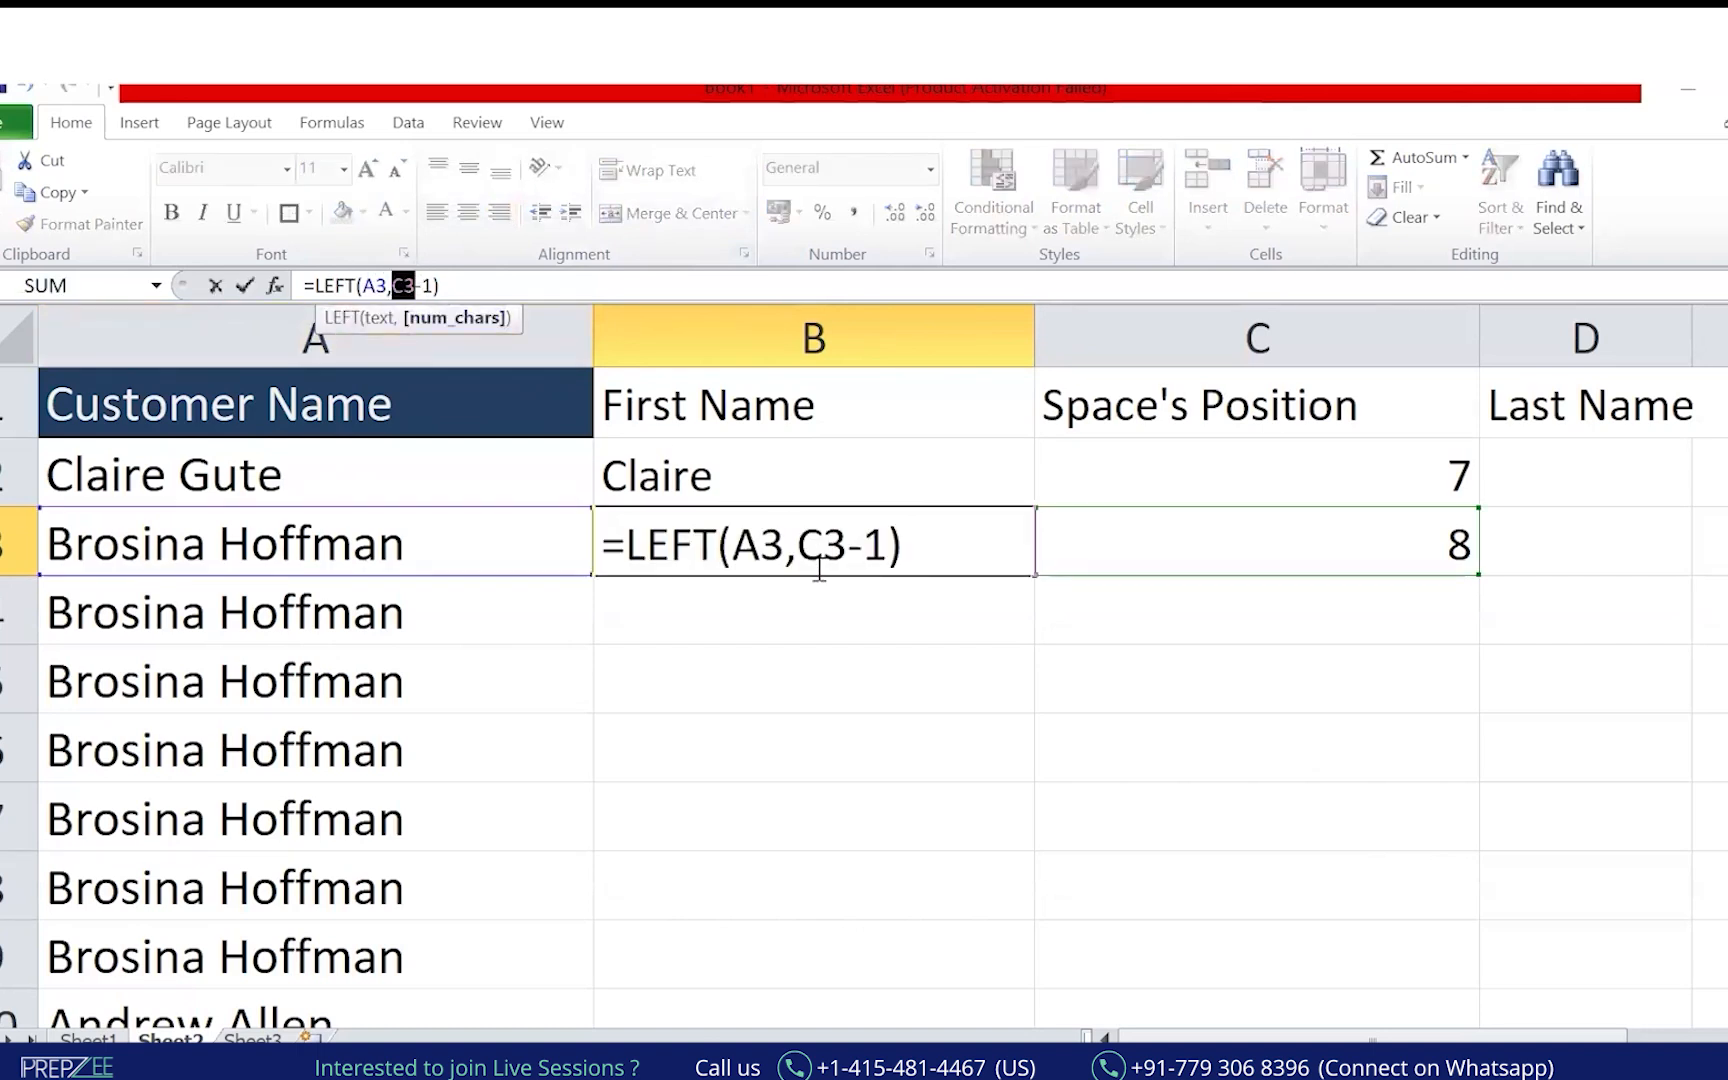
{"action": "key", "text": "ctrl+Return"}
{"action": "left_click", "coordinate": [1410, 458]}
{"action": "left_click", "coordinate": [1405, 540]}
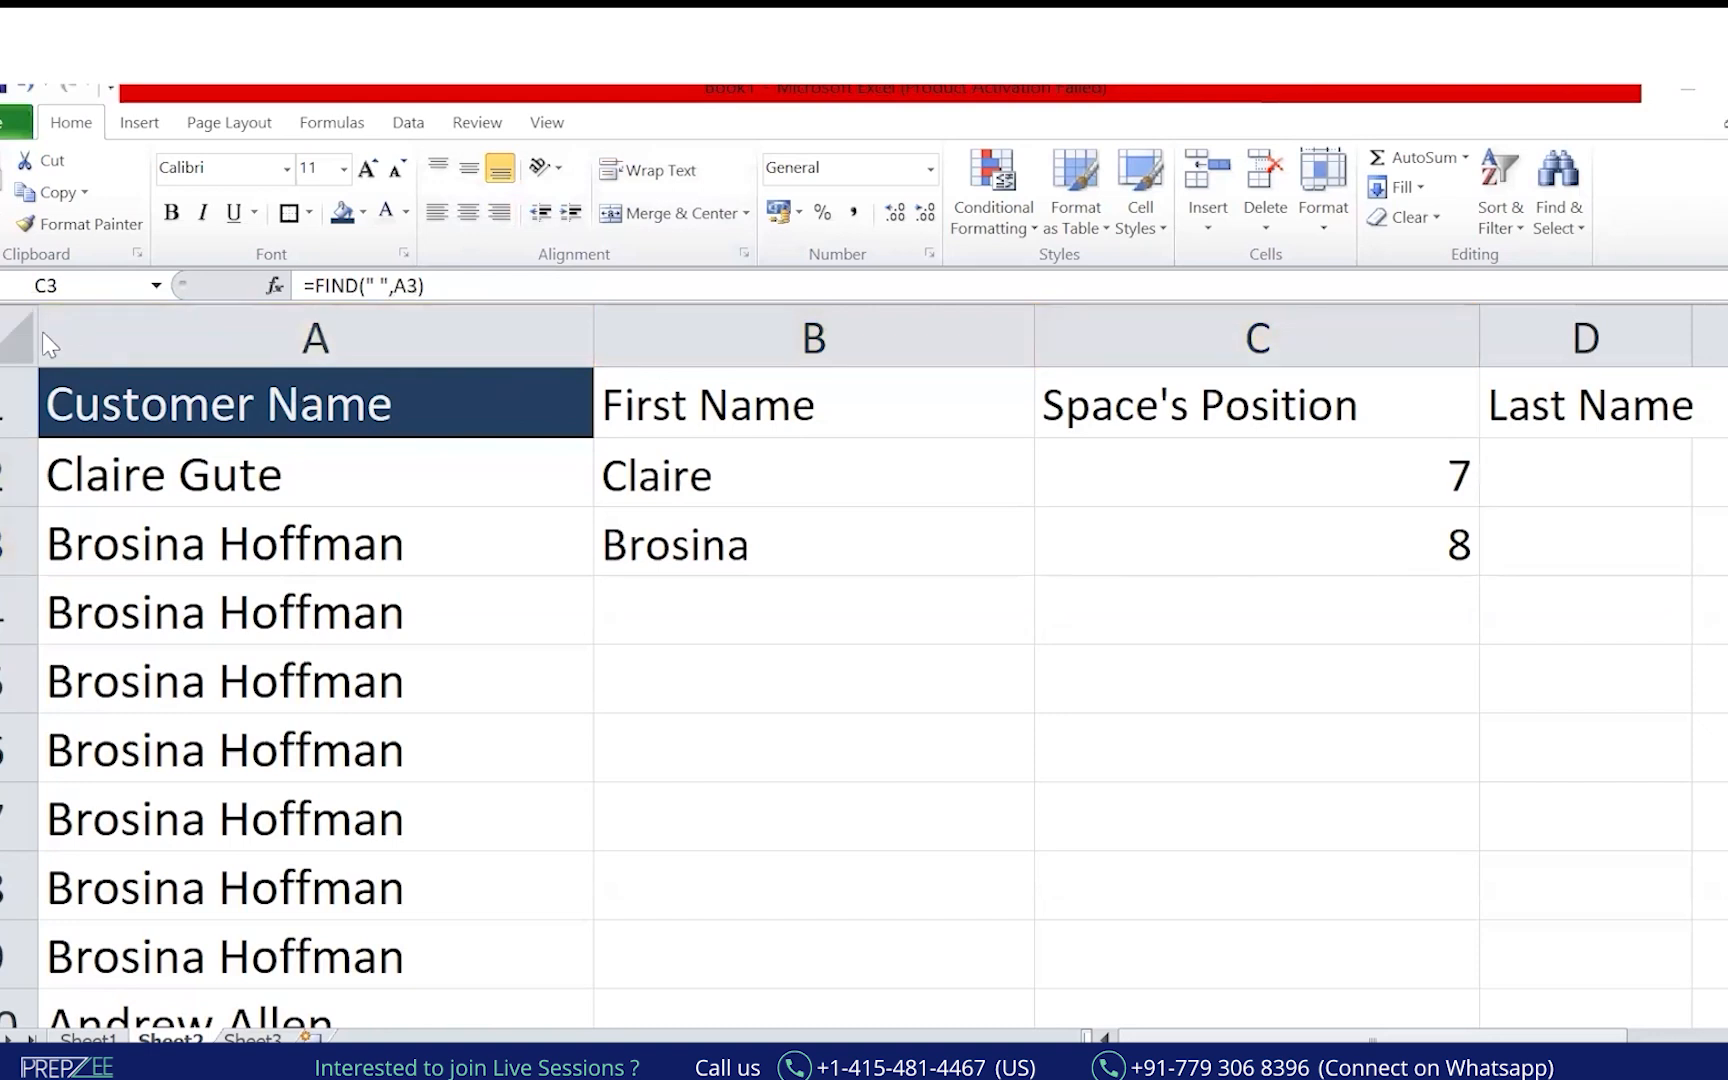
{"action": "mouse_move", "coordinate": [1325, 352]}
{"action": "left_mouse_down"}
{"action": "mouse_move", "coordinate": [1118, 301]}
{"action": "mouse_move", "coordinate": [1060, 325]}
{"action": "left_mouse_up"}
{"action": "mouse_move", "coordinate": [778, 450]}
{"action": "left_mouse_down"}
{"action": "mouse_move", "coordinate": [788, 585]}
{"action": "mouse_move", "coordinate": [806, 537]}
{"action": "left_mouse_up"}
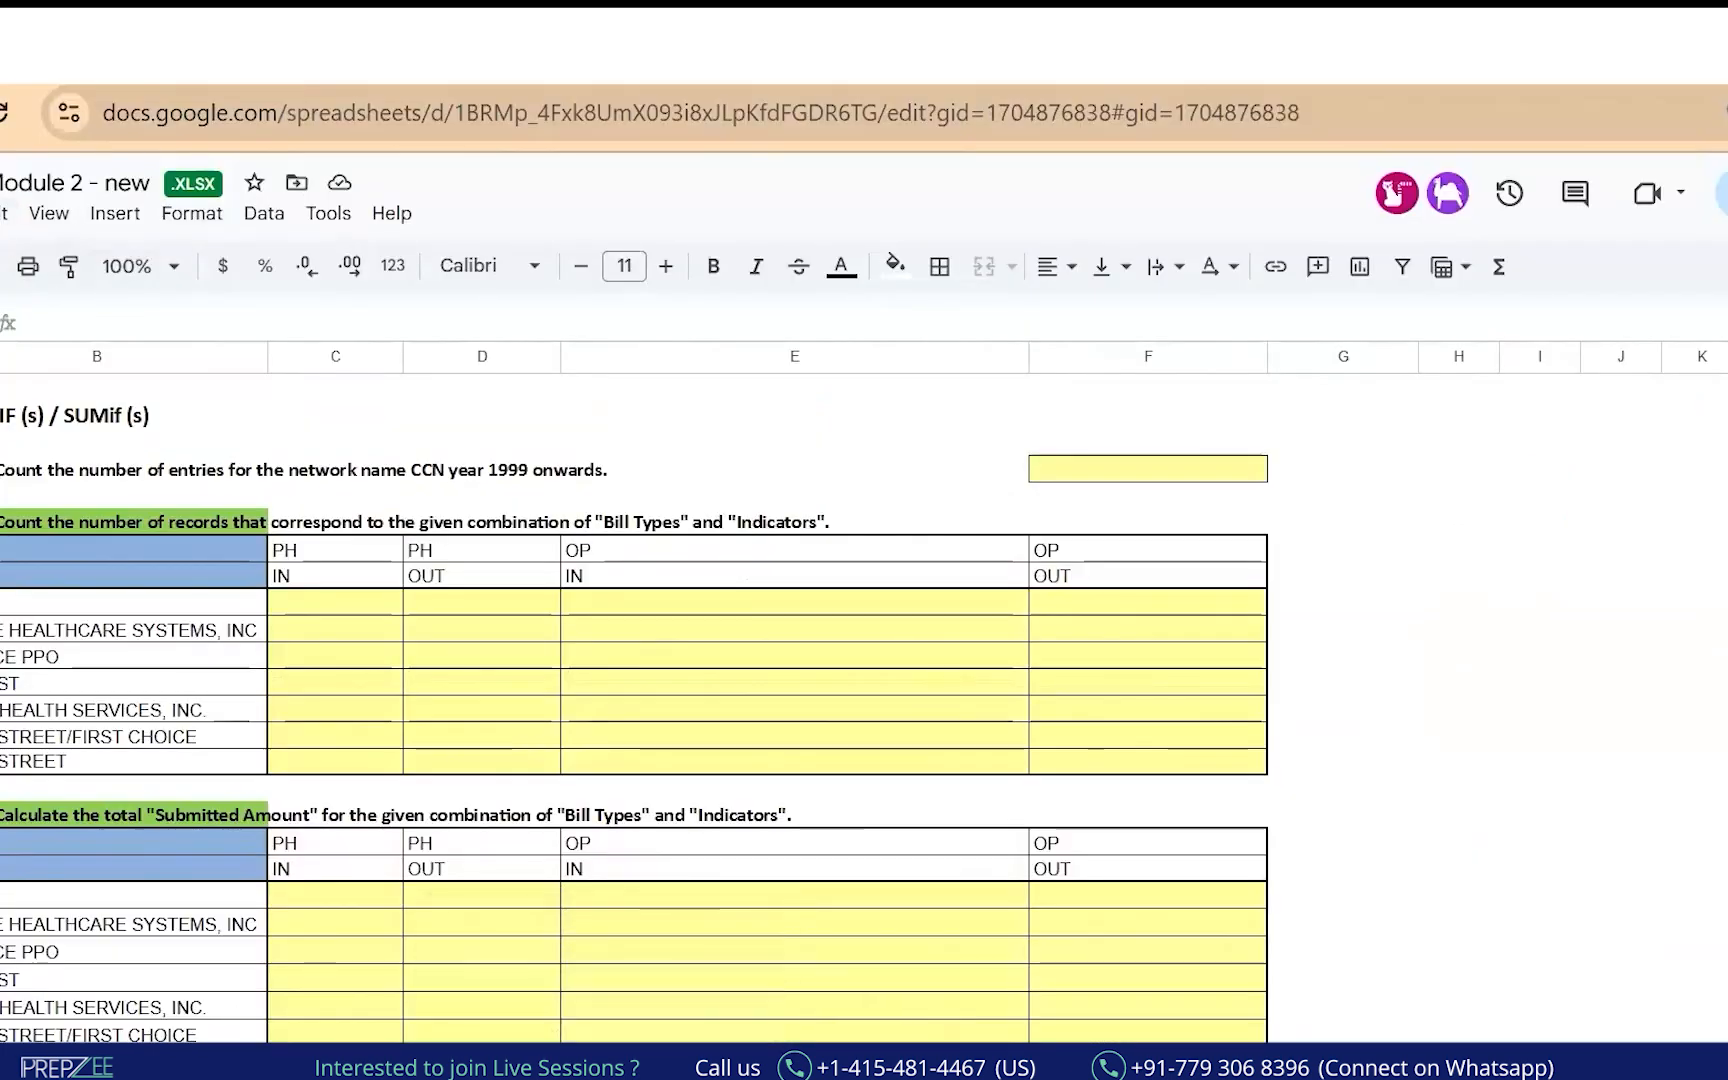
Circle the workbook title and handwrite Sumif/Countif notes with their plural SUMIFS/COUNTIFS forms.
{"action": "mouse_move", "coordinate": [92, 152]}
{"action": "left_mouse_down"}
{"action": "mouse_move", "coordinate": [2, 142]}
{"action": "mouse_move", "coordinate": [268, 178]}
{"action": "mouse_move", "coordinate": [540, 810]}
{"action": "mouse_move", "coordinate": [512, 965]}
{"action": "mouse_move", "coordinate": [466, 1036]}
{"action": "mouse_move", "coordinate": [456, 1021]}
{"action": "left_mouse_up"}
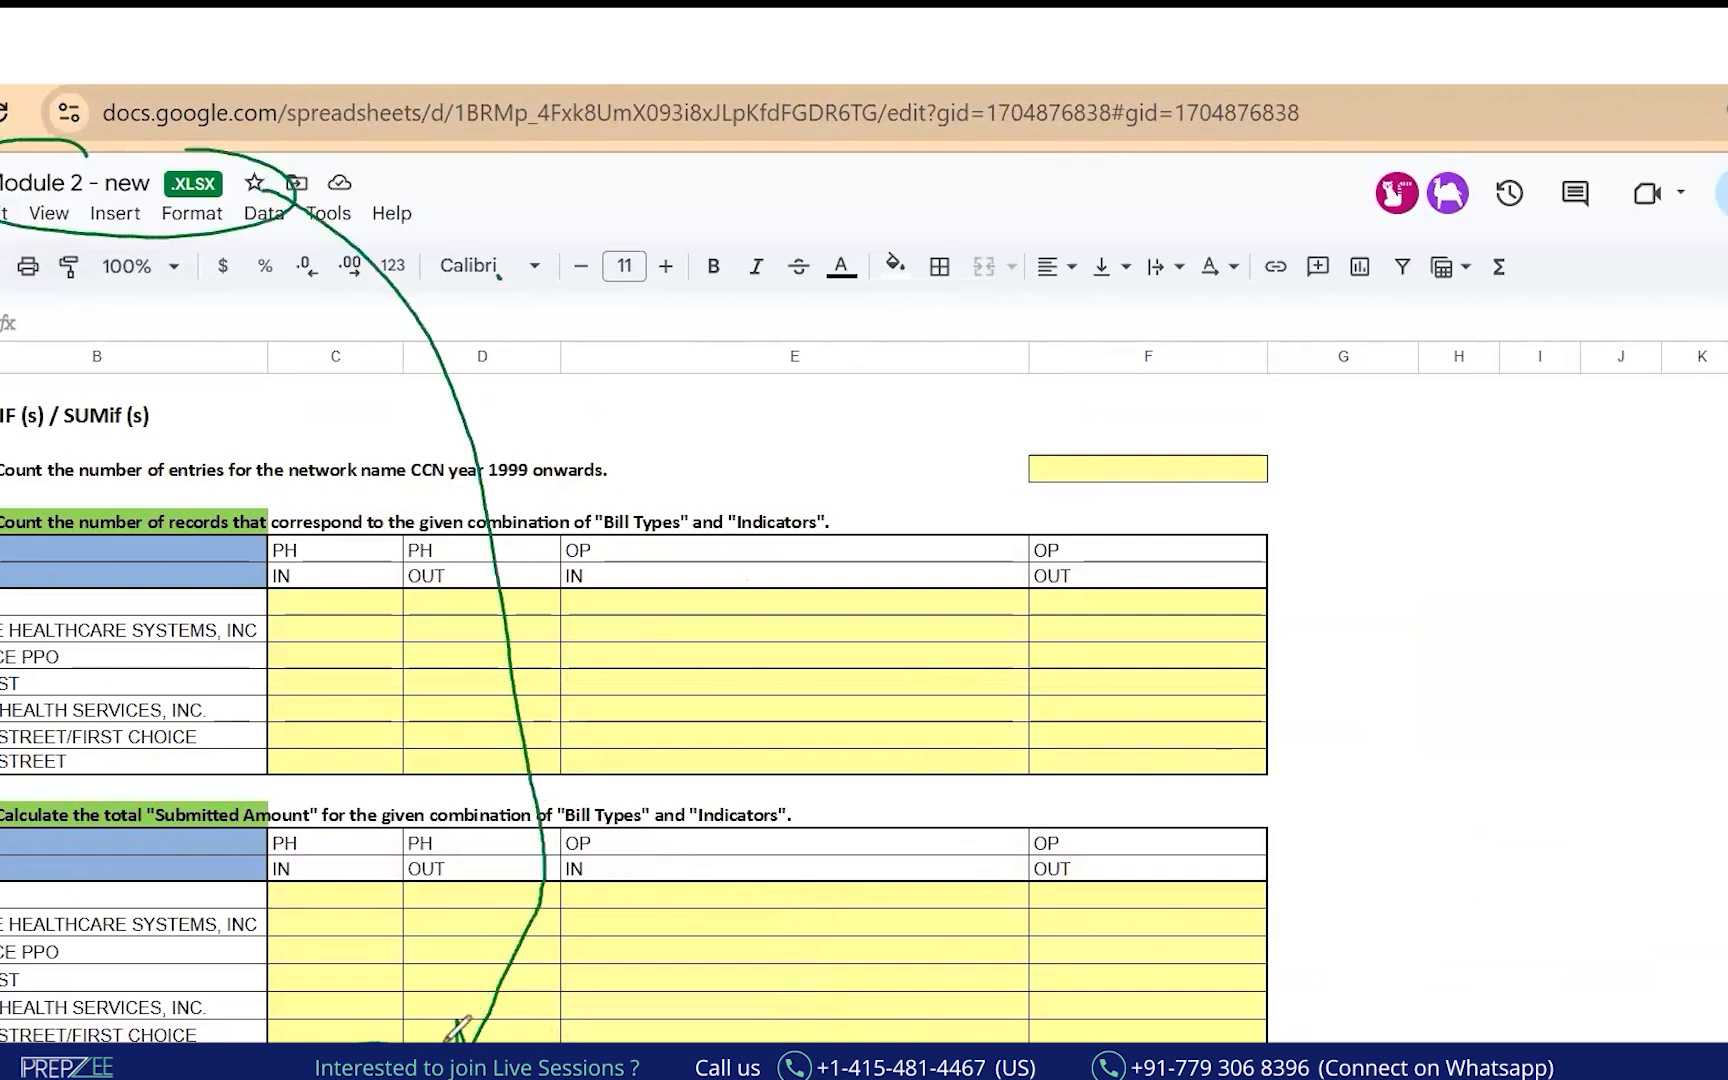
{"action": "mouse_move", "coordinate": [1410, 461]}
{"action": "left_mouse_down"}
{"action": "mouse_move", "coordinate": [1450, 502]}
{"action": "mouse_move", "coordinate": [1480, 482]}
{"action": "mouse_move", "coordinate": [1529, 674]}
{"action": "left_mouse_up"}
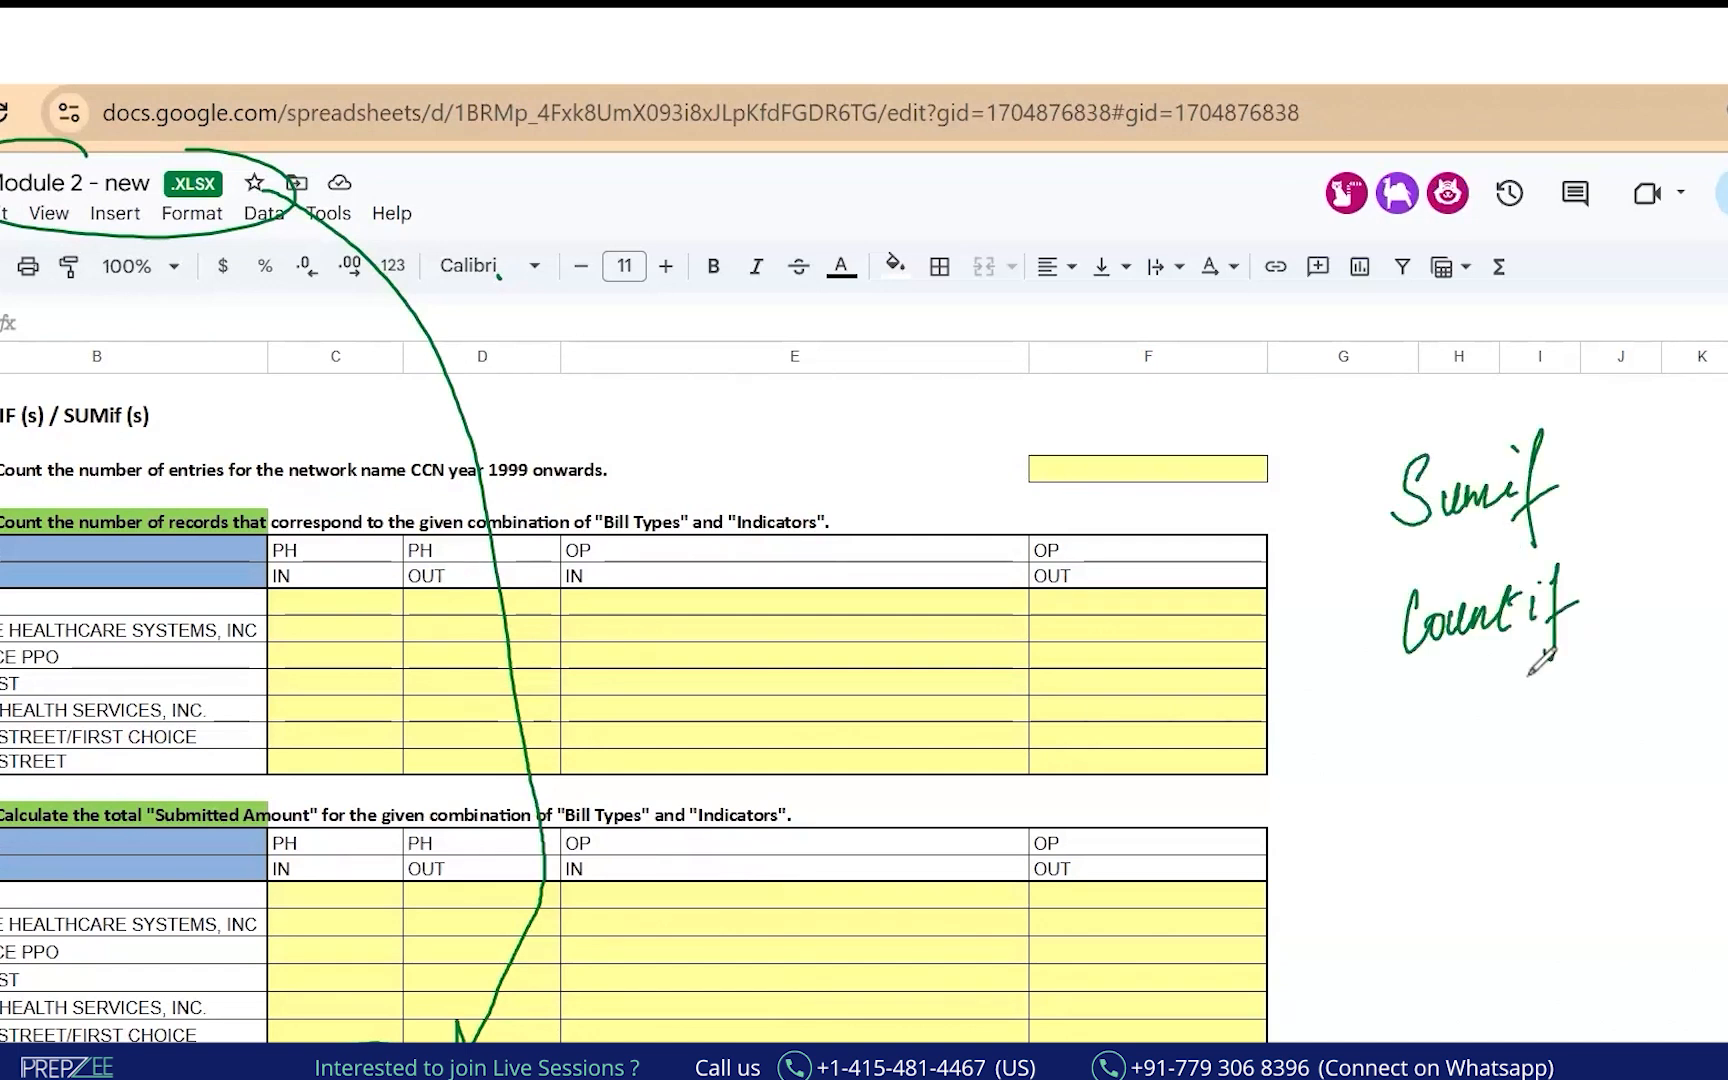
{"action": "left_click_drag", "start_coordinate": [1594, 405], "coordinate": [1586, 525]}
{"action": "mouse_move", "coordinate": [1648, 432]}
{"action": "left_mouse_down"}
{"action": "mouse_move", "coordinate": [1660, 470]}
{"action": "mouse_move", "coordinate": [1712, 462]}
{"action": "mouse_move", "coordinate": [1716, 533]}
{"action": "left_mouse_up"}
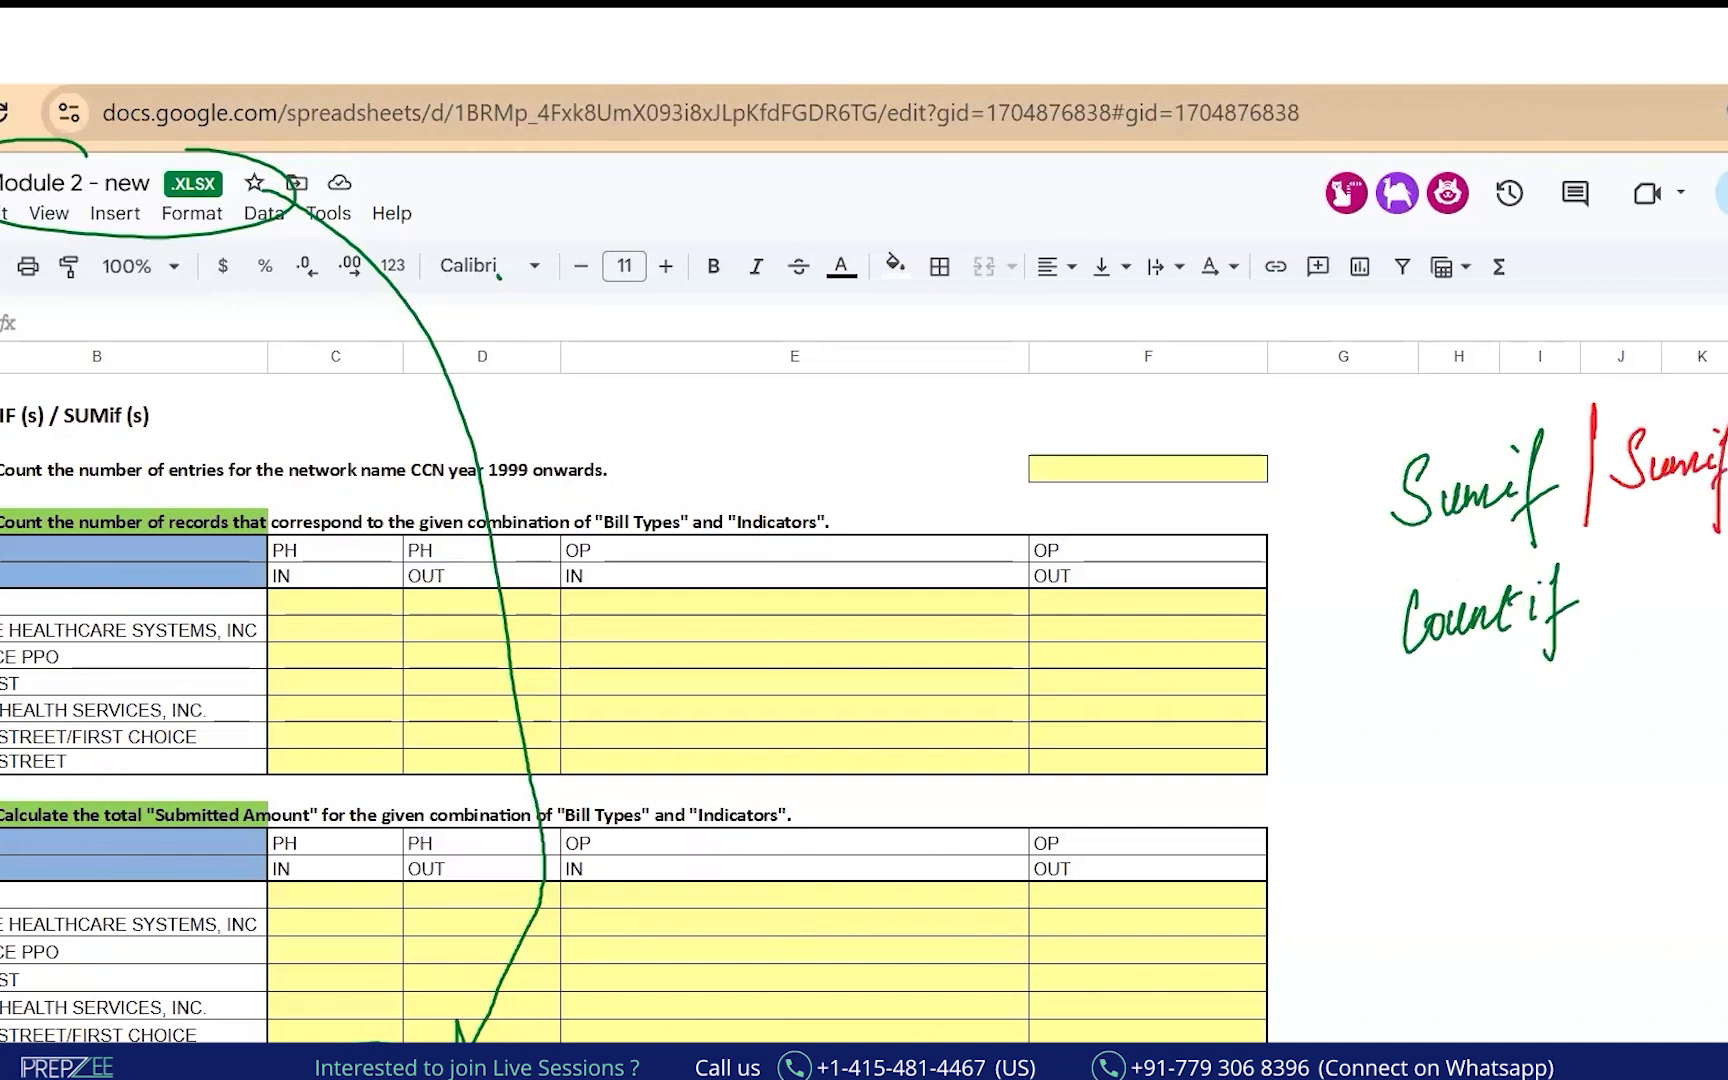
{"action": "left_click_drag", "start_coordinate": [1601, 536], "coordinate": [1592, 658]}
{"action": "mouse_move", "coordinate": [1660, 566]}
{"action": "left_mouse_down"}
{"action": "mouse_move", "coordinate": [1652, 592]}
{"action": "mouse_move", "coordinate": [1711, 569]}
{"action": "left_mouse_up"}
{"action": "left_click", "coordinate": [1686, 574]}
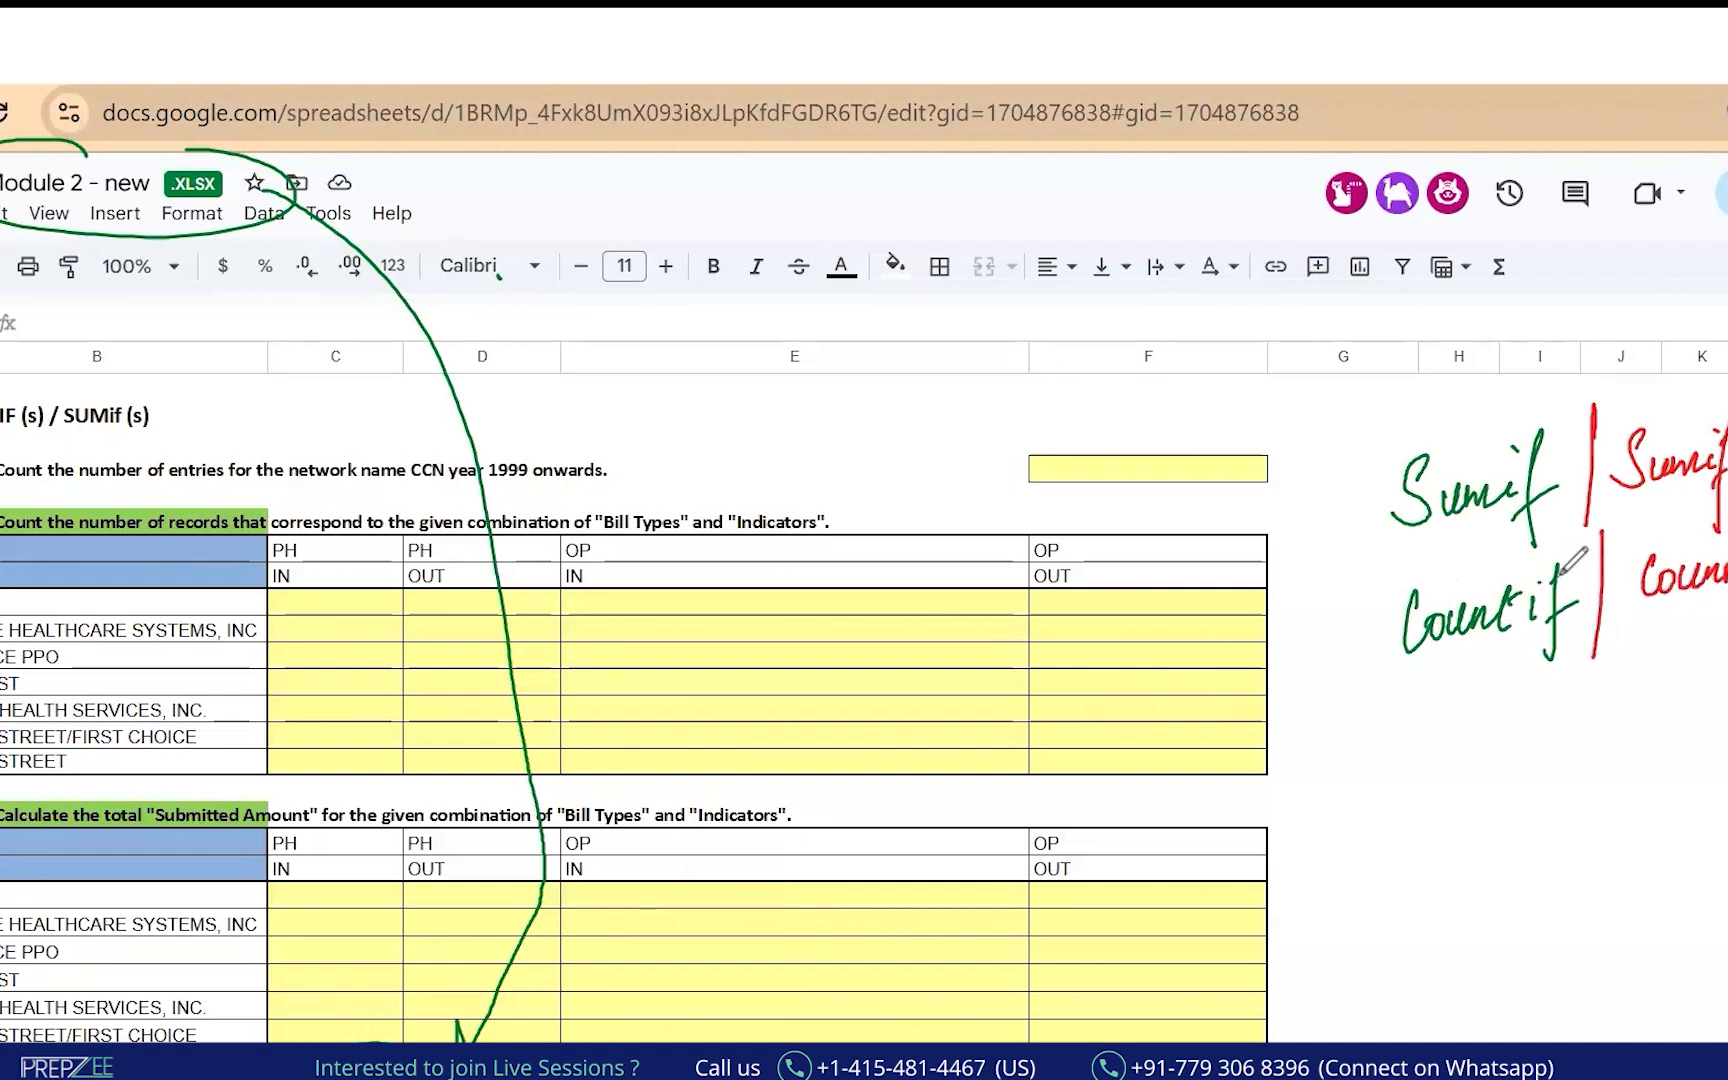
Draw an equals sign, arrows and curves around the Sumif and Countif notes.
{"action": "left_click_drag", "start_coordinate": [1409, 842], "coordinate": [1438, 846]}
{"action": "left_click_drag", "start_coordinate": [1285, 525], "coordinate": [1336, 513]}
{"action": "left_click_drag", "start_coordinate": [1300, 675], "coordinate": [1358, 663]}
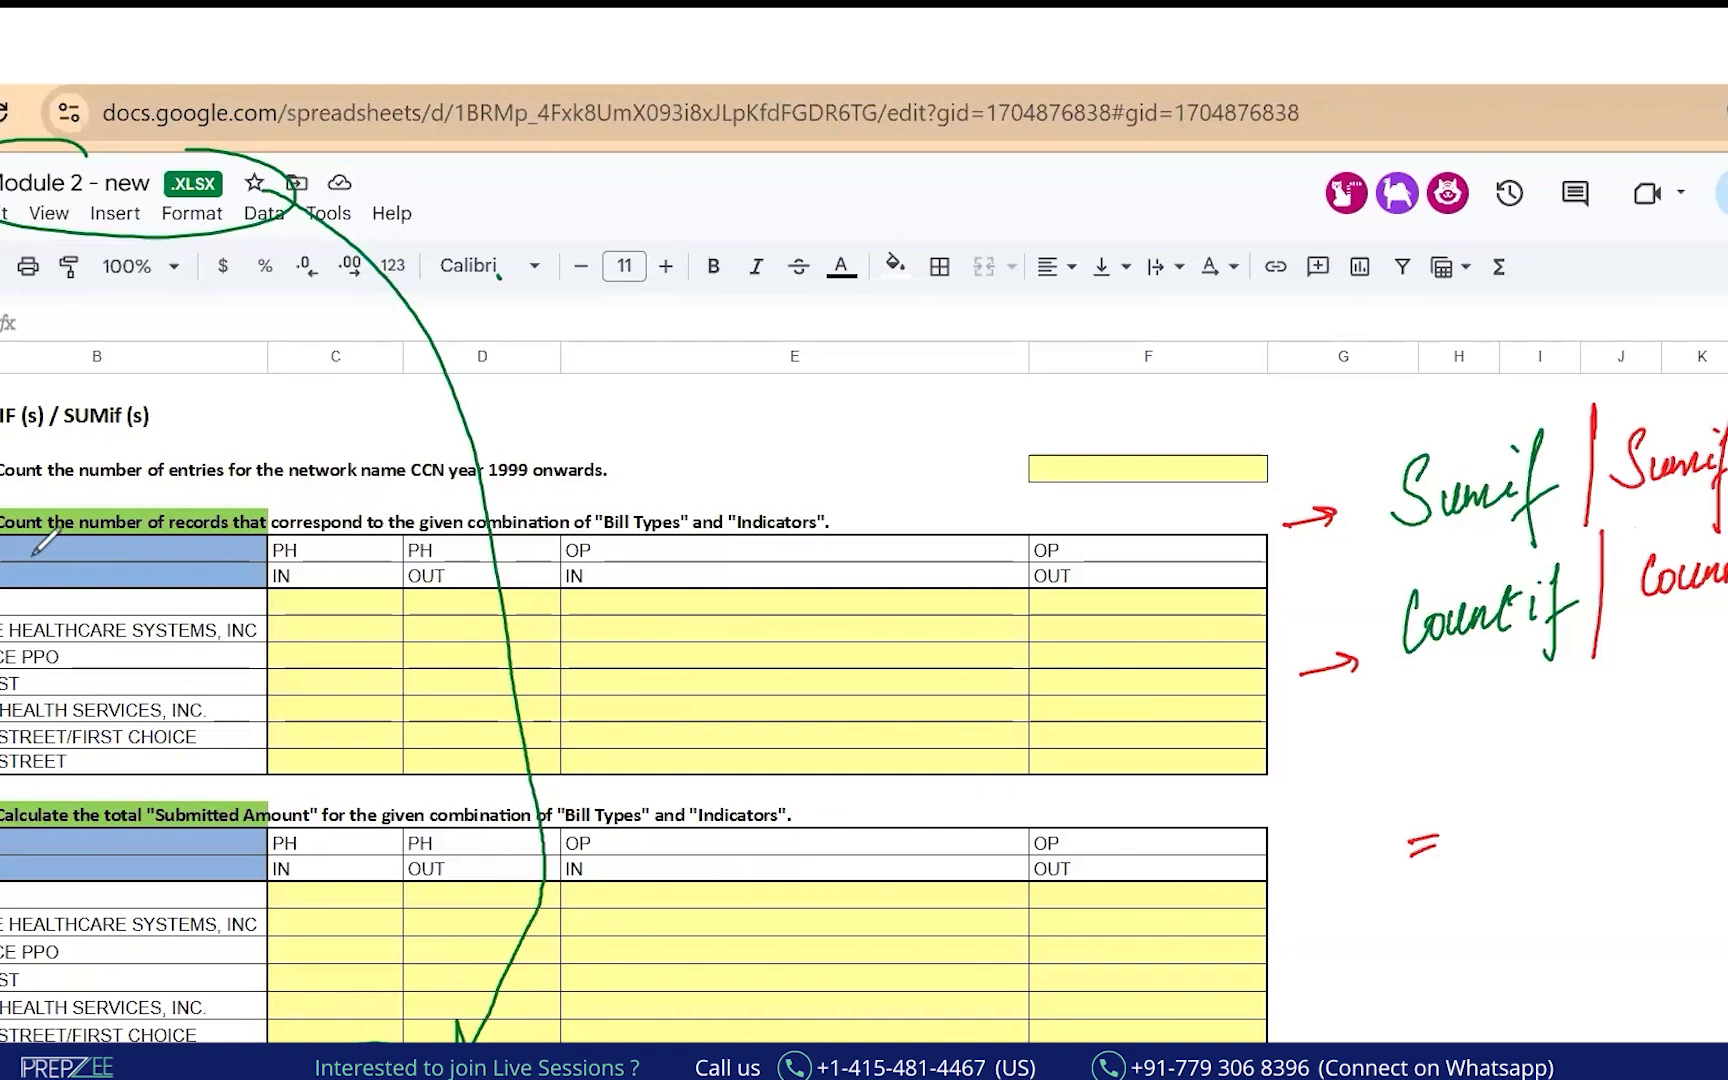
{"action": "left_click_drag", "start_coordinate": [1476, 425], "coordinate": [1725, 372]}
{"action": "mouse_move", "coordinate": [1476, 681]}
{"action": "left_mouse_down"}
{"action": "mouse_move", "coordinate": [1496, 705]}
{"action": "mouse_move", "coordinate": [1726, 650]}
{"action": "left_mouse_up"}
{"action": "left_click_drag", "start_coordinate": [1673, 419], "coordinate": [1405, 395]}
{"action": "left_click_drag", "start_coordinate": [1640, 375], "coordinate": [1720, 690]}
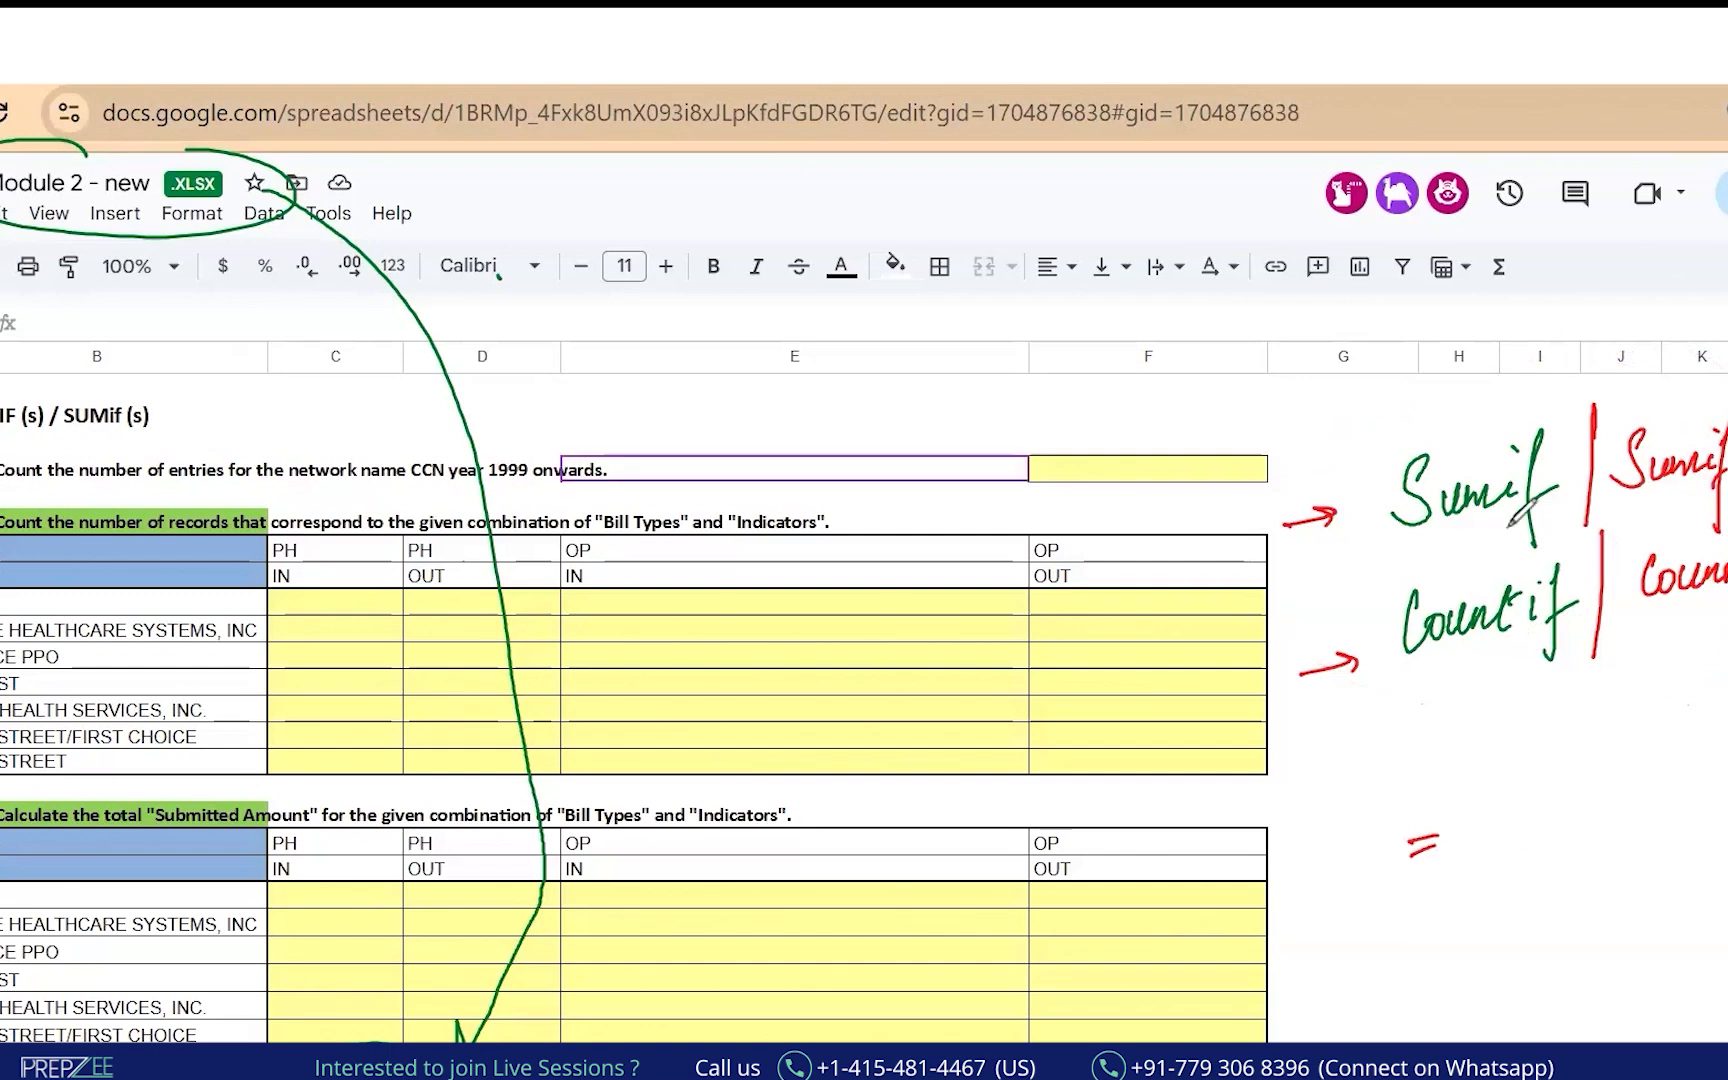
Add equals marks and a 2, then double-underline the Sumif and Countif notes.
{"action": "left_click_drag", "start_coordinate": [1506, 534], "coordinate": [1540, 529]}
{"action": "left_click_drag", "start_coordinate": [1508, 544], "coordinate": [1542, 539]}
{"action": "left_click_drag", "start_coordinate": [1579, 408], "coordinate": [1572, 430]}
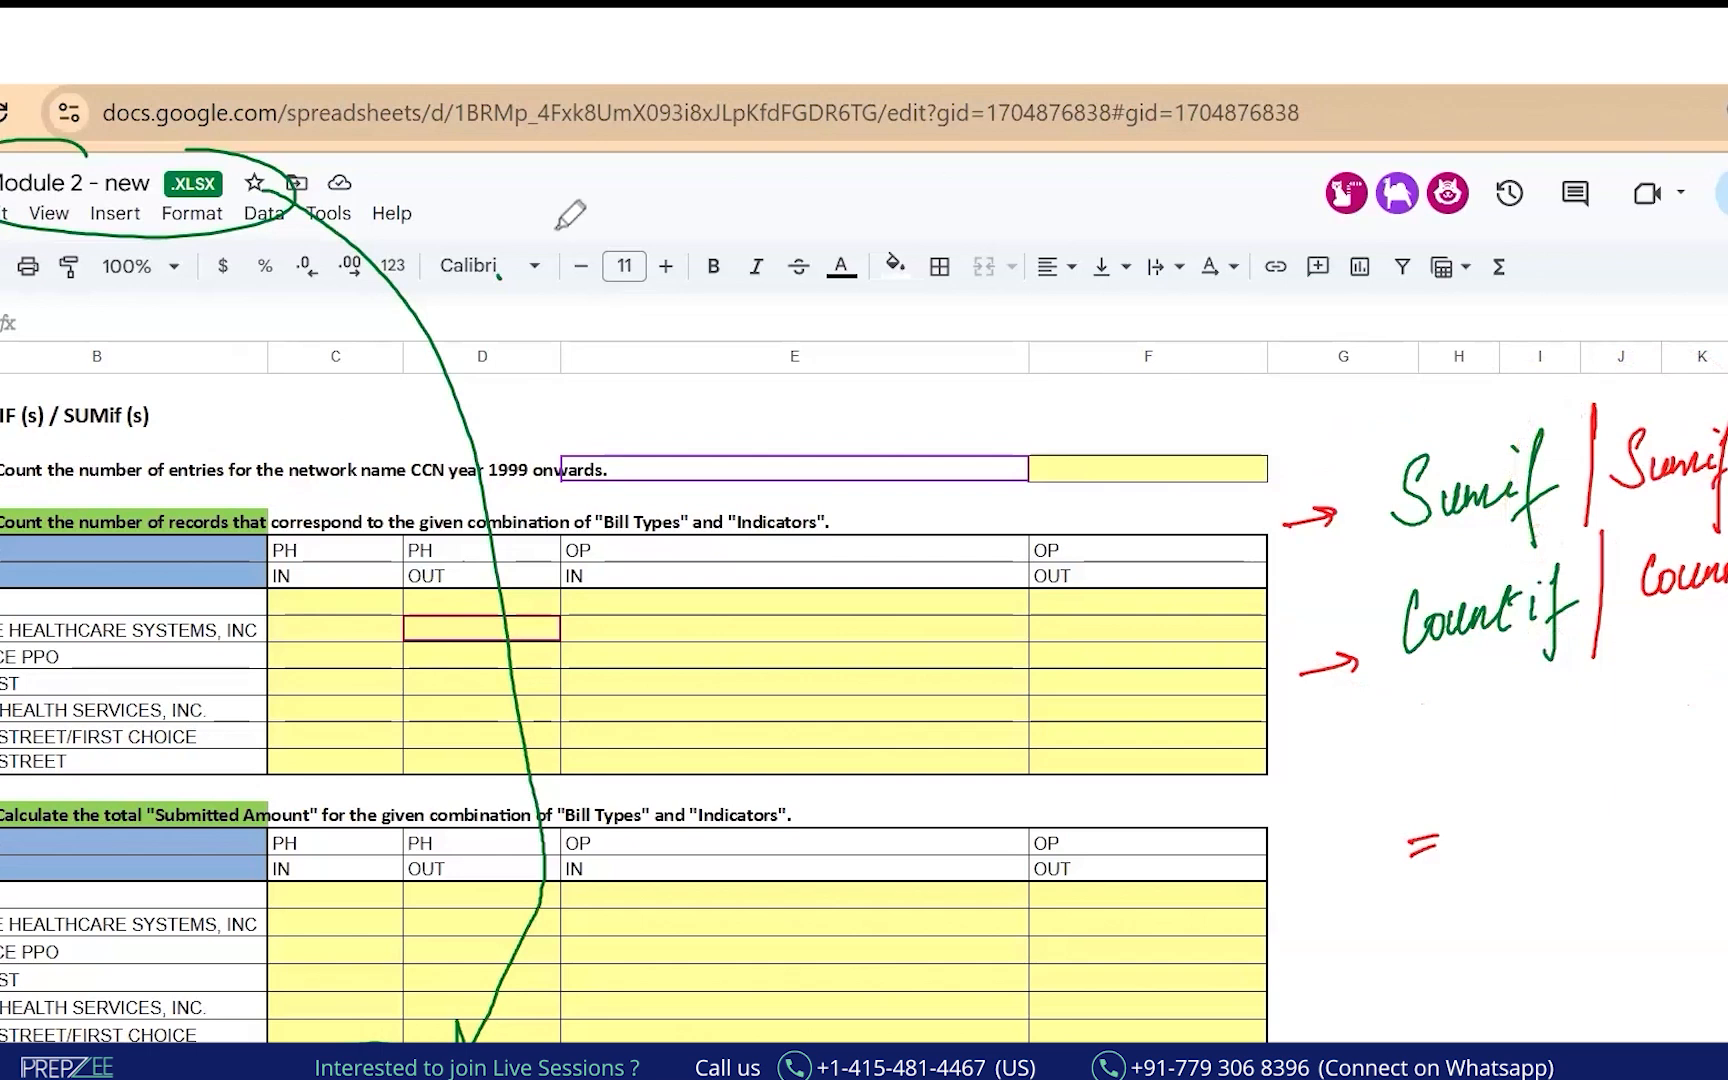
{"action": "mouse_move", "coordinate": [1552, 810]}
{"action": "left_mouse_down"}
{"action": "mouse_move", "coordinate": [1582, 853]}
{"action": "mouse_move", "coordinate": [1597, 820]}
{"action": "mouse_move", "coordinate": [1690, 826]}
{"action": "left_mouse_up"}
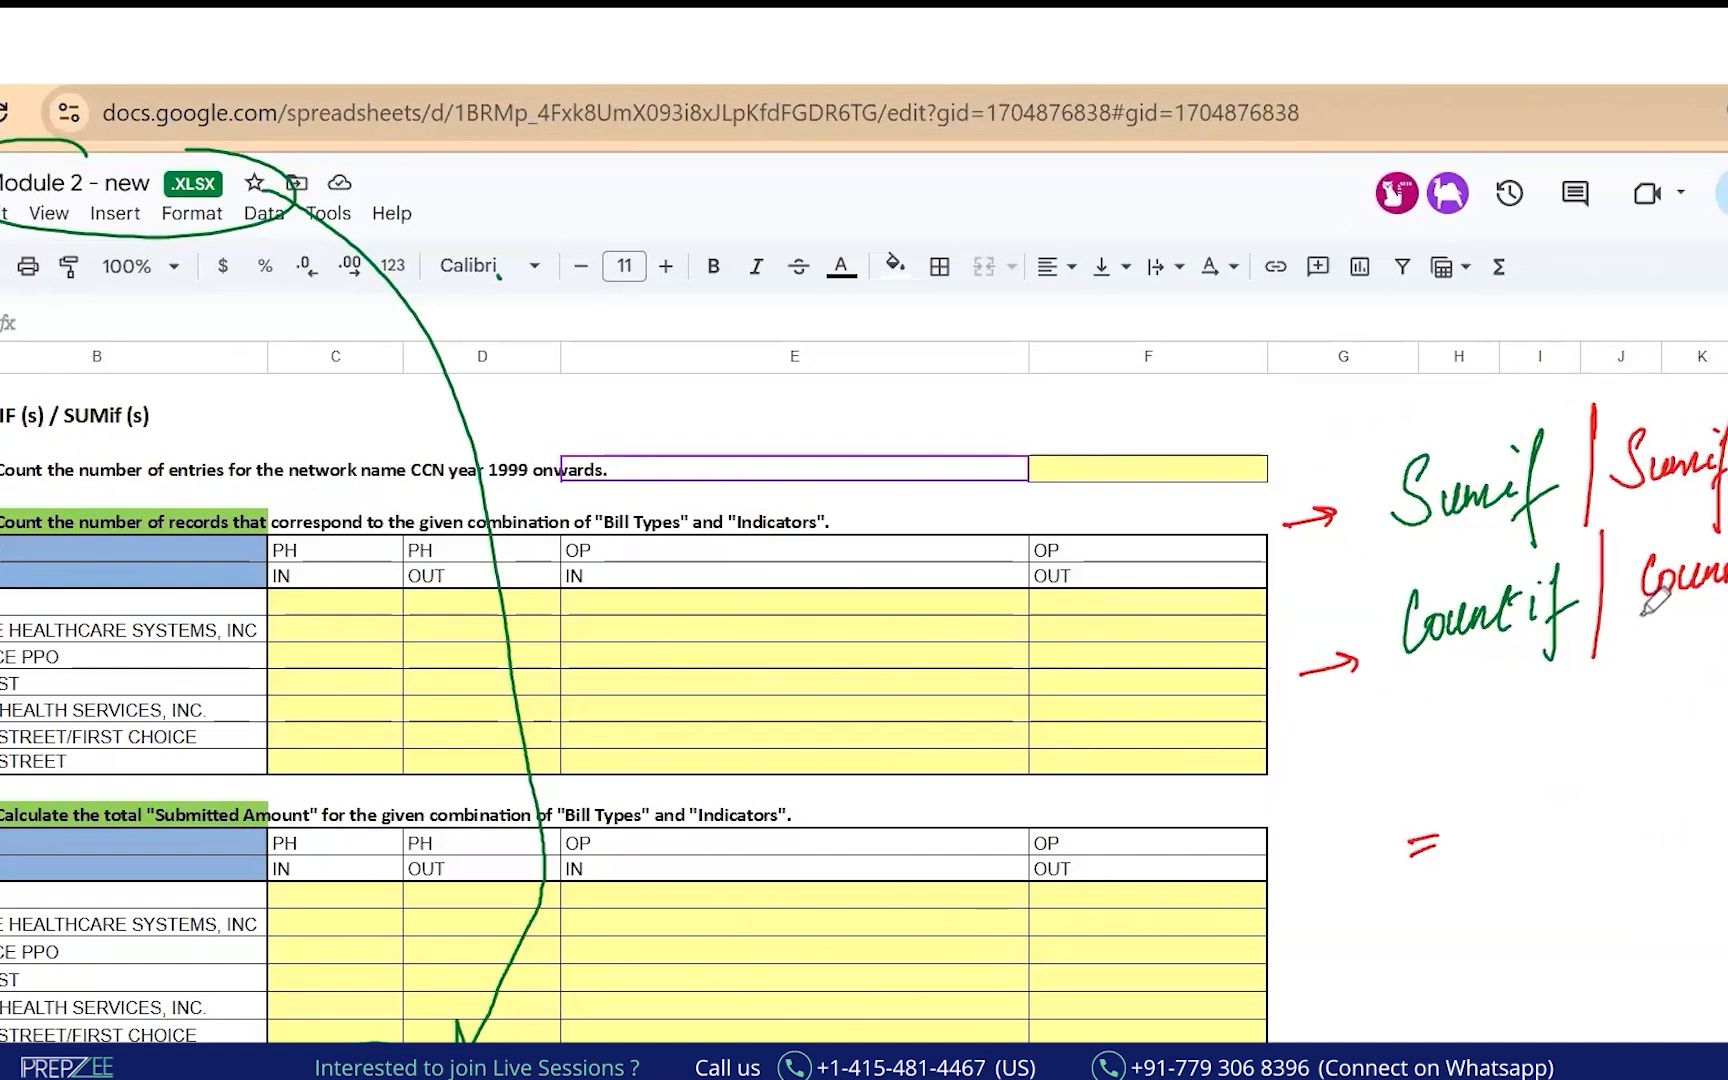
{"action": "mouse_move", "coordinate": [1440, 675]}
{"action": "left_mouse_down"}
{"action": "mouse_move", "coordinate": [1568, 656]}
{"action": "mouse_move", "coordinate": [1548, 661]}
{"action": "left_mouse_up"}
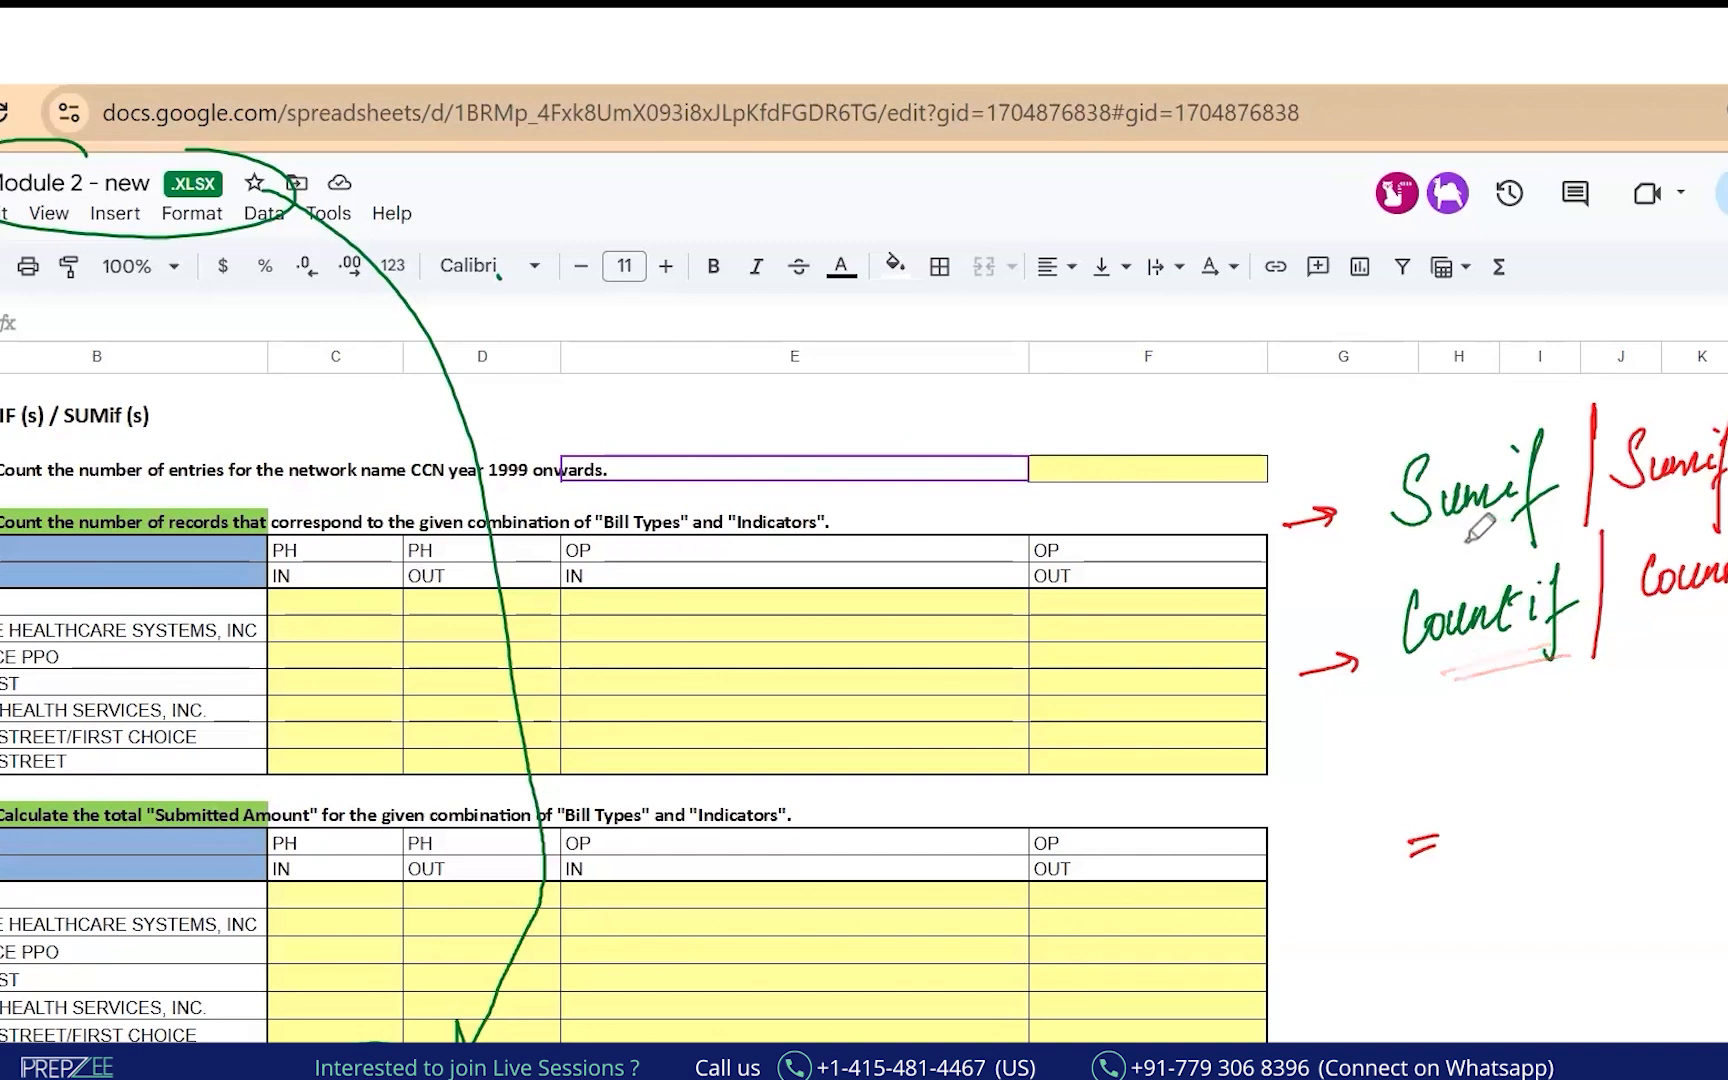
{"action": "left_click_drag", "start_coordinate": [1437, 540], "coordinate": [1522, 528]}
{"action": "left_click_drag", "start_coordinate": [1455, 547], "coordinate": [1516, 540]}
Circle the Sumif notes and handwrite Gender and age as example criteria.
{"action": "mouse_move", "coordinate": [1560, 410]}
{"action": "left_mouse_down"}
{"action": "mouse_move", "coordinate": [1474, 390]}
{"action": "mouse_move", "coordinate": [1334, 500]}
{"action": "mouse_move", "coordinate": [1580, 440]}
{"action": "left_mouse_up"}
{"action": "left_click_drag", "start_coordinate": [1658, 500], "coordinate": [1700, 495]}
{"action": "left_click_drag", "start_coordinate": [1662, 512], "coordinate": [1704, 507]}
{"action": "mouse_move", "coordinate": [1535, 784]}
{"action": "left_mouse_down"}
{"action": "mouse_move", "coordinate": [1548, 805]}
{"action": "mouse_move", "coordinate": [1702, 786]}
{"action": "mouse_move", "coordinate": [1705, 760]}
{"action": "mouse_move", "coordinate": [1601, 856]}
{"action": "mouse_move", "coordinate": [1724, 830]}
{"action": "left_mouse_up"}
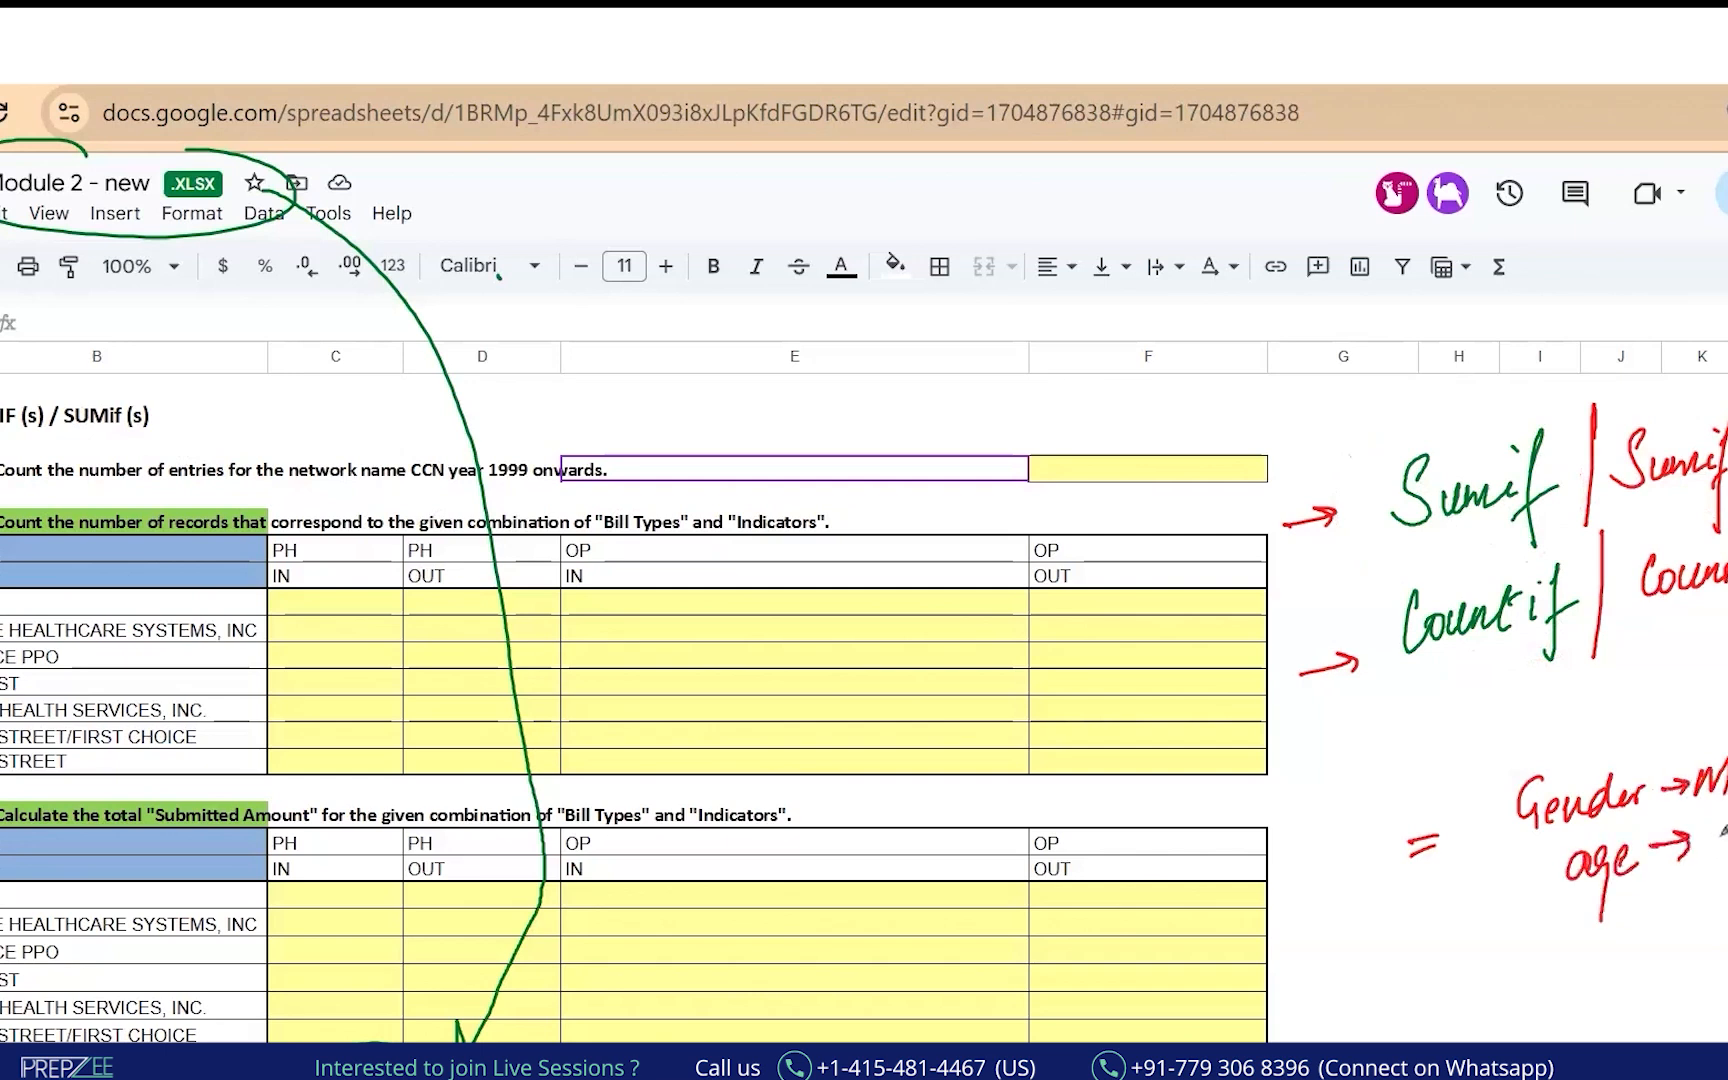
{"action": "left_click_drag", "start_coordinate": [1620, 907], "coordinate": [1715, 896]}
{"action": "left_click_drag", "start_coordinate": [1454, 776], "coordinate": [1575, 685]}
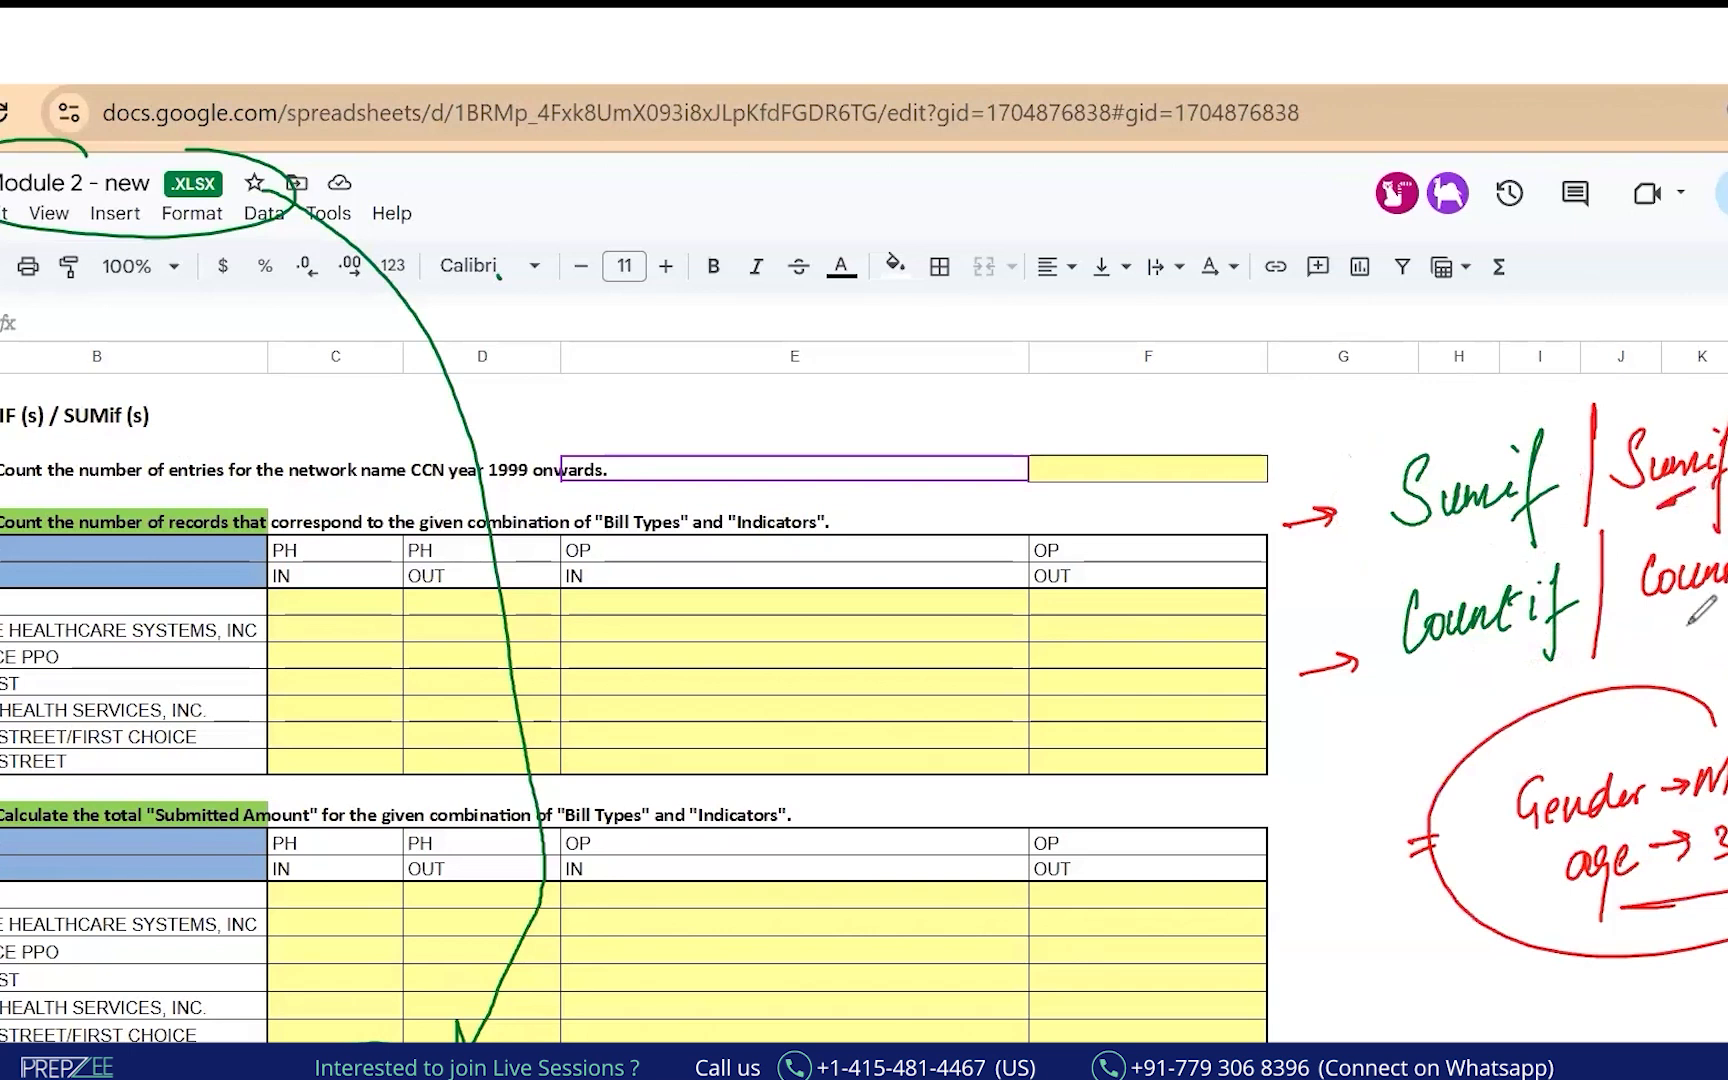
{"action": "mouse_move", "coordinate": [1726, 377]}
{"action": "left_mouse_down"}
{"action": "mouse_move", "coordinate": [1690, 384]}
{"action": "mouse_move", "coordinate": [1725, 488]}
{"action": "mouse_move", "coordinate": [1615, 565]}
{"action": "mouse_move", "coordinate": [1725, 632]}
{"action": "left_mouse_up"}
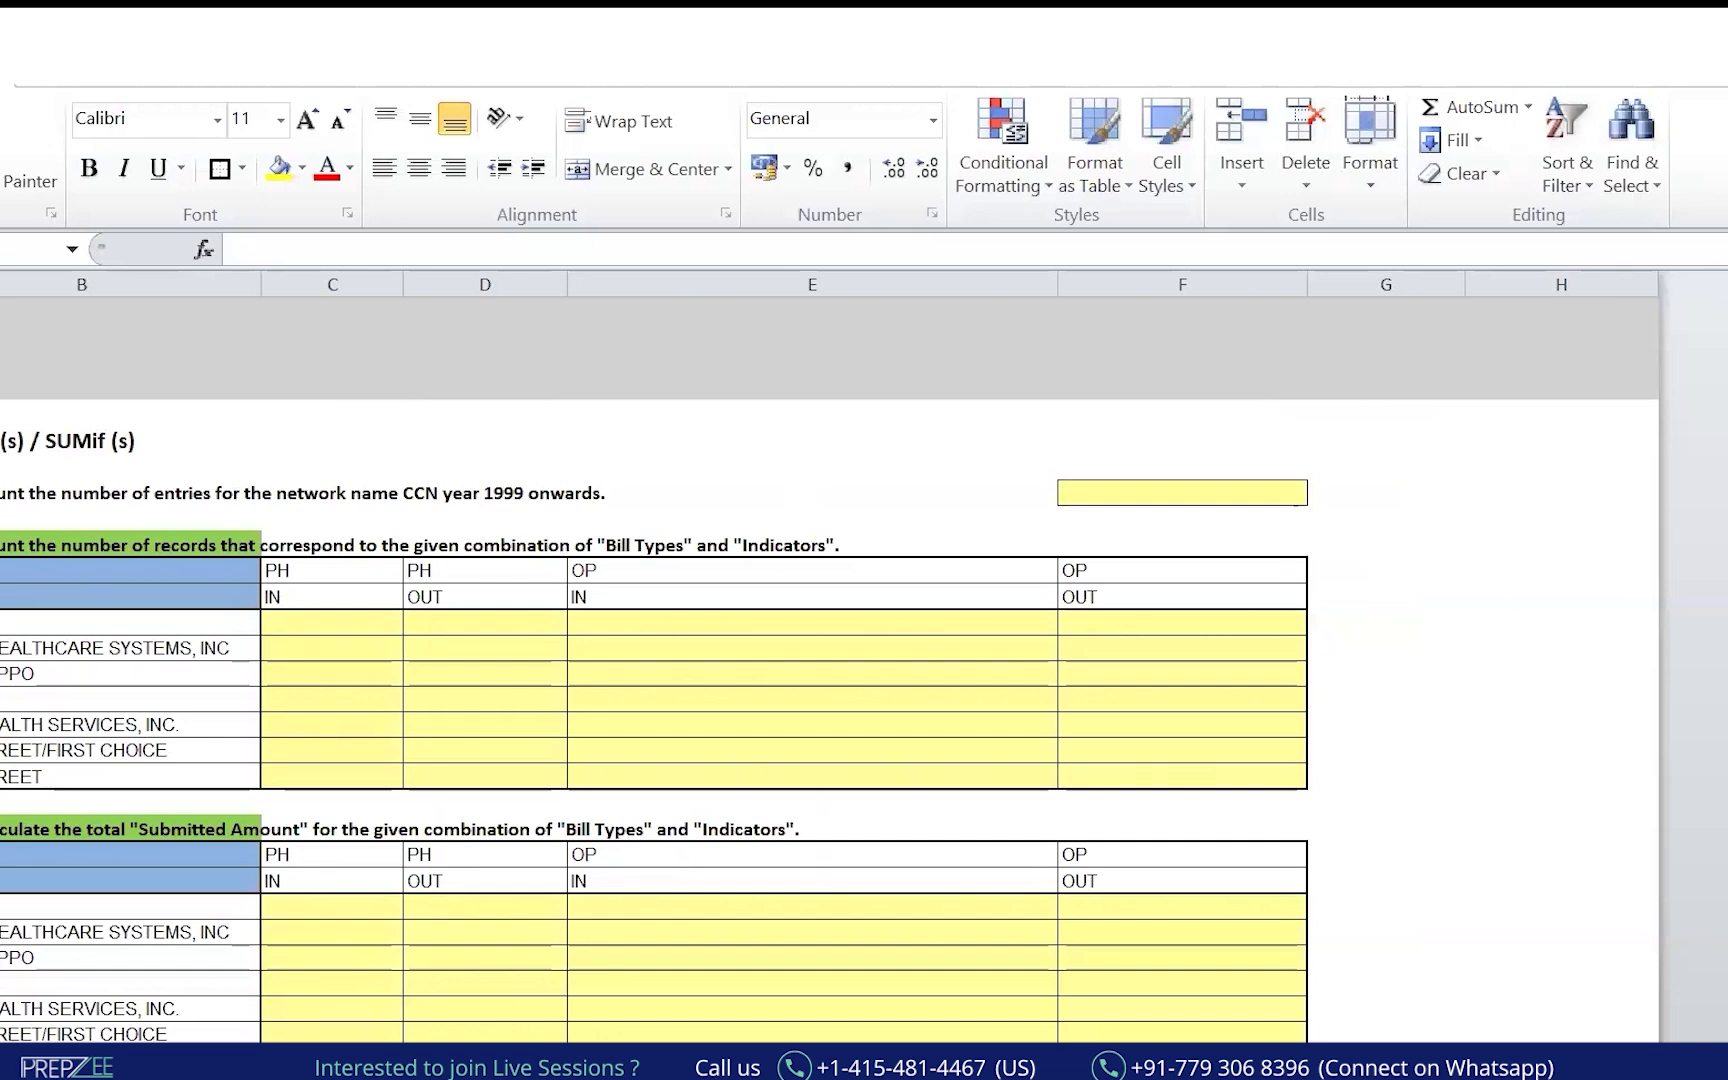
Write and underline 'Homework' in red ink across both answer tables.
{"action": "scroll", "coordinate": [1103, 625], "scroll_direction": "up", "scroll_amount": 1}
{"action": "scroll", "coordinate": [1103, 625], "scroll_direction": "down", "scroll_amount": 4}
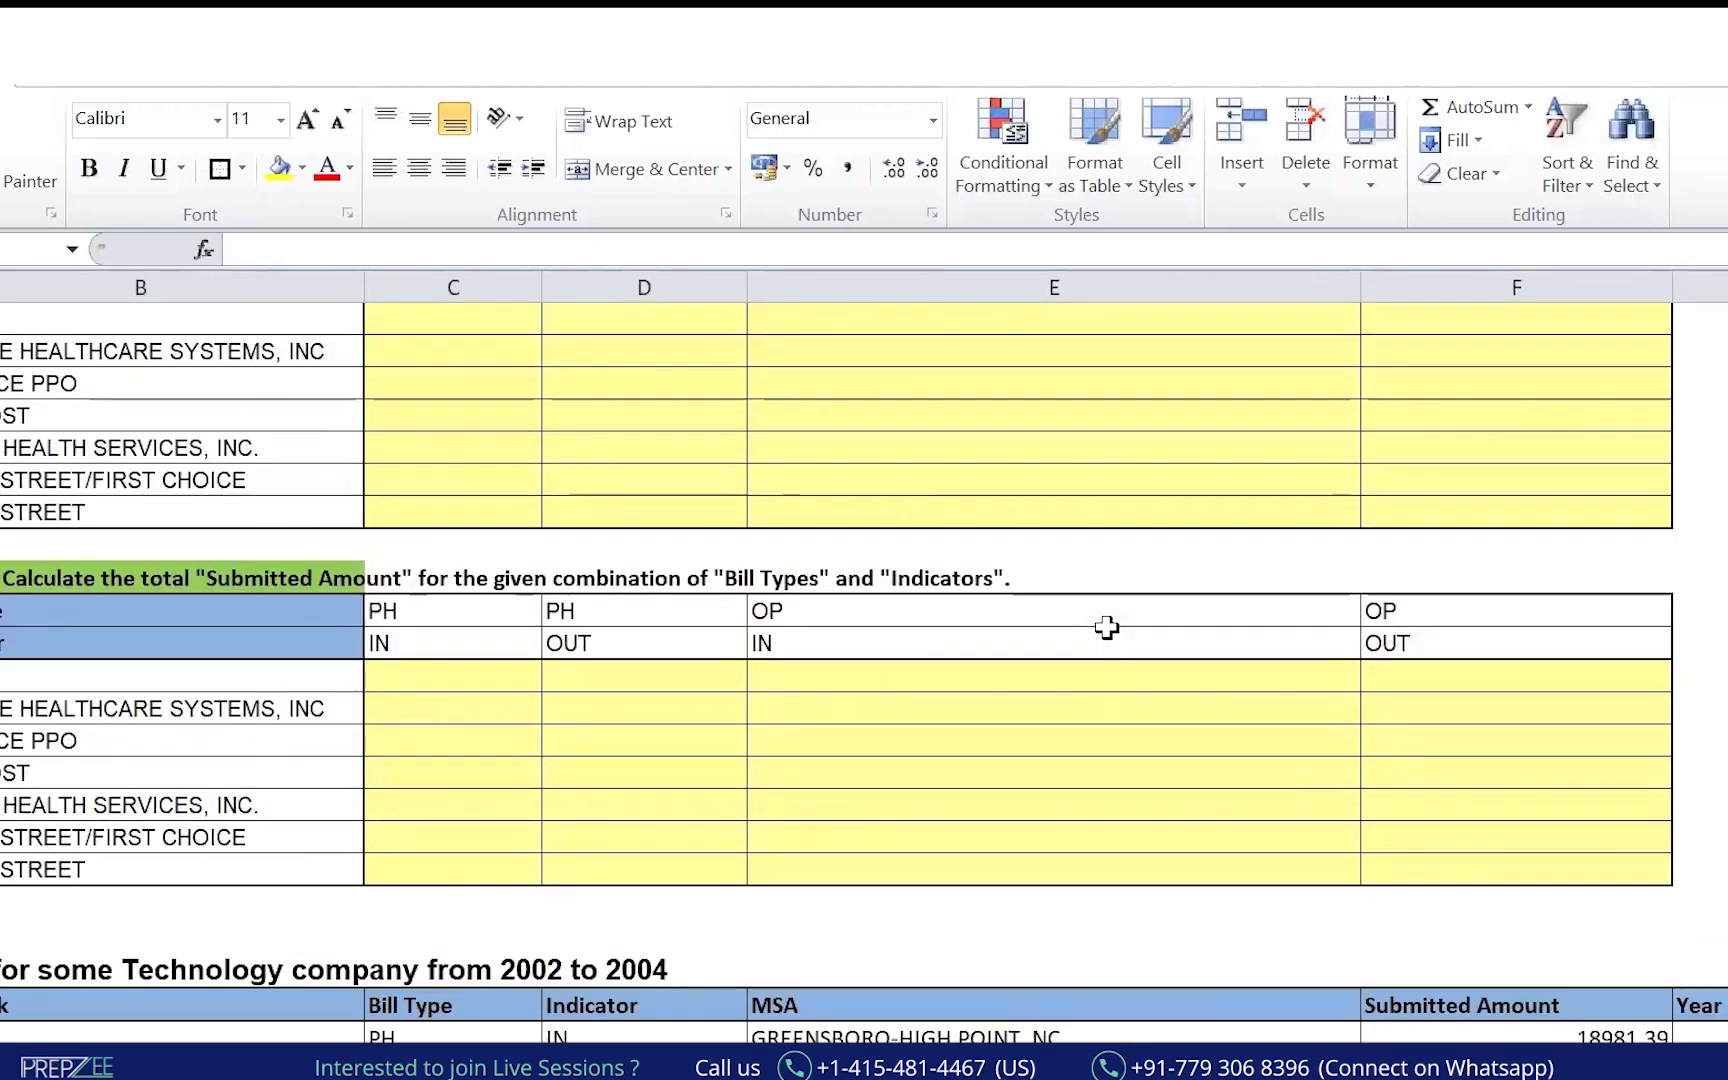
{"action": "scroll", "coordinate": [1106, 627], "scroll_direction": "up", "scroll_amount": 1}
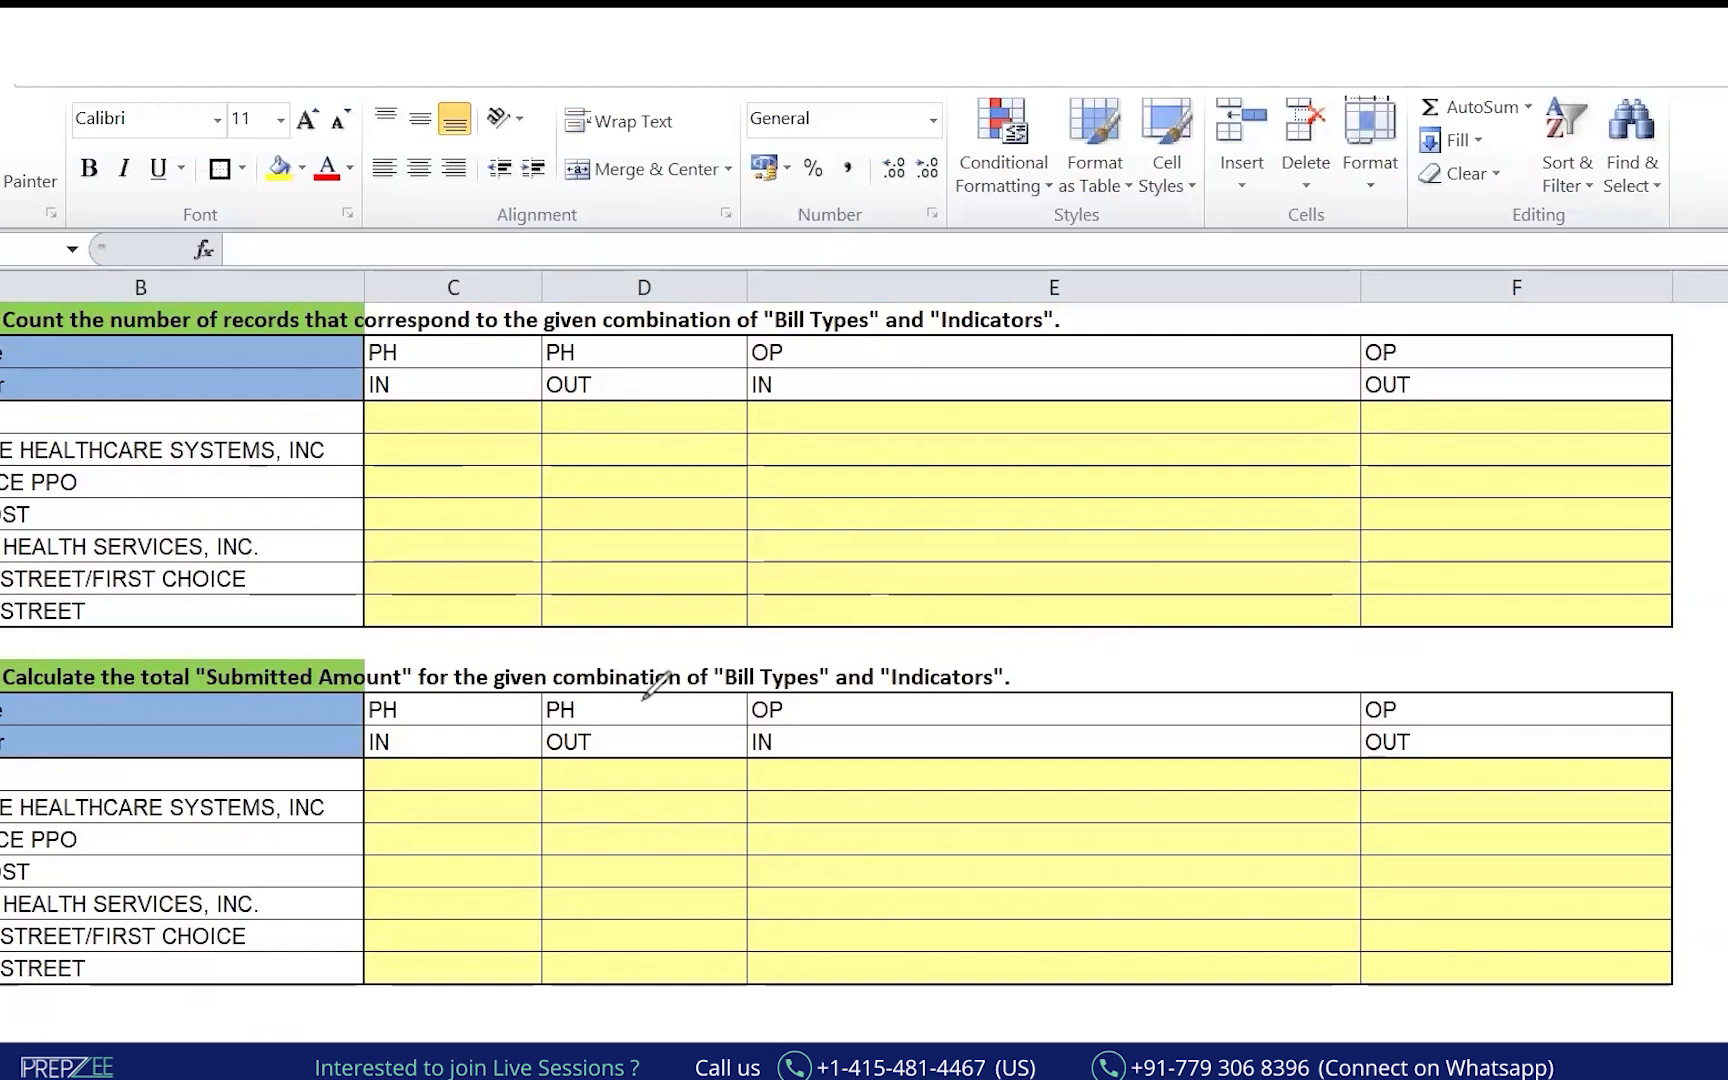
{"action": "left_click", "coordinate": [546, 931]}
{"action": "mouse_move", "coordinate": [470, 476]}
{"action": "left_mouse_down"}
{"action": "mouse_move", "coordinate": [478, 513]}
{"action": "mouse_move", "coordinate": [540, 528]}
{"action": "mouse_move", "coordinate": [655, 455]}
{"action": "mouse_move", "coordinate": [718, 462]}
{"action": "left_mouse_up"}
{"action": "left_click_drag", "start_coordinate": [497, 588], "coordinate": [728, 510]}
{"action": "mouse_move", "coordinate": [542, 846]}
{"action": "left_mouse_down"}
{"action": "mouse_move", "coordinate": [605, 895]}
{"action": "mouse_move", "coordinate": [650, 848]}
{"action": "left_mouse_up"}
{"action": "key", "text": "ctrl+z"}
{"action": "mouse_move", "coordinate": [615, 867]}
{"action": "left_mouse_down"}
{"action": "mouse_move", "coordinate": [655, 850]}
{"action": "mouse_move", "coordinate": [667, 869]}
{"action": "mouse_move", "coordinate": [713, 787]}
{"action": "mouse_move", "coordinate": [756, 779]}
{"action": "mouse_move", "coordinate": [706, 883]}
{"action": "left_mouse_up"}
{"action": "left_click_drag", "start_coordinate": [553, 977], "coordinate": [784, 855]}
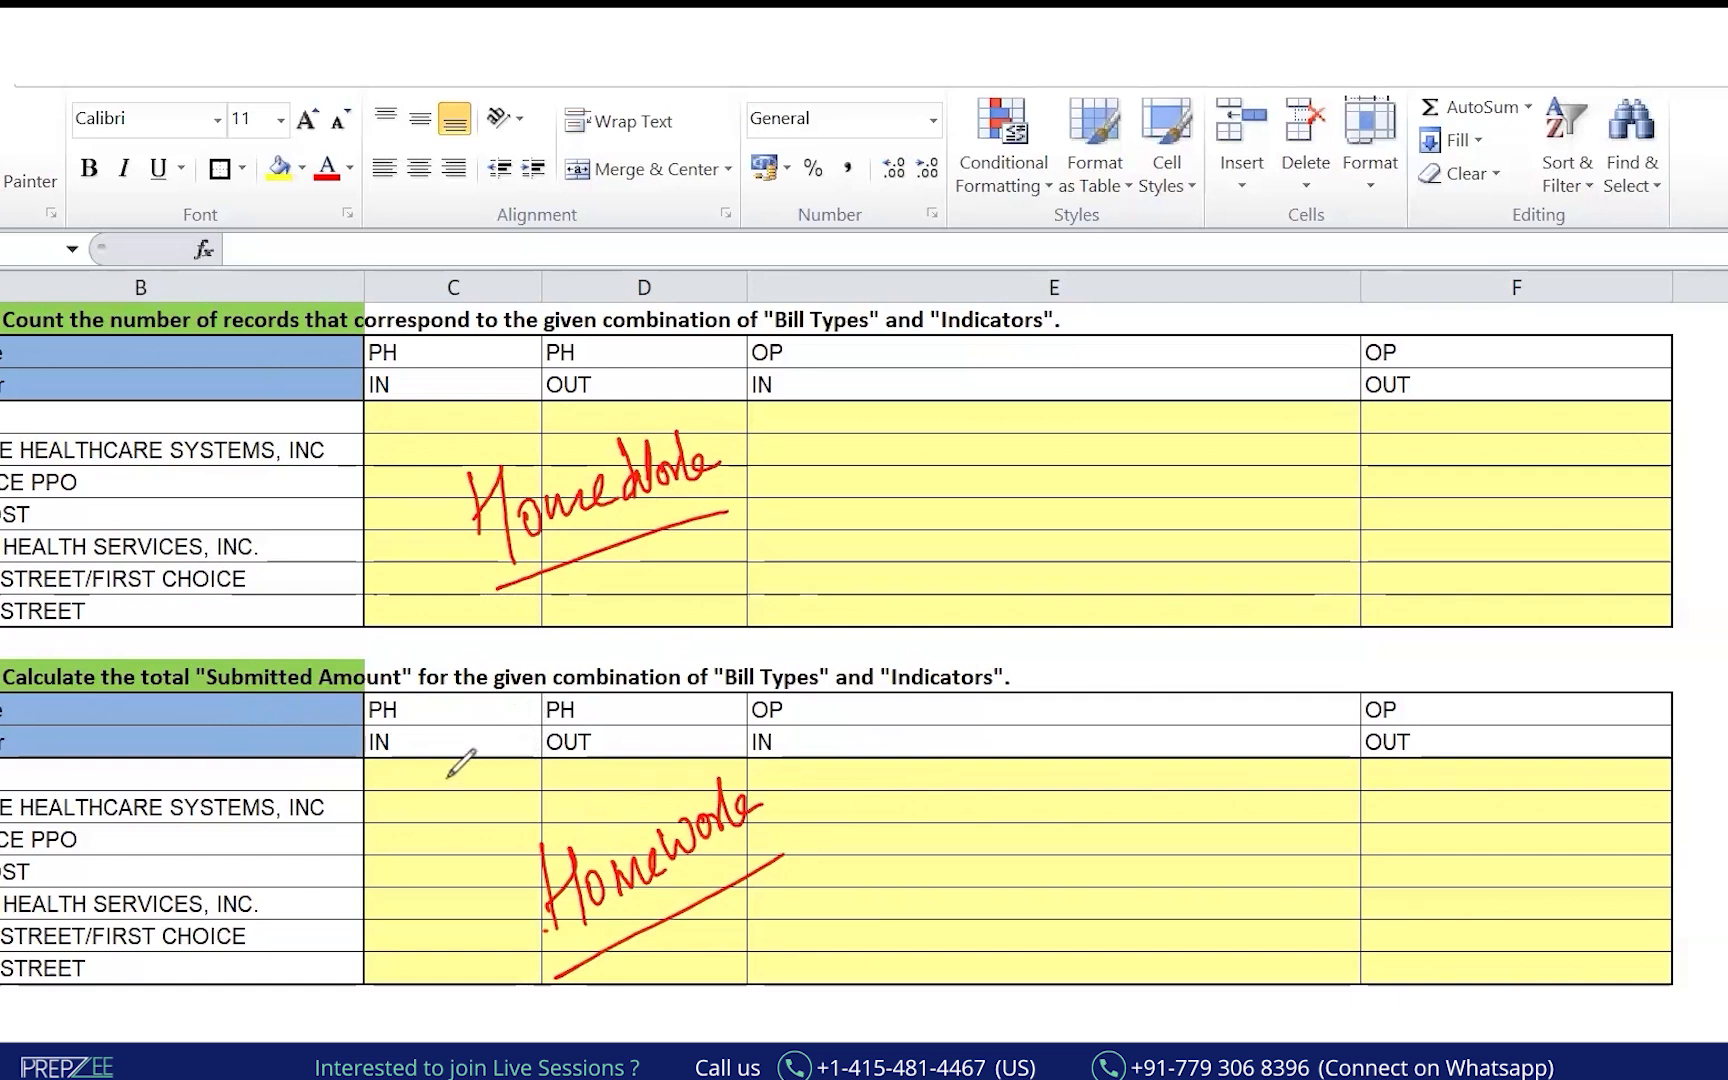
Write the $C$35 reference beside the second table and circle both answer tables.
{"action": "left_click_drag", "start_coordinate": [990, 805], "coordinate": [994, 846]}
{"action": "left_click_drag", "start_coordinate": [1088, 786], "coordinate": [1090, 828]}
{"action": "mouse_move", "coordinate": [1150, 785]}
{"action": "left_mouse_down"}
{"action": "mouse_move", "coordinate": [1145, 760]}
{"action": "mouse_move", "coordinate": [1125, 828]}
{"action": "left_mouse_up"}
{"action": "mouse_move", "coordinate": [945, 800]}
{"action": "left_mouse_down"}
{"action": "mouse_move", "coordinate": [922, 855]}
{"action": "mouse_move", "coordinate": [940, 895]}
{"action": "left_mouse_up"}
{"action": "mouse_move", "coordinate": [1062, 790]}
{"action": "left_mouse_down"}
{"action": "mouse_move", "coordinate": [1032, 830]}
{"action": "mouse_move", "coordinate": [1042, 862]}
{"action": "left_mouse_up"}
{"action": "mouse_move", "coordinate": [433, 772]}
{"action": "left_mouse_down"}
{"action": "mouse_move", "coordinate": [436, 884]}
{"action": "mouse_move", "coordinate": [955, 735]}
{"action": "mouse_move", "coordinate": [1531, 841]}
{"action": "mouse_move", "coordinate": [833, 1010]}
{"action": "mouse_move", "coordinate": [465, 940]}
{"action": "mouse_move", "coordinate": [487, 838]}
{"action": "left_mouse_up"}
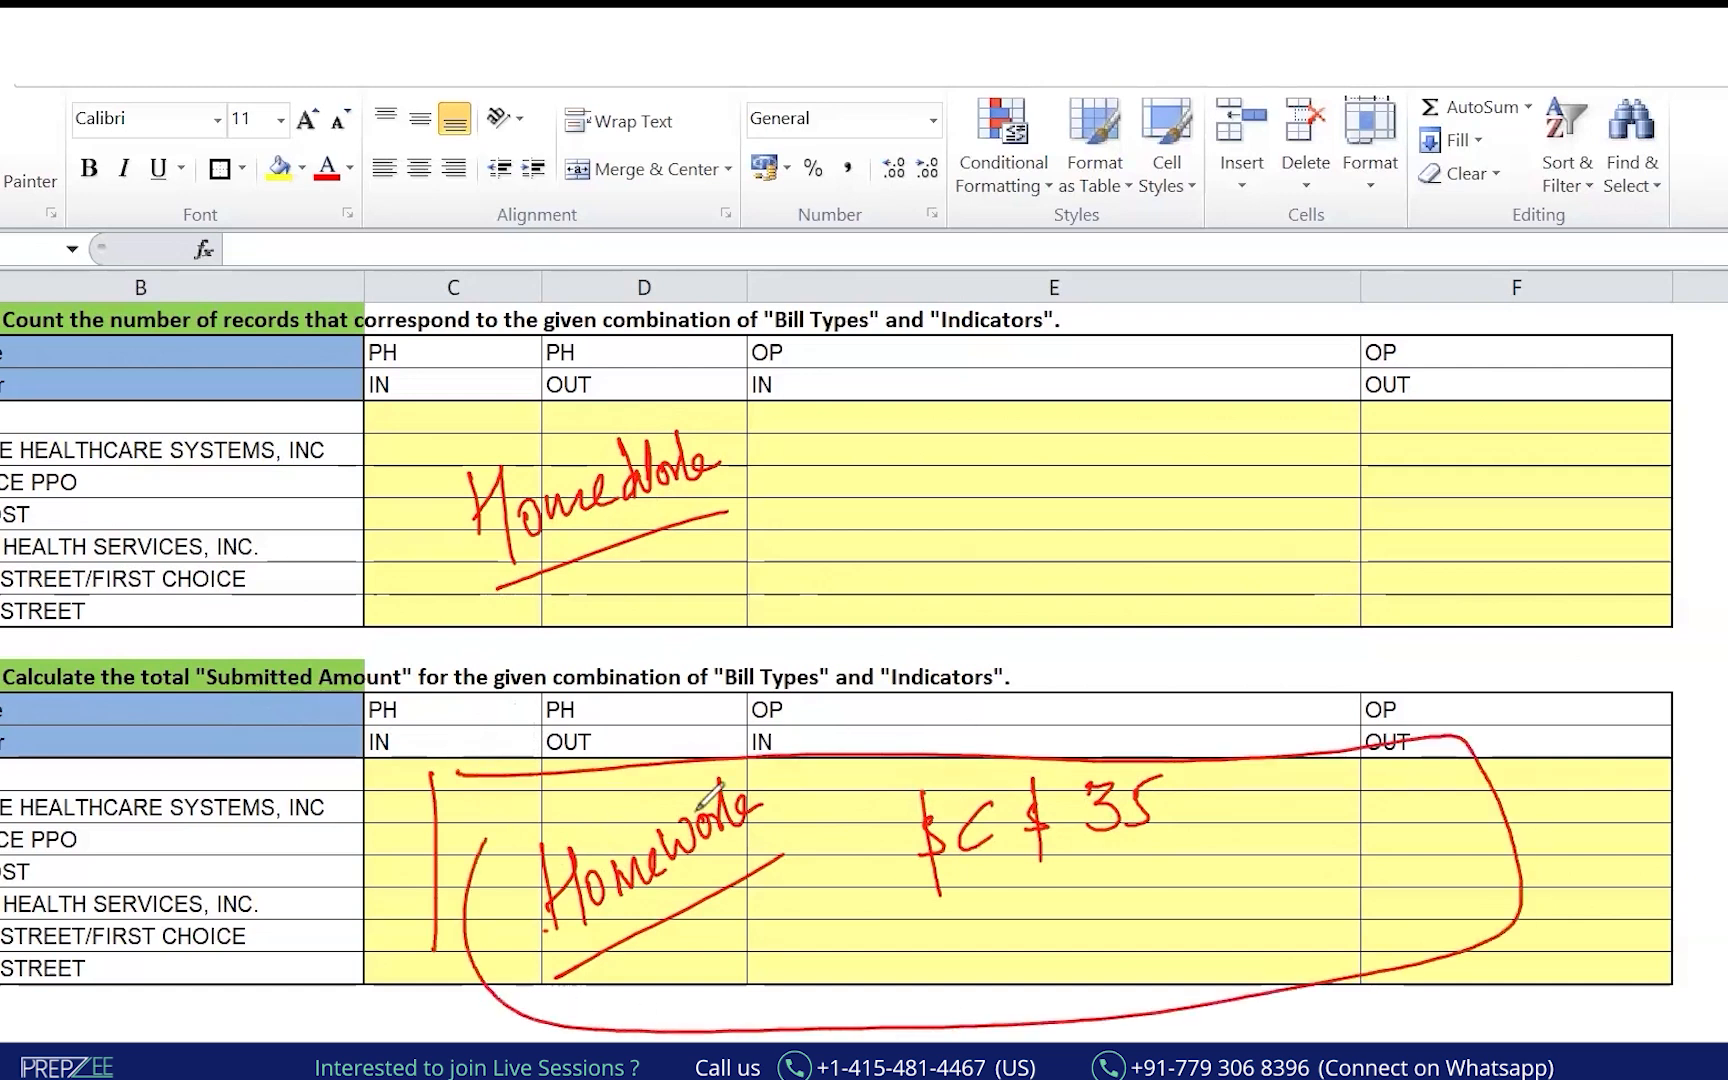
{"action": "left_click_drag", "start_coordinate": [398, 430], "coordinate": [413, 595]}
{"action": "mouse_move", "coordinate": [385, 430]}
{"action": "left_mouse_down"}
{"action": "mouse_move", "coordinate": [1550, 425]}
{"action": "mouse_move", "coordinate": [1336, 607]}
{"action": "mouse_move", "coordinate": [358, 595]}
{"action": "left_mouse_up"}
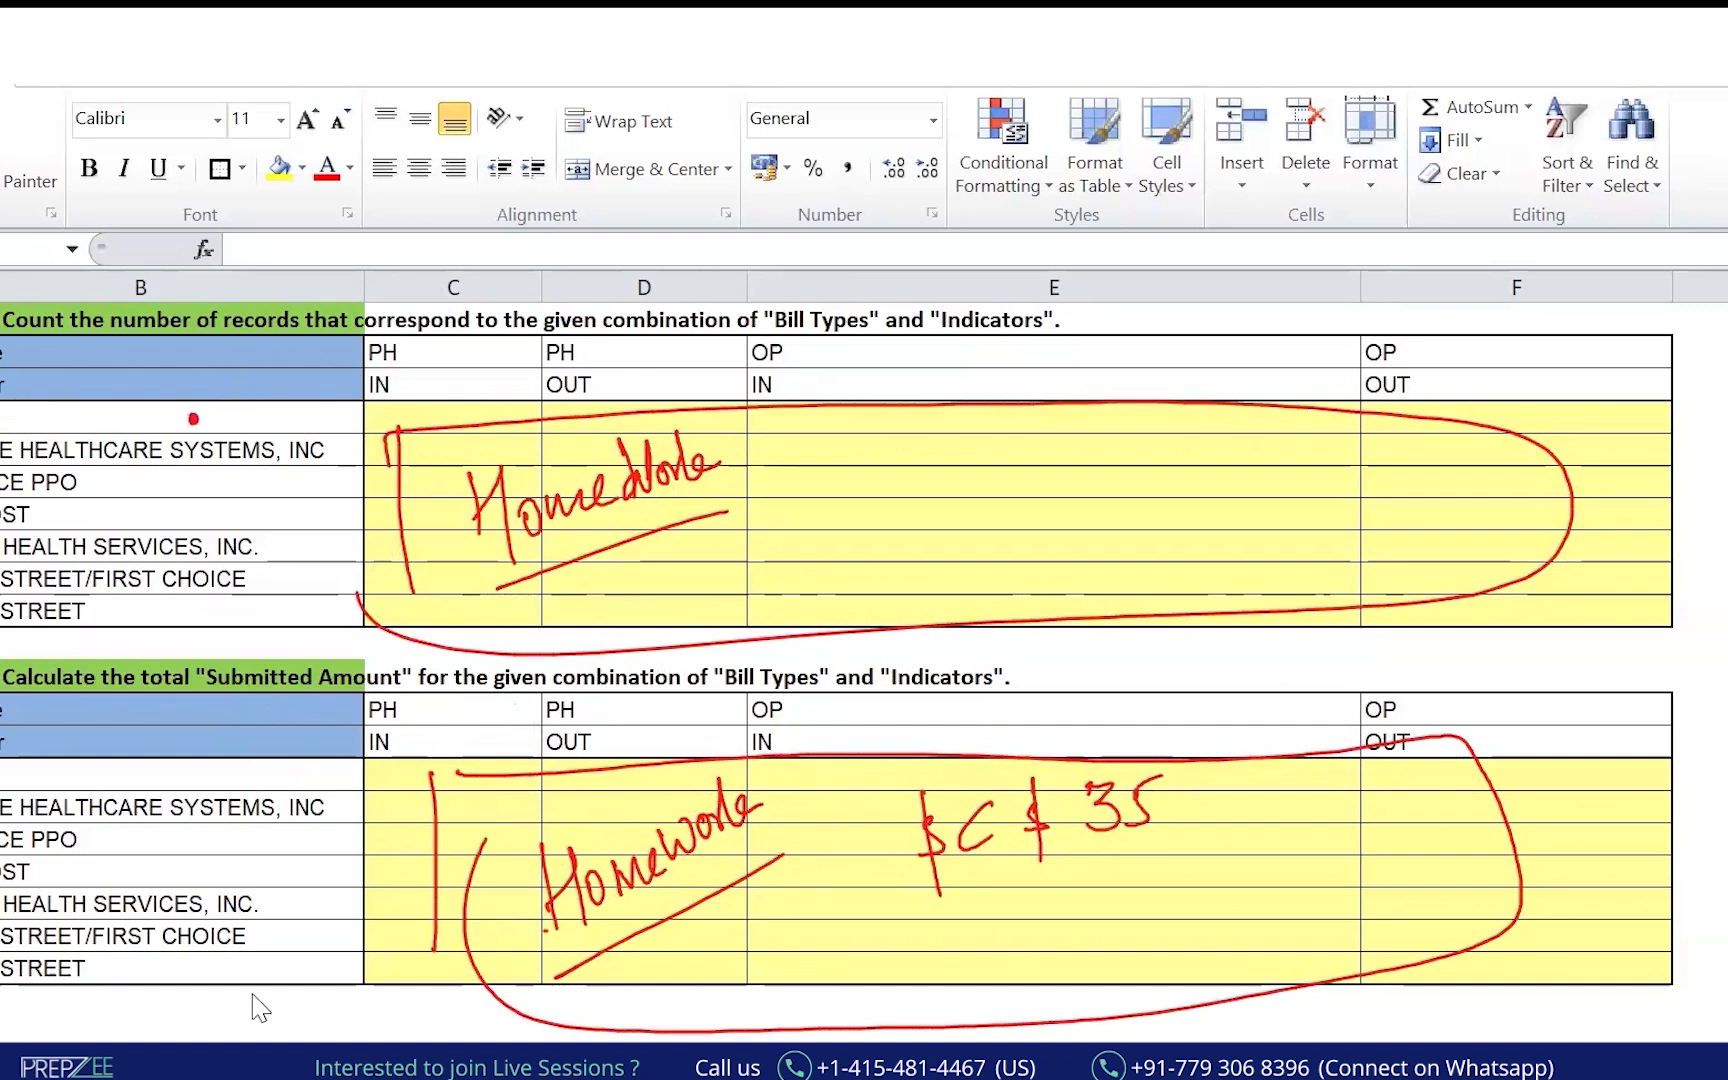
{"action": "left_click", "coordinate": [386, 1024]}
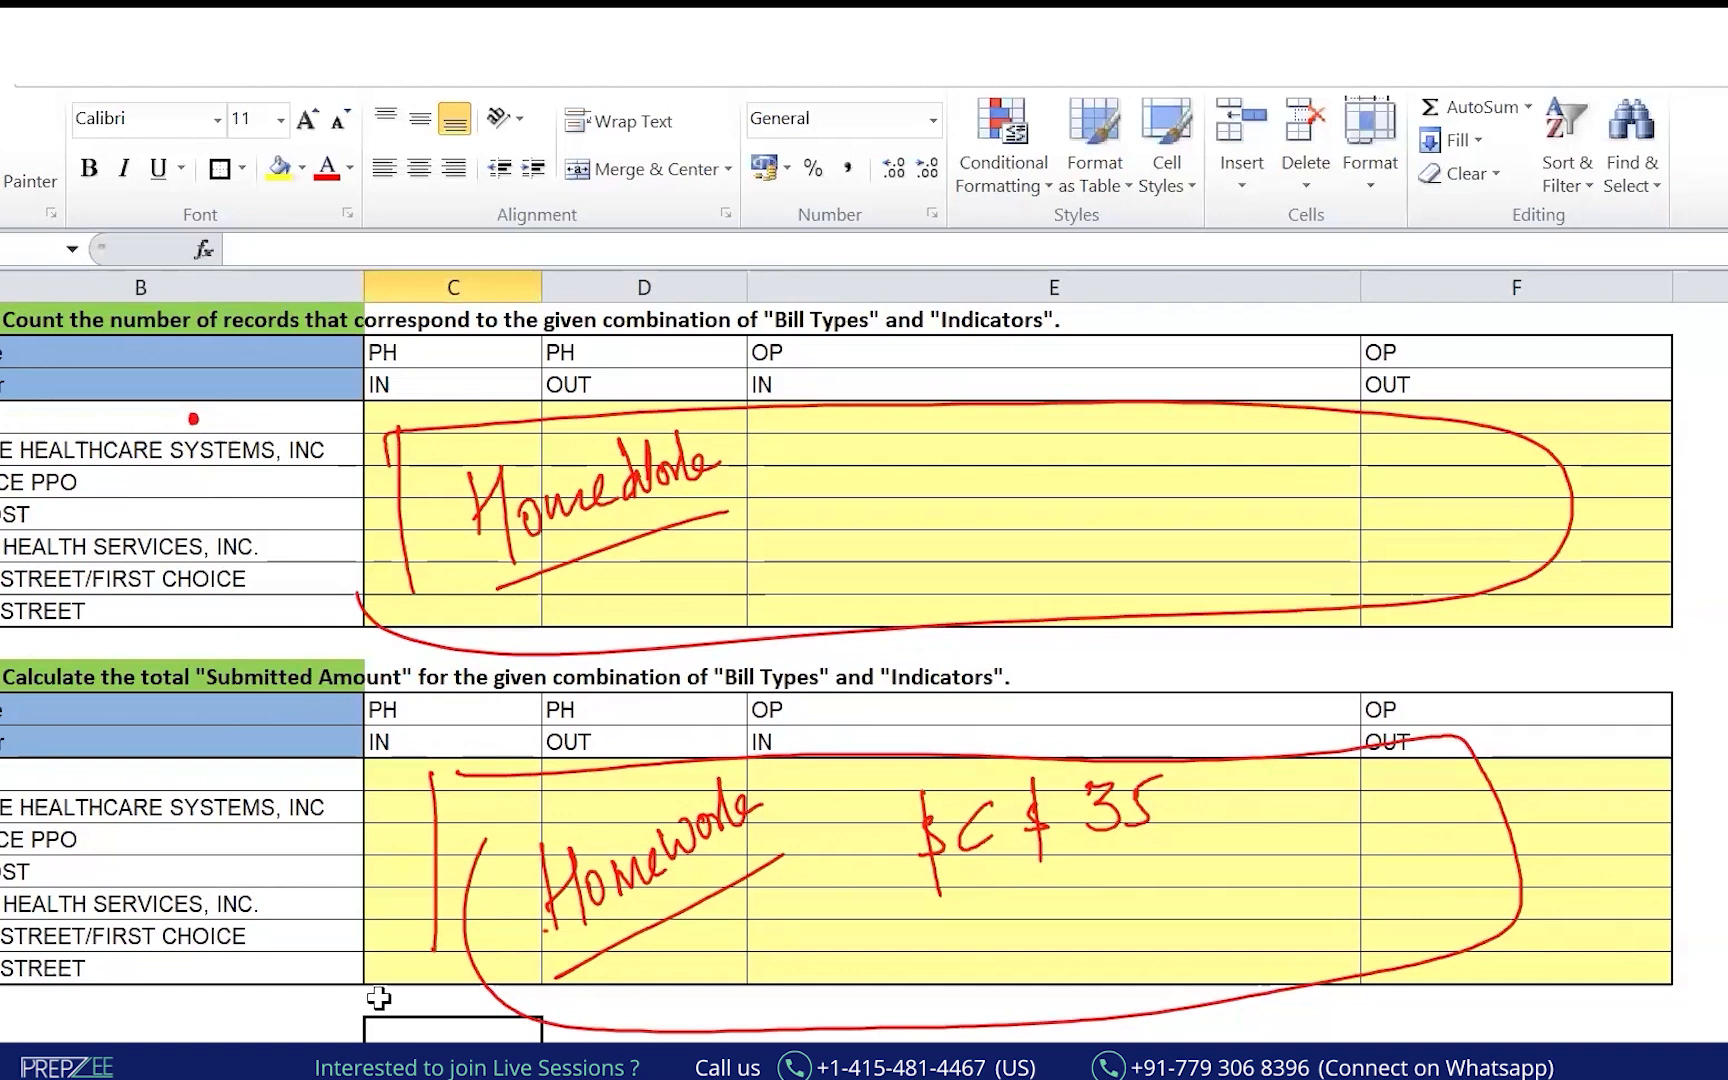
Clear the homework ink, circle the Bill Type, Indicator and MSA headers, then erase it.
{"action": "key", "text": "Down"}
{"action": "key", "text": "Down"}
{"action": "key", "text": "Down"}
{"action": "key", "text": "Down"}
{"action": "key", "text": "Down"}
{"action": "key", "text": "Down"}
{"action": "key", "text": "Down"}
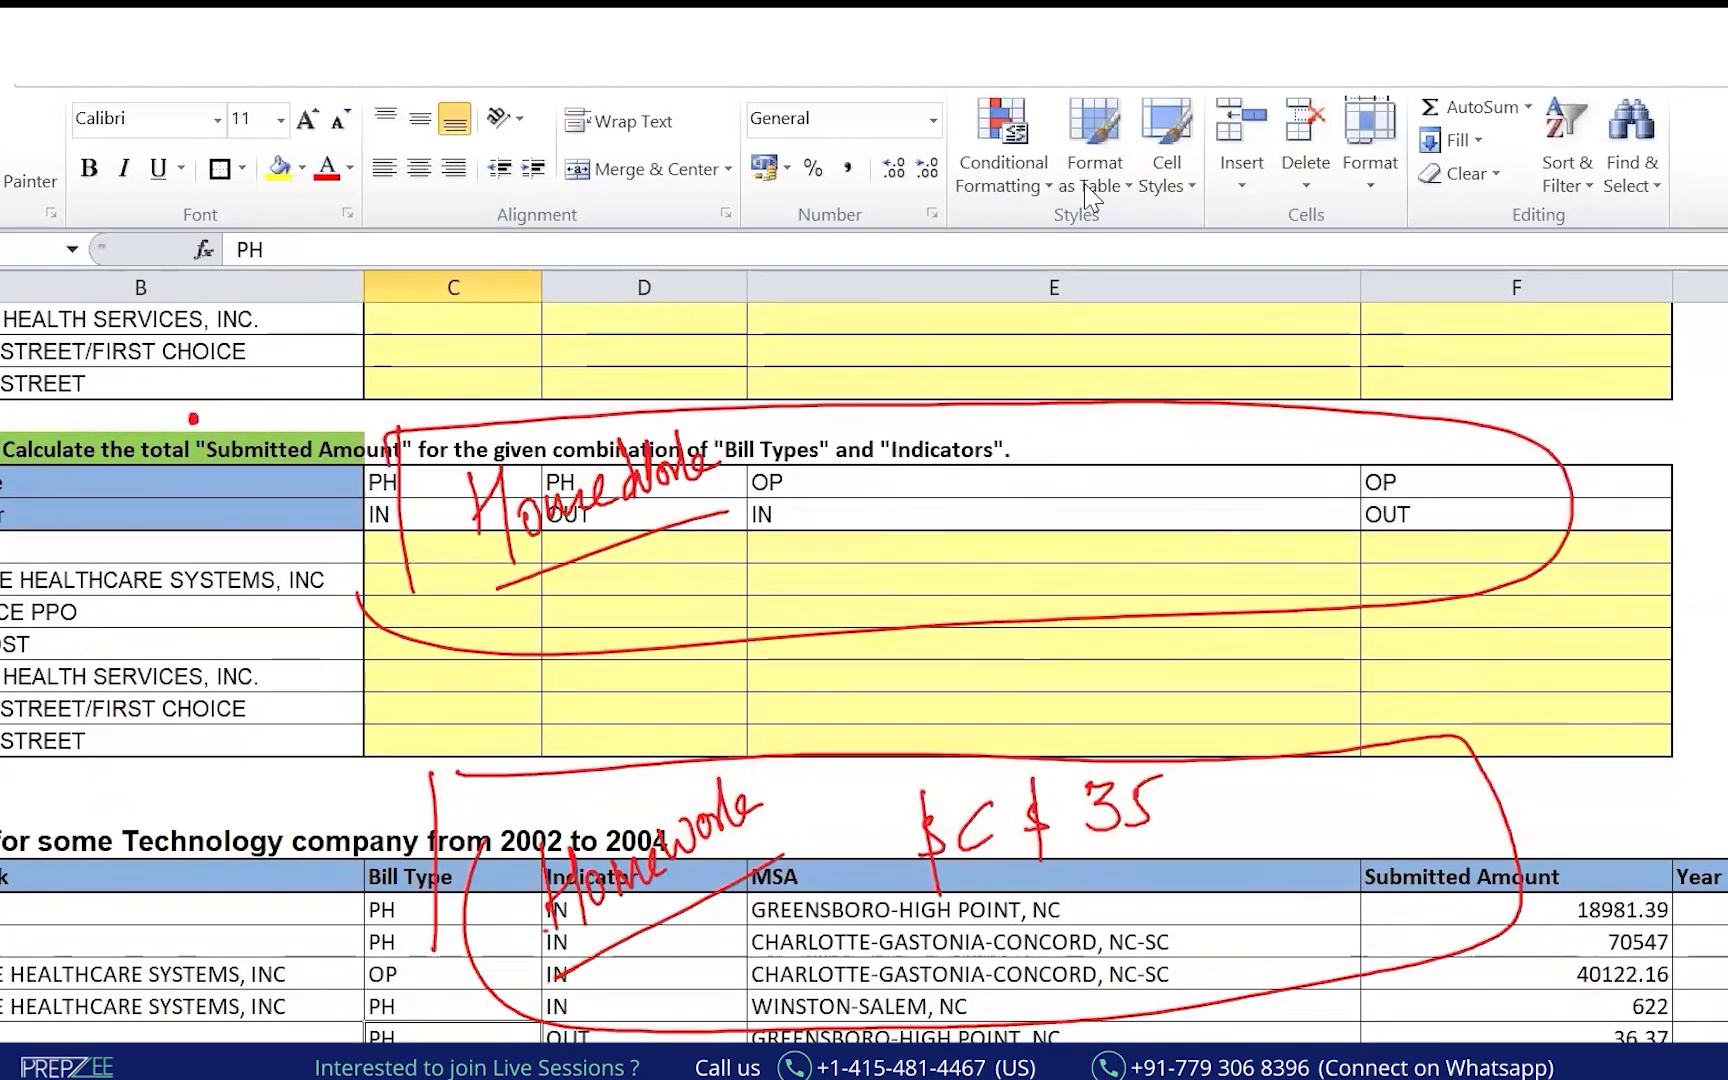
{"action": "left_click", "coordinate": [543, 176]}
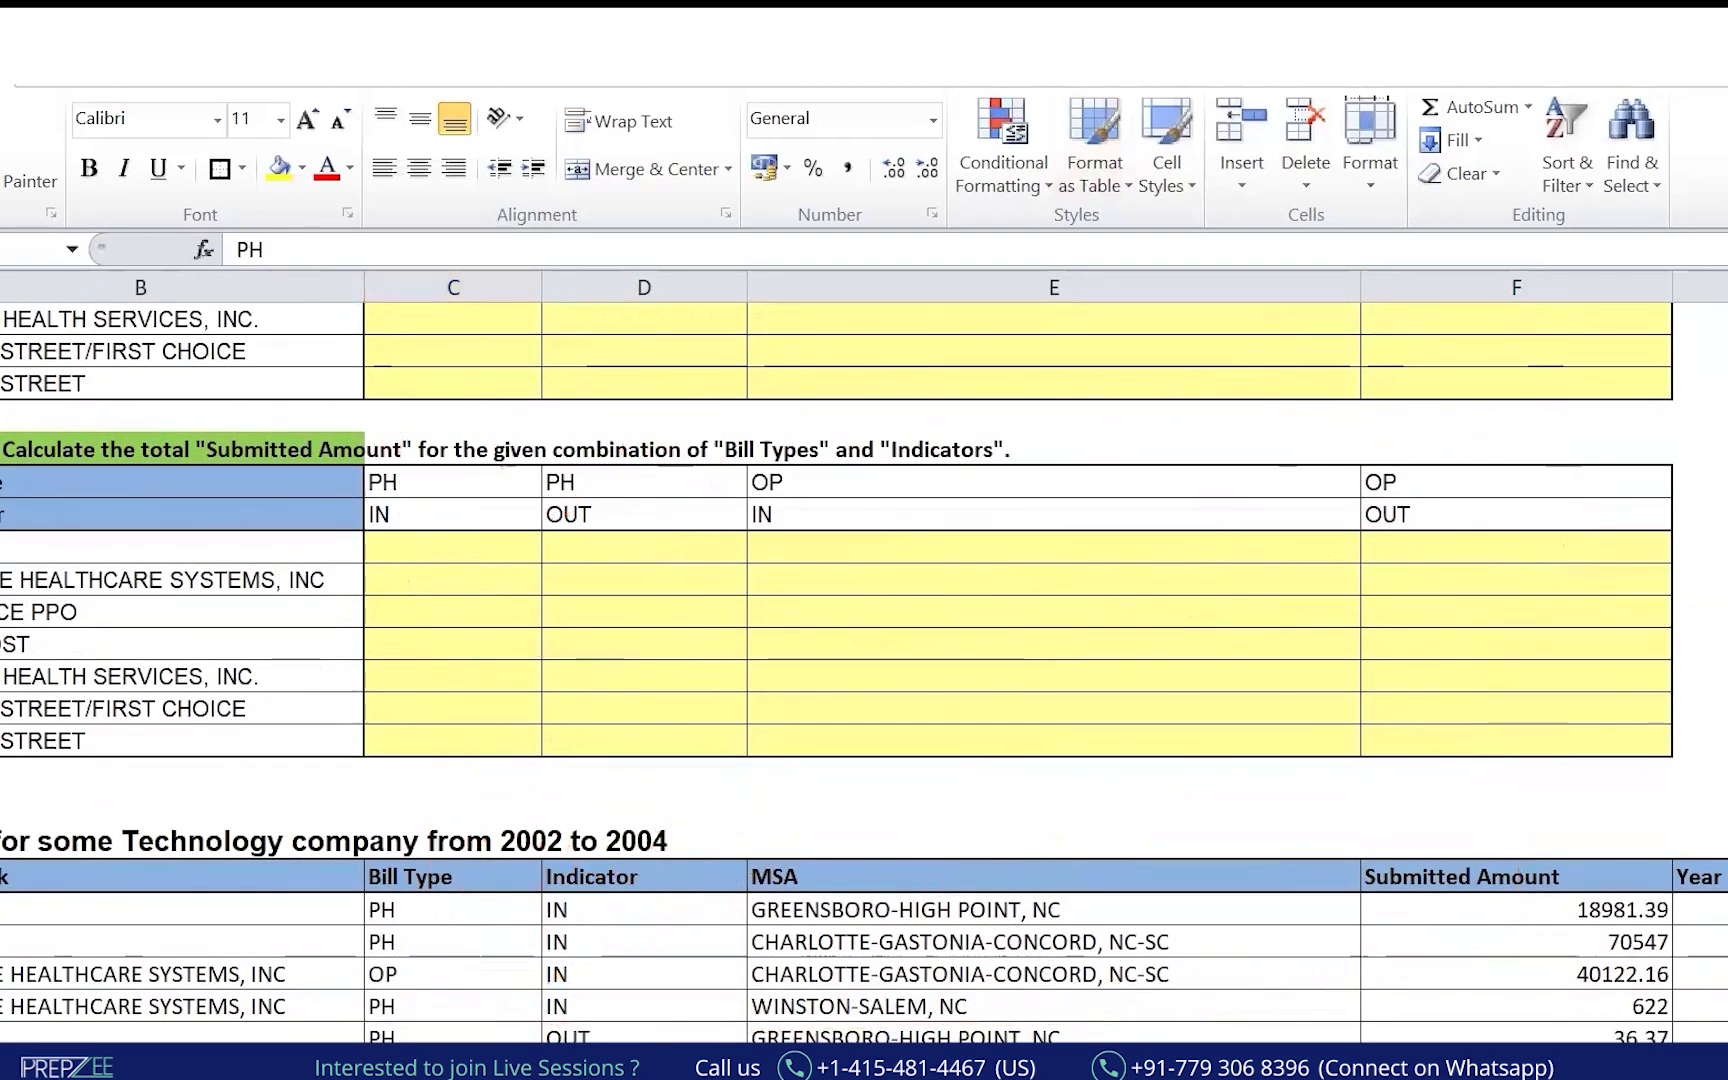
{"action": "left_click_drag", "start_coordinate": [38, 826], "coordinate": [10, 812]}
{"action": "mouse_move", "coordinate": [416, 837]}
{"action": "left_mouse_down"}
{"action": "mouse_move", "coordinate": [475, 869]}
{"action": "mouse_move", "coordinate": [430, 836]}
{"action": "left_mouse_up"}
{"action": "mouse_move", "coordinate": [437, 762]}
{"action": "left_mouse_down"}
{"action": "mouse_move", "coordinate": [430, 837]}
{"action": "mouse_move", "coordinate": [449, 810]}
{"action": "left_mouse_up"}
{"action": "left_click_drag", "start_coordinate": [588, 921], "coordinate": [585, 835]}
{"action": "mouse_move", "coordinate": [804, 838]}
{"action": "left_mouse_down"}
{"action": "mouse_move", "coordinate": [769, 935]}
{"action": "mouse_move", "coordinate": [835, 845]}
{"action": "left_mouse_up"}
{"action": "mouse_move", "coordinate": [1509, 755]}
{"action": "left_mouse_down"}
{"action": "mouse_move", "coordinate": [1504, 838]}
{"action": "mouse_move", "coordinate": [1521, 792]}
{"action": "left_mouse_up"}
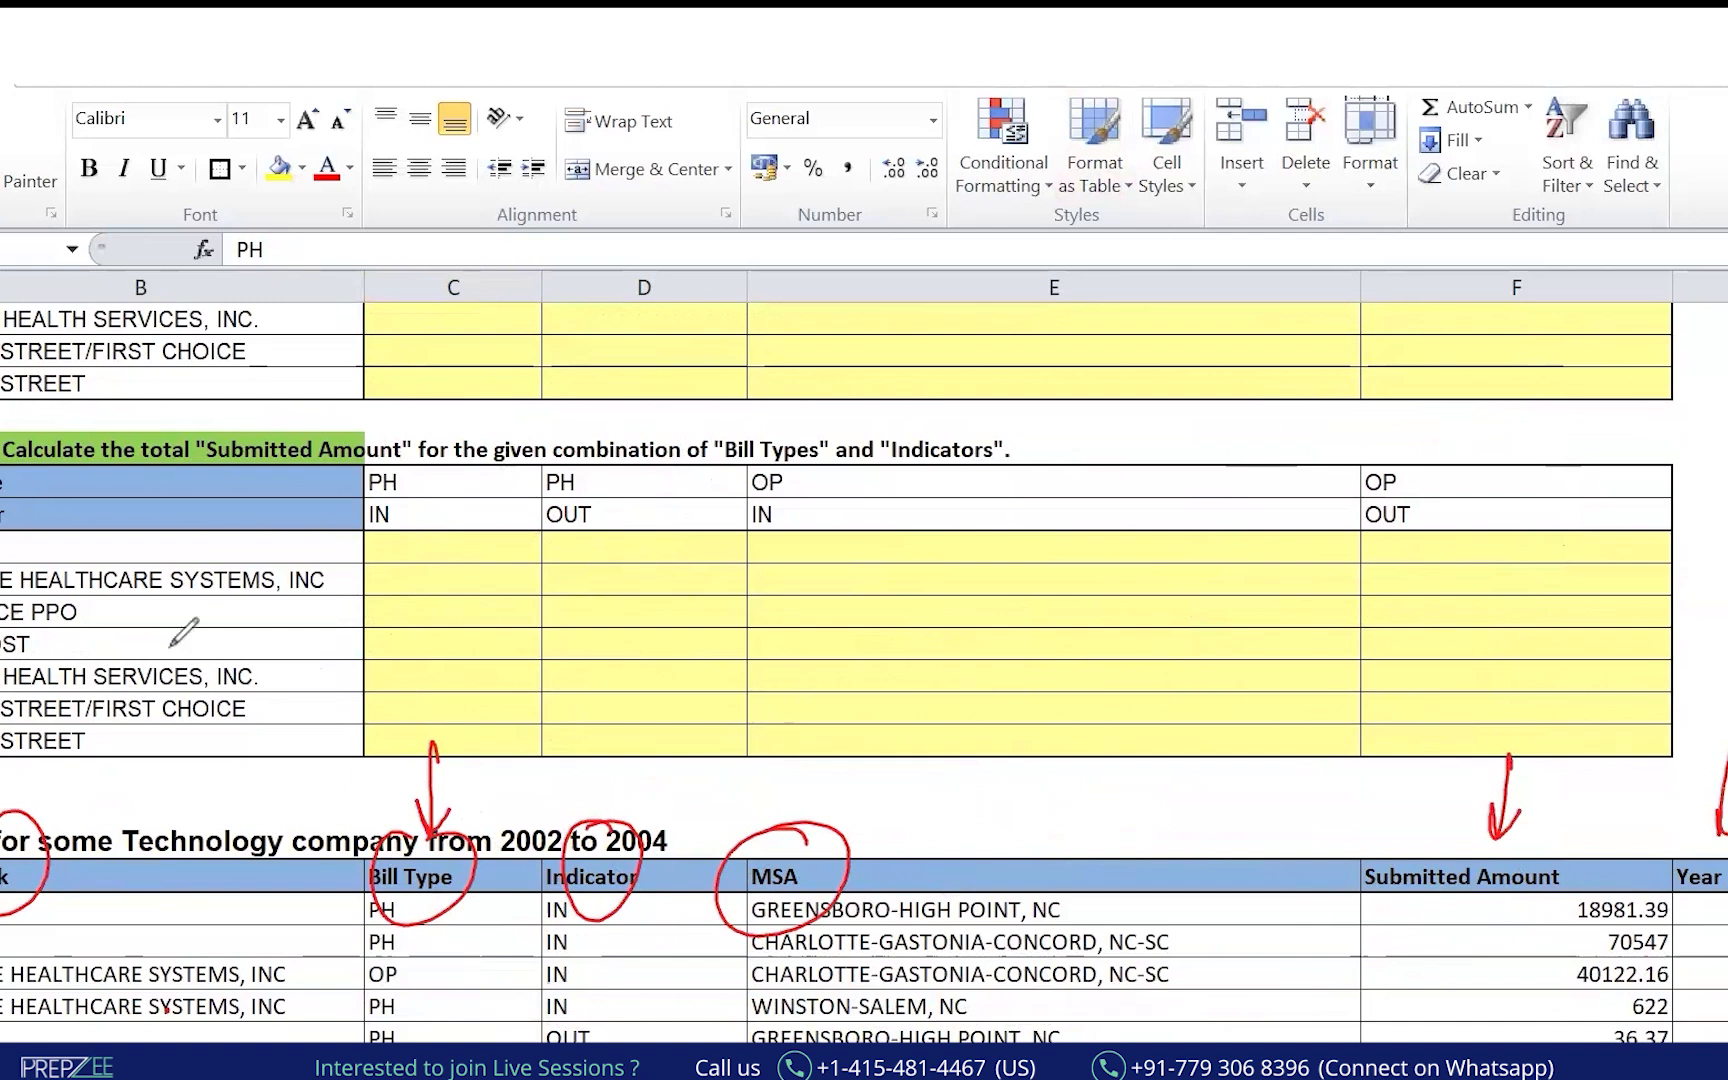
{"action": "key", "text": "e"}
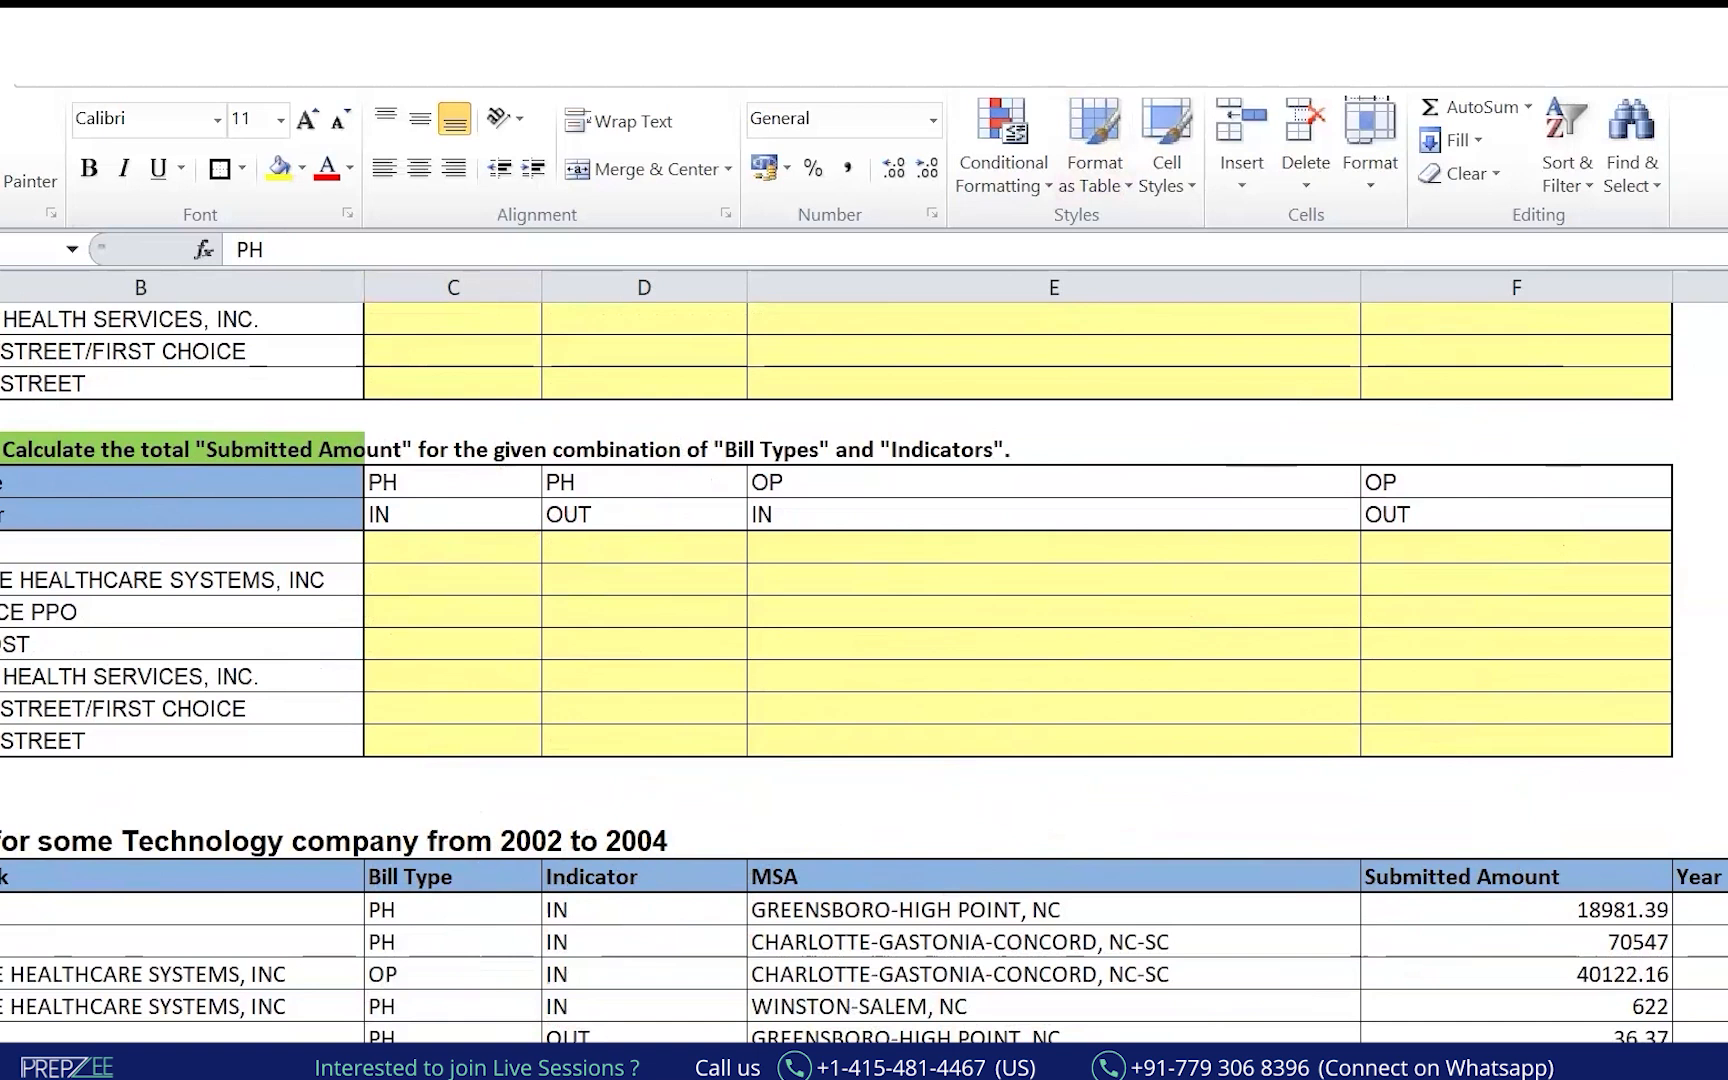
Mark PH, IN and Submitted Amount in red ink, then clear the ink and select CCN.
{"action": "scroll", "coordinate": [976, 366], "scroll_direction": "up", "scroll_amount": 5}
{"action": "key", "text": "ctrl+2"}
{"action": "left_click_drag", "start_coordinate": [410, 736], "coordinate": [475, 693]}
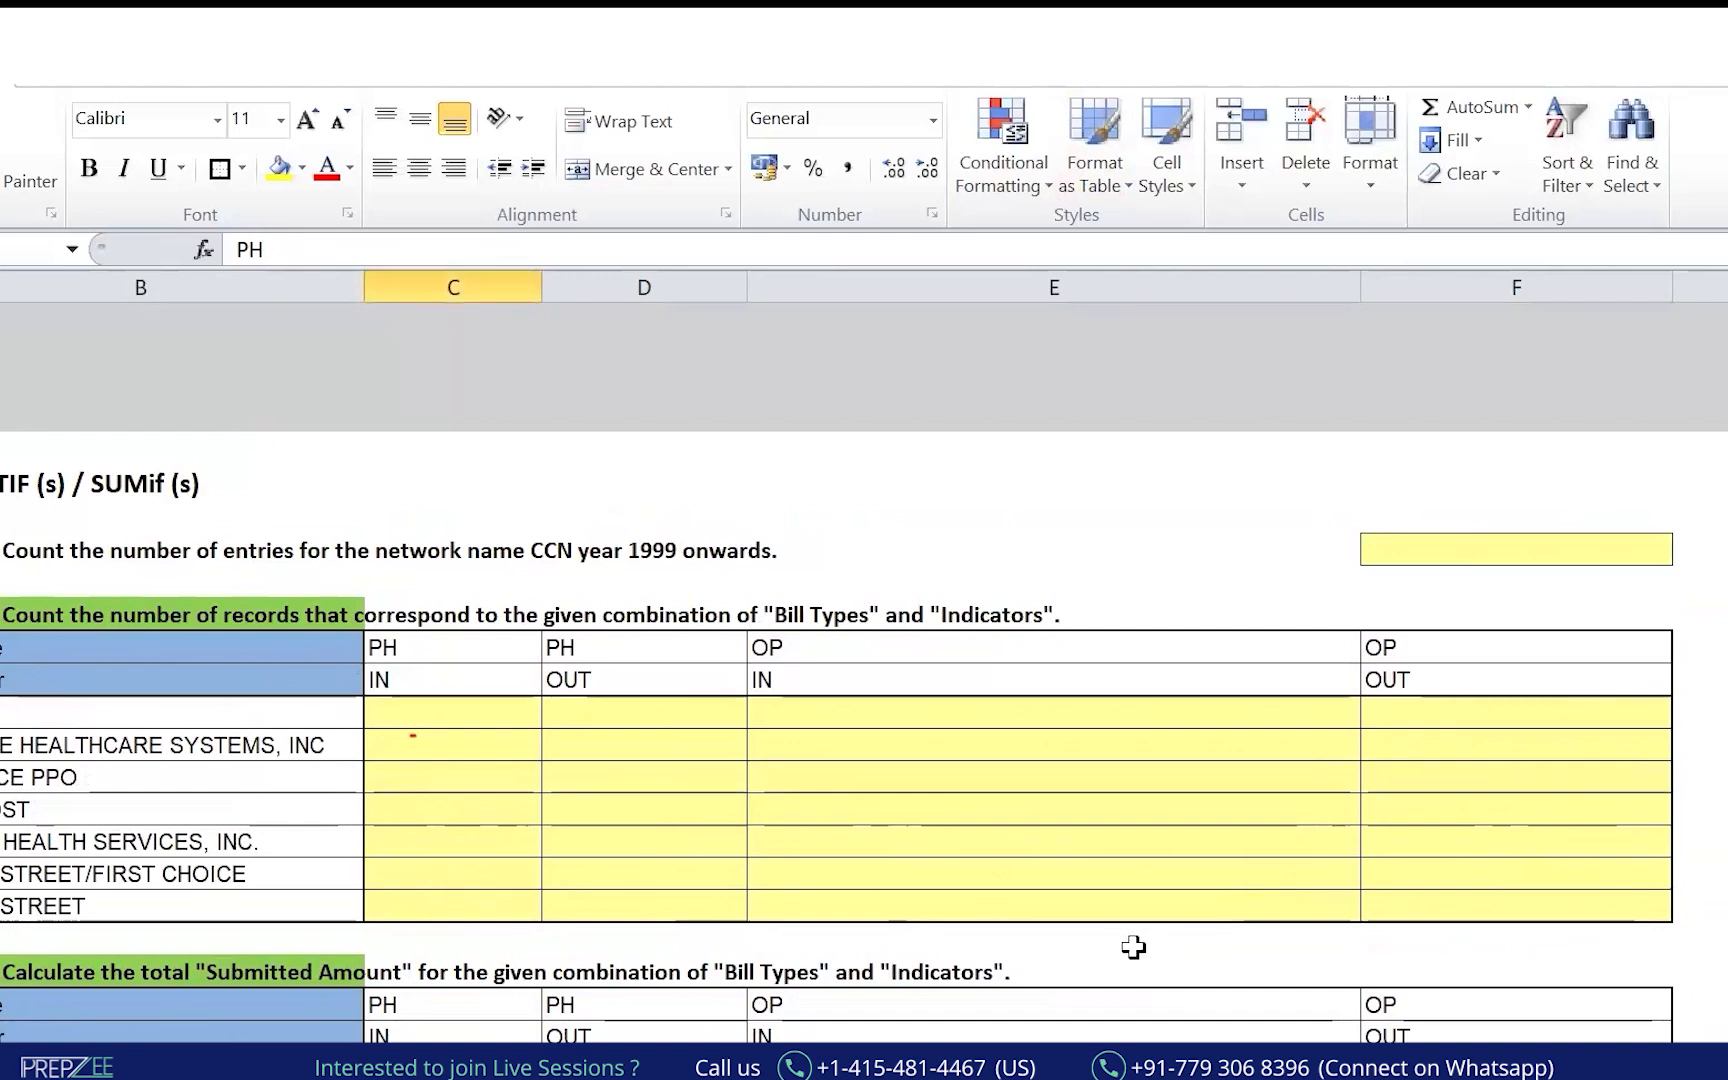
{"action": "left_click", "coordinate": [1046, 934]}
{"action": "scroll", "coordinate": [783, 636], "scroll_direction": "down", "scroll_amount": 5}
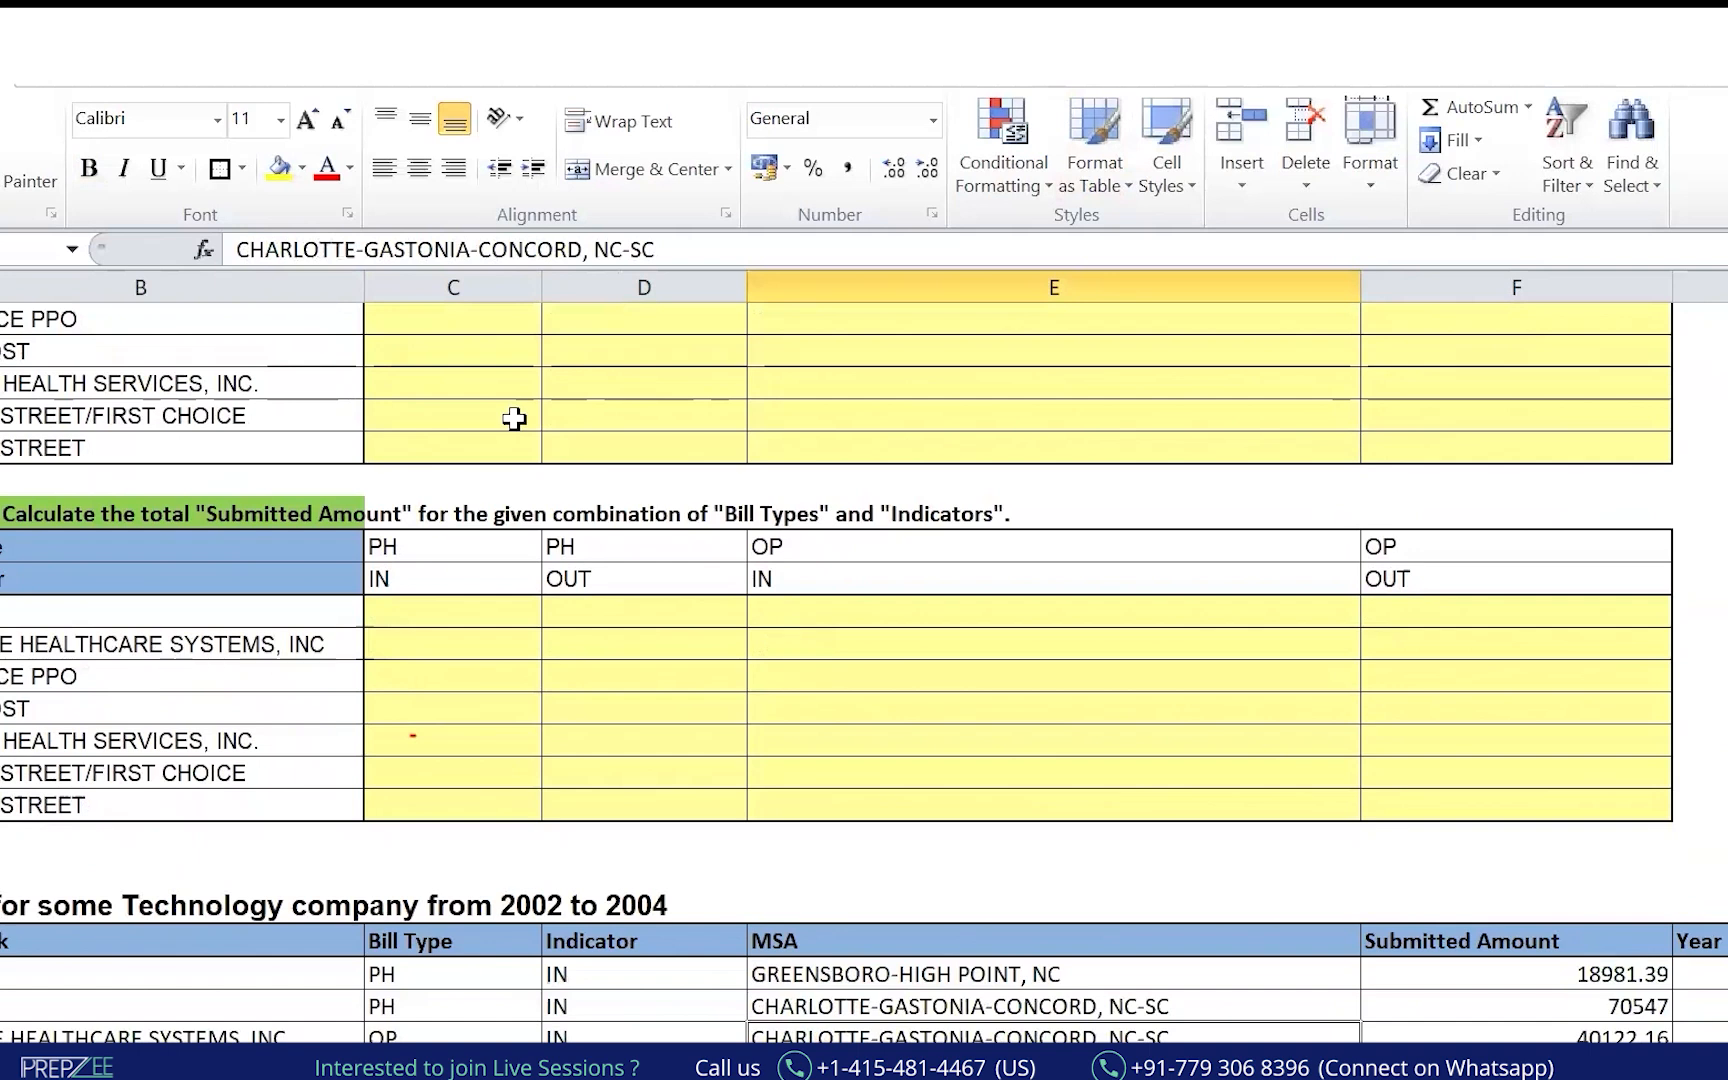
{"action": "left_click_drag", "start_coordinate": [148, 550], "coordinate": [340, 543]}
{"action": "left_click_drag", "start_coordinate": [360, 976], "coordinate": [388, 952]}
{"action": "left_click_drag", "start_coordinate": [48, 600], "coordinate": [318, 597]}
{"action": "left_click_drag", "start_coordinate": [580, 958], "coordinate": [528, 952]}
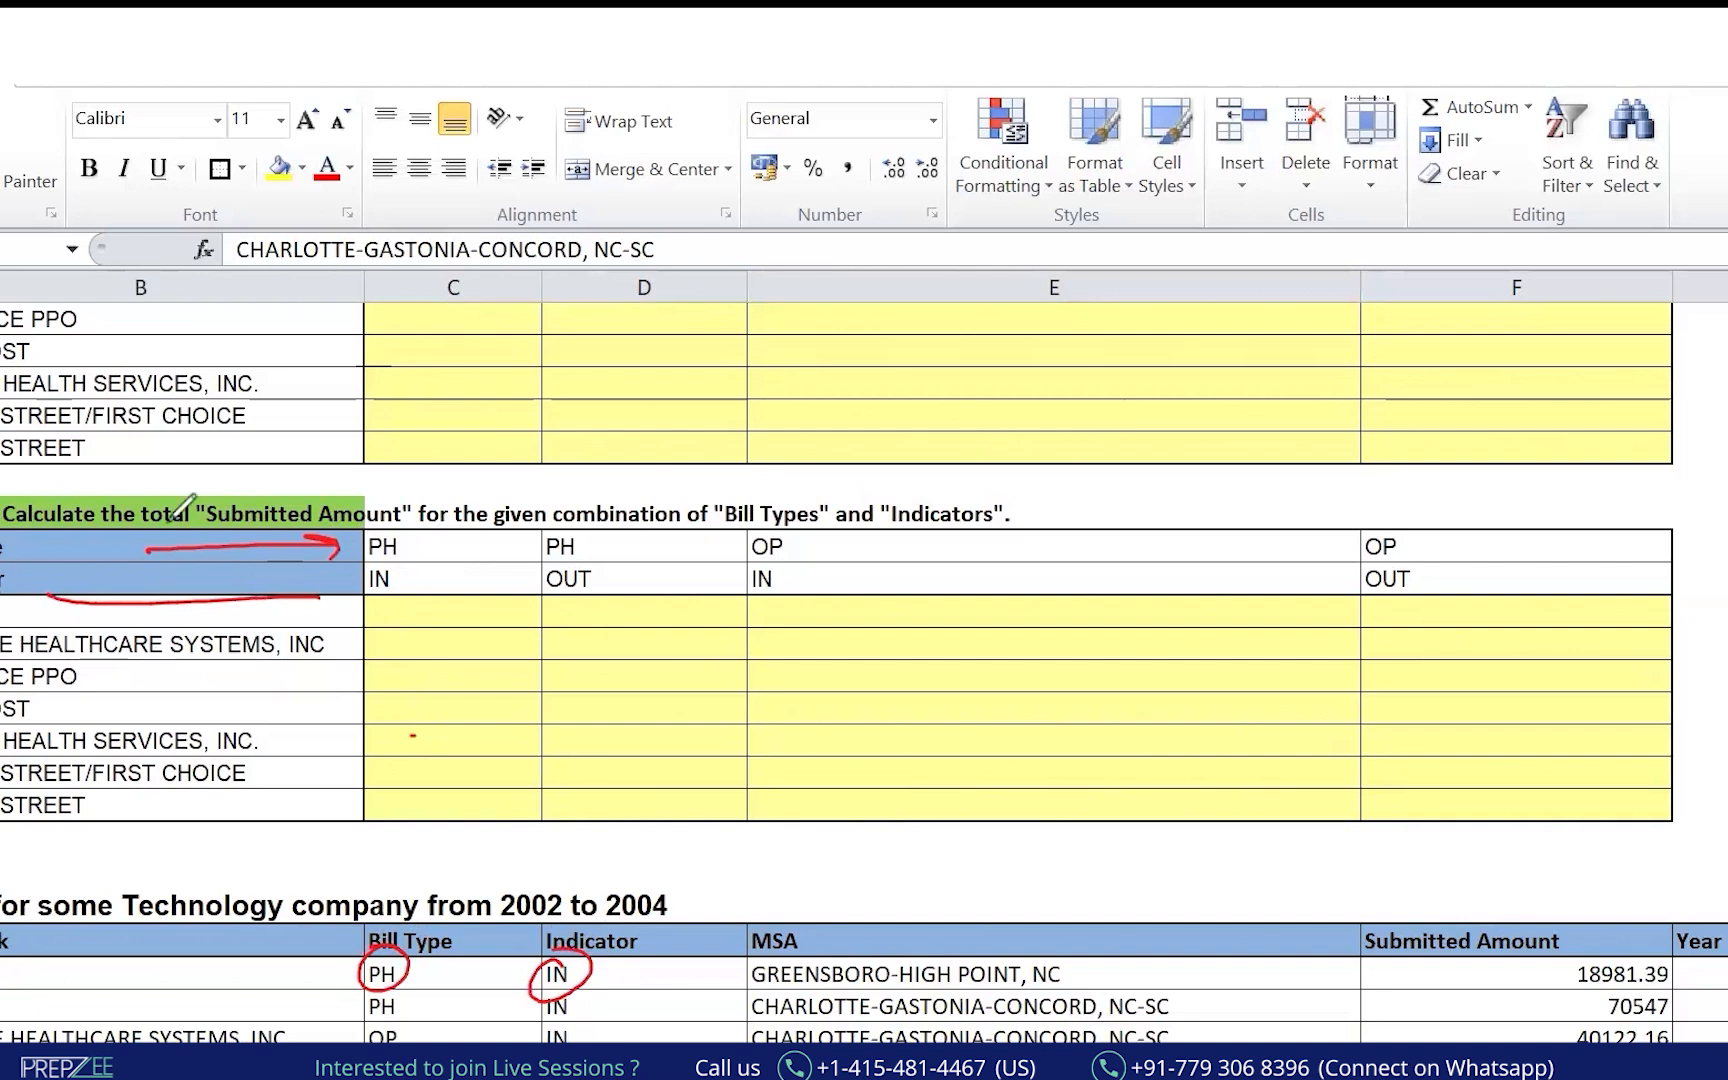
{"action": "left_click_drag", "start_coordinate": [264, 476], "coordinate": [425, 532]}
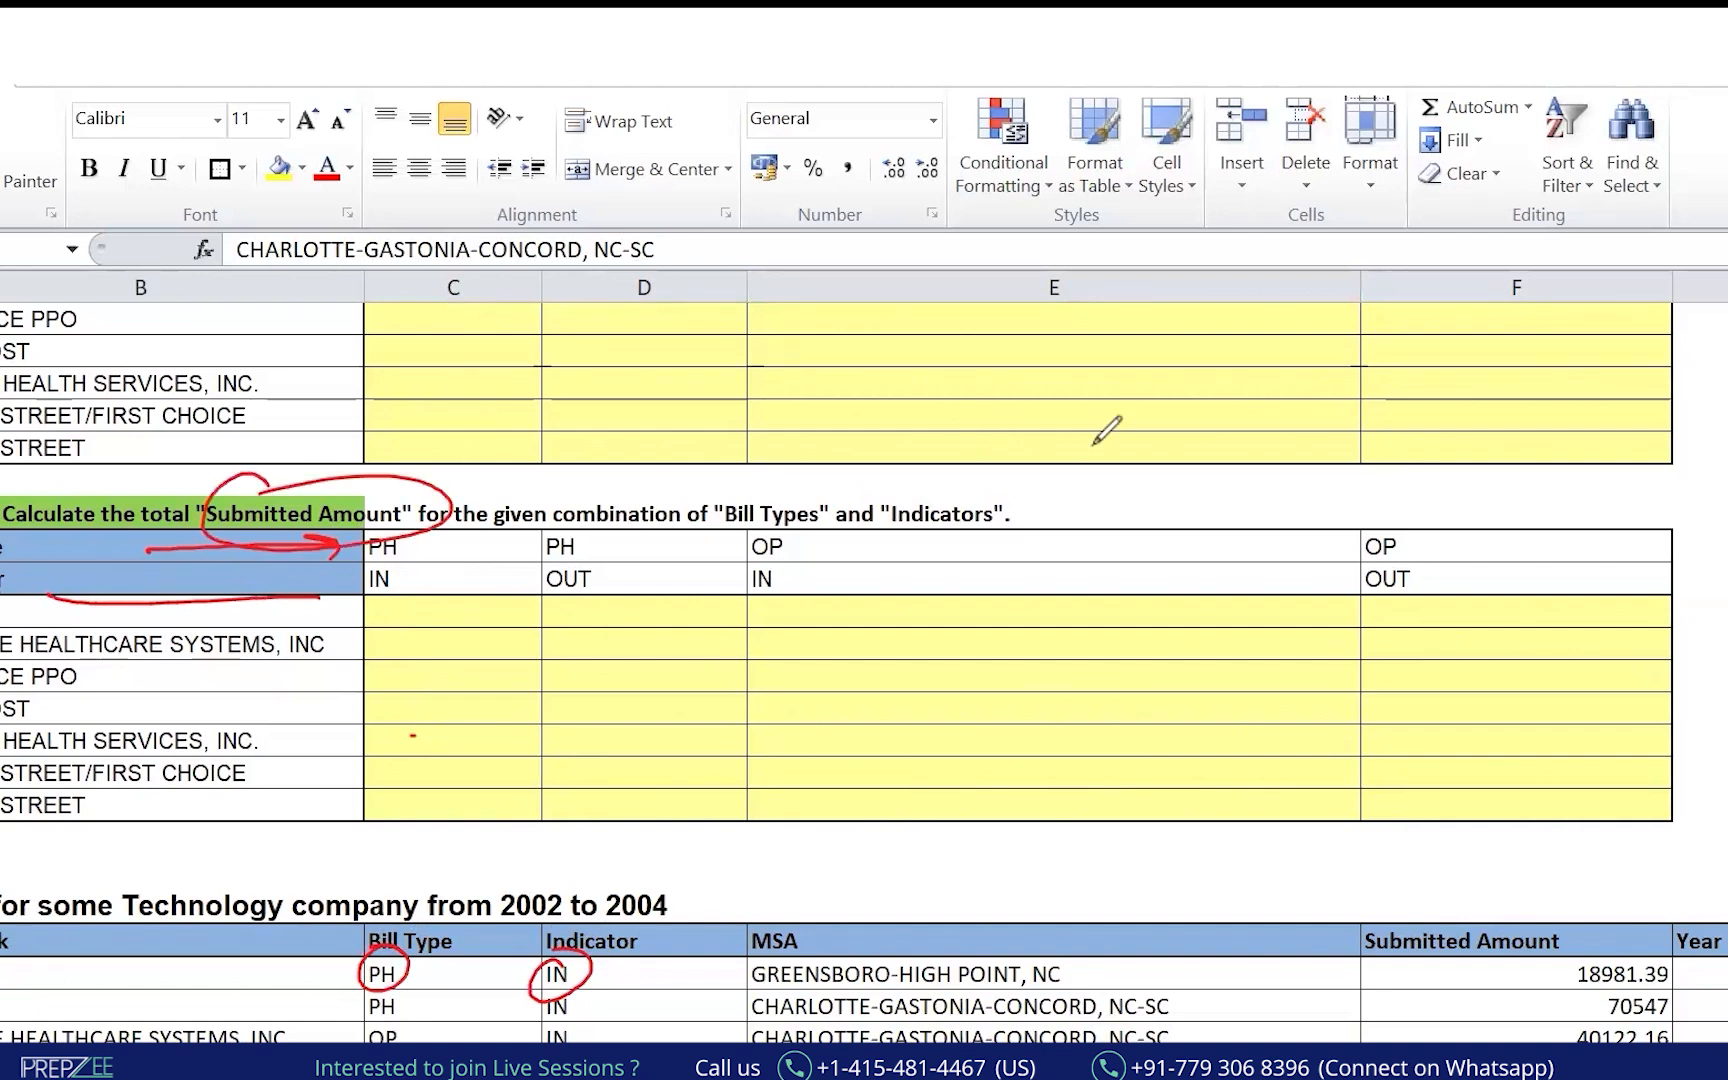
{"action": "key", "text": "Escape"}
{"action": "left_click", "coordinate": [216, 958]}
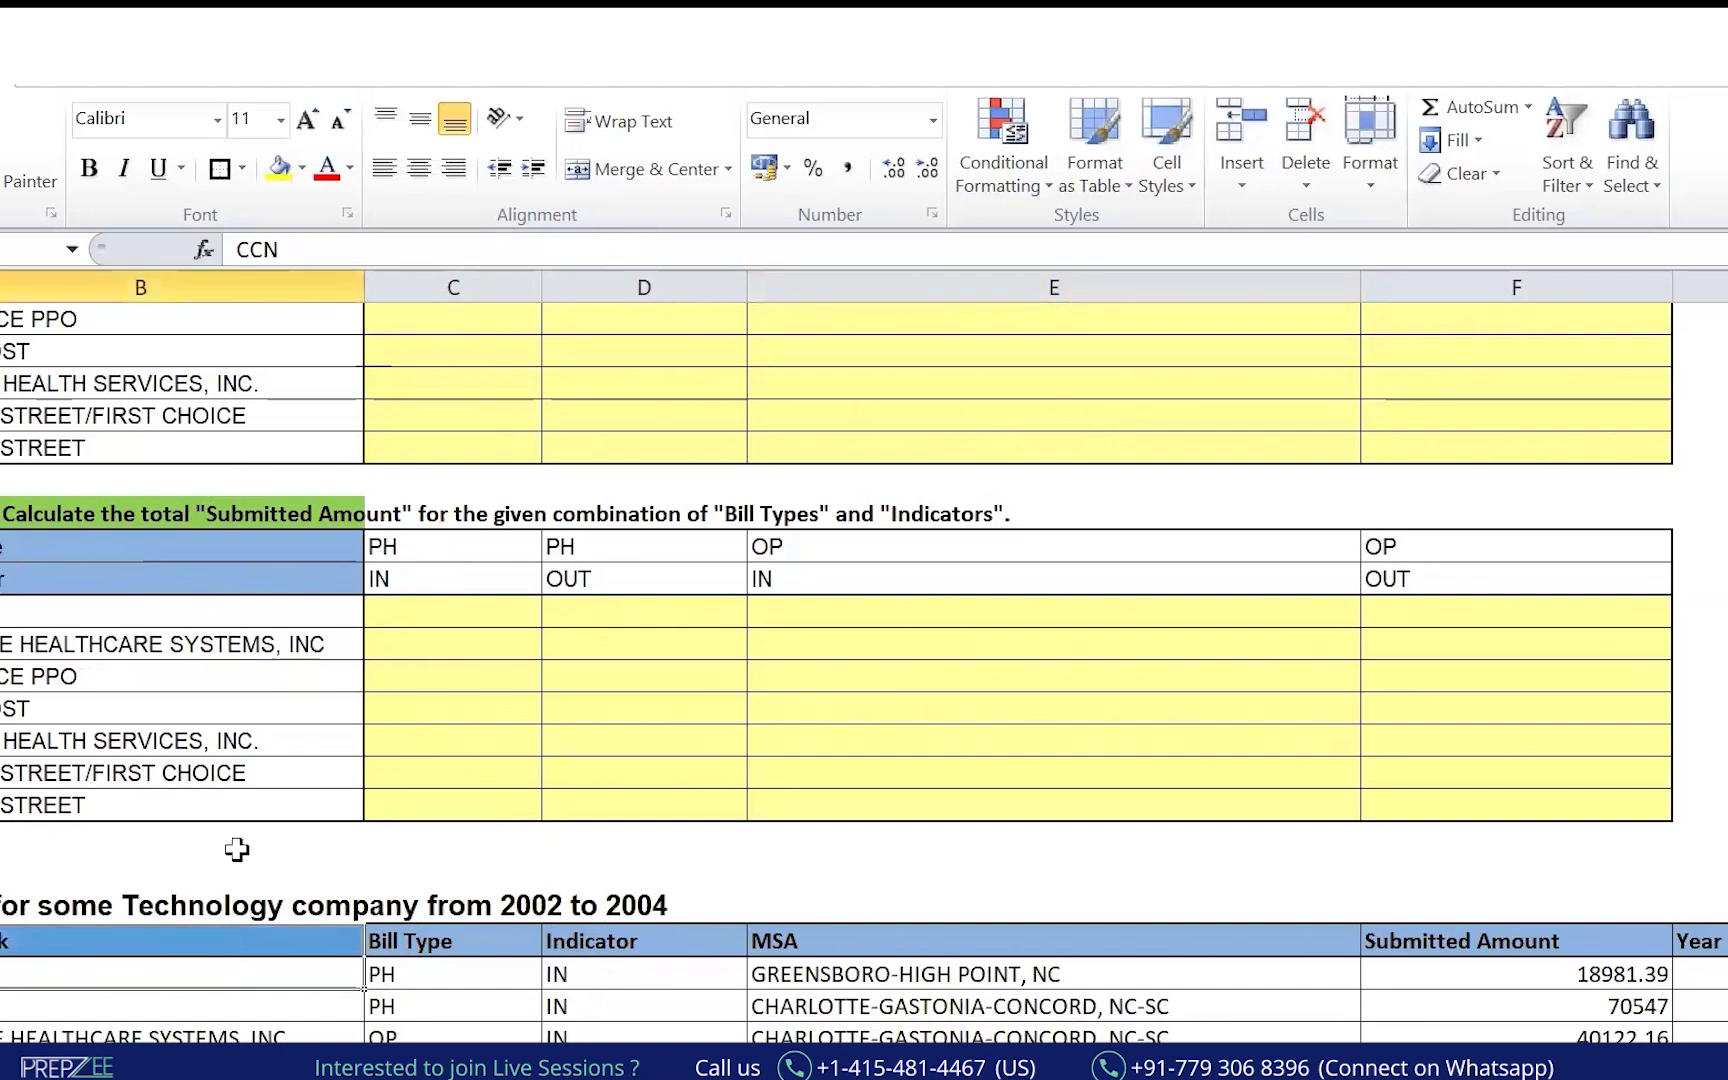
Turn on filters for the data table header and filter Network to CCN only.
{"action": "left_click", "coordinate": [274, 938]}
{"action": "key", "text": "ctrl+shift+Right"}
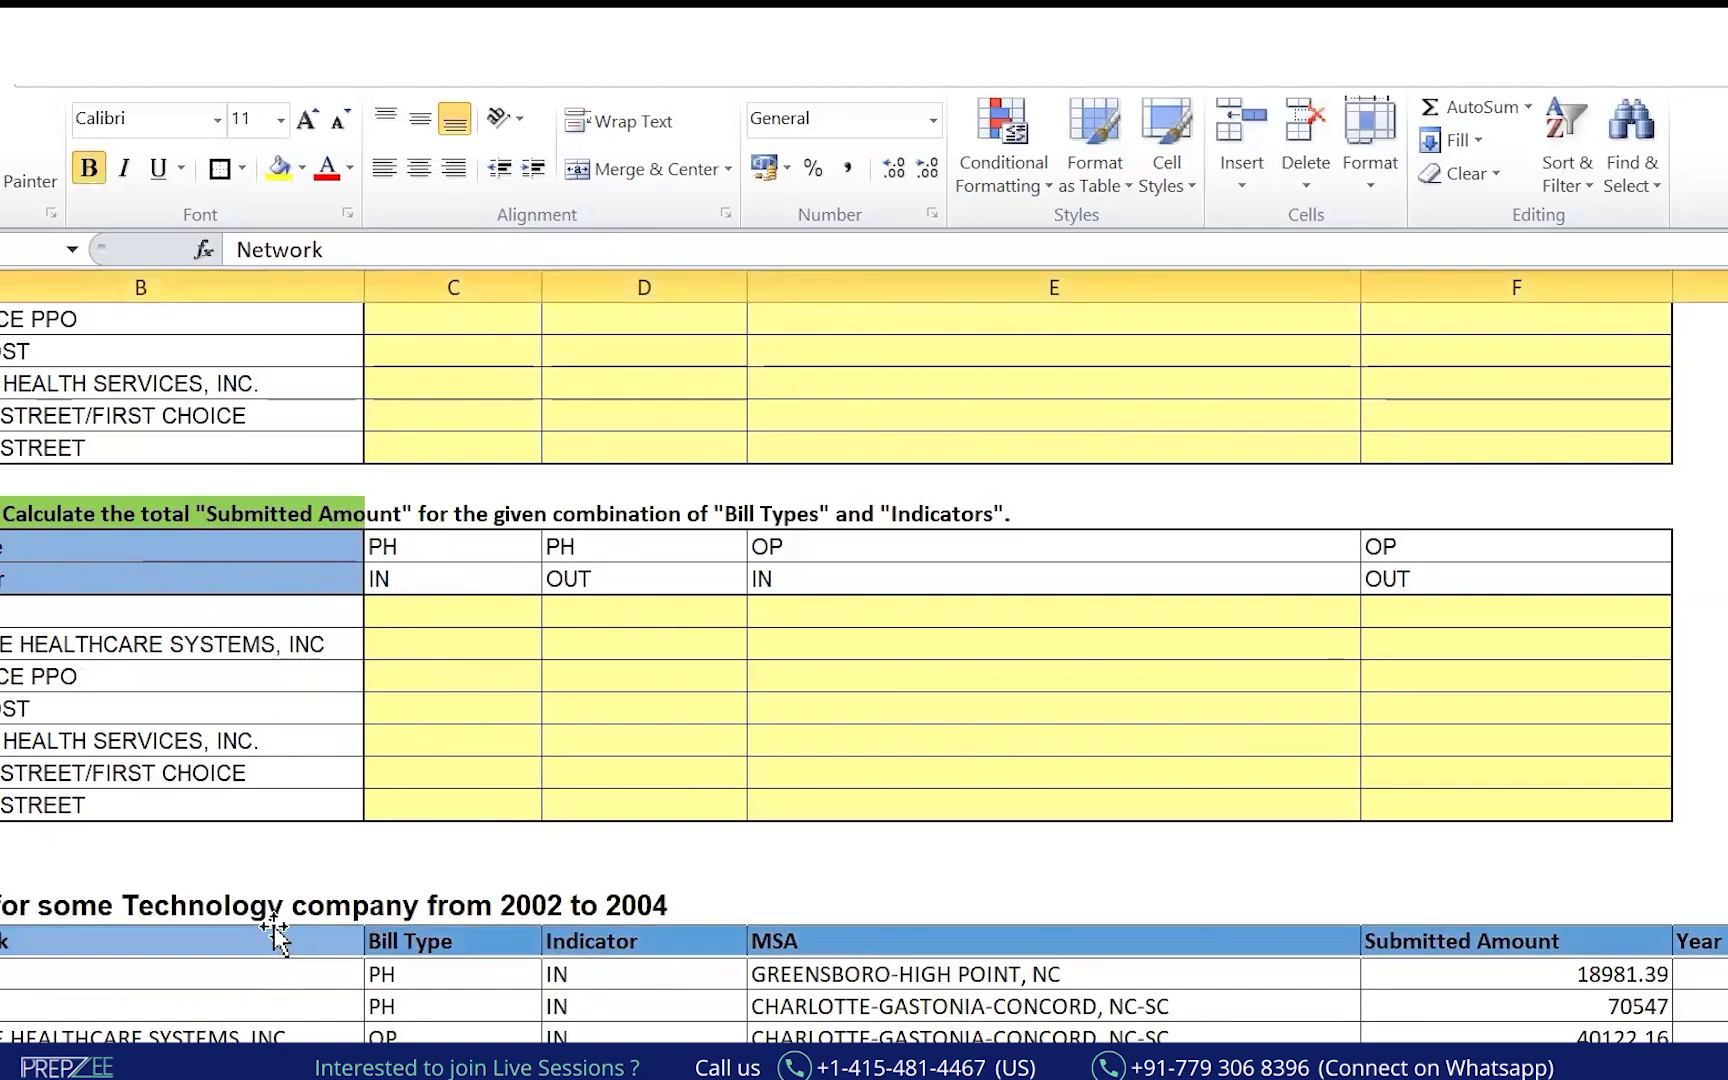
{"action": "key", "text": "ctrl+shift+l"}
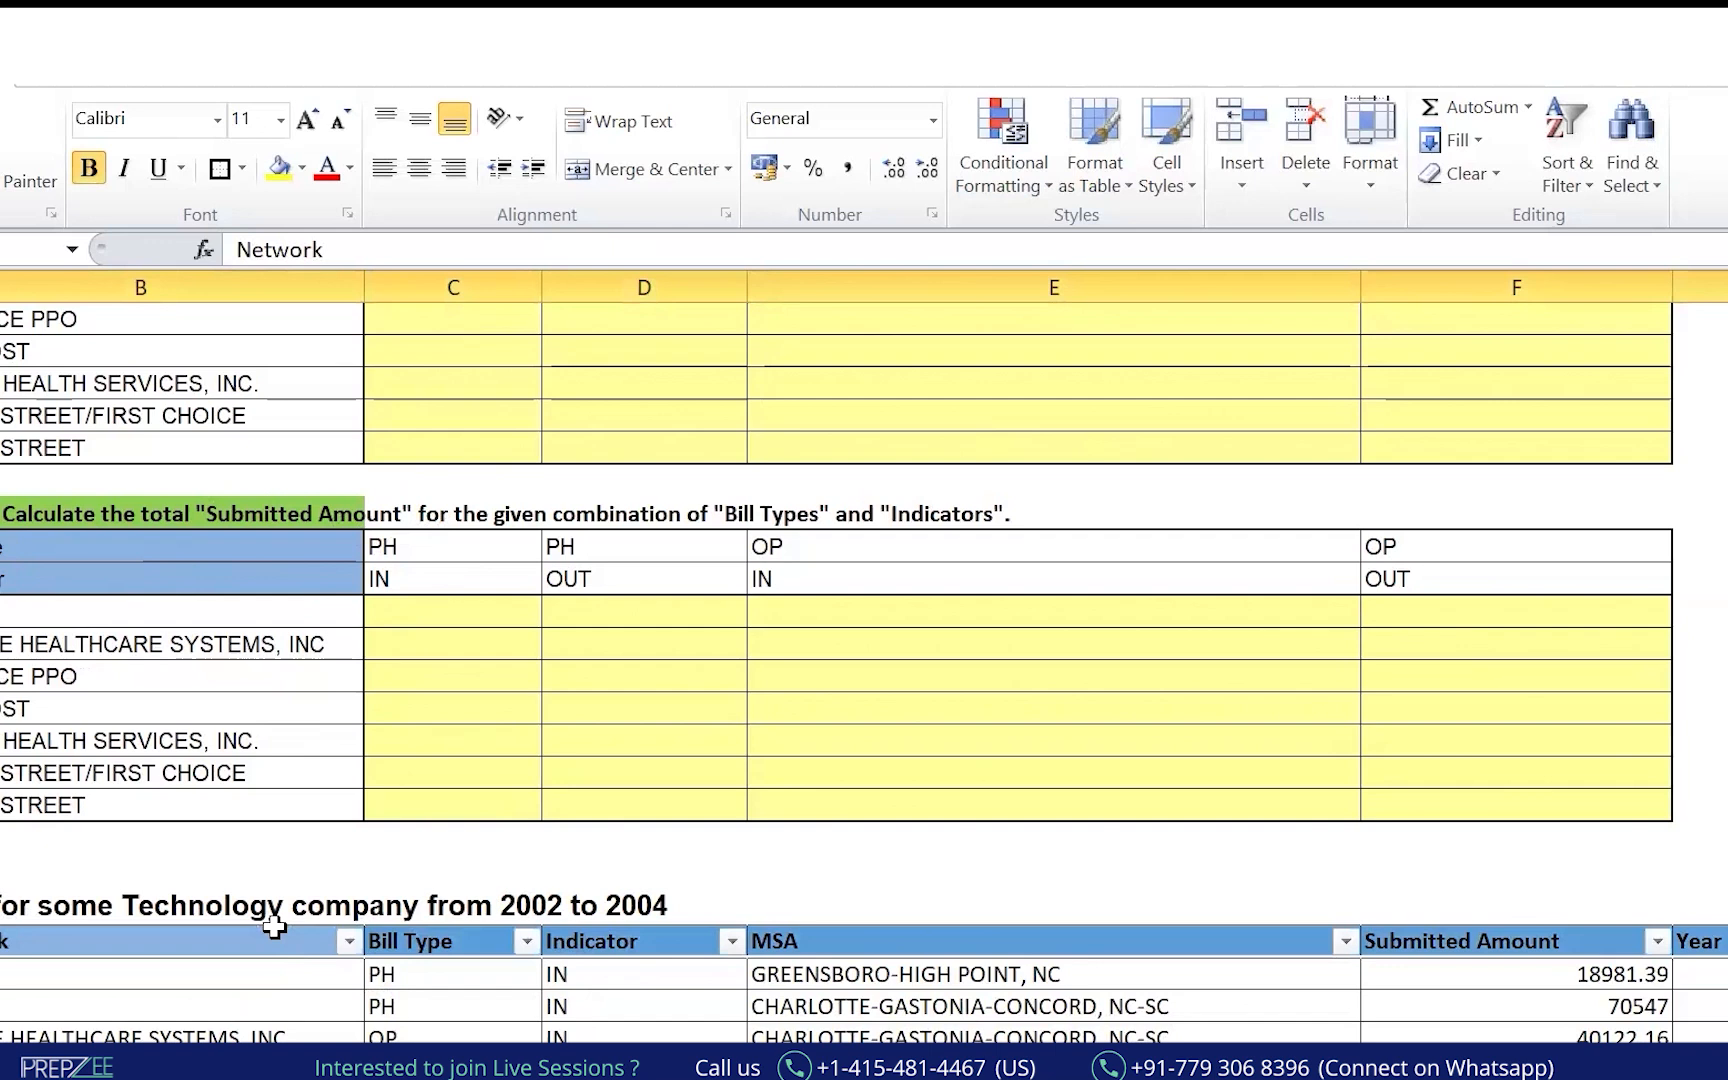
{"action": "left_click", "coordinate": [348, 941]}
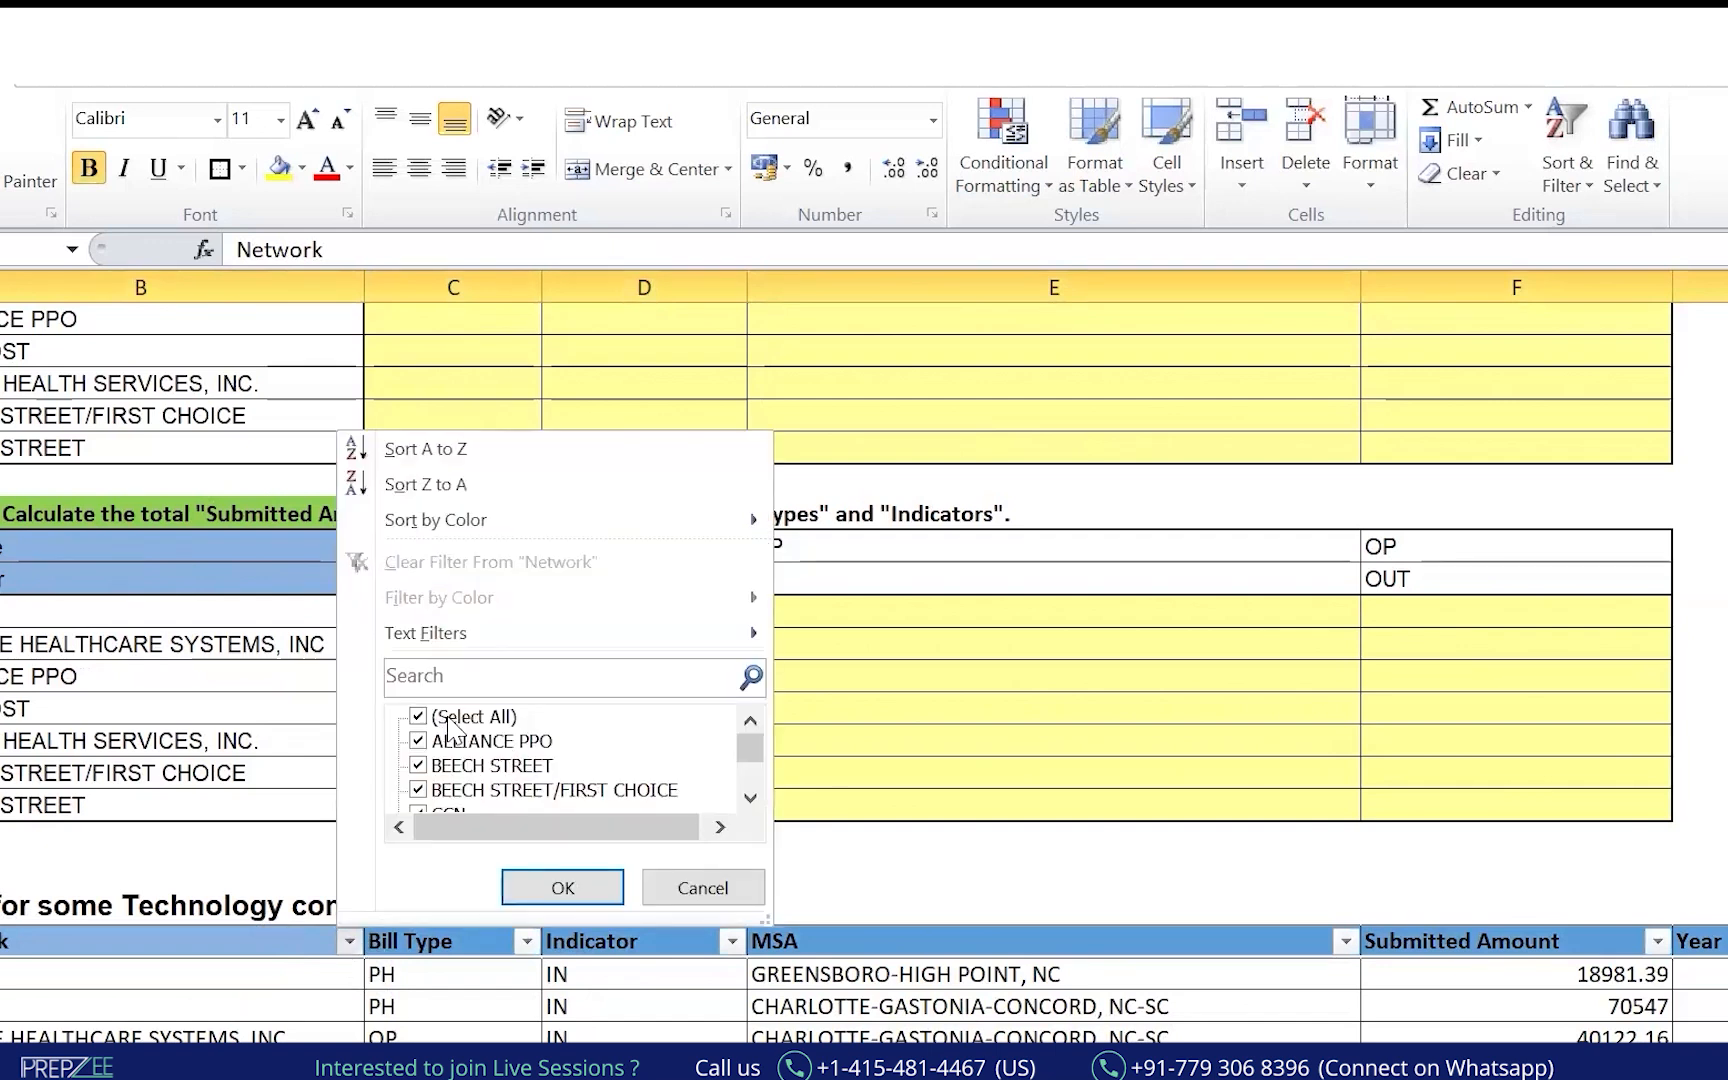
{"action": "left_click", "coordinate": [447, 719]}
{"action": "left_click", "coordinate": [506, 680]}
{"action": "type", "text": "cc"}
{"action": "left_click", "coordinate": [563, 888]}
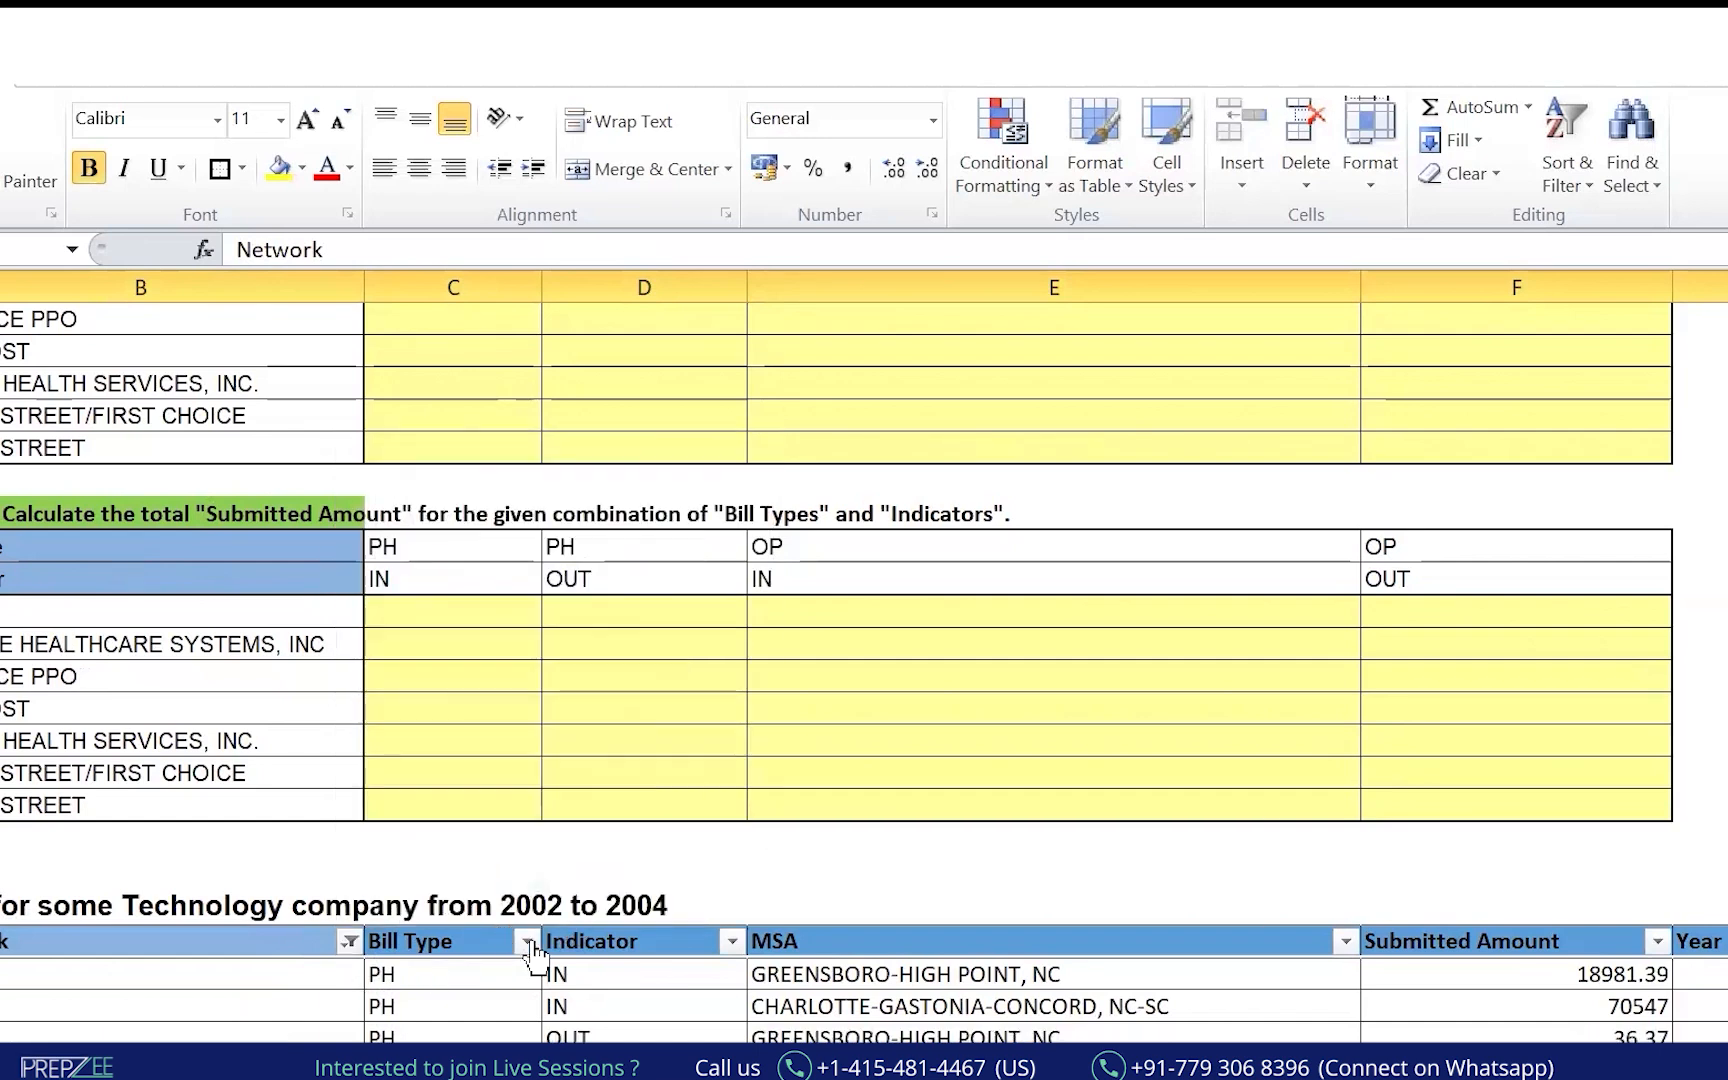
Filter the Indicator column to keep only IN, leaving Bill Type unfiltered.
{"action": "left_click", "coordinate": [526, 941]}
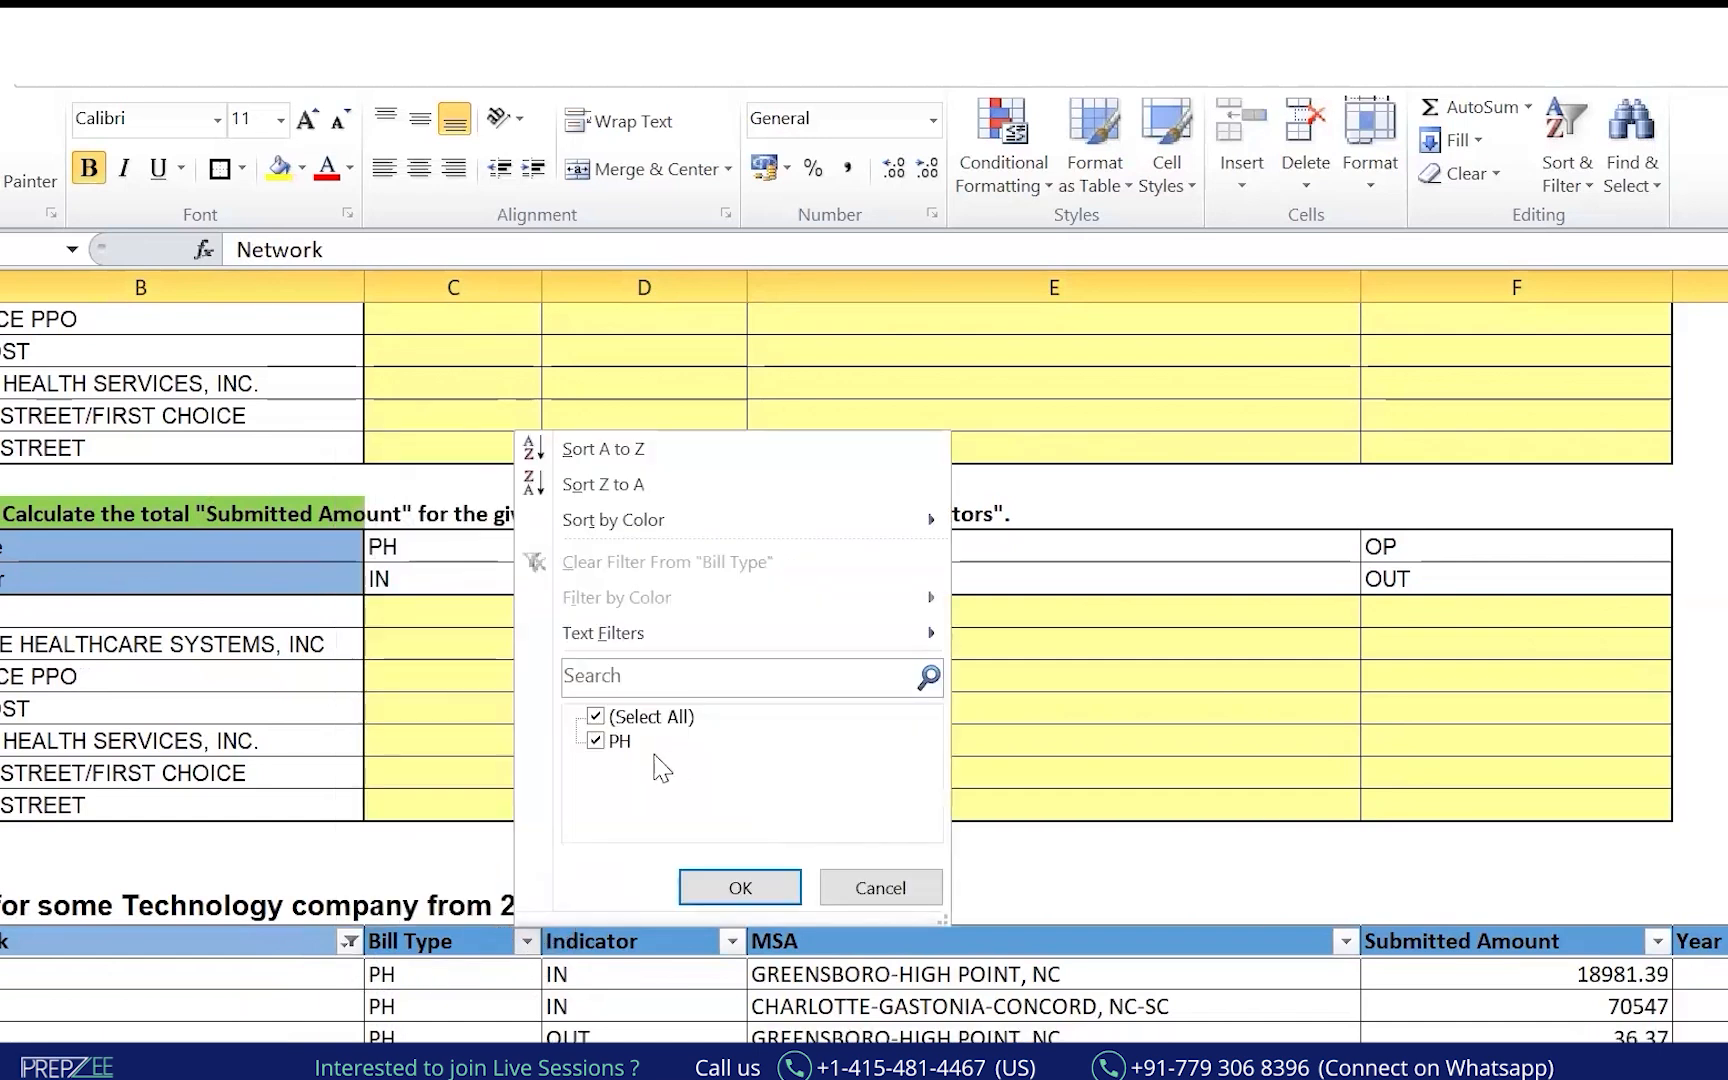
{"action": "left_click", "coordinate": [821, 903]}
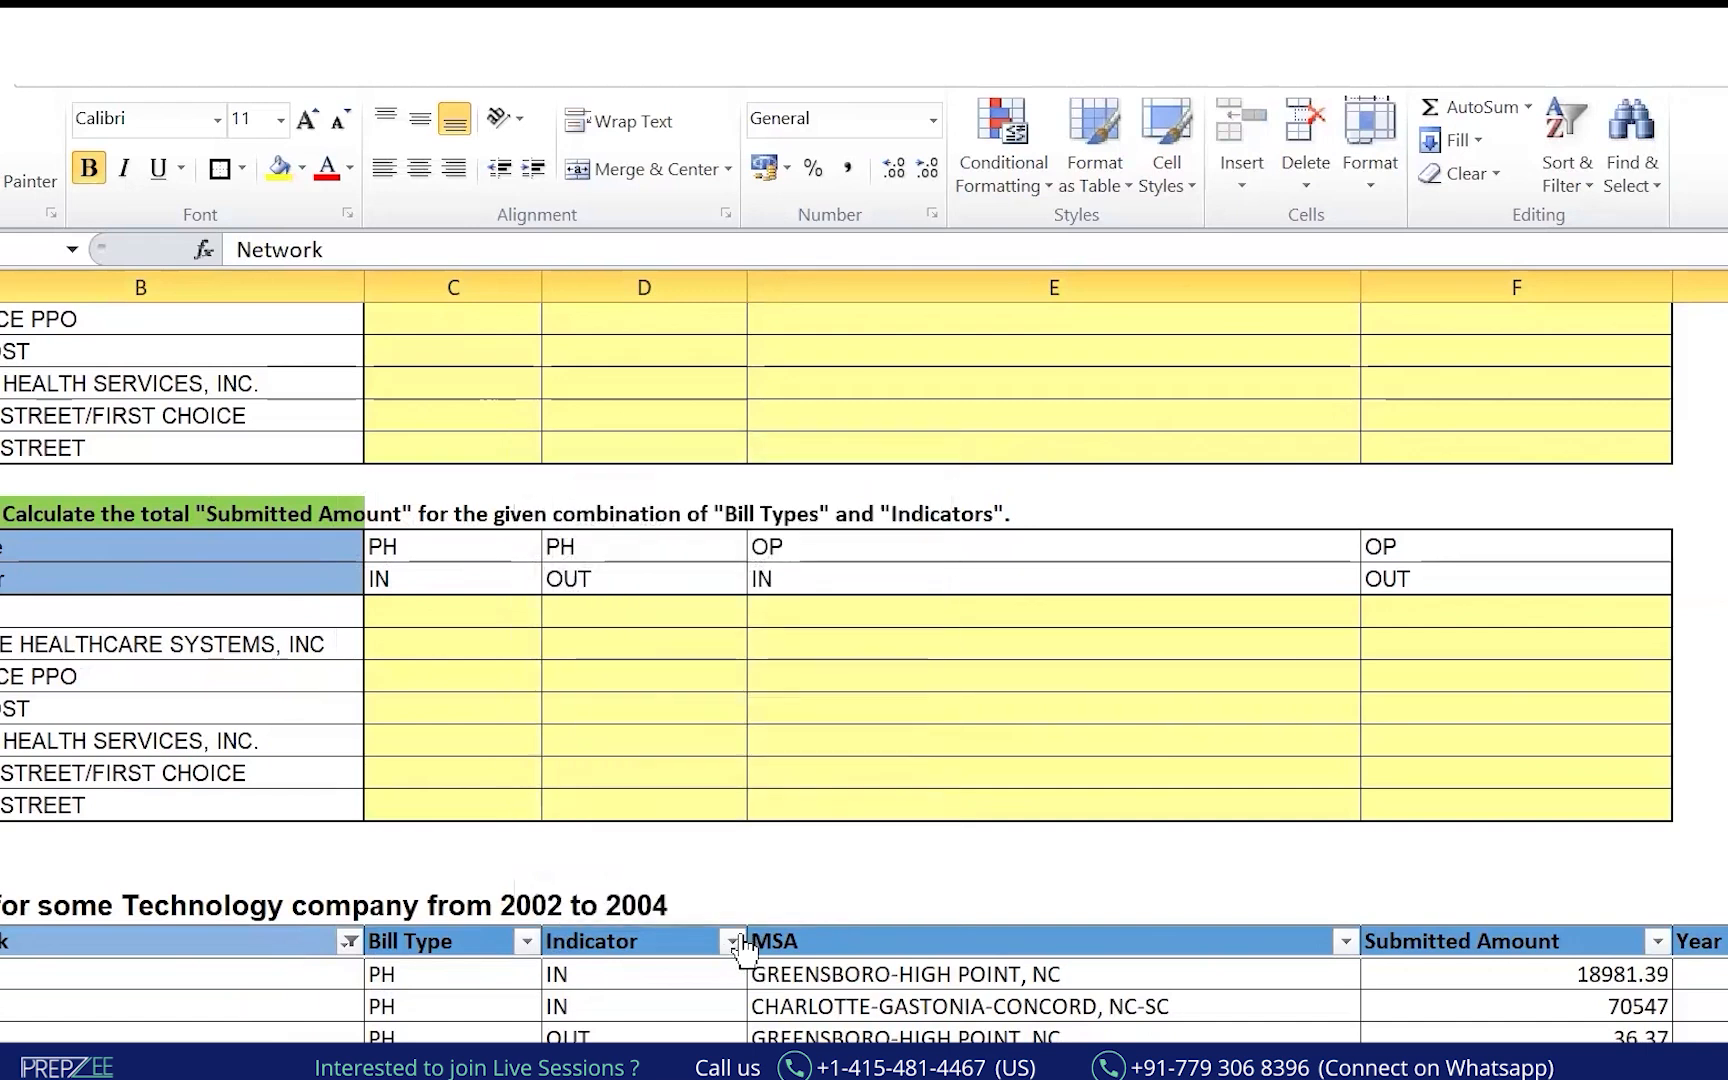
{"action": "left_click", "coordinate": [732, 941]}
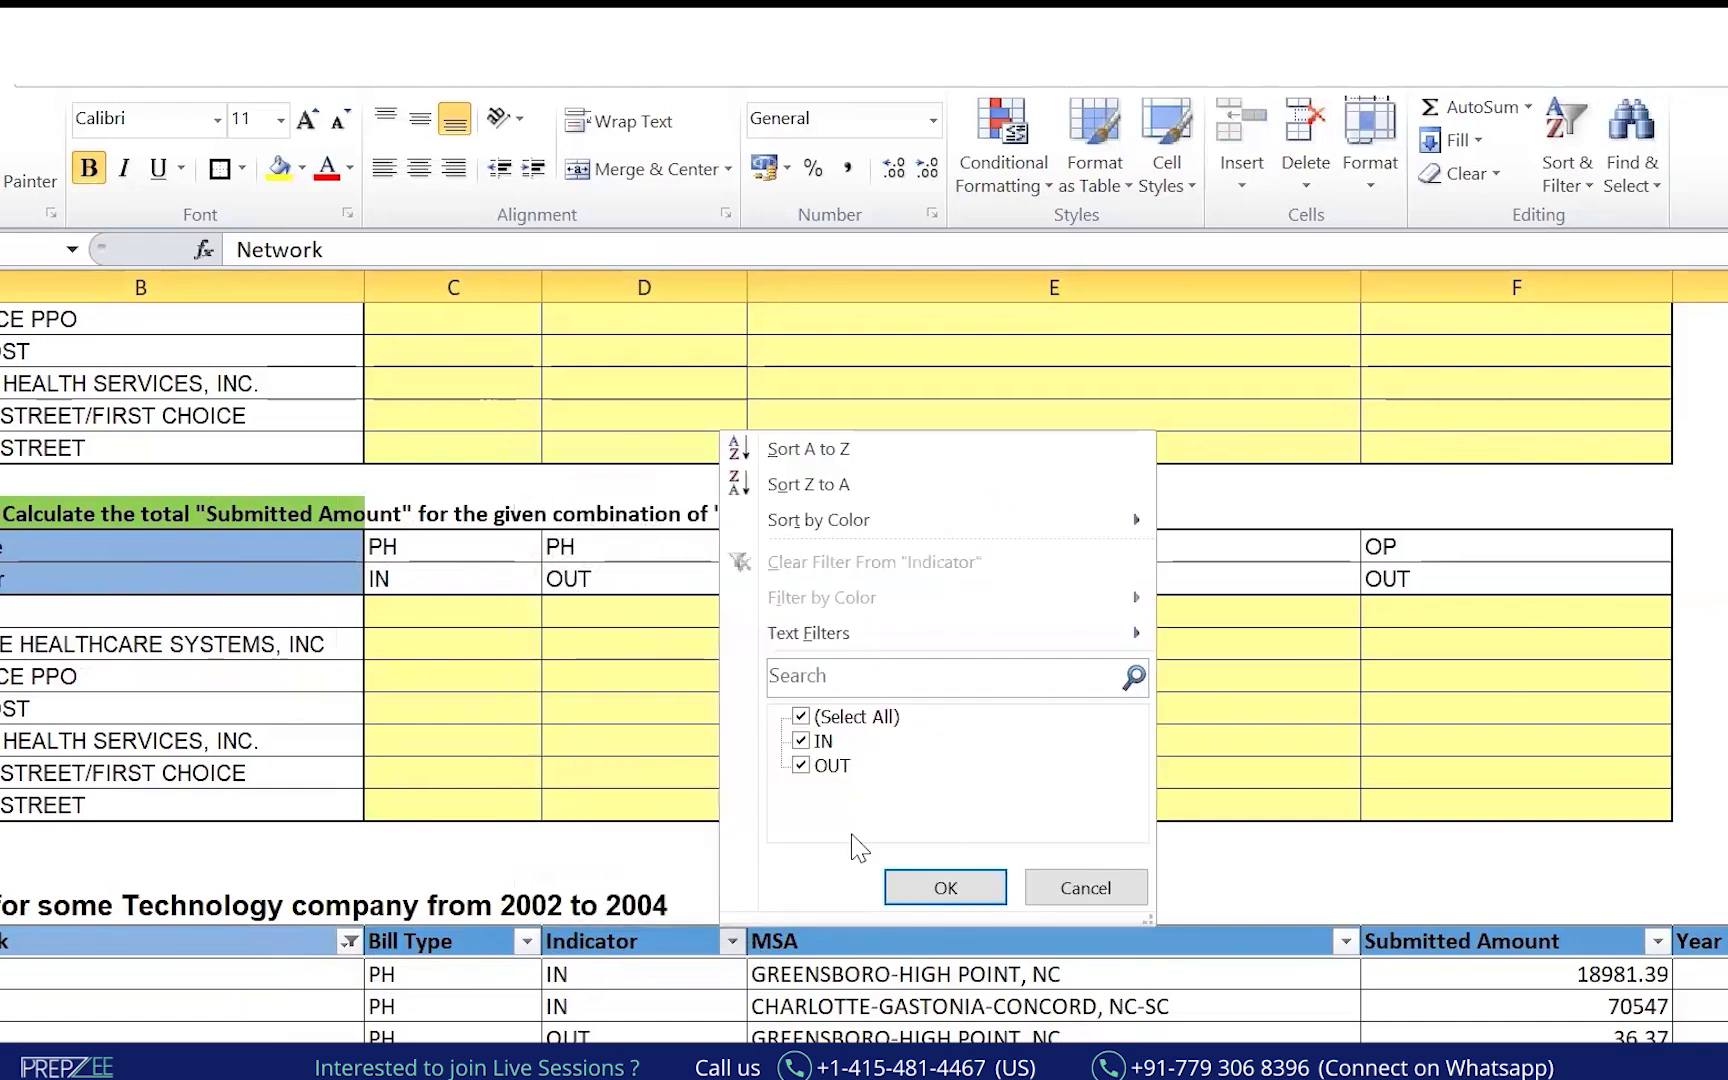
{"action": "left_click", "coordinate": [814, 770]}
{"action": "left_click", "coordinate": [945, 887]}
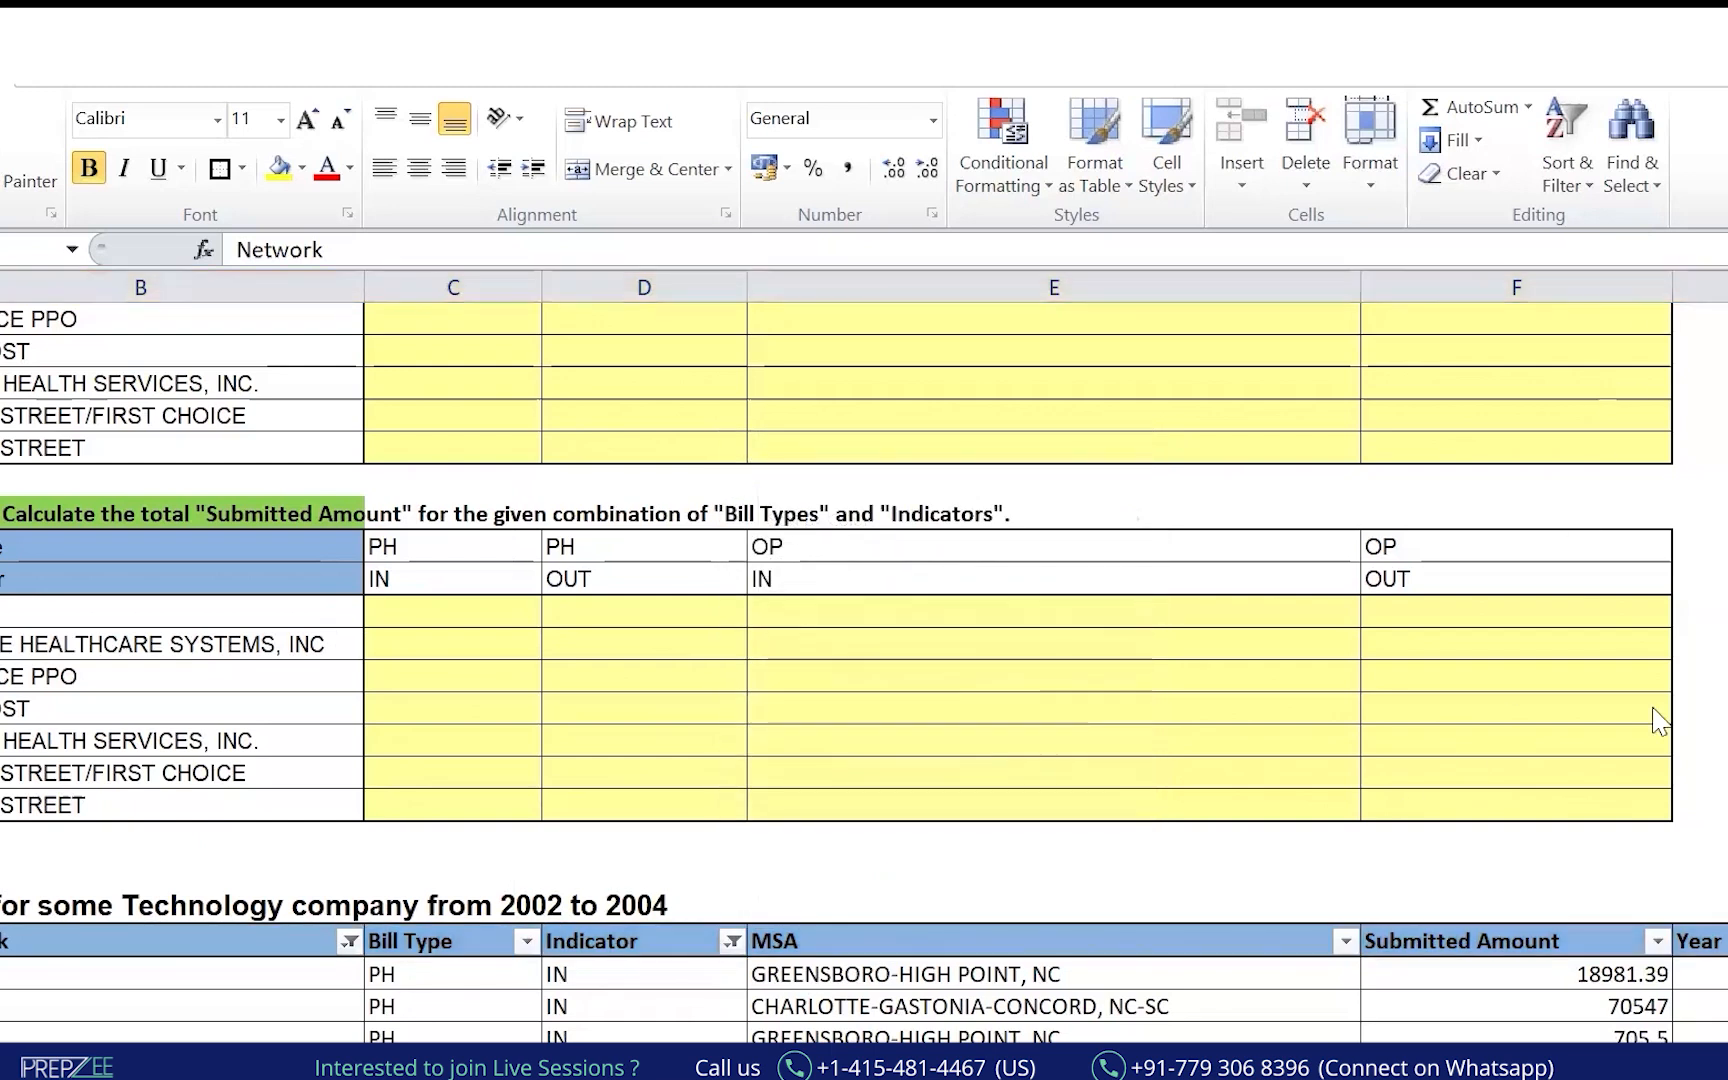
Select the filtered Submitted Amount values from 18981.39 to 603.
{"action": "key", "text": "Down"}
{"action": "key", "text": "Down"}
{"action": "key", "text": "Down"}
{"action": "key", "text": "Down"}
{"action": "key", "text": "Down"}
{"action": "key", "text": "Down"}
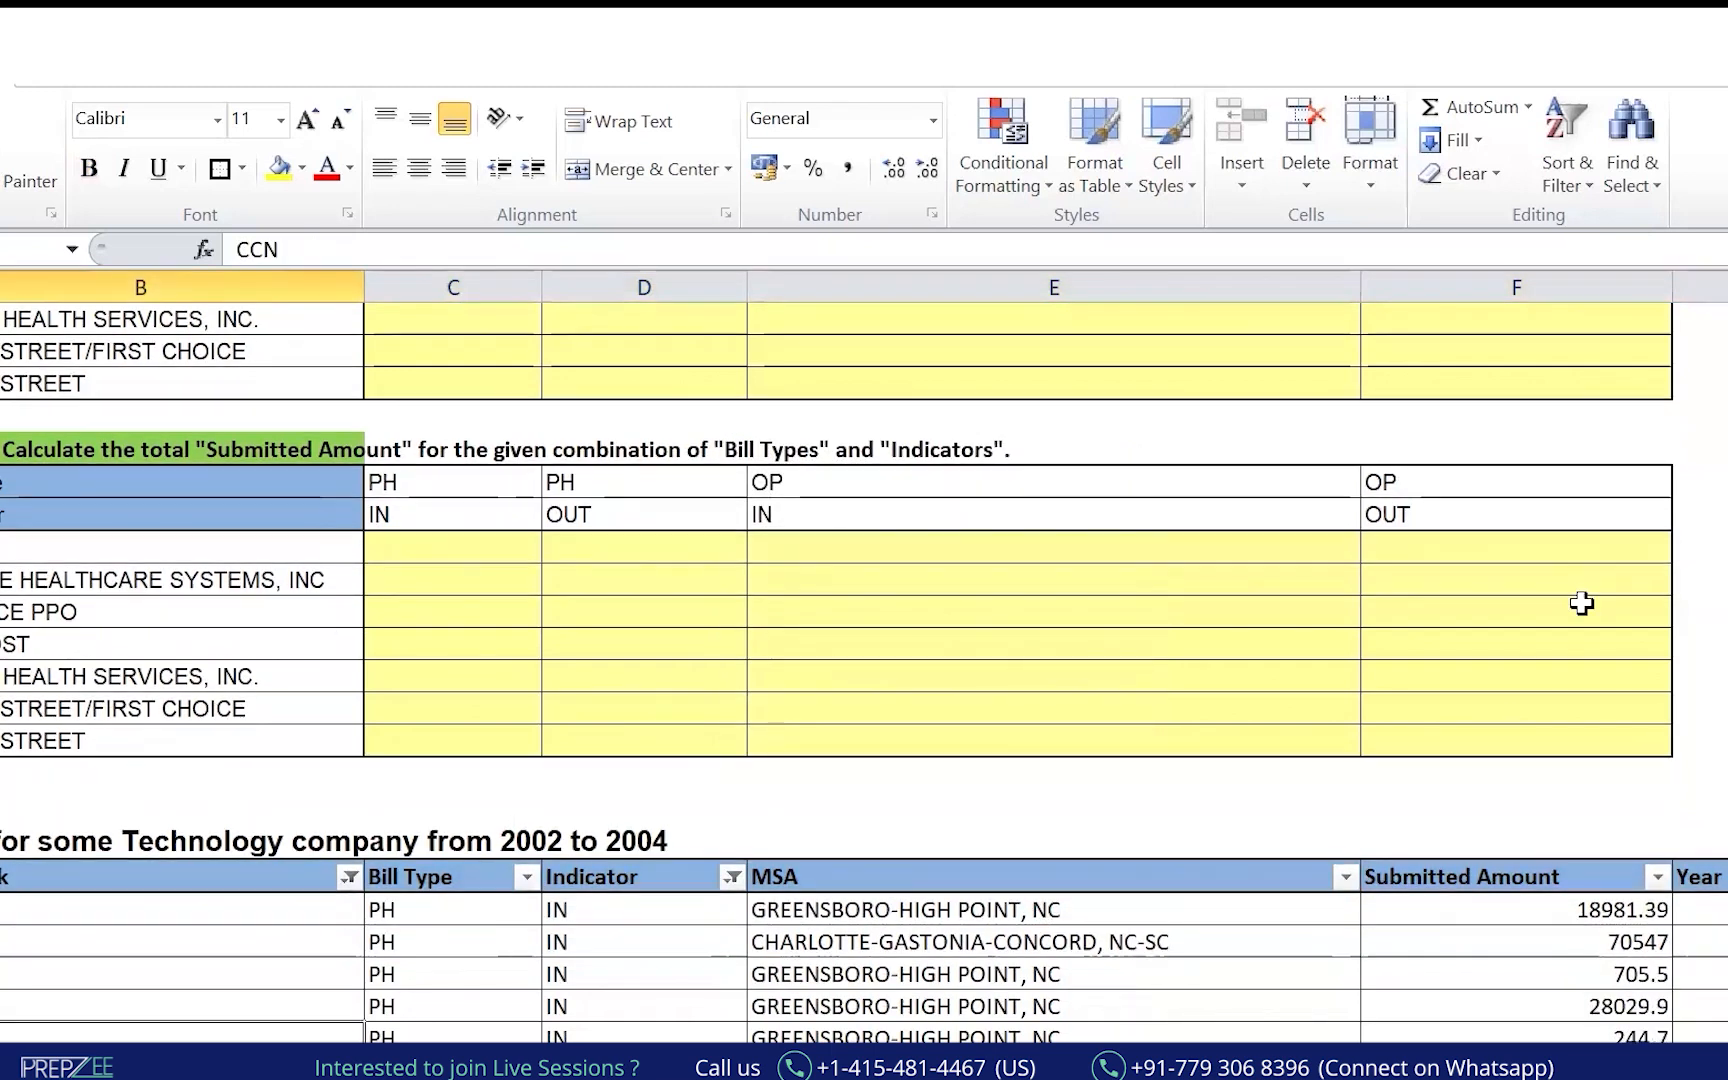
{"action": "key", "text": "Right"}
{"action": "key", "text": "Right"}
{"action": "key", "text": "Right"}
{"action": "key", "text": "Right"}
{"action": "key", "text": "Right"}
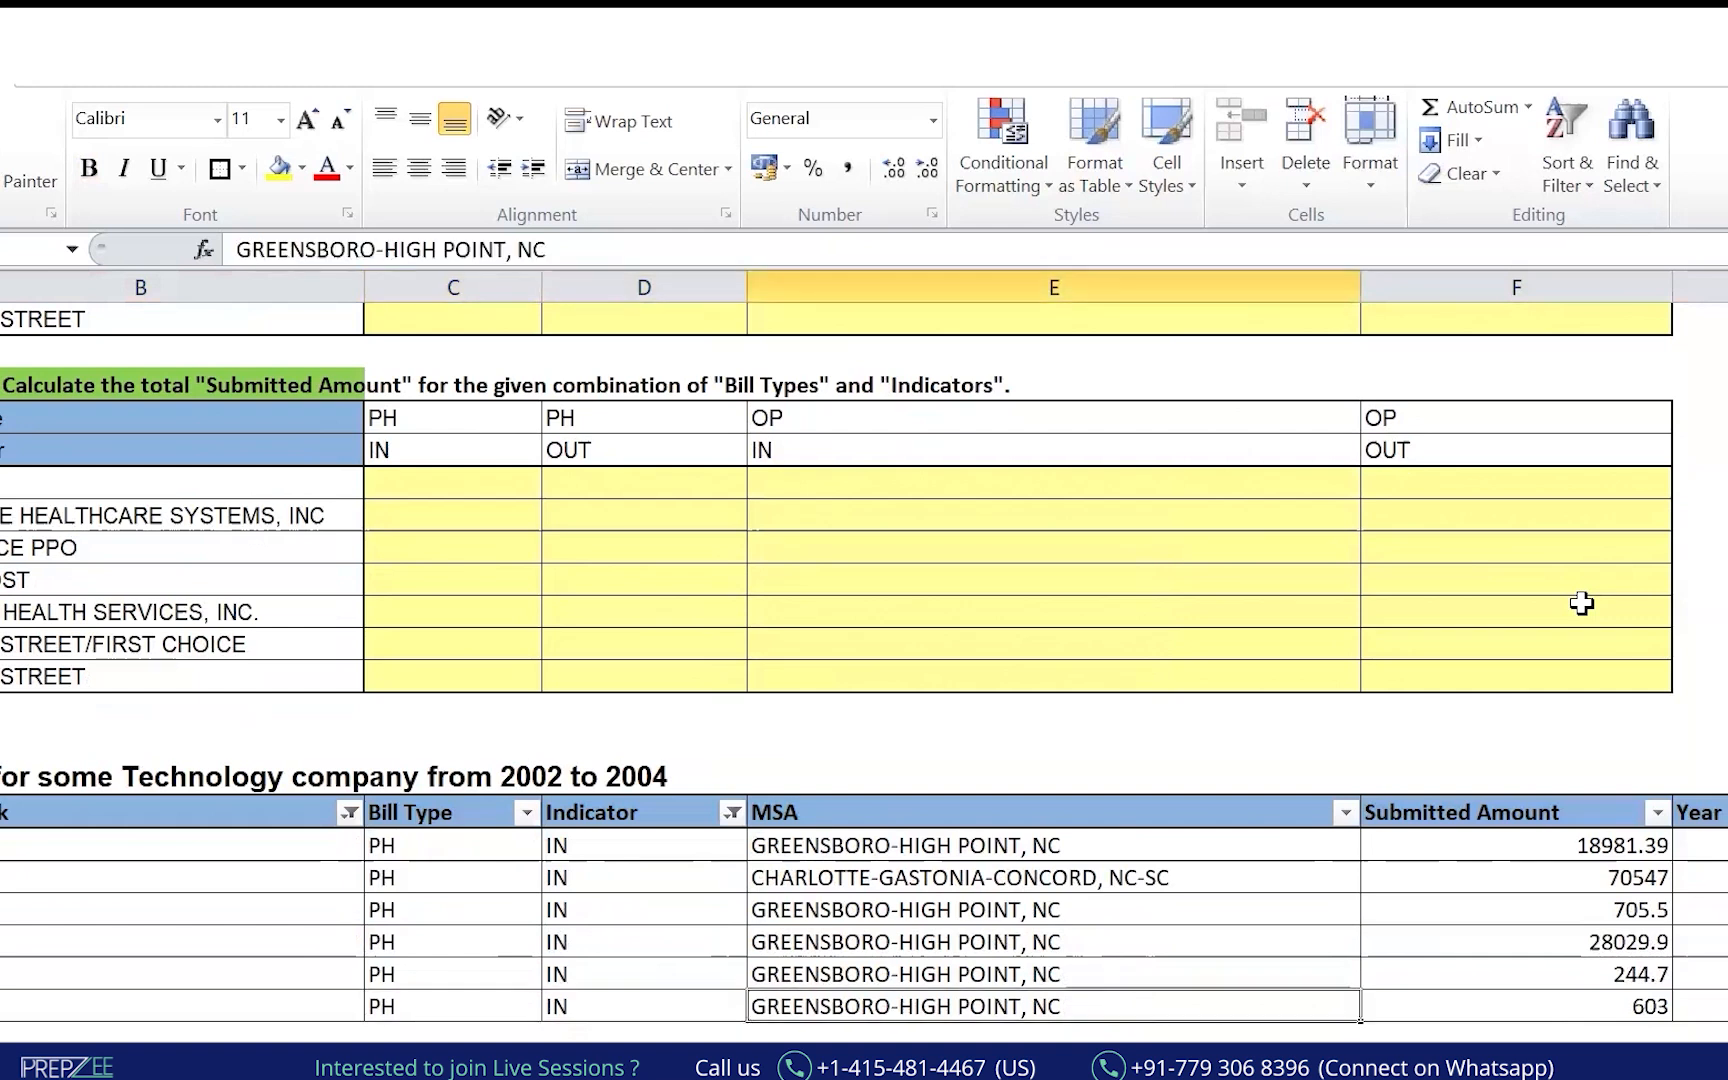
{"action": "key", "text": "Left"}
{"action": "key", "text": "ctrl+shift+Up"}
{"action": "key", "text": "ctrl+shift+Down"}
{"action": "key", "text": "shift+Up"}
{"action": "key", "text": "ctrl+shift+Up"}
{"action": "key", "text": "Down"}
{"action": "key", "text": "Up"}
{"action": "key", "text": "ctrl+shift+Up"}
Handwrite the expected PH/IN total in the answer cell and draw arrows to the Submitted Amounts.
{"action": "key", "text": "shift+Down"}
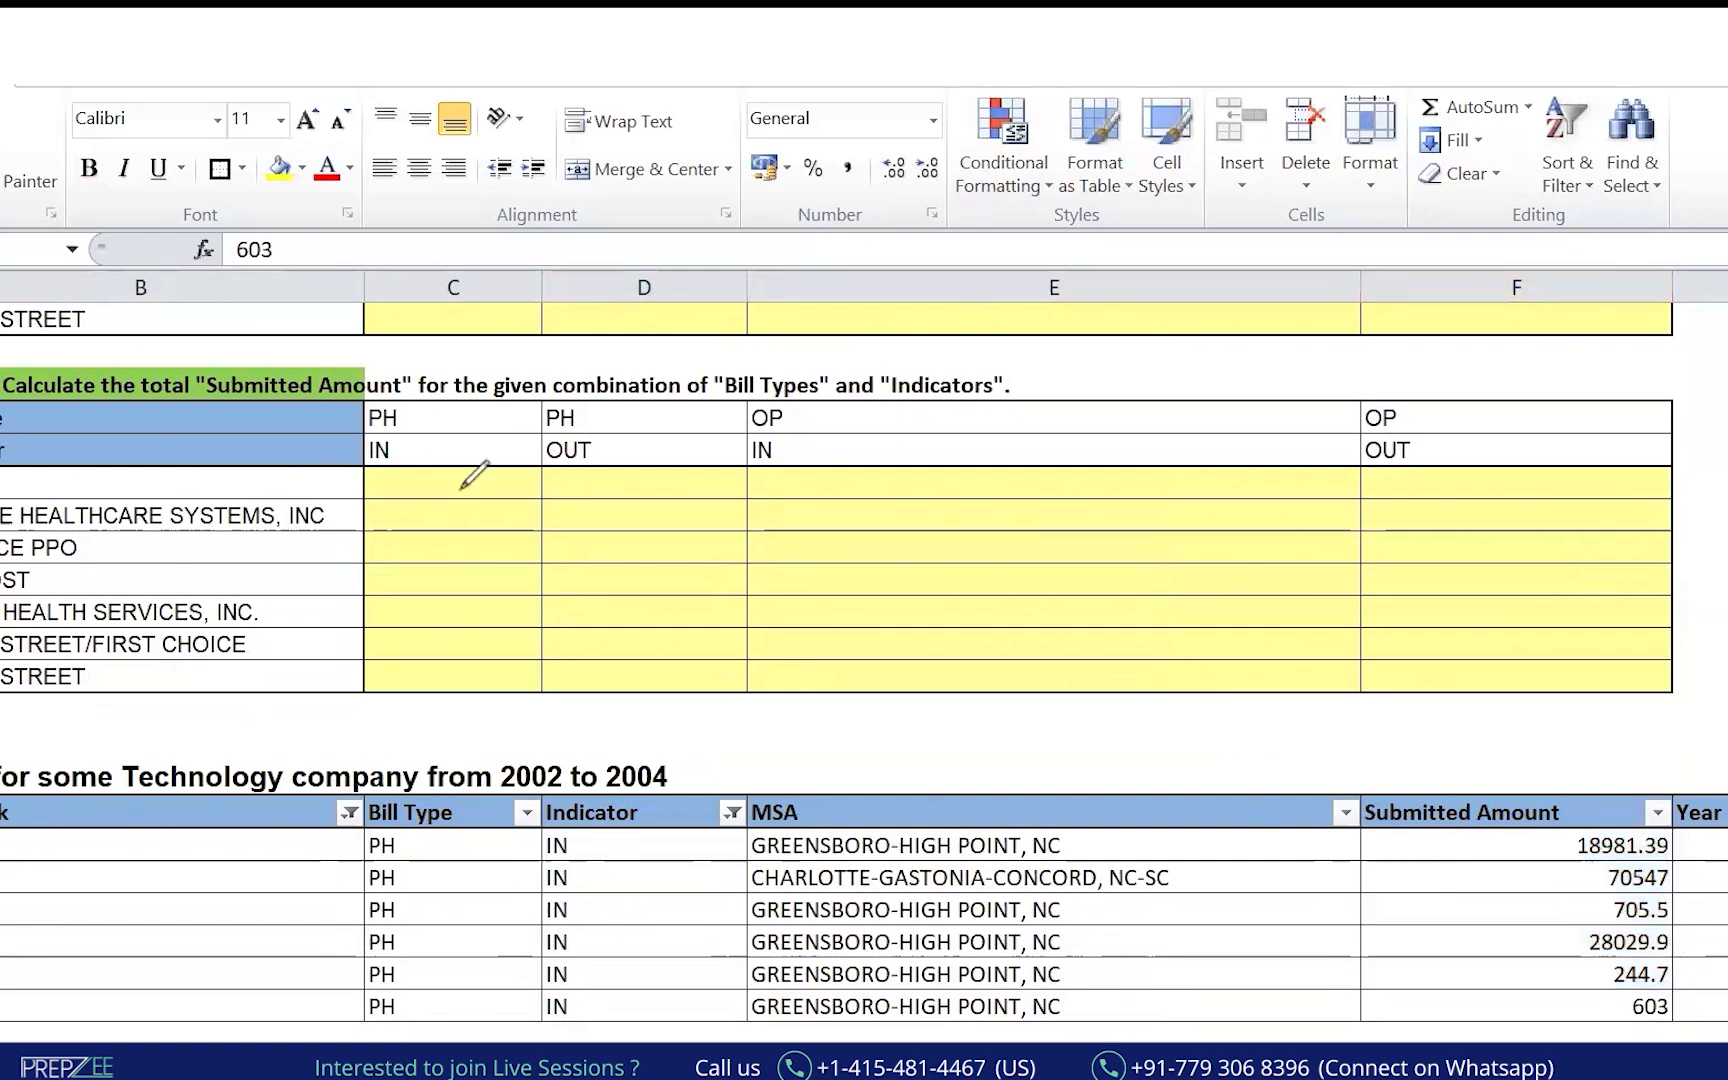
{"action": "mouse_move", "coordinate": [390, 472]}
{"action": "left_mouse_down"}
{"action": "mouse_move", "coordinate": [390, 498]}
{"action": "mouse_move", "coordinate": [498, 500]}
{"action": "mouse_move", "coordinate": [483, 686]}
{"action": "left_mouse_up"}
{"action": "mouse_move", "coordinate": [550, 468]}
{"action": "left_mouse_down"}
{"action": "mouse_move", "coordinate": [976, 472]}
{"action": "mouse_move", "coordinate": [1516, 652]}
{"action": "mouse_move", "coordinate": [1363, 673]}
{"action": "left_mouse_up"}
{"action": "left_click_drag", "start_coordinate": [850, 689], "coordinate": [752, 728]}
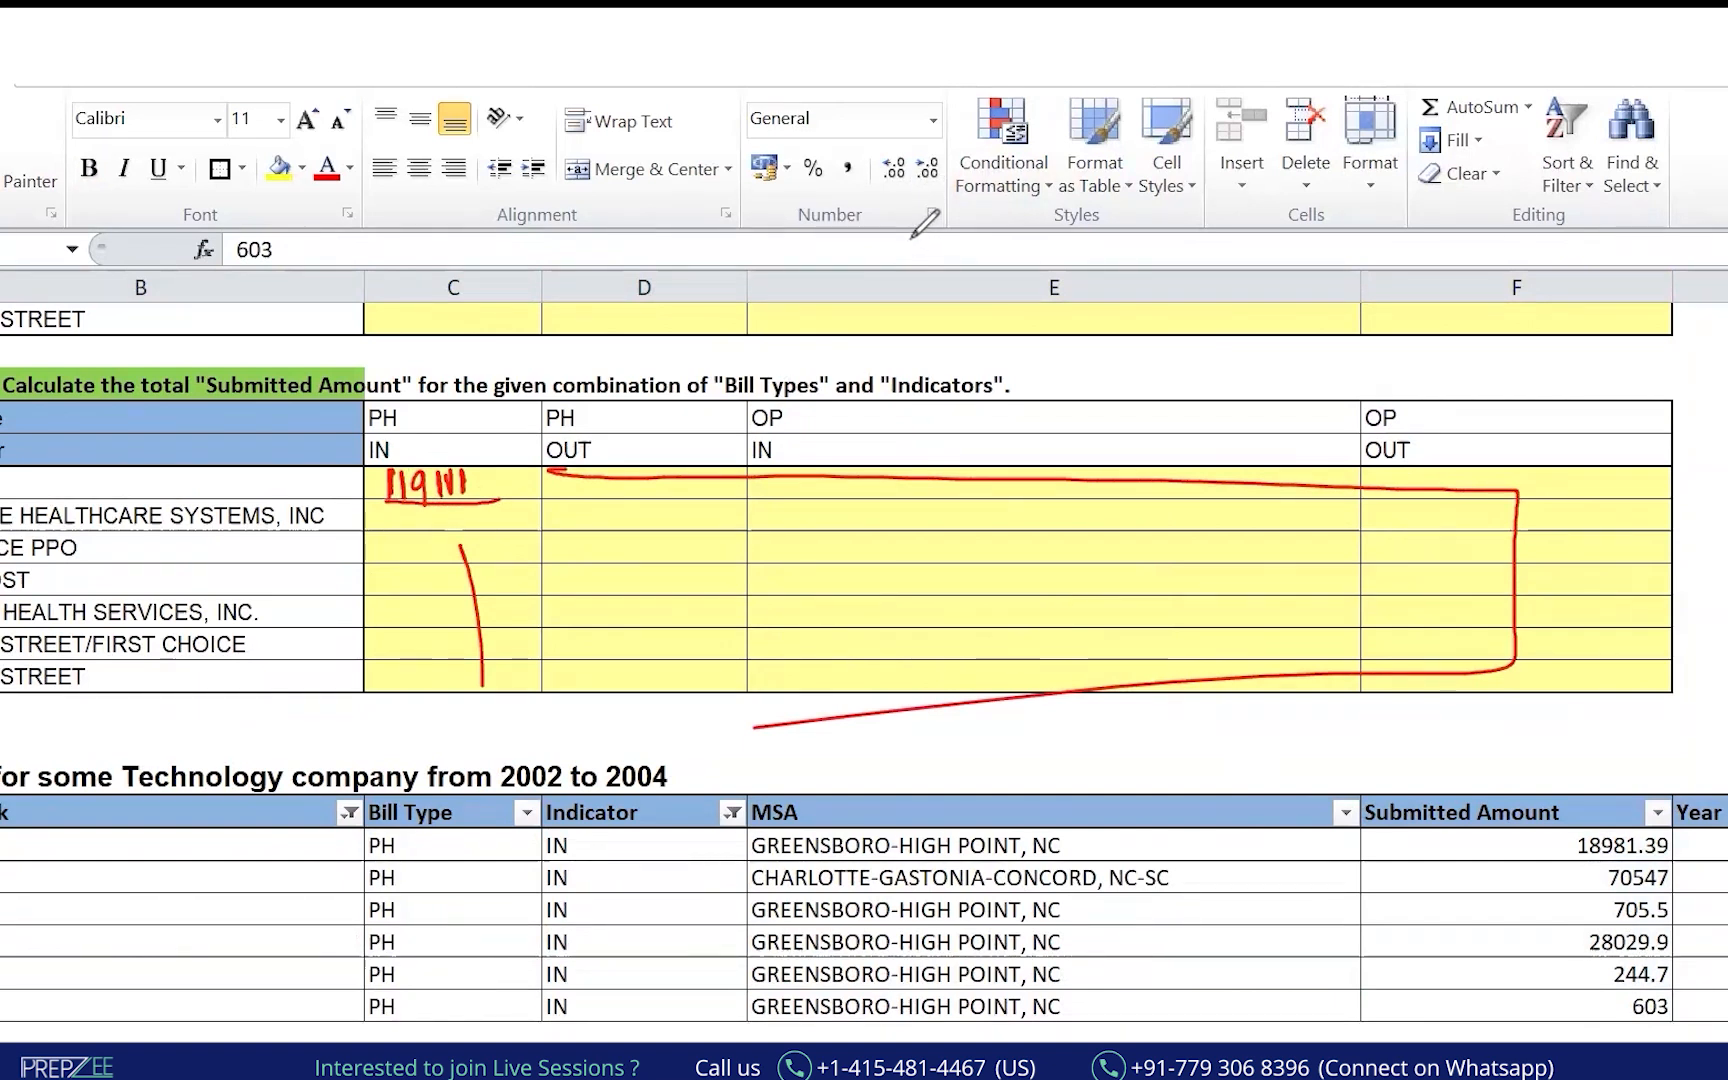
{"action": "mouse_move", "coordinate": [300, 912]}
{"action": "left_mouse_down"}
{"action": "mouse_move", "coordinate": [1441, 936]}
{"action": "mouse_move", "coordinate": [1397, 965]}
{"action": "left_mouse_up"}
{"action": "mouse_move", "coordinate": [1518, 735]}
{"action": "left_mouse_down"}
{"action": "mouse_move", "coordinate": [1520, 778]}
{"action": "mouse_move", "coordinate": [1585, 770]}
{"action": "mouse_move", "coordinate": [1502, 815]}
{"action": "left_mouse_up"}
{"action": "mouse_move", "coordinate": [240, 830]}
{"action": "left_mouse_down"}
{"action": "mouse_move", "coordinate": [282, 891]}
{"action": "mouse_move", "coordinate": [1234, 893]}
{"action": "mouse_move", "coordinate": [1548, 938]}
{"action": "left_mouse_up"}
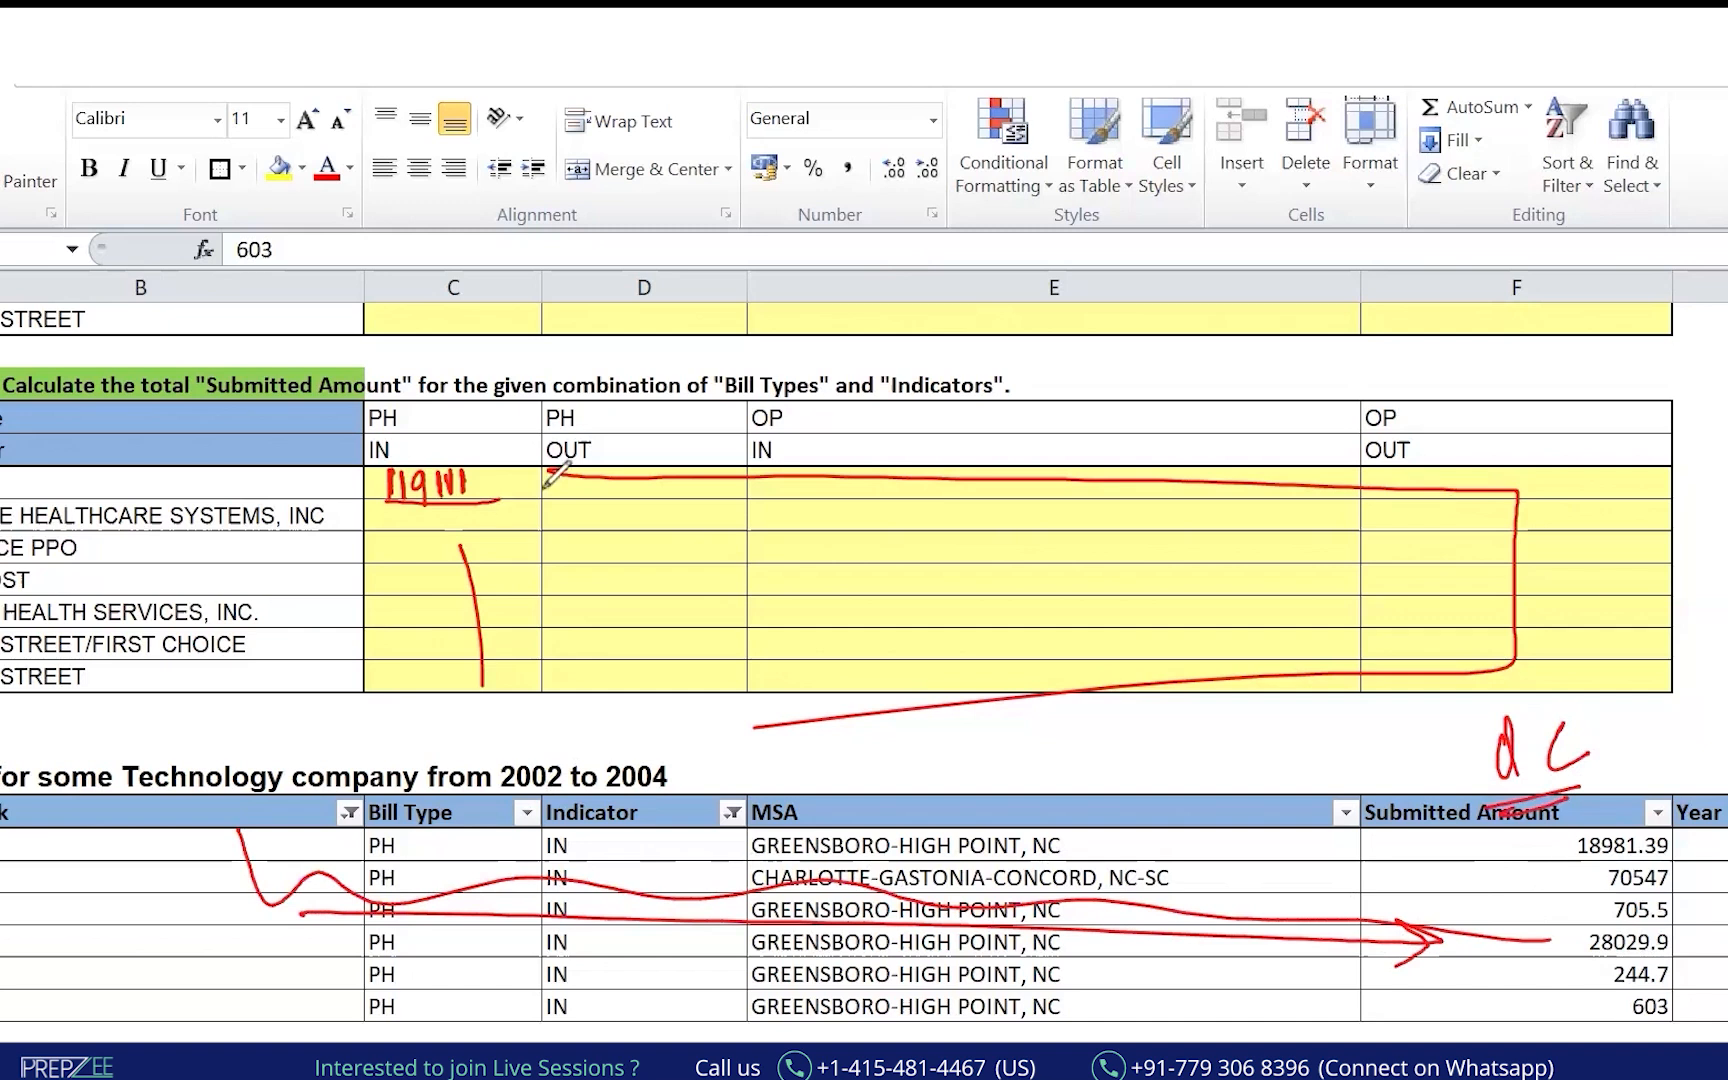
{"action": "left_click_drag", "start_coordinate": [310, 424], "coordinate": [372, 396]}
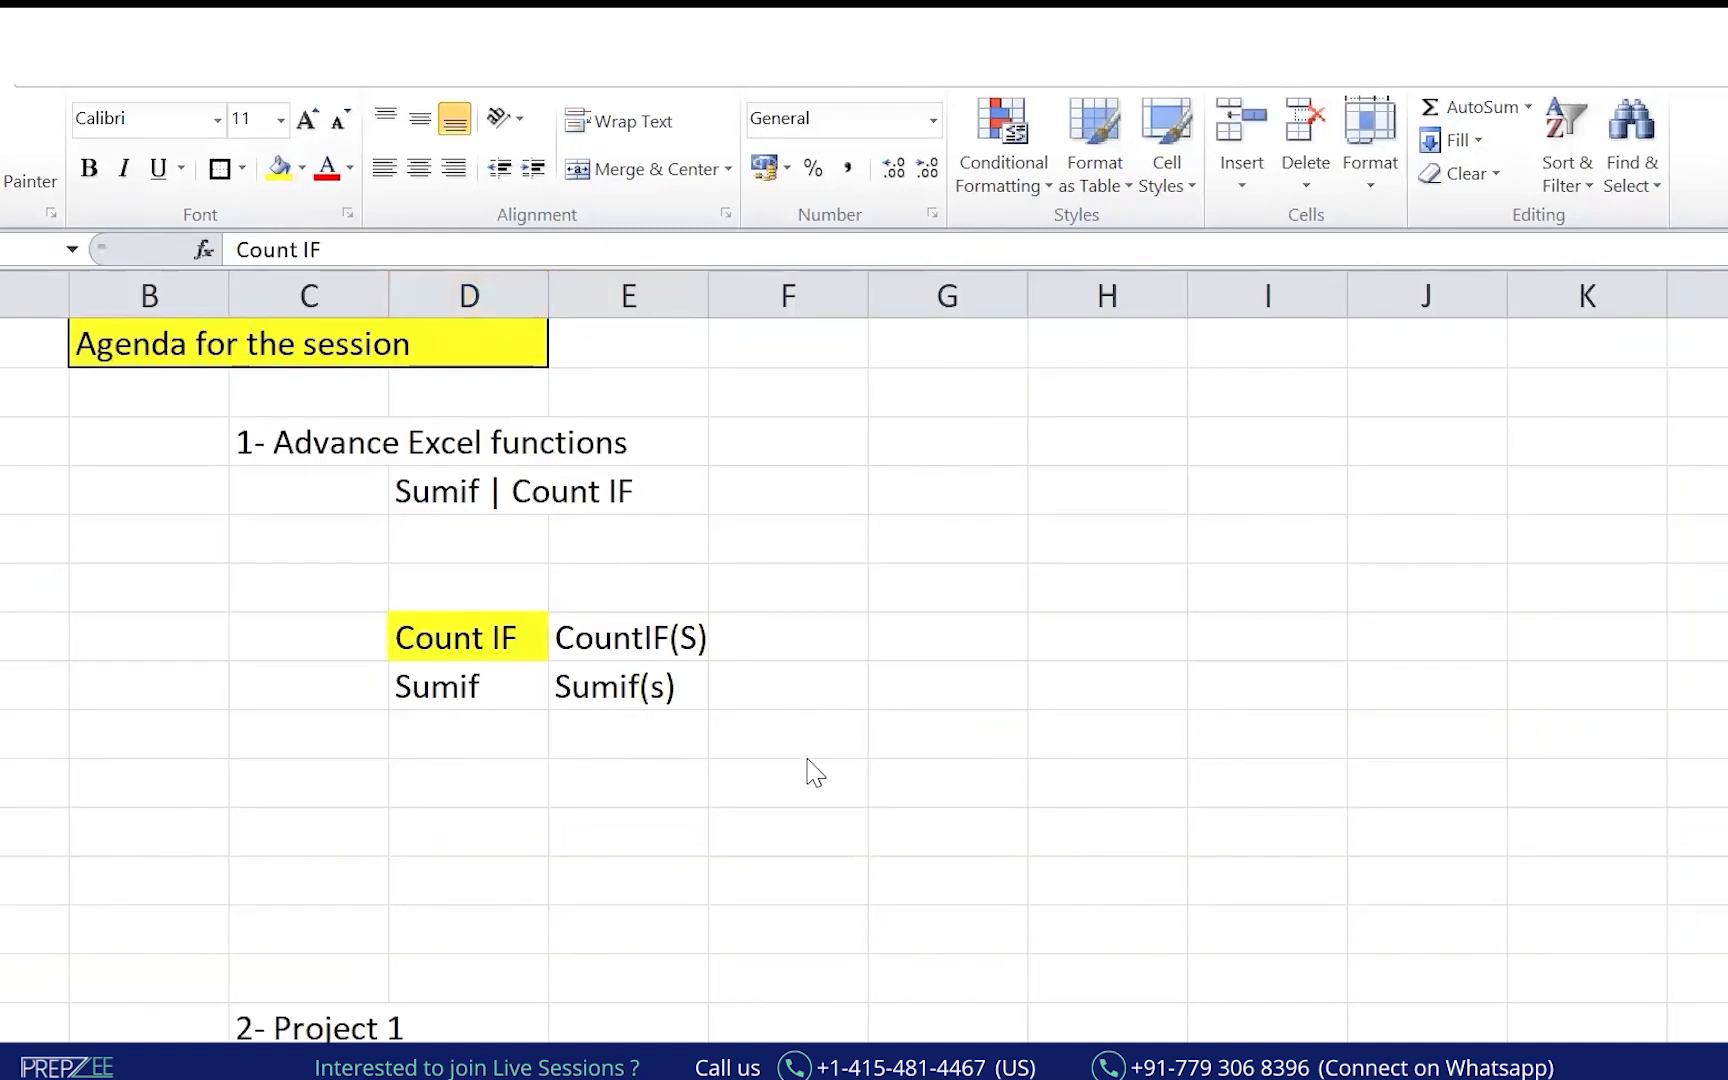
{"action": "key", "text": "alt+Tab"}
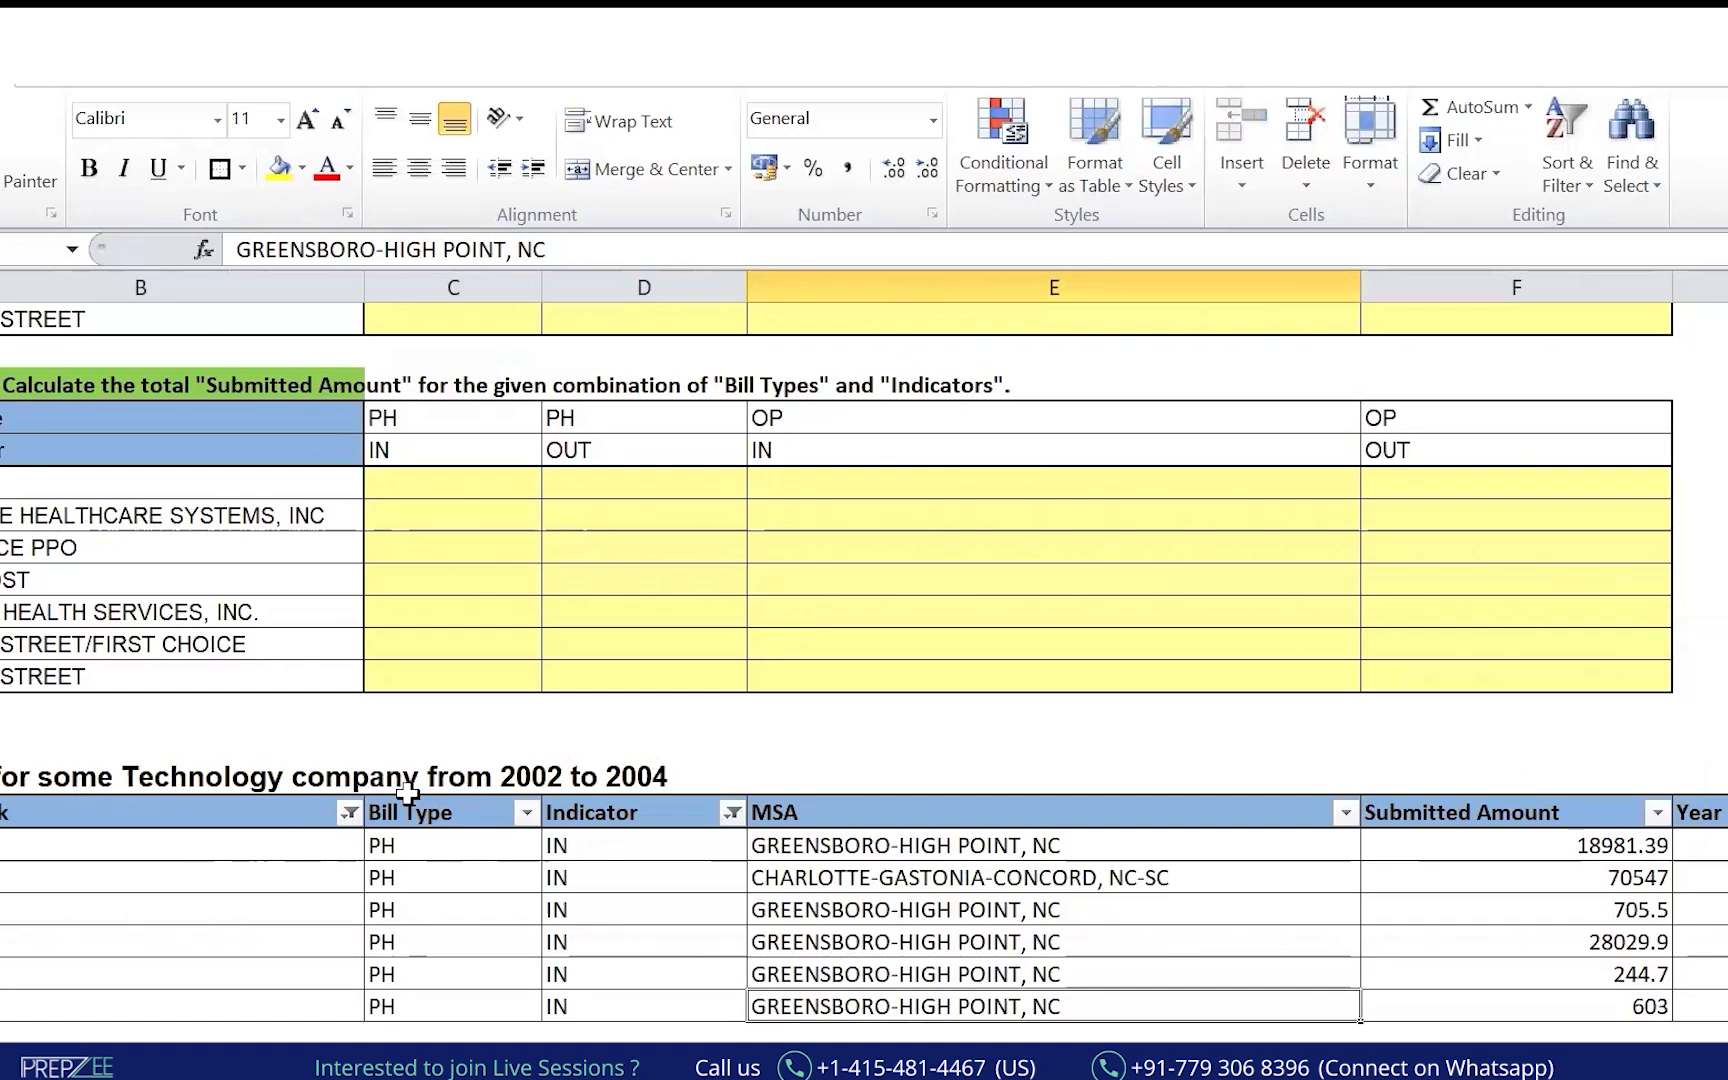
Review the Network column's CCN entries and the task rows in the claims table.
{"action": "left_click", "coordinate": [143, 832]}
{"action": "key", "text": "ctrl+shift+Down"}
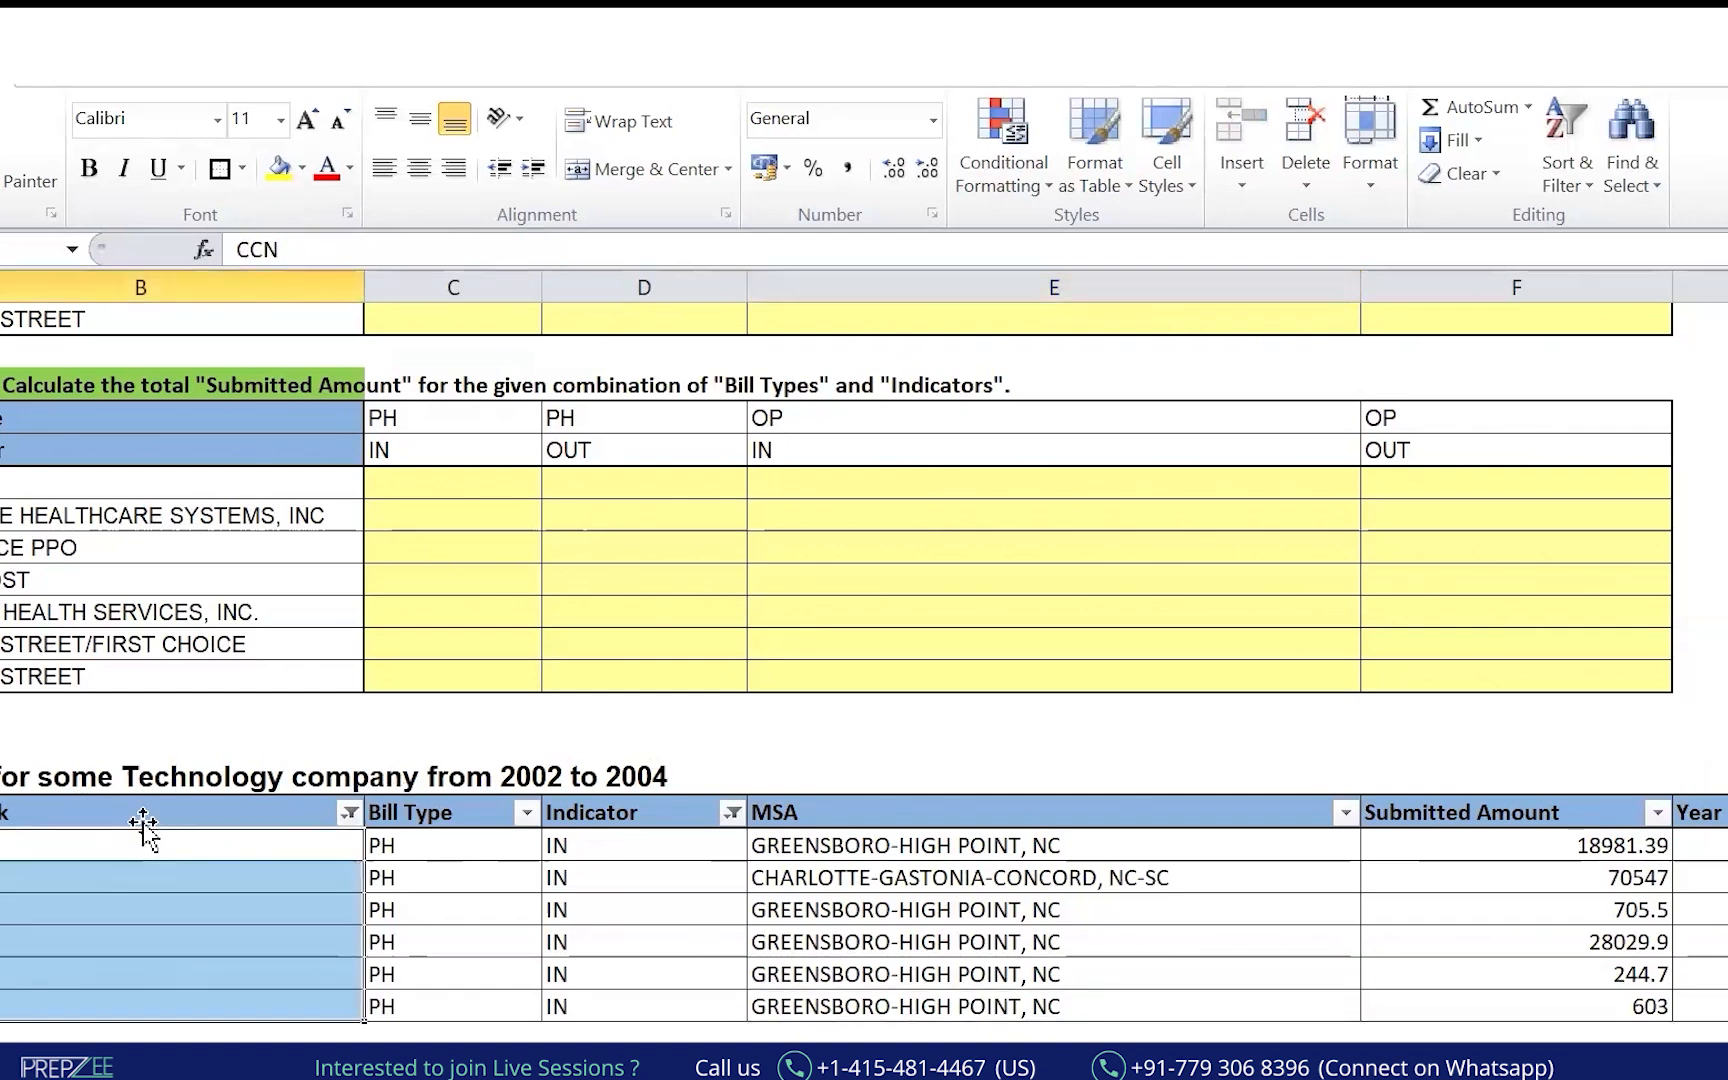
{"action": "key", "text": "Up"}
{"action": "key", "text": "Up"}
{"action": "key", "text": "Up"}
{"action": "key", "text": "Up"}
{"action": "key", "text": "Up"}
{"action": "key", "text": "Up"}
{"action": "key", "text": "Up"}
{"action": "key", "text": "Up"}
{"action": "key", "text": "Up"}
{"action": "key", "text": "Up"}
{"action": "key", "text": "Up"}
{"action": "key", "text": "Up"}
{"action": "key", "text": "Up"}
{"action": "key", "text": "Up"}
{"action": "key", "text": "Up"}
{"action": "key", "text": "Up"}
{"action": "key", "text": "Up"}
{"action": "key", "text": "Up"}
{"action": "key", "text": "Up"}
{"action": "key", "text": "Up"}
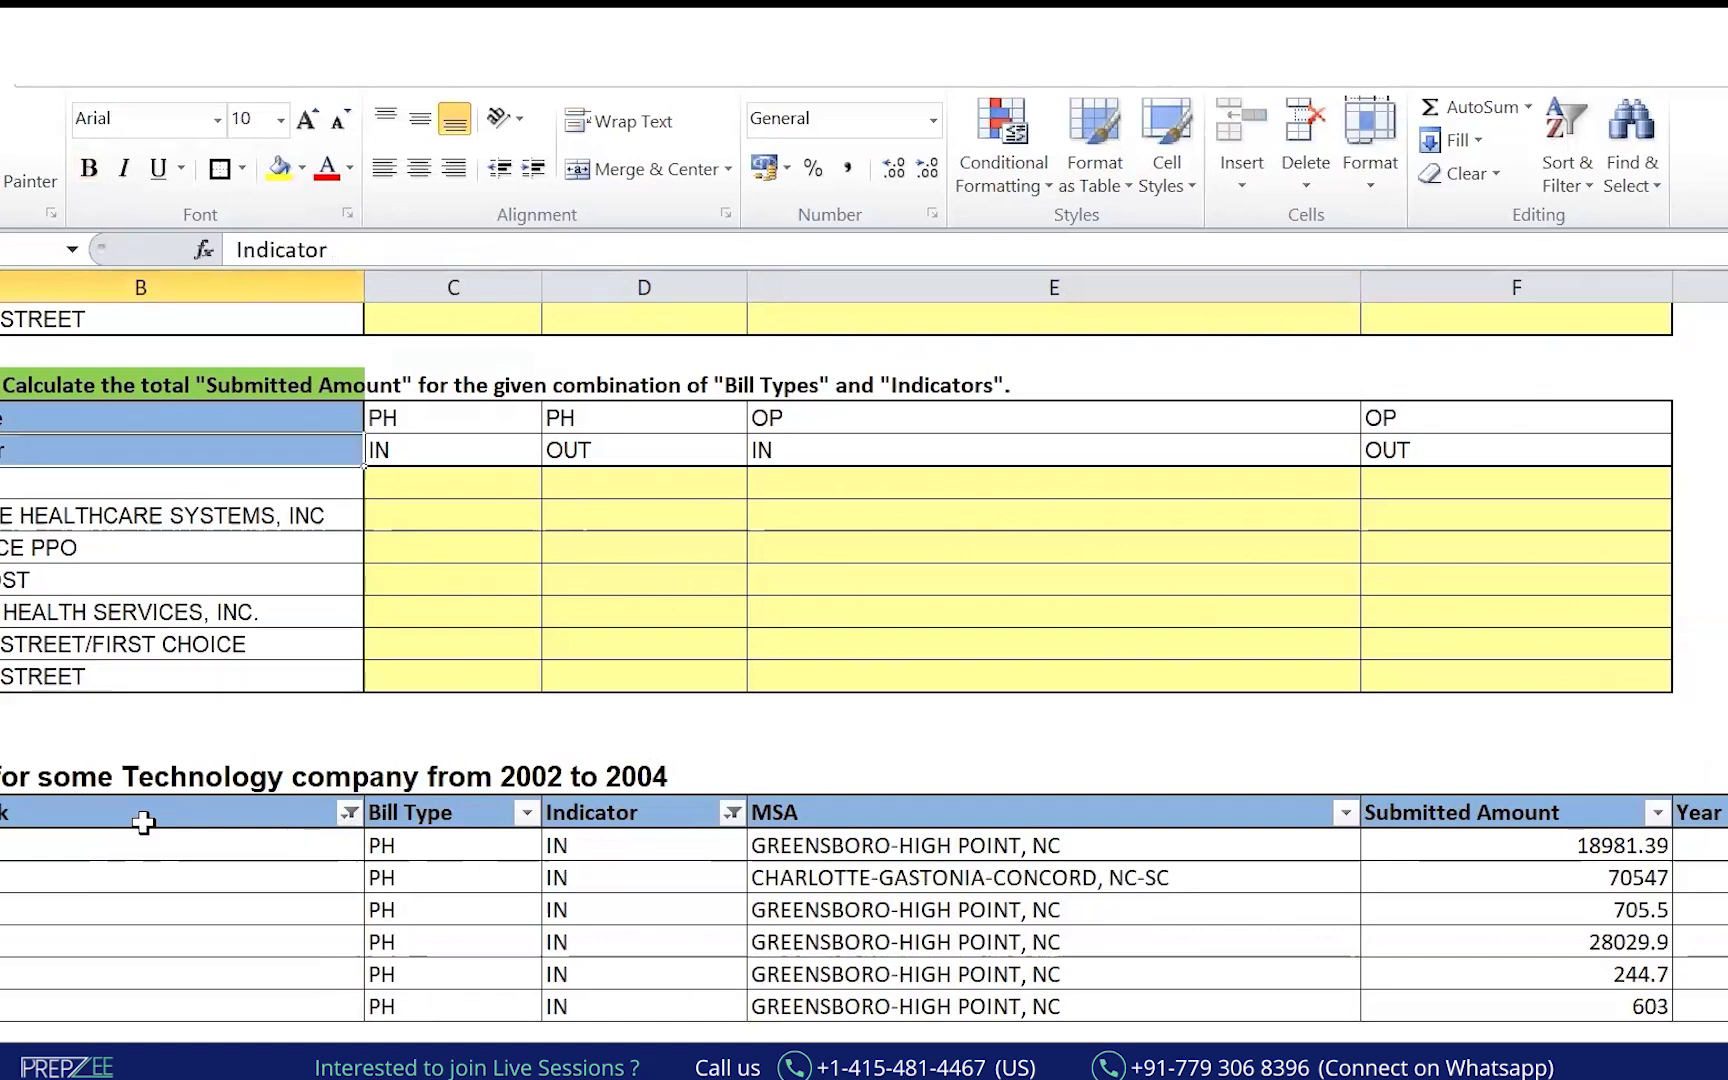
{"action": "key", "text": "Up"}
{"action": "key", "text": "Down"}
{"action": "key", "text": "Down"}
{"action": "key", "text": "Down"}
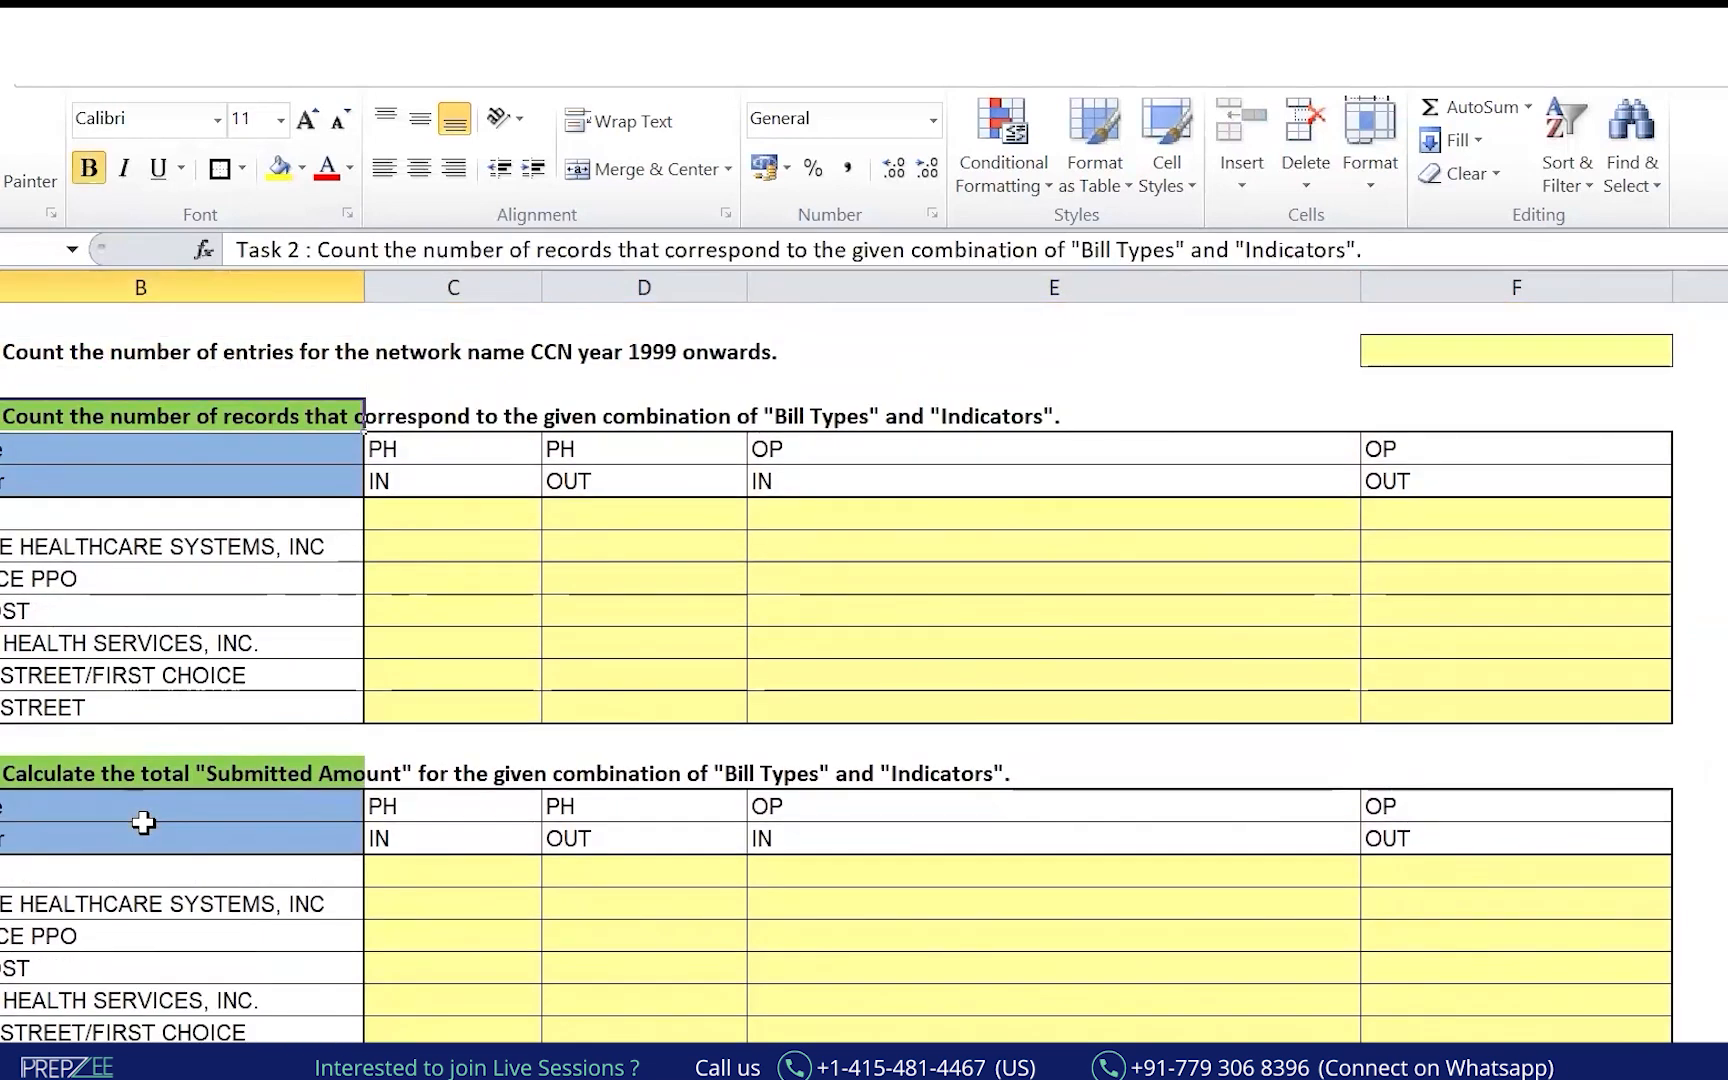
{"action": "key", "text": "Down"}
{"action": "key", "text": "Down"}
{"action": "key", "text": "Down"}
{"action": "key", "text": "Down"}
{"action": "key", "text": "Down"}
{"action": "key", "text": "Down"}
{"action": "key", "text": "Down"}
{"action": "key", "text": "Down"}
{"action": "key", "text": "Down"}
{"action": "key", "text": "Down"}
{"action": "key", "text": "Down"}
{"action": "key", "text": "Down"}
{"action": "key", "text": "Down"}
{"action": "key", "text": "Down"}
{"action": "key", "text": "Down"}
{"action": "key", "text": "Down"}
{"action": "key", "text": "Down"}
{"action": "key", "text": "Down"}
{"action": "key", "text": "Down"}
{"action": "key", "text": "Down"}
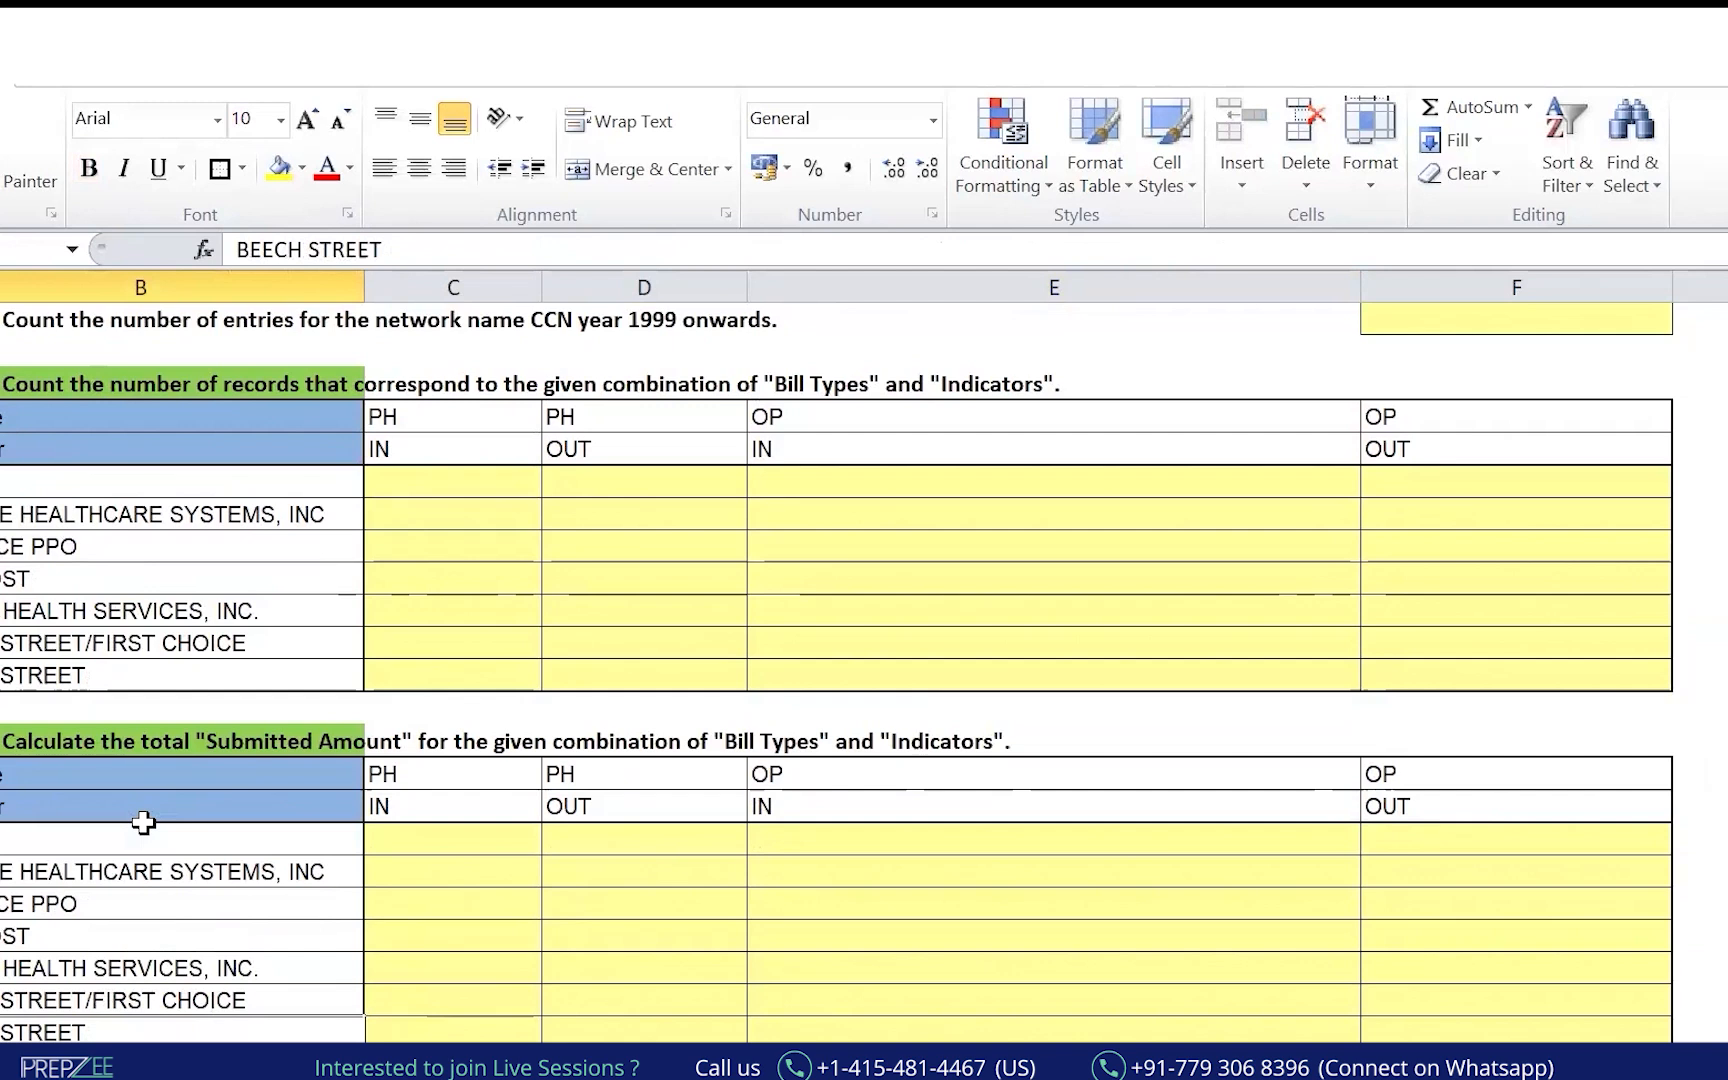
{"action": "key", "text": "Down"}
{"action": "key", "text": "Down"}
{"action": "key", "text": "Up"}
{"action": "key", "text": "Up"}
{"action": "key", "text": "Down"}
{"action": "key", "text": "Down"}
{"action": "key", "text": "Down"}
{"action": "key", "text": "Down"}
{"action": "key", "text": "Down"}
{"action": "key", "text": "Down"}
{"action": "key", "text": "Down"}
{"action": "key", "text": "Down"}
{"action": "key", "text": "Down"}
{"action": "key", "text": "Down"}
{"action": "key", "text": "Down"}
{"action": "key", "text": "Down"}
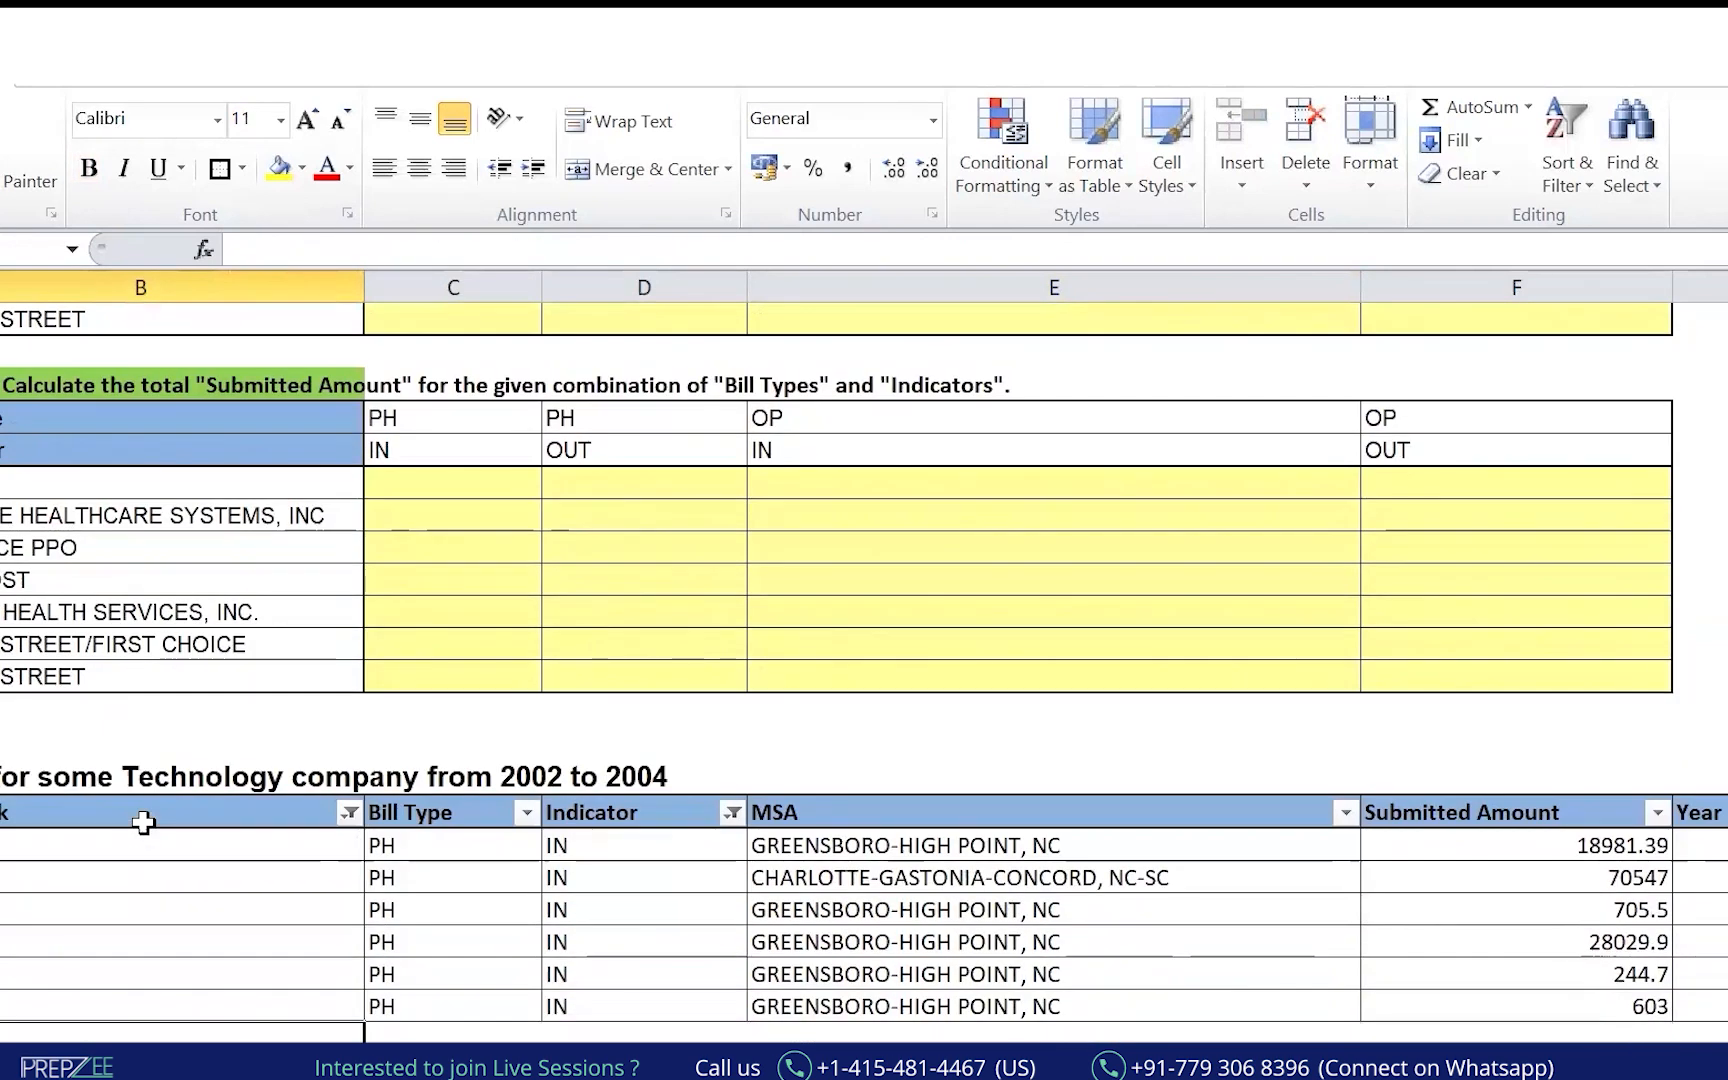
{"action": "key", "text": "Up"}
{"action": "key", "text": "Up"}
{"action": "key", "text": "Up"}
{"action": "key", "text": "Up"}
{"action": "key", "text": "Up"}
{"action": "key", "text": "Up"}
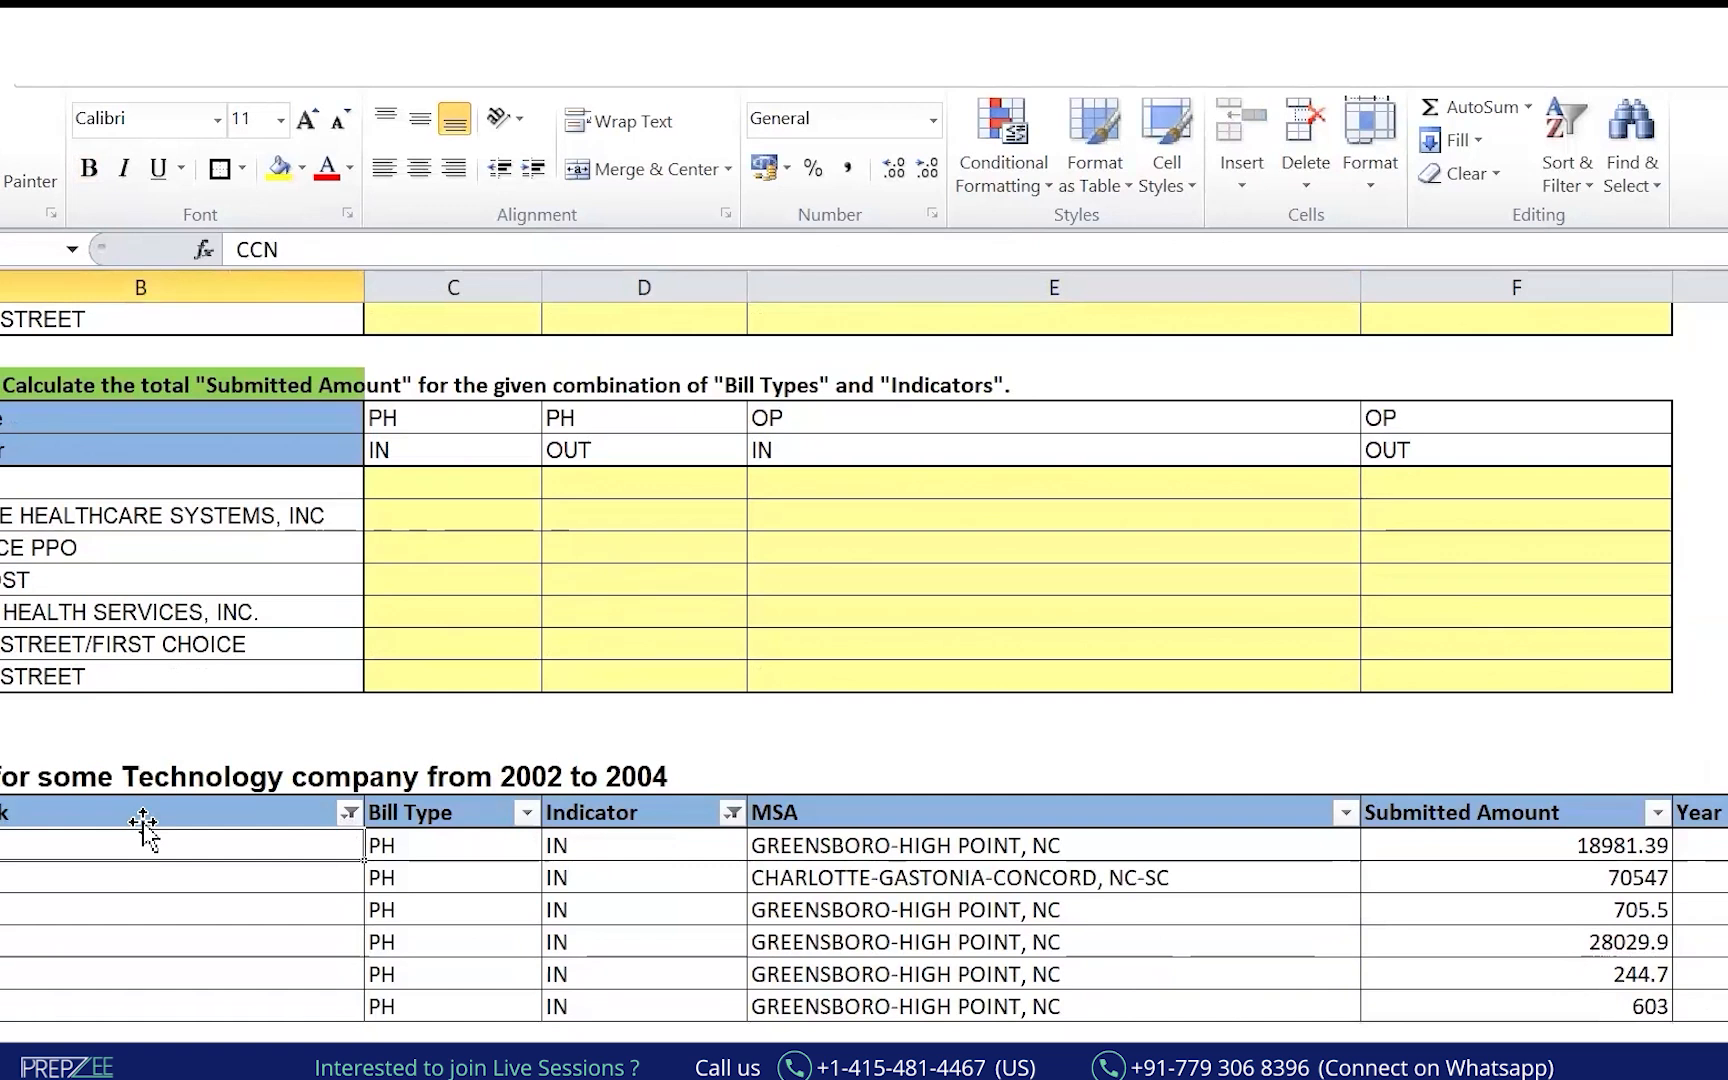
Clear all filters, re-enable them, and filter the Network column to CCN only.
{"action": "key", "text": "ctrl+shift+l"}
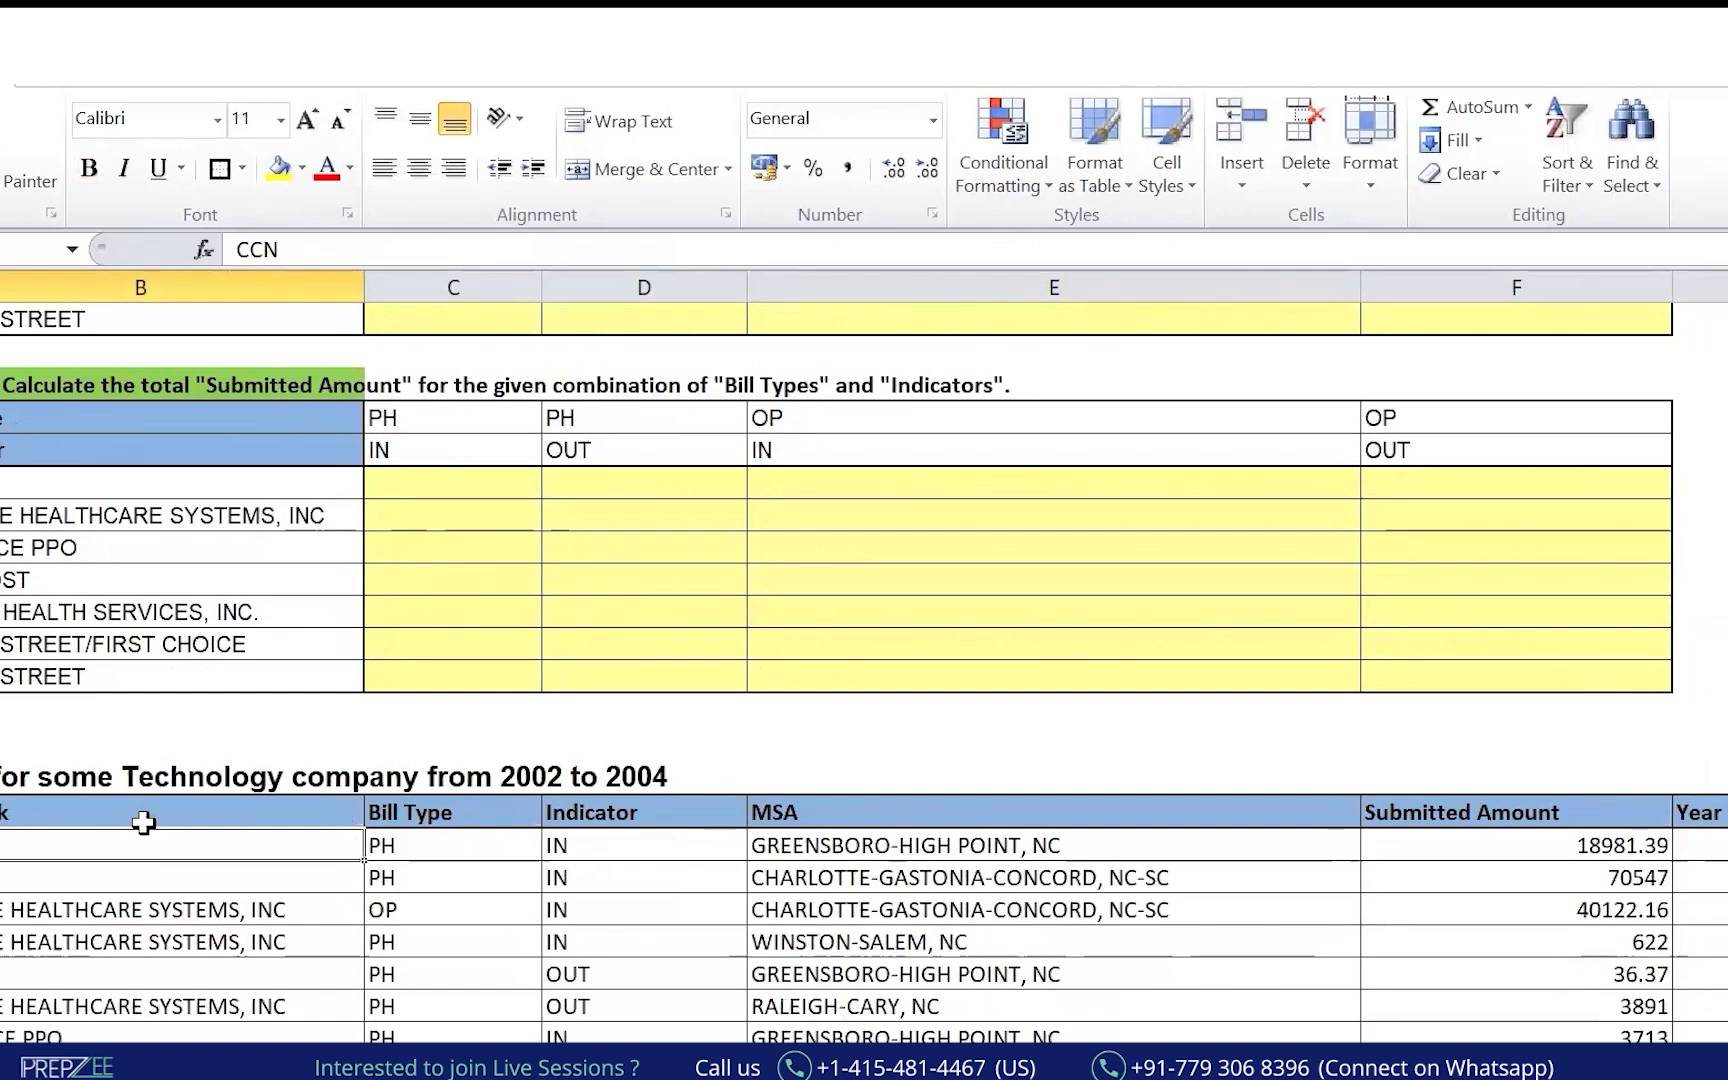
{"action": "key", "text": "Menu"}
{"action": "key", "text": "e"}
{"action": "key", "text": "v"}
{"action": "key", "text": "ctrl+shift+Down"}
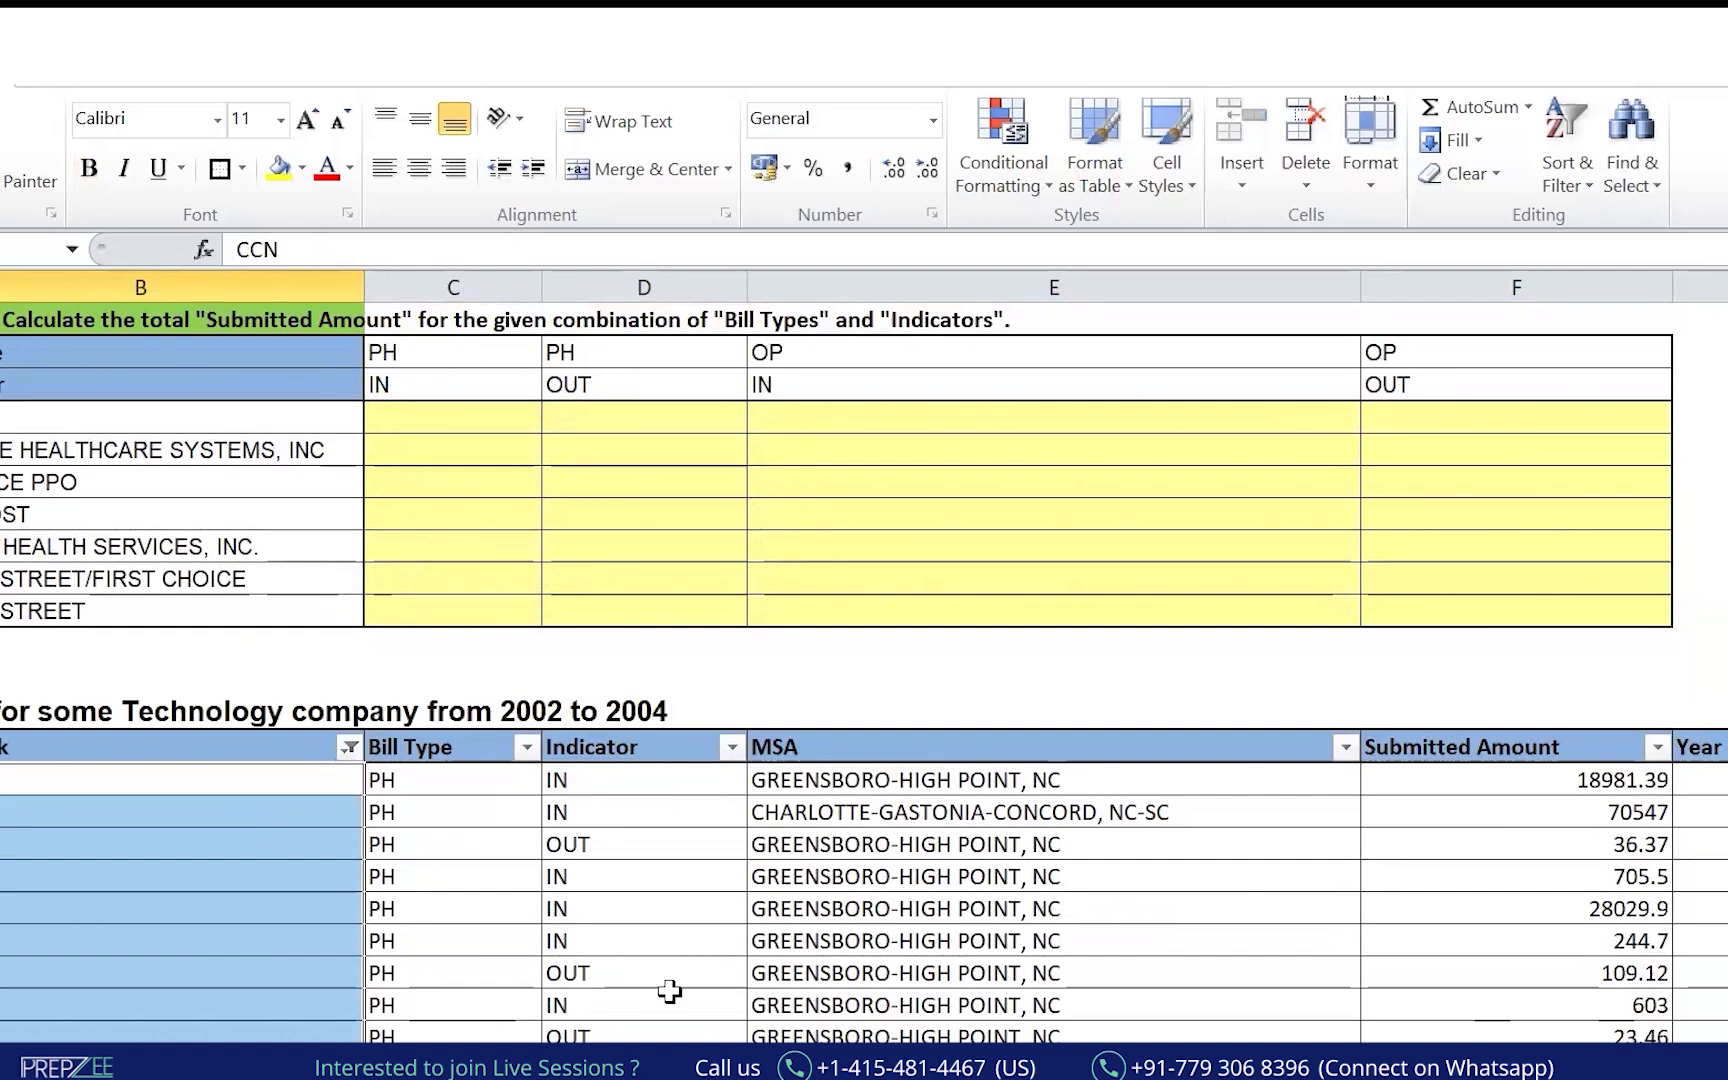
{"action": "key", "text": "alt+Tab"}
Enter 'What is the total count of entries, network being "CCN"' beside Count IF.
{"action": "left_click", "coordinate": [467, 785]}
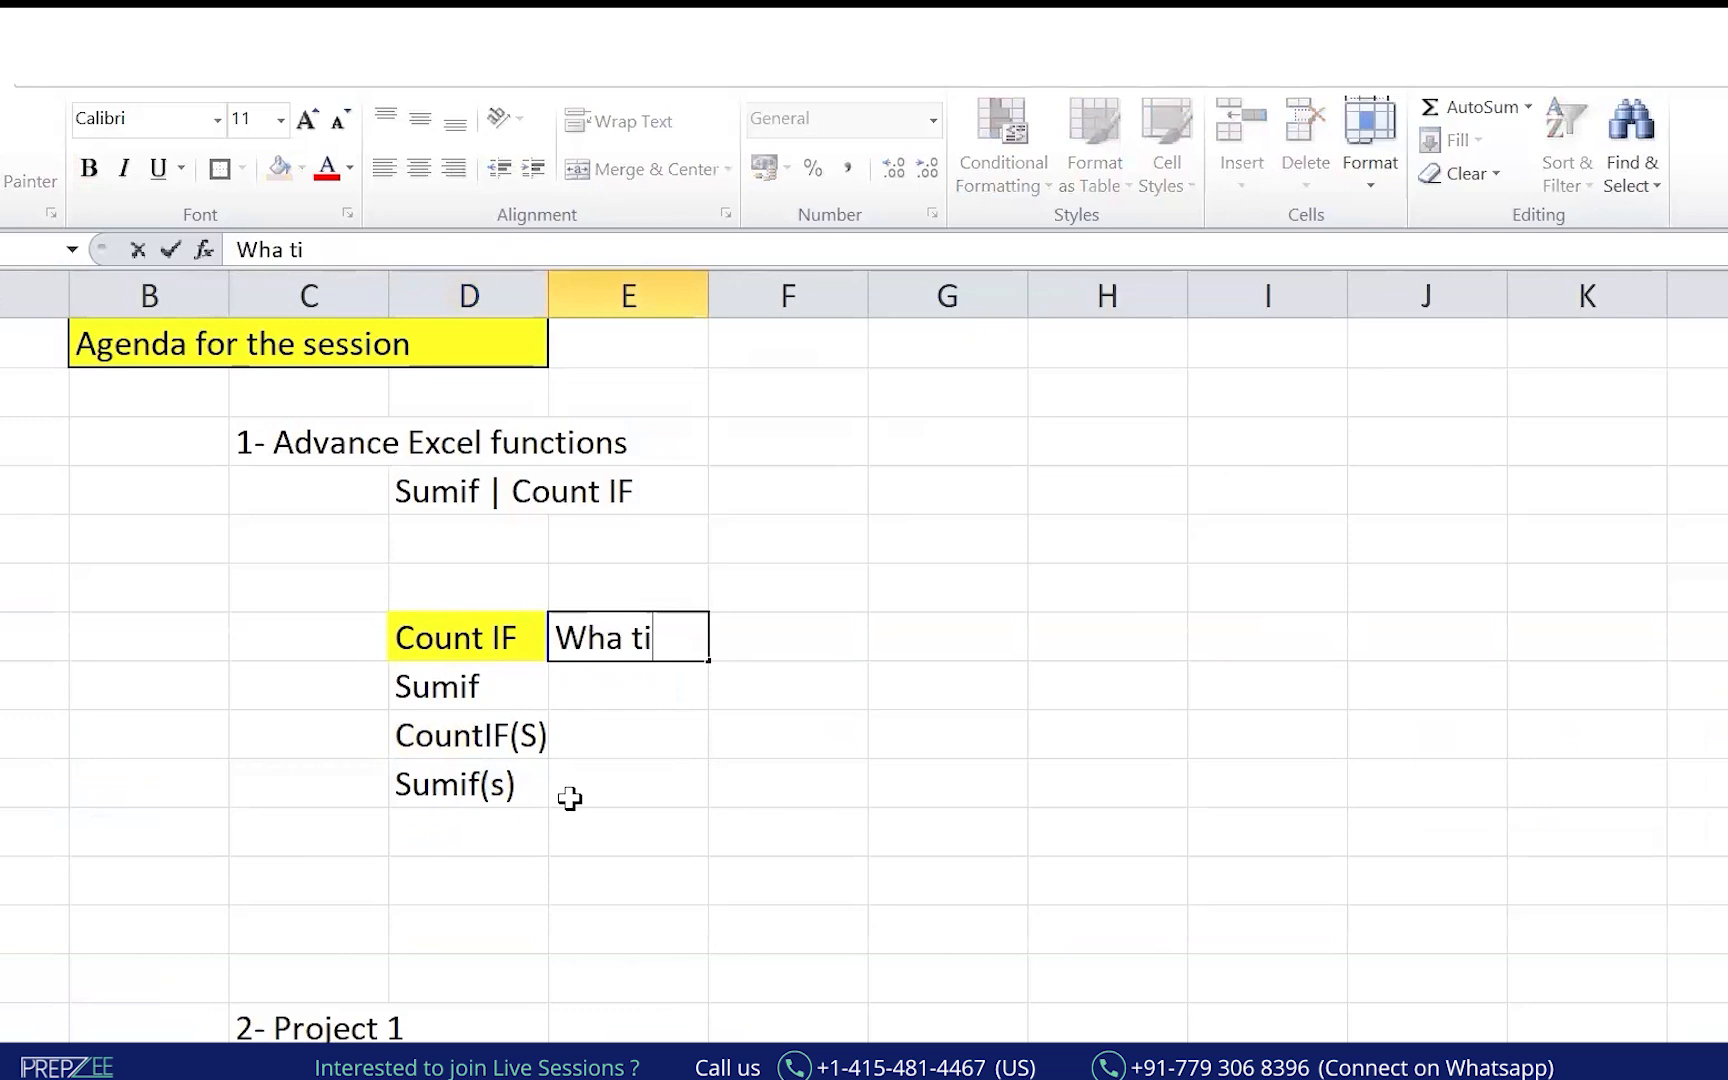
{"action": "type", "text": "s"}
{"action": "key", "text": "BackSpace"}
{"action": "key", "text": "BackSpace"}
{"action": "key", "text": "BackSpace"}
{"action": "key", "text": "BackSpace"}
{"action": "type", "text": "t is the total"}
{"action": "type", "text": " count of "}
{"action": "type", "text": "entries bein"}
{"action": "key", "text": "BackSpace"}
{"action": "key", "text": "BackSpace"}
{"action": "key", "text": "BackSpace"}
{"action": "key", "text": "BackSpace"}
{"action": "type", "text": "where"}
{"action": "key", "text": "BackSpace"}
{"action": "key", "text": "BackSpace"}
{"action": "key", "text": "BackSpace"}
{"action": "key", "text": "BackSpace"}
{"action": "key", "text": "BackSpace"}
{"action": "key", "text": "BackSpace"}
{"action": "key", "text": "BackSpace"}
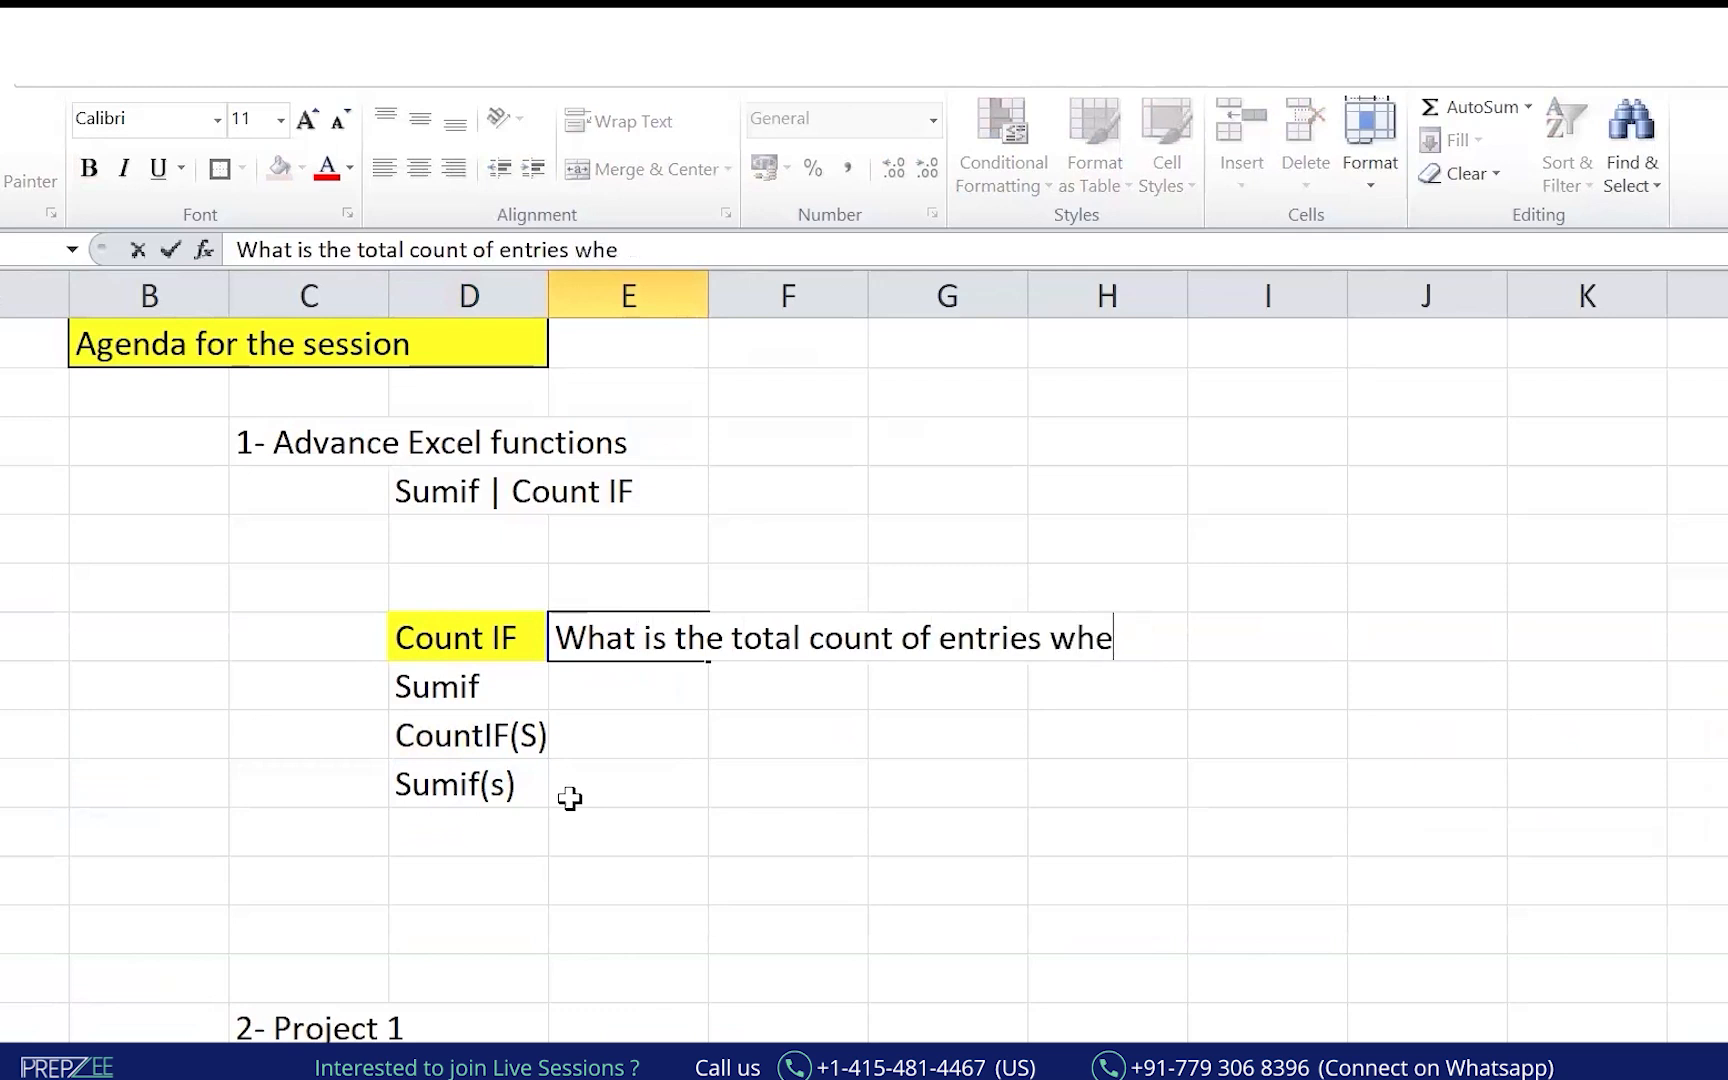
{"action": "type", "text": ", network being "}
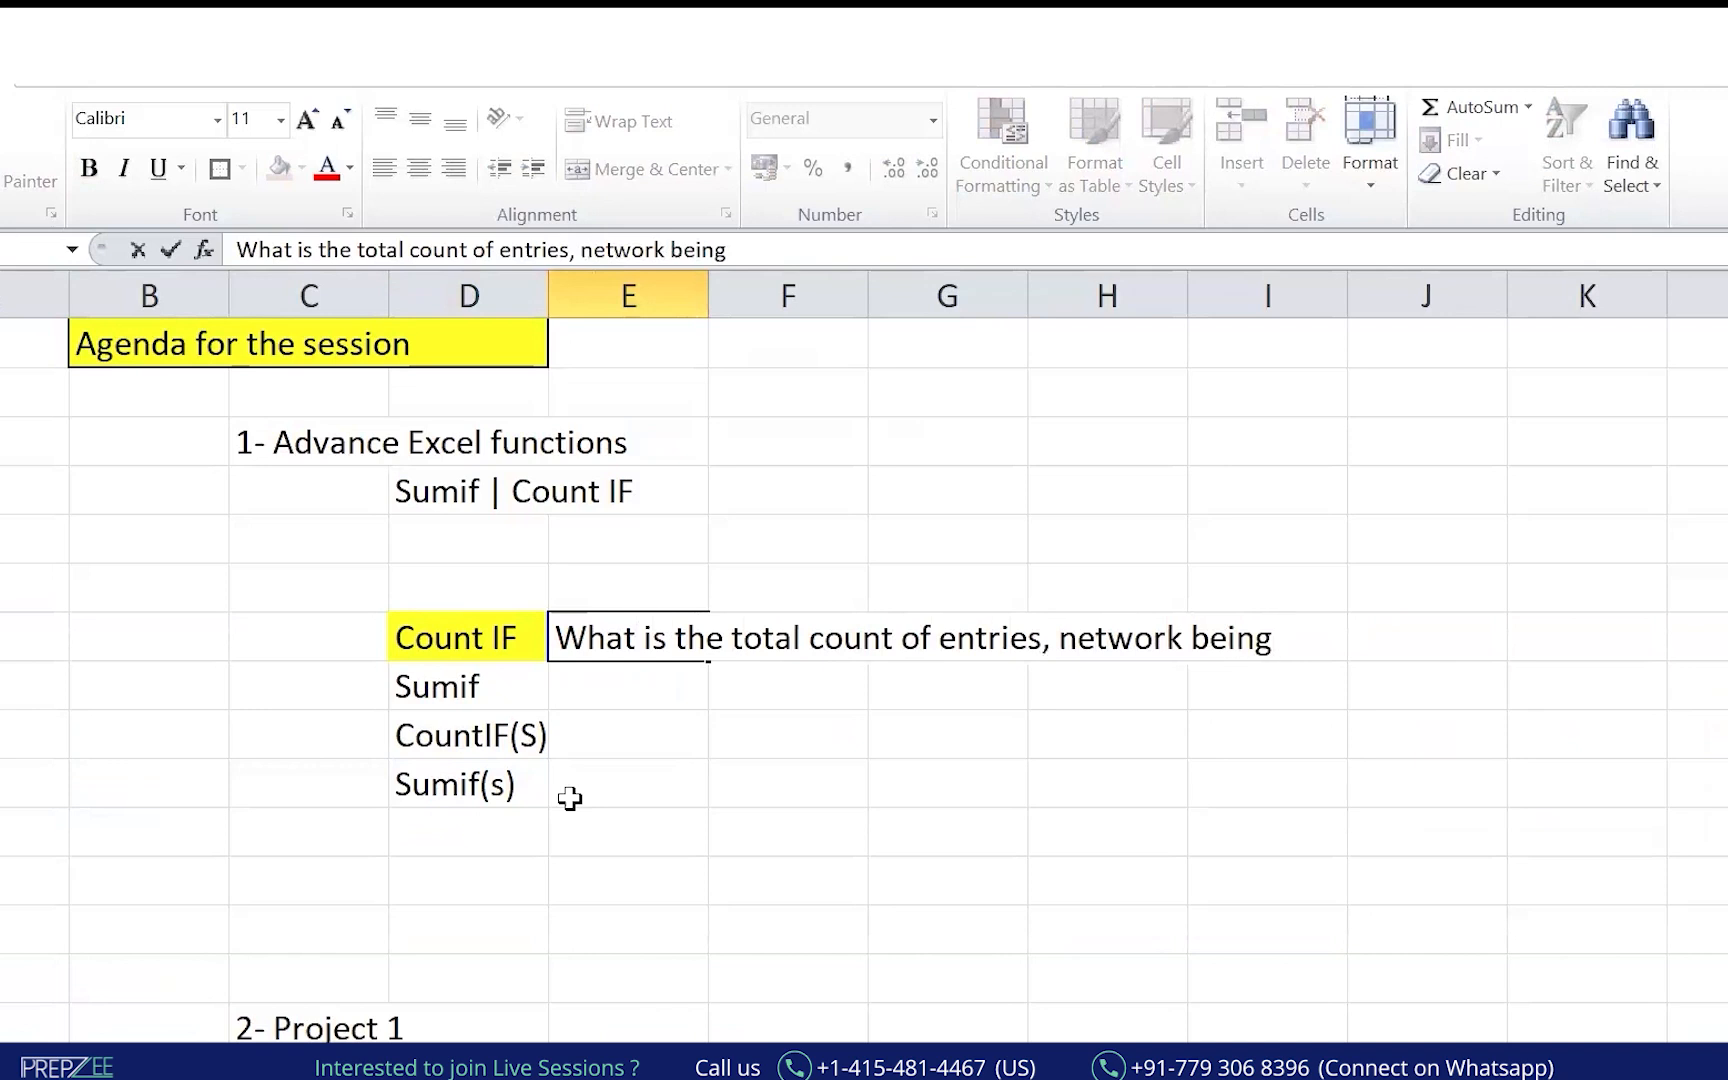
{"action": "type", "text": "\"CCN\""}
{"action": "key", "text": "Return"}
Add a border to the Count IF cell and widen column D to fit it.
{"action": "key", "text": "Up"}
{"action": "key", "text": "Left"}
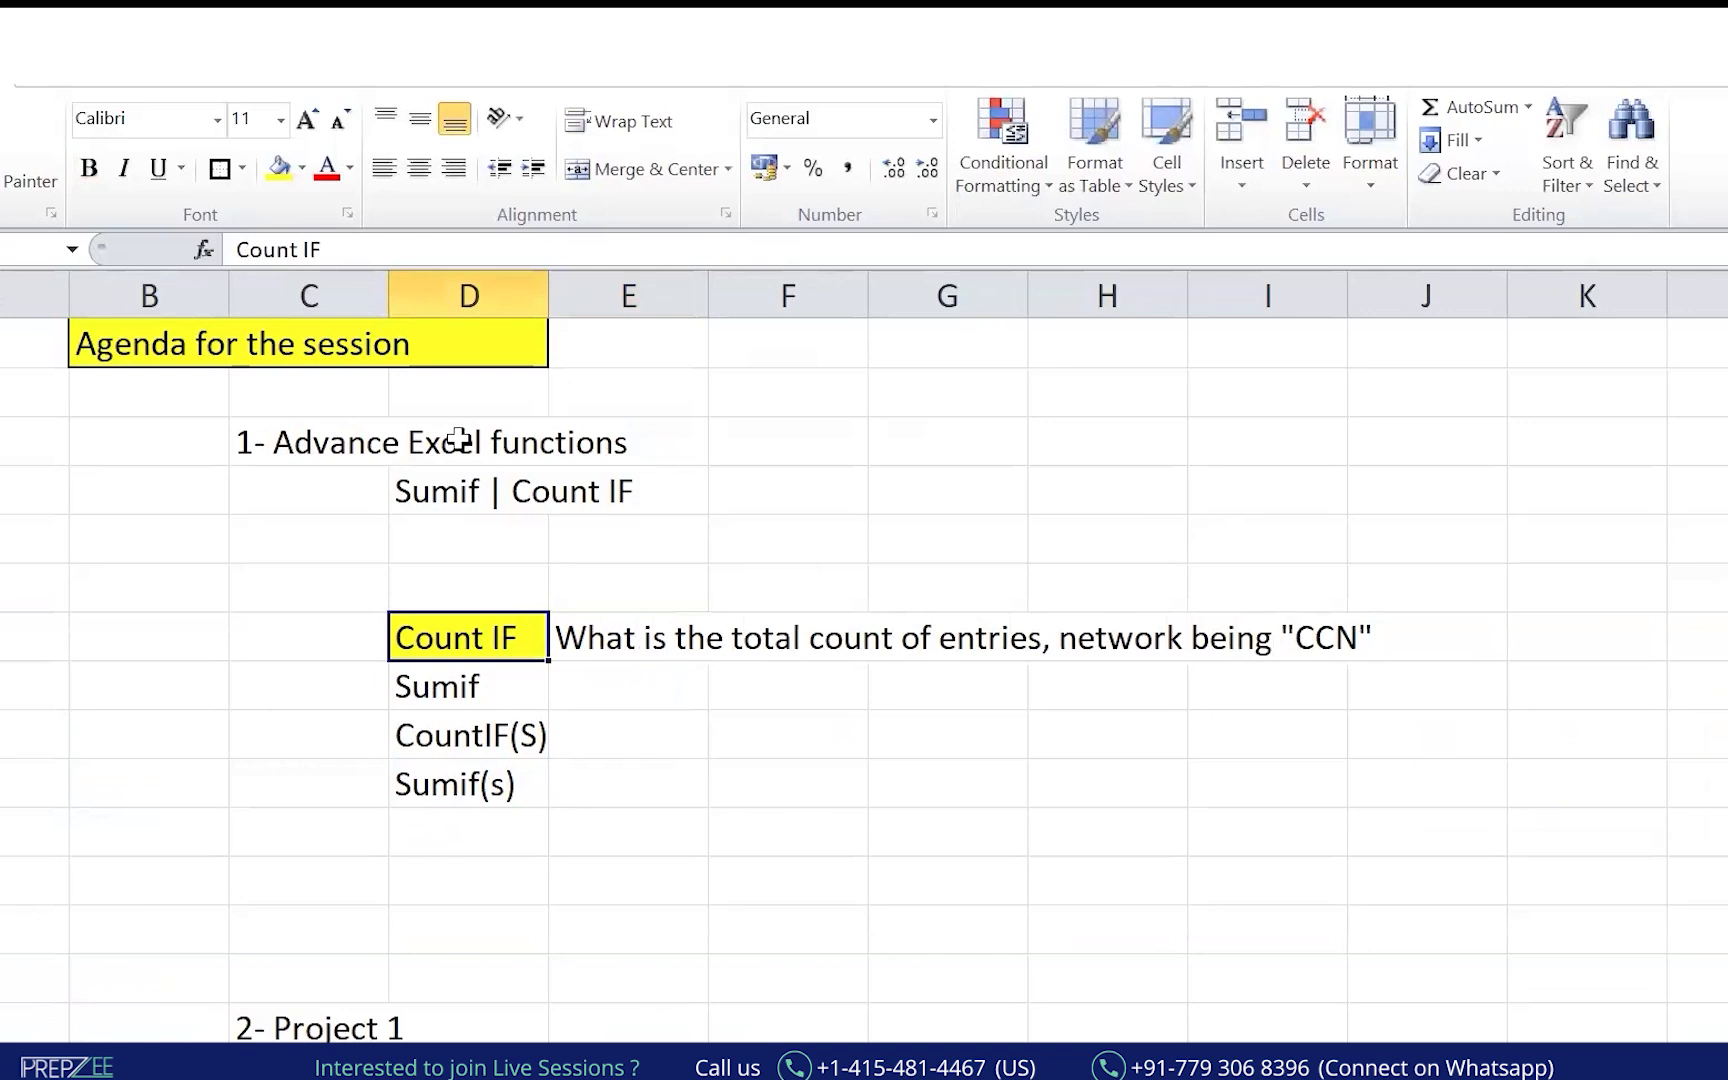
{"action": "left_click", "coordinate": [219, 168]}
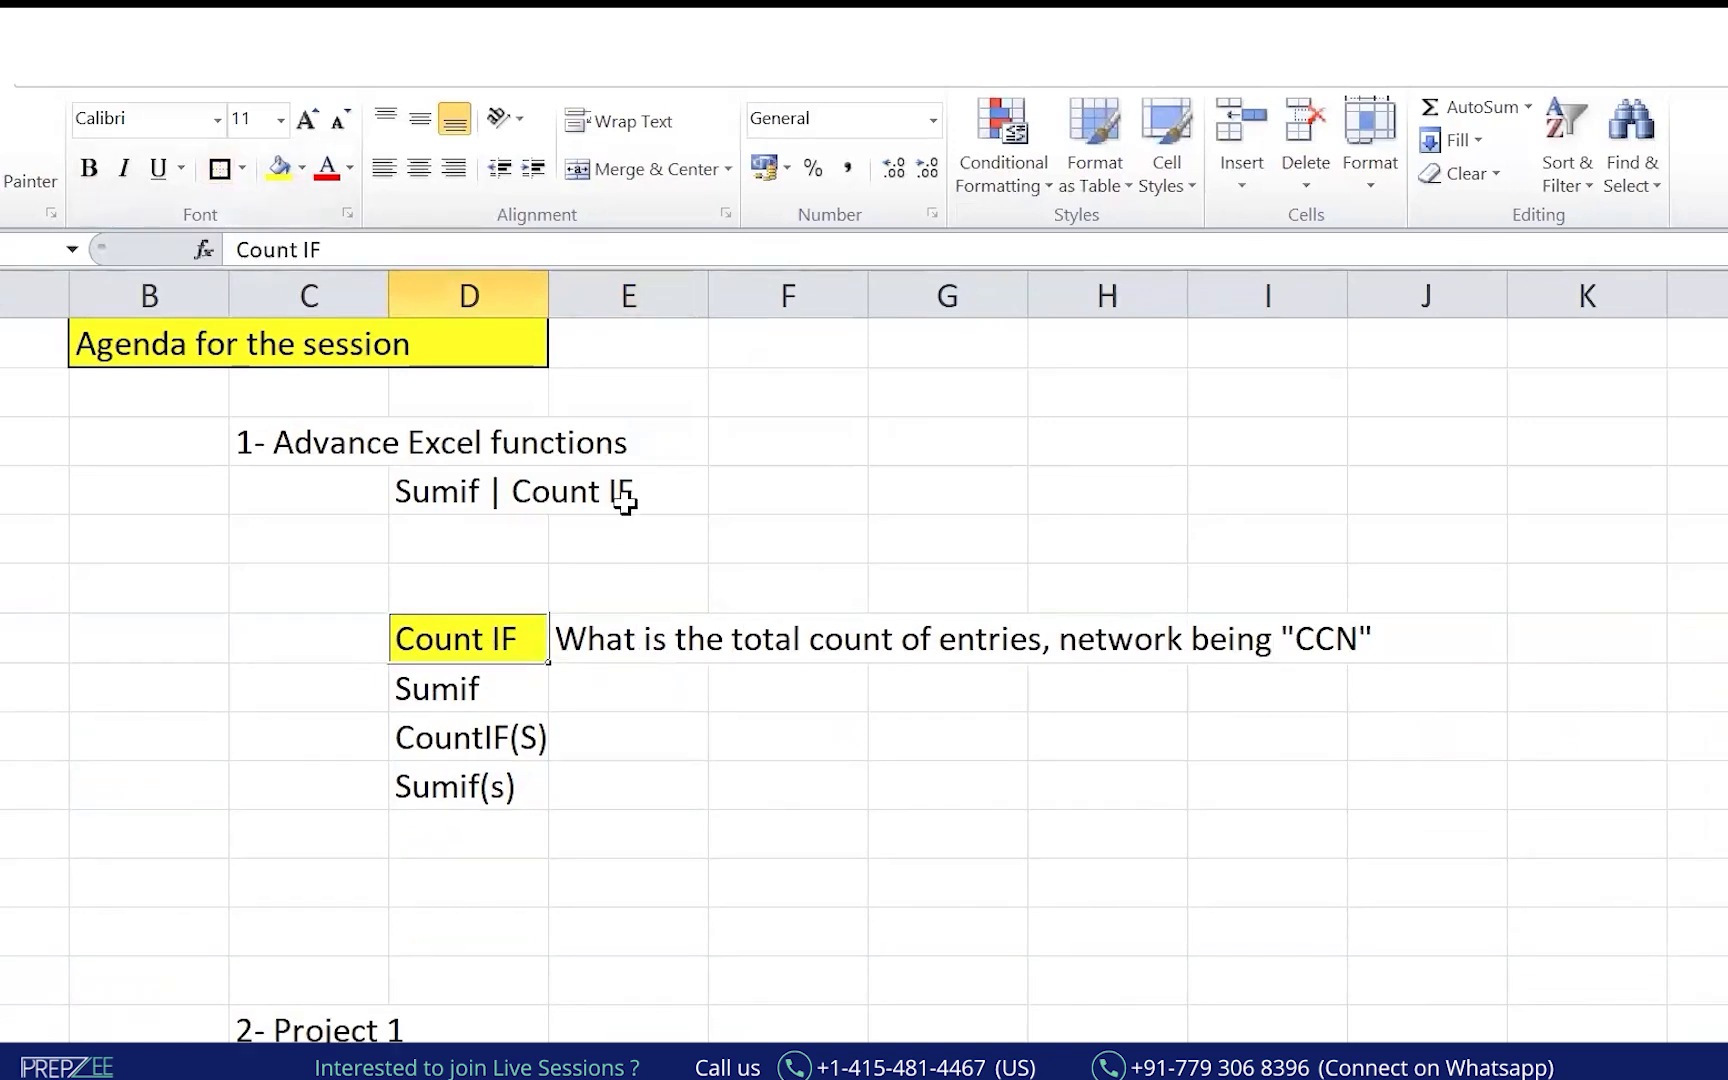
{"action": "left_click_drag", "start_coordinate": [549, 291], "coordinate": [580, 282]}
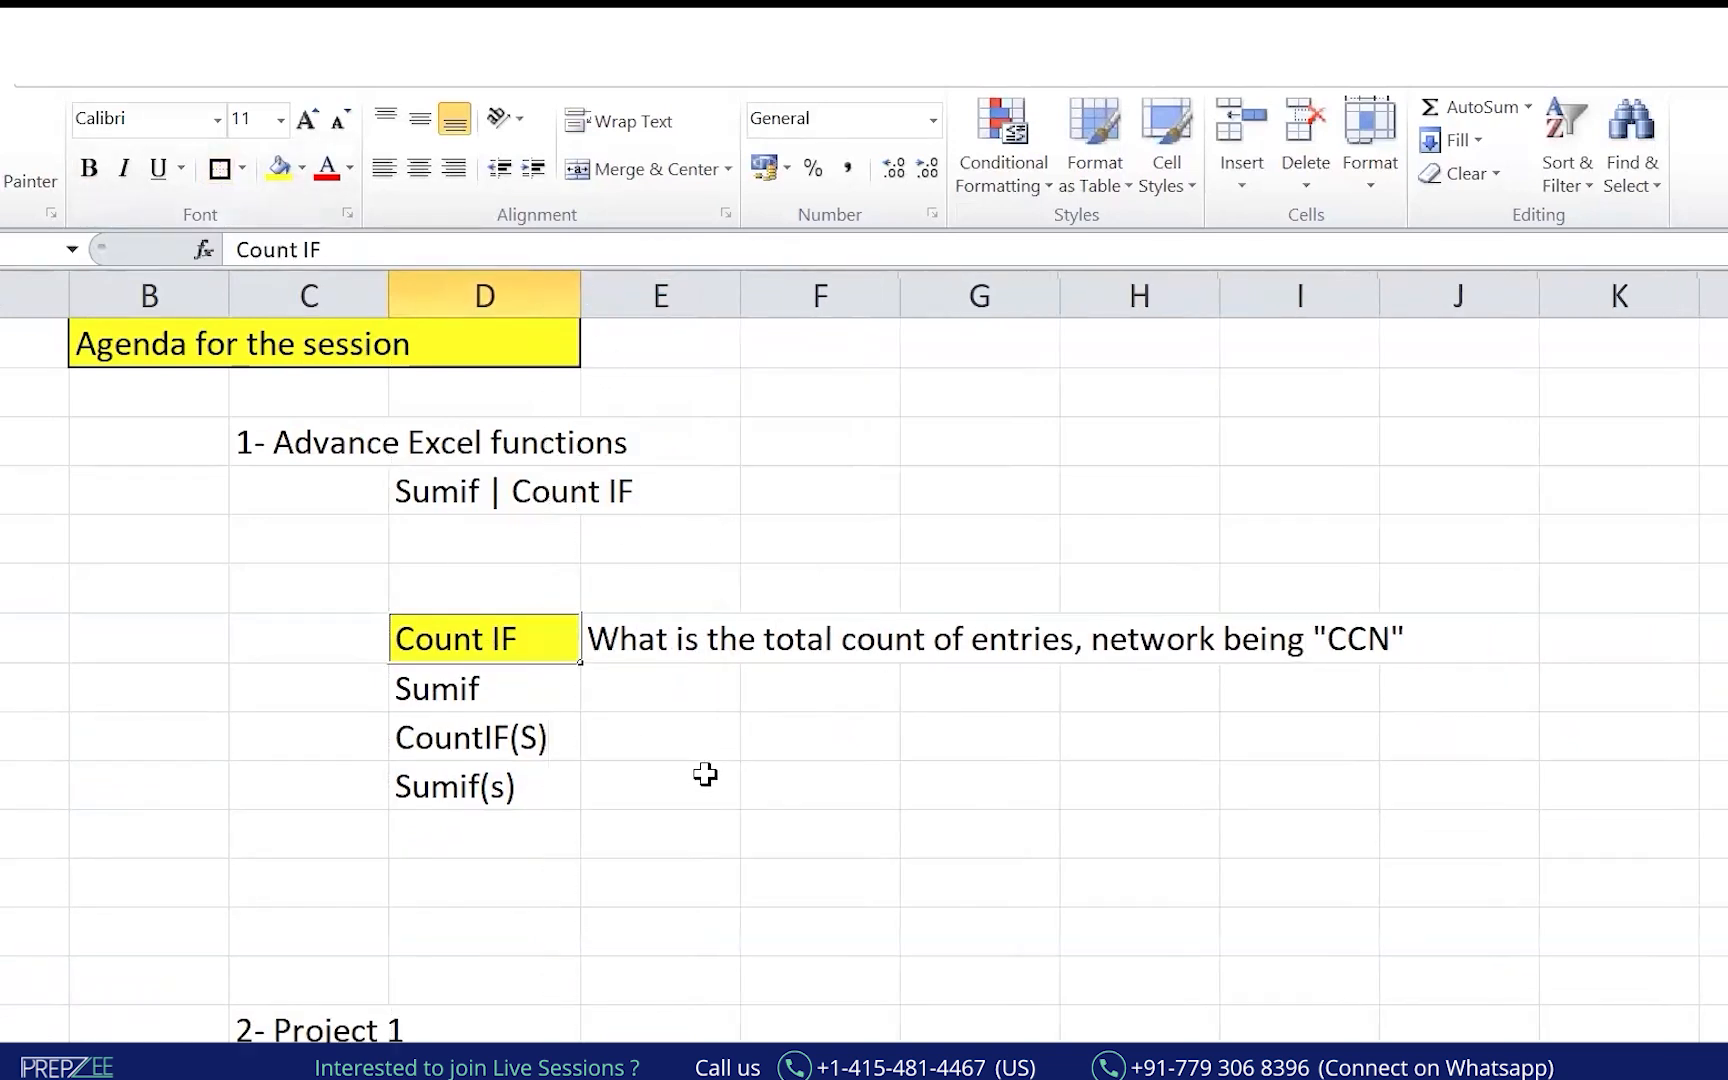
{"action": "key", "text": "alt+Tab"}
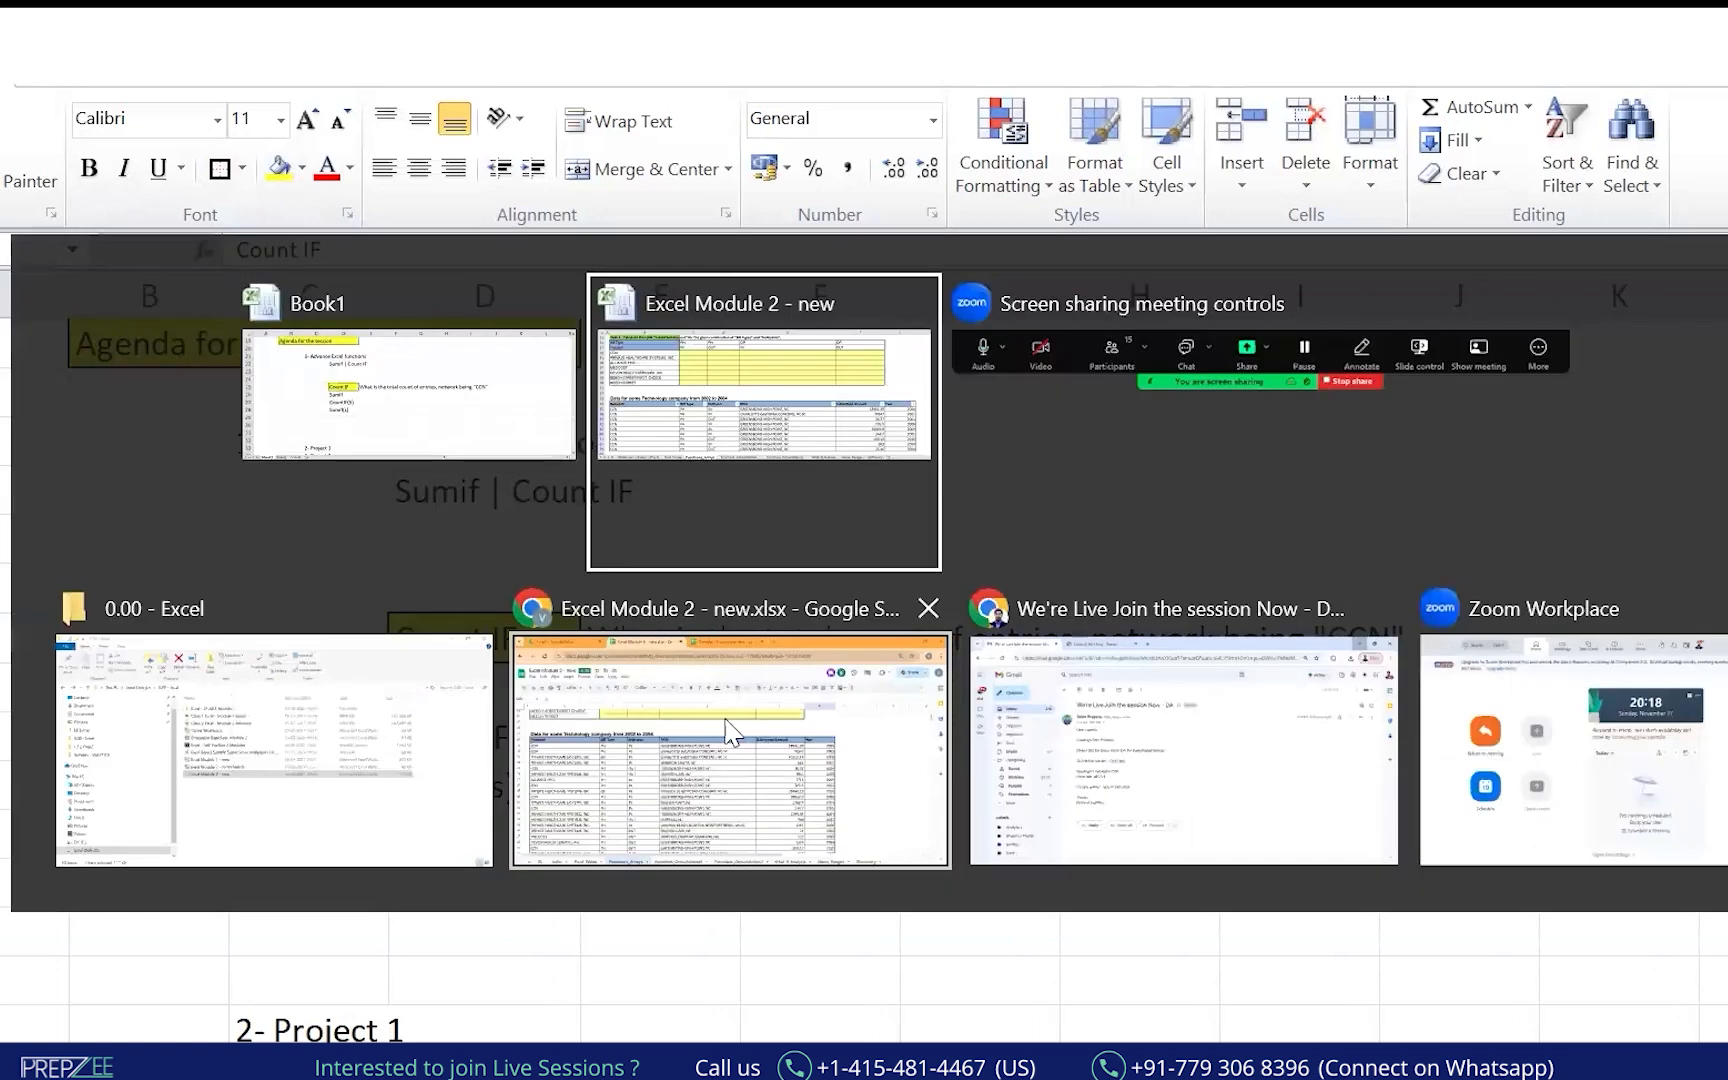
In red ink, circle the yellow result area and underline the company names and header row.
{"action": "left_click", "coordinate": [783, 336]}
{"action": "left_click", "coordinate": [451, 544]}
{"action": "mouse_move", "coordinate": [470, 398]}
{"action": "left_mouse_down"}
{"action": "mouse_move", "coordinate": [1458, 440]}
{"action": "mouse_move", "coordinate": [436, 451]}
{"action": "left_mouse_up"}
{"action": "mouse_move", "coordinate": [708, 484]}
{"action": "left_mouse_down"}
{"action": "mouse_move", "coordinate": [666, 528]}
{"action": "mouse_move", "coordinate": [808, 497]}
{"action": "left_mouse_up"}
{"action": "left_click_drag", "start_coordinate": [237, 432], "coordinate": [260, 602]}
{"action": "left_click_drag", "start_coordinate": [278, 365], "coordinate": [1340, 360]}
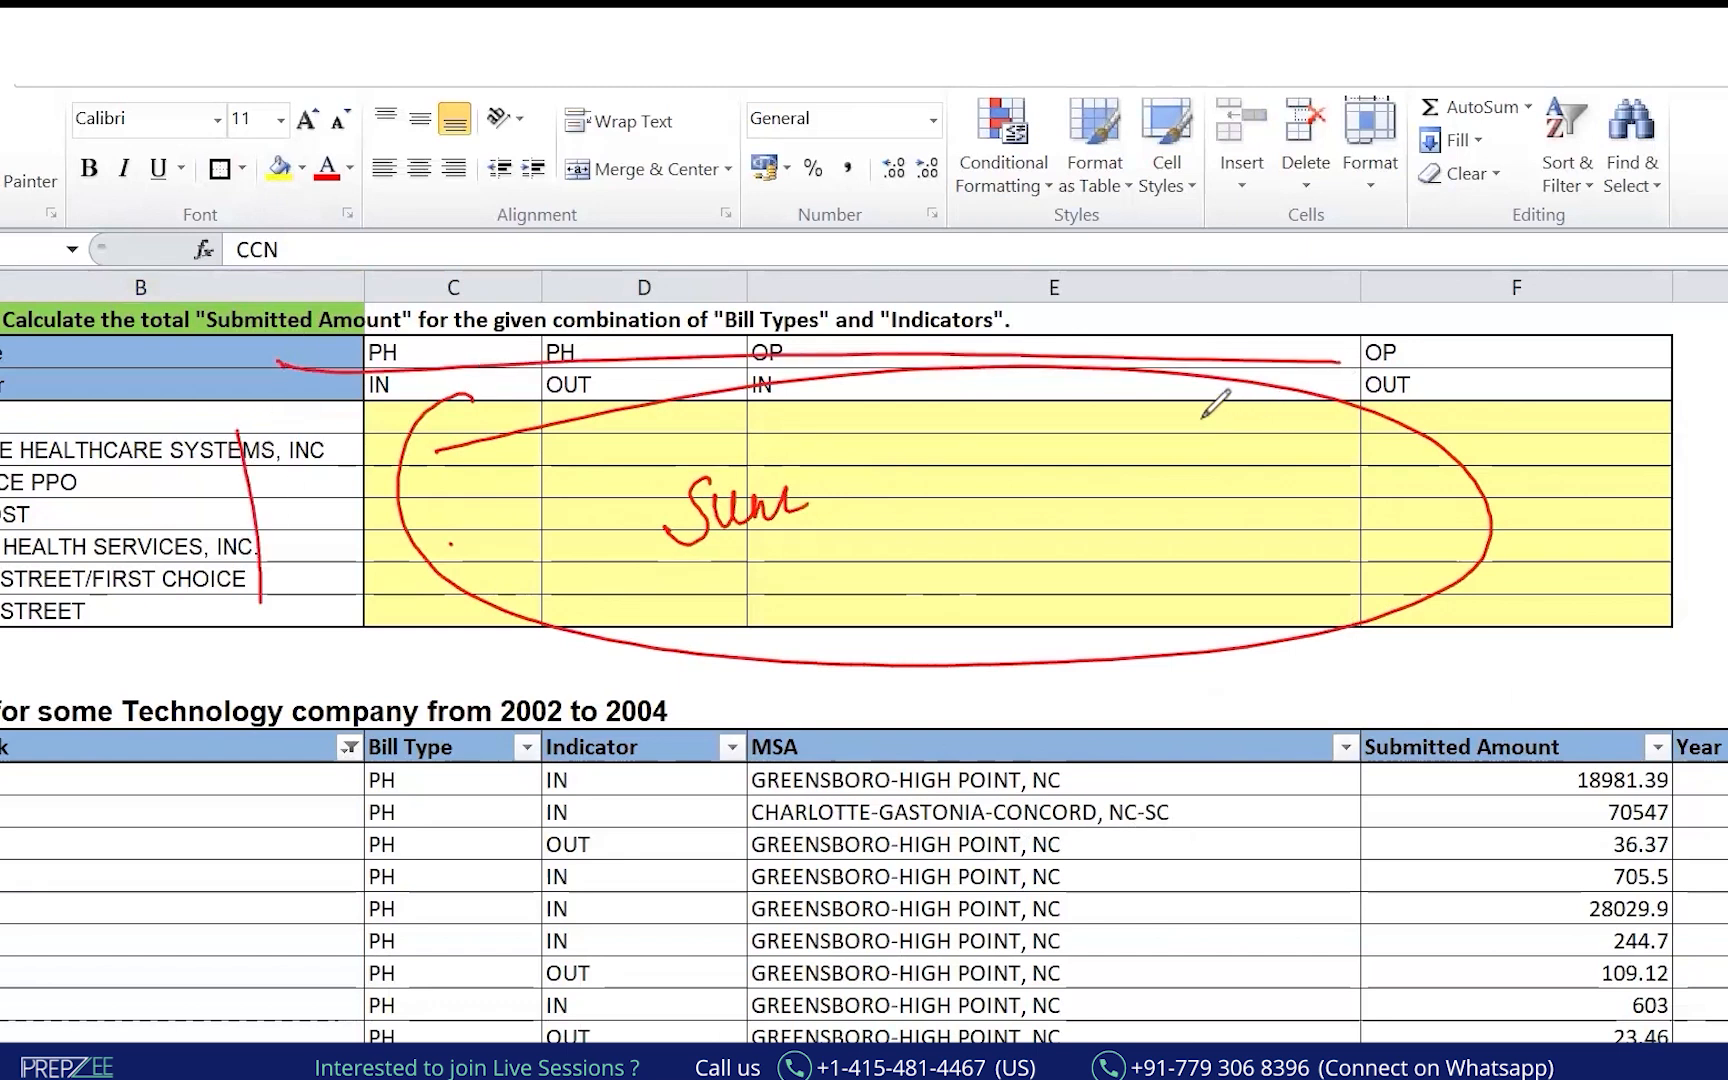
Write and double-underline 'Sum if' in red ink, then clear all the annotations.
{"action": "left_click_drag", "start_coordinate": [840, 478], "coordinate": [838, 505]}
{"action": "left_click", "coordinate": [816, 447]}
{"action": "left_click_drag", "start_coordinate": [845, 428], "coordinate": [875, 582]}
{"action": "left_click_drag", "start_coordinate": [850, 528], "coordinate": [912, 503]}
{"action": "left_click_drag", "start_coordinate": [705, 612], "coordinate": [845, 555]}
{"action": "left_click_drag", "start_coordinate": [716, 617], "coordinate": [850, 560]}
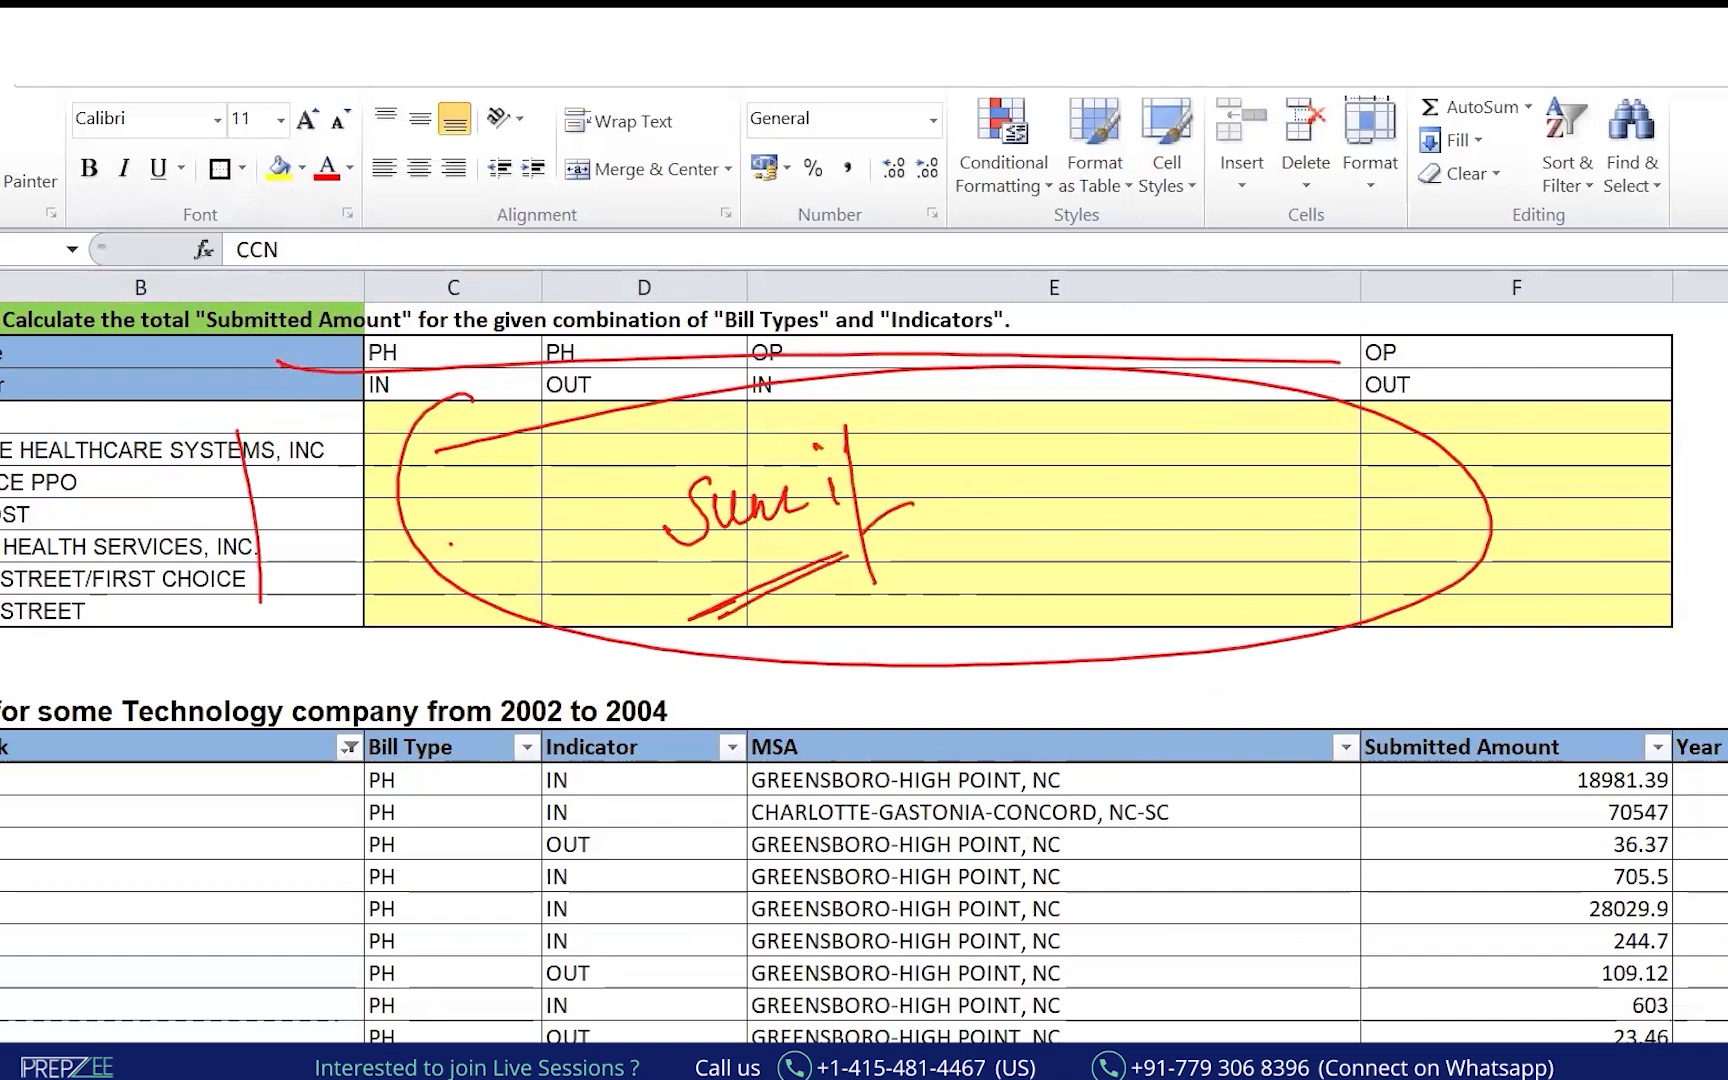
{"action": "key", "text": "Escape"}
Put an outside border around the CCN question across columns E to J in Book1.
{"action": "key", "text": "alt+Tab"}
{"action": "left_click_drag", "start_coordinate": [629, 620], "coordinate": [1423, 598]}
{"action": "left_click", "coordinate": [226, 181]}
{"action": "key", "text": "alt+Tab"}
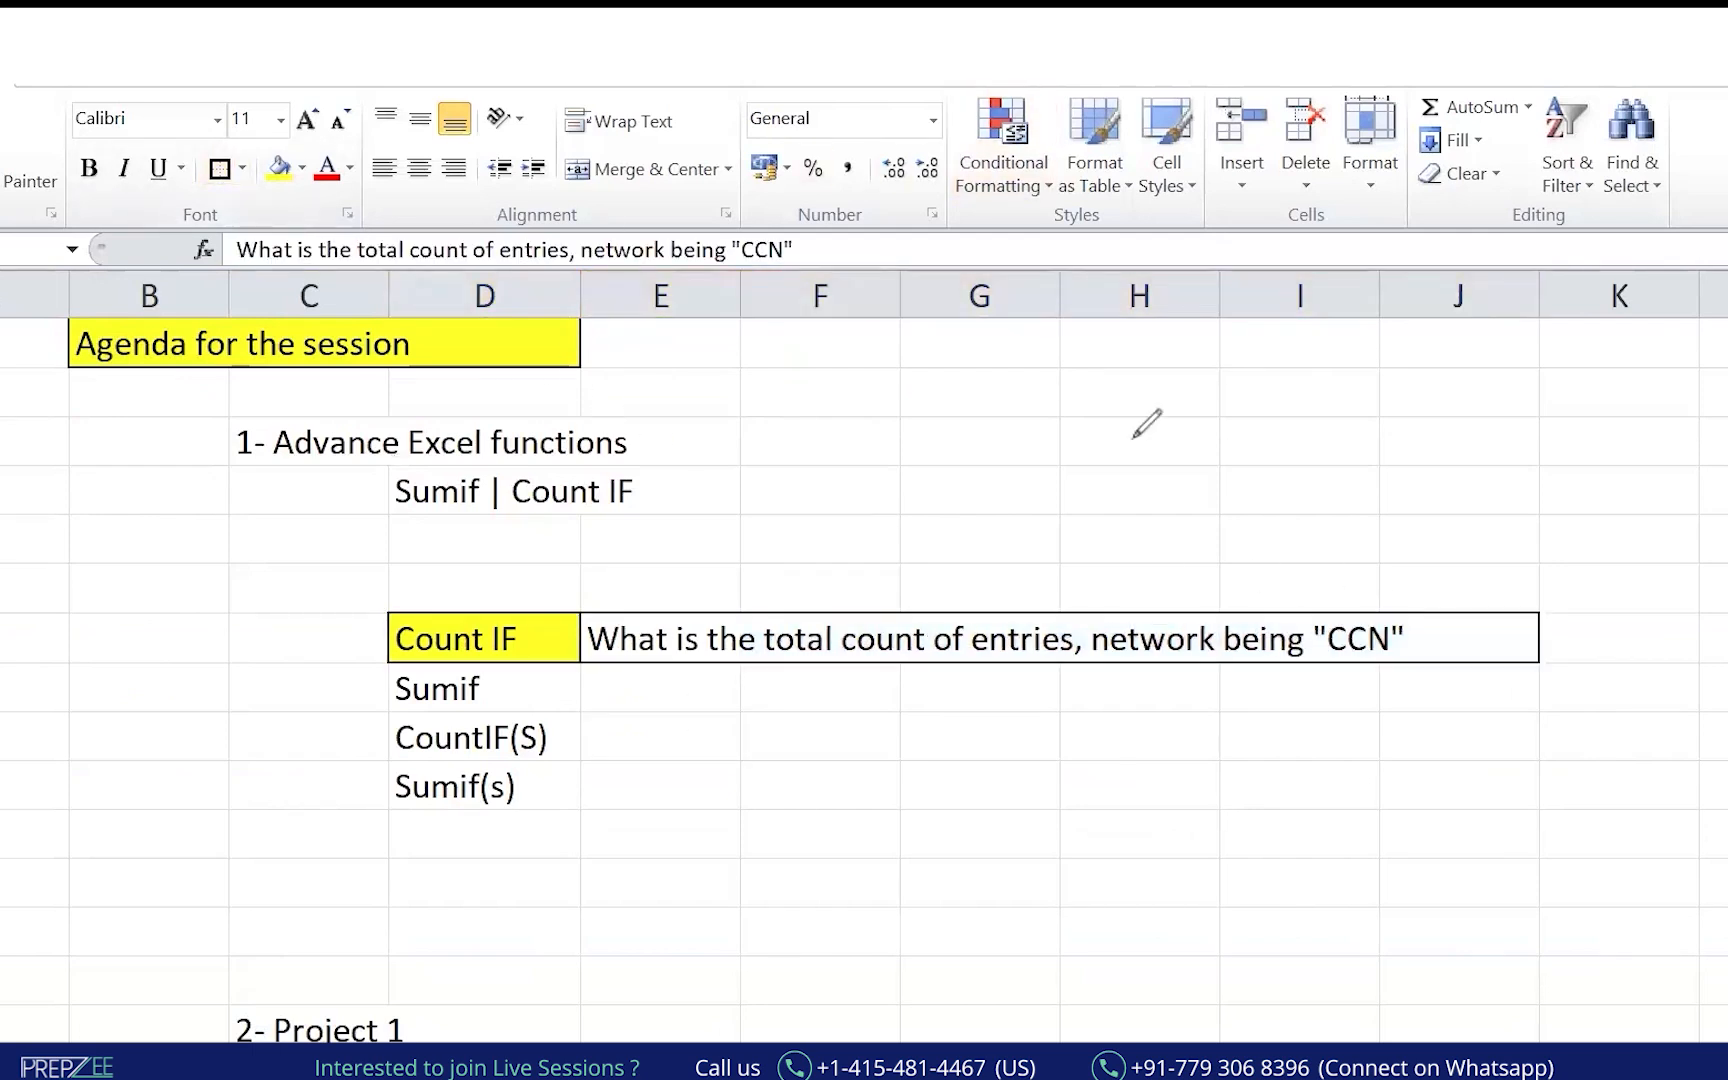
Handwrite =Countif( with two argument blanks in red ink near column H.
{"action": "left_click_drag", "start_coordinate": [1090, 440], "coordinate": [1128, 434]}
{"action": "left_click_drag", "start_coordinate": [1090, 455], "coordinate": [1130, 448]}
{"action": "left_click_drag", "start_coordinate": [1212, 393], "coordinate": [1216, 437]}
{"action": "mouse_move", "coordinate": [1238, 412]}
{"action": "left_mouse_down"}
{"action": "mouse_move", "coordinate": [1332, 380]}
{"action": "mouse_move", "coordinate": [1339, 412]}
{"action": "left_mouse_up"}
{"action": "left_click_drag", "start_coordinate": [1362, 345], "coordinate": [1358, 461]}
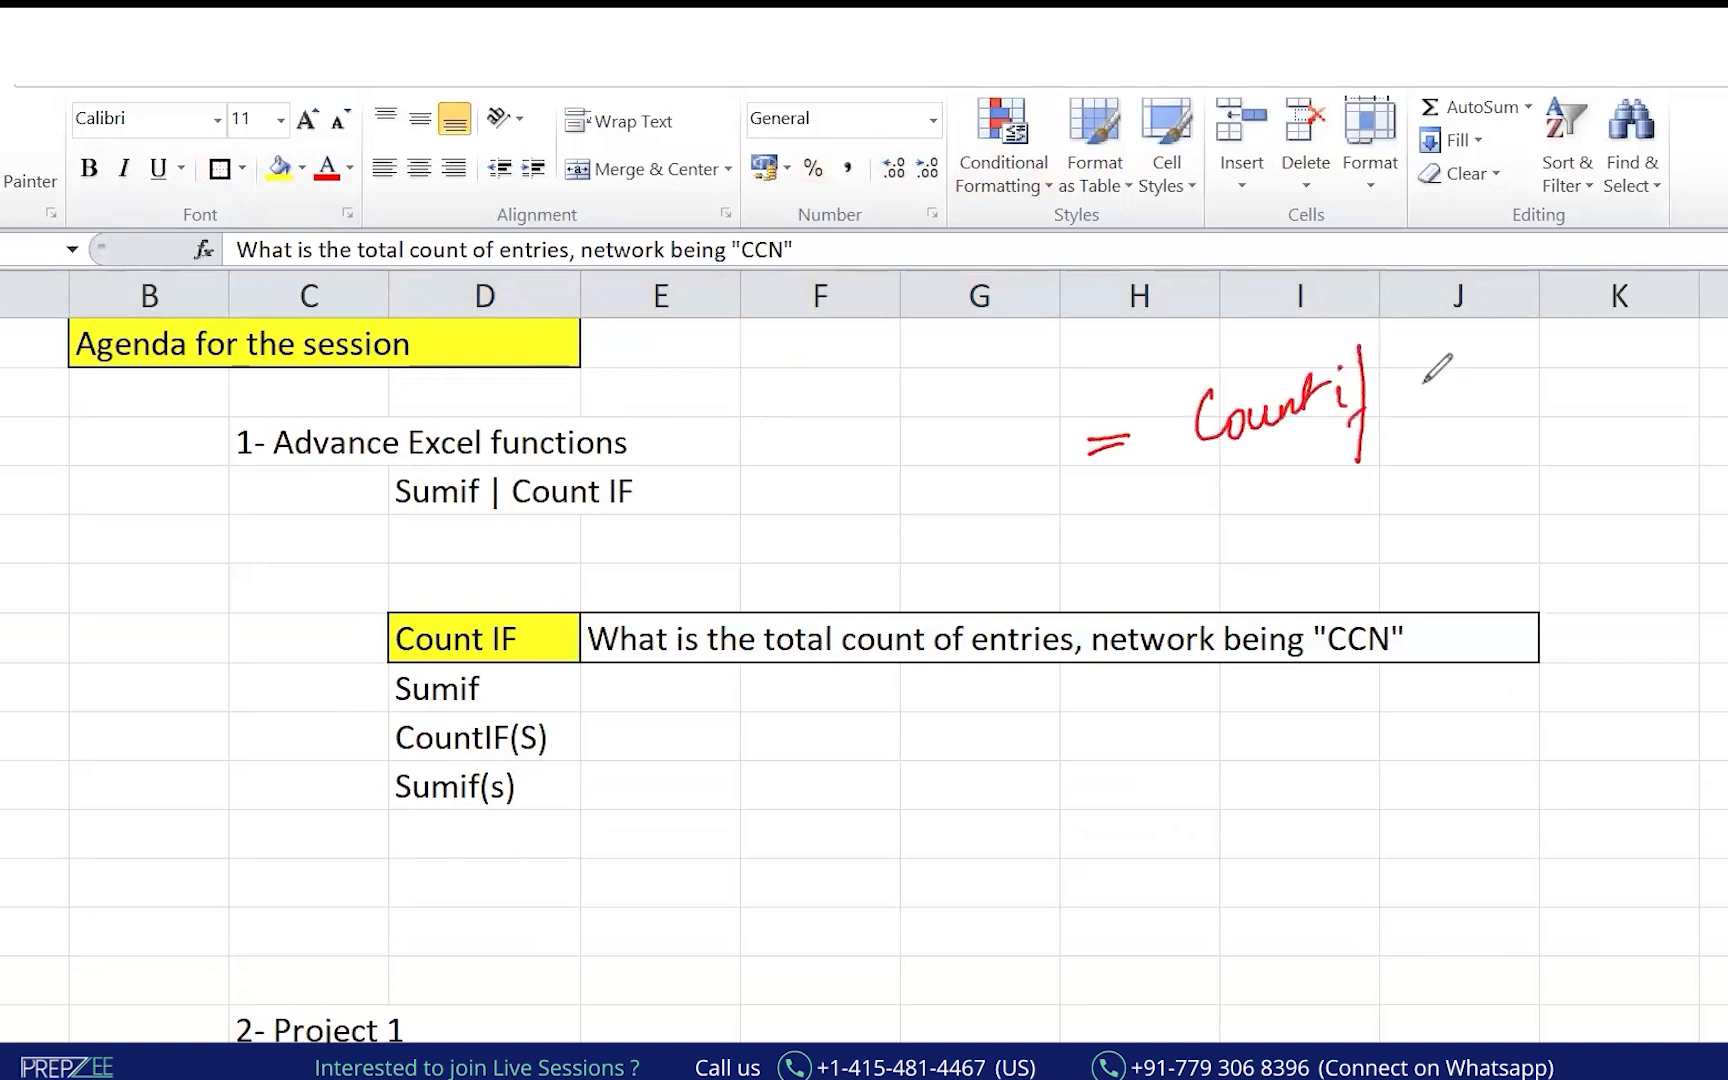
{"action": "left_click_drag", "start_coordinate": [1408, 327], "coordinate": [1432, 439]}
{"action": "left_click_drag", "start_coordinate": [1455, 432], "coordinate": [1597, 398]}
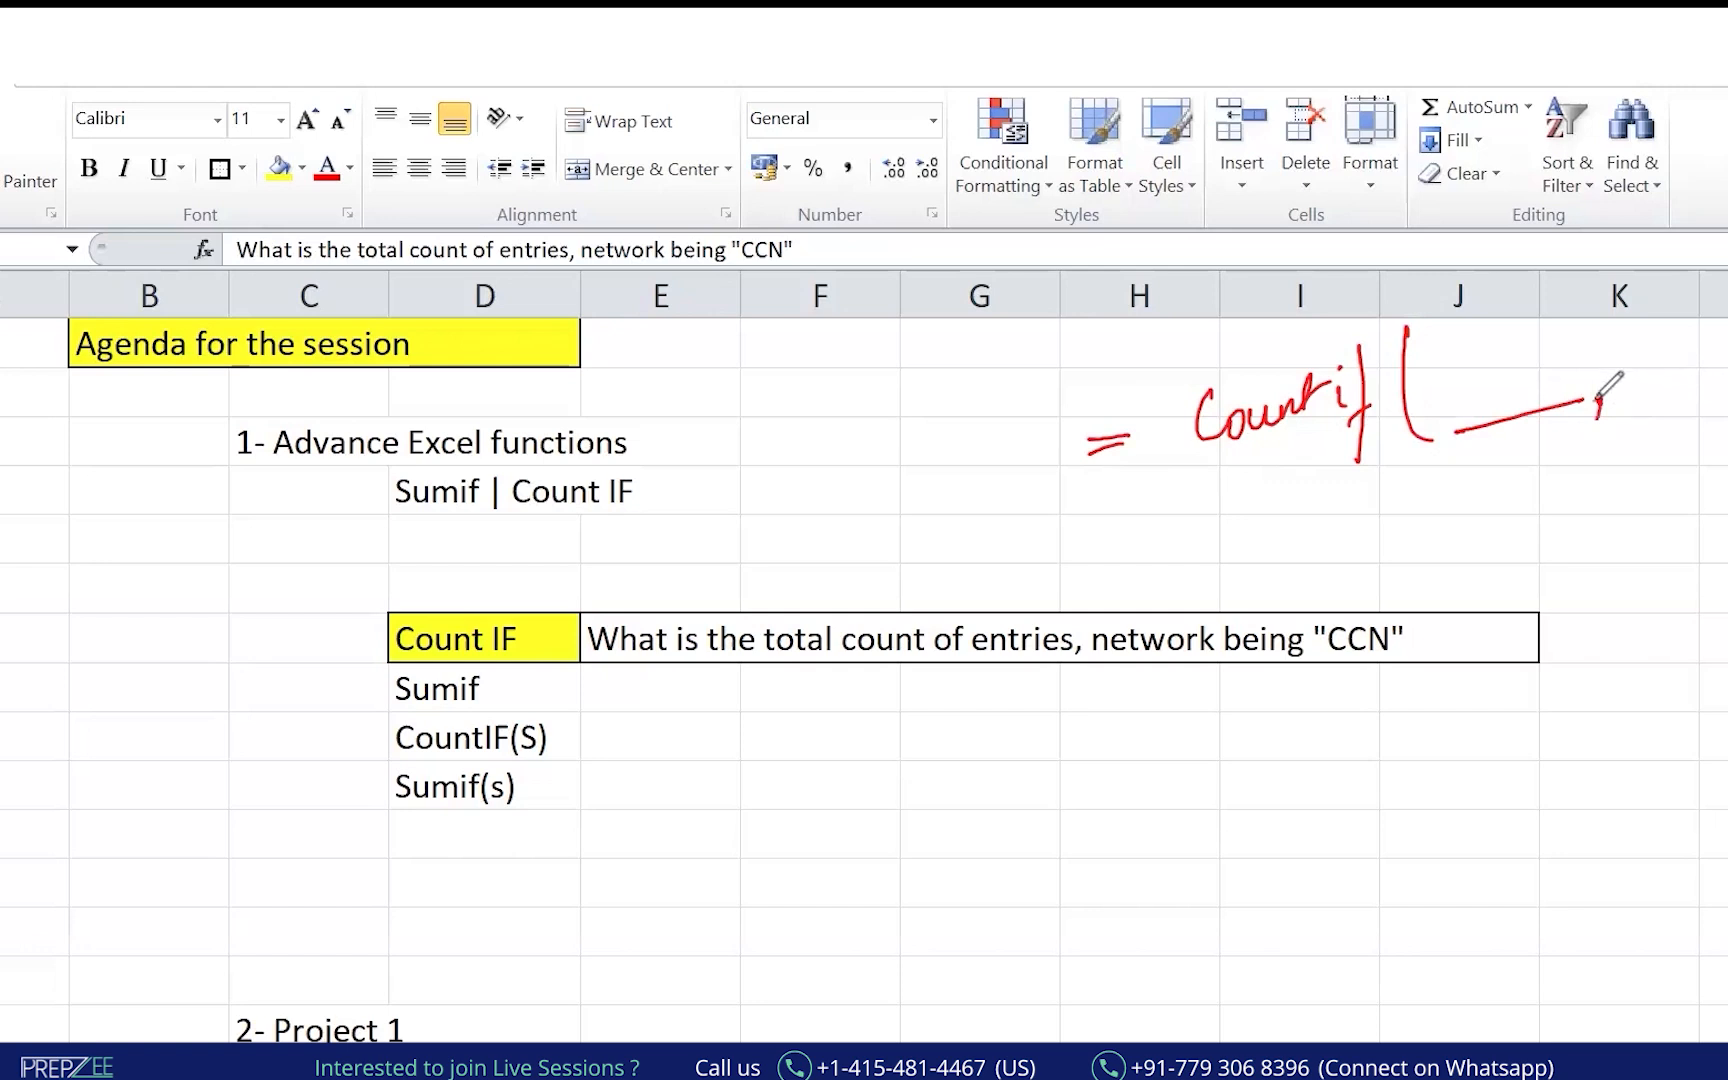
{"action": "mouse_move", "coordinate": [1478, 326]}
{"action": "left_mouse_down"}
{"action": "mouse_move", "coordinate": [1479, 382]}
{"action": "mouse_move", "coordinate": [1531, 377]}
{"action": "left_mouse_up"}
{"action": "left_click_drag", "start_coordinate": [1682, 303], "coordinate": [1684, 368]}
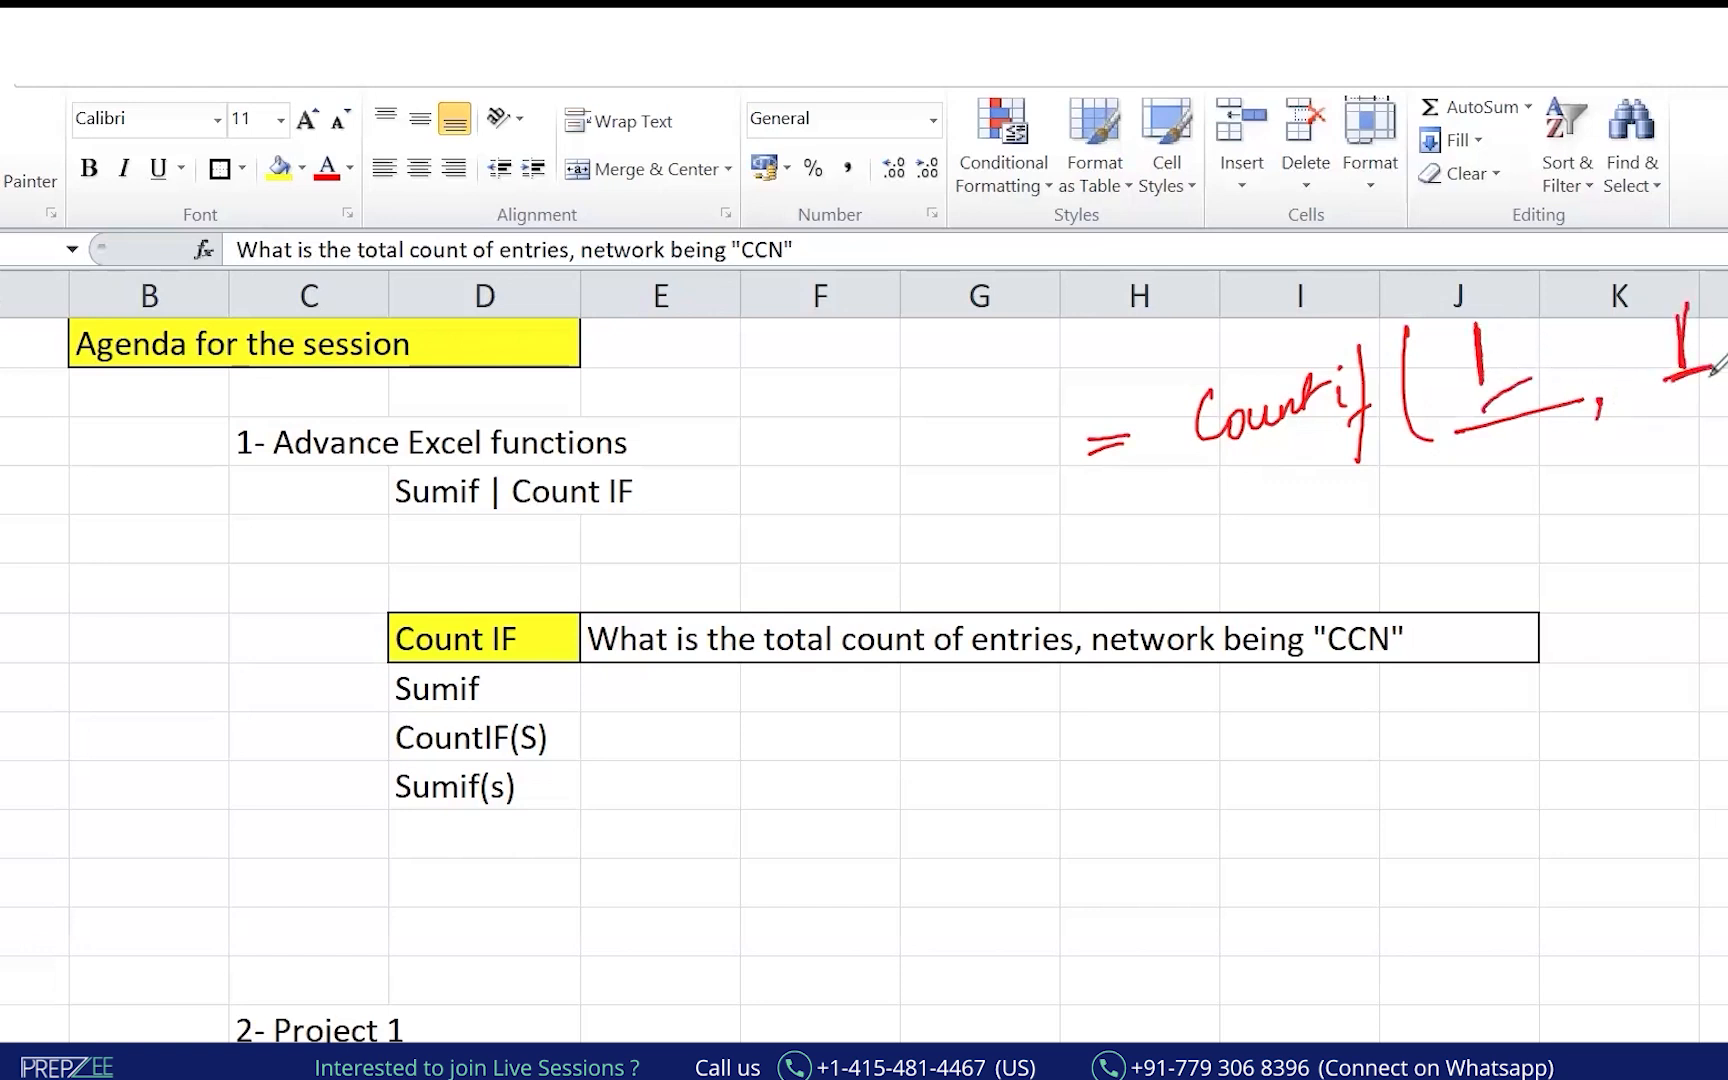
Bolden the equals sign and draw an arrow from the functions list to the formula.
{"action": "left_click_drag", "start_coordinate": [1096, 438], "coordinate": [1150, 433]}
{"action": "left_click_drag", "start_coordinate": [1090, 455], "coordinate": [1151, 440]}
{"action": "mouse_move", "coordinate": [563, 555]}
{"action": "left_mouse_down"}
{"action": "mouse_move", "coordinate": [1088, 546]}
{"action": "mouse_move", "coordinate": [1098, 528]}
{"action": "left_mouse_up"}
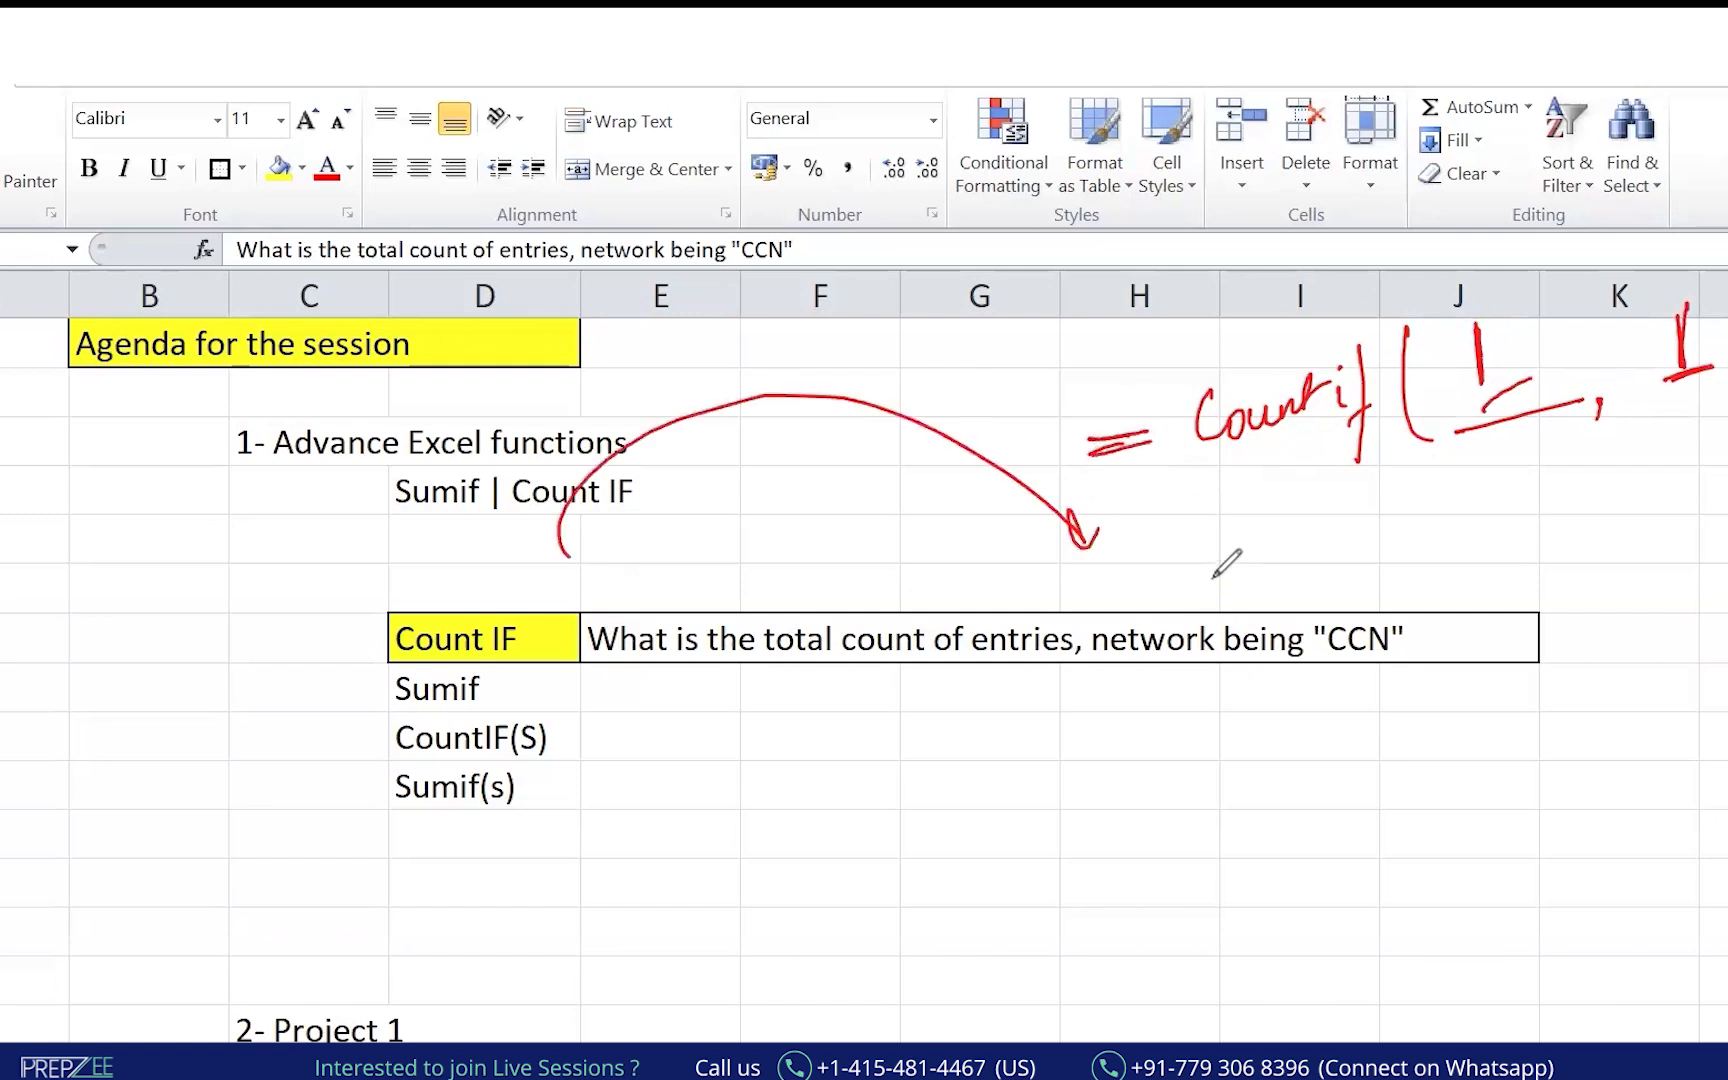
{"action": "left_click", "coordinate": [1491, 321]}
{"action": "key", "text": "alt+Tab"}
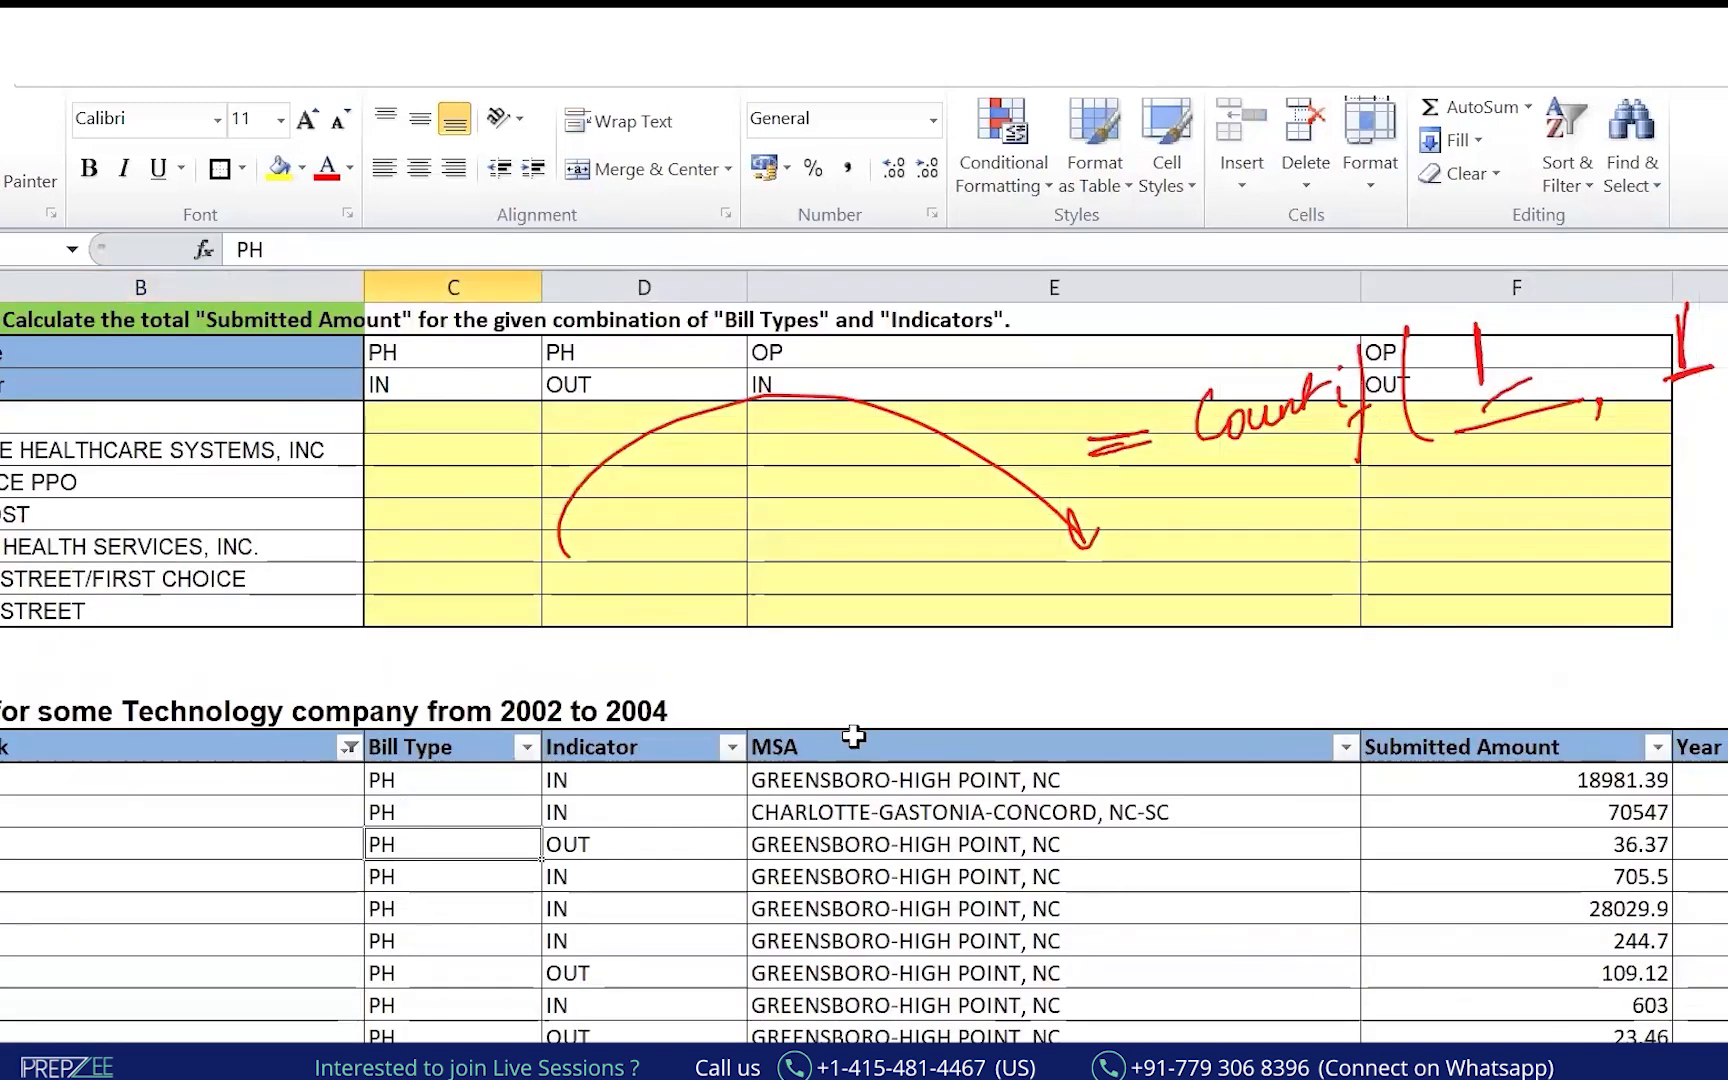
Remove the claims table's filters so all rows show again.
{"action": "left_click", "coordinate": [290, 746]}
{"action": "key", "text": "ctrl+shift+l"}
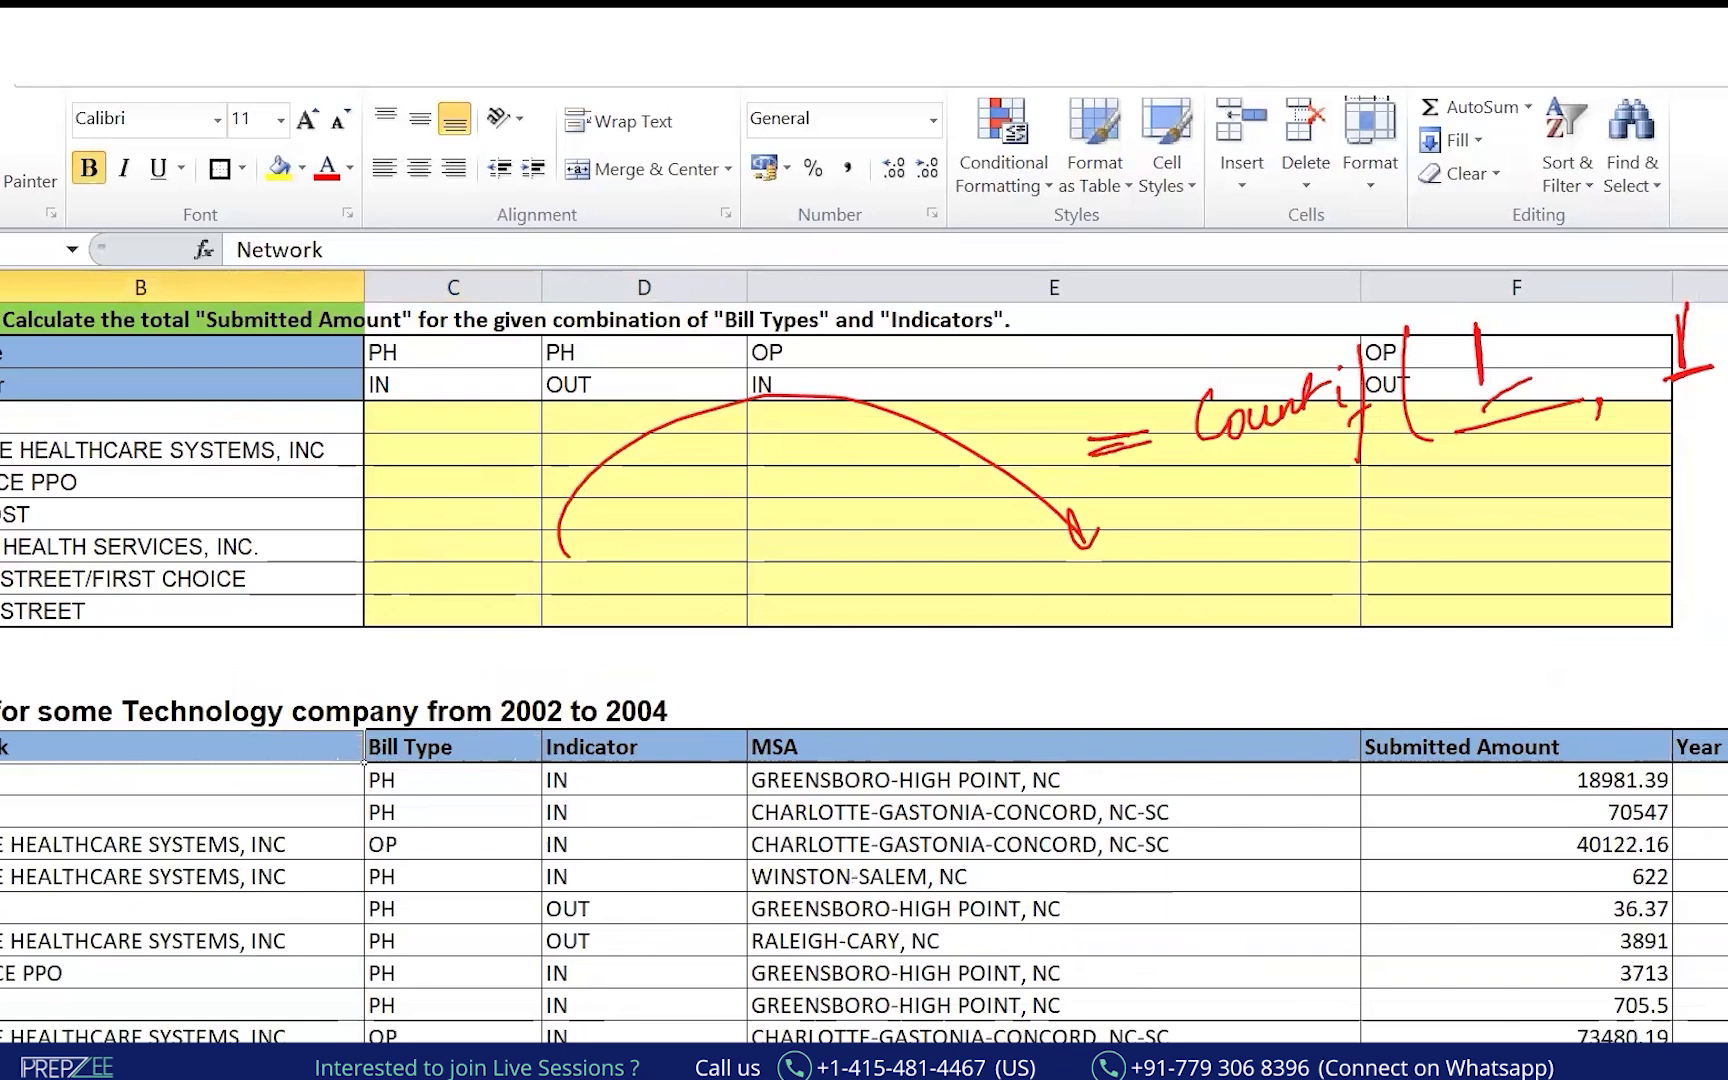
{"action": "scroll", "coordinate": [864, 660], "scroll_direction": "down", "scroll_amount": 10}
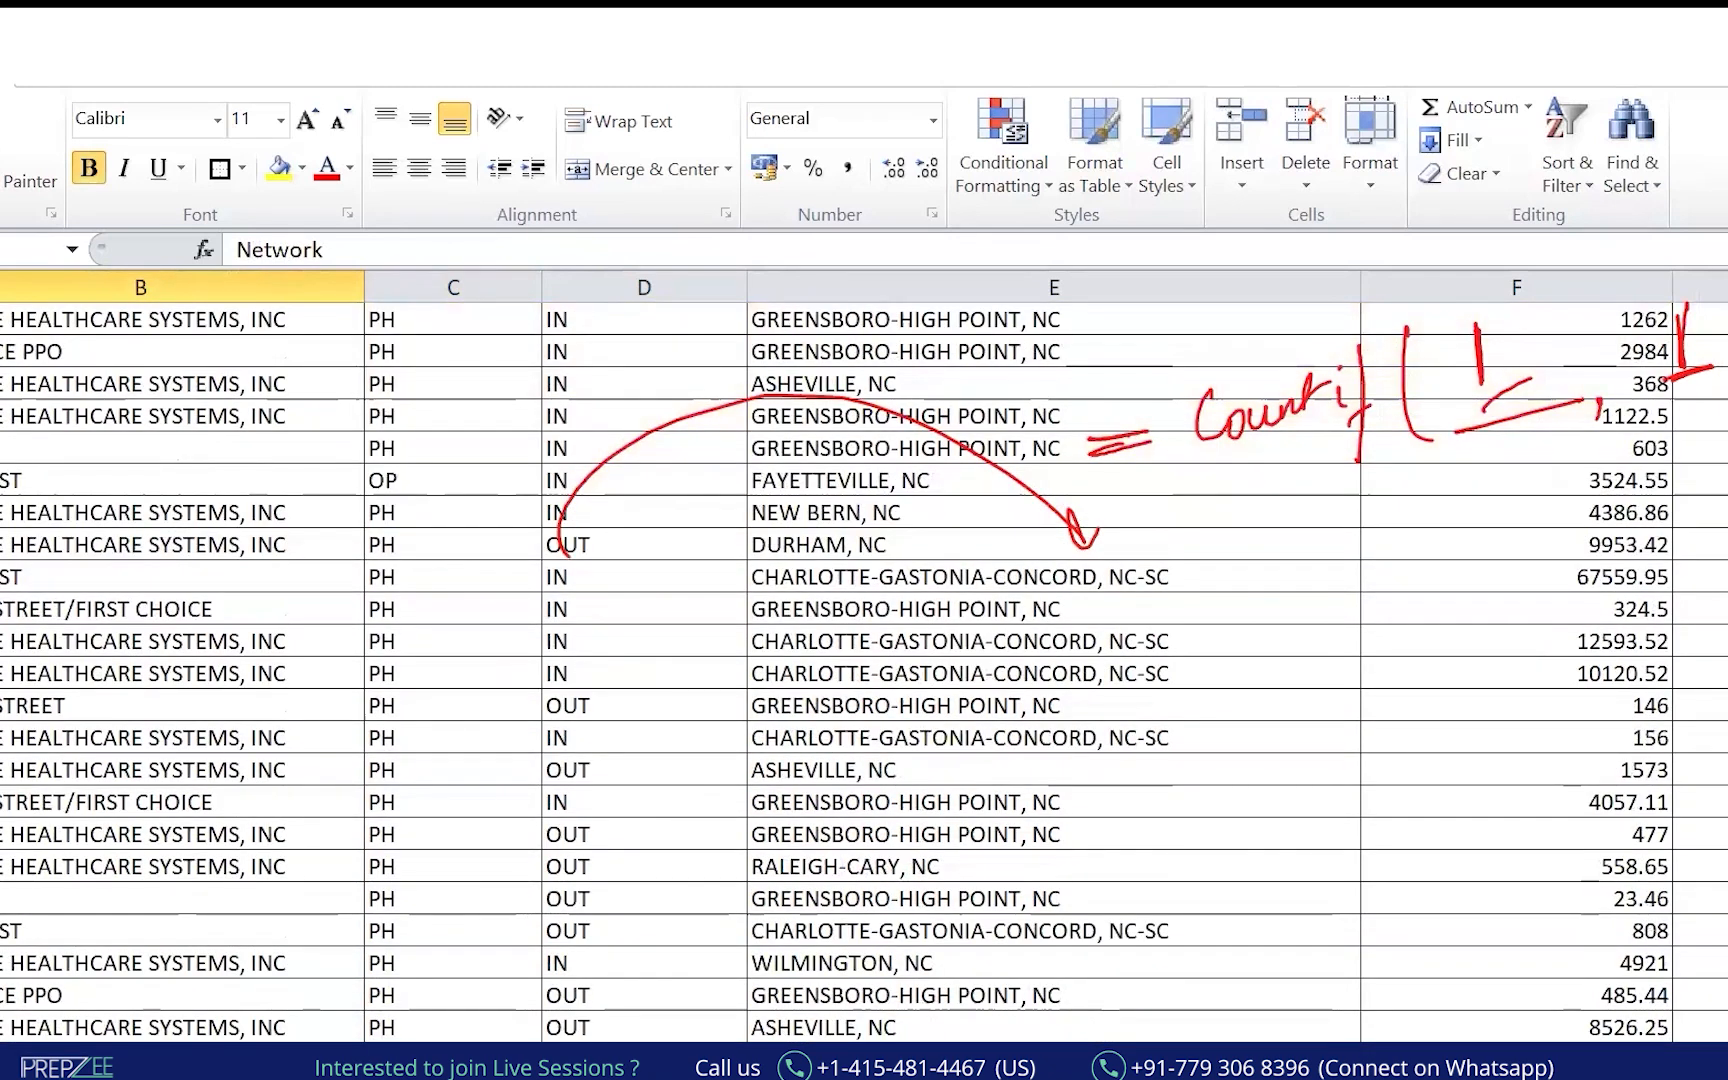
{"action": "scroll", "coordinate": [390, 621], "scroll_direction": "up", "scroll_amount": 10}
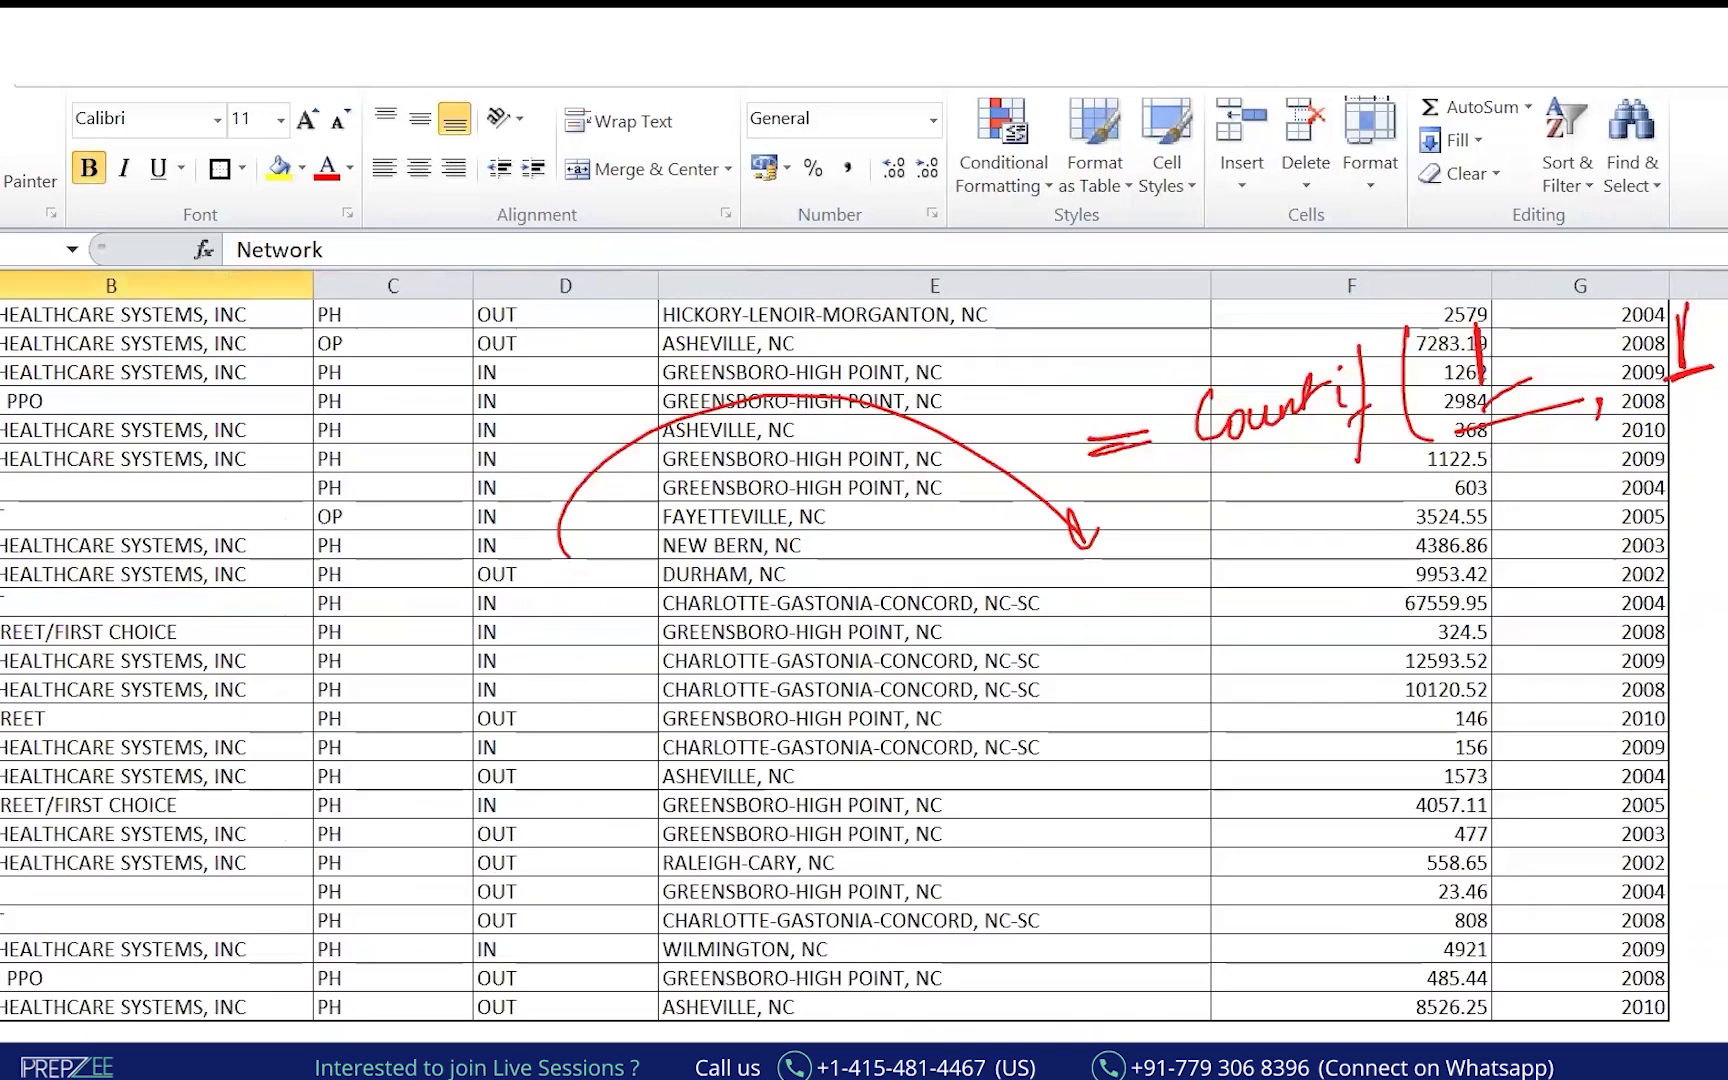
{"action": "scroll", "coordinate": [390, 621], "scroll_direction": "up", "scroll_amount": 10}
Select and copy the entire claims data table from the Network header.
{"action": "key", "text": "Right"}
{"action": "key", "text": "Down"}
{"action": "key", "text": "Left"}
{"action": "key", "text": "Left"}
{"action": "key", "text": "Up"}
{"action": "key", "text": "Right"}
{"action": "key", "text": "ctrl+shift+Right"}
{"action": "key", "text": "ctrl+shift+Down"}
{"action": "key", "text": "ctrl+c"}
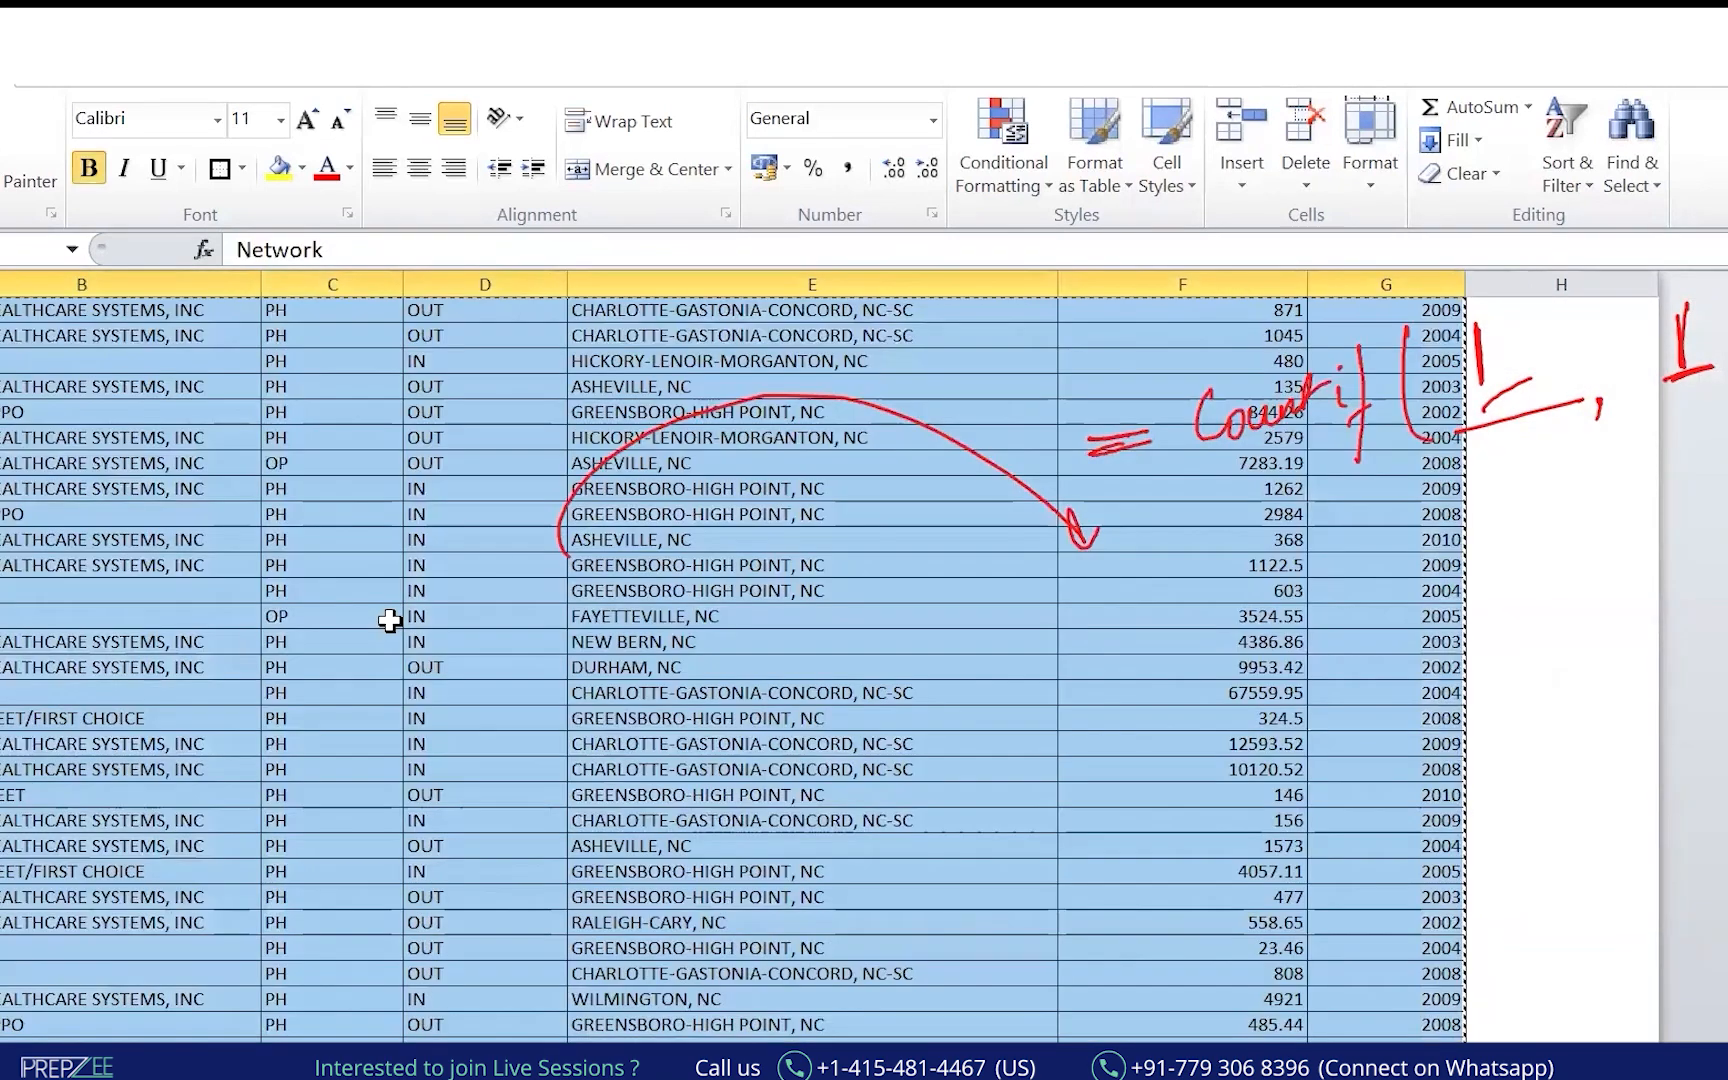
{"action": "key", "text": "alt+Tab"}
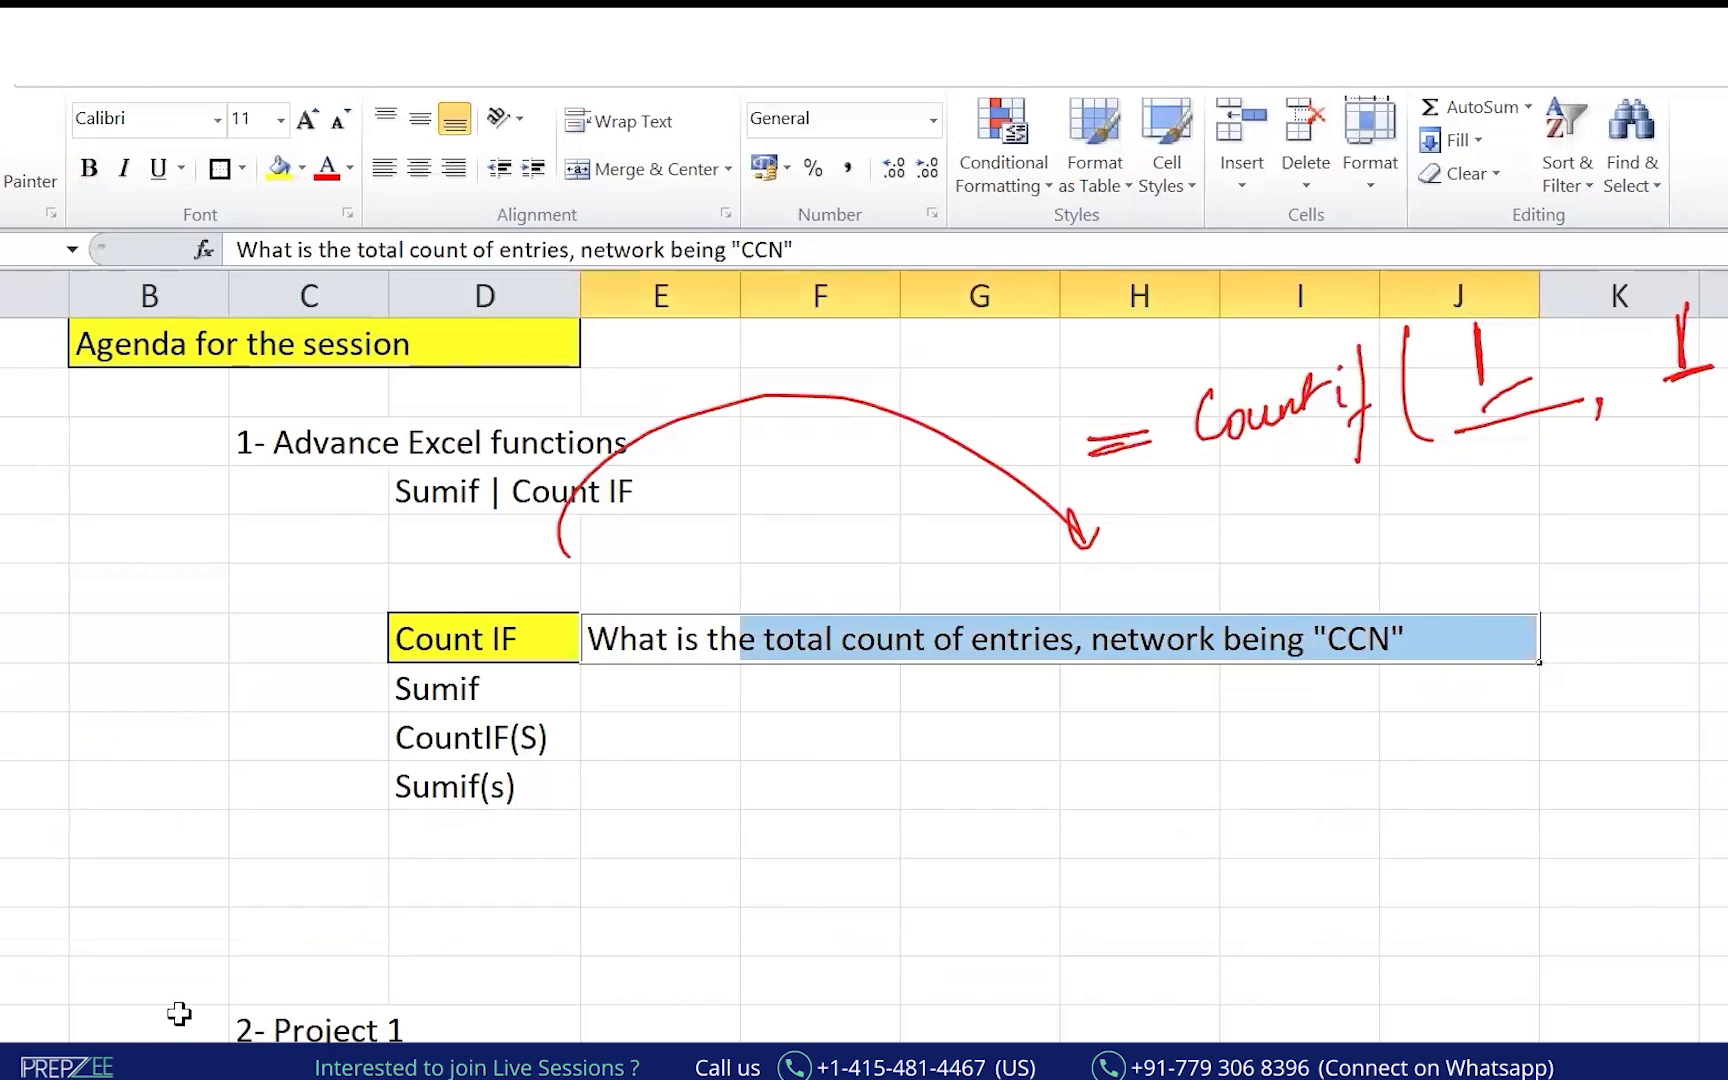
{"action": "key", "text": "alt+Tab"}
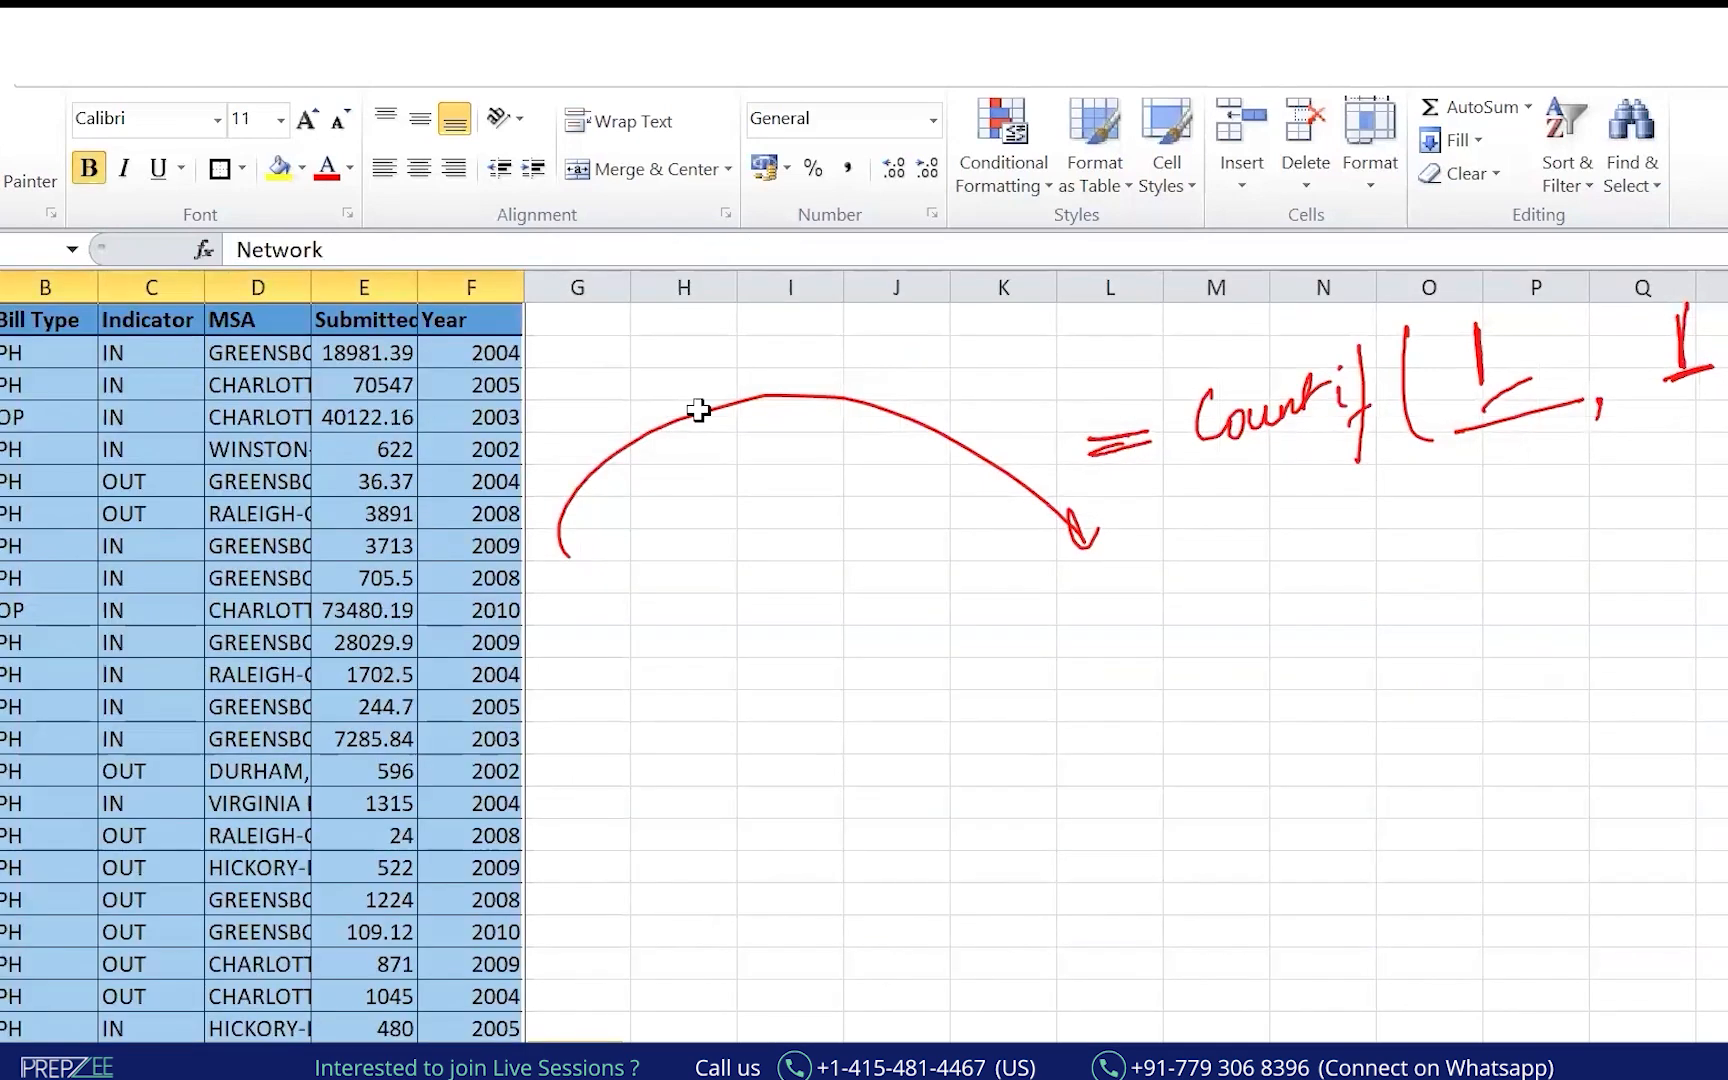
{"action": "left_click", "coordinate": [790, 481]}
Copy the Count IF label and CCN question from Book1 and place them beside the claims table.
{"action": "key", "text": "alt+Tab"}
{"action": "left_click_drag", "start_coordinate": [500, 638], "coordinate": [1401, 629]}
{"action": "key", "text": "ctrl+c"}
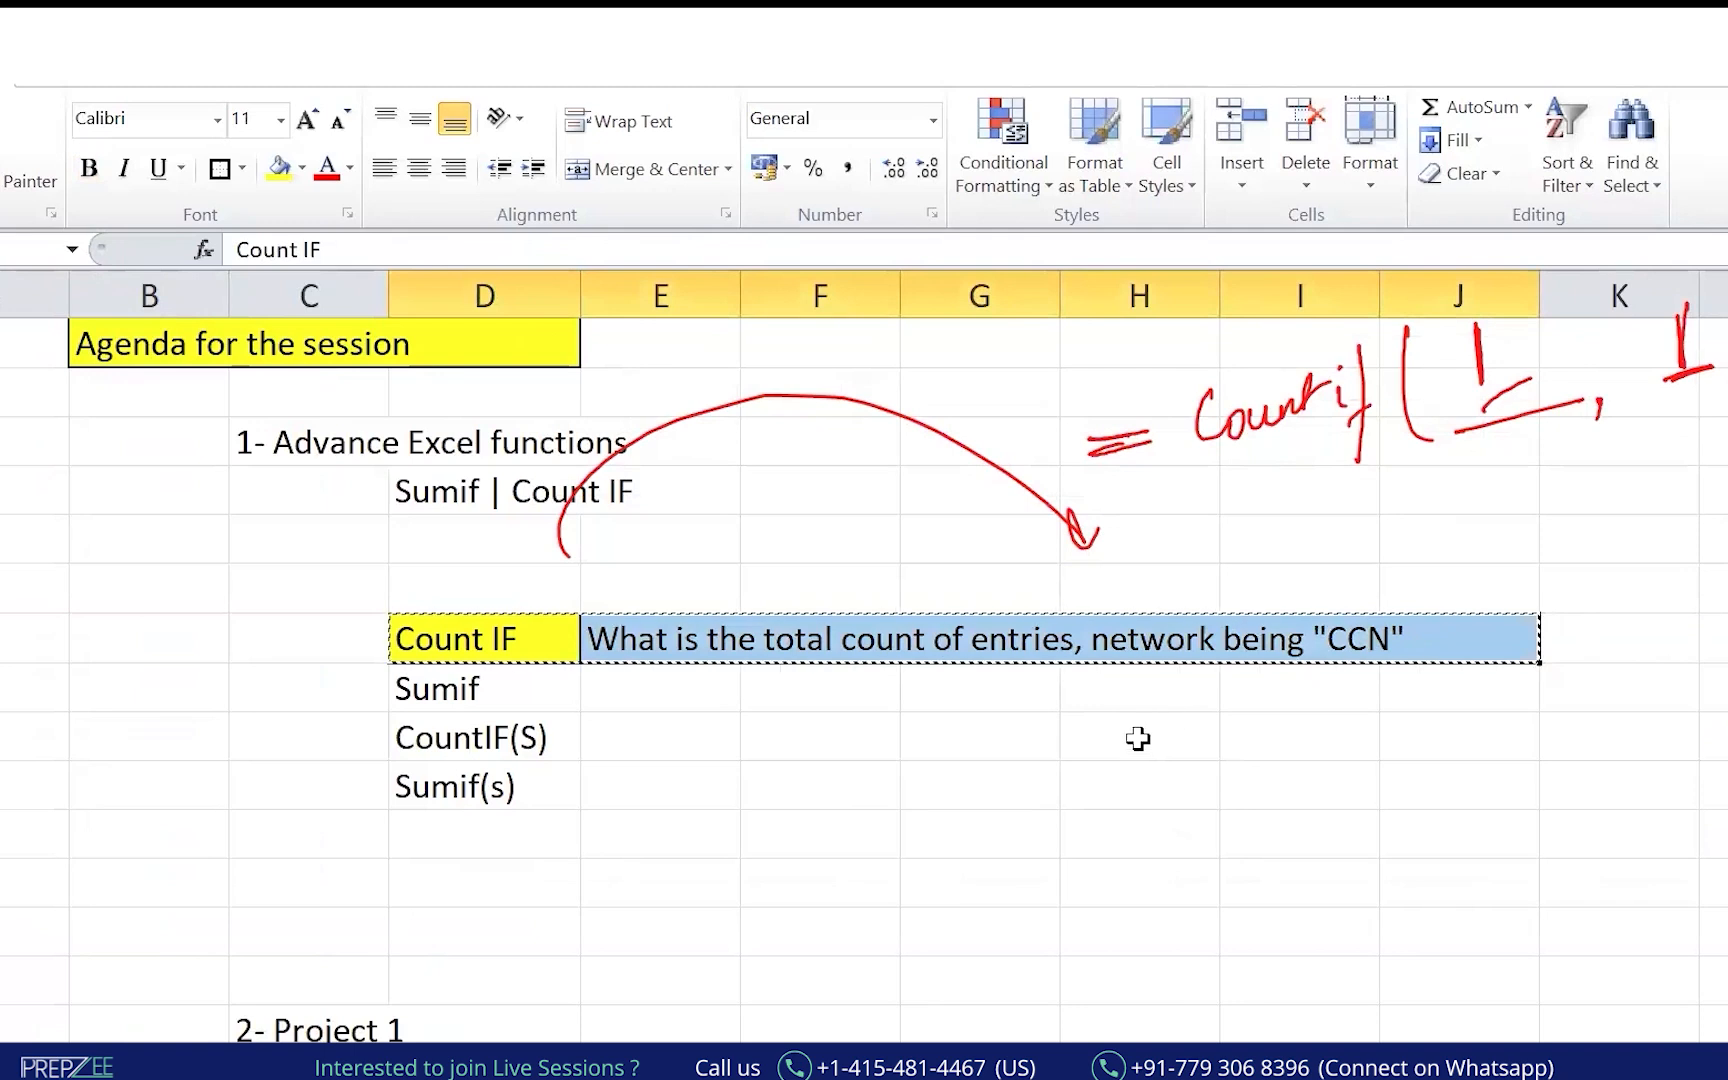
{"action": "left_click", "coordinate": [1034, 663]}
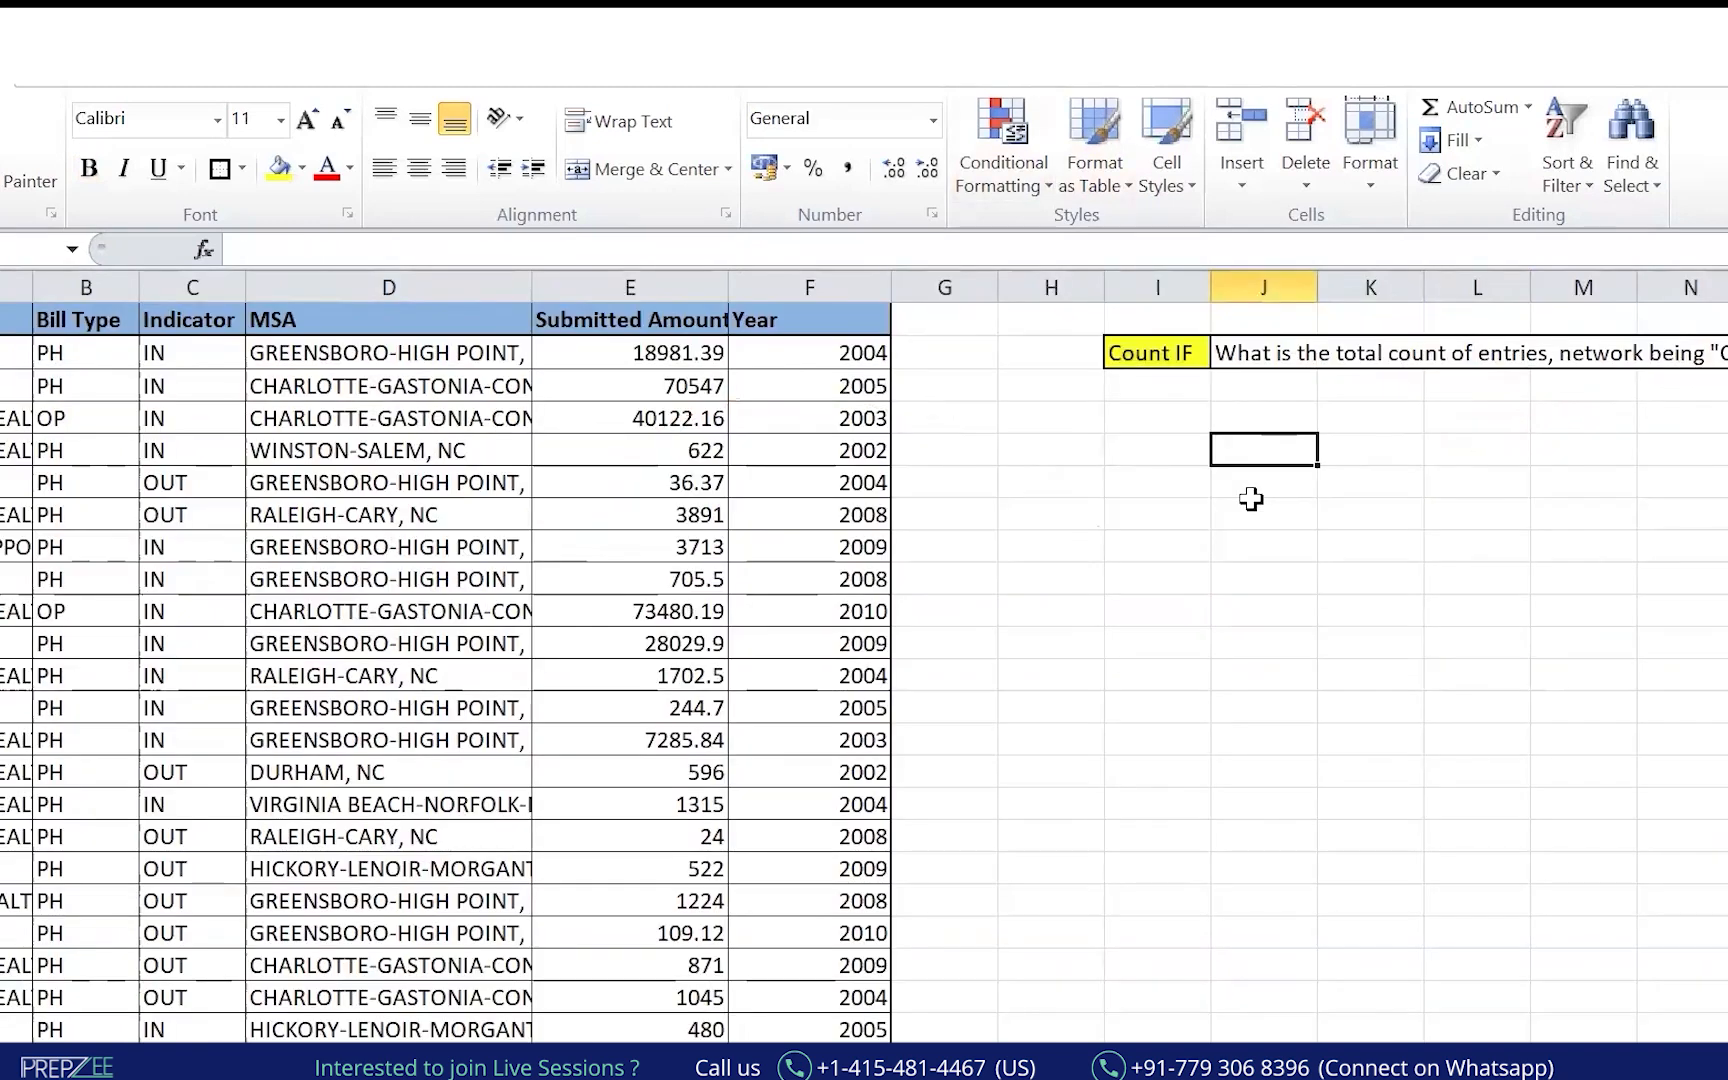
Build the COUNTIF formula counting CCN entries, giving 9.
{"action": "type", "text": "=cou"}
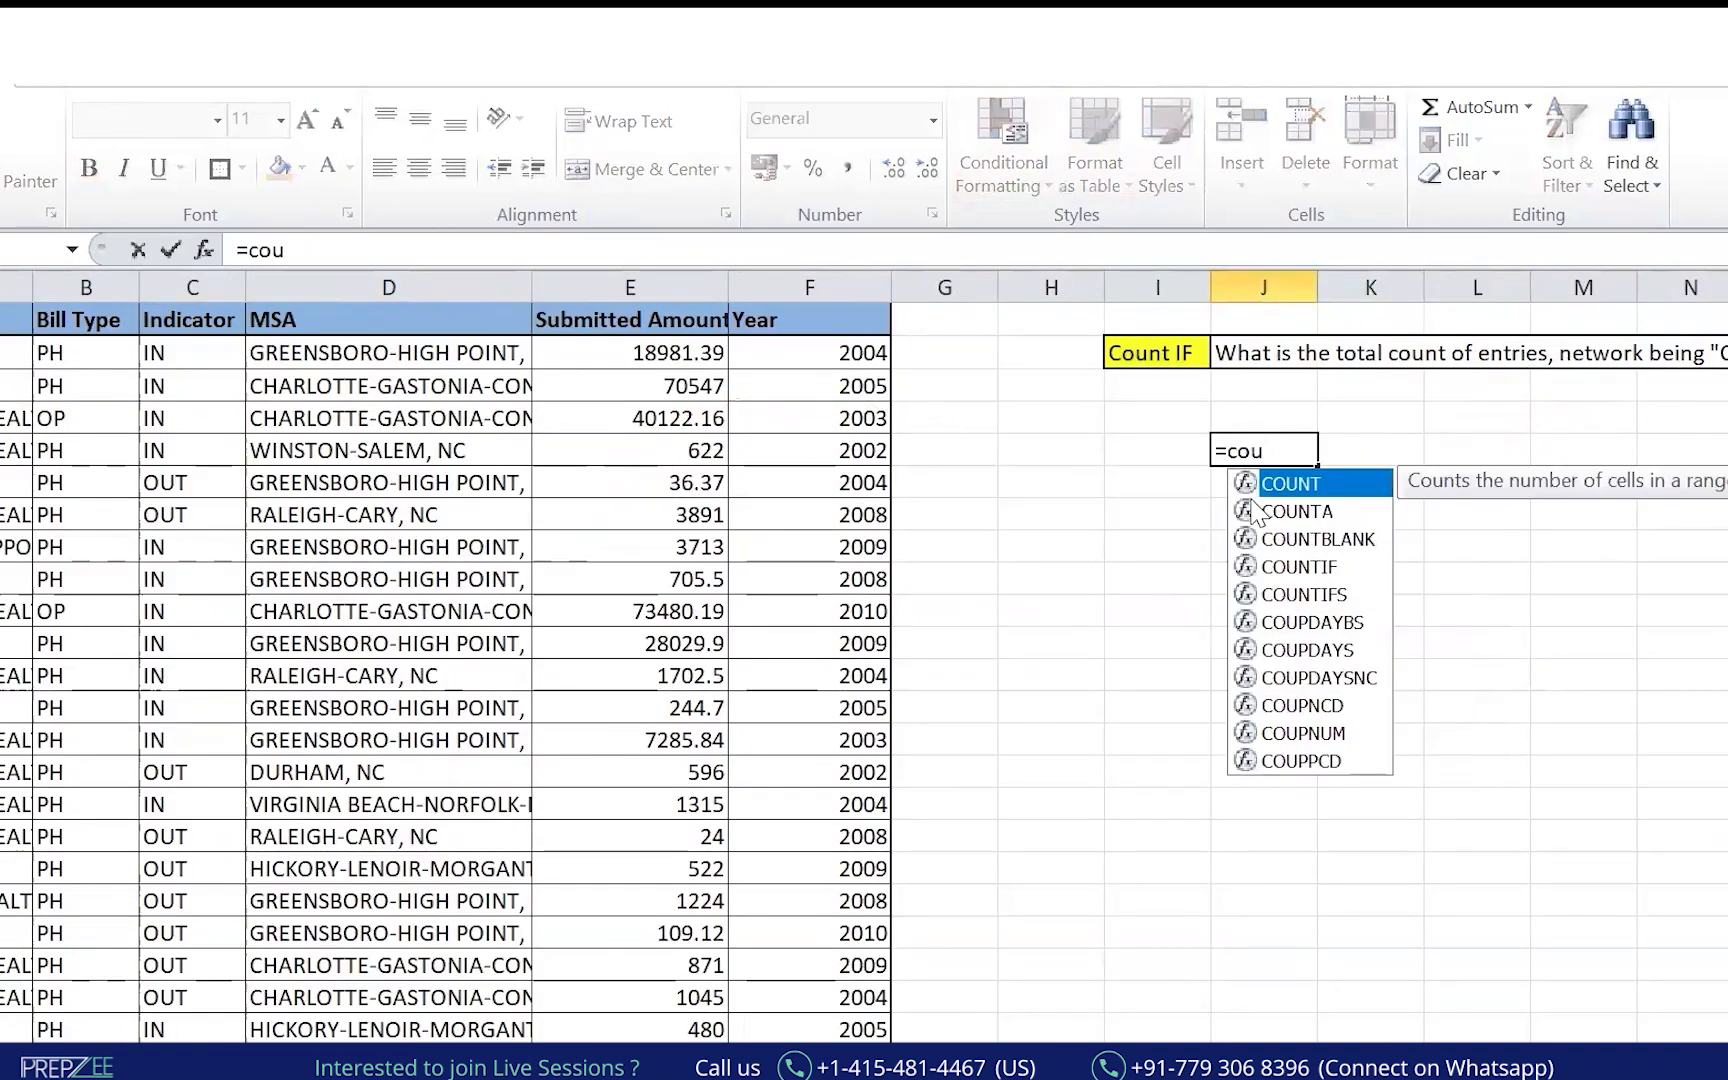
{"action": "type", "text": "nt"}
{"action": "key", "text": "Down"}
{"action": "key", "text": "Down"}
{"action": "key", "text": "Down"}
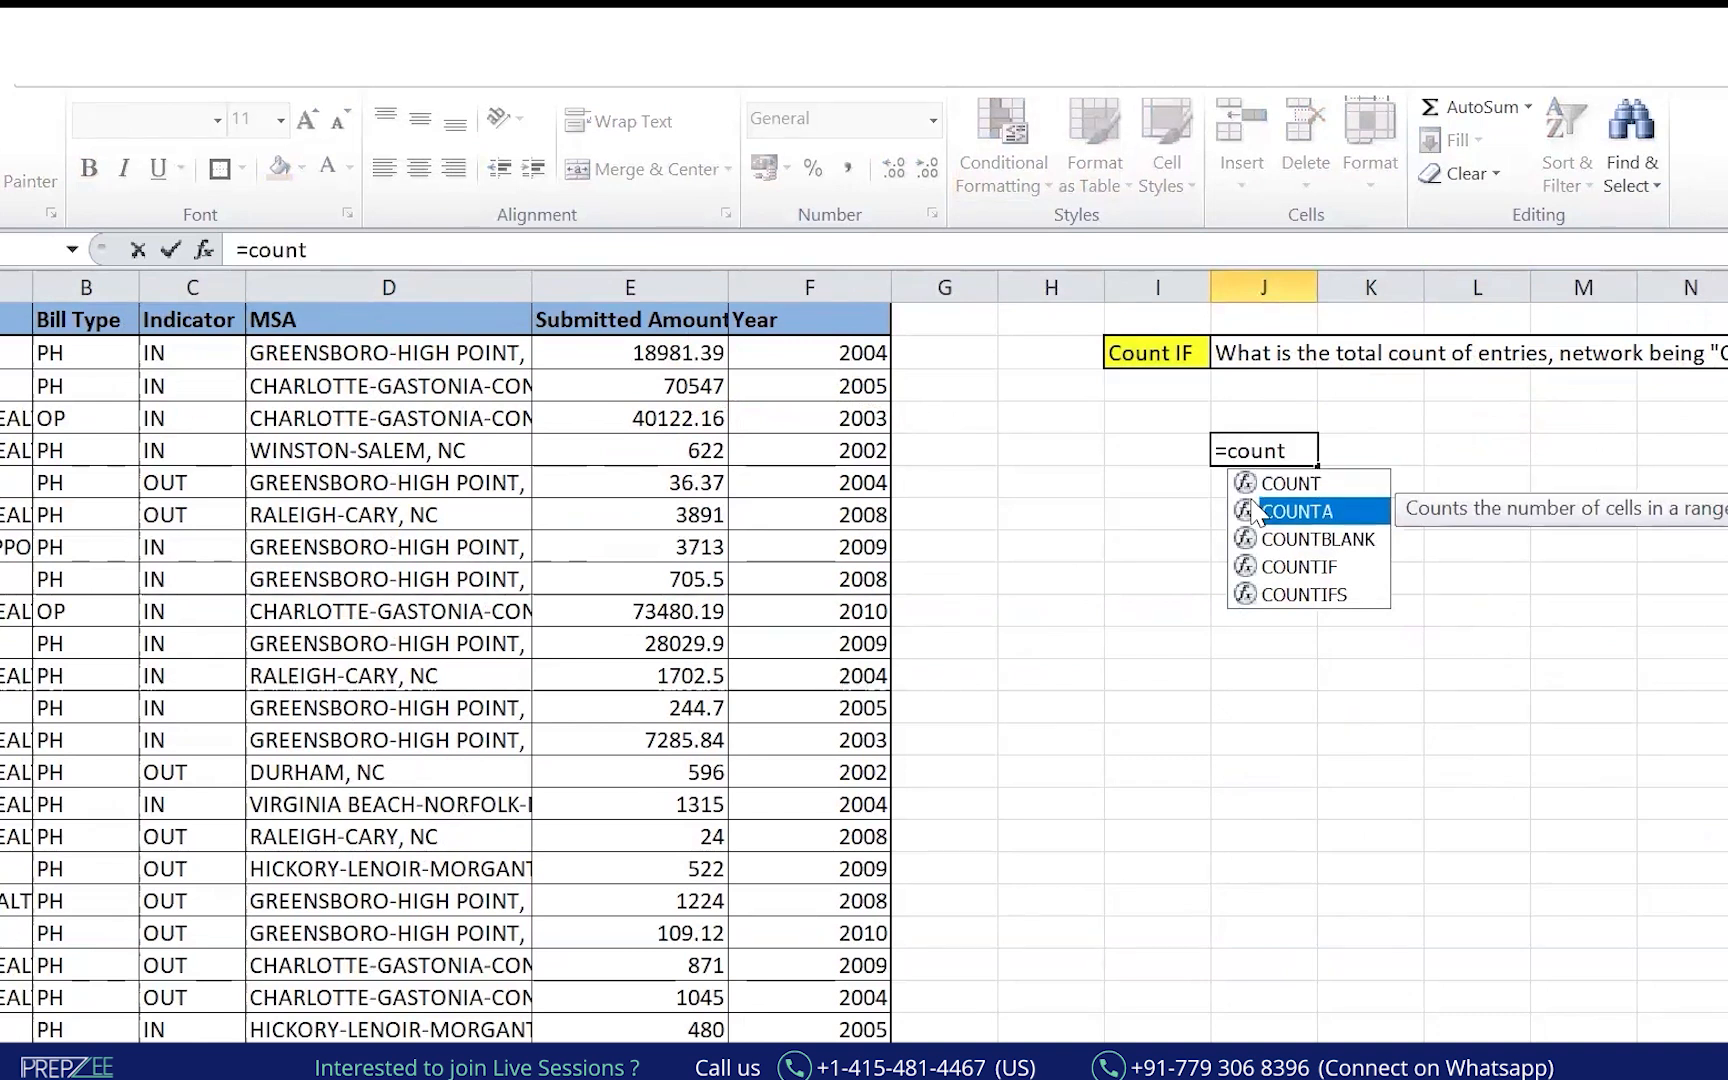
{"action": "key", "text": "Tab"}
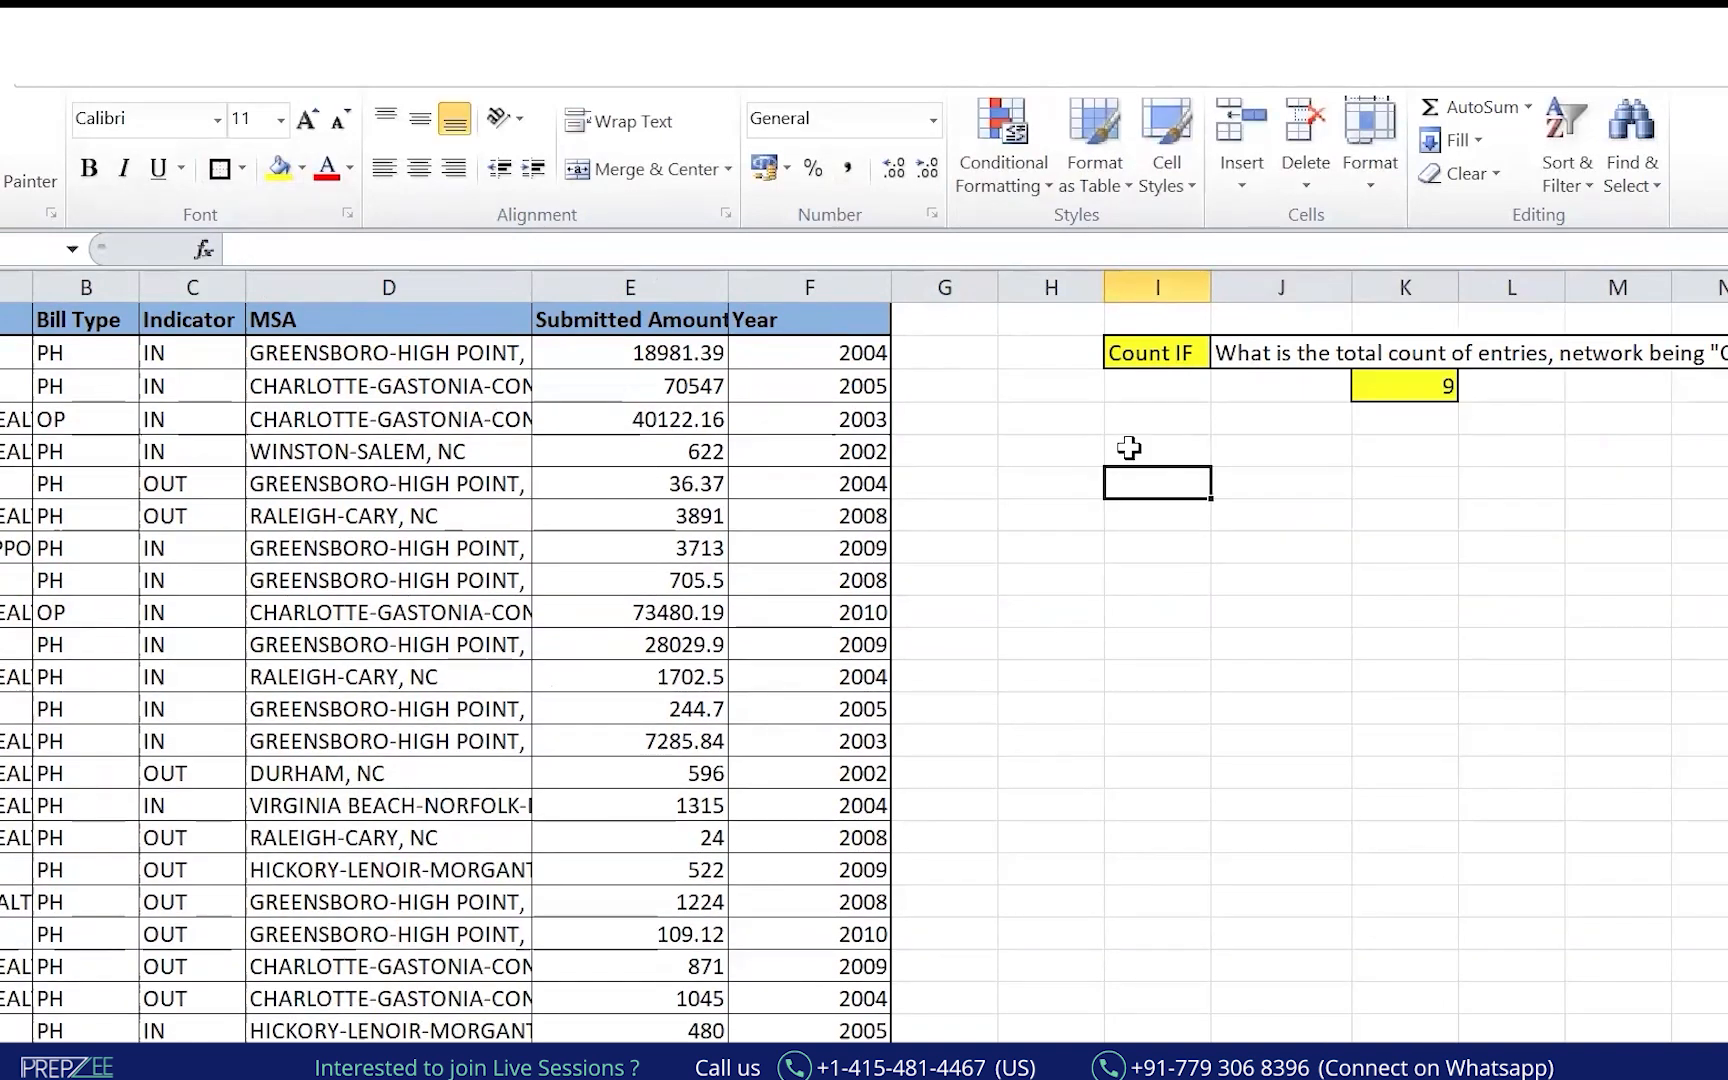
Label I8 'Sumif' and copy the Count IF question into the cell beside it.
{"action": "type", "text": "Su"}
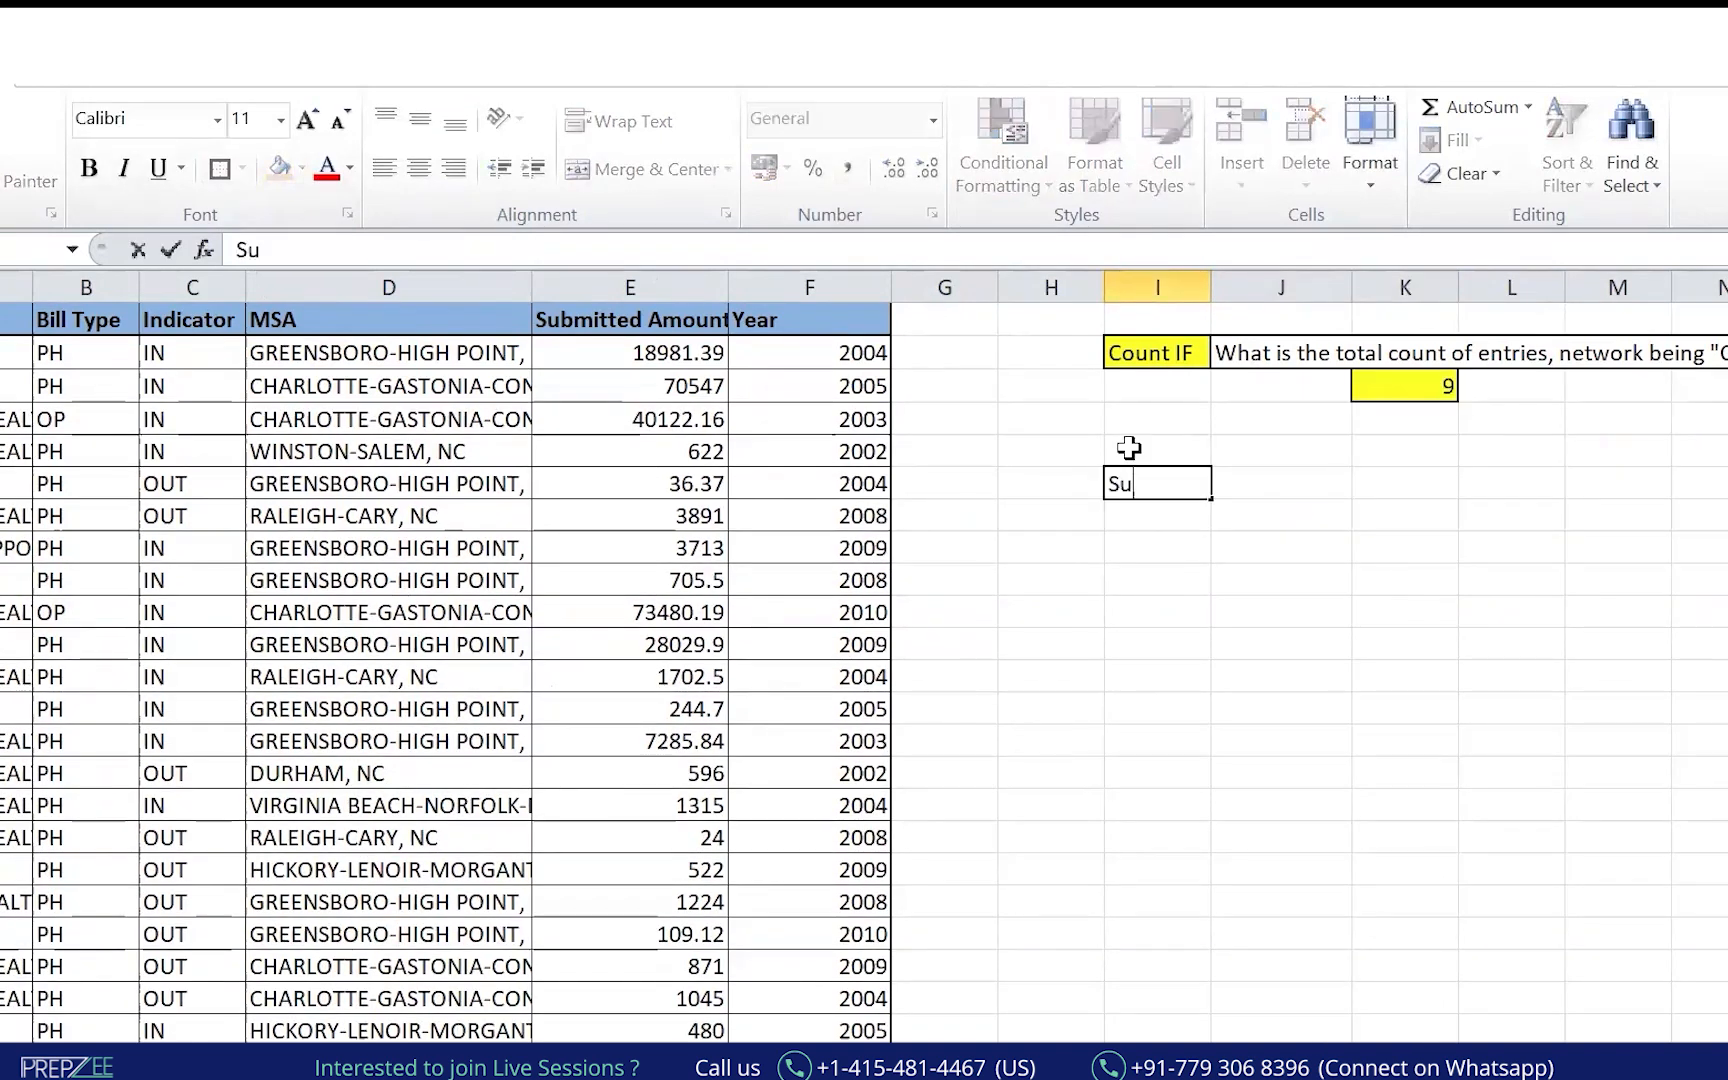
{"action": "type", "text": "mif"}
{"action": "key", "text": "Tab"}
{"action": "key", "text": "Up"}
{"action": "key", "text": "Up"}
{"action": "key", "text": "Up"}
{"action": "key", "text": "Up"}
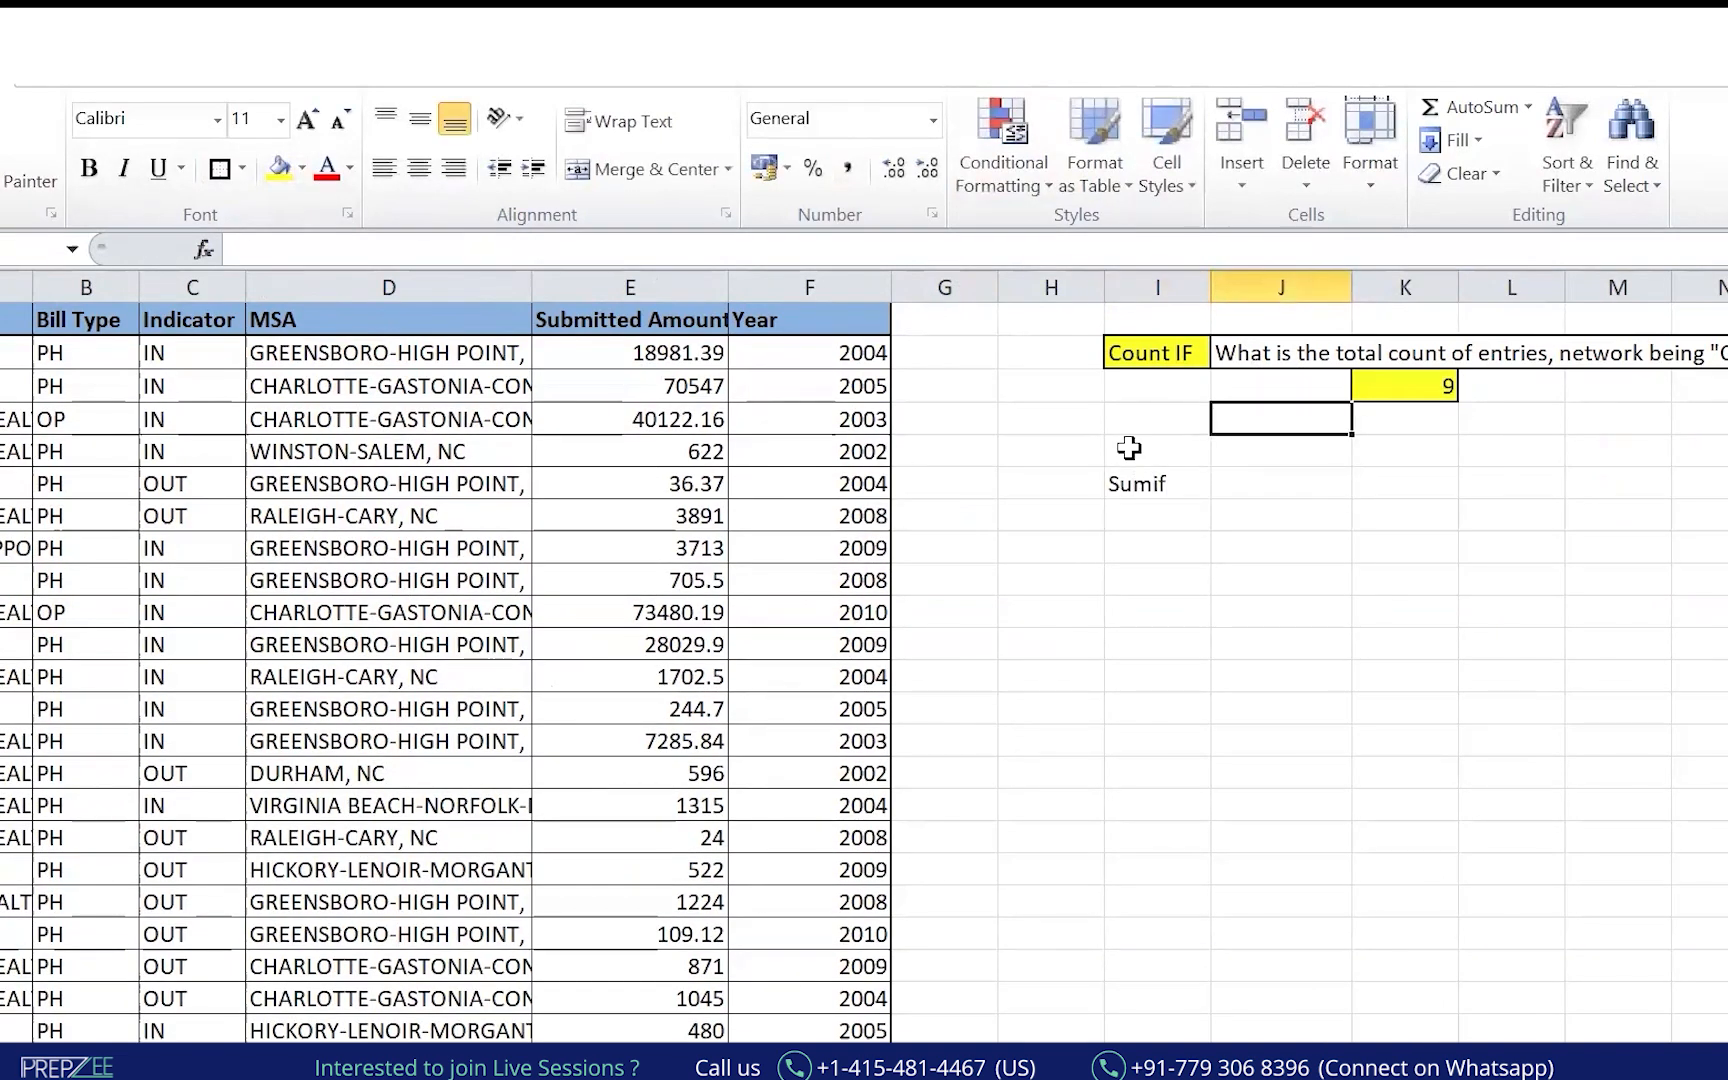
{"action": "key", "text": "ctrl+c"}
{"action": "key", "text": "Down"}
{"action": "key", "text": "Down"}
{"action": "key", "text": "Down"}
{"action": "key", "text": "Down"}
{"action": "key", "text": "ctrl+v"}
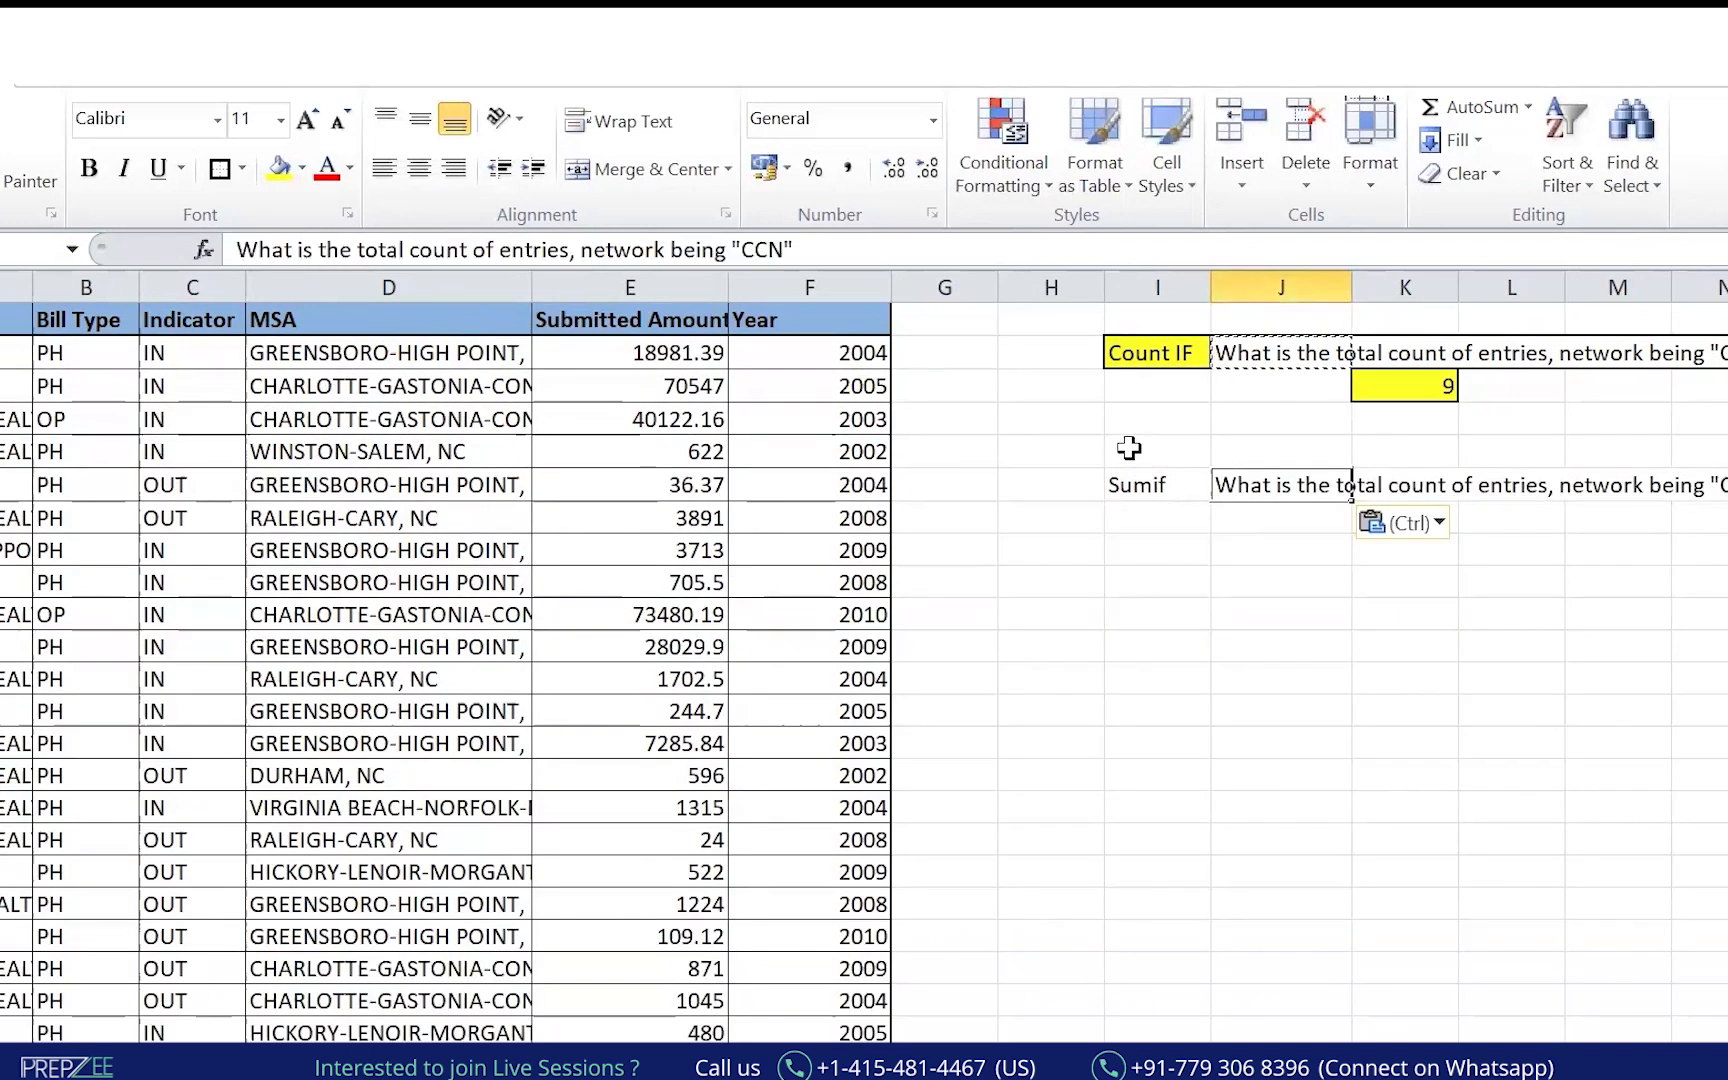
Edit the copied question to 'What is the total sum of amount, network being "CCN"'.
{"action": "left_click_drag", "start_coordinate": [501, 243], "coordinate": [569, 244]}
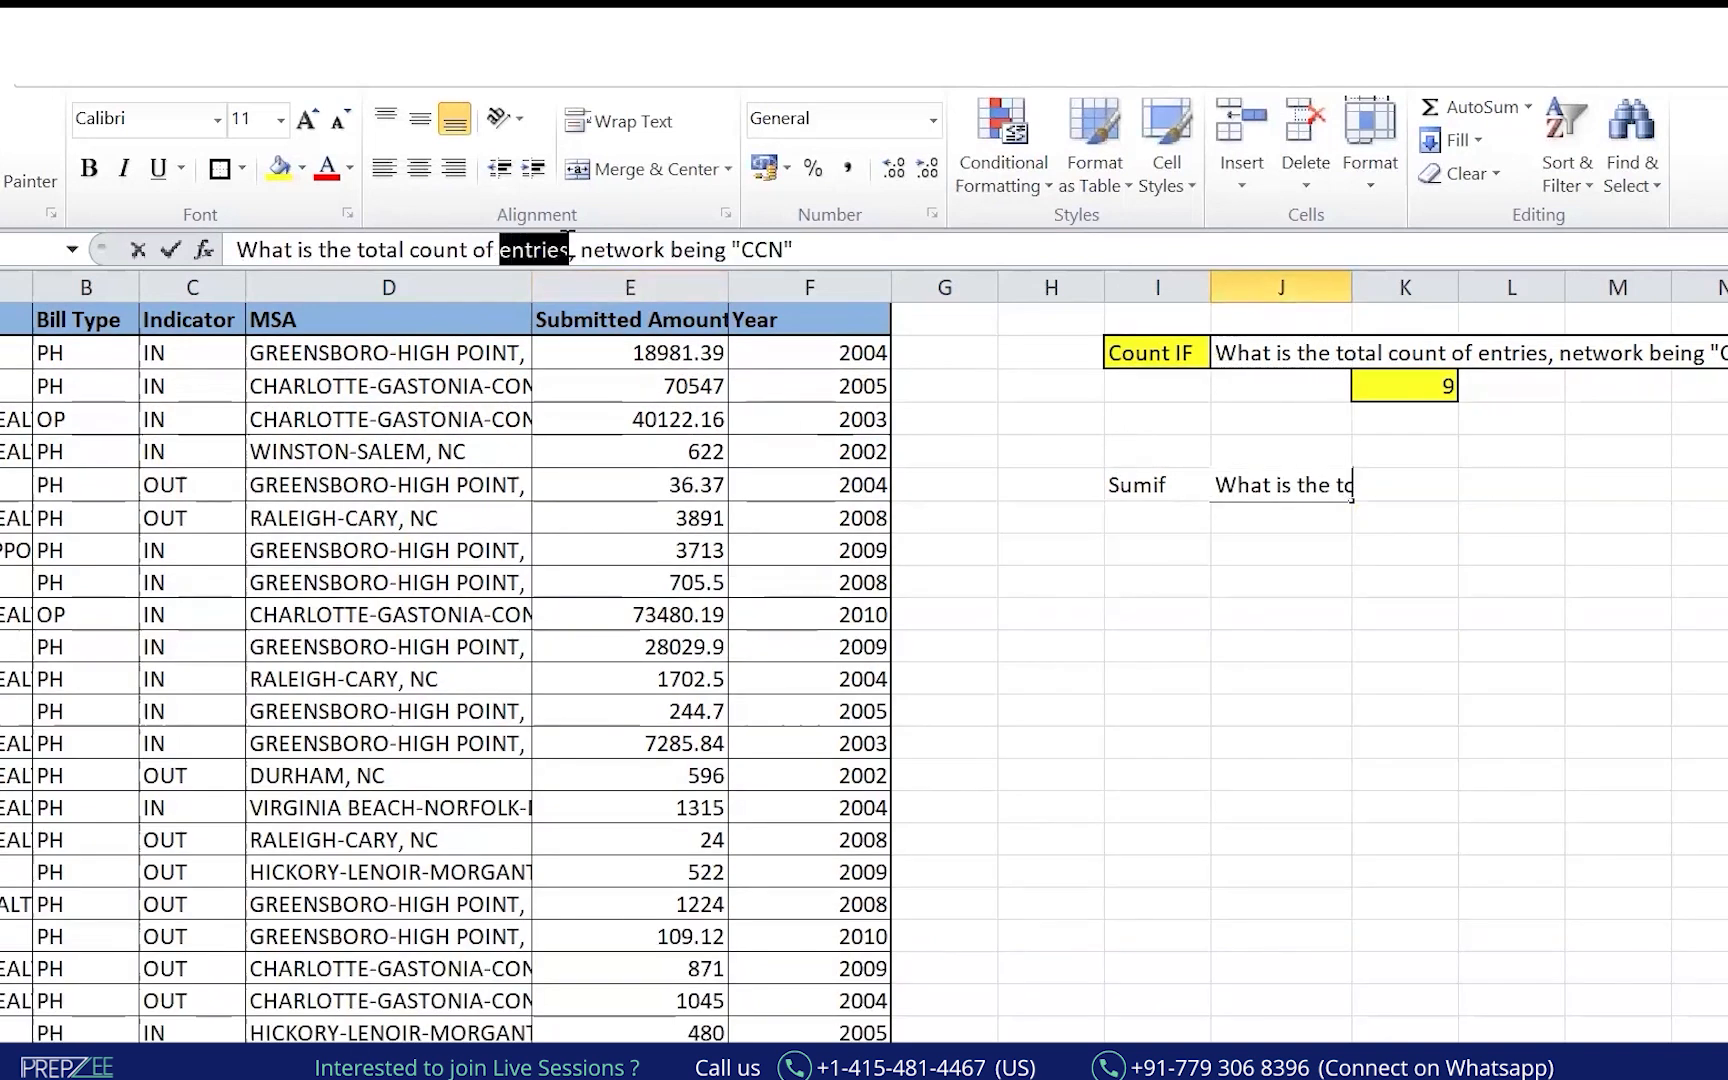
{"action": "key", "text": "BackSpace"}
{"action": "key", "text": "BackSpace"}
{"action": "key", "text": "BackSpace"}
{"action": "key", "text": "BackSpace"}
{"action": "key", "text": "BackSpace"}
{"action": "key", "text": "BackSpace"}
{"action": "key", "text": "BackSpace"}
{"action": "key", "text": "BackSpace"}
{"action": "key", "text": "BackSpace"}
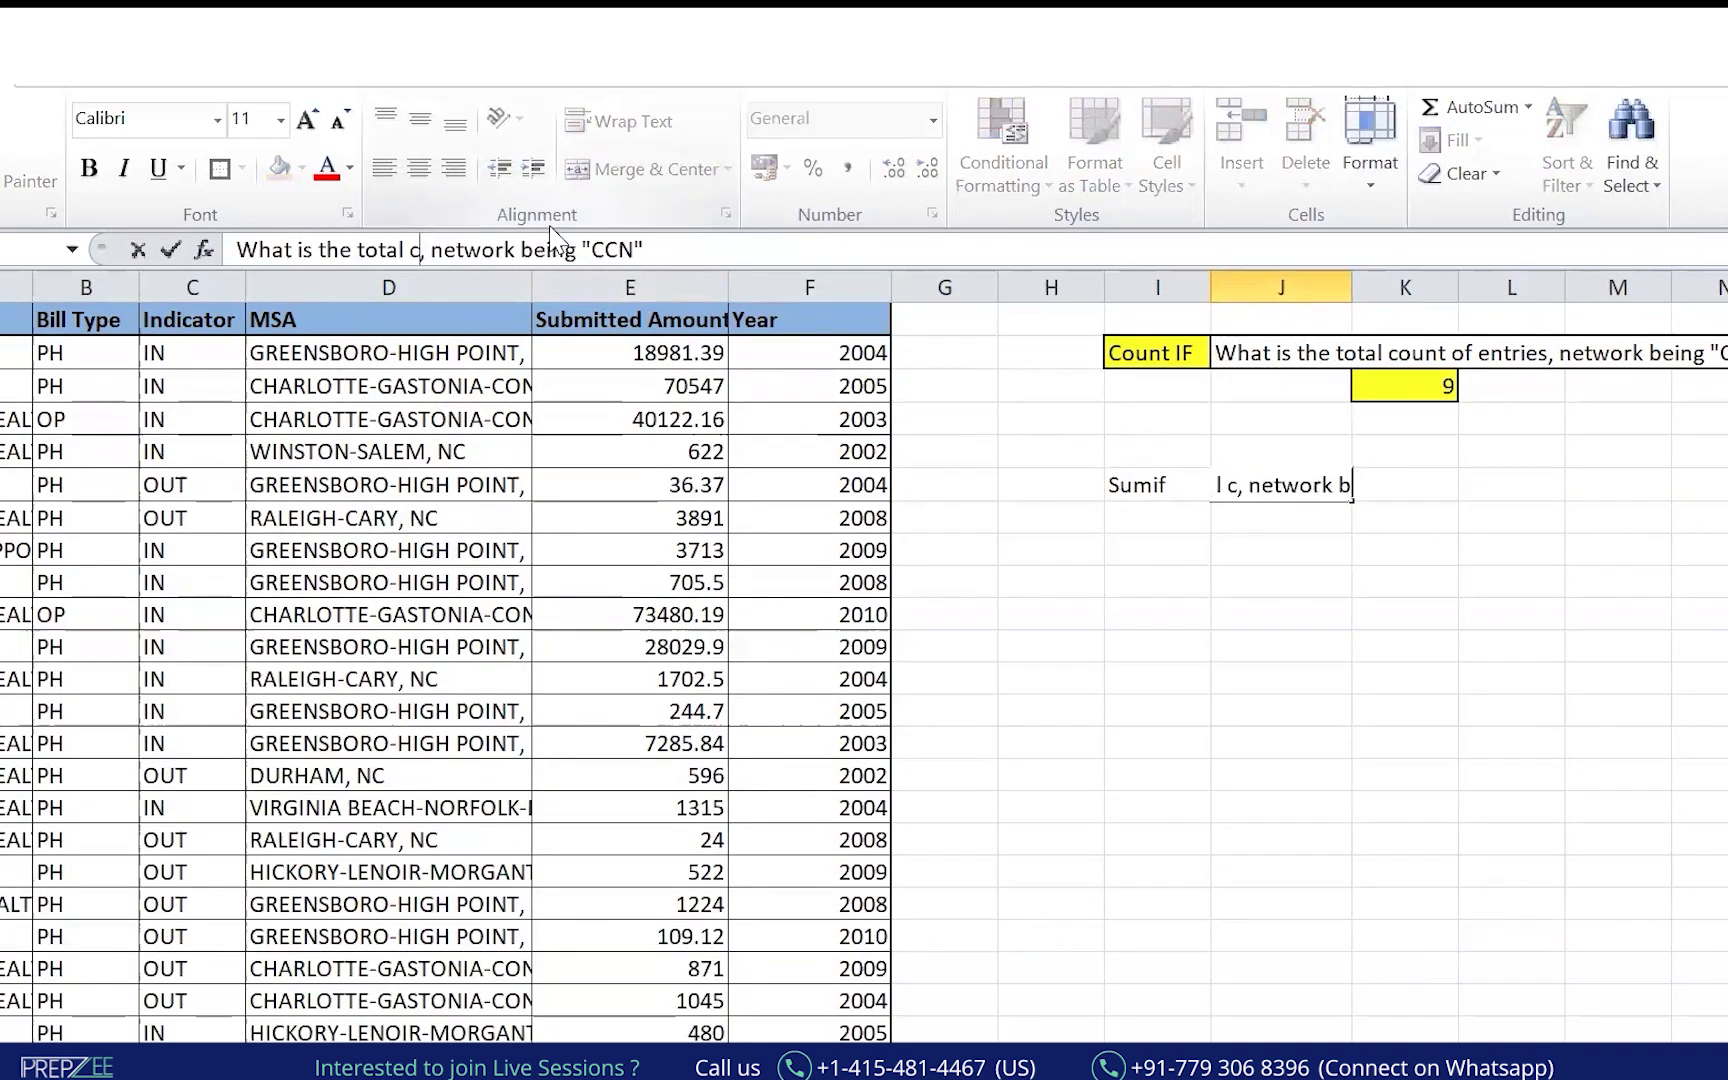
{"action": "type", "text": "sum of "}
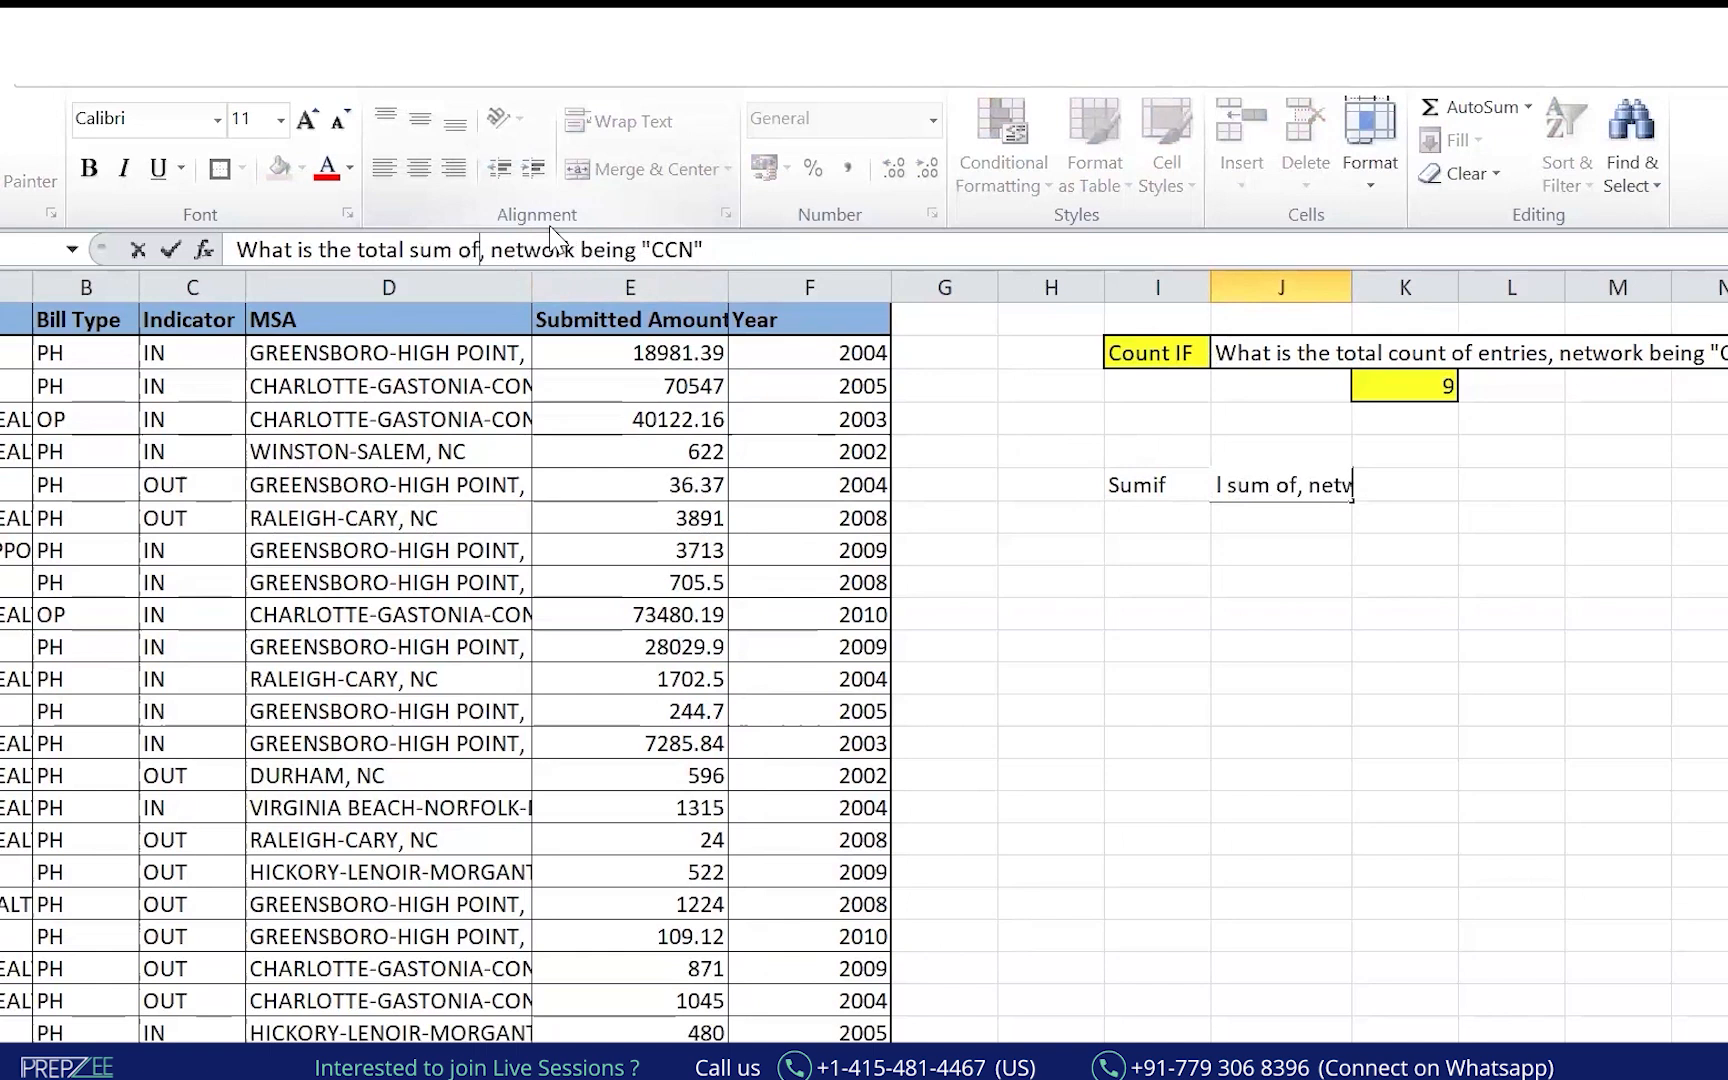
{"action": "type", "text": "amount"}
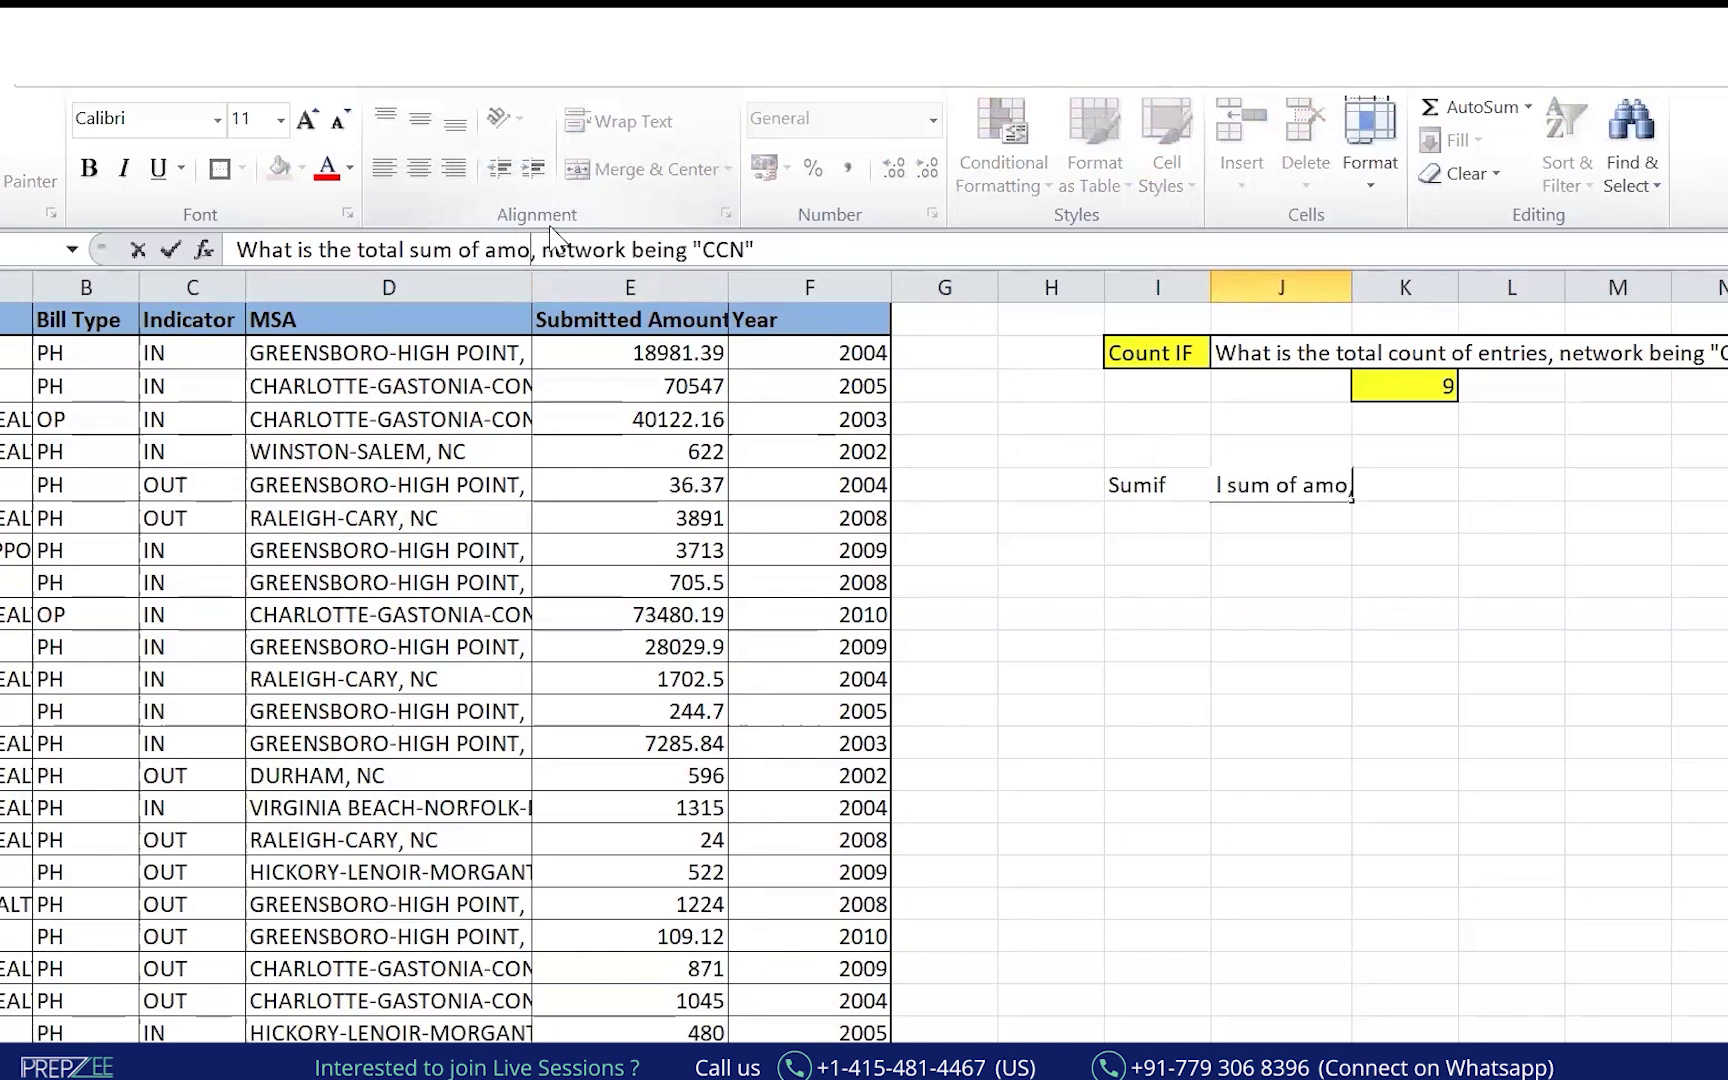
{"action": "key", "text": "BackSpace"}
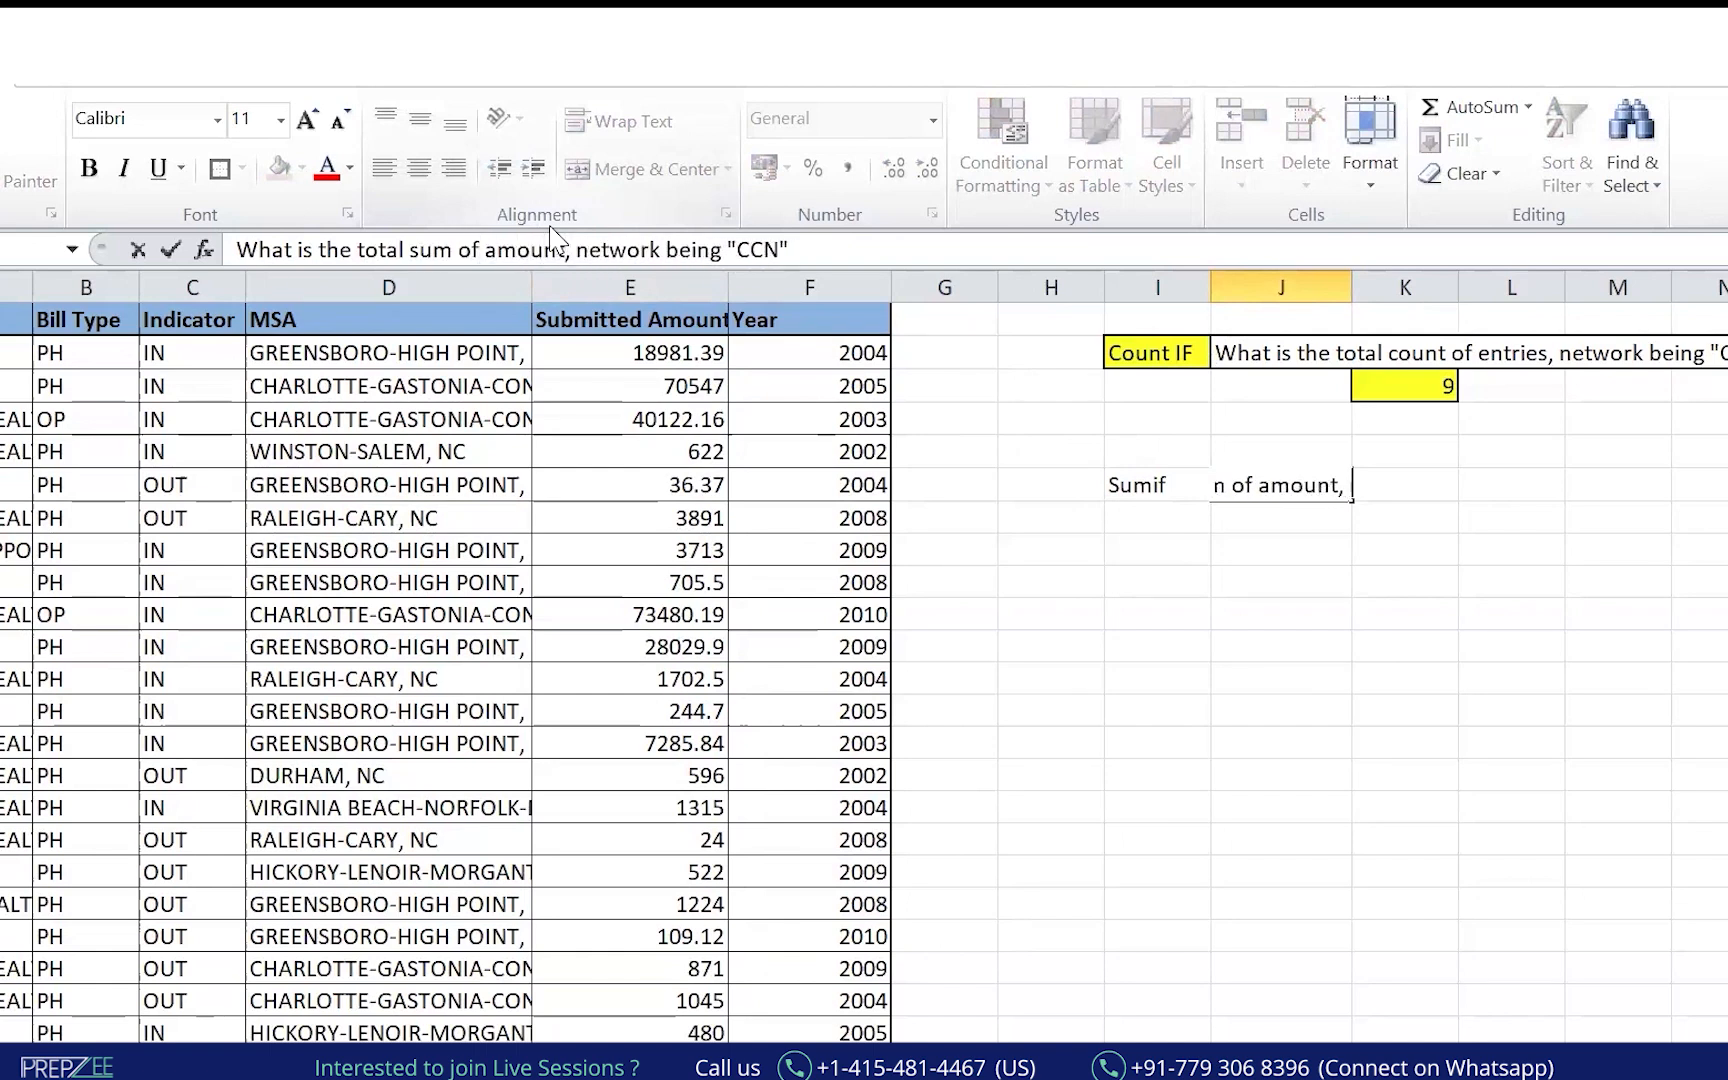
{"action": "key", "text": "Return"}
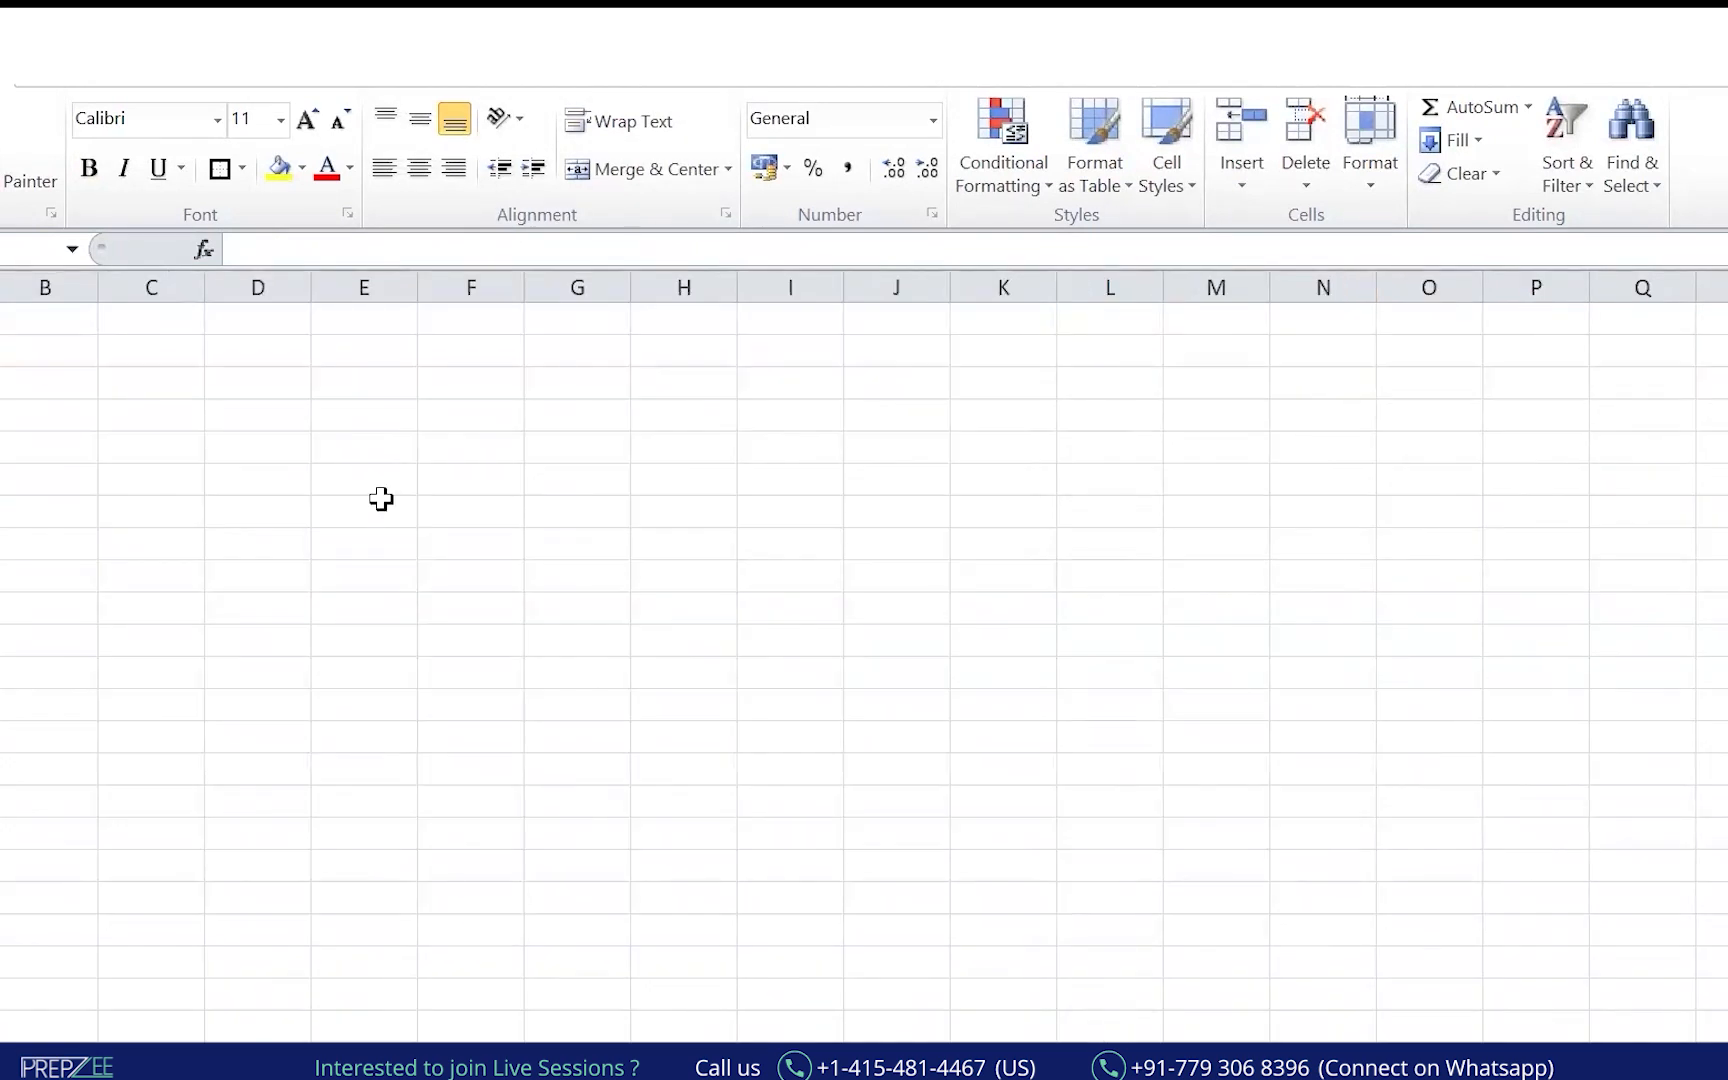
Paste the network names onto an empty sheet and widen column E to fit them.
{"action": "left_click", "coordinate": [380, 489]}
{"action": "key", "text": "ctrl+v"}
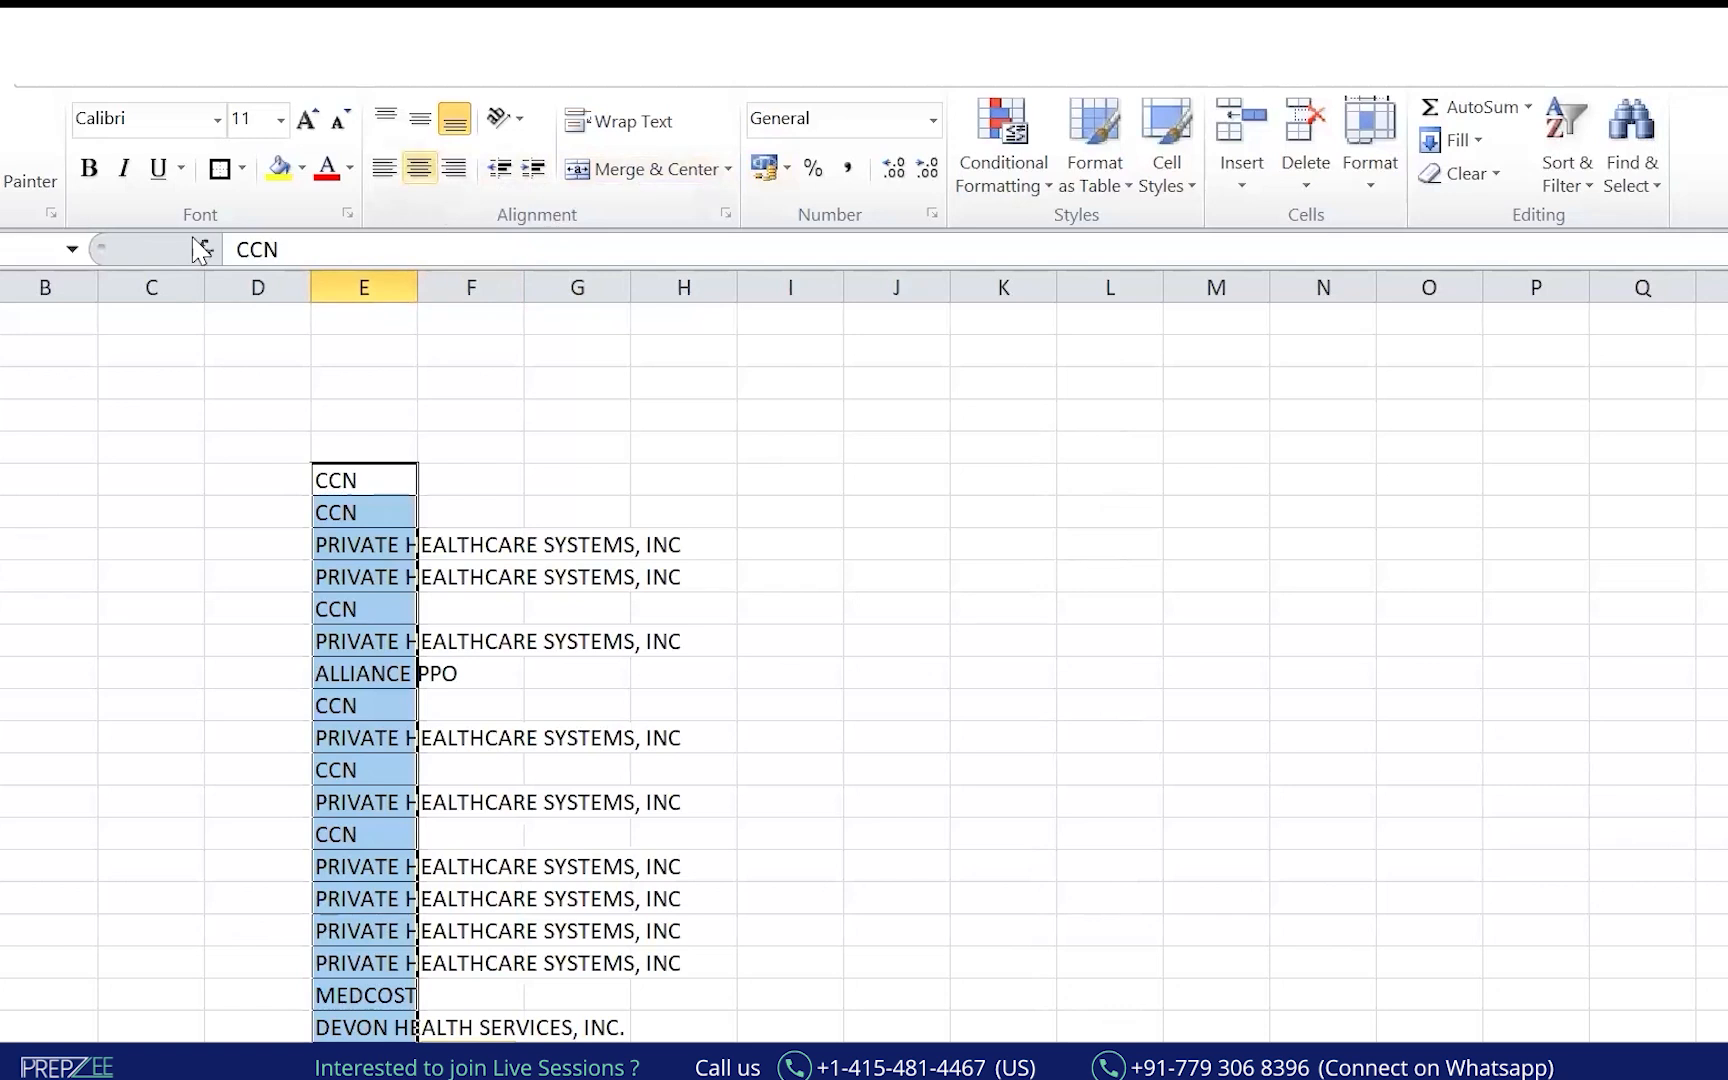
{"action": "left_click", "coordinate": [3, 320]}
{"action": "left_click_drag", "start_coordinate": [2, 104], "coordinate": [591, 85]}
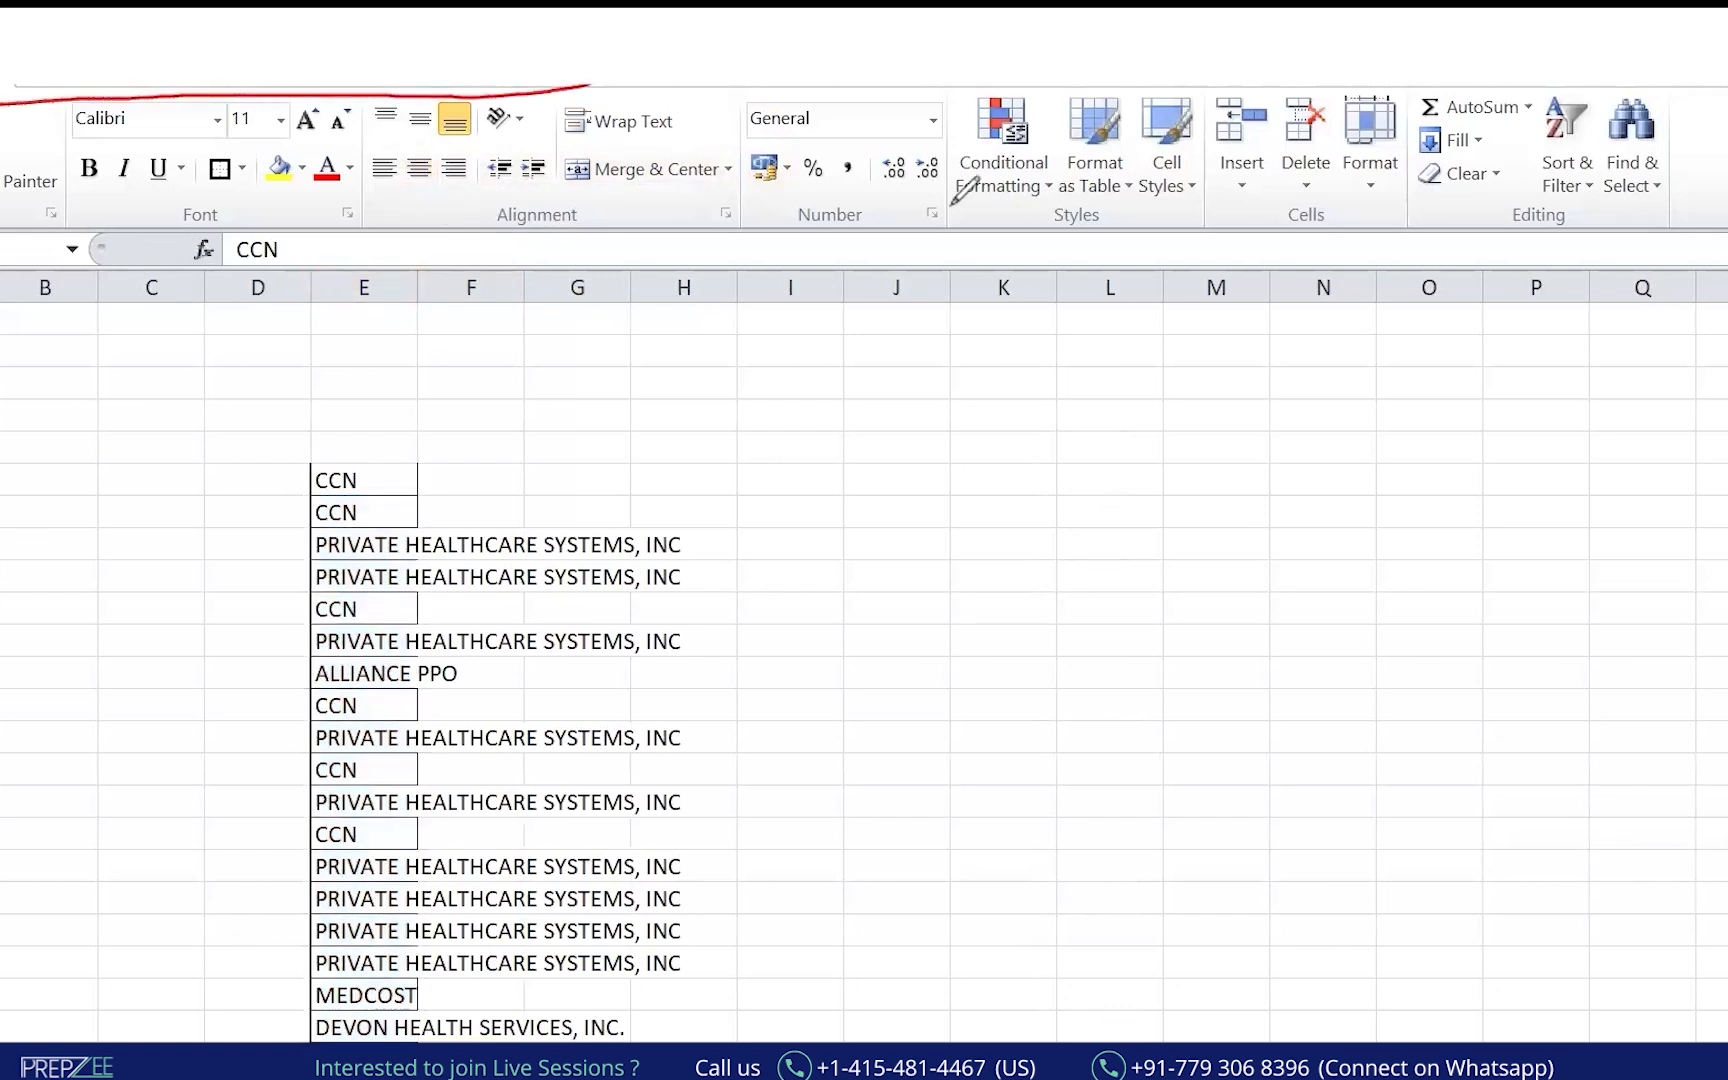
{"action": "key", "text": "Escape"}
{"action": "key", "text": "ctrl+shift+Down"}
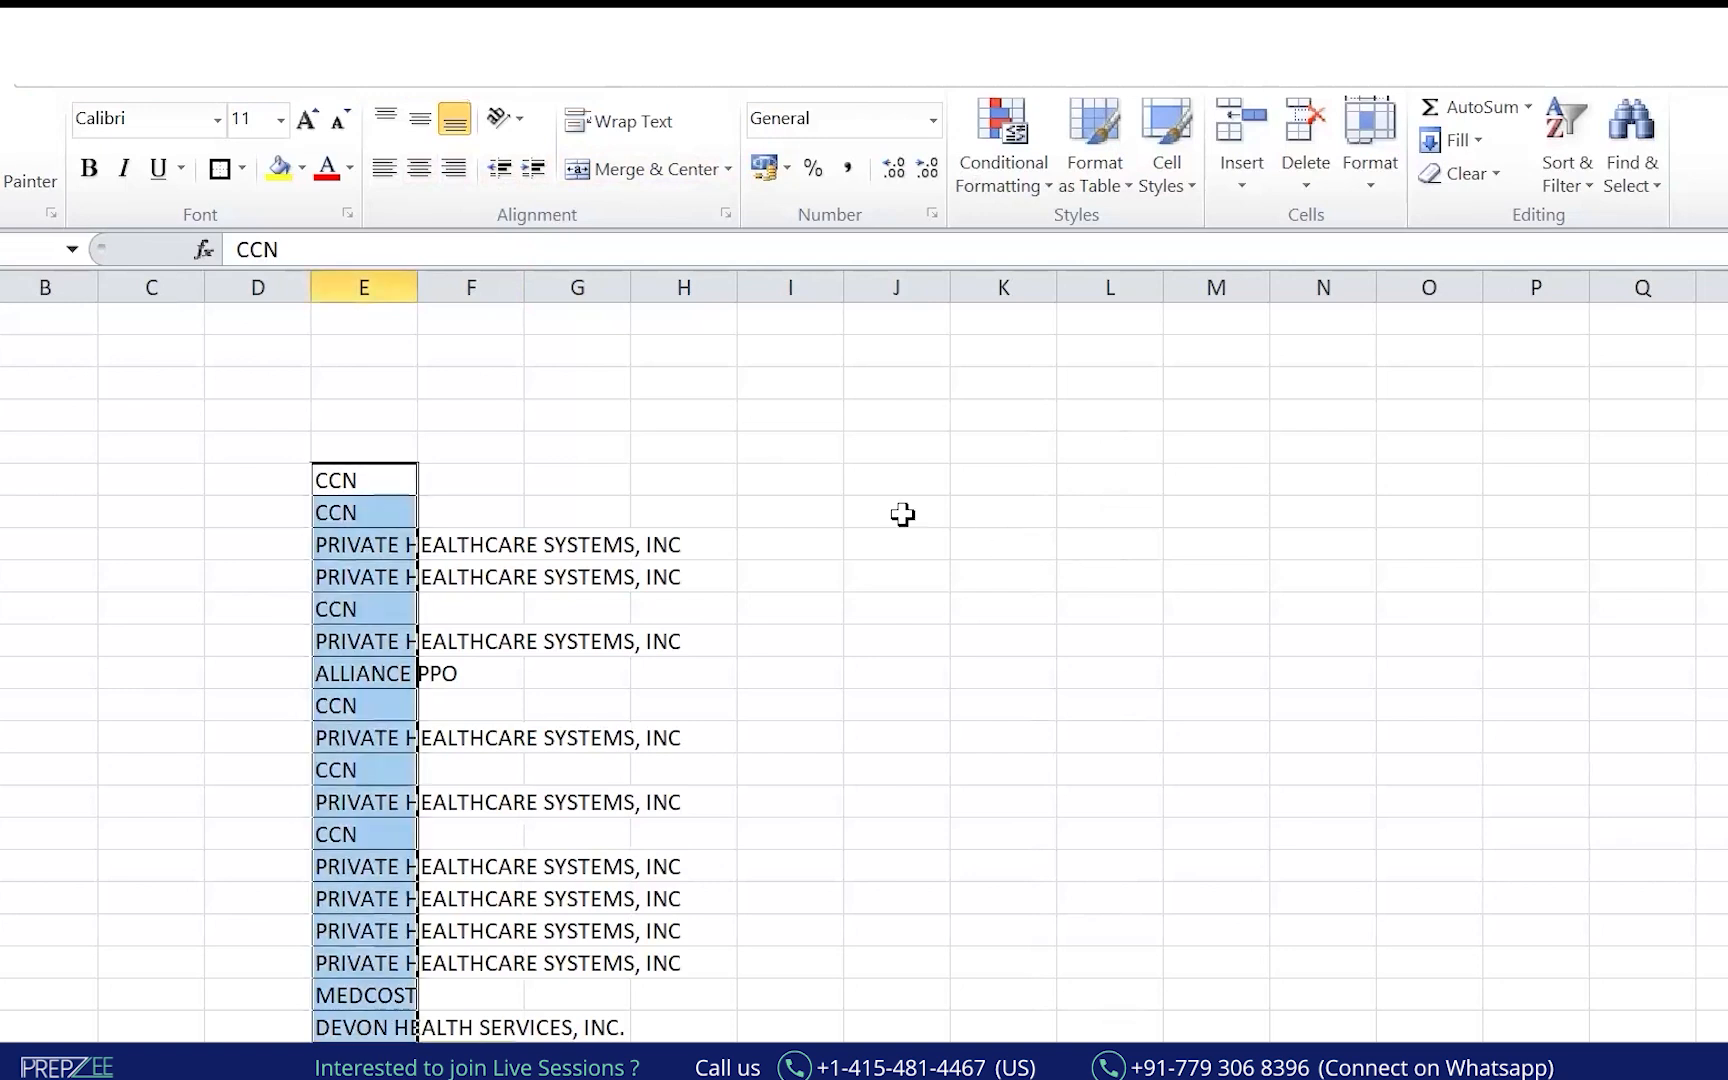
{"action": "left_click_drag", "start_coordinate": [413, 287], "coordinate": [860, 316]}
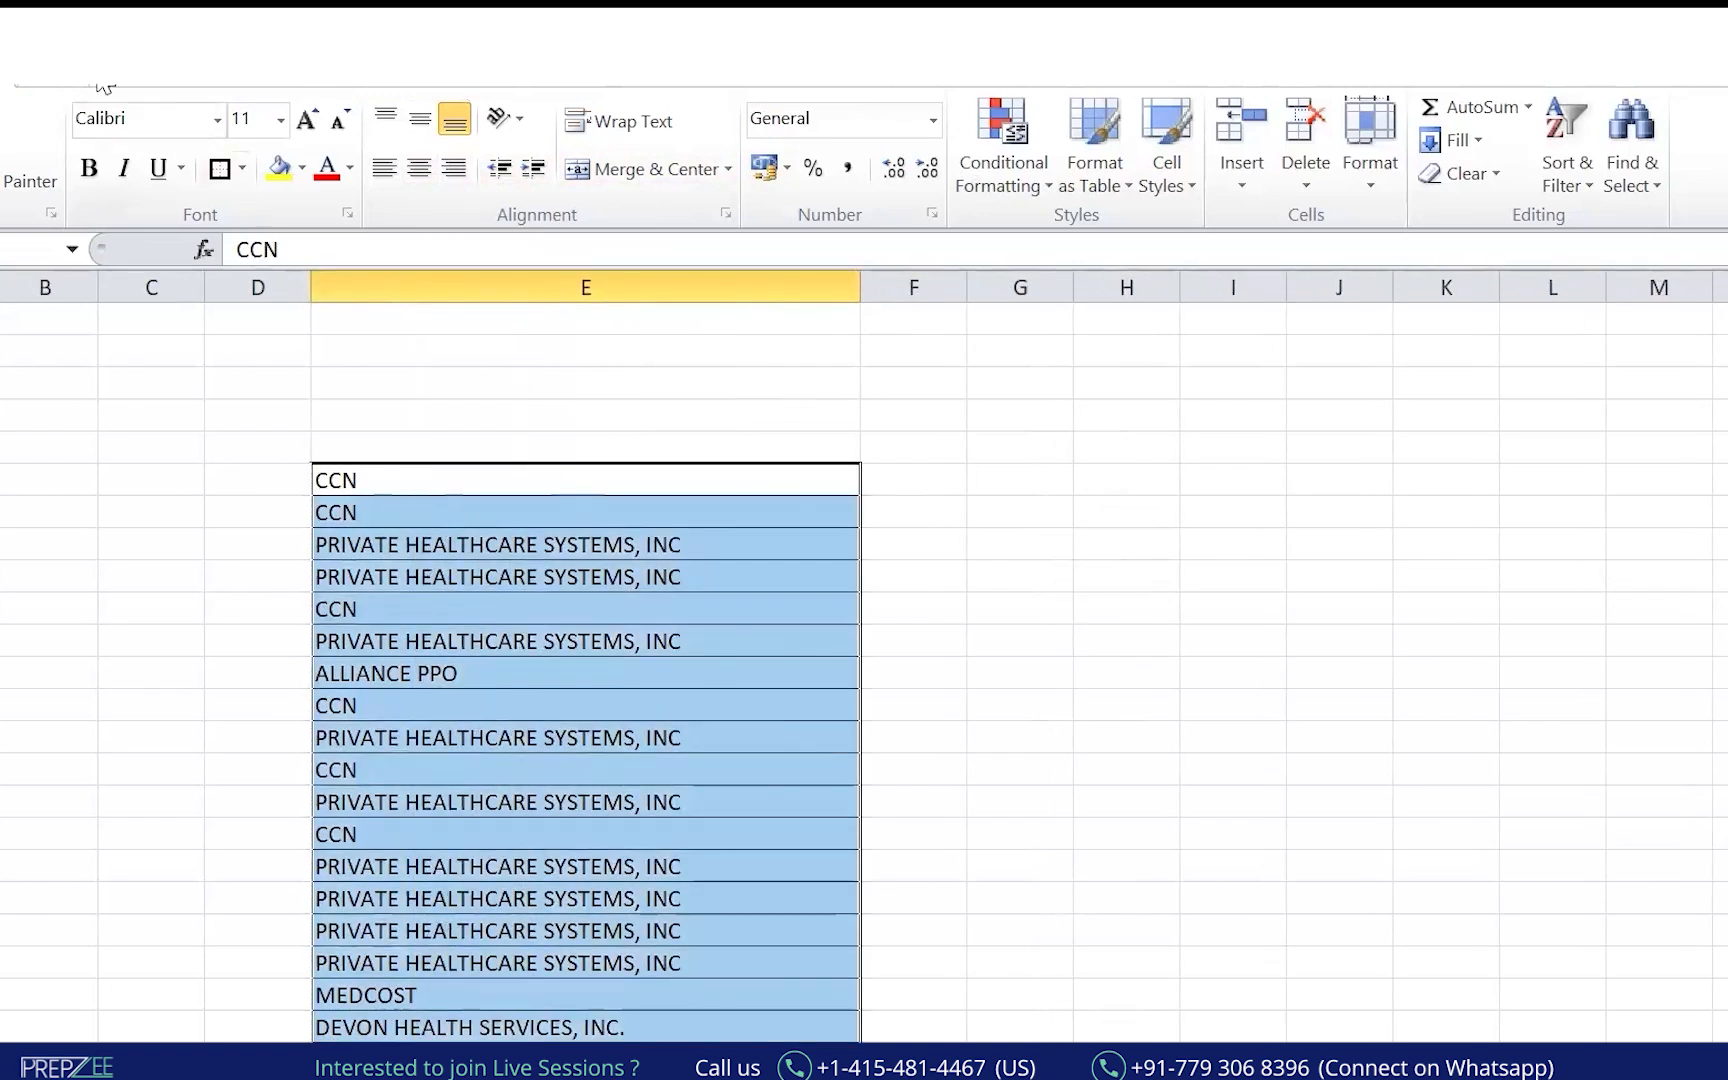
{"action": "scroll", "coordinate": [509, 148], "scroll_direction": "down", "scroll_amount": 4}
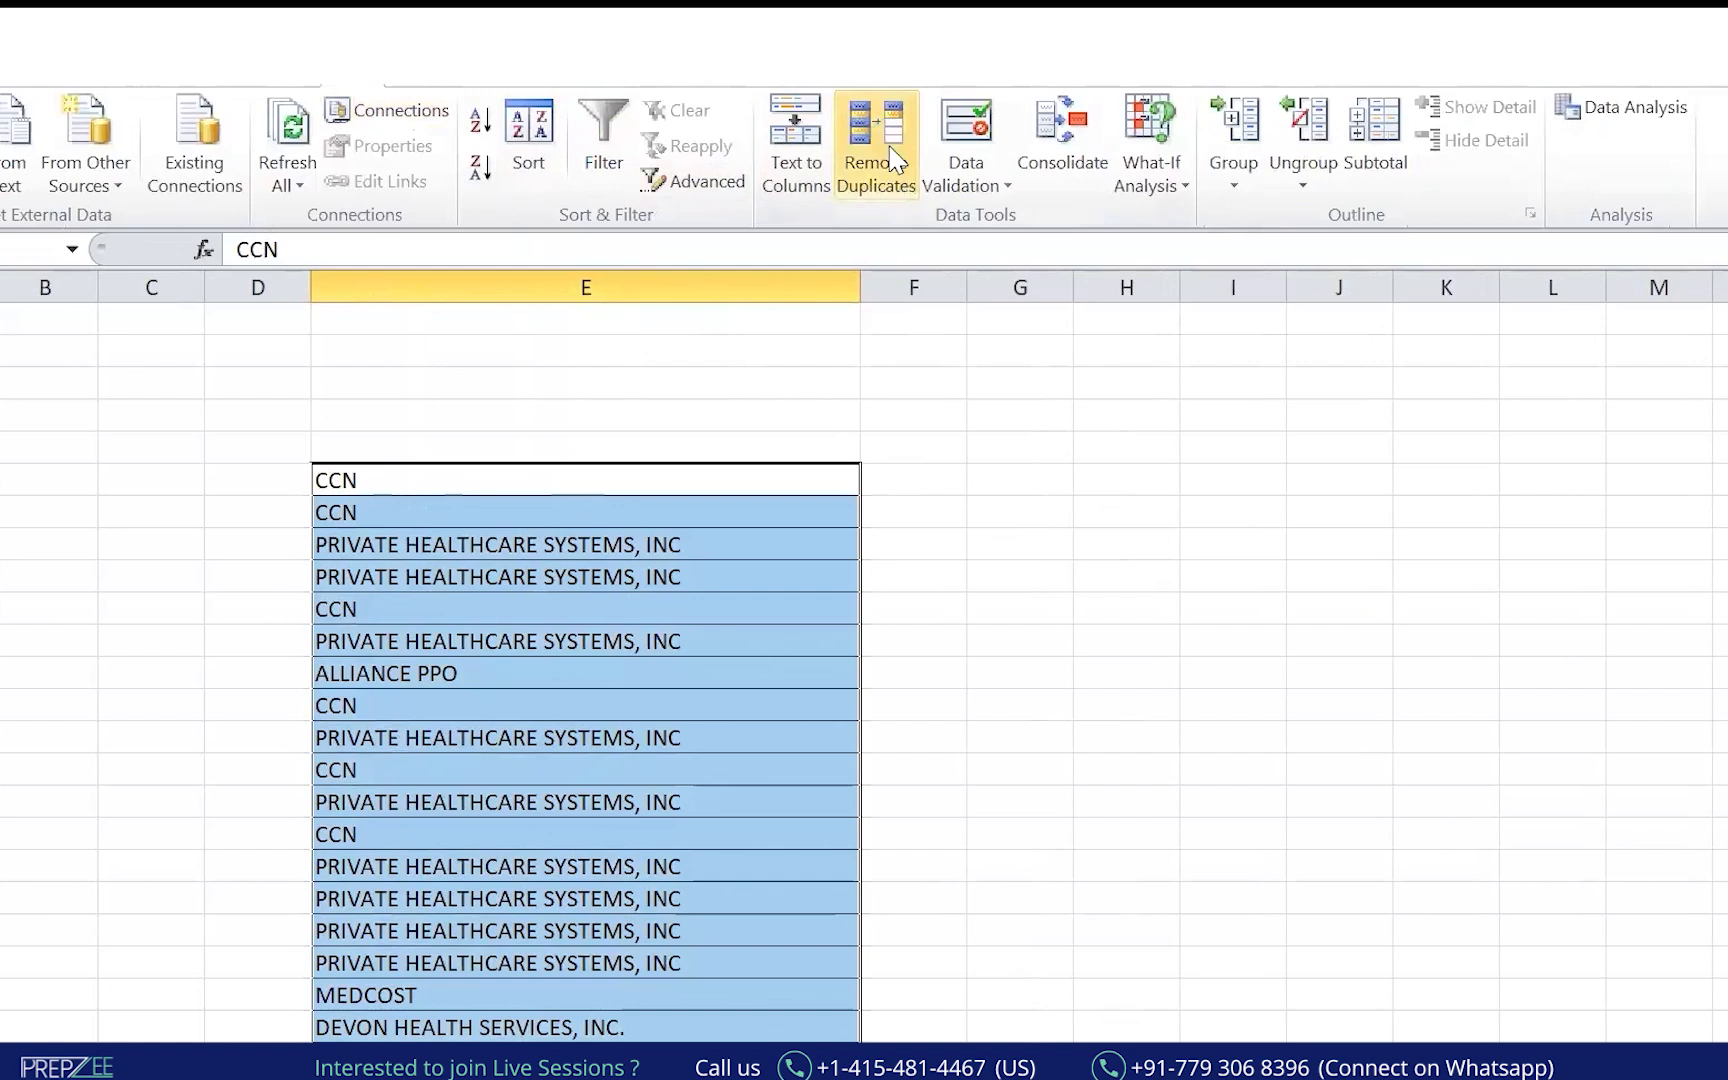
Remove duplicate network names, then delete the repeated CCN cell shifting cells up.
{"action": "left_click", "coordinate": [877, 152]}
{"action": "left_click", "coordinate": [1044, 318]}
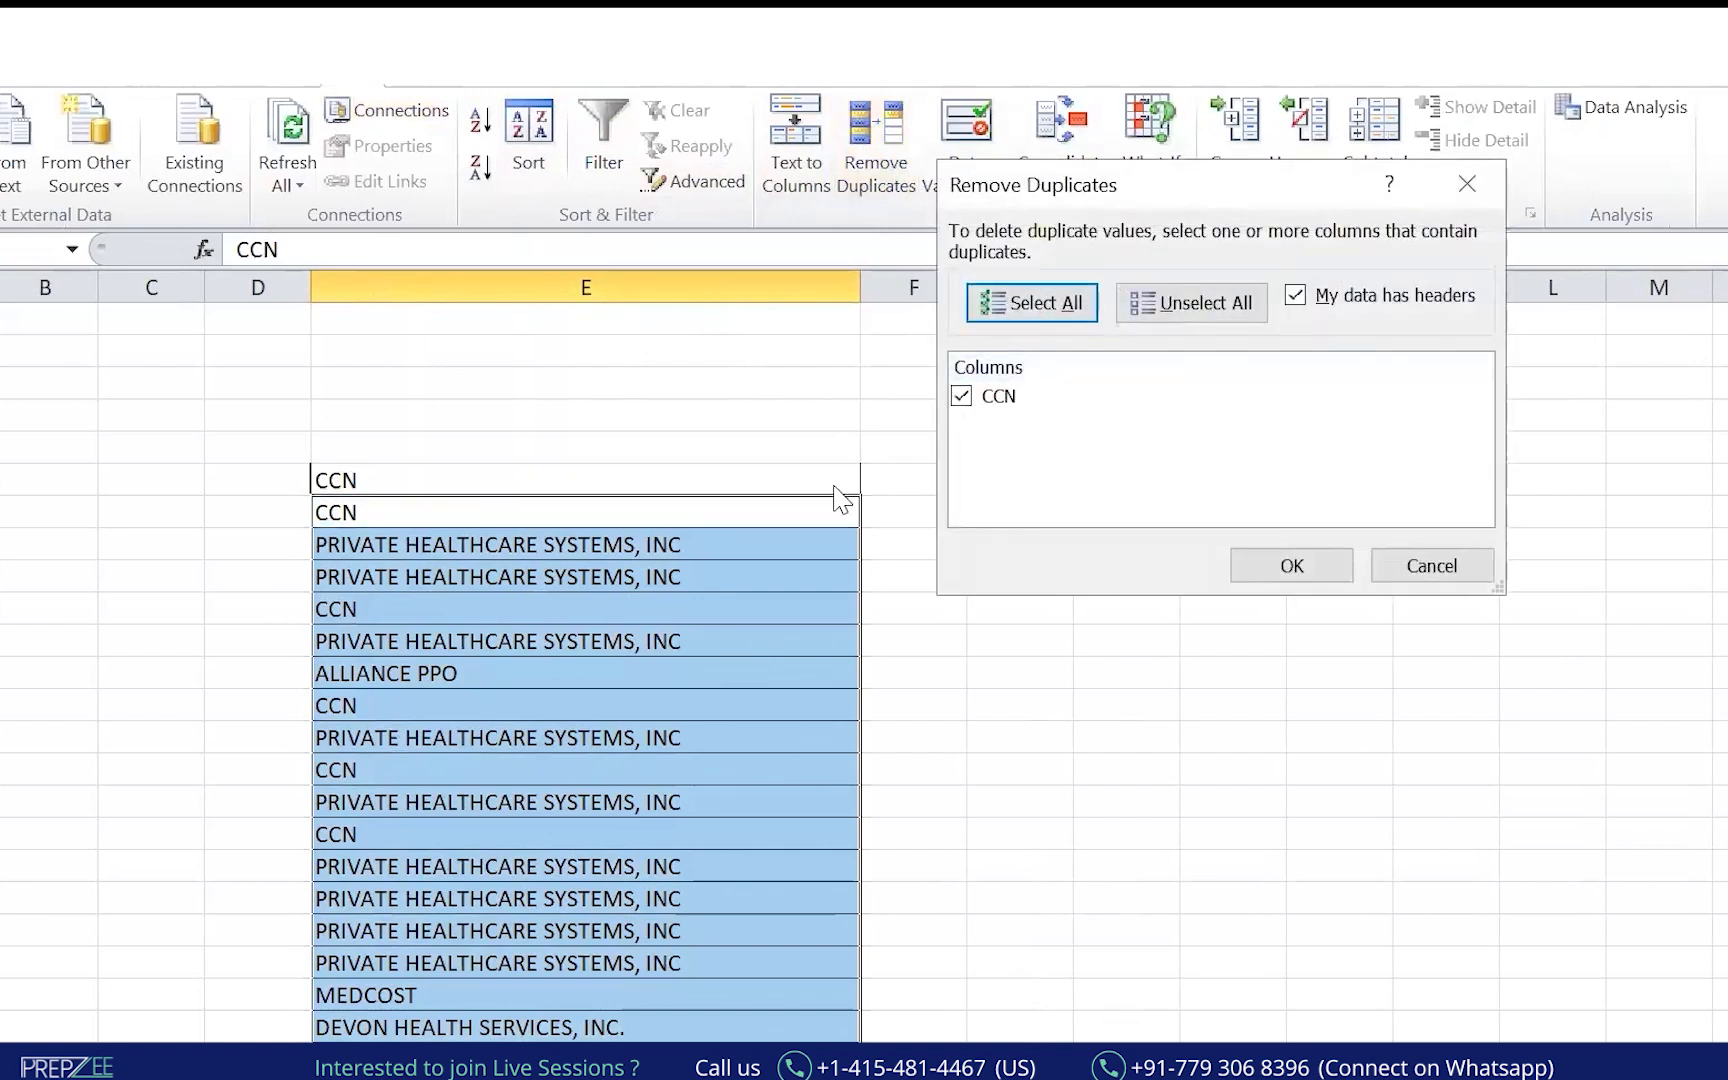
{"action": "left_click", "coordinate": [1279, 564]}
{"action": "left_click", "coordinate": [912, 653]}
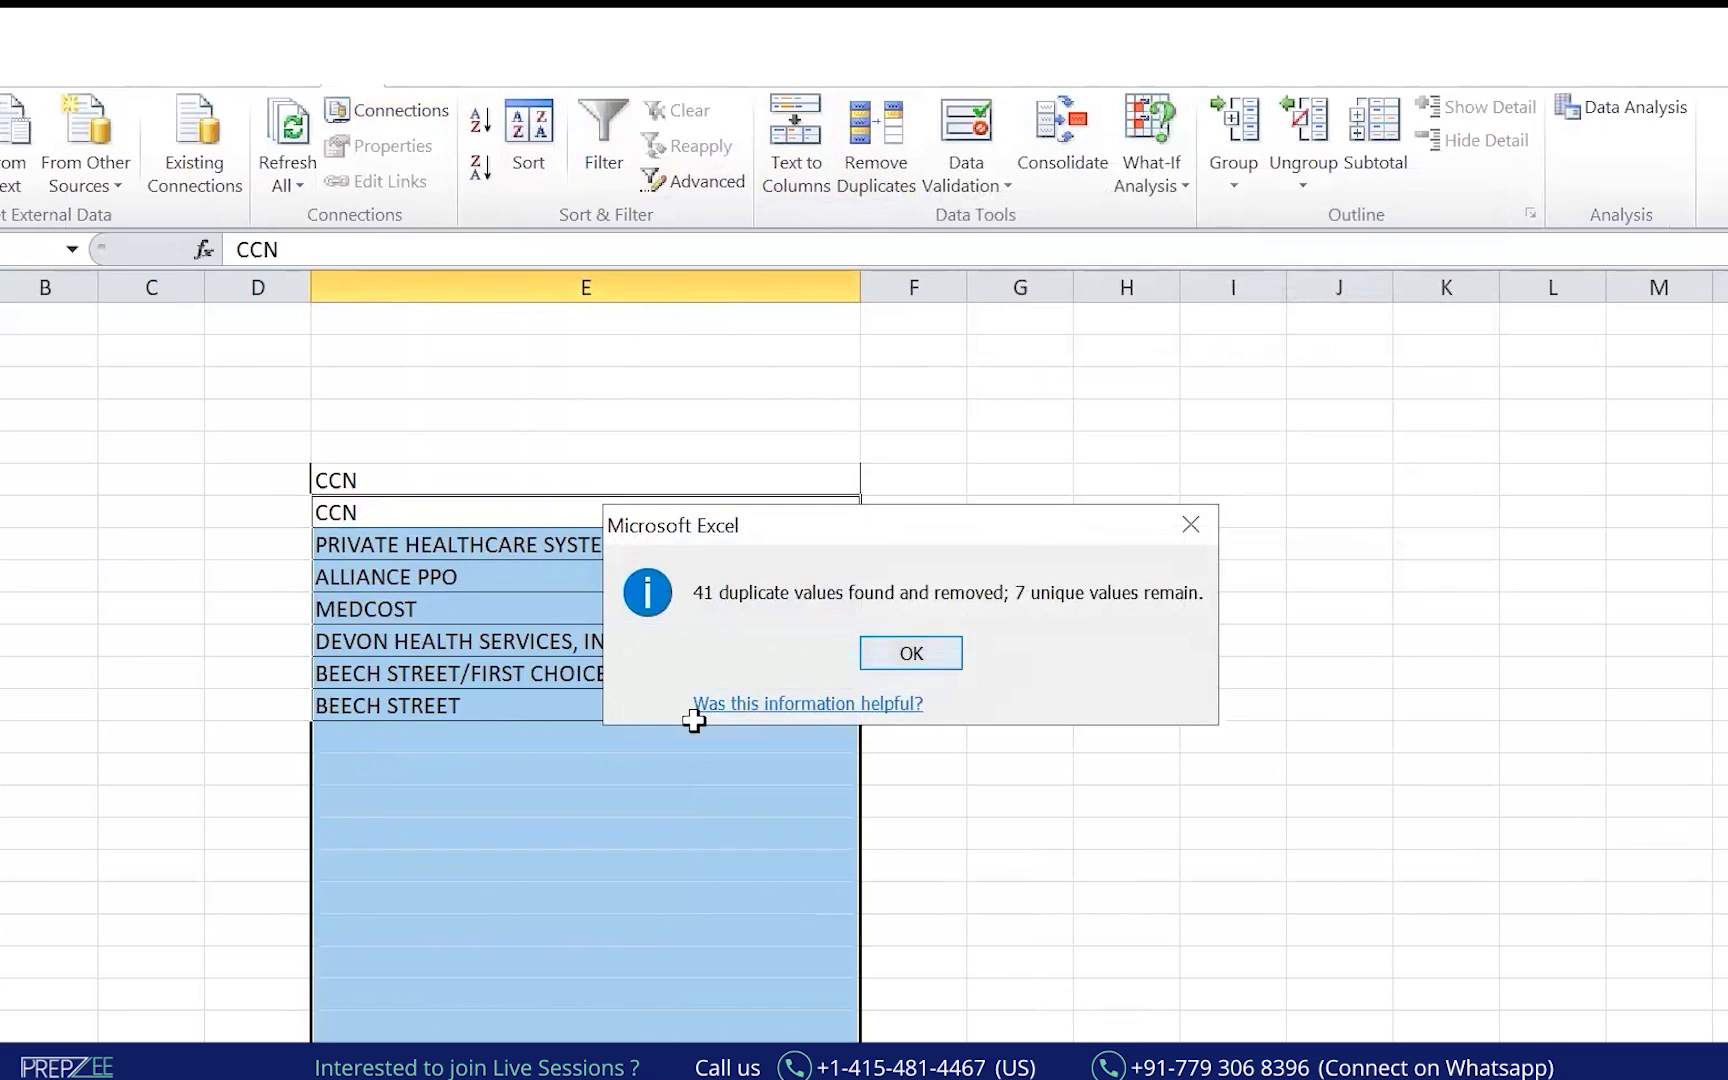
{"action": "left_click", "coordinate": [622, 735]}
{"action": "left_click", "coordinate": [403, 479]}
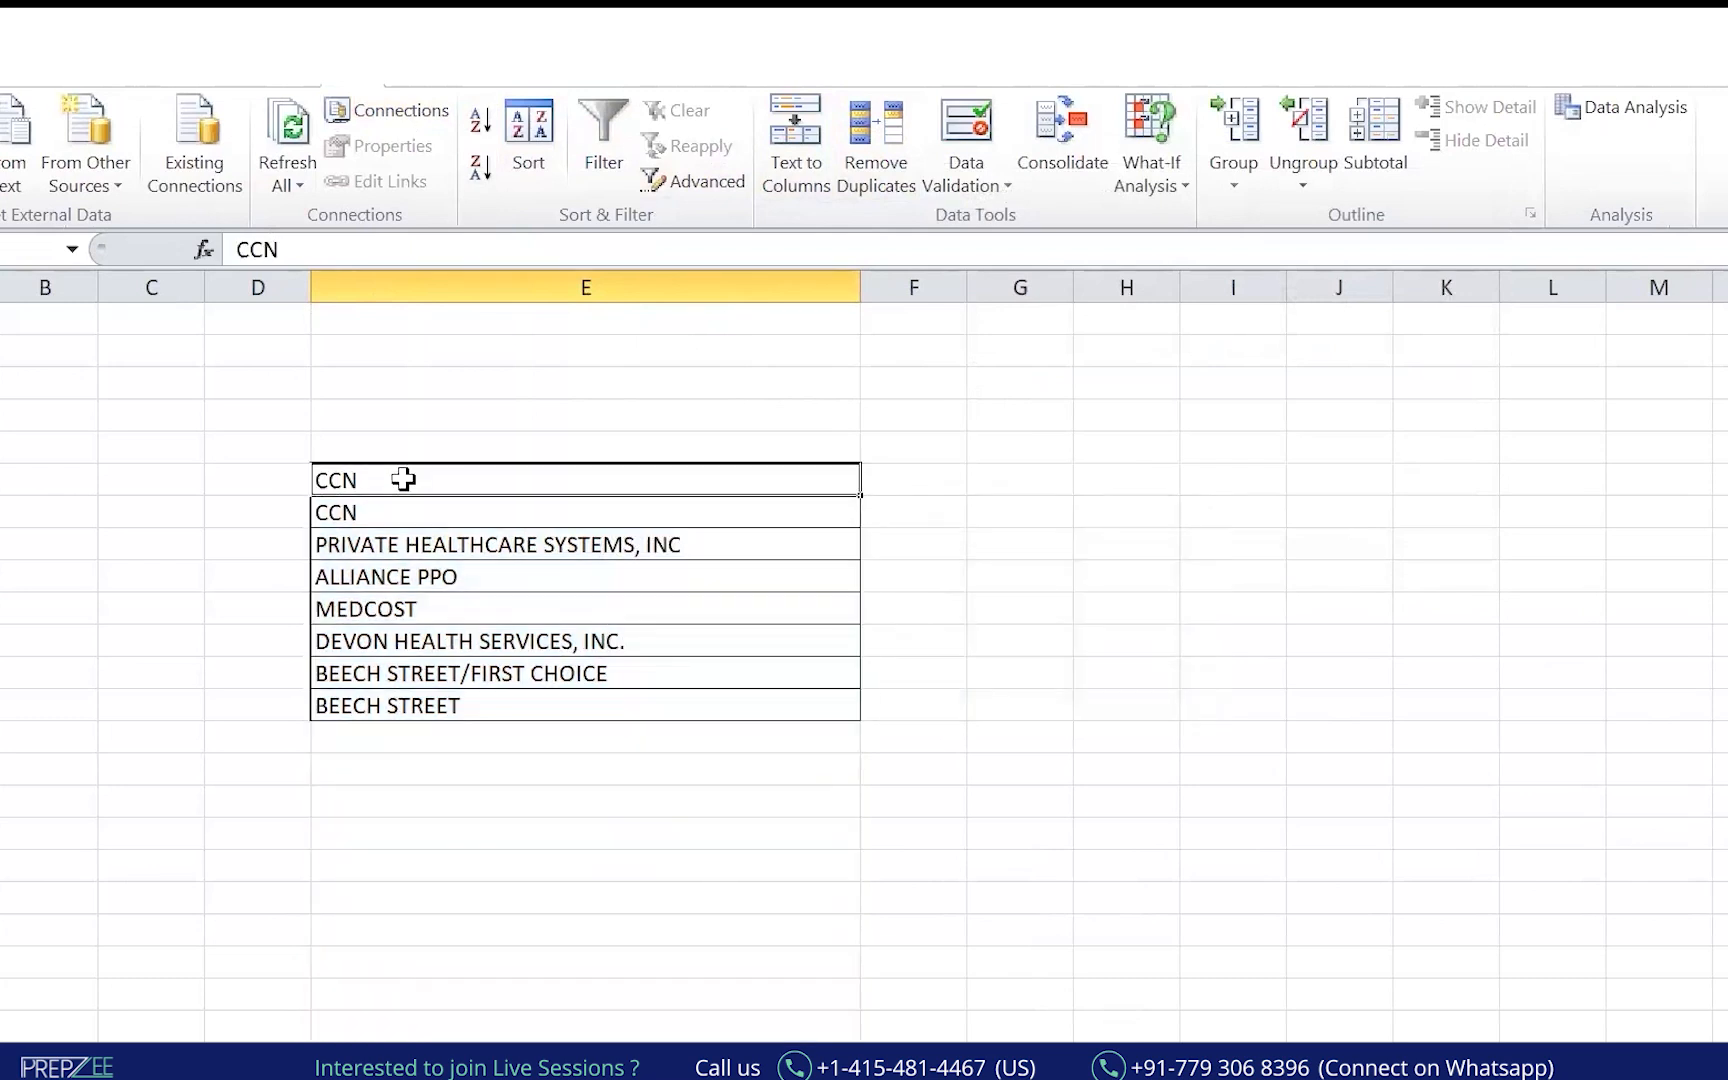
{"action": "key", "text": "ctrl+minus"}
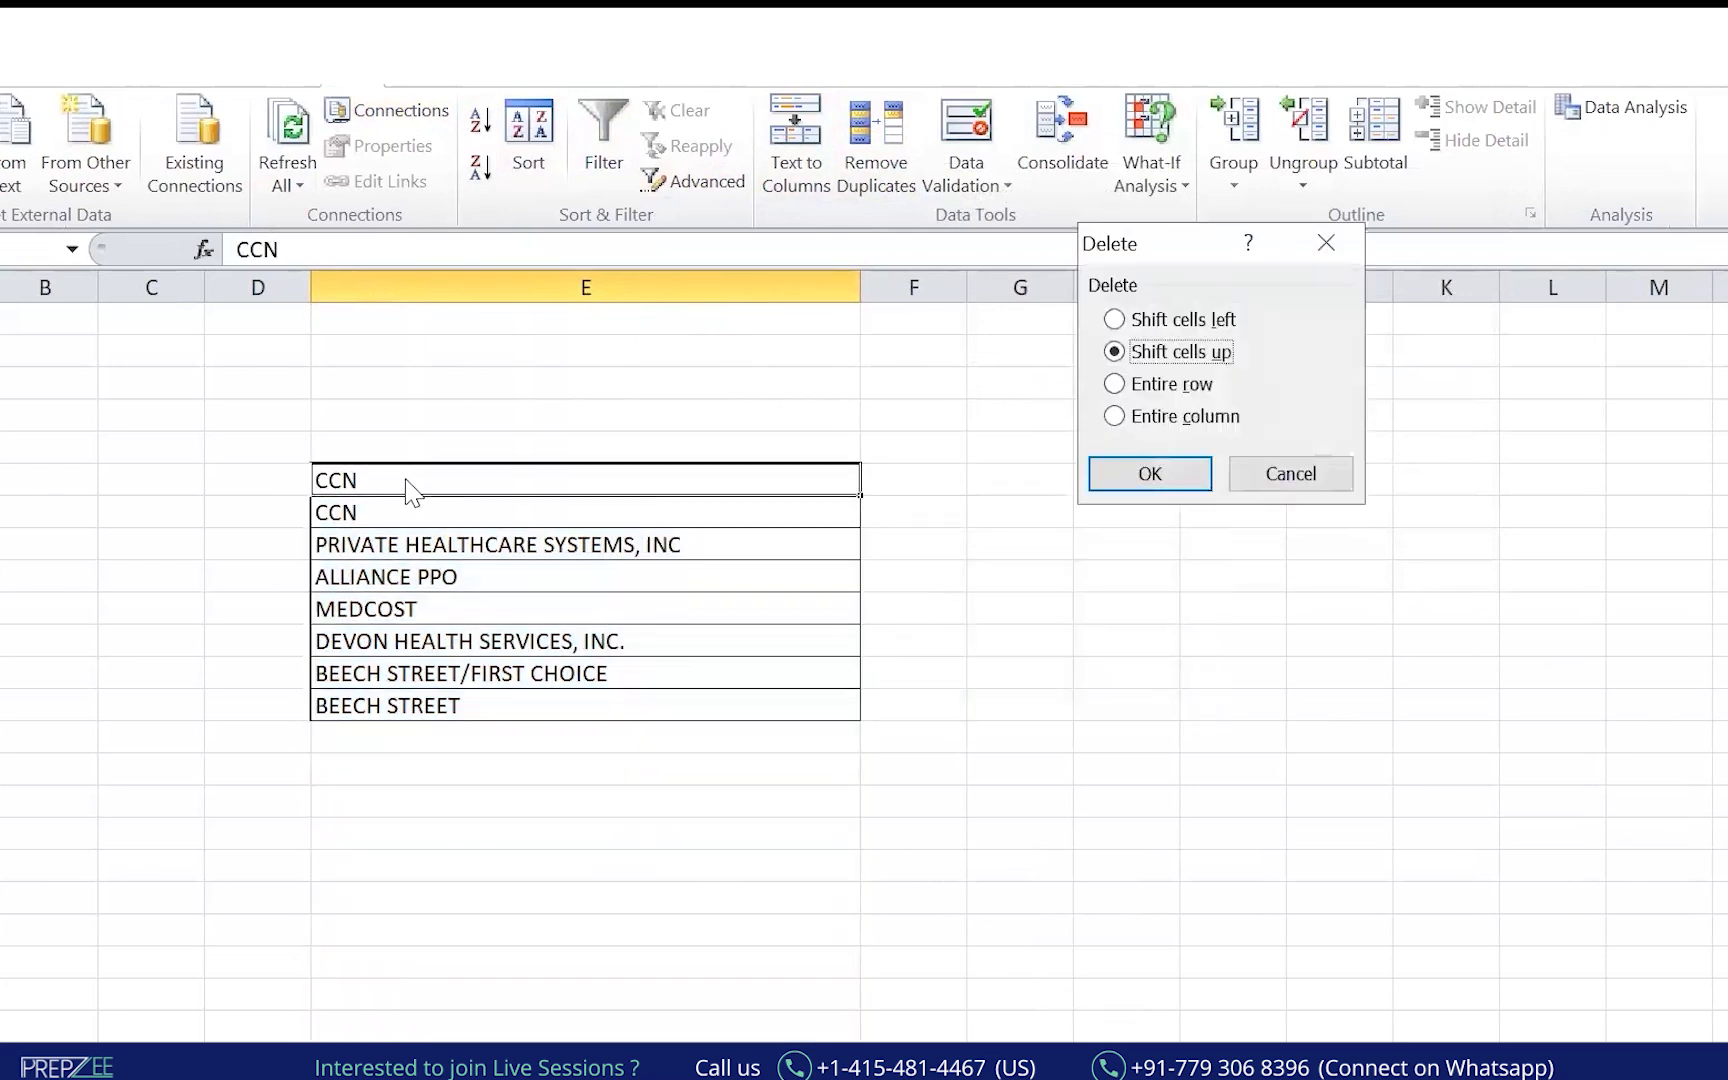
{"action": "key", "text": "Return"}
Move to the column beside the unique network list and start typing 'co'.
{"action": "key", "text": "Down"}
{"action": "key", "text": "Up"}
{"action": "key", "text": "Right"}
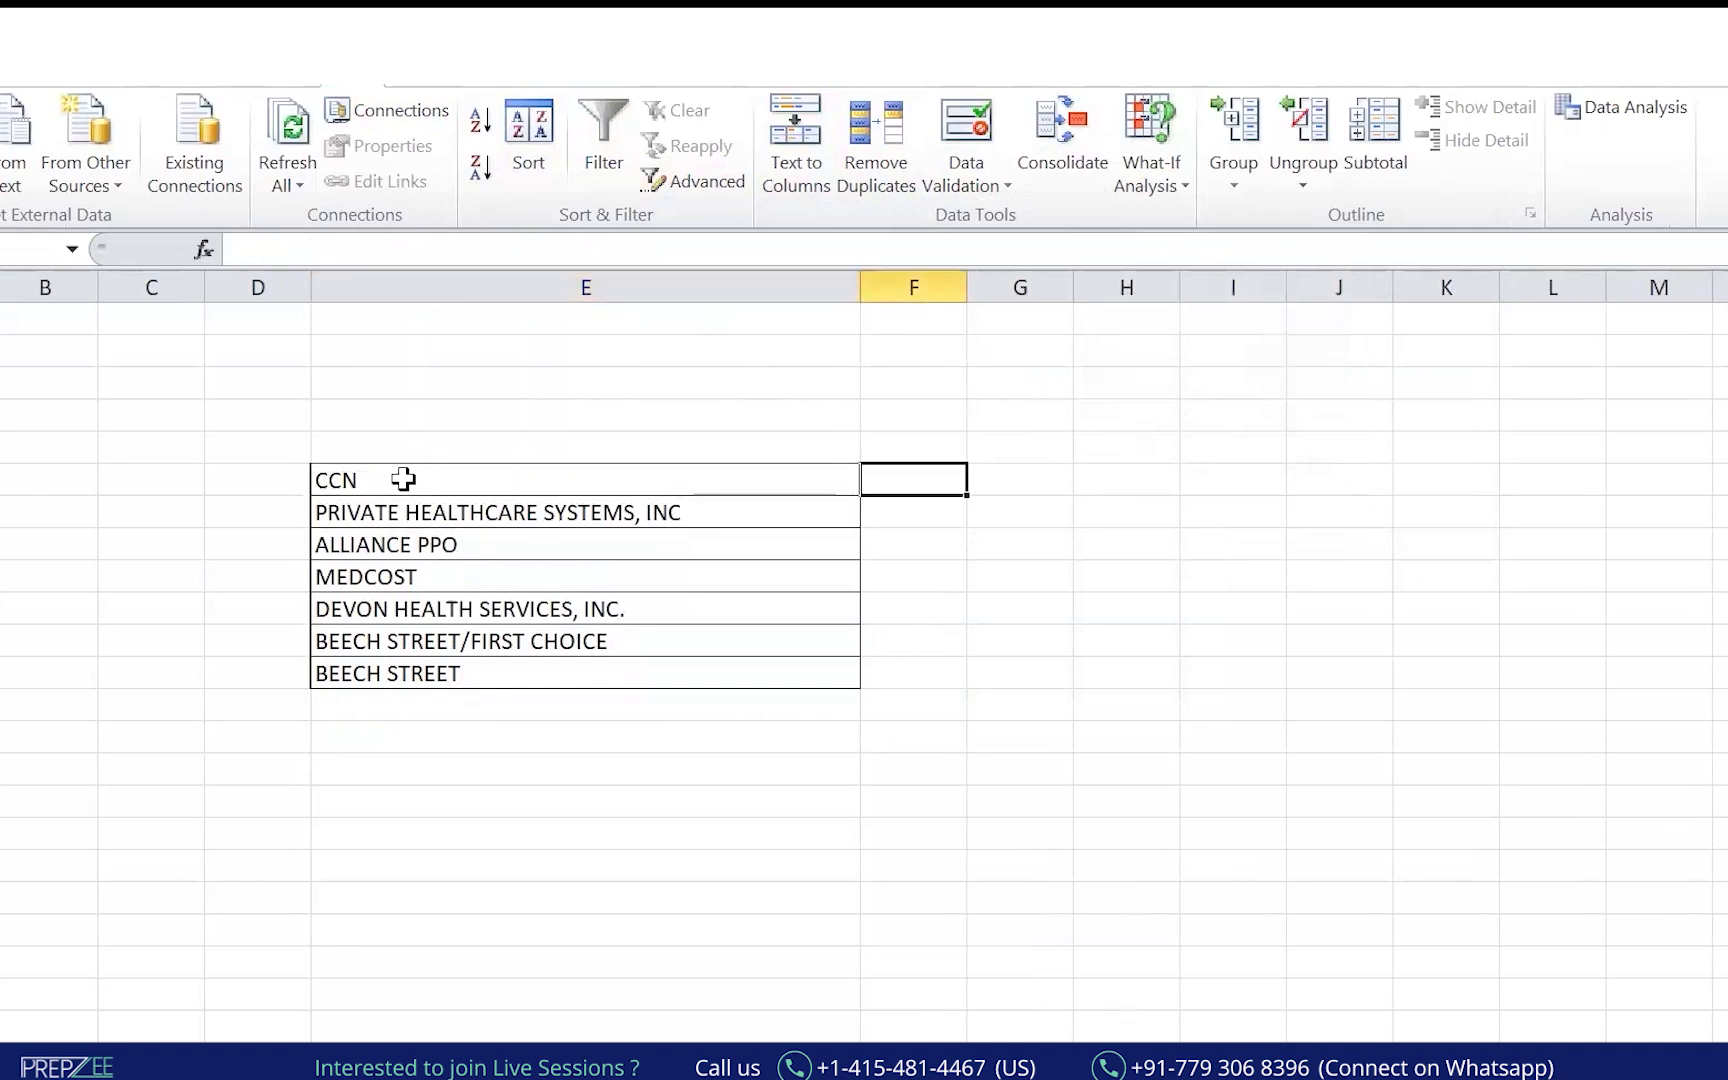
{"action": "key", "text": "Left"}
{"action": "key", "text": "Right"}
{"action": "key", "text": "Up"}
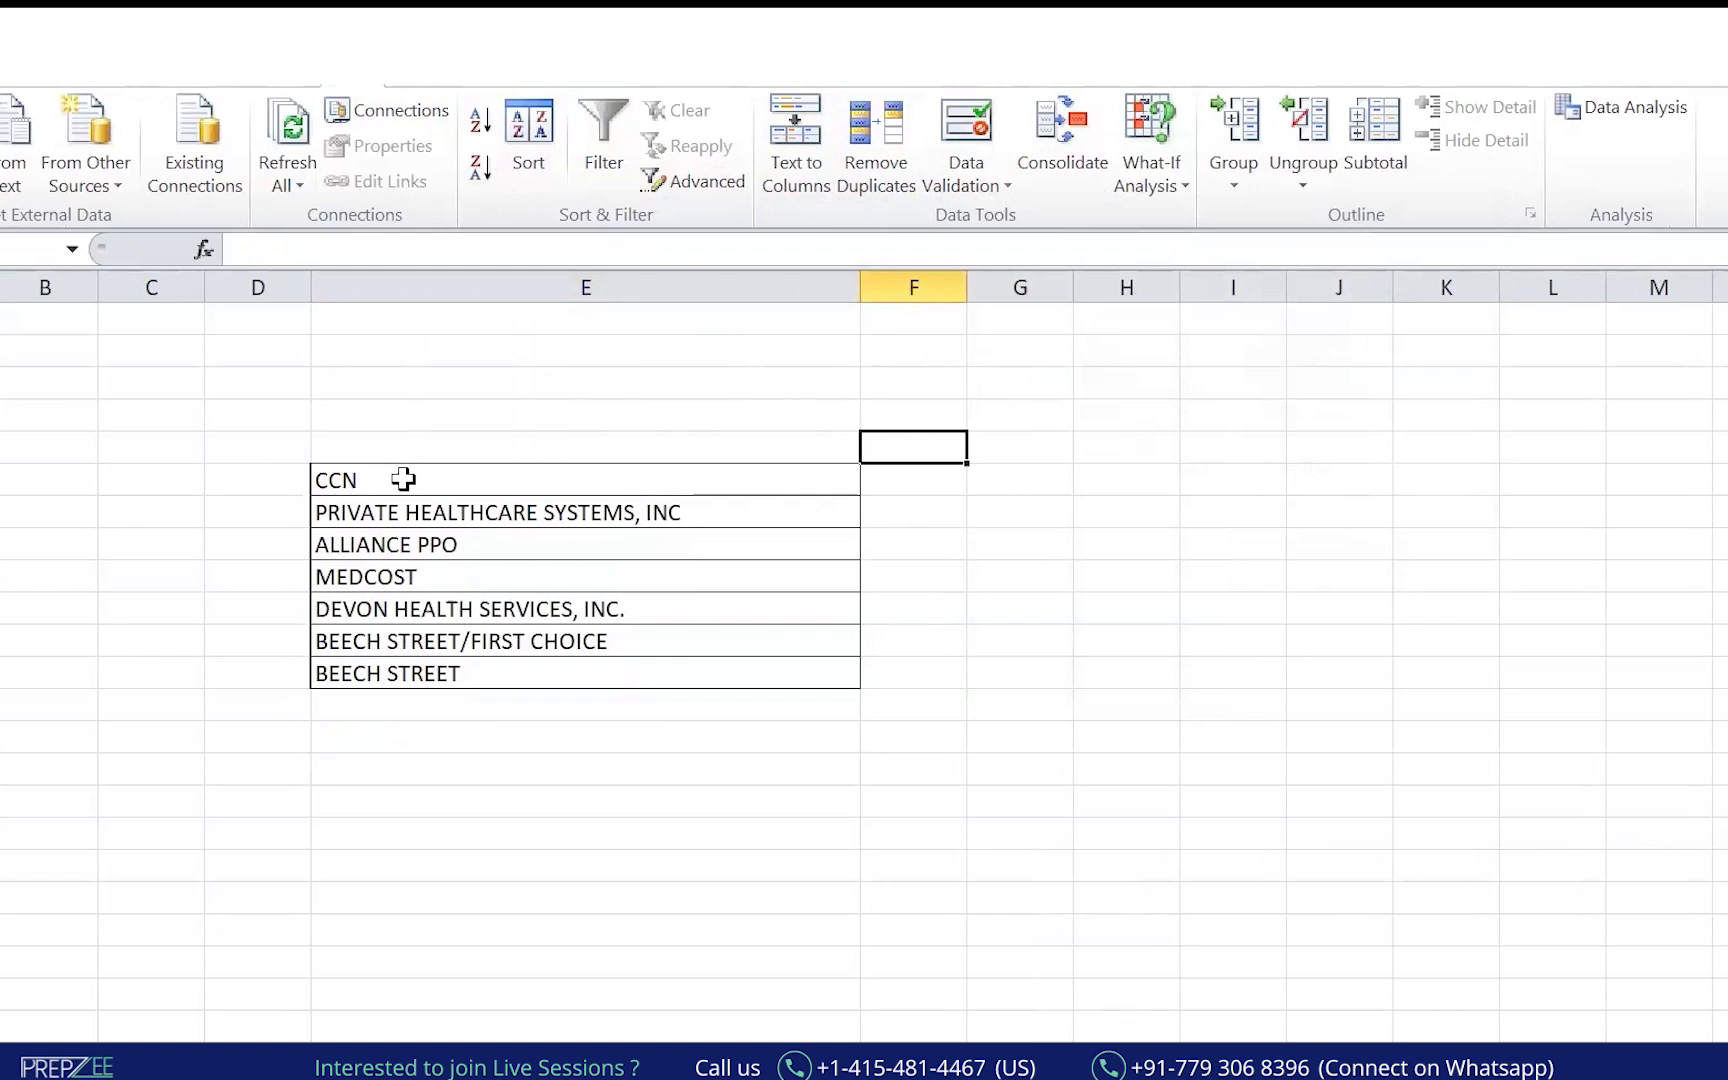
{"action": "type", "text": "counts of entries"}
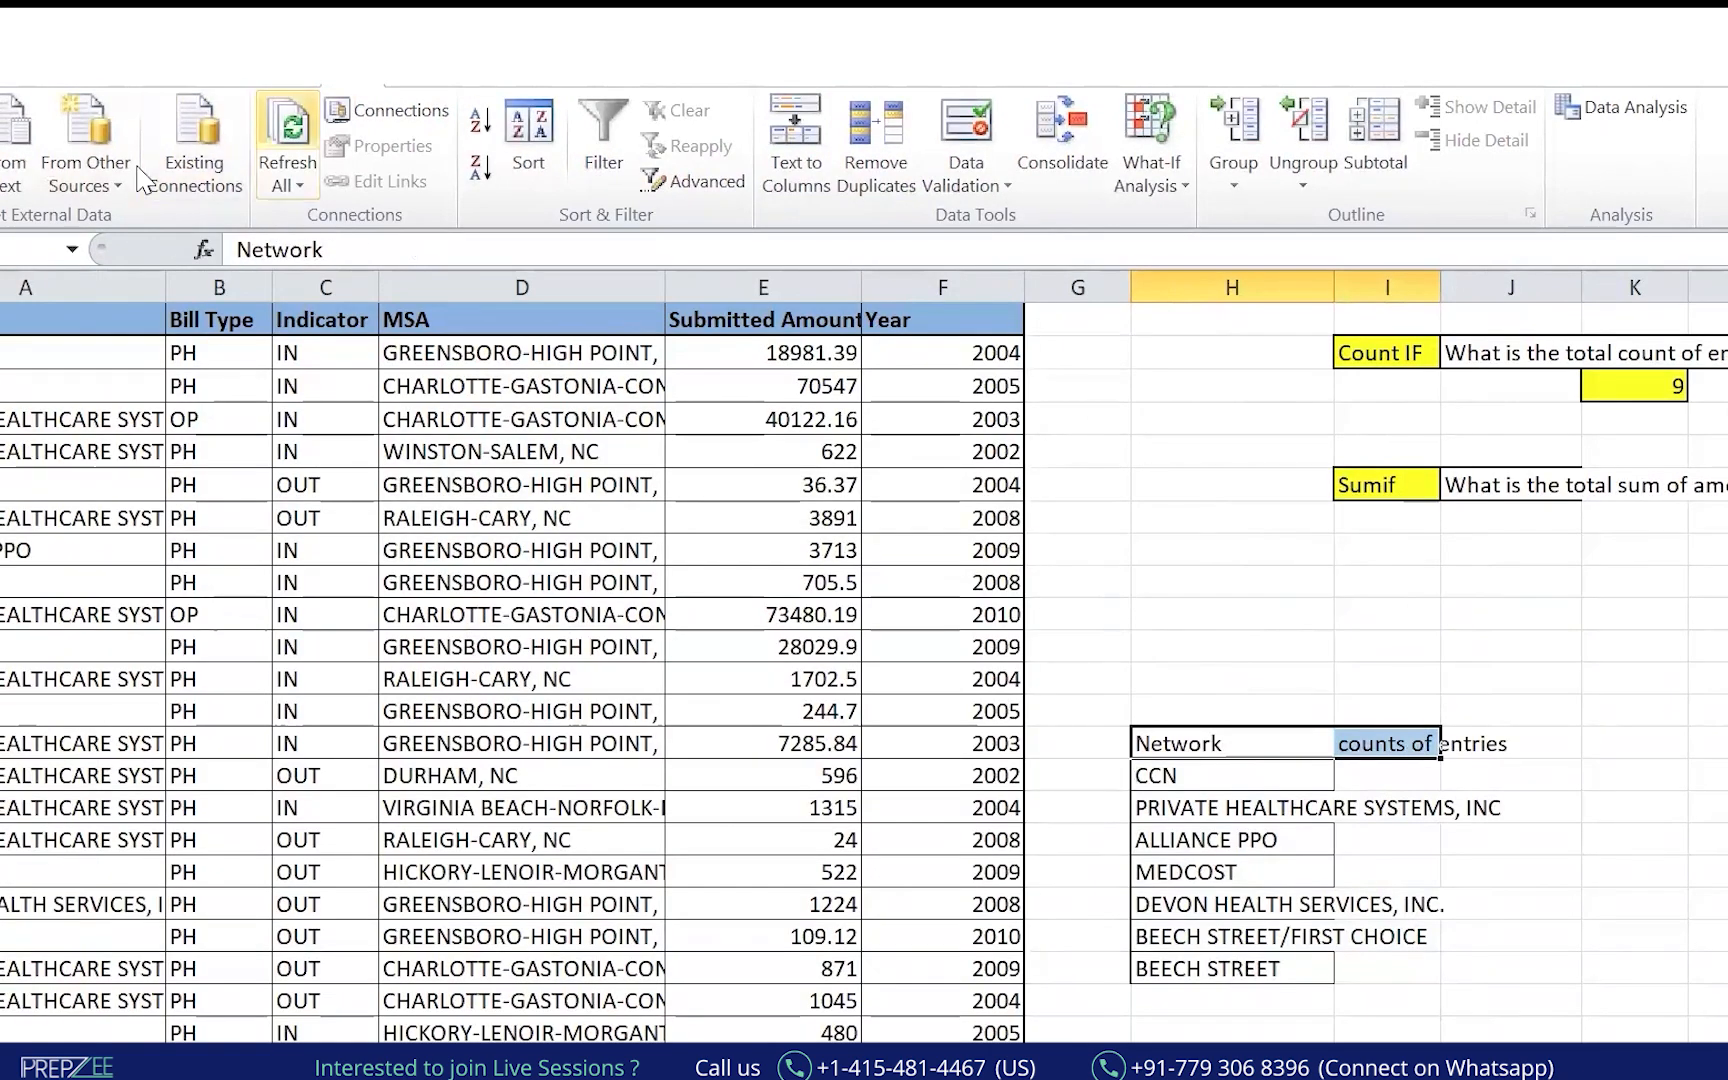
Give the Network header row a dark navy fill with white text, and widen columns H and I.
{"action": "left_click", "coordinate": [4, 88]}
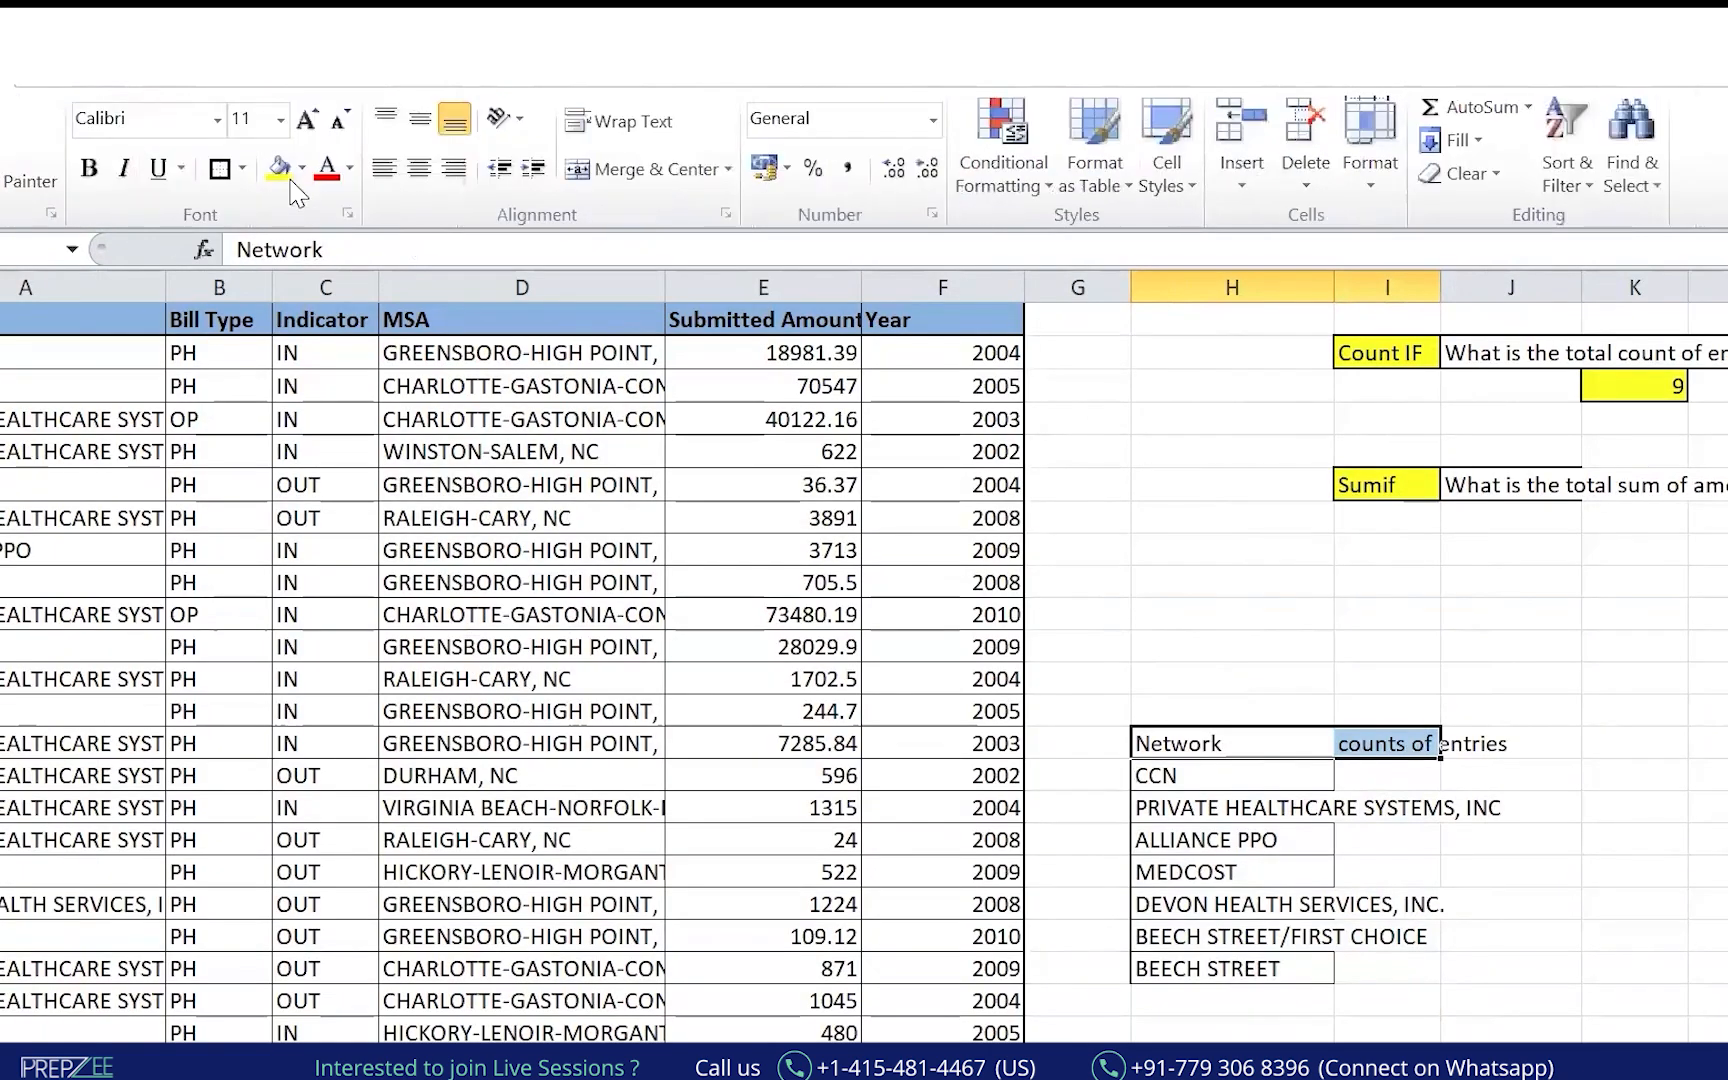
{"action": "left_click", "coordinate": [301, 168]}
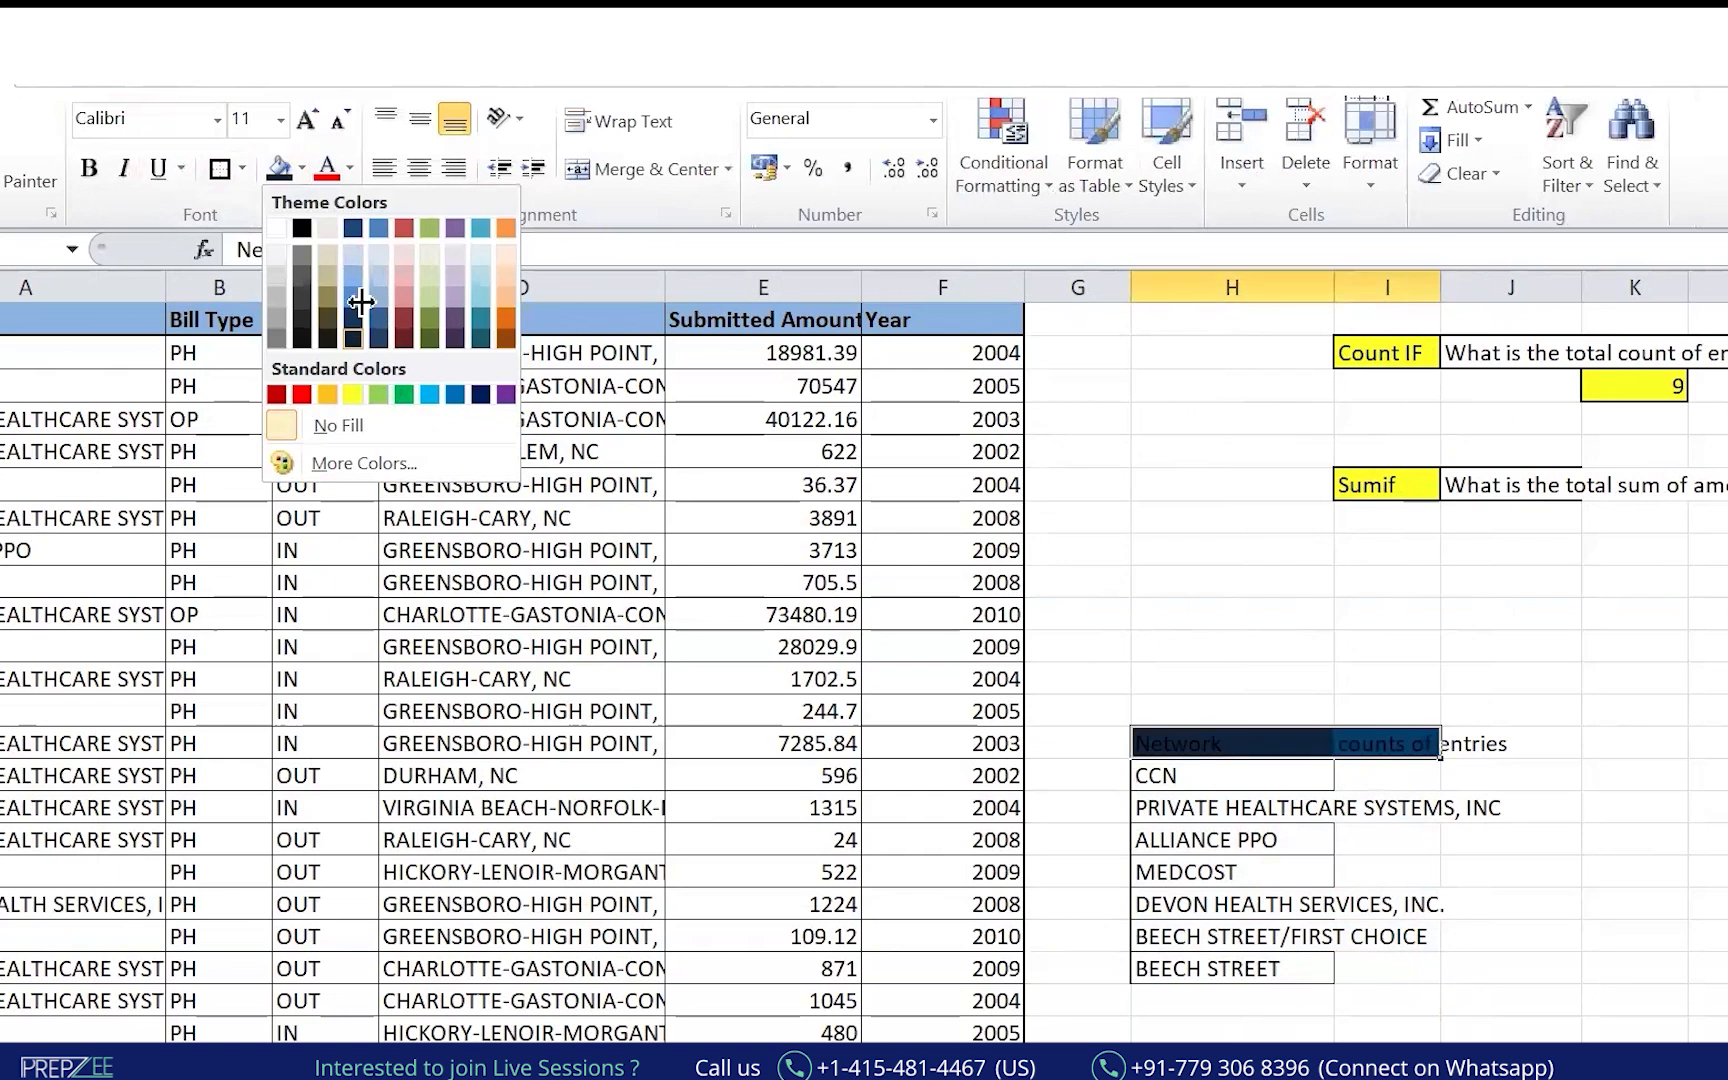
{"action": "left_click", "coordinate": [356, 340]}
{"action": "left_click", "coordinate": [349, 168]}
{"action": "left_click", "coordinate": [328, 263]}
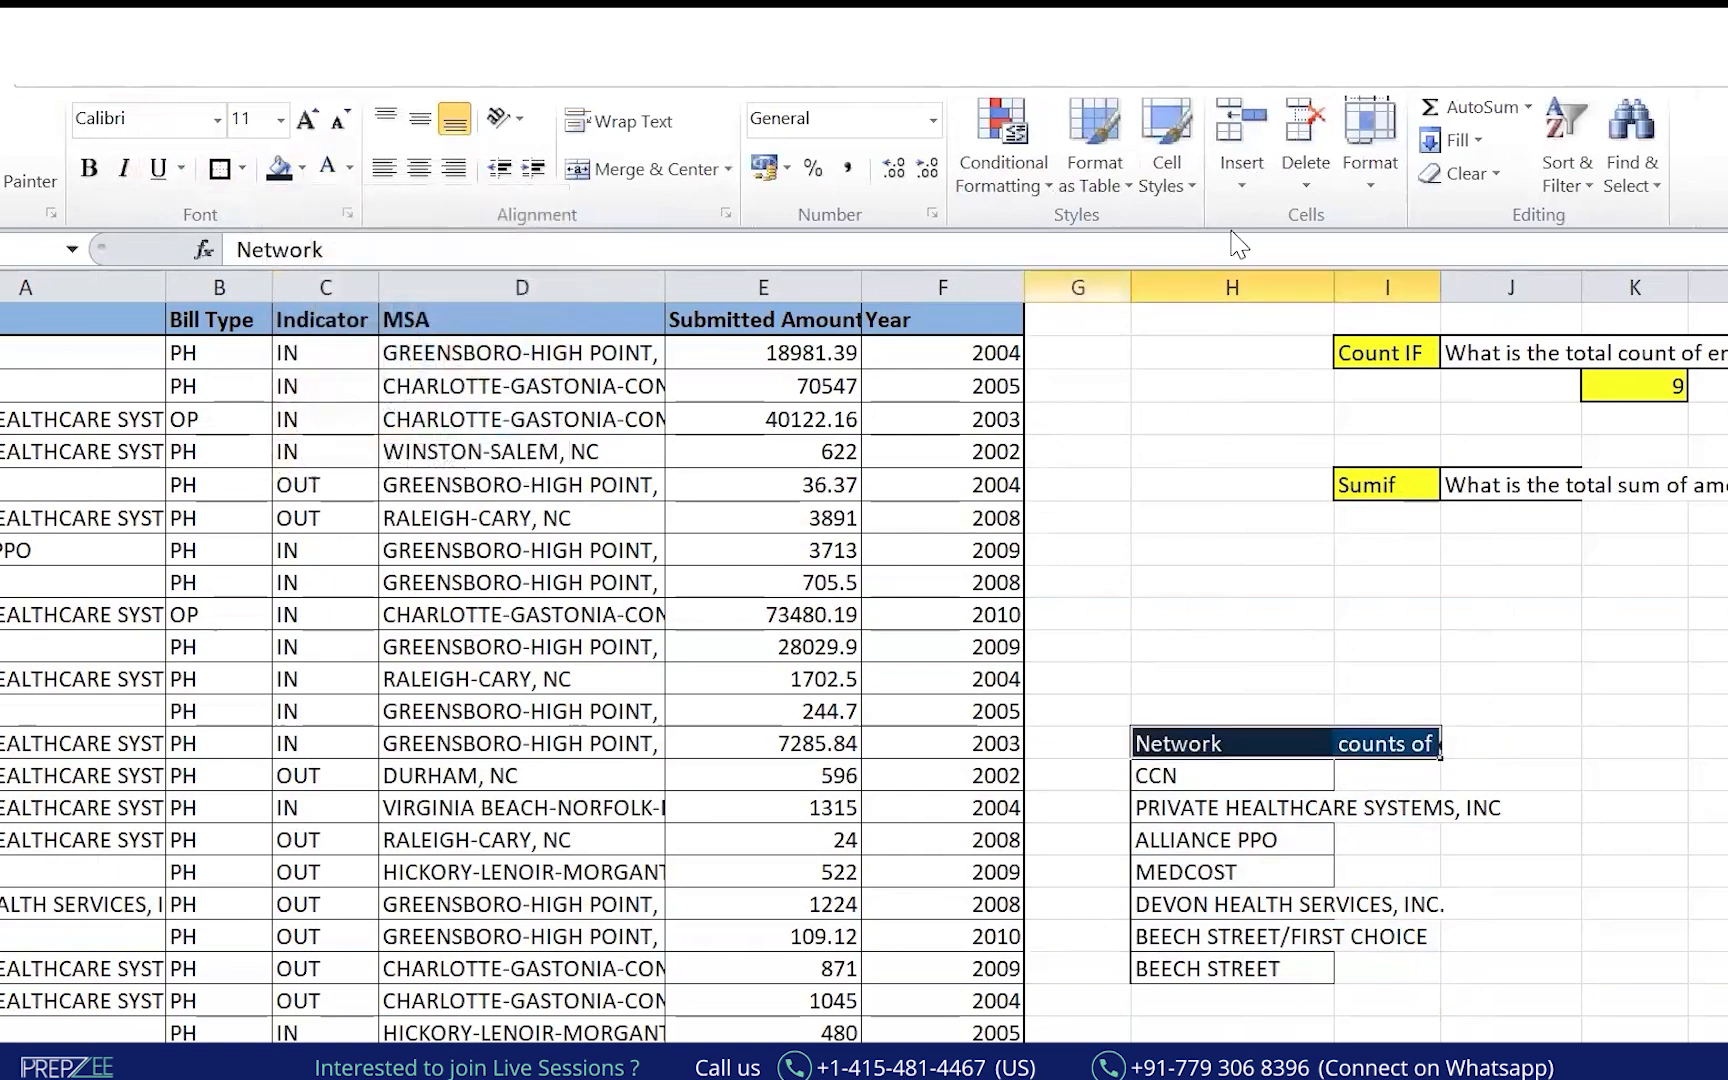
{"action": "left_click_drag", "start_coordinate": [1440, 287], "coordinate": [1581, 287]}
{"action": "left_click_drag", "start_coordinate": [1334, 287], "coordinate": [1490, 287]}
Enter =COUNTIF(A:A,H15) in I15 to count the CCN entries.
{"action": "left_click", "coordinate": [1588, 768]}
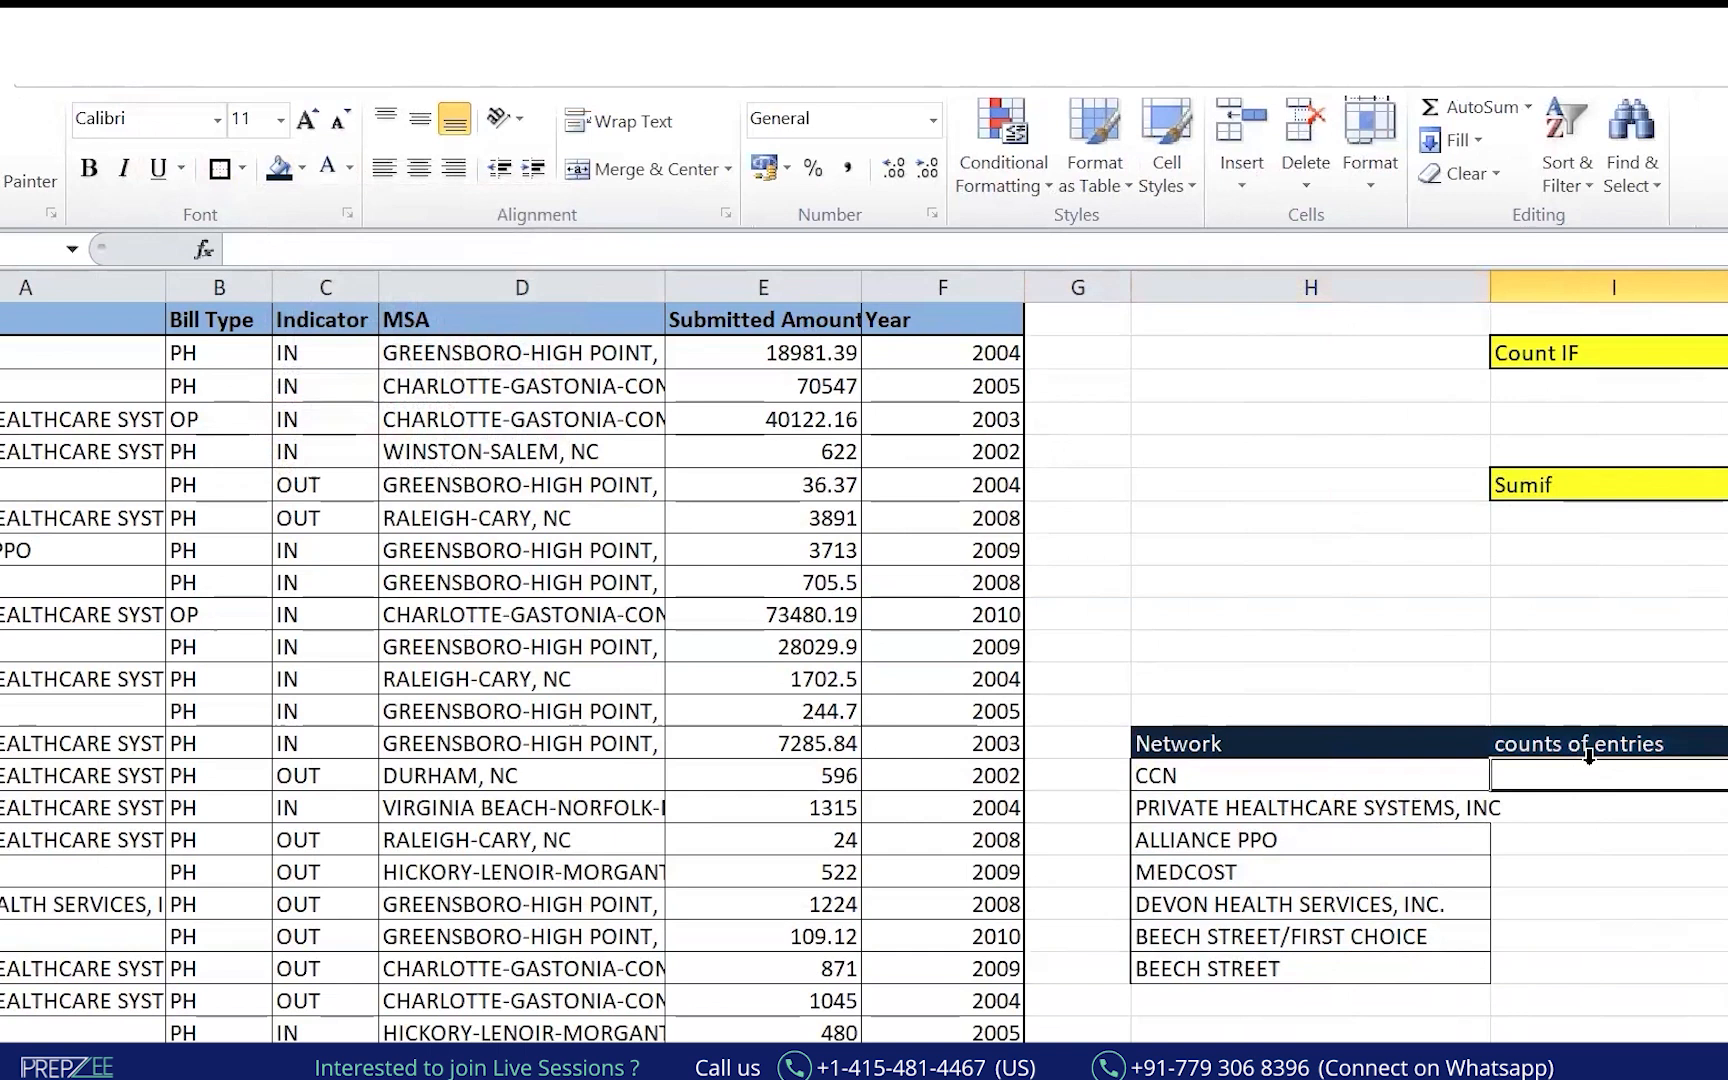
{"action": "type", "text": "=coun"}
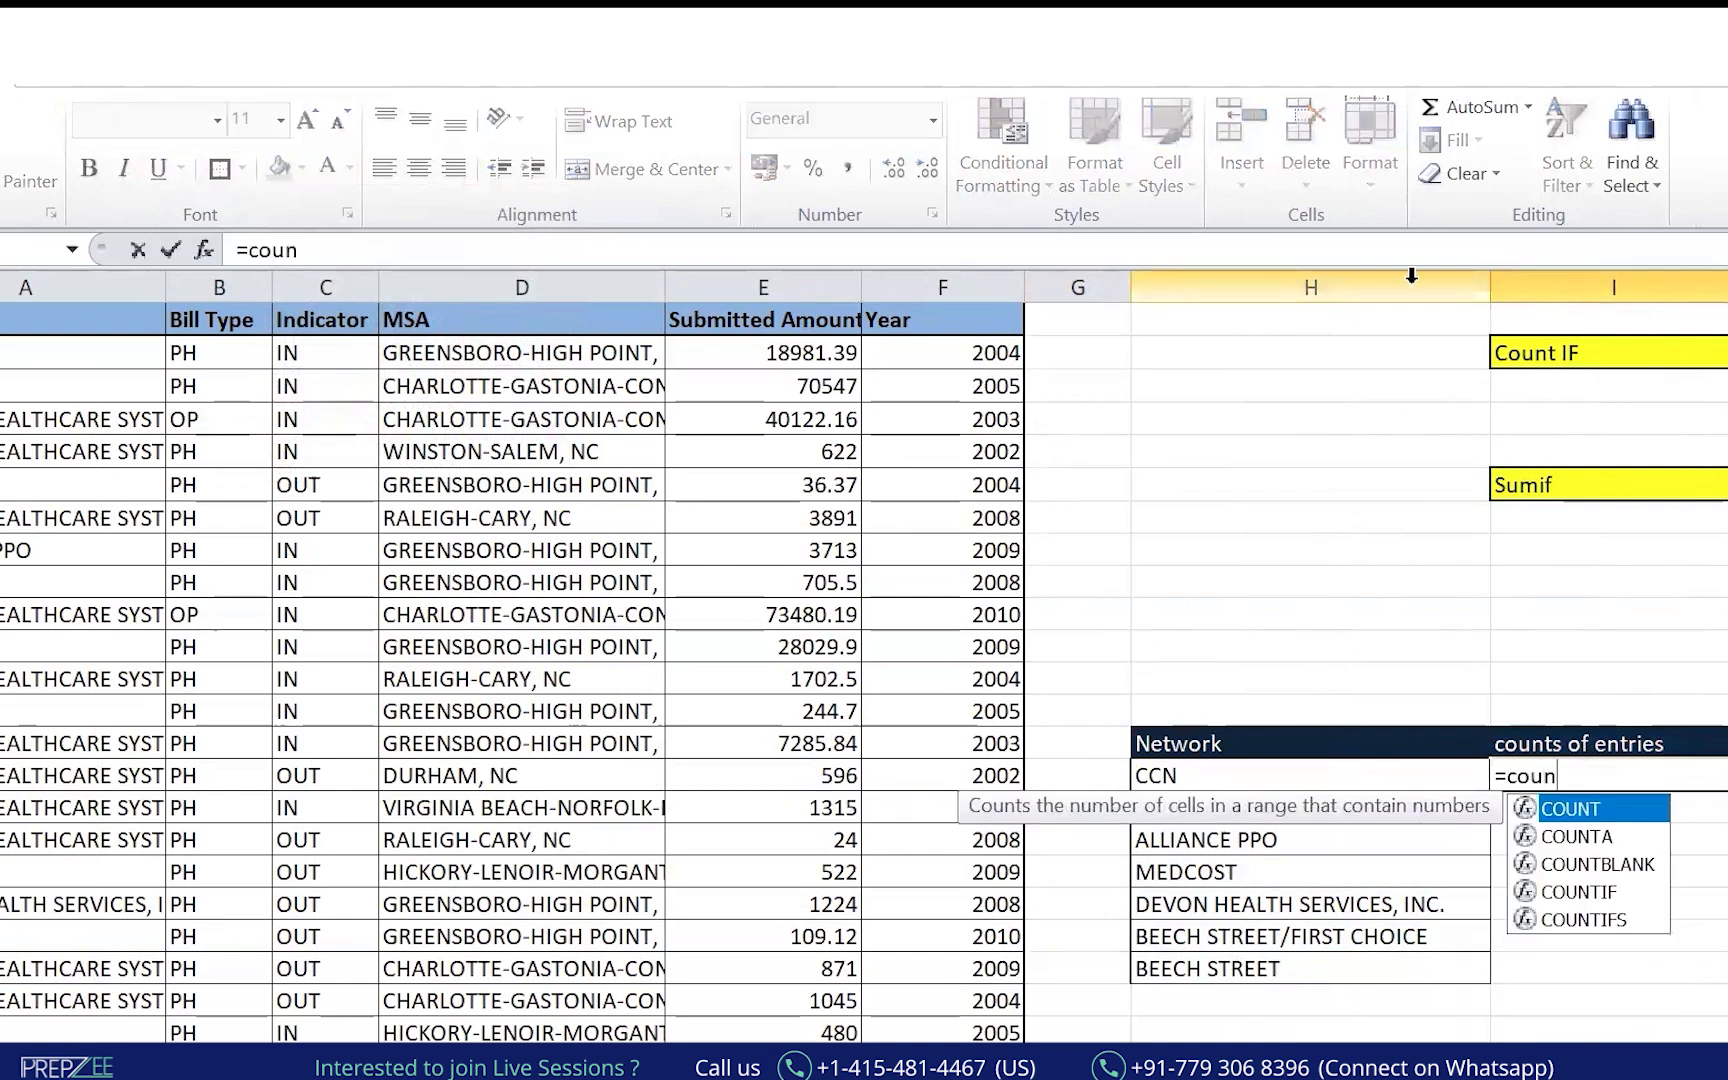
{"action": "key", "text": "Down"}
{"action": "key", "text": "Down"}
{"action": "key", "text": "Down"}
{"action": "key", "text": "Tab"}
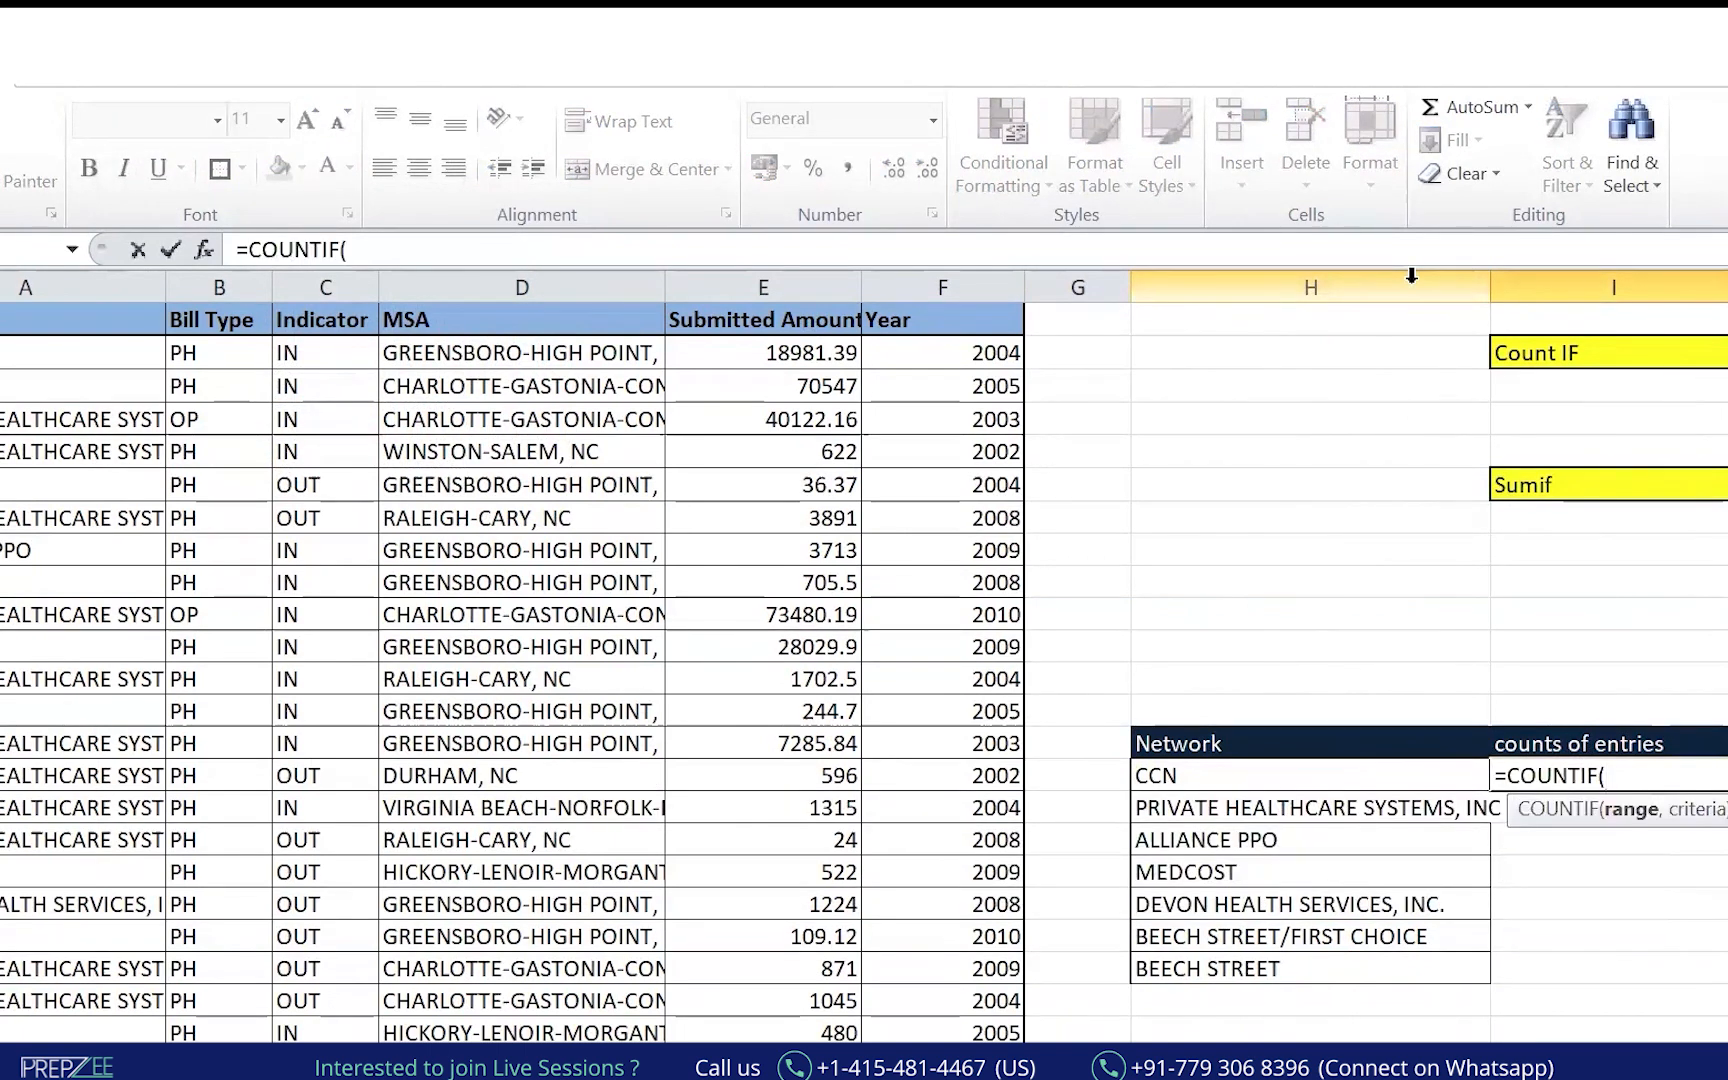
{"action": "left_click", "coordinate": [85, 318]}
{"action": "left_click", "coordinate": [80, 287]}
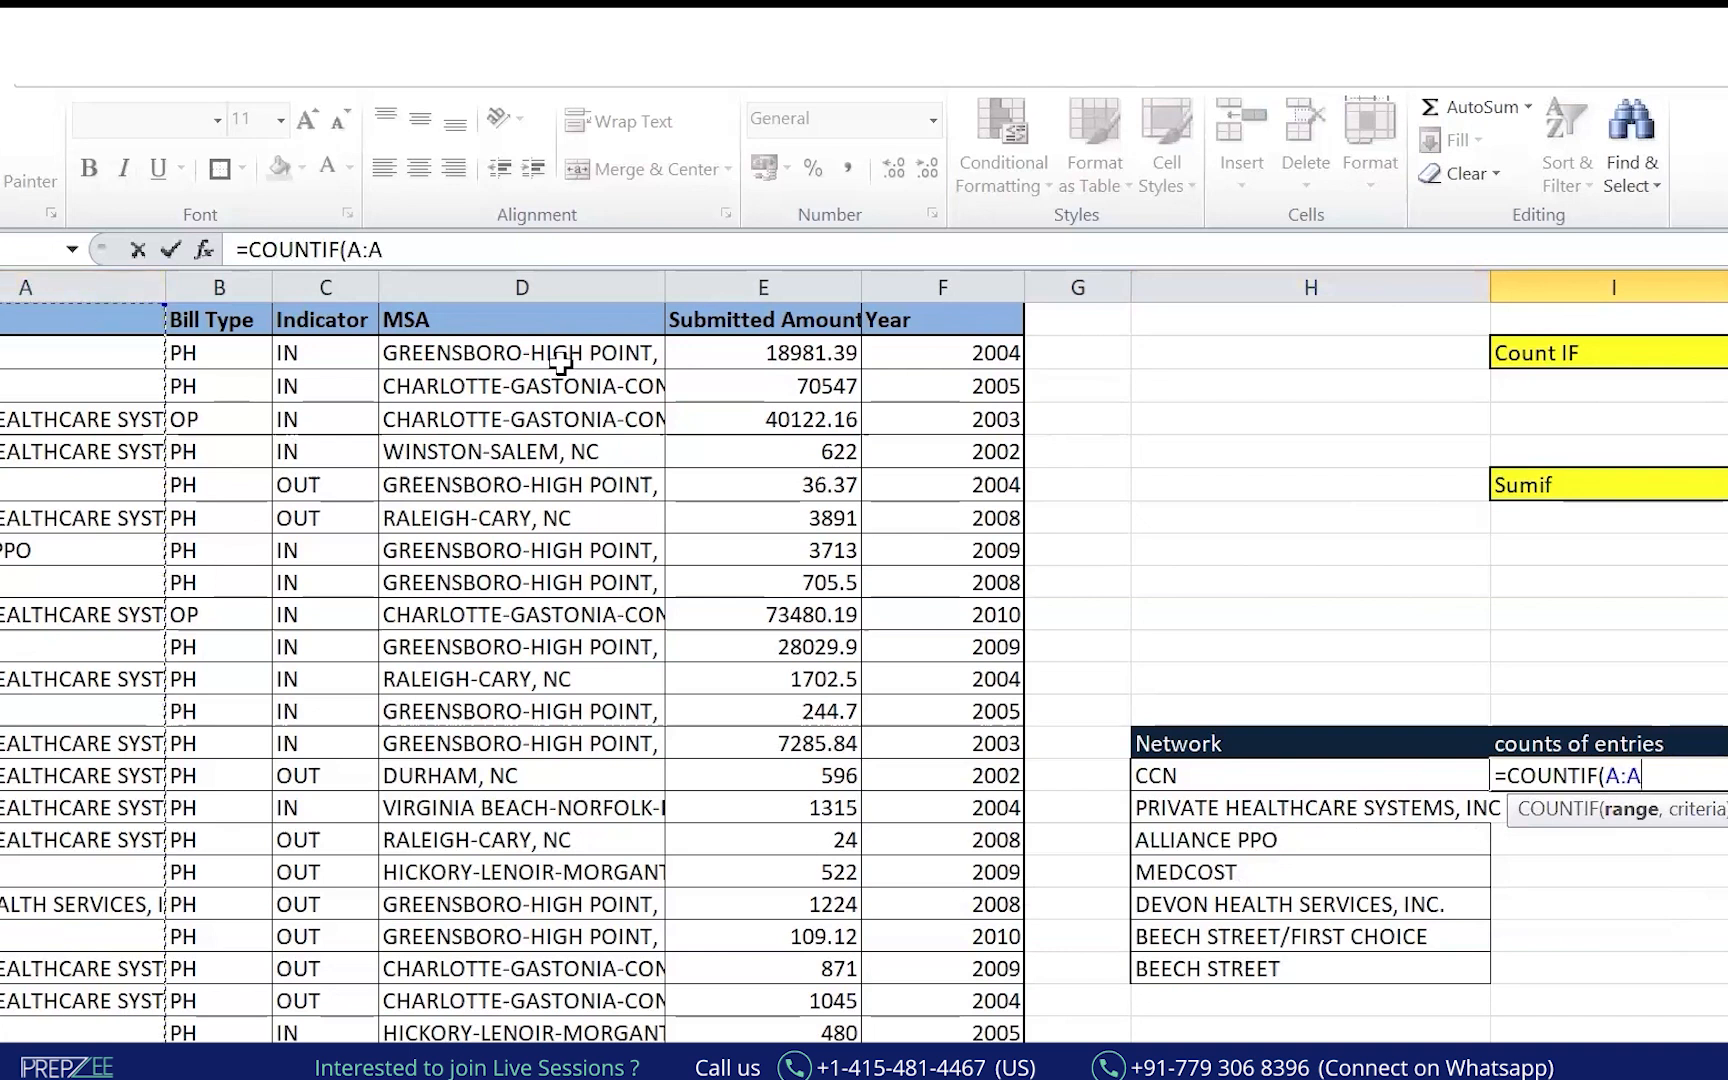
{"action": "type", "text": ","}
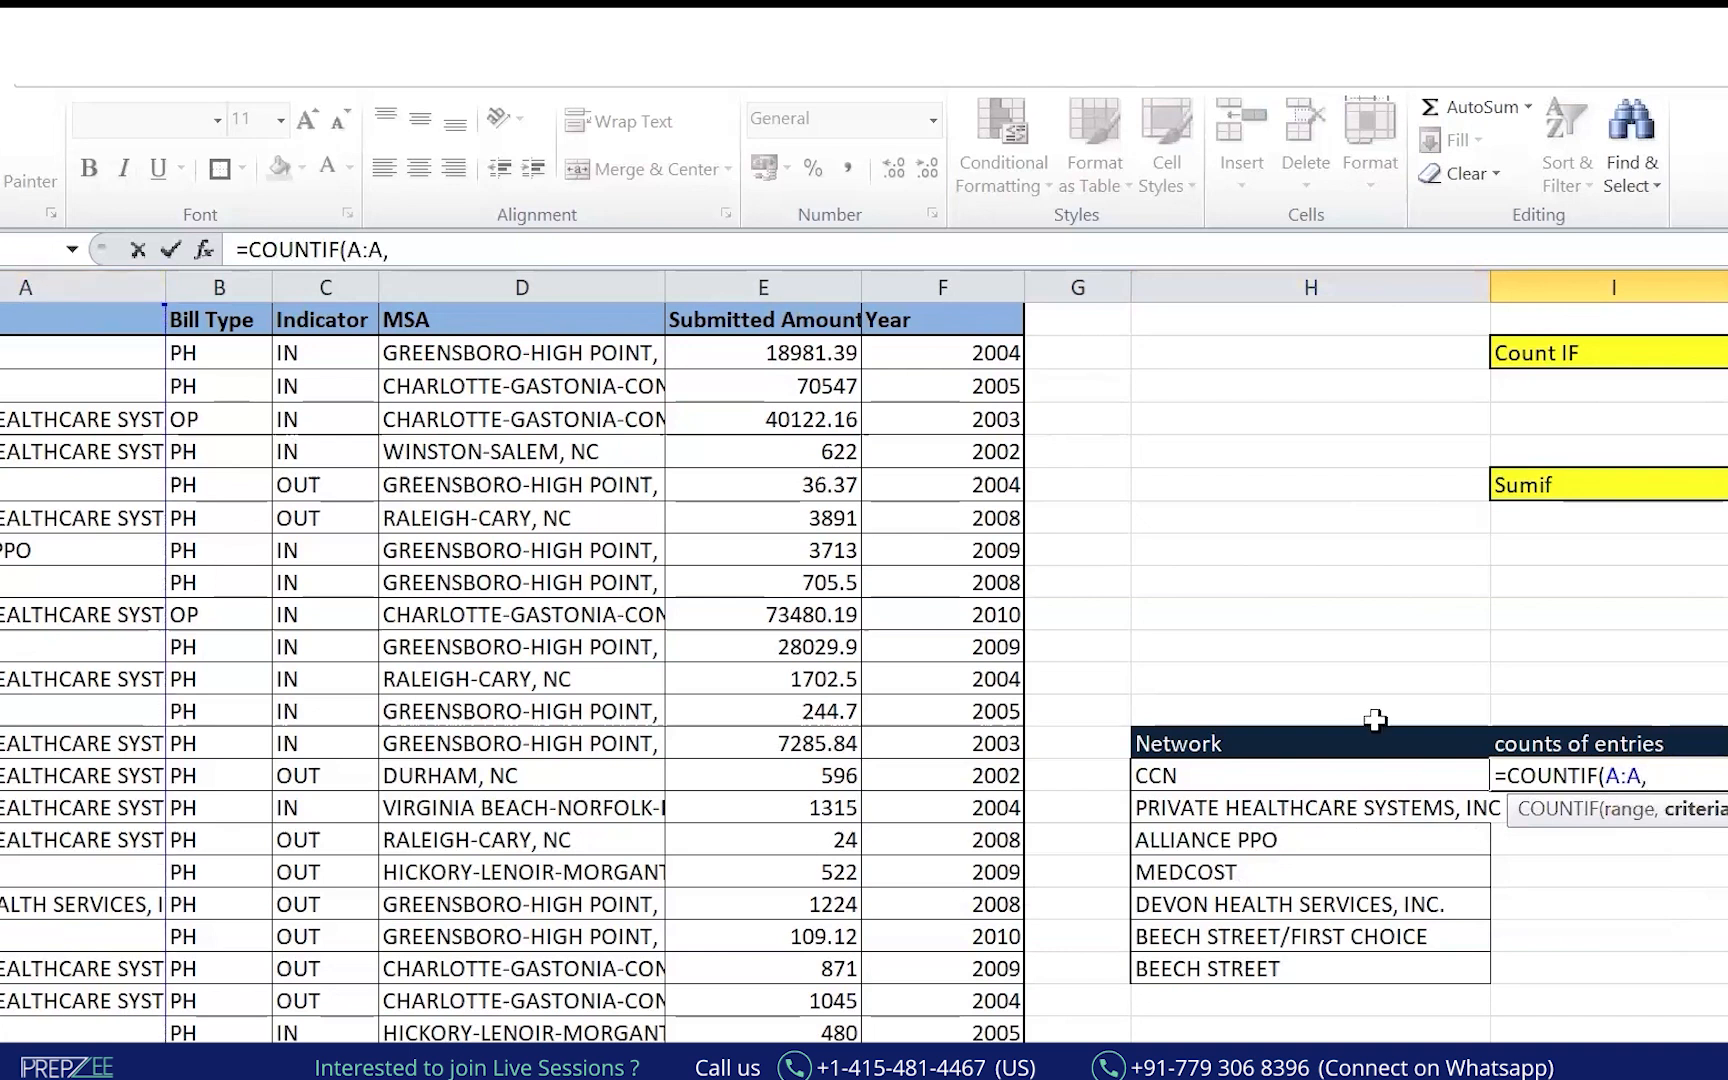
{"action": "left_click", "coordinate": [1234, 775]}
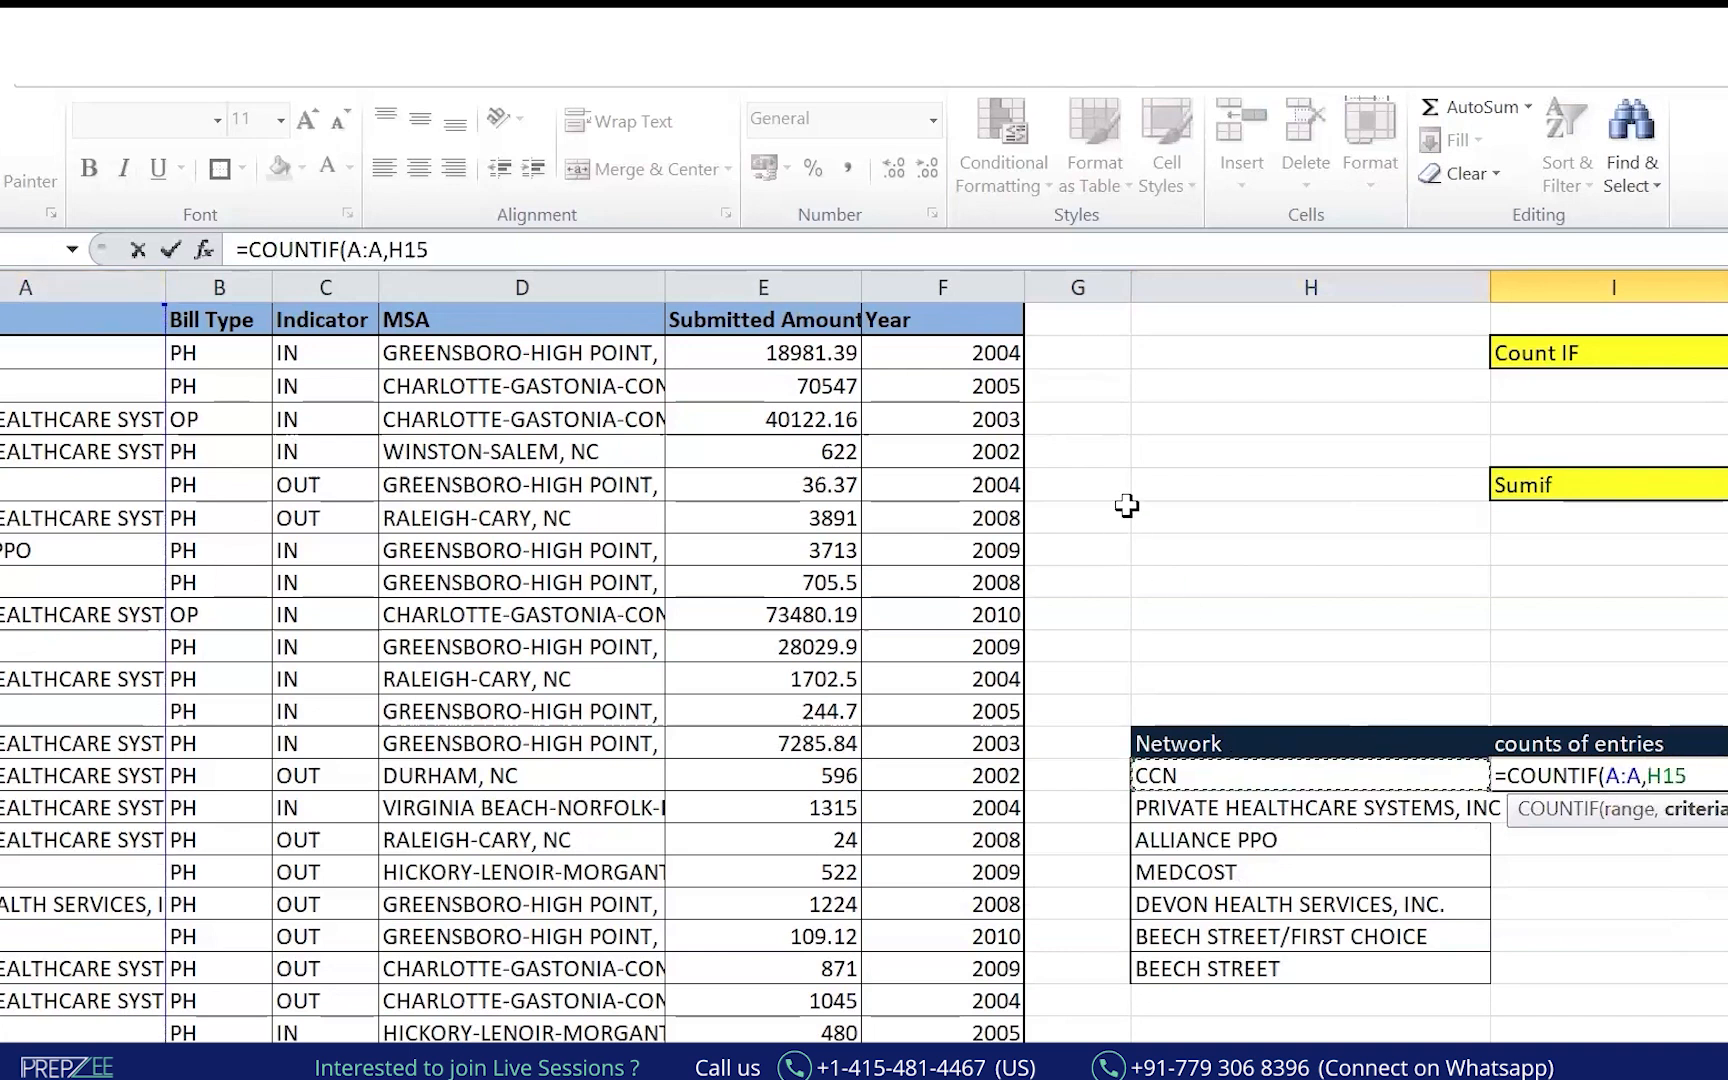
{"action": "type", "text": ")"}
{"action": "key", "text": "Return"}
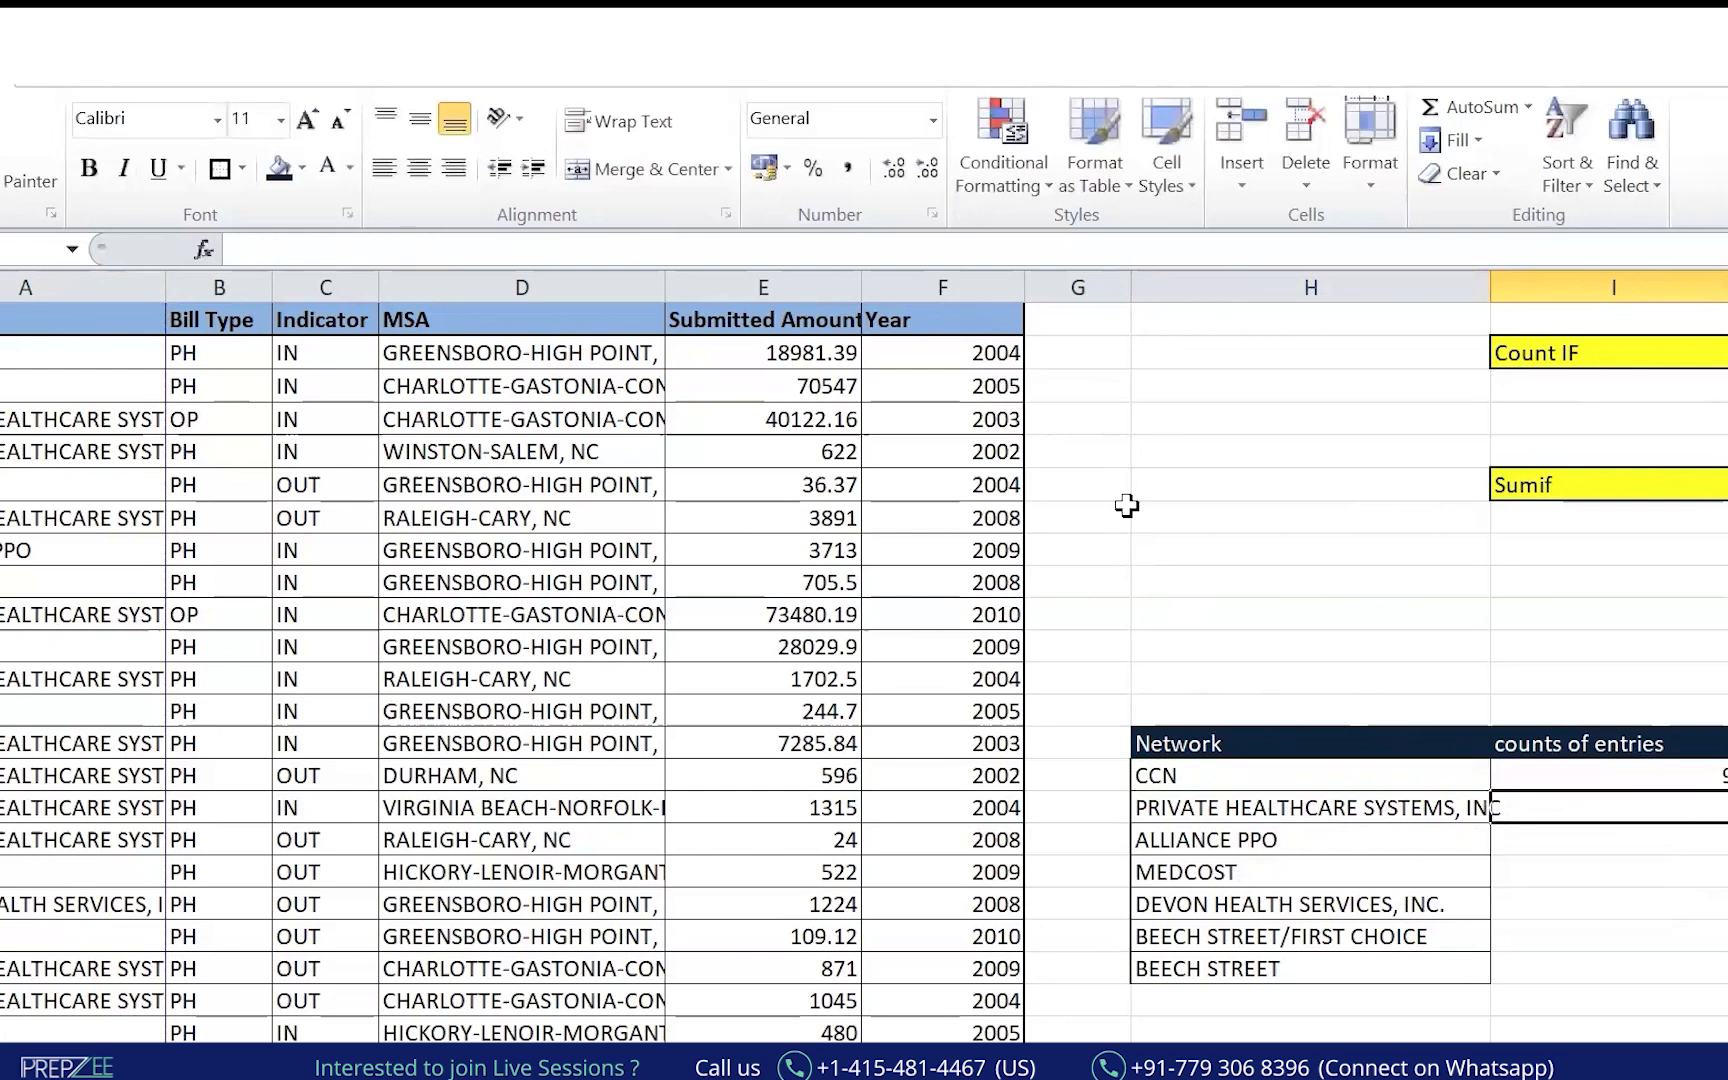
Paste the COUNTIF formula down I16:I21 for all seven networks, then merge H19:I20 into a title cell.
{"action": "key", "text": "Up"}
{"action": "key", "text": "Left"}
{"action": "key", "text": "ctrl+shift+Down"}
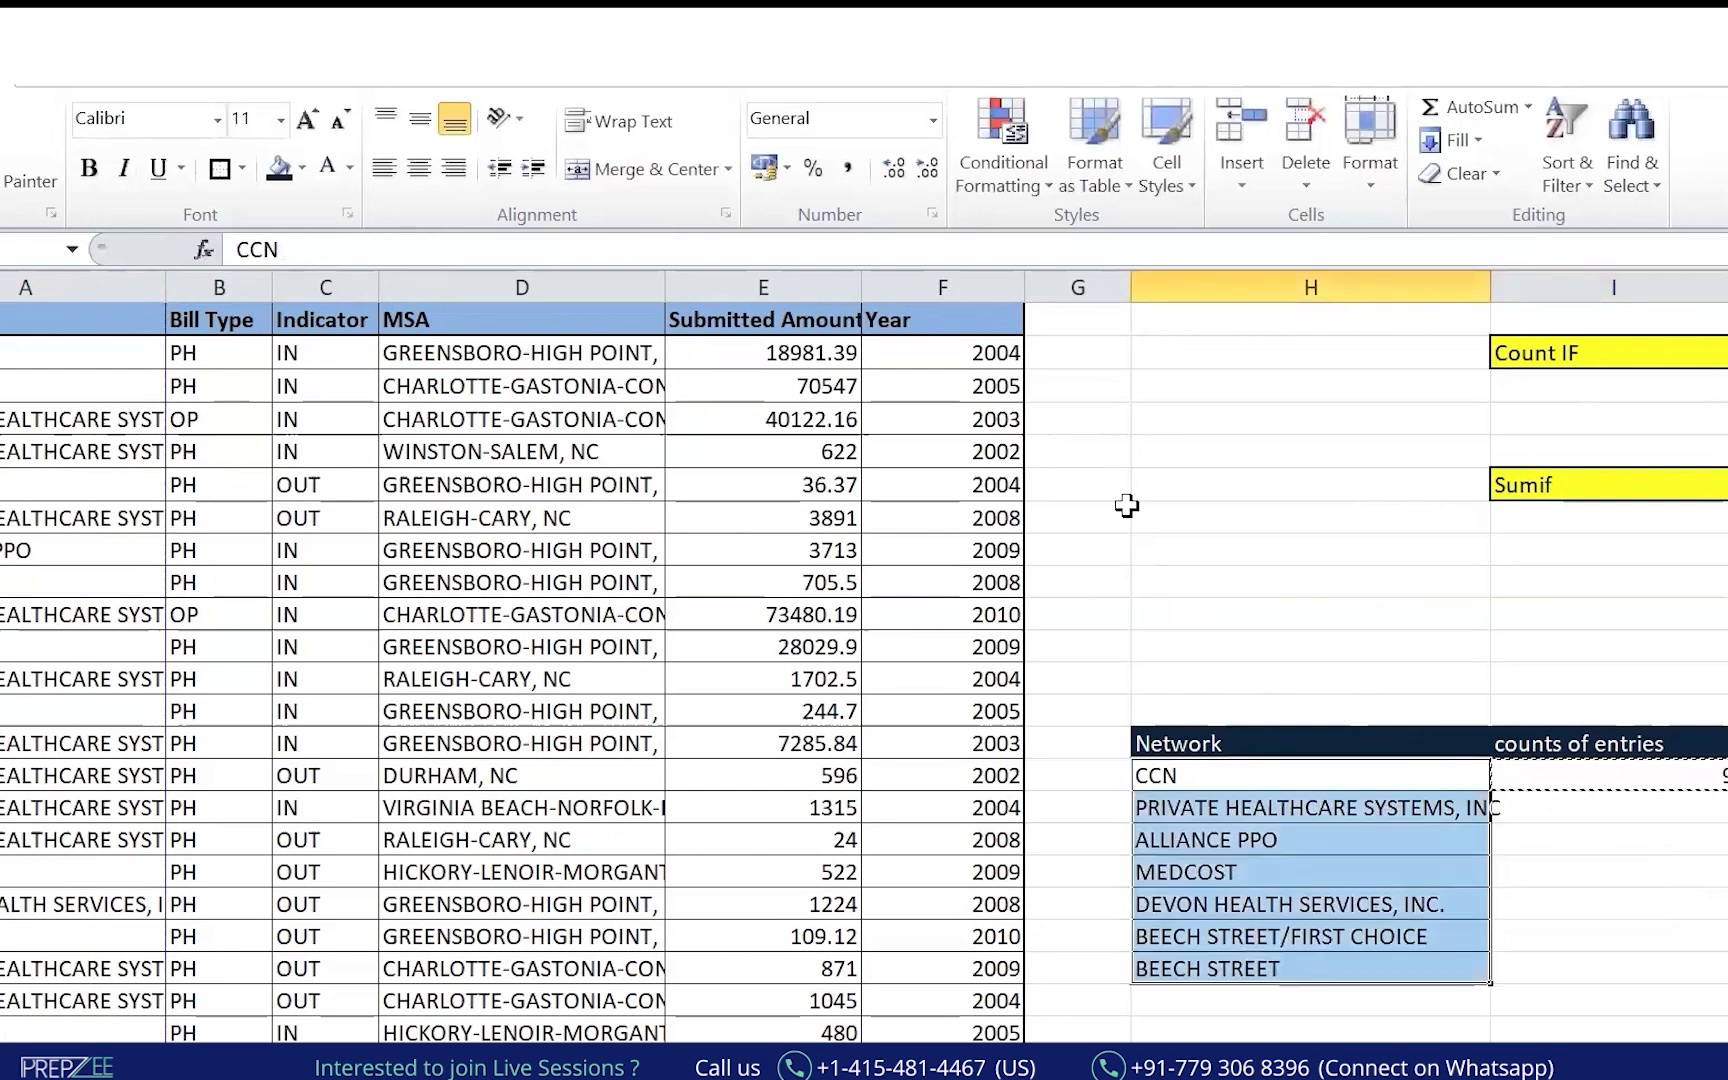
{"action": "key", "text": "ctrl+shift+Right"}
{"action": "key", "text": "ctrl+Left"}
{"action": "key", "text": "Right"}
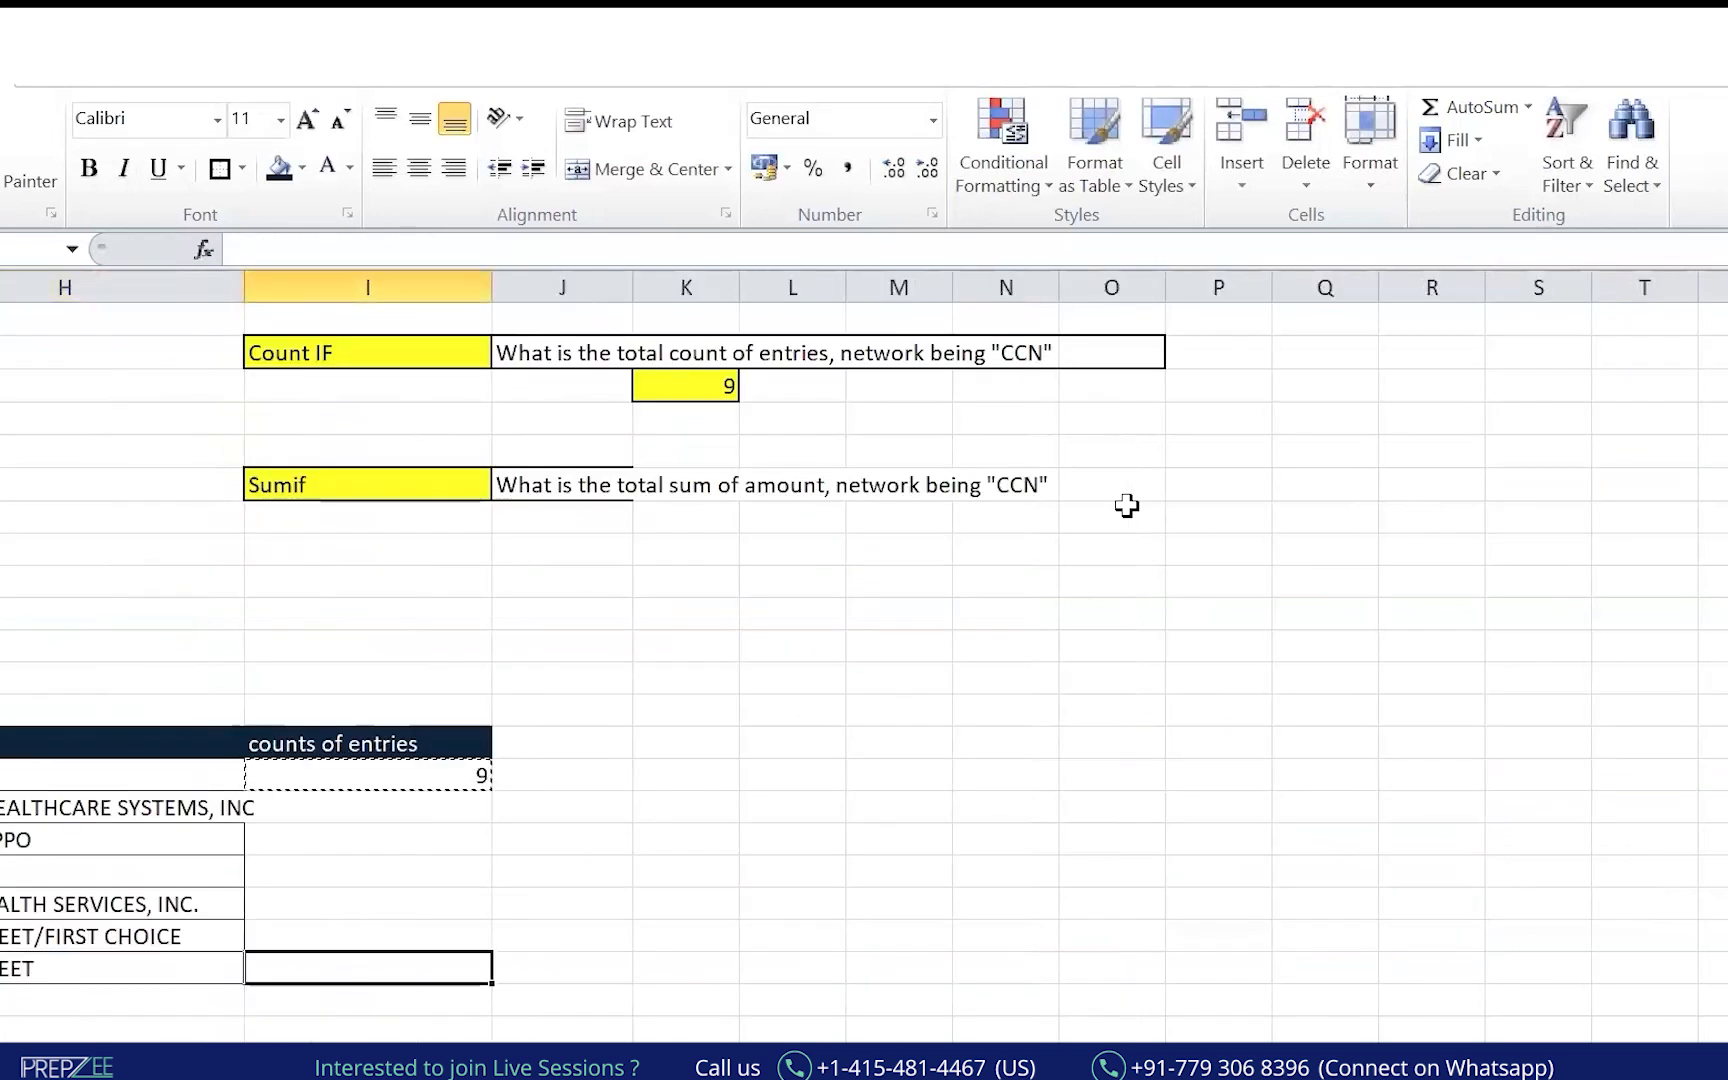
{"action": "key", "text": "ctrl+shift+Up"}
{"action": "key", "text": "ctrl+v"}
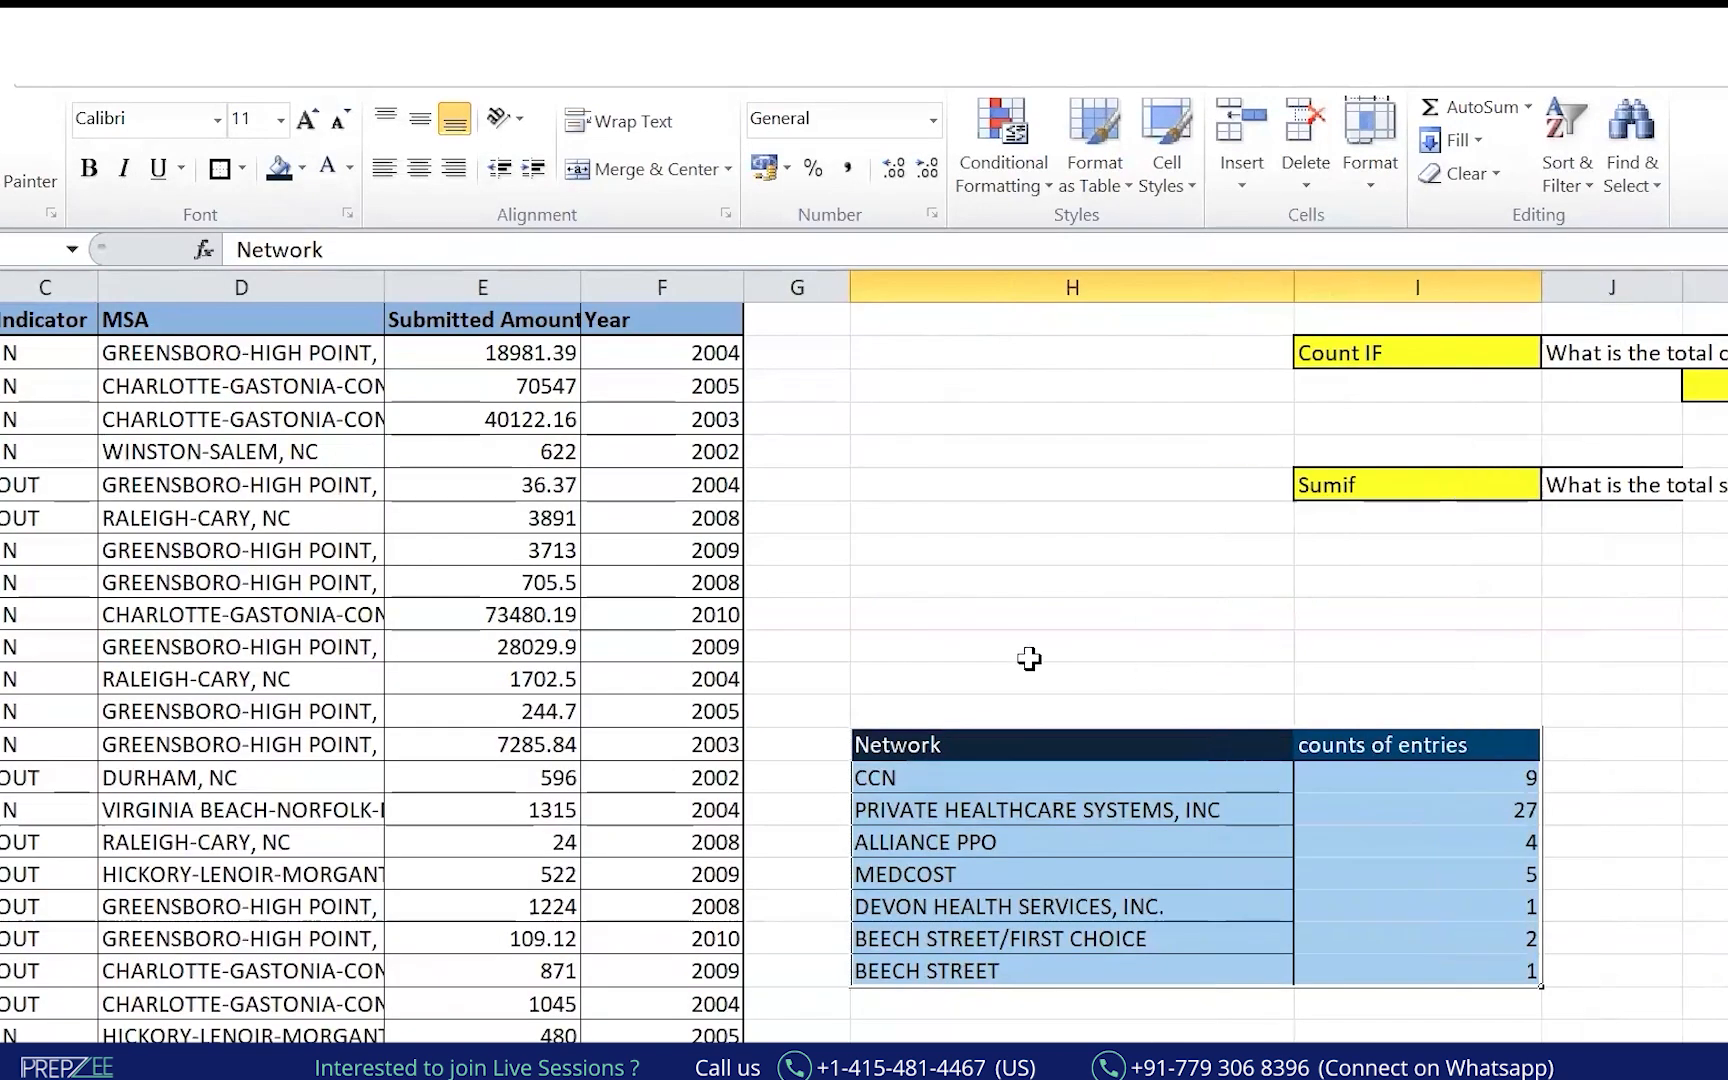
{"action": "left_click_drag", "start_coordinate": [1030, 656], "coordinate": [1397, 668]}
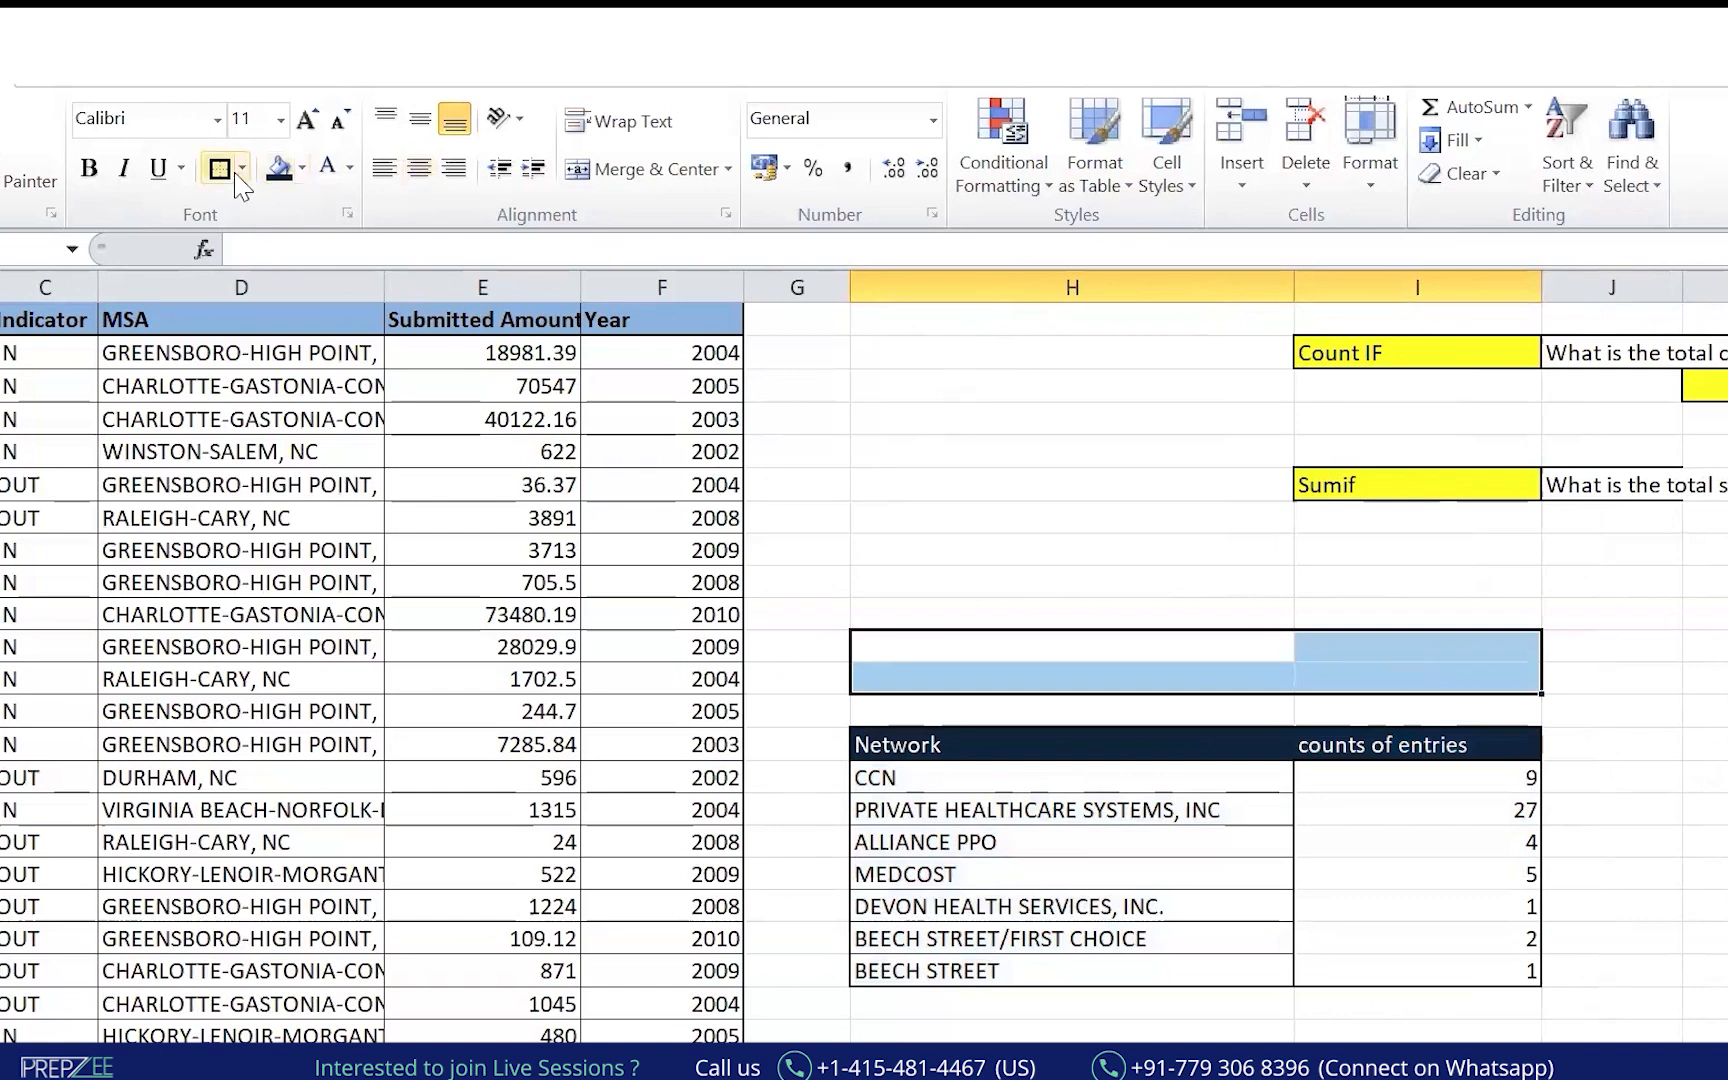
{"action": "left_click", "coordinate": [650, 169]}
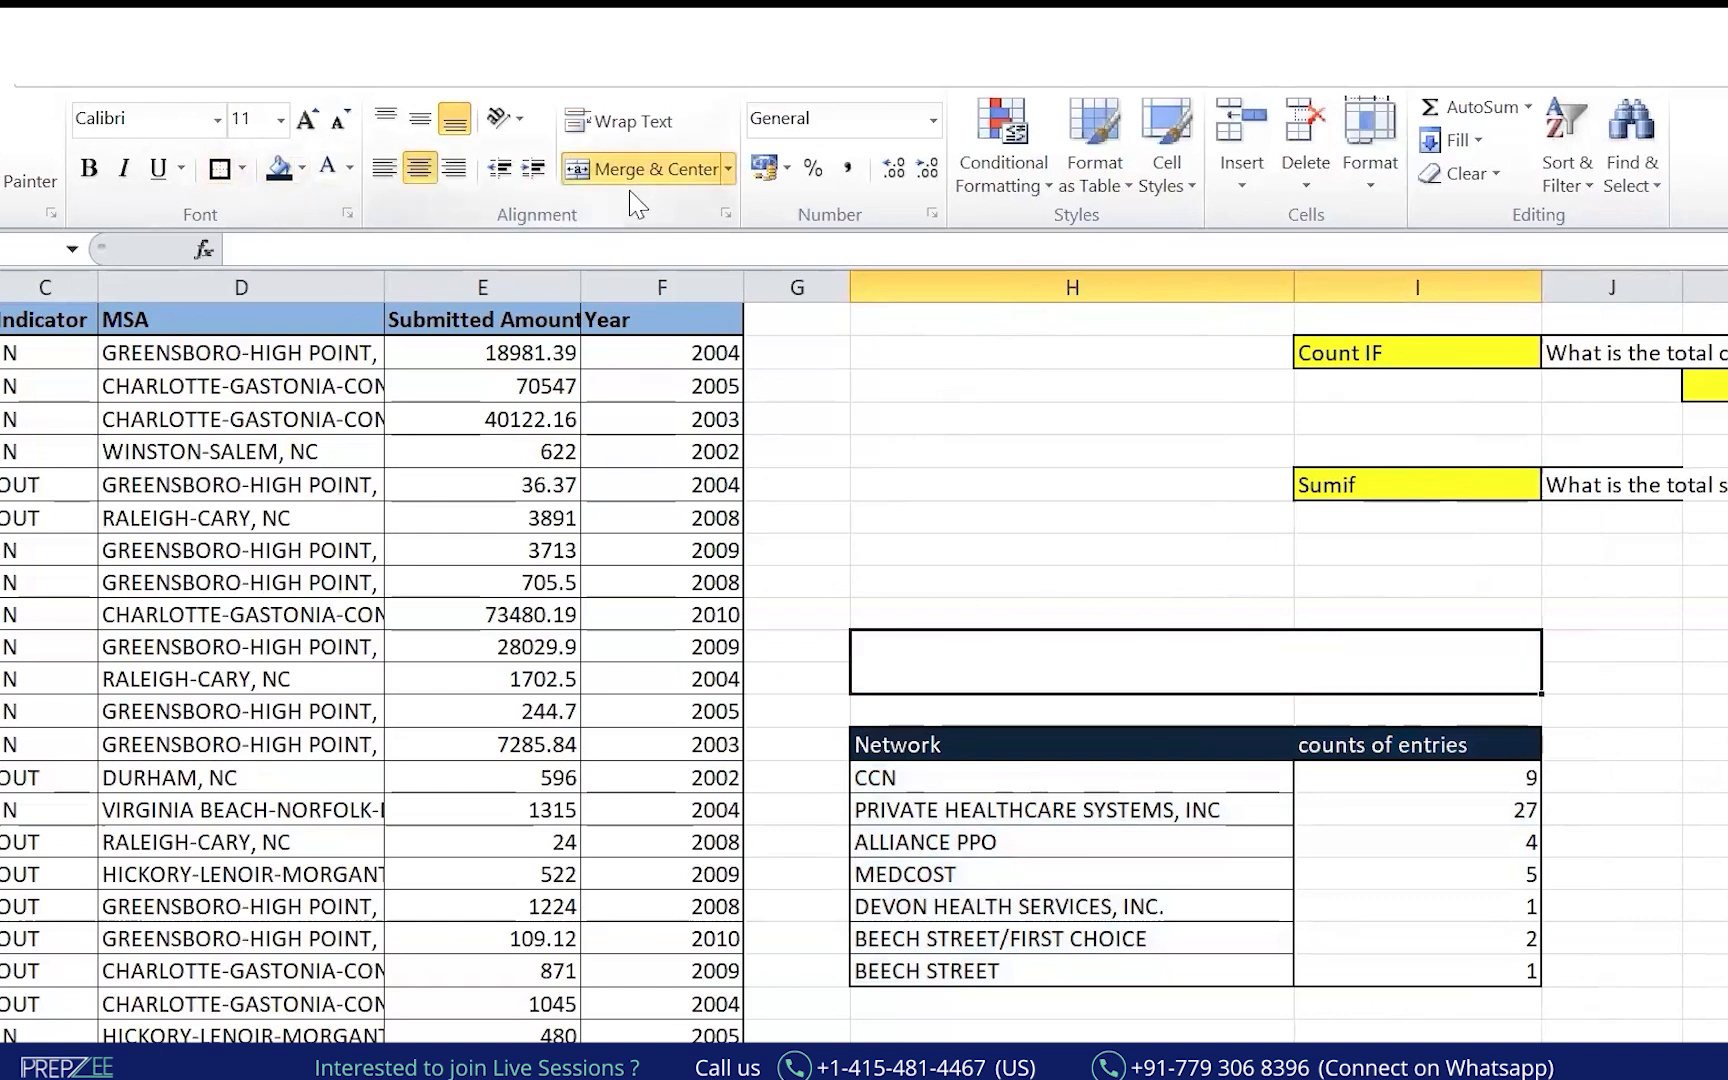
Type the table title, then start a SUMIF formula in K16 and leave it unfinished.
{"action": "type", "text": "Thsi"}
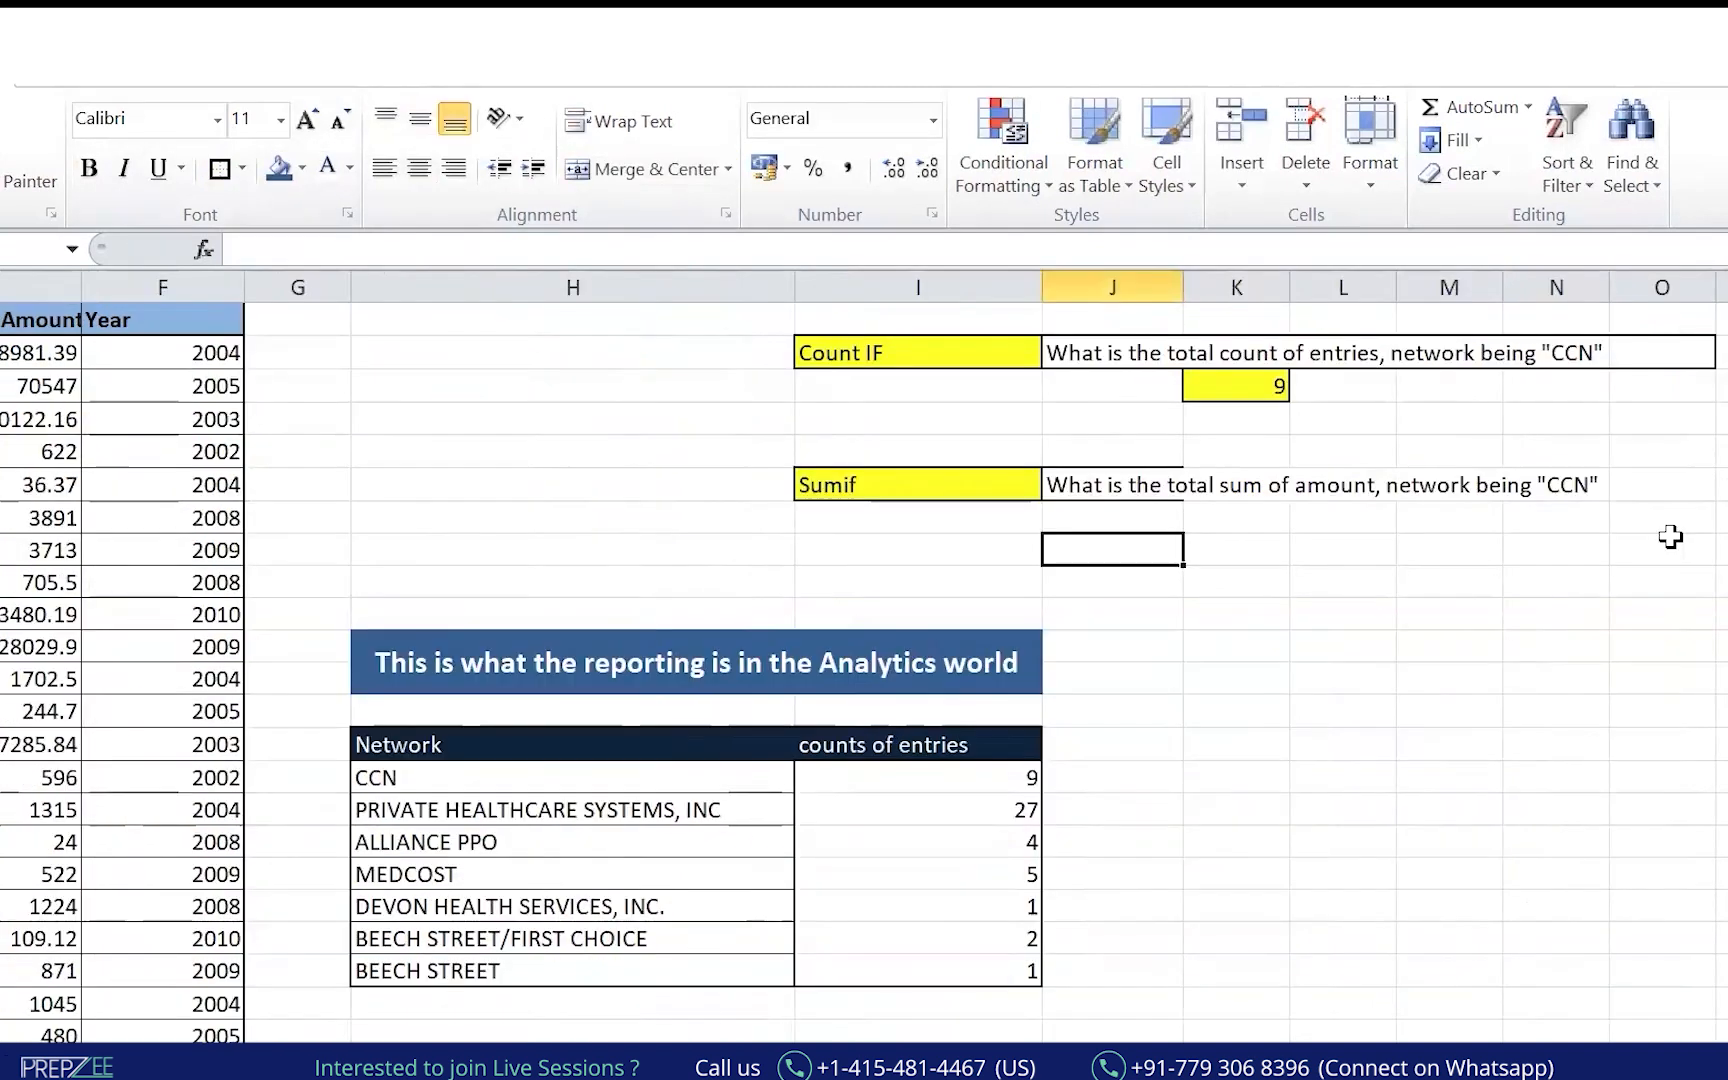
{"action": "key", "text": "Up"}
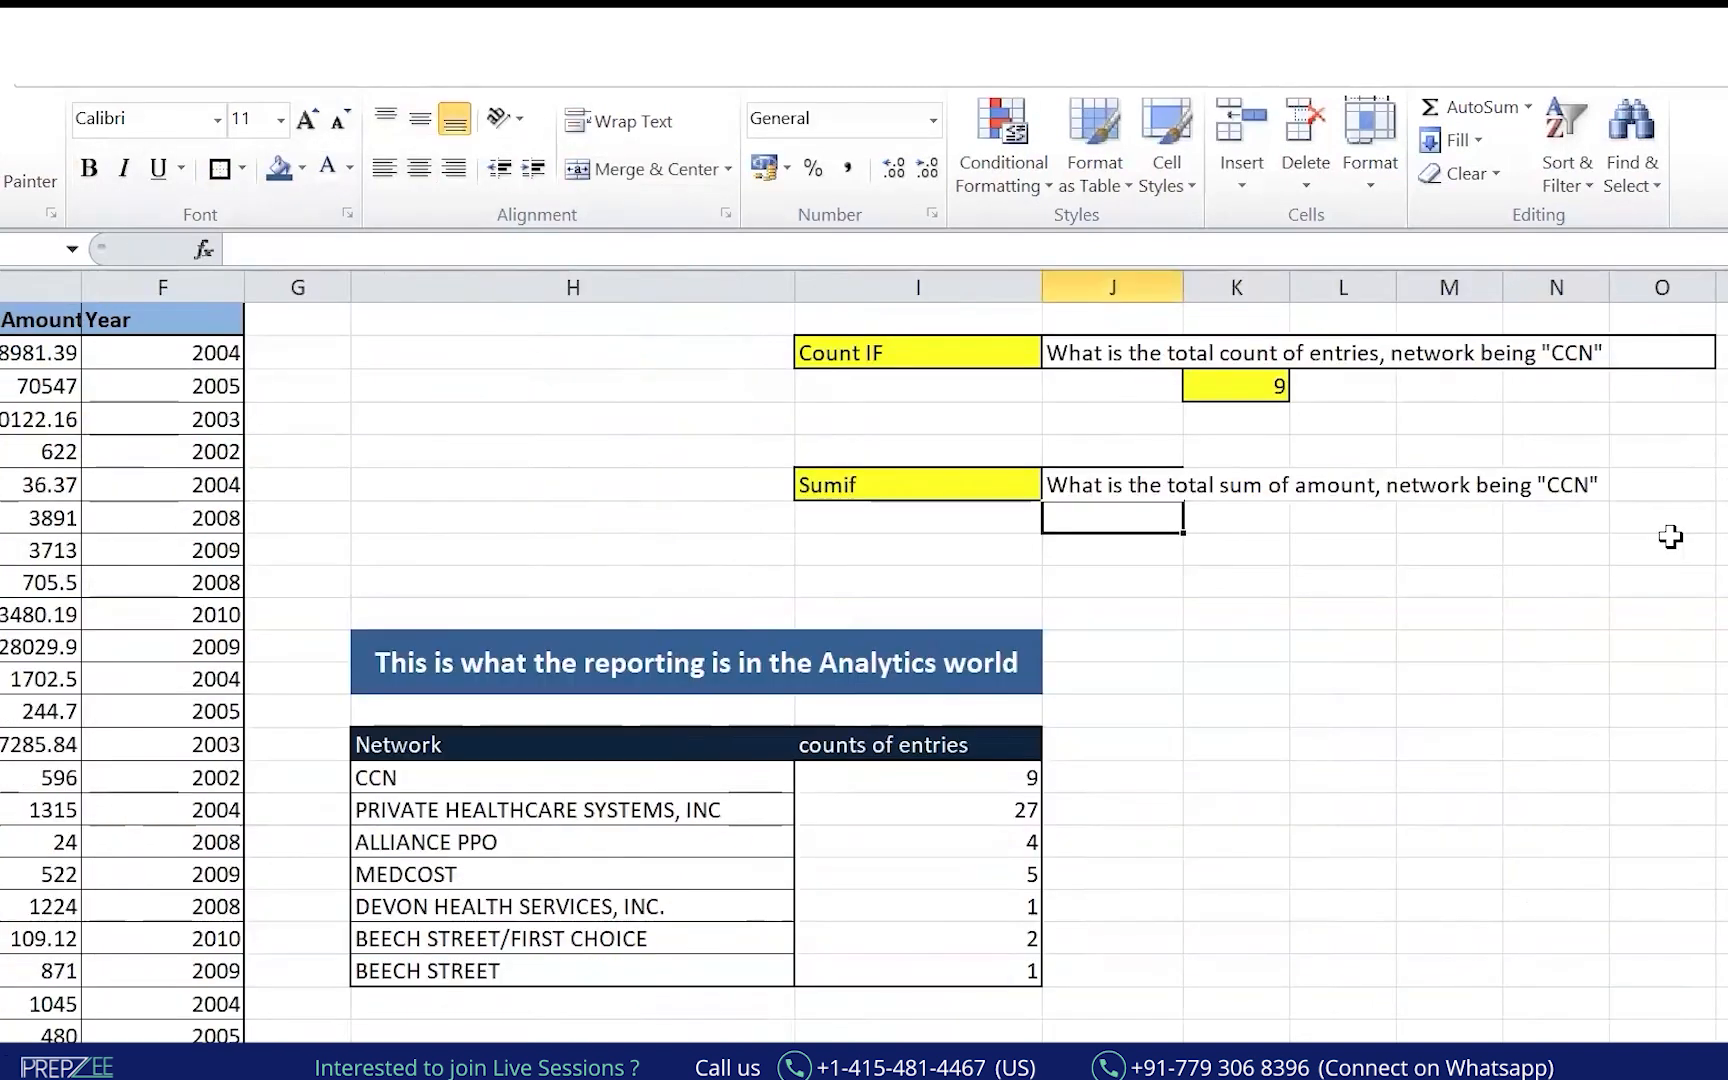
{"action": "key", "text": "Right"}
{"action": "type", "text": "=sum"}
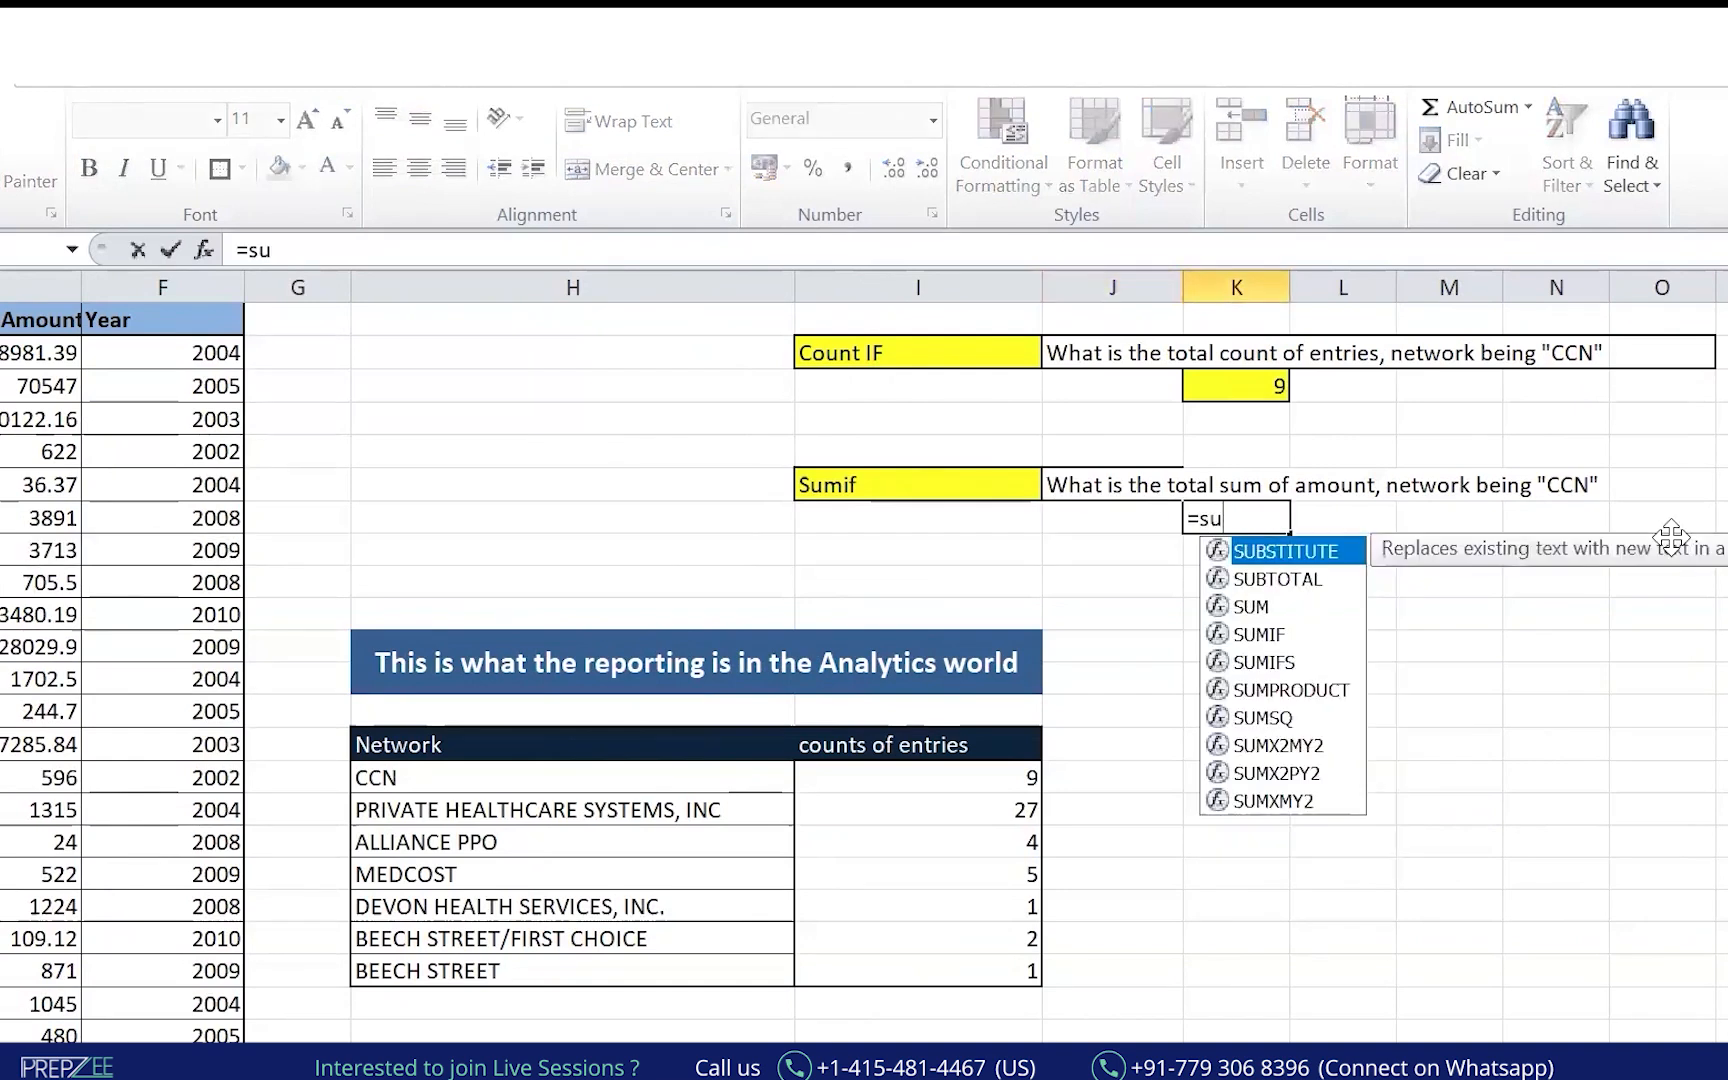
{"action": "key", "text": "Down"}
{"action": "key", "text": "Tab"}
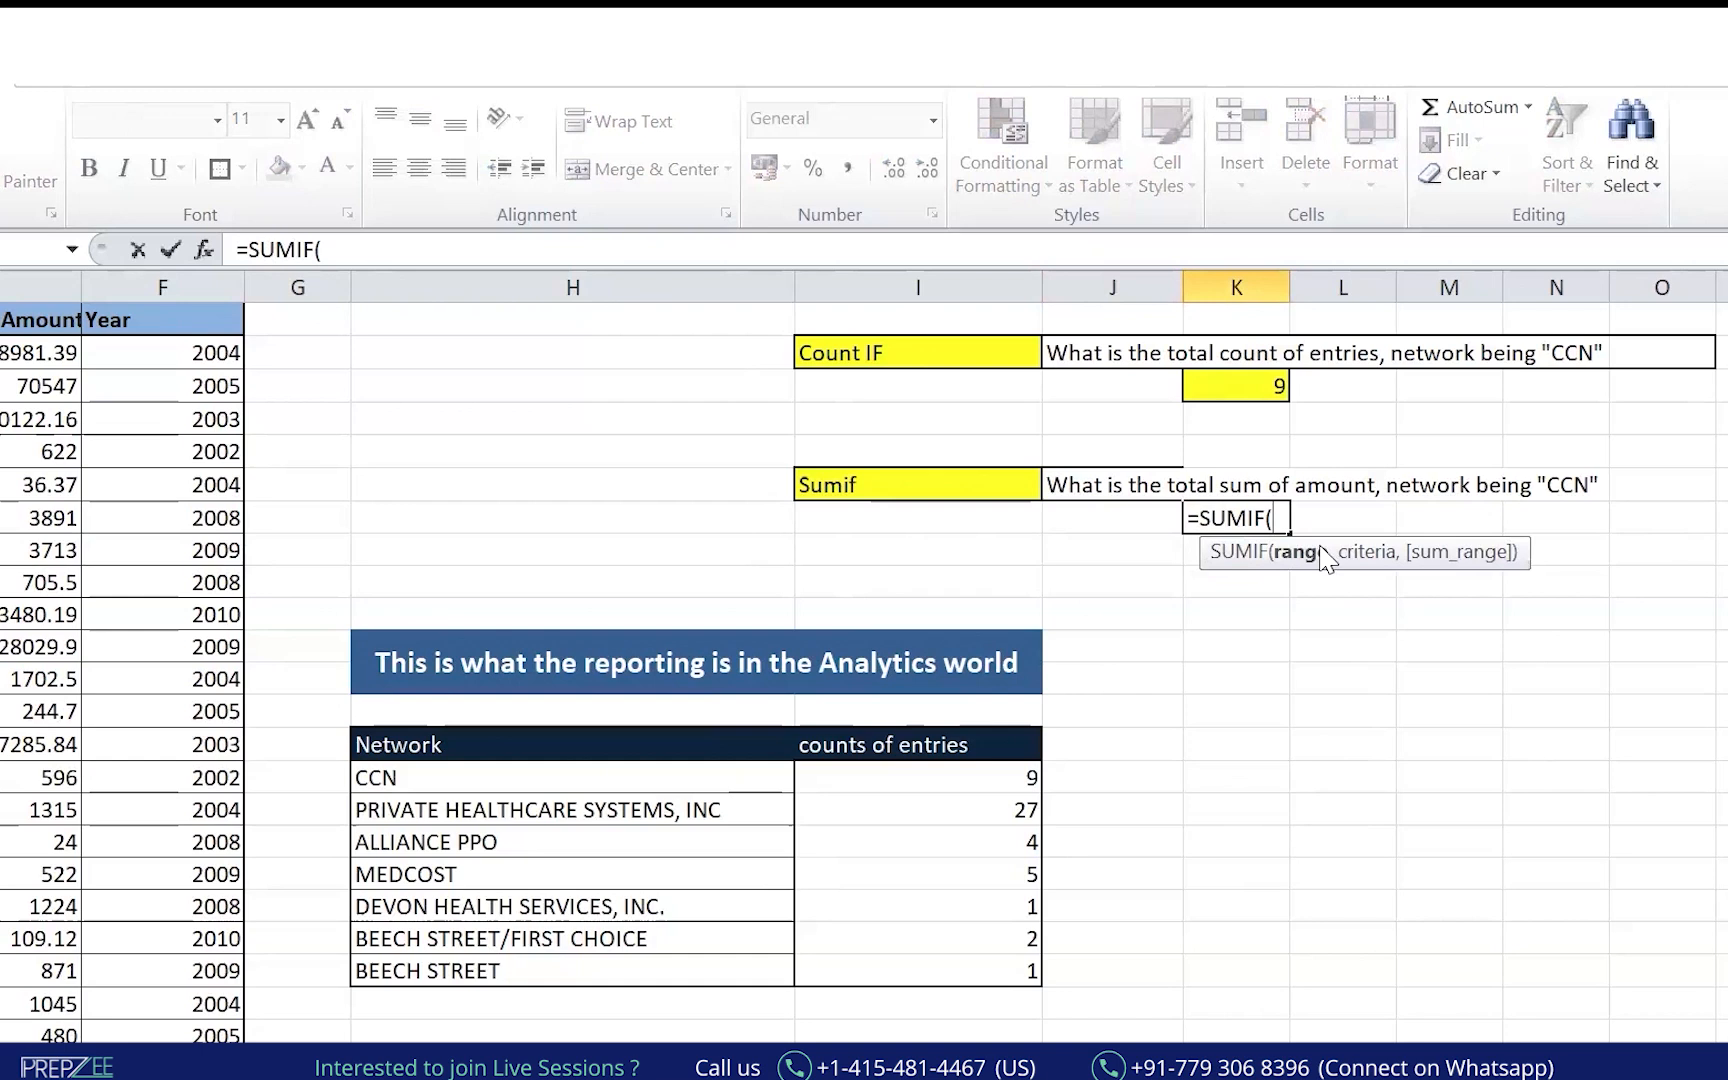
{"action": "key", "text": "ctrl+a"}
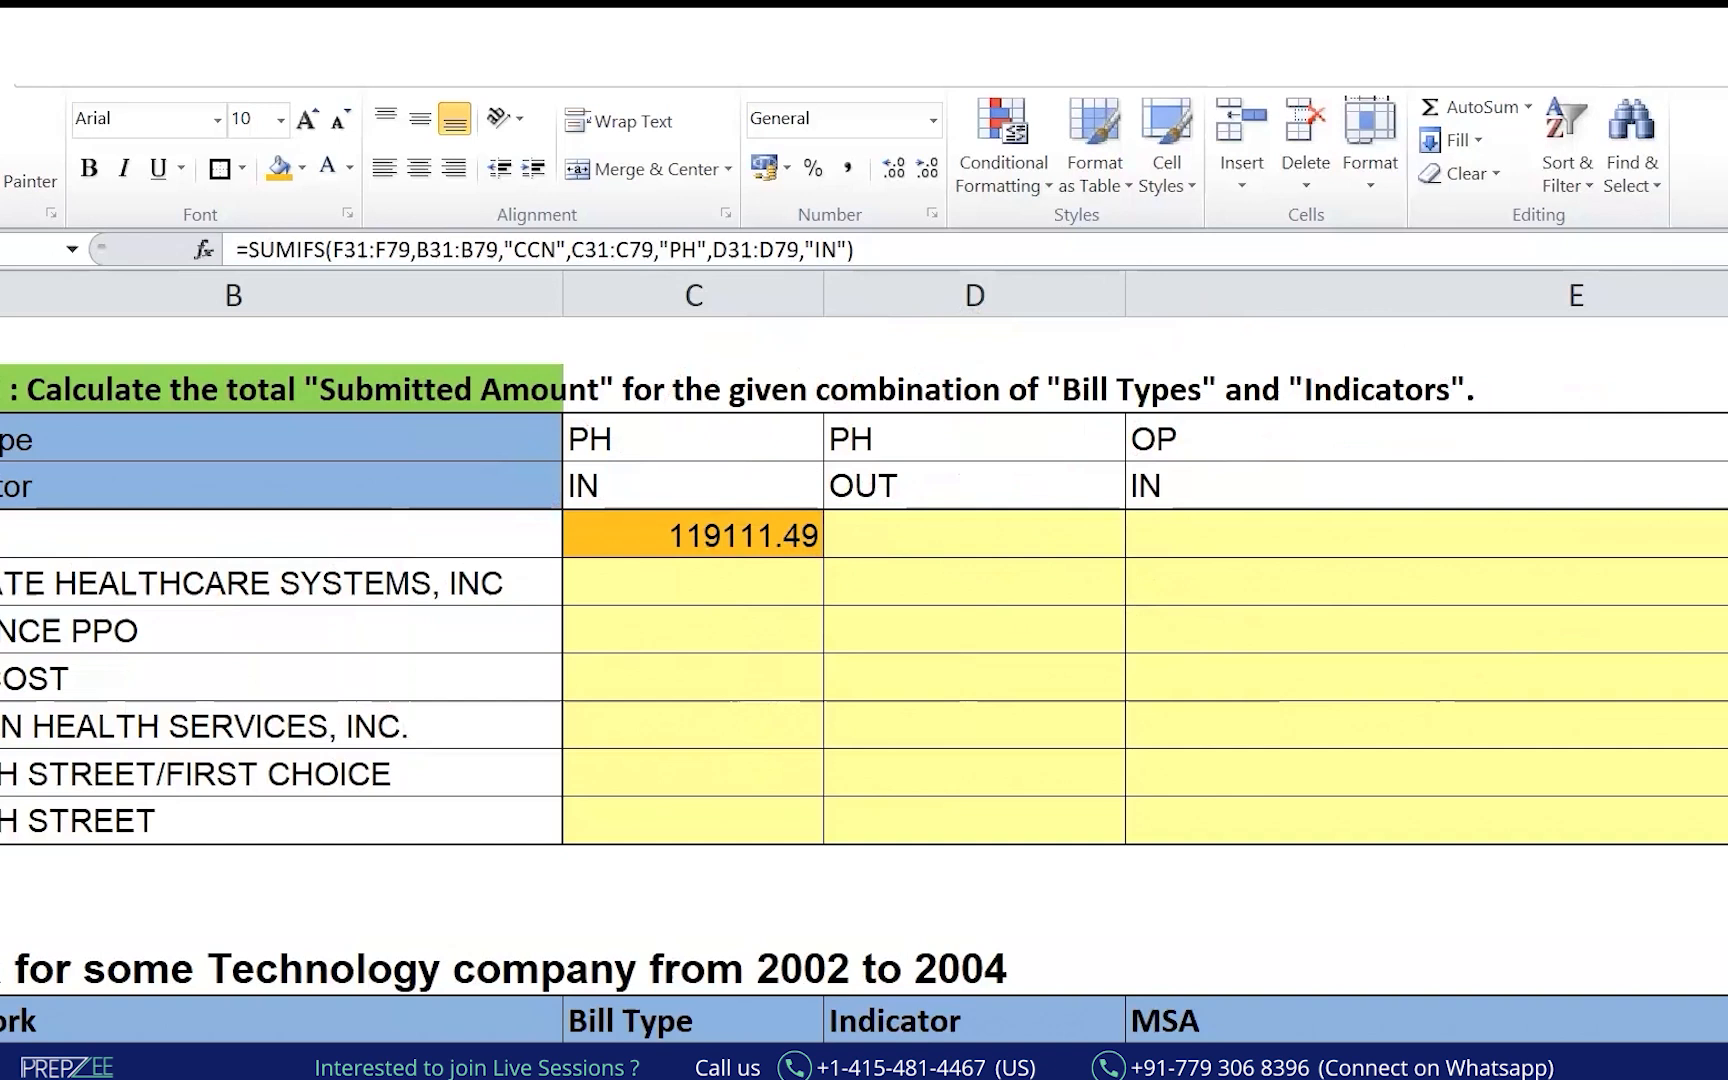
{"action": "mouse_move", "coordinate": [609, 1072]}
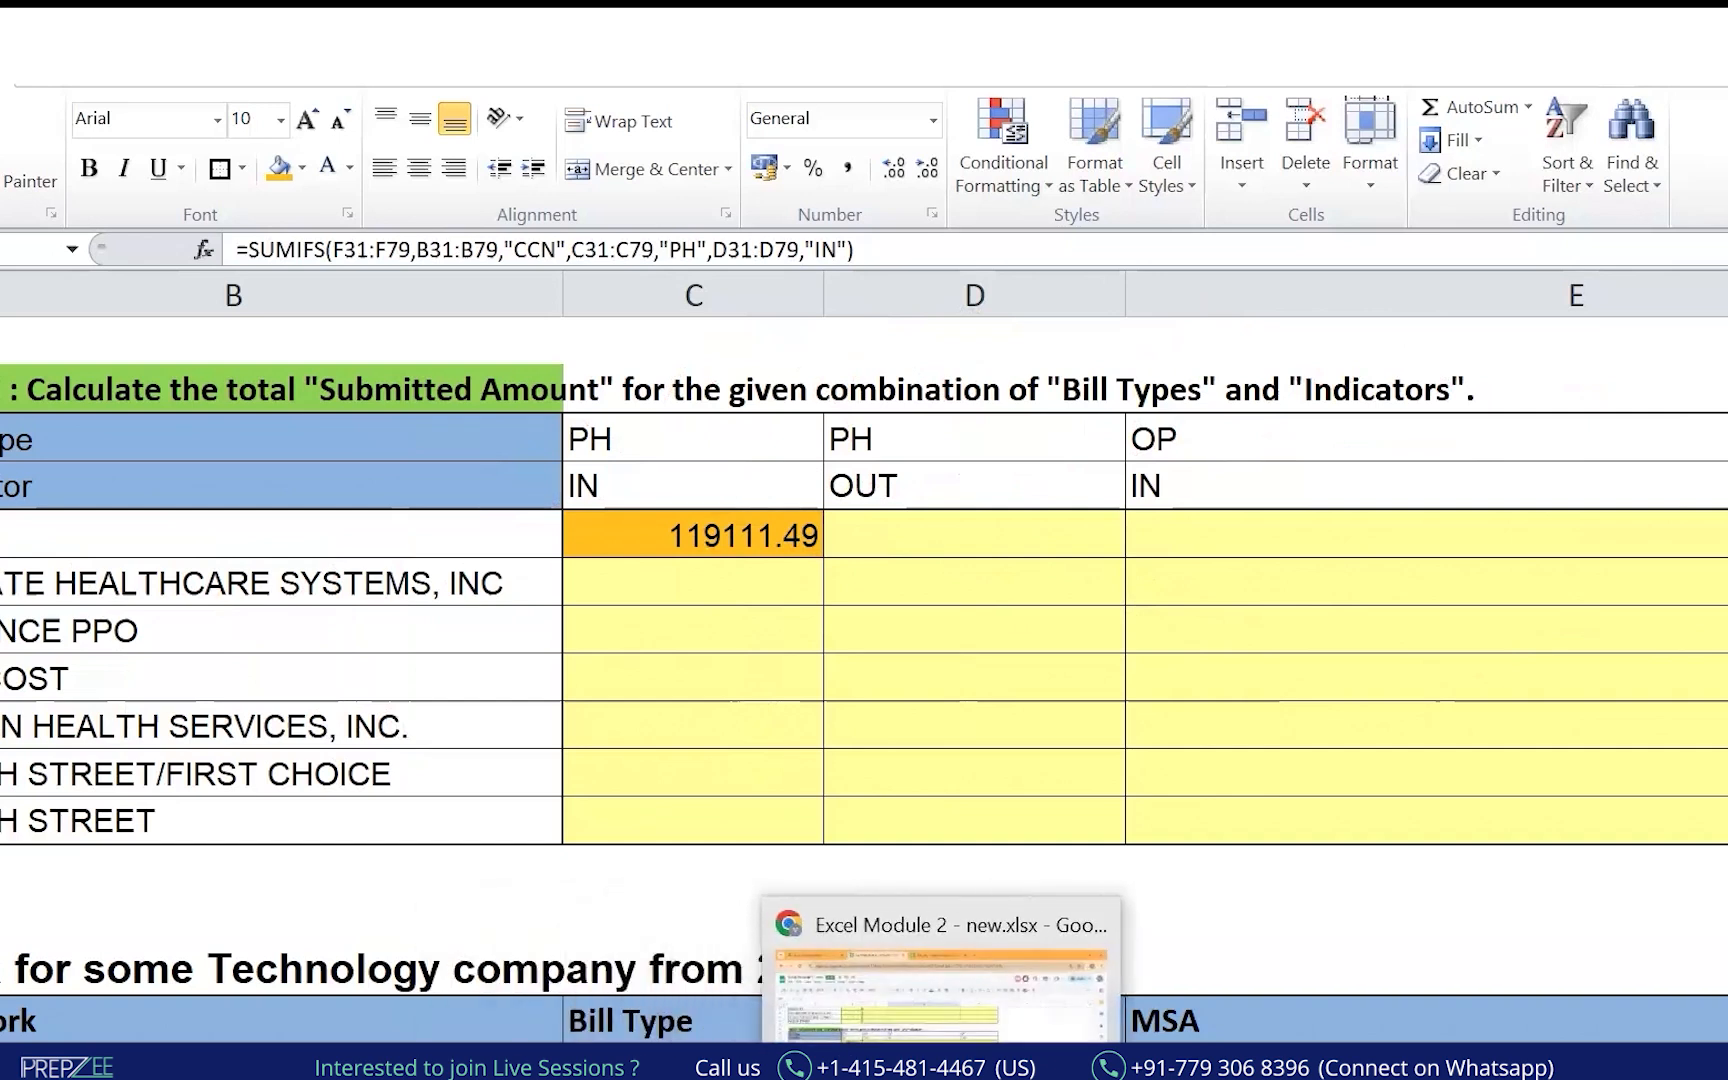
In the Drive Excel course folder, mark the first files, the Walmart and Swiggy projects, and the use-cases image.
{"action": "left_click", "coordinate": [1070, 1030]}
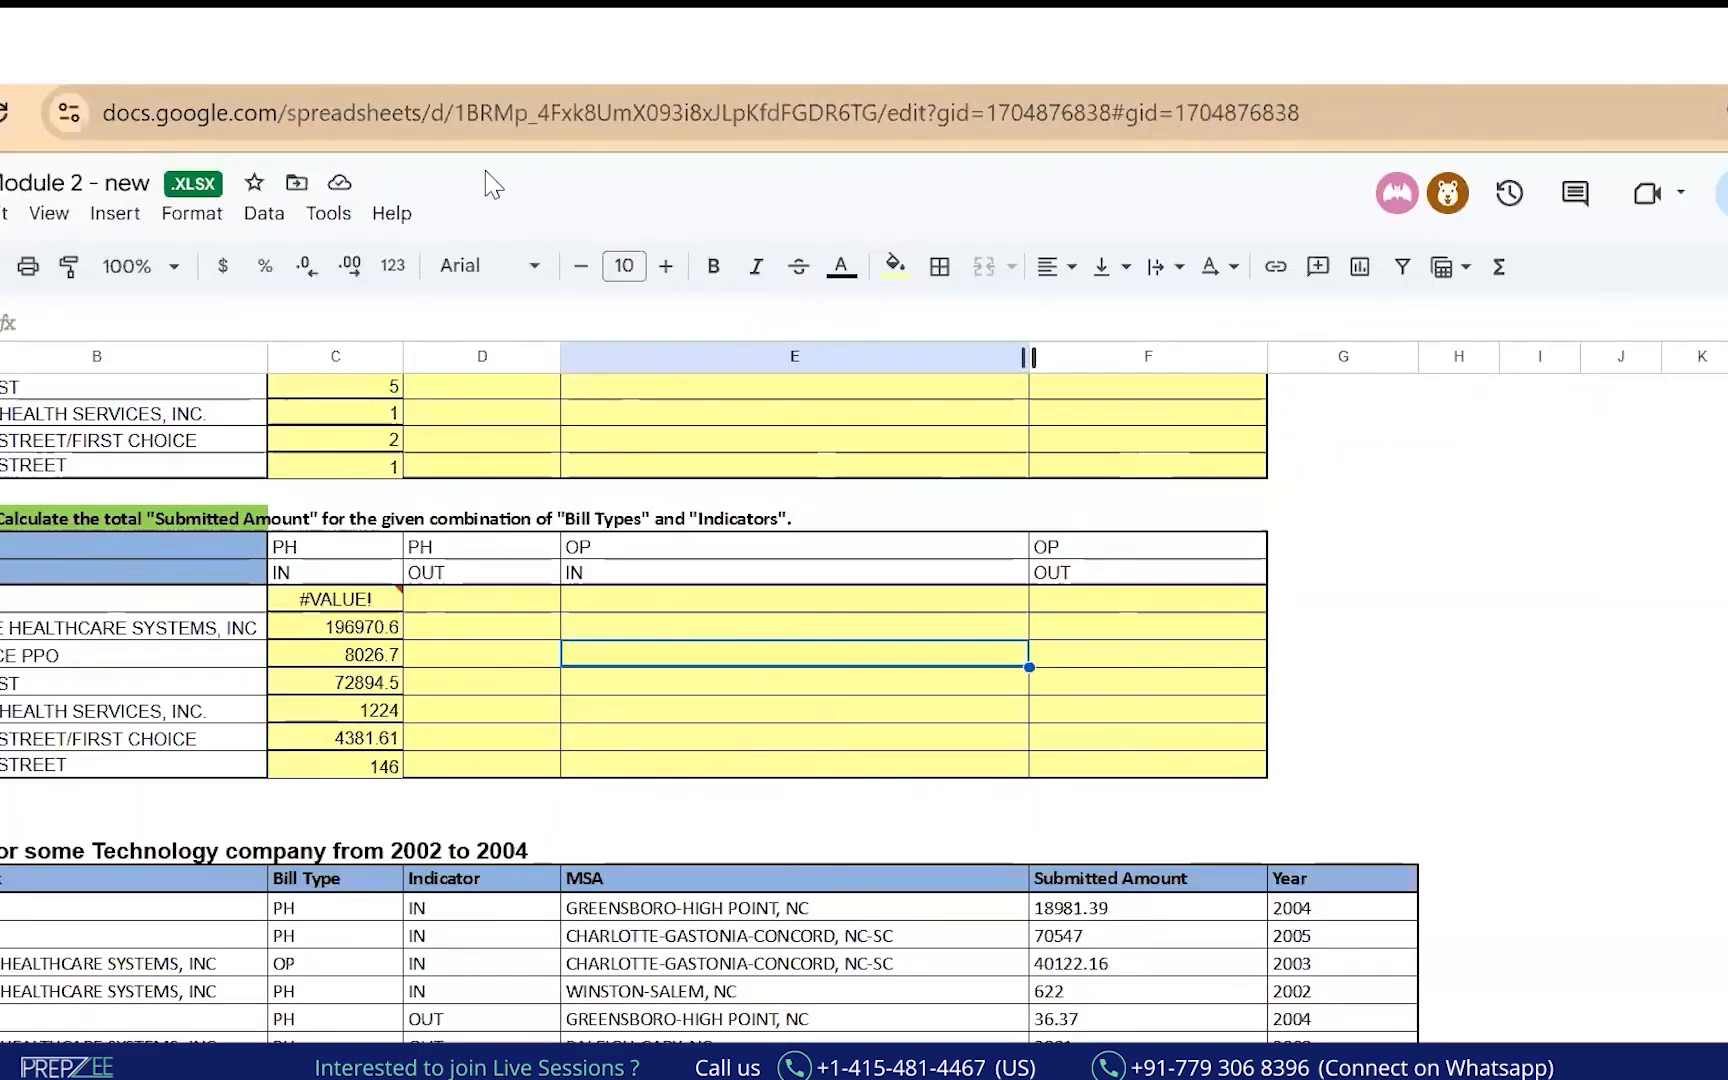
{"action": "left_click", "coordinate": [150, 80]}
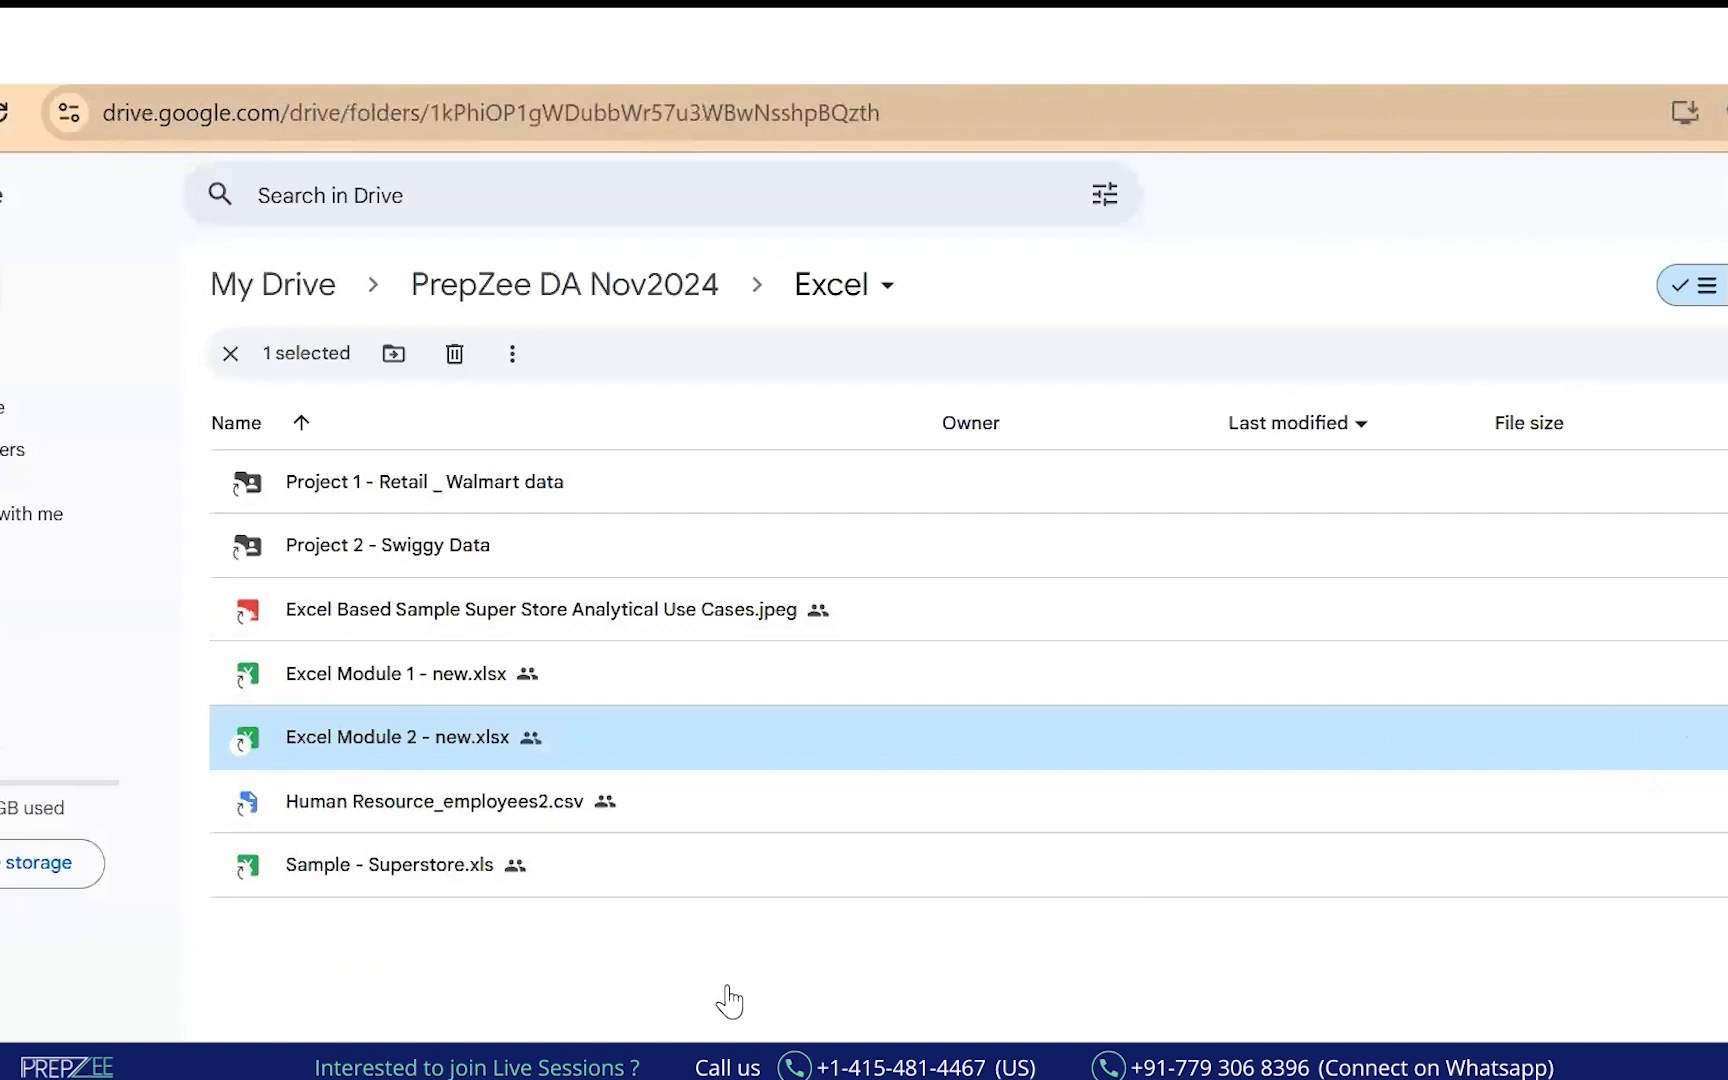
{"action": "mouse_move", "coordinate": [240, 428]}
{"action": "left_mouse_down"}
{"action": "mouse_move", "coordinate": [478, 395]}
{"action": "mouse_move", "coordinate": [275, 432]}
{"action": "left_mouse_up"}
{"action": "left_click_drag", "start_coordinate": [590, 478], "coordinate": [630, 465]}
{"action": "left_click_drag", "start_coordinate": [586, 489], "coordinate": [632, 477]}
{"action": "left_click_drag", "start_coordinate": [643, 548], "coordinate": [674, 539]}
{"action": "left_click_drag", "start_coordinate": [646, 557], "coordinate": [676, 547]}
{"action": "left_click_drag", "start_coordinate": [857, 607], "coordinate": [895, 598]}
{"action": "left_click_drag", "start_coordinate": [859, 616], "coordinate": [898, 604]}
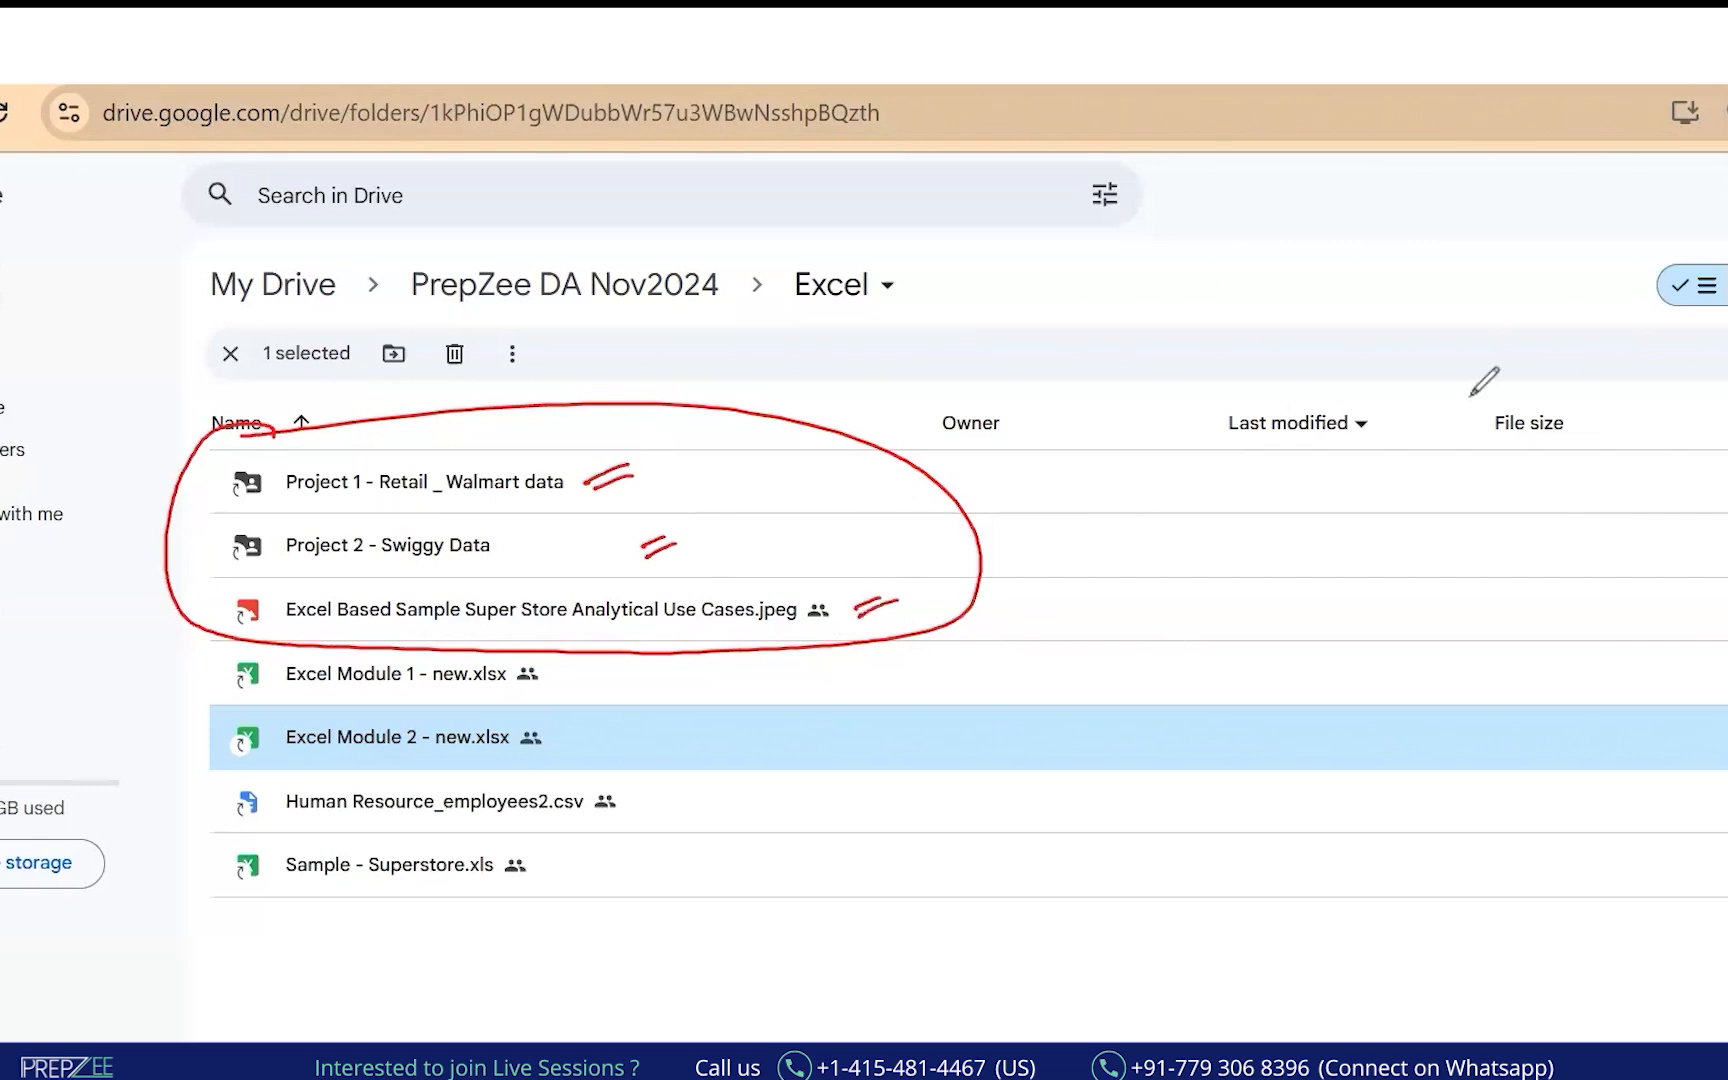
Circle the two project folders and handwrite SQL and Python beside them.
{"action": "left_click_drag", "start_coordinate": [383, 437], "coordinate": [432, 566]}
{"action": "left_click_drag", "start_coordinate": [507, 410], "coordinate": [434, 426]}
{"action": "mouse_move", "coordinate": [697, 408]}
{"action": "left_mouse_down"}
{"action": "mouse_move", "coordinate": [688, 455]}
{"action": "mouse_move", "coordinate": [667, 446]}
{"action": "left_mouse_up"}
{"action": "mouse_move", "coordinate": [713, 421]}
{"action": "left_mouse_down"}
{"action": "mouse_move", "coordinate": [715, 405]}
{"action": "mouse_move", "coordinate": [785, 431]}
{"action": "left_mouse_up"}
{"action": "left_click_drag", "start_coordinate": [674, 500], "coordinate": [764, 461]}
{"action": "left_click_drag", "start_coordinate": [843, 352], "coordinate": [856, 466]}
{"action": "mouse_move", "coordinate": [862, 428]}
{"action": "left_mouse_down"}
{"action": "mouse_move", "coordinate": [900, 408]}
{"action": "mouse_move", "coordinate": [877, 460]}
{"action": "left_mouse_up"}
{"action": "mouse_move", "coordinate": [945, 330]}
{"action": "left_mouse_down"}
{"action": "mouse_move", "coordinate": [955, 405]}
{"action": "mouse_move", "coordinate": [1080, 345]}
{"action": "left_mouse_up"}
{"action": "left_click_drag", "start_coordinate": [745, 365], "coordinate": [735, 500]}
{"action": "left_click_drag", "start_coordinate": [752, 398], "coordinate": [735, 505]}
Draw arrows to the Excel folder in the path, clear the ink, and return to Excel.
{"action": "left_click_drag", "start_coordinate": [427, 316], "coordinate": [587, 350]}
{"action": "left_click_drag", "start_coordinate": [545, 325], "coordinate": [587, 352]}
{"action": "mouse_move", "coordinate": [686, 220]}
{"action": "left_mouse_down"}
{"action": "mouse_move", "coordinate": [880, 292]}
{"action": "mouse_move", "coordinate": [848, 327]}
{"action": "left_mouse_up"}
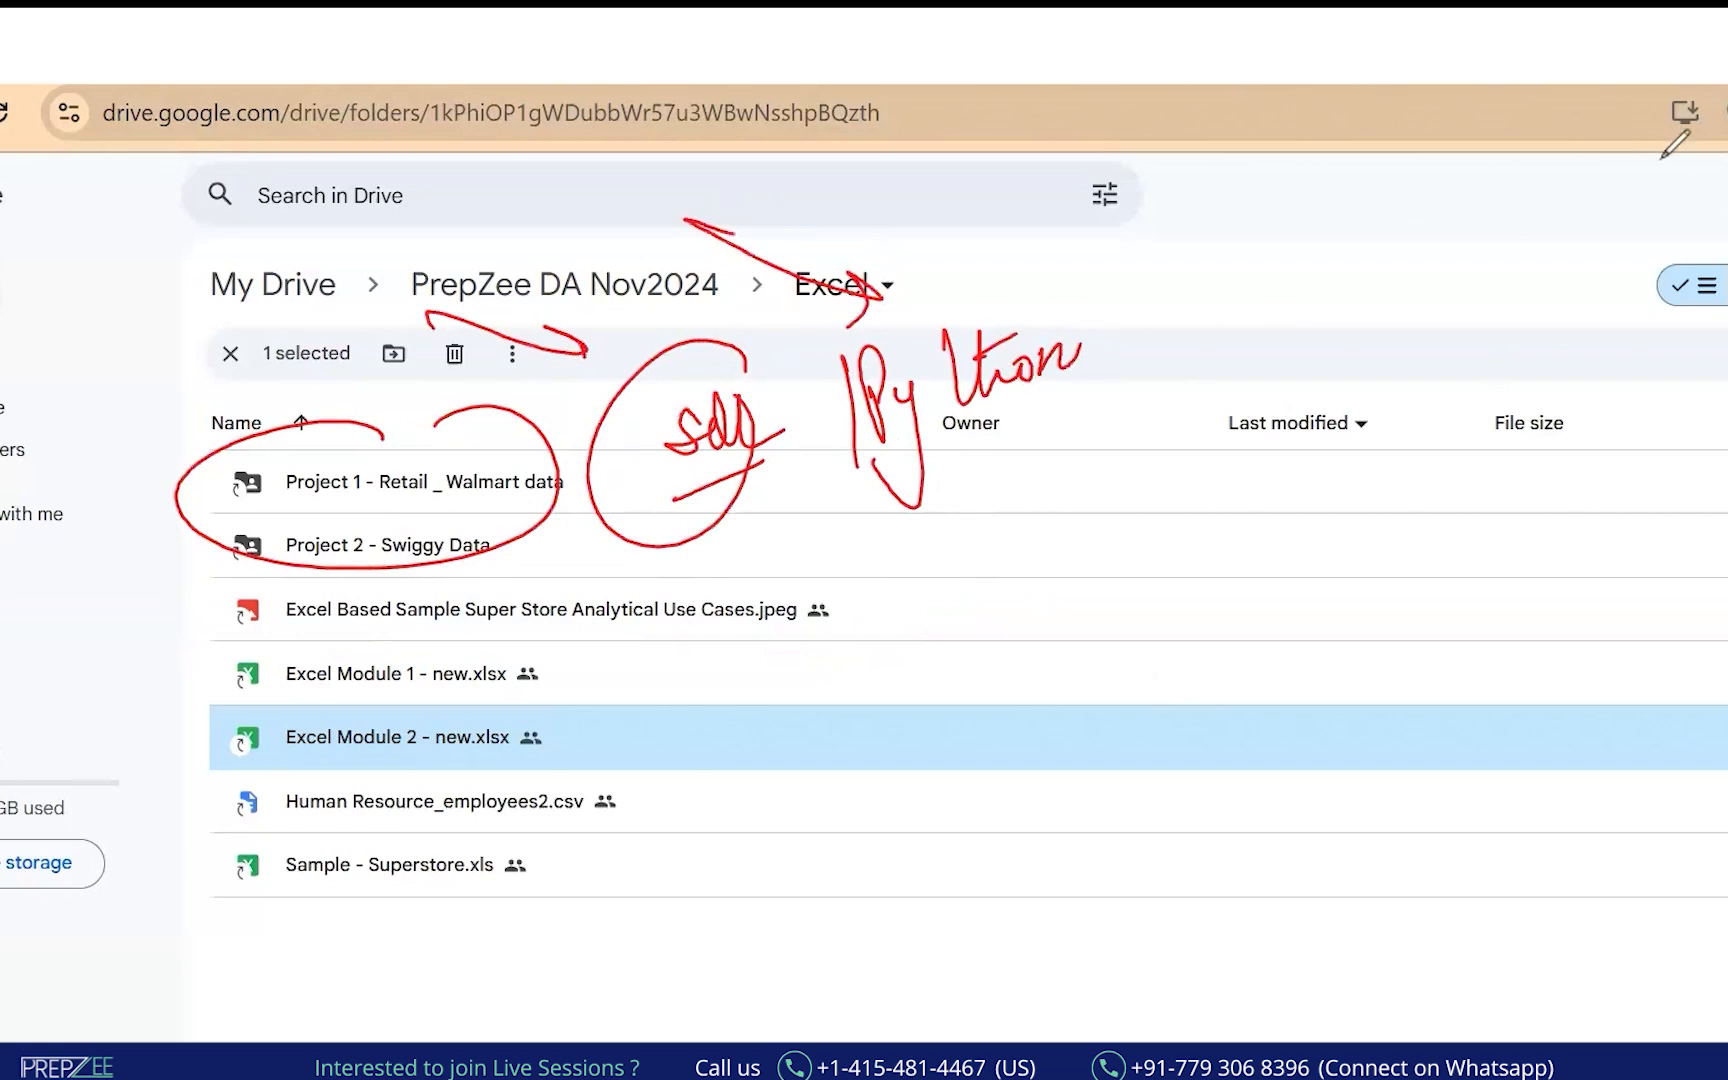
{"action": "key", "text": "Escape"}
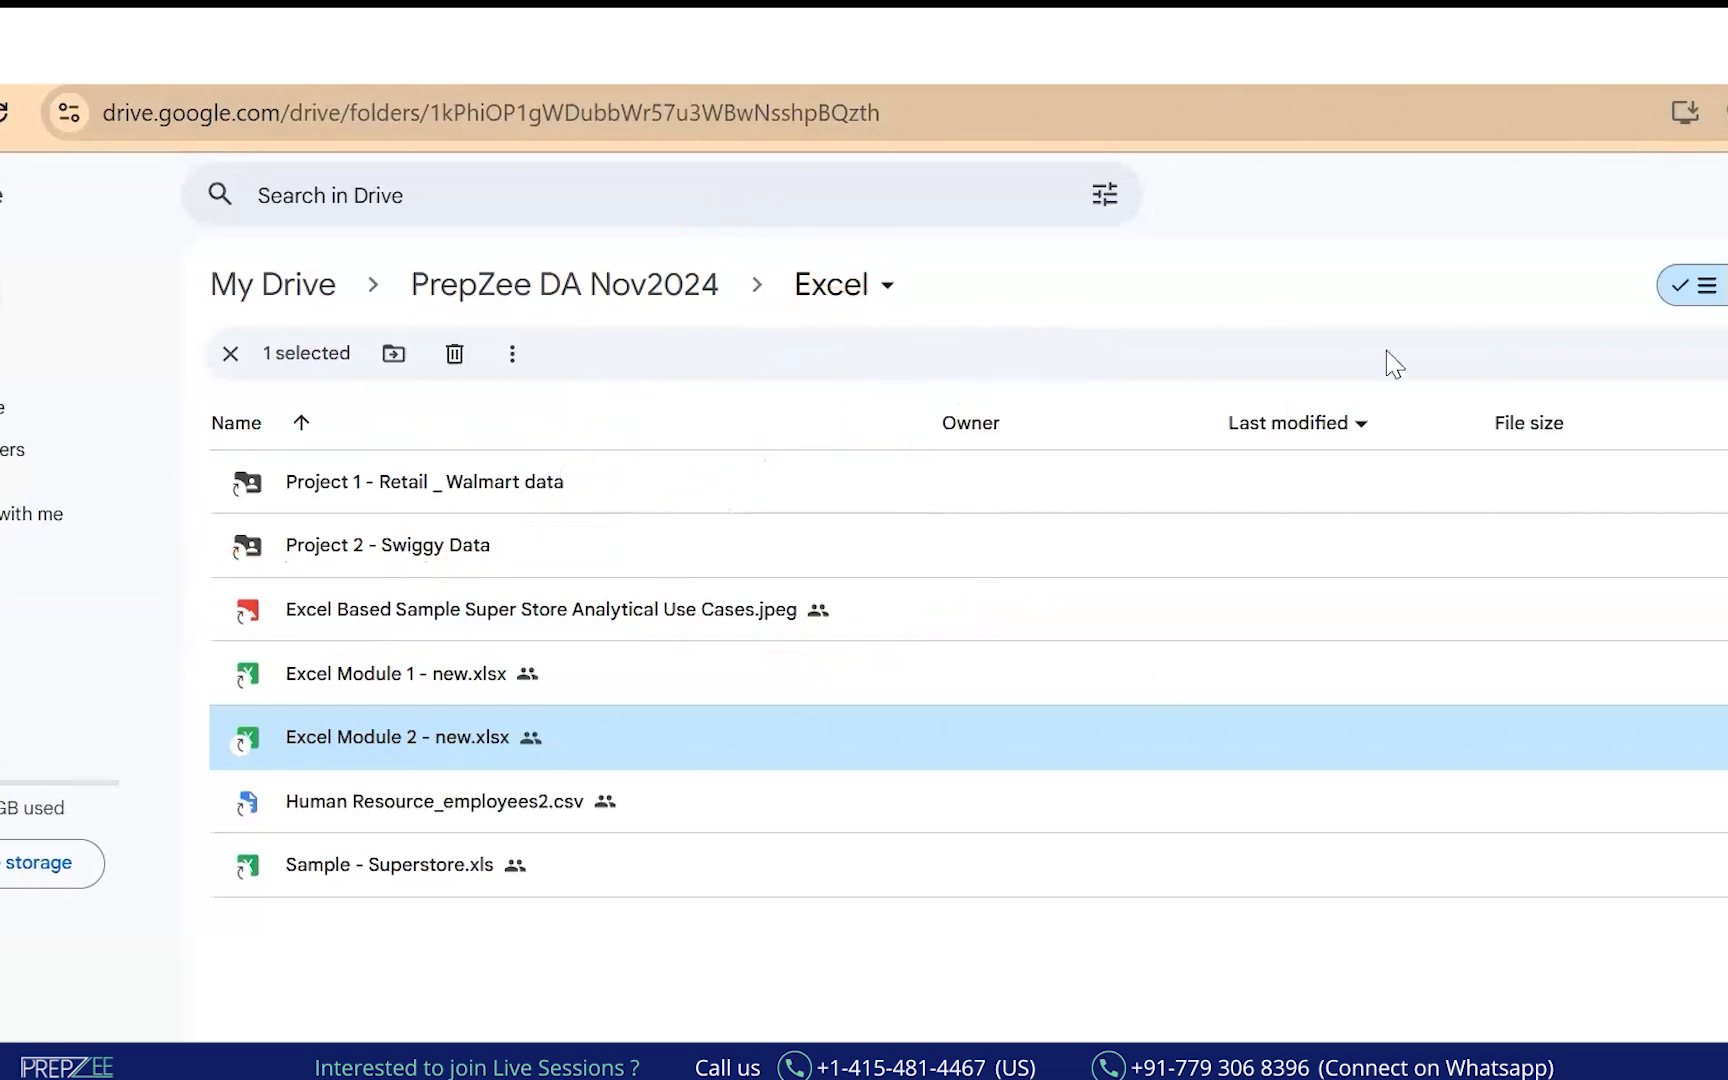
{"action": "key", "text": "alt+Tab"}
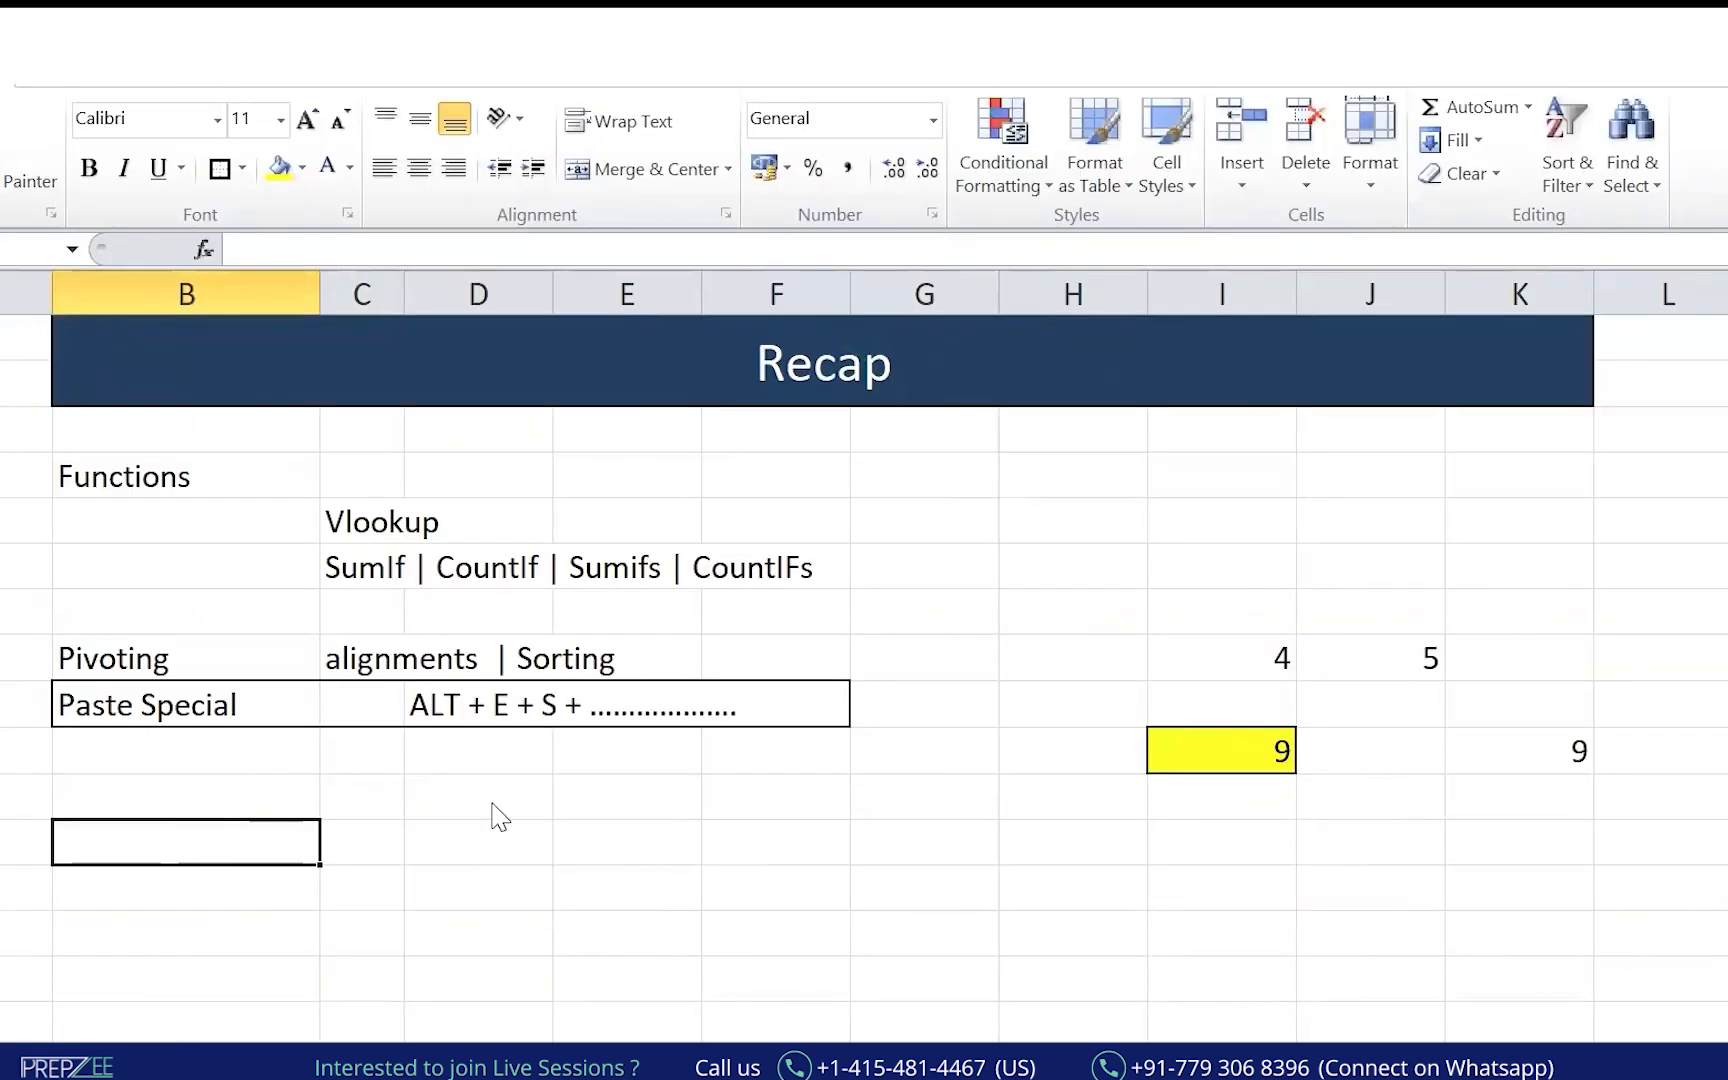
Copy the Recap title banner, paste it lower on the sheet, and select the pasted banner's title for editing.
{"action": "scroll", "coordinate": [980, 390], "scroll_direction": "up", "scroll_amount": 1}
{"action": "scroll", "coordinate": [980, 390], "scroll_direction": "down", "scroll_amount": 1}
{"action": "left_click", "coordinate": [953, 410]}
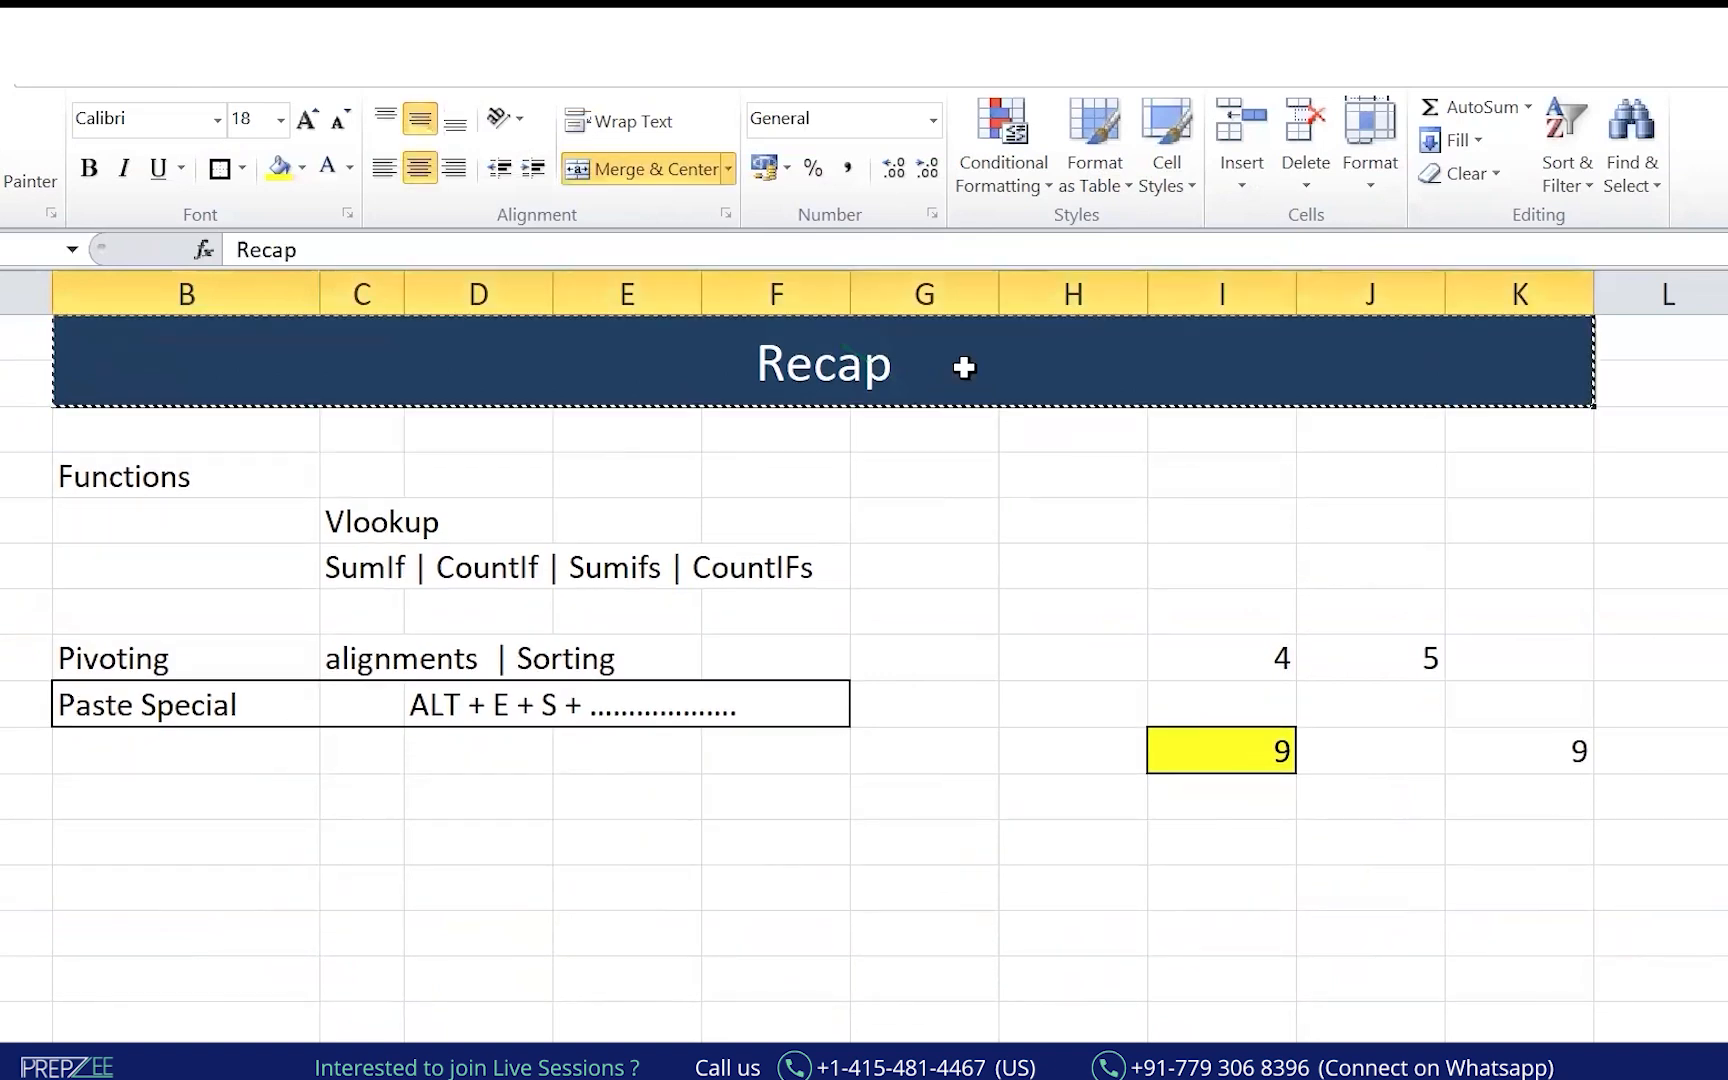
{"action": "key", "text": "ctrl+c"}
{"action": "key", "text": "Down"}
{"action": "key", "text": "Down"}
{"action": "key", "text": "Down"}
{"action": "key", "text": "Down"}
{"action": "key", "text": "Down"}
{"action": "key", "text": "Down"}
{"action": "key", "text": "Down"}
{"action": "key", "text": "Down"}
{"action": "key", "text": "Down"}
{"action": "key", "text": "Down"}
{"action": "key", "text": "Down"}
{"action": "key", "text": "ctrl+v"}
{"action": "key", "text": "Down"}
{"action": "key", "text": "Down"}
{"action": "key", "text": "Down"}
{"action": "key", "text": "Down"}
{"action": "key", "text": "Down"}
{"action": "key", "text": "Down"}
{"action": "key", "text": "Down"}
{"action": "key", "text": "Down"}
{"action": "key", "text": "Down"}
{"action": "scroll", "coordinate": [965, 368], "scroll_direction": "down", "scroll_amount": 2}
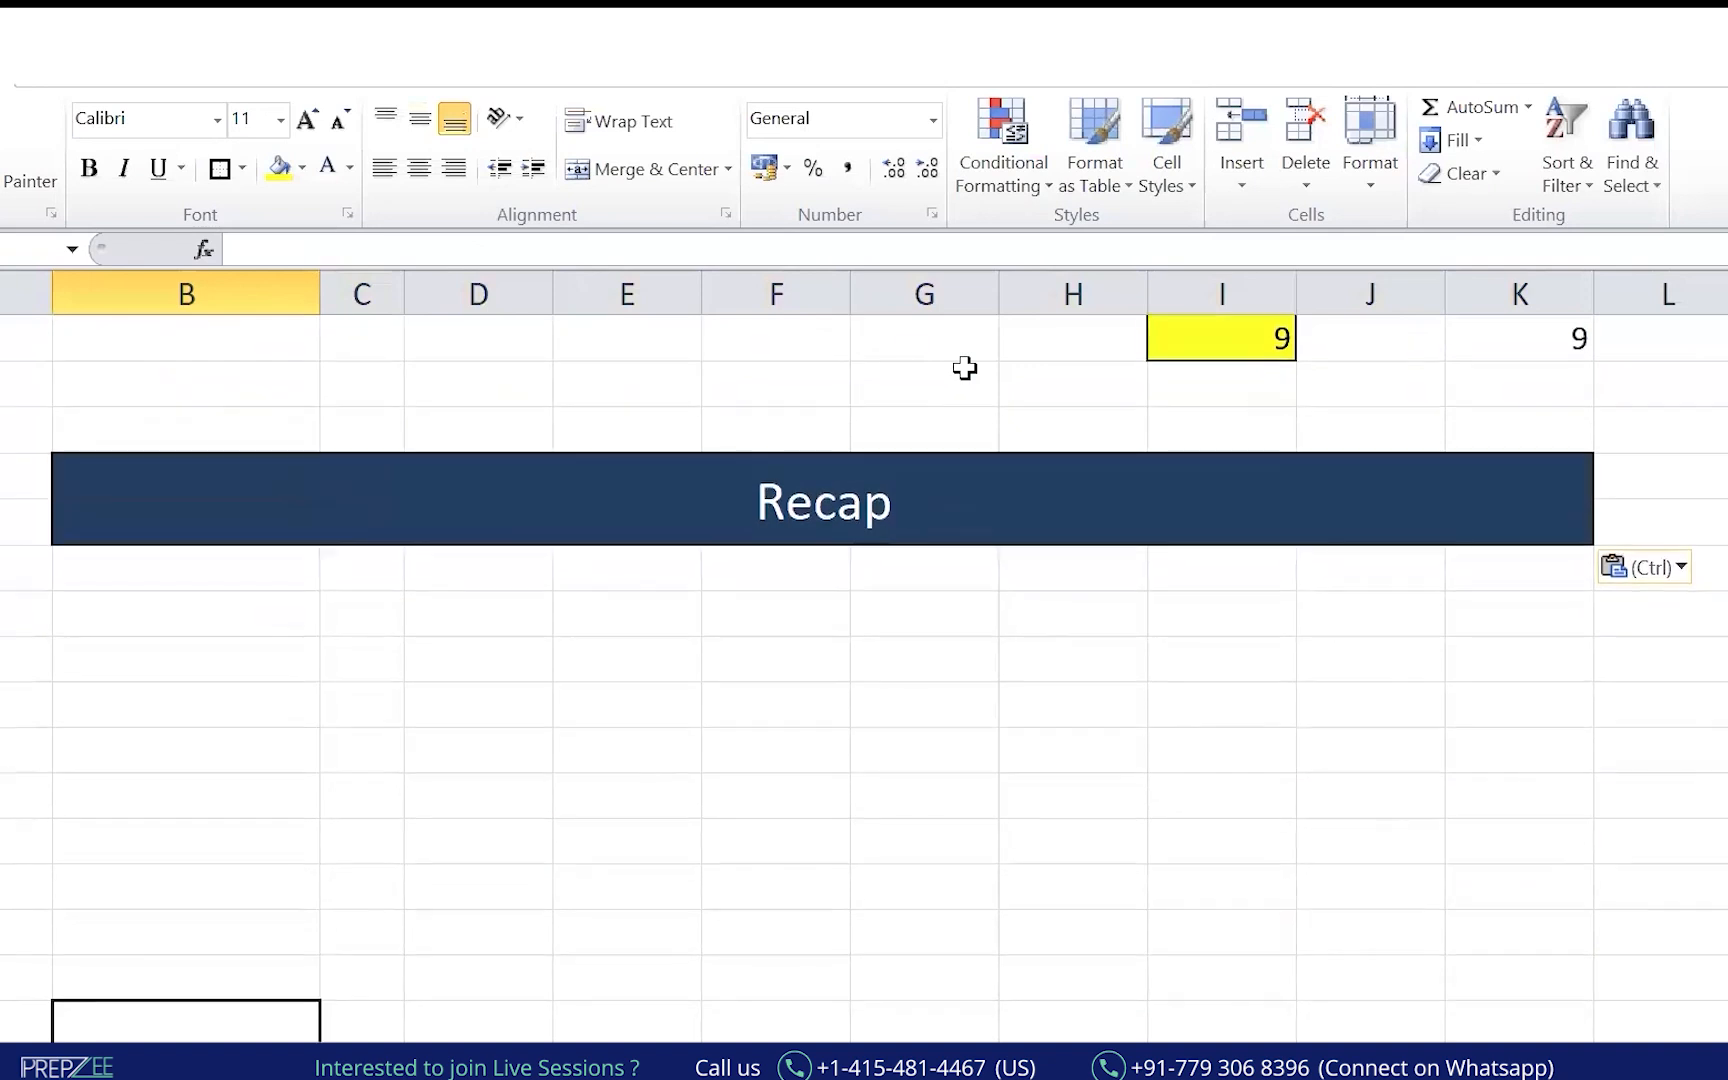
{"action": "left_click", "coordinate": [710, 368]}
{"action": "left_click", "coordinate": [240, 249]}
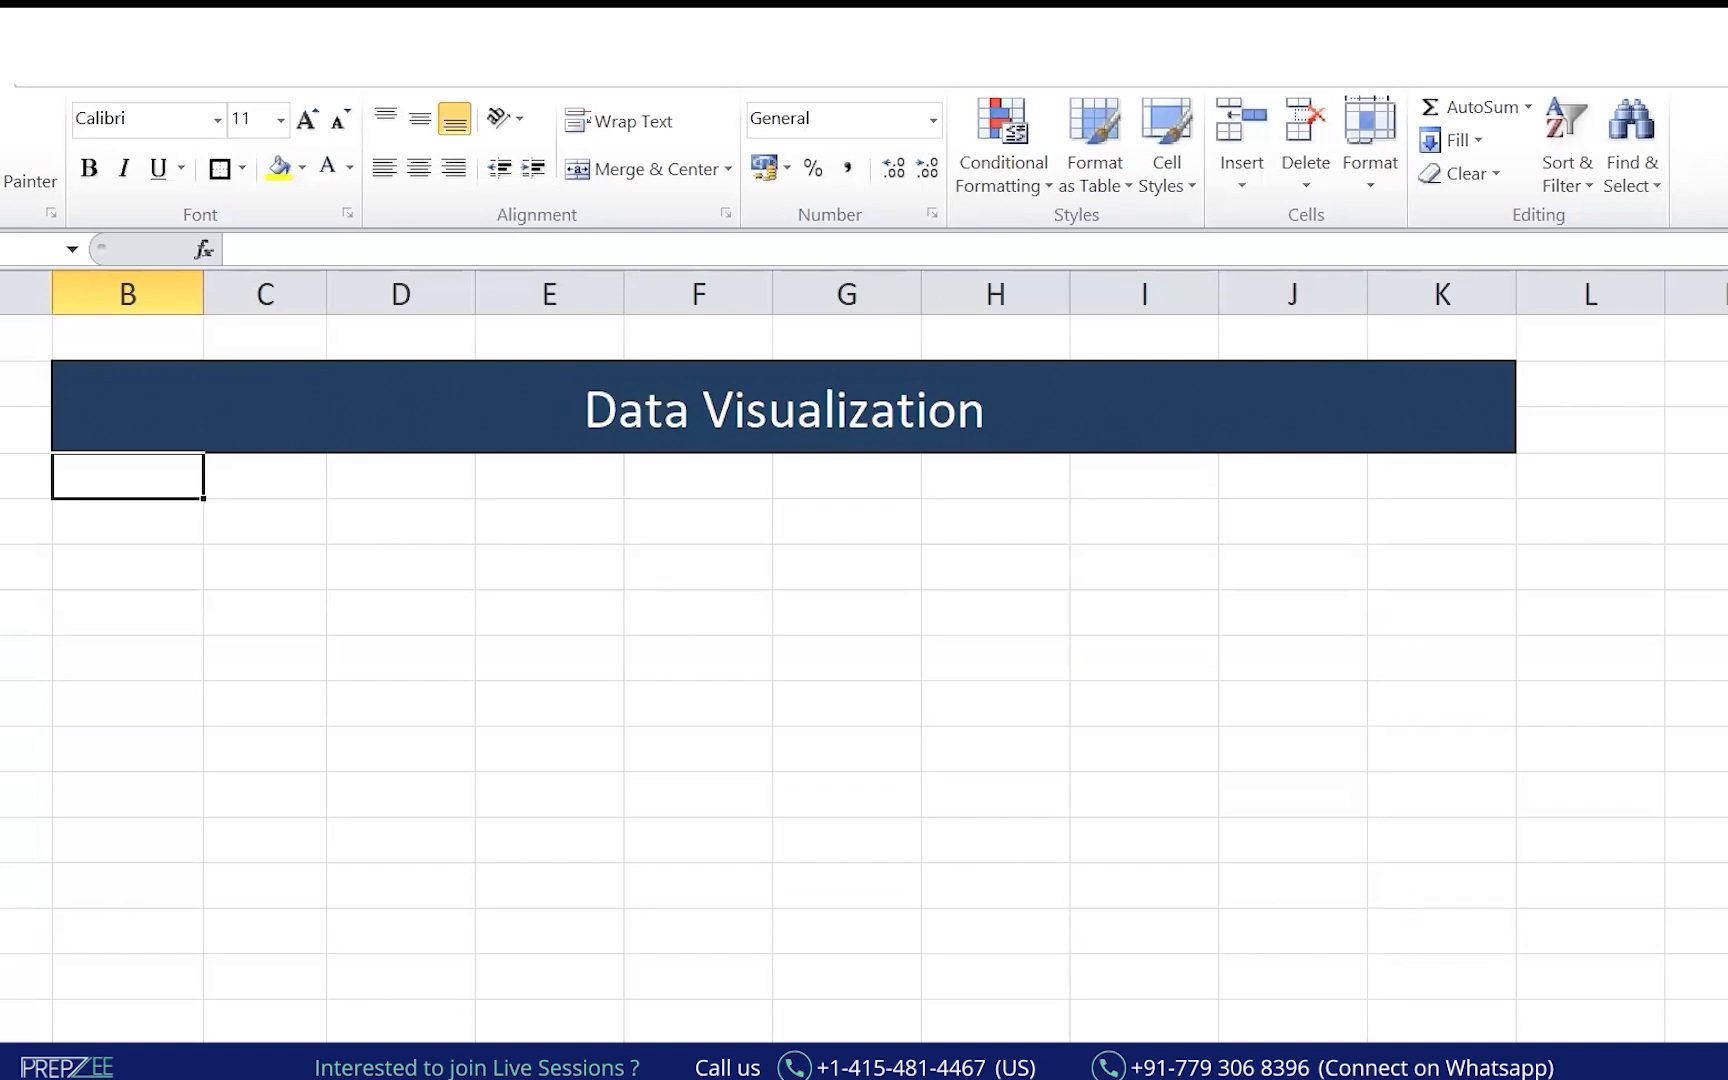
Deselect the banner and circle the Data Visualization title with the pen.
{"action": "left_click", "coordinate": [810, 664]}
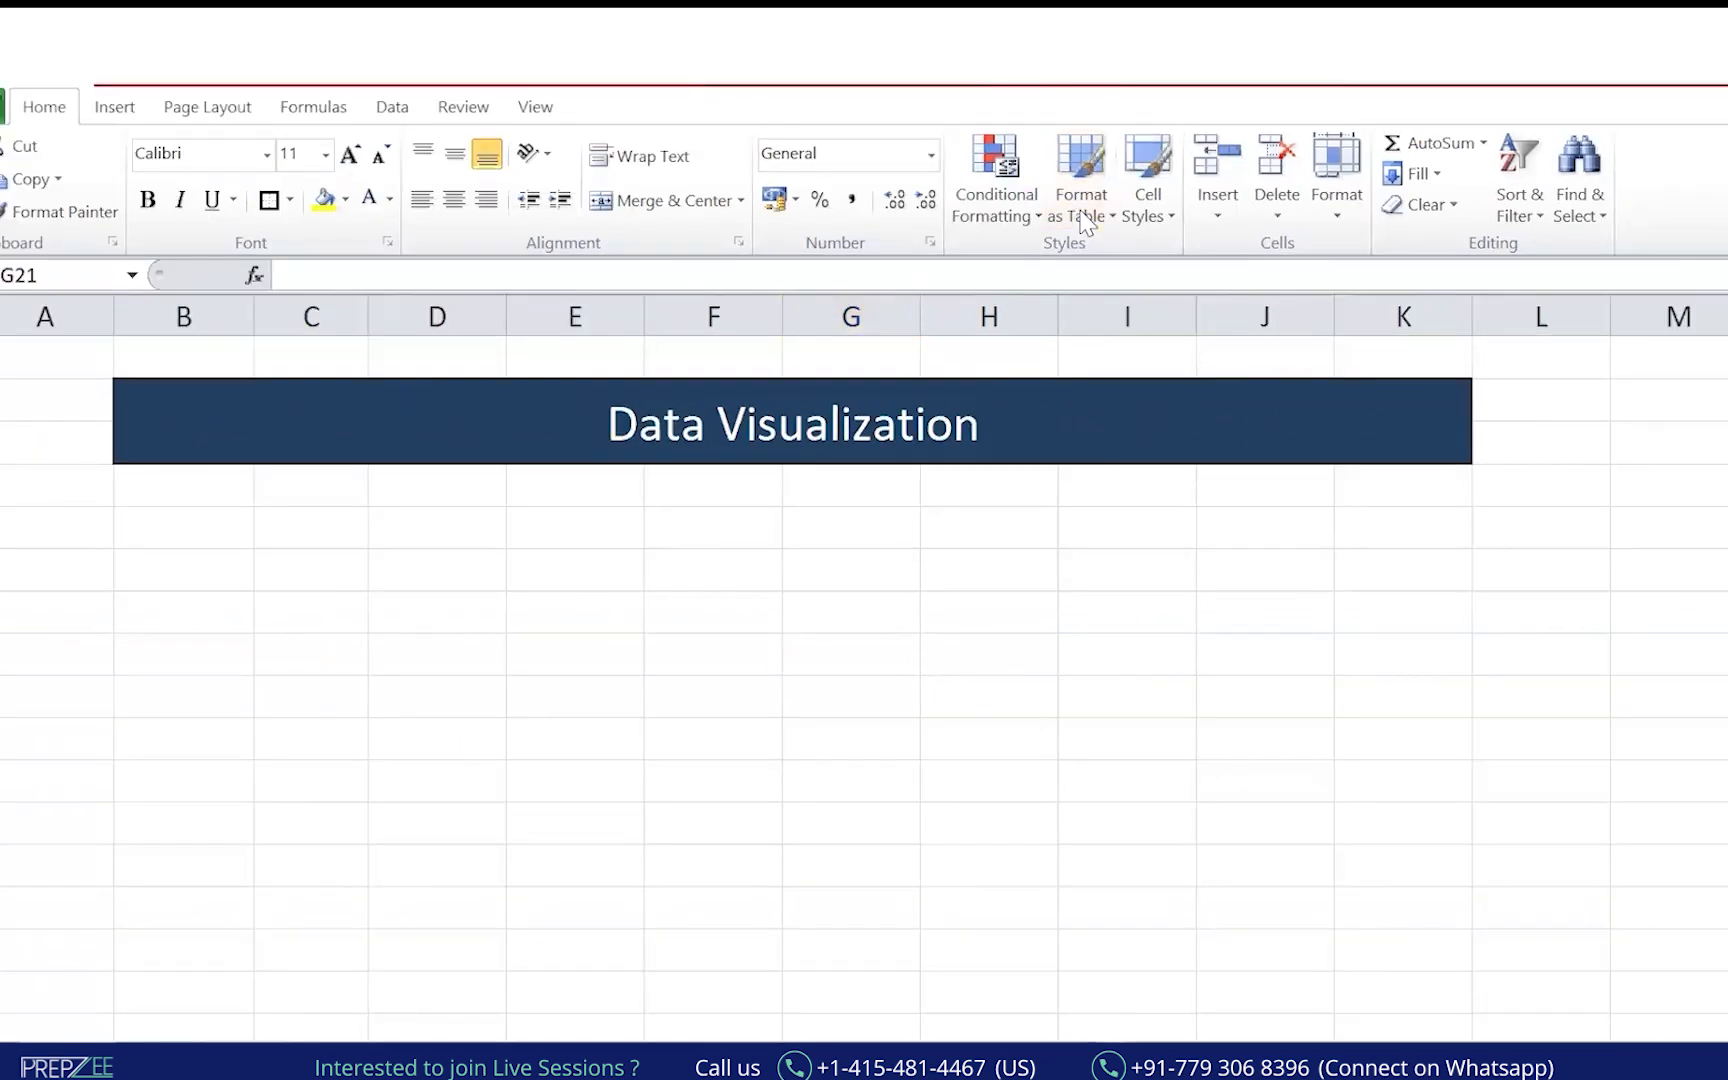
{"action": "mouse_move", "coordinate": [652, 357]}
{"action": "left_mouse_down"}
{"action": "mouse_move", "coordinate": [733, 528]}
{"action": "mouse_move", "coordinate": [1060, 518]}
{"action": "left_mouse_up"}
{"action": "left_click_drag", "start_coordinate": [856, 328], "coordinate": [800, 326]}
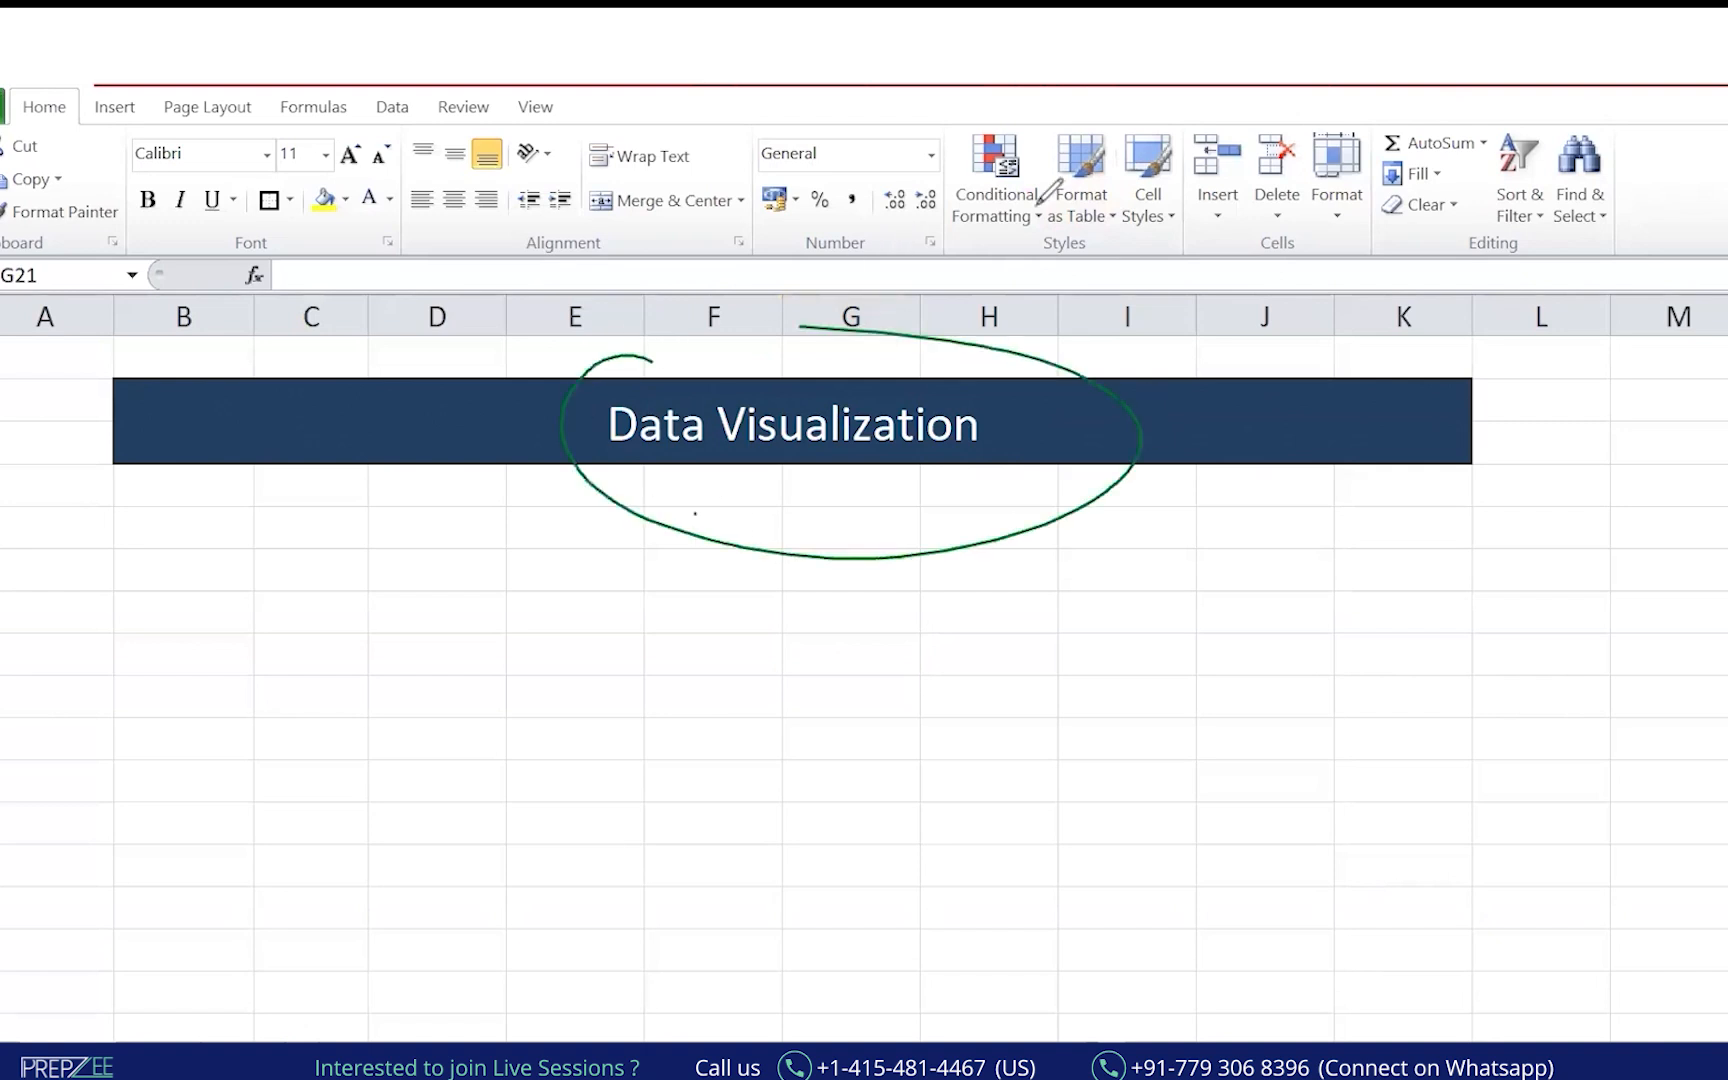
Append ' with EXCEL' to the banner title and remove a stray character typed afterwards.
{"action": "left_click", "coordinate": [837, 424]}
{"action": "key", "text": "F2"}
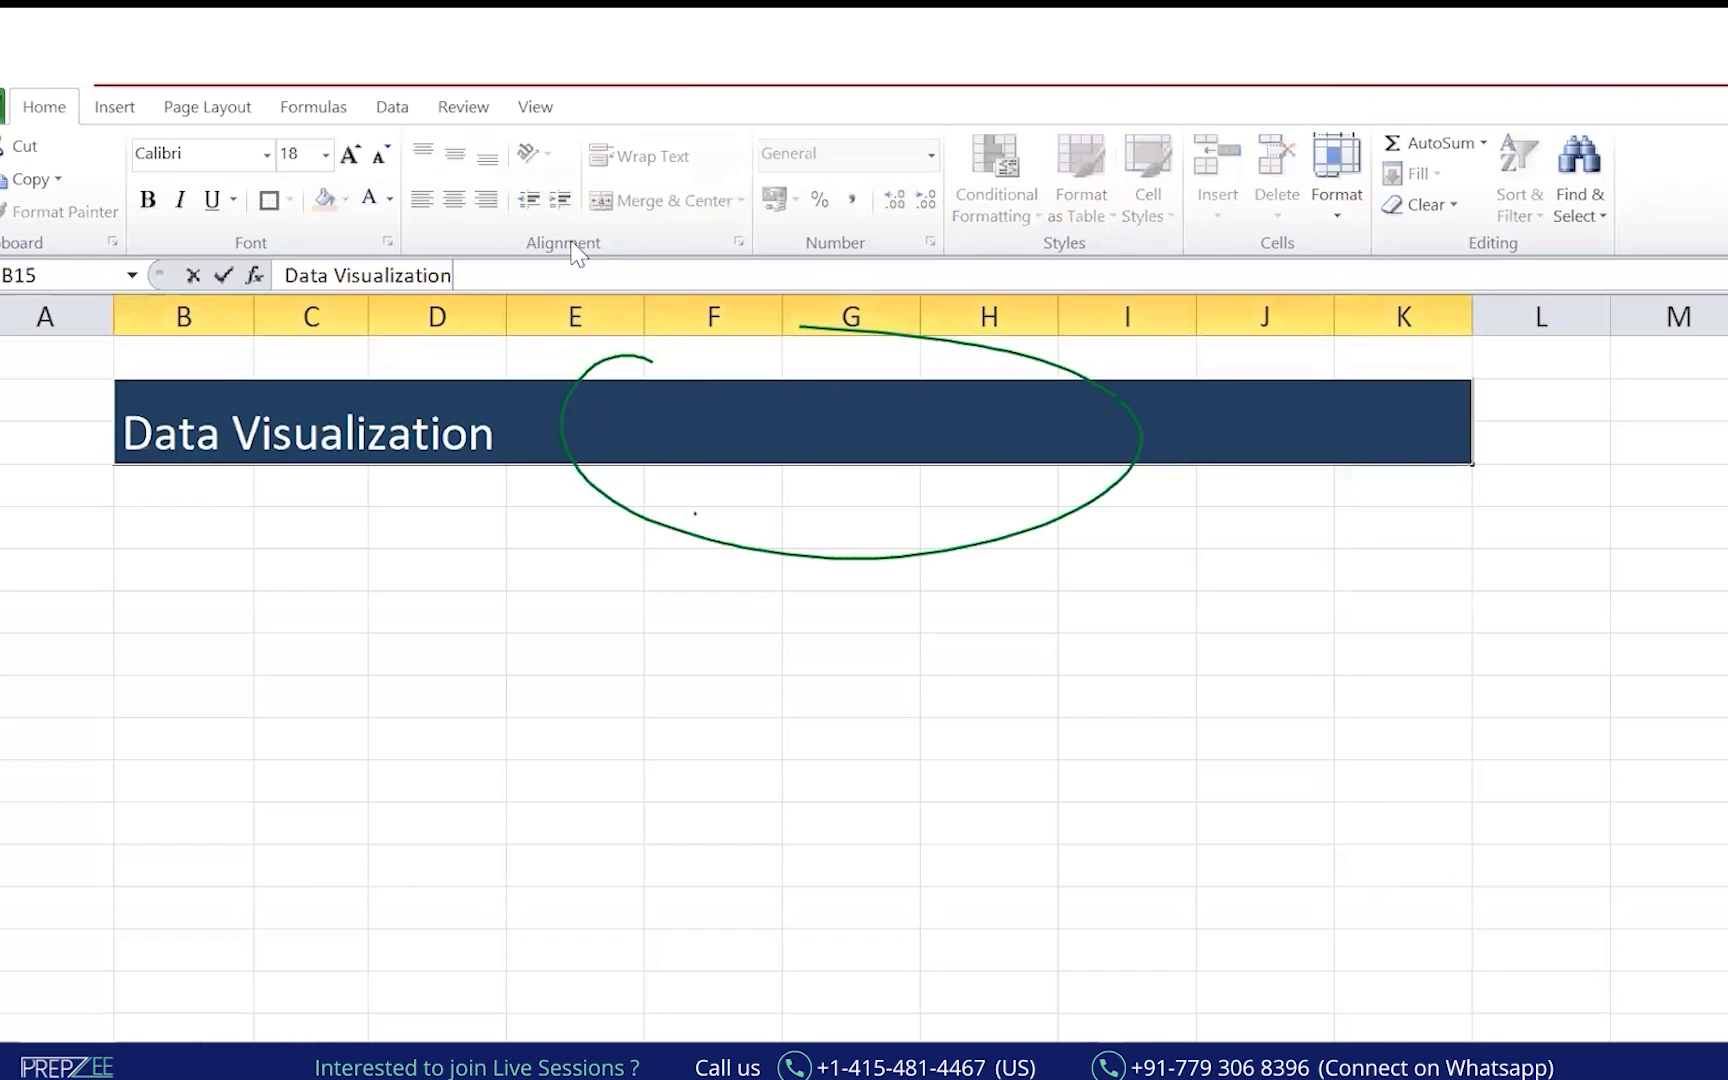
{"action": "type", "text": "with EXCEL"}
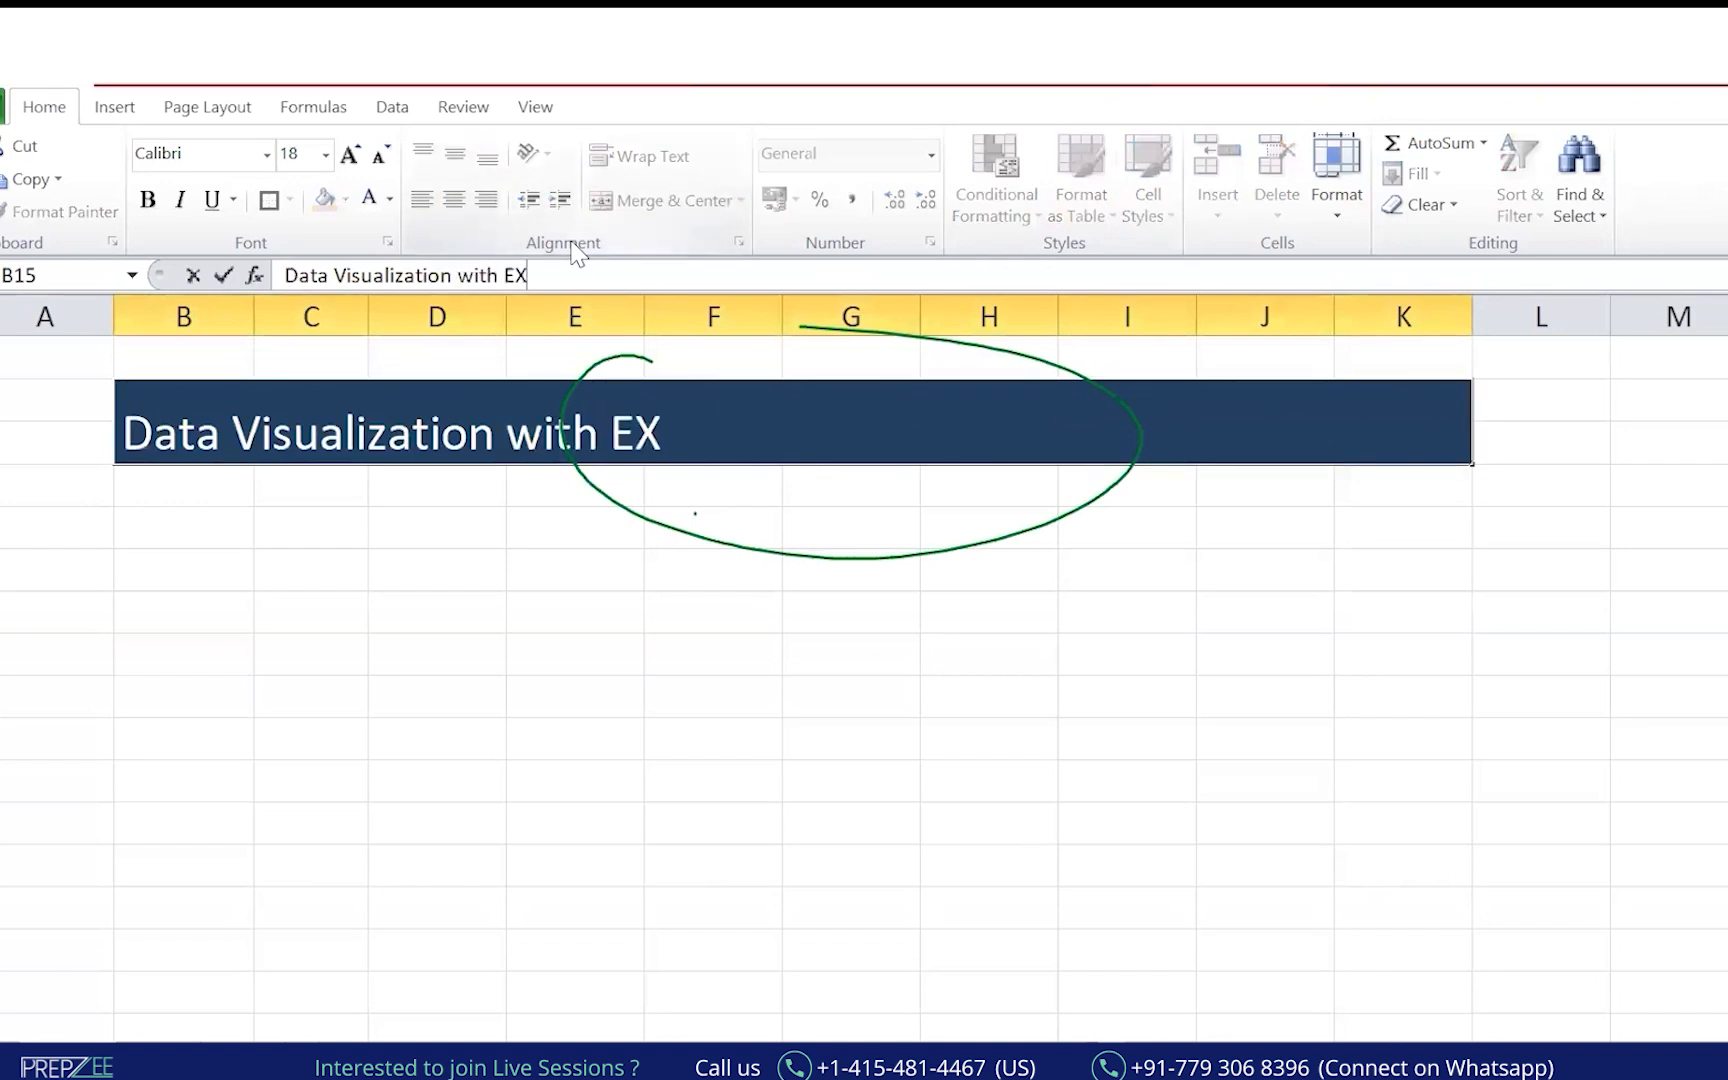
{"action": "key", "text": "Return"}
{"action": "type", "text": "\\"}
{"action": "key", "text": "BackSpace"}
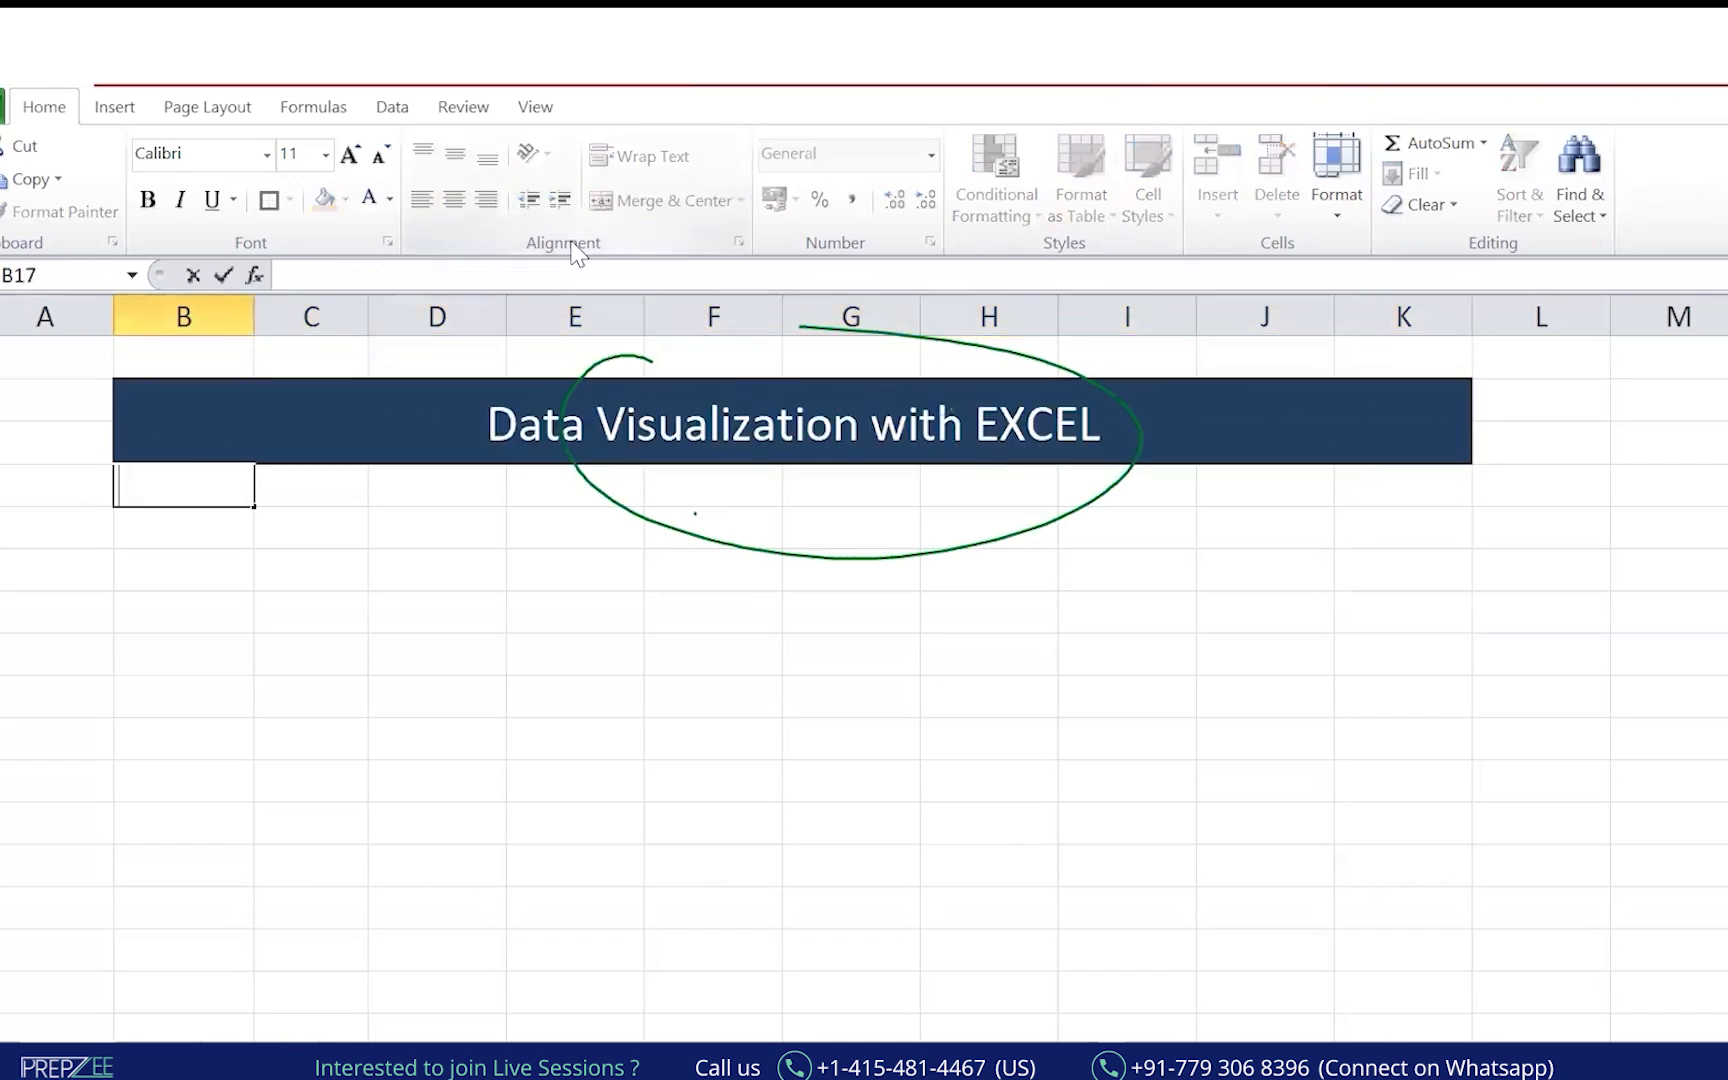
{"action": "key", "text": "Return"}
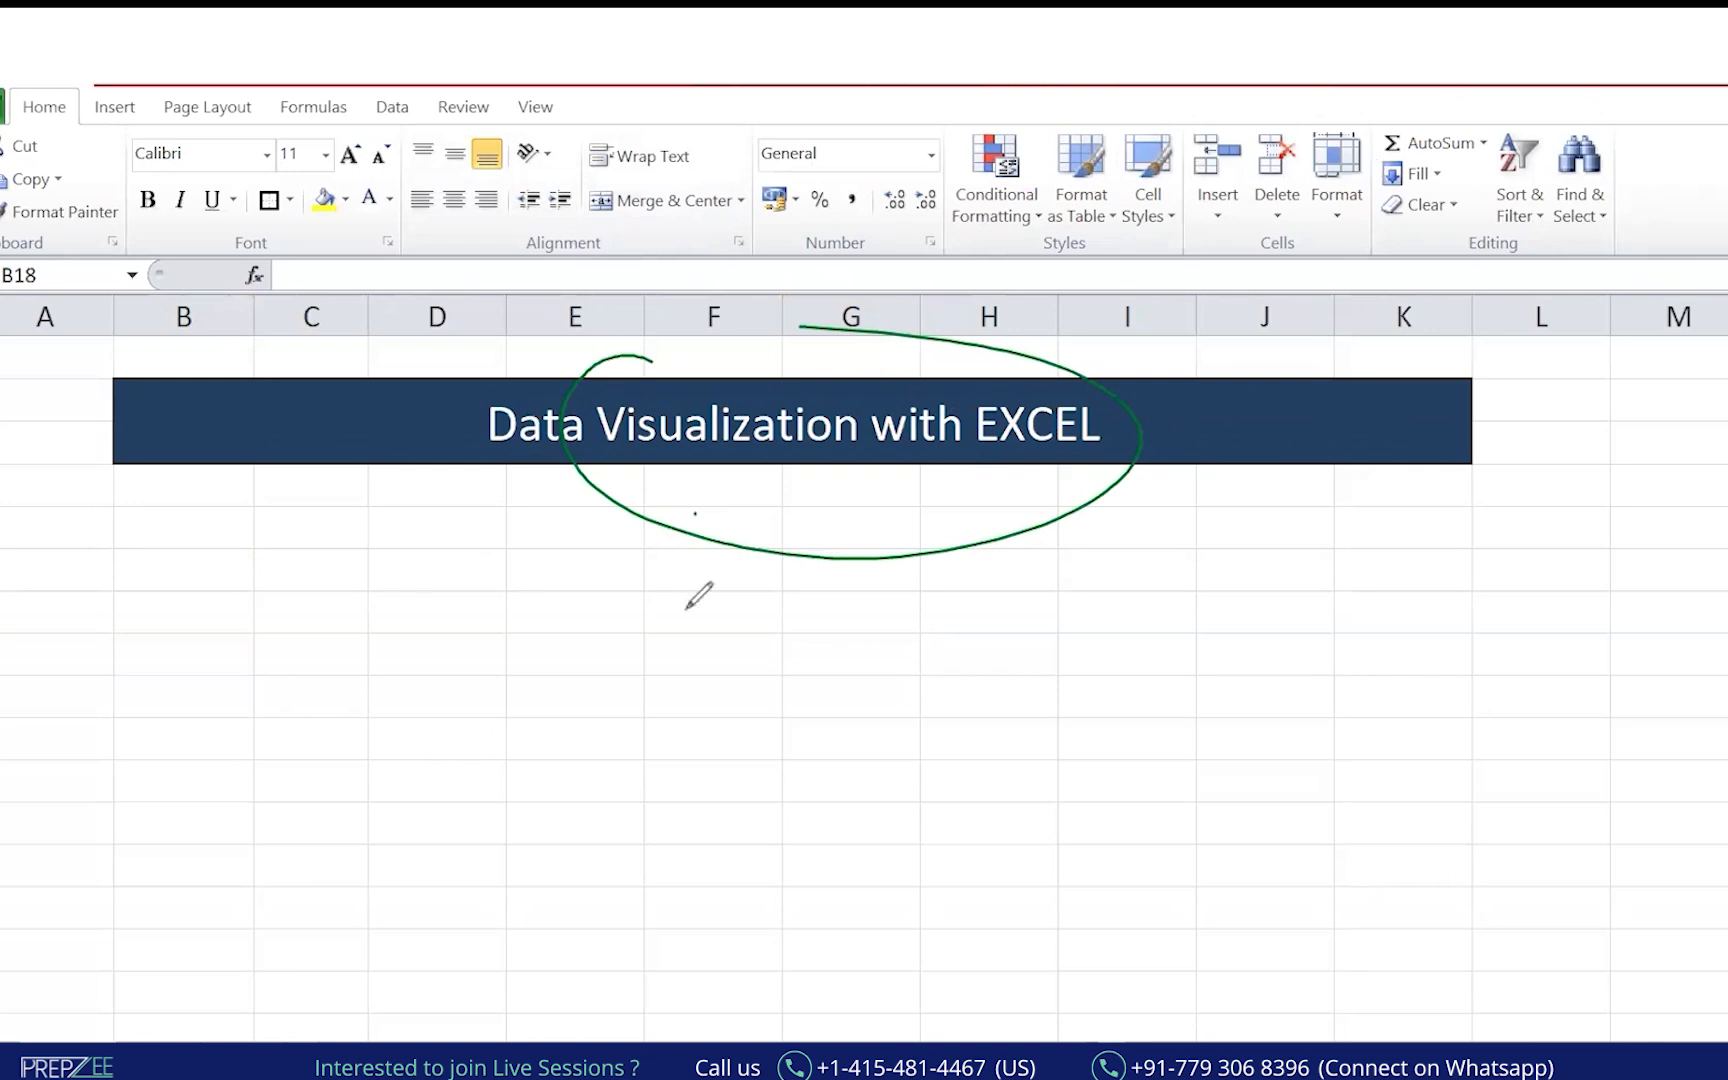
Handwrite Power BI and Python notes below the title, circling Data Visualization with an arrow.
{"action": "left_click_drag", "start_coordinate": [497, 356], "coordinate": [500, 521]}
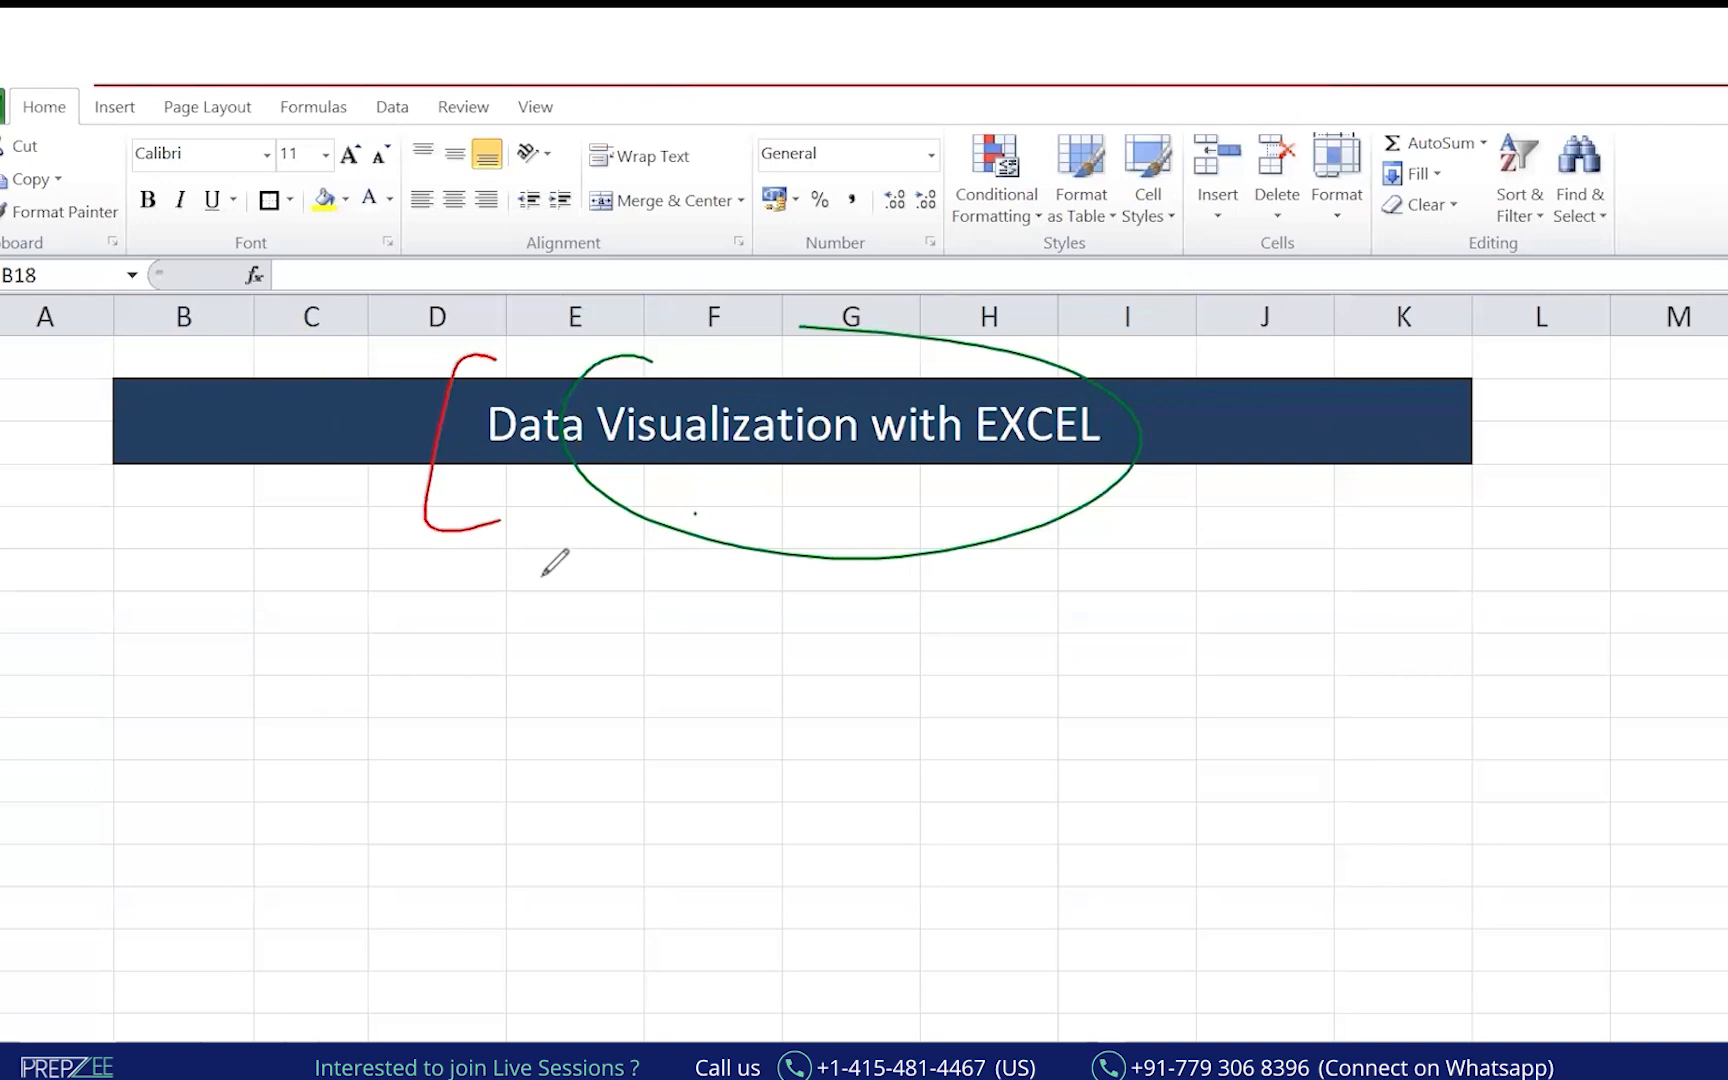
{"action": "mouse_move", "coordinate": [546, 559]}
{"action": "left_mouse_down"}
{"action": "mouse_move", "coordinate": [548, 602]}
{"action": "mouse_move", "coordinate": [574, 565]}
{"action": "mouse_move", "coordinate": [706, 578]}
{"action": "left_mouse_up"}
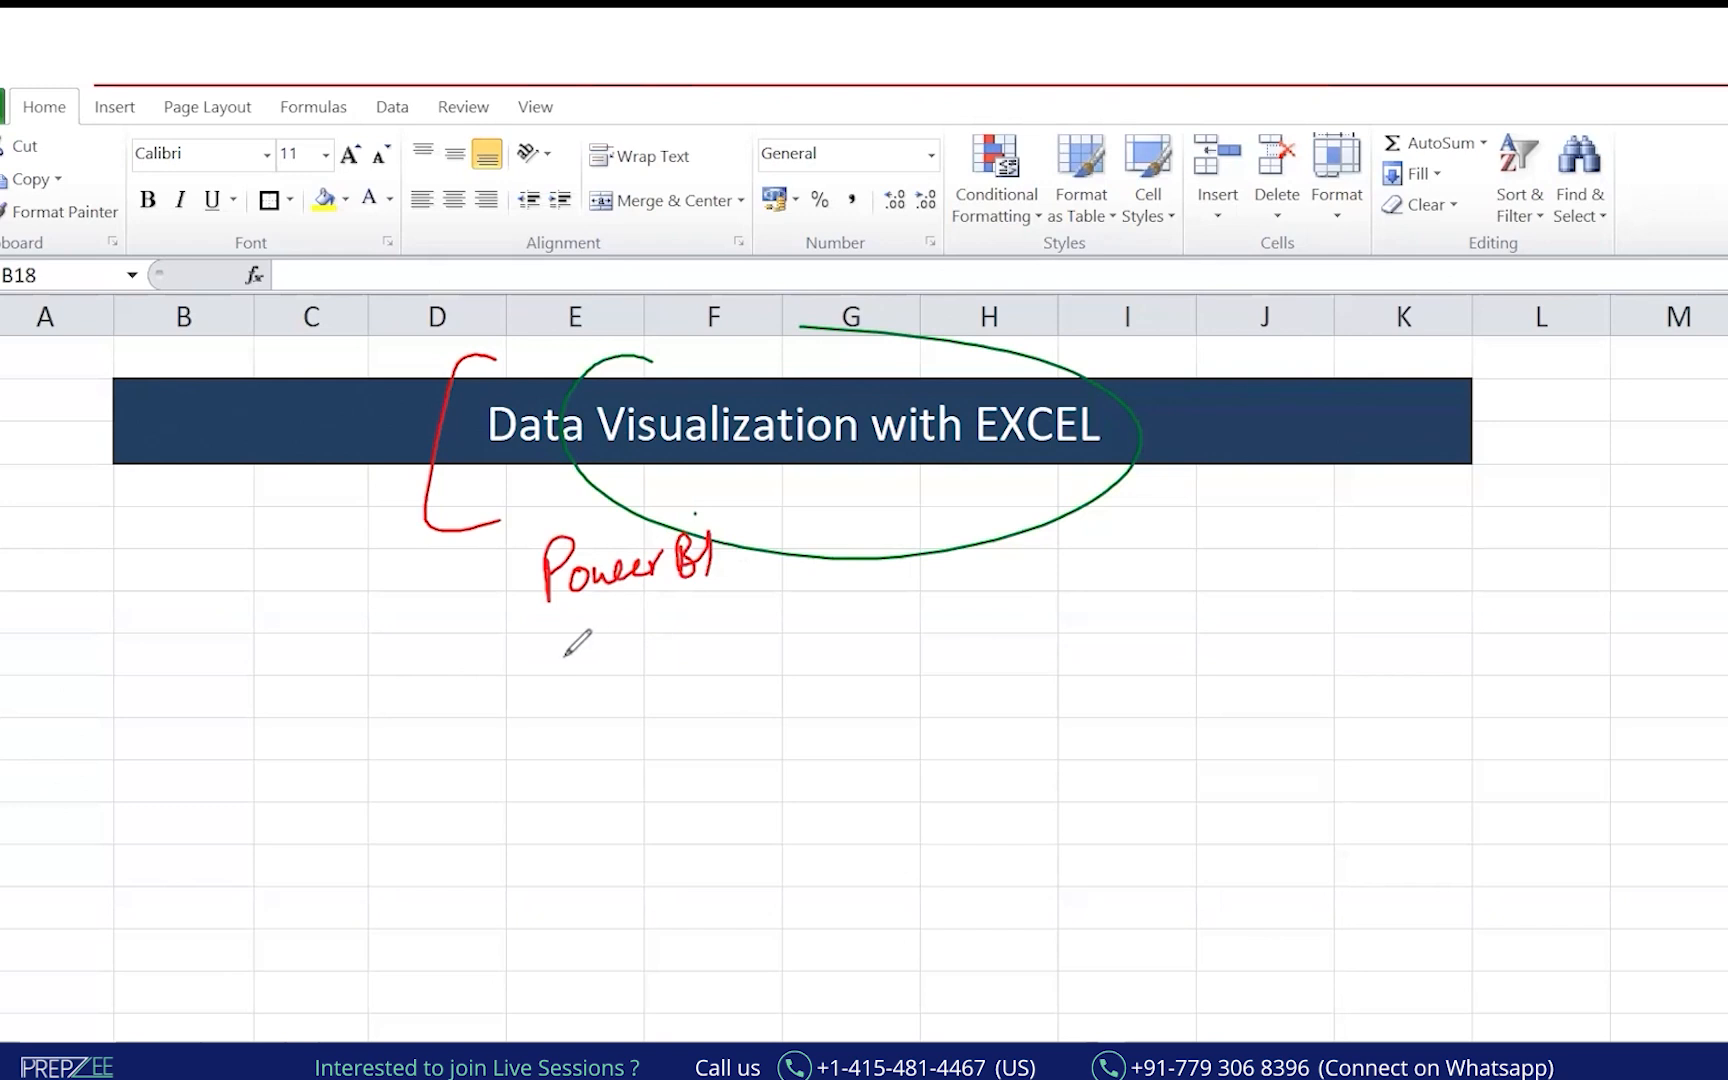
{"action": "mouse_move", "coordinate": [560, 632]}
{"action": "left_mouse_down"}
{"action": "mouse_move", "coordinate": [562, 685]}
{"action": "mouse_move", "coordinate": [565, 662]}
{"action": "mouse_move", "coordinate": [586, 668]}
{"action": "left_mouse_up"}
{"action": "mouse_move", "coordinate": [592, 648]}
{"action": "left_mouse_down"}
{"action": "mouse_move", "coordinate": [558, 716]}
{"action": "mouse_move", "coordinate": [698, 630]}
{"action": "mouse_move", "coordinate": [648, 614]}
{"action": "mouse_move", "coordinate": [700, 630]}
{"action": "left_mouse_up"}
{"action": "mouse_move", "coordinate": [638, 350]}
{"action": "left_mouse_down"}
{"action": "mouse_move", "coordinate": [445, 450]}
{"action": "mouse_move", "coordinate": [498, 490]}
{"action": "left_mouse_up"}
{"action": "mouse_move", "coordinate": [780, 488]}
{"action": "left_mouse_down"}
{"action": "mouse_move", "coordinate": [815, 362]}
{"action": "mouse_move", "coordinate": [560, 336]}
{"action": "left_mouse_up"}
{"action": "mouse_move", "coordinate": [670, 282]}
{"action": "left_mouse_down"}
{"action": "mouse_move", "coordinate": [942, 256]}
{"action": "mouse_move", "coordinate": [1040, 325]}
{"action": "mouse_move", "coordinate": [1010, 342]}
{"action": "left_mouse_up"}
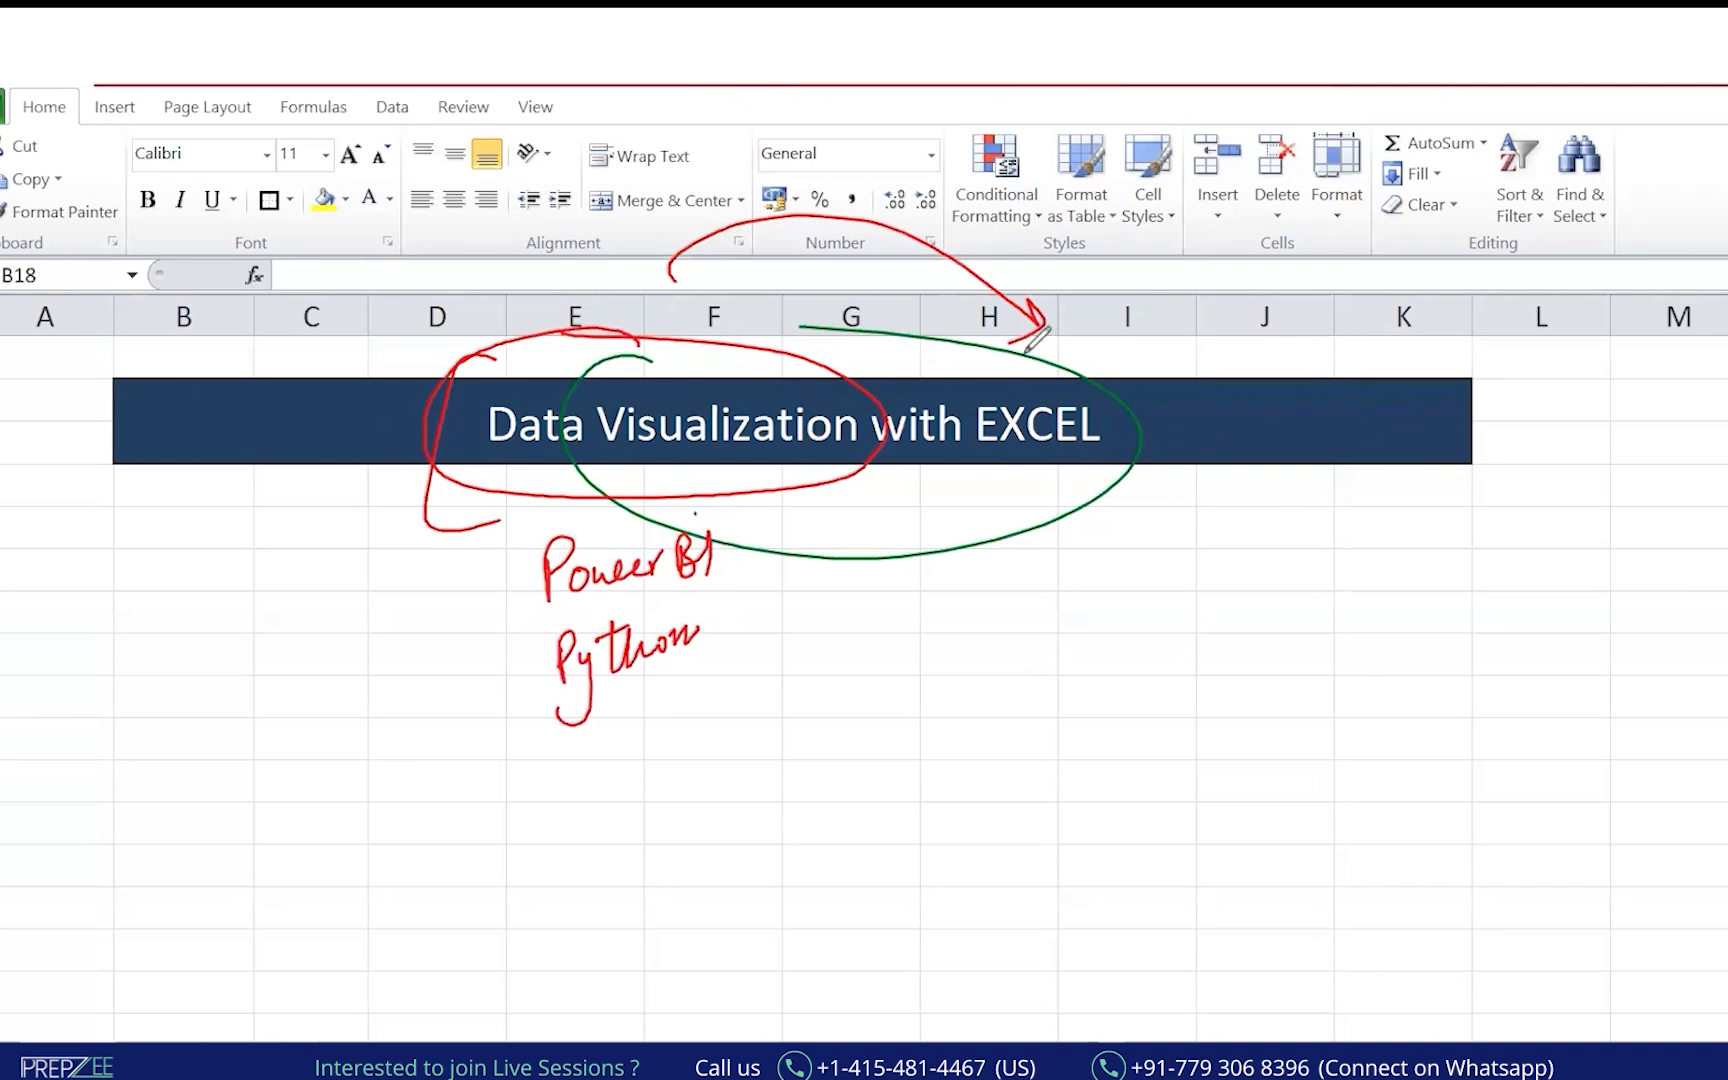
Mark EXCEL, Power BI and Python, and write 'primary' underlined below the banner.
{"action": "mouse_move", "coordinate": [1060, 463]}
{"action": "left_mouse_down"}
{"action": "mouse_move", "coordinate": [1002, 486]}
{"action": "mouse_move", "coordinate": [1068, 477]}
{"action": "left_mouse_up"}
{"action": "left_click_drag", "start_coordinate": [778, 549], "coordinate": [780, 561]}
{"action": "mouse_move", "coordinate": [742, 630]}
{"action": "left_mouse_down"}
{"action": "mouse_move", "coordinate": [728, 645]}
{"action": "mouse_move", "coordinate": [757, 634]}
{"action": "left_mouse_up"}
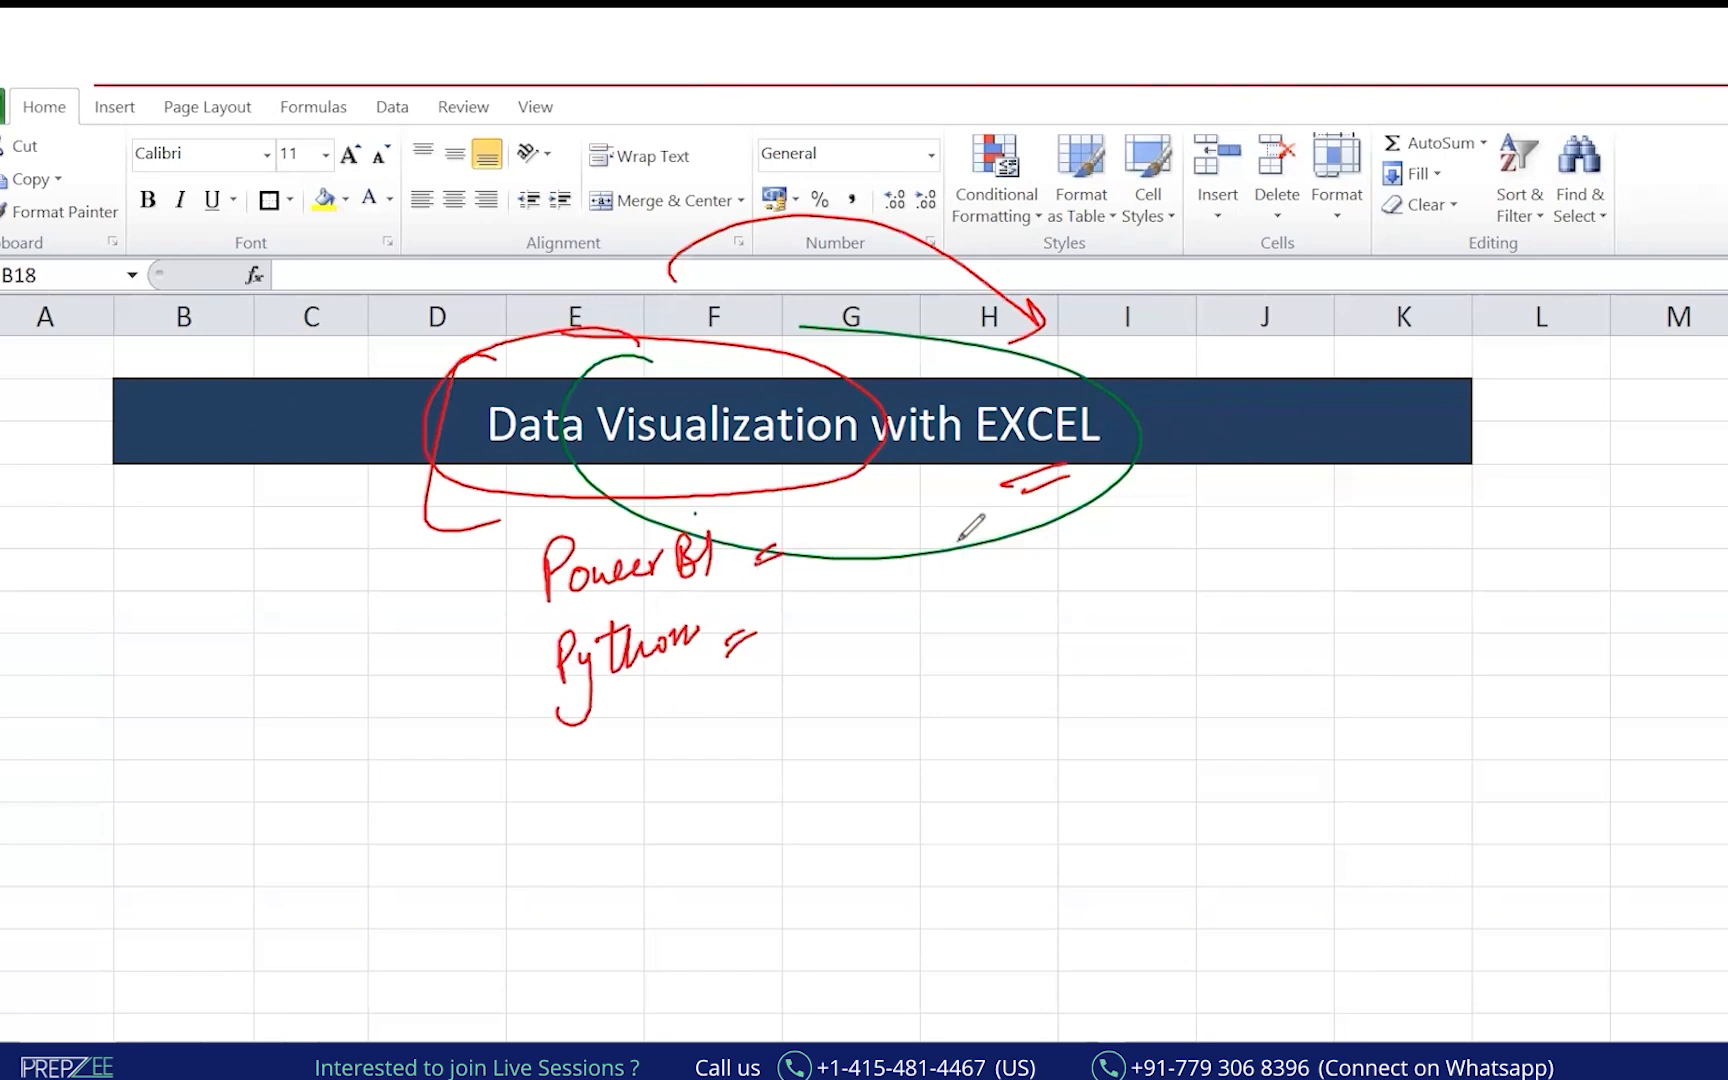
{"action": "mouse_move", "coordinate": [481, 500]}
{"action": "left_mouse_down"}
{"action": "mouse_move", "coordinate": [630, 488]}
{"action": "mouse_move", "coordinate": [478, 518]}
{"action": "left_mouse_up"}
{"action": "mouse_move", "coordinate": [124, 624]}
{"action": "left_mouse_down"}
{"action": "mouse_move", "coordinate": [147, 532]}
{"action": "mouse_move", "coordinate": [193, 552]}
{"action": "mouse_move", "coordinate": [222, 520]}
{"action": "mouse_move", "coordinate": [230, 562]}
{"action": "left_mouse_up"}
{"action": "left_click", "coordinate": [296, 348]}
Add an underlined 'Why How' note near the top, then erase all ink and switch to File Explorer.
{"action": "left_click_drag", "start_coordinate": [392, 351], "coordinate": [294, 349]}
{"action": "mouse_move", "coordinate": [148, 300]}
{"action": "left_mouse_down"}
{"action": "mouse_move", "coordinate": [236, 306]}
{"action": "mouse_move", "coordinate": [255, 272]}
{"action": "mouse_move", "coordinate": [276, 300]}
{"action": "mouse_move", "coordinate": [330, 290]}
{"action": "left_mouse_up"}
{"action": "left_click_drag", "start_coordinate": [348, 312], "coordinate": [435, 258]}
{"action": "left_click_drag", "start_coordinate": [469, 304], "coordinate": [207, 357]}
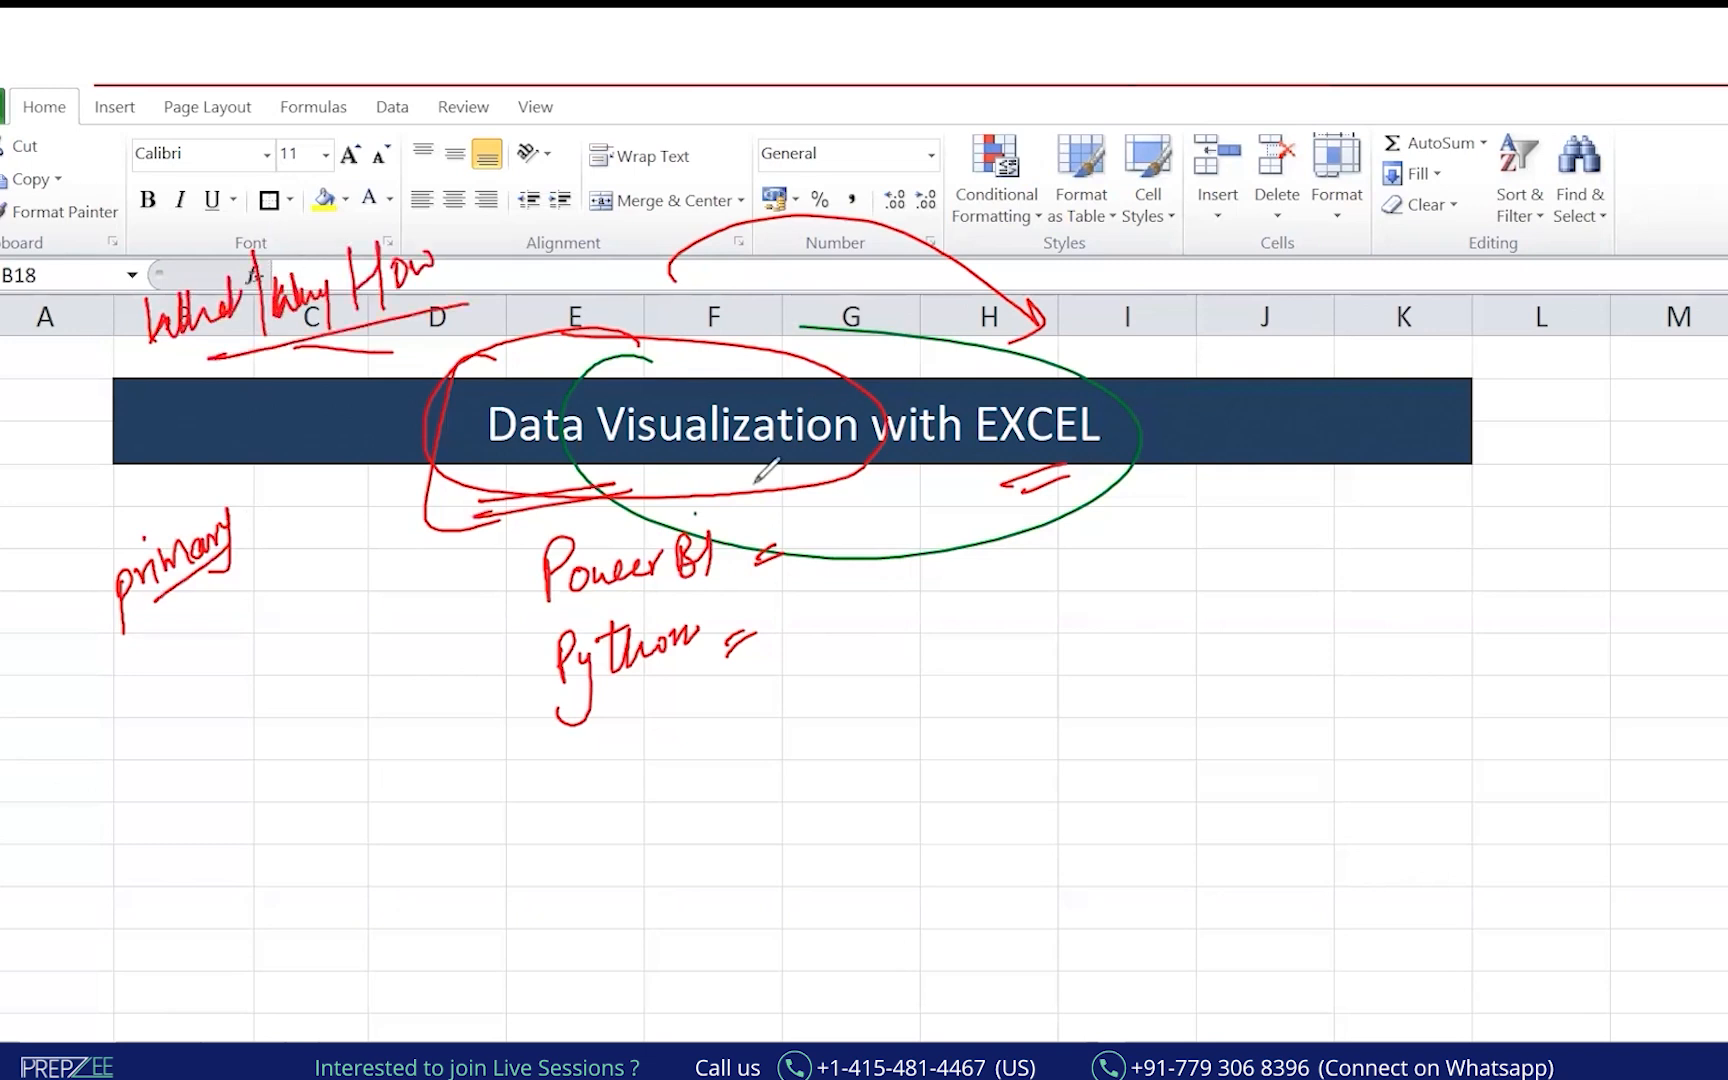
{"action": "key", "text": "Escape"}
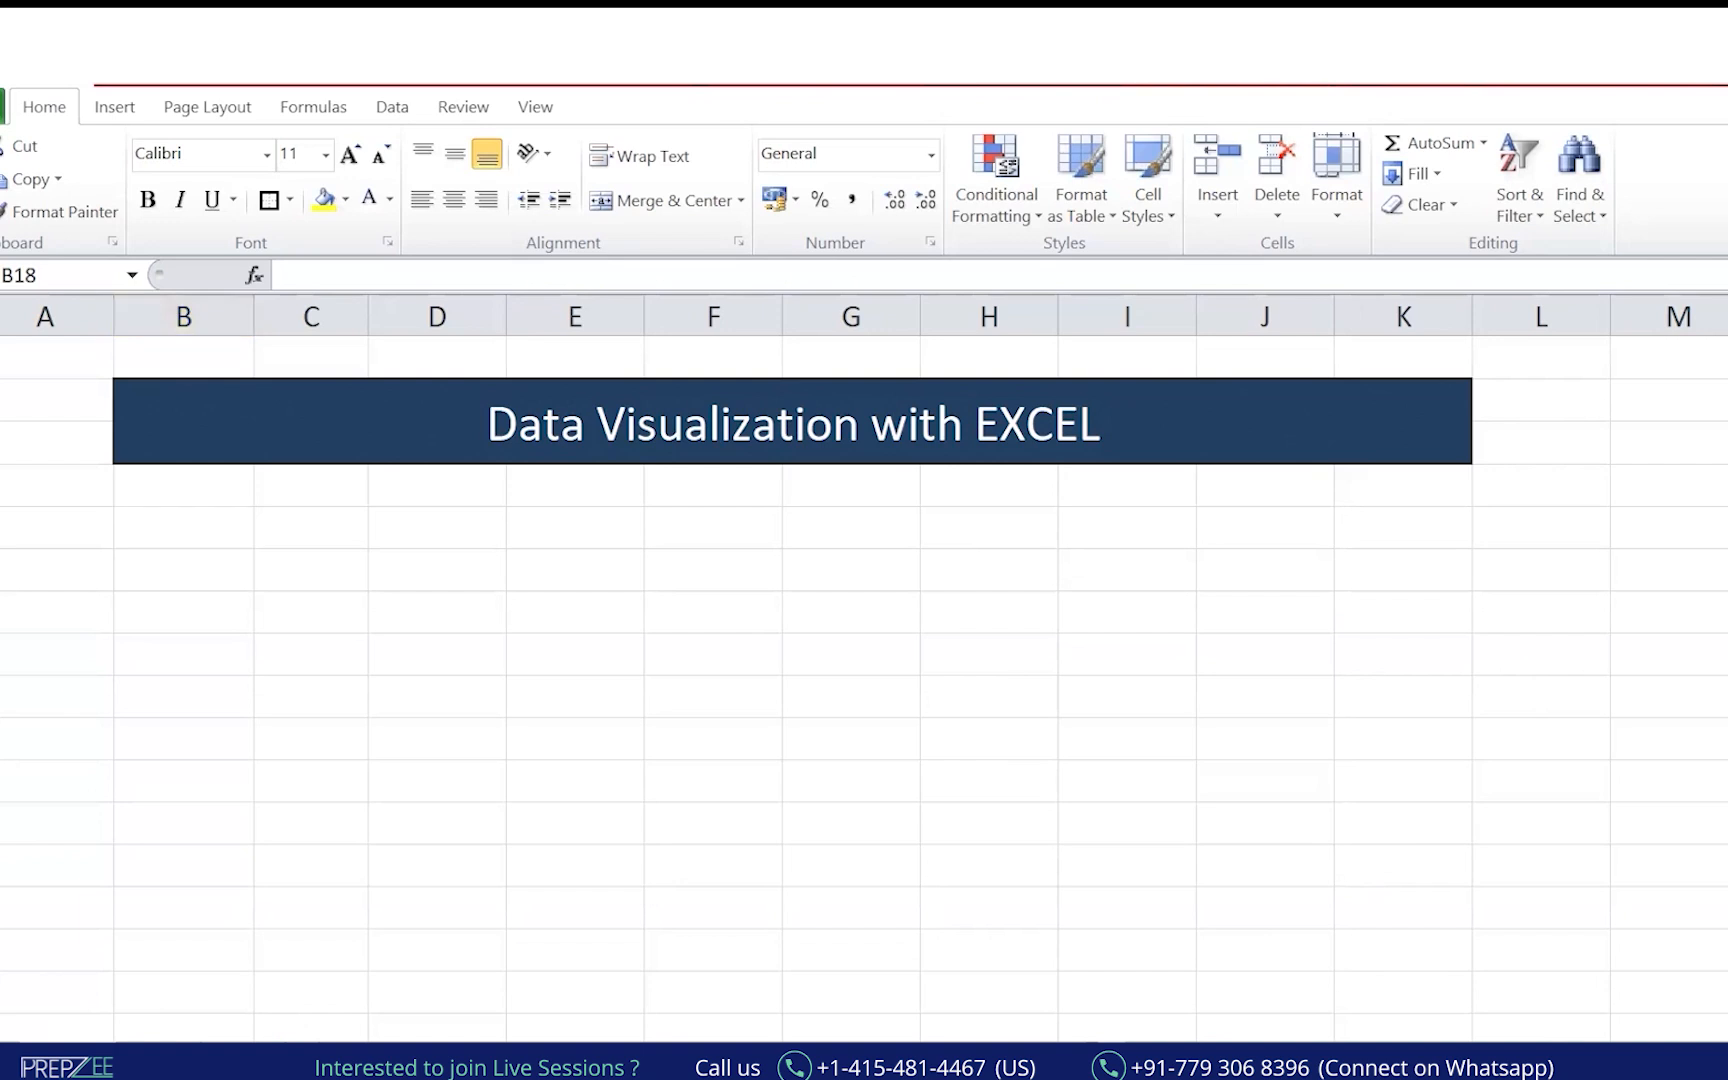
{"action": "key", "text": "alt+Tab"}
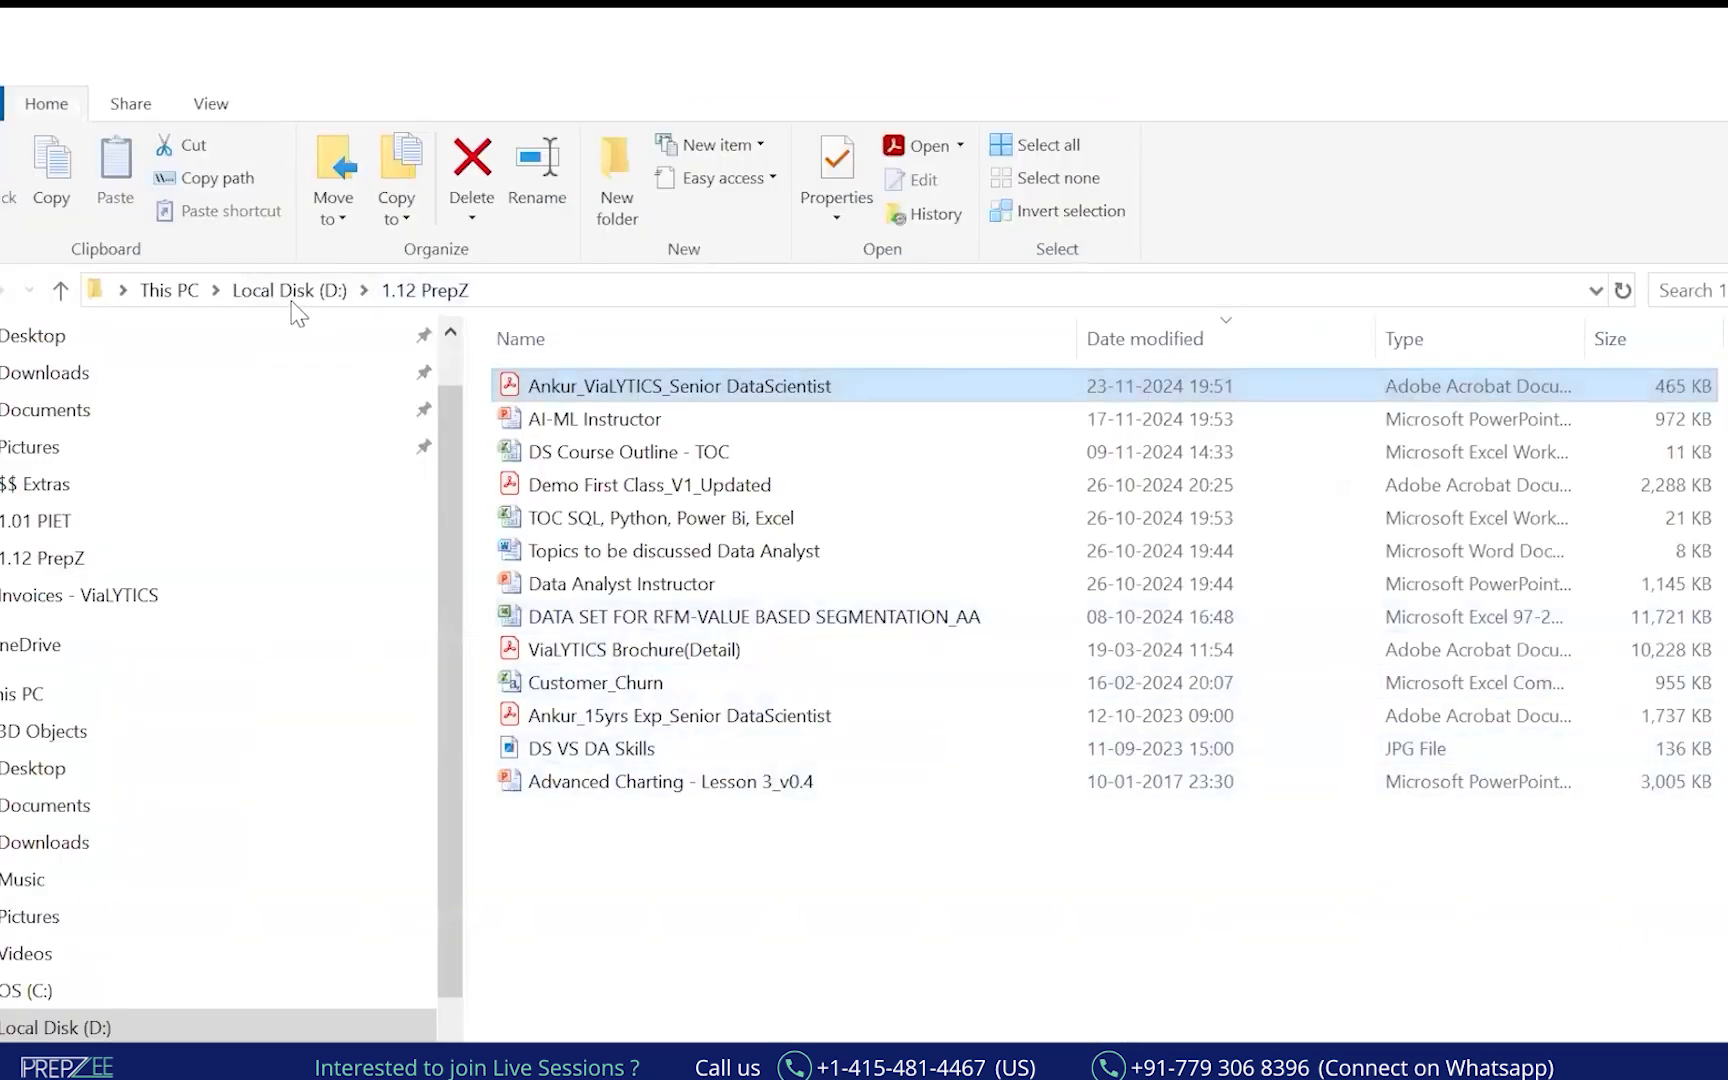
Browse the Local Disk (D:) folder list, then return to the Excel workbook.
{"action": "left_click", "coordinate": [290, 290]}
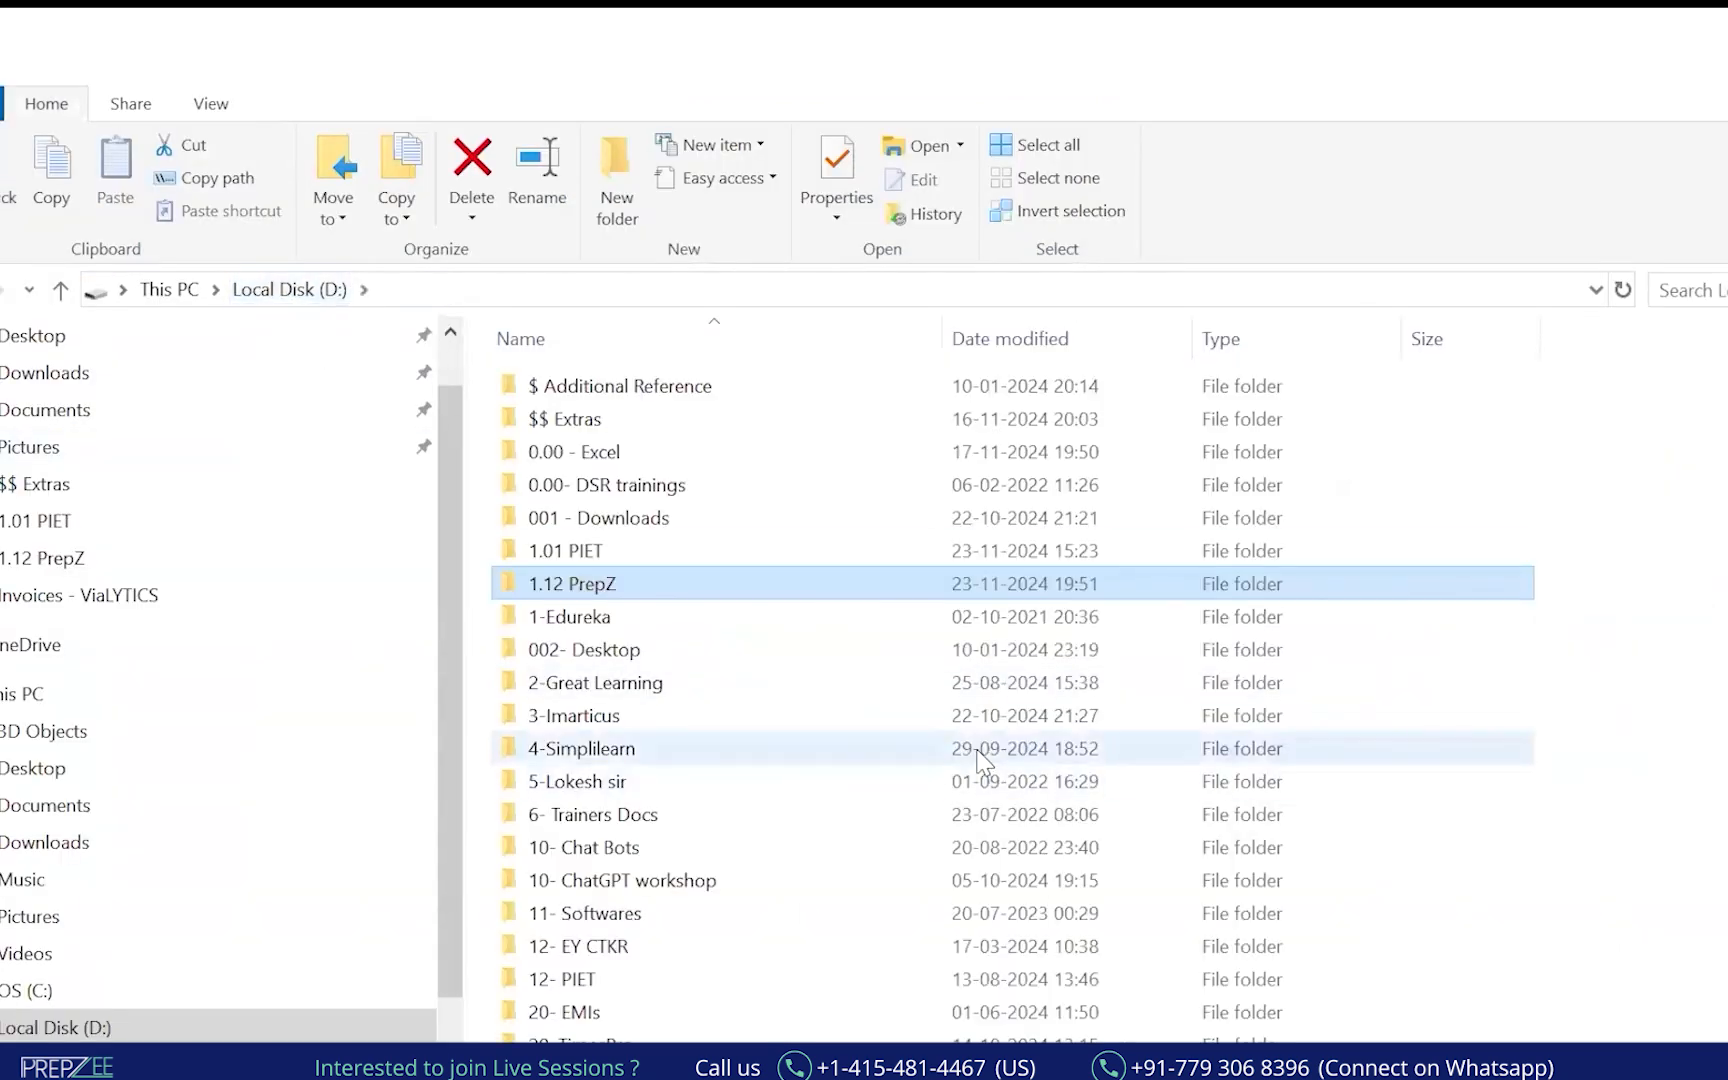
{"action": "scroll", "coordinate": [790, 900], "scroll_direction": "down", "scroll_amount": 4}
{"action": "scroll", "coordinate": [779, 913], "scroll_direction": "up", "scroll_amount": 2}
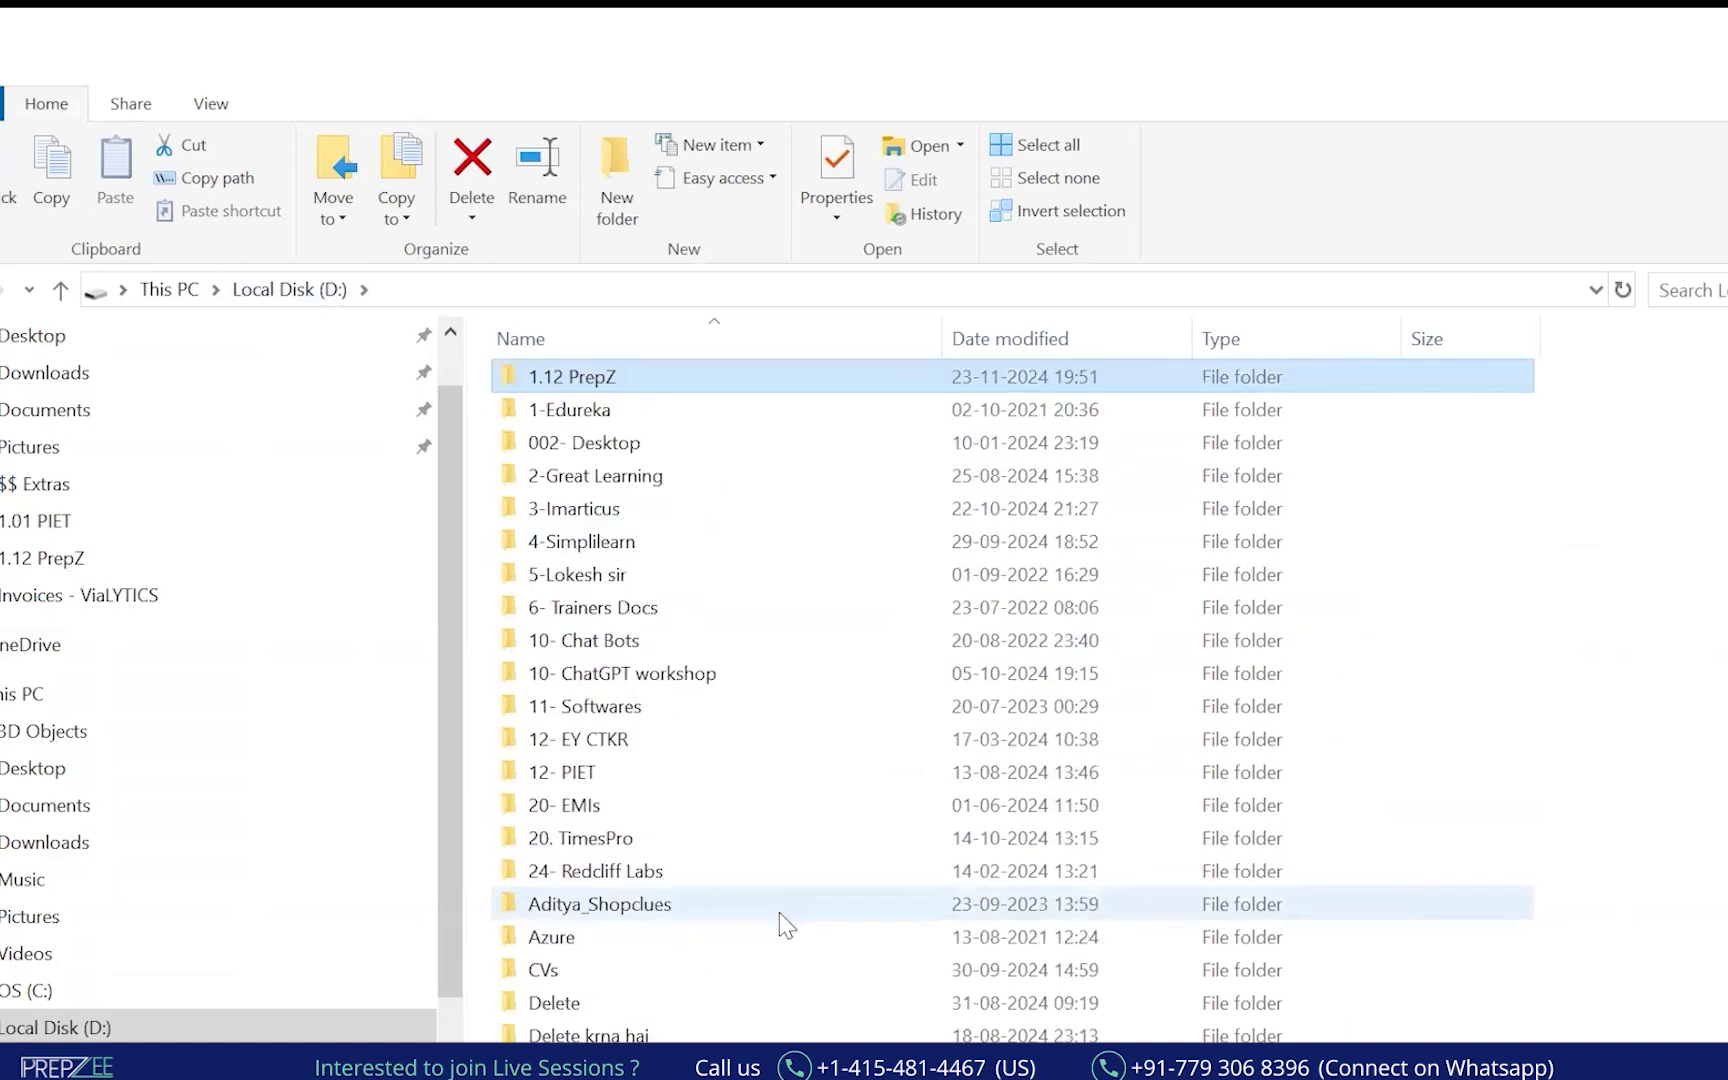
{"action": "key", "text": "alt+Tab"}
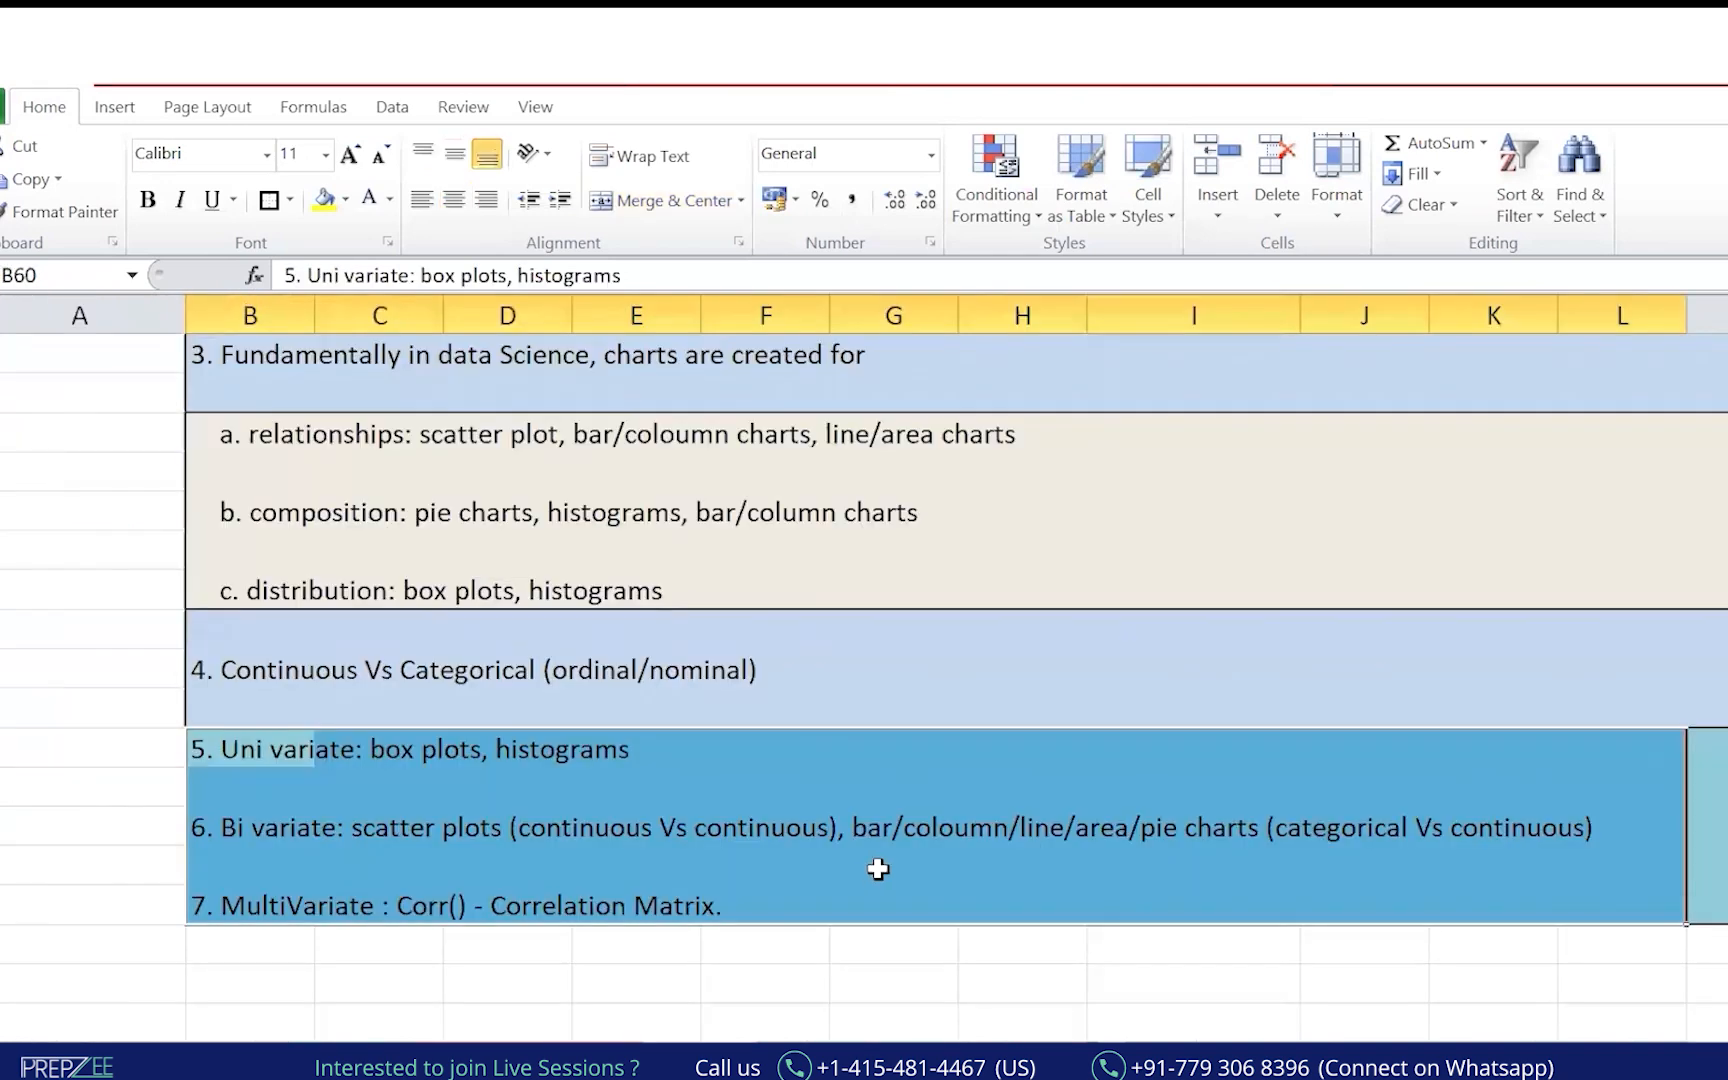
Scroll to the top of the 23-11-2024 notes and cover the sheet with a blank blackboard.
{"action": "scroll", "coordinate": [878, 869], "scroll_direction": "up", "scroll_amount": 15}
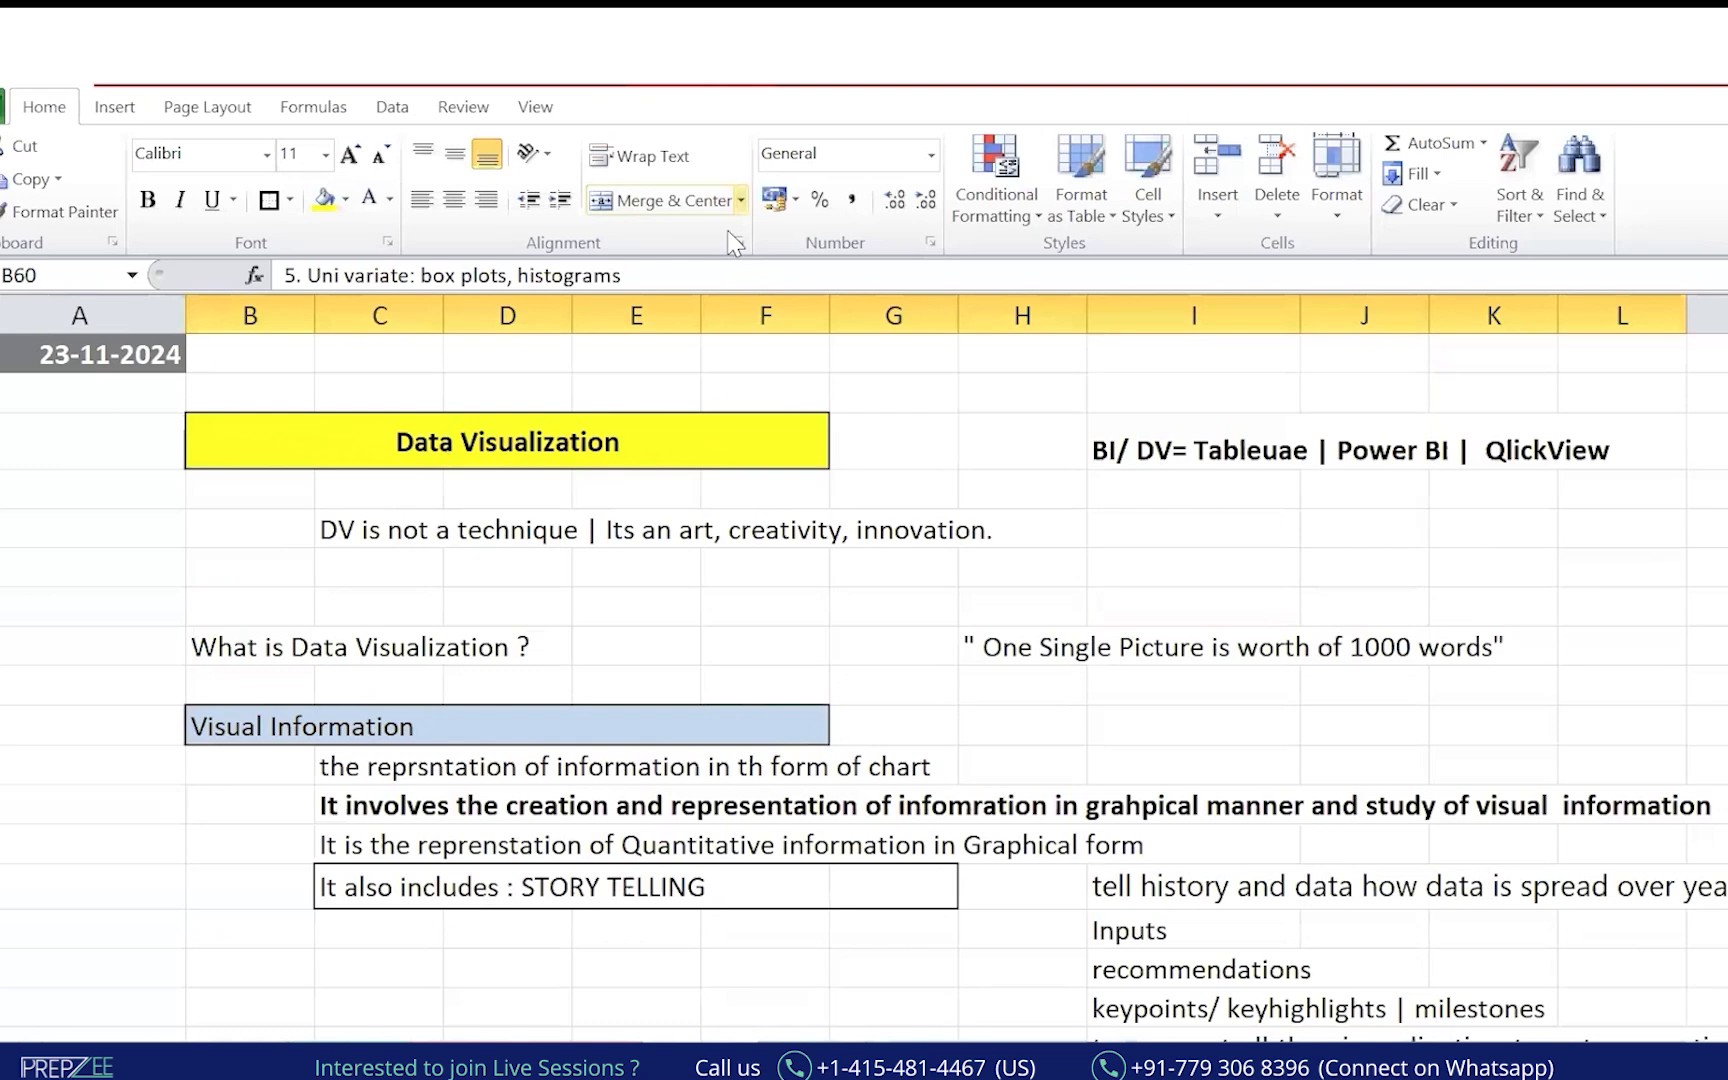
{"action": "key", "text": "alt+Tab"}
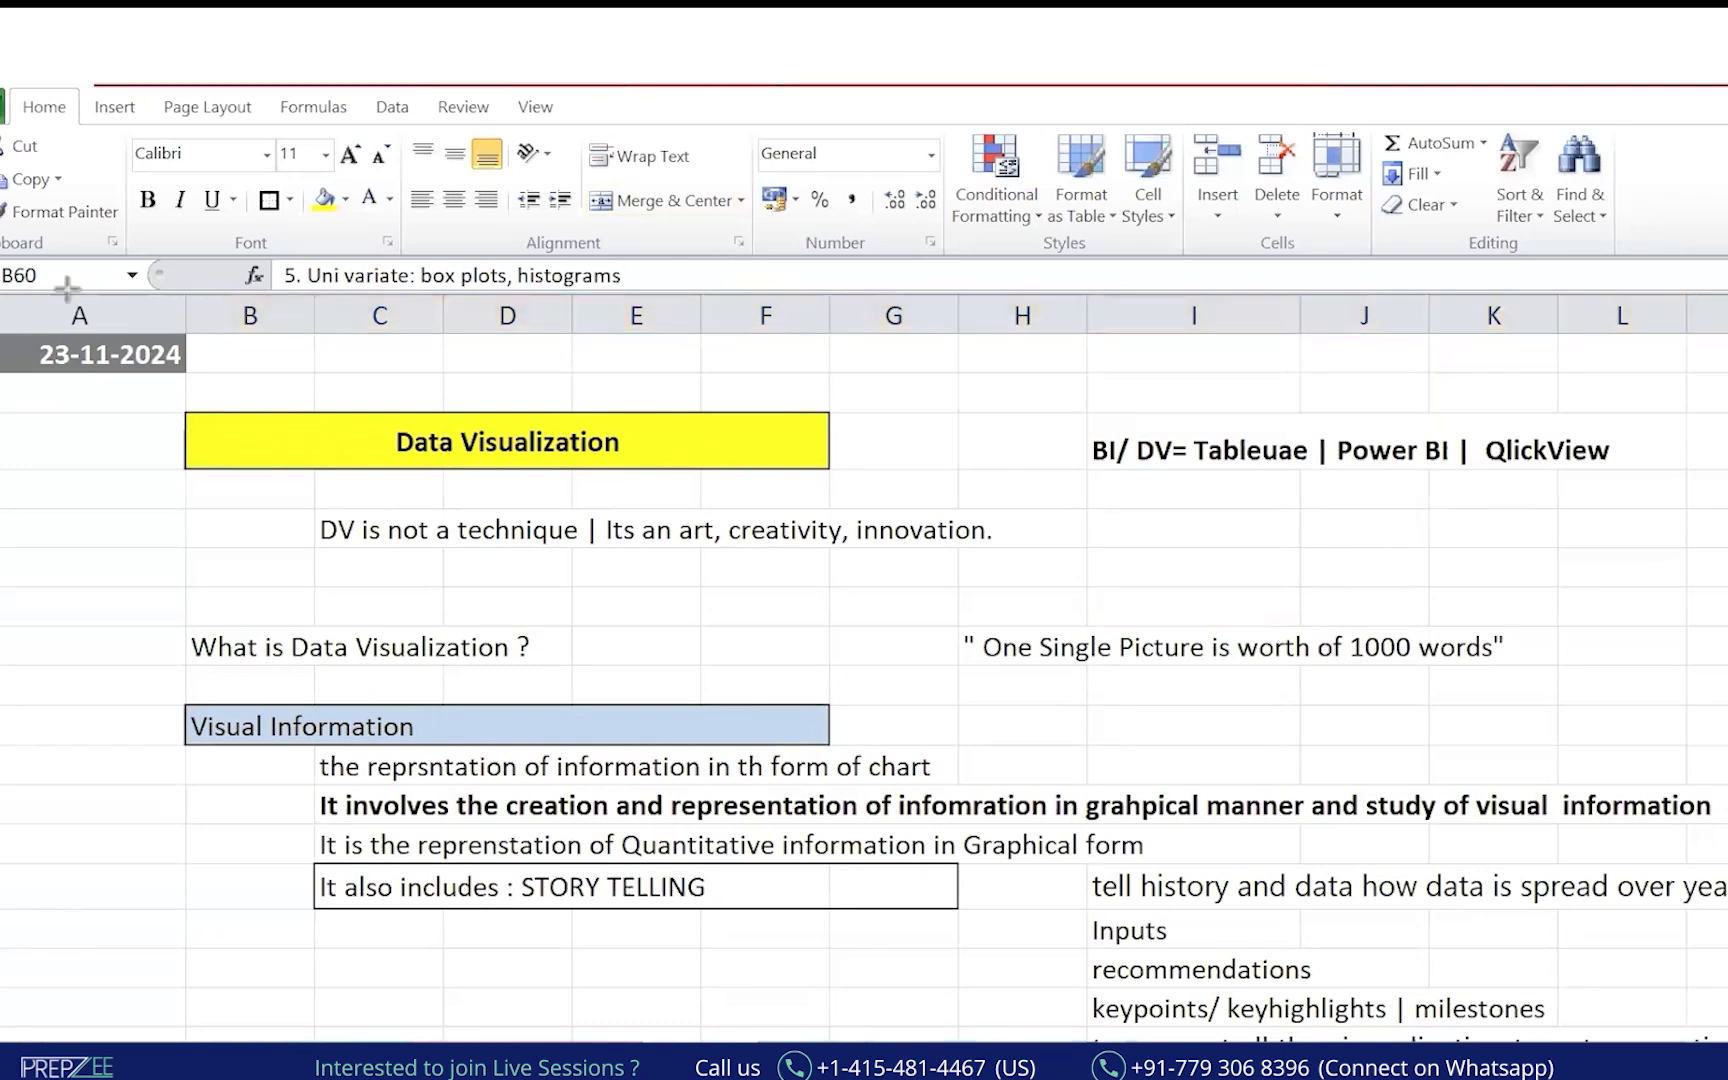
{"action": "left_click_drag", "start_coordinate": [0, 210], "coordinate": [1727, 1045]}
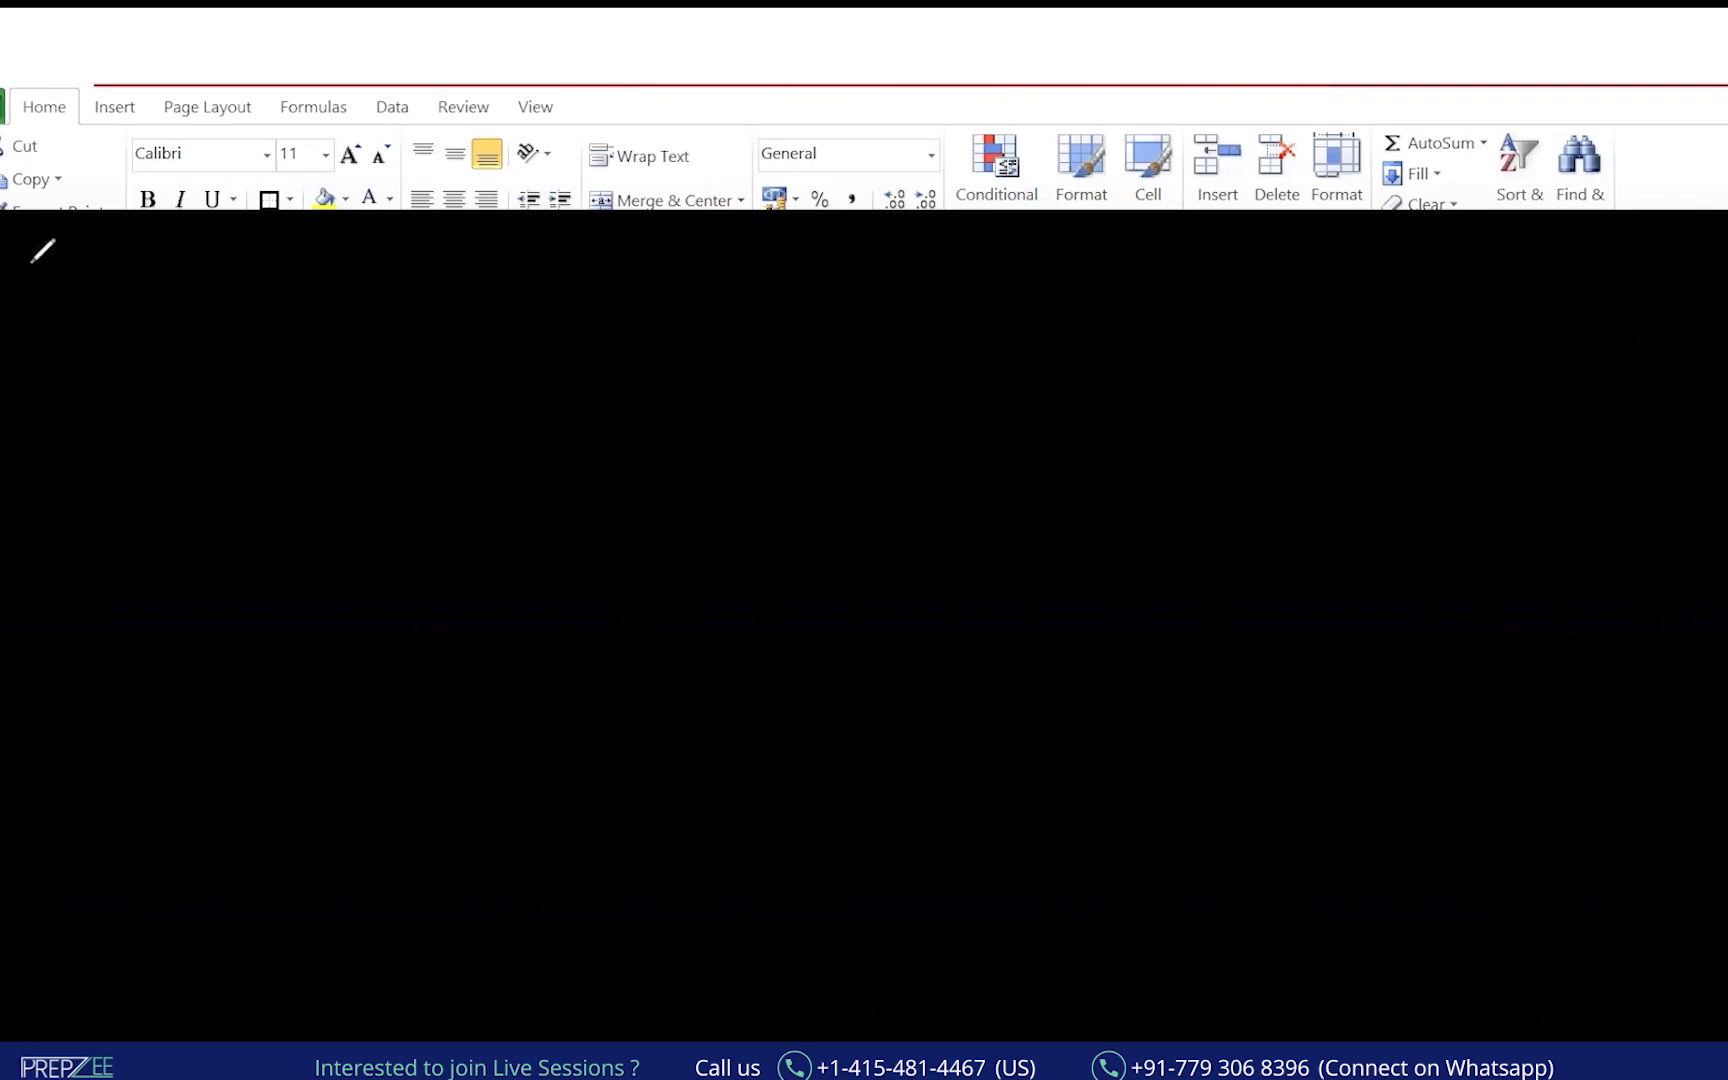
Write the heading Data Visualization and 'a picture is worth more then 1000 words'.
{"action": "mouse_move", "coordinate": [43, 275]}
{"action": "left_mouse_down"}
{"action": "mouse_move", "coordinate": [85, 260]}
{"action": "mouse_move", "coordinate": [100, 276]}
{"action": "left_mouse_up"}
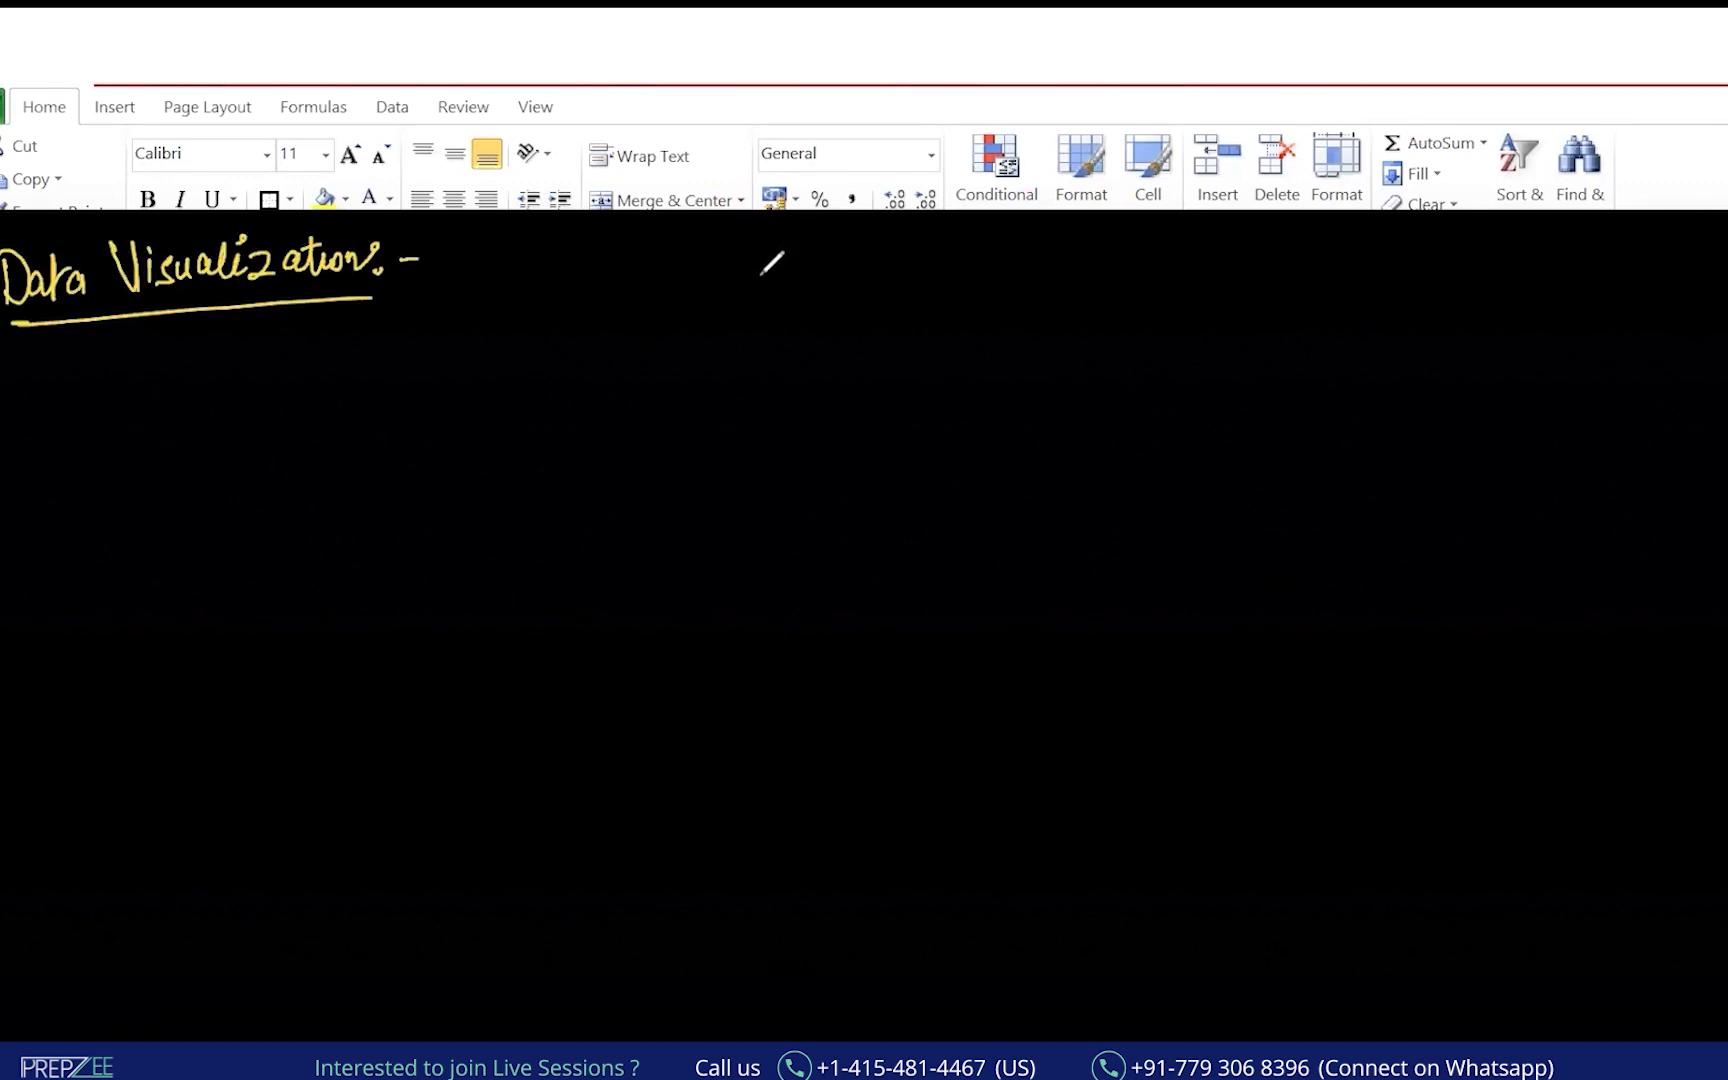
{"action": "mouse_move", "coordinate": [509, 290]}
{"action": "left_mouse_down"}
{"action": "mouse_move", "coordinate": [698, 304]}
{"action": "mouse_move", "coordinate": [1380, 242]}
{"action": "mouse_move", "coordinate": [1458, 256]}
{"action": "left_mouse_up"}
{"action": "left_click_drag", "start_coordinate": [1352, 266], "coordinate": [1392, 250]}
{"action": "mouse_move", "coordinate": [850, 378]}
{"action": "left_mouse_down"}
{"action": "mouse_move", "coordinate": [851, 433]}
{"action": "mouse_move", "coordinate": [926, 390]}
{"action": "mouse_move", "coordinate": [1092, 385]}
{"action": "left_mouse_up"}
{"action": "left_click", "coordinate": [1168, 353]}
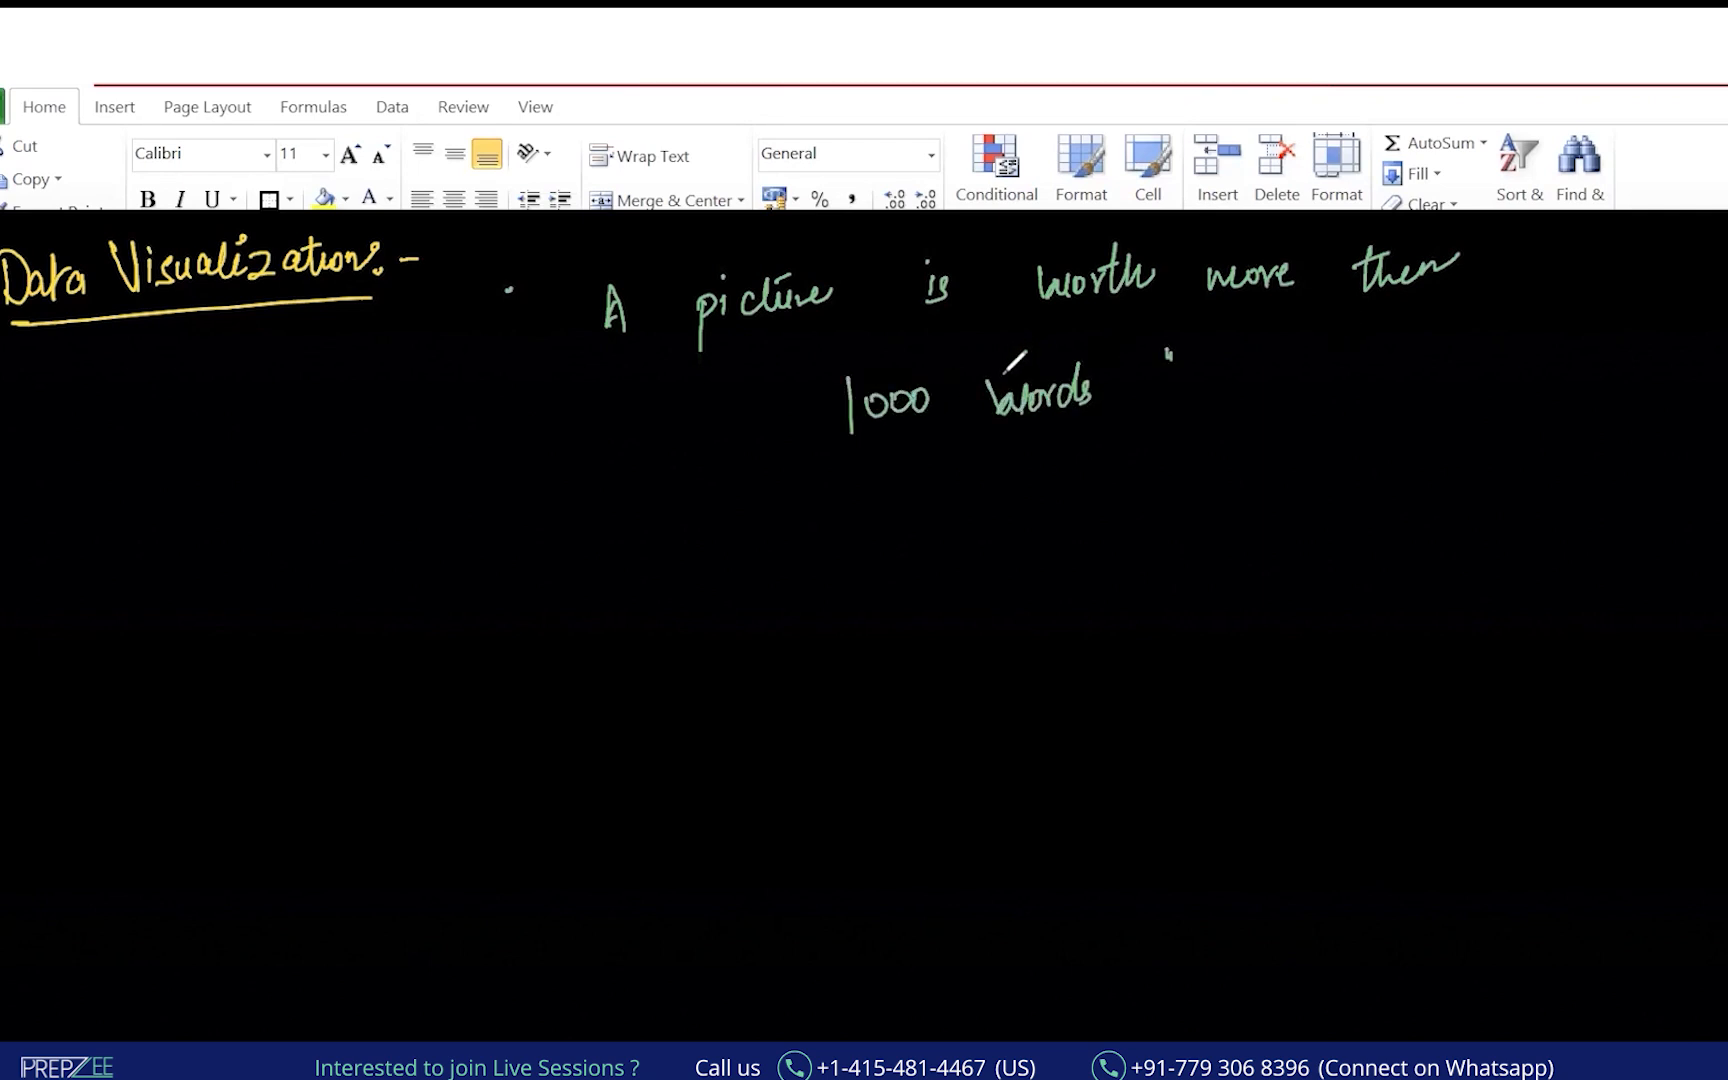
List graph, charts and plots, fixing the misspelt plots, and group them with a brace.
{"action": "mouse_move", "coordinate": [109, 631]}
{"action": "left_mouse_down"}
{"action": "mouse_move", "coordinate": [186, 610]}
{"action": "mouse_move", "coordinate": [215, 622]}
{"action": "left_mouse_up"}
{"action": "mouse_move", "coordinate": [140, 684]}
{"action": "left_mouse_down"}
{"action": "mouse_move", "coordinate": [135, 735]}
{"action": "mouse_move", "coordinate": [206, 700]}
{"action": "mouse_move", "coordinate": [230, 720]}
{"action": "left_mouse_up"}
{"action": "mouse_move", "coordinate": [140, 775]}
{"action": "left_mouse_down"}
{"action": "mouse_move", "coordinate": [138, 860]}
{"action": "mouse_move", "coordinate": [192, 783]}
{"action": "left_mouse_up"}
{"action": "key", "text": "ctrl+z"}
{"action": "key", "text": "ctrl+z"}
{"action": "left_click_drag", "start_coordinate": [199, 756], "coordinate": [204, 804]}
{"action": "mouse_move", "coordinate": [262, 590]}
{"action": "left_mouse_down"}
{"action": "mouse_move", "coordinate": [298, 795]}
{"action": "mouse_move", "coordinate": [275, 840]}
{"action": "left_mouse_up"}
Add an arrow to MLRep and Dashboarding notes, undo them, then draw a downward arrow below the heading.
{"action": "mouse_move", "coordinate": [323, 752]}
{"action": "left_mouse_down"}
{"action": "mouse_move", "coordinate": [417, 736]}
{"action": "mouse_move", "coordinate": [406, 755]}
{"action": "left_mouse_up"}
{"action": "mouse_move", "coordinate": [481, 740]}
{"action": "left_mouse_down"}
{"action": "mouse_move", "coordinate": [520, 702]}
{"action": "mouse_move", "coordinate": [522, 738]}
{"action": "left_mouse_up"}
{"action": "left_click_drag", "start_coordinate": [535, 698], "coordinate": [532, 739]}
{"action": "left_click_drag", "start_coordinate": [538, 728], "coordinate": [575, 735]}
{"action": "left_click_drag", "start_coordinate": [578, 702], "coordinate": [606, 704]}
{"action": "left_click_drag", "start_coordinate": [604, 700], "coordinate": [605, 752]}
{"action": "mouse_move", "coordinate": [605, 700]}
{"action": "left_mouse_down"}
{"action": "mouse_move", "coordinate": [686, 679]}
{"action": "mouse_move", "coordinate": [706, 706]}
{"action": "mouse_move", "coordinate": [756, 656]}
{"action": "mouse_move", "coordinate": [760, 748]}
{"action": "left_mouse_up"}
{"action": "left_click_drag", "start_coordinate": [802, 684], "coordinate": [926, 656]}
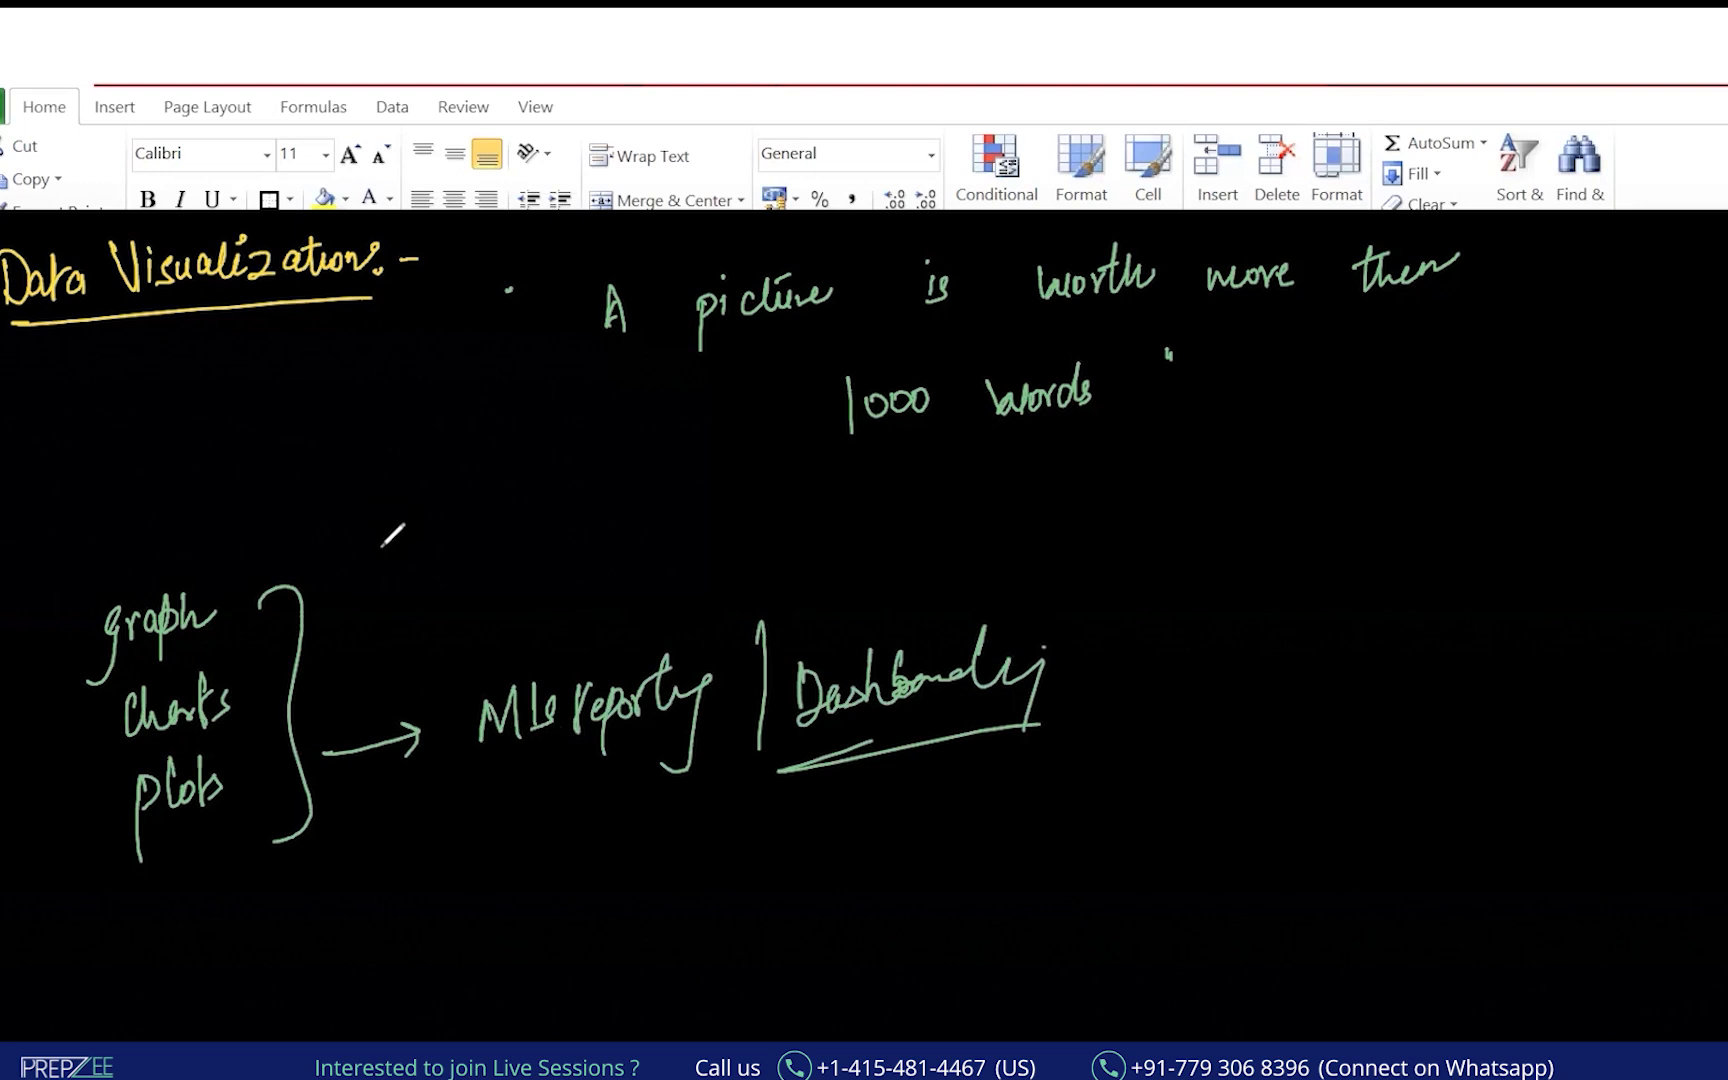
{"action": "key", "text": "ctrl+z"}
{"action": "key", "text": "ctrl+z"}
{"action": "key", "text": "ctrl+z"}
{"action": "key", "text": "ctrl+z"}
{"action": "key", "text": "ctrl+z"}
{"action": "key", "text": "ctrl+z"}
{"action": "key", "text": "ctrl+z"}
{"action": "key", "text": "ctrl+z"}
{"action": "key", "text": "ctrl+z"}
{"action": "key", "text": "ctrl+z"}
{"action": "key", "text": "ctrl+z"}
{"action": "key", "text": "ctrl+z"}
{"action": "key", "text": "ctrl+z"}
{"action": "key", "text": "ctrl+z"}
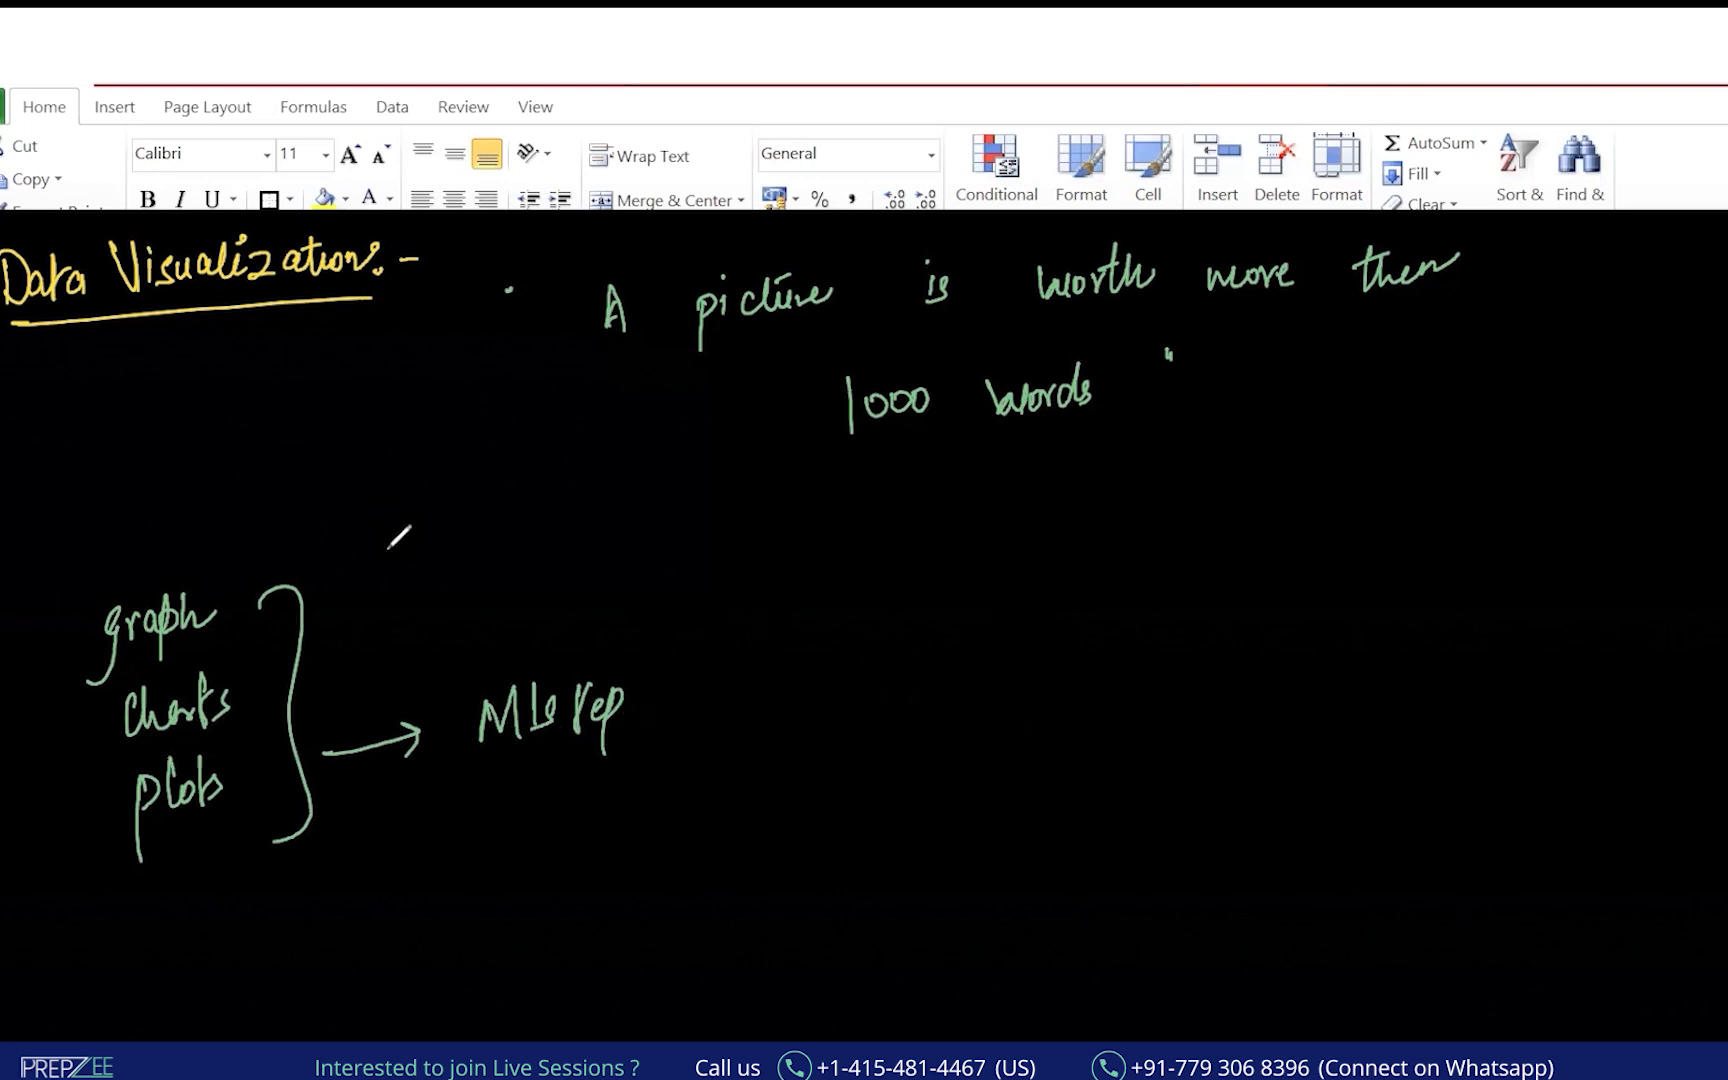
{"action": "key", "text": "ctrl+z"}
{"action": "key", "text": "ctrl+z"}
{"action": "key", "text": "ctrl+z"}
{"action": "key", "text": "ctrl+z"}
{"action": "key", "text": "ctrl+z"}
{"action": "key", "text": "ctrl+z"}
{"action": "key", "text": "ctrl+z"}
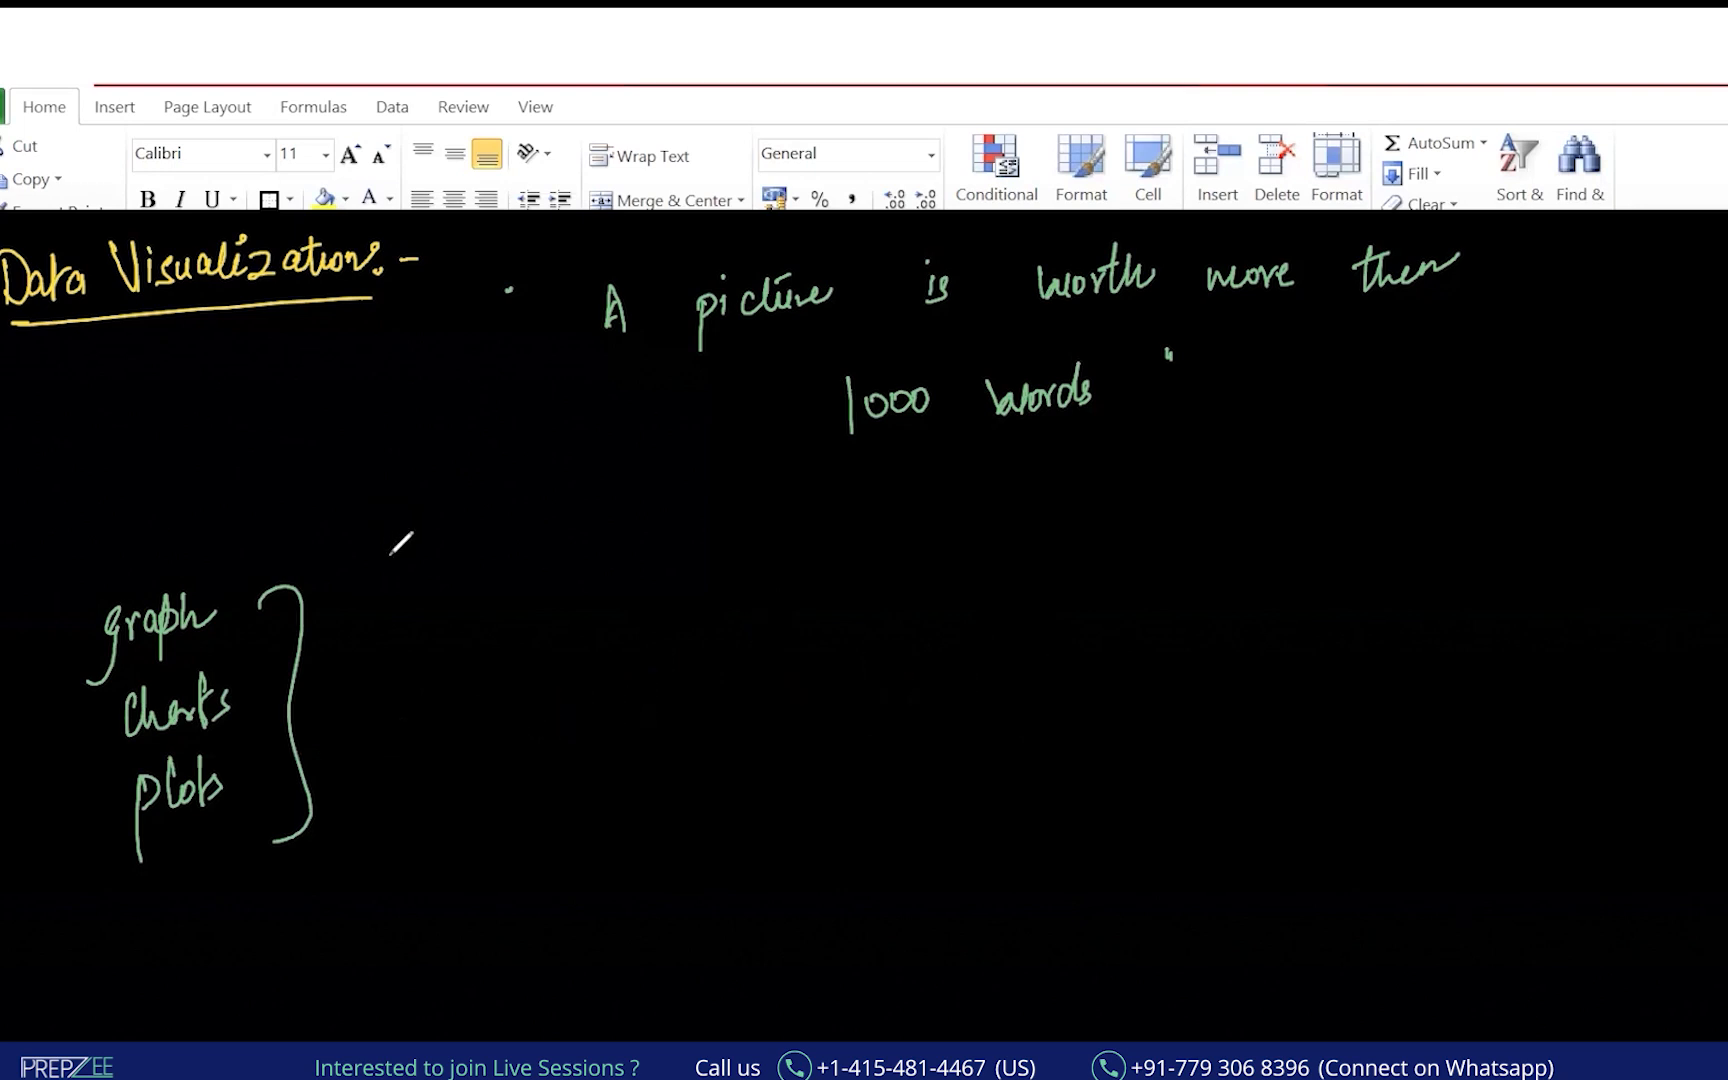
{"action": "left_click_drag", "start_coordinate": [44, 368], "coordinate": [48, 510]}
{"action": "left_click_drag", "start_coordinate": [24, 468], "coordinate": [48, 510]}
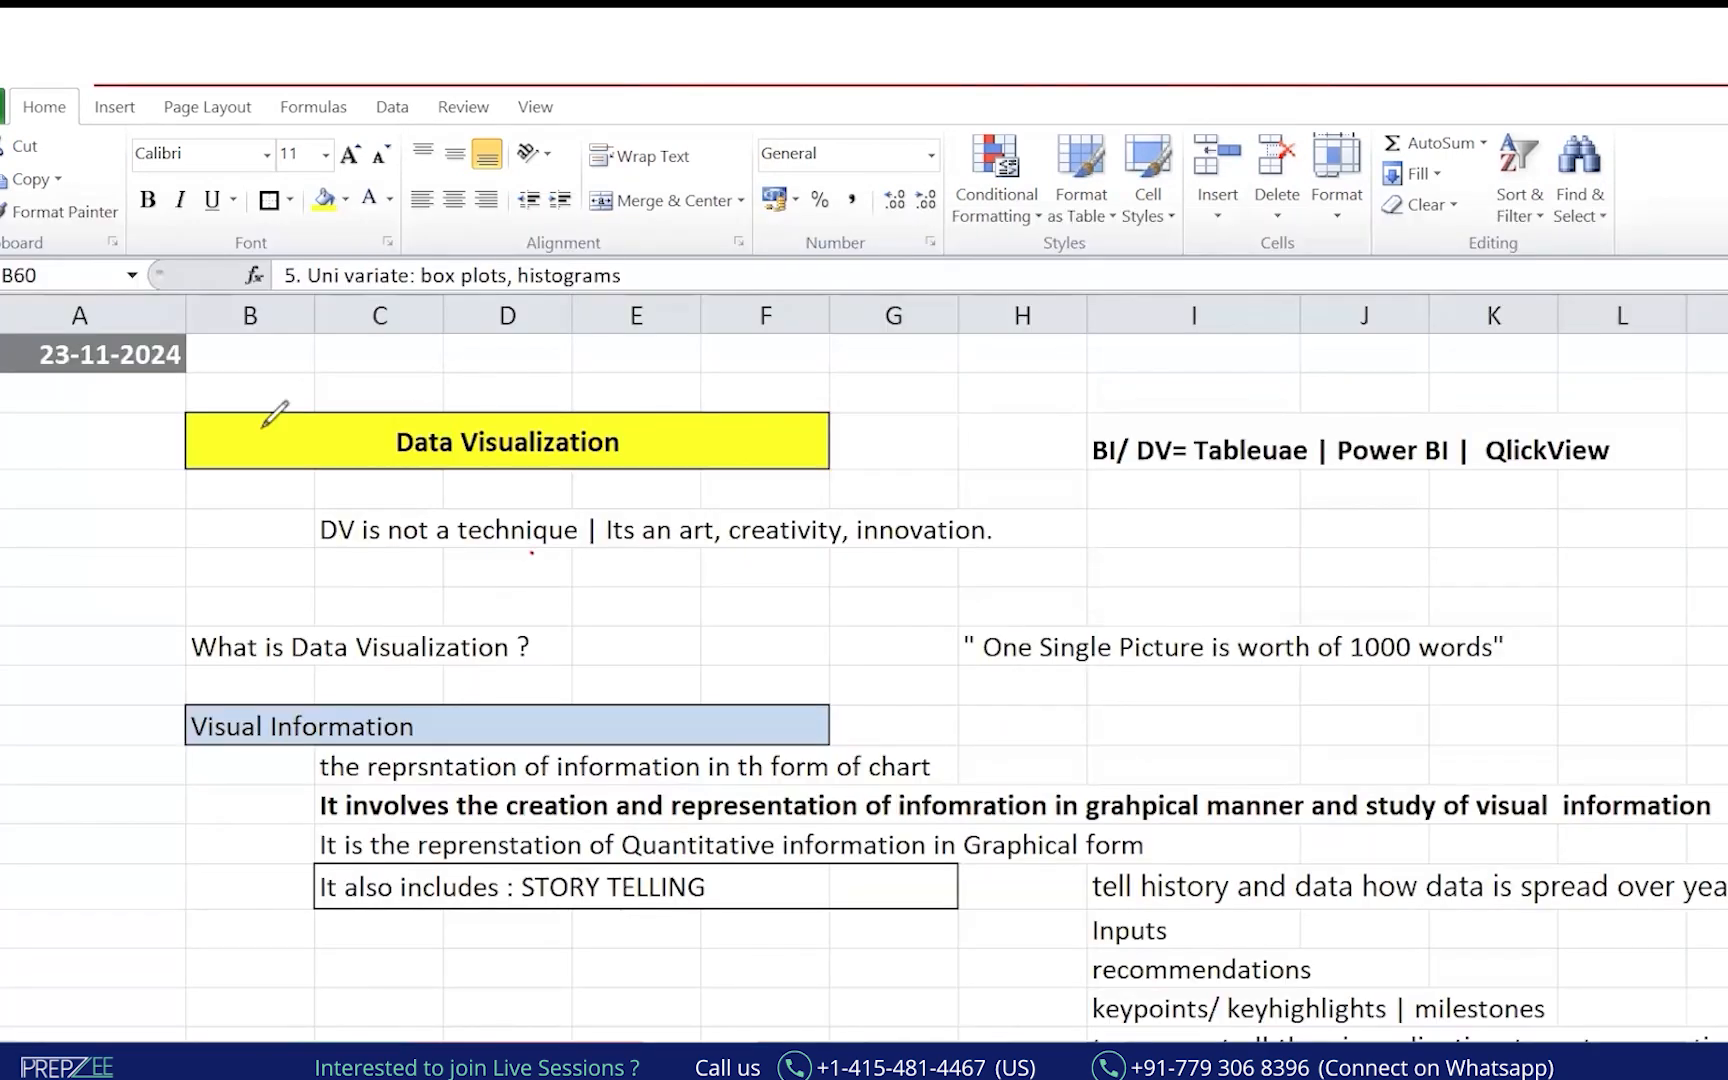
{"action": "mouse_move", "coordinate": [378, 393]}
{"action": "left_mouse_down"}
{"action": "mouse_move", "coordinate": [328, 420]}
{"action": "mouse_move", "coordinate": [420, 497]}
{"action": "mouse_move", "coordinate": [683, 410]}
{"action": "left_mouse_up"}
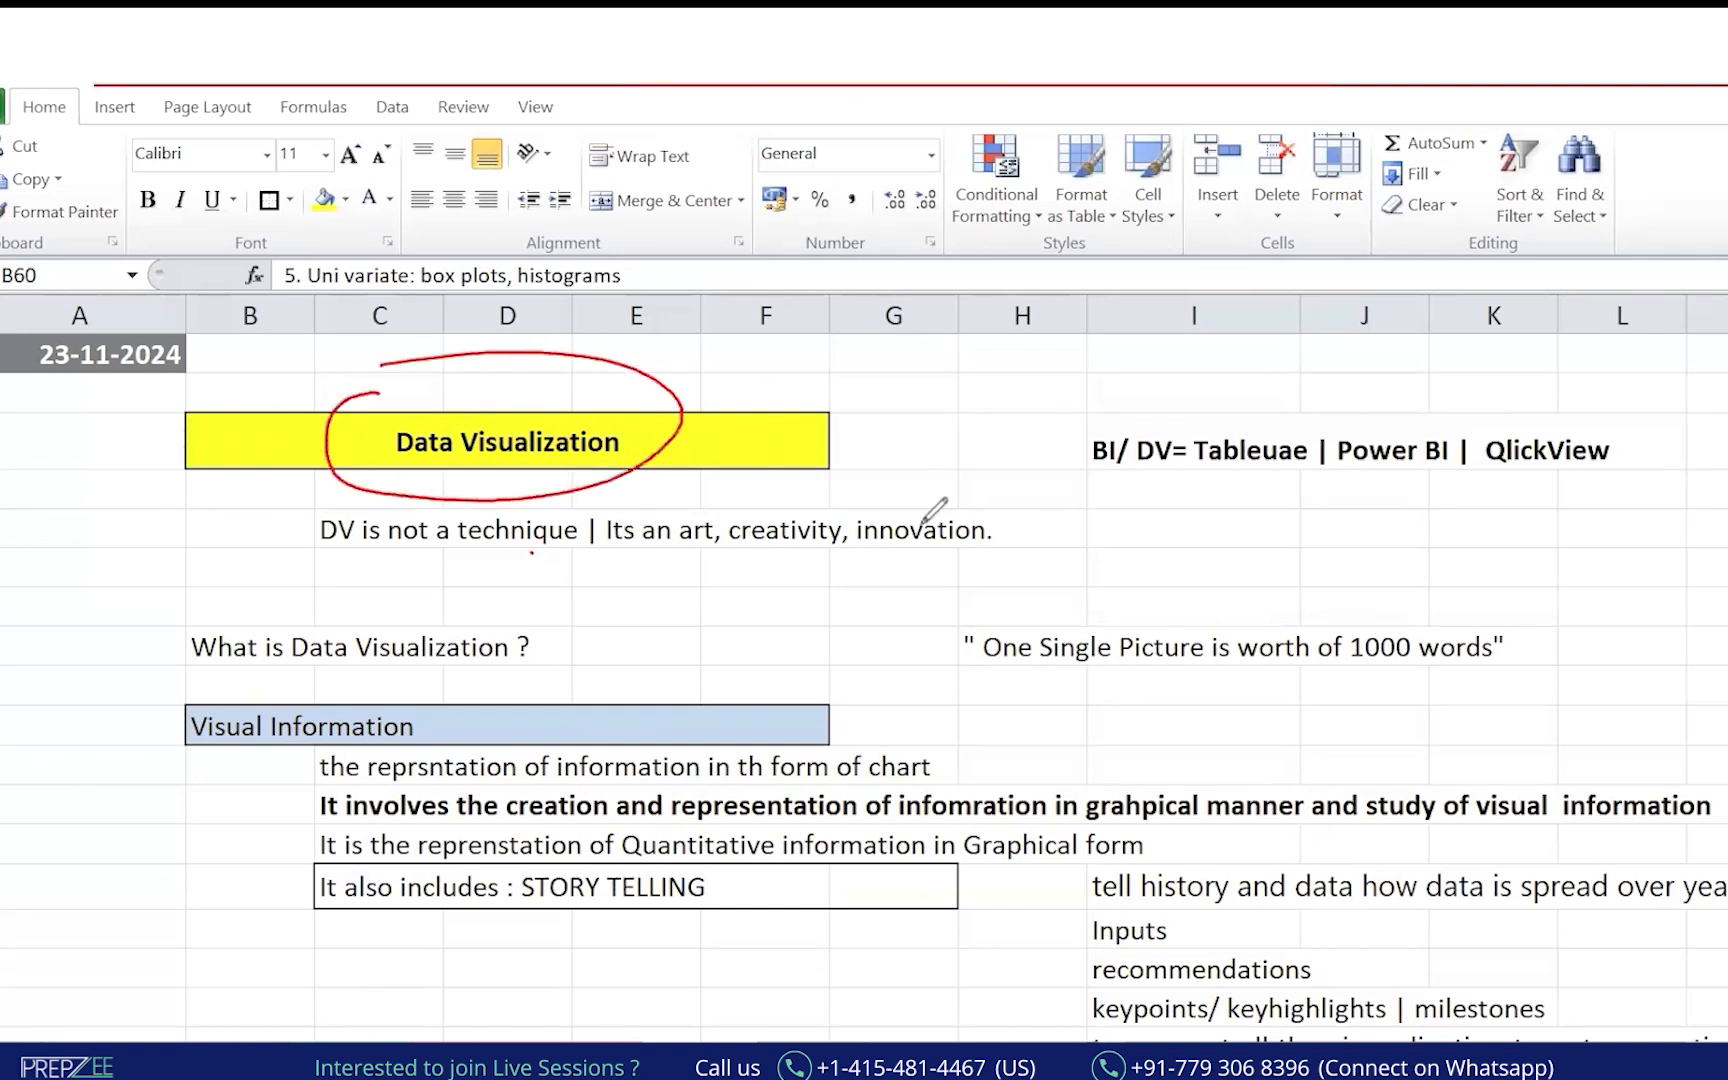
{"action": "mouse_move", "coordinate": [245, 601]}
{"action": "left_mouse_down"}
{"action": "mouse_move", "coordinate": [185, 672]}
{"action": "mouse_move", "coordinate": [598, 662]}
{"action": "mouse_move", "coordinate": [563, 600]}
{"action": "left_mouse_up"}
{"action": "mouse_move", "coordinate": [665, 332]}
{"action": "left_mouse_down"}
{"action": "mouse_move", "coordinate": [1093, 550]}
{"action": "mouse_move", "coordinate": [1075, 562]}
{"action": "left_mouse_up"}
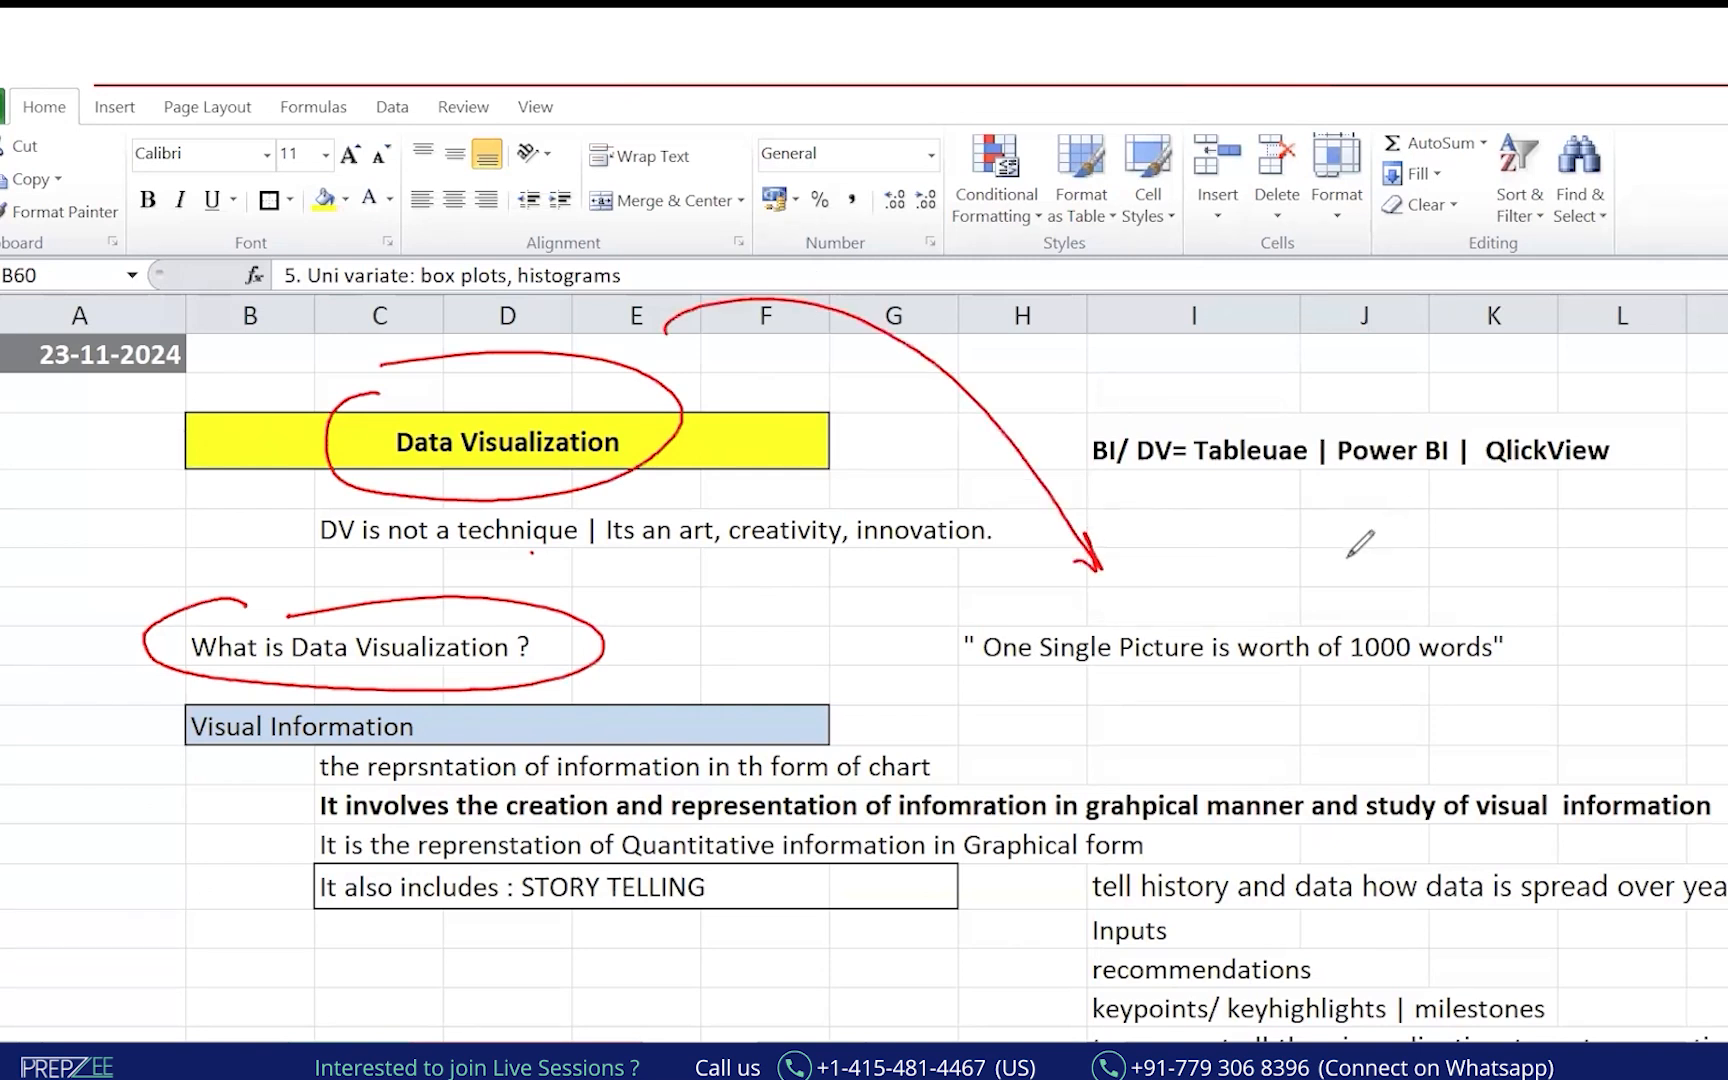
{"action": "left_click_drag", "start_coordinate": [972, 697], "coordinate": [1445, 676]}
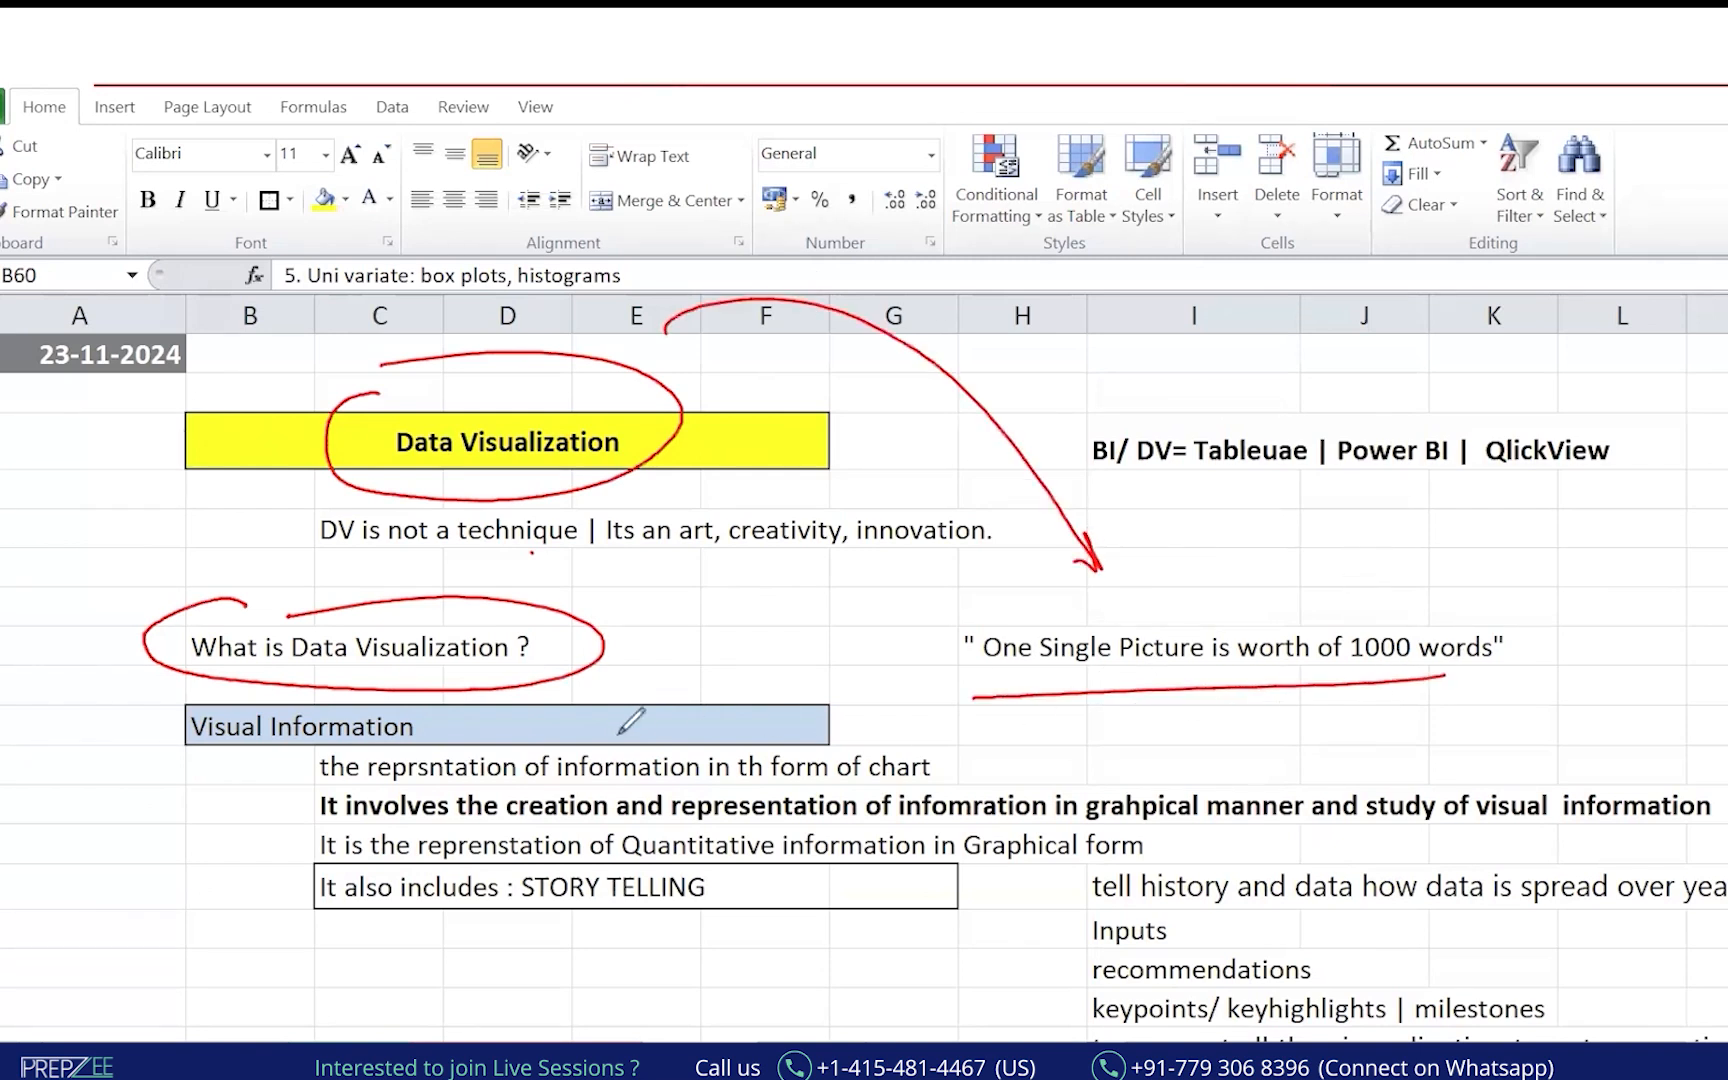
{"action": "left_click_drag", "start_coordinate": [312, 788], "coordinate": [957, 764]}
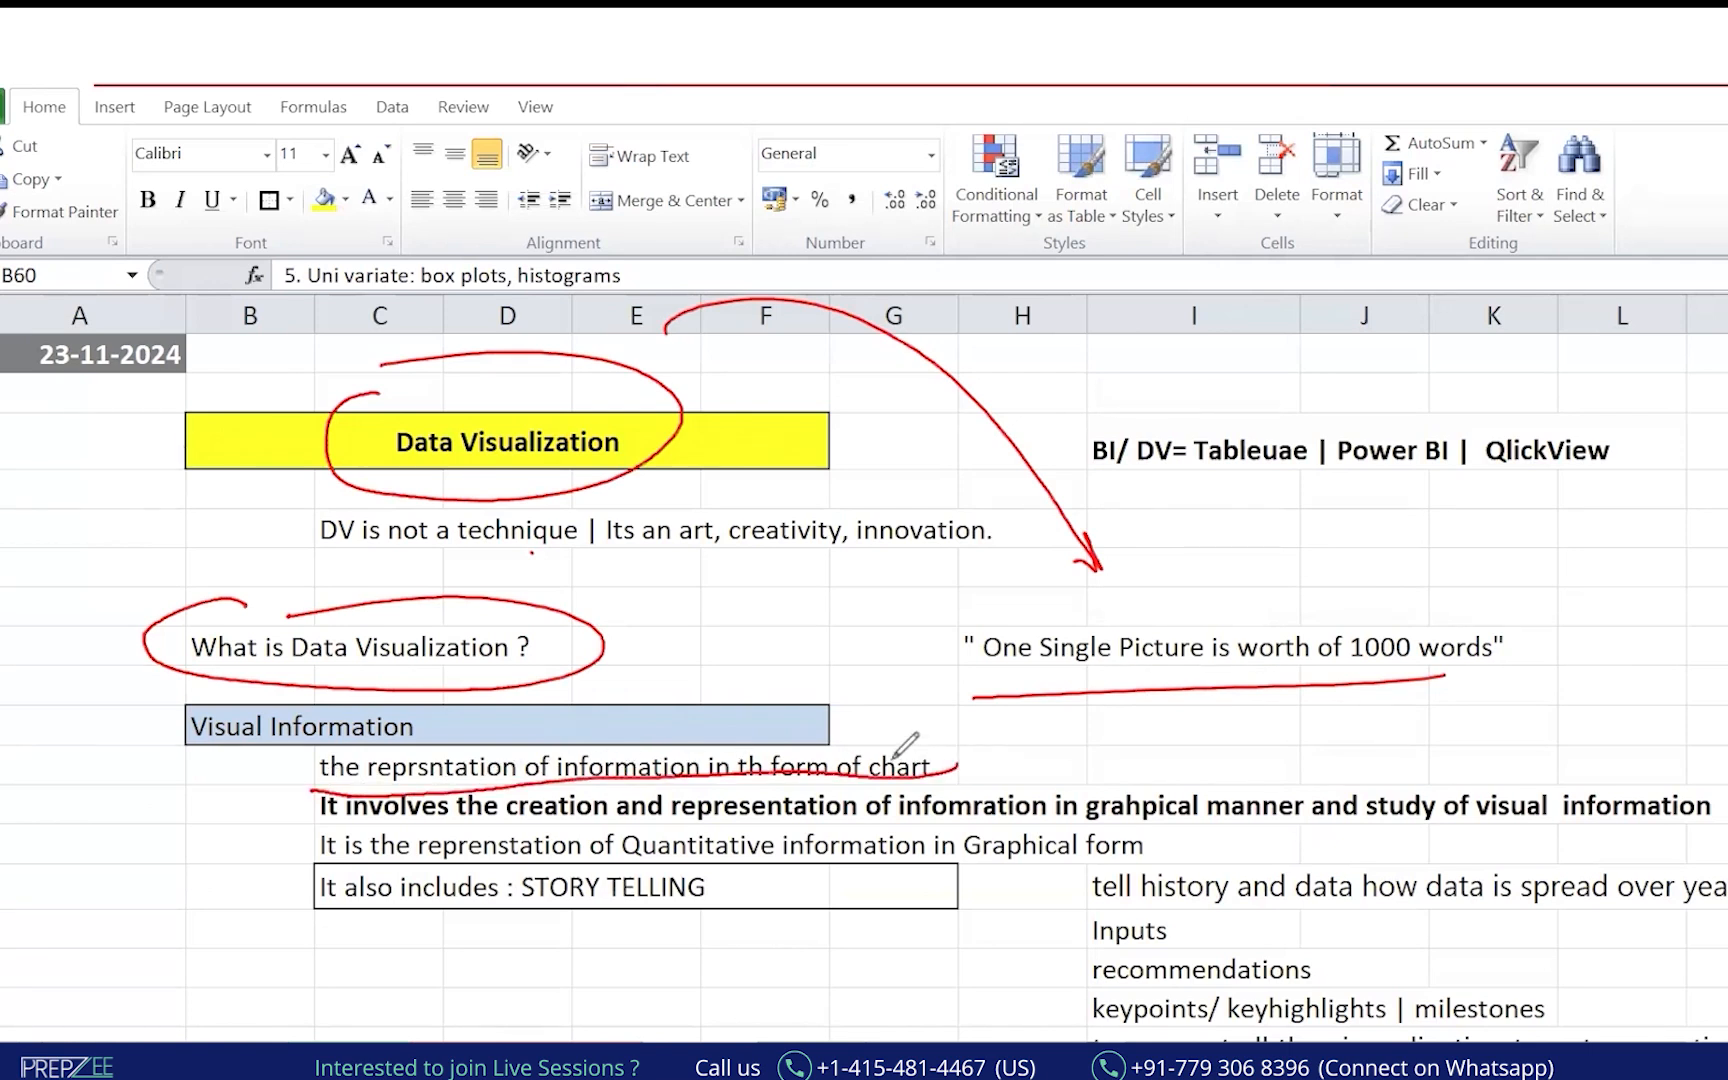
{"action": "left_click_drag", "start_coordinate": [524, 824], "coordinate": [605, 803]}
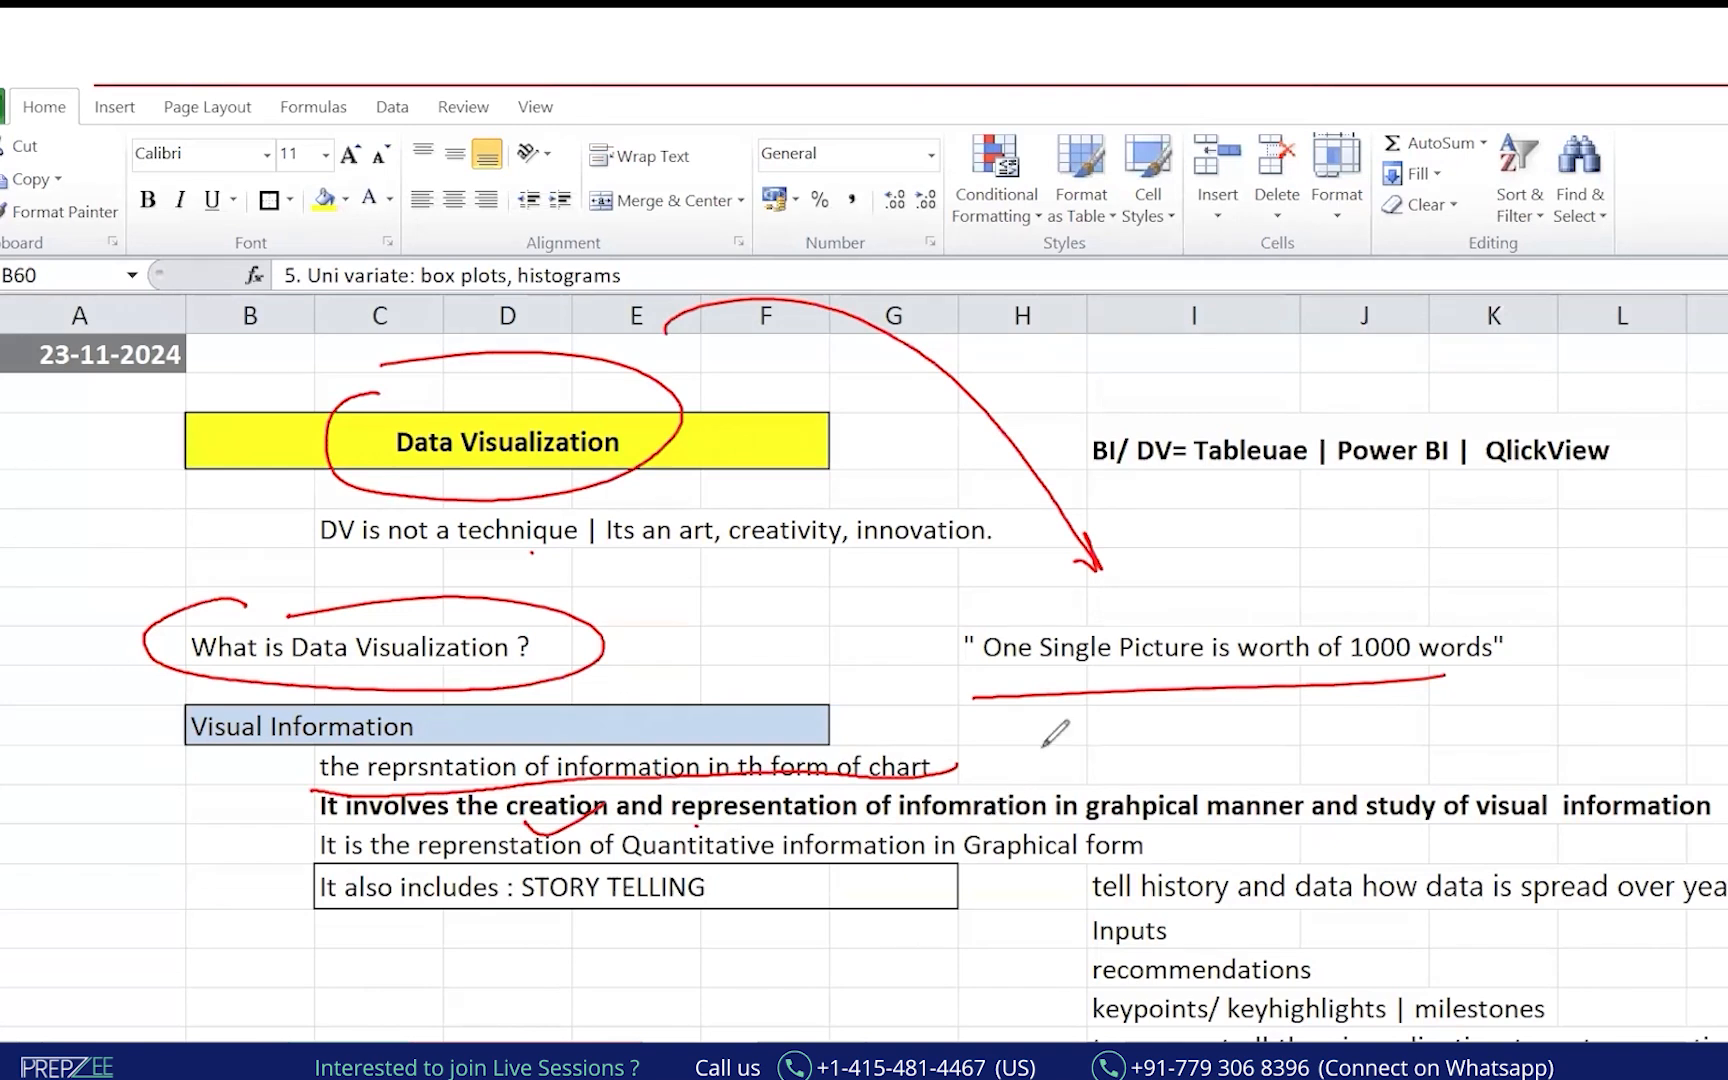
{"action": "left_click_drag", "start_coordinate": [694, 825], "coordinate": [794, 782]}
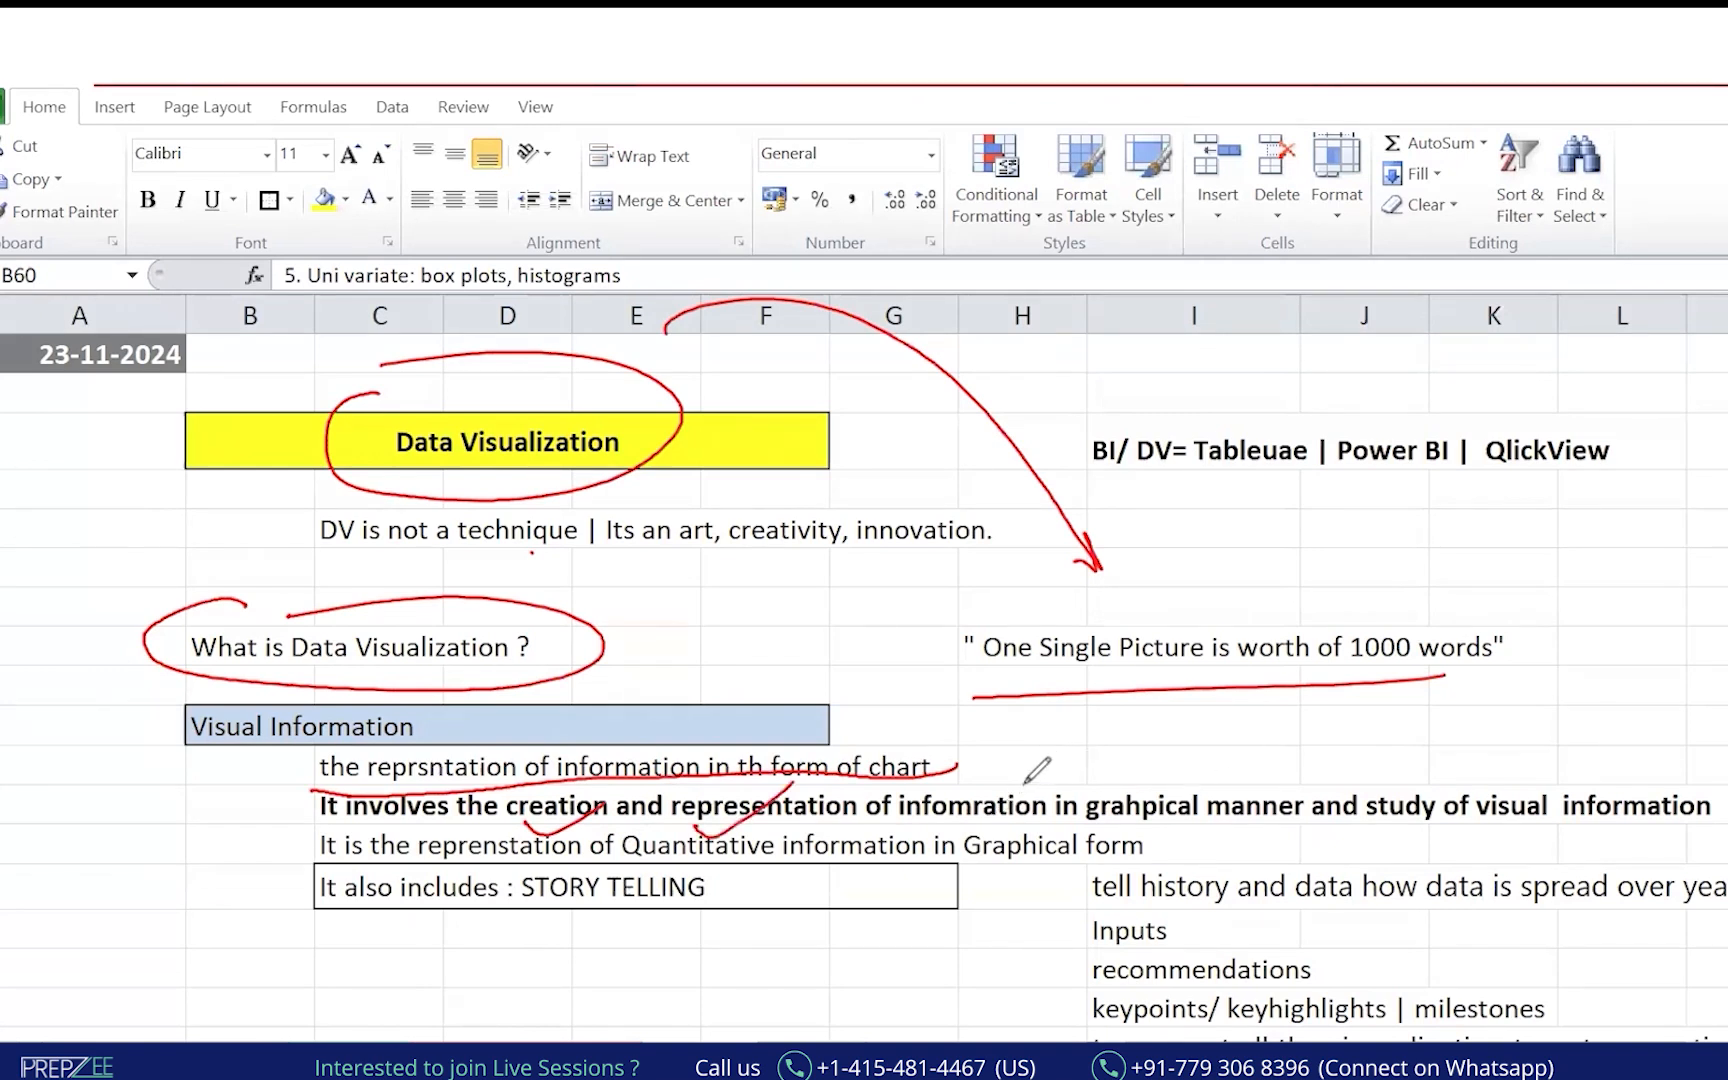
{"action": "mouse_move", "coordinate": [1027, 776]}
{"action": "left_mouse_down"}
{"action": "mouse_move", "coordinate": [1102, 735]}
{"action": "mouse_move", "coordinate": [1248, 746]}
{"action": "mouse_move", "coordinate": [1257, 770]}
{"action": "left_mouse_up"}
{"action": "left_click_drag", "start_coordinate": [1085, 828], "coordinate": [1195, 820]}
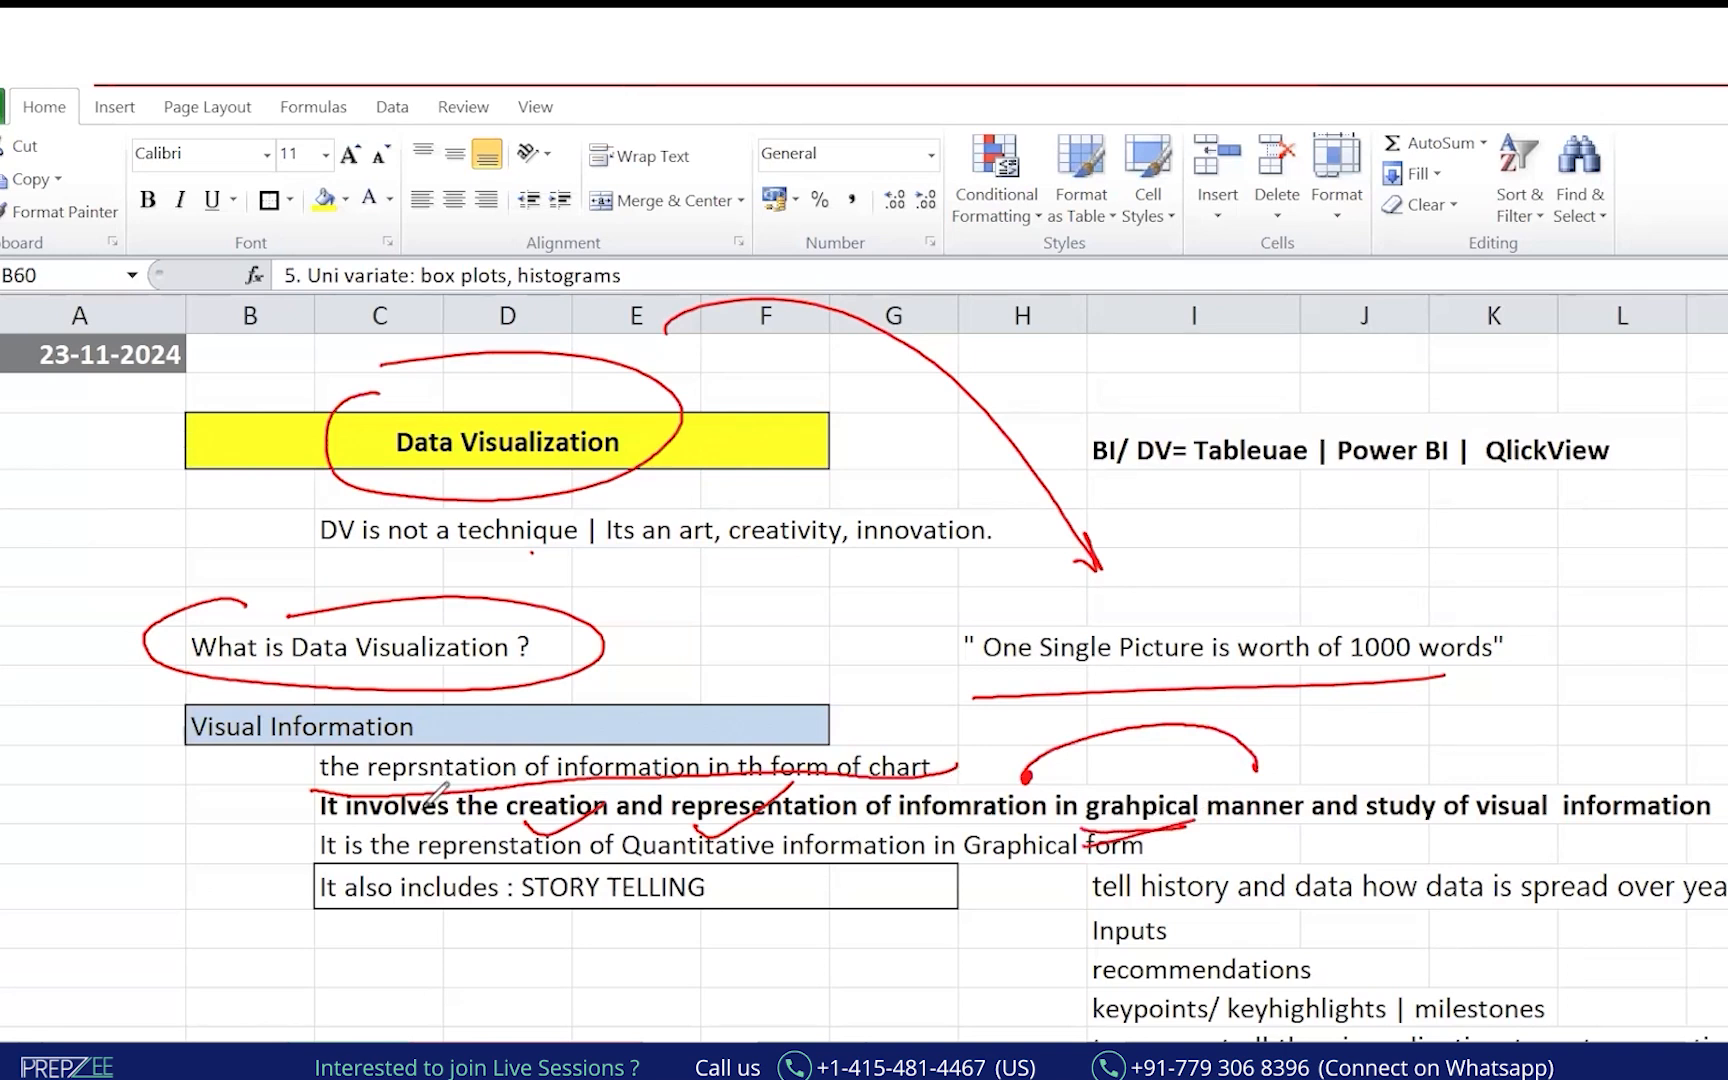
{"action": "mouse_move", "coordinate": [28, 868]}
{"action": "left_mouse_down"}
{"action": "mouse_move", "coordinate": [51, 898]}
{"action": "mouse_move", "coordinate": [100, 830]}
{"action": "mouse_move", "coordinate": [62, 826]}
{"action": "mouse_move", "coordinate": [53, 941]}
{"action": "mouse_move", "coordinate": [78, 889]}
{"action": "mouse_move", "coordinate": [178, 793]}
{"action": "left_mouse_up"}
{"action": "key", "text": "e"}
{"action": "mouse_move", "coordinate": [118, 918]}
{"action": "left_mouse_down"}
{"action": "mouse_move", "coordinate": [122, 932]}
{"action": "mouse_move", "coordinate": [172, 906]}
{"action": "mouse_move", "coordinate": [246, 812]}
{"action": "mouse_move", "coordinate": [258, 843]}
{"action": "left_mouse_up"}
{"action": "mouse_move", "coordinate": [470, 686]}
{"action": "left_mouse_down"}
{"action": "mouse_move", "coordinate": [540, 620]}
{"action": "mouse_move", "coordinate": [566, 664]}
{"action": "left_mouse_up"}
{"action": "left_click_drag", "start_coordinate": [480, 722], "coordinate": [568, 658]}
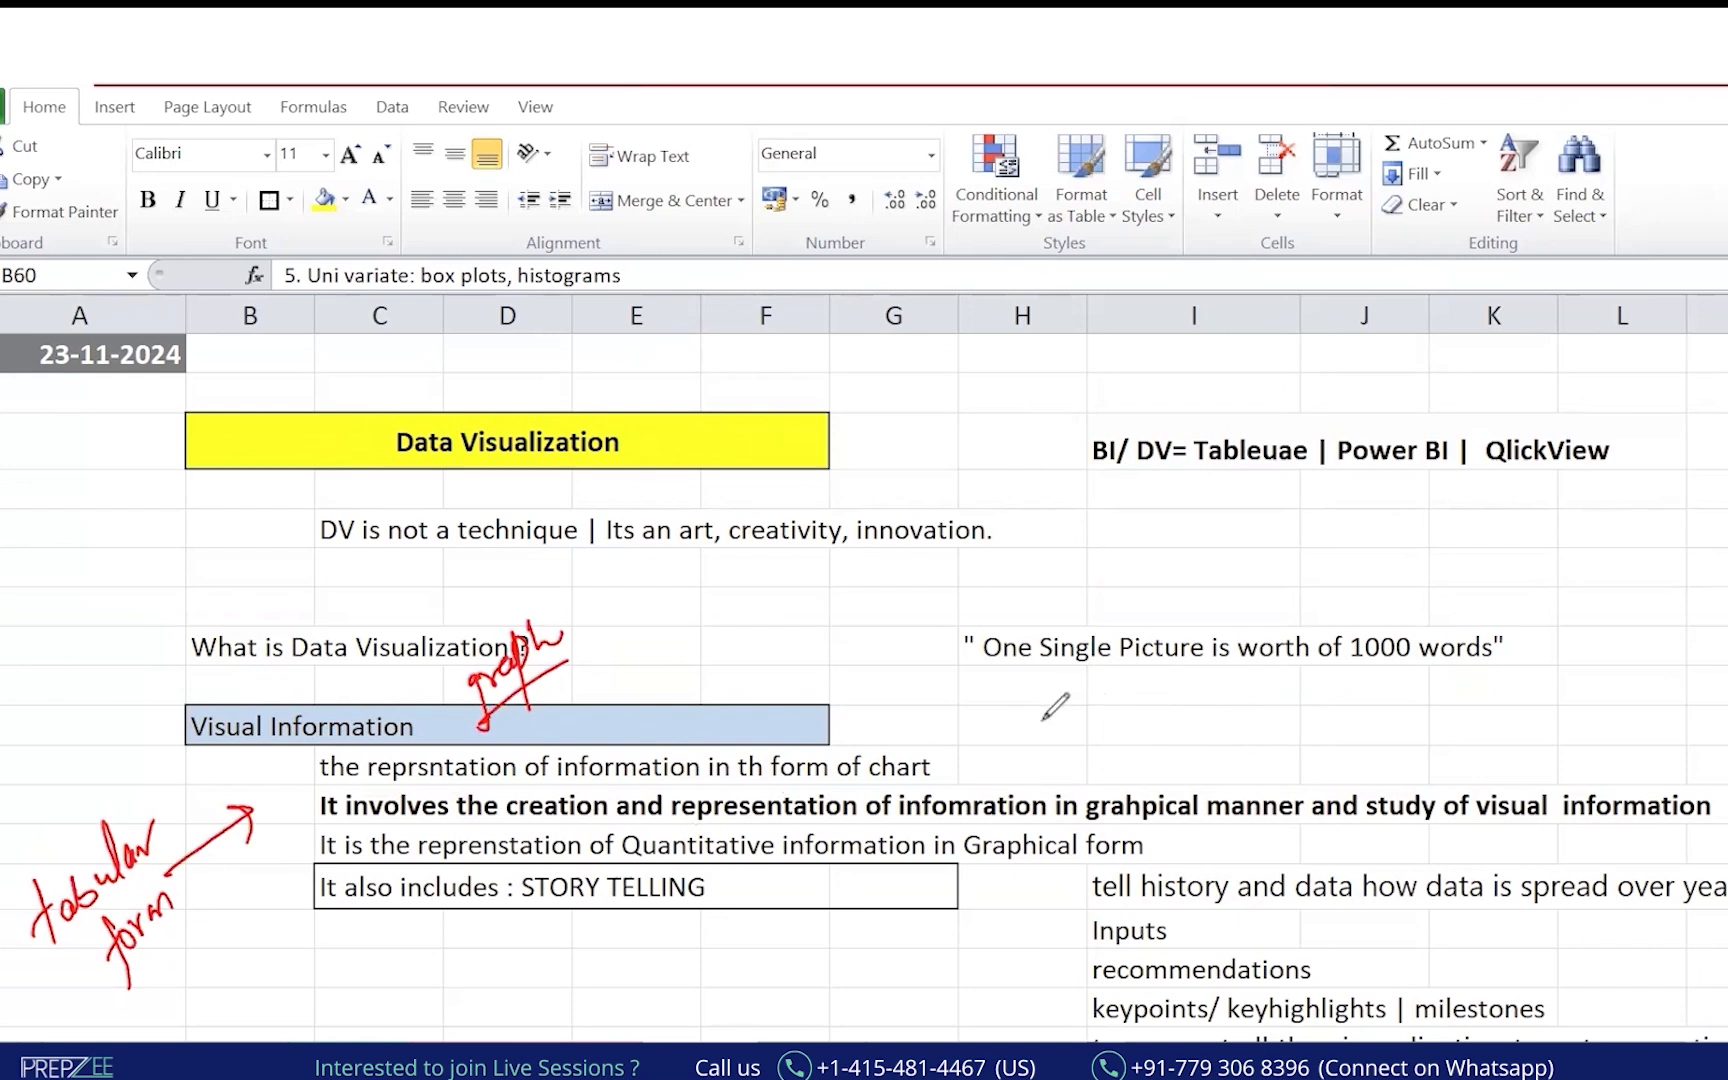
{"action": "left_click_drag", "start_coordinate": [538, 398], "coordinate": [558, 396]}
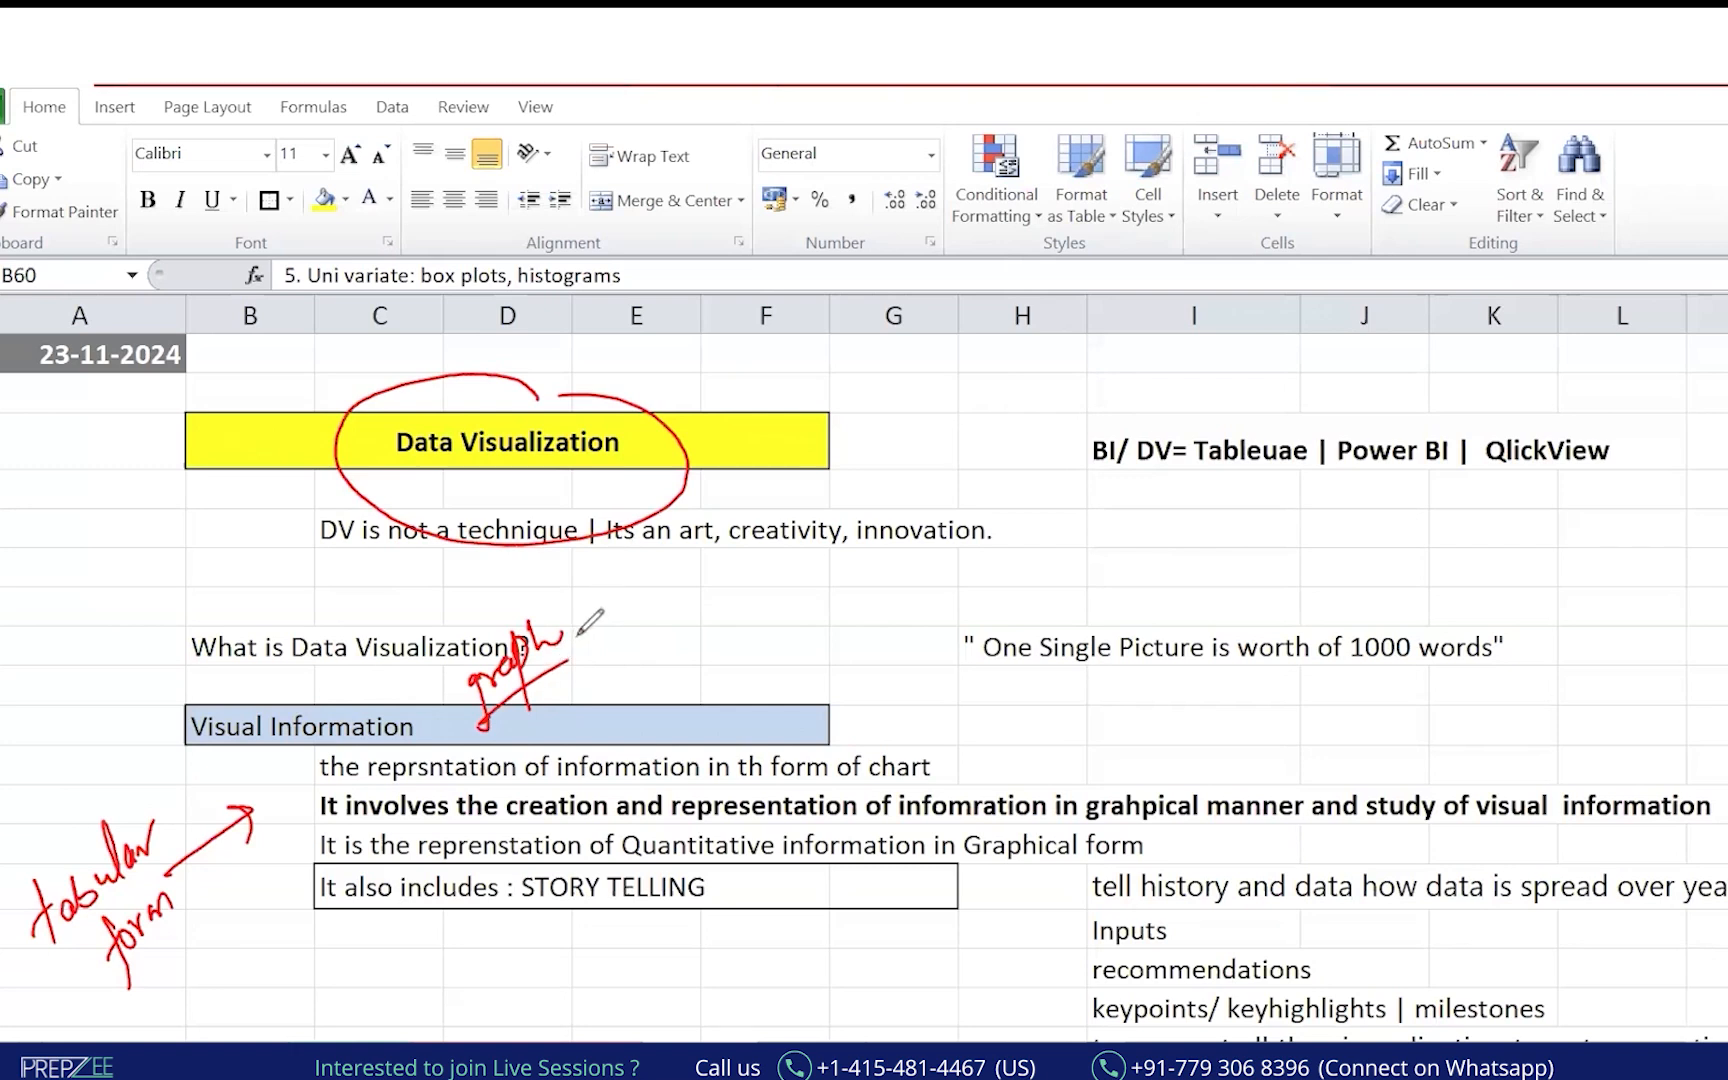
{"action": "left_click", "coordinate": [47, 332]}
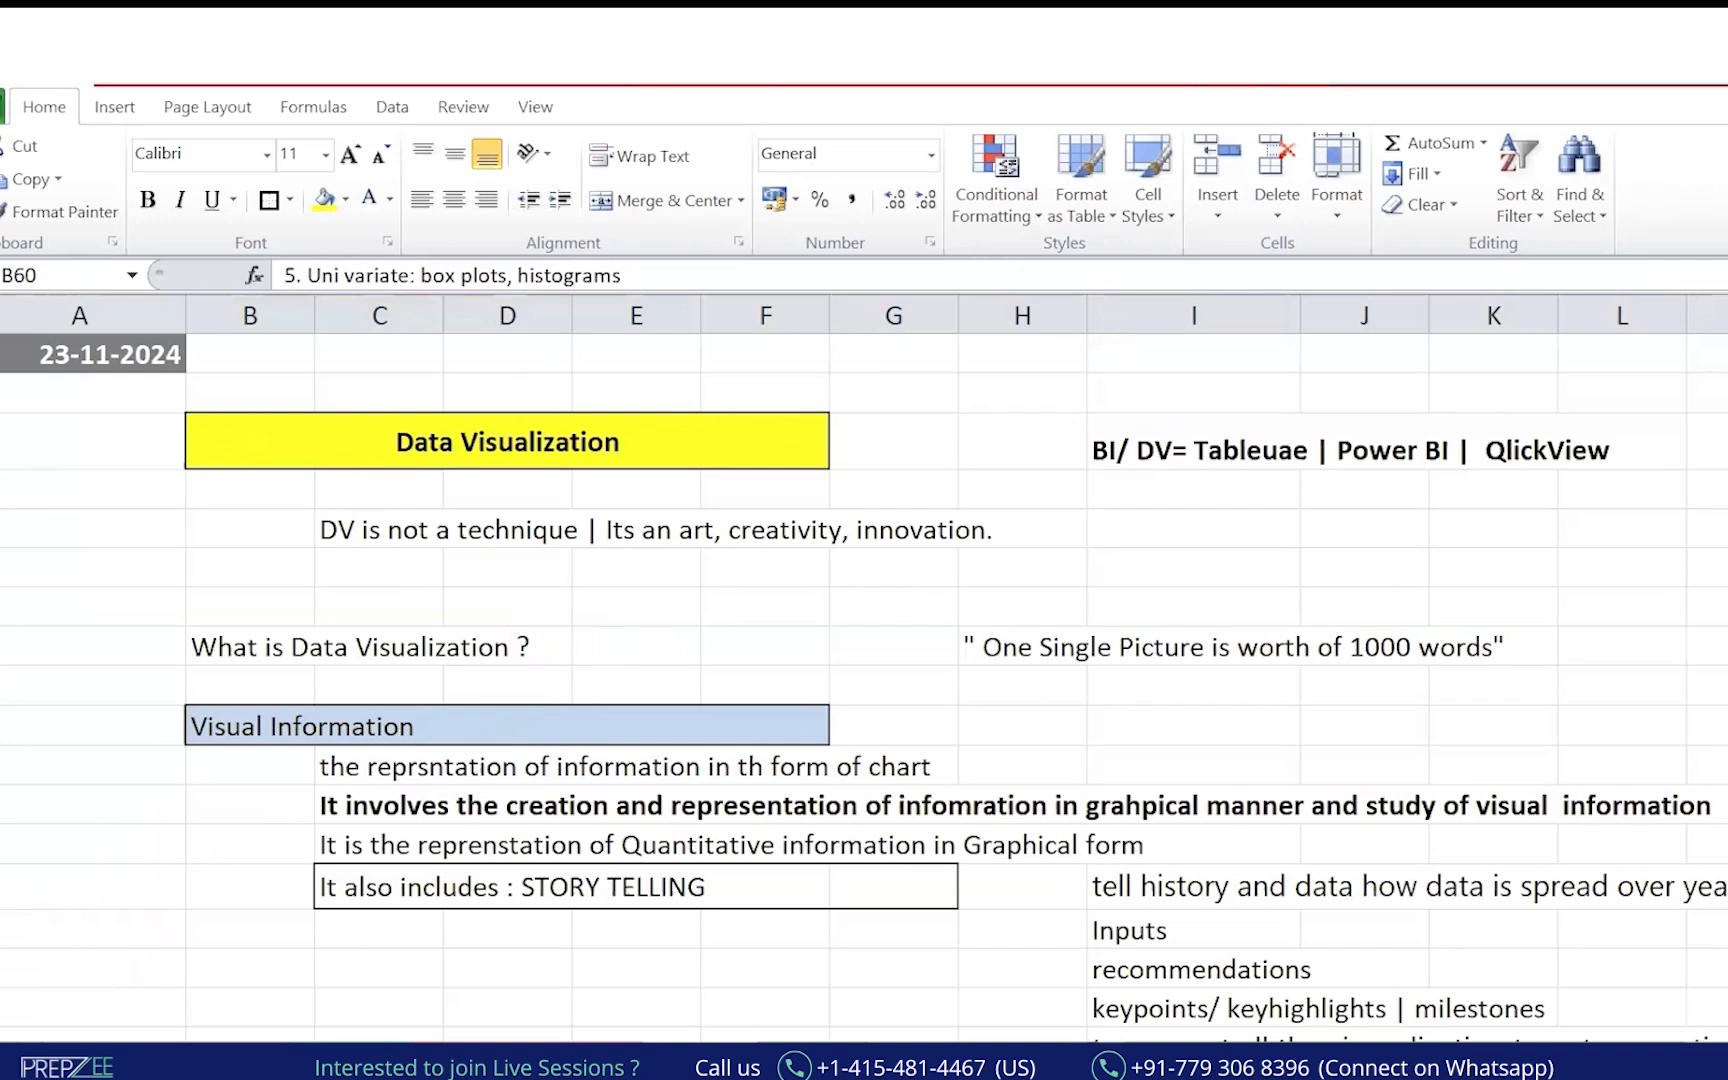
Underline the graphical-form definition in red pen, marking 'Quantitative information' and 'Graphical form'.
{"action": "mouse_move", "coordinate": [355, 813]}
{"action": "left_mouse_down"}
{"action": "mouse_move", "coordinate": [320, 866]}
{"action": "mouse_move", "coordinate": [905, 862]}
{"action": "mouse_move", "coordinate": [780, 866]}
{"action": "left_mouse_up"}
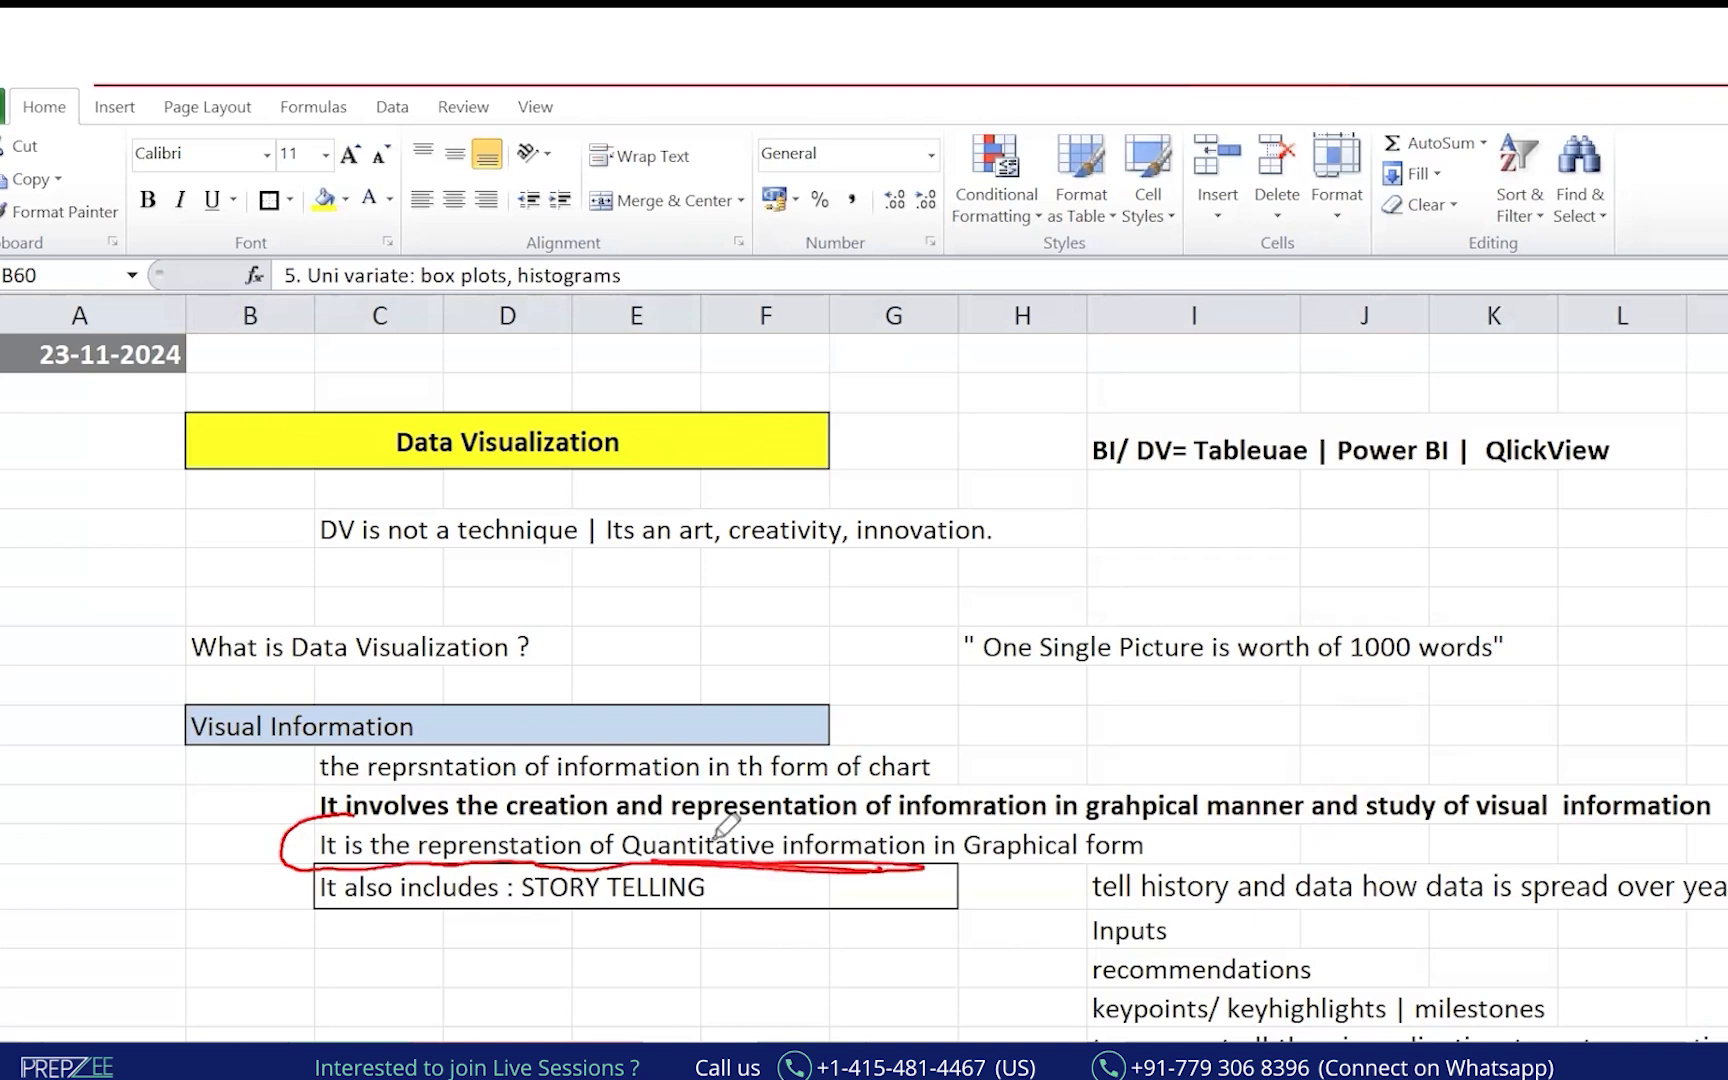
{"action": "mouse_move", "coordinate": [678, 840]}
{"action": "left_mouse_down"}
{"action": "mouse_move", "coordinate": [805, 842]}
{"action": "mouse_move", "coordinate": [640, 853]}
{"action": "mouse_move", "coordinate": [905, 842]}
{"action": "mouse_move", "coordinate": [1052, 858]}
{"action": "left_mouse_up"}
{"action": "mouse_move", "coordinate": [1172, 815]}
{"action": "left_mouse_down"}
{"action": "mouse_move", "coordinate": [1007, 822]}
{"action": "mouse_move", "coordinate": [1048, 880]}
{"action": "mouse_move", "coordinate": [1120, 874]}
{"action": "left_mouse_up"}
{"action": "left_click_drag", "start_coordinate": [293, 745], "coordinate": [260, 815]}
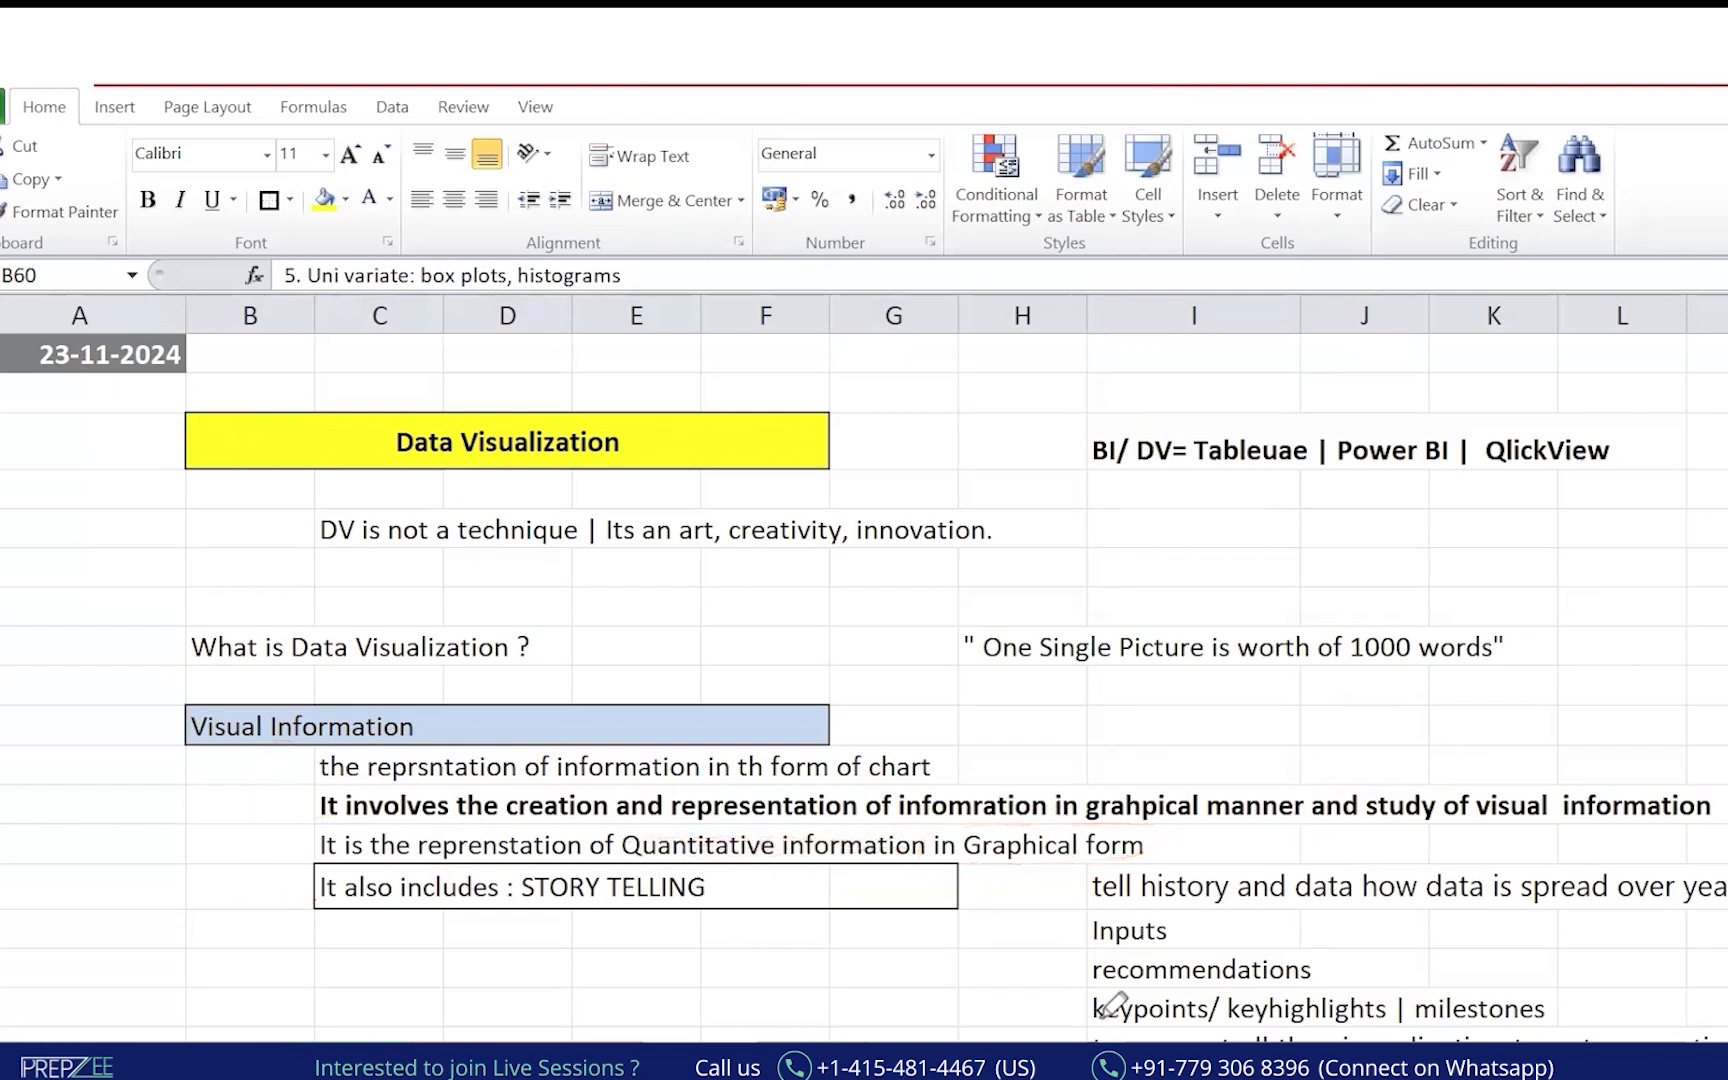
Tick the list items milestones, key highlights, key points, inputs and recommendations.
{"action": "left_click_drag", "start_coordinate": [1431, 993], "coordinate": [1547, 940]}
{"action": "left_click_drag", "start_coordinate": [1265, 1020], "coordinate": [1366, 960]}
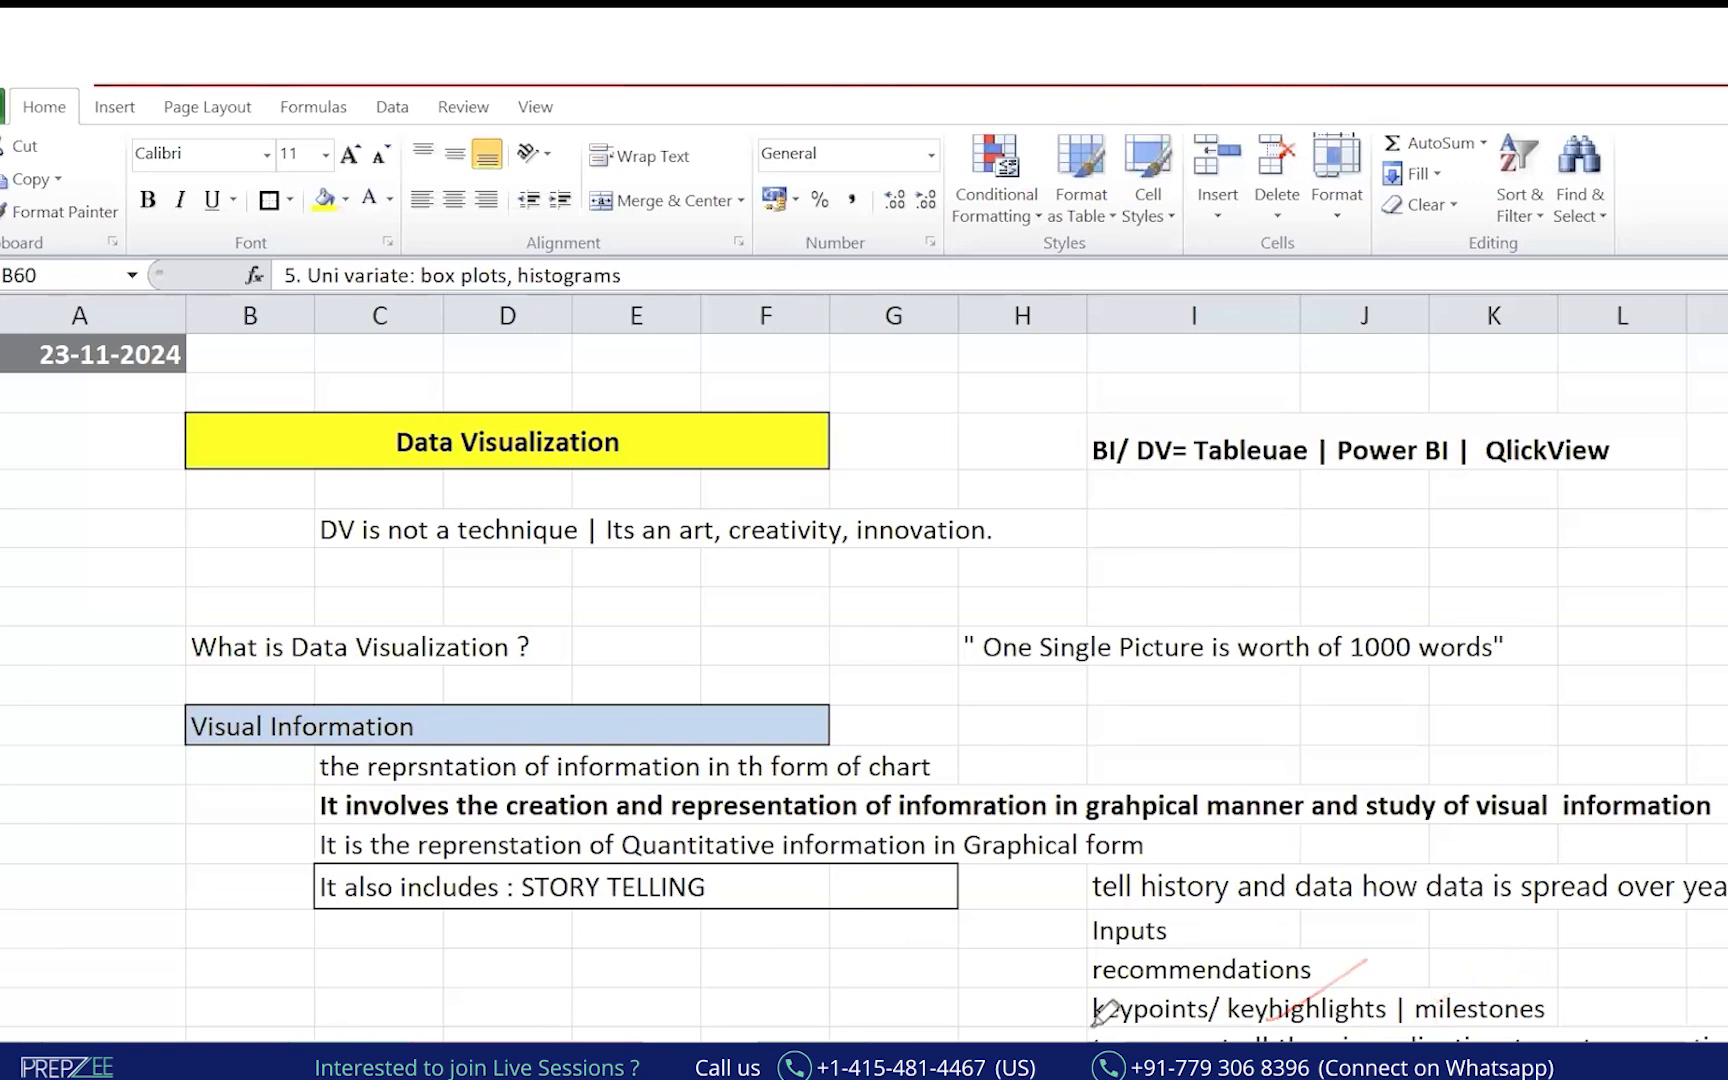
{"action": "left_click_drag", "start_coordinate": [1072, 1030], "coordinate": [1145, 997]}
{"action": "left_click_drag", "start_coordinate": [1053, 952], "coordinate": [1130, 909]}
{"action": "left_click_drag", "start_coordinate": [1040, 988], "coordinate": [1134, 942]}
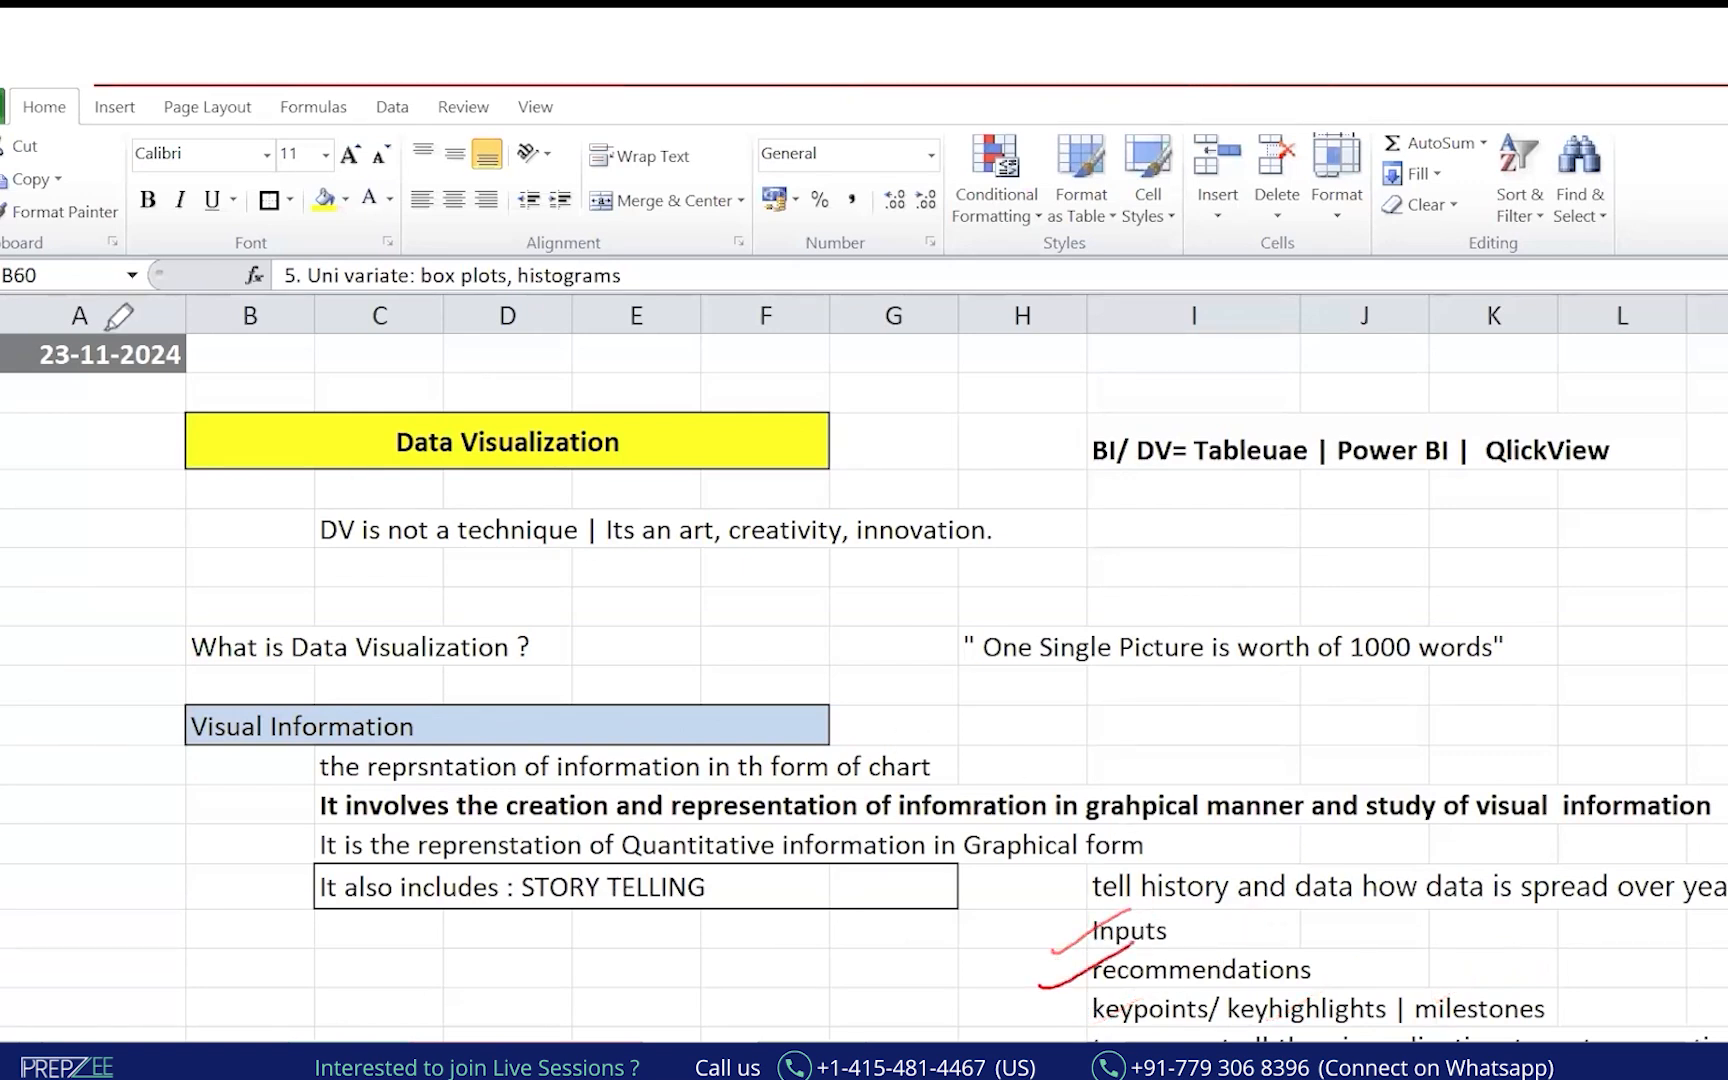
Scroll down to the numbered chart-type questions and handwrite an underlined 1000S beside the first.
{"action": "left_click", "coordinate": [59, 200]}
{"action": "scroll", "coordinate": [1543, 794], "scroll_direction": "down", "scroll_amount": 15}
{"action": "left_click", "coordinate": [22, 490]}
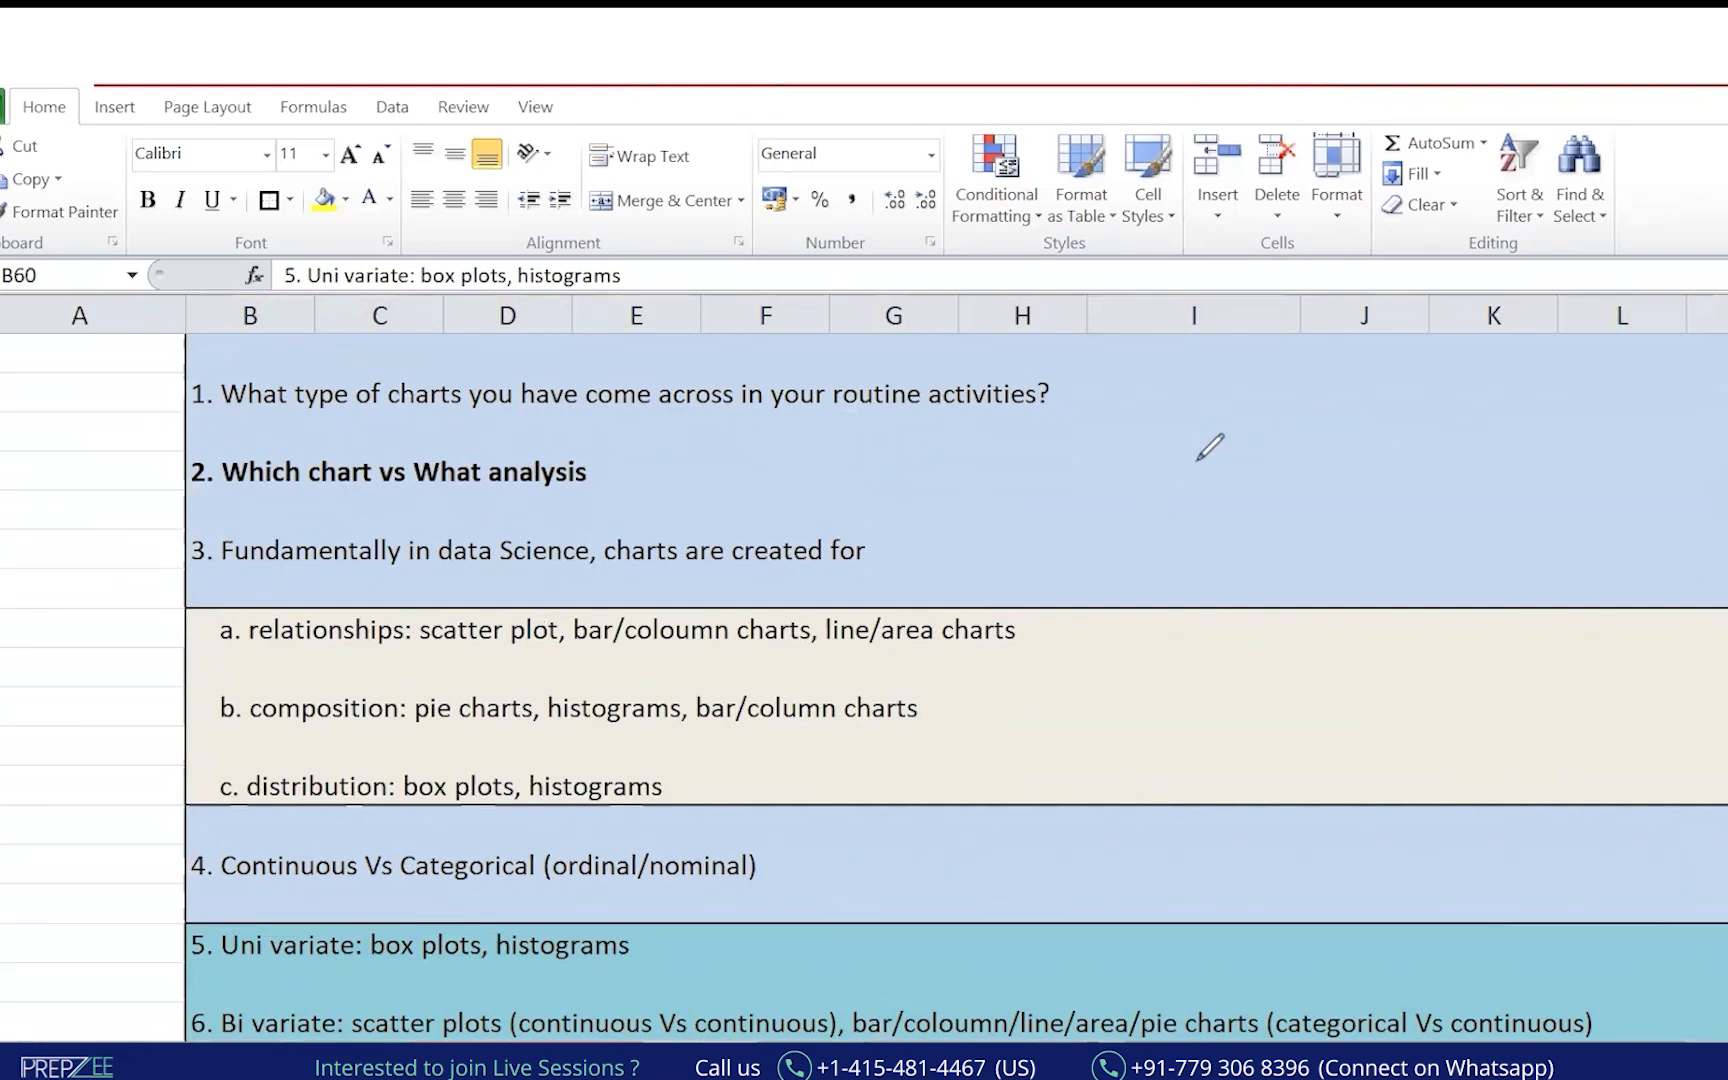
{"action": "left_click", "coordinate": [1241, 446]}
{"action": "mouse_move", "coordinate": [1223, 427]}
{"action": "left_mouse_down"}
{"action": "mouse_move", "coordinate": [1223, 490]}
{"action": "mouse_move", "coordinate": [1250, 480]}
{"action": "left_mouse_up"}
{"action": "mouse_move", "coordinate": [1278, 437]}
{"action": "left_mouse_down"}
{"action": "mouse_move", "coordinate": [1276, 475]}
{"action": "mouse_move", "coordinate": [1308, 470]}
{"action": "left_mouse_up"}
{"action": "left_click_drag", "start_coordinate": [1196, 511], "coordinate": [1346, 477]}
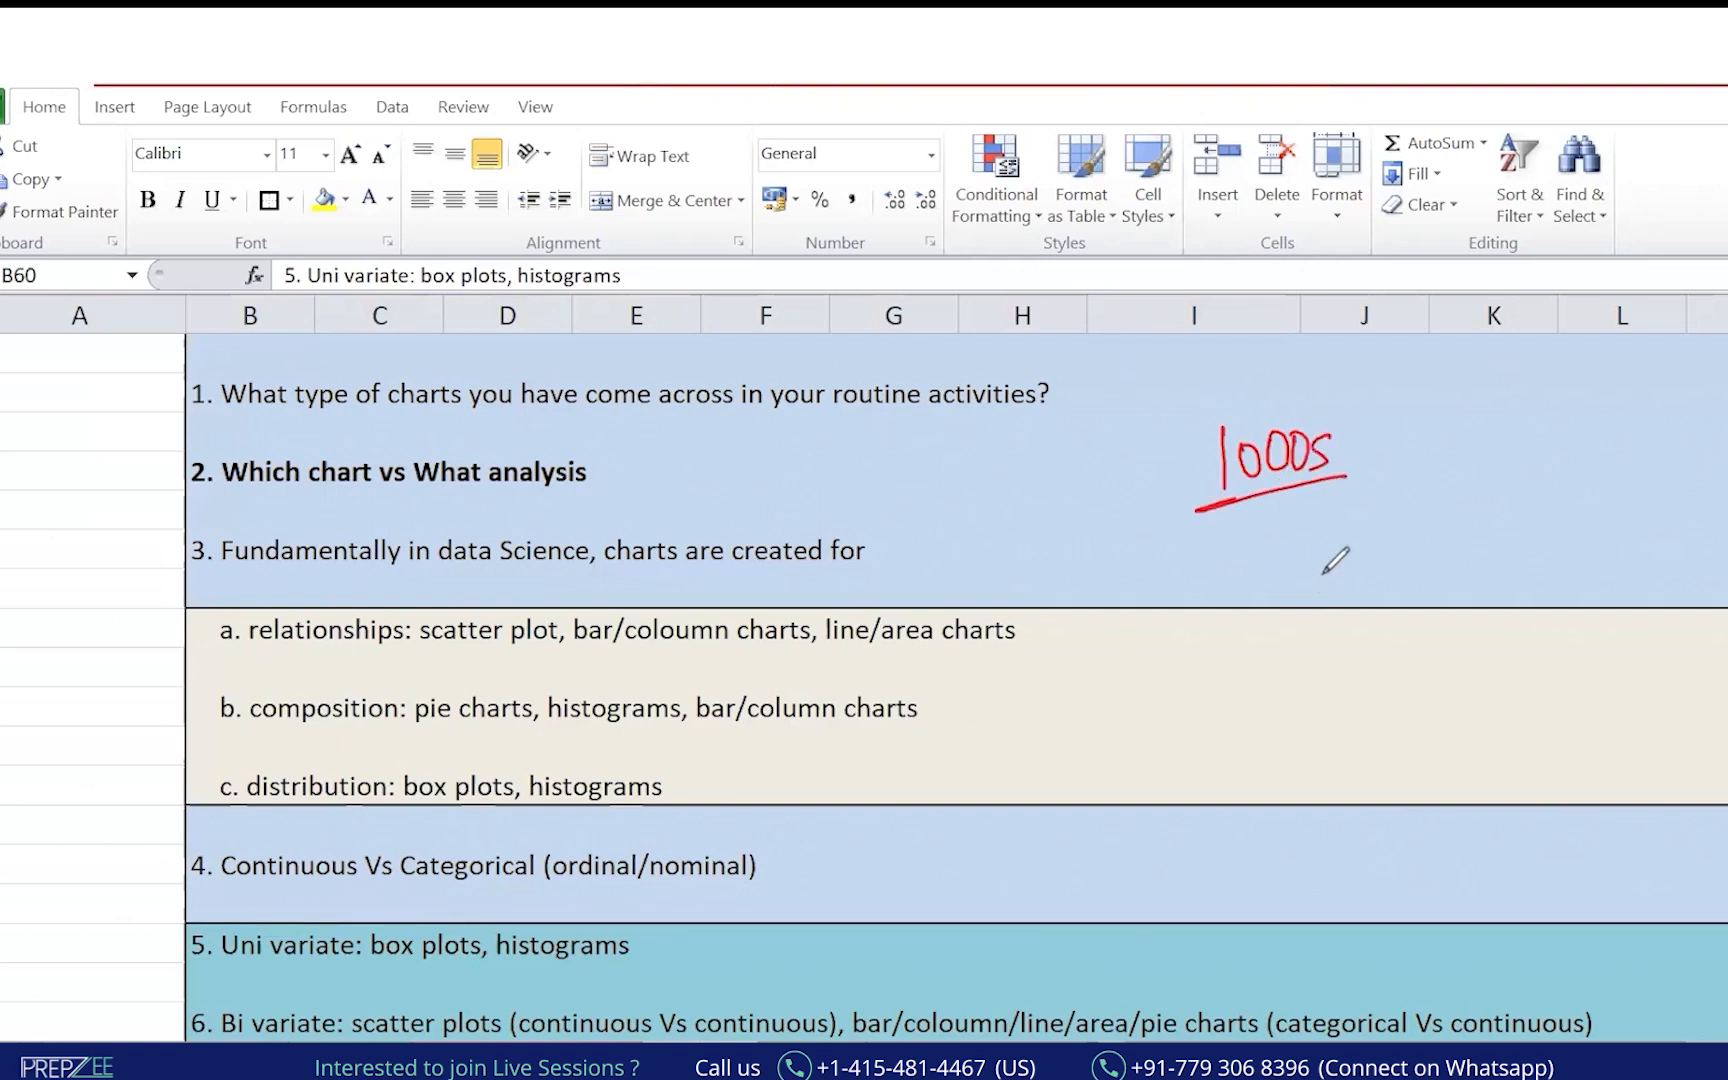
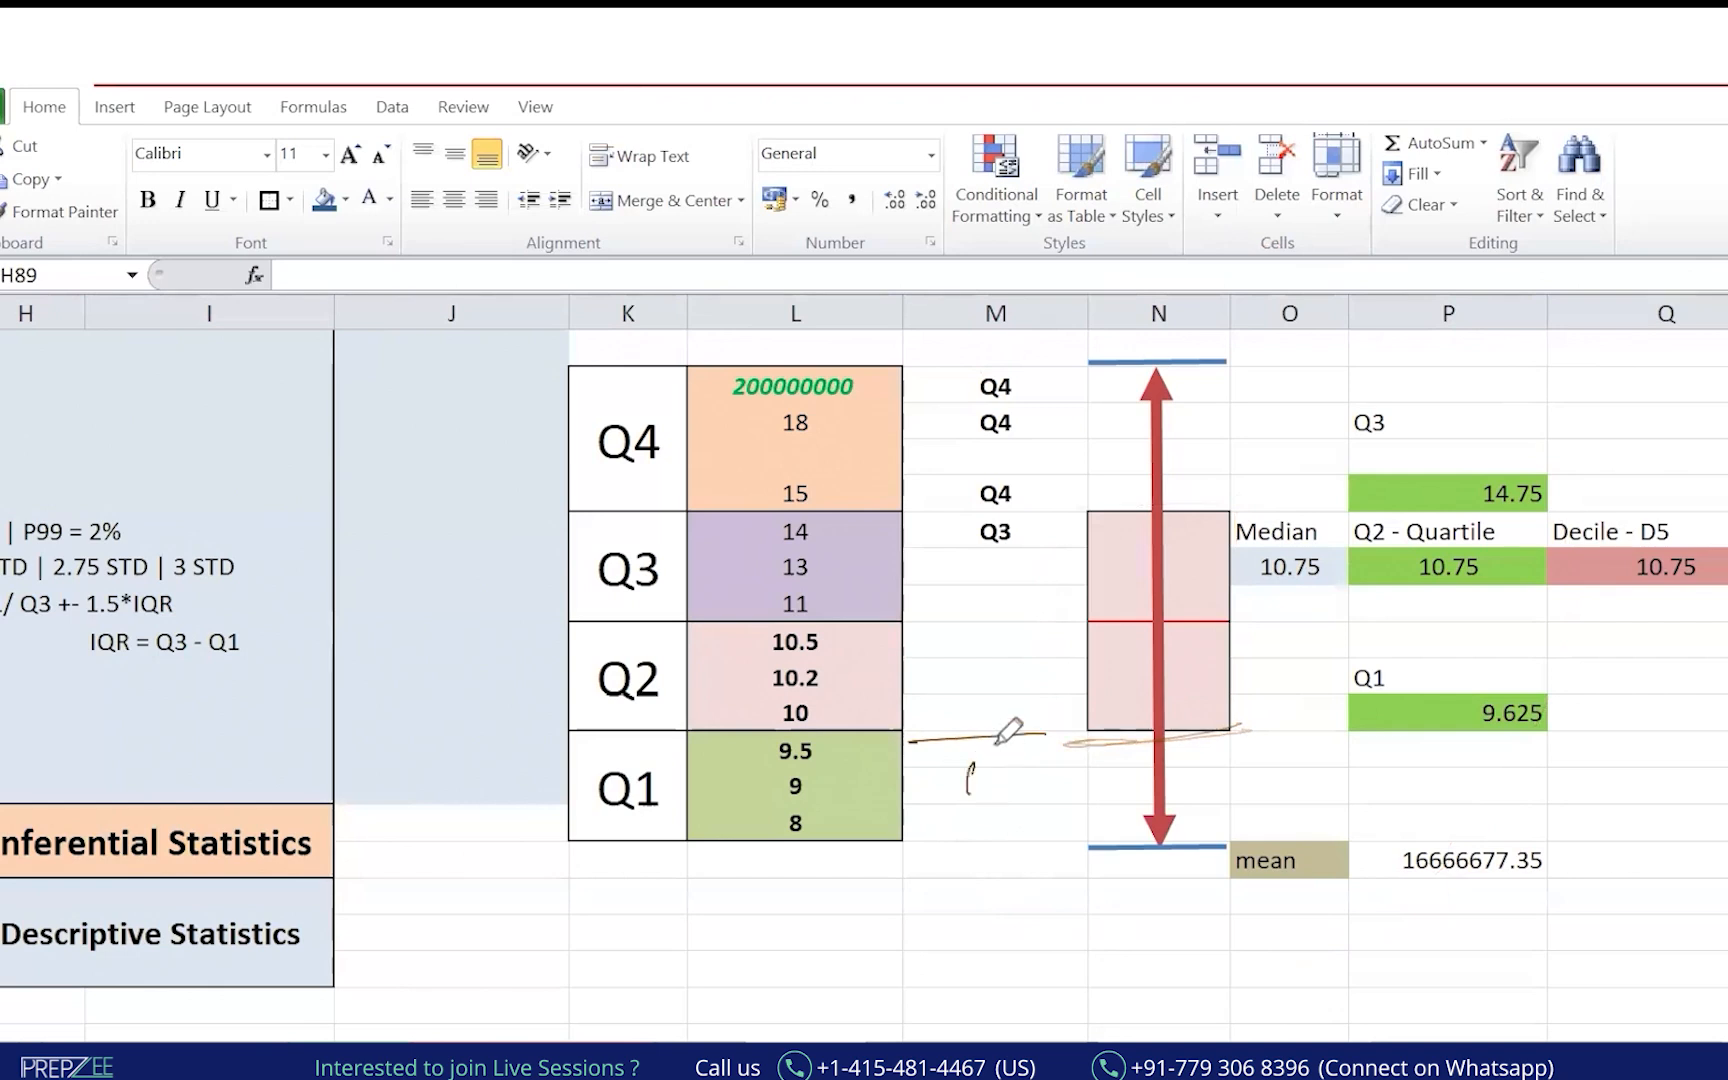
Ink Q1, the Q2 median, the Q3 edge and both whisker ends on the box plot.
{"action": "mouse_move", "coordinate": [1109, 611]}
{"action": "left_mouse_down"}
{"action": "mouse_move", "coordinate": [999, 617]}
{"action": "mouse_move", "coordinate": [992, 657]}
{"action": "left_mouse_up"}
{"action": "mouse_move", "coordinate": [1005, 622]}
{"action": "left_mouse_down"}
{"action": "mouse_move", "coordinate": [1015, 645]}
{"action": "mouse_move", "coordinate": [1055, 622]}
{"action": "left_mouse_up"}
{"action": "mouse_move", "coordinate": [1052, 653]}
{"action": "left_mouse_down"}
{"action": "mouse_move", "coordinate": [942, 678]}
{"action": "mouse_move", "coordinate": [1240, 614]}
{"action": "mouse_move", "coordinate": [1150, 618]}
{"action": "mouse_move", "coordinate": [1238, 617]}
{"action": "left_mouse_up"}
{"action": "mouse_move", "coordinate": [1118, 494]}
{"action": "left_mouse_down"}
{"action": "mouse_move", "coordinate": [1211, 494]}
{"action": "mouse_move", "coordinate": [1080, 495]}
{"action": "mouse_move", "coordinate": [1085, 690]}
{"action": "mouse_move", "coordinate": [1010, 510]}
{"action": "mouse_move", "coordinate": [1150, 515]}
{"action": "mouse_move", "coordinate": [1076, 497]}
{"action": "mouse_move", "coordinate": [1157, 494]}
{"action": "mouse_move", "coordinate": [1104, 495]}
{"action": "left_mouse_up"}
{"action": "left_click_drag", "start_coordinate": [1082, 865], "coordinate": [1266, 864]}
{"action": "mouse_move", "coordinate": [1096, 366]}
{"action": "left_mouse_down"}
{"action": "mouse_move", "coordinate": [1173, 364]}
{"action": "mouse_move", "coordinate": [1185, 963]}
{"action": "mouse_move", "coordinate": [1077, 286]}
{"action": "left_mouse_up"}
{"action": "left_click_drag", "start_coordinate": [1139, 857], "coordinate": [1082, 898]}
{"action": "left_click_drag", "start_coordinate": [1150, 327], "coordinate": [1110, 365]}
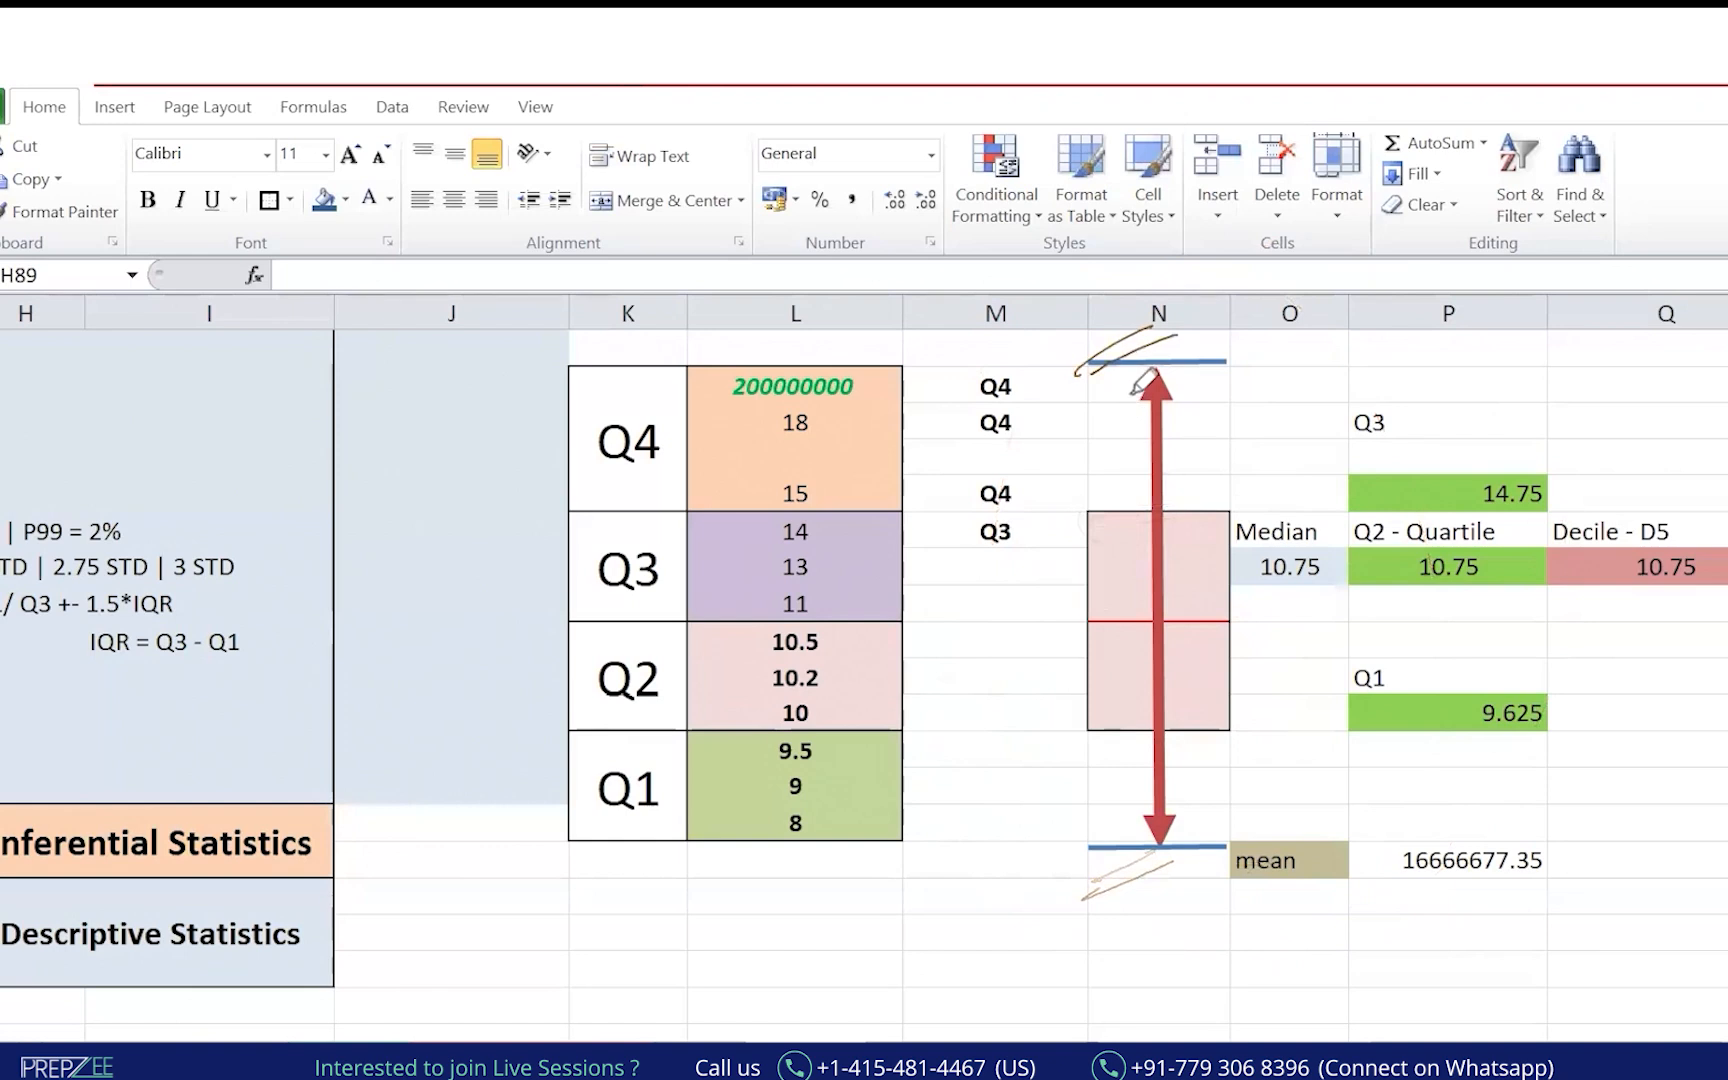
Circle the whole box plot in column N, then switch windows toward Book1.
{"action": "mouse_move", "coordinate": [1207, 326]}
{"action": "left_mouse_down"}
{"action": "mouse_move", "coordinate": [960, 494]}
{"action": "mouse_move", "coordinate": [1043, 895]}
{"action": "left_mouse_up"}
{"action": "left_click_drag", "start_coordinate": [1382, 617], "coordinate": [1048, 898]}
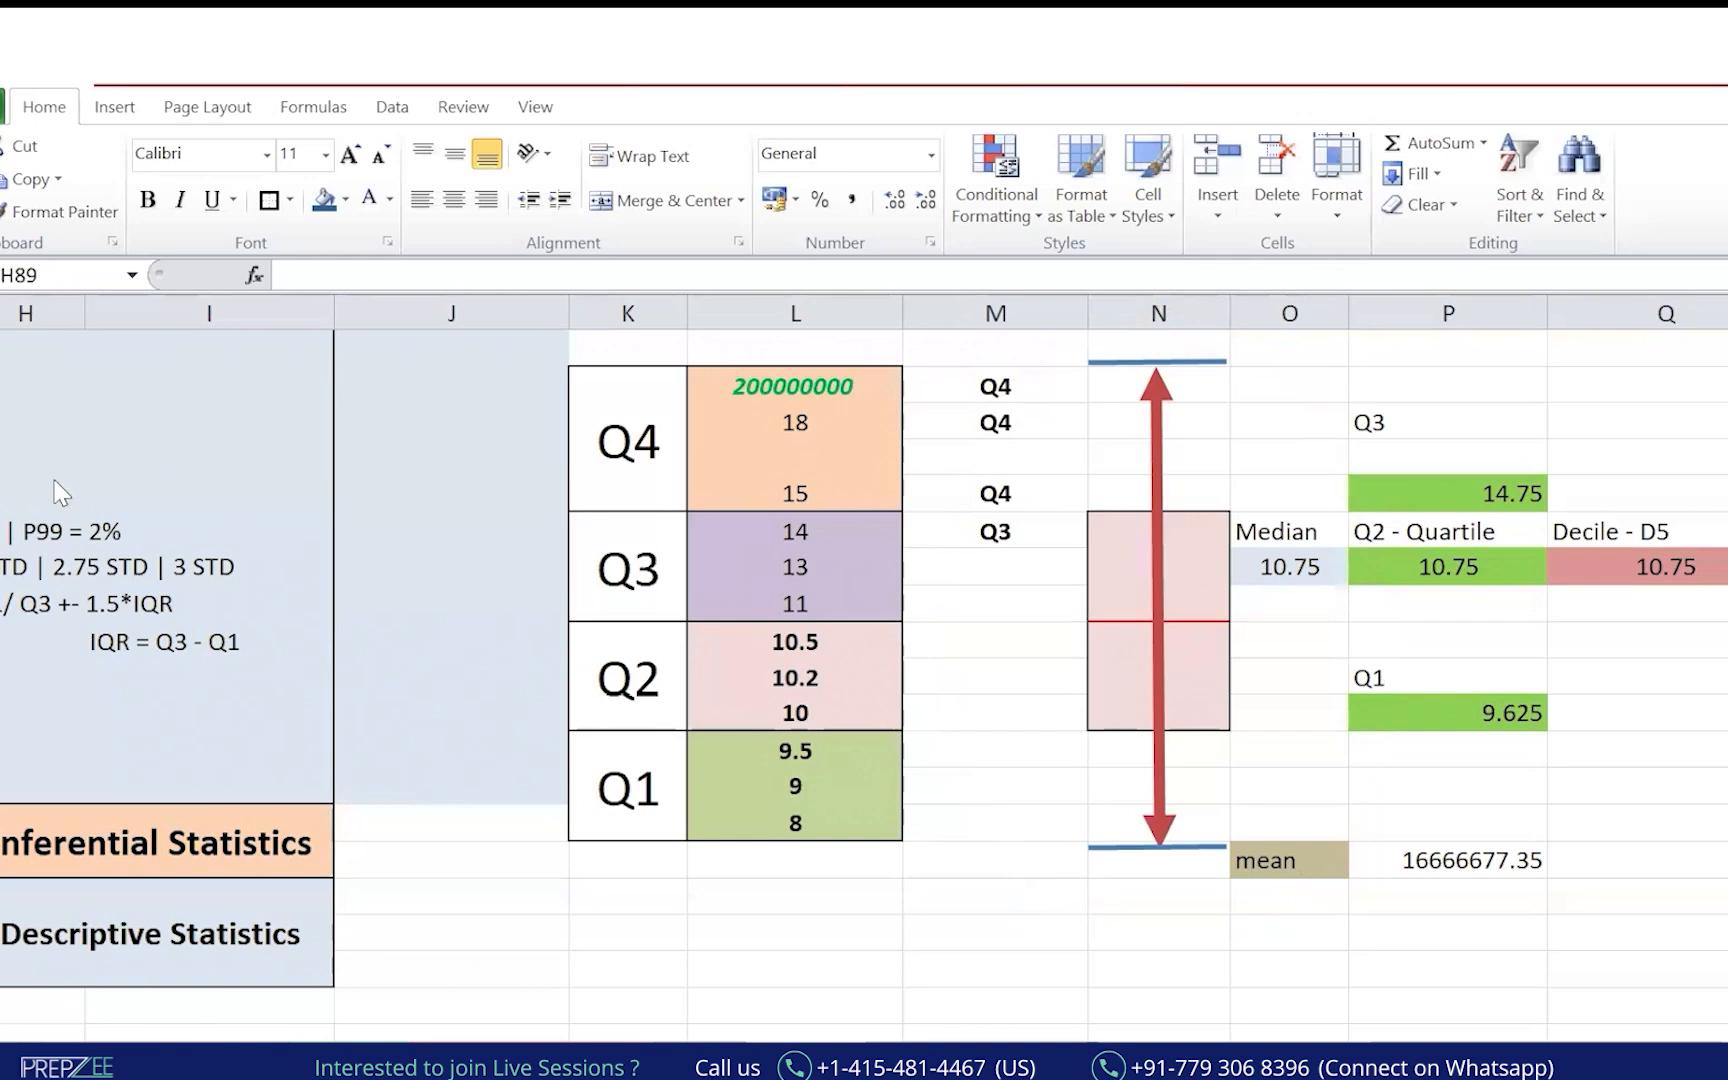
{"action": "mouse_move", "coordinate": [1220, 335]}
{"action": "left_mouse_down"}
{"action": "mouse_move", "coordinate": [1138, 891]}
{"action": "mouse_move", "coordinate": [1119, 293]}
{"action": "mouse_move", "coordinate": [1080, 318]}
{"action": "left_mouse_up"}
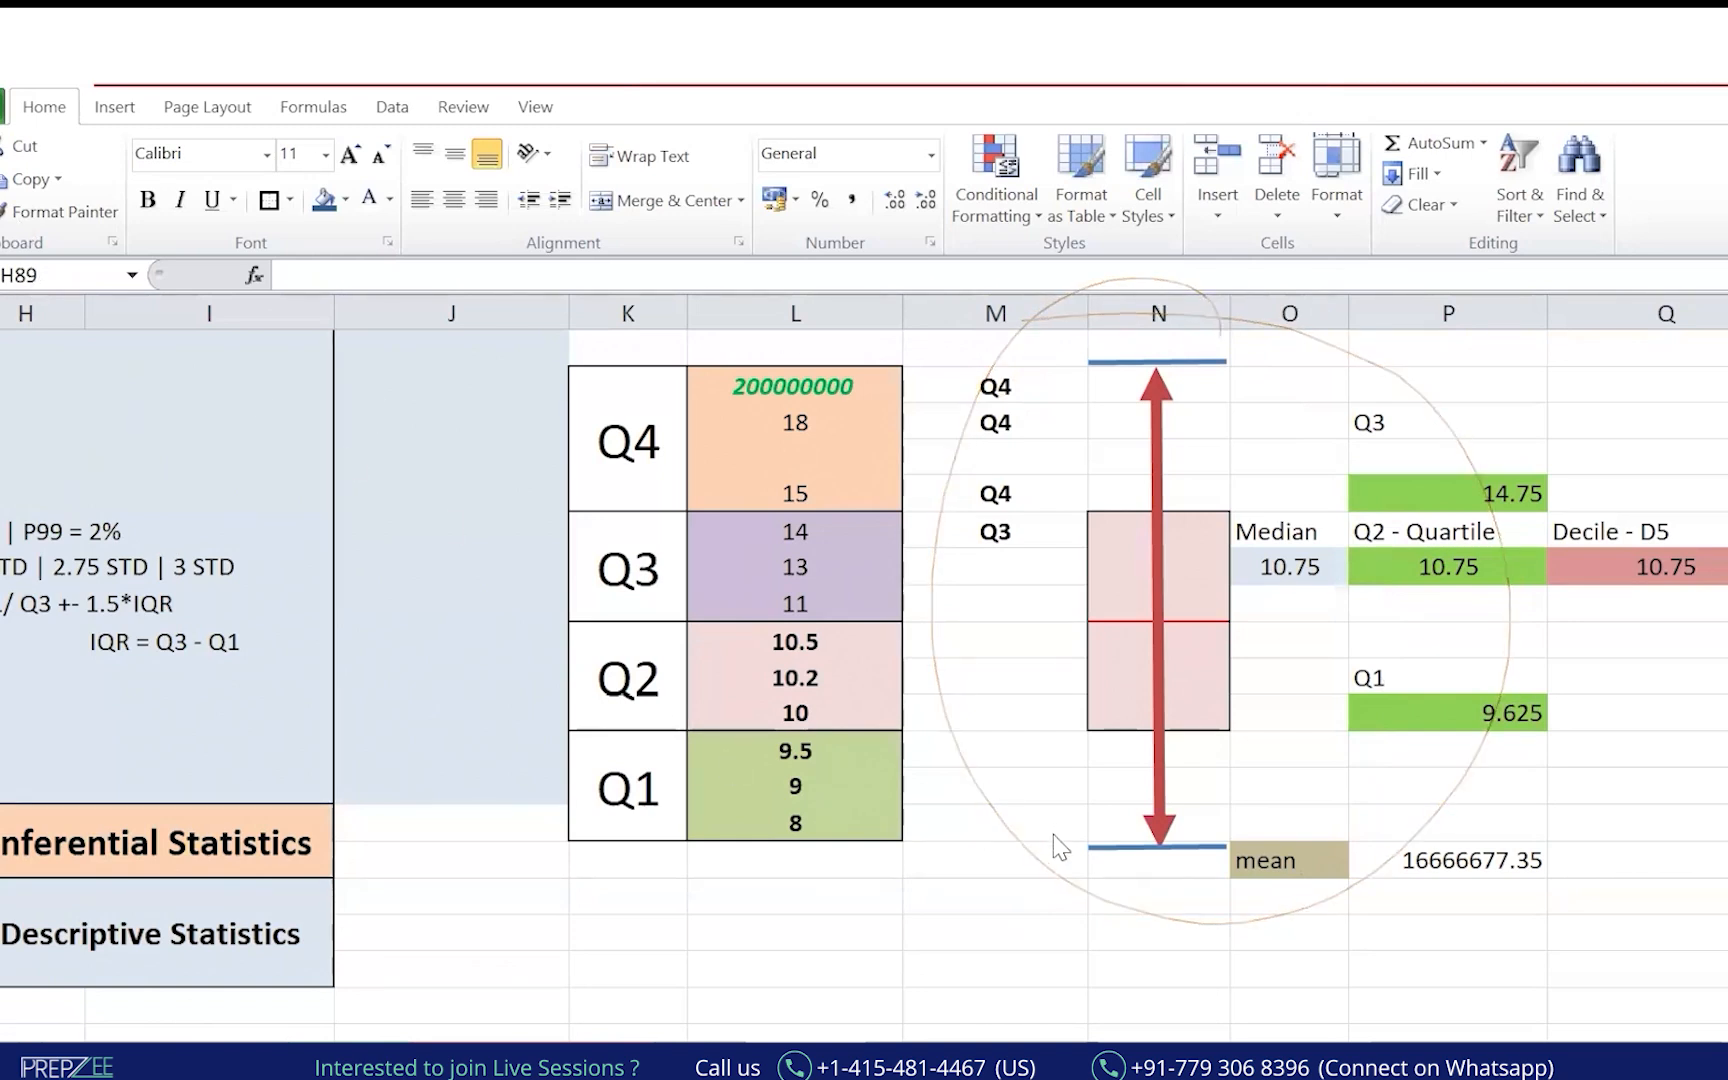
{"action": "key", "text": "alt+Tab"}
{"action": "key", "text": "alt+Tab"}
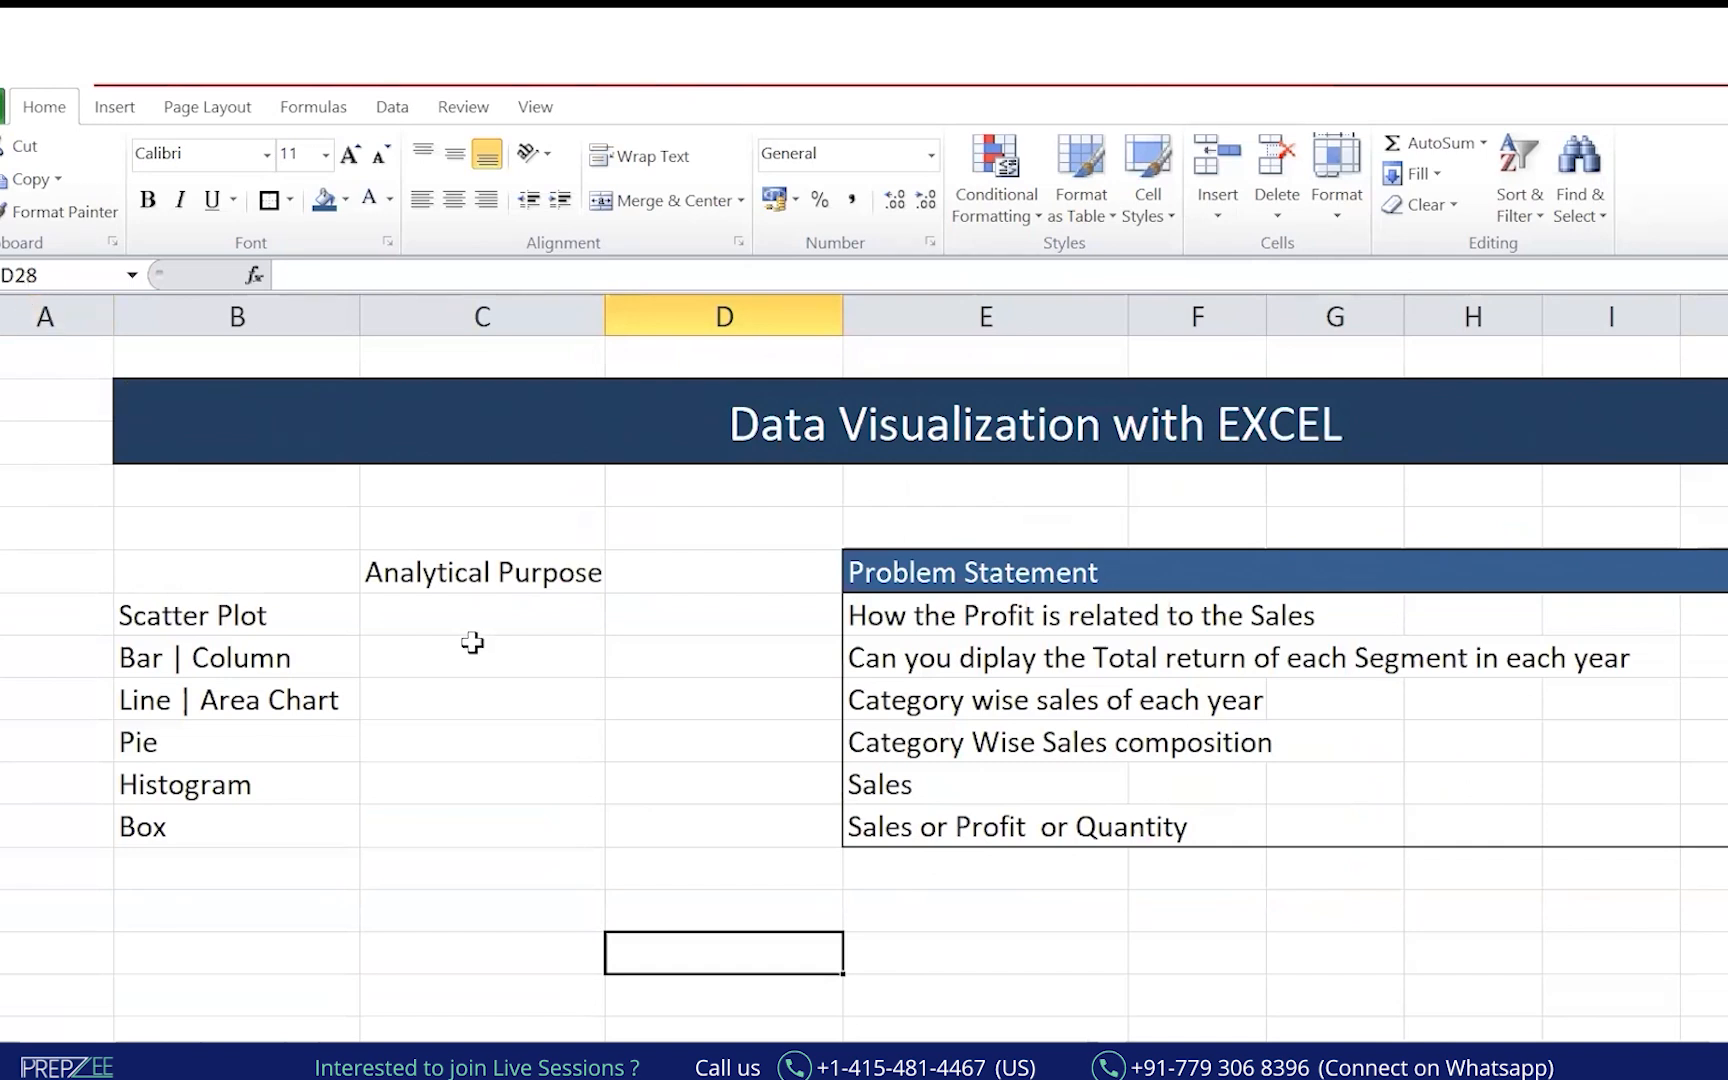
Select Book1's chart names from Scatter Plot to Box, then go to the Work_File_Daily_DS notes.
{"action": "left_click", "coordinate": [514, 765]}
{"action": "left_click_drag", "start_coordinate": [218, 618], "coordinate": [250, 830]}
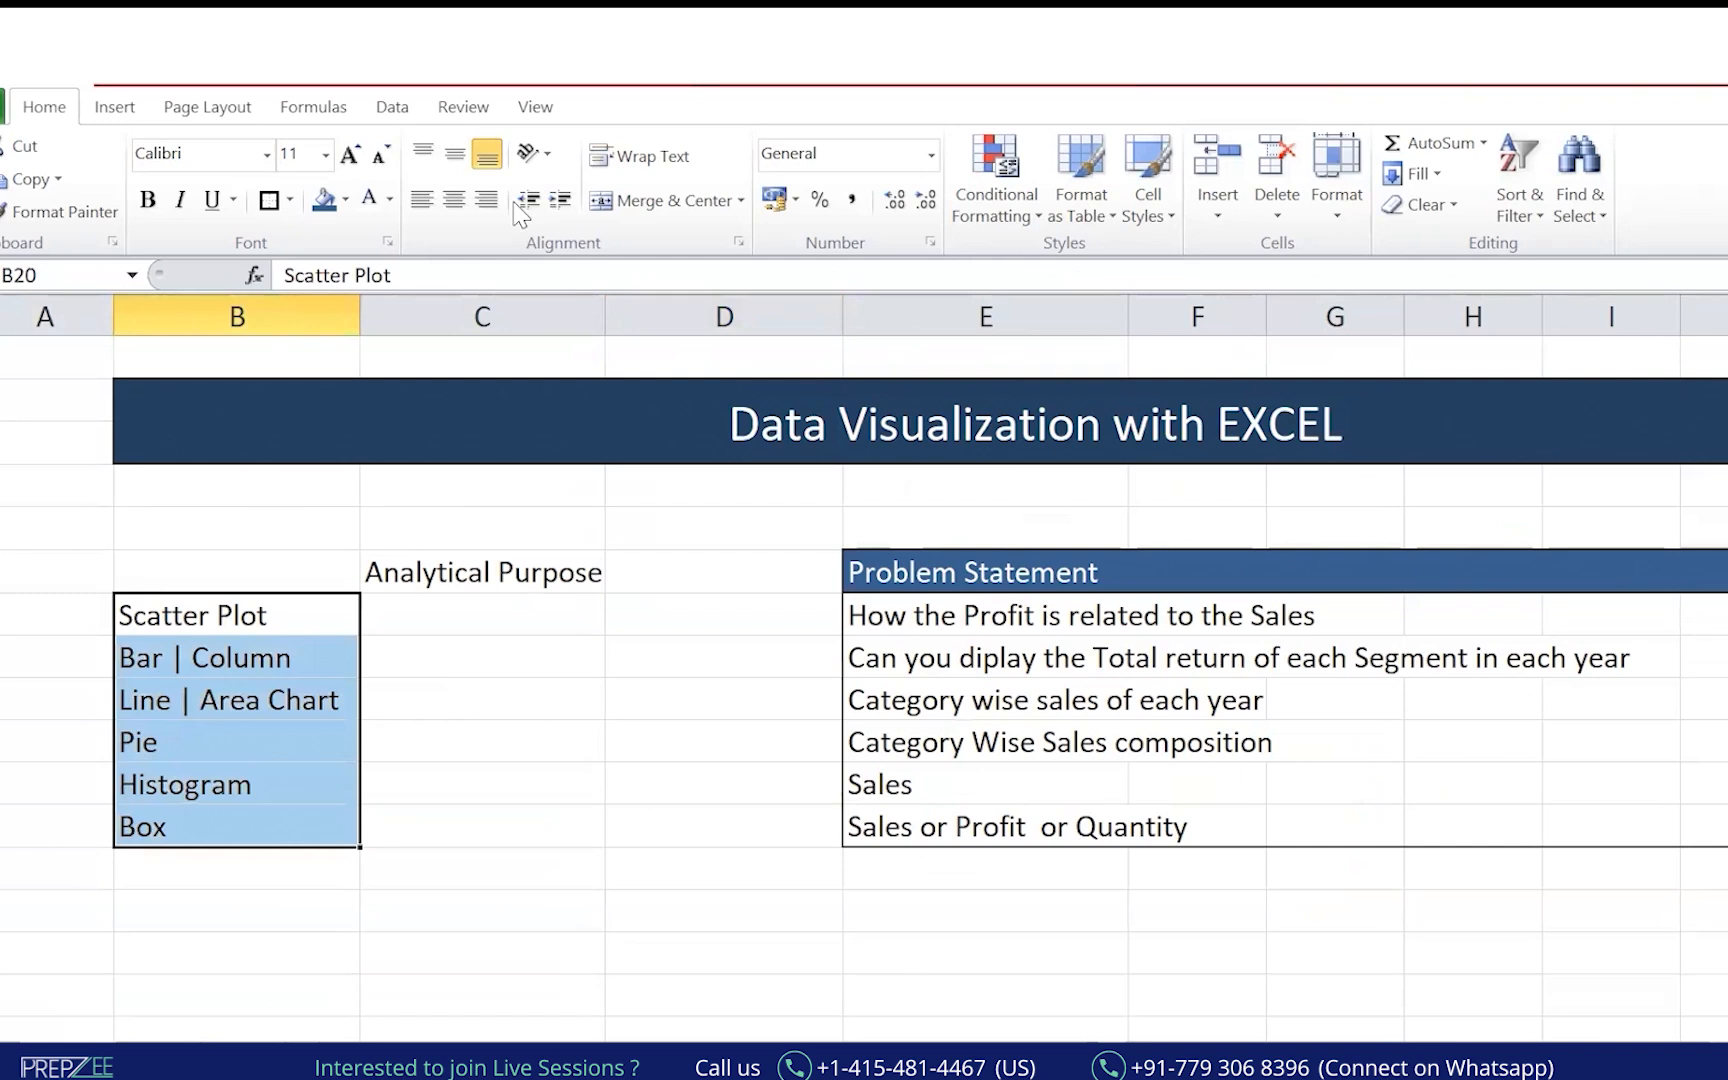
{"action": "left_click", "coordinate": [480, 572]}
{"action": "key", "text": "alt+Tab"}
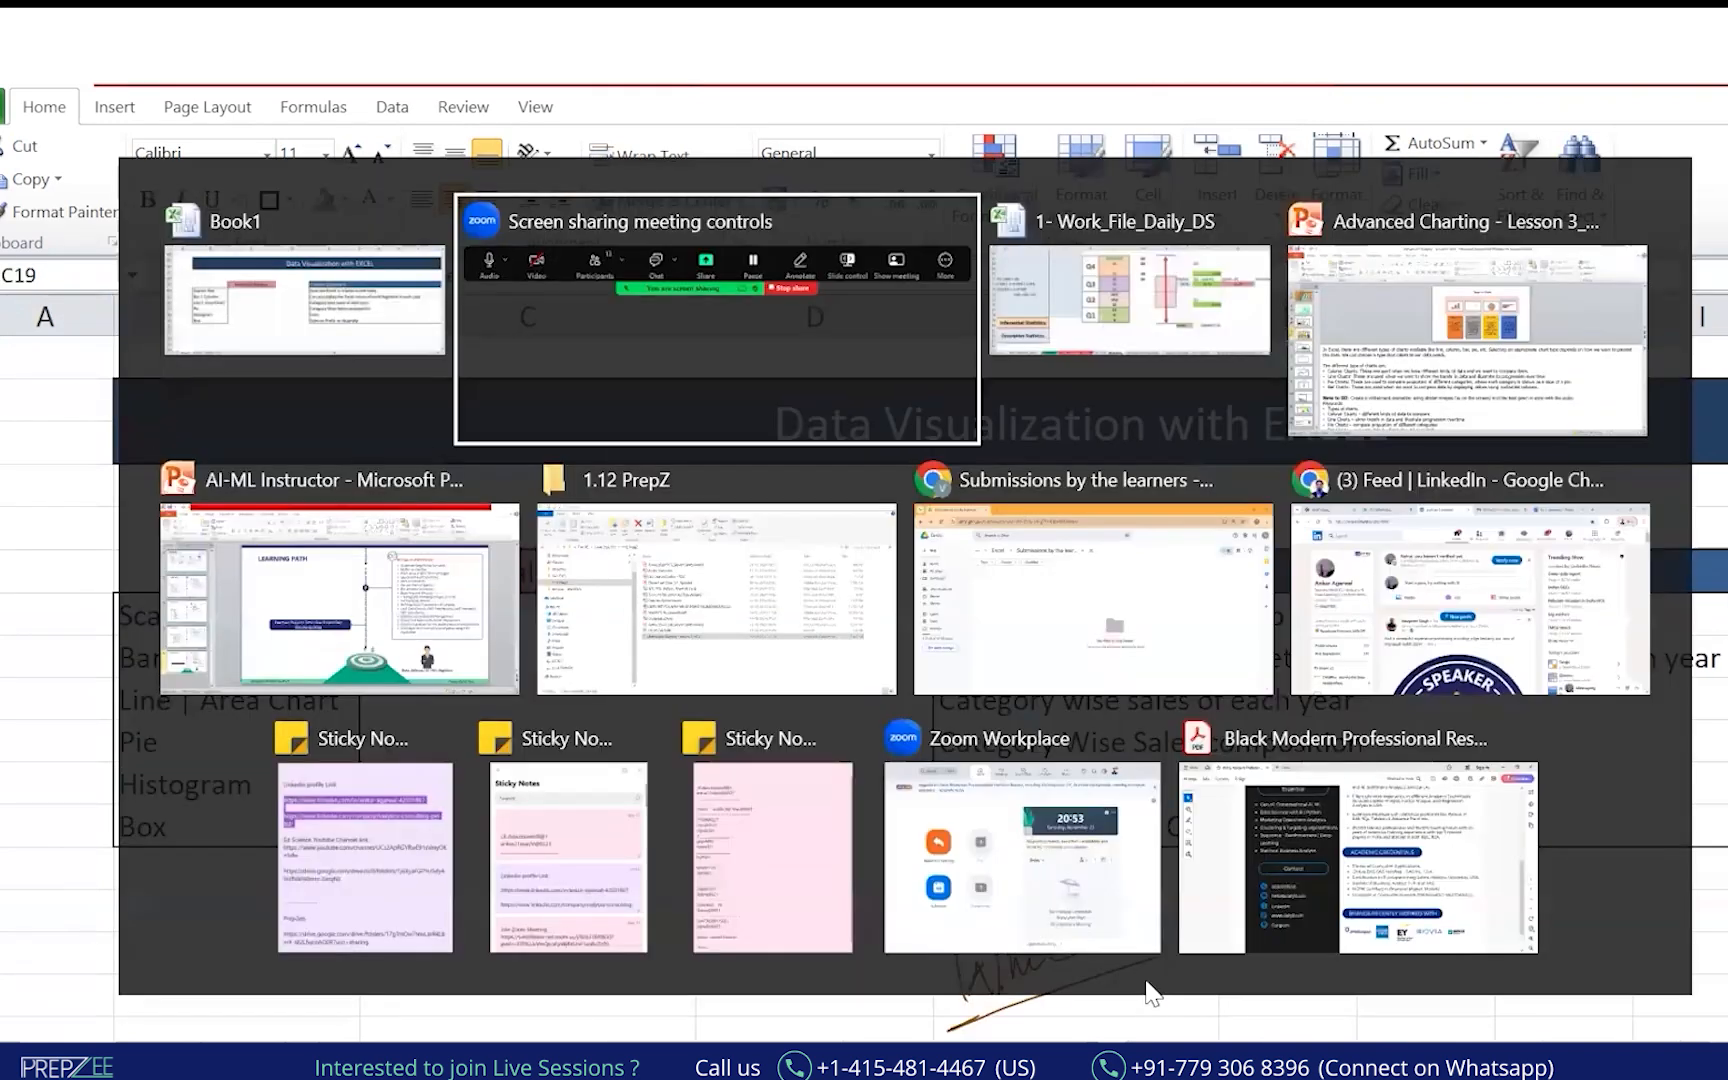
{"action": "key", "text": "alt+Tab"}
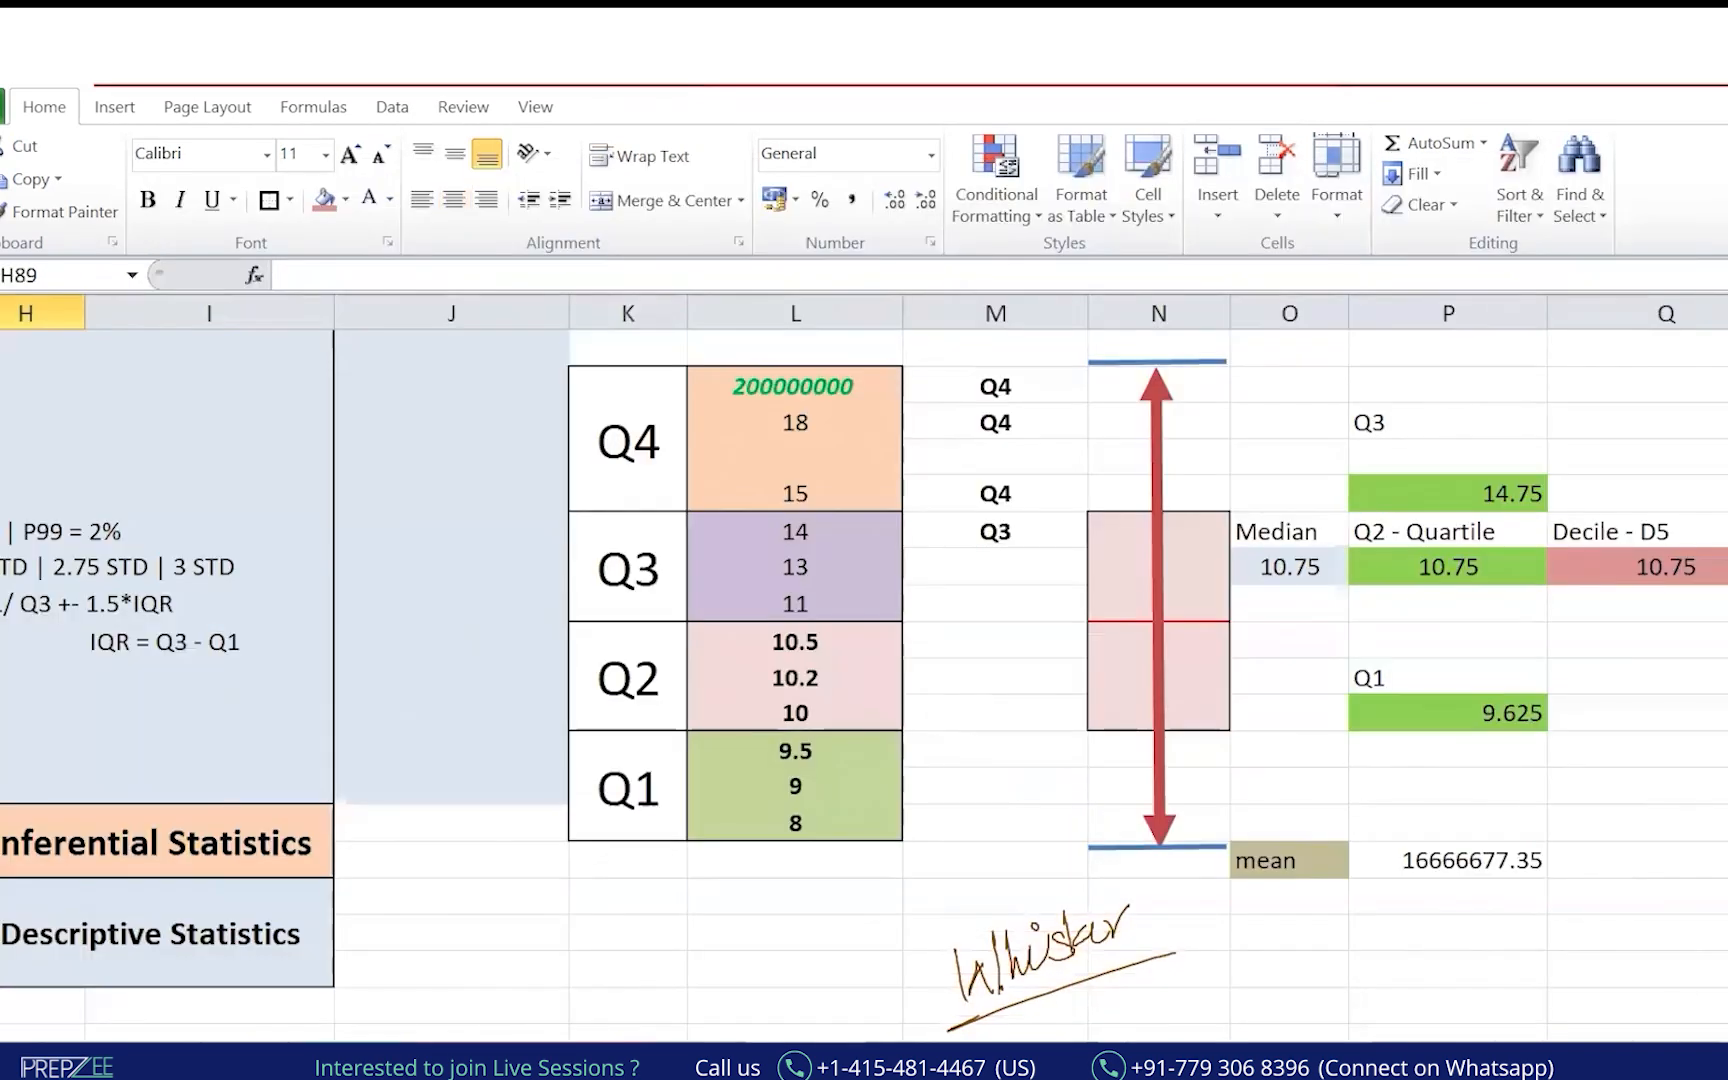
{"action": "left_click", "coordinate": [582, 1056]}
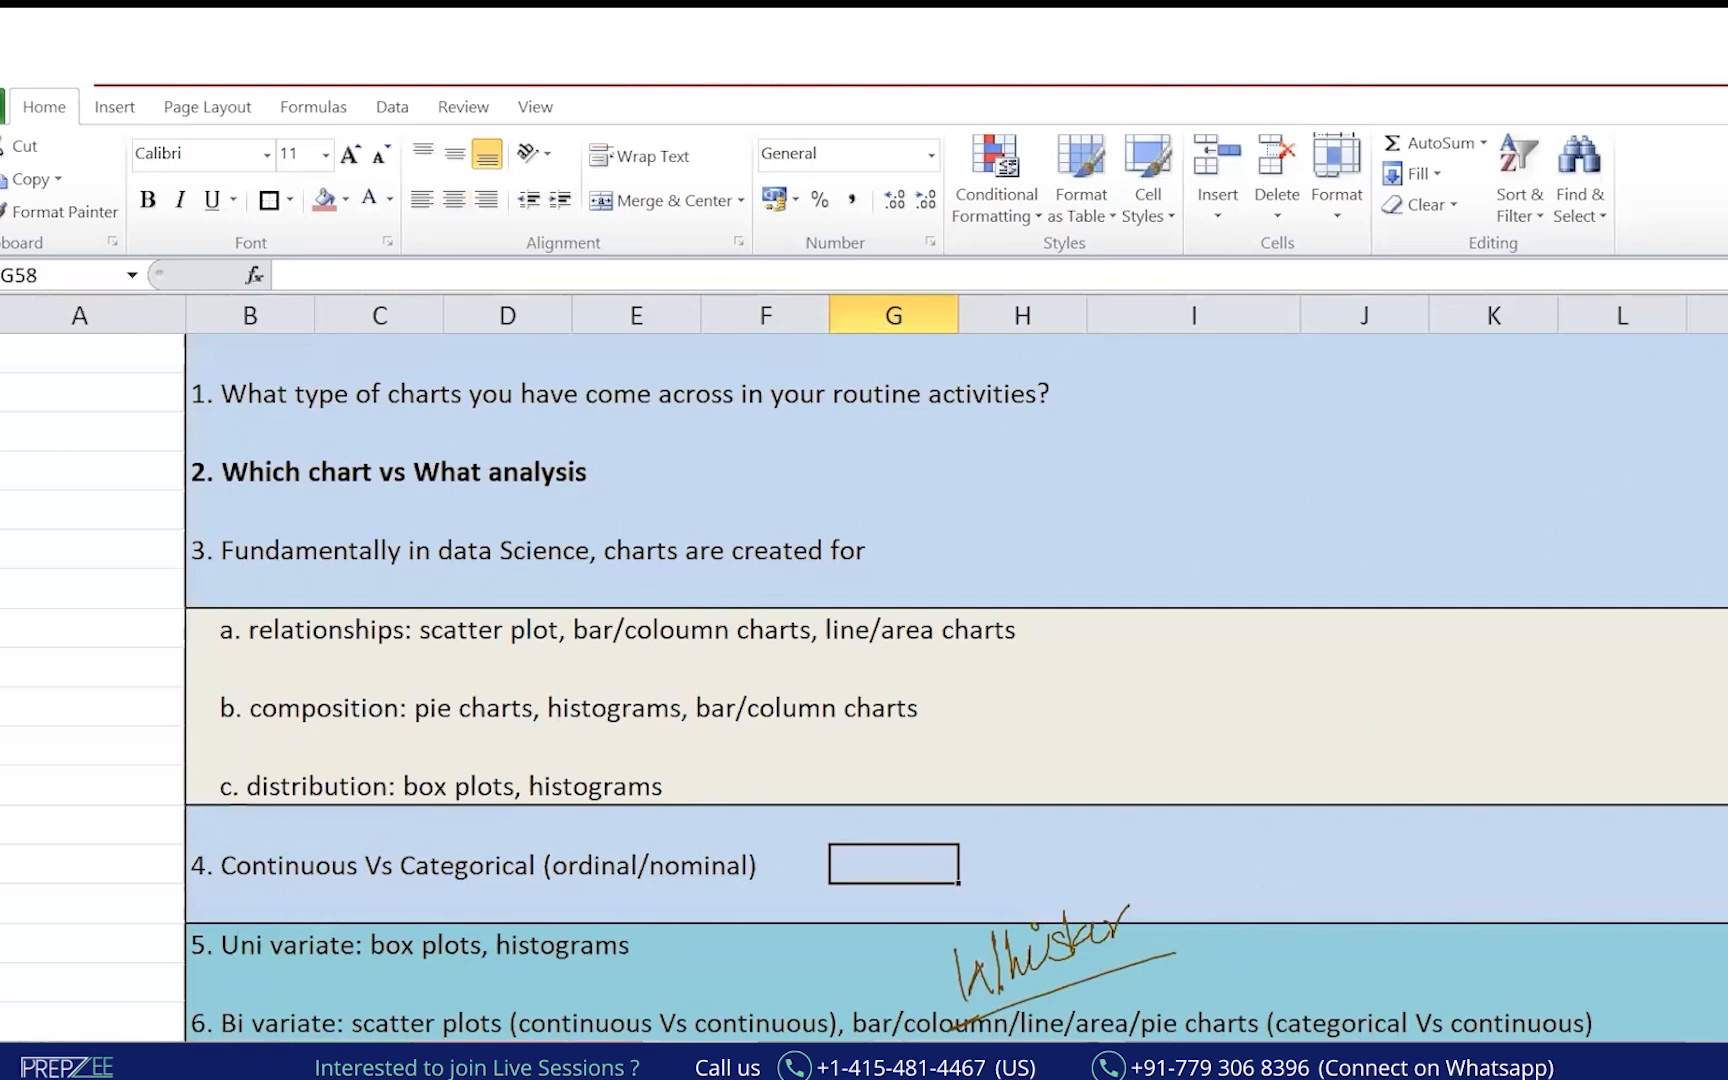
{"action": "scroll", "coordinate": [1107, 842], "scroll_direction": "down", "scroll_amount": 1}
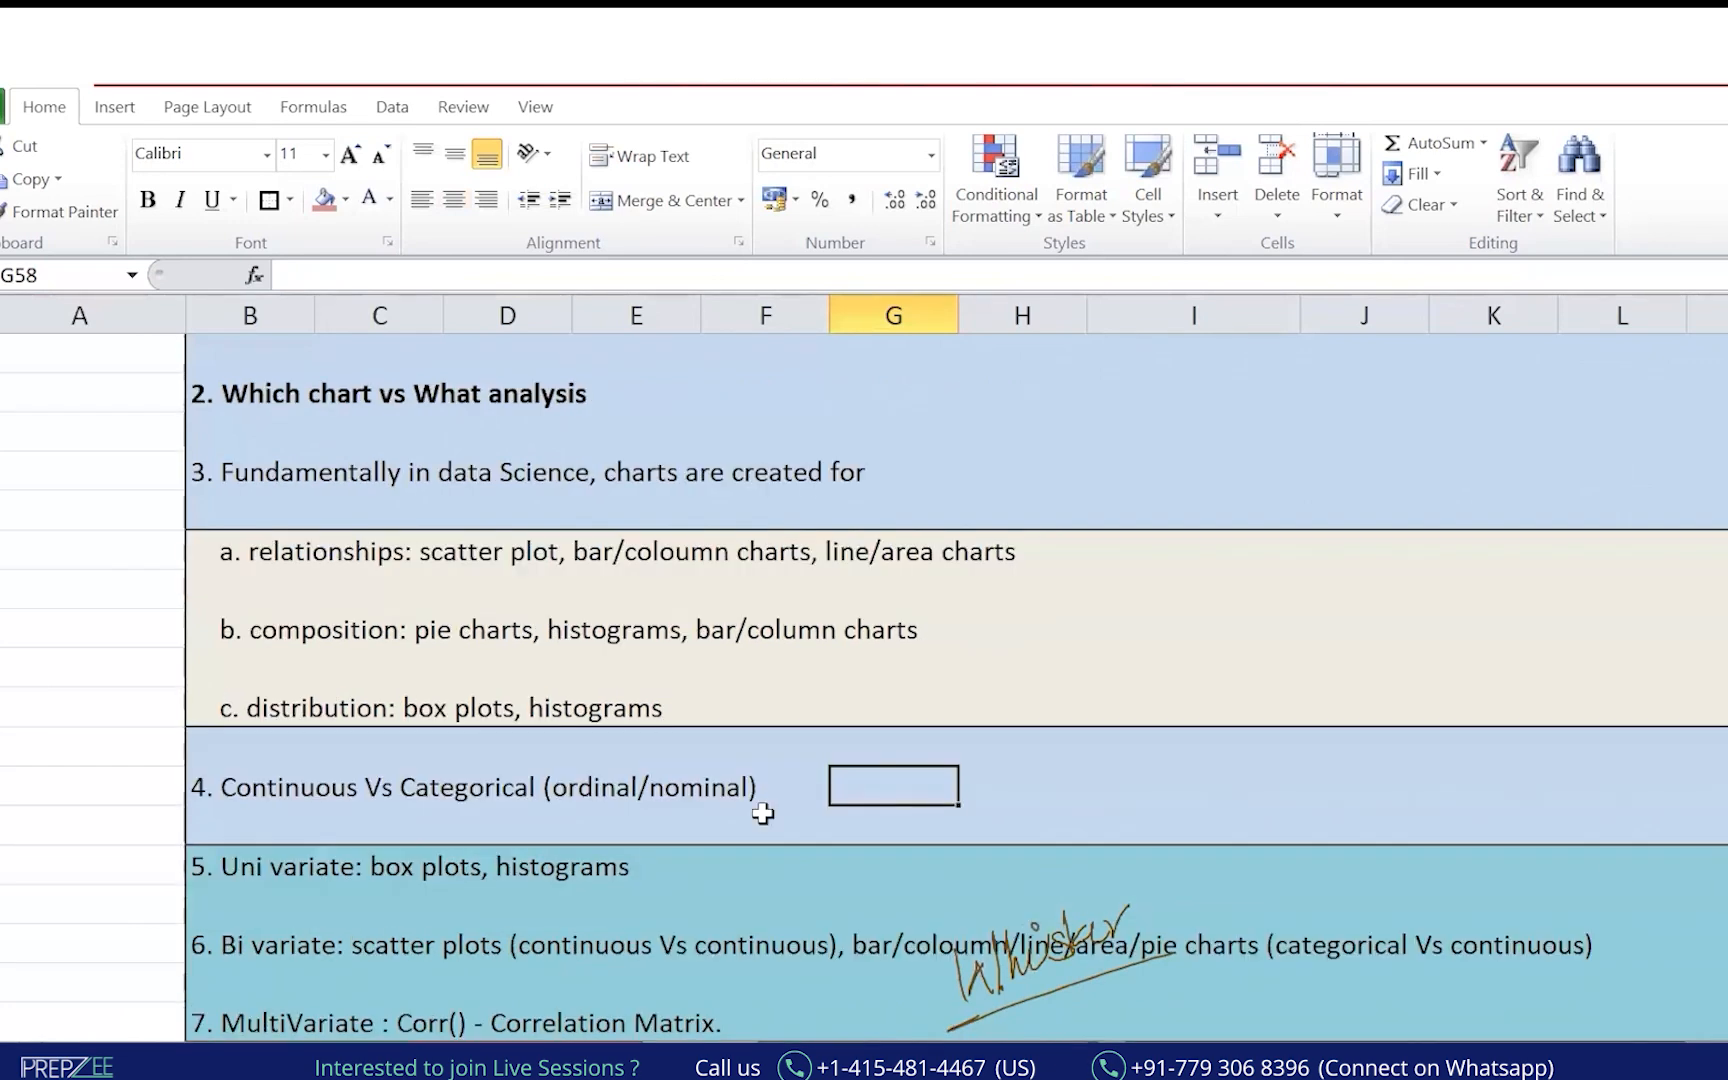
{"action": "key", "text": "alt+Tab"}
Clear old ink, circle 5. Uni variate, and underline Bi variate and MultiVariate.
{"action": "left_click", "coordinate": [269, 931]}
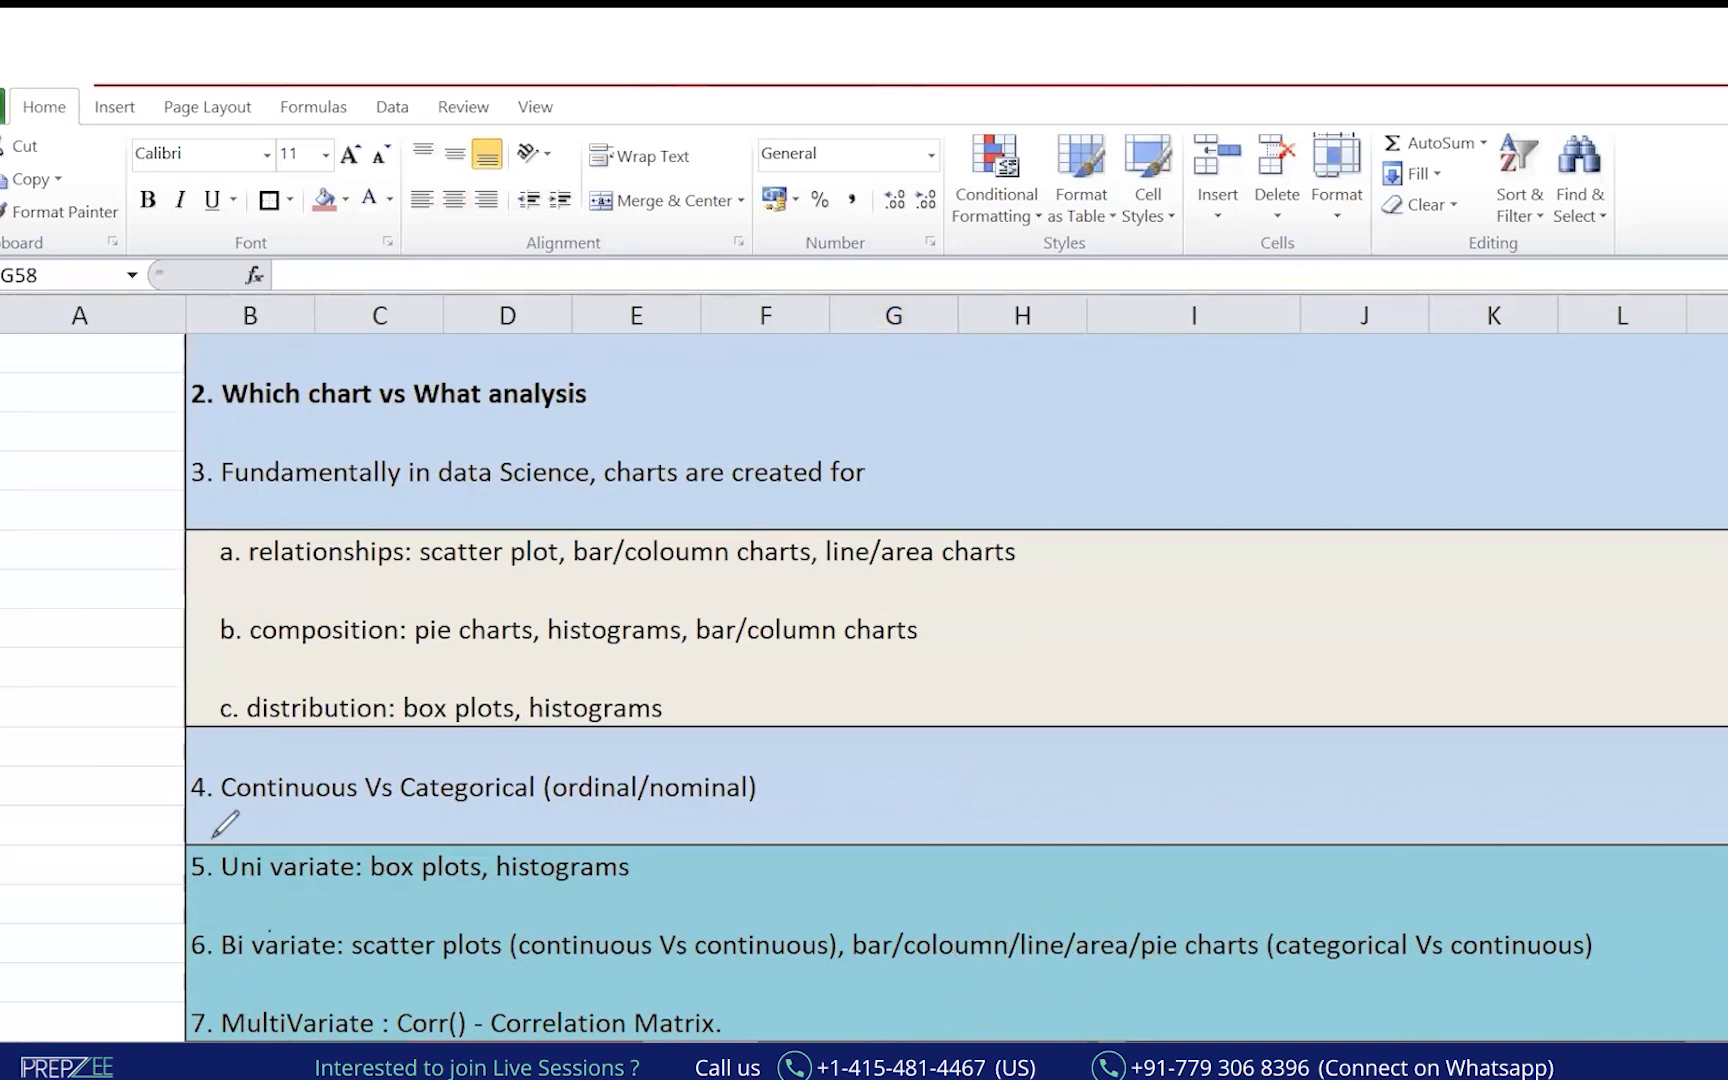
{"action": "mouse_move", "coordinate": [207, 833]}
{"action": "left_mouse_down"}
{"action": "mouse_move", "coordinate": [260, 899]}
{"action": "mouse_move", "coordinate": [335, 897]}
{"action": "left_mouse_up"}
{"action": "left_click_drag", "start_coordinate": [187, 968], "coordinate": [324, 952]}
{"action": "left_click_drag", "start_coordinate": [225, 1042], "coordinate": [338, 1034]}
{"action": "left_click_drag", "start_coordinate": [300, 884], "coordinate": [222, 907]}
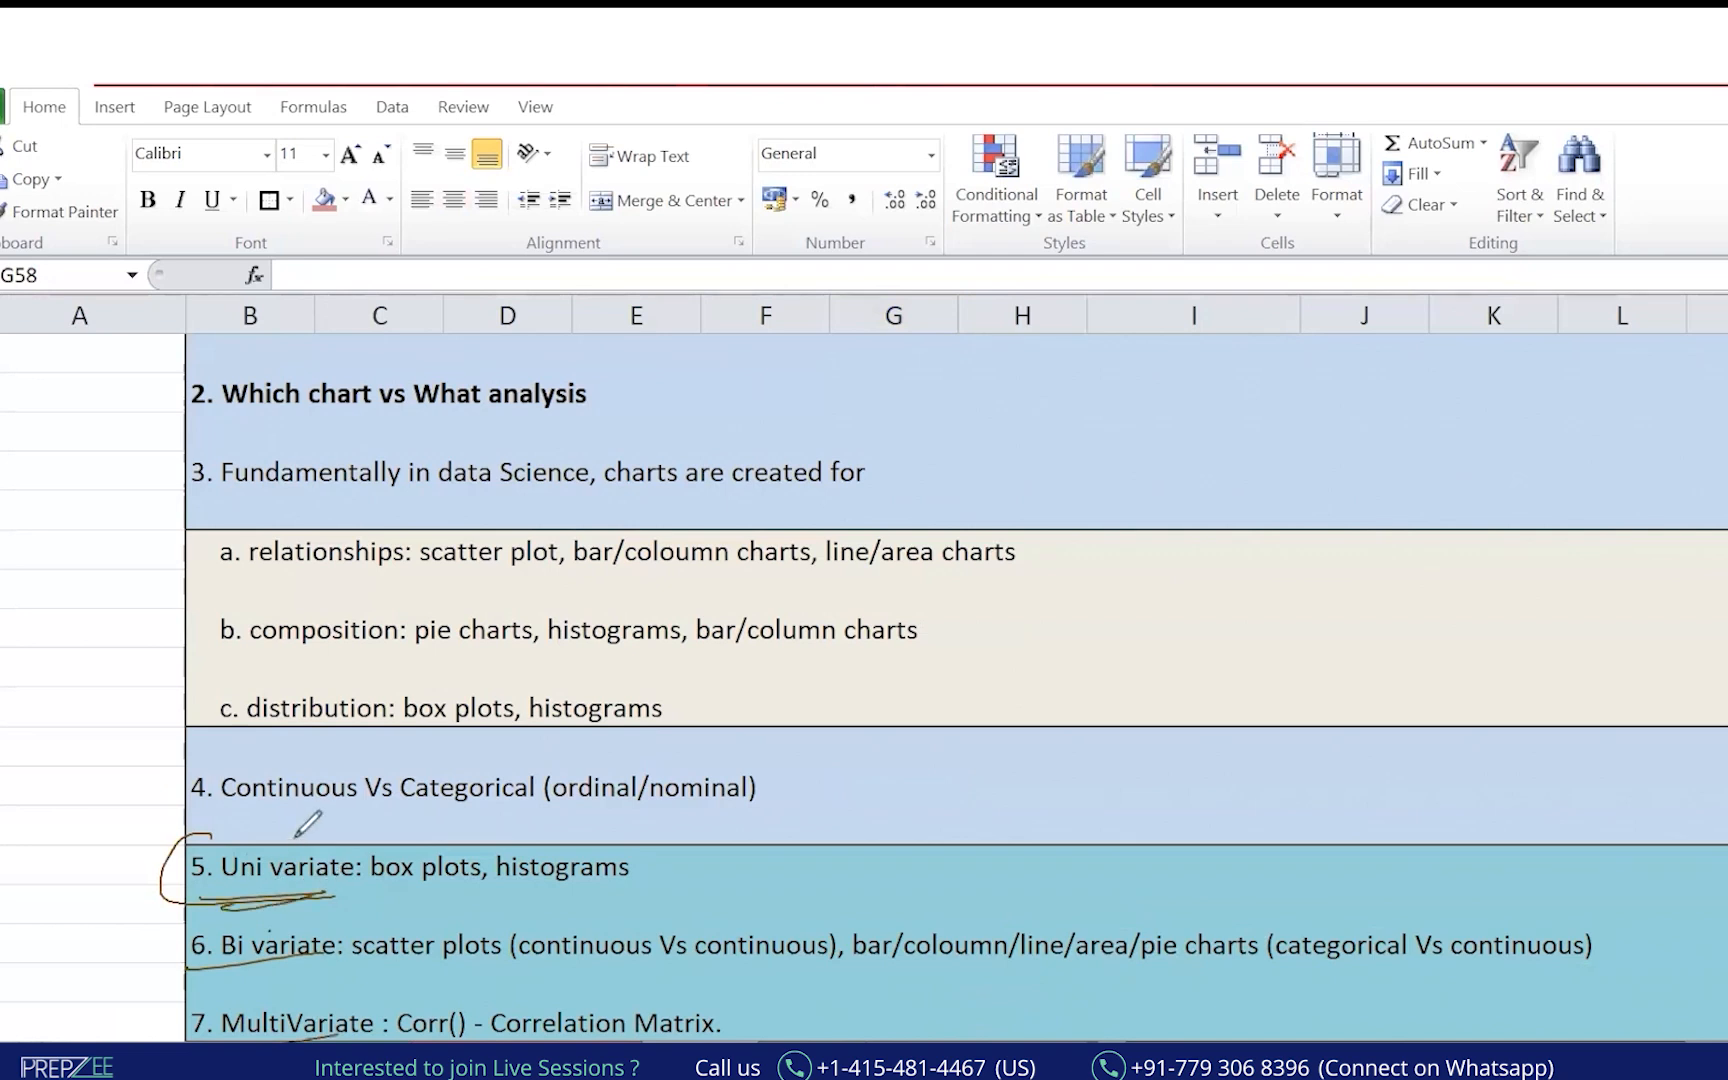
{"action": "mouse_move", "coordinate": [298, 830]}
{"action": "left_mouse_down"}
{"action": "mouse_move", "coordinate": [193, 872]}
{"action": "mouse_move", "coordinate": [305, 884]}
{"action": "left_mouse_up"}
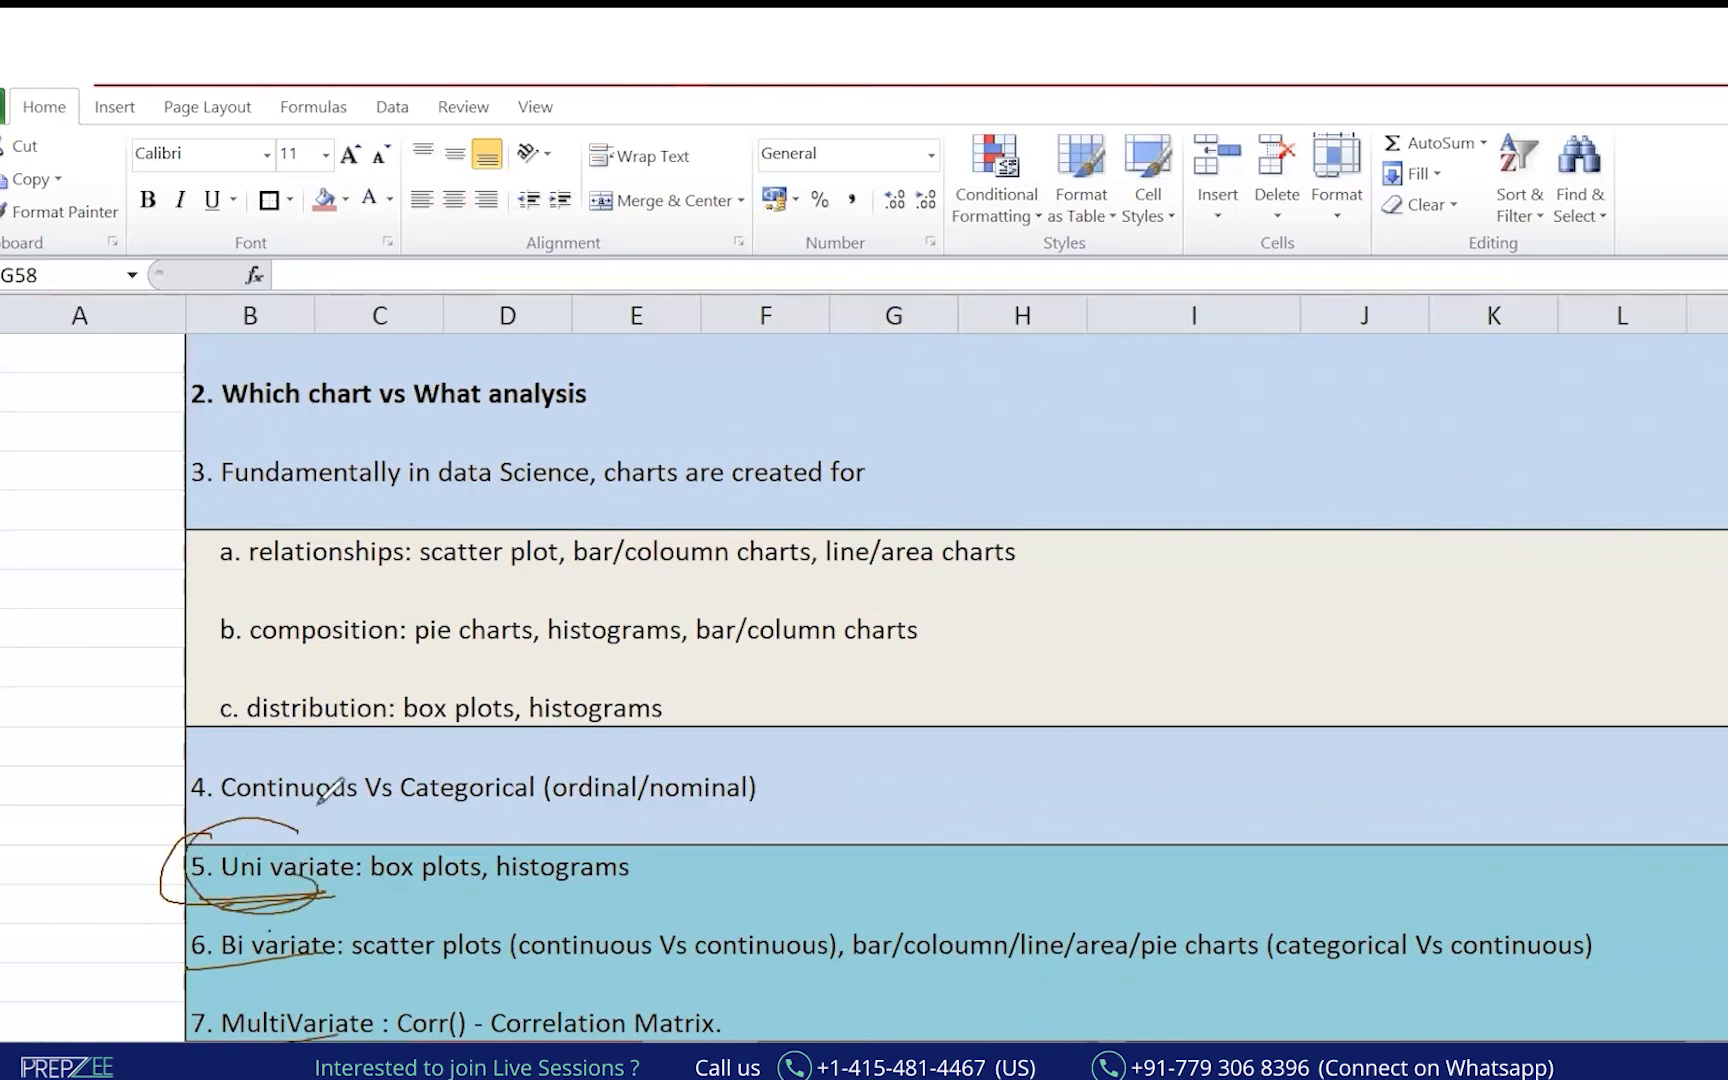
Write a circled 1 and 'colums' beside the Uni variate row, then return to Book1.
{"action": "mouse_move", "coordinate": [815, 805]}
{"action": "left_mouse_down"}
{"action": "mouse_move", "coordinate": [888, 862]}
{"action": "mouse_move", "coordinate": [932, 805]}
{"action": "mouse_move", "coordinate": [1003, 840]}
{"action": "left_mouse_up"}
{"action": "left_click_drag", "start_coordinate": [882, 890], "coordinate": [1015, 855]}
{"action": "left_click_drag", "start_coordinate": [880, 897], "coordinate": [1025, 870]}
{"action": "mouse_move", "coordinate": [273, 892]}
{"action": "left_mouse_down"}
{"action": "mouse_move", "coordinate": [214, 909]}
{"action": "mouse_move", "coordinate": [325, 890]}
{"action": "left_mouse_up"}
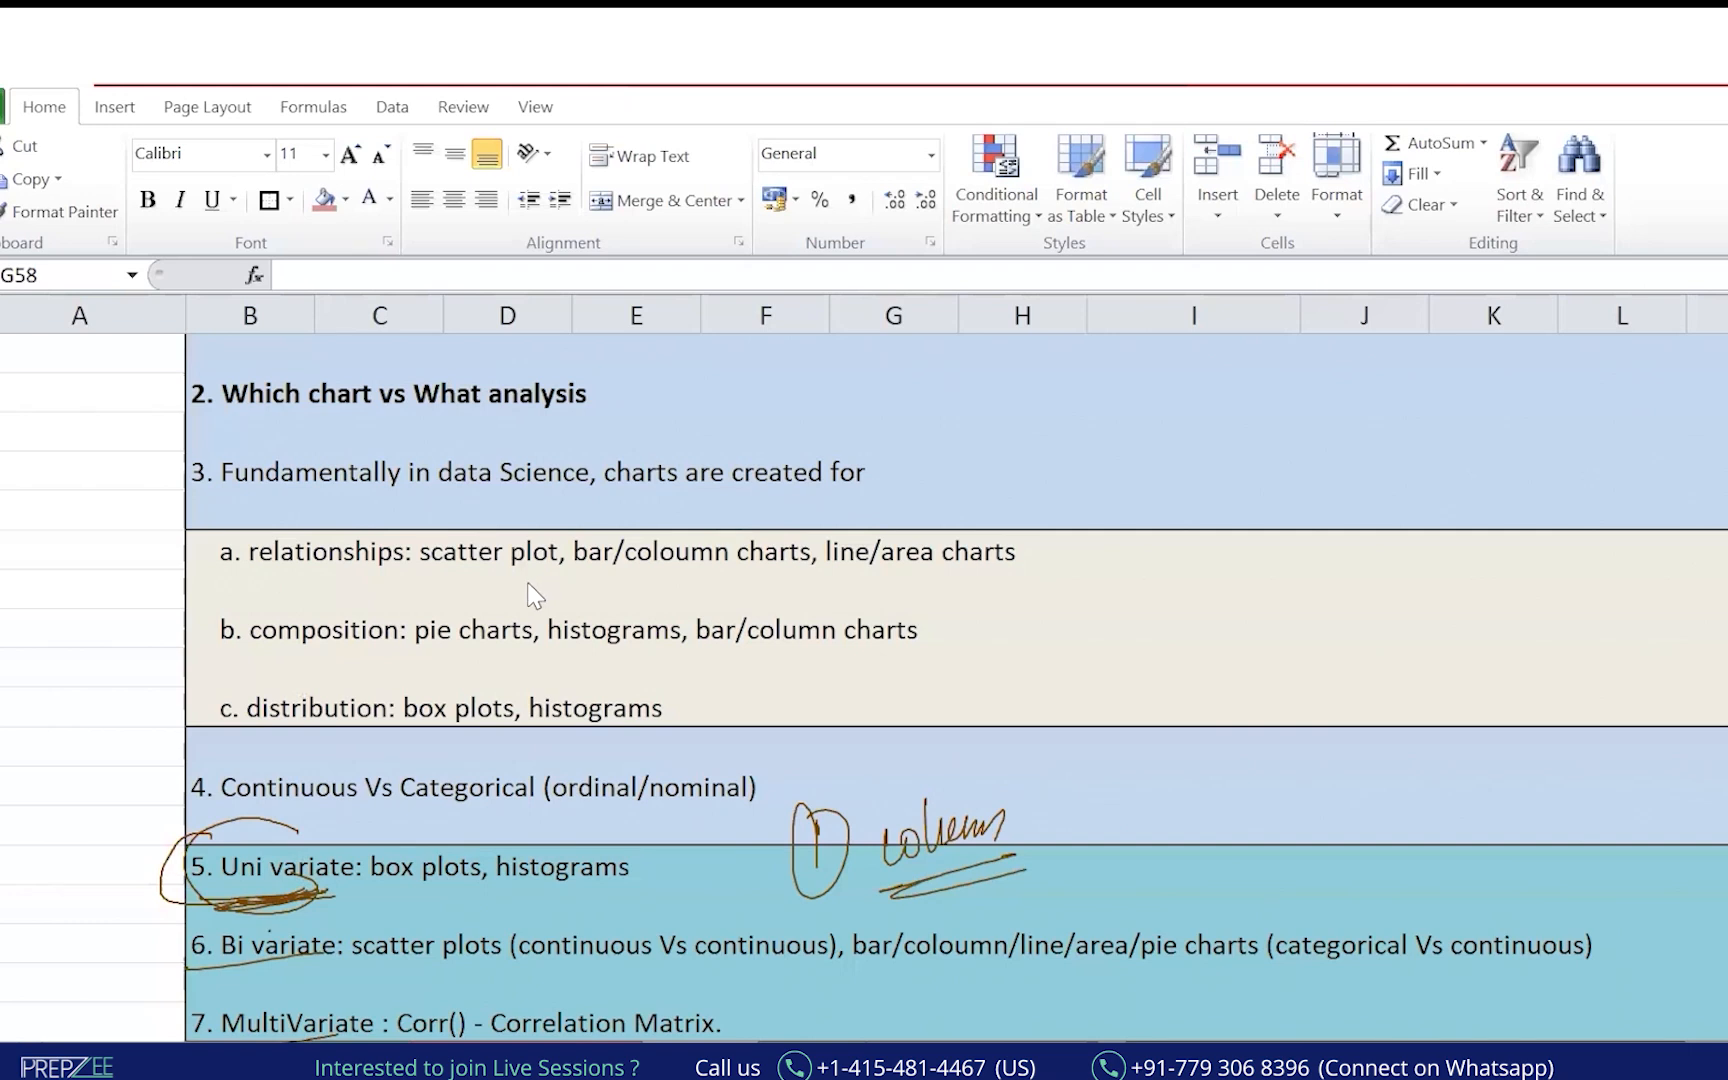
{"action": "key", "text": "alt+Tab"}
Erase all existing ink and circle the Histogram and Box entries.
{"action": "left_click", "coordinate": [1055, 808]}
{"action": "left_click", "coordinate": [91, 678]}
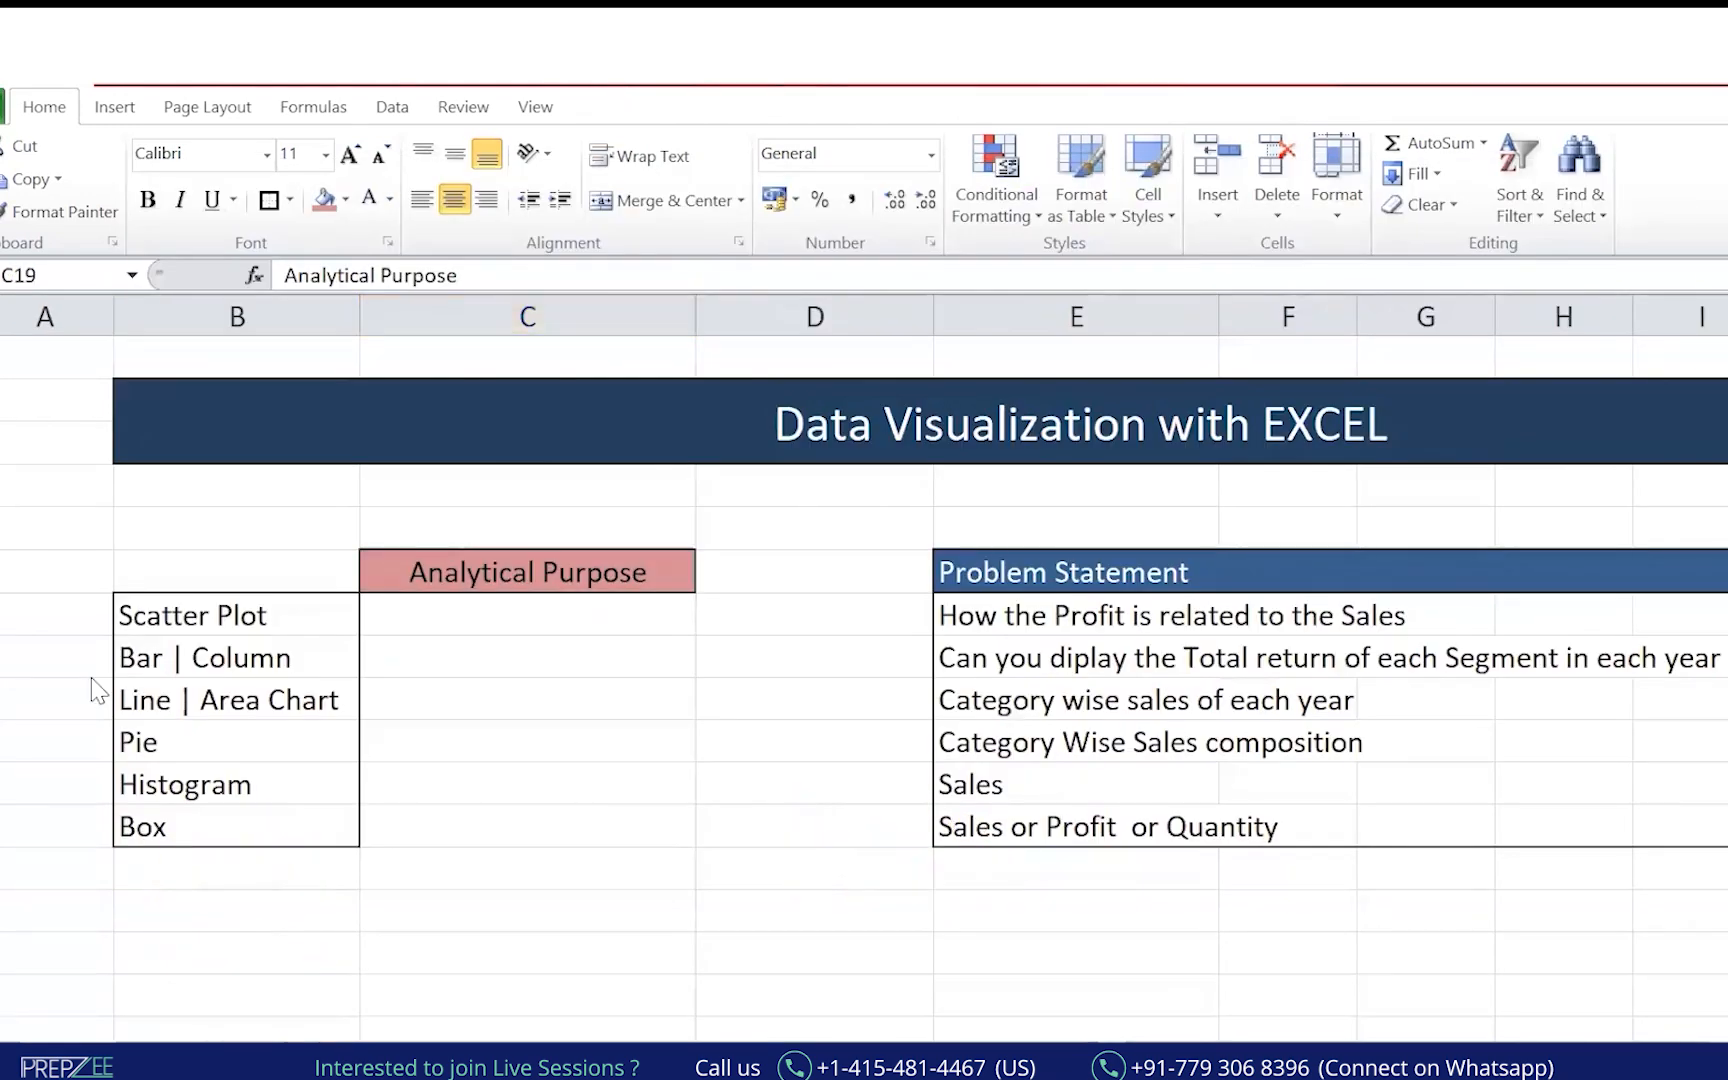
{"action": "mouse_move", "coordinate": [133, 750]}
{"action": "left_mouse_down"}
{"action": "mouse_move", "coordinate": [140, 877]}
{"action": "mouse_move", "coordinate": [183, 765]}
{"action": "left_mouse_up"}
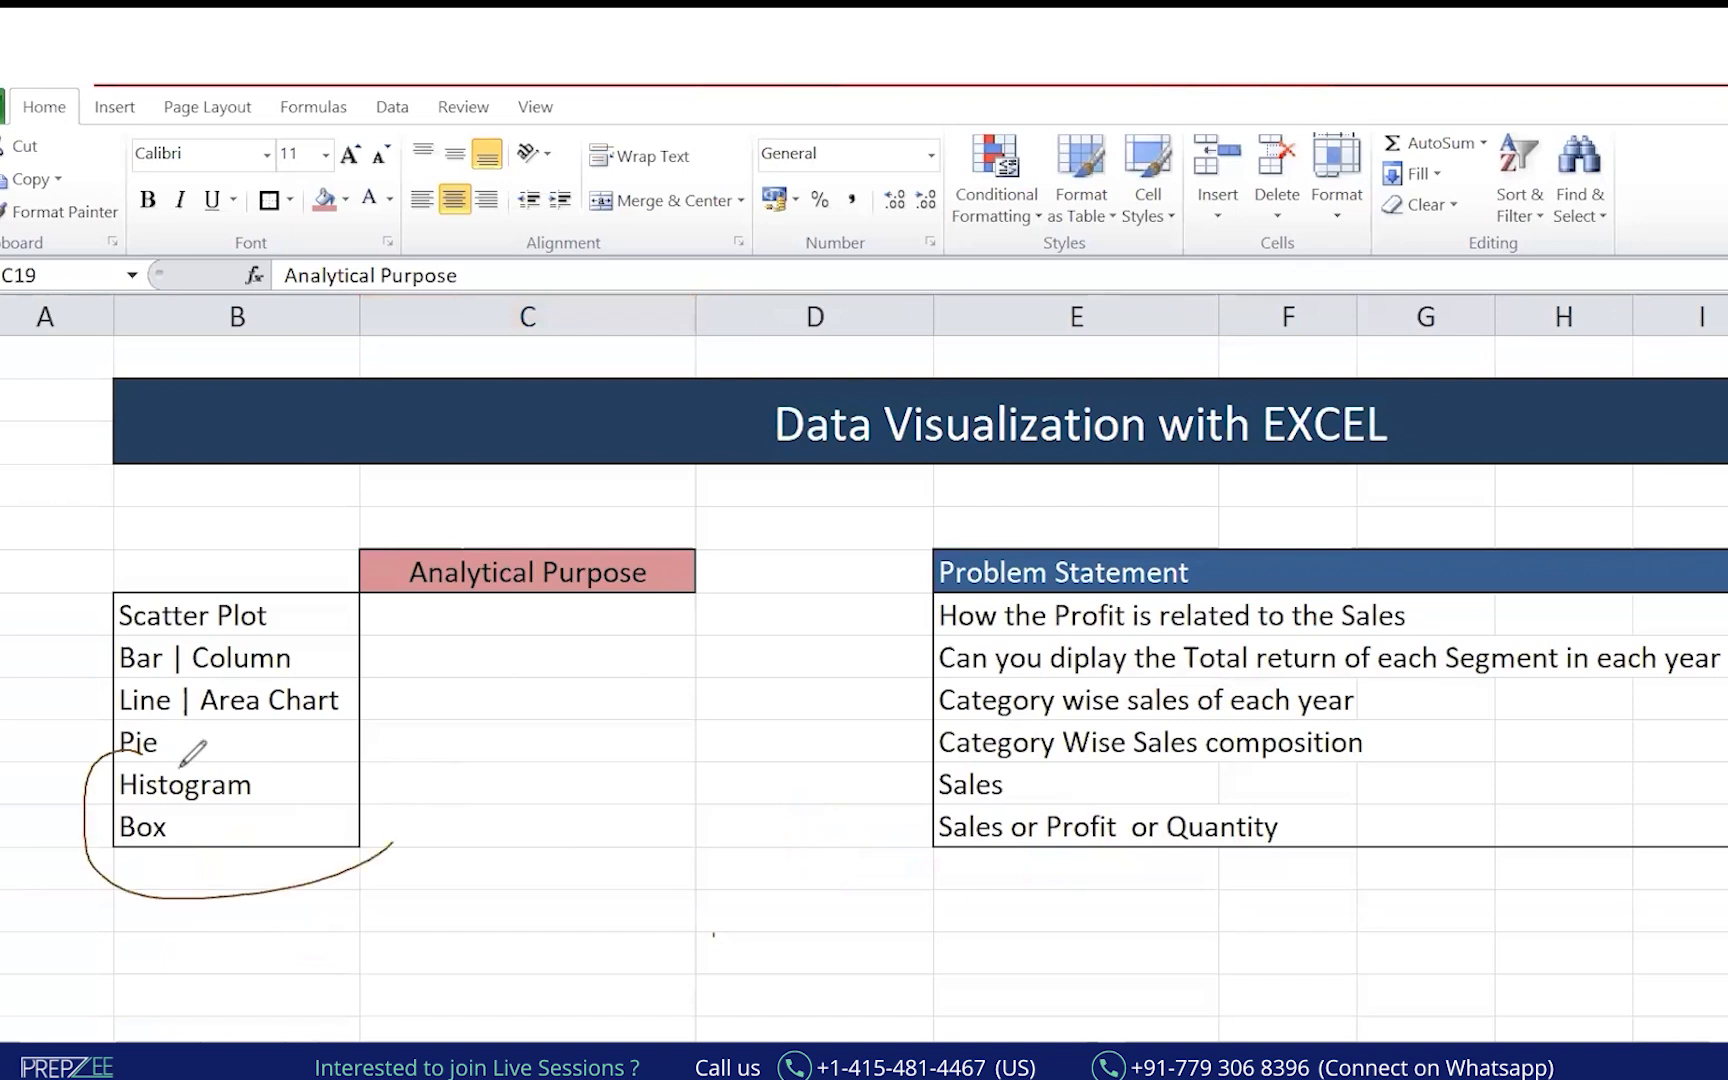
{"action": "mouse_move", "coordinate": [965, 758]}
{"action": "left_mouse_down"}
{"action": "mouse_move", "coordinate": [1015, 776]}
{"action": "mouse_move", "coordinate": [935, 835]}
{"action": "mouse_move", "coordinate": [1260, 852]}
{"action": "mouse_move", "coordinate": [870, 812]}
{"action": "left_mouse_up"}
Tick Sales, Profit and Quantity, arrow them to Histogram, and note univariate beside it.
{"action": "left_click_drag", "start_coordinate": [975, 828], "coordinate": [950, 908]}
{"action": "left_click_drag", "start_coordinate": [1093, 803], "coordinate": [1072, 895]}
{"action": "left_click_drag", "start_coordinate": [1238, 812], "coordinate": [1170, 873]}
{"action": "left_click_drag", "start_coordinate": [698, 791], "coordinate": [330, 787]}
{"action": "left_click_drag", "start_coordinate": [830, 797], "coordinate": [698, 791]}
{"action": "mouse_move", "coordinate": [25, 812]}
{"action": "left_mouse_down"}
{"action": "mouse_move", "coordinate": [55, 832]}
{"action": "mouse_move", "coordinate": [88, 812]}
{"action": "left_mouse_up"}
{"action": "left_click_drag", "start_coordinate": [83, 770], "coordinate": [85, 757]}
{"action": "left_click_drag", "start_coordinate": [95, 845], "coordinate": [33, 878]}
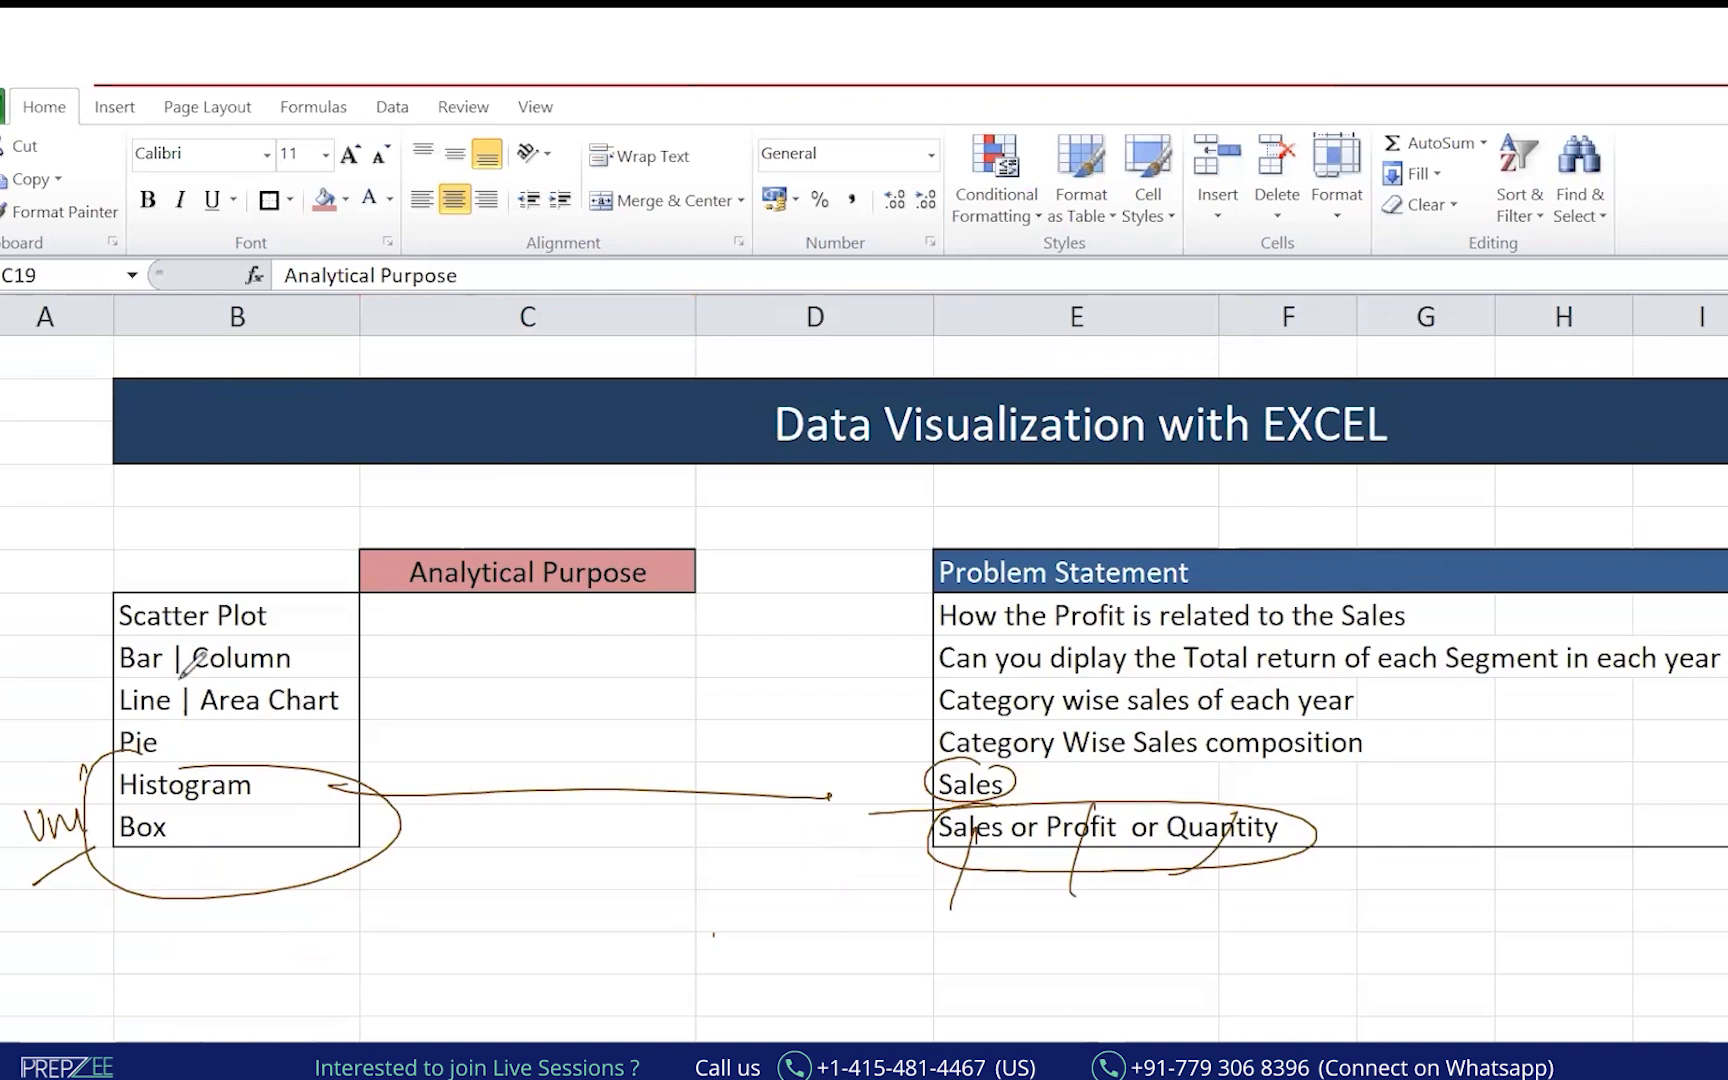
Underline Category, Sales and Segment in the problems; strike through Pie, Line and Bar.
{"action": "left_click_drag", "start_coordinate": [957, 770], "coordinate": [1180, 758]}
{"action": "left_click_drag", "start_coordinate": [97, 735], "coordinate": [165, 740]}
{"action": "left_click_drag", "start_coordinate": [943, 723], "coordinate": [1194, 709]}
{"action": "left_click_drag", "start_coordinate": [88, 718], "coordinate": [150, 709]}
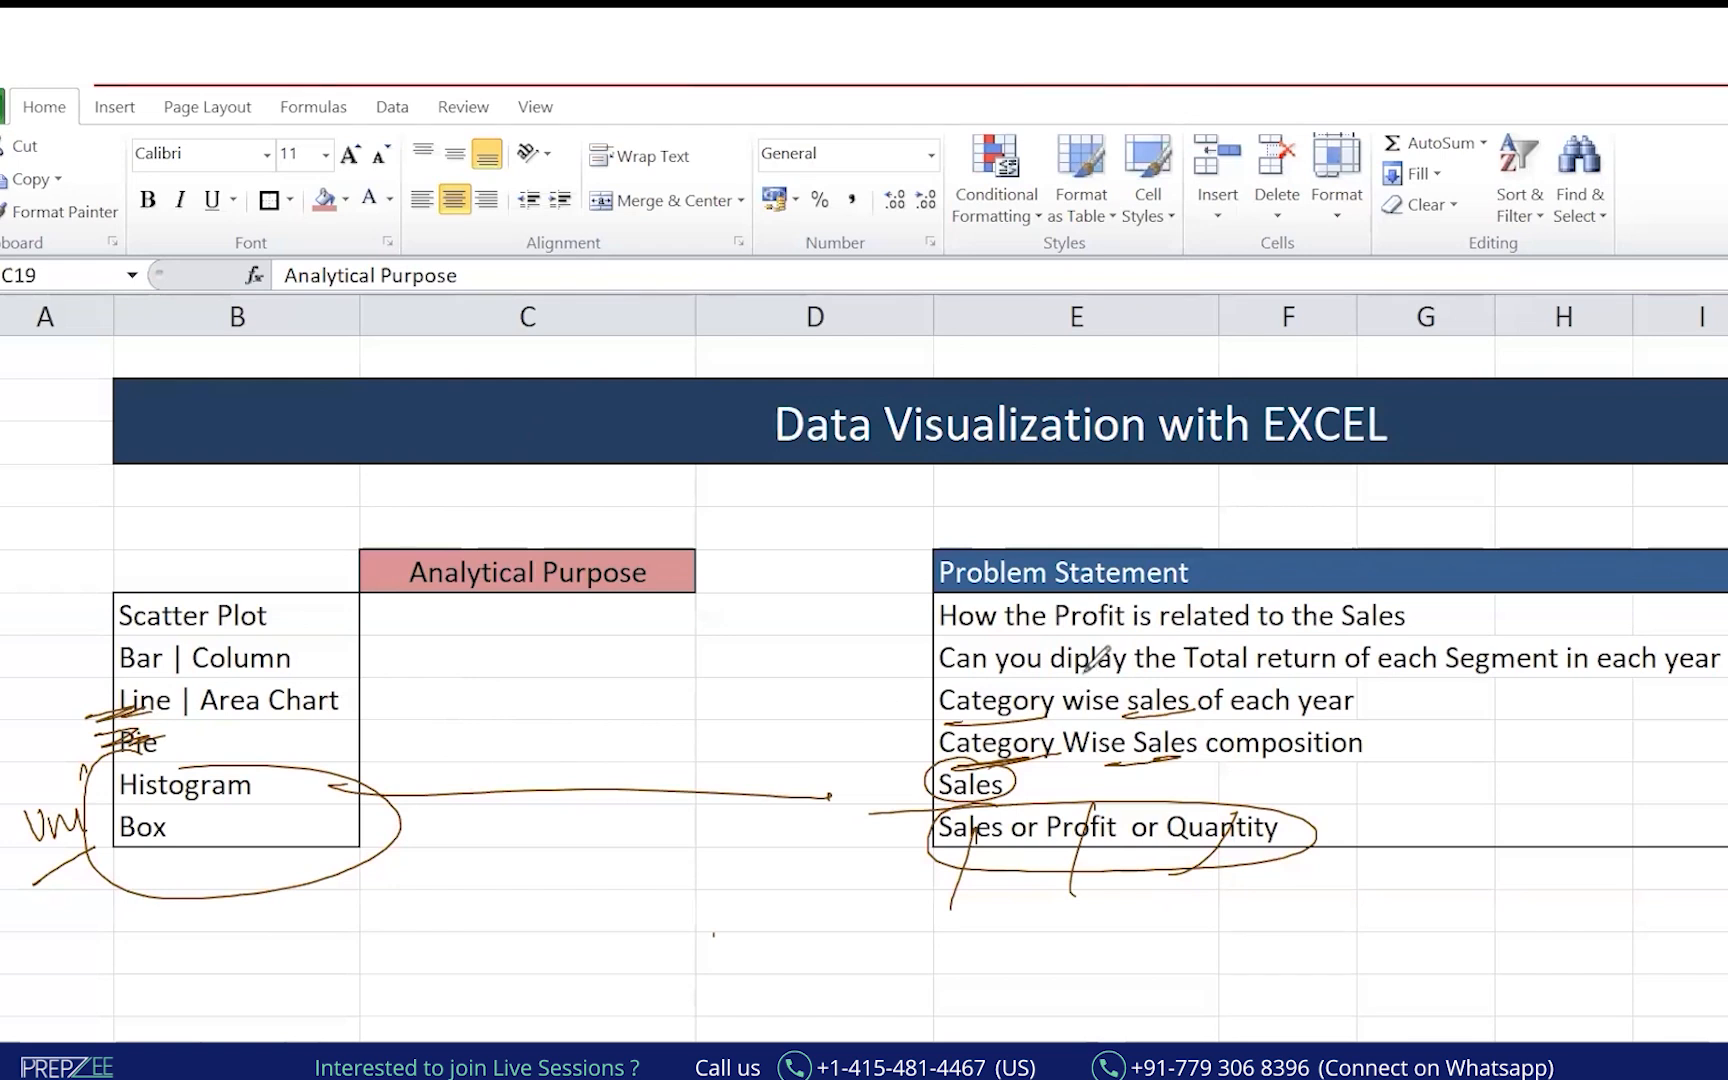
{"action": "left_click_drag", "start_coordinate": [1466, 675], "coordinate": [1498, 672]}
{"action": "left_click_drag", "start_coordinate": [122, 662], "coordinate": [152, 655]}
On the cleared notes, underline the Bi variate charts and circle the 6. Bi variate label.
{"action": "left_click", "coordinate": [115, 512]}
{"action": "left_click", "coordinate": [379, 891]}
{"action": "key", "text": "alt+Tab"}
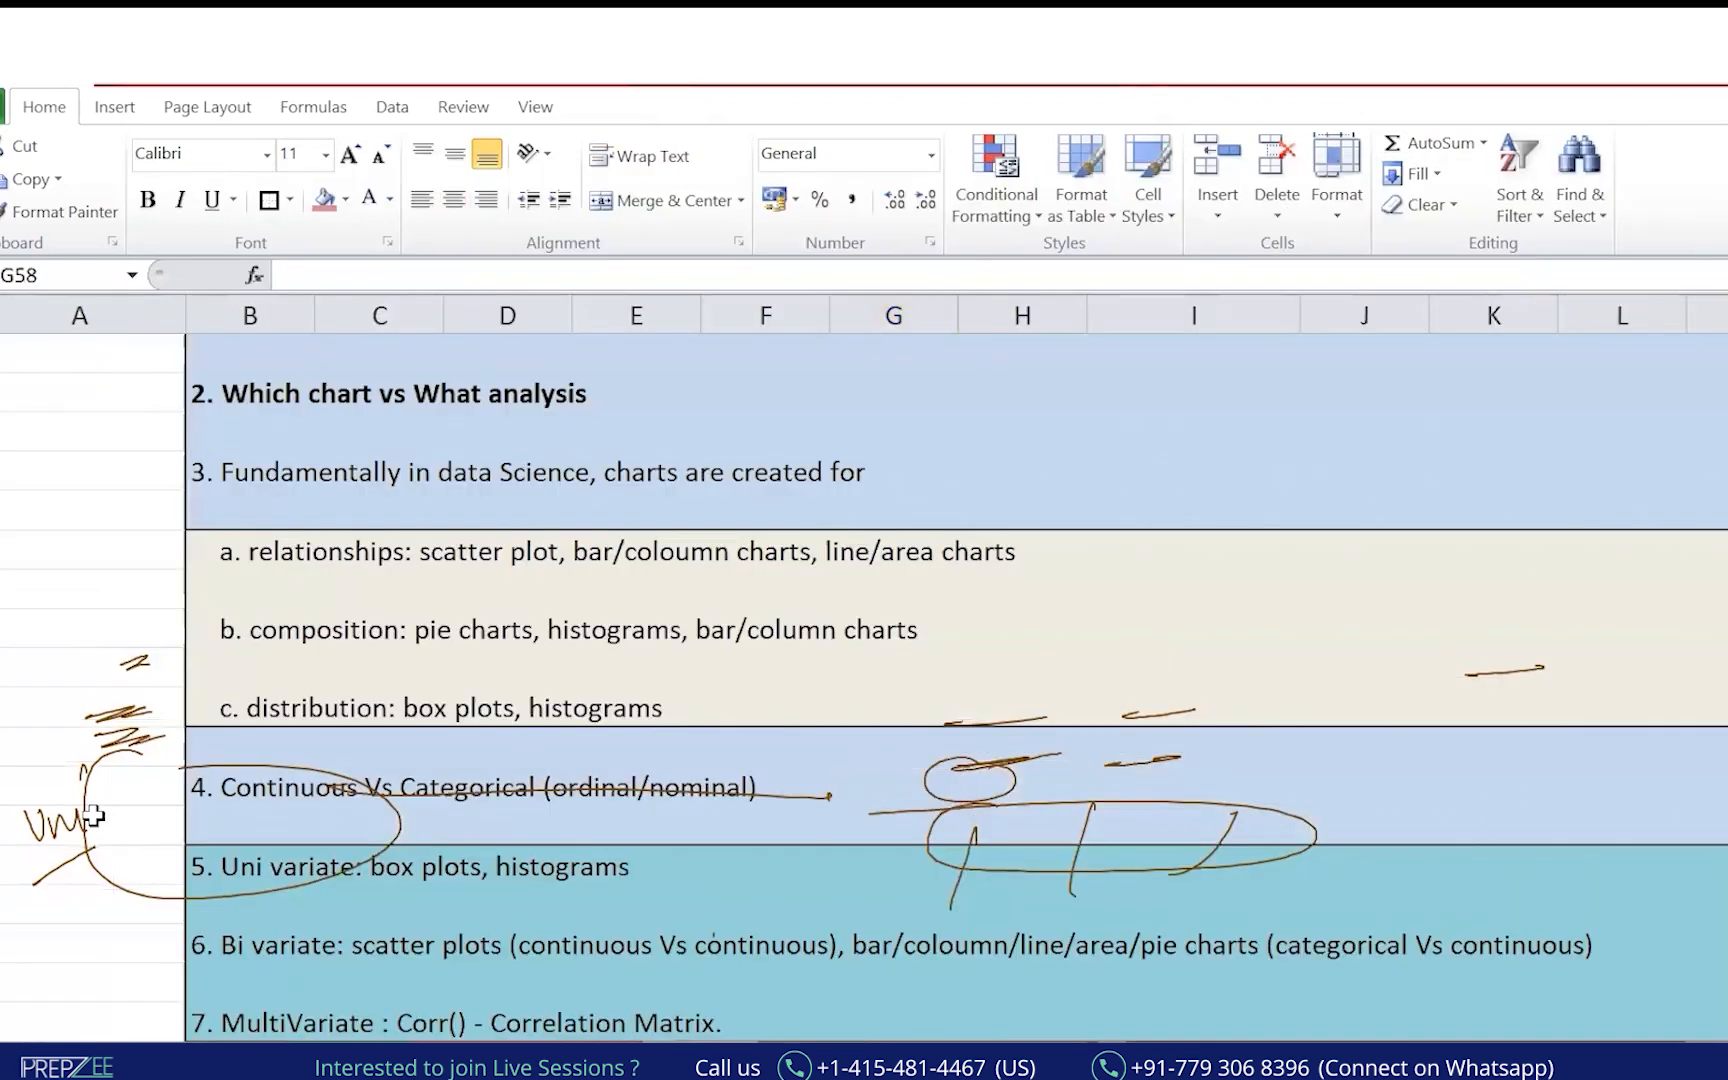
{"action": "left_click", "coordinate": [168, 628]}
{"action": "left_click_drag", "start_coordinate": [340, 968], "coordinate": [518, 960]}
{"action": "left_click_drag", "start_coordinate": [846, 966], "coordinate": [1284, 977]}
{"action": "left_click_drag", "start_coordinate": [262, 907], "coordinate": [369, 919]}
{"action": "left_click_drag", "start_coordinate": [245, 963], "coordinate": [228, 990]}
Number Uni variate 1 and Bi variate 2, and sweep ink around the MultiVariate line.
{"action": "left_click_drag", "start_coordinate": [79, 967], "coordinate": [124, 993]}
{"action": "left_click_drag", "start_coordinate": [214, 886], "coordinate": [366, 872]}
{"action": "left_click_drag", "start_coordinate": [103, 858], "coordinate": [113, 900]}
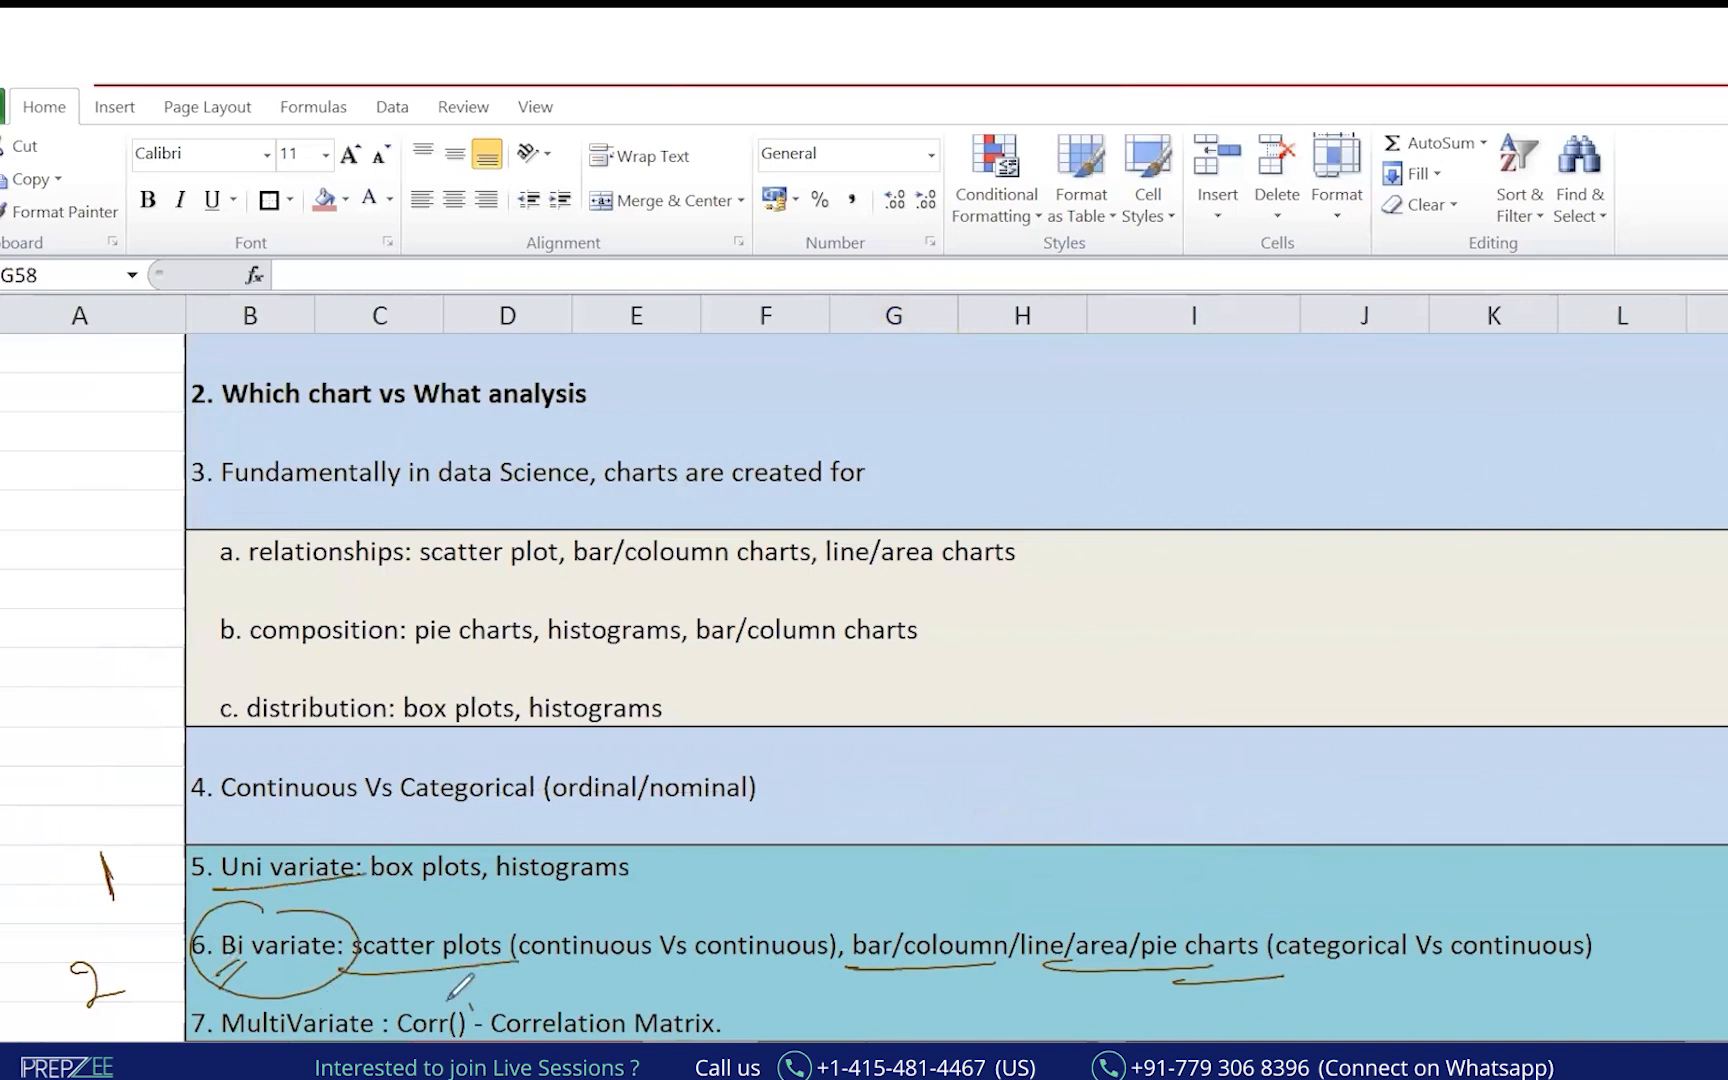
{"action": "left_click_drag", "start_coordinate": [350, 988], "coordinate": [196, 990]}
{"action": "left_click_drag", "start_coordinate": [689, 980], "coordinate": [830, 1040]}
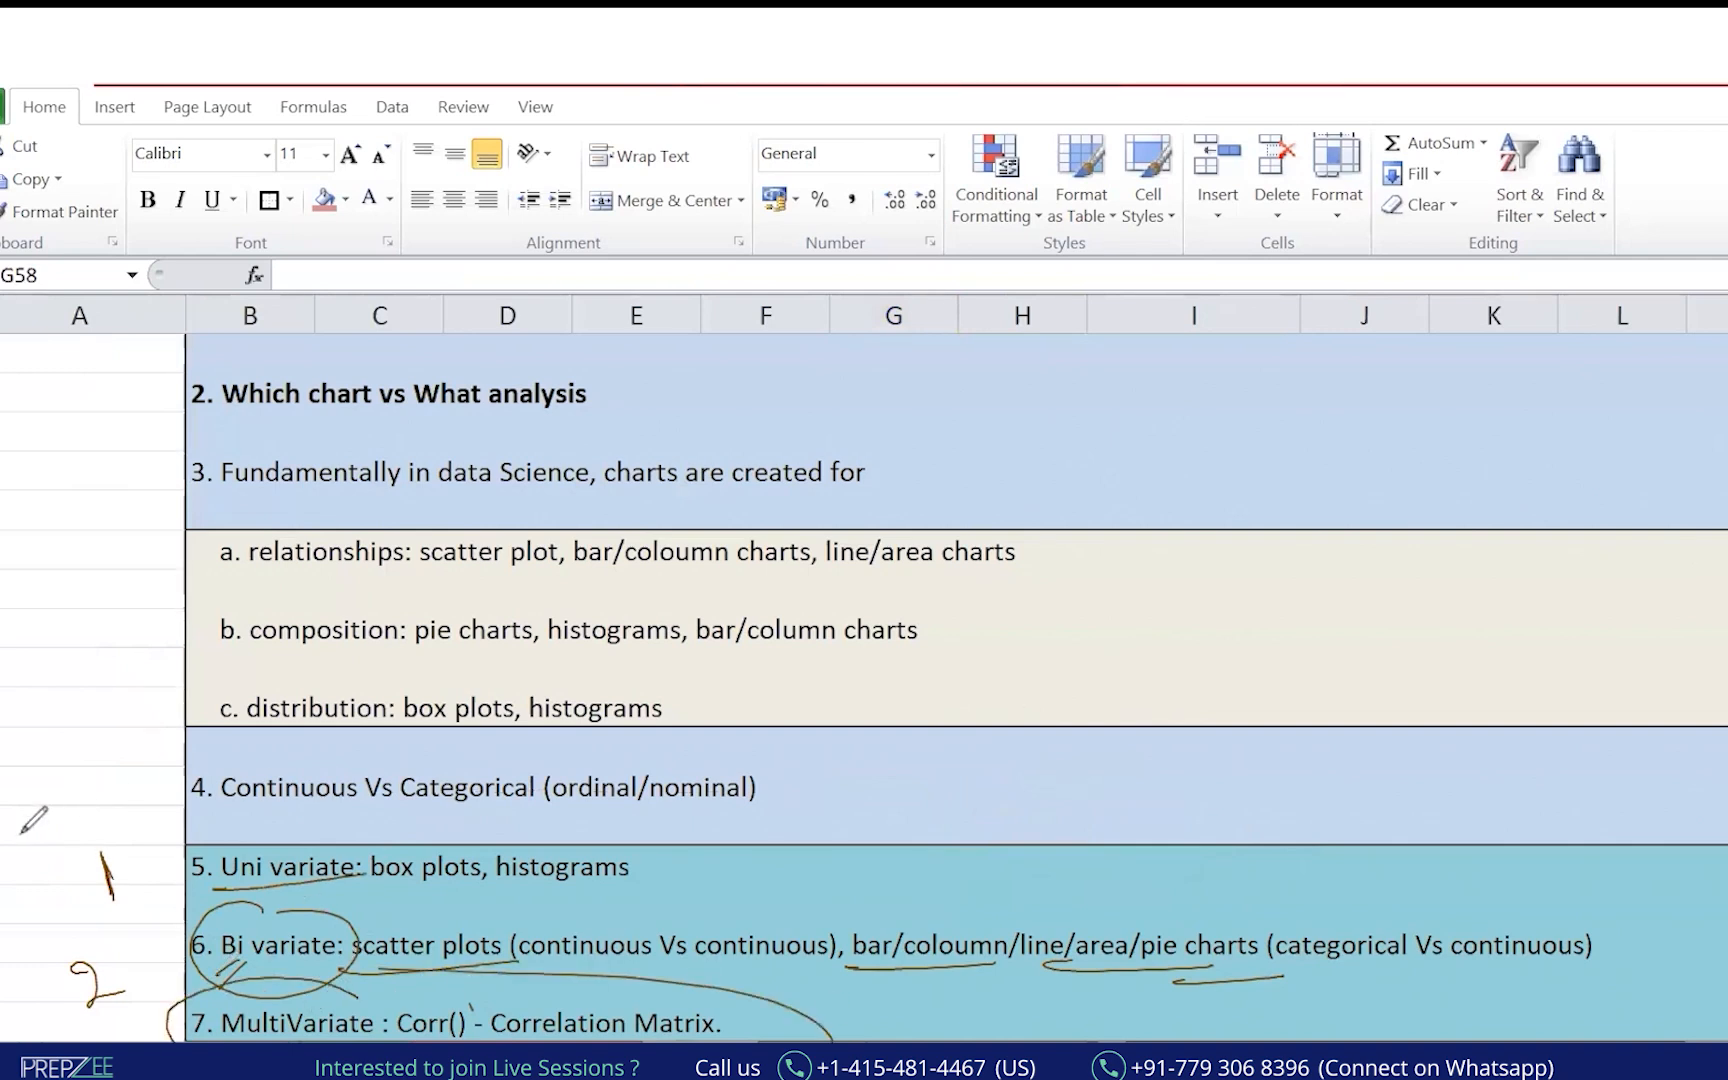
Clear all ink and show previews of the open workbooks.
{"action": "left_click", "coordinate": [127, 326]}
{"action": "left_click", "coordinate": [767, 810]}
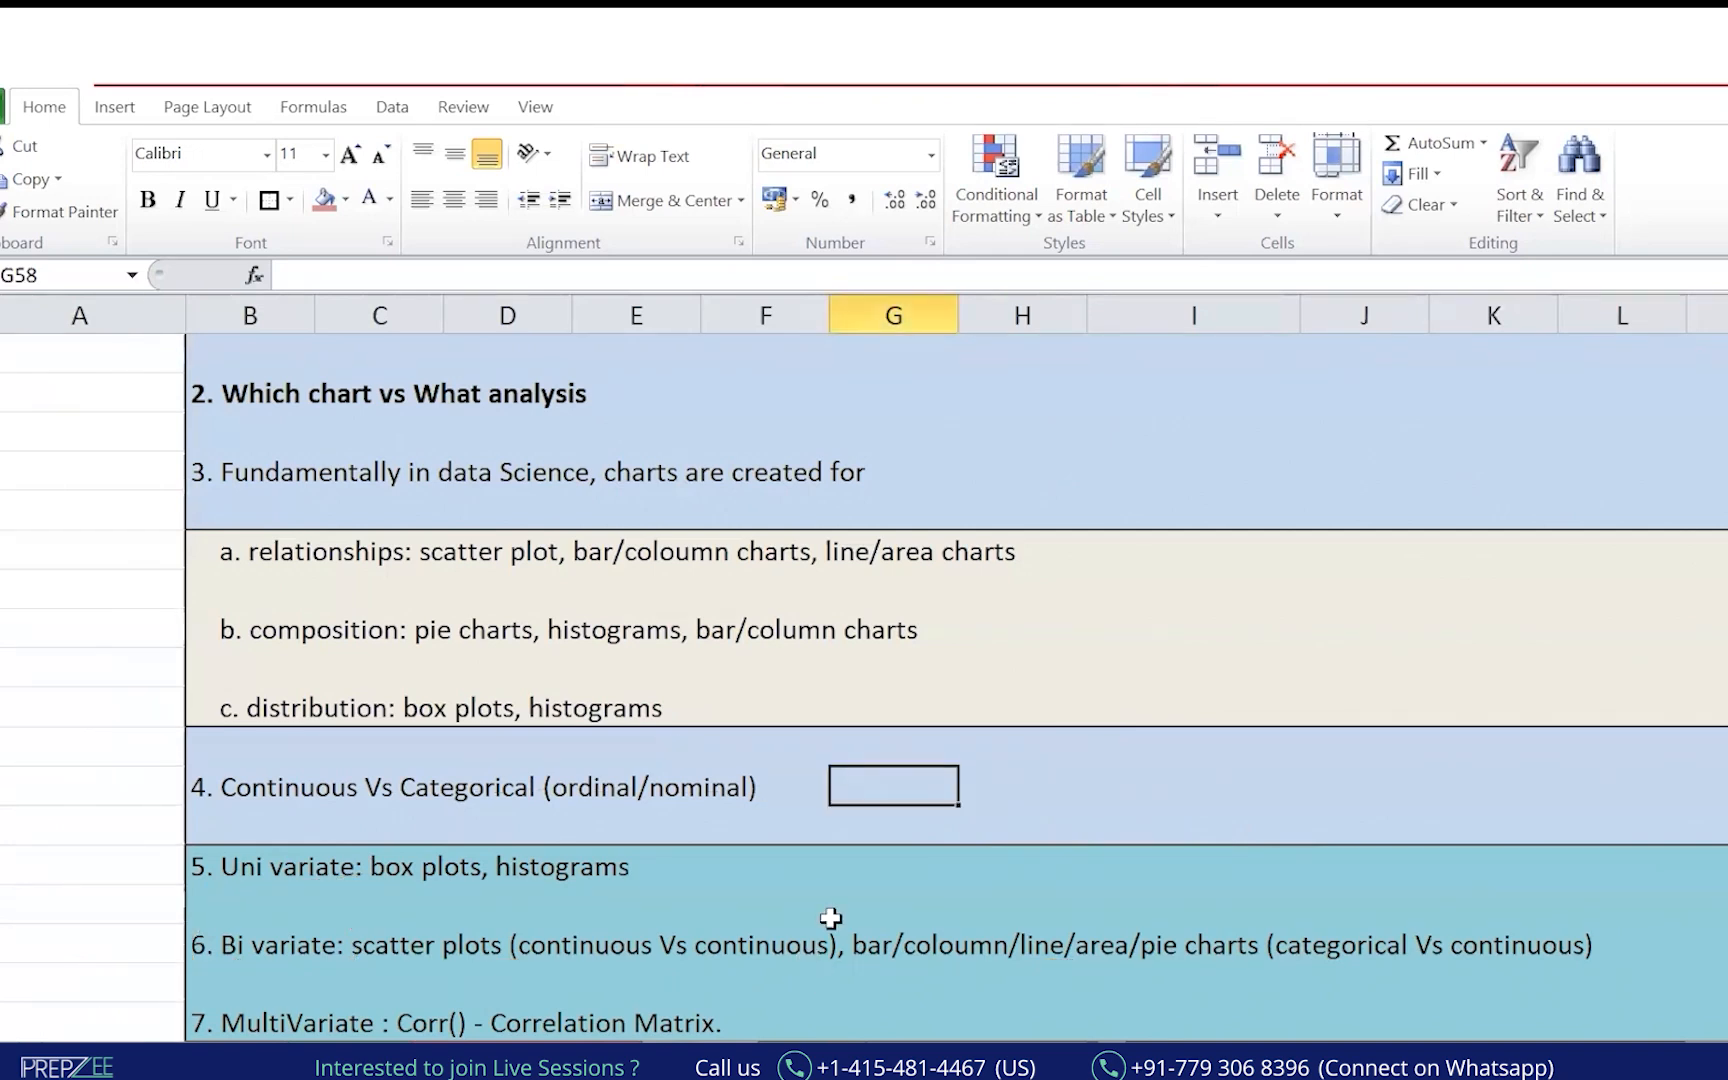
{"action": "left_click", "coordinate": [708, 1063]}
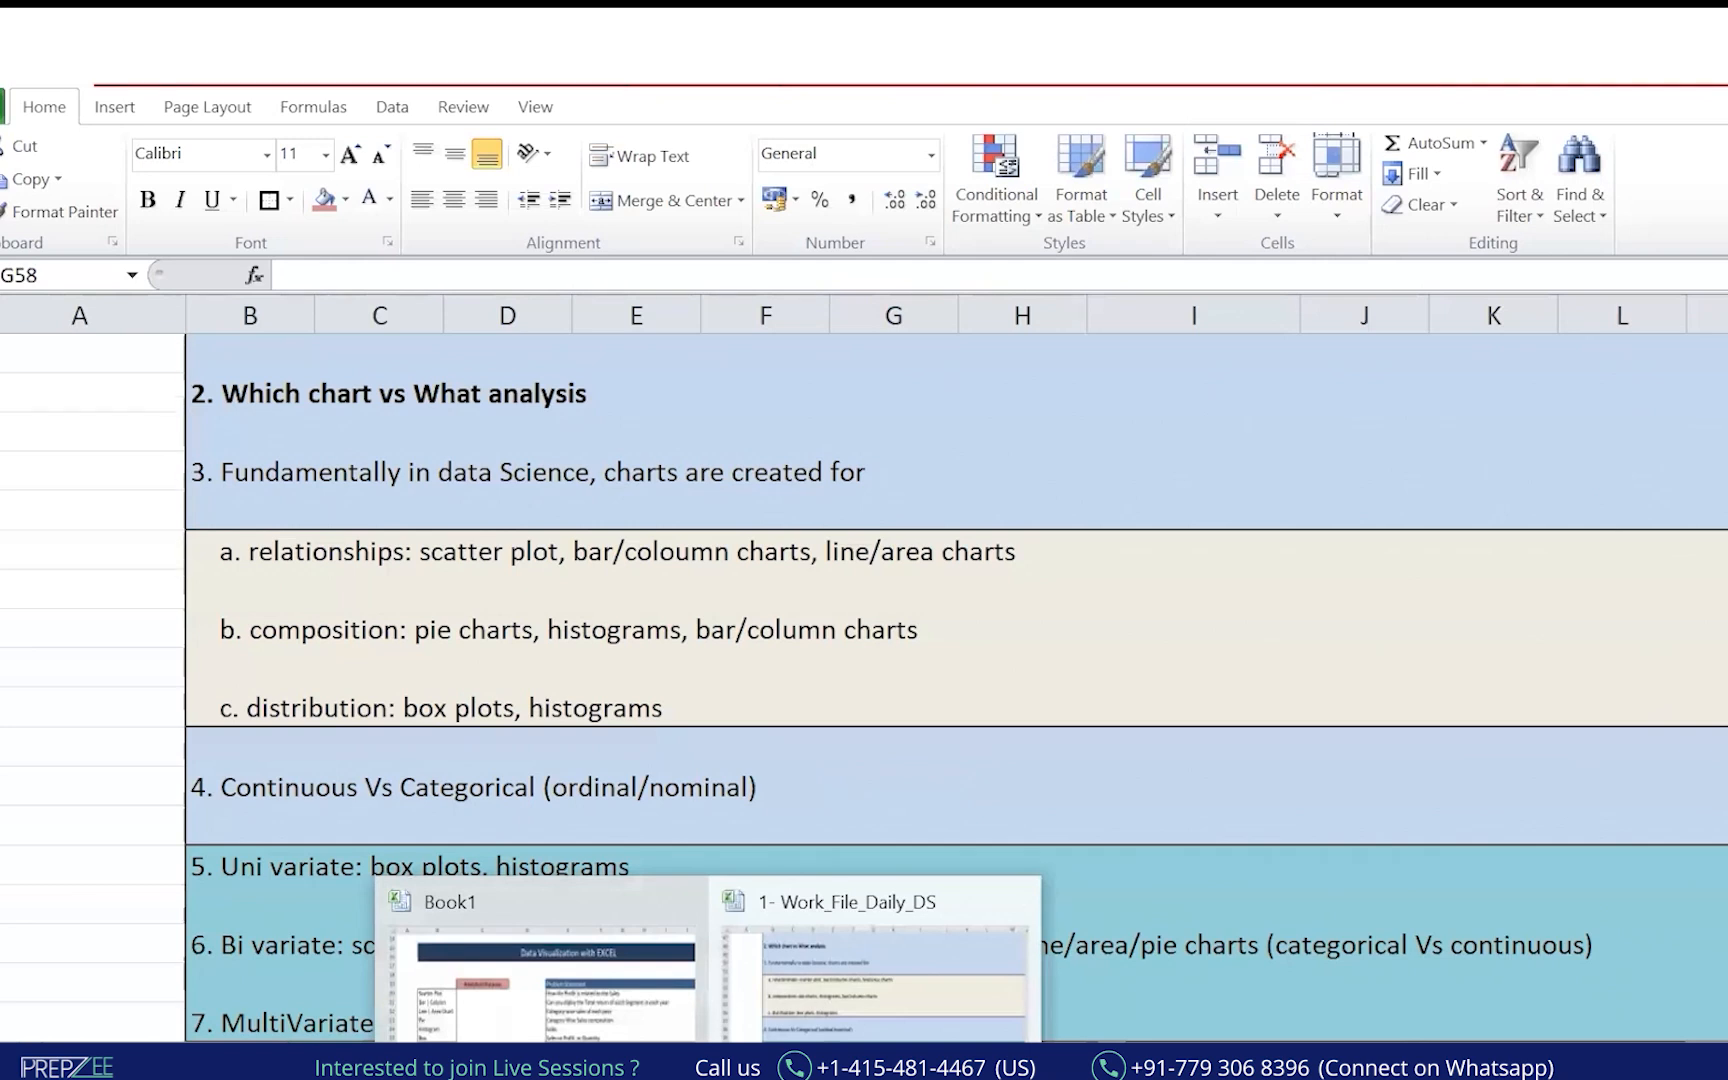
Check the 1.12 PrepZ folder, then add a new blank sheet to Book1 for the data.
{"action": "left_click", "coordinate": [640, 1063]}
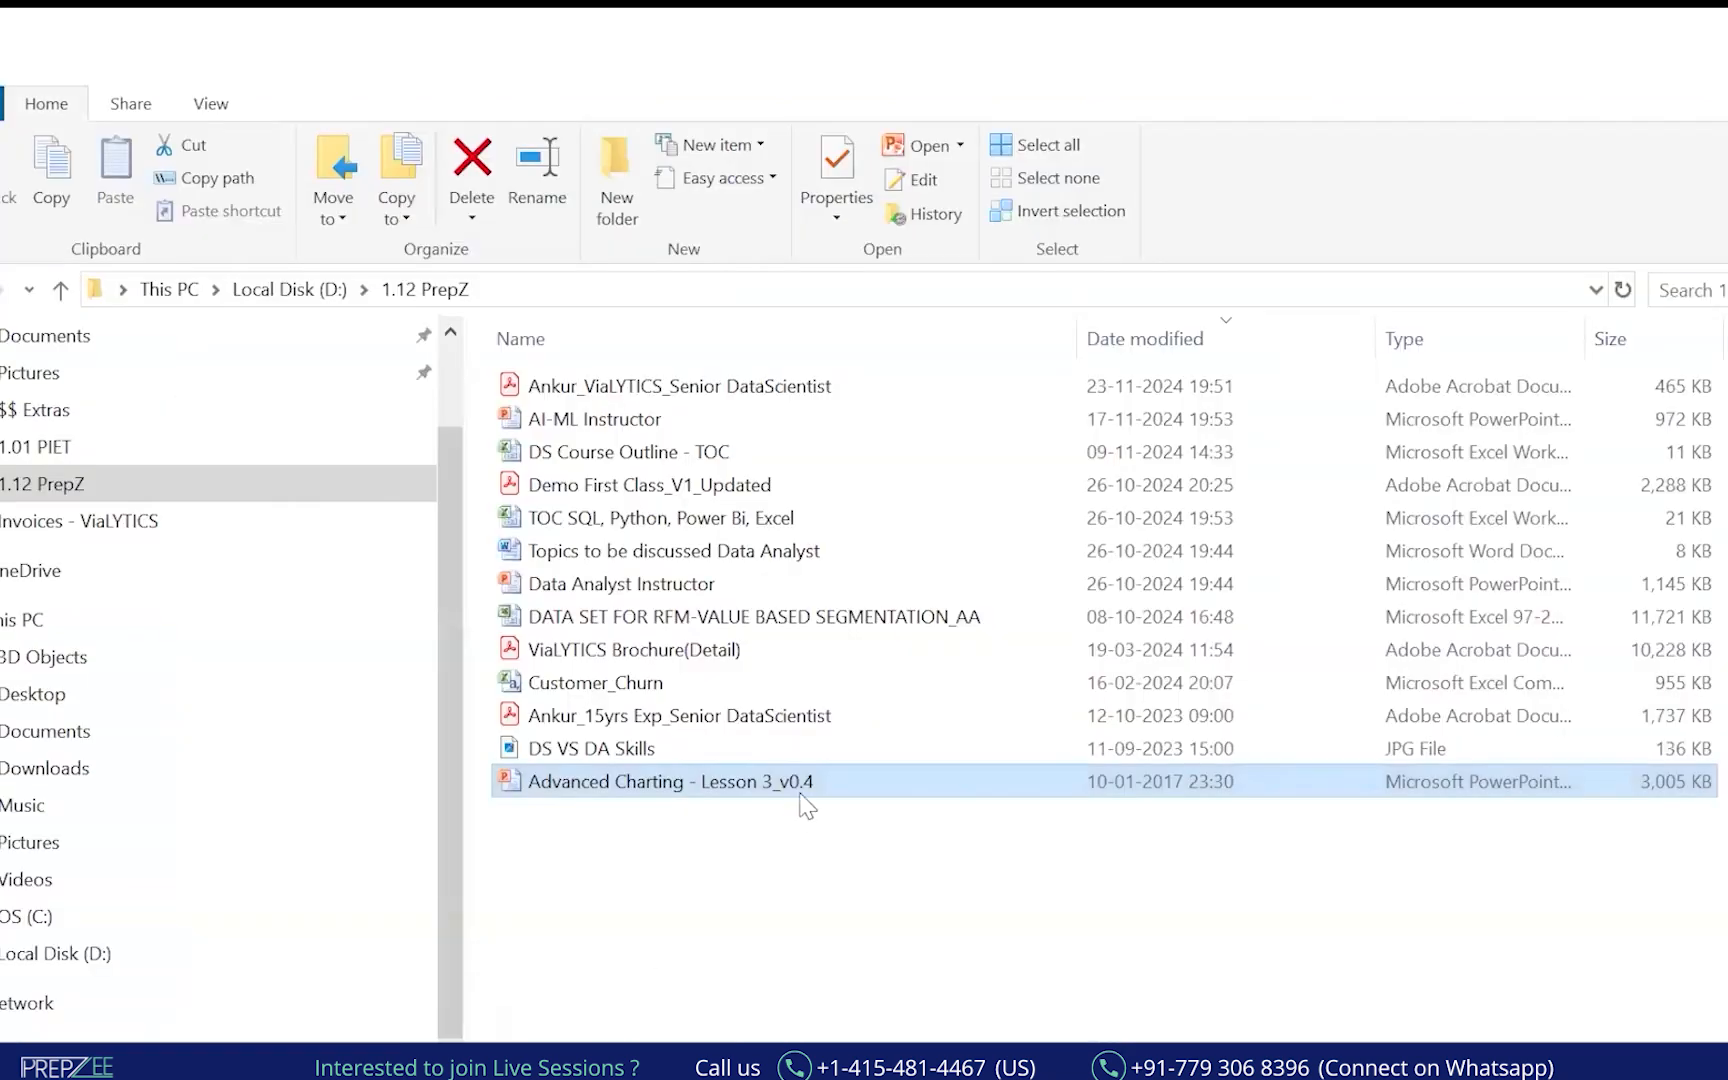
{"action": "left_click", "coordinate": [710, 927]}
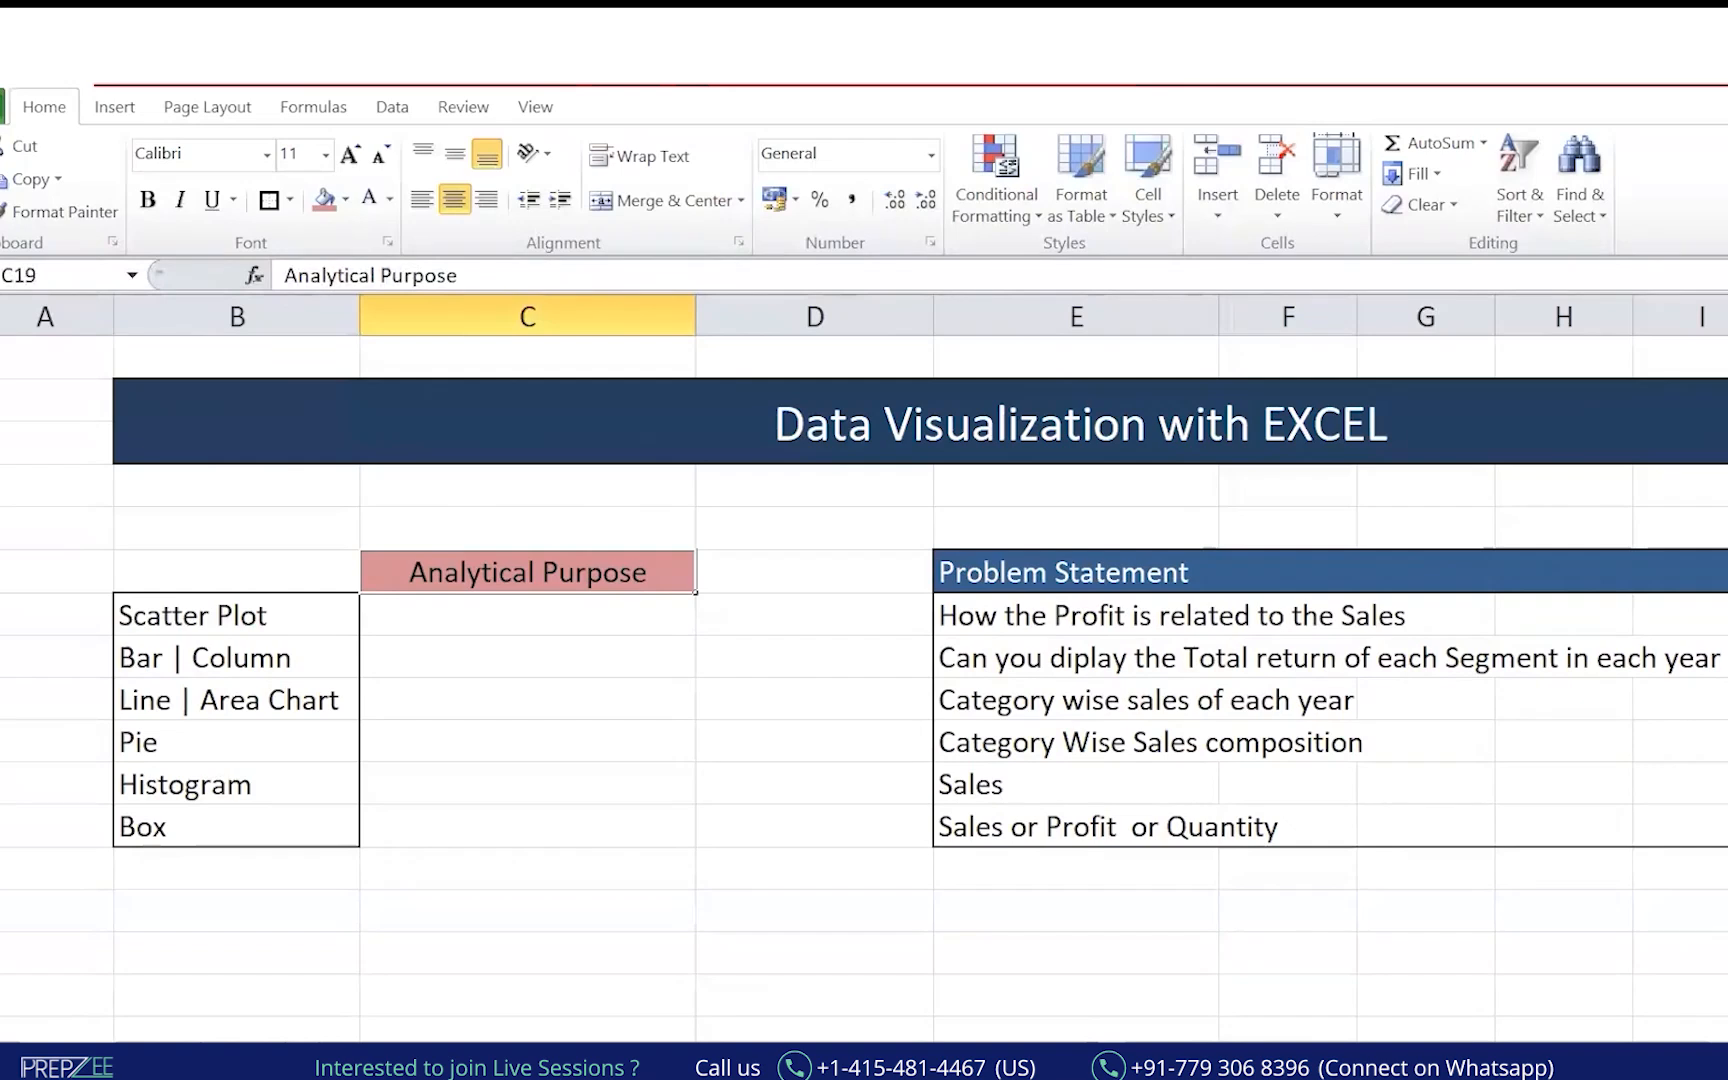
{"action": "left_click", "coordinate": [194, 1054]}
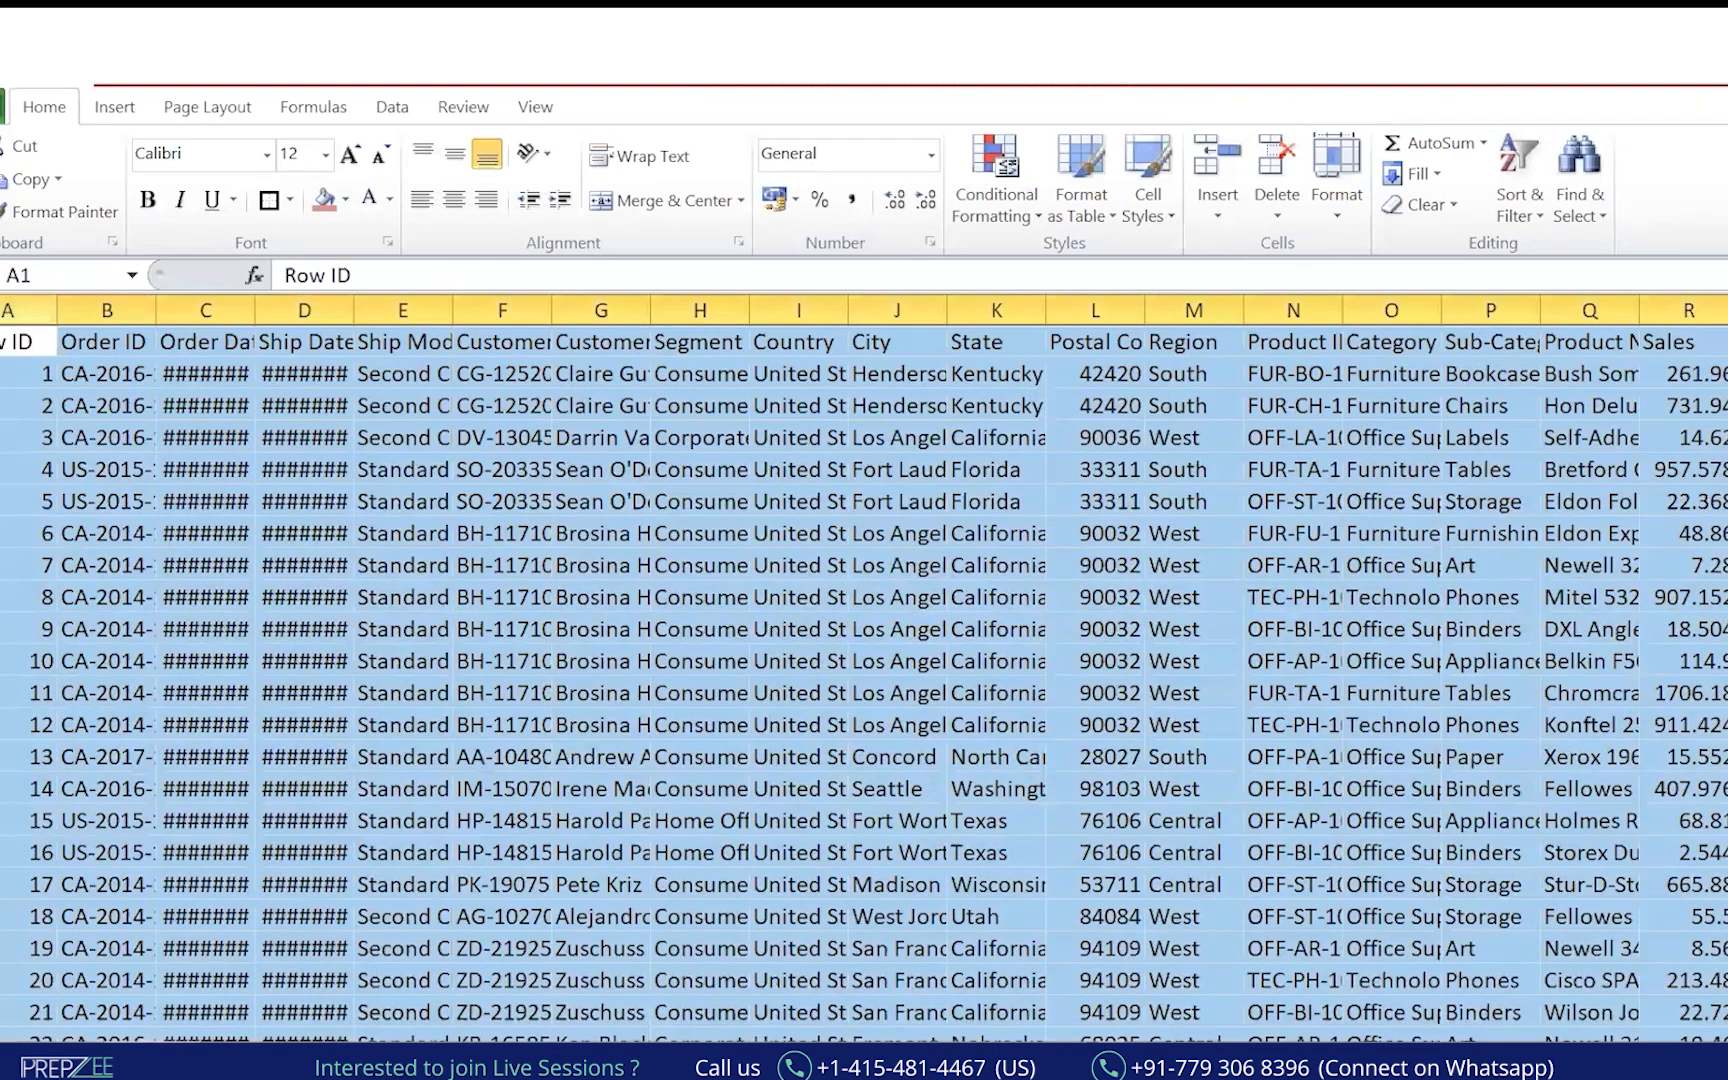
Give the header row a dark blue fill with white text, widen the first column, and select the table.
{"action": "left_click", "coordinate": [18, 342]}
{"action": "key", "text": "ctrl+shift+Right"}
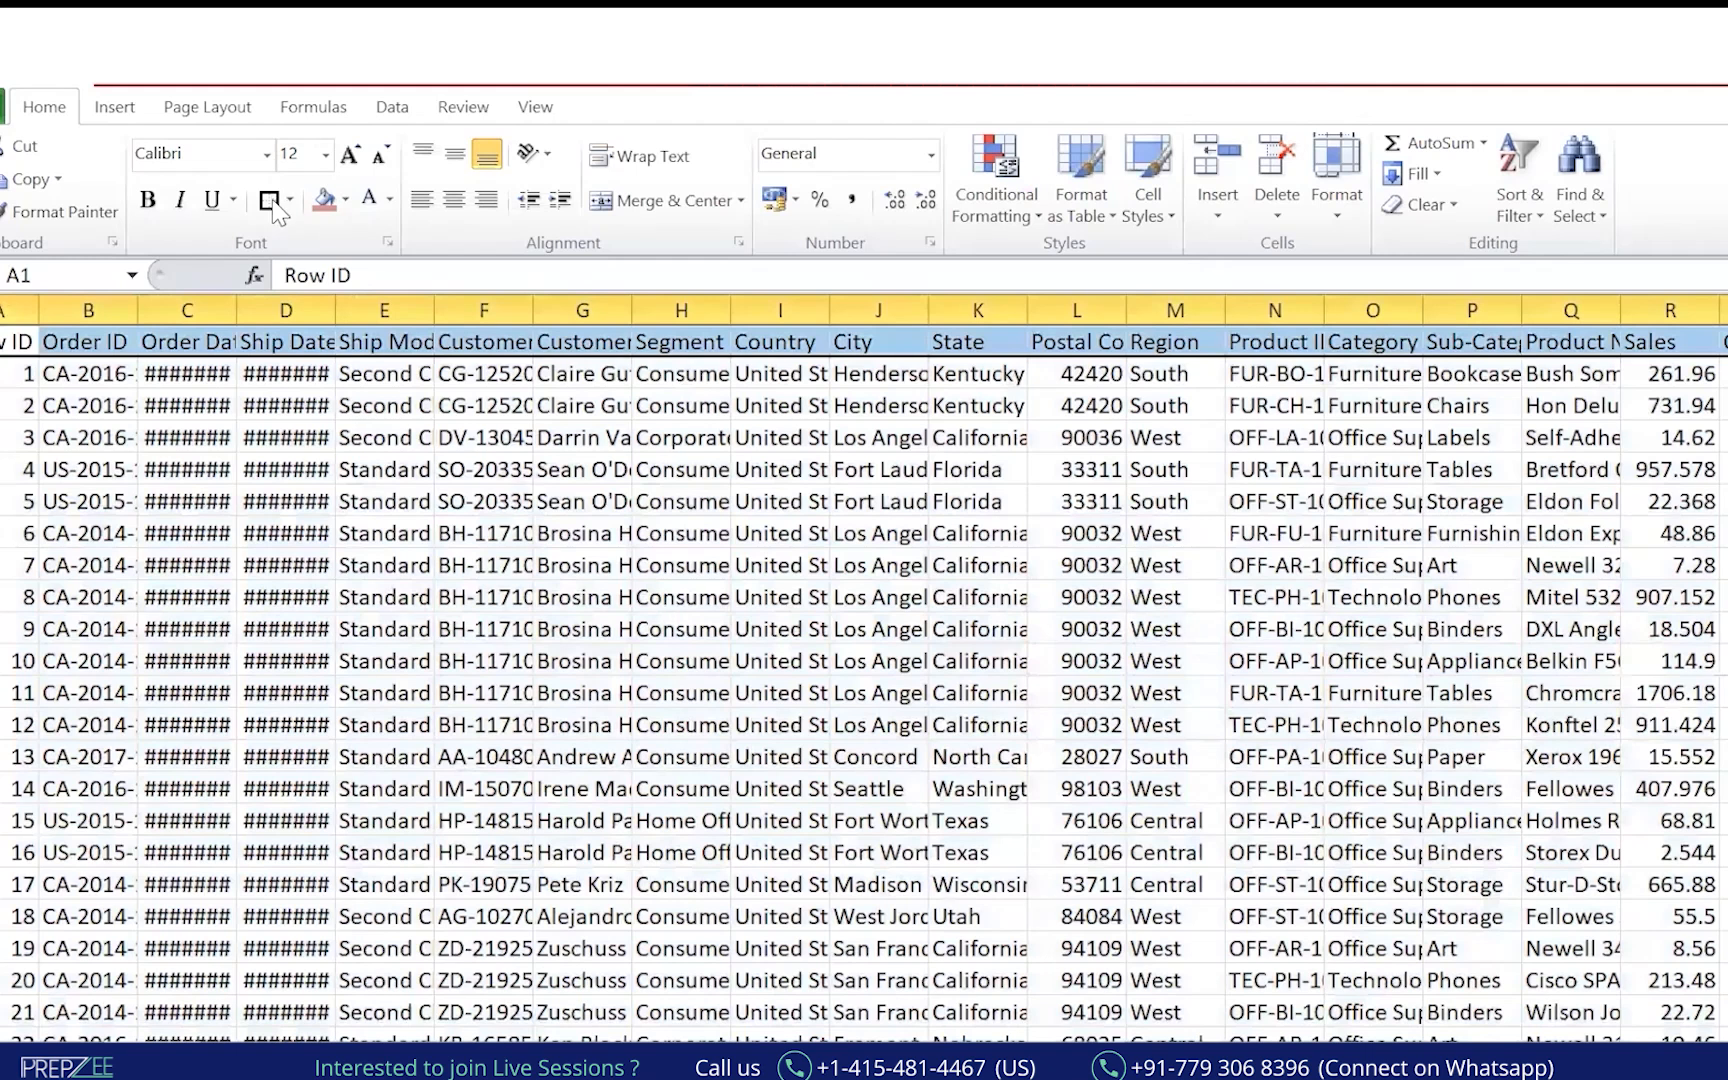
{"action": "left_click", "coordinate": [345, 199]}
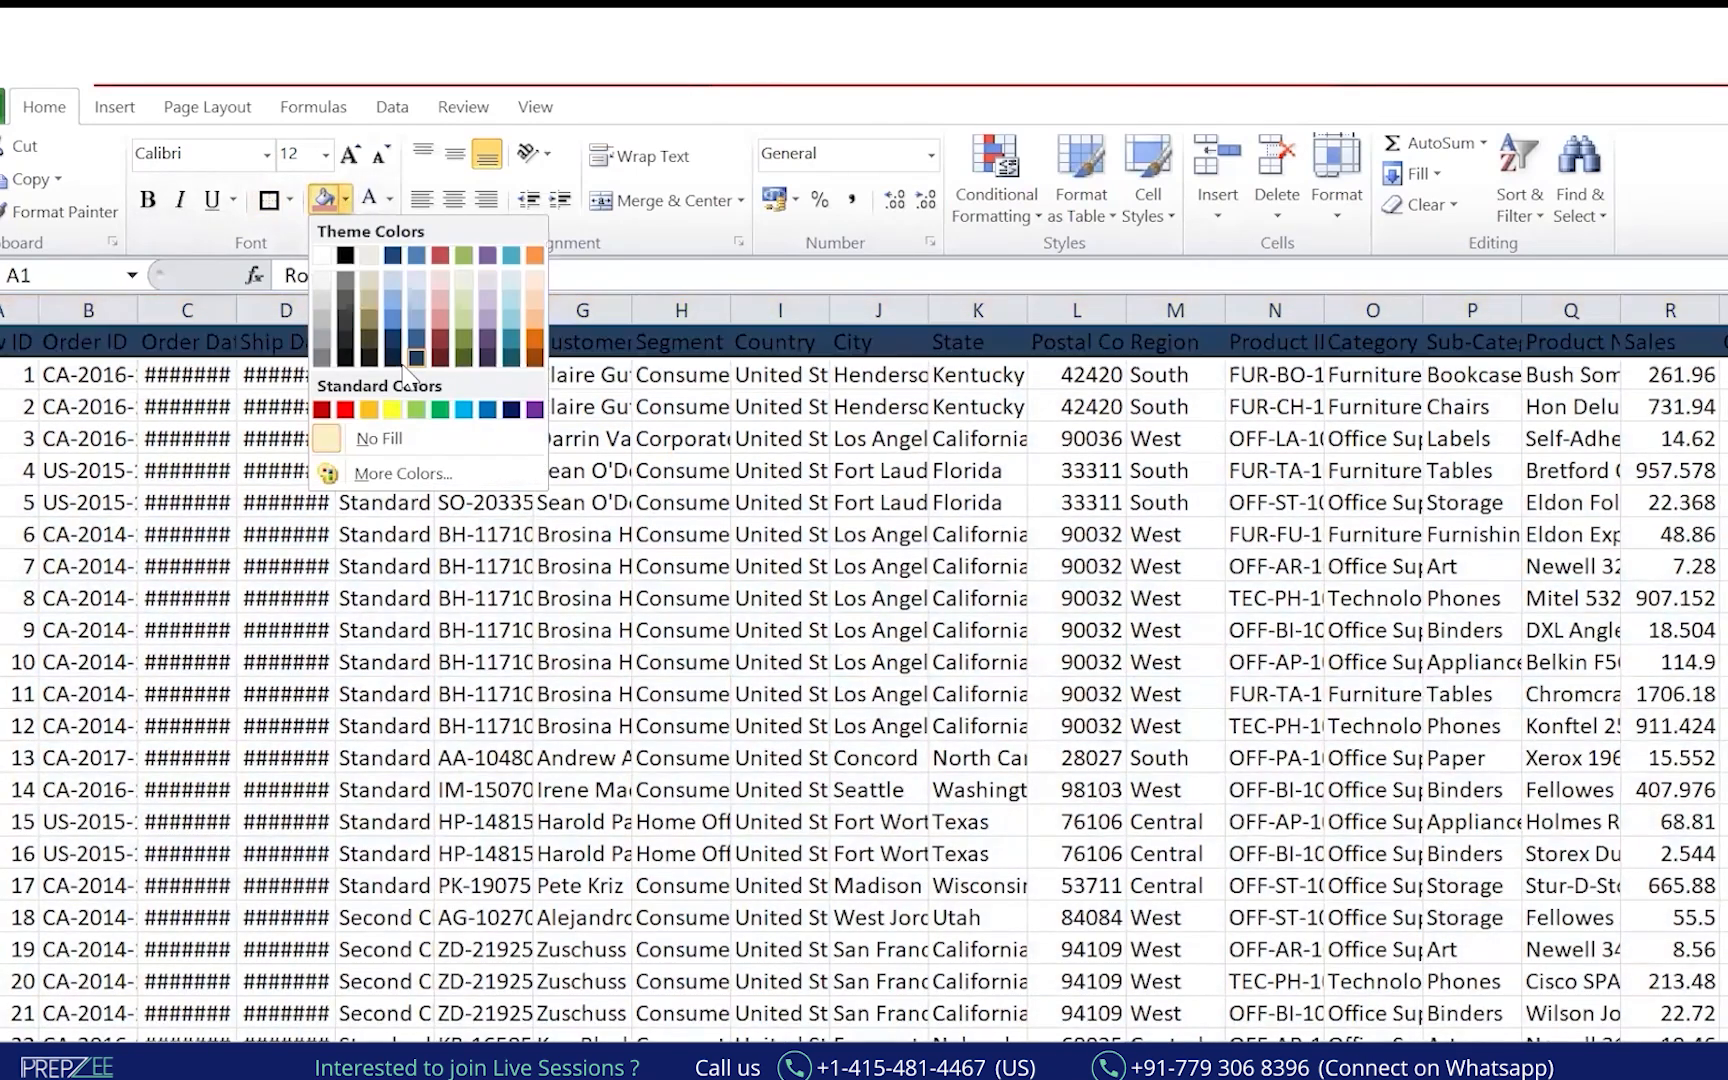
{"action": "left_click", "coordinate": [412, 352]}
{"action": "left_click", "coordinate": [368, 198]}
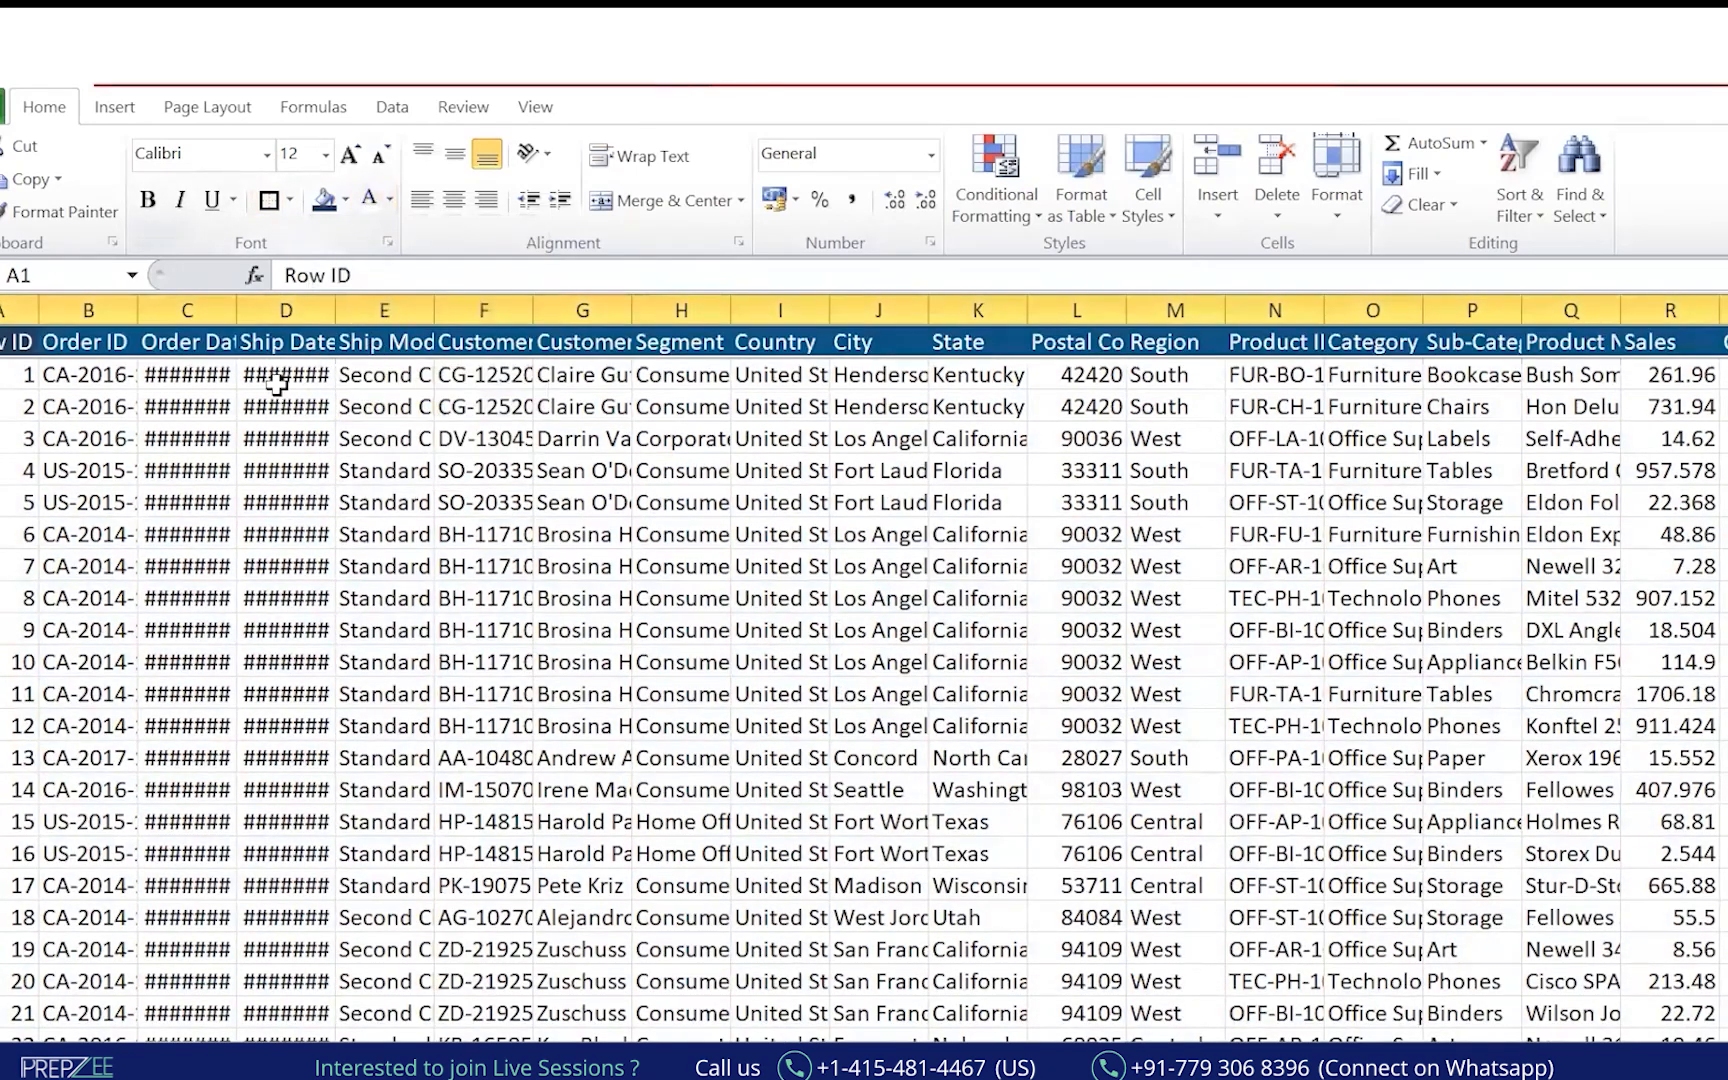
{"action": "left_click_drag", "start_coordinate": [38, 309], "coordinate": [408, 305]}
{"action": "key", "text": "ctrl+shift+End"}
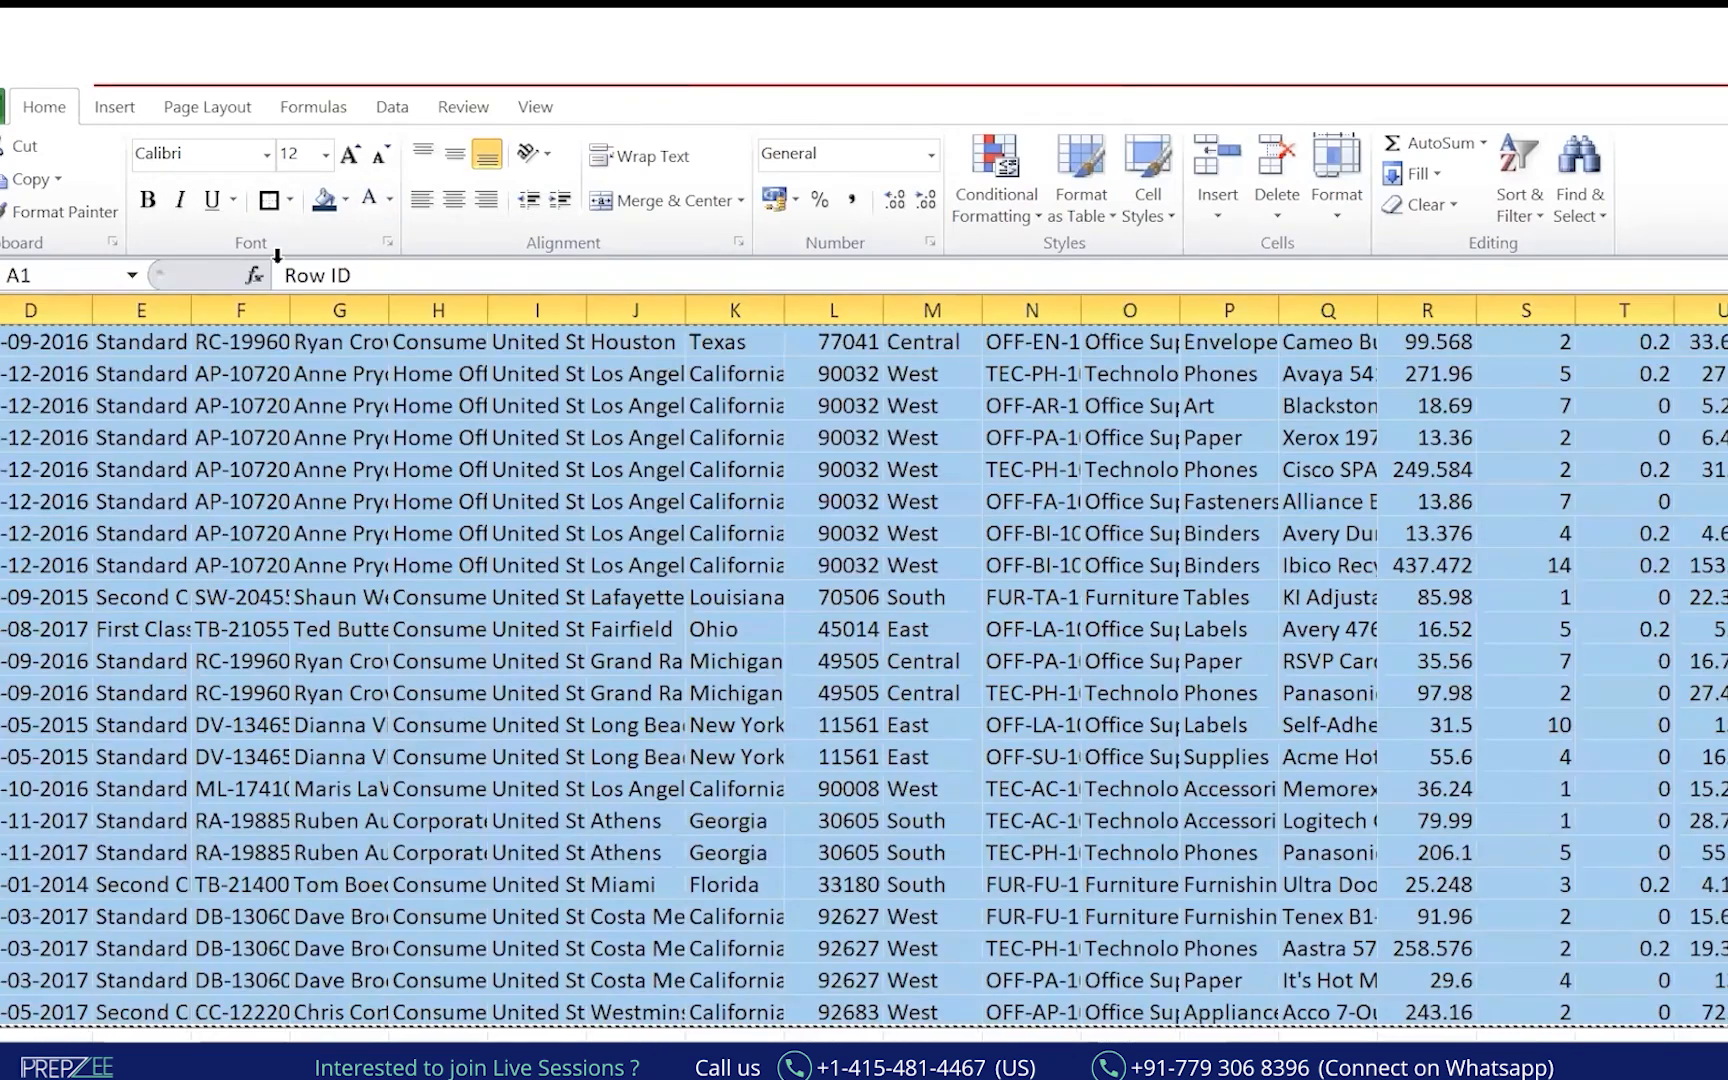
Create a PivotTable on a new sheet with Segment as rows and Sum of Sales as values.
{"action": "left_click", "coordinate": [118, 108]}
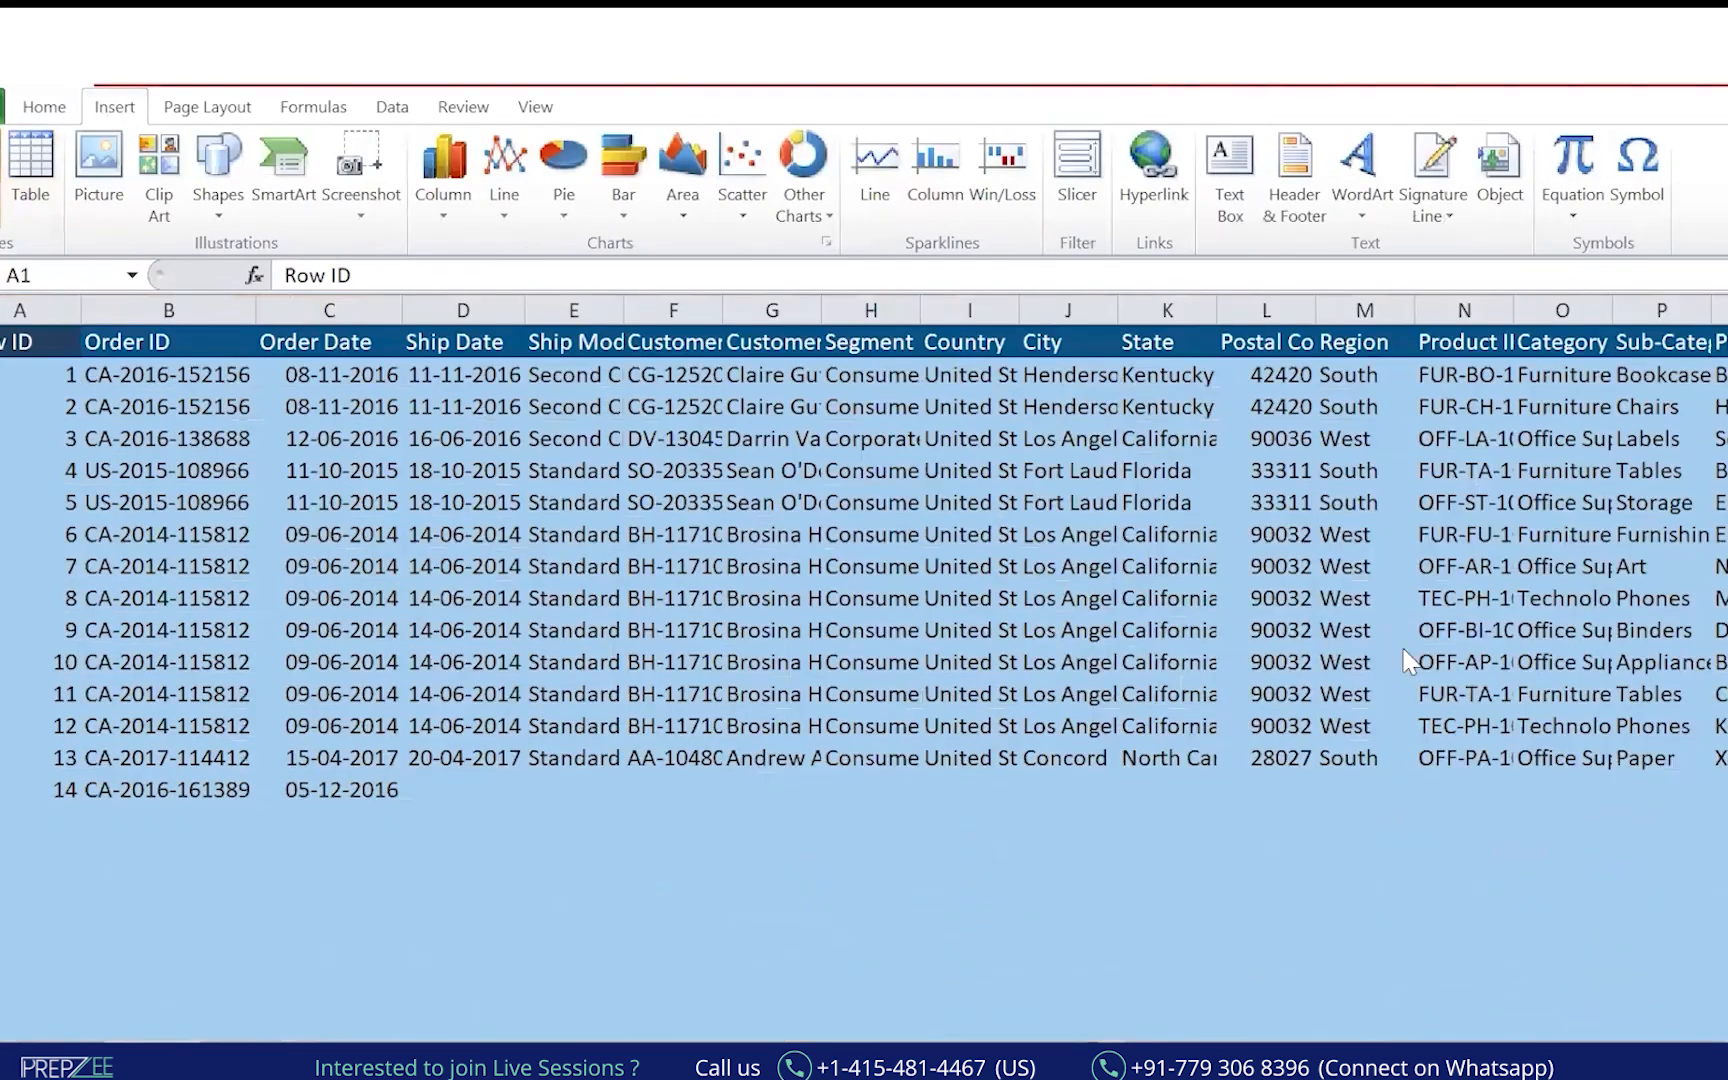
{"action": "left_click", "coordinate": [1383, 684]}
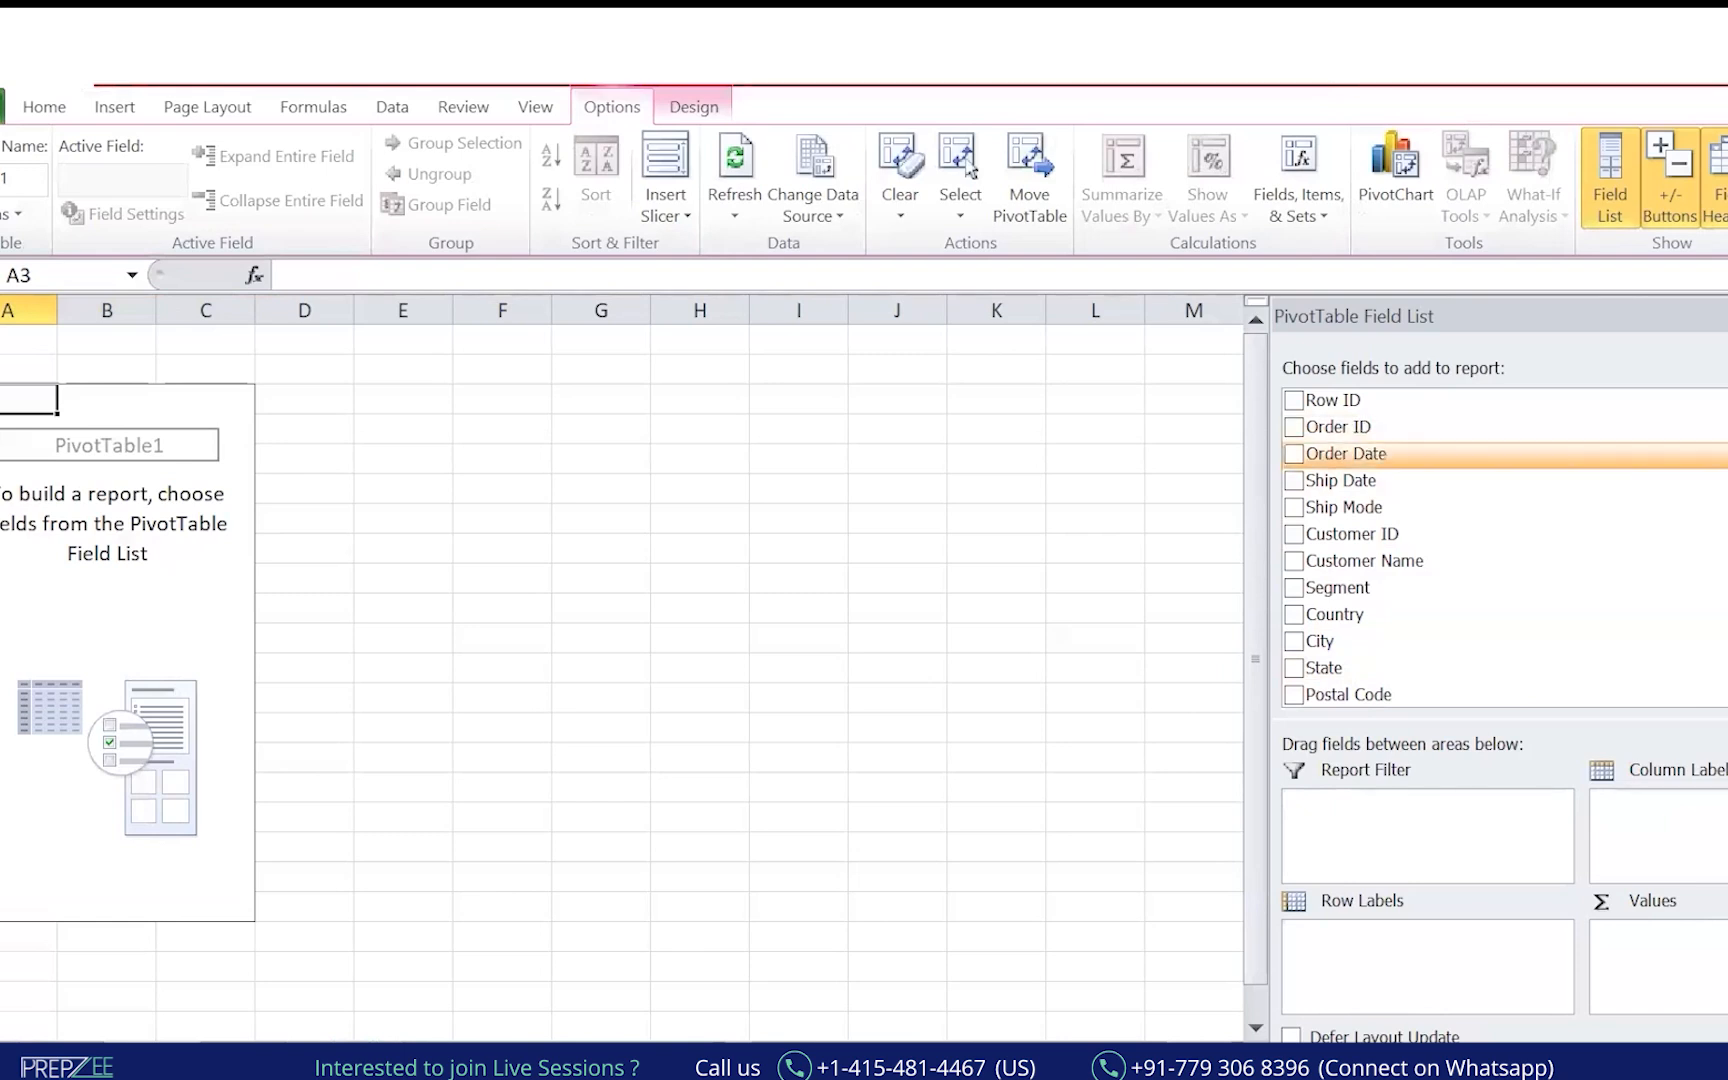
{"action": "left_click_drag", "start_coordinate": [1404, 590], "coordinate": [1440, 960]}
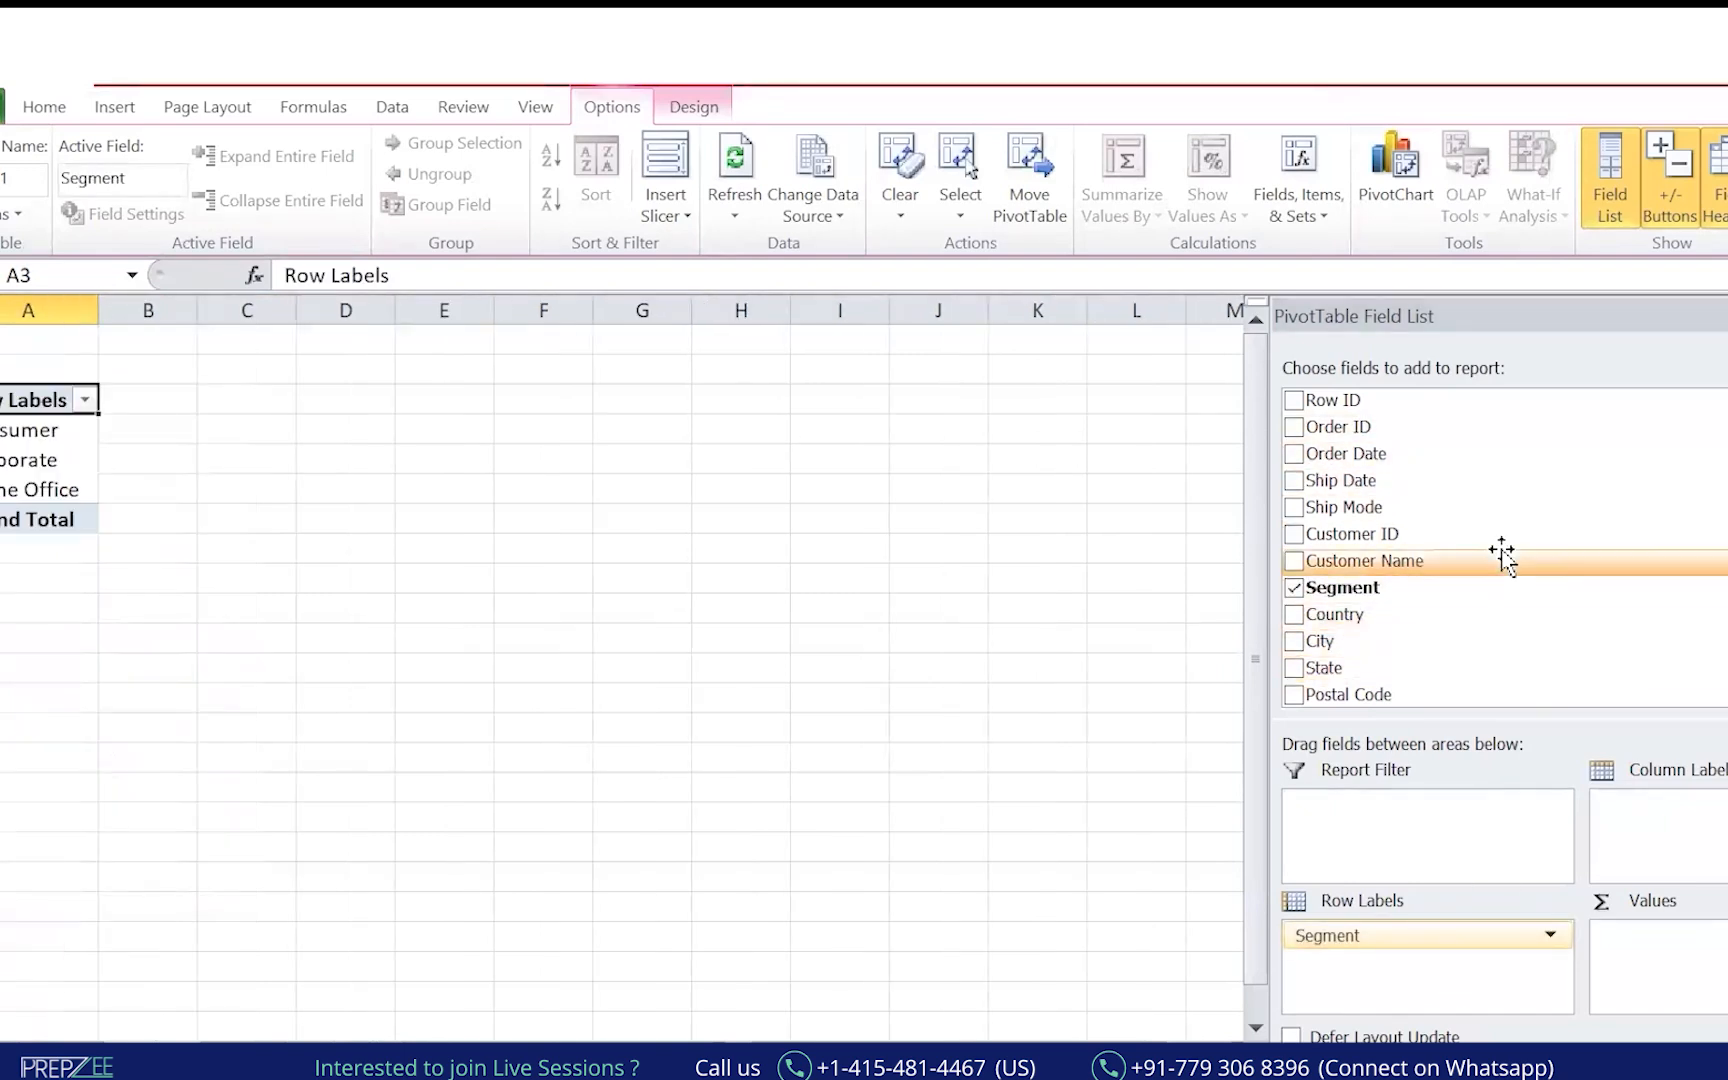
{"action": "scroll", "coordinate": [1504, 556], "scroll_direction": "down", "scroll_amount": 4}
{"action": "scroll", "coordinate": [1400, 600], "scroll_direction": "down", "scroll_amount": 3}
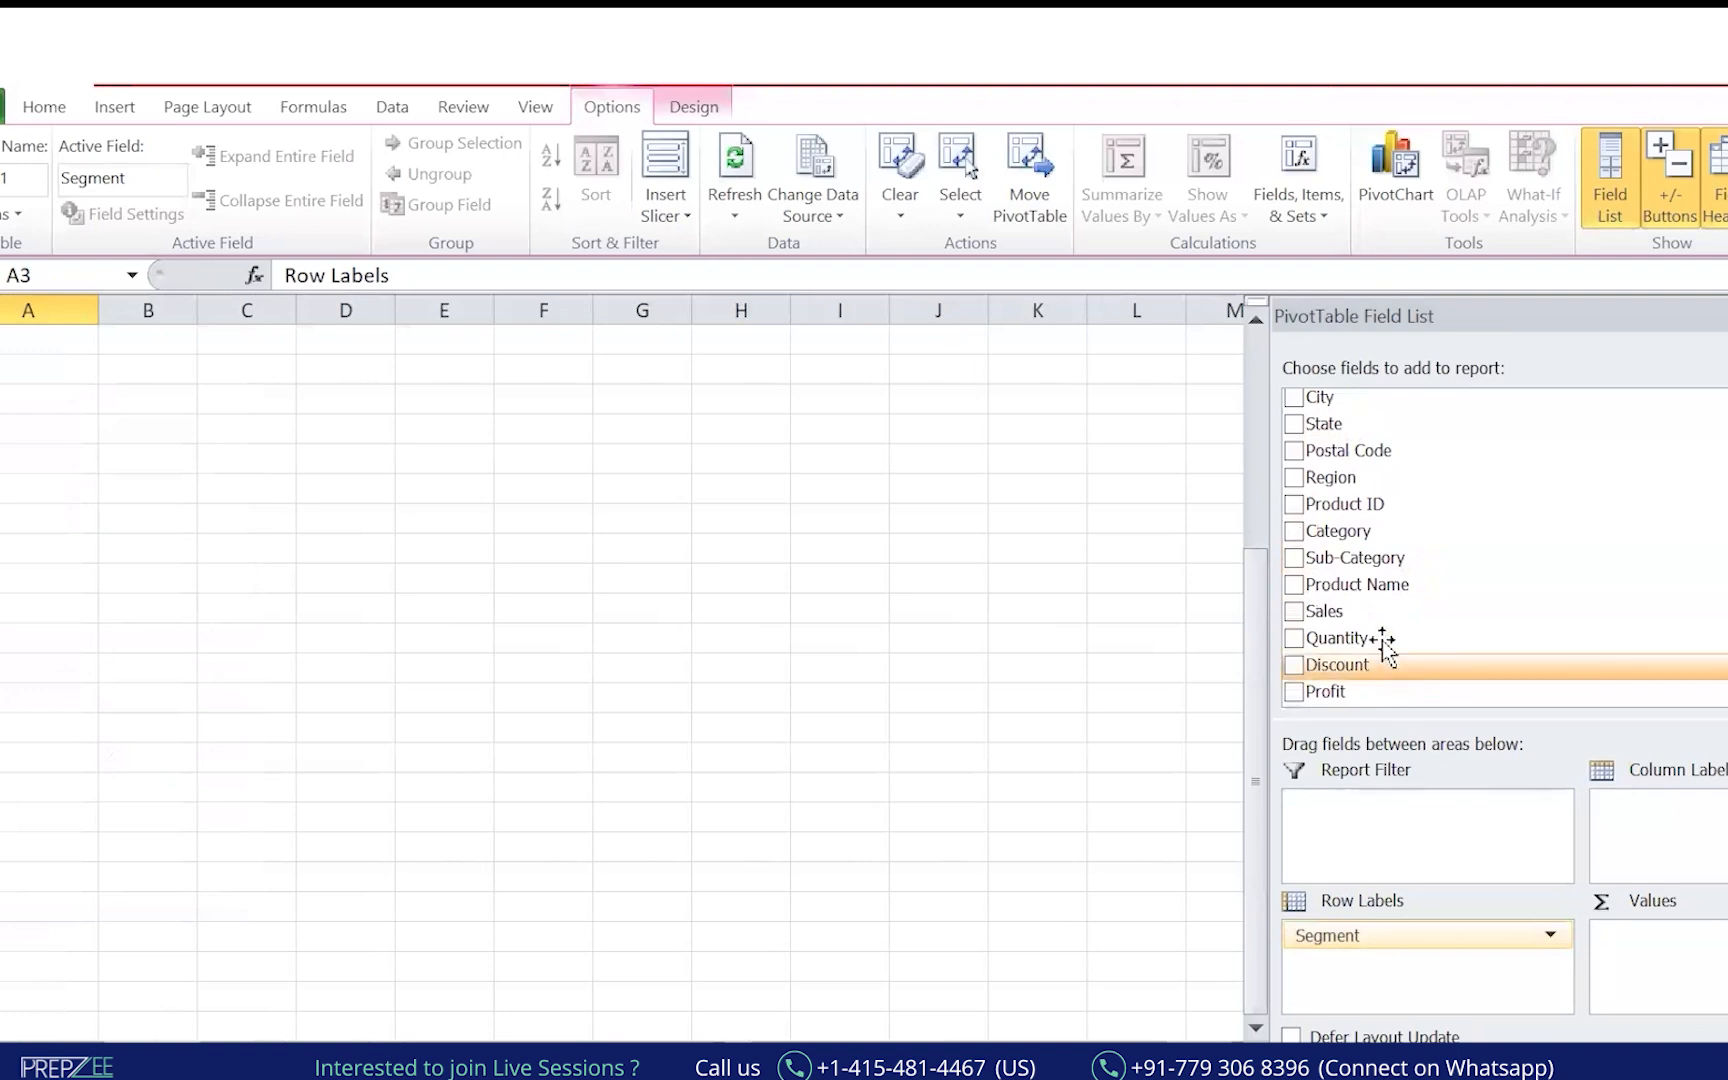
{"action": "left_click_drag", "start_coordinate": [1354, 610], "coordinate": [1690, 968]}
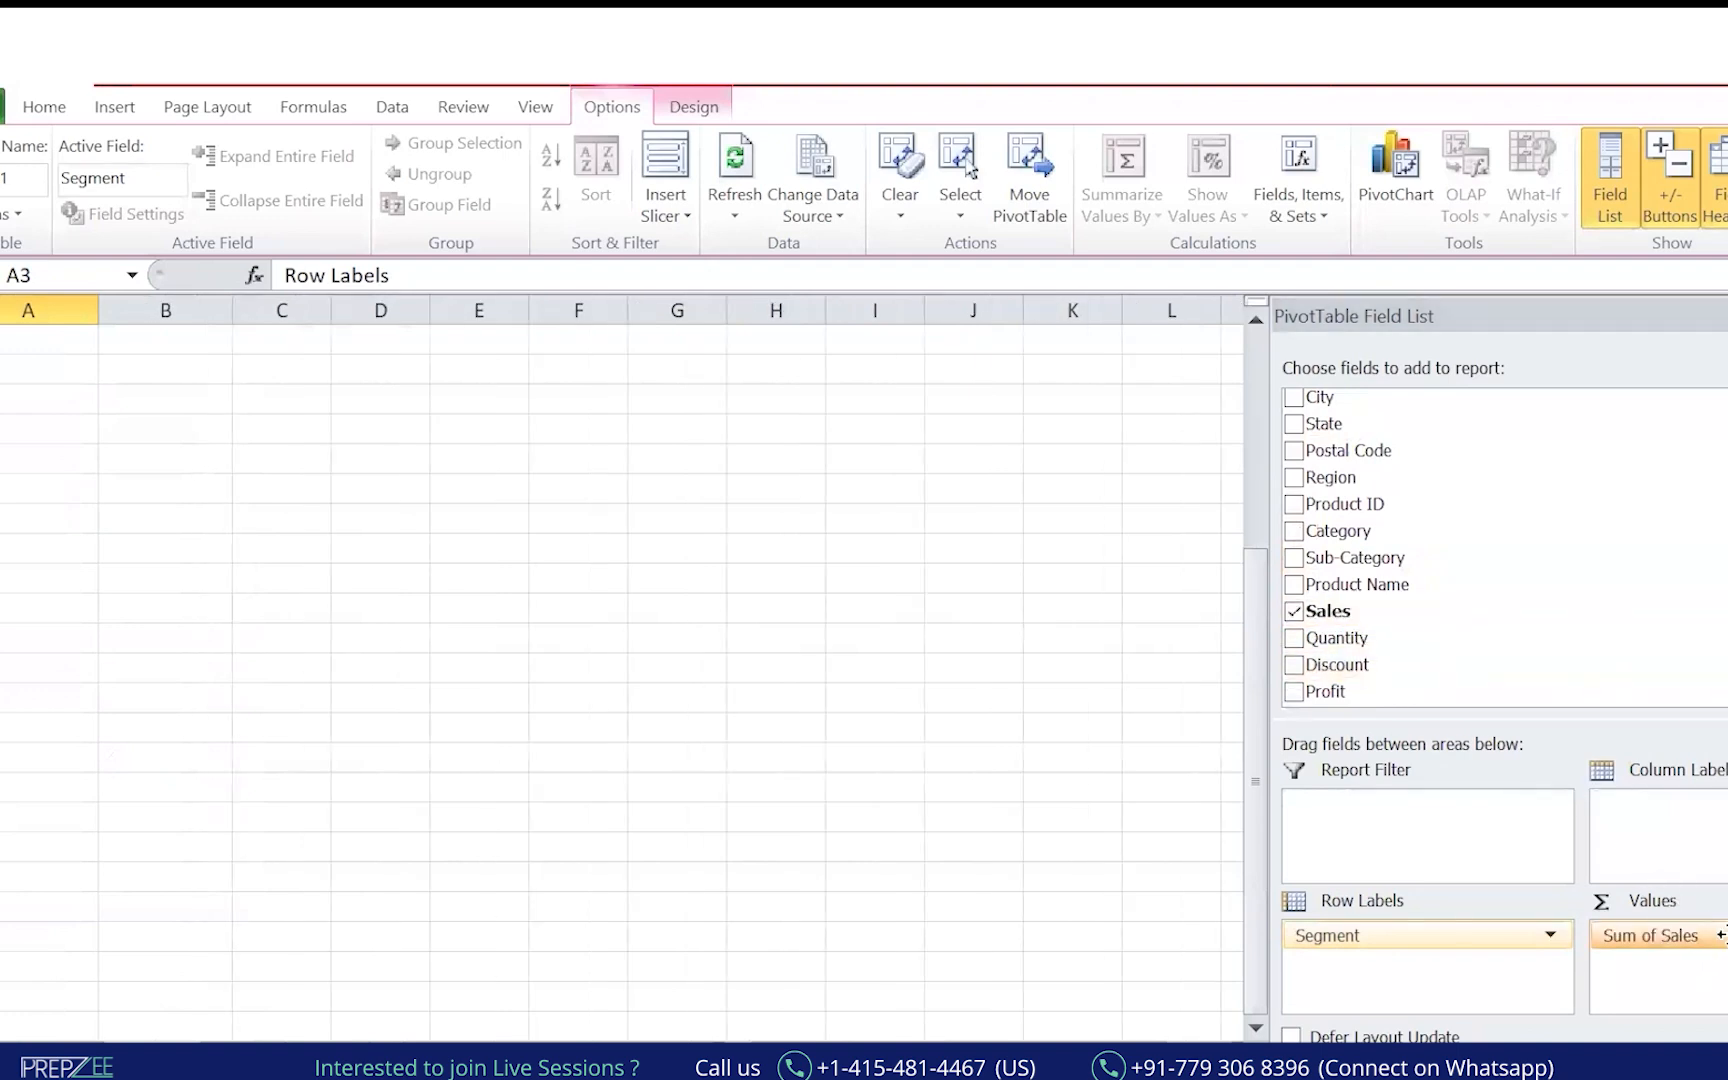
Add borders around the three segment rows and their sales totals.
{"action": "key", "text": "Down"}
{"action": "scroll", "coordinate": [455, 516], "scroll_direction": "up", "scroll_amount": 1}
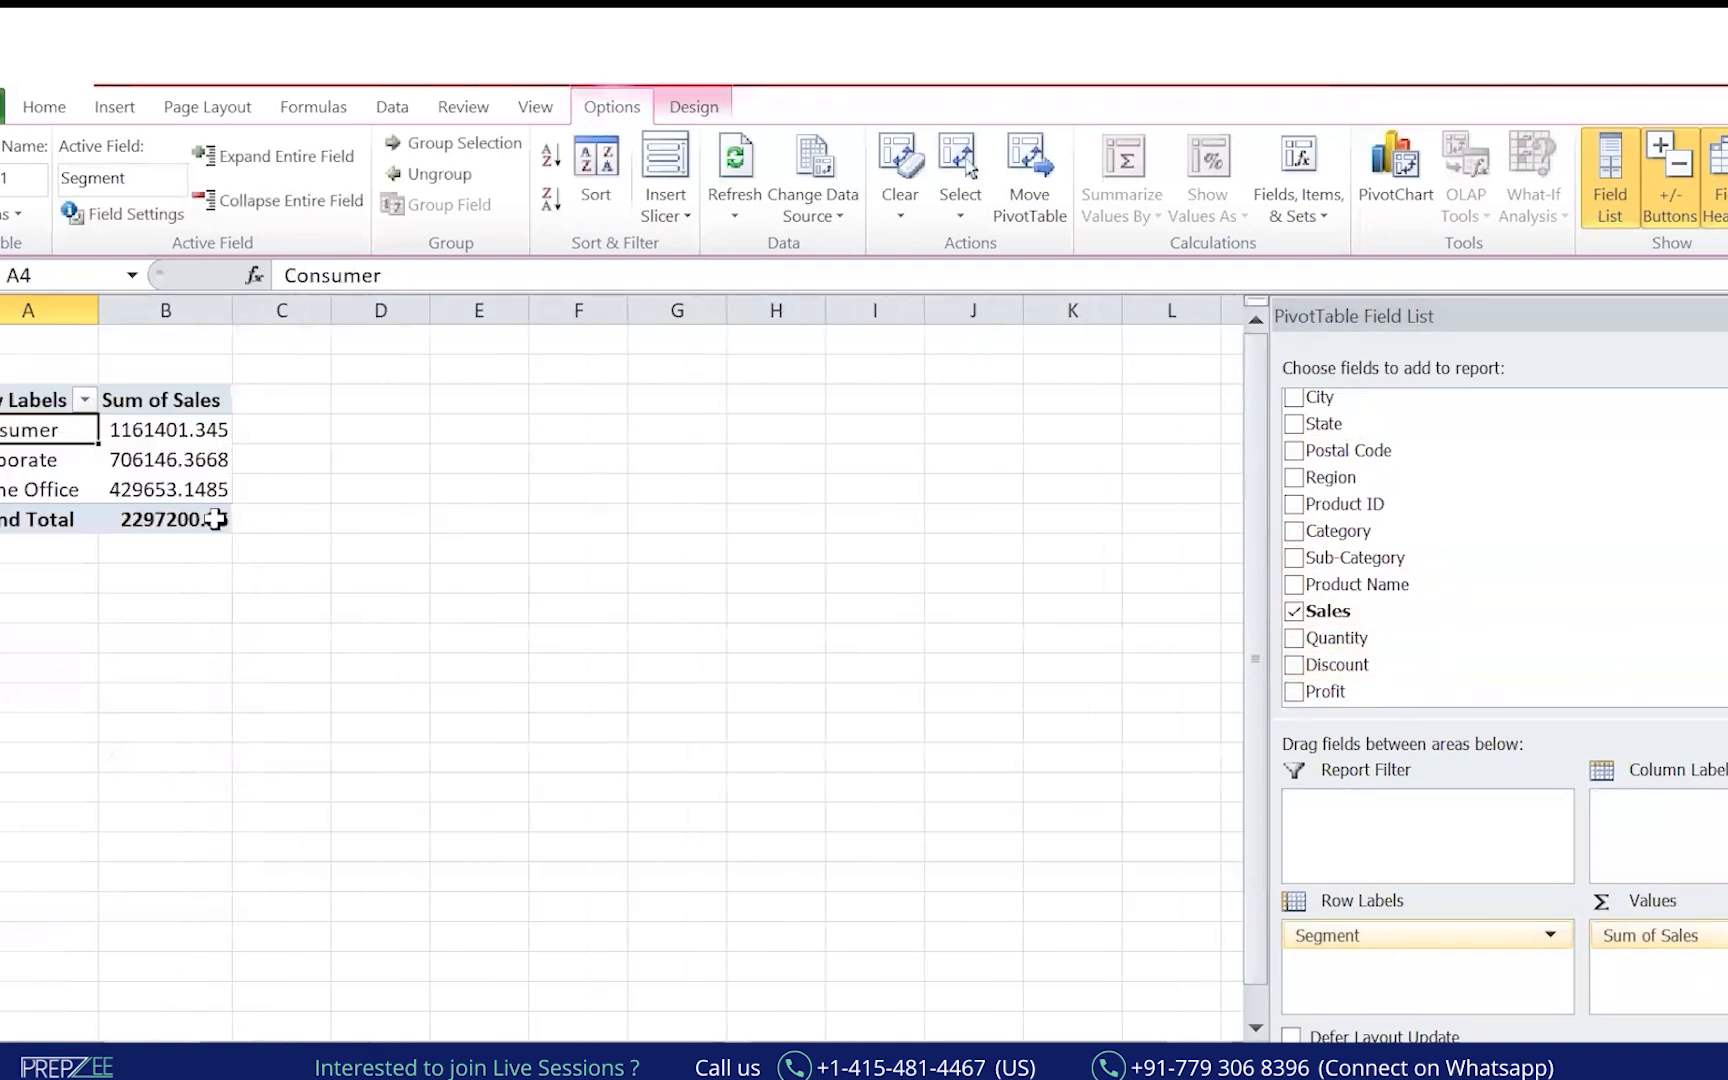
{"action": "left_click", "coordinate": [45, 549]}
{"action": "left_click_drag", "start_coordinate": [50, 430], "coordinate": [165, 490]}
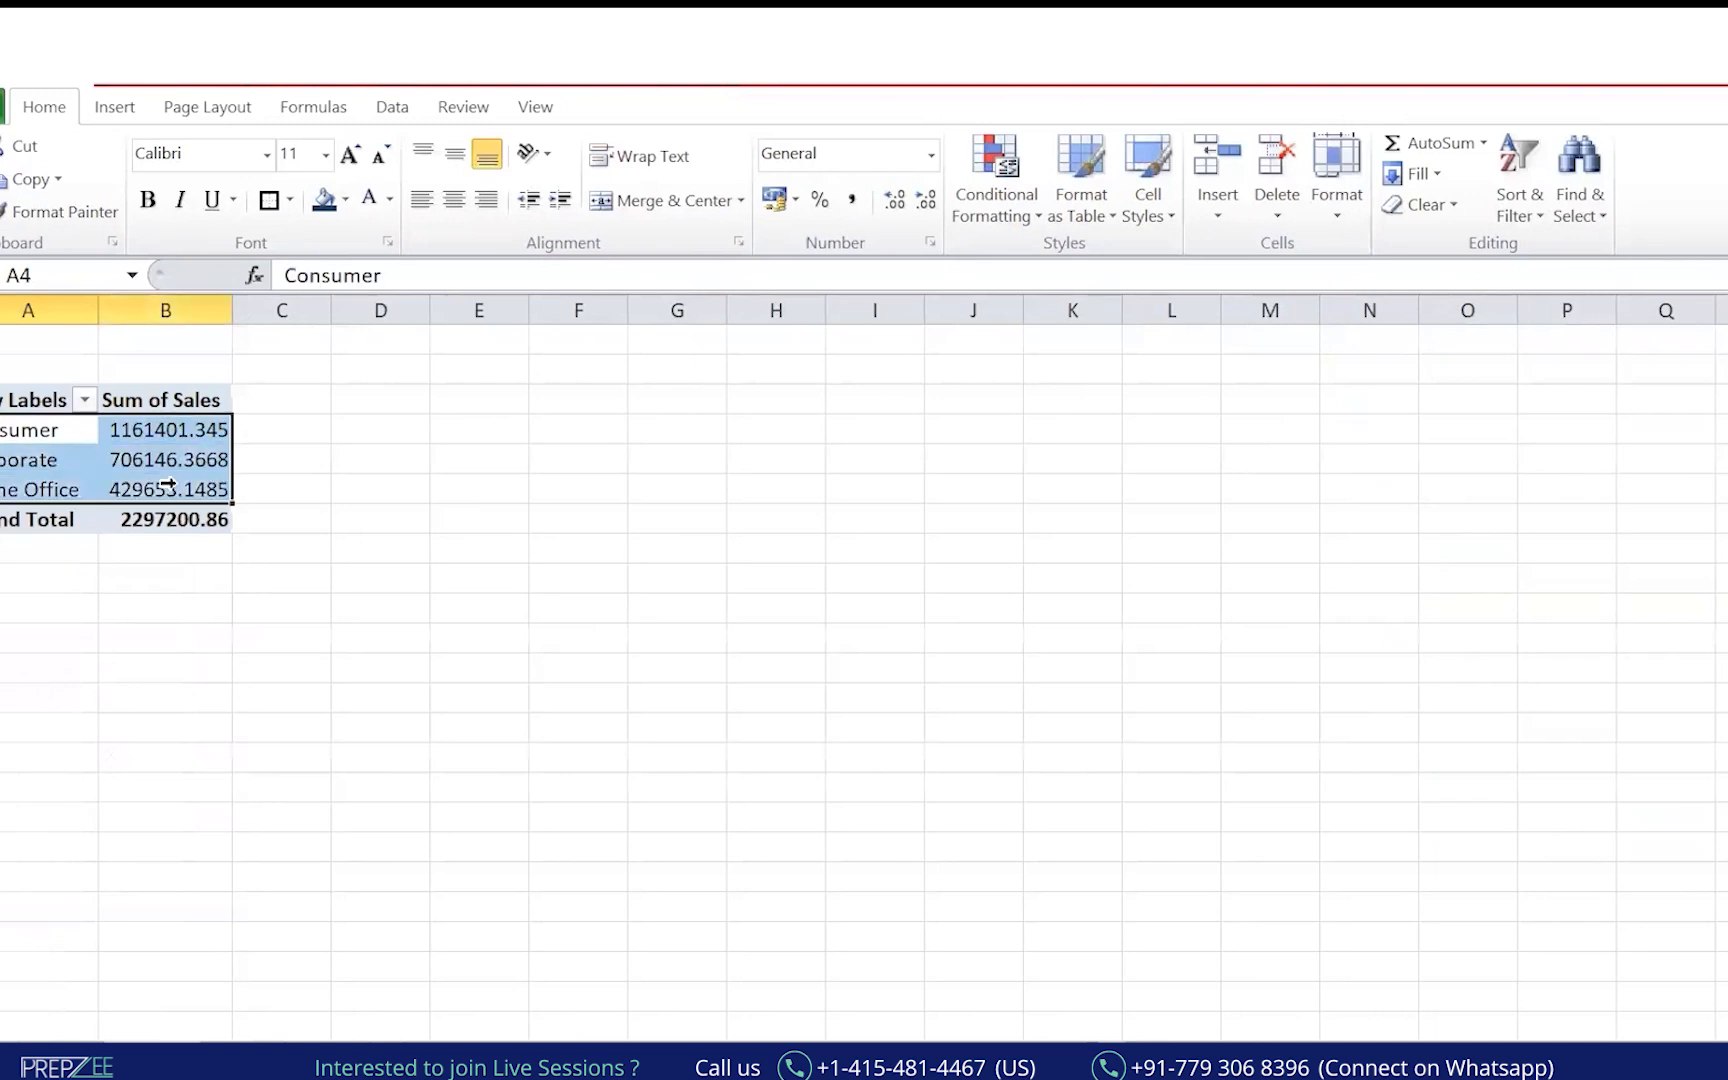
{"action": "left_click", "coordinate": [45, 107]}
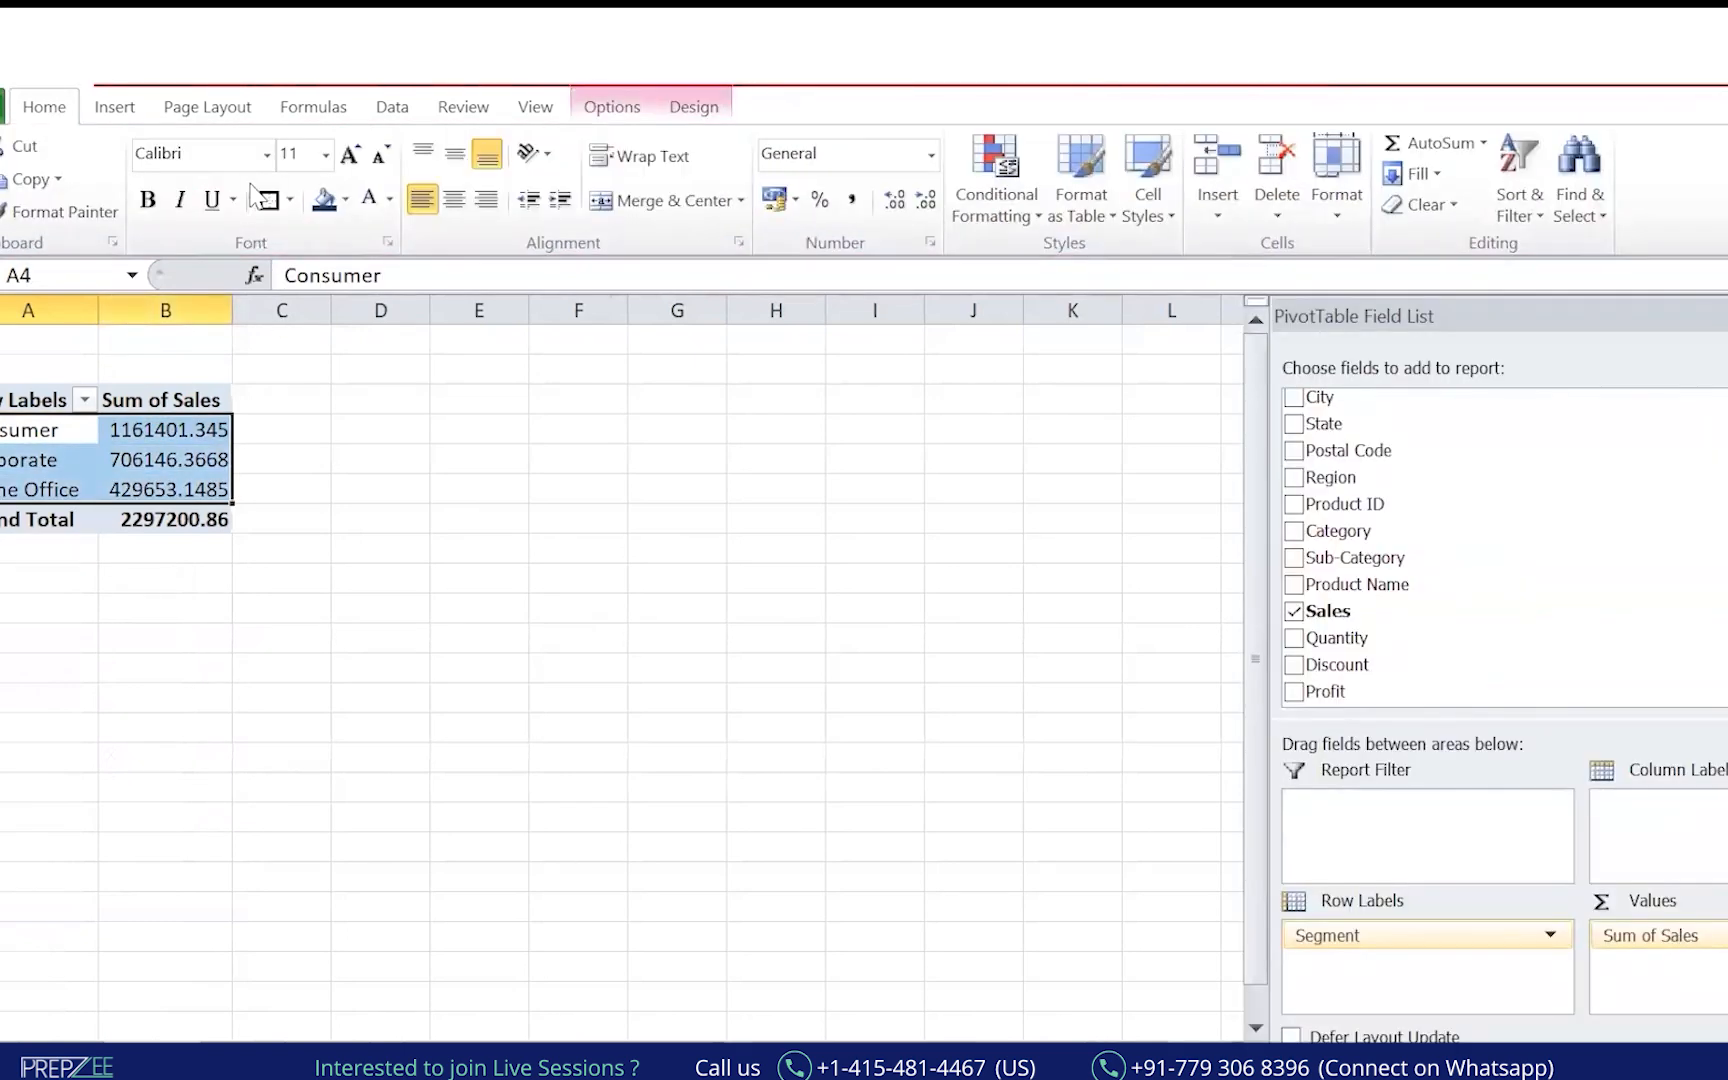
{"action": "left_click", "coordinate": [268, 200]}
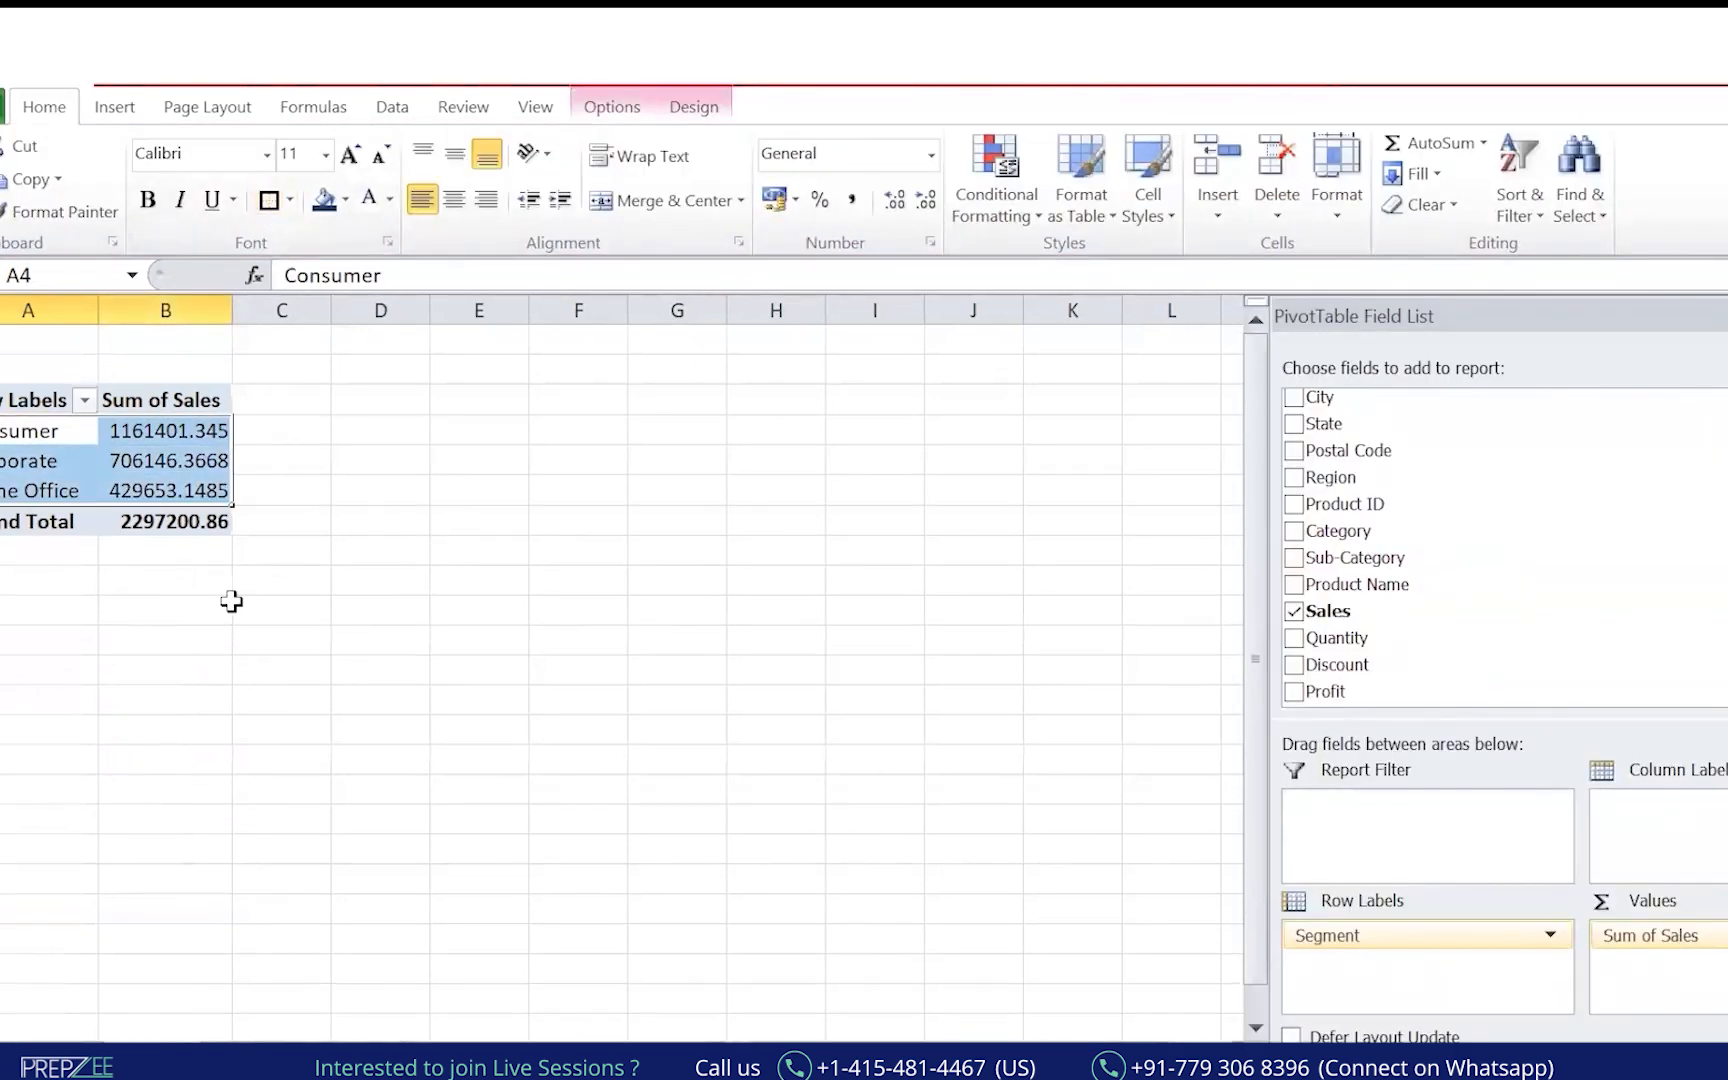
{"action": "left_click_drag", "start_coordinate": [236, 609], "coordinate": [165, 610]}
Copy the Consumer through Home Office rows and pick G4 as the destination.
{"action": "left_click_drag", "start_coordinate": [50, 431], "coordinate": [165, 431]}
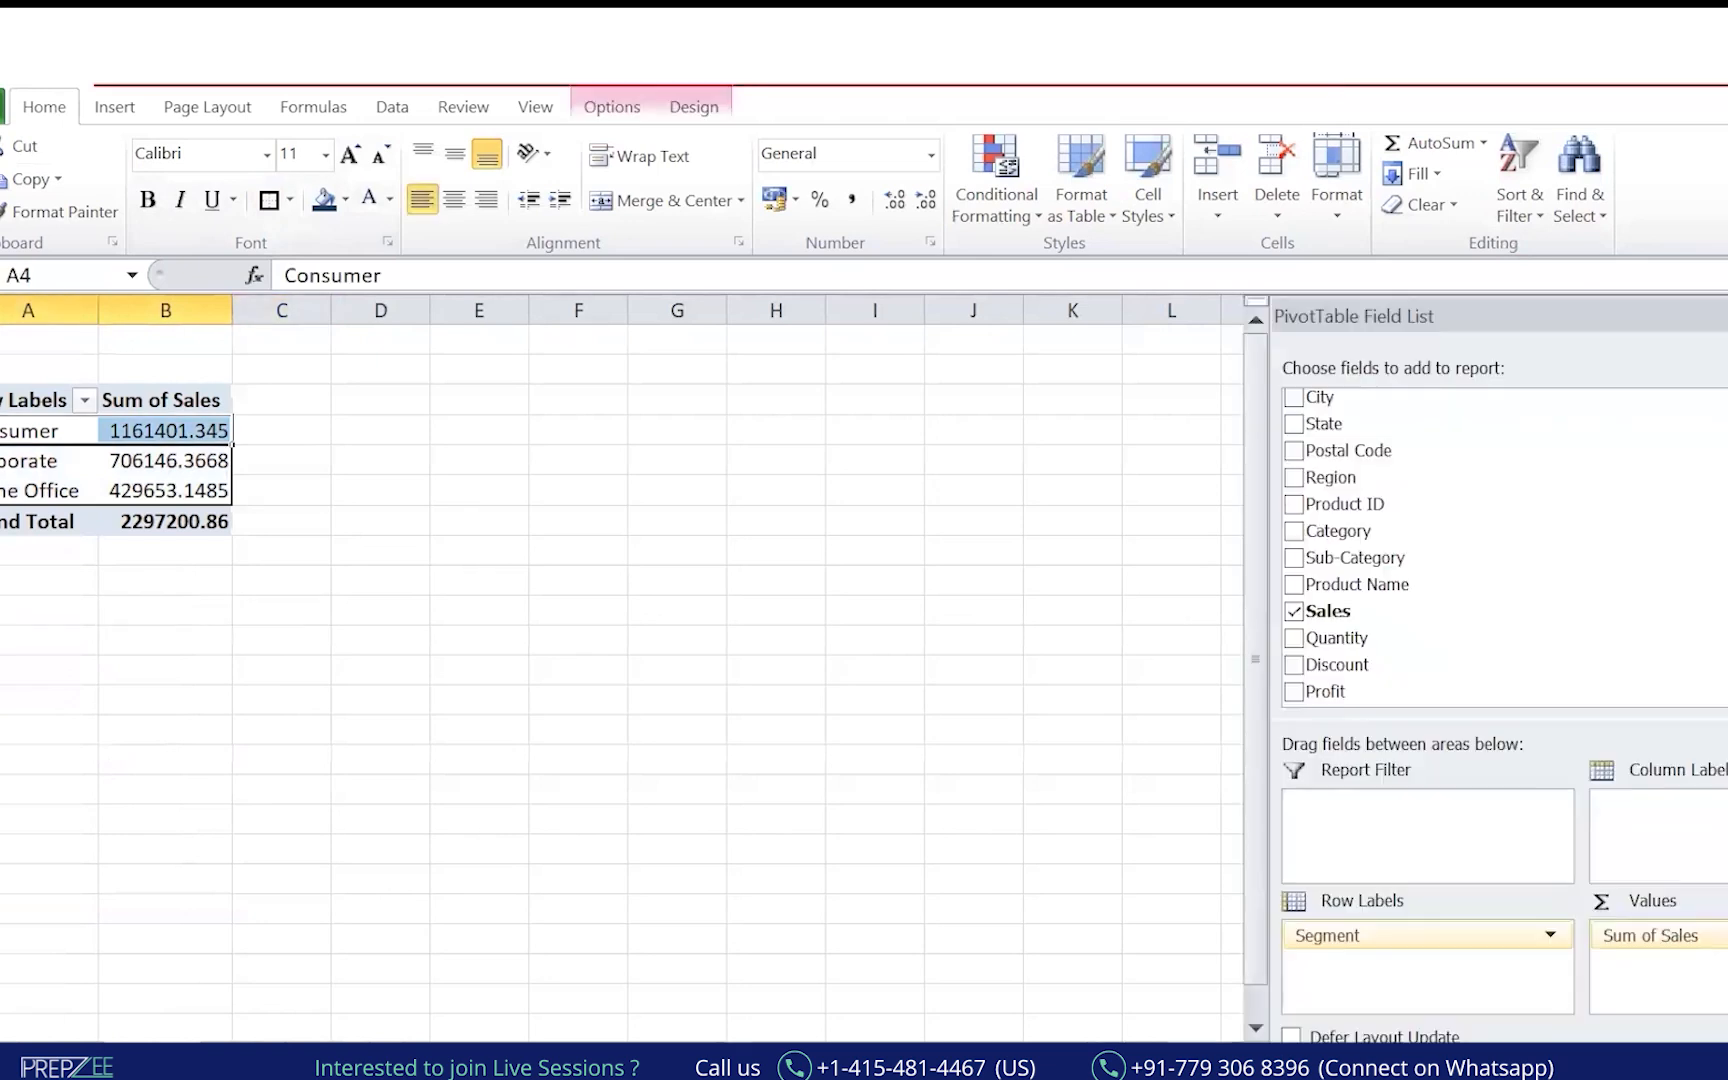
{"action": "key", "text": "shift+Down"}
{"action": "key", "text": "shift+Down"}
{"action": "key", "text": "ctrl+c"}
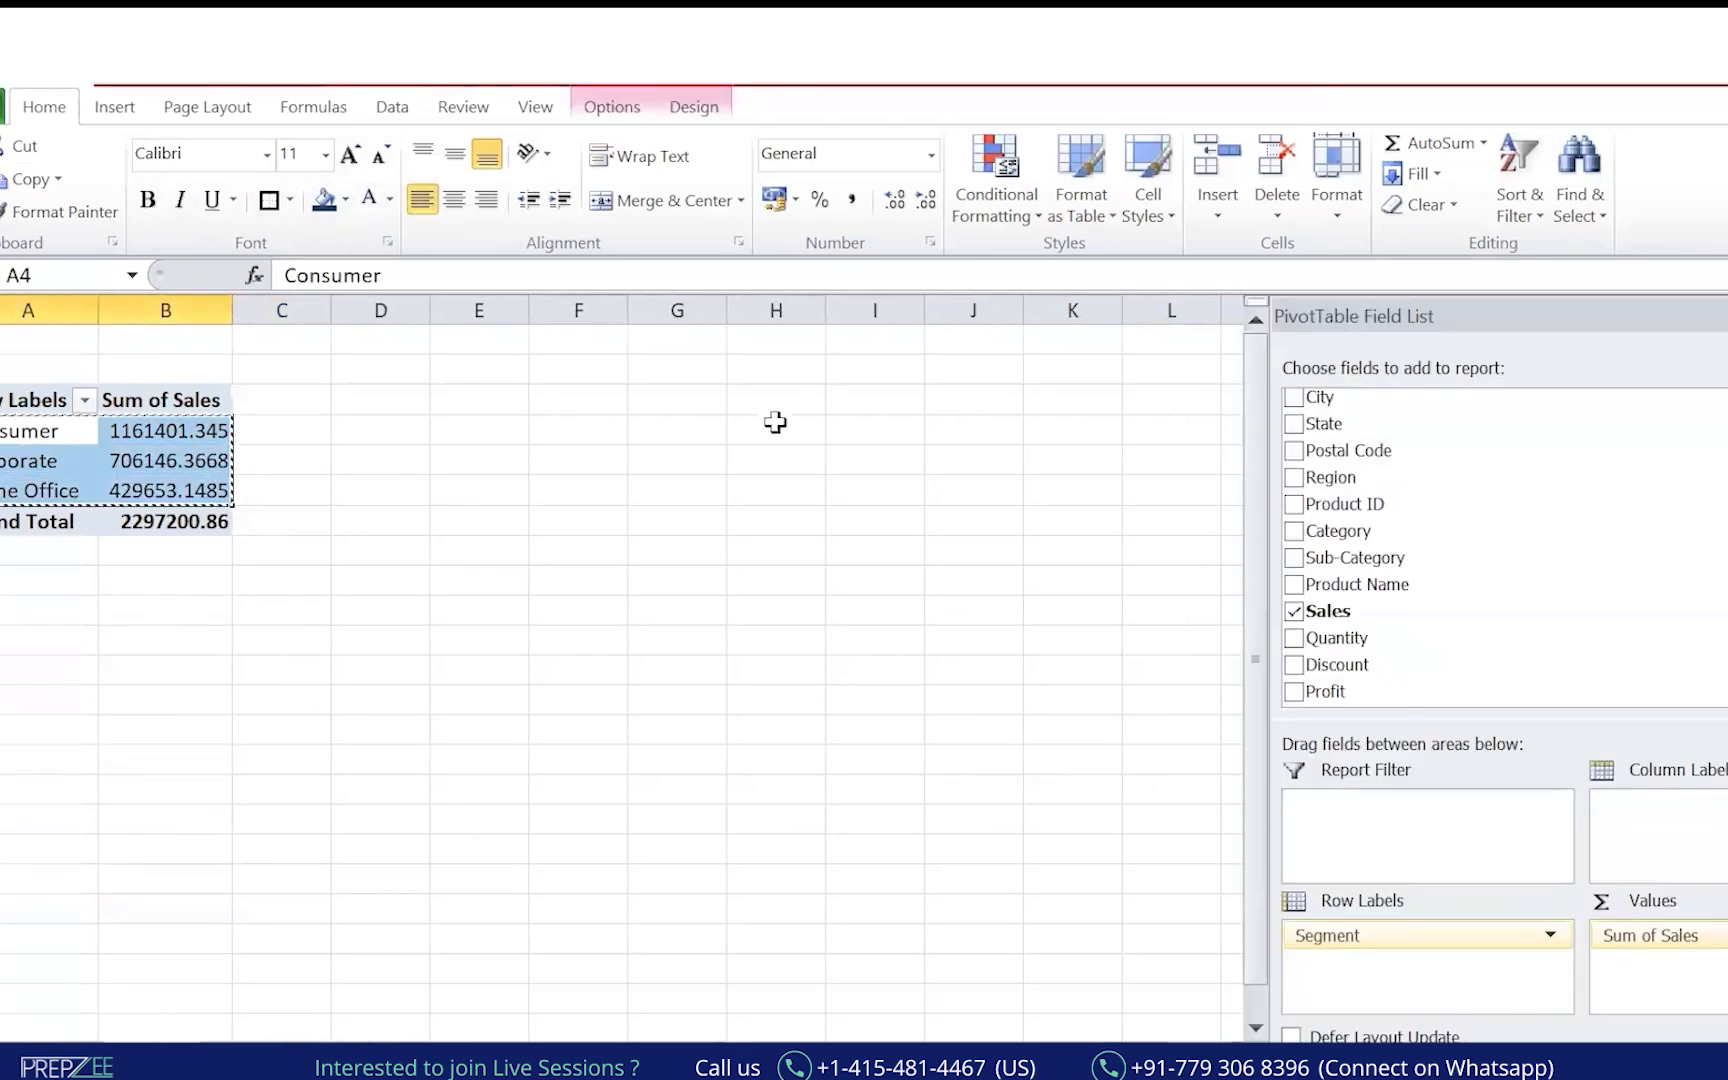
{"action": "left_click", "coordinate": [678, 438]}
Paste Special only the values of the segment rows into G4.
{"action": "key", "text": "alt+e"}
{"action": "key", "text": "s"}
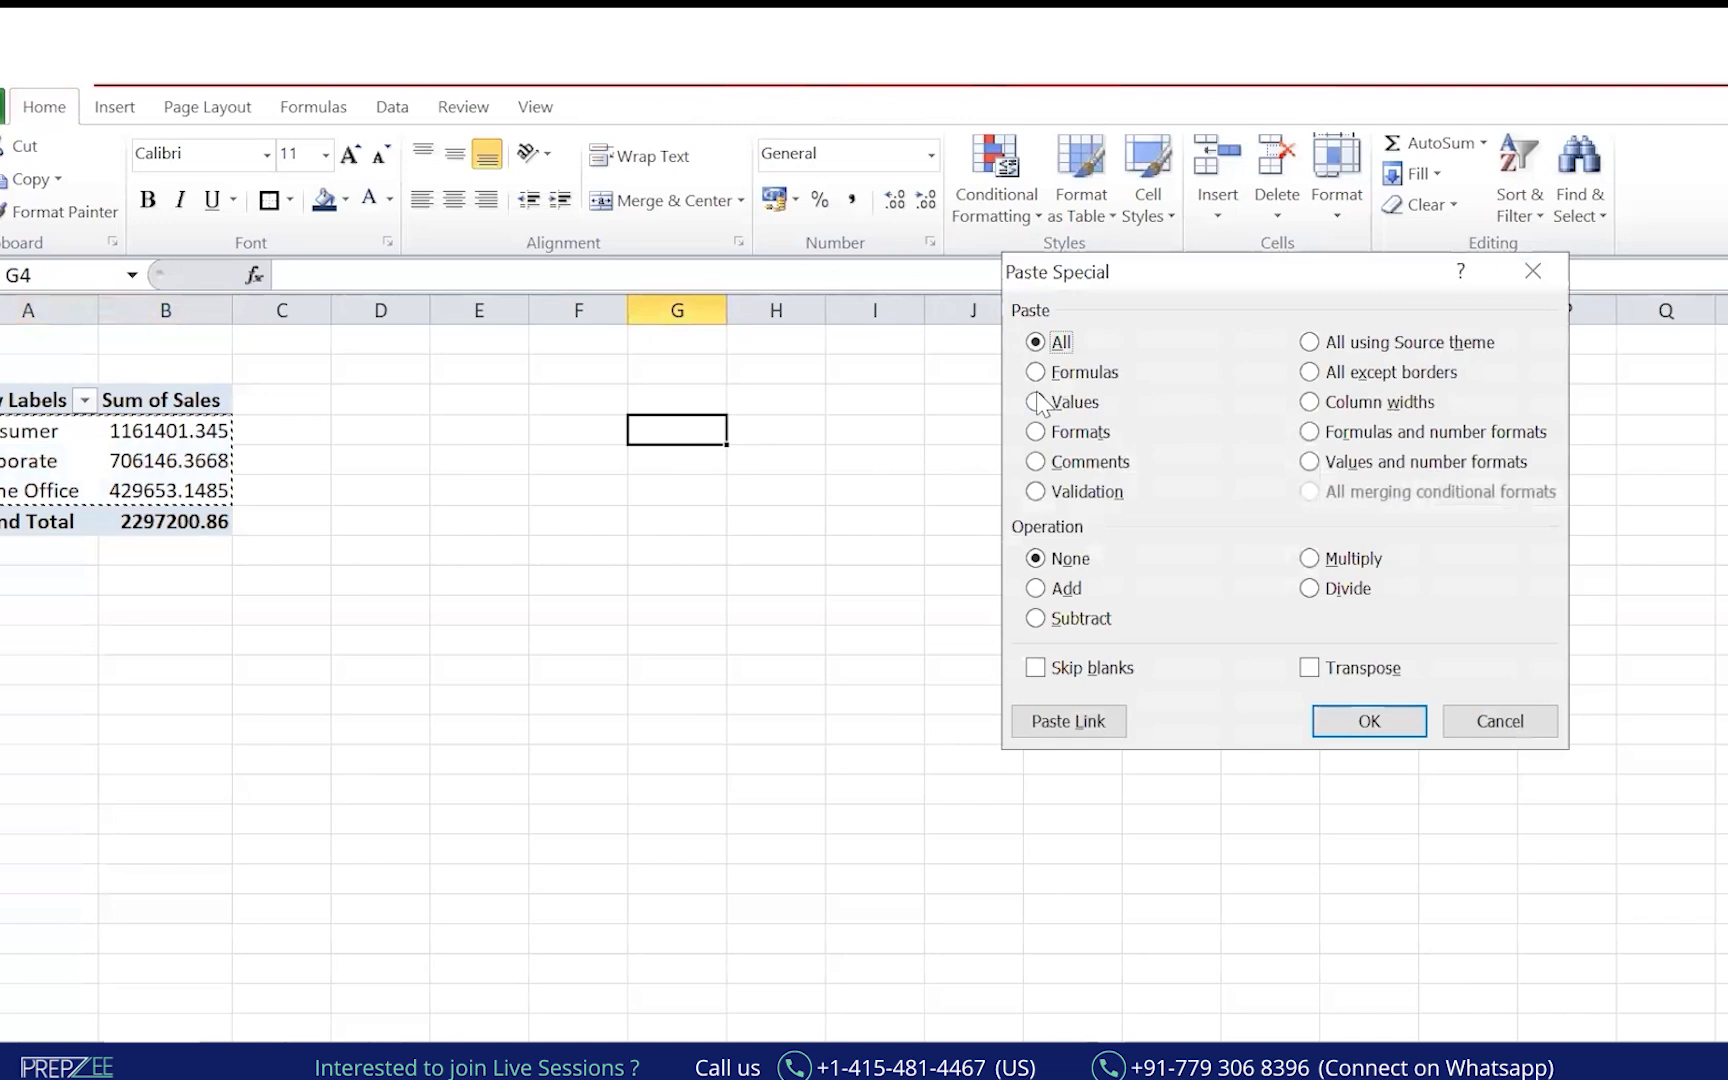
{"action": "left_click", "coordinate": [1040, 402]}
{"action": "left_click", "coordinate": [1369, 719]}
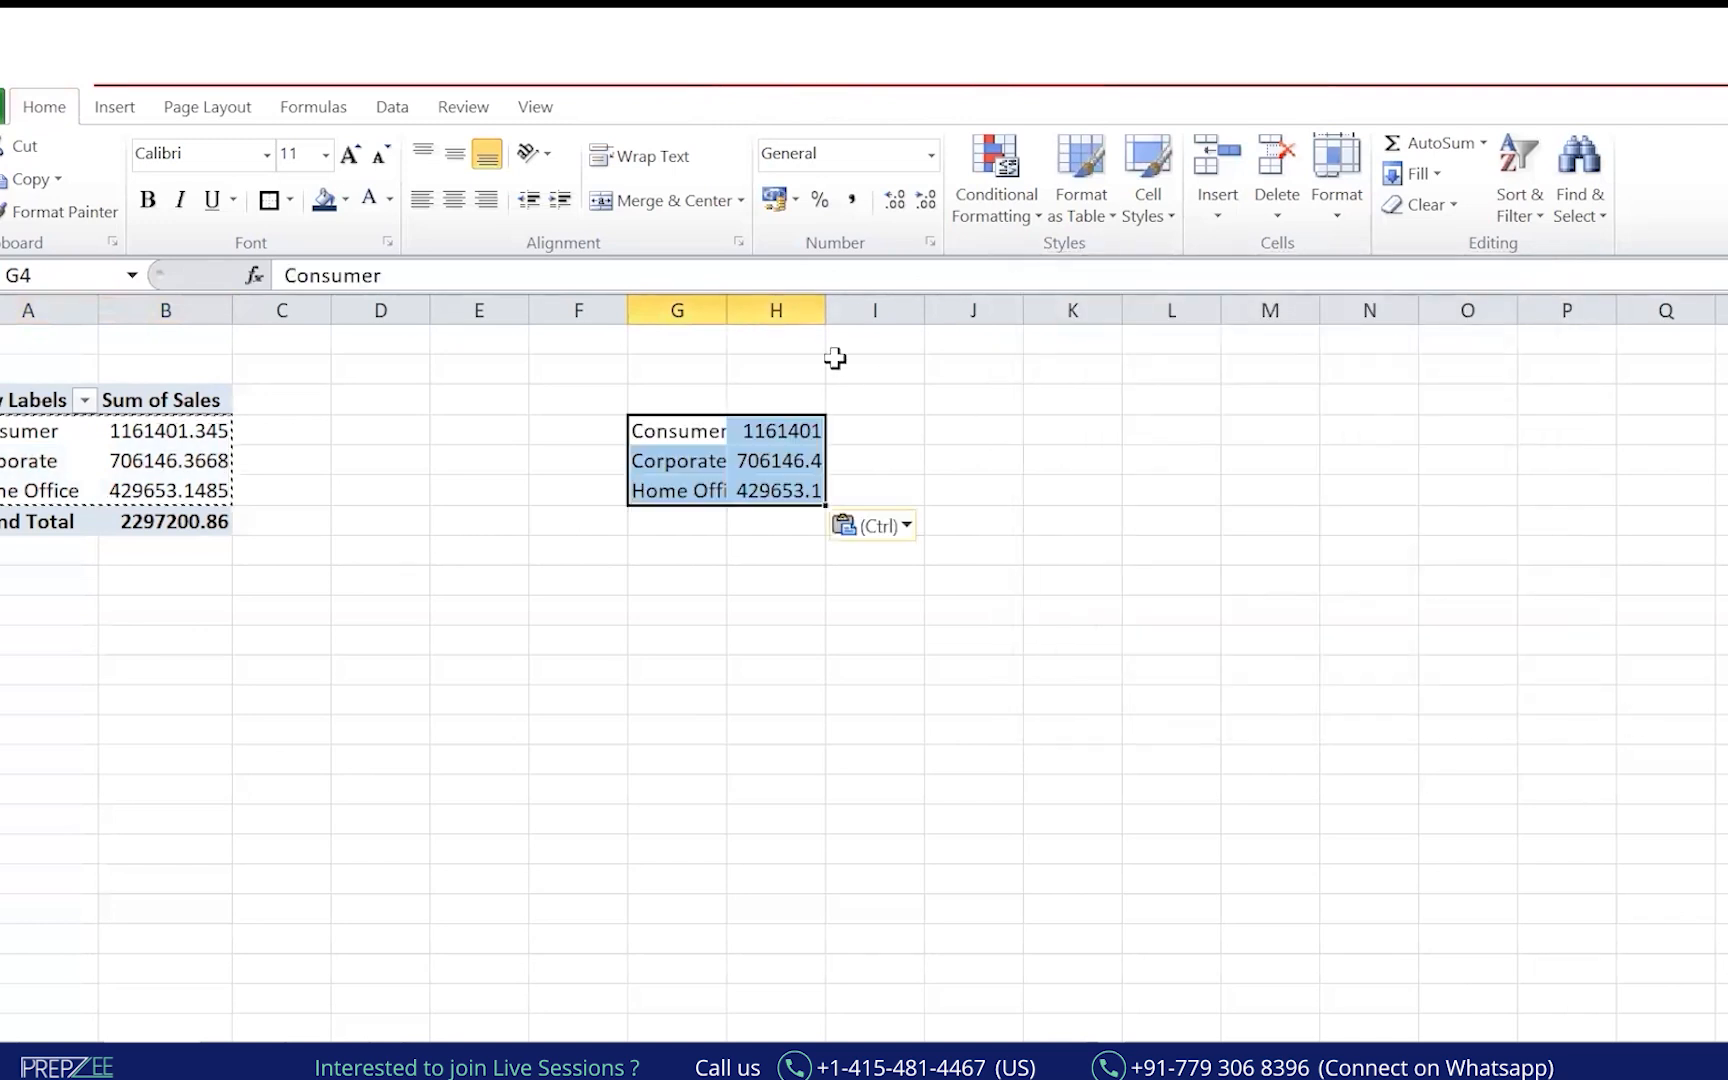
Autofit columns H and G and move the pasted block up to G3.
{"action": "left_click_drag", "start_coordinate": [826, 314], "coordinate": [783, 328]}
{"action": "double_click", "coordinate": [827, 314]}
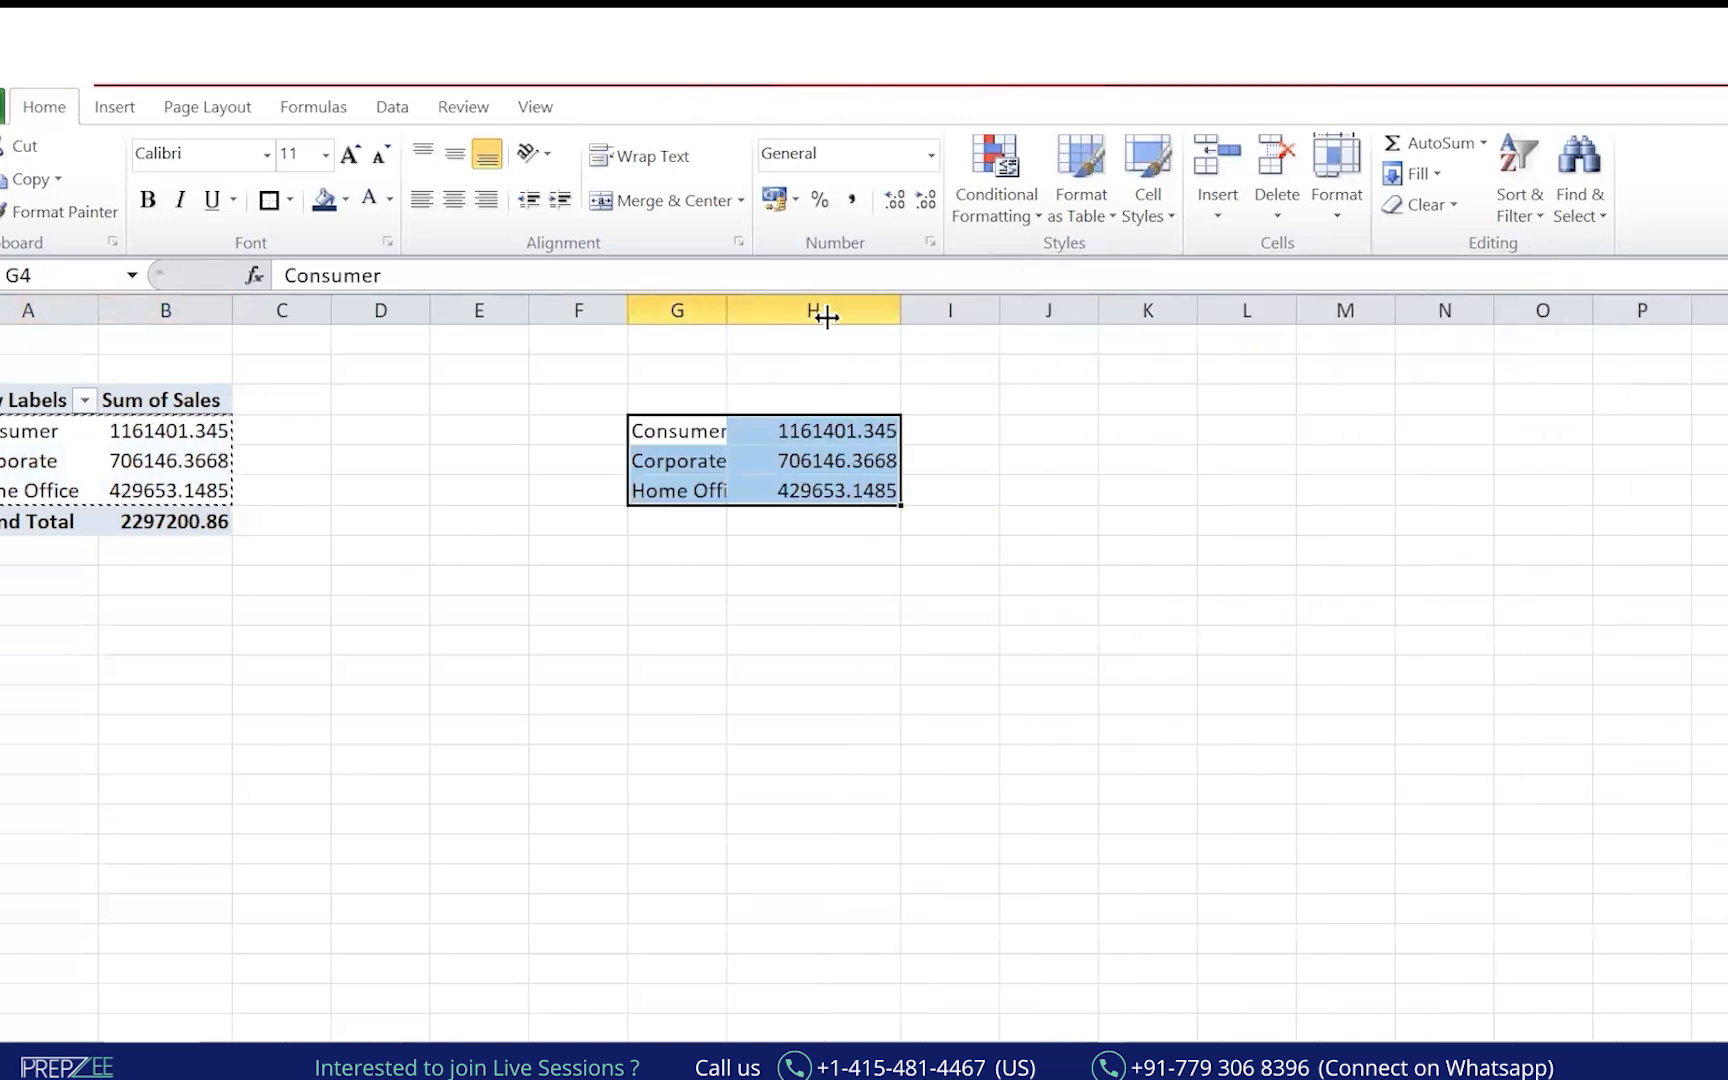
{"action": "double_click", "coordinate": [727, 312]}
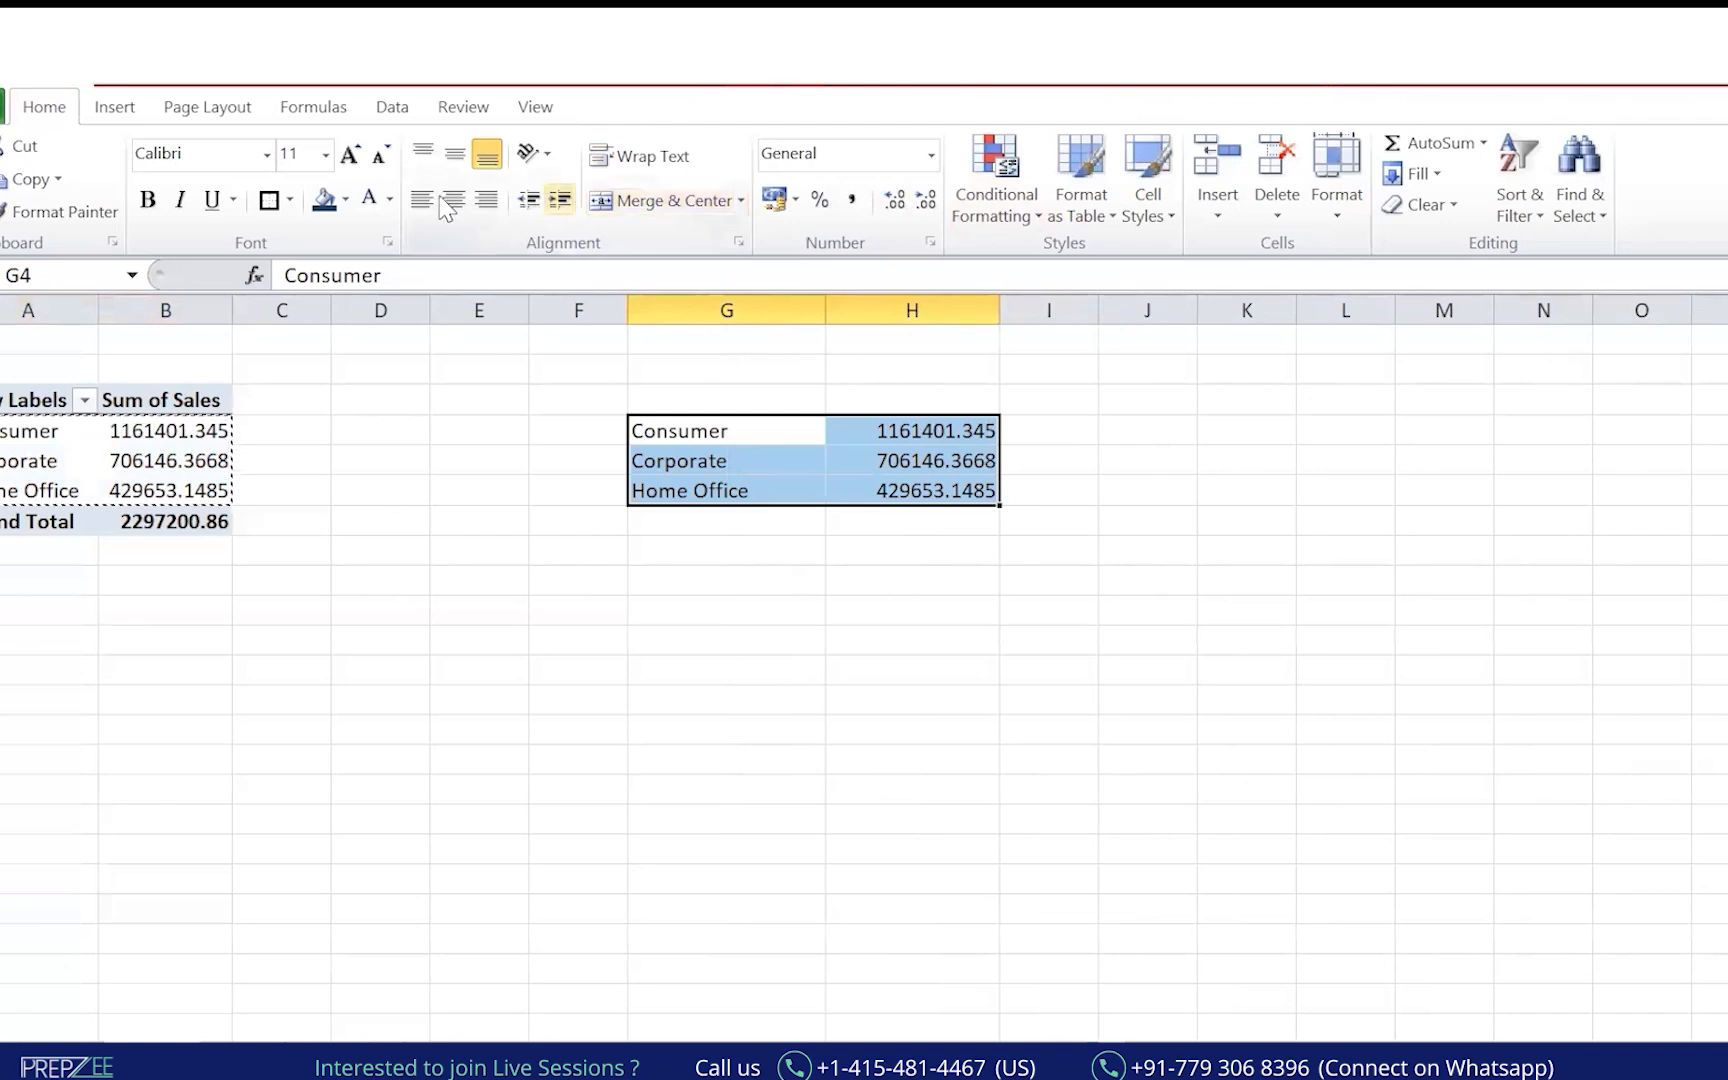
{"action": "left_click_drag", "start_coordinate": [768, 415], "coordinate": [744, 388]}
{"action": "left_click", "coordinate": [752, 545]}
Add 'Segment' and 'Sales' headers in G2:H2 and select the small table.
{"action": "left_click", "coordinate": [732, 358]}
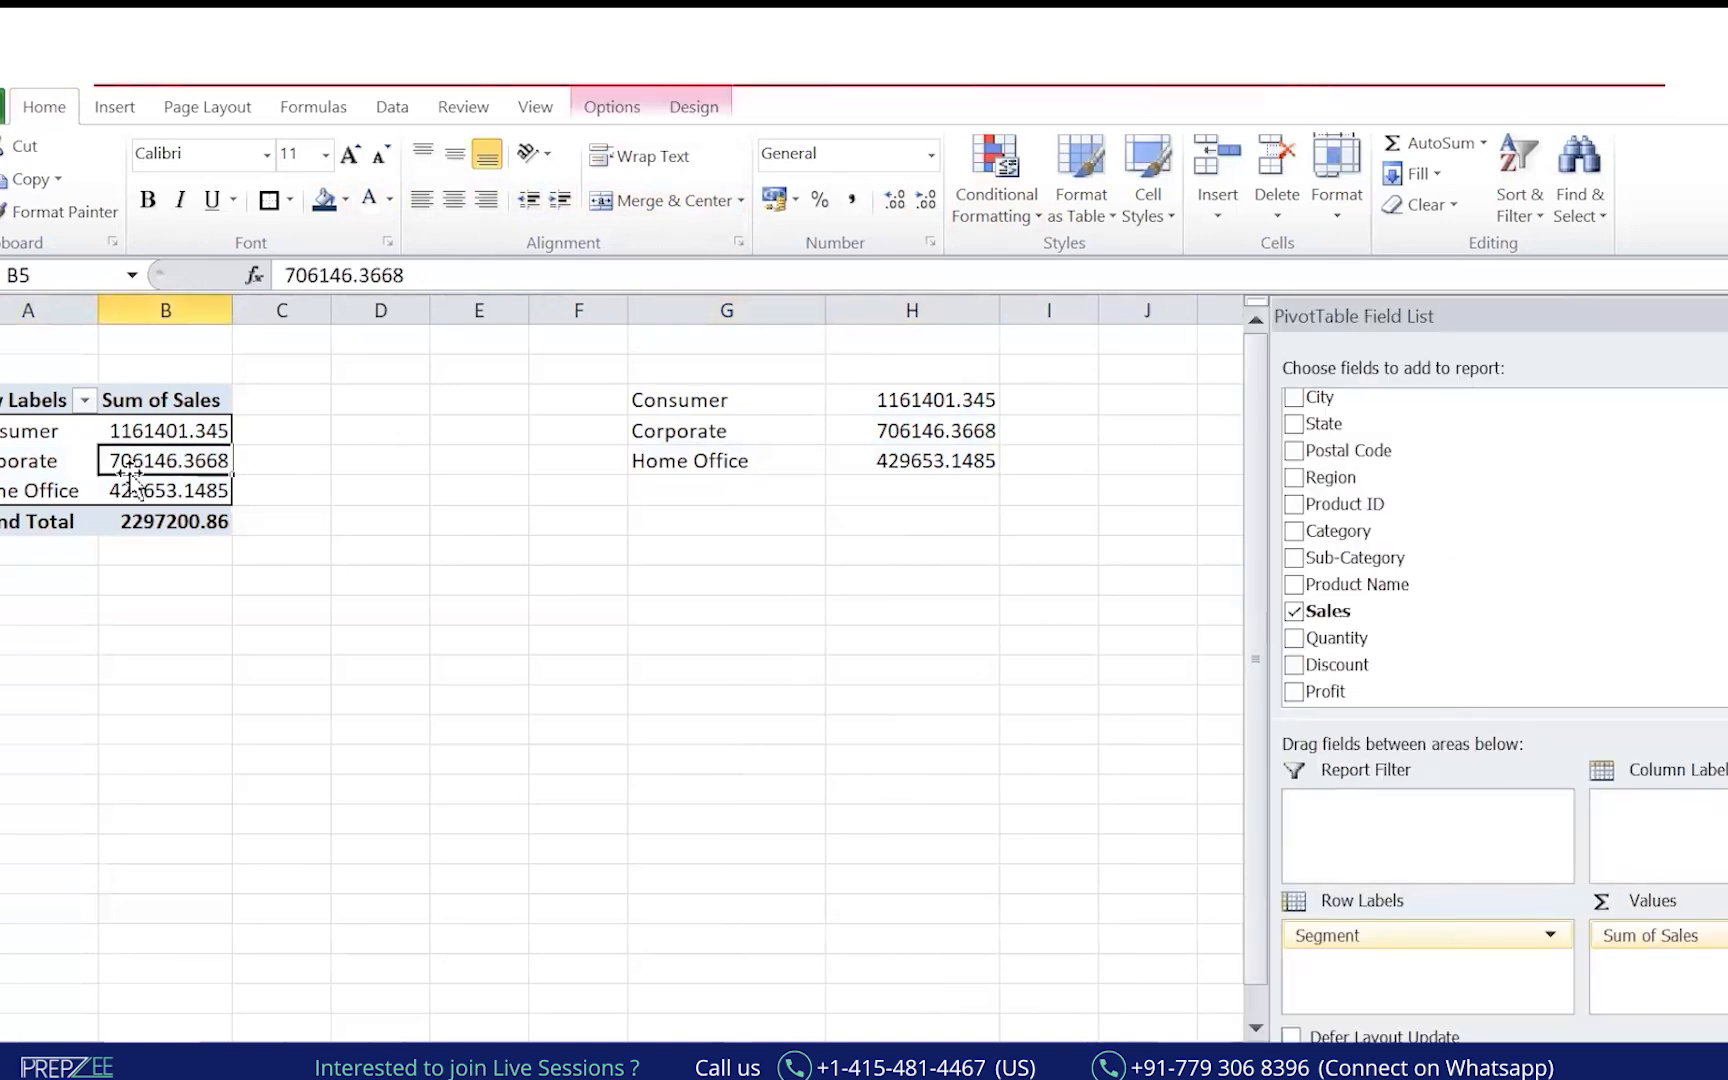
{"action": "left_click", "coordinate": [695, 372]}
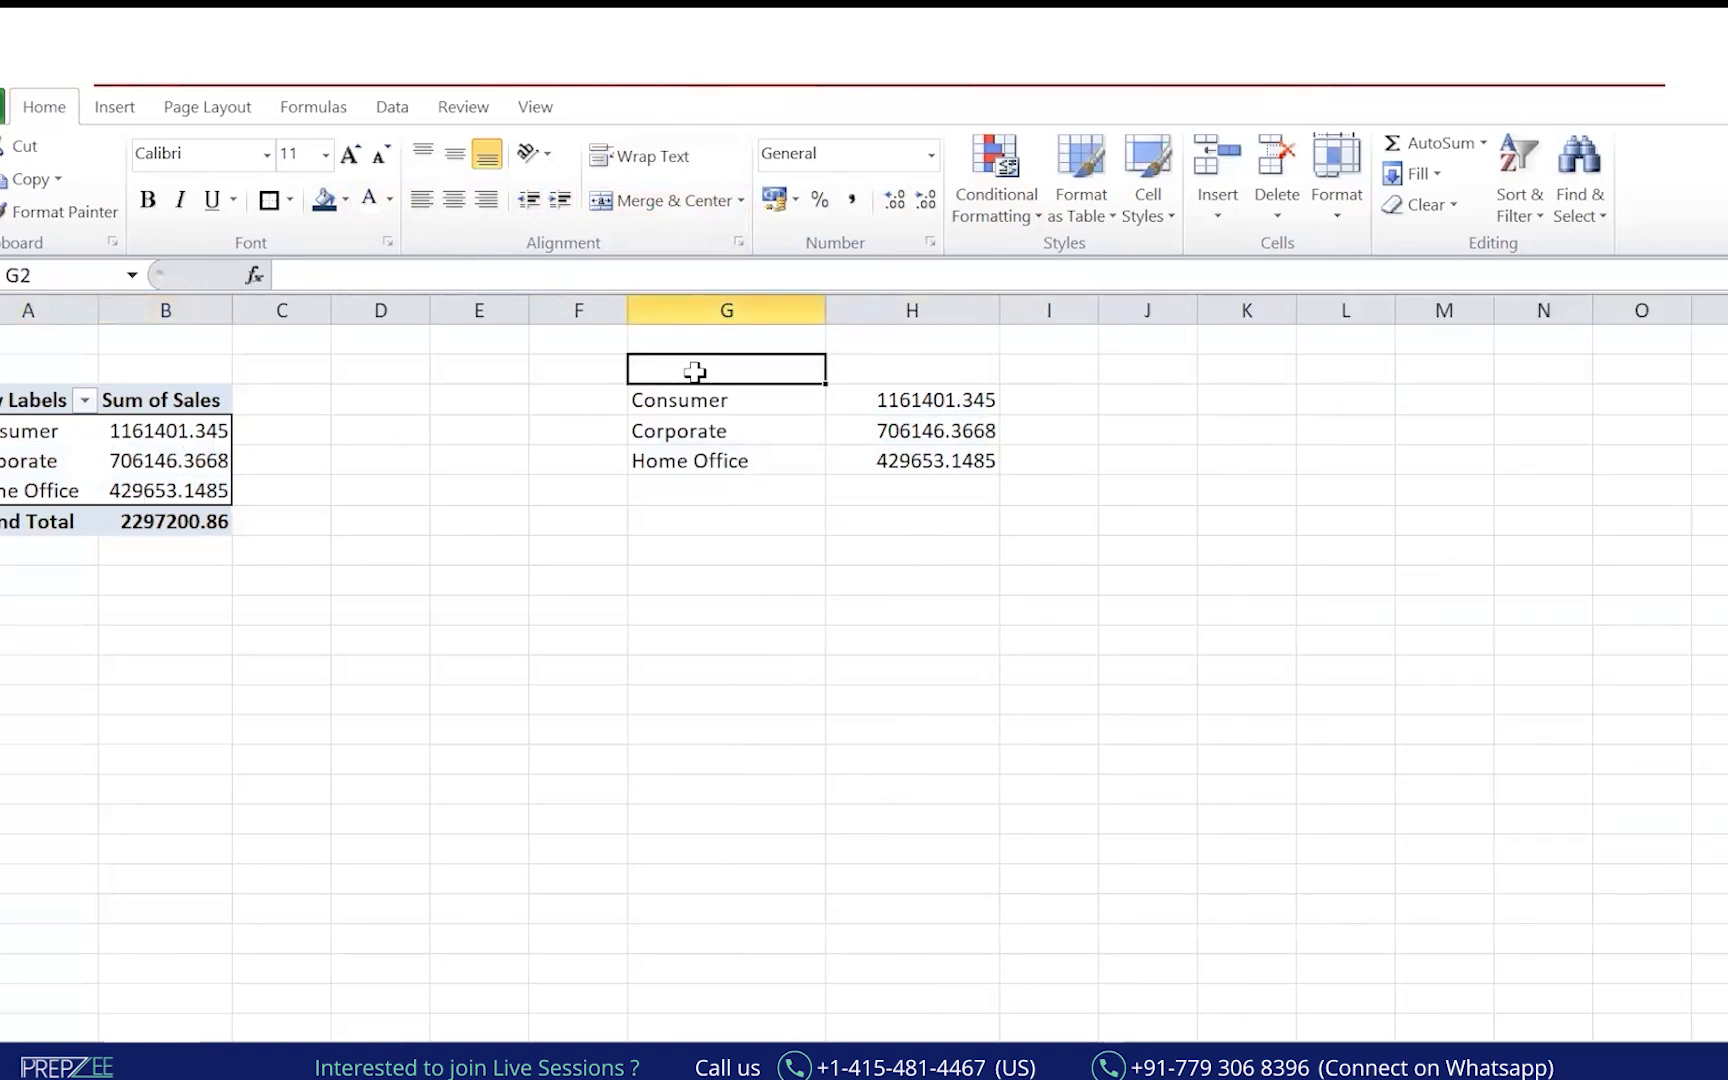
{"action": "type", "text": "Sgment"}
{"action": "key", "text": "BackSpace"}
{"action": "key", "text": "BackSpace"}
{"action": "type", "text": "egment"}
{"action": "key", "text": "Tab"}
{"action": "type", "text": "SAles"}
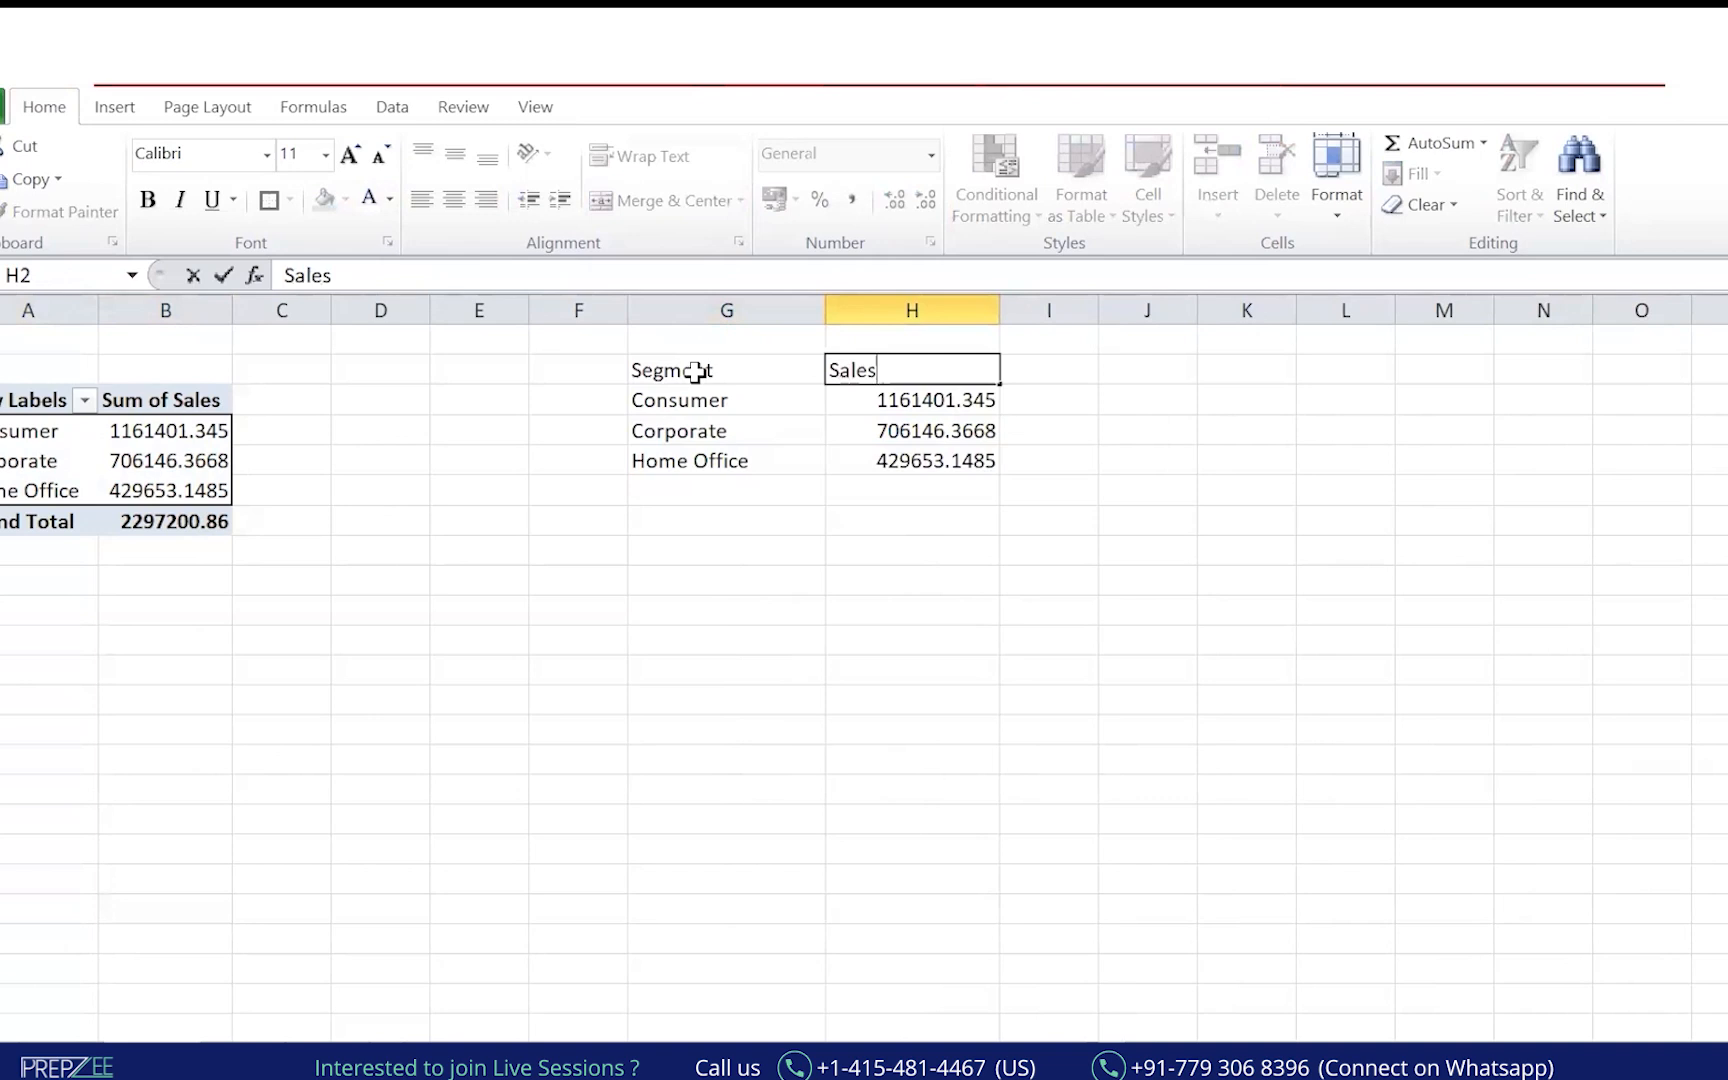
{"action": "key", "text": "Return"}
{"action": "key", "text": "Up"}
{"action": "key", "text": "shift+Left"}
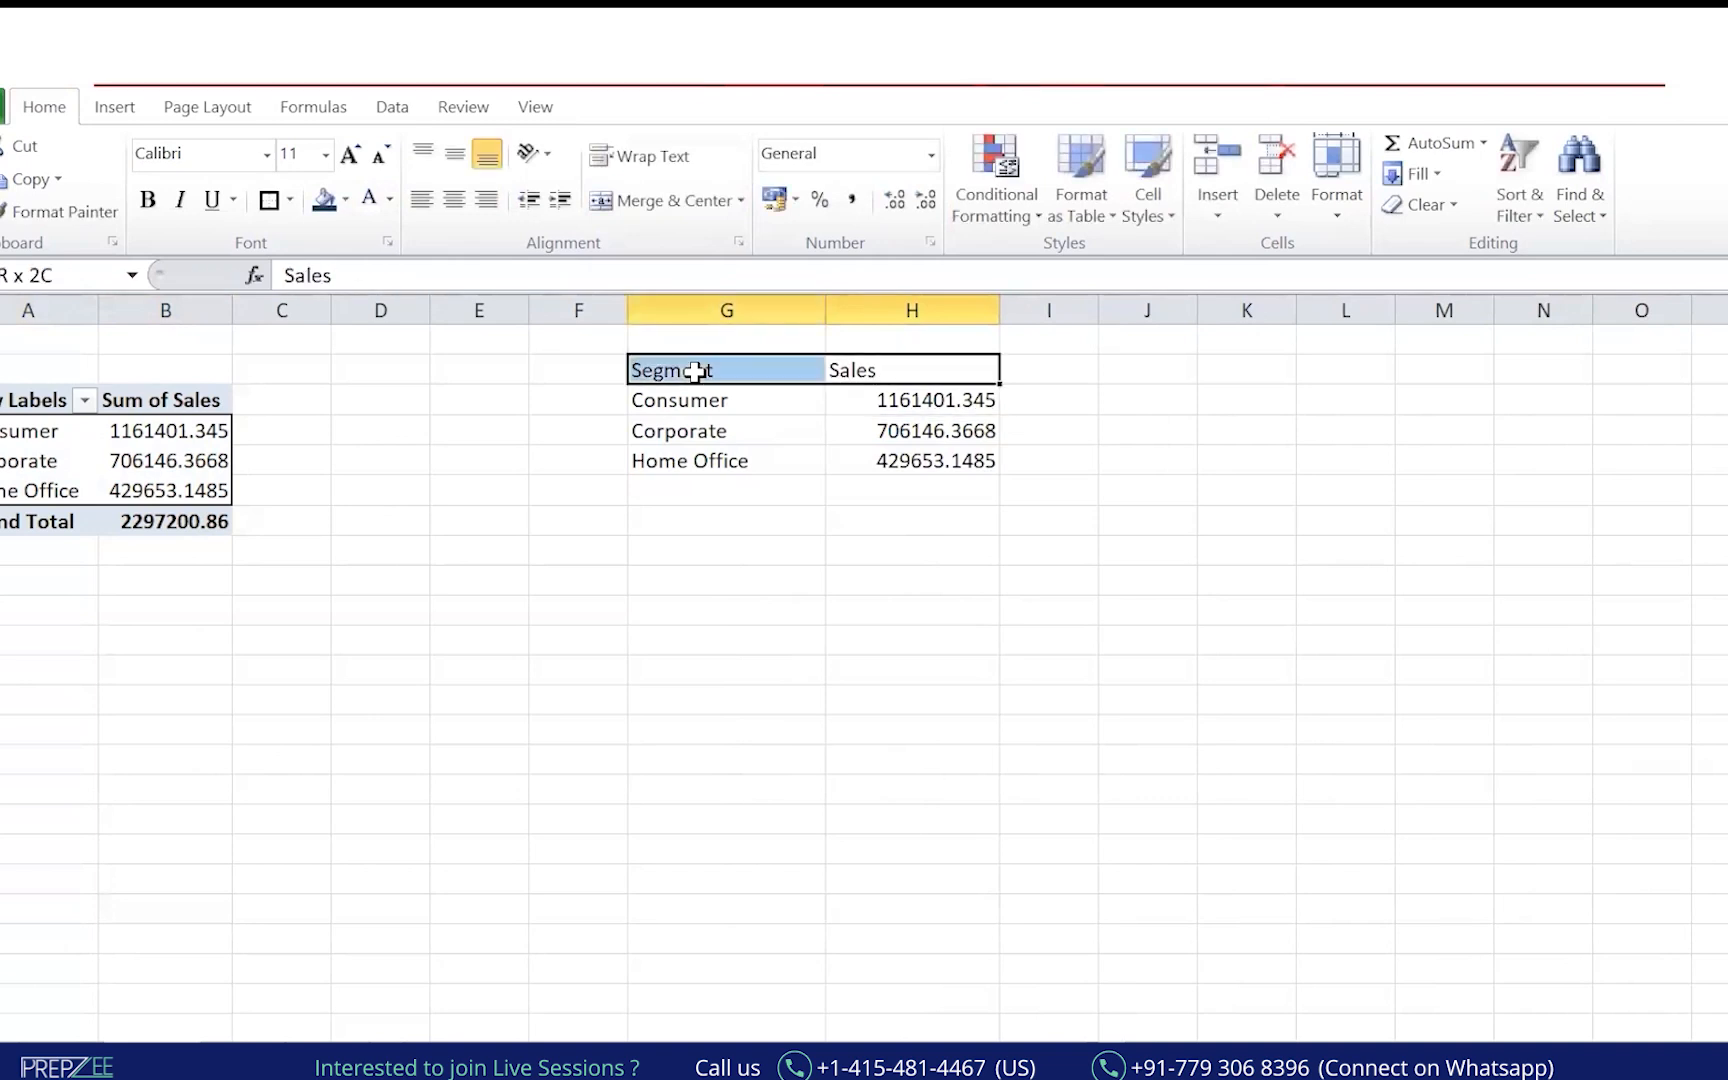
{"action": "key", "text": "shift+Down"}
{"action": "key", "text": "shift+Down"}
{"action": "key", "text": "shift+Down"}
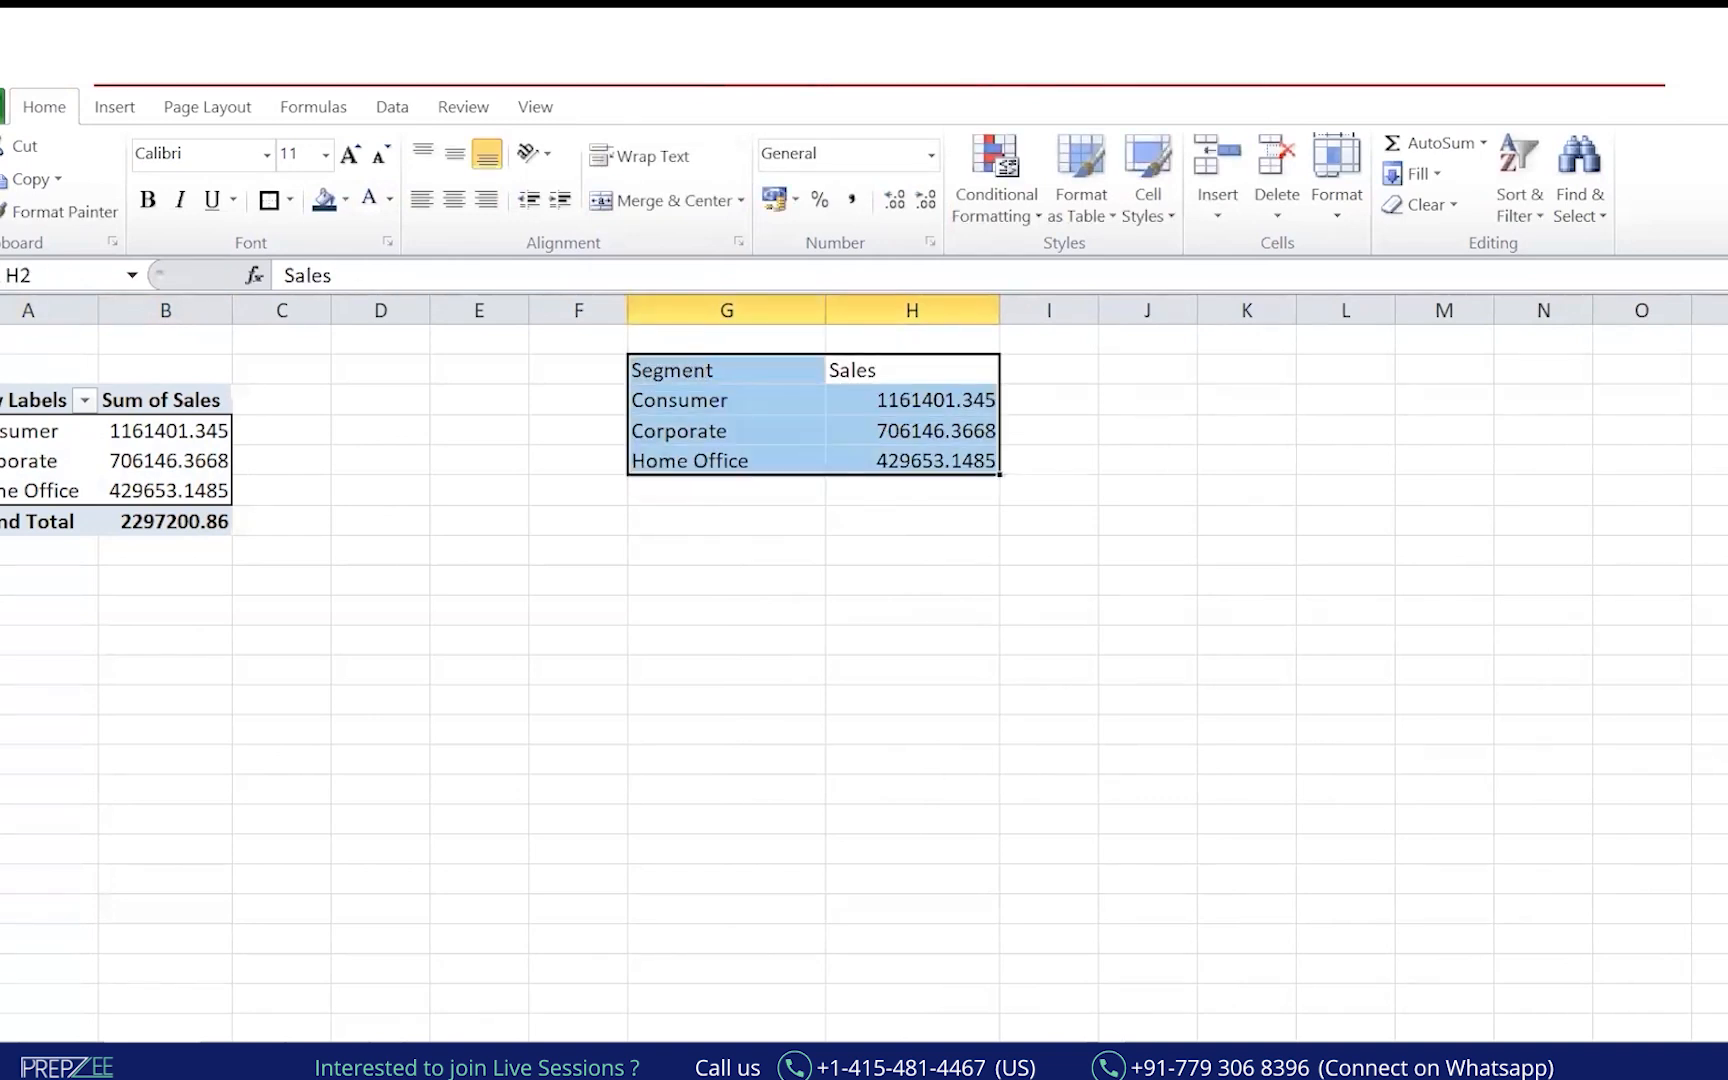
Review the Insert ribbon's chart options and try Alt+F1 for a quick chart.
{"action": "left_click", "coordinate": [127, 117]}
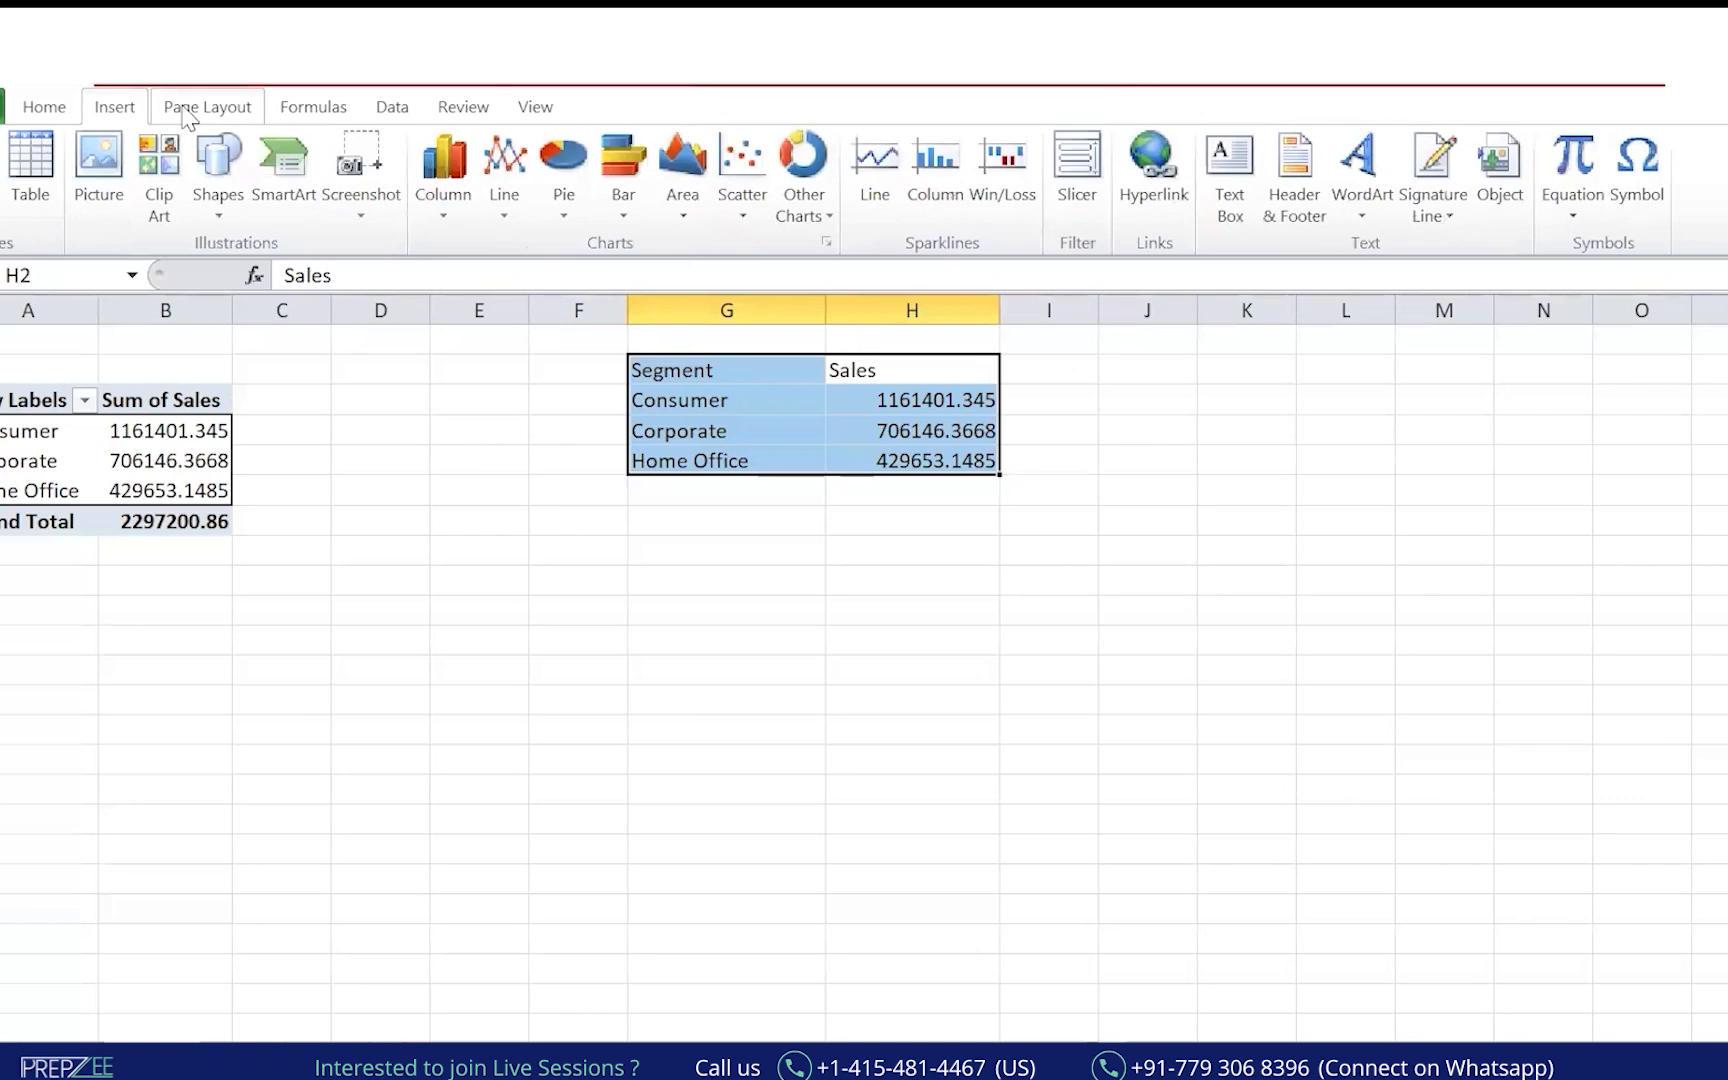
{"action": "key", "text": "alt+F1"}
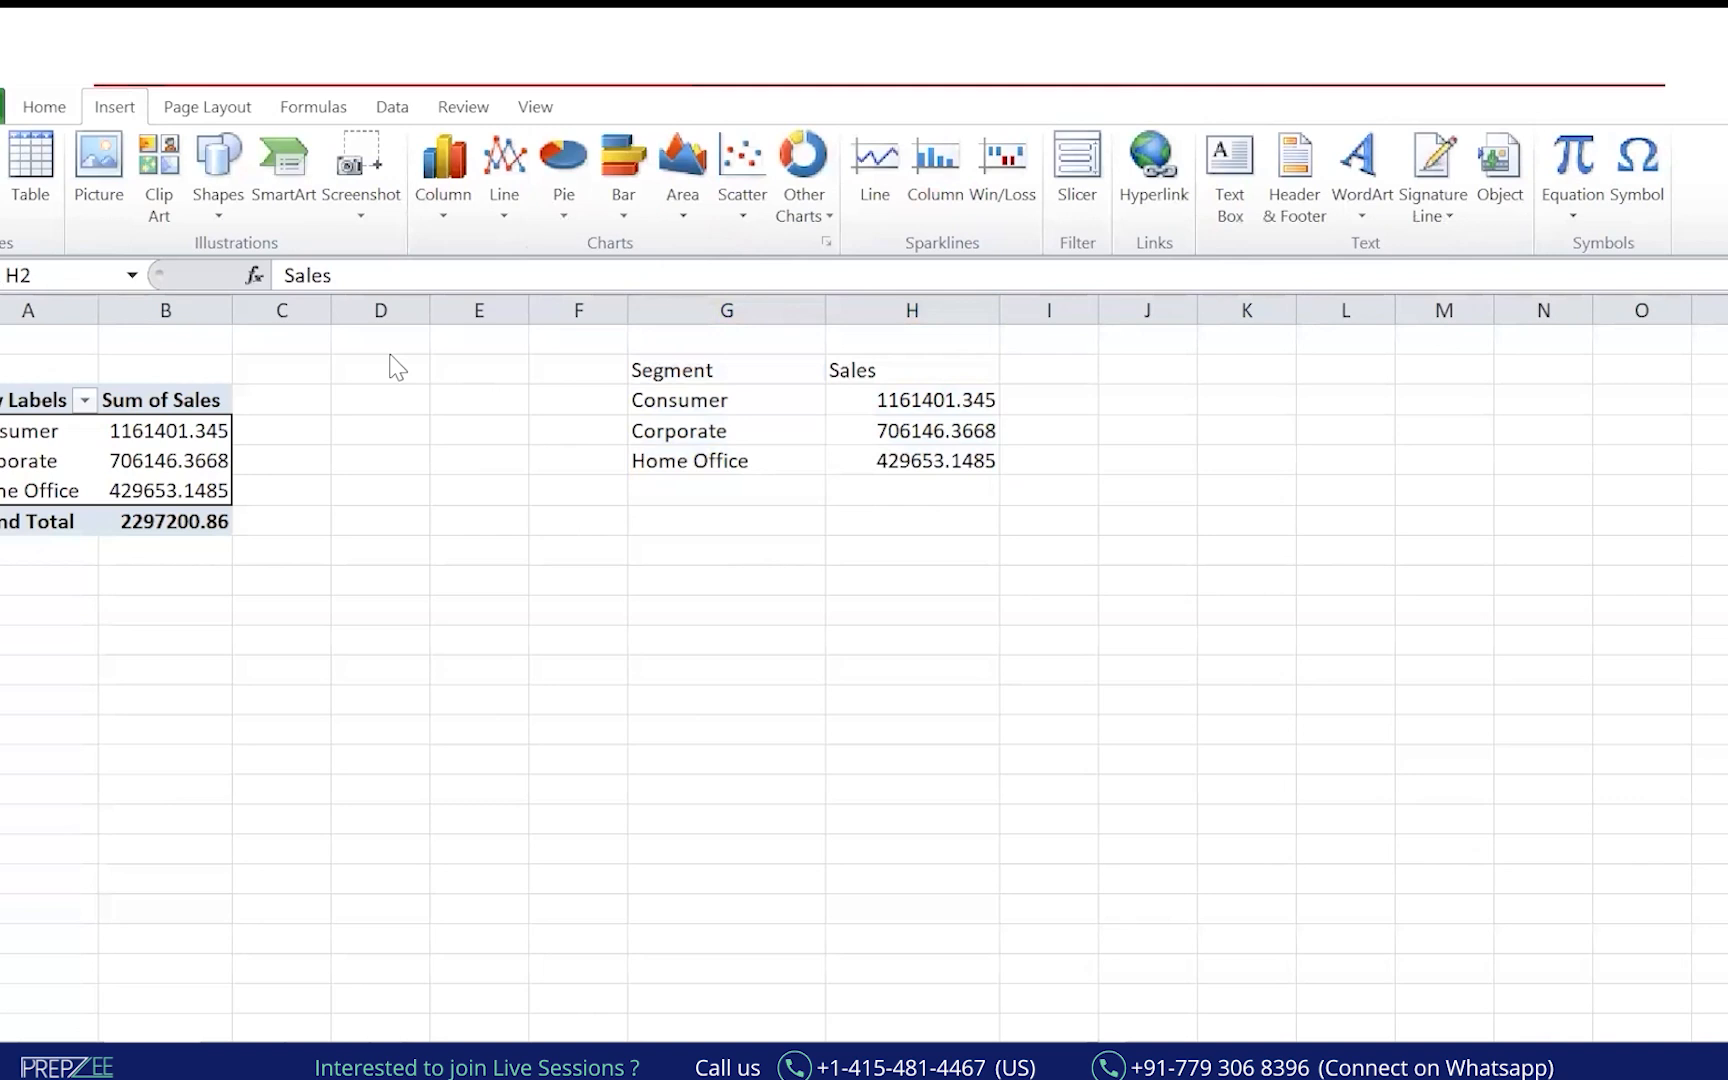
{"action": "mouse_move", "coordinate": [521, 120]}
{"action": "left_mouse_down"}
{"action": "mouse_move", "coordinate": [350, 210]}
{"action": "mouse_move", "coordinate": [700, 305]}
{"action": "mouse_move", "coordinate": [1048, 218]}
{"action": "mouse_move", "coordinate": [1003, 118]}
{"action": "left_mouse_up"}
{"action": "left_click_drag", "start_coordinate": [657, 108], "coordinate": [385, 150]}
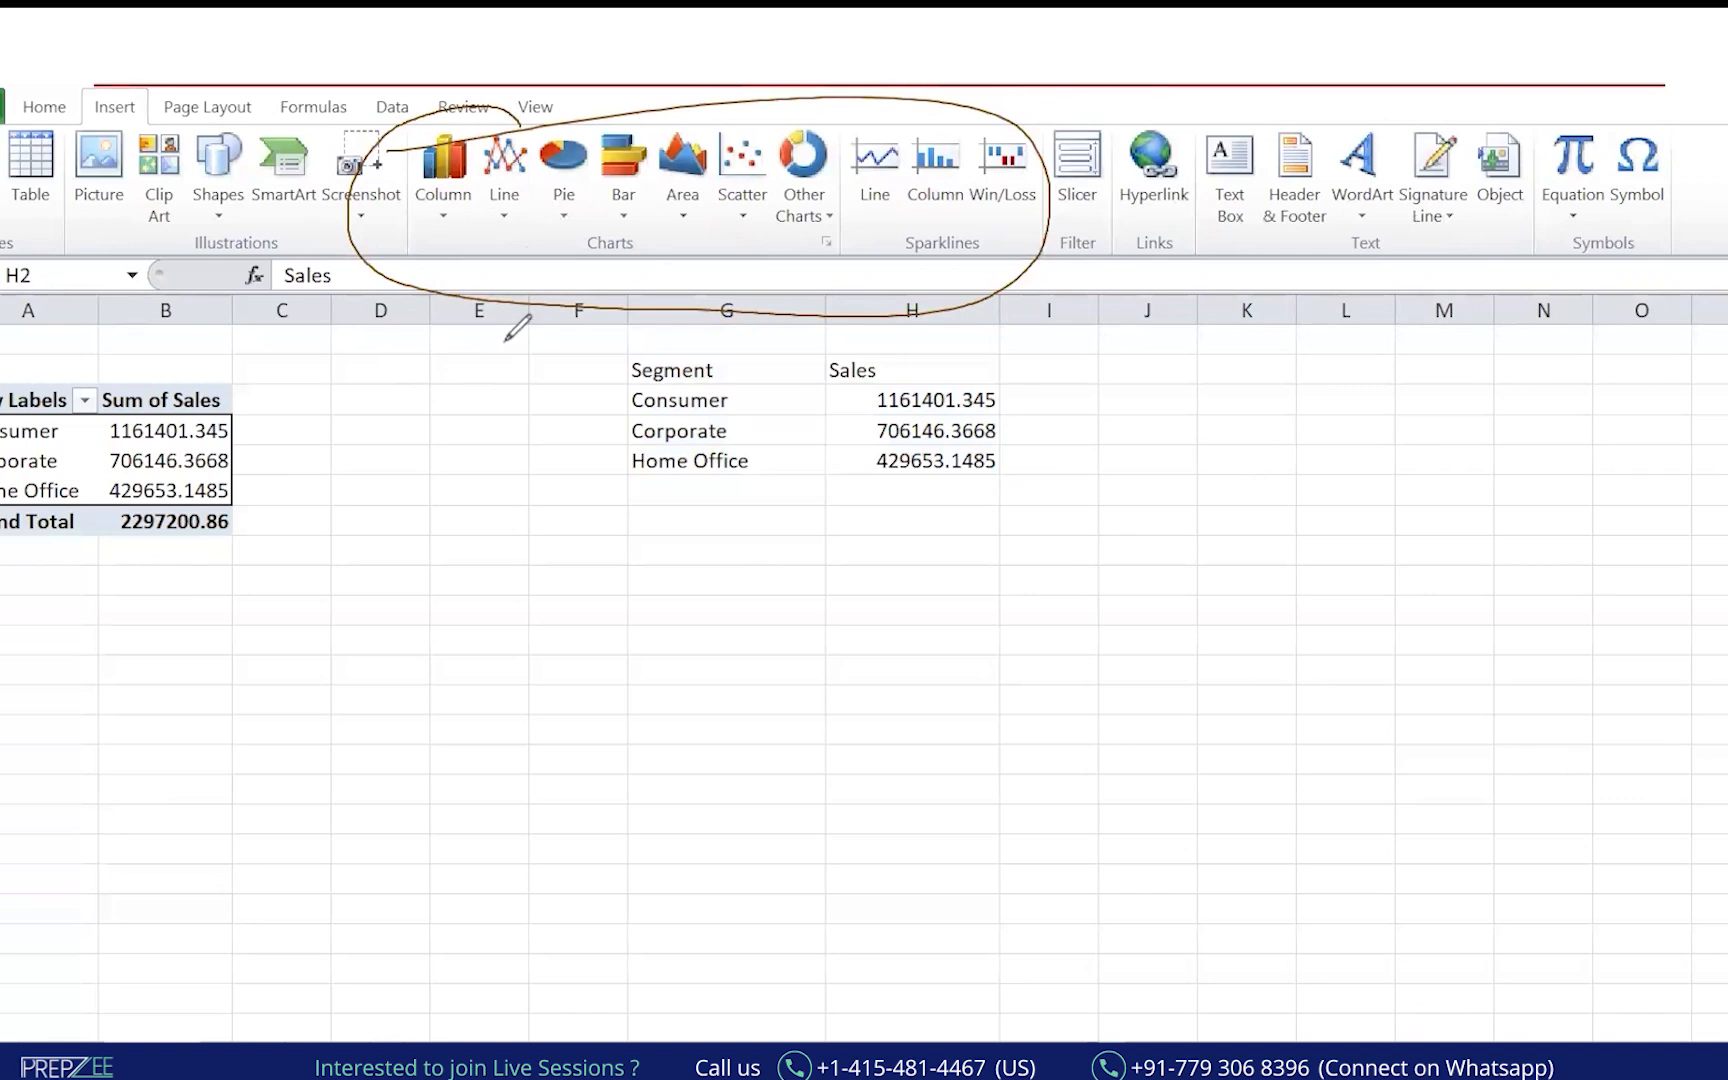
{"action": "left_click_drag", "start_coordinate": [628, 182], "coordinate": [622, 255]}
{"action": "left_click_drag", "start_coordinate": [692, 176], "coordinate": [677, 262]}
{"action": "left_click_drag", "start_coordinate": [752, 165], "coordinate": [738, 260]}
{"action": "left_click_drag", "start_coordinate": [808, 178], "coordinate": [788, 248]}
{"action": "left_click_drag", "start_coordinate": [445, 140], "coordinate": [441, 233]}
{"action": "left_click_drag", "start_coordinate": [511, 172], "coordinate": [505, 258]}
{"action": "left_click_drag", "start_coordinate": [577, 170], "coordinate": [569, 246]}
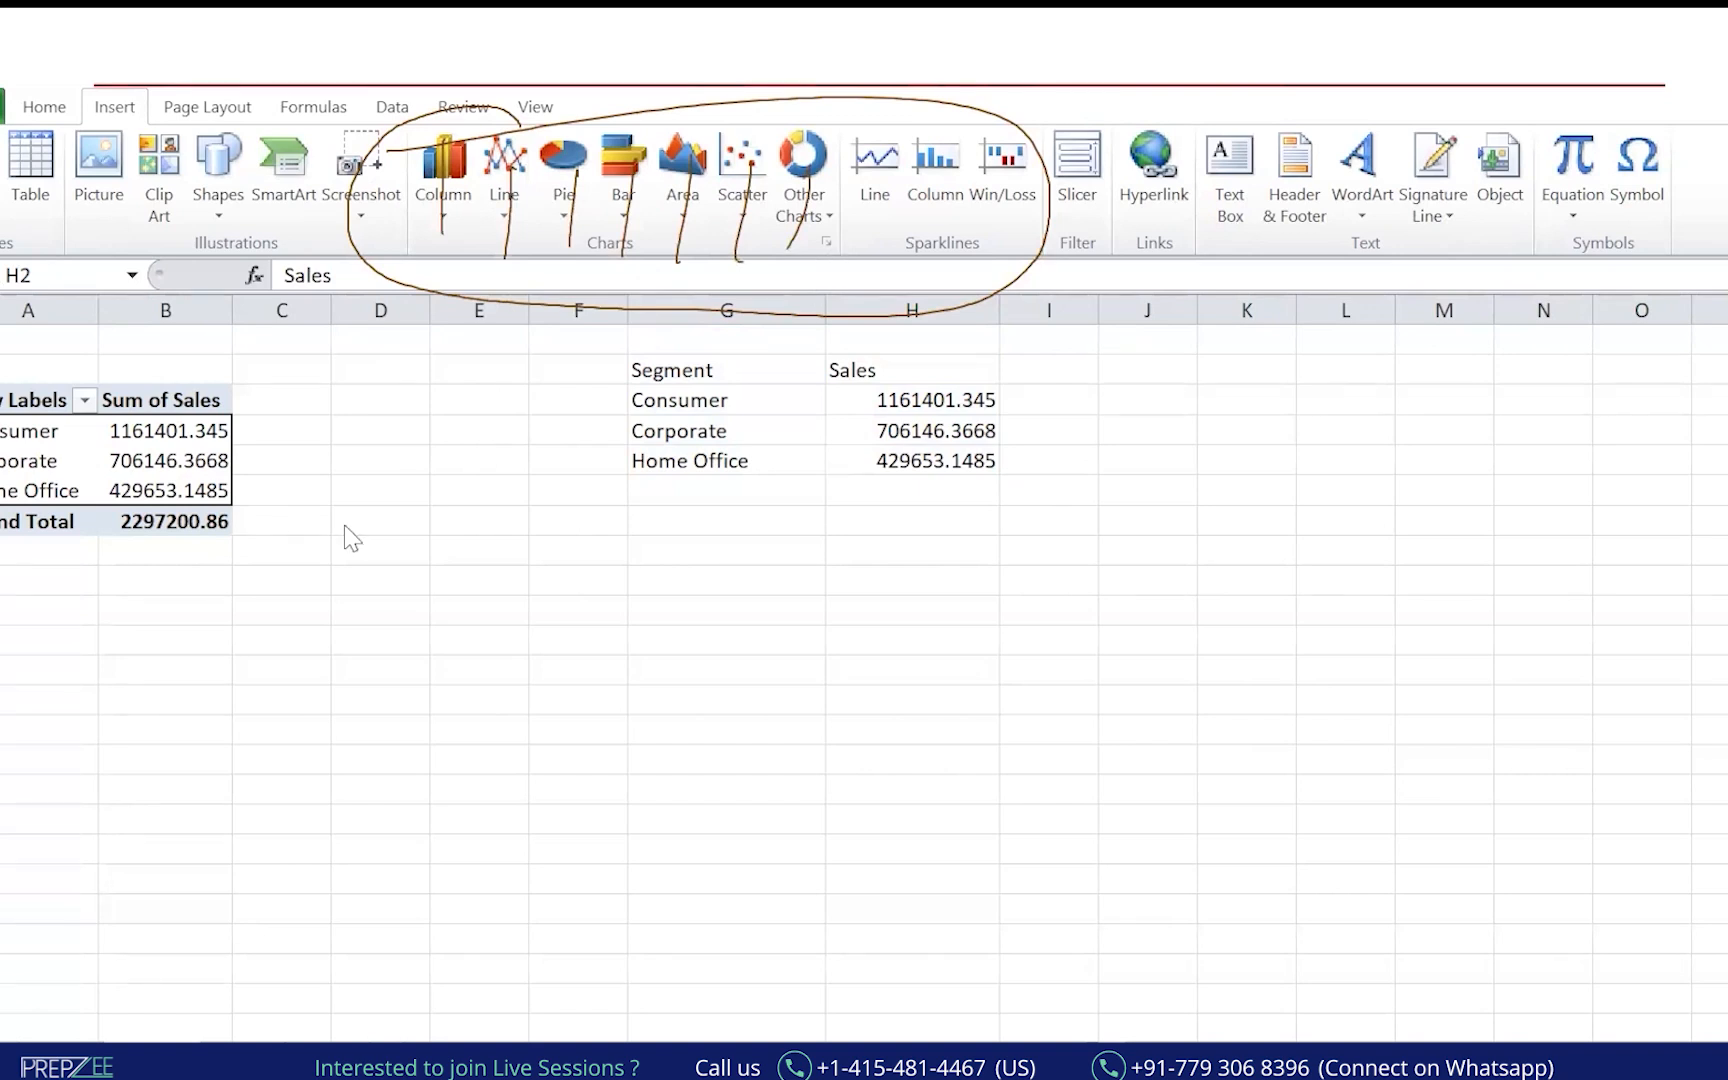
Insert a 2-D pie chart of the Segment and Sales table and position it below and right of the table.
{"action": "key", "text": "ctrl+a"}
{"action": "left_click", "coordinate": [565, 170]}
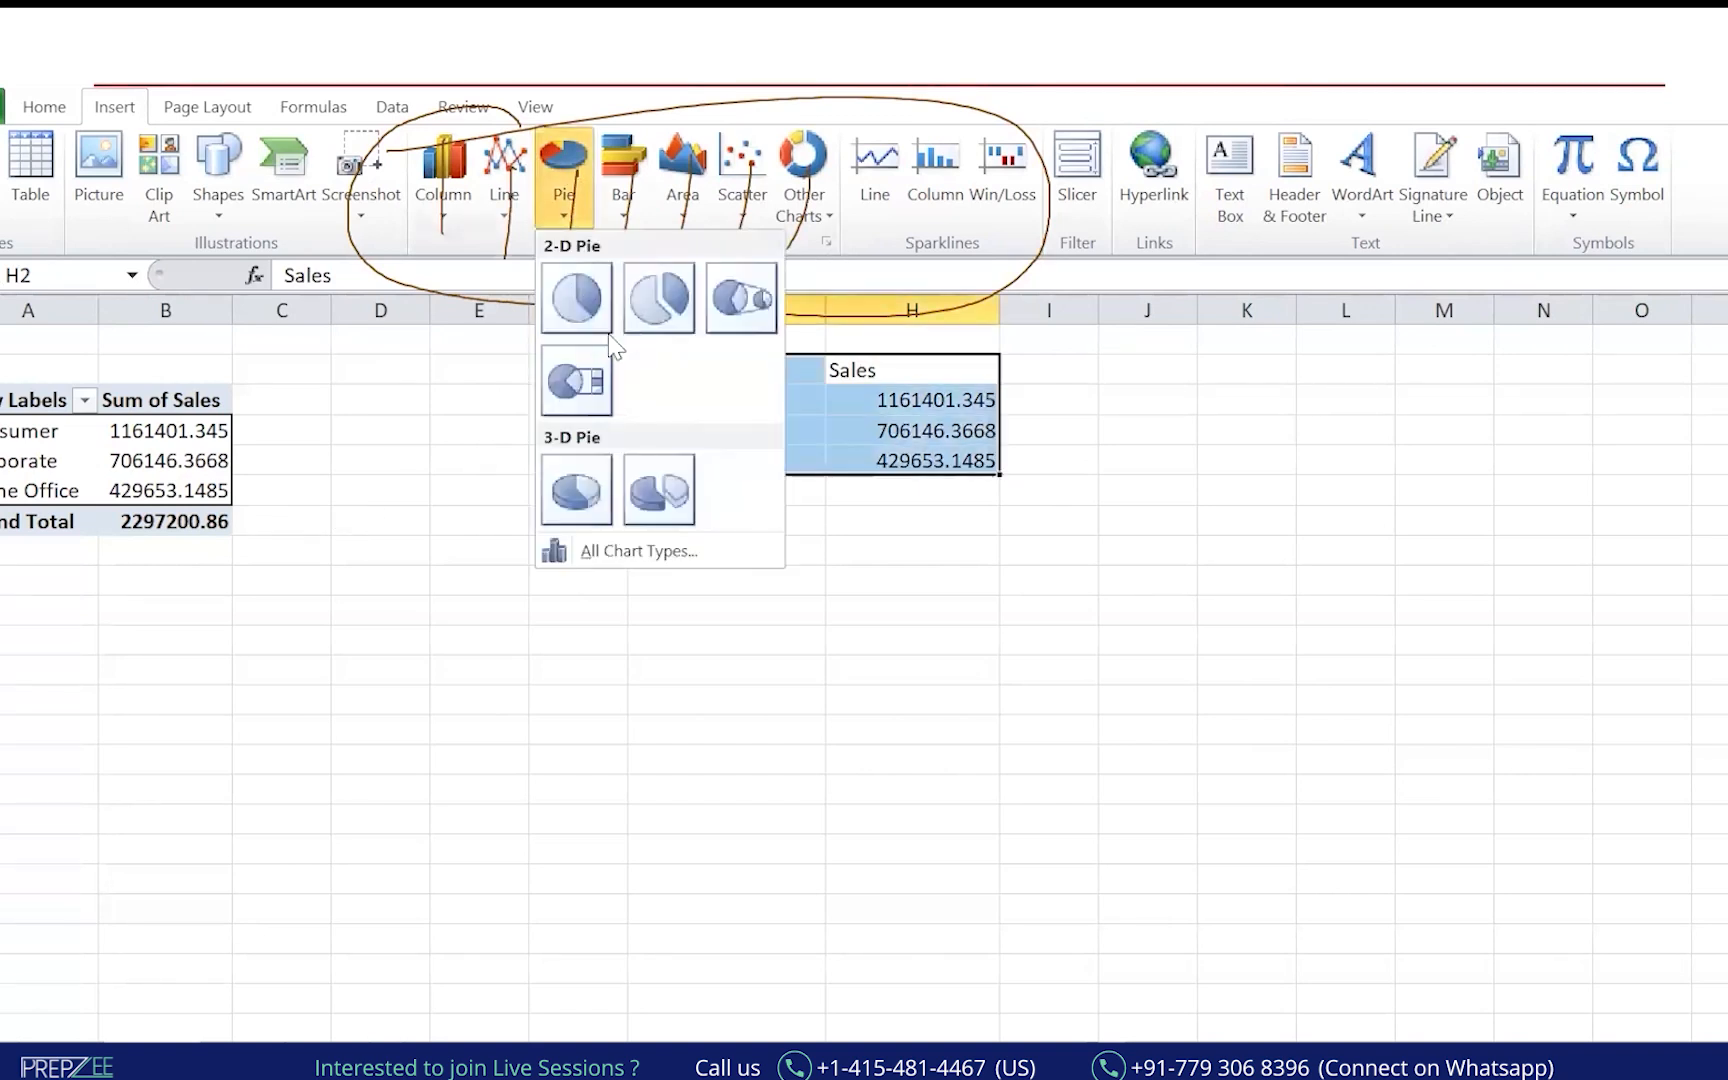
{"action": "left_click", "coordinate": [577, 297]}
{"action": "left_click_drag", "start_coordinate": [1085, 472], "coordinate": [1354, 567]}
{"action": "left_click_drag", "start_coordinate": [1415, 513], "coordinate": [1441, 548]}
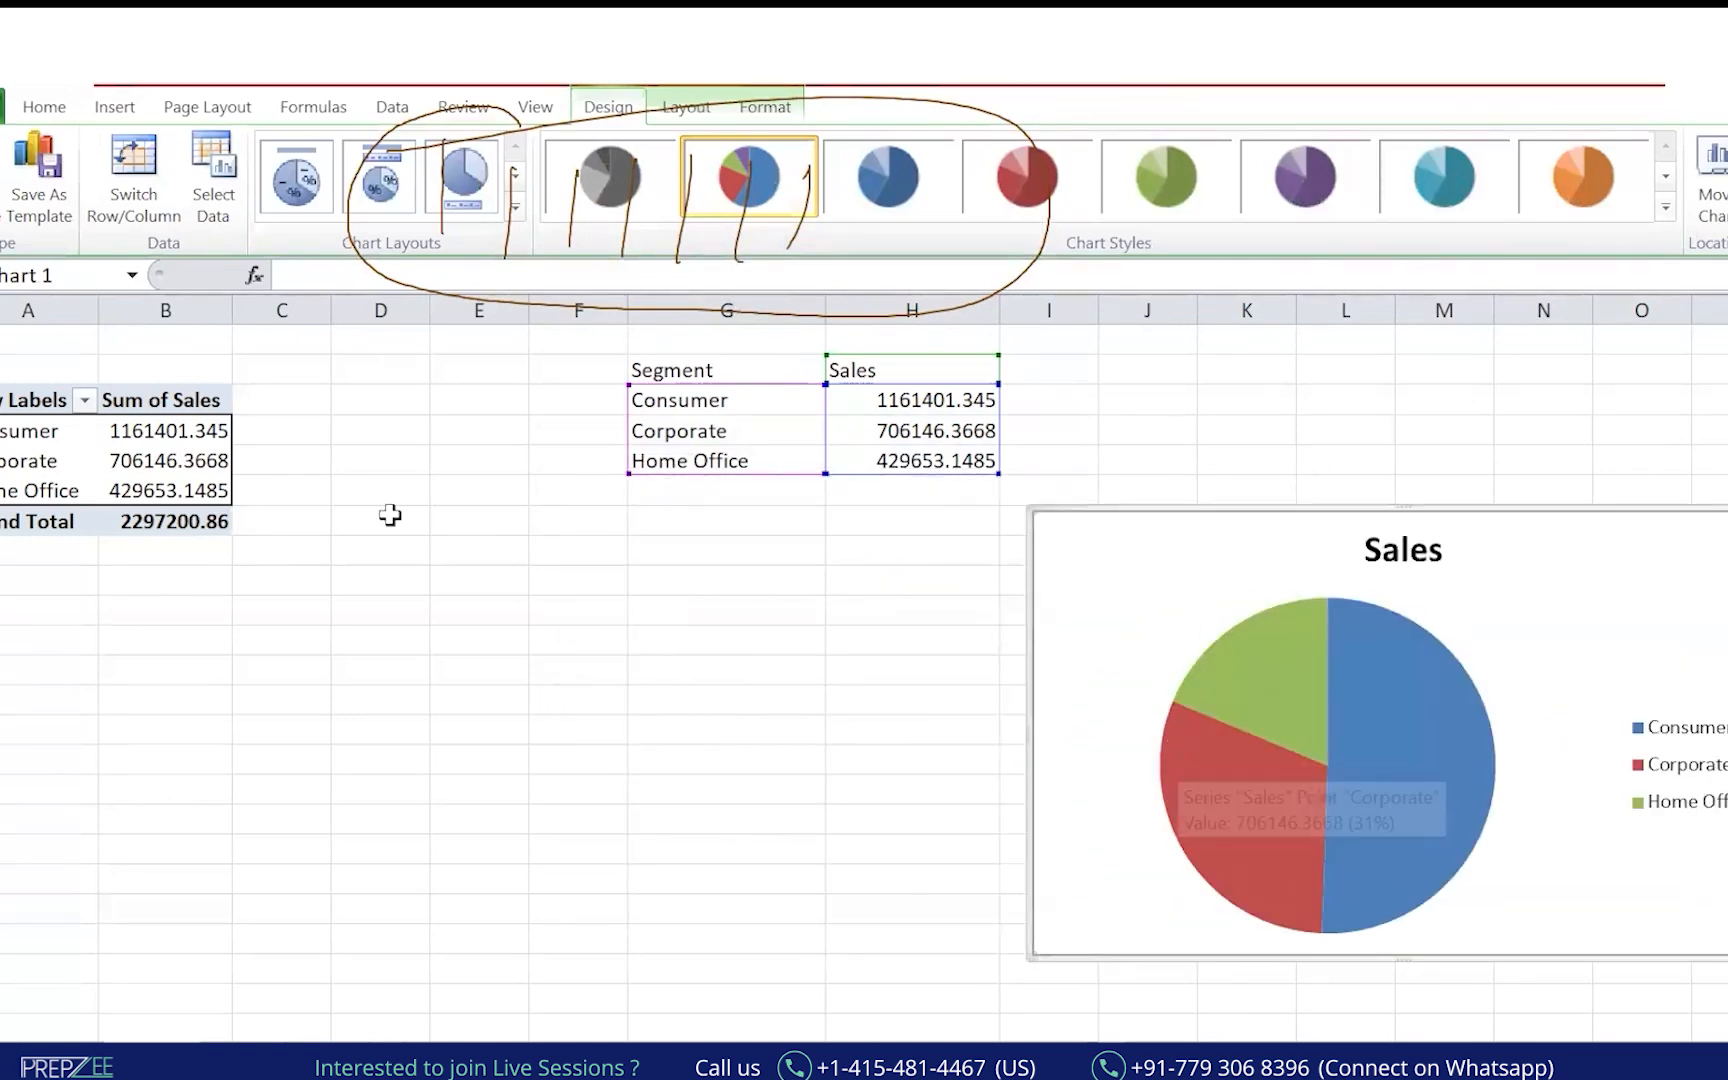
{"action": "mouse_move", "coordinate": [1352, 579]}
{"action": "left_mouse_down"}
{"action": "mouse_move", "coordinate": [1079, 833]}
{"action": "mouse_move", "coordinate": [1420, 563]}
{"action": "mouse_move", "coordinate": [1455, 966]}
{"action": "left_mouse_up"}
{"action": "mouse_move", "coordinate": [1412, 397]}
{"action": "left_mouse_down"}
{"action": "mouse_move", "coordinate": [1385, 455]}
{"action": "mouse_move", "coordinate": [1445, 437]}
{"action": "left_mouse_up"}
{"action": "mouse_move", "coordinate": [1470, 395]}
{"action": "left_mouse_down"}
{"action": "mouse_move", "coordinate": [1468, 428]}
{"action": "mouse_move", "coordinate": [1530, 415]}
{"action": "mouse_move", "coordinate": [1565, 358]}
{"action": "mouse_move", "coordinate": [1588, 408]}
{"action": "mouse_move", "coordinate": [1622, 378]}
{"action": "mouse_move", "coordinate": [1598, 405]}
{"action": "left_mouse_up"}
{"action": "left_click_drag", "start_coordinate": [1401, 452], "coordinate": [1566, 434]}
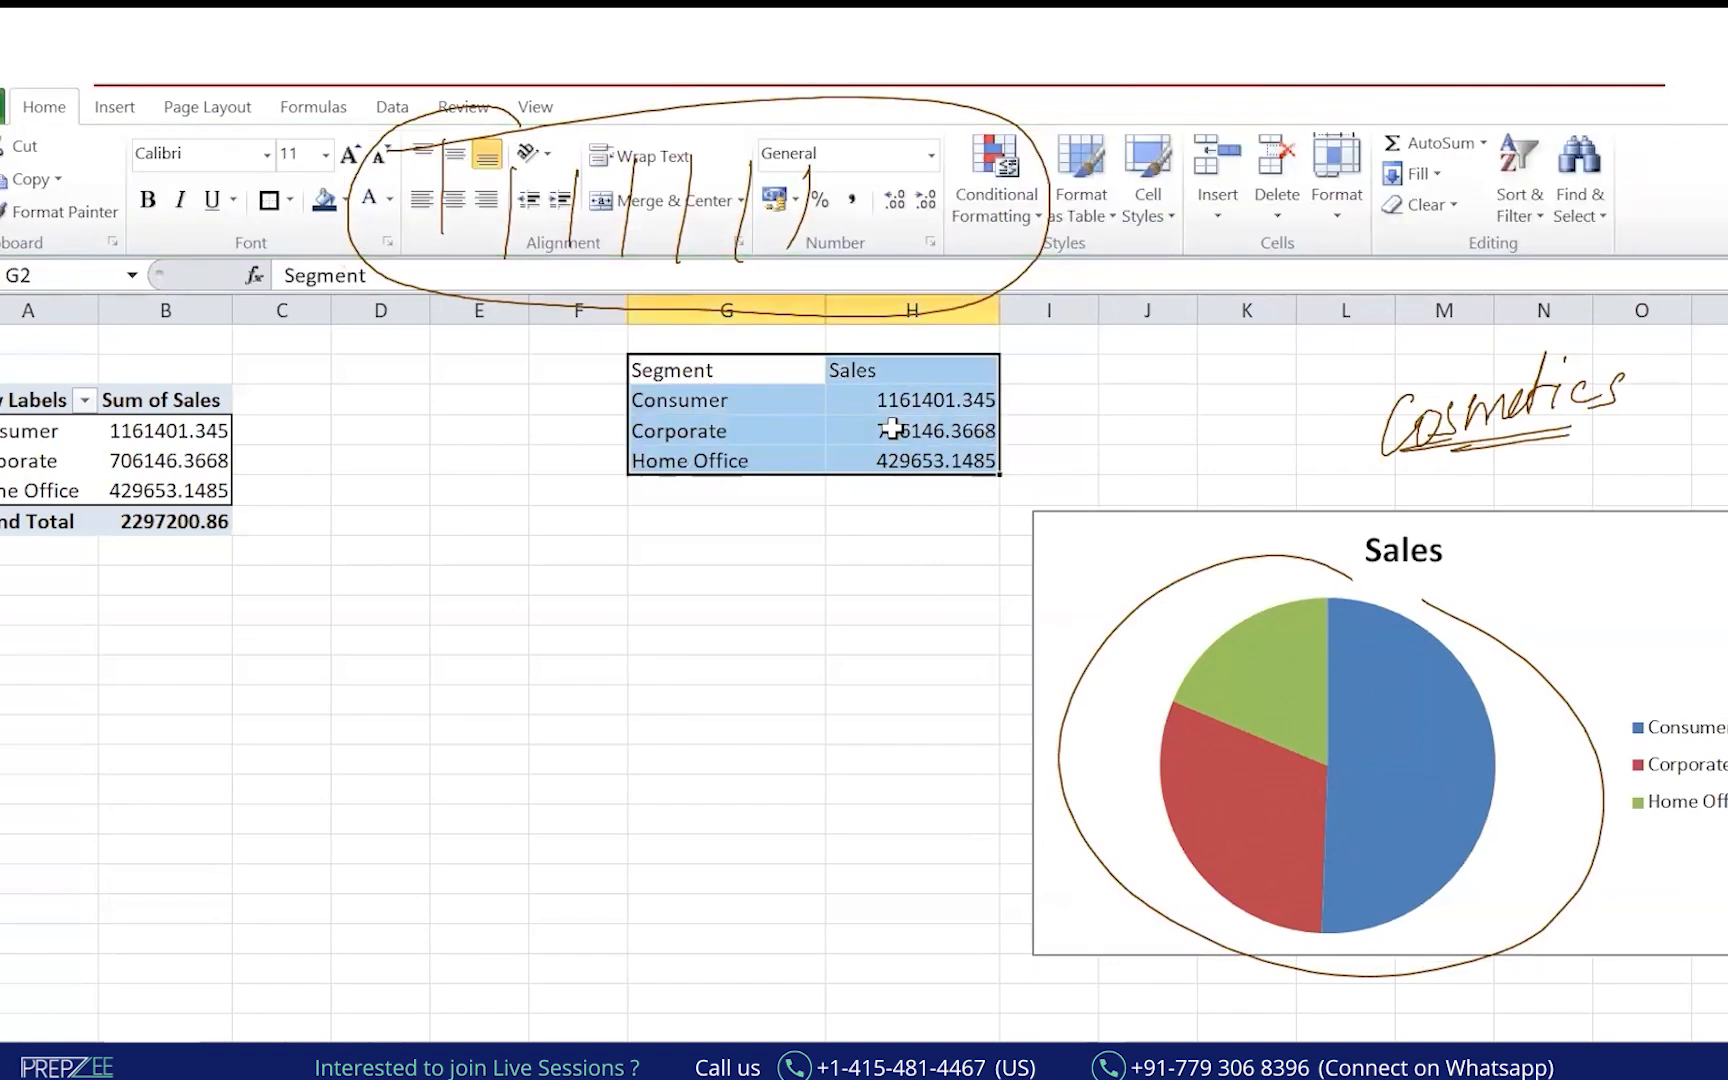
Paste a copy of the Segment and Sales table at D10.
{"action": "key", "text": "ctrl+c"}
{"action": "key", "text": "Down"}
{"action": "key", "text": "Down"}
{"action": "key", "text": "Down"}
{"action": "key", "text": "Down"}
{"action": "key", "text": "Down"}
{"action": "key", "text": "Left"}
{"action": "key", "text": "Left"}
{"action": "key", "text": "Left"}
{"action": "key", "text": "Down"}
{"action": "key", "text": "Down"}
{"action": "key", "text": "Down"}
{"action": "key", "text": "ctrl+v"}
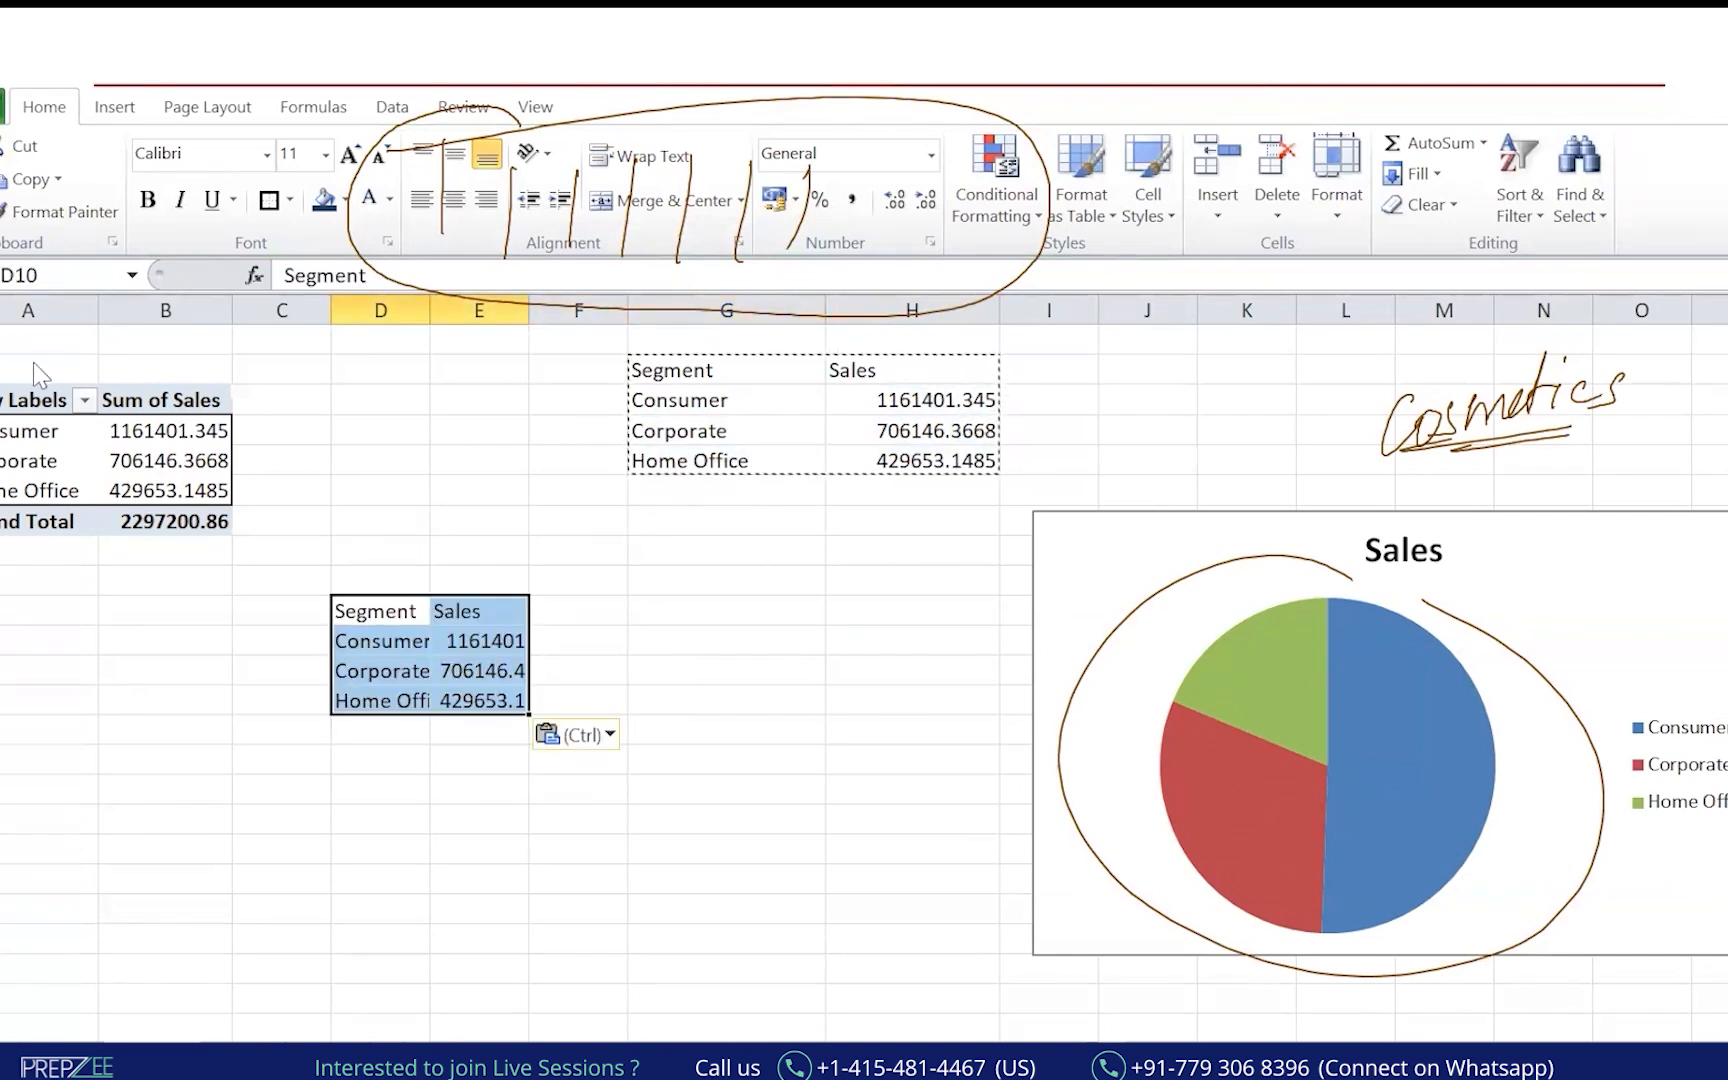
Widen columns D and E so the sales values fit, and select the pasted table.
{"action": "left_click", "coordinate": [387, 465]}
{"action": "mouse_move", "coordinate": [309, 444]}
{"action": "left_mouse_down"}
{"action": "mouse_move", "coordinate": [388, 411]}
{"action": "mouse_move", "coordinate": [434, 425]}
{"action": "left_mouse_up"}
{"action": "left_click_drag", "start_coordinate": [345, 476], "coordinate": [467, 436]}
{"action": "left_click_drag", "start_coordinate": [352, 488], "coordinate": [464, 445]}
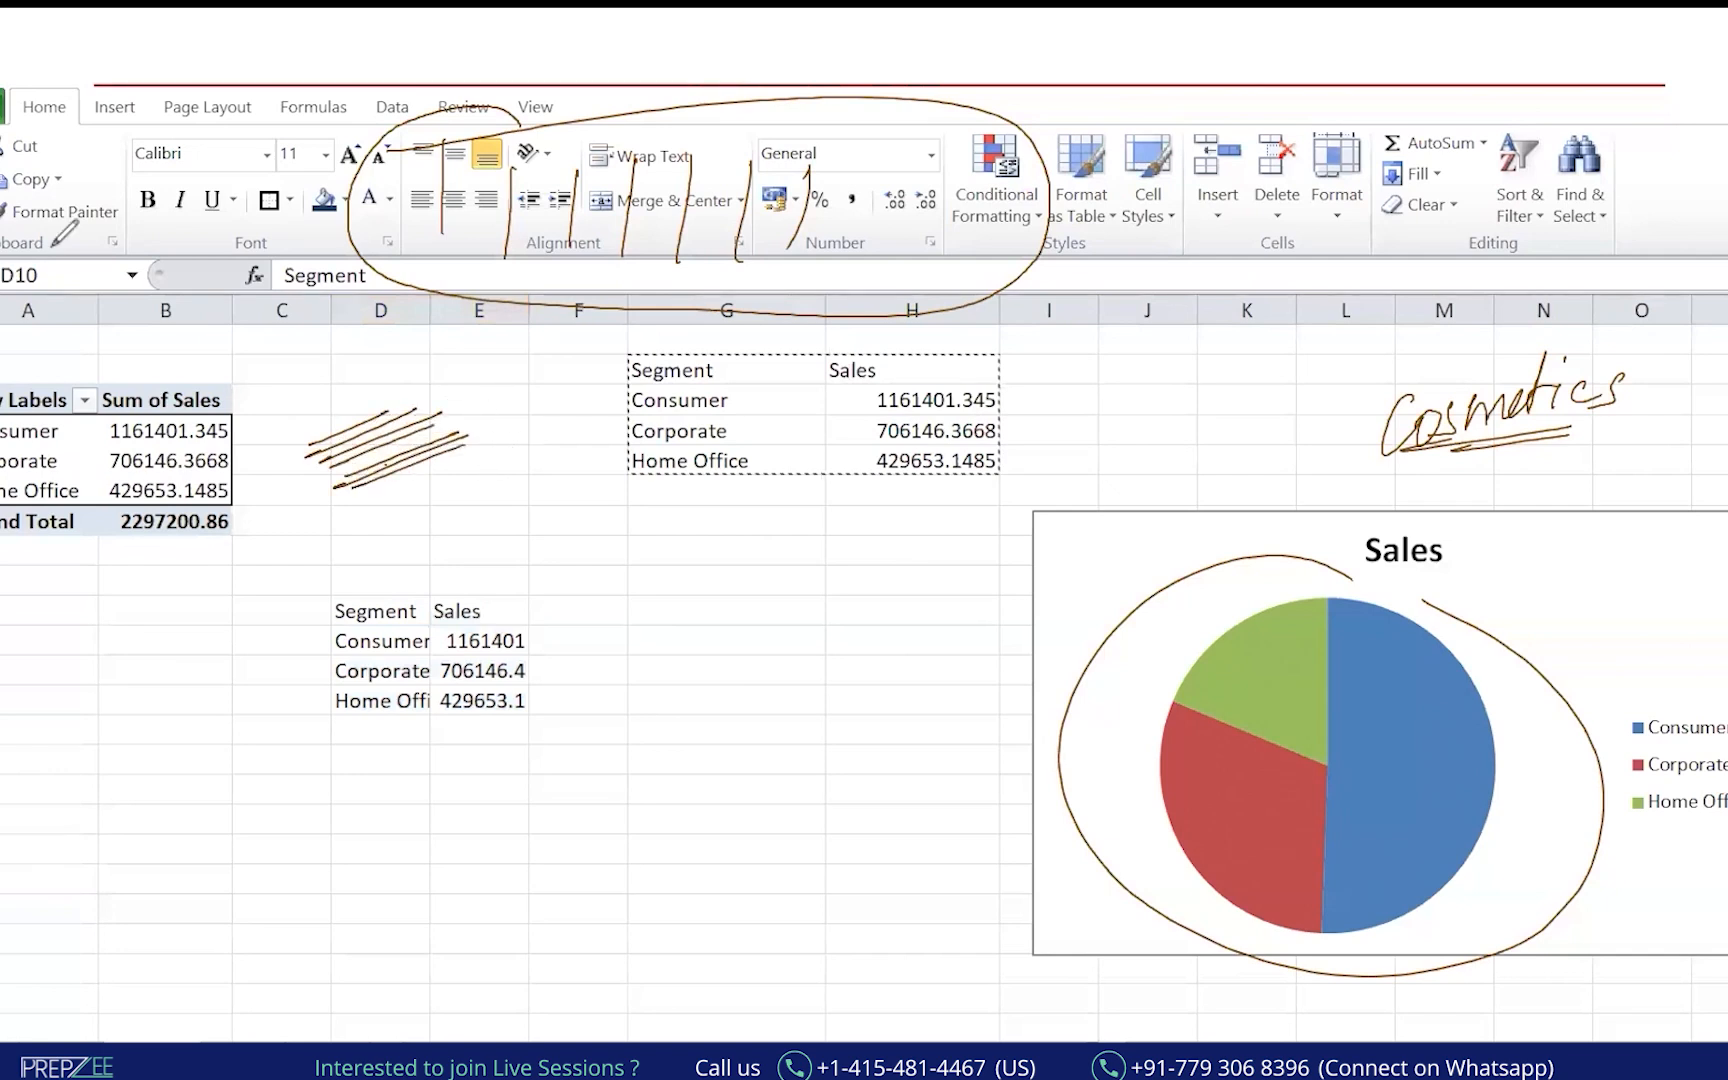
{"action": "left_click_drag", "start_coordinate": [431, 310], "coordinate": [638, 311]}
{"action": "left_click", "coordinate": [832, 671]}
{"action": "left_click_drag", "start_coordinate": [432, 620], "coordinate": [609, 700]}
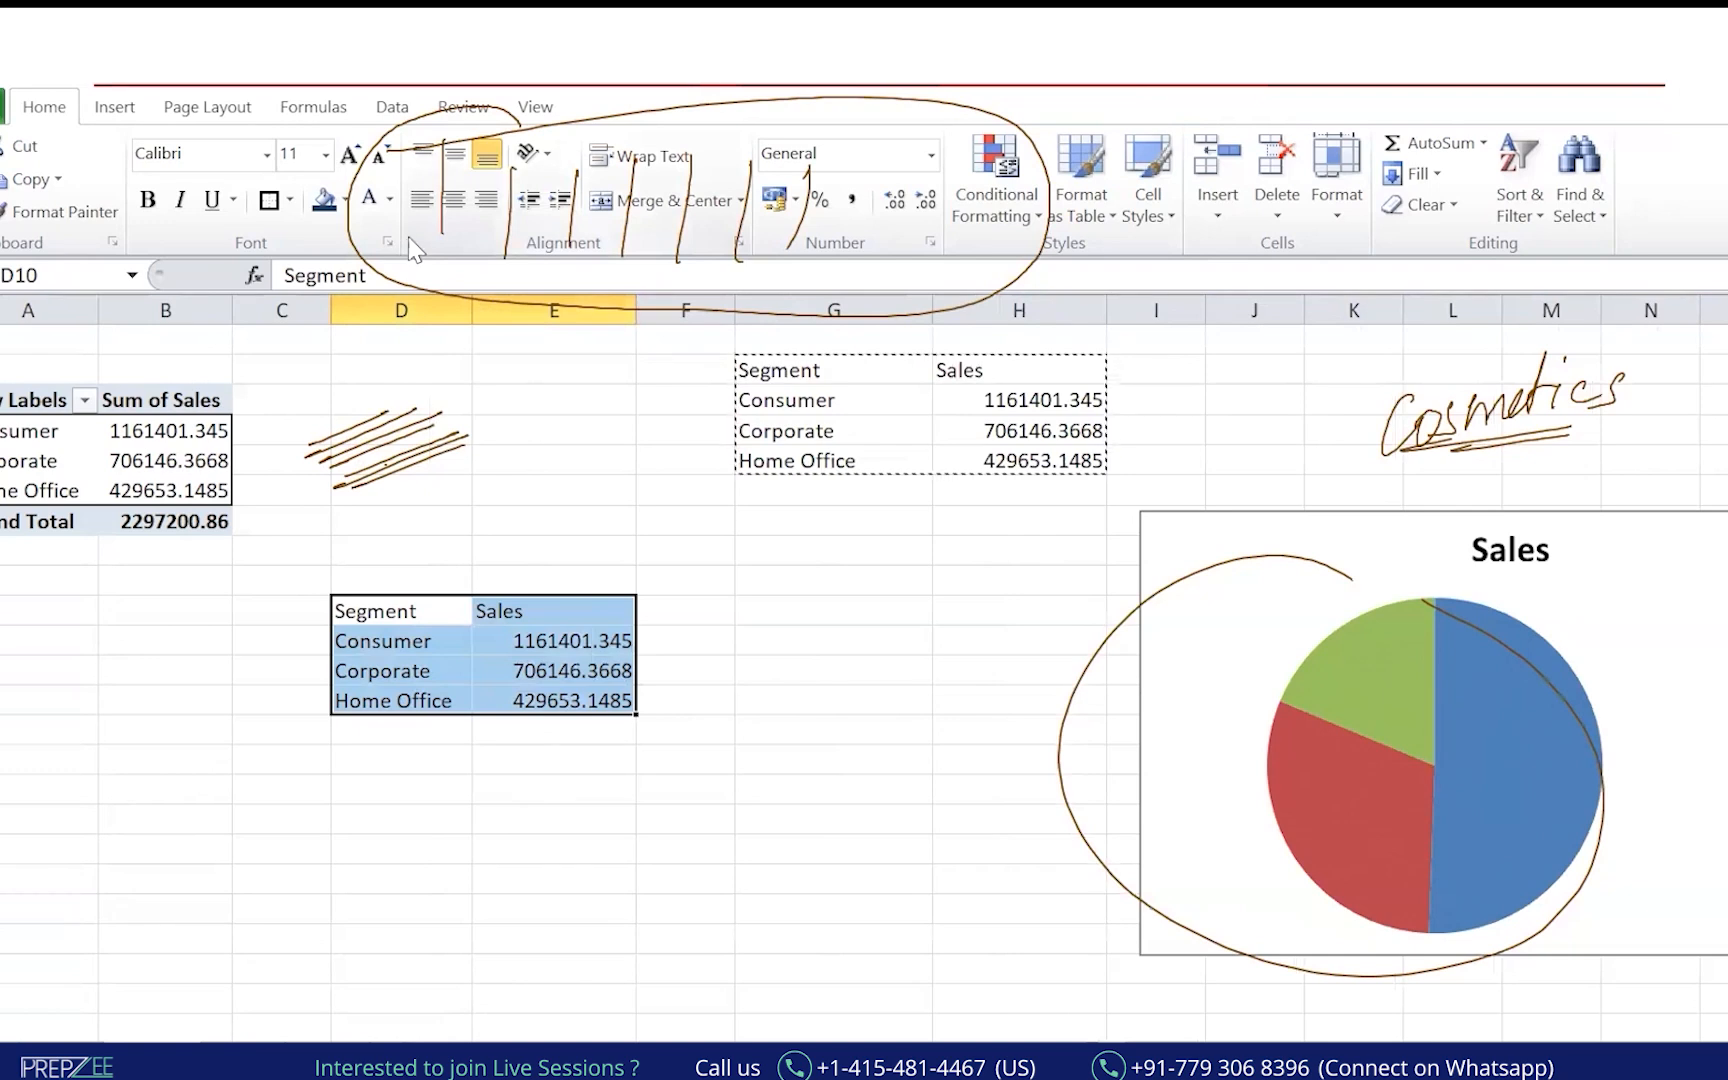
Ink-mark the Consumer and Corporate pie slices and move the Sales bar chart left.
{"action": "left_click", "coordinate": [17, 344]}
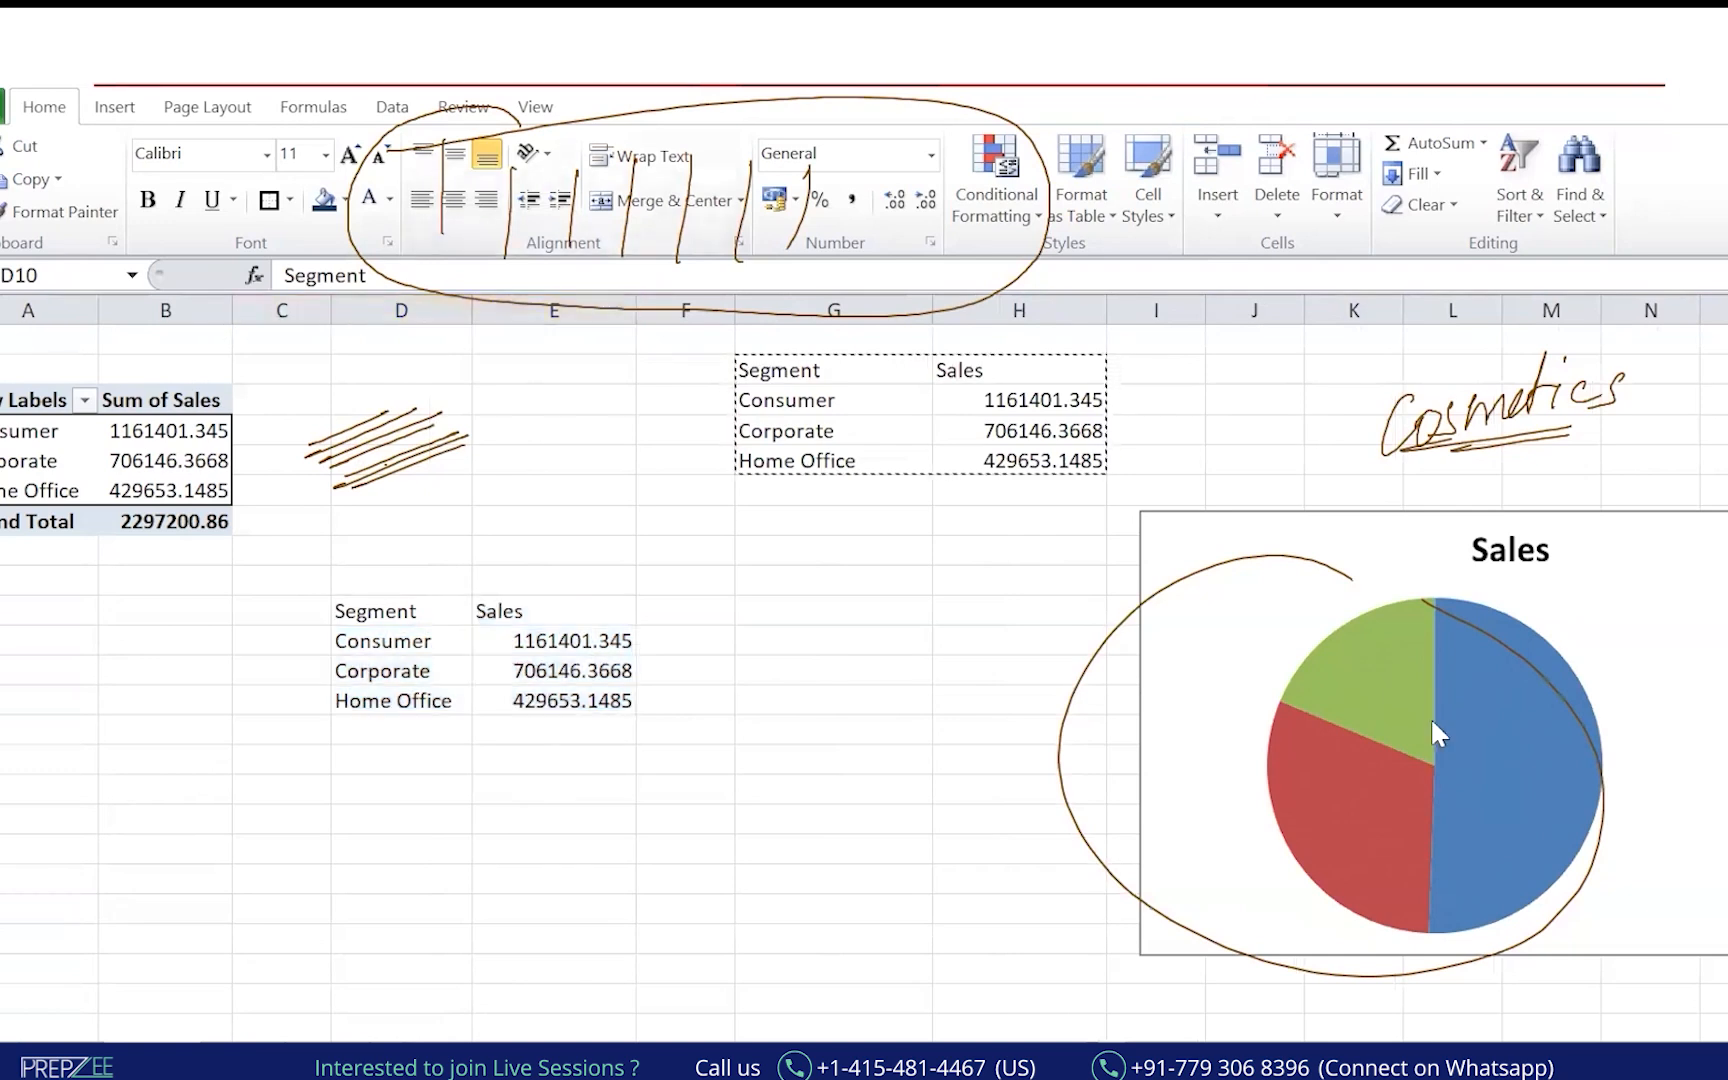
{"action": "left_click_drag", "start_coordinate": [1452, 746], "coordinate": [1519, 738]}
{"action": "mouse_move", "coordinate": [1483, 675]}
{"action": "left_mouse_down"}
{"action": "mouse_move", "coordinate": [1521, 787]}
{"action": "mouse_move", "coordinate": [1563, 667]}
{"action": "mouse_move", "coordinate": [1598, 690]}
{"action": "mouse_move", "coordinate": [1513, 763]}
{"action": "mouse_move", "coordinate": [1677, 729]}
{"action": "left_mouse_up"}
{"action": "mouse_move", "coordinate": [1352, 750]}
{"action": "left_mouse_down"}
{"action": "mouse_move", "coordinate": [1304, 764]}
{"action": "mouse_move", "coordinate": [1360, 758]}
{"action": "left_mouse_up"}
{"action": "mouse_move", "coordinate": [1203, 880]}
{"action": "left_mouse_down"}
{"action": "mouse_move", "coordinate": [1207, 843]}
{"action": "mouse_move", "coordinate": [1262, 845]}
{"action": "mouse_move", "coordinate": [1158, 922]}
{"action": "left_mouse_up"}
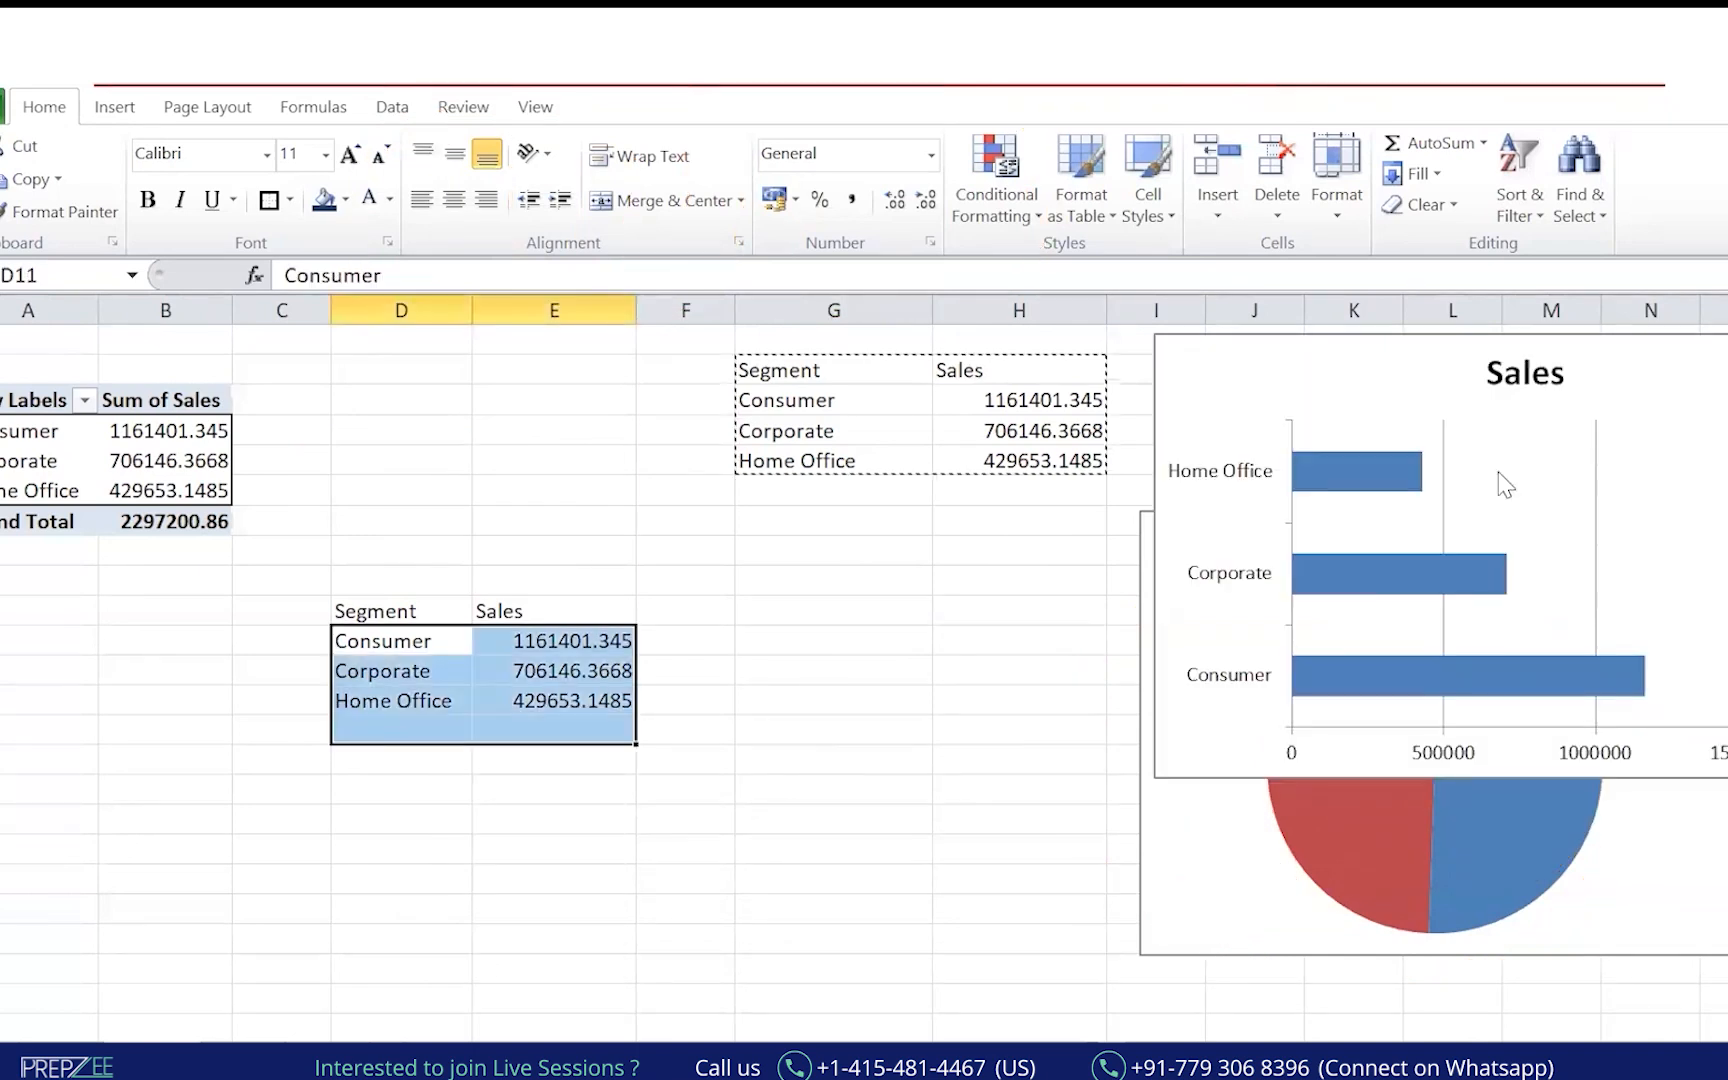
{"action": "left_click_drag", "start_coordinate": [1415, 357], "coordinate": [540, 343]}
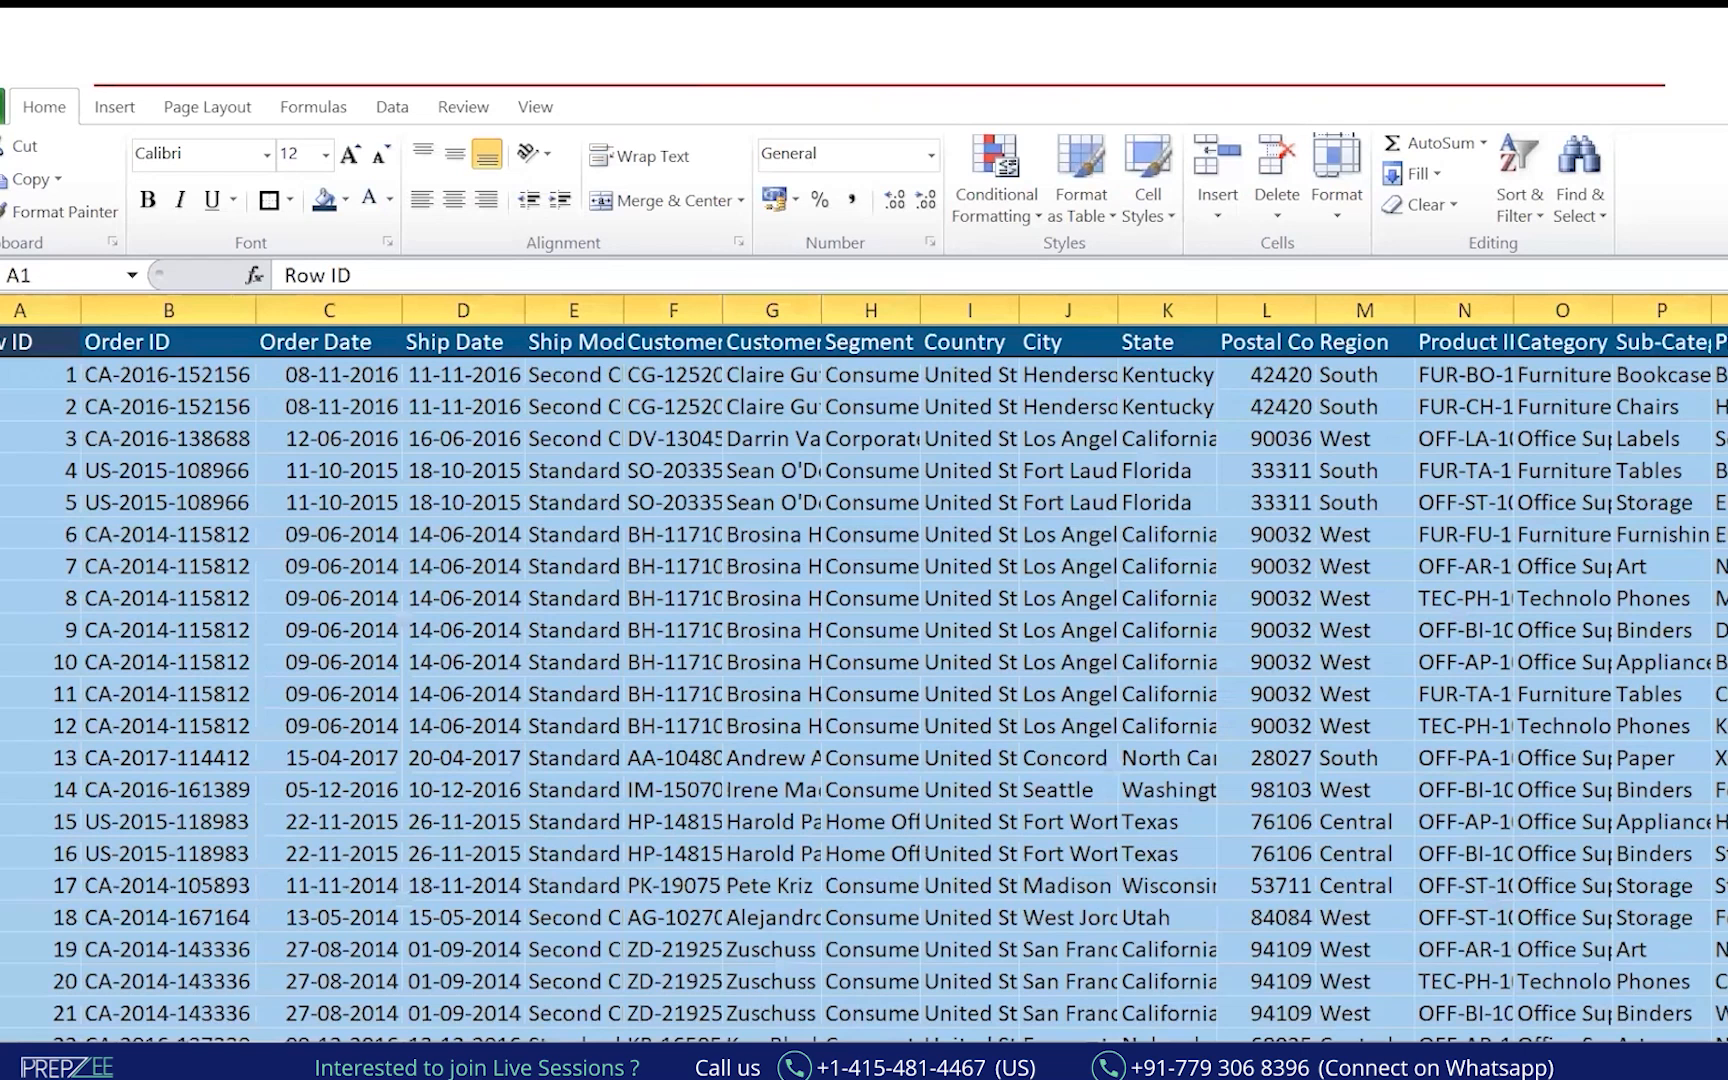
Widen the Product Name column and copy the Sales column.
{"action": "scroll", "coordinate": [1398, 295], "scroll_direction": "right", "scroll_amount": 3}
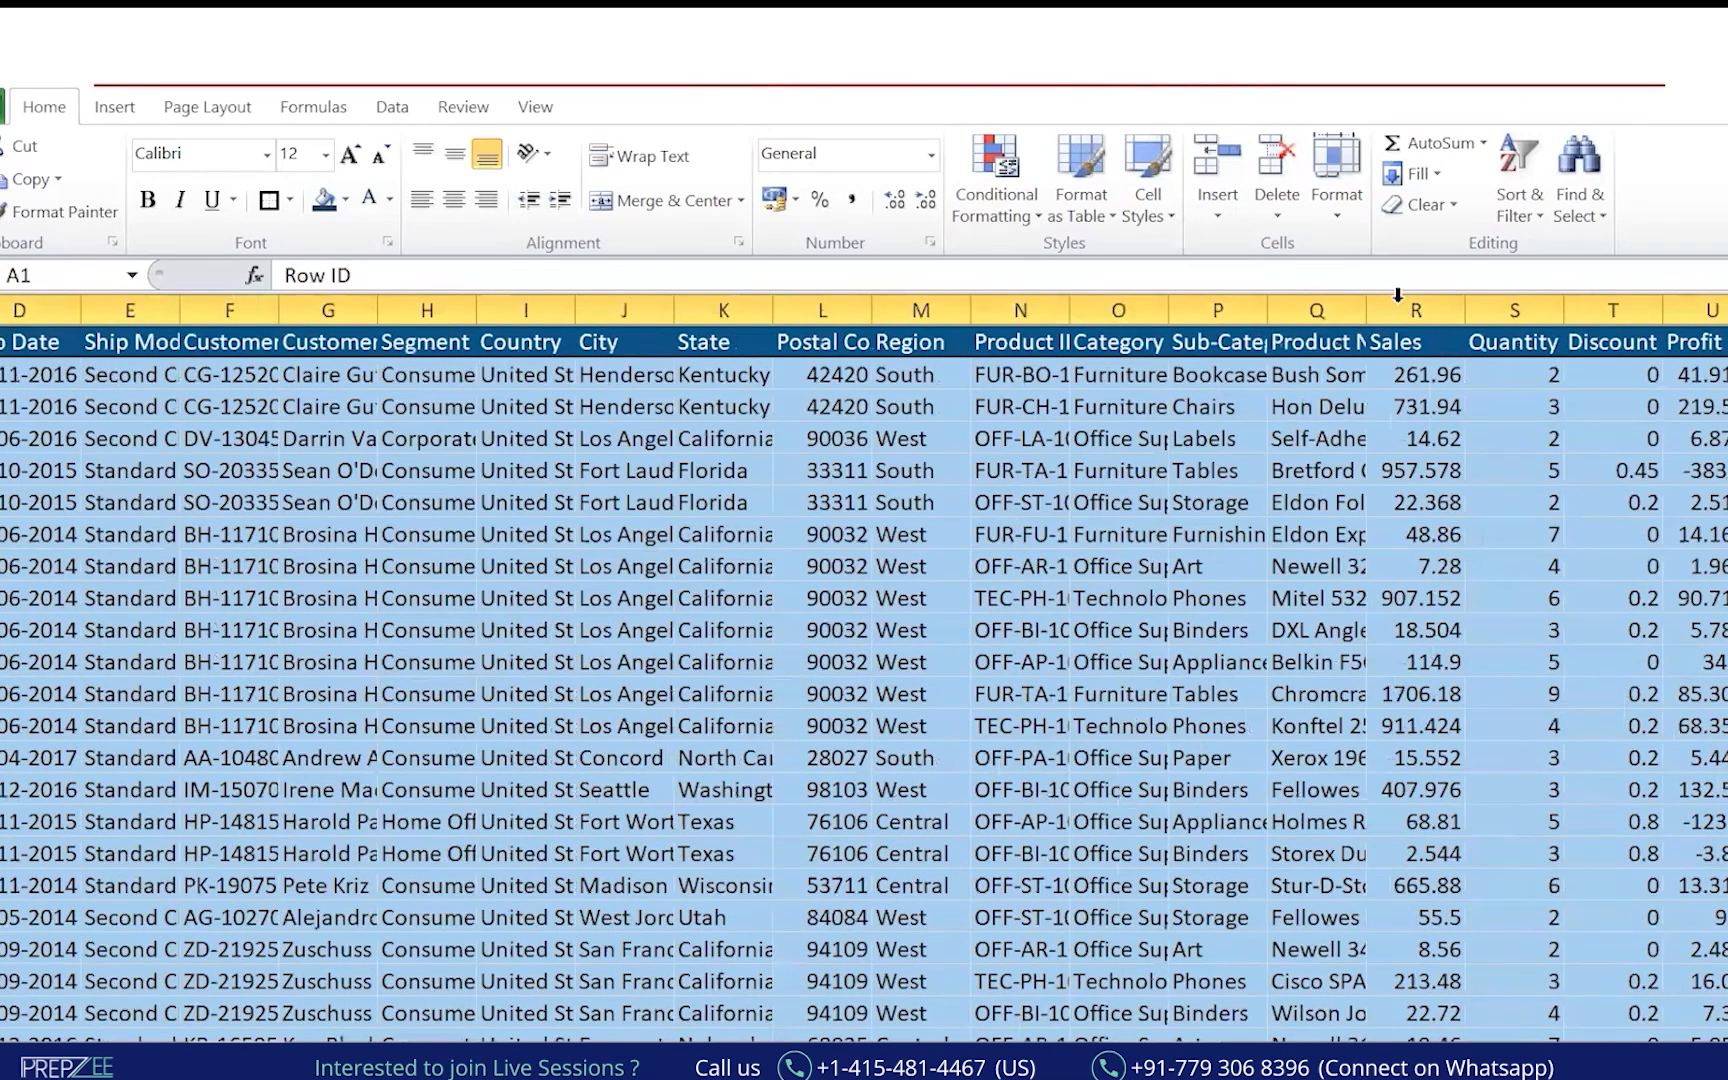
{"action": "left_click_drag", "start_coordinate": [1365, 317], "coordinate": [1410, 317]}
{"action": "left_click", "coordinate": [1473, 308]}
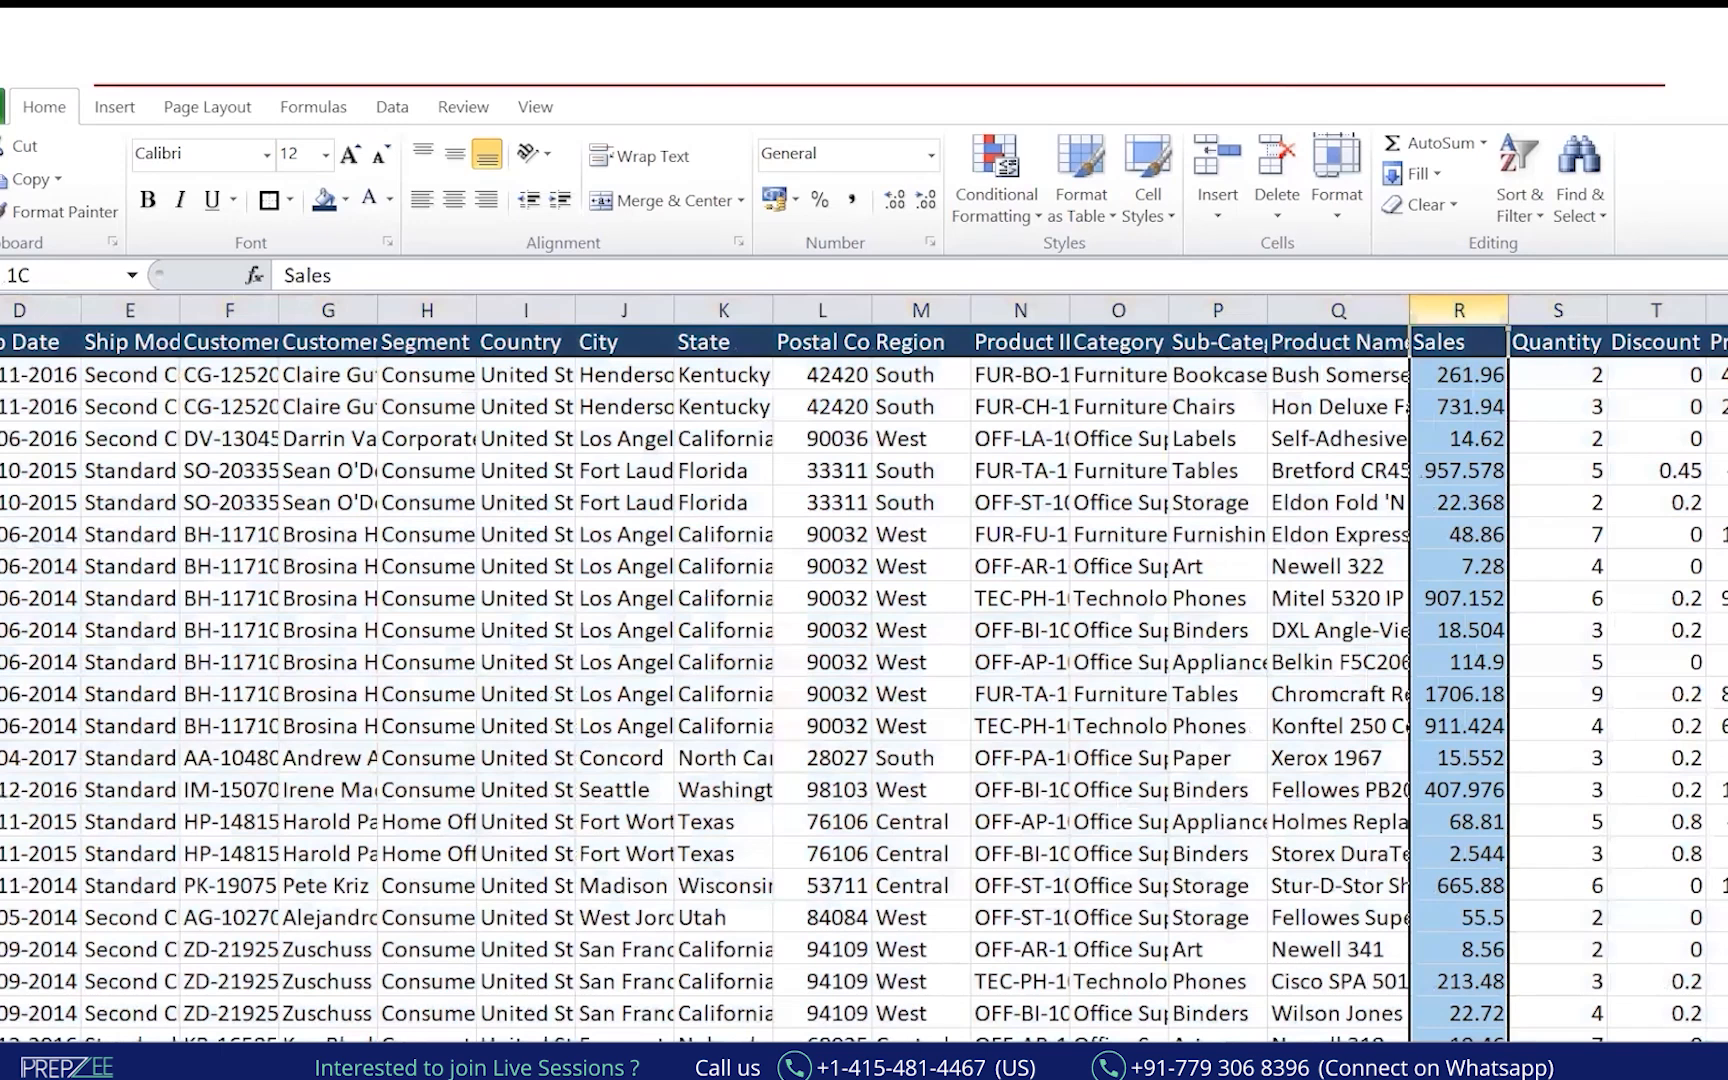
{"action": "key", "text": "ctrl+c"}
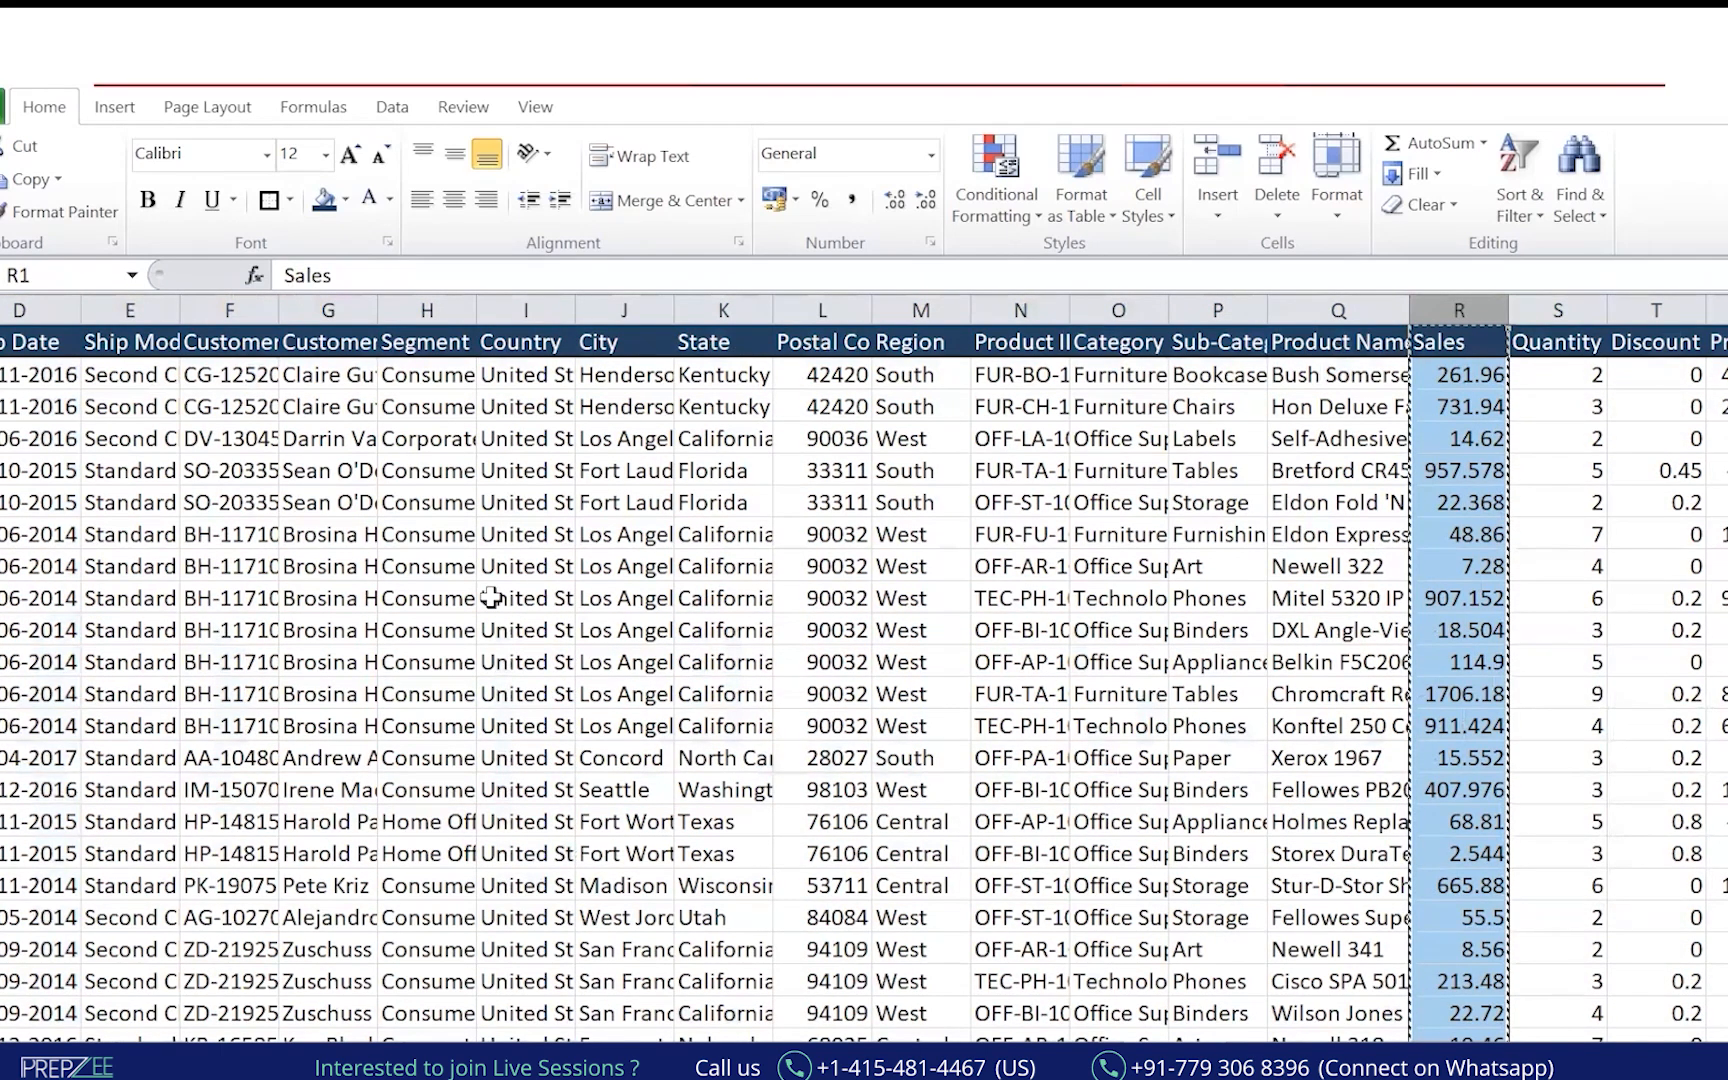
Copy the Segment sales PivotTable and paste a duplicate at A31.
{"action": "scroll", "coordinate": [230, 635], "scroll_direction": "left", "scroll_amount": 2}
{"action": "scroll", "coordinate": [864, 670], "scroll_direction": "left", "scroll_amount": 2}
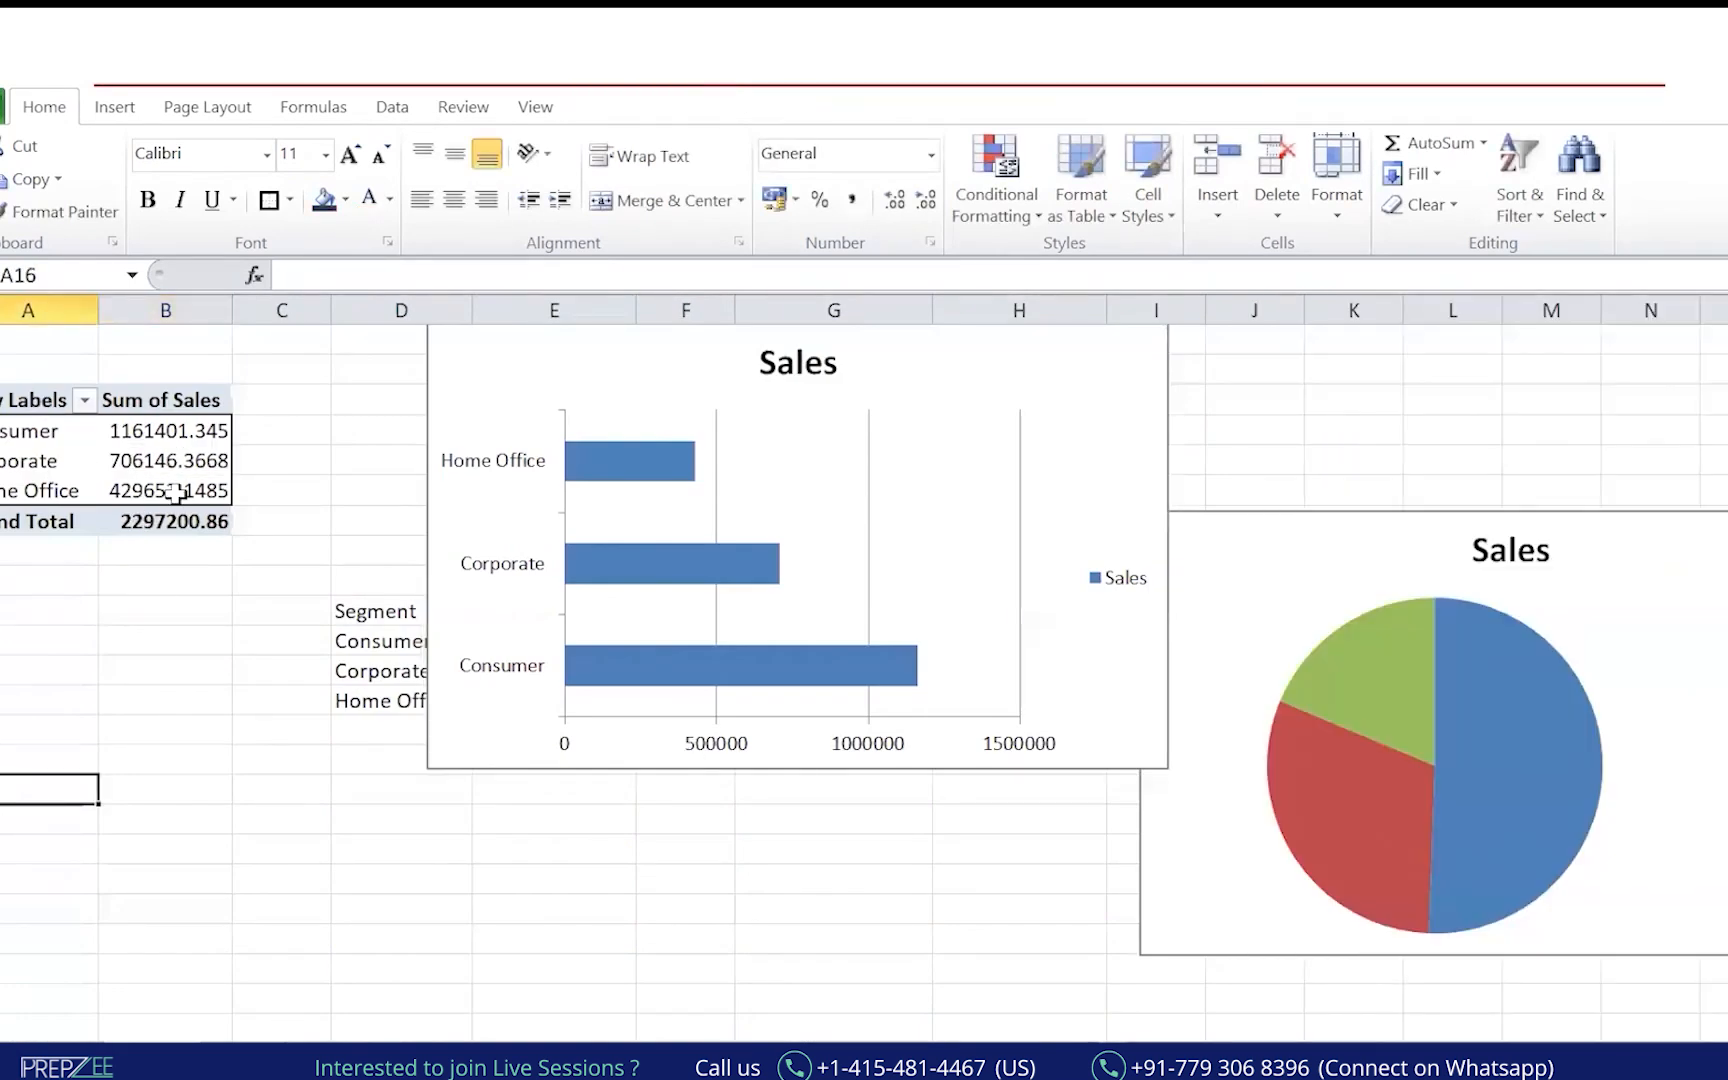
{"action": "left_click_drag", "start_coordinate": [45, 400], "coordinate": [181, 510]}
{"action": "key", "text": "ctrl+c"}
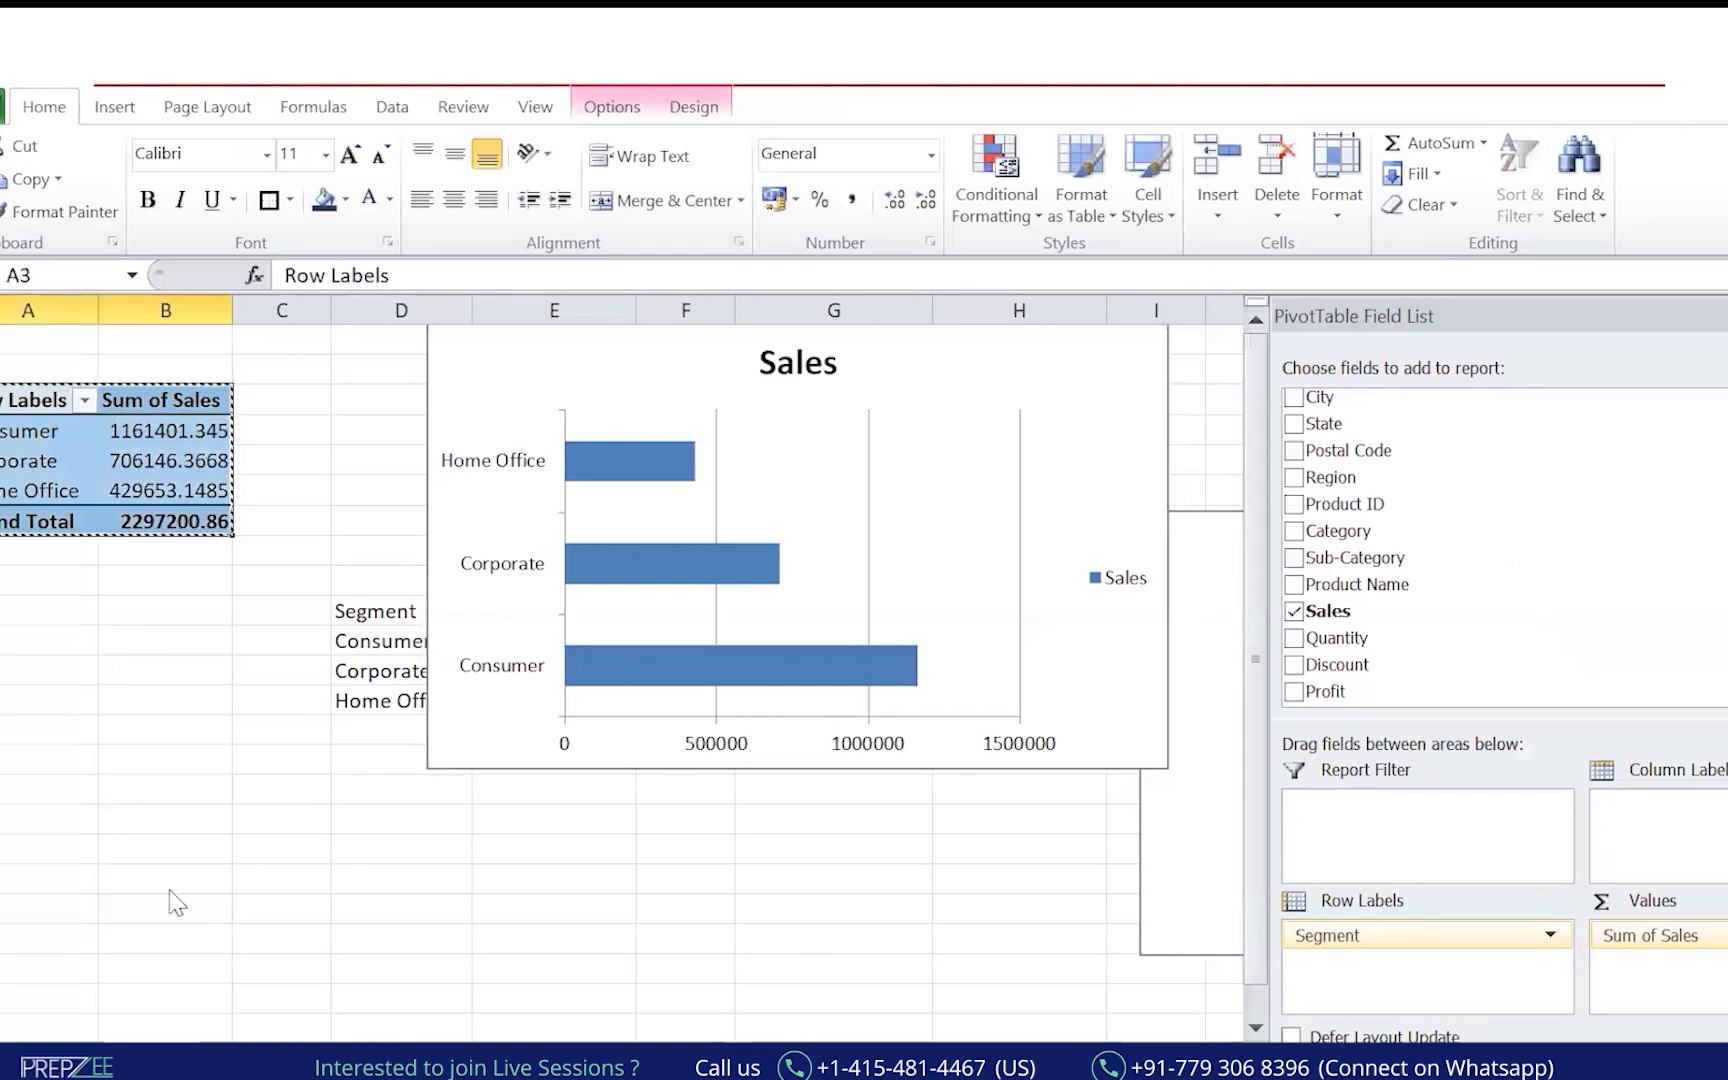
{"action": "scroll", "coordinate": [158, 849], "scroll_direction": "down", "scroll_amount": 2}
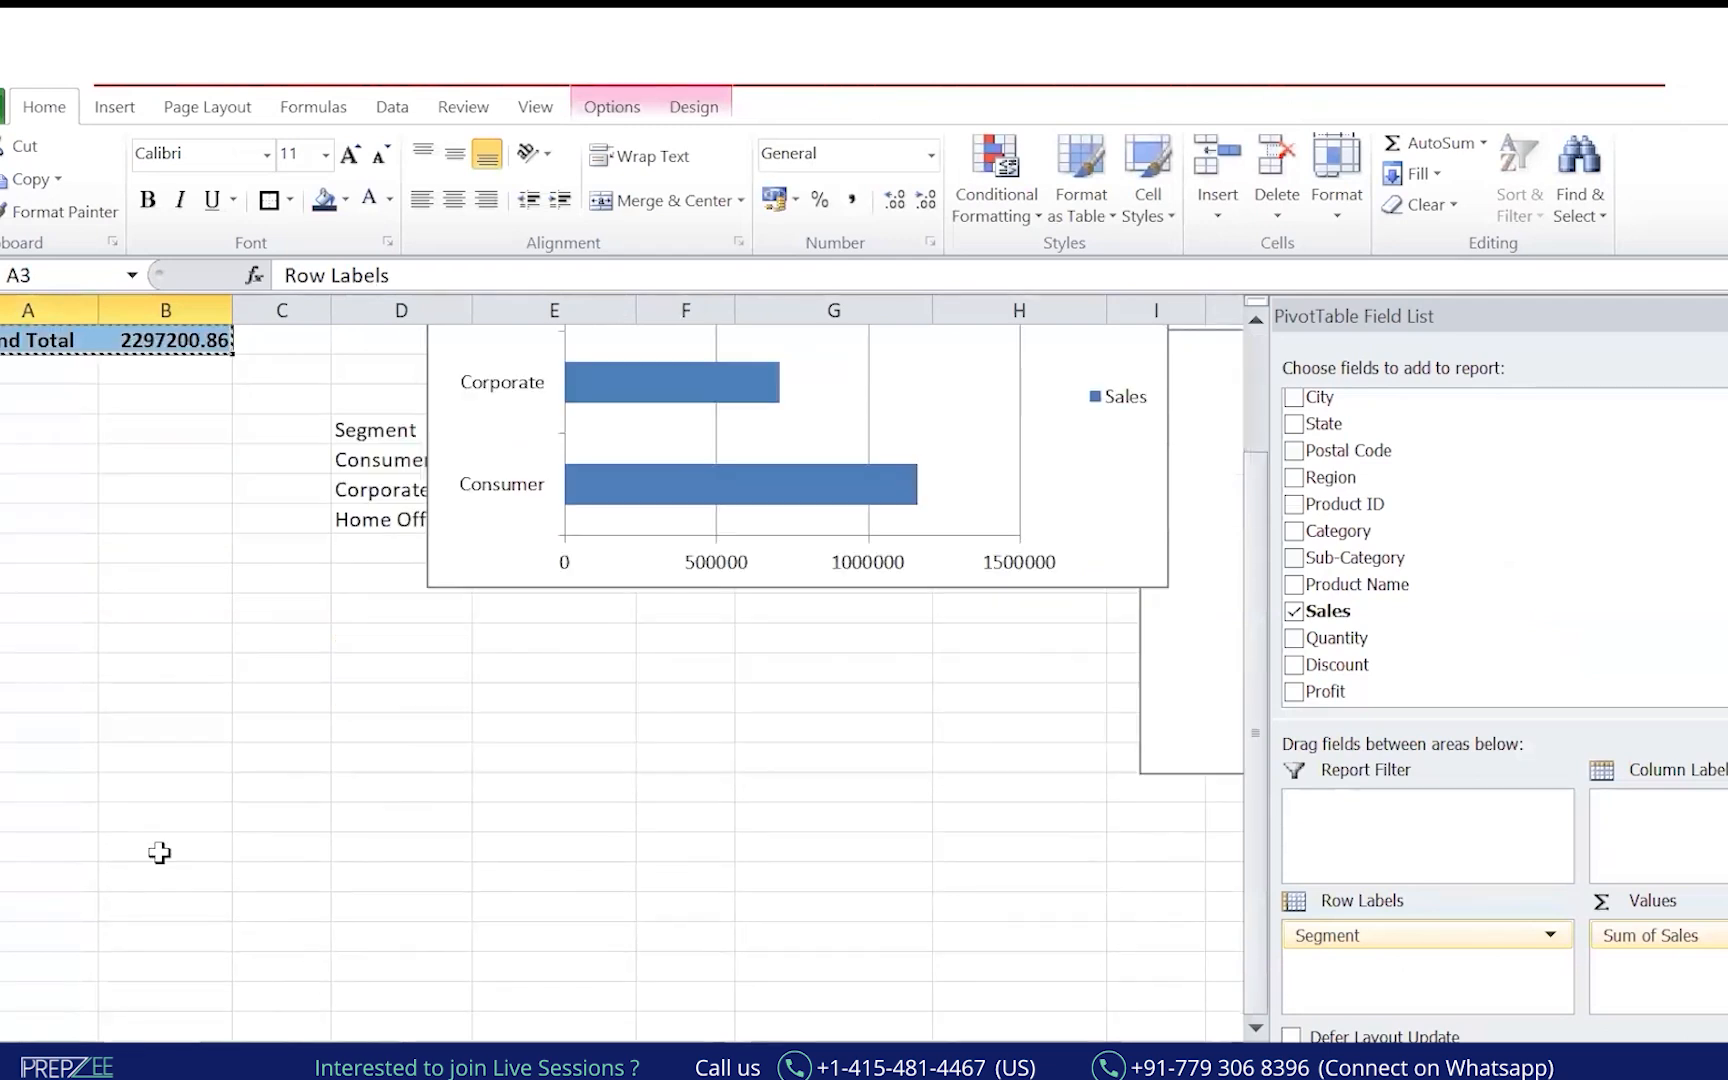
{"action": "left_click", "coordinate": [66, 874]}
{"action": "scroll", "coordinate": [81, 926], "scroll_direction": "down", "scroll_amount": 4}
{"action": "left_click", "coordinate": [40, 704]}
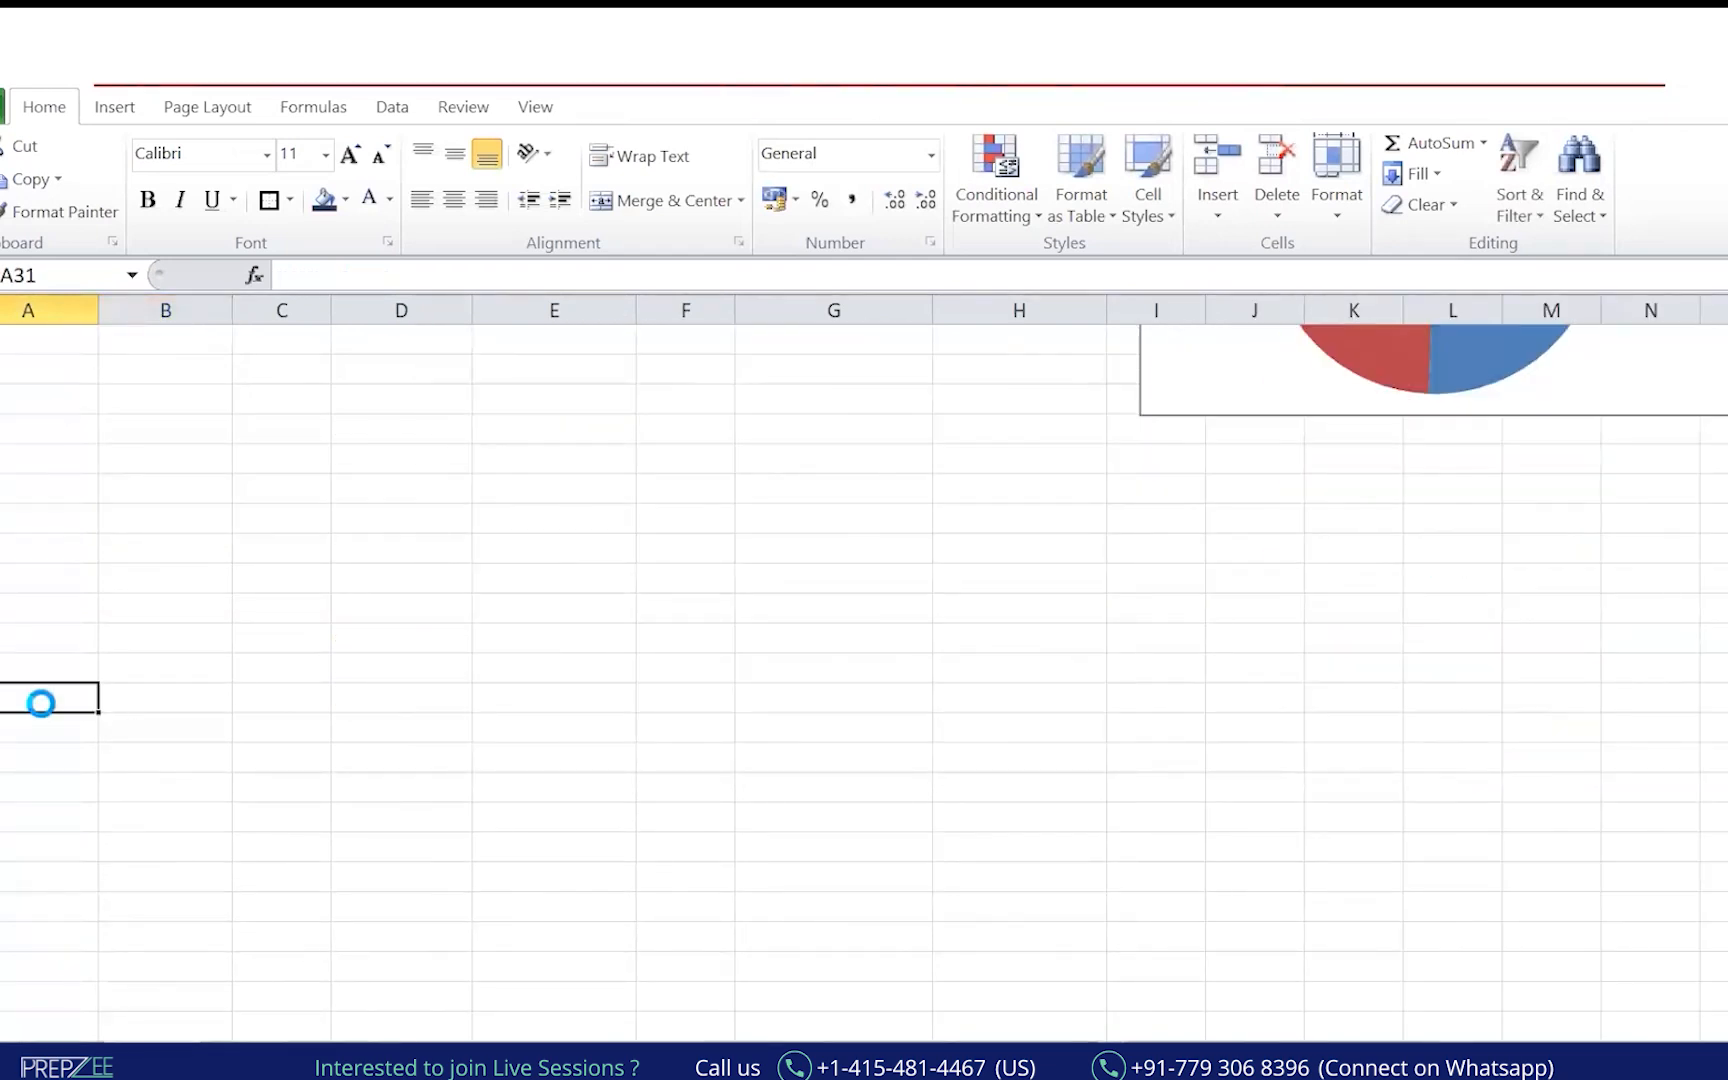
{"action": "key", "text": "ctrl+v"}
Swap Segment for Order Date in the copied PivotTable rows and group dates by Quarters.
{"action": "left_click_drag", "start_coordinate": [1378, 940], "coordinate": [1450, 560]}
{"action": "left_click_drag", "start_coordinate": [1365, 453], "coordinate": [1440, 975]}
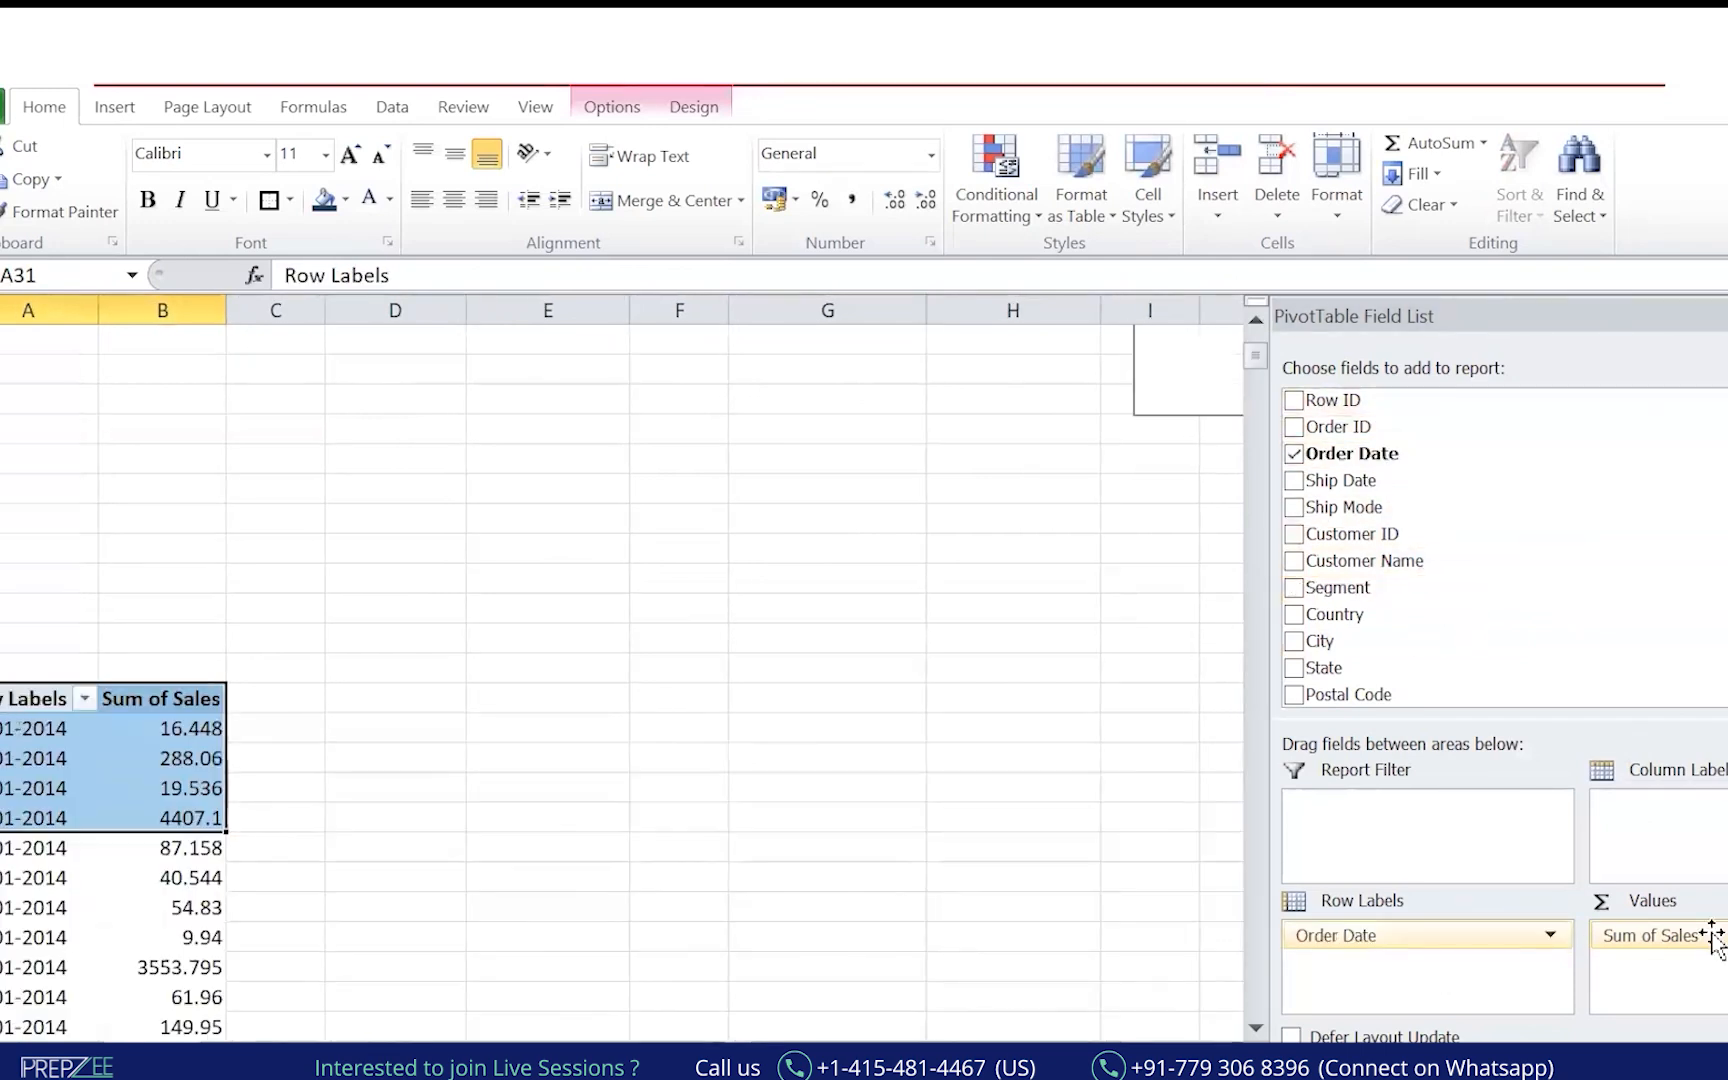
{"action": "right_click", "coordinate": [30, 880]}
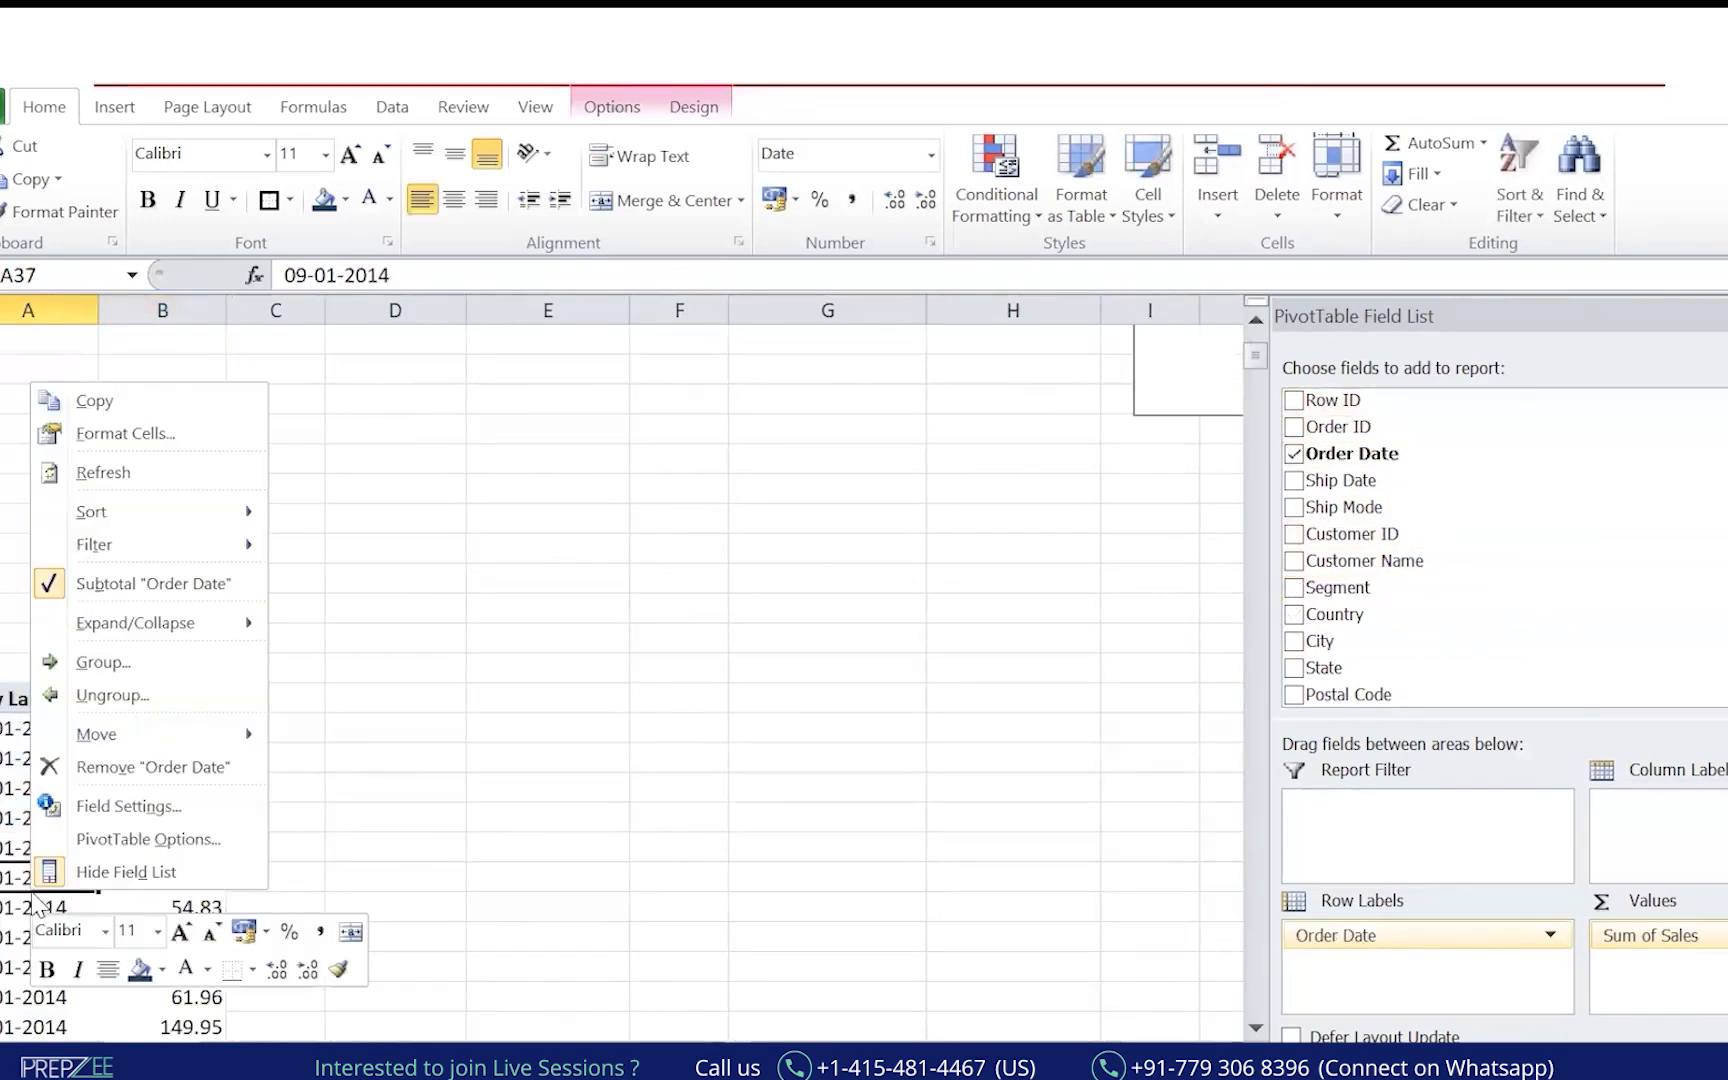
{"action": "left_click", "coordinate": [151, 668]}
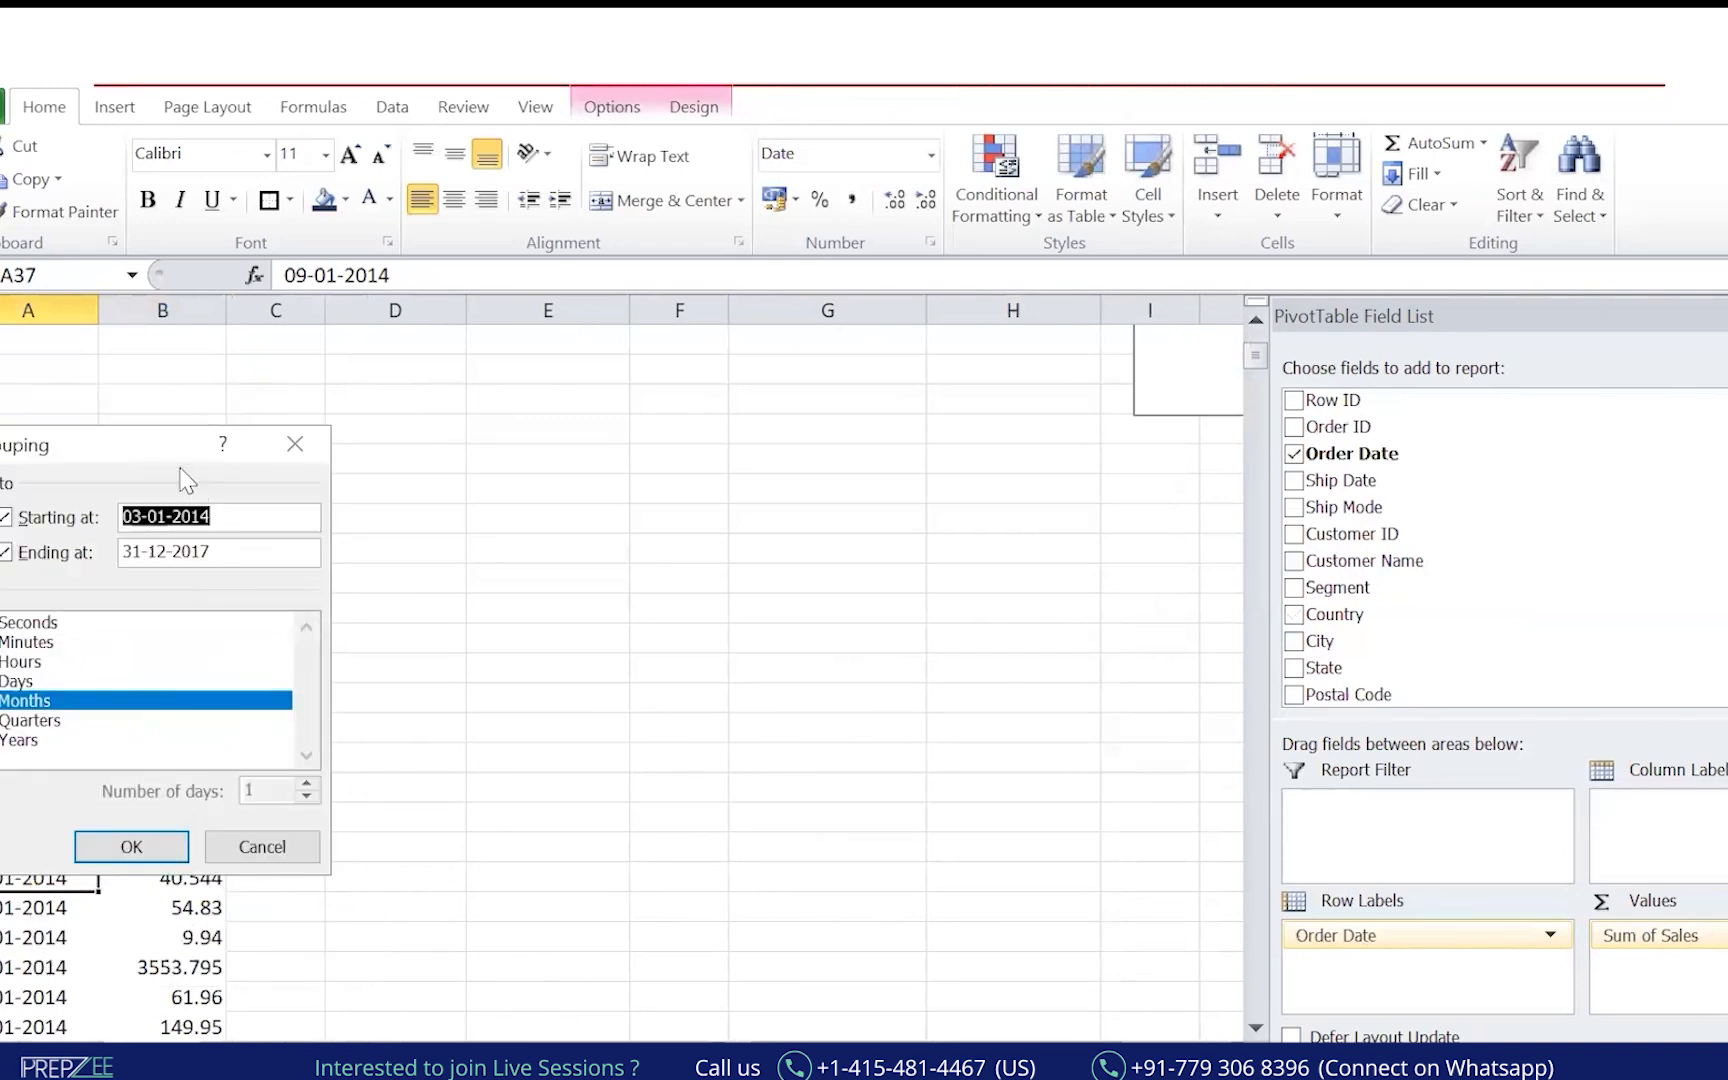
{"action": "left_click_drag", "start_coordinate": [143, 447], "coordinate": [808, 464]}
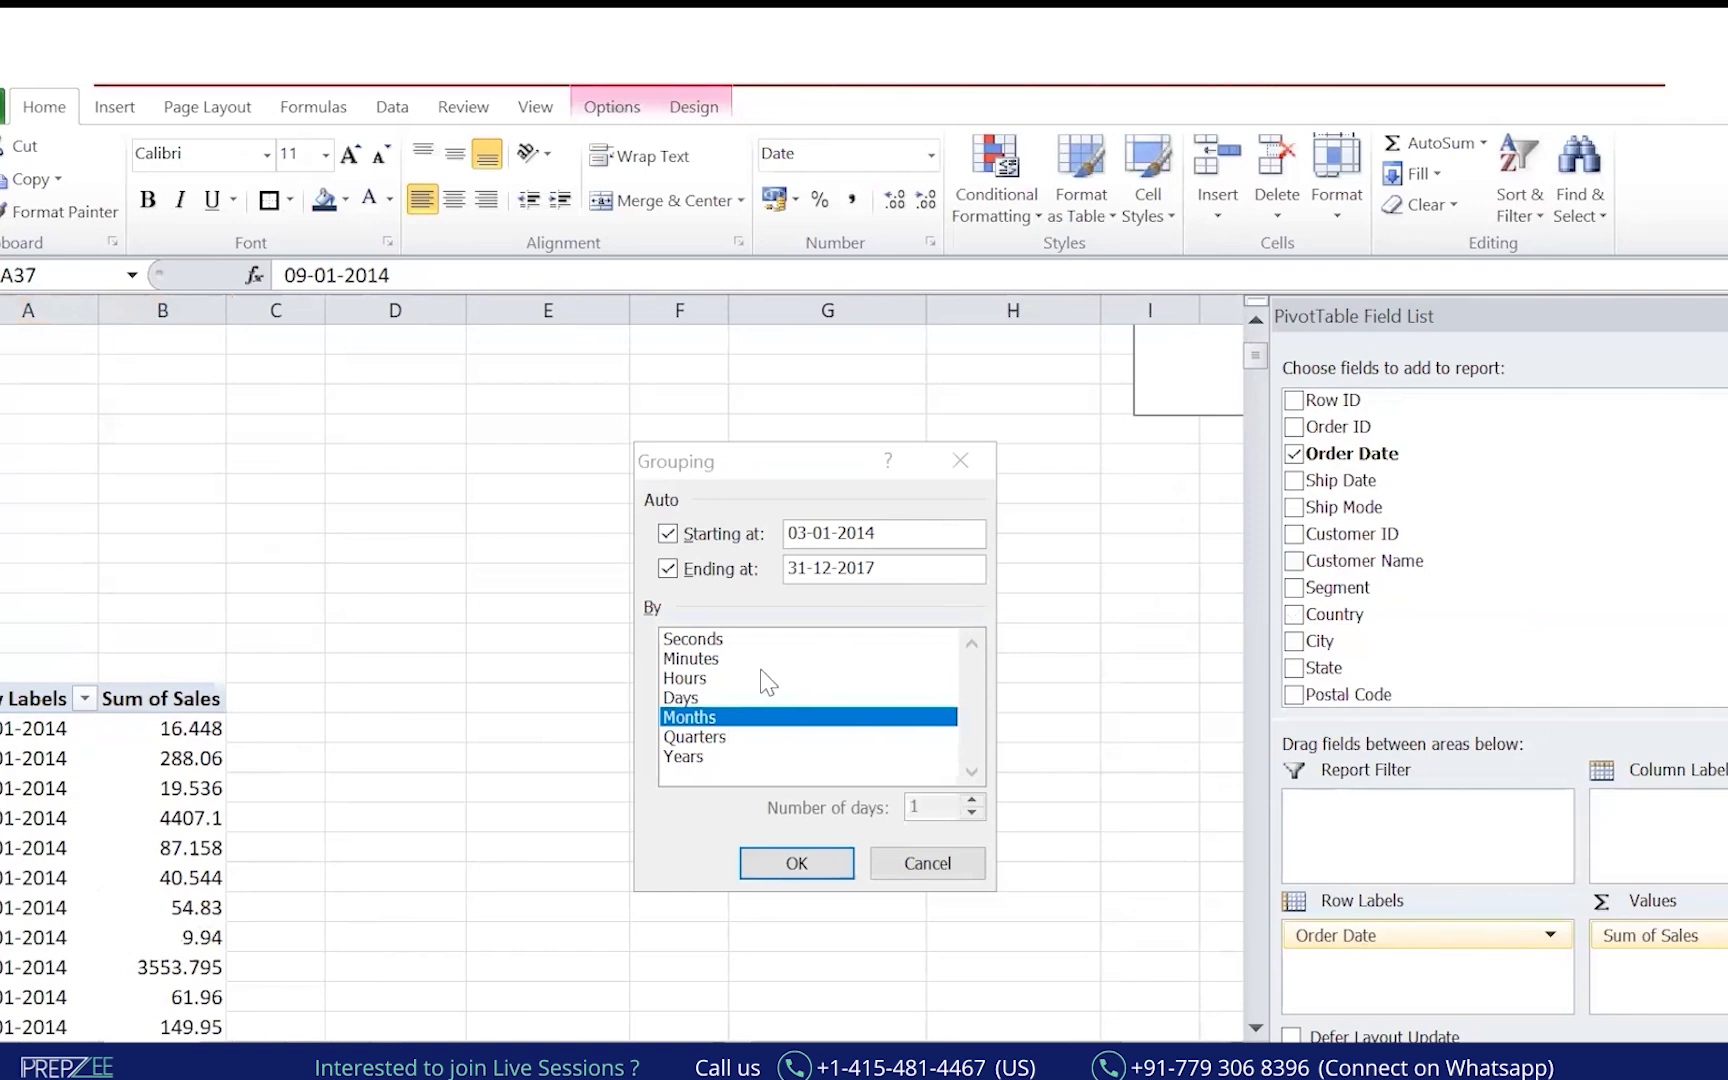
{"action": "left_click", "coordinate": [714, 738], "text": "ctrl"}
{"action": "left_click", "coordinate": [711, 757], "text": "ctrl"}
{"action": "left_click", "coordinate": [745, 718], "text": "ctrl"}
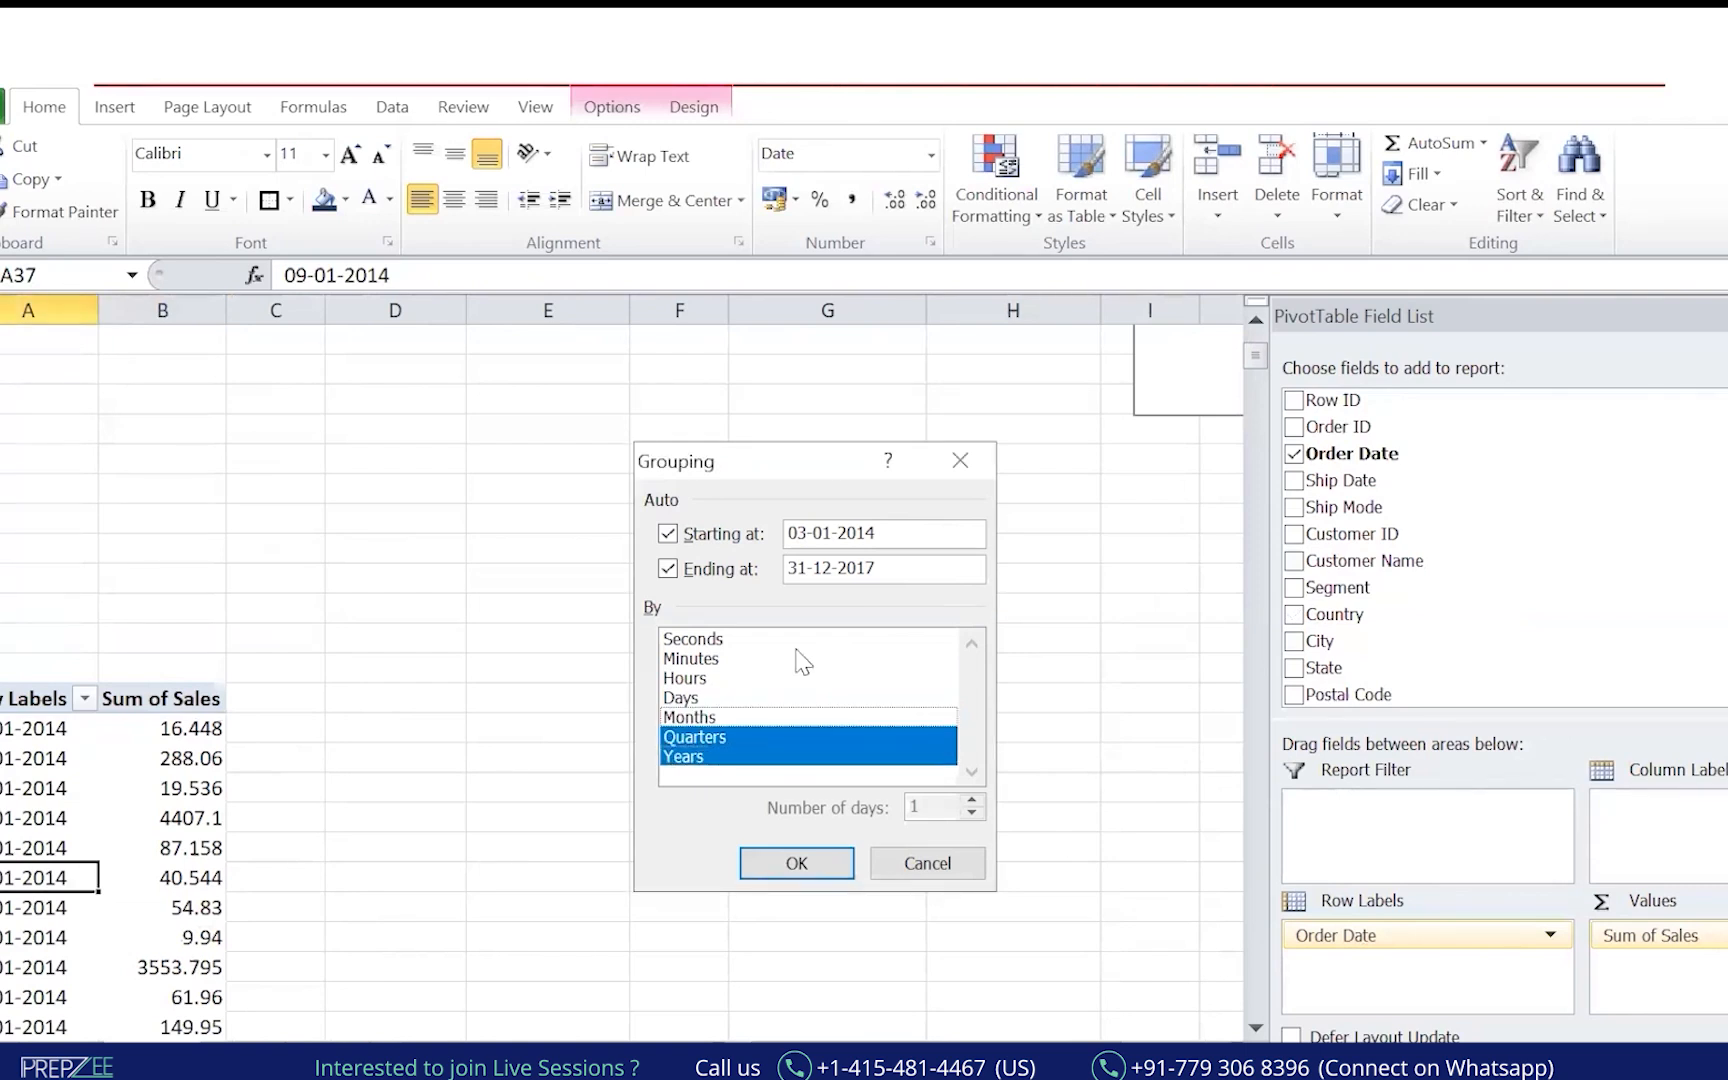
{"action": "left_click", "coordinate": [722, 738], "text": "ctrl"}
{"action": "left_click", "coordinate": [724, 757], "text": "ctrl"}
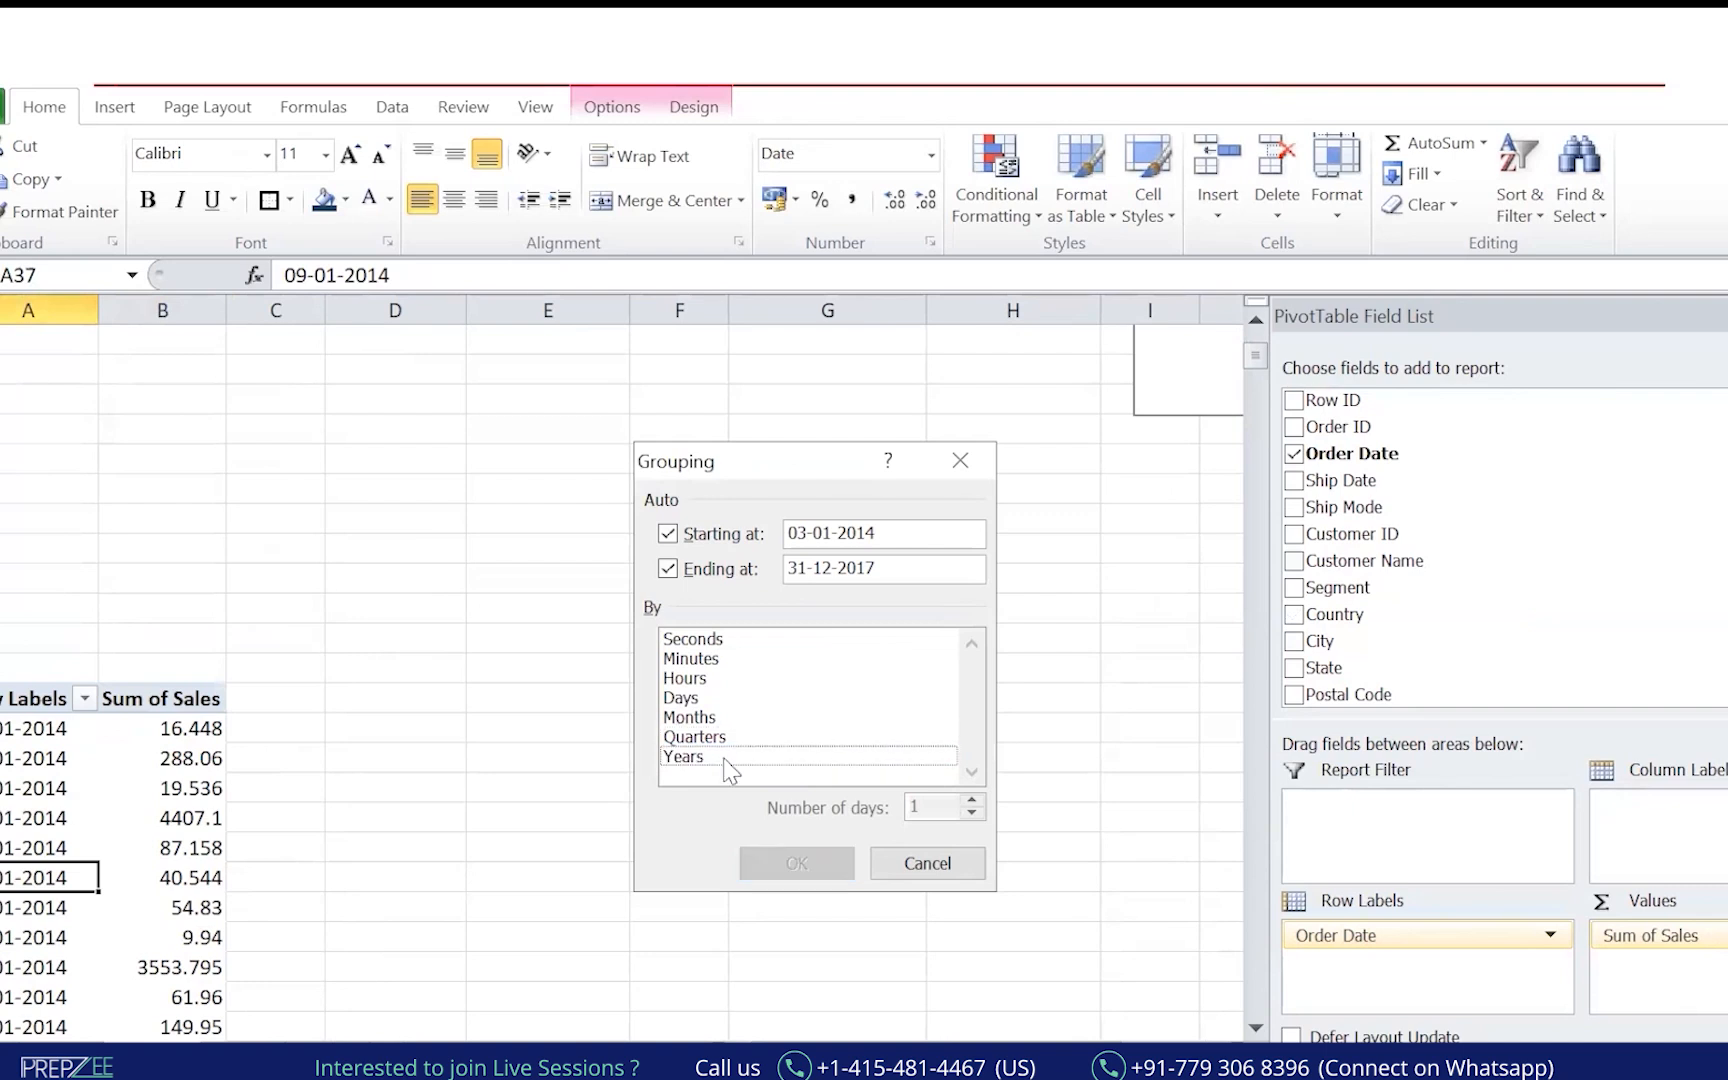
{"action": "left_click", "coordinate": [726, 739]}
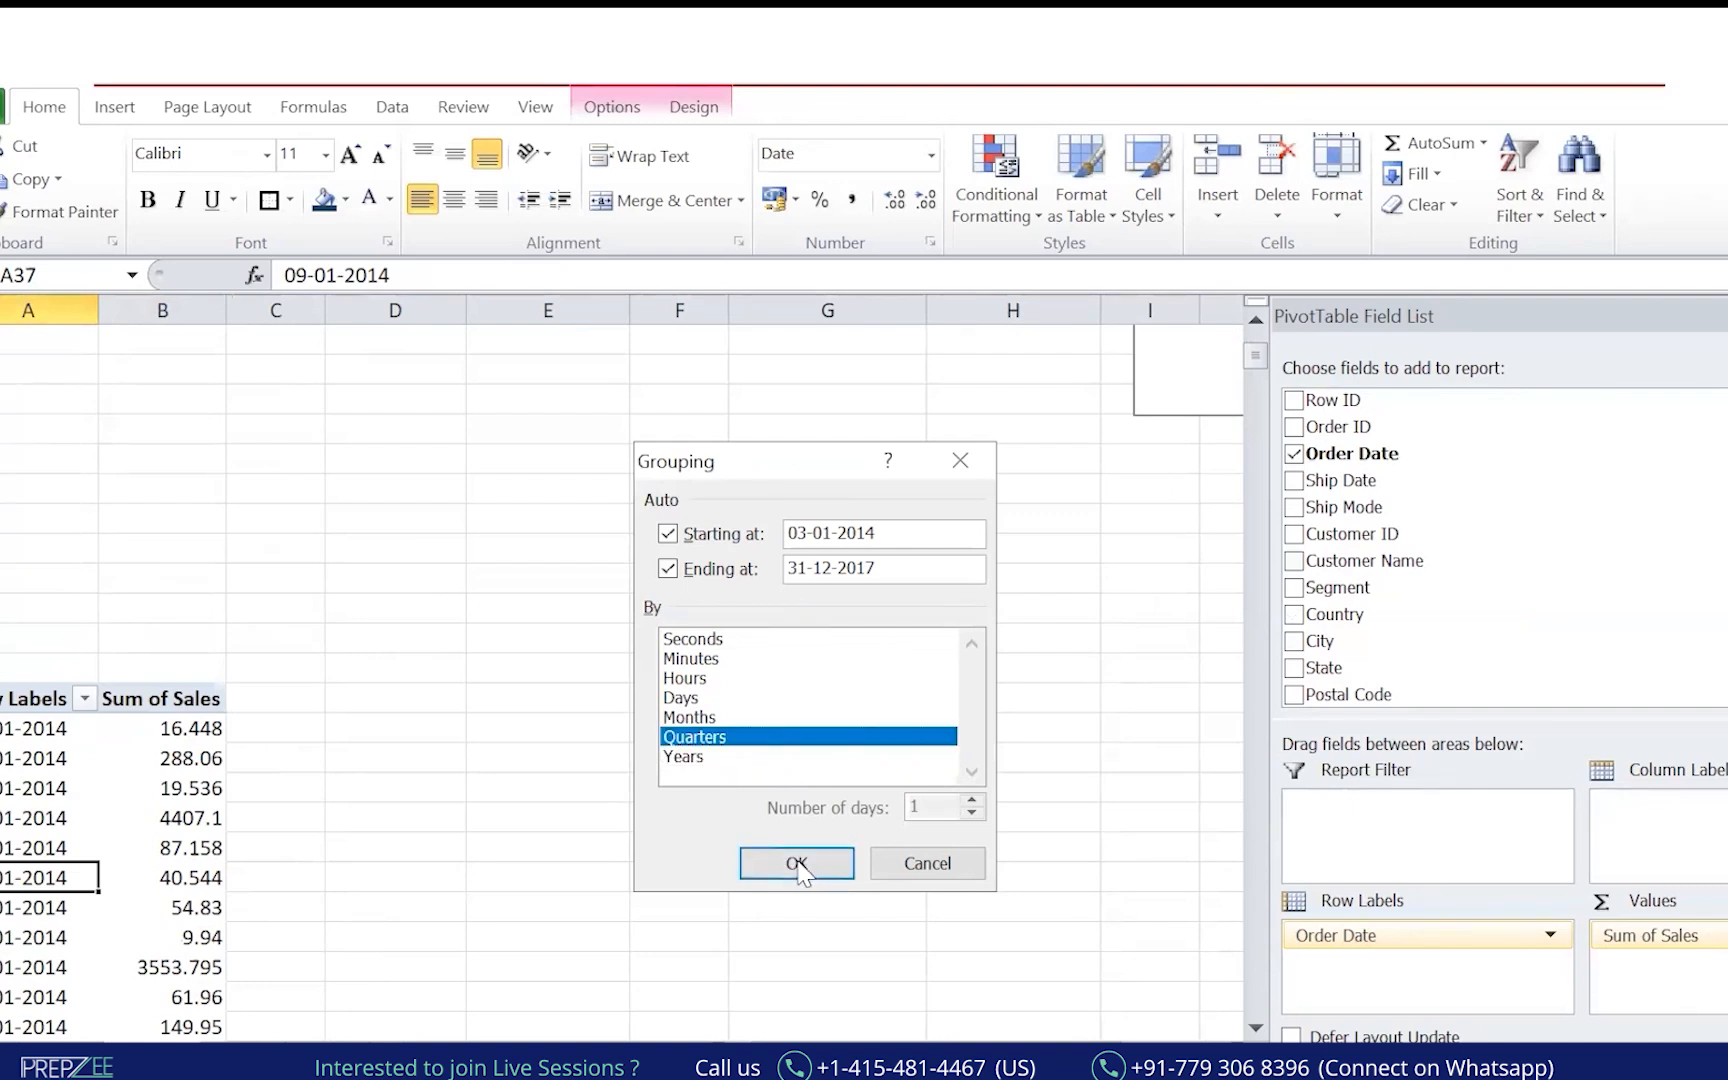
{"action": "left_click", "coordinate": [797, 863]}
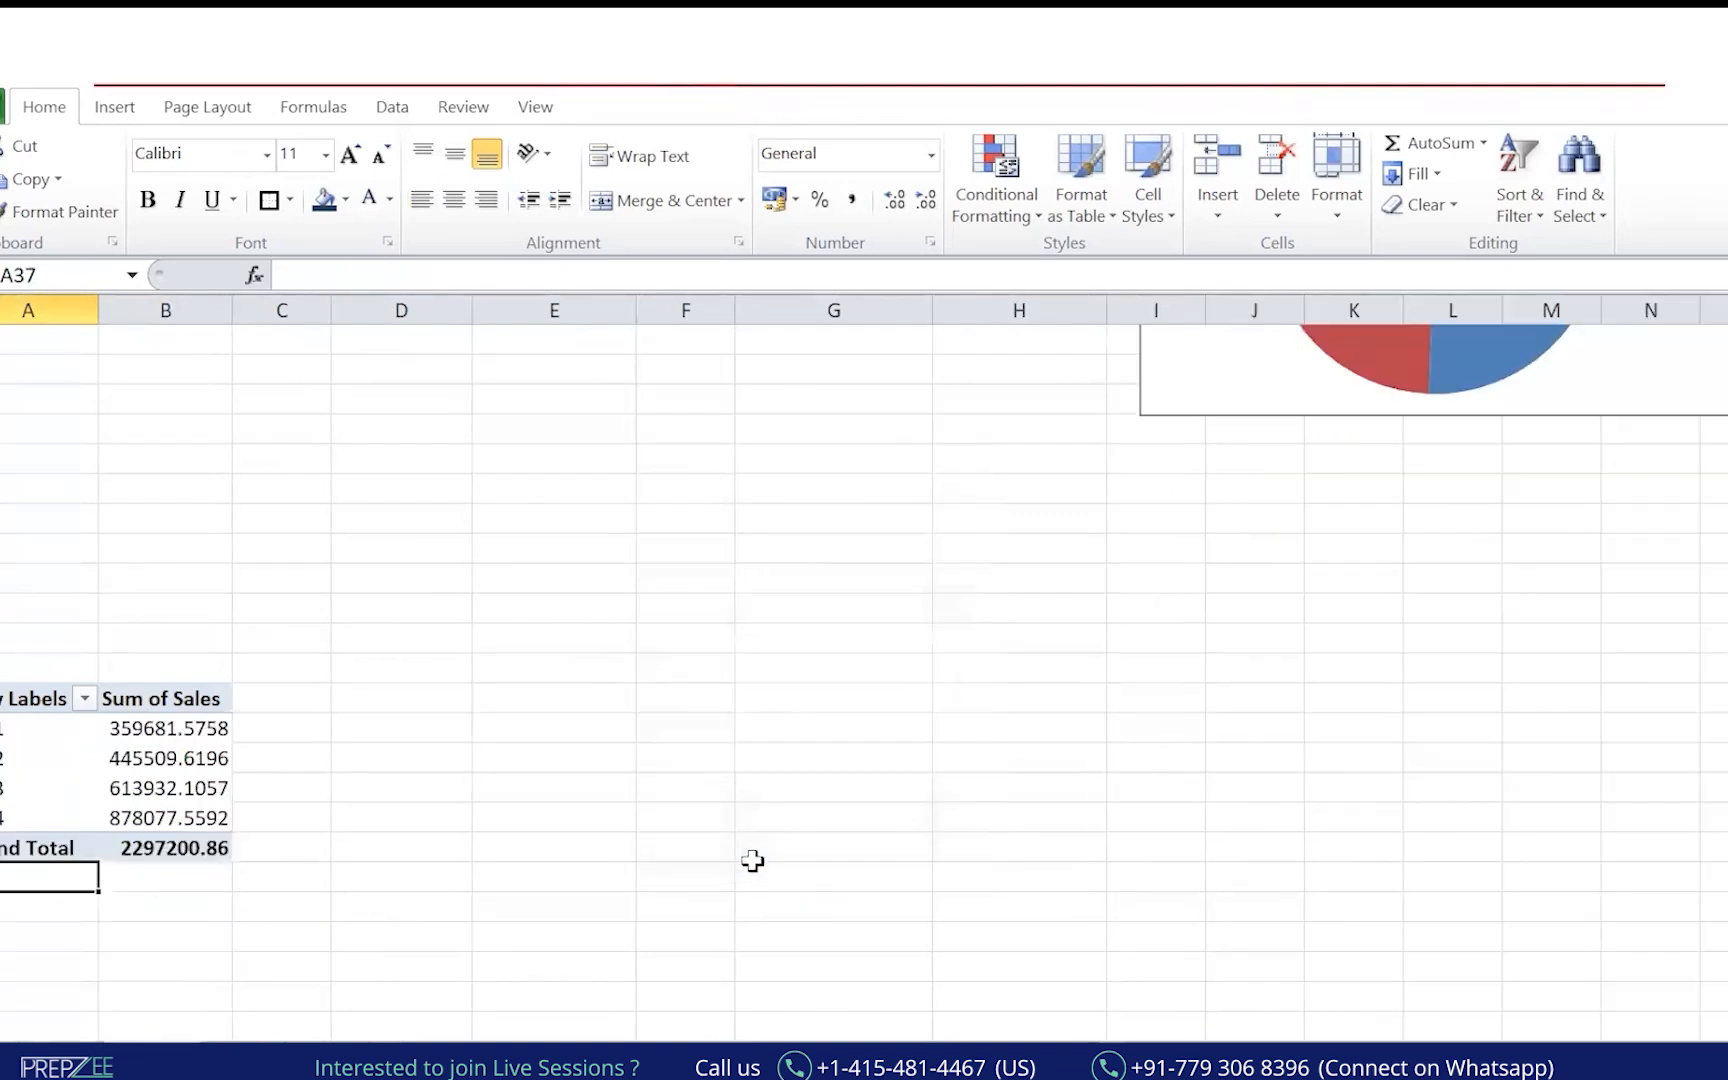
Ungroup the quarters back into daily dates and bring up the Grouping settings again.
{"action": "right_click", "coordinate": [20, 788]}
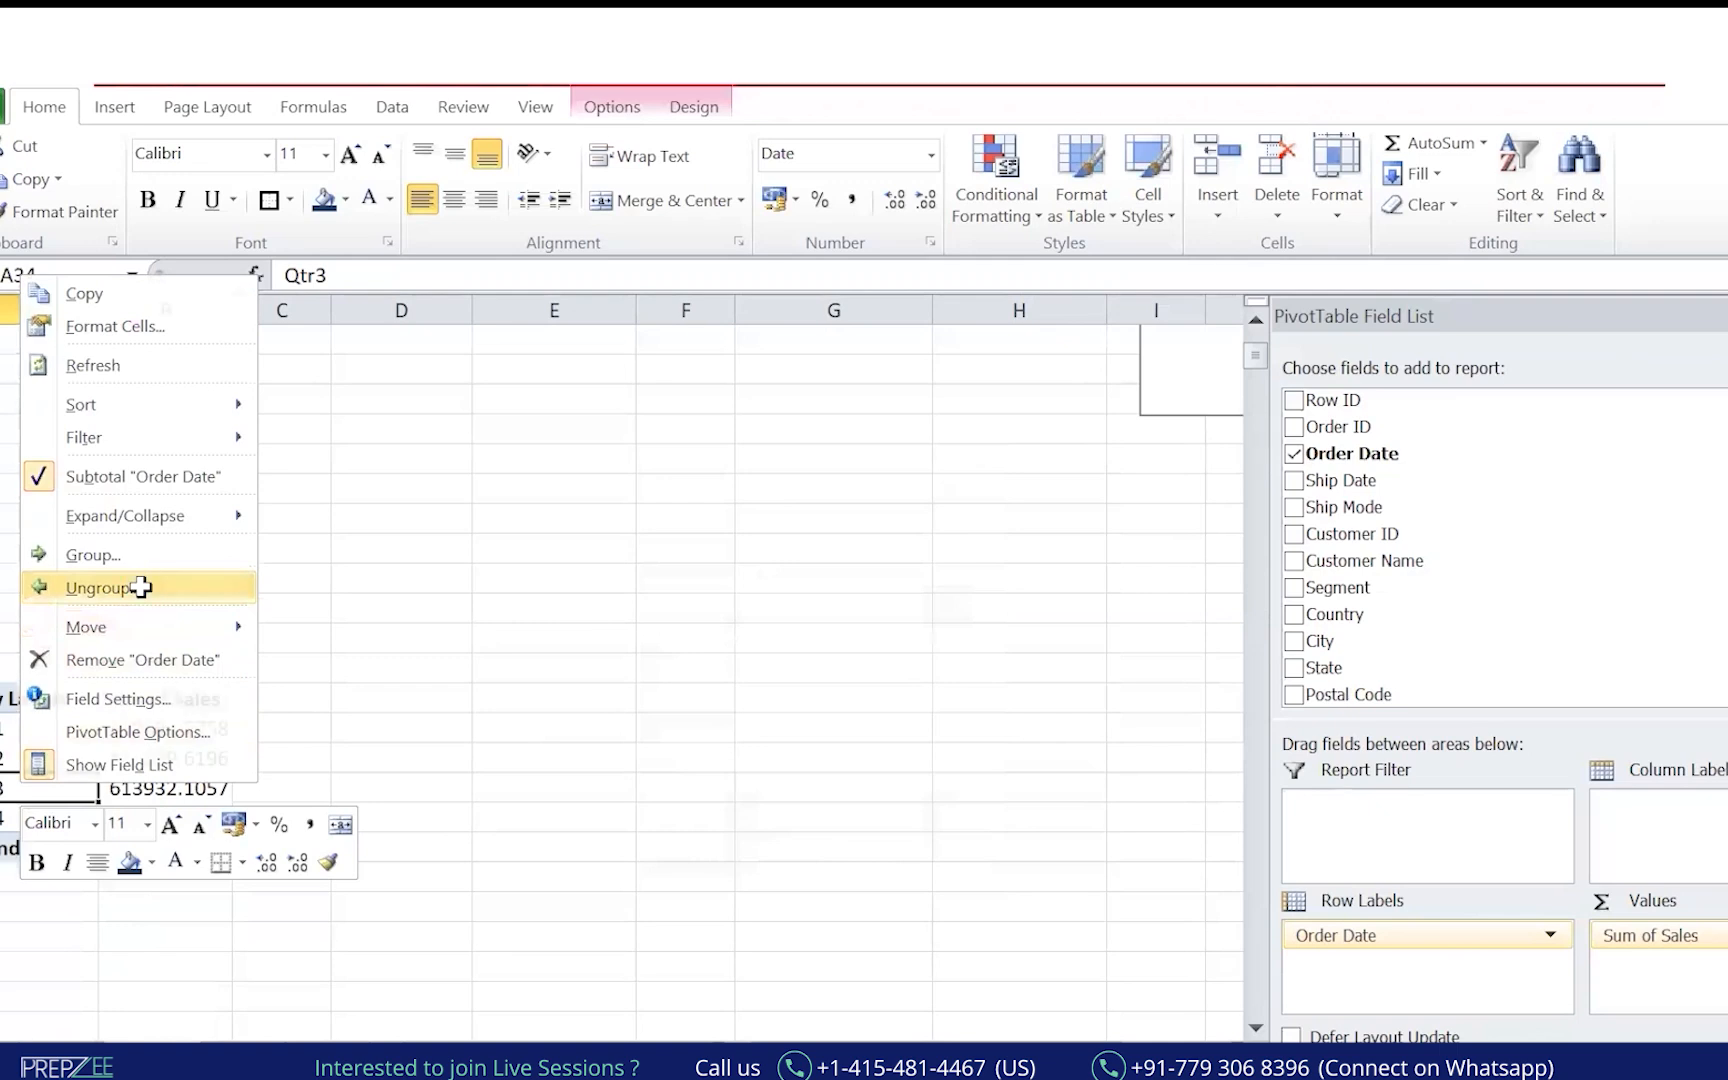
{"action": "left_click", "coordinate": [140, 587]}
{"action": "left_click", "coordinate": [59, 755]}
{"action": "right_click", "coordinate": [59, 755]}
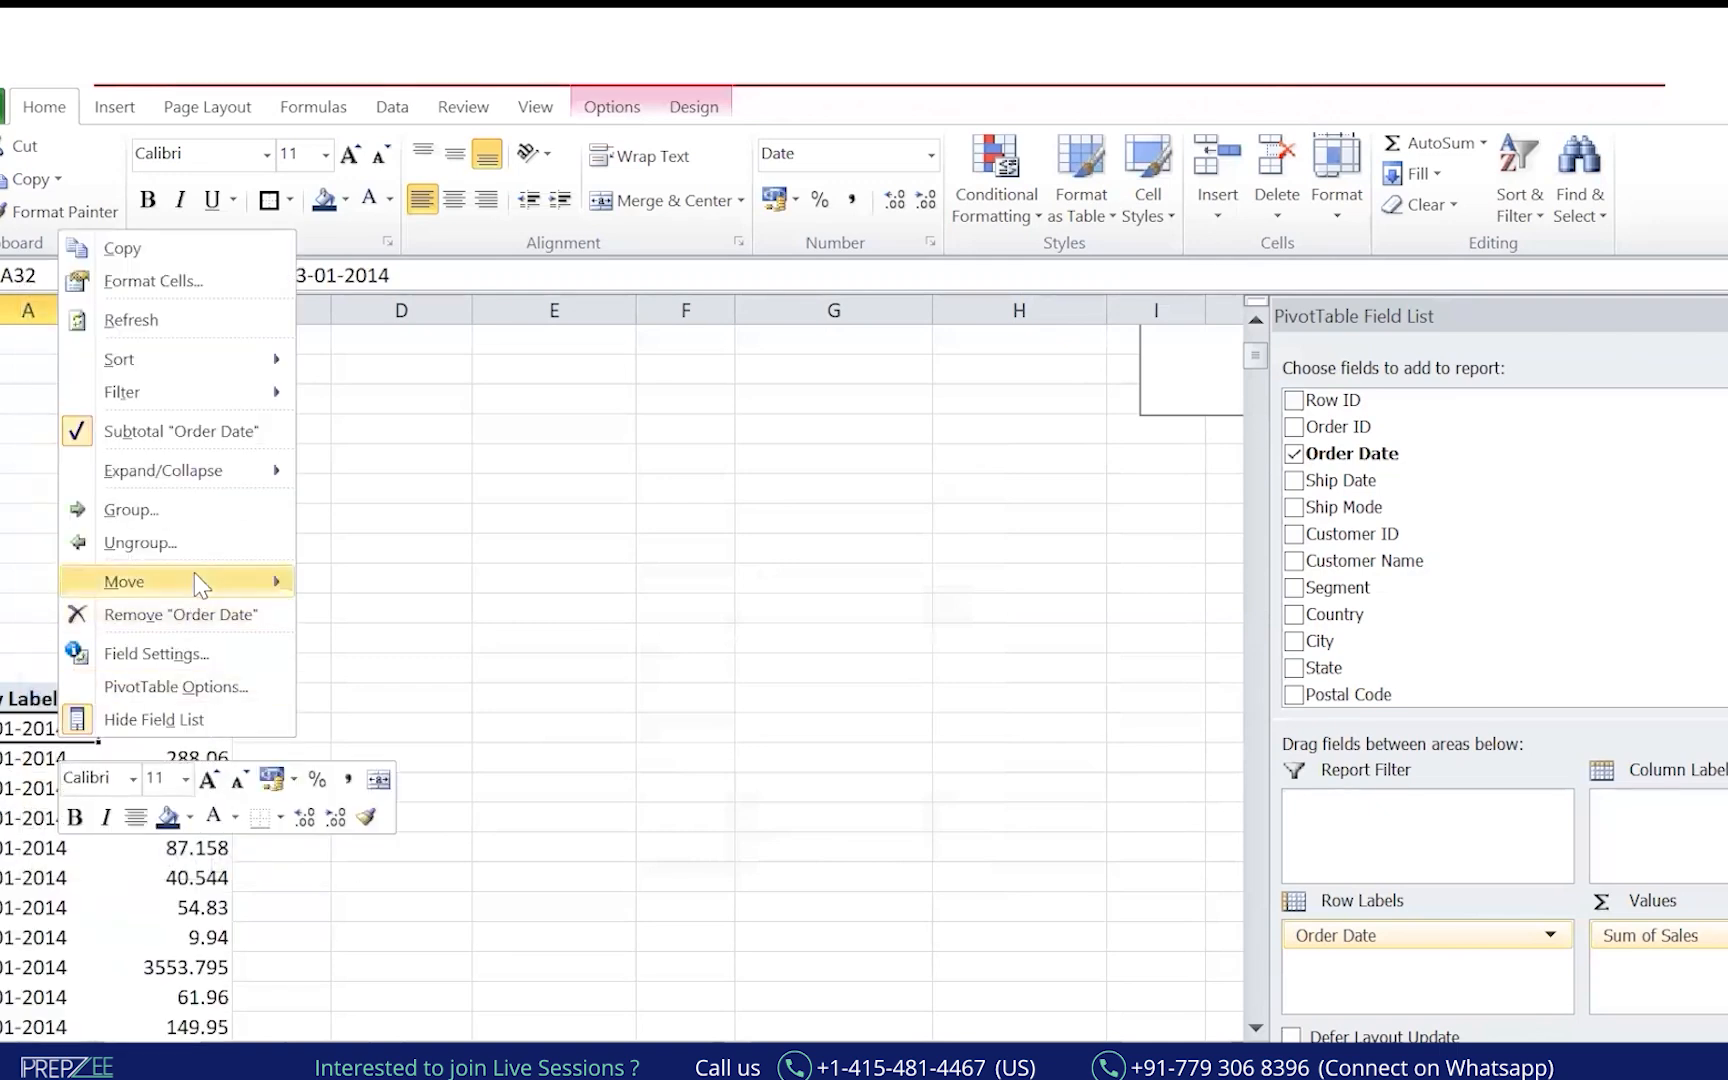
{"action": "left_click", "coordinate": [180, 510]}
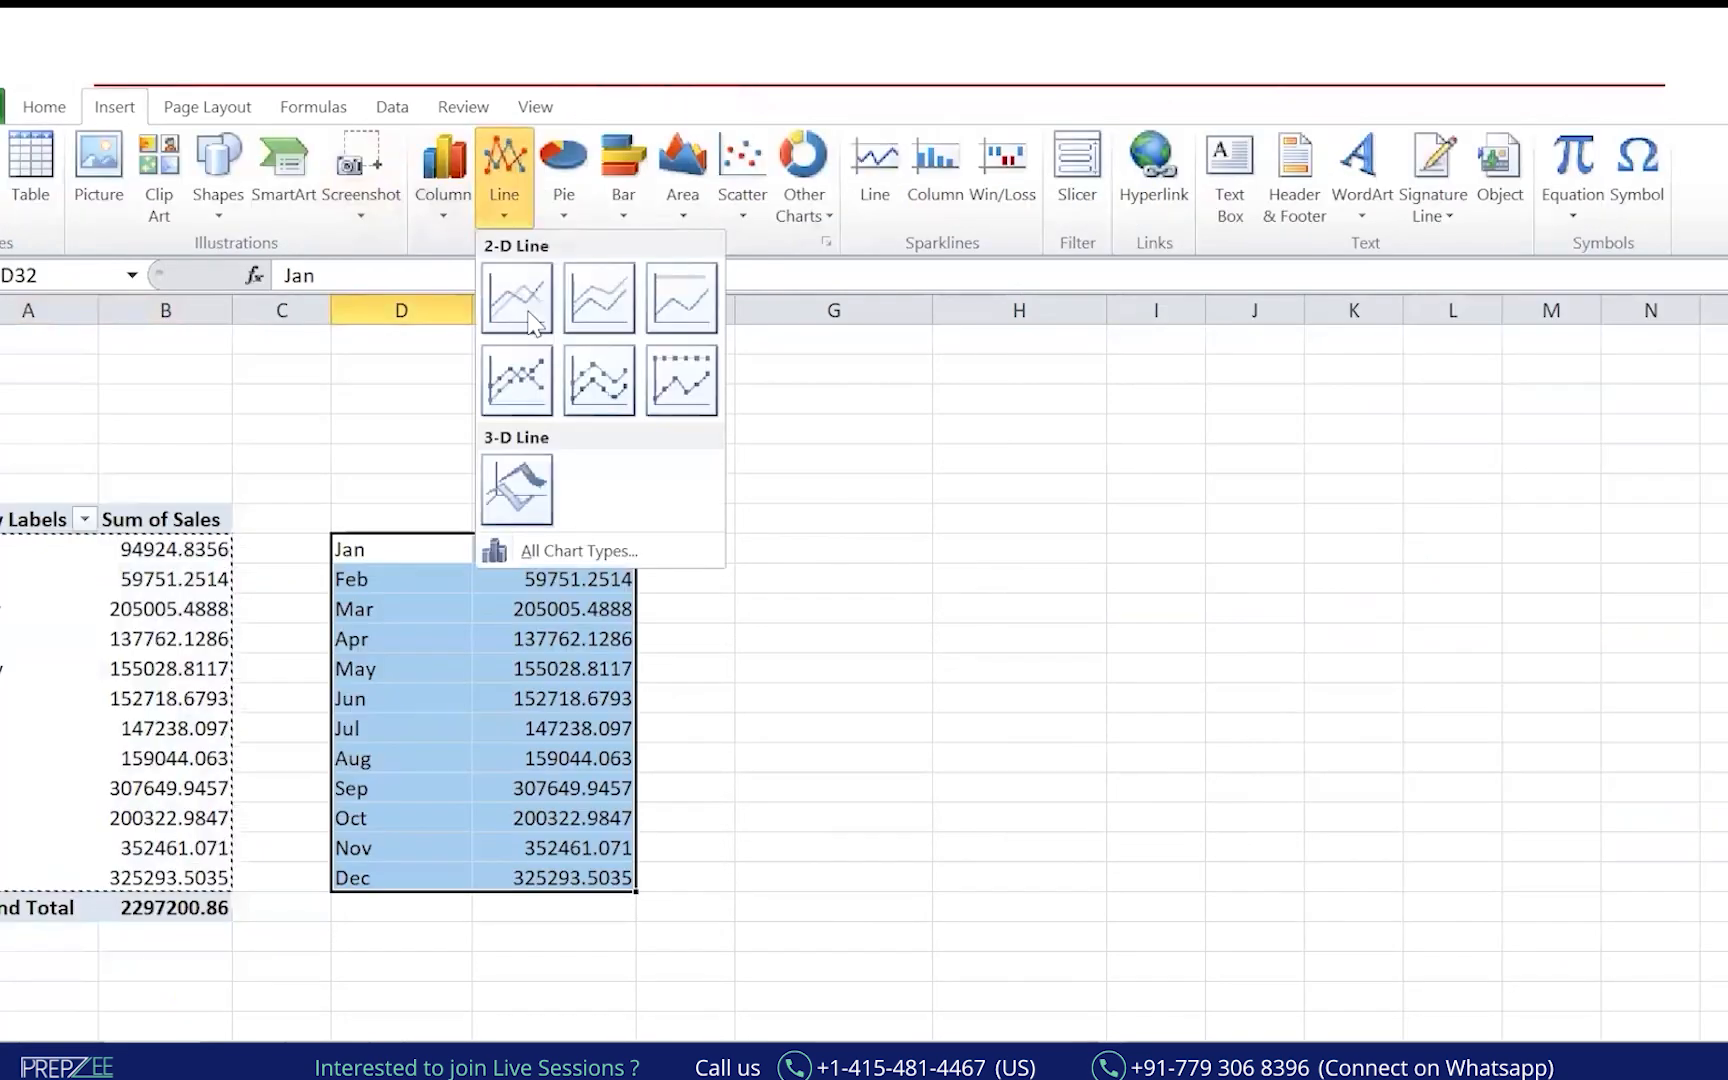
Insert a 2-D line chart of Jan–Dec sales right of the table and handwrite a note.
{"action": "left_click", "coordinate": [518, 298]}
{"action": "left_click_drag", "start_coordinate": [1053, 478], "coordinate": [1462, 472]}
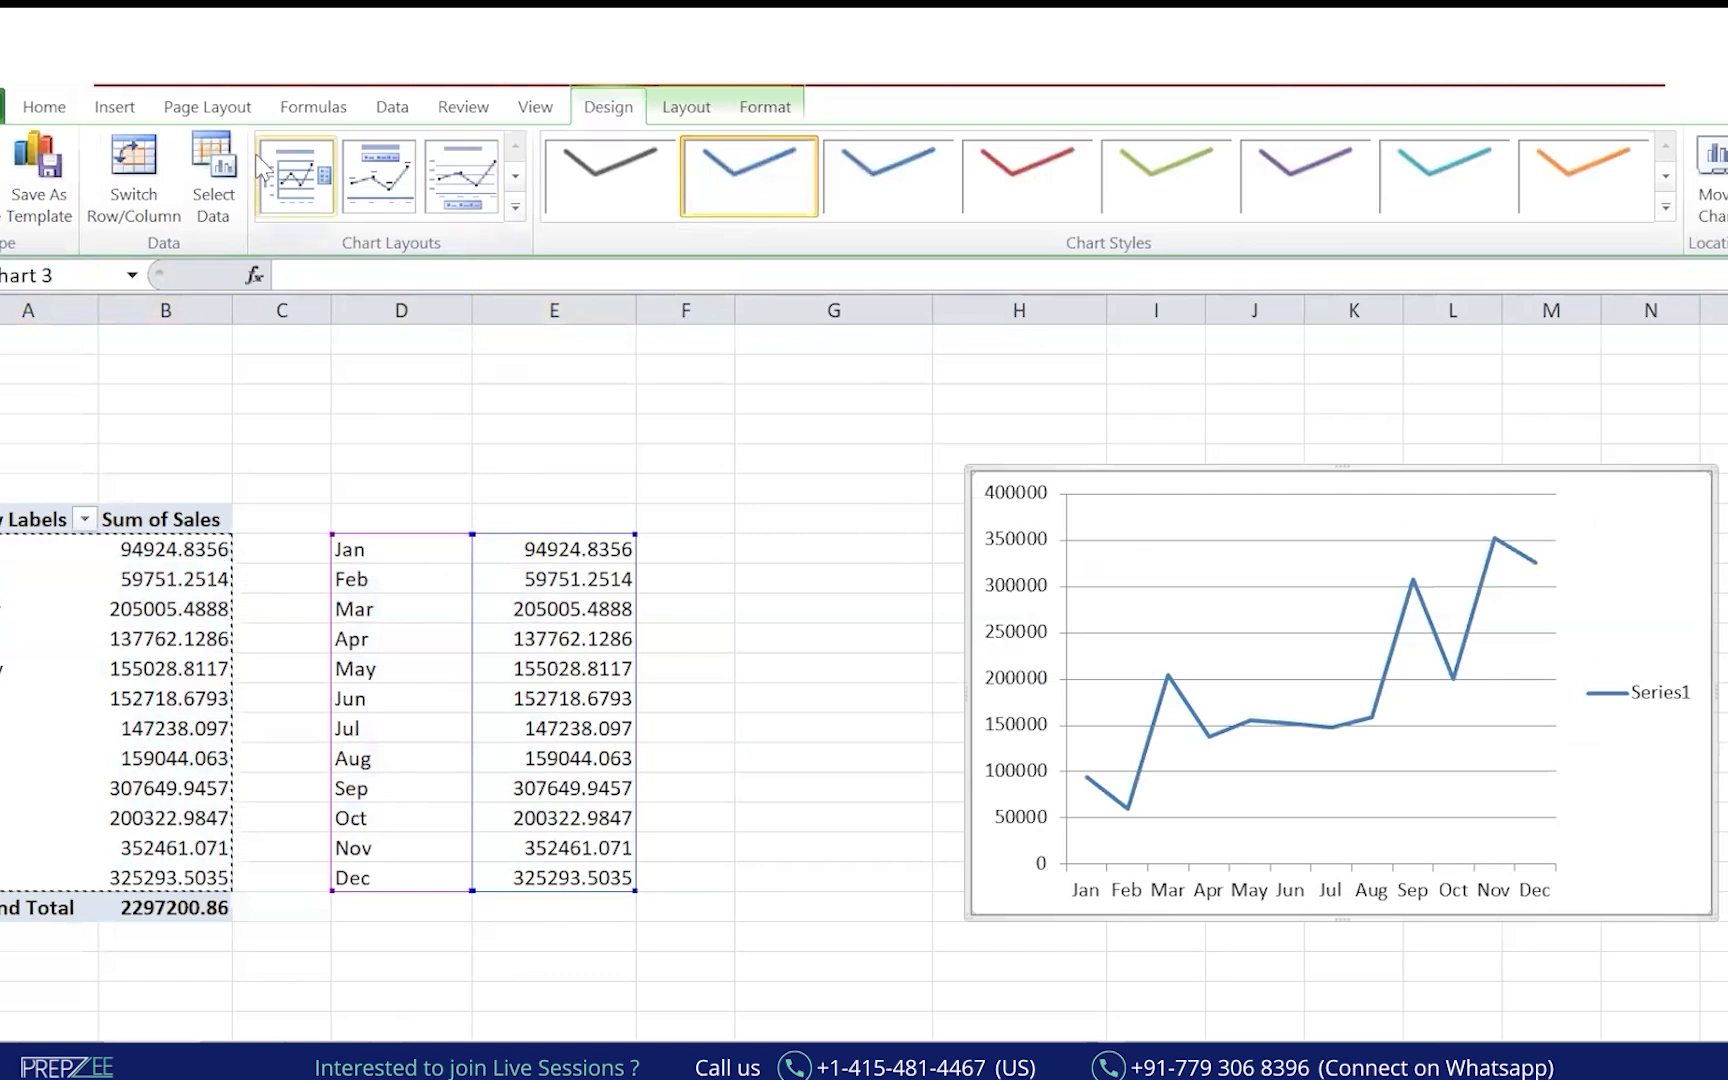
{"action": "left_click", "coordinate": [113, 110]}
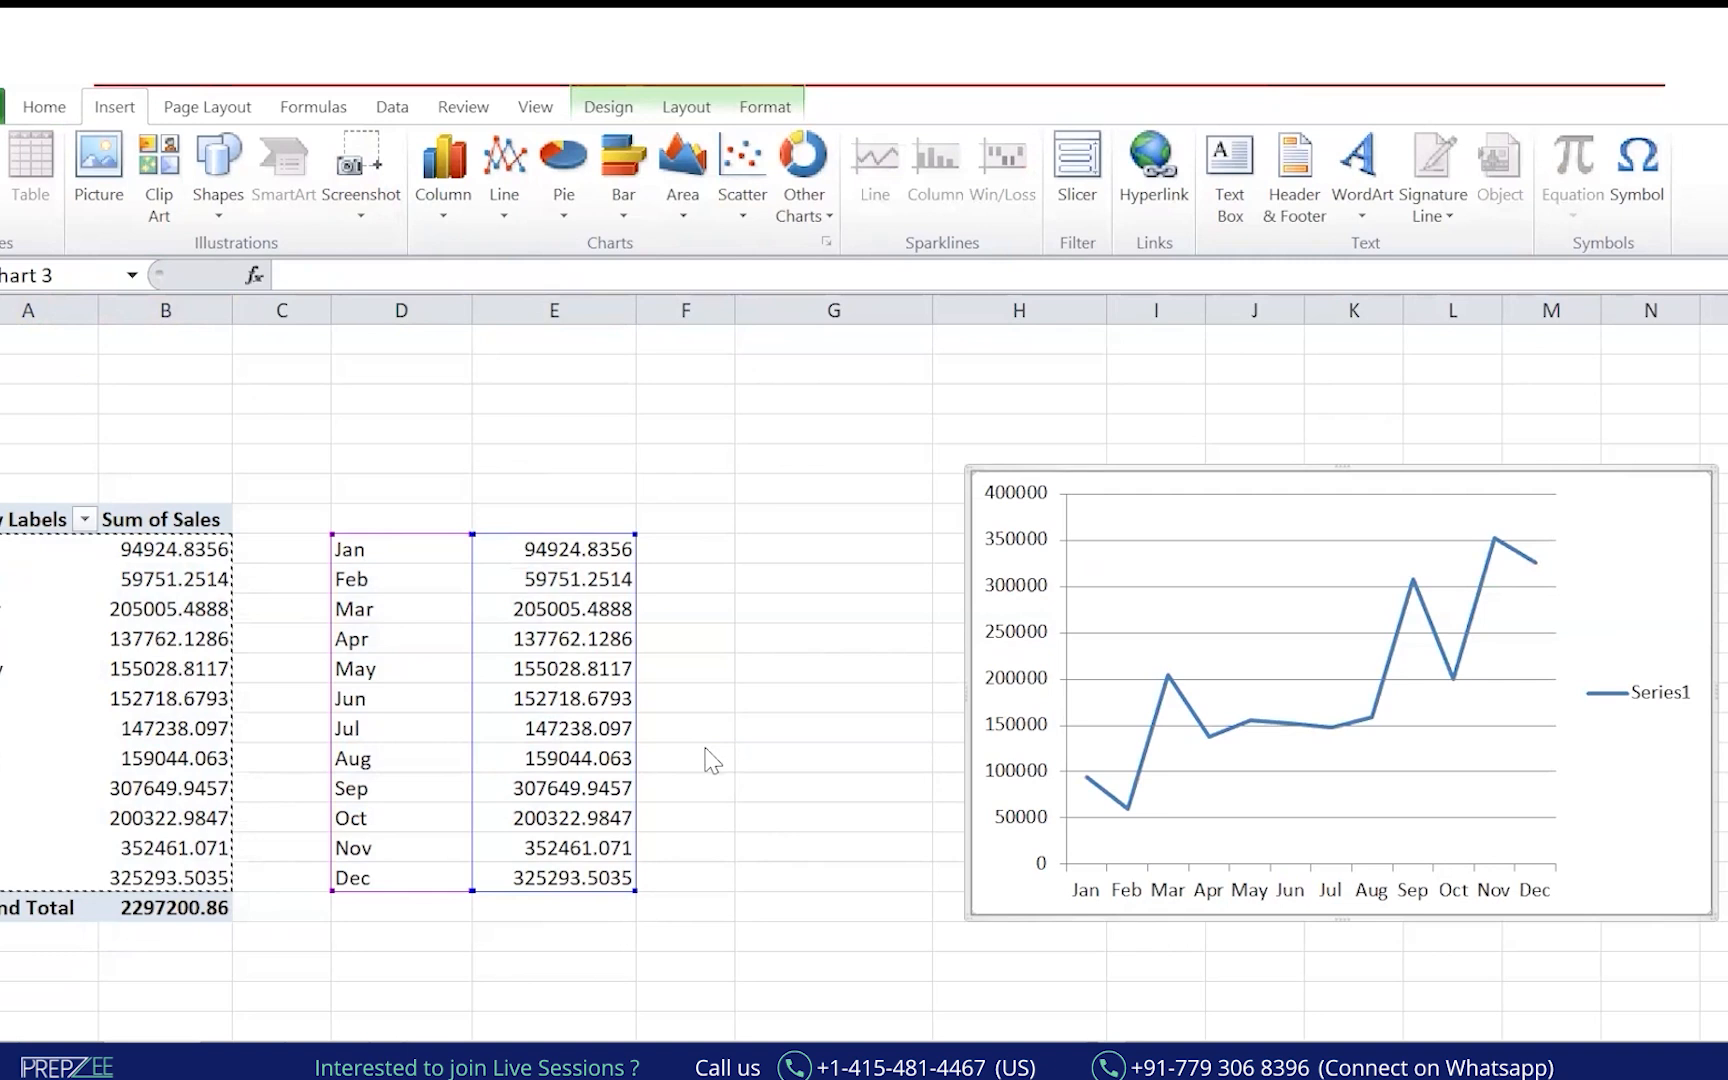
{"action": "mouse_move", "coordinate": [578, 378]}
{"action": "left_mouse_down"}
{"action": "mouse_move", "coordinate": [640, 351]}
{"action": "mouse_move", "coordinate": [628, 392]}
{"action": "mouse_move", "coordinate": [775, 343]}
{"action": "mouse_move", "coordinate": [791, 382]}
{"action": "mouse_move", "coordinate": [810, 360]}
{"action": "mouse_move", "coordinate": [802, 403]}
{"action": "left_mouse_up"}
{"action": "mouse_move", "coordinate": [826, 288]}
{"action": "left_mouse_down"}
{"action": "mouse_move", "coordinate": [850, 305]}
{"action": "mouse_move", "coordinate": [850, 375]}
{"action": "left_mouse_up"}
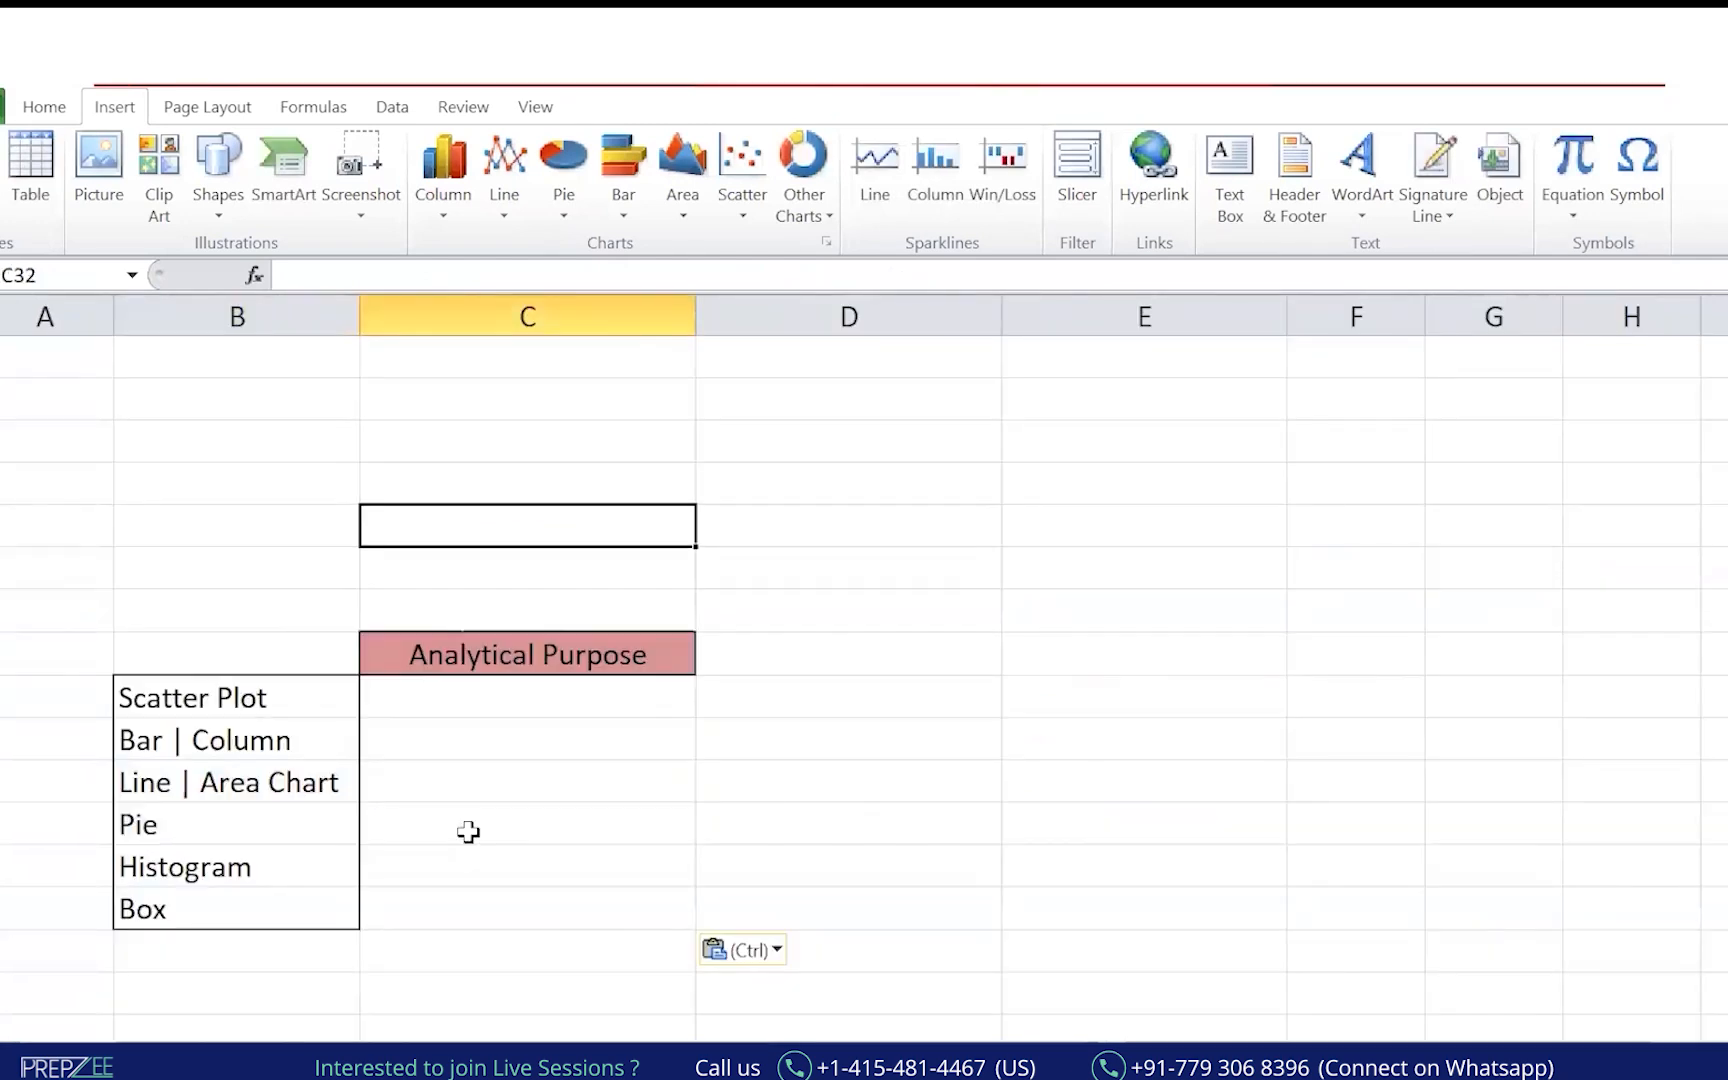
Enter 'Relationship ?', 'Composition ?' and 'Distribution?' in successive cells above Analytical Purpose.
{"action": "type", "text": "Rel"}
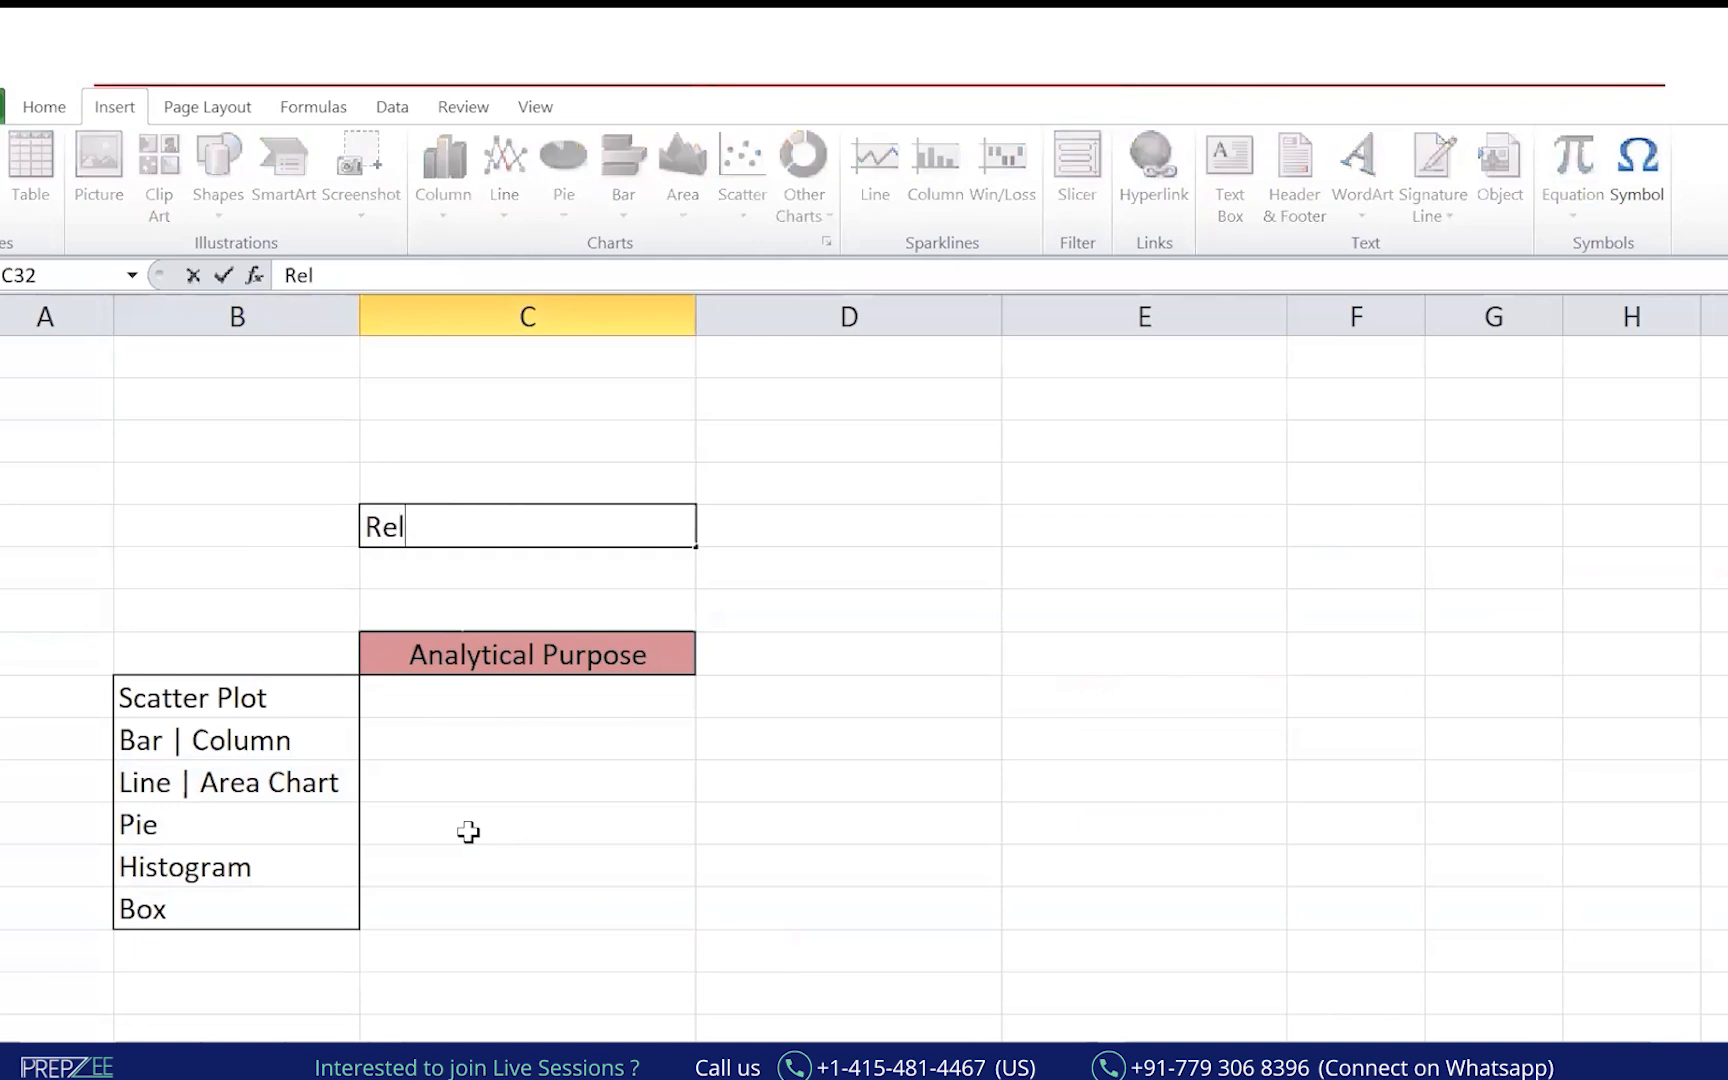
{"action": "type", "text": "ationshiop"}
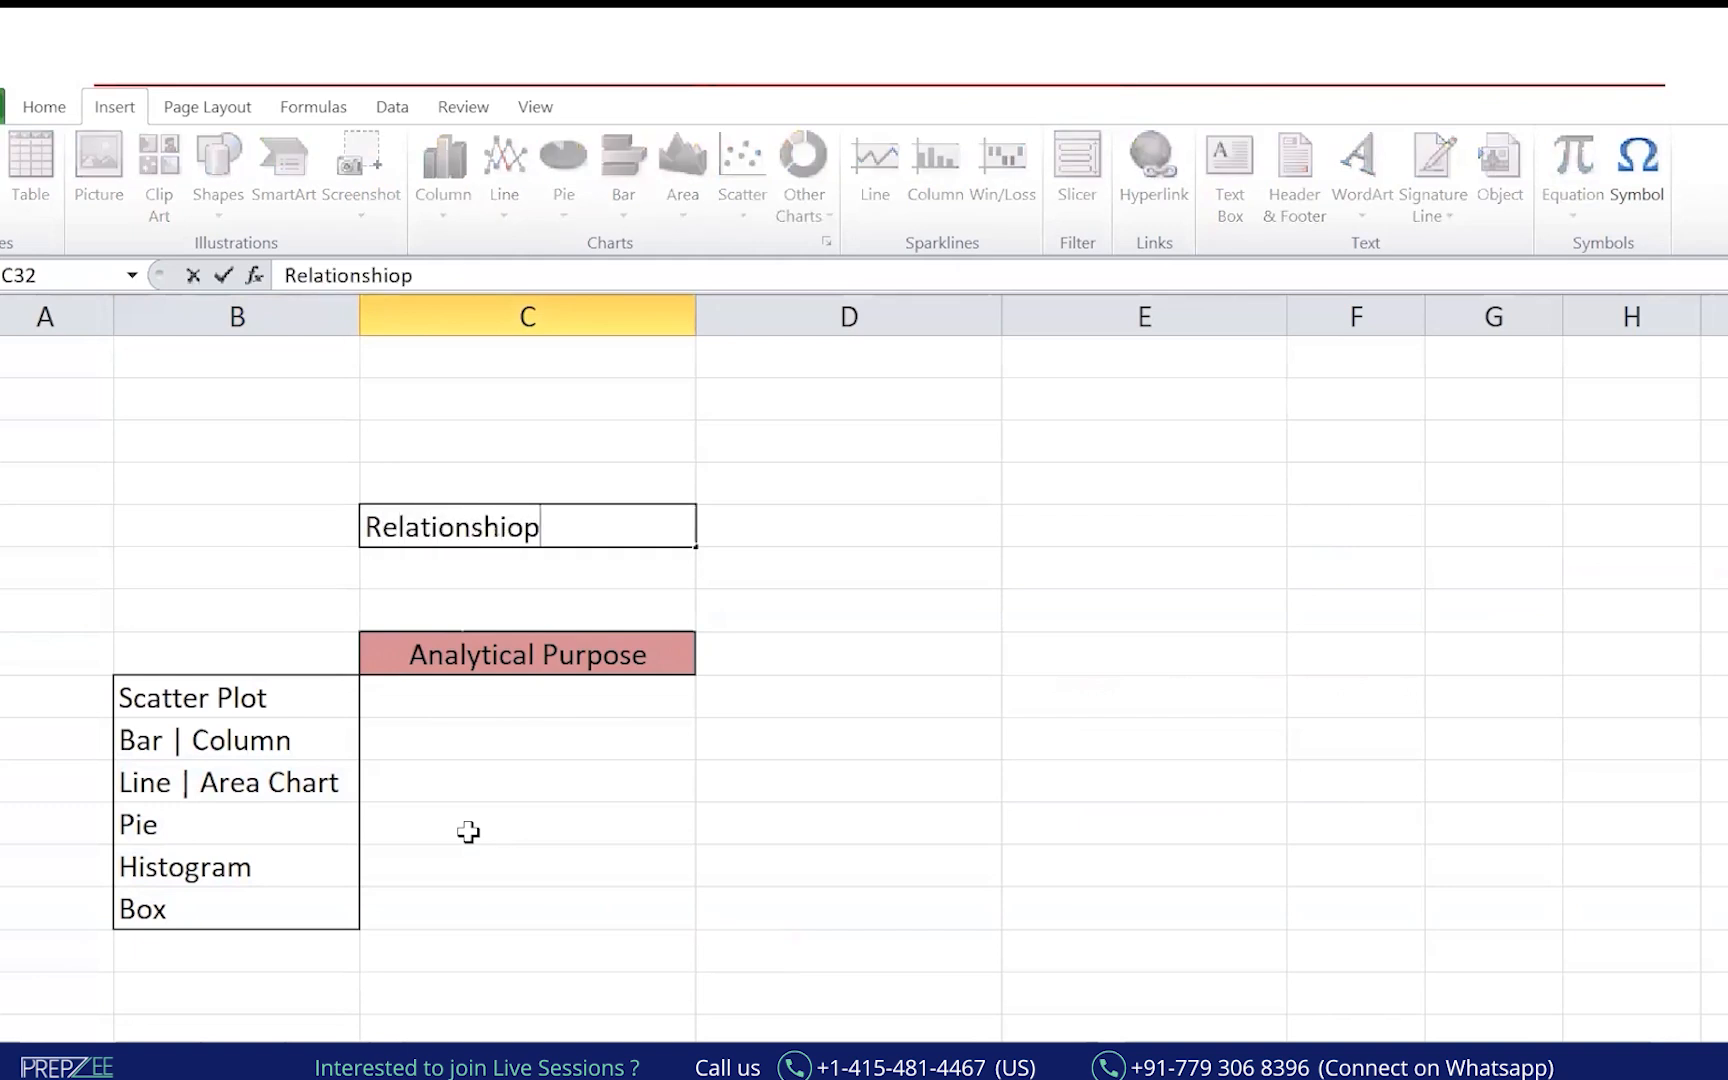
{"action": "key", "text": "BackSpace"}
{"action": "key", "text": "BackSpace"}
{"action": "type", "text": "p ?"}
{"action": "key", "text": "Return"}
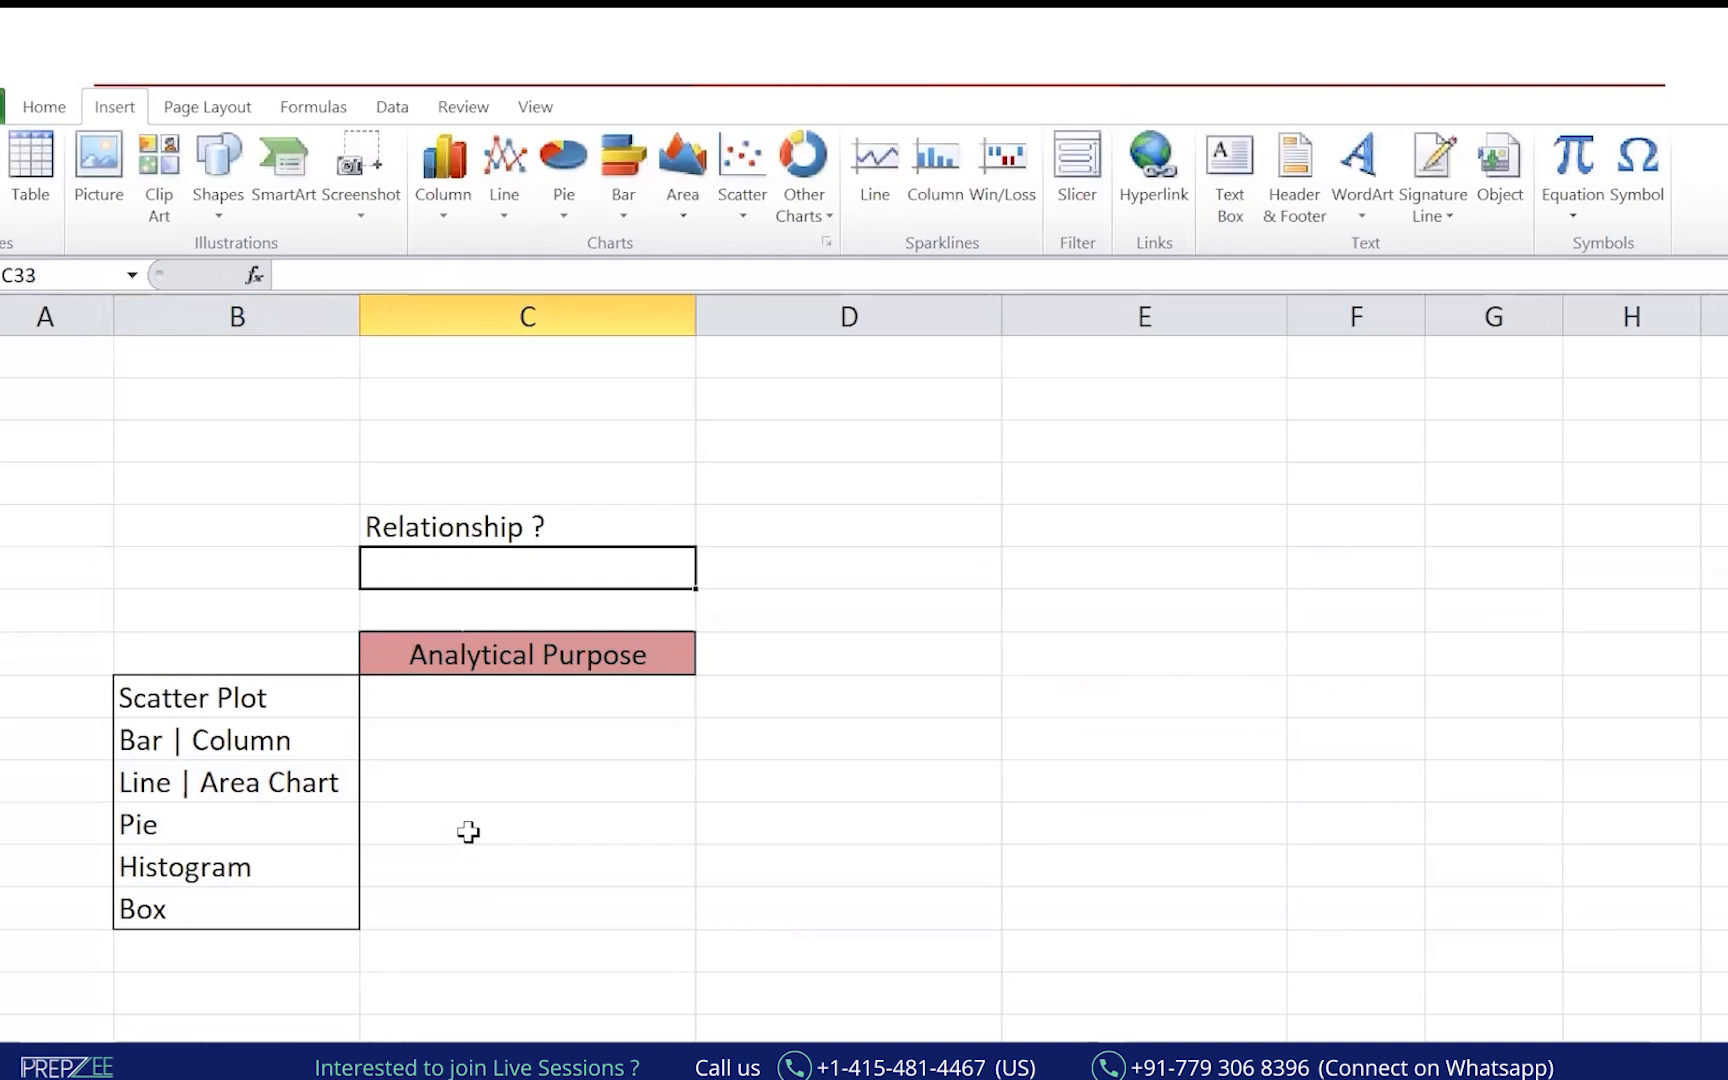
{"action": "type", "text": "Composi"}
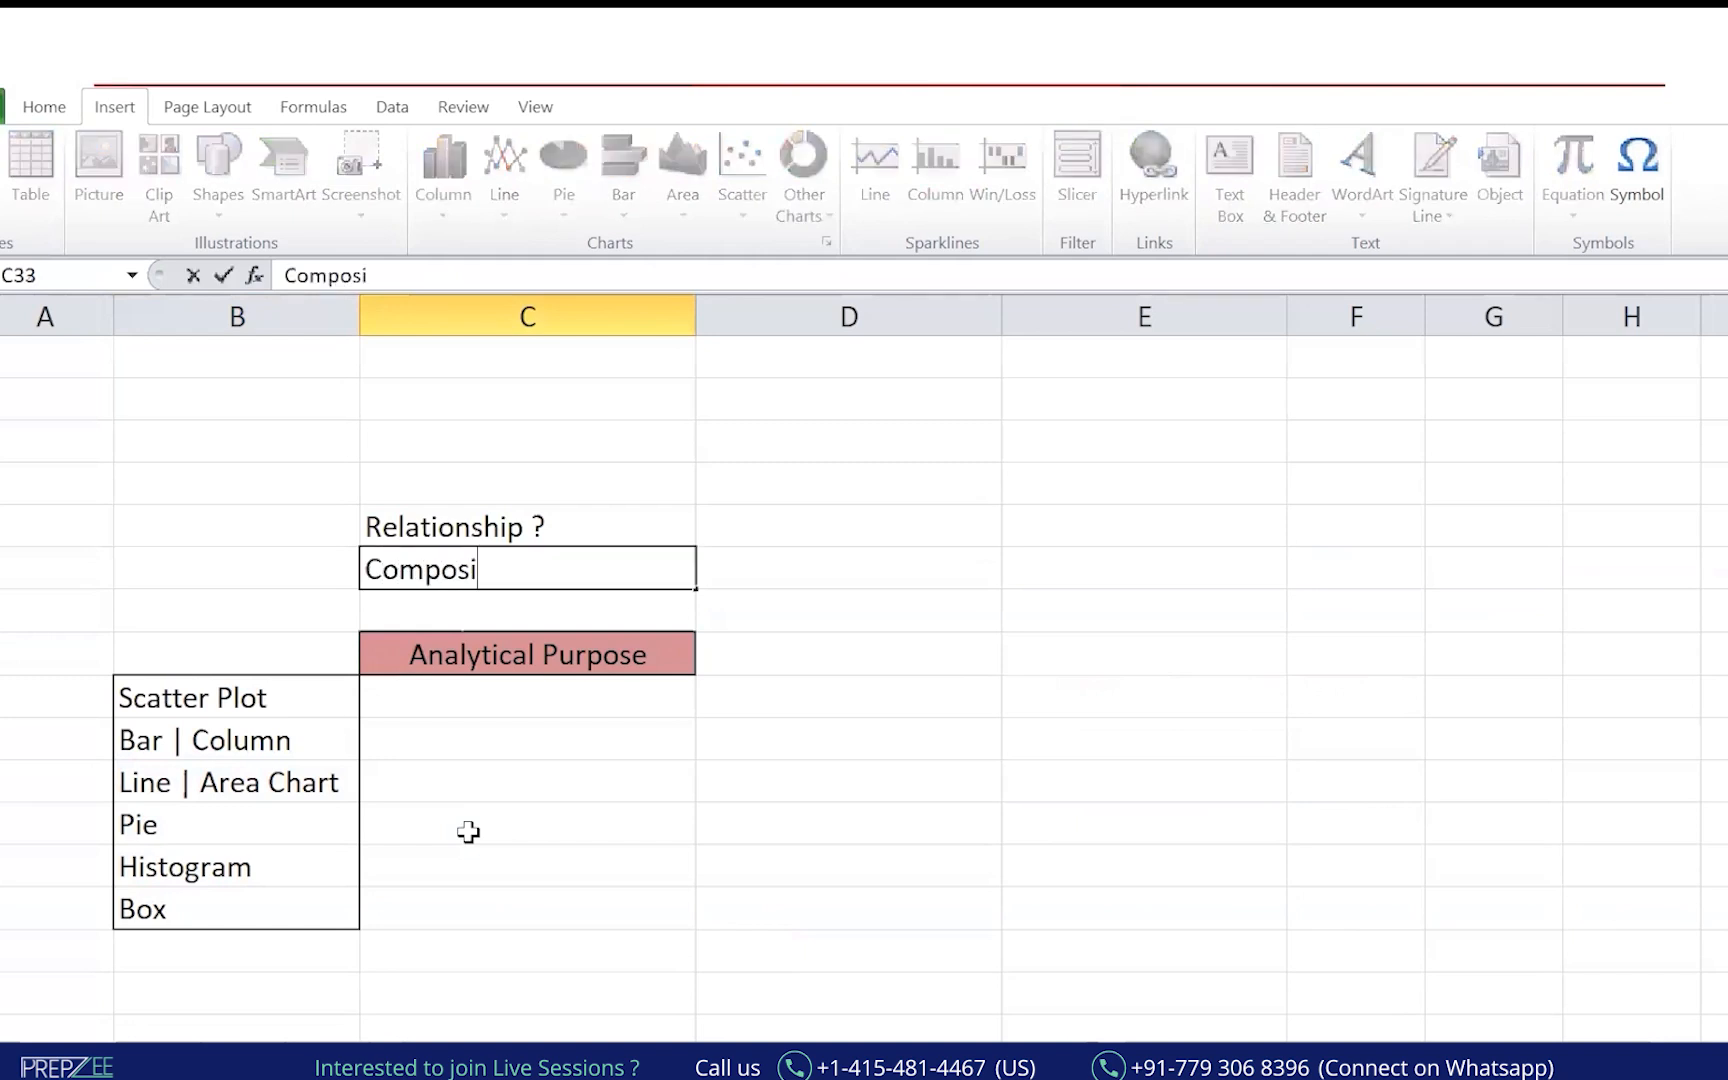
{"action": "type", "text": "tion ?"}
{"action": "key", "text": "Return"}
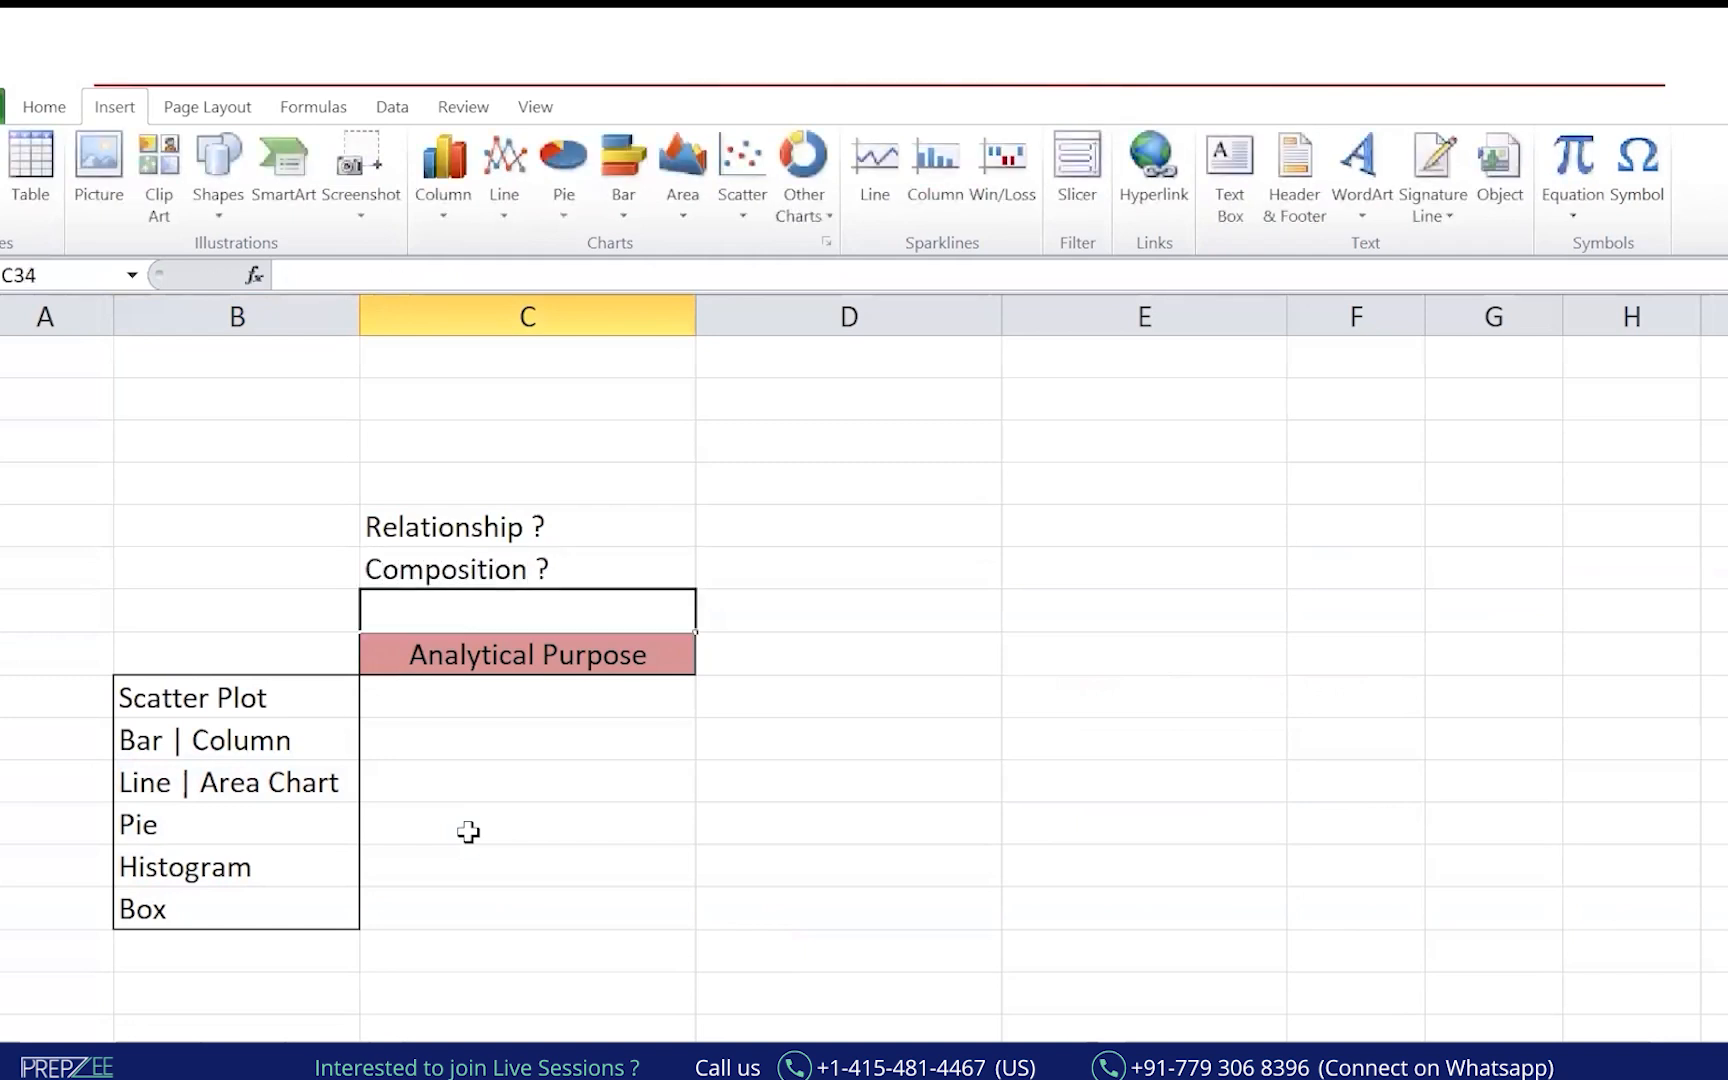
{"action": "type", "text": "Distr"}
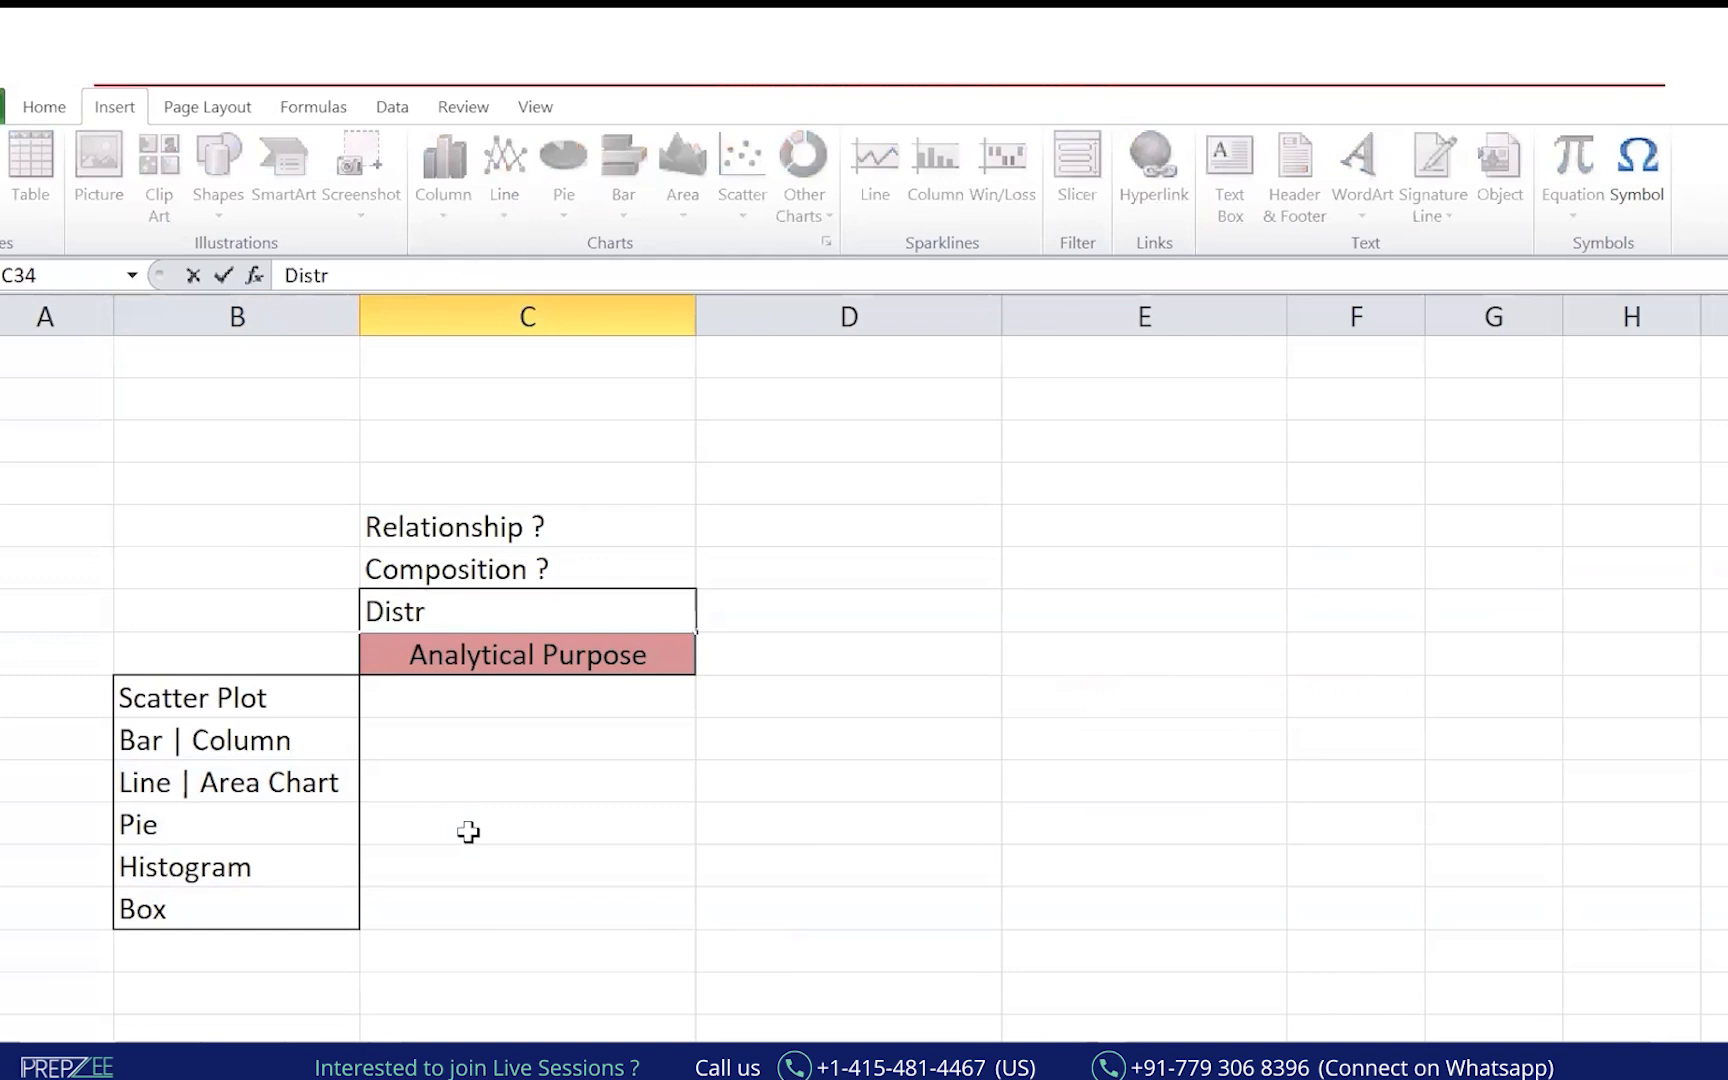
{"action": "type", "text": "ibution?"}
{"action": "key", "text": "Return"}
{"action": "key", "text": "Right"}
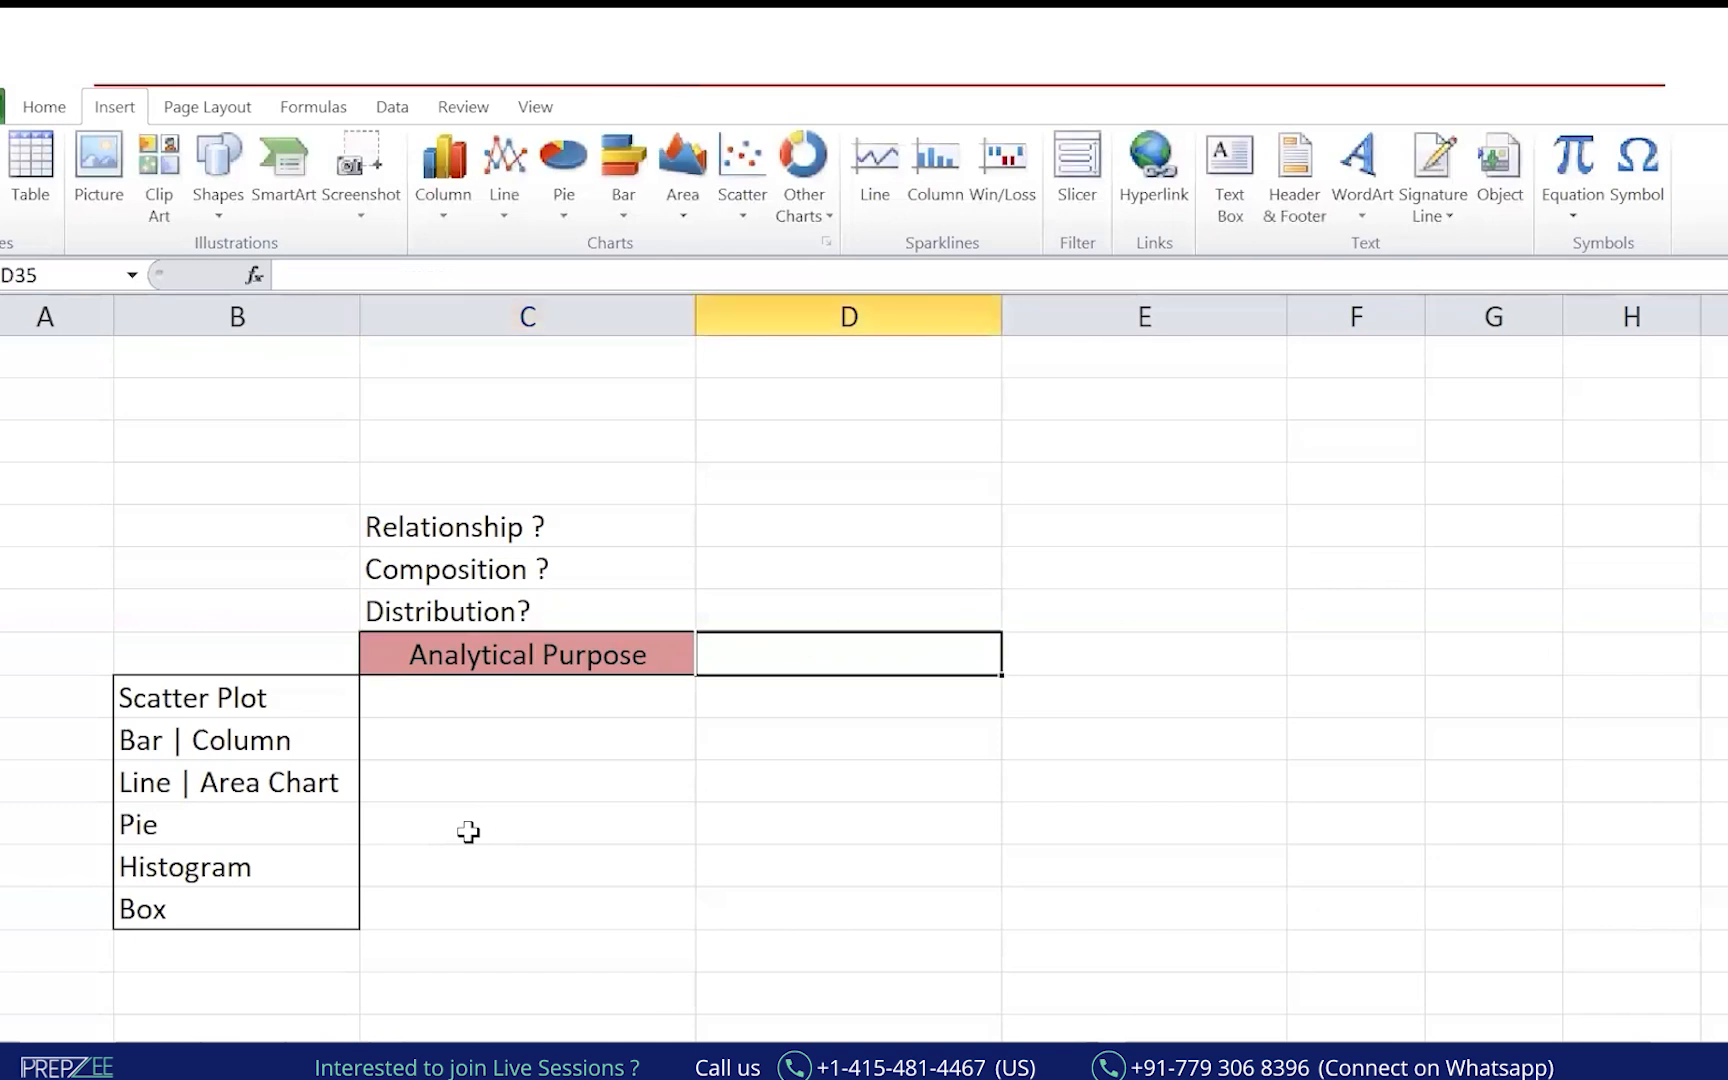
Enter the 'Variable needed' header and the labels 'Univariate' and 'Bi Variate'.
{"action": "type", "text": "VAria"}
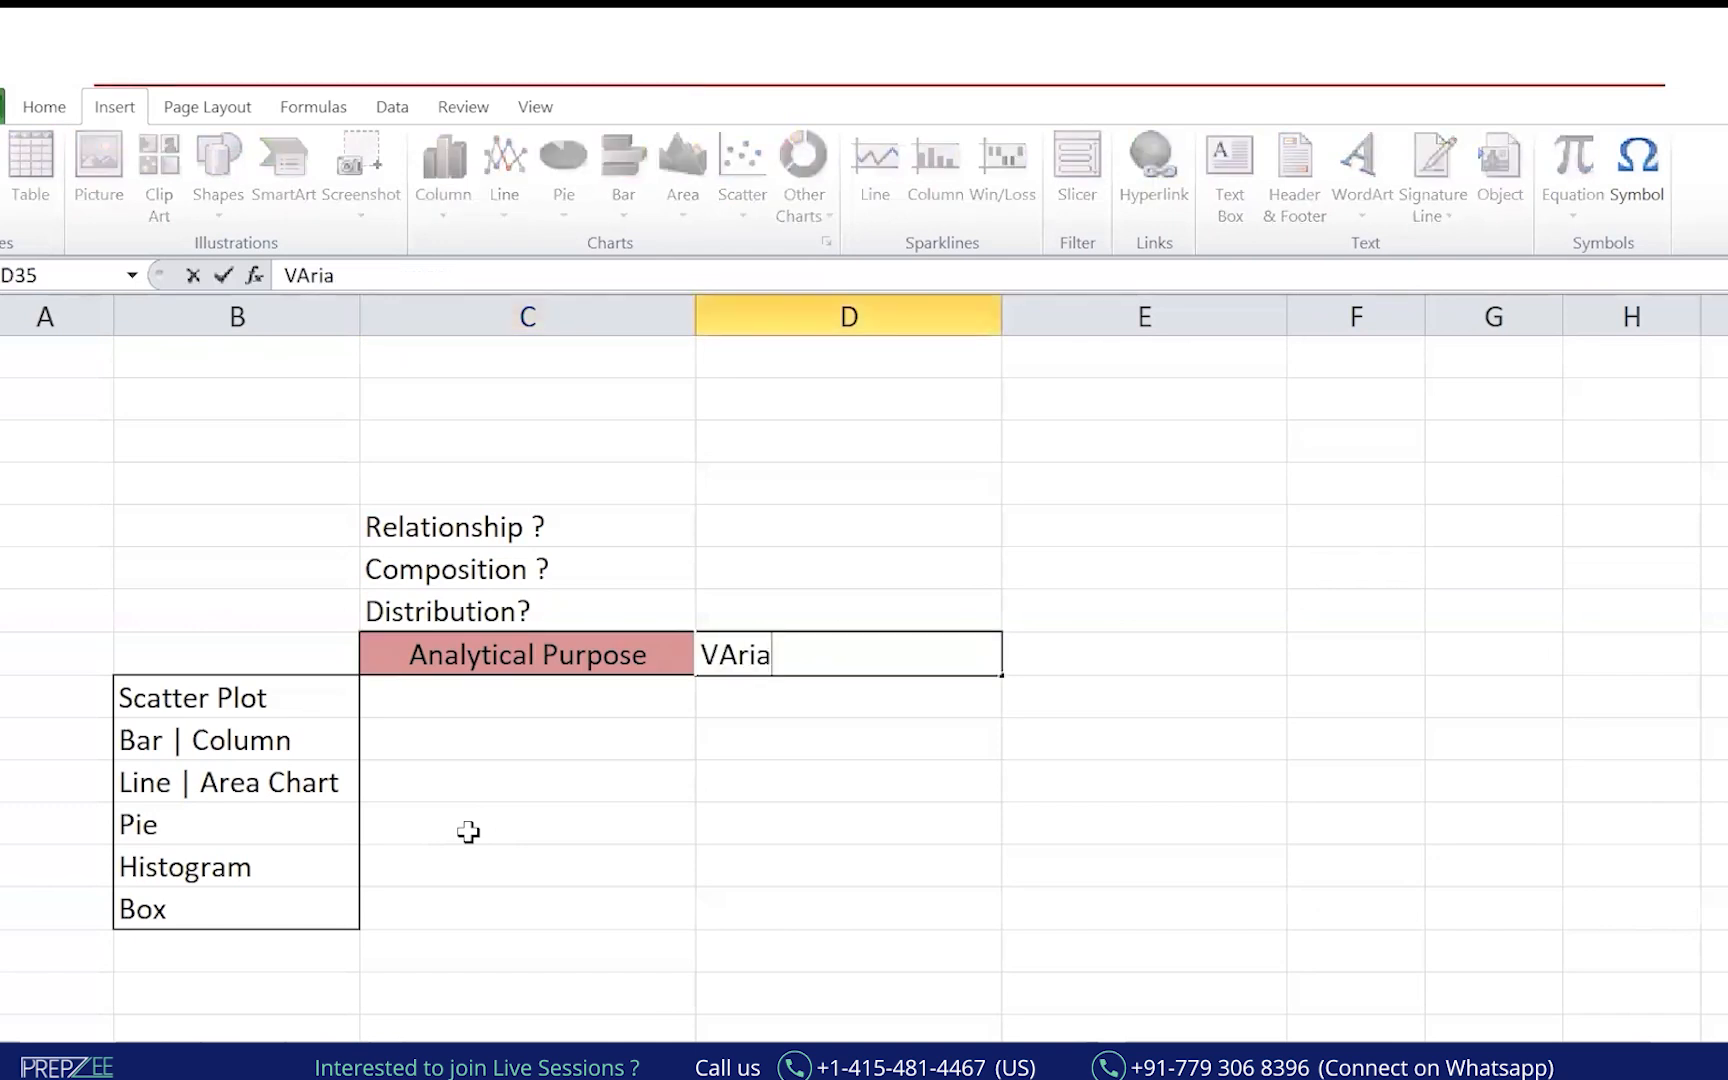
{"action": "type", "text": "ble needed"}
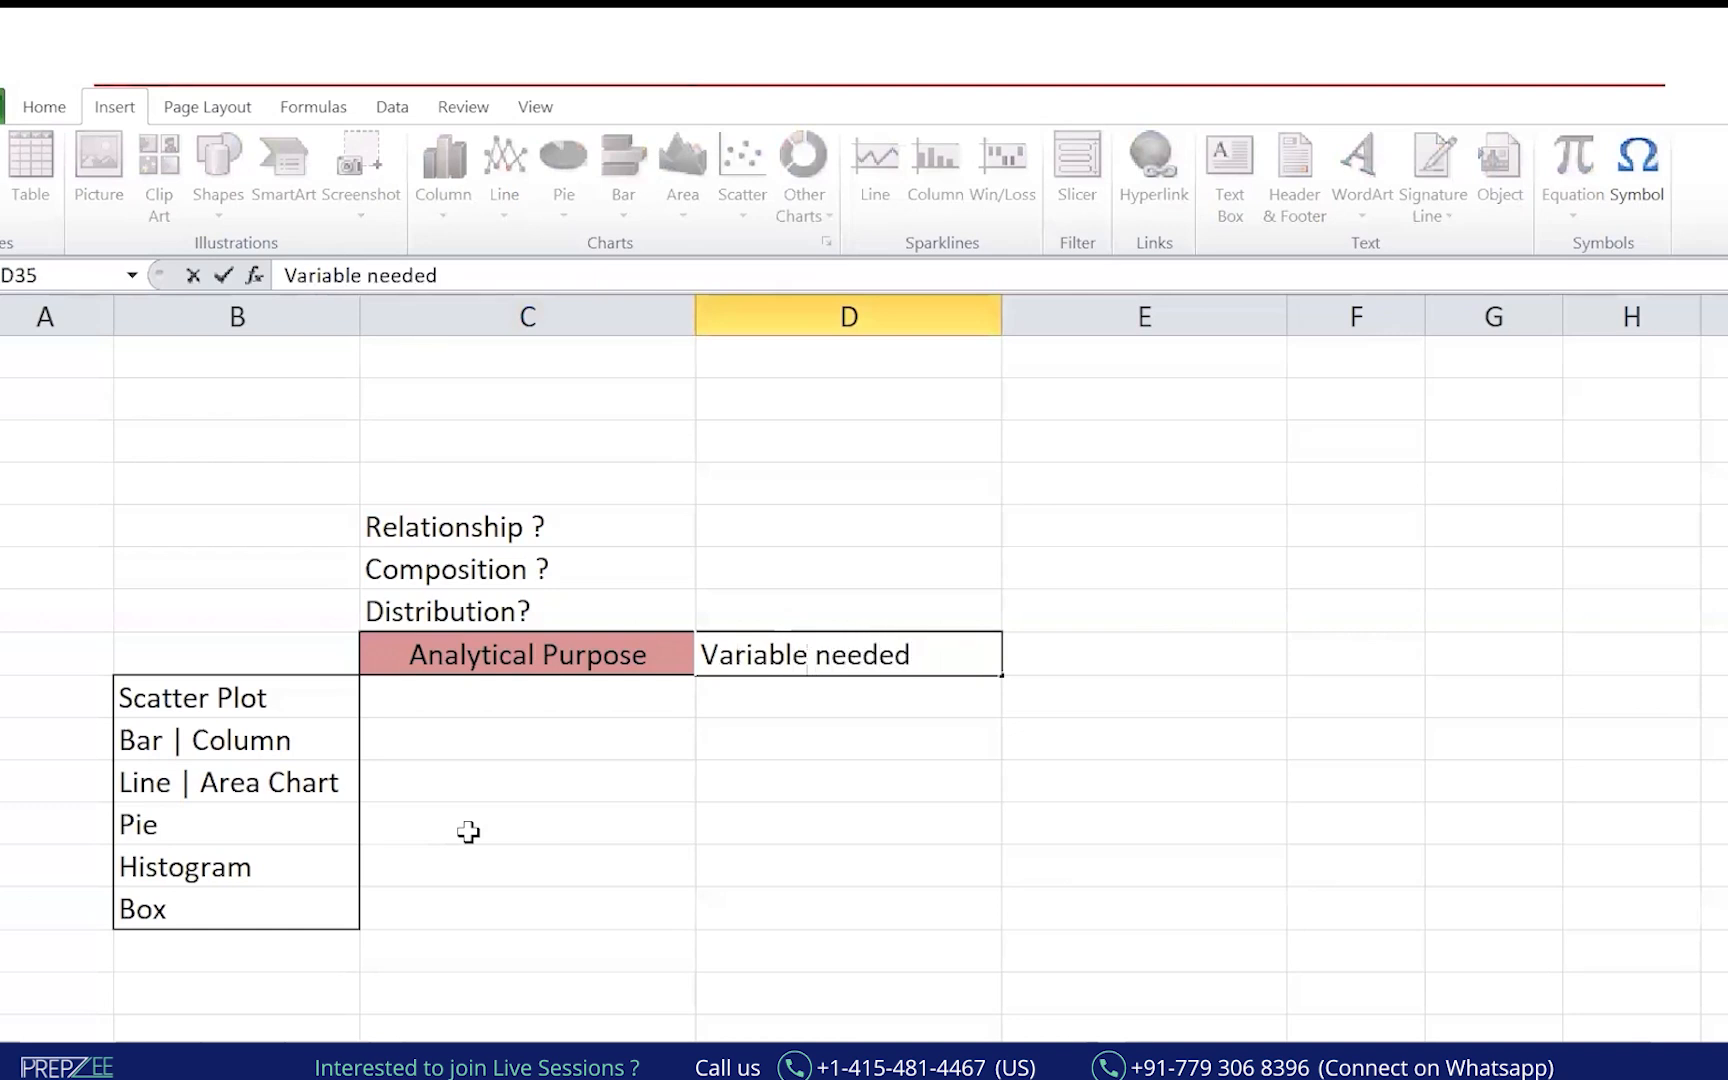
{"action": "key", "text": "Return"}
{"action": "key", "text": "Up"}
{"action": "key", "text": "Up"}
{"action": "key", "text": "Up"}
{"action": "key", "text": "Up"}
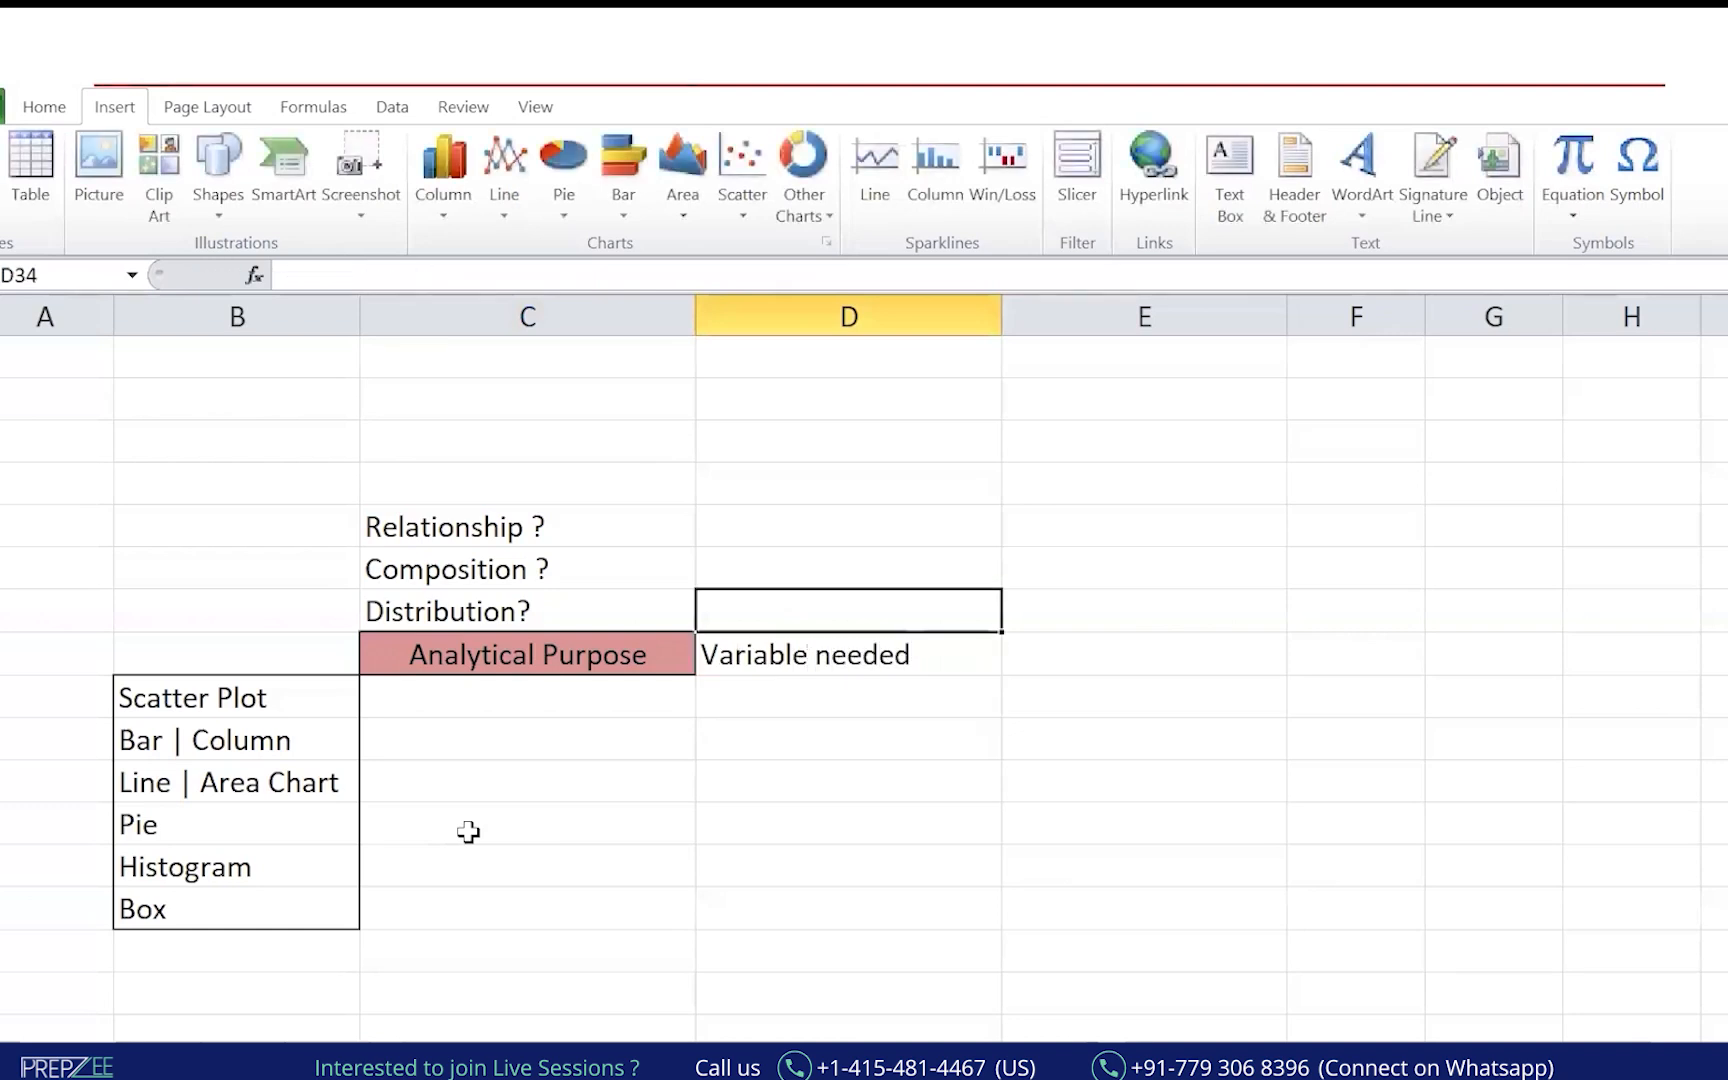
{"action": "type", "text": "Univariate"}
{"action": "key", "text": "Return"}
{"action": "type", "text": "Bi Variate"}
{"action": "key", "text": "Return"}
{"action": "type", "text": "Multil"}
{"action": "key", "text": "BackSpace"}
{"action": "key", "text": "BackSpace"}
{"action": "key", "text": "BackSpace"}
{"action": "key", "text": "BackSpace"}
{"action": "key", "text": "BackSpace"}
{"action": "key", "text": "Return"}
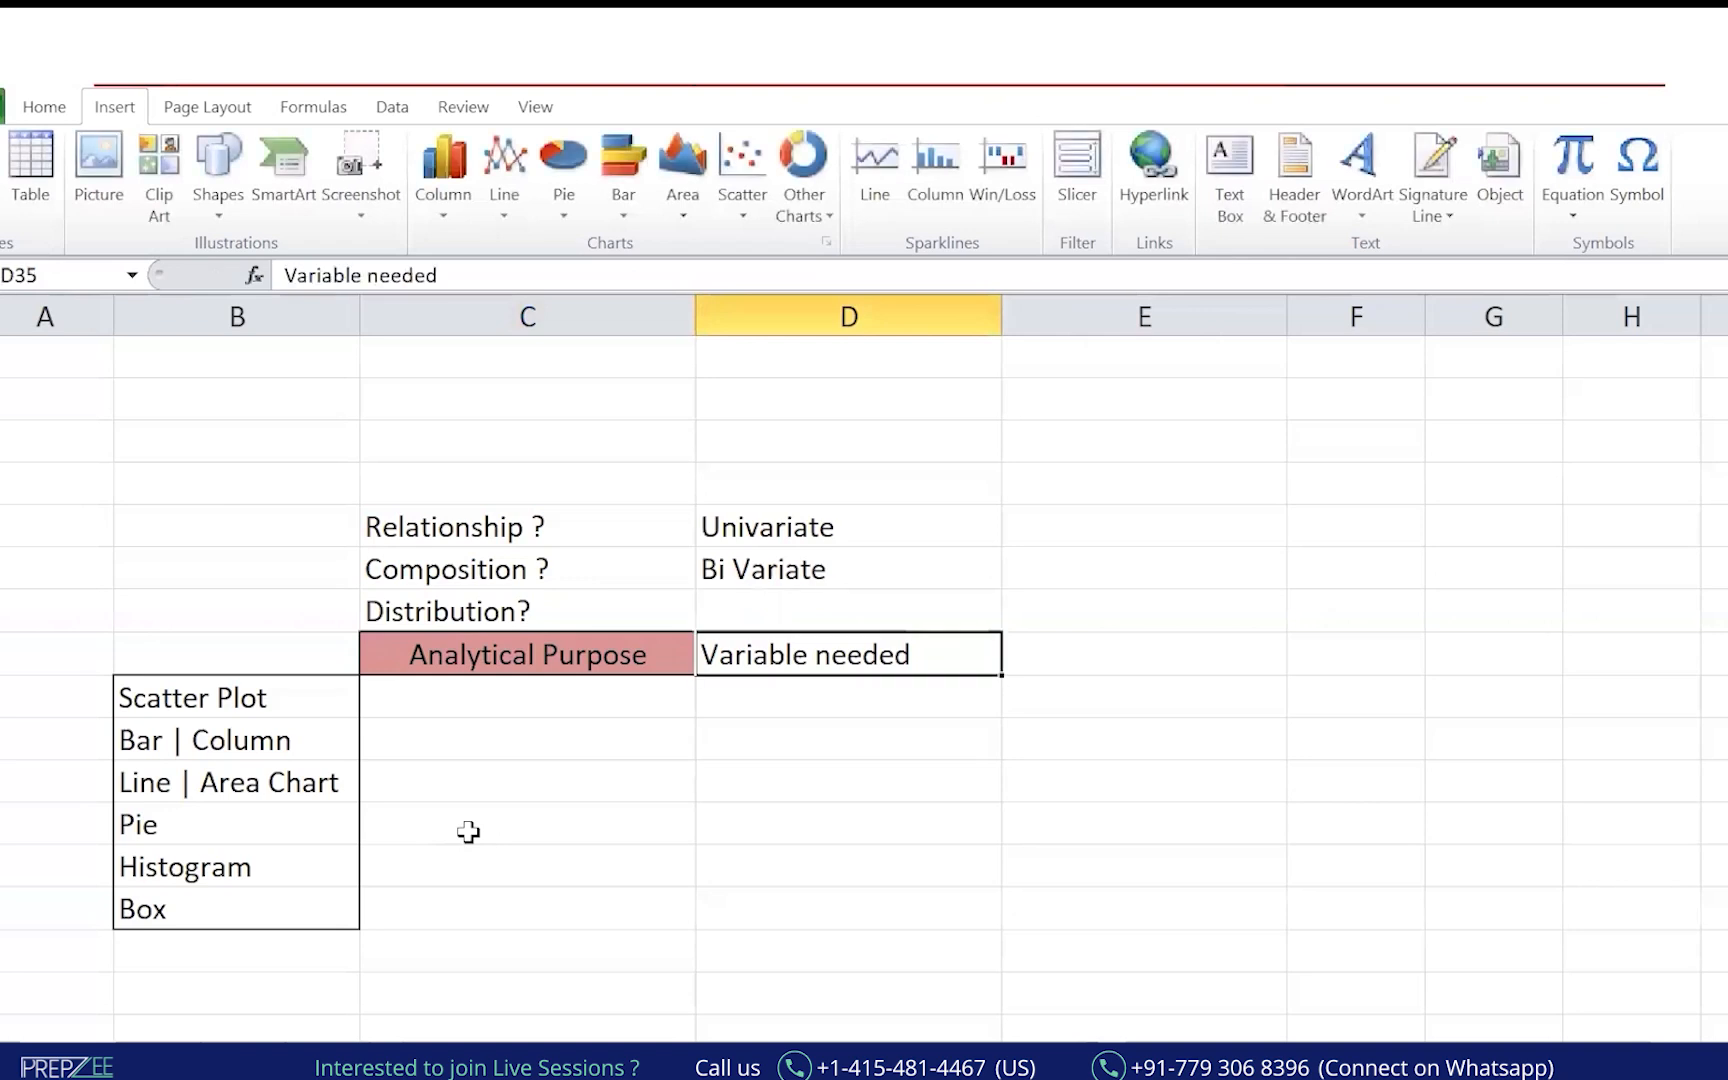
Move Univariate and Bi Variate down one row, directly above Variable needed.
{"action": "key", "text": "Up"}
{"action": "key", "text": "Up"}
{"action": "key", "text": "Up"}
{"action": "key", "text": "shift+Down"}
{"action": "key", "text": "ctrl+x"}
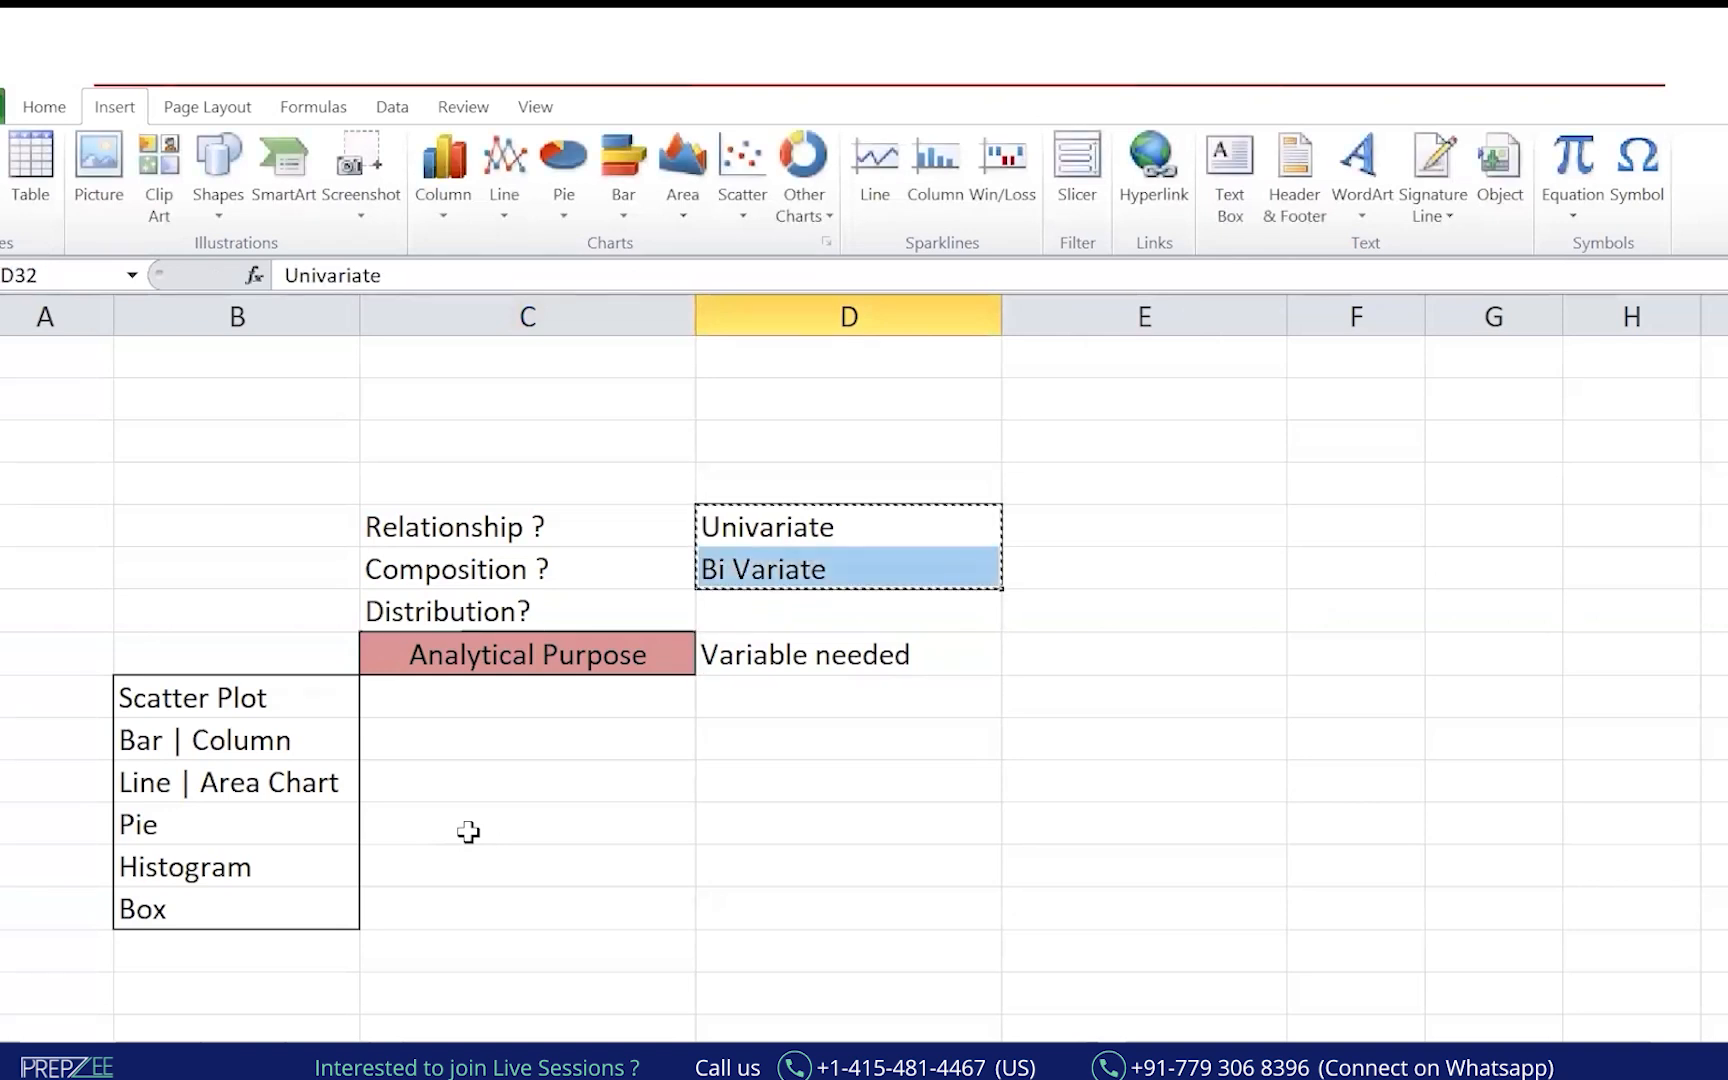
{"action": "key", "text": "Down"}
{"action": "key", "text": "ctrl+v"}
Fill the Variable needed header cell with teal.
{"action": "key", "text": "Down"}
{"action": "key", "text": "Down"}
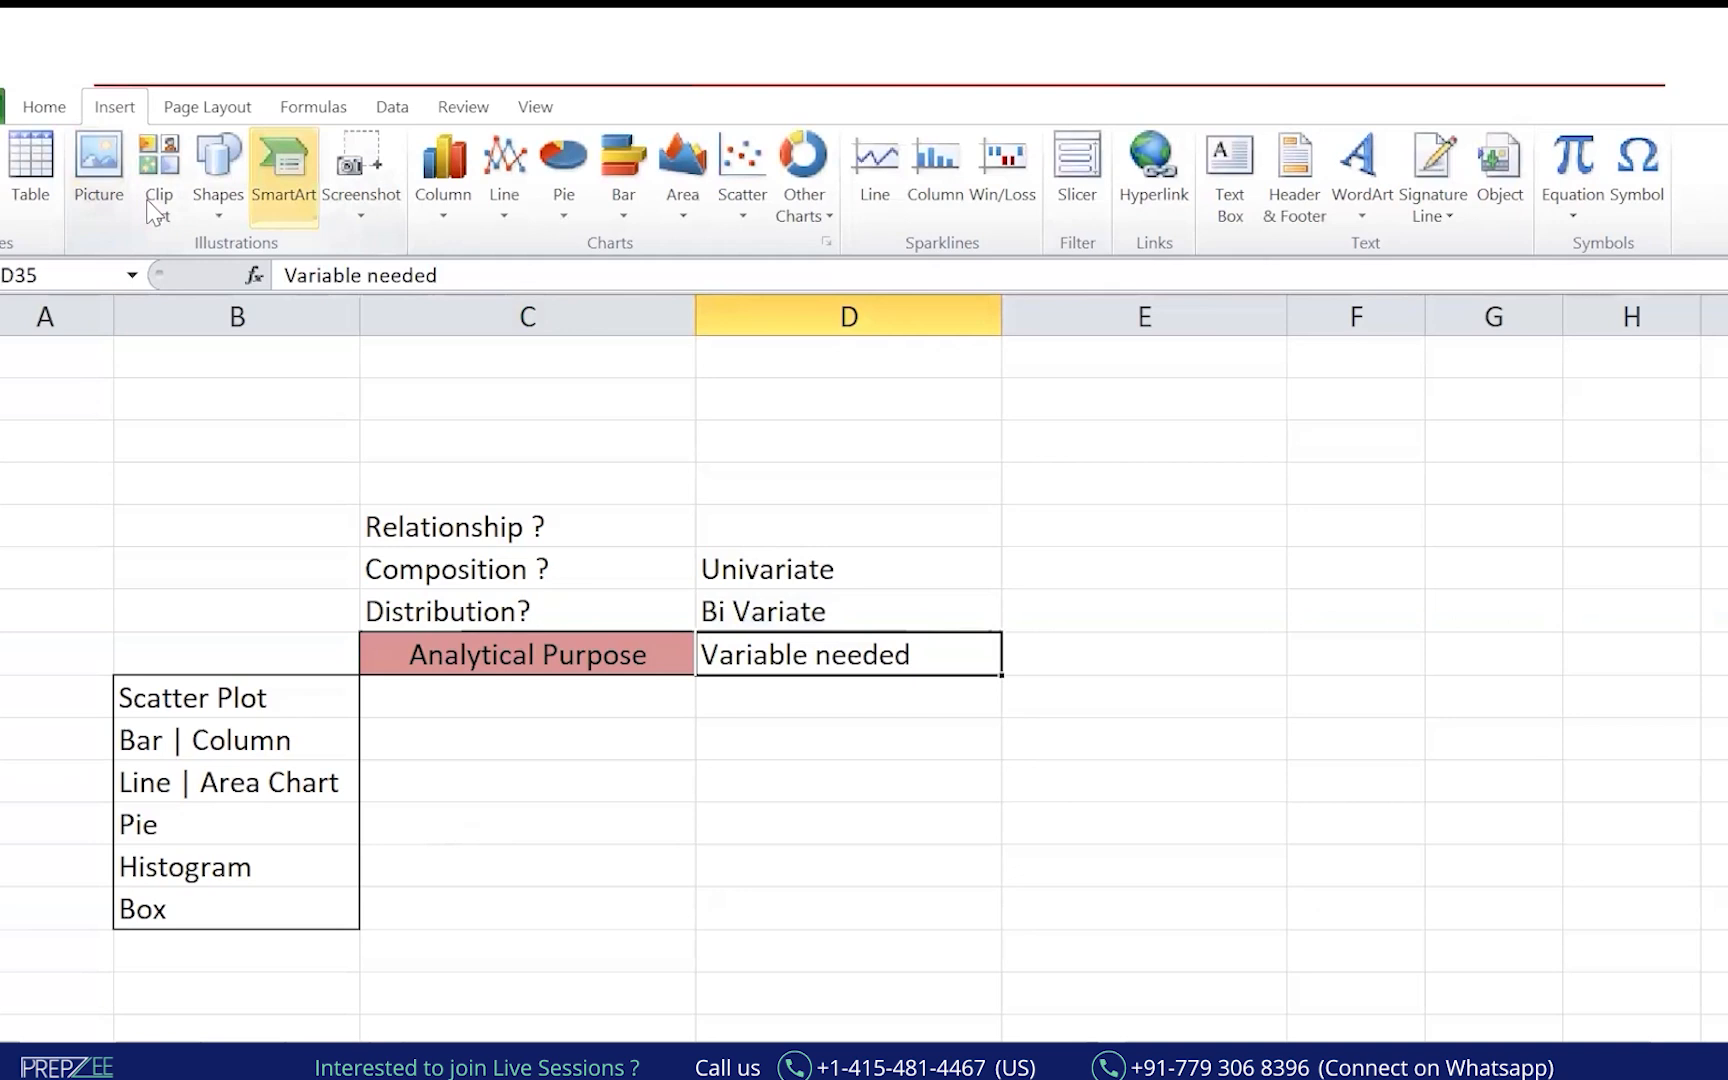
{"action": "left_click", "coordinate": [24, 112]}
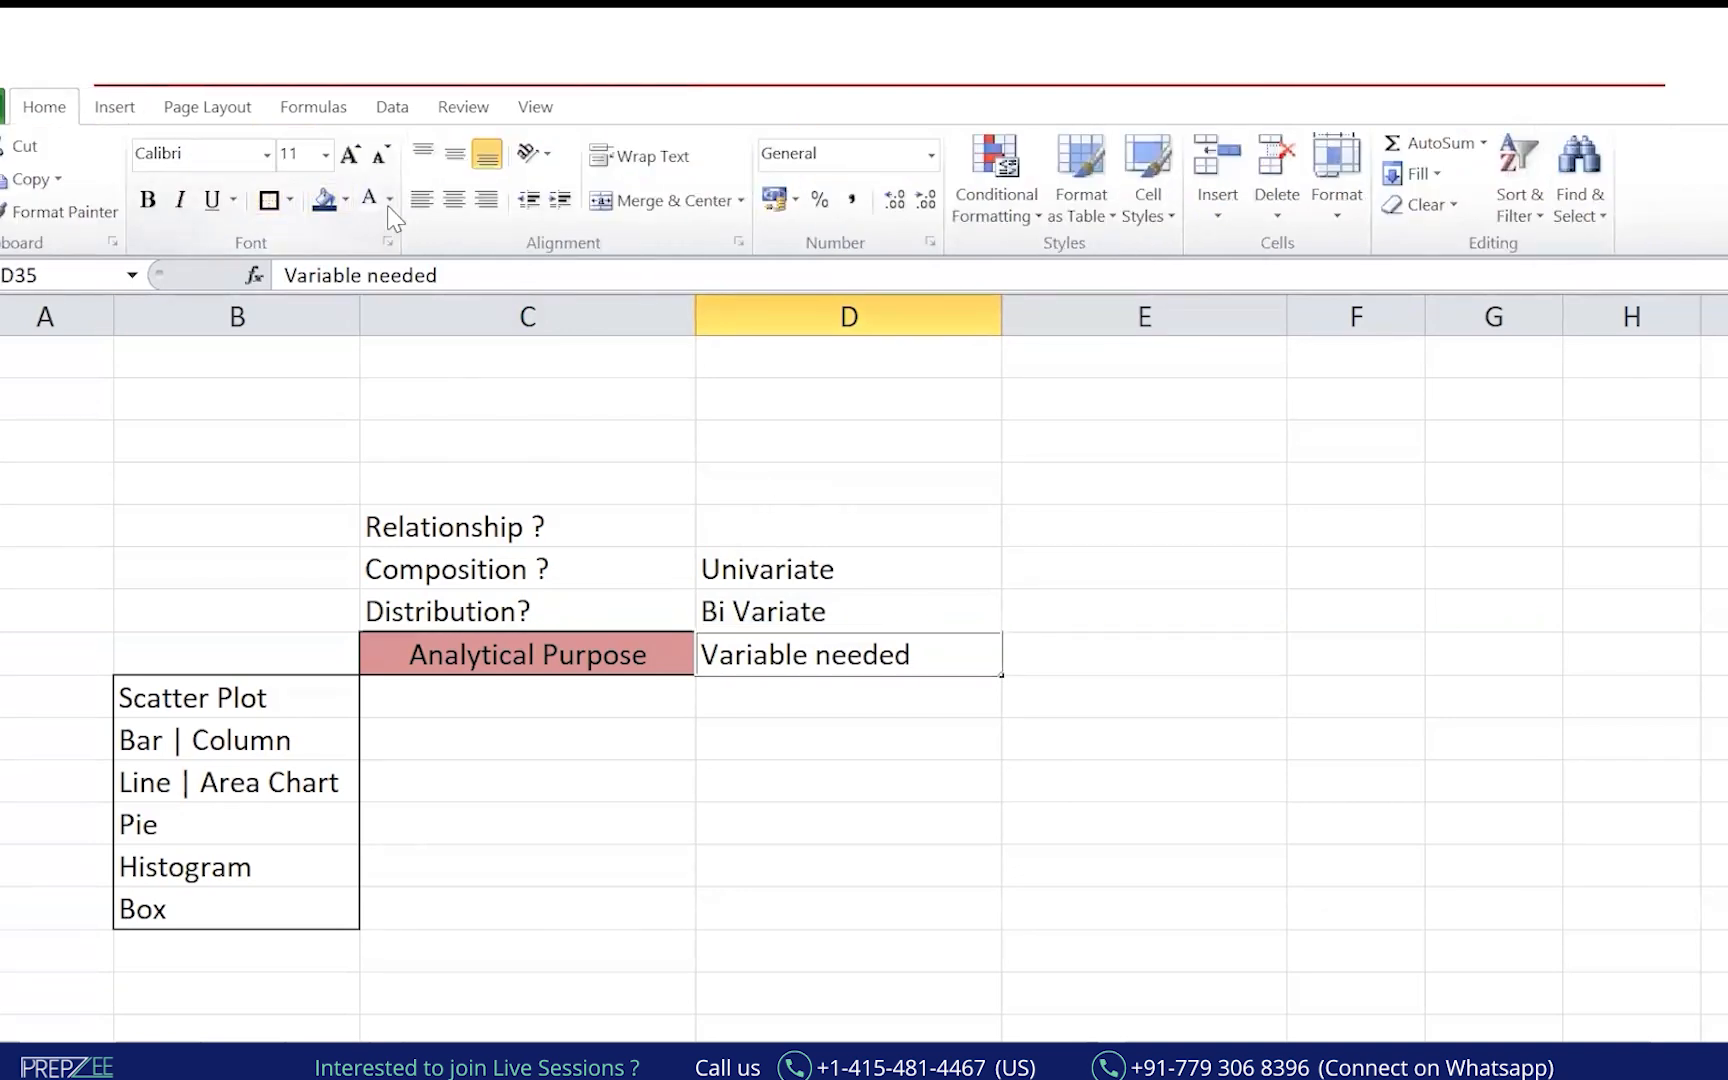
{"action": "left_click", "coordinate": [345, 199]}
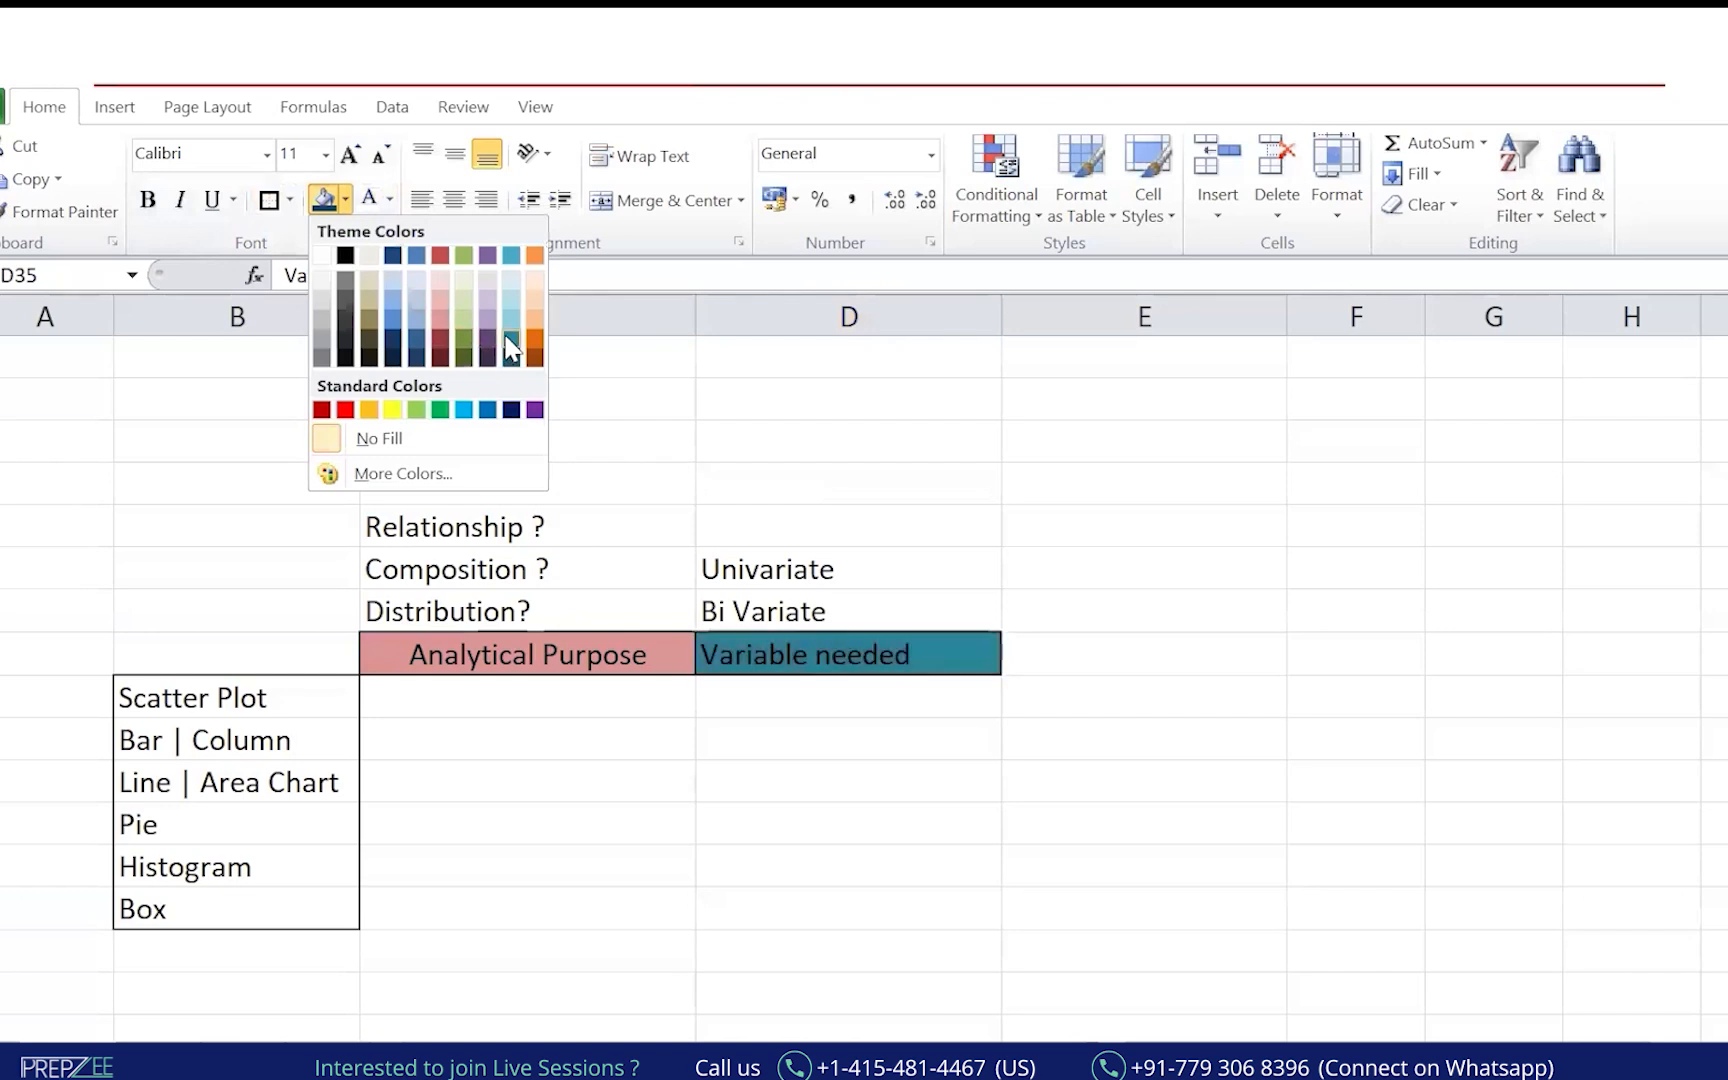
{"action": "left_click", "coordinate": [511, 338]}
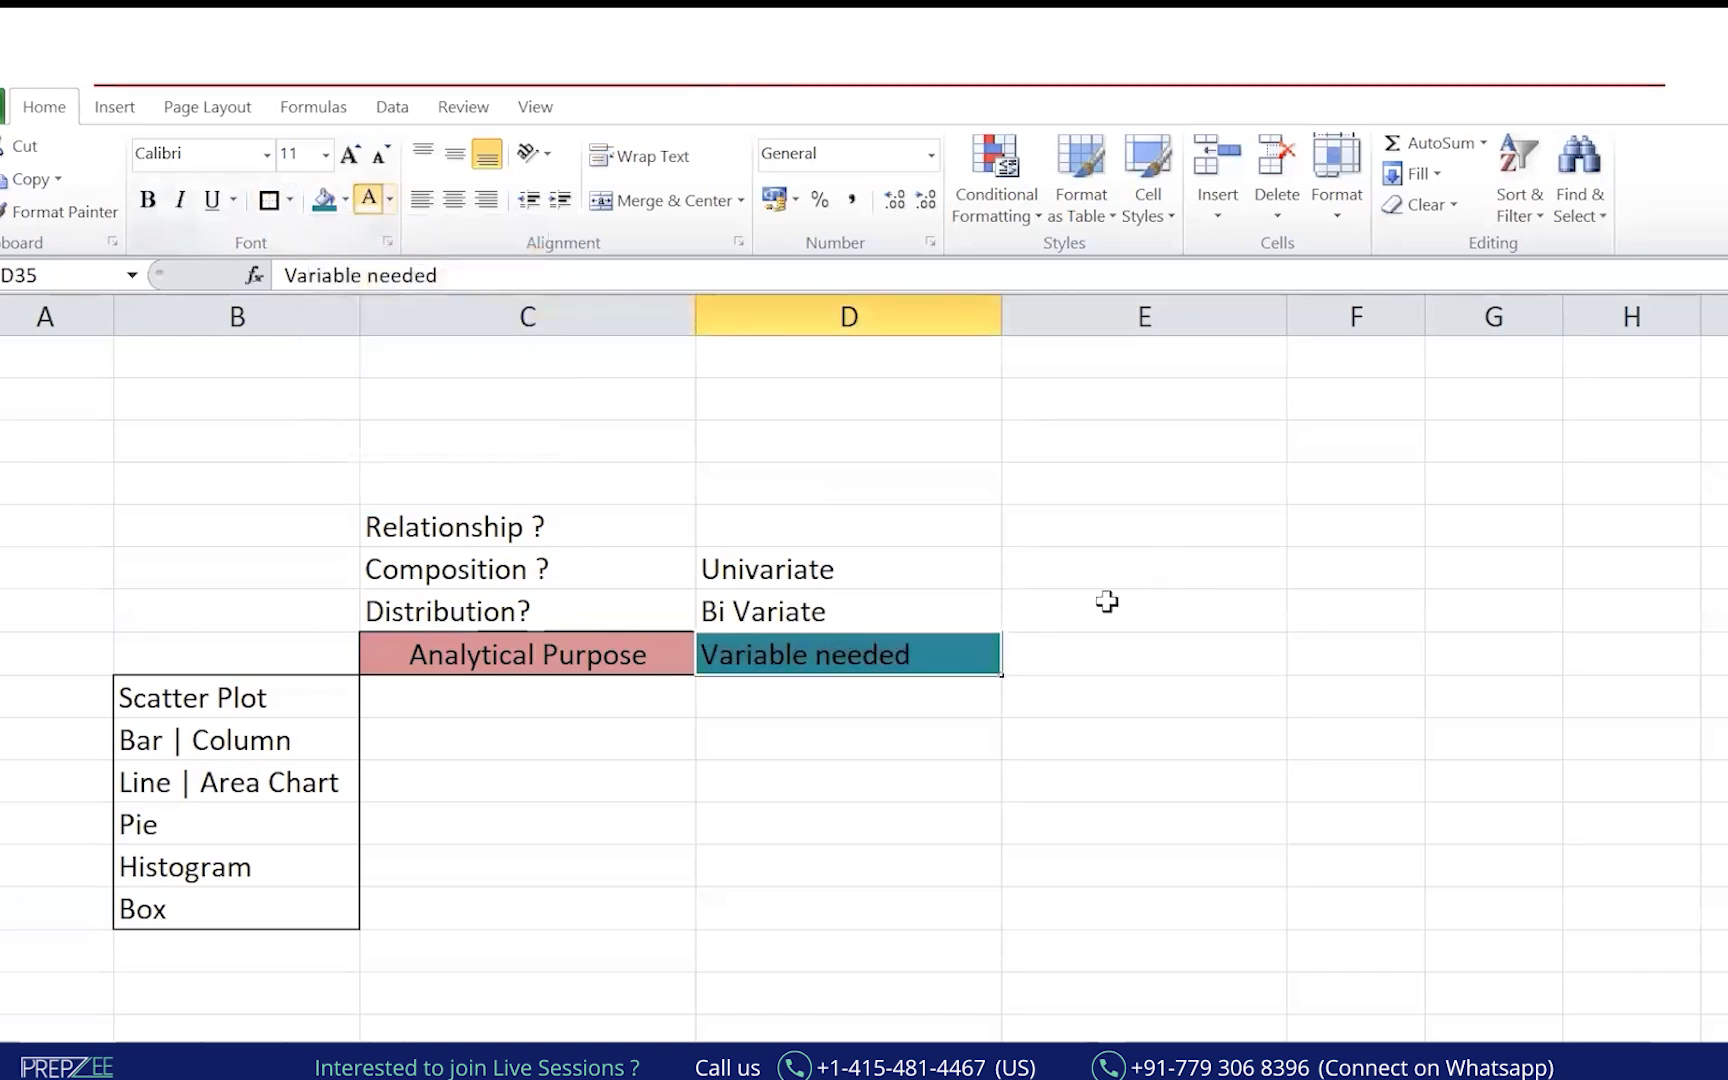
Add 'Problem Statement from Sample Super Store Data' in E35 and widen column E.
{"action": "left_click", "coordinate": [1073, 643]}
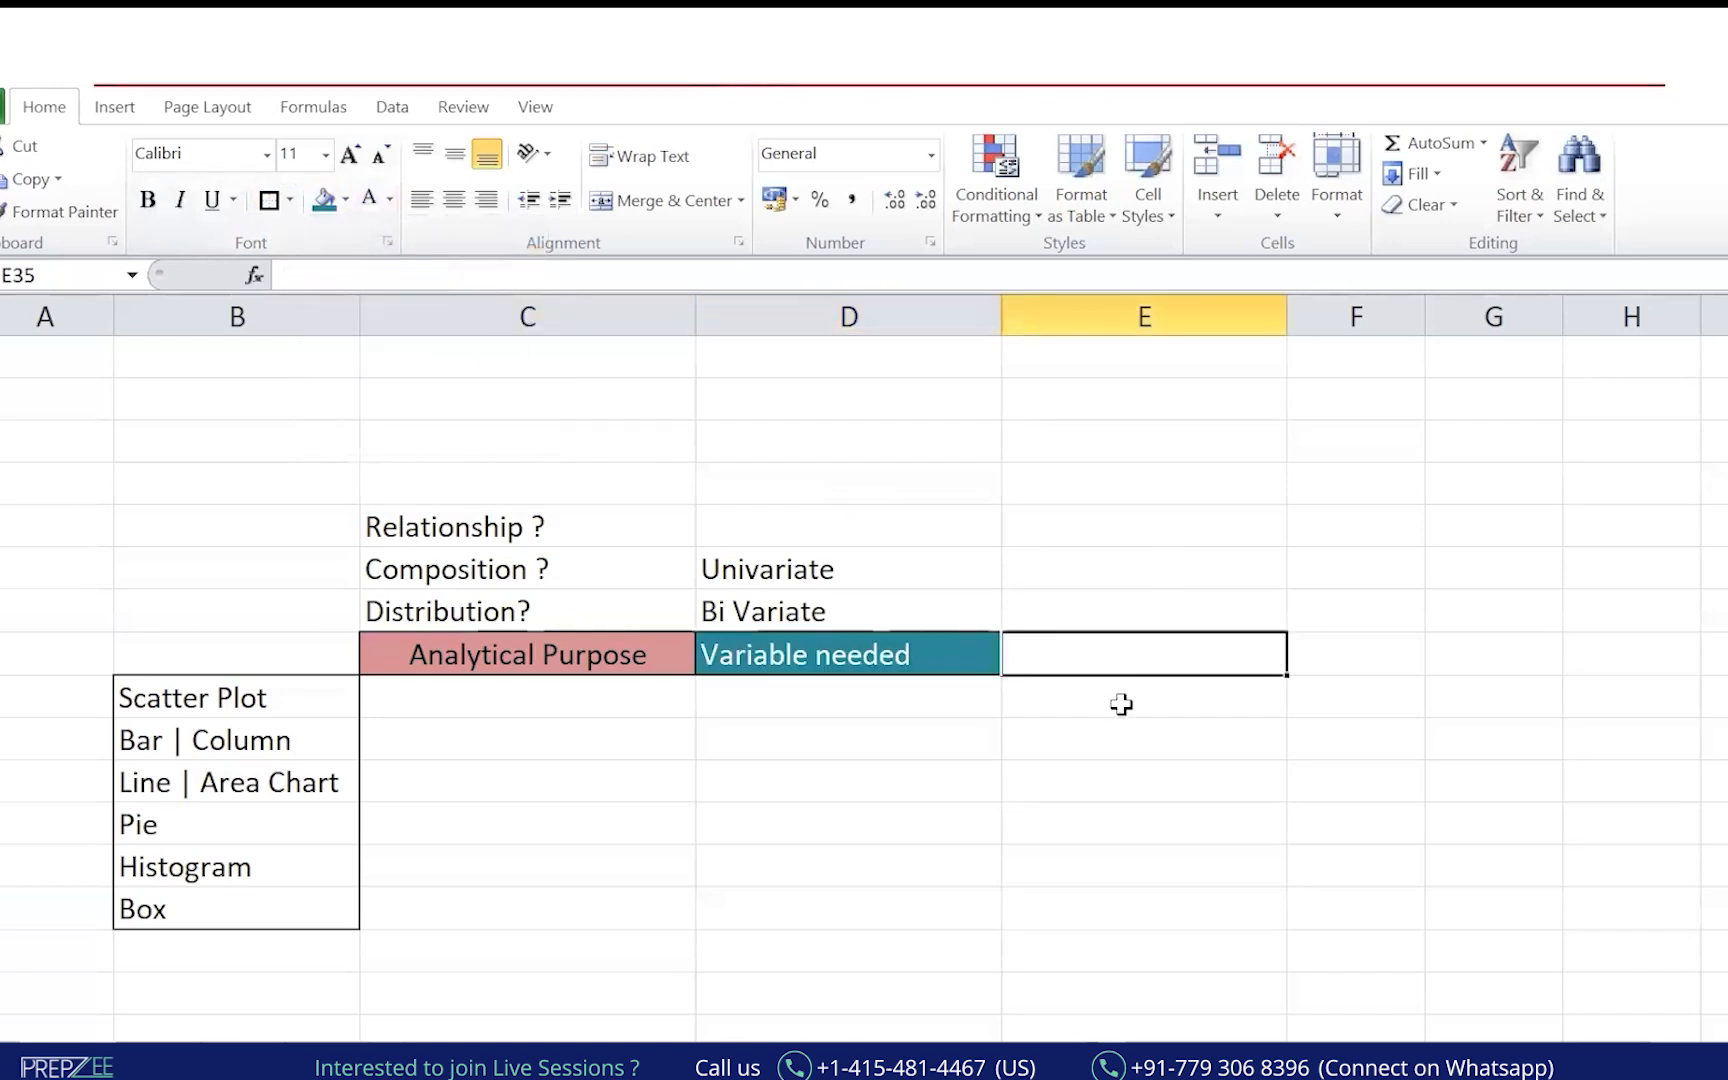
{"action": "type", "text": "Problem"}
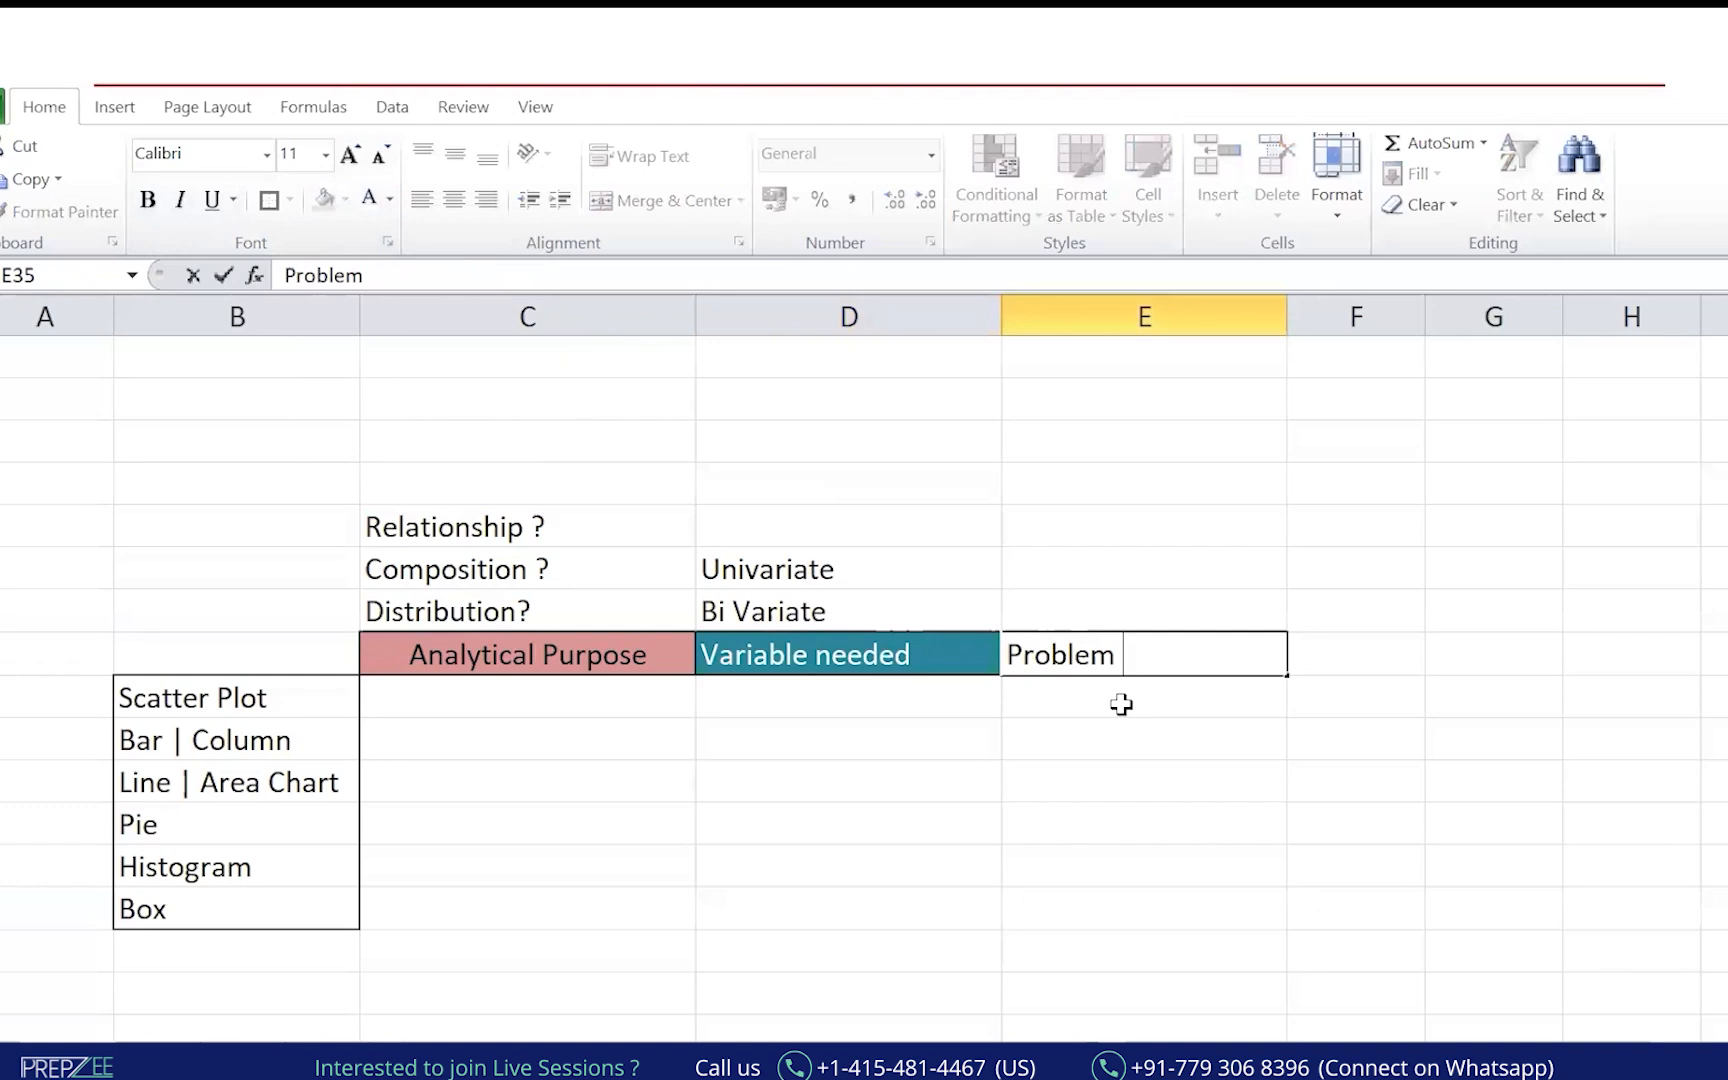
{"action": "type", "text": " Statement from Sample S"}
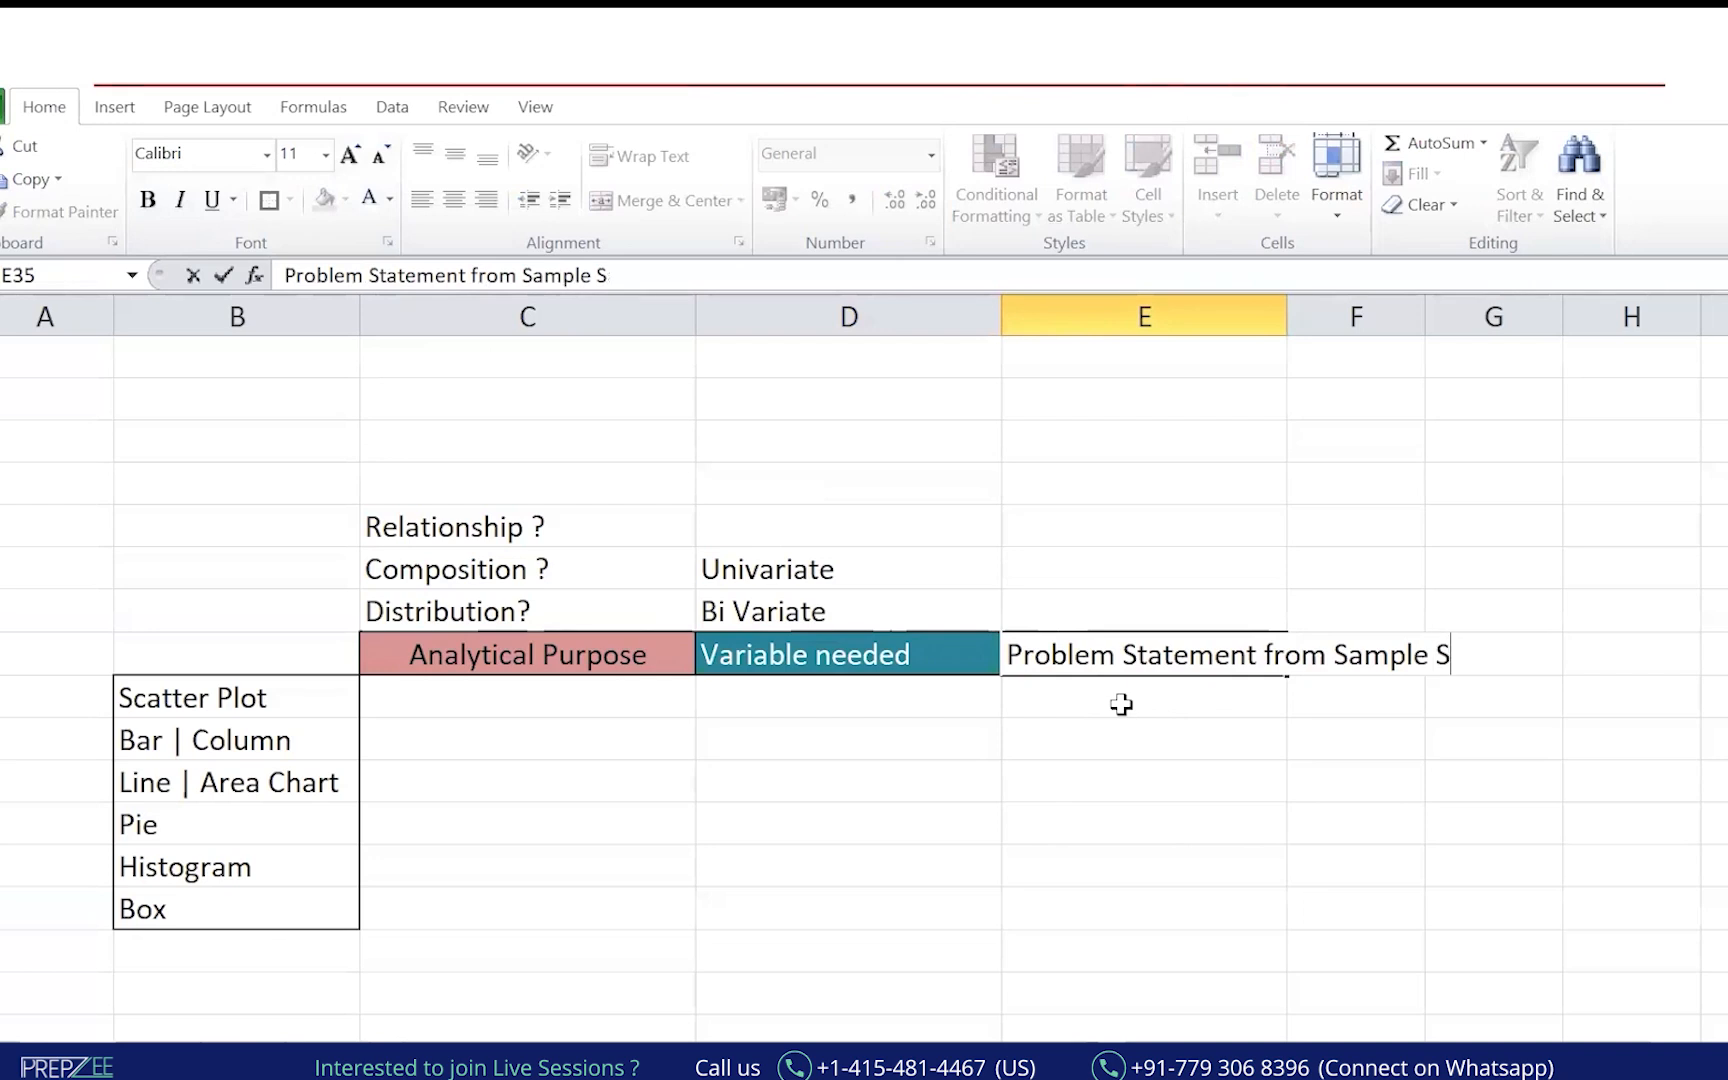
{"action": "type", "text": "uper Store Da"}
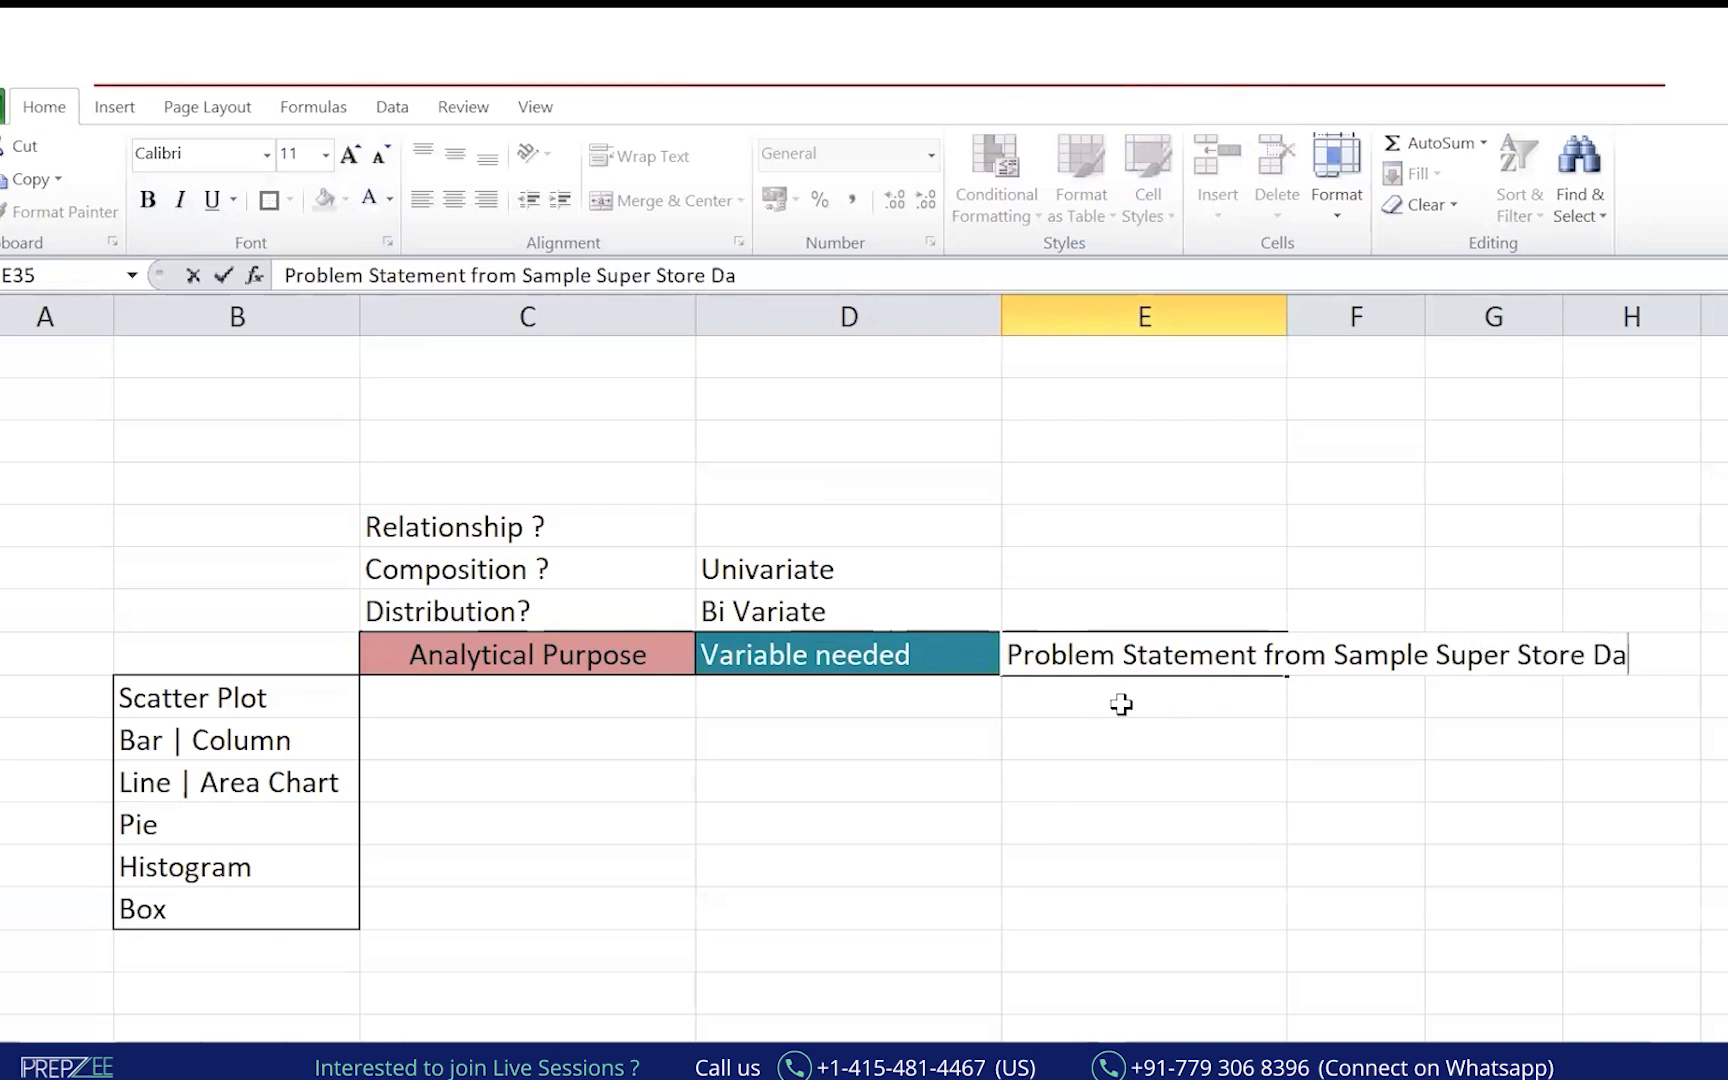
{"action": "type", "text": "ta"}
{"action": "key", "text": "Return"}
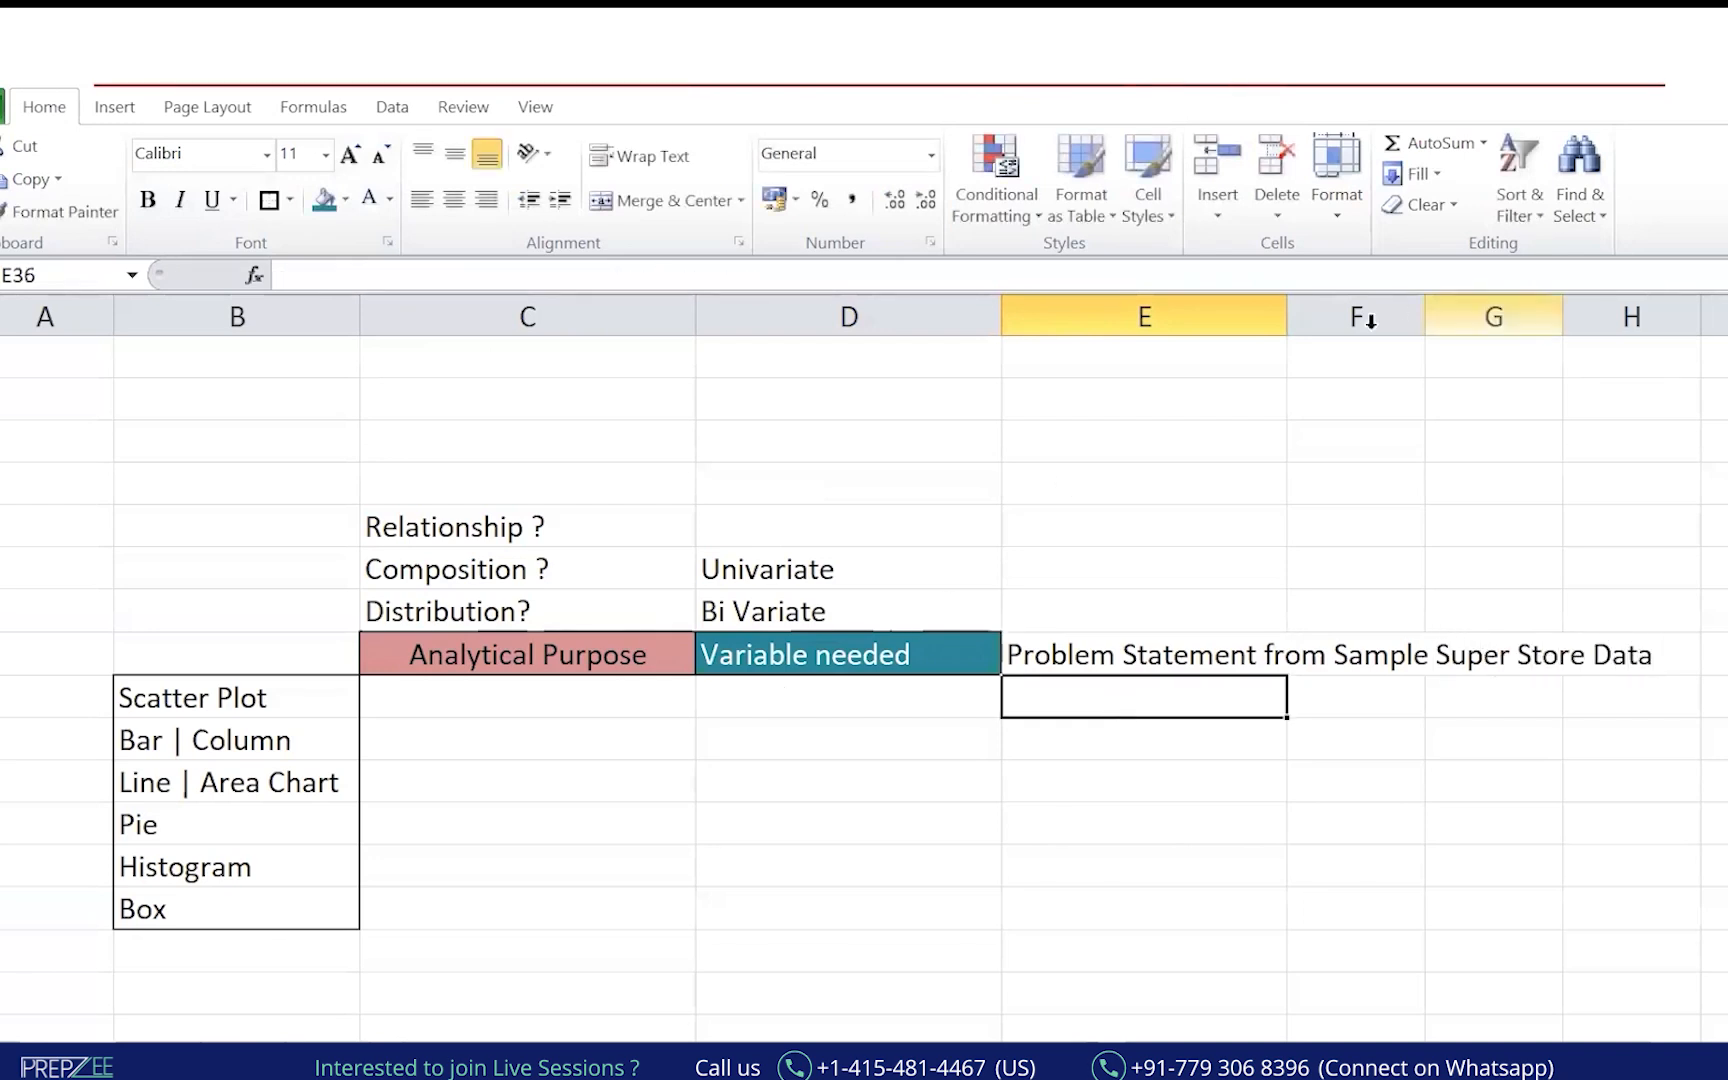
{"action": "left_click_drag", "start_coordinate": [1287, 318], "coordinate": [1558, 326]}
{"action": "key", "text": "Return"}
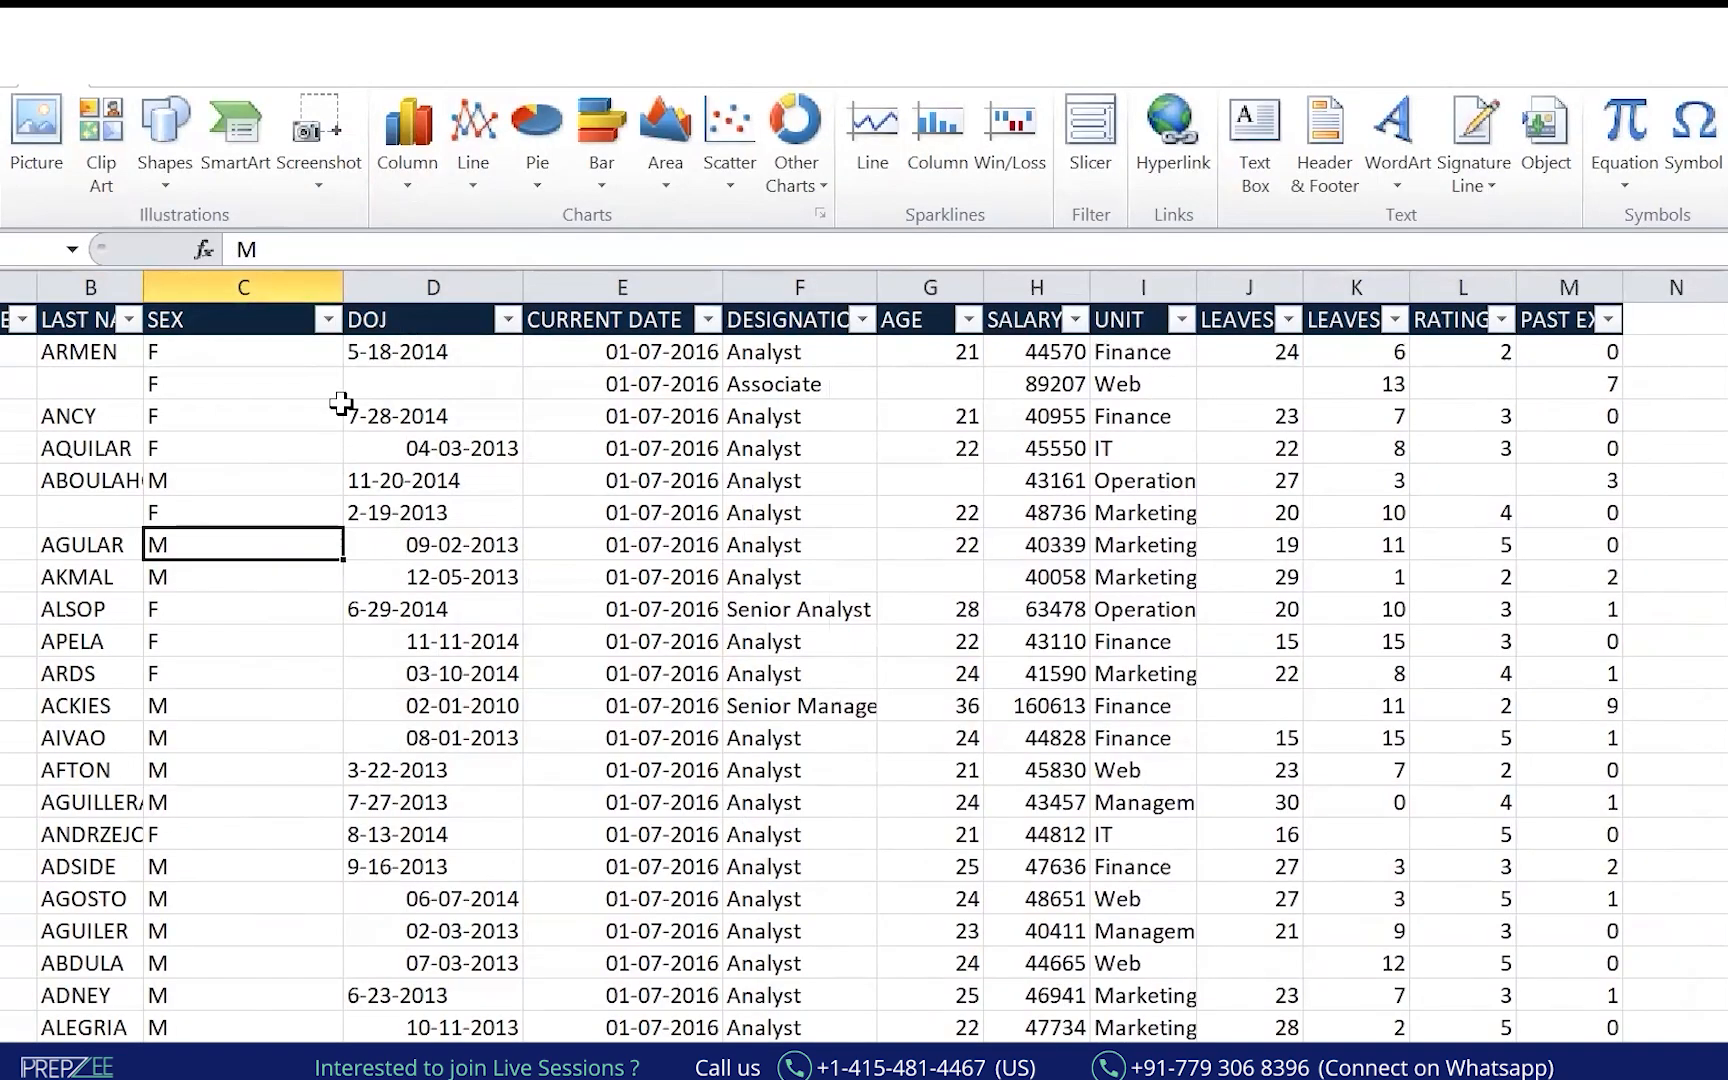
{"action": "key", "text": "Up"}
{"action": "key", "text": "Up"}
{"action": "key", "text": "Up"}
{"action": "key", "text": "Up"}
{"action": "key", "text": "Up"}
{"action": "key", "text": "Up"}
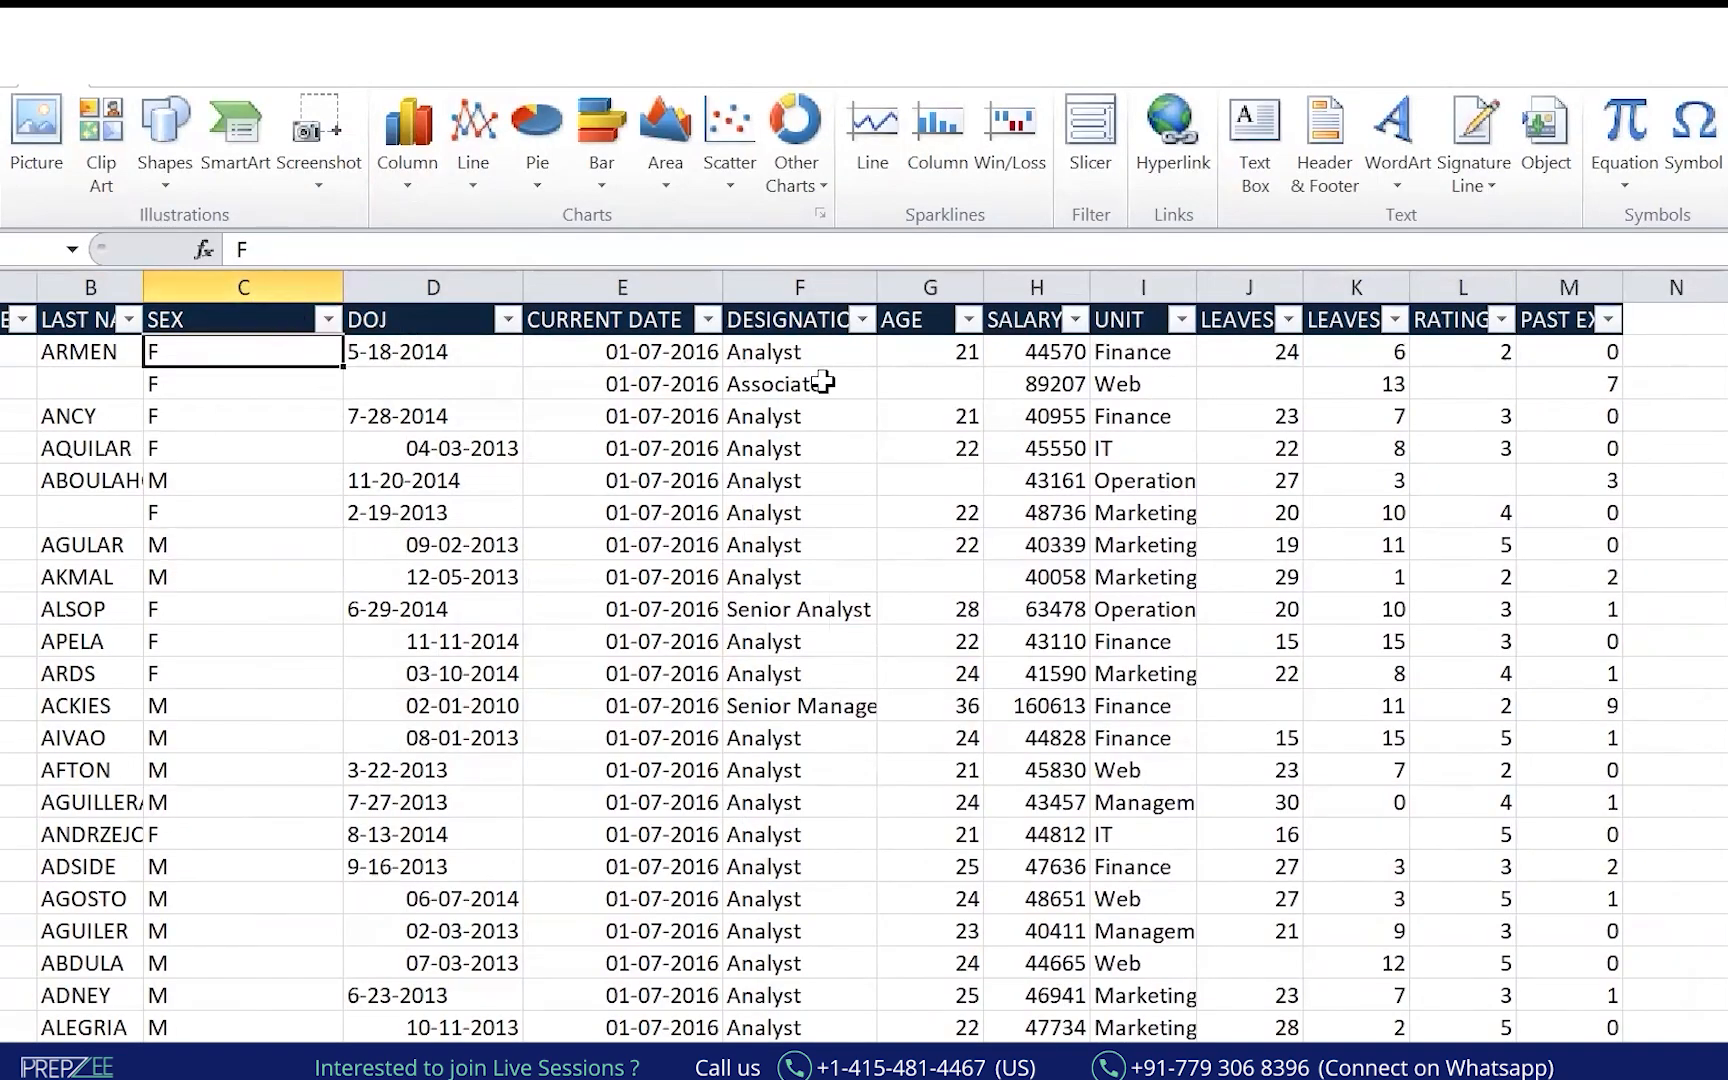
AutoFit the DESIGNATION and UNIT columns and select the SEX column data.
{"action": "double_click", "coordinate": [878, 286]}
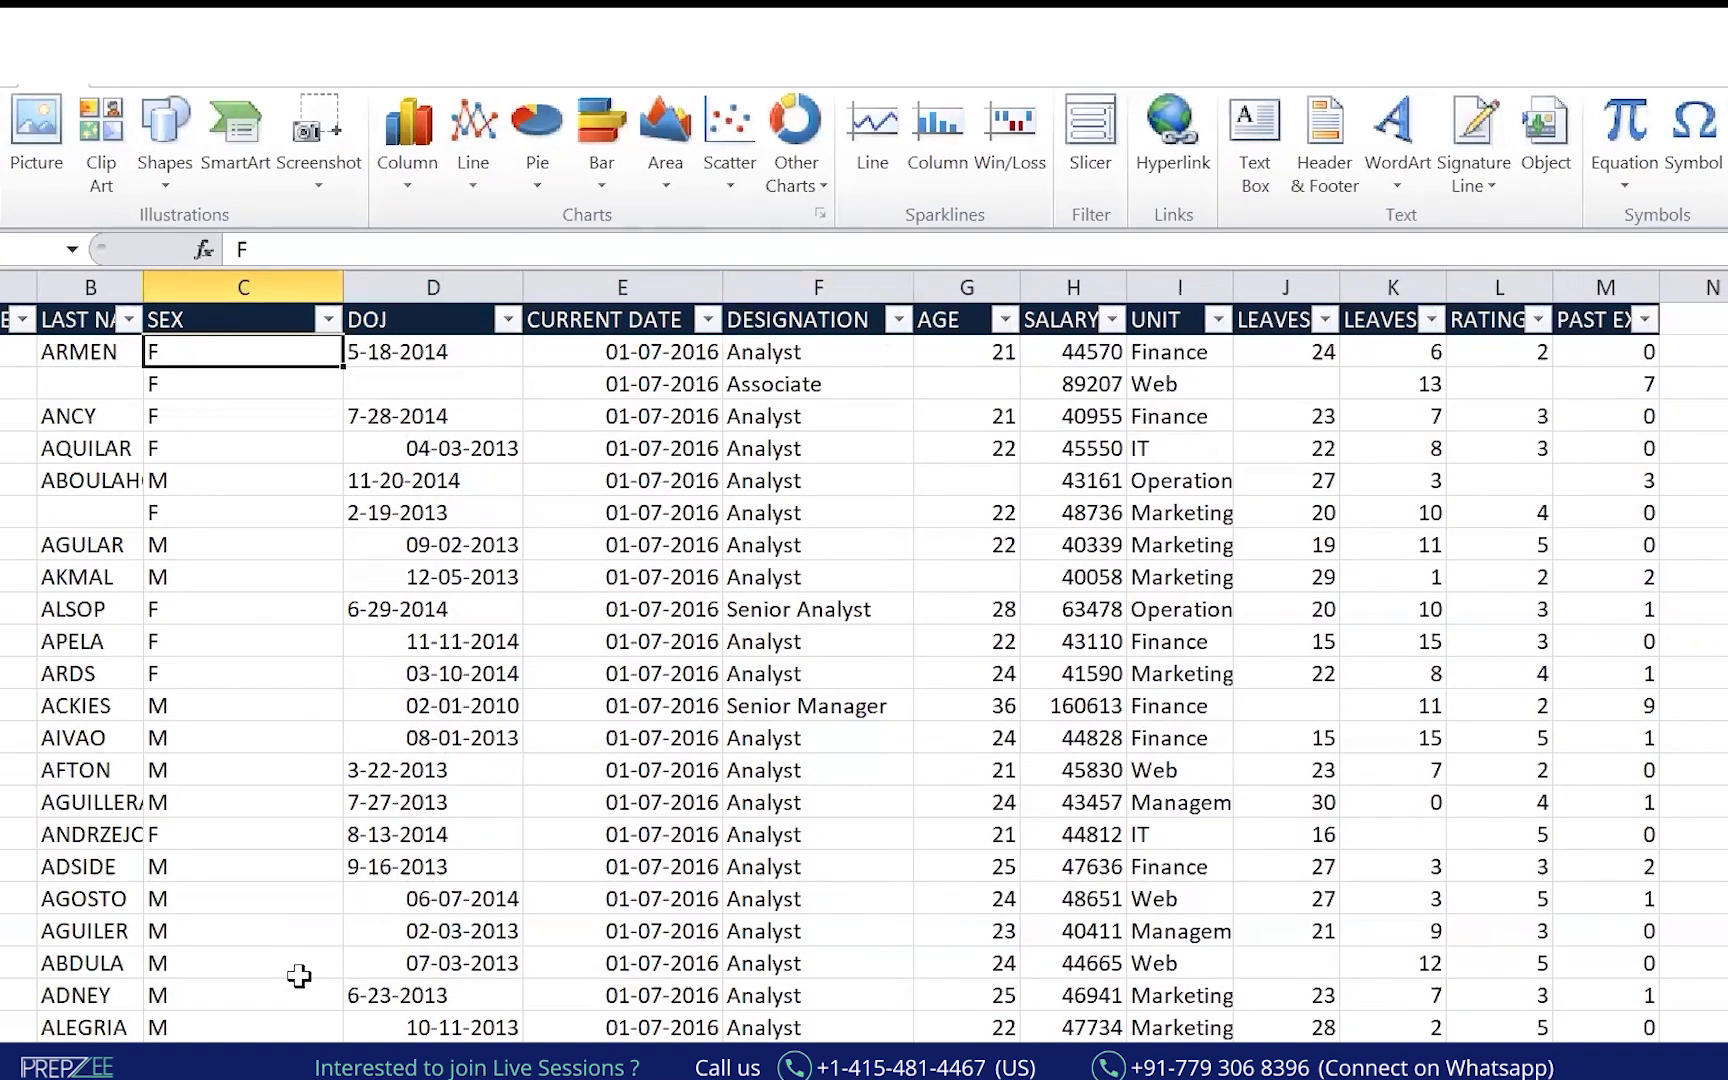
{"action": "left_click", "coordinate": [782, 350]}
{"action": "left_click", "coordinate": [236, 390]}
{"action": "left_click", "coordinate": [228, 350]}
{"action": "left_click", "coordinate": [218, 307]}
{"action": "key", "text": "ctrl+shift+Down"}
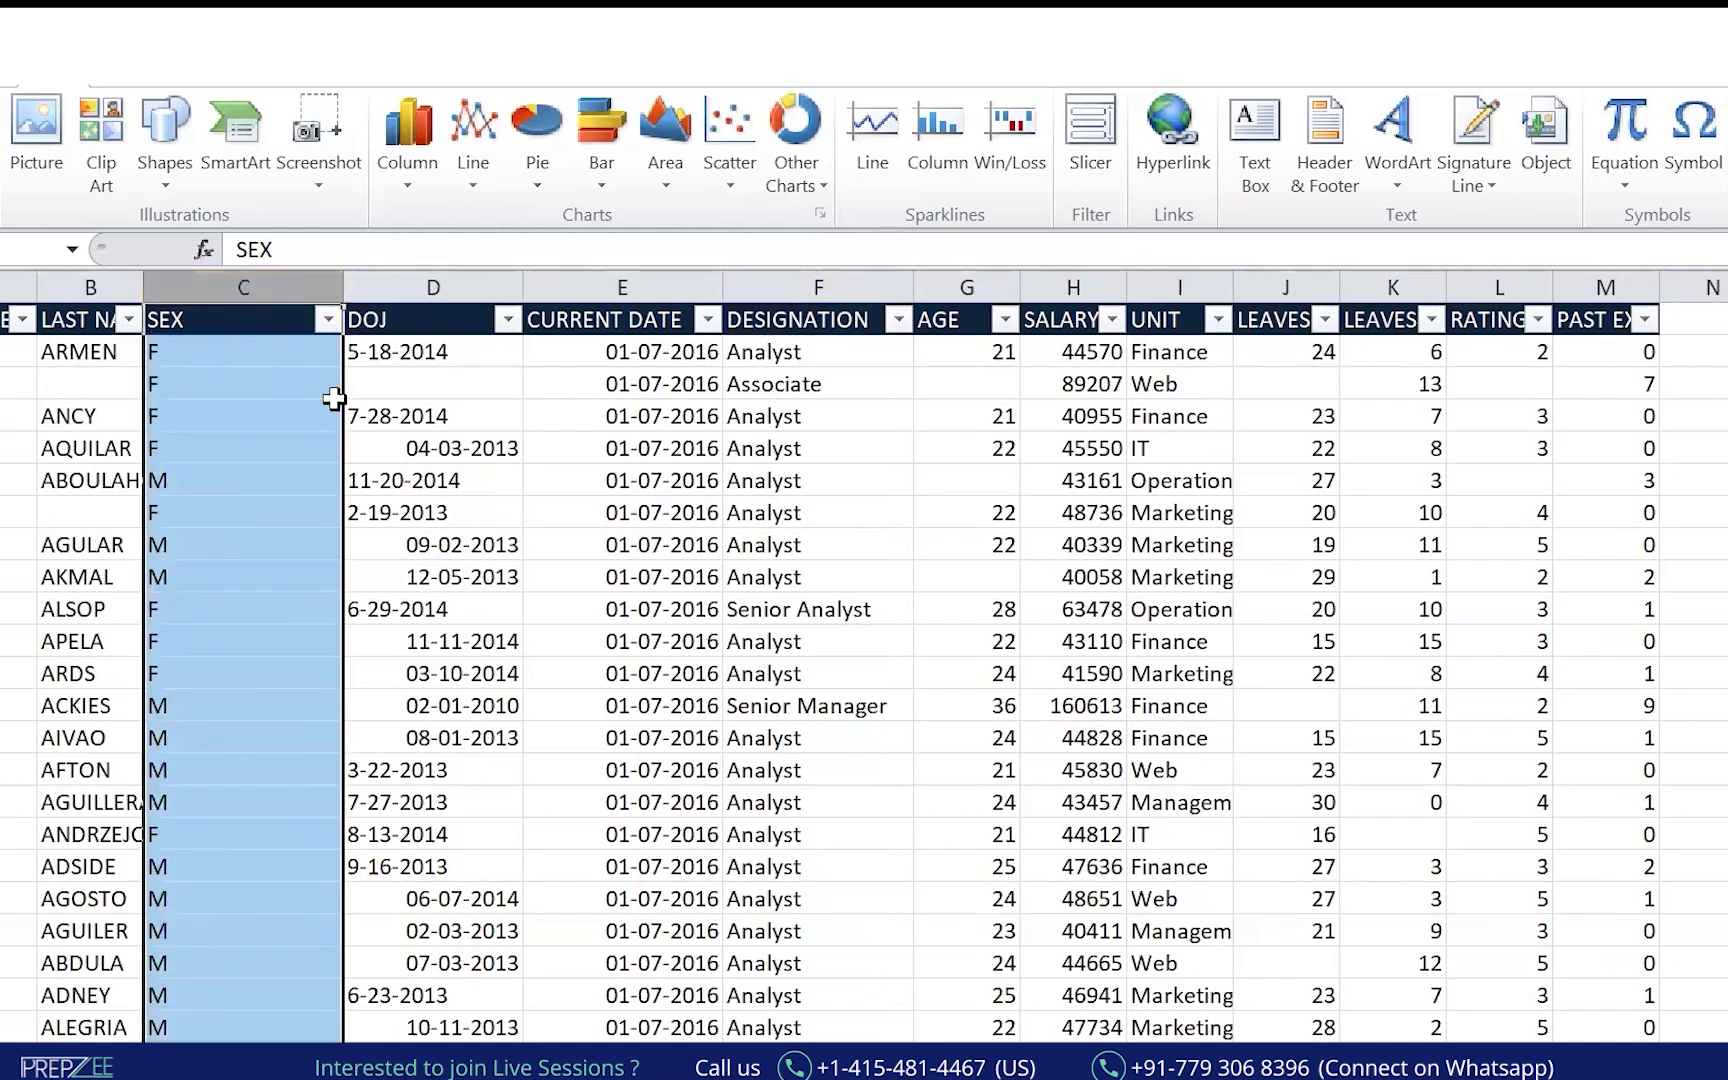
{"action": "double_click", "coordinate": [1233, 285]}
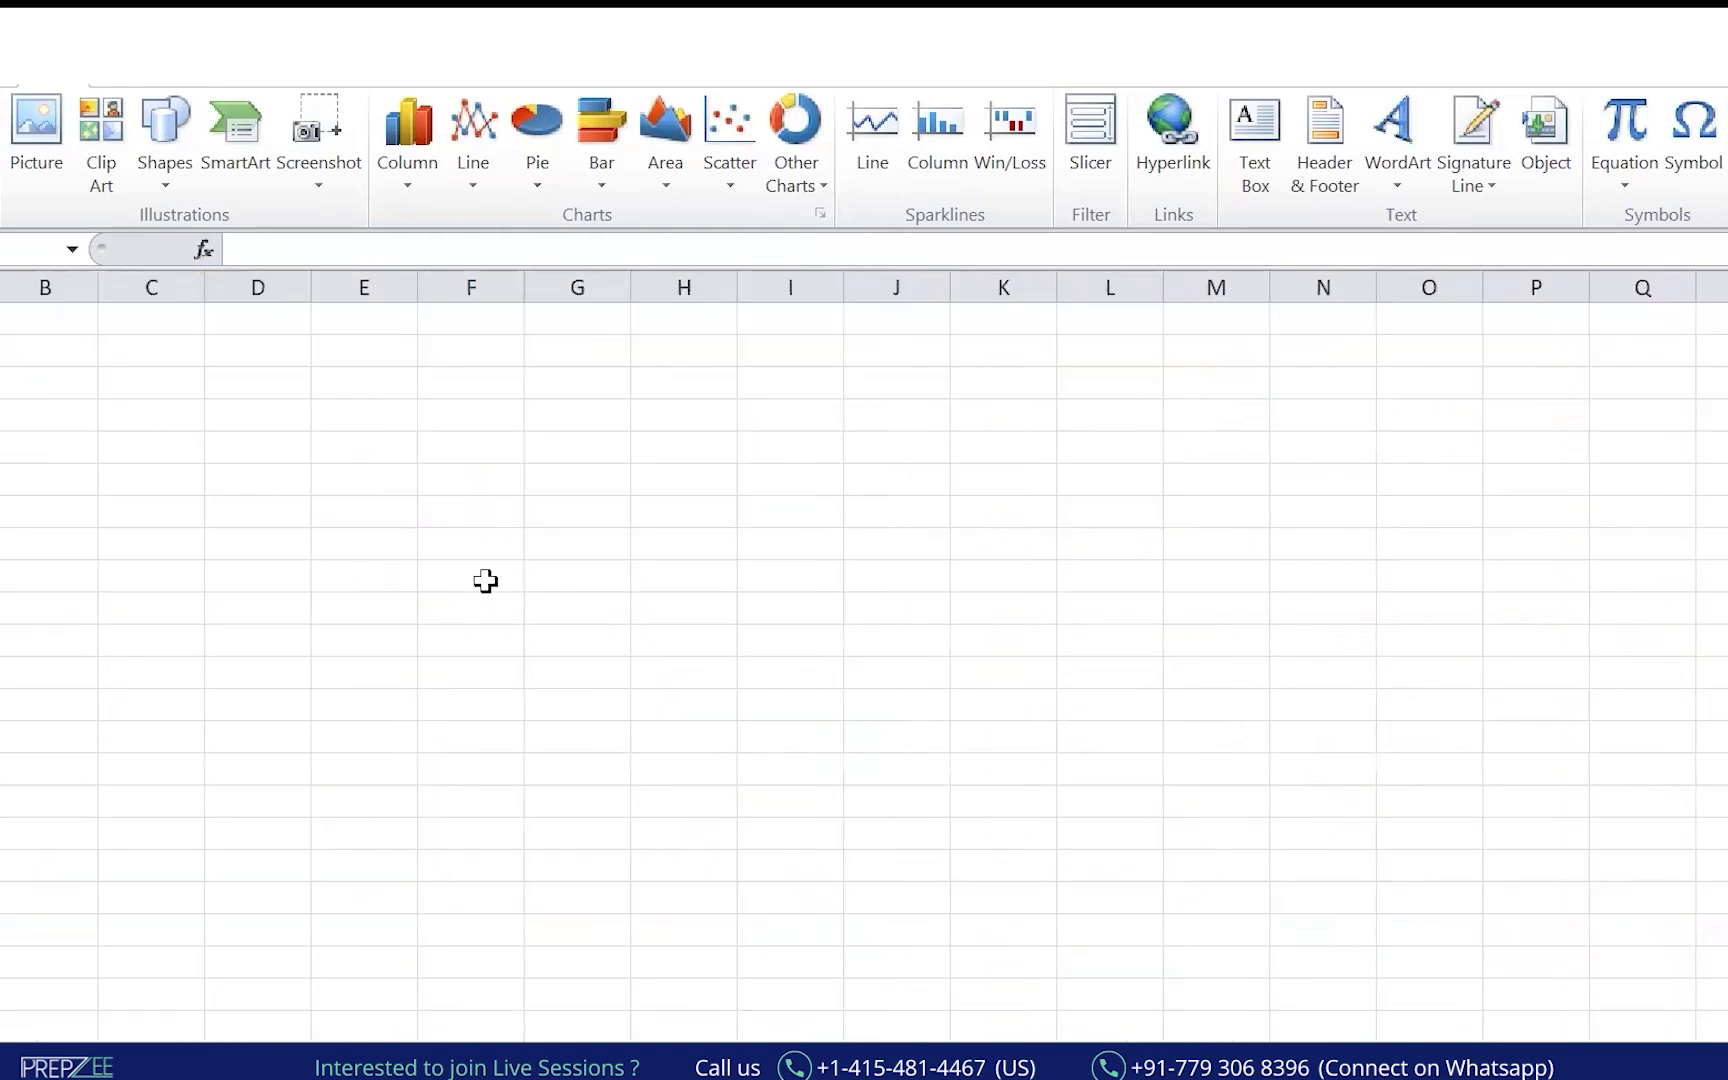
{"action": "left_click", "coordinate": [257, 447]}
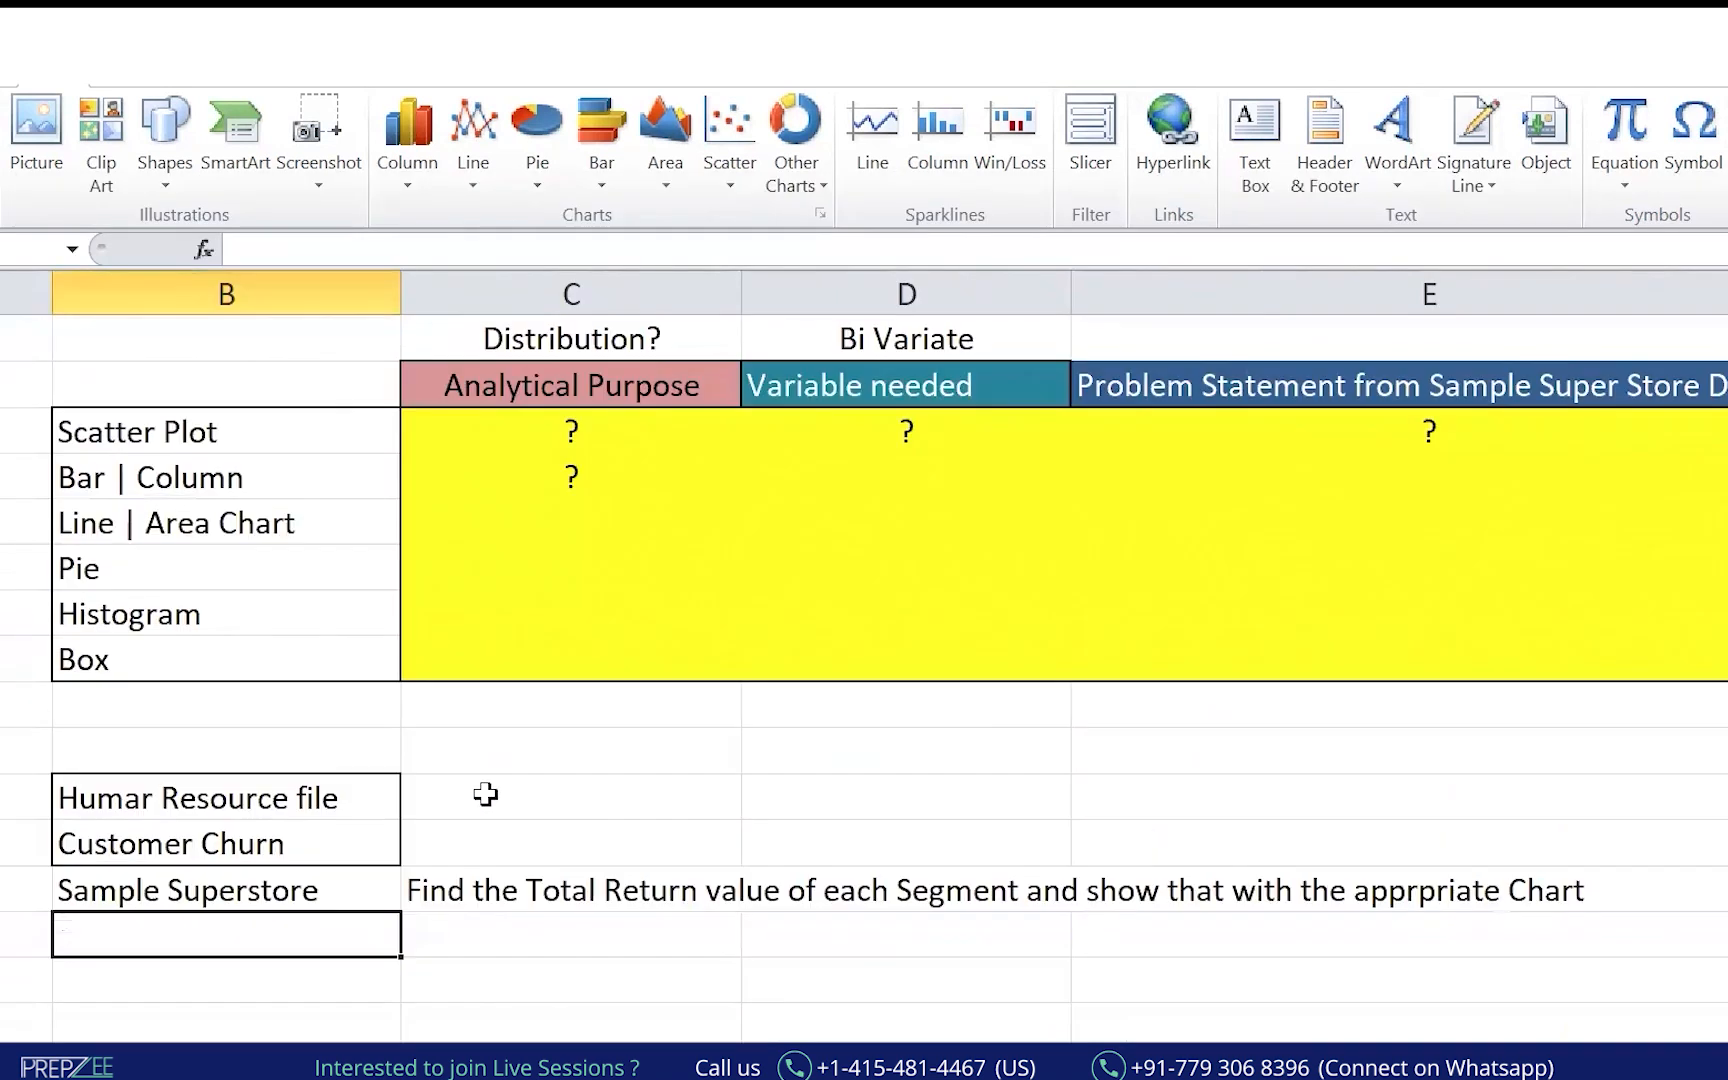
Enter 'Find the Average Salary of M and F for the various Department | Units' in C17.
{"action": "left_click", "coordinate": [485, 794]}
{"action": "left_click", "coordinate": [505, 841]}
{"action": "key", "text": "Up"}
{"action": "type", "text": "Find the Av"}
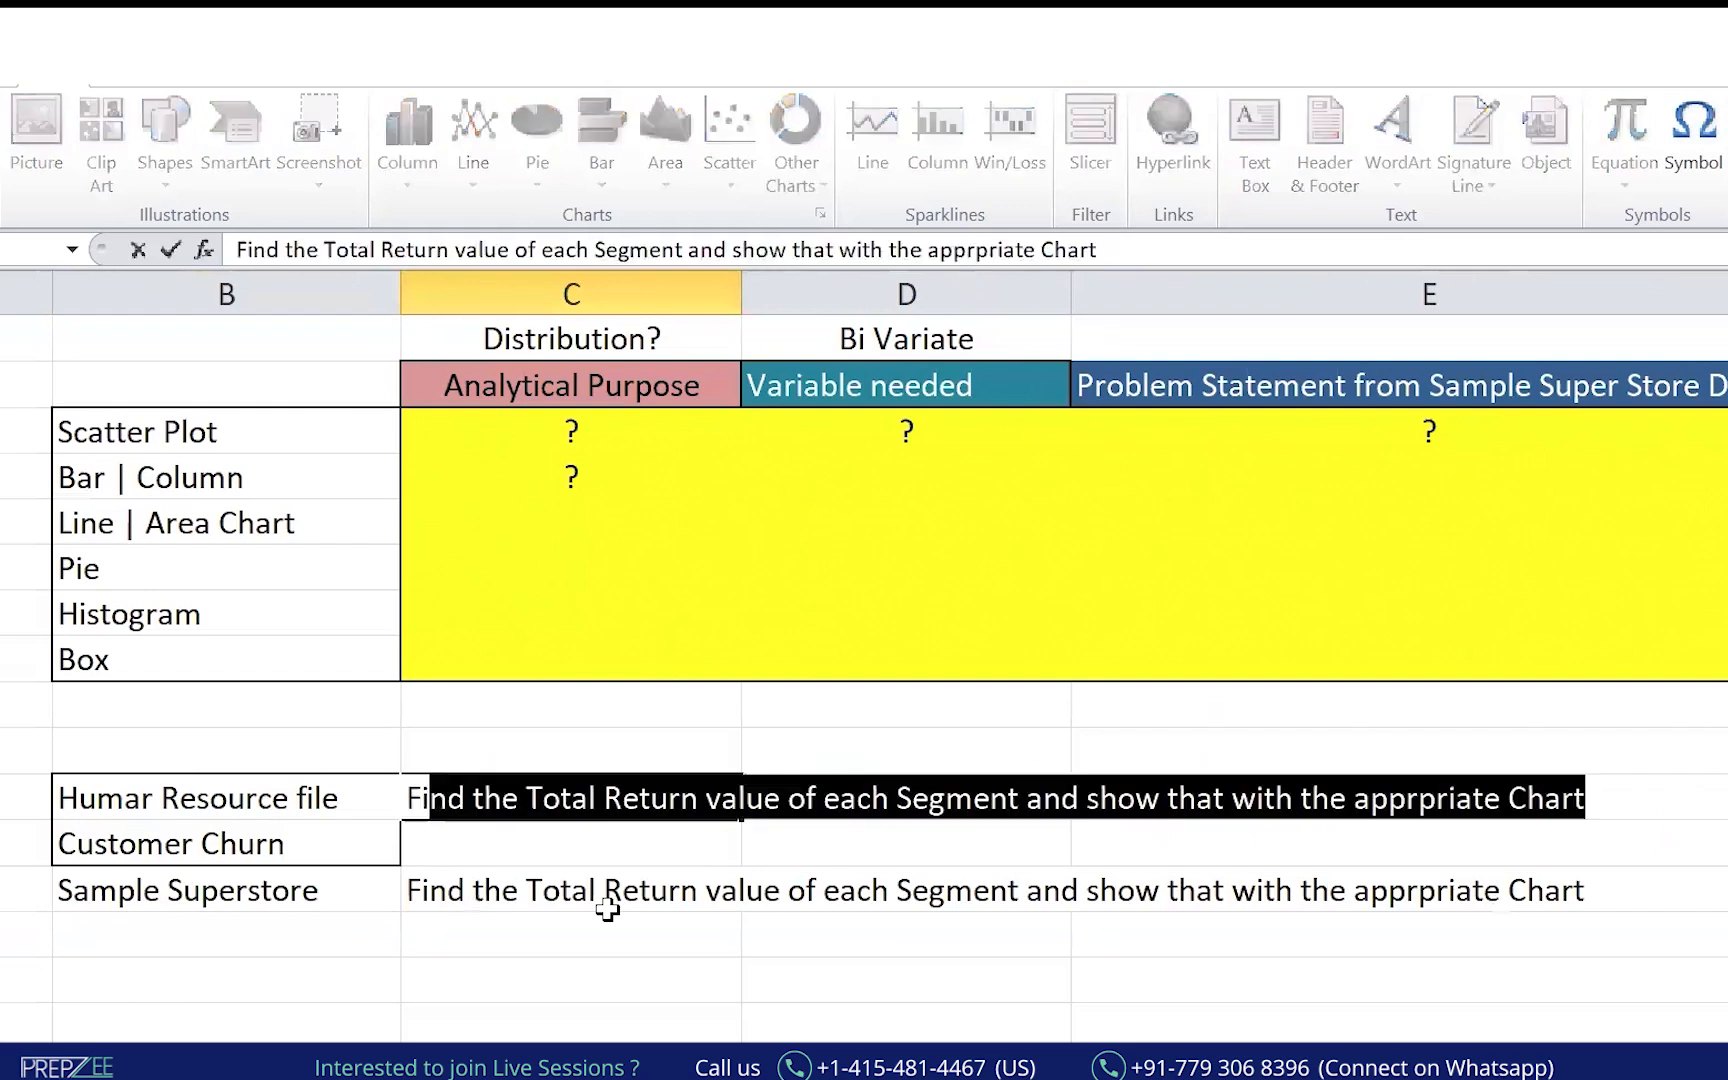
{"action": "type", "text": "erage Sales"}
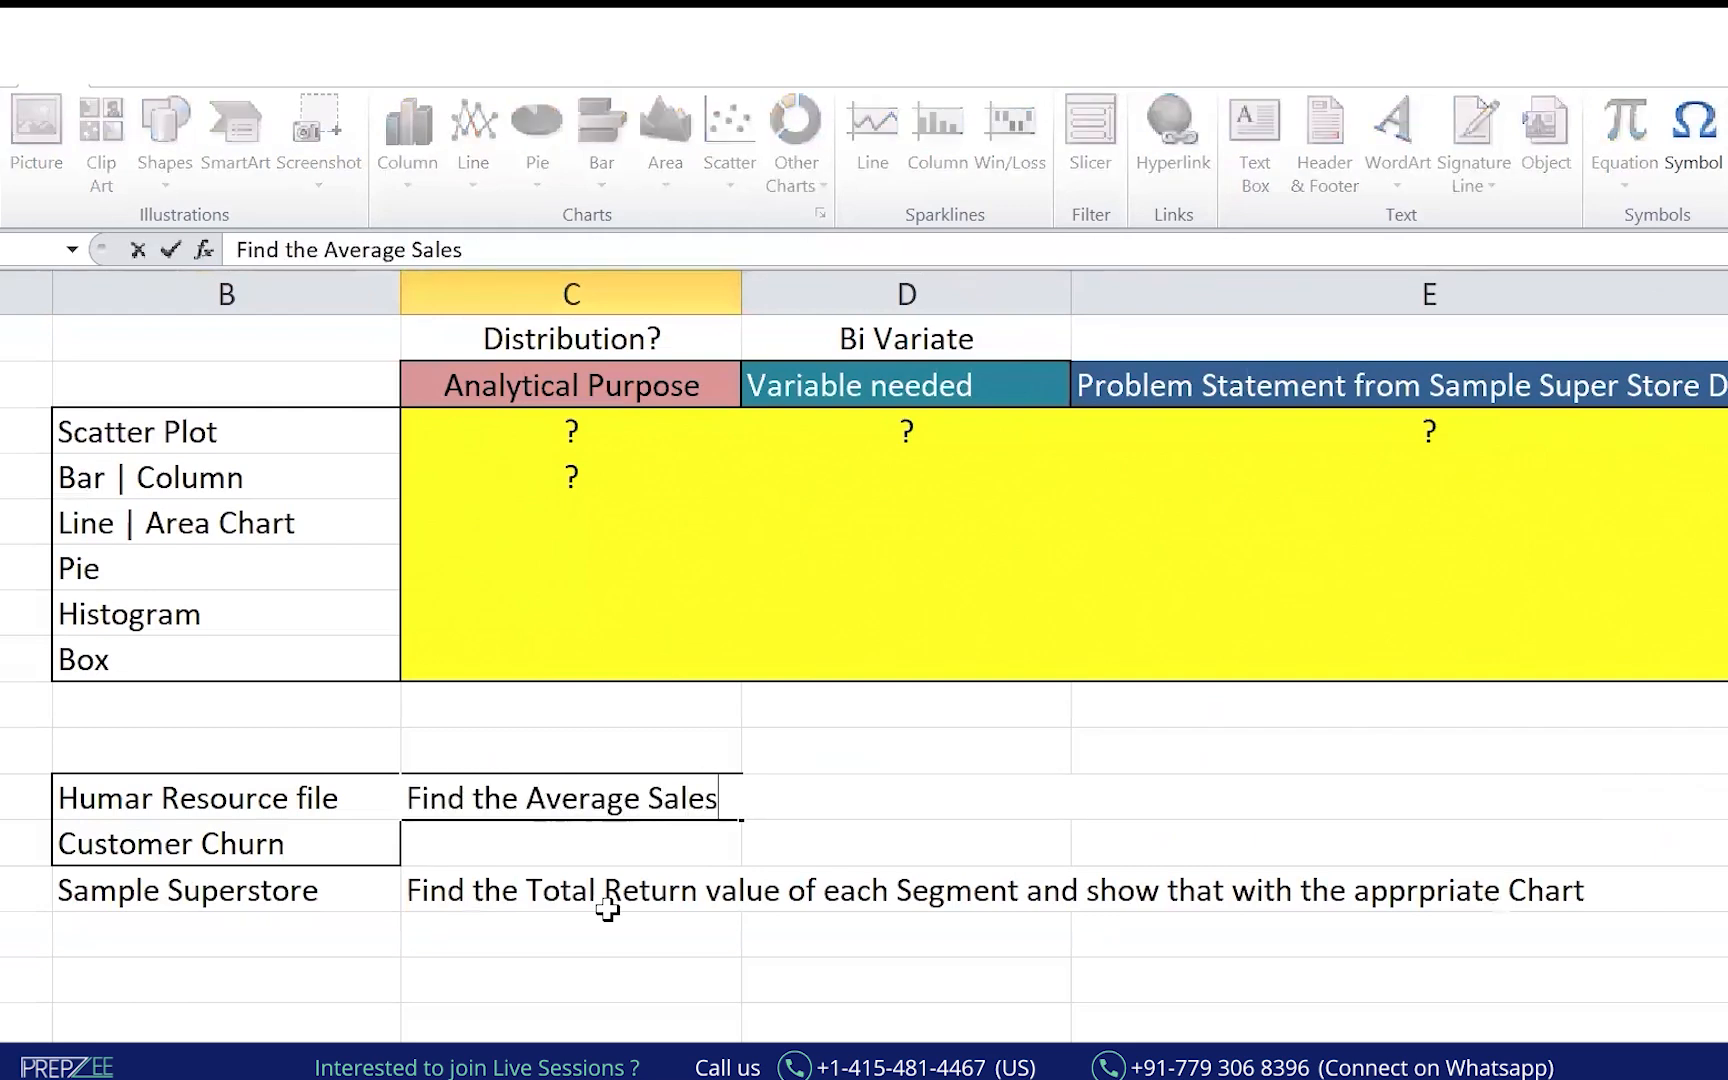
{"action": "key", "text": "BackSpace"}
{"action": "key", "text": "BackSpace"}
{"action": "type", "text": "ary of"}
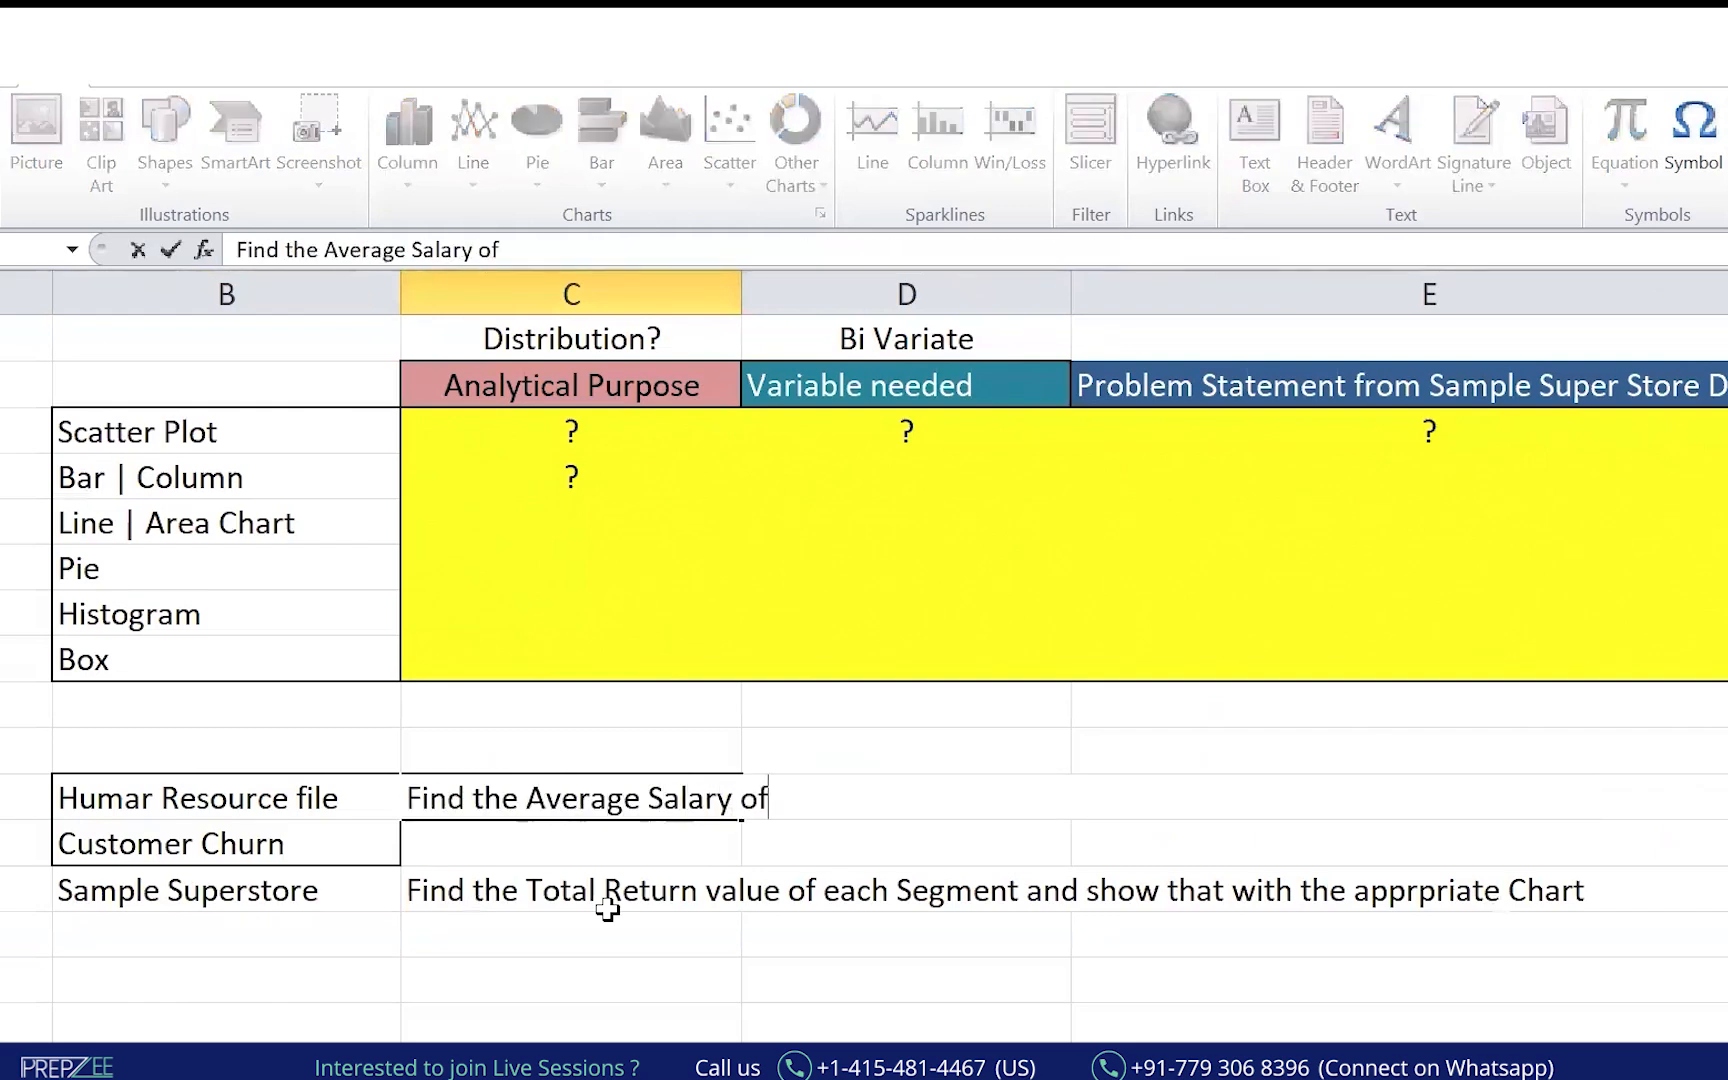
{"action": "type", "text": " Ma"}
{"action": "type", "text": "and "}
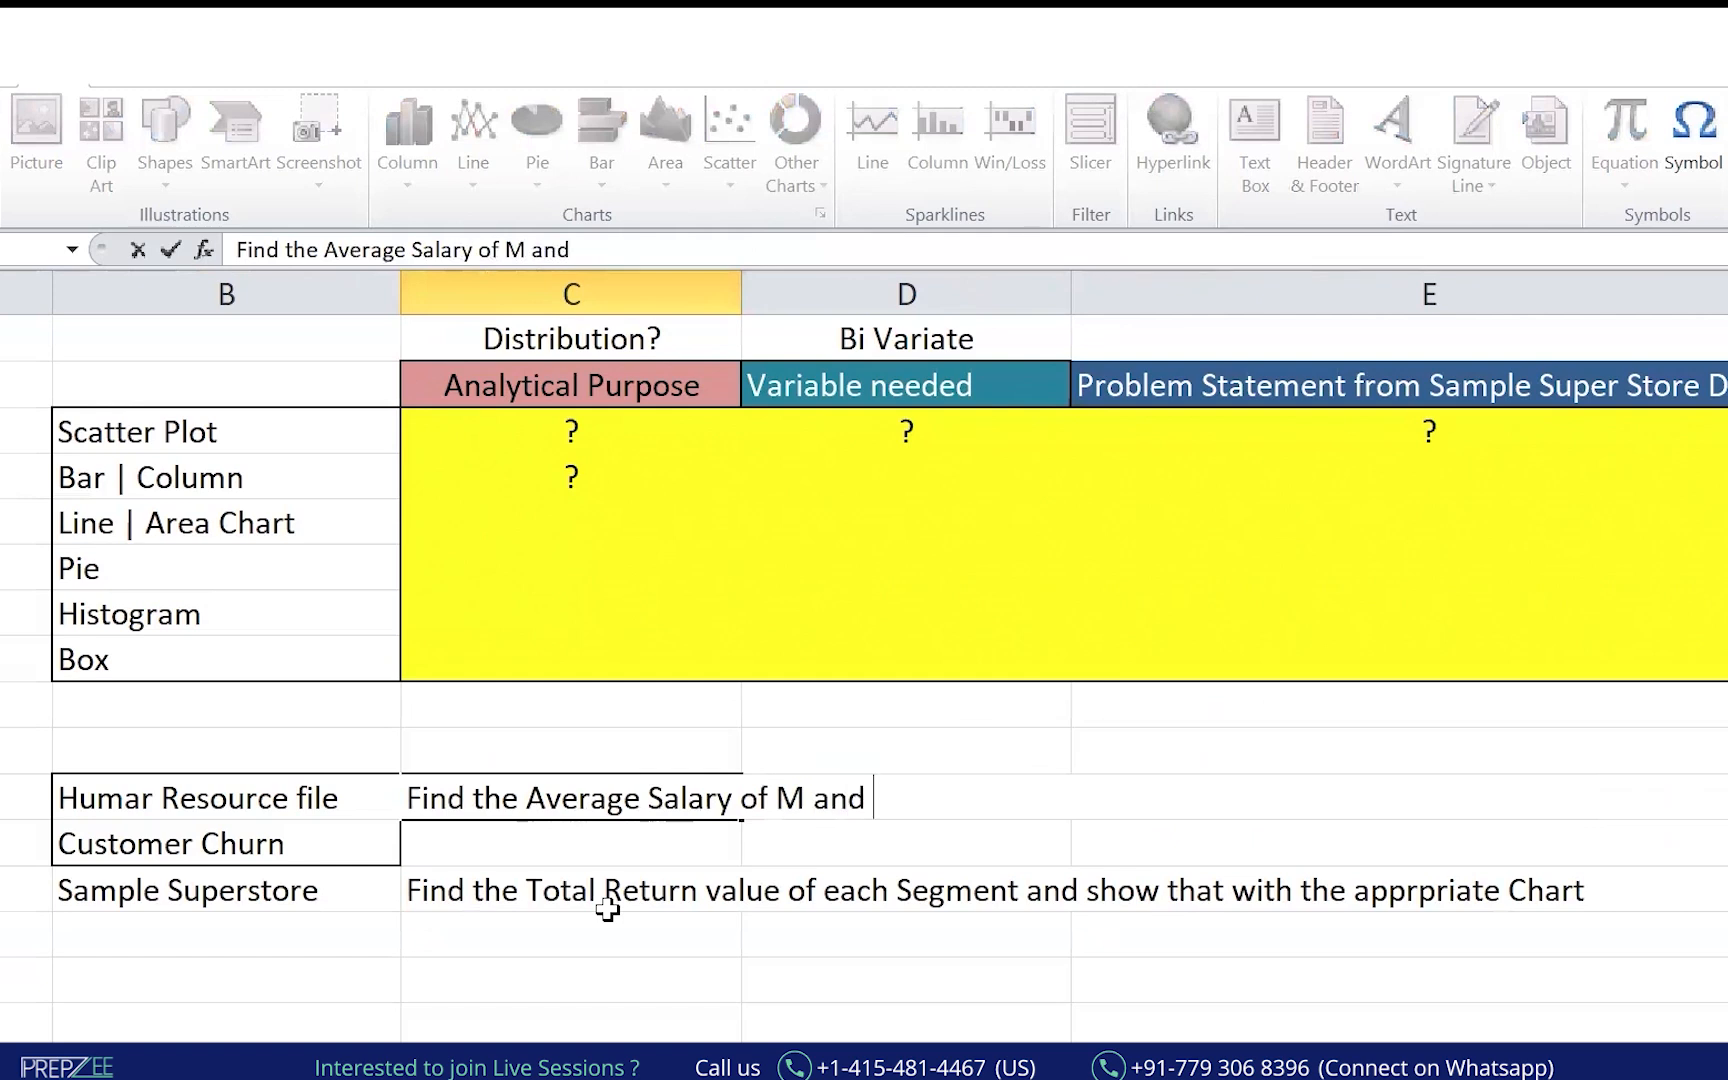
{"action": "type", "text": "F for the various De"}
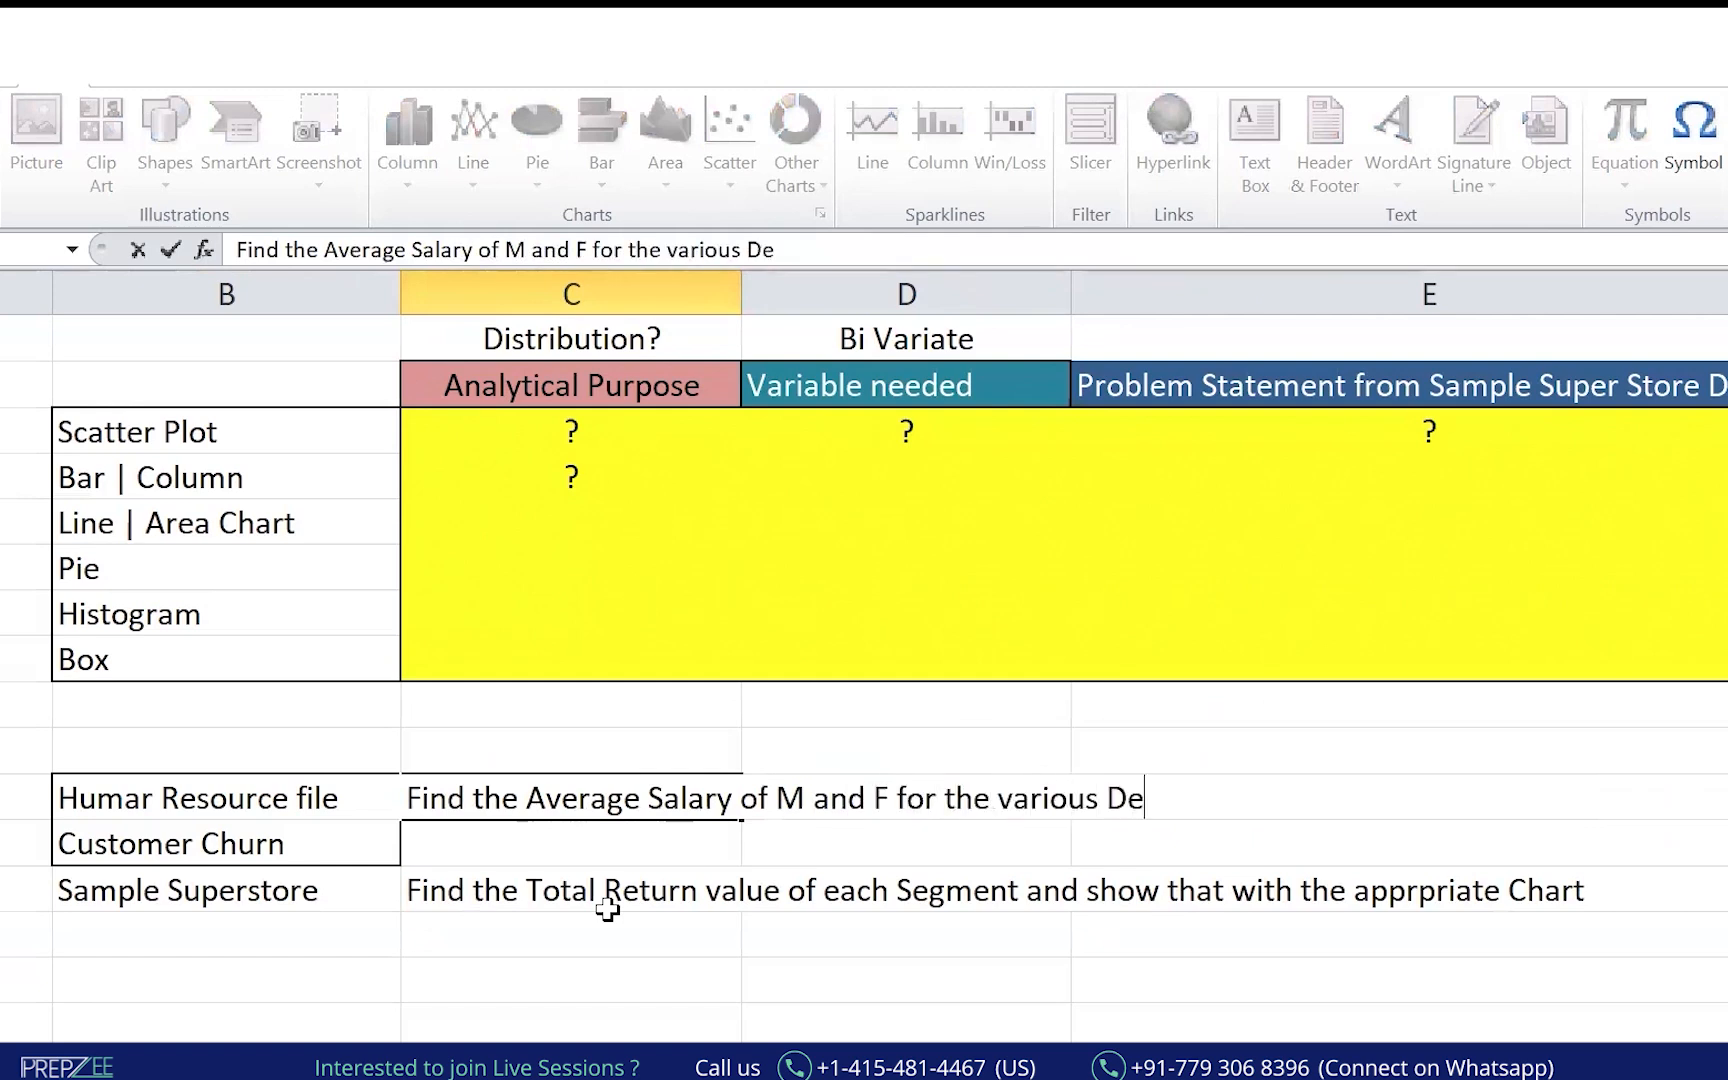
{"action": "type", "text": "partment | Units"}
{"action": "key", "text": "Return"}
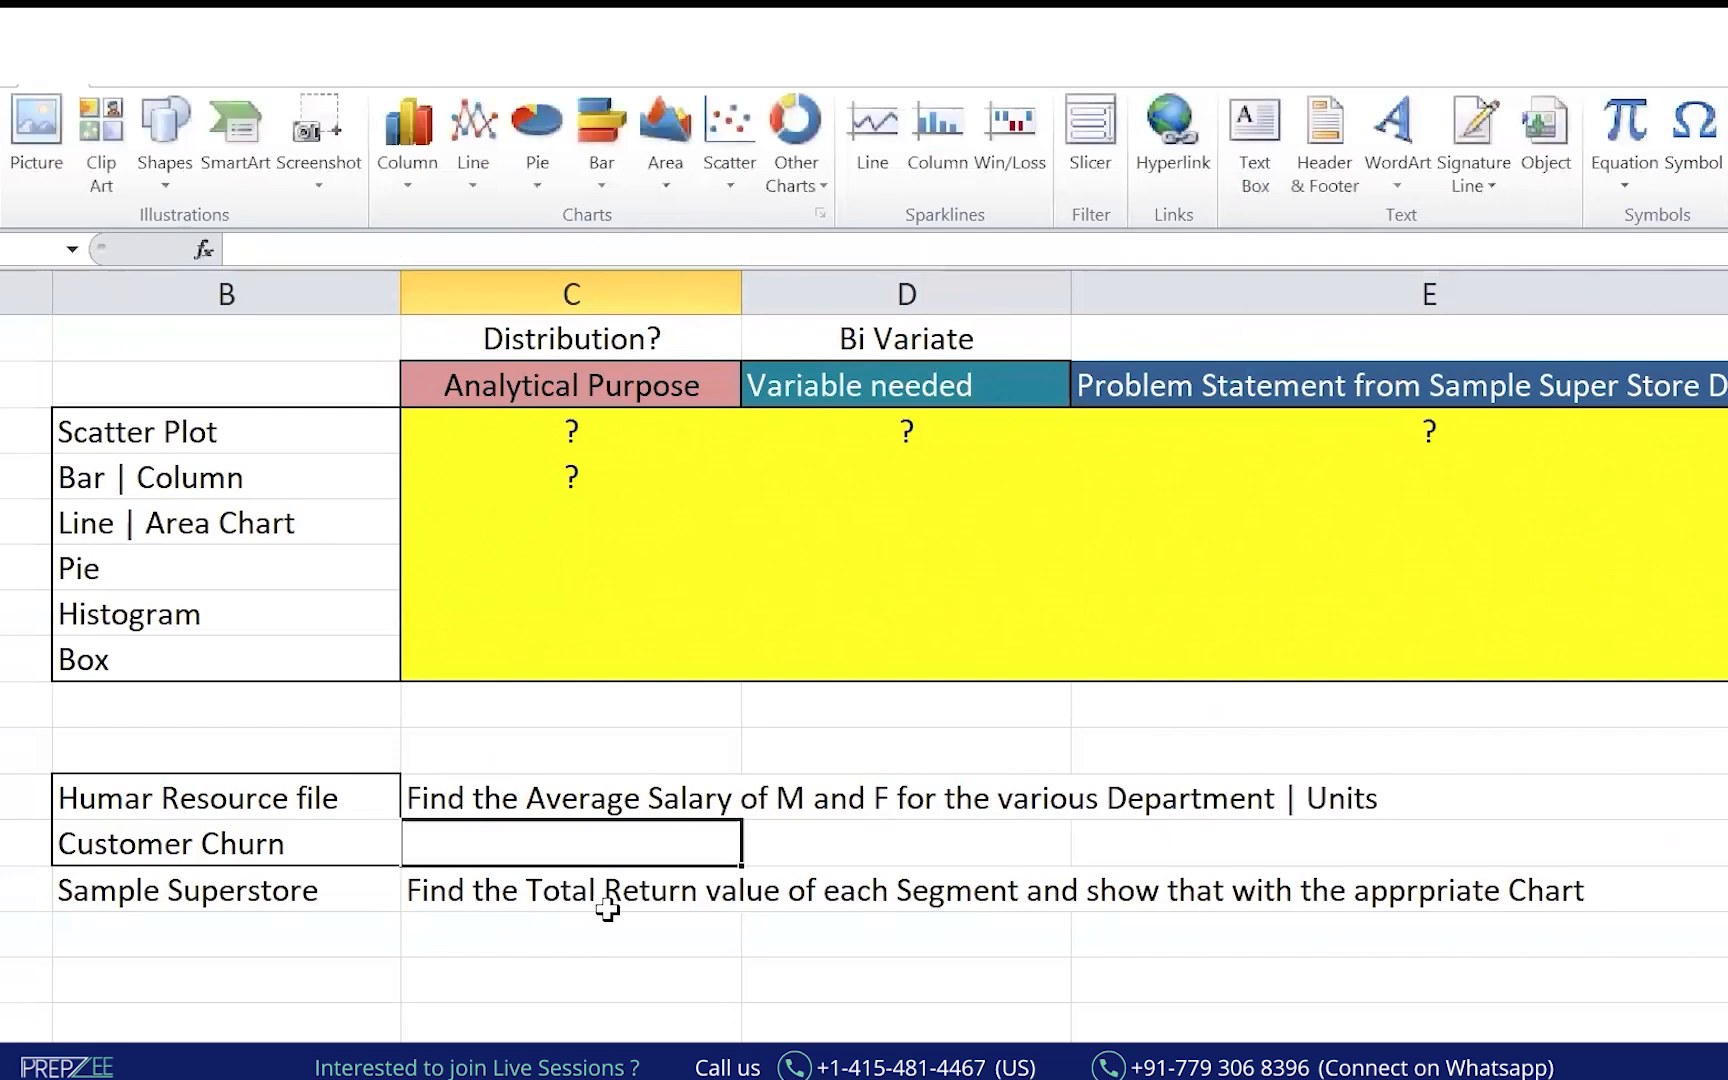
Append 'and show that with appropriate chart' to the C17 problem statement.
{"action": "key", "text": "Up"}
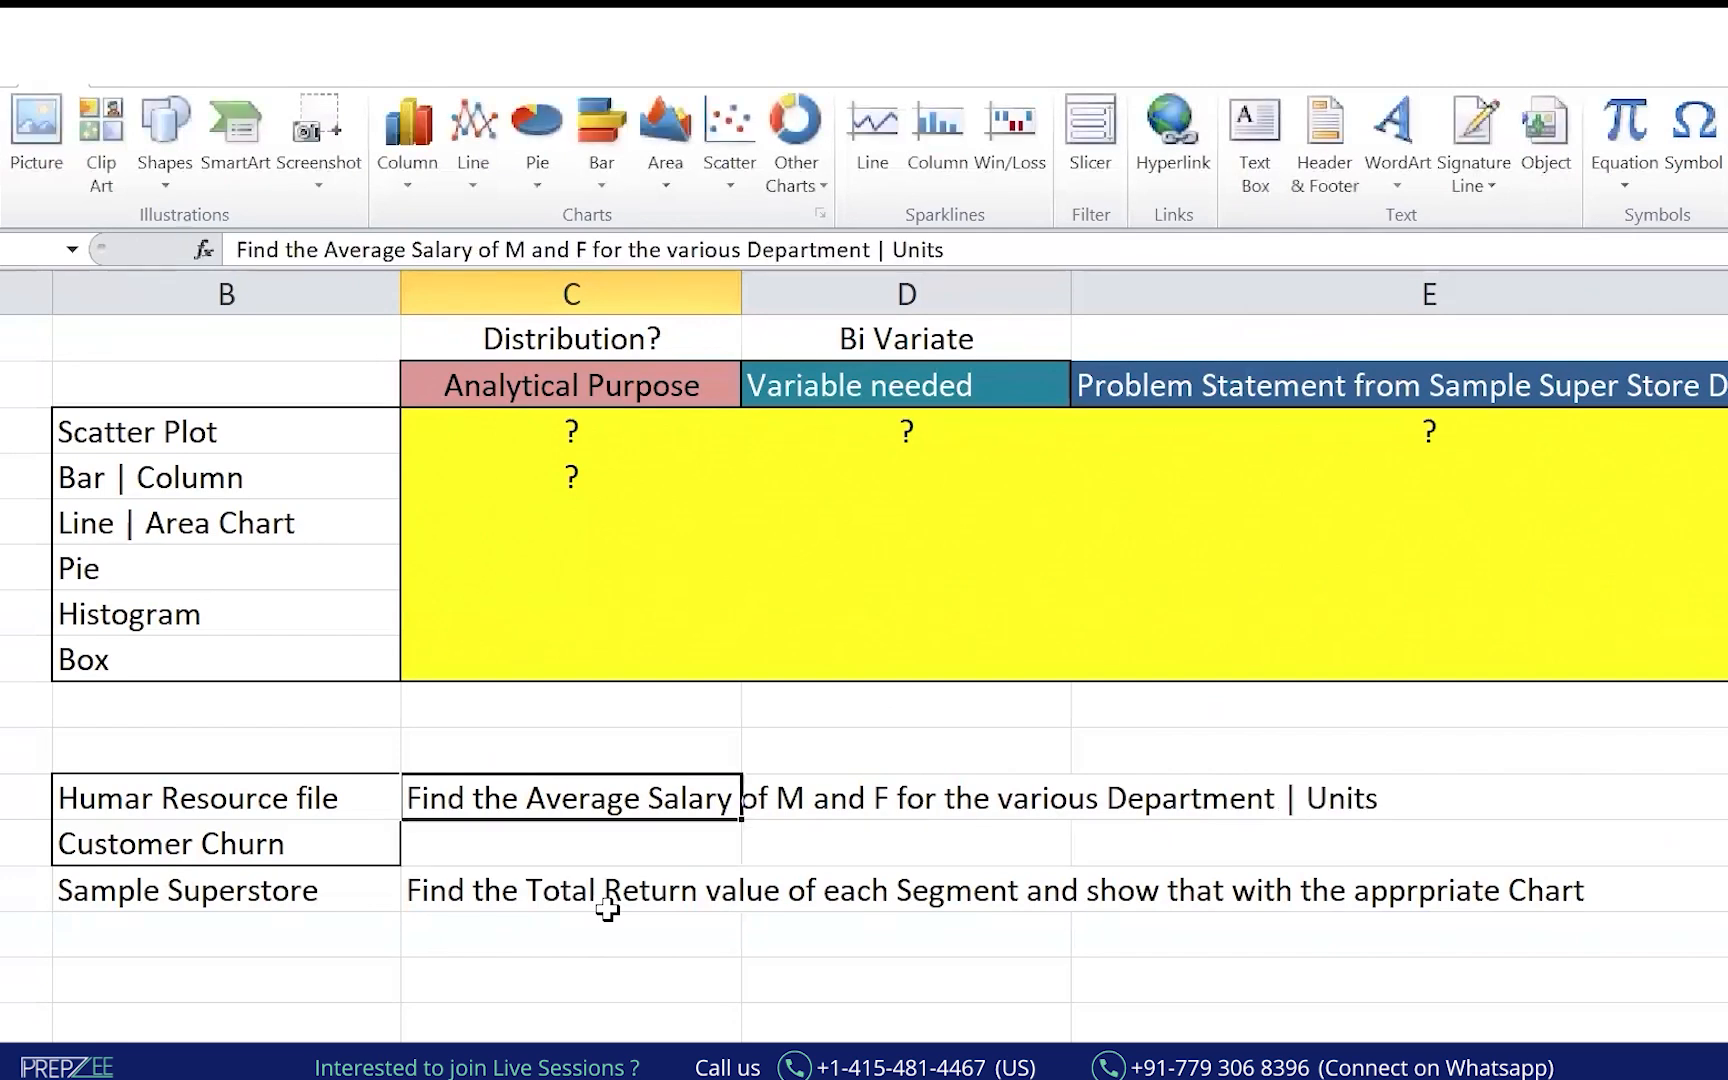
{"action": "left_click", "coordinate": [995, 245]}
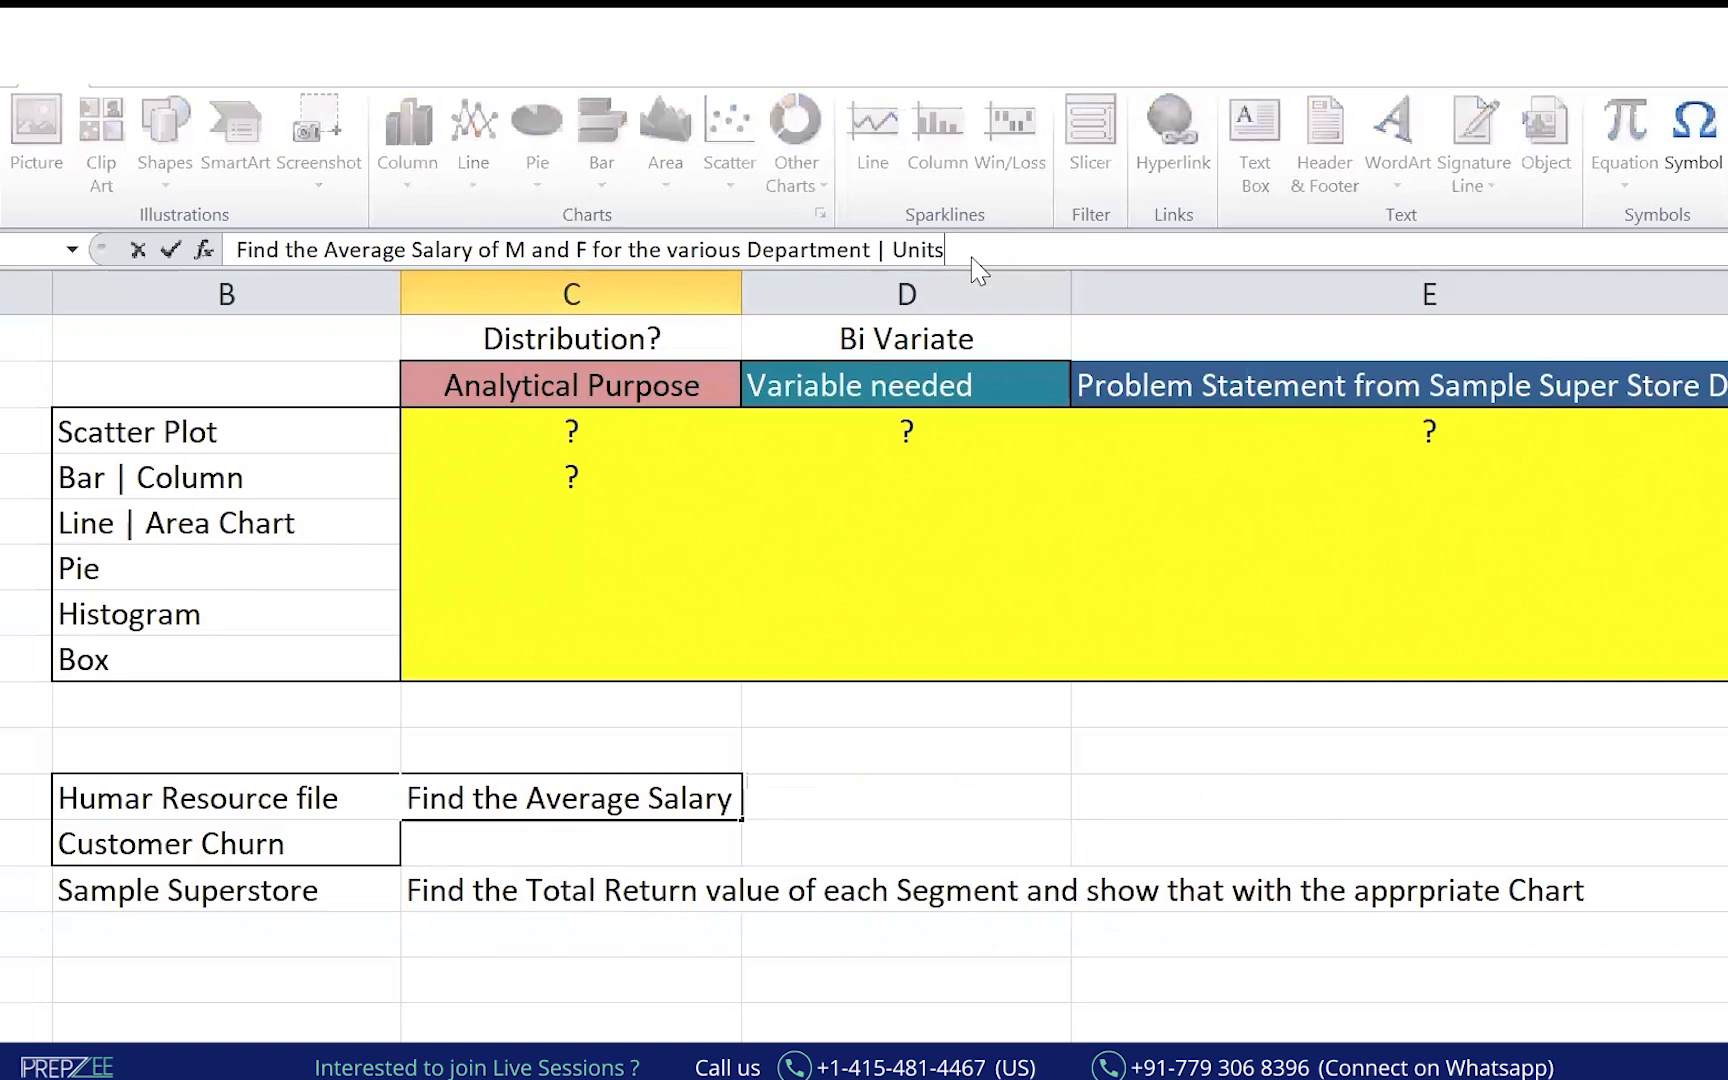
{"action": "type", "text": "and show wi"}
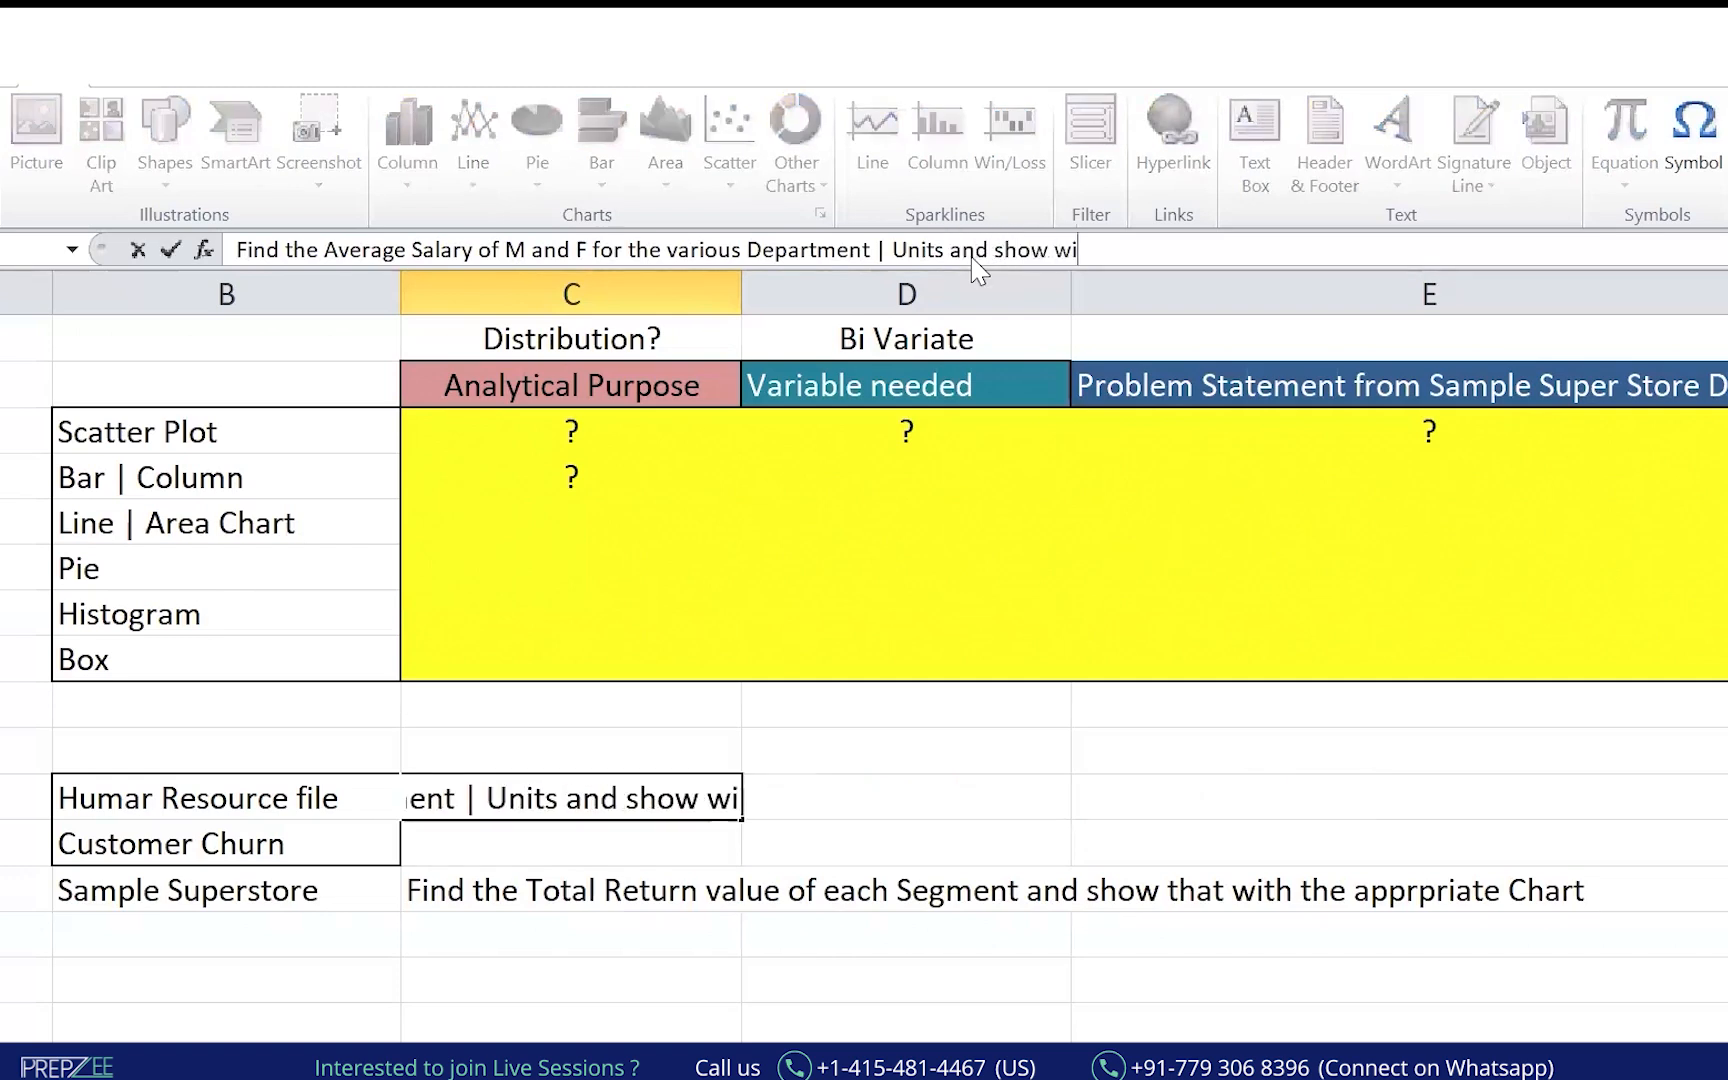
{"action": "key", "text": "BackSpace"}
{"action": "key", "text": "BackSpace"}
{"action": "type", "text": "that with "}
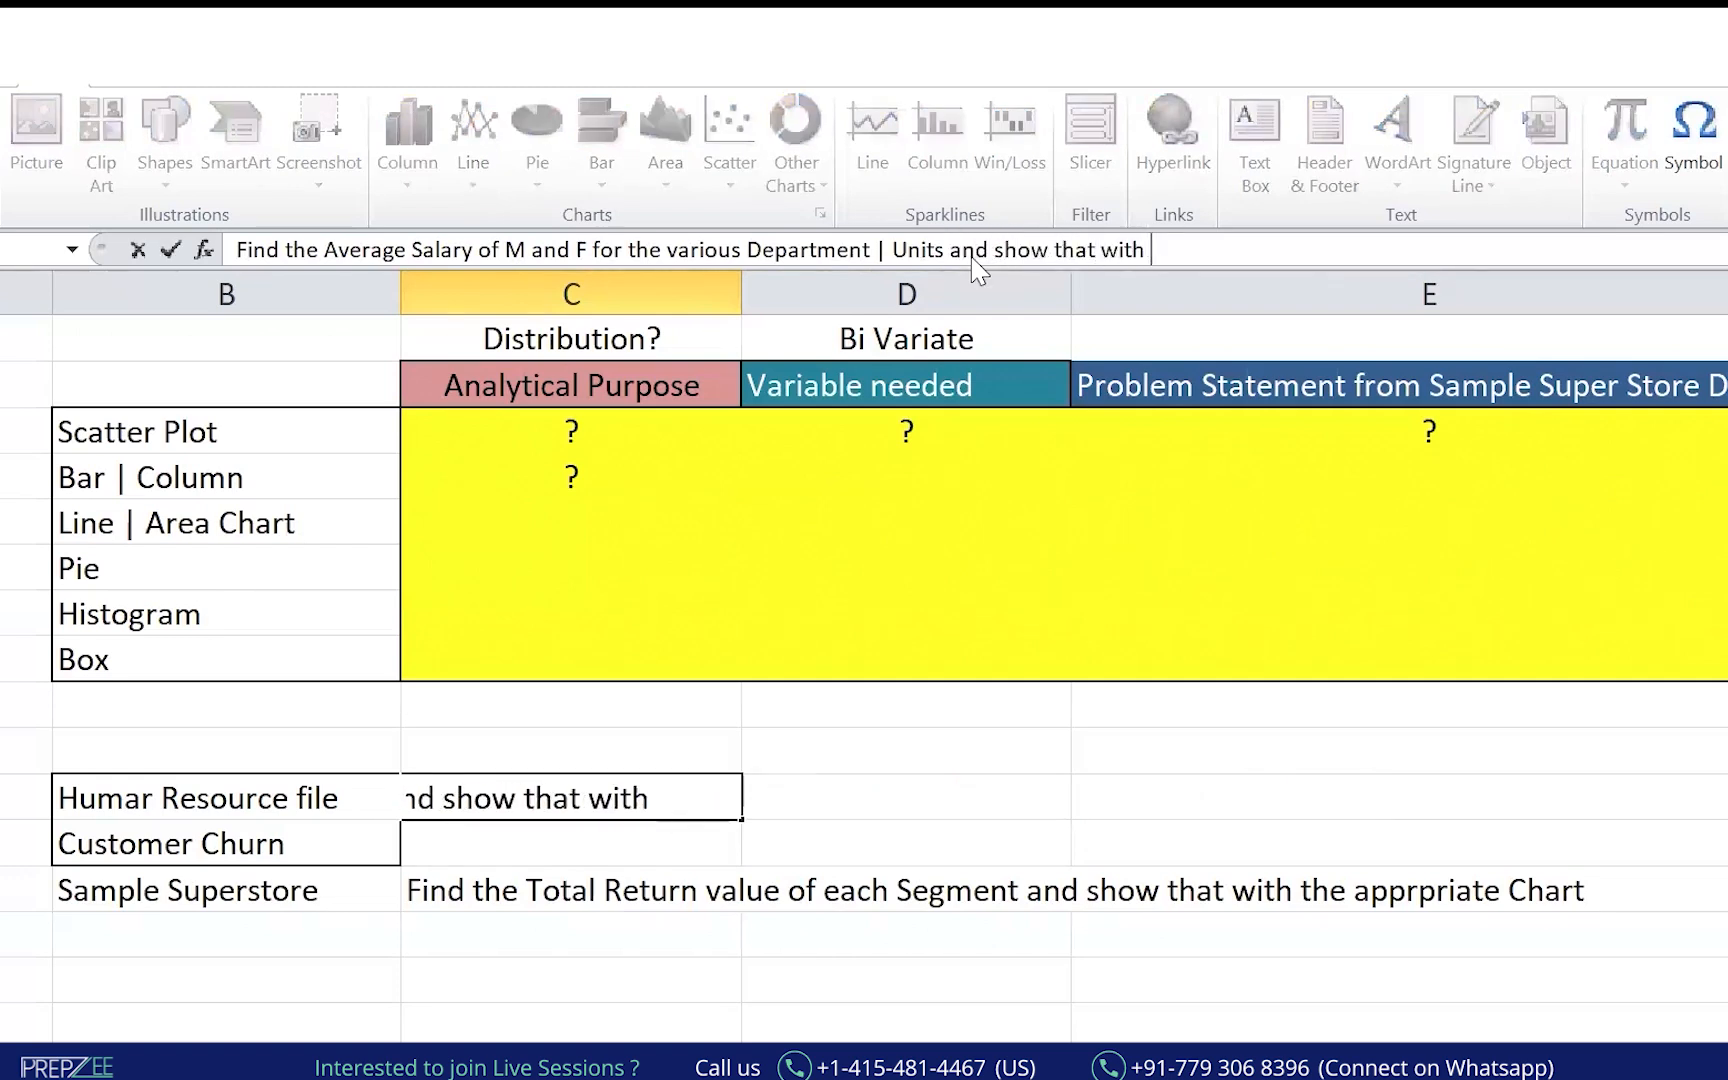
{"action": "type", "text": "appro"}
{"action": "key", "text": "BackSpace"}
{"action": "key", "text": "BackSpace"}
{"action": "type", "text": "pror"}
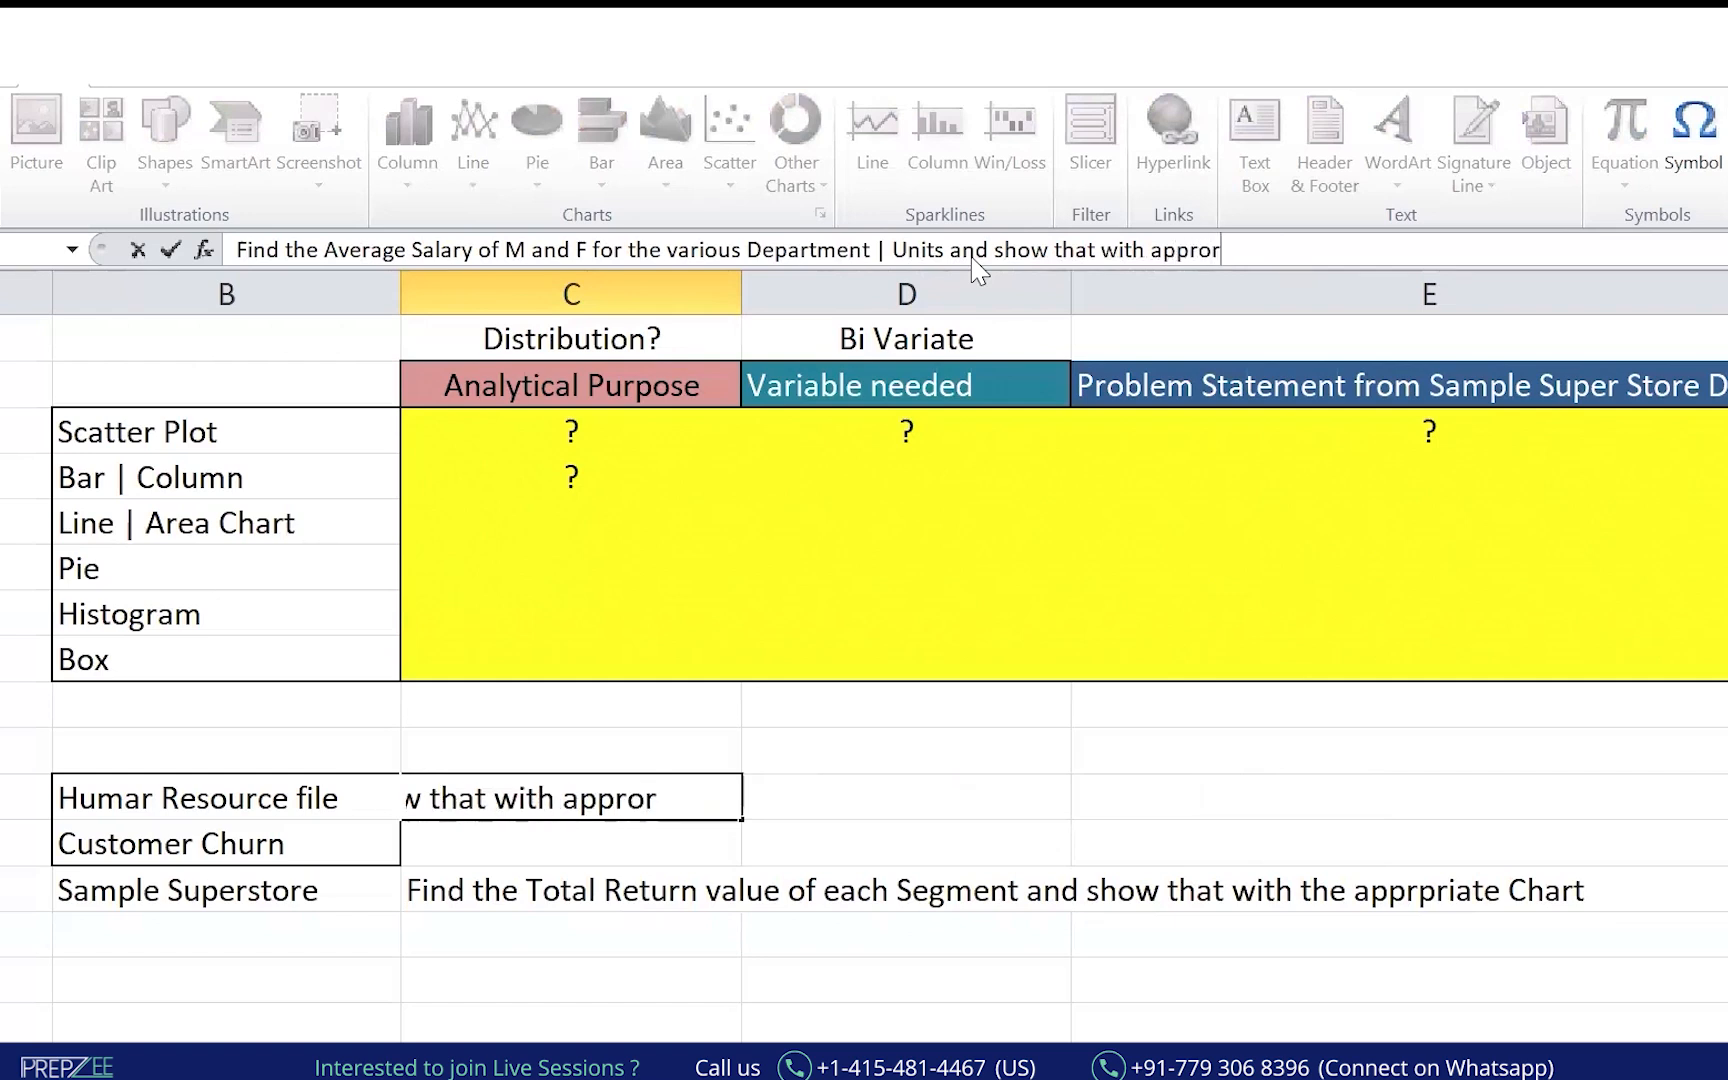
{"action": "type", "text": "iate chart"}
{"action": "key", "text": "Return"}
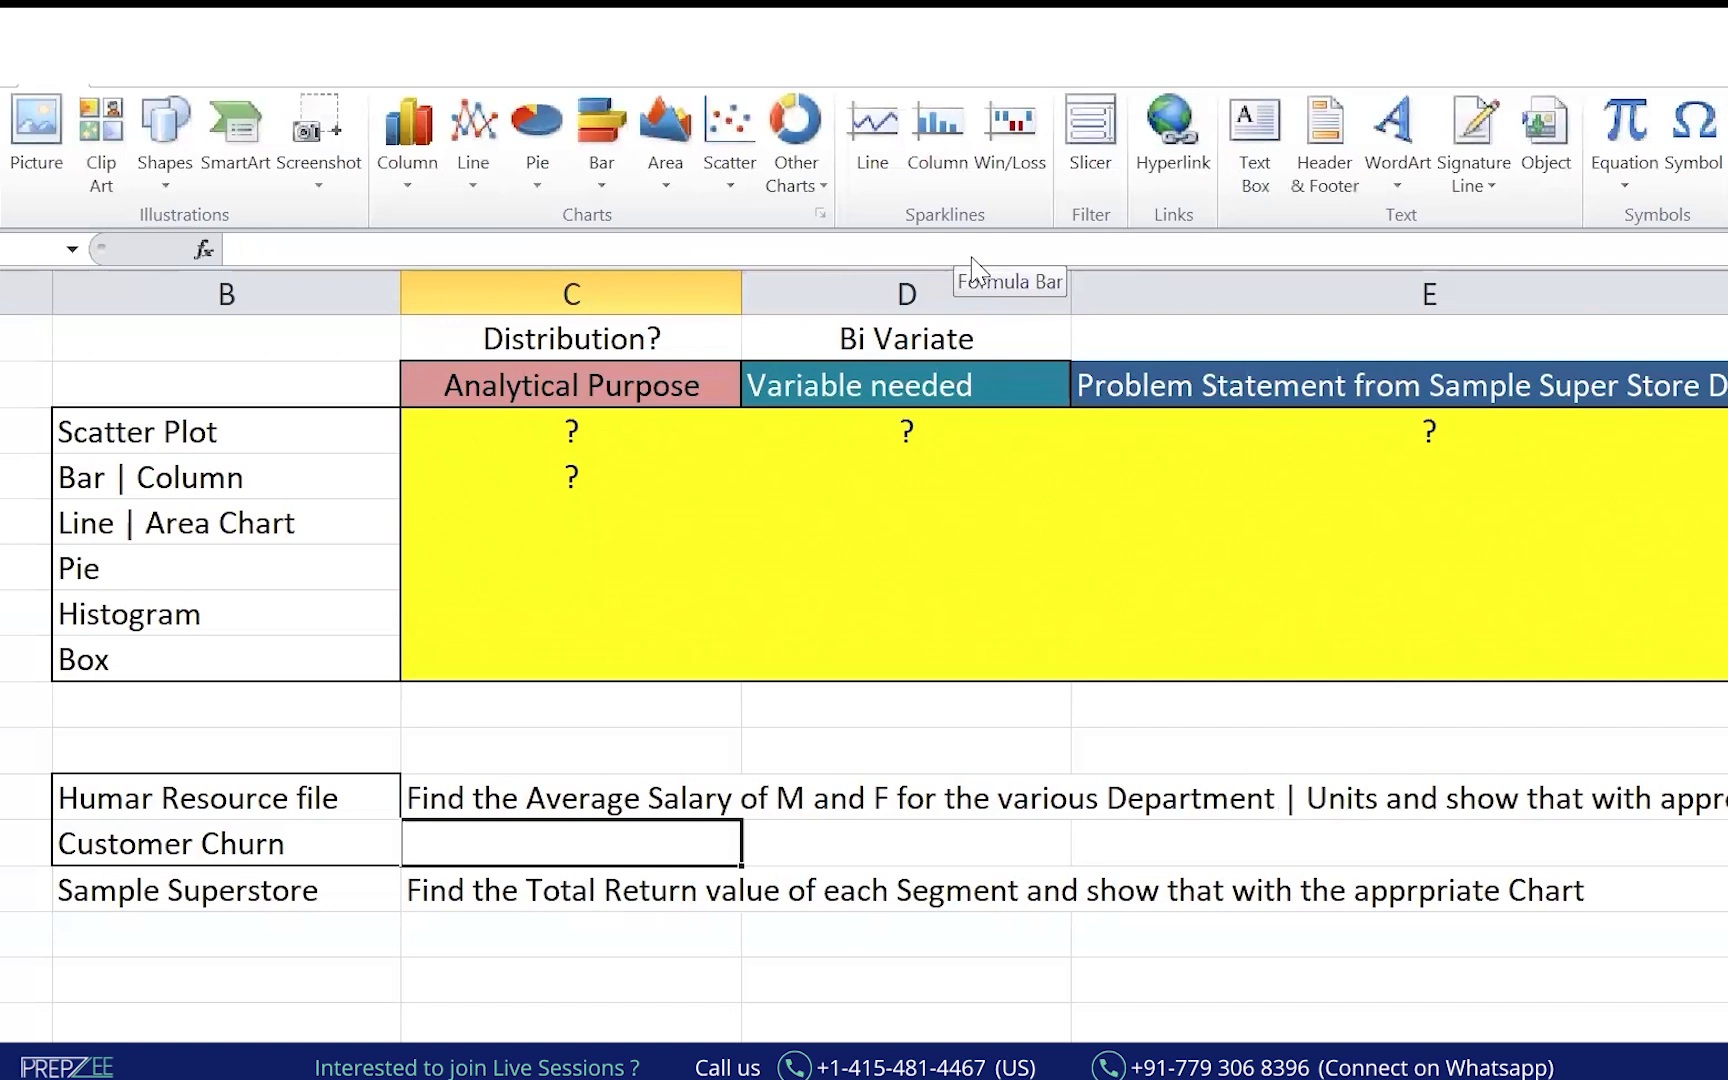
Create a PivotTable on a new sheet from the whole Human Resource employee data range.
{"action": "key", "text": "alt+Tab"}
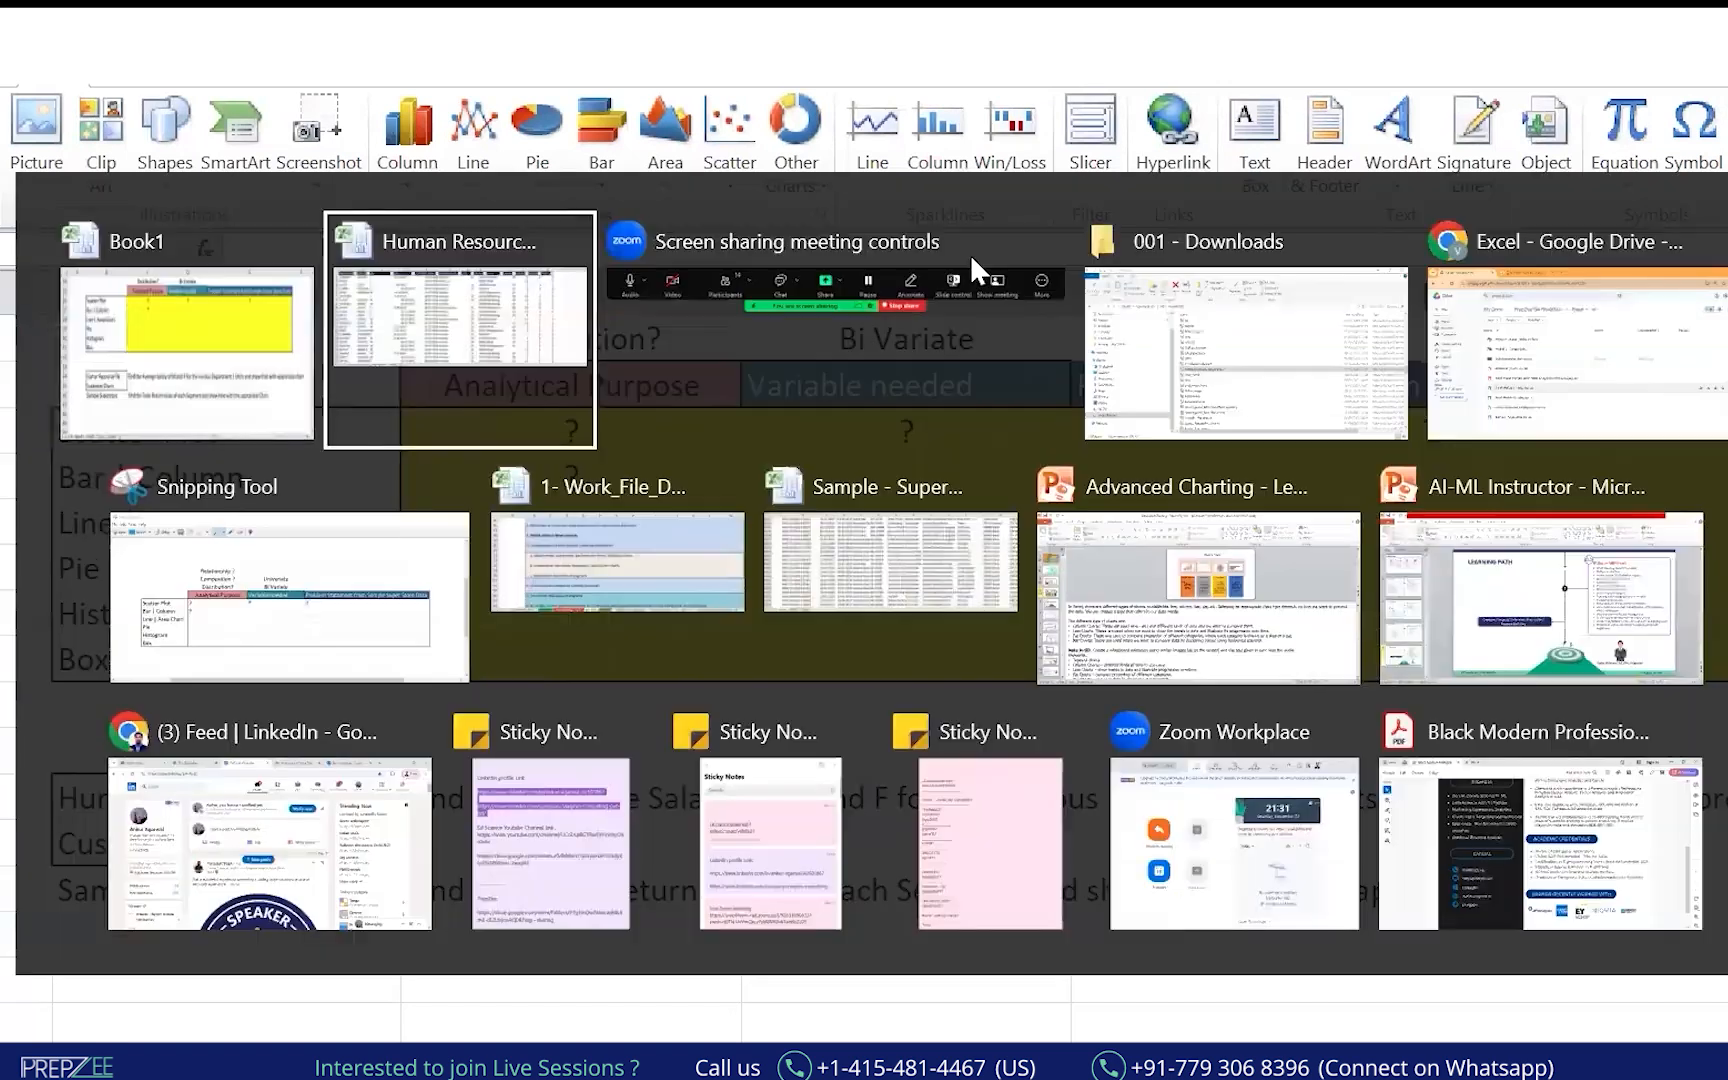
{"action": "key", "text": "Left"}
{"action": "key", "text": "Left"}
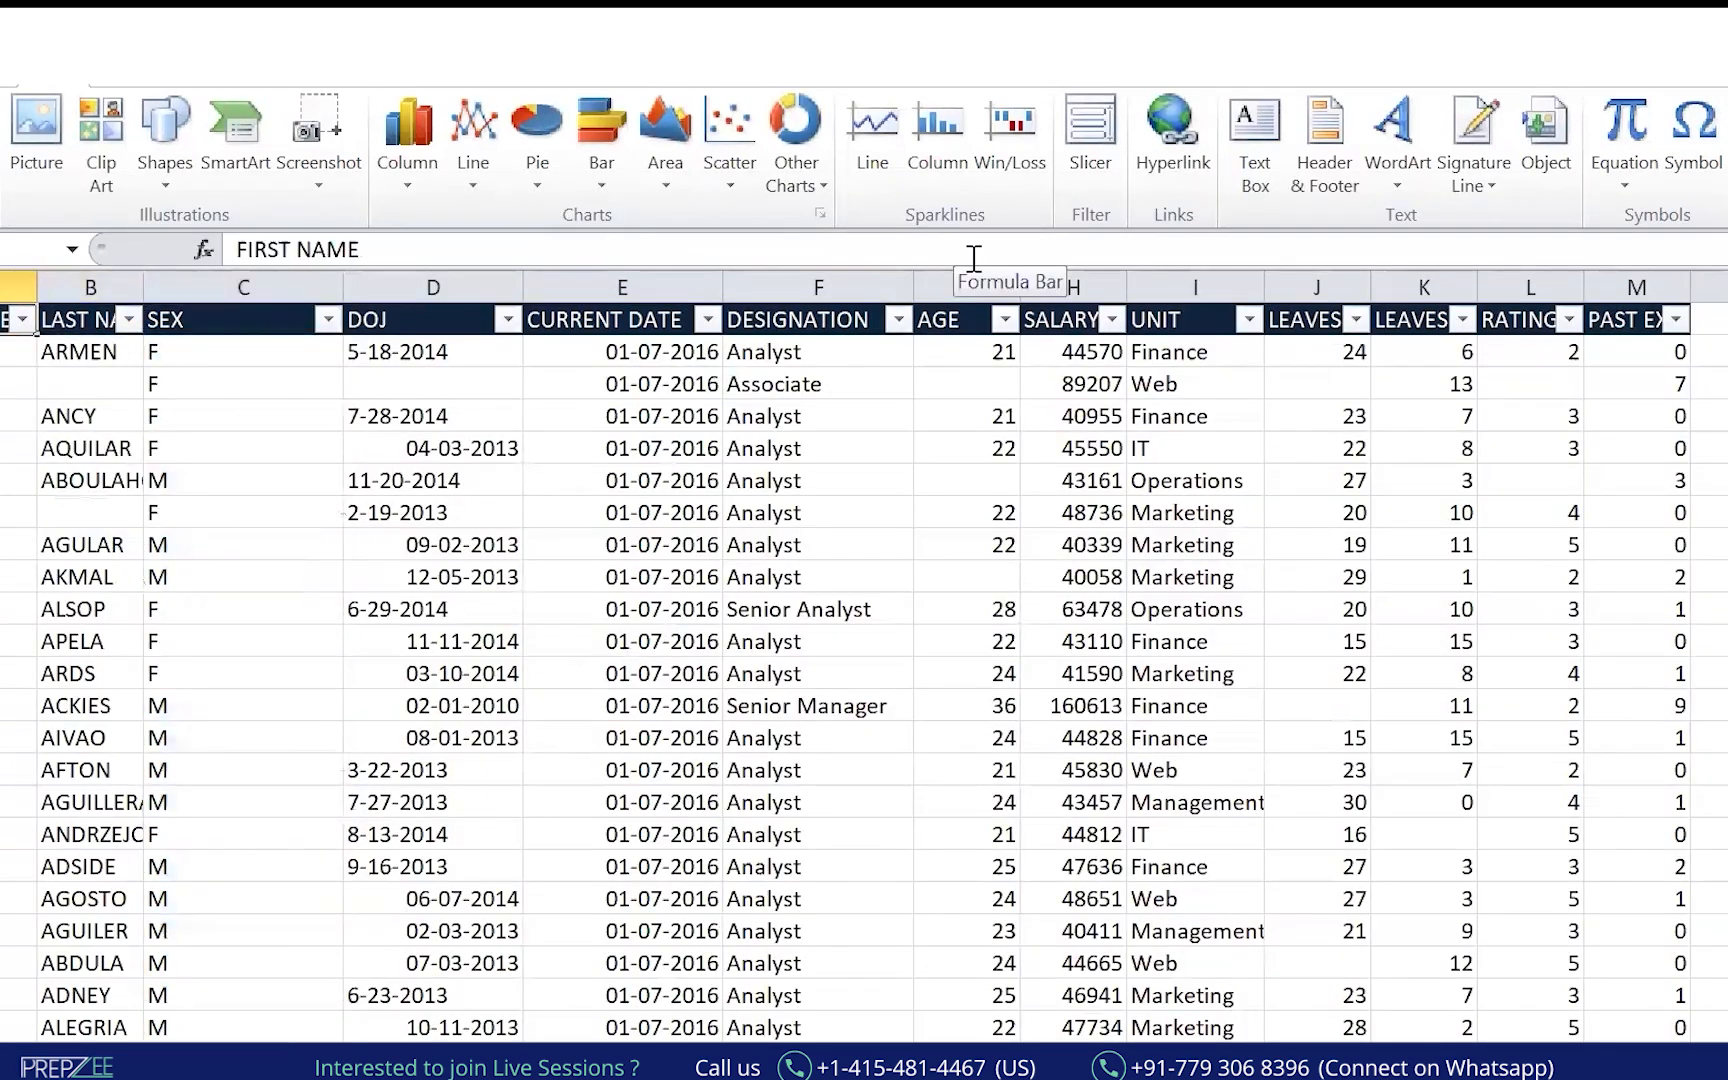
{"action": "key", "text": "ctrl+shift+Right"}
{"action": "key", "text": "ctrl+shift+Down"}
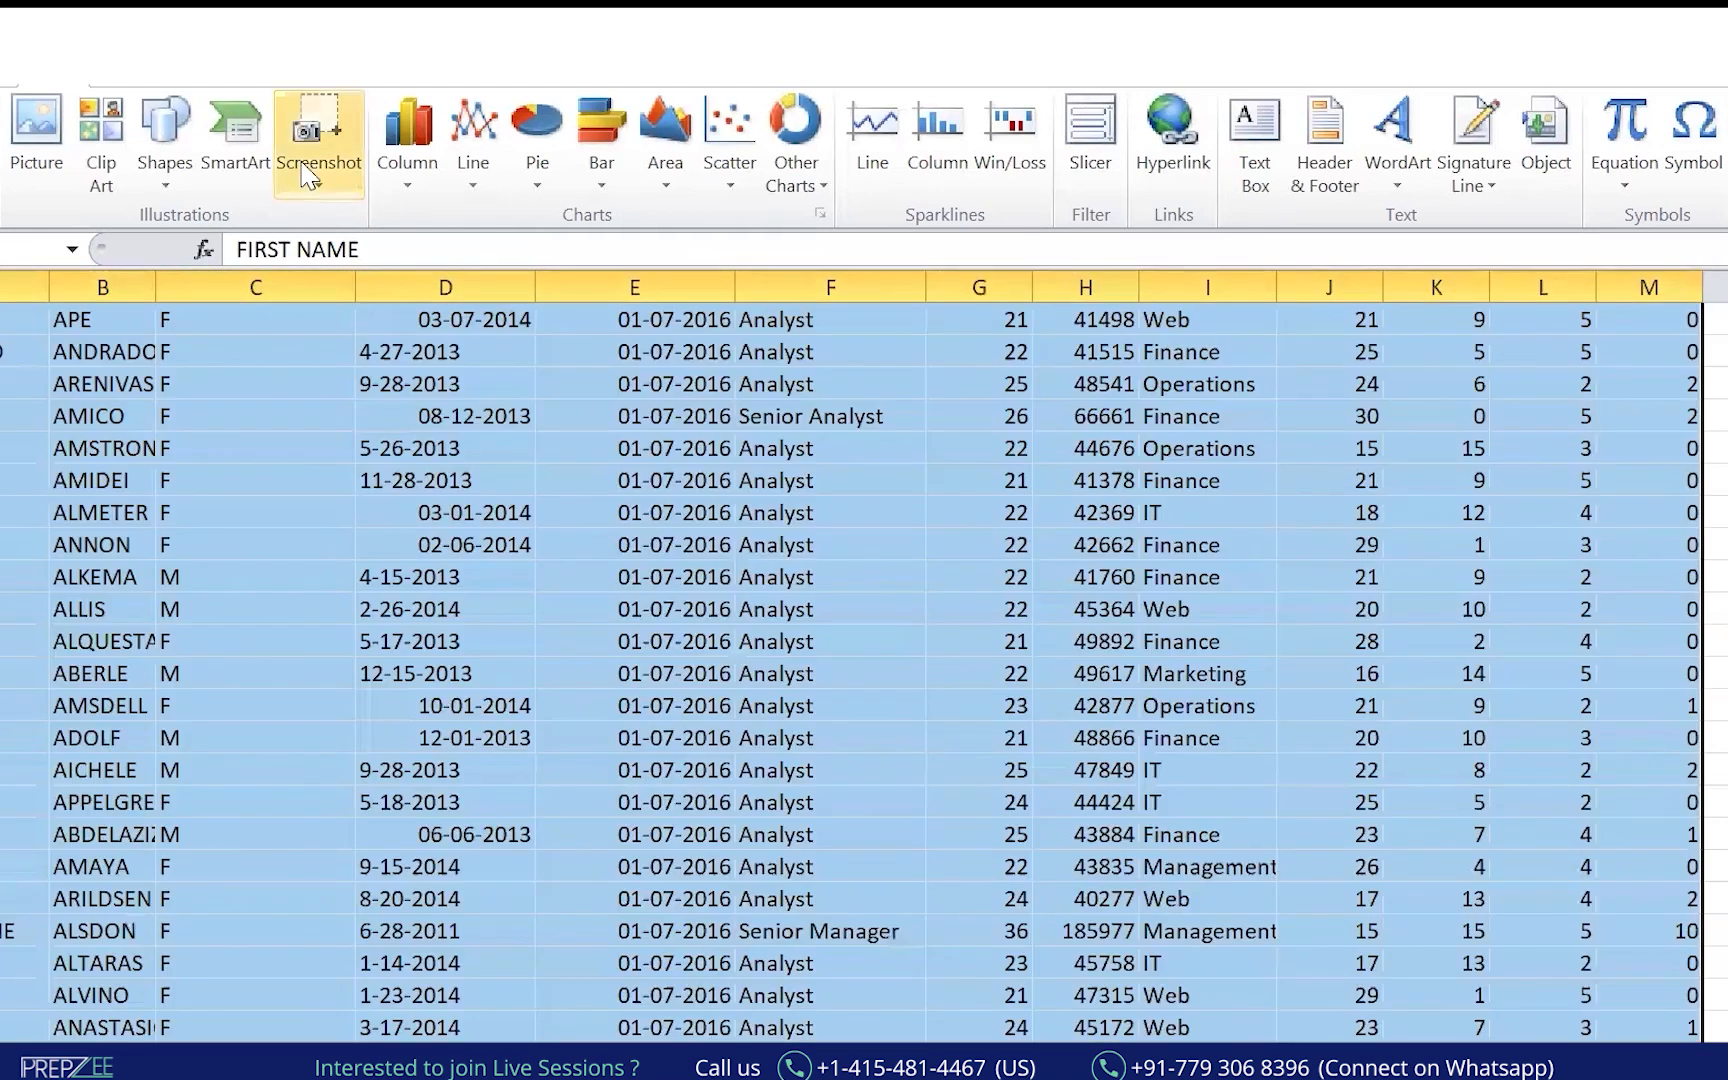
{"action": "left_click", "coordinate": [335, 460]}
{"action": "key", "text": "ctrl+a"}
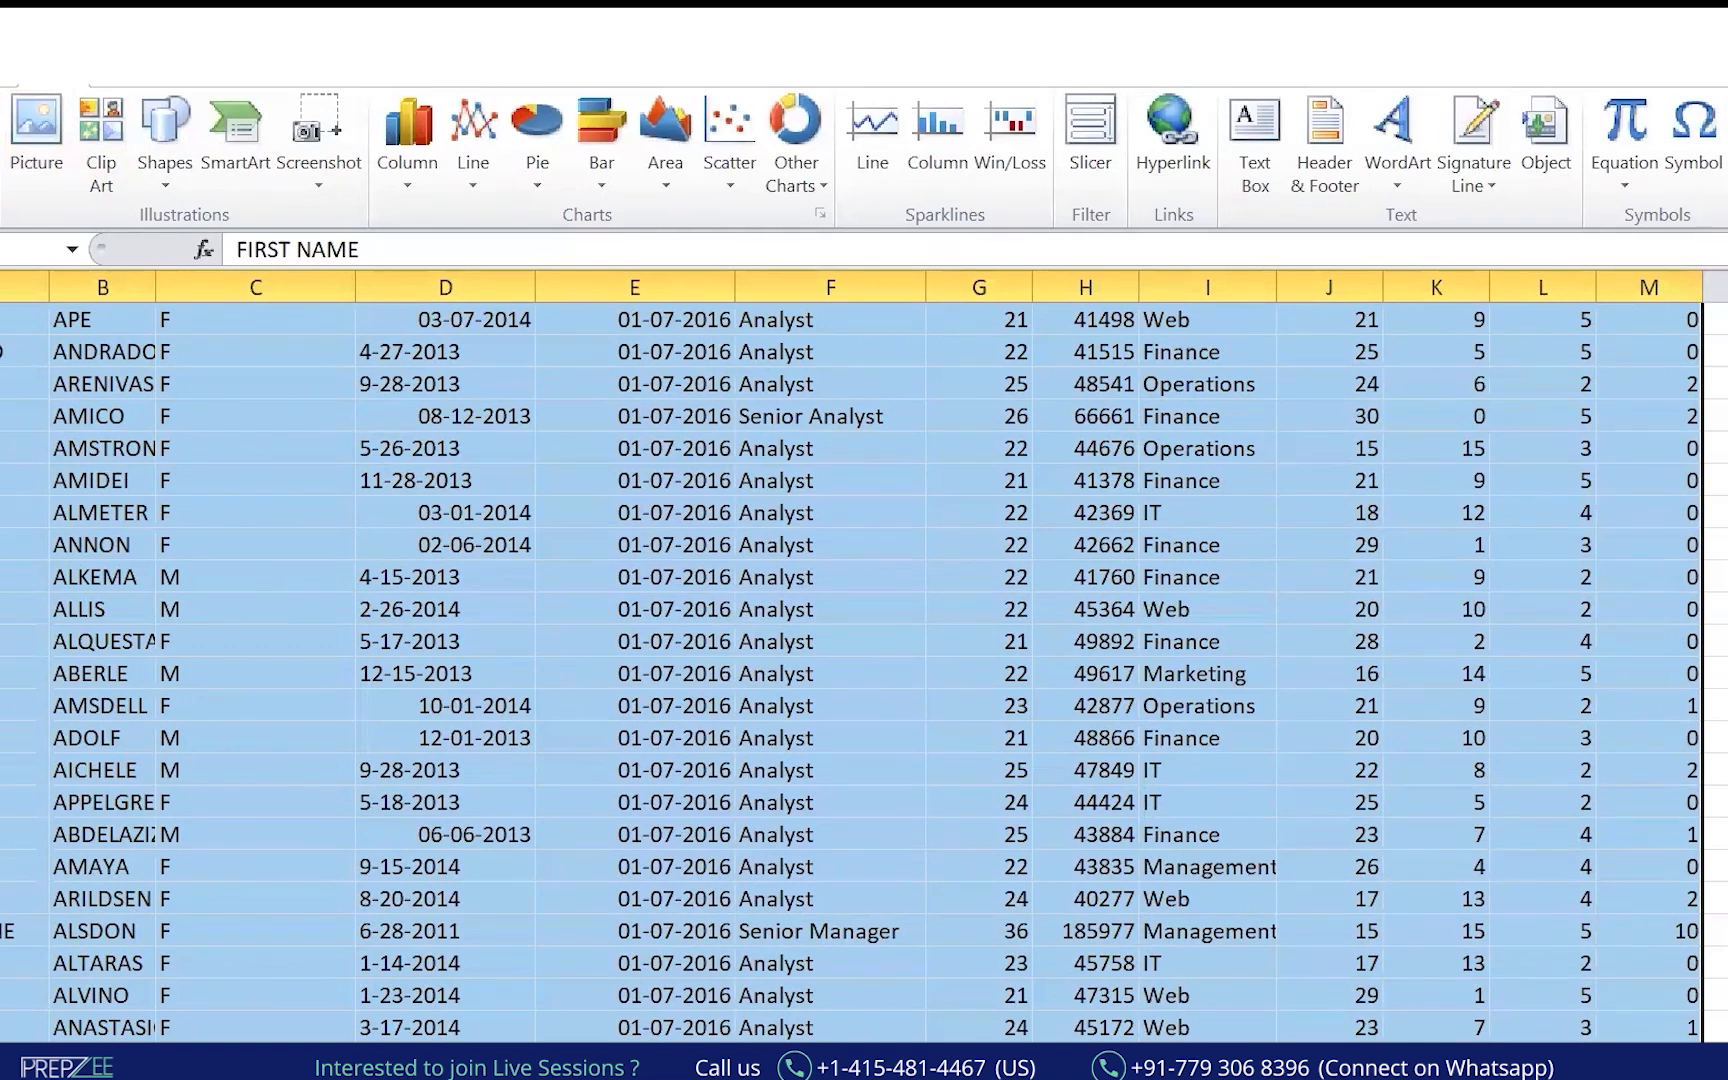
{"action": "left_click", "coordinate": [2, 130]}
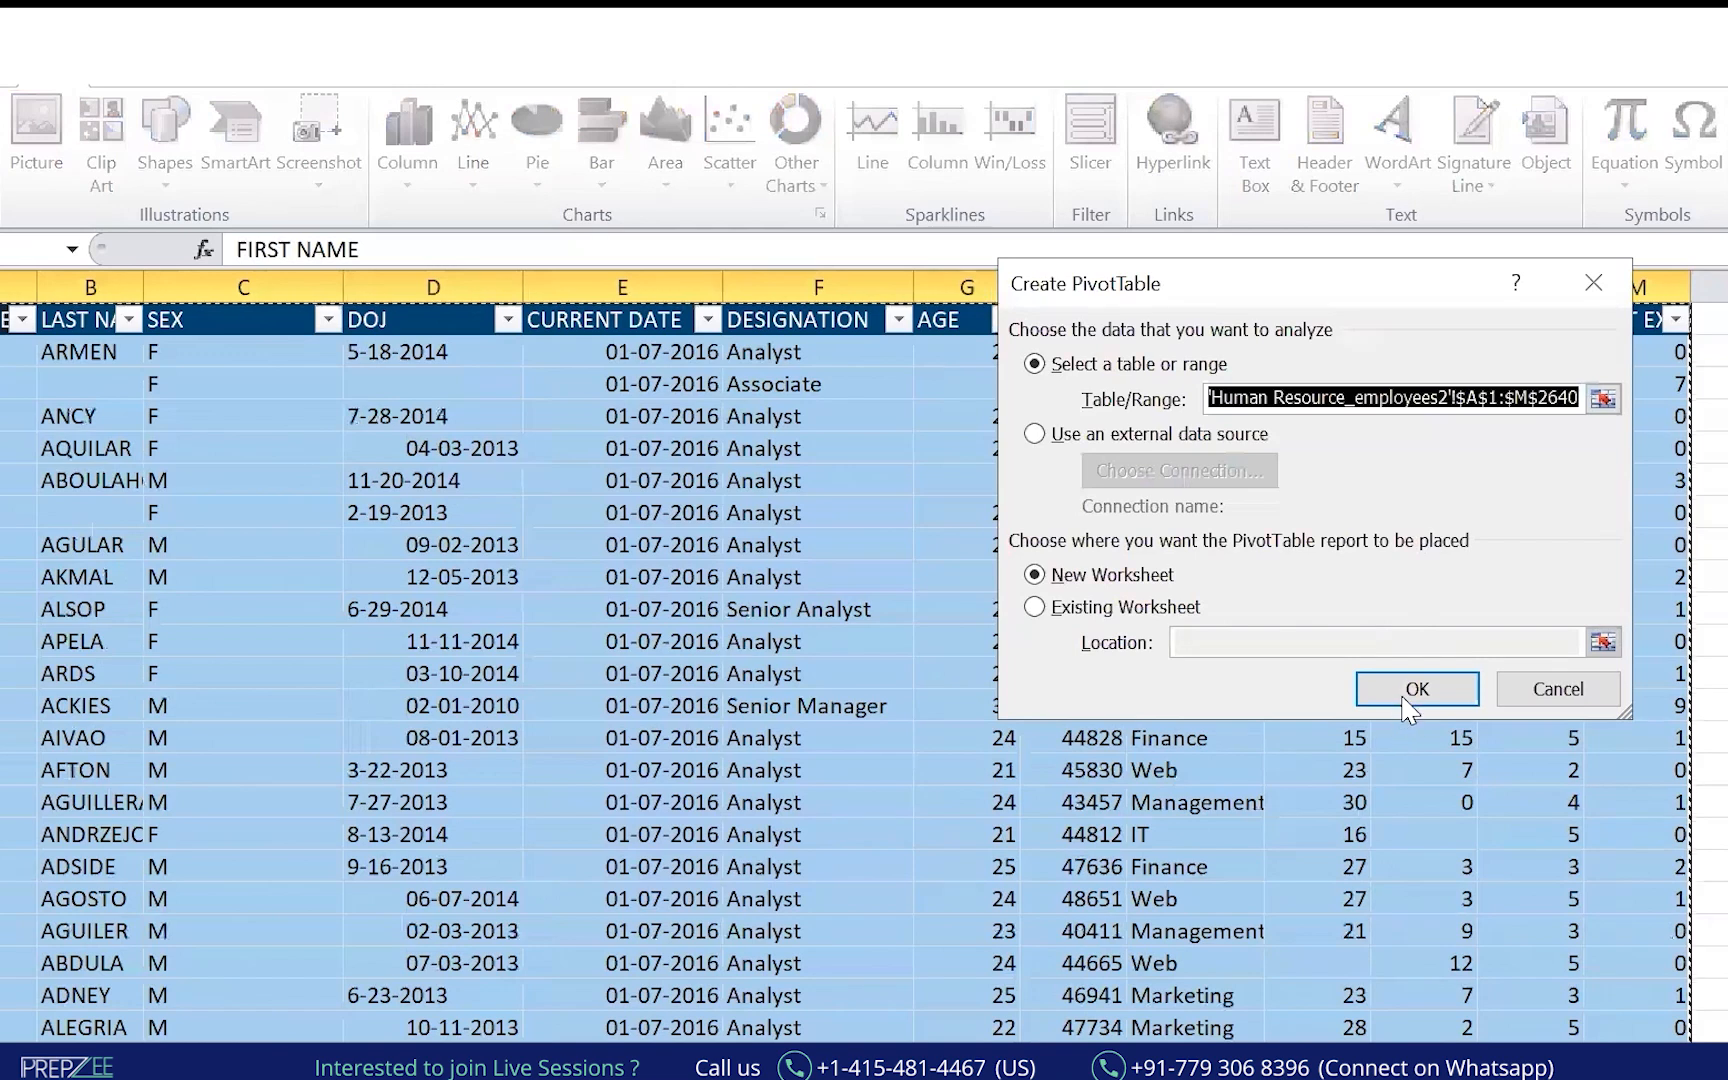
{"action": "left_click", "coordinate": [1405, 696]}
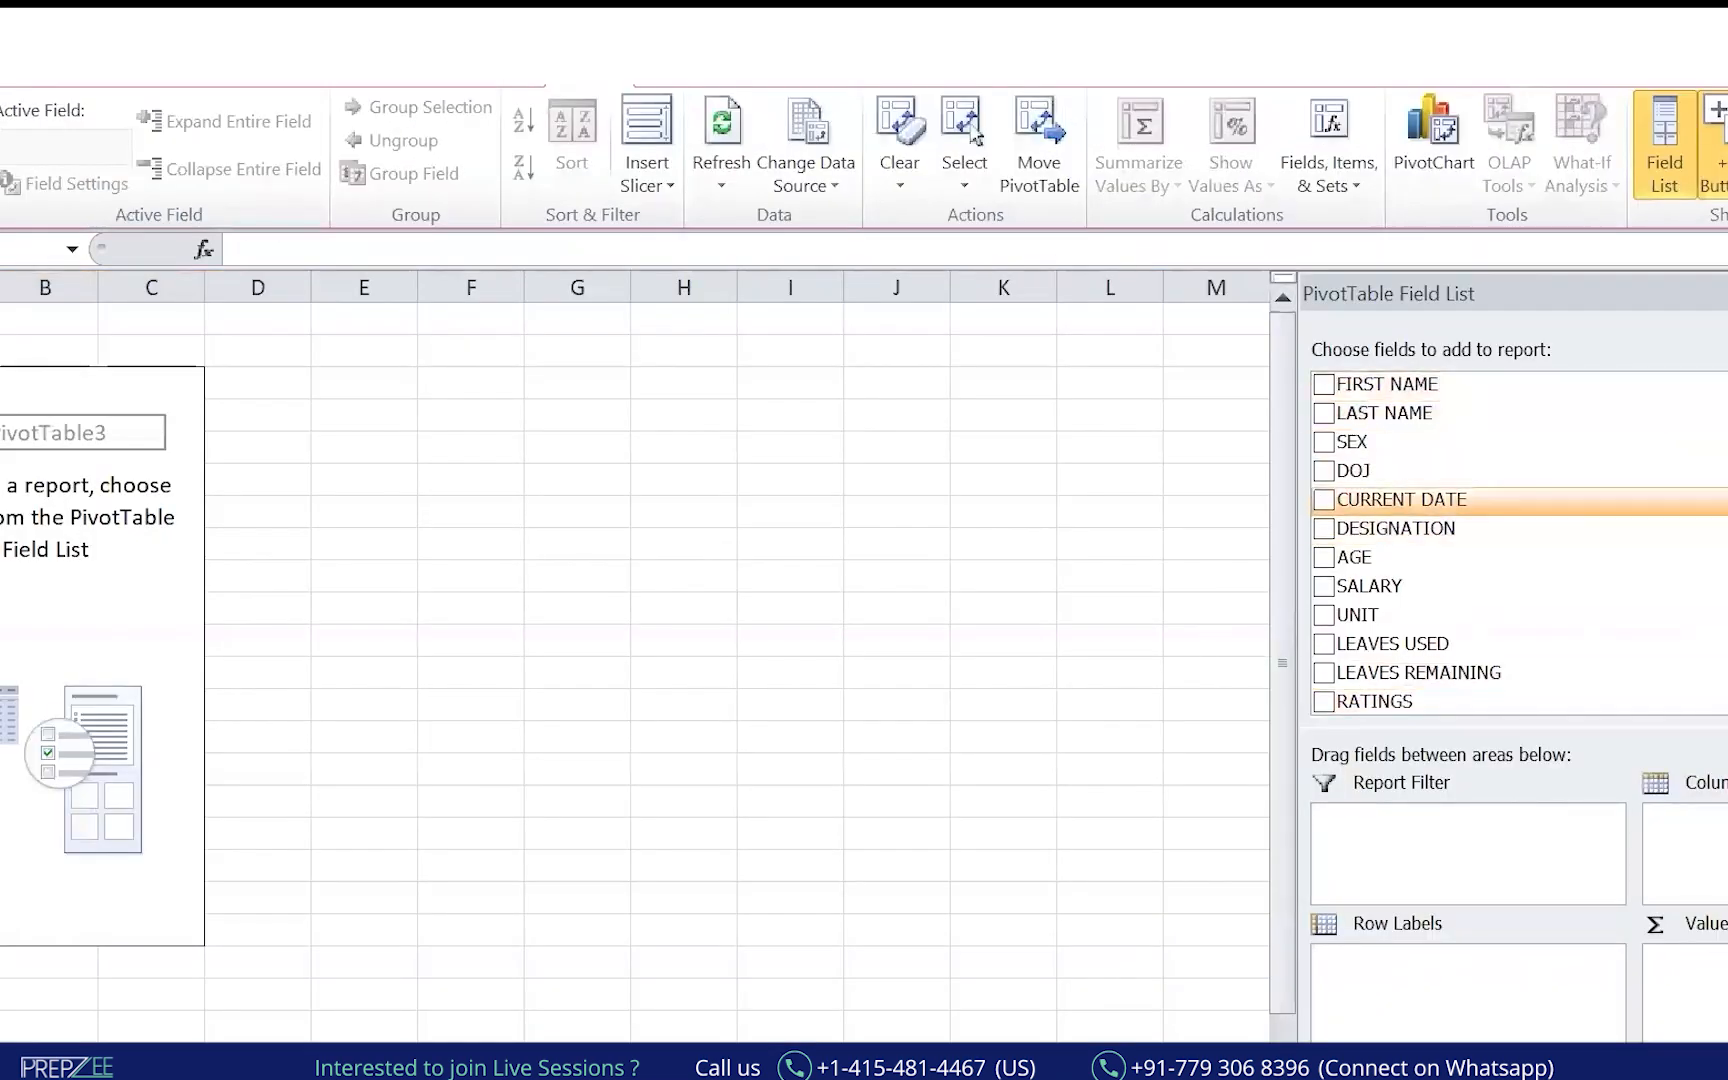
Put UNIT in rows, SEX in columns and average SALARY as the values.
{"action": "left_click_drag", "start_coordinate": [1397, 615], "coordinate": [1381, 975]}
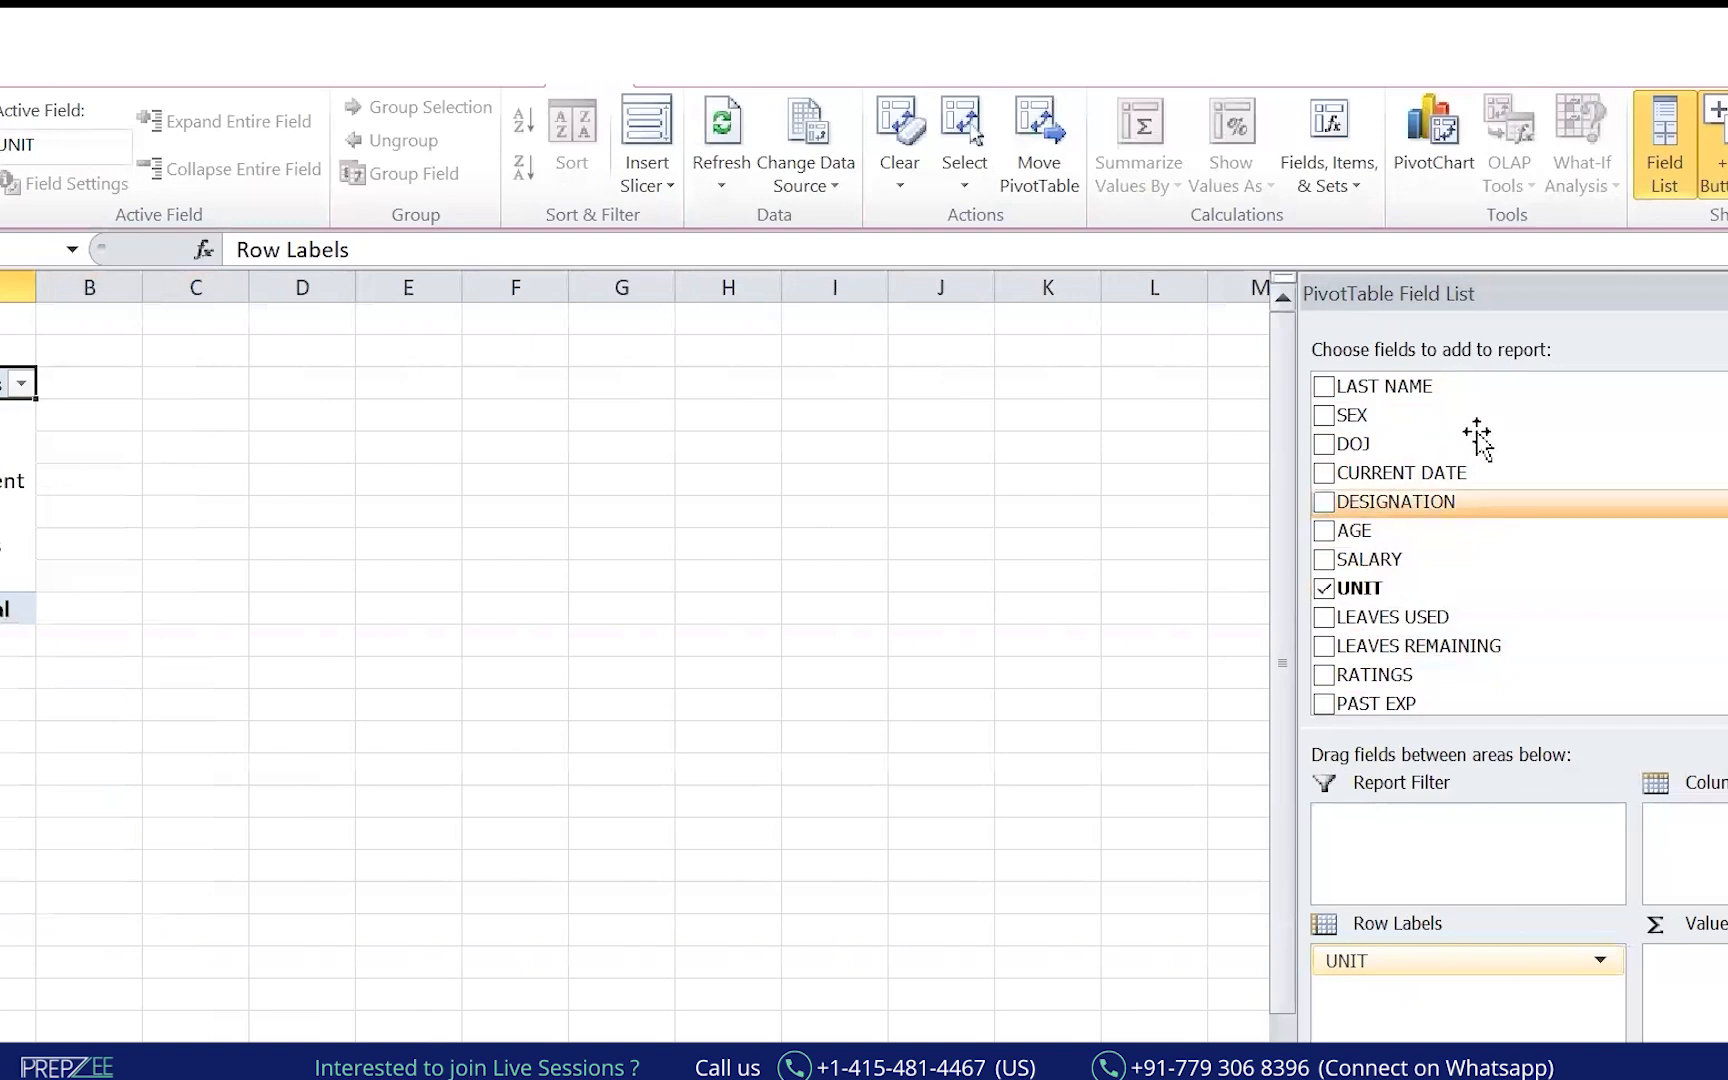
{"action": "left_click_drag", "start_coordinate": [1381, 415], "coordinate": [1690, 825]}
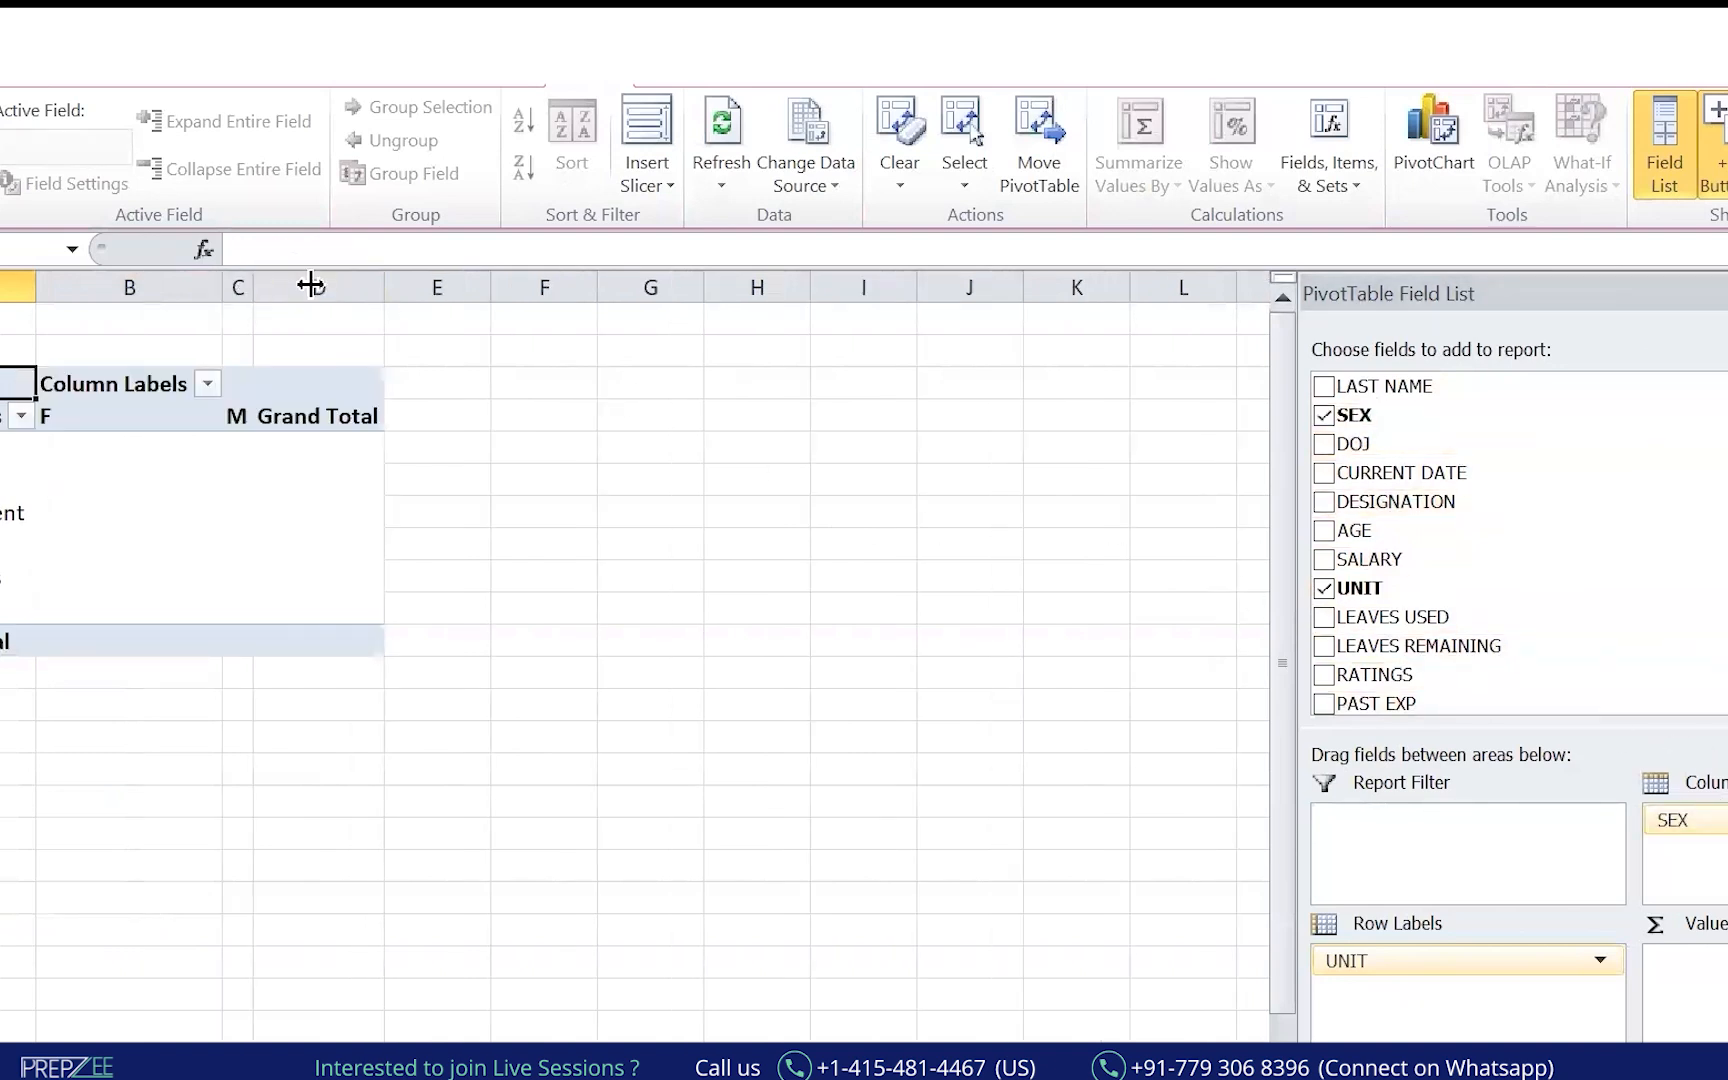
{"action": "left_click_drag", "start_coordinate": [1380, 559], "coordinate": [1700, 963]}
{"action": "left_click", "coordinate": [1710, 962]}
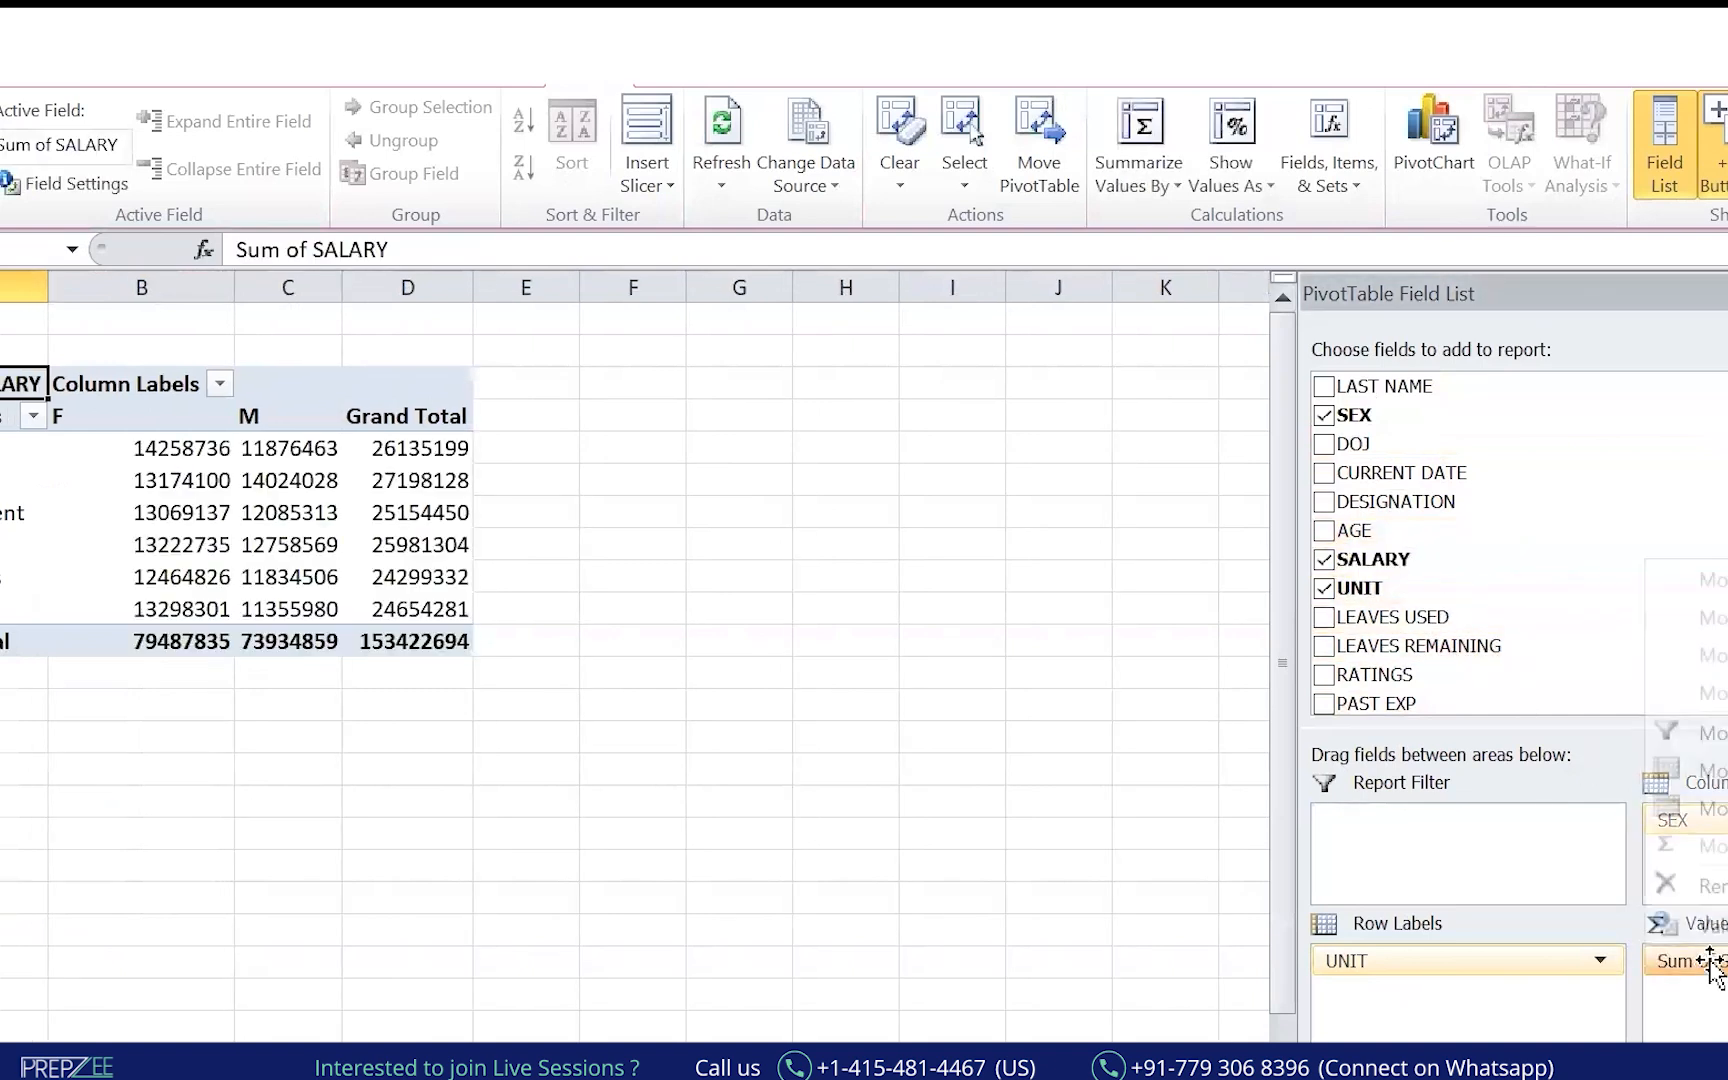
{"action": "left_click", "coordinate": [1700, 924]}
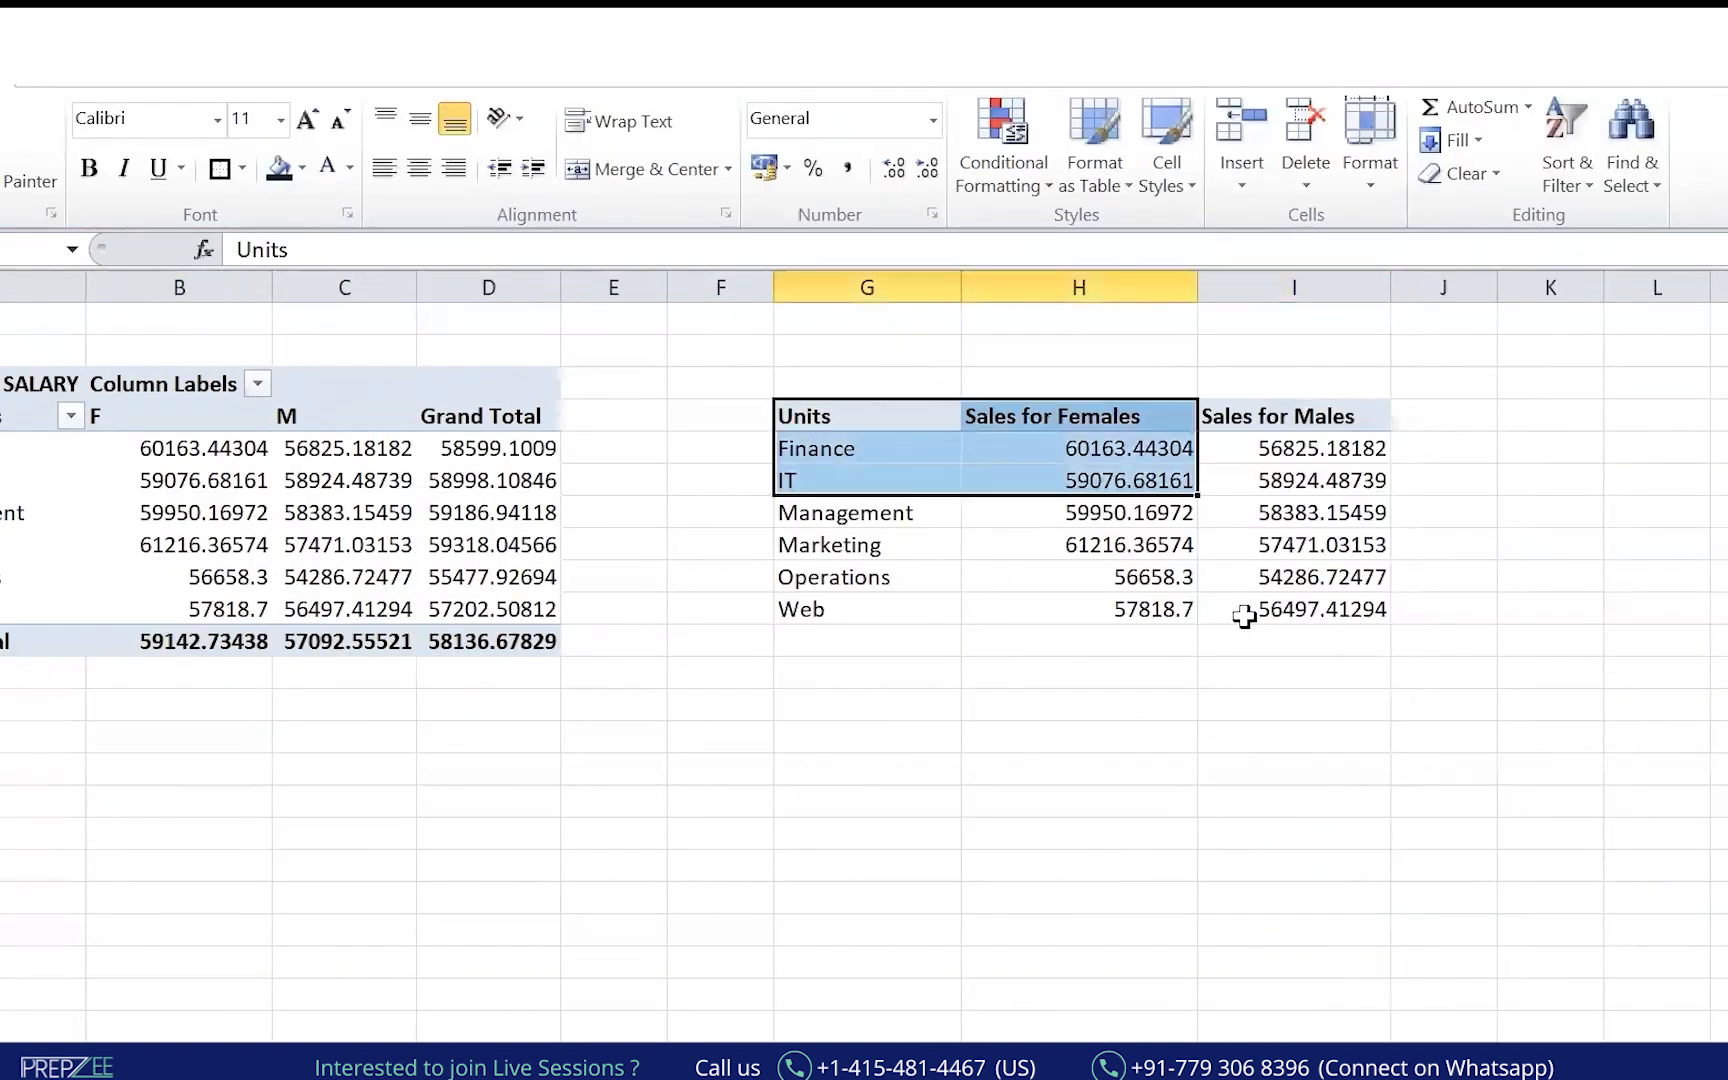
Give the Units table G4:I10 a thick box border and place a clustered column chart below it.
{"action": "left_click_drag", "start_coordinate": [1244, 616], "coordinate": [1243, 620]}
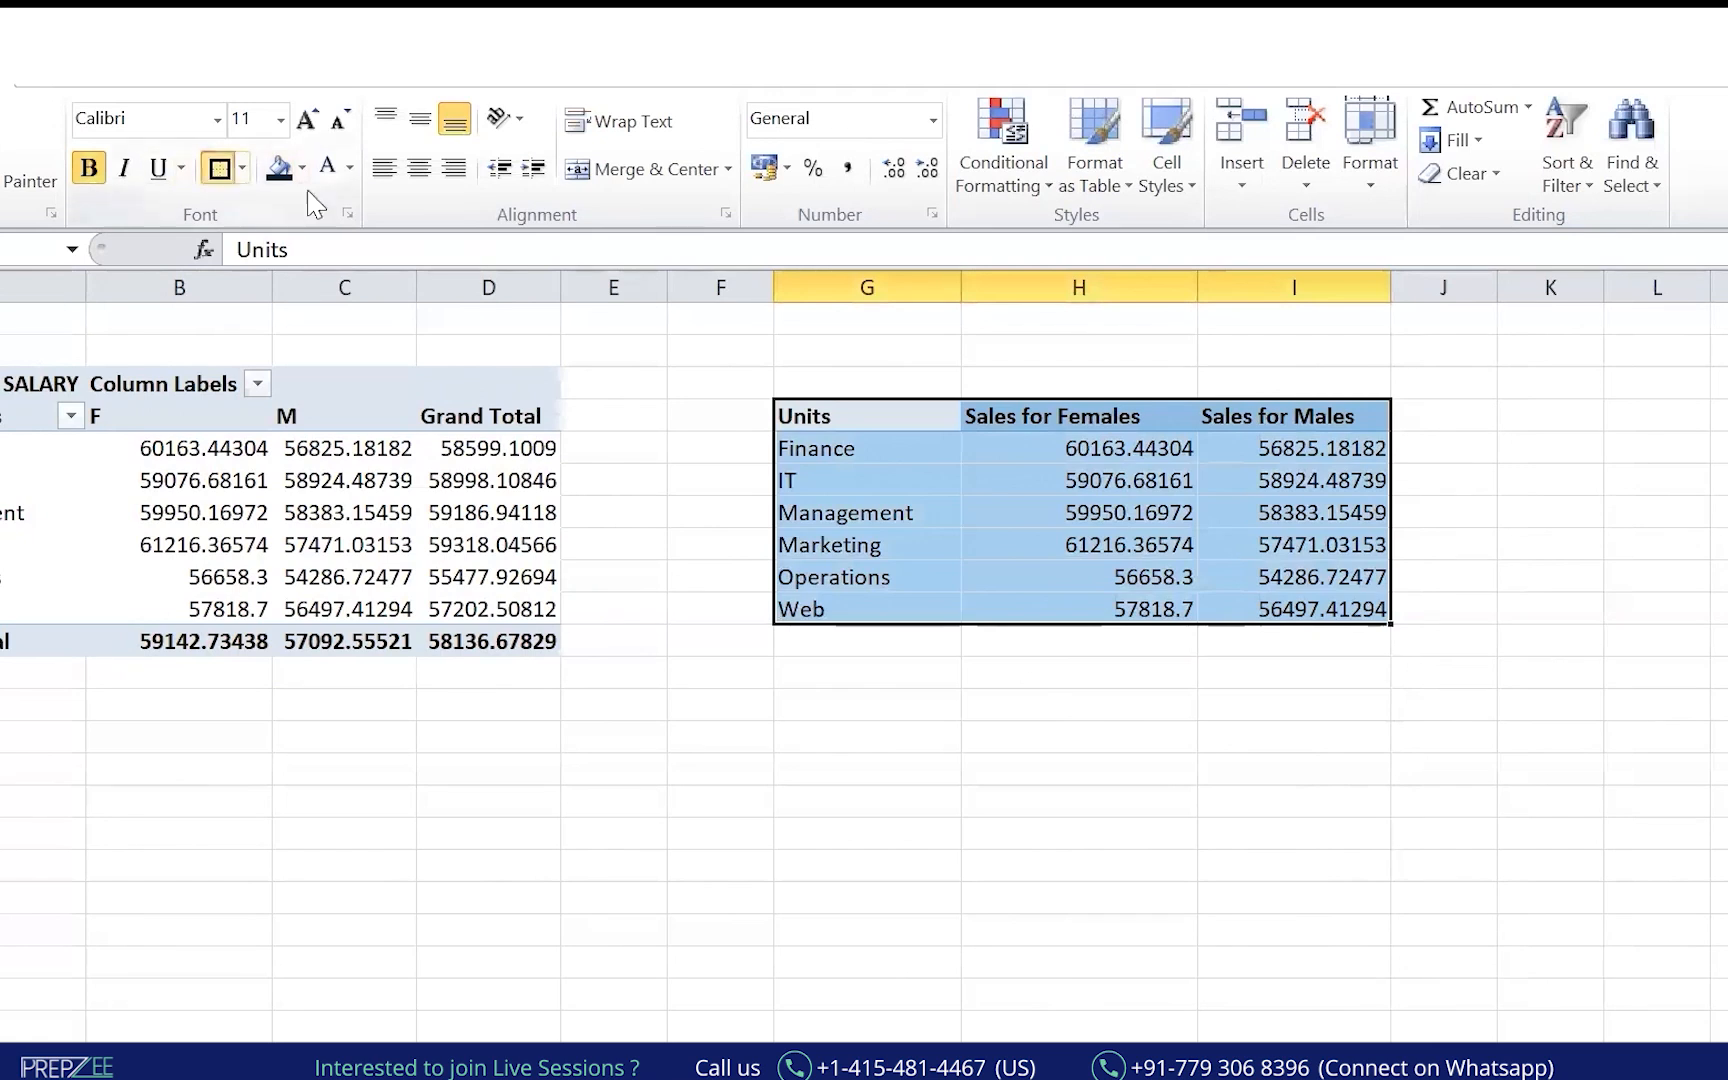
{"action": "left_click", "coordinate": [220, 169]}
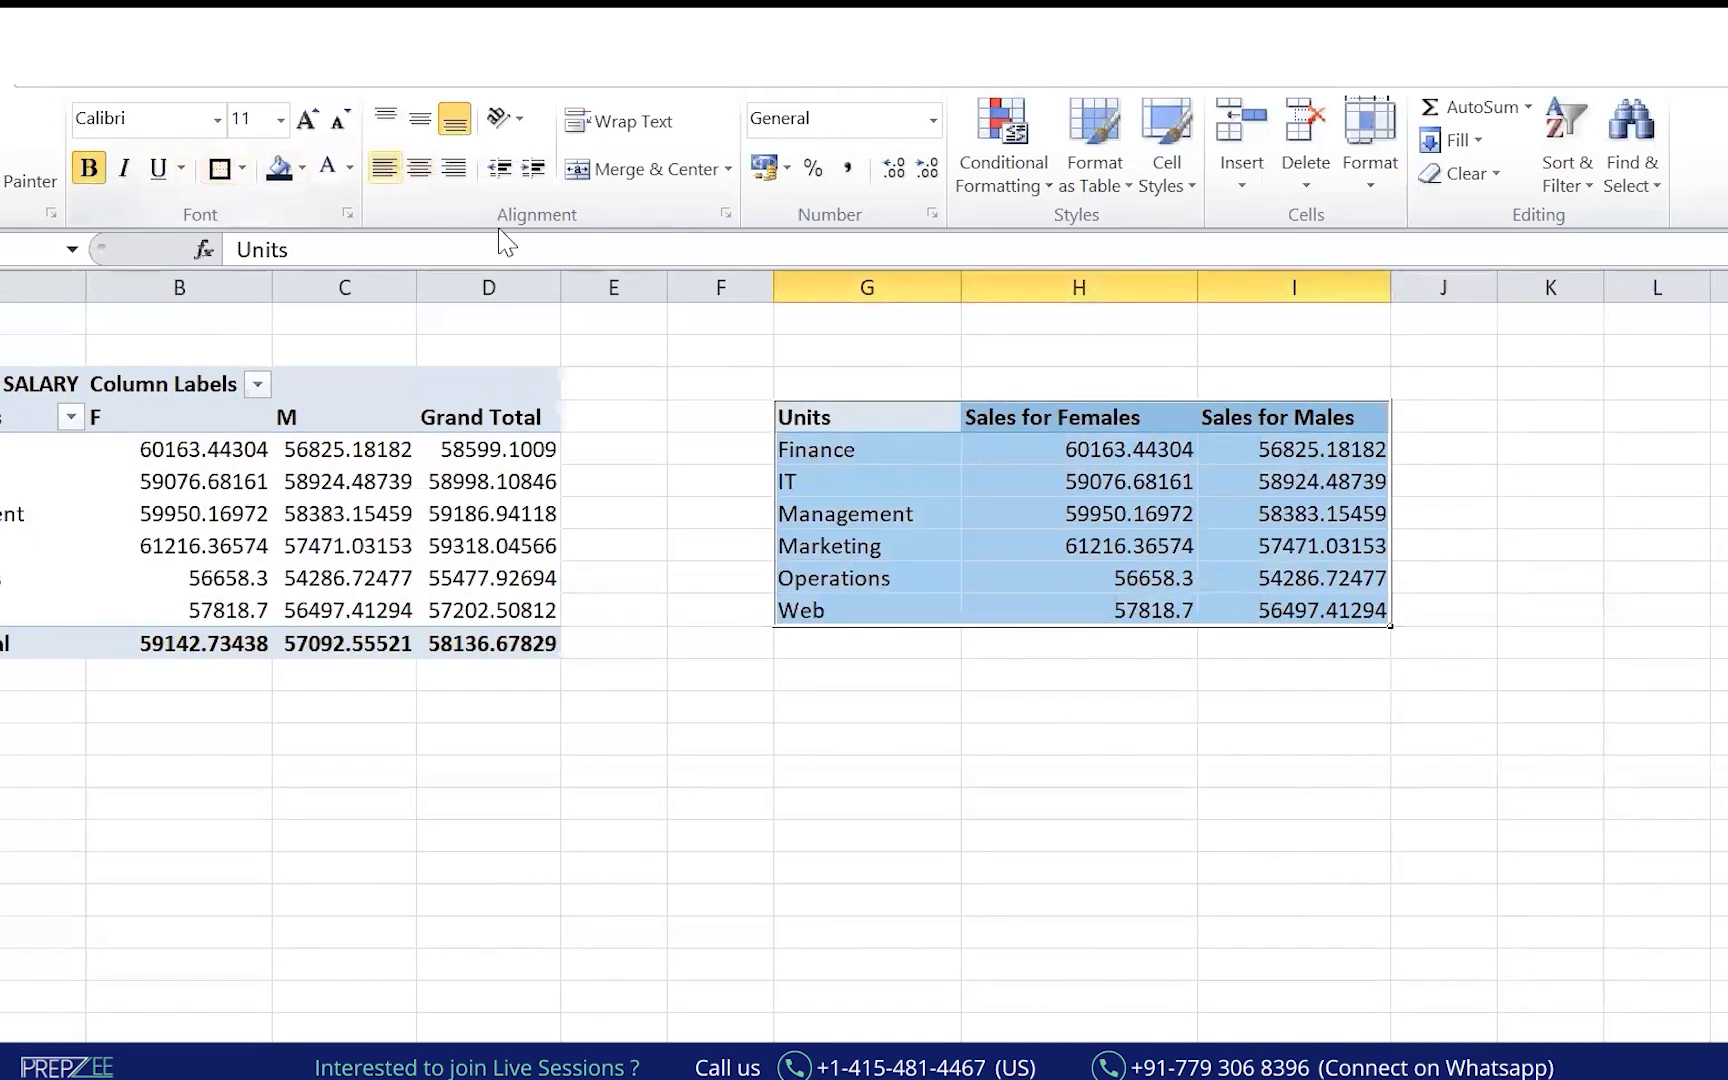
{"action": "left_click", "coordinate": [67, 87]}
{"action": "left_click", "coordinate": [410, 180]}
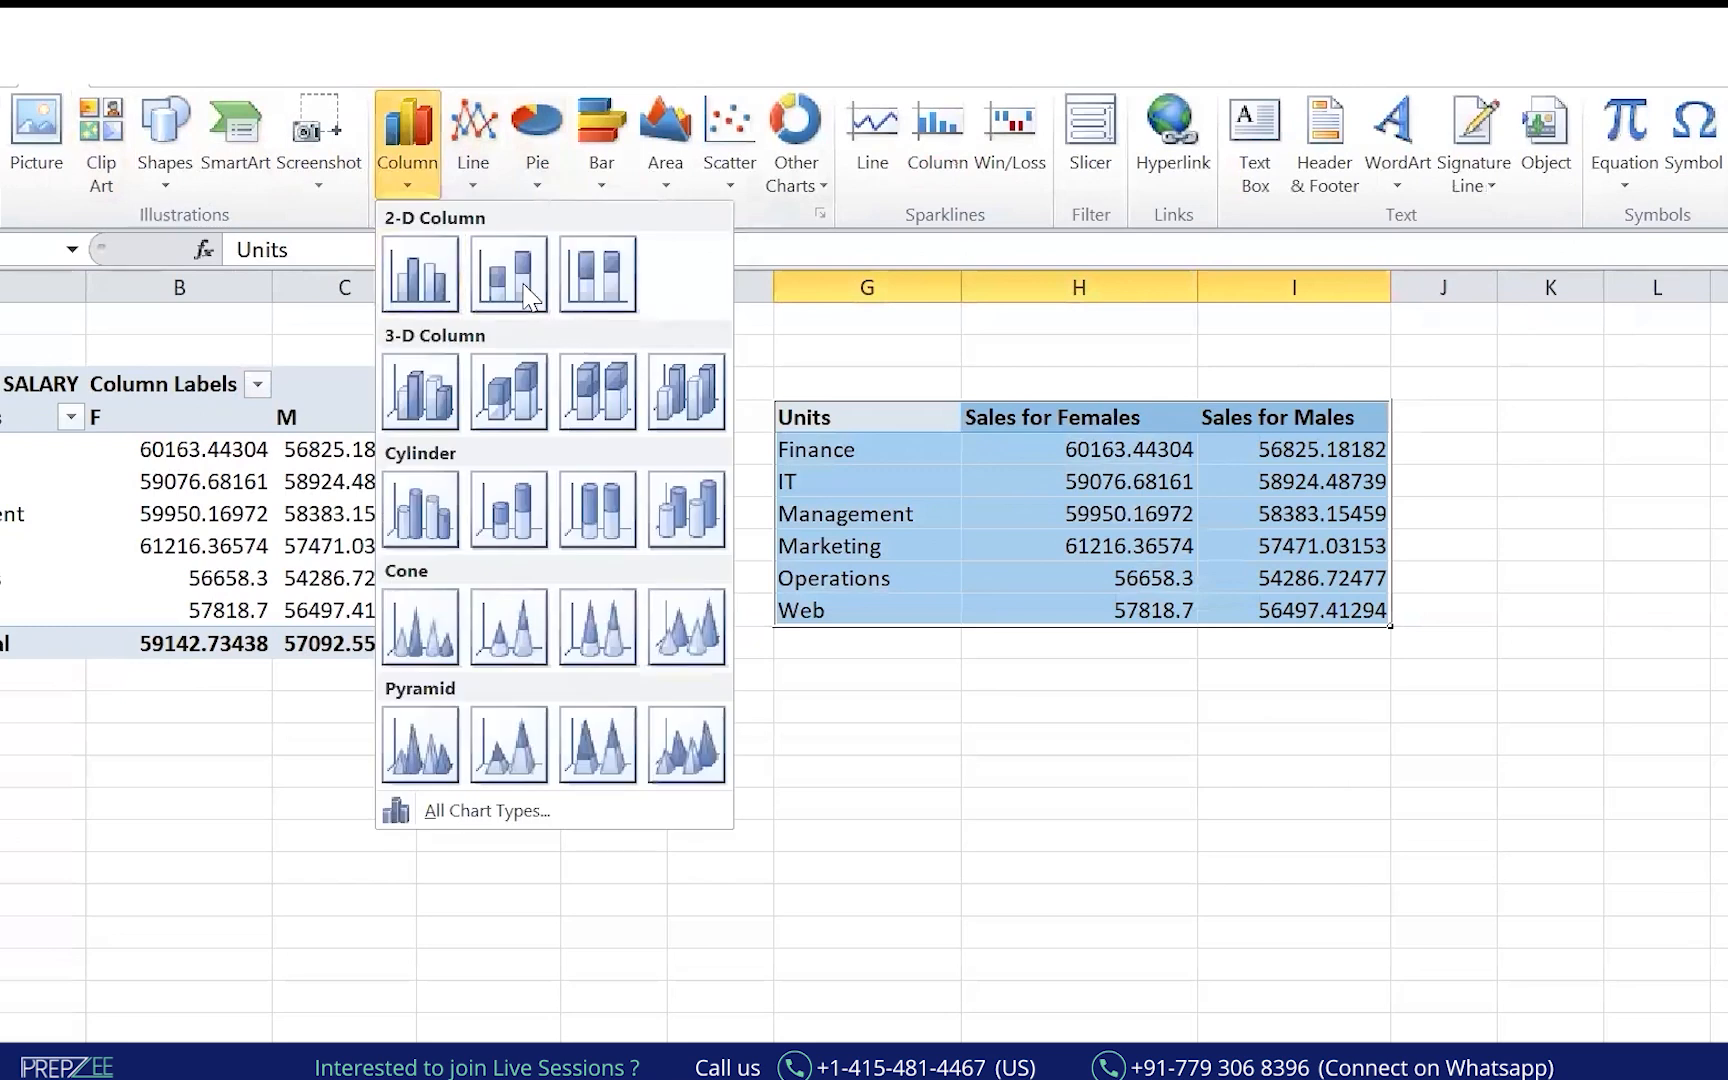
{"action": "left_click", "coordinate": [420, 275]}
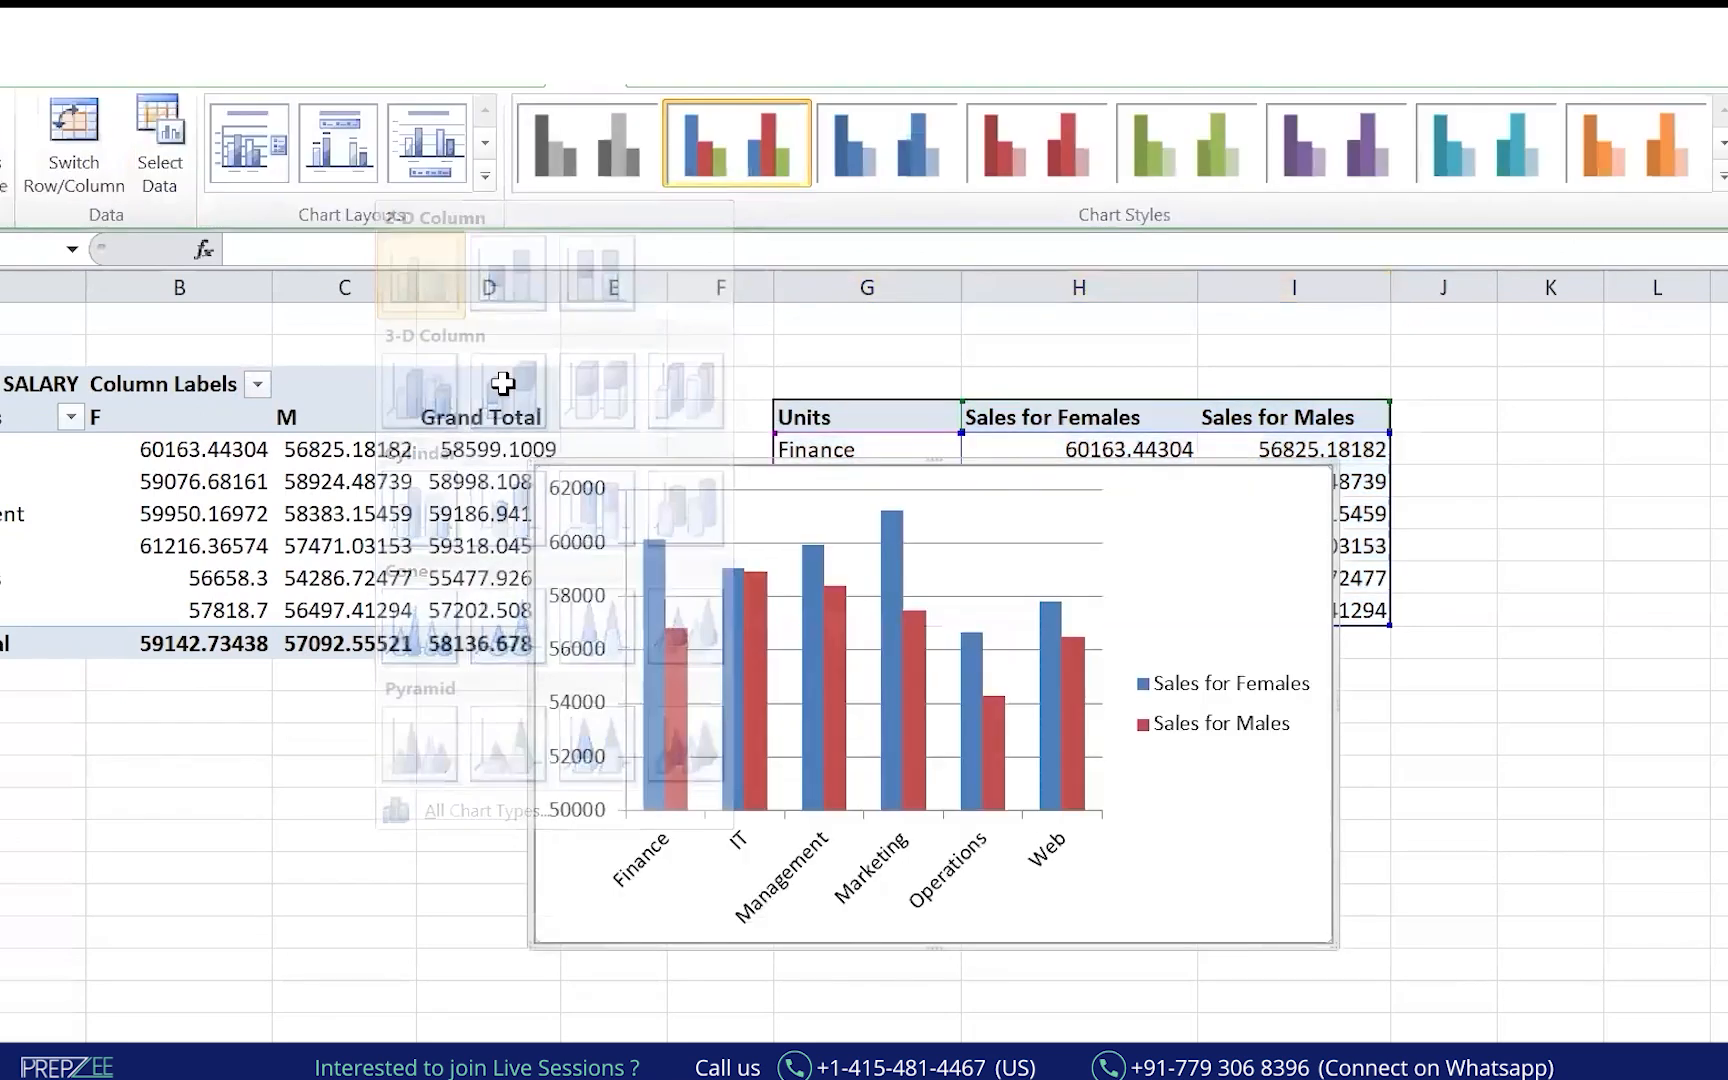
{"action": "left_click_drag", "start_coordinate": [1045, 462], "coordinate": [1515, 663]}
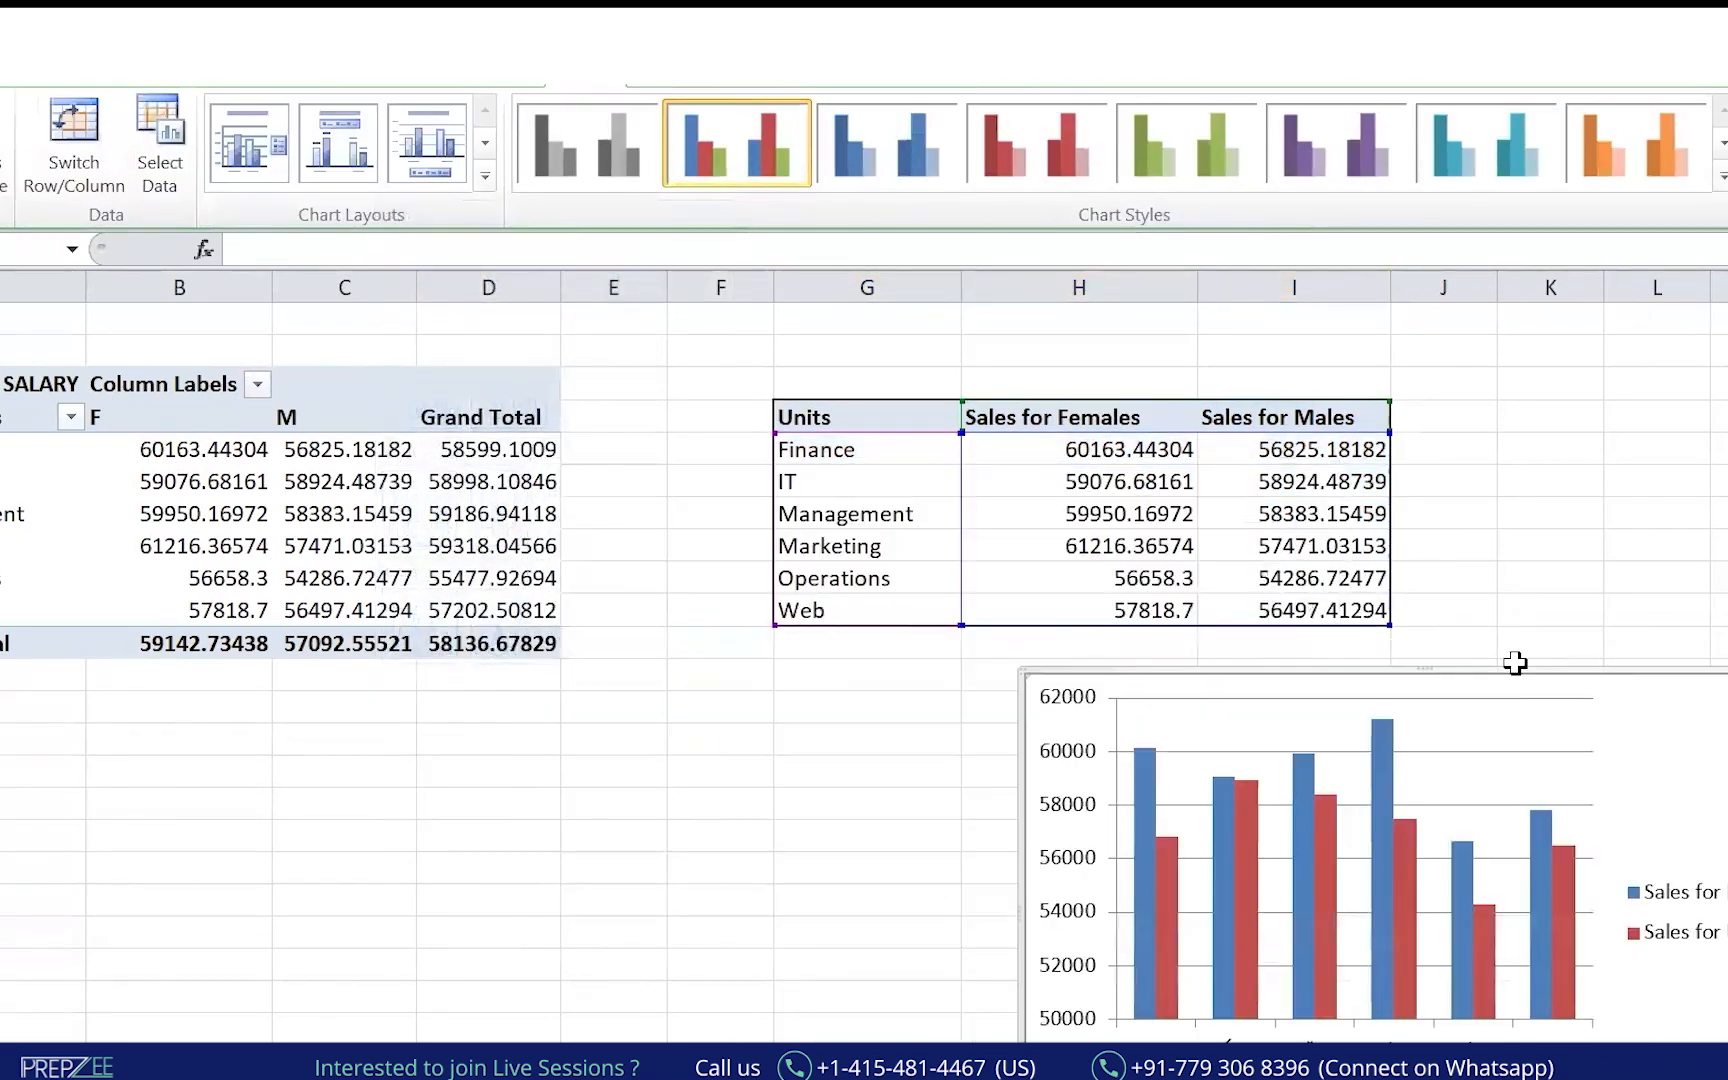
{"action": "key", "text": "Right"}
{"action": "key", "text": "Right"}
{"action": "key", "text": "Right"}
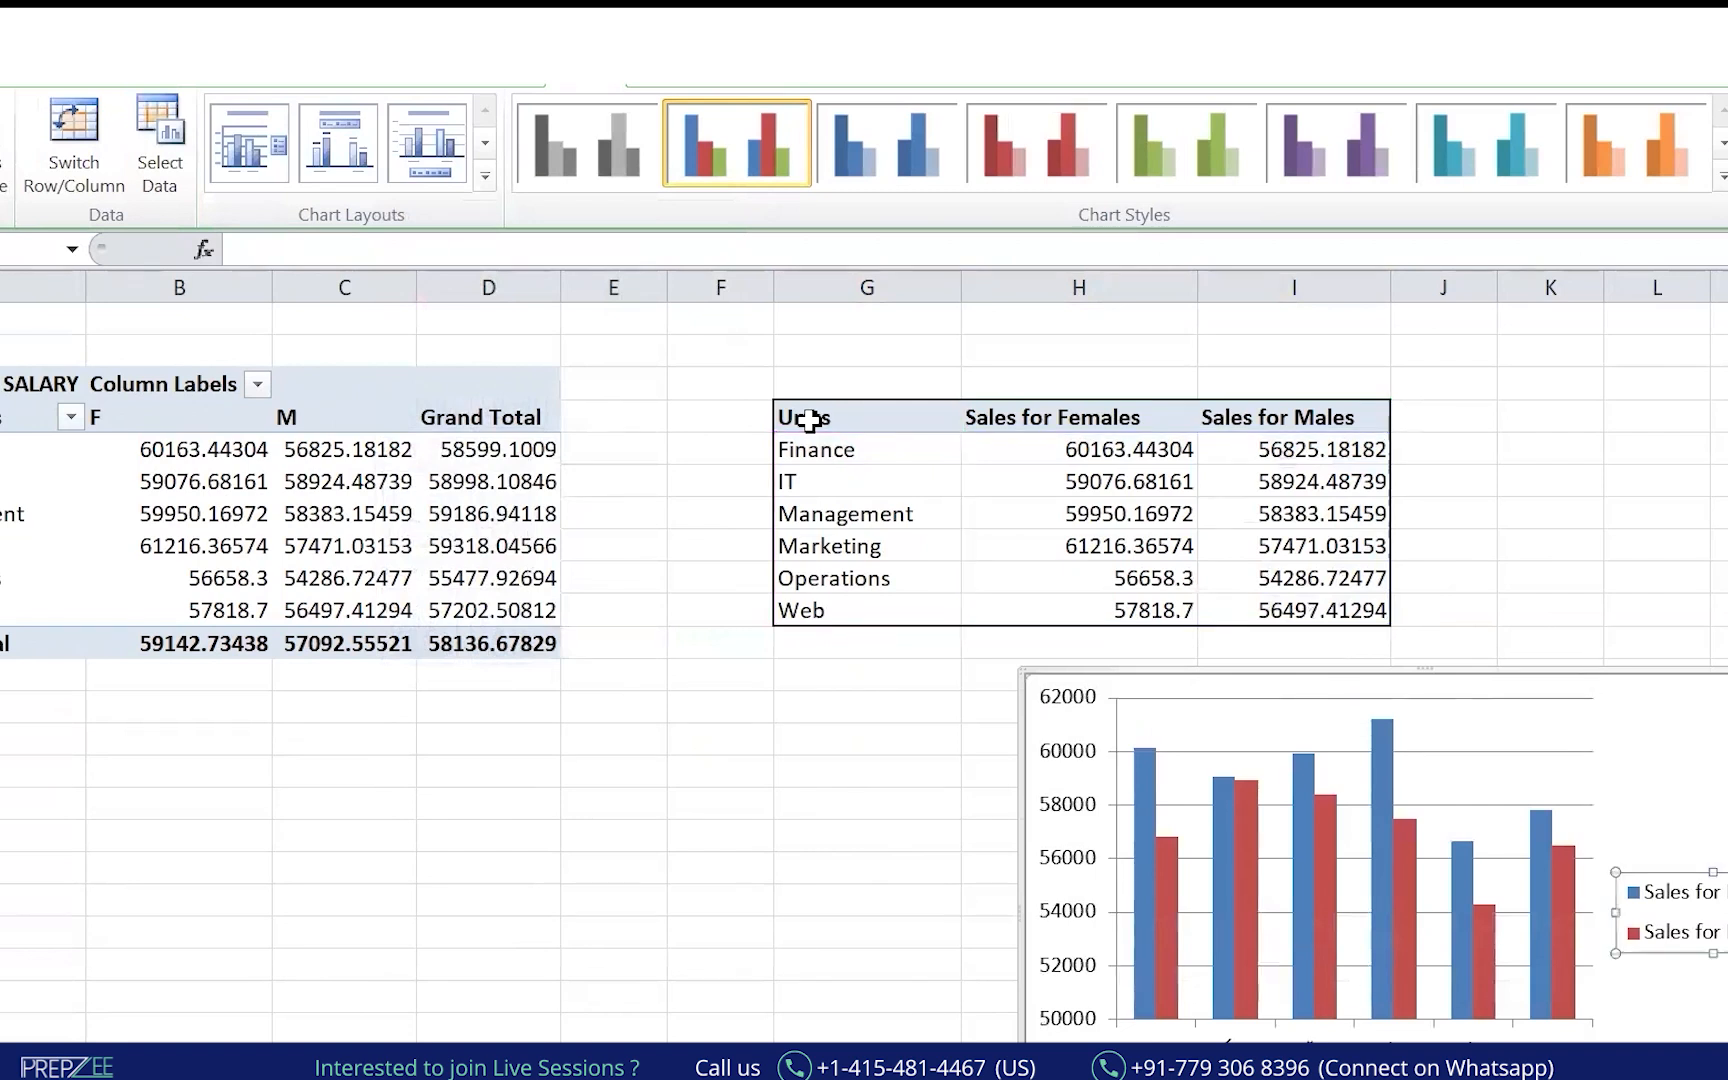
{"action": "left_click", "coordinate": [1550, 388]}
{"action": "key", "text": "ctrl+v"}
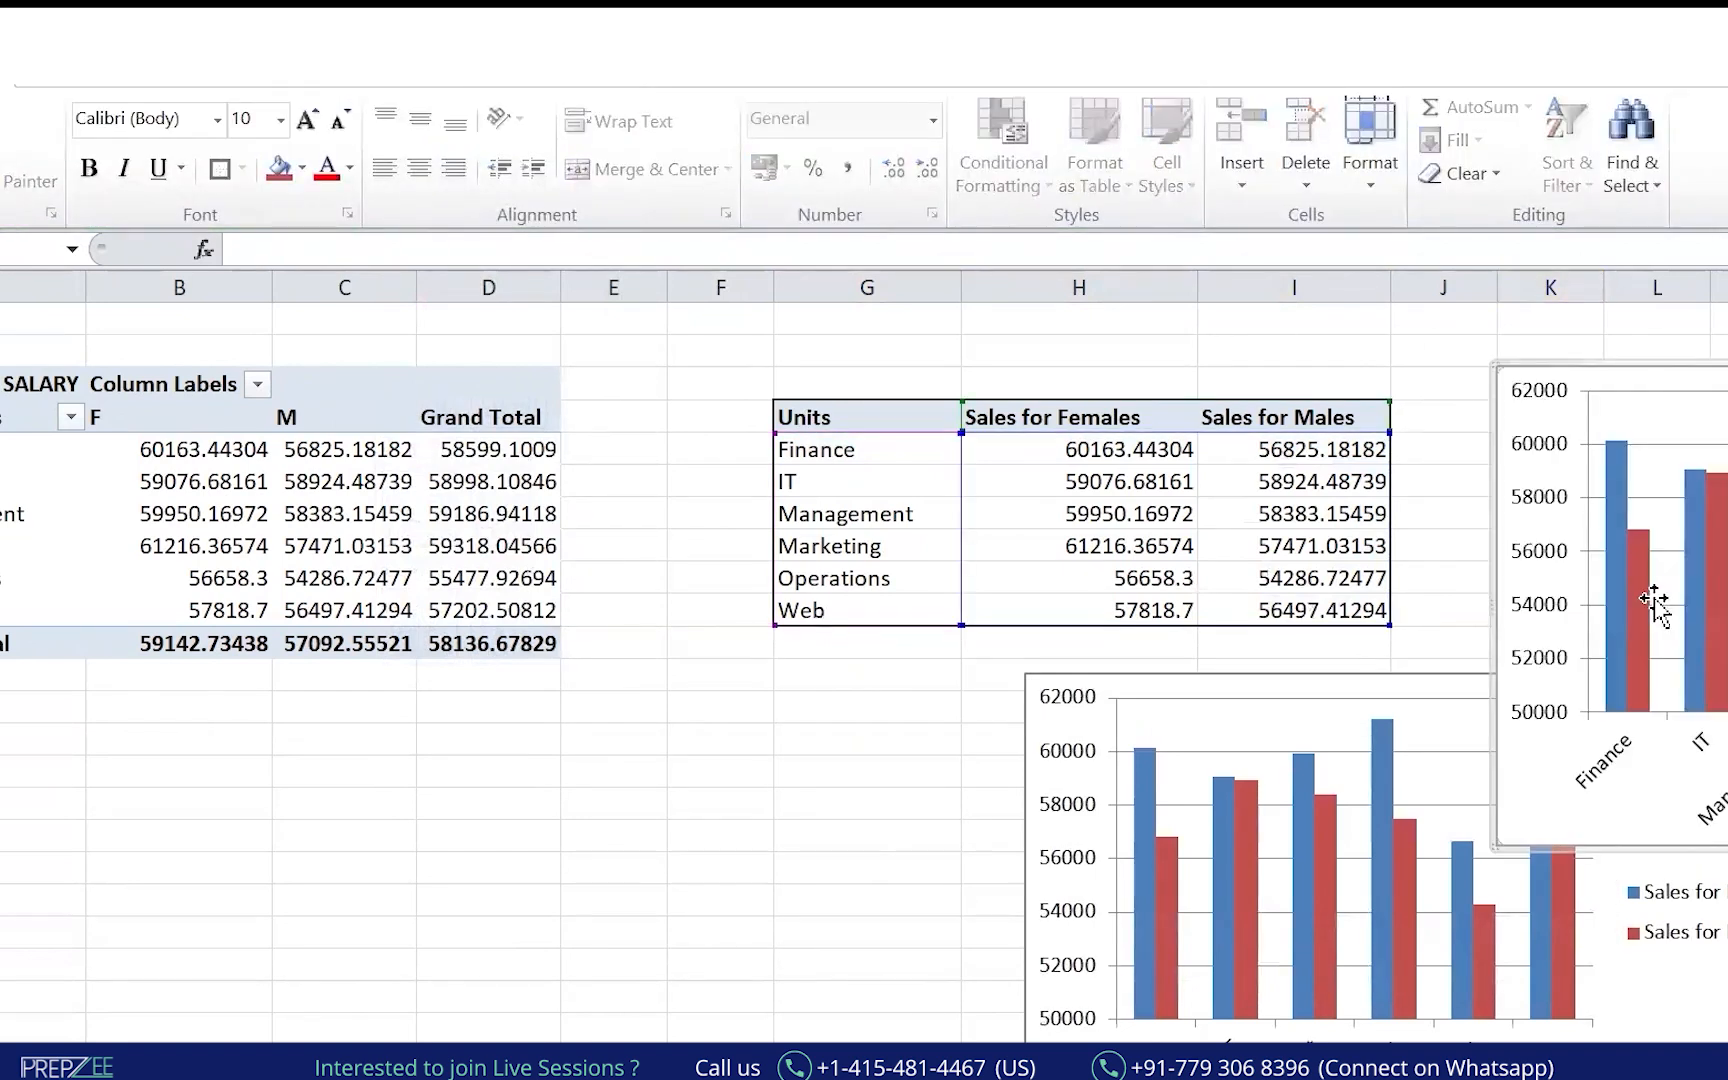
{"action": "key", "text": "Delete"}
{"action": "left_click", "coordinate": [806, 795]}
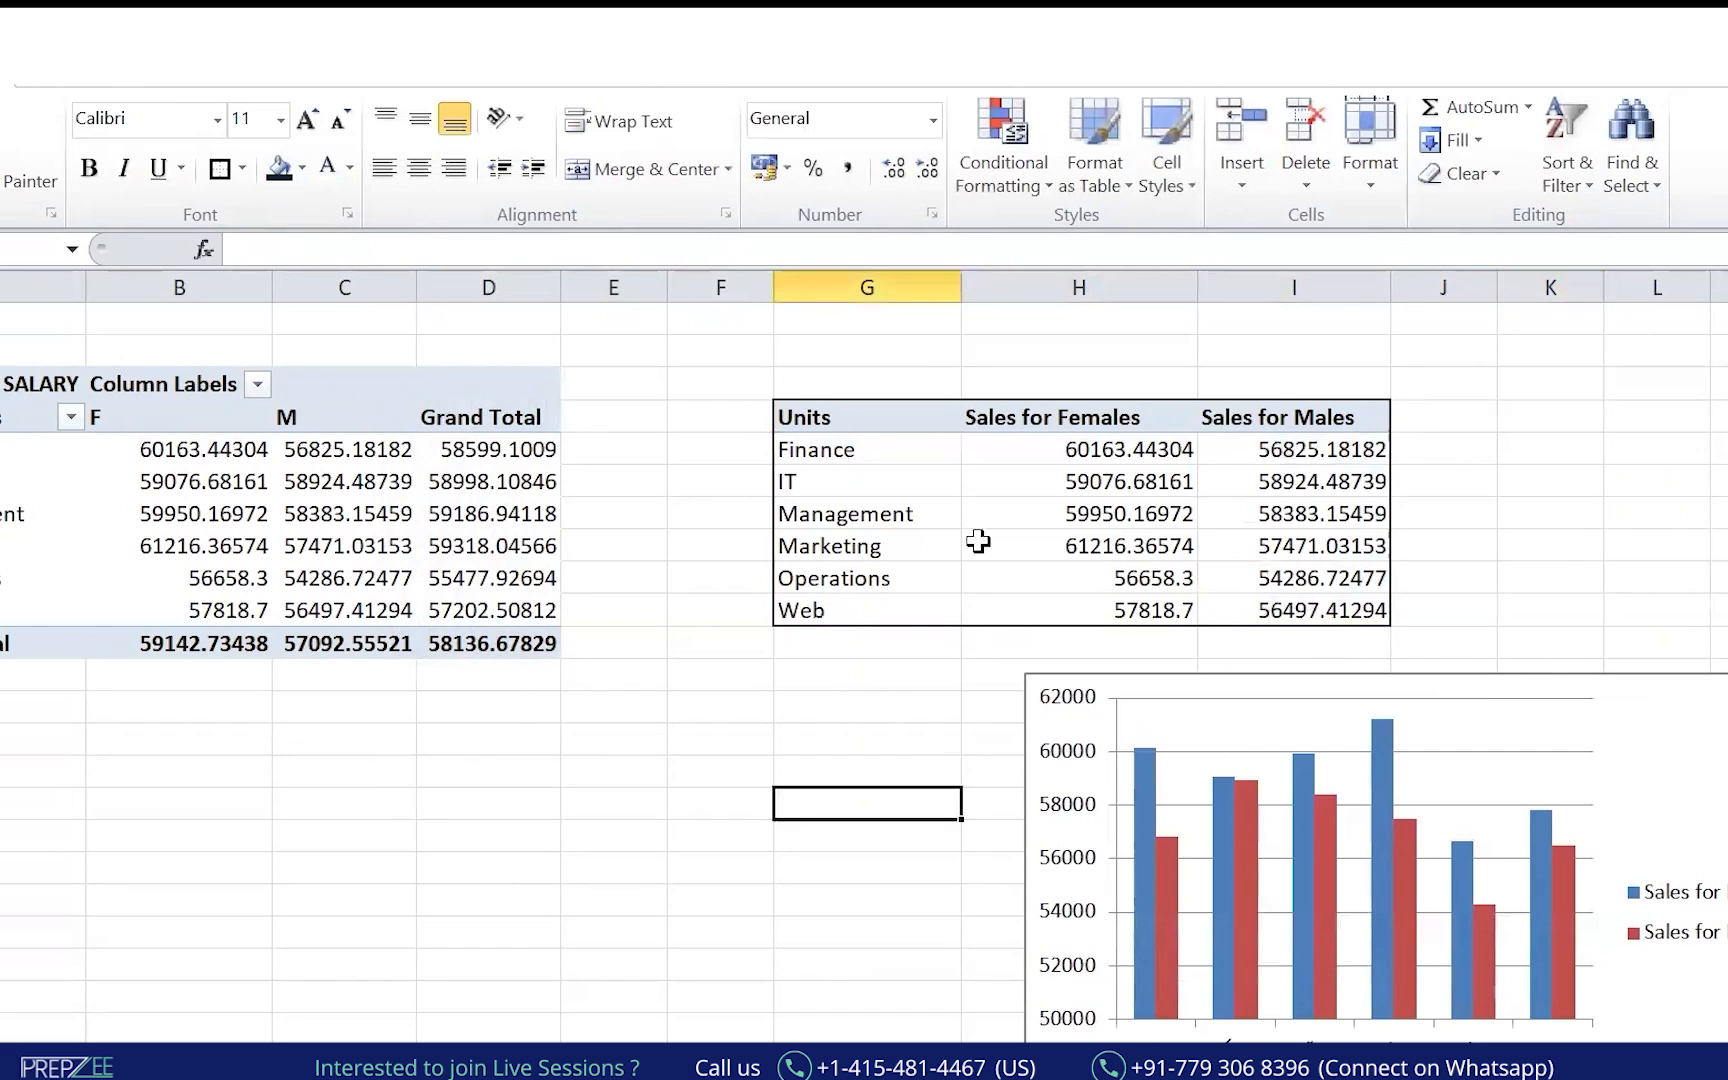
Insert a stacked column chart of G4:I10 and position it below the pivot table.
{"action": "left_click_drag", "start_coordinate": [906, 425], "coordinate": [1290, 612]}
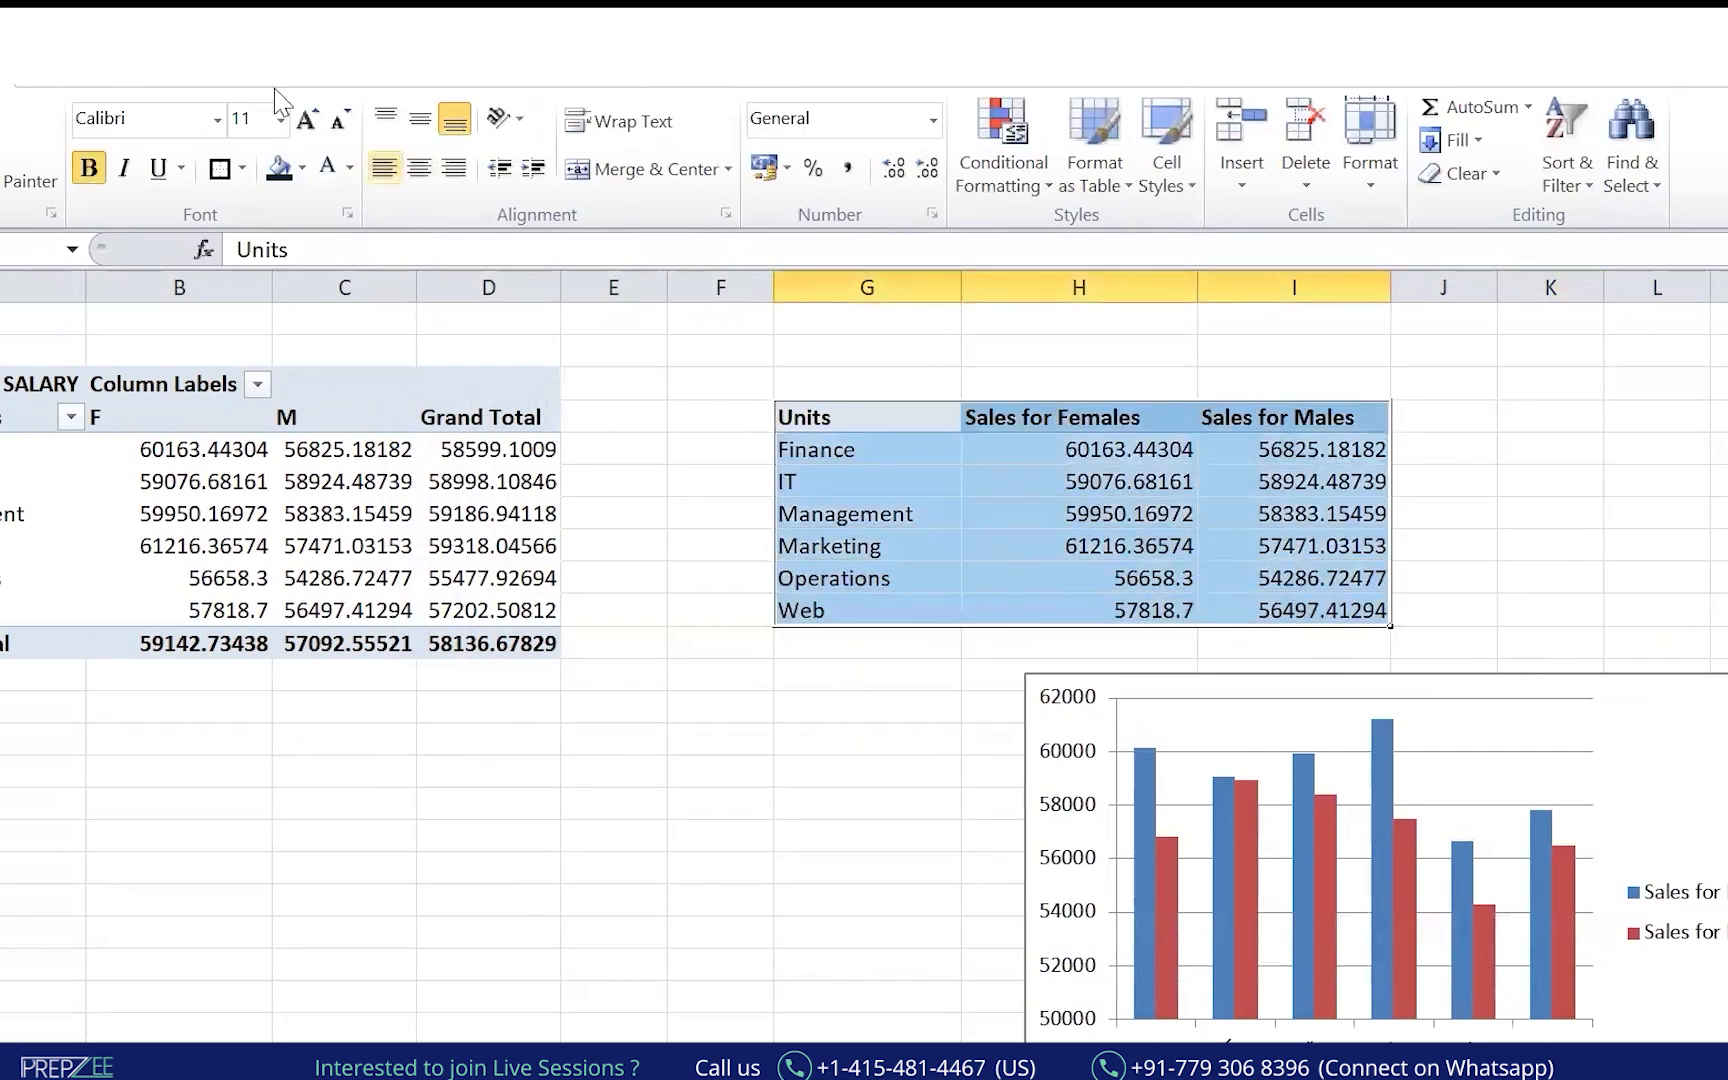
{"action": "left_click", "coordinate": [70, 86]}
{"action": "left_click", "coordinate": [407, 175]}
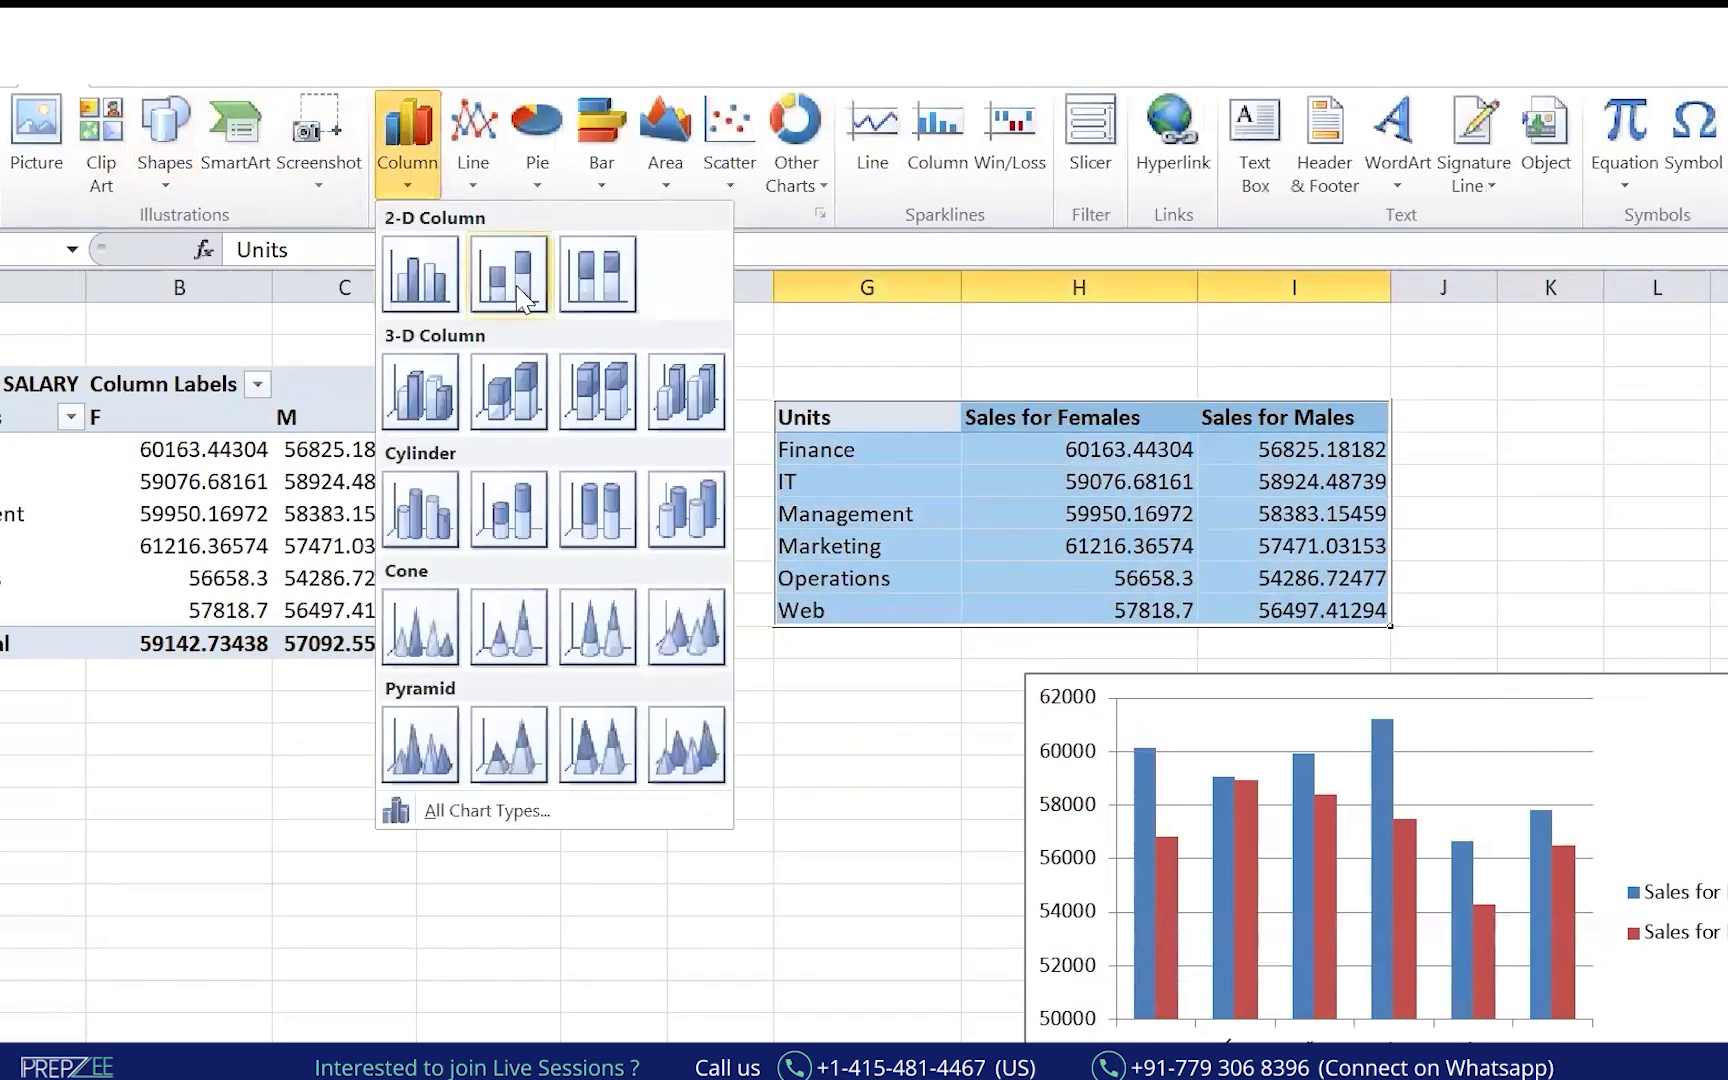
{"action": "left_click", "coordinate": [519, 297]}
{"action": "left_click_drag", "start_coordinate": [1234, 468], "coordinate": [1726, 372]}
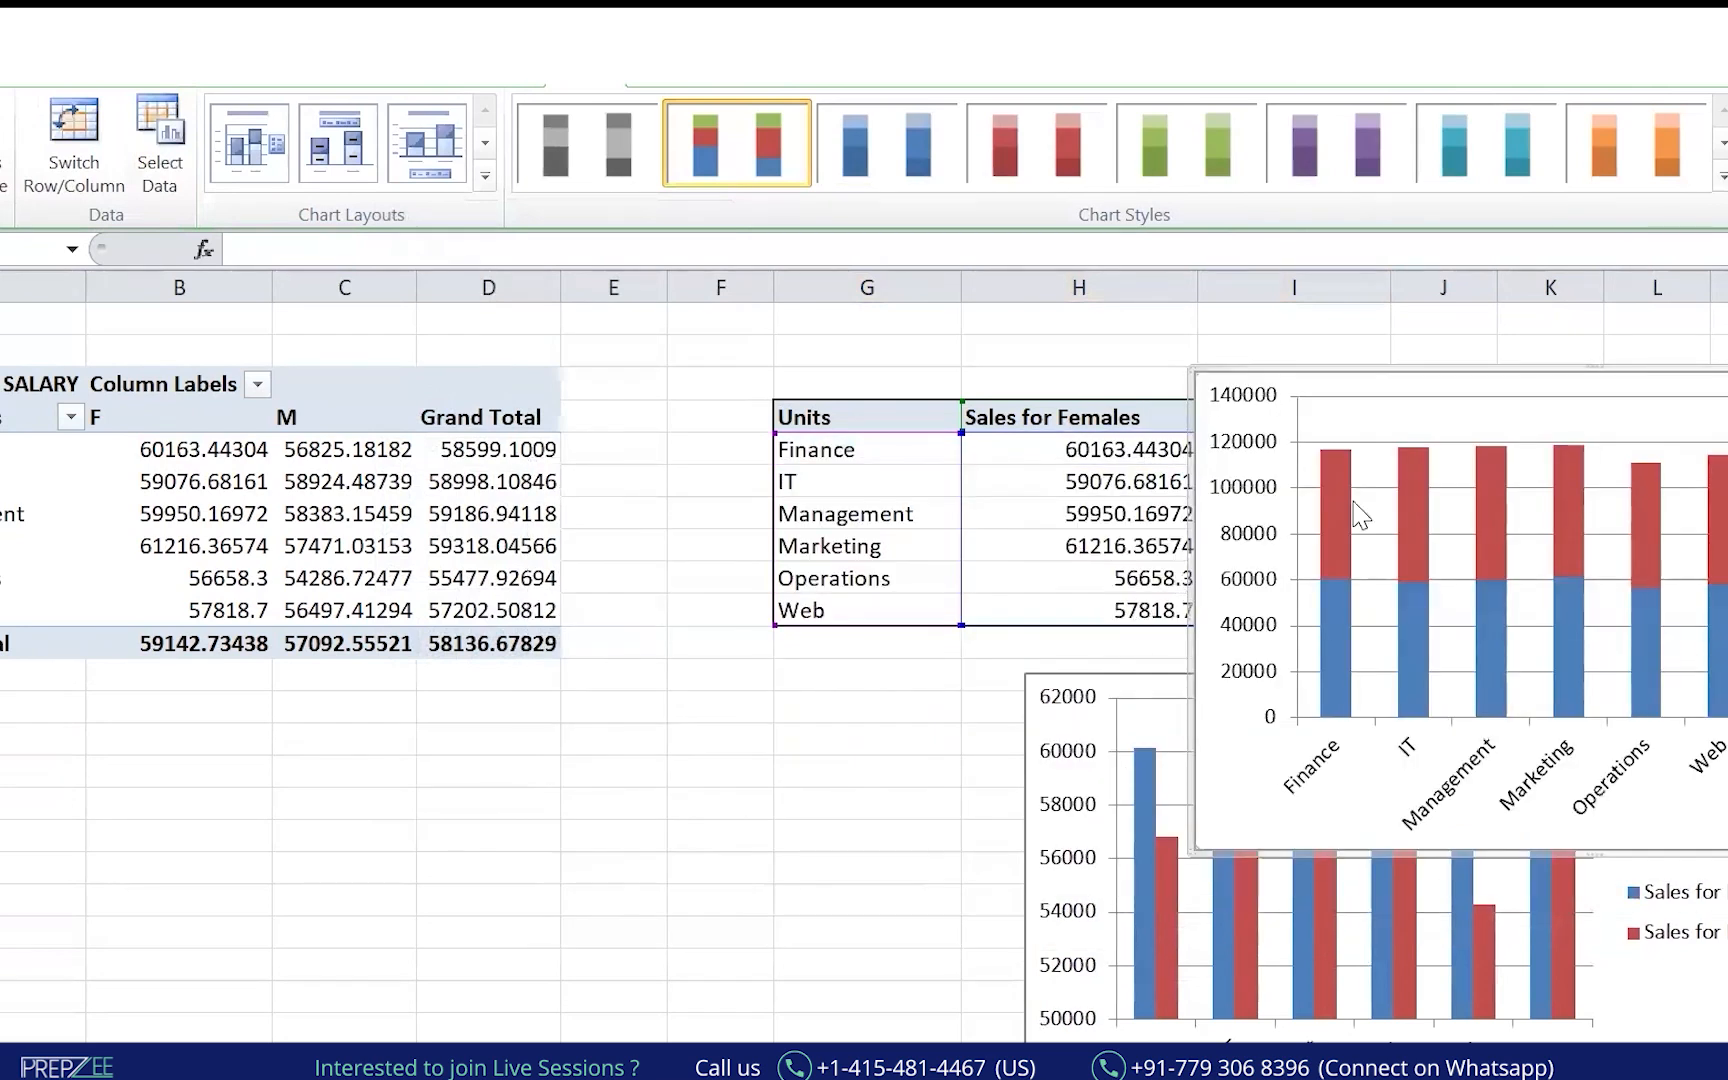
{"action": "left_click_drag", "start_coordinate": [1608, 386], "coordinate": [496, 688]}
{"action": "key", "text": "Escape"}
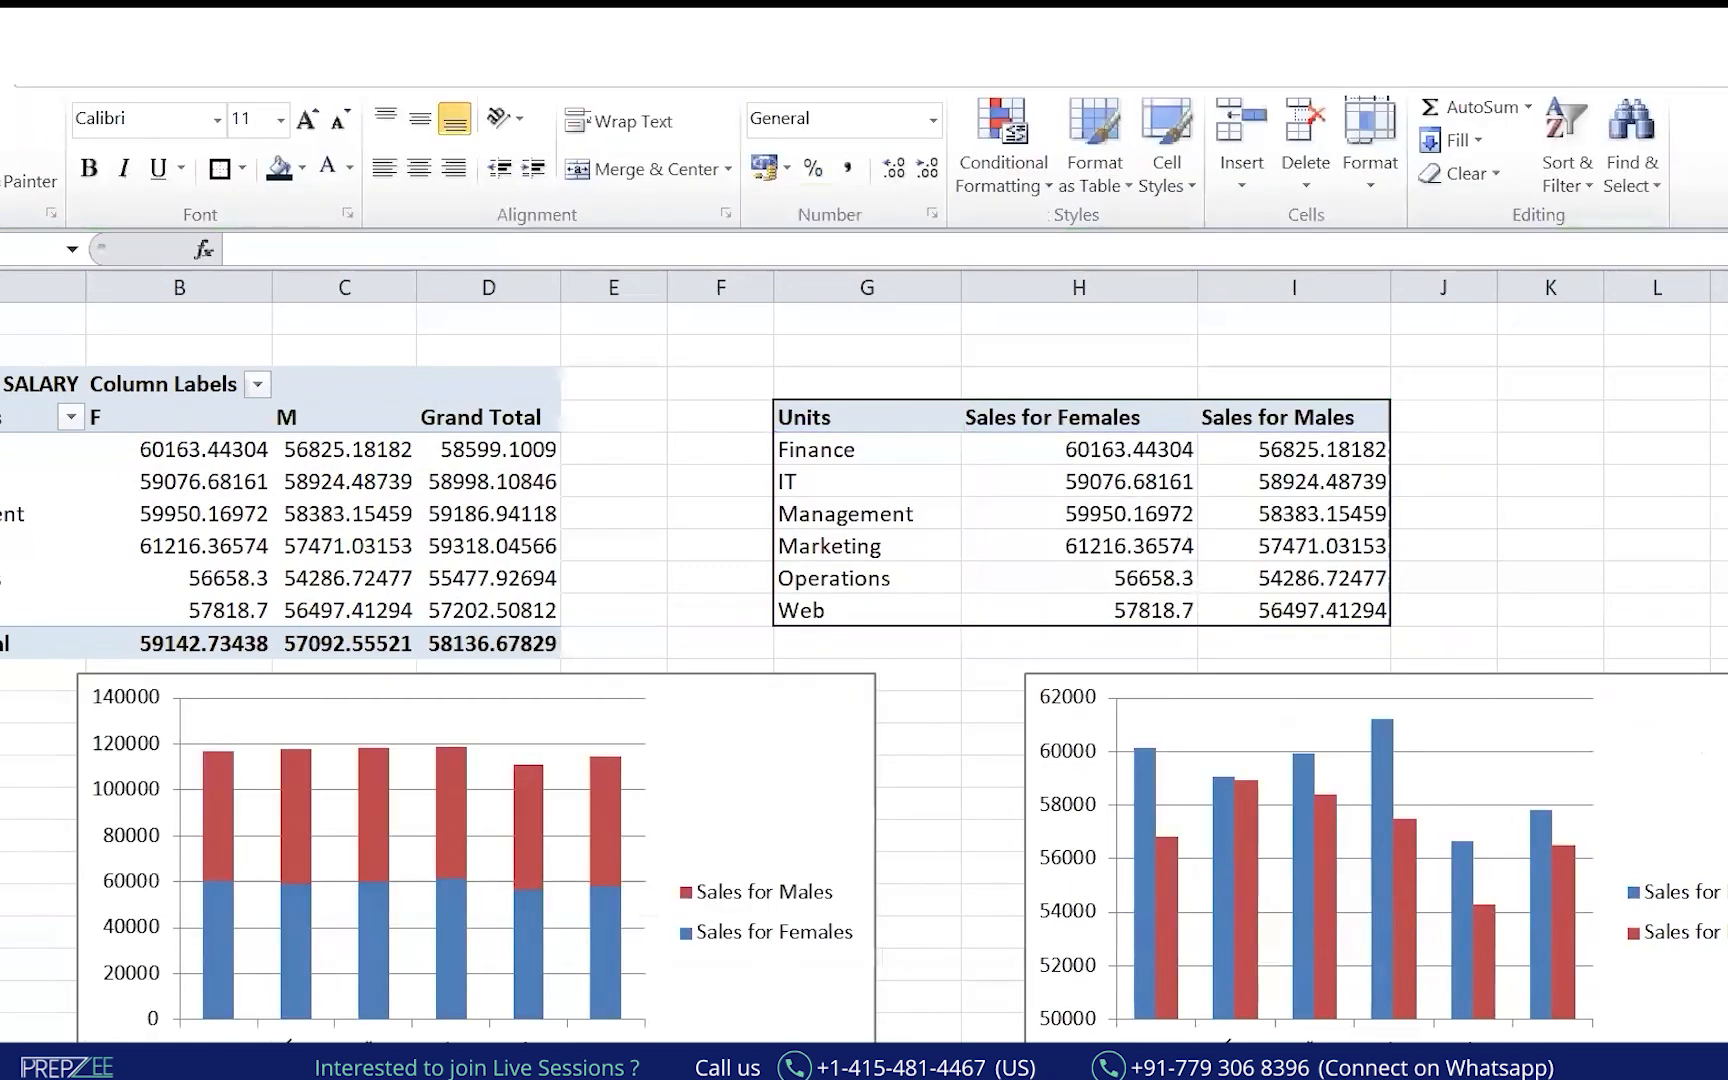
{"action": "scroll", "coordinate": [864, 690], "scroll_direction": "down", "scroll_amount": 2}
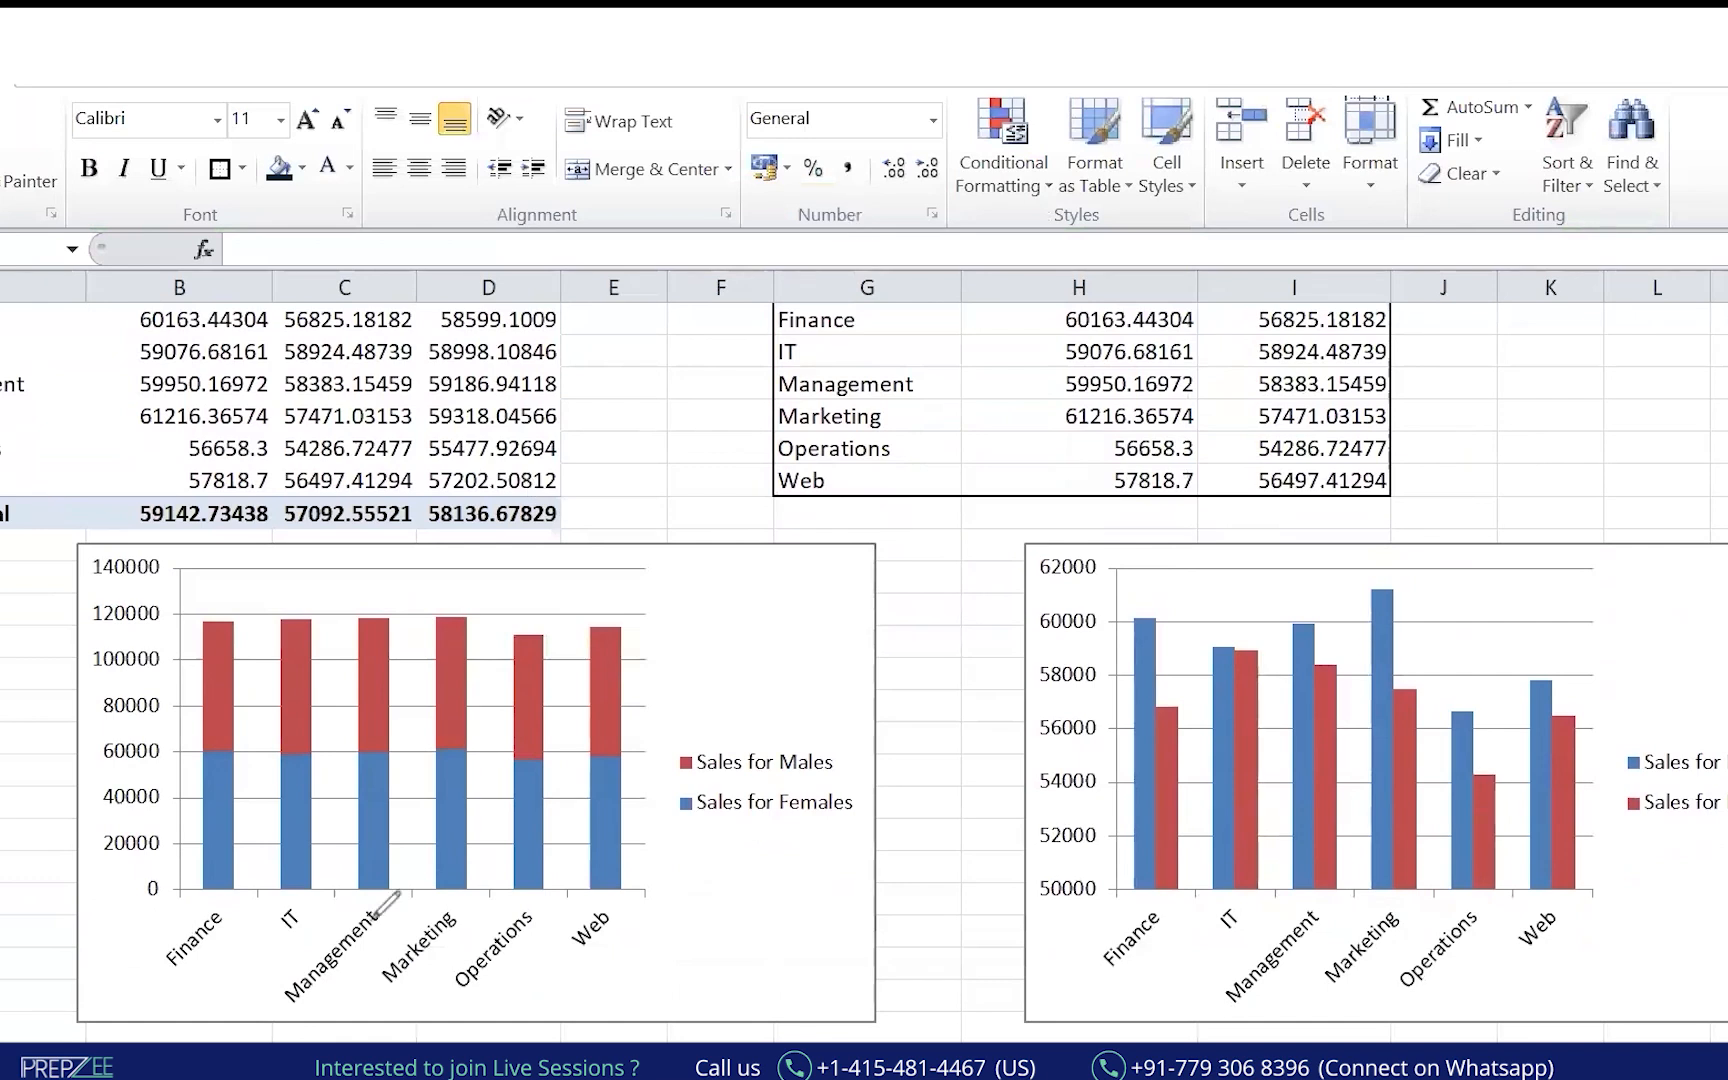
{"action": "left_click_drag", "start_coordinate": [16, 915], "coordinate": [360, 775]}
{"action": "mouse_move", "coordinate": [975, 912]}
{"action": "left_mouse_down"}
{"action": "mouse_move", "coordinate": [1130, 826]}
{"action": "mouse_move", "coordinate": [1245, 807]}
{"action": "left_mouse_up"}
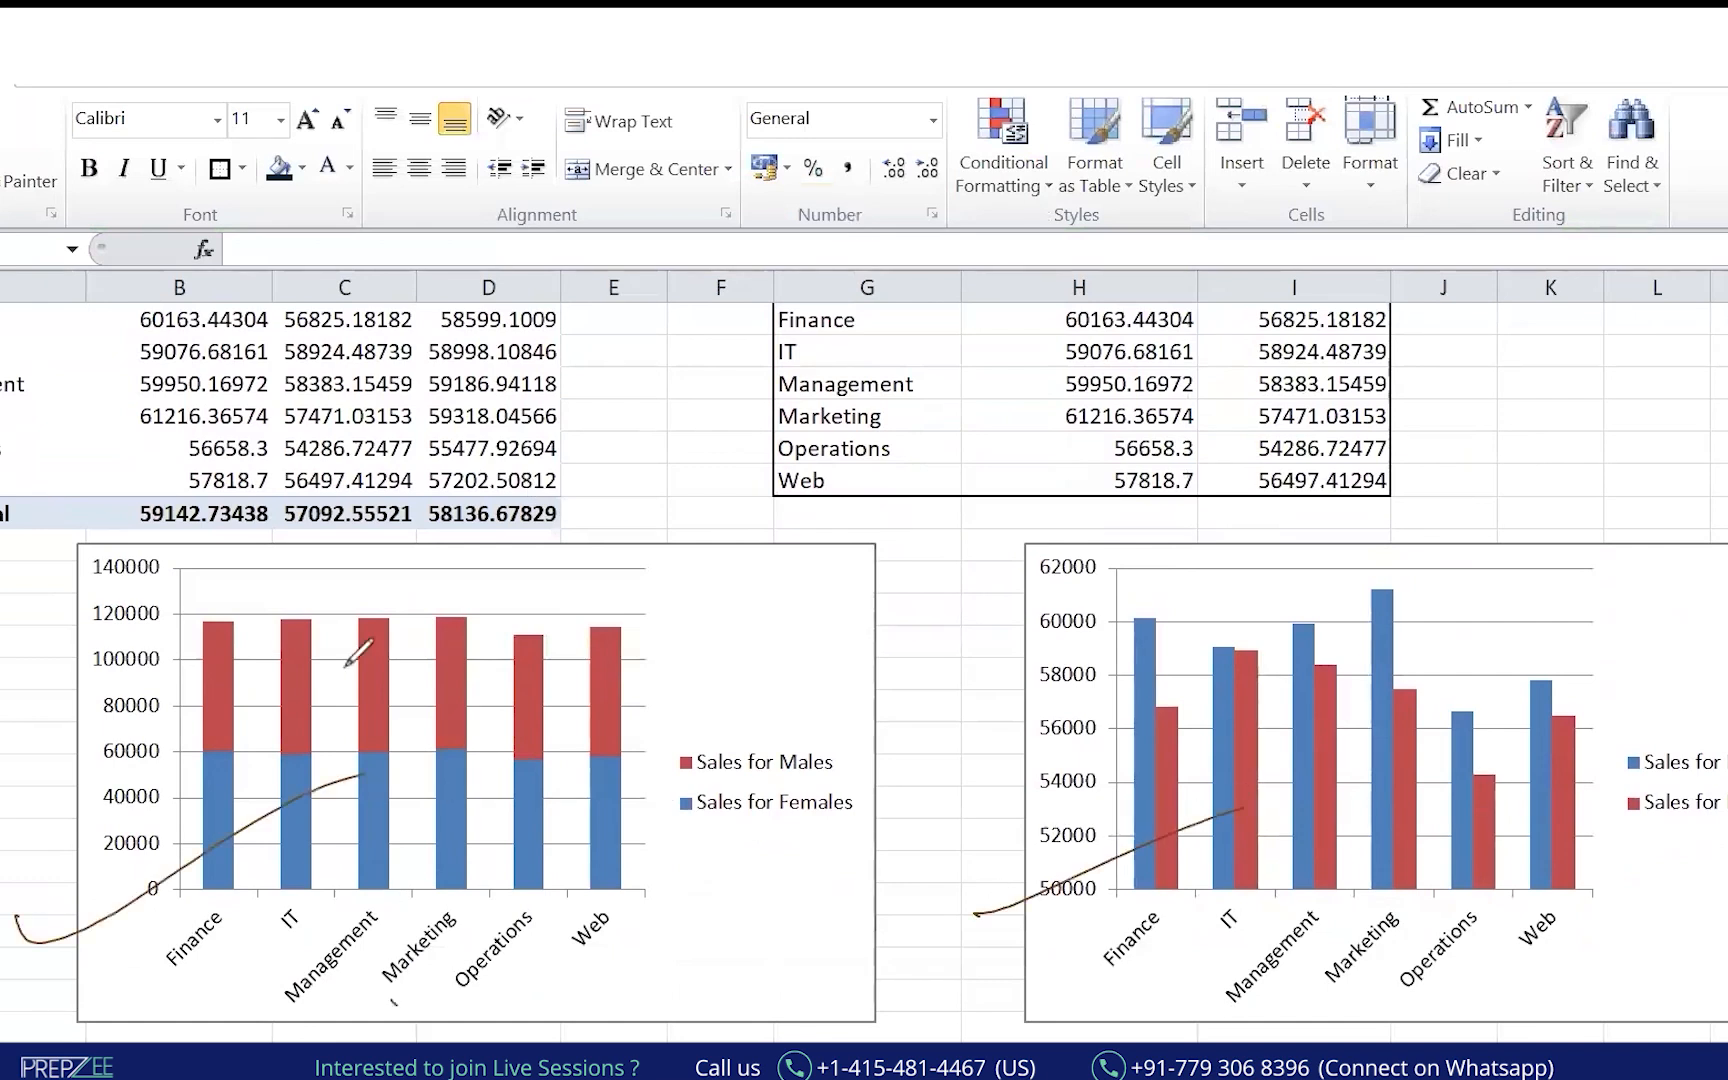
{"action": "left_click_drag", "start_coordinate": [1240, 560], "coordinate": [1340, 611]}
{"action": "mouse_move", "coordinate": [1657, 588]}
{"action": "left_mouse_down"}
{"action": "mouse_move", "coordinate": [1578, 618]}
{"action": "mouse_move", "coordinate": [1598, 625]}
{"action": "left_mouse_up"}
{"action": "mouse_move", "coordinate": [583, 640]}
{"action": "left_mouse_down"}
{"action": "mouse_move", "coordinate": [605, 760]}
{"action": "mouse_move", "coordinate": [470, 665]}
{"action": "left_mouse_up"}
{"action": "left_click_drag", "start_coordinate": [742, 606], "coordinate": [692, 630]}
{"action": "left_click_drag", "start_coordinate": [750, 614], "coordinate": [703, 640]}
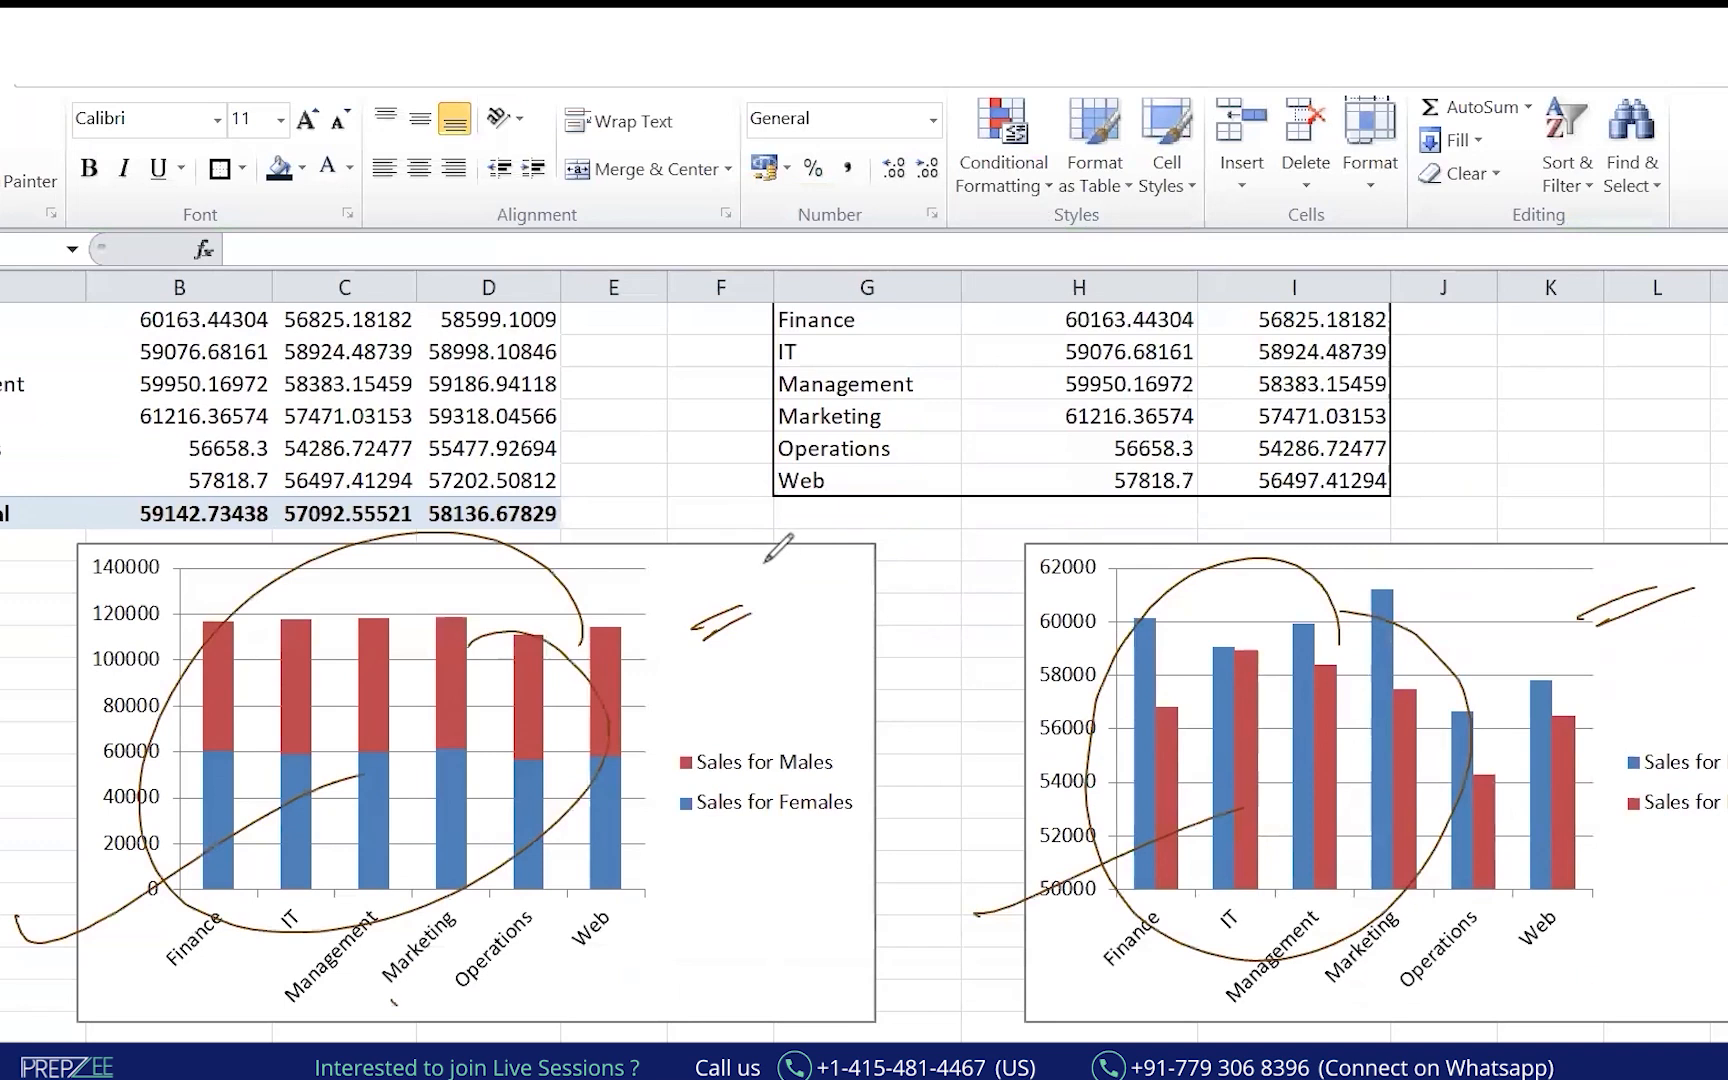
{"action": "mouse_move", "coordinate": [224, 604]}
{"action": "left_mouse_down"}
{"action": "mouse_move", "coordinate": [165, 905]}
{"action": "mouse_move", "coordinate": [240, 870]}
{"action": "left_mouse_up"}
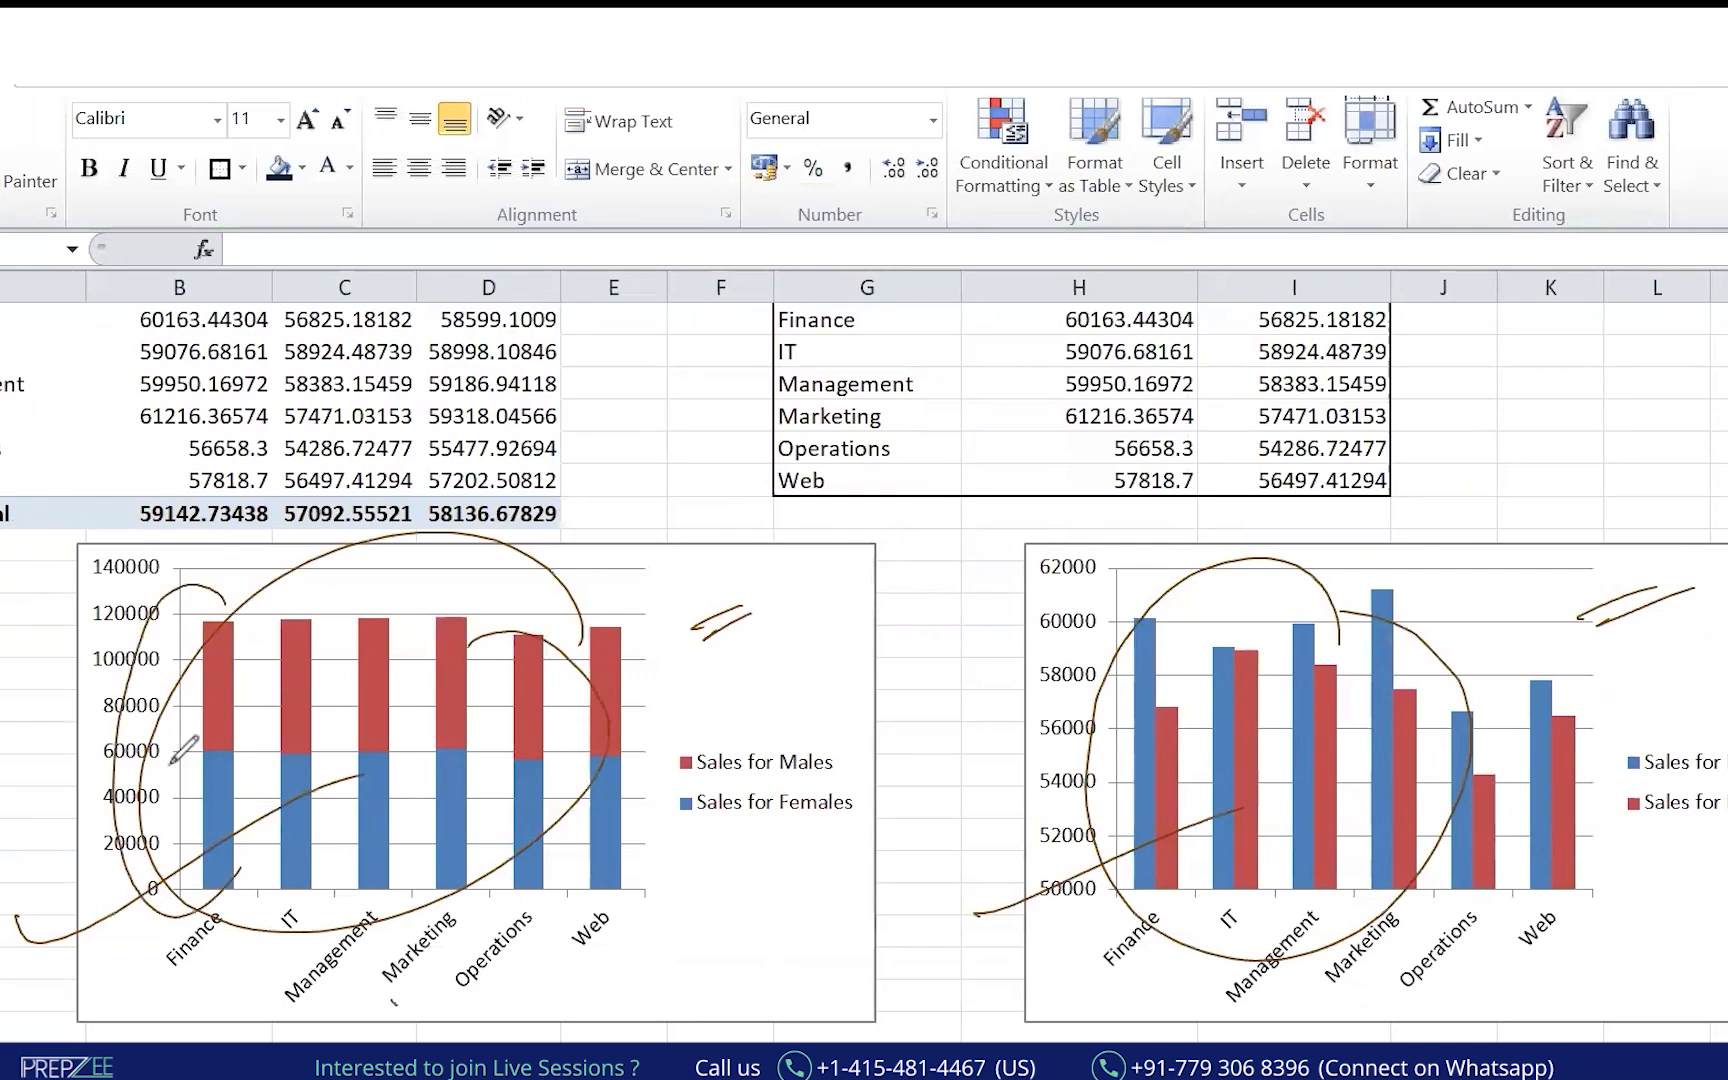
{"action": "key", "text": "e"}
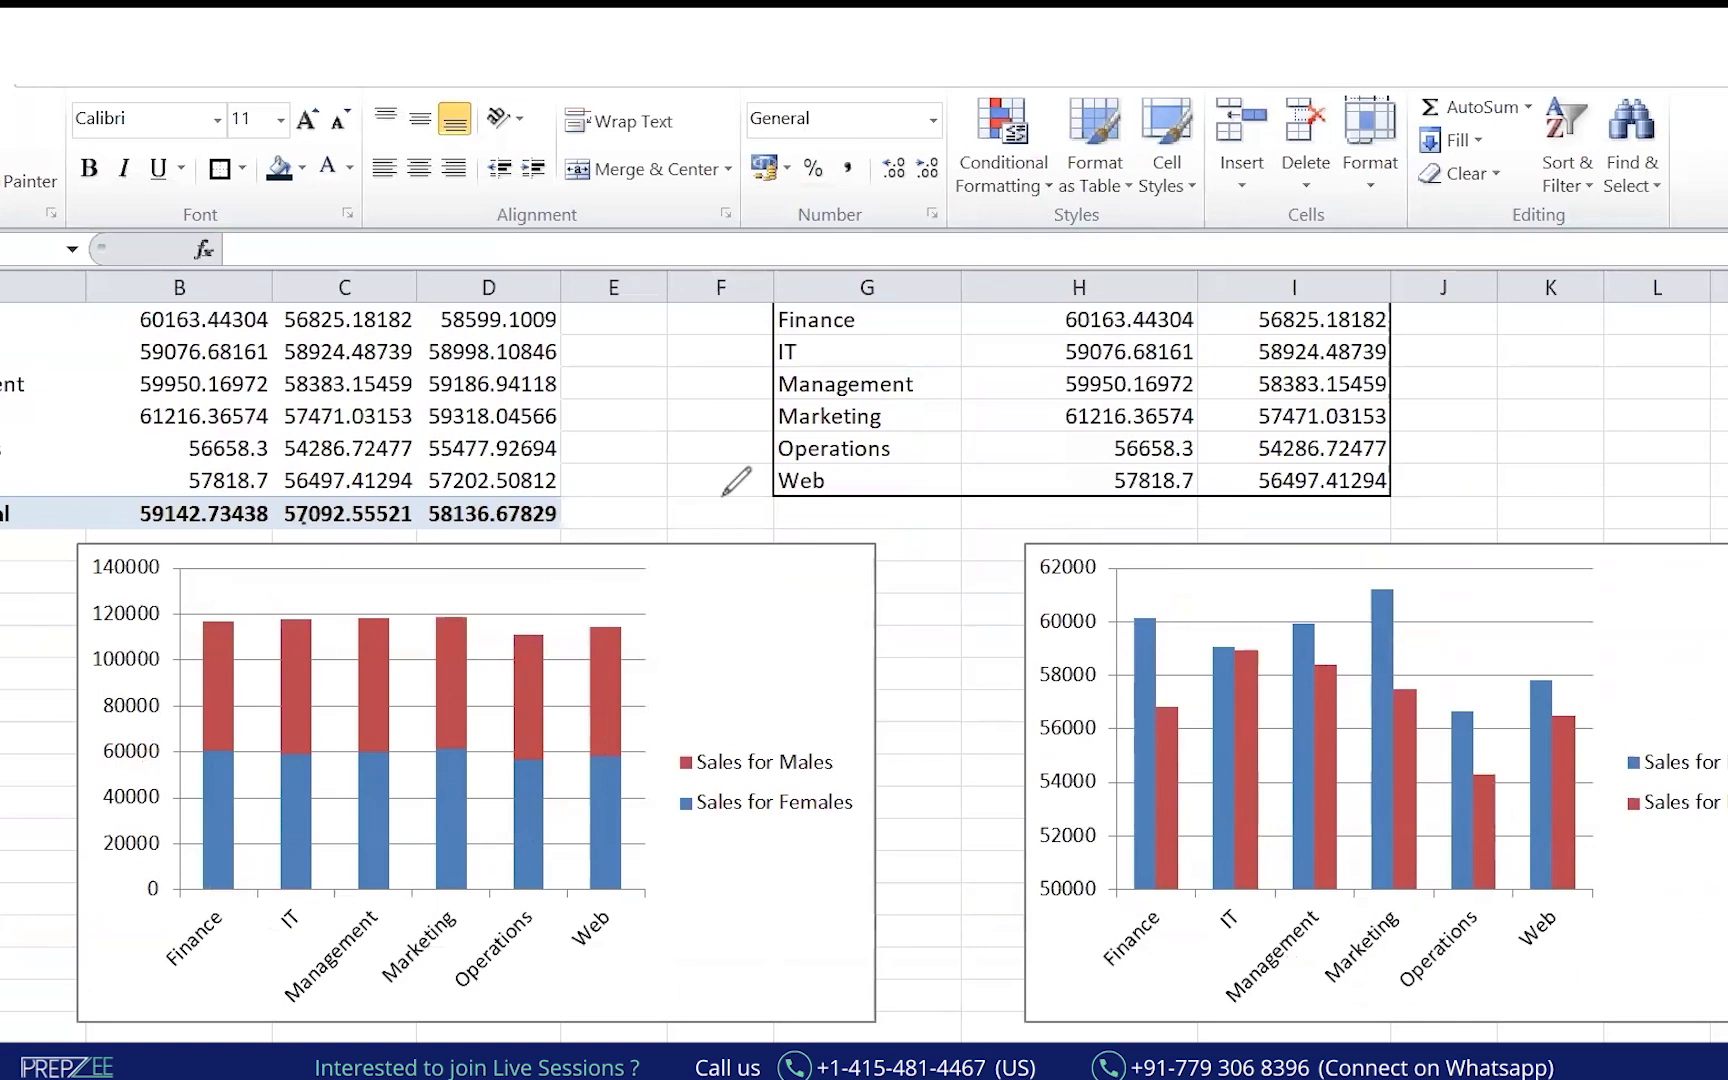
Move the clustered chart to the lower left and the 100% stacked chart off the table.
{"action": "scroll", "coordinate": [1166, 456], "scroll_direction": "up", "scroll_amount": 1}
{"action": "left_click", "coordinate": [915, 418]}
{"action": "left_click_drag", "start_coordinate": [852, 386], "coordinate": [1263, 549]}
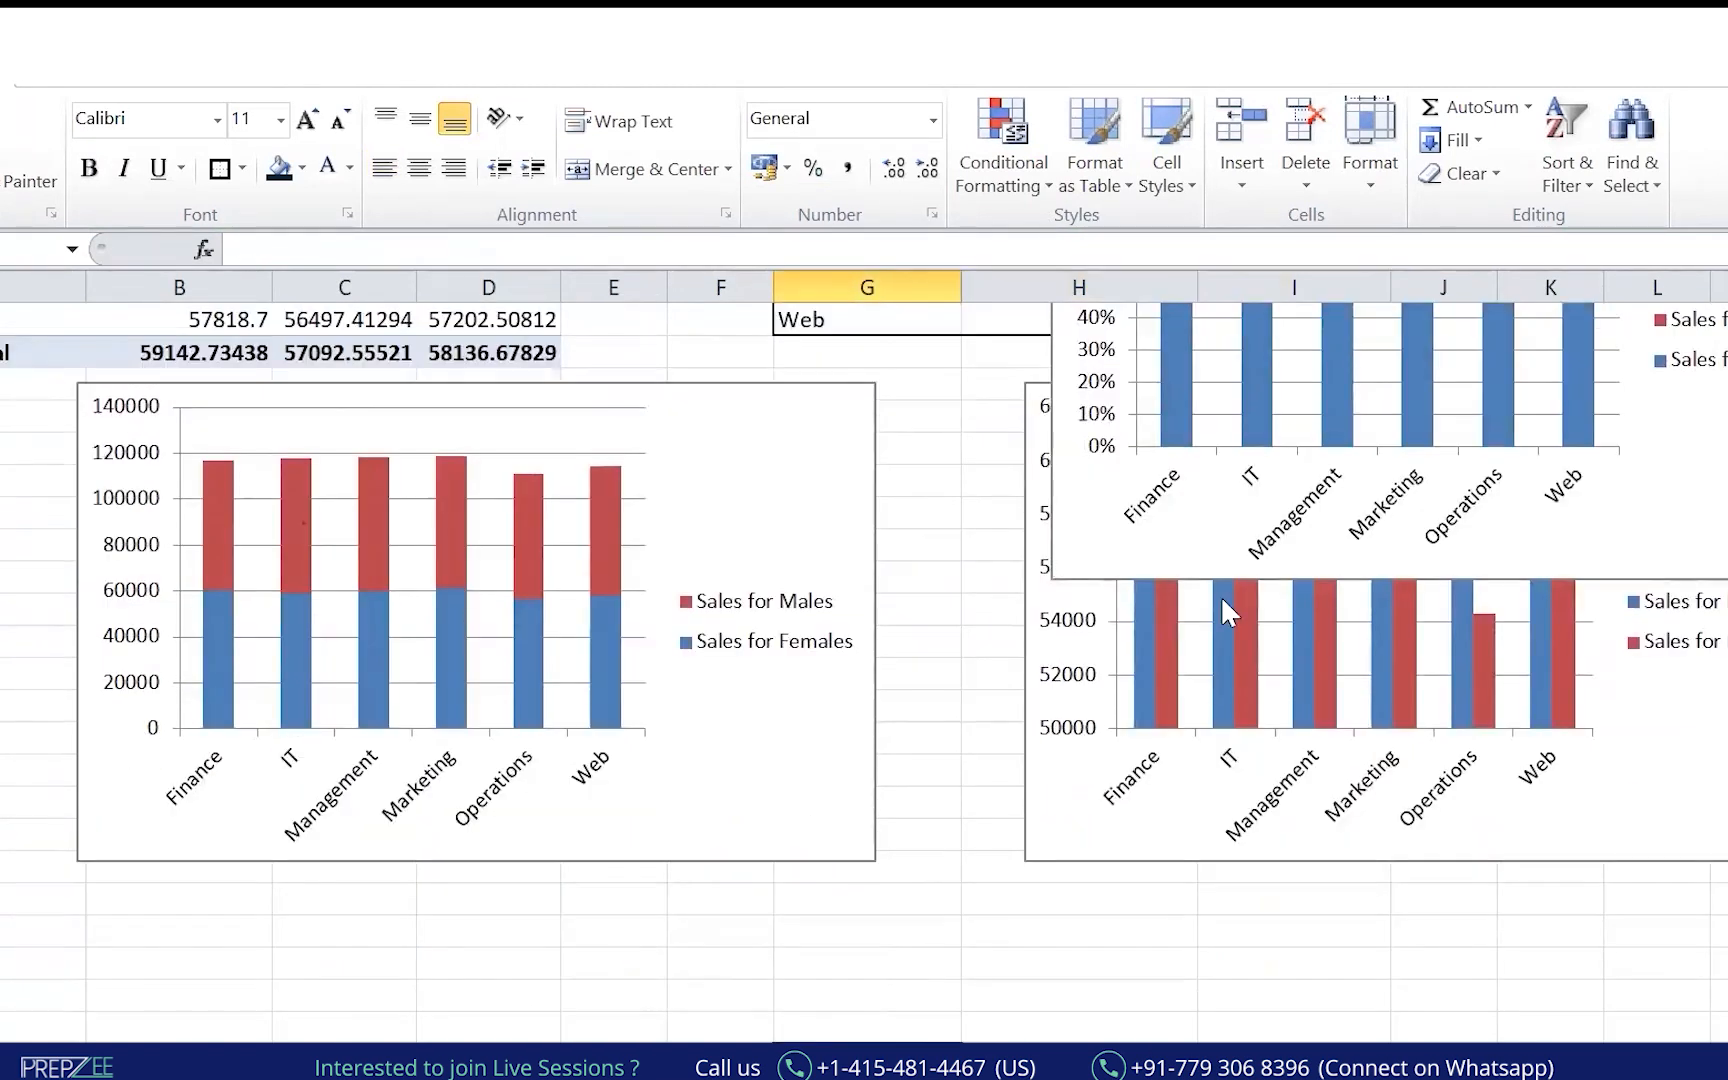
{"action": "left_click", "coordinate": [1028, 789]}
{"action": "left_click_drag", "start_coordinate": [1041, 374], "coordinate": [127, 887]}
{"action": "left_click", "coordinate": [1010, 800]}
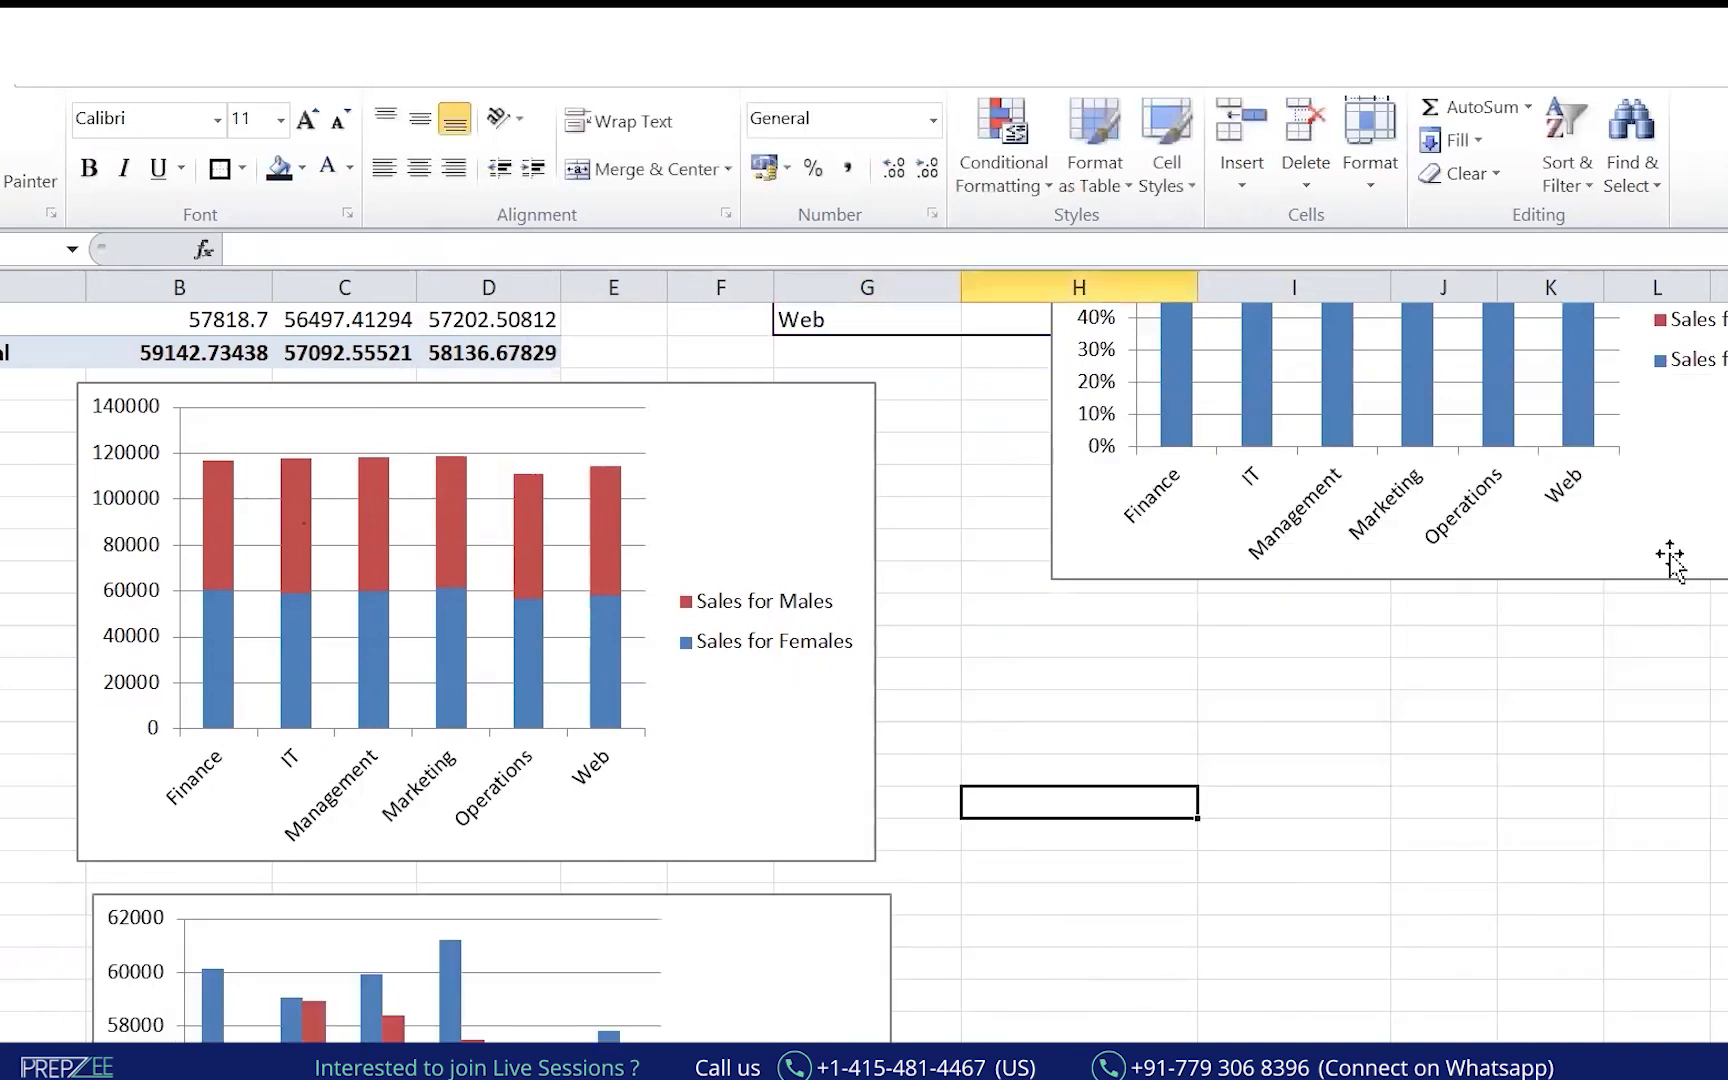
{"action": "scroll", "coordinate": [864, 670], "scroll_direction": "up", "scroll_amount": 3}
{"action": "left_click", "coordinate": [1439, 733]}
{"action": "left_click_drag", "start_coordinate": [1132, 854], "coordinate": [635, 1040]}
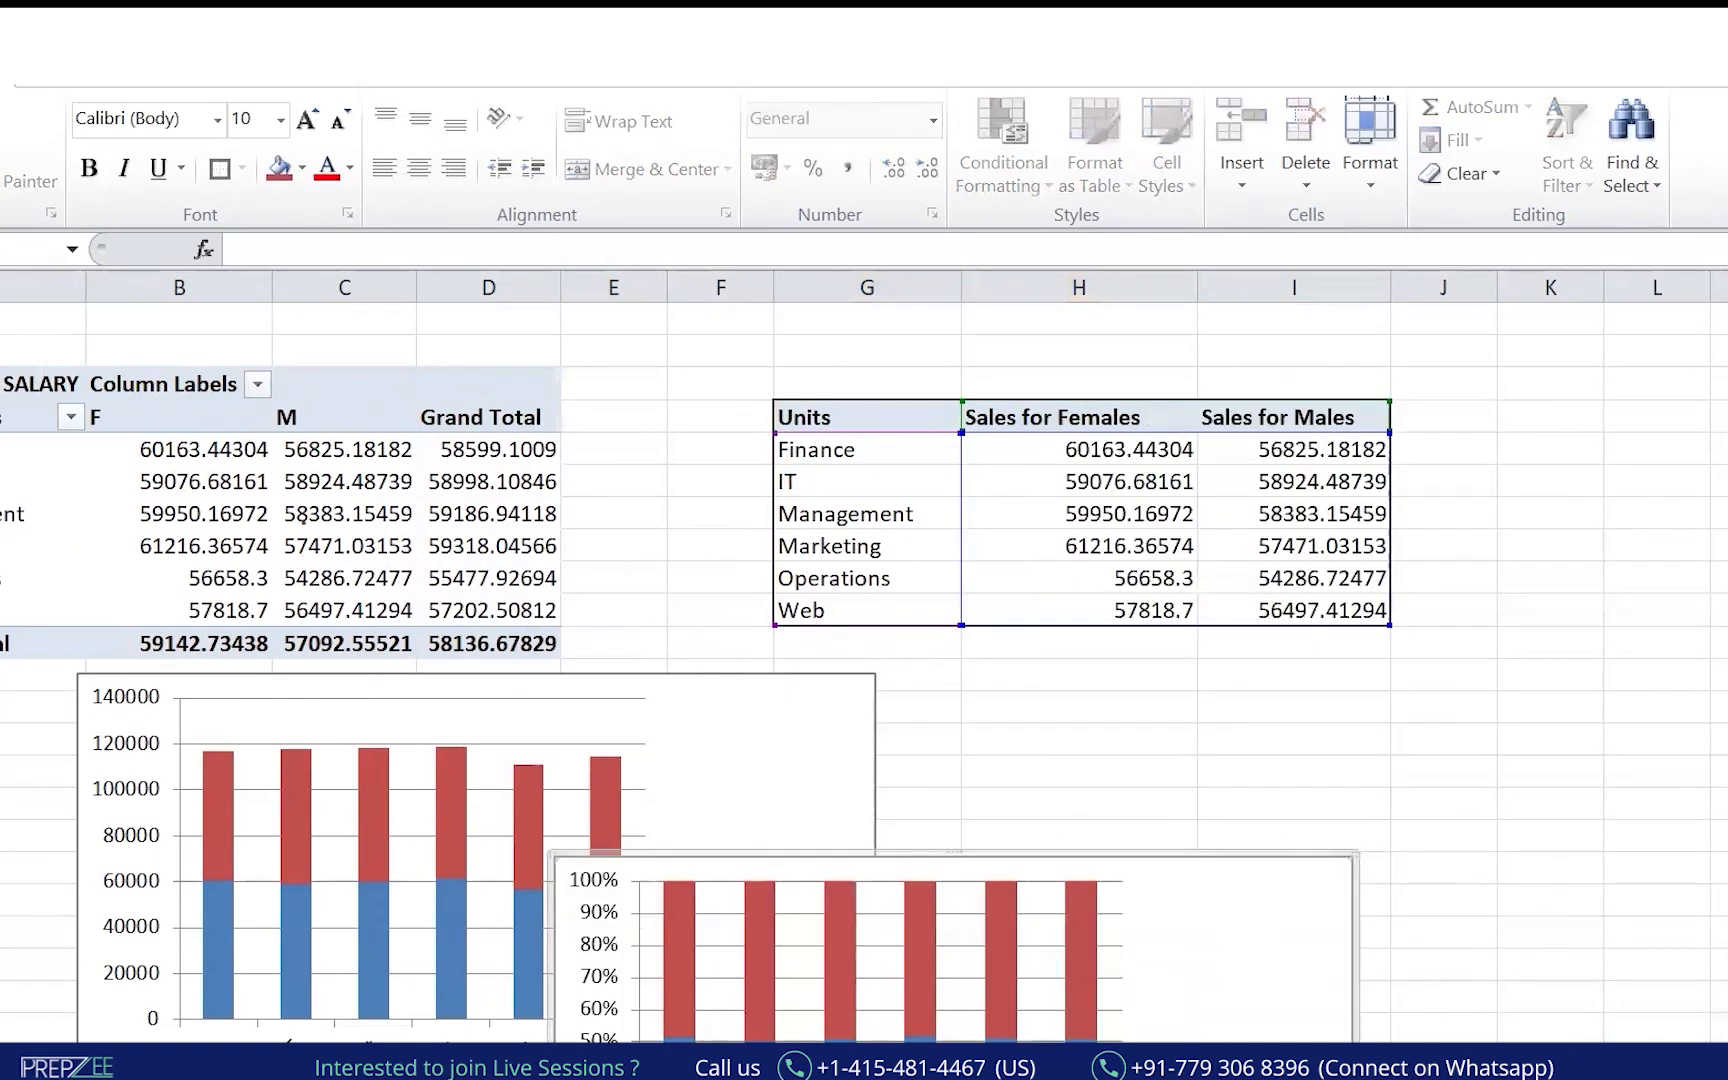
Place the clustered chart beside the 100% stacked chart.
{"action": "scroll", "coordinate": [1682, 760], "scroll_direction": "down", "scroll_amount": 6}
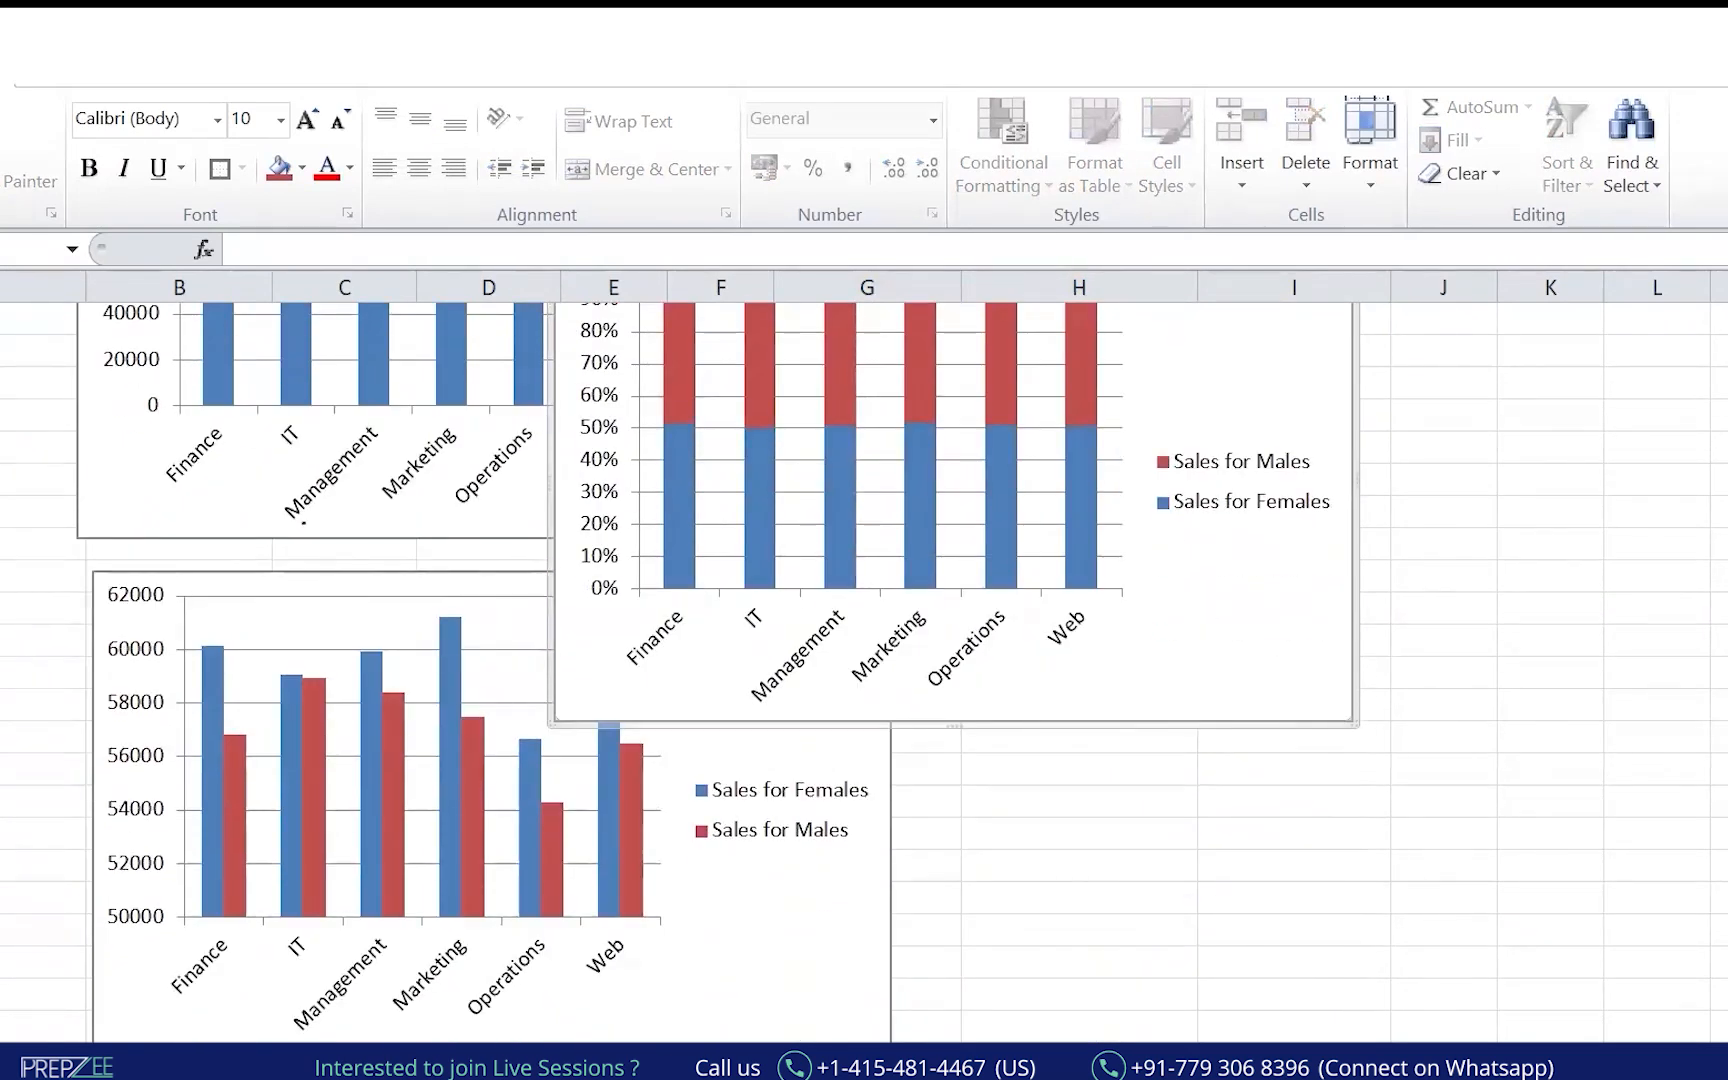
{"action": "scroll", "coordinate": [1250, 930], "scroll_direction": "down", "scroll_amount": 3}
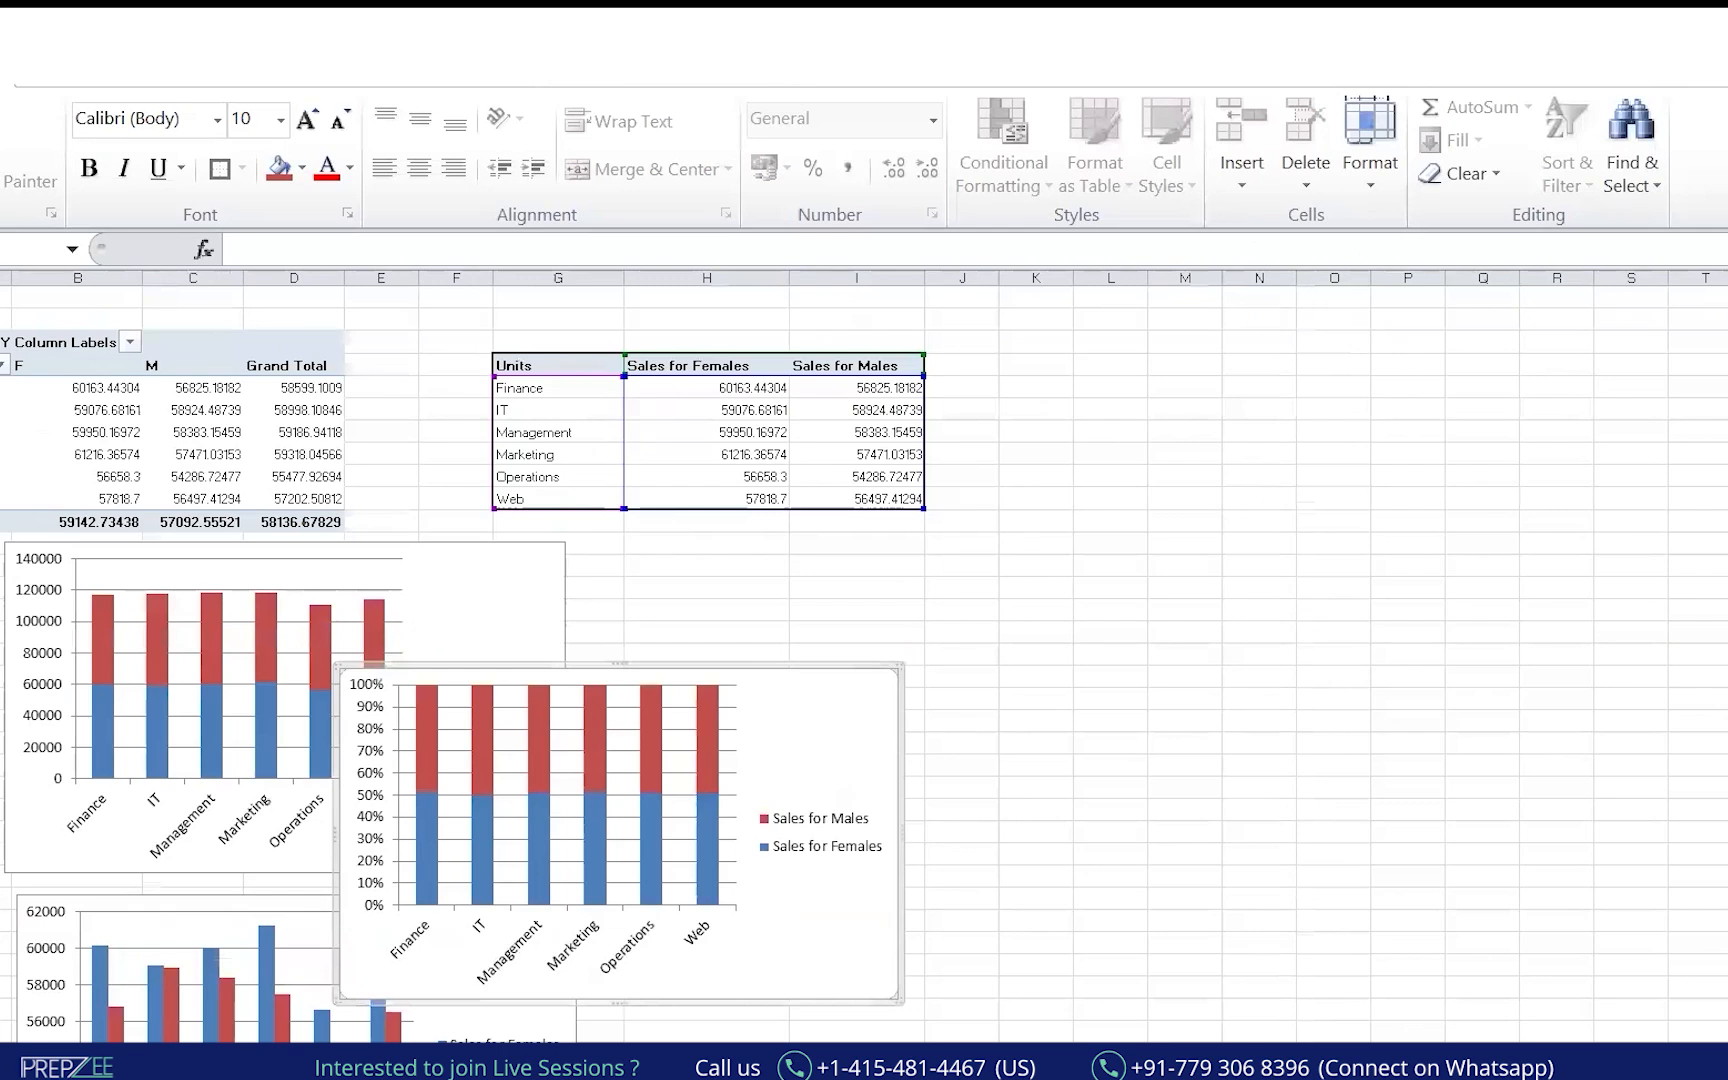
{"action": "scroll", "coordinate": [752, 552], "scroll_direction": "down", "scroll_amount": 2}
{"action": "left_click_drag", "start_coordinate": [675, 513], "coordinate": [1050, 284]}
{"action": "scroll", "coordinate": [1236, 960], "scroll_direction": "down", "scroll_amount": 1}
{"action": "left_click_drag", "start_coordinate": [396, 674], "coordinate": [1691, 314]}
{"action": "left_click_drag", "start_coordinate": [845, 852], "coordinate": [845, 830]}
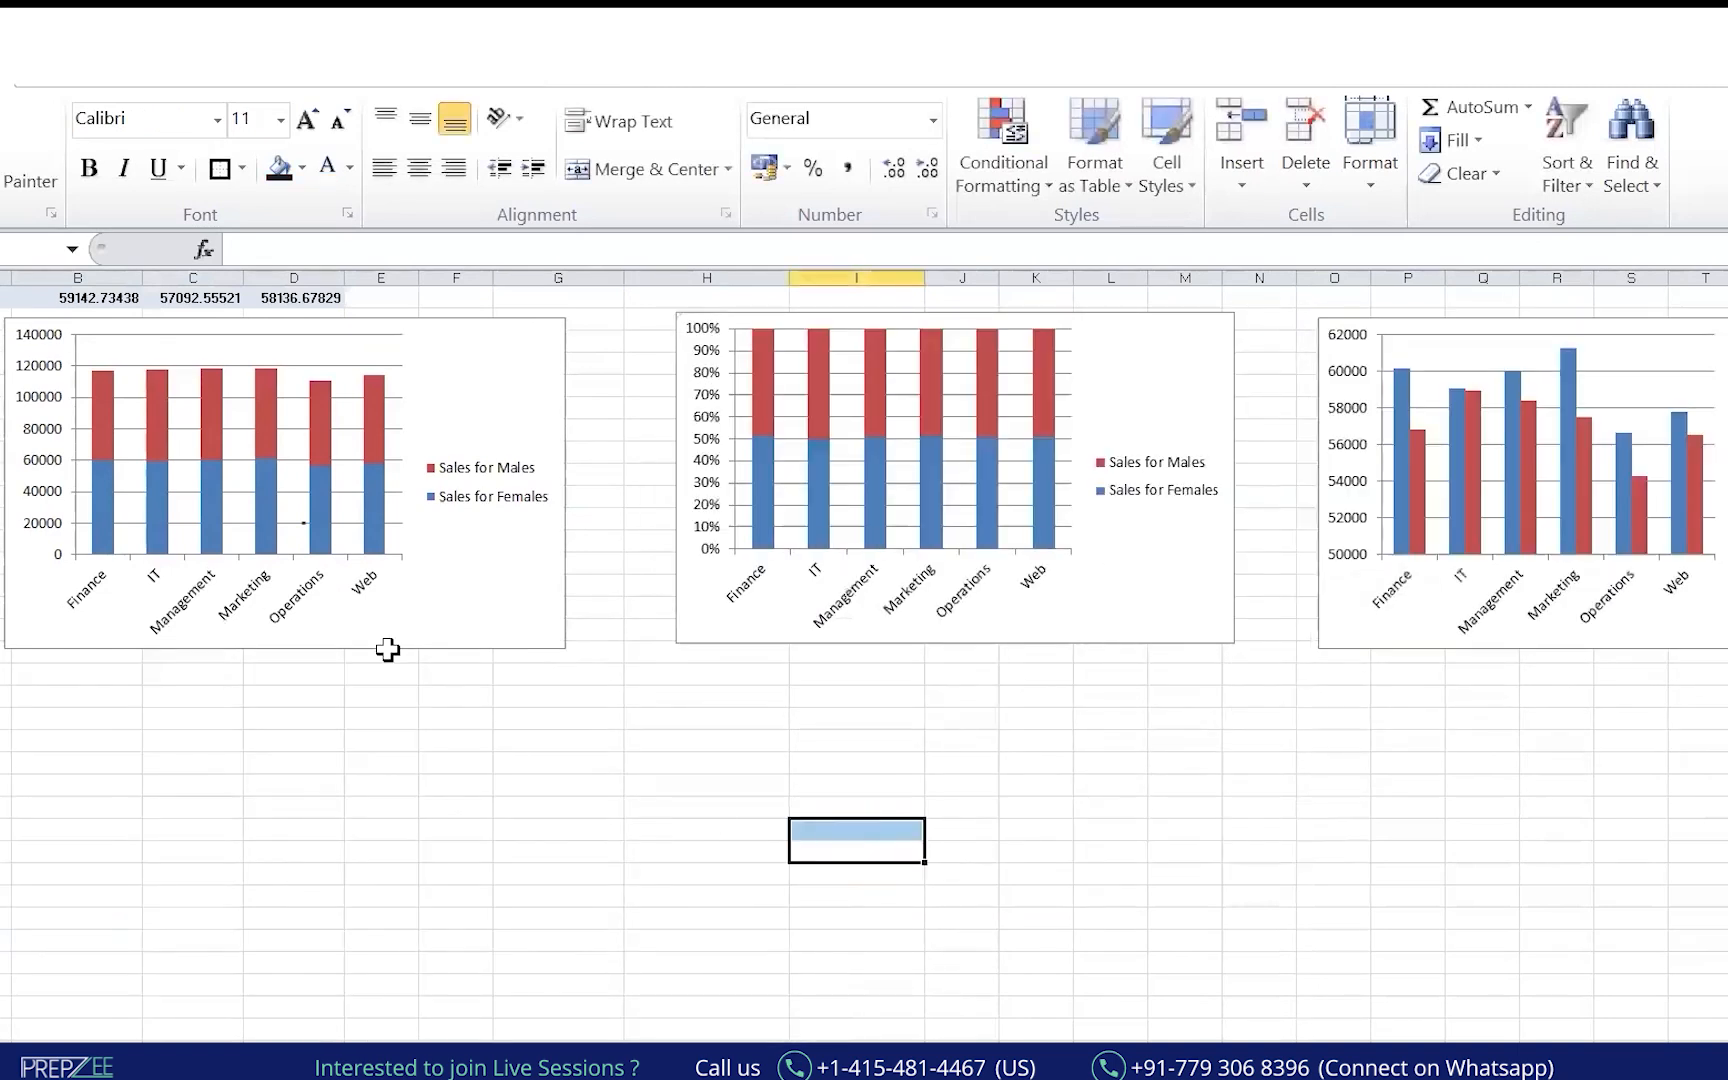
Move the 100% stacked chart up and to the right, undoing an accidental plot-area move.
{"action": "scroll", "coordinate": [505, 473], "scroll_direction": "up", "scroll_amount": 2}
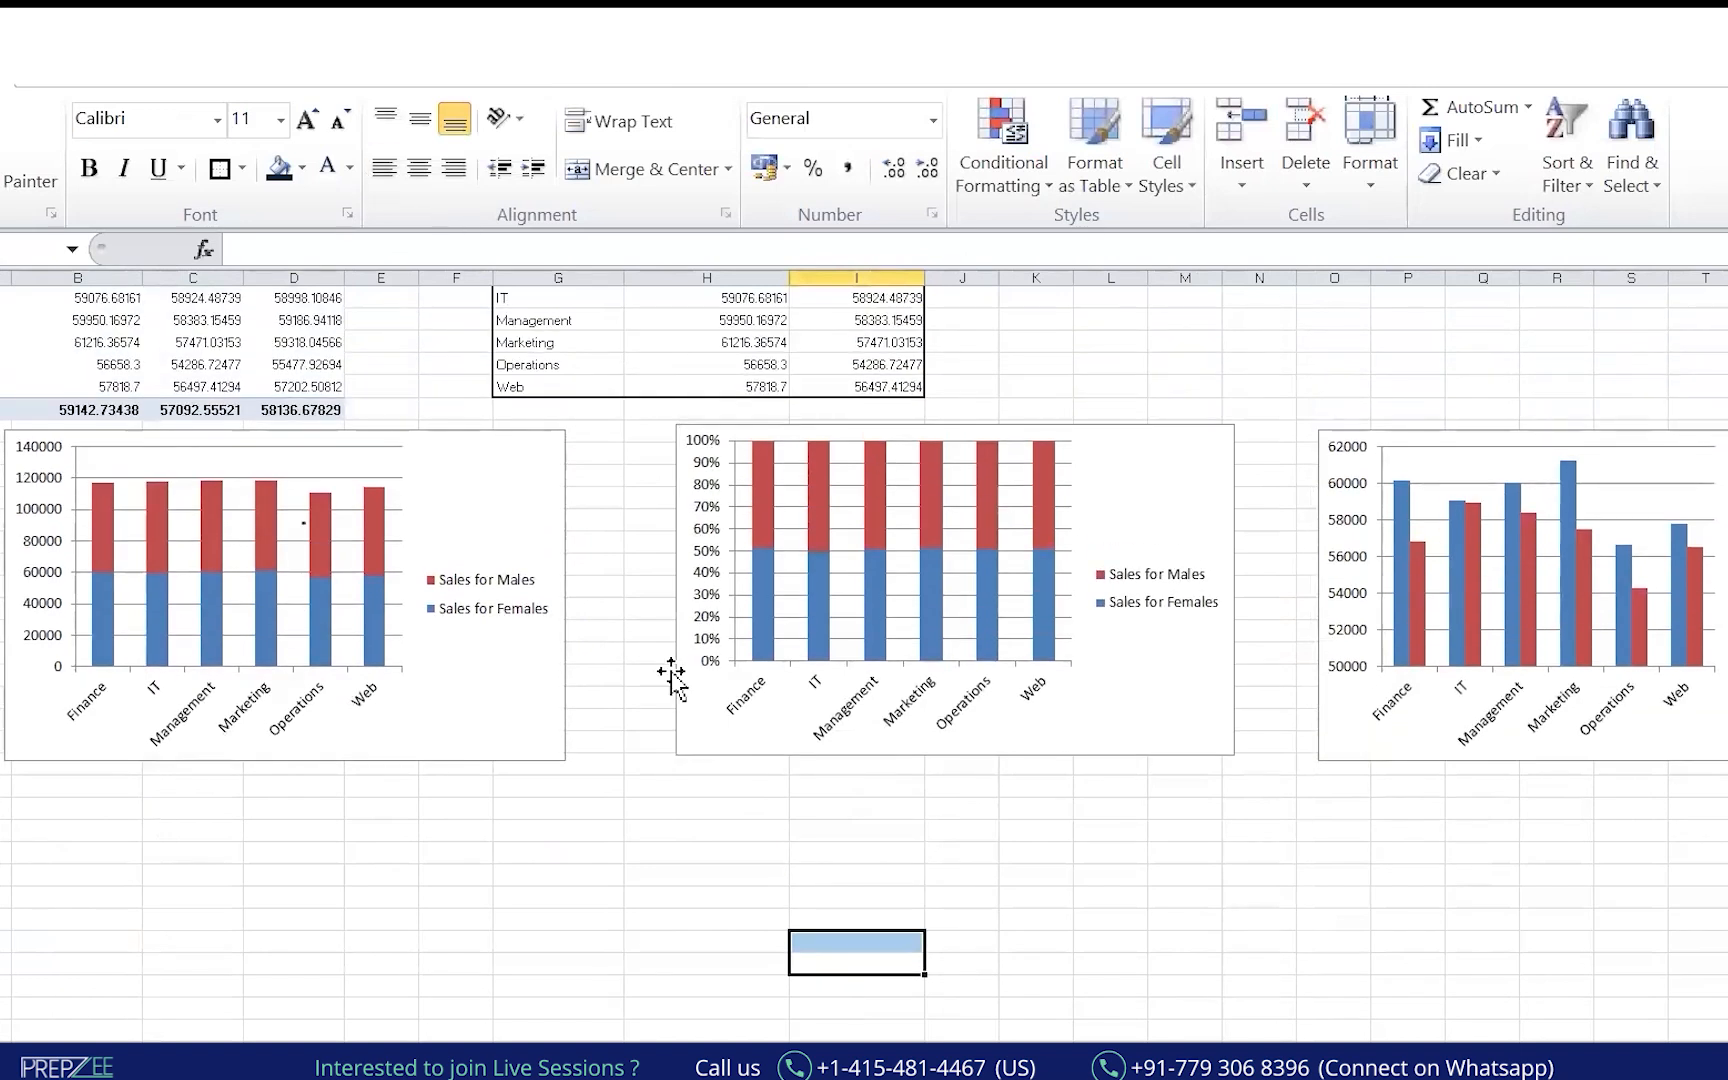
{"action": "left_click", "coordinate": [381, 876]}
{"action": "scroll", "coordinate": [1636, 494], "scroll_direction": "up", "scroll_amount": 2}
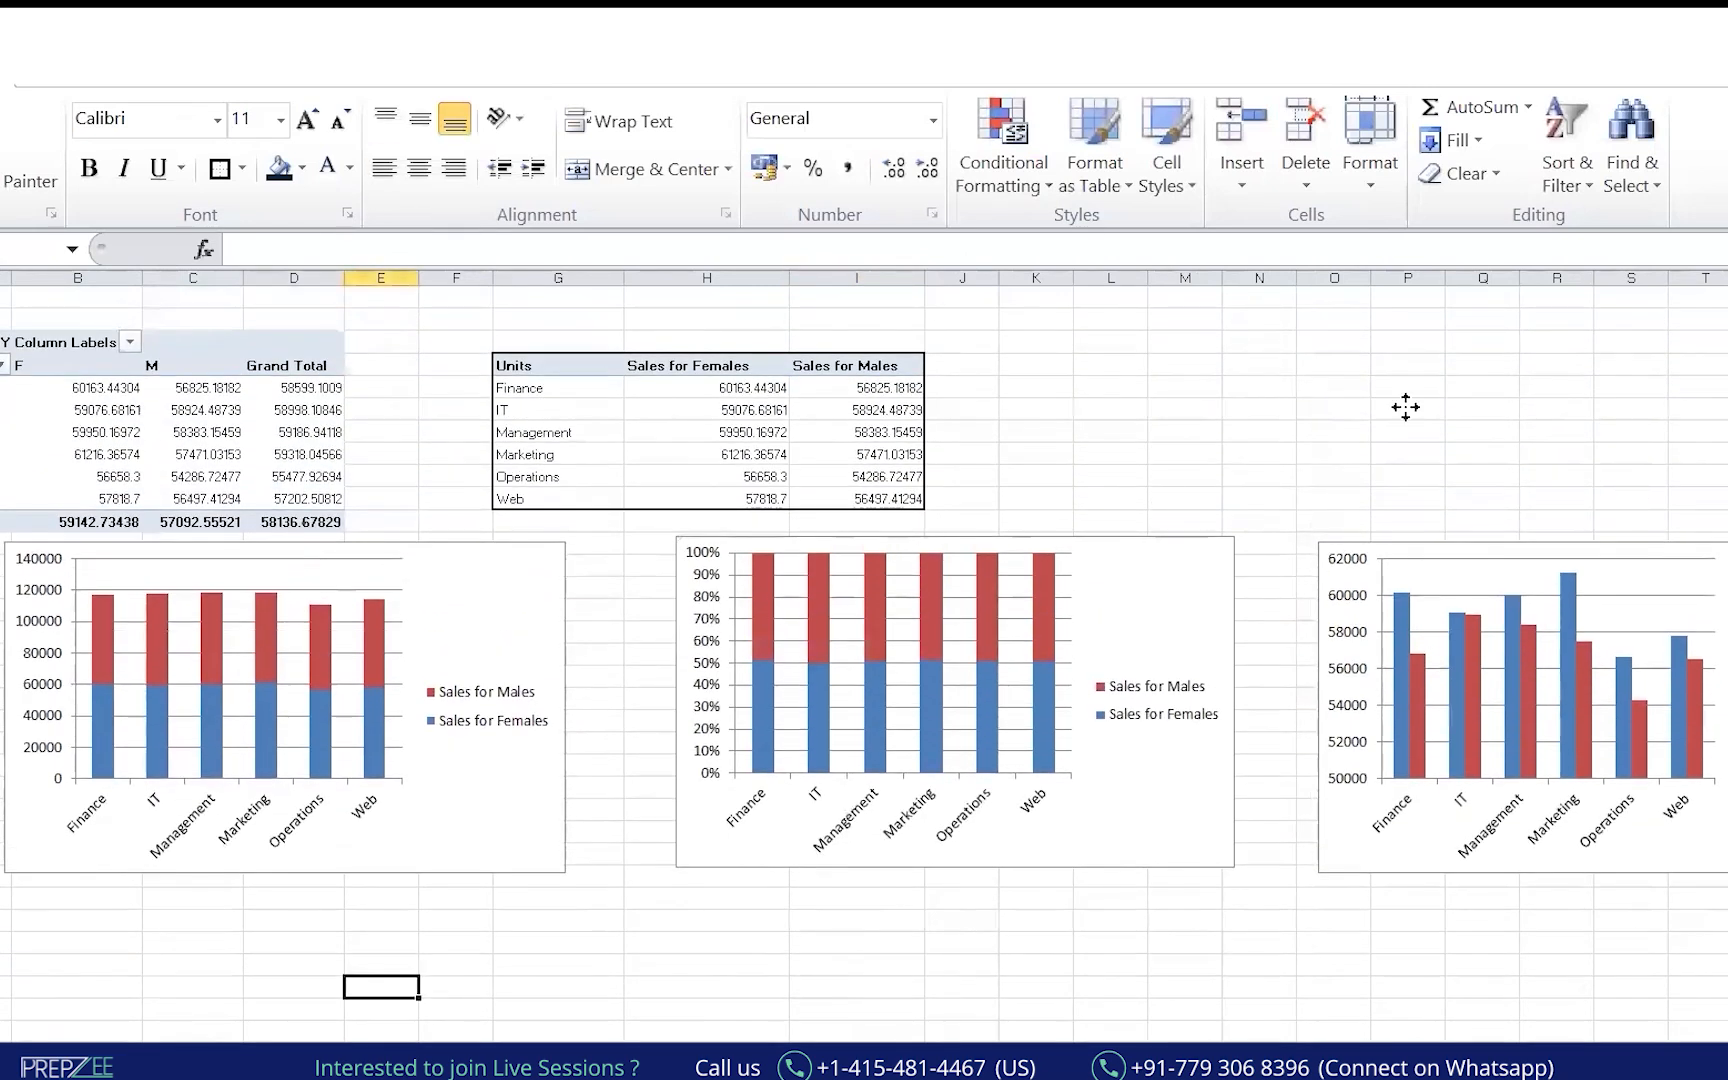
{"action": "left_click_drag", "start_coordinate": [1405, 407], "coordinate": [1482, 370]}
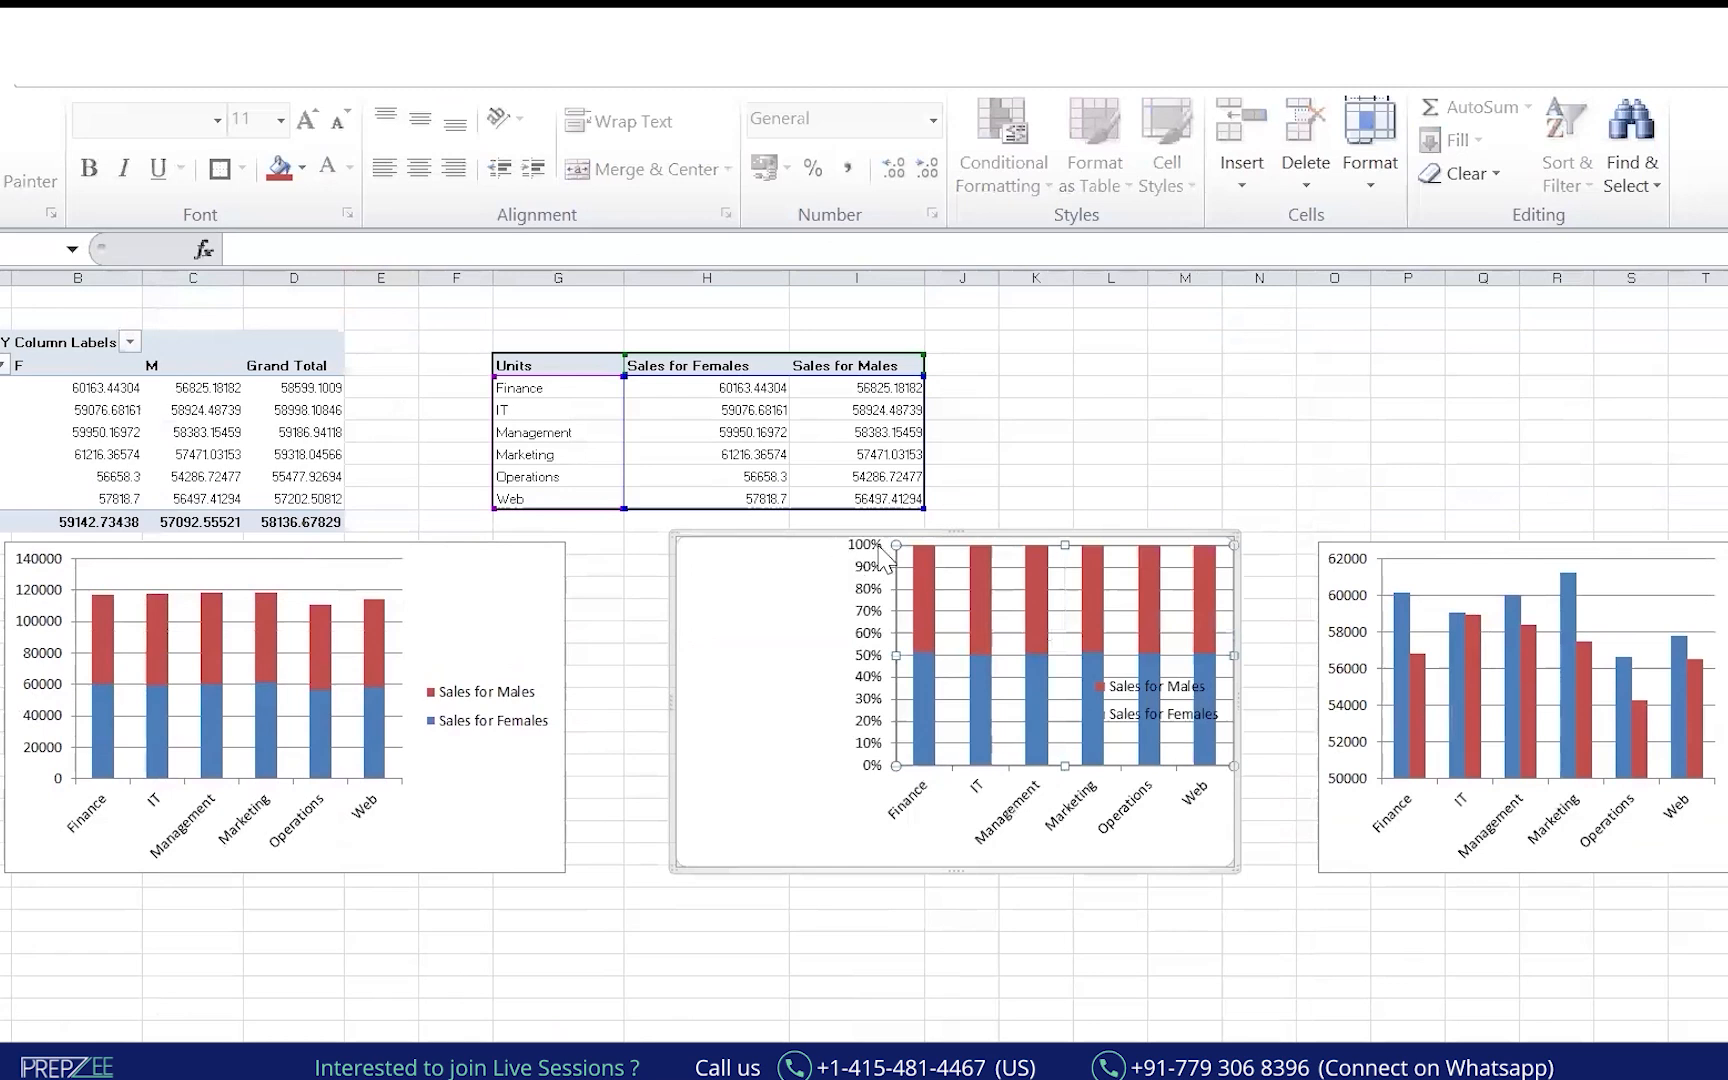
{"action": "key", "text": "ctrl+z"}
{"action": "left_click_drag", "start_coordinate": [894, 529], "coordinate": [1382, 243]}
{"action": "left_click_drag", "start_coordinate": [1208, 534], "coordinate": [1713, 285]}
{"action": "left_click", "coordinate": [1014, 956]}
{"action": "left_click_drag", "start_coordinate": [1095, 534], "coordinate": [1710, 350]}
Put the clustered chart in the middle and the 100% stacked chart at the far right.
{"action": "left_click", "coordinate": [1258, 942]}
{"action": "left_click_drag", "start_coordinate": [1621, 542], "coordinate": [875, 984]}
{"action": "left_click_drag", "start_coordinate": [1159, 538], "coordinate": [1718, 532]}
{"action": "left_click_drag", "start_coordinate": [1012, 951], "coordinate": [1034, 540]}
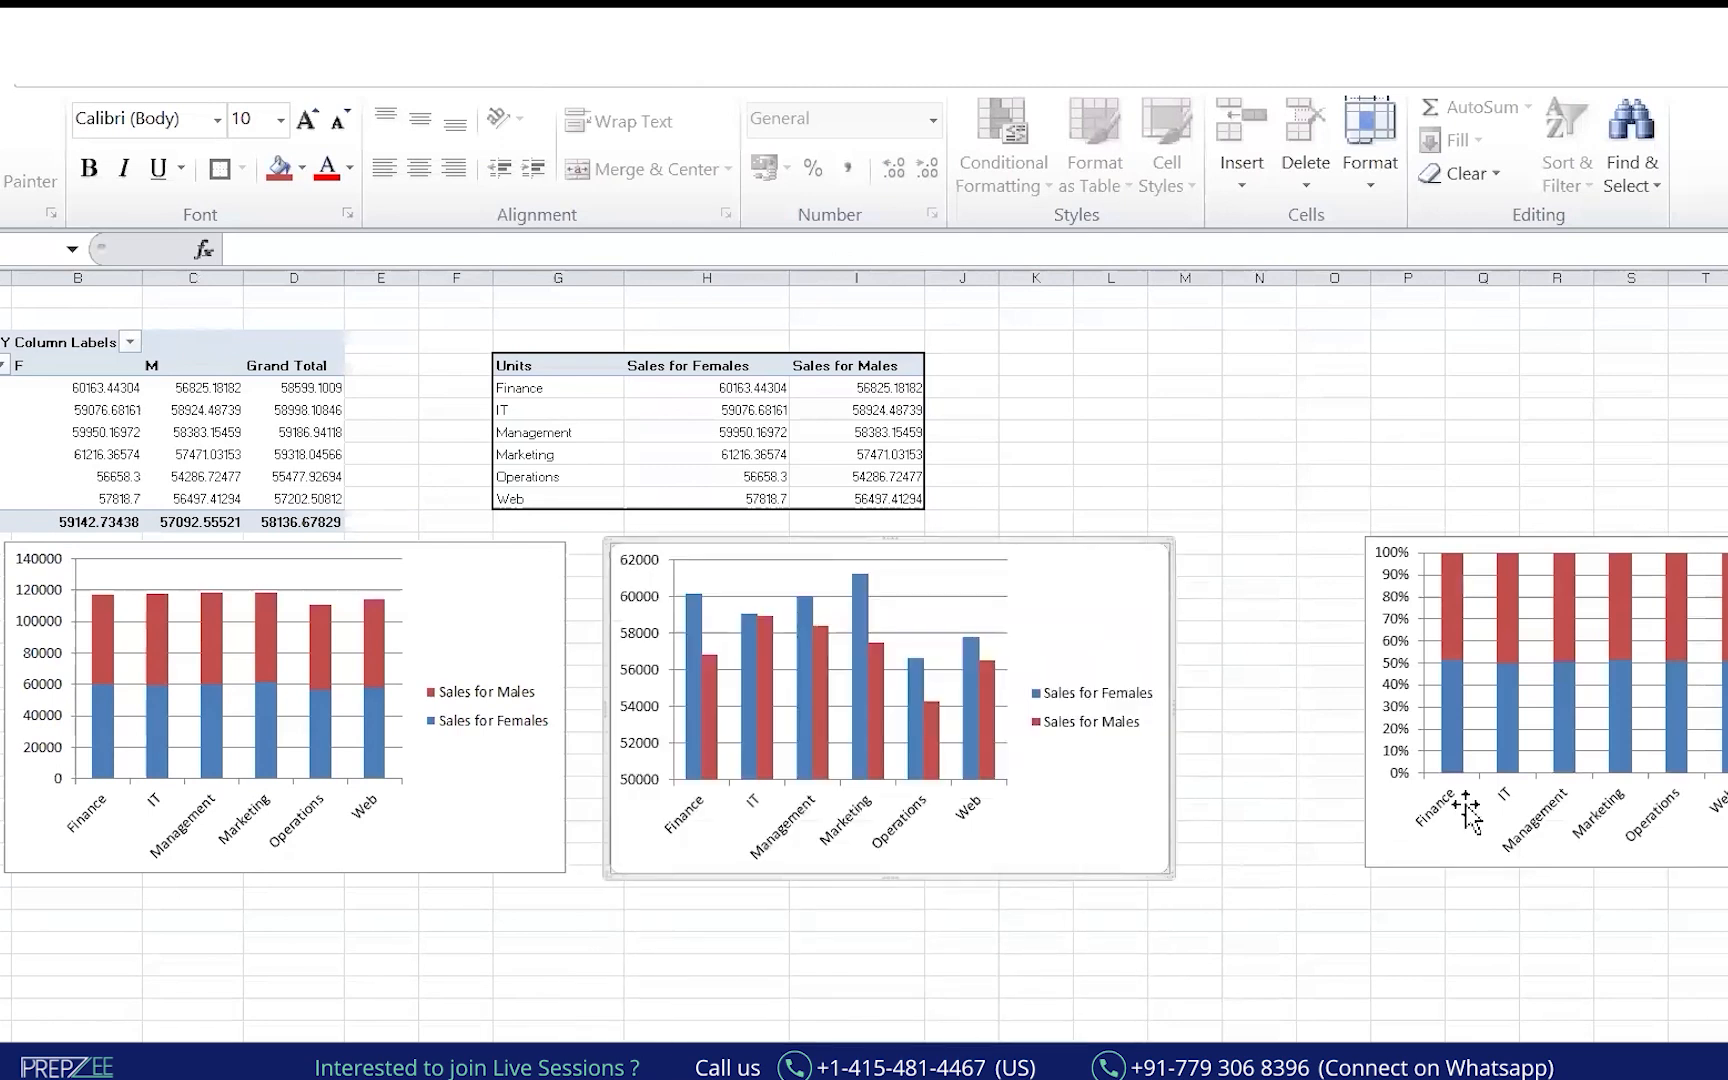
{"action": "left_click_drag", "start_coordinate": [1718, 546], "coordinate": [1576, 552]}
{"action": "left_click", "coordinate": [880, 940]}
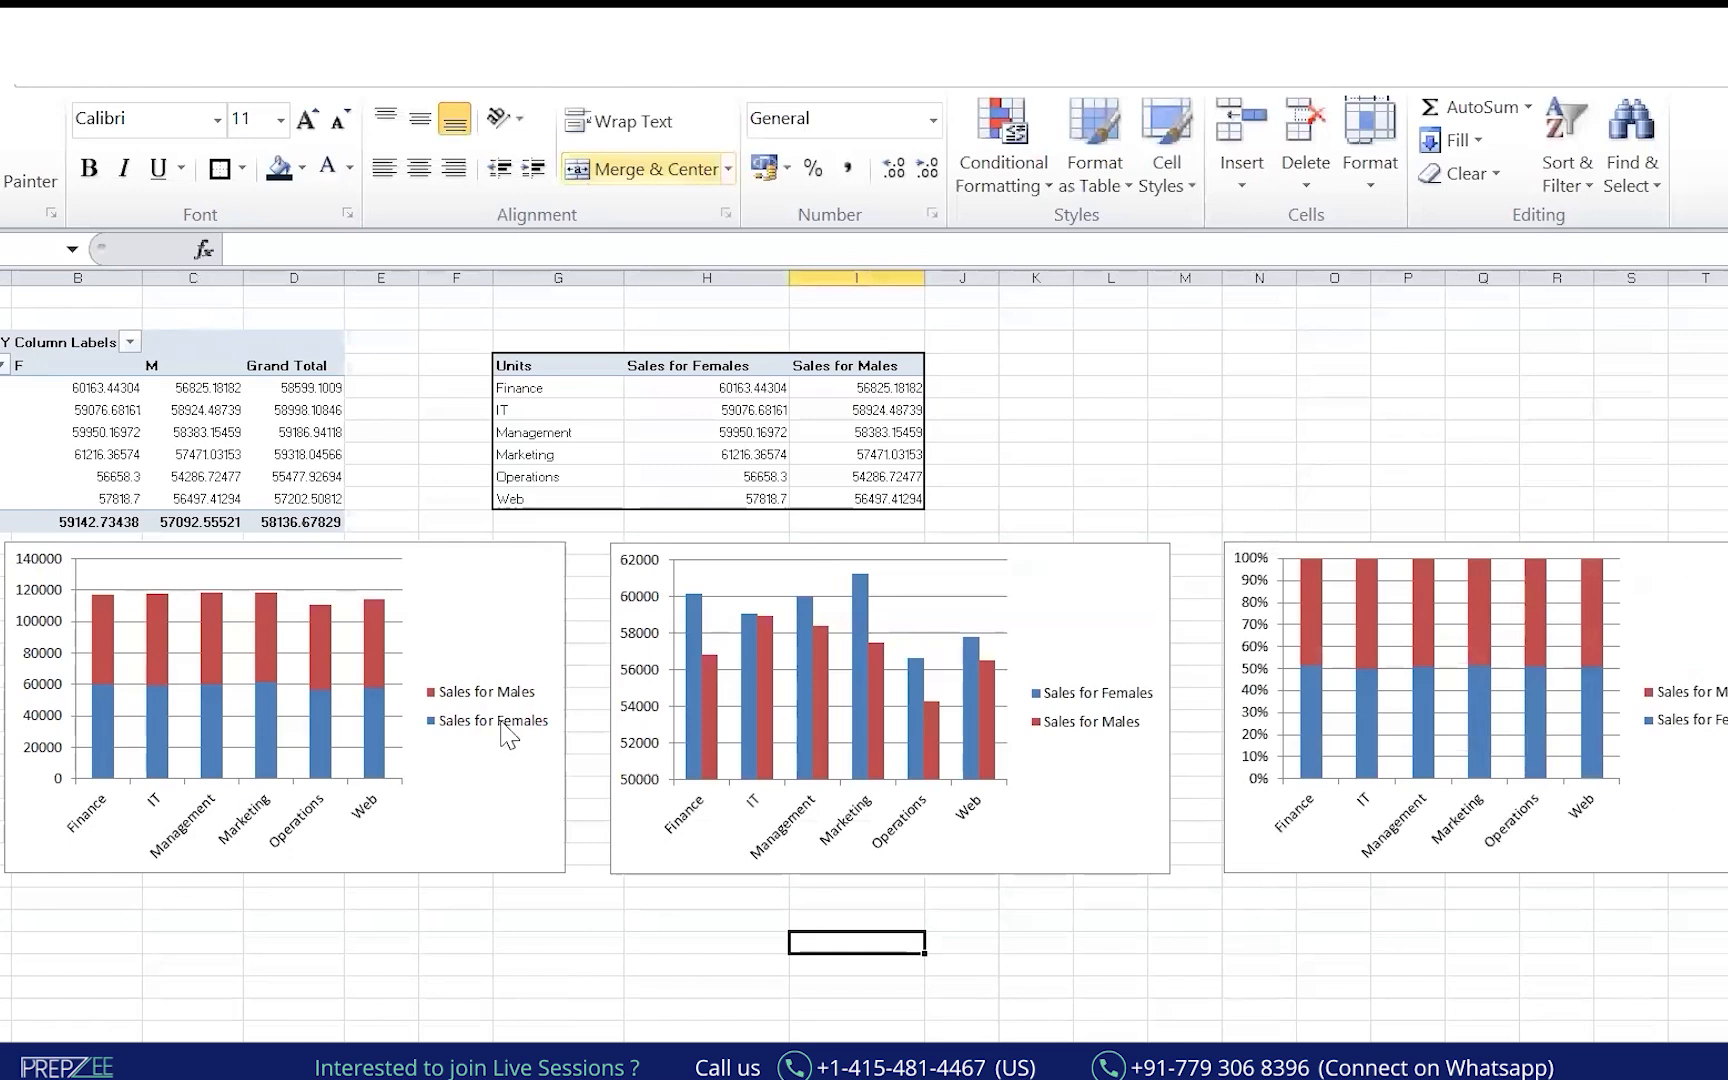
Review the column chart types, then move the clustered chart bottom-left and the stacked chart to the middle.
{"action": "left_click", "coordinate": [64, 72]}
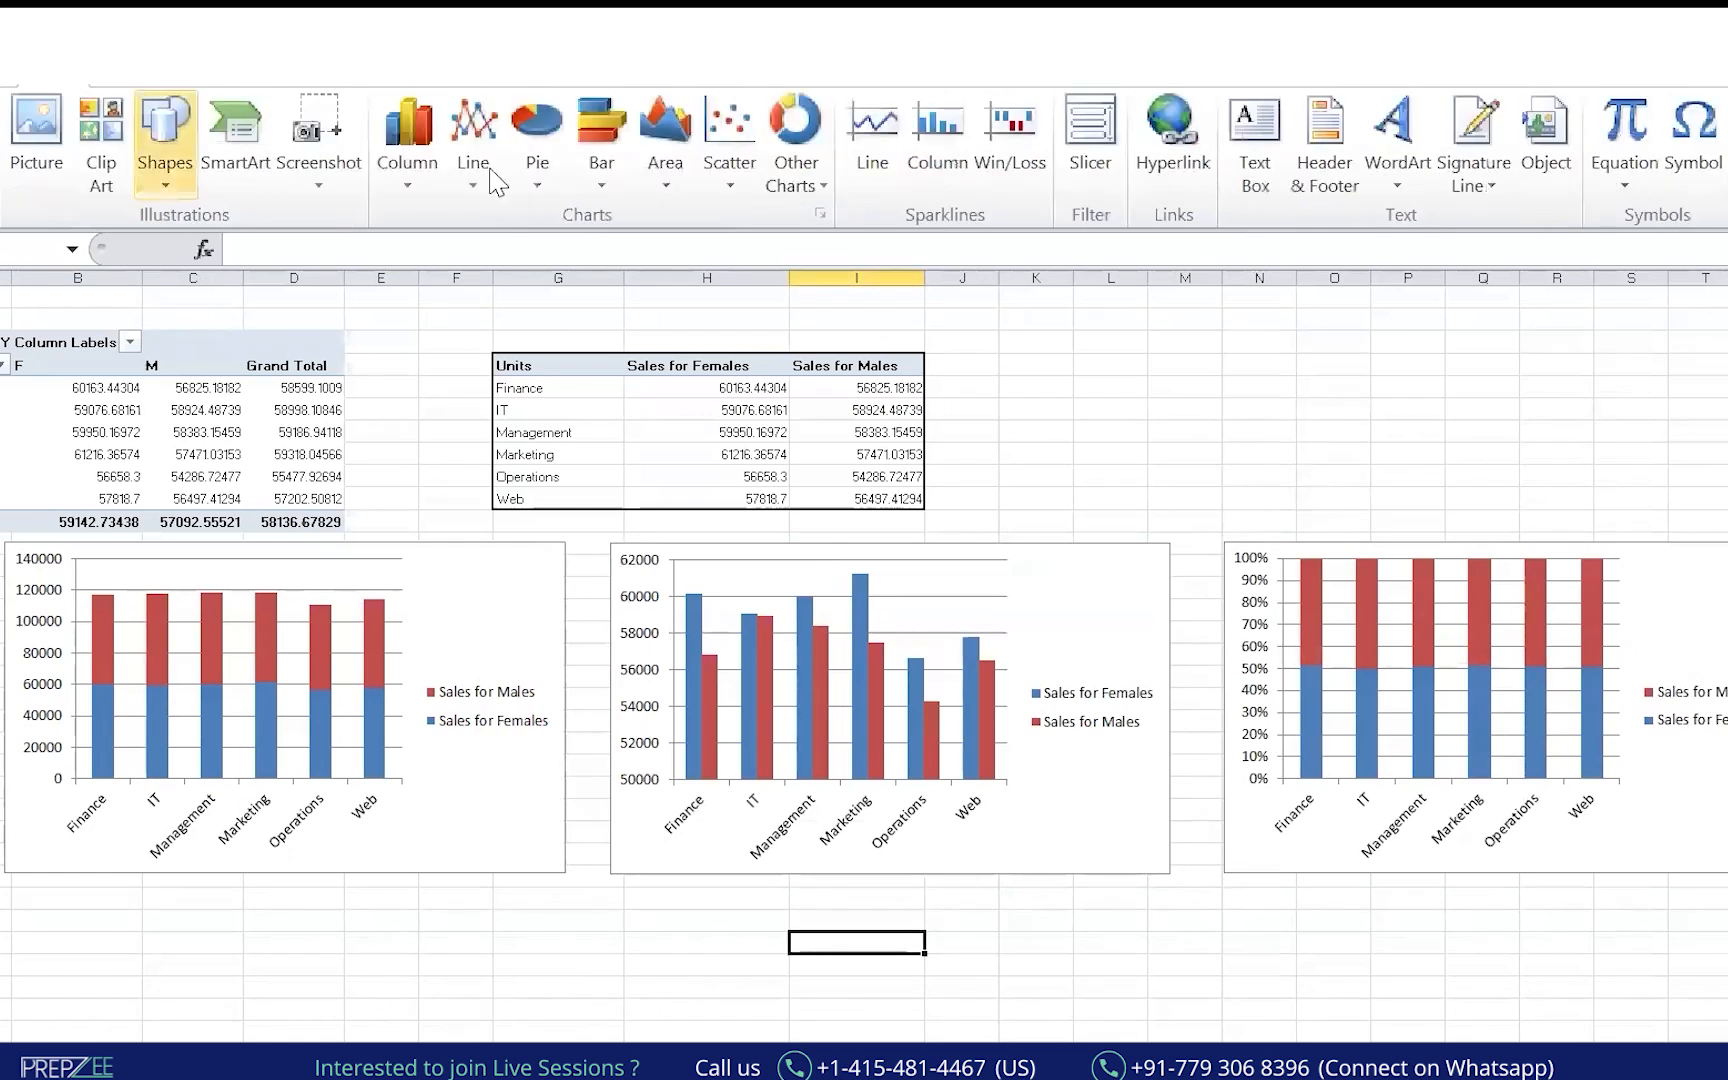
{"action": "left_click", "coordinate": [410, 172]}
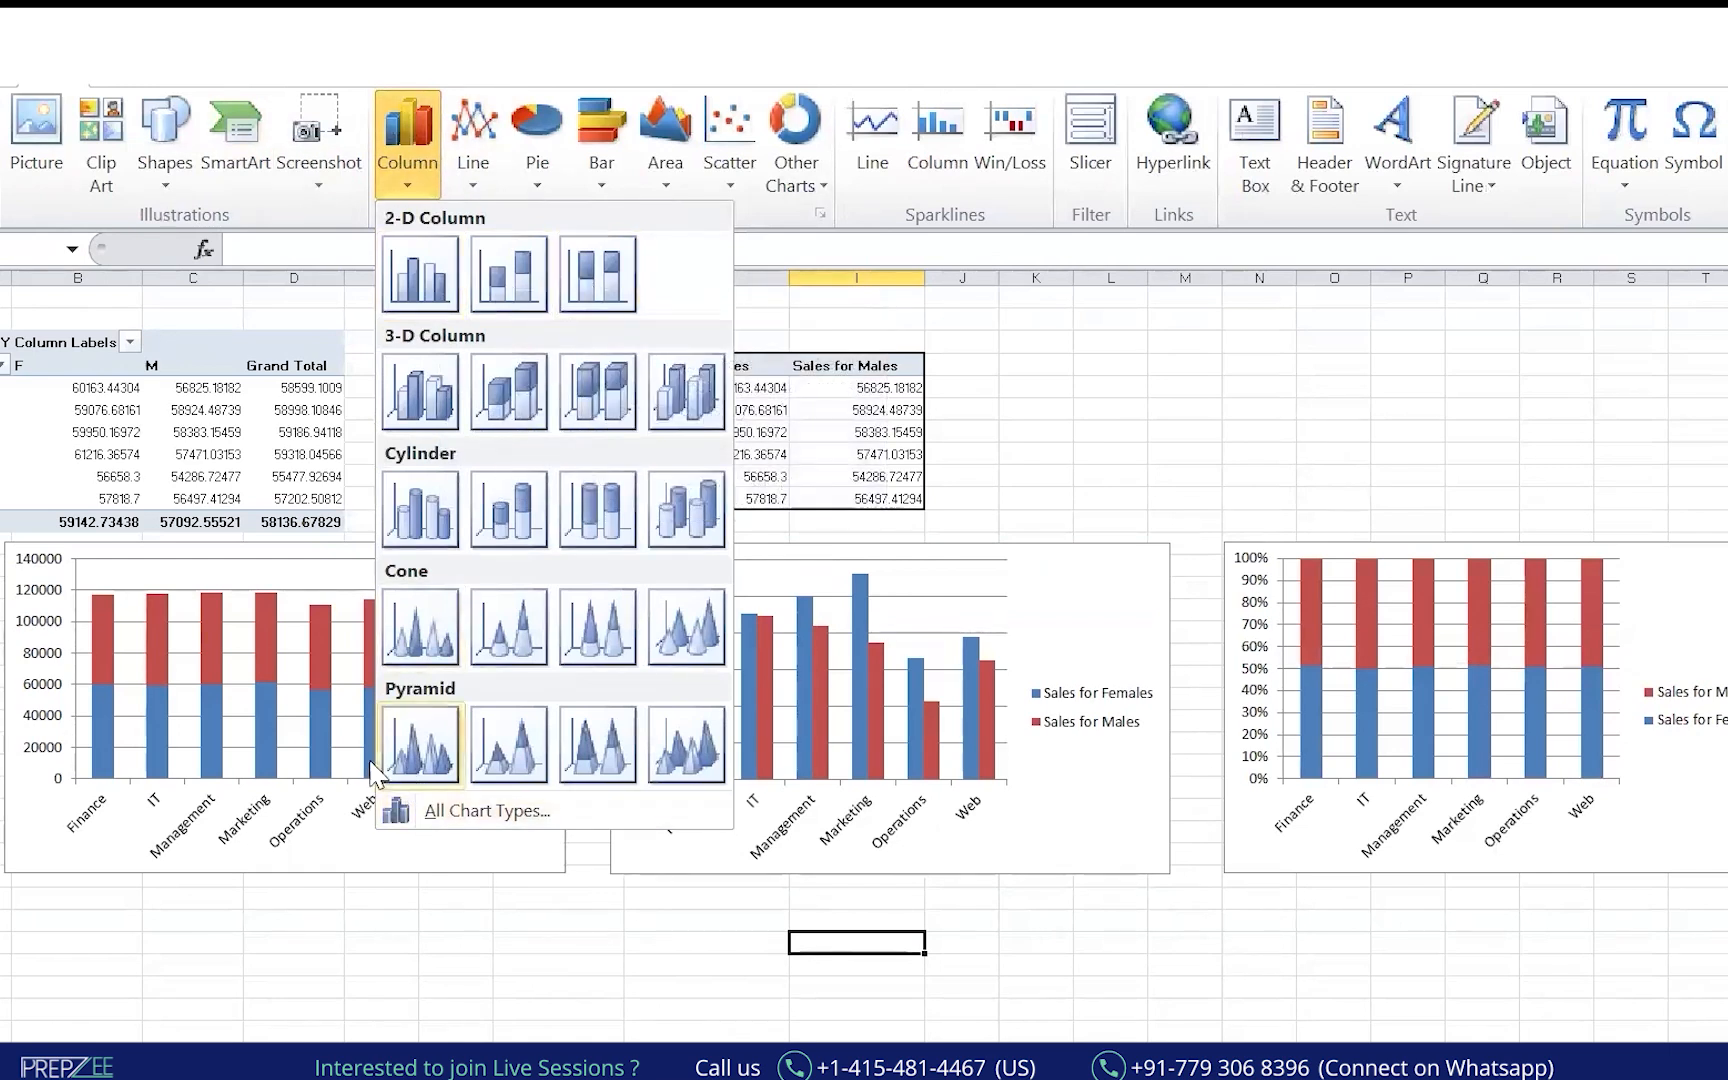
{"action": "left_click", "coordinate": [636, 948]}
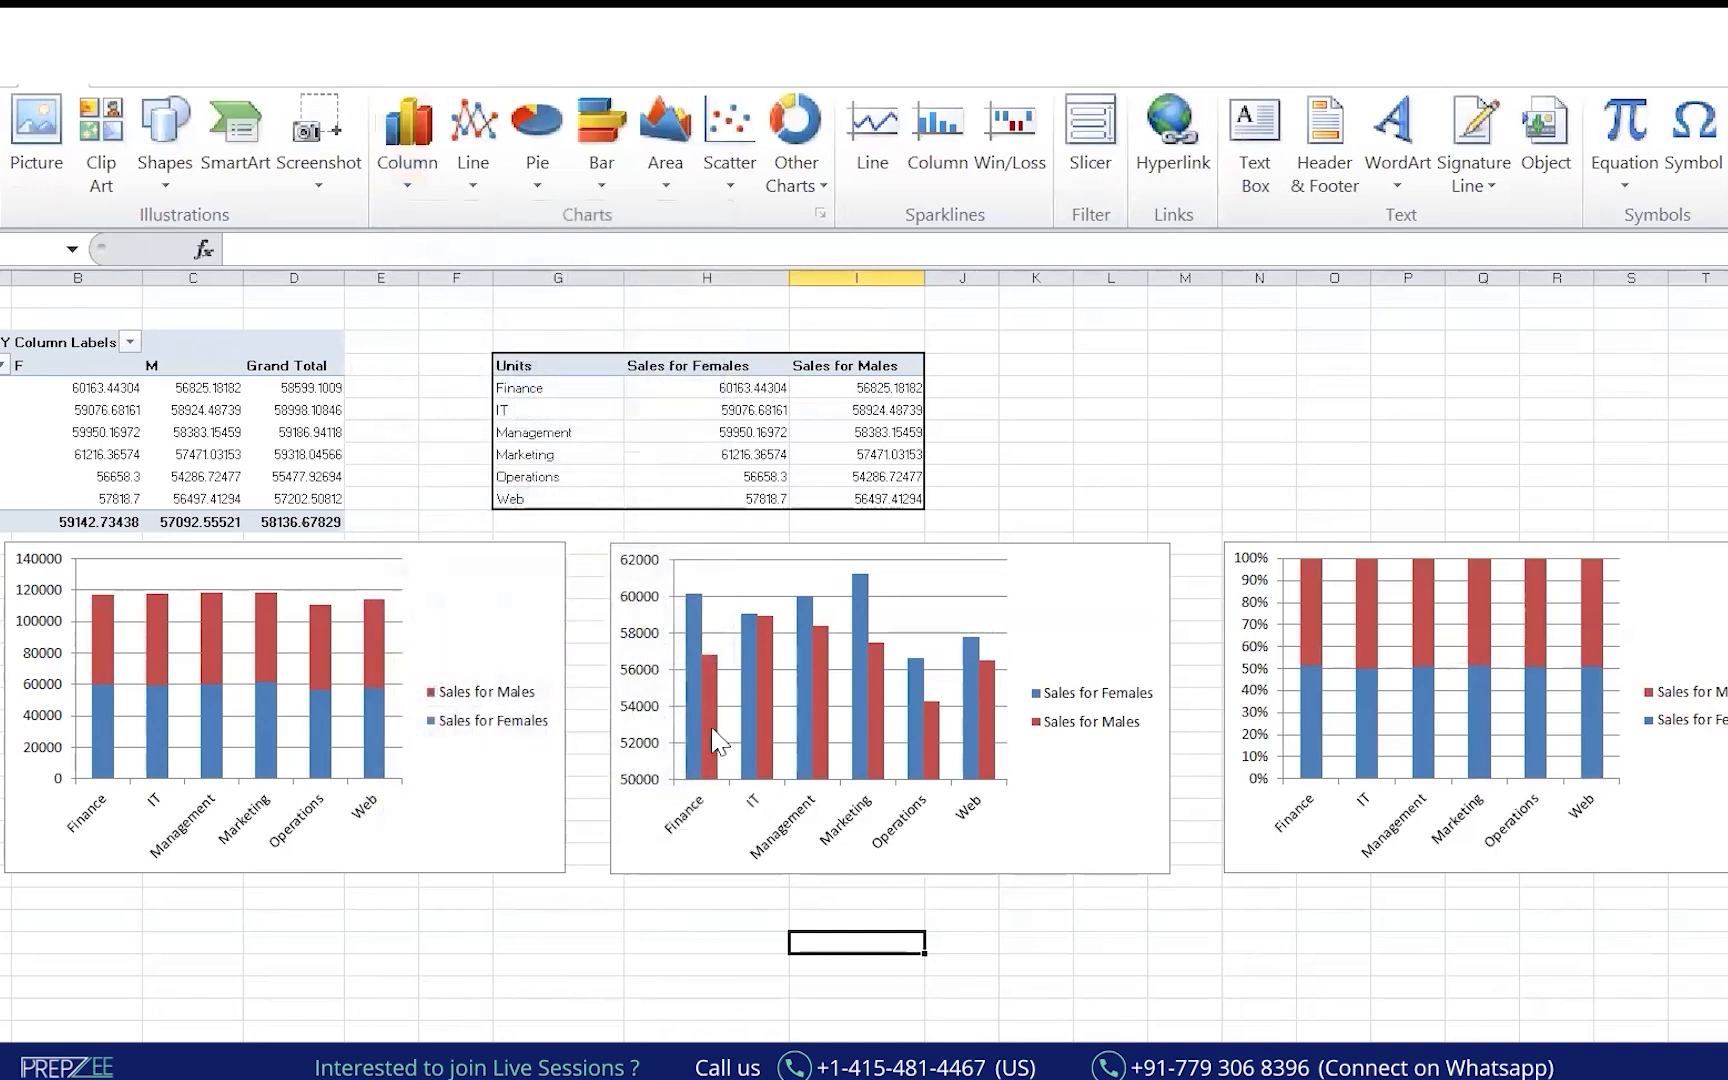
{"action": "left_click_drag", "start_coordinate": [926, 577], "coordinate": [313, 813]}
{"action": "left_click", "coordinate": [520, 560]}
{"action": "left_click_drag", "start_coordinate": [520, 560], "coordinate": [950, 545]}
Move the clustered chart under the pivot table and ink 'Stack chart' under the middle chart.
{"action": "left_click_drag", "start_coordinate": [334, 790], "coordinate": [317, 564]}
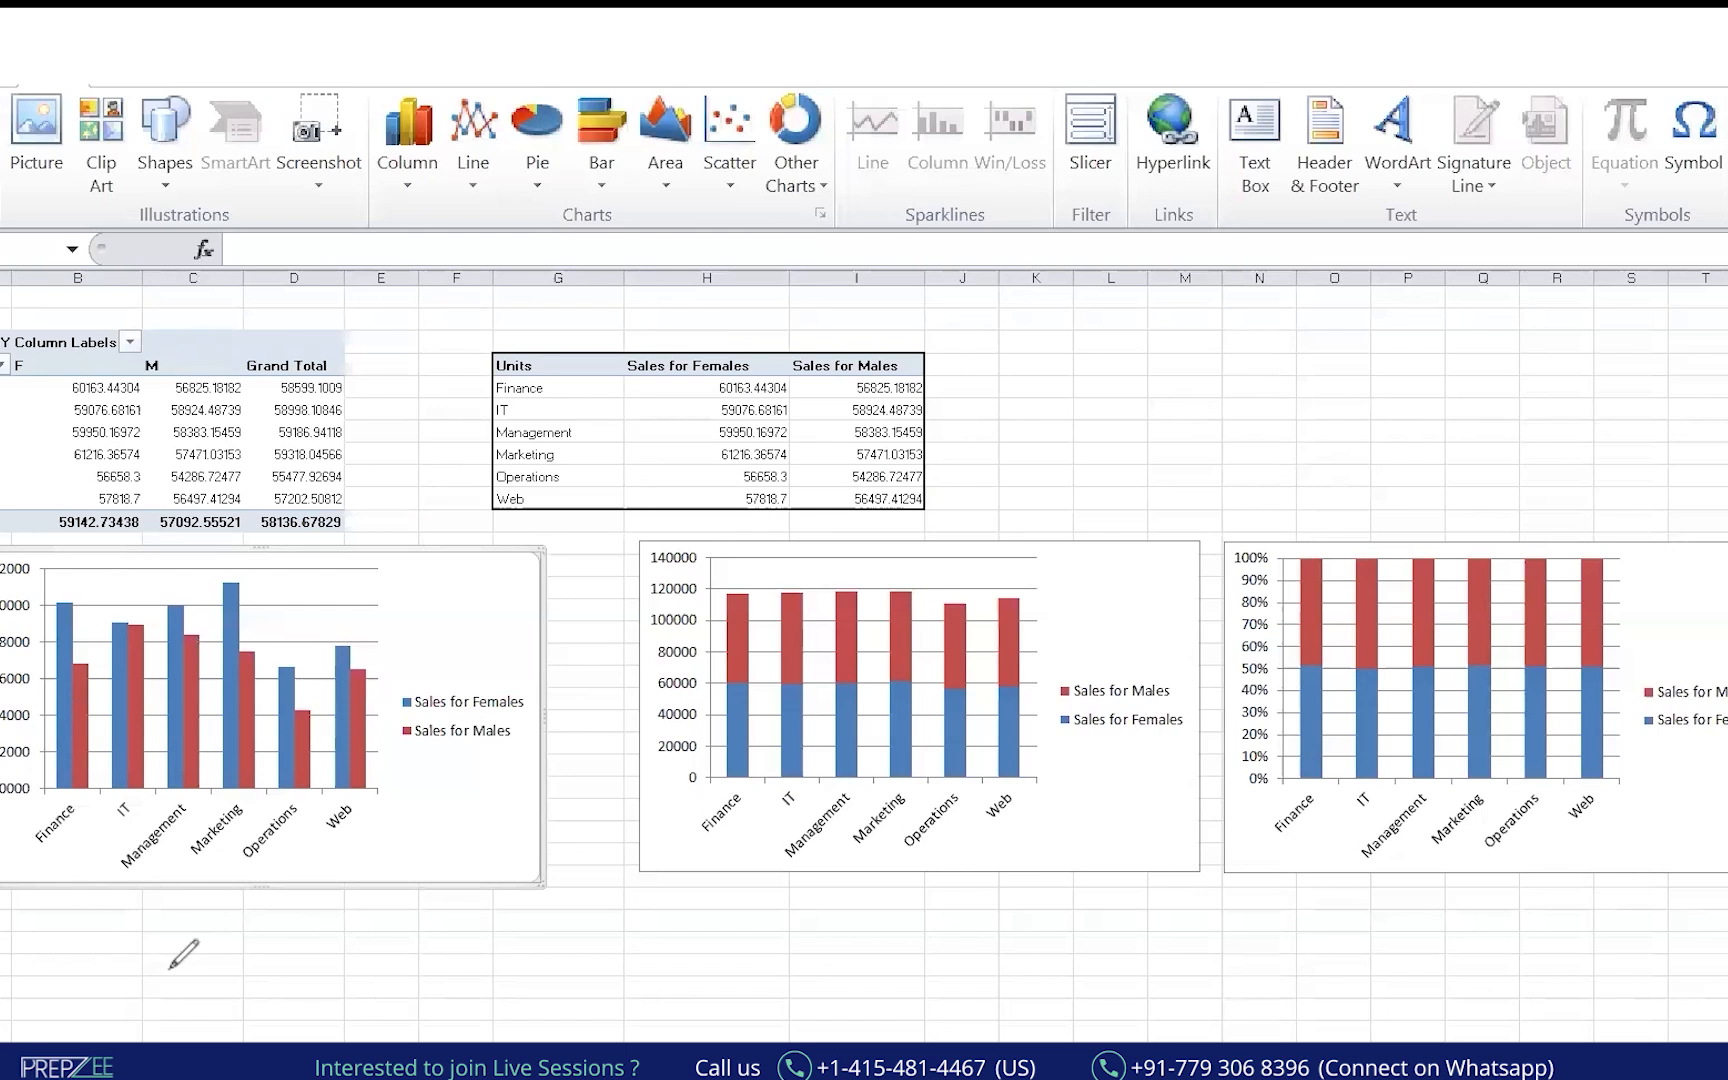
{"action": "mouse_move", "coordinate": [78, 985]}
{"action": "left_mouse_down"}
{"action": "mouse_move", "coordinate": [104, 935]}
{"action": "mouse_move", "coordinate": [114, 968]}
{"action": "mouse_move", "coordinate": [125, 945]}
{"action": "mouse_move", "coordinate": [243, 925]}
{"action": "mouse_move", "coordinate": [240, 990]}
{"action": "mouse_move", "coordinate": [303, 968]}
{"action": "left_mouse_up"}
{"action": "key", "text": "ctrl+z"}
{"action": "key", "text": "ctrl+z"}
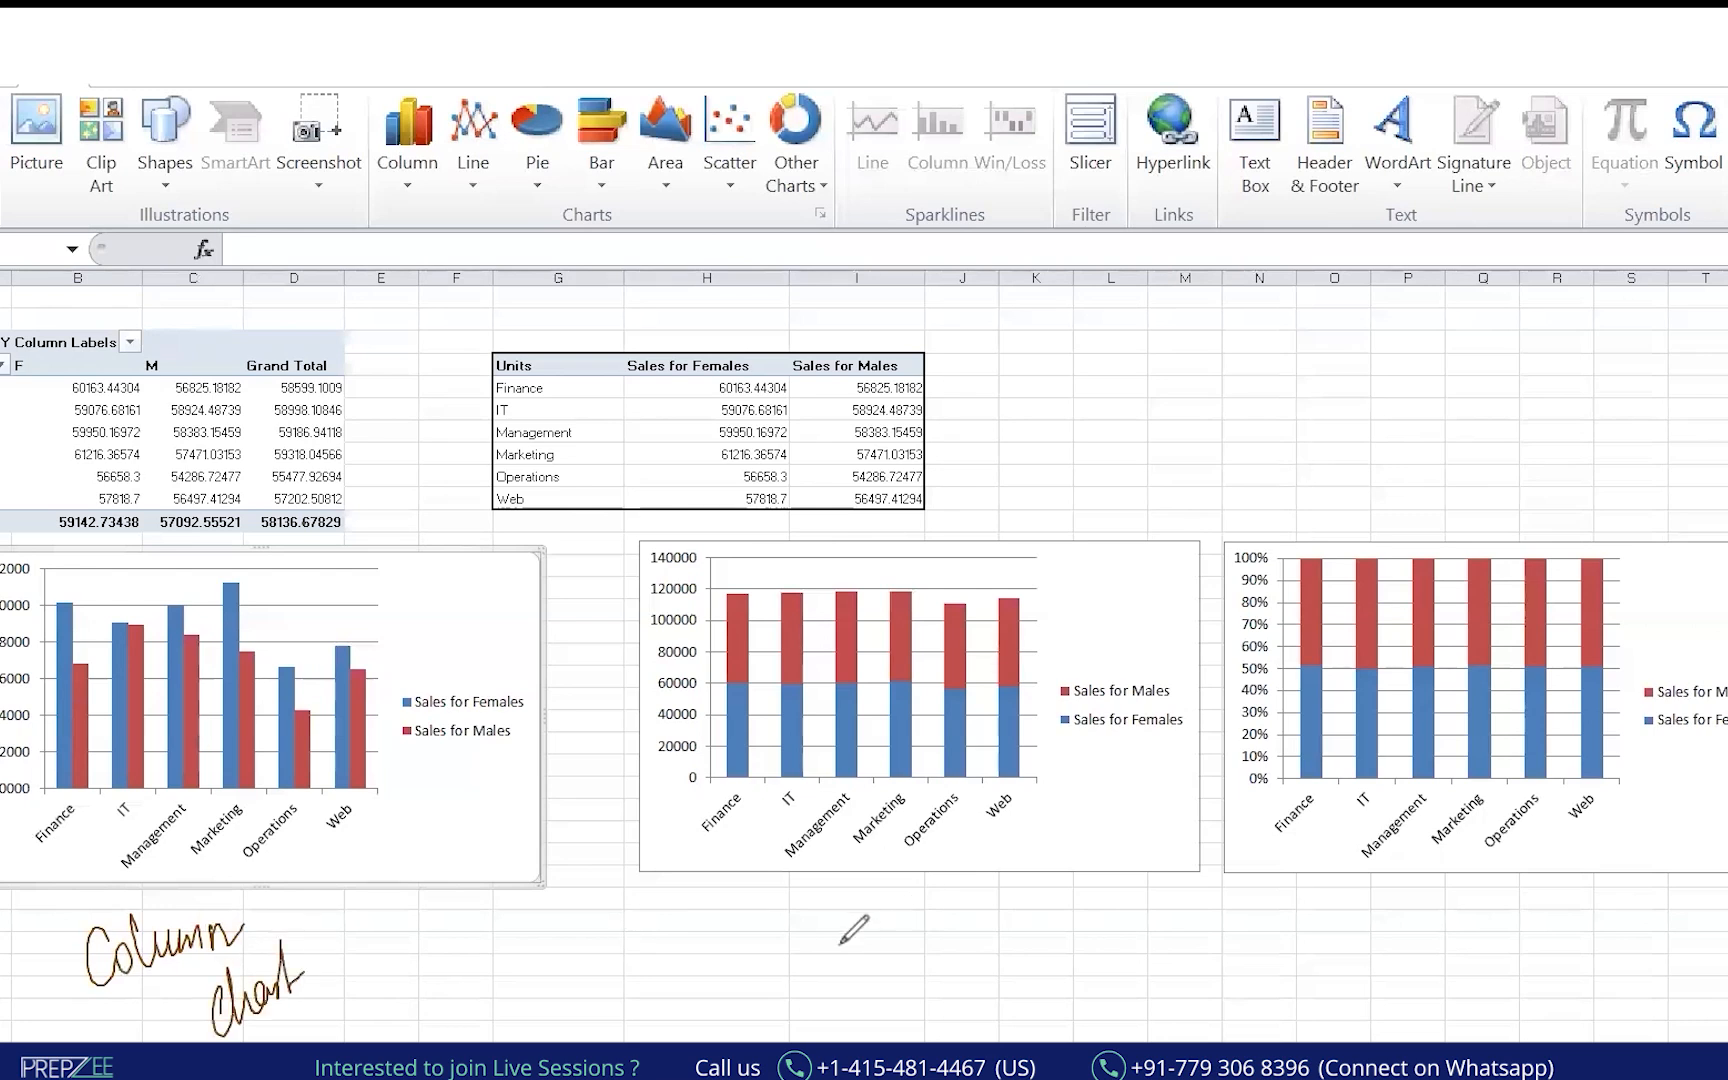
{"action": "mouse_move", "coordinate": [799, 932]}
{"action": "left_mouse_down"}
{"action": "mouse_move", "coordinate": [824, 946]}
{"action": "mouse_move", "coordinate": [908, 912]}
{"action": "mouse_move", "coordinate": [938, 928]}
{"action": "left_mouse_up"}
{"action": "mouse_move", "coordinate": [858, 990]}
{"action": "left_mouse_down"}
{"action": "mouse_move", "coordinate": [846, 1036]}
{"action": "mouse_move", "coordinate": [905, 1020]}
{"action": "mouse_move", "coordinate": [942, 955]}
{"action": "mouse_move", "coordinate": [928, 1030]}
{"action": "left_mouse_up"}
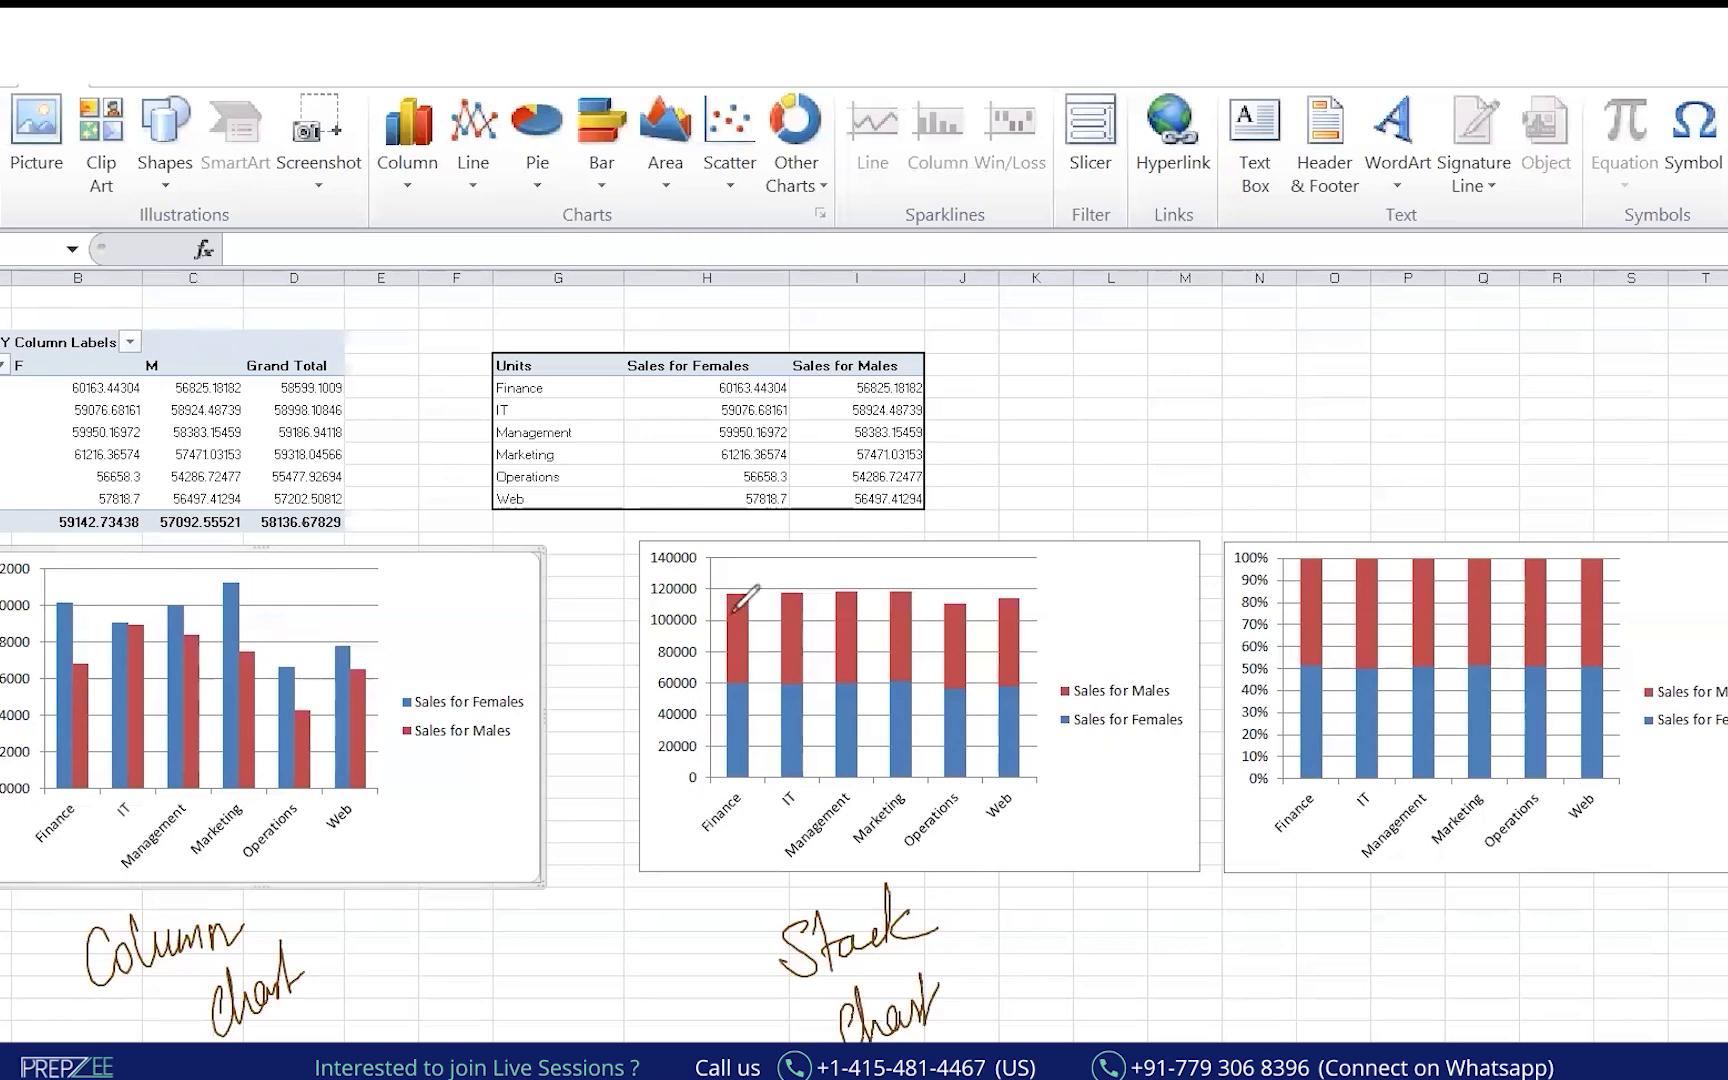
Ink brackets on the Finance bar's segments and mark its 120000 level.
{"action": "left_click_drag", "start_coordinate": [746, 663], "coordinate": [736, 594]}
{"action": "left_click_drag", "start_coordinate": [714, 690], "coordinate": [745, 778]}
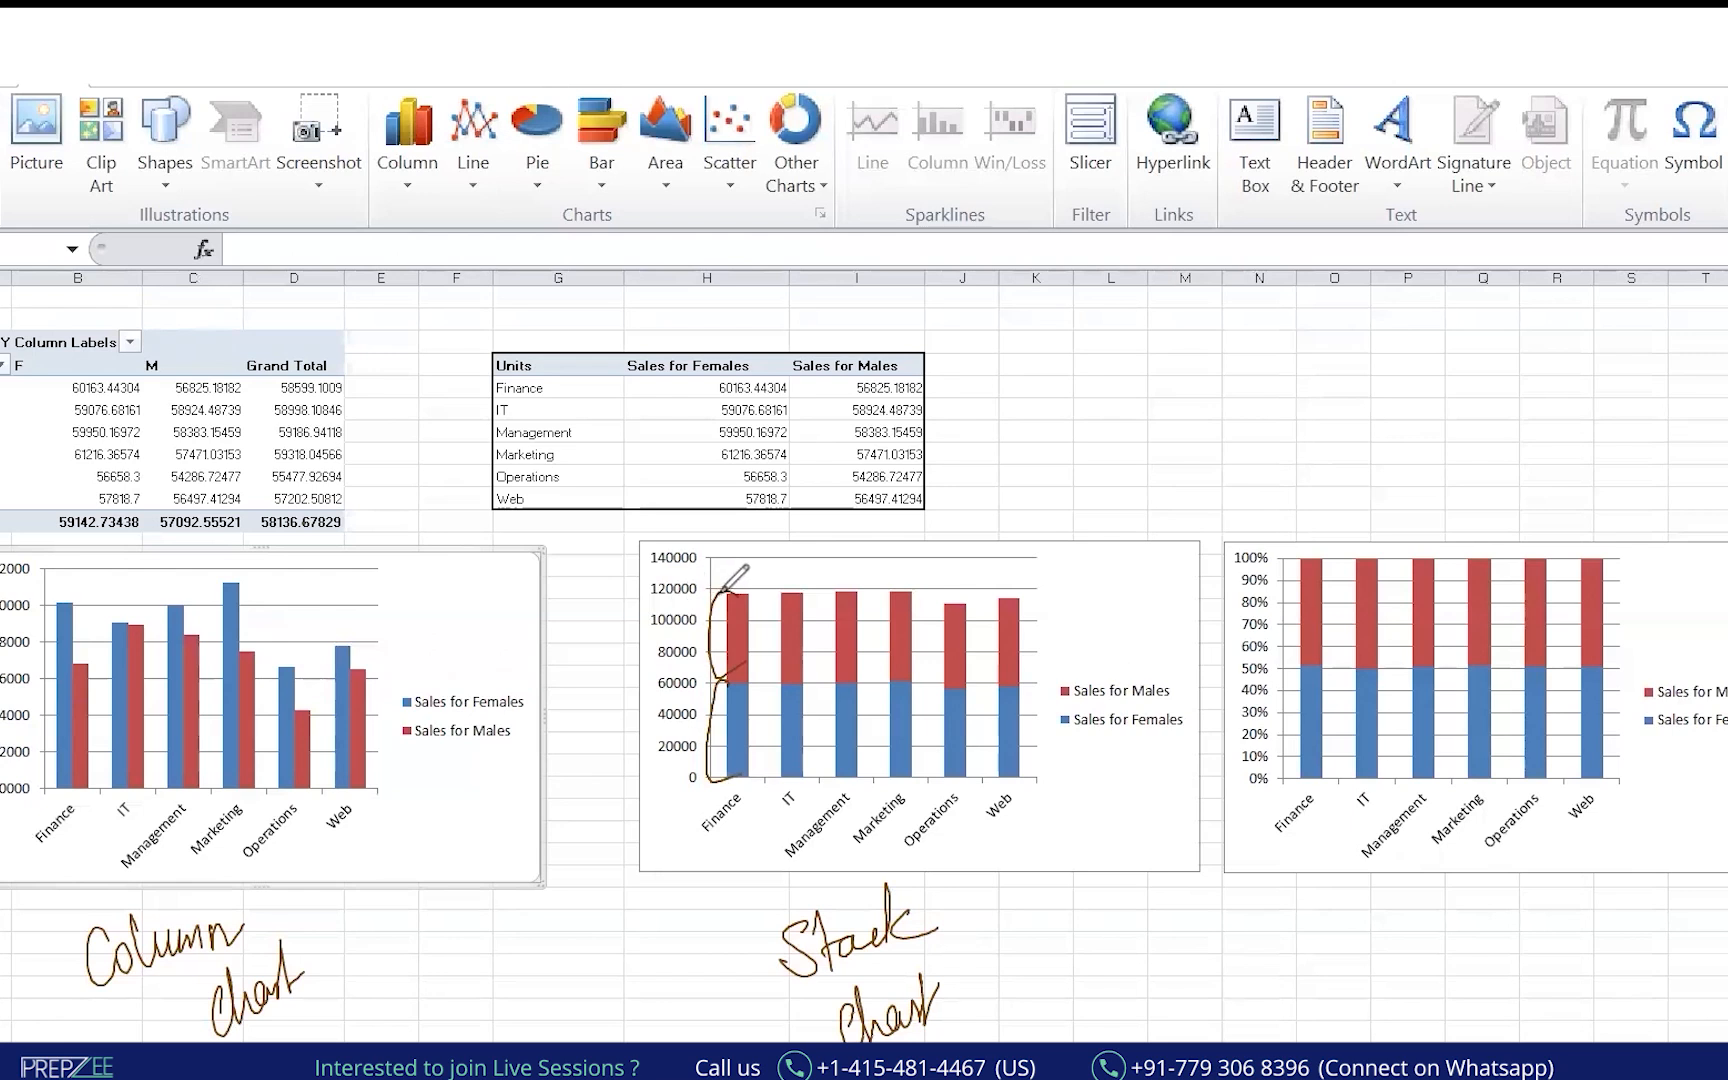
{"action": "left_click_drag", "start_coordinate": [675, 589], "coordinate": [747, 587]}
{"action": "left_click_drag", "start_coordinate": [707, 852], "coordinate": [746, 817]}
{"action": "mouse_move", "coordinate": [750, 586]}
{"action": "left_mouse_down"}
{"action": "mouse_move", "coordinate": [705, 592]}
{"action": "mouse_move", "coordinate": [742, 584]}
{"action": "left_mouse_up"}
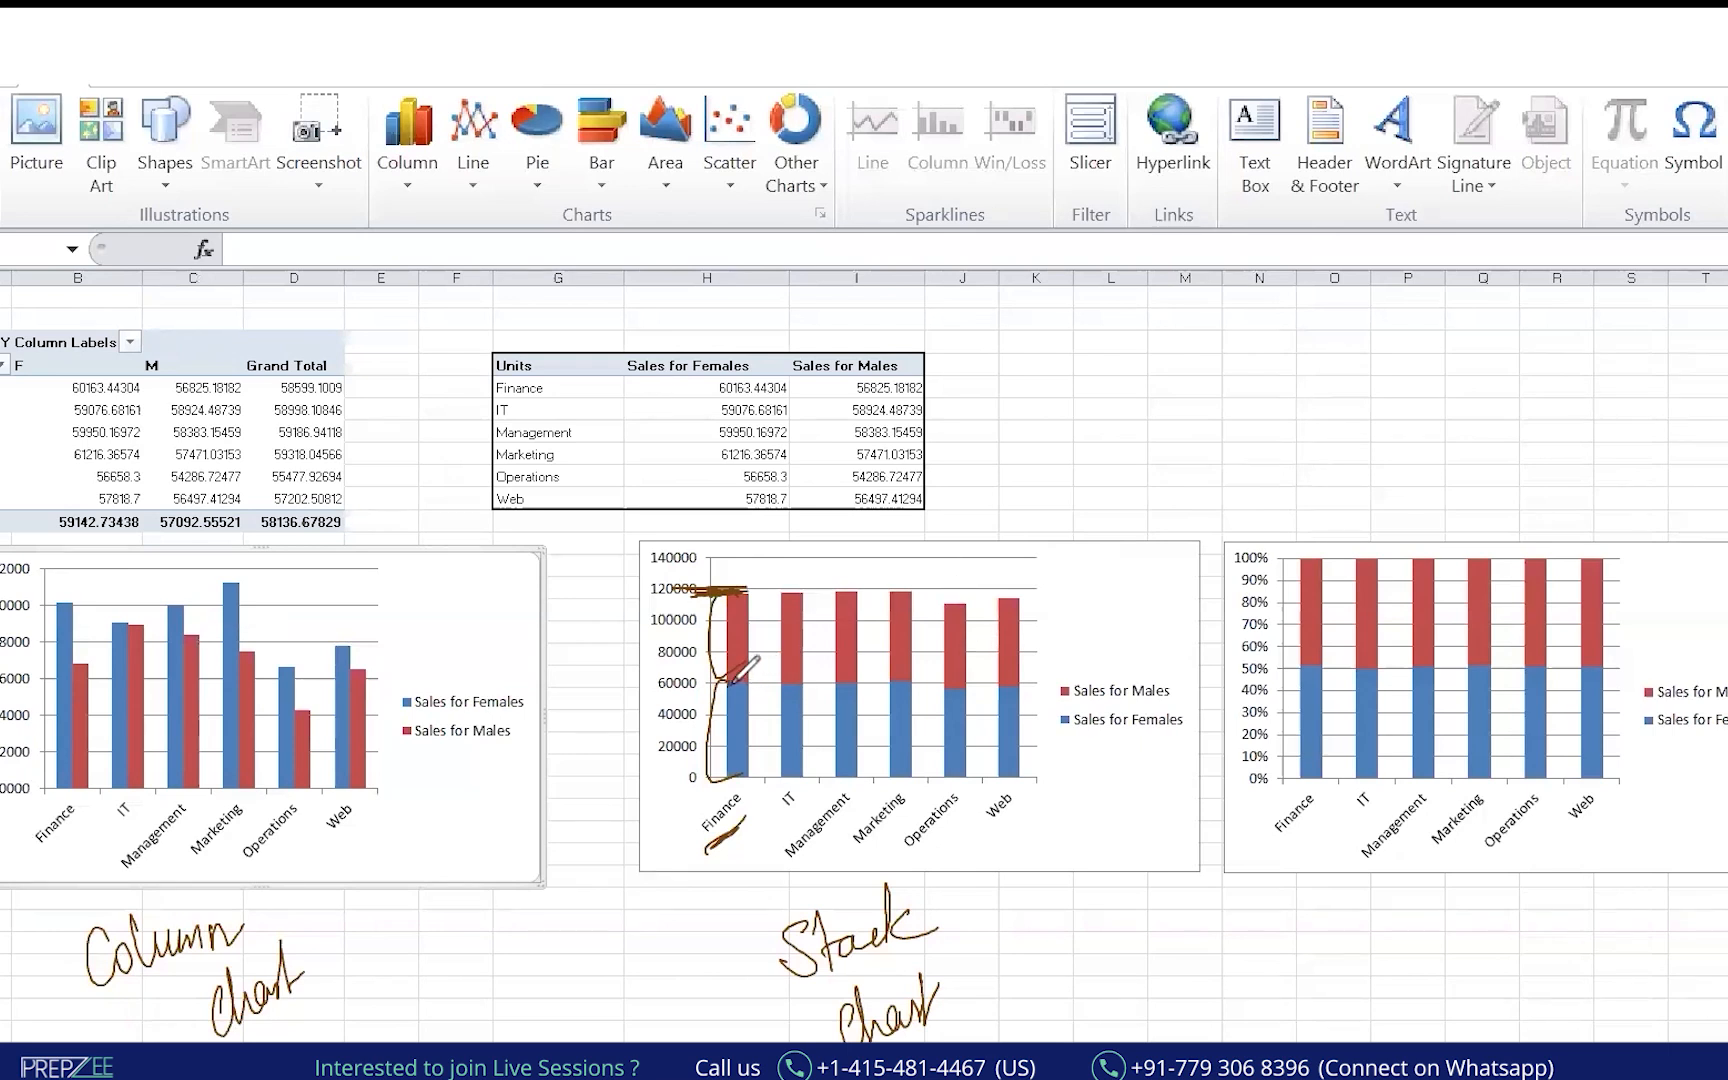
Ink a 10 = 4 + 6 example beside the stacked chart, circle it, then clear all ink.
{"action": "mouse_move", "coordinate": [1225, 327]}
{"action": "left_mouse_down"}
{"action": "mouse_move", "coordinate": [1222, 371]}
{"action": "mouse_move", "coordinate": [1250, 336]}
{"action": "mouse_move", "coordinate": [1347, 322]}
{"action": "mouse_move", "coordinate": [1390, 268]}
{"action": "mouse_move", "coordinate": [1405, 282]}
{"action": "left_mouse_up"}
{"action": "left_click_drag", "start_coordinate": [1401, 266], "coordinate": [1398, 310]}
{"action": "mouse_move", "coordinate": [1272, 362]}
{"action": "left_mouse_down"}
{"action": "mouse_move", "coordinate": [1345, 386]}
{"action": "mouse_move", "coordinate": [1378, 376]}
{"action": "mouse_move", "coordinate": [1377, 400]}
{"action": "left_mouse_up"}
{"action": "mouse_move", "coordinate": [726, 553]}
{"action": "left_mouse_down"}
{"action": "mouse_move", "coordinate": [655, 575]}
{"action": "mouse_move", "coordinate": [700, 812]}
{"action": "left_mouse_up"}
{"action": "left_click_drag", "start_coordinate": [1245, 292], "coordinate": [1272, 345]}
{"action": "mouse_move", "coordinate": [1410, 228]}
{"action": "left_mouse_down"}
{"action": "mouse_move", "coordinate": [1375, 300]}
{"action": "mouse_move", "coordinate": [1415, 232]}
{"action": "left_mouse_up"}
{"action": "mouse_move", "coordinate": [1385, 354]}
{"action": "left_mouse_down"}
{"action": "mouse_move", "coordinate": [1362, 418]}
{"action": "mouse_move", "coordinate": [1354, 360]}
{"action": "mouse_move", "coordinate": [1345, 386]}
{"action": "left_mouse_up"}
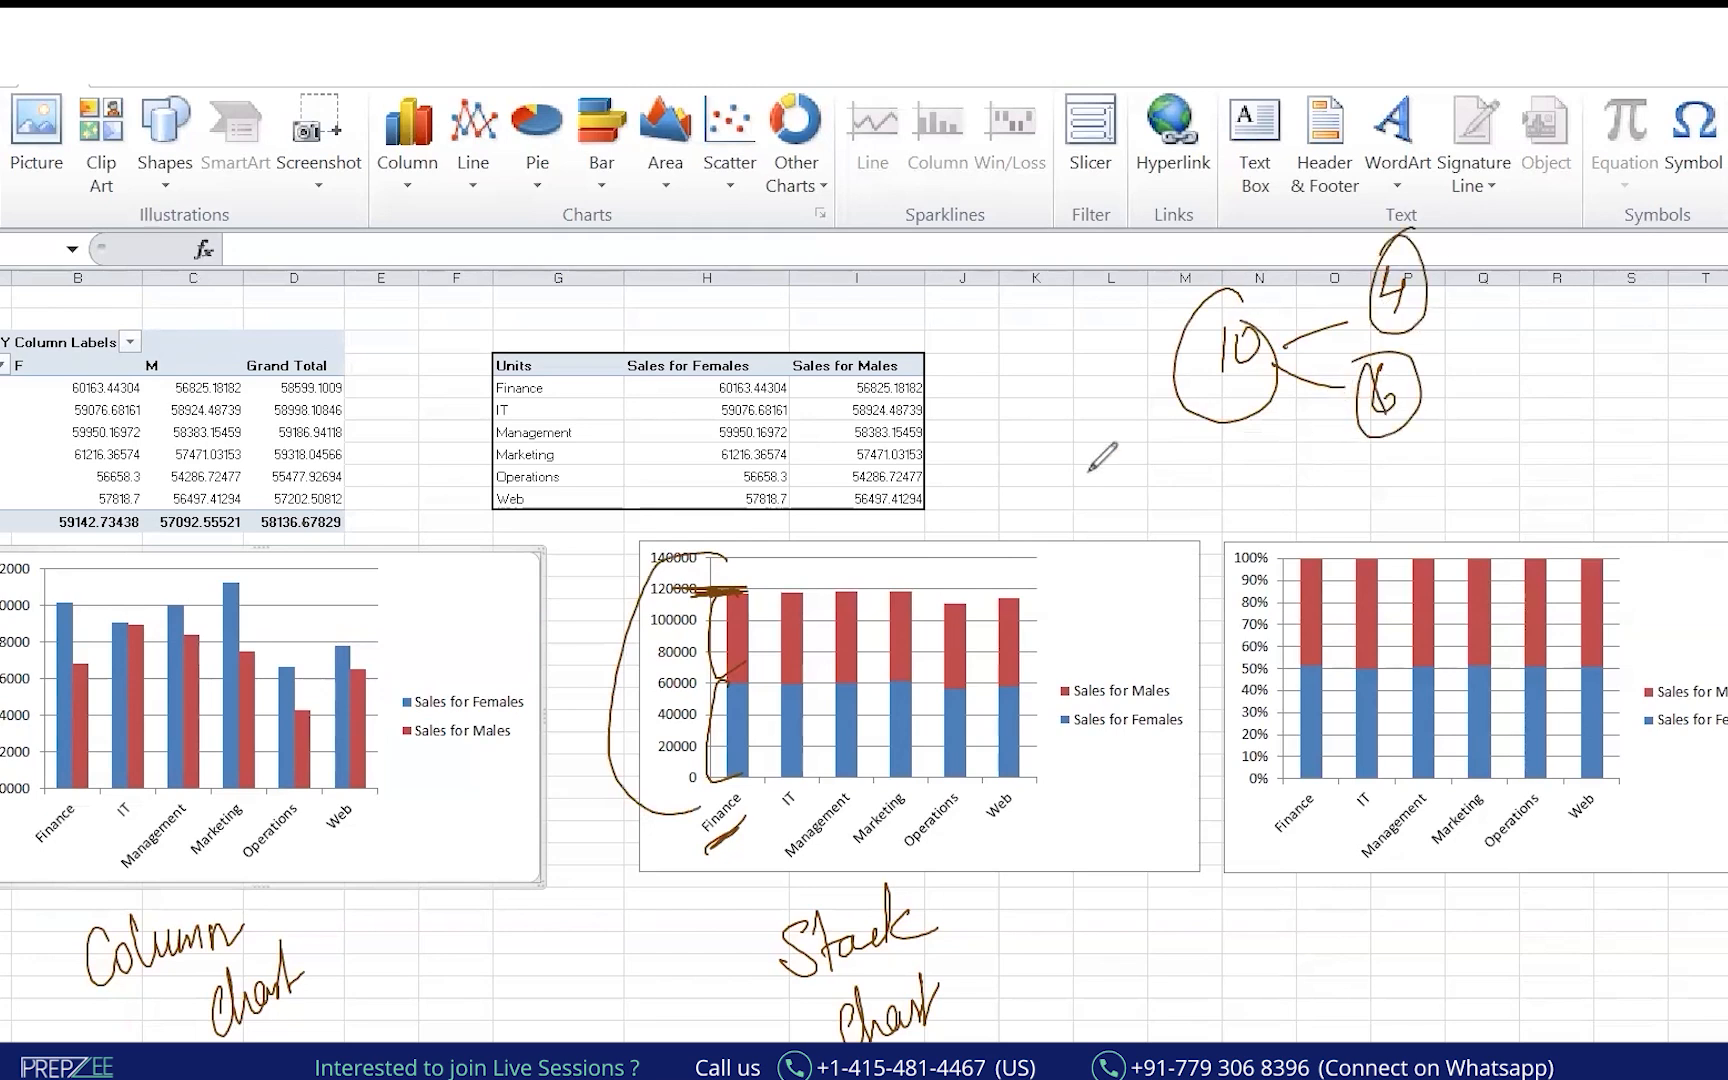
{"action": "key", "text": "e"}
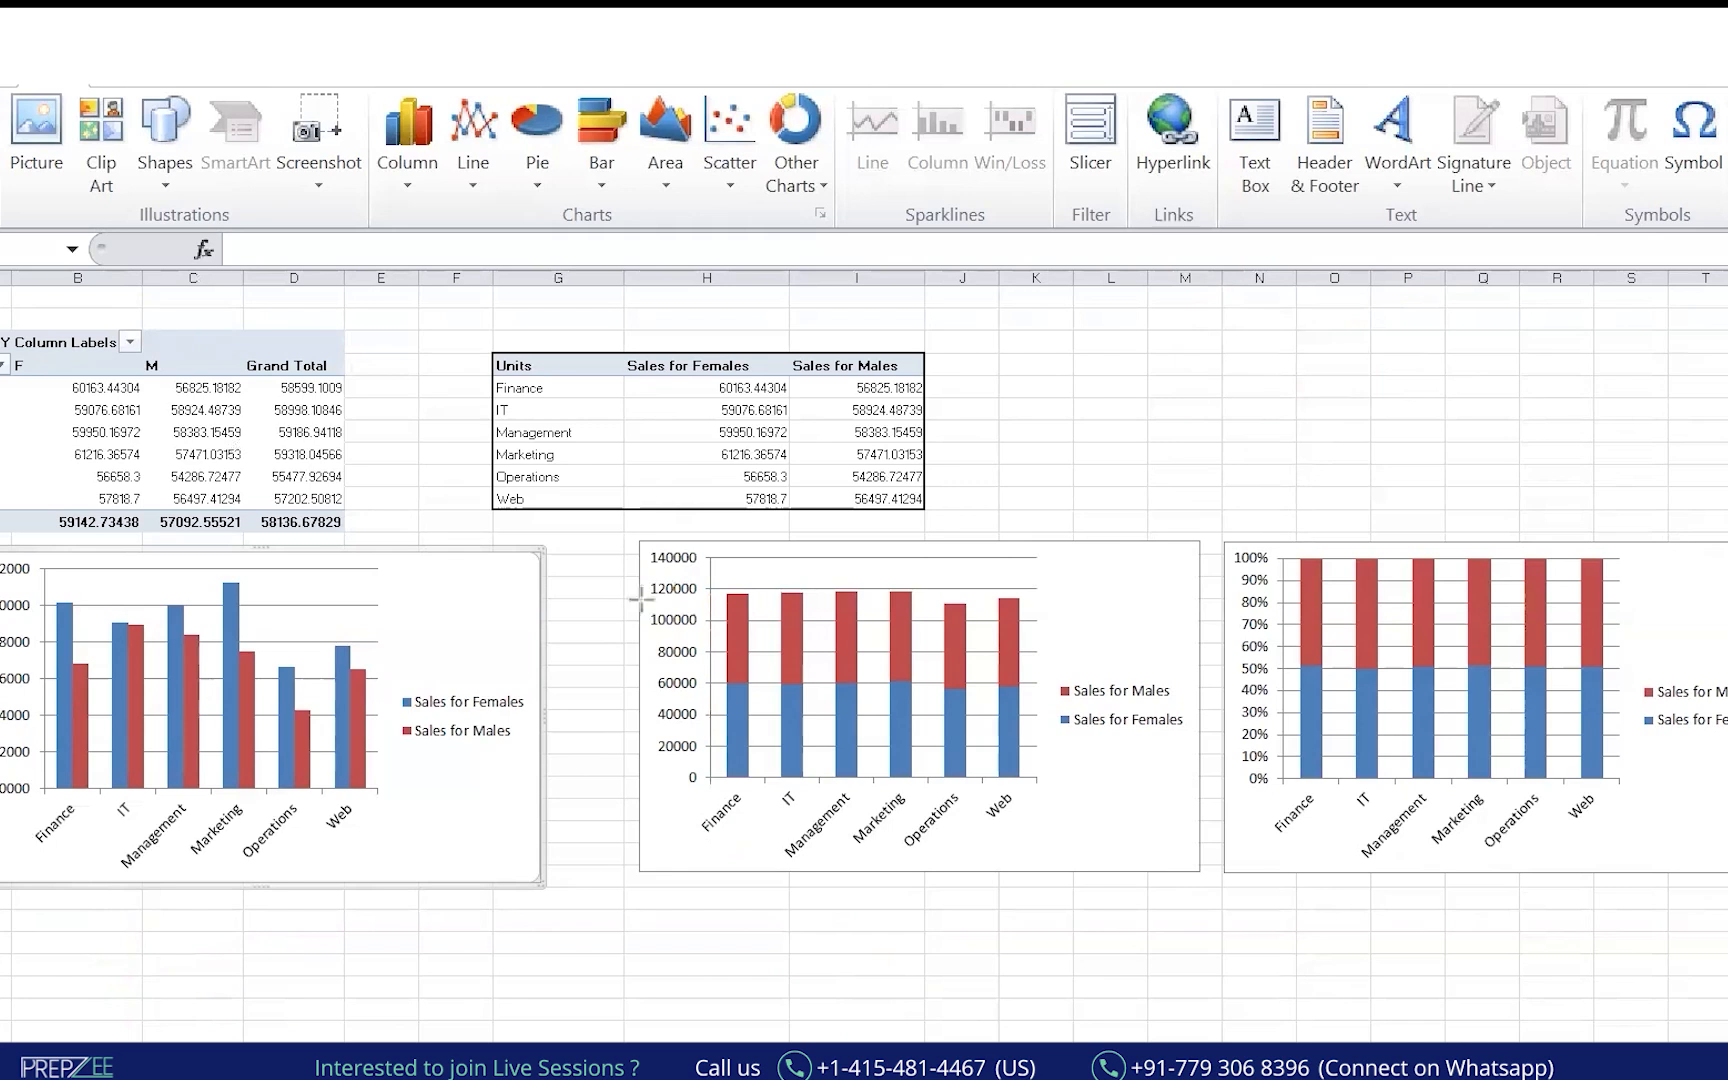
{"action": "mouse_move", "coordinate": [722, 589]}
{"action": "left_mouse_down"}
{"action": "mouse_move", "coordinate": [776, 655]}
{"action": "mouse_move", "coordinate": [752, 726]}
{"action": "mouse_move", "coordinate": [770, 776]}
{"action": "left_mouse_up"}
{"action": "left_click_drag", "start_coordinate": [685, 583], "coordinate": [740, 646]}
{"action": "left_click_drag", "start_coordinate": [776, 760], "coordinate": [775, 784]}
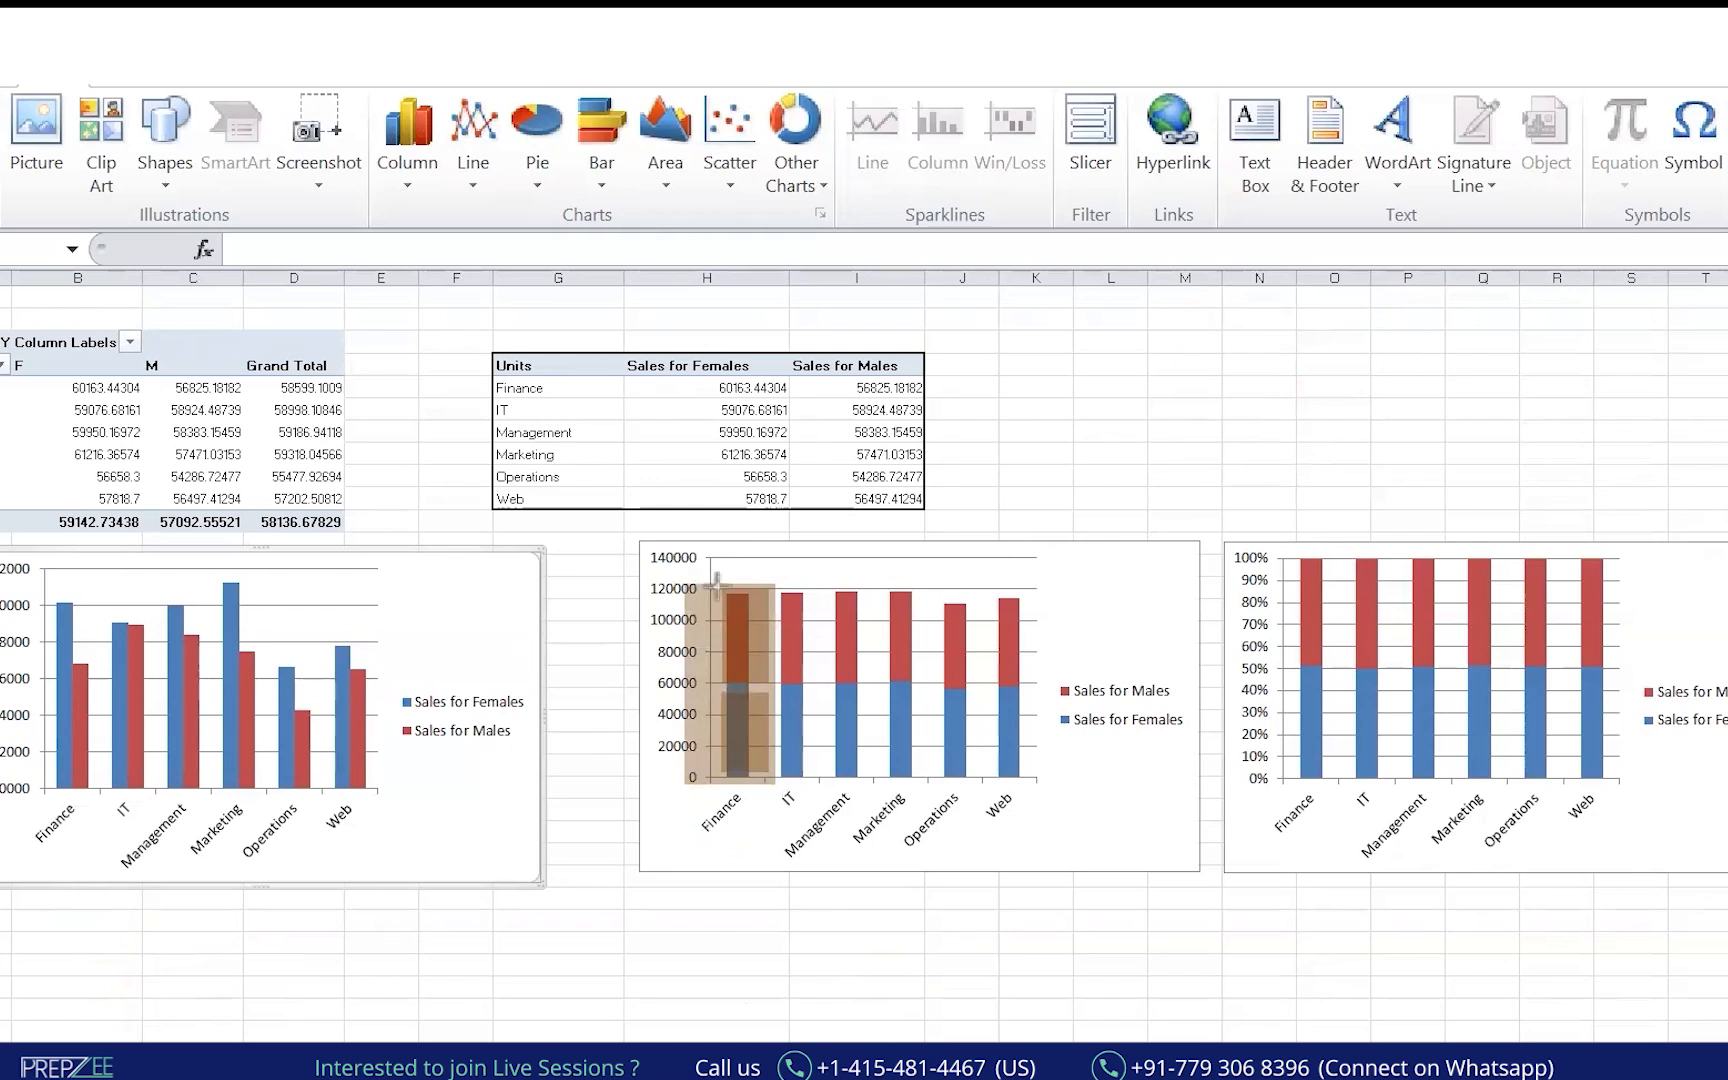
{"action": "mouse_move", "coordinate": [707, 573]}
{"action": "left_mouse_down"}
{"action": "mouse_move", "coordinate": [641, 750]}
{"action": "mouse_move", "coordinate": [748, 812]}
{"action": "left_mouse_up"}
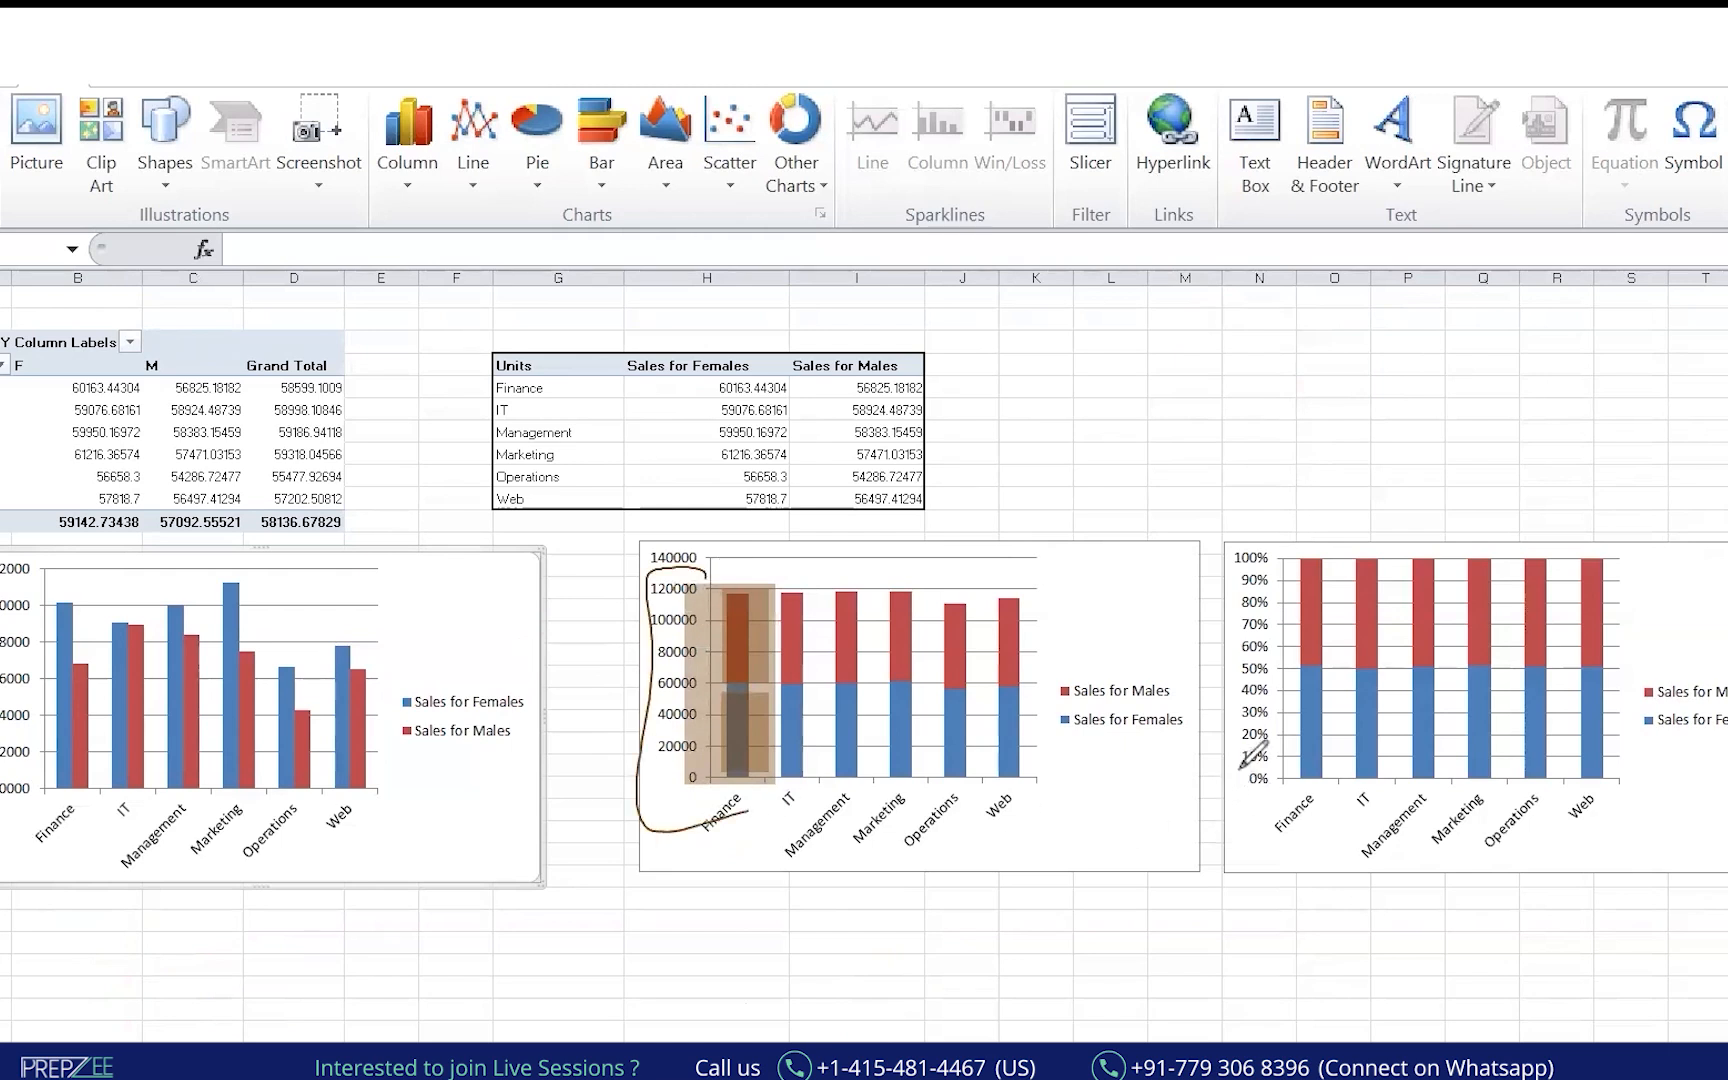
{"action": "mouse_move", "coordinate": [1281, 611]}
{"action": "left_mouse_down"}
{"action": "mouse_move", "coordinate": [1327, 661]}
{"action": "mouse_move", "coordinate": [1263, 735]}
{"action": "mouse_move", "coordinate": [1305, 775]}
{"action": "left_mouse_up"}
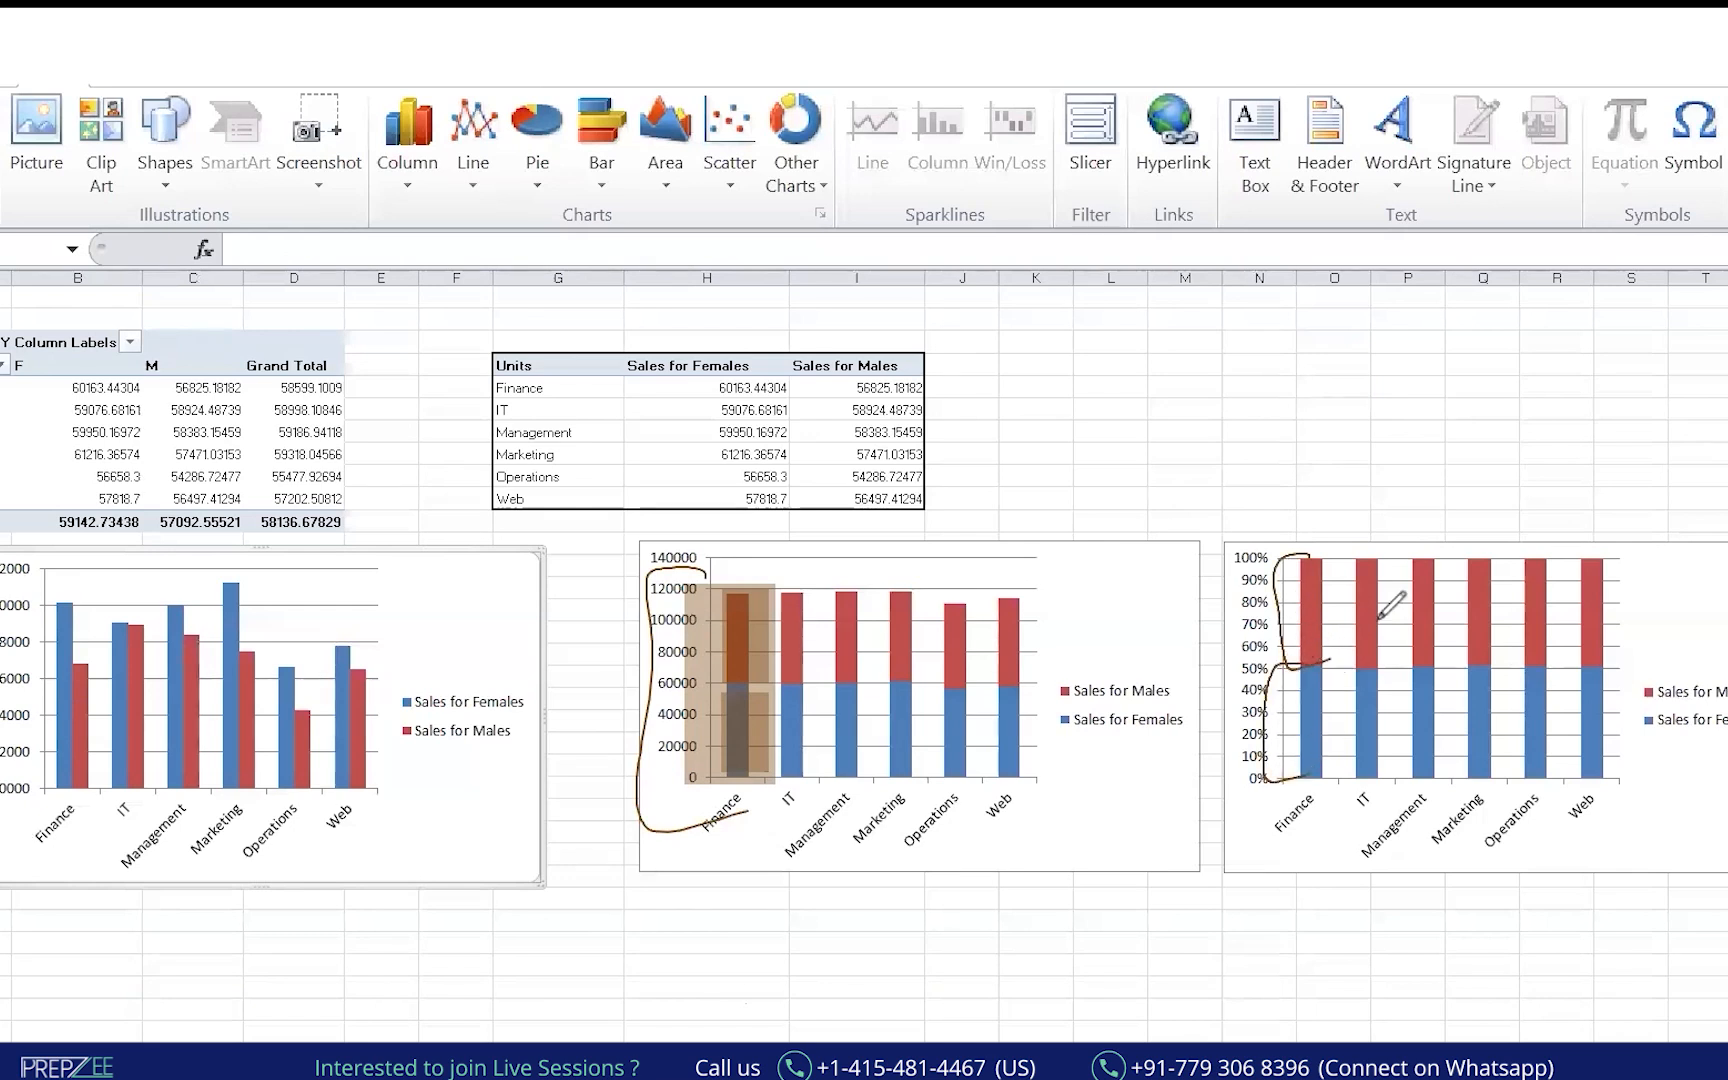
{"action": "left_click_drag", "start_coordinate": [1271, 617], "coordinate": [1368, 595]}
{"action": "left_click_drag", "start_coordinate": [1288, 732], "coordinate": [1340, 714]}
{"action": "mouse_move", "coordinate": [1452, 913]}
{"action": "left_mouse_down"}
{"action": "mouse_move", "coordinate": [1452, 965]}
{"action": "mouse_move", "coordinate": [1496, 931]}
{"action": "mouse_move", "coordinate": [1514, 975]}
{"action": "left_mouse_up"}
{"action": "left_click", "coordinate": [1535, 940]}
{"action": "mouse_move", "coordinate": [1611, 940]}
{"action": "left_mouse_down"}
{"action": "mouse_move", "coordinate": [1646, 938]}
{"action": "mouse_move", "coordinate": [1662, 914]}
{"action": "left_mouse_up"}
{"action": "left_click_drag", "start_coordinate": [1671, 911], "coordinate": [1696, 936]}
{"action": "mouse_move", "coordinate": [1712, 884]}
{"action": "left_mouse_down"}
{"action": "mouse_move", "coordinate": [1724, 934]}
{"action": "mouse_move", "coordinate": [1645, 1015]}
{"action": "mouse_move", "coordinate": [1688, 1010]}
{"action": "left_mouse_up"}
{"action": "mouse_move", "coordinate": [862, 912]}
{"action": "left_mouse_down"}
{"action": "mouse_move", "coordinate": [840, 940]}
{"action": "mouse_move", "coordinate": [858, 968]}
{"action": "mouse_move", "coordinate": [905, 960]}
{"action": "mouse_move", "coordinate": [940, 885]}
{"action": "mouse_move", "coordinate": [969, 926]}
{"action": "left_mouse_up"}
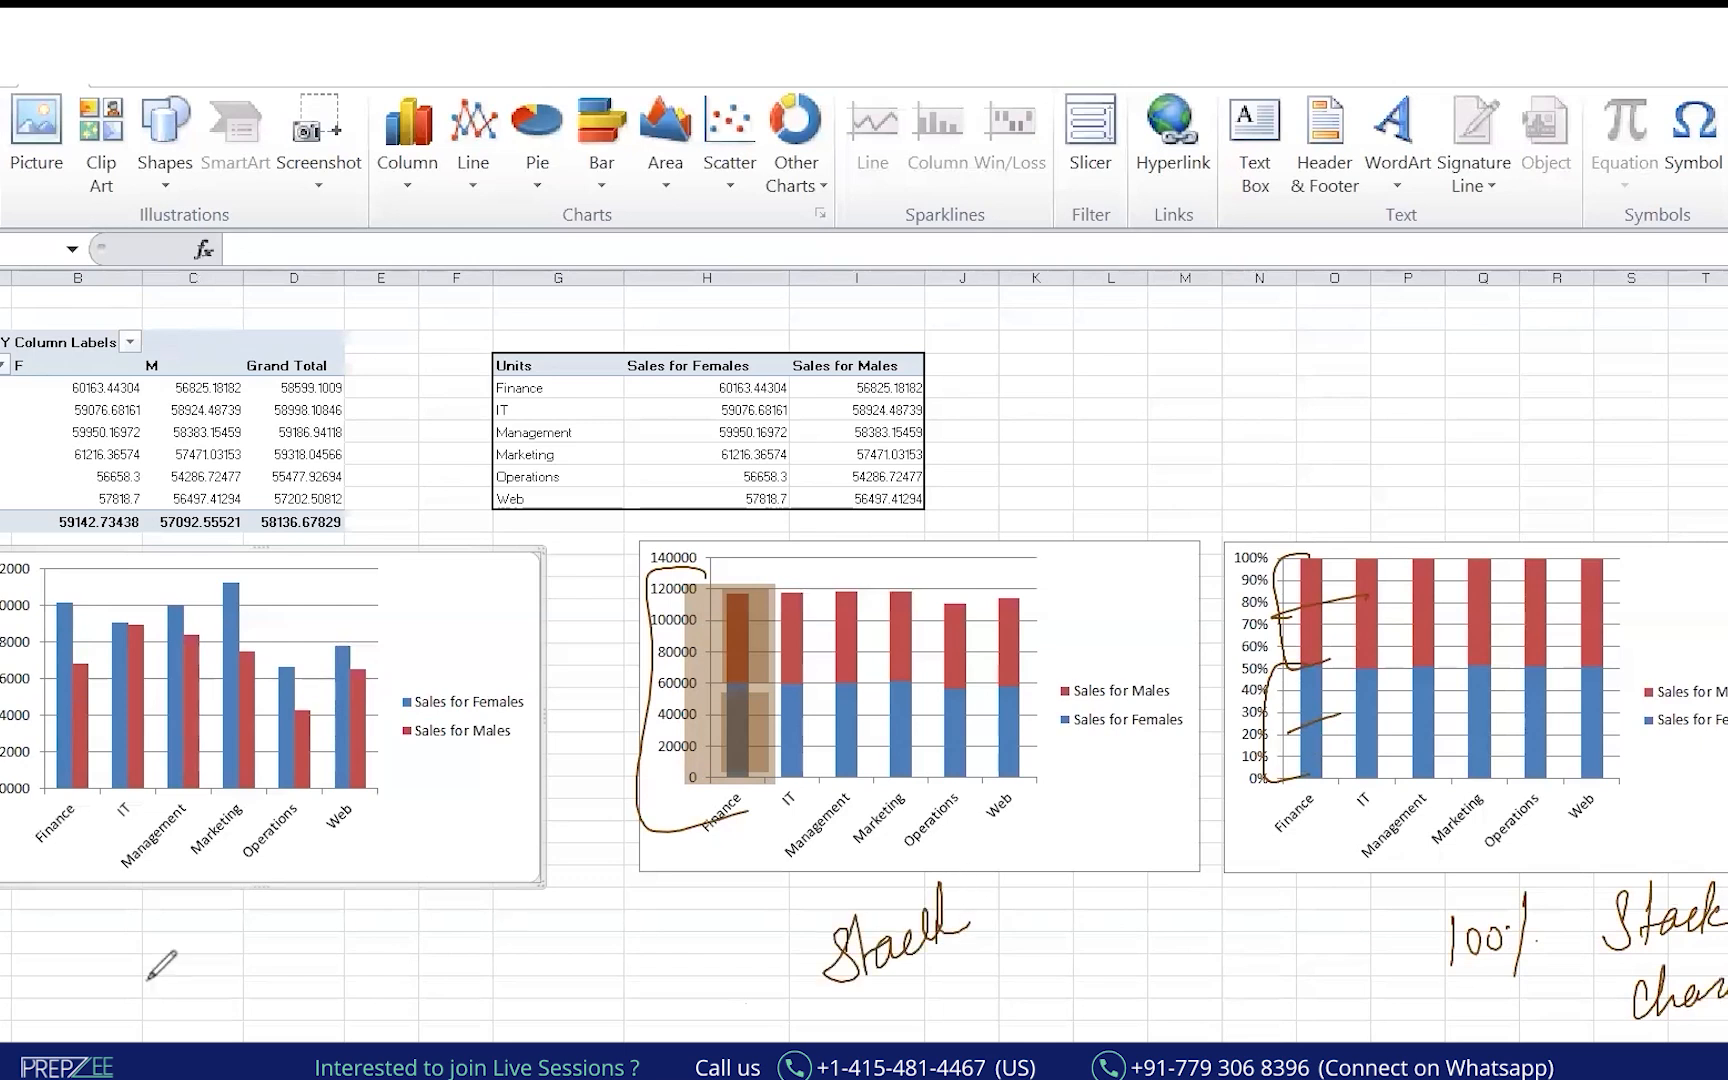
{"action": "mouse_move", "coordinate": [116, 961]}
{"action": "left_mouse_down"}
{"action": "mouse_move", "coordinate": [145, 991]}
{"action": "mouse_move", "coordinate": [172, 958]}
{"action": "mouse_move", "coordinate": [255, 940]}
{"action": "mouse_move", "coordinate": [140, 1042]}
{"action": "left_mouse_up"}
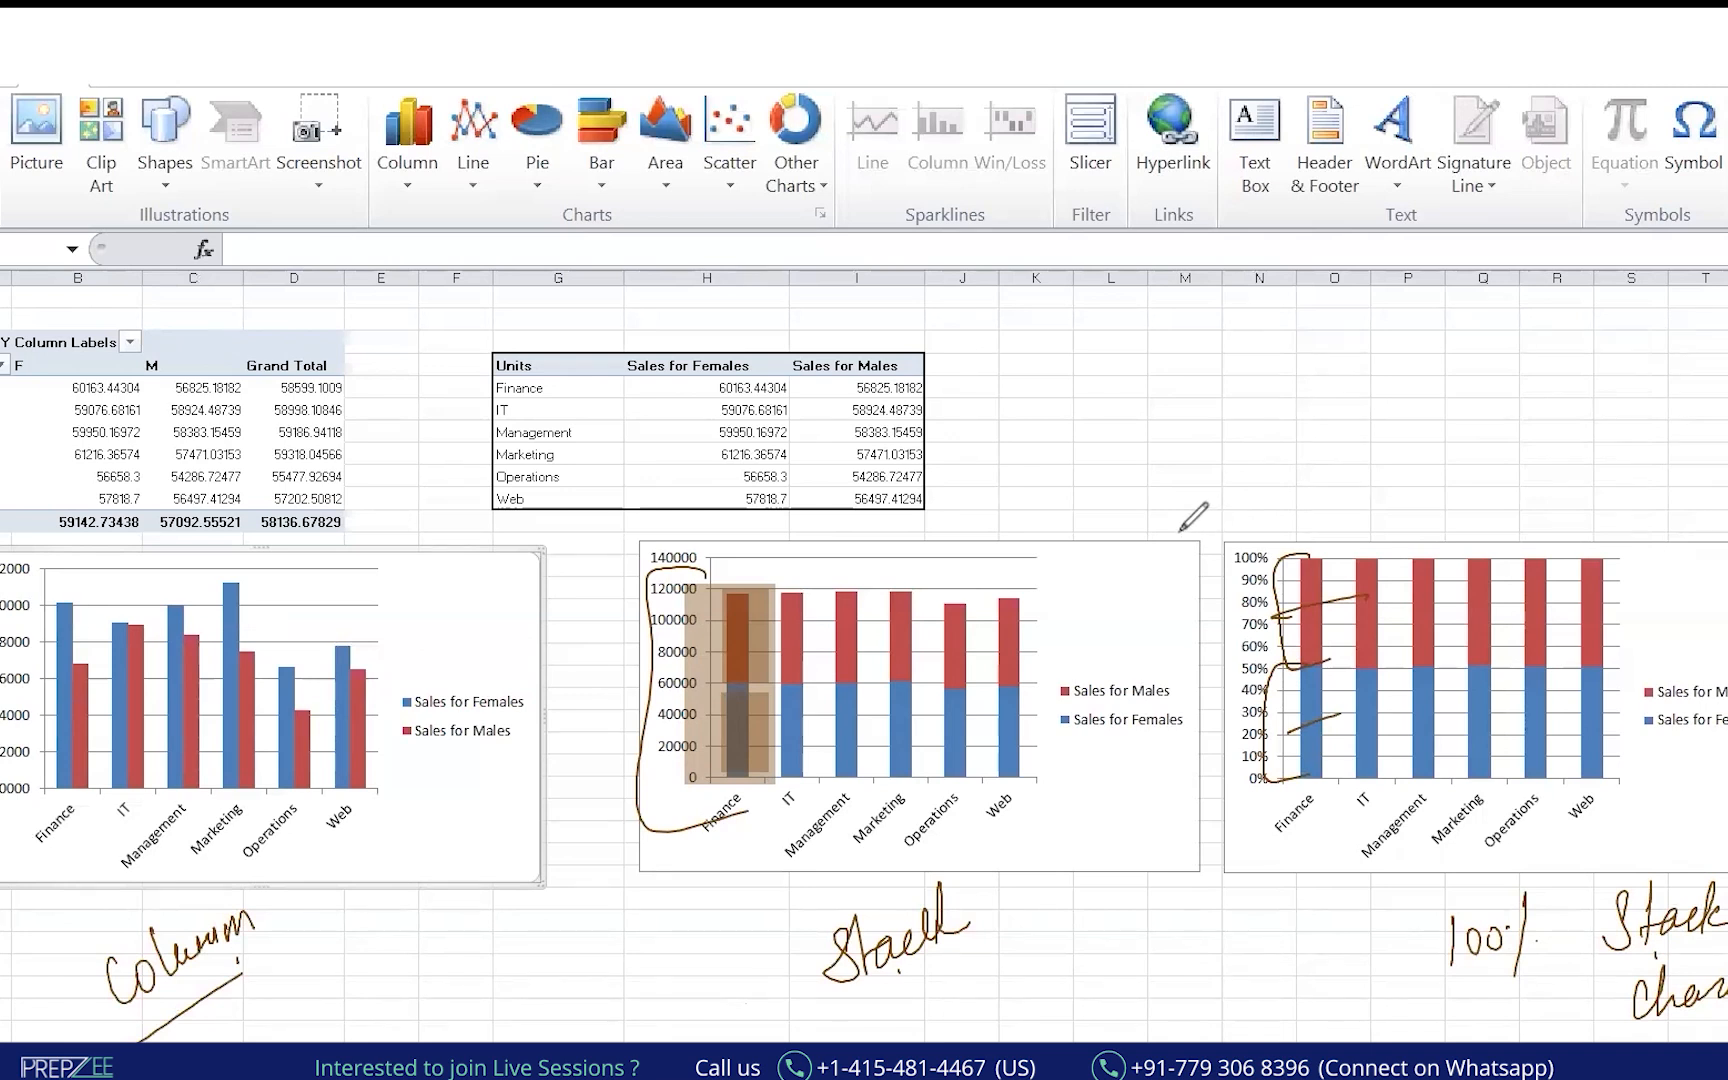
{"action": "mouse_move", "coordinate": [810, 308]}
{"action": "left_mouse_down"}
{"action": "mouse_move", "coordinate": [720, 278]}
{"action": "mouse_move", "coordinate": [420, 470]}
{"action": "mouse_move", "coordinate": [920, 262]}
{"action": "left_mouse_up"}
{"action": "left_click_drag", "start_coordinate": [745, 370], "coordinate": [415, 708]}
{"action": "left_click_drag", "start_coordinate": [435, 632], "coordinate": [470, 690]}
{"action": "left_click_drag", "start_coordinate": [965, 392], "coordinate": [1000, 700]}
{"action": "mouse_move", "coordinate": [918, 366]}
{"action": "left_mouse_down"}
{"action": "mouse_move", "coordinate": [1210, 476]}
{"action": "mouse_move", "coordinate": [1592, 688]}
{"action": "left_mouse_up"}
{"action": "left_click_drag", "start_coordinate": [1563, 642], "coordinate": [1557, 697]}
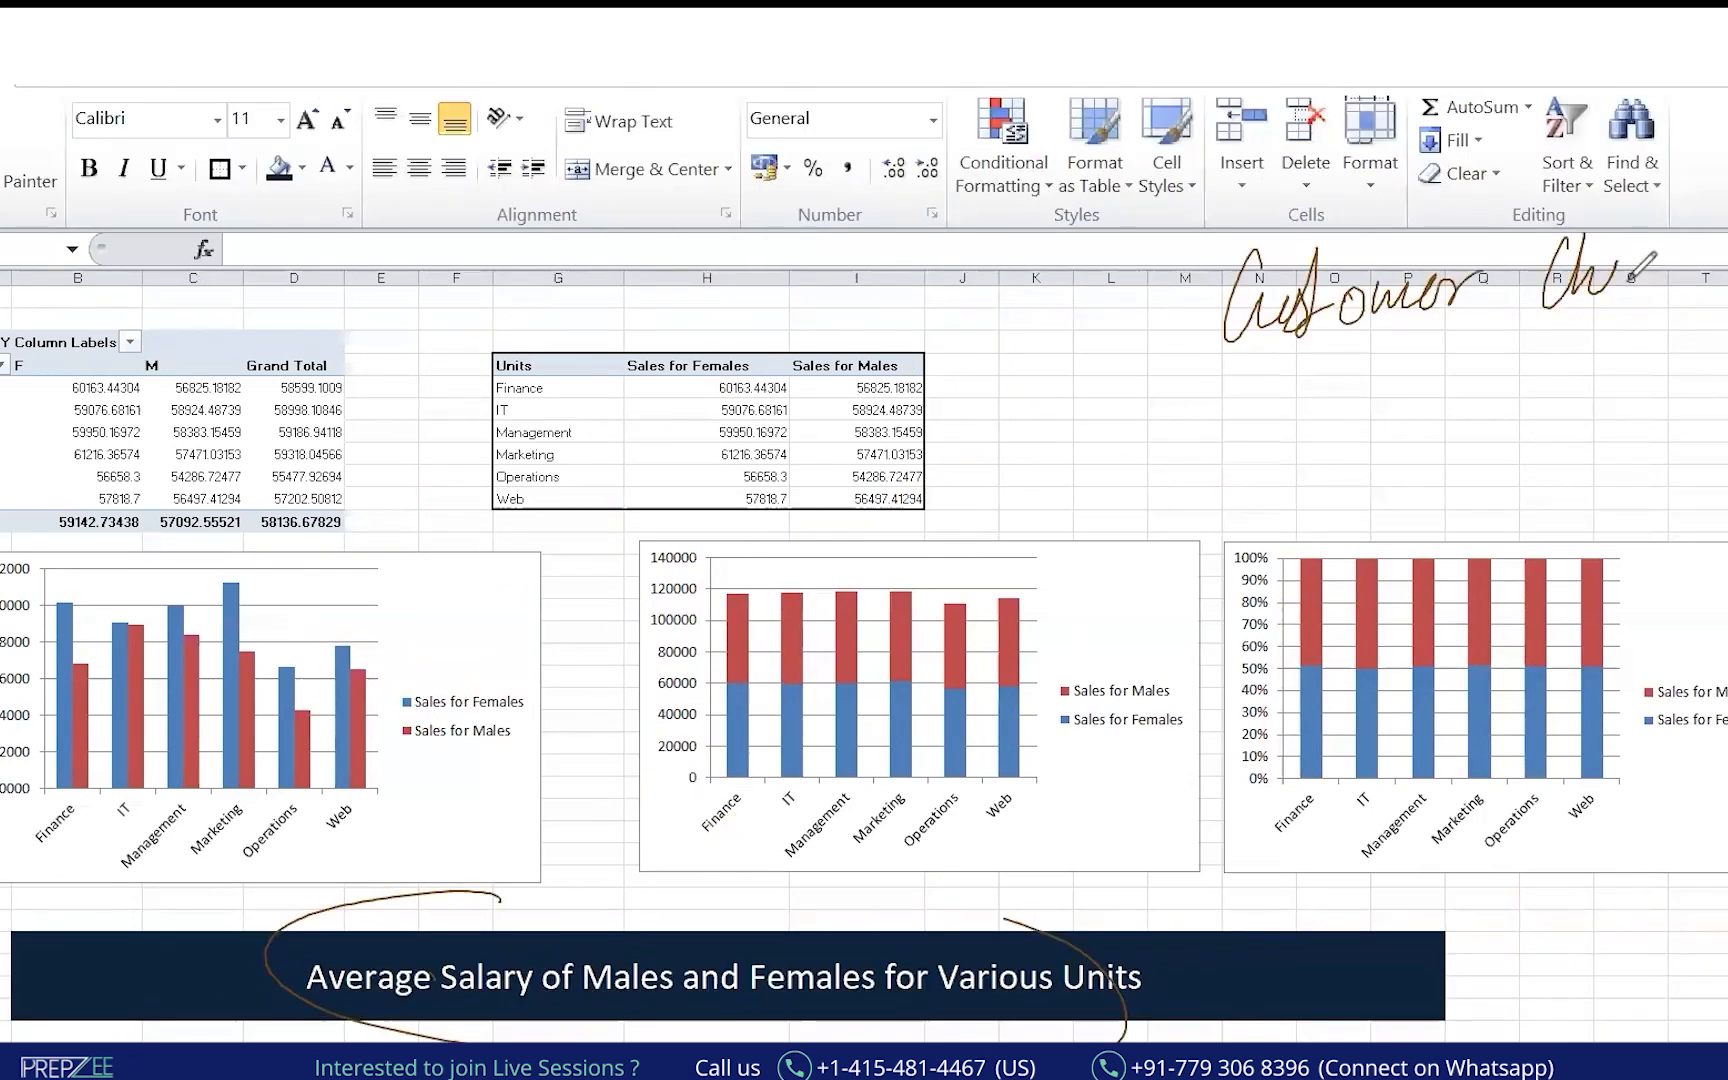
{"action": "mouse_move", "coordinate": [1606, 282]}
{"action": "left_mouse_down"}
{"action": "mouse_move", "coordinate": [1660, 250]}
{"action": "mouse_move", "coordinate": [1695, 262]}
{"action": "left_mouse_up"}
{"action": "left_click_drag", "start_coordinate": [1213, 368], "coordinate": [1672, 314]}
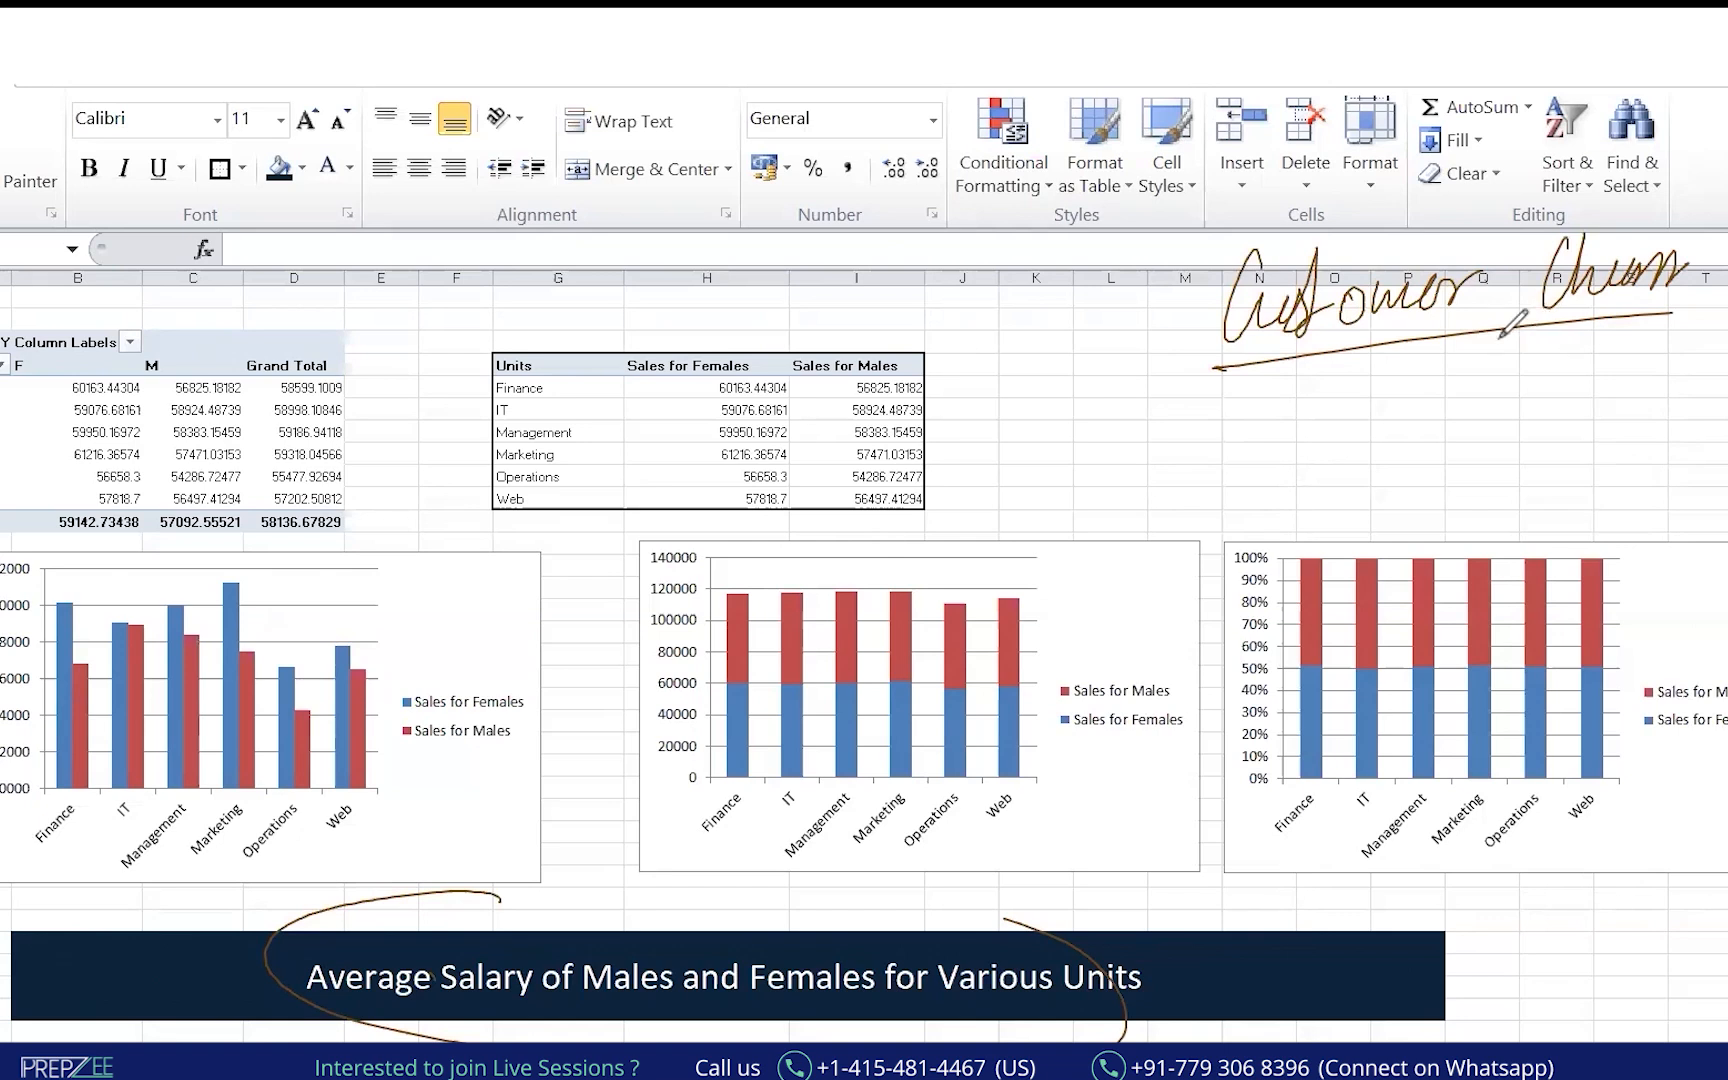
Ink a divider, underline and circle around the Customer Churn note.
{"action": "left_click_drag", "start_coordinate": [1517, 212], "coordinate": [1519, 436]}
{"action": "left_click_drag", "start_coordinate": [1524, 326], "coordinate": [1681, 313]}
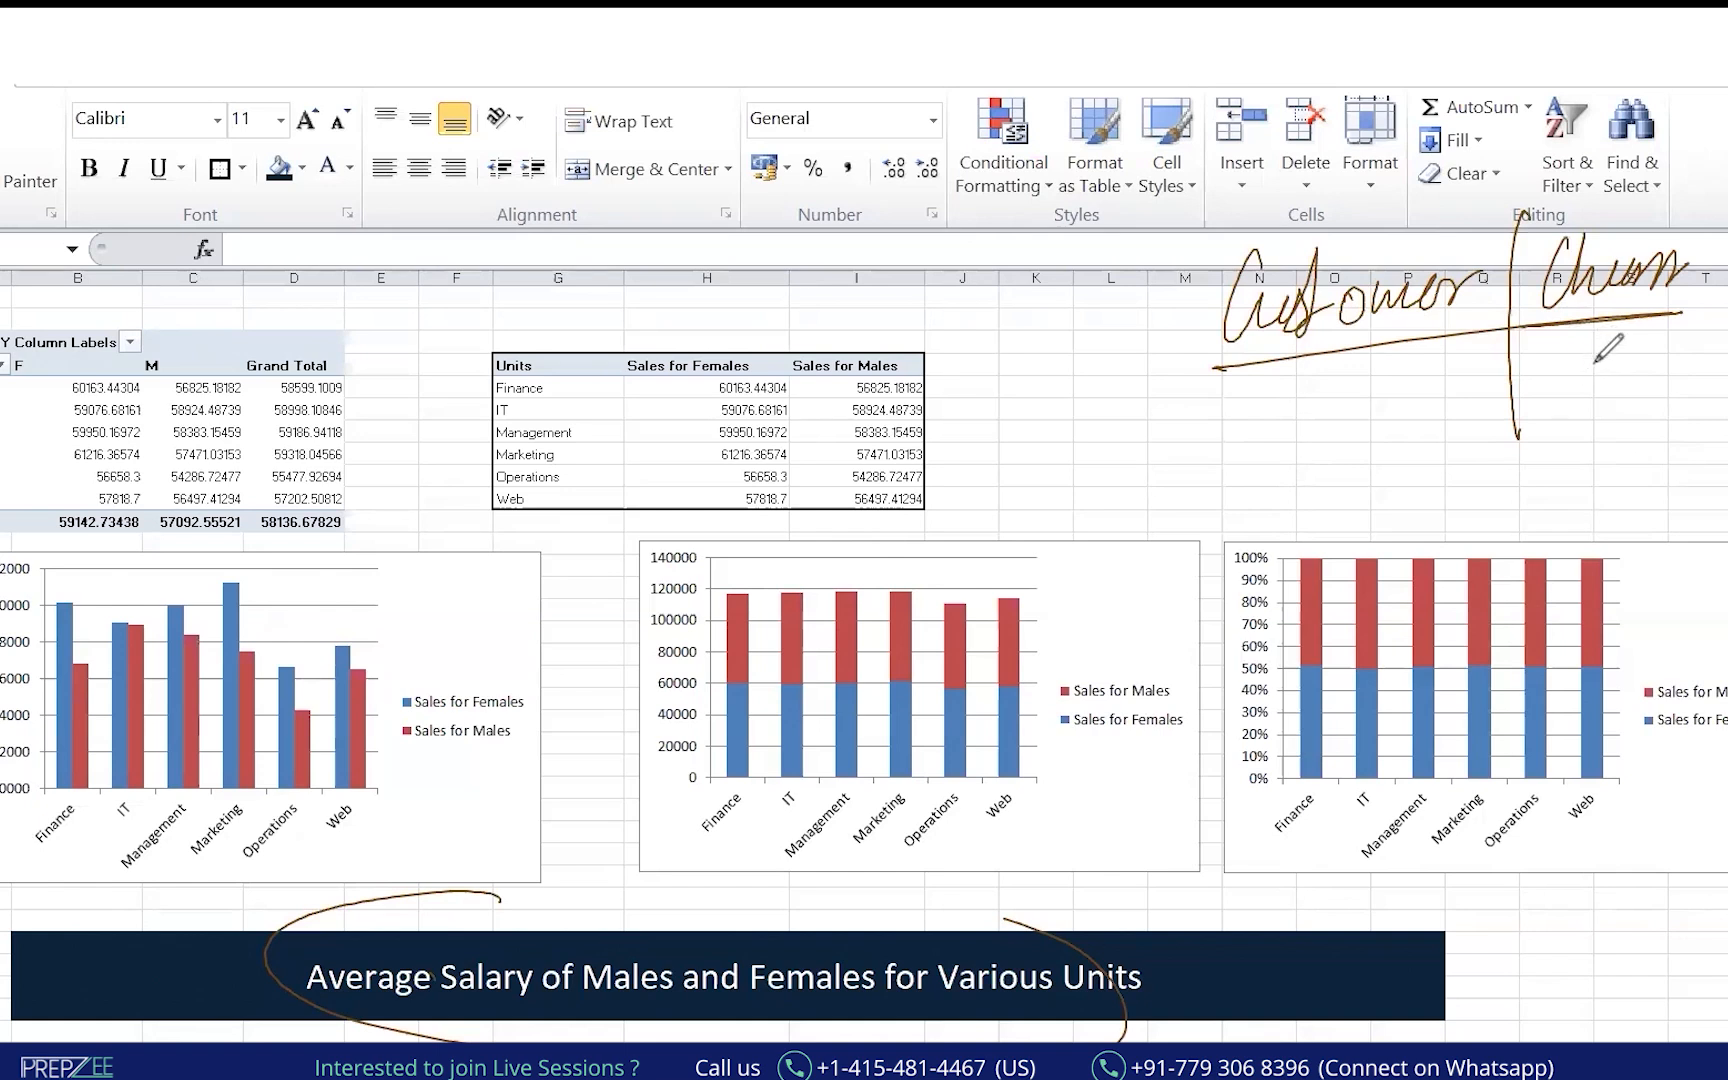
{"action": "left_click_drag", "start_coordinate": [1563, 366], "coordinate": [1618, 455]}
{"action": "mouse_move", "coordinate": [1268, 212]}
{"action": "left_mouse_down"}
{"action": "mouse_move", "coordinate": [1158, 324]}
{"action": "mouse_move", "coordinate": [1205, 435]}
{"action": "mouse_move", "coordinate": [1440, 197]}
{"action": "left_mouse_up"}
{"action": "left_click_drag", "start_coordinate": [1035, 453], "coordinate": [1120, 430]}
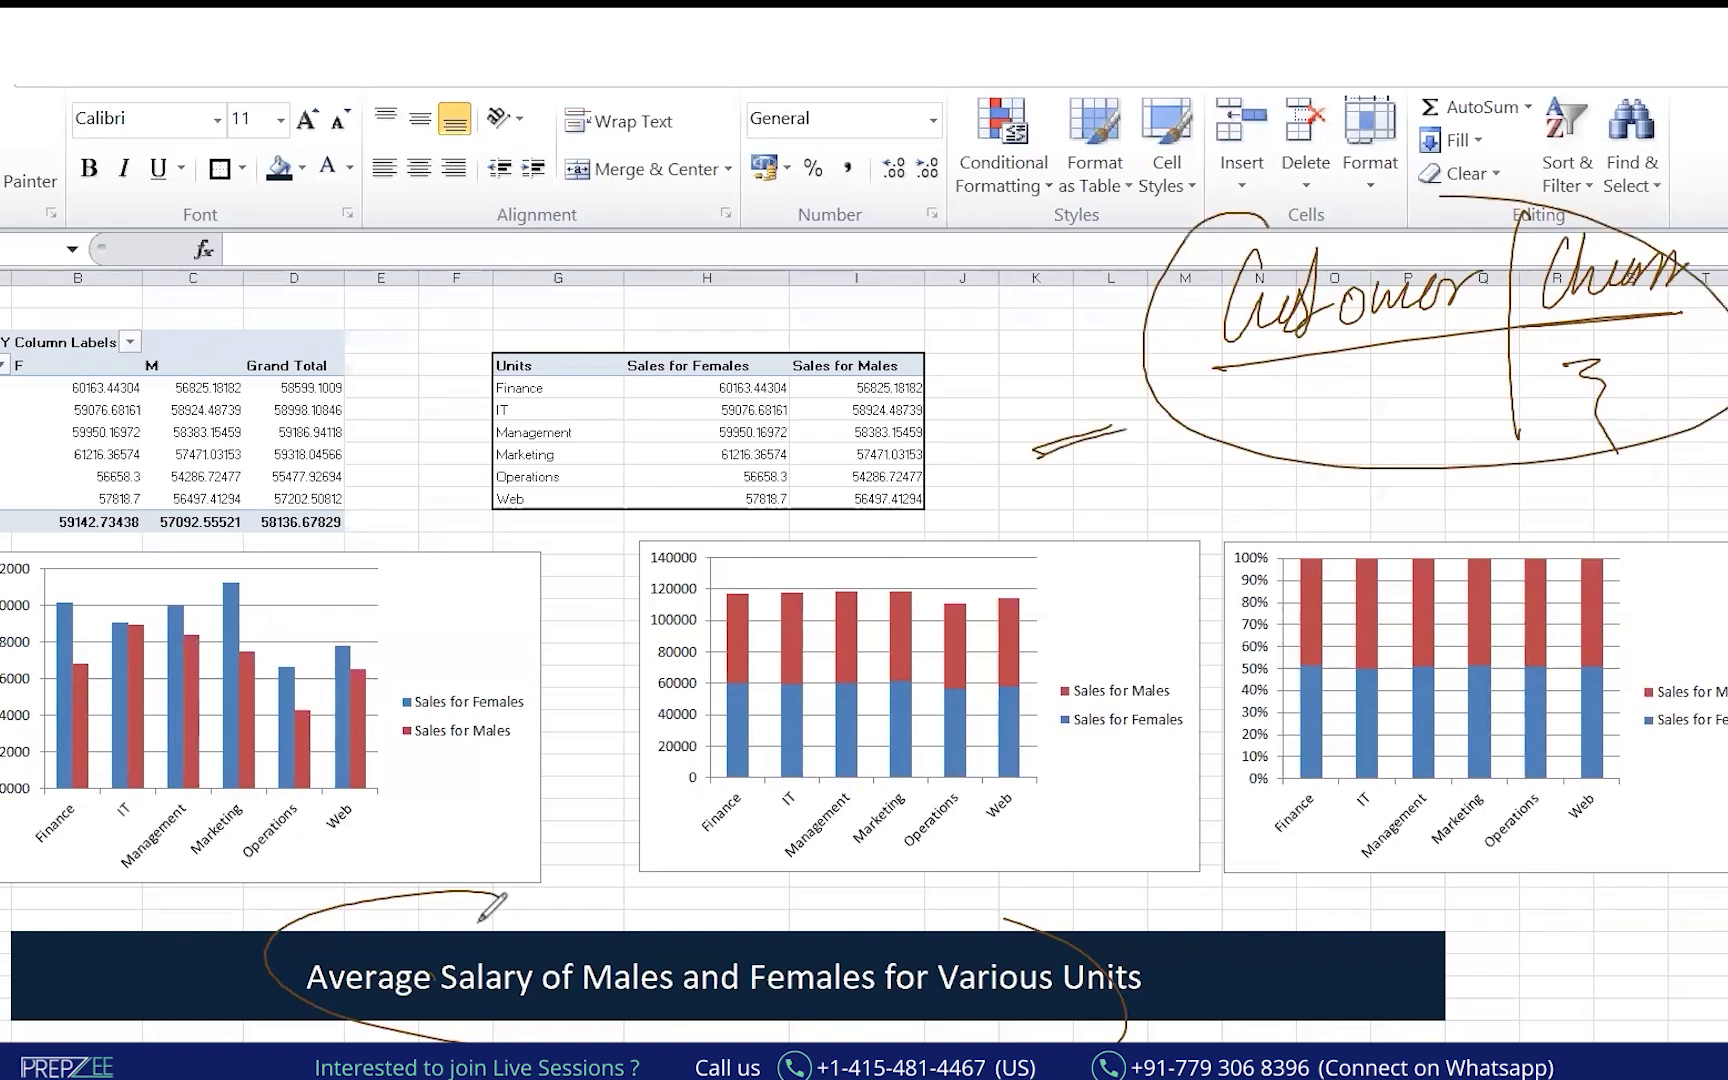
{"action": "left_click", "coordinate": [1392, 371]}
{"action": "left_click_drag", "start_coordinate": [1448, 353], "coordinate": [1390, 372]}
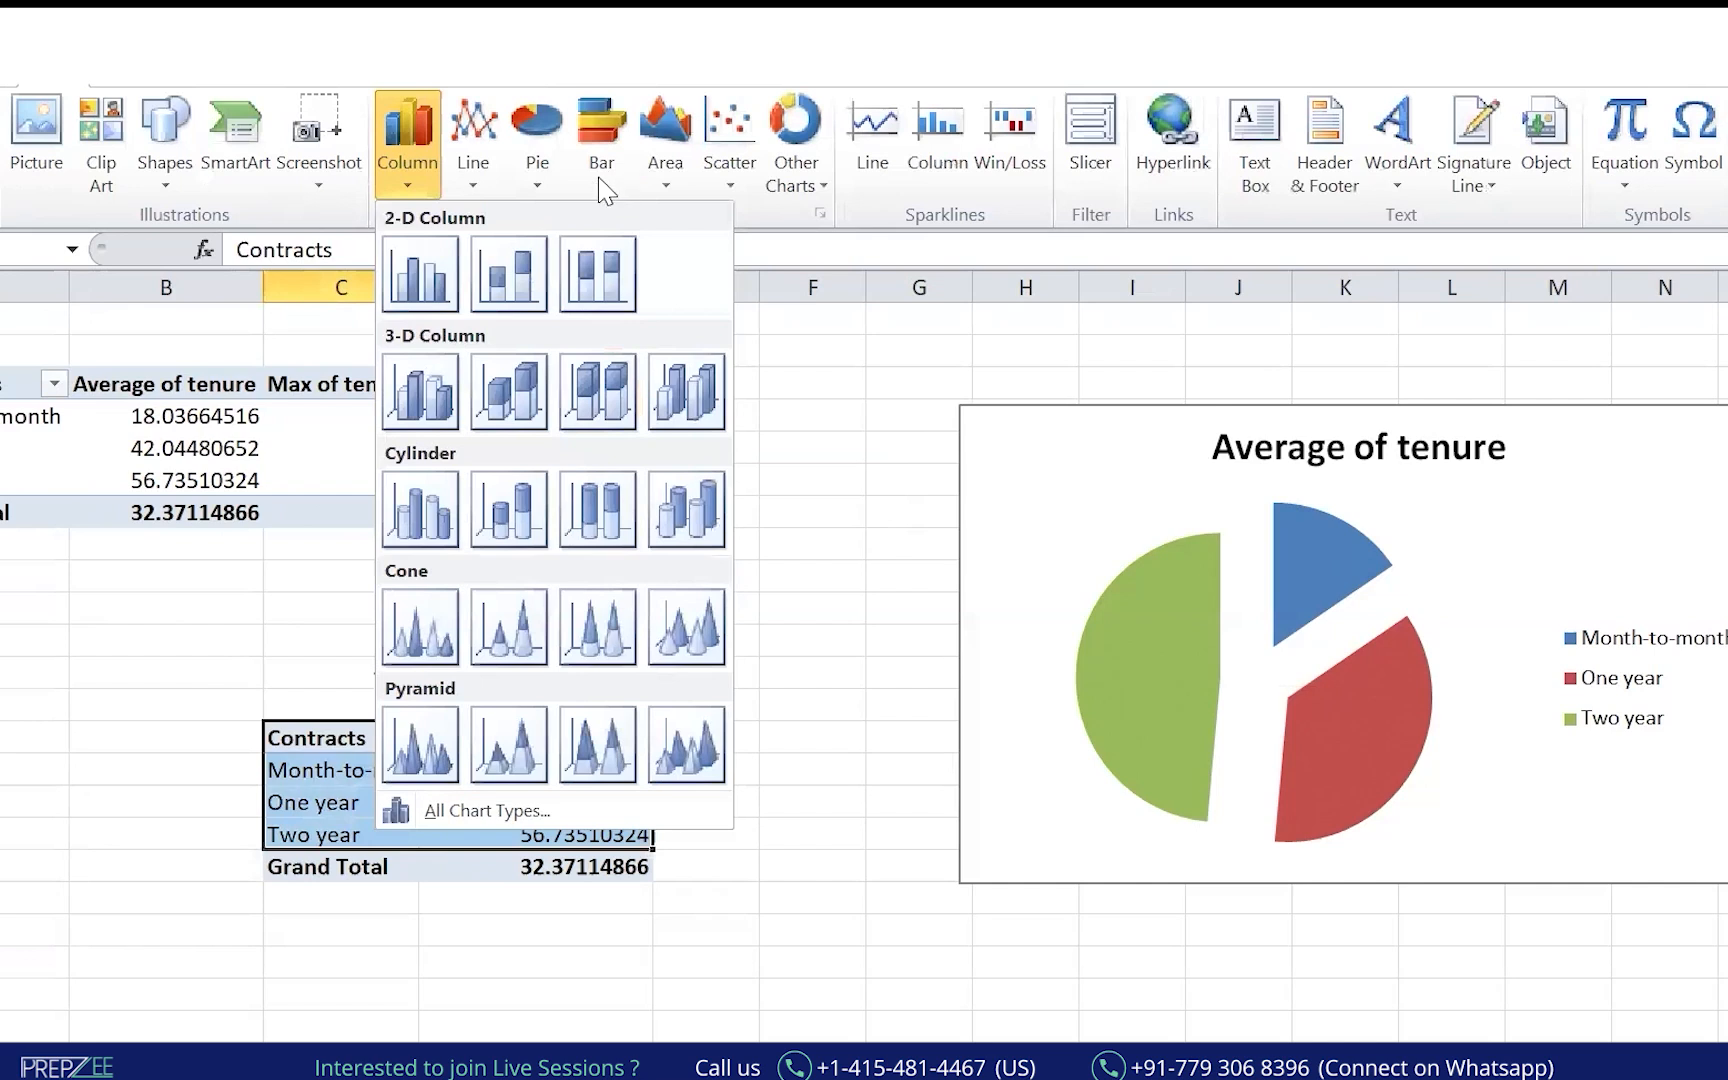
Insert an Average of tenure doughnut chart left of the pie chart and ink 'Donut' and 'Pie' labels.
{"action": "left_click", "coordinate": [810, 190]}
{"action": "left_click", "coordinate": [812, 508]}
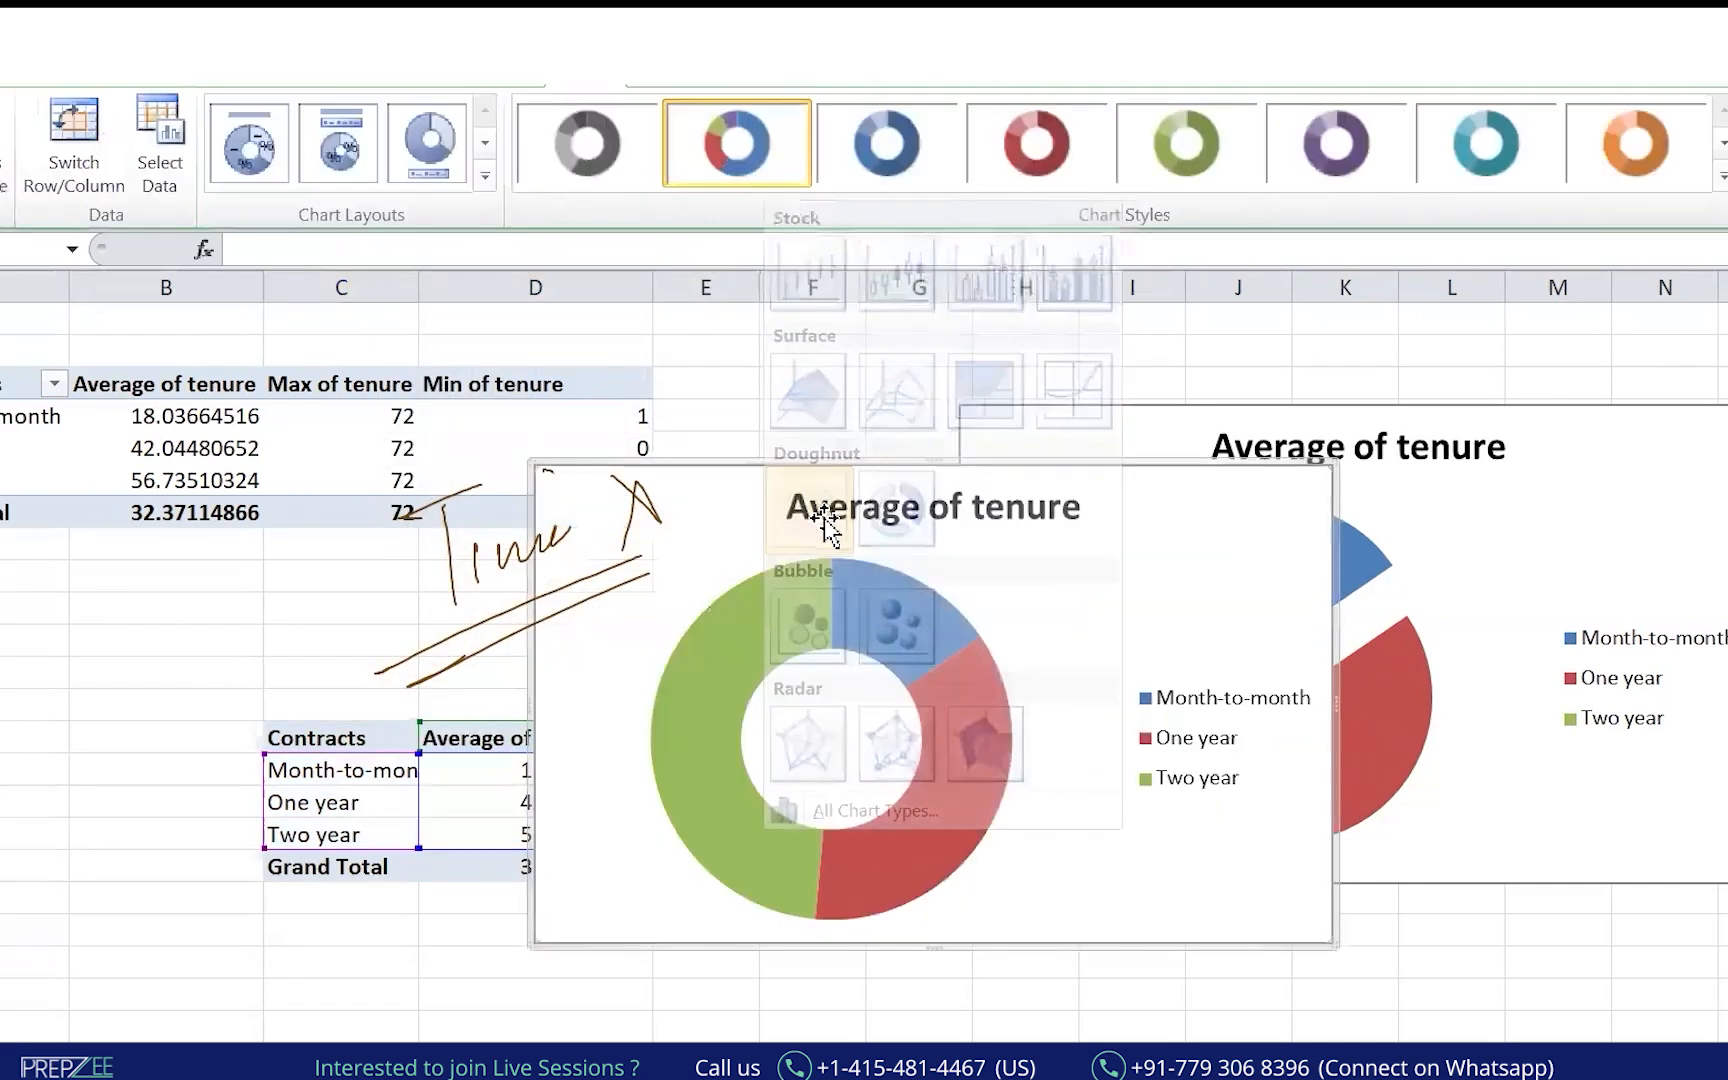
{"action": "left_click_drag", "start_coordinate": [1088, 460], "coordinate": [652, 406]}
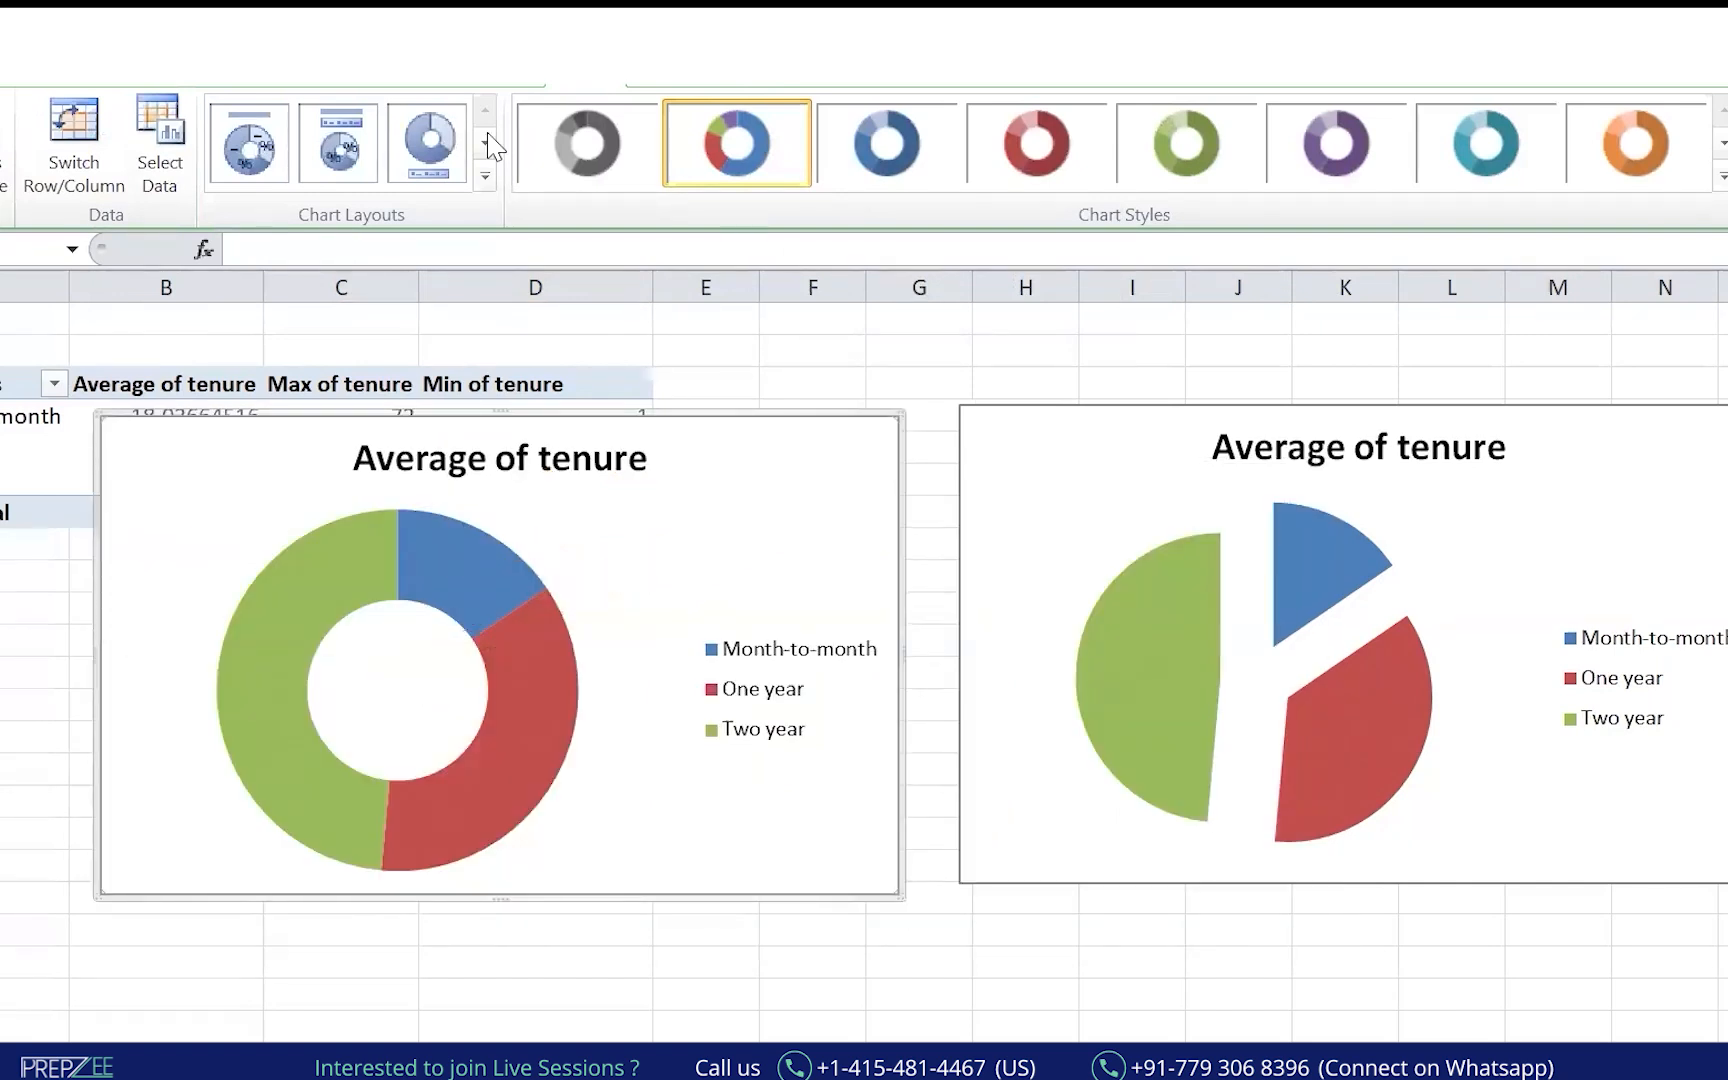
{"action": "mouse_move", "coordinate": [612, 530]}
{"action": "left_mouse_down"}
{"action": "mouse_move", "coordinate": [616, 580]}
{"action": "mouse_move", "coordinate": [652, 545]}
{"action": "left_mouse_up"}
{"action": "mouse_move", "coordinate": [676, 532]}
{"action": "left_mouse_down"}
{"action": "mouse_move", "coordinate": [674, 547]}
{"action": "mouse_move", "coordinate": [752, 488]}
{"action": "left_mouse_up"}
{"action": "mouse_move", "coordinate": [1473, 476]}
{"action": "left_mouse_down"}
{"action": "mouse_move", "coordinate": [1476, 528]}
{"action": "mouse_move", "coordinate": [1492, 512]}
{"action": "left_mouse_up"}
{"action": "left_click_drag", "start_coordinate": [1500, 500], "coordinate": [1522, 510]}
{"action": "left_click_drag", "start_coordinate": [1457, 566], "coordinate": [1530, 540]}
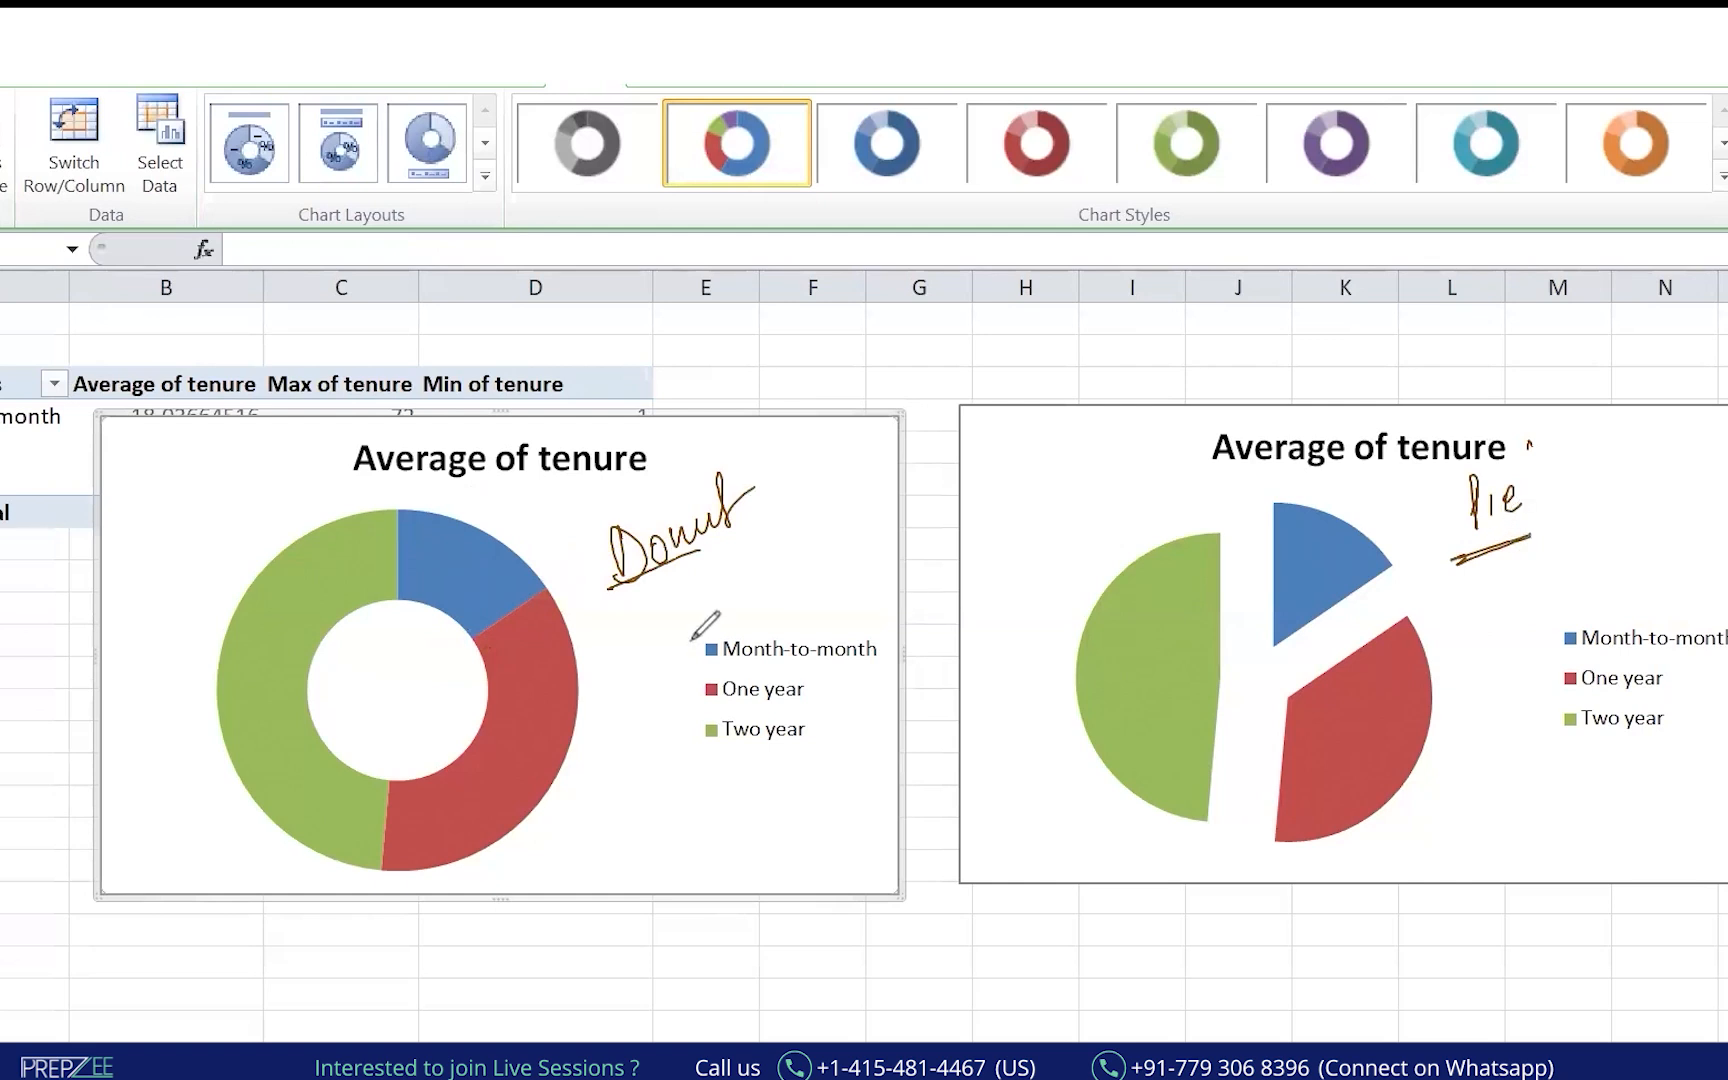
Ink marks on the doughnut's hollow centre and on slices of both tenure charts.
{"action": "left_click_drag", "start_coordinate": [430, 680], "coordinate": [466, 668]}
{"action": "left_click_drag", "start_coordinate": [174, 706], "coordinate": [143, 728]}
{"action": "left_click_drag", "start_coordinate": [148, 741], "coordinate": [153, 737]}
{"action": "left_click_drag", "start_coordinate": [1413, 850], "coordinate": [1393, 866]}
{"action": "left_click_drag", "start_coordinate": [1432, 852], "coordinate": [1402, 872]}
{"action": "left_click_drag", "start_coordinate": [606, 830], "coordinate": [586, 848]}
{"action": "left_click_drag", "start_coordinate": [622, 834], "coordinate": [592, 858]}
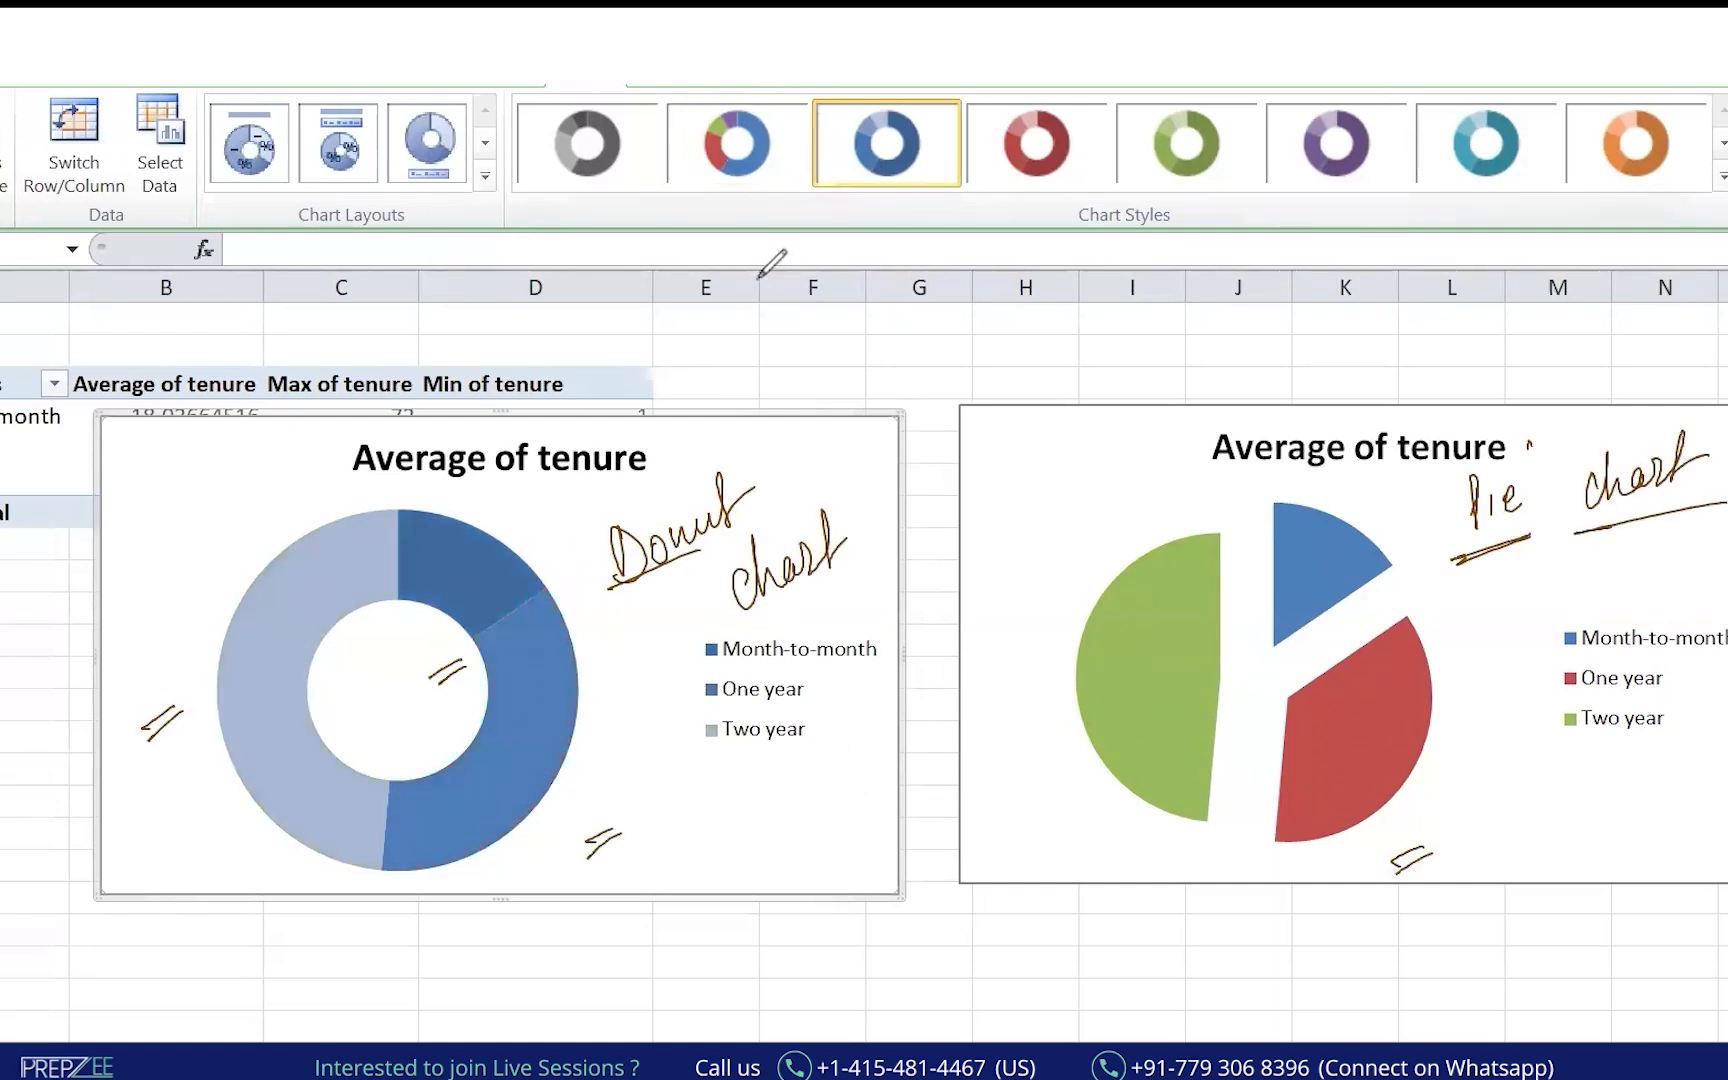
Apply the blue, red and green doughnut style, mark its segments, then switch to shades of blue.
{"action": "left_click", "coordinate": [744, 174]}
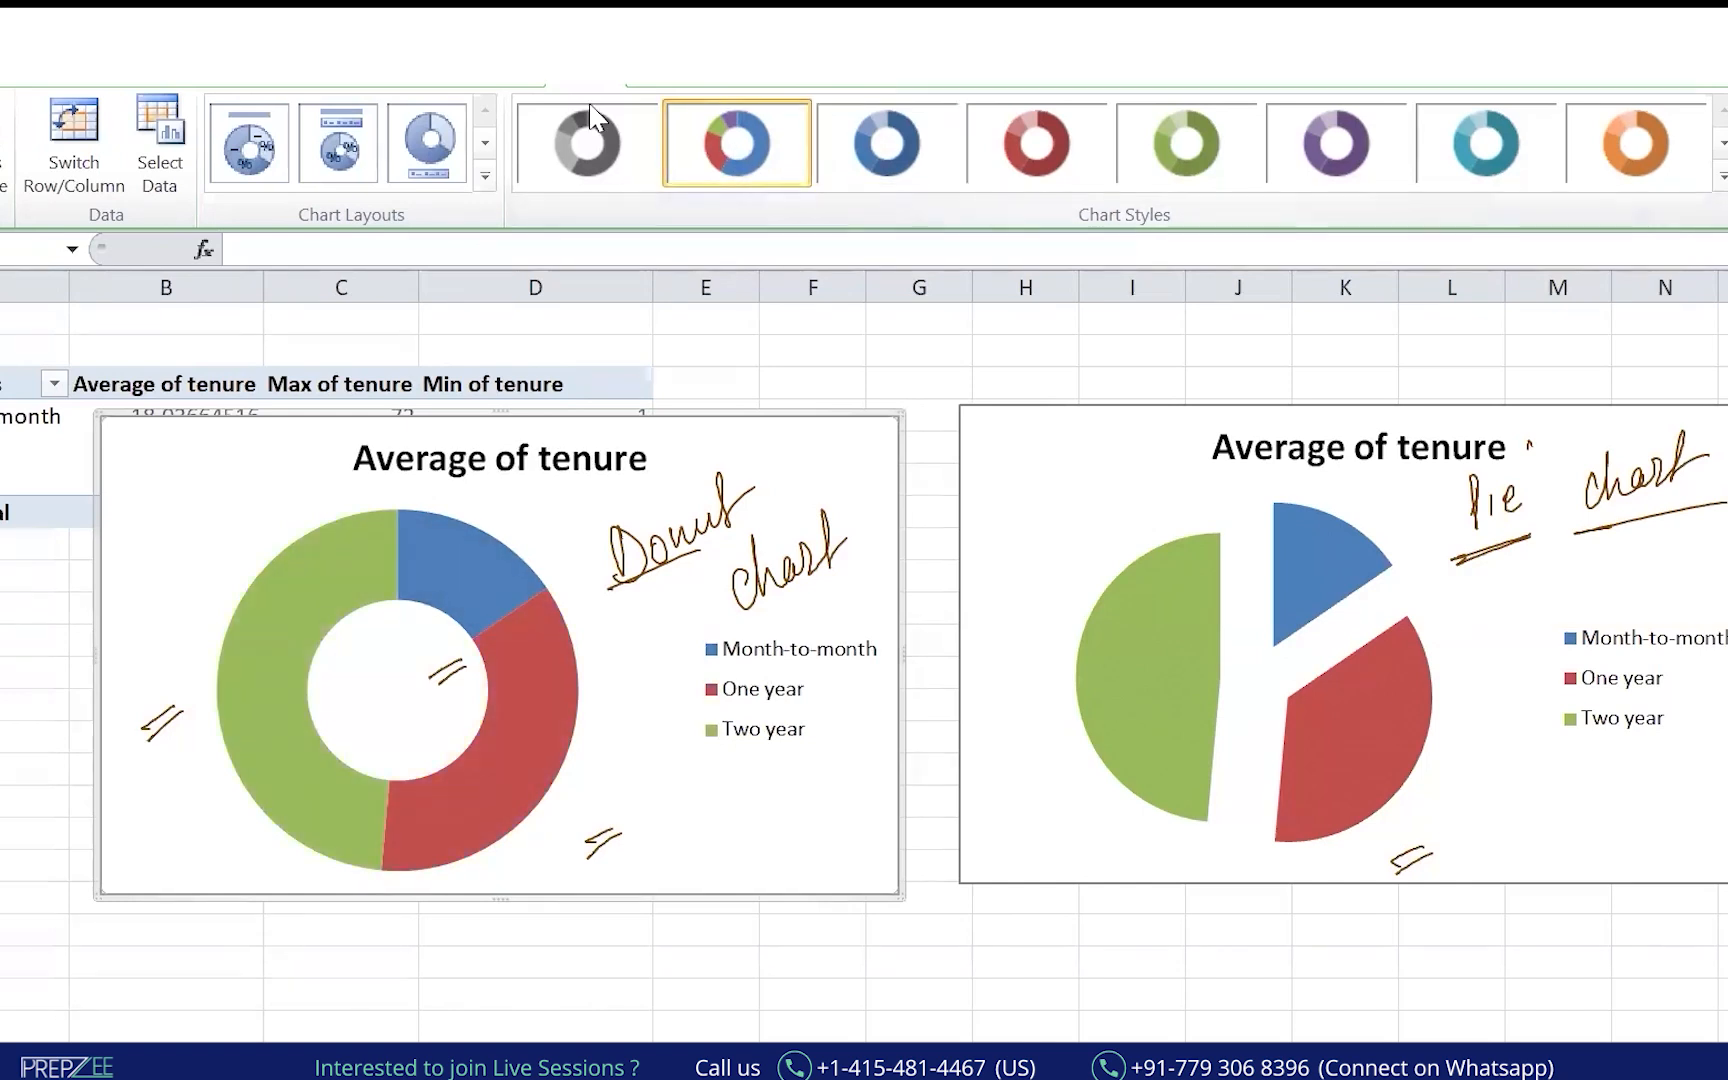
{"action": "left_click_drag", "start_coordinate": [205, 868], "coordinate": [322, 783]}
{"action": "left_click_drag", "start_coordinate": [525, 855], "coordinate": [590, 780]}
{"action": "left_click_drag", "start_coordinate": [437, 605], "coordinate": [502, 549]}
{"action": "left_click", "coordinate": [902, 178]}
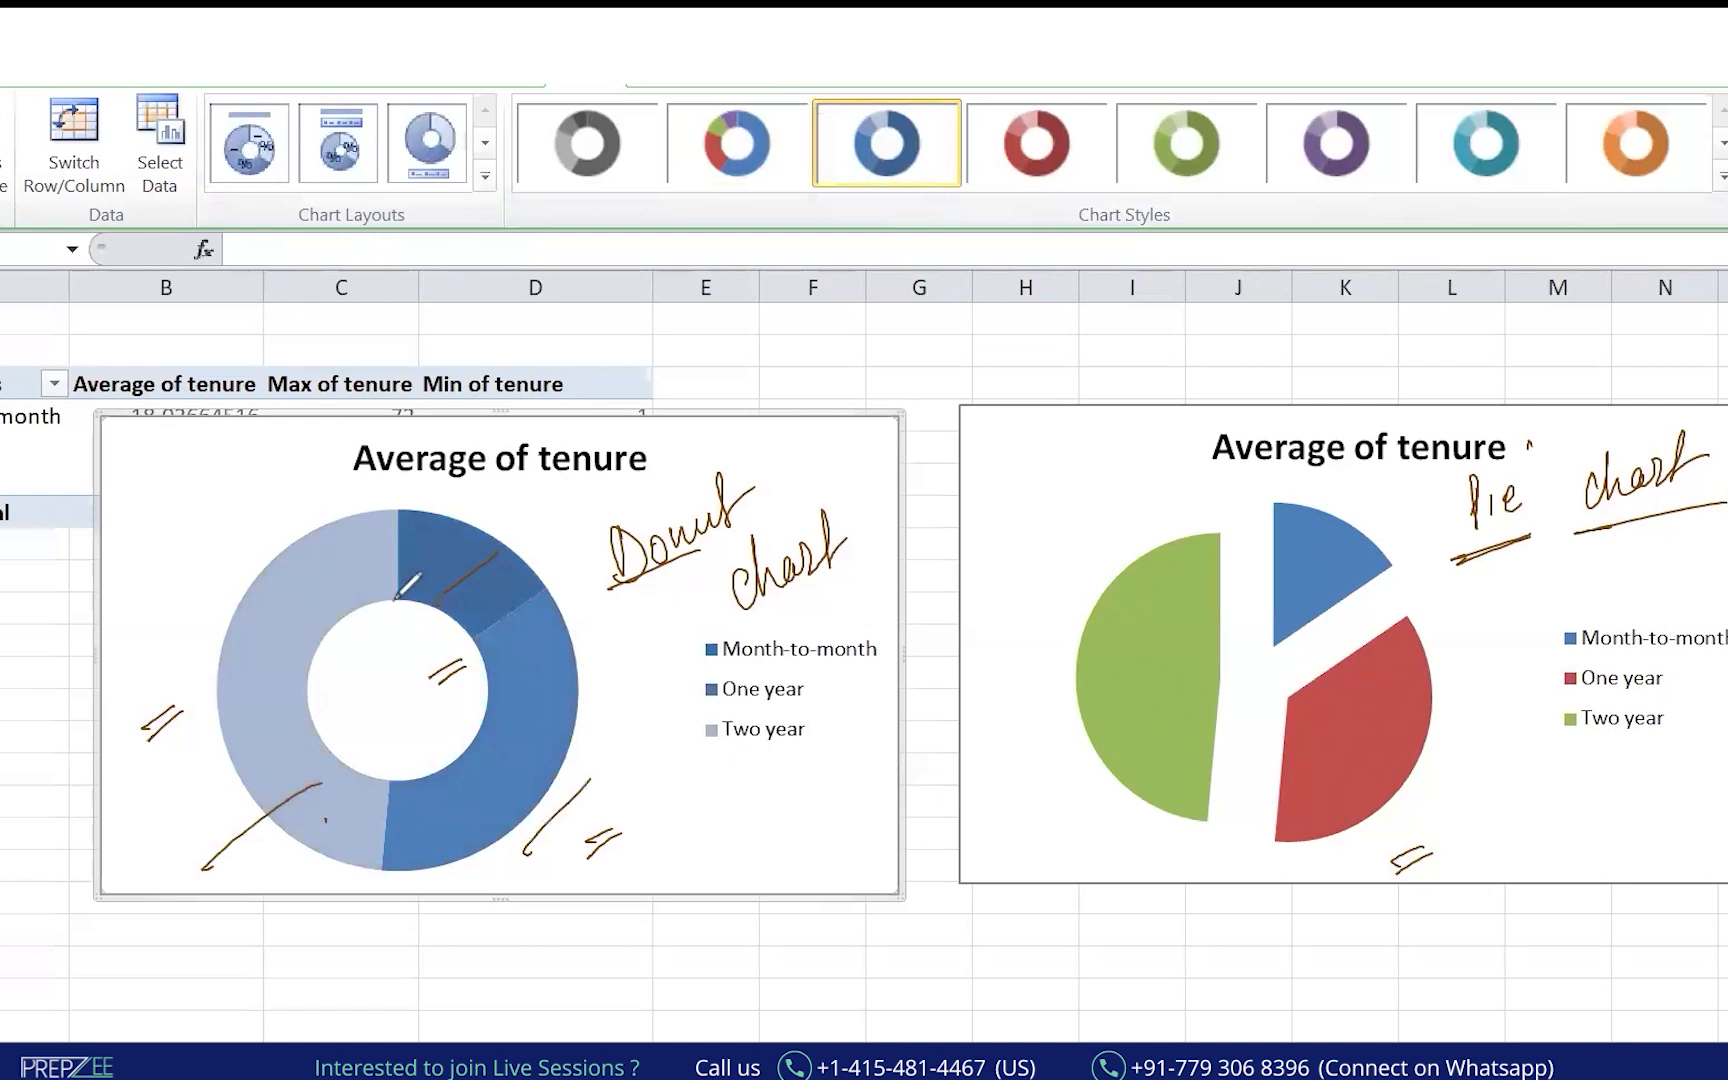
Circle the doughnut and its segments, then restore the blue, red and green style.
{"action": "left_click_drag", "start_coordinate": [438, 538], "coordinate": [240, 765]}
{"action": "left_click_drag", "start_coordinate": [240, 700], "coordinate": [440, 558]}
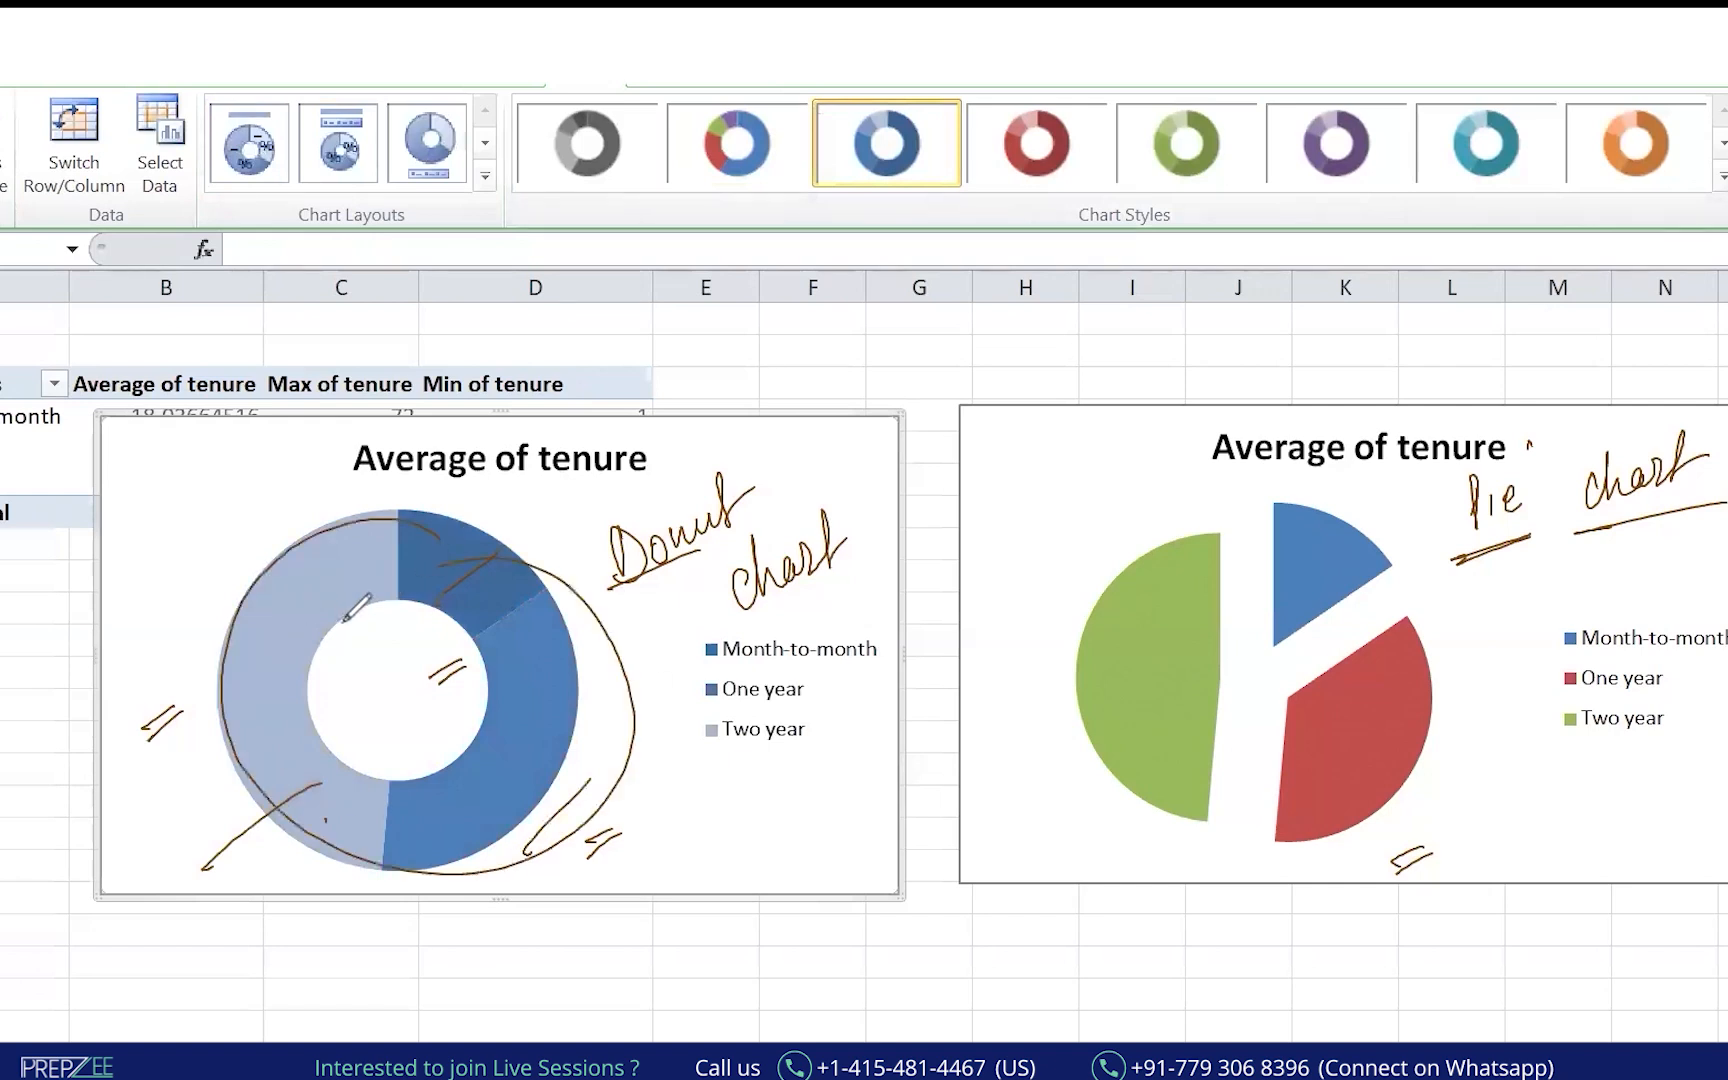
{"action": "left_click_drag", "start_coordinate": [262, 665], "coordinate": [371, 562]}
{"action": "left_click_drag", "start_coordinate": [462, 558], "coordinate": [503, 605]}
{"action": "left_click_drag", "start_coordinate": [511, 791], "coordinate": [566, 662]}
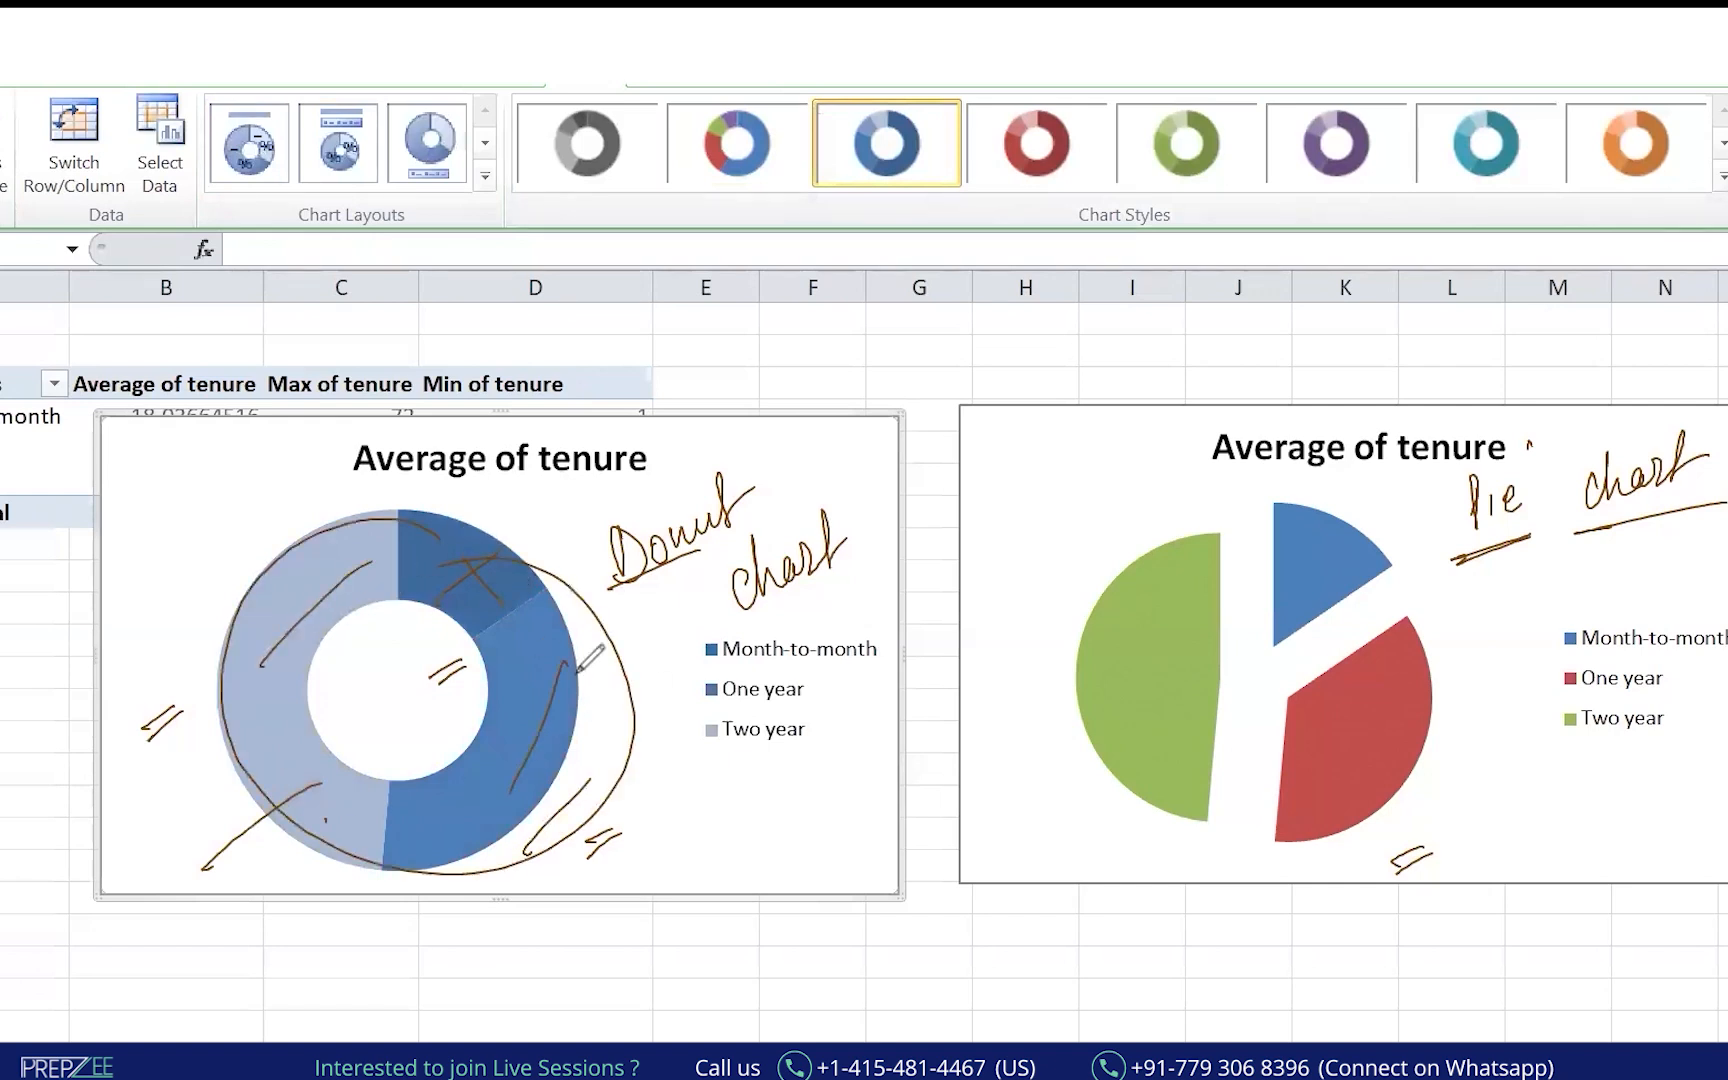
{"action": "left_click", "coordinate": [742, 148]}
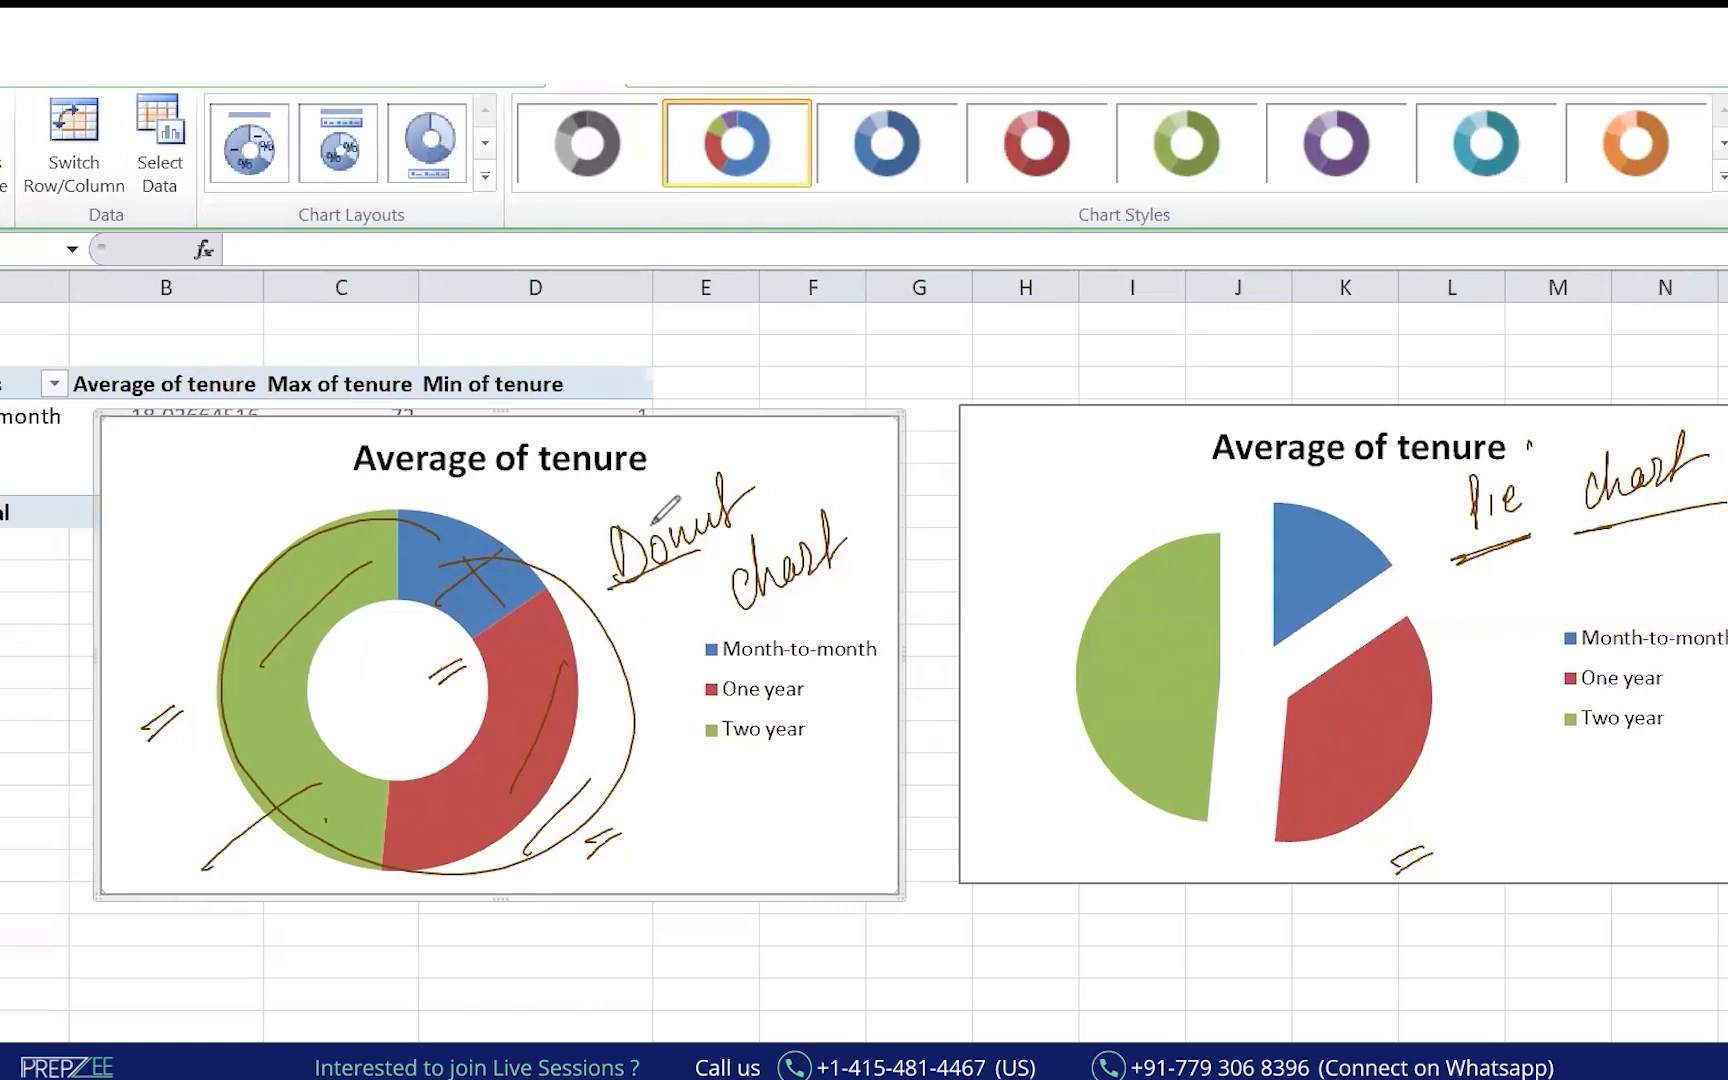
Clear the ink, write an underlined note by the doughnut and circle its hole marked 2.
{"action": "key", "text": "e"}
{"action": "left_click_drag", "start_coordinate": [629, 503], "coordinate": [630, 546]}
{"action": "mouse_move", "coordinate": [664, 514]}
{"action": "left_mouse_down"}
{"action": "mouse_move", "coordinate": [728, 472]}
{"action": "mouse_move", "coordinate": [740, 512]}
{"action": "left_mouse_up"}
{"action": "left_click_drag", "start_coordinate": [617, 578], "coordinate": [731, 540]}
{"action": "mouse_move", "coordinate": [405, 768]}
{"action": "left_mouse_down"}
{"action": "mouse_move", "coordinate": [355, 625]}
{"action": "mouse_move", "coordinate": [398, 632]}
{"action": "mouse_move", "coordinate": [418, 690]}
{"action": "left_mouse_up"}
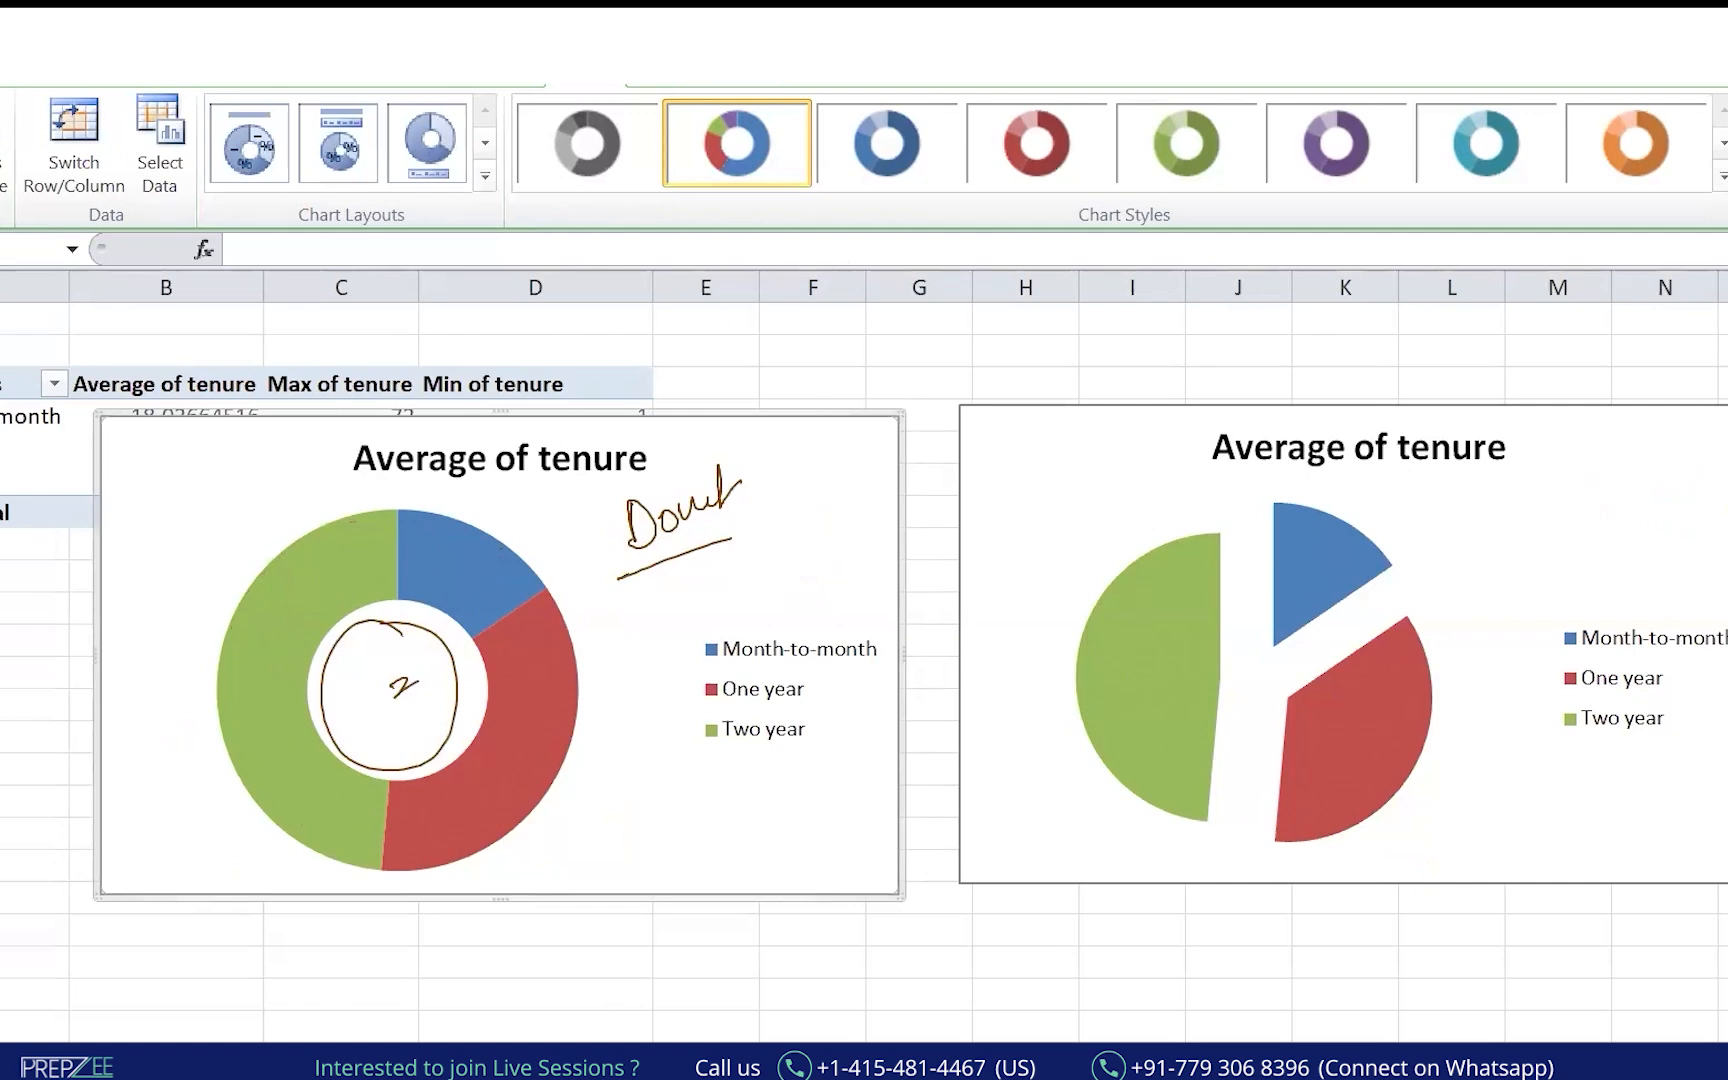
Switch to the Advanced Charting presentation, circle the speedometer and doughnut-and-pie sentence, and hide thumbnails.
{"action": "mouse_move", "coordinate": [766, 1066]}
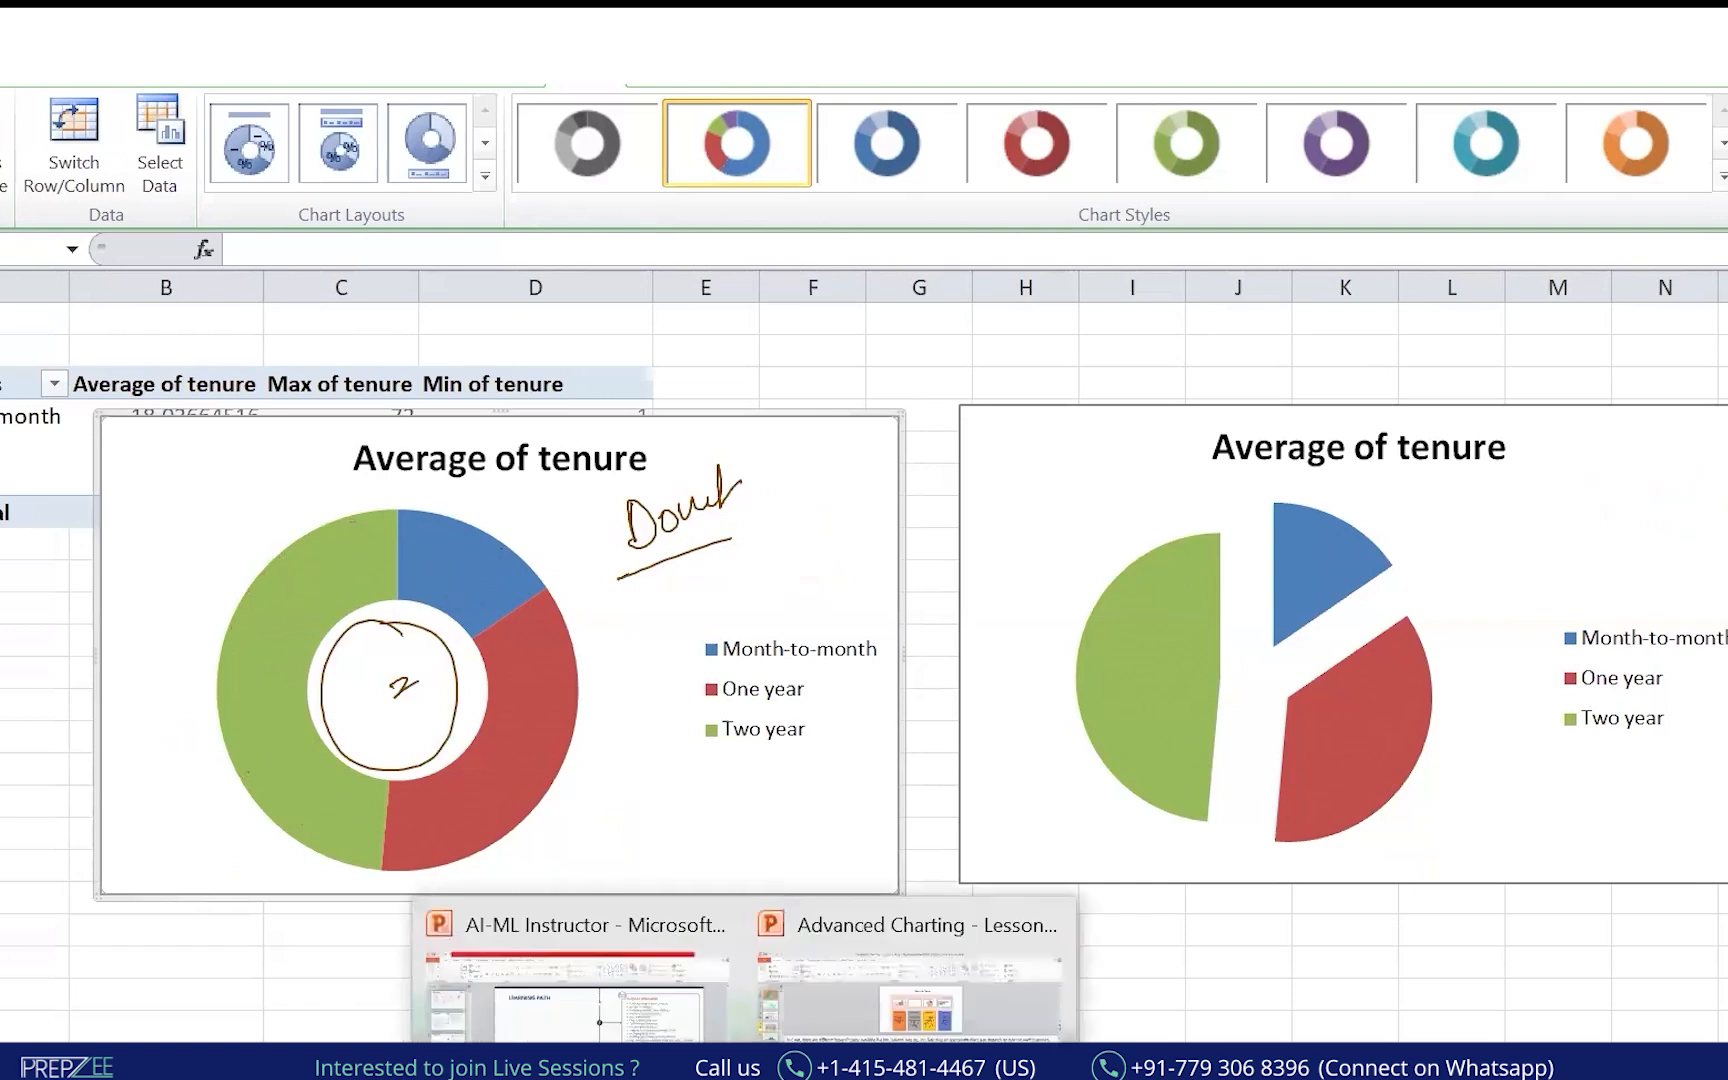
{"action": "left_click", "coordinate": [948, 912]}
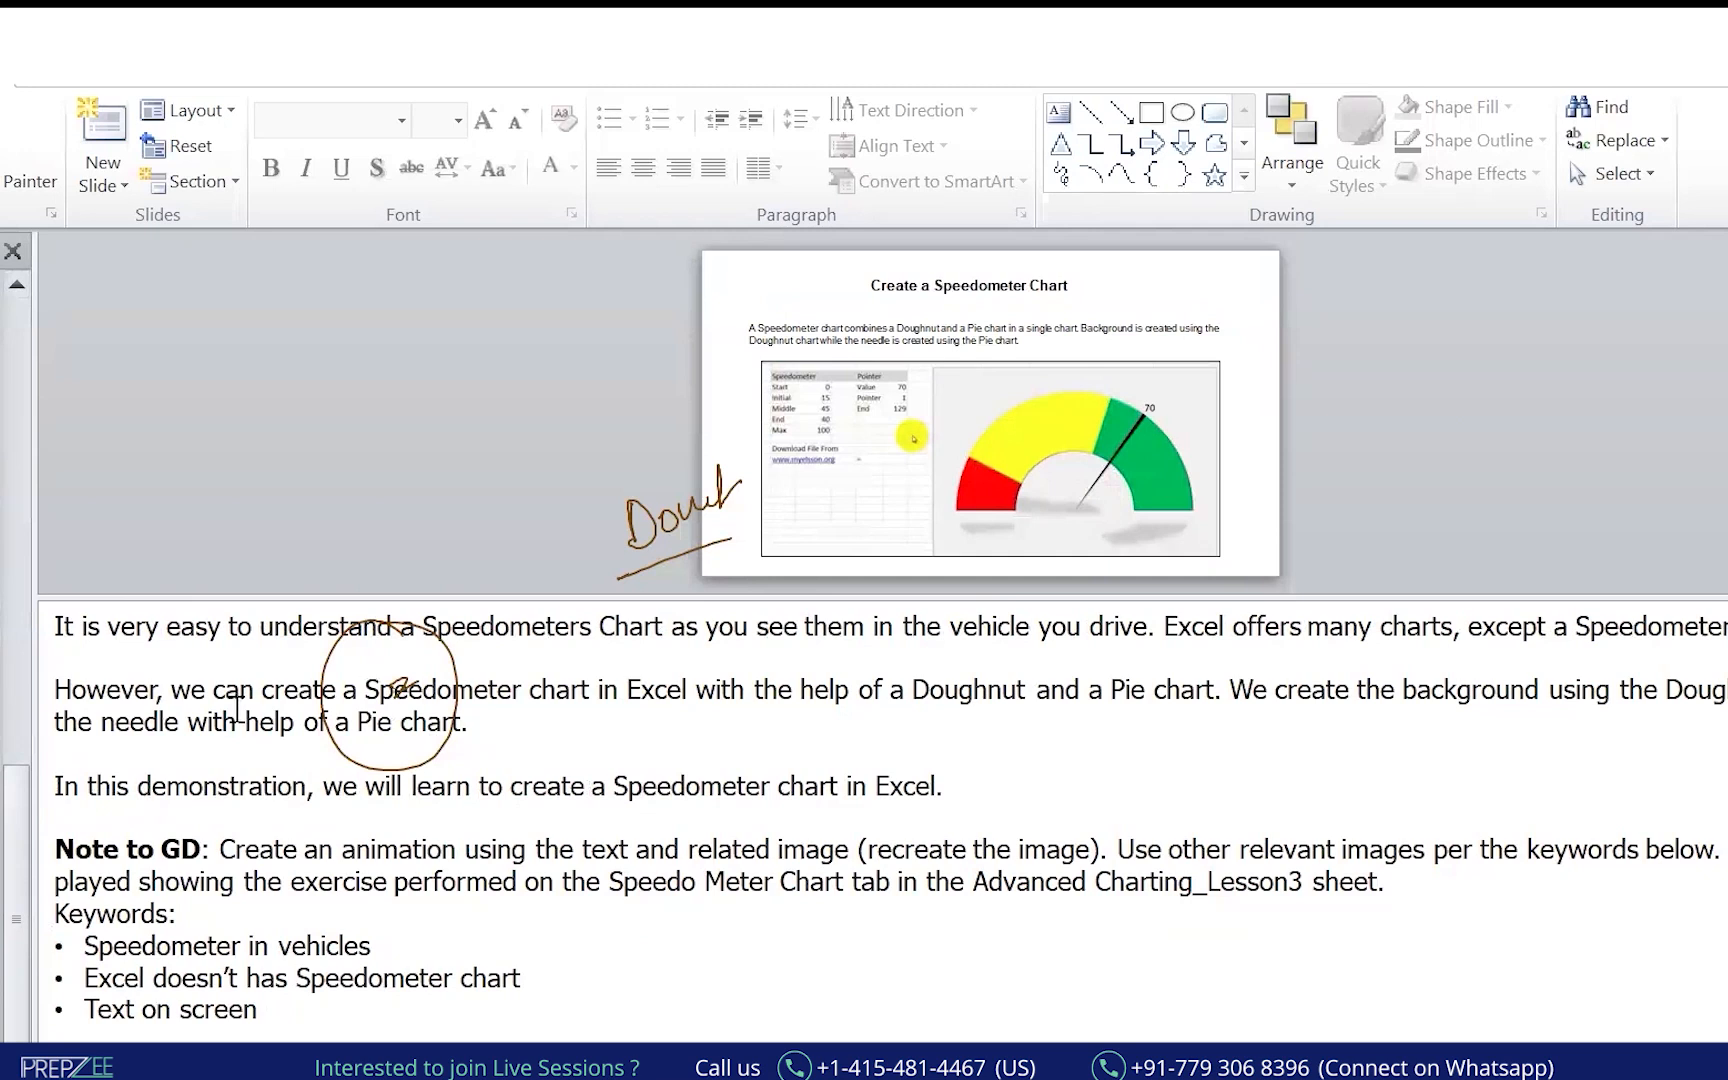
{"action": "left_click_drag", "start_coordinate": [1135, 265], "coordinate": [1100, 228]}
{"action": "left_click_drag", "start_coordinate": [100, 650], "coordinate": [808, 655]}
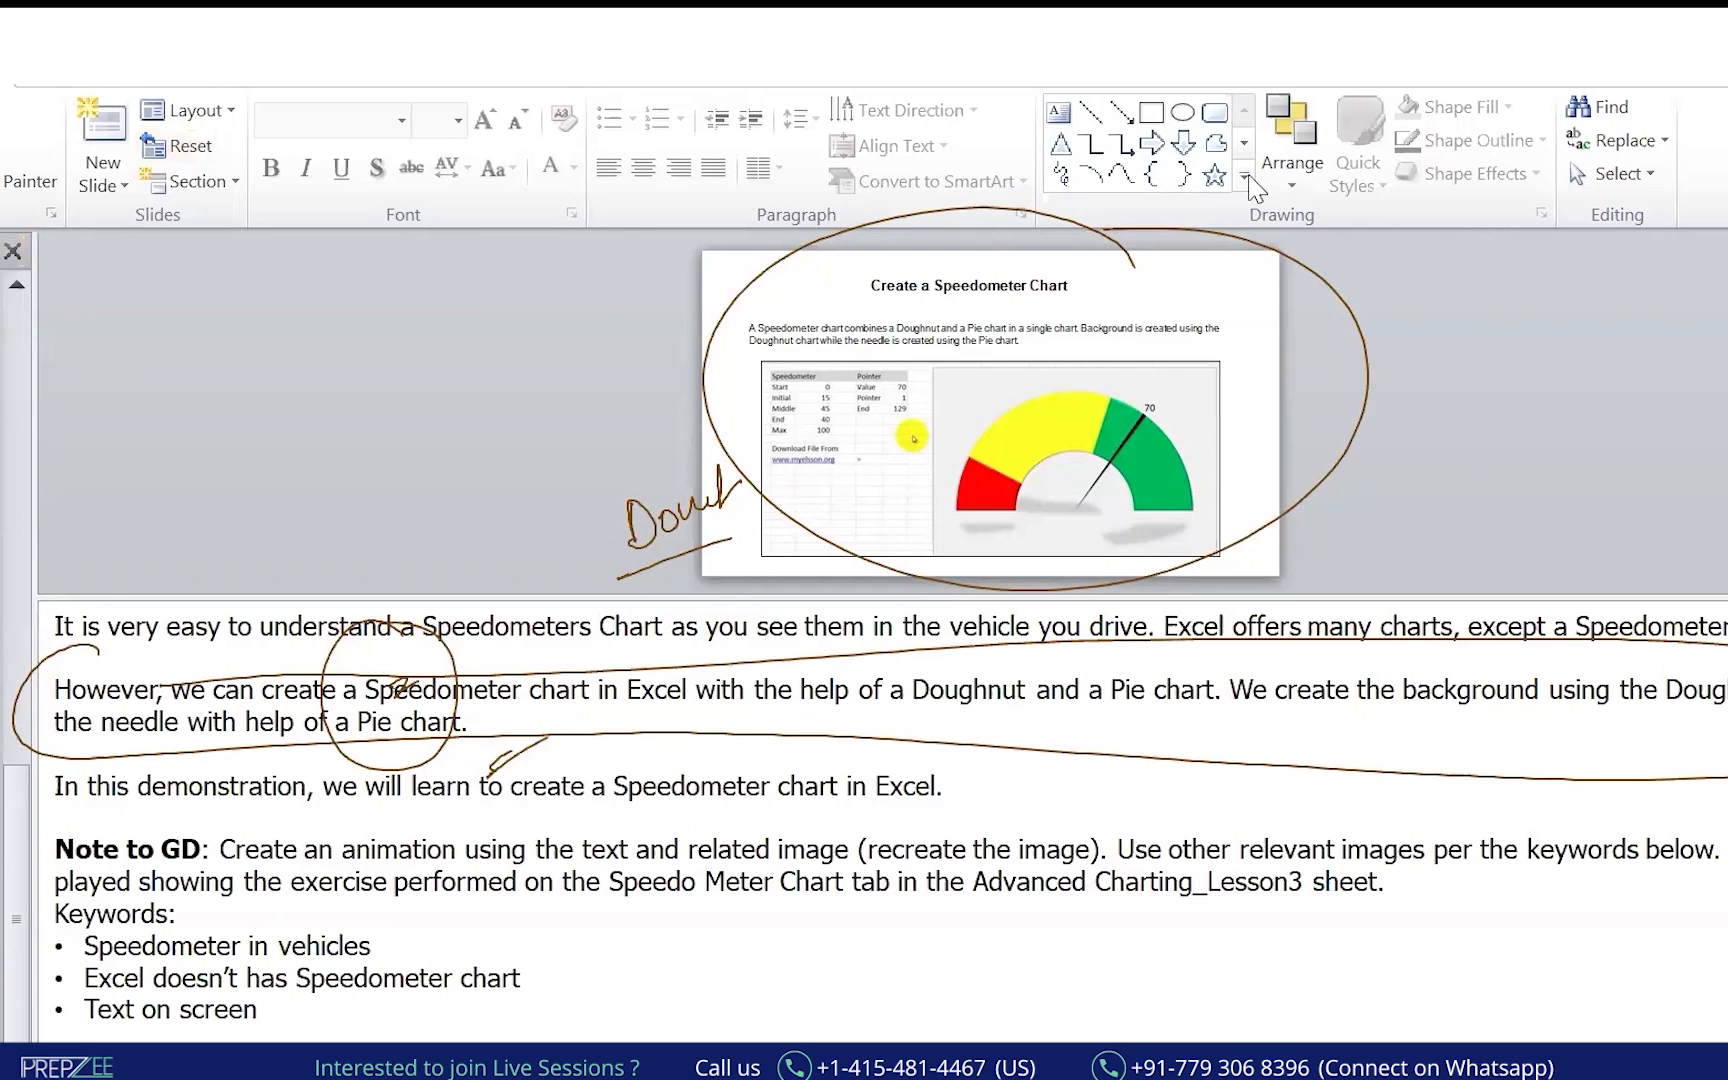
{"action": "left_click", "coordinate": [13, 252]}
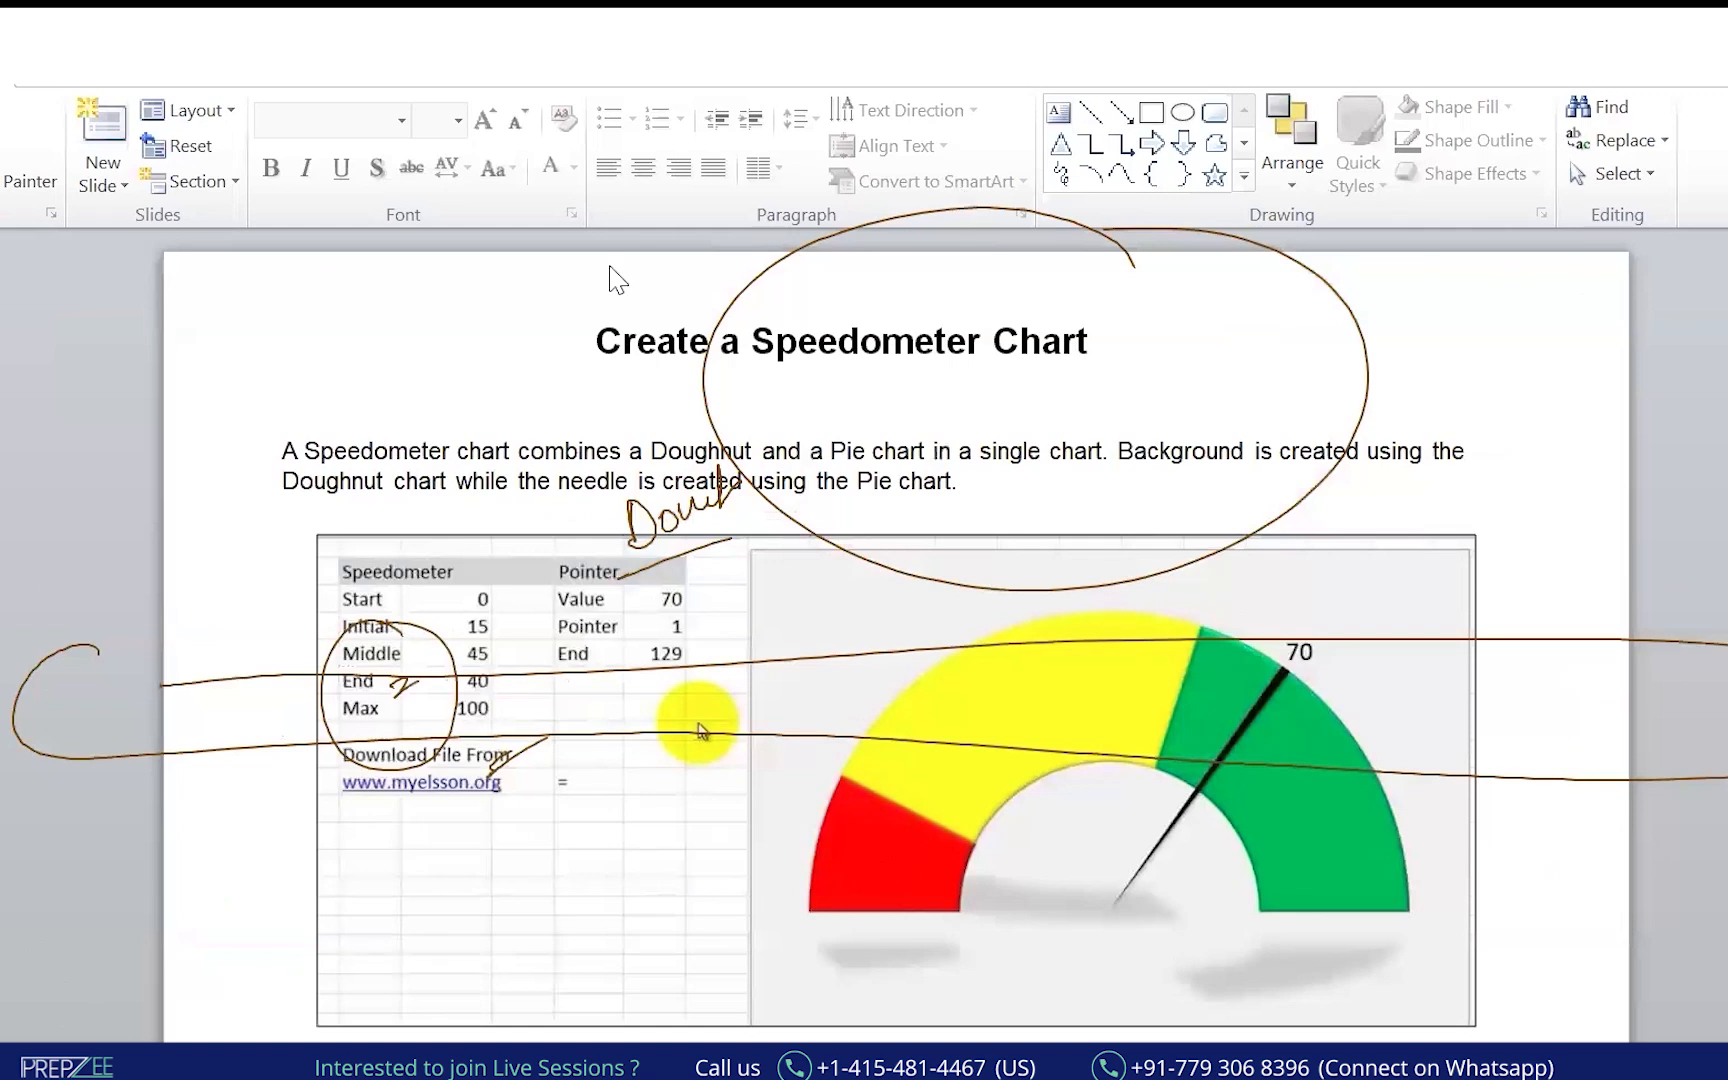
Clear the slide's ink and handwrite a note in the left margin.
{"action": "key", "text": "Escape"}
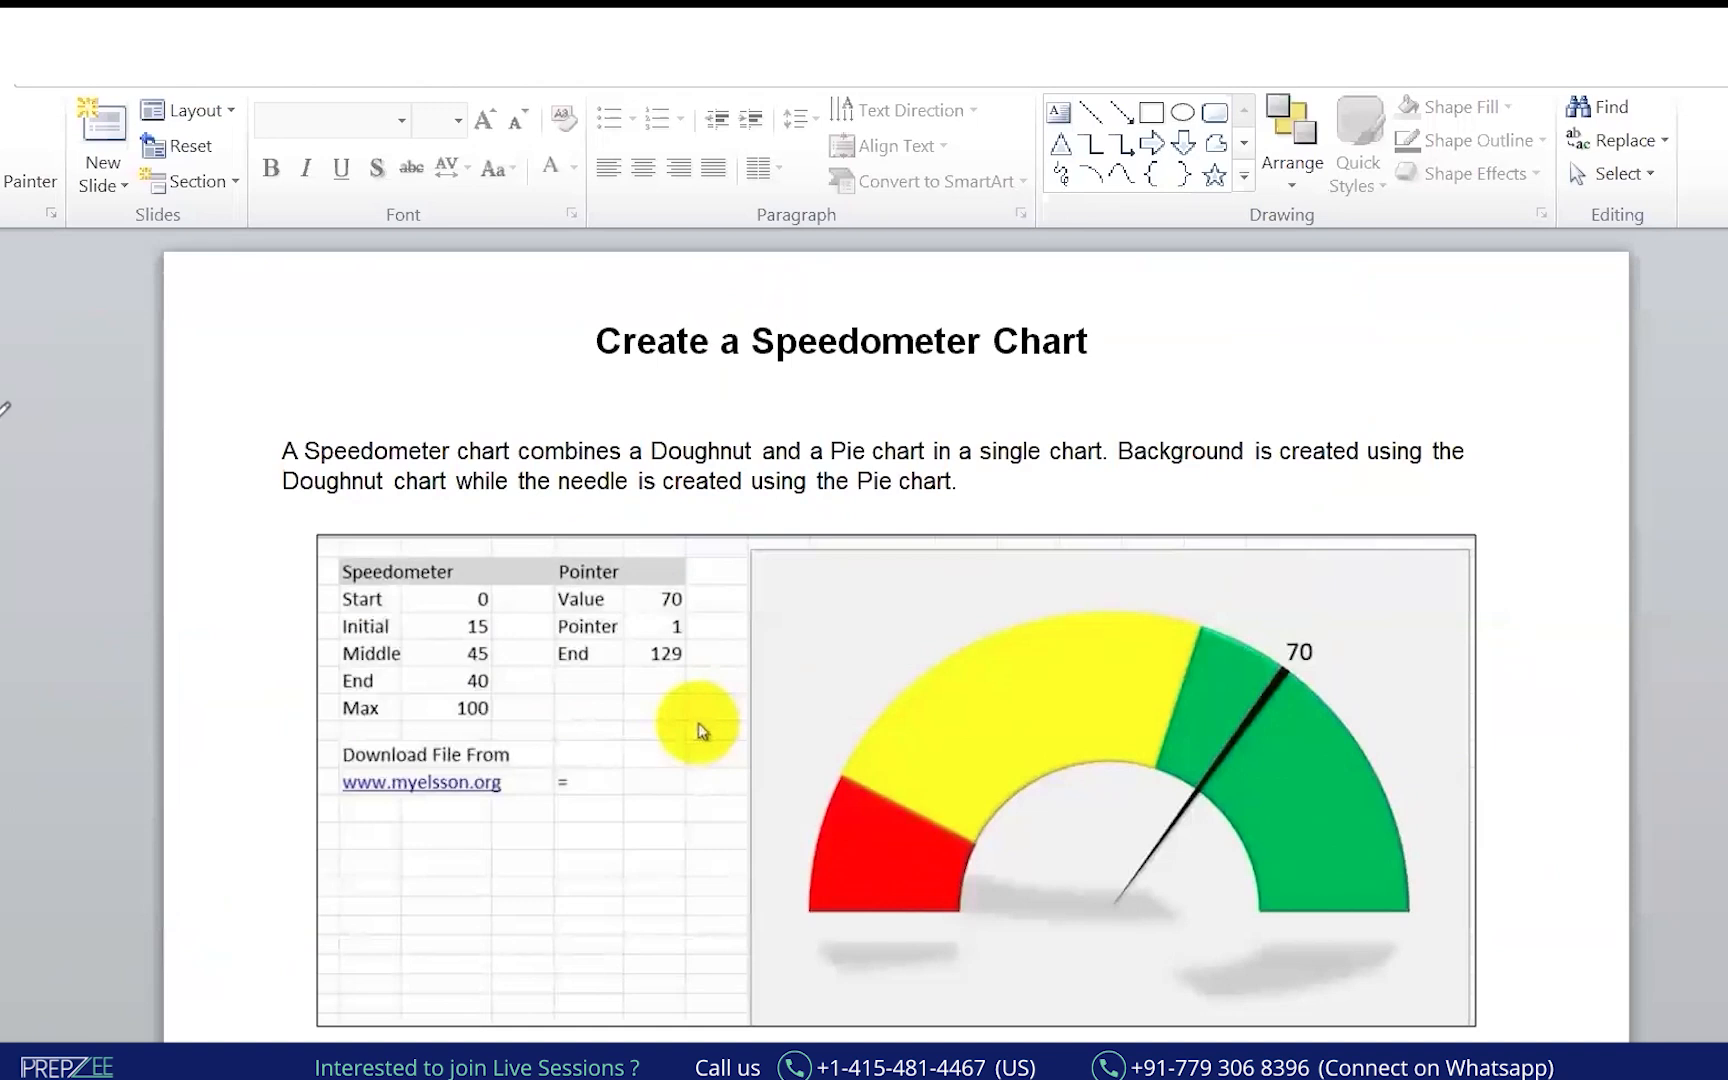
{"action": "mouse_move", "coordinate": [3, 417]}
{"action": "left_mouse_down"}
{"action": "mouse_move", "coordinate": [18, 438]}
{"action": "mouse_move", "coordinate": [132, 338]}
{"action": "mouse_move", "coordinate": [150, 350]}
{"action": "left_mouse_up"}
{"action": "left_click_drag", "start_coordinate": [4, 470], "coordinate": [153, 401]}
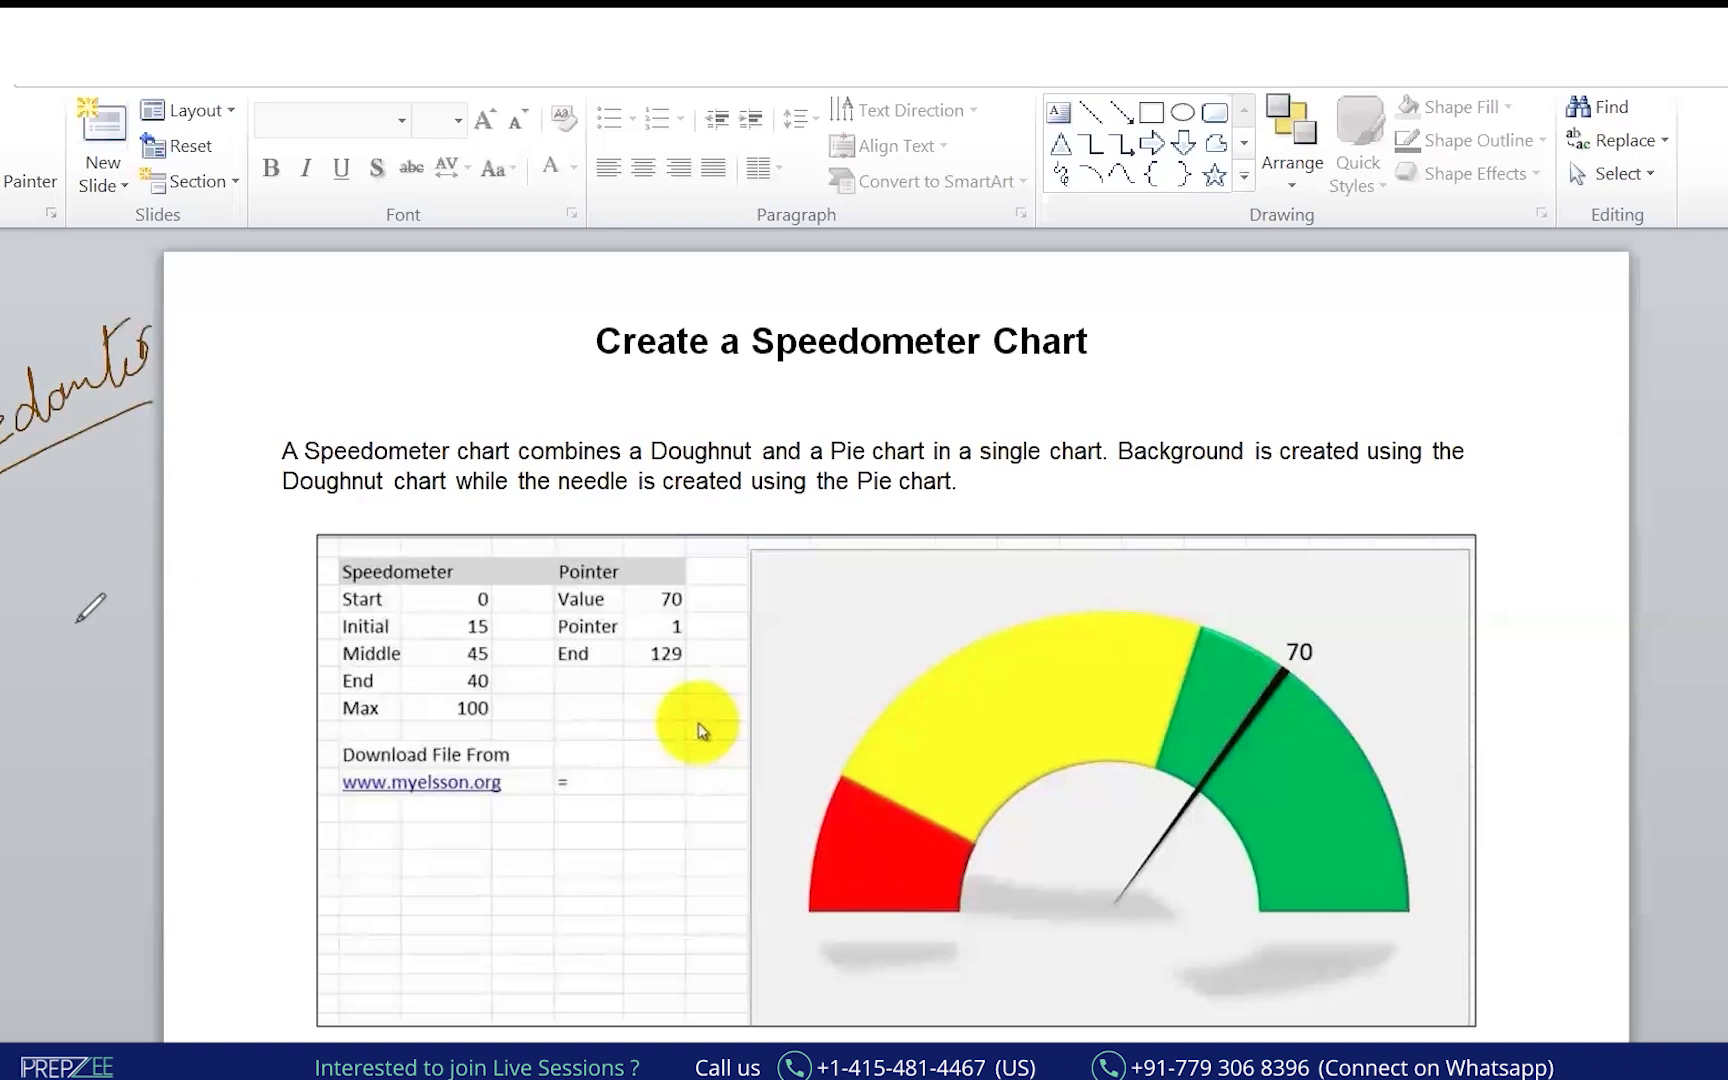
{"action": "mouse_move", "coordinate": [28, 587]}
{"action": "left_mouse_down"}
{"action": "mouse_move", "coordinate": [45, 548]}
{"action": "mouse_move", "coordinate": [66, 605]}
{"action": "mouse_move", "coordinate": [78, 553]}
{"action": "left_mouse_up"}
{"action": "mouse_move", "coordinate": [4, 700]}
{"action": "left_mouse_down"}
{"action": "mouse_move", "coordinate": [25, 680]}
{"action": "mouse_move", "coordinate": [8, 698]}
{"action": "left_mouse_up"}
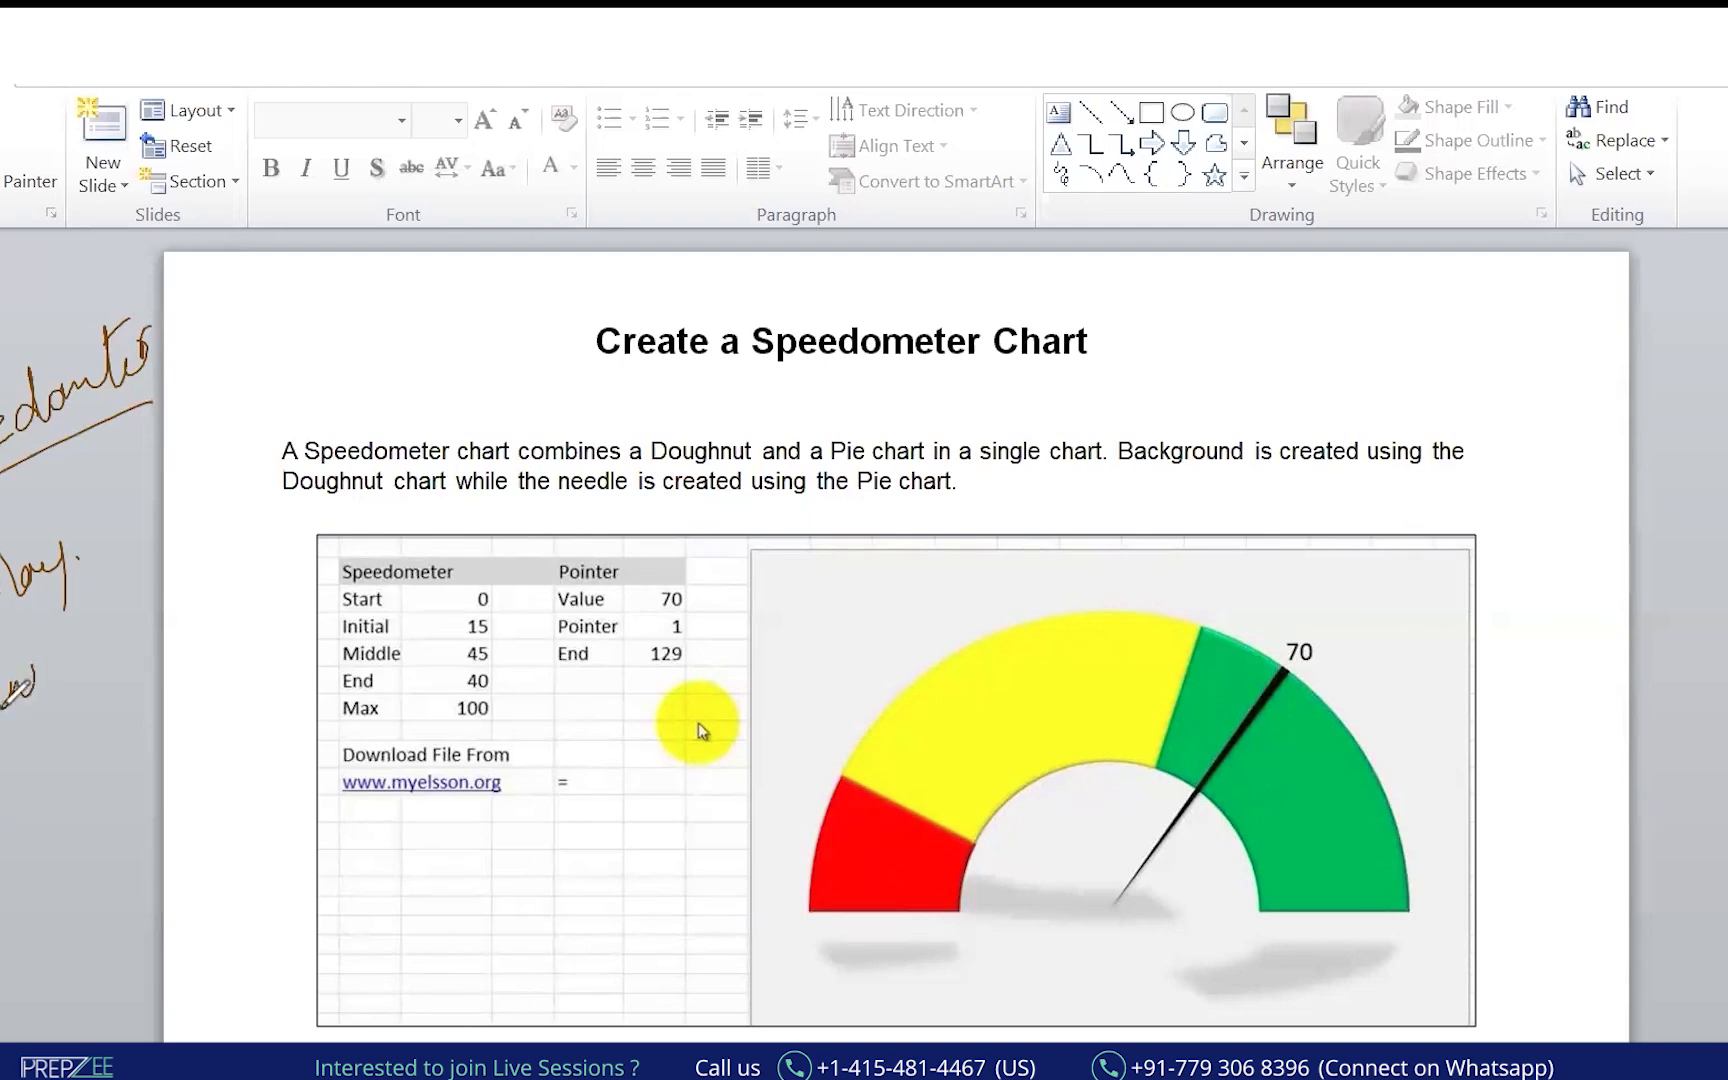
Underline and circle the Speedometer Chart title, then scroll on to the Lesson Summary slide.
{"action": "left_click_drag", "start_coordinate": [674, 390], "coordinate": [997, 358]}
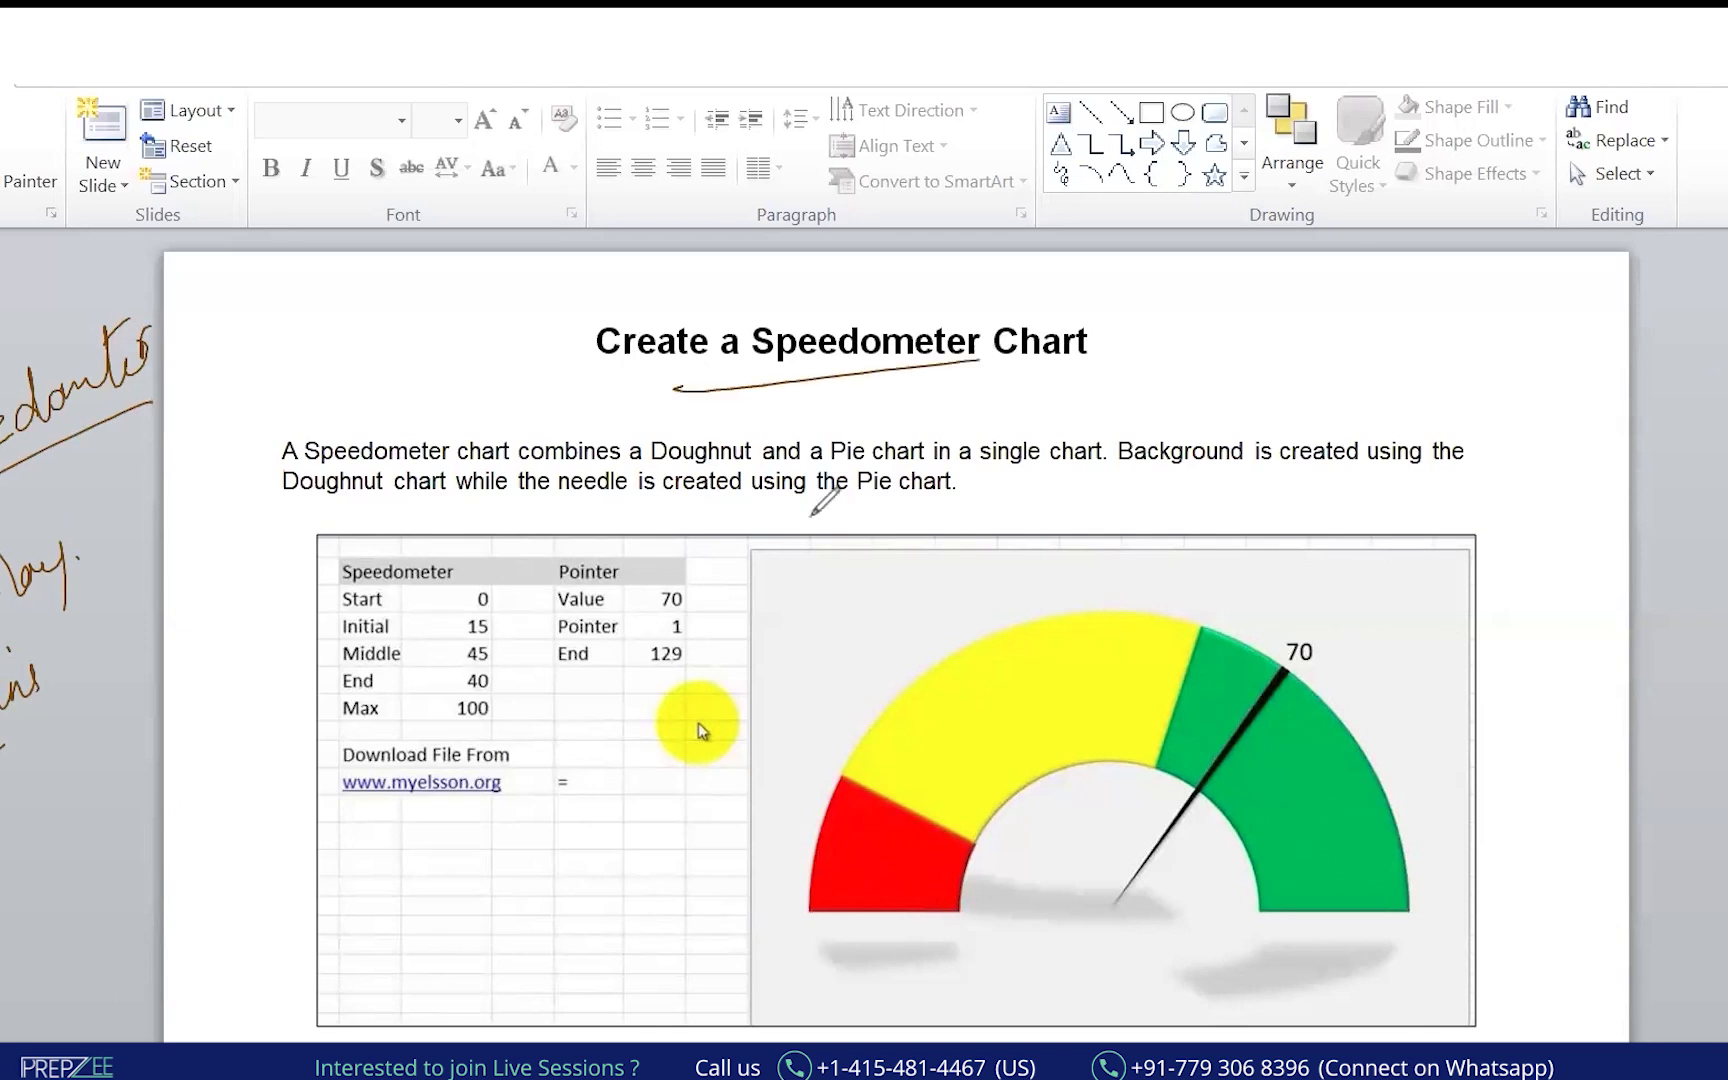
{"action": "left_click_drag", "start_coordinate": [1413, 333], "coordinate": [1516, 327]}
{"action": "left_click_drag", "start_coordinate": [1441, 342], "coordinate": [1491, 333]}
{"action": "left_click_drag", "start_coordinate": [1568, 284], "coordinate": [1573, 305]}
{"action": "left_click_drag", "start_coordinate": [1582, 316], "coordinate": [1596, 316]}
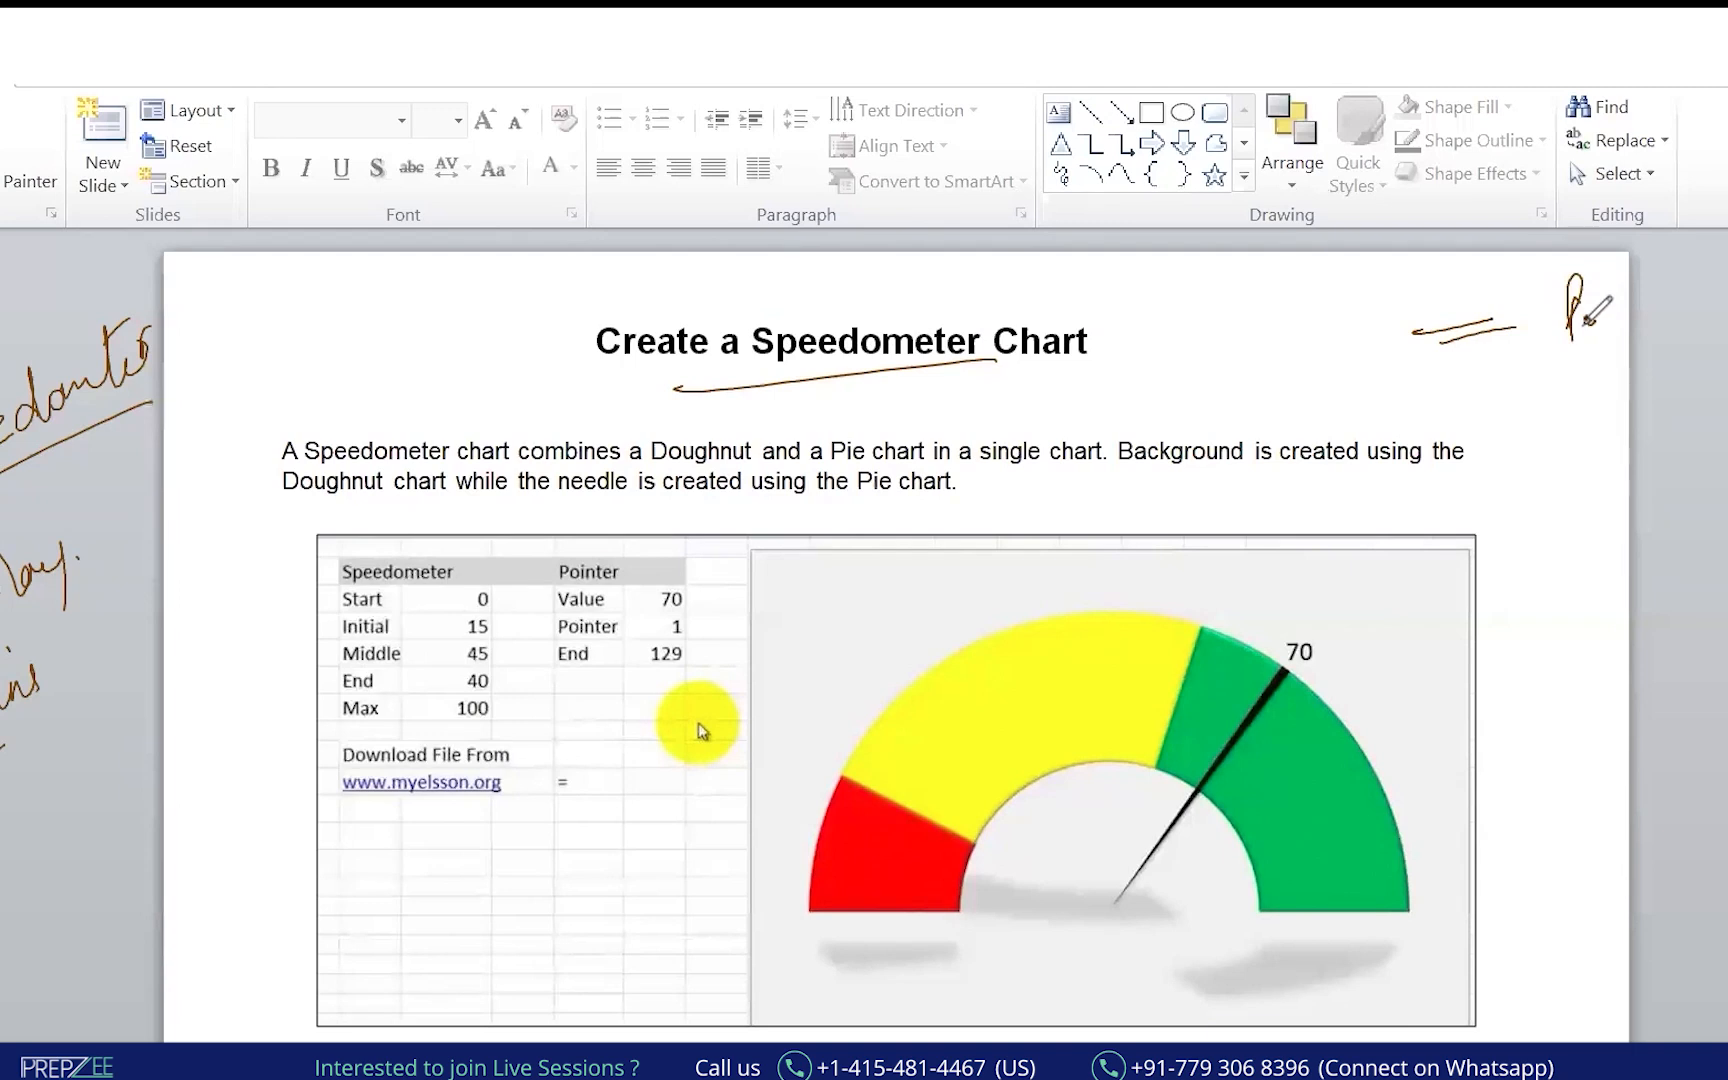
{"action": "mouse_move", "coordinate": [970, 298]}
{"action": "left_mouse_down"}
{"action": "mouse_move", "coordinate": [660, 335]}
{"action": "mouse_move", "coordinate": [1140, 393]}
{"action": "left_mouse_up"}
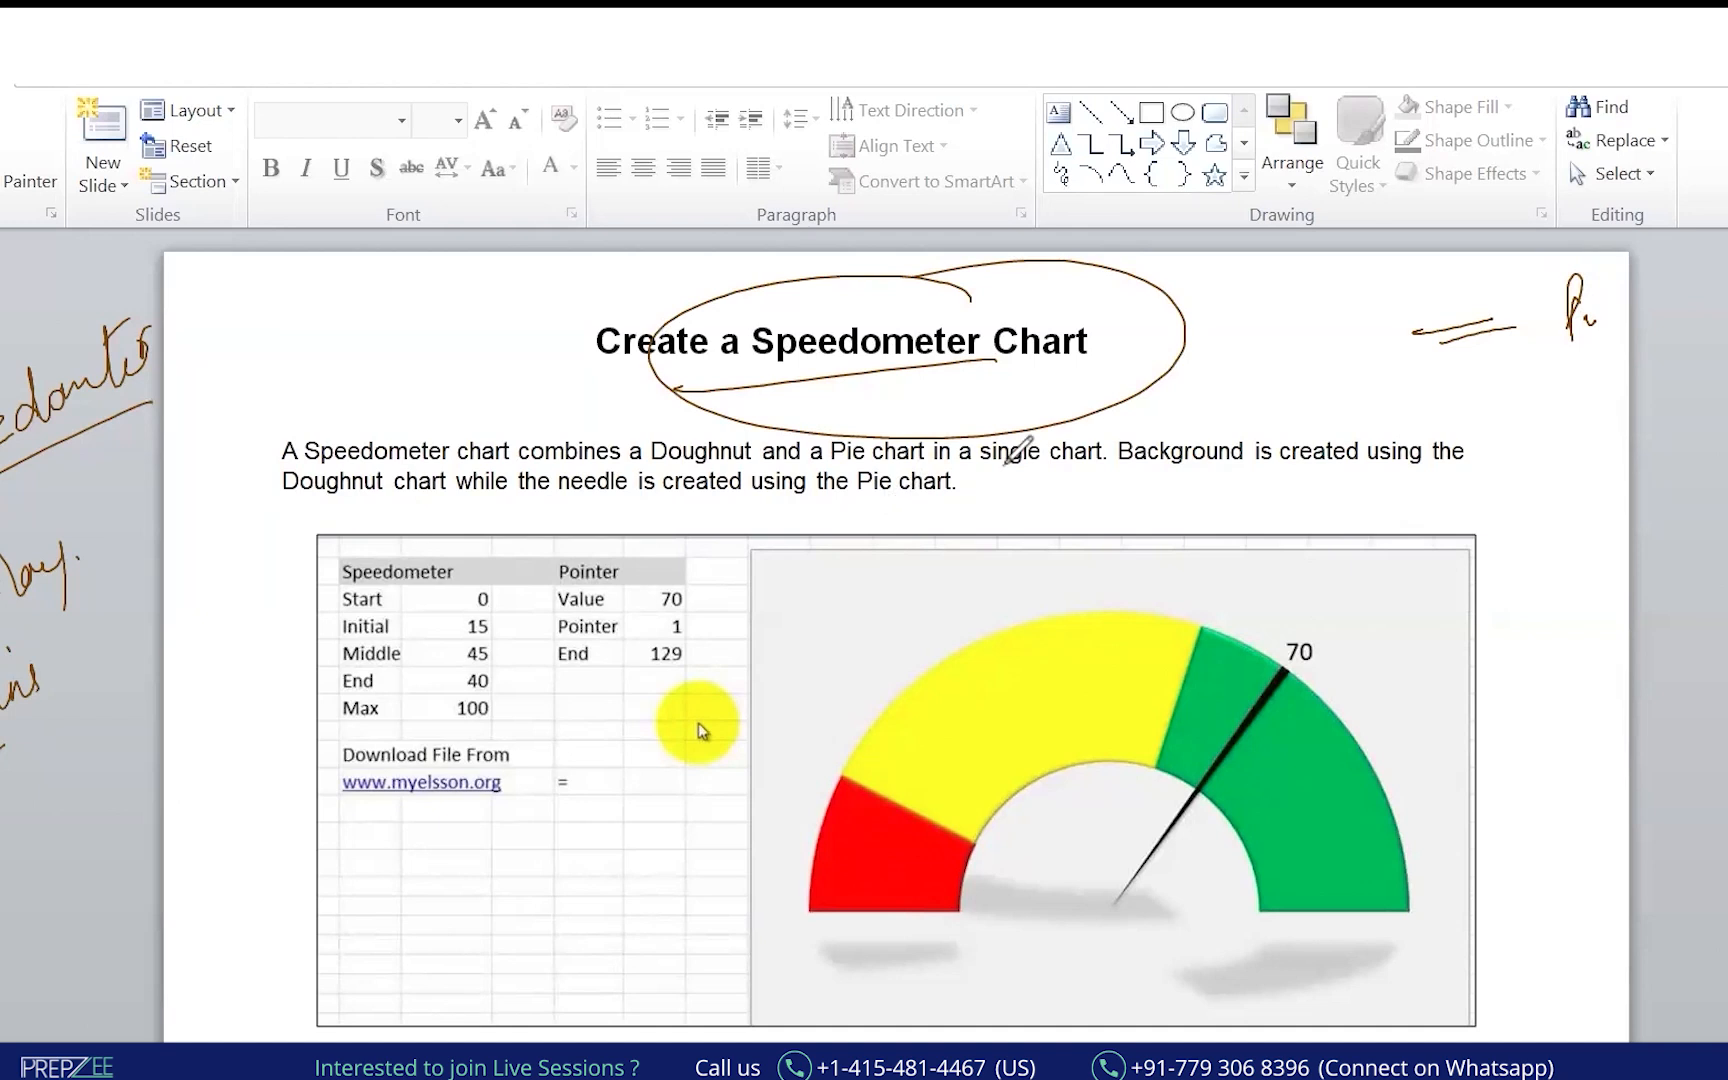
{"action": "left_click_drag", "start_coordinate": [1465, 497], "coordinate": [1552, 484]}
{"action": "left_click", "coordinate": [985, 695]}
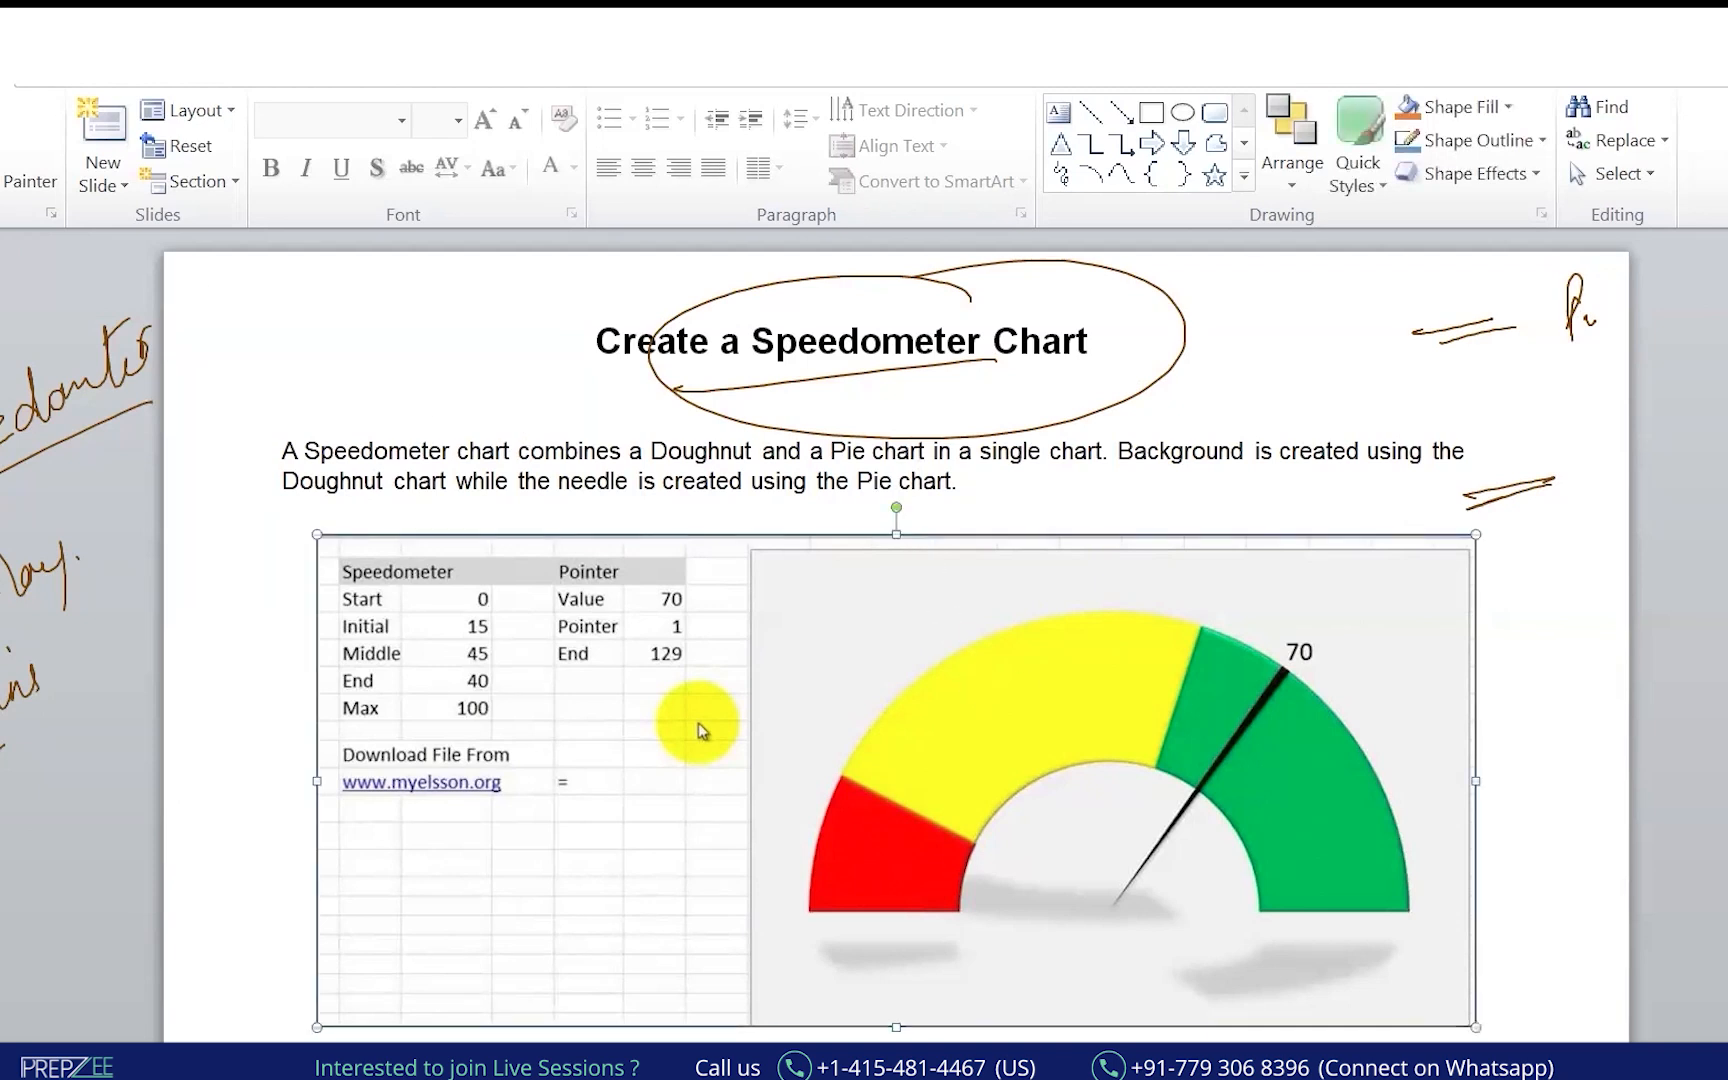
{"action": "scroll", "coordinate": [697, 730], "scroll_direction": "down", "scroll_amount": 2}
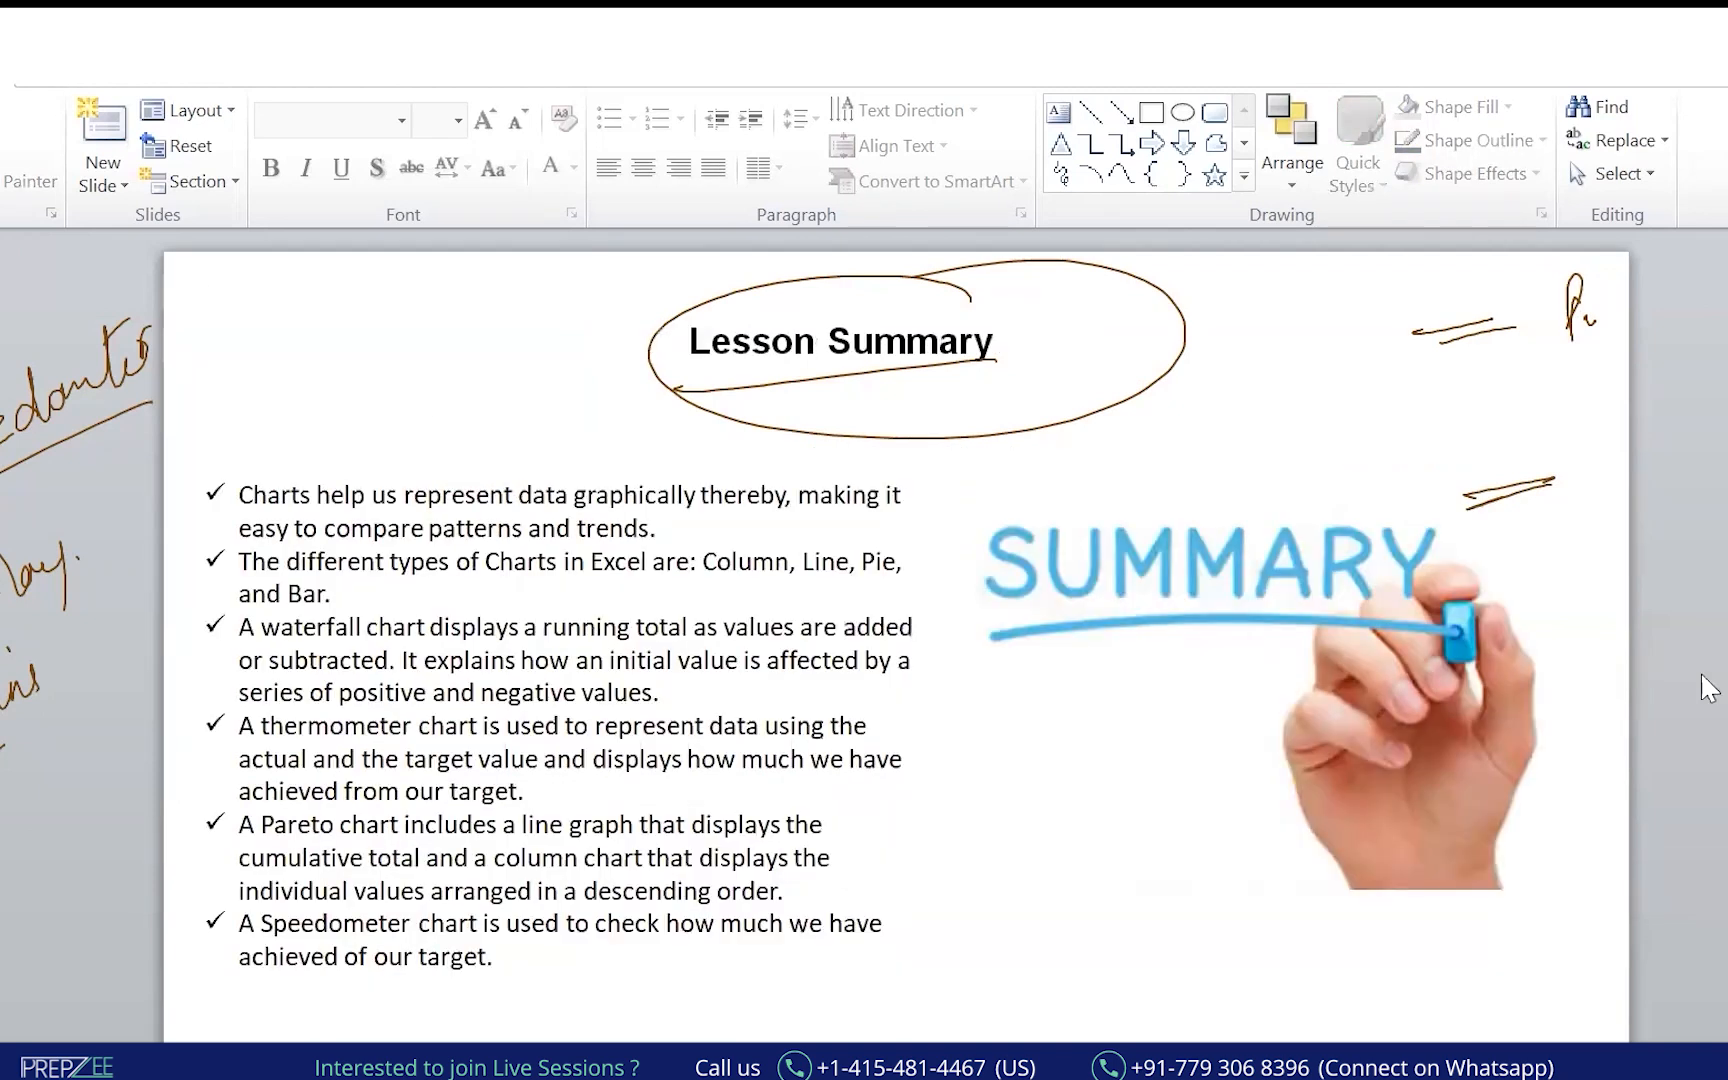